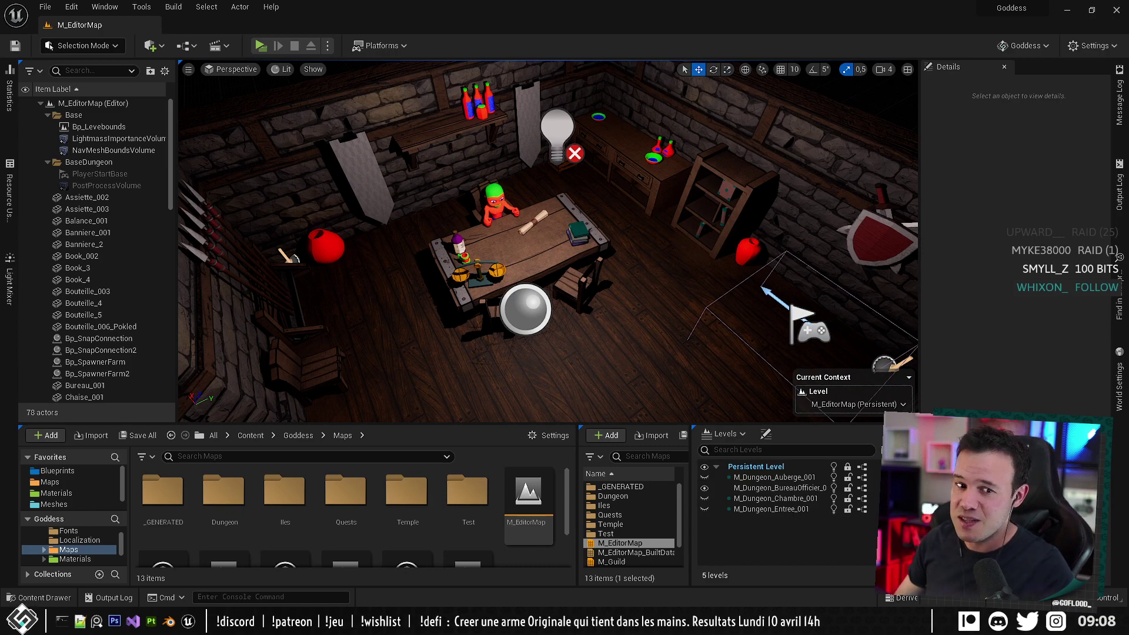
Play-test the officer's office in a preview window, walk the character towards the desk, and end the session.
right_drag(726, 83, 664, 73)
key(s)
key(w)
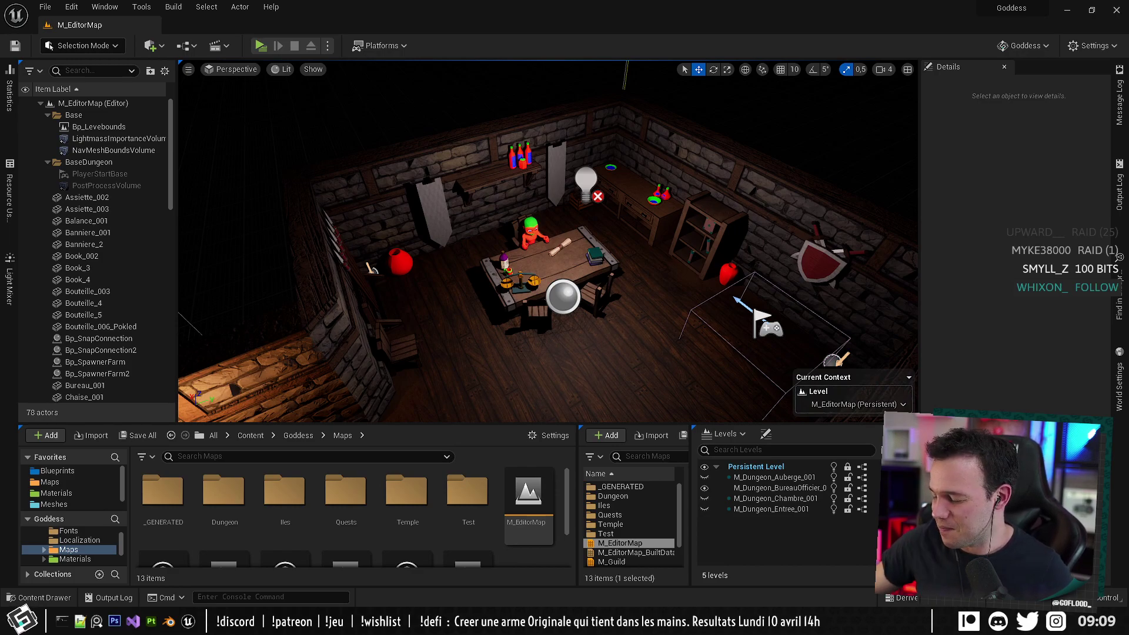
right_drag(484, 360, 497, 329)
right_drag(603, 243, 604, 243)
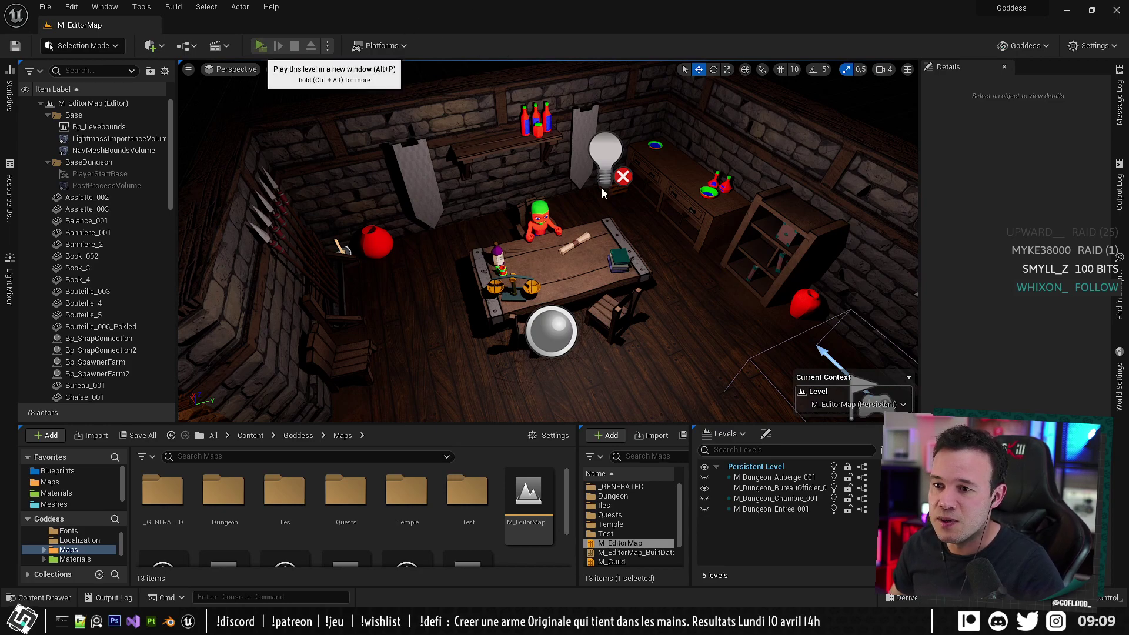
click(261, 45)
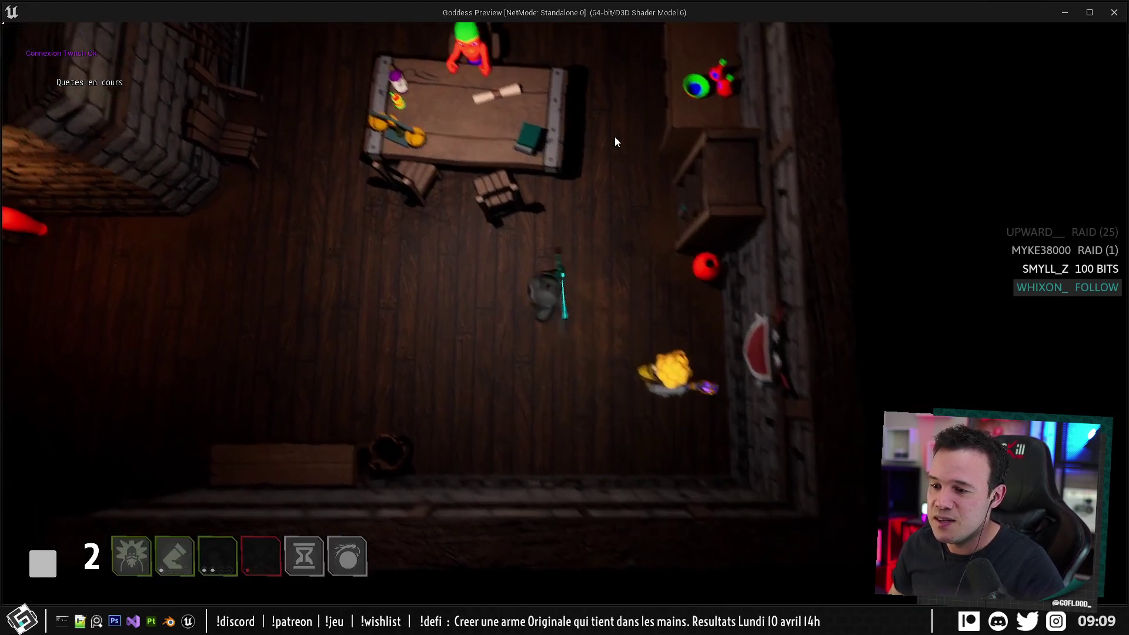
key(z)
key(q)
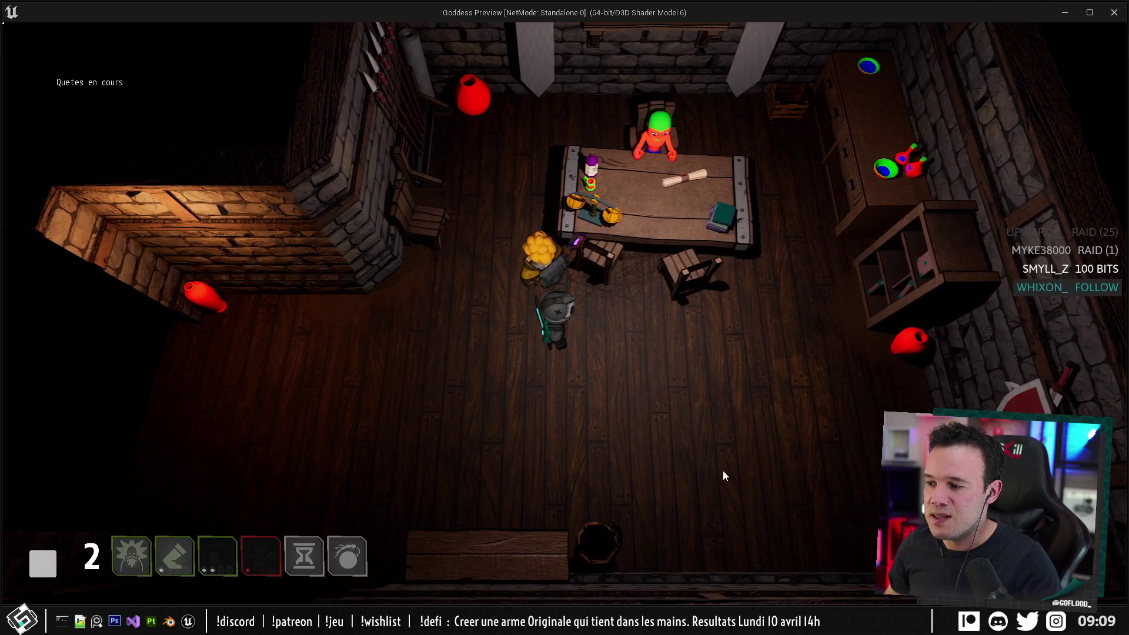
key(Escape)
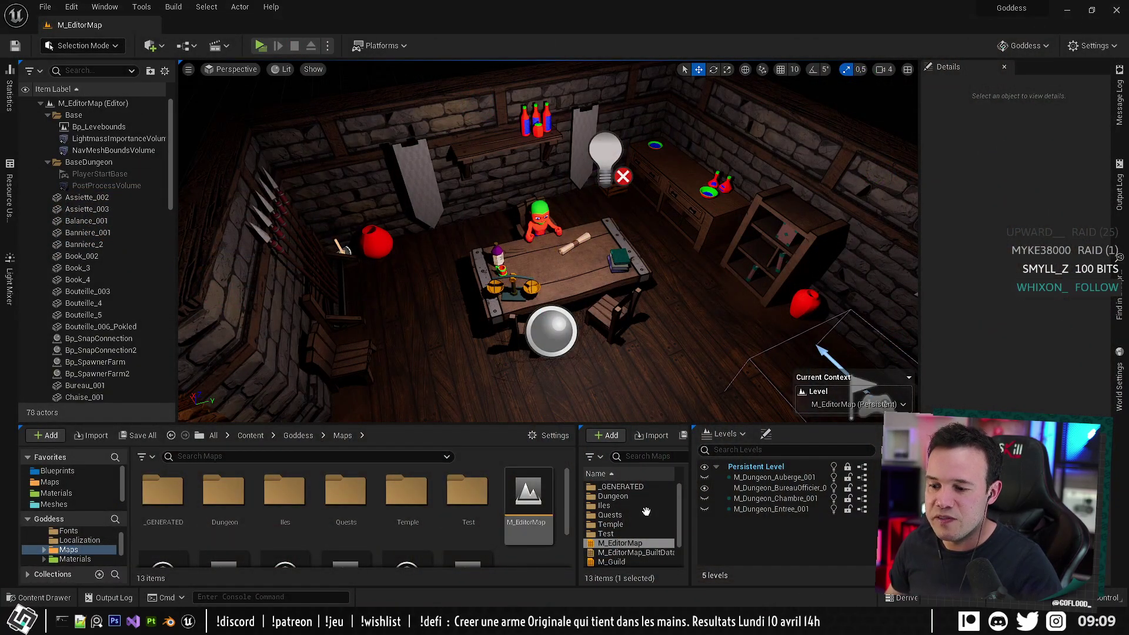
Show M_Dungeon_Chambre_001 in place of the M_Dungeon_BureauOfficier_001 level to inspect the dormitory, and switch the visibility back.
click(704, 499)
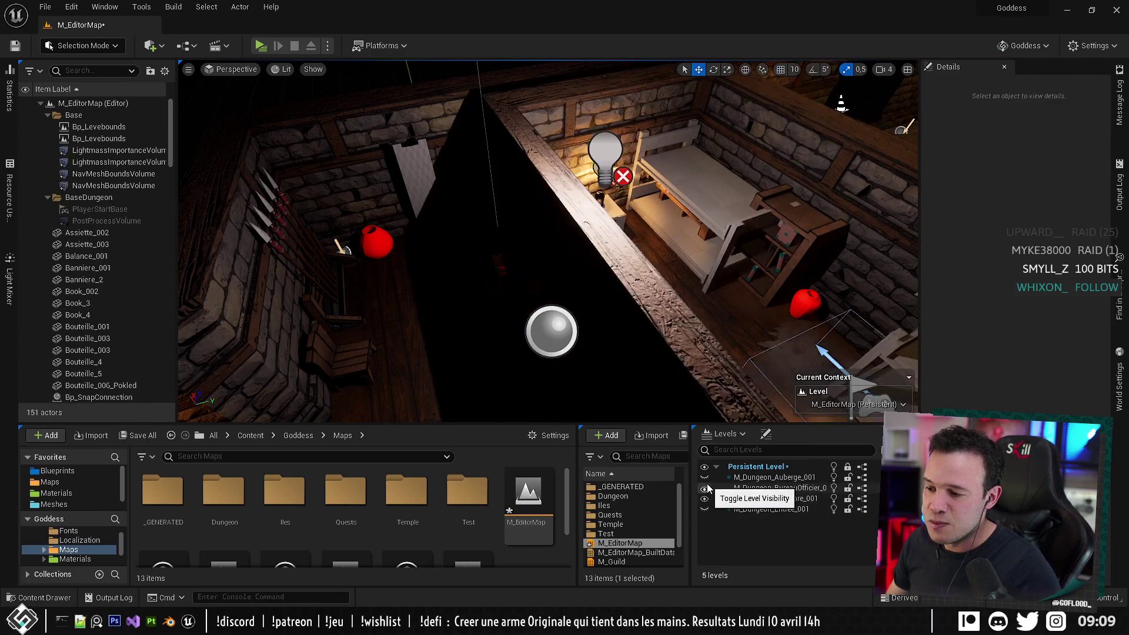
click(705, 487)
right_drag(548, 241, 353, 167)
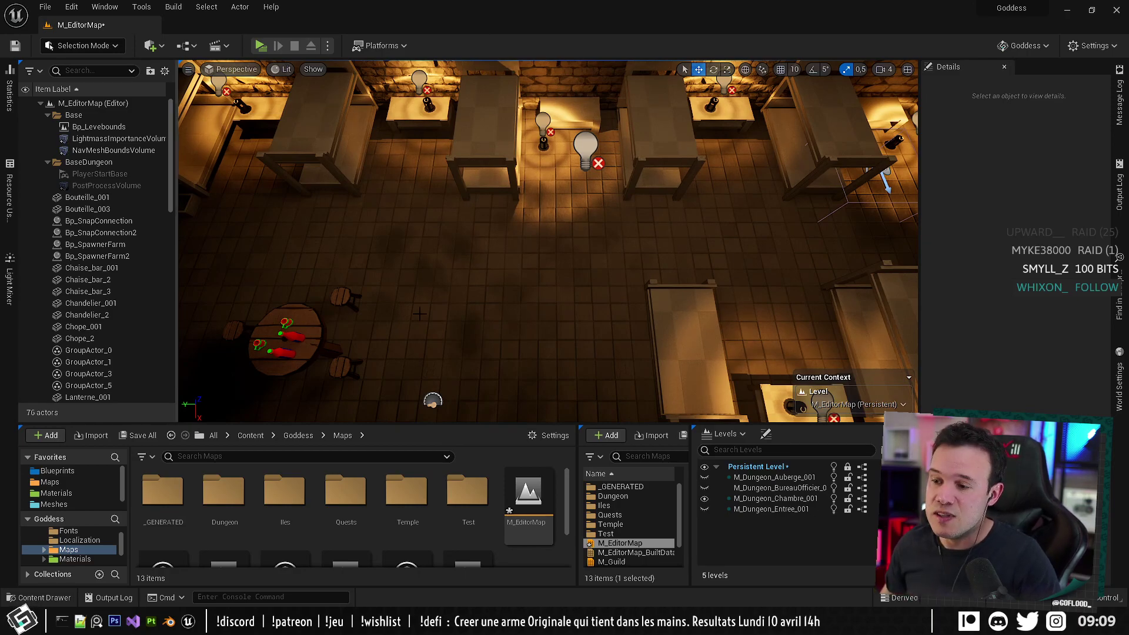
mouse_move(550, 261)
right_down()
mouse_move(517, 259)
mouse_move(549, 260)
right_up()
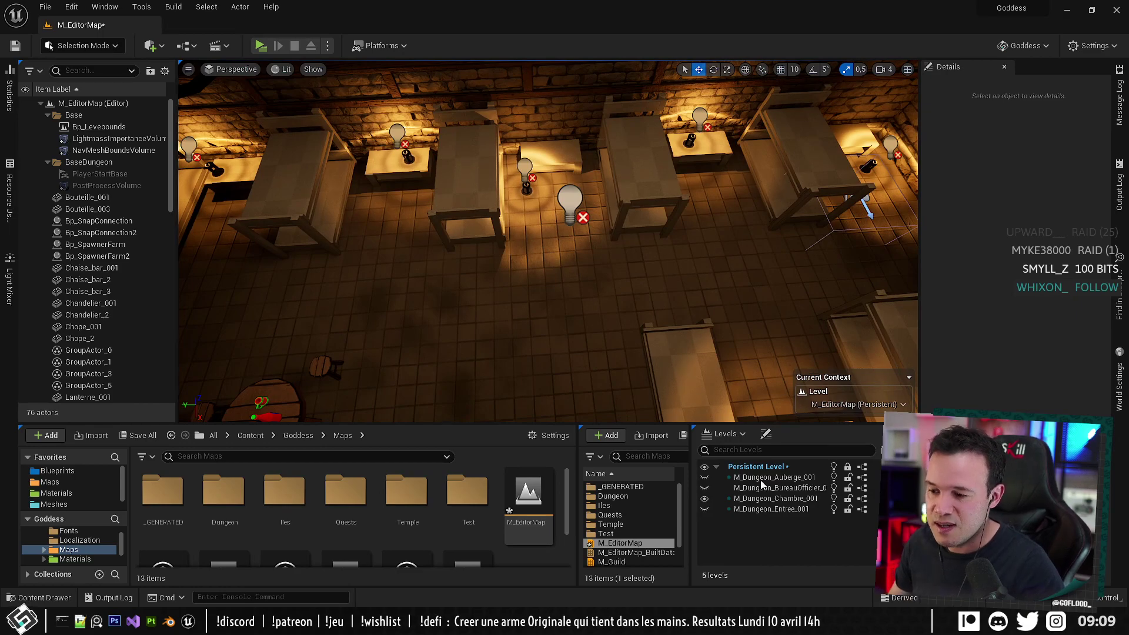
click(705, 498)
click(704, 487)
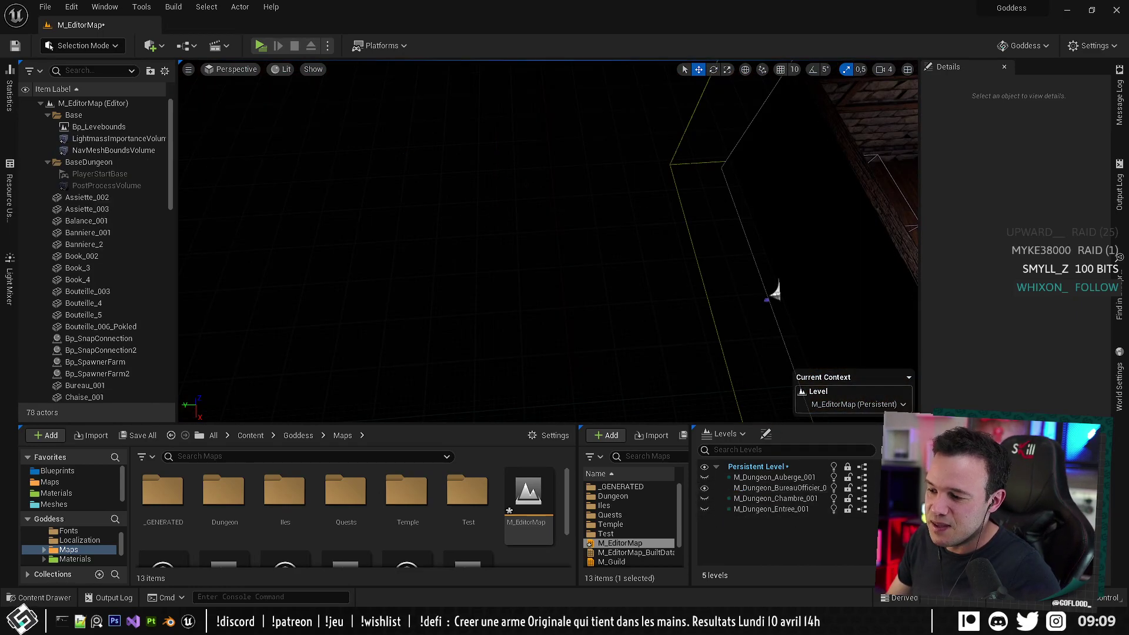
Examine the officer's desk and the surrounding furniture from several angles and save the map.
right_drag(548, 241, 590, 253)
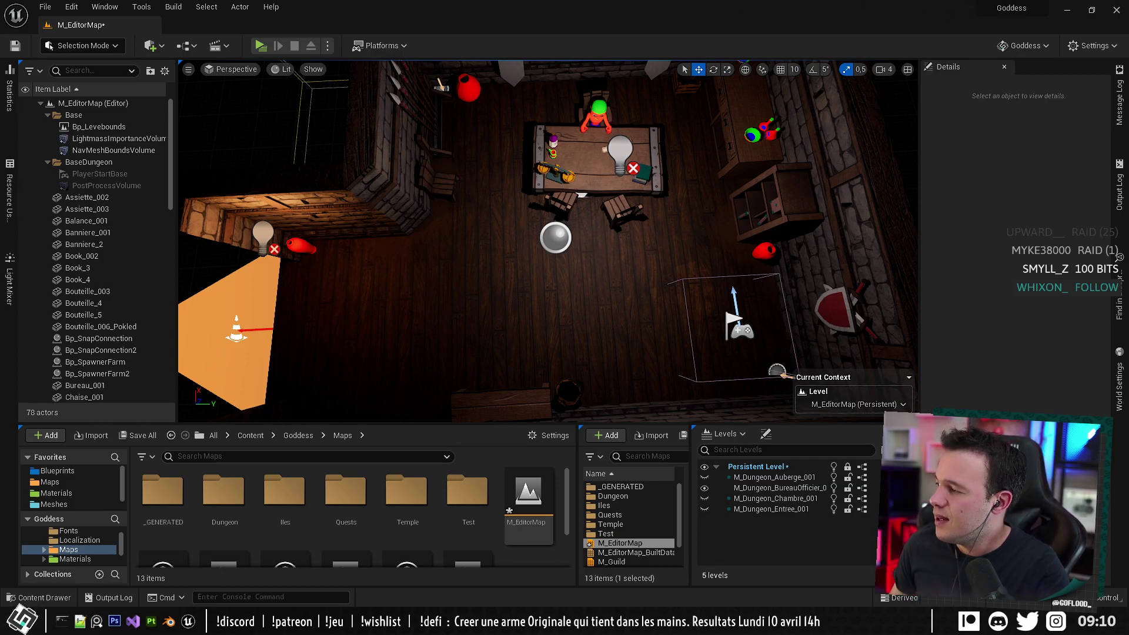
right_drag(666, 151, 667, 268)
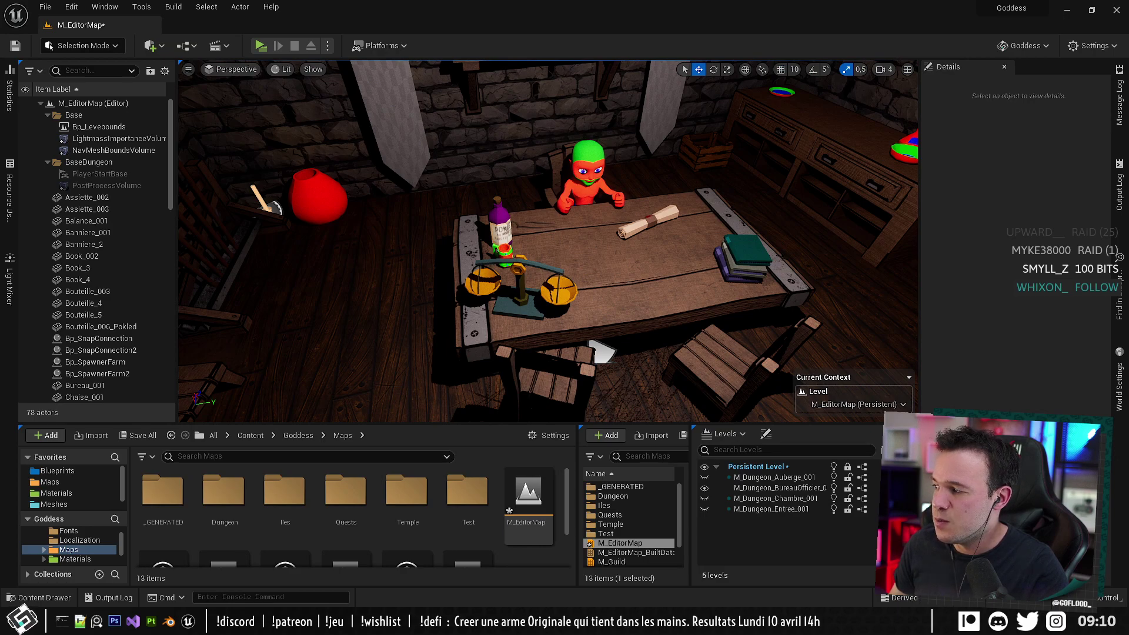
right_drag(832, 280, 832, 280)
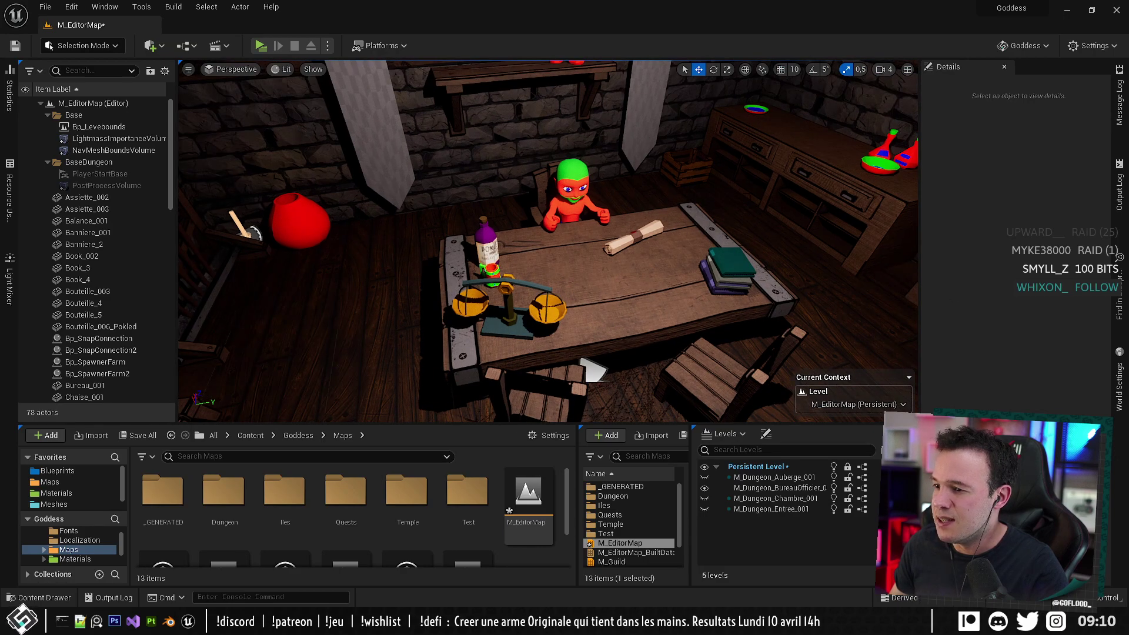
key(s)
mouse_move(548, 241)
right_down()
mouse_move(641, 205)
mouse_move(536, 236)
right_up()
right_drag(832, 280, 832, 280)
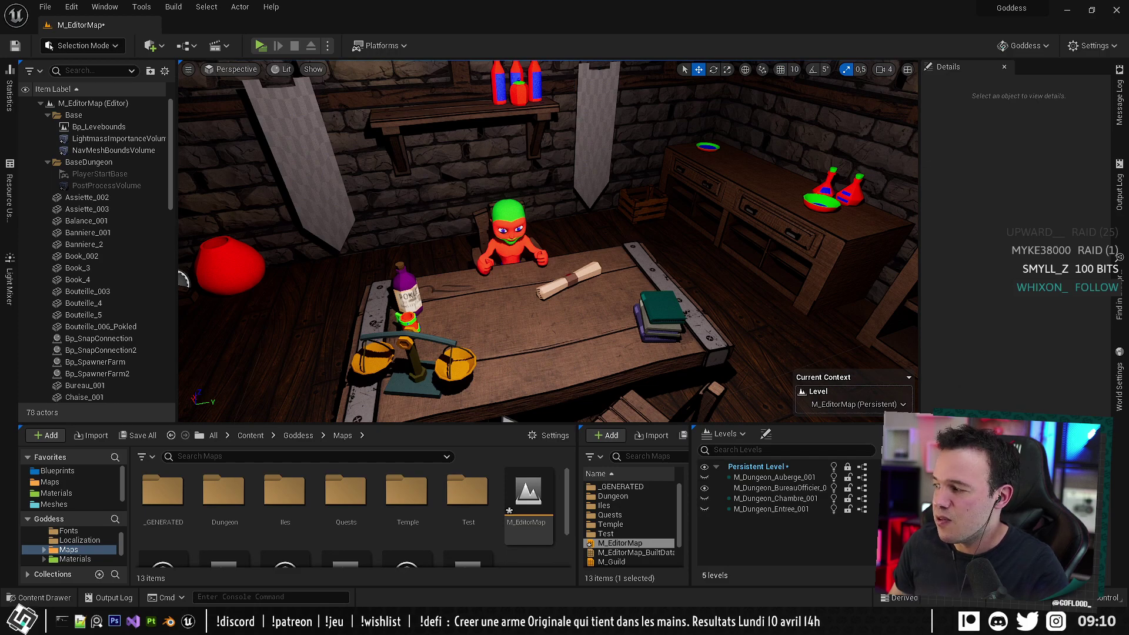
right_drag(554, 357, 554, 357)
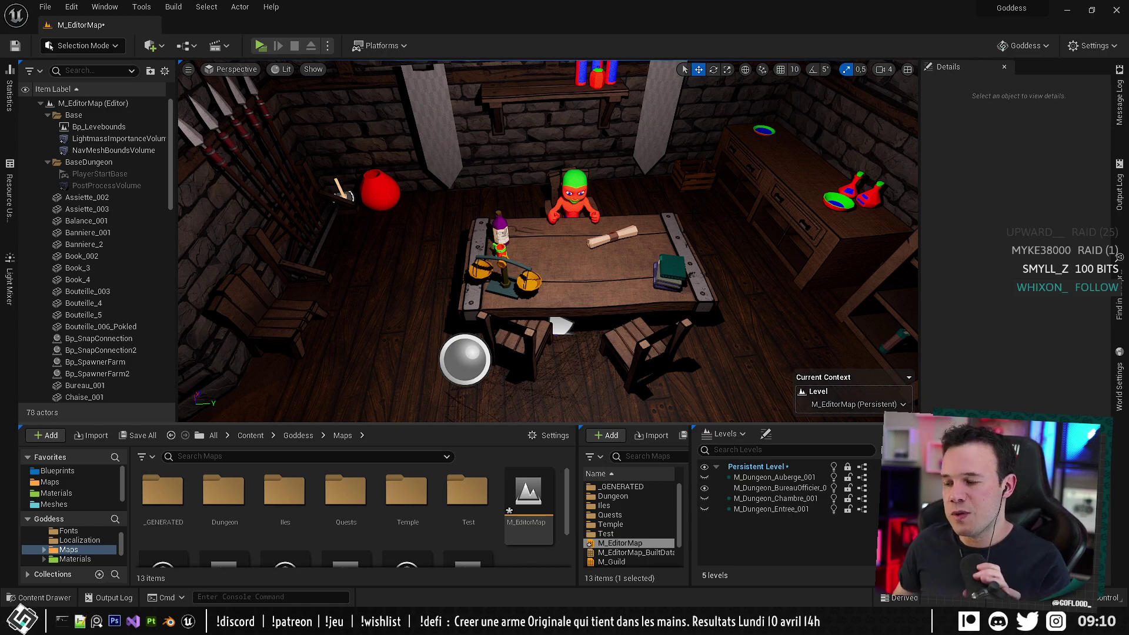
right_drag(548, 240, 450, 247)
key(ctrl+s)
Set the Index of the Bp_SpawnerFarm2 spawner beside the red jar to 0.
click(360, 225)
key(w)
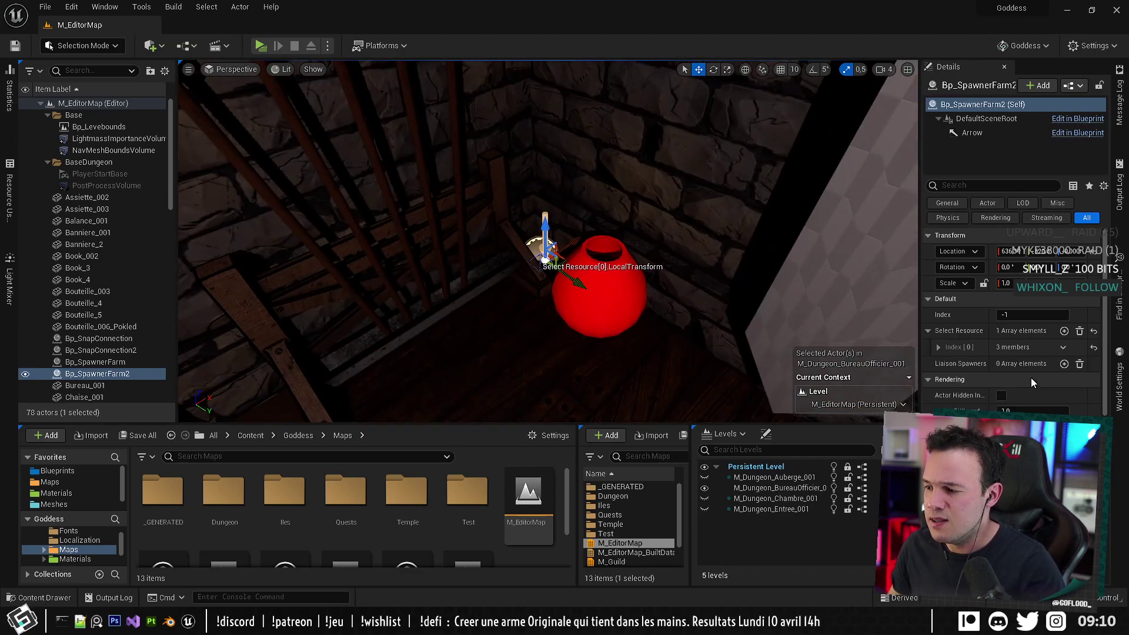
click(1032, 315)
text(0)
key(Return)
Examine the rolled resource previewed at the spawner, checking its placement by the spear rack and walls from several angles.
right_drag(647, 264, 623, 305)
key(w)
key(w)
right_drag(579, 187, 473, 167)
key(e)
right_drag(579, 187, 579, 181)
key(q)
right_drag(358, 258, 350, 258)
key(e)
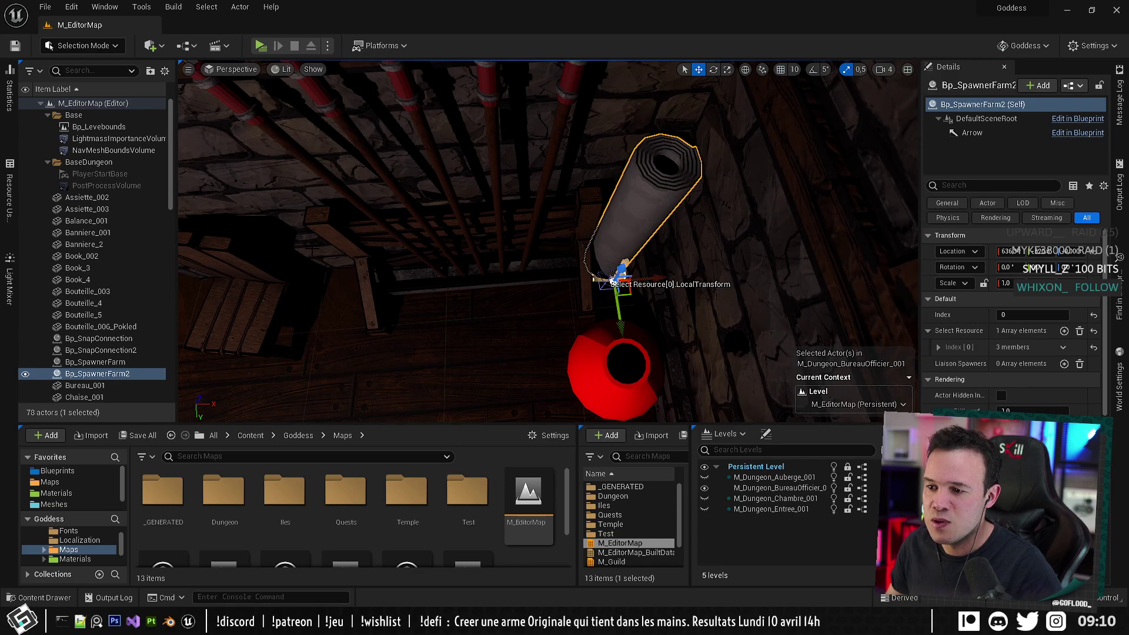
key(s)
right_drag(606, 184, 700, 200)
key(w)
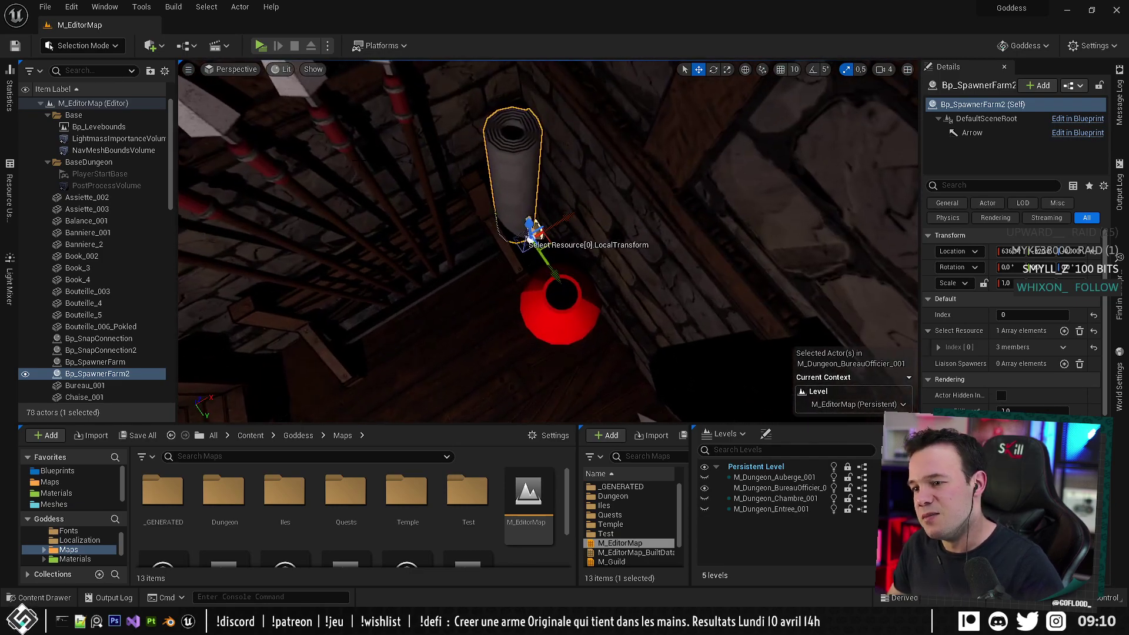
right_drag(548, 241, 582, 188)
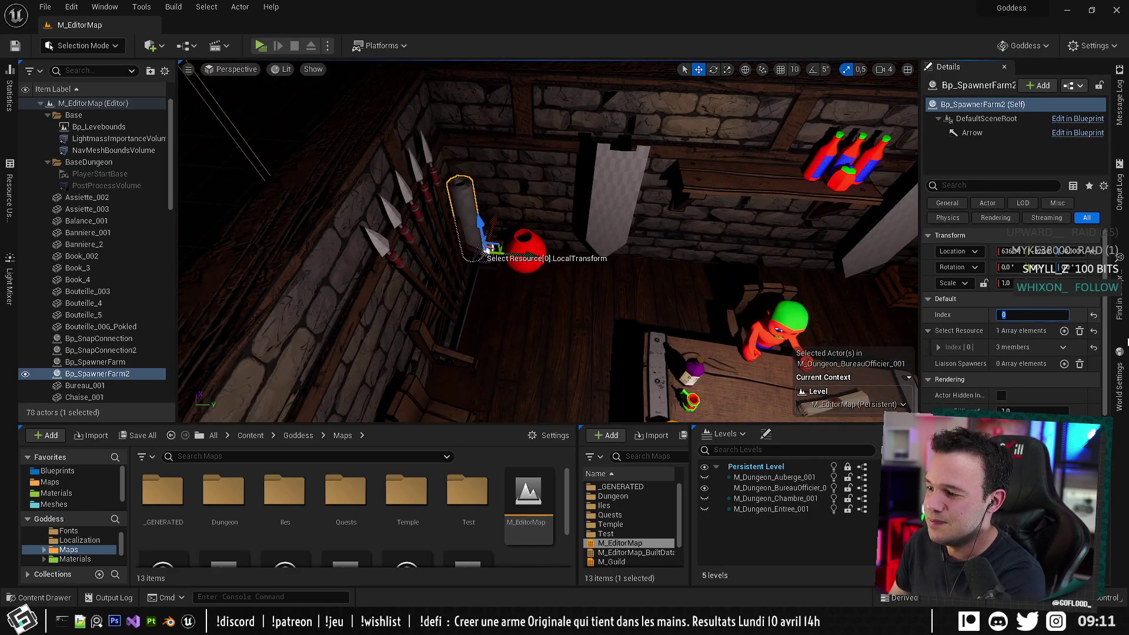
Reset the Index of Bp_SpawnerFarm2 to its default of -1.
click(1092, 314)
right_drag(595, 253, 639, 207)
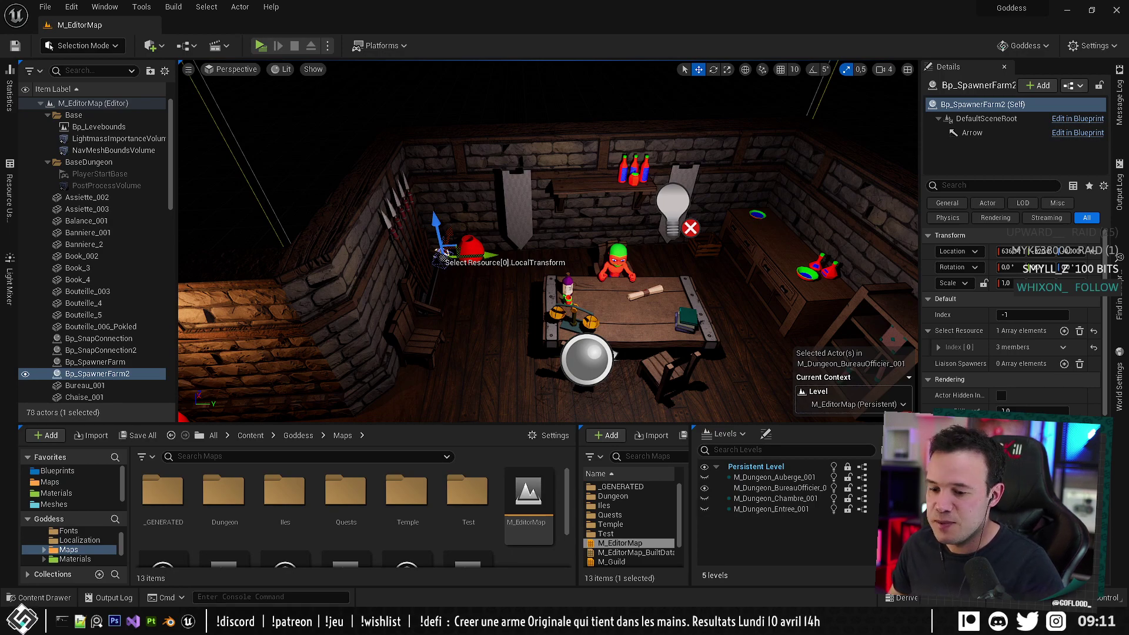
key(alt+Tab)
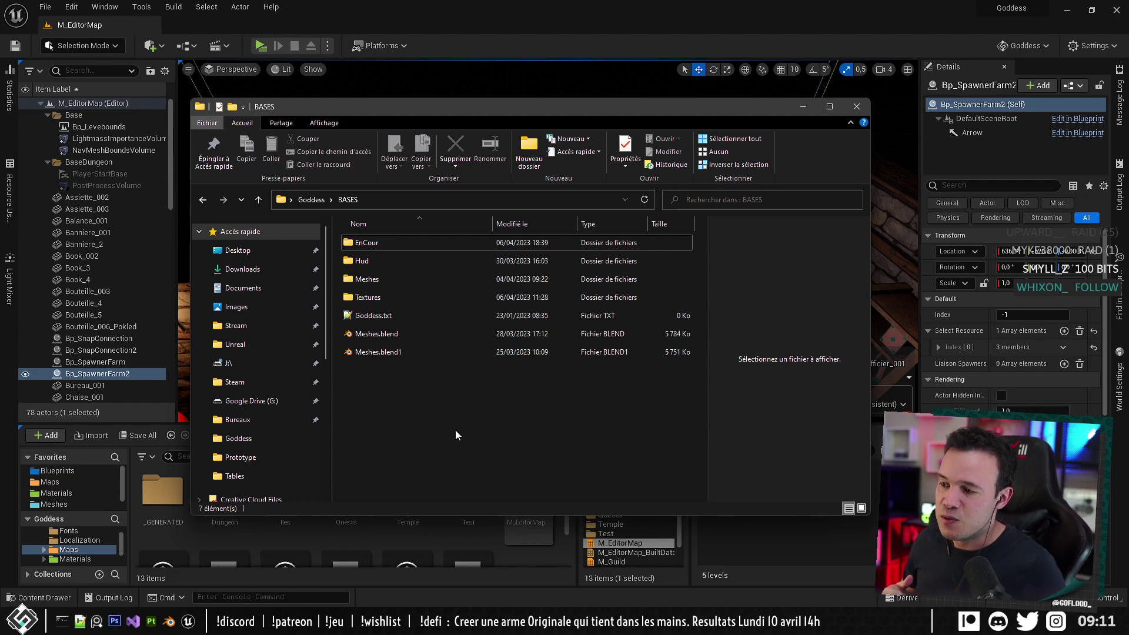
key(alt+Tab)
Inspect the stacked books and the rolled parchment on the officer's table, selecting each and viewing them from several angles.
key(w)
right_drag(592, 346, 667, 333)
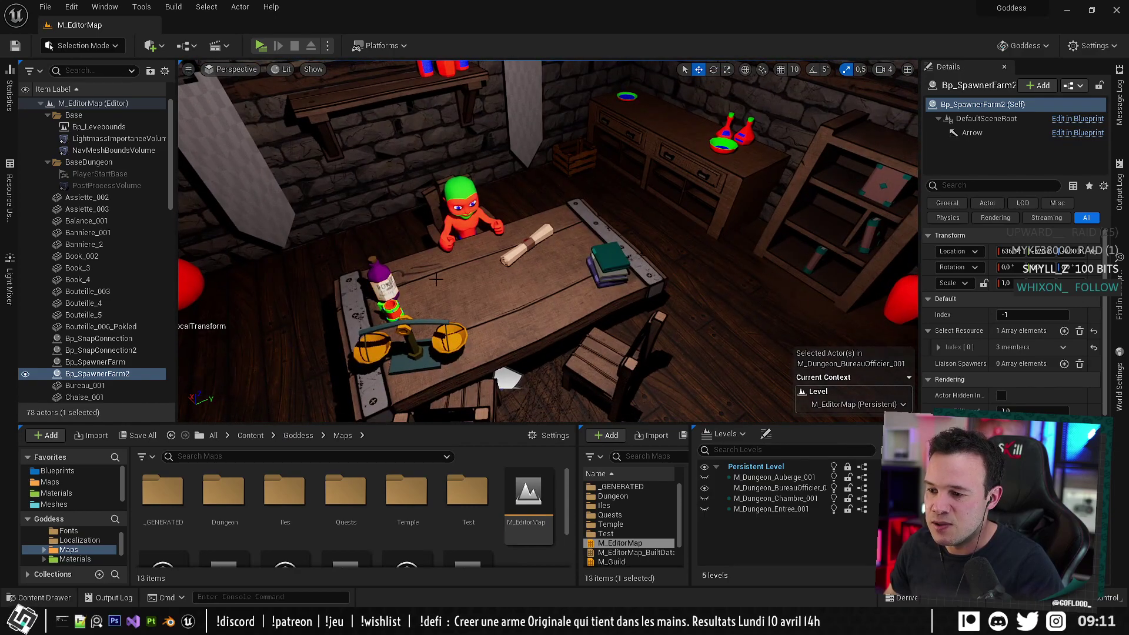
right_drag(435, 279, 390, 294)
click(630, 259)
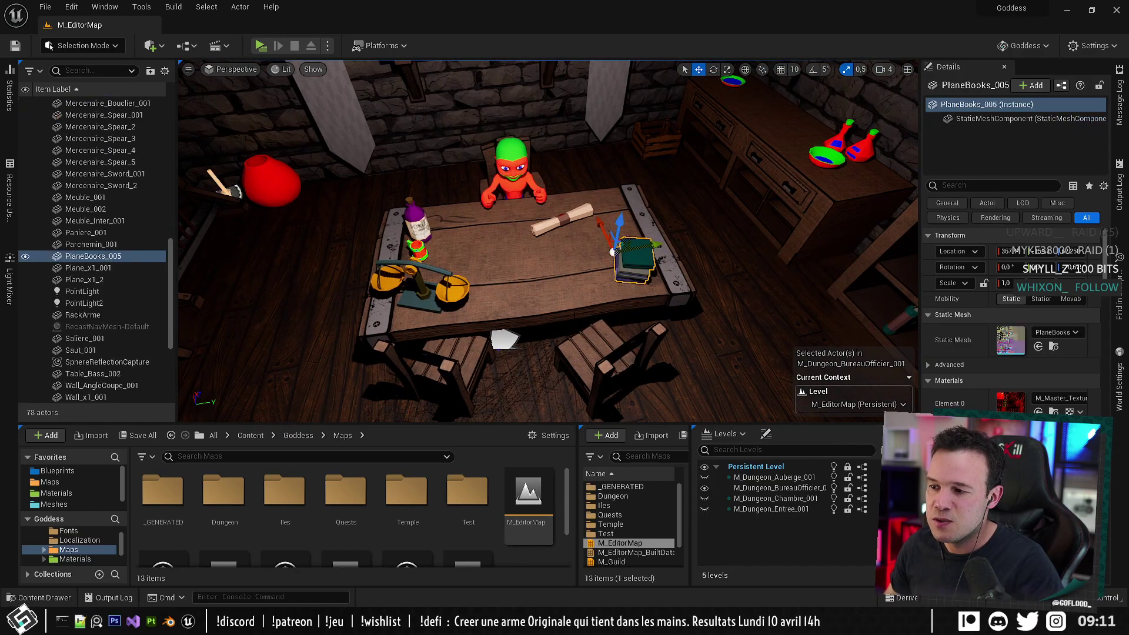
right_drag(621, 276, 688, 247)
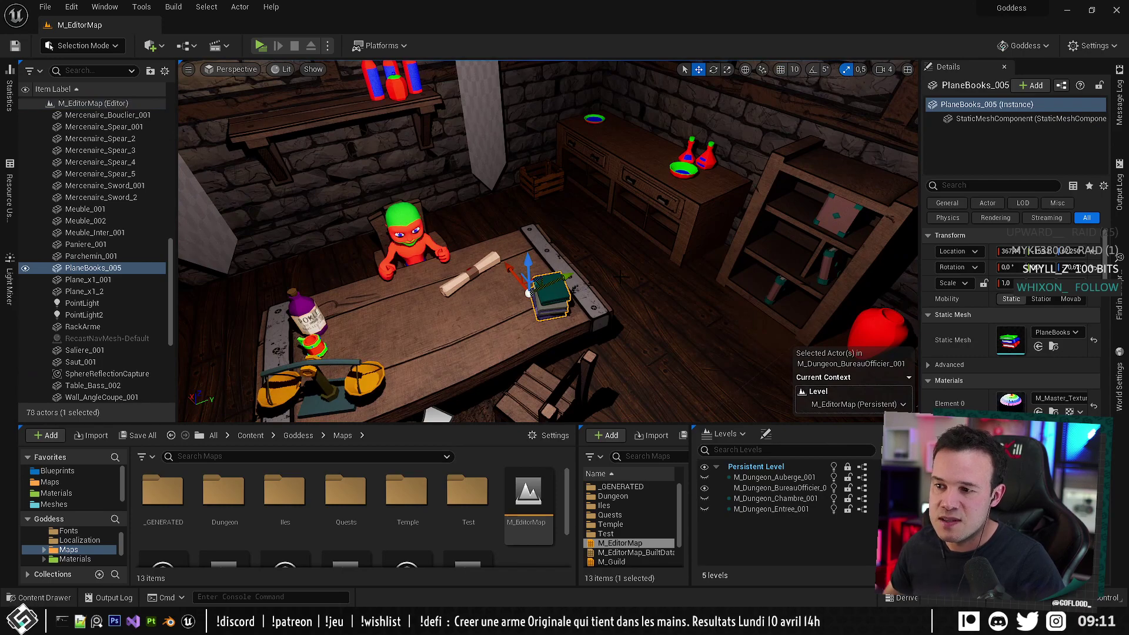
key(f)
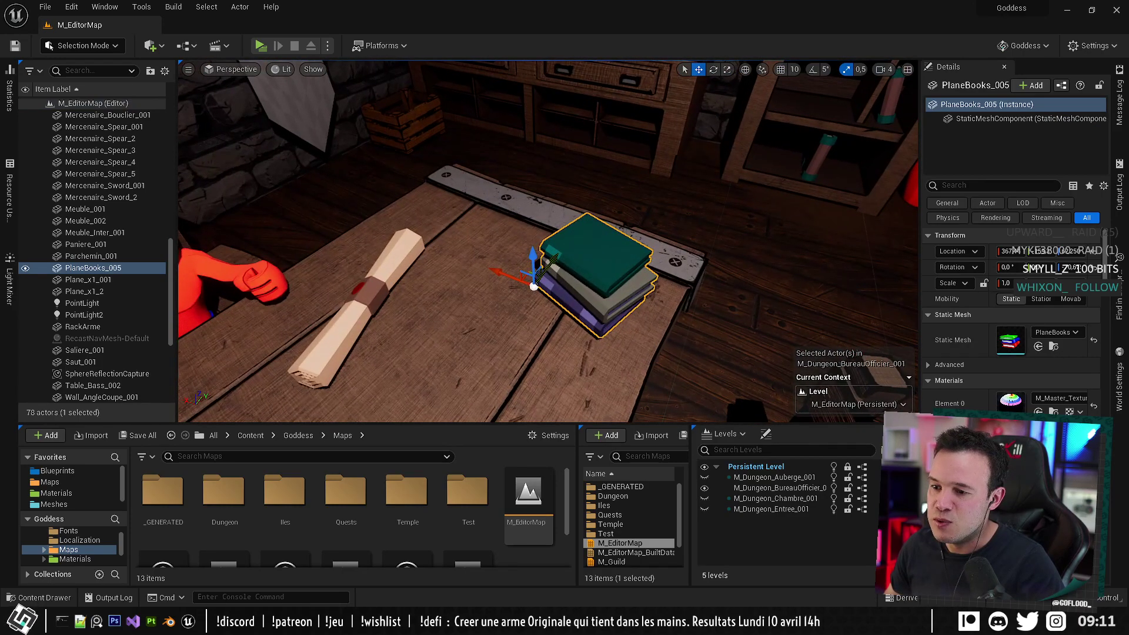
click(382, 282)
right_drag(474, 237, 411, 265)
key(s)
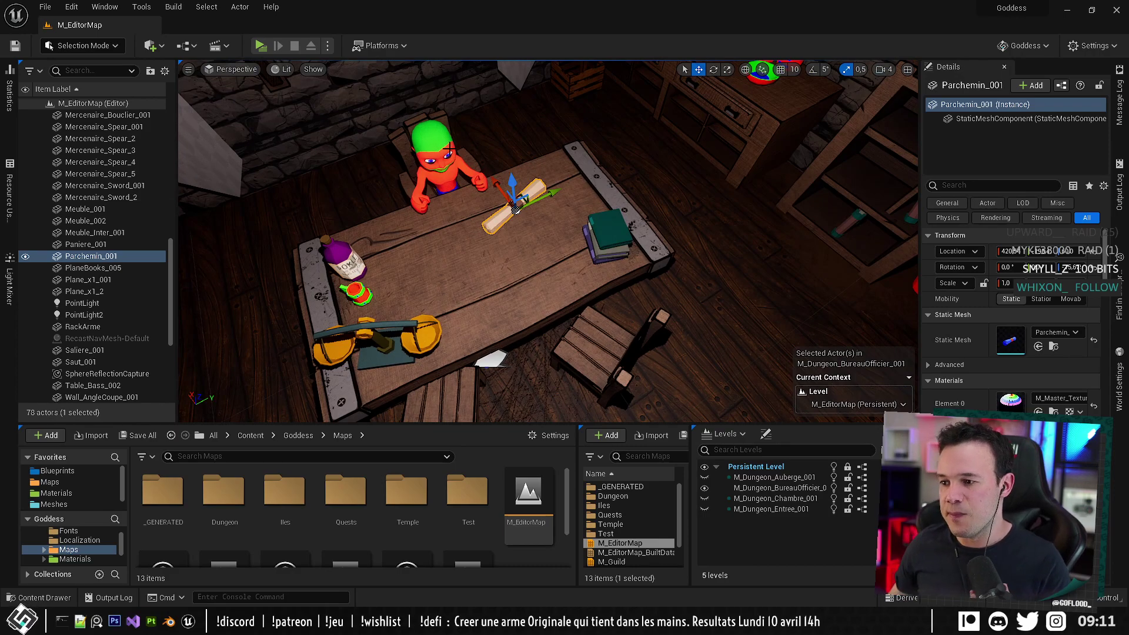
right_drag(539, 288, 476, 241)
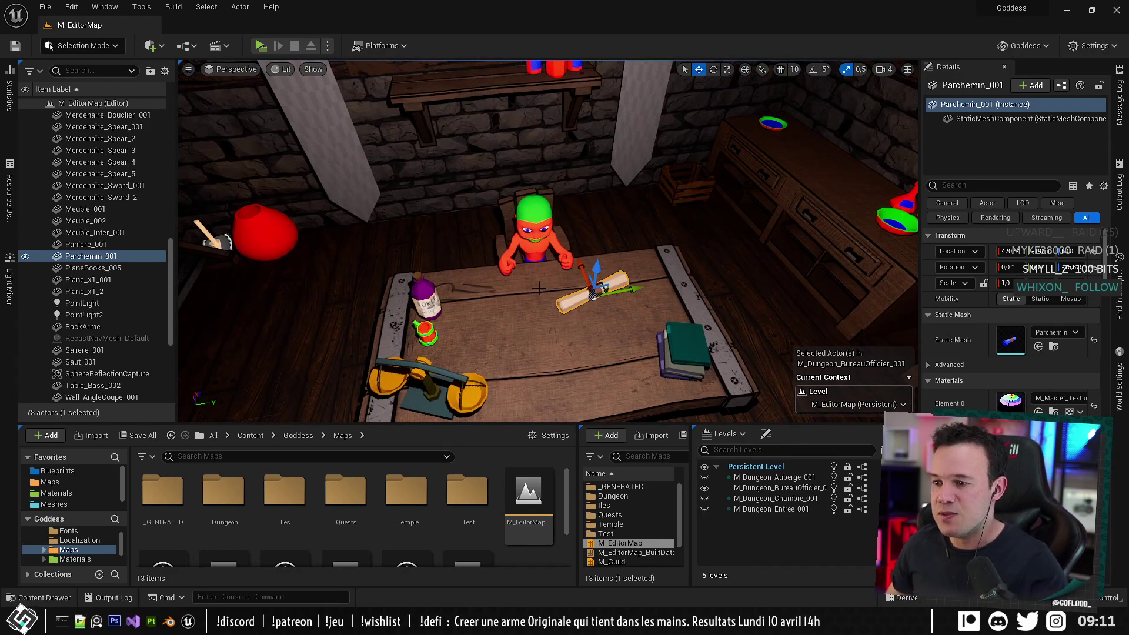
right_drag(547, 282, 594, 271)
key(s)
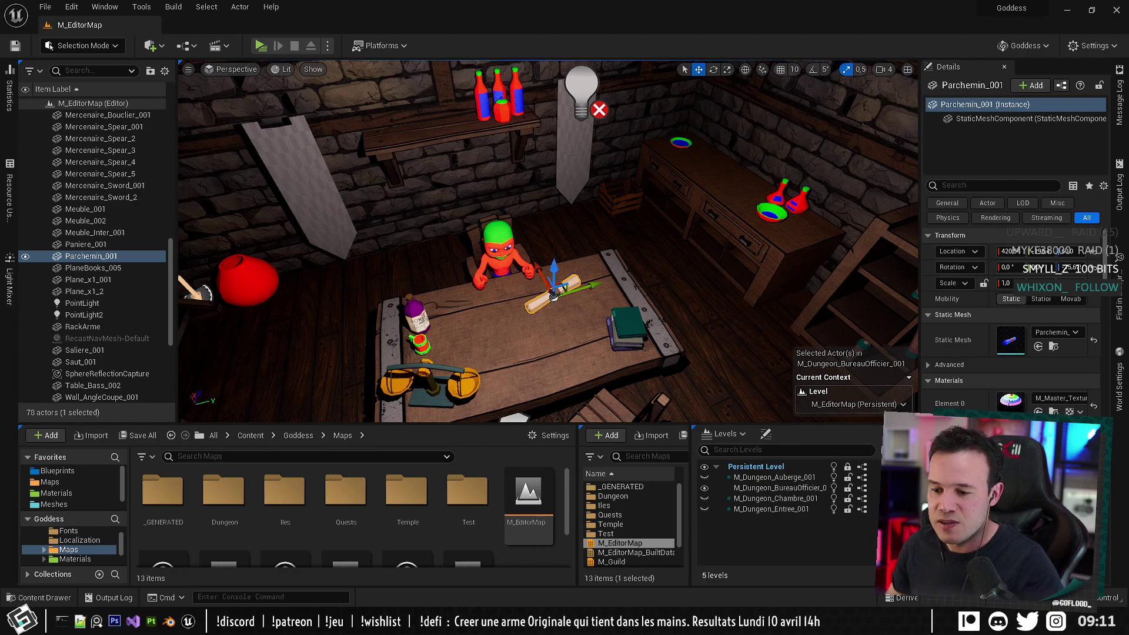
Switch to Blender and open Modelisation.blend from the EnCour folder inside Goddess > BASES.
click(168, 621)
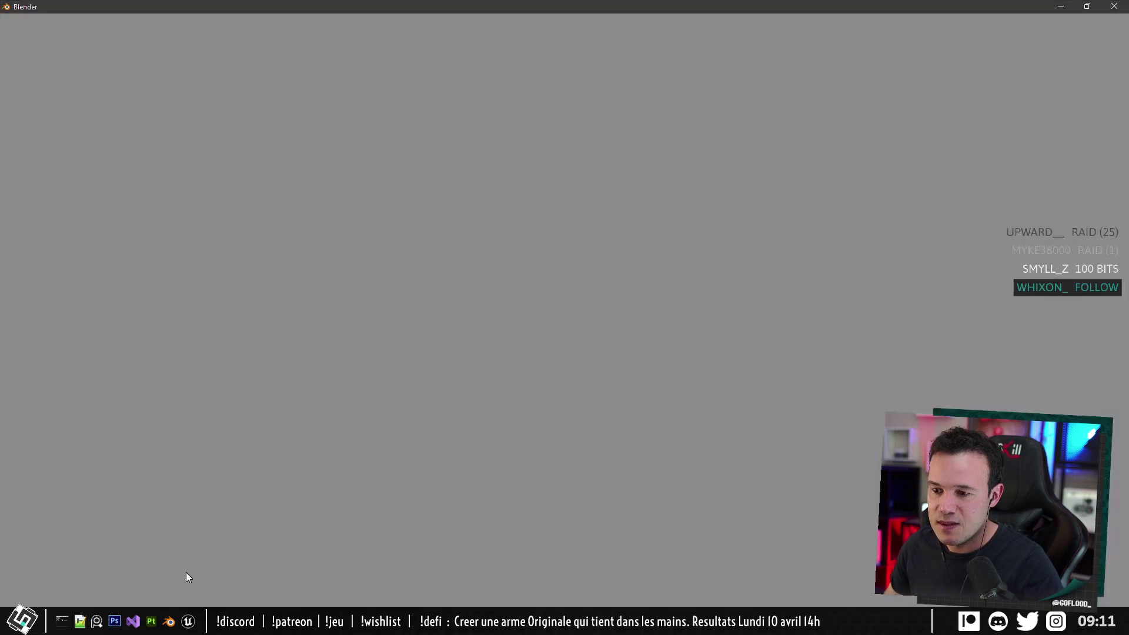
key(alt+Tab)
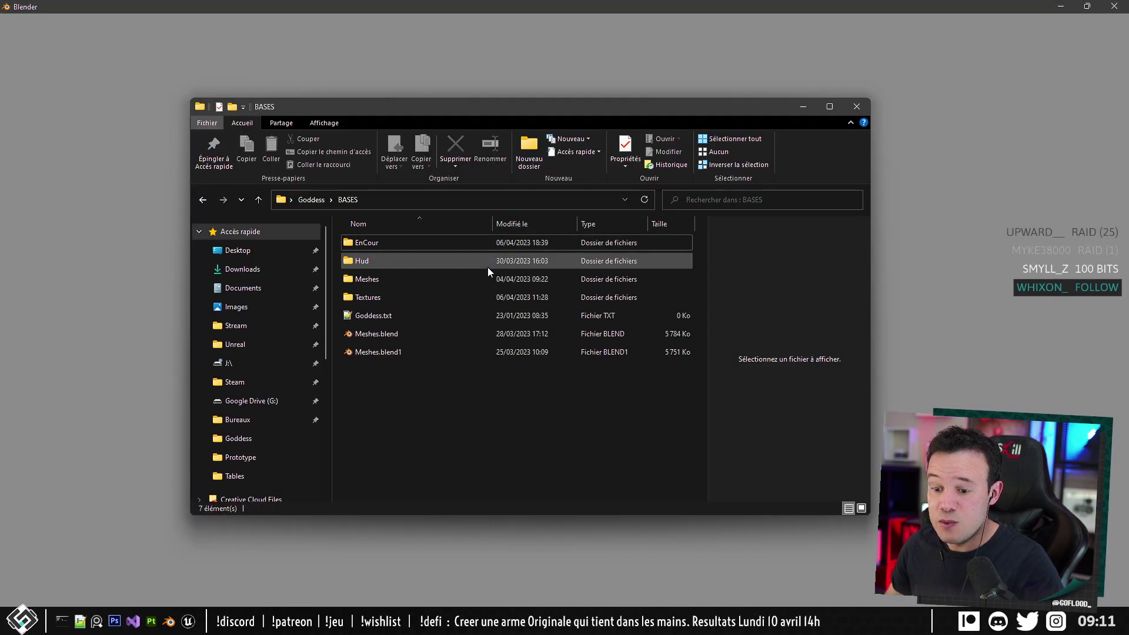
double_click(358, 275)
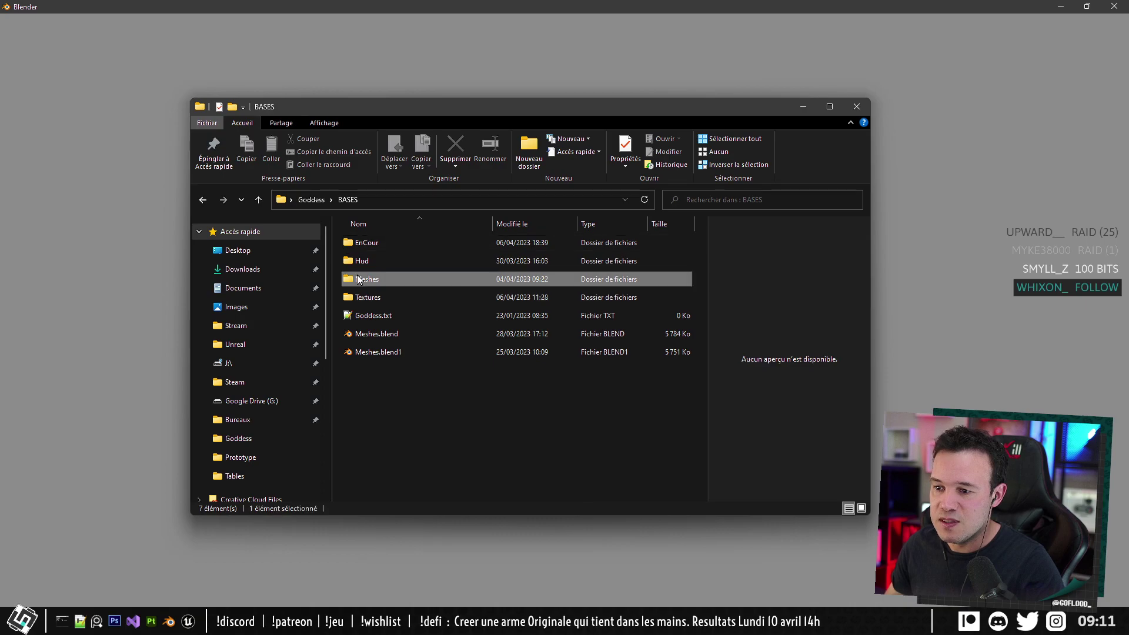
click(348, 200)
double_click(377, 242)
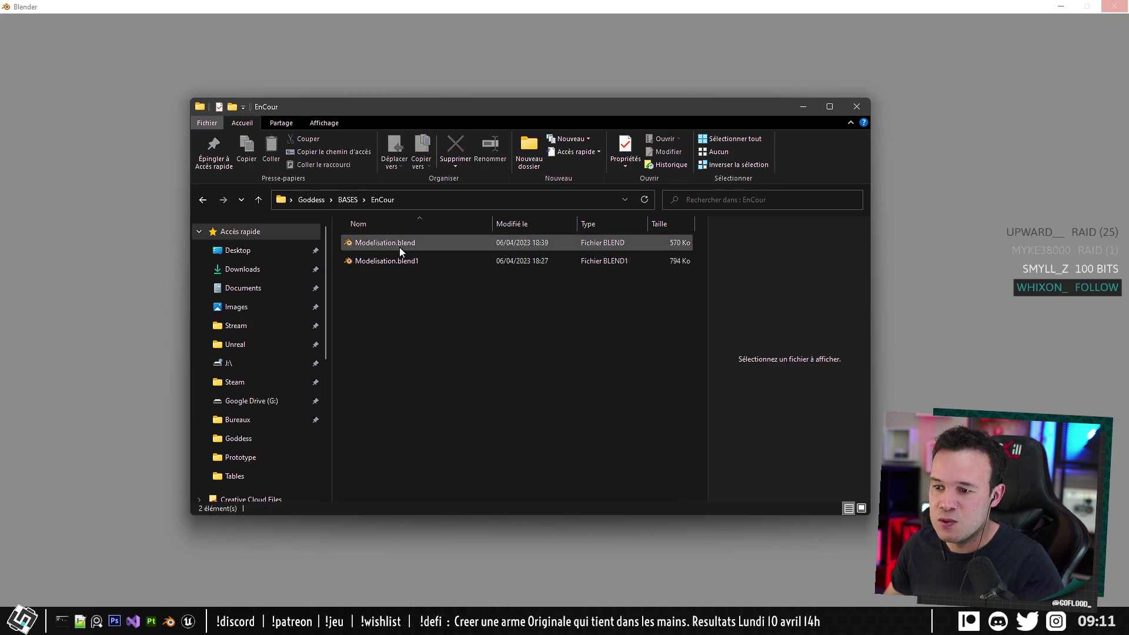
double_click(394, 242)
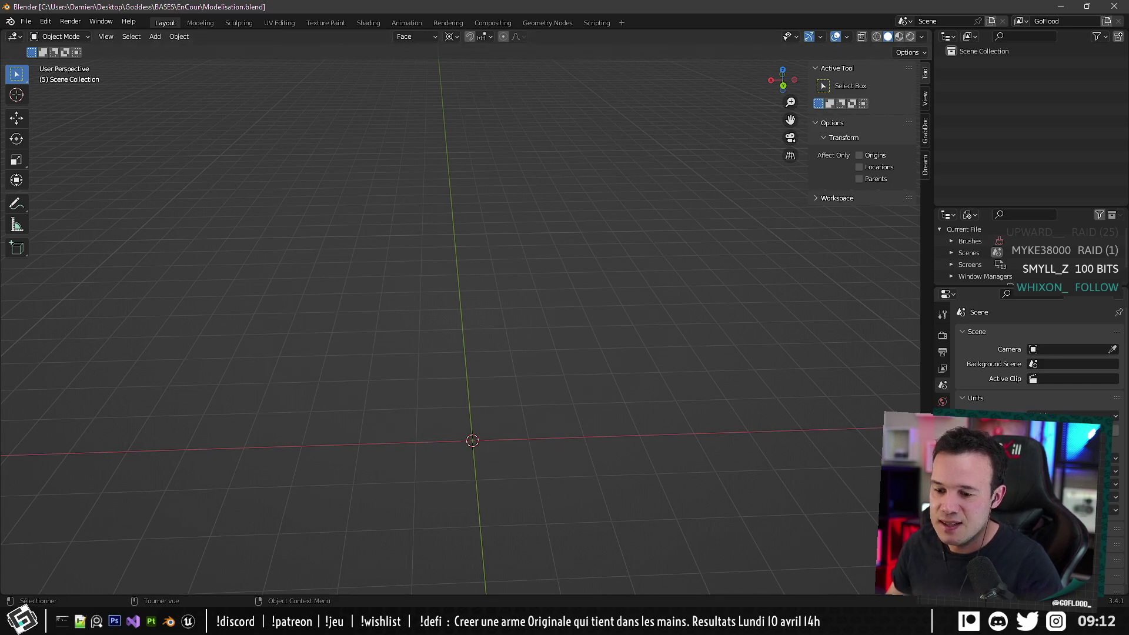
Close the extra blank Blender window, keeping the Modelisation.blend scene open for modelling.
mouse_move(149, 622)
mouse_move(303, 621)
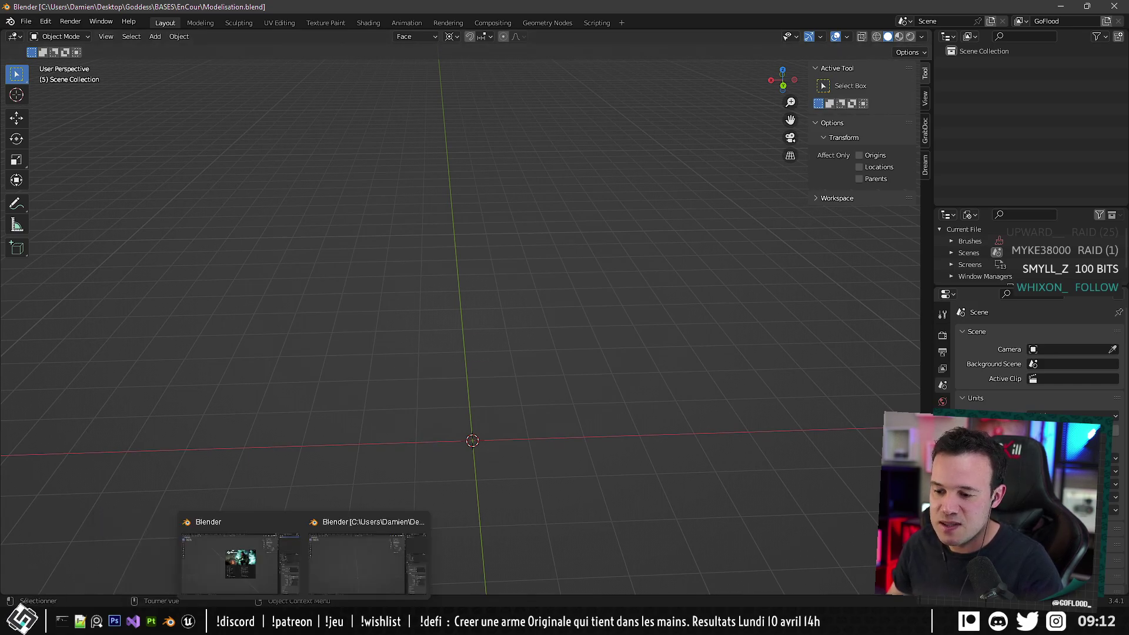
click(247, 568)
click(1115, 7)
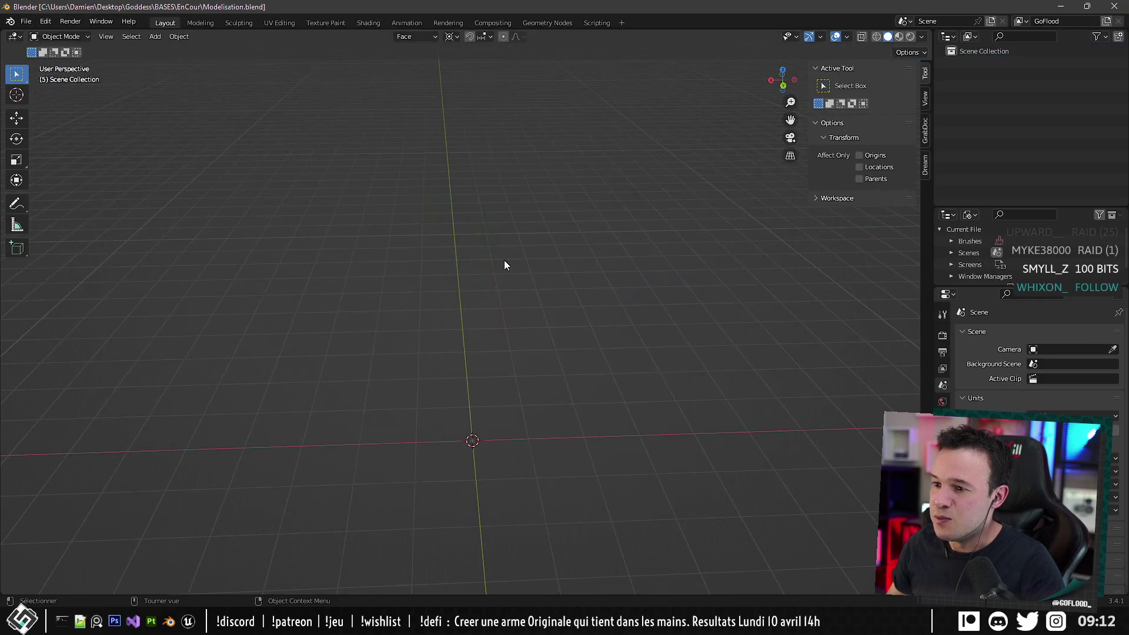
middle_drag(491, 346, 541, 332)
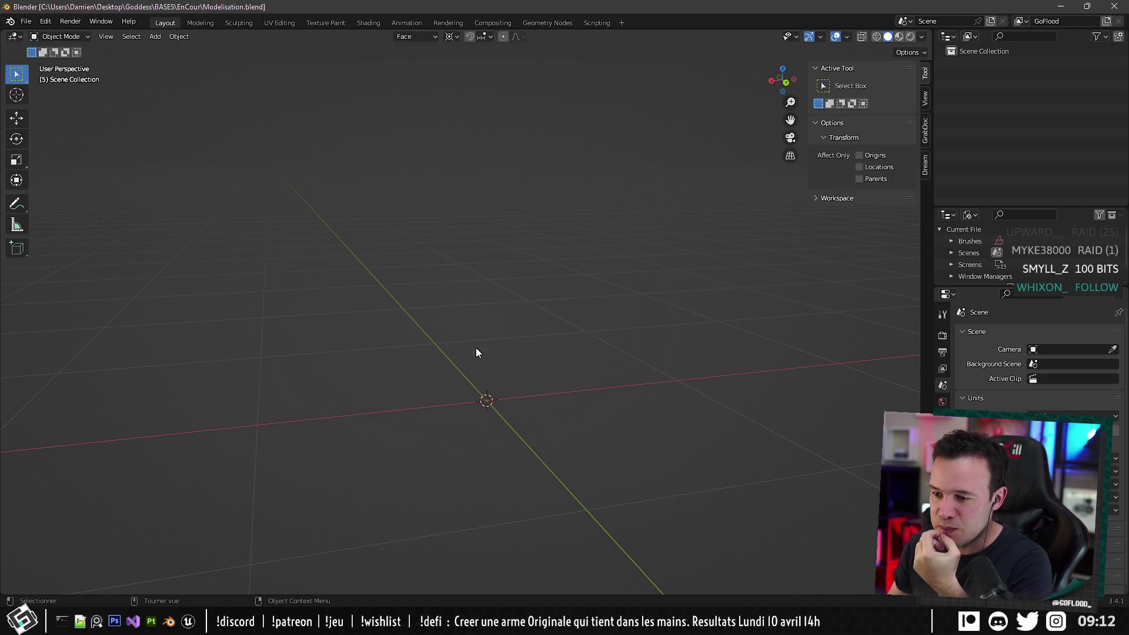
Add a cylinder mesh at the world origin with 8 vertices.
click(178, 36)
click(154, 36)
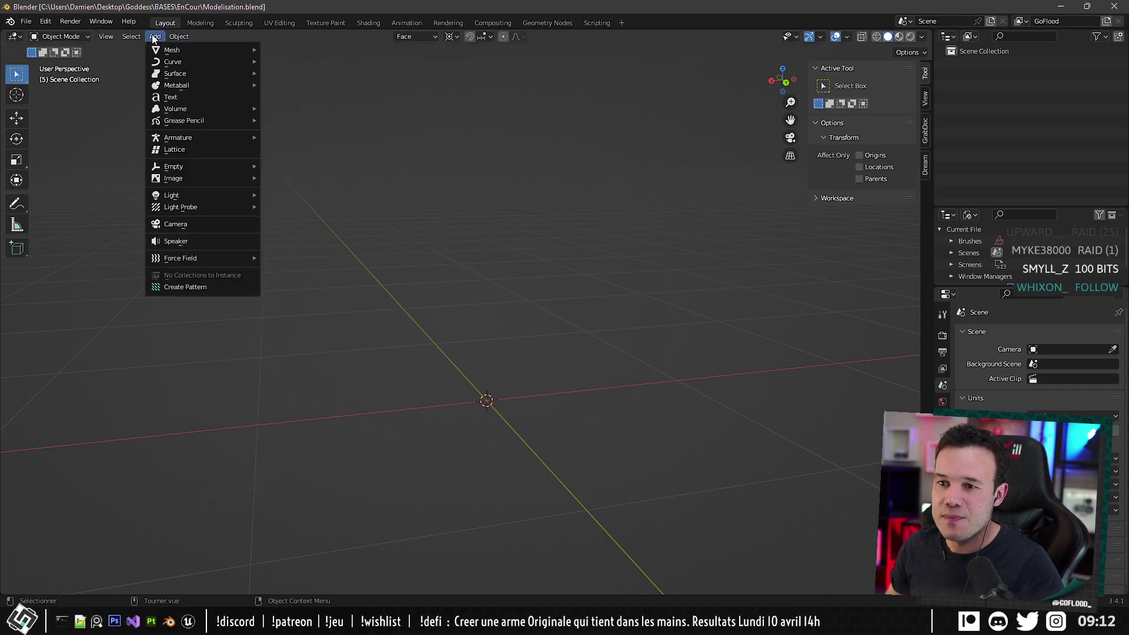
click(157, 41)
click(154, 38)
mouse_move(160, 51)
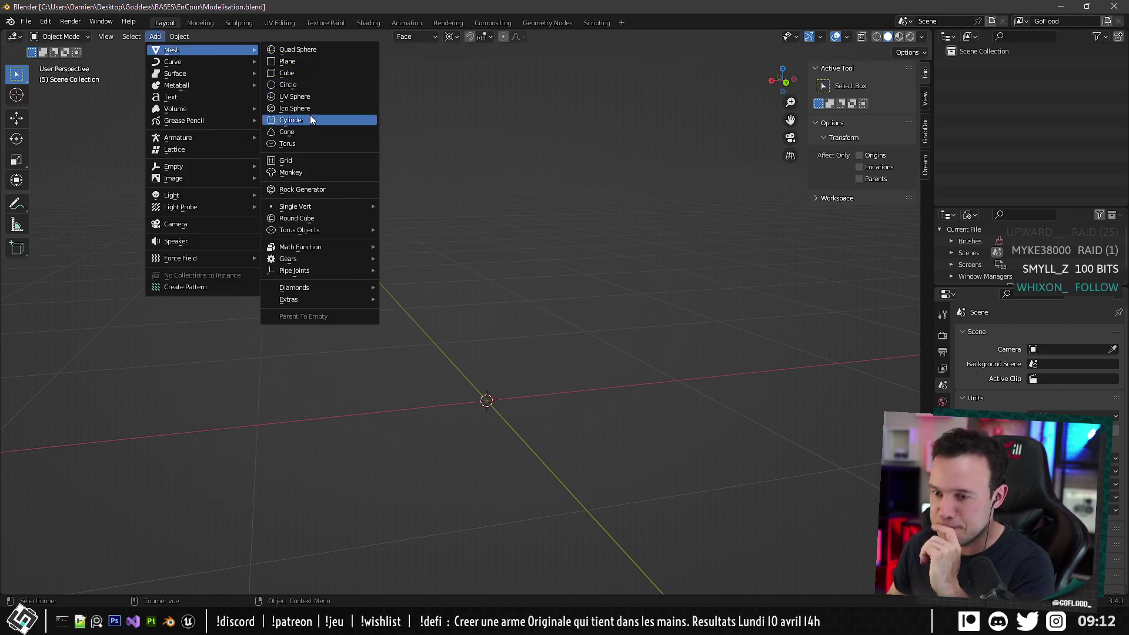
click(308, 116)
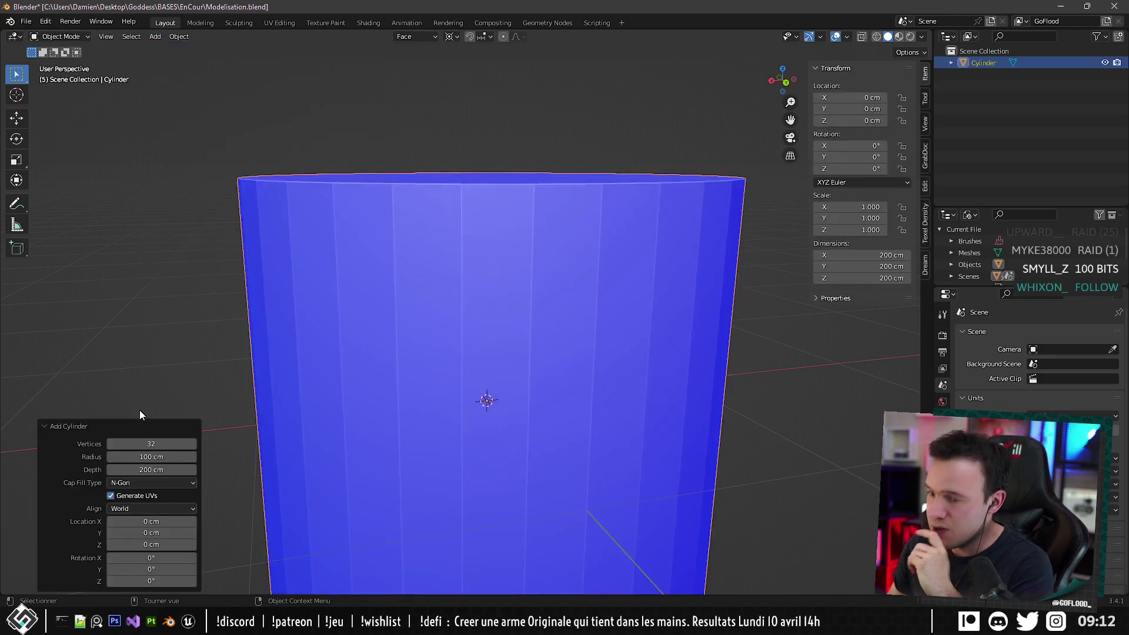
double_click(151, 444)
text(8)
key(Return)
scroll(396, 232, down, 8)
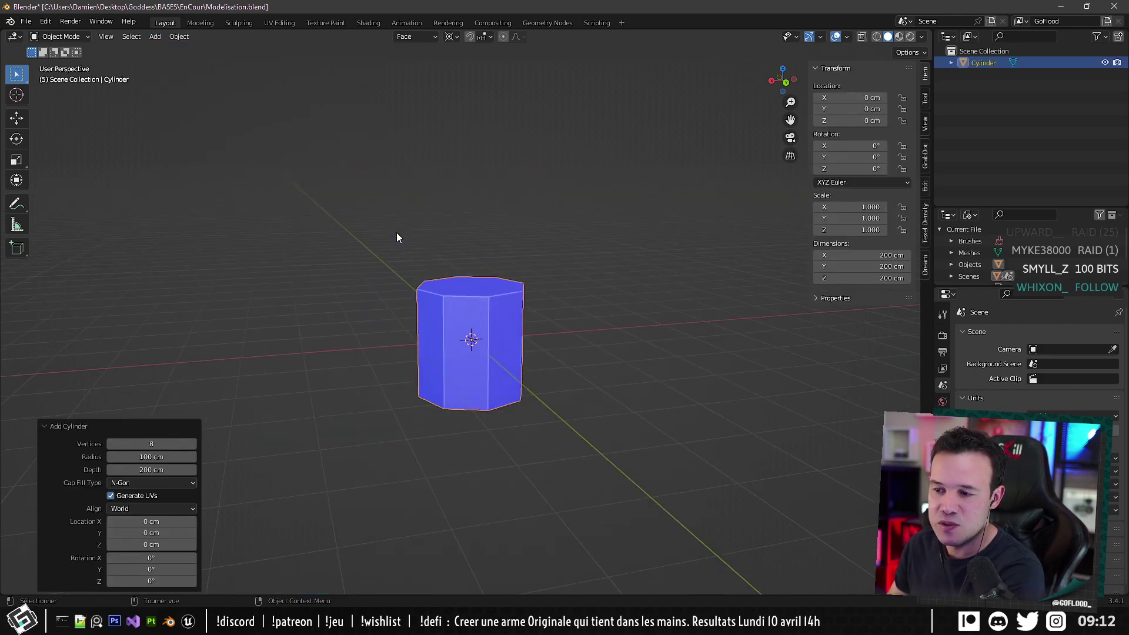
middle_drag(397, 237, 386, 304)
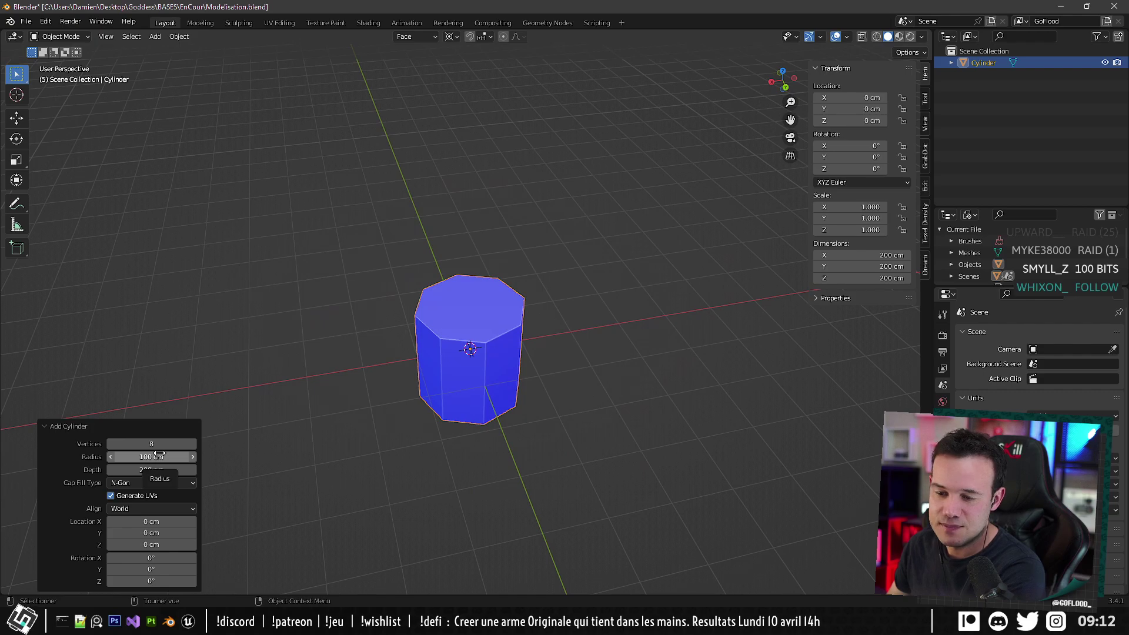
Set the new cylinder's radius to 20 cm and its depth to 10 cm.
double_click(151, 456)
text(20)
key(Return)
double_click(154, 470)
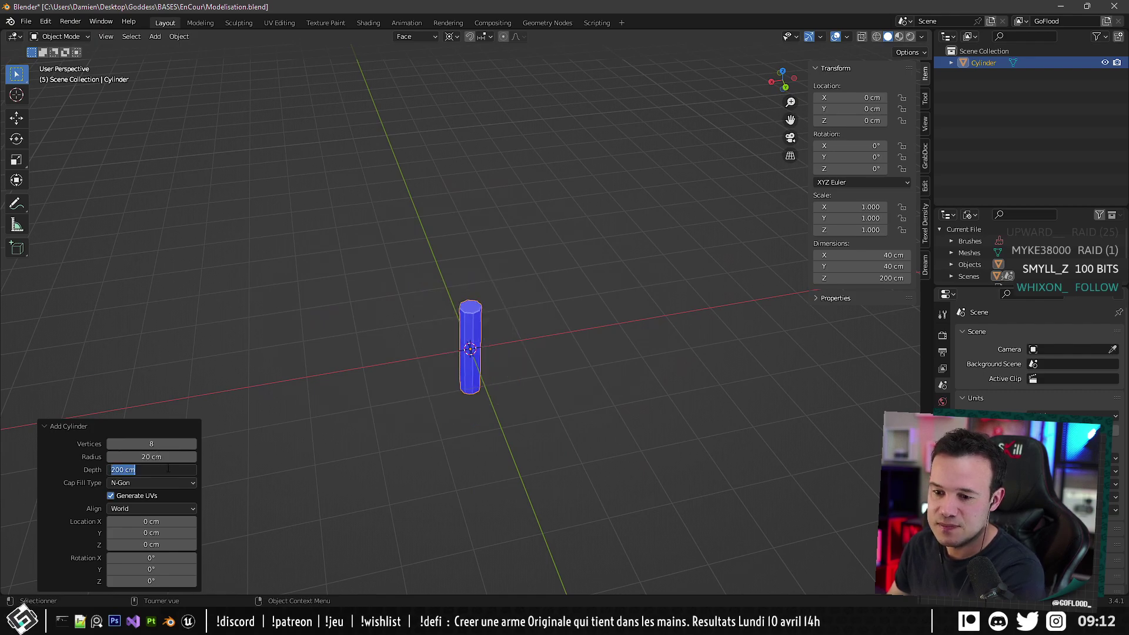
text(10)
key(Return)
In Edit Mode, move the whole cylinder mesh up 5 cm along Z so its base sits on the origin.
middle_drag(313, 421, 514, 285)
scroll(434, 400, up, 5)
key(Tab)
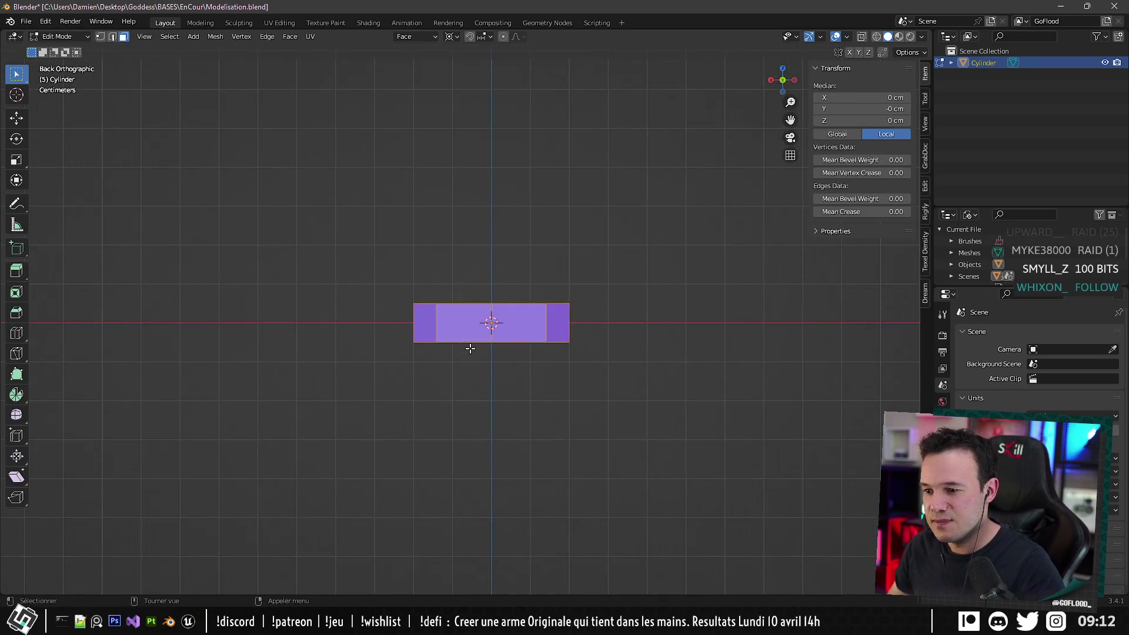
key(g)
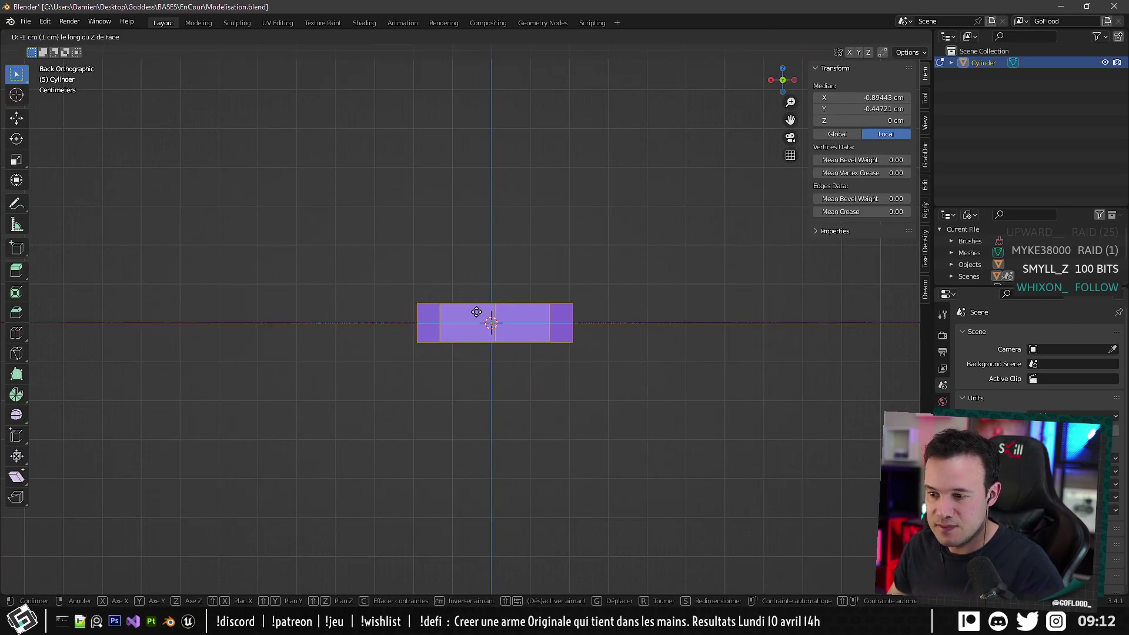
key(z)
click(470, 328)
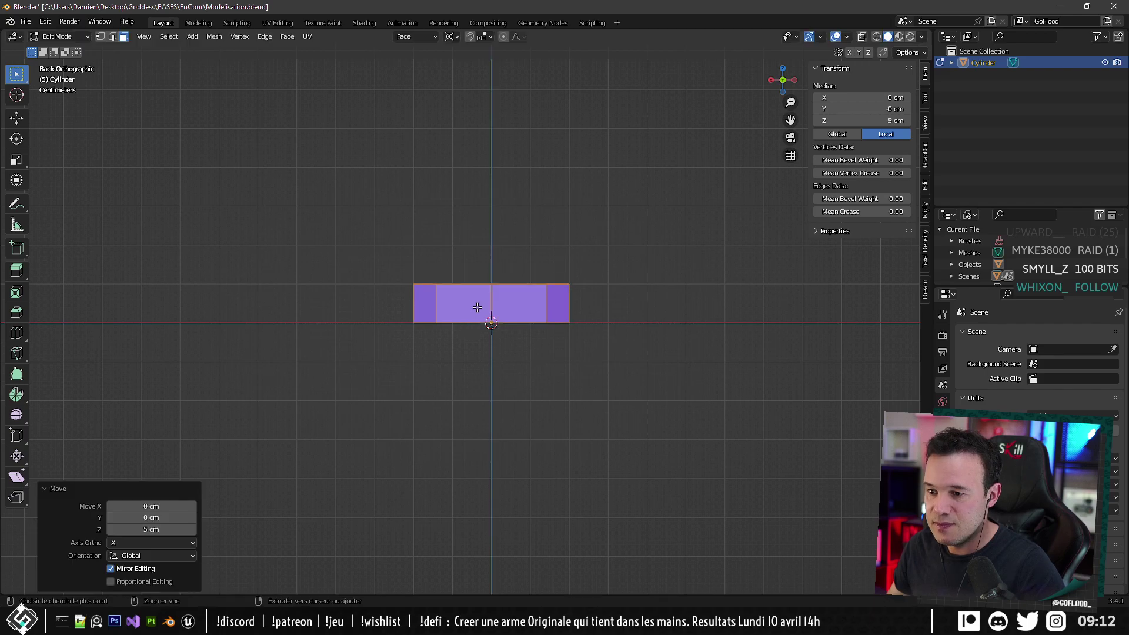
middle_drag(477, 308, 465, 276)
Raise only the cylinder's top face along Z to a height of 30 cm.
click(472, 452)
scroll(465, 334, down, 4)
scroll(468, 291, down, 2)
scroll(461, 335, up, 6)
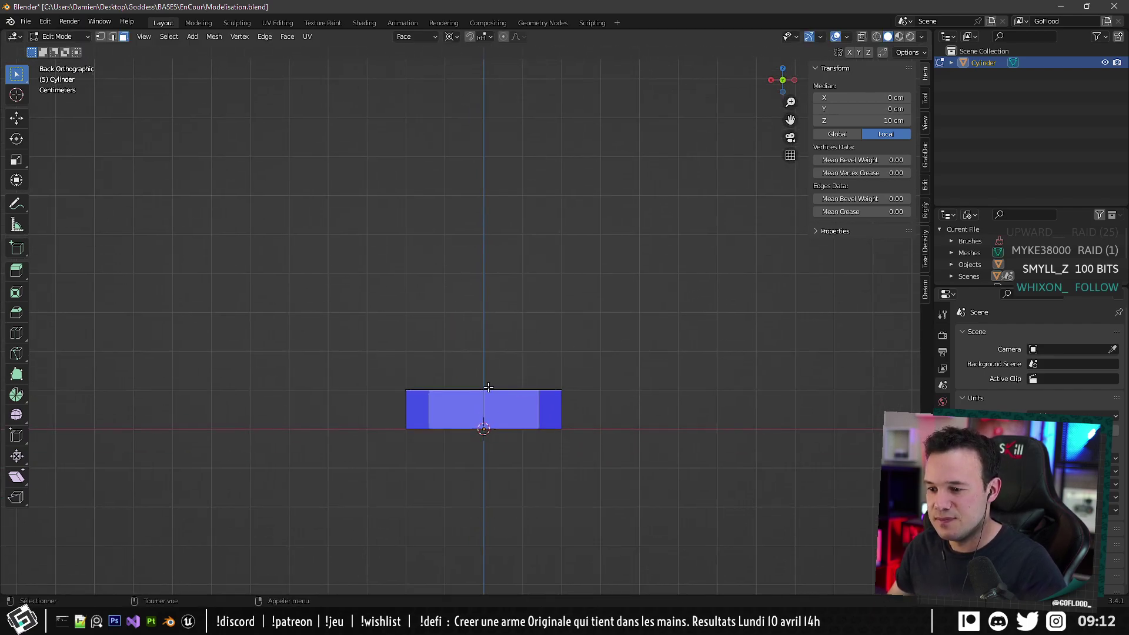
key(g)
key(z)
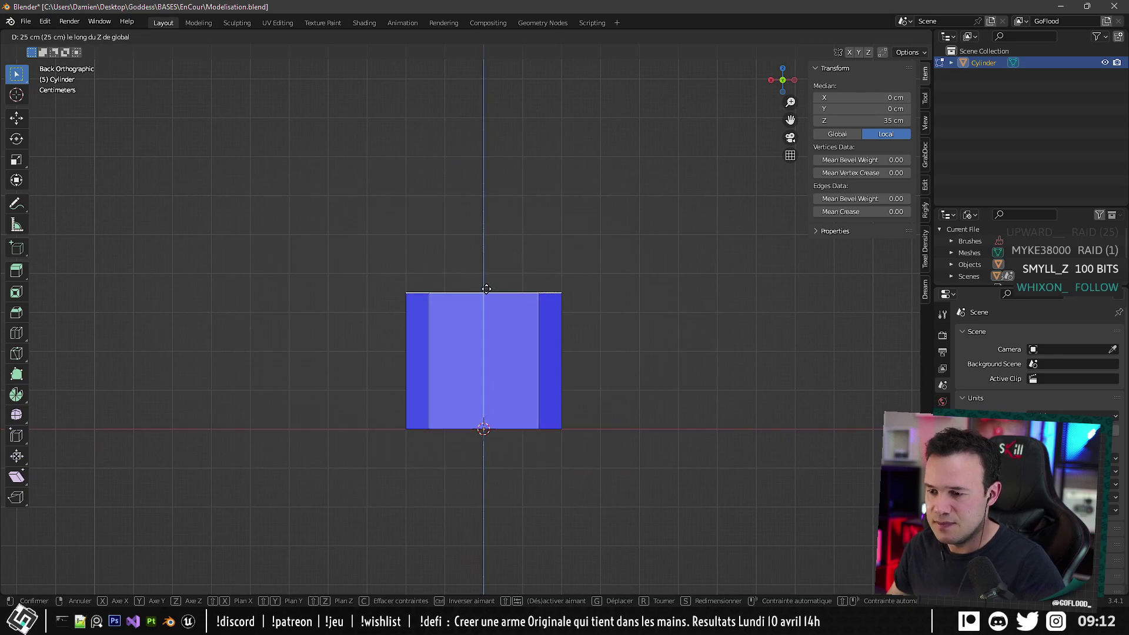
click(492, 308)
scroll(489, 327, down, 3)
middle_drag(490, 326, 466, 447)
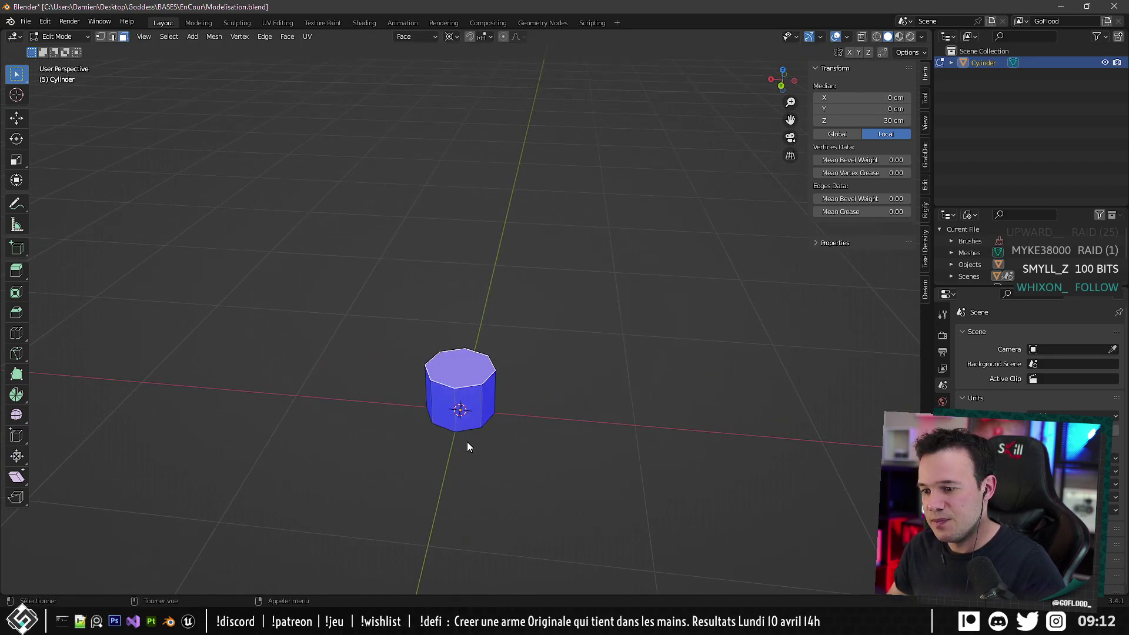
Return to Object Mode and export the cylinder as Ancrier_001.fbx to the EnCour folder with the GoFlood preset.
key(Tab)
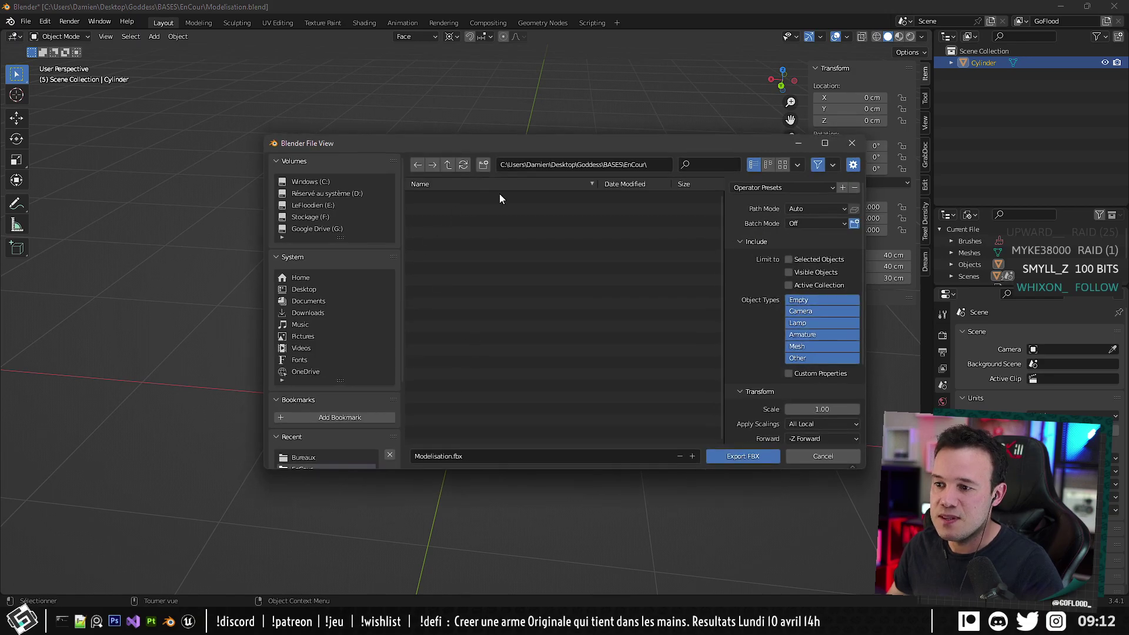
click(458, 458)
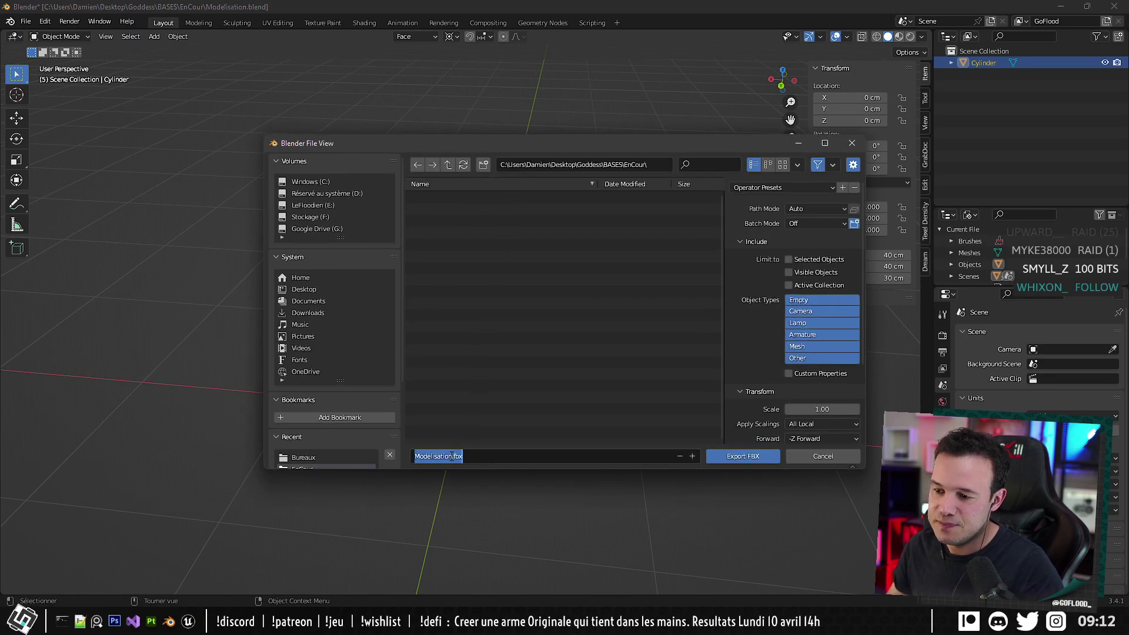
double_click(450, 457)
text(Ar)
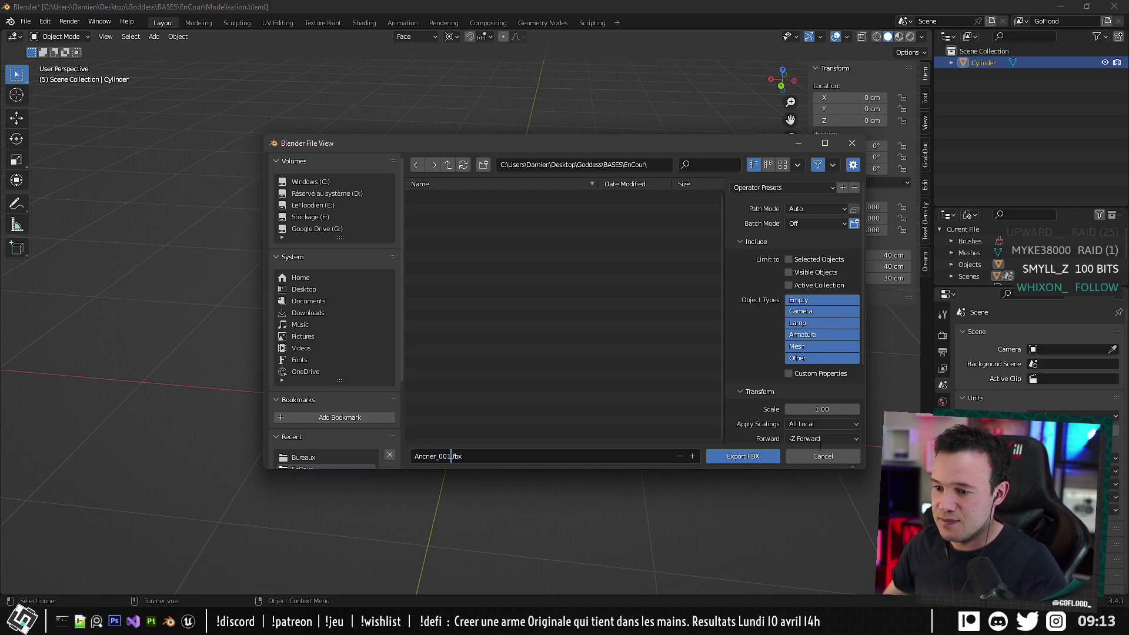
click(762, 187)
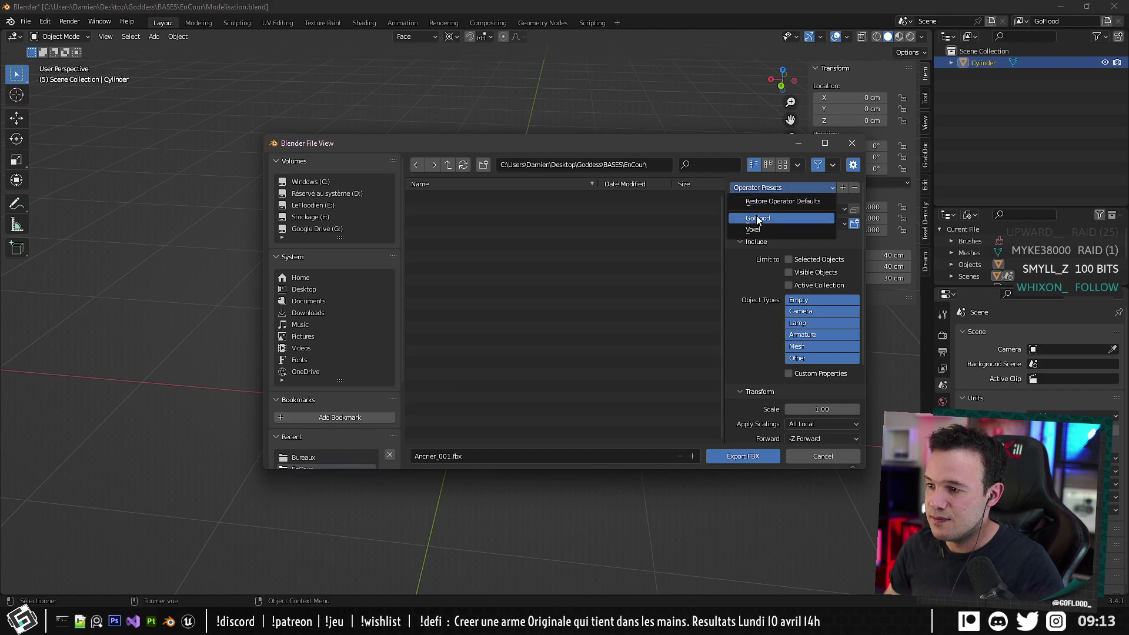
click(758, 217)
click(721, 456)
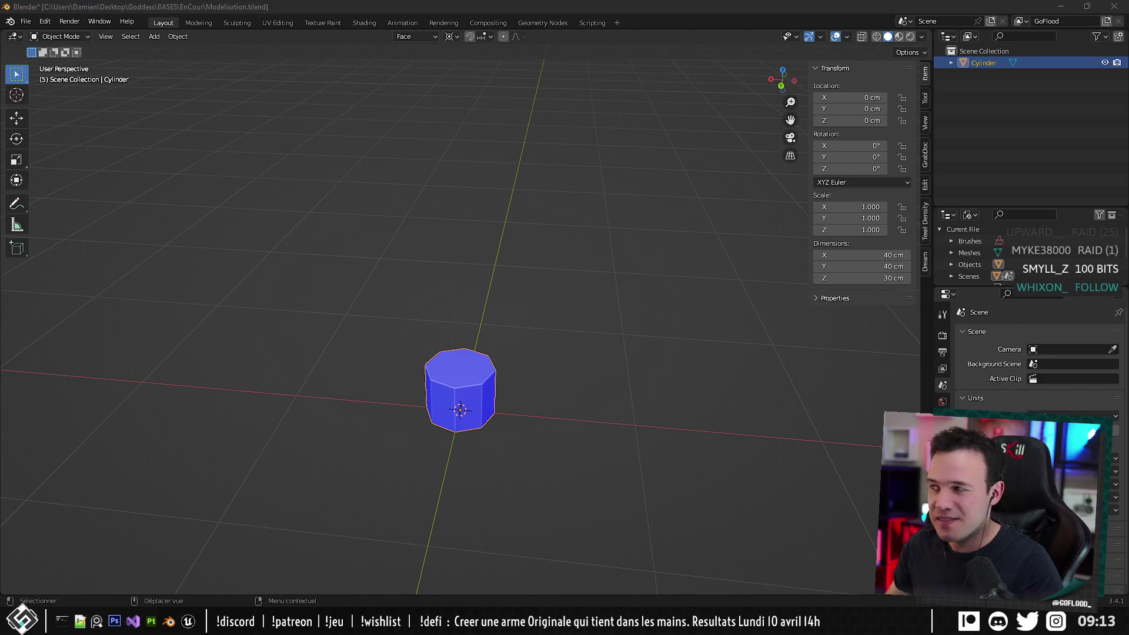
Switch to Chrome and look over the weekly challenge area of the Project Communautaire Frontière board in Mural.
double_click(449, 64)
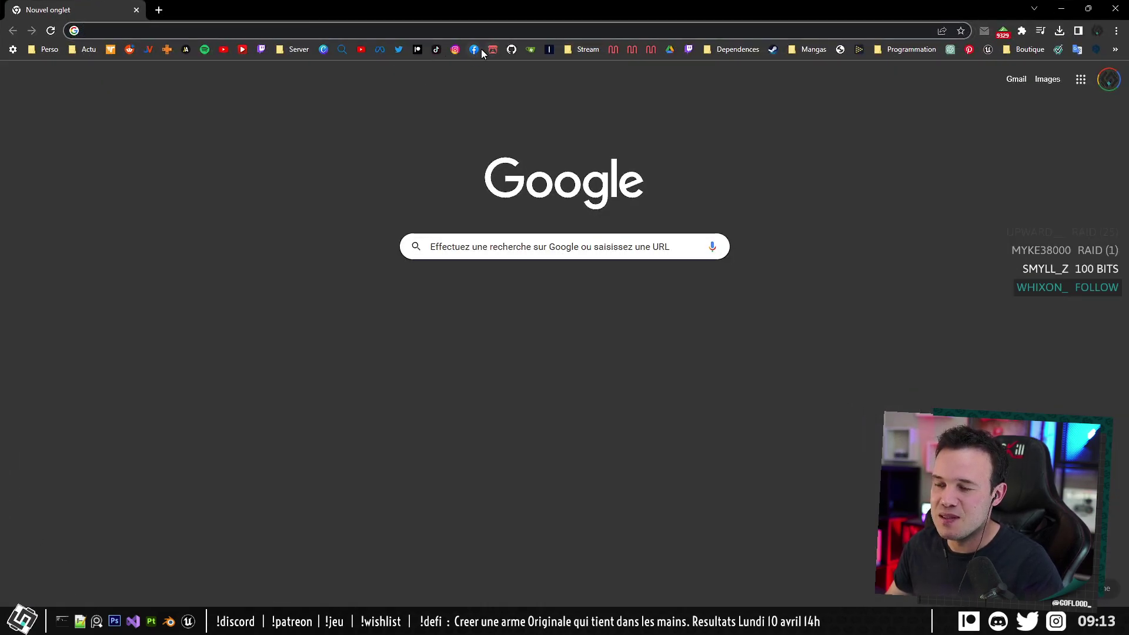
click(633, 51)
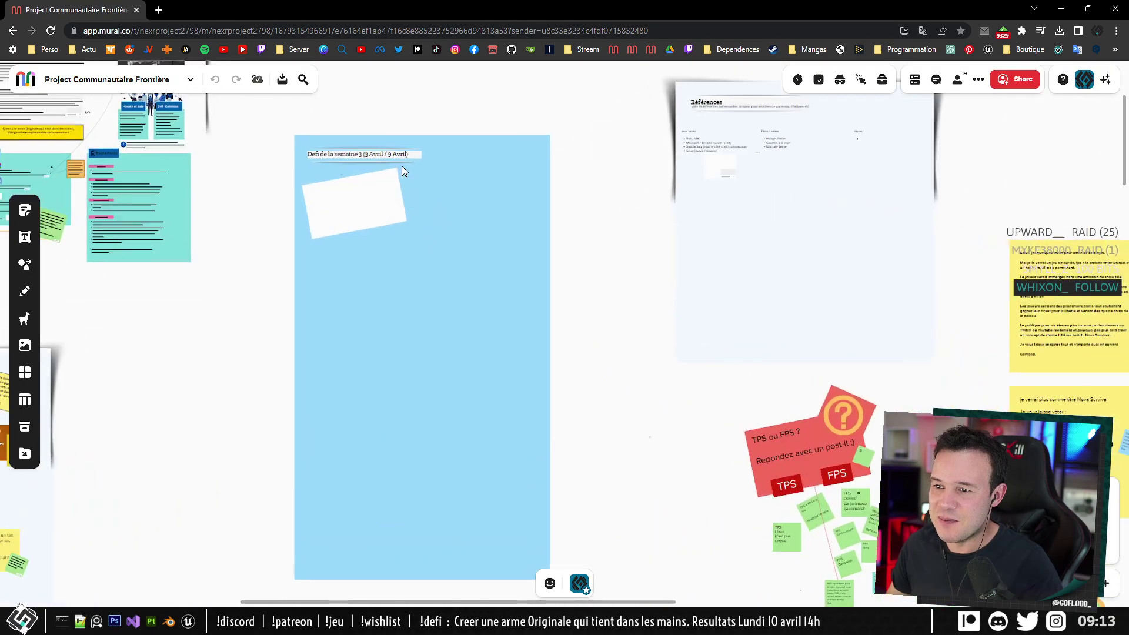
mouse_move(654, 280)
mouse_down()
mouse_move(731, 230)
mouse_move(682, 288)
mouse_move(658, 260)
mouse_move(674, 261)
mouse_move(637, 292)
mouse_up()
scroll(605, 258, up, 2)
scroll(683, 256, down, 2)
scroll(661, 267, down, 2)
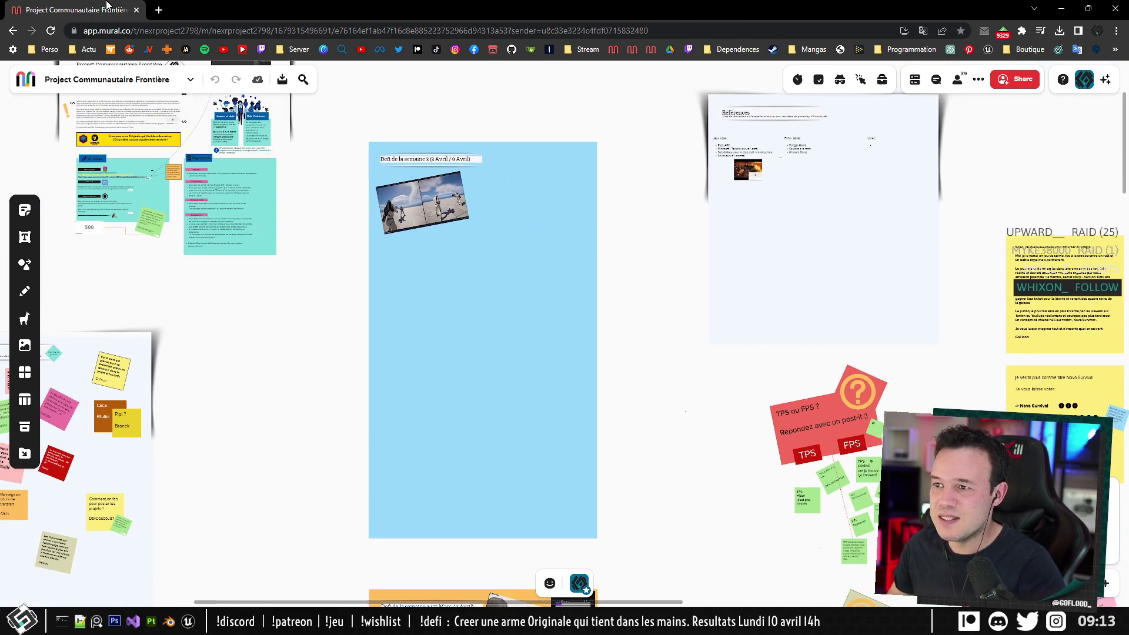
click(1061, 8)
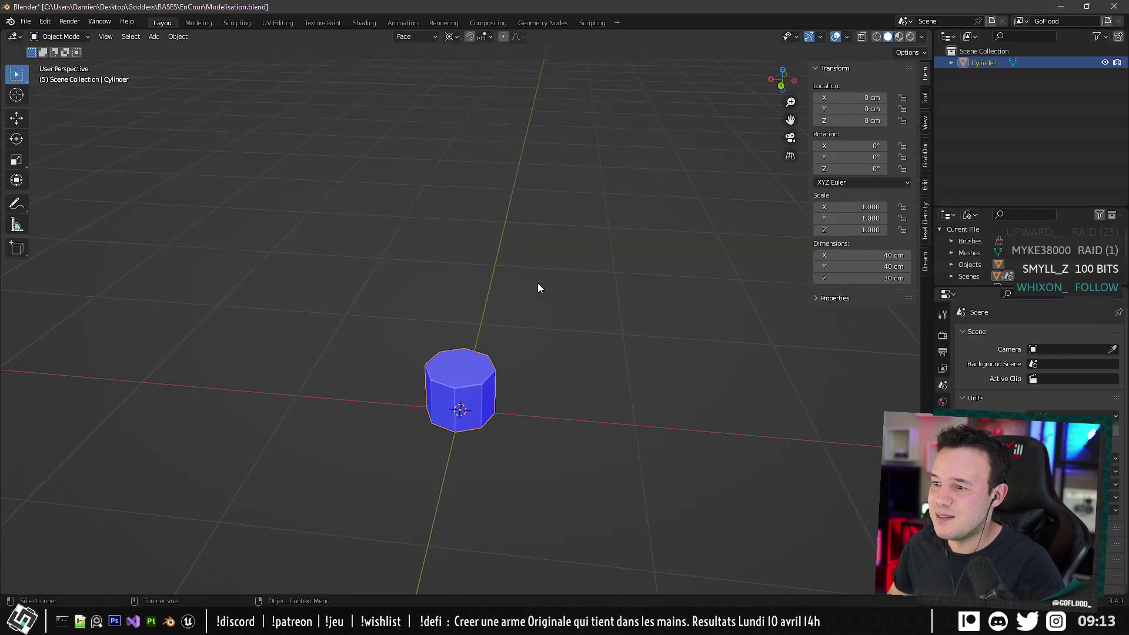
Switch to Unreal Engine and open the EnCour folder inside Goddess > Meshes.
shift+middle_drag(556, 343, 508, 361)
scroll(528, 313, up, 3)
click(356, 623)
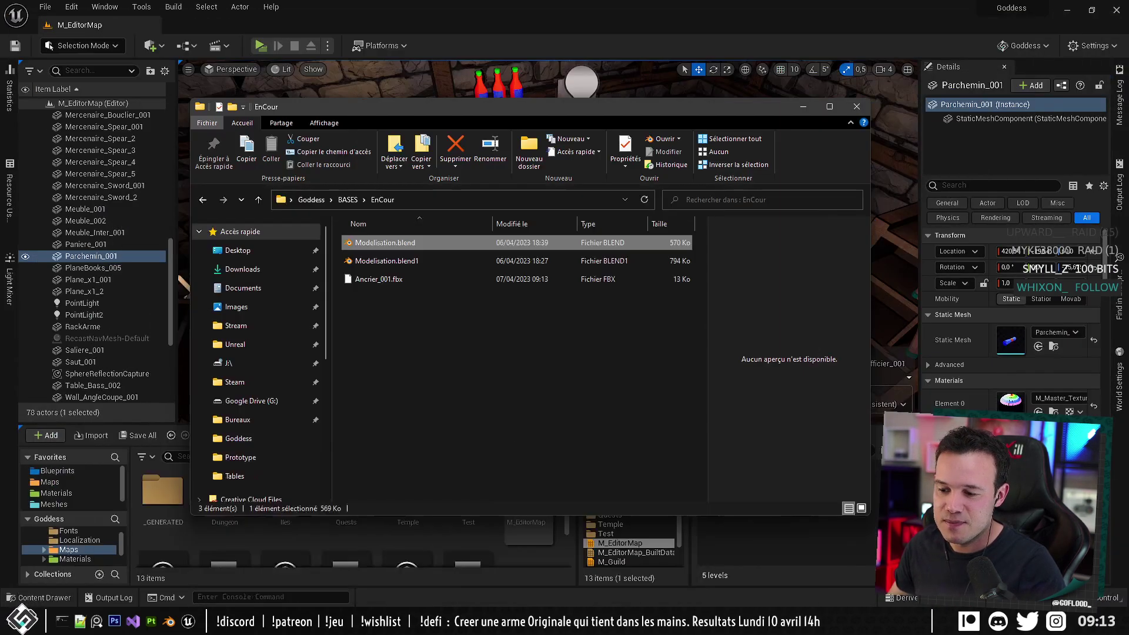
click(329, 623)
mouse_move(600, 199)
right_down()
mouse_move(593, 253)
mouse_move(635, 246)
mouse_move(606, 253)
mouse_move(600, 199)
mouse_move(591, 202)
right_up()
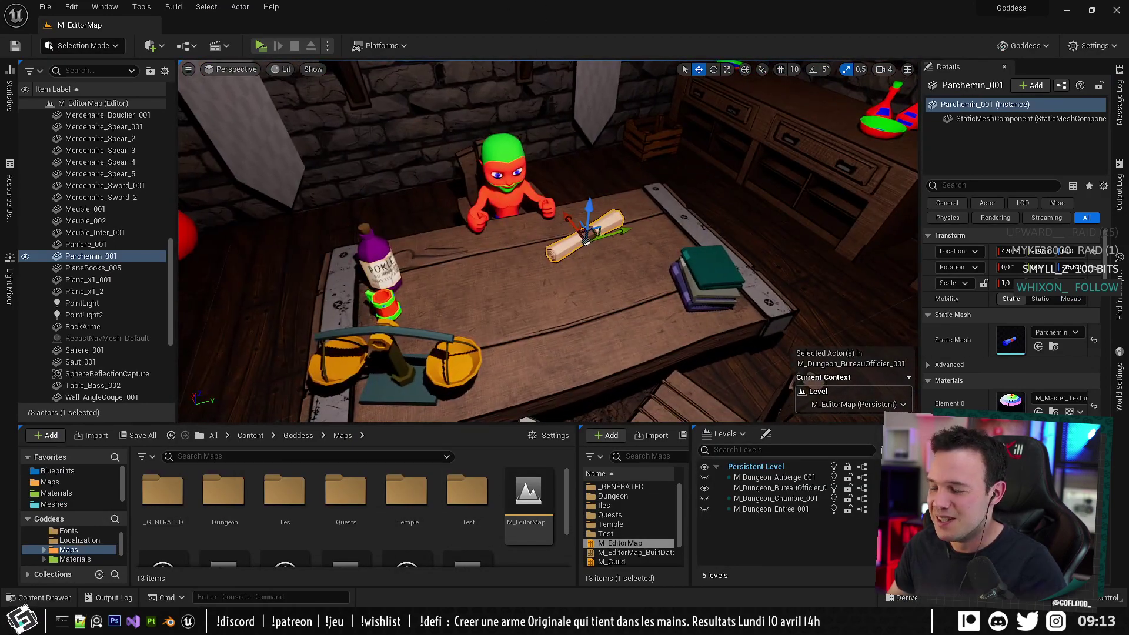
mouse_move(169, 621)
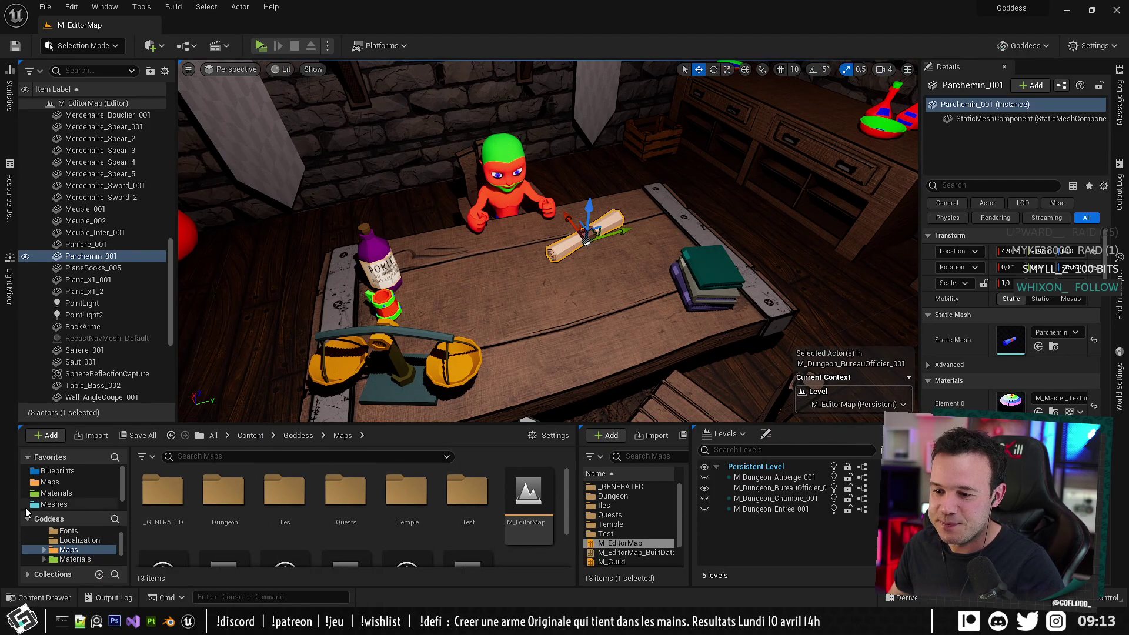
click(53, 504)
double_click(265, 501)
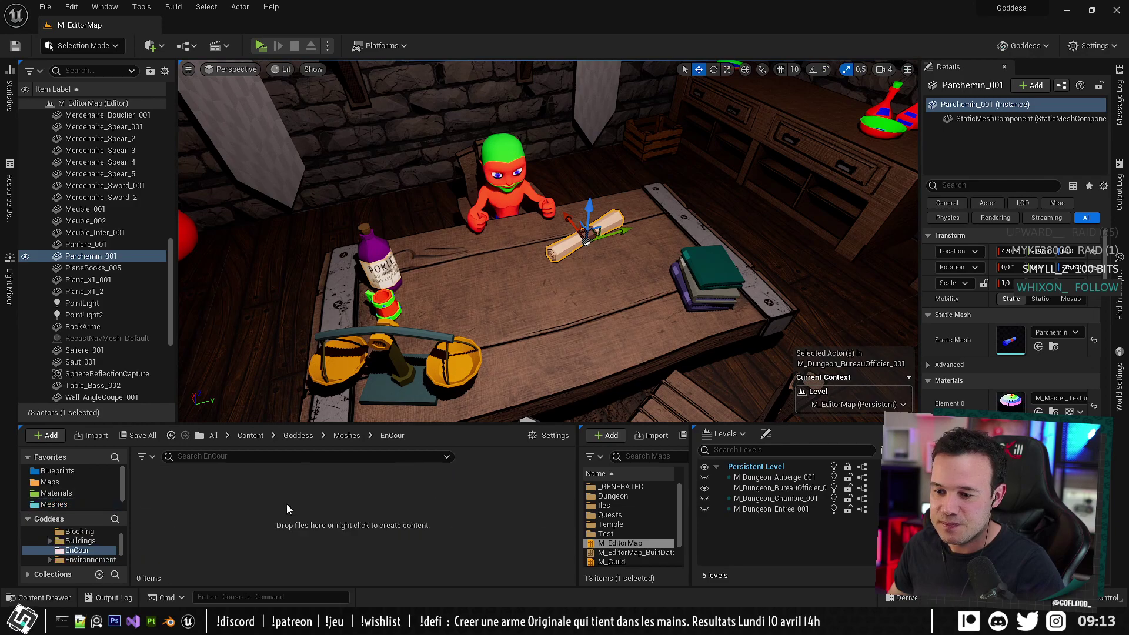
Import Ancrier_001.fbx from the EnCour folder on disk into the project's EnCour folder.
key(alt+Tab)
click(398, 344)
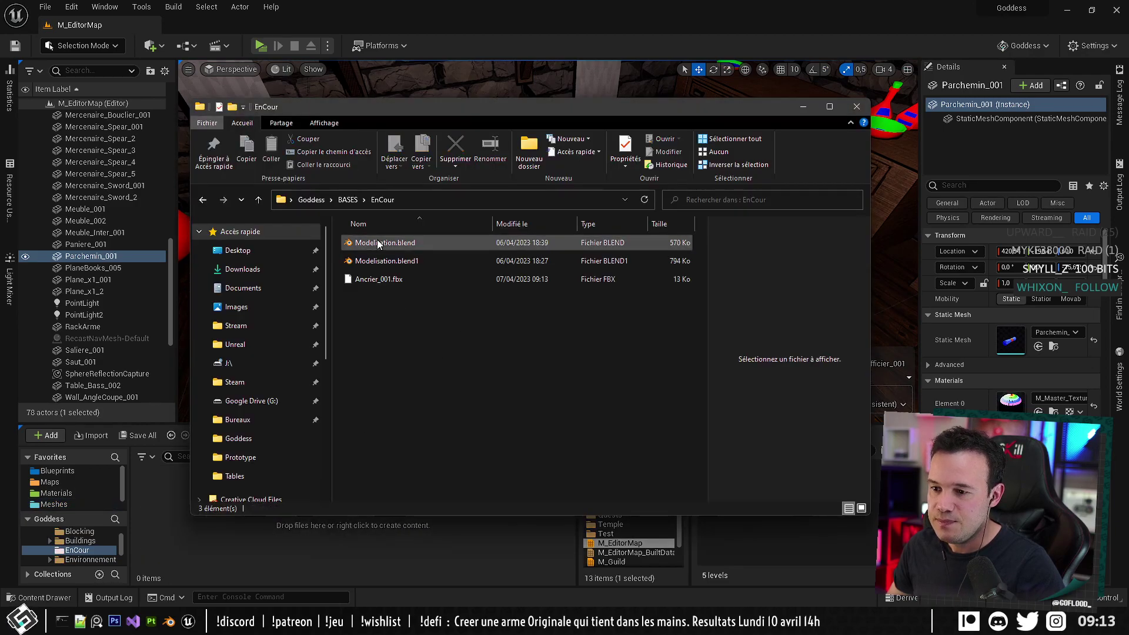
drag(371, 279, 245, 556)
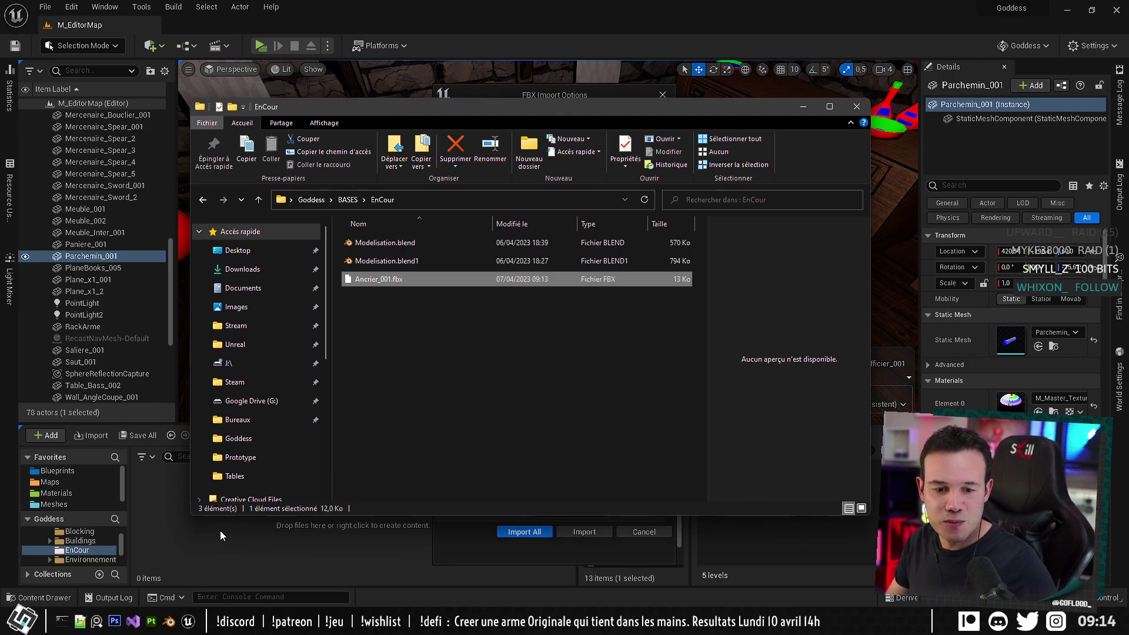
click(448, 558)
click(598, 531)
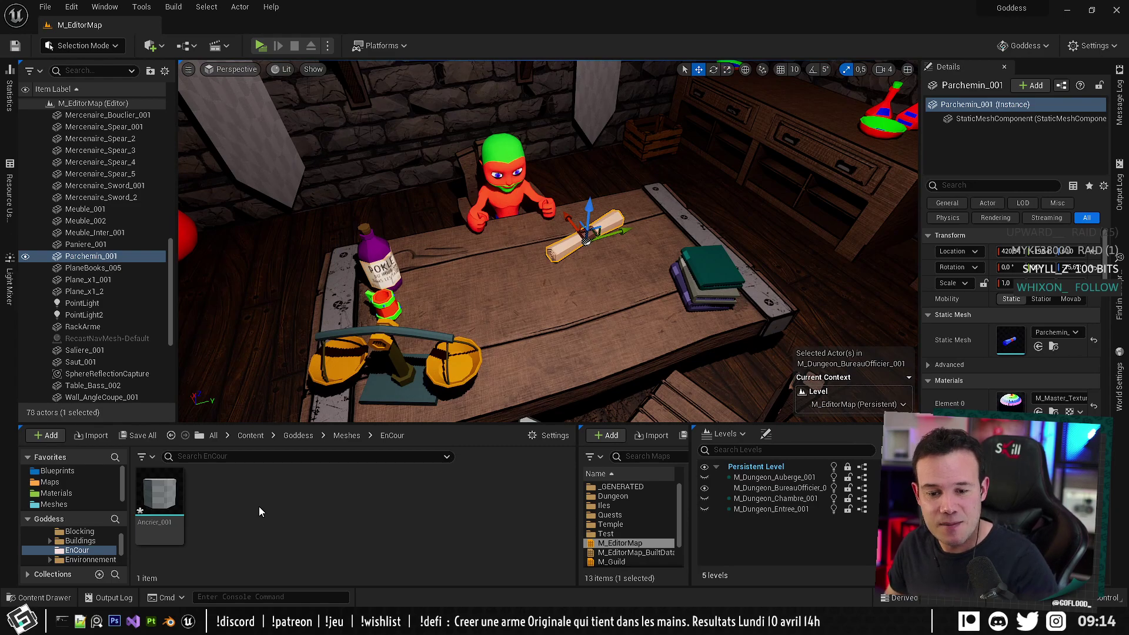
Make M_Dungeon_BureauOfficier_001 the current level and place the Ancrier_001 mesh on the officer's table.
drag(188, 491, 579, 326)
click(782, 488)
double_click(782, 488)
mouse_move(579, 326)
right_down()
mouse_move(505, 335)
mouse_move(562, 312)
right_up()
Switch to Blender and scale the whole cylinder mesh uniformly down to 8 × 8 × 6 cm.
key(alt+Tab)
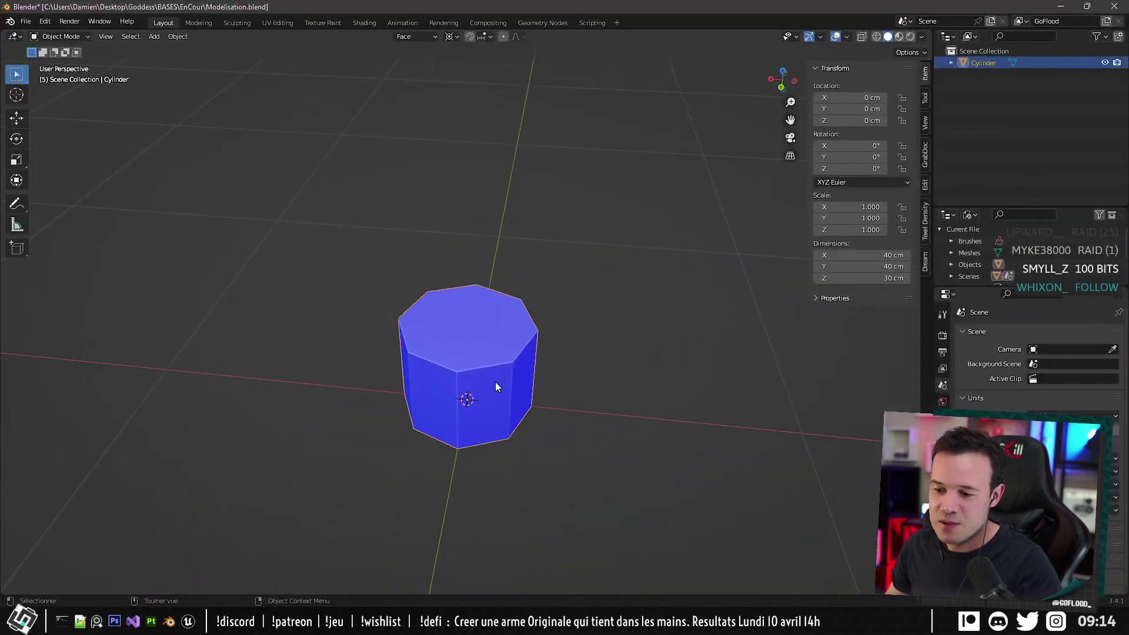
middle_drag(495, 382, 500, 304)
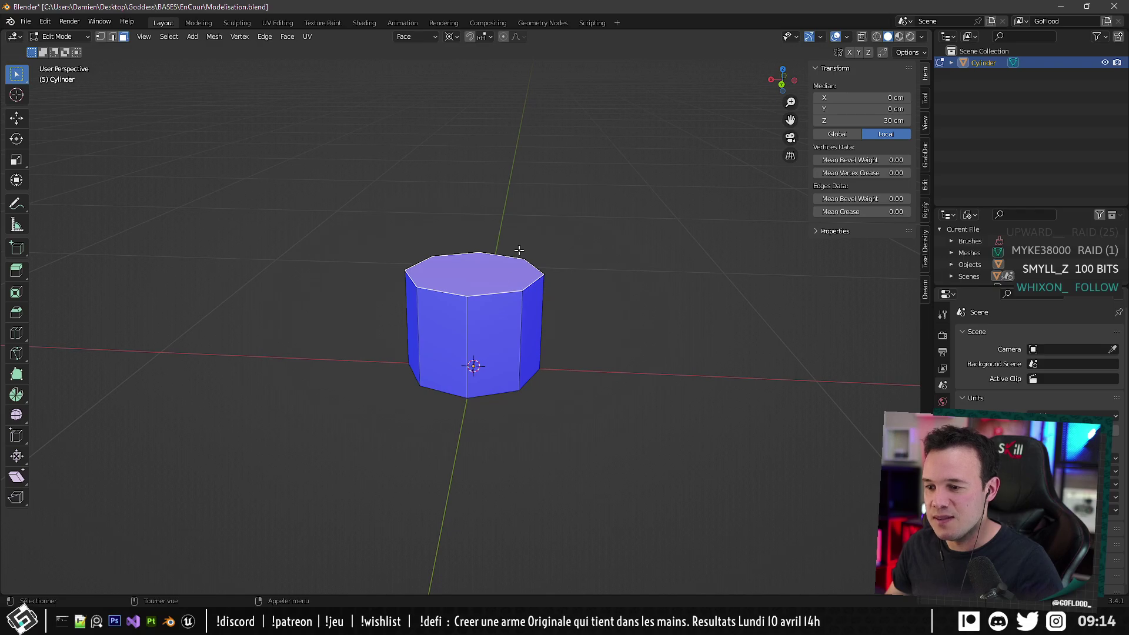
key(a)
alt+middle_drag(519, 250, 503, 322)
scroll(520, 394, up, 1)
key(s)
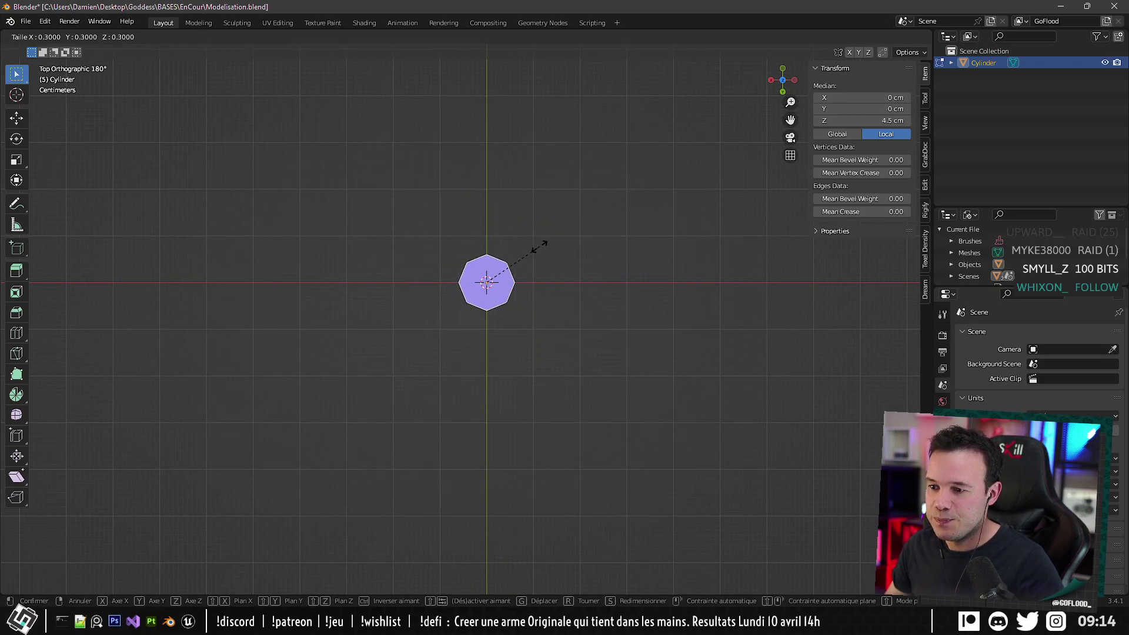
click(511, 260)
middle_drag(511, 259, 499, 286)
Export the resized cylinder over Ancrier_001.fbx, then switch to Unreal Engine and reimport the Ancrier_001 mesh.
key(Tab)
key(ctrl+e)
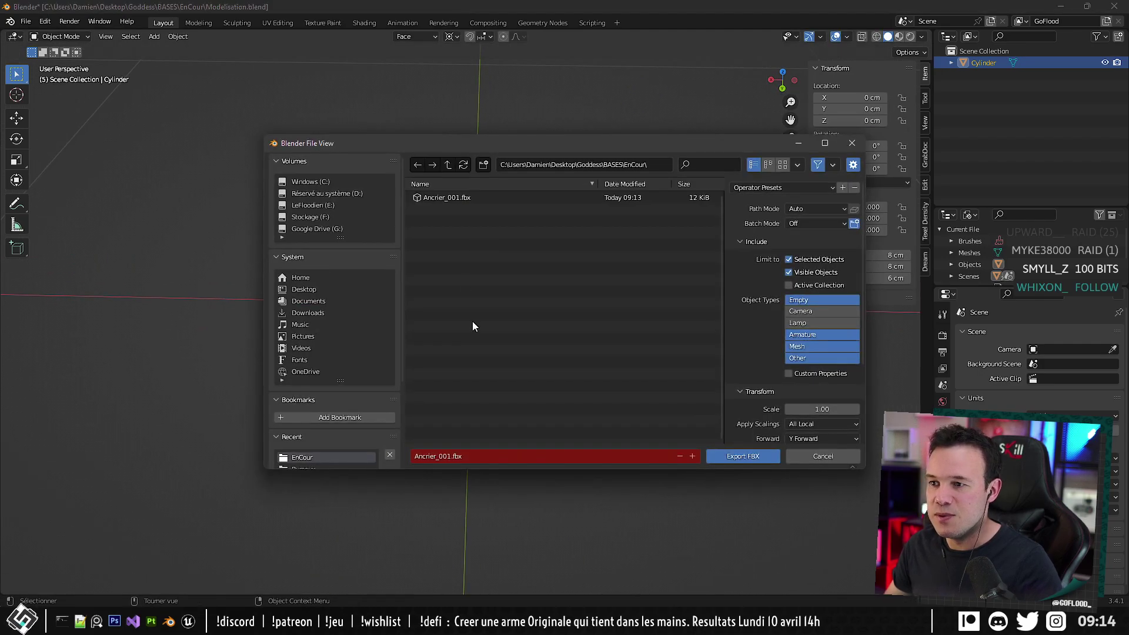
double_click(450, 198)
key(alt+Tab)
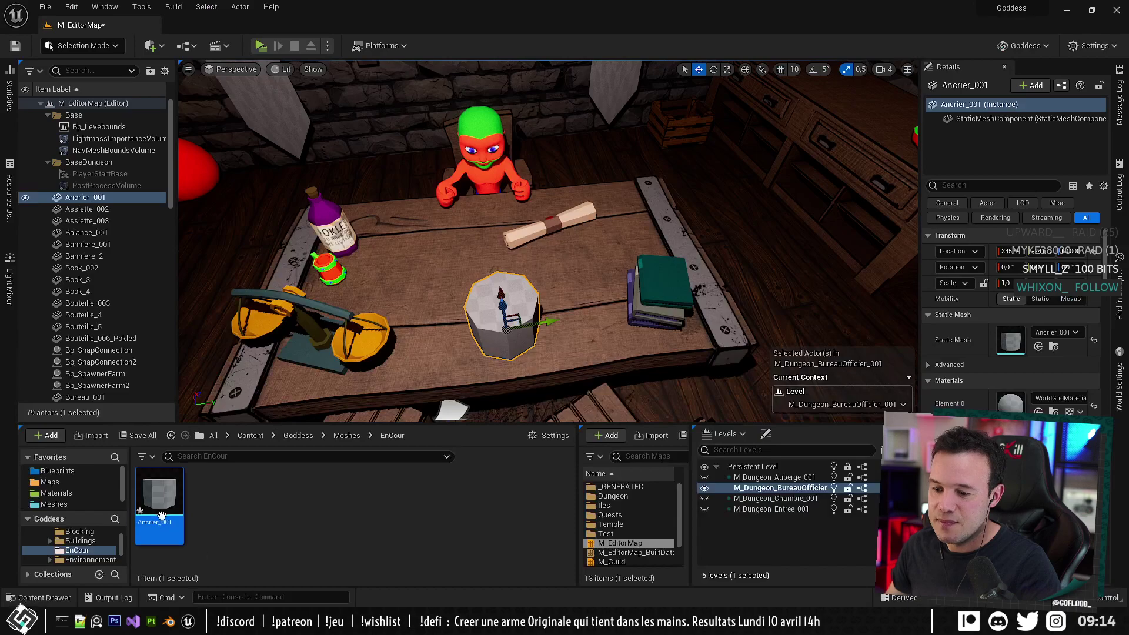
right_click(156, 503)
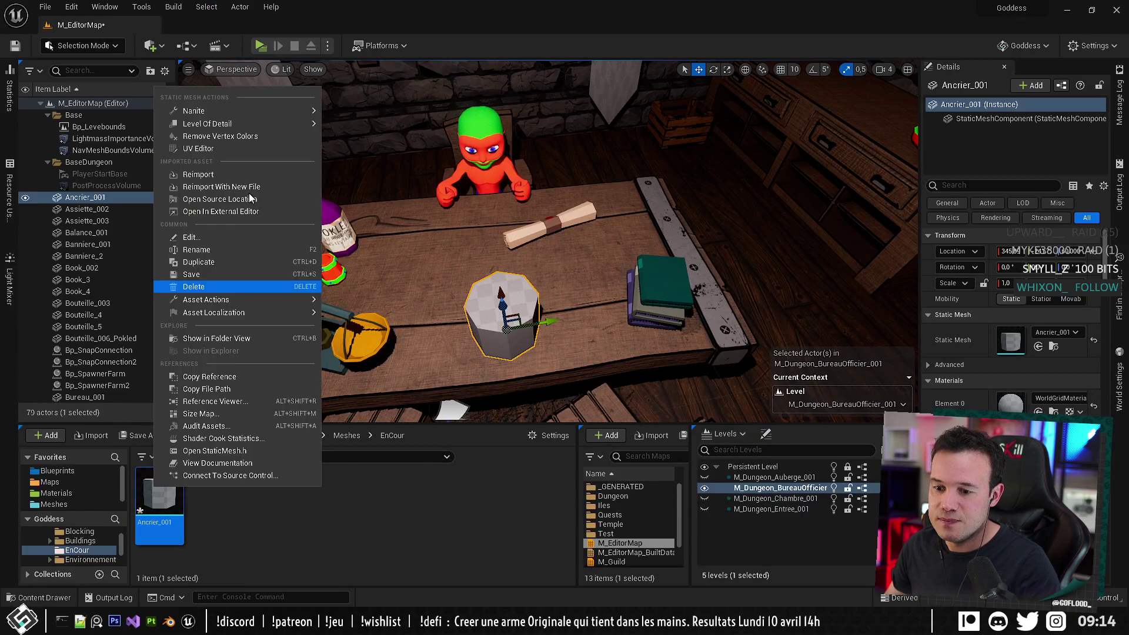
click(194, 175)
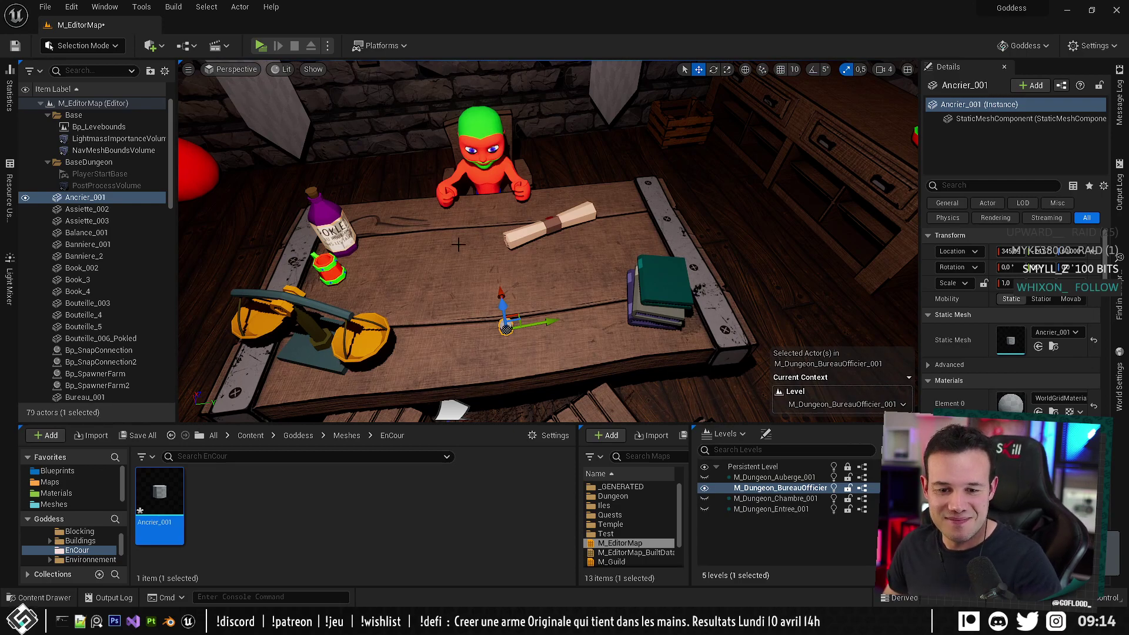
Switch to Blender and scale the whole cylinder mesh uniformly by 1.9, to 15.2 × 15.2 × 11.4 cm.
right_drag(503, 217, 488, 264)
key(alt+Tab)
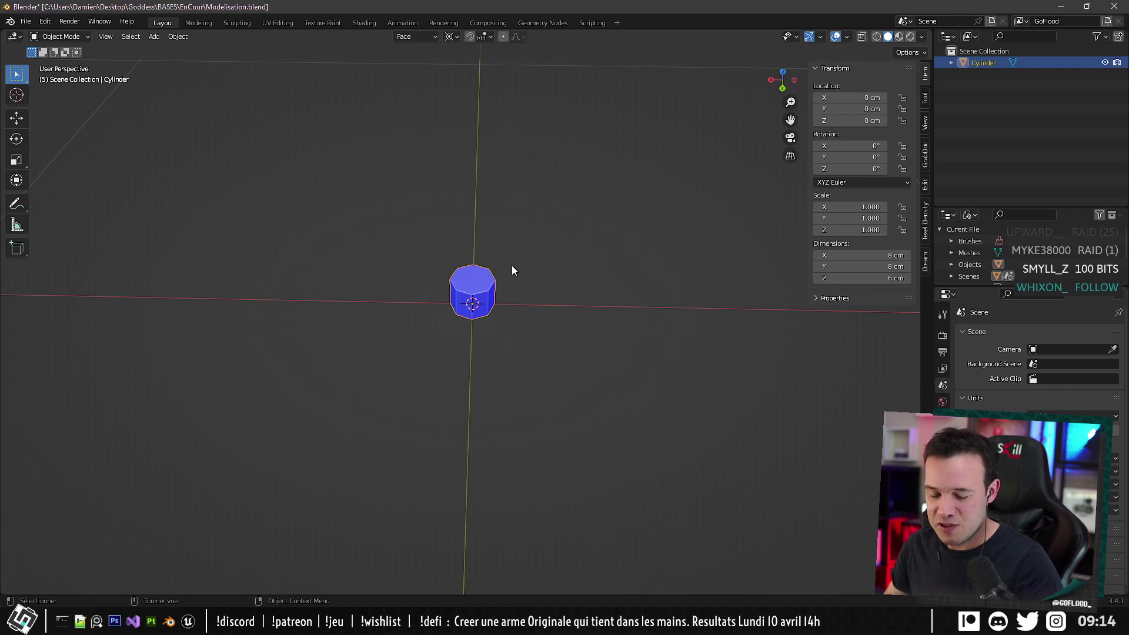
key(Tab)
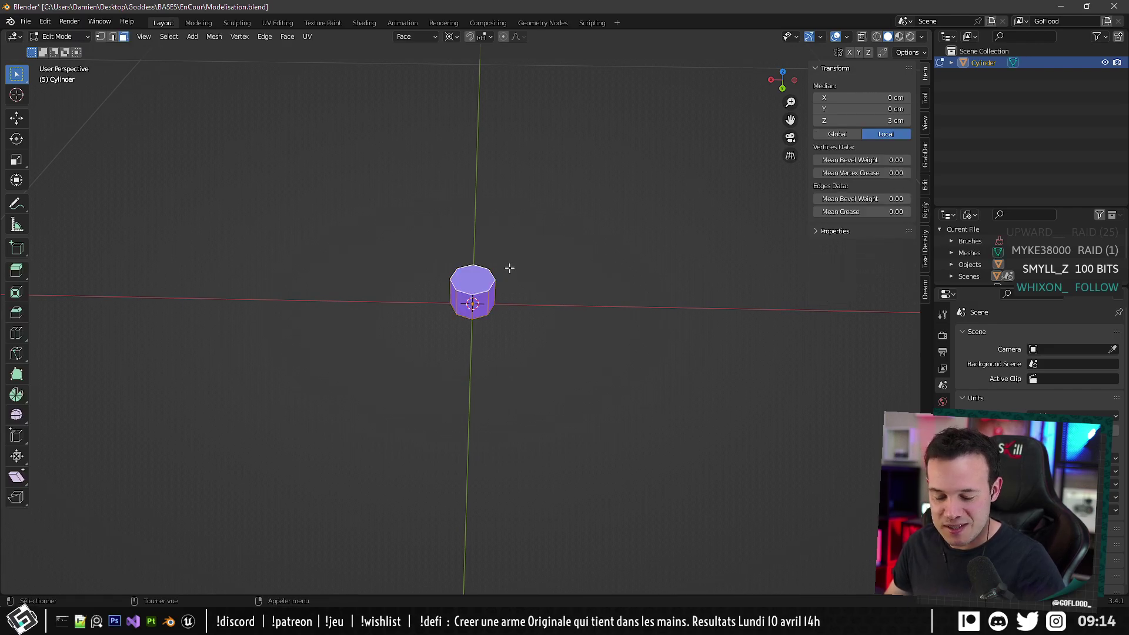
key(s)
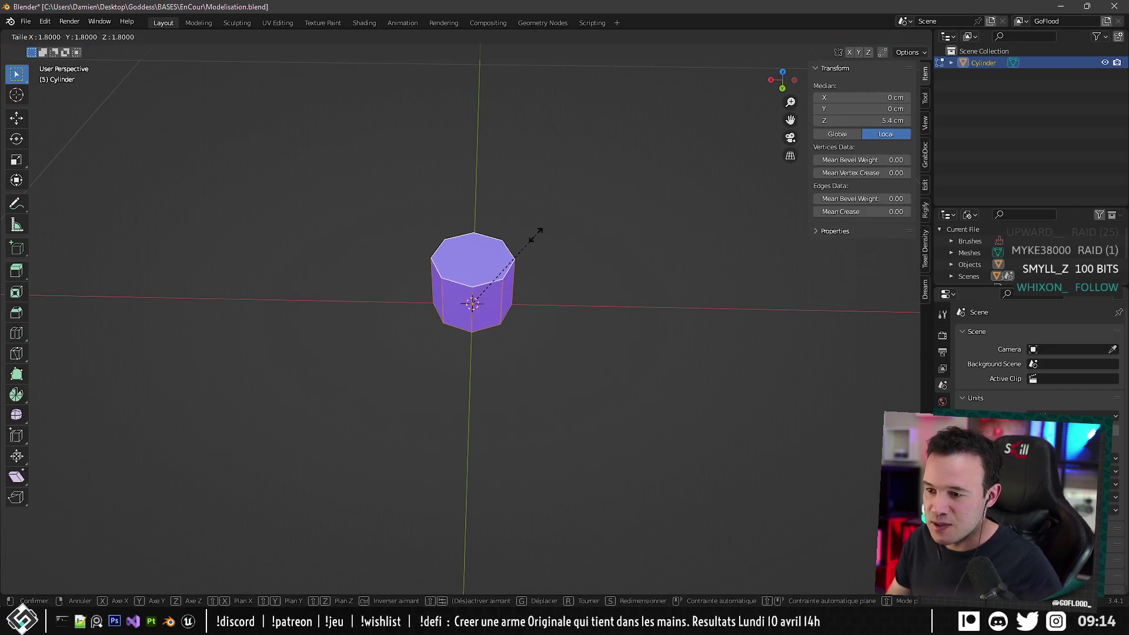
click(539, 234)
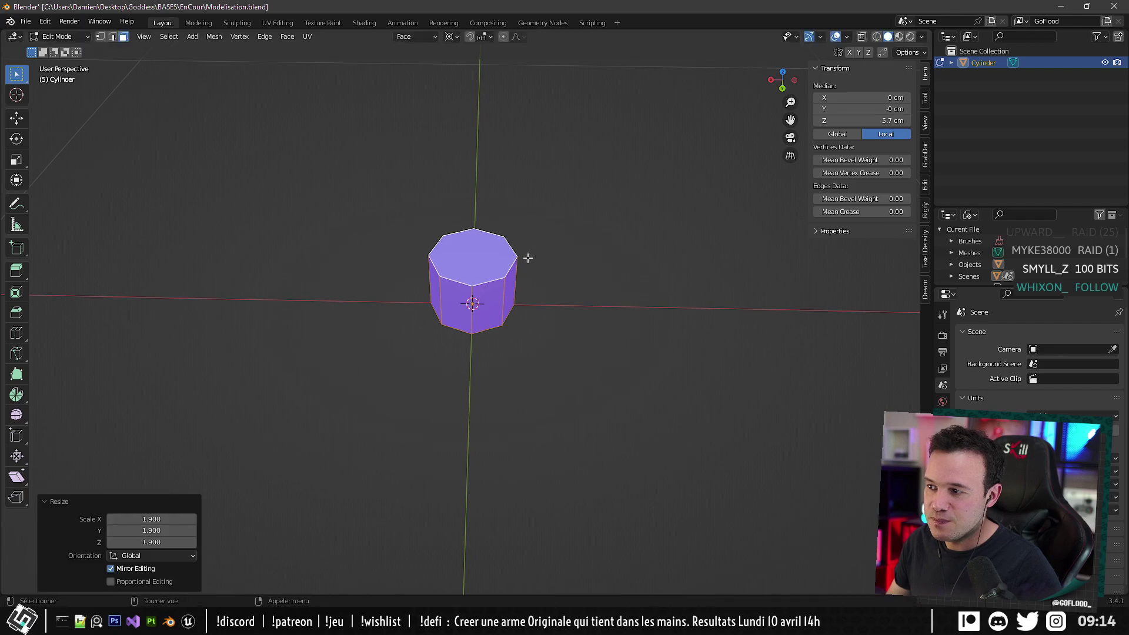
scroll(527, 257, down, 4)
middle_drag(527, 257, 531, 234)
key(Tab)
Export the enlarged cylinder over Ancrier_001.fbx, switch to Unreal Engine and reimport the Ancrier_001 mesh.
key(ctrl+e)
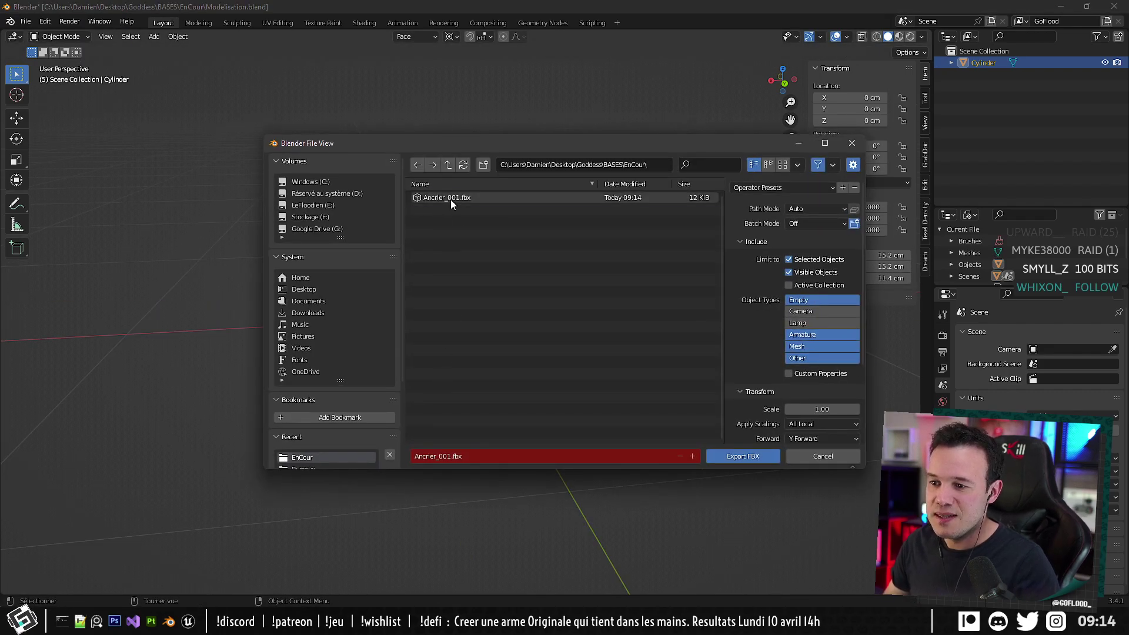
double_click(450, 199)
key(alt+Tab)
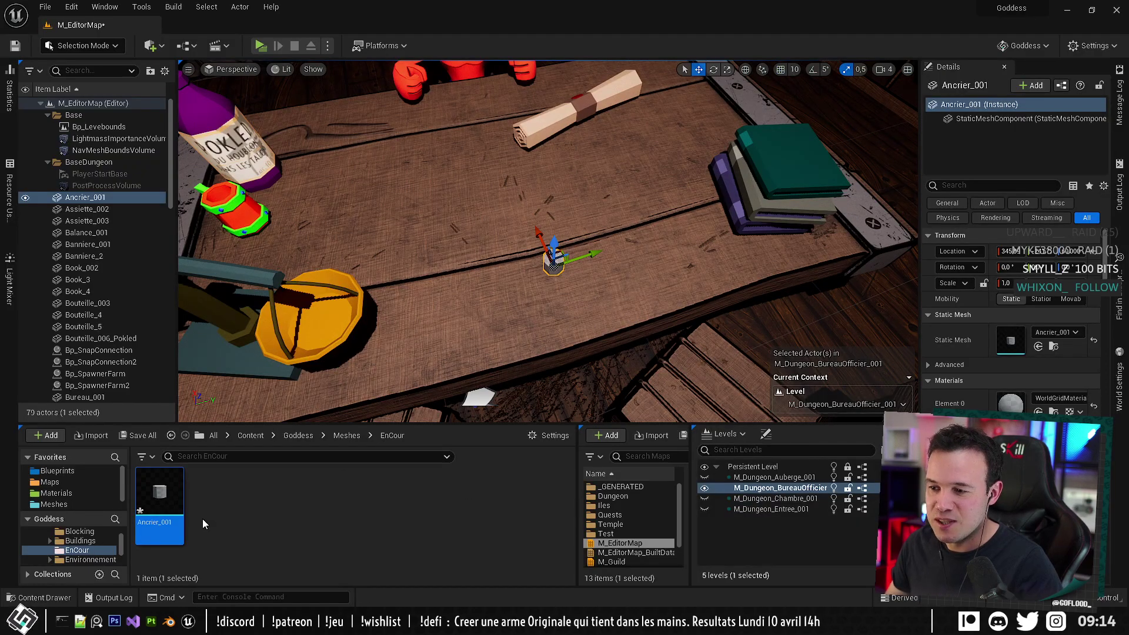
right_click(162, 505)
click(198, 172)
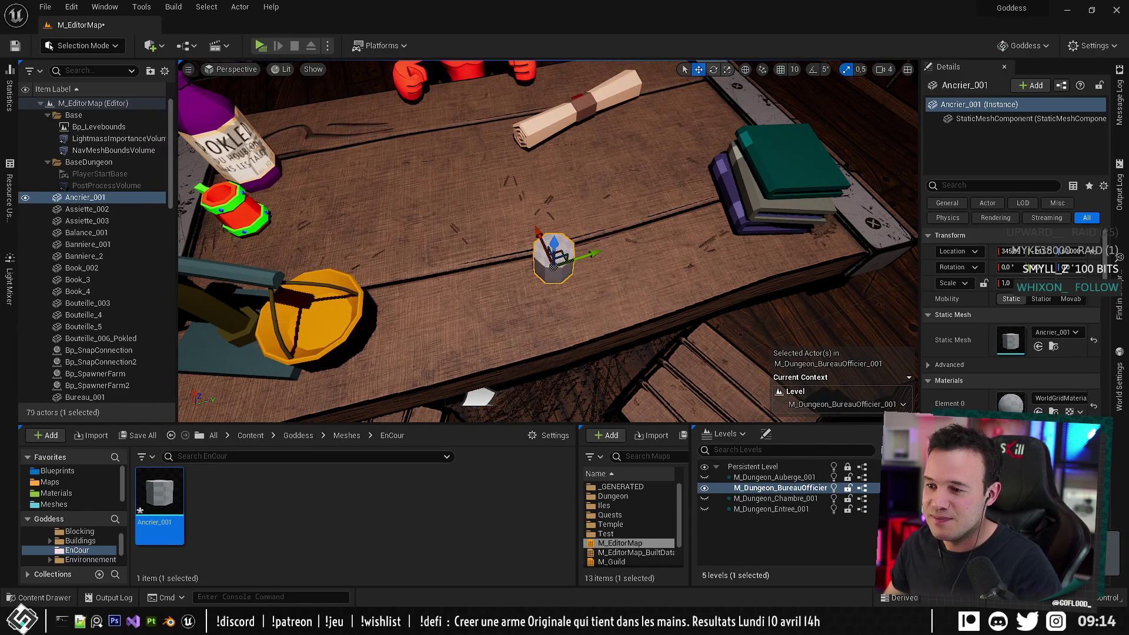
Save everything and run a short play preview to check the inkwell's size on the officer's table.
key(s)
mouse_move(483, 117)
right_down()
mouse_move(467, 116)
mouse_move(509, 117)
mouse_move(483, 117)
right_up()
key(ctrl+shift+s)
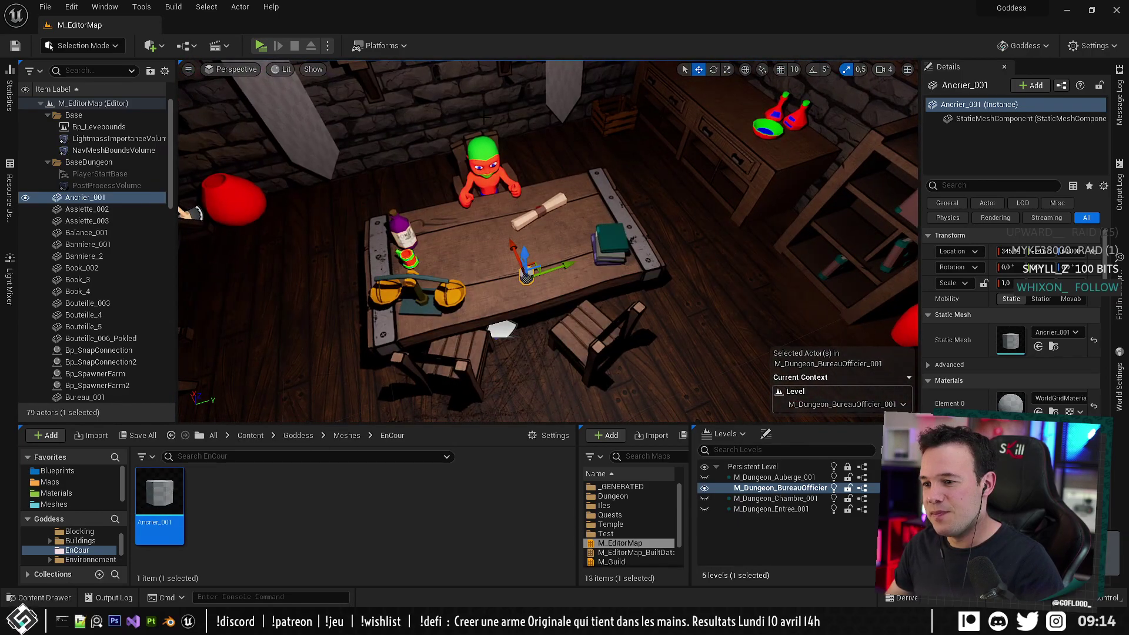
click(261, 45)
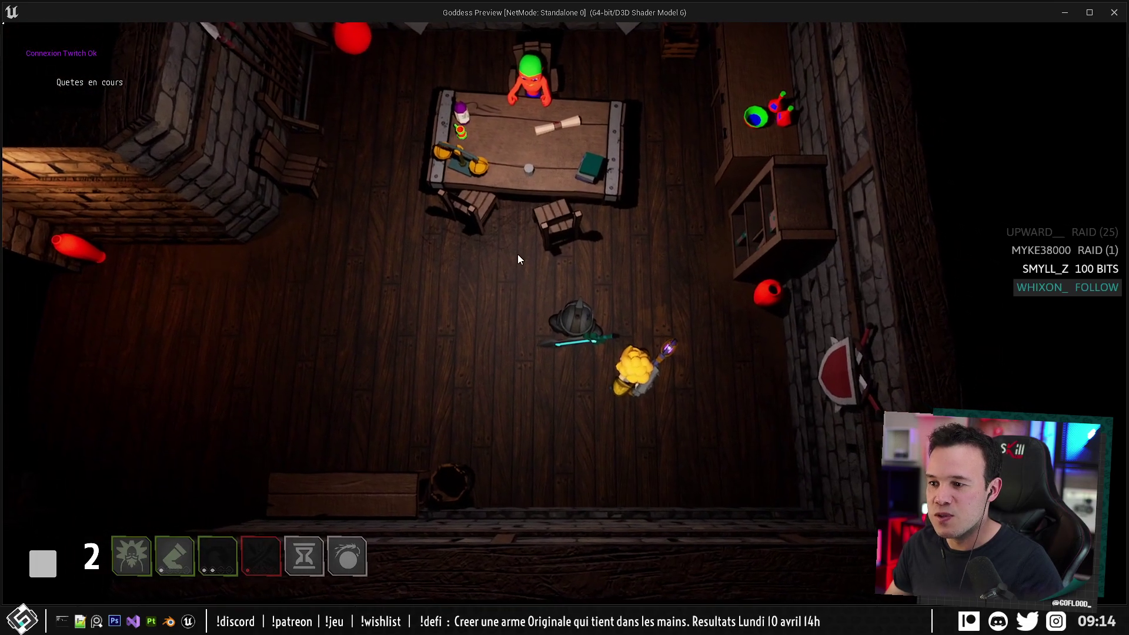
key(Escape)
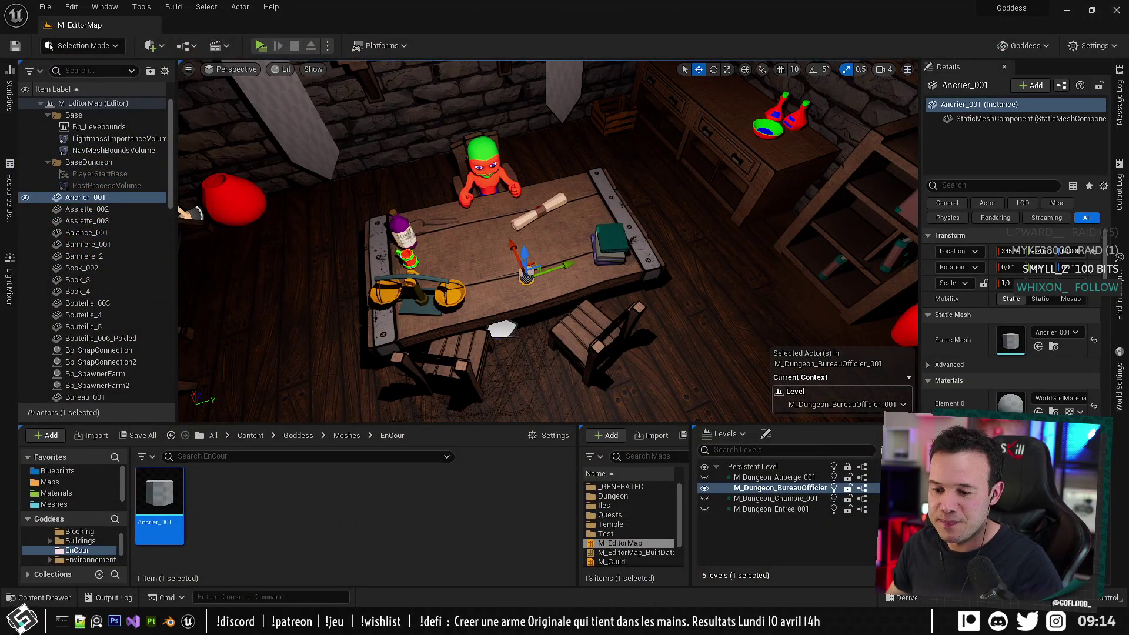
Switch to Blender and add four evenly spaced horizontal loop cuts around the cylinder.
key(alt+Tab)
middle_drag(501, 300, 454, 323)
scroll(513, 373, up, 3)
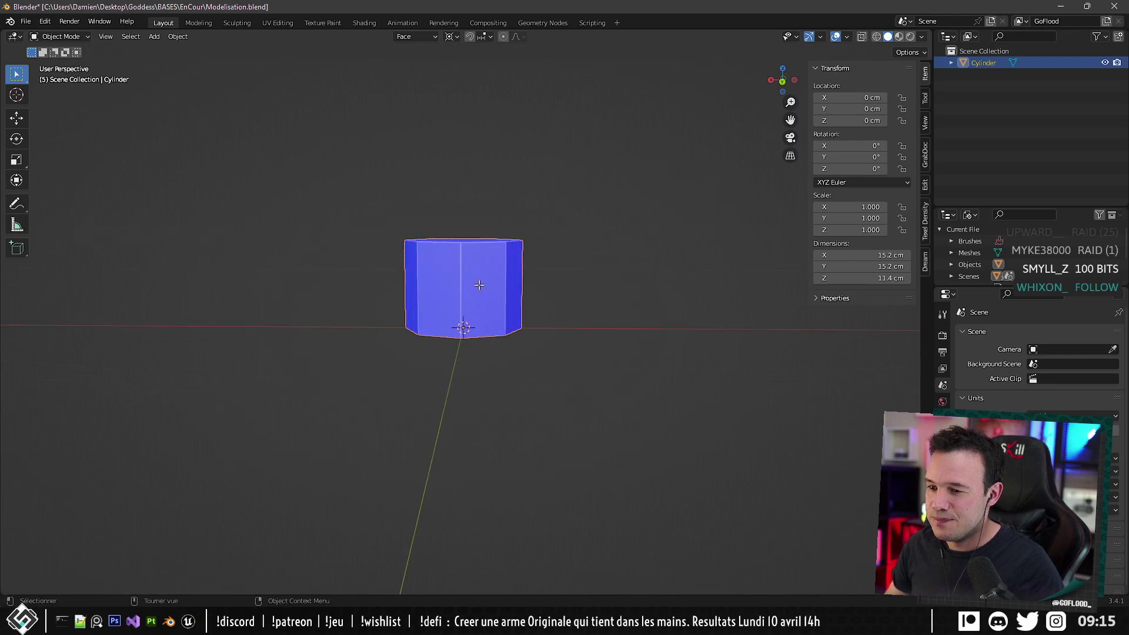
key(Tab)
scroll(479, 285, up, 3)
middle_drag(479, 284, 460, 387)
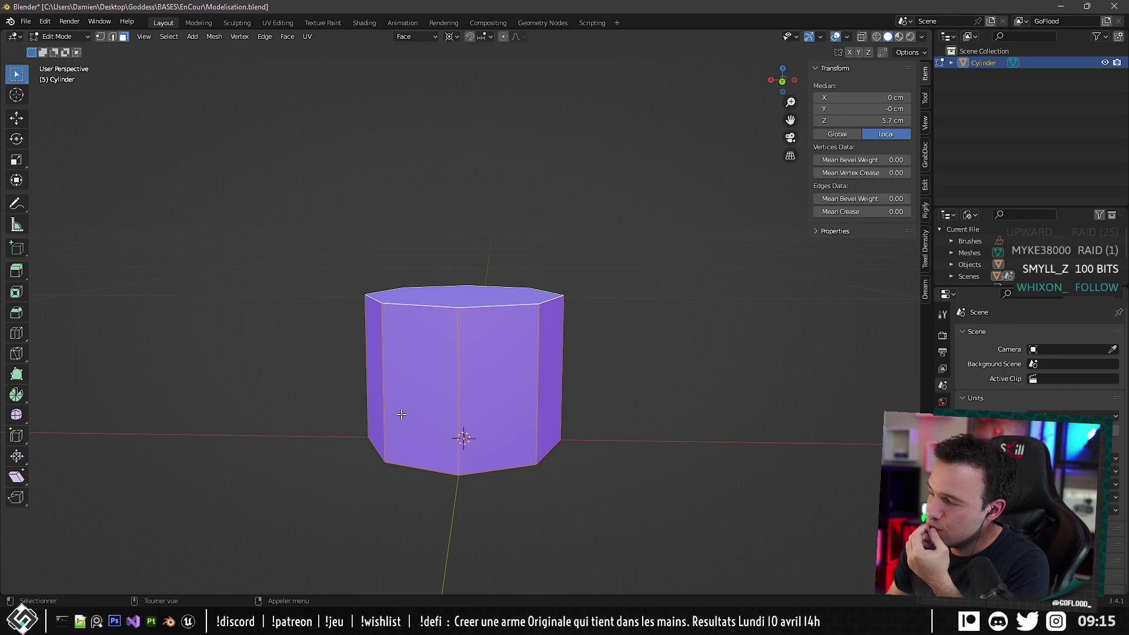
key(ctrl+r)
scroll(406, 394, up, 3)
click(411, 386)
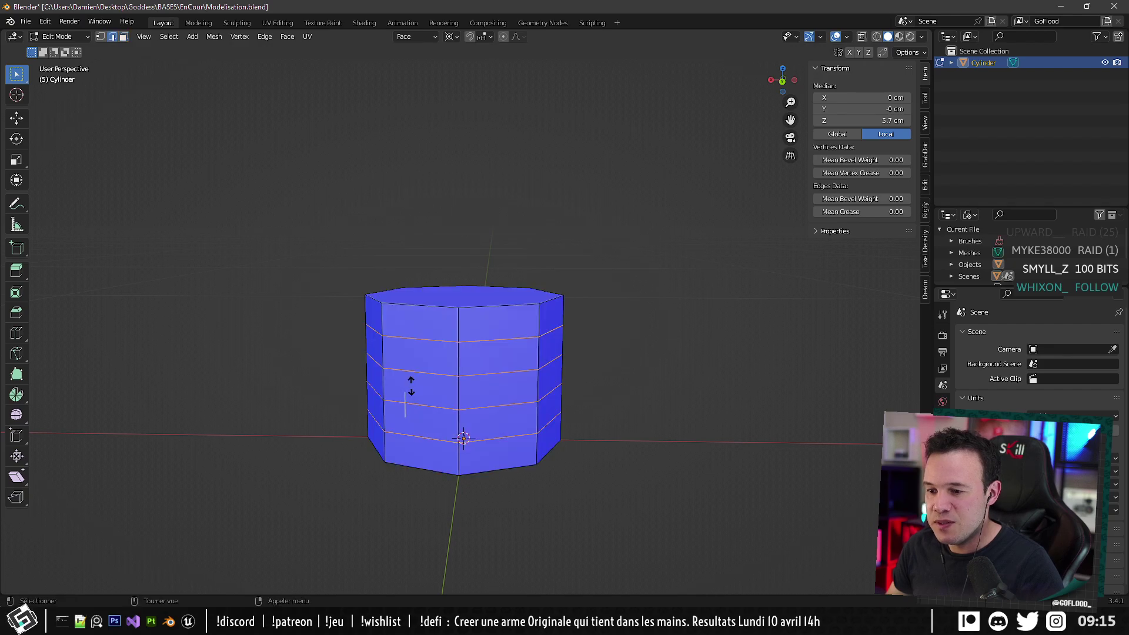
right_click(410, 386)
In back orthographic view, scale the bottom edge loop to 0.7 and the lowest loop cut to 0.9.
middle_drag(415, 396, 432, 280)
click(406, 422)
alt+click(344, 411)
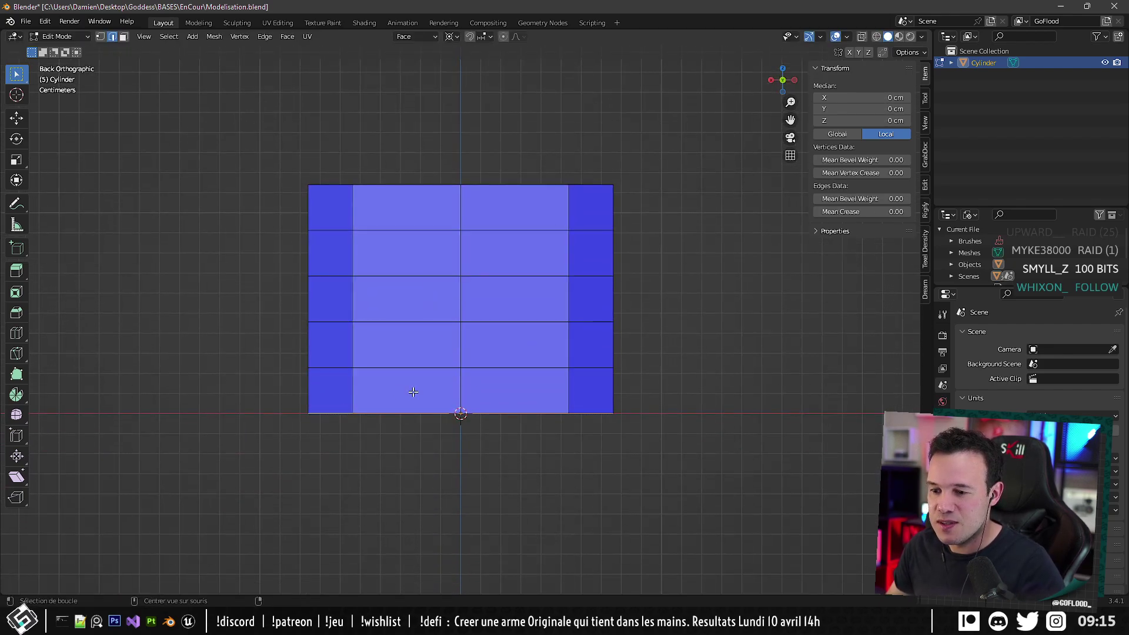
key(s)
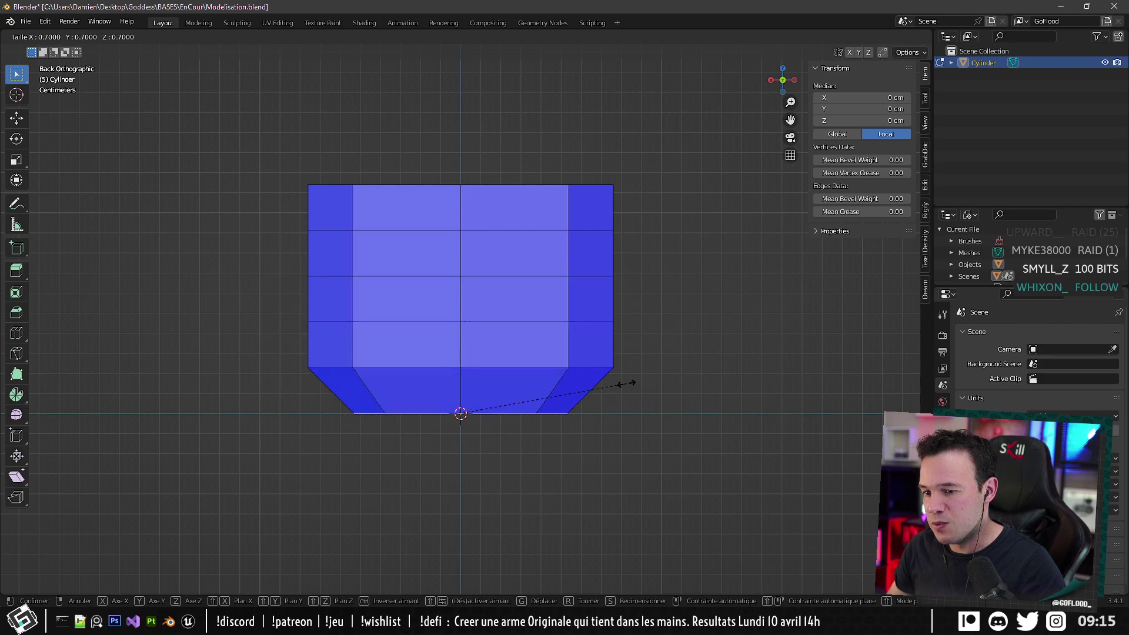
click(626, 383)
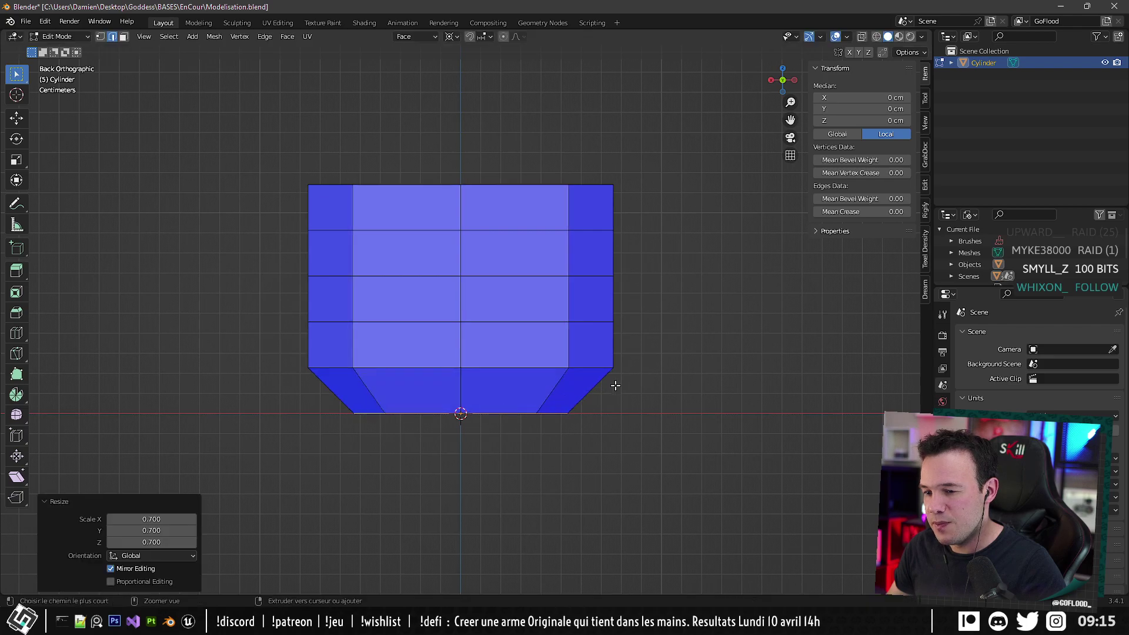
alt+click(399, 366)
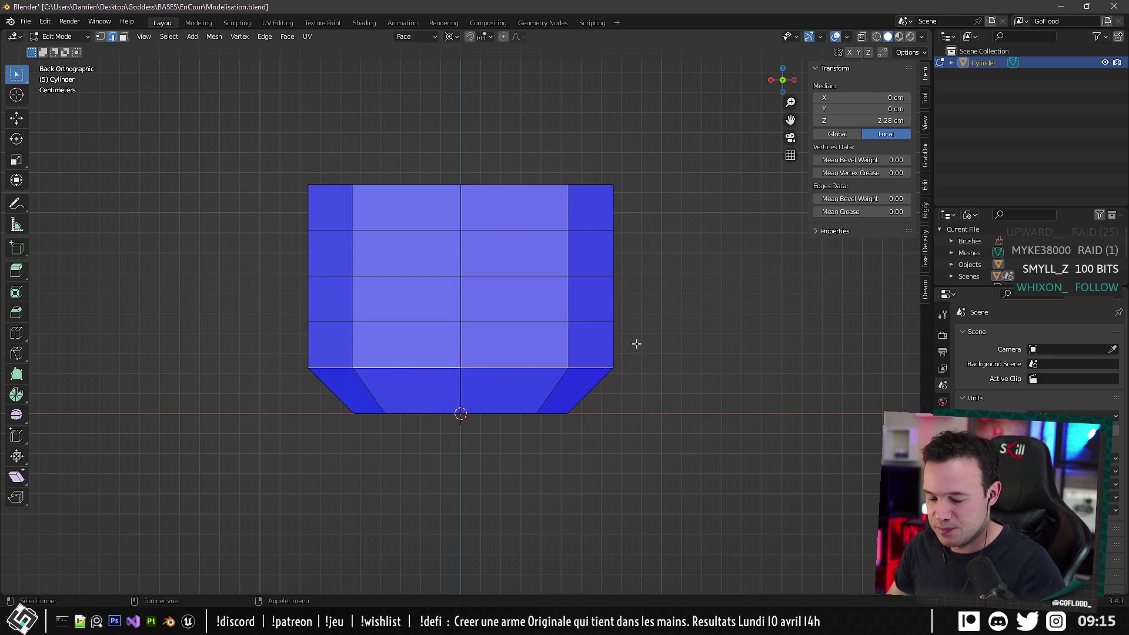
key(s)
click(617, 351)
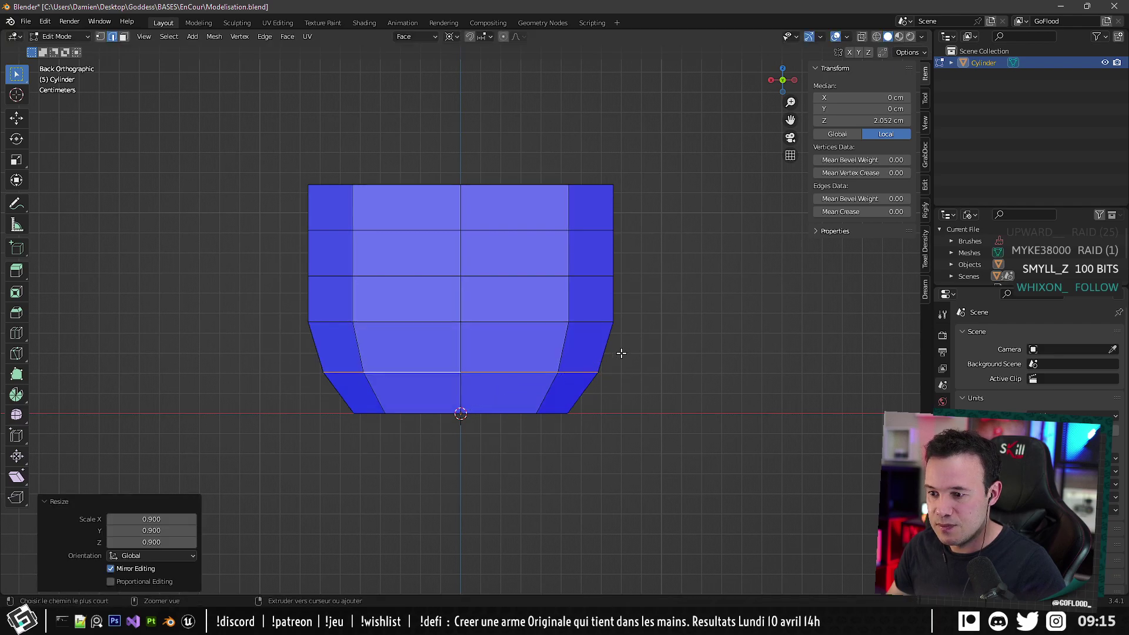
Move the second loop cut from the bottom slightly down along the global Z axis.
alt+click(335, 274)
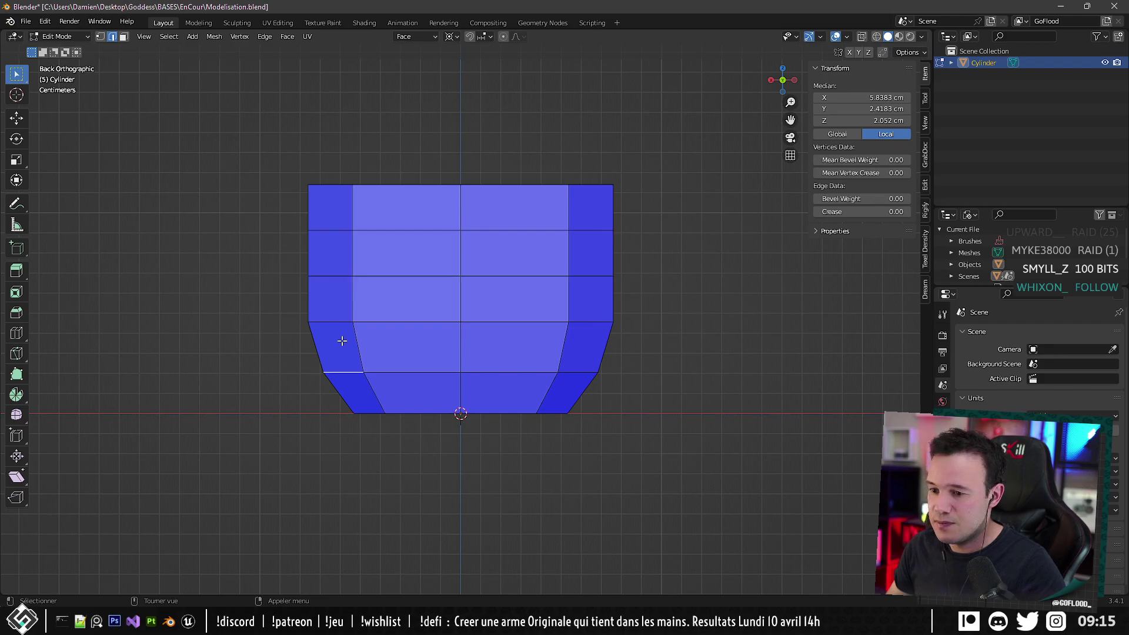
alt+click(329, 322)
key(g)
key(z)
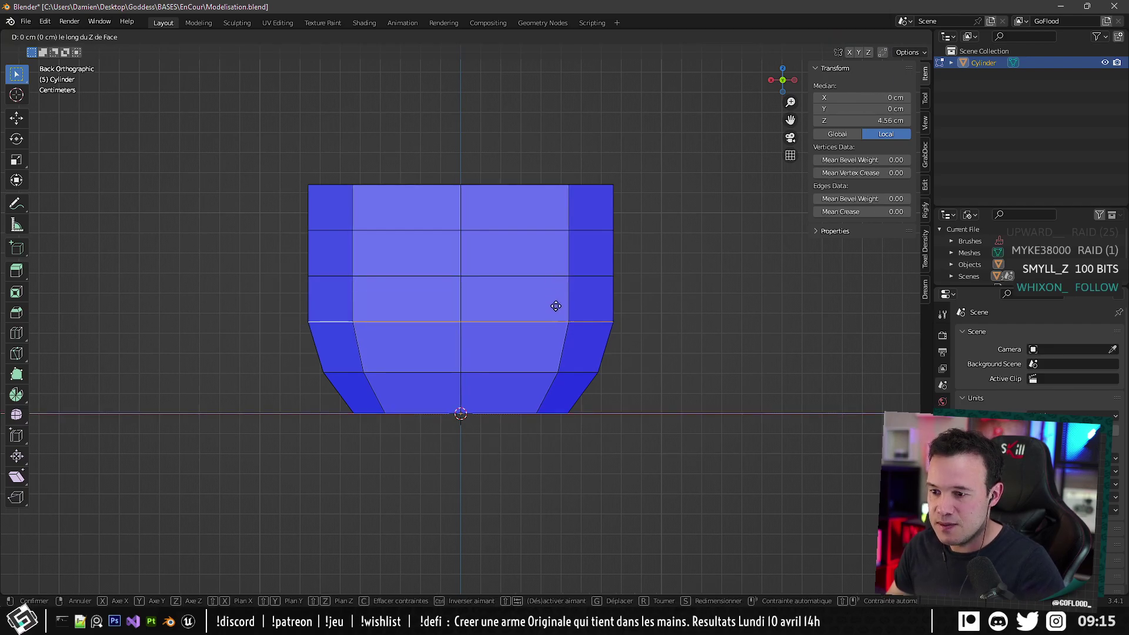
key(z)
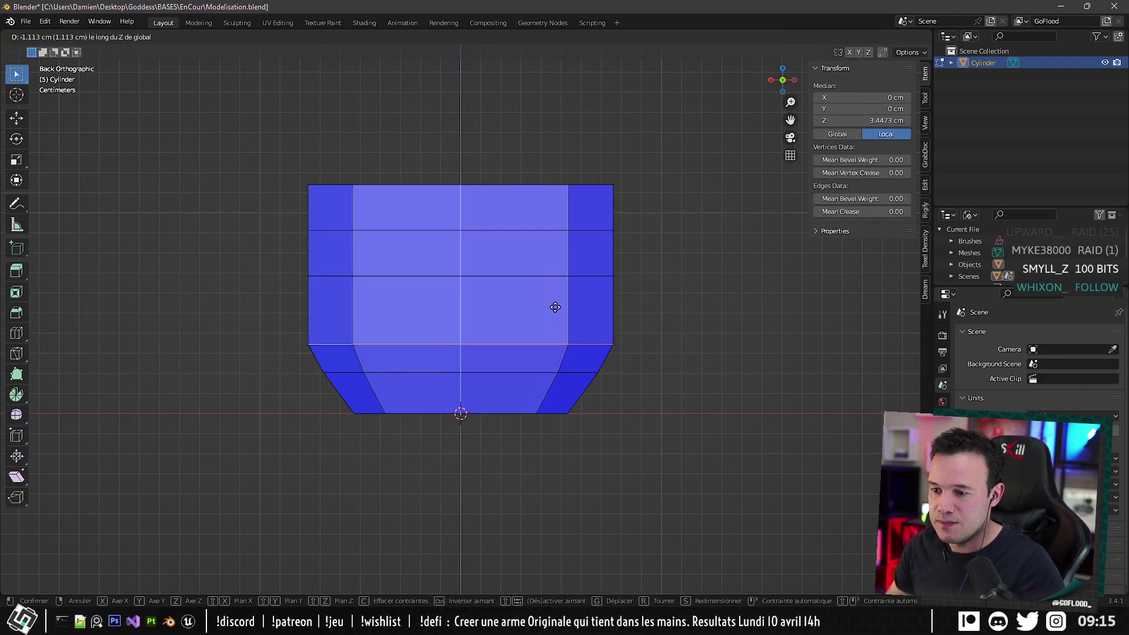
click(557, 305)
Scale the third loop cut from the bottom to 0.9 and the fourth one to 0.8.
alt+click(379, 277)
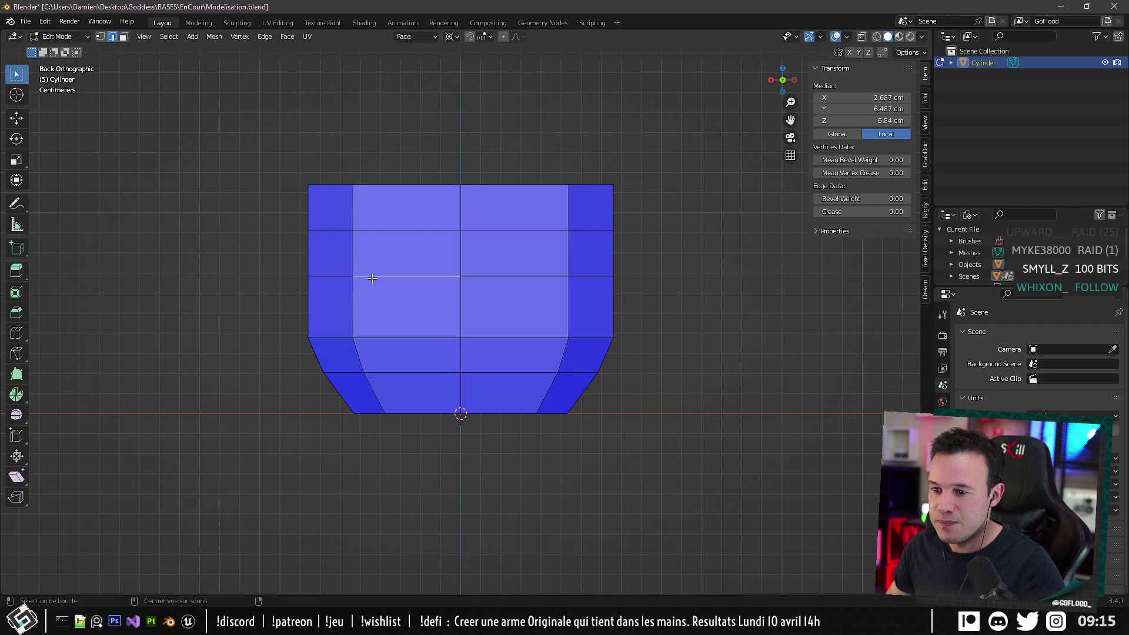
key(s)
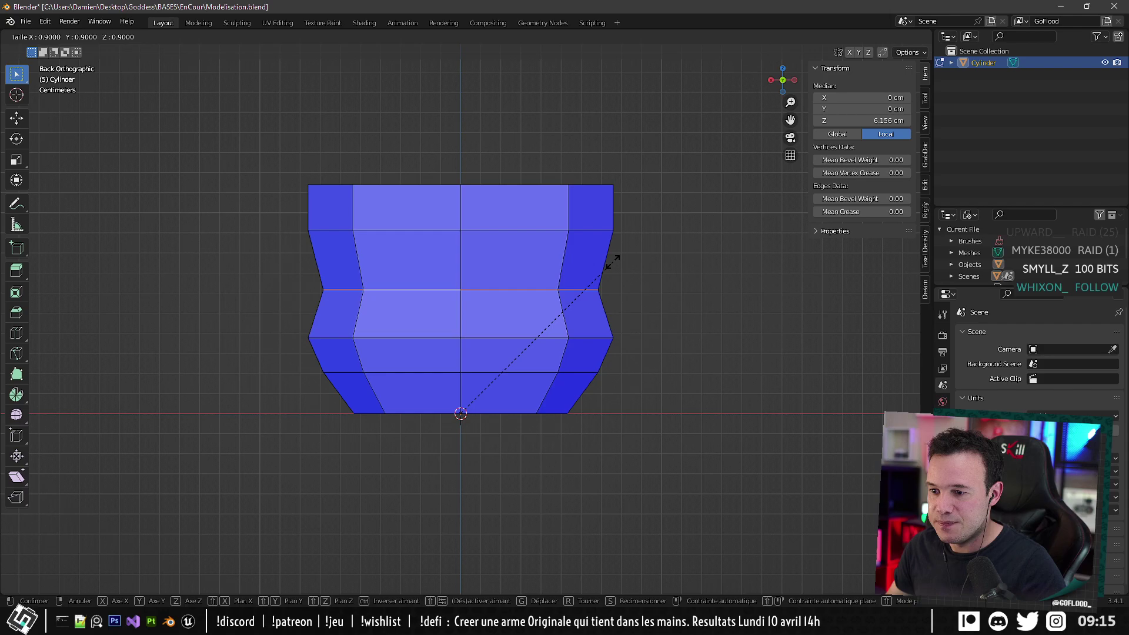
click(612, 262)
alt+click(377, 230)
key(s)
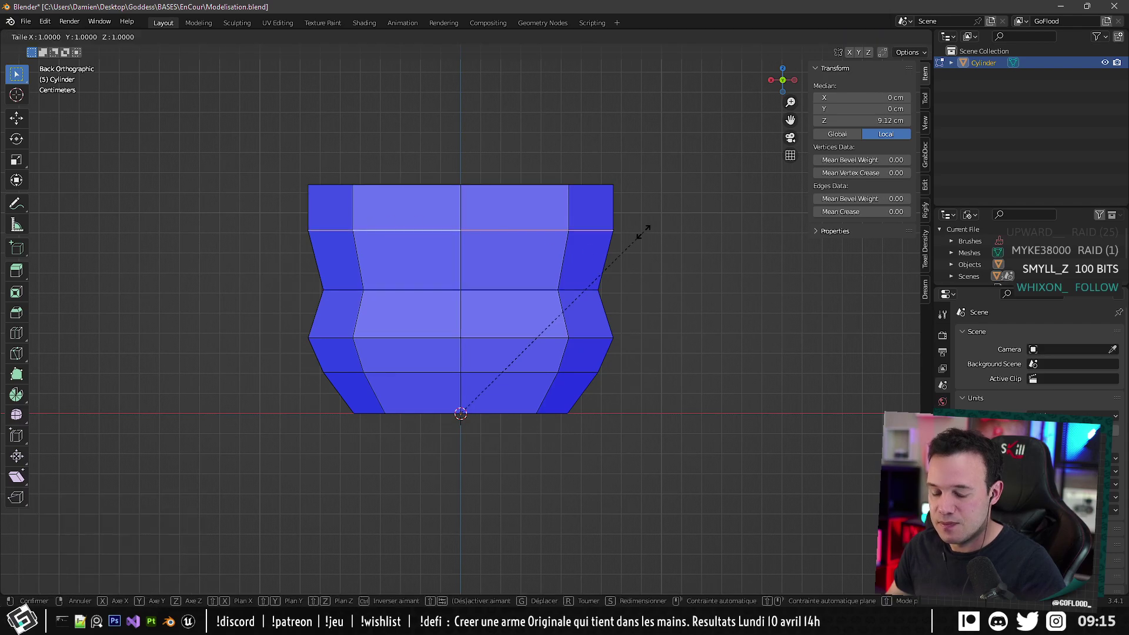
click(581, 238)
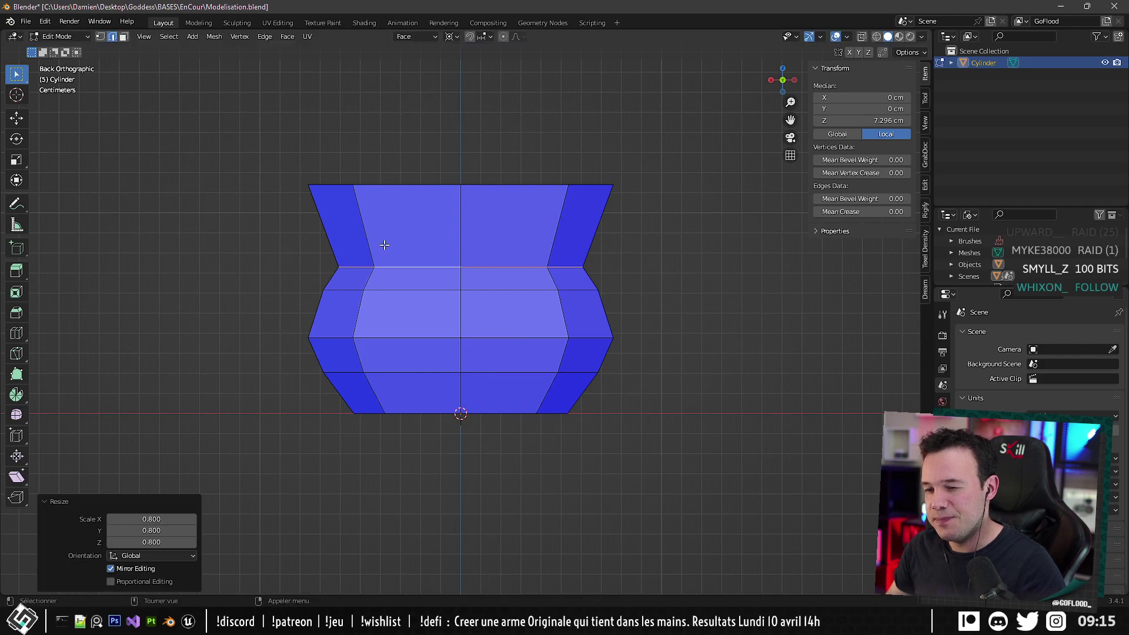
Select the two upper loop cuts together and scale them uniformly to 0.959 to narrow the neck.
drag(283, 248, 717, 330)
alt+shift+click(510, 293)
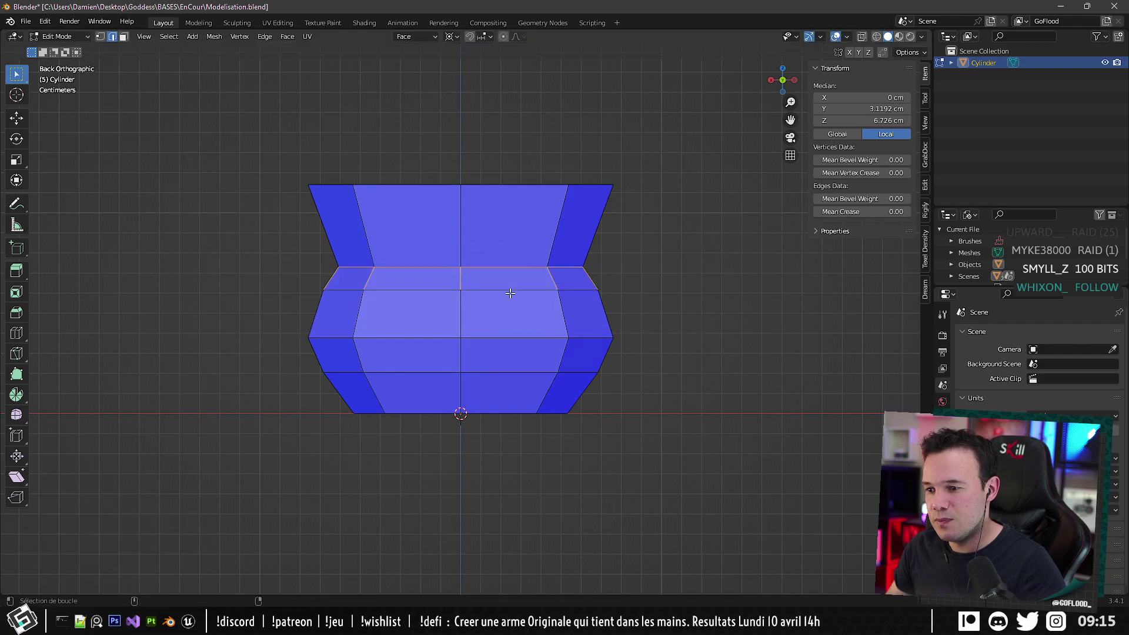
key(alt+a)
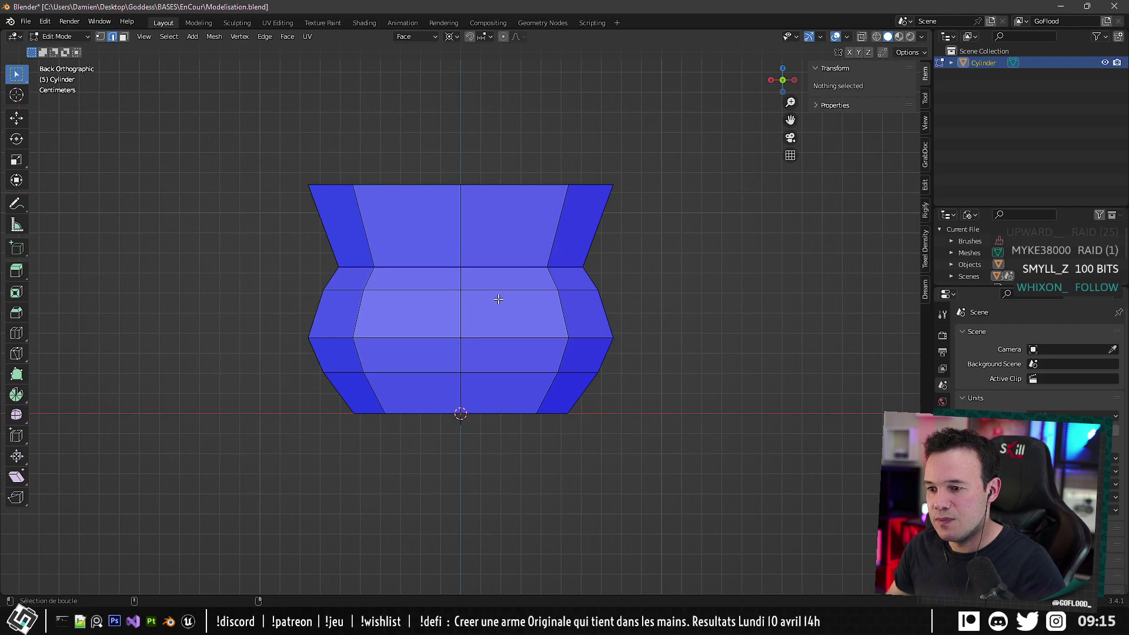
alt+click(328, 288)
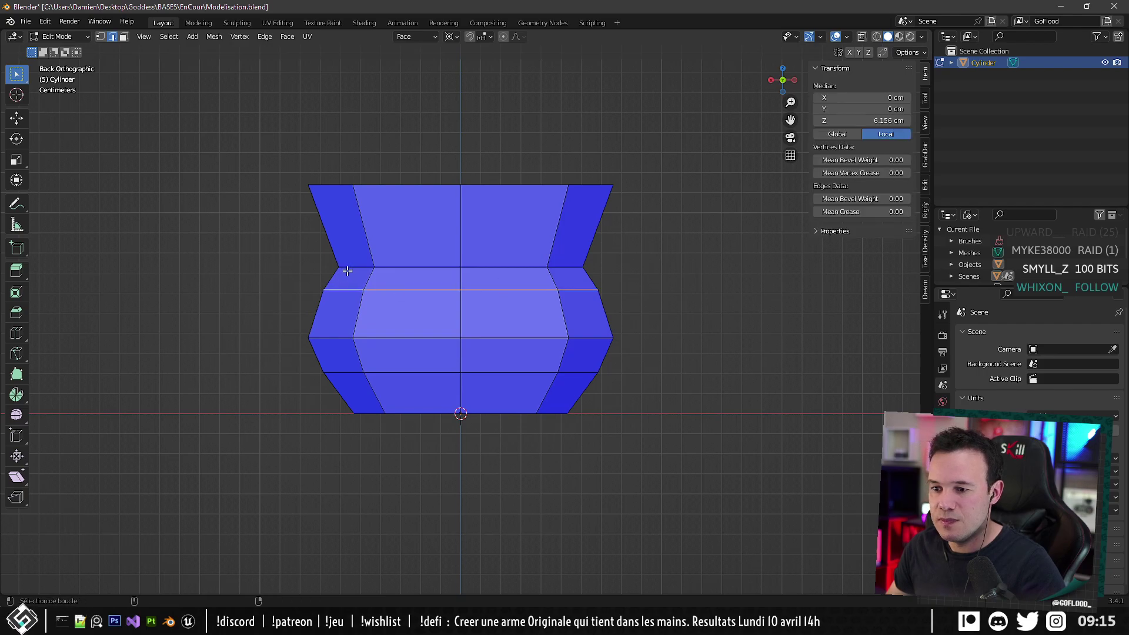
alt+shift+click(351, 267)
key(s)
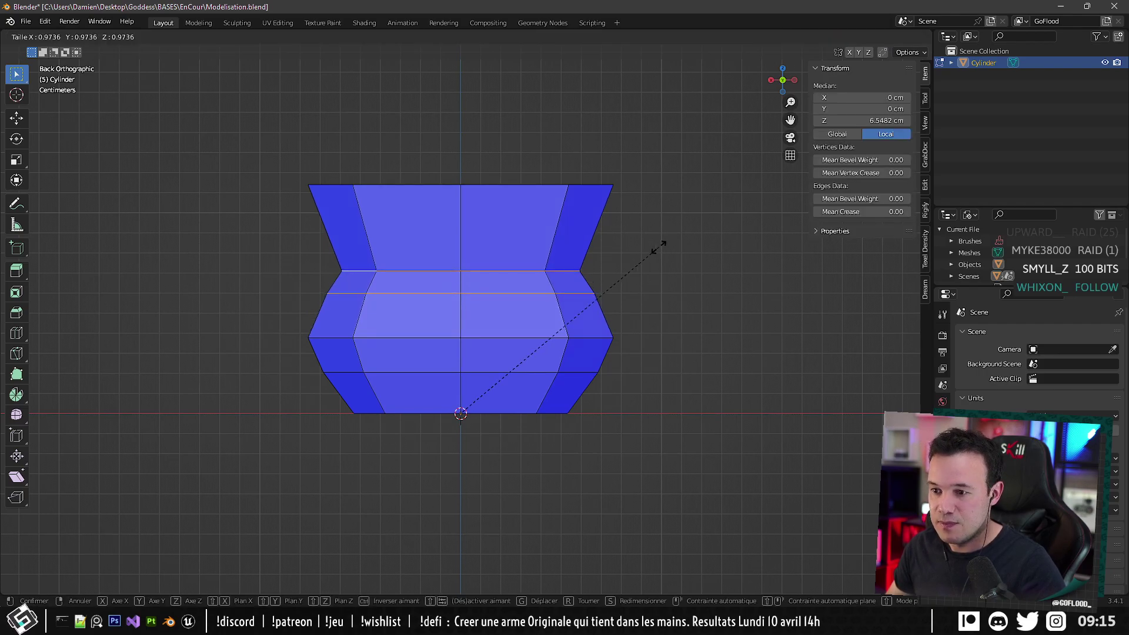
click(656, 248)
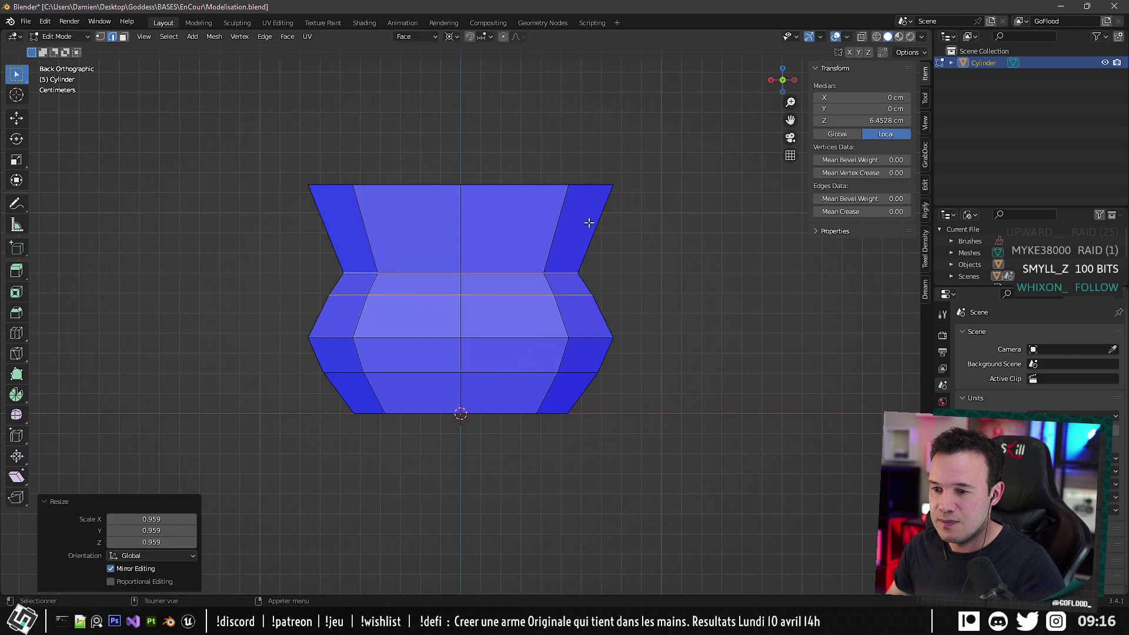
Scale the top rim edge loop uniformly to 0.8, bringing it down to a height of 9.12 cm.
alt+click(393, 186)
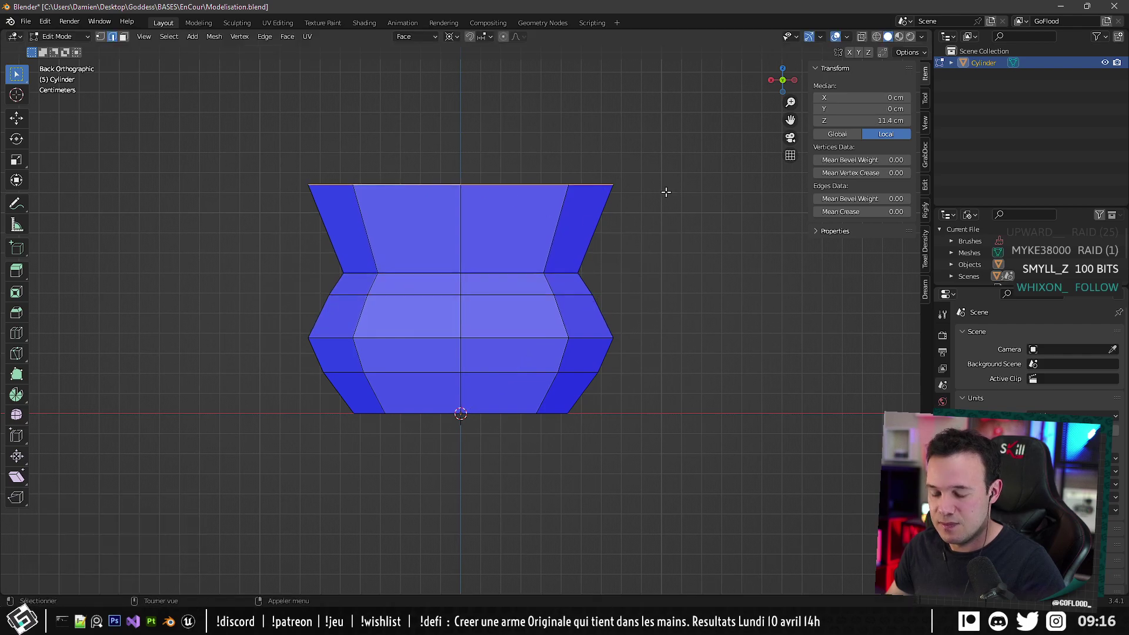
key(c)
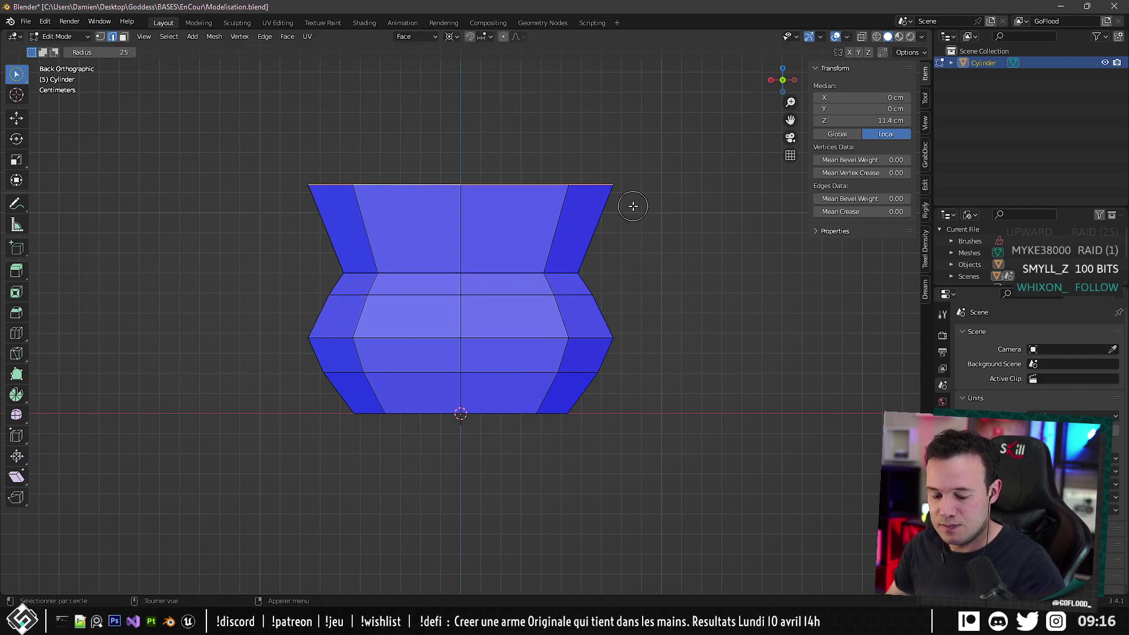
key(w)
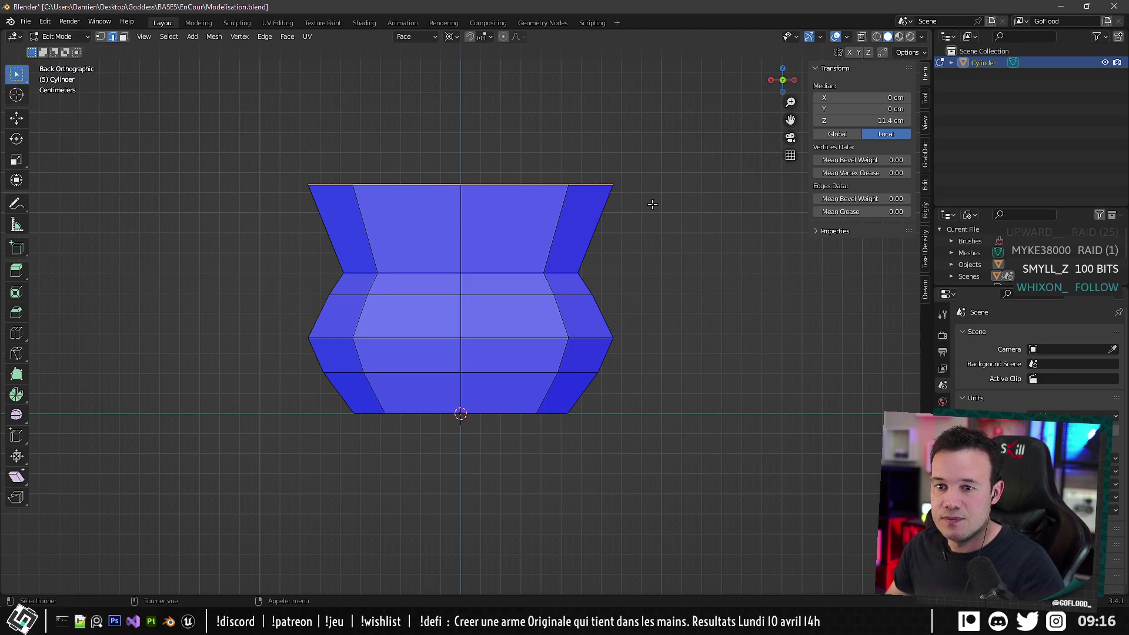
key(s)
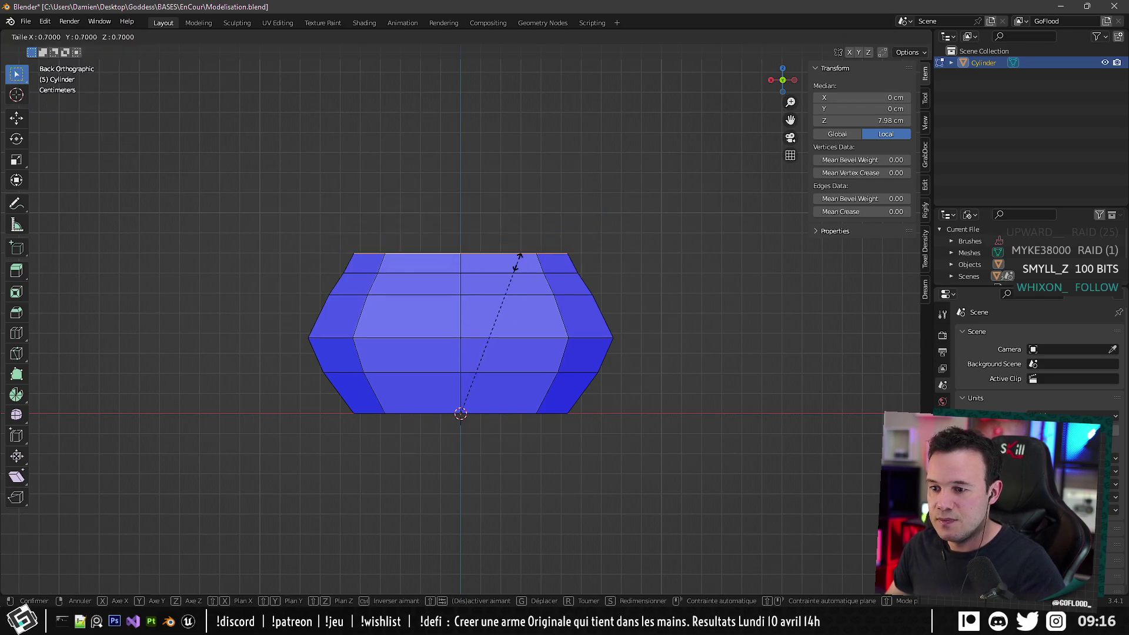
click(539, 246)
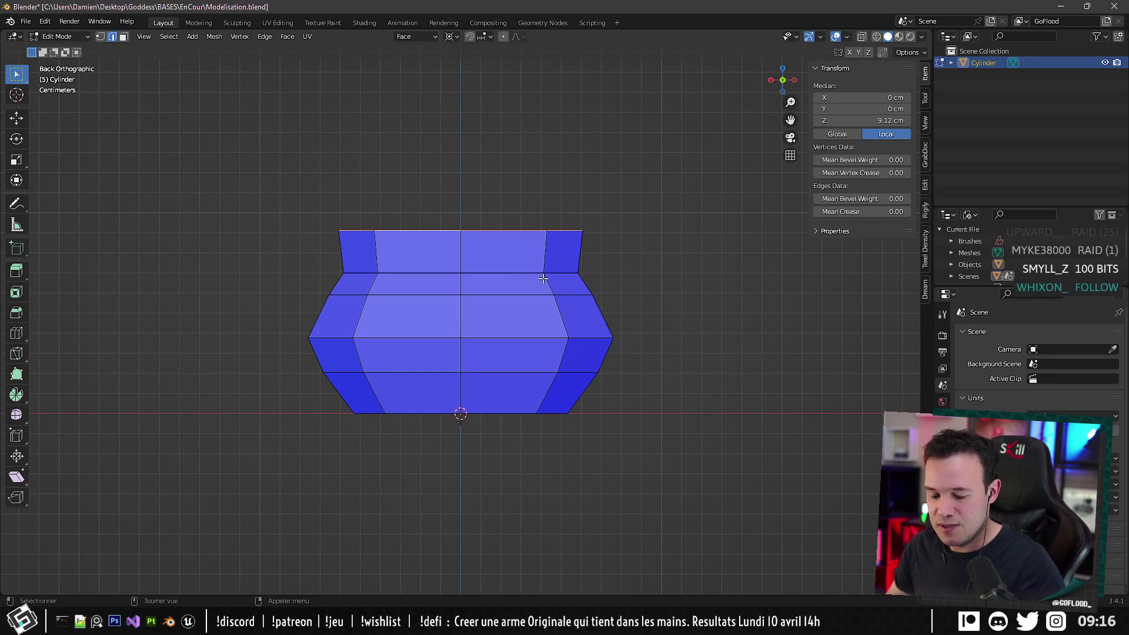
Move the top rim down 1 cm along the global Z axis and scale it uniformly to 0.962.
key(g)
key(z)
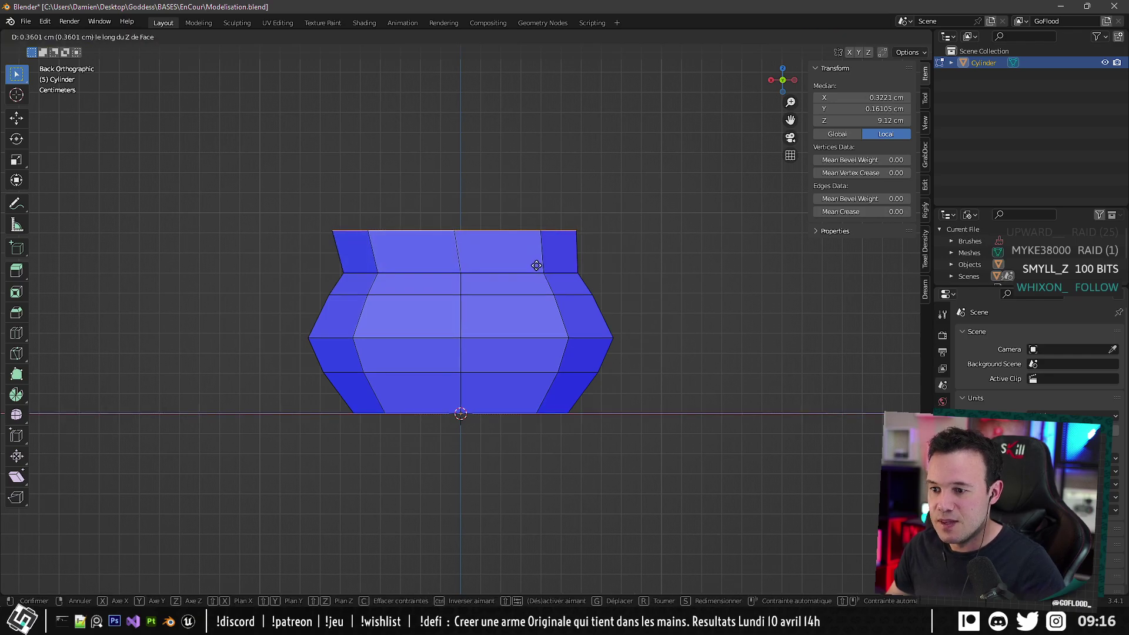
key(z)
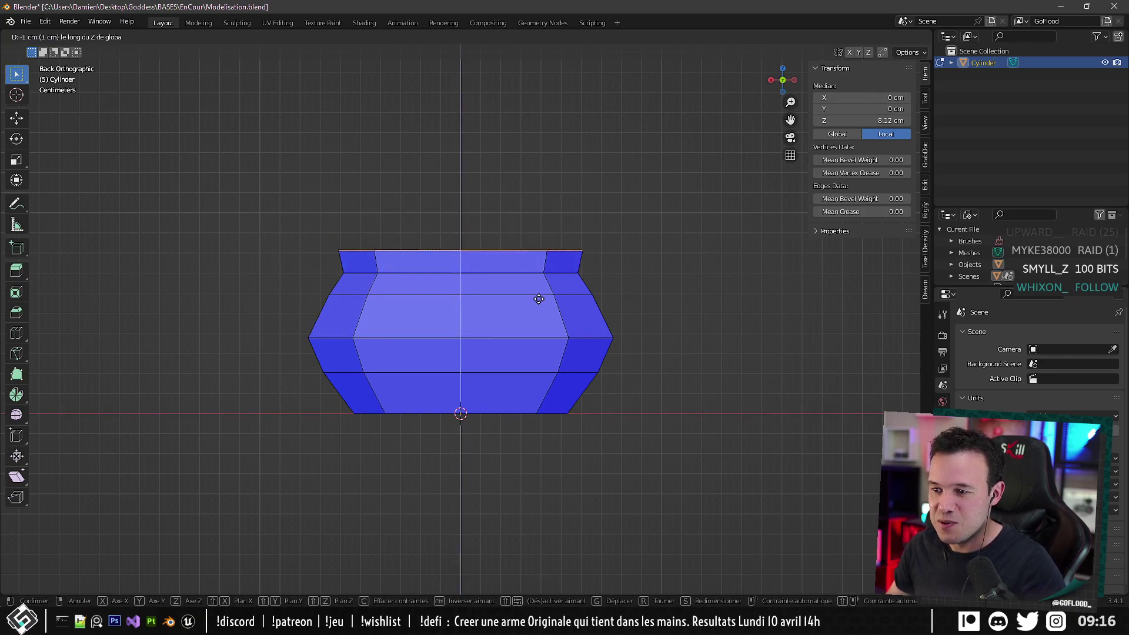
click(538, 298)
key(s)
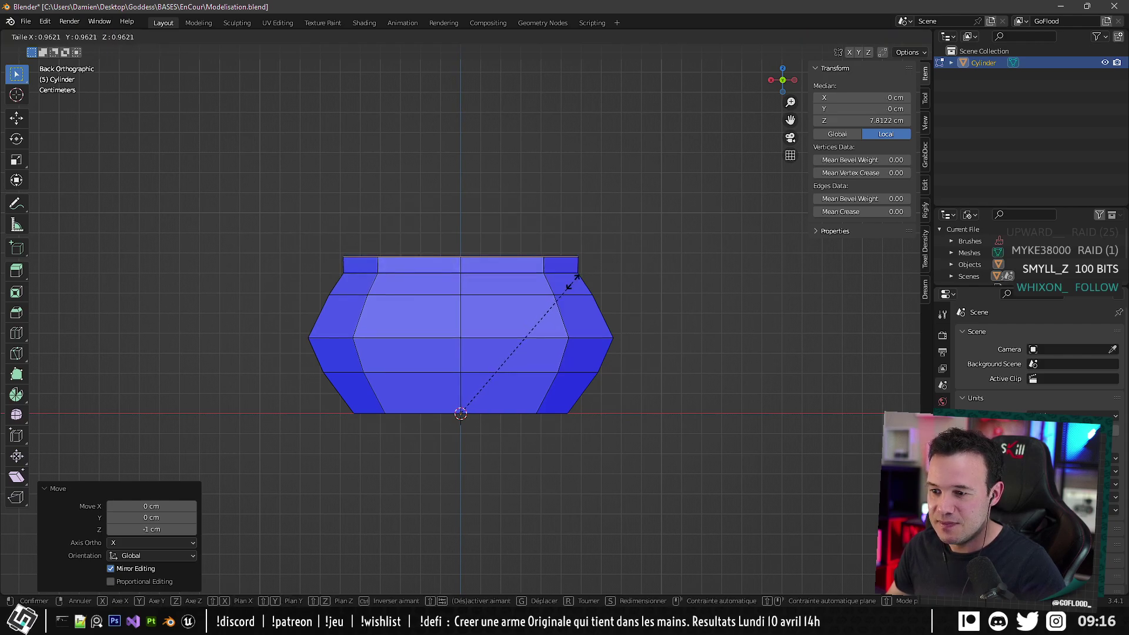
click(570, 283)
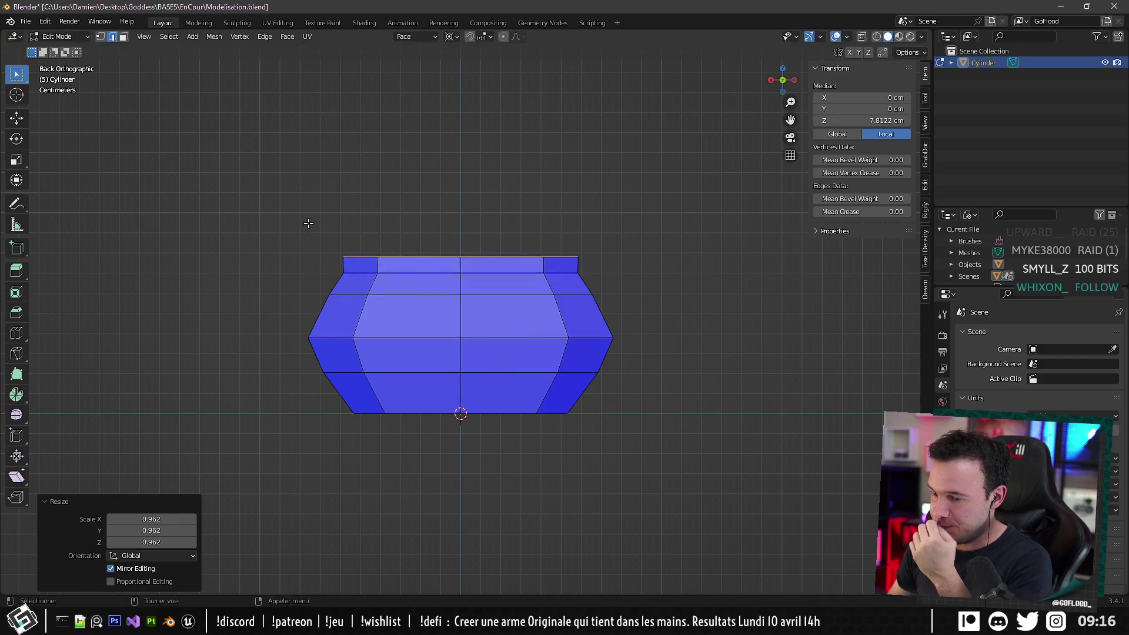
Select the ring of faces forming the neck and scale it inward in global X and Y only, keeping its height.
alt+click(377, 248)
click(123, 37)
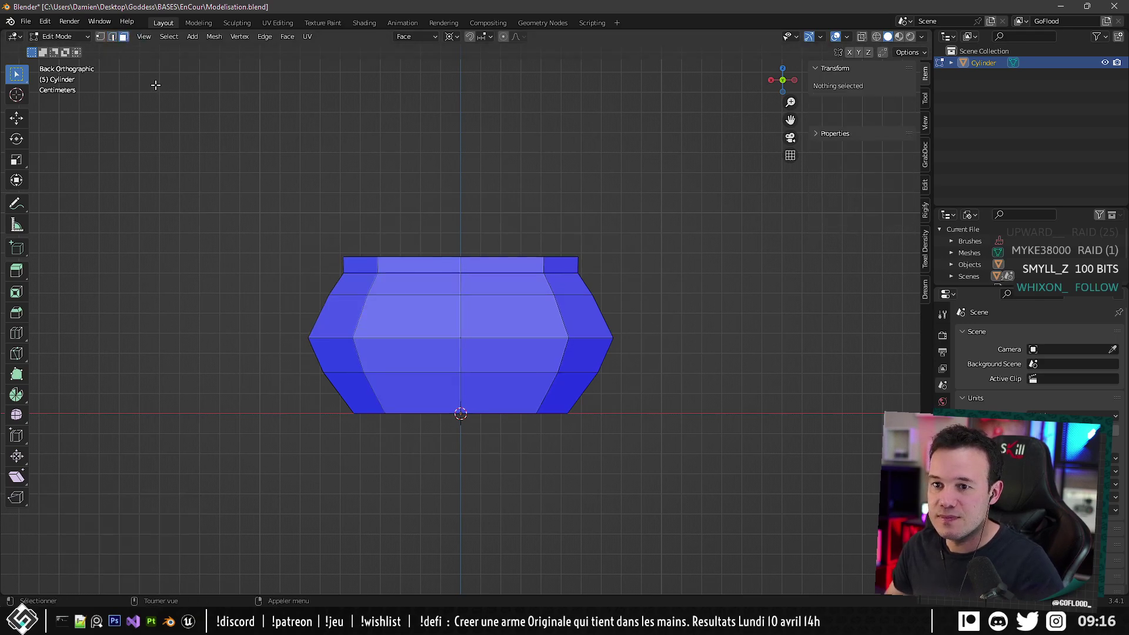
click(381, 269)
click(372, 265)
alt+click(378, 264)
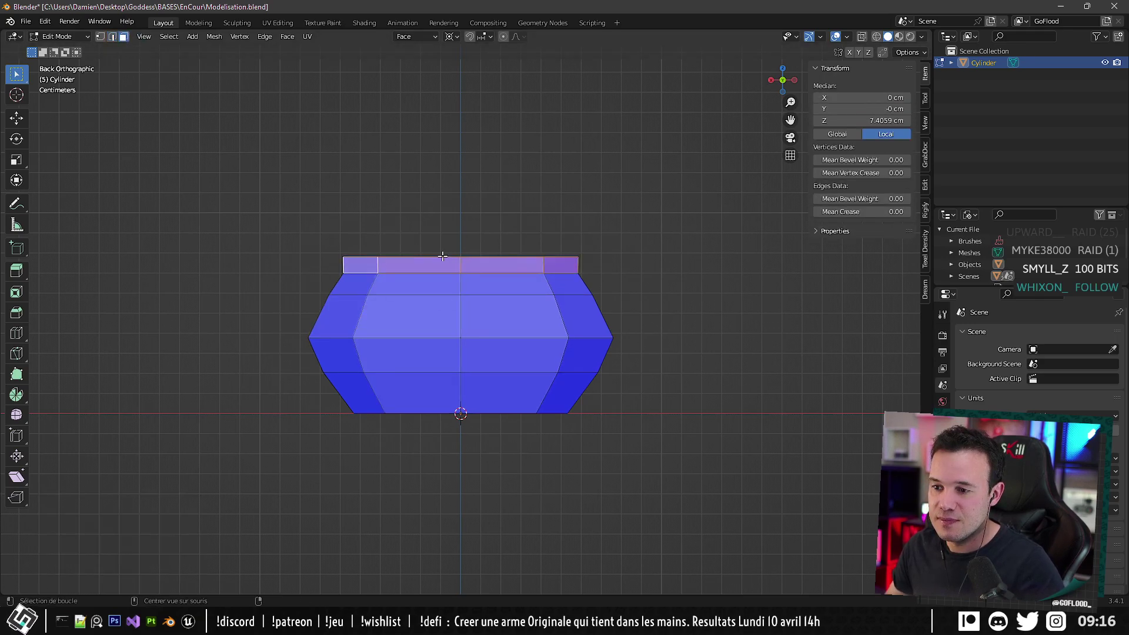
key(s)
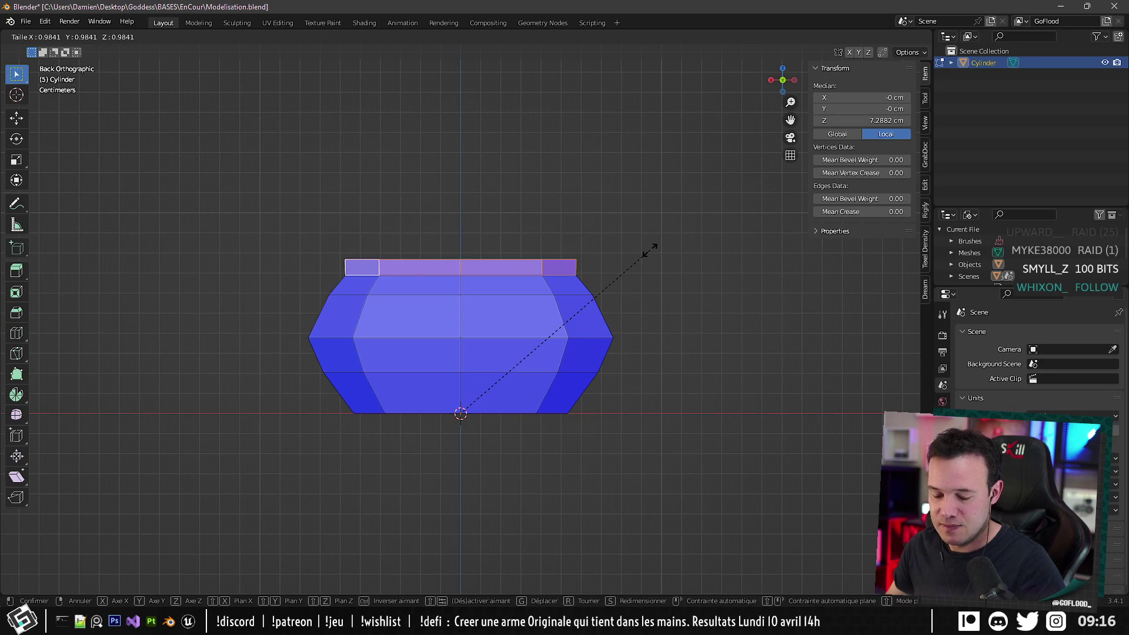
key(shift+z)
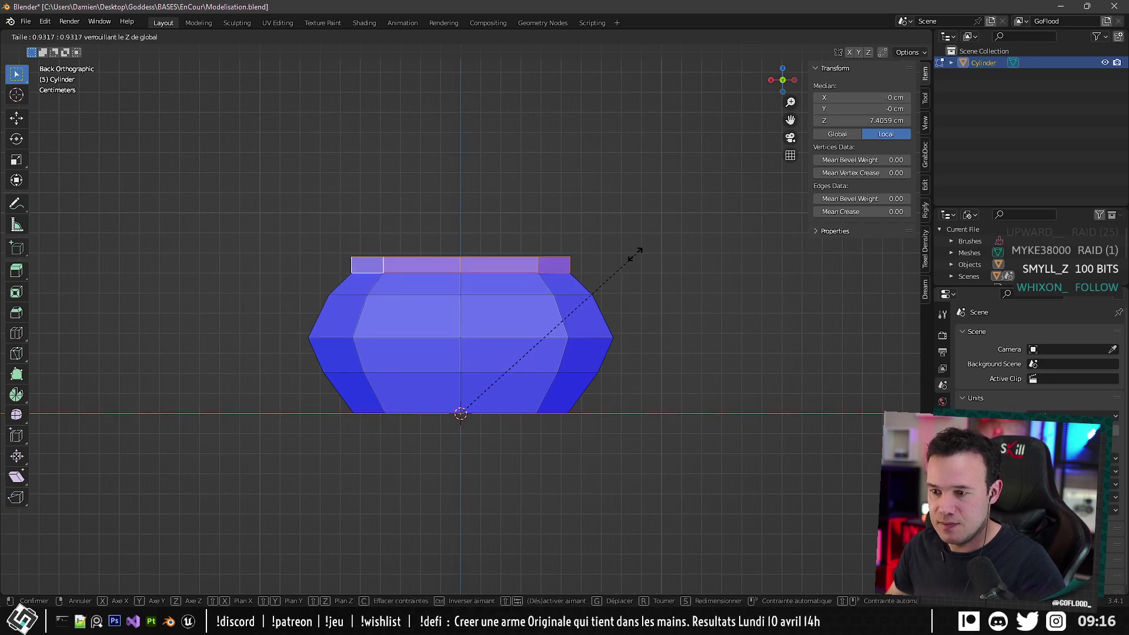
click(575, 266)
Select the widest edge loop of the body and scale it to 0.955 in global X and Y only.
click(357, 291)
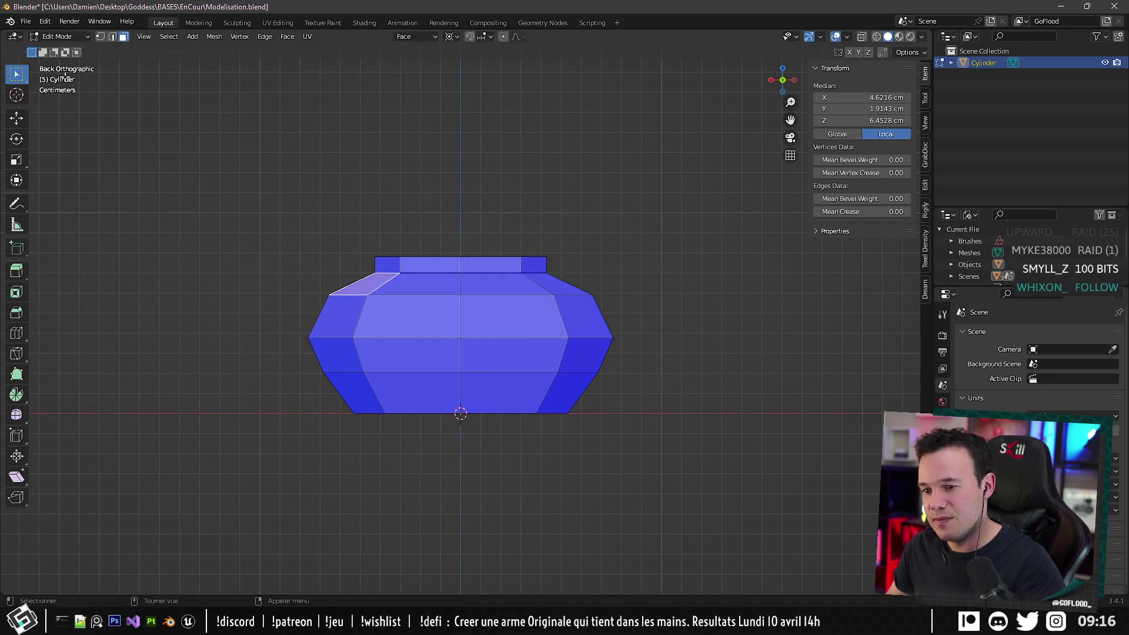
click(112, 38)
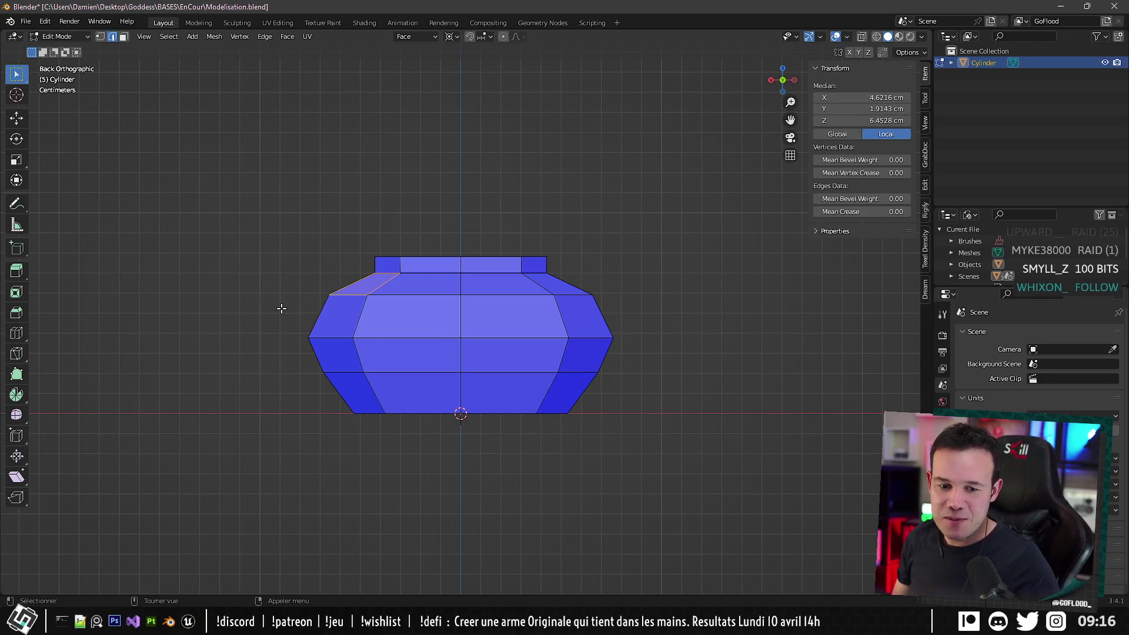
click(349, 295)
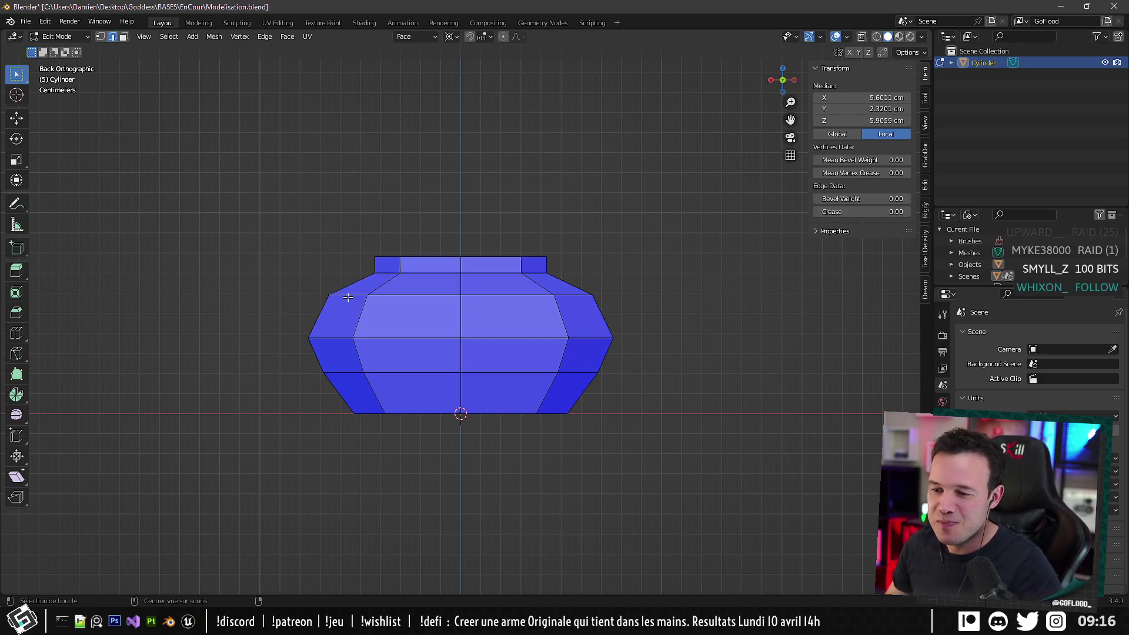
alt+click(349, 297)
click(341, 346)
alt+click(344, 341)
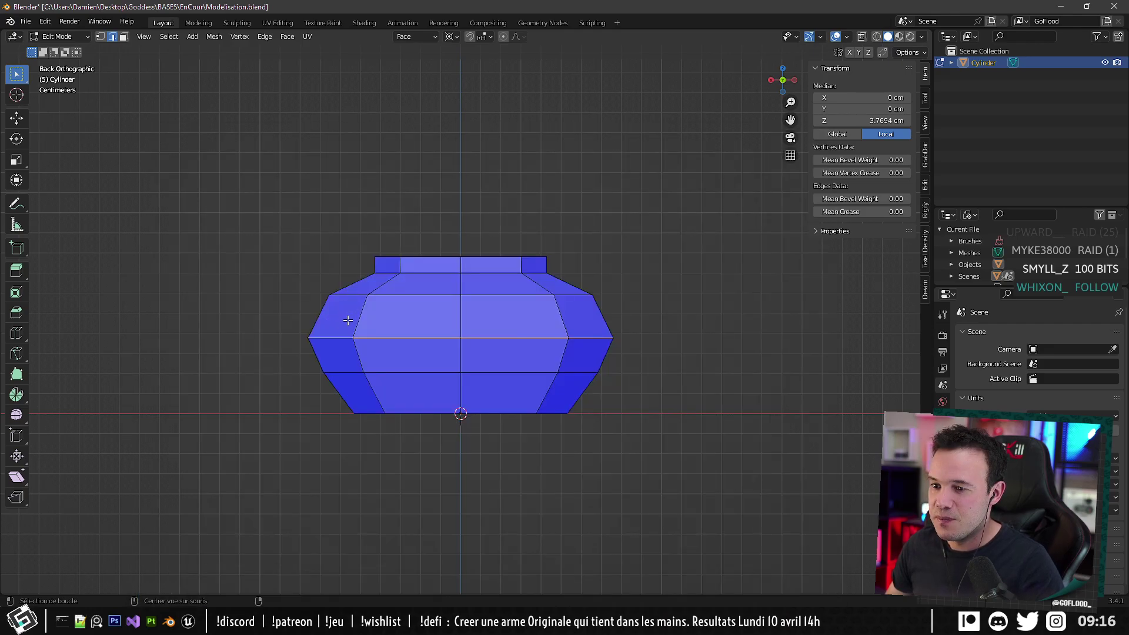
key(s)
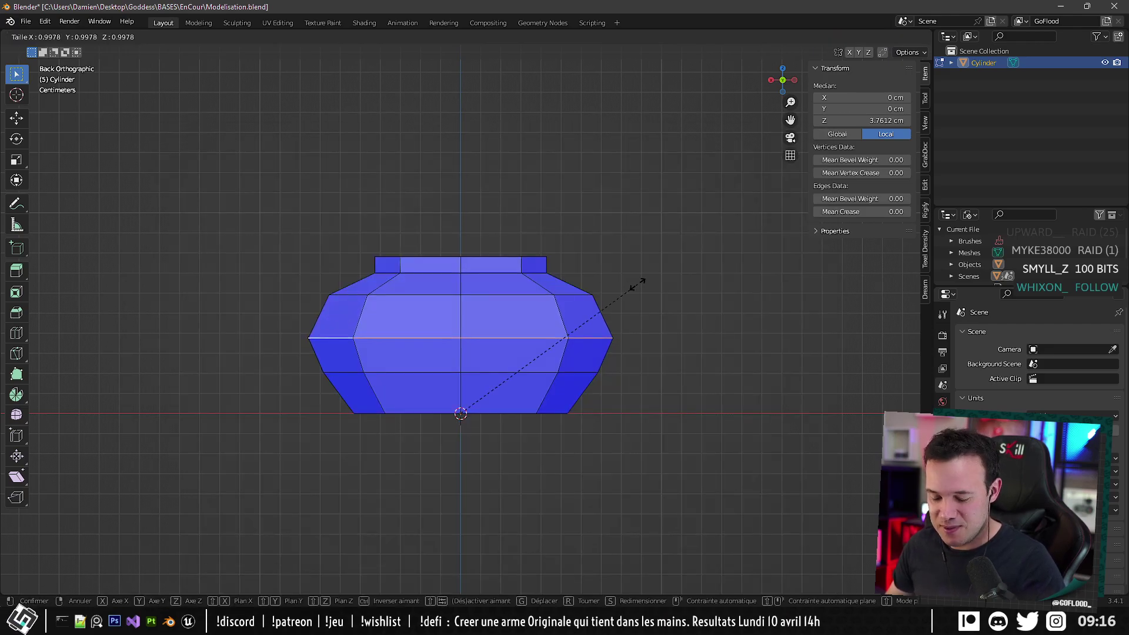
key(shift+z)
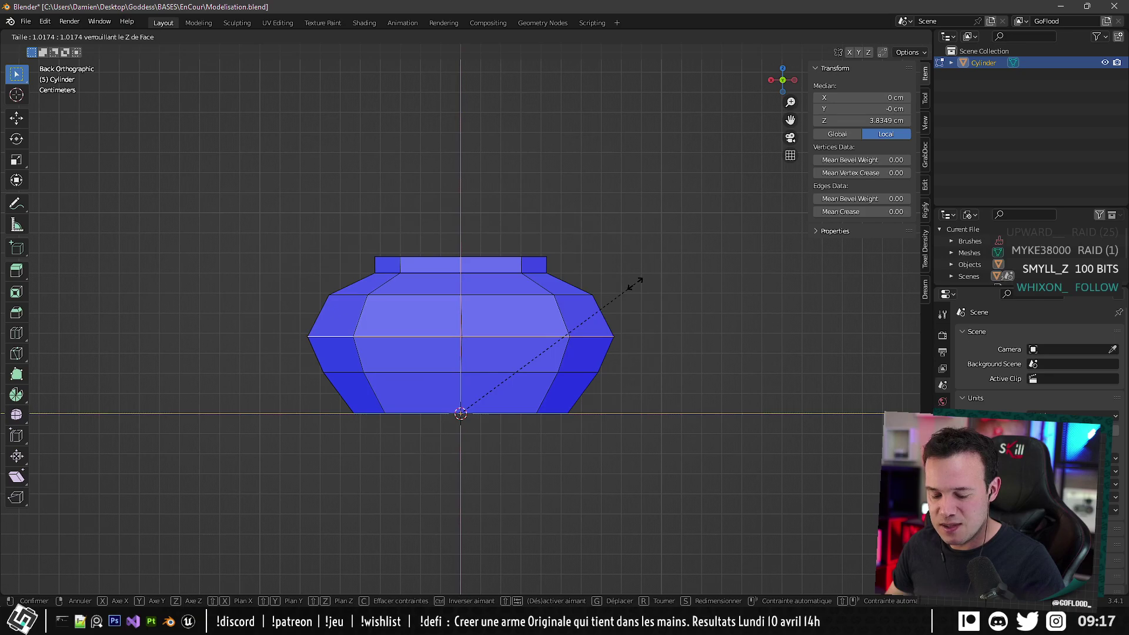
key(shift+z)
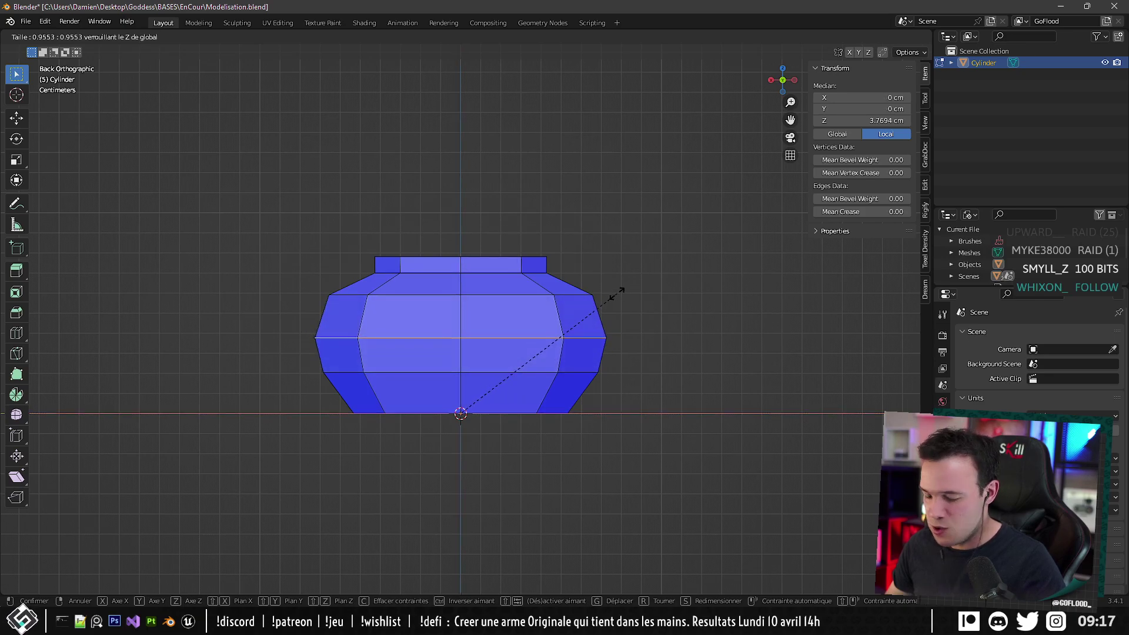
click(617, 293)
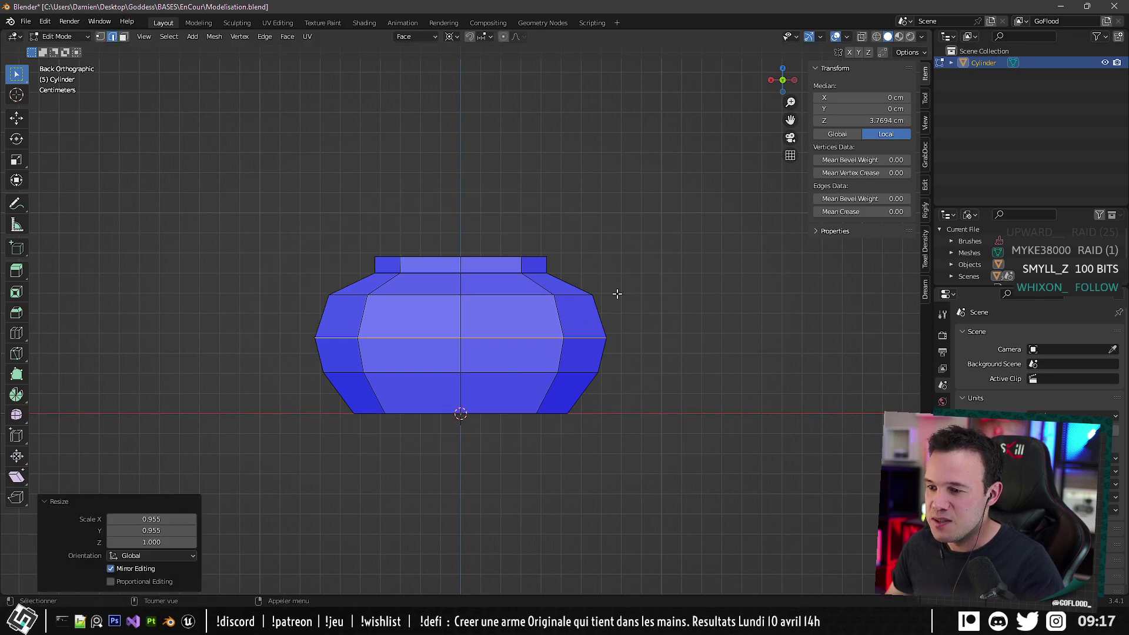
Select the shoulder edge loop above the widest one and scale it to 0.959 in X and Y of the Face orientation.
alt+click(579, 297)
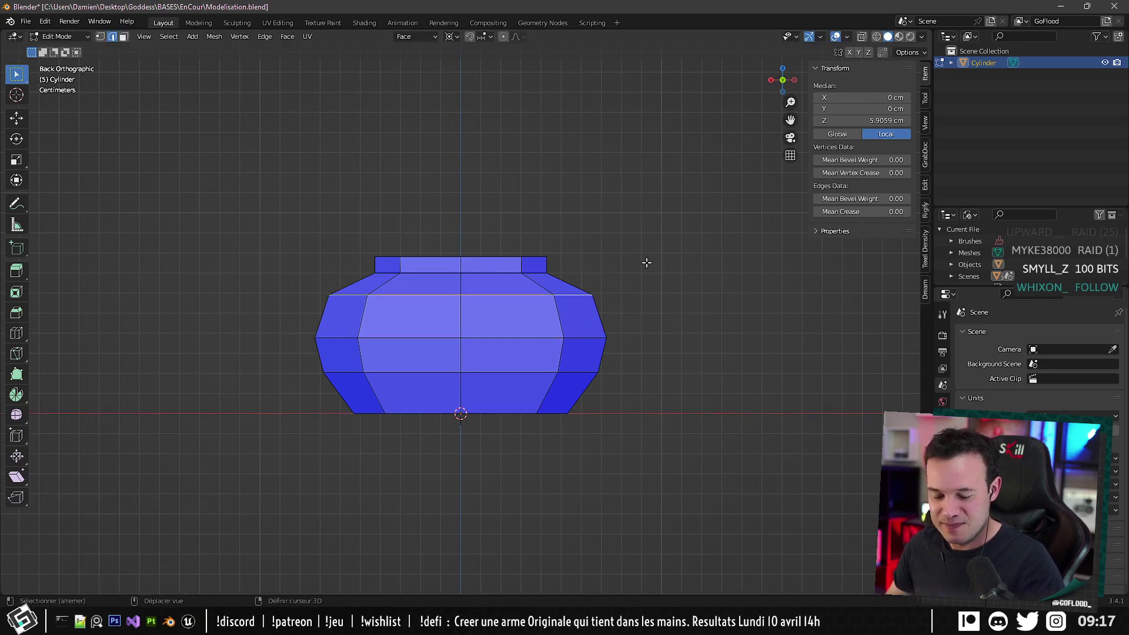
key(s)
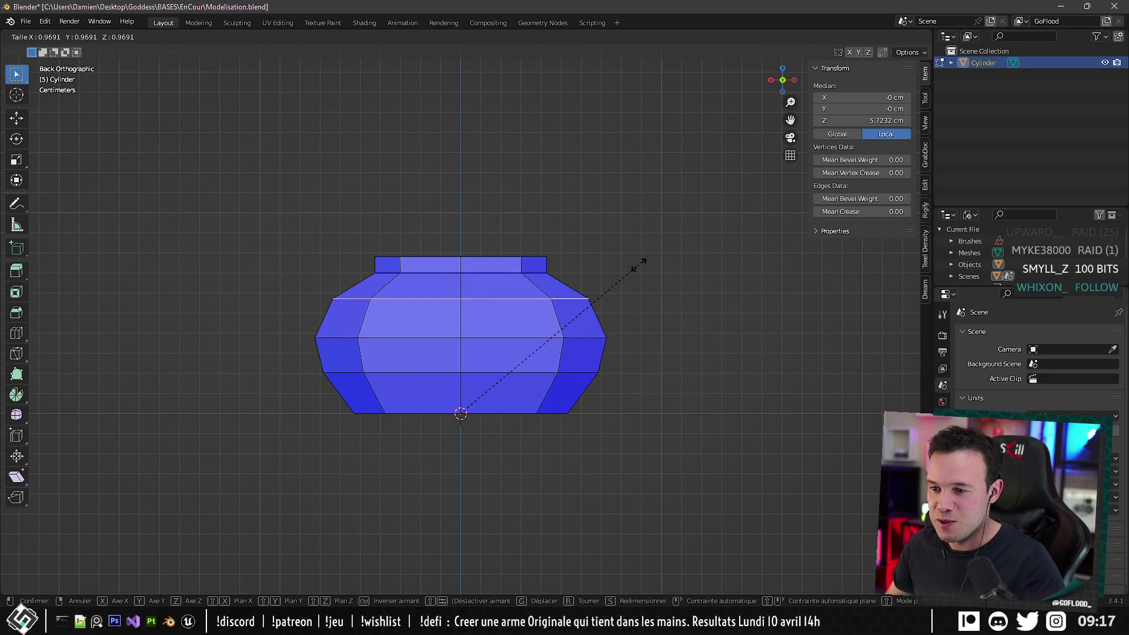
click(635, 266)
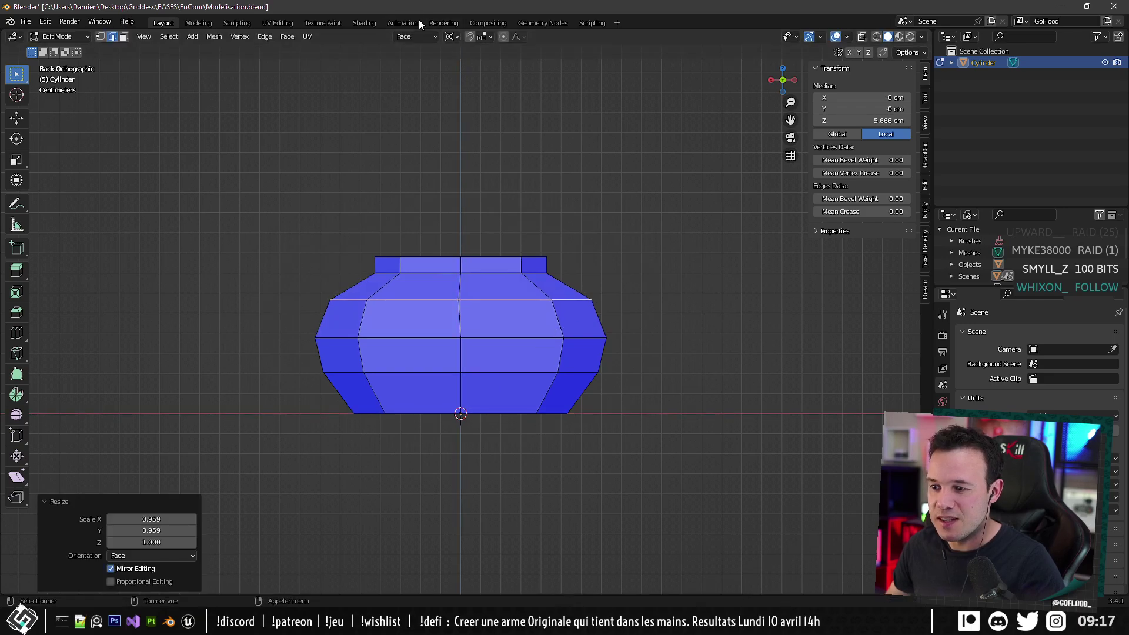
Delete the custom Face transform orientation so that transforms use Global, and return to the back view.
click(415, 36)
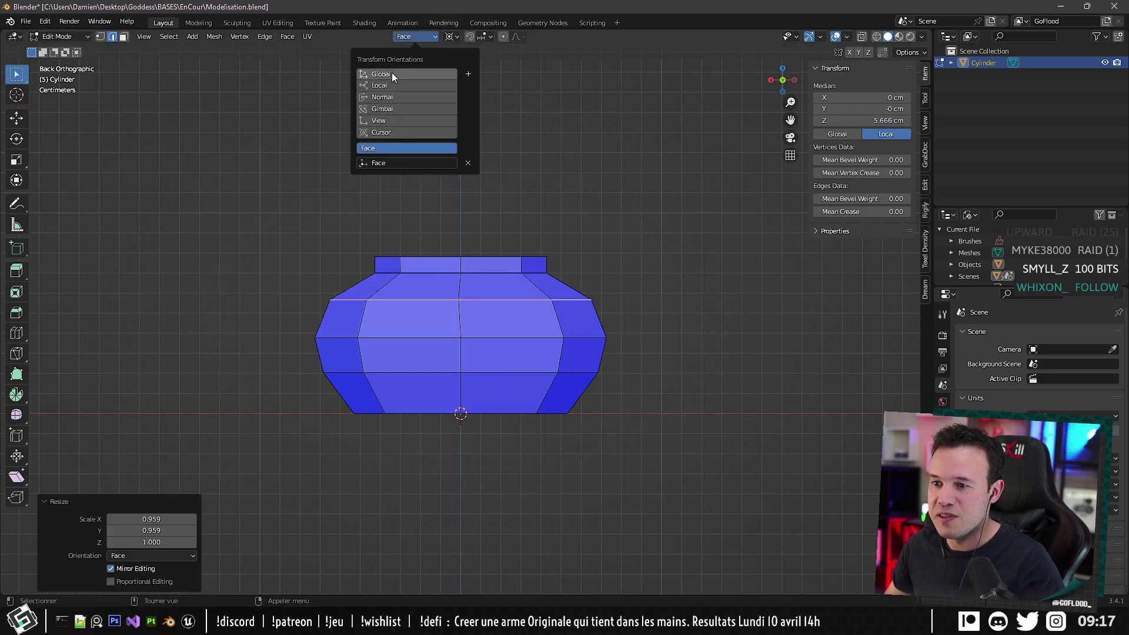
click(395, 71)
click(429, 147)
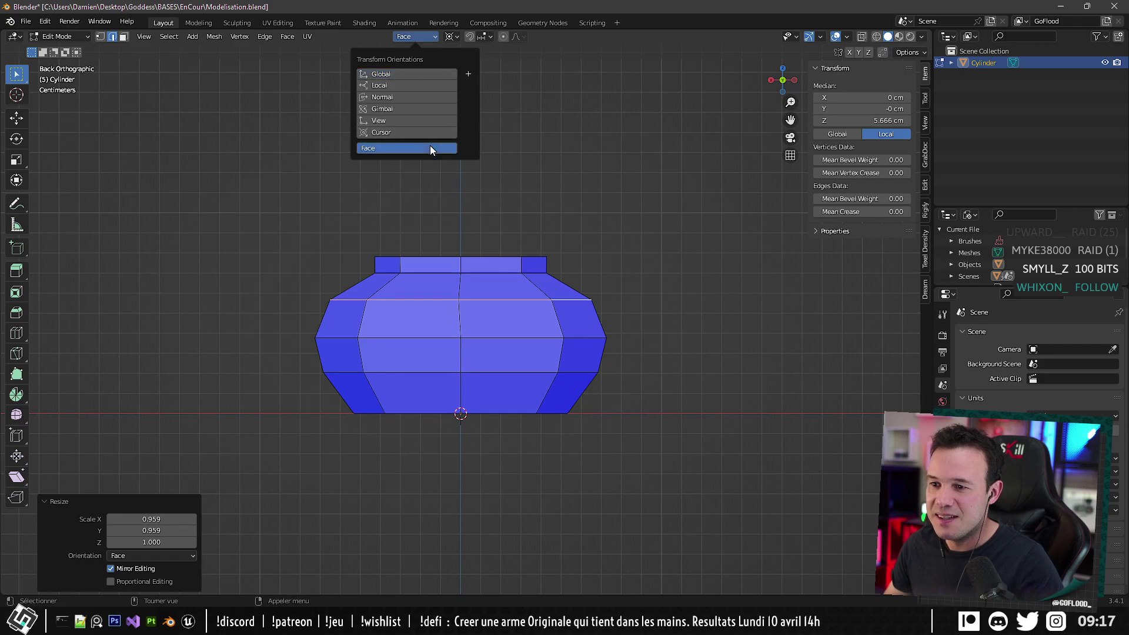
click(467, 167)
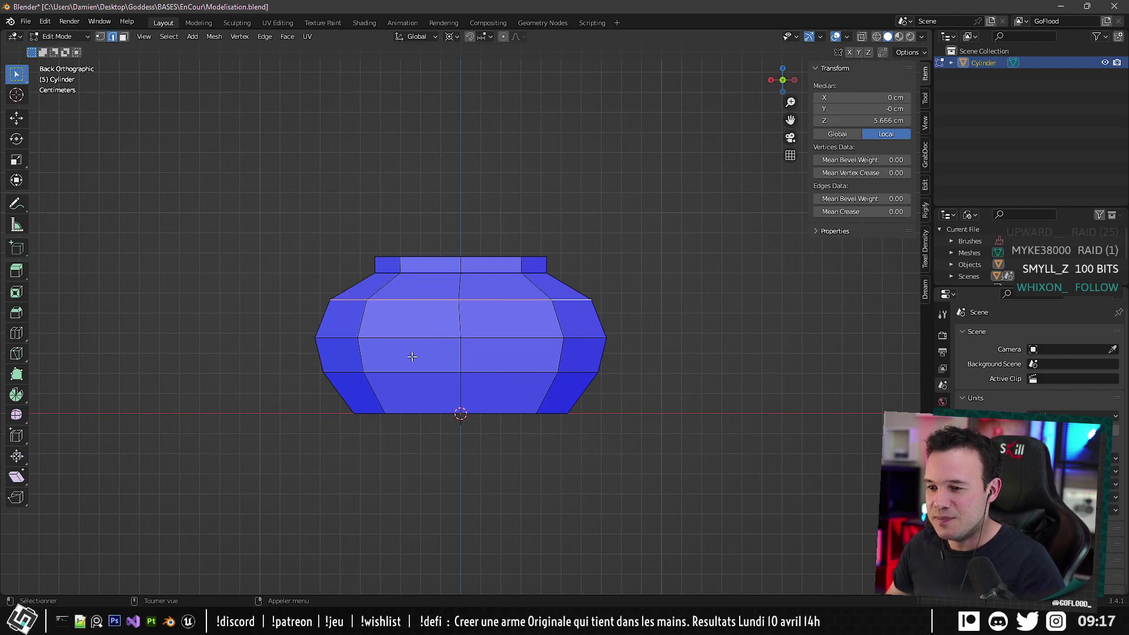
key(KP_7)
key(ctrl+KP_1)
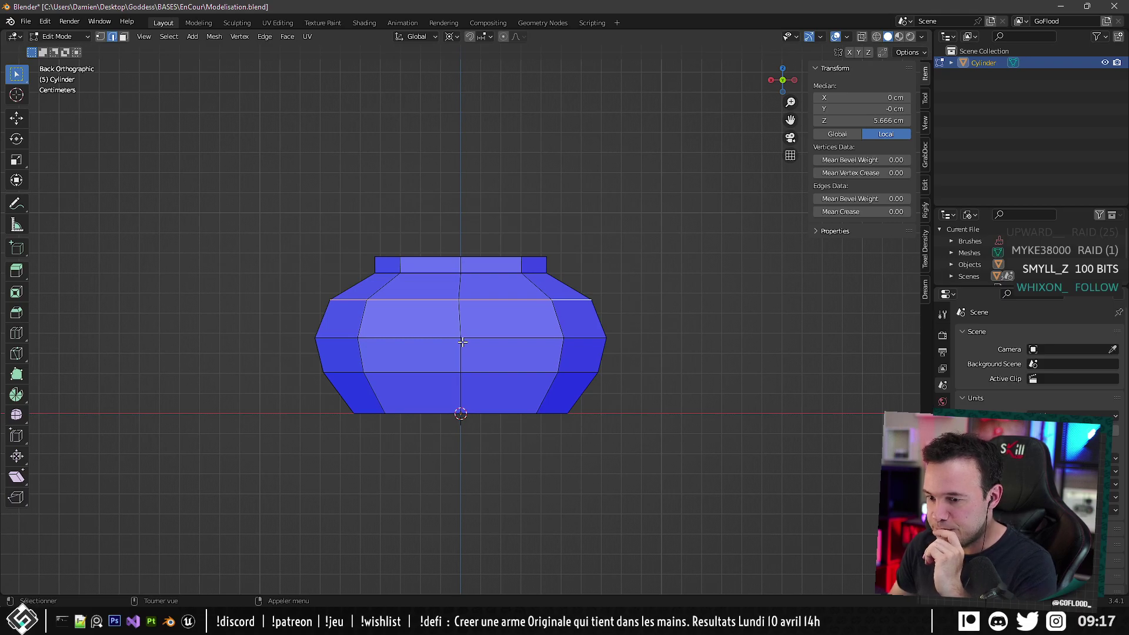
Scale the ring of neck faces inward in X and Y only with proportional editing enabled, narrowing the whole body with it.
click(123, 37)
alt+click(400, 264)
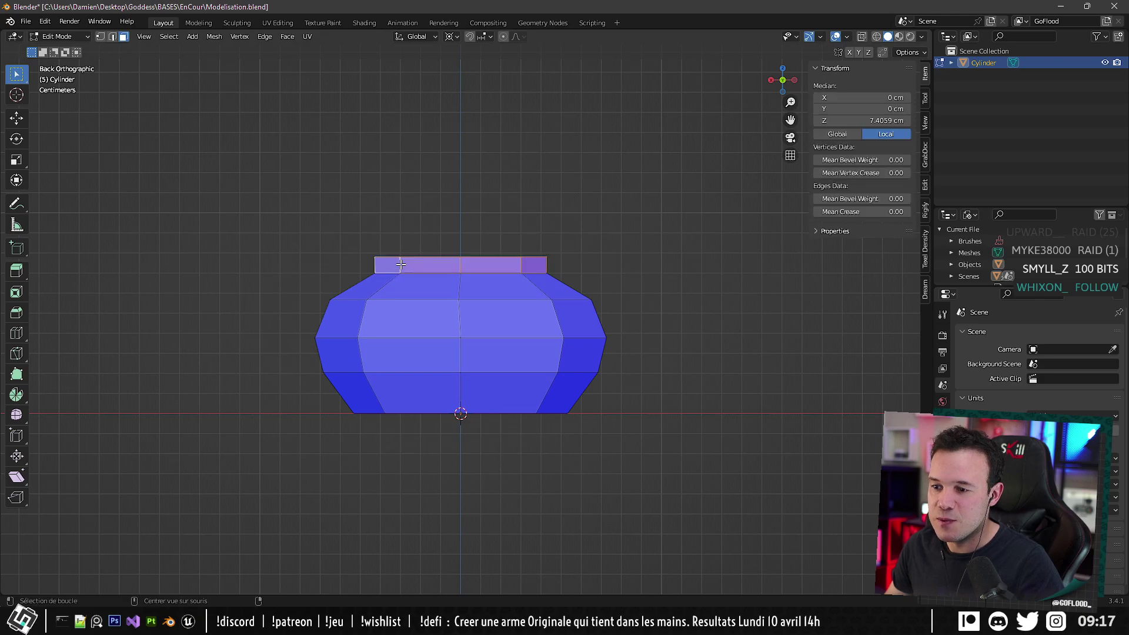
click(503, 38)
key(s)
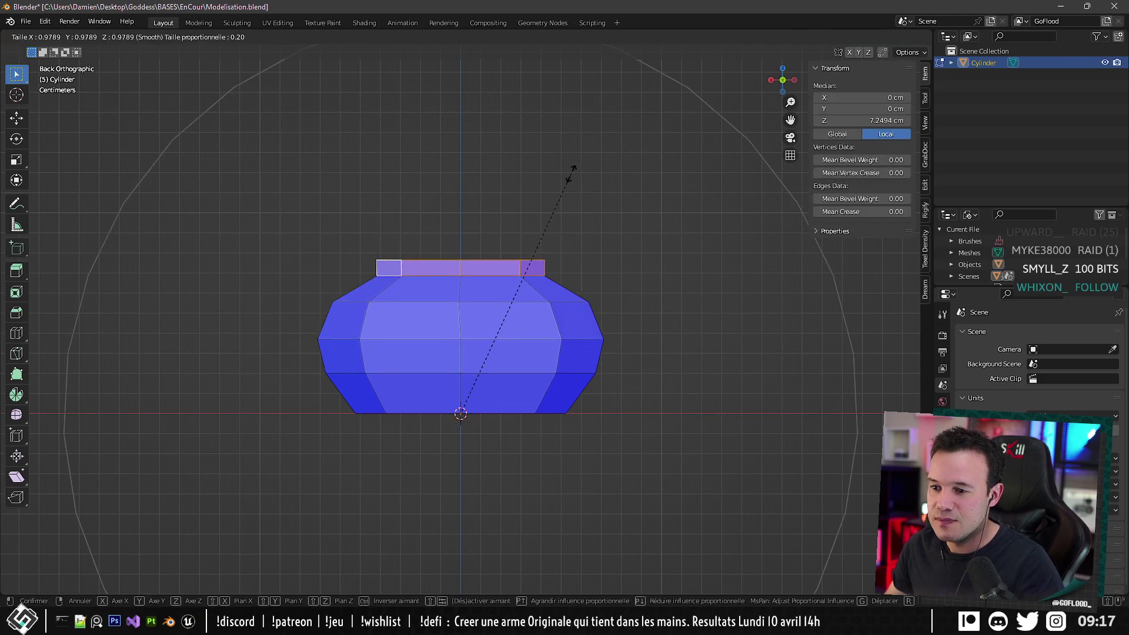
key(shift+z)
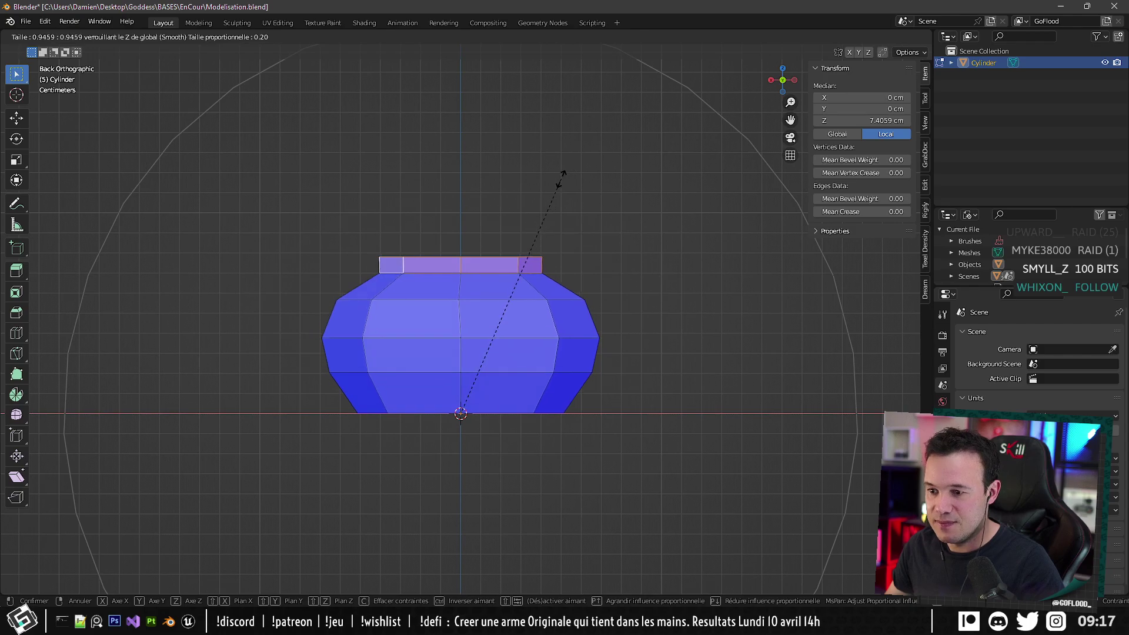
click(542, 181)
Extrude the top face upward by about 0.9 cm and select the resulting ring of side faces.
middle_drag(542, 181, 563, 253)
middle_drag(537, 220, 462, 263)
click(479, 246)
alt+middle_click(458, 175)
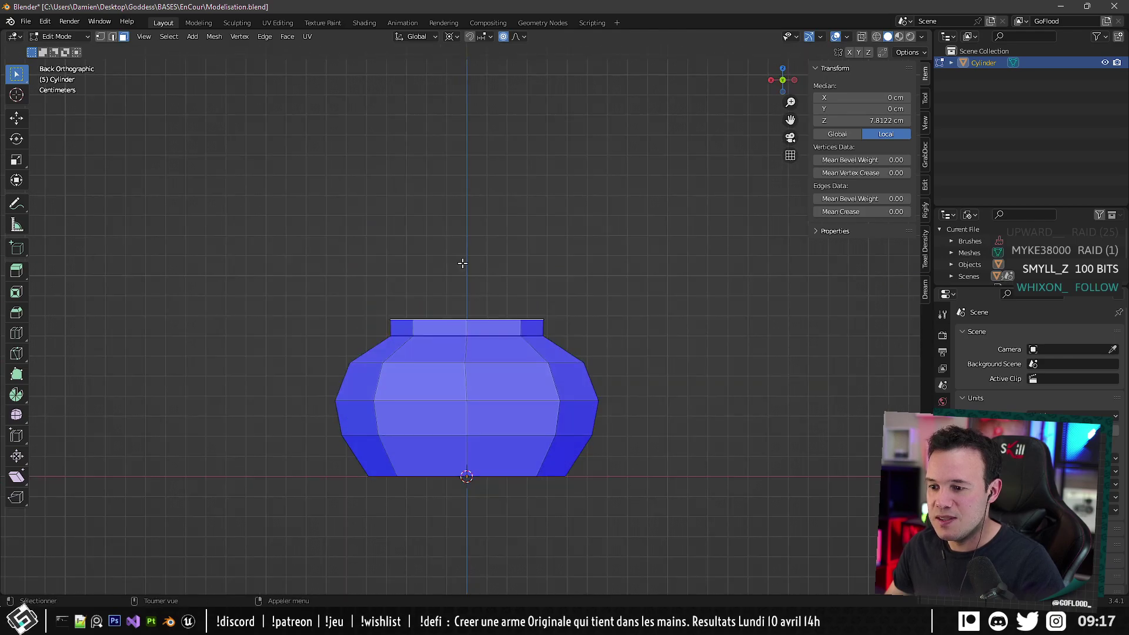
key(e)
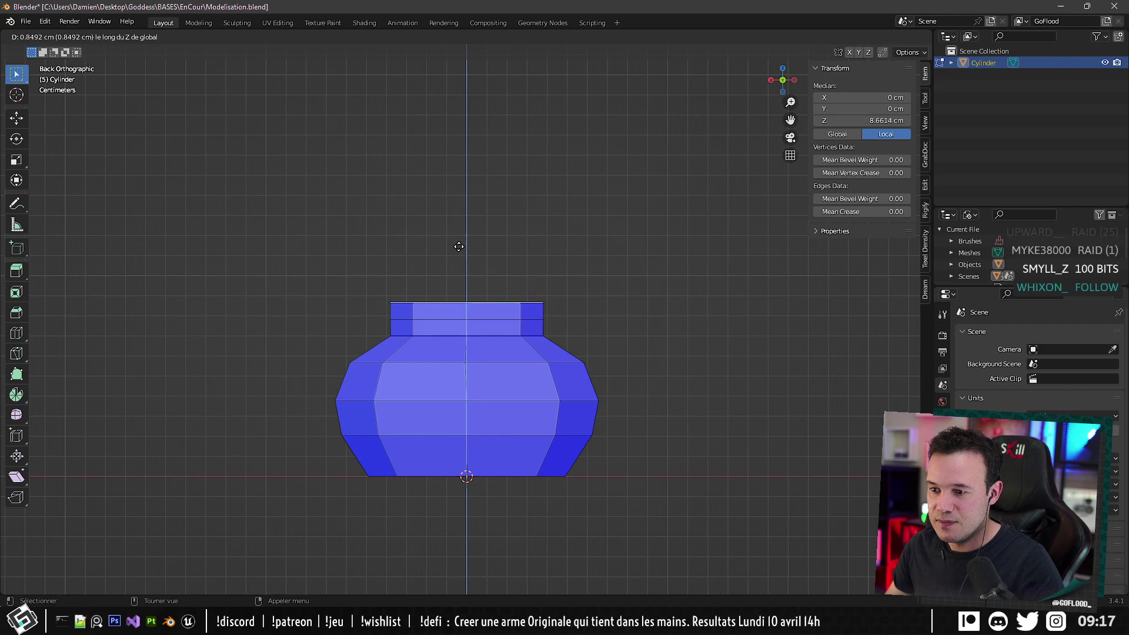
click(460, 245)
alt+click(423, 308)
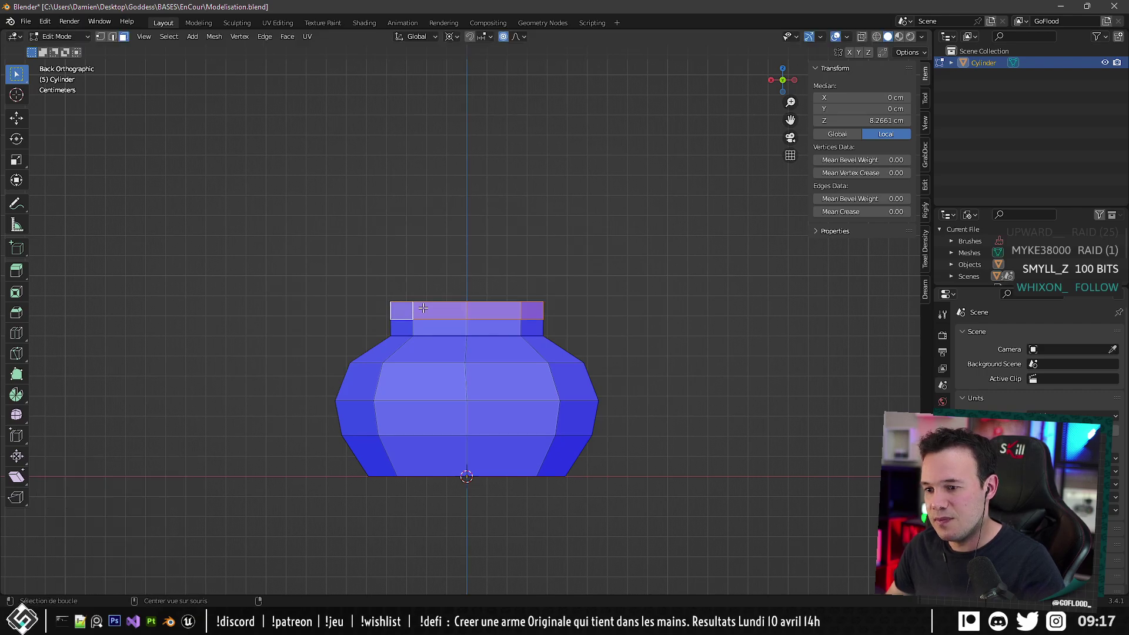
key(alt+e)
click(499, 280)
right_click(498, 280)
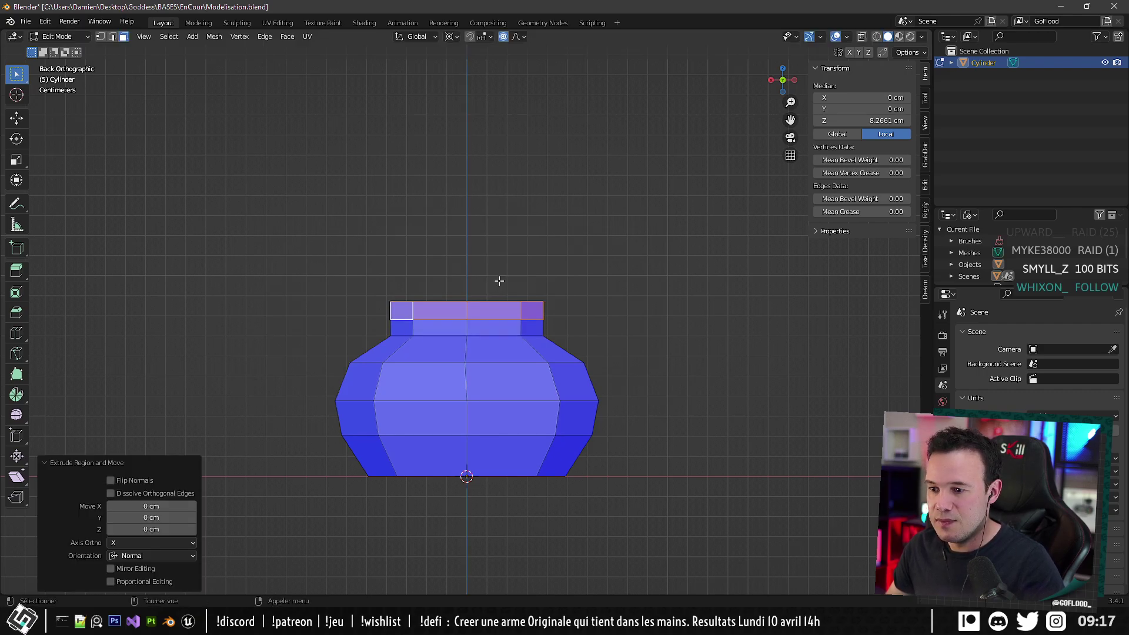
key(ctrl+z)
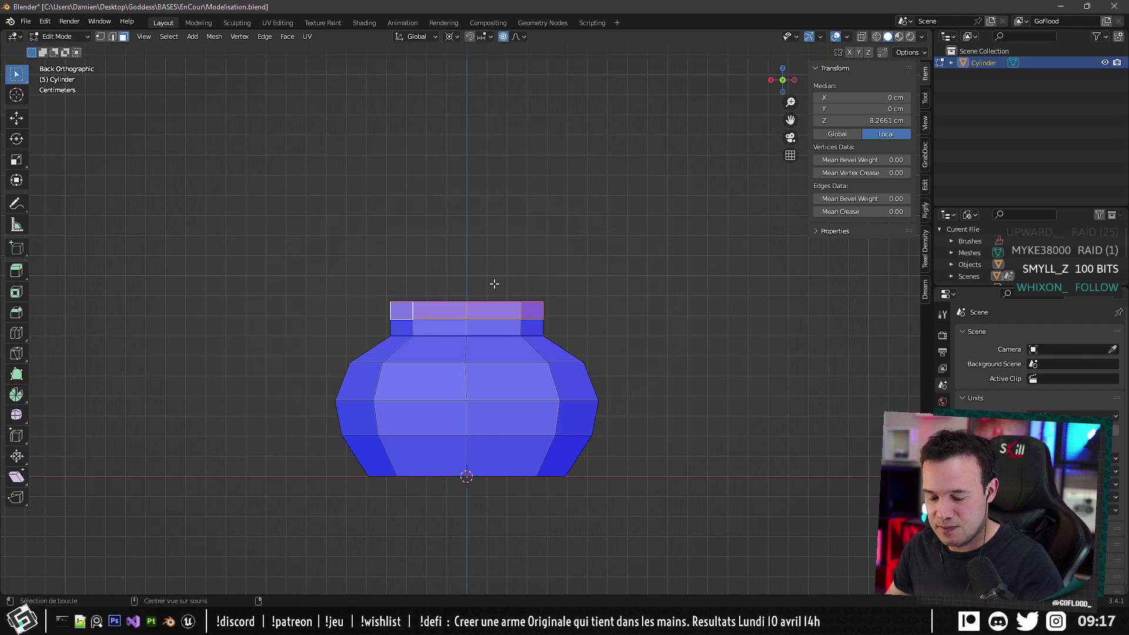
Extrude the upper face ring outward along its normals by about 0.6 cm to form a rim, and select the top face.
key(alt+e)
click(477, 292)
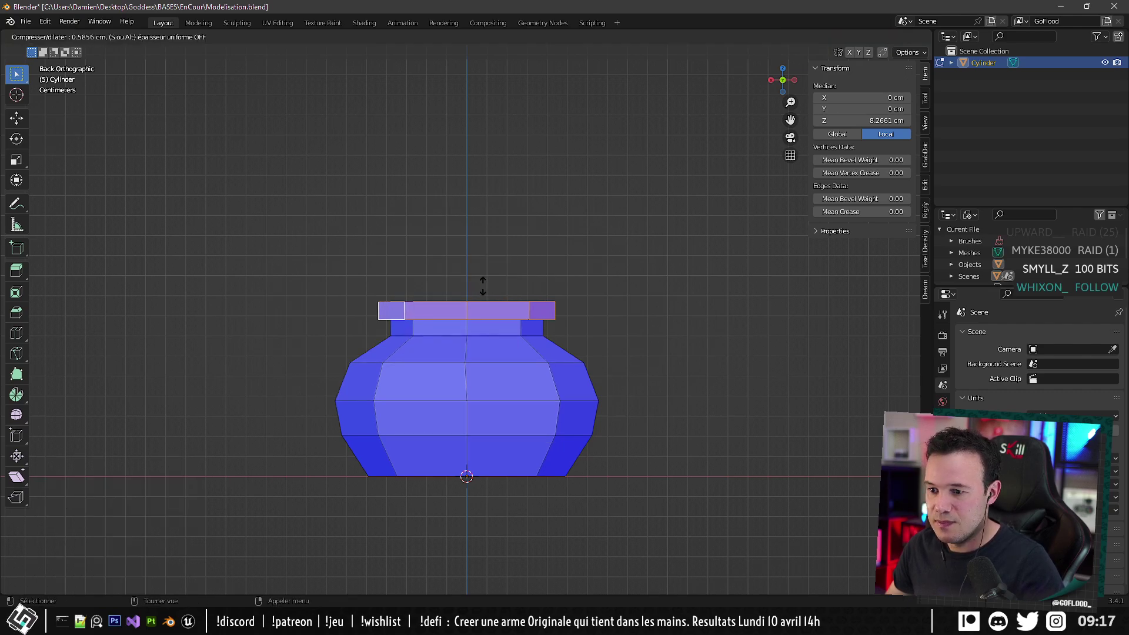
click(484, 284)
middle_drag(484, 284, 504, 357)
click(510, 344)
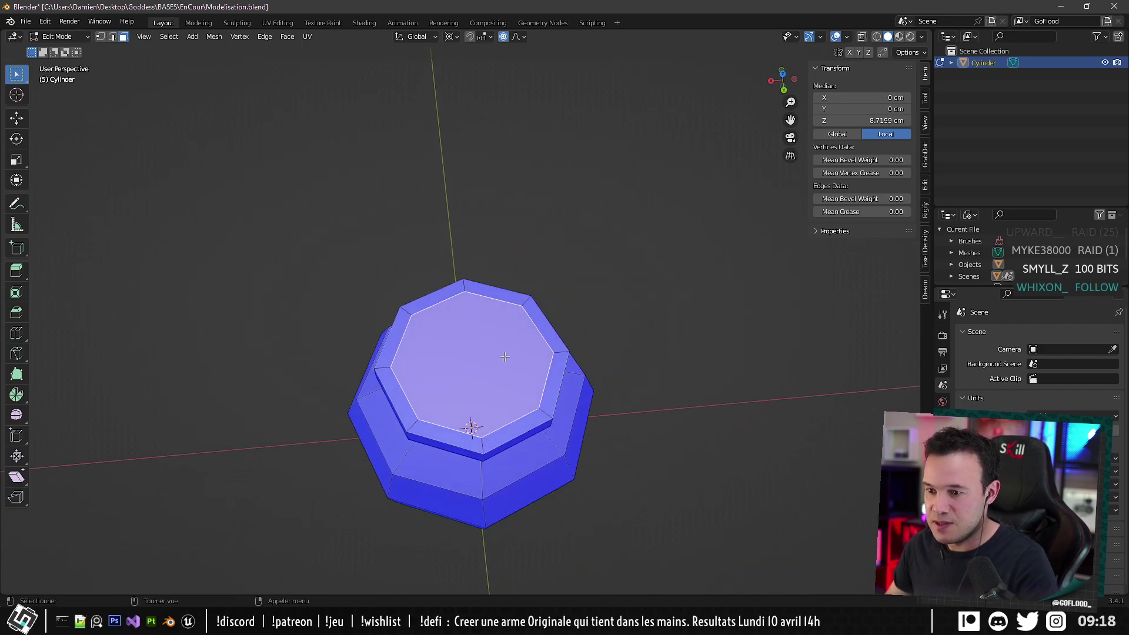
key(s)
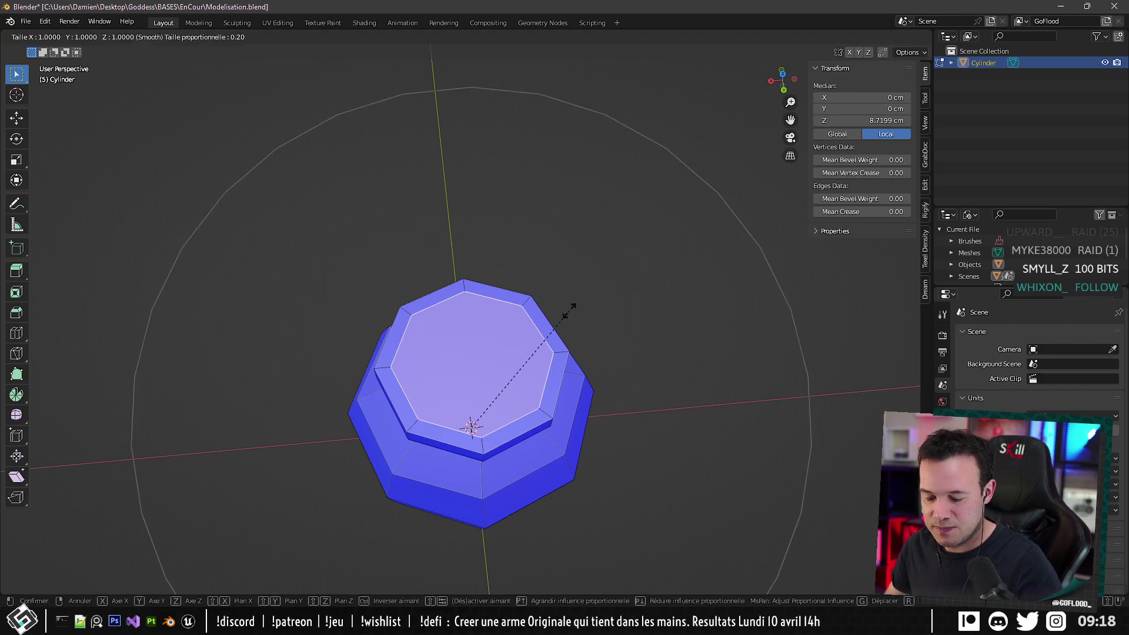
key(shift+z)
click(568, 309)
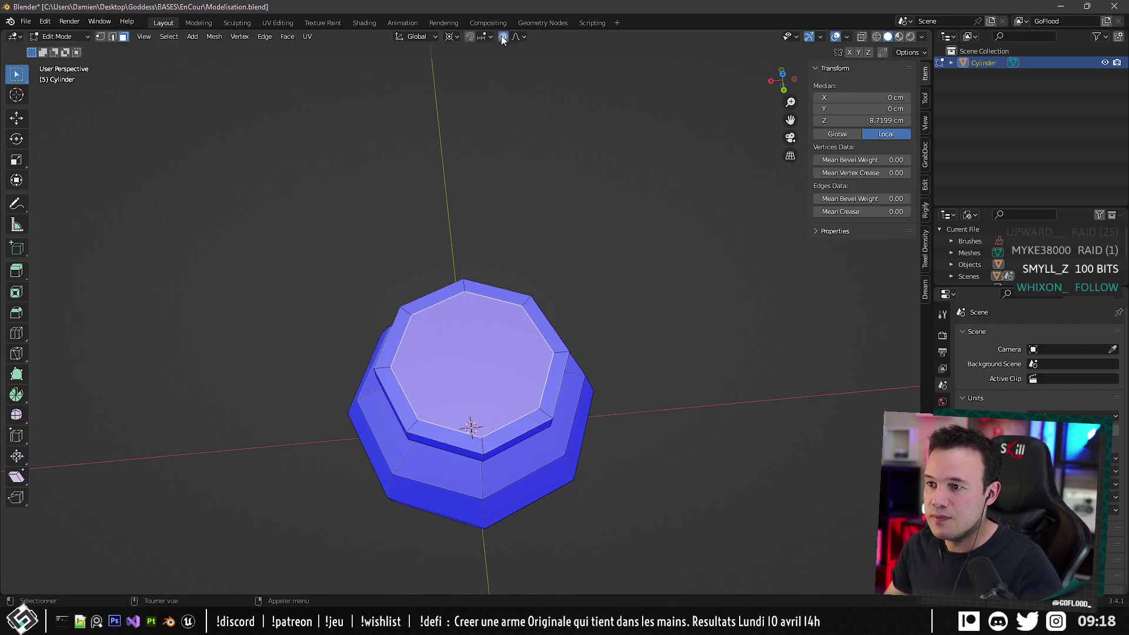
Scale the rim's top face inward to 0.883 in X and Y only.
key(s)
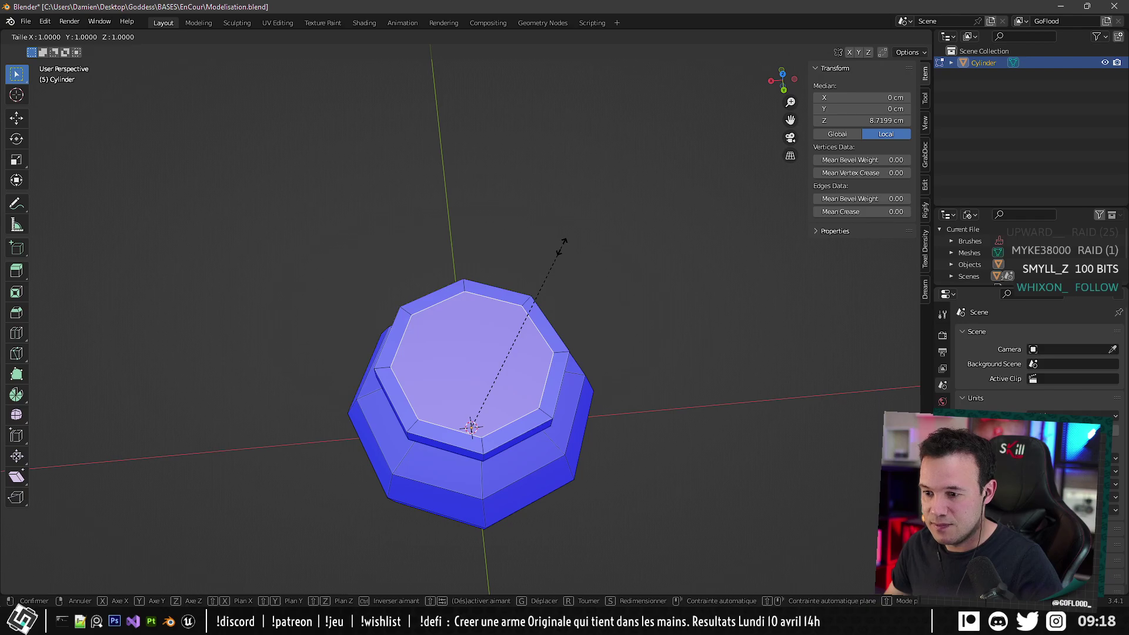
key(shift+z)
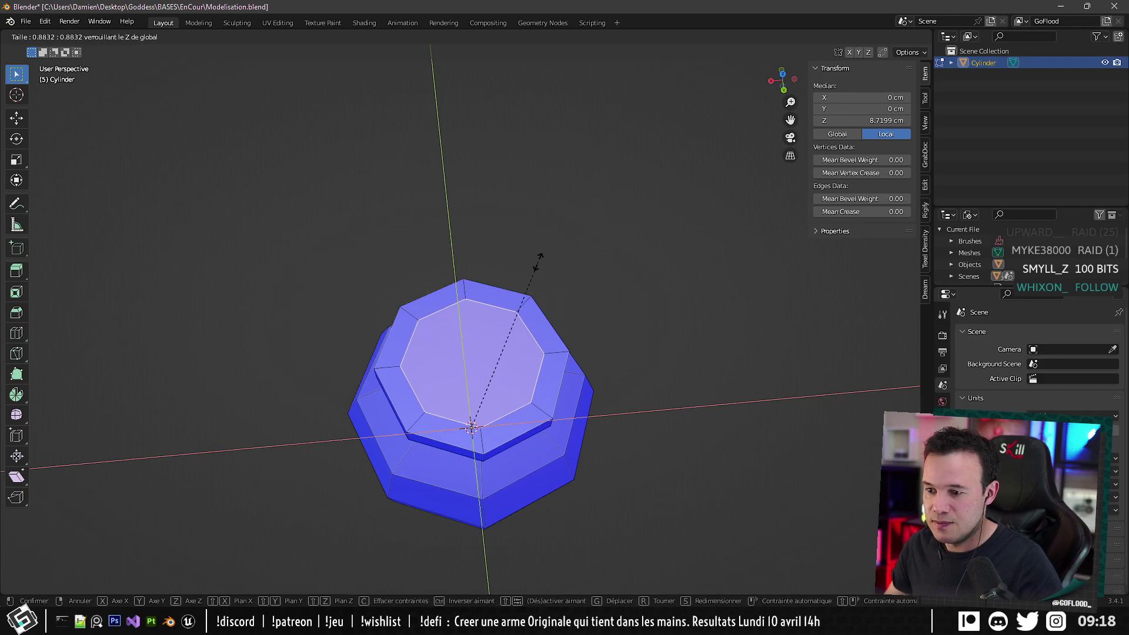
click(540, 256)
alt+middle_drag(537, 259, 480, 265)
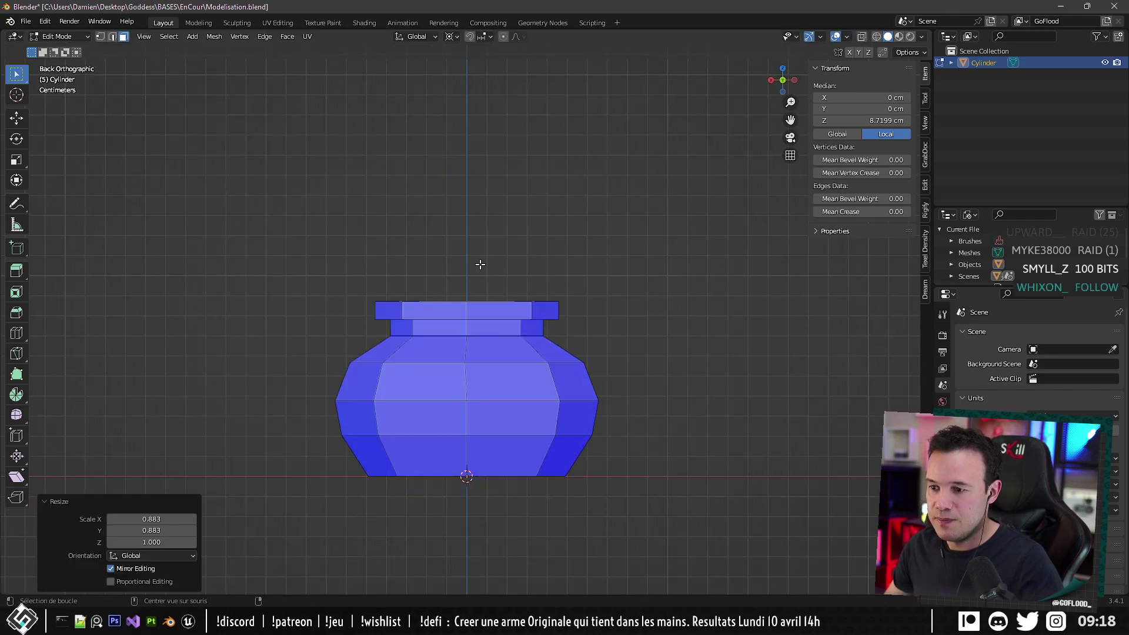
Extrude the inner top face 6.647 cm downward in see-through display to hollow out the inkwell, and restore the solid display.
key(alt+a)
key(e)
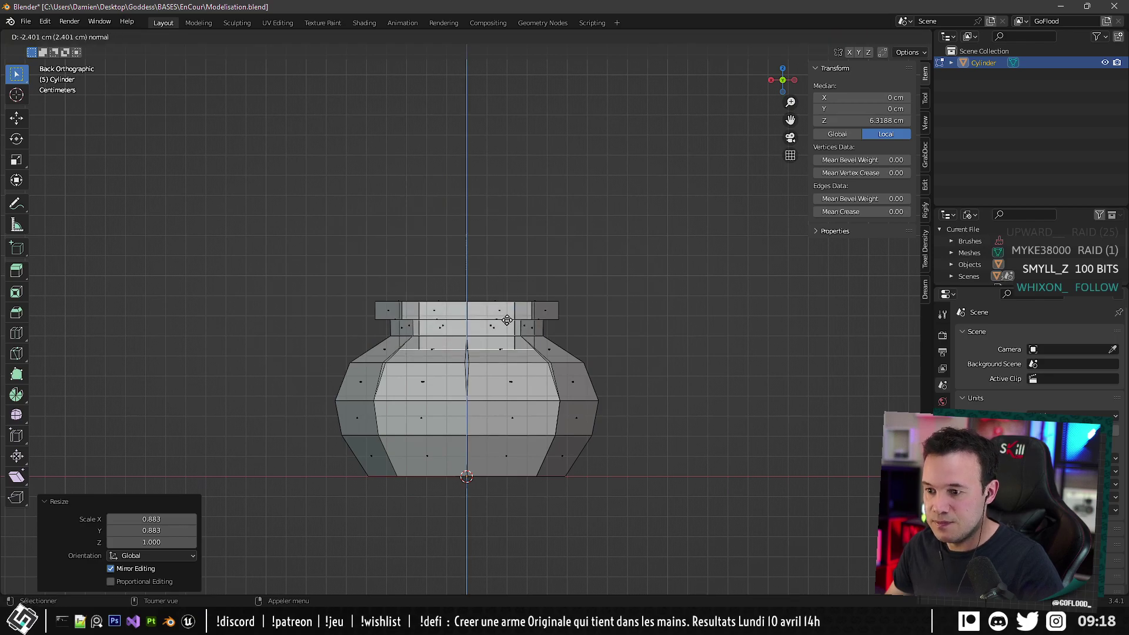
click(500, 403)
middle_drag(500, 402, 521, 470)
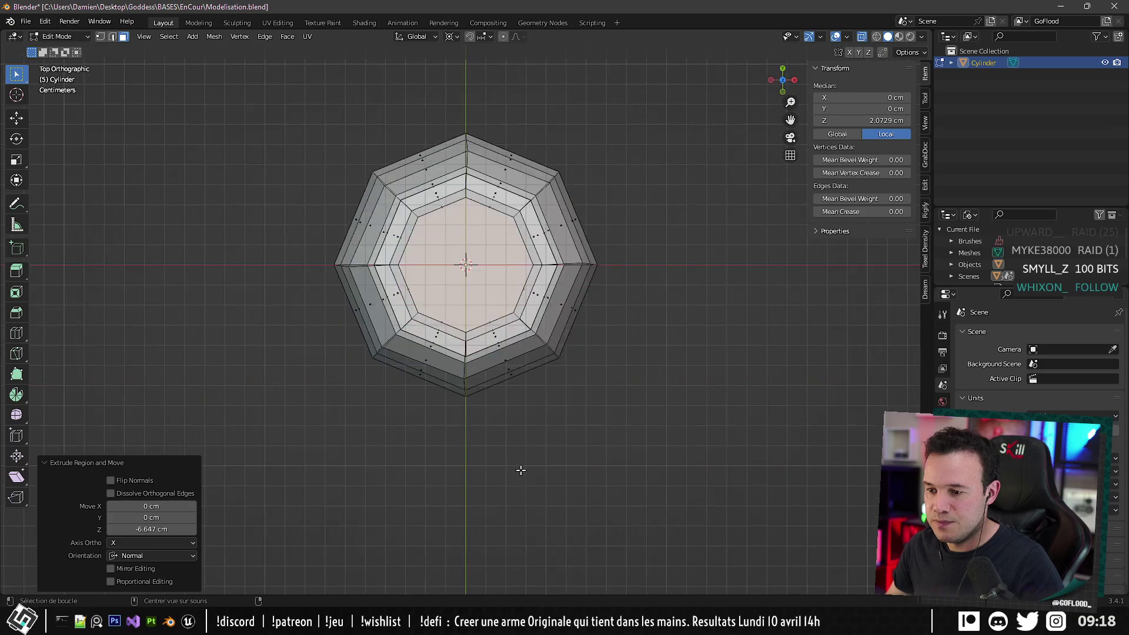
shift+middle_drag(536, 289, 531, 359)
key(alt+z)
Scale the cavity's floor face outward in X and Y only, and return to Object Mode.
middle_drag(462, 340, 556, 260)
key(s)
key(shift+z)
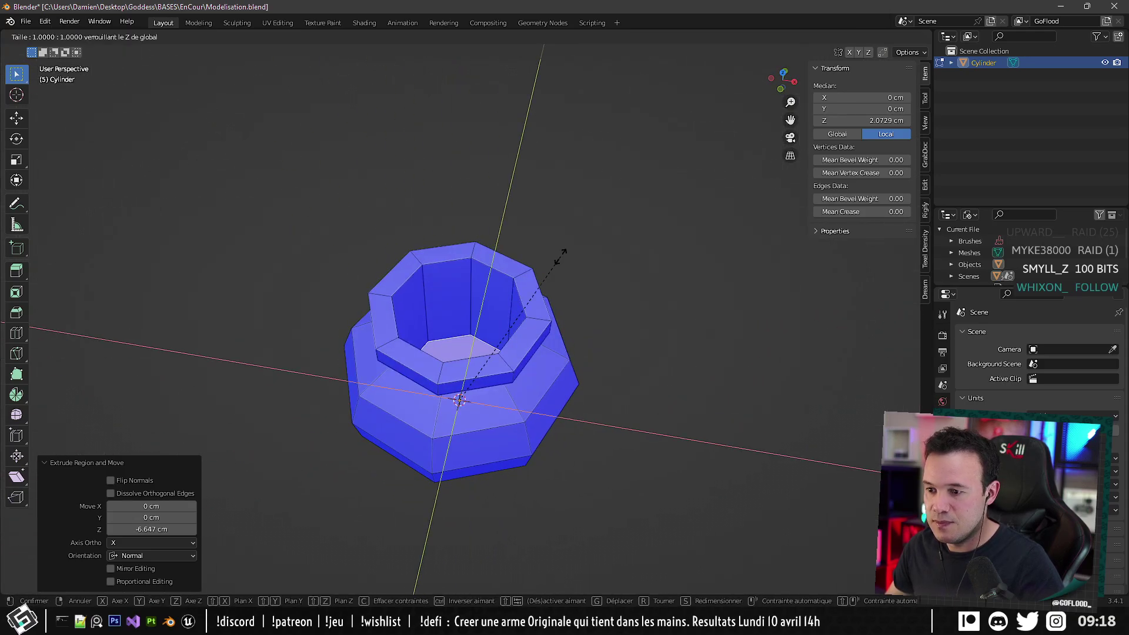
click(619, 218)
middle_drag(618, 218, 462, 361)
key(Tab)
scroll(596, 243, down, 3)
scroll(470, 351, up, 5)
scroll(456, 310, down, 2)
scroll(455, 310, down, 2)
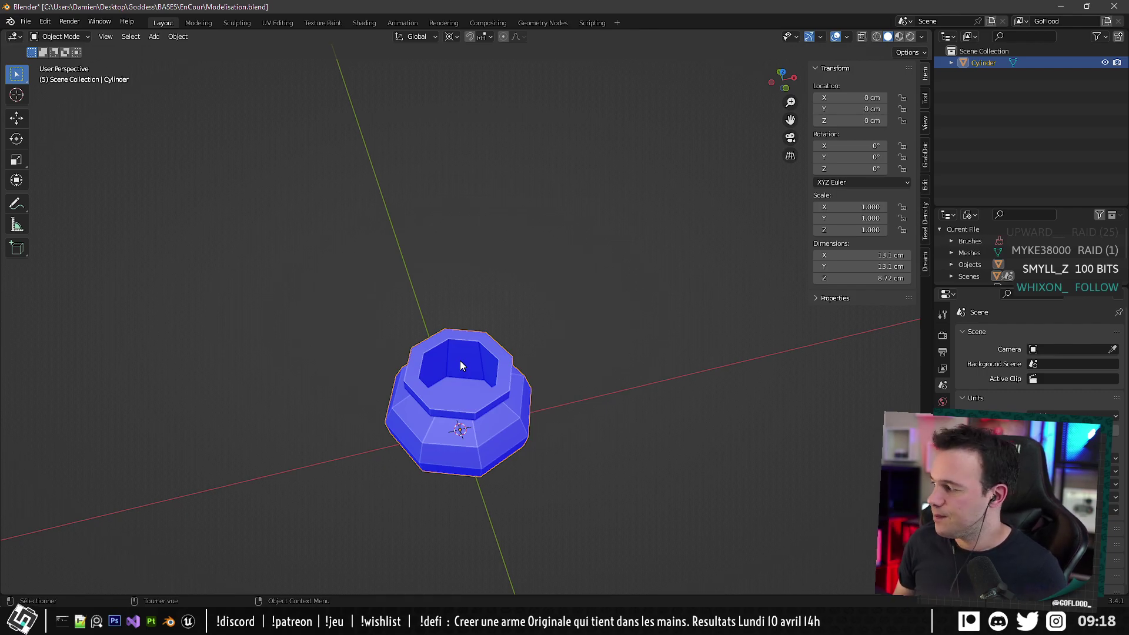
Apply smooth shading to all faces of the inkwell.
middle_drag(524, 194, 475, 414)
key(Tab)
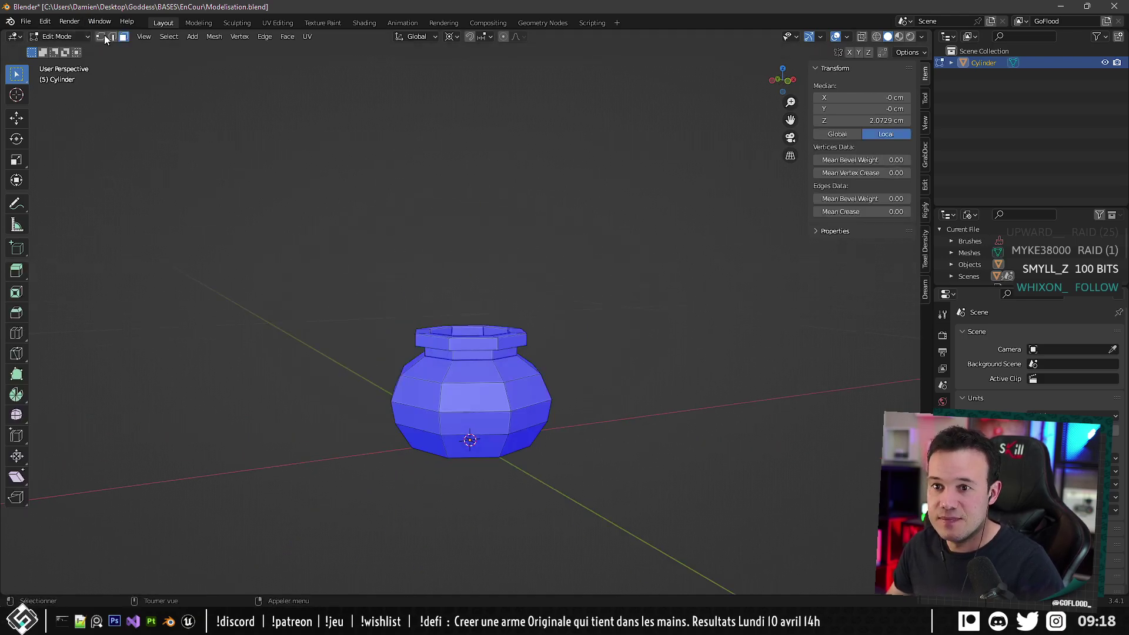
key(a)
right_click(466, 433)
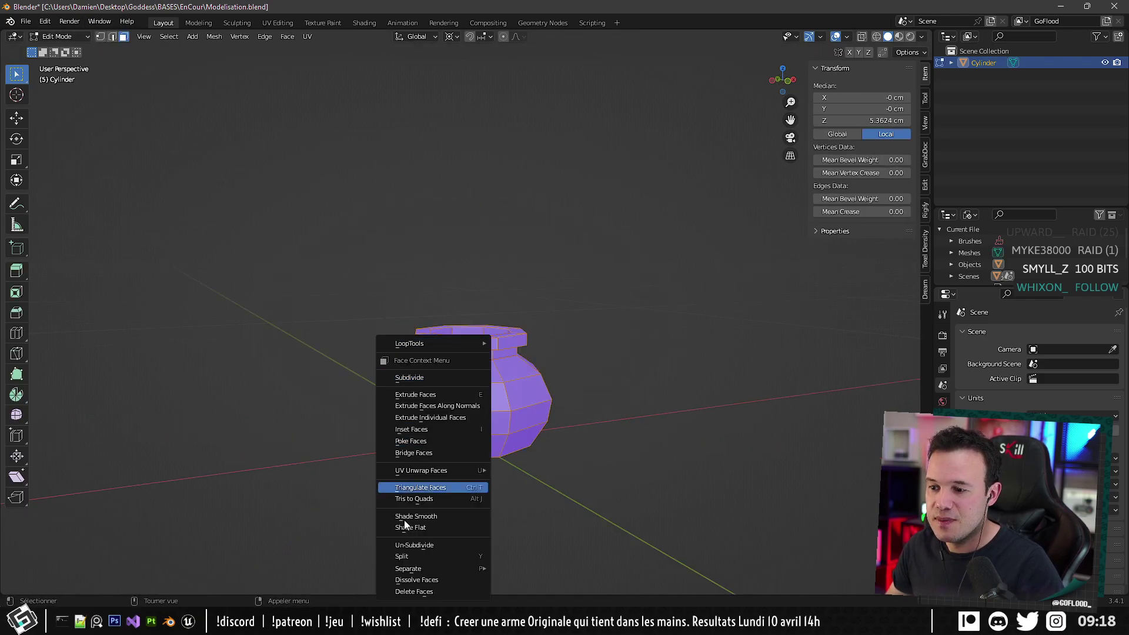
click(444, 514)
middle_drag(444, 513, 503, 405)
key(Tab)
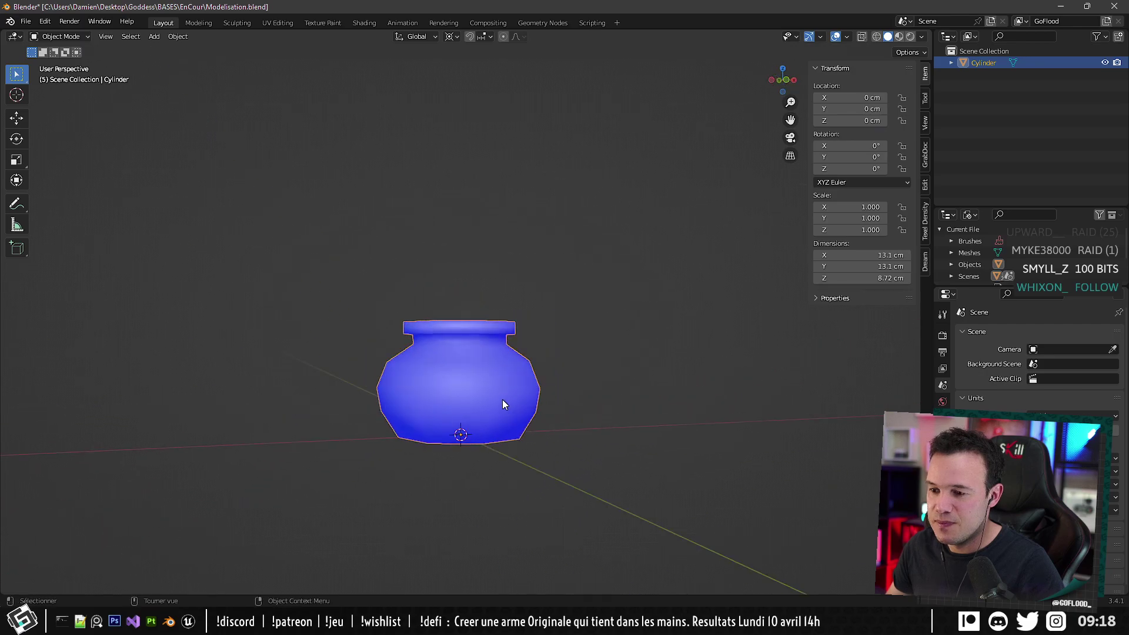
Enable Auto Smooth in the mesh normals settings with an angle of 45°.
click(942, 505)
scroll(1024, 388, down, 5)
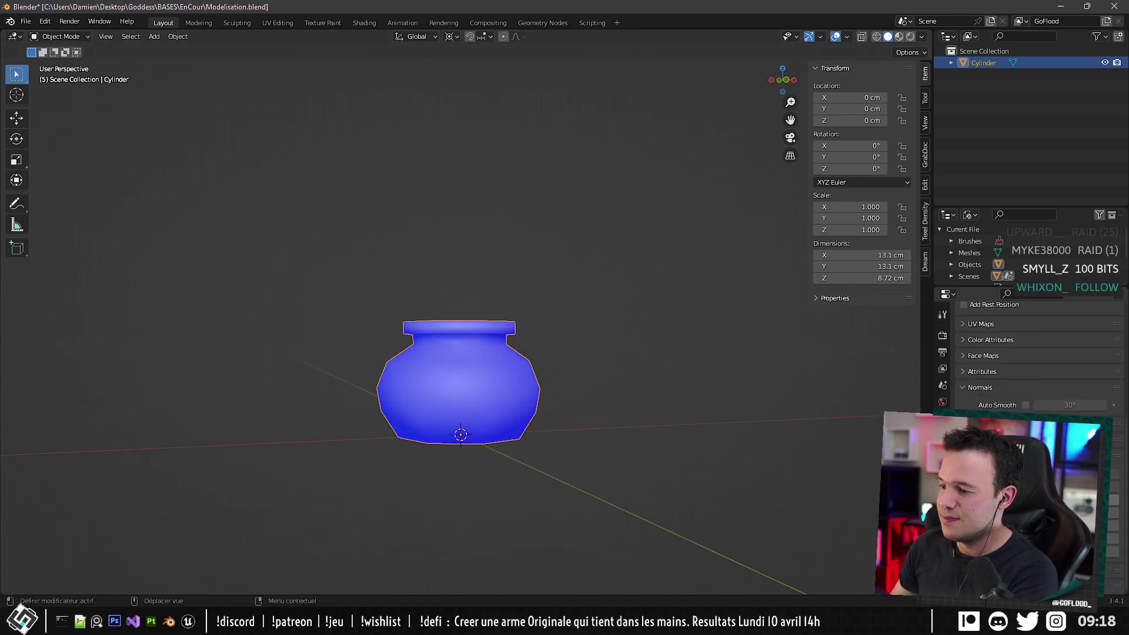
click(1025, 405)
text(45)
key(Return)
mouse_move(446, 412)
middle_down()
mouse_move(464, 405)
mouse_move(474, 329)
mouse_move(600, 385)
mouse_move(424, 399)
mouse_move(310, 194)
middle_up()
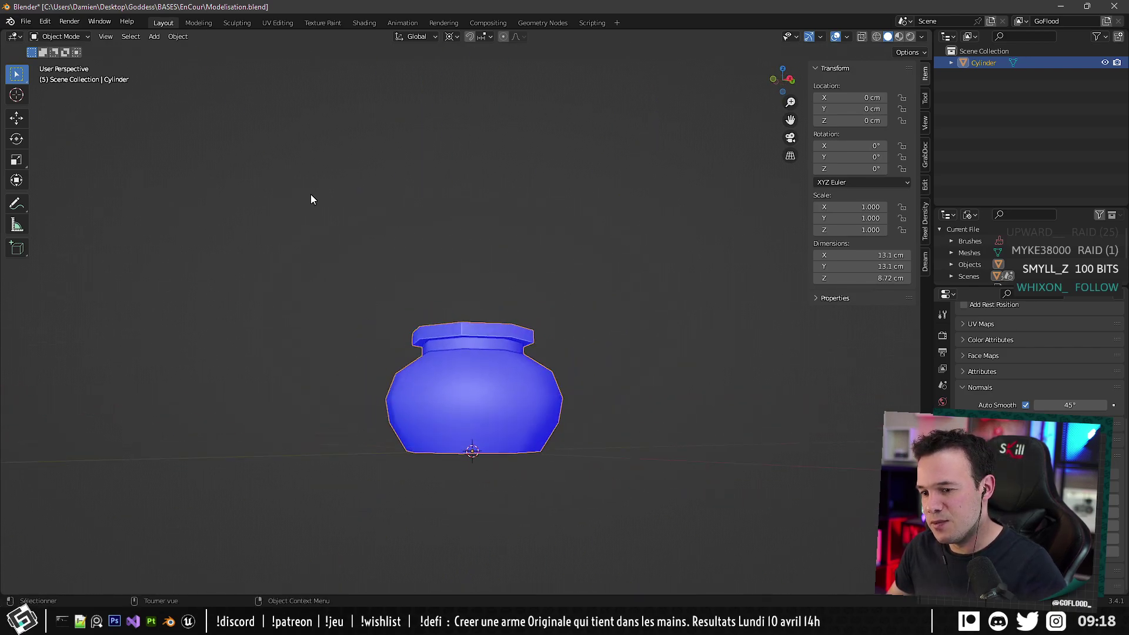
Mark the edge loop around the rim's inner opening as both sharp and a seam.
key(Tab)
middle_drag(340, 295, 373, 327)
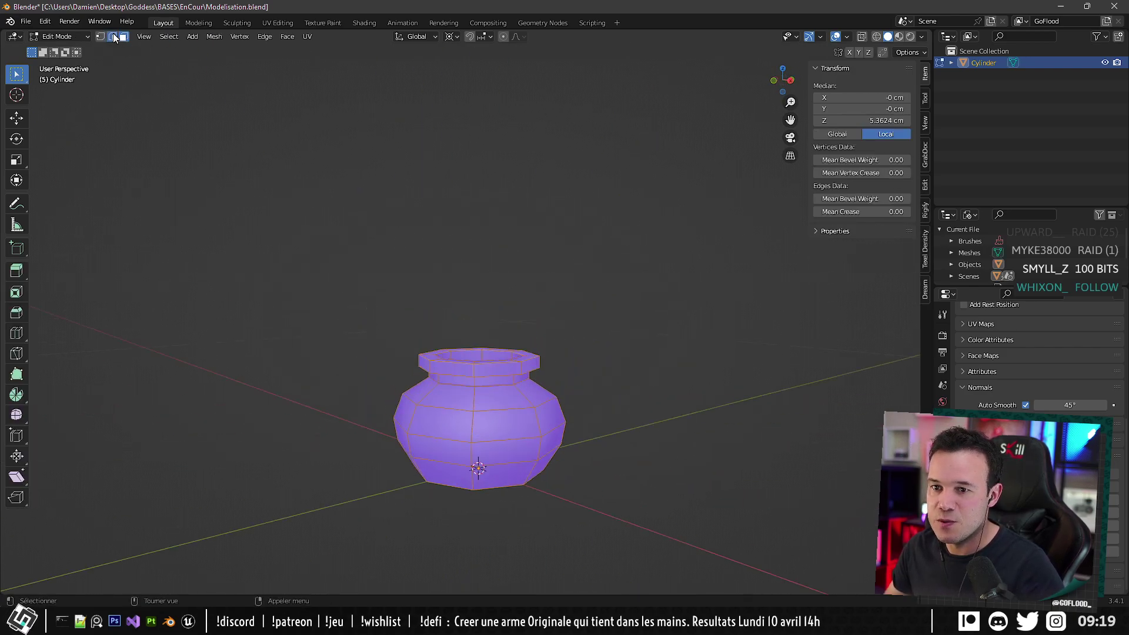
click(115, 37)
middle_drag(507, 406, 423, 429)
click(519, 353)
scroll(424, 428, up, 3)
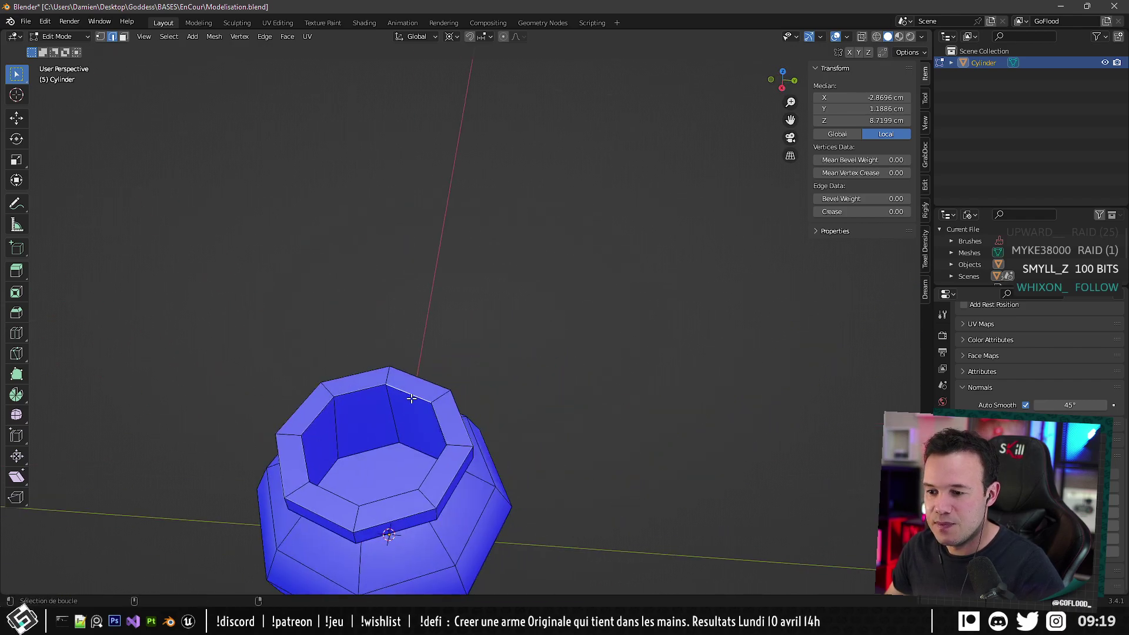
key(alt+a)
alt+click(383, 390)
key(shift+s)
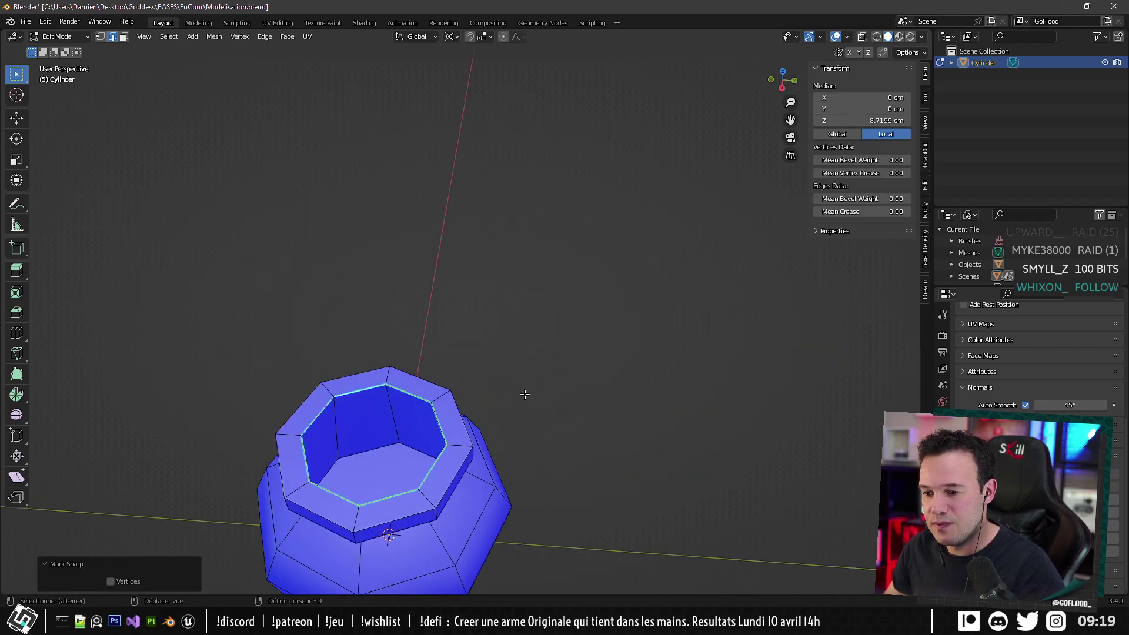
shift+middle_drag(525, 394, 553, 315)
key(shift+e)
middle_drag(438, 340, 416, 365)
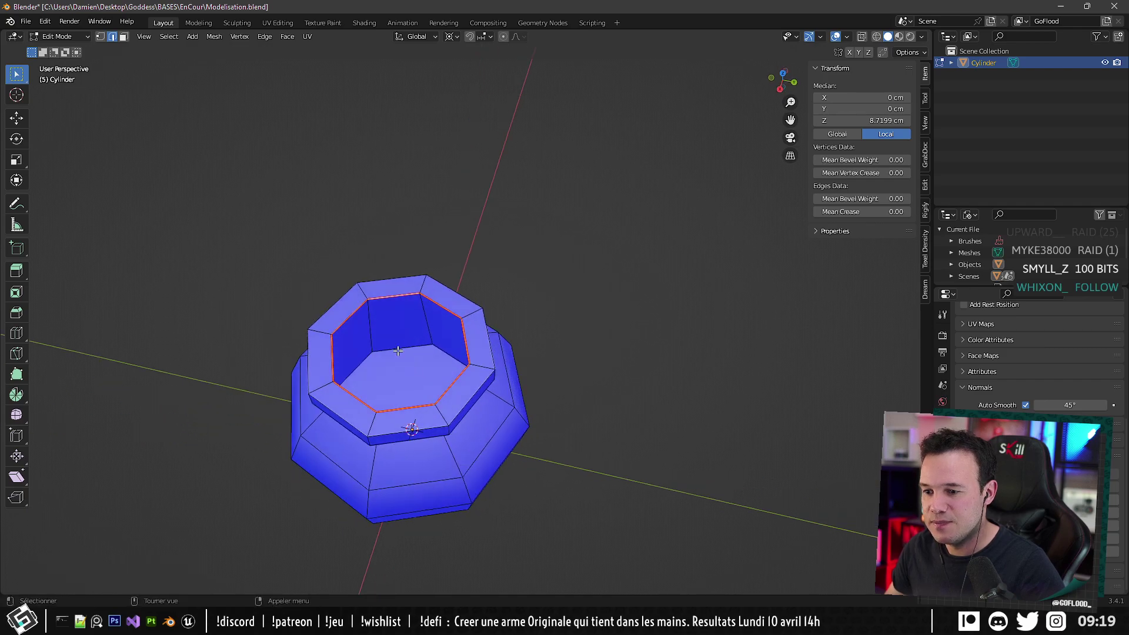
Mark the edge loop around the cavity's floor as sharp.
key(alt+a)
alt+click(398, 351)
key(alt+a)
alt+click(400, 348)
key(shift+s)
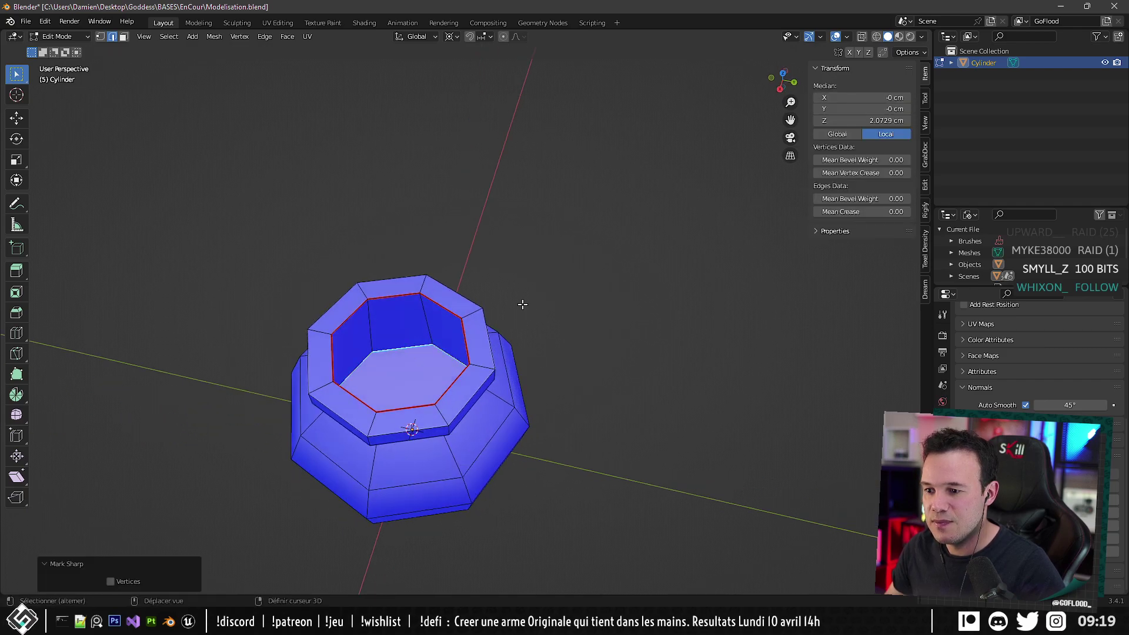
Mark the rim's outer upper edge loop as sharp and its lower one as a seam, and select the loop at the neck's base.
middle_drag(522, 303, 472, 316)
alt+click(472, 313)
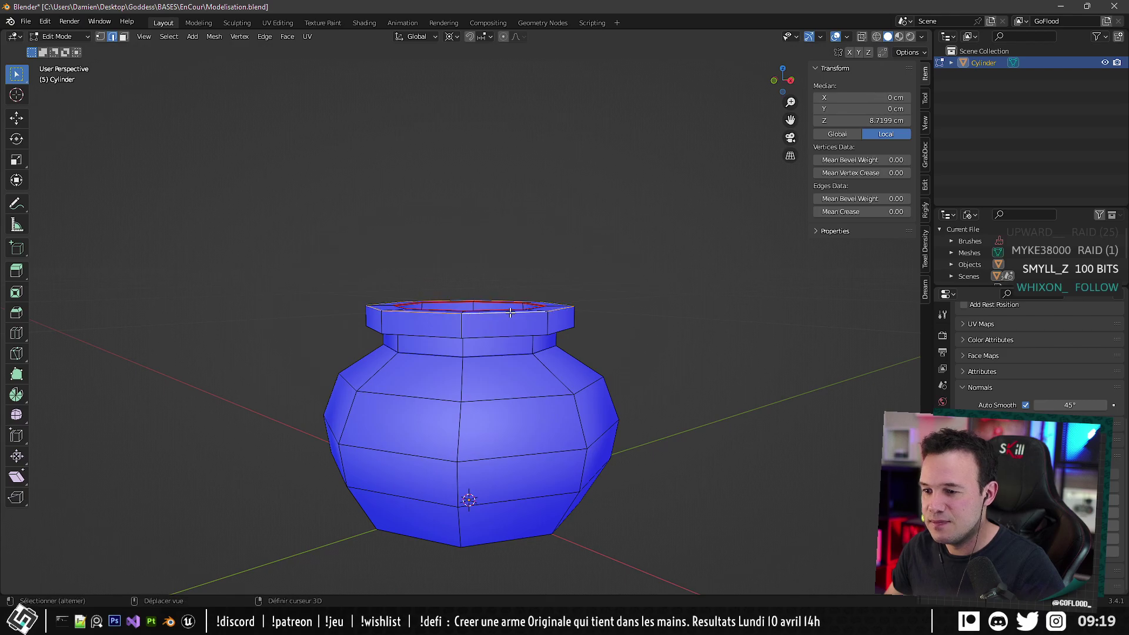
alt+click(480, 327)
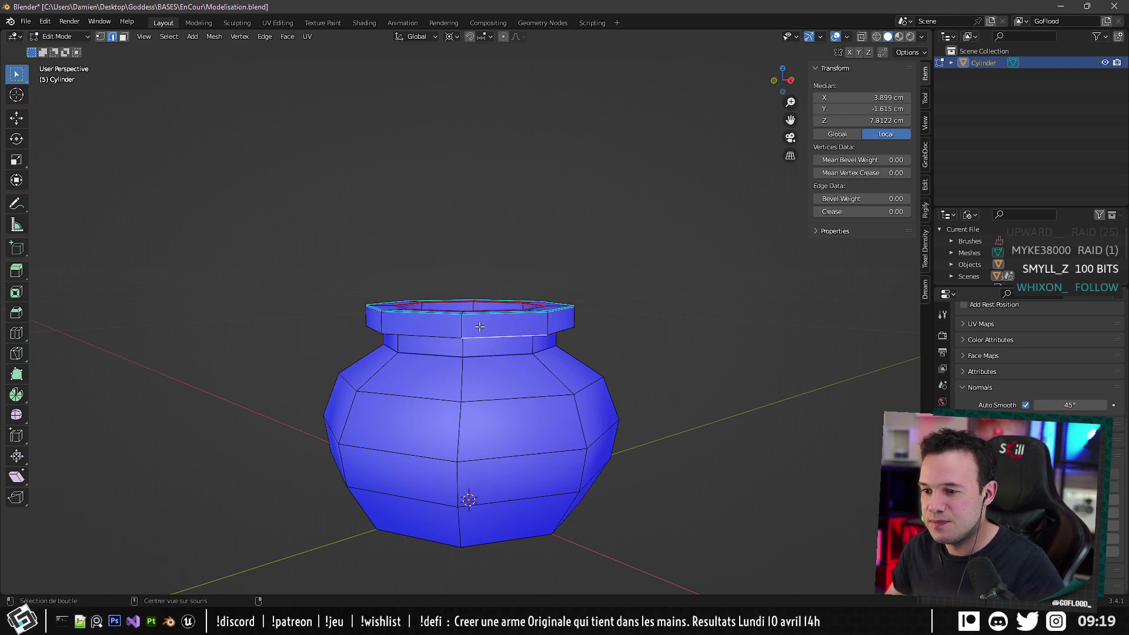
middle_drag(480, 327, 517, 326)
click(493, 238)
alt+click(492, 238)
click(529, 332)
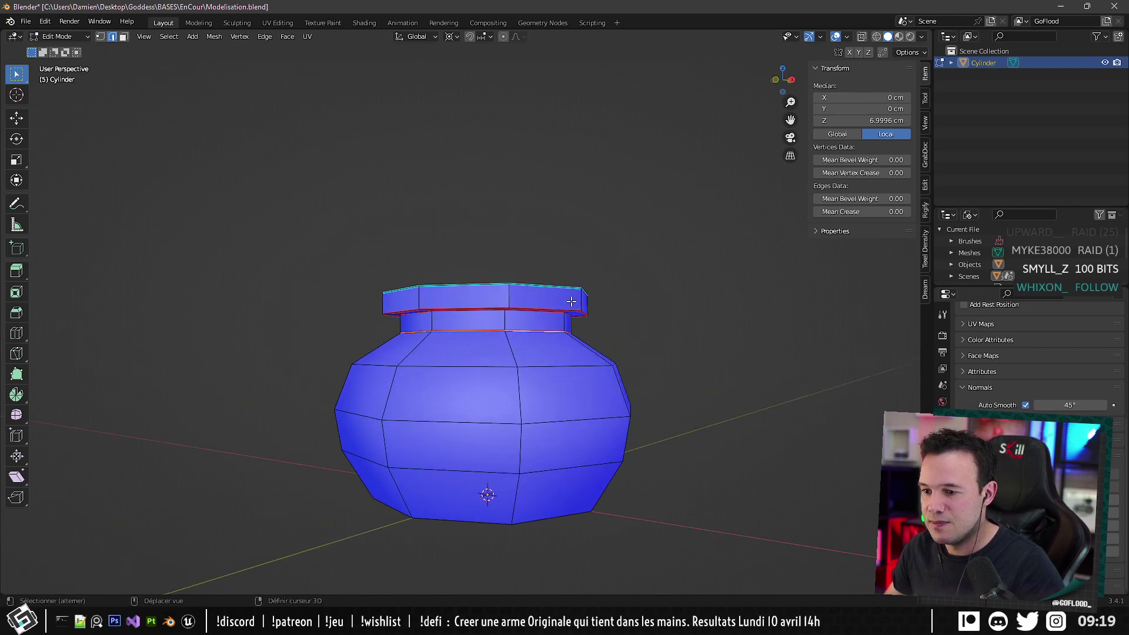
Return to Object Mode and examine the inkwell's shading from several sides.
middle_drag(572, 302, 554, 250)
scroll(529, 386, down, 2)
key(Tab)
middle_drag(527, 384, 417, 399)
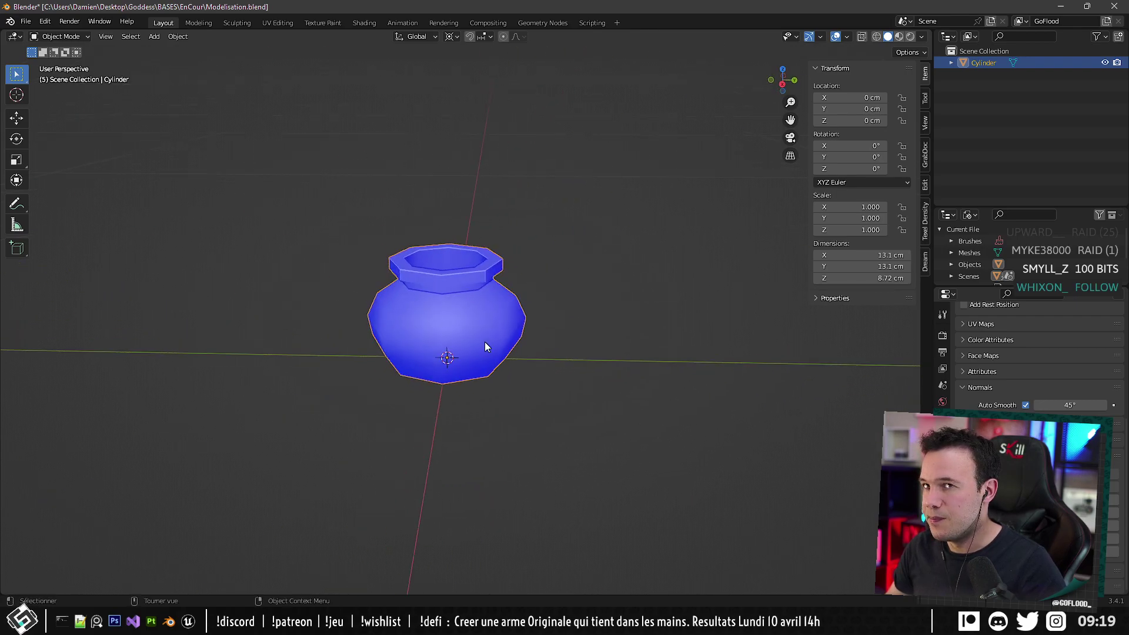
middle_drag(524, 327, 415, 315)
scroll(414, 316, down, 2)
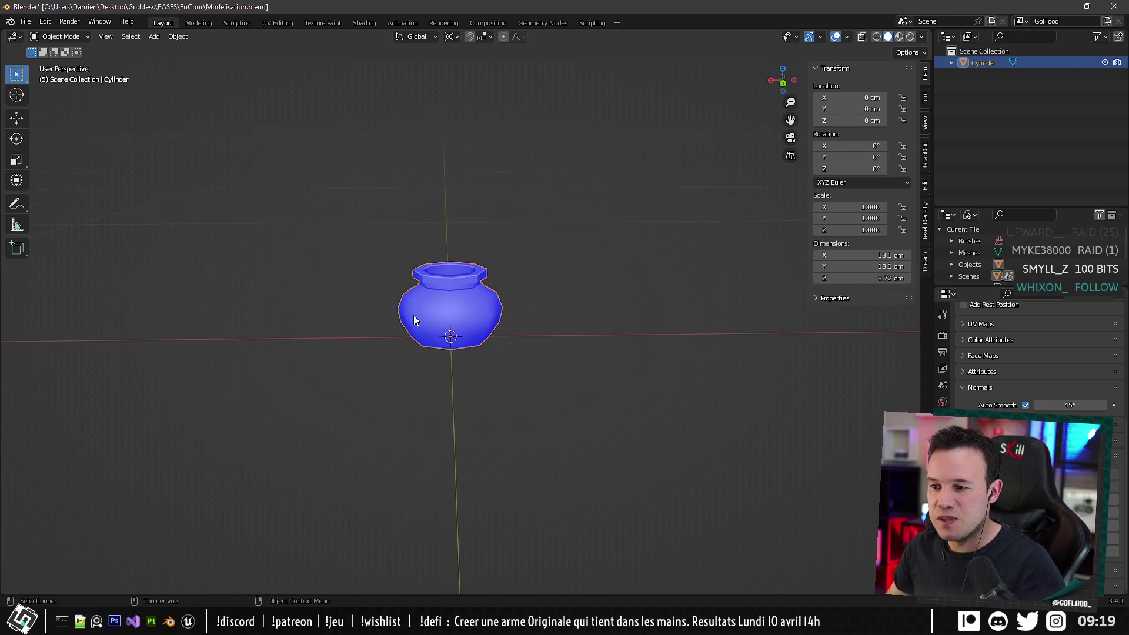
middle_drag(421, 316, 459, 353)
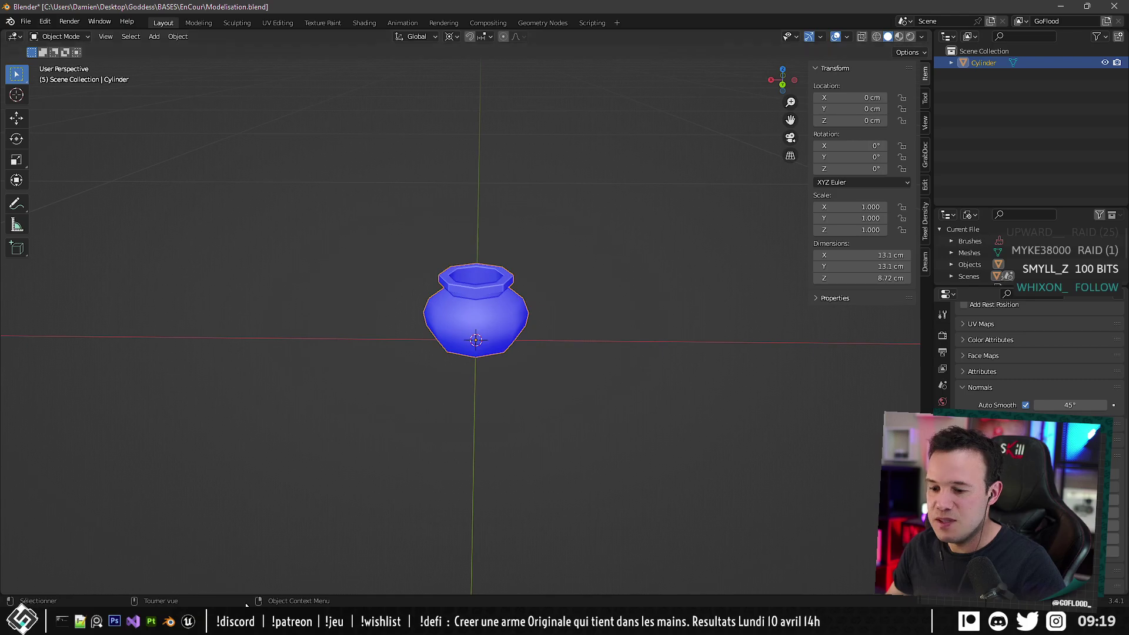
Switch to File Explorer and open Bureaux_001.blend from the BASES > Meshes > Props > Bureaux folder.
key(alt+Tab)
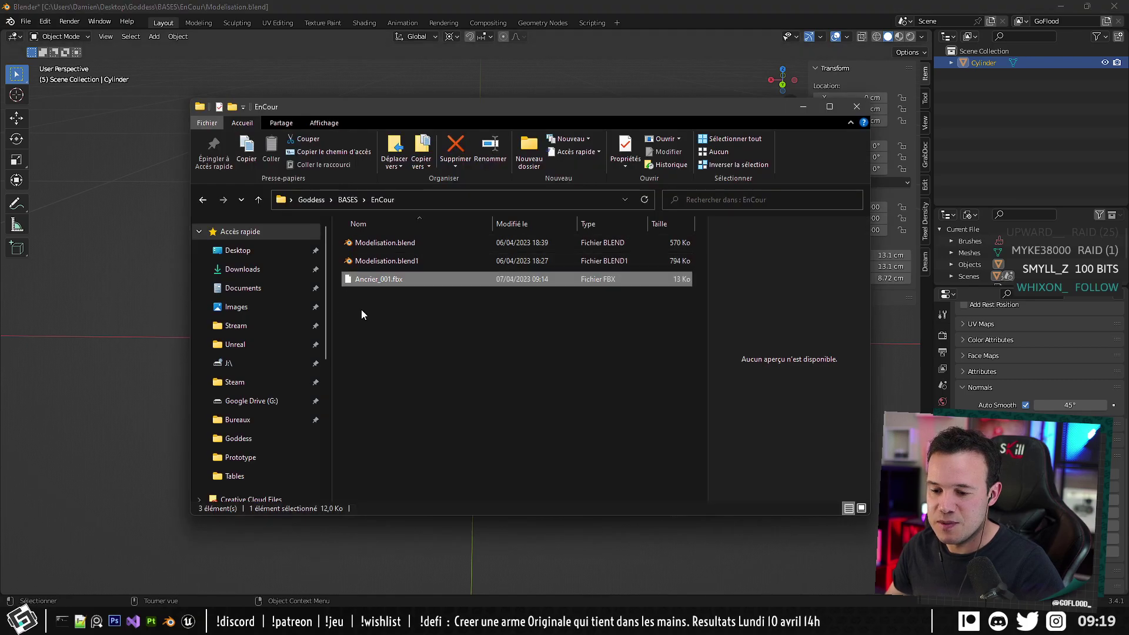
click(351, 199)
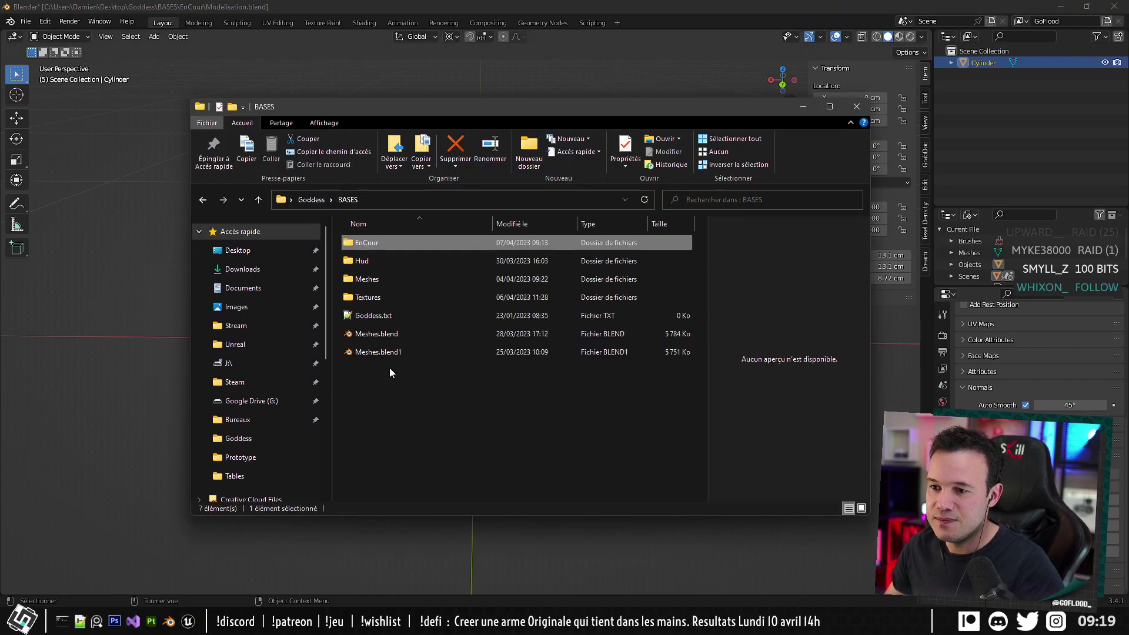
double_click(384, 278)
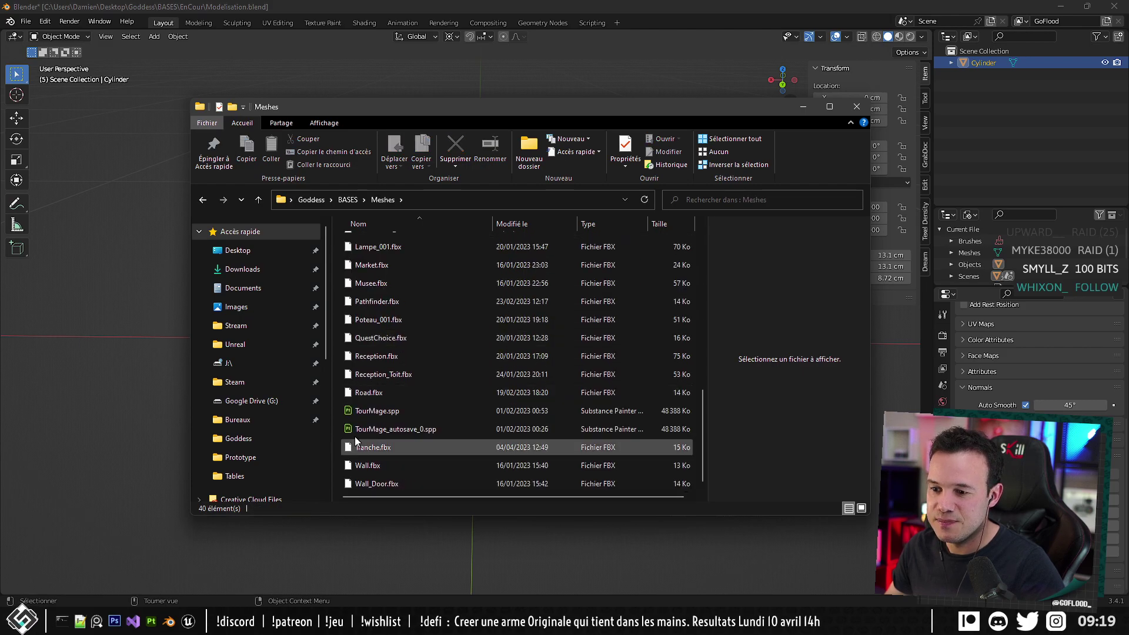
scroll(382, 376, up, 3)
scroll(379, 391, up, 2)
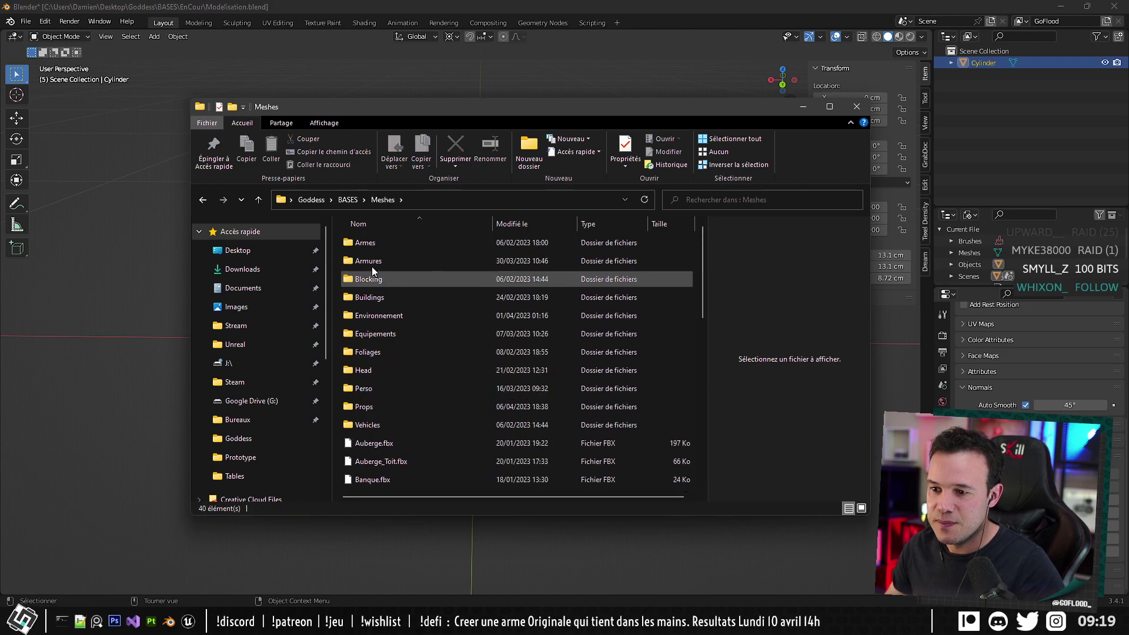
double_click(371, 406)
scroll(396, 329, down, 3)
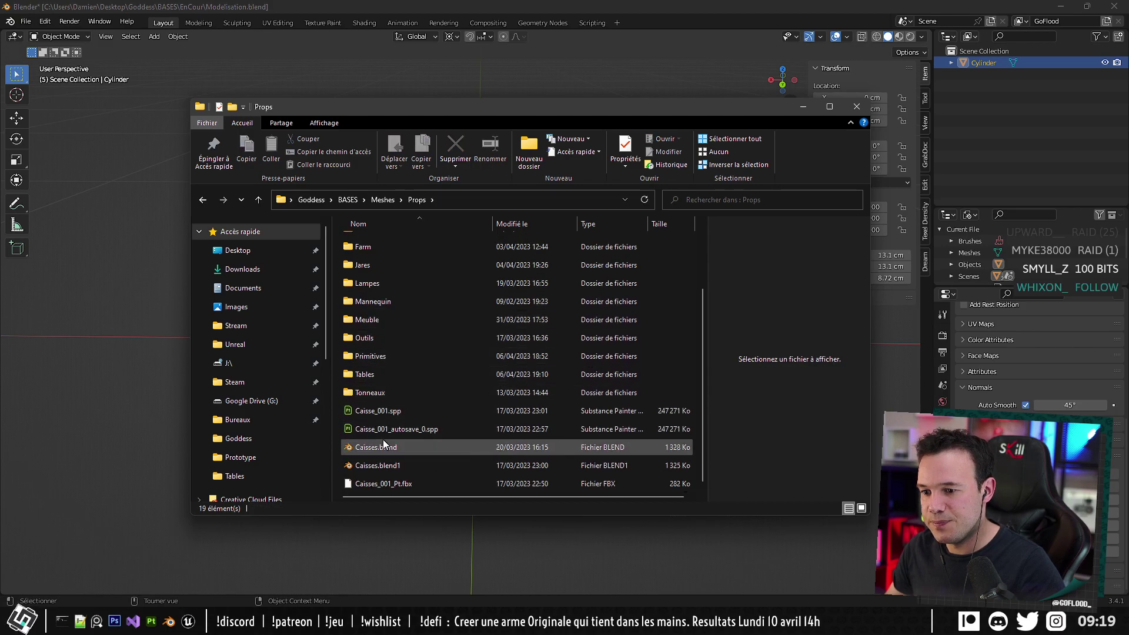
scroll(391, 420, up, 3)
double_click(380, 262)
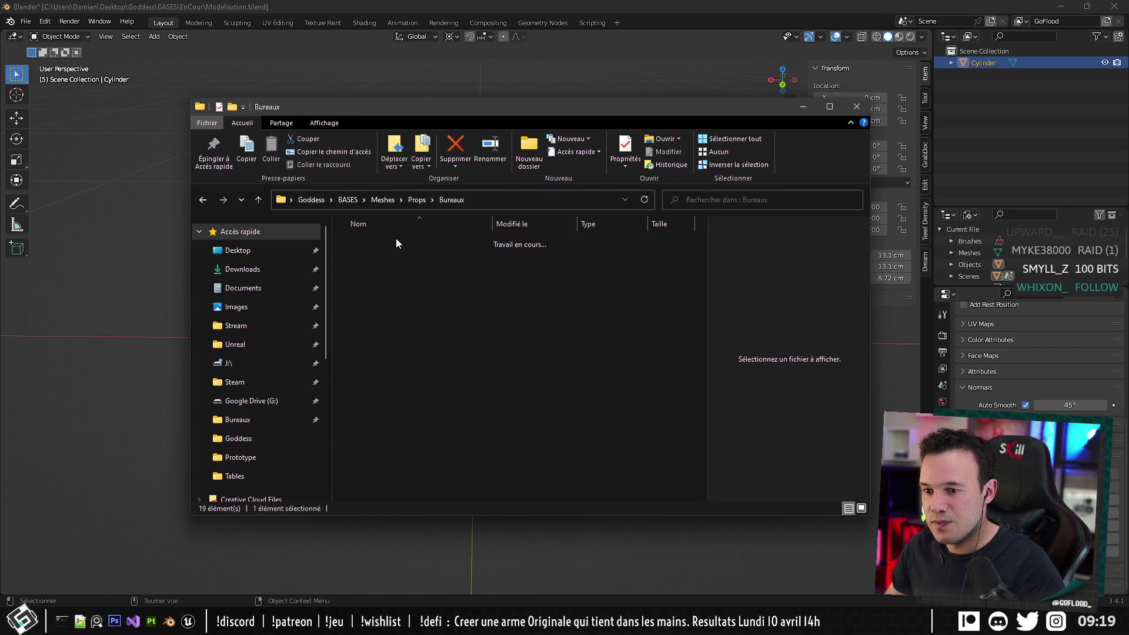
double_click(400, 317)
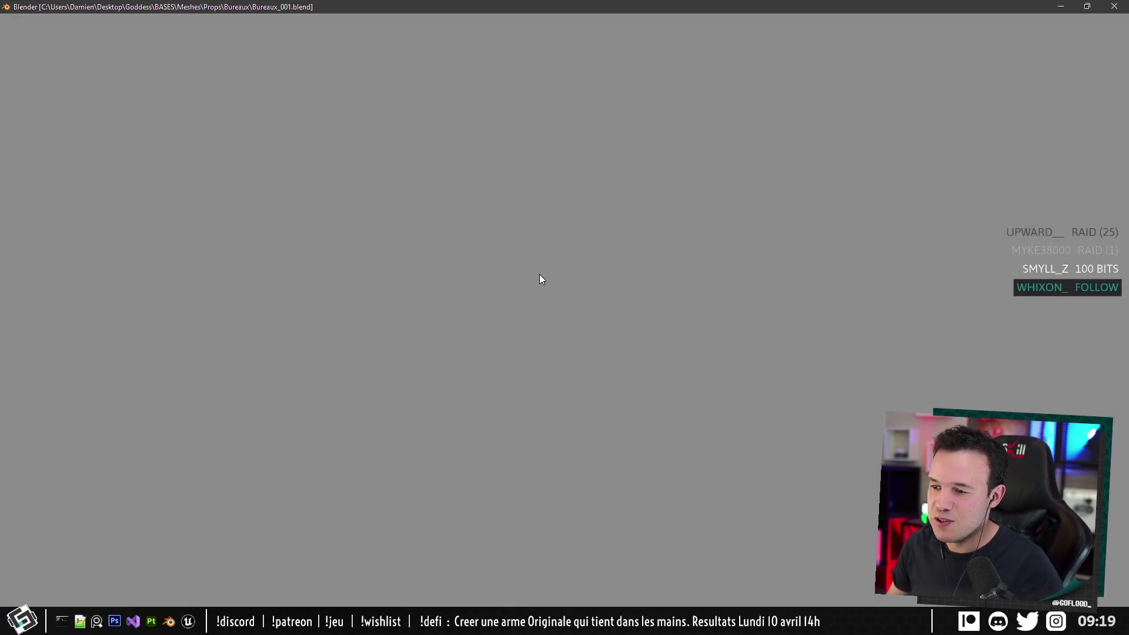
Look over the furniture models, select the tall shelf unit, and close Bureaux_001.blend without saving.
scroll(534, 237, down, 6)
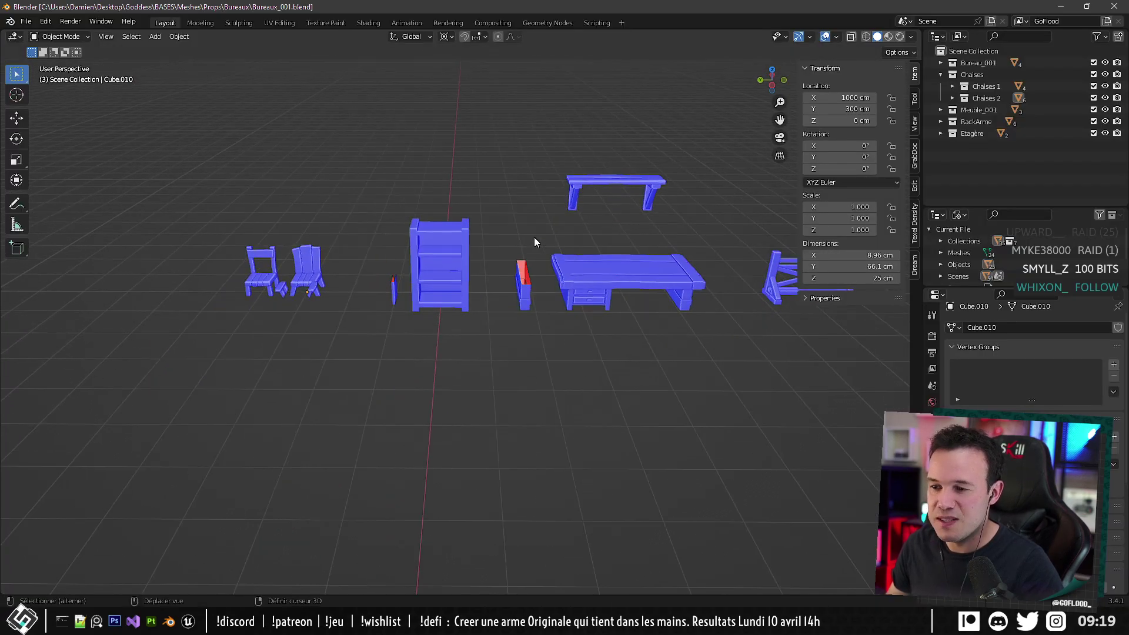
middle_drag(517, 244, 519, 228)
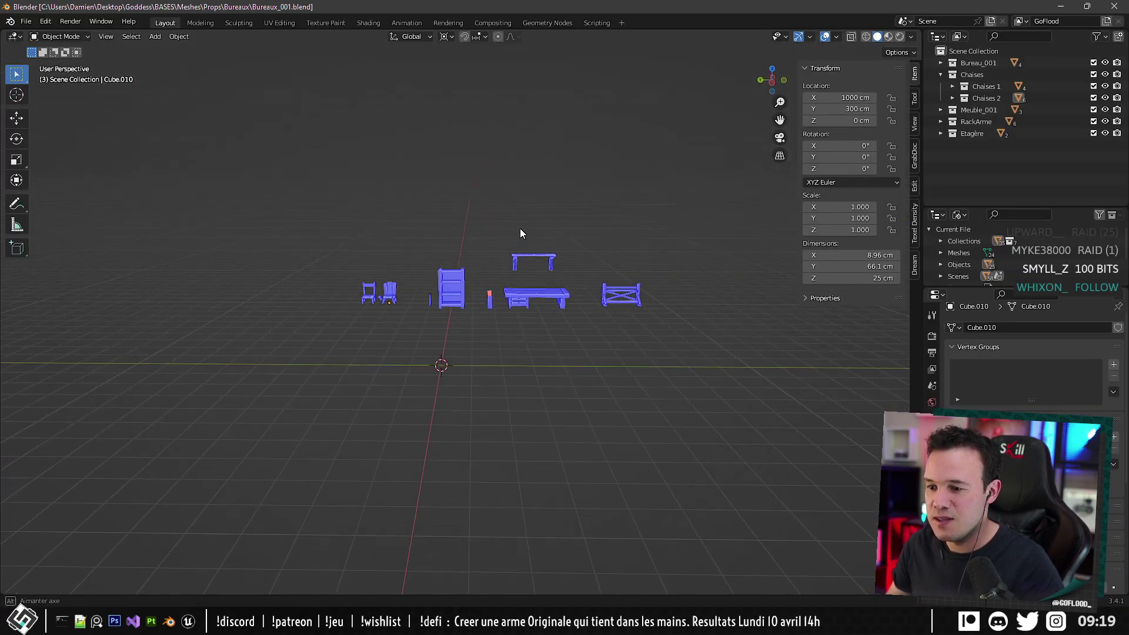
click(445, 294)
middle_drag(466, 266, 446, 320)
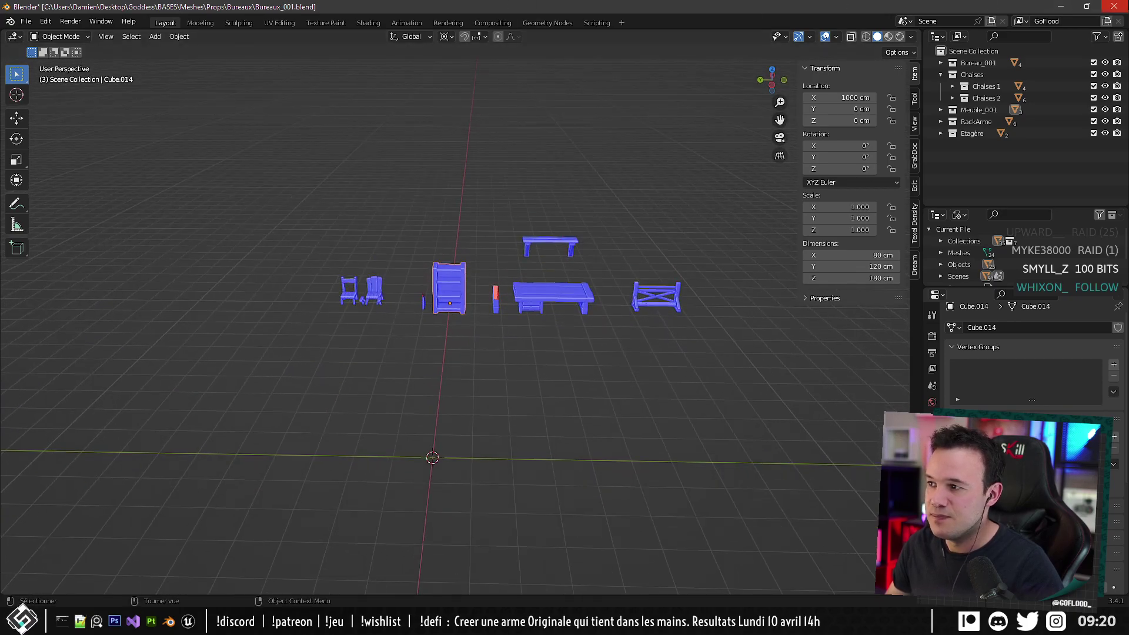
click(1114, 6)
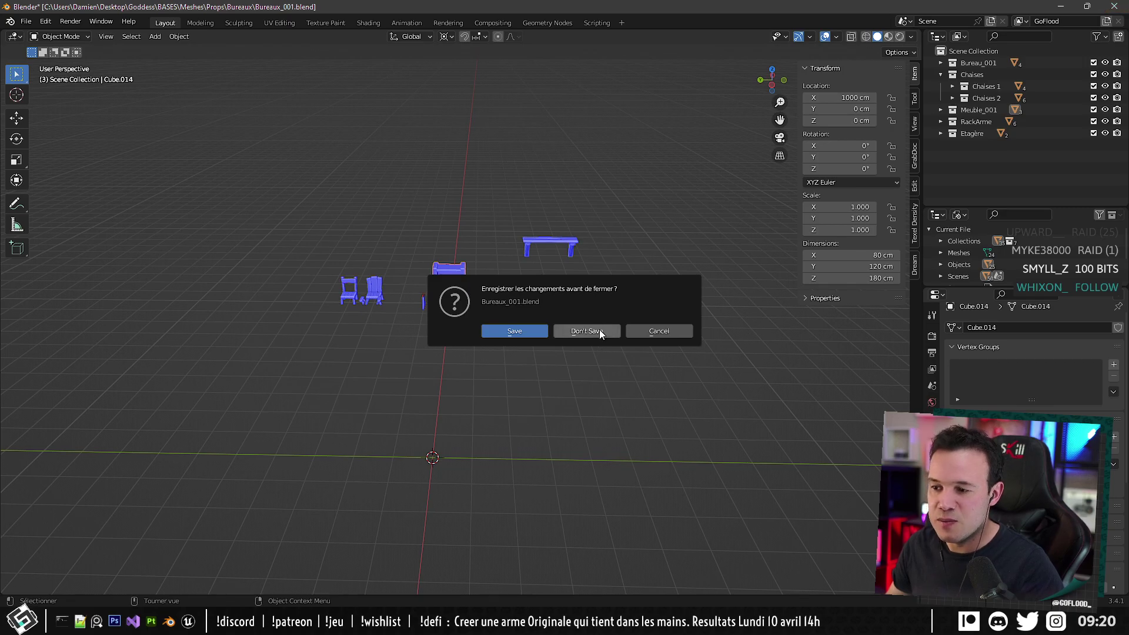
click(598, 331)
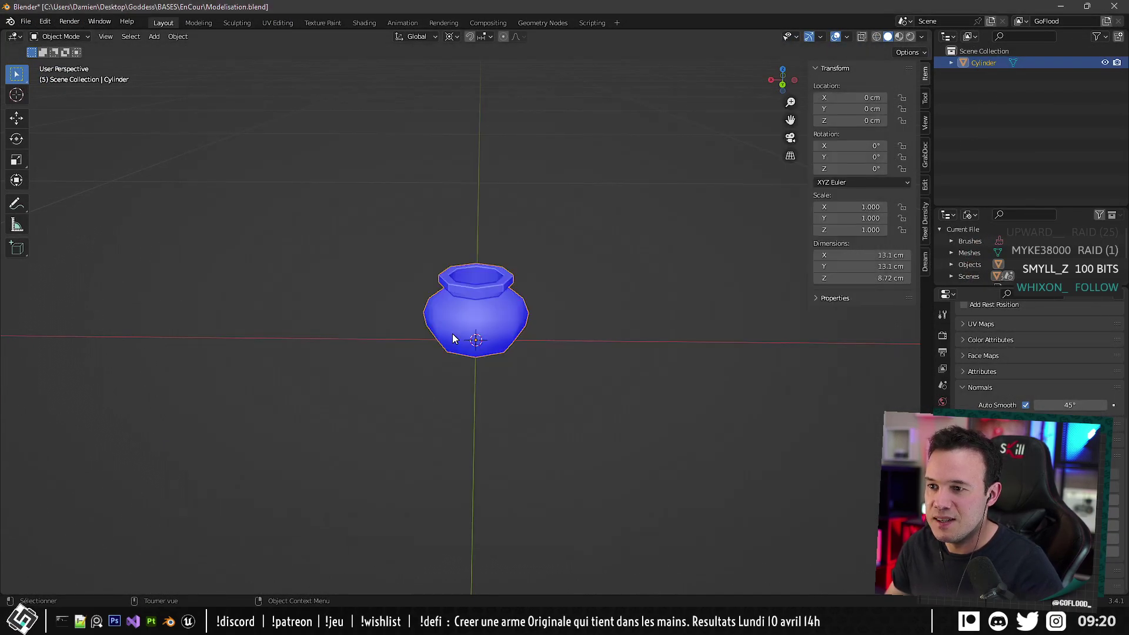
Examine the inkwell's overall shape and shading from several angles and distances.
middle_drag(453, 334, 322, 298)
scroll(327, 291, down, 4)
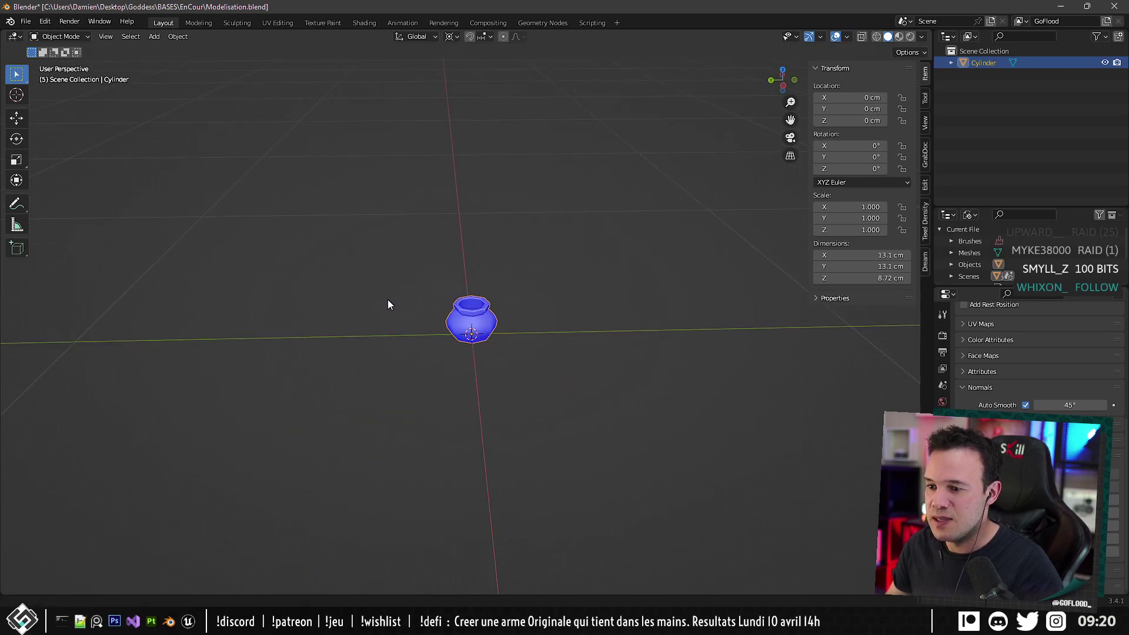
middle_drag(473, 299, 721, 405)
scroll(473, 320, down, 3)
scroll(474, 325, down, 3)
scroll(466, 347, up, 3)
scroll(590, 412, up, 2)
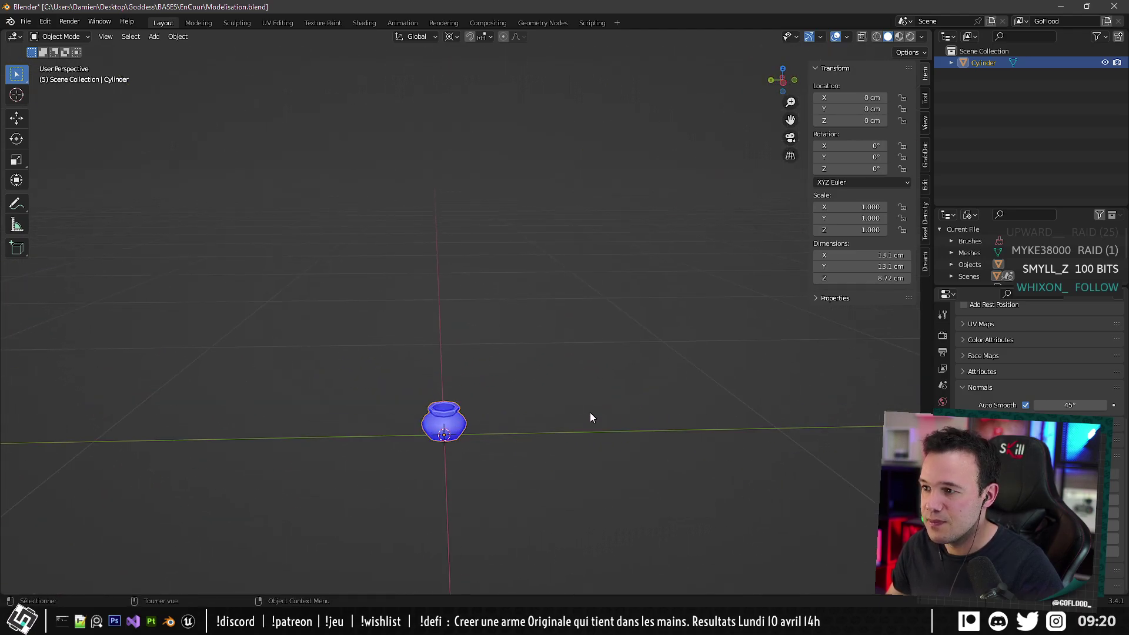
shift+middle_drag(558, 433, 570, 376)
scroll(534, 336, up, 6)
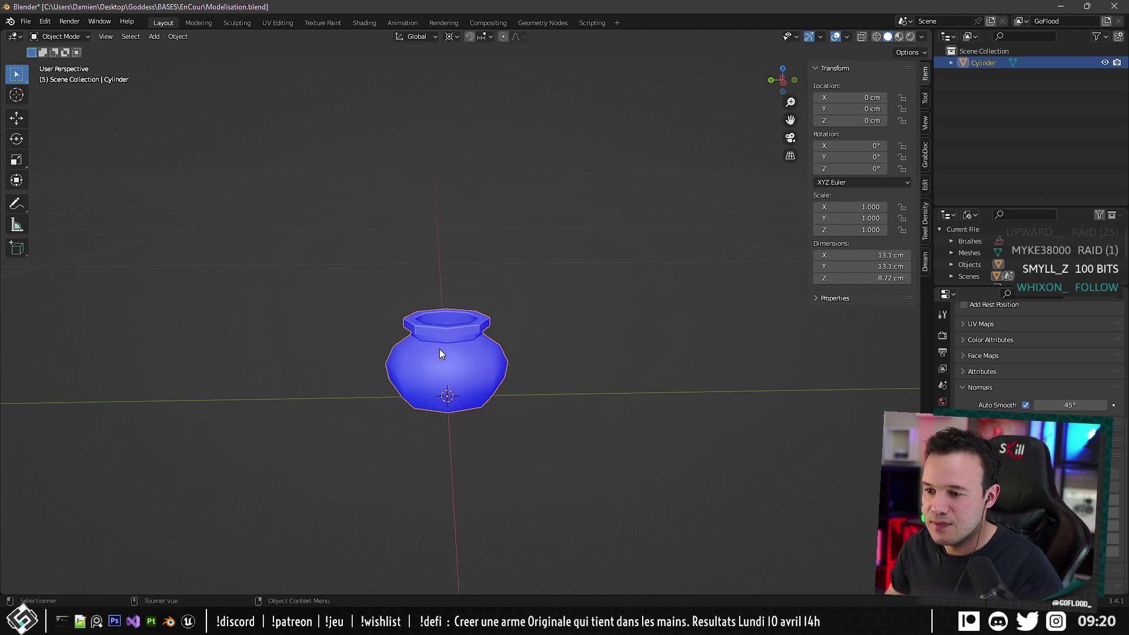
In Edit Mode, select the vertical edge loops on one side of the inkwell's body and mark them as sharp.
key(Tab)
click(410, 355)
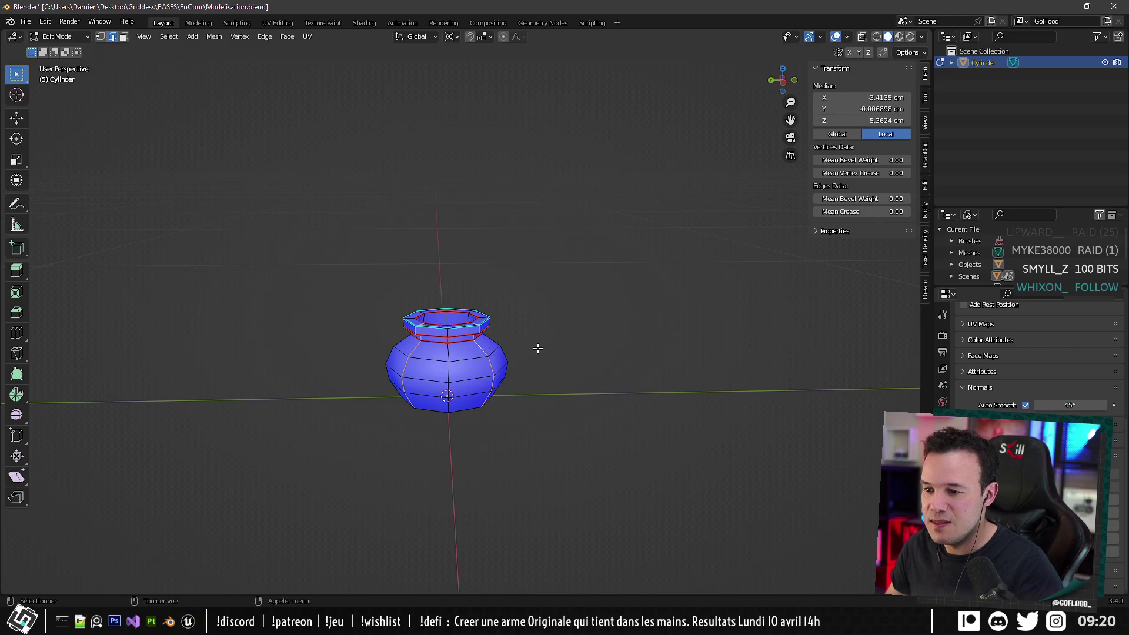
scroll(537, 348, up, 2)
middle_drag(407, 365, 366, 392)
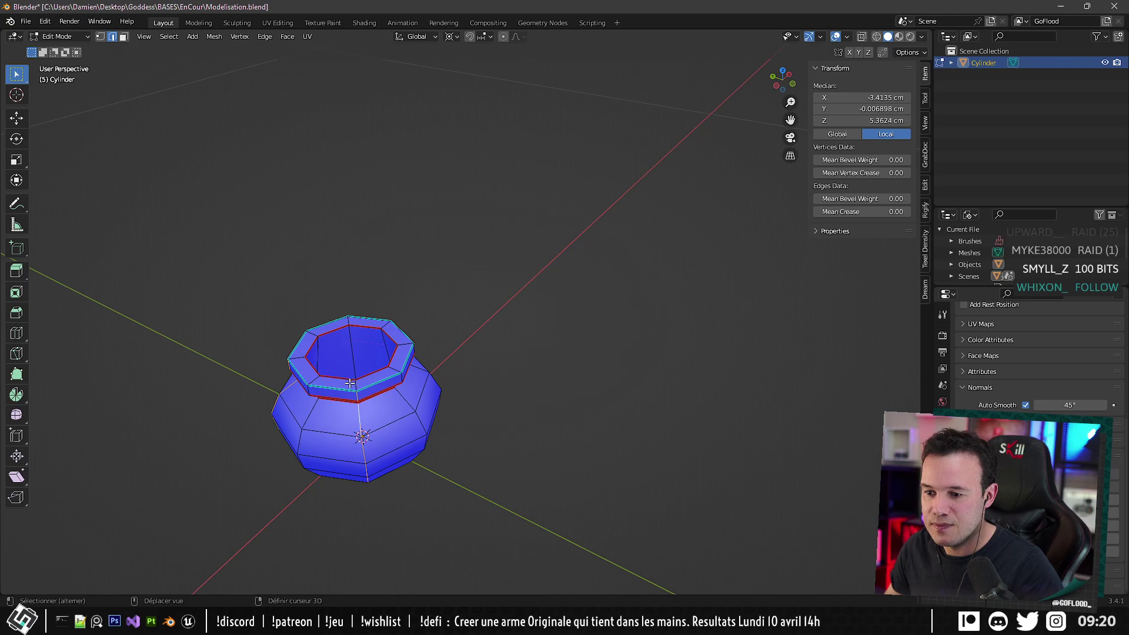
middle_drag(349, 383, 471, 351)
key(shift+r)
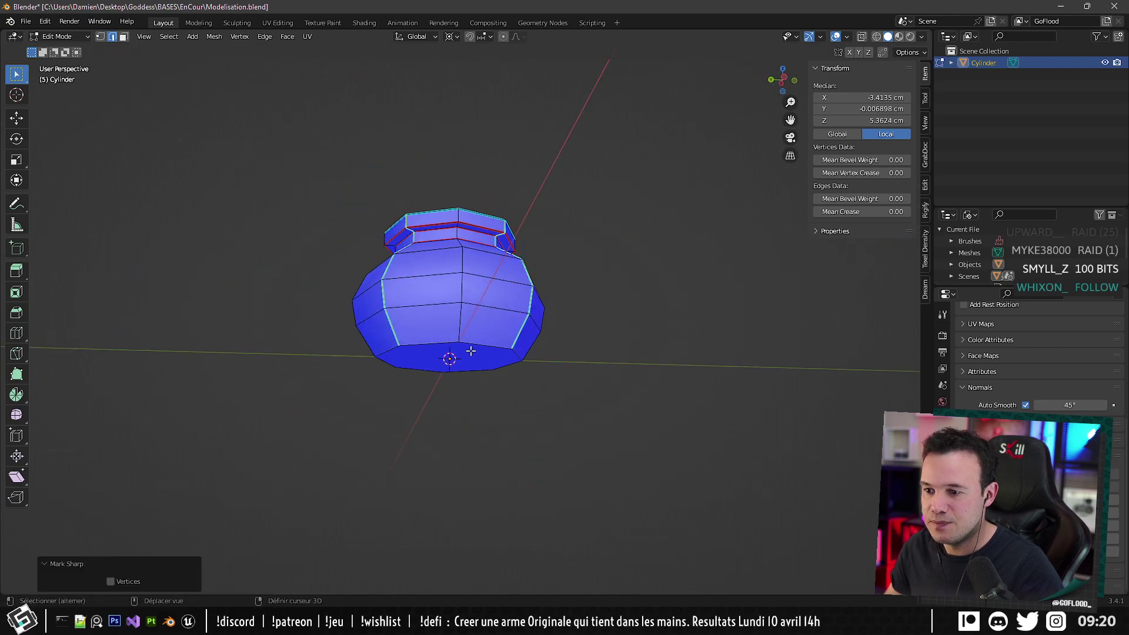
Select the matching vertical edge loops on the opposite side of the body and mark them as sharp.
middle_drag(498, 309, 220, 371)
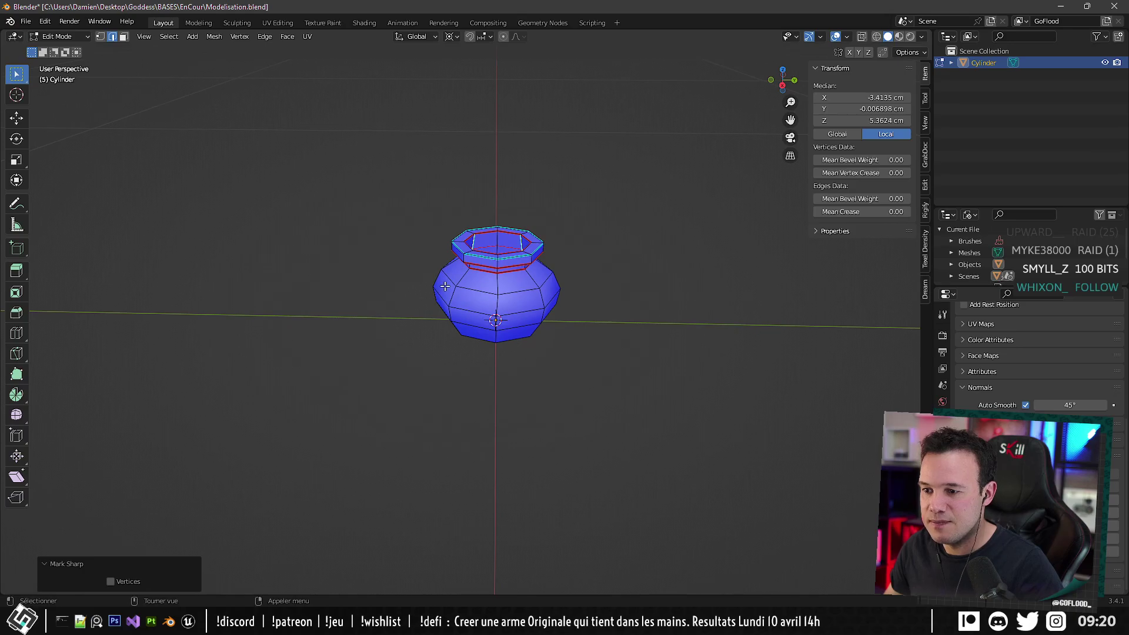
click(461, 276)
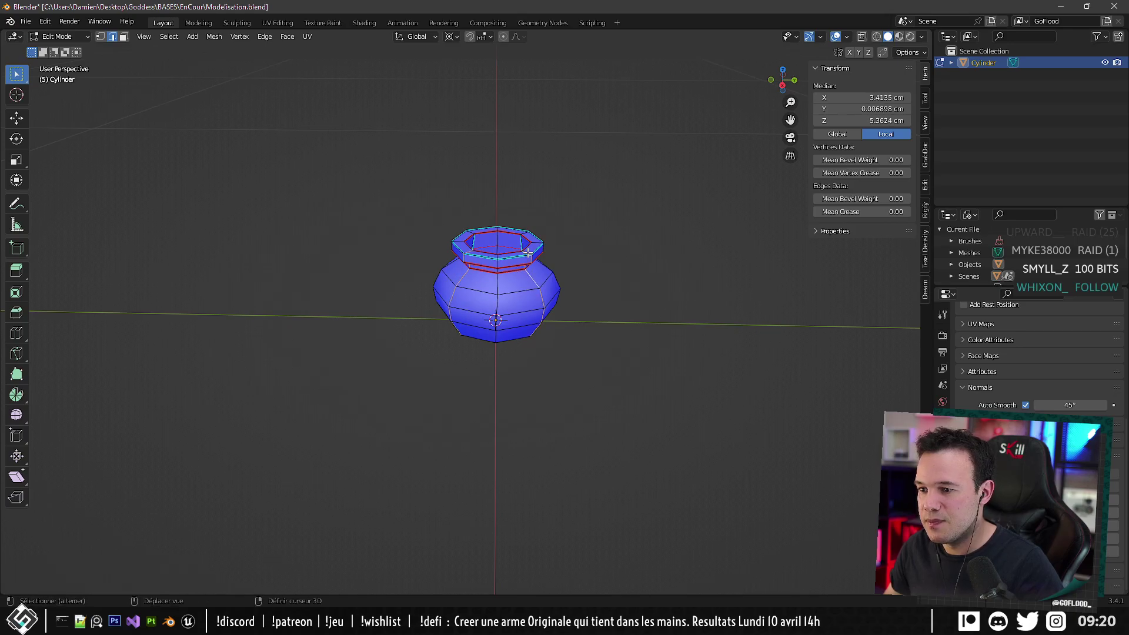
key(ctrl+e)
click(491, 243)
Select the inkwell's underside face and inset it by 2.138 cm.
middle_drag(526, 243, 786, 240)
middle_drag(653, 335, 657, 218)
click(122, 37)
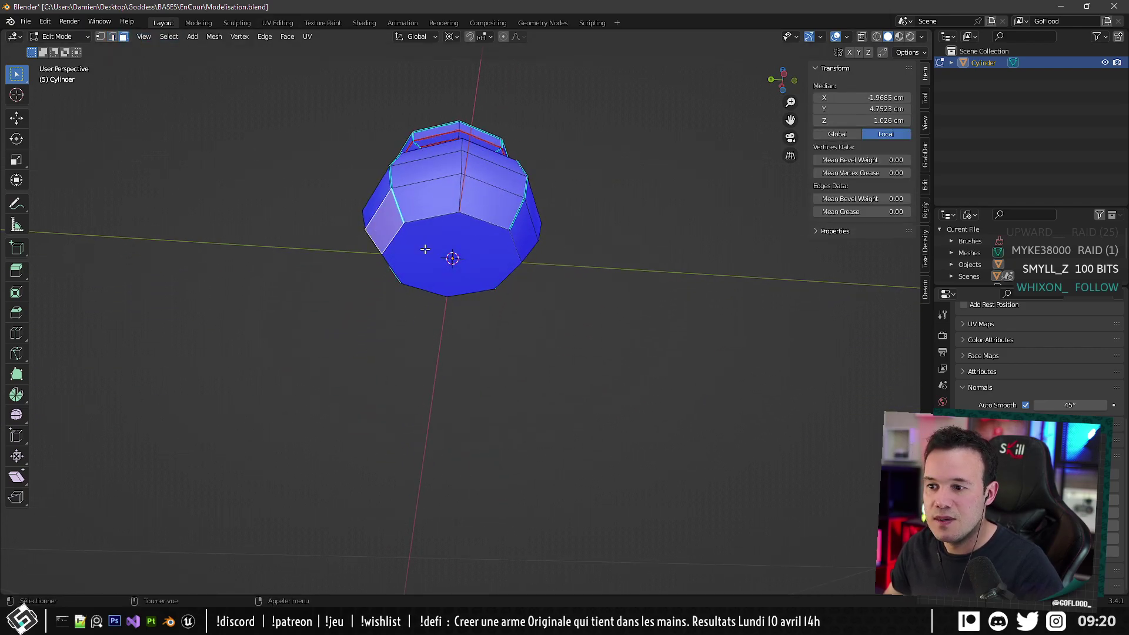
key(i)
click(548, 196)
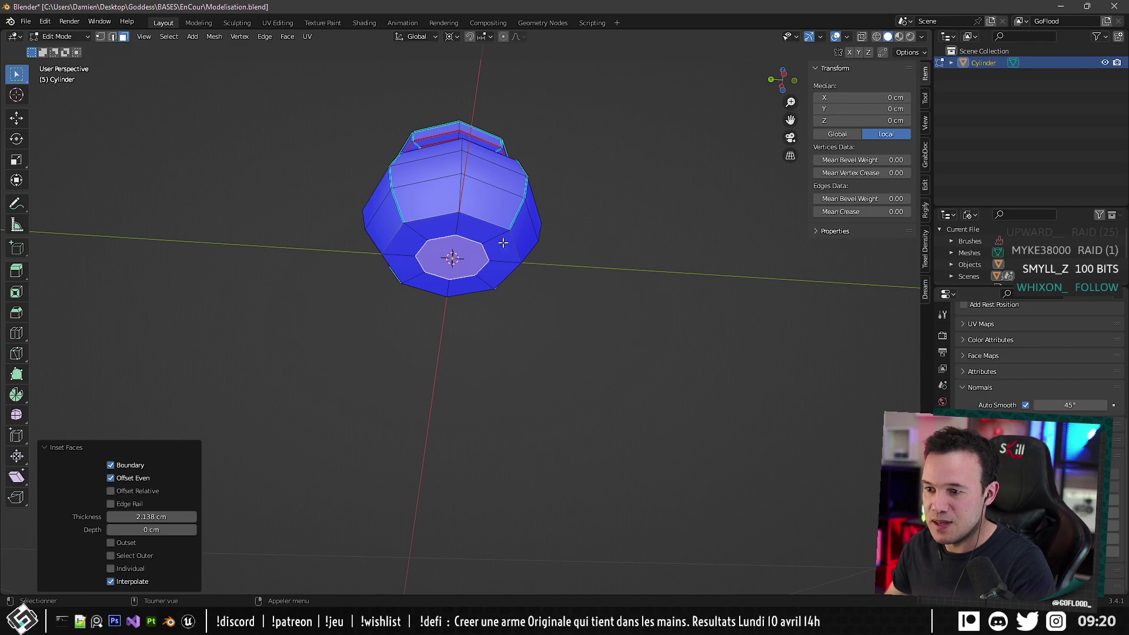
Merge the vertices of the inset underside face at center.
right_click(442, 243)
right_click(428, 300)
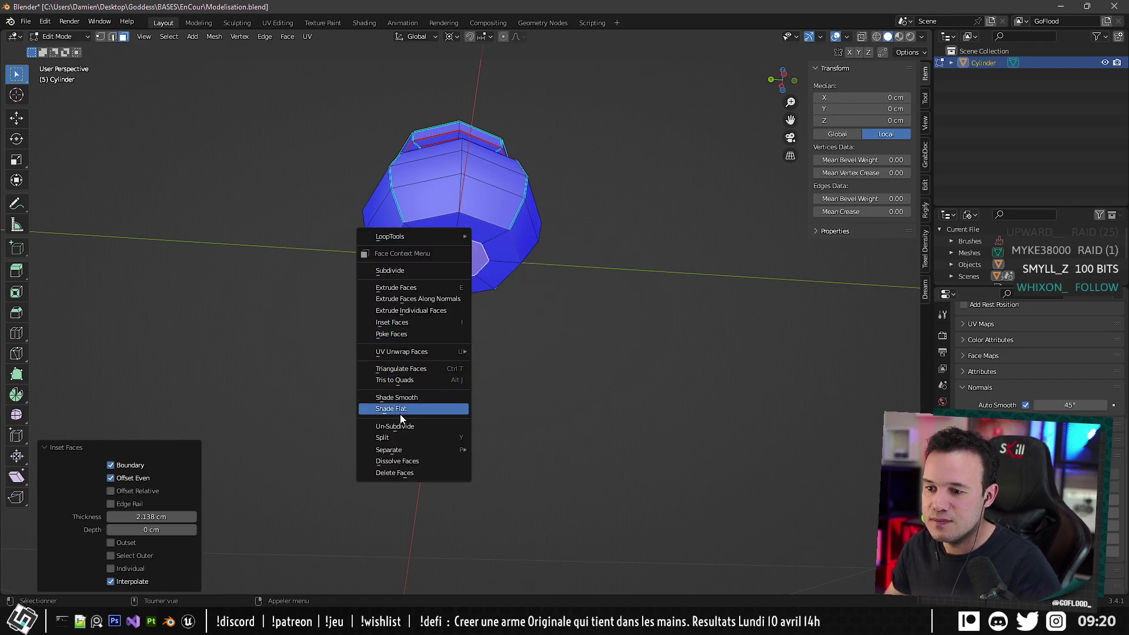
mouse_move(464, 449)
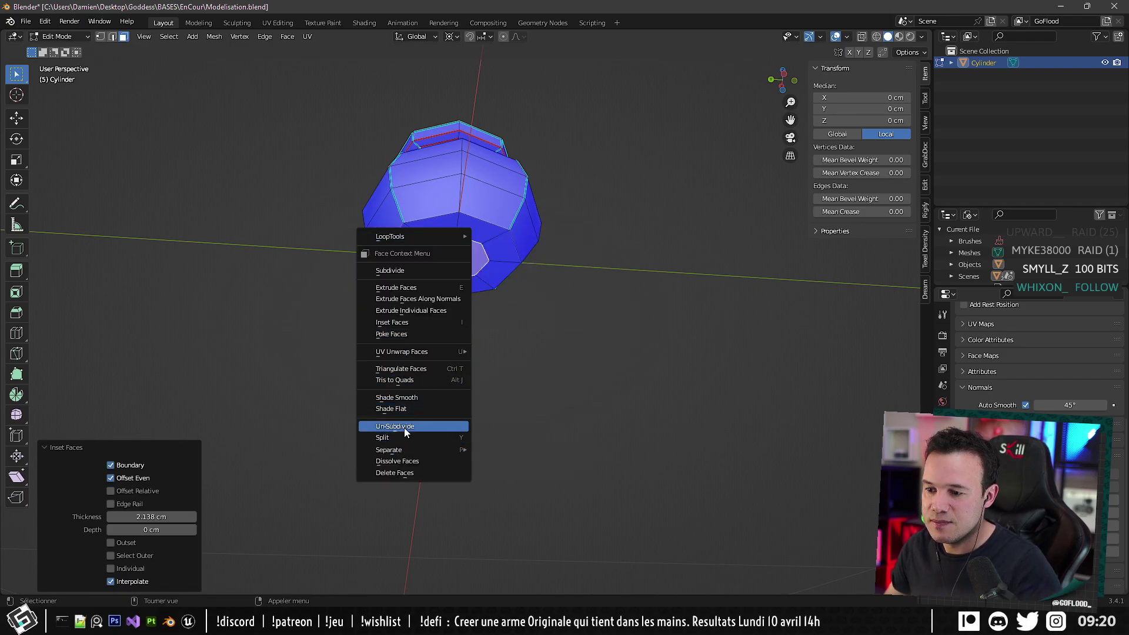
click(100, 37)
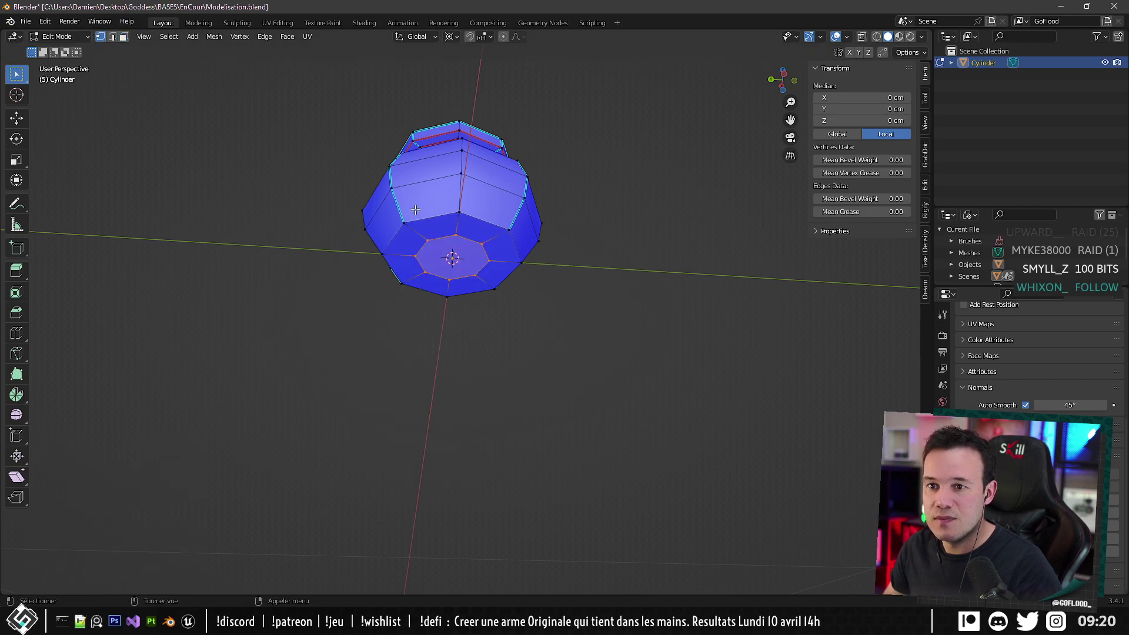
right_click(464, 261)
mouse_move(461, 476)
click(517, 481)
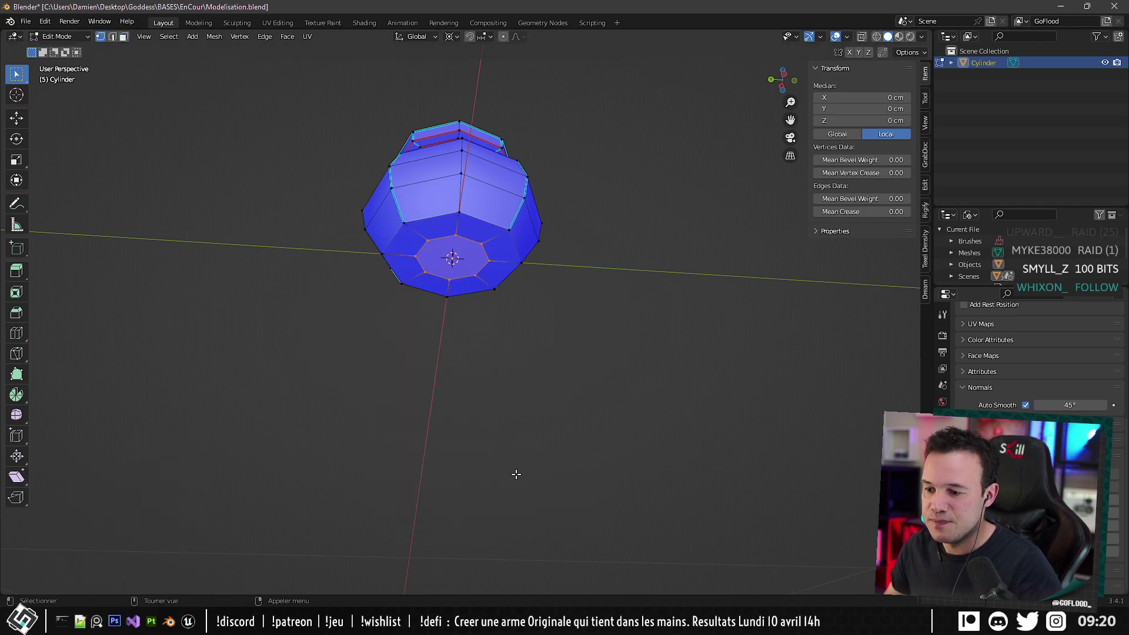
right_click(407, 241)
mouse_move(425, 481)
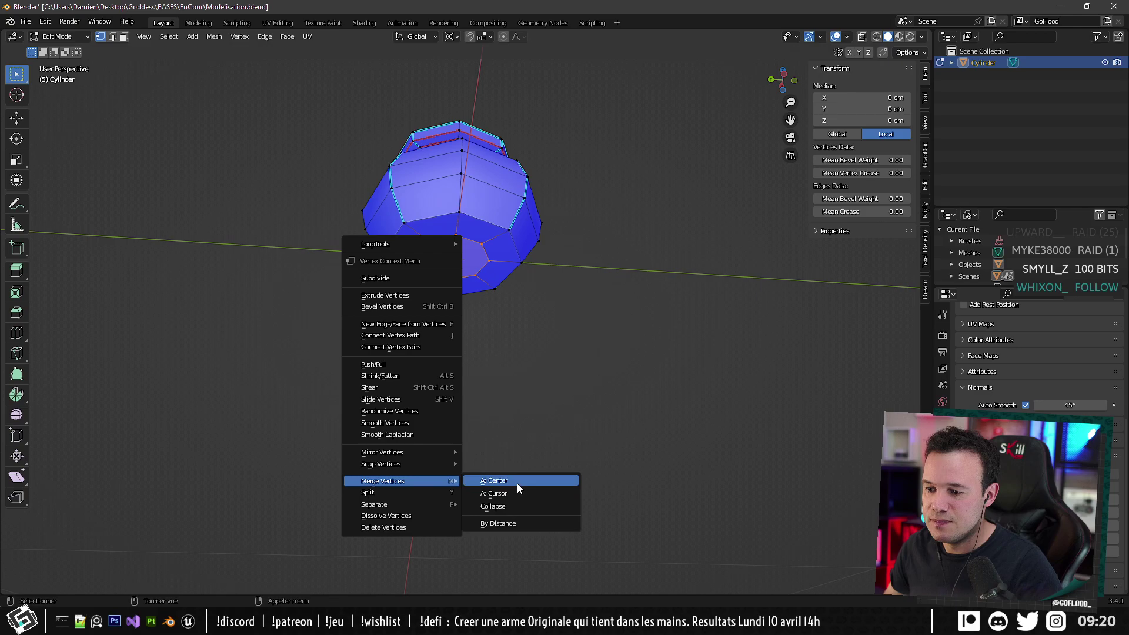
click(517, 483)
Select the floor face inside the hollow interior and inset it.
middle_drag(536, 171, 530, 365)
middle_drag(481, 430, 179, 120)
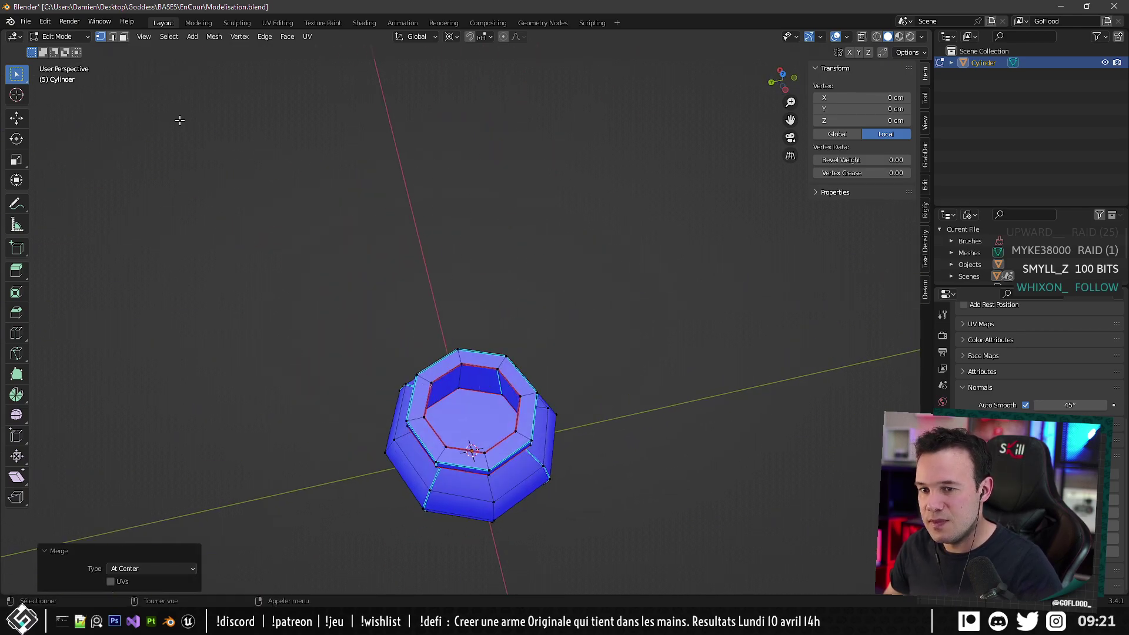
key(ctrl+z)
key(i)
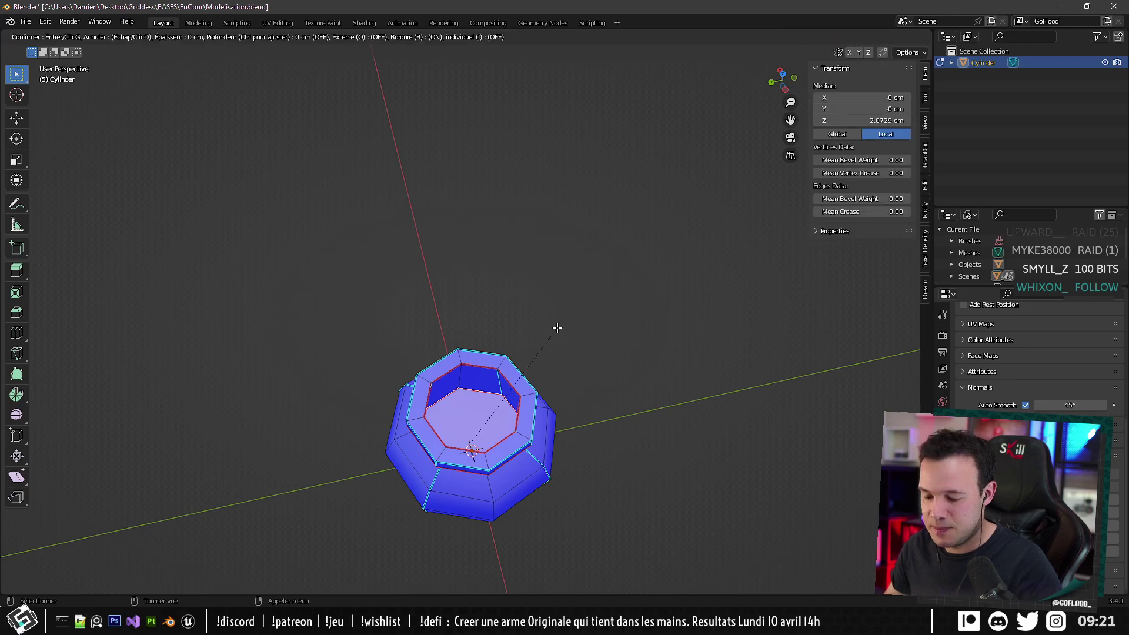
click(537, 338)
Merge the vertices of the inset interior floor face at center and return to Object Mode.
click(103, 38)
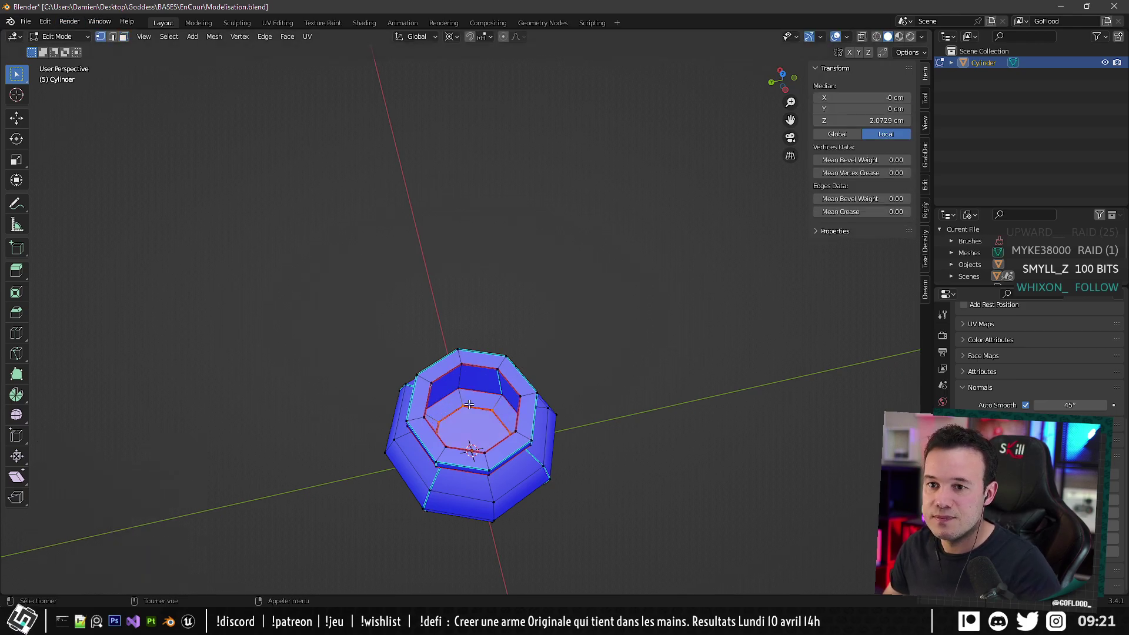
right_click(483, 487)
mouse_move(457, 542)
click(527, 502)
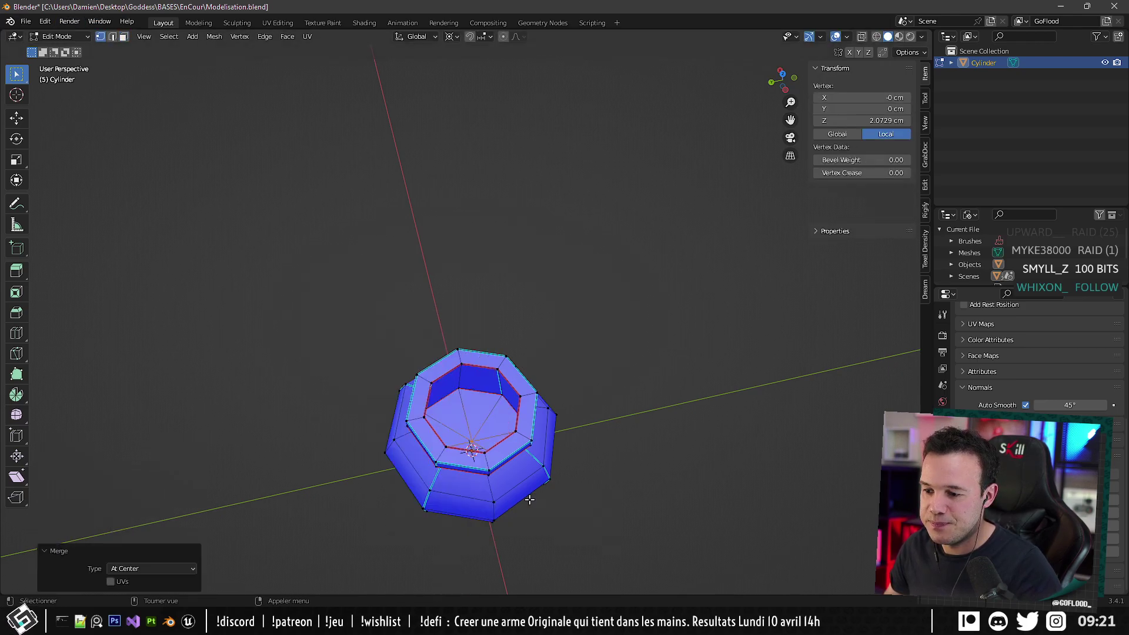
middle_drag(553, 388, 470, 315)
key(Tab)
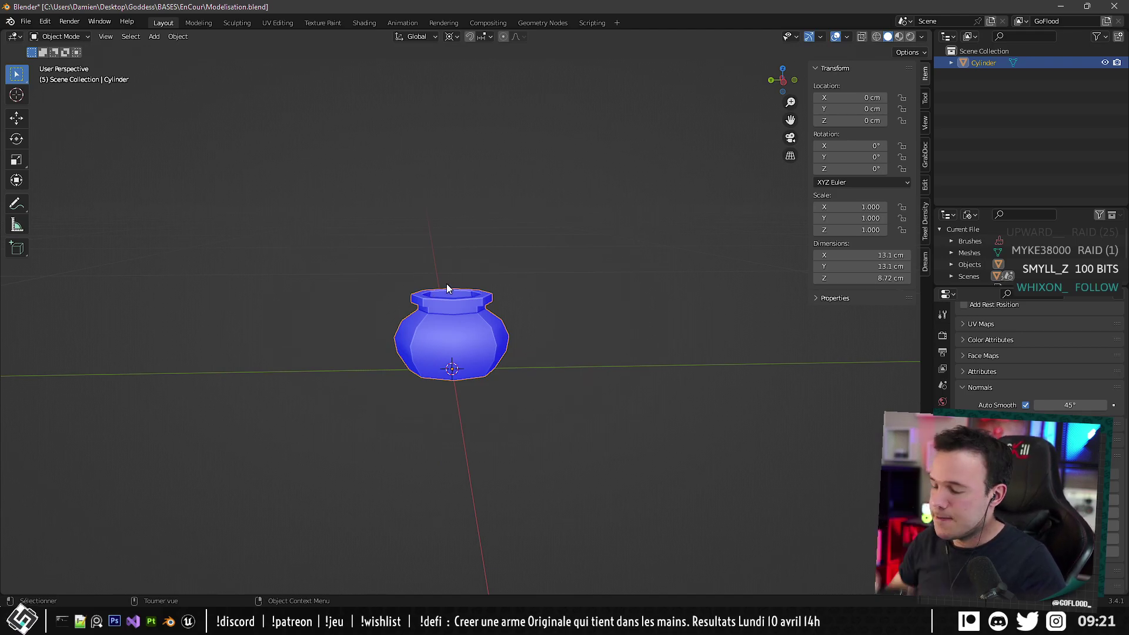
In the UV Editing workspace, unwrap the entire inkwell mesh with Smart UV Project.
click(282, 24)
middle_drag(635, 294, 660, 284)
scroll(676, 300, up, 8)
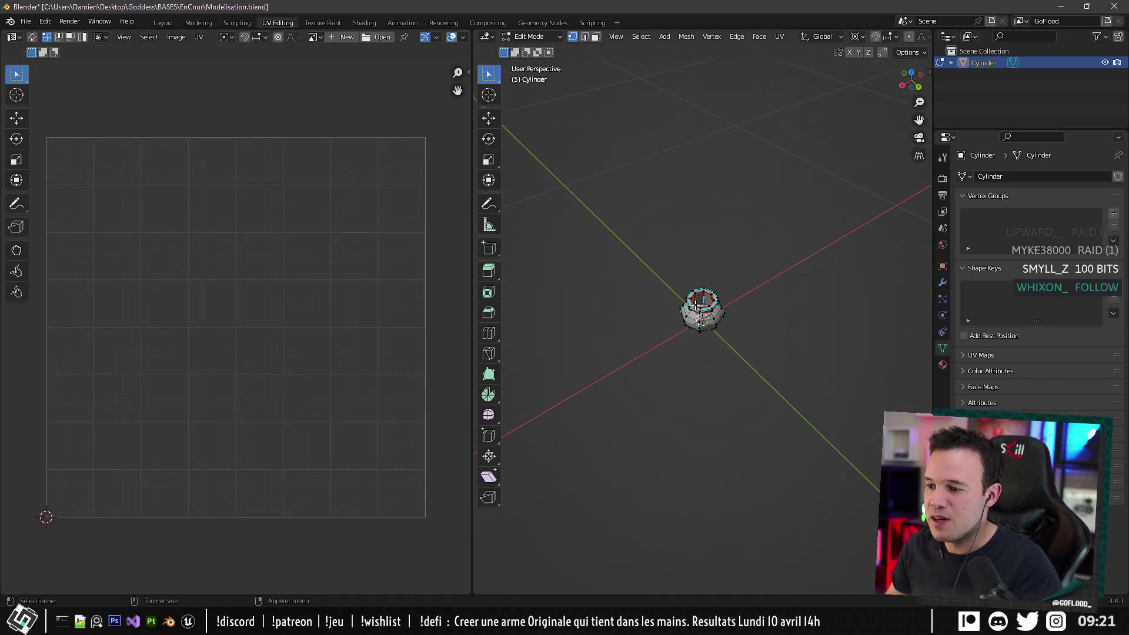
key(a)
middle_drag(694, 247, 705, 166)
click(777, 36)
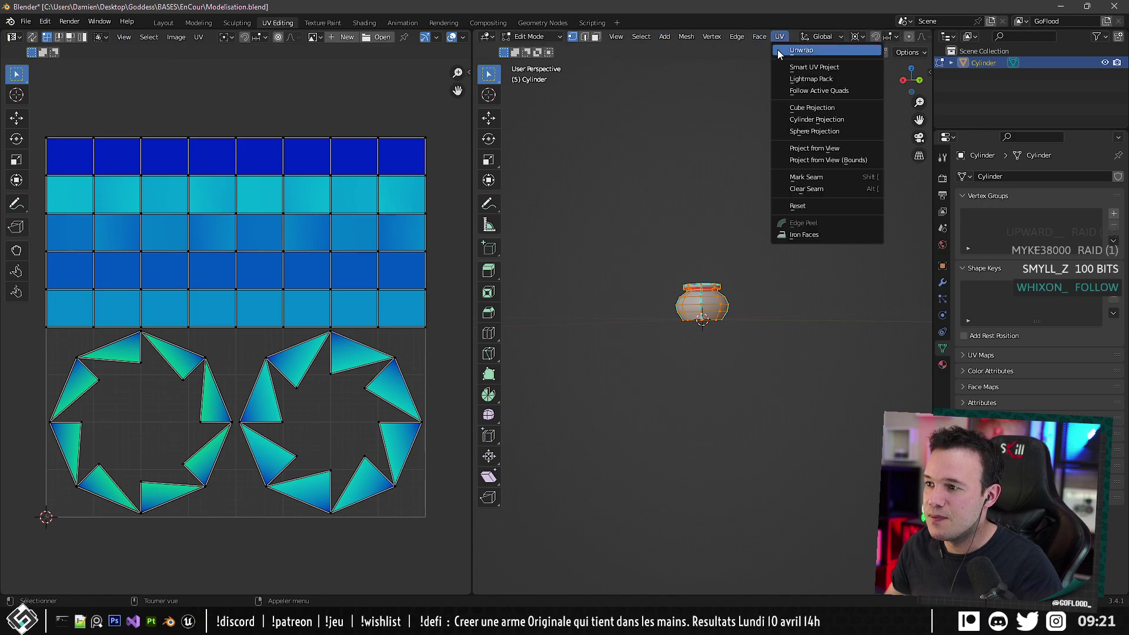
click(802, 68)
click(767, 176)
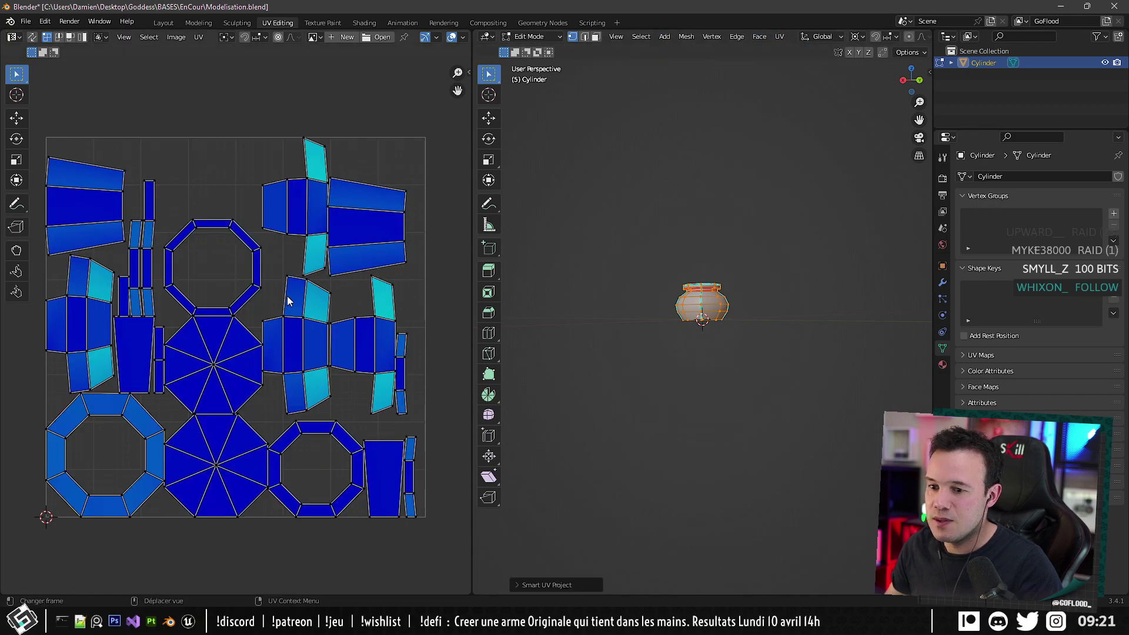
Examine the inkwell in Object Mode, check its UV layout in the Texture Paint workspace, and return to UV Editing.
middle_drag(520, 255, 749, 262)
key(Tab)
scroll(729, 274, up, 3)
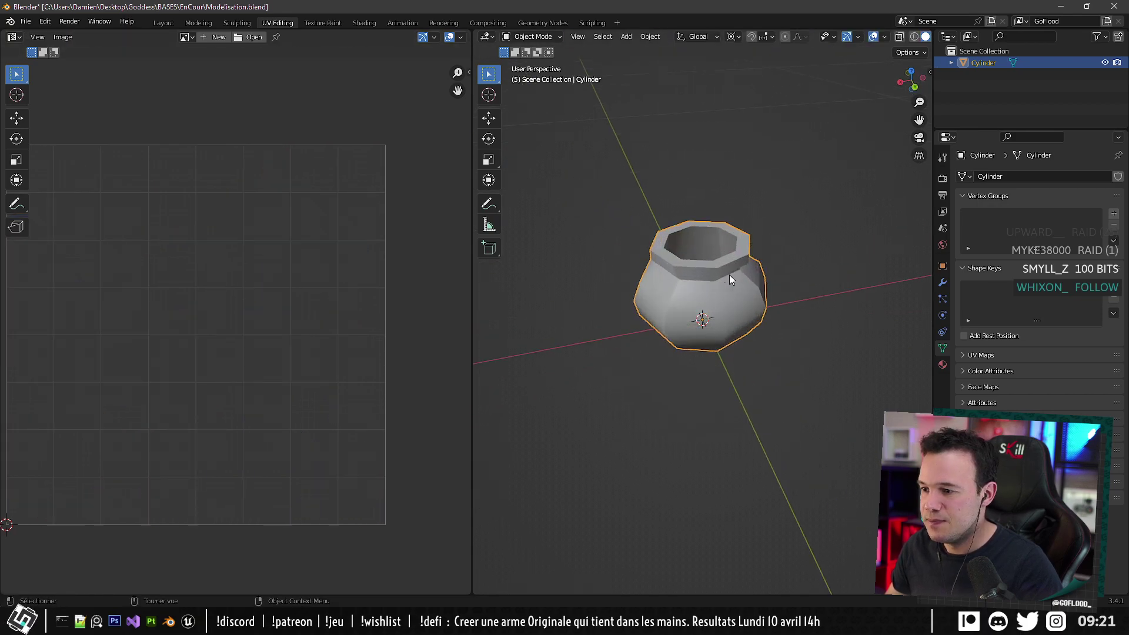
scroll(742, 263, down, 2)
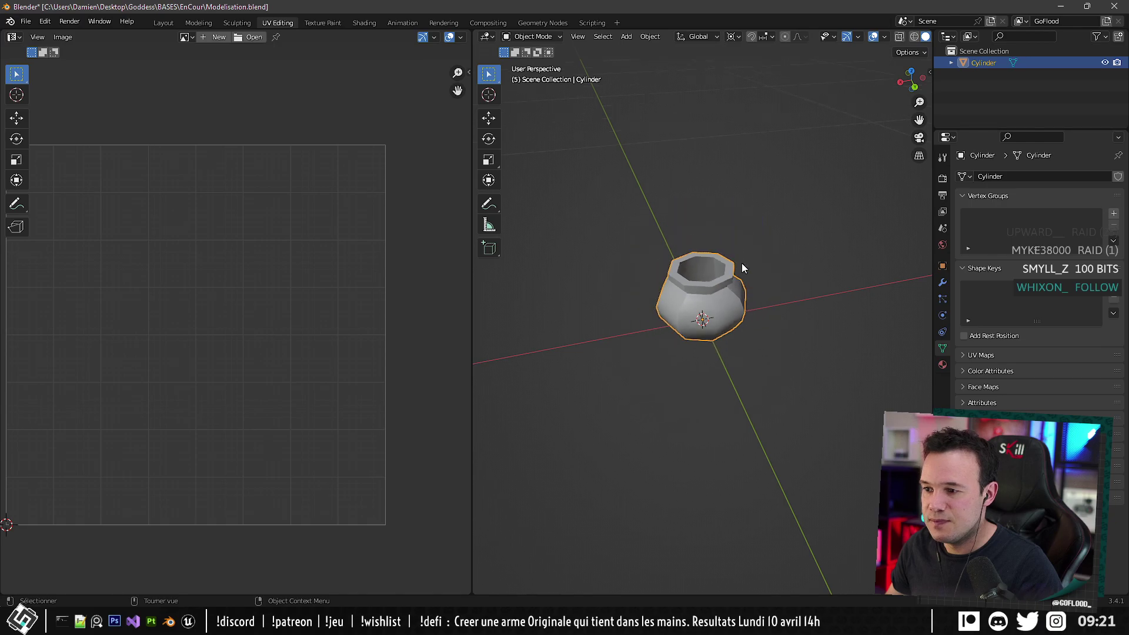
click(640, 178)
click(329, 25)
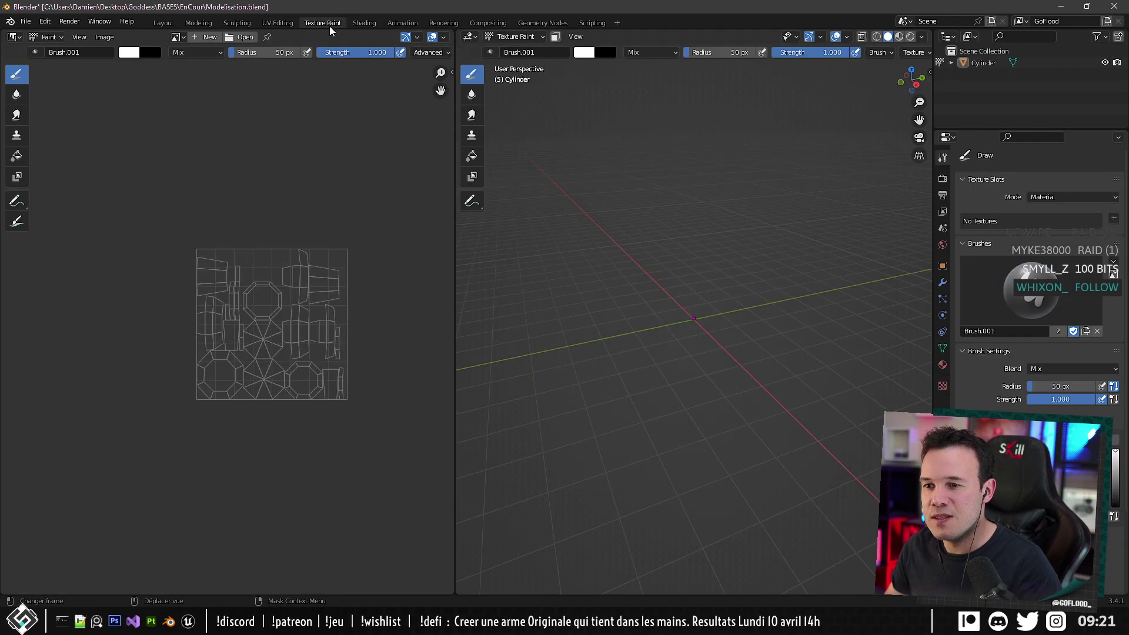
click(279, 22)
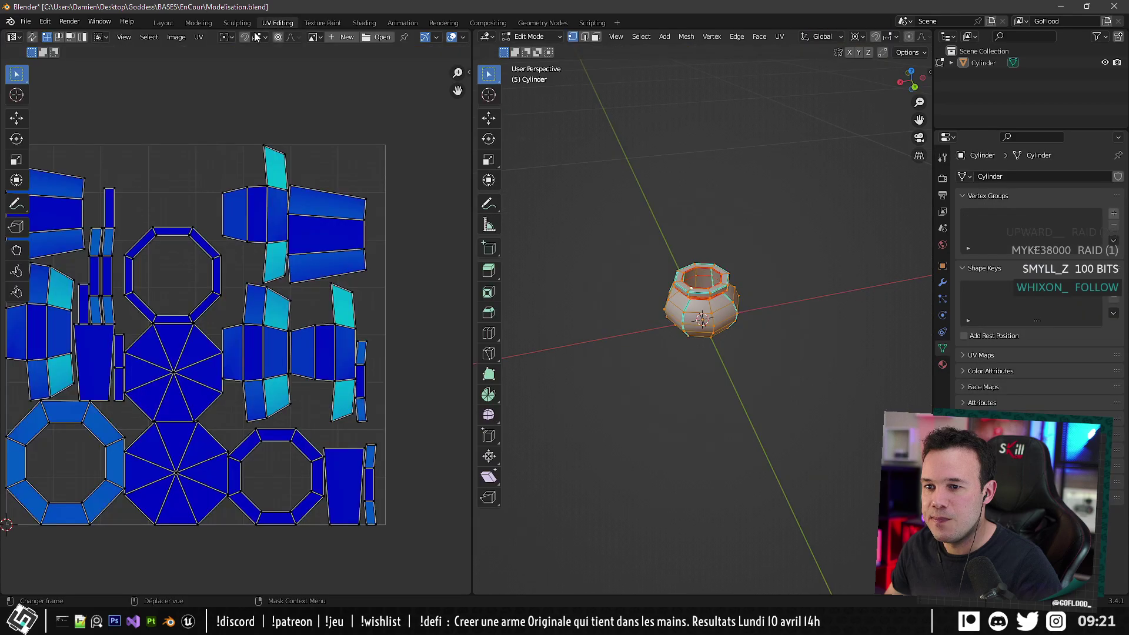
Start a new image in the UV editor and set its width and height to 512 px.
click(311, 38)
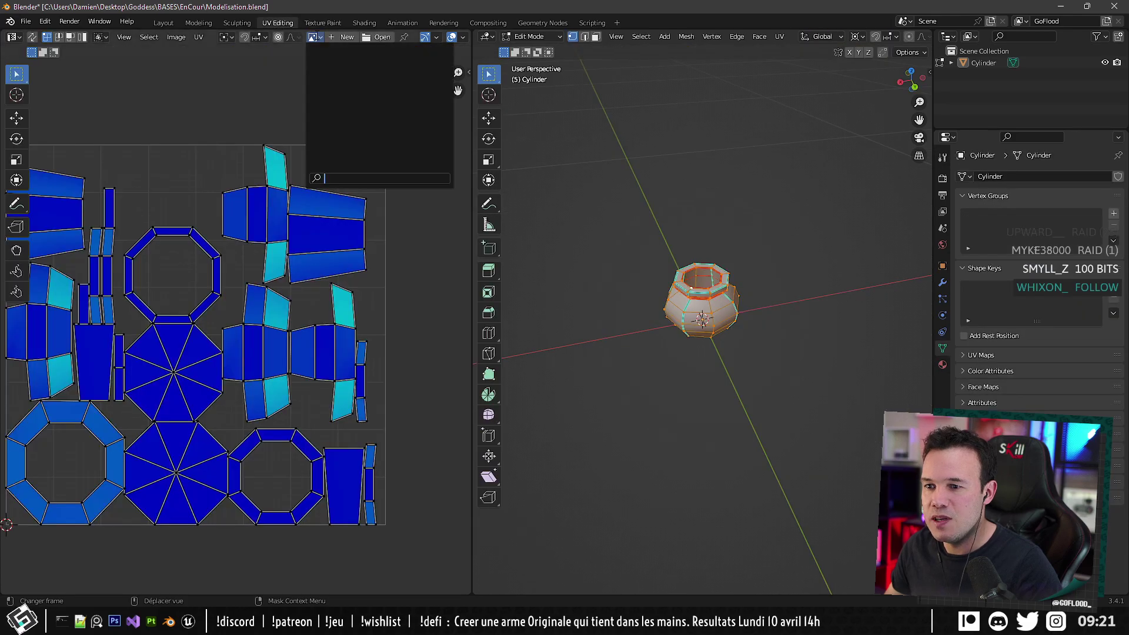
click(347, 37)
click(376, 66)
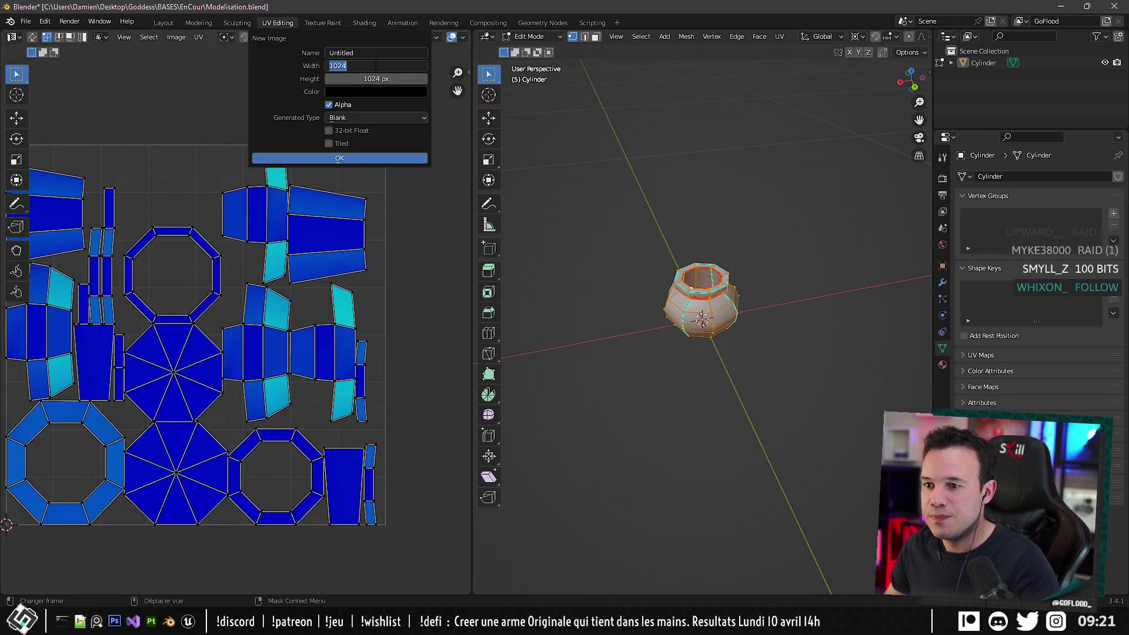
text(512)
click(369, 79)
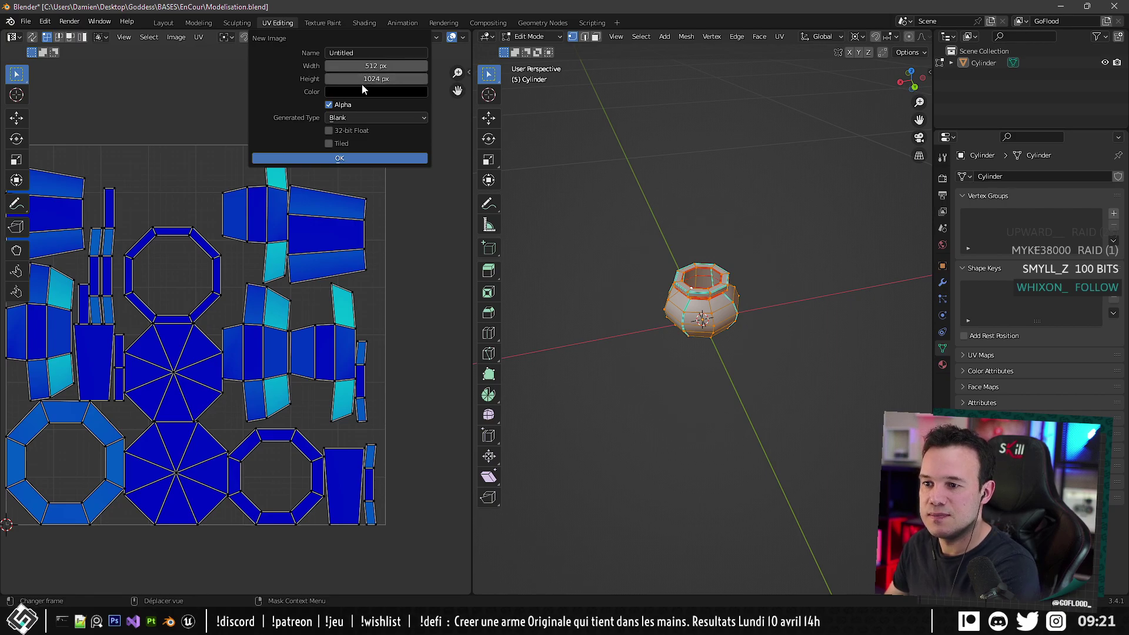
text(512)
key(Return)
Name the new image Primitive and create it.
click(351, 53)
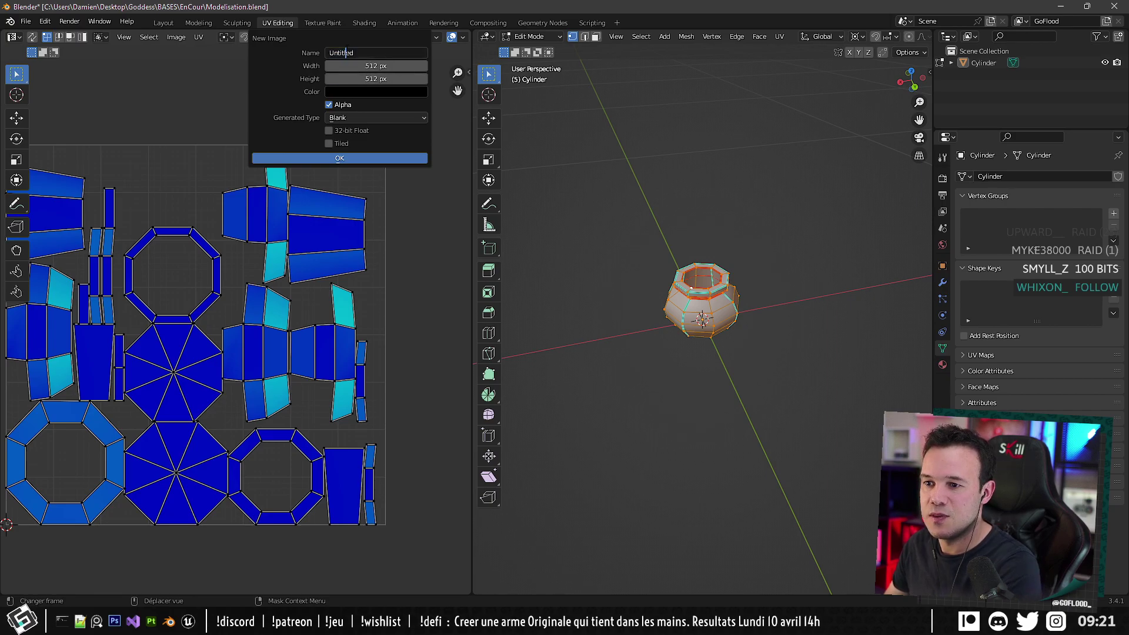
text(Pr)
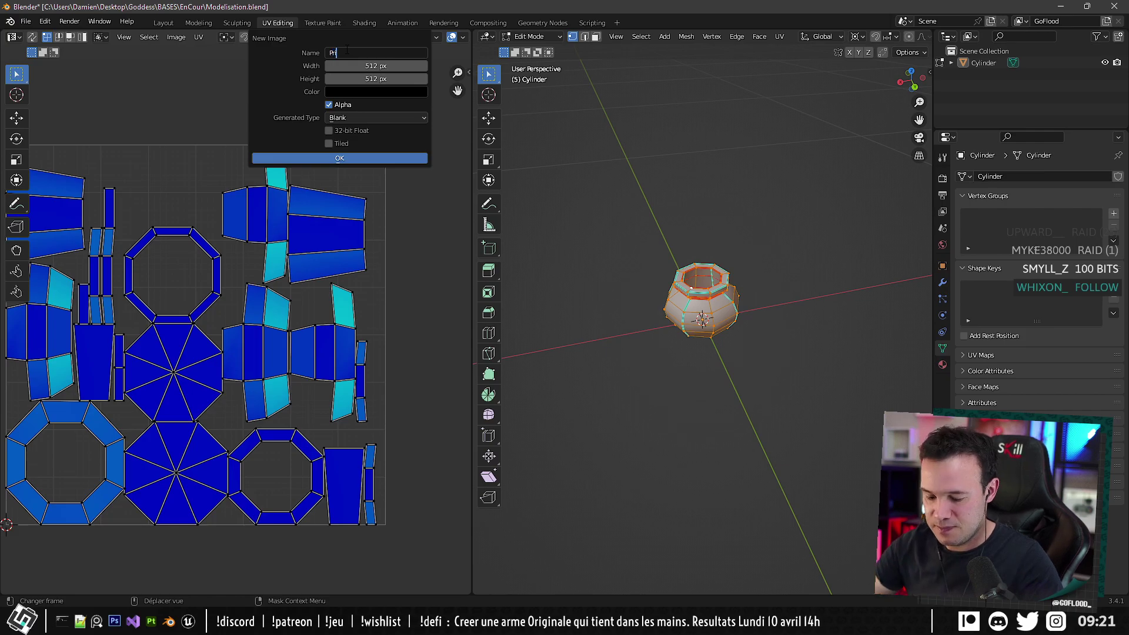
text(imitive)
key(Return)
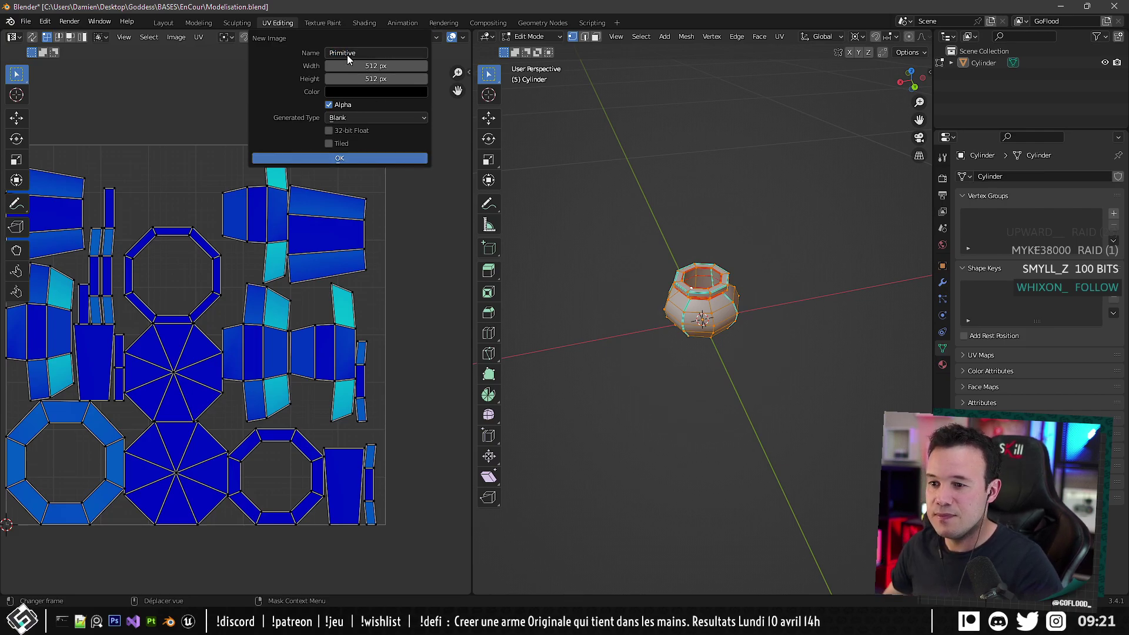
click(361, 158)
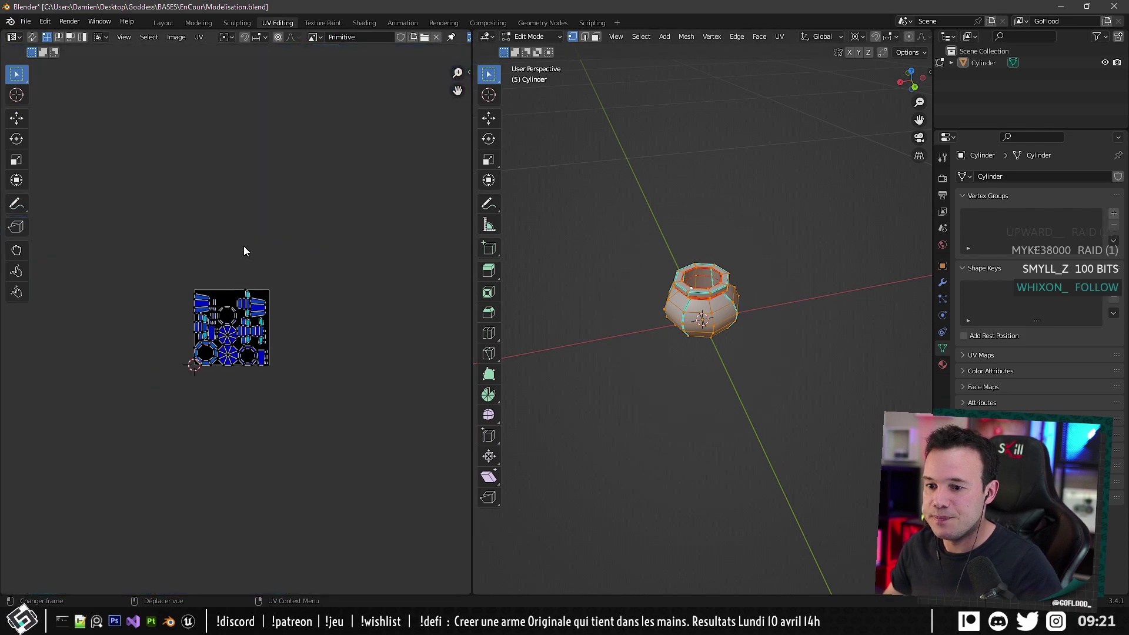
Open the existing image RGB_Primitive.png from the BASES Textures folder in the UV editor.
scroll(253, 276, up, 4)
click(424, 37)
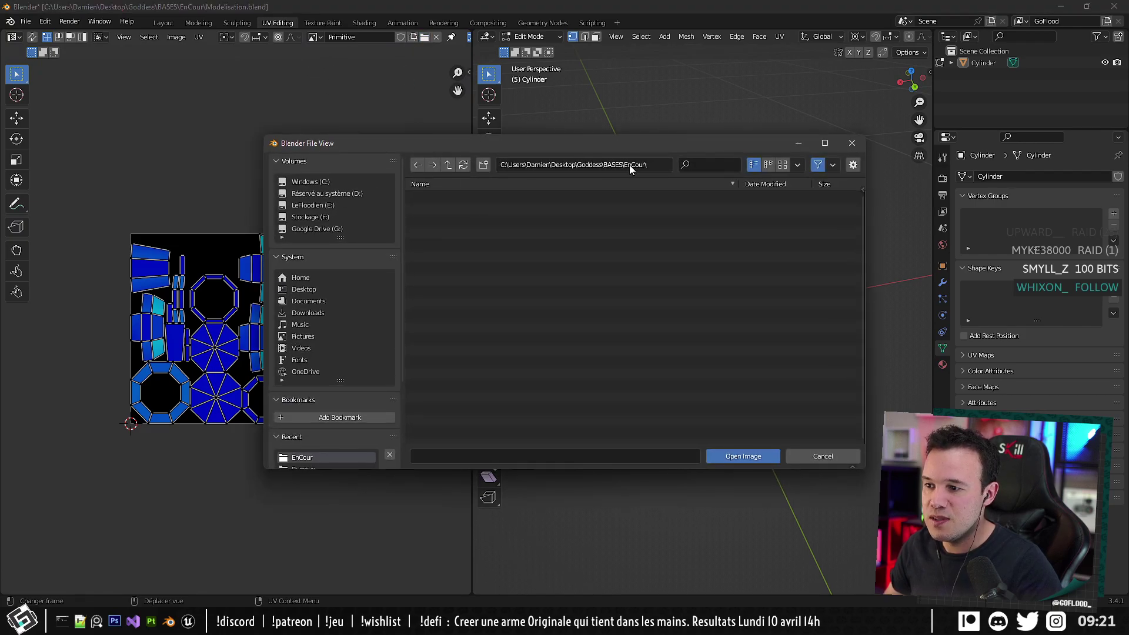
click(629, 165)
drag(650, 165, 624, 165)
key(BackSpace)
key(Return)
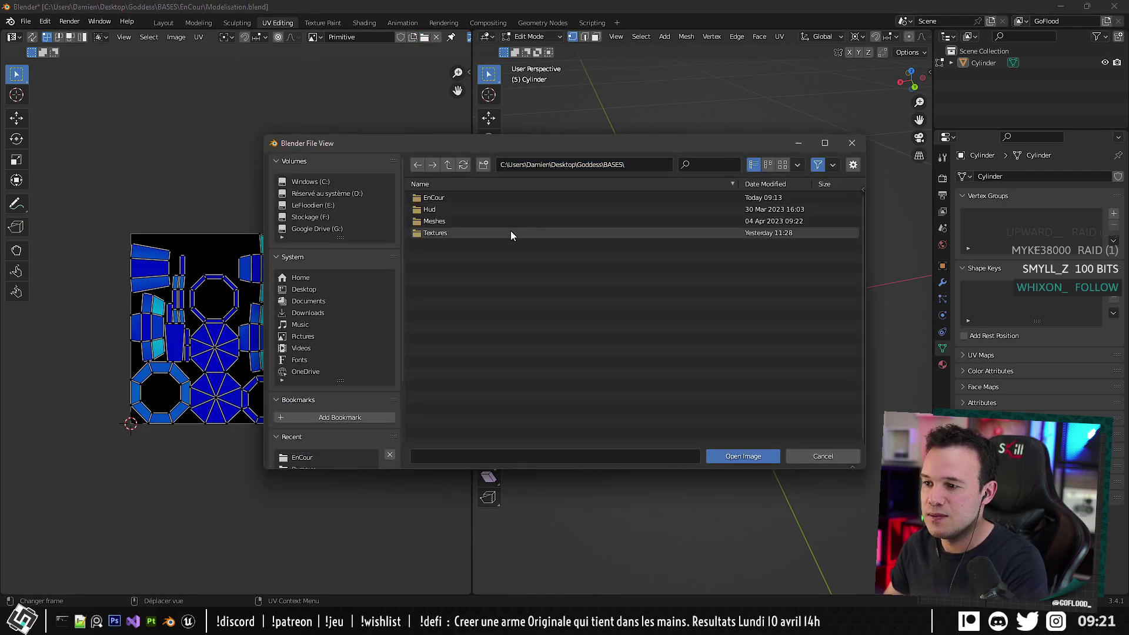
double_click(434, 232)
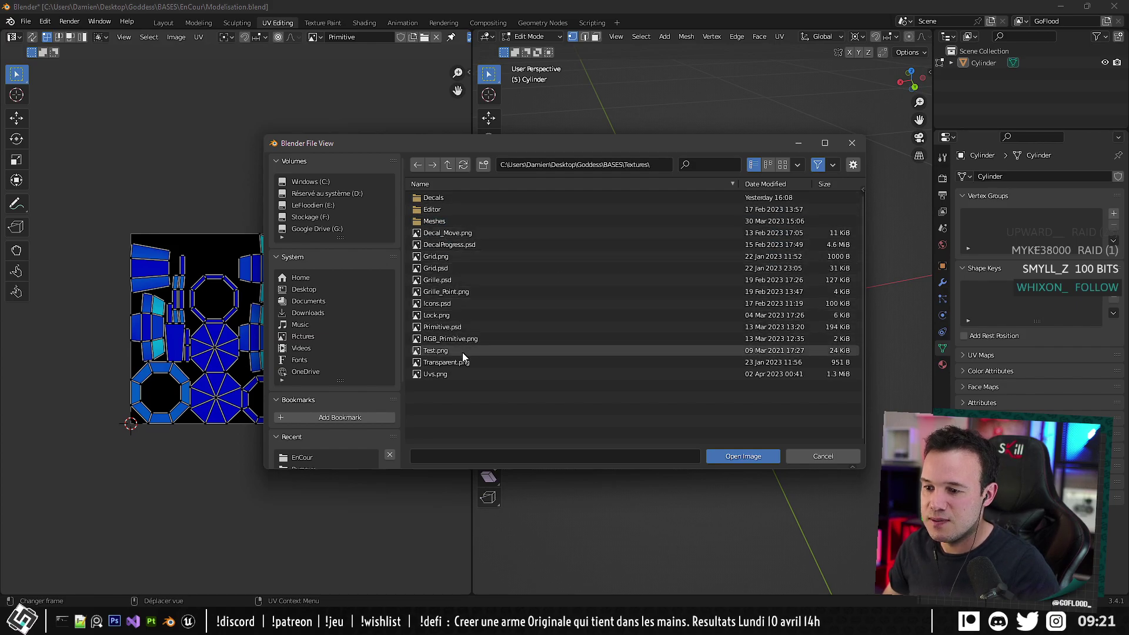
double_click(478, 340)
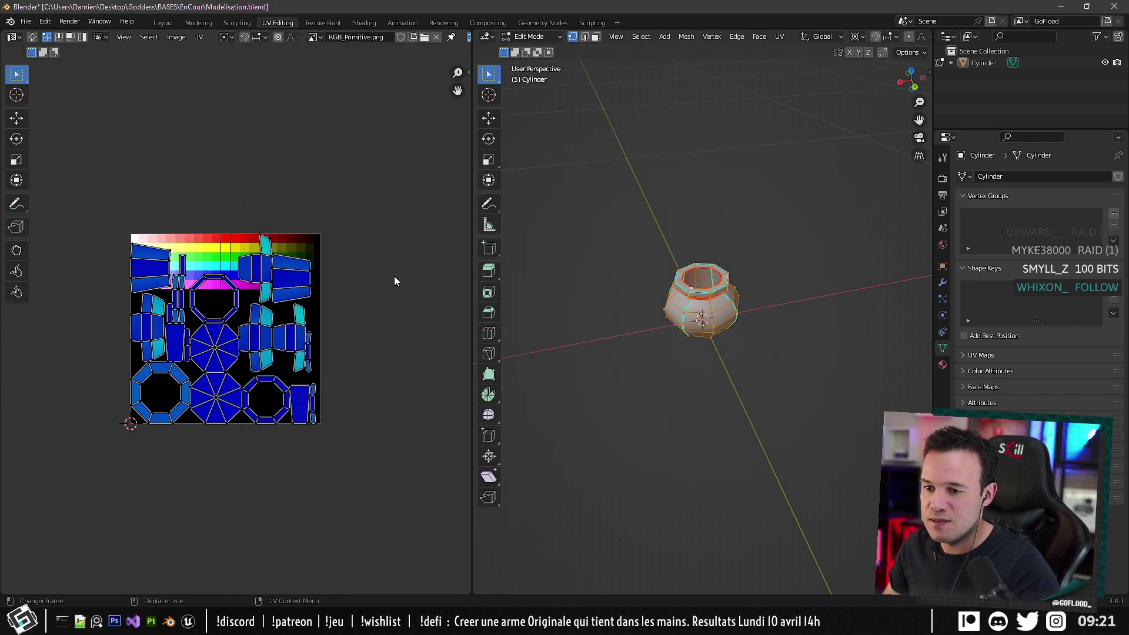
scroll(195, 311, up, 3)
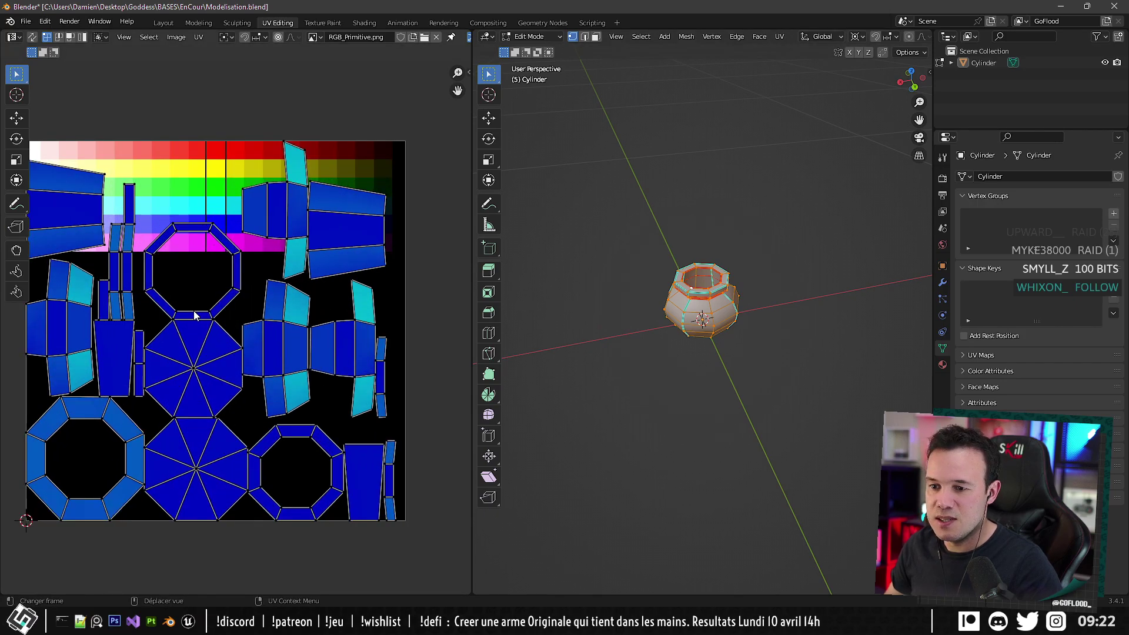
scroll(195, 308, down, 2)
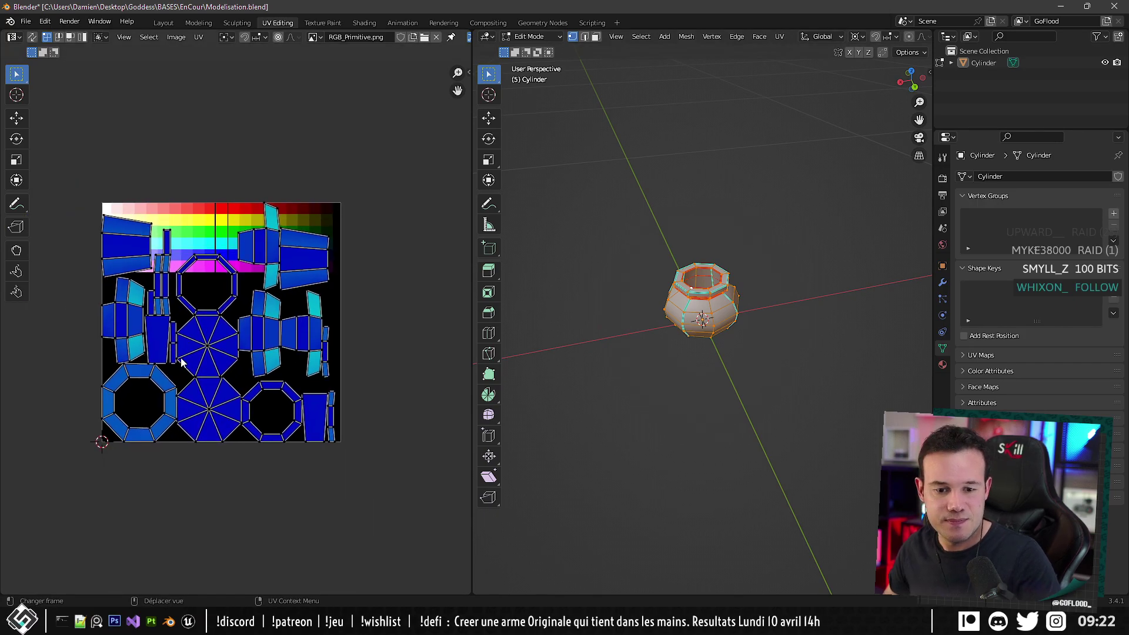
Add a material slot to the inkwell, create a new material in it and name it Primitive.
click(941, 364)
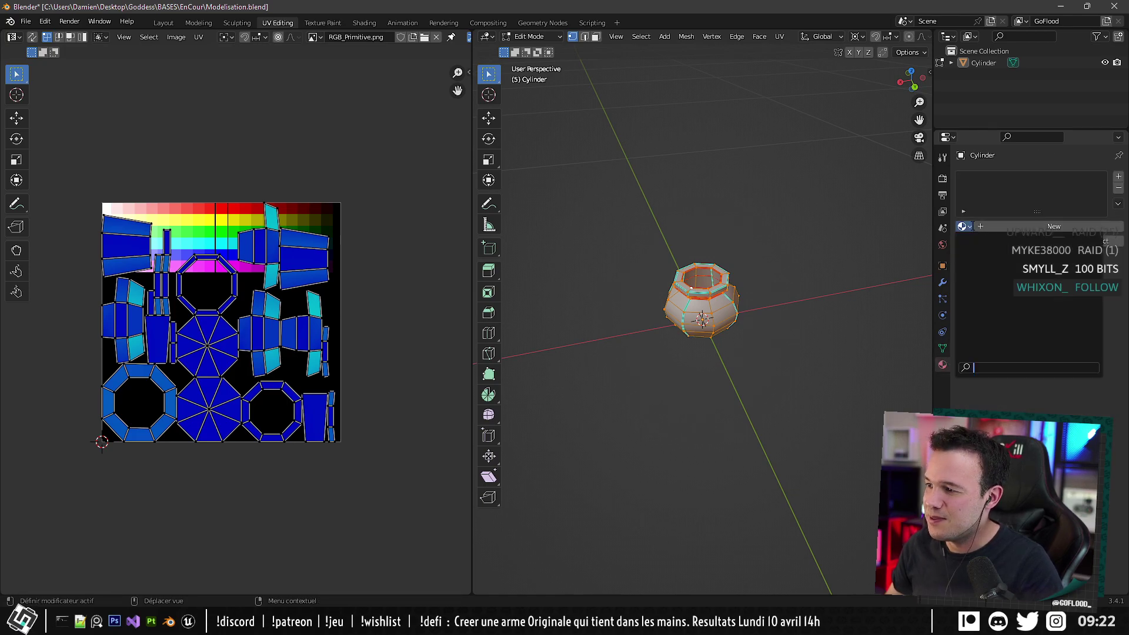
click(1115, 177)
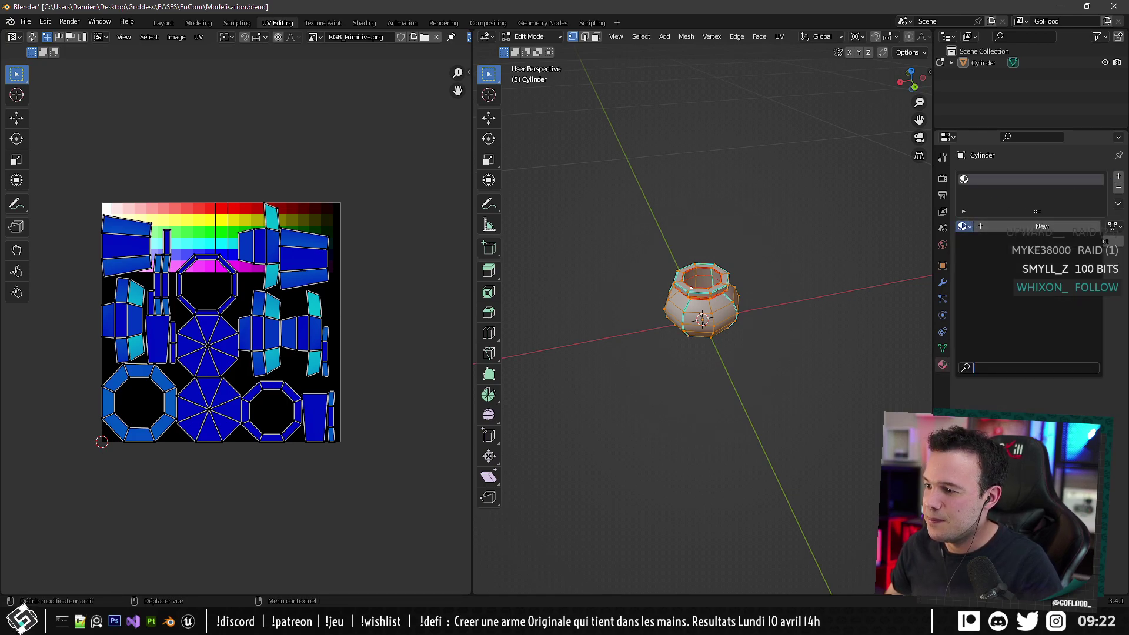
click(995, 228)
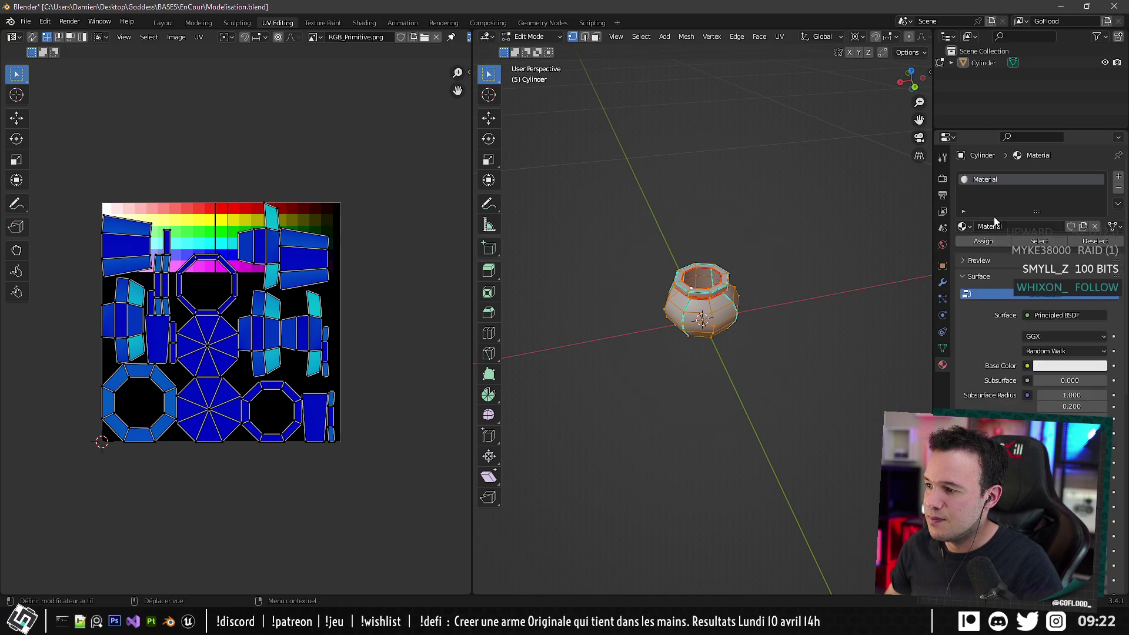
text(Primoitive)
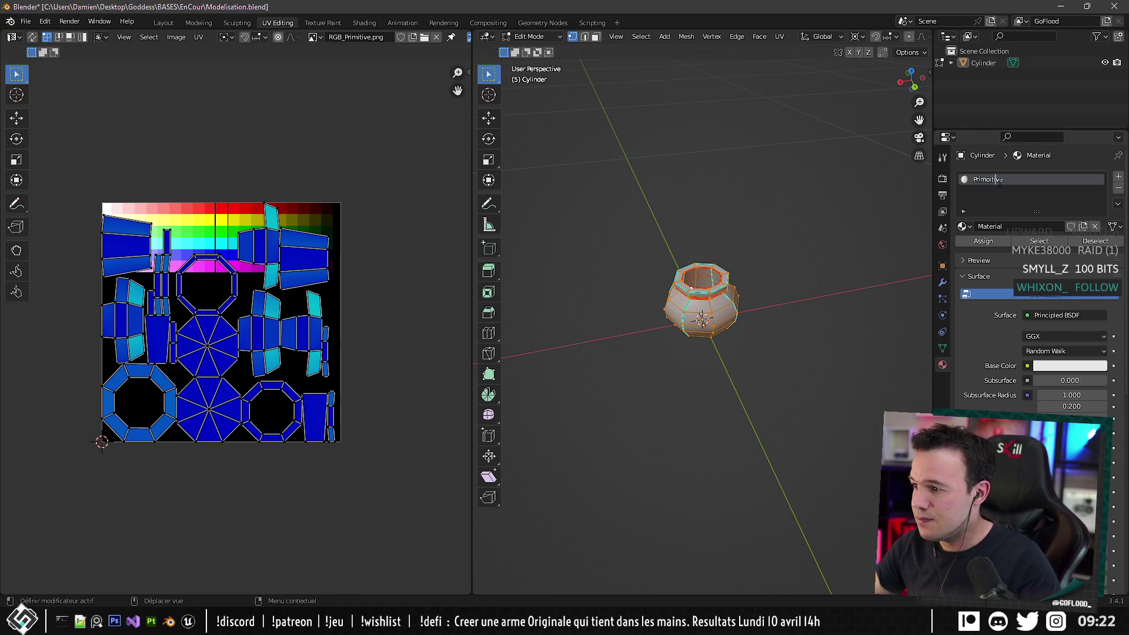
key(Left)
key(Left)
key(Left)
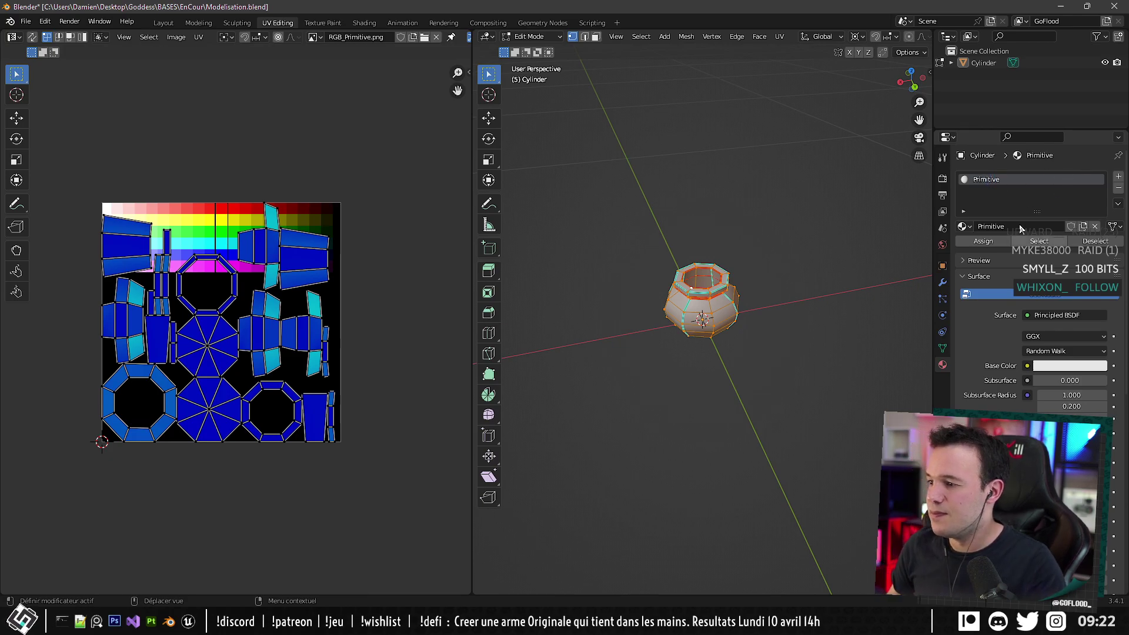
In the Shading workspace, bring RGB_Primitive.png from the BASES Textures folder in File Explorer into the Primitive material's node graph.
click(323, 23)
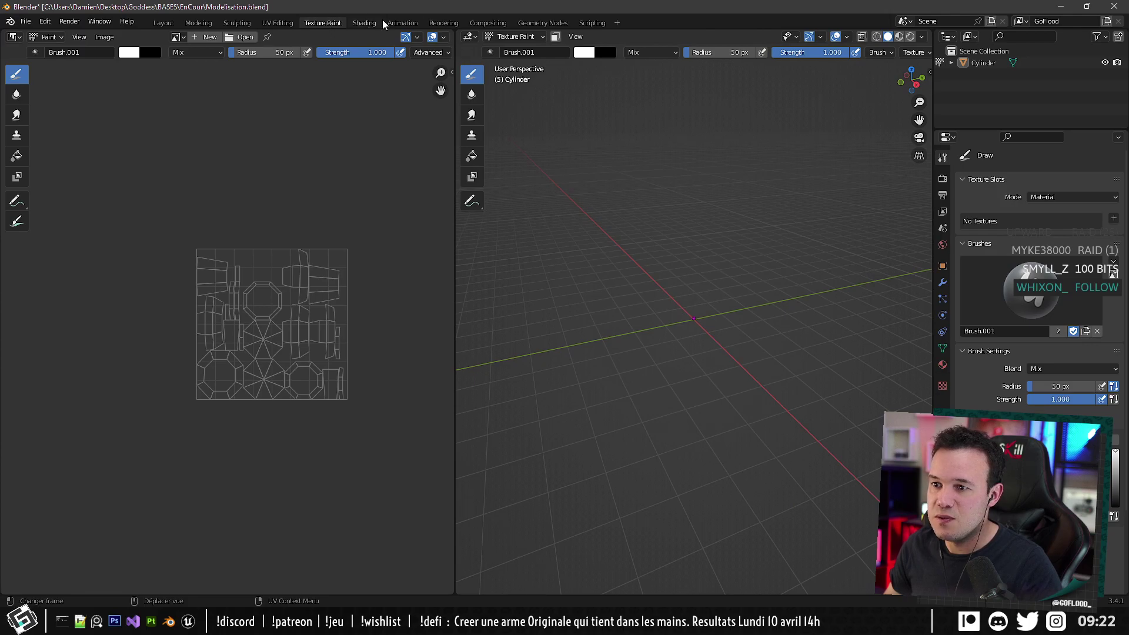
key(ctrl+Page_Down)
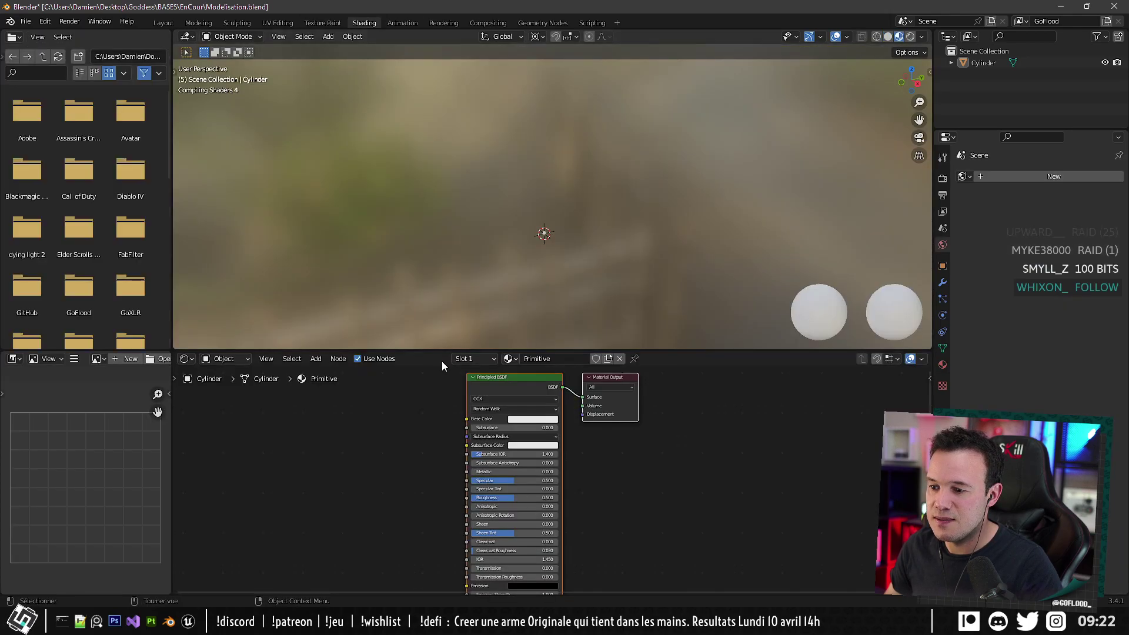
middle_drag(394, 451, 433, 416)
right_click(379, 453)
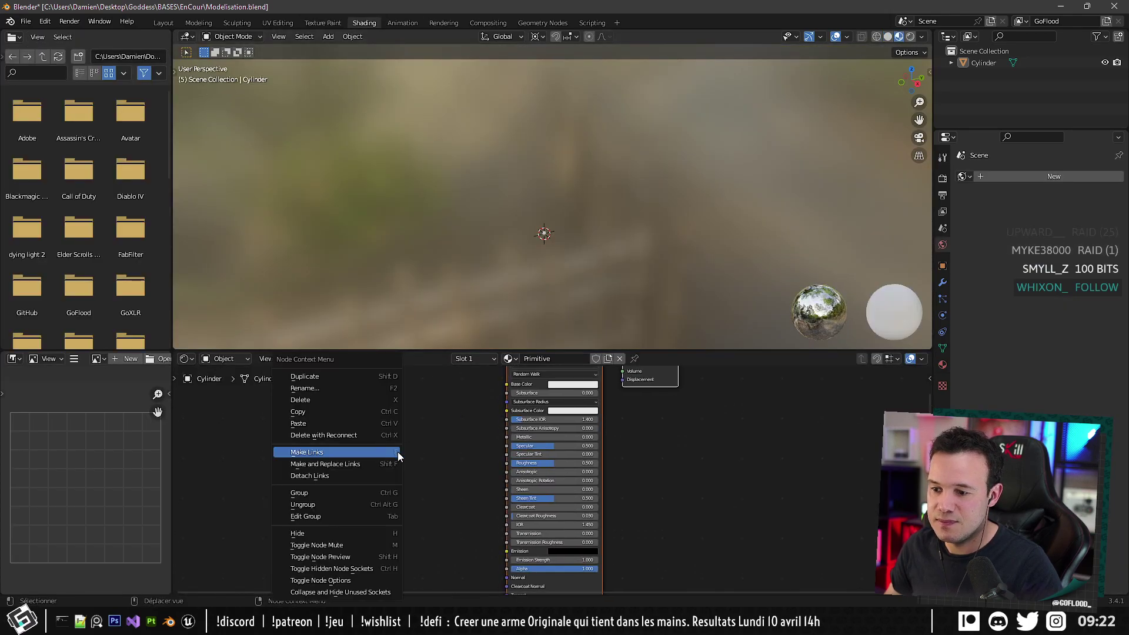
click(450, 446)
key(alt+Tab)
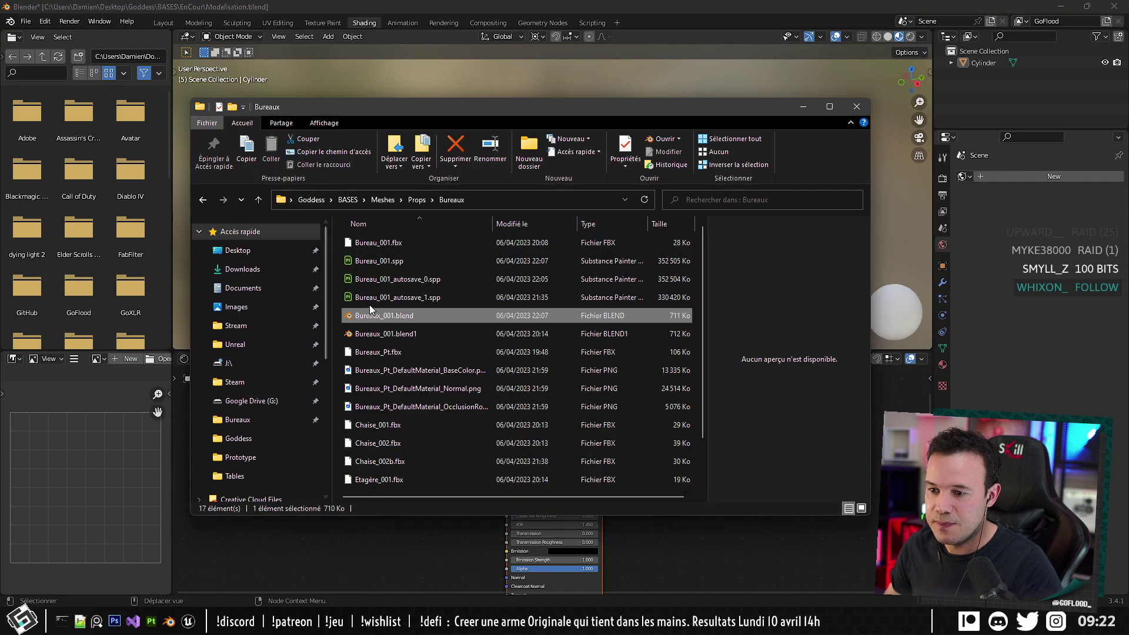
click(348, 200)
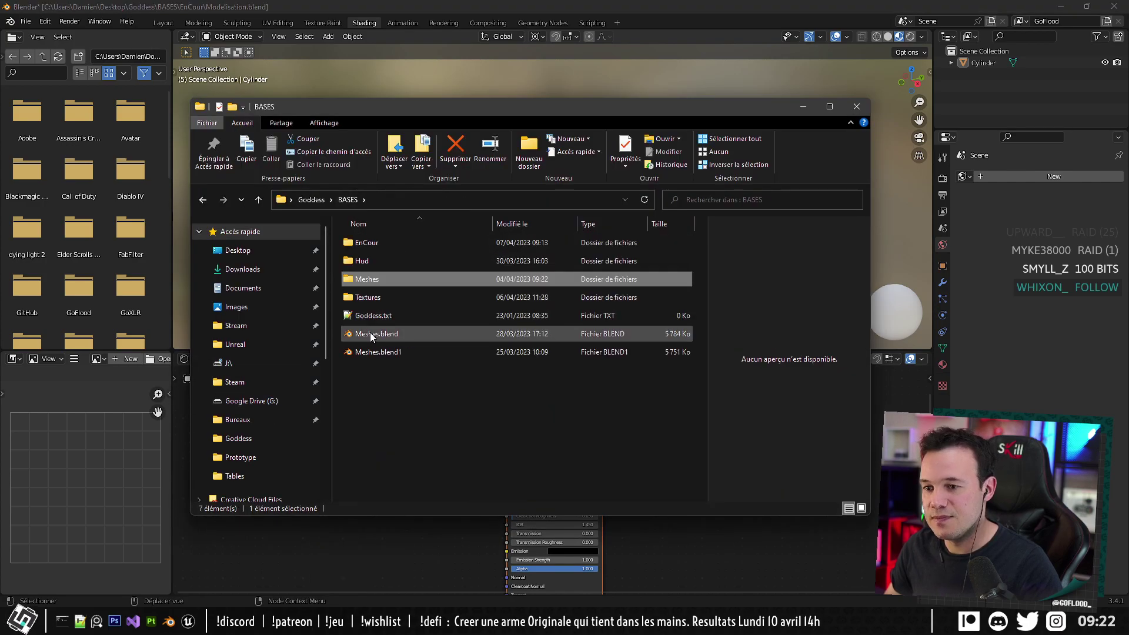
double_click(369, 297)
drag(513, 385, 365, 538)
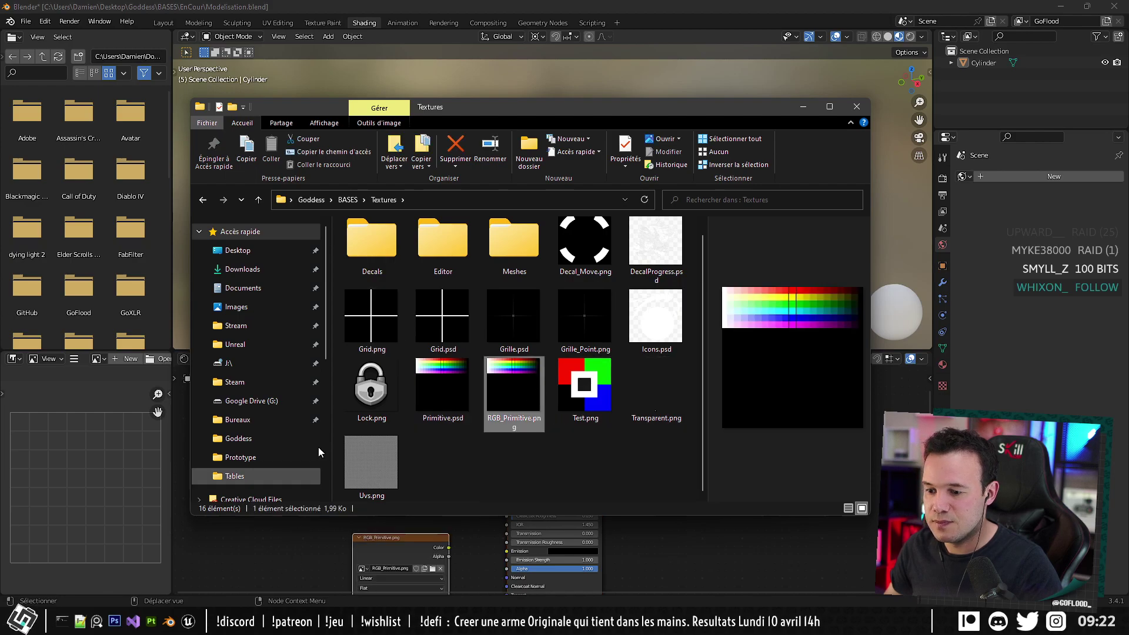
Return File Explorer to the EnCour folder inside BASES and minimize its window to get back to Blender.
click(203, 200)
click(203, 201)
click(209, 202)
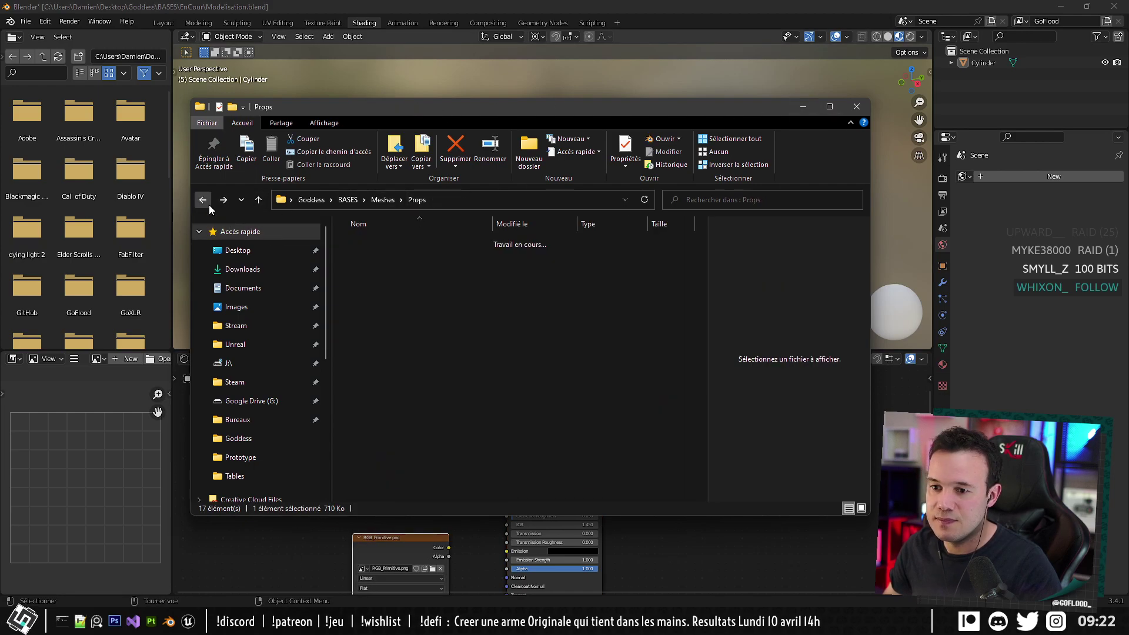
click(209, 202)
click(208, 203)
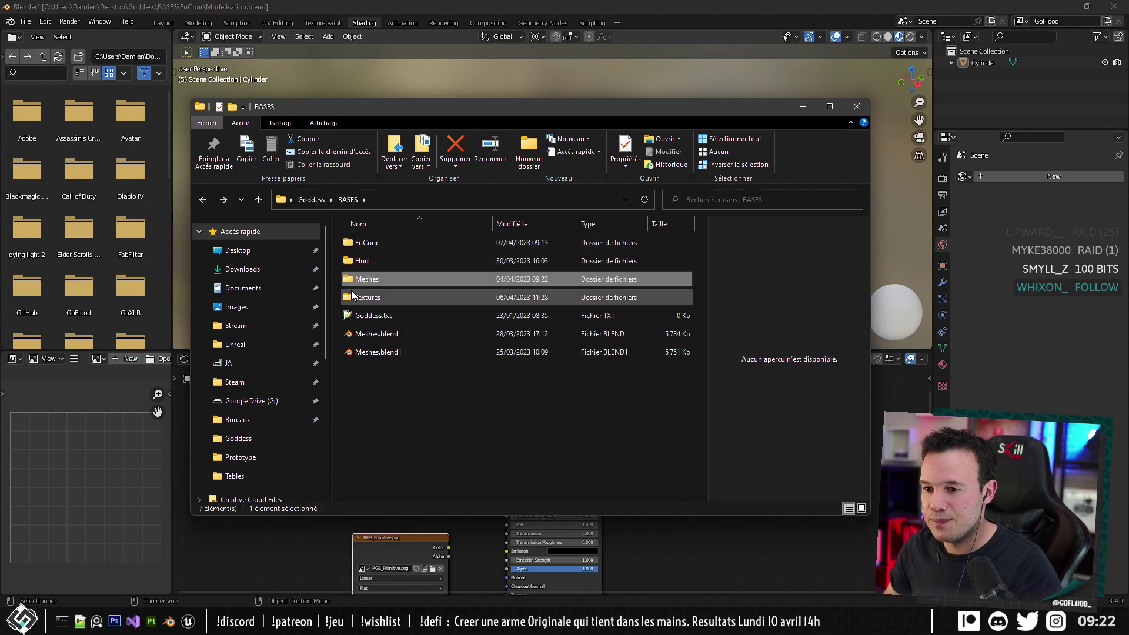
double_click(367, 278)
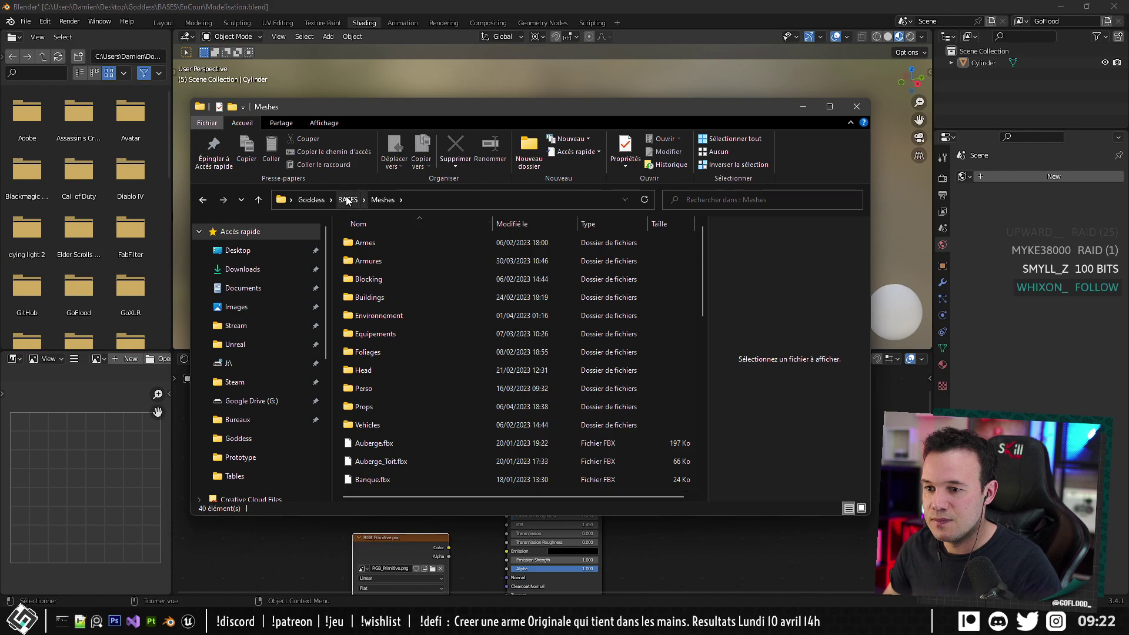
click(347, 200)
double_click(365, 242)
click(802, 106)
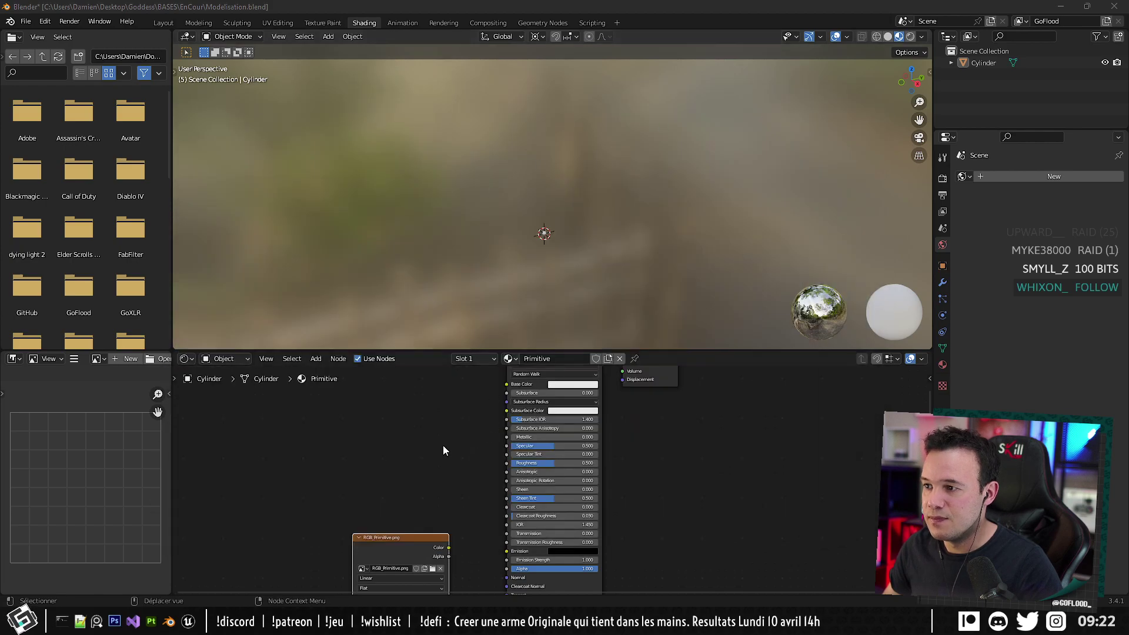
Connect the RGB_Primitive.png node's Color output to the Principled BSDF Base Color and return to UV Editing.
drag(410, 560, 499, 435)
scroll(450, 407, up, 1)
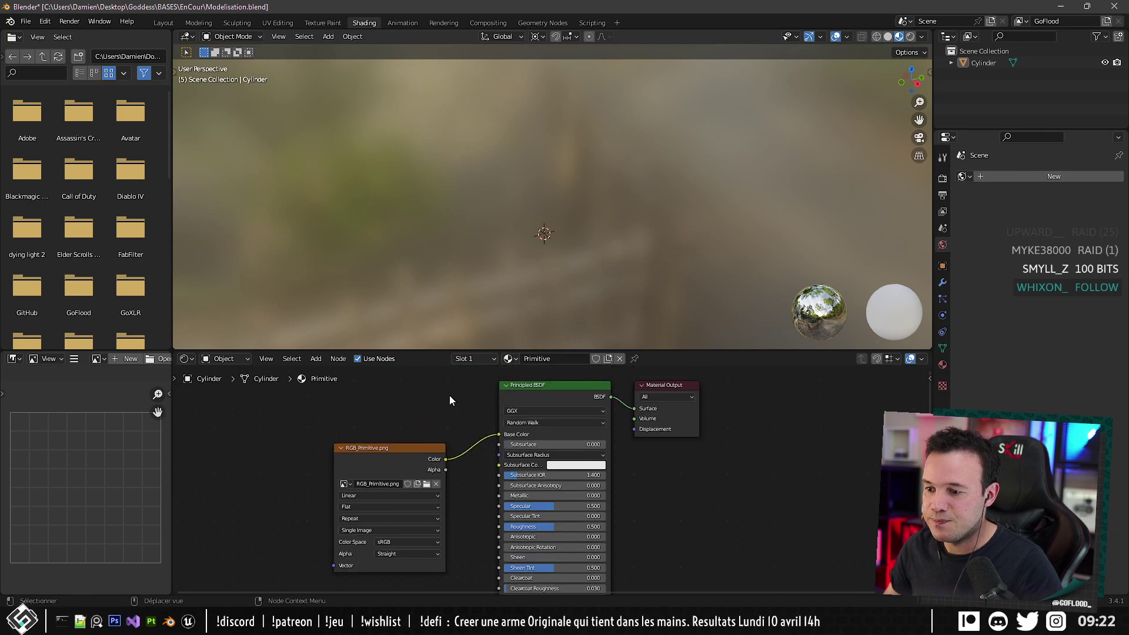
click(278, 22)
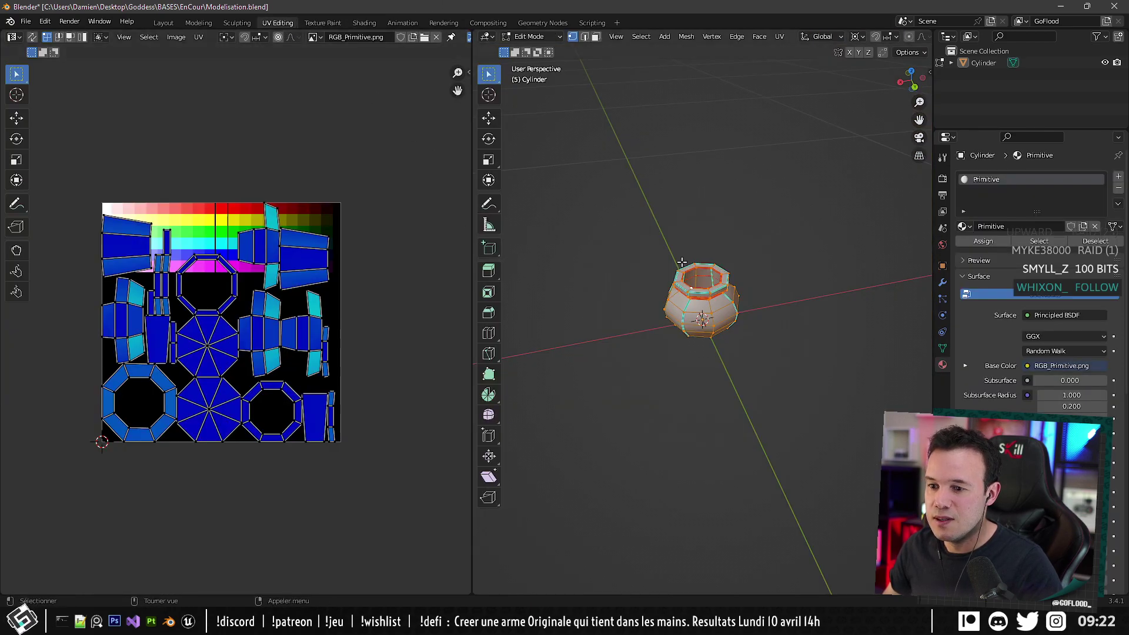
Examine the inkwell from a closer angle and recheck its material nodes in the Shading workspace.
scroll(676, 276, up, 1)
middle_drag(676, 275, 667, 275)
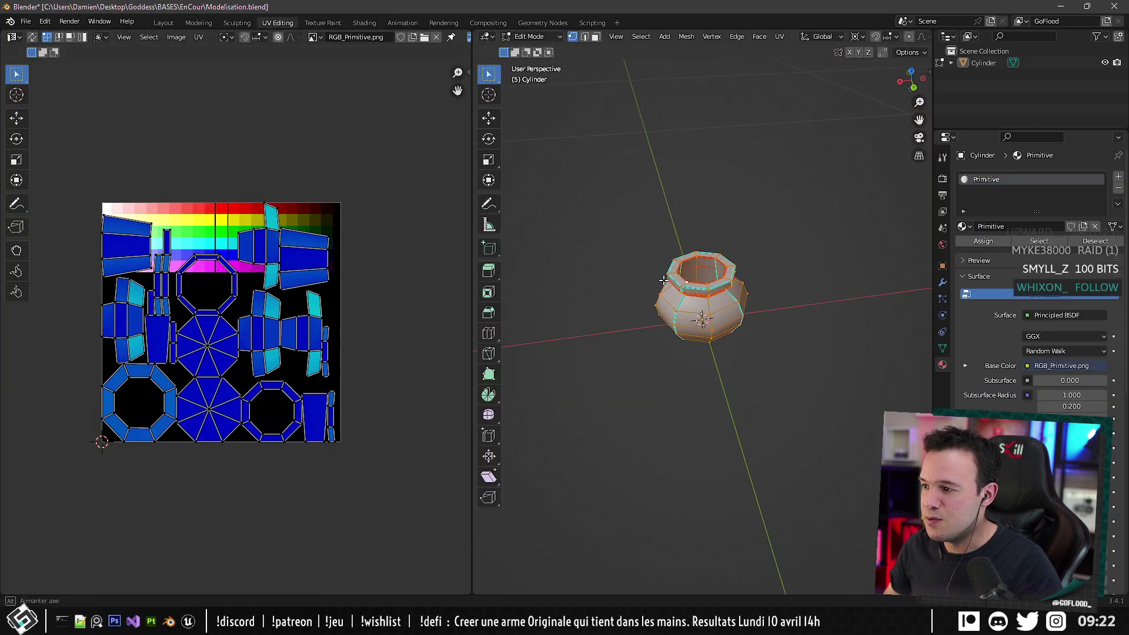
click(322, 23)
click(364, 22)
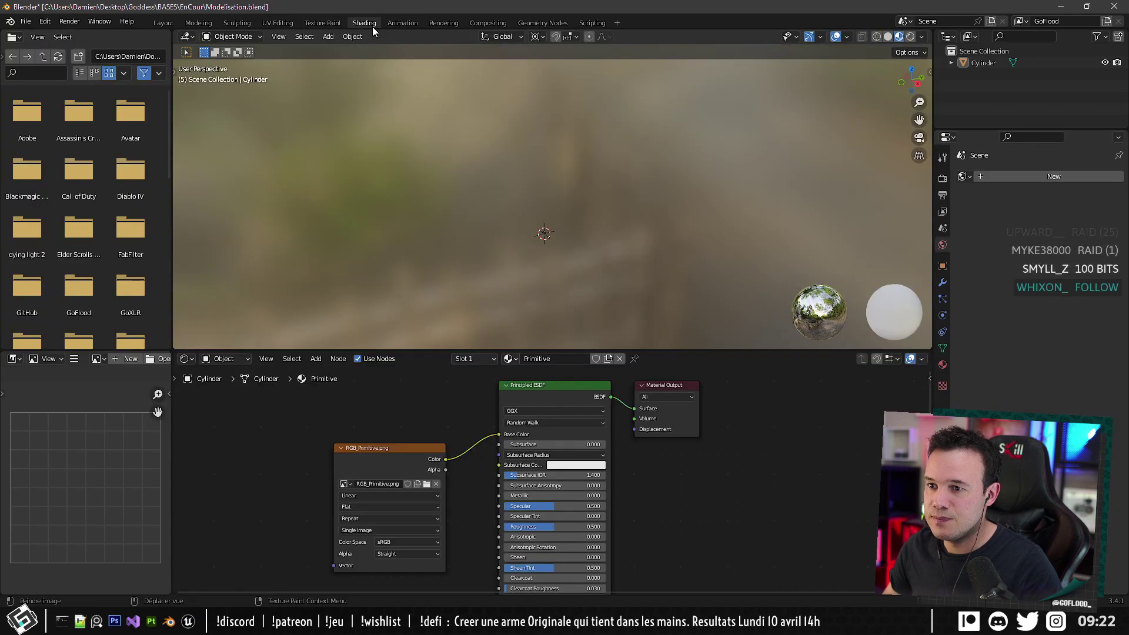
middle_drag(435, 429, 444, 430)
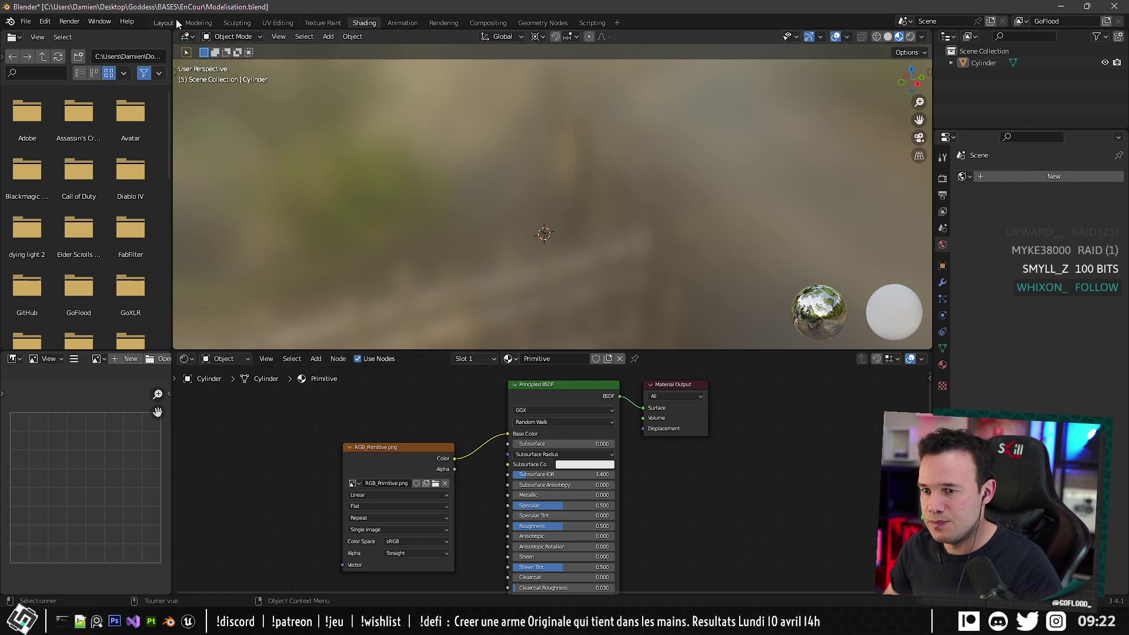
Back in UV Editing, switch the 3D viewport to Material Preview shading and frame the inkwell.
click(266, 22)
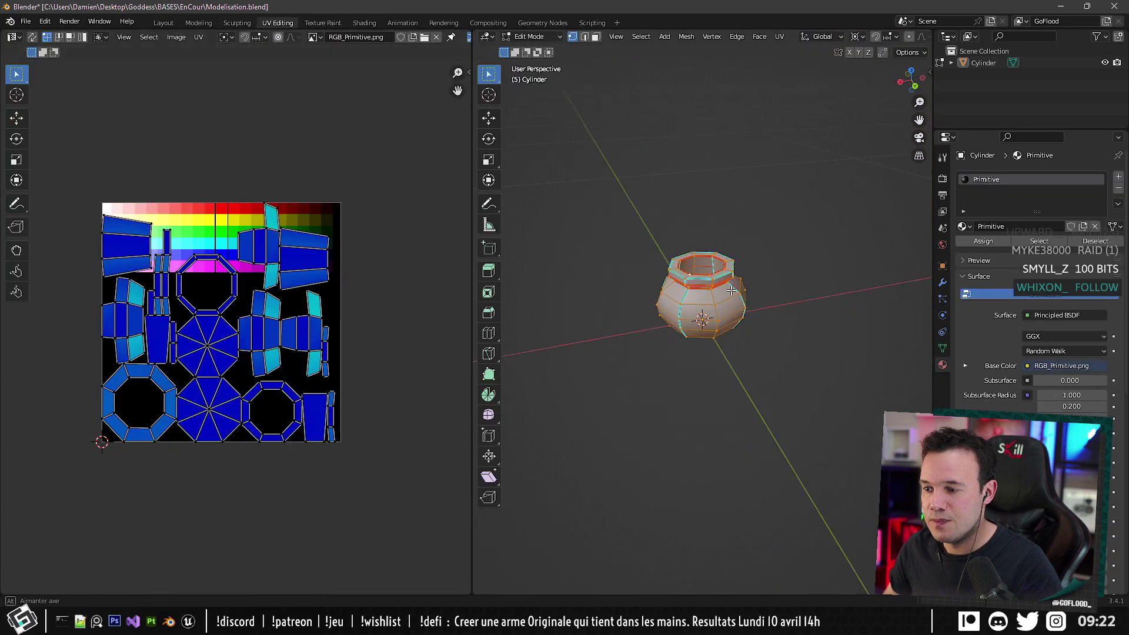
scroll(858, 36, down, 5)
click(899, 37)
middle_drag(676, 282, 725, 363)
scroll(705, 271, up, 4)
scroll(228, 151, down, 3)
Select all of the inkwell's UVs, scale them to 0.2 and move them onto the colour palette.
key(a)
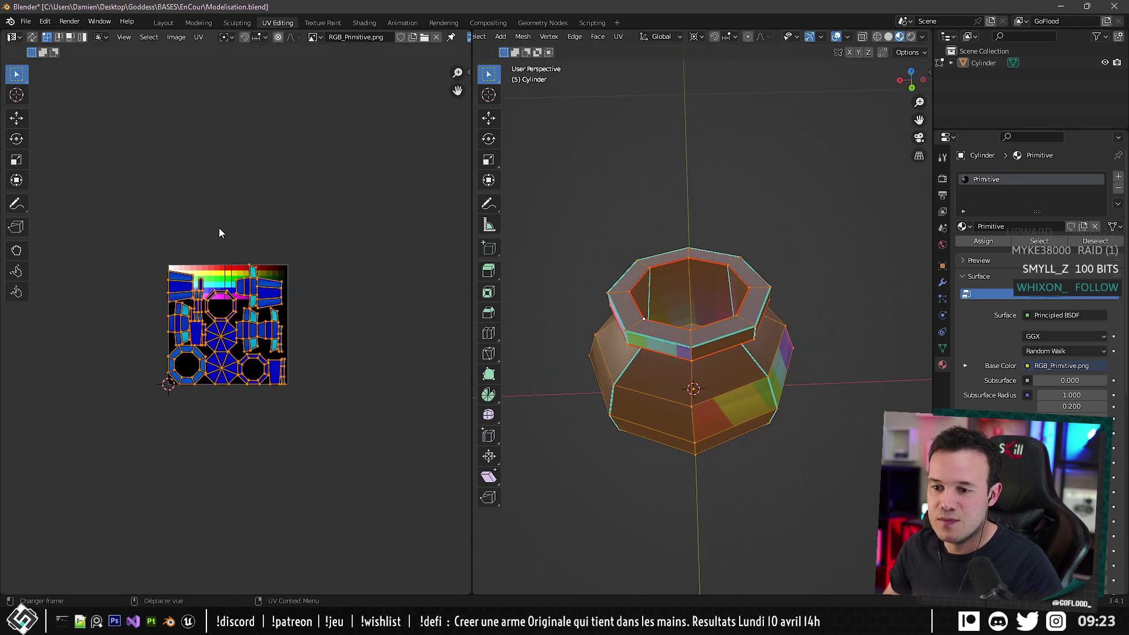
key(s)
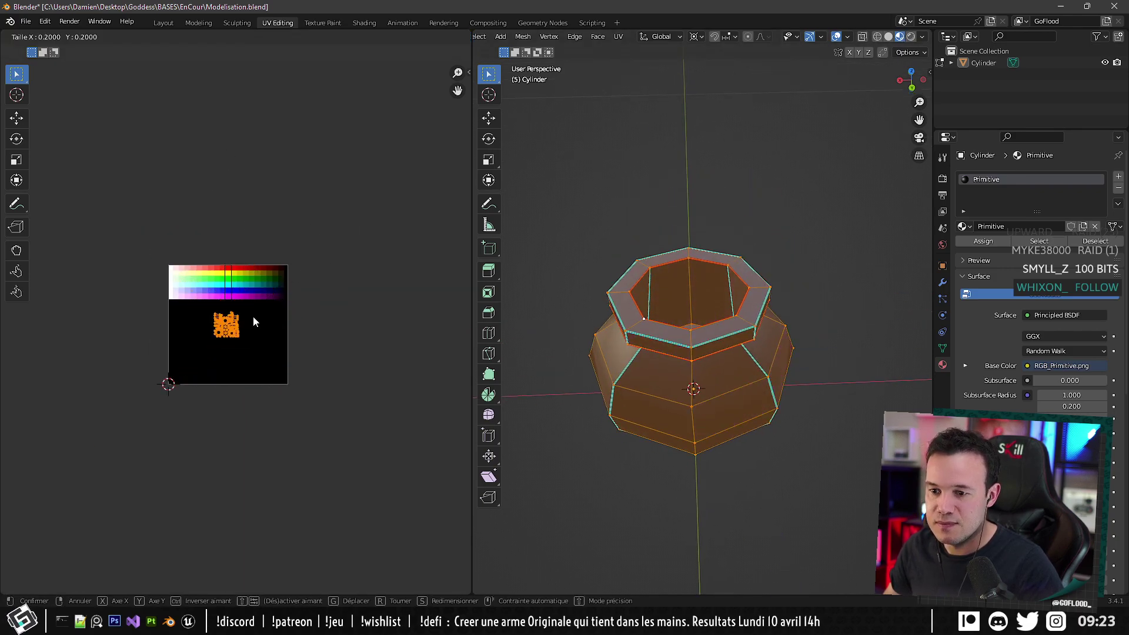
click(254, 322)
scroll(254, 322, up, 7)
middle_drag(265, 317, 343, 435)
key(g)
click(322, 118)
Shrink all the UV islands further and fit them inside the pure red swatch between the palette's black lines.
scroll(329, 153, up, 4)
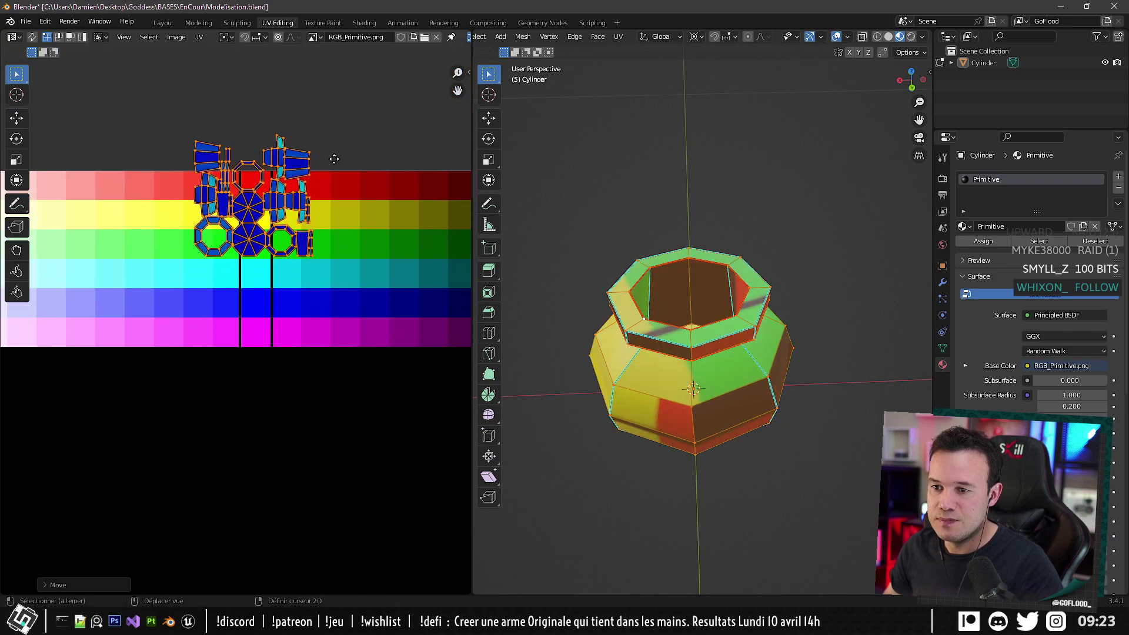
key(s)
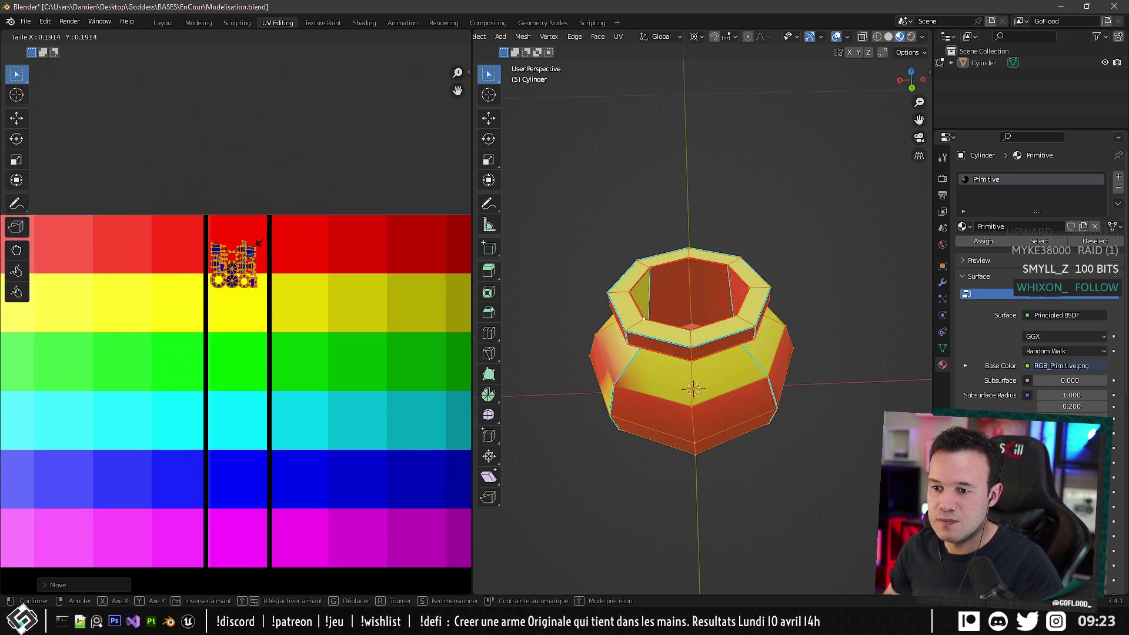
click(271, 211)
scroll(310, 239, down, 5)
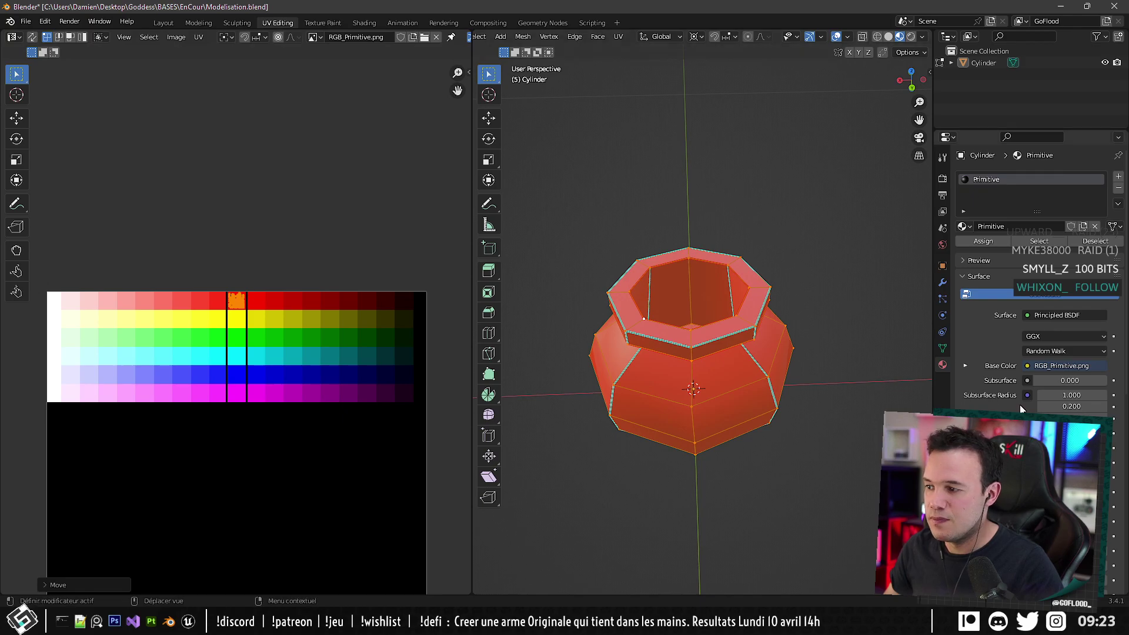
Add a second UV map to the inkwell mesh in its object data properties.
scroll(999, 352, down, 12)
click(941, 348)
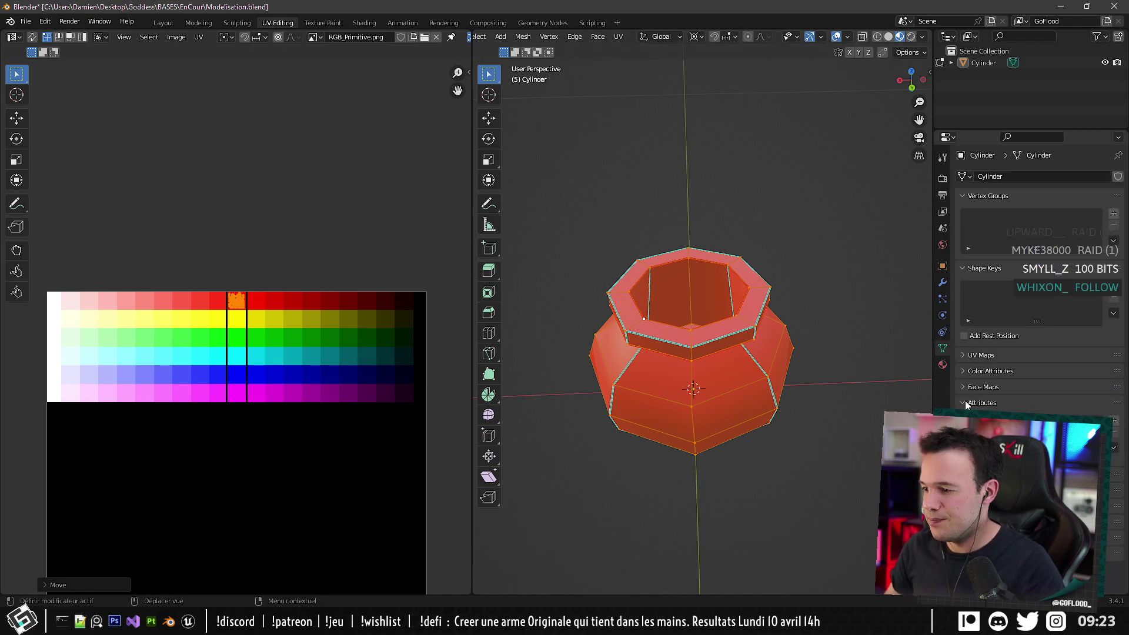
click(970, 355)
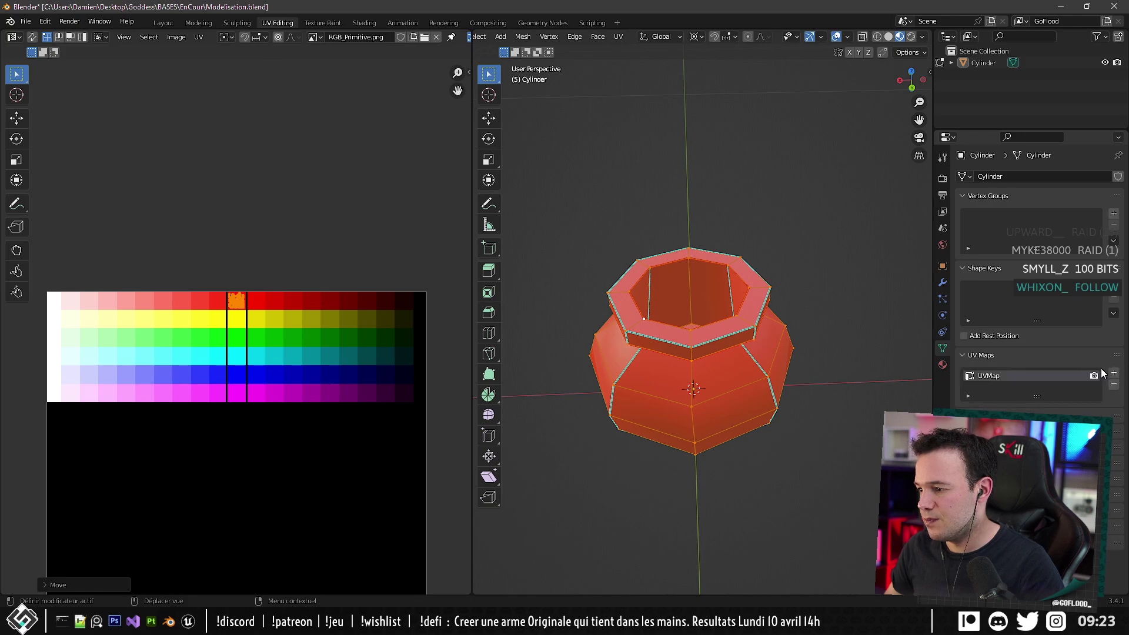
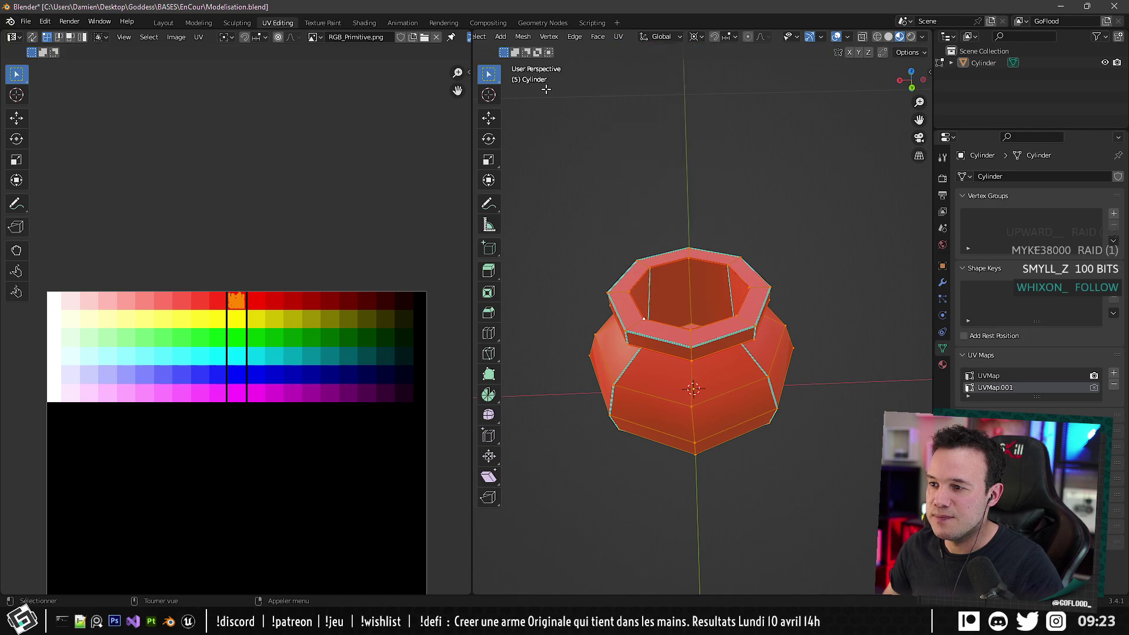
Unwrap the whole inkwell on the second UV map.
click(618, 37)
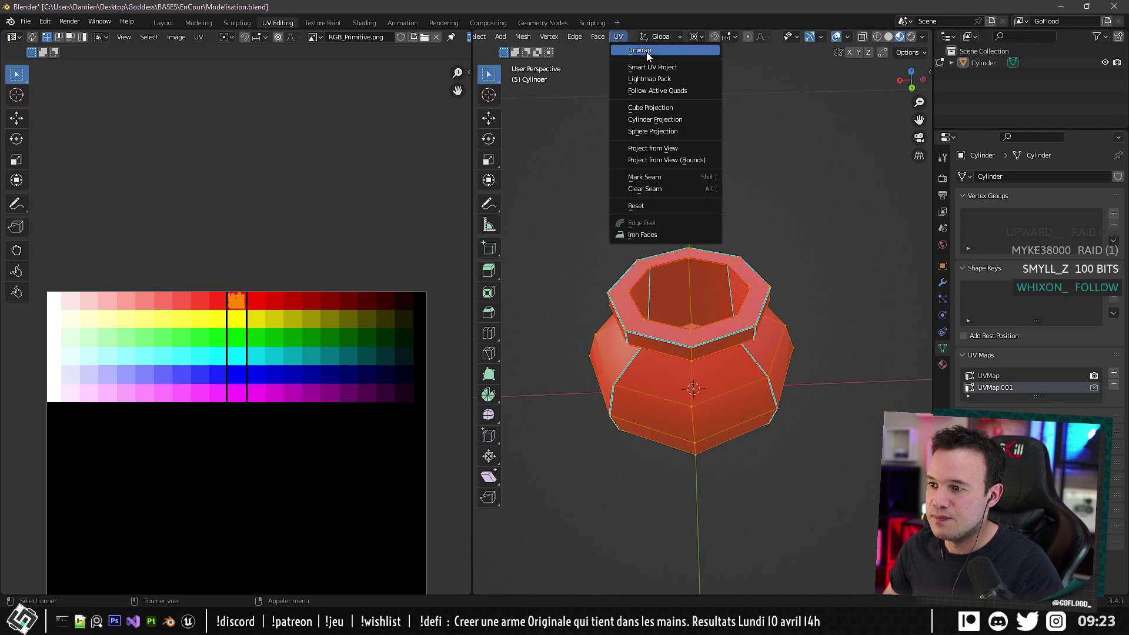
click(647, 53)
scroll(222, 406, down, 4)
middle_drag(222, 407, 251, 322)
scroll(207, 361, up, 4)
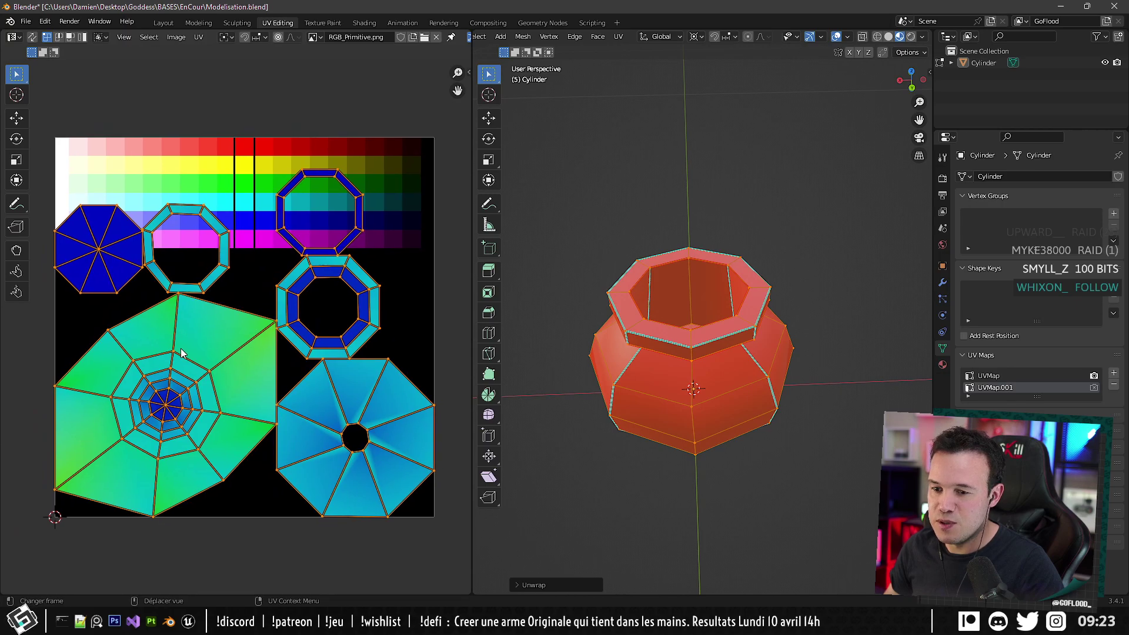
Enable UV sync selection in the UV editor and switch to edge selection.
middle_drag(662, 346, 704, 197)
click(704, 258)
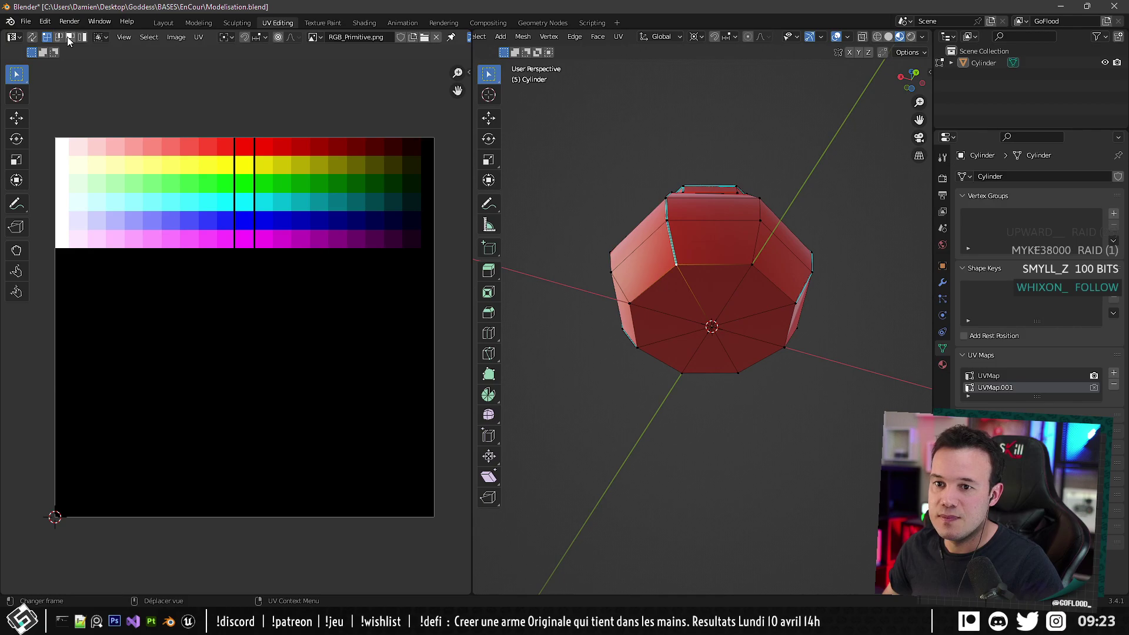
click(30, 37)
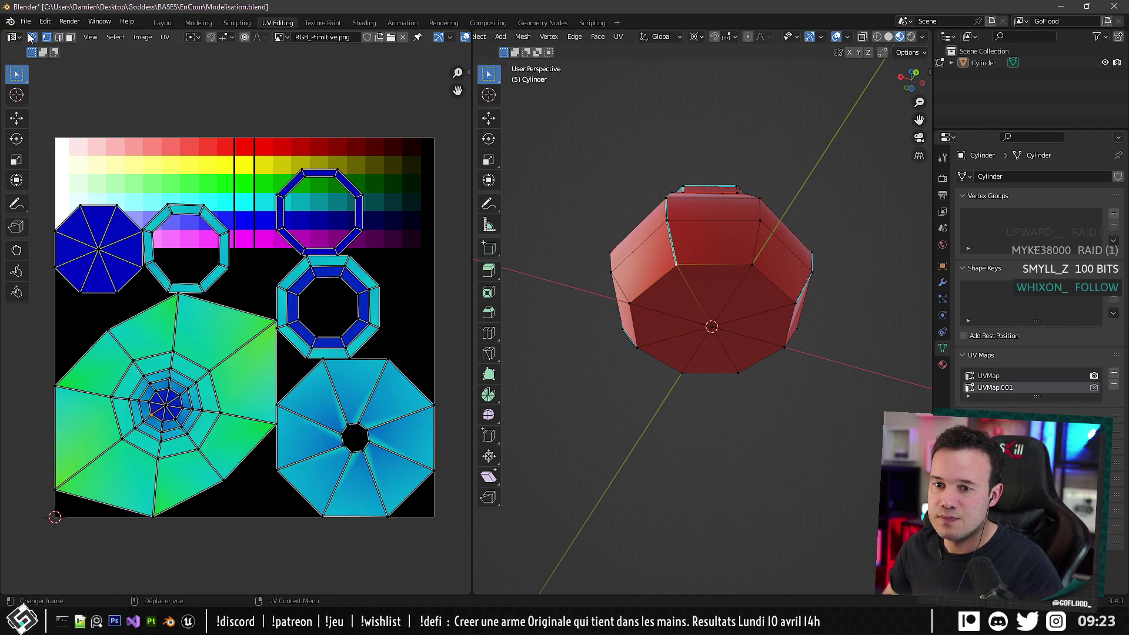
click(60, 37)
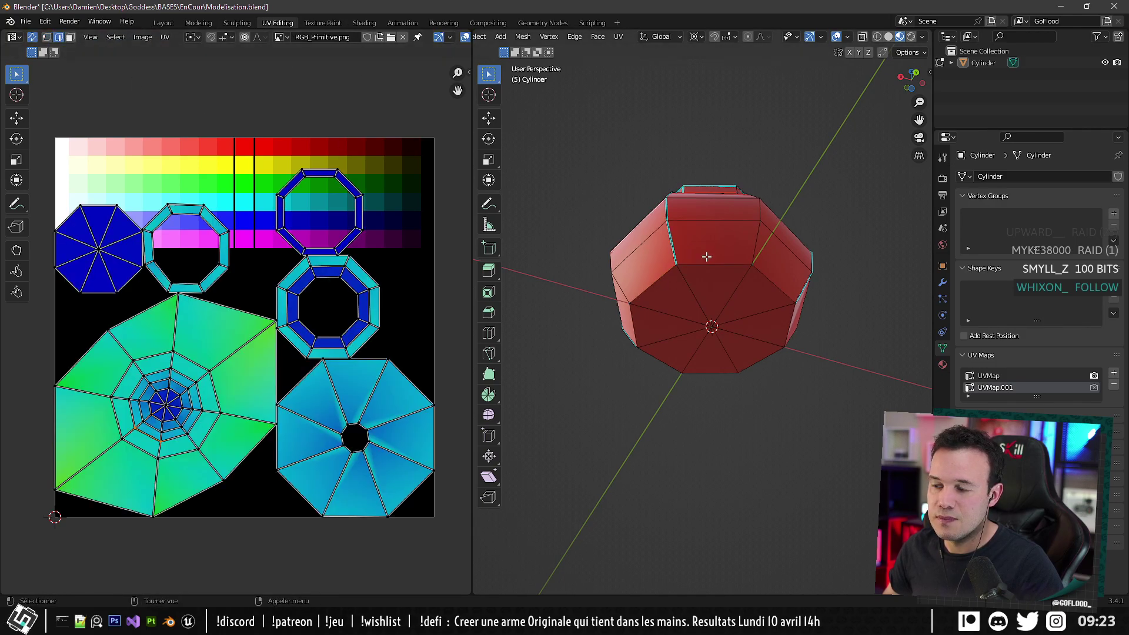
Mark the edge loop around the inkwell's base as a UV seam and inspect the underside.
middle_drag(706, 256, 728, 301)
middle_drag(347, 249, 323, 270)
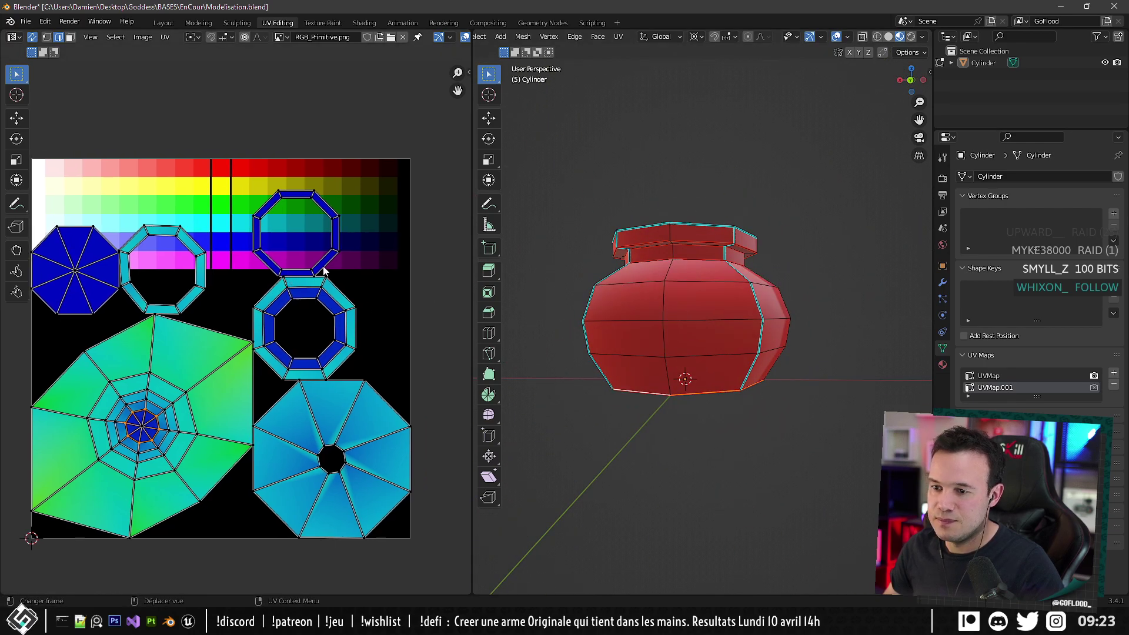
middle_drag(612, 249, 812, 160)
alt+click(764, 309)
key(ctrl+e)
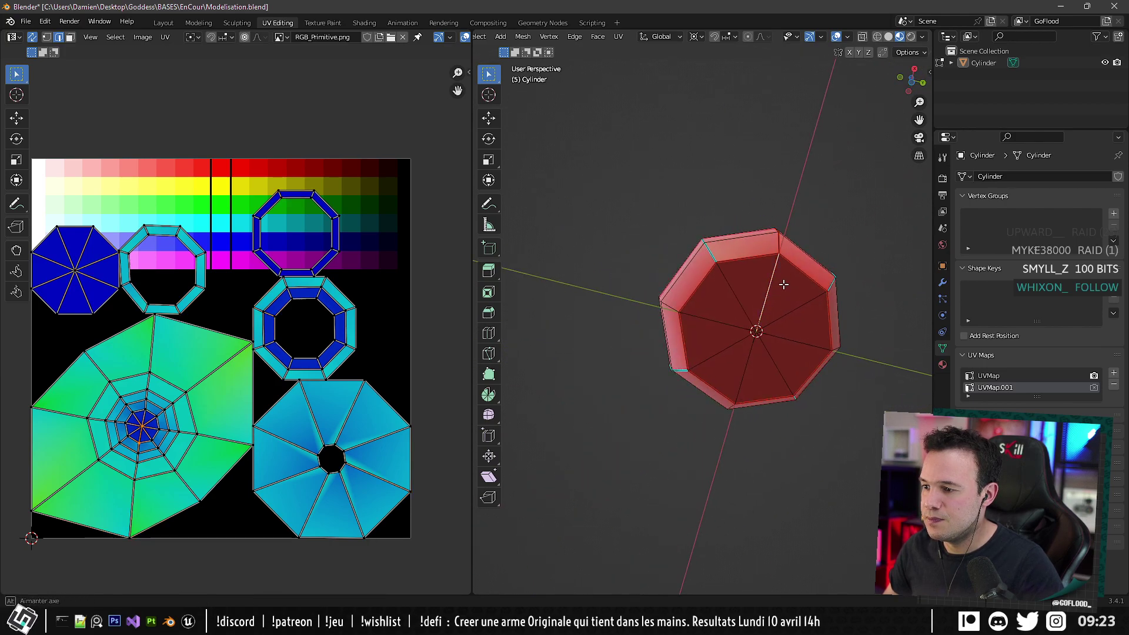
middle_drag(783, 284, 798, 526)
scroll(802, 344, up, 3)
click(794, 339)
middle_drag(814, 333, 694, 135)
scroll(814, 335, down, 2)
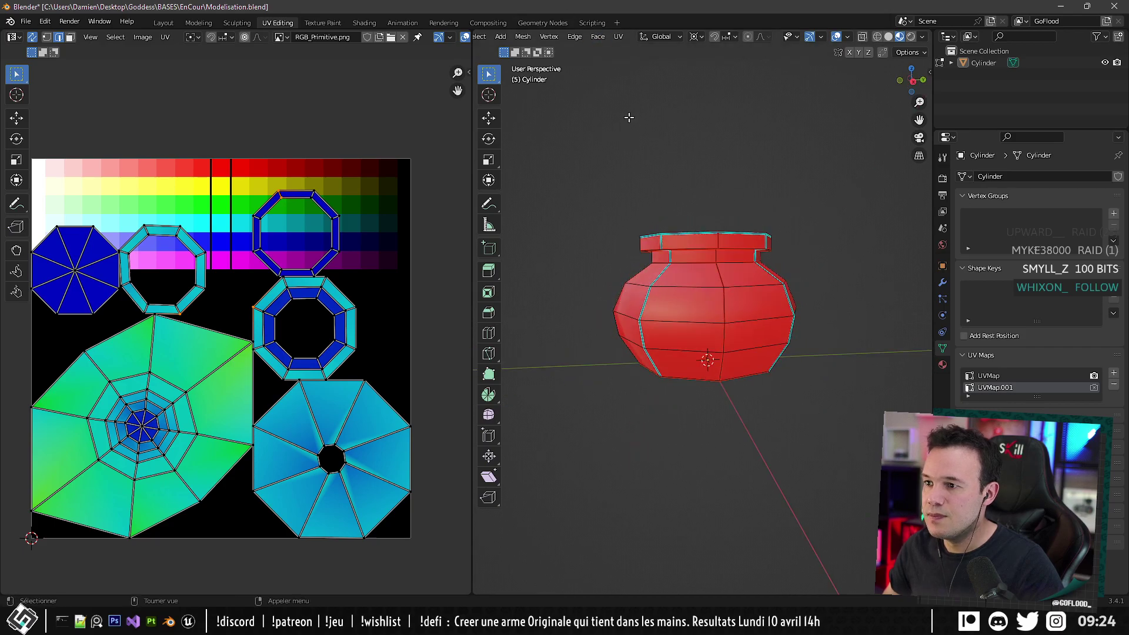
Select the entire inkwell and unwrap it again on UVMap.001 using the updated seams.
key(a)
click(617, 37)
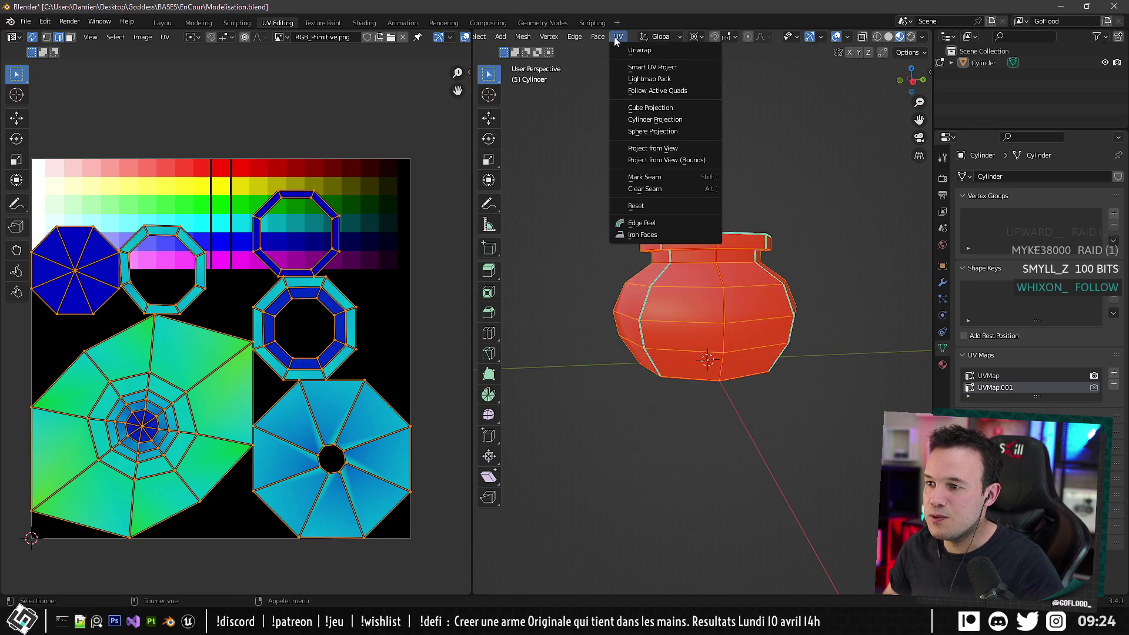
click(641, 51)
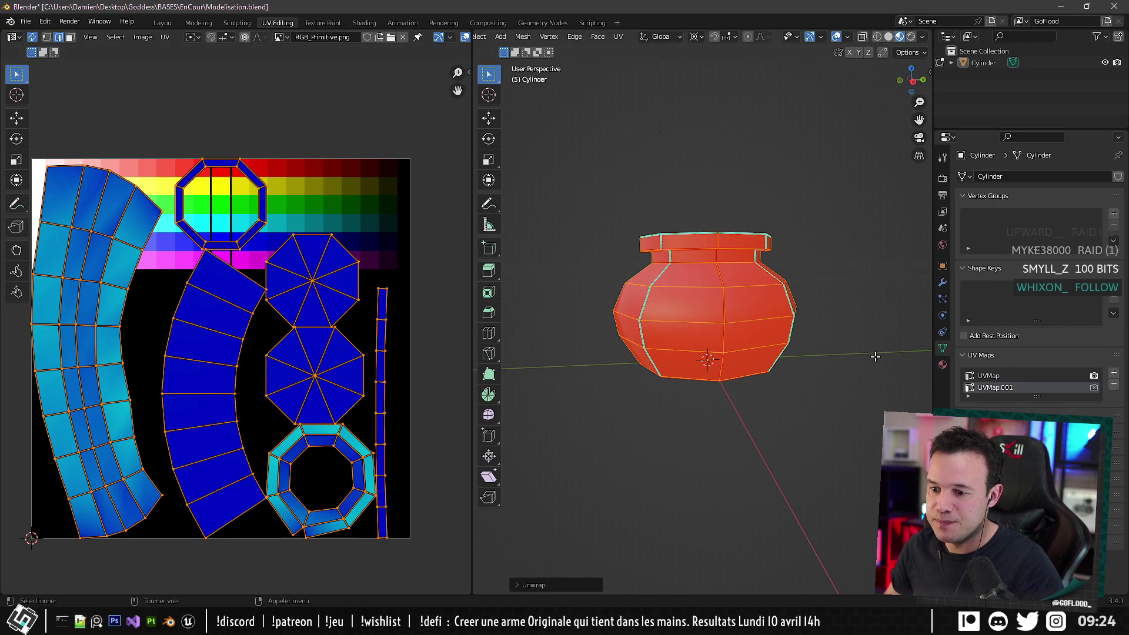
scroll(298, 519, up, 2)
middle_drag(297, 513, 224, 290)
scroll(257, 397, up, 1)
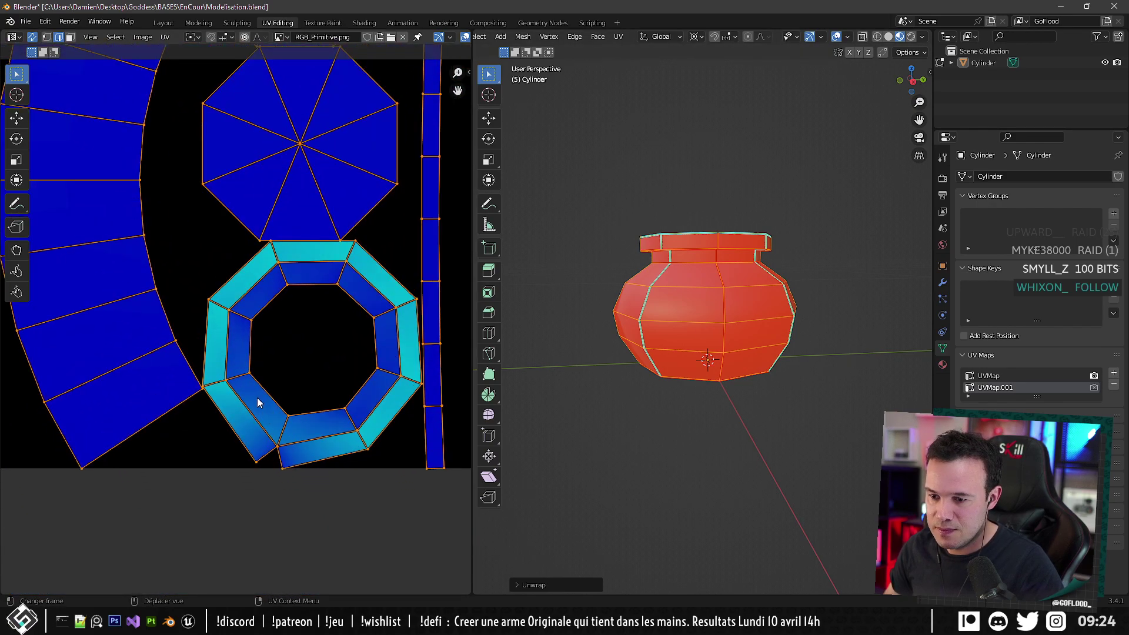
scroll(353, 238, down, 4)
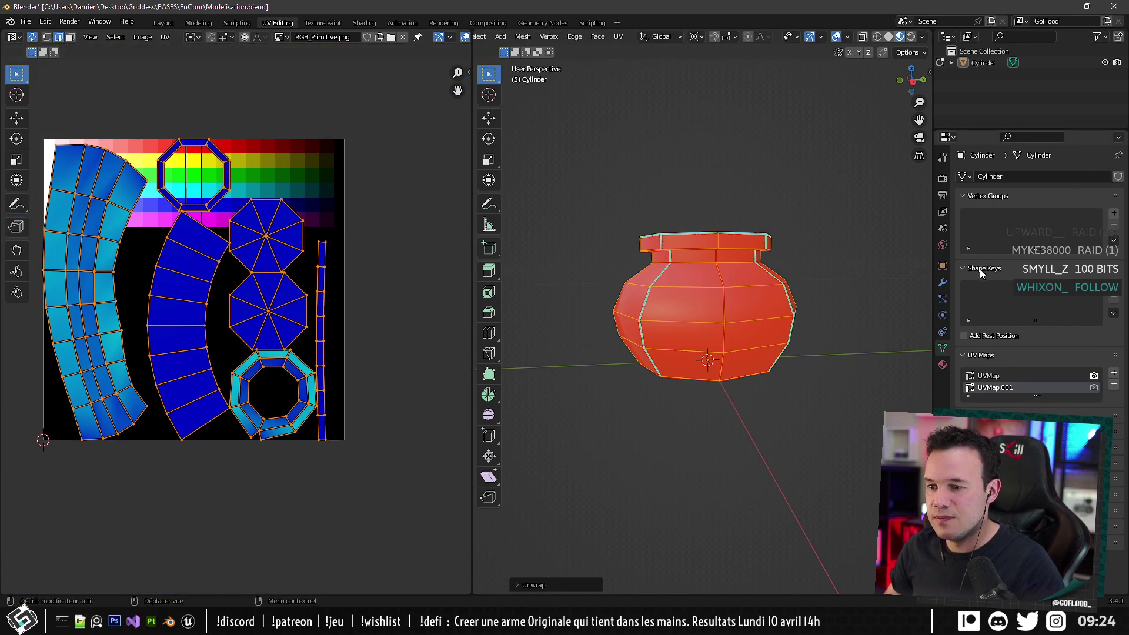
Make UVMap the active UV map and unwrap the whole inkwell on it too.
click(994, 376)
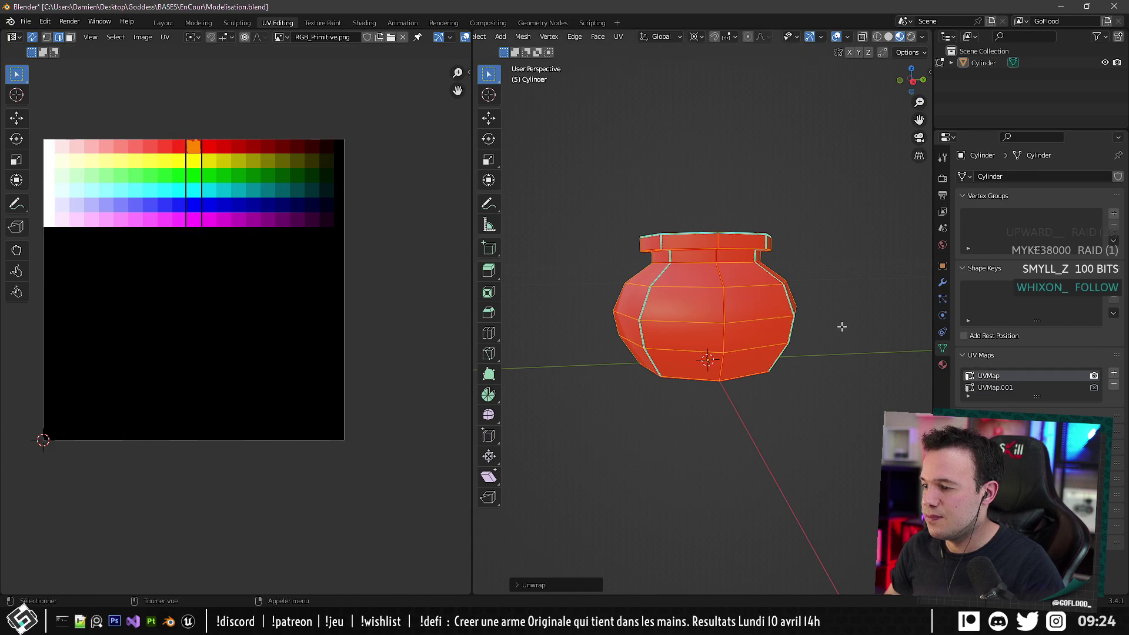
click(629, 37)
click(650, 46)
middle_drag(331, 221, 309, 251)
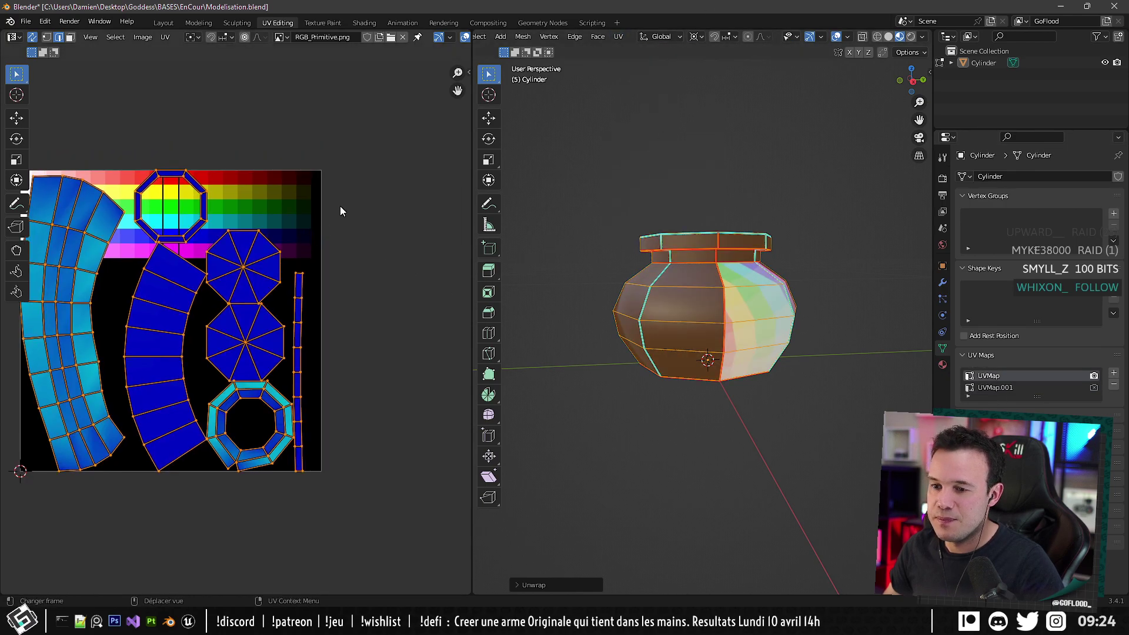
middle_drag(313, 154, 344, 159)
Shrink all the UV islands and place them inside the pure red swatch between the palette's black lines.
click(70, 38)
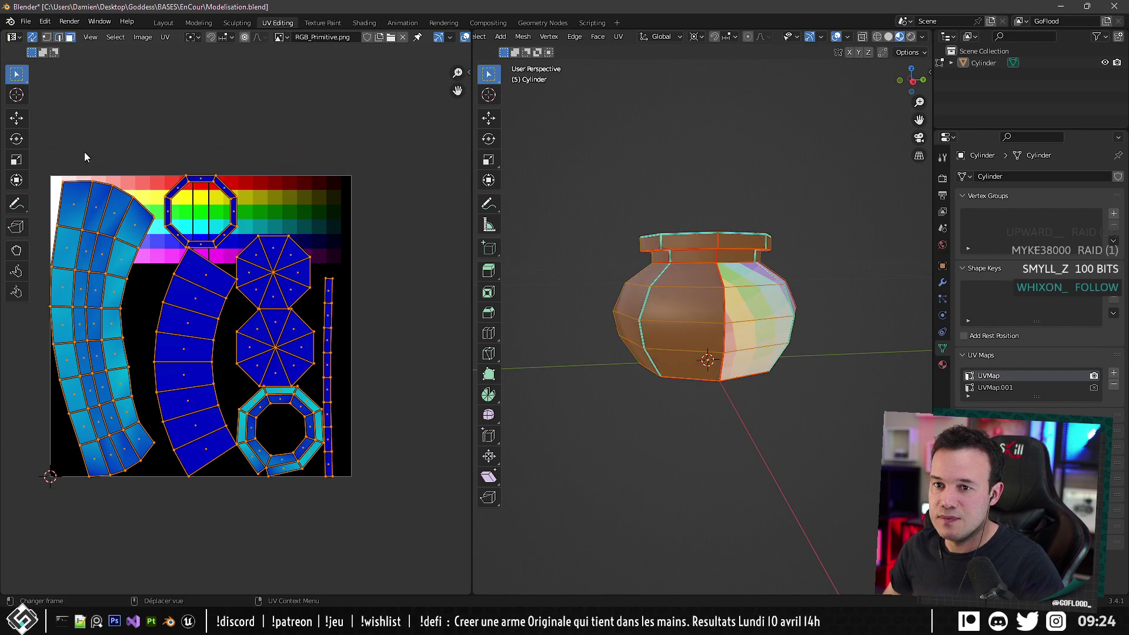
key(s)
click(210, 309)
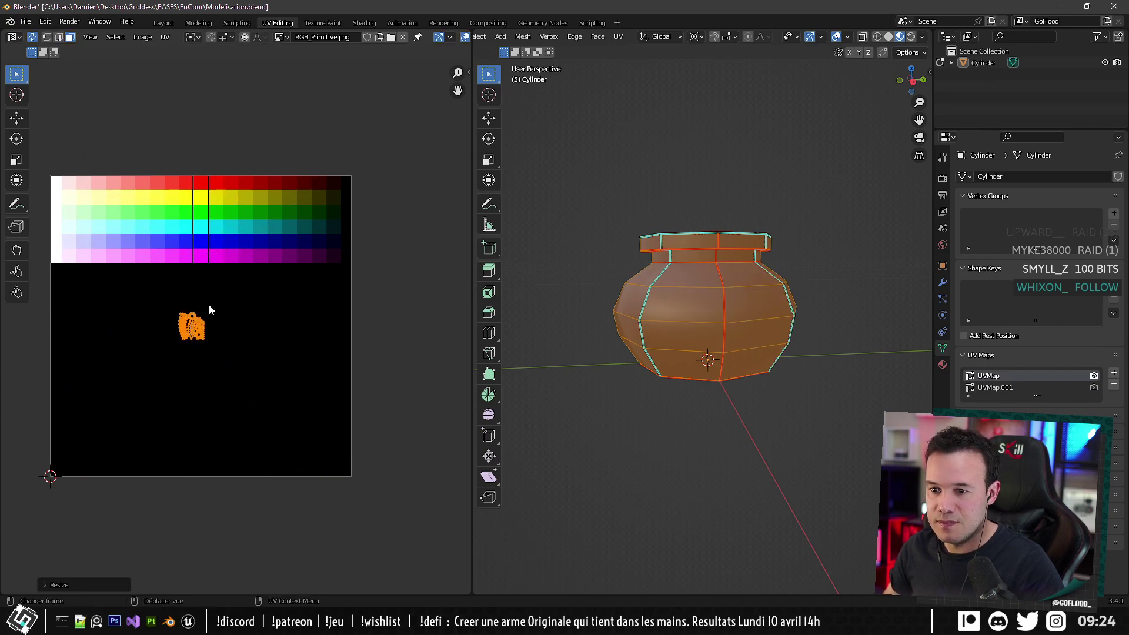
key(g)
click(218, 166)
middle_drag(210, 170, 235, 251)
middle_drag(243, 249, 237, 367)
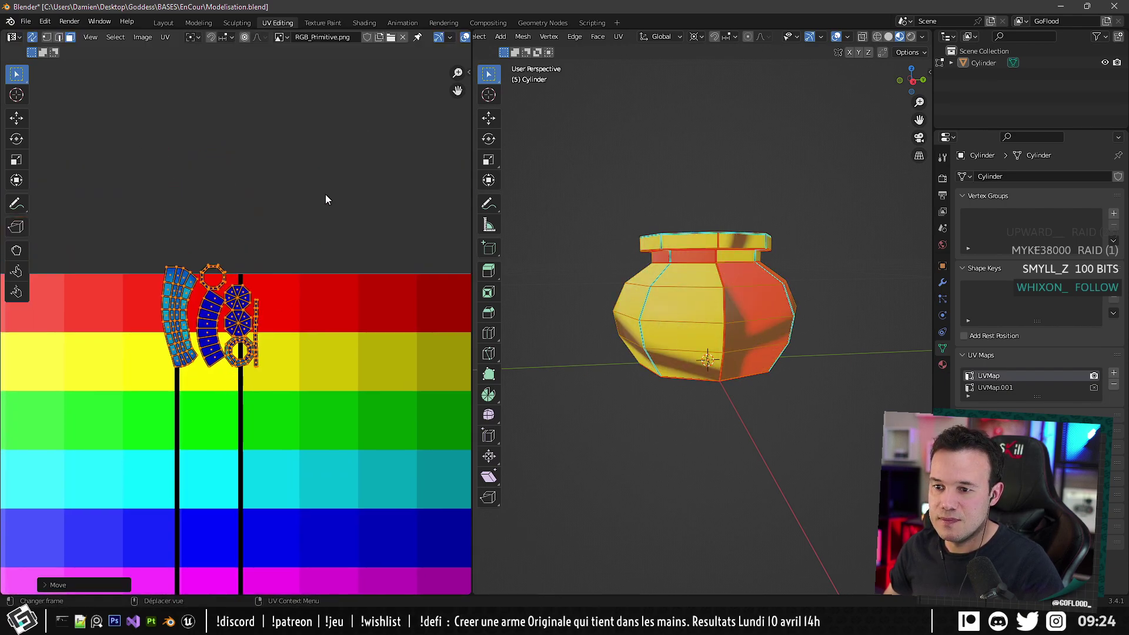
key(s)
click(264, 244)
key(g)
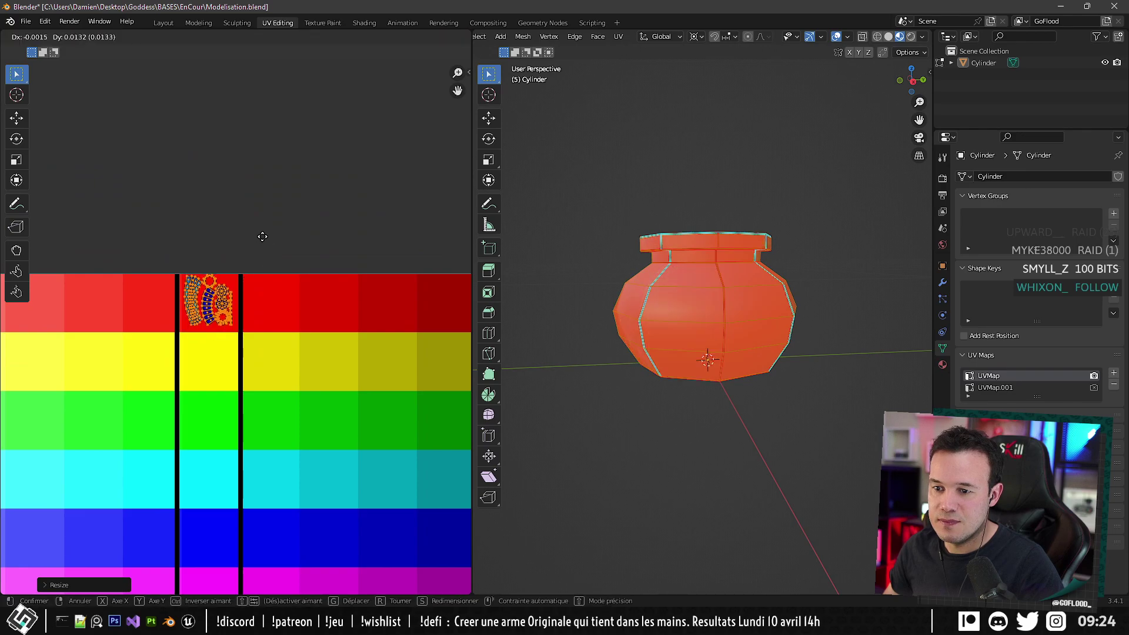
click(262, 238)
Move the UV island of the inkwell's inner bottom onto the black edge of the palette and leave Edit Mode.
middle_drag(717, 282, 706, 321)
click(720, 341)
scroll(703, 323, down, 1)
scroll(229, 340, down, 5)
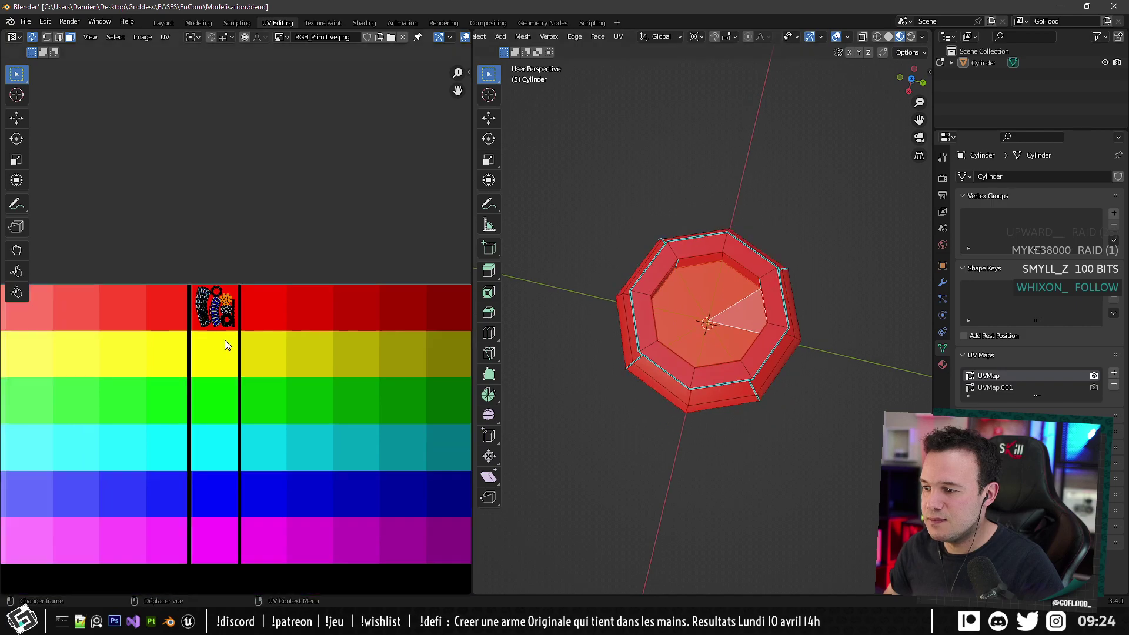
middle_drag(227, 345, 118, 320)
key(g)
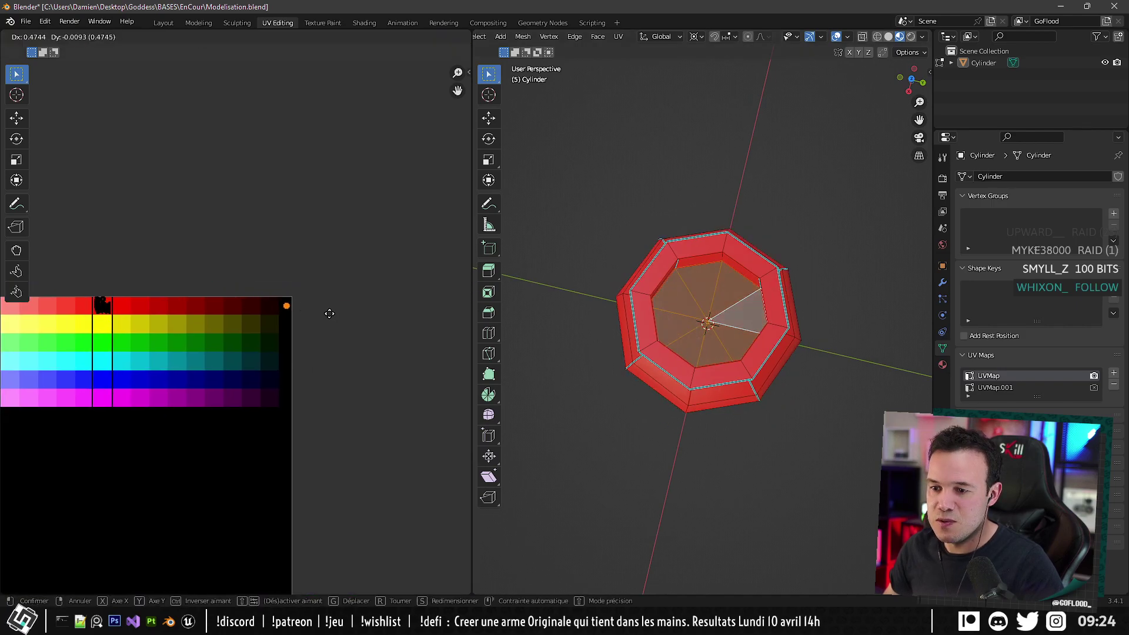
click(327, 311)
scroll(184, 341, up, 3)
middle_drag(676, 329, 747, 298)
key(Tab)
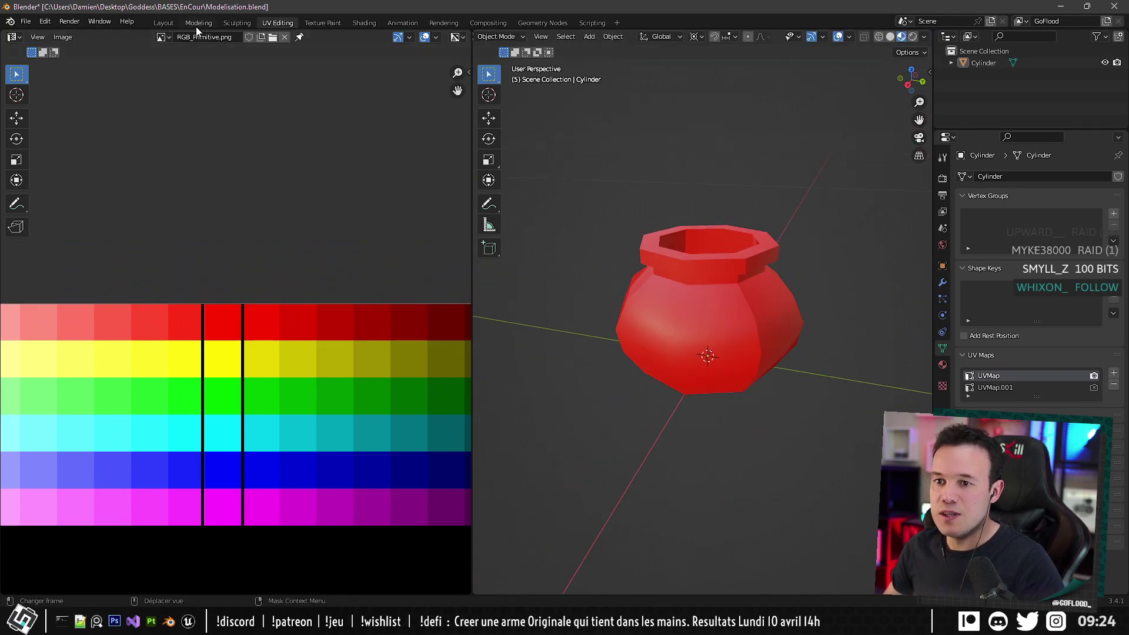
Return to the Layout workspace and export the selected inkwell as FBX, overwriting Ancrier_001.fbx.
click(164, 23)
middle_drag(541, 274, 503, 290)
click(437, 323)
key(ctrl+e)
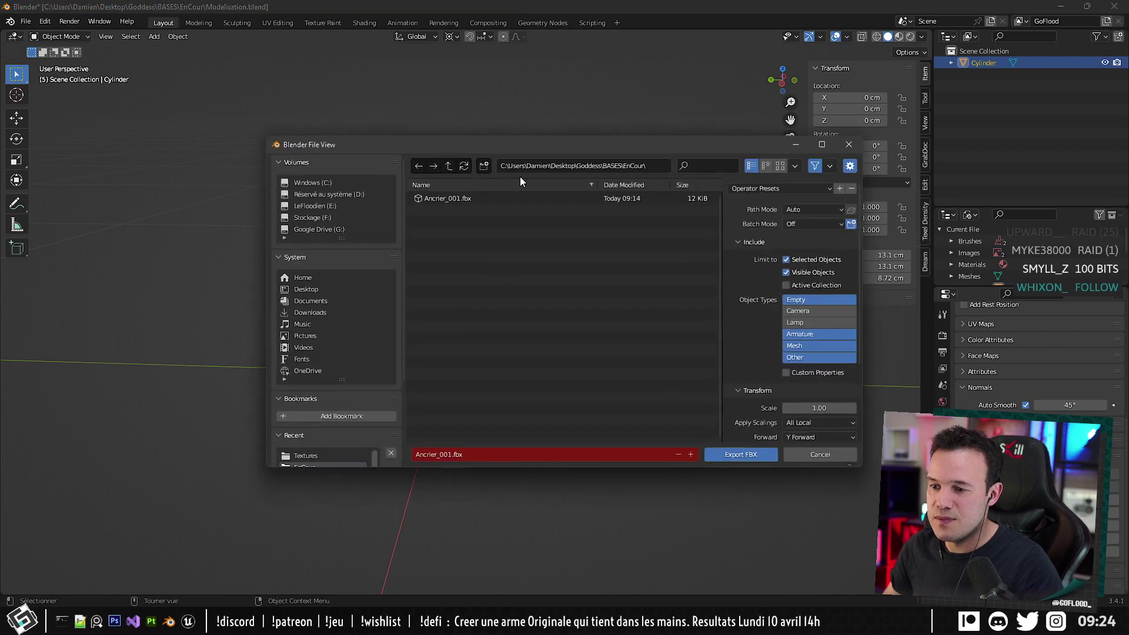
double_click(420, 200)
Switch to Unreal Editor and reimport the Ancrier_001 mesh, resetting its materials to the FBX.
key(alt+Tab)
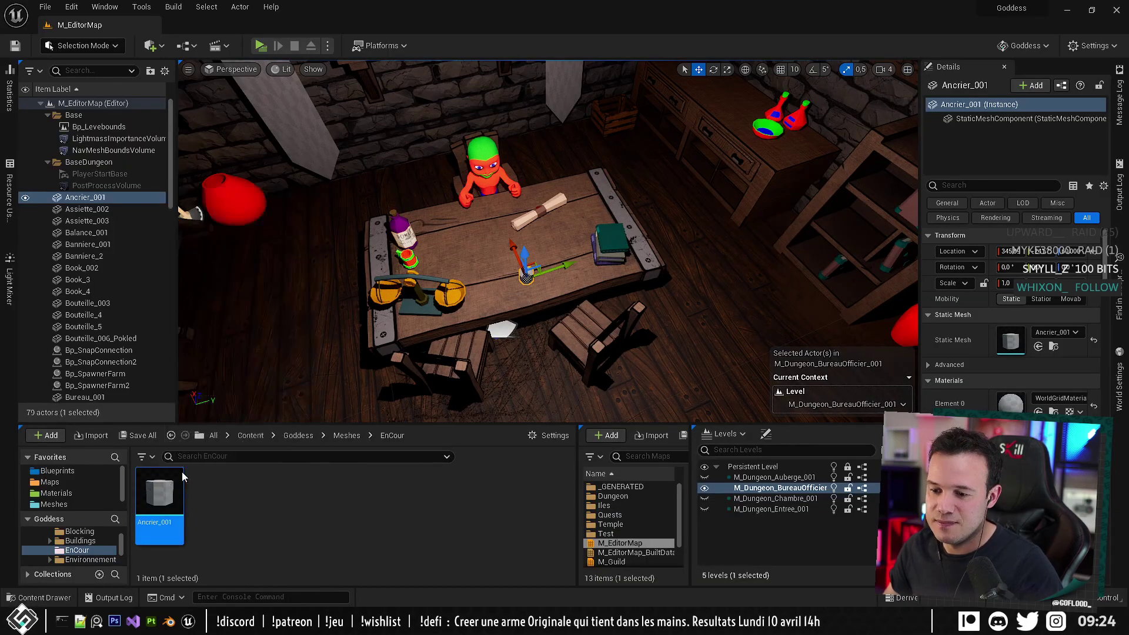
right_click(157, 497)
click(250, 180)
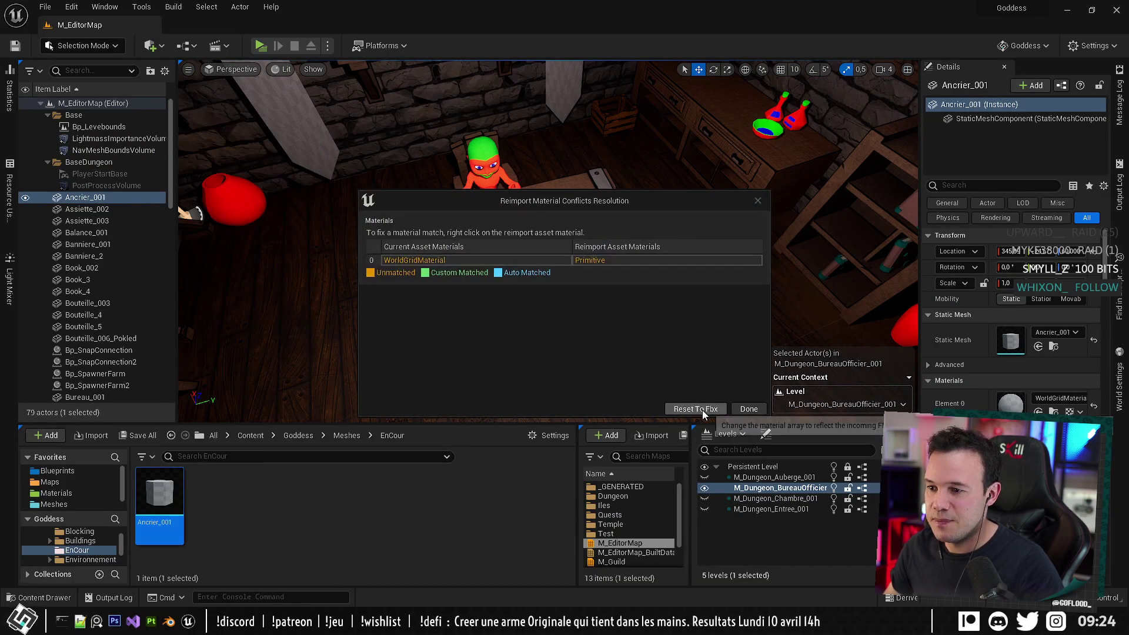
click(682, 404)
Assign M_Master_Texture_Rgb_Primitive_Simple to the Ancrier_001 mesh's material slot and close the mesh editor.
double_click(139, 509)
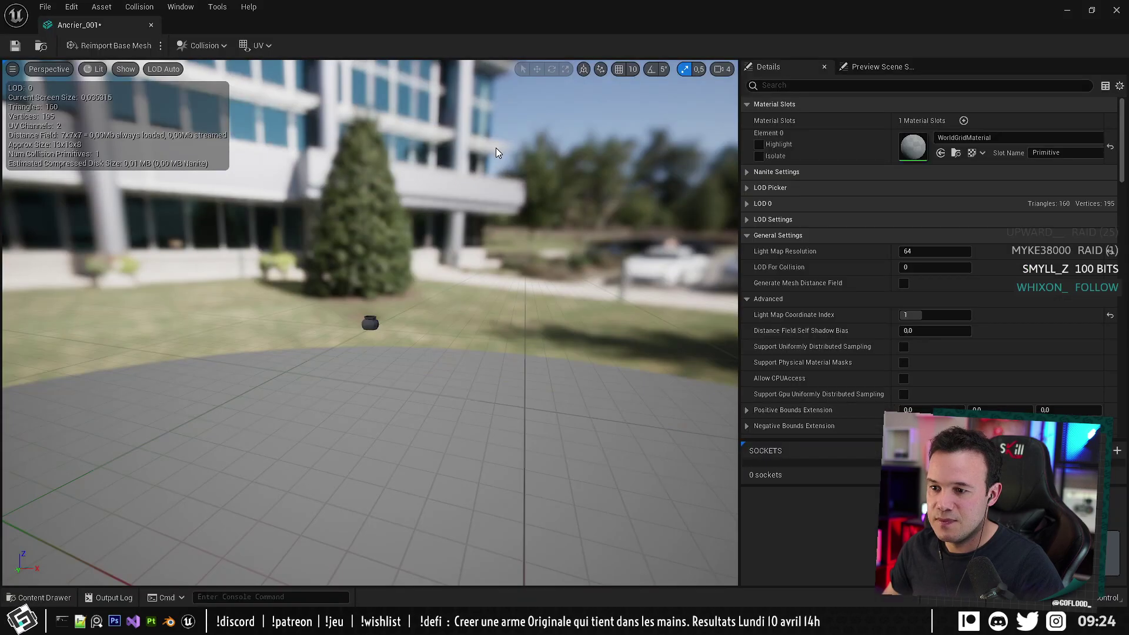
click(947, 141)
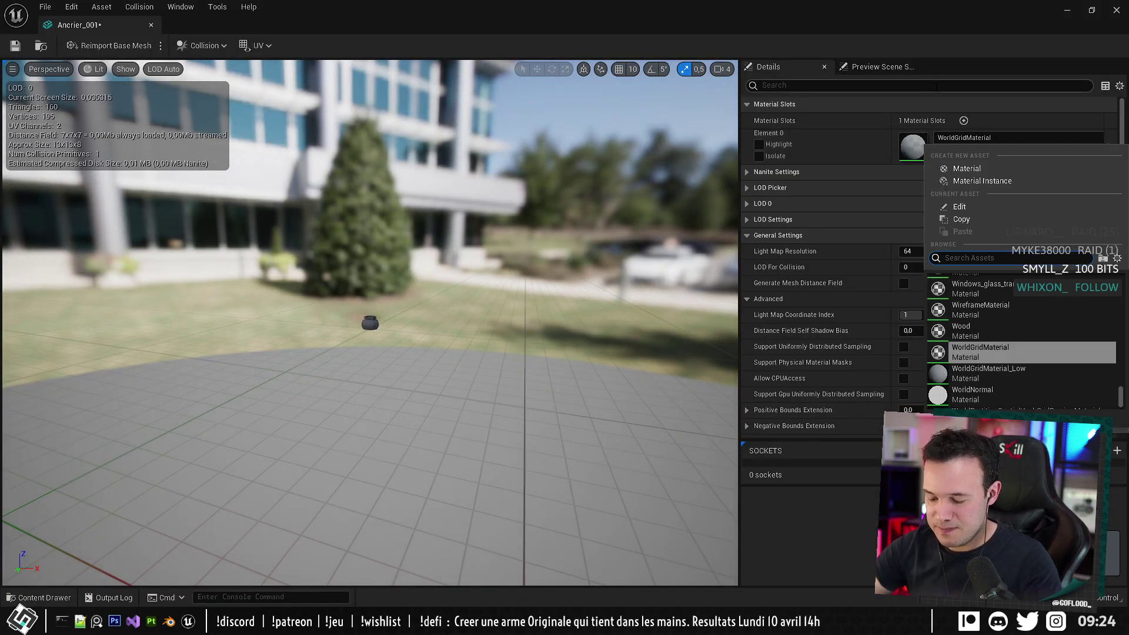
text(primit)
click(953, 311)
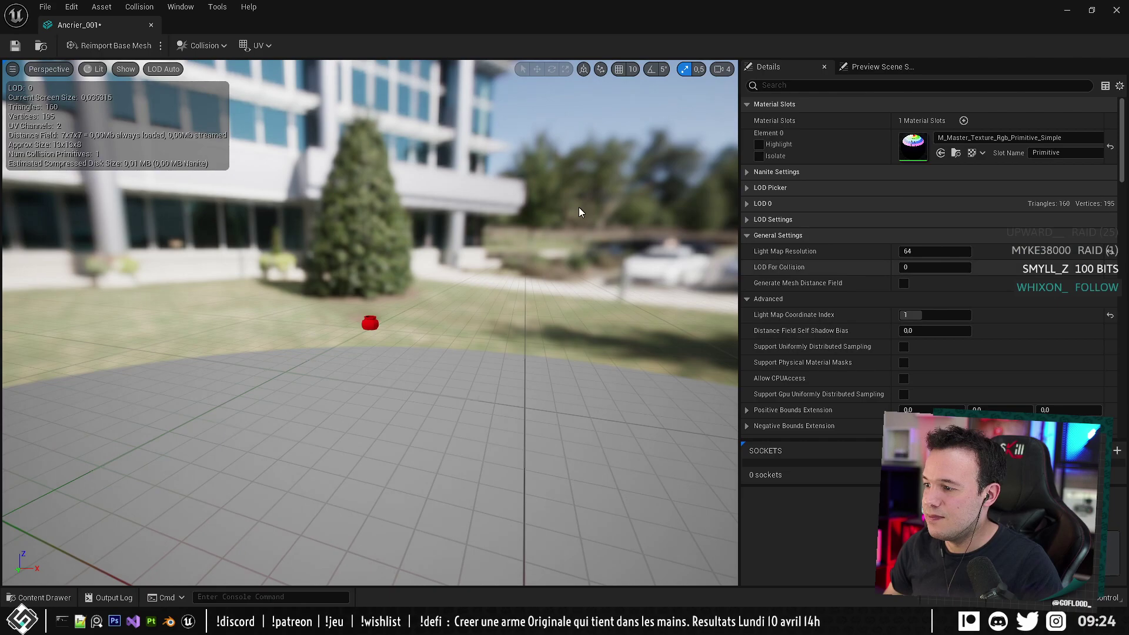
click(151, 25)
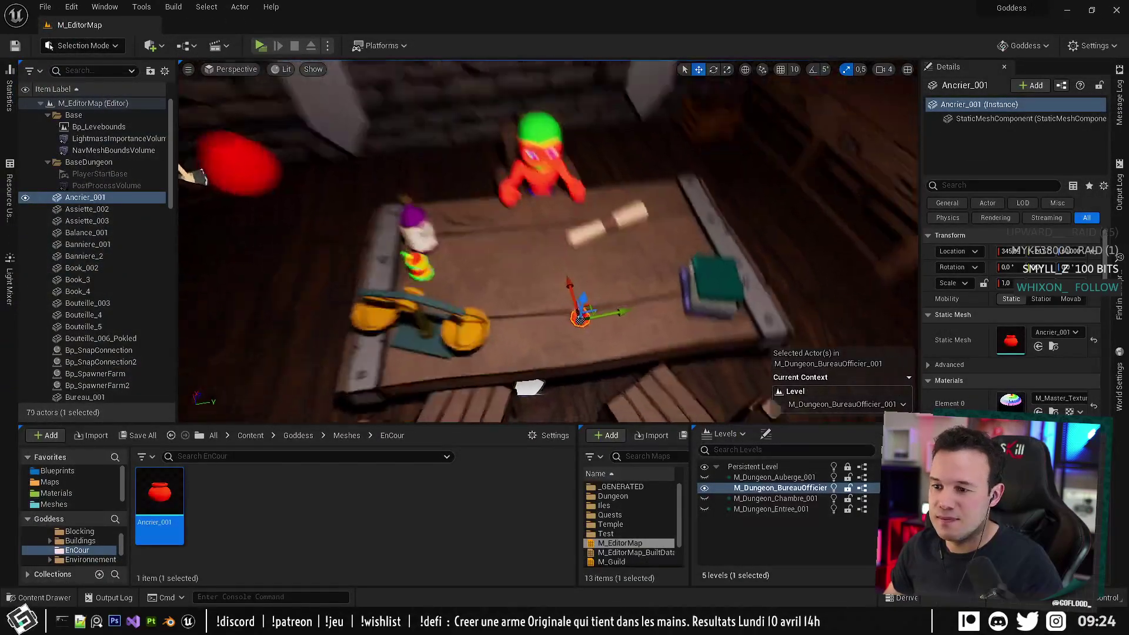
View the inkwell on the table up close and in a play preview of the level, ending the preview again.
right_drag(552, 229, 573, 282)
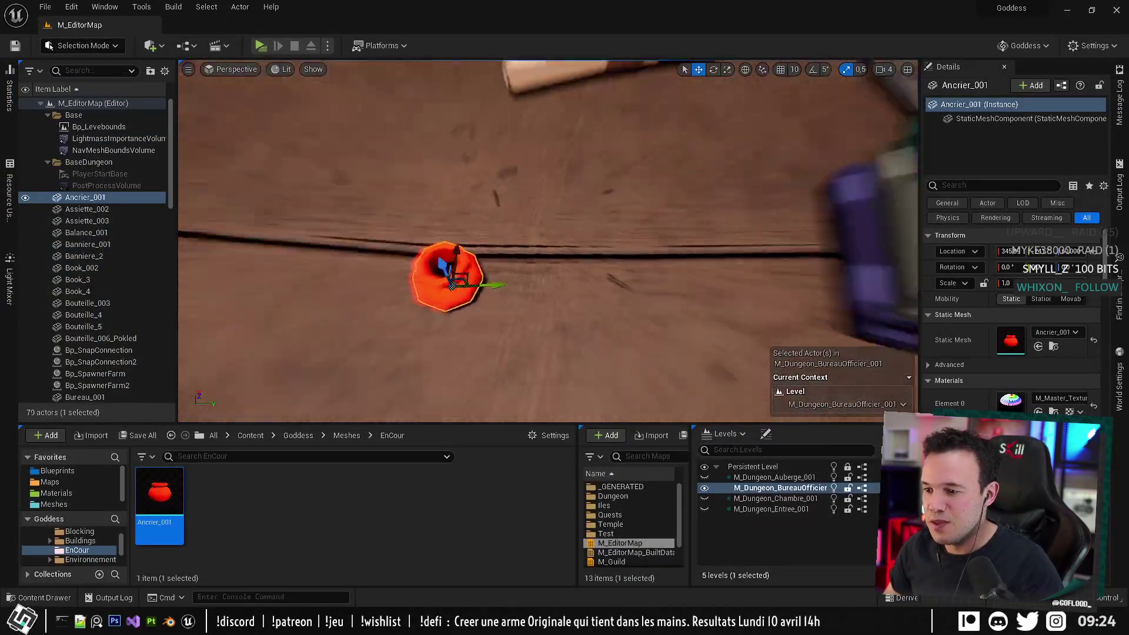
click(260, 45)
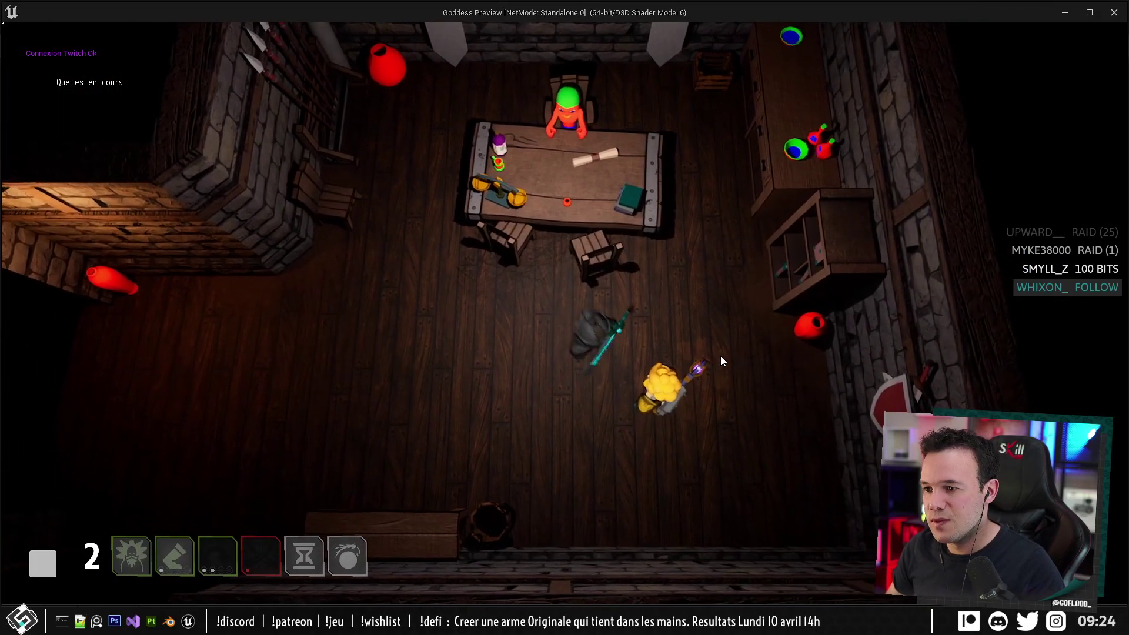
key(Escape)
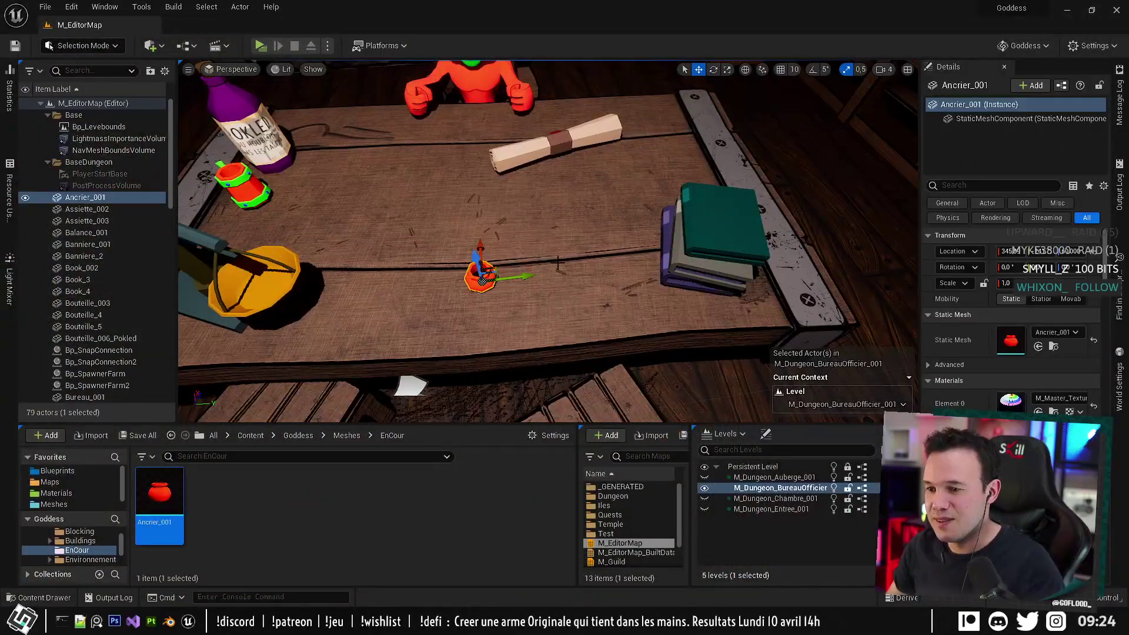
Move the inkwell across the table to beside the red and green tankard and save the level.
mouse_move(558, 262)
right_down()
mouse_move(488, 247)
mouse_move(557, 263)
right_up()
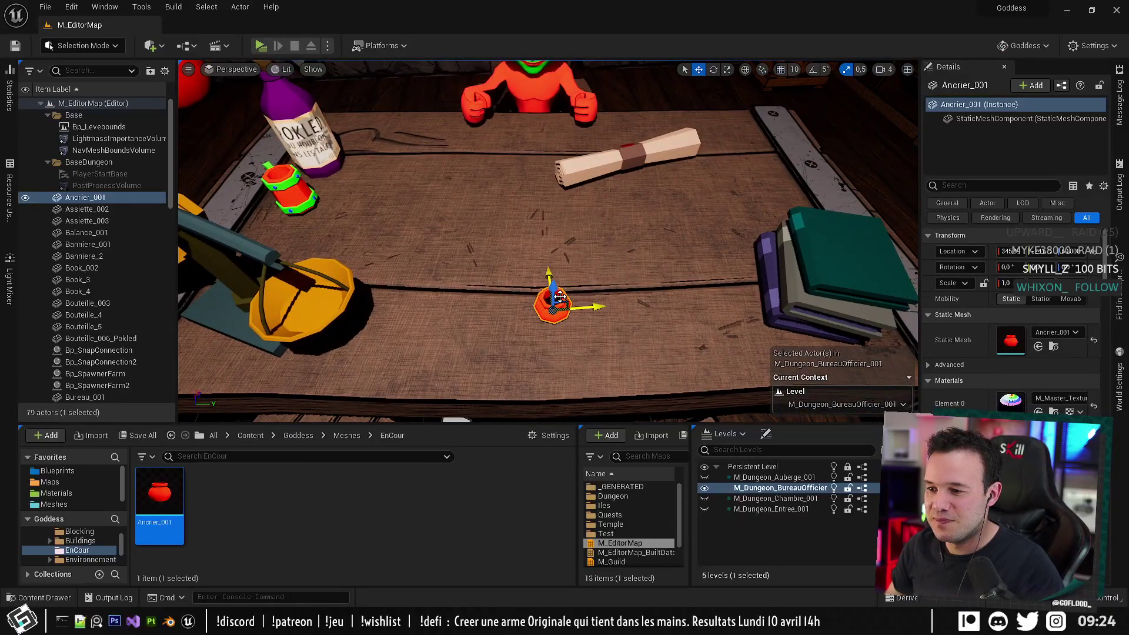
drag(564, 293, 417, 172)
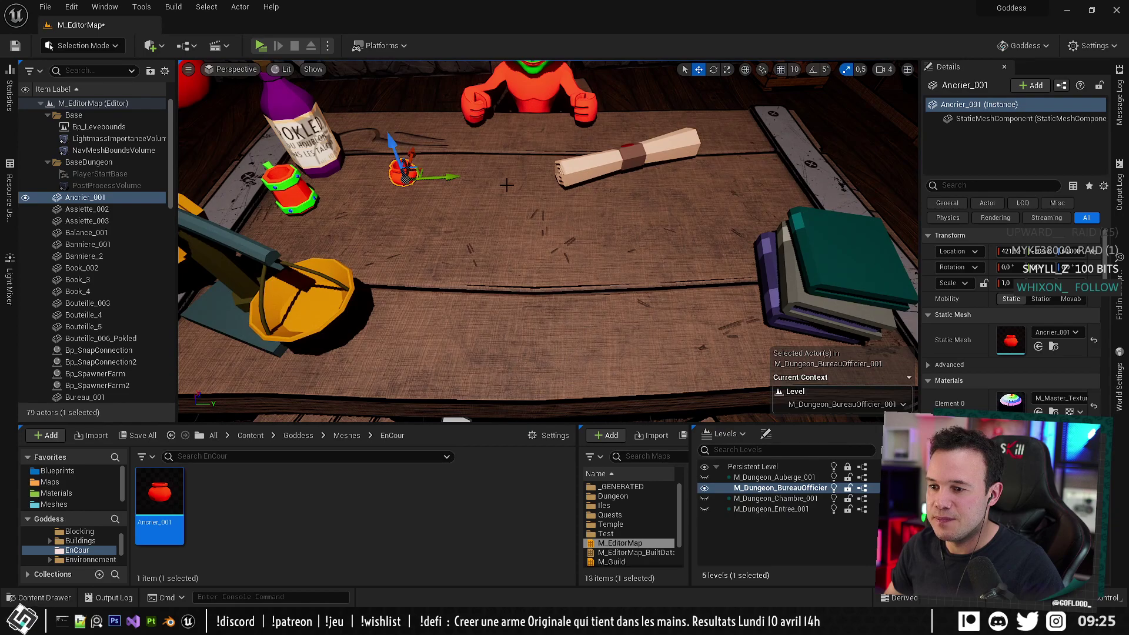
key(ctrl+s)
Change the inkwell's Red custom primitive colour to a near-black grey: R 0.015286, G 0.015625, B 0.013358.
scroll(1011, 317, down, 5)
scroll(1007, 273, down, 8)
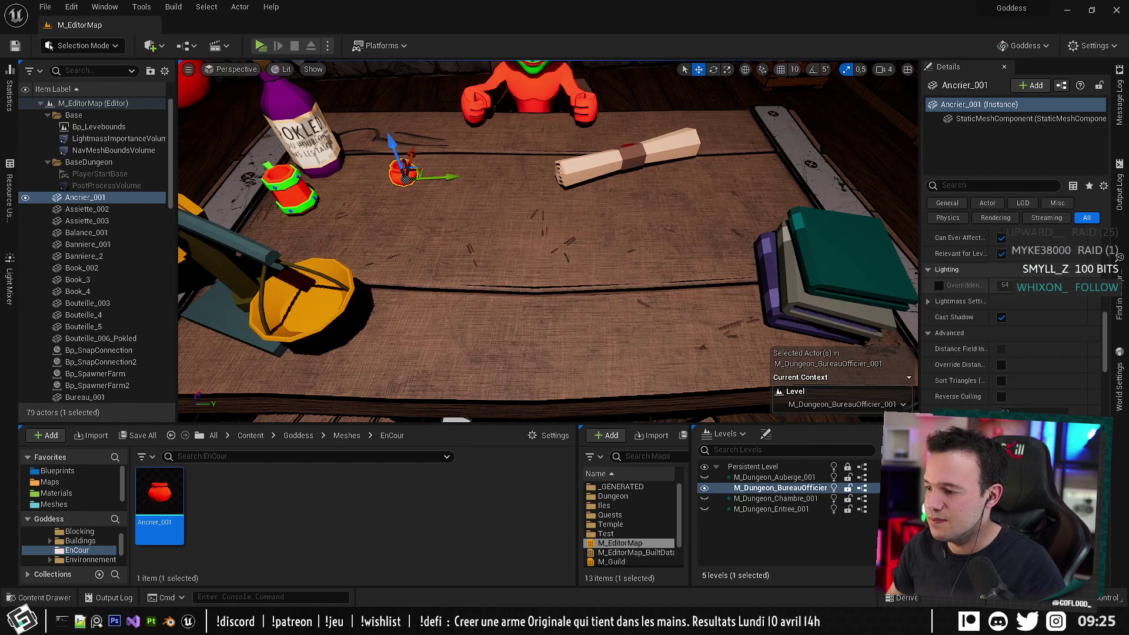
click(1004, 266)
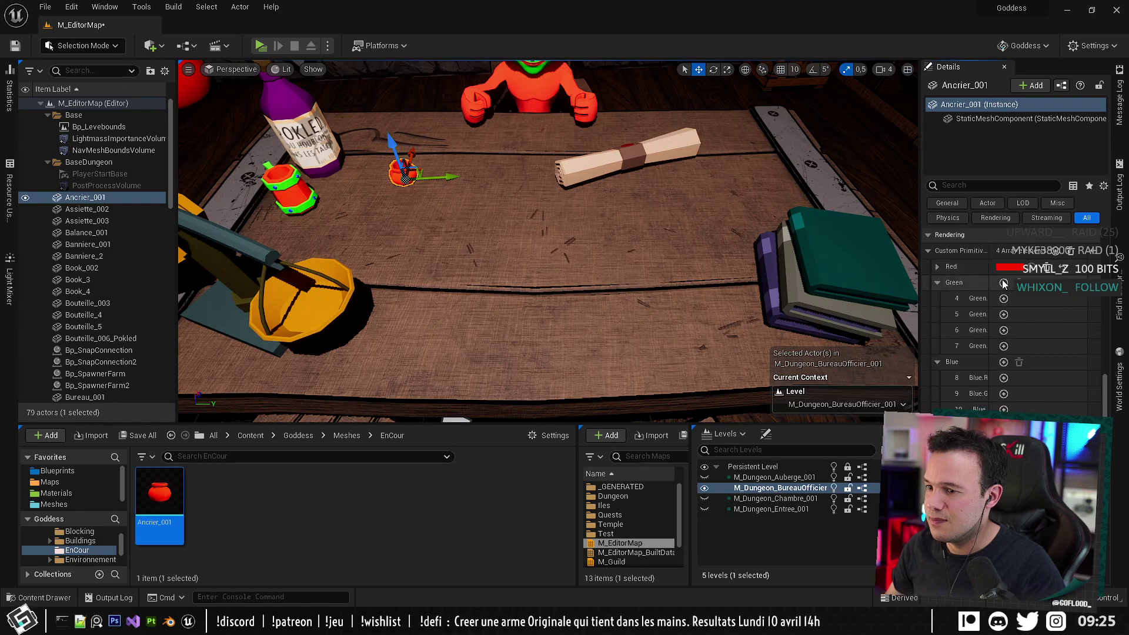
click(937, 282)
click(937, 298)
click(1003, 268)
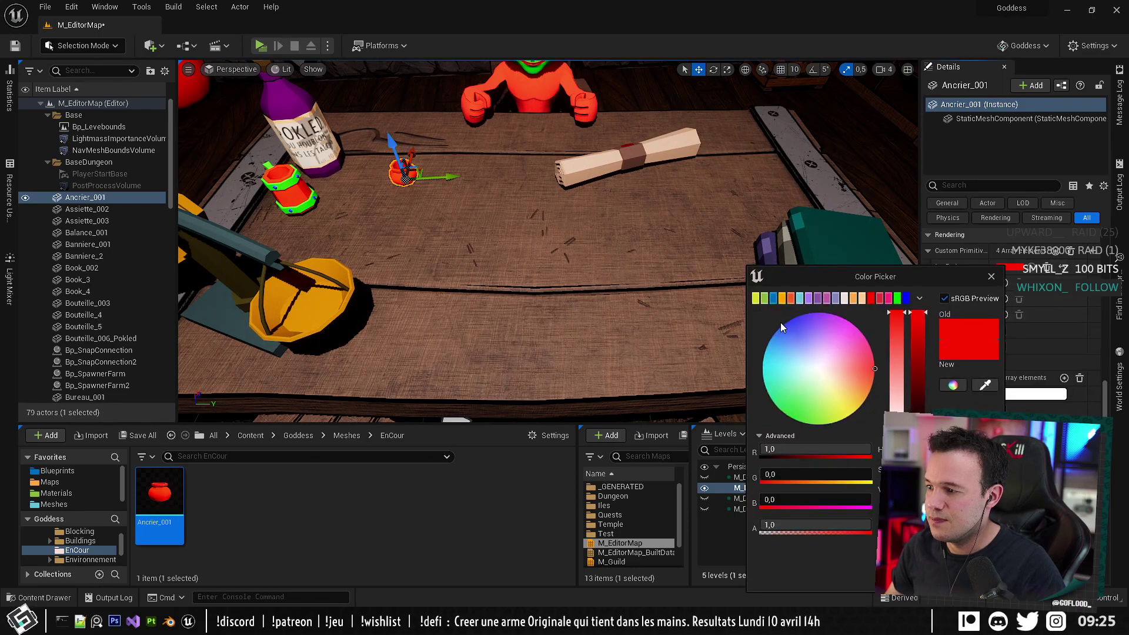
drag(909, 370, 925, 411)
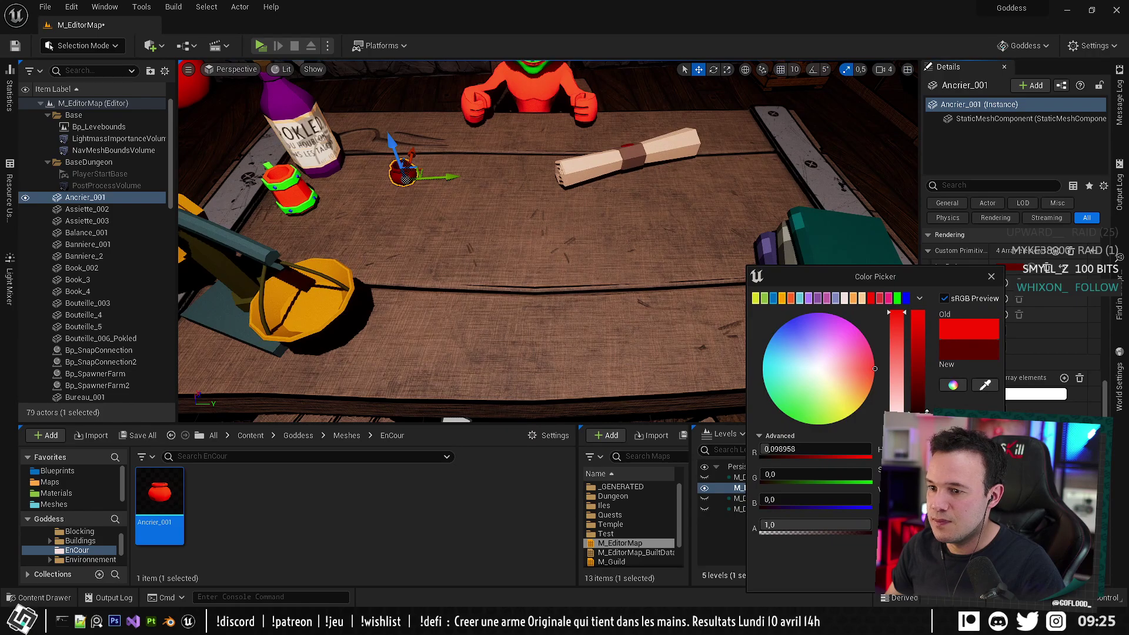
click(868, 394)
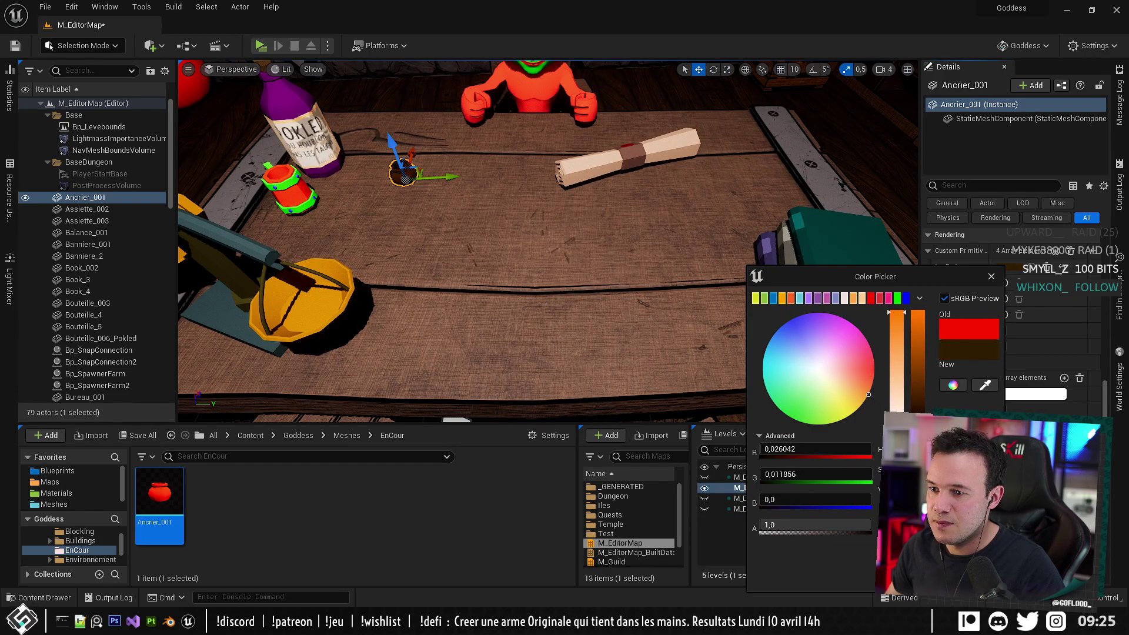
drag(917, 420, 917, 408)
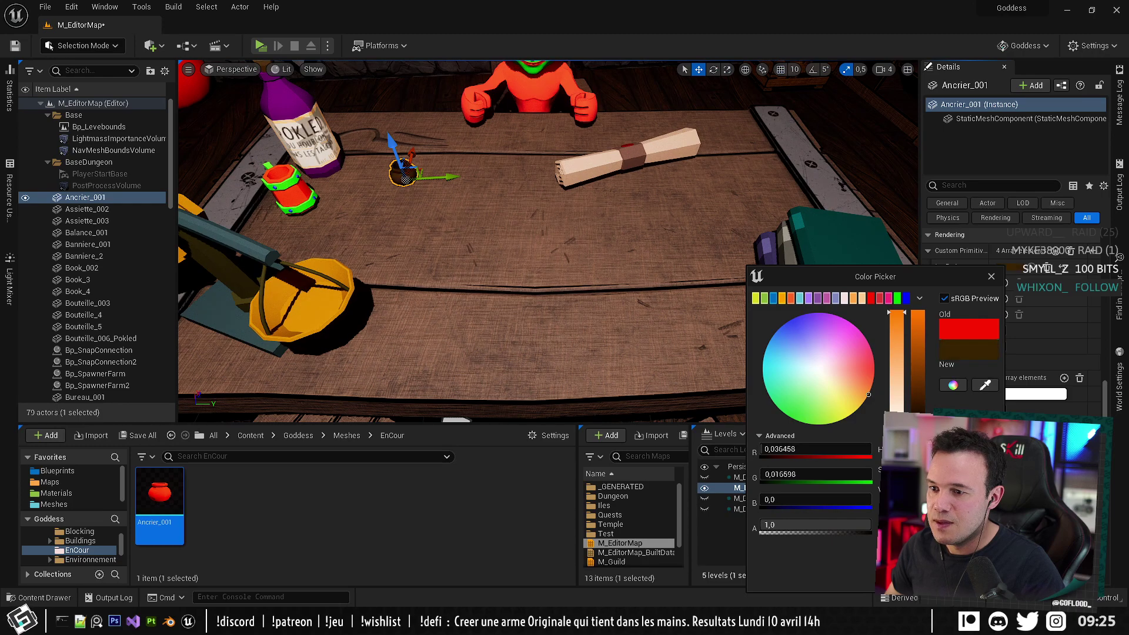
drag(847, 389, 821, 378)
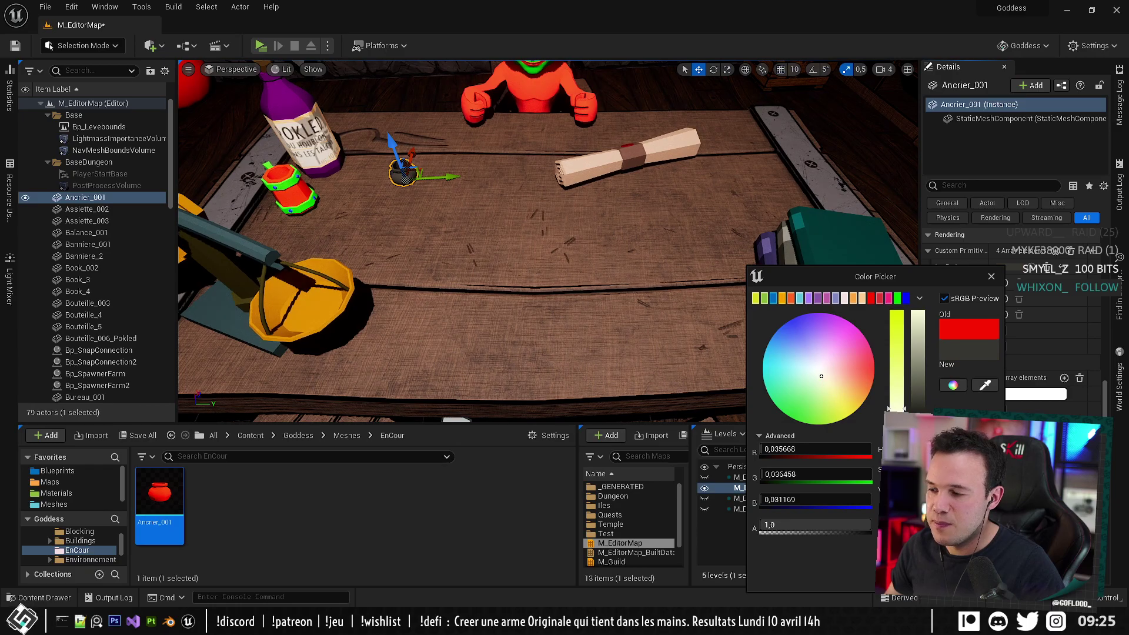
drag(917, 419, 917, 421)
key(w)
mouse_move(576, 203)
right_down()
mouse_move(573, 183)
mouse_move(541, 177)
mouse_move(500, 200)
mouse_move(576, 203)
right_up()
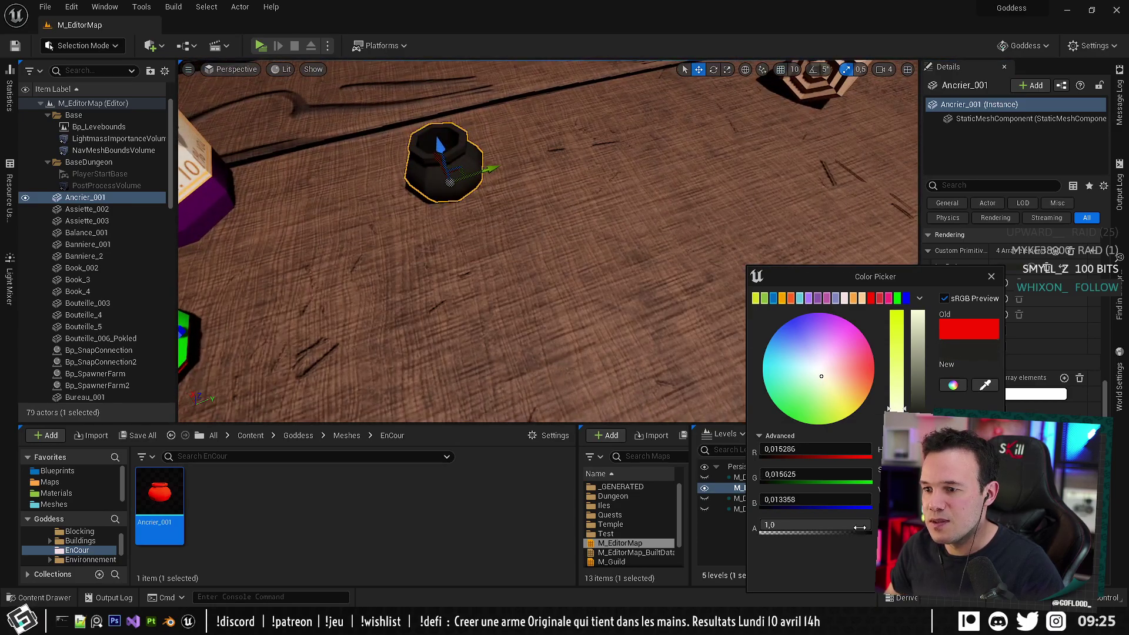
click(929, 579)
Save the level and view the recoloured inkwell from farther away, with the whole desk in sight.
key(s)
right_drag(369, 321, 335, 309)
key(ctrl+s)
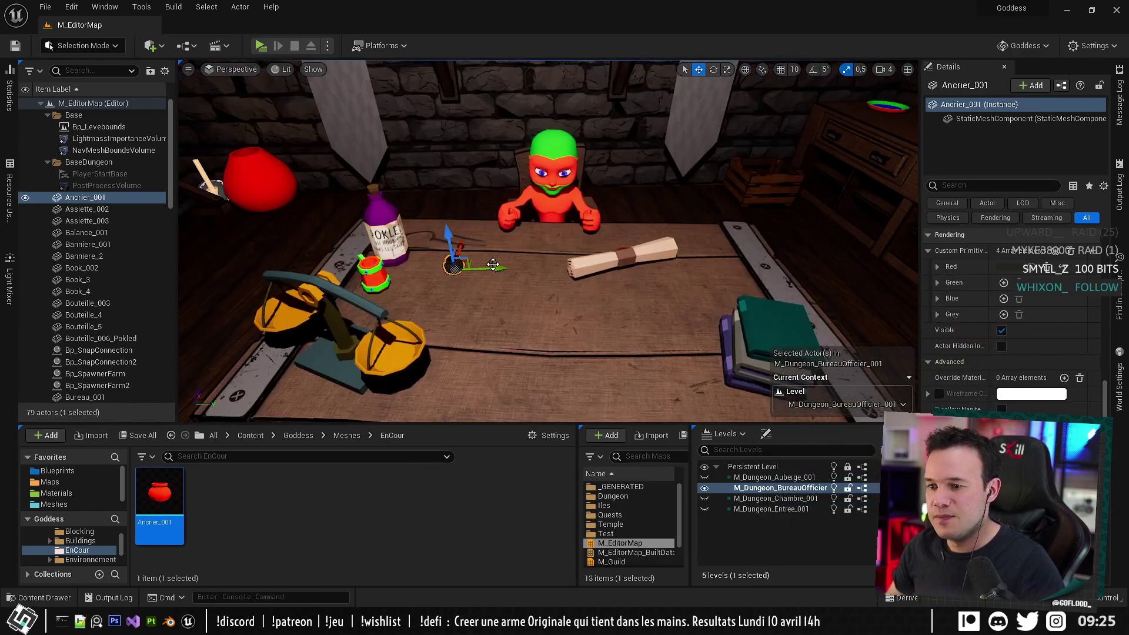
click(463, 279)
right_drag(464, 279, 424, 276)
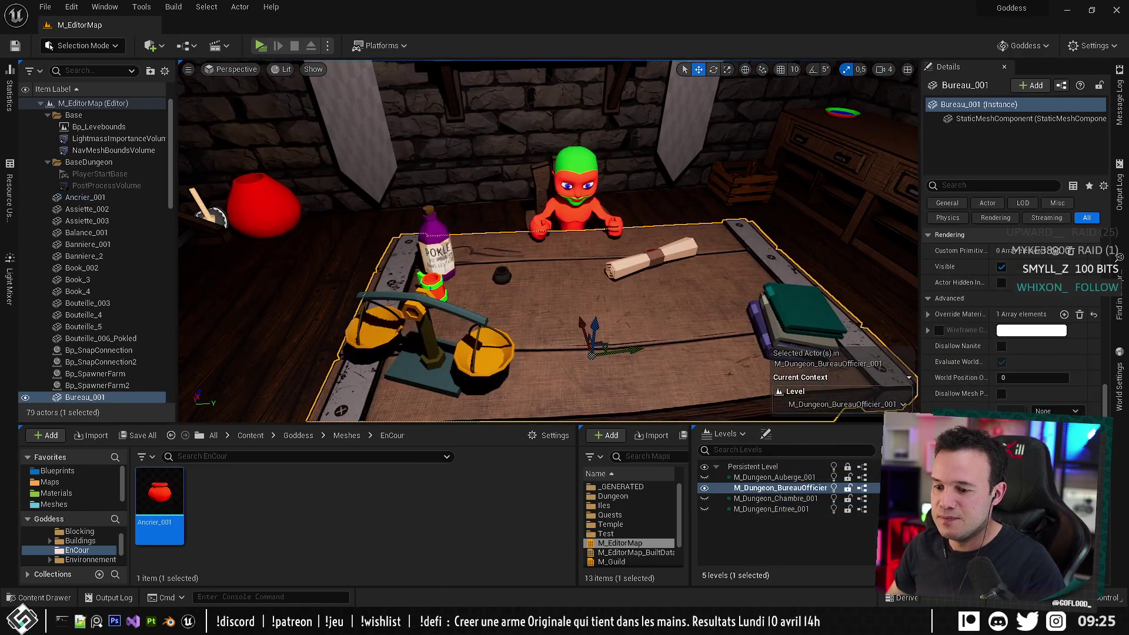
Switch to Blender and add a 200 cm cube mesh at the world origin where the inkwell stands.
key(alt+Tab)
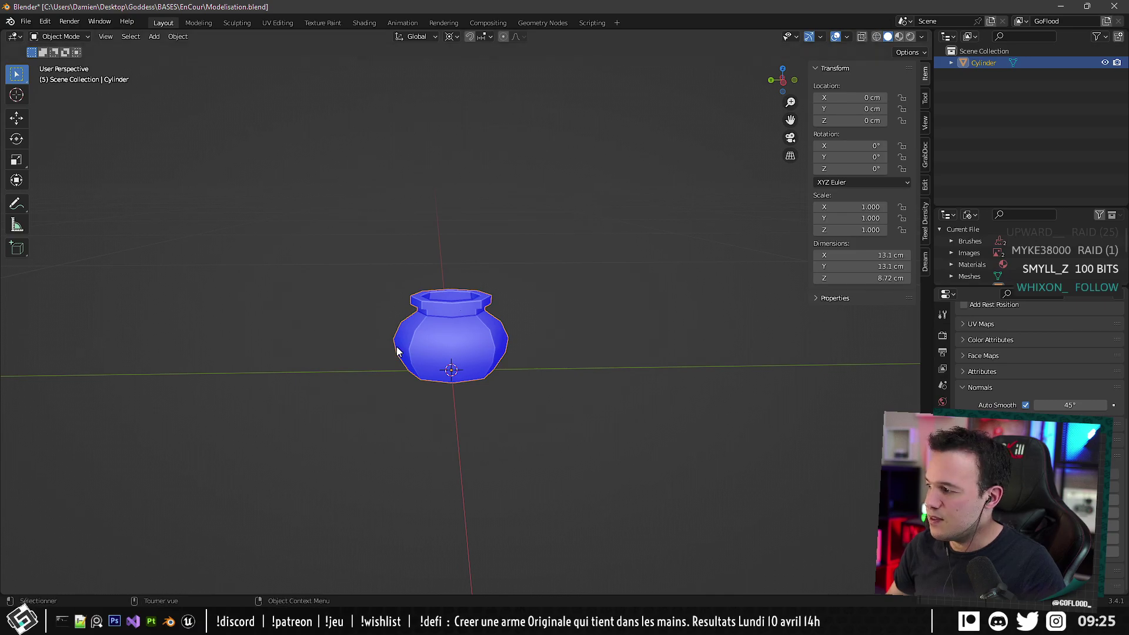
middle_drag(441, 263, 491, 304)
click(492, 305)
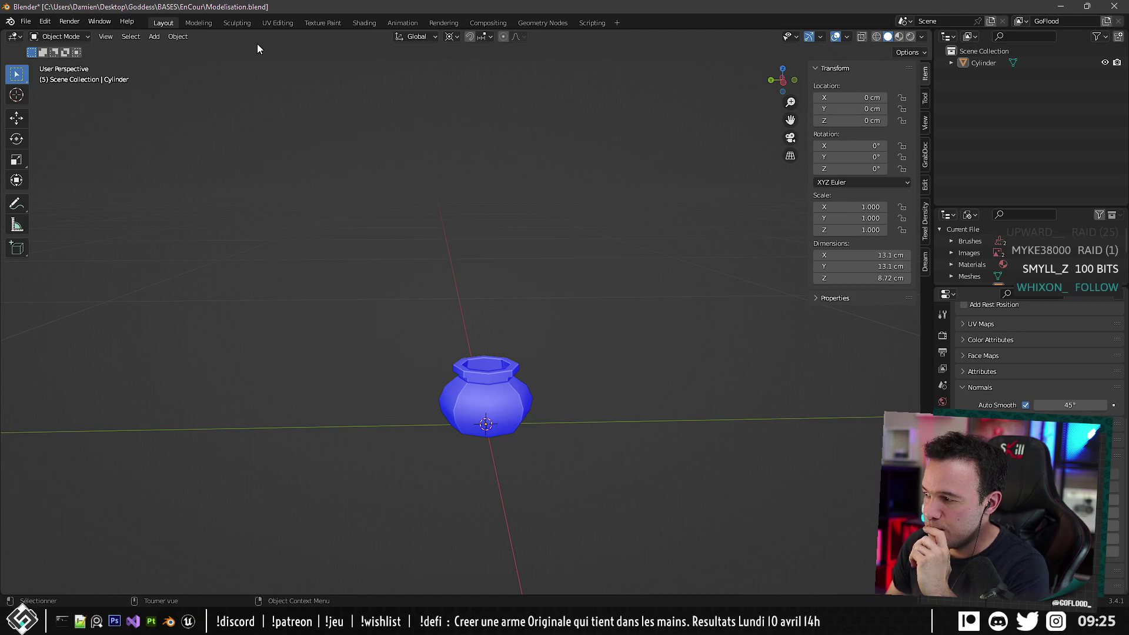
click(156, 36)
click(159, 37)
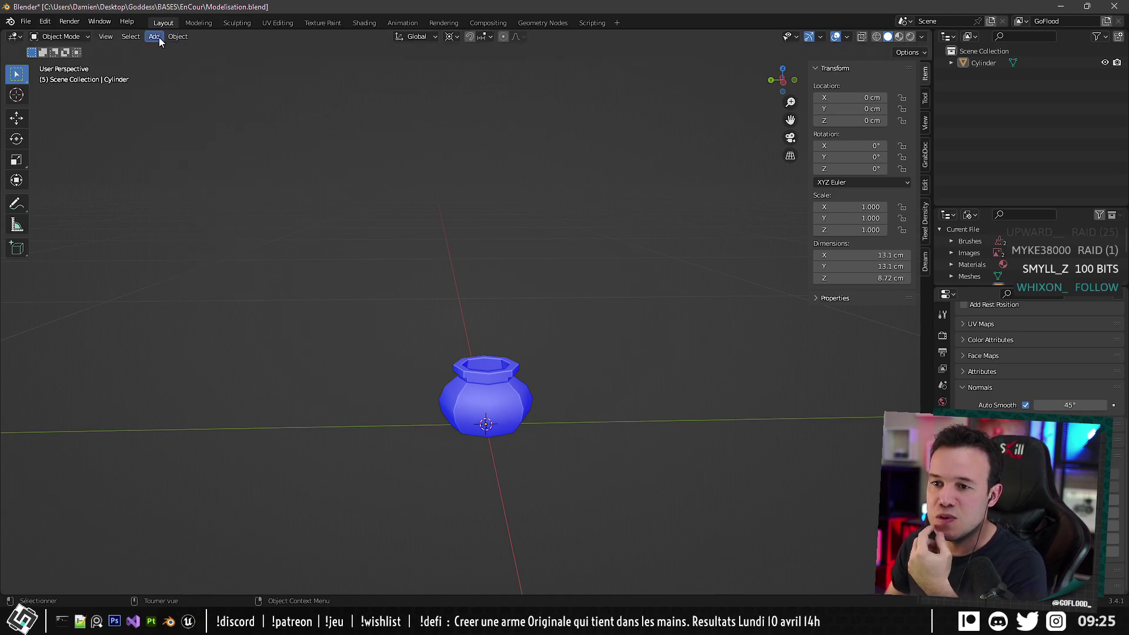
click(159, 37)
mouse_move(181, 64)
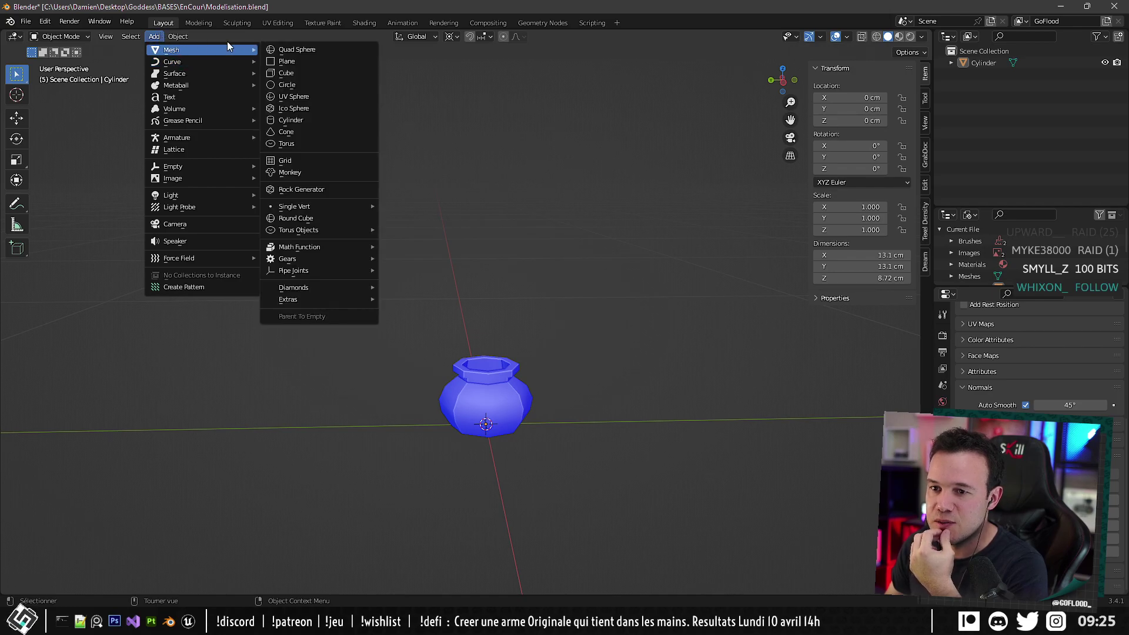
click(320, 74)
scroll(492, 234, down, 6)
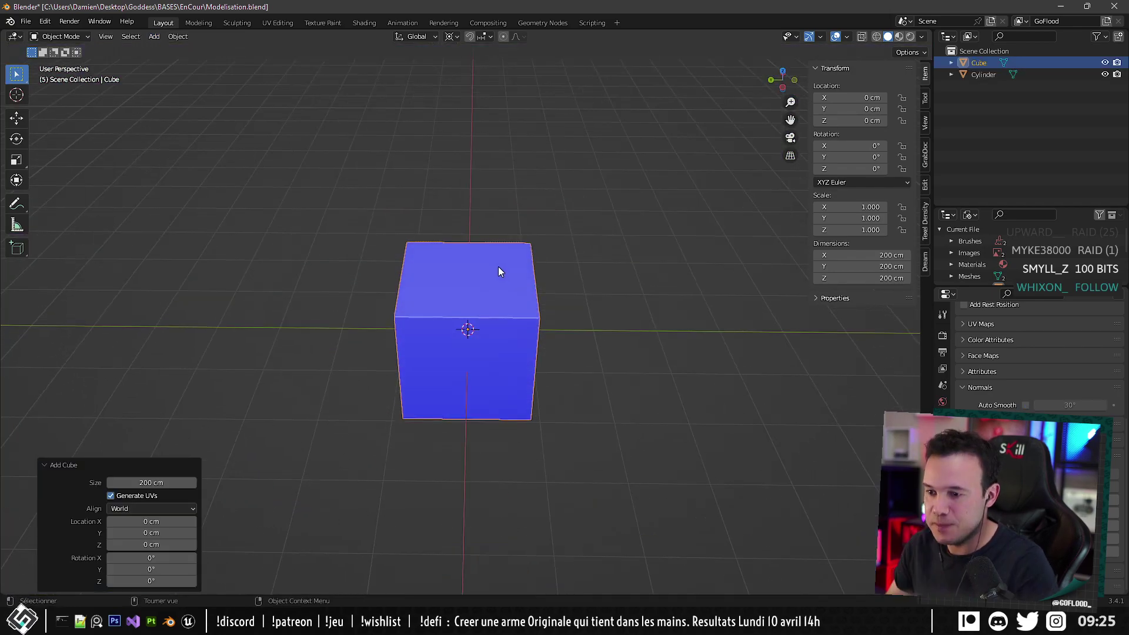
Scale the cube's geometry uniformly by 0.079 in Edit Mode, down to about the inkwell's size.
key(Tab)
key(s)
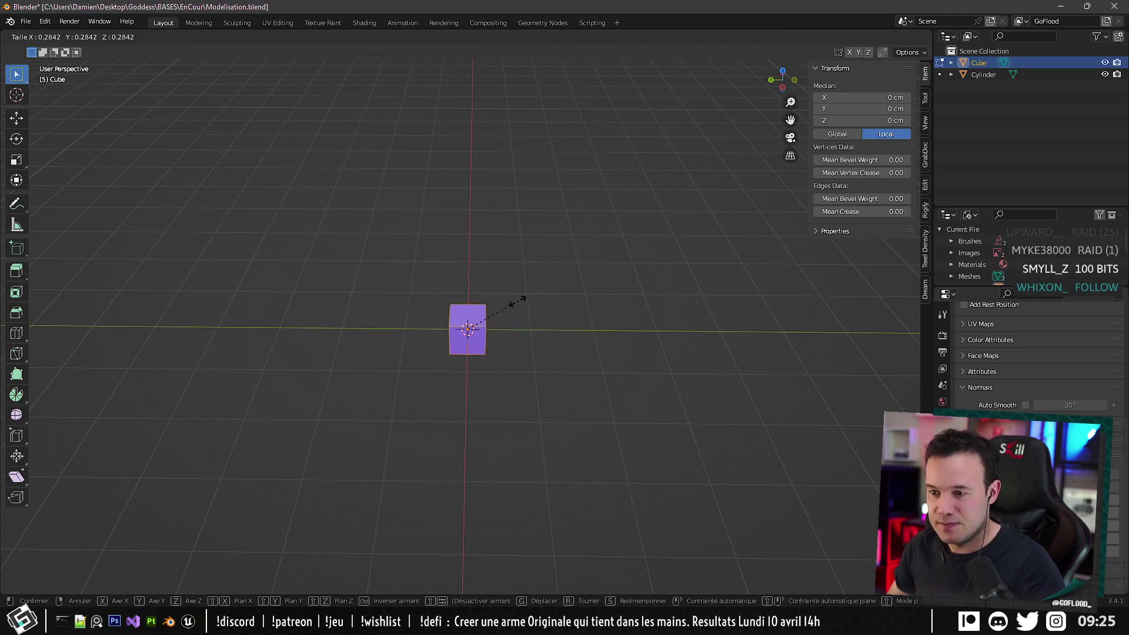
click(481, 327)
scroll(482, 328, up, 10)
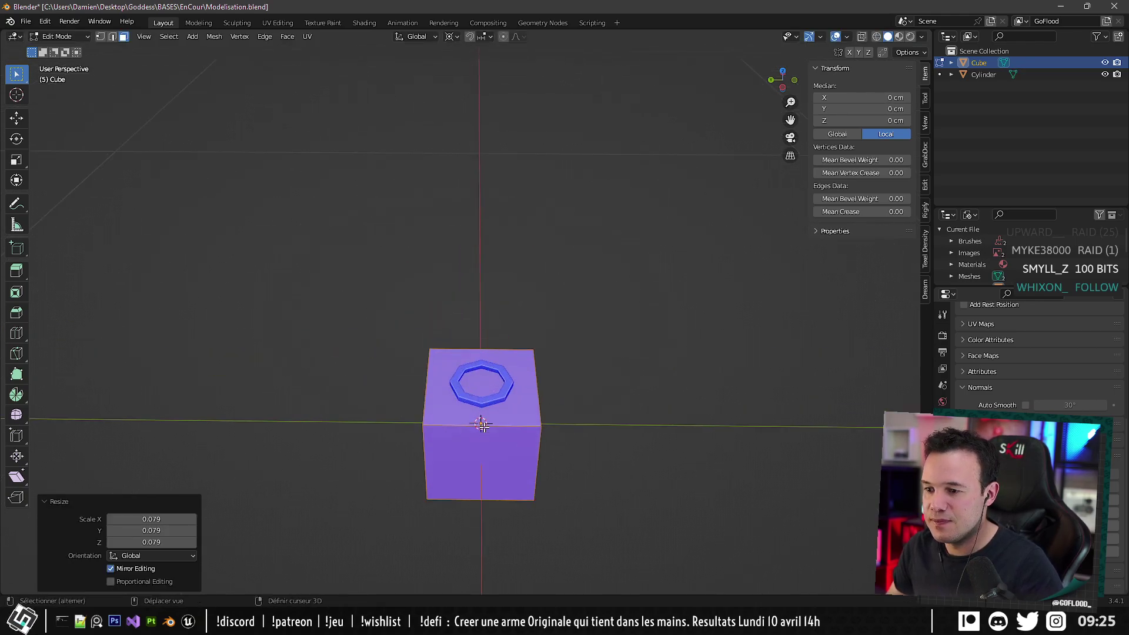
middle_drag(484, 428, 465, 411)
Rename the Cylinder object as Ancrier_001.
click(987, 76)
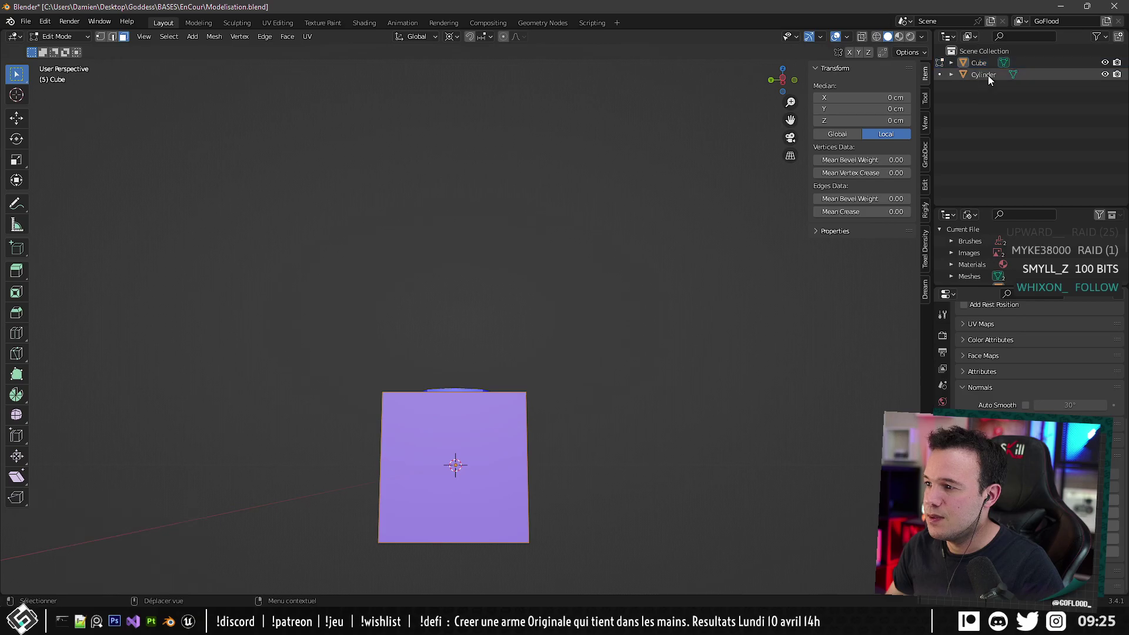
double_click(982, 79)
text(Ancrier)
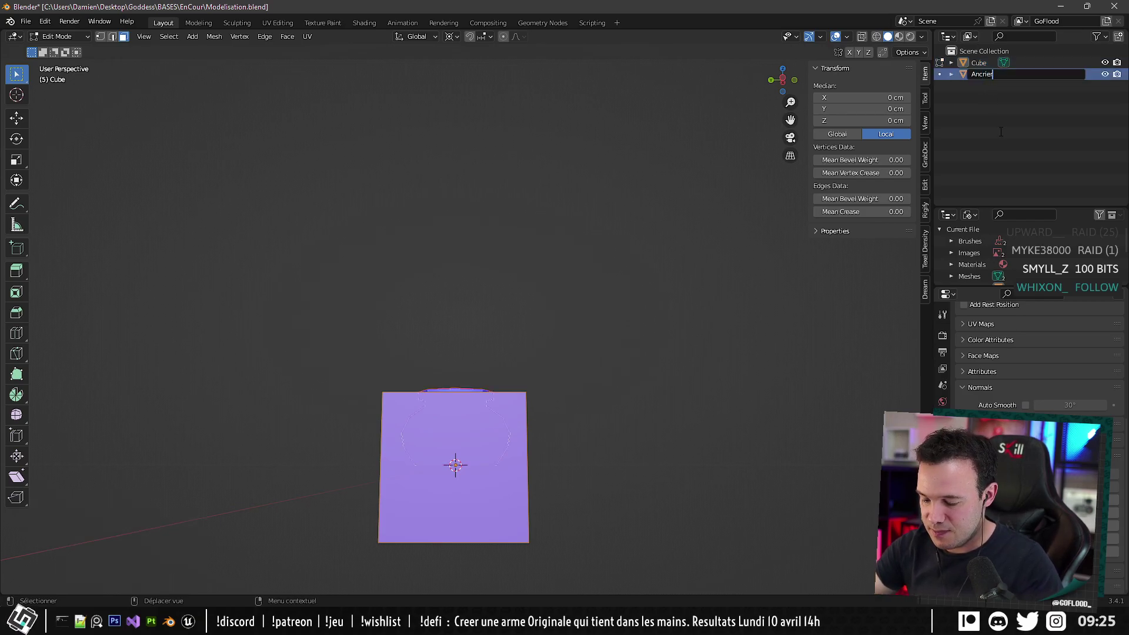
text(_001)
key(Return)
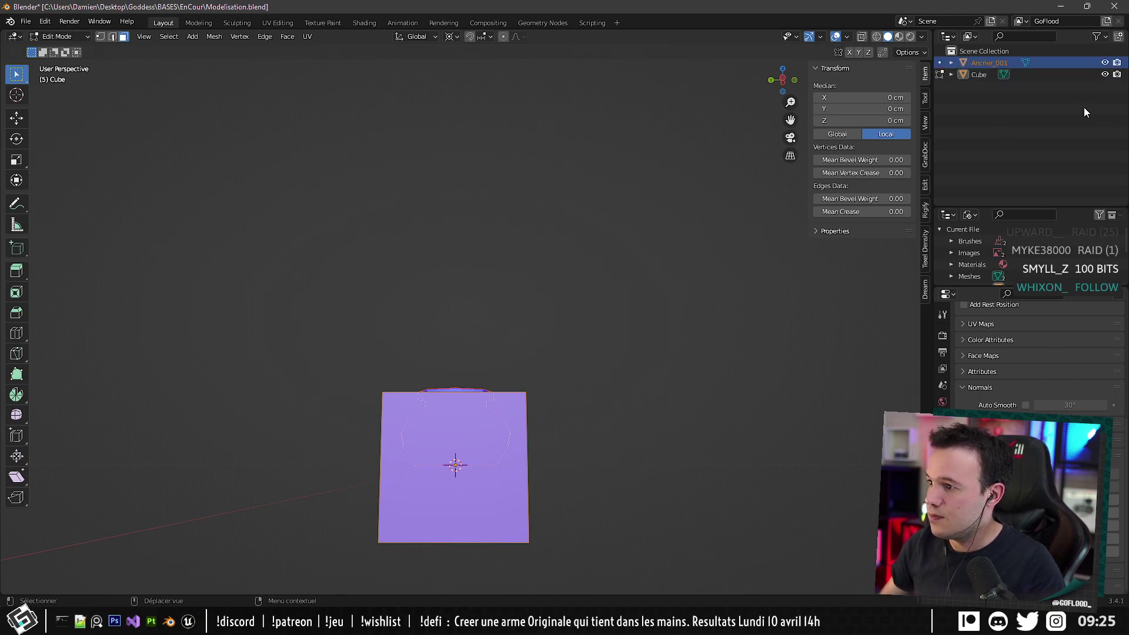
Create a new collection named Ancrier and move the Ancrier_001 object into it.
click(1118, 41)
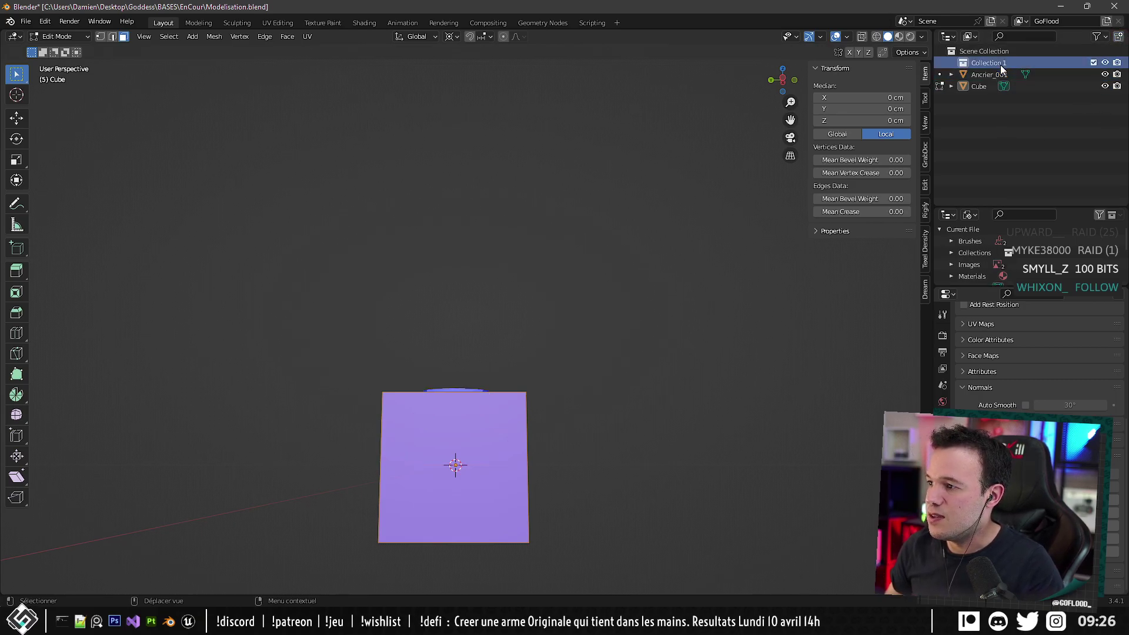
double_click(1000, 63)
text(Arcrier)
key(Return)
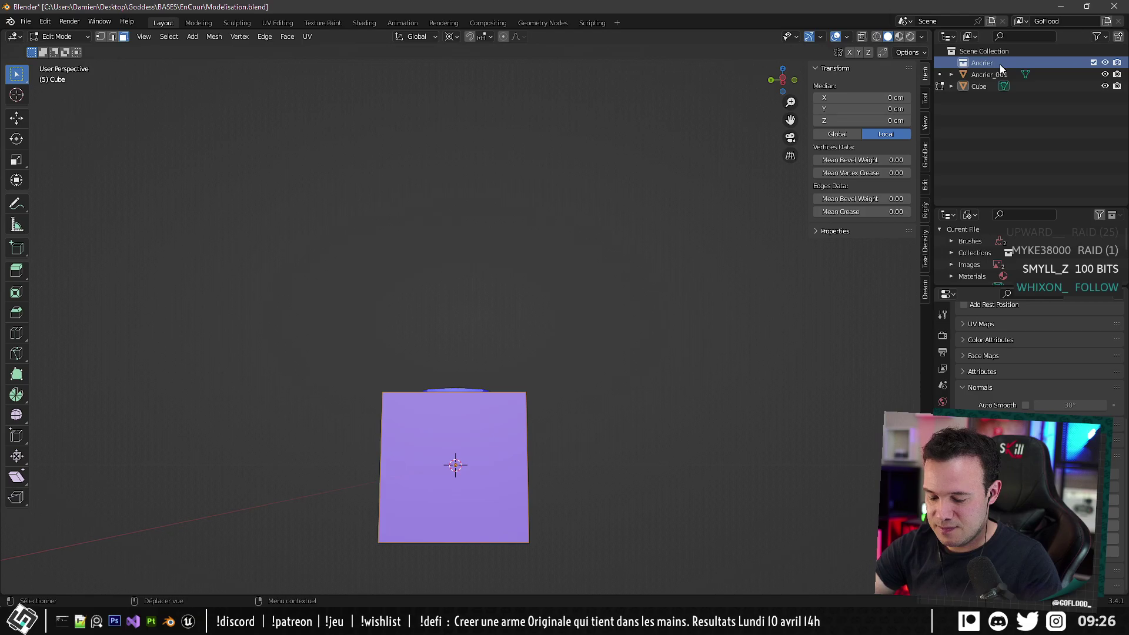
mouse_move(997, 74)
mouse_down()
mouse_move(986, 55)
mouse_move(985, 66)
mouse_up()
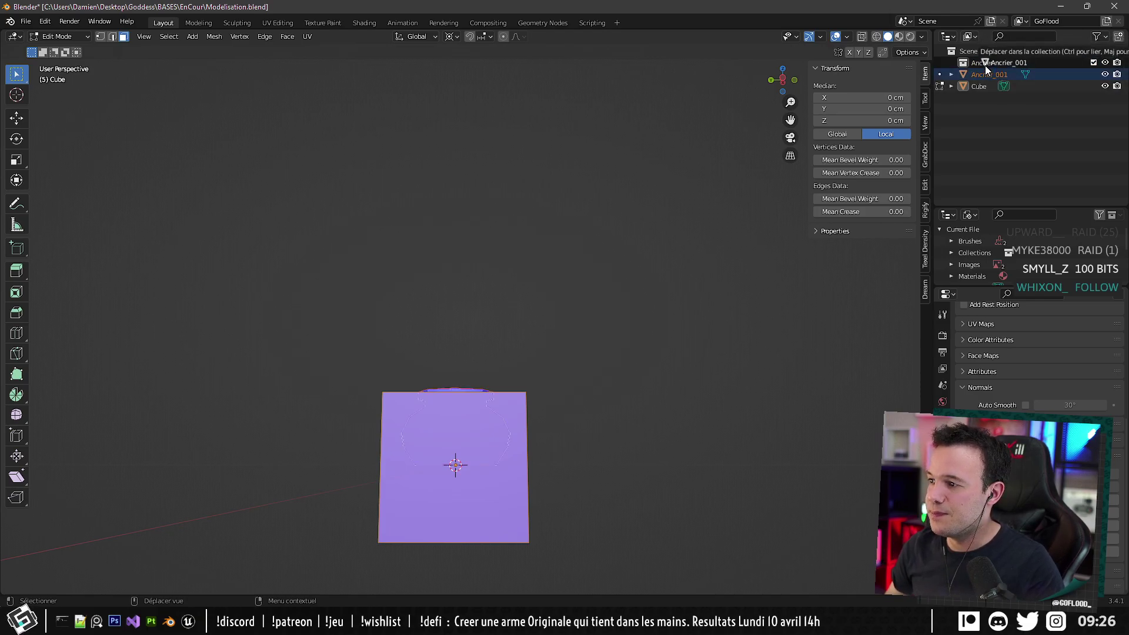
click(976, 87)
click(951, 64)
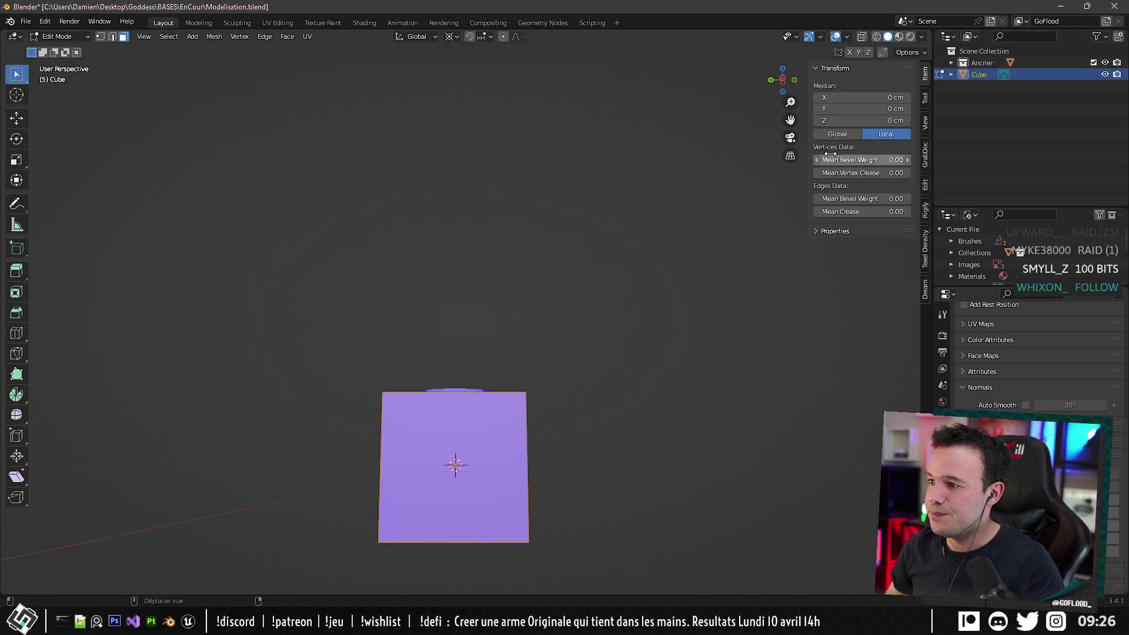
Select all of the cube's geometry and scale it uniformly by 0.126 in the left orthographic view.
middle_drag(494, 294, 532, 290)
click(516, 415)
key(l)
scroll(531, 290, up, 4)
shift+middle_drag(575, 330, 546, 115)
key(s)
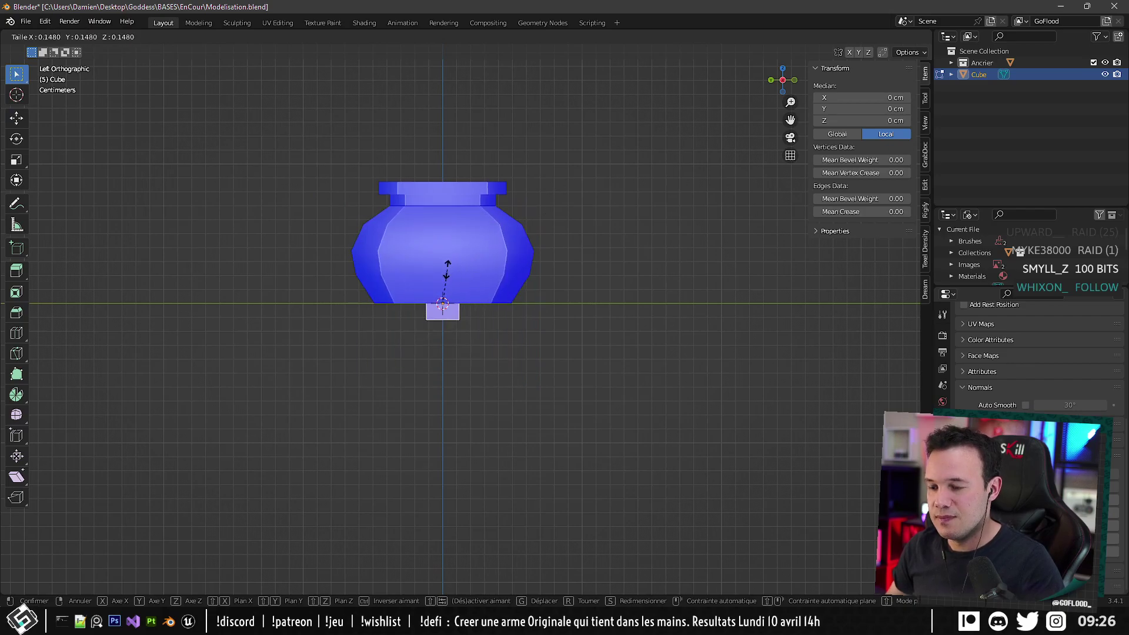
click(443, 274)
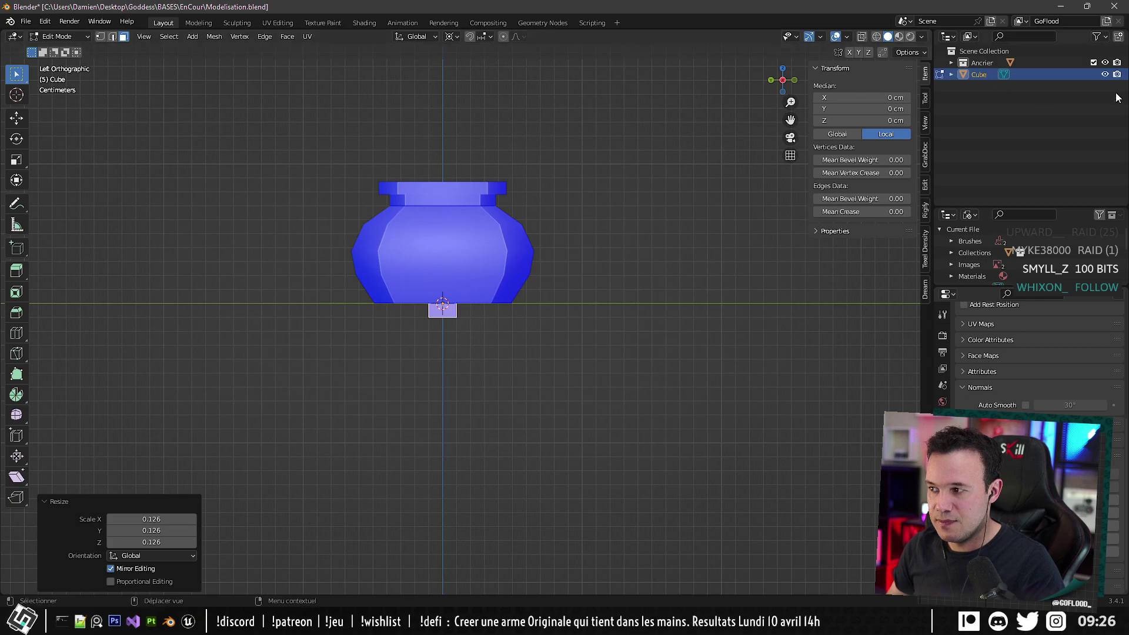
Hide the Ancrier collection and move the cube's geometry up 1 cm along Z.
click(1093, 62)
scroll(482, 262, up, 3)
shift+middle_drag(480, 259, 525, 391)
key(g)
click(527, 327)
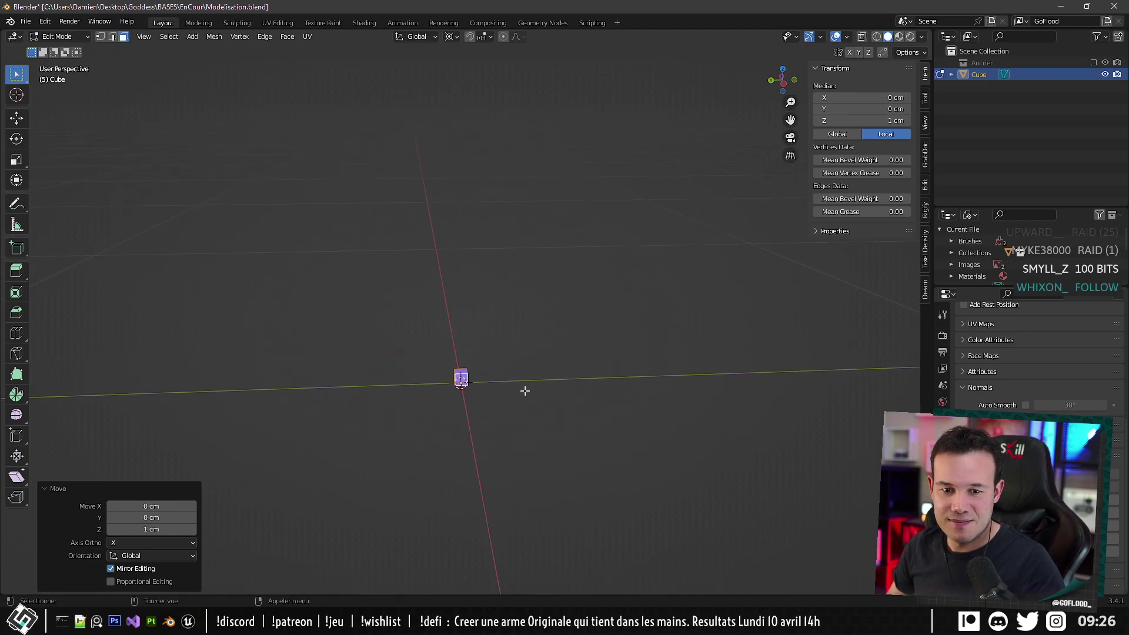
Select the small cube's top face, show the Ancrier collection again and move the face up 50 cm along Z.
scroll(525, 390, up, 4)
click(453, 463)
click(454, 443)
middle_drag(455, 443, 499, 491)
scroll(466, 362, down, 6)
scroll(499, 491, down, 4)
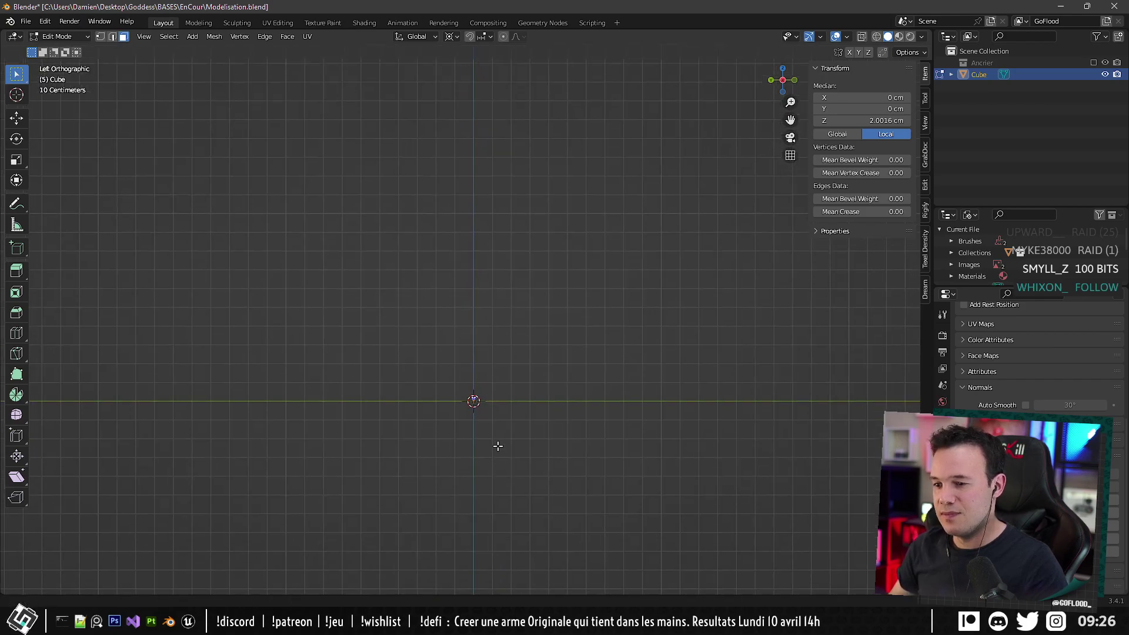
shift+middle_drag(497, 446, 495, 435)
click(1093, 62)
scroll(403, 368, up, 2)
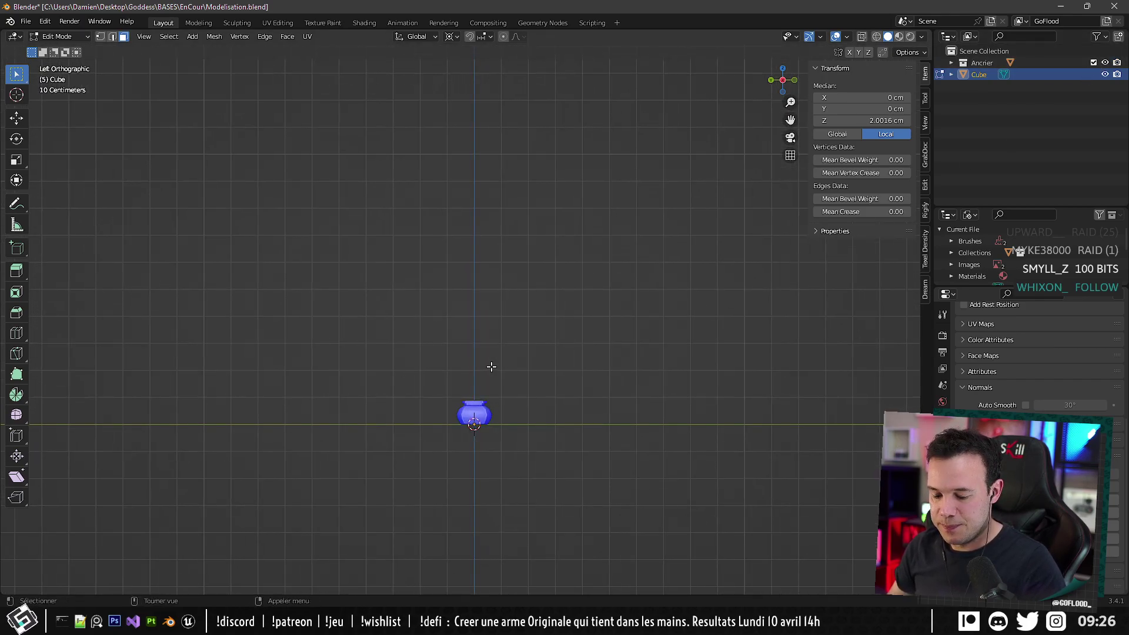
text(ez50)
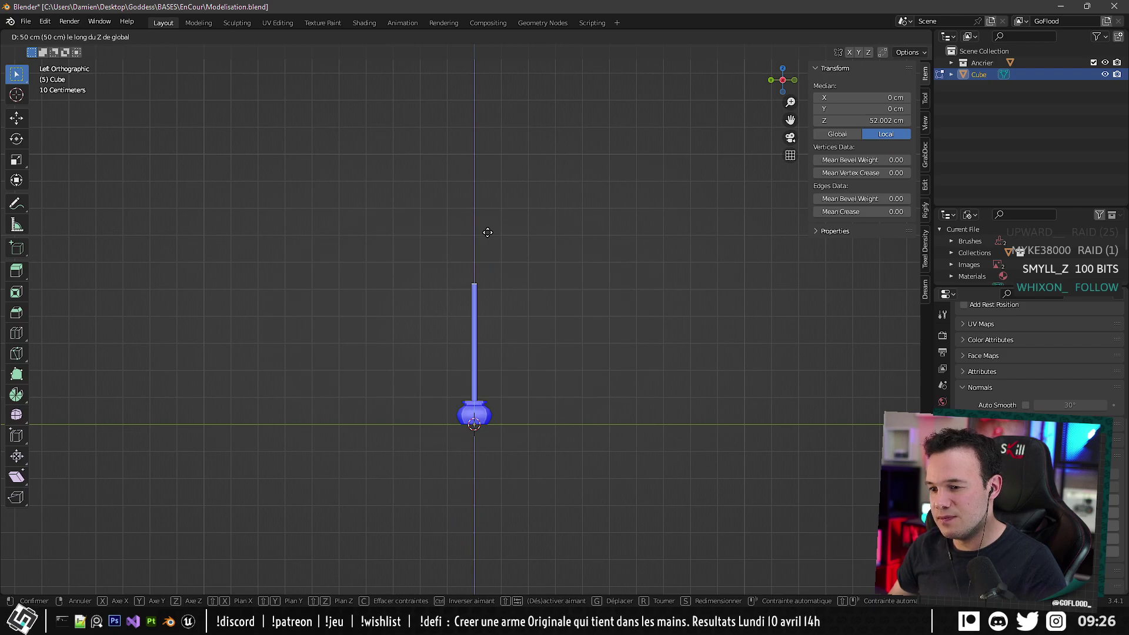
key(Return)
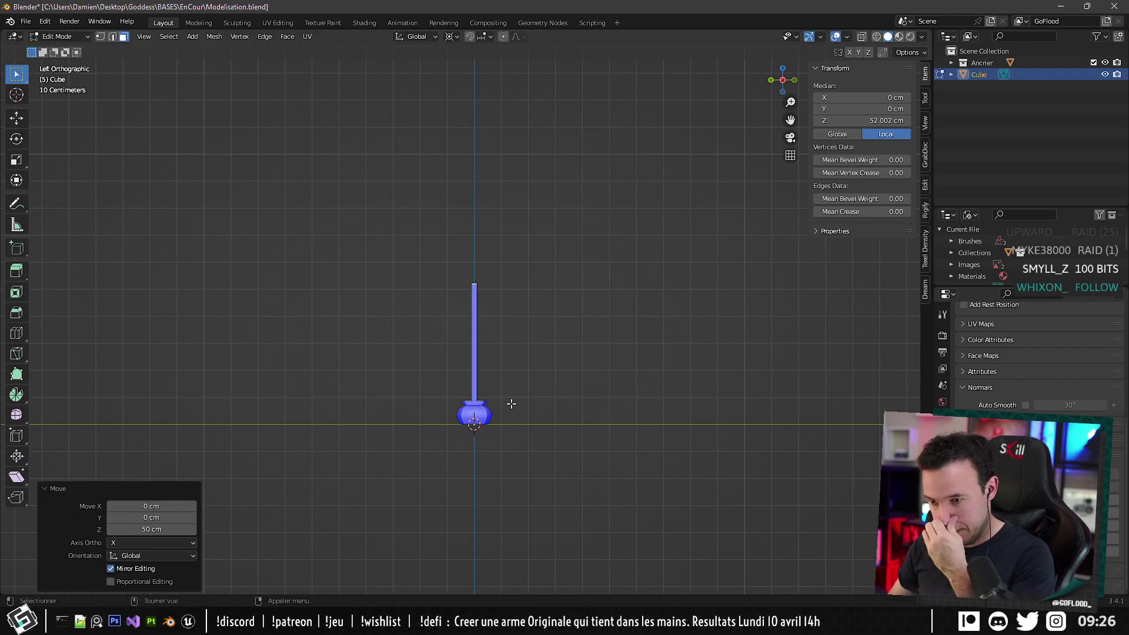
Add four evenly spaced loop cuts across the tall shaft, keeping them centred with factor 0.
scroll(511, 404, up, 3)
key(ctrl+r)
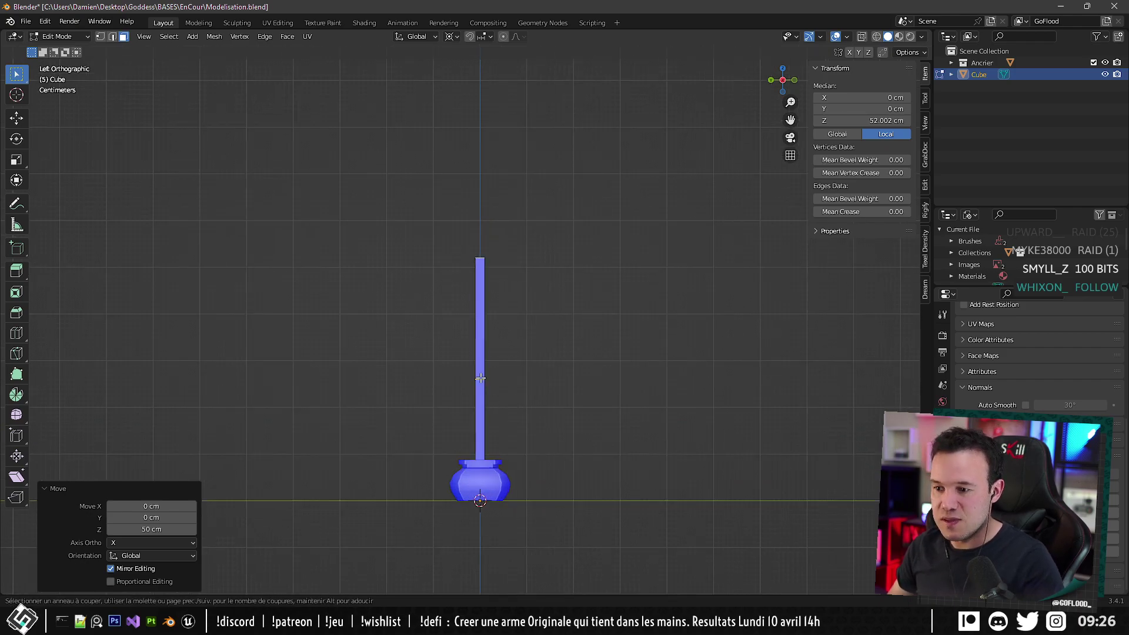
scroll(480, 378, up, 5)
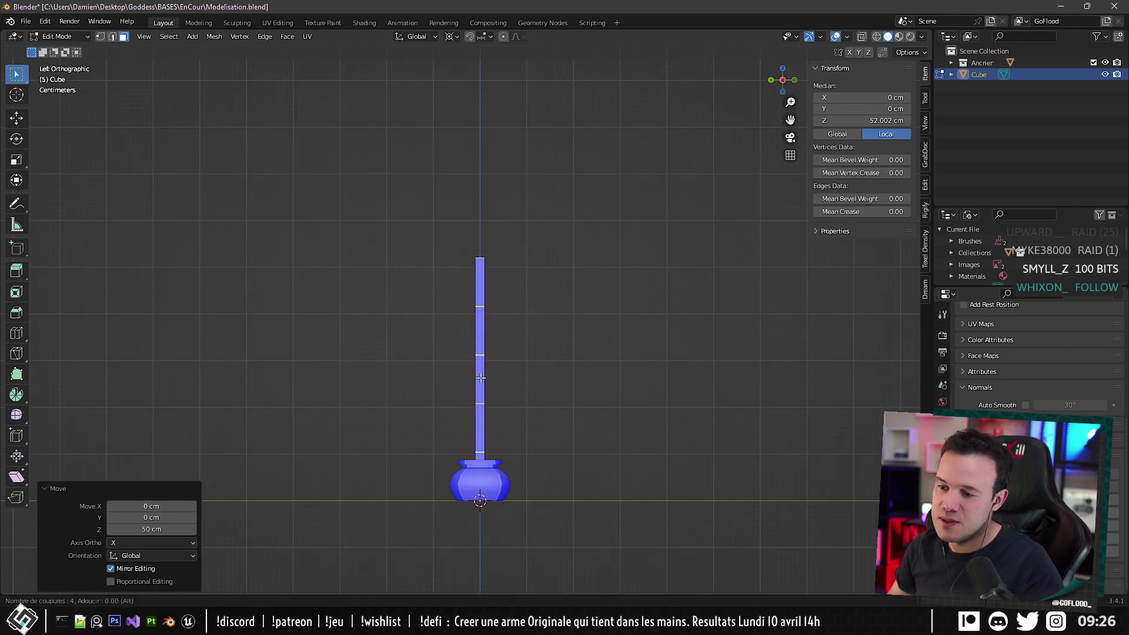
click(480, 378)
right_click(480, 378)
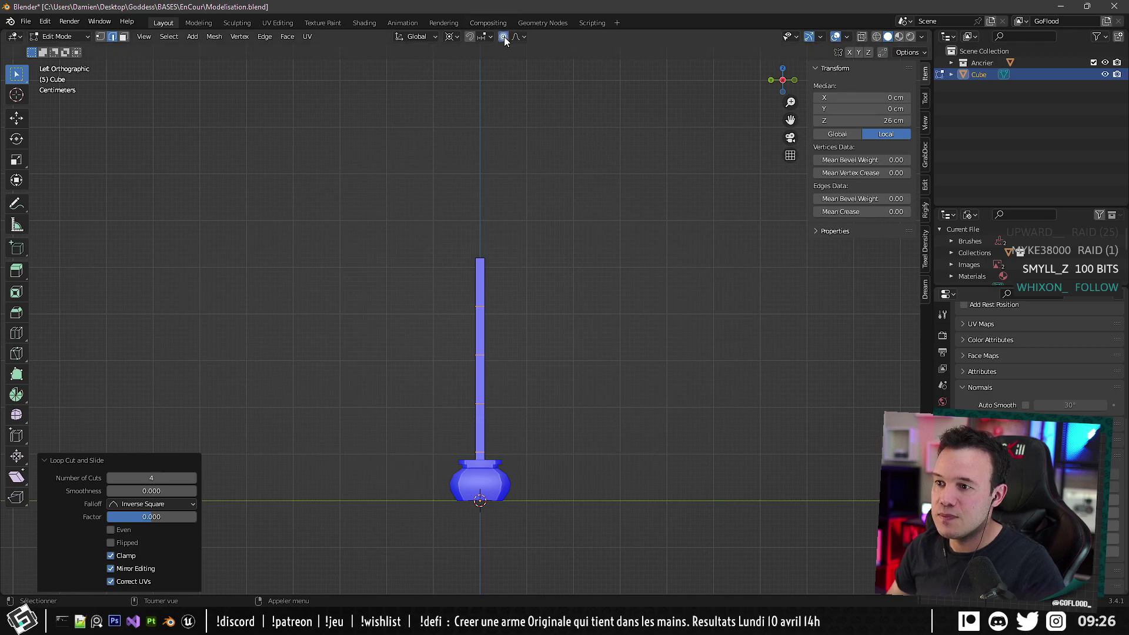
Try to bend the tall shaft sideways by moving its top face with proportional editing in the left view.
middle_drag(294, 171, 417, 292)
click(492, 332)
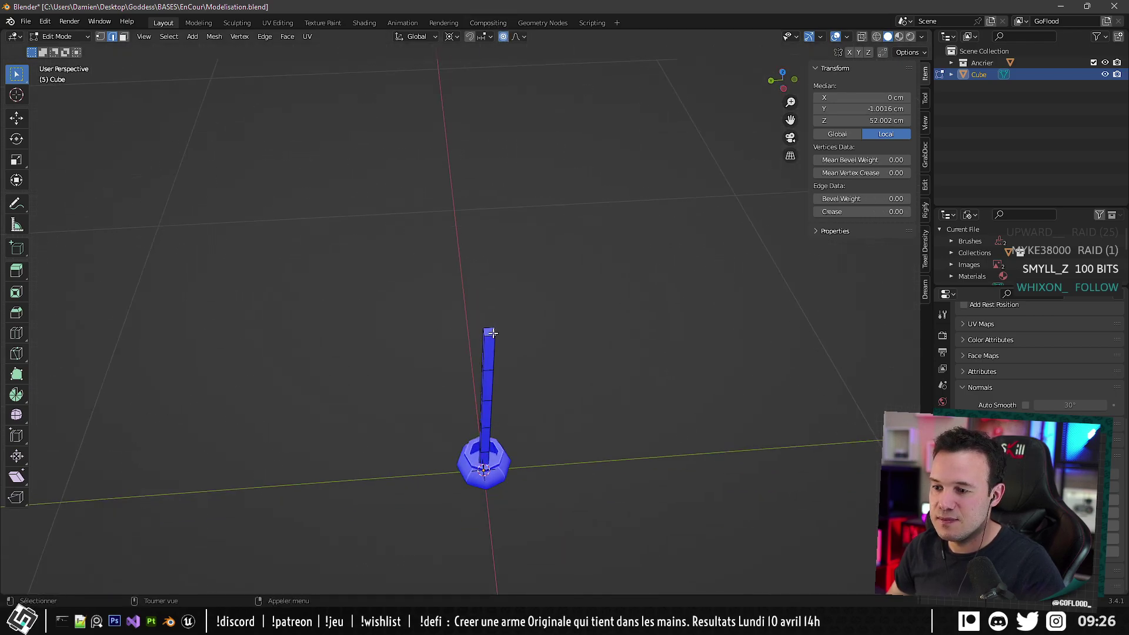
click(124, 36)
click(489, 332)
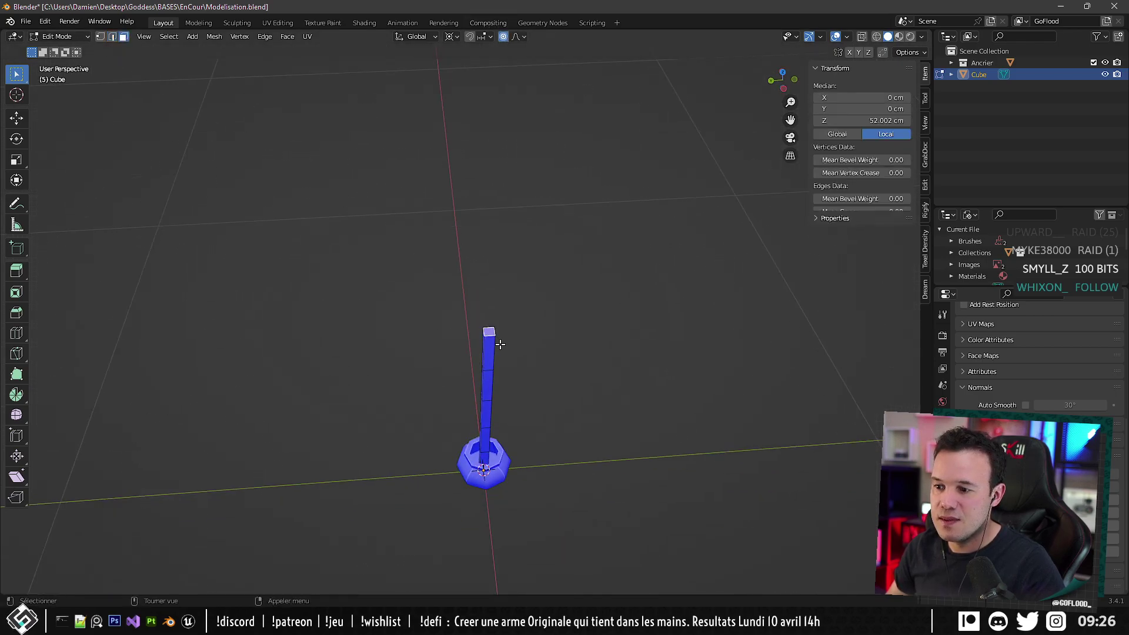
middle_drag(499, 343, 499, 109)
scroll(556, 194, up, 1)
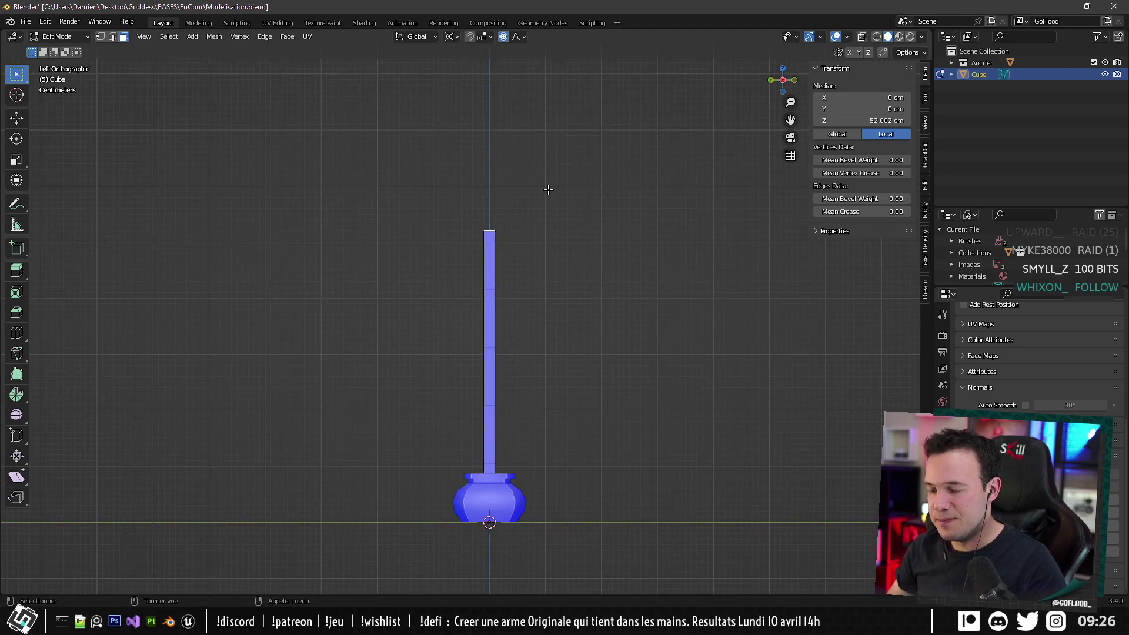
key(g)
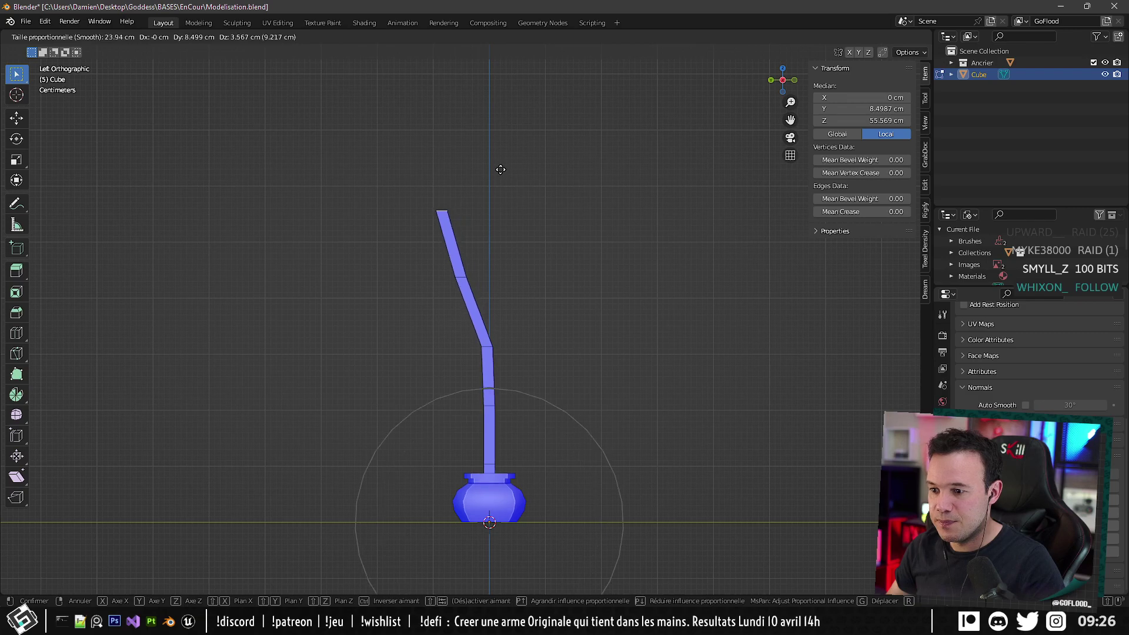
scroll(486, 174, down, 1)
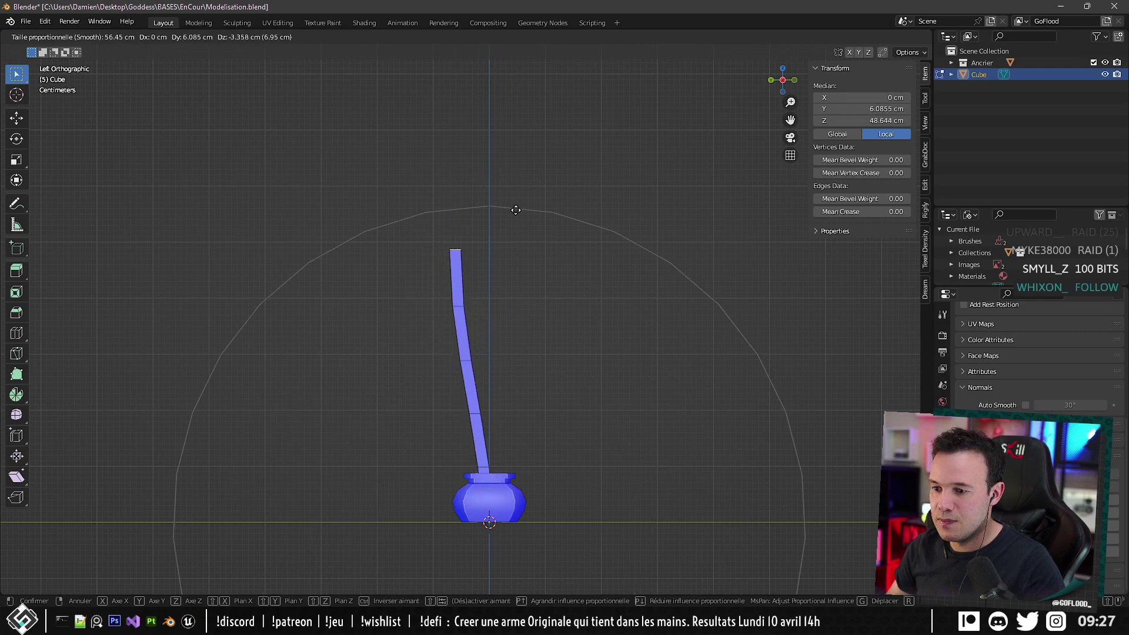
right_click(517, 214)
Set the transform pivot to Individual Origins and try bending the shaft again by moving its top face with different proportional radii.
click(456, 37)
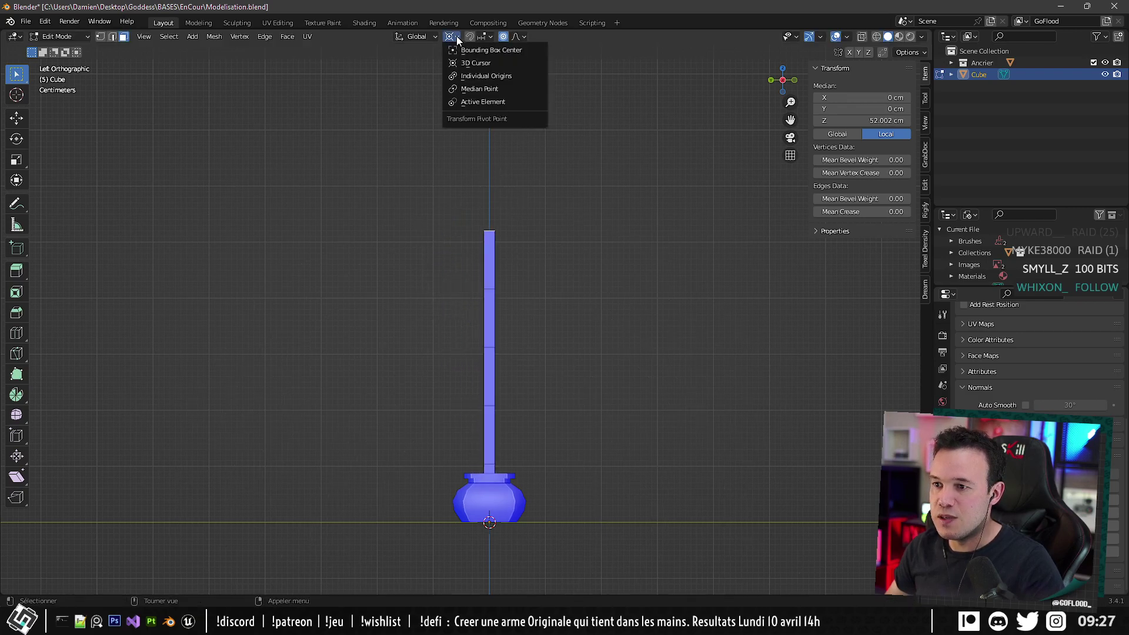
click(470, 76)
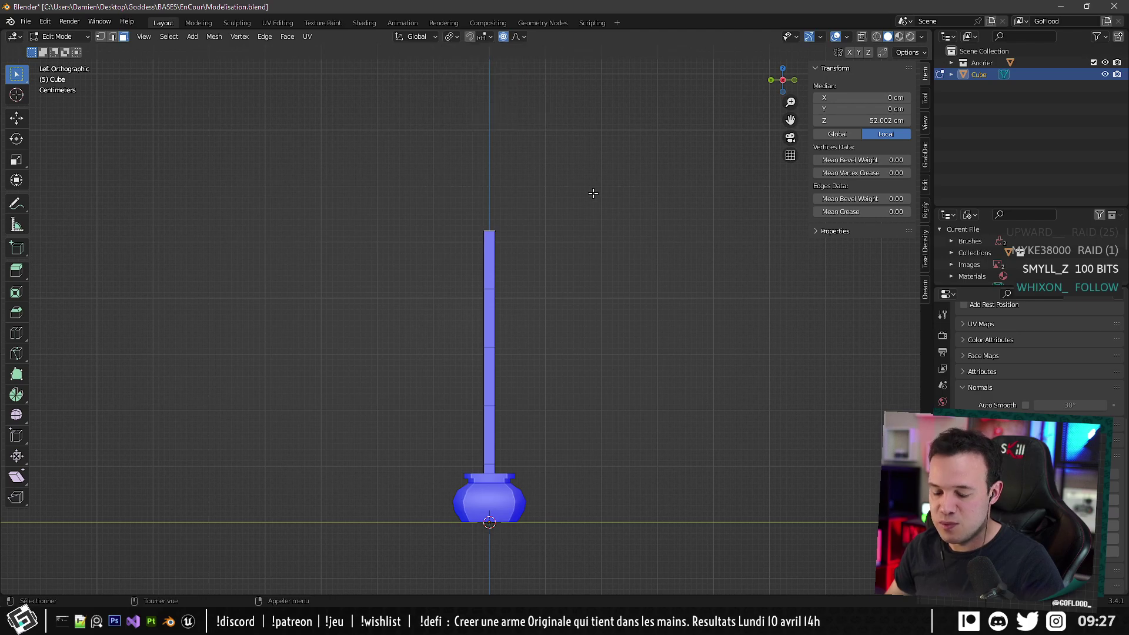
key(g)
scroll(554, 230, up, 6)
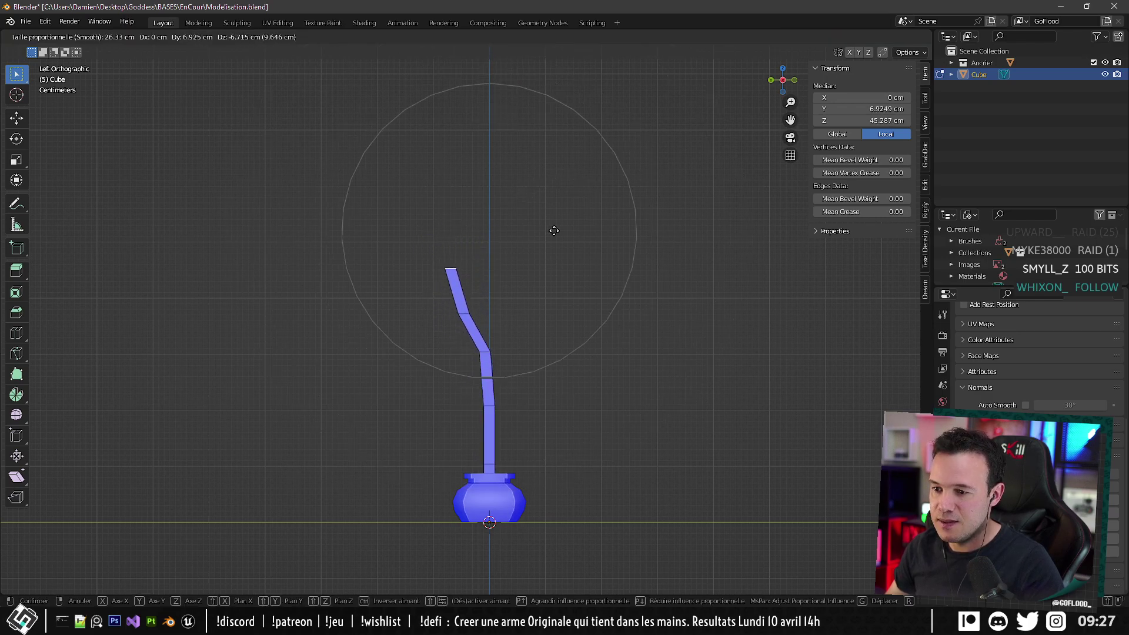
scroll(553, 229, down, 5)
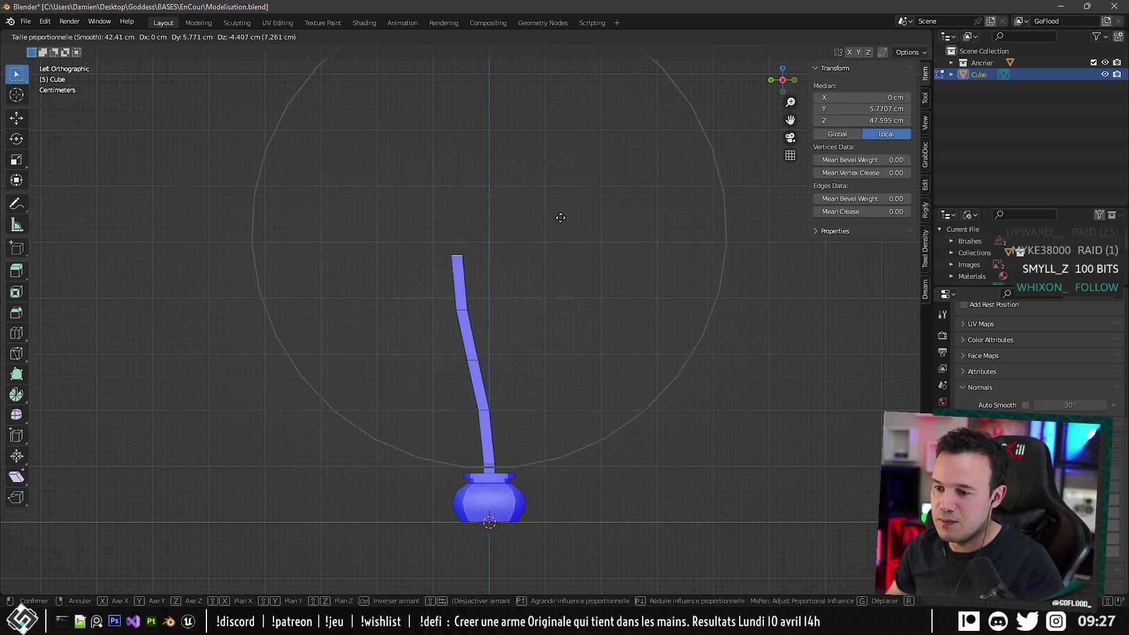
scroll(557, 220, up, 11)
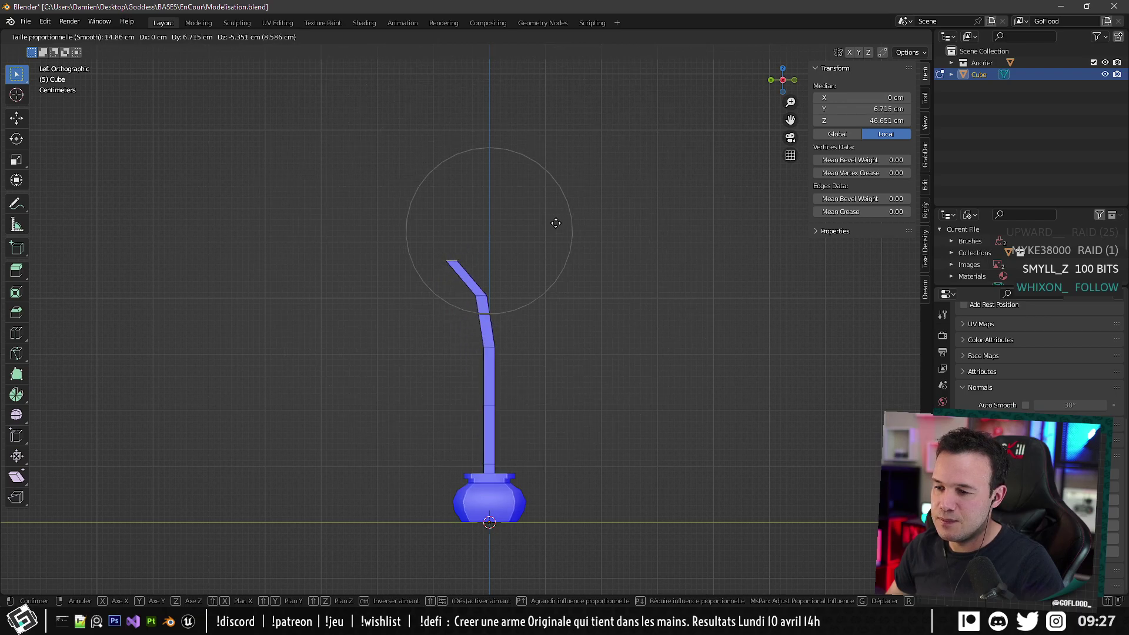
right_click(556, 223)
Turn on X-ray and delete the shaft's upper segments, keeping only the lowest segment inside the inkwell.
key(alt+a)
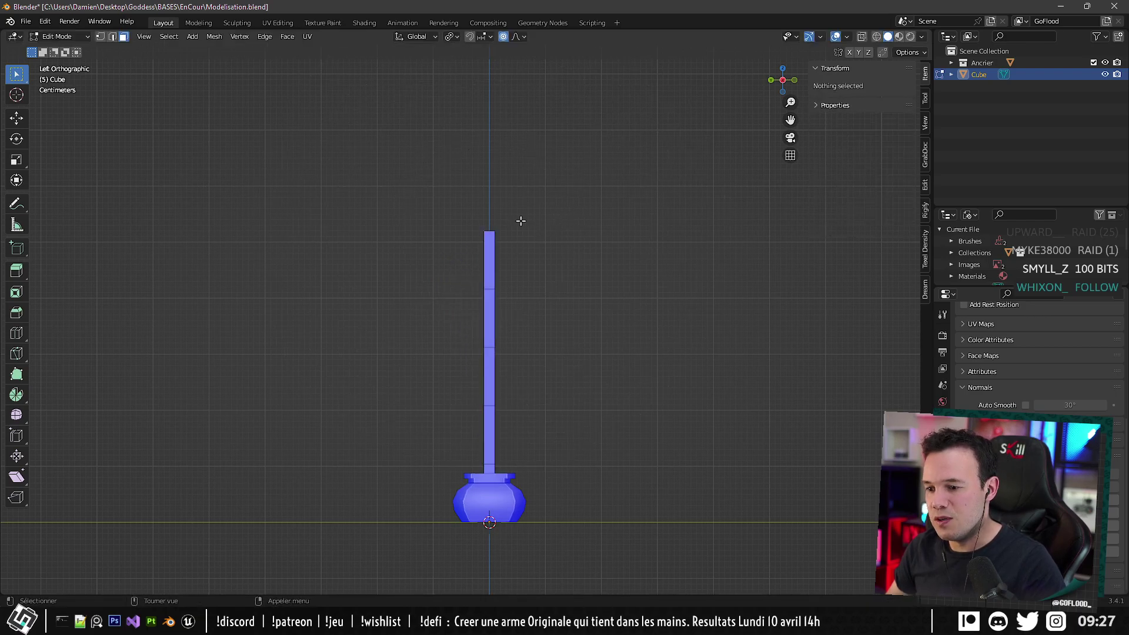
drag(282, 139, 744, 466)
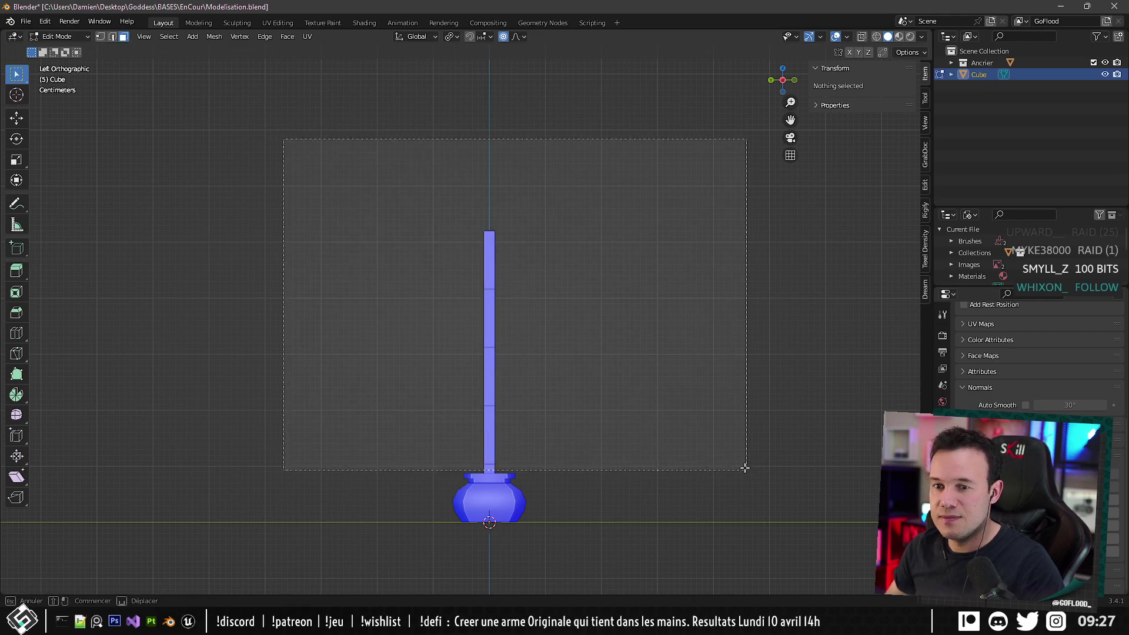
key(alt+z)
drag(407, 165, 623, 446)
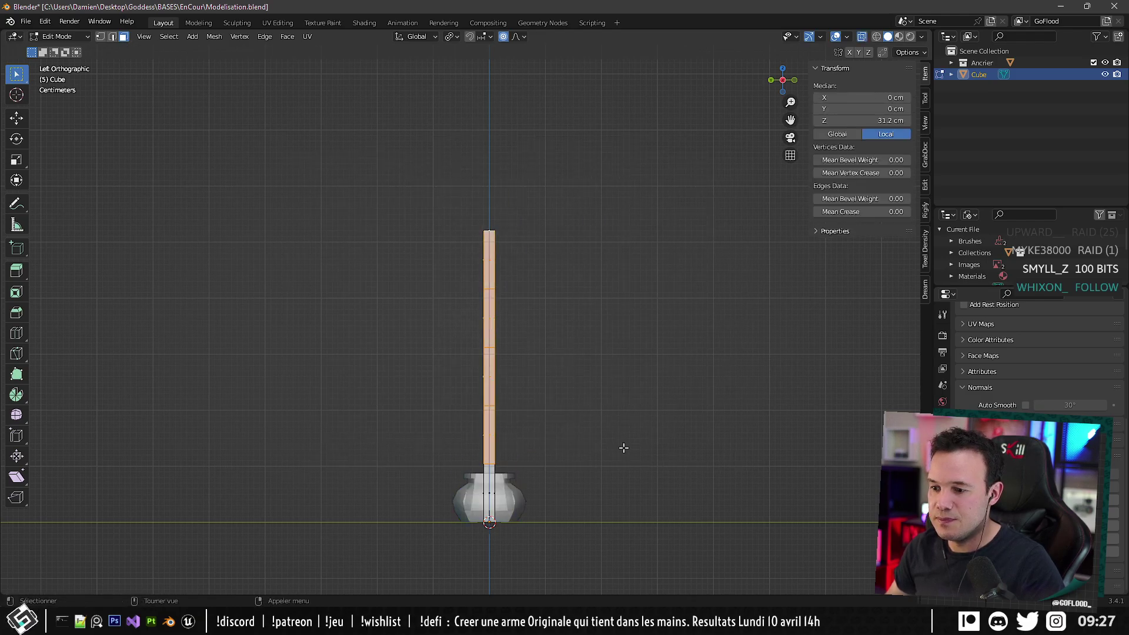
key(x)
click(577, 476)
Fill the open top of the remaining shaft stub with a face between its two opposite upper edges.
middle_drag(566, 406, 564, 468)
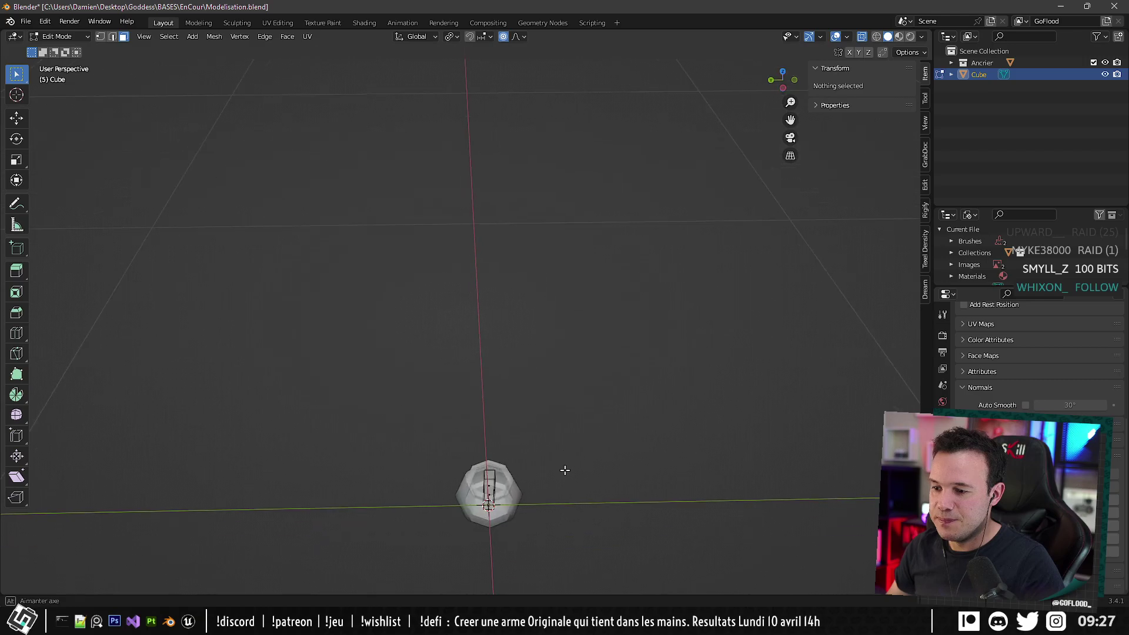
scroll(534, 509, up, 3)
shift+middle_drag(504, 569, 442, 361)
click(442, 360)
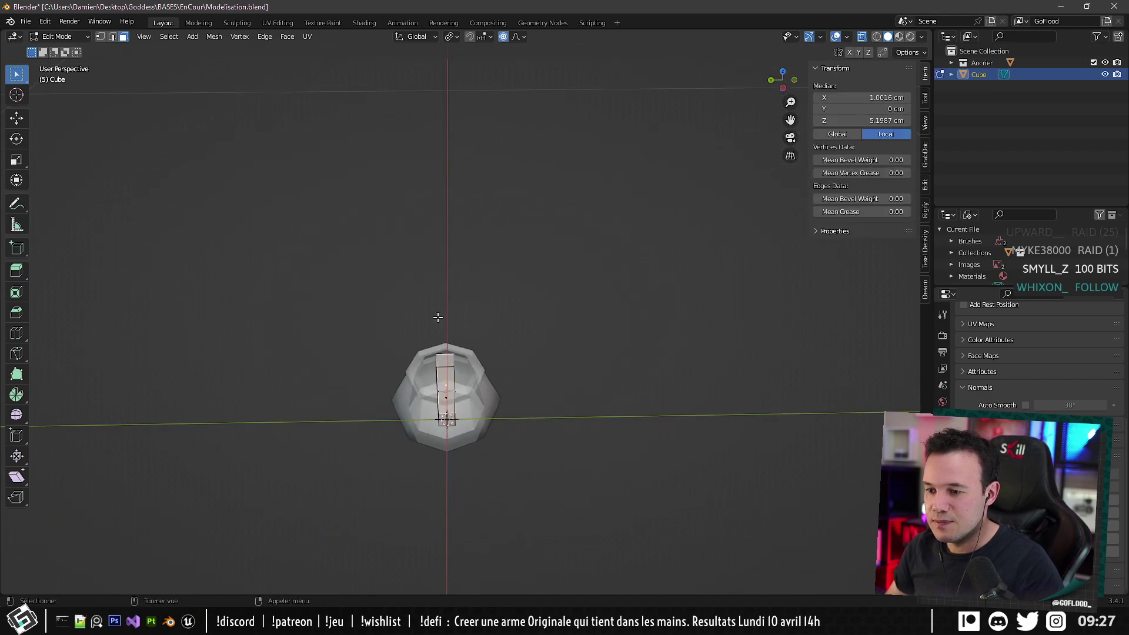
click(112, 37)
click(445, 372)
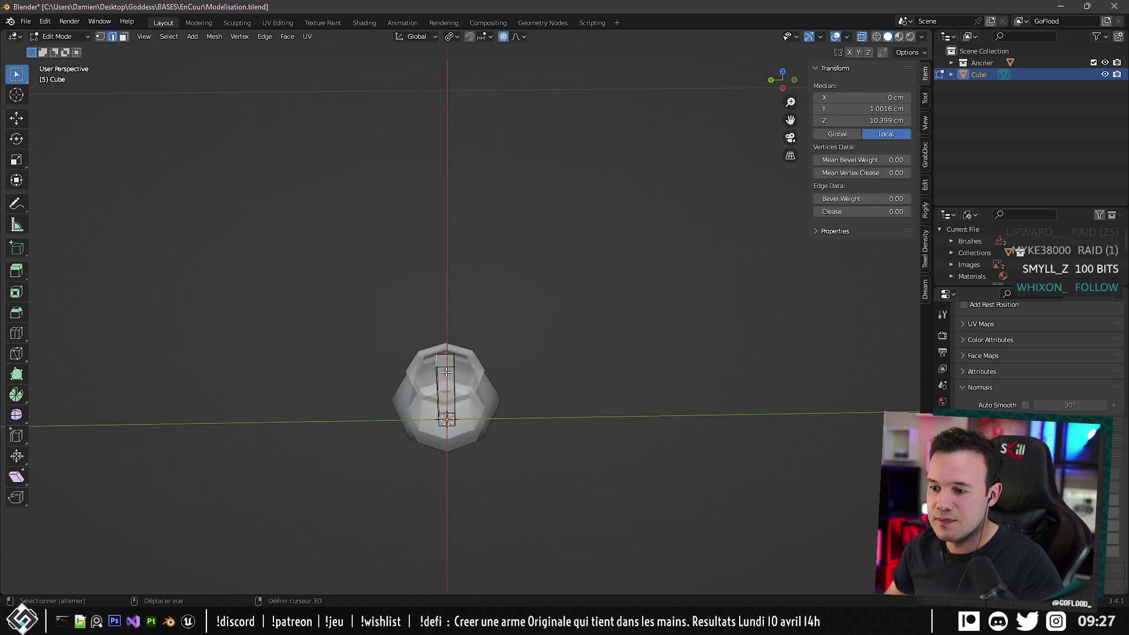
shift+click(448, 358)
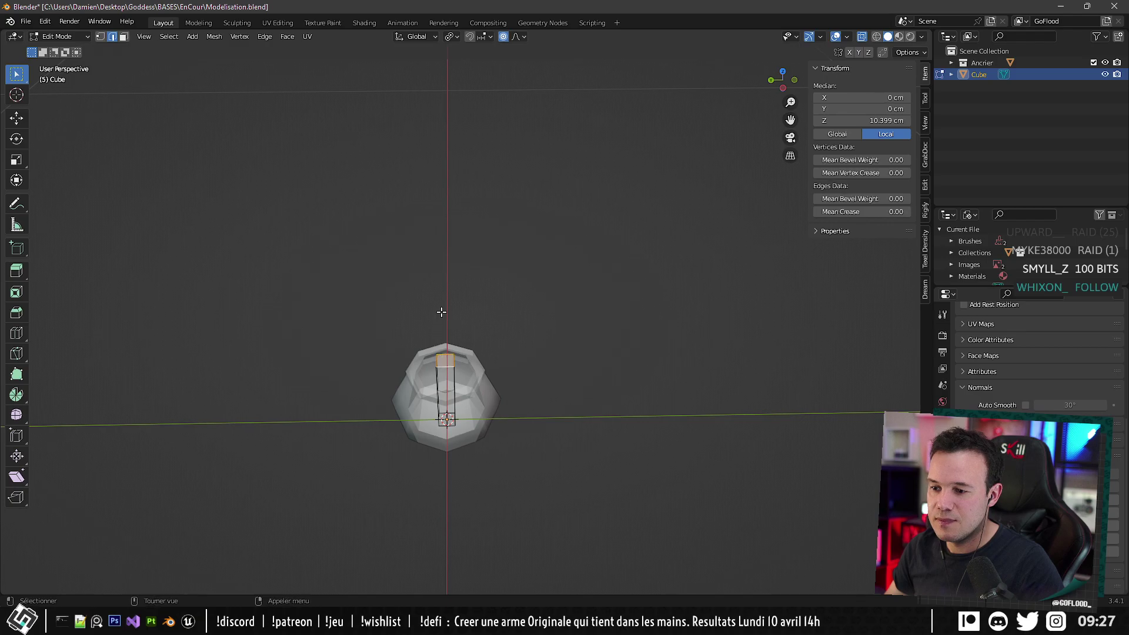
click(123, 37)
Place the 3D cursor on the ground line beside the inkwell at Y 60 cm, snapped to the grid.
middle_drag(440, 100, 437, 302)
shift+middle_drag(437, 302, 479, 251)
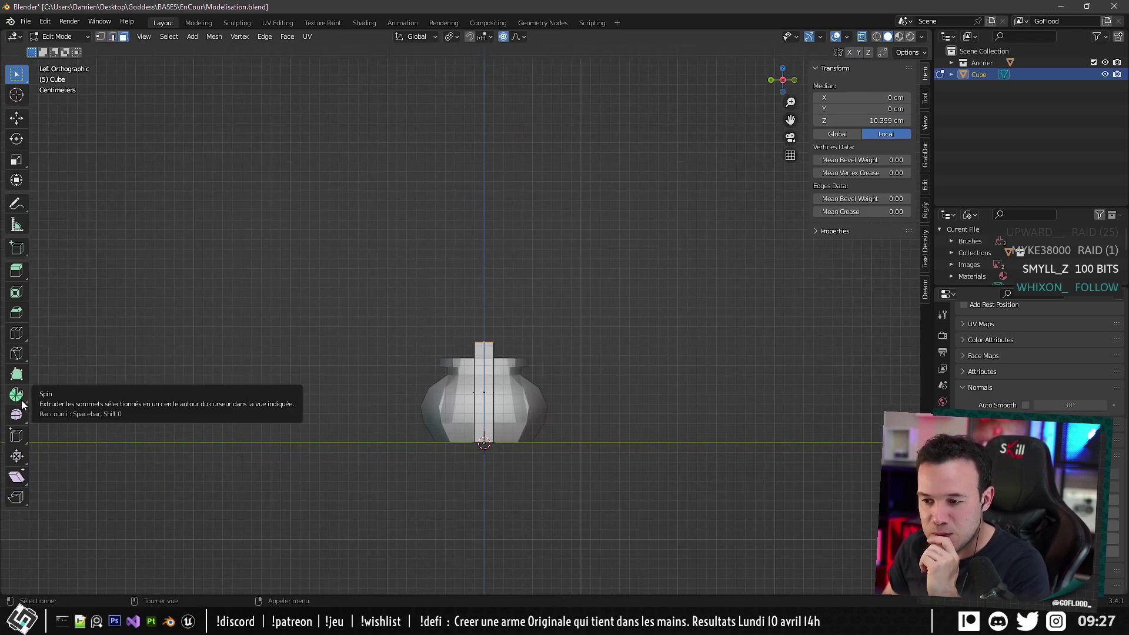
scroll(279, 334, down, 3)
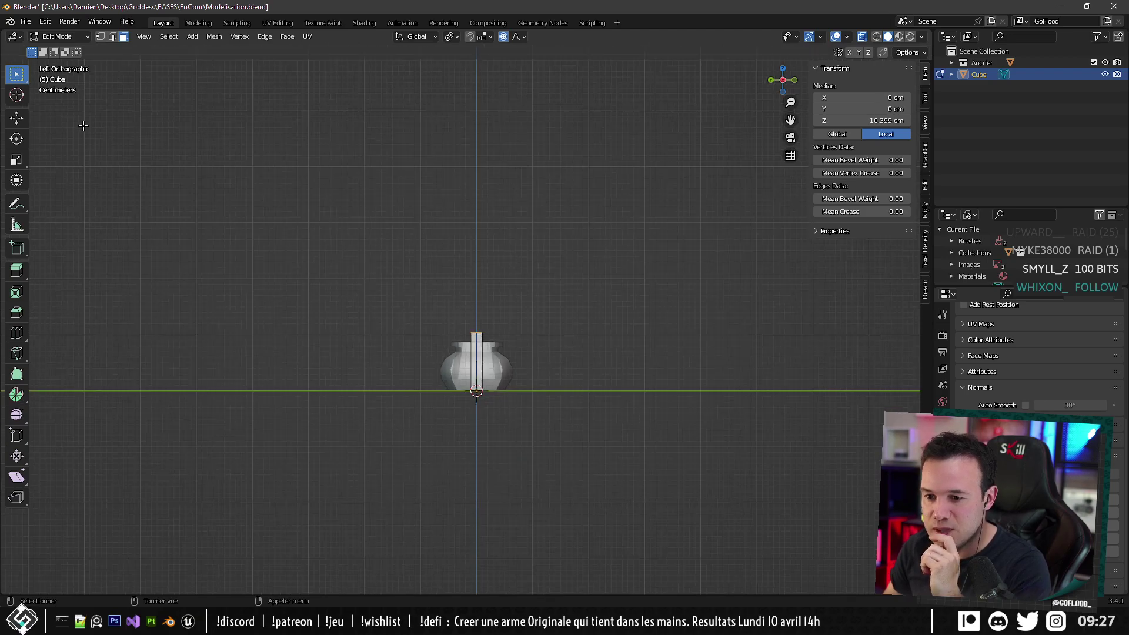
click(216, 402)
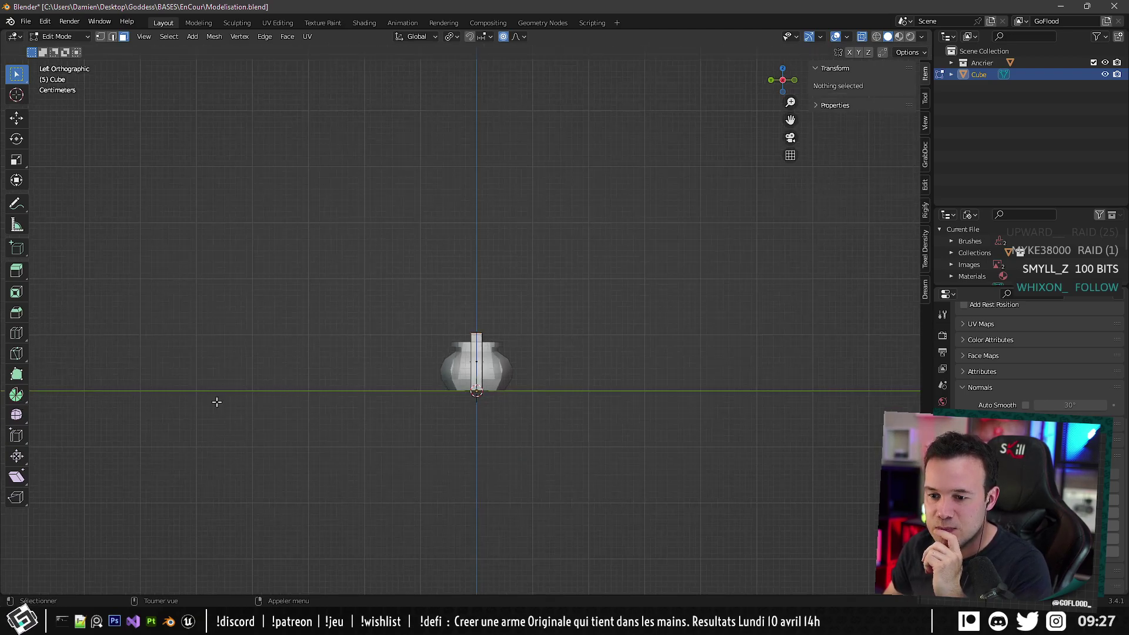
click(18, 94)
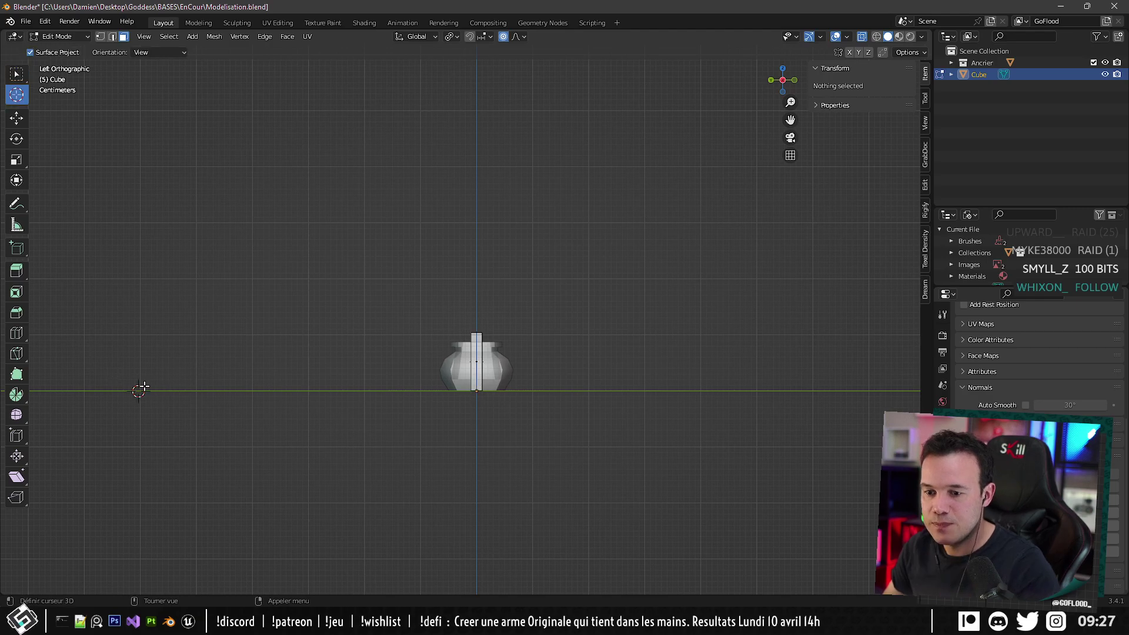
key(shift+s)
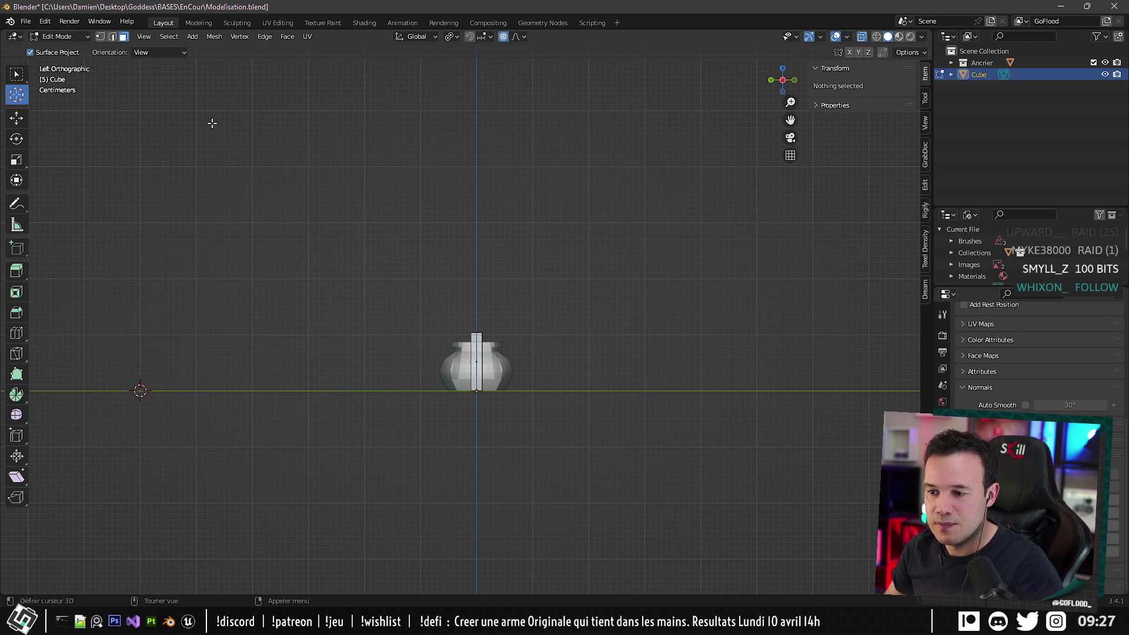
click(21, 73)
Turn off X-ray and select the top face of the shaft stub.
middle_drag(382, 226, 400, 347)
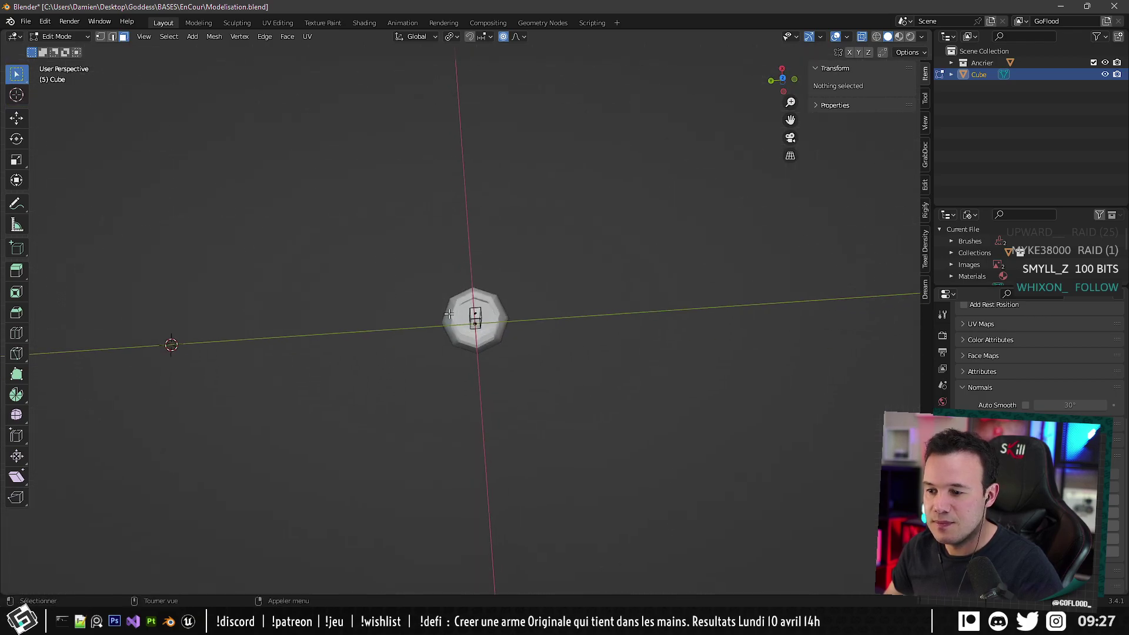
middle_drag(483, 270, 489, 182)
key(alt+z)
key(l)
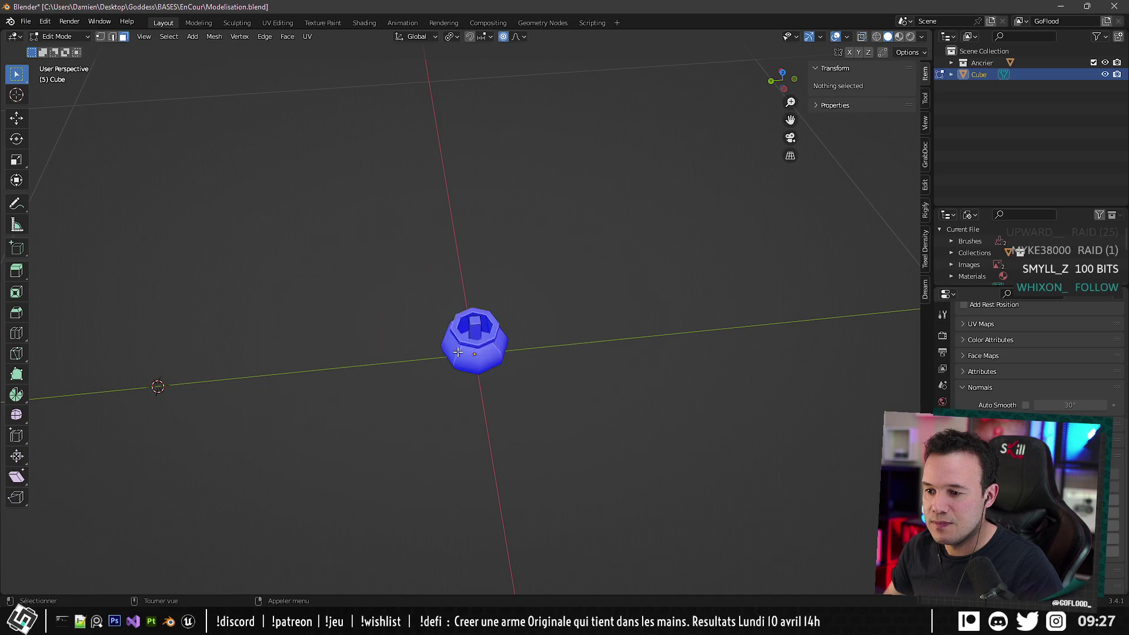
click(475, 318)
Try to spin the stub's top face around the 3D cursor with the Spin tool set to the Z axis.
middle_drag(475, 317, 456, 212)
scroll(456, 247, down, 6)
scroll(472, 336, up, 3)
mouse_move(456, 276)
shift+middle_down()
mouse_move(472, 337)
mouse_move(468, 271)
shift+middle_up()
click(20, 394)
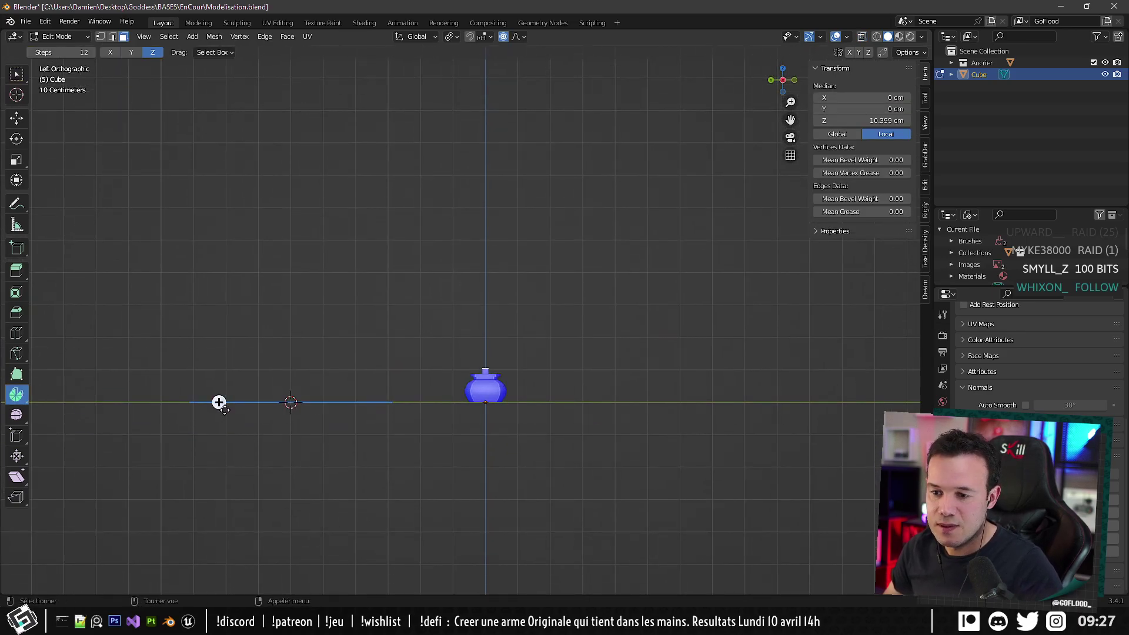
drag(219, 402, 221, 408)
drag(226, 452, 294, 471)
scroll(466, 359, down, 5)
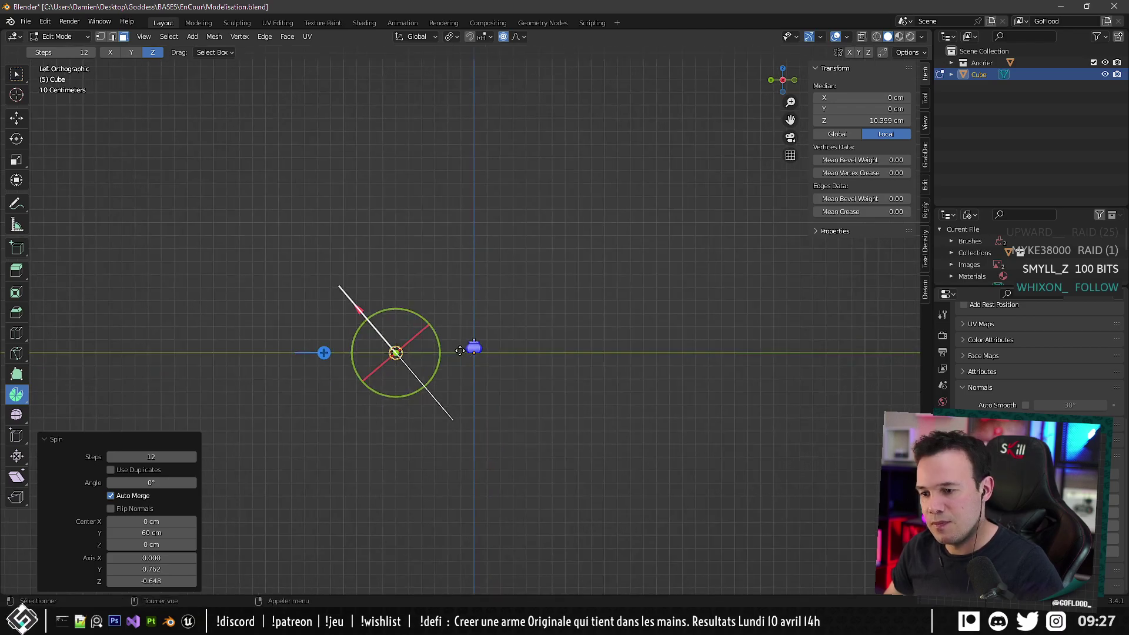
middle_drag(460, 352, 466, 330)
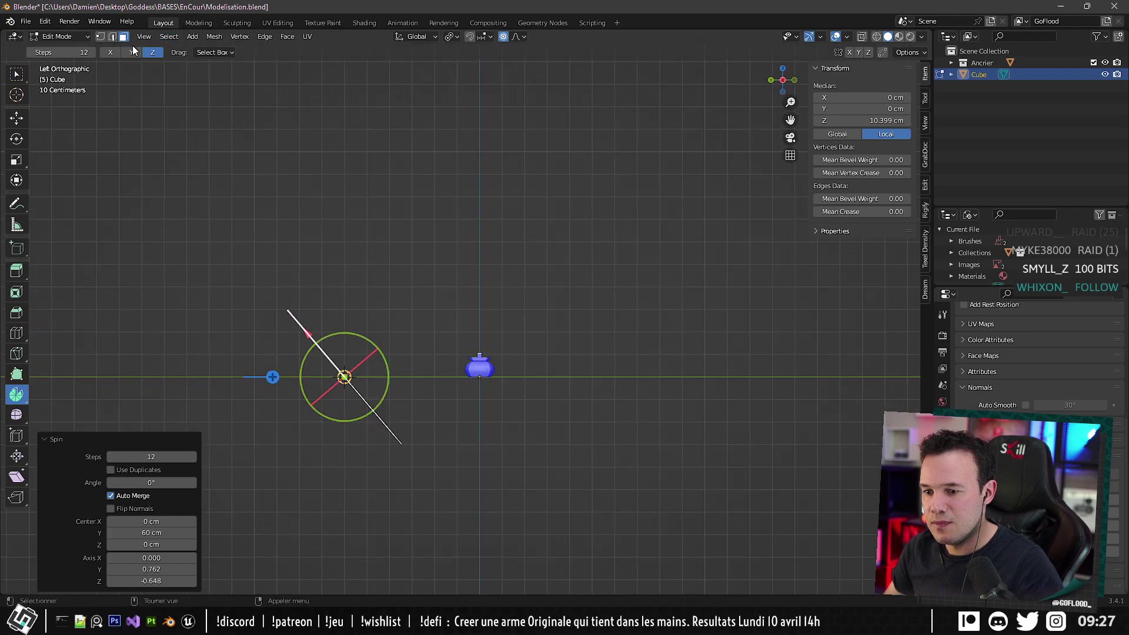
Spin the stub's top face about the X axis around the 3D cursor by 33.1° in 12 steps.
click(112, 55)
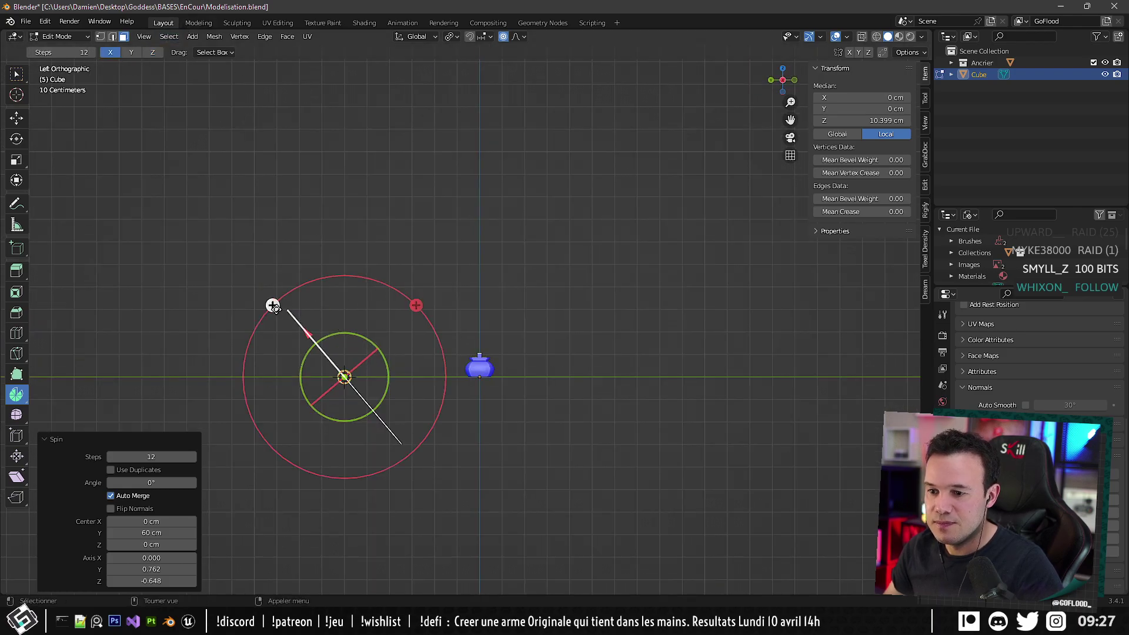
drag(273, 306, 197, 375)
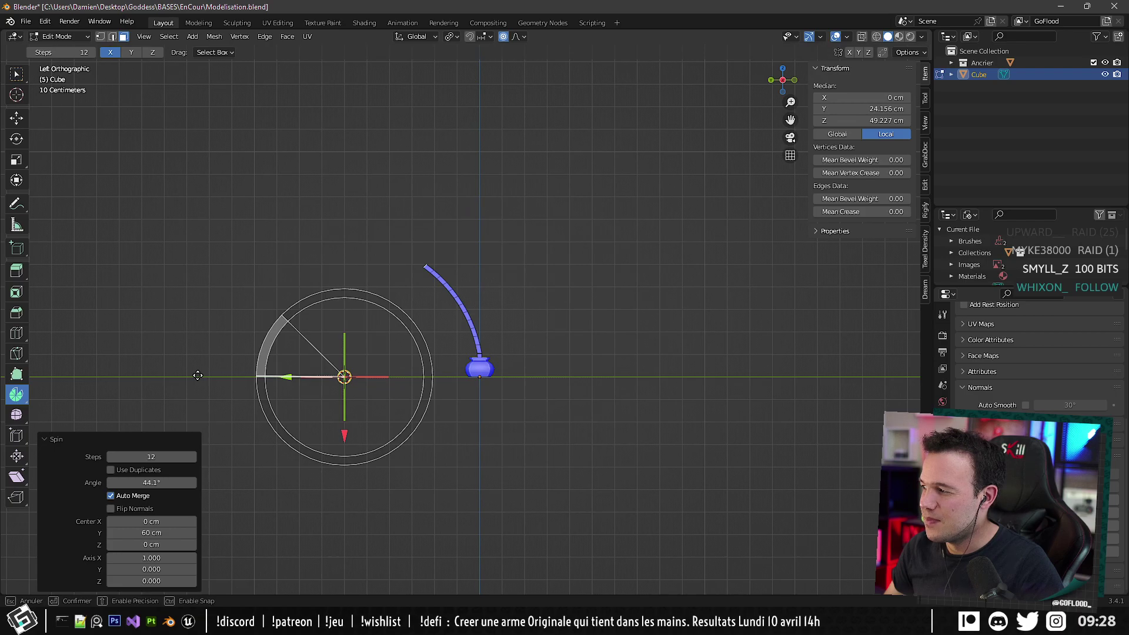
drag(197, 375, 234, 354)
scroll(468, 317, up, 6)
shift+middle_drag(469, 317, 561, 210)
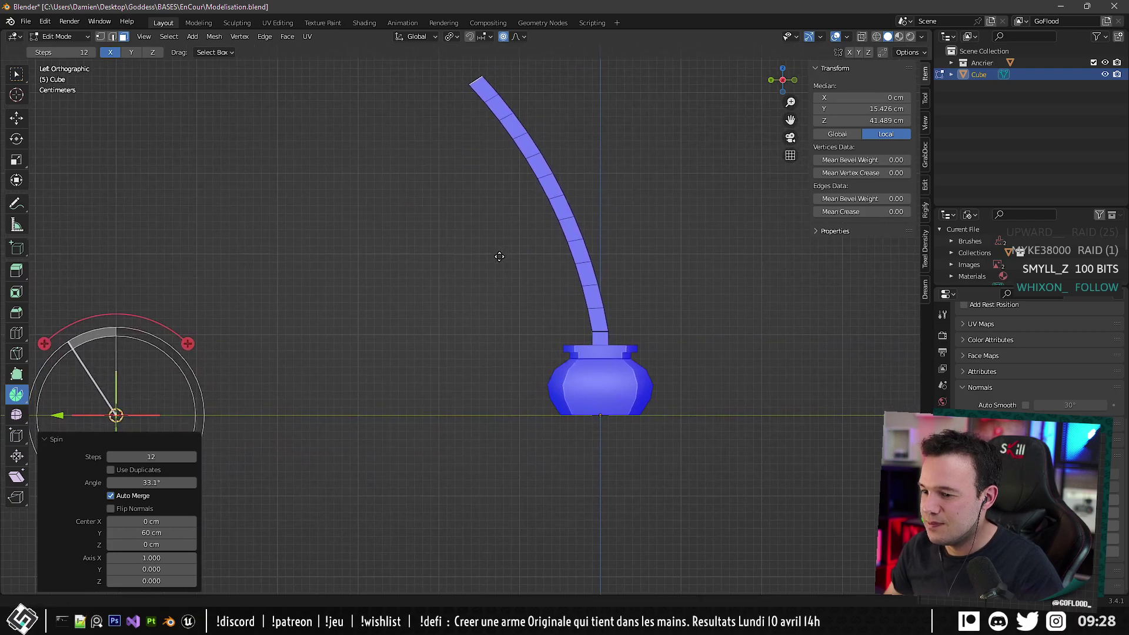
Undo the spin extrusions and the selection of the stub's top face.
scroll(481, 271, down, 4)
key(ctrl+z)
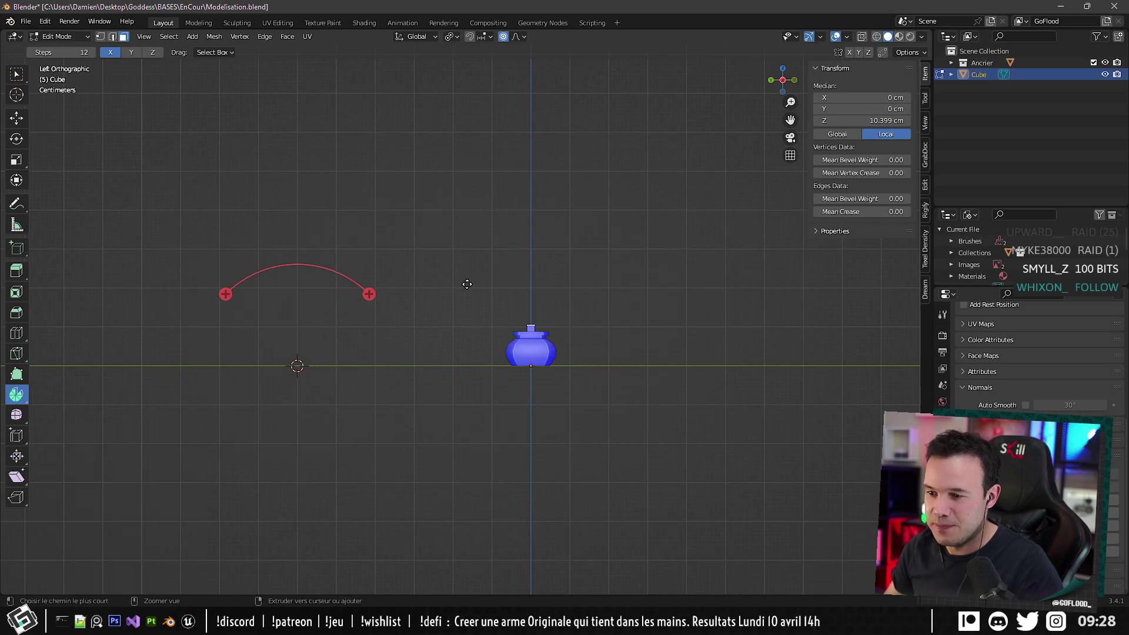
key(ctrl+z)
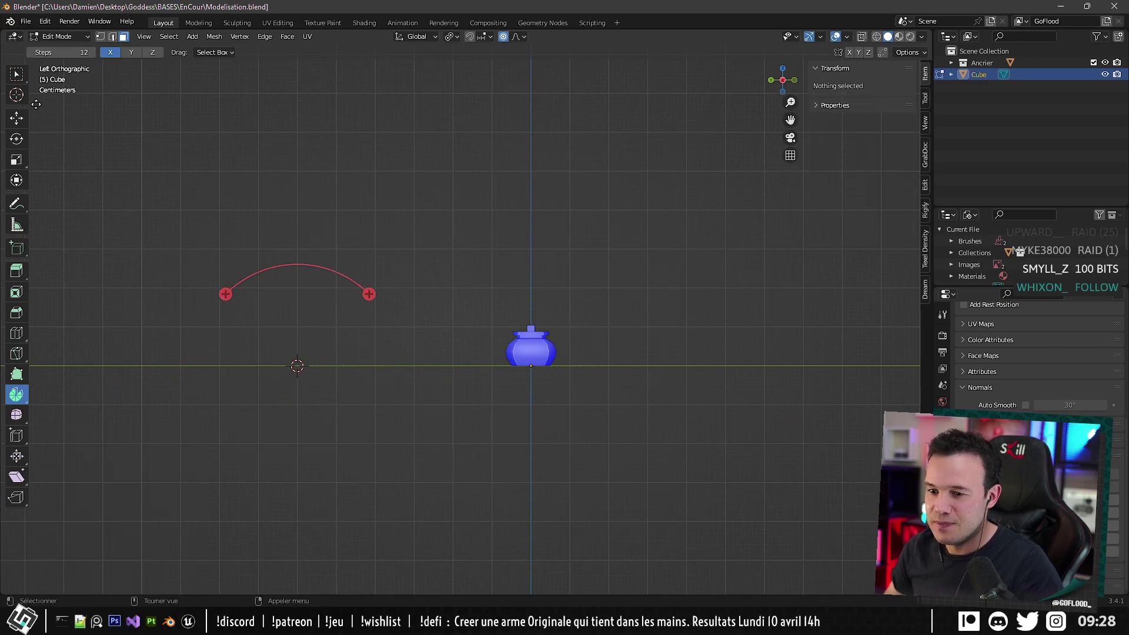
Place the 3D cursor farther from the inkwell and below the ground line, snap it to the grid, and return to box selection.
click(16, 95)
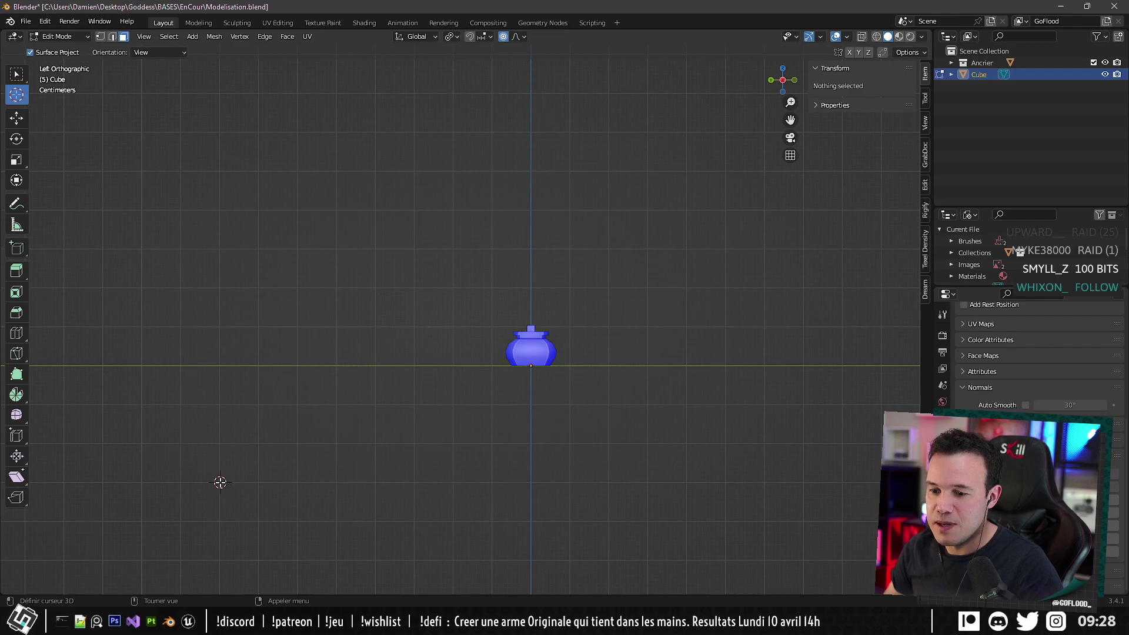
key(shift+s)
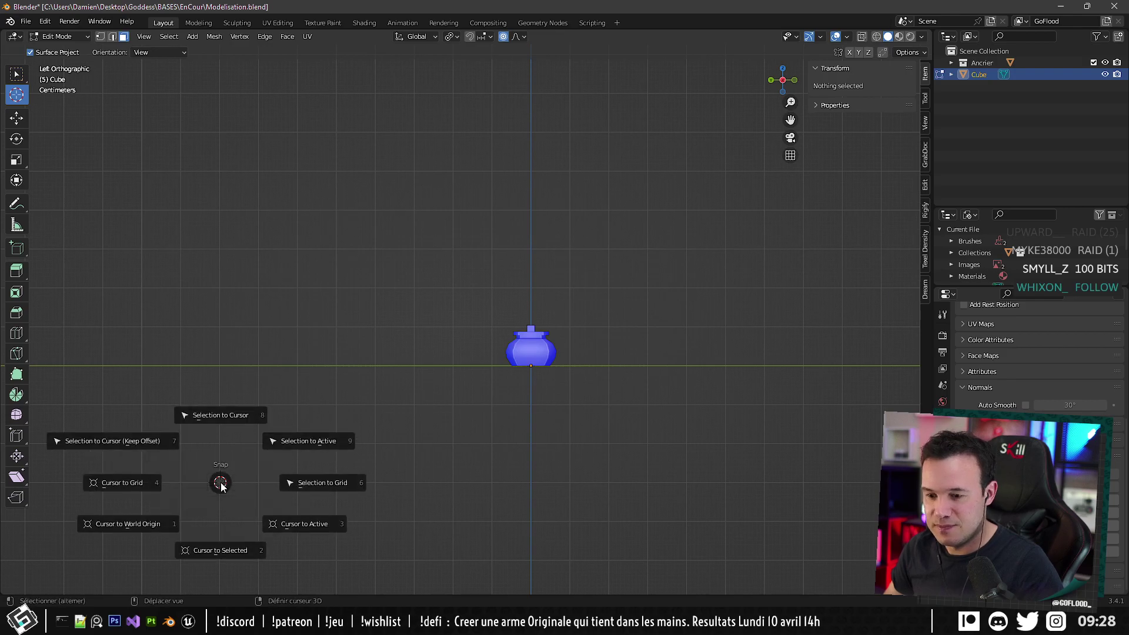
click(157, 492)
click(16, 82)
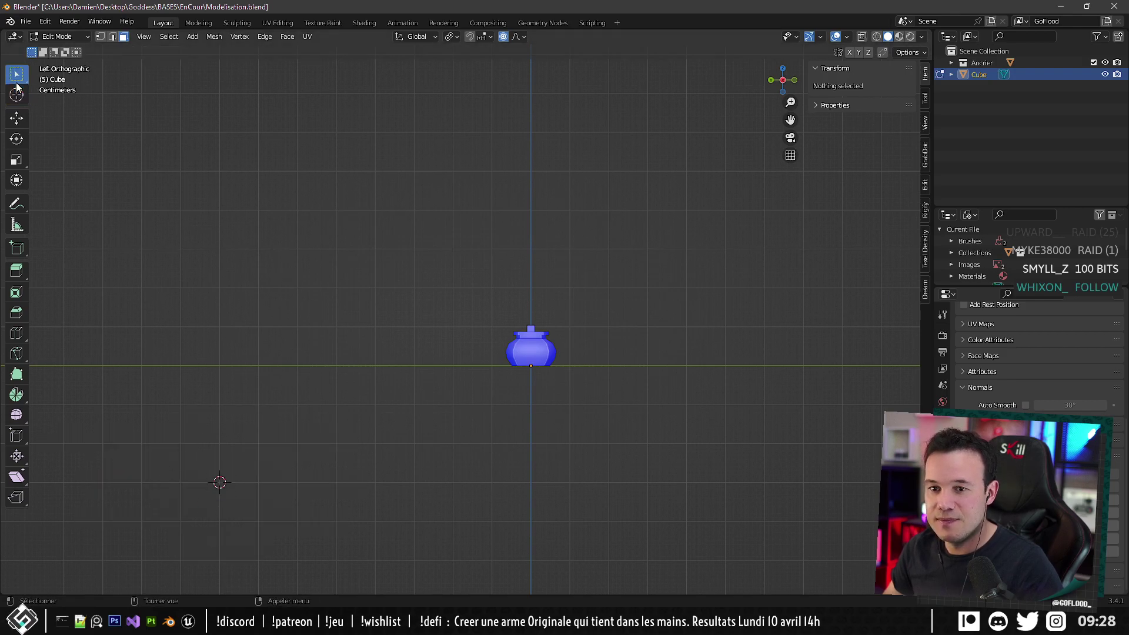
Select the top face of the small stub on the inkwell.
middle_drag(249, 166, 497, 224)
click(529, 312)
scroll(489, 280, down, 3)
shift+middle_drag(489, 280, 485, 301)
Try to spin the stub's top face about the X axis around the low 3D cursor, and undo the spin.
click(16, 395)
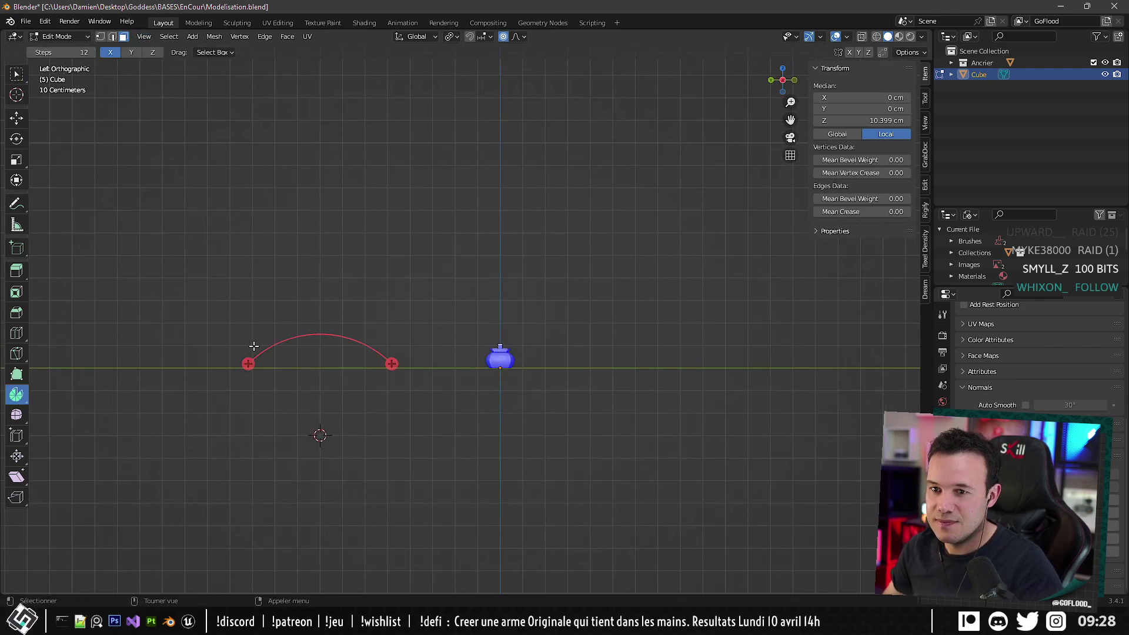
drag(251, 349, 200, 395)
key(ctrl+z)
scroll(141, 152, up, 2)
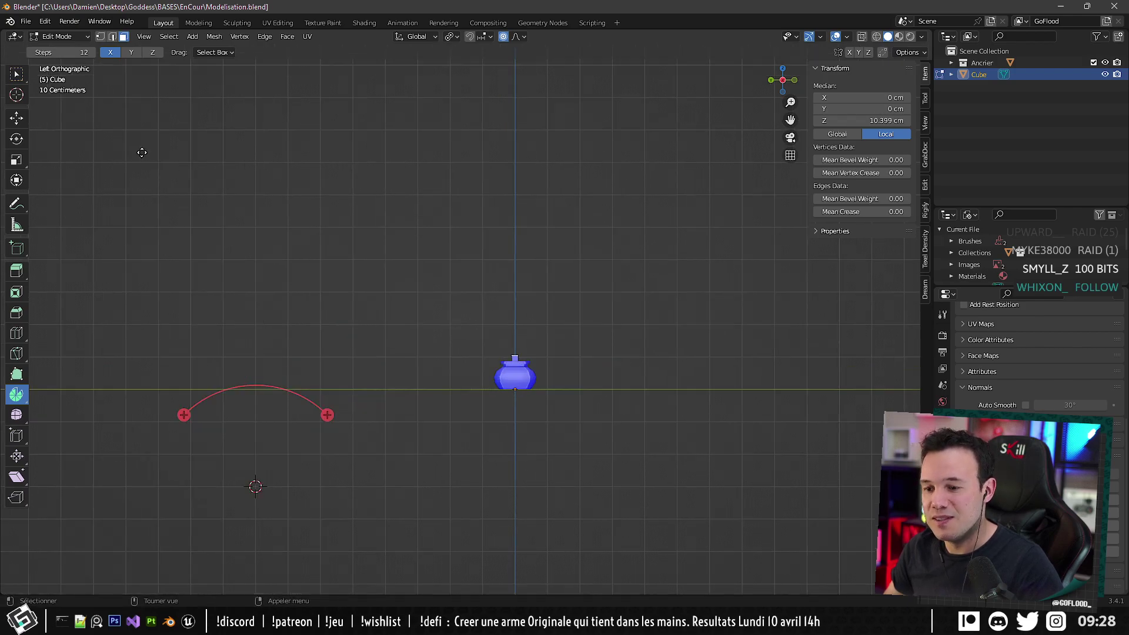
Place the 3D cursor beside the inkwell above the ground line, snap it to the grid at Y 60 cm, Z 20 cm, and return to box selection.
click(18, 91)
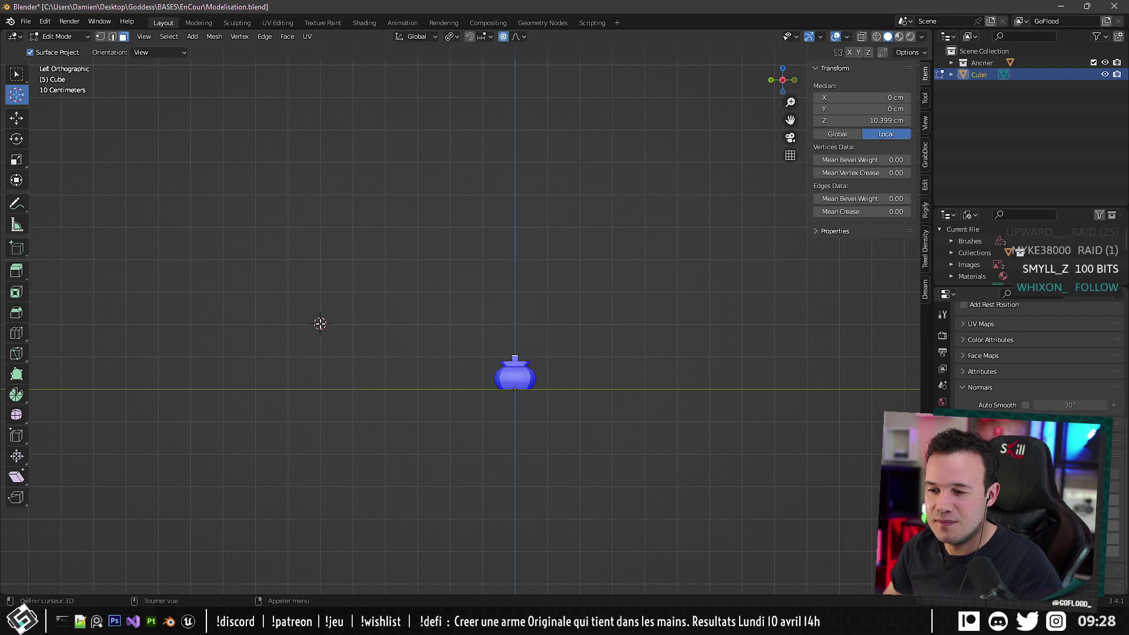
key(shift)
key(shift+s)
click(226, 323)
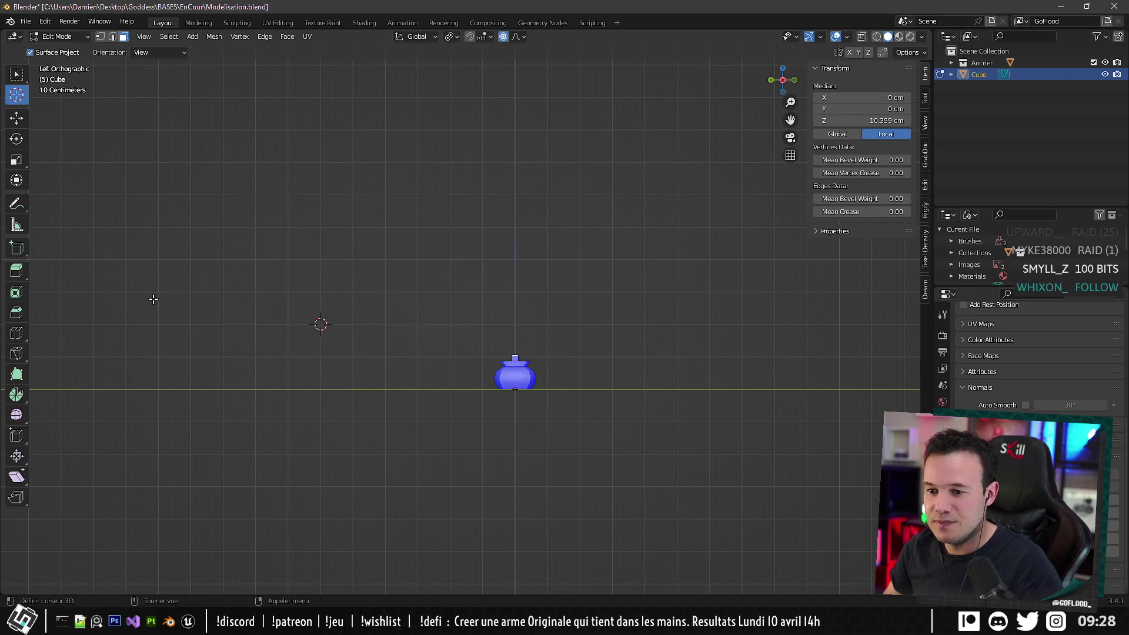
click(16, 73)
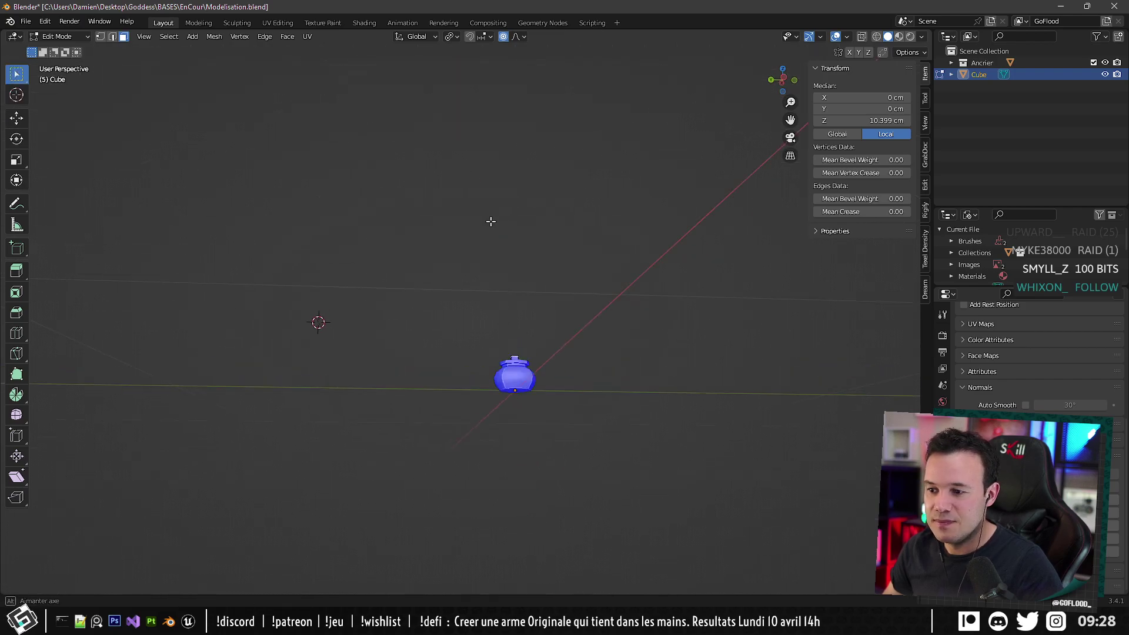
Spin the stub's top face about the X axis around the 3D cursor by 17.2° in 12 steps.
scroll(411, 368, up, 3)
click(16, 394)
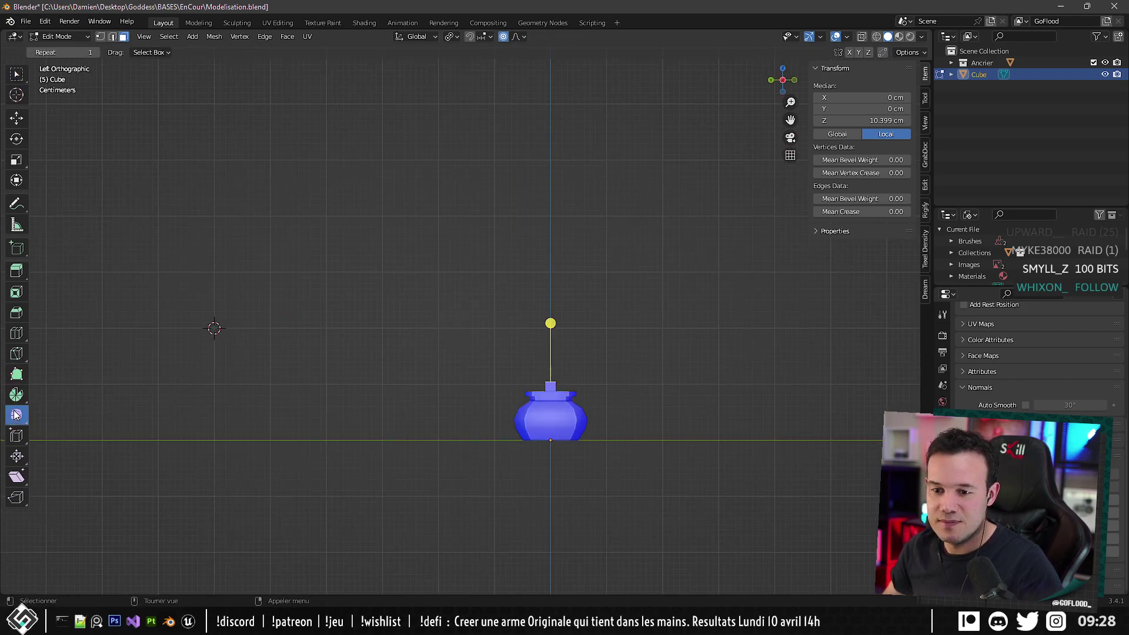
drag(142, 255, 85, 290)
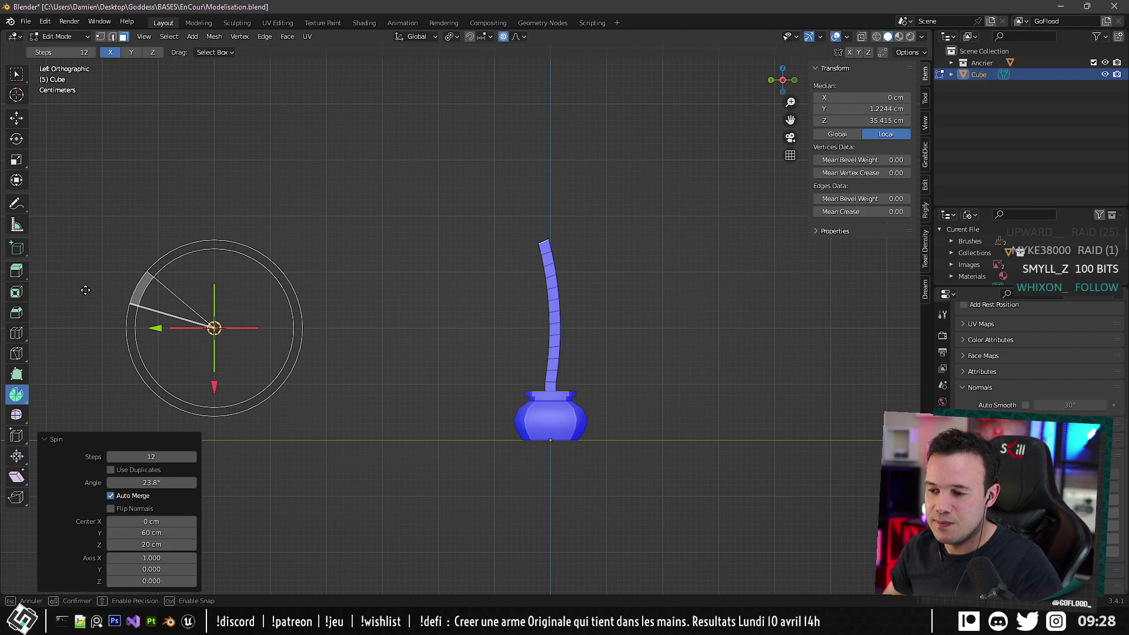
drag(86, 290, 103, 281)
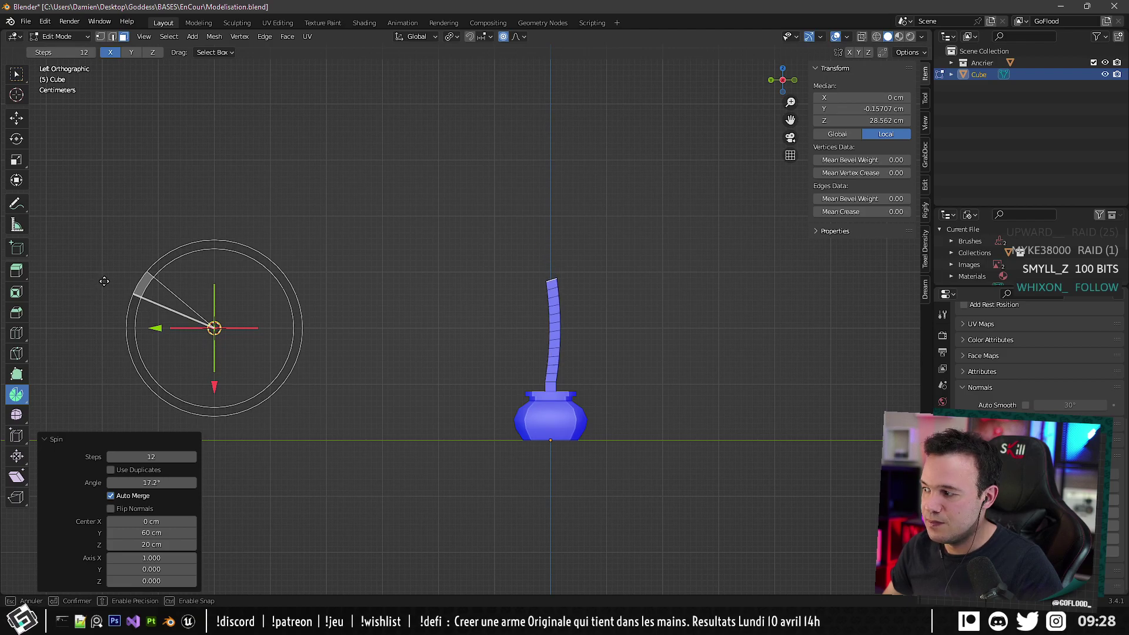
drag(104, 281, 104, 280)
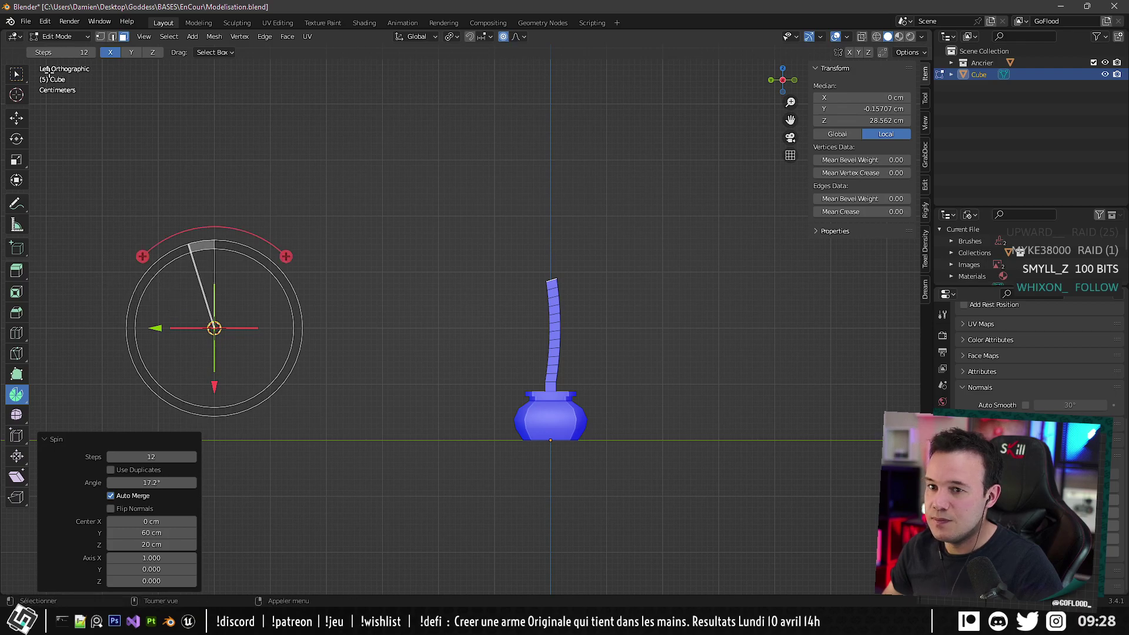
Shift the curved shaft's top face sideways along Y with smooth proportional editing.
key(w)
key(g)
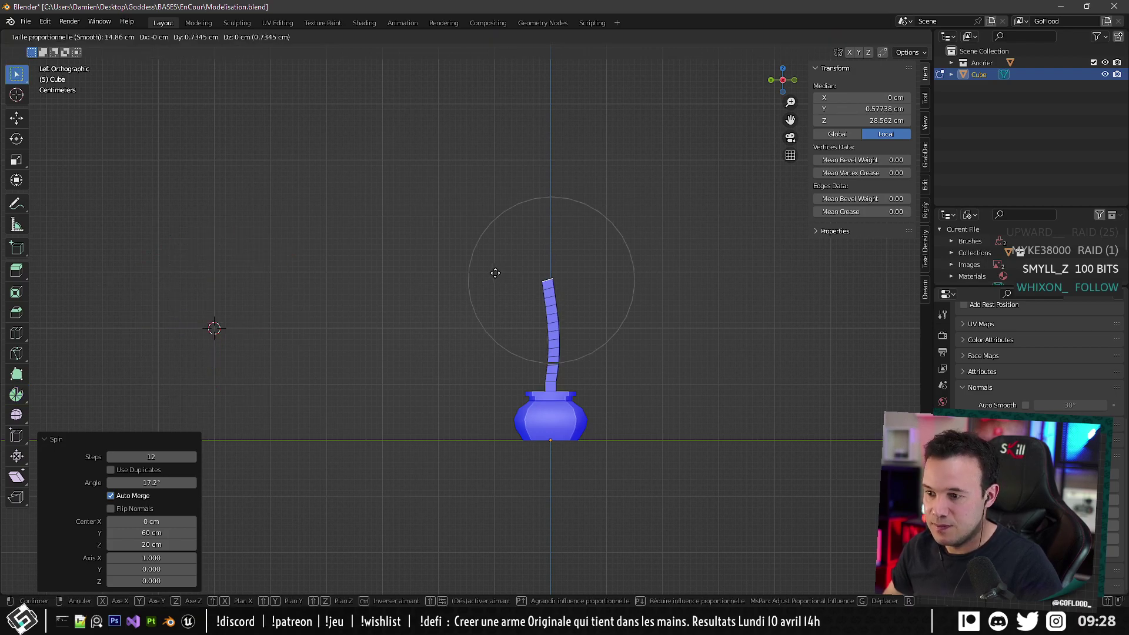
scroll(494, 274, up, 5)
scroll(494, 273, down, 7)
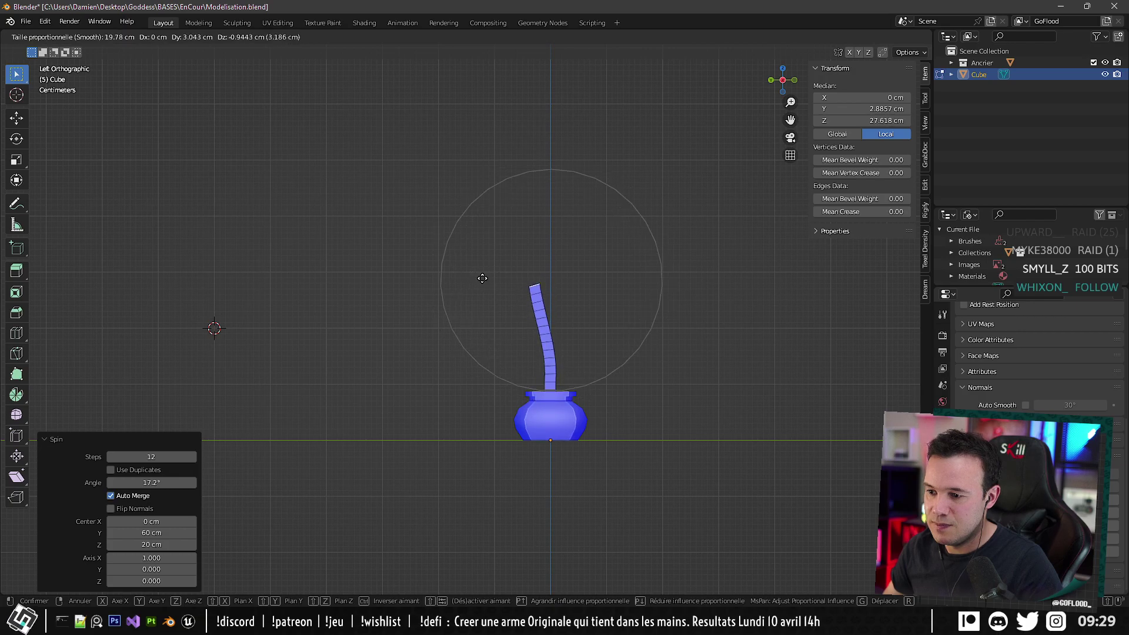
key(Escape)
key(r)
key(Escape)
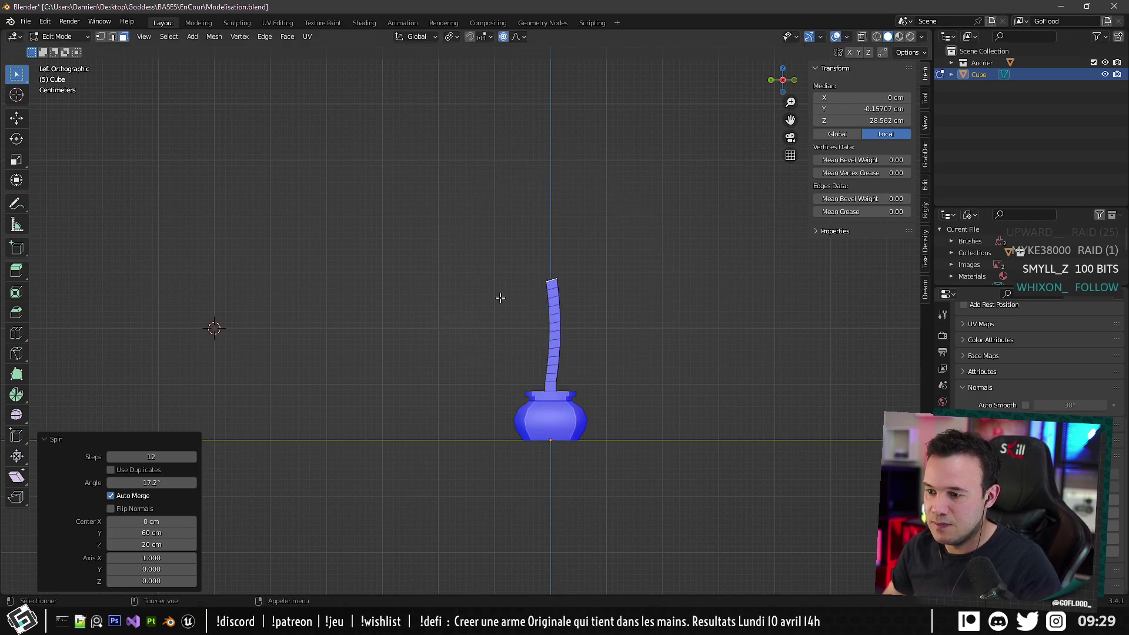
Undo the stem's spin and place the 3D cursor lower beside the inkwell, at about Y 60 cm, Z 9.62 cm.
key(ctrl+z)
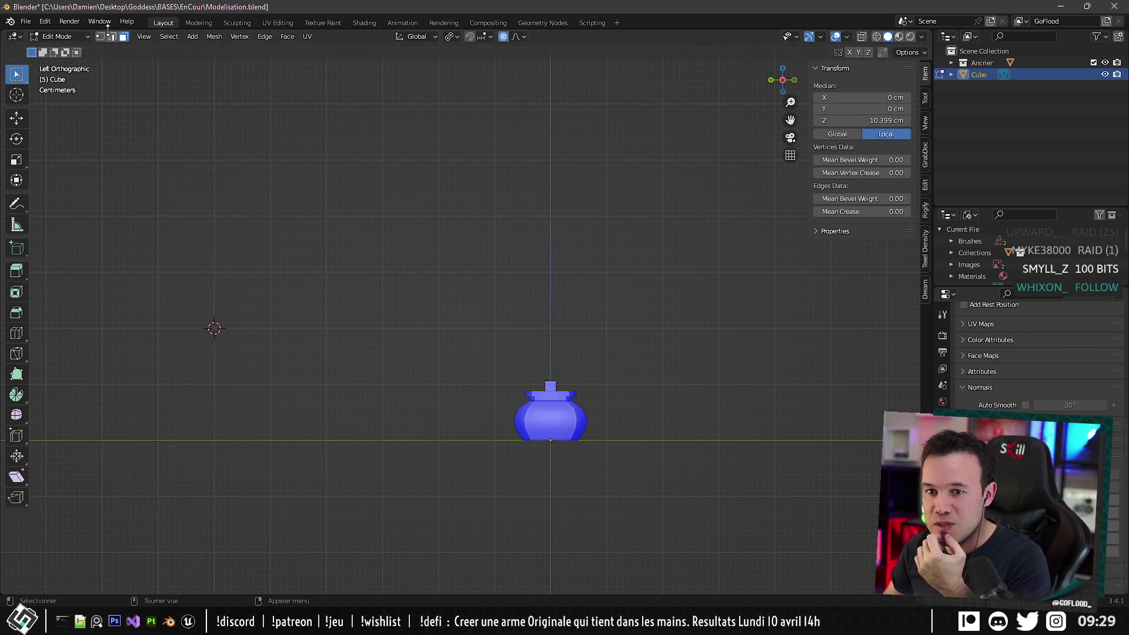
click(17, 94)
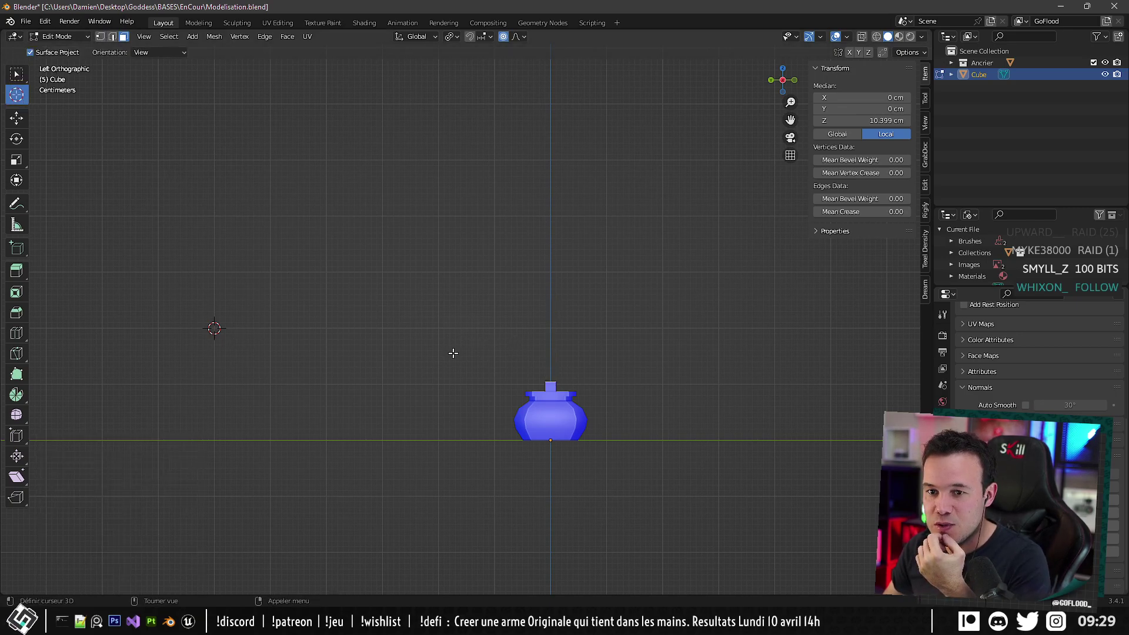
click(214, 386)
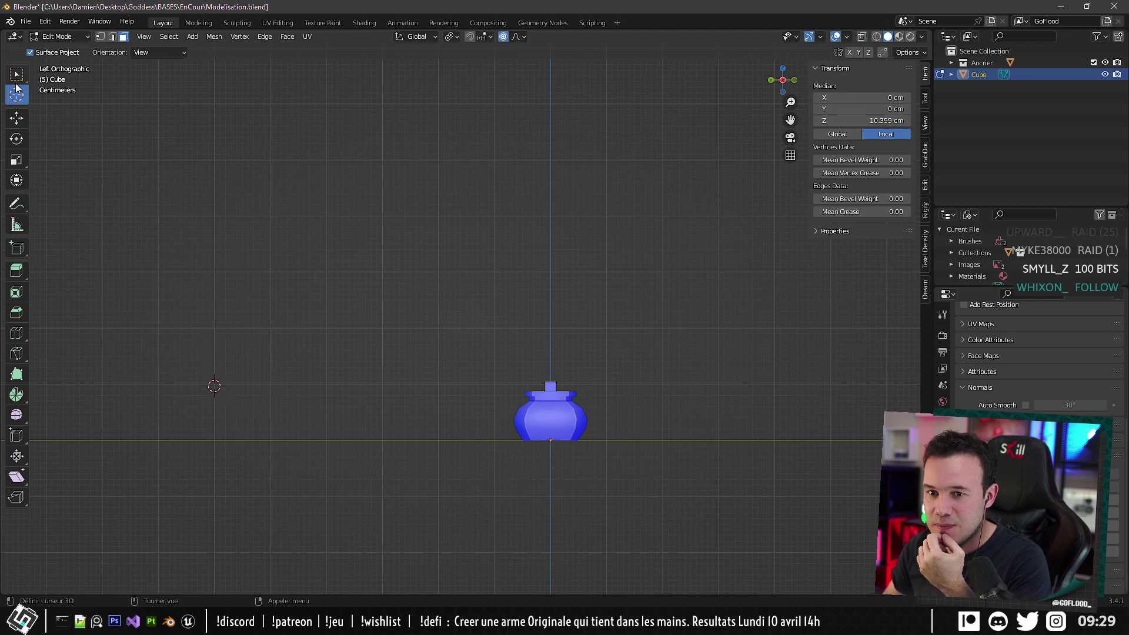
Spin the stem's top face around the 3D cursor in 12 steps through about 22.3° to form a curved shaft.
click(16, 395)
drag(141, 312, 98, 333)
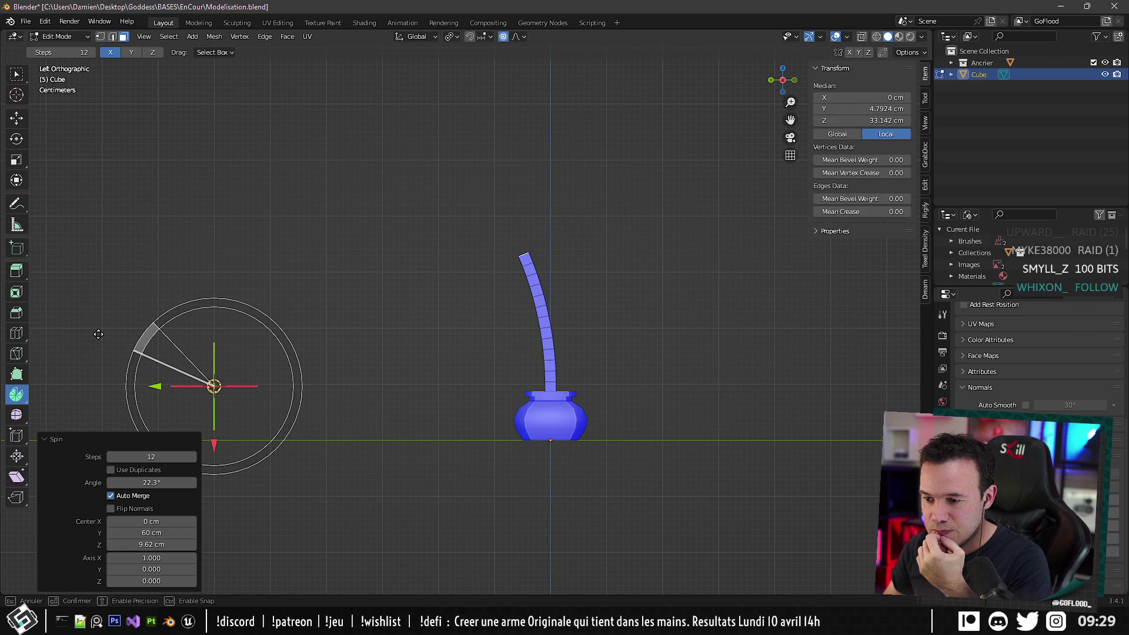
drag(98, 334, 98, 334)
Select the entire curved shaft and scale it in X and Y only to about 0.659, viewed from above.
alt+middle_drag(514, 238, 542, 361)
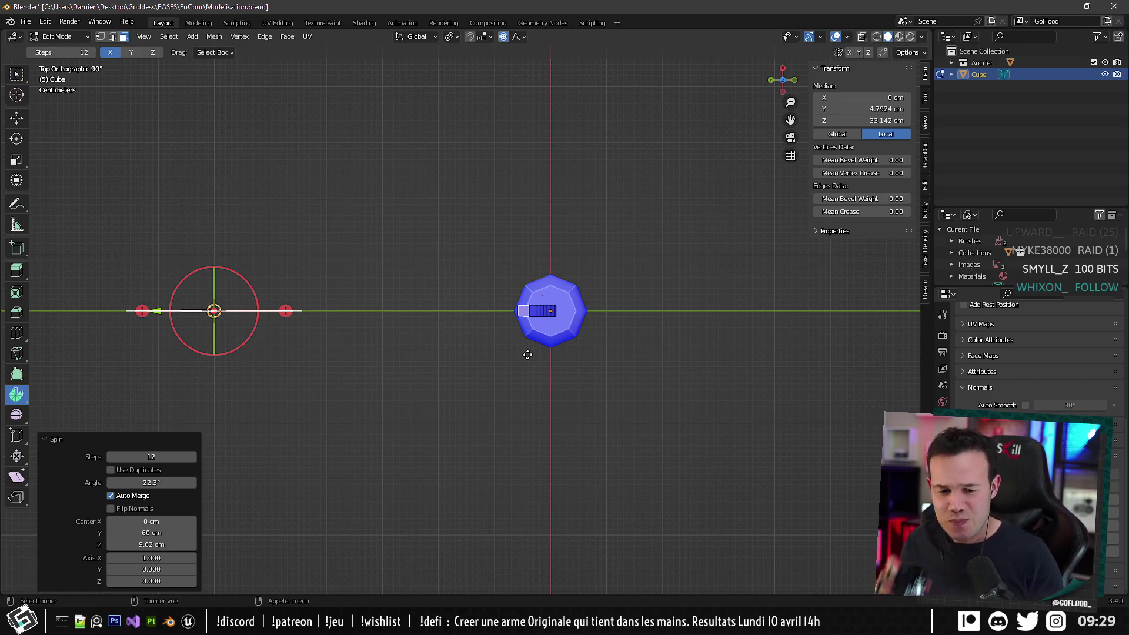
scroll(623, 320, up, 3)
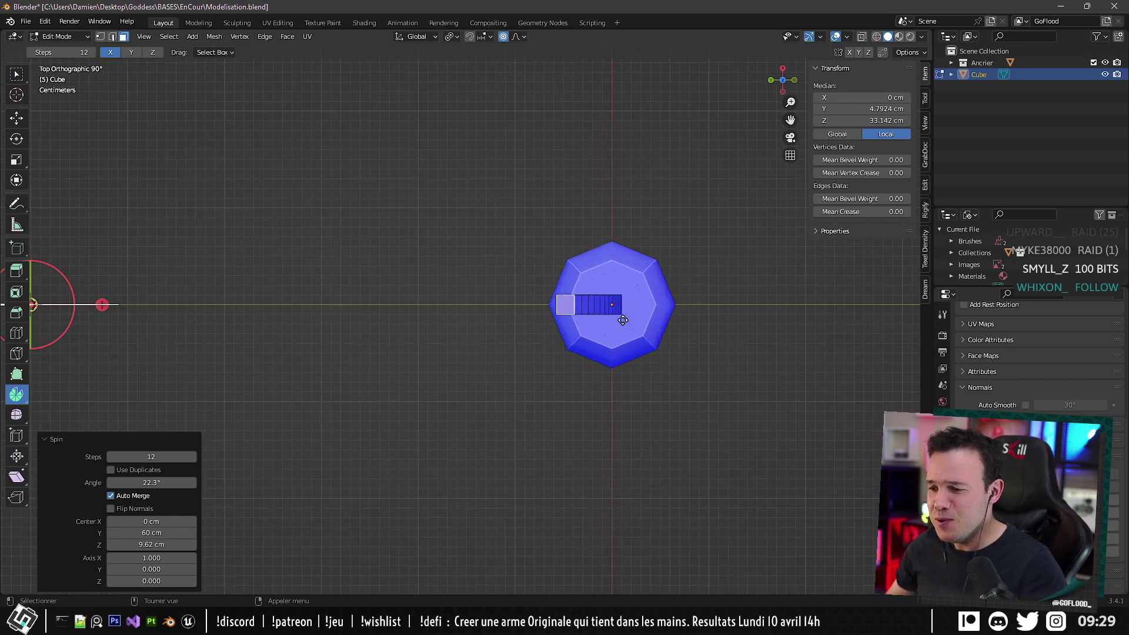
middle_drag(623, 320, 558, 324)
key(l)
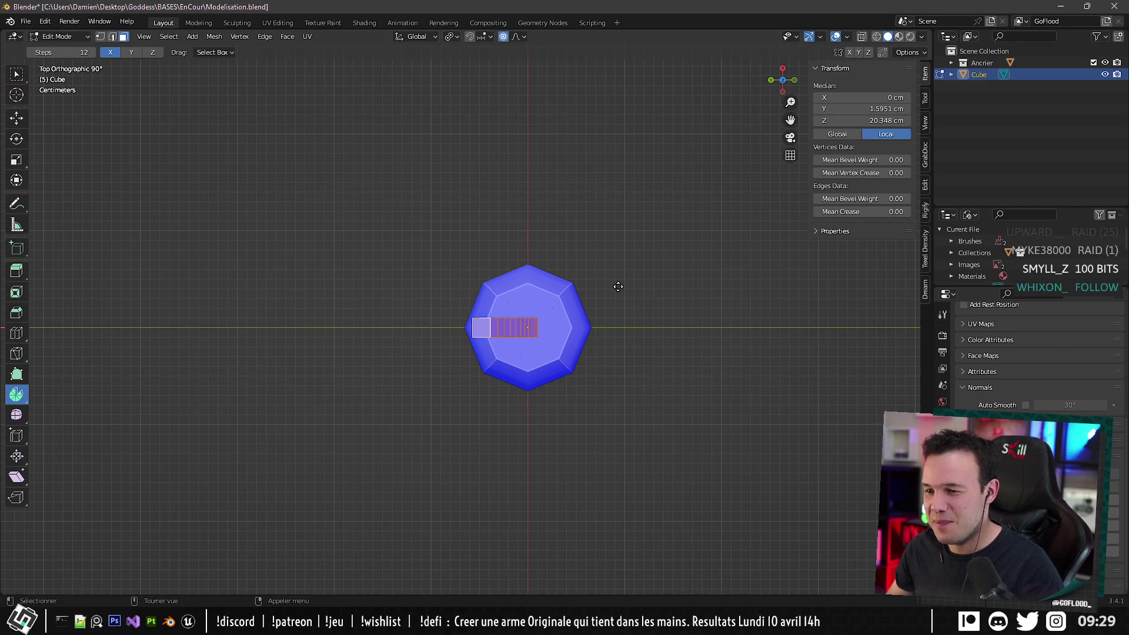
key(s)
key(shift+z)
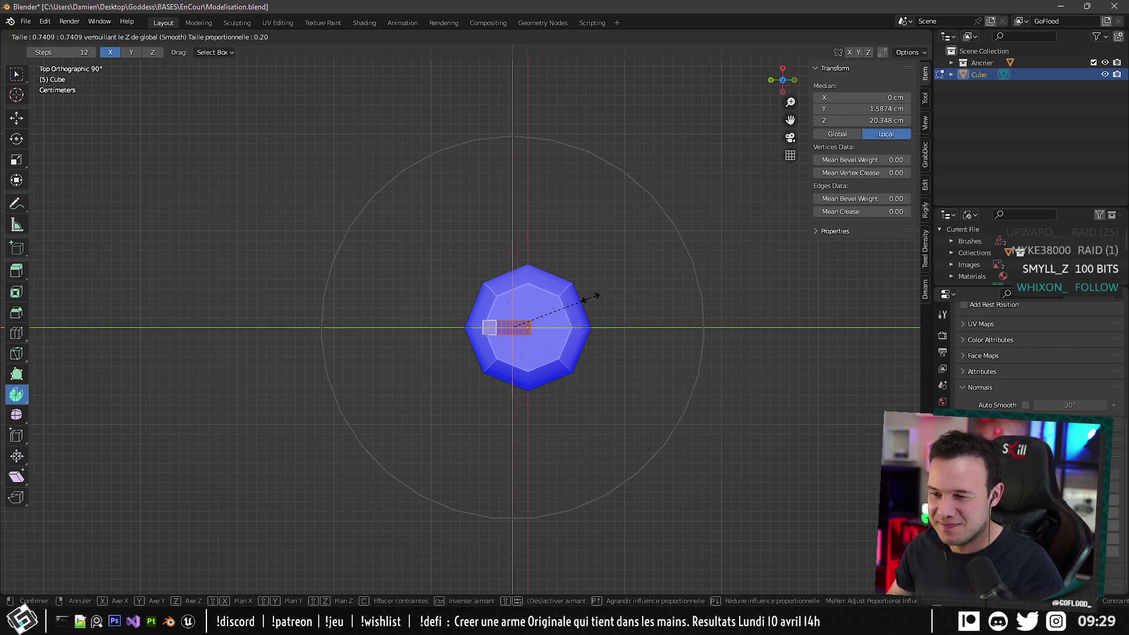
click(582, 301)
Leave Edit Mode and hide the Ancrier object so that only the shaft is shown.
middle_drag(582, 301, 584, 126)
scroll(582, 176, down, 4)
middle_drag(582, 203, 535, 330)
scroll(535, 330, up, 3)
middle_drag(494, 262, 485, 311)
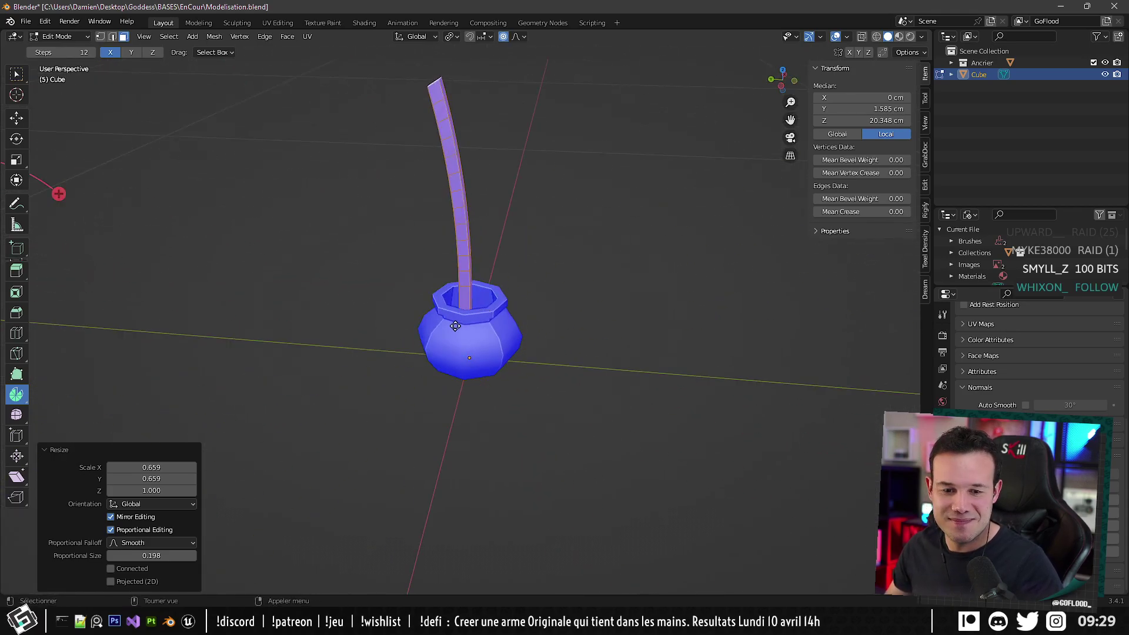
key(Tab)
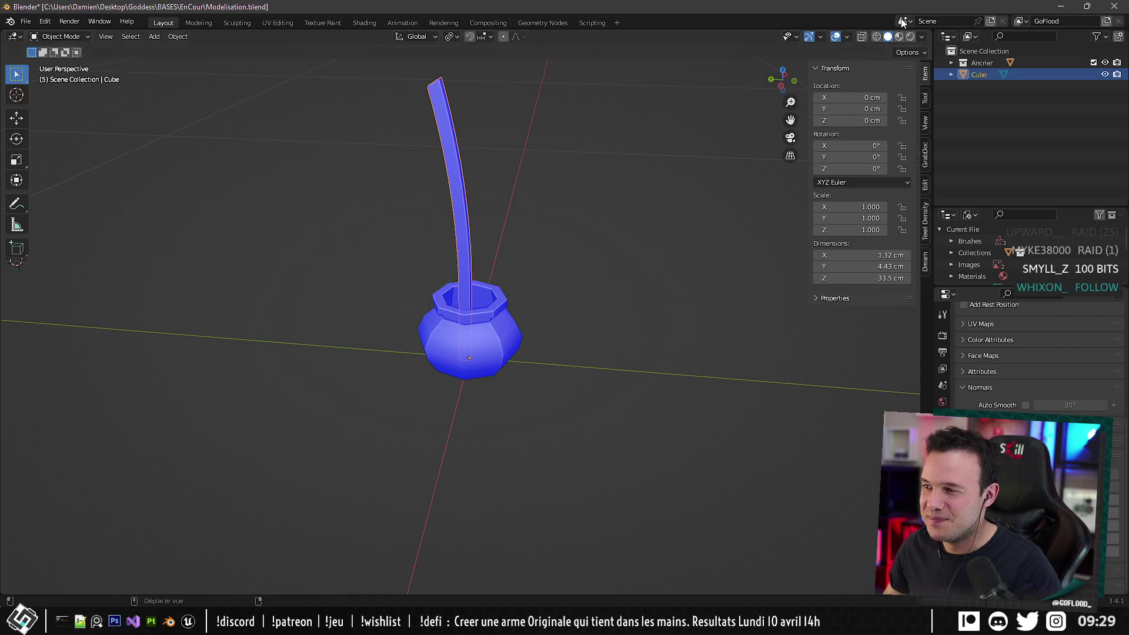
click(1105, 62)
middle_drag(511, 253, 562, 268)
Taper the shaft's lower end by scaling its bottom face in X and Y to about 0.476, with proportional size about 0.386.
key(Tab)
click(468, 347)
click(470, 350)
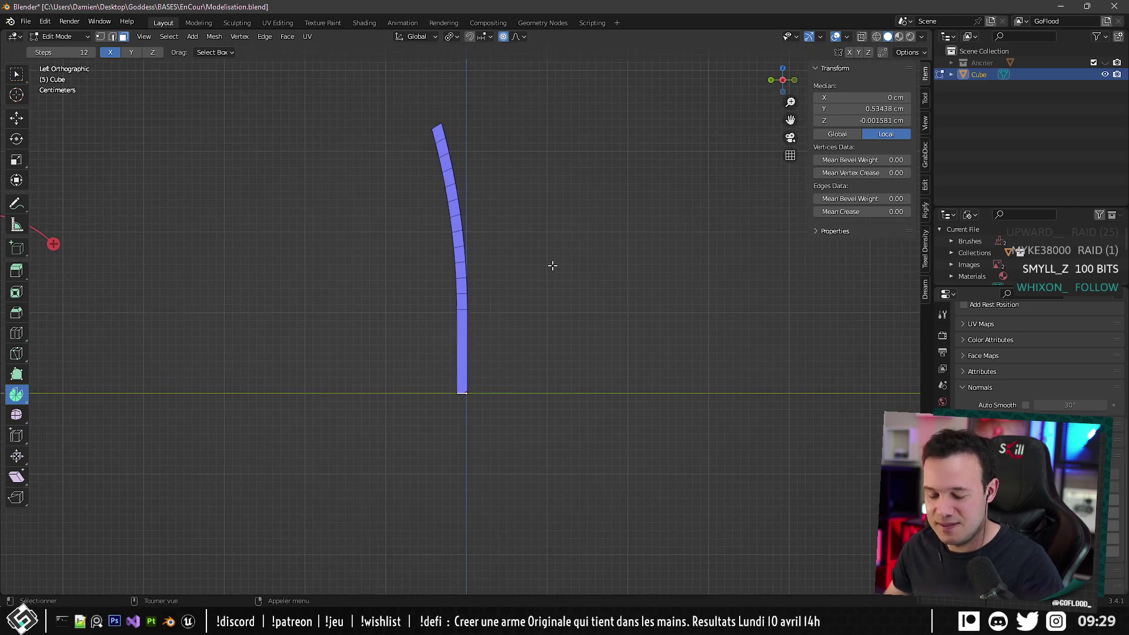
key(s)
key(shift+z)
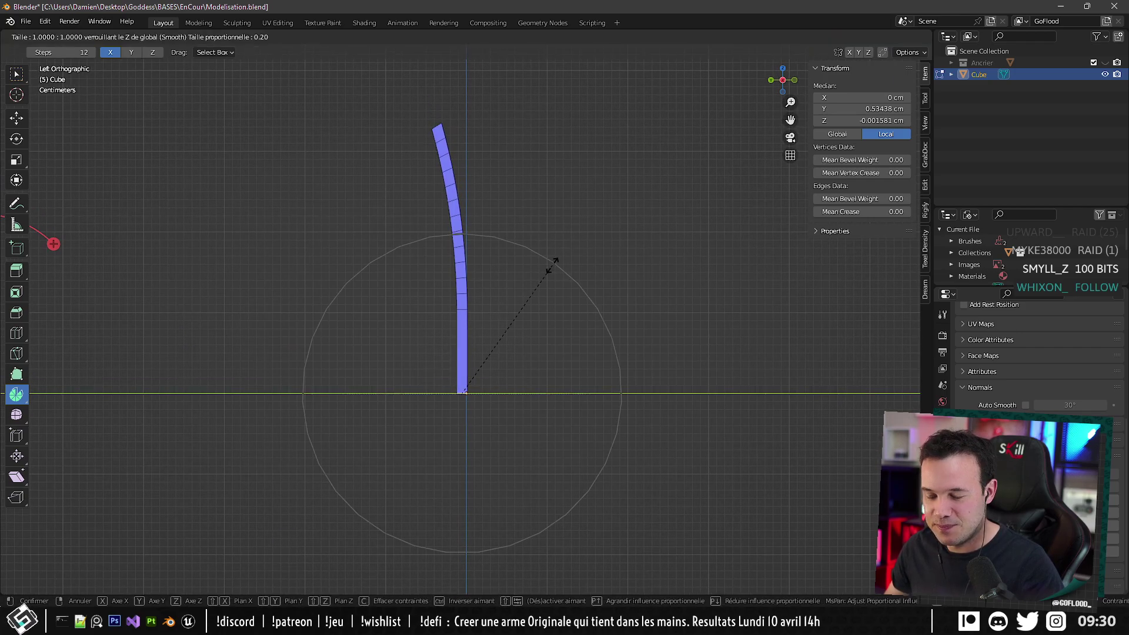
scroll(511, 288, down, 5)
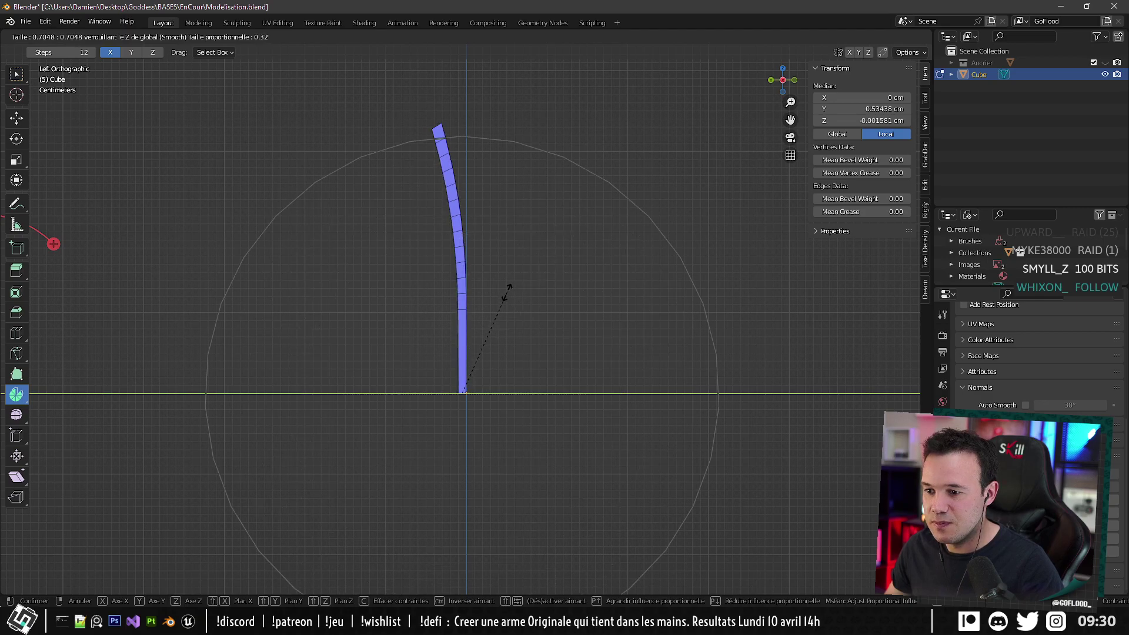
scroll(505, 293, down, 2)
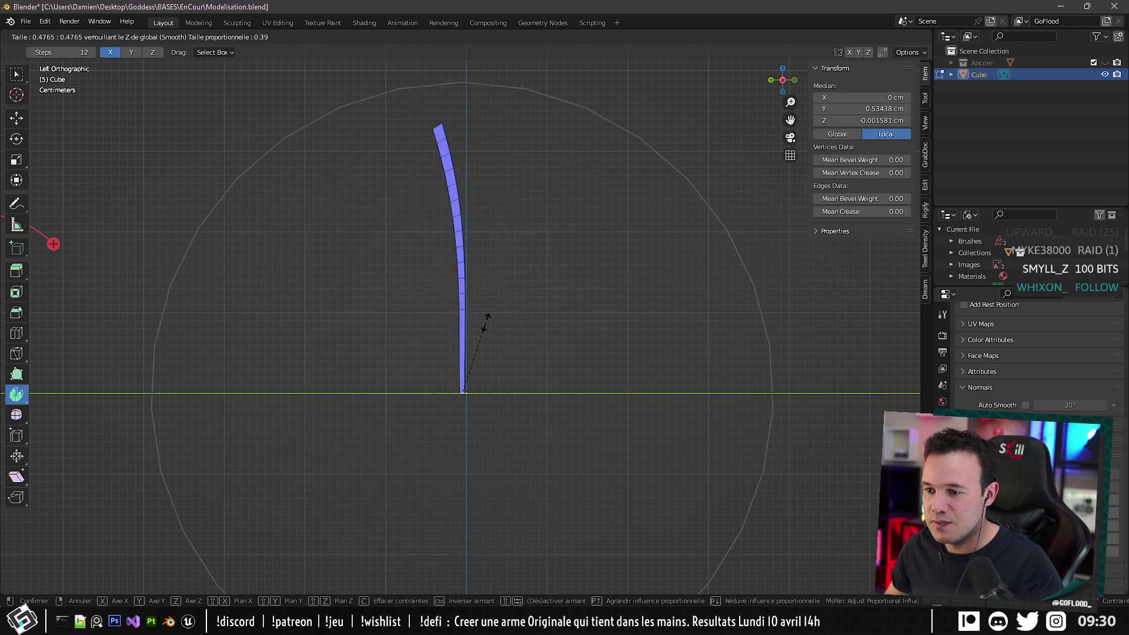
click(487, 317)
Switch back to the selection tool and reset the 3D cursor to the world origin.
middle_drag(488, 317, 349, 232)
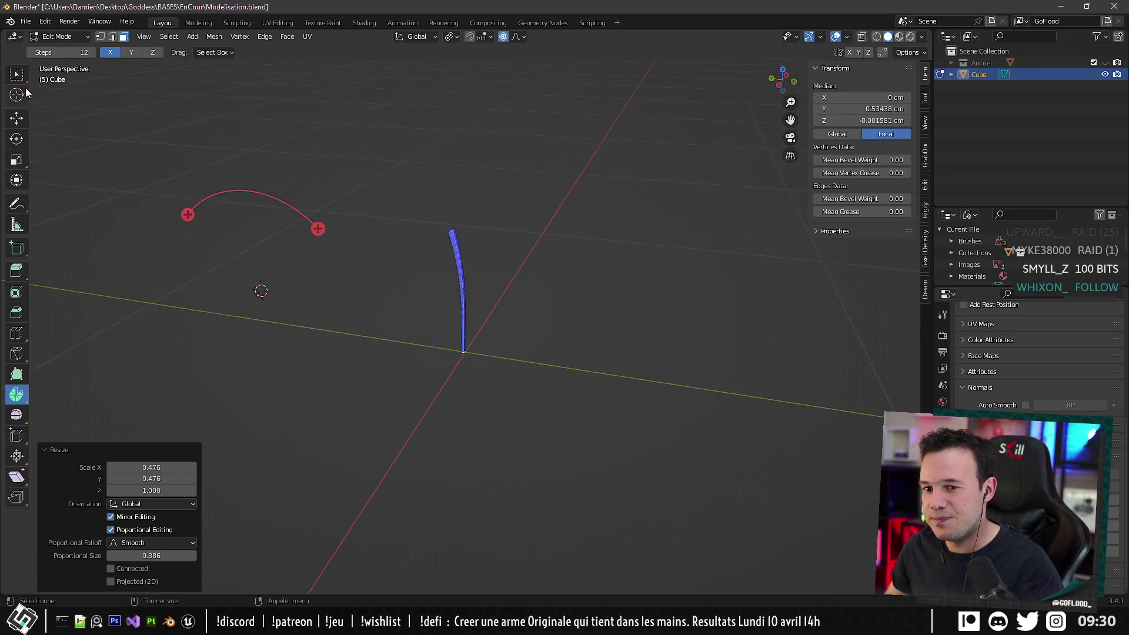
key(w)
middle_drag(265, 199, 314, 231)
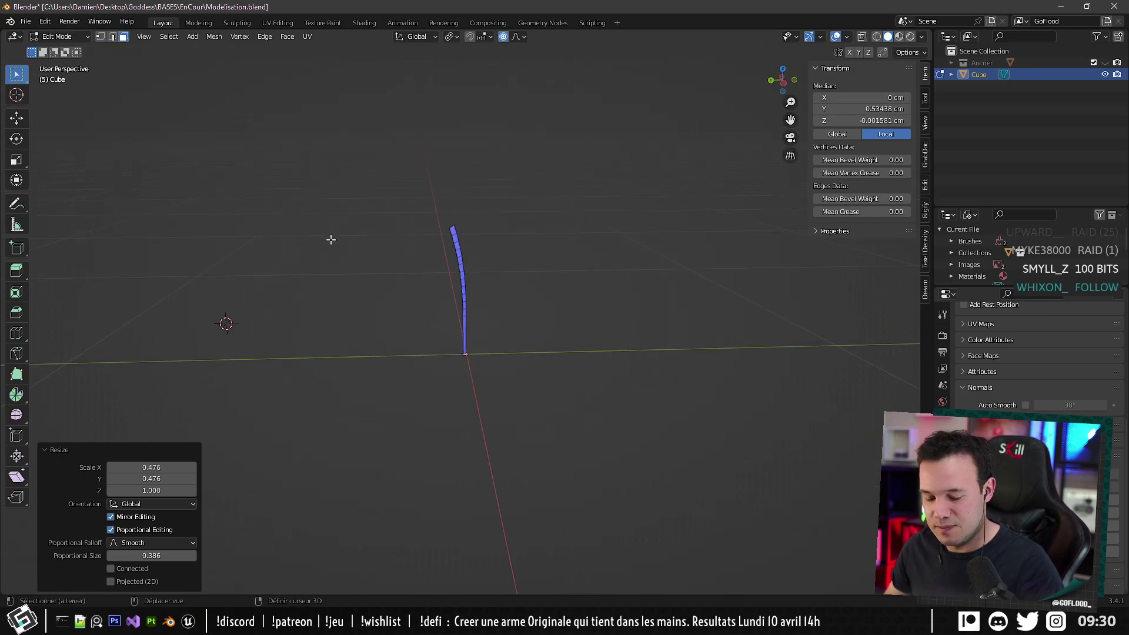
key(shift+c)
middle_drag(378, 274, 414, 253)
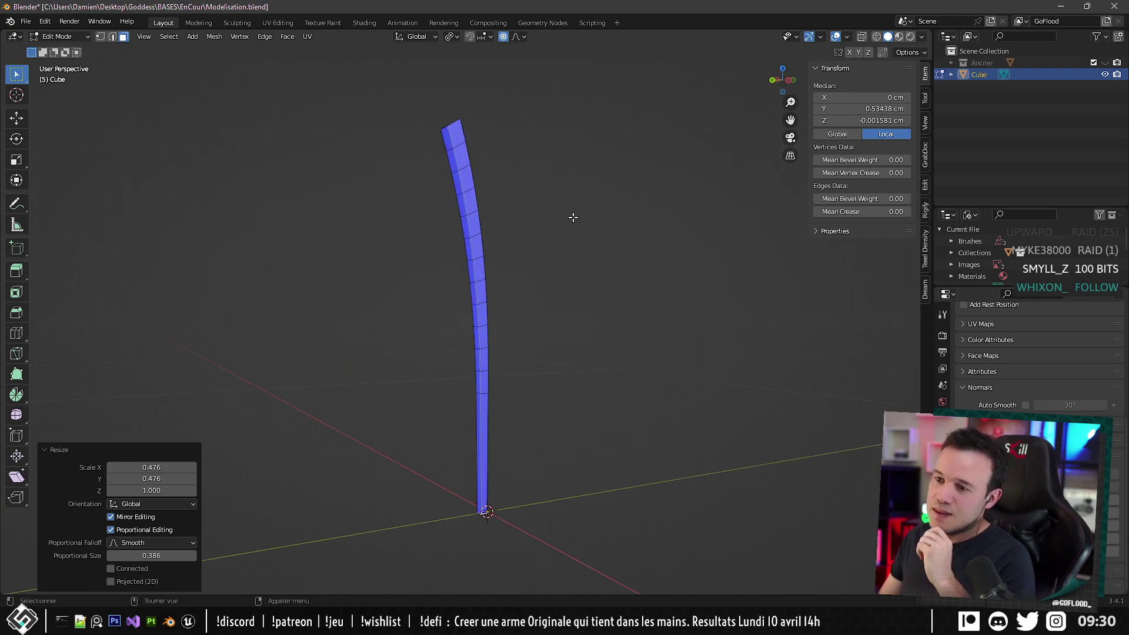
Select the shaft's whole mesh and view it straight from the back.
mouse_move(614, 207)
middle_down()
mouse_move(661, 239)
mouse_move(615, 226)
middle_up()
click(453, 127)
middle_drag(483, 196, 567, 151)
key(a)
shift+middle_drag(588, 268, 595, 224)
key(s)
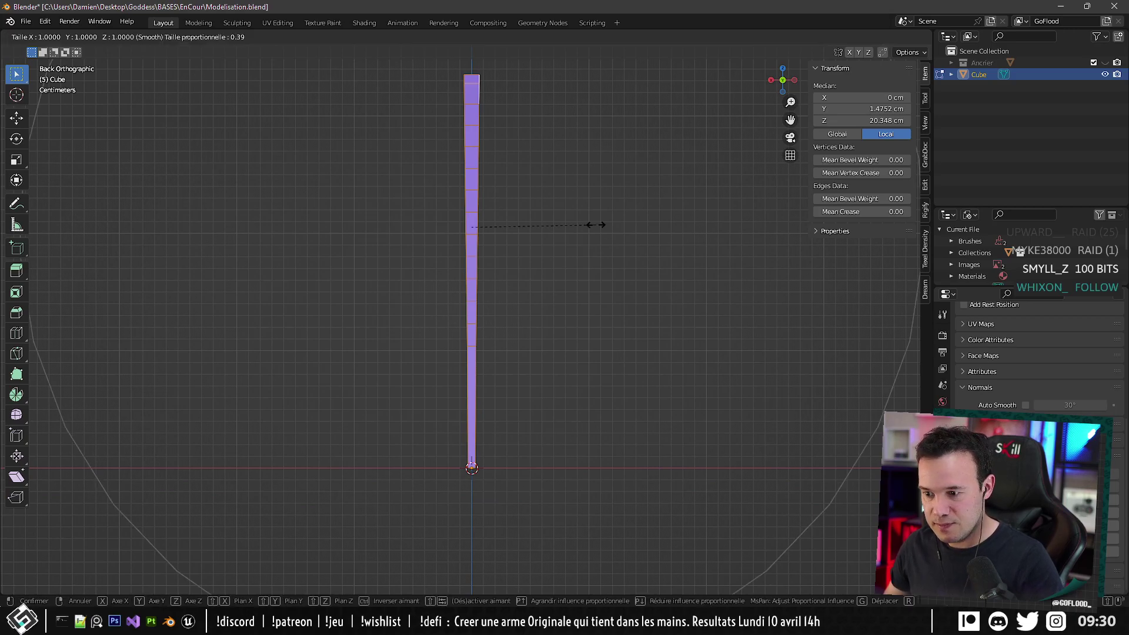
key(y)
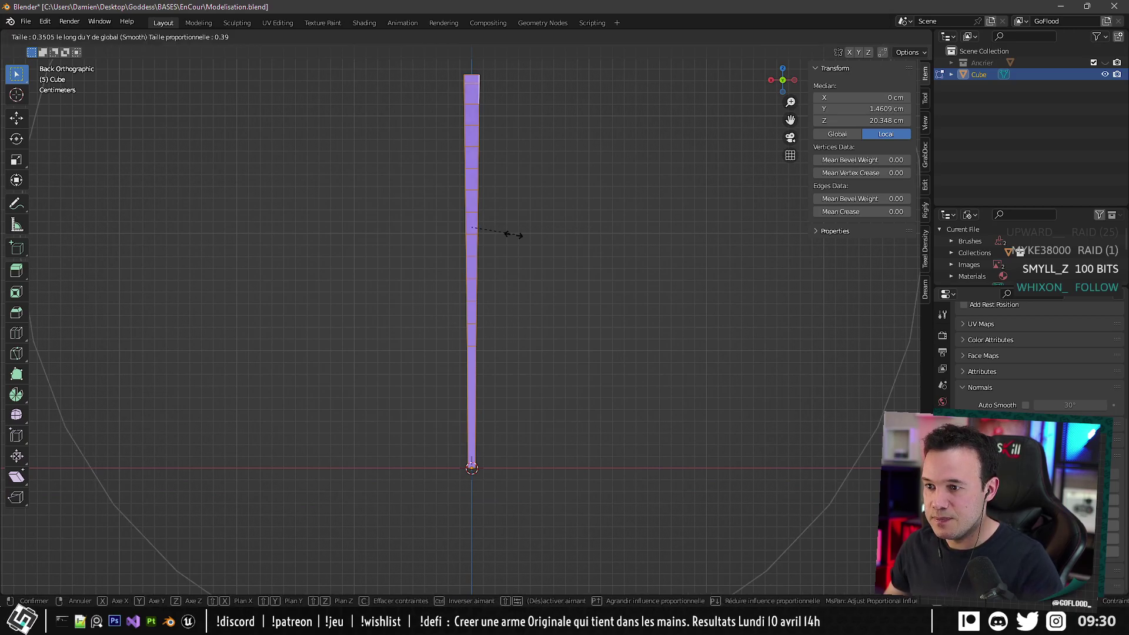
click(504, 231)
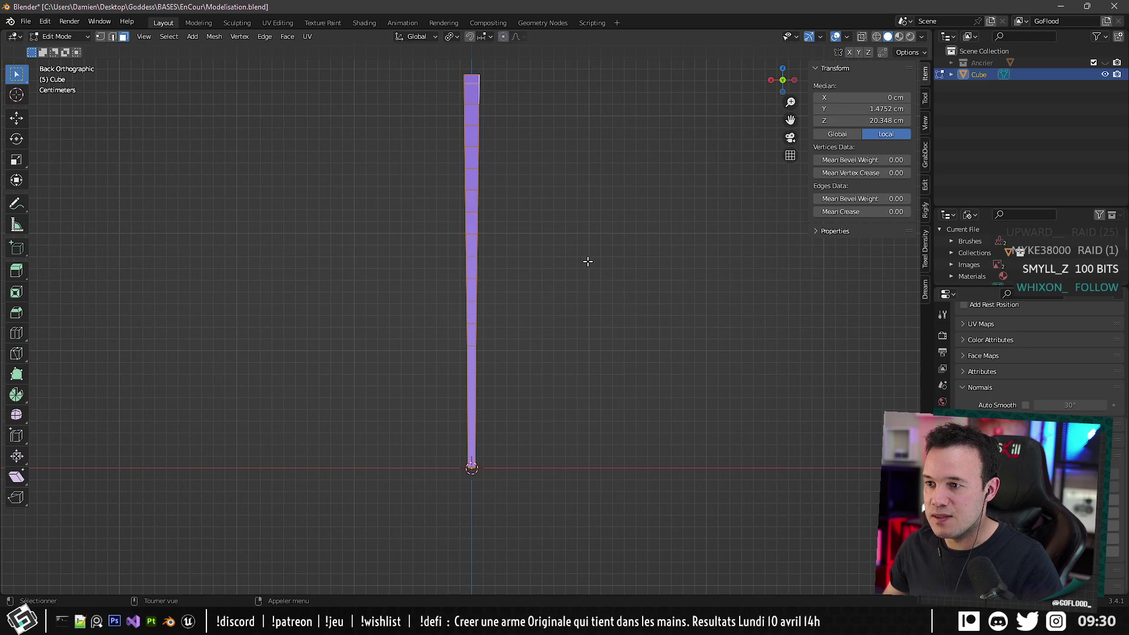
Turn off proportional editing and flatten the shaft by scaling it along X to about 0.527.
key(s)
key(x)
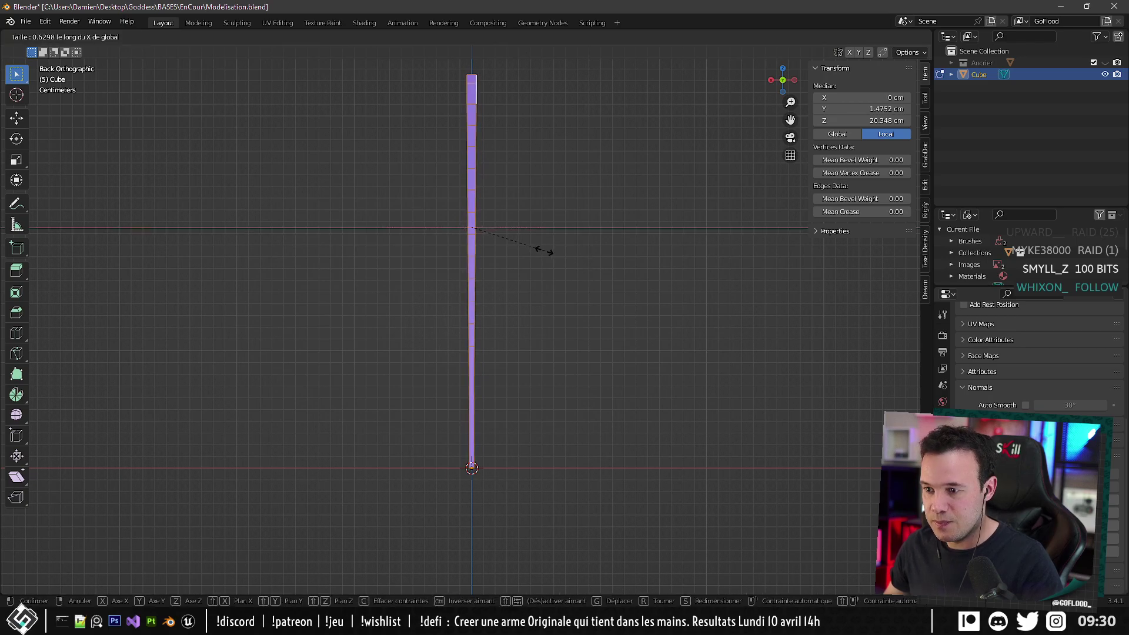
click(532, 247)
middle_drag(531, 244, 483, 226)
scroll(474, 282, up, 3)
scroll(471, 124, down, 3)
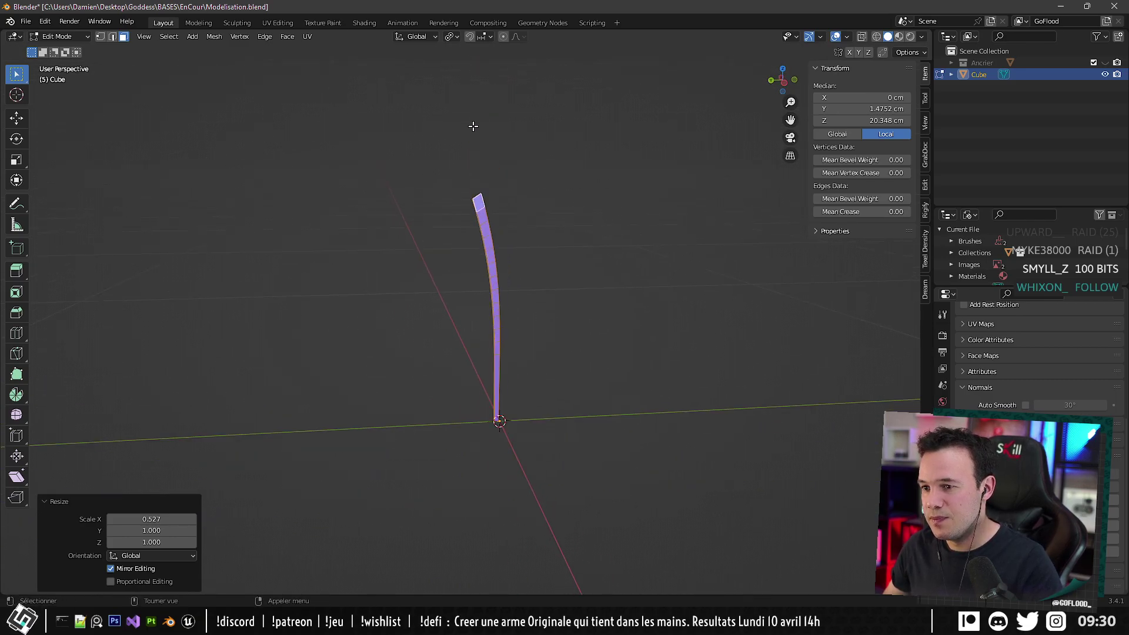
Narrow the shaft's upper end by scaling its top face along Y to about 0.374, with smooth proportional editing at size about 0.112.
middle_drag(471, 123, 462, 171)
click(487, 262)
alt+middle_drag(462, 171, 497, 229)
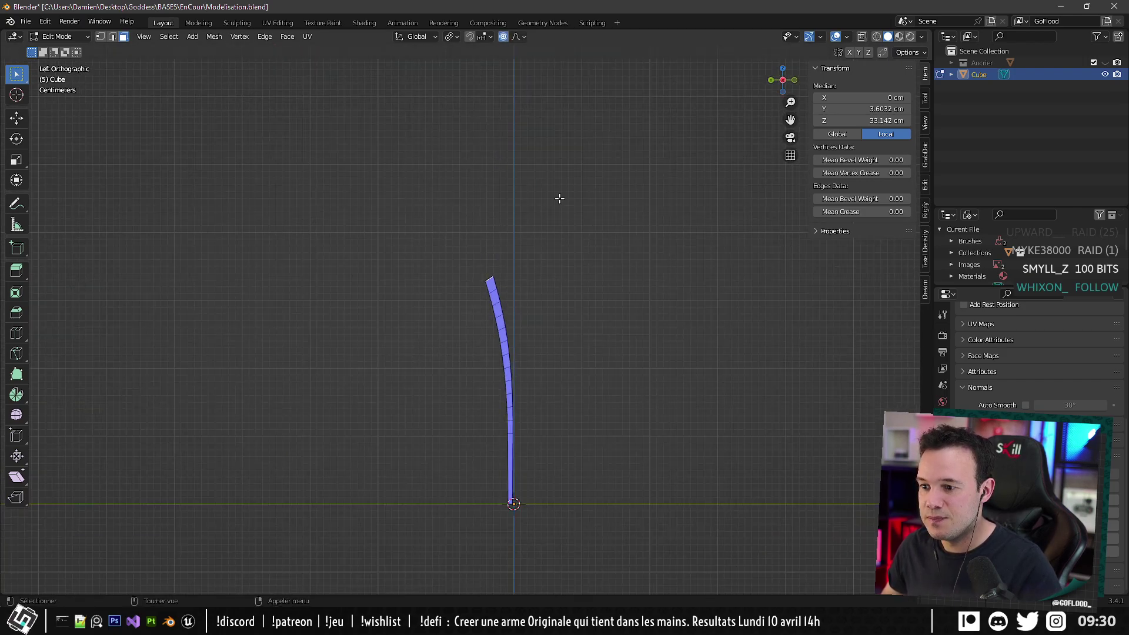
key(s)
key(y)
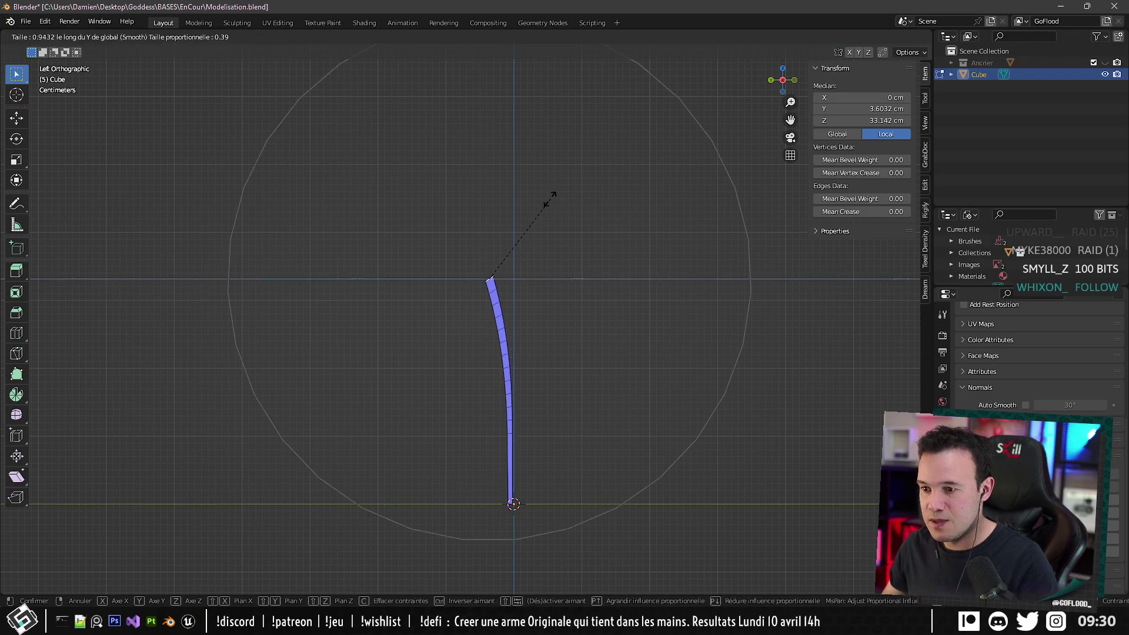
scroll(546, 195, up, 20)
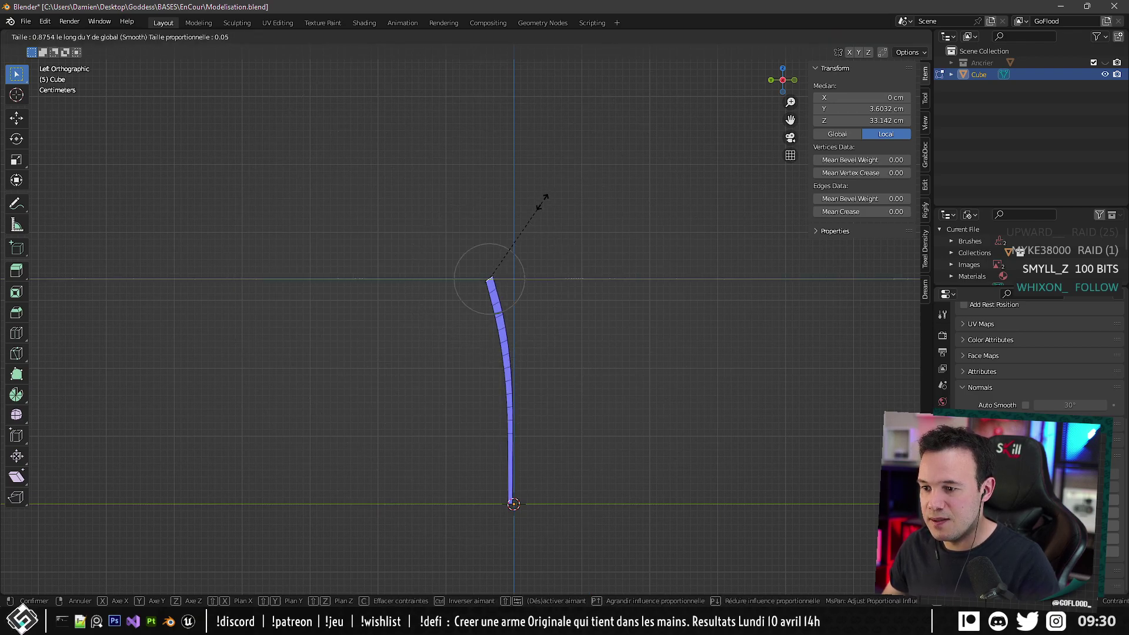
scroll(508, 216, down, 12)
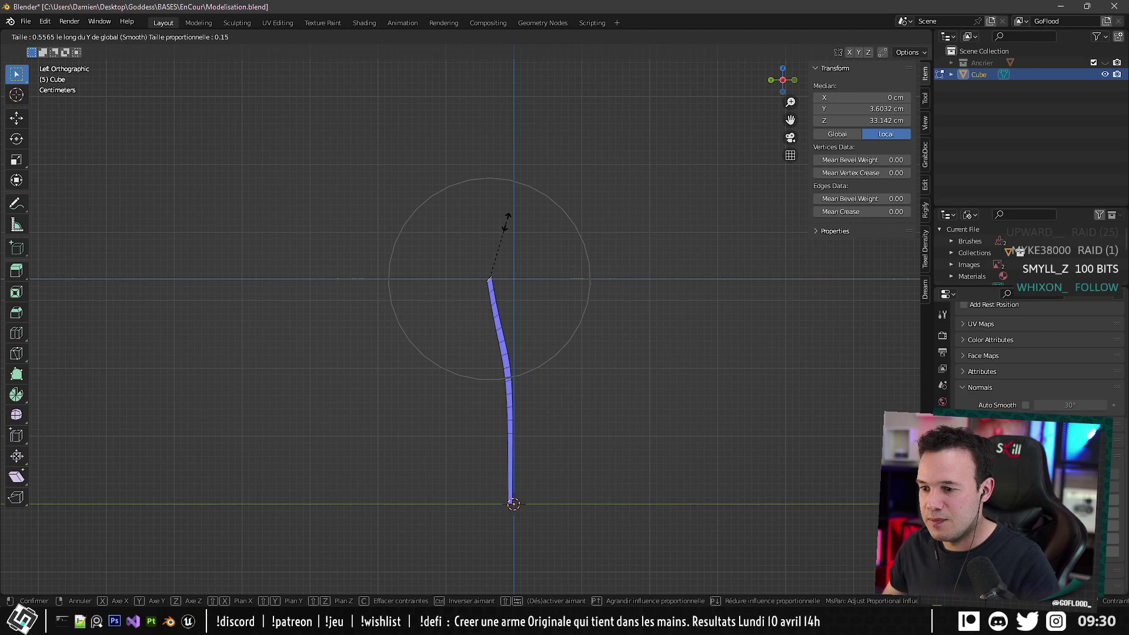
scroll(509, 218, up, 4)
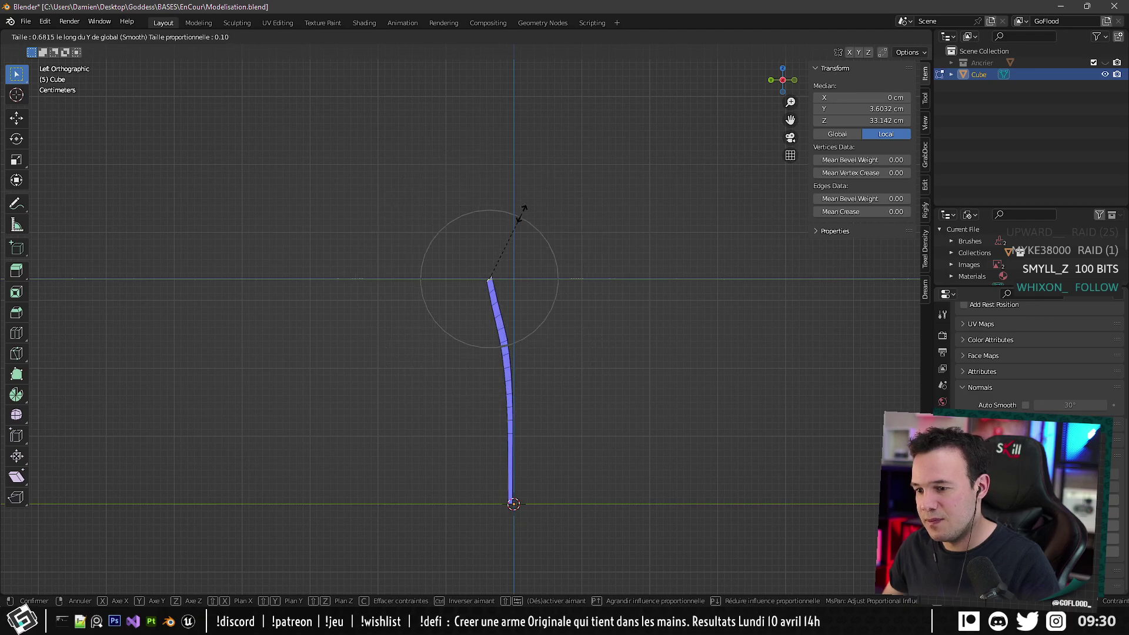
scroll(505, 250, down, 1)
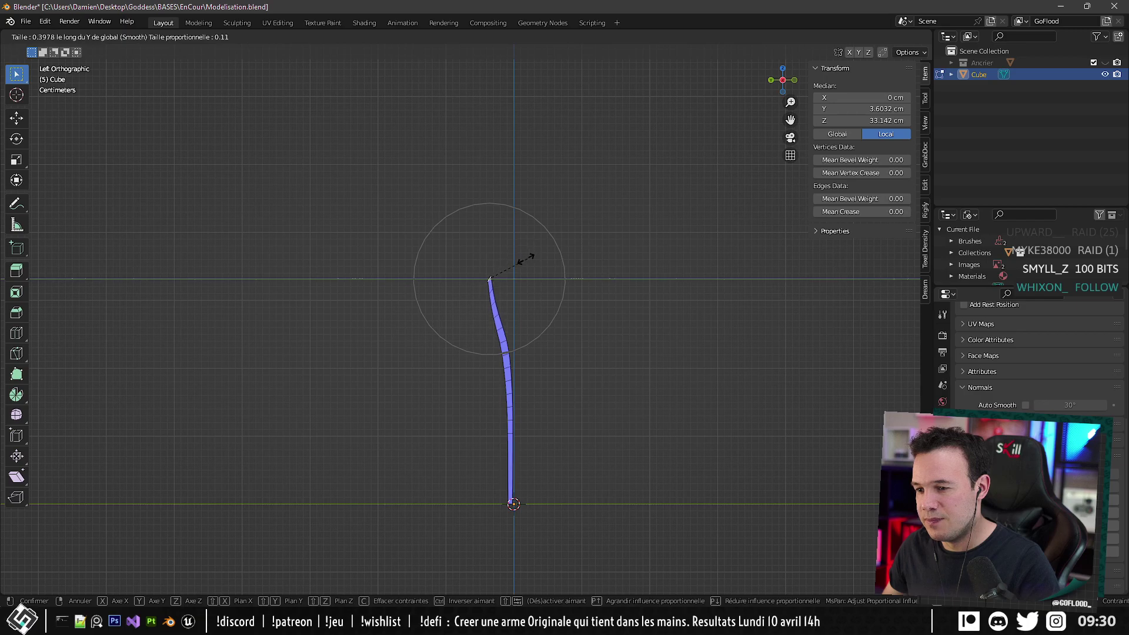
click(524, 258)
Rotate the top face by about 30.7° and scale it uniformly to about 0.416, with proportional editing off.
key(r)
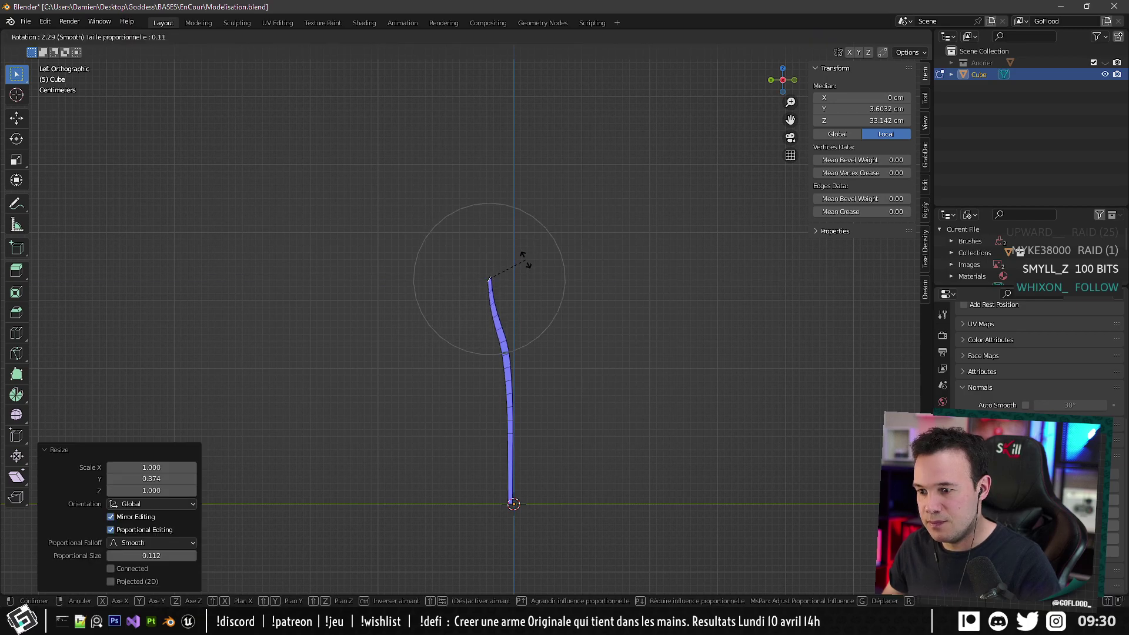
right_click(525, 259)
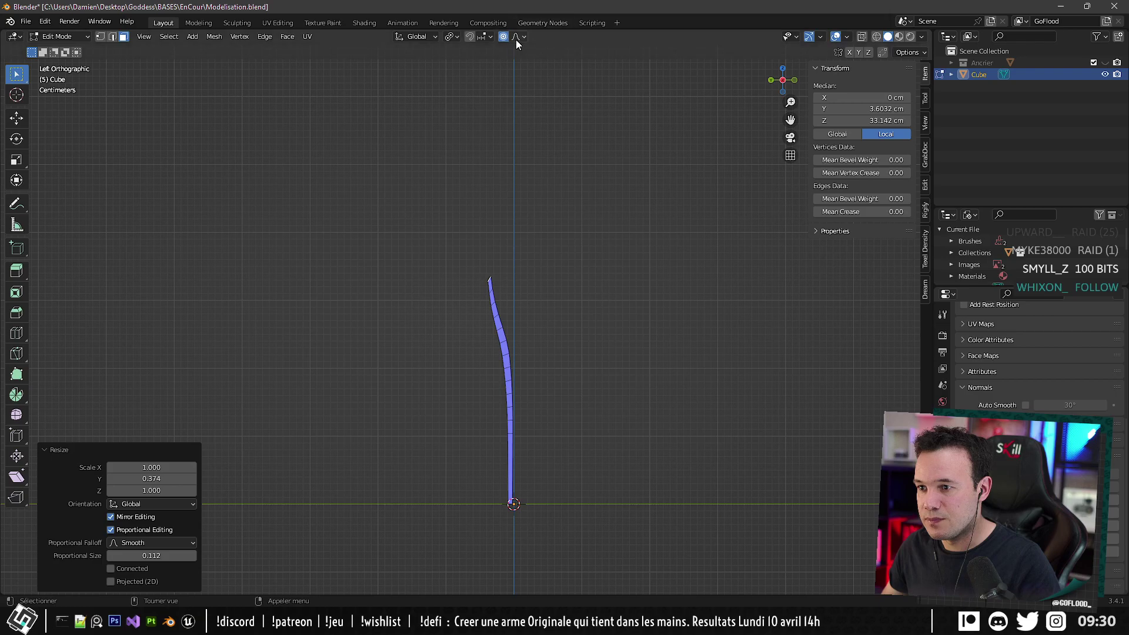
key(r)
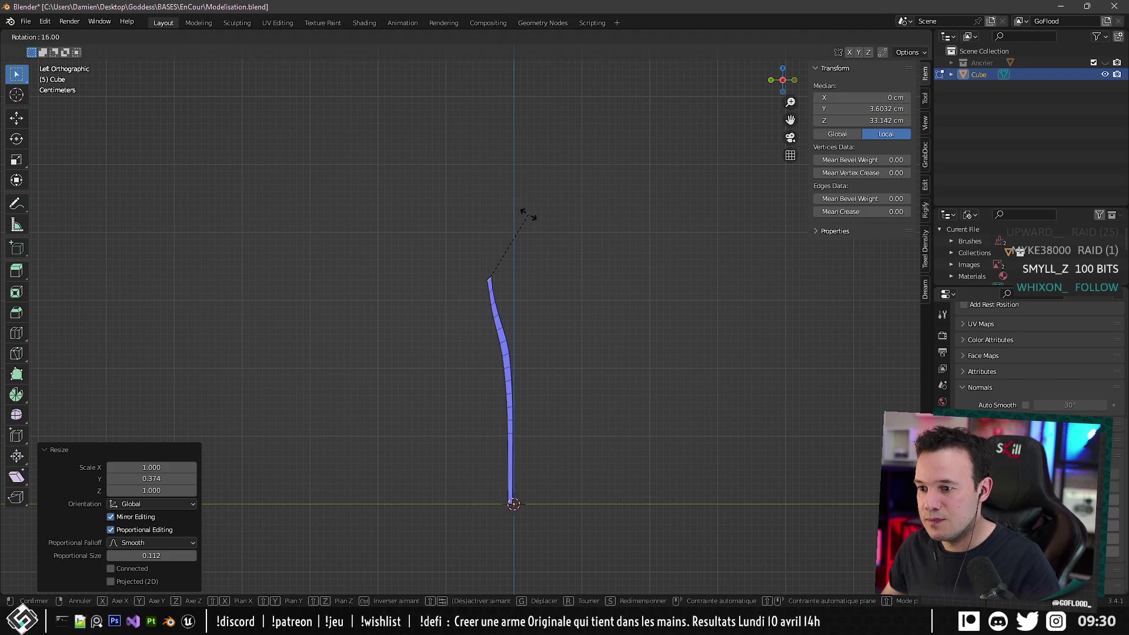
click(534, 235)
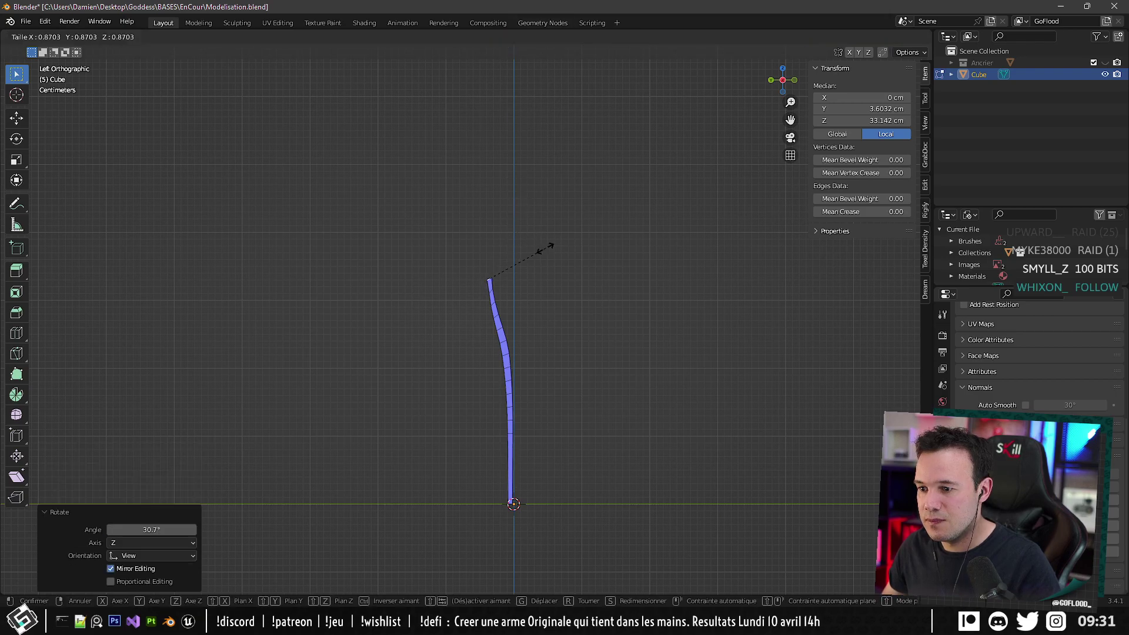
click(525, 266)
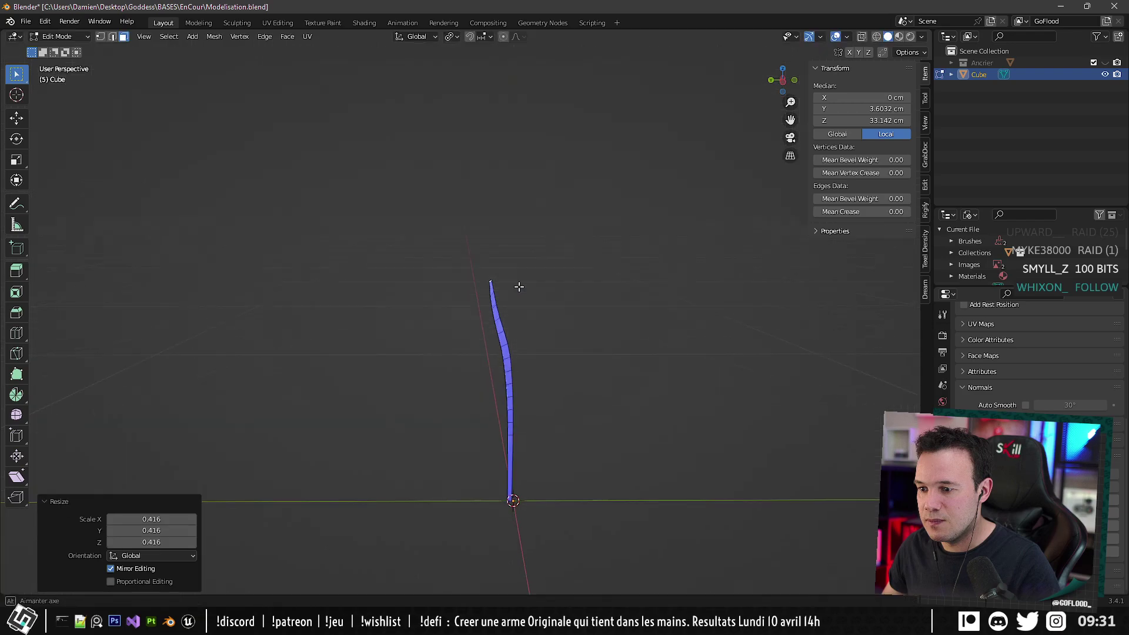
Scale the shaft's top face uniformly to about 0.574, with the transform orientation set to Global.
scroll(569, 250, up, 2)
middle_drag(570, 250, 531, 199)
click(492, 159)
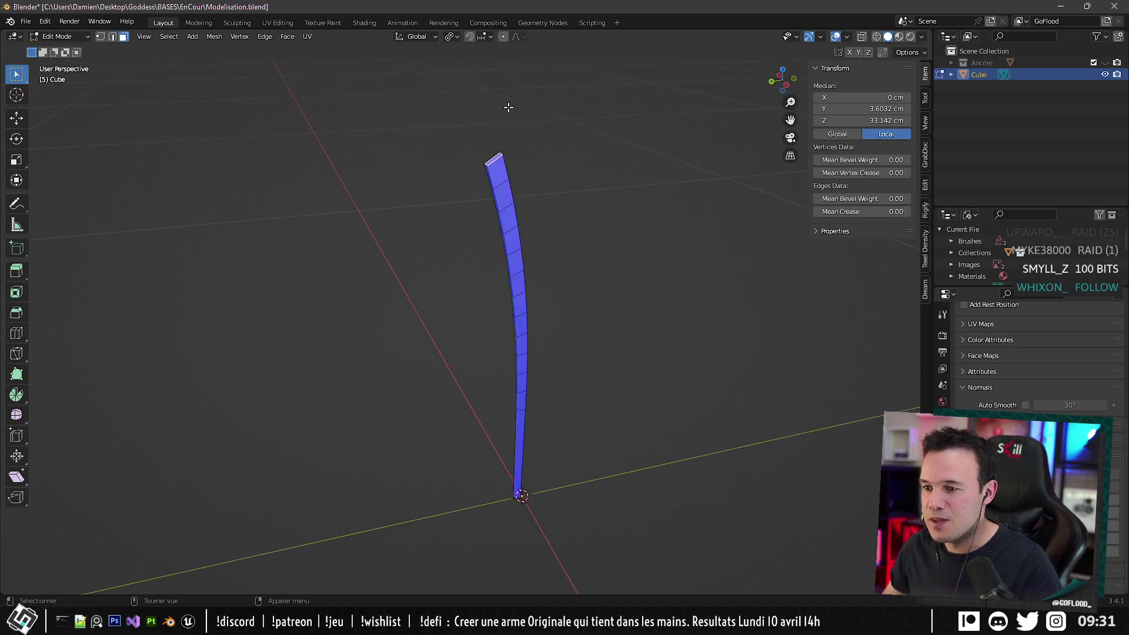
middle_drag(507, 105, 479, 88)
click(418, 37)
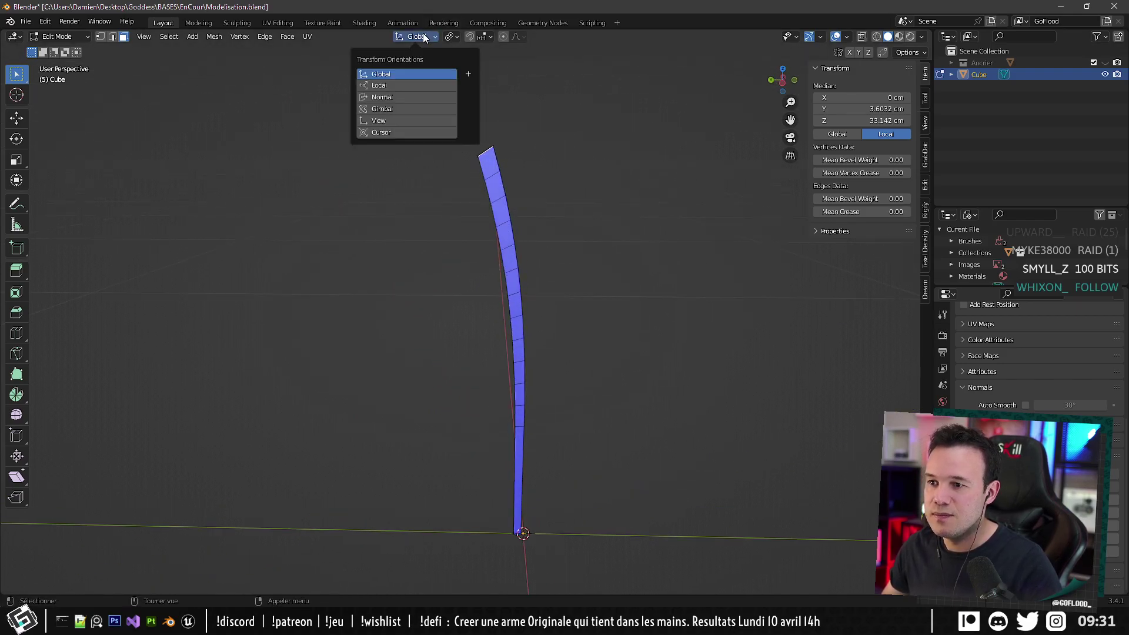
key(s)
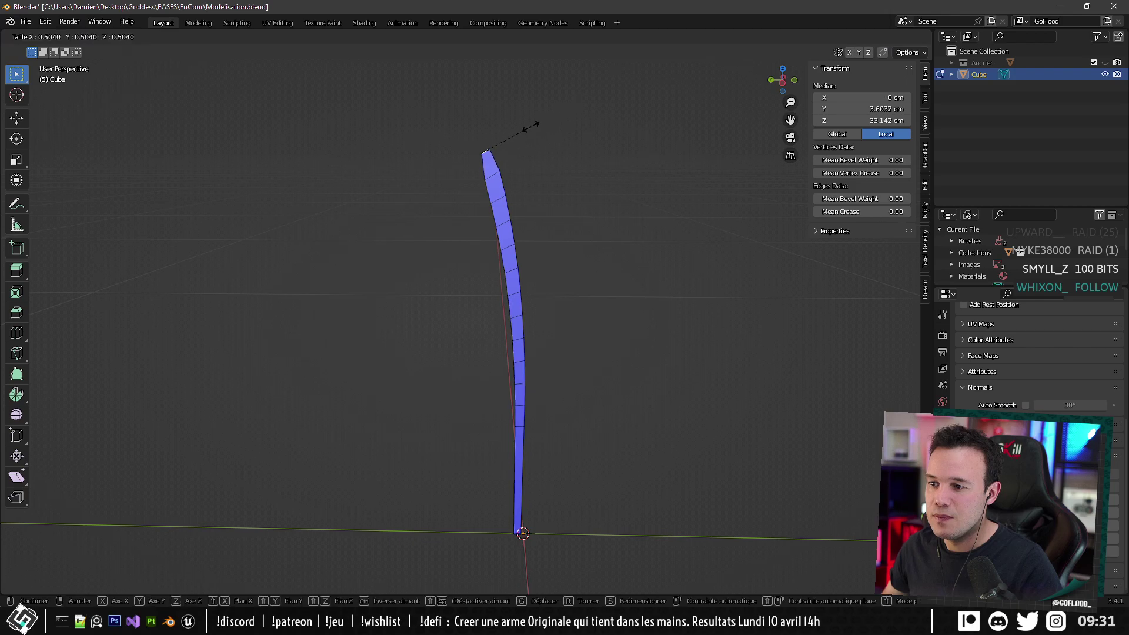
click(538, 125)
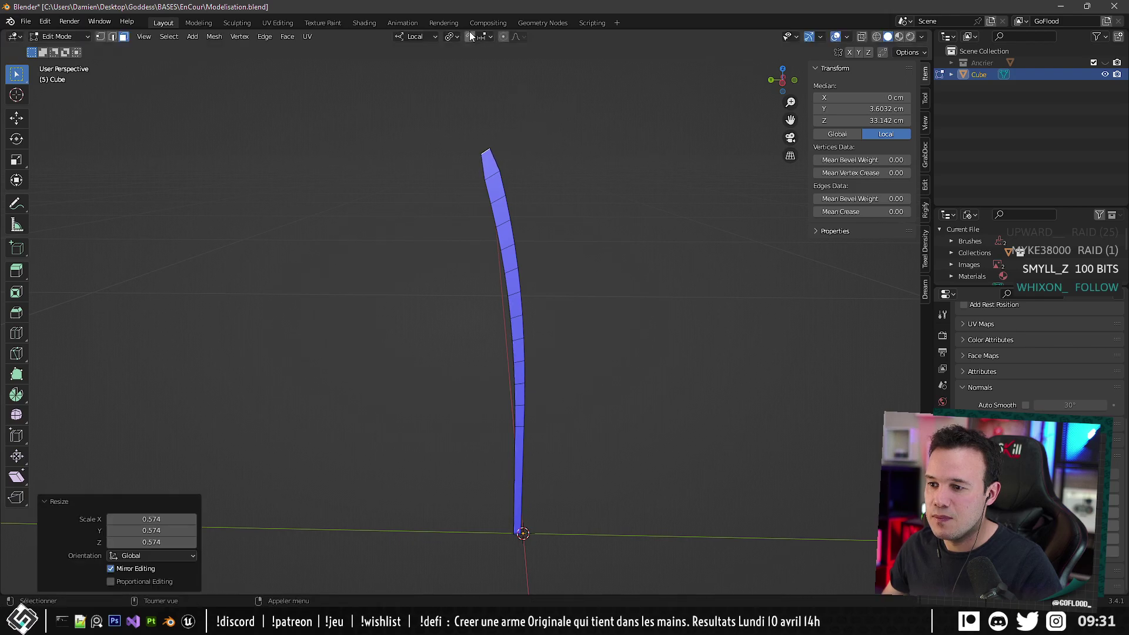
click(414, 37)
click(397, 78)
Add a single centred loop cut with factor 0 running lengthwise along the shaft.
middle_drag(472, 195, 498, 160)
key(Tab)
key(Tab)
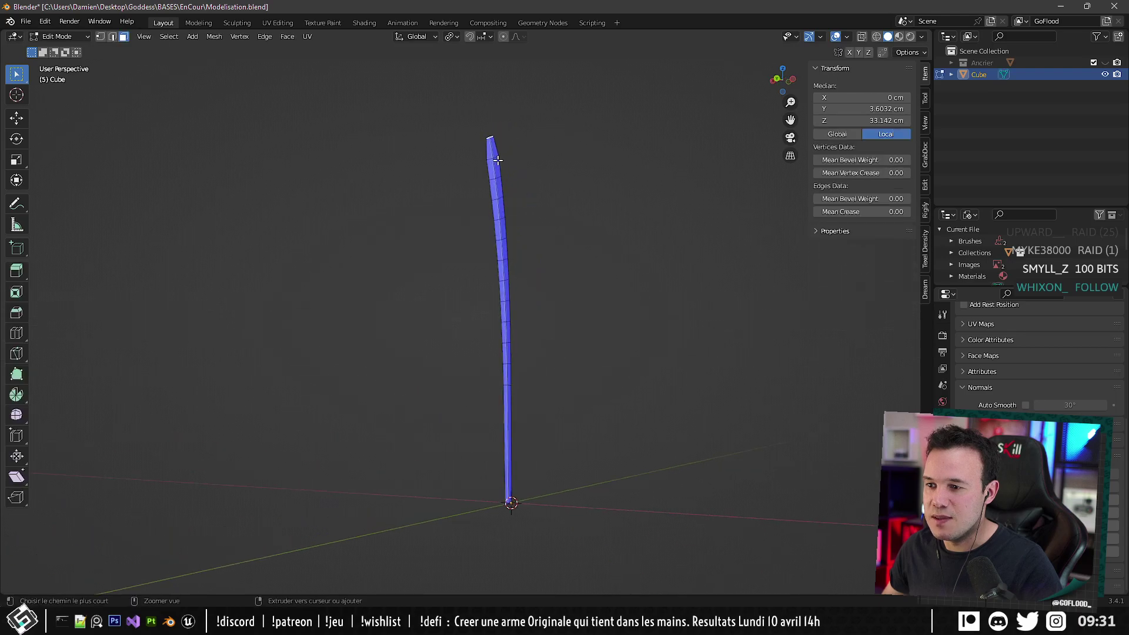
key(ctrl+r)
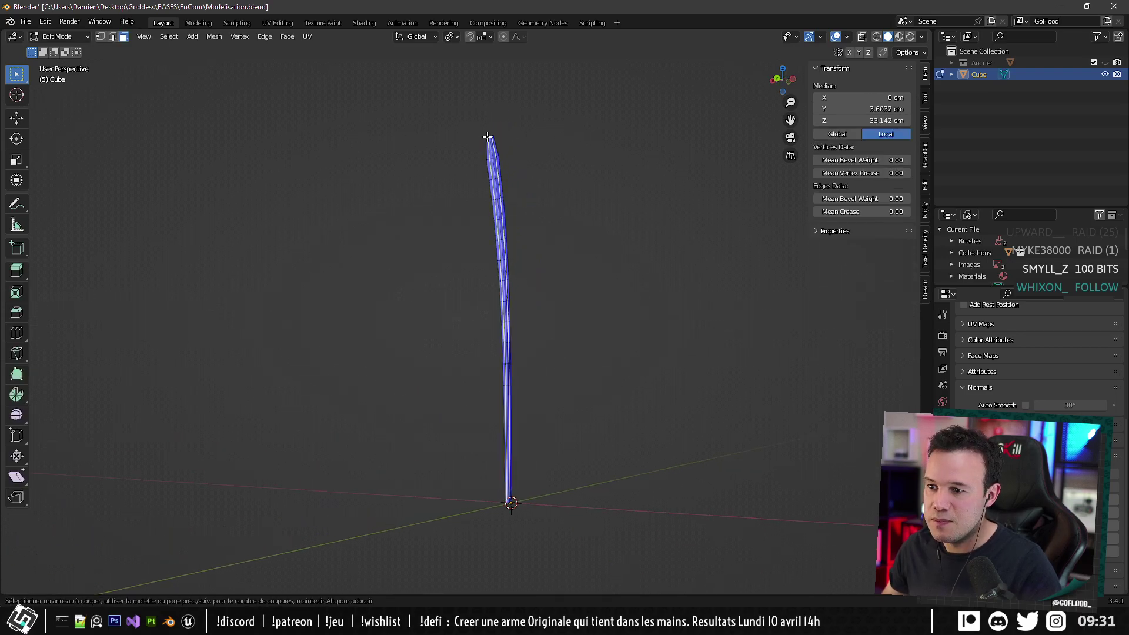
click(487, 137)
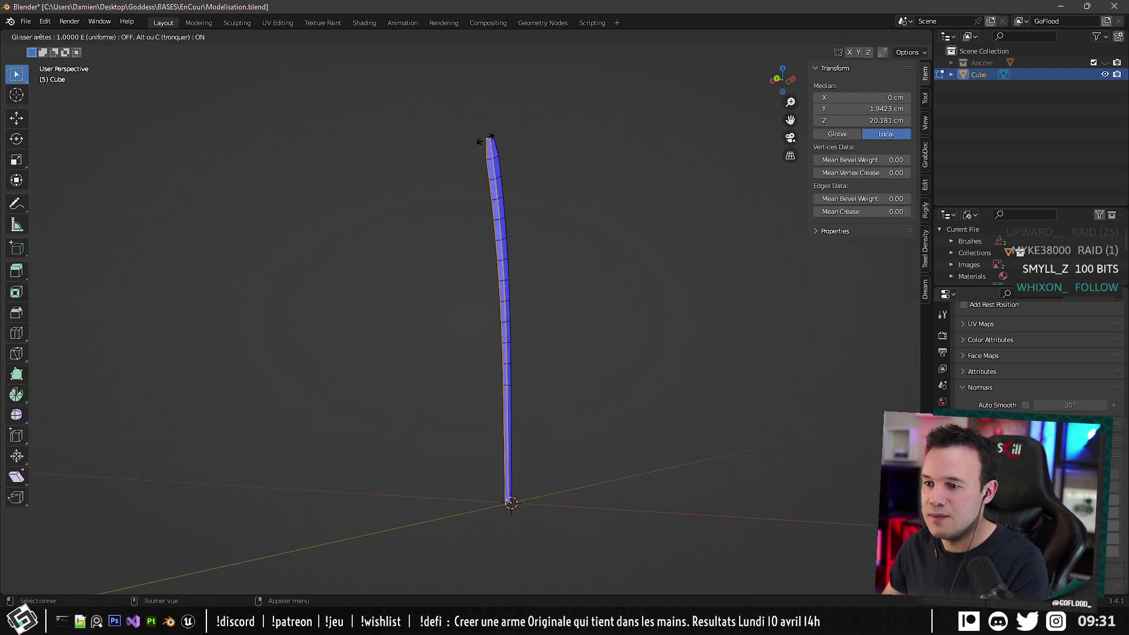
text(0)
key(Return)
middle_drag(488, 141, 504, 217)
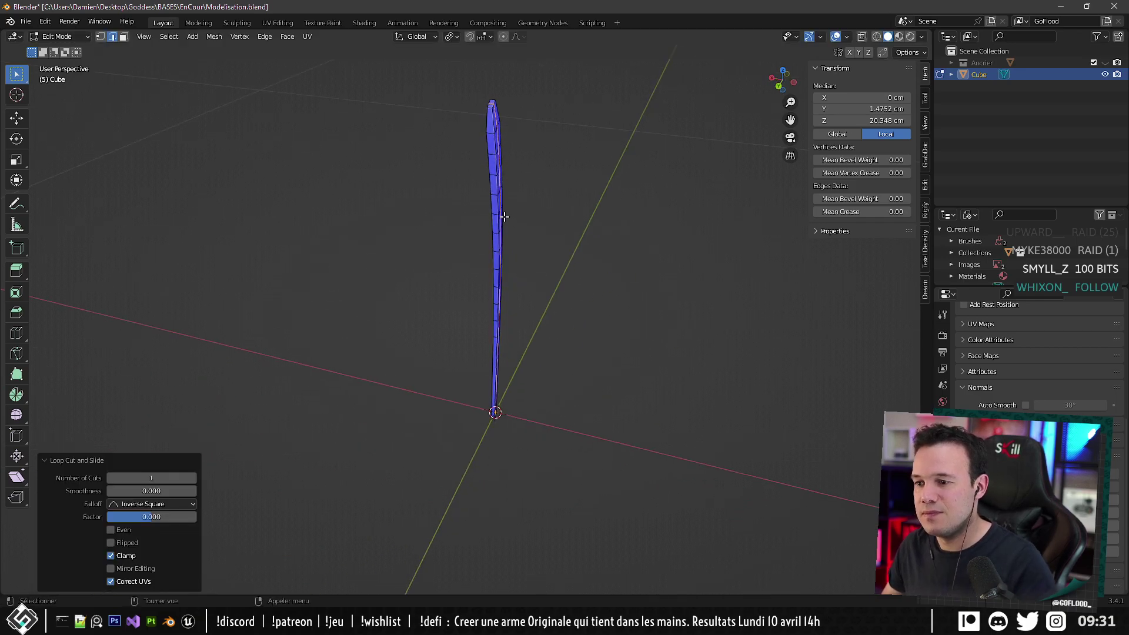
Select the shaft's top face and cut a centred lengthwise edge loop through the narrow side strips.
key(3)
click(493, 107)
shift+middle_drag(502, 104, 452, 252)
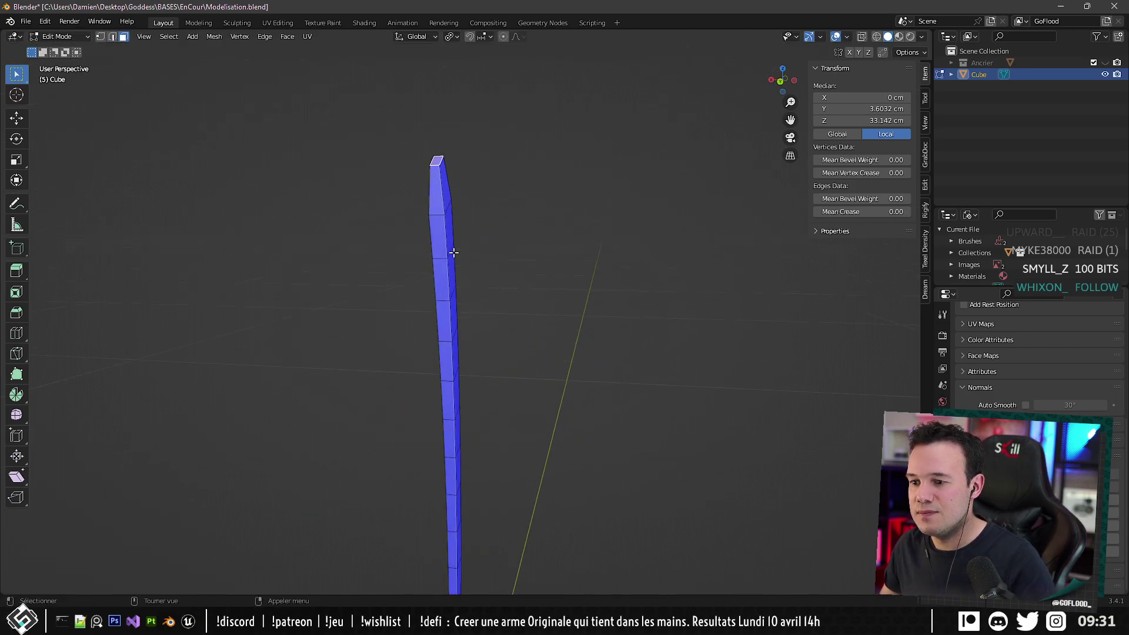
key(ctrl+r)
click(434, 165)
right_click(440, 164)
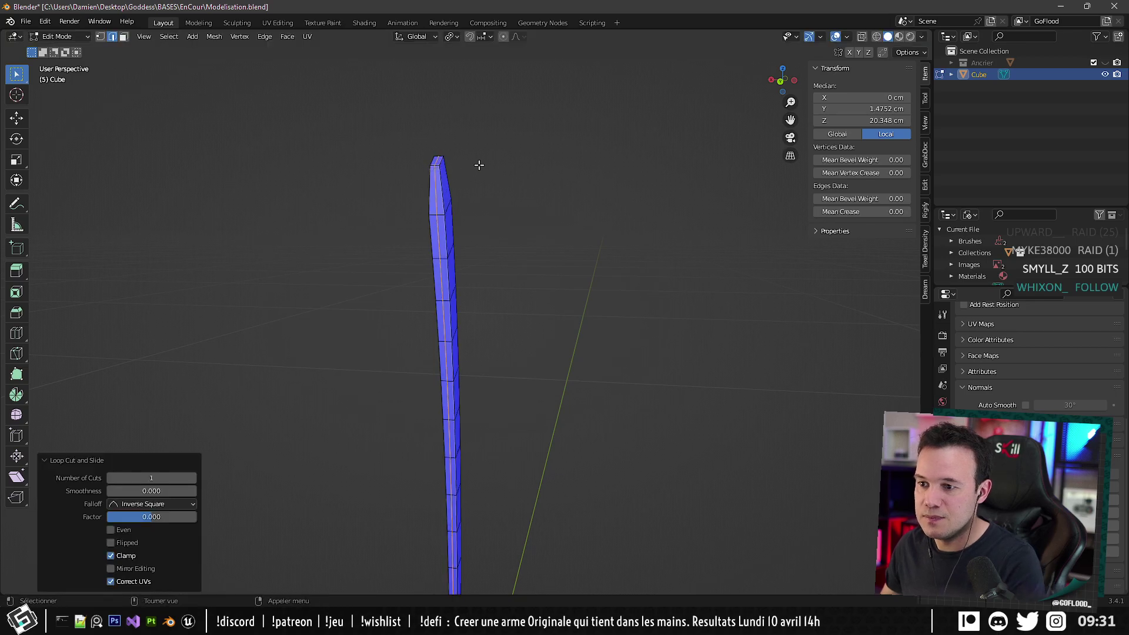
Select the upper part of the lengthwise centre edge loop and extrude it about 2.92 cm in Y and -2.42 cm in Z.
mouse_move(479, 165)
middle_down()
mouse_move(440, 182)
mouse_move(486, 177)
middle_up()
scroll(486, 177, up, 3)
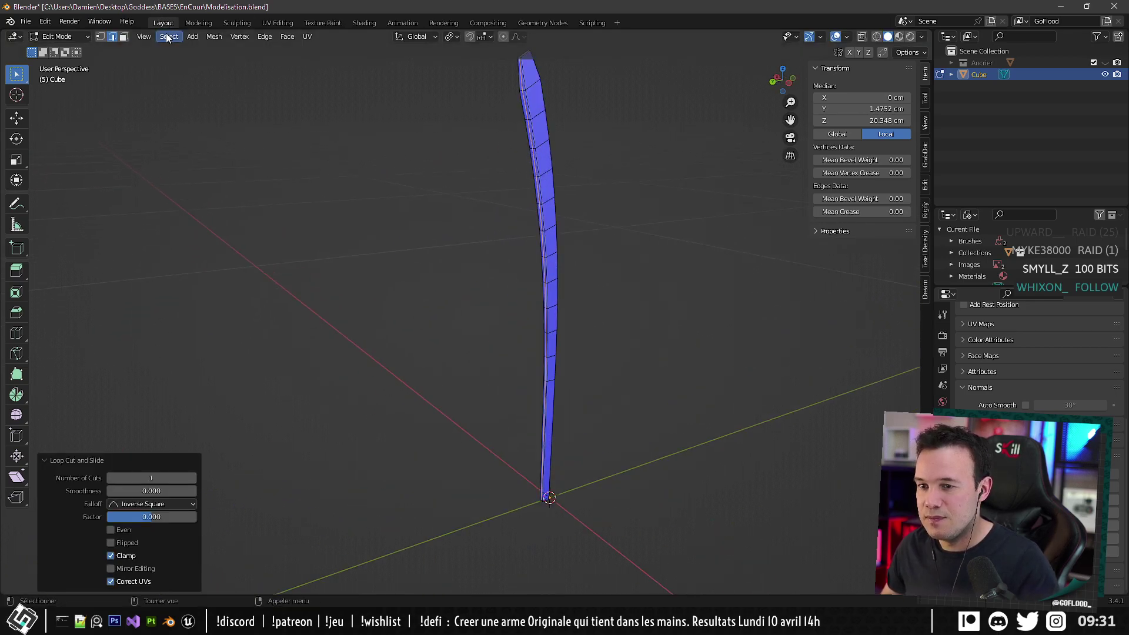
click(520, 73)
middle_drag(545, 132, 564, 168)
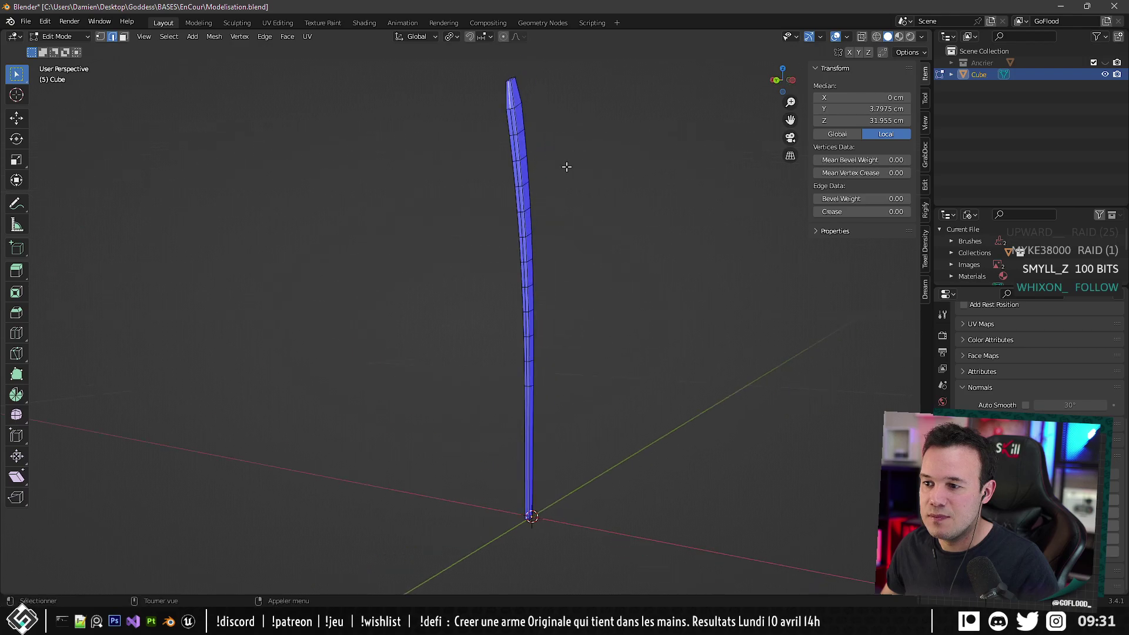
ctrl+click(527, 415)
middle_drag(527, 415, 537, 140)
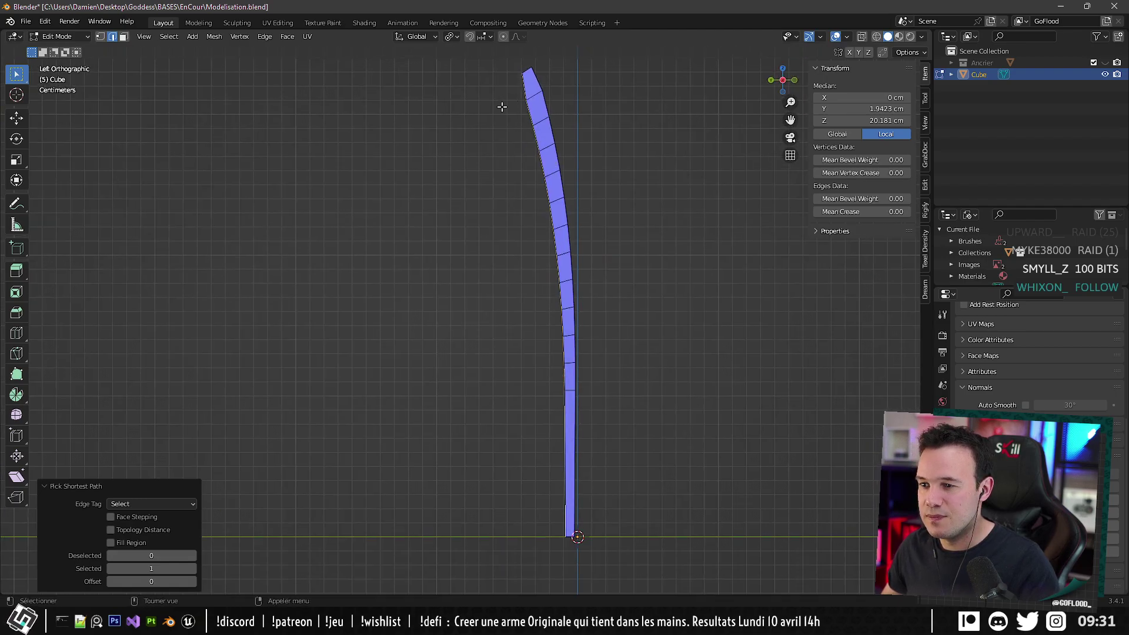
key(e)
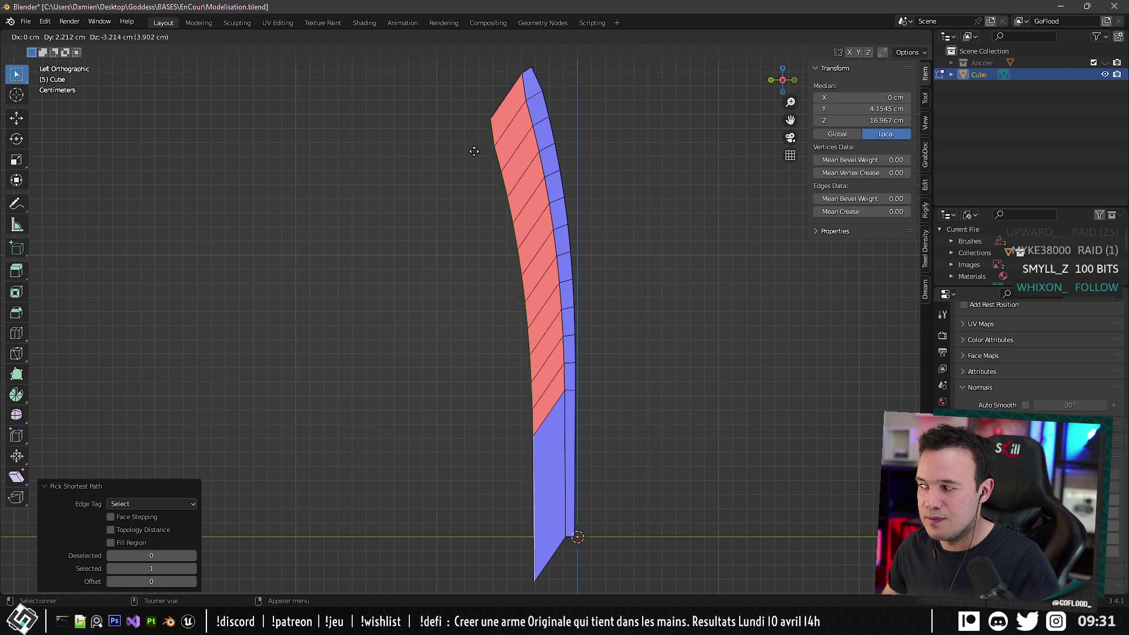
click(462, 141)
scroll(464, 147, down, 3)
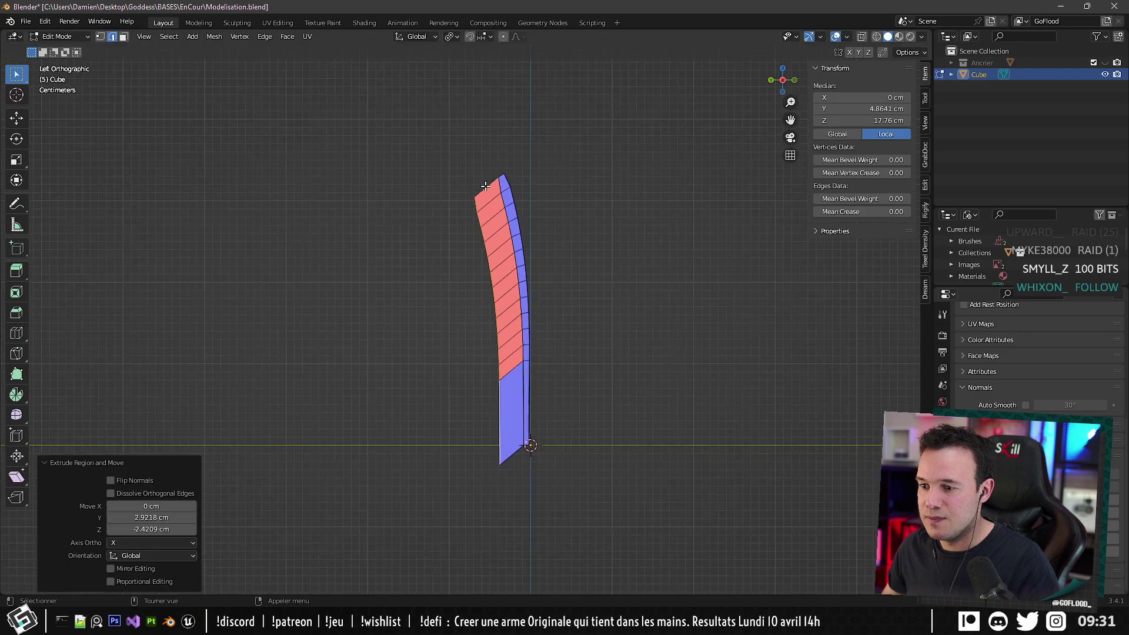
Undo the edge extrusion, the edge path selection and the lengthwise loop cut.
key(ctrl+z)
key(ctrl+z)
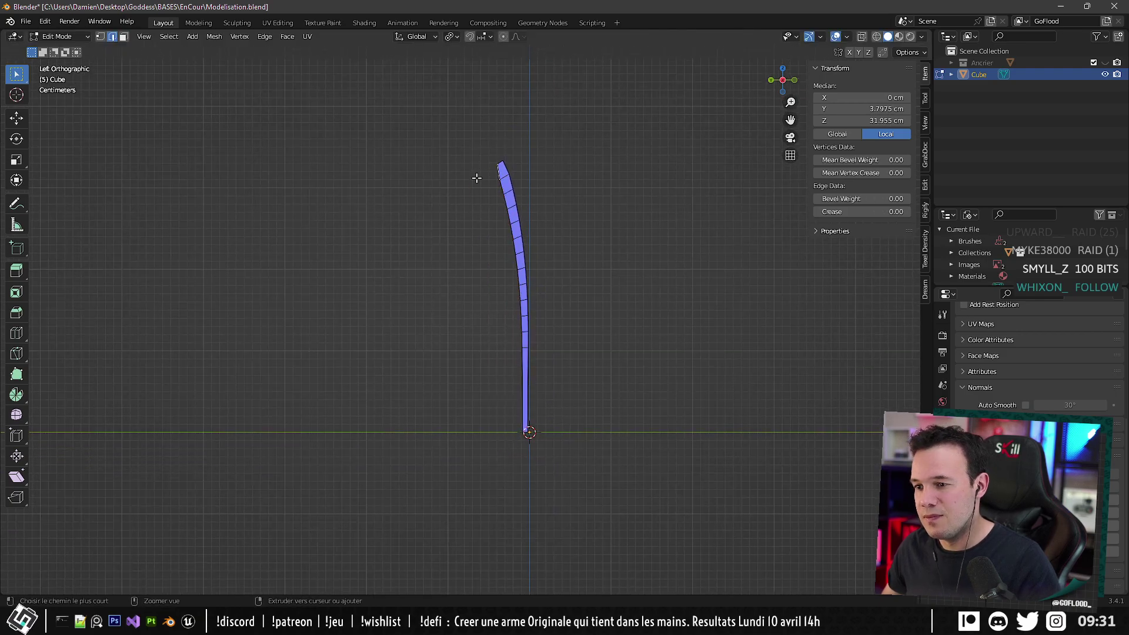
middle_drag(477, 176, 514, 286)
scroll(561, 176, up, 4)
key(ctrl+z)
key(ctrl+z)
key(ctrl+z)
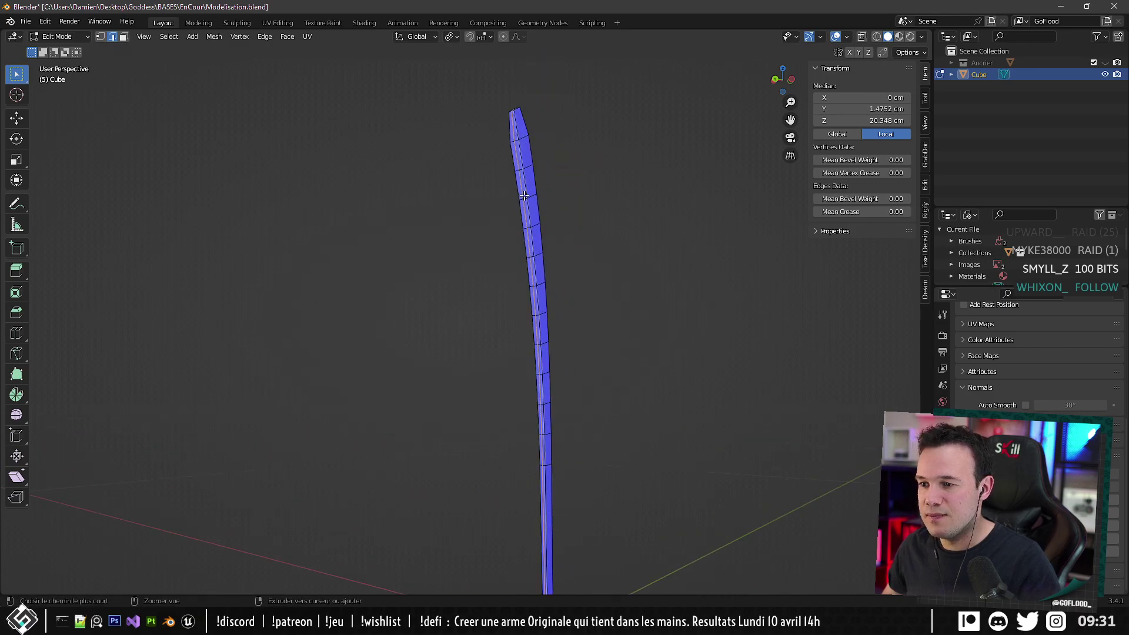
Select the face strips along both curved narrow sides of the shaft, from the tip down to the long bottom segment.
middle_drag(406, 141, 488, 185)
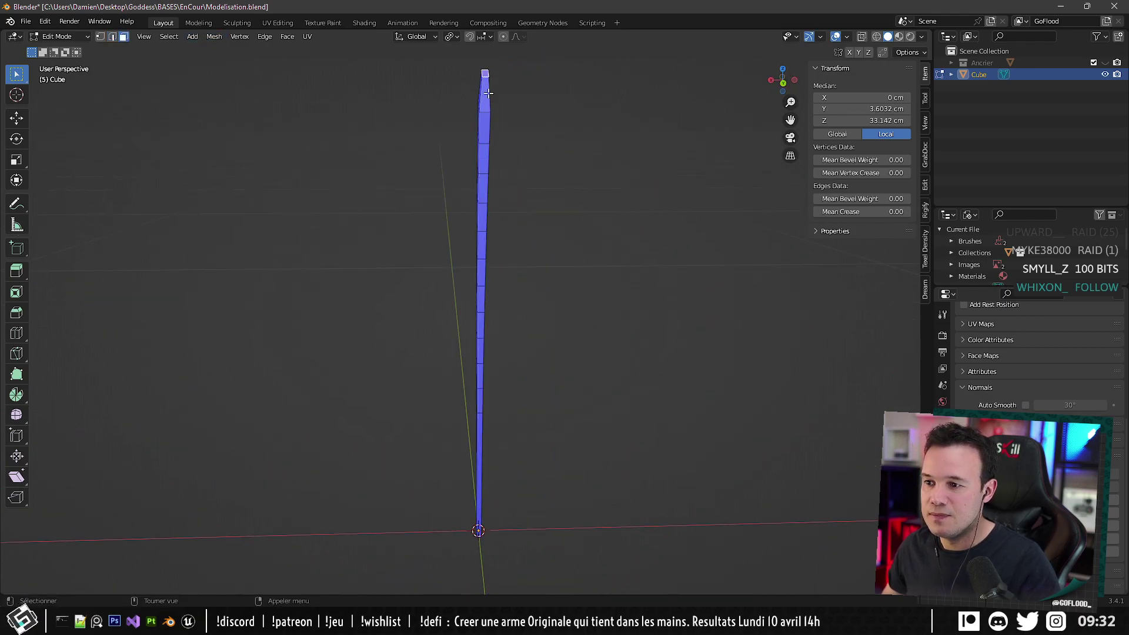
ctrl+click(484, 94)
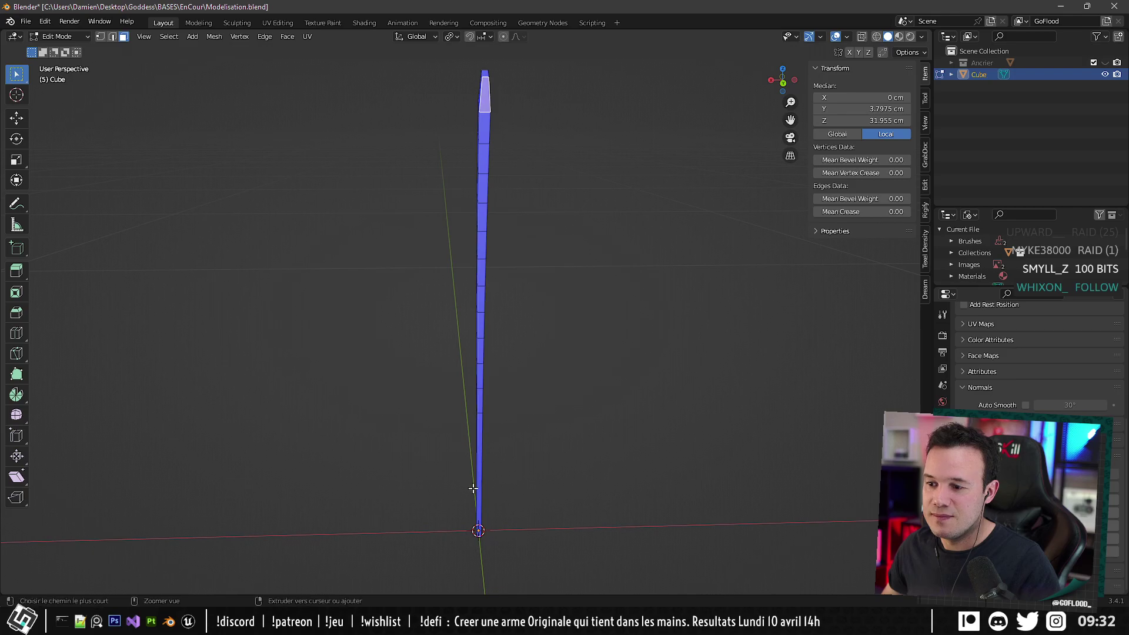
ctrl+click(480, 400)
middle_drag(565, 295, 470, 282)
shift+click(459, 165)
ctrl+click(494, 385)
middle_drag(493, 385, 450, 307)
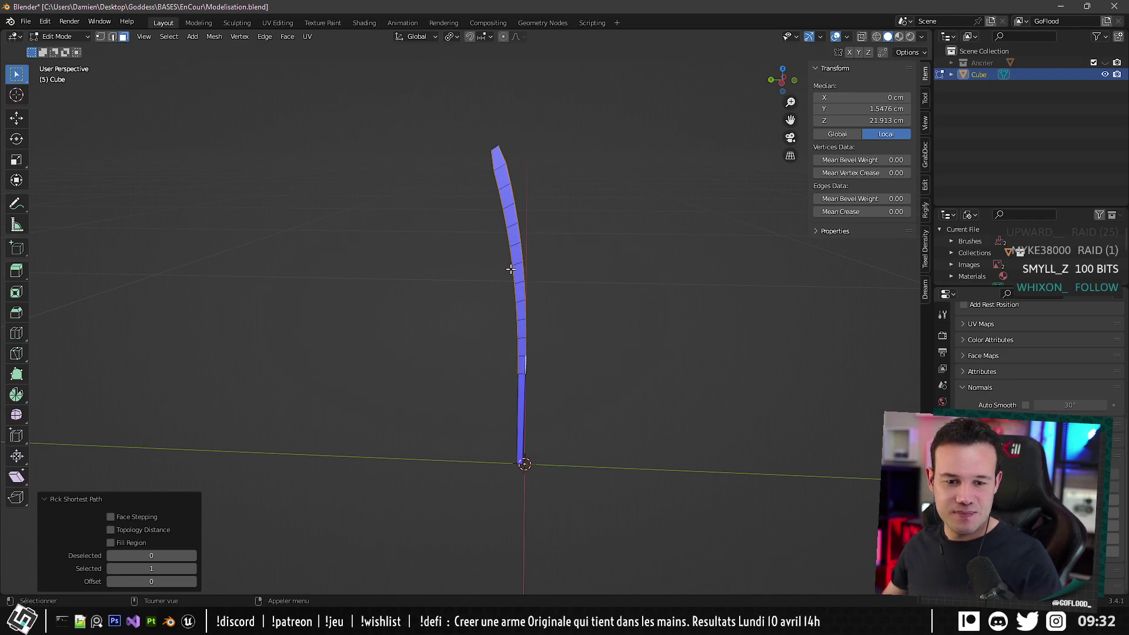
Inset the two selected face strips by about 0.155 cm.
middle_drag(503, 281, 523, 259)
shift+middle_drag(523, 259, 630, 298)
scroll(539, 232, up, 2)
scroll(536, 280, down, 1)
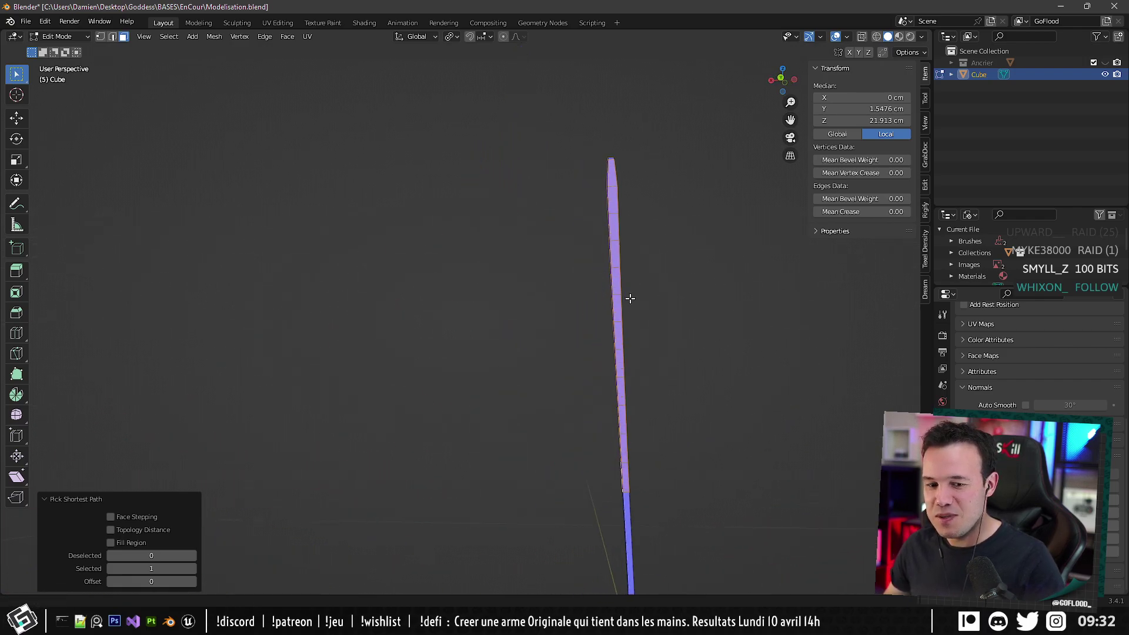
middle_drag(677, 167, 668, 216)
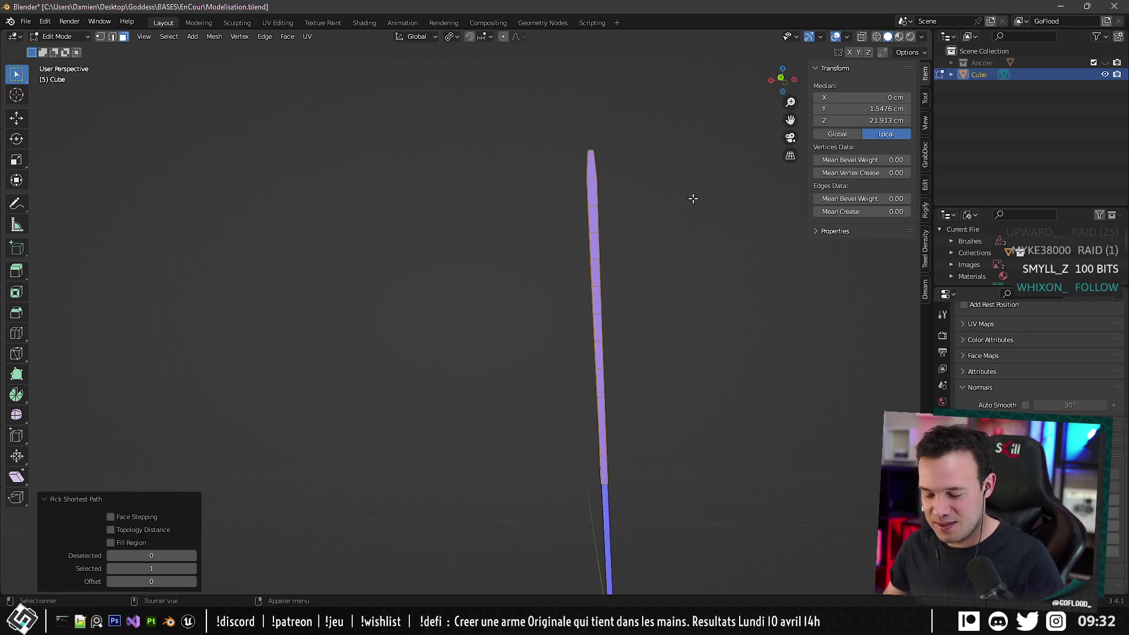
key(i)
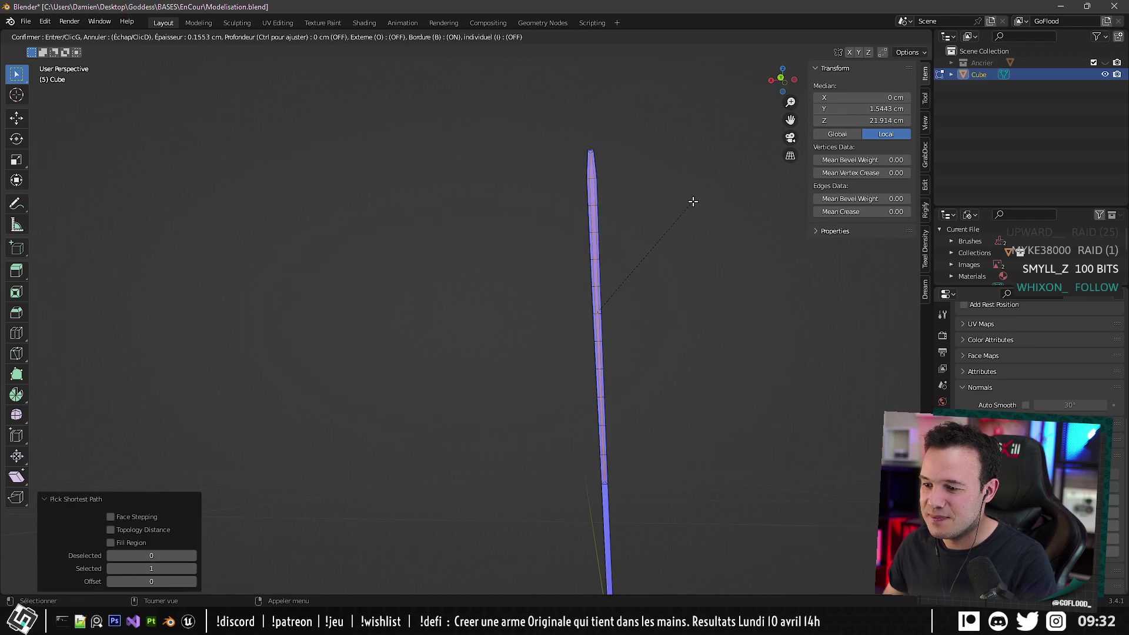
click(692, 201)
Extrude the inset face strips along their normals with an offset of about -5.2 cm to form vanes on both sides.
middle_drag(693, 202, 536, 230)
scroll(558, 222, down, 6)
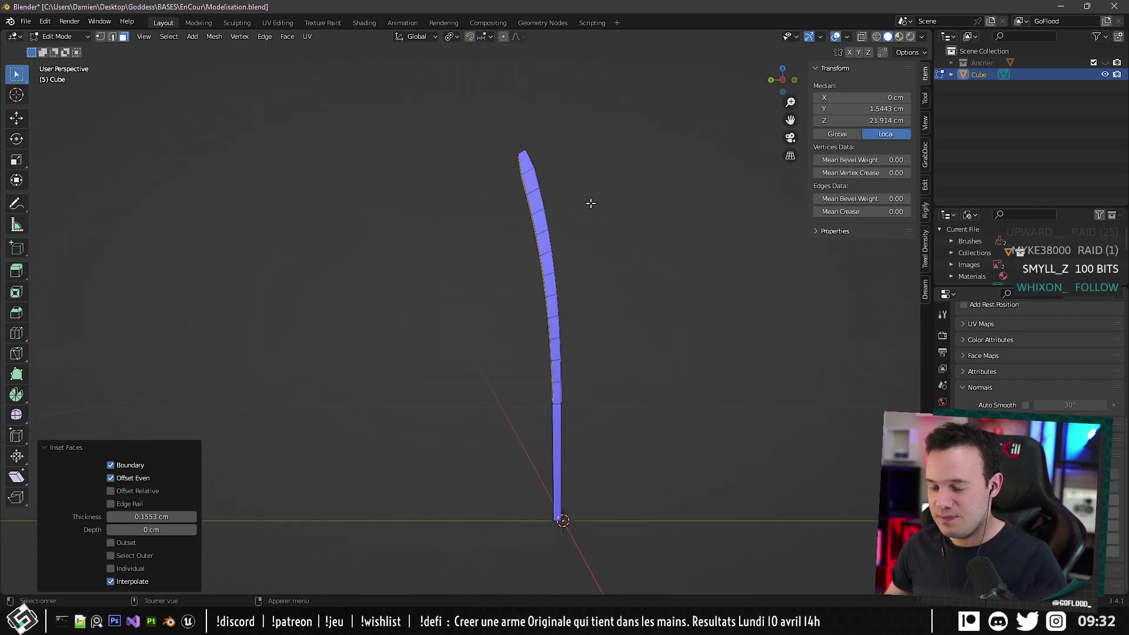
key(alt+e)
click(589, 202)
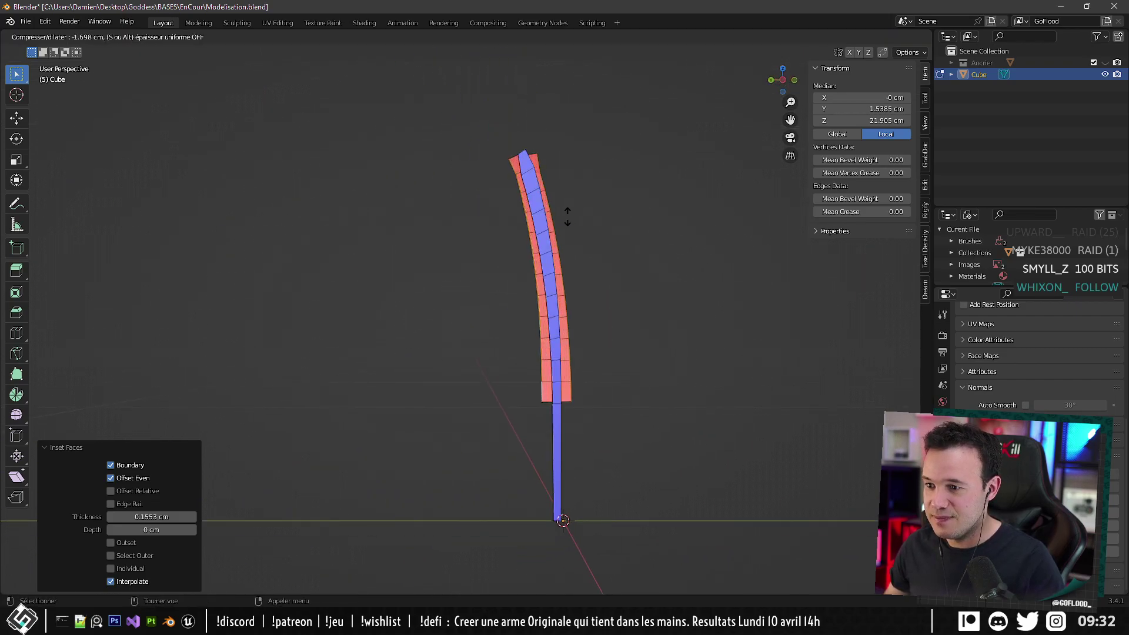
click(537, 234)
middle_drag(536, 235, 497, 251)
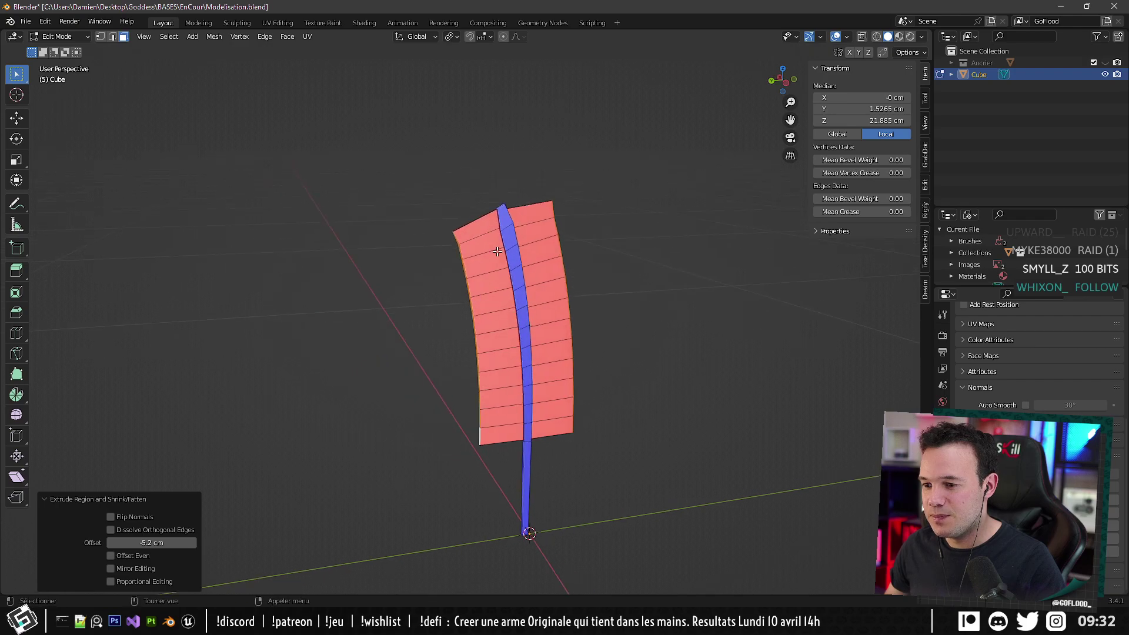
Select all the faces of both extruded vanes with X-ray in the left orthographic view and flip their normals.
key(alt+z)
drag(415, 193, 497, 492)
key(KP_7)
key(ctrl+KP_3)
drag(411, 229, 478, 517)
shift+drag(461, 276, 484, 452)
shift+drag(446, 337, 492, 445)
shift+drag(552, 448, 517, 271)
shift+drag(538, 153, 520, 304)
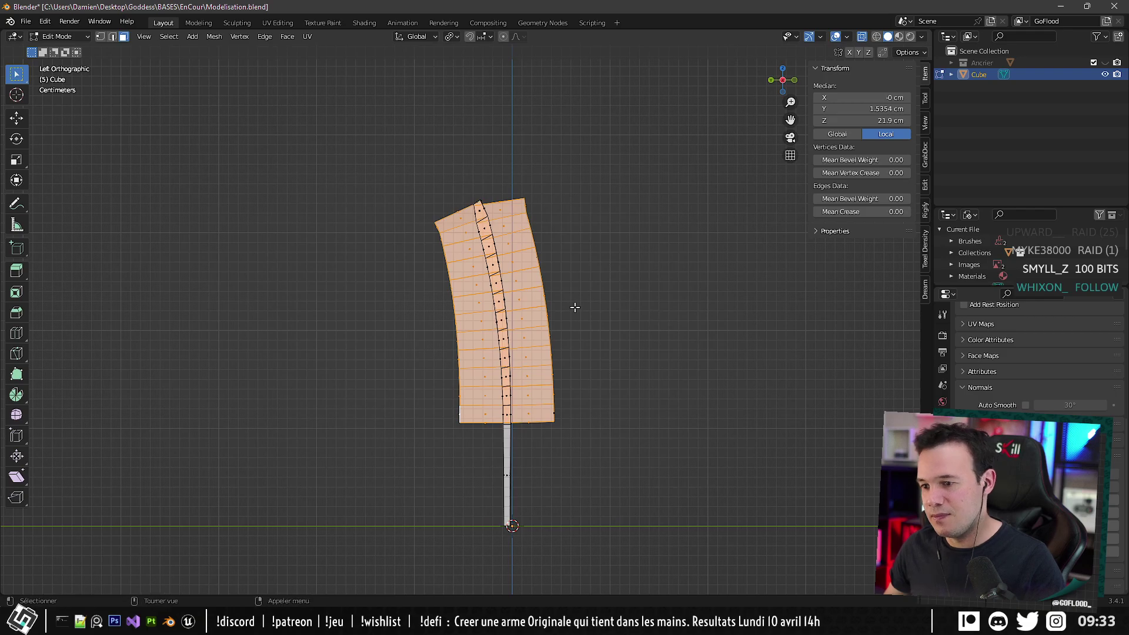
key(alt+n)
click(532, 292)
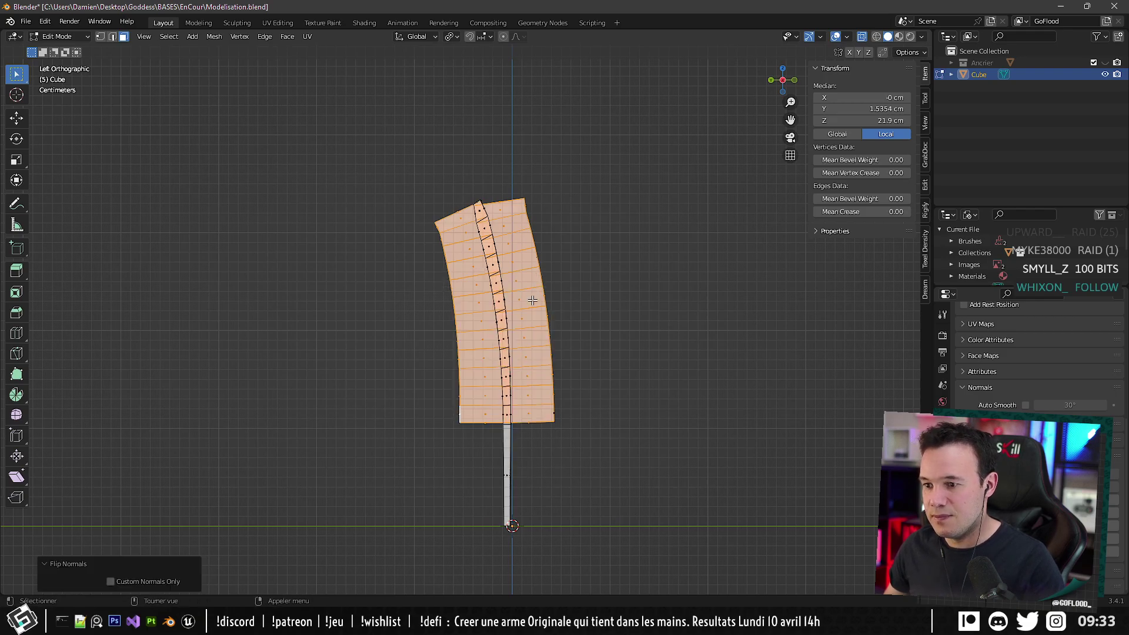
key(alt+z)
middle_drag(532, 300, 561, 262)
Select the two outer top corner vertices of one vane and examine its junction with the shaft tip in X-ray.
click(101, 36)
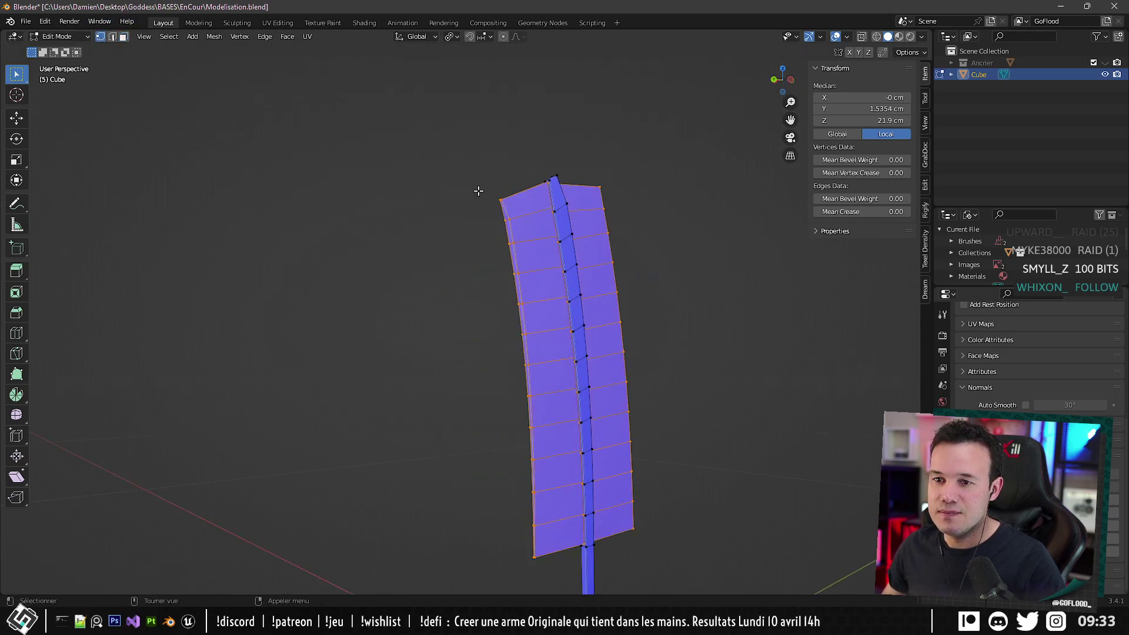
click(501, 201)
scroll(594, 194, up, 2)
middle_drag(567, 171, 622, 227)
shift+click(628, 233)
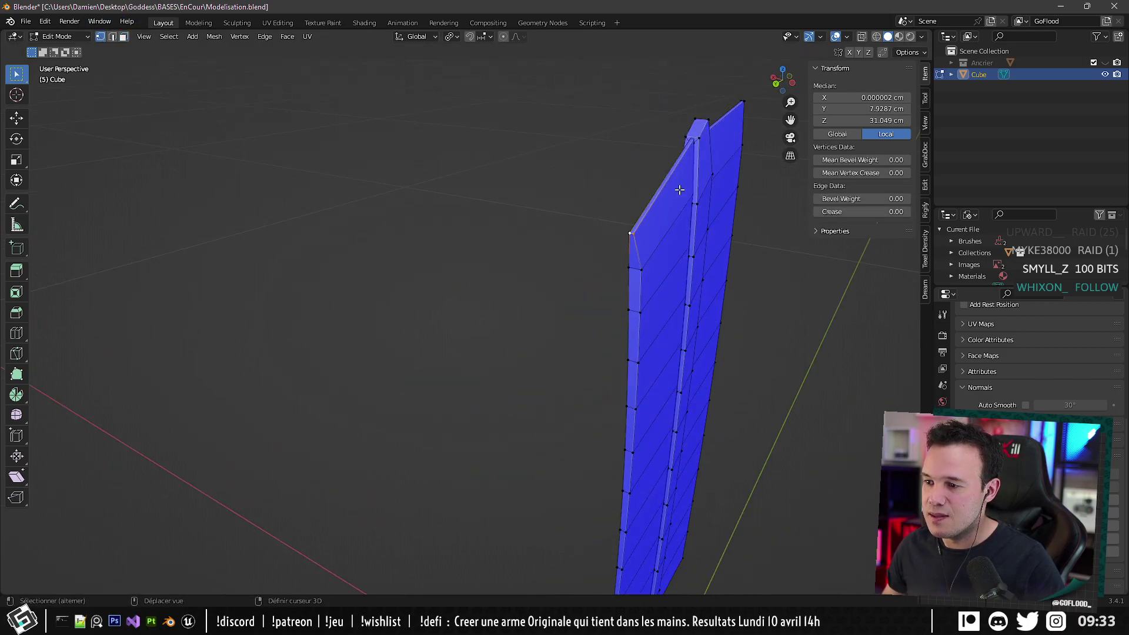
middle_drag(691, 144, 551, 266)
key(alt+z)
scroll(551, 267, up, 6)
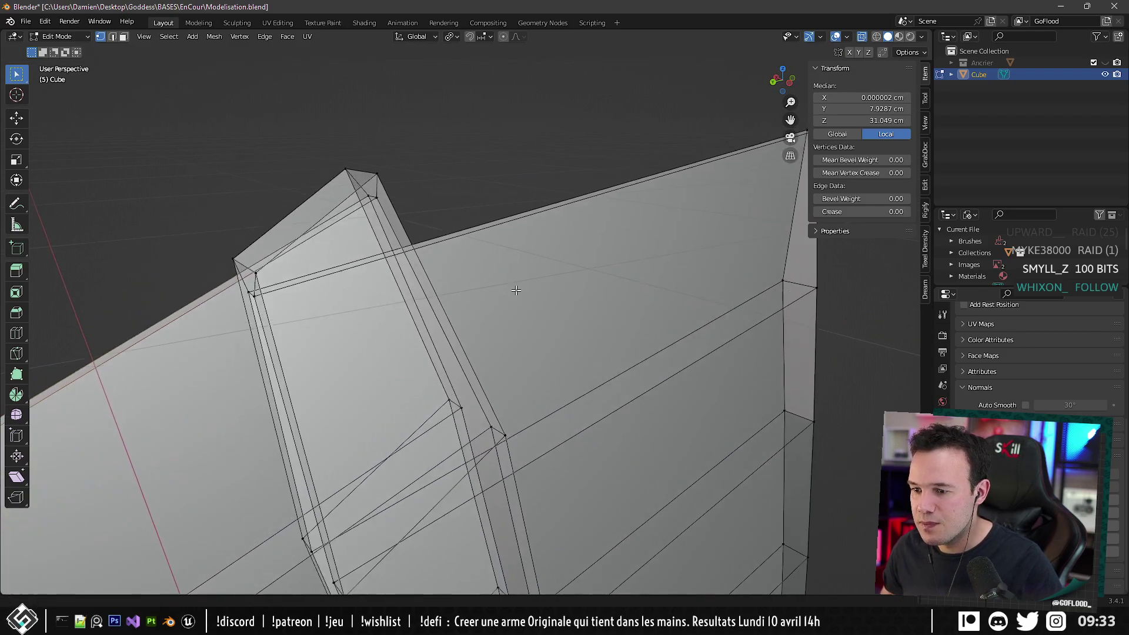
scroll(520, 288, down, 6)
middle_drag(520, 288, 488, 269)
Undo the vertex selection, the normals flip and the vane extrusion back to the inset face strips, with X-ray off.
key(ctrl+z)
key(ctrl+z)
key(ctrl+z)
key(ctrl+z)
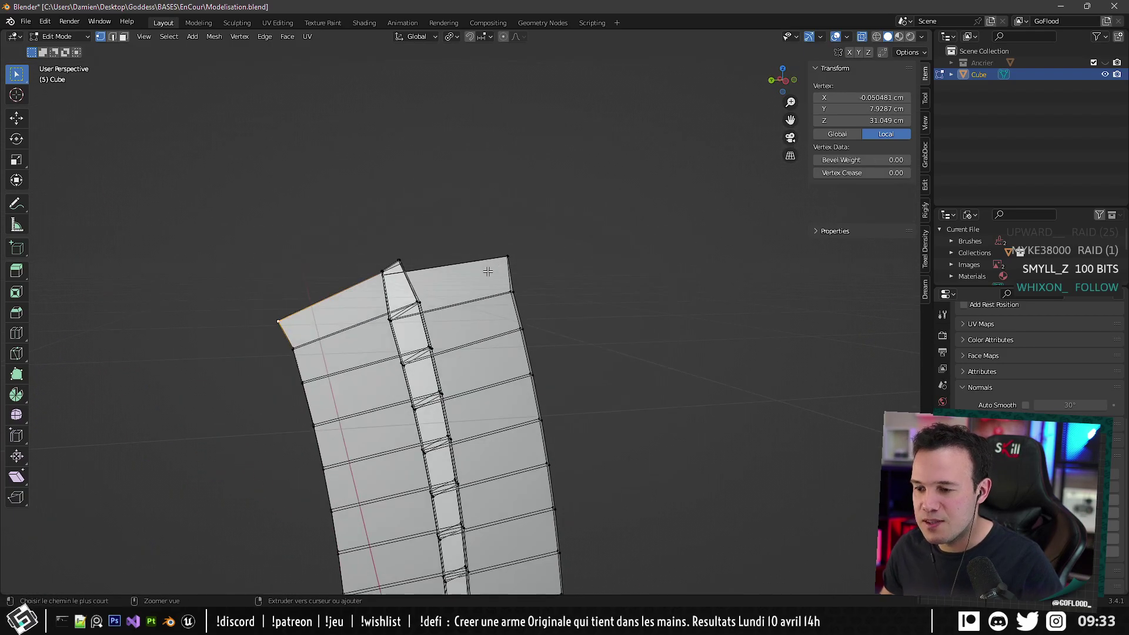
key(ctrl+z)
key(ctrl+z)
key(ctrl+z)
key(ctrl+z)
key(ctrl+z)
key(ctrl+z)
key(ctrl+z)
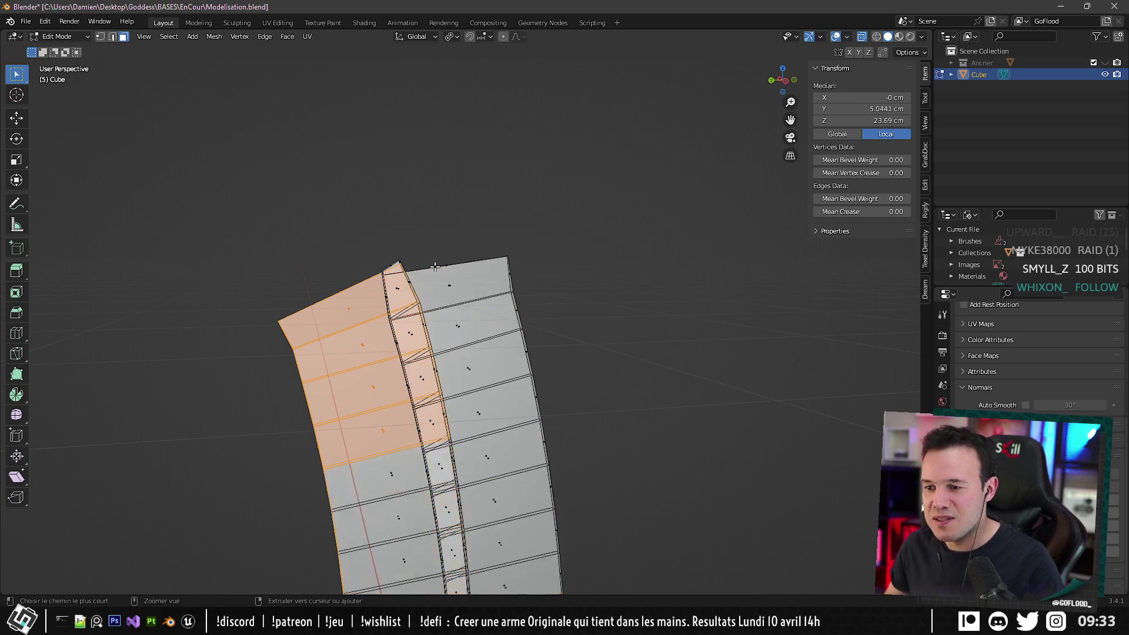
mouse_move(435, 267)
middle_down()
mouse_move(523, 255)
mouse_move(517, 305)
mouse_move(574, 210)
mouse_move(470, 291)
mouse_move(438, 292)
mouse_move(439, 243)
middle_up()
key(alt+z)
Extrude the inset face strips along their normals by about 3.64 cm to form vanes on both sides of the shaft.
scroll(470, 291, down, 7)
shift+middle_drag(439, 300, 508, 249)
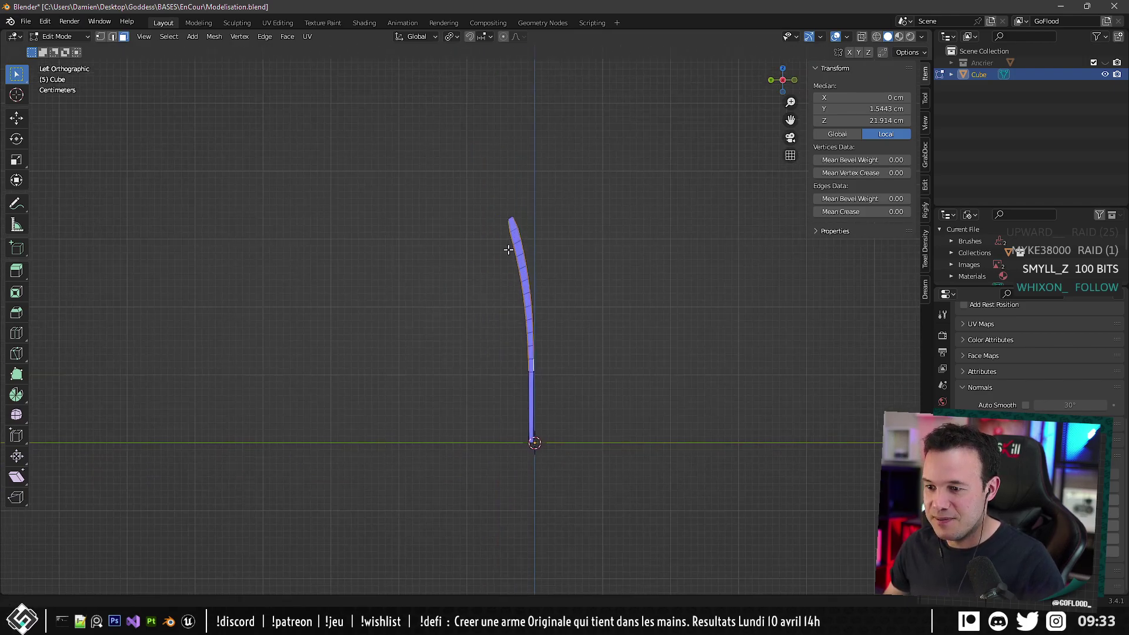
key(alt+e)
click(546, 327)
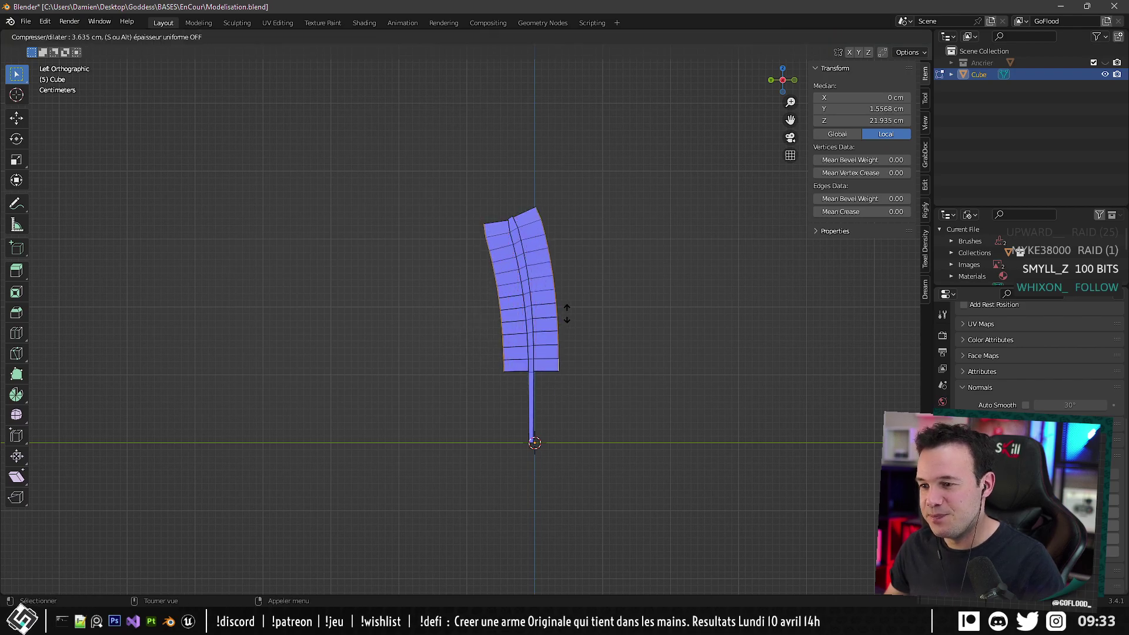
click(567, 313)
key(g)
key(z)
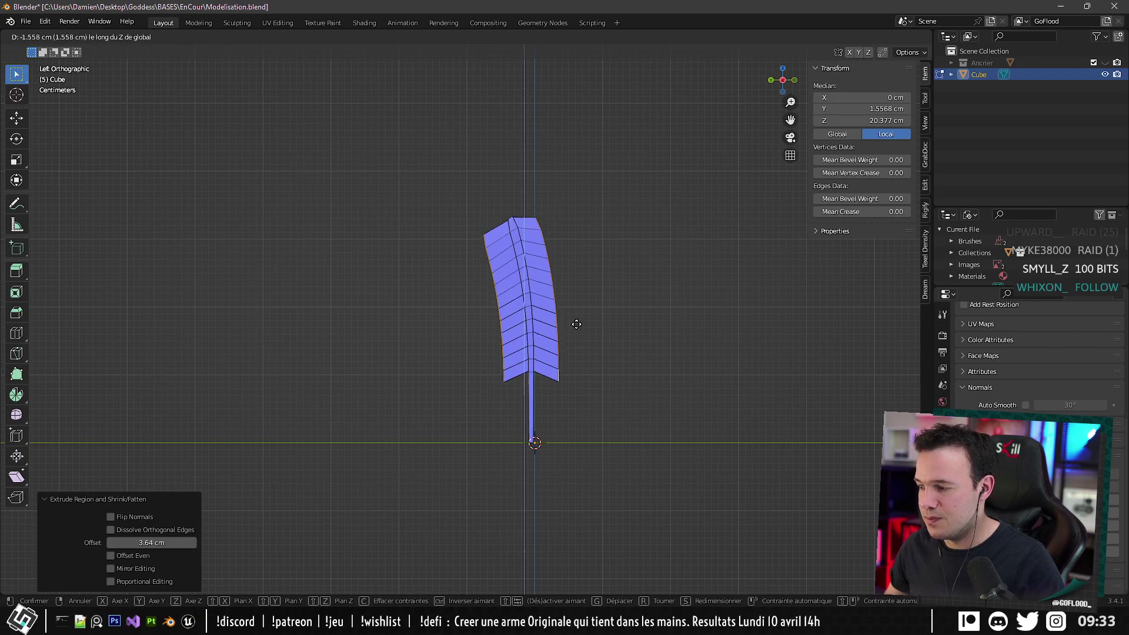
right_click(576, 324)
Merge at center the two vertices where one vane's top edge meets the shaft tip.
scroll(539, 301, up, 3)
shift+middle_drag(539, 301, 539, 414)
middle_drag(475, 388, 540, 391)
middle_drag(504, 302, 504, 315)
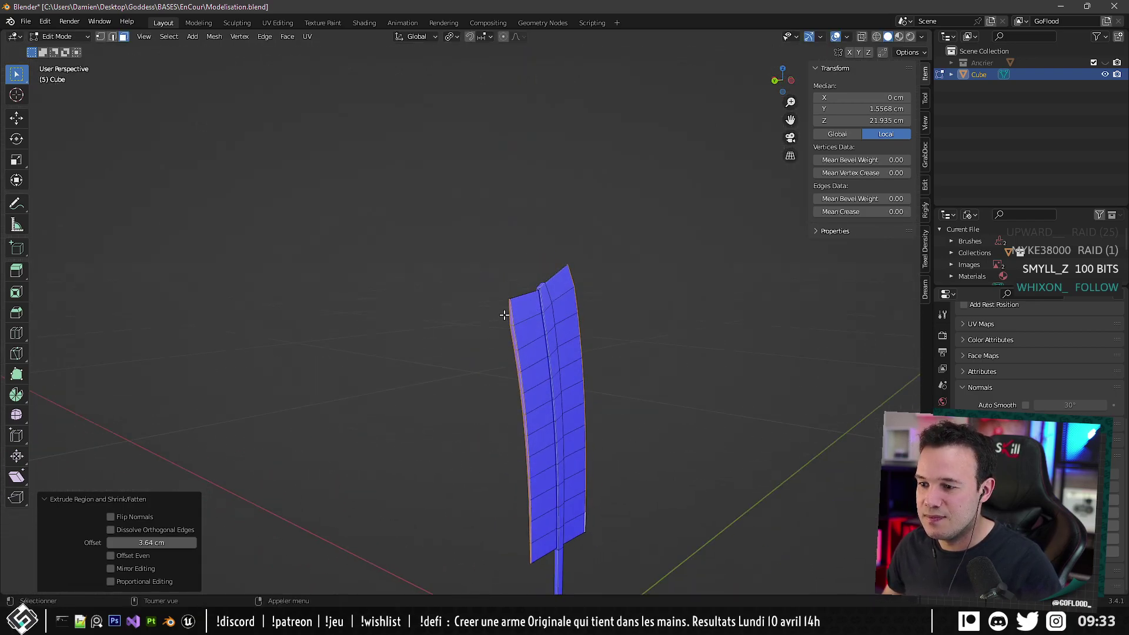
scroll(484, 206, up, 4)
shift+middle_drag(527, 227, 448, 314)
middle_drag(448, 314, 472, 306)
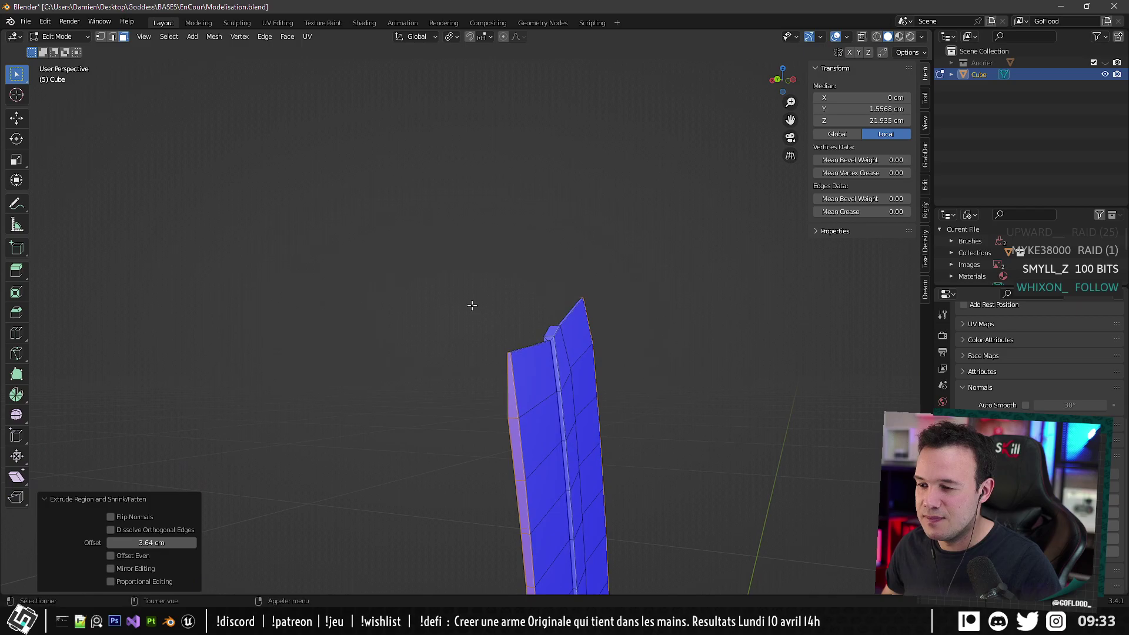
click(104, 36)
scroll(482, 346, up, 3)
shift+middle_drag(594, 391, 558, 385)
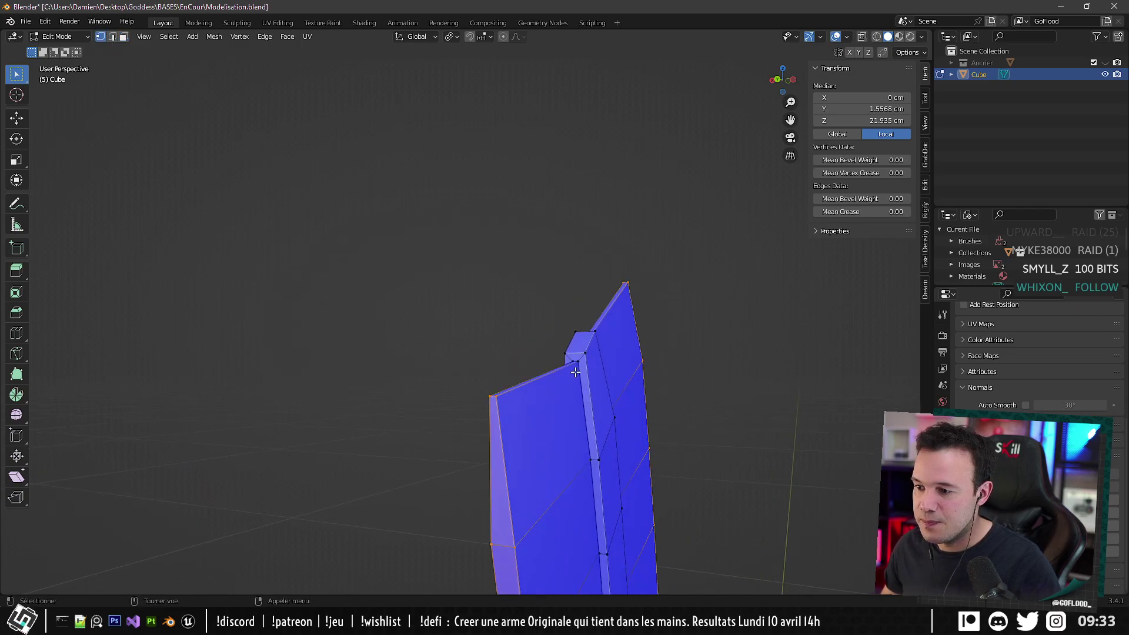
click(575, 370)
shift+click(565, 354)
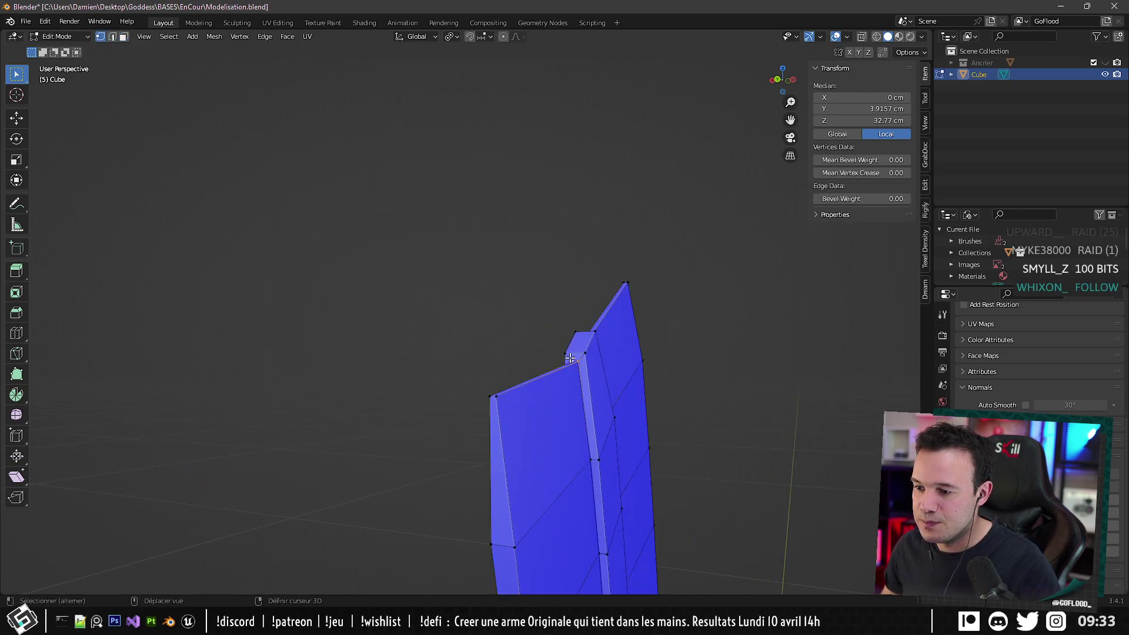
right_click(569, 363)
mouse_move(542, 549)
click(621, 475)
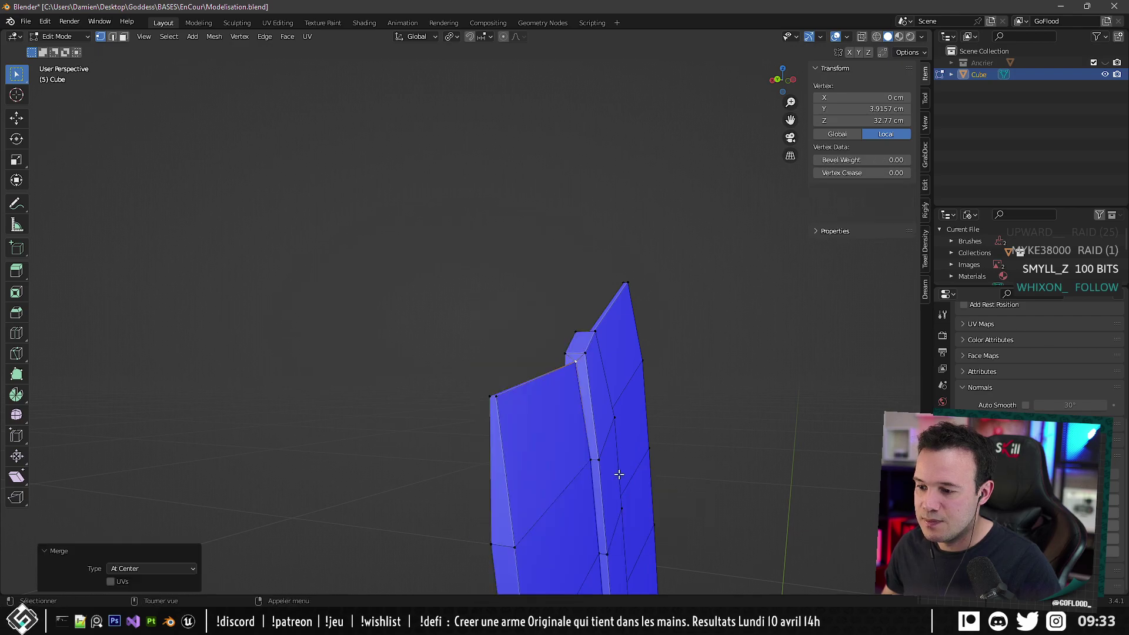
Merge that vane's two outer top corner vertices into its shaft-side top vertex using At Last.
click(489, 396)
shift+click(495, 395)
shift+click(575, 362)
key(m)
key(l)
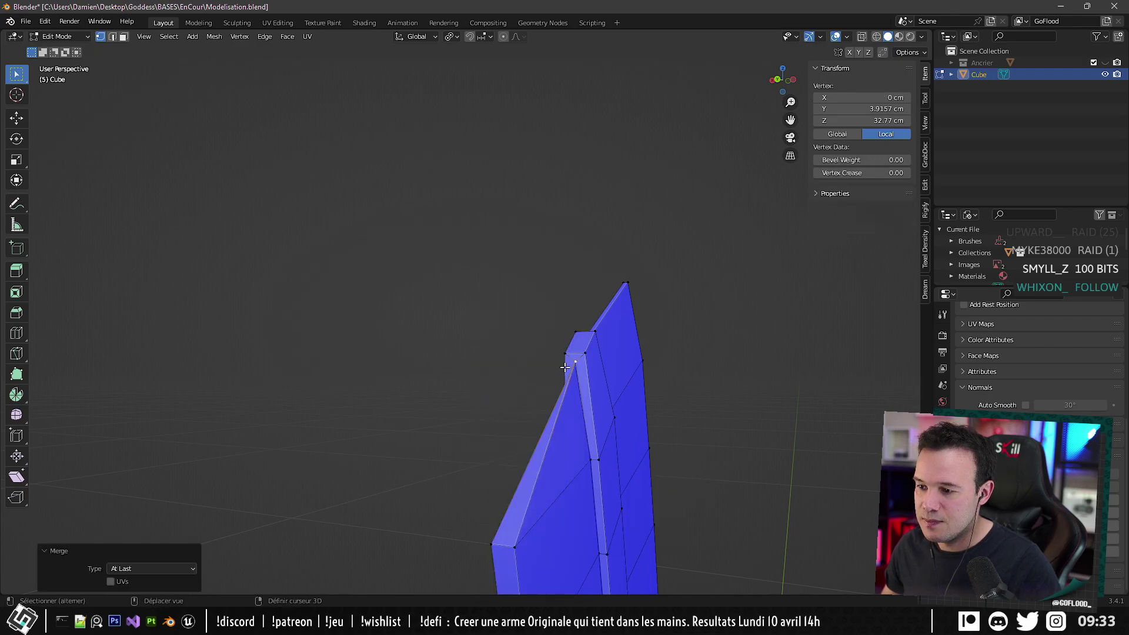
Merge at center the two shaft-side top vertices of the opposite vane.
middle_drag(658, 347, 376, 411)
shift+click(365, 411)
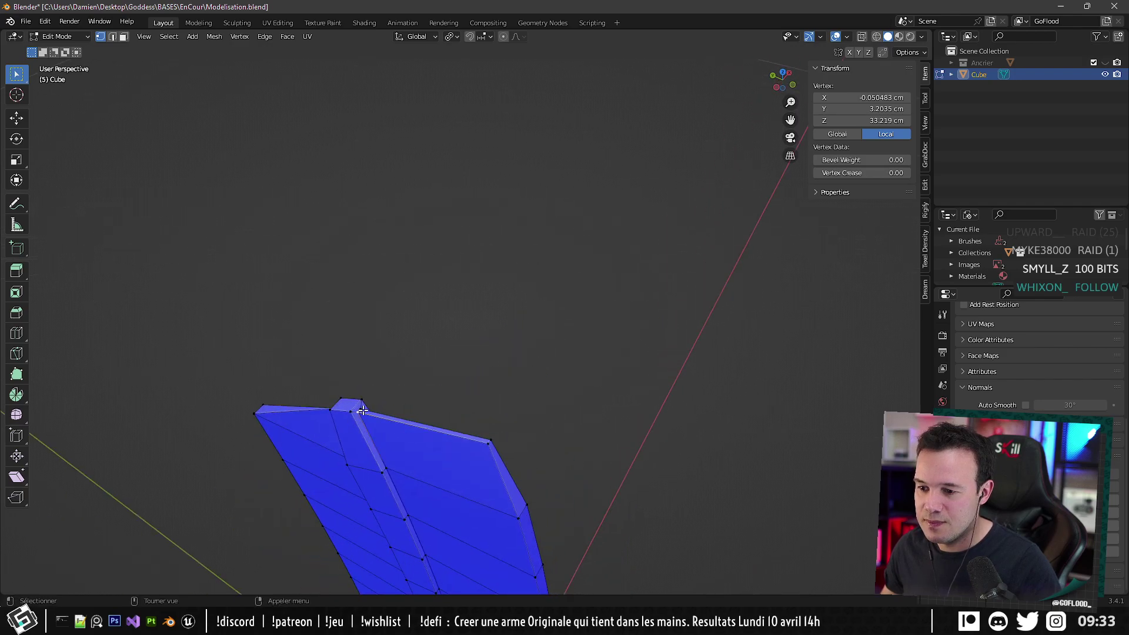
right_click(365, 410)
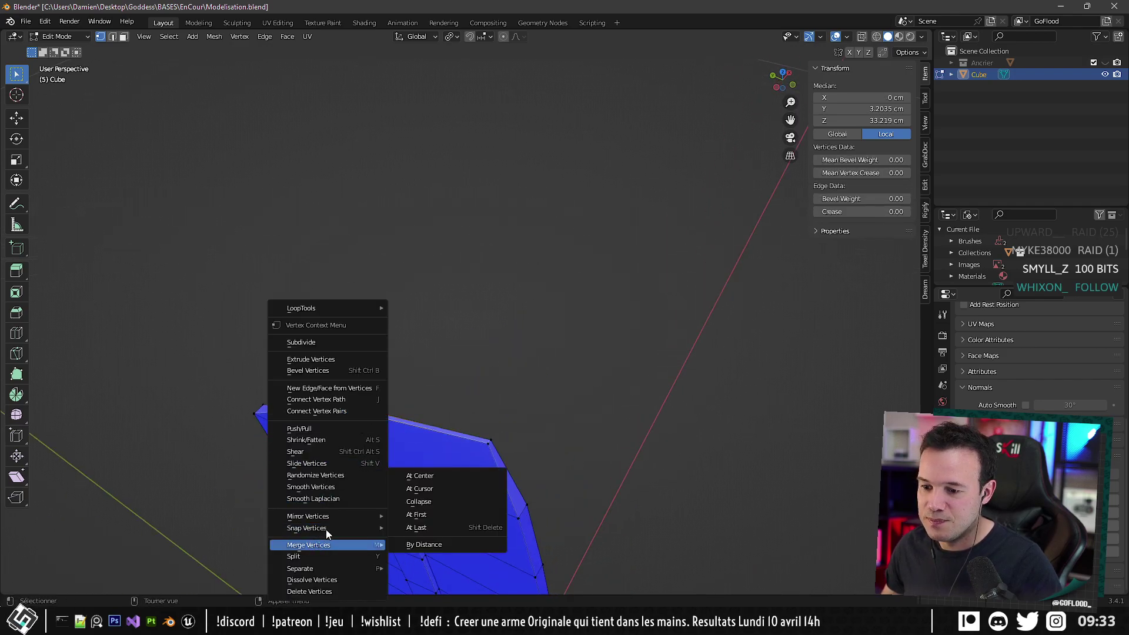
mouse_move(325, 545)
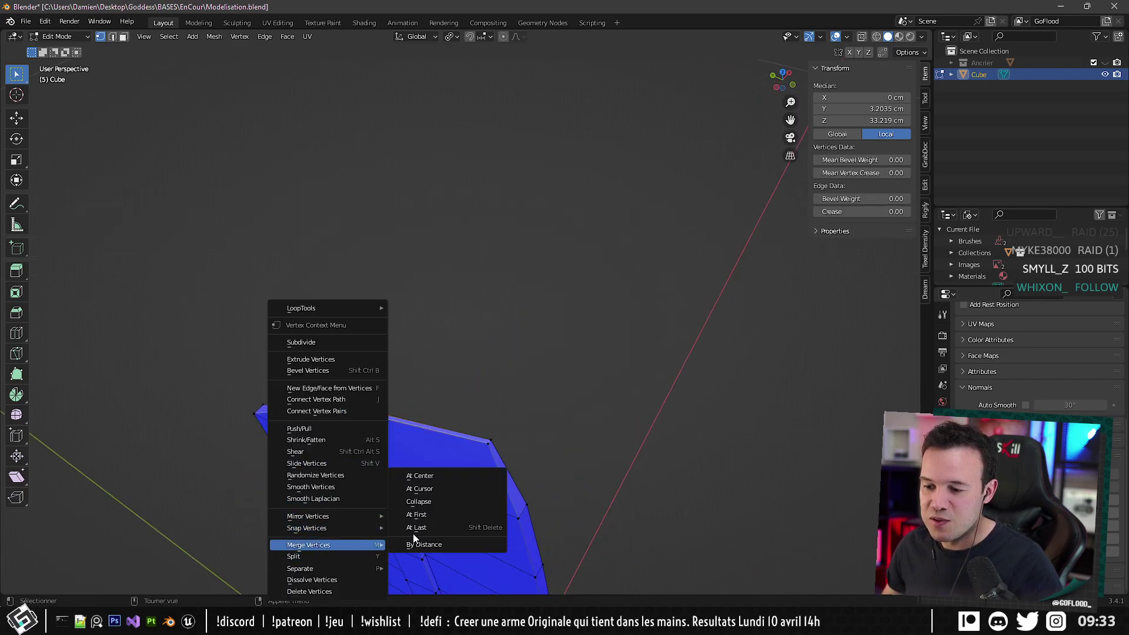
click(434, 477)
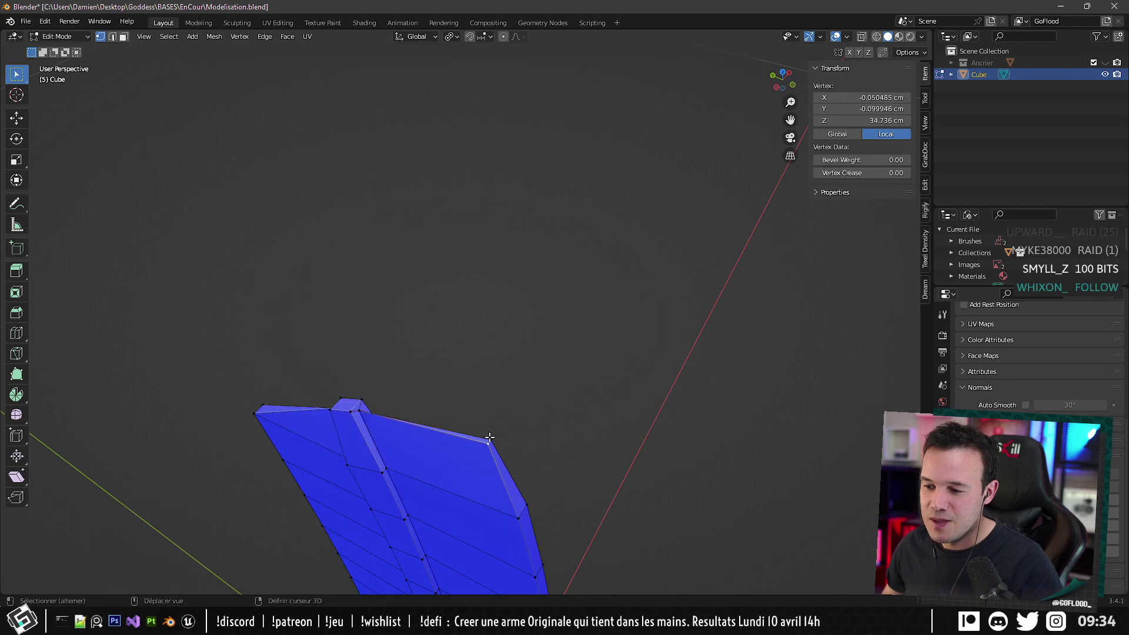
Merge the opposite vane's two outer top corner vertices into its shaft-side top vertex.
shift+click(364, 420)
shift+click(361, 410)
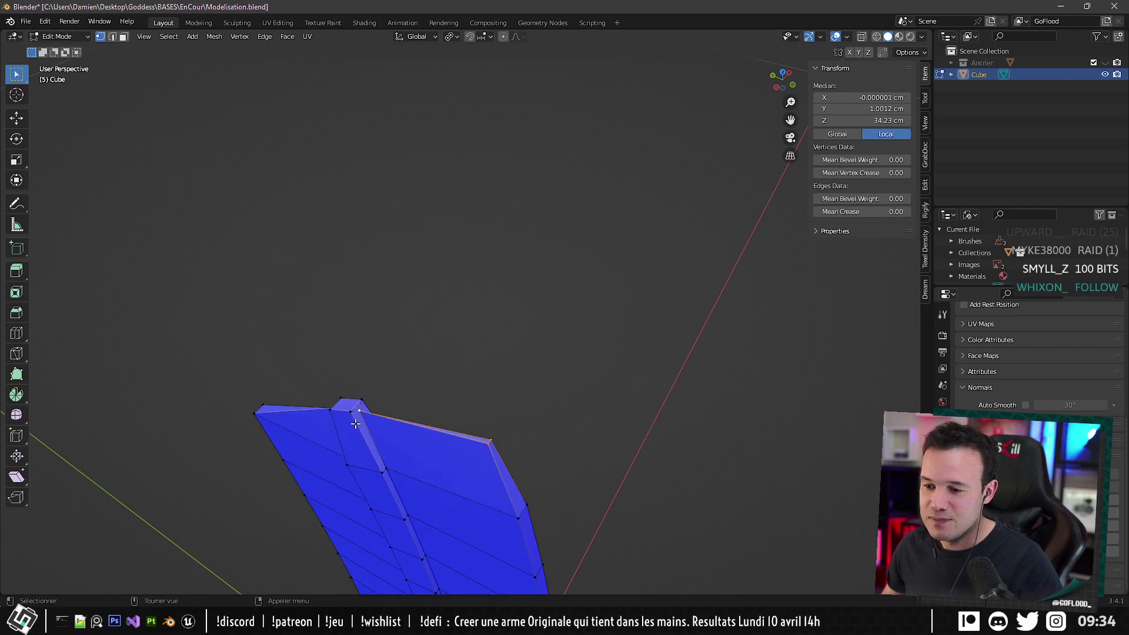
right_click(357, 419)
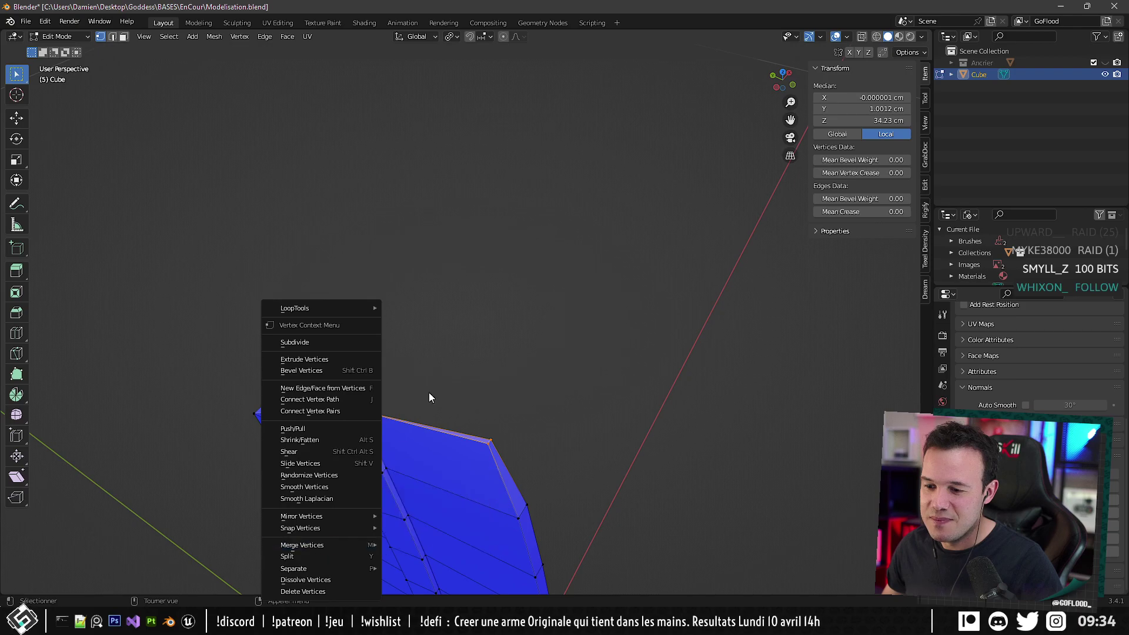
key(shift+r)
Select the outer top corner vertices of both vanes with the whole feather in view.
middle_drag(381, 395, 448, 241)
scroll(450, 353, down, 4)
middle_drag(448, 241, 385, 226)
scroll(479, 327, down, 2)
shift+click(386, 238)
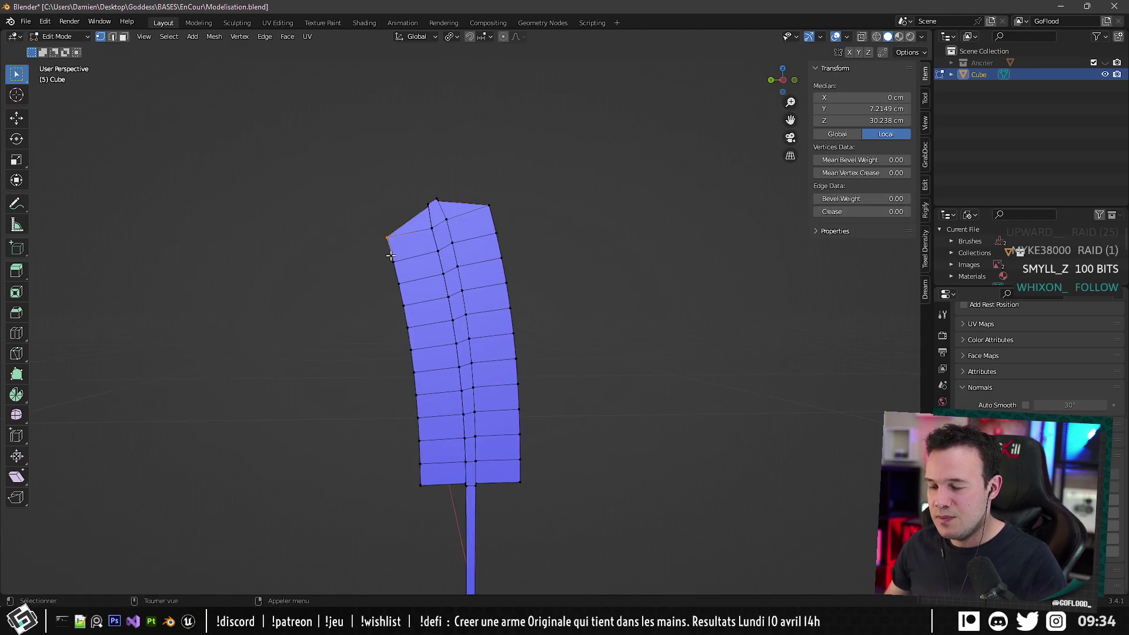
shift+drag(487, 171, 540, 221)
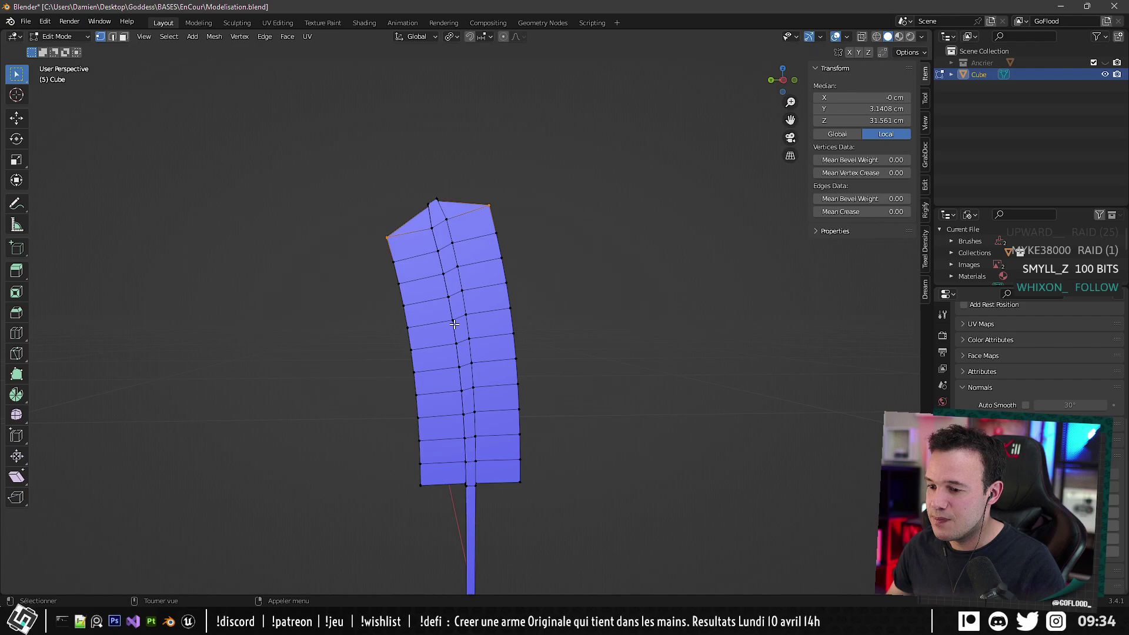
Check the feather shape in Object Mode, and undo the outer corner merges and the opposite vane's shaft-side merge.
click(422, 487)
middle_drag(432, 487, 403, 449)
scroll(532, 453, up, 3)
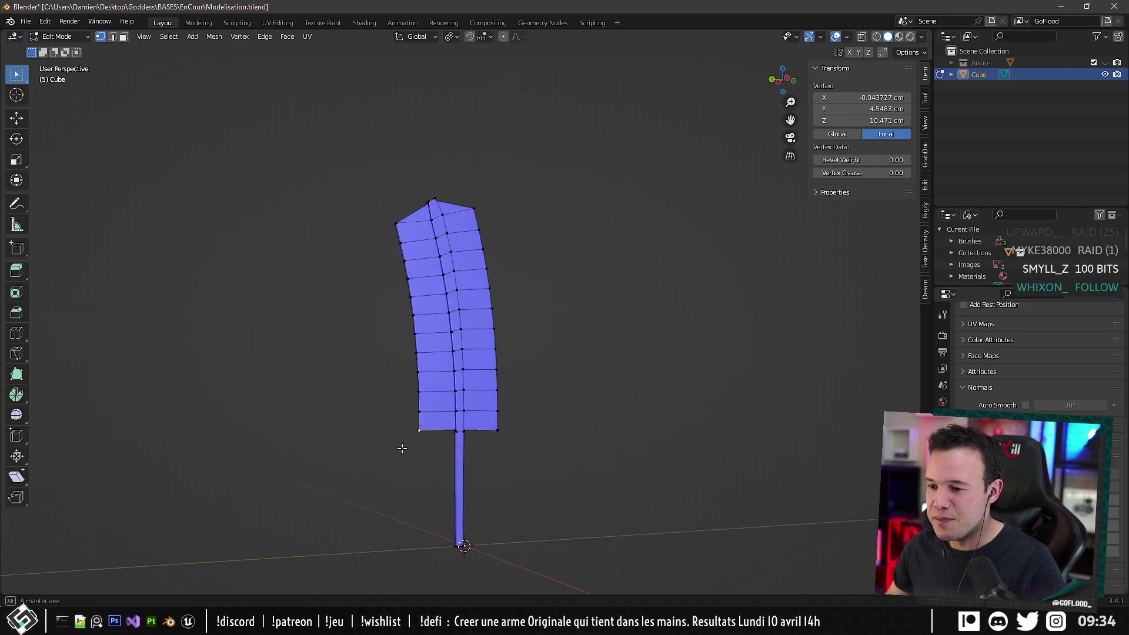
key(Tab)
middle_drag(472, 429, 453, 436)
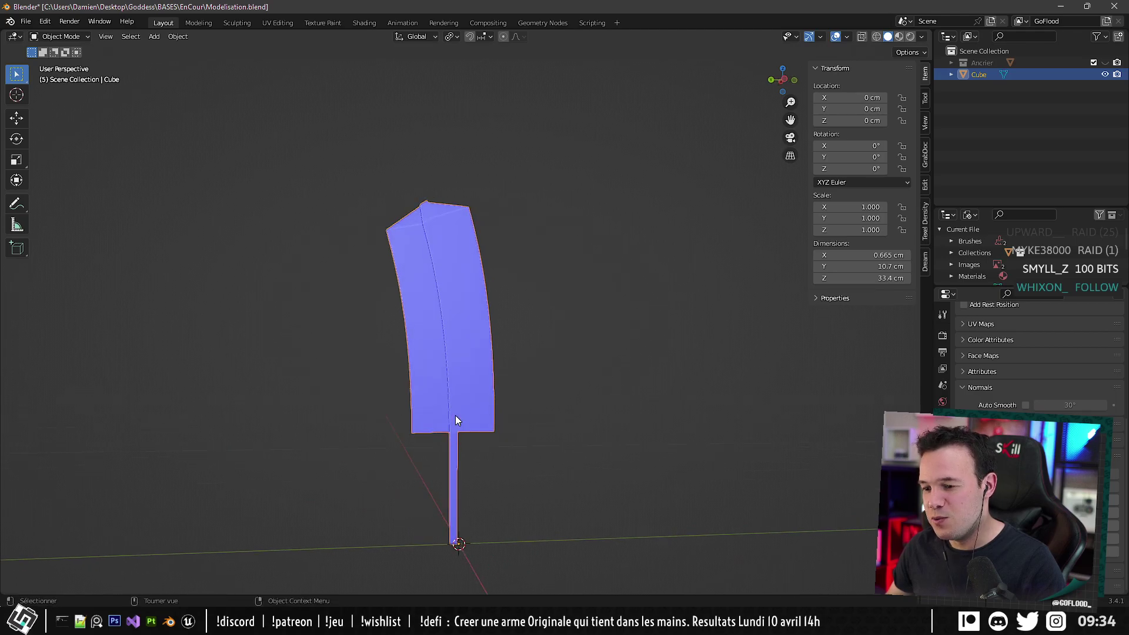
key(Tab)
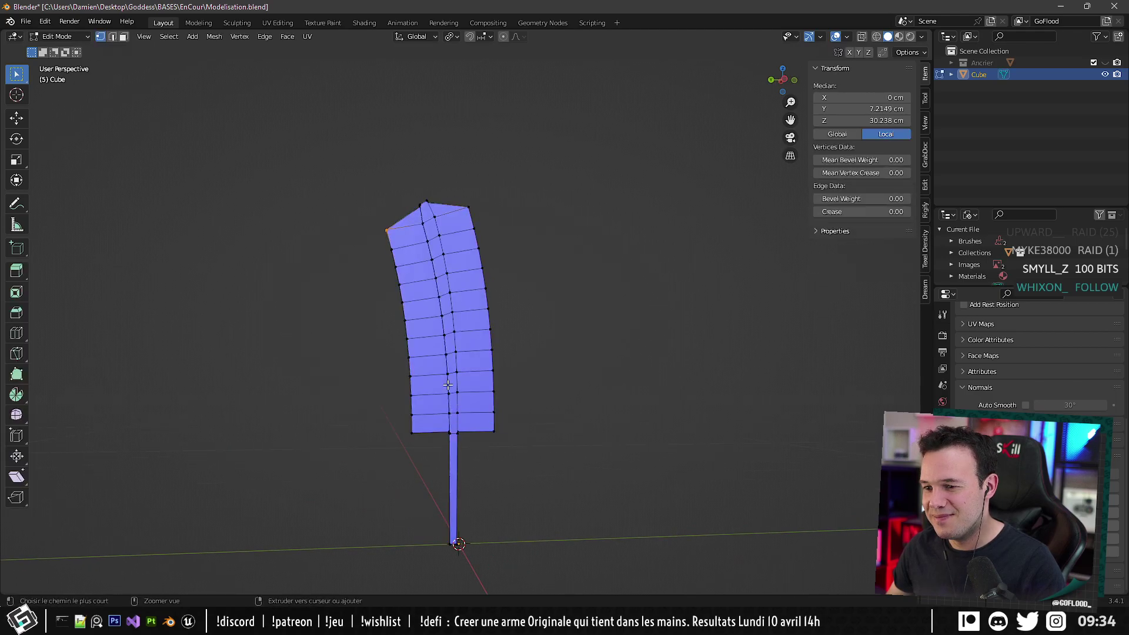
key(ctrl+z)
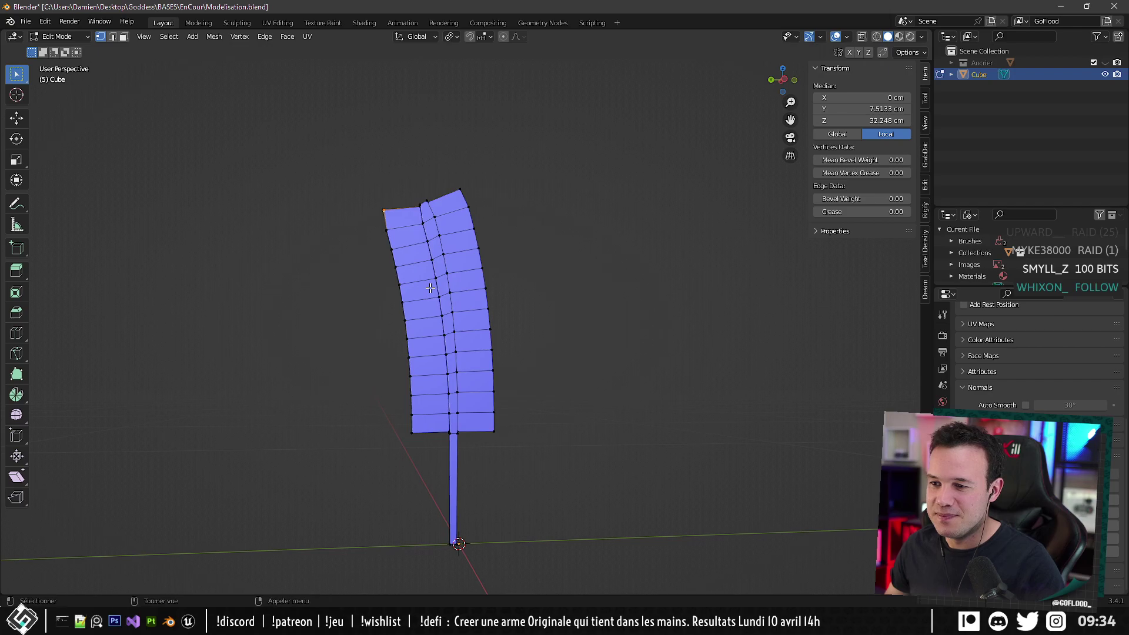
Hide the quill mesh in Object Mode and show the Ancrier inkwell in the left orthographic view.
key(Tab)
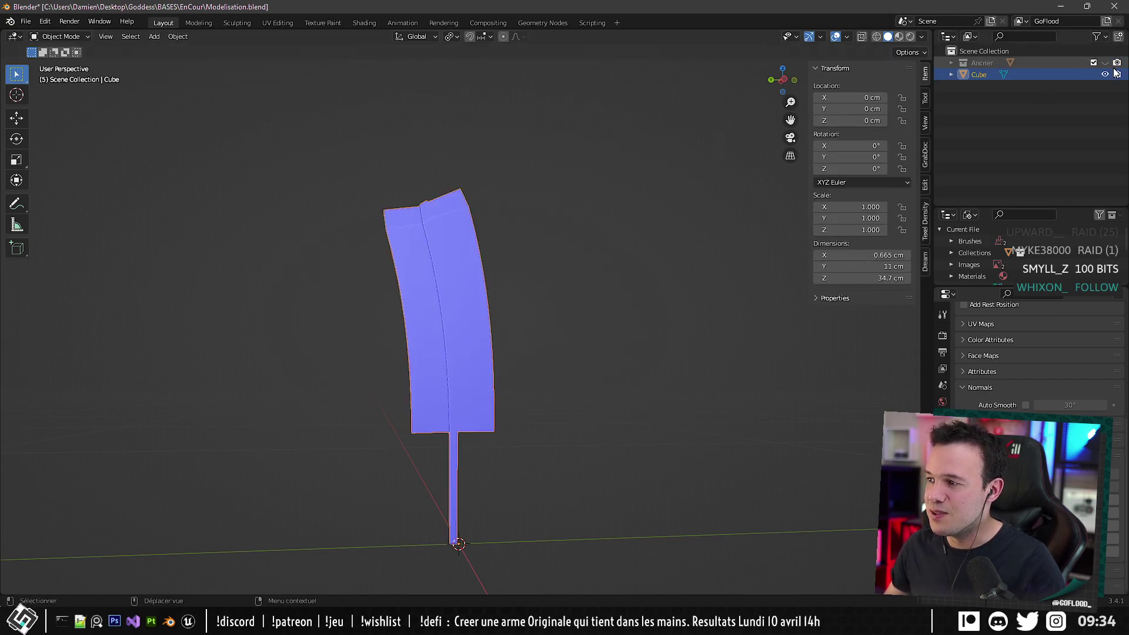
key(h)
key(ctrl+KP_3)
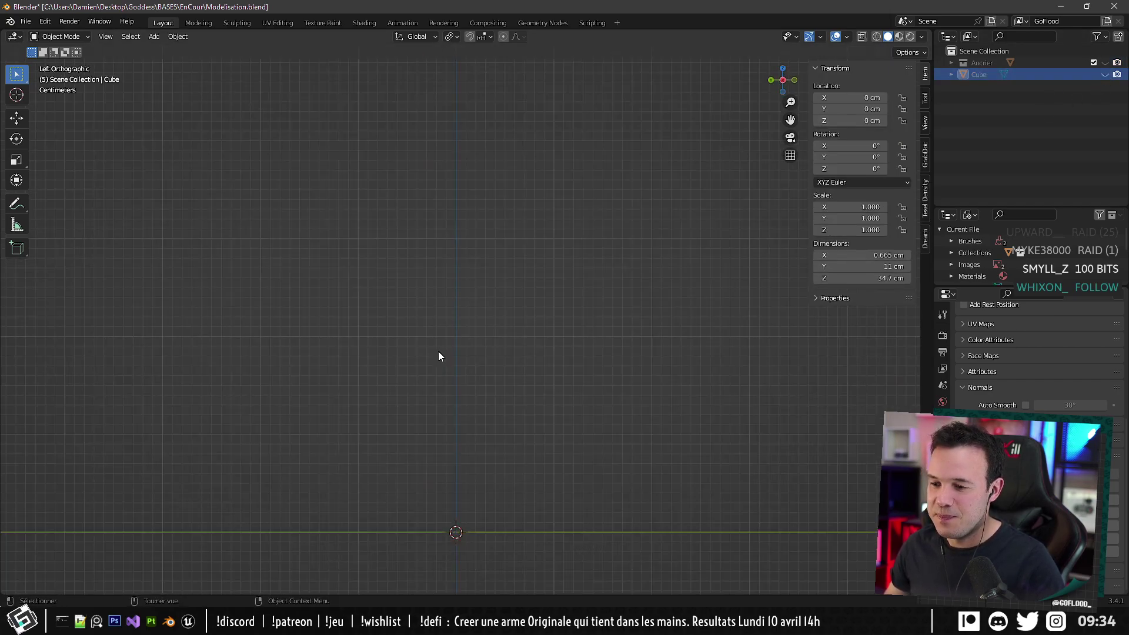
click(1104, 62)
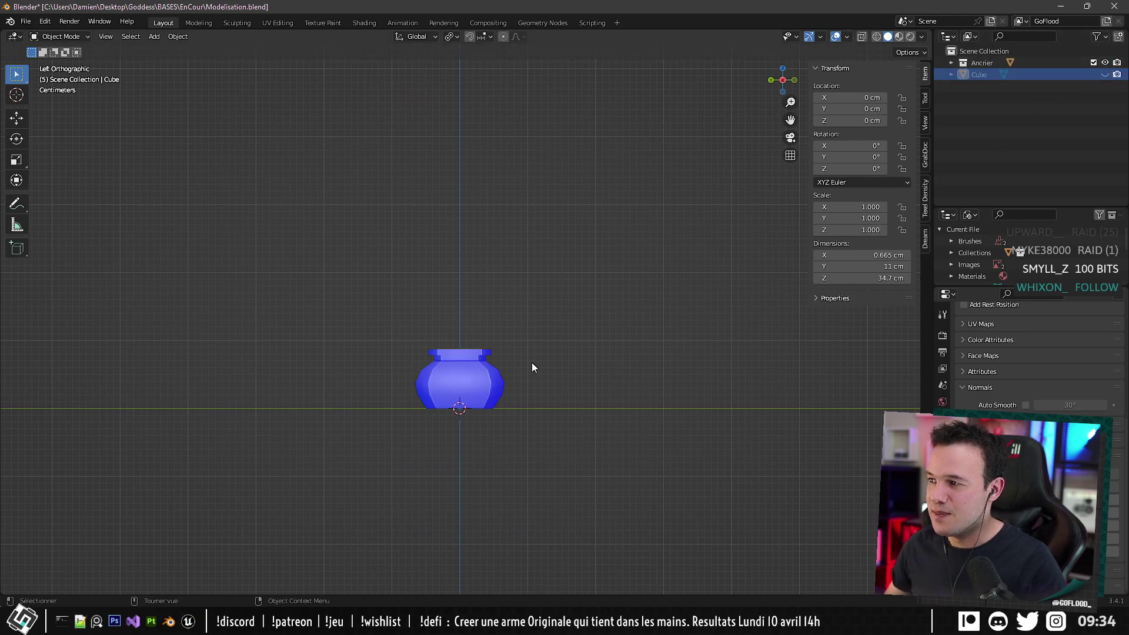
scroll(531, 362, up, 2)
shift+middle_drag(510, 355, 517, 313)
Add a 200 cm mesh plane at the world origin.
click(154, 37)
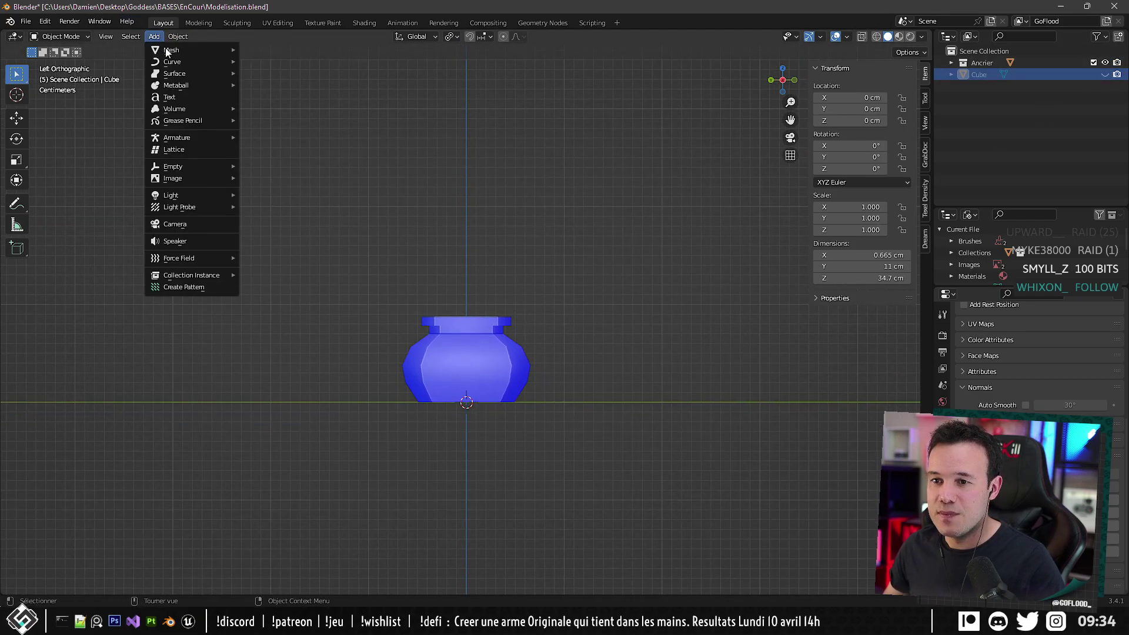
mouse_move(205, 51)
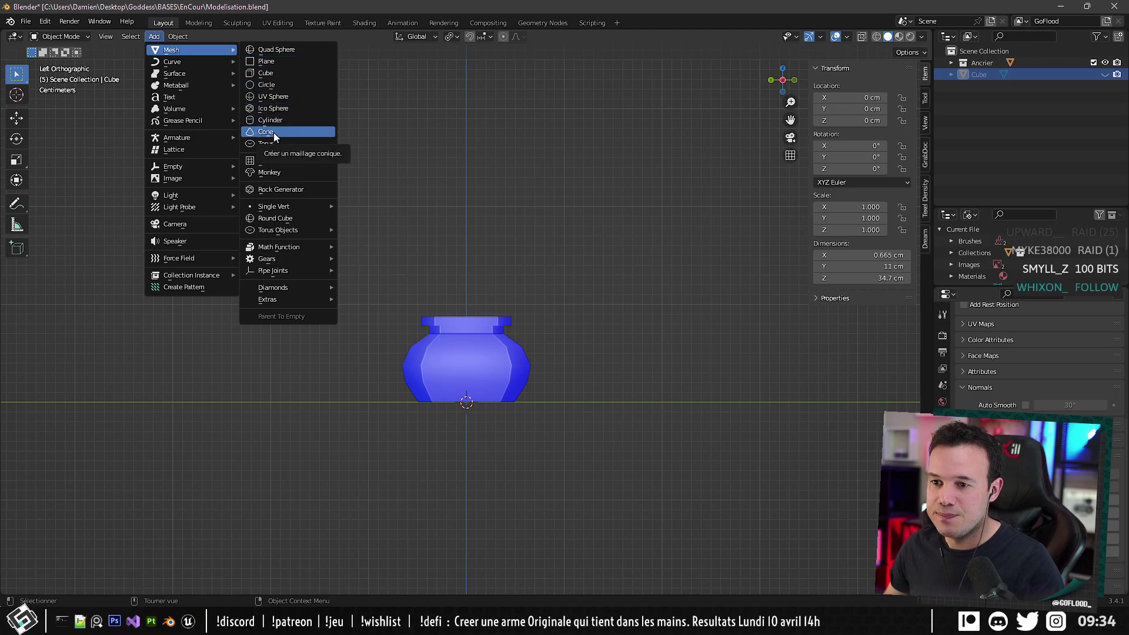
click(280, 62)
scroll(433, 261, down, 5)
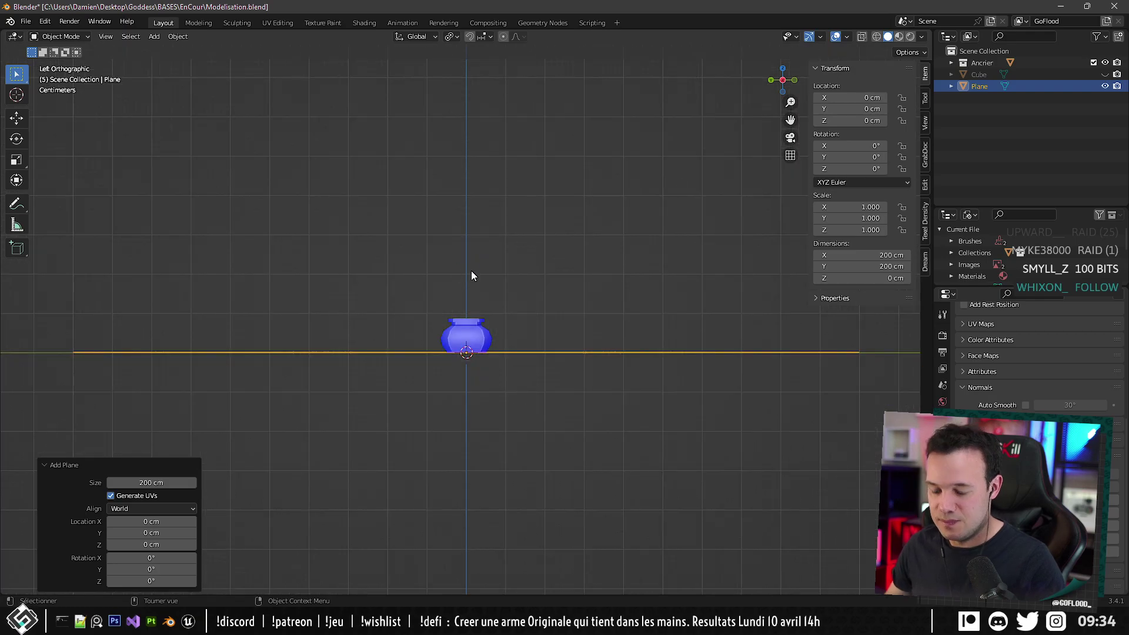
key(g)
key(y)
key(x)
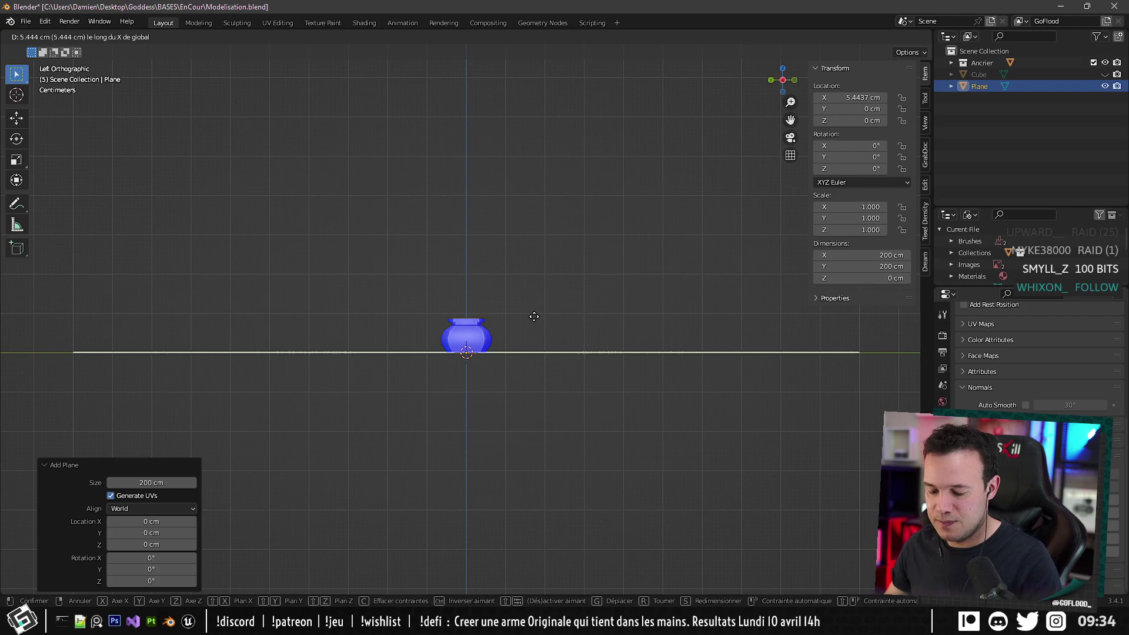
key(z)
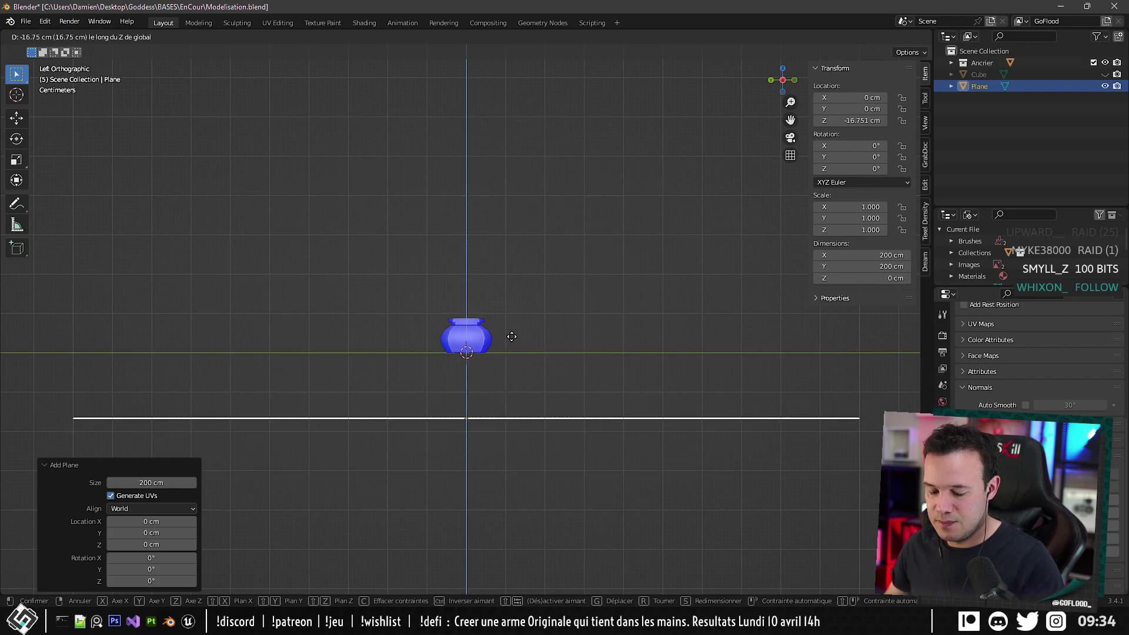
key(y)
right_click(534, 253)
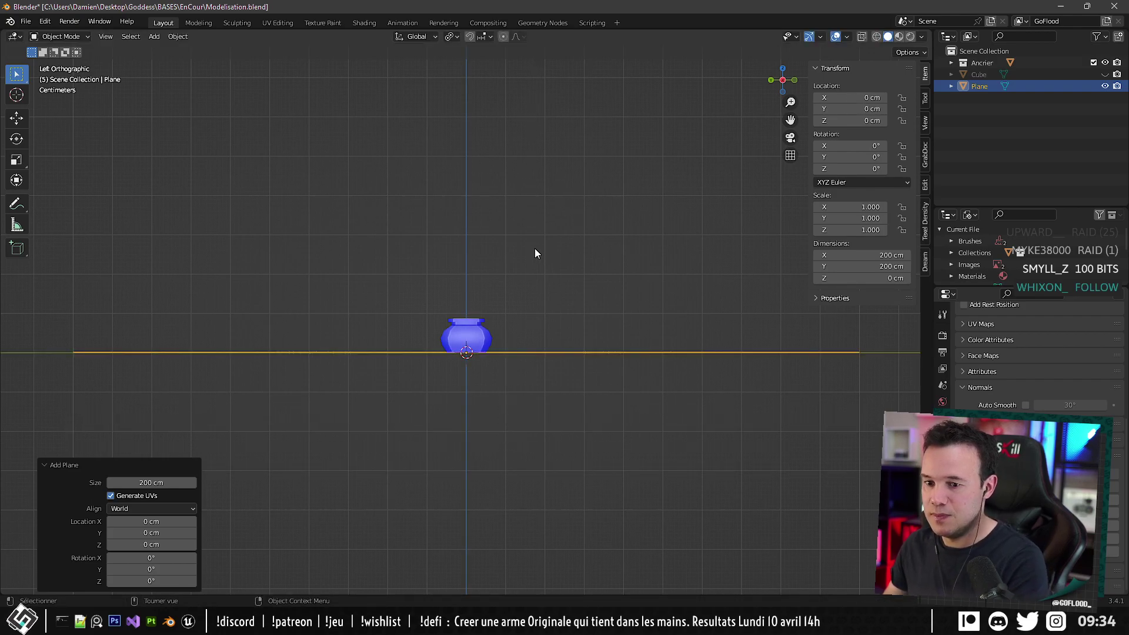
Rotate the plane by -90° in the back orthographic view to stand it upright.
middle_drag(534, 248, 607, 247)
key(s)
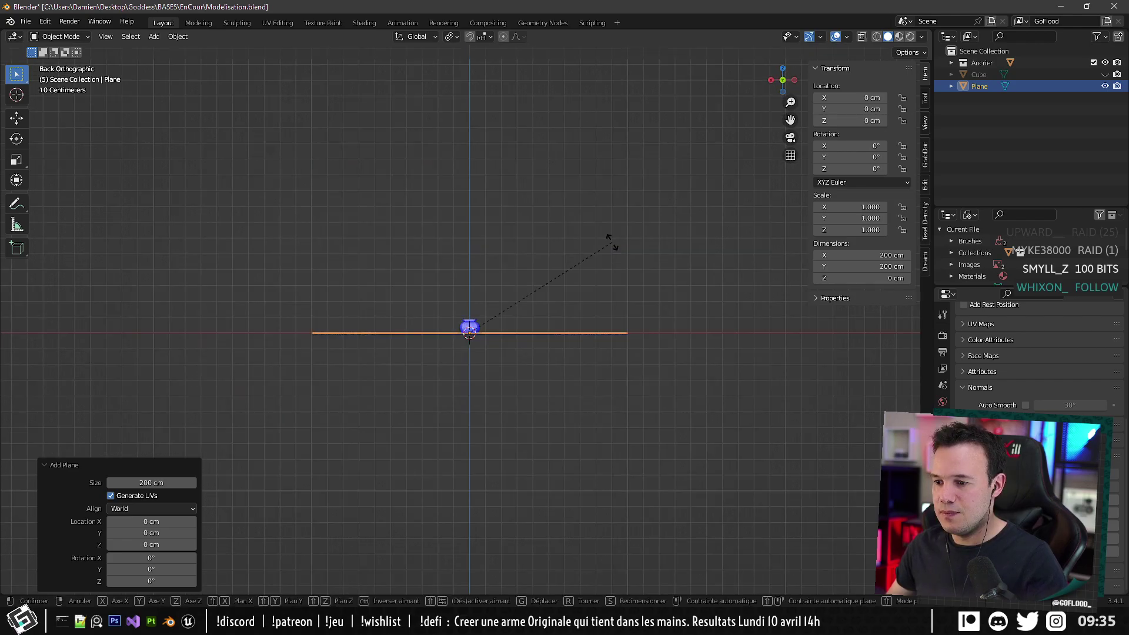
text(r90)
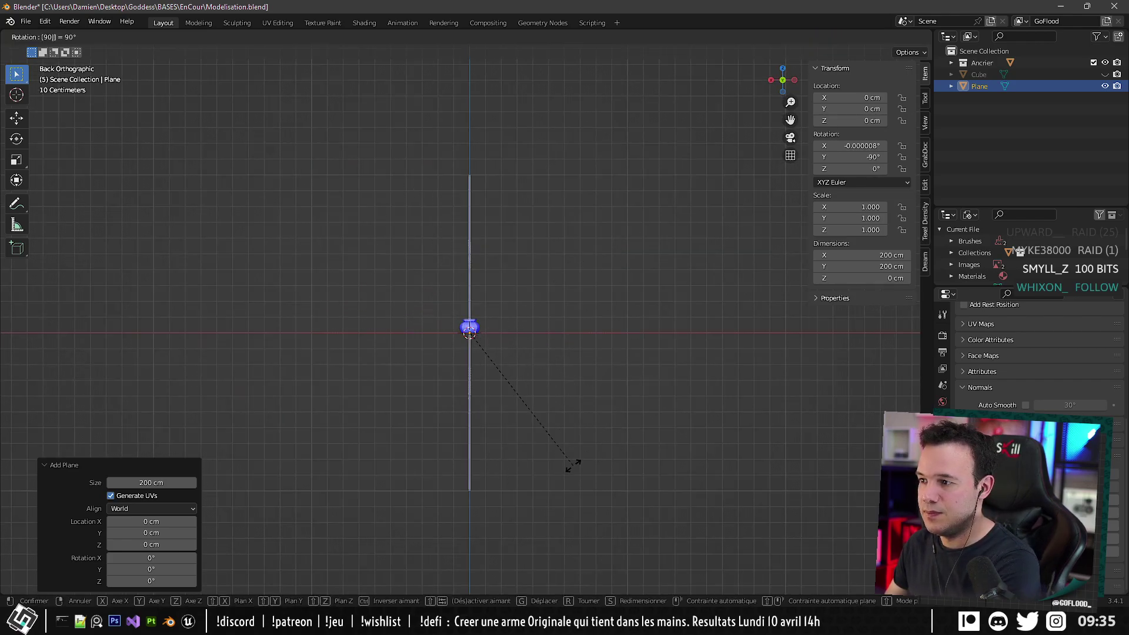
text(-)
key(Return)
Rotate the upright plane 180° about the global Y axis to flip its facing direction.
middle_drag(573, 464, 500, 401)
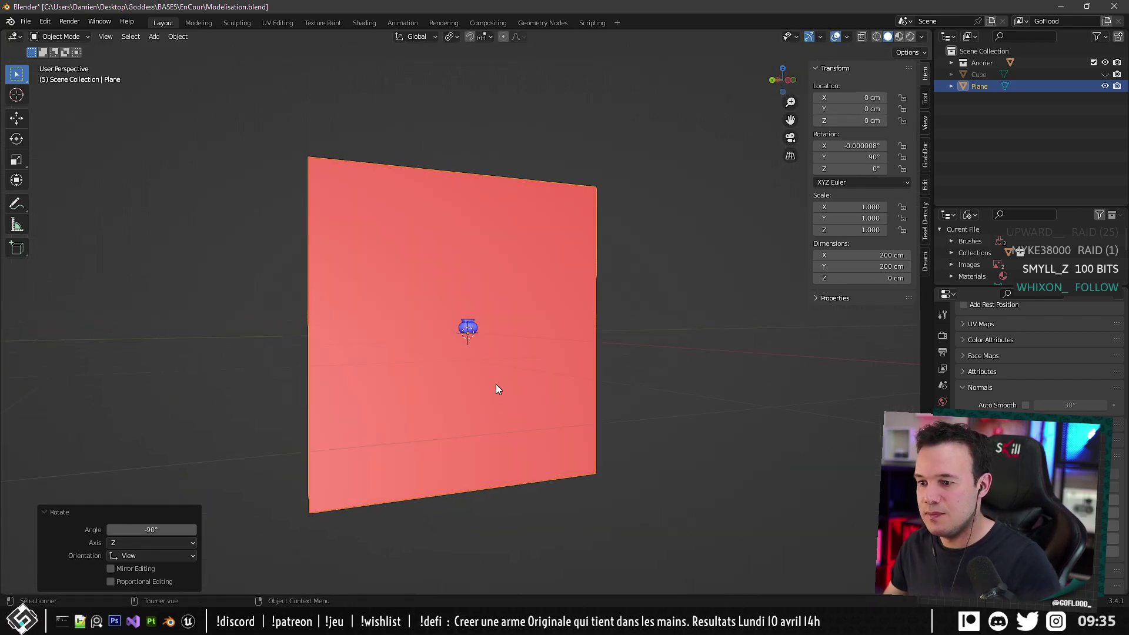
text(r)
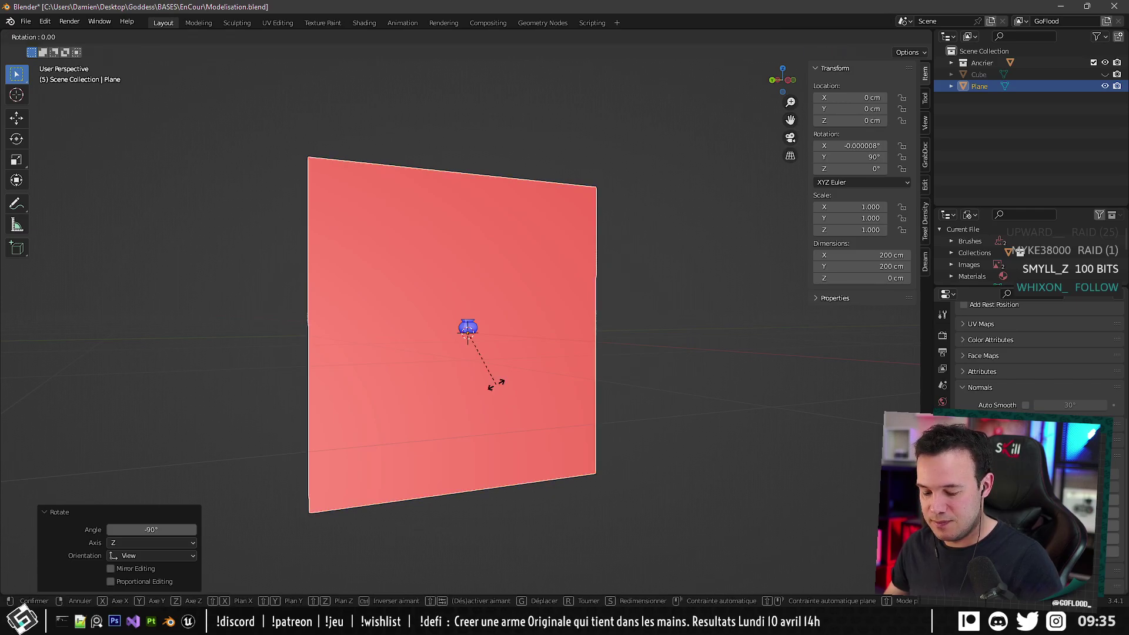
text(y180)
key(Return)
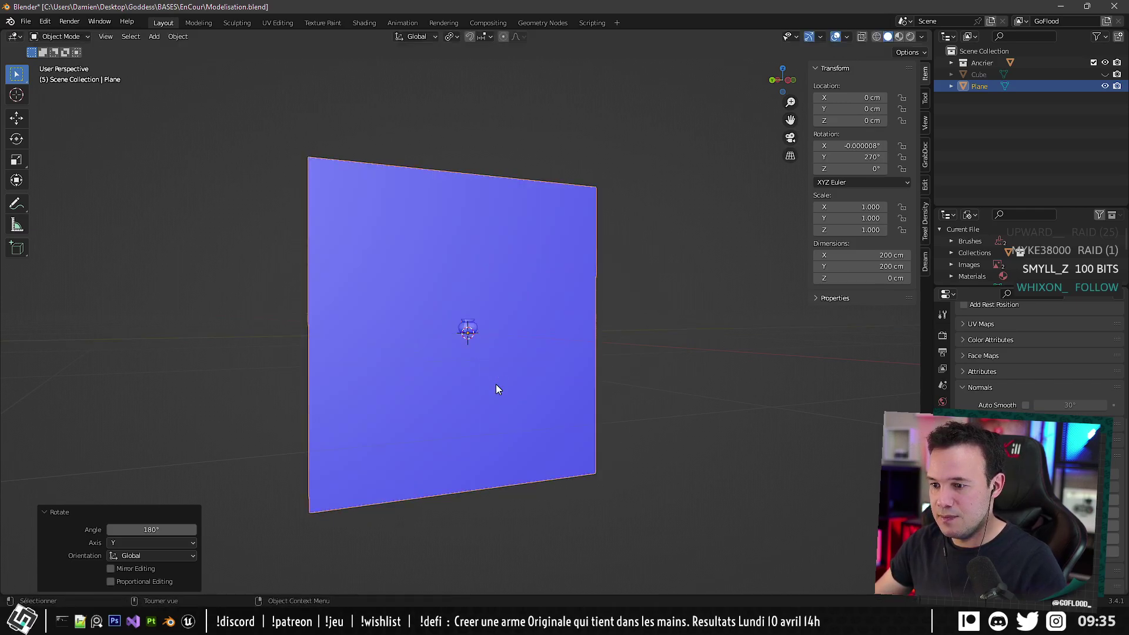
Scale the plane's mesh by 0.1 twice in the left orthographic view, making it a 2 cm square.
middle_drag(496, 383, 464, 277)
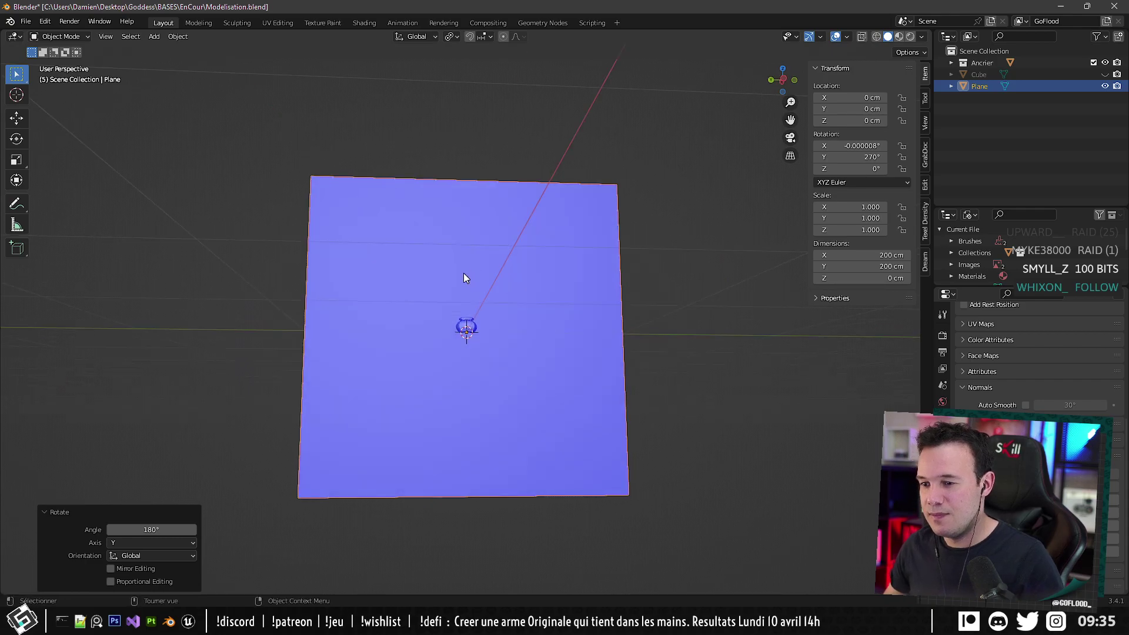
key(Tab)
key(ctrl+KP_3)
key(s)
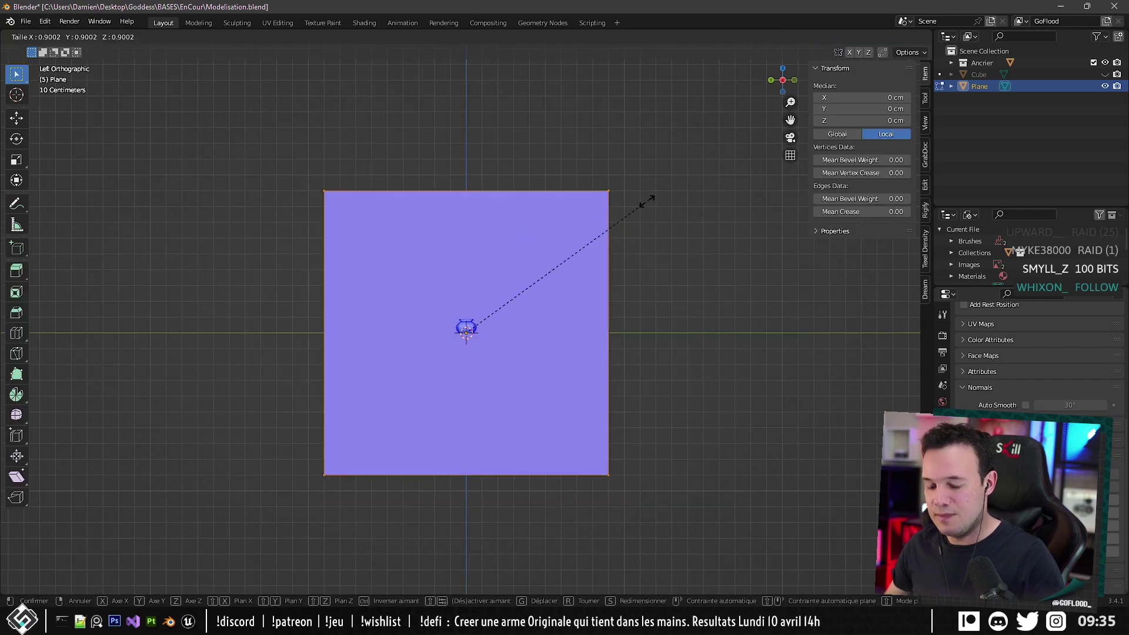
click(470, 334)
scroll(469, 334, up, 12)
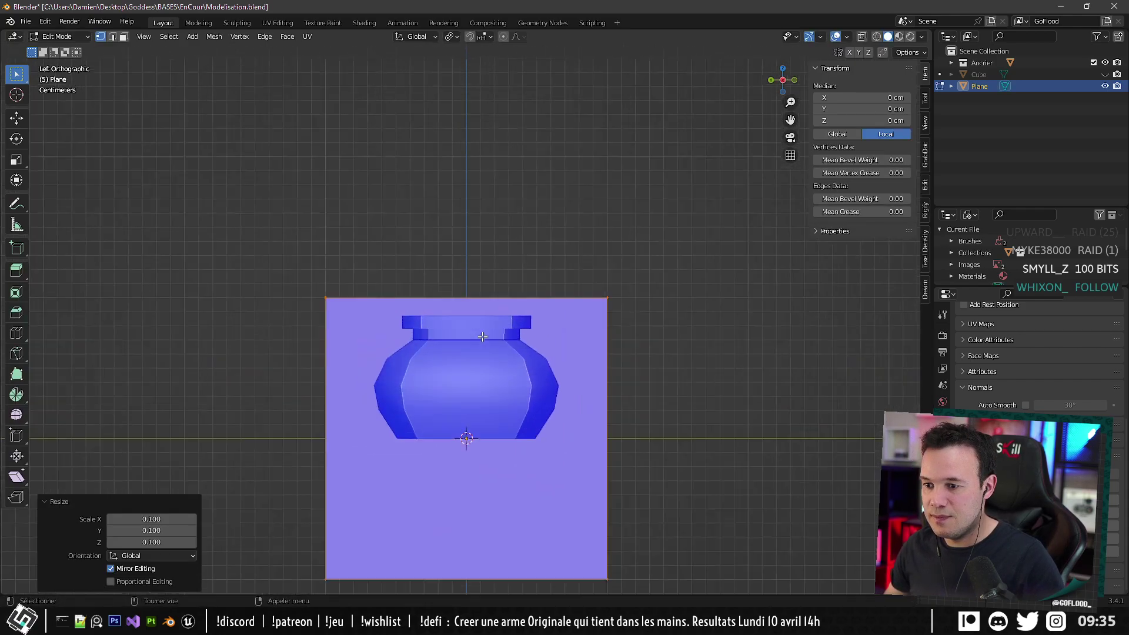
key(s)
click(457, 275)
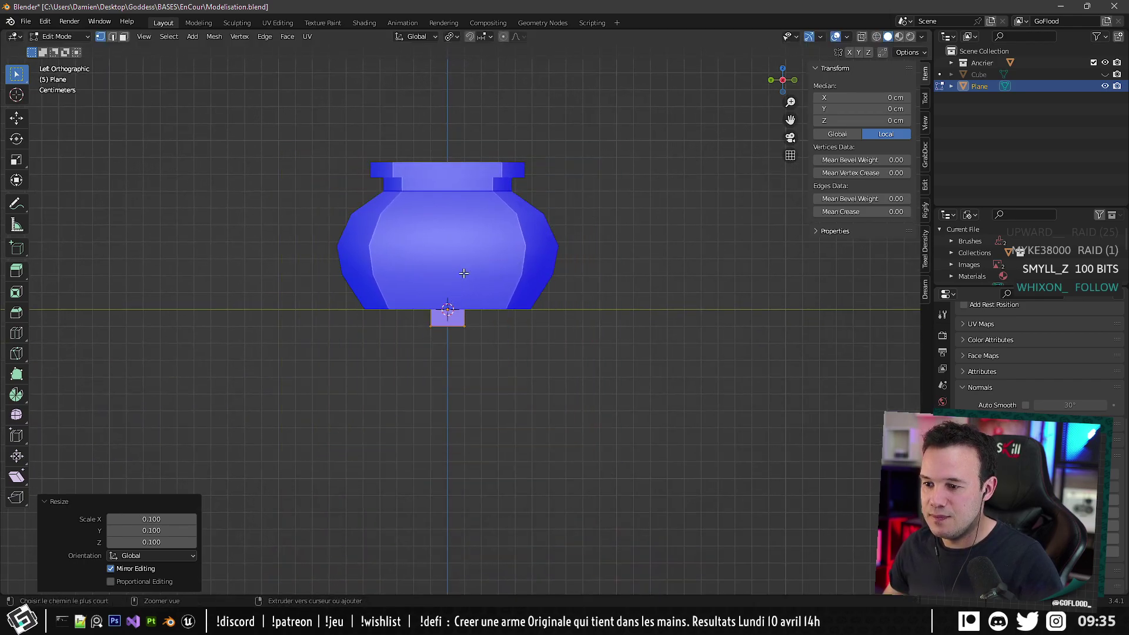
Raise the small square 1 cm along Z so its lower edge rests on the ground line, with X-ray display enabled.
key(g)
key(z)
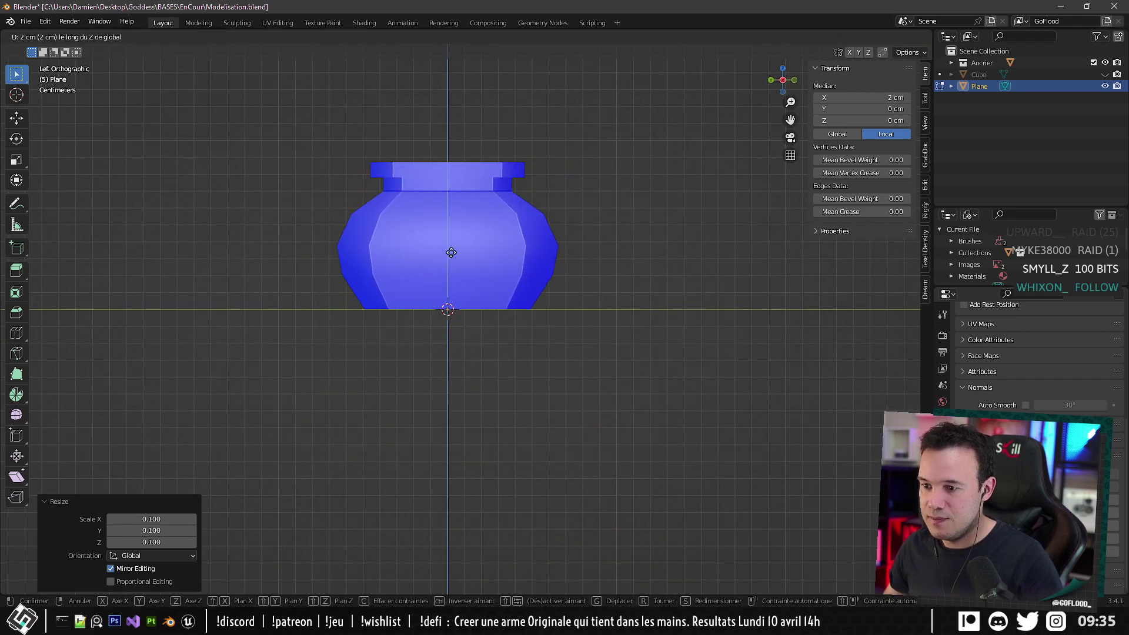
click(451, 252)
scroll(611, 154, down, 5)
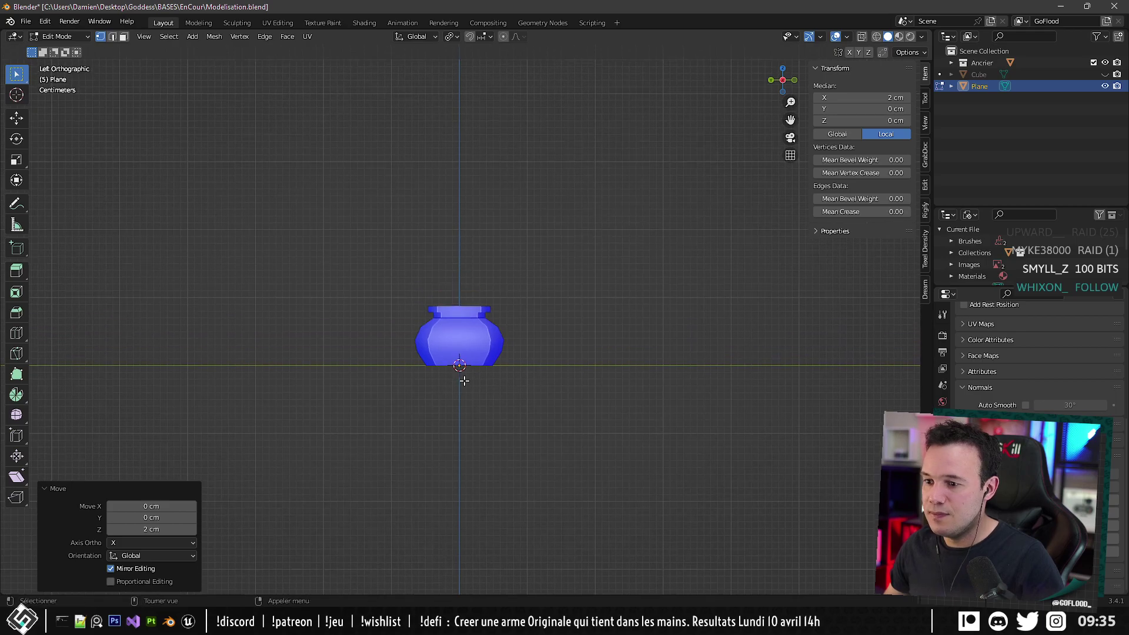
key(alt+z)
scroll(464, 380, up, 7)
key(g)
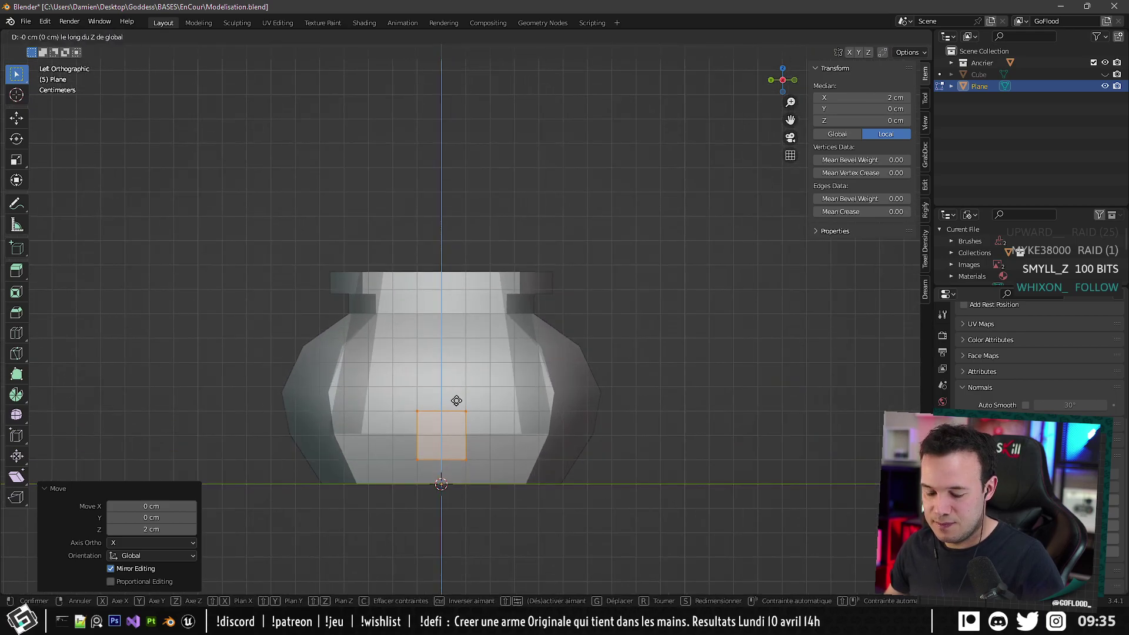
click(454, 415)
Move the square's upper edge up 38 cm along Z to form a strip 40 cm tall.
click(113, 36)
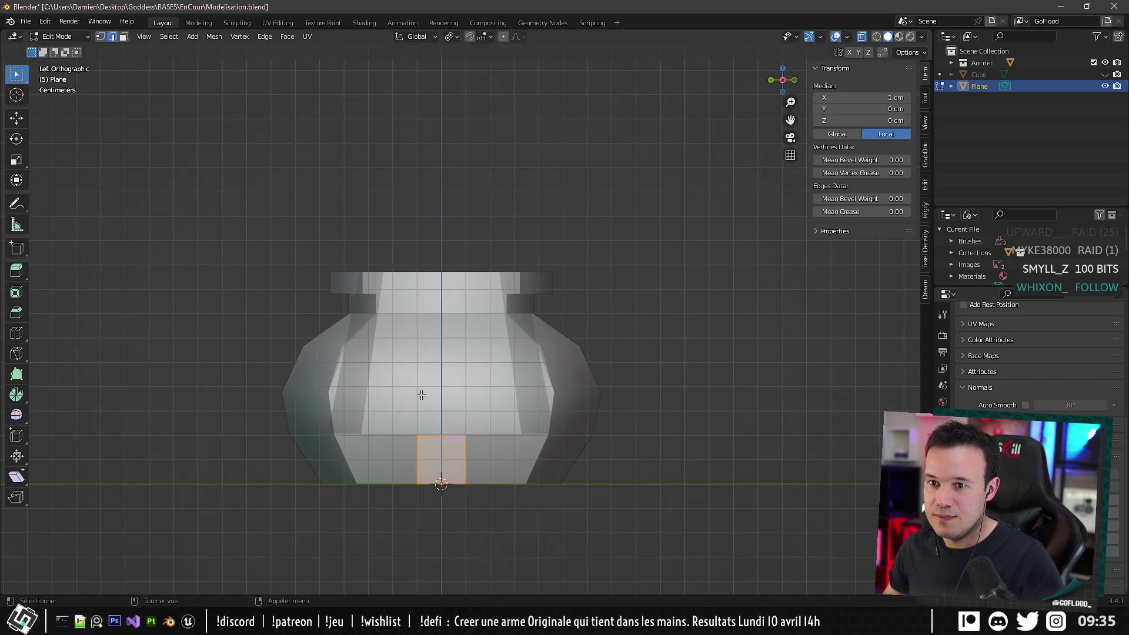
click(438, 449)
scroll(440, 376, down, 7)
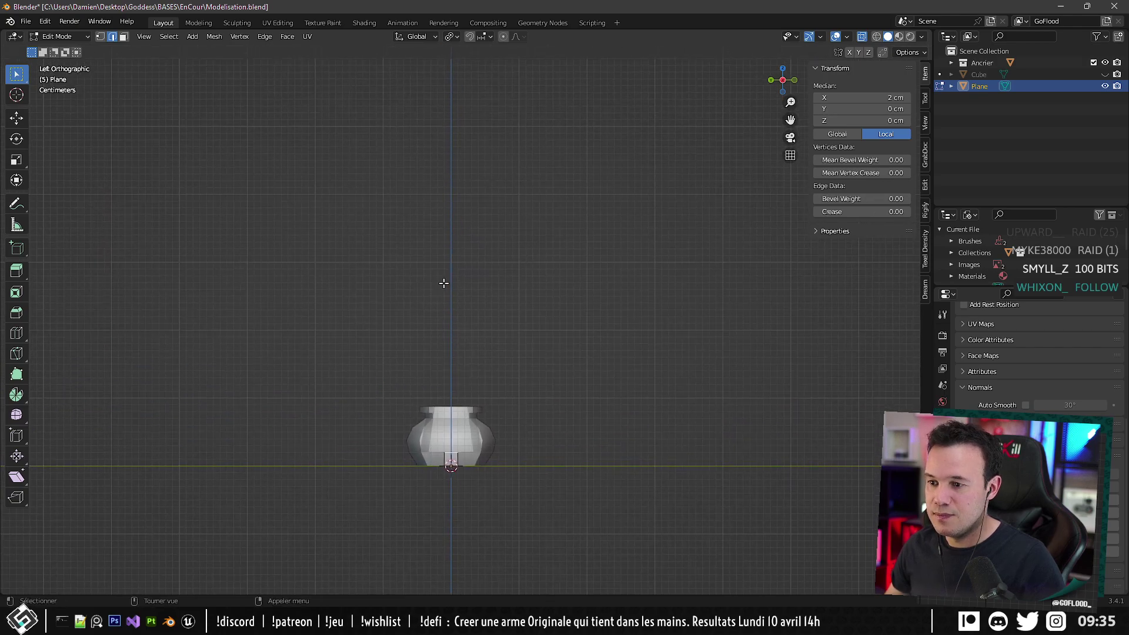
scroll(443, 284, down, 1)
key(e)
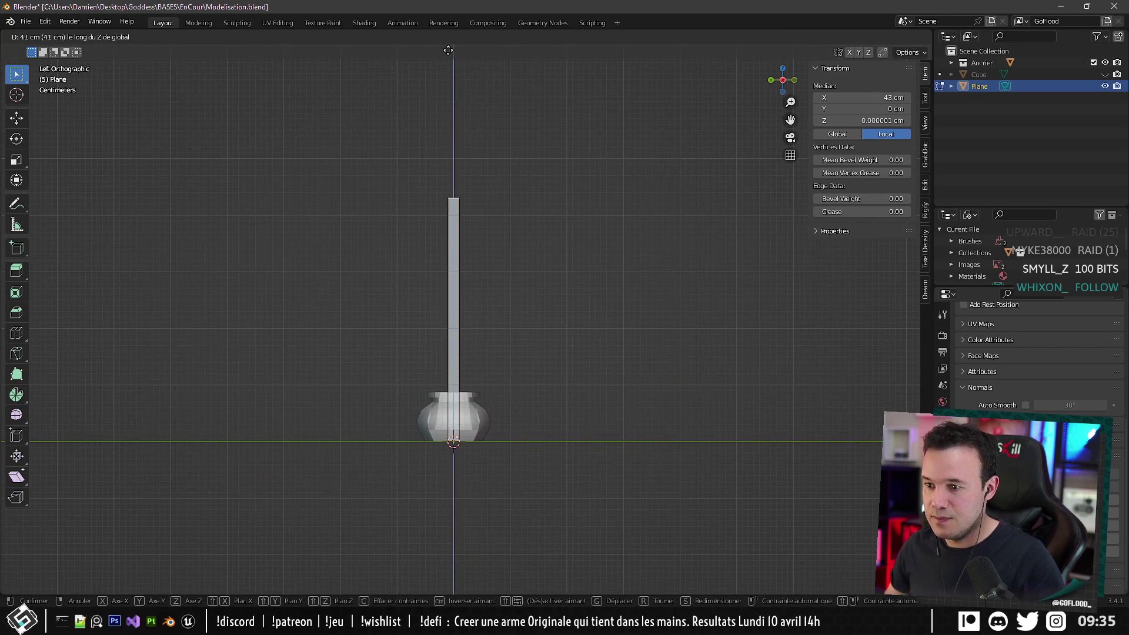
click(453, 70)
shift+middle_drag(466, 302, 500, 317)
scroll(471, 257, up, 3)
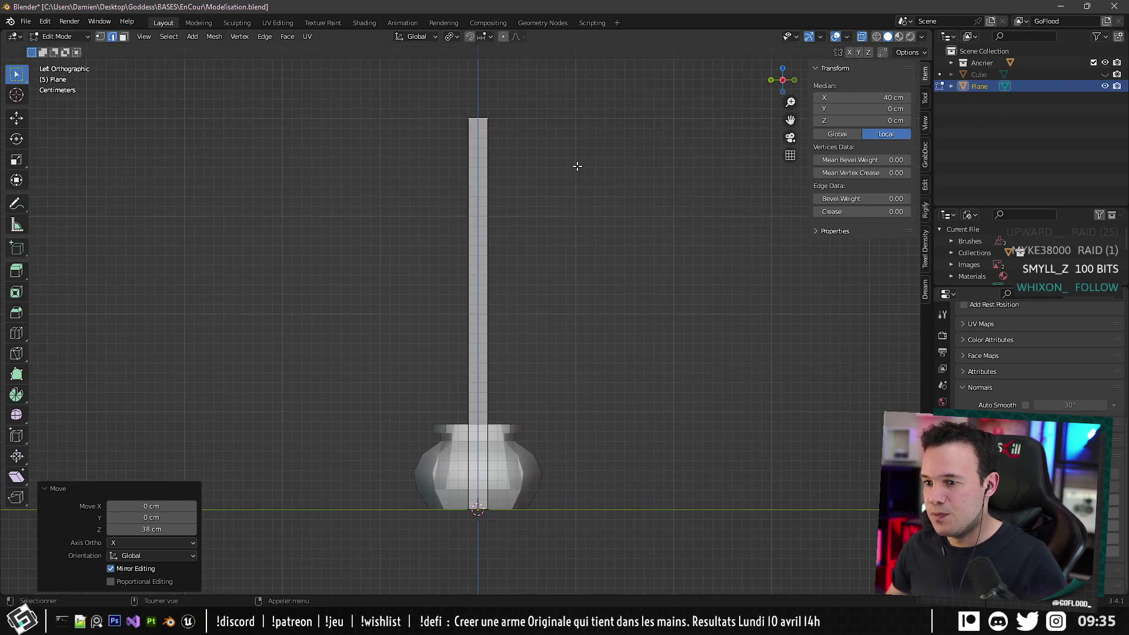
Add a centred lengthwise loop cut to the strip and delete the face of its right half.
key(ctrl+r)
click(475, 169)
right_click(475, 169)
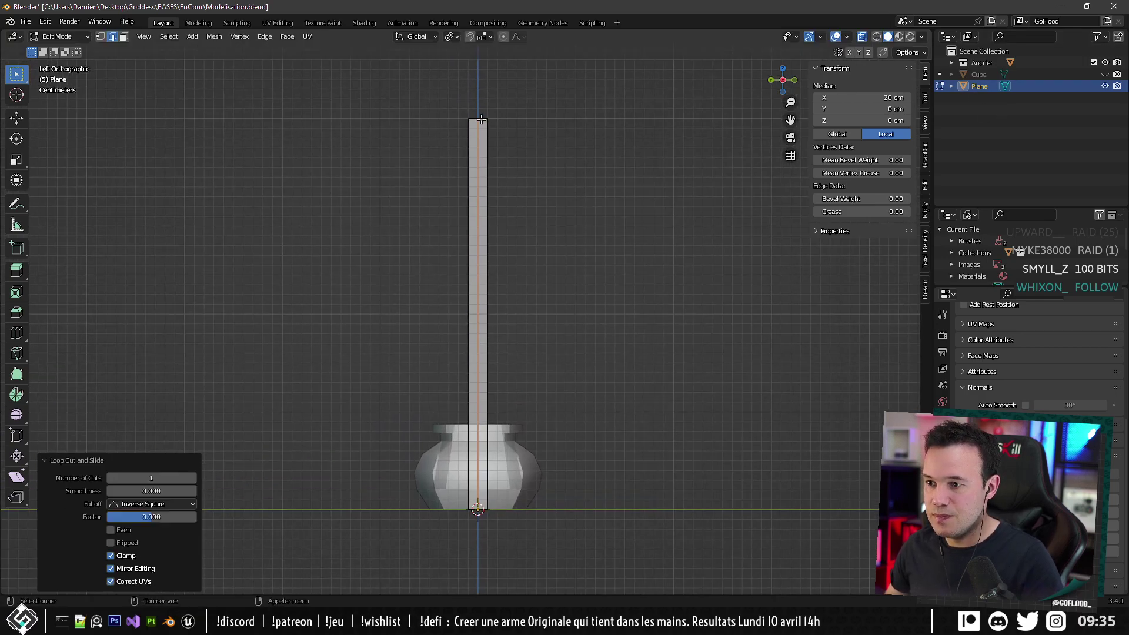
key(3)
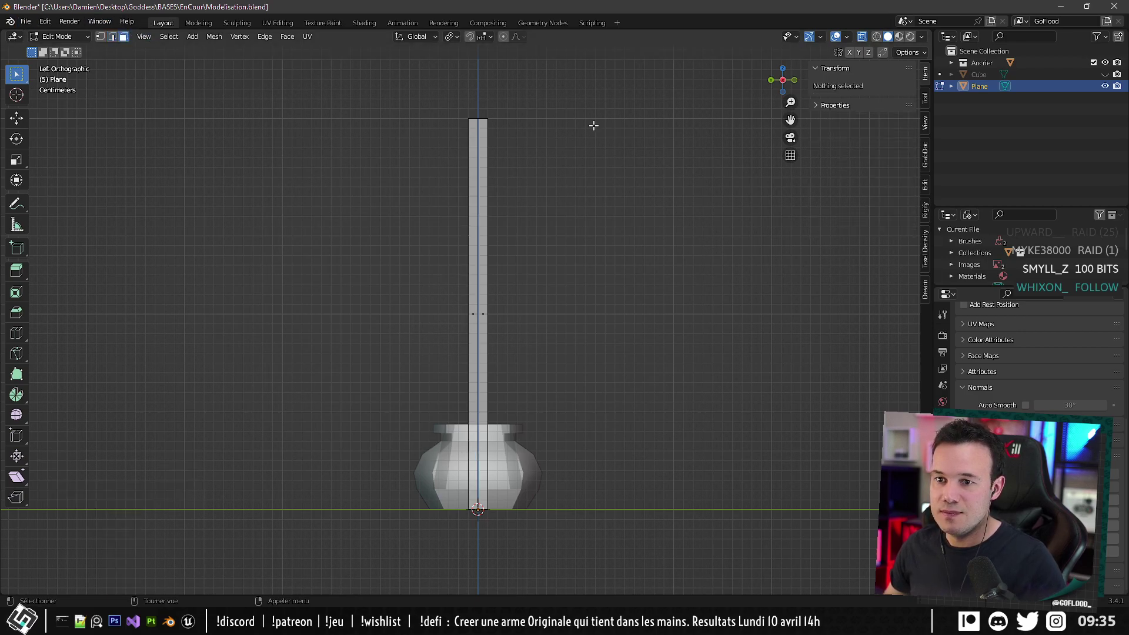
drag(594, 124, 480, 593)
key(x)
click(568, 370)
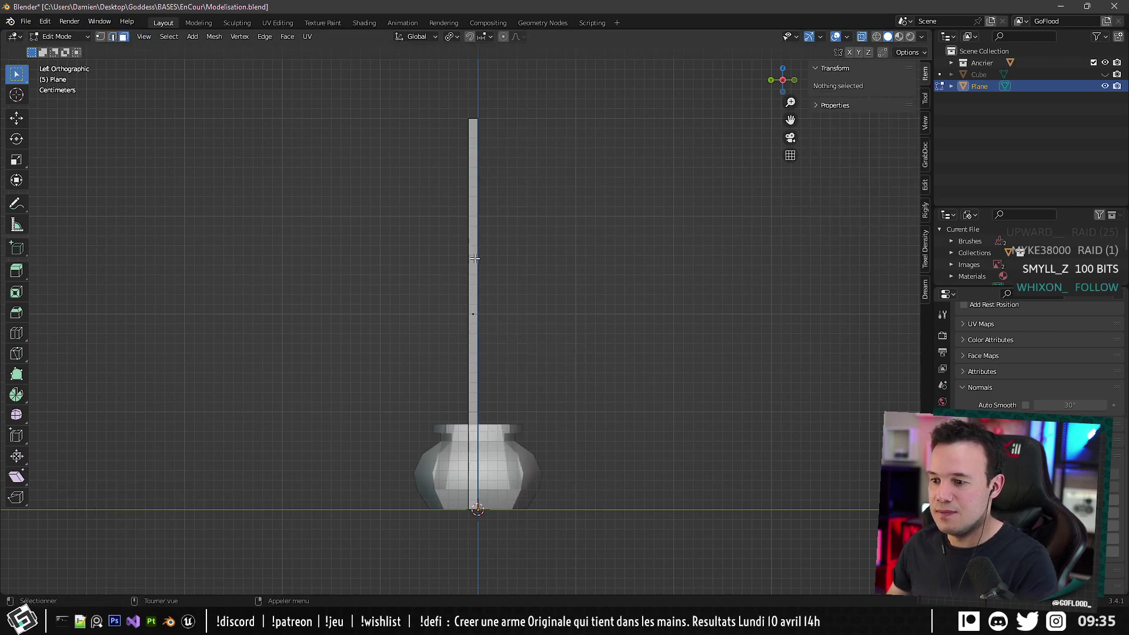
Add a Mirror modifier to the half strip in Object Mode, mirroring on the Y axis only with Bisect off.
key(Tab)
click(942, 314)
click(984, 333)
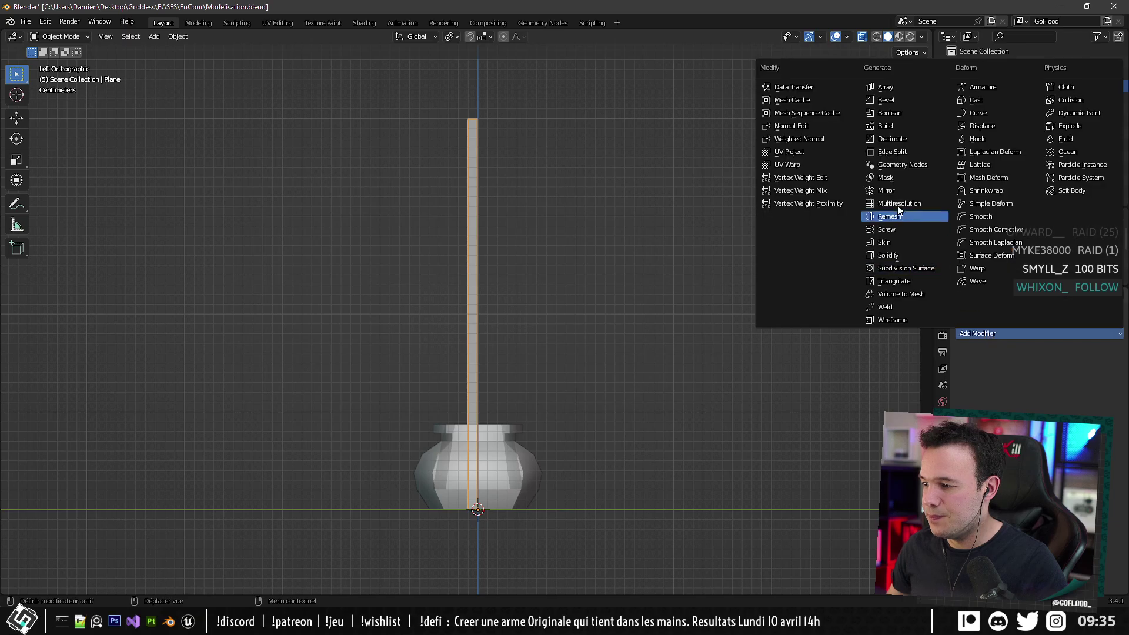
click(897, 189)
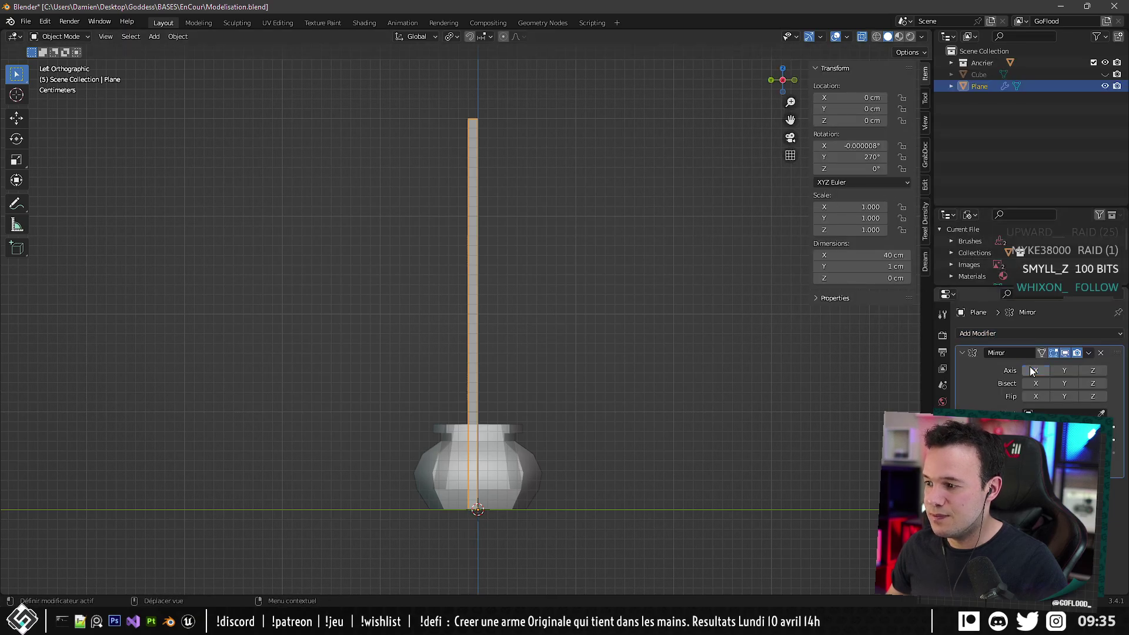
click(1064, 383)
click(1065, 370)
click(1064, 383)
Extrude the strip's outer top vertex into a three-segment curved outline reaching about 3 cm outward and 4.8 cm downward.
key(Tab)
scroll(572, 334, up, 1)
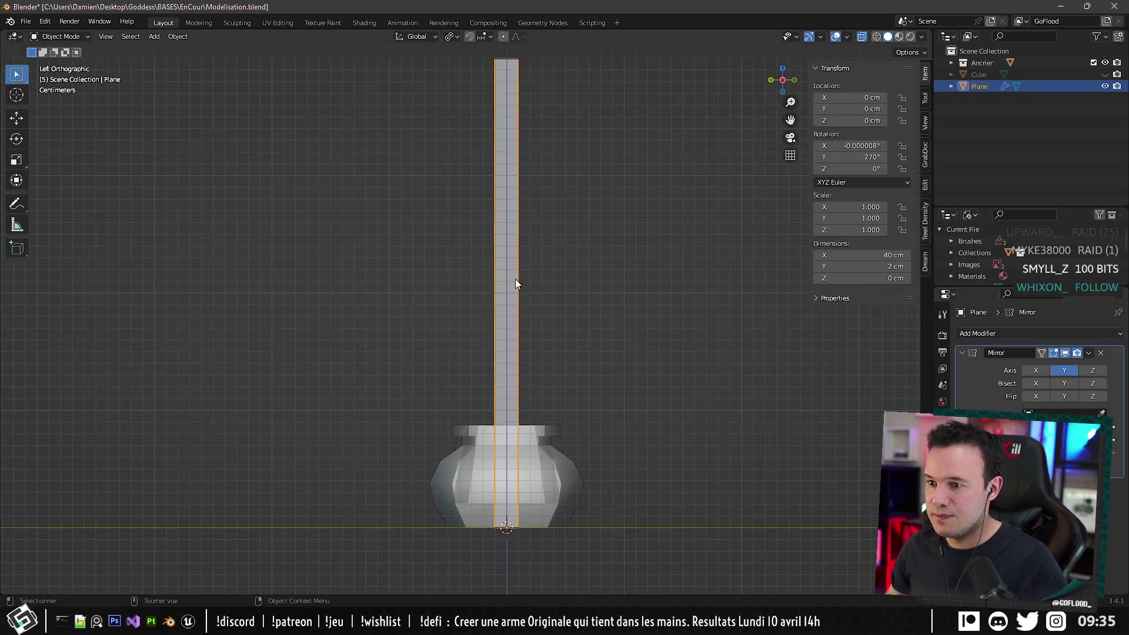
scroll(471, 194, down, 1)
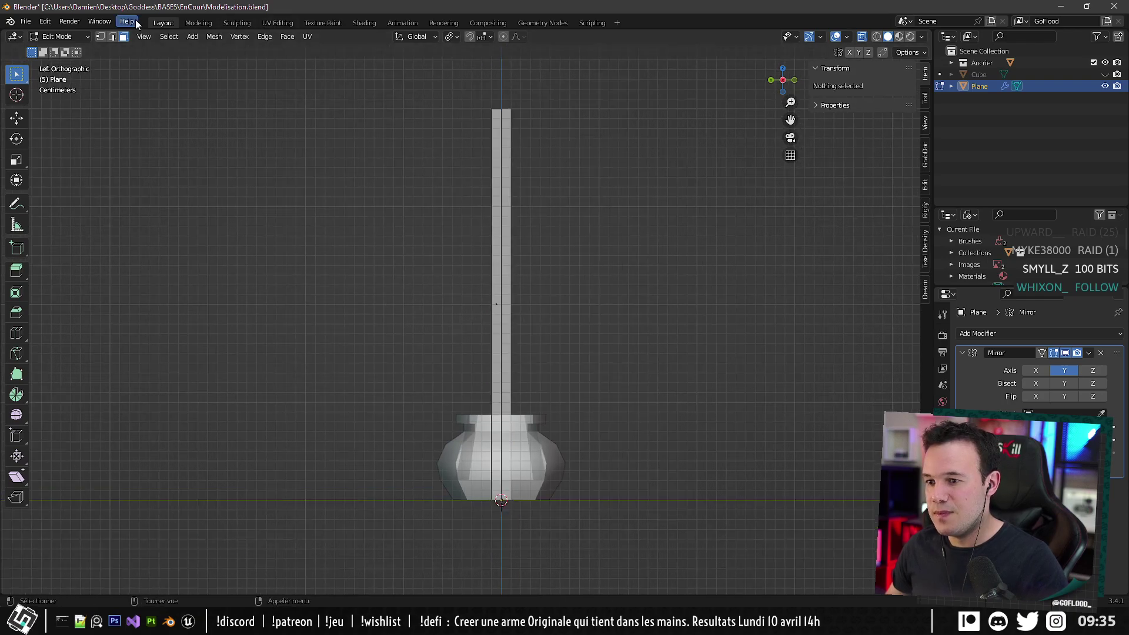
click(100, 37)
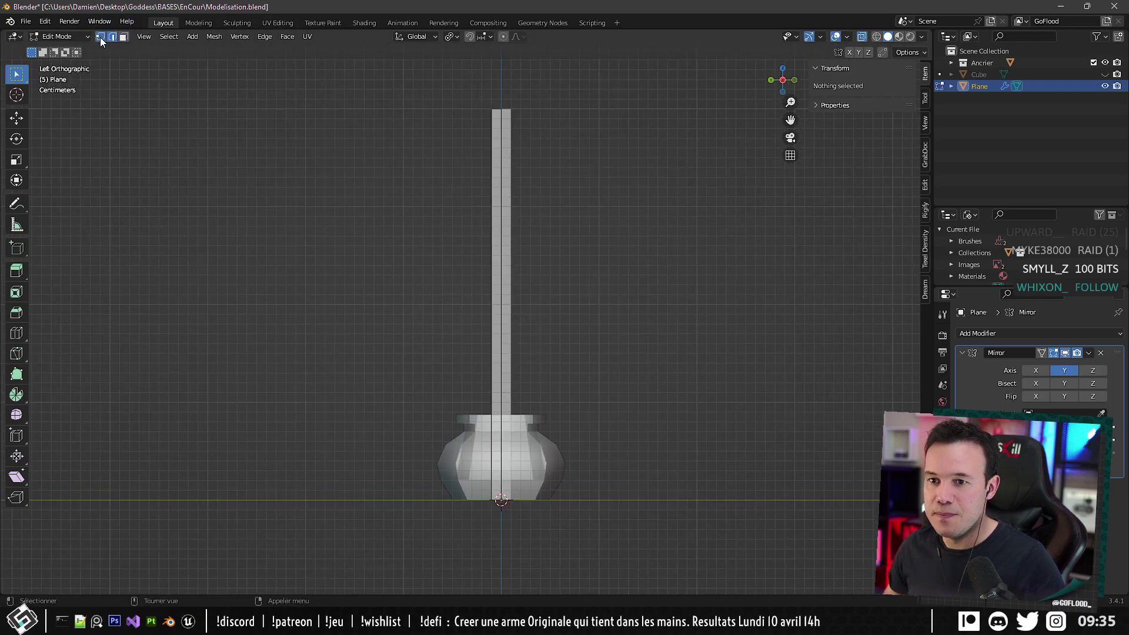
scroll(481, 98, up, 2)
click(496, 99)
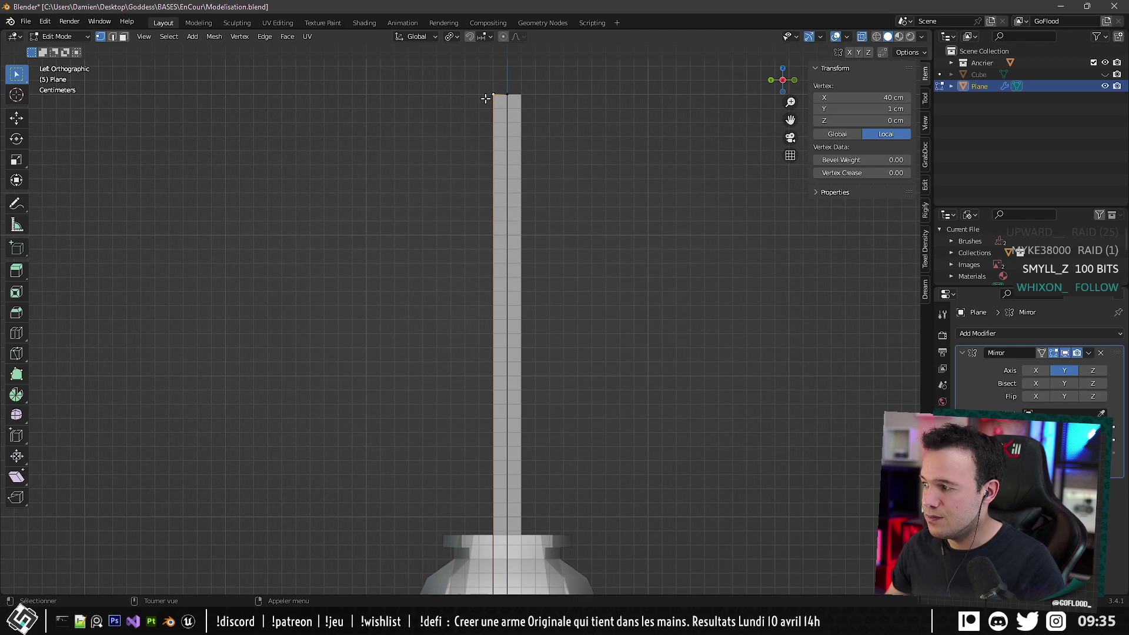
key(e)
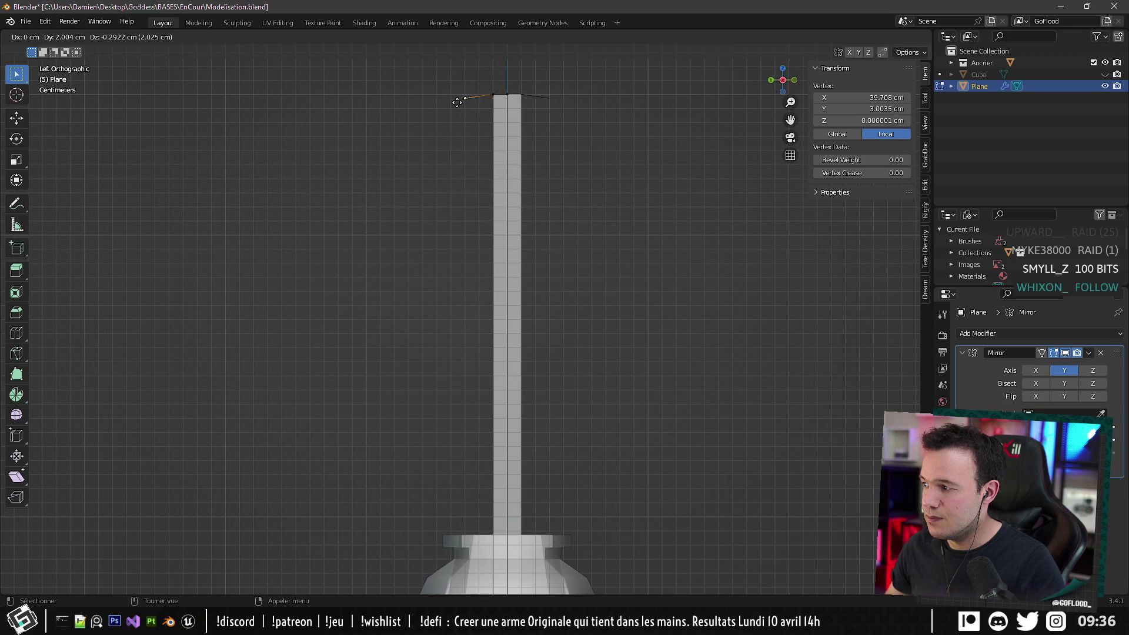
click(457, 102)
key(e)
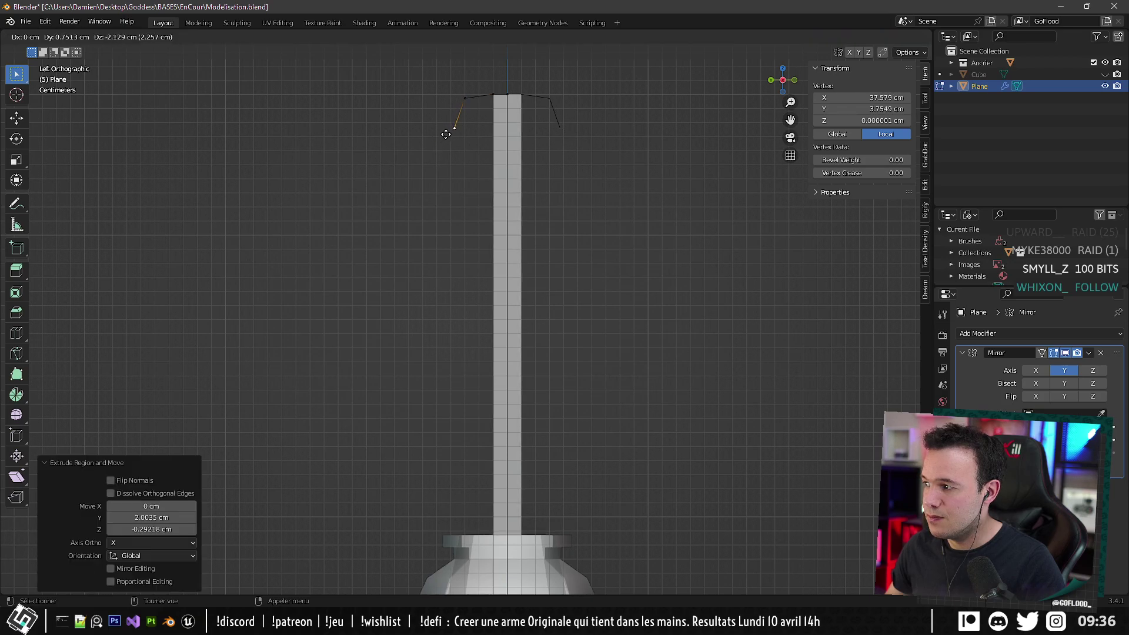
click(446, 133)
key(e)
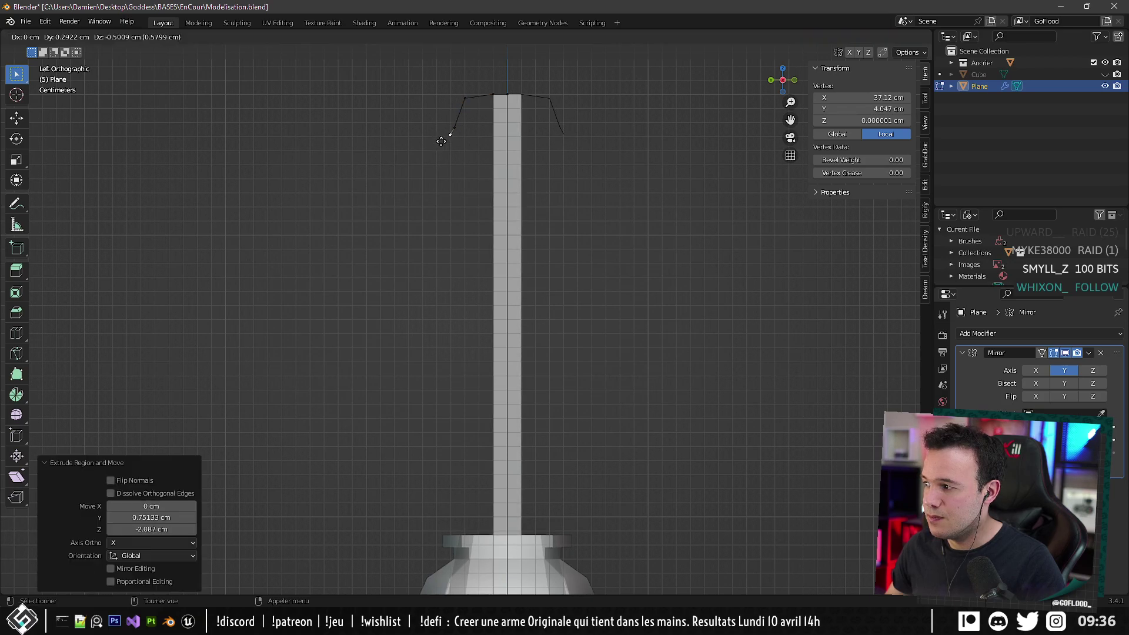
click(444, 182)
key(e)
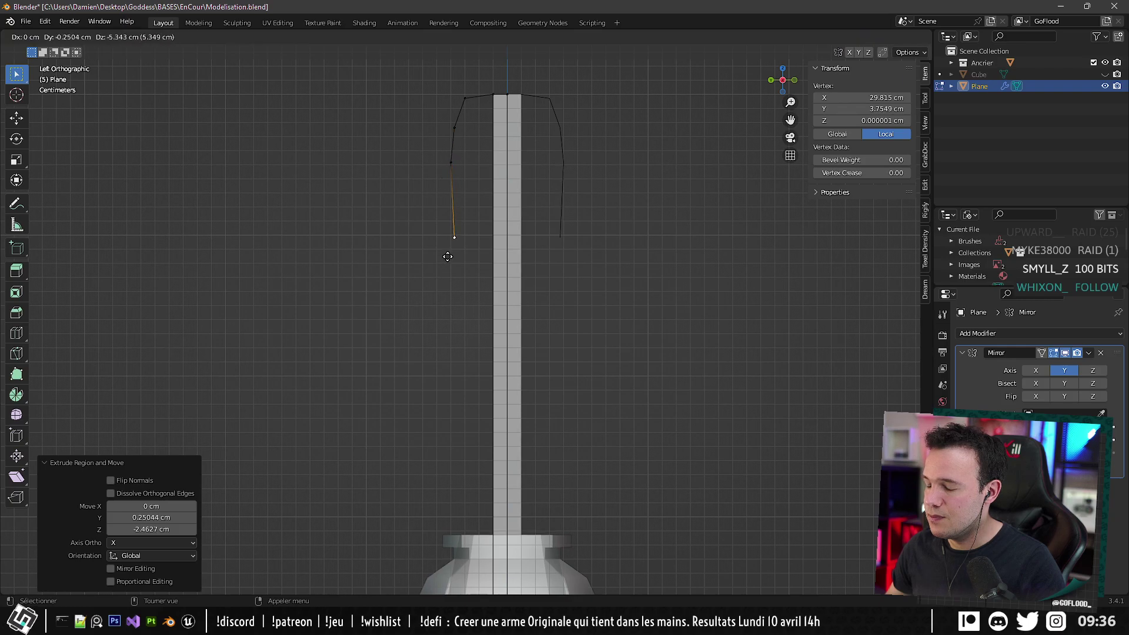
right_click(447, 256)
scroll(448, 255, down, 4)
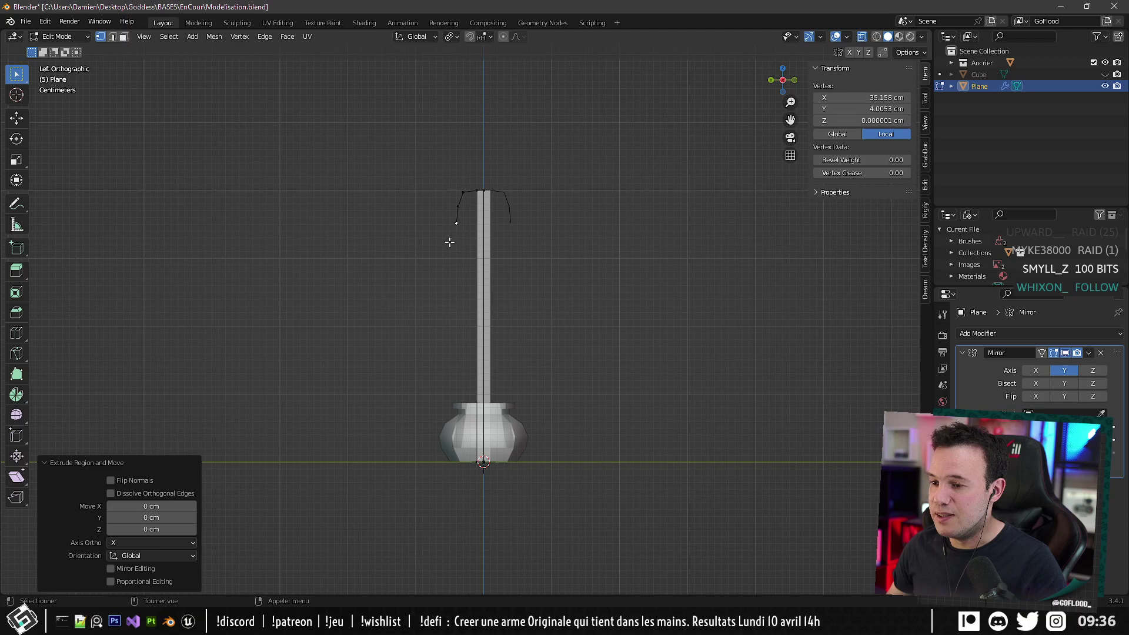
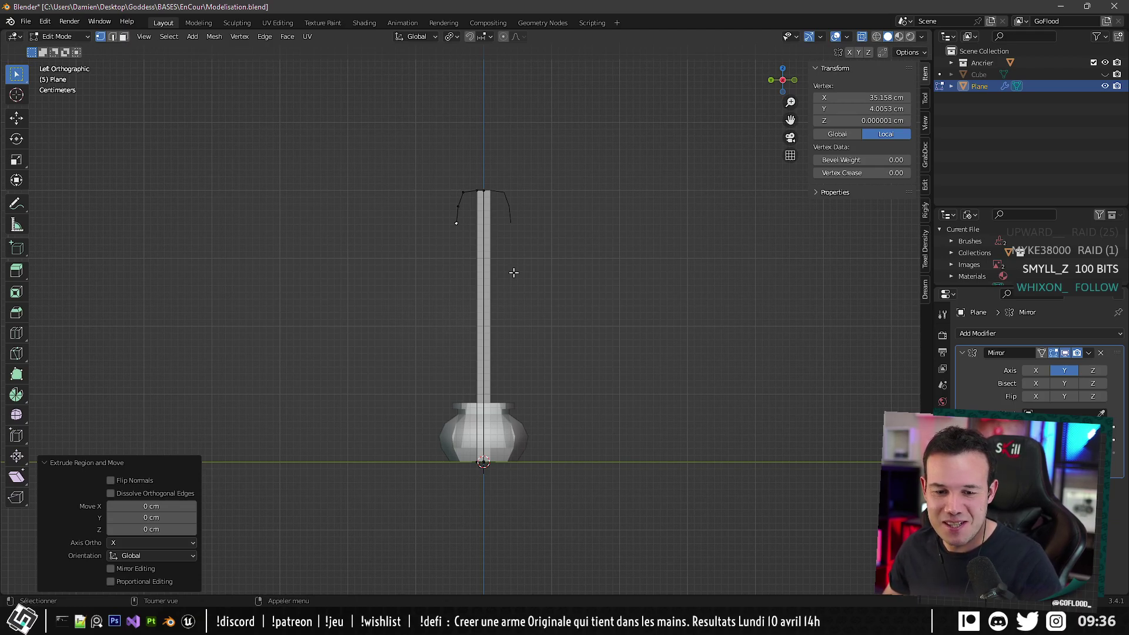
scroll(513, 272, up, 3)
scroll(470, 276, down, 2)
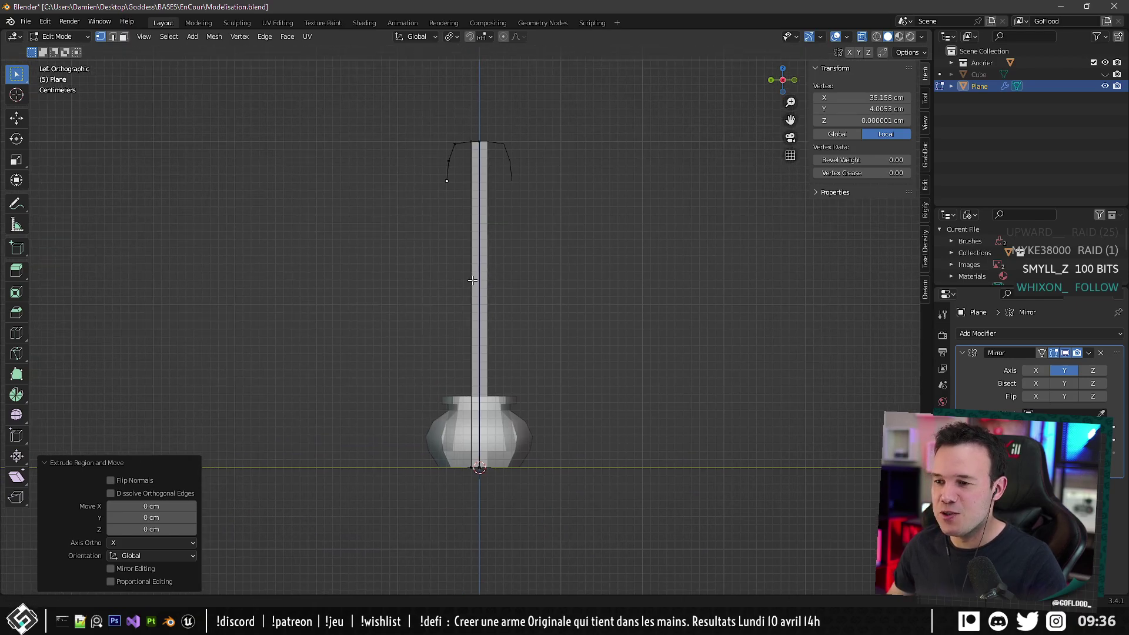
shift+middle_drag(472, 280, 475, 278)
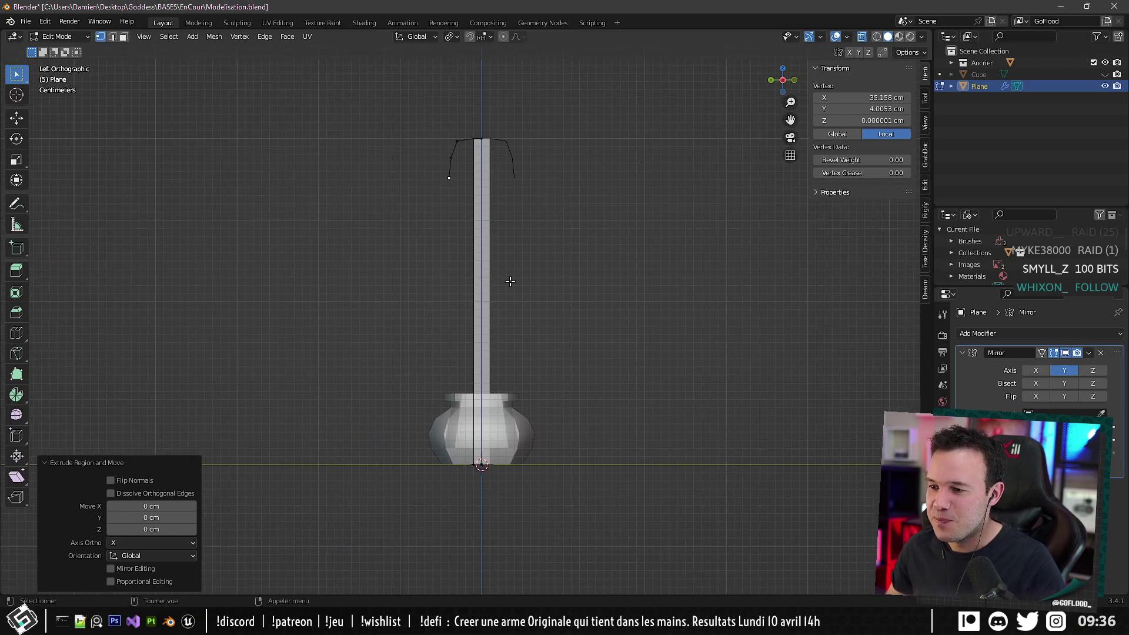
Return to Object Mode and open the file browser for adding a background image.
key(Tab)
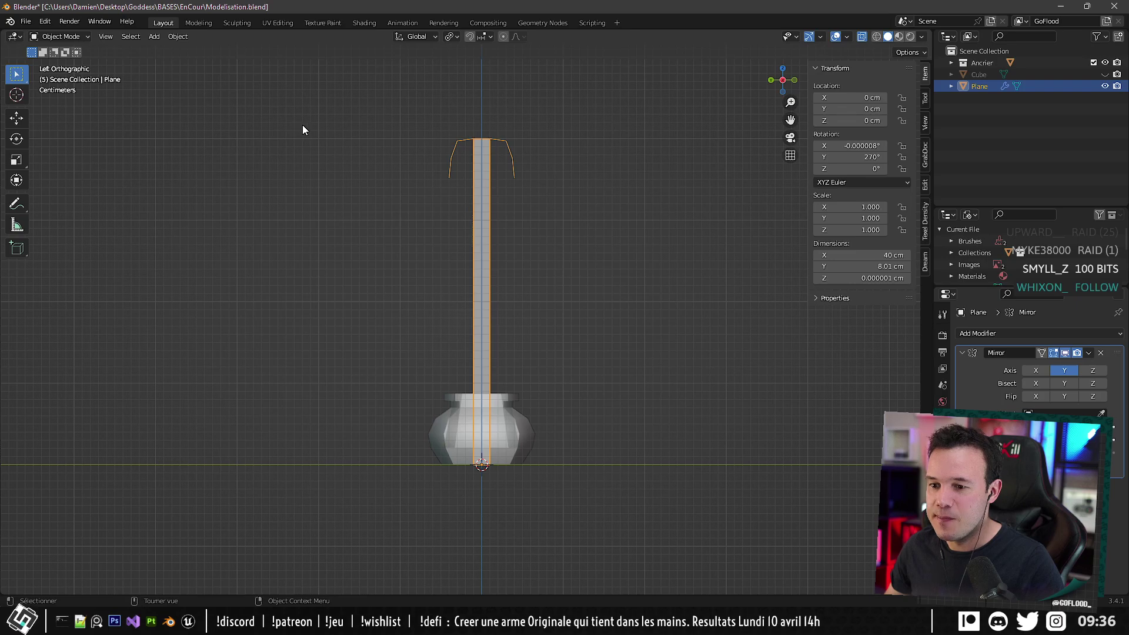
click(154, 37)
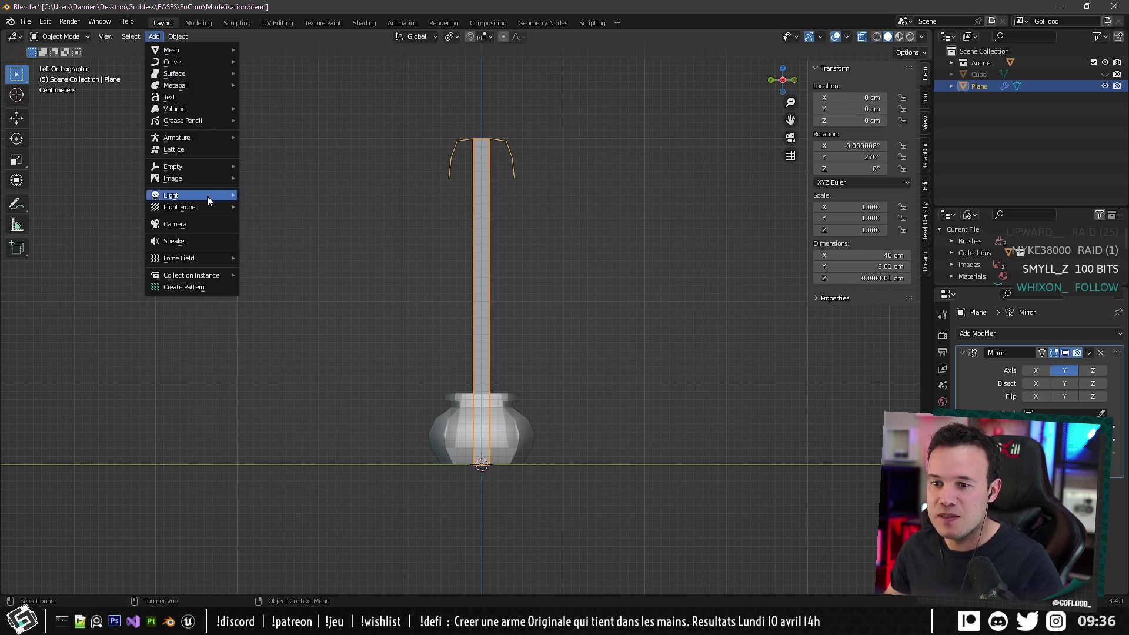
mouse_move(184, 180)
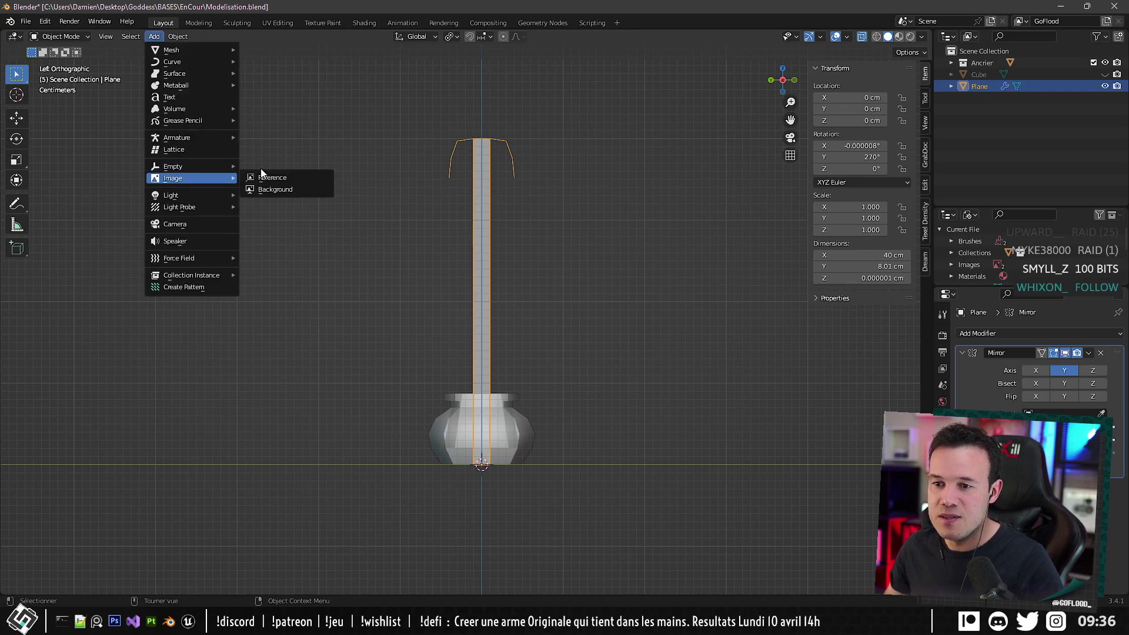
click(292, 190)
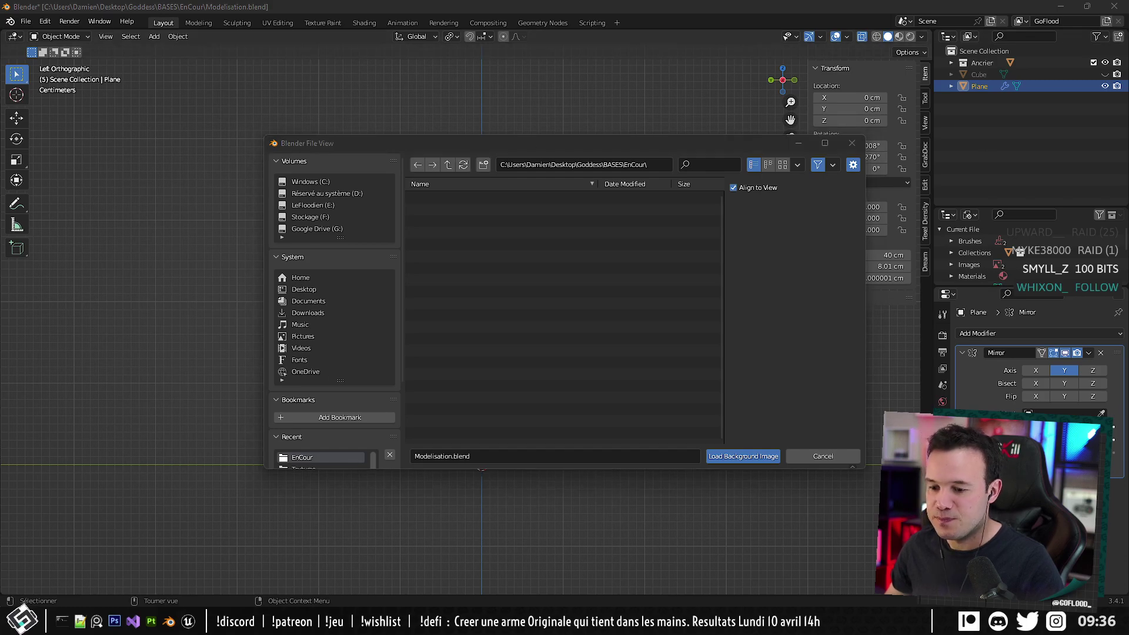
Switch to the web browser and search Google for "plume" in the new tab.
key(alt+Tab)
click(157, 10)
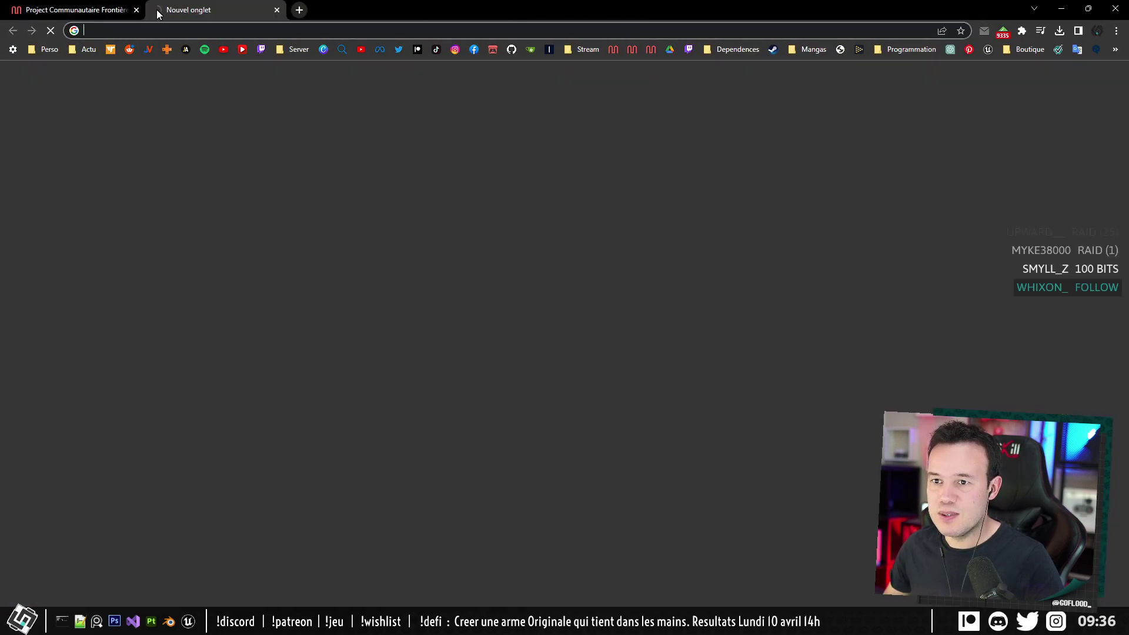
text(plume)
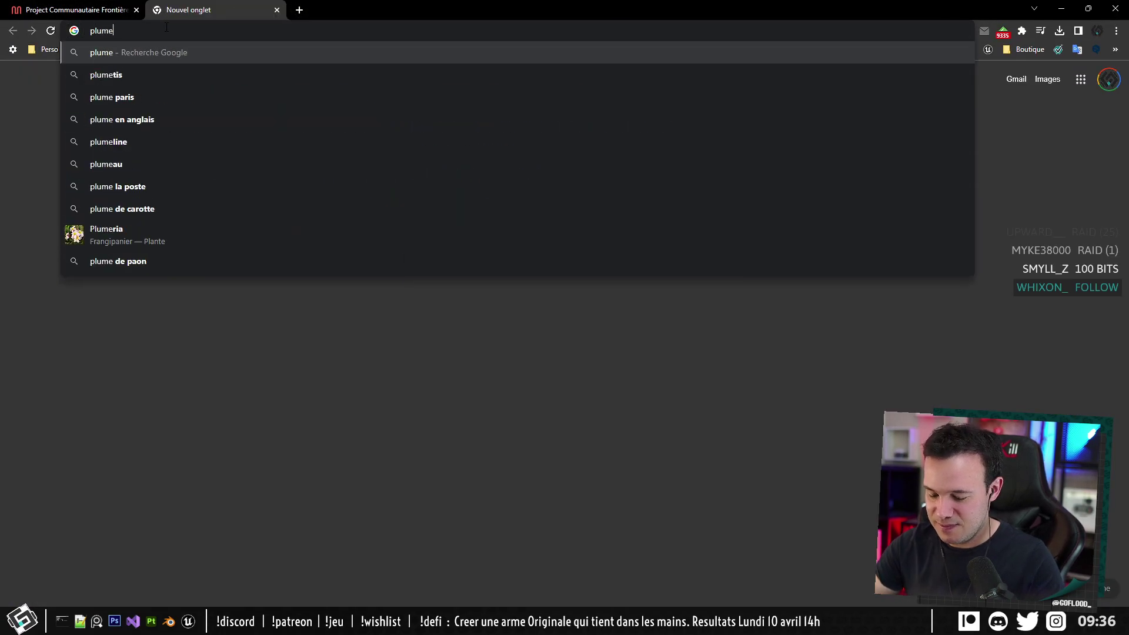
key(Return)
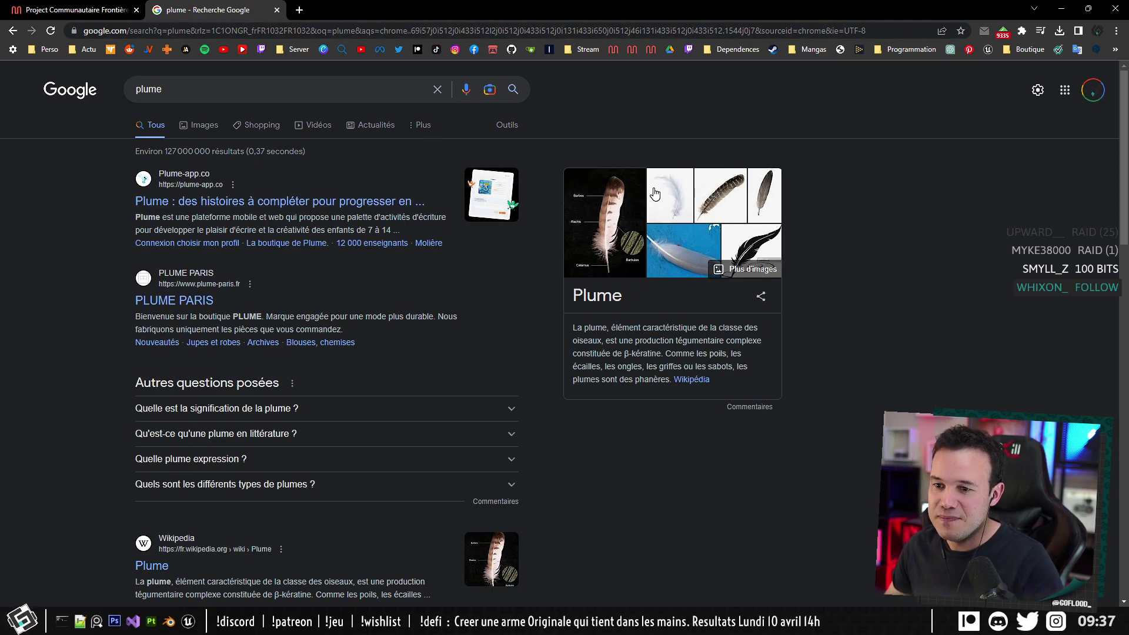
Show the image results for "plume" and browse them for a feather picture suitable as a modelling reference.
click(203, 126)
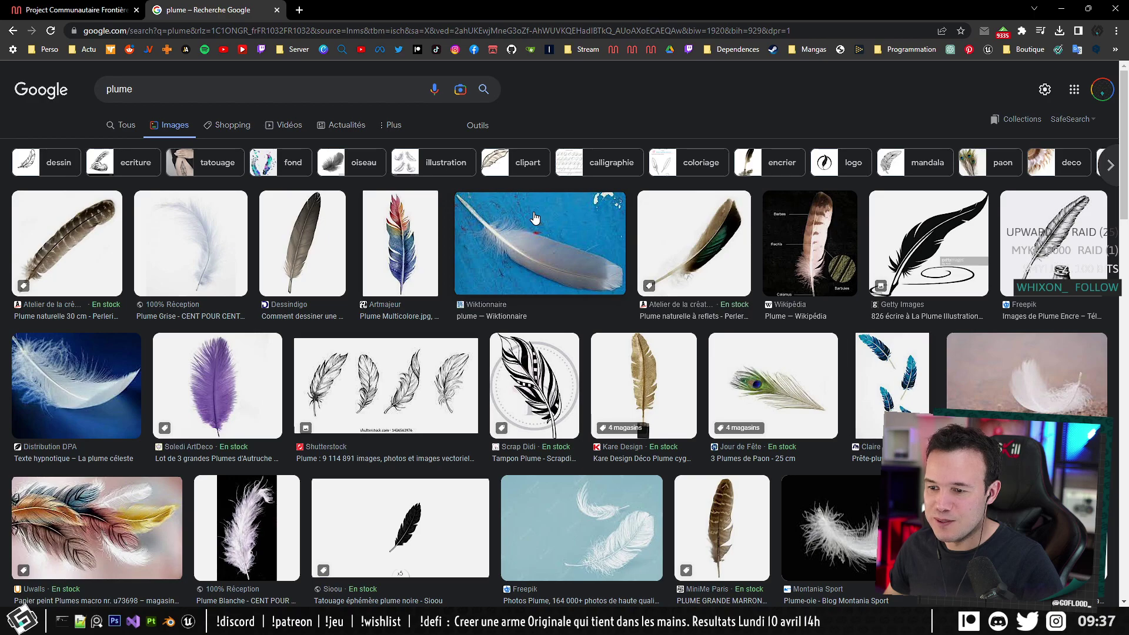
scroll(535, 218, down, 4)
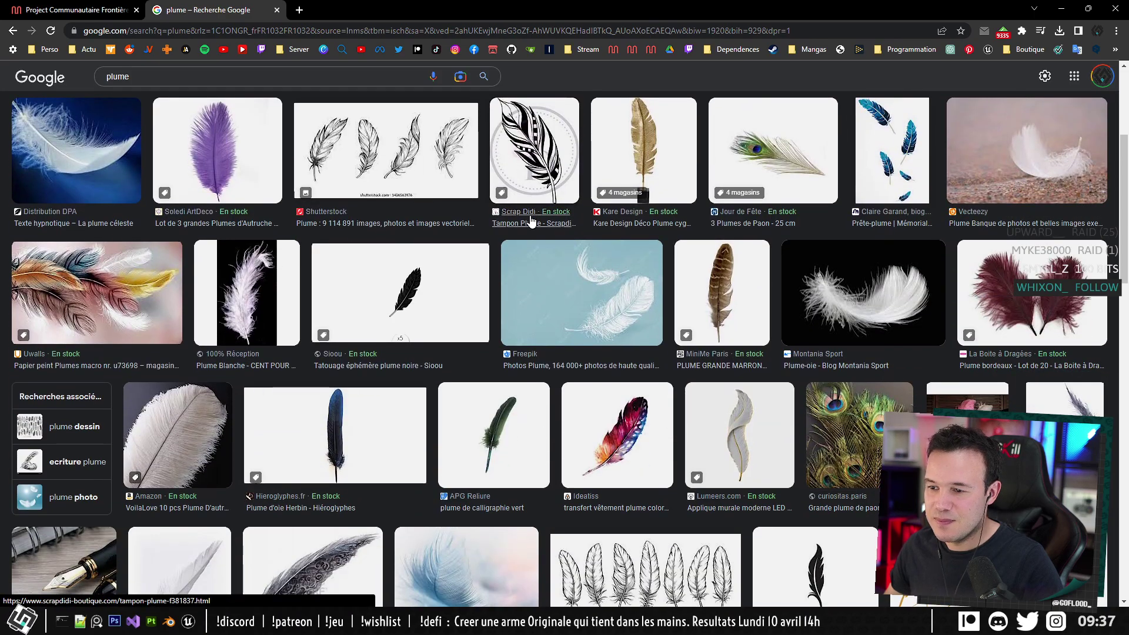
scroll(530, 220, down, 4)
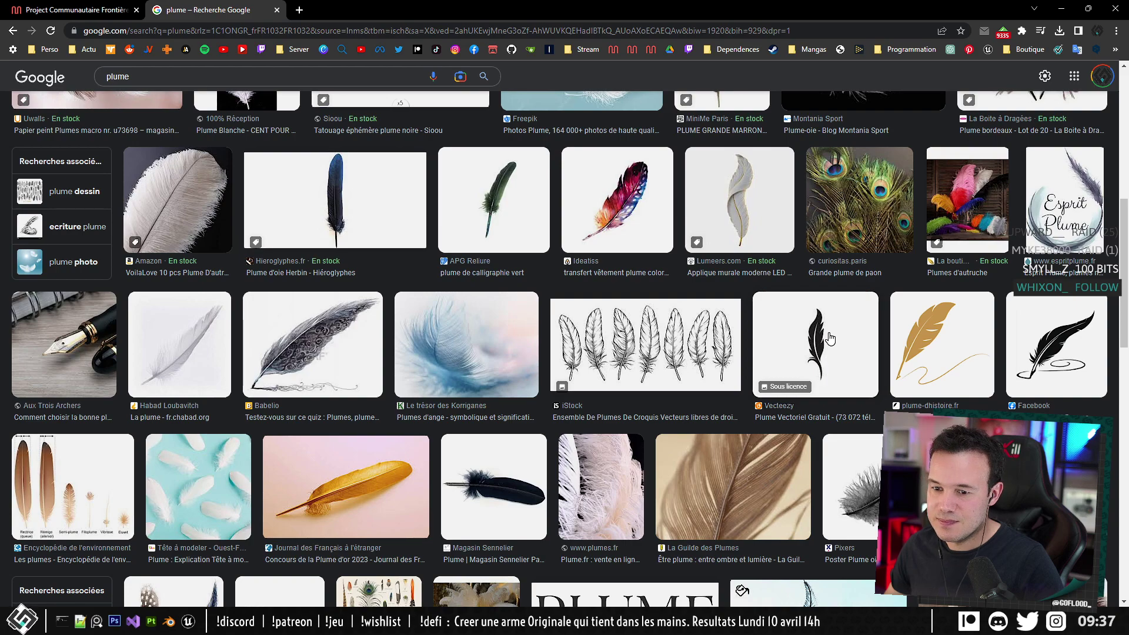
scroll(828, 337, down, 6)
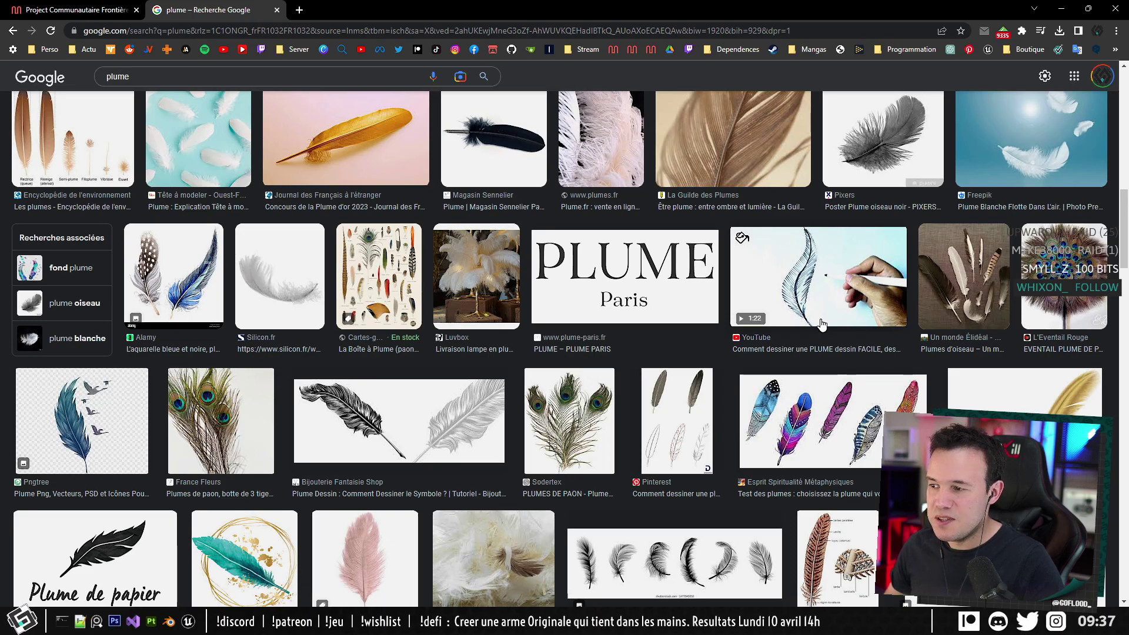
scroll(817, 328, down, 4)
scroll(809, 332, down, 2)
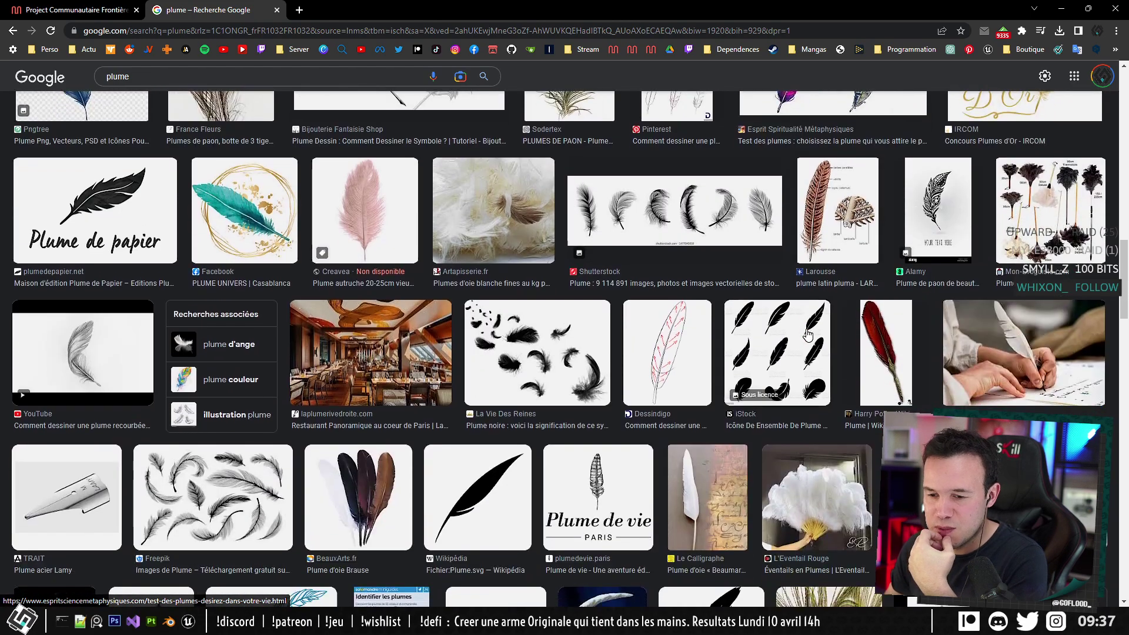
scroll(799, 336, down, 1)
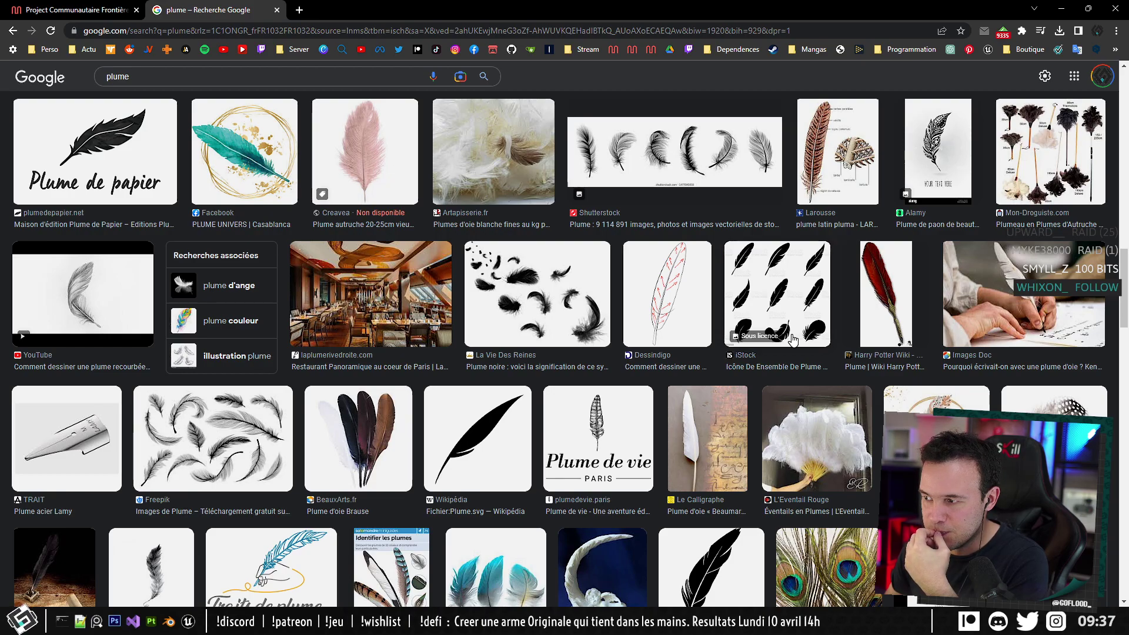
scroll(793, 340, down, 2)
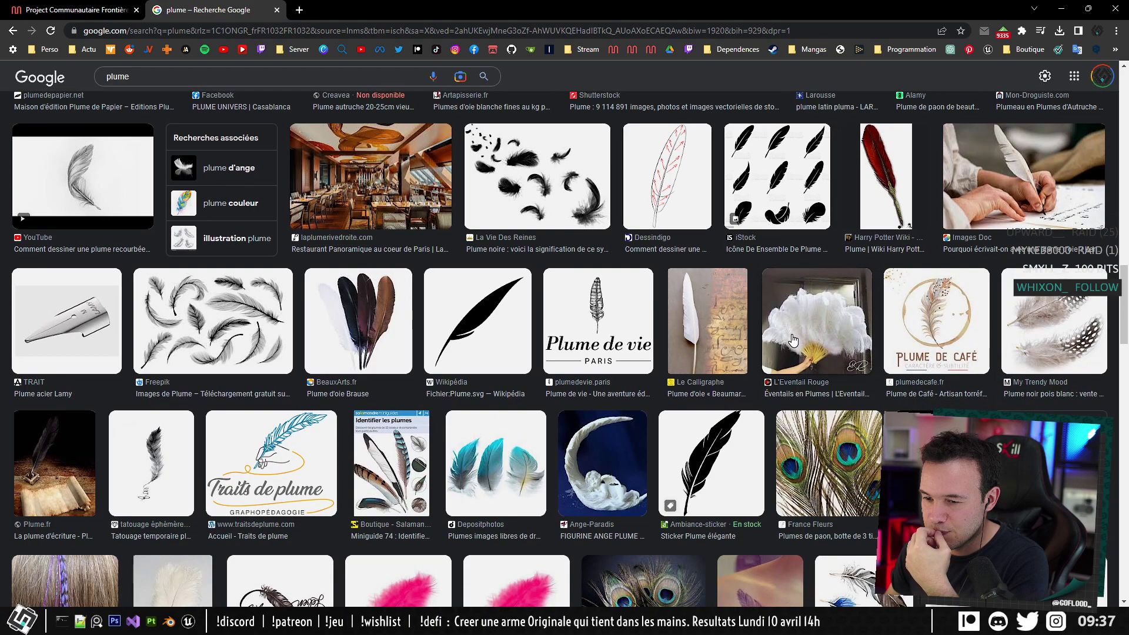
scroll(793, 340, down, 4)
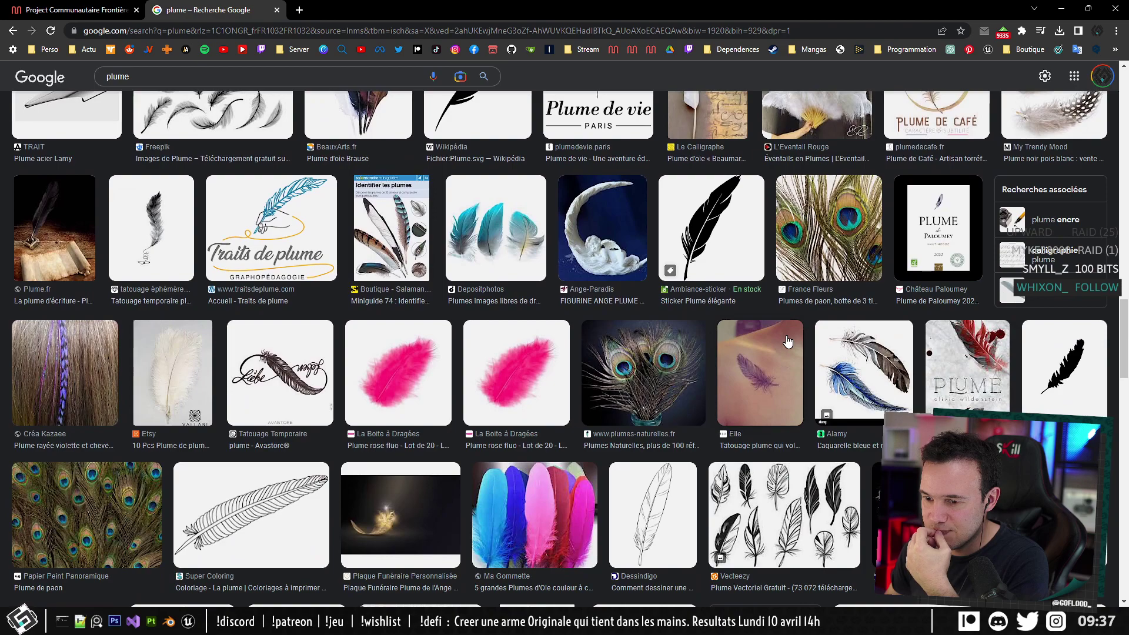
scroll(788, 341, down, 4)
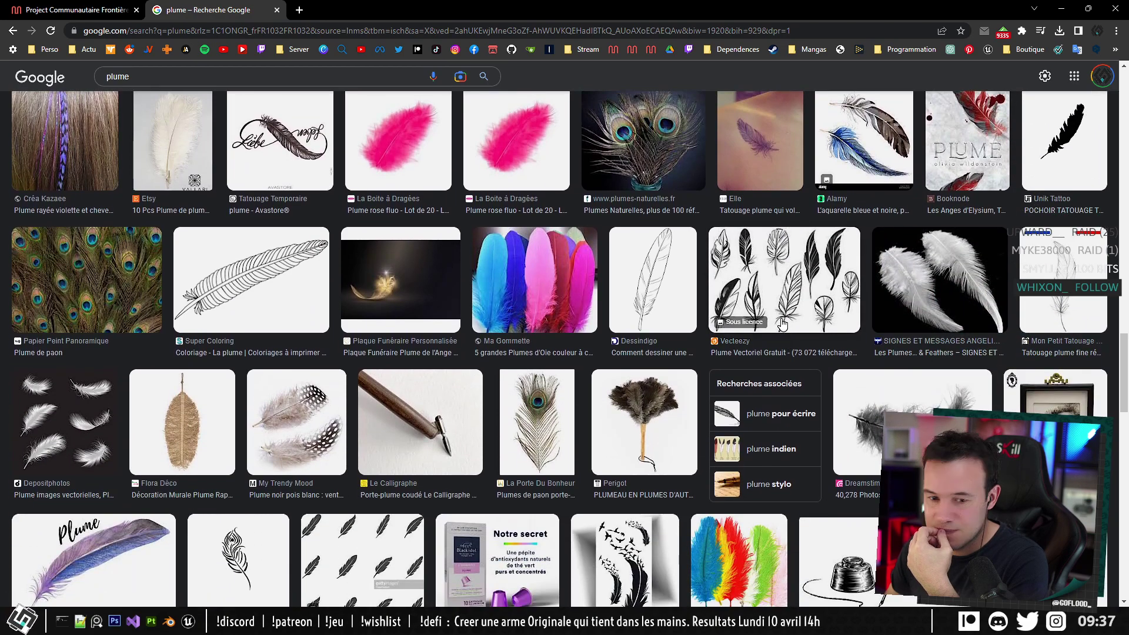
scroll(781, 322, down, 3)
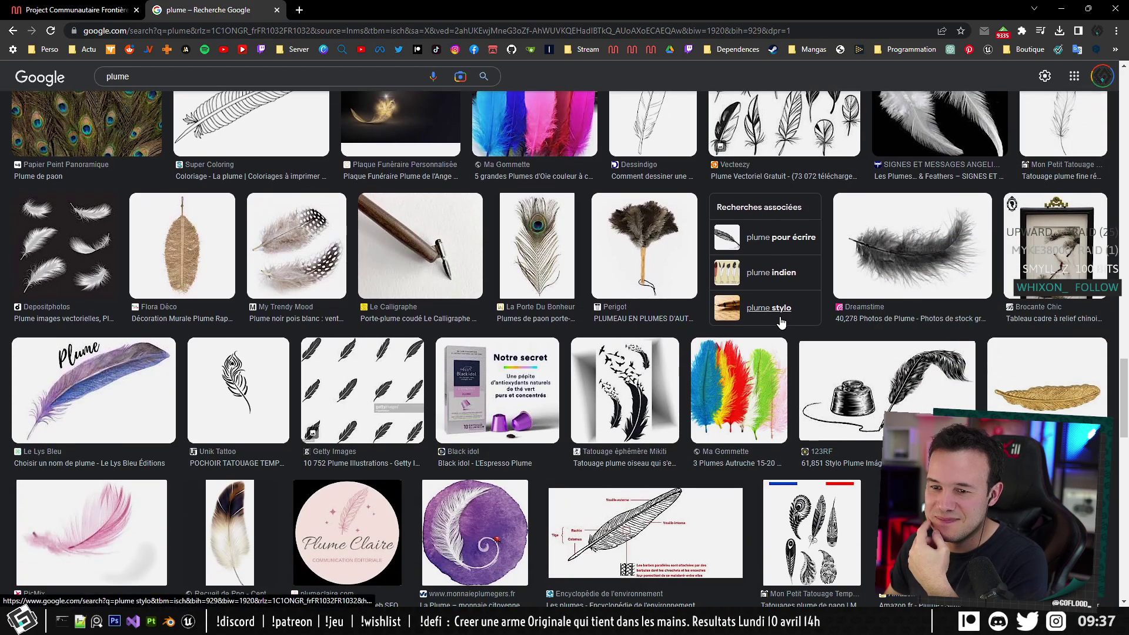
scroll(770, 329, down, 4)
scroll(767, 331, down, 4)
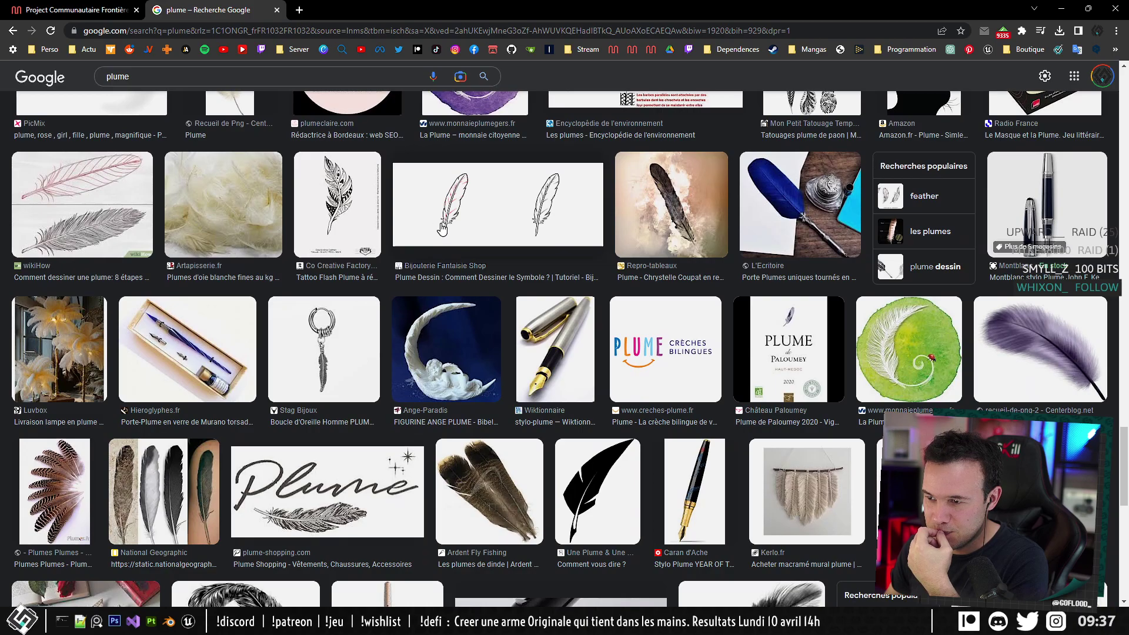
scroll(443, 228, down, 1)
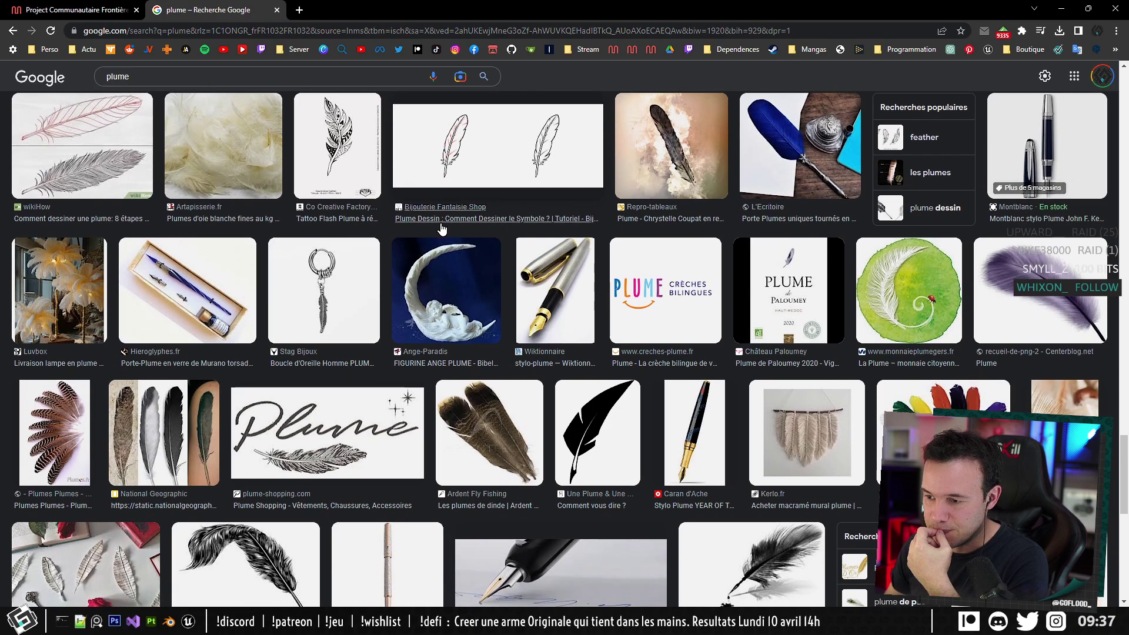
scroll(443, 228, down, 4)
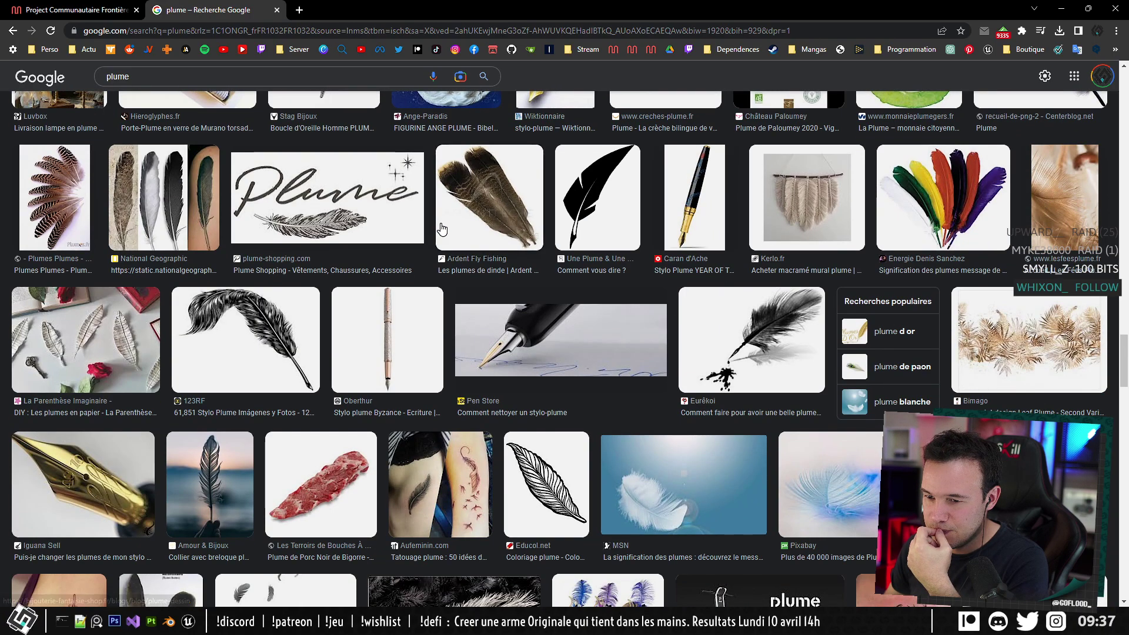
scroll(443, 228, up, 10)
scroll(553, 254, up, 12)
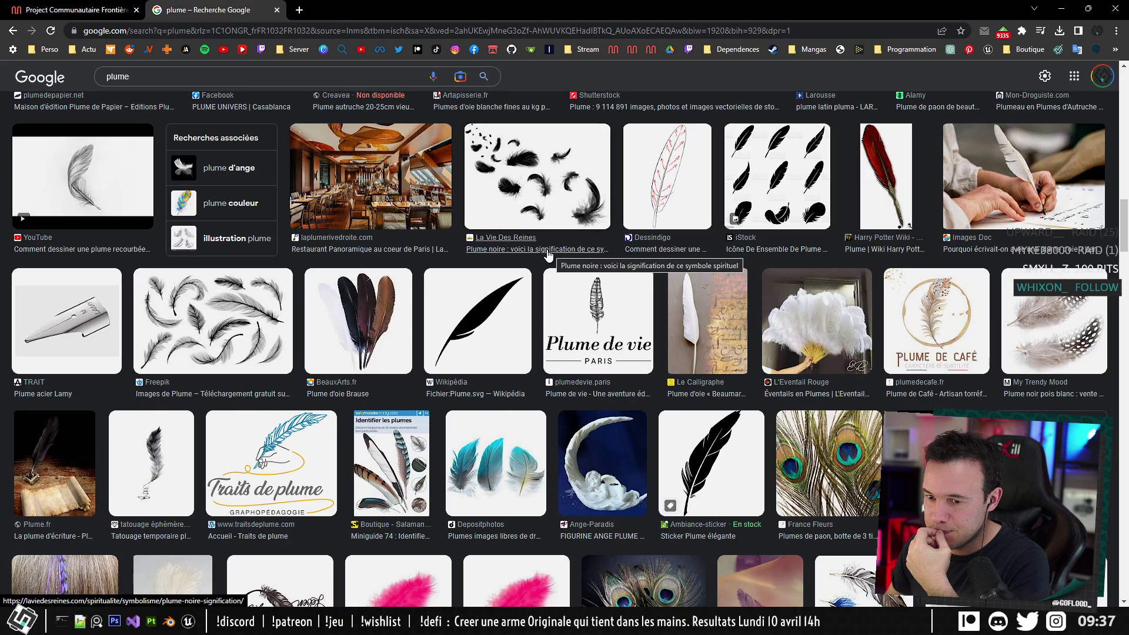
scroll(548, 253, up, 3)
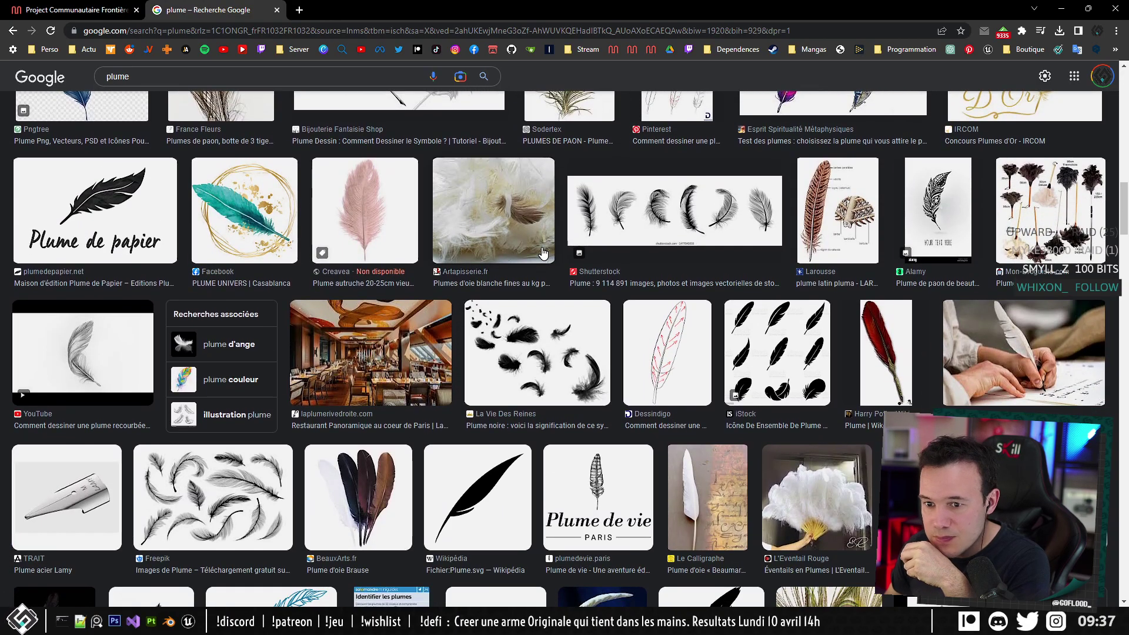
scroll(542, 253, up, 5)
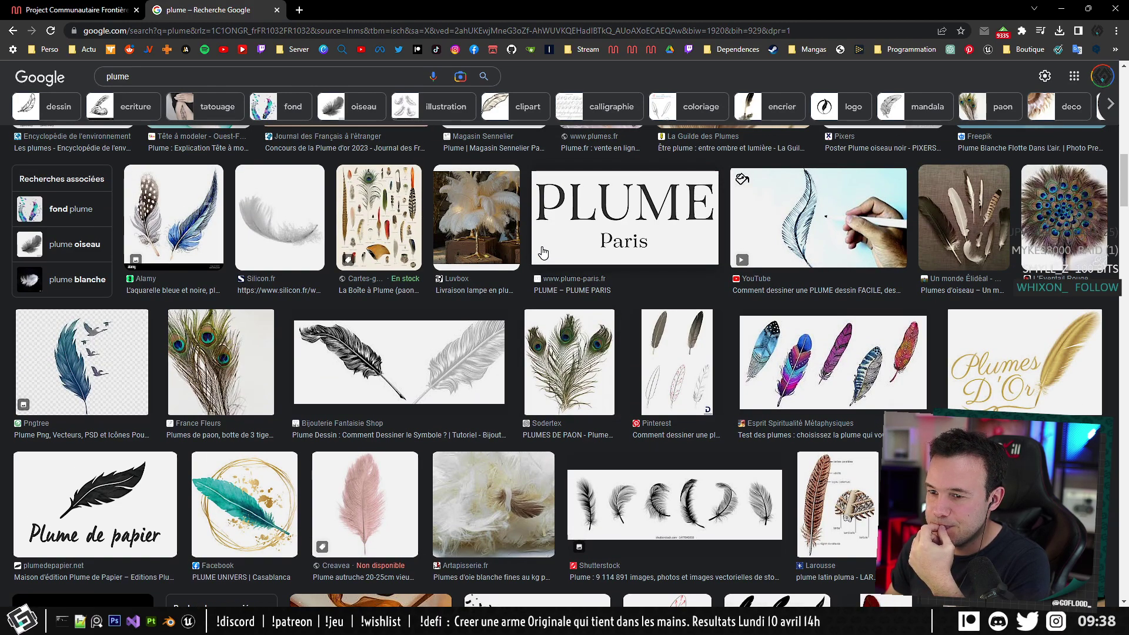
scroll(543, 253, down, 10)
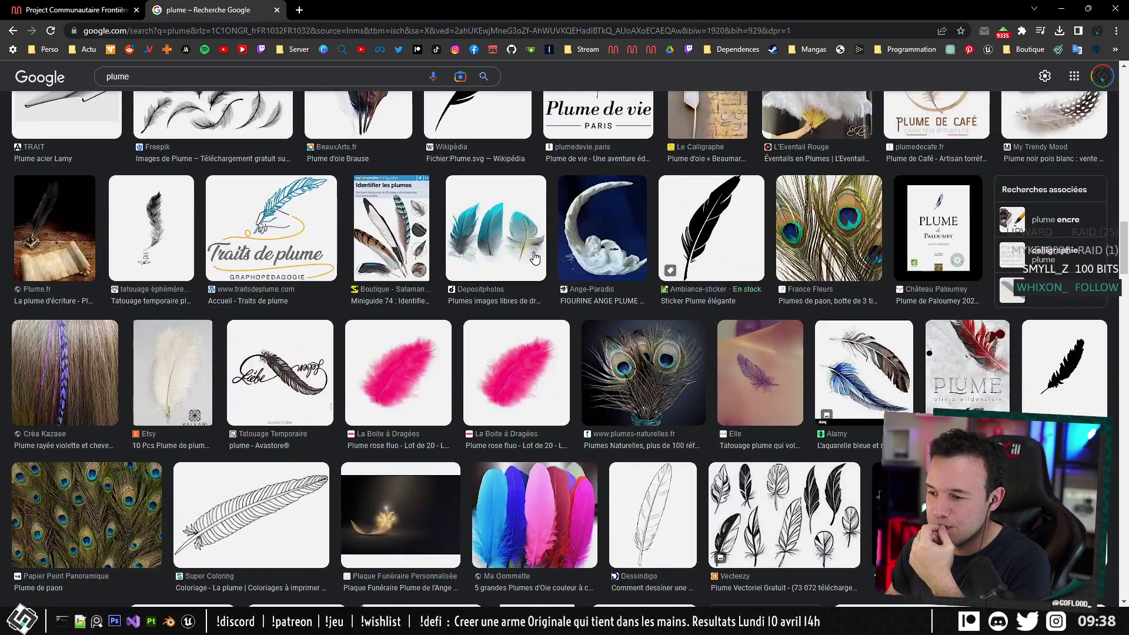
Open the black "Sticker Plume élégante" feather from Ambiance-sticker at full size in its own tab and close the product page.
click(700, 238)
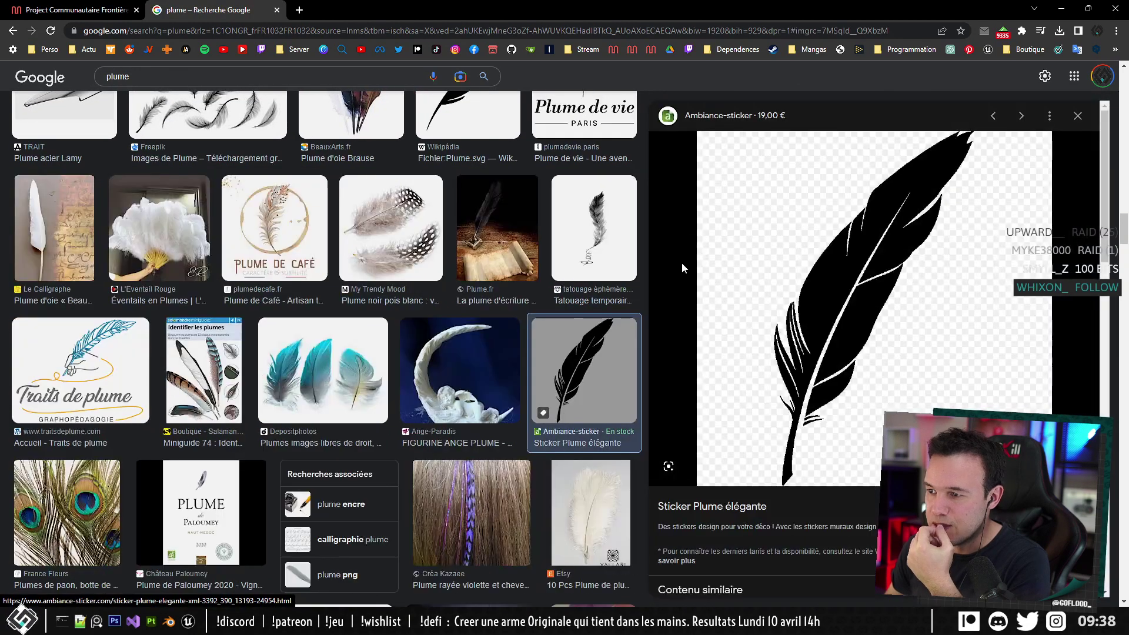
click(790, 291)
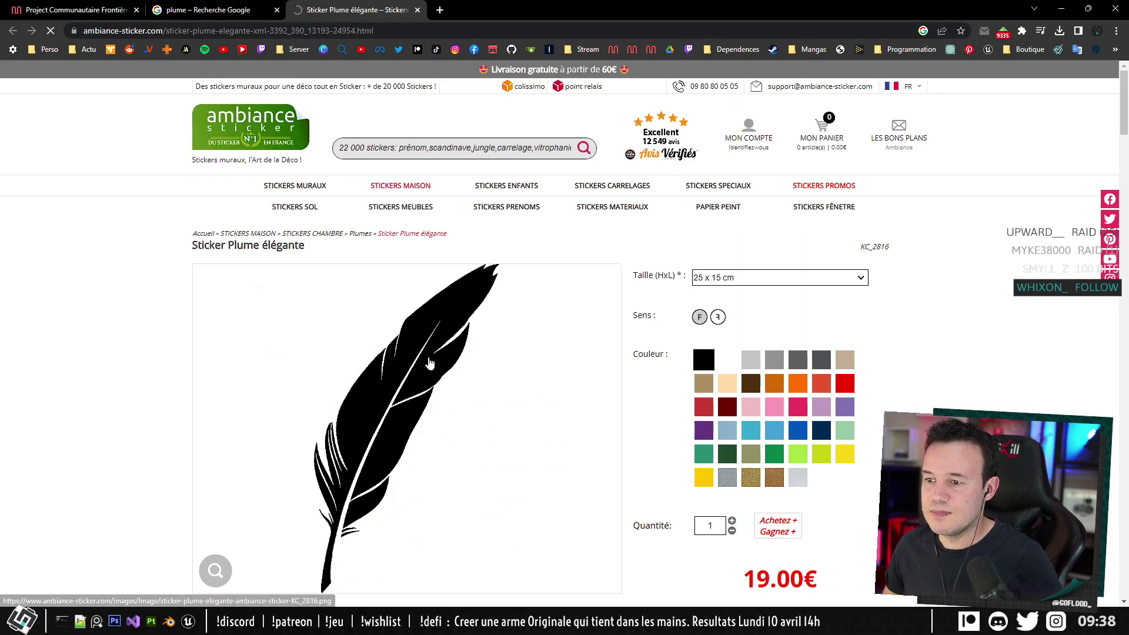
right_click(430, 355)
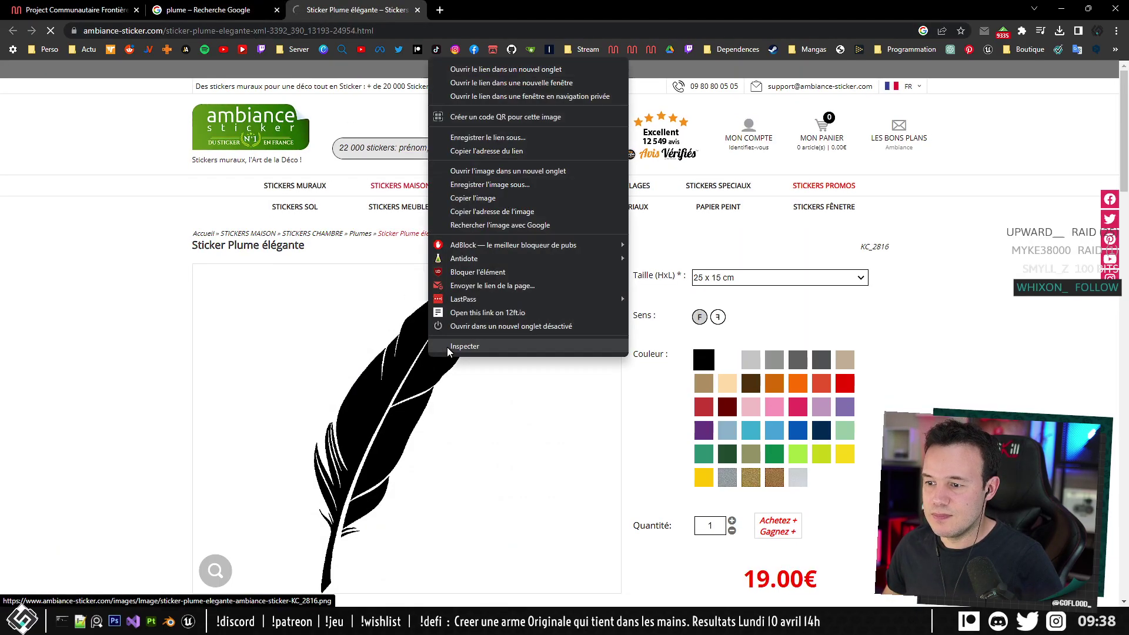
click(509, 171)
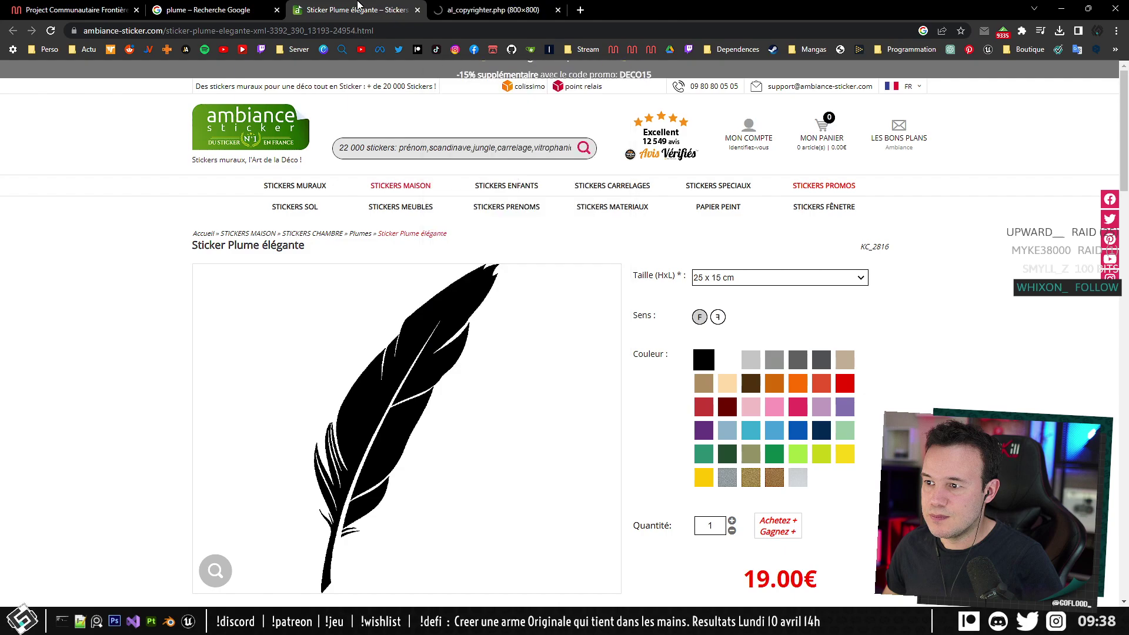
middle_click(358, 6)
Copy the feather image's web address, switch to Blender, and try to load it as the background image.
click(369, 34)
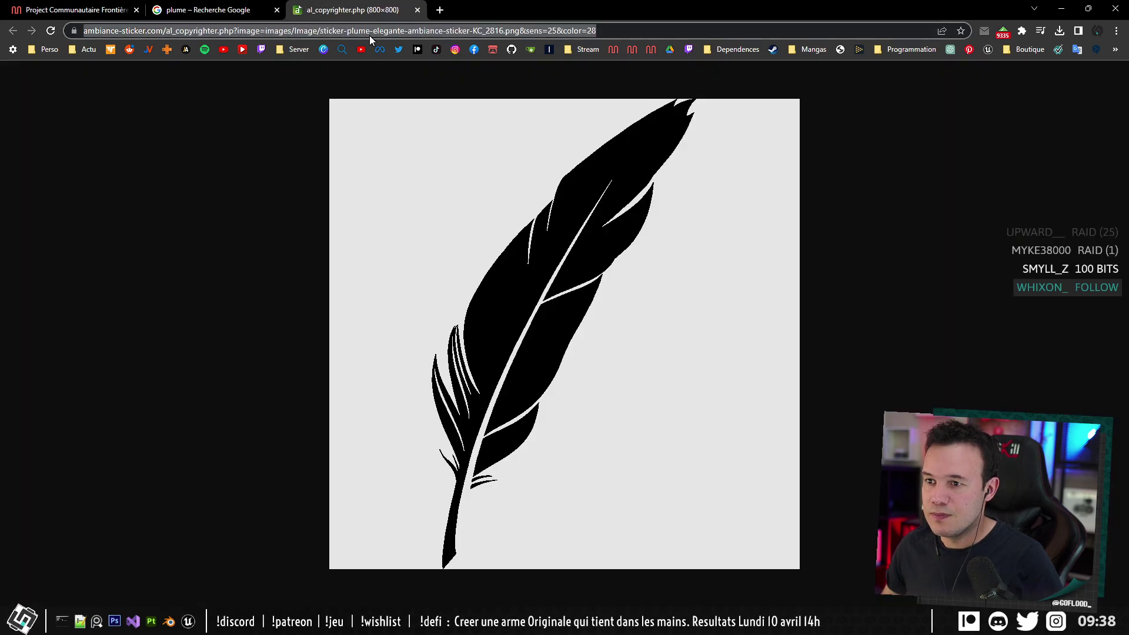
mouse_move(169, 620)
click(335, 574)
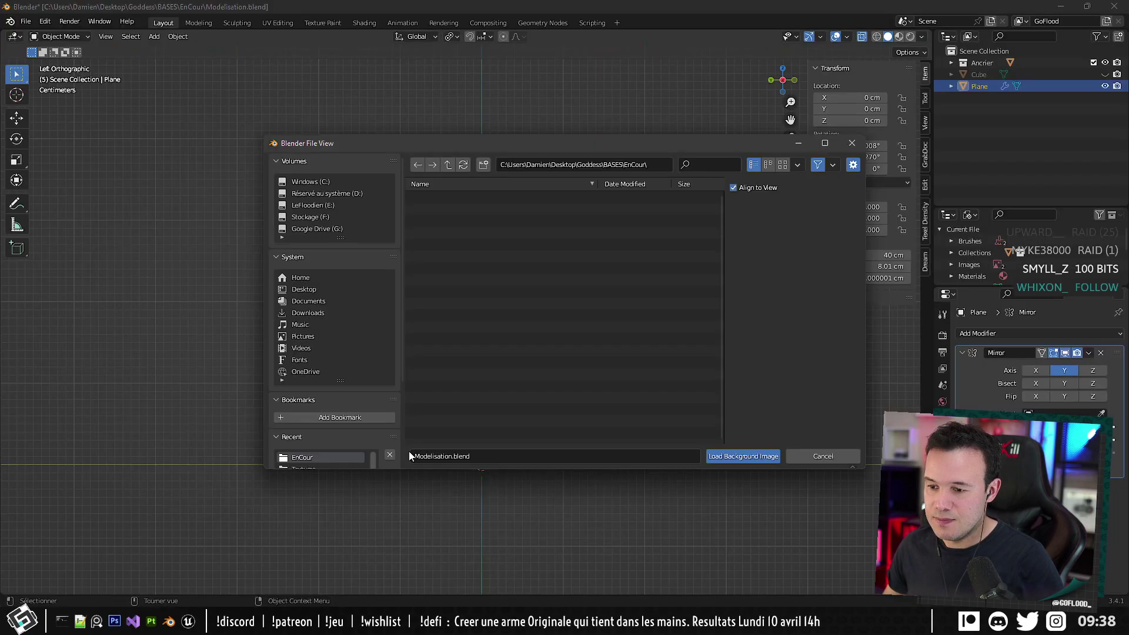
click(474, 456)
key(ctrl+v)
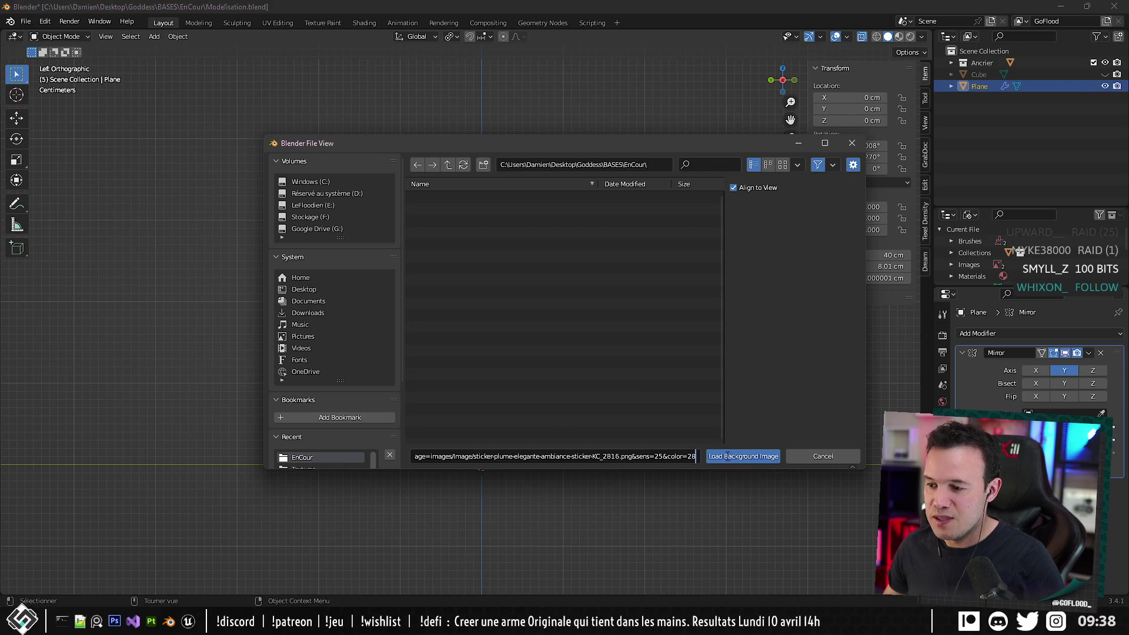
click(739, 457)
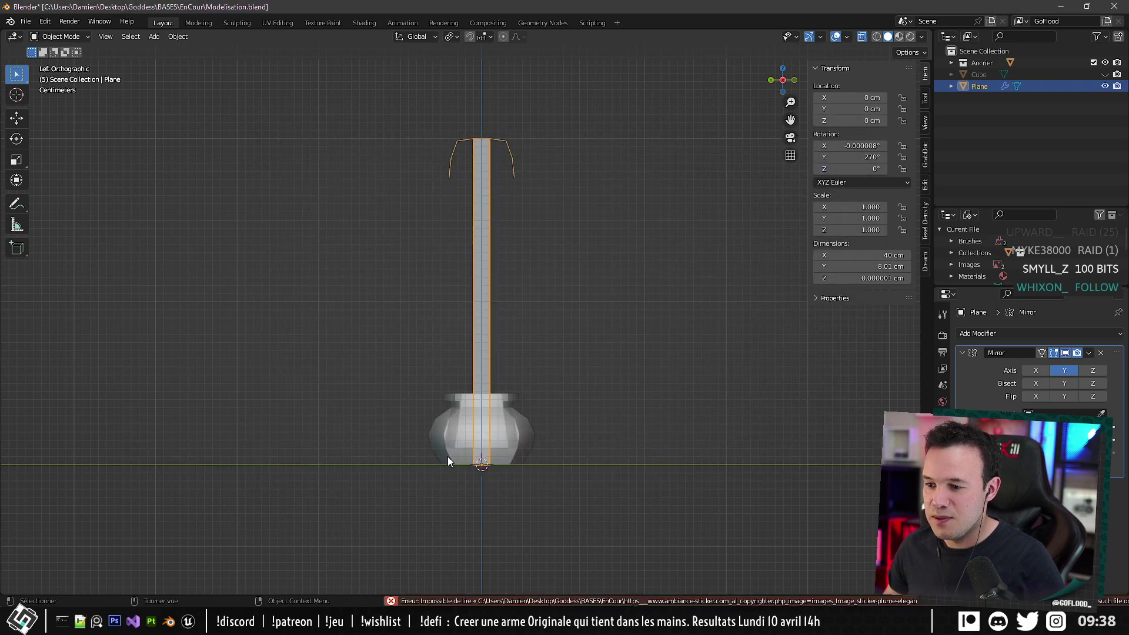
Return to the web browser, save the feather image to the Desktop as al_copyrighter.png, and close its tab.
click(175, 621)
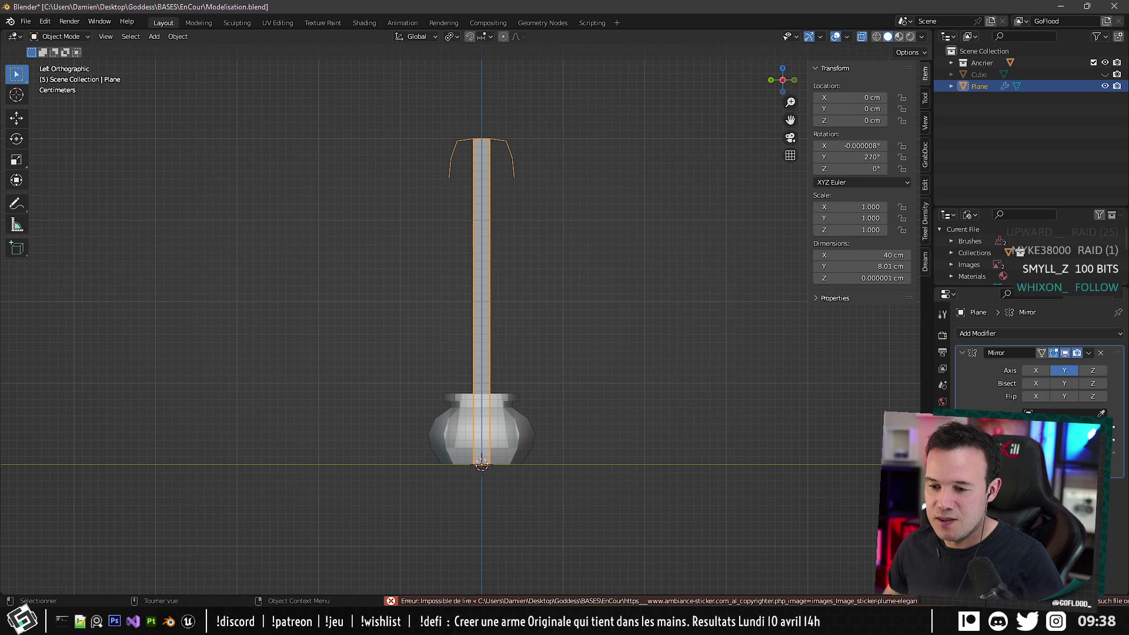
right_click(414, 213)
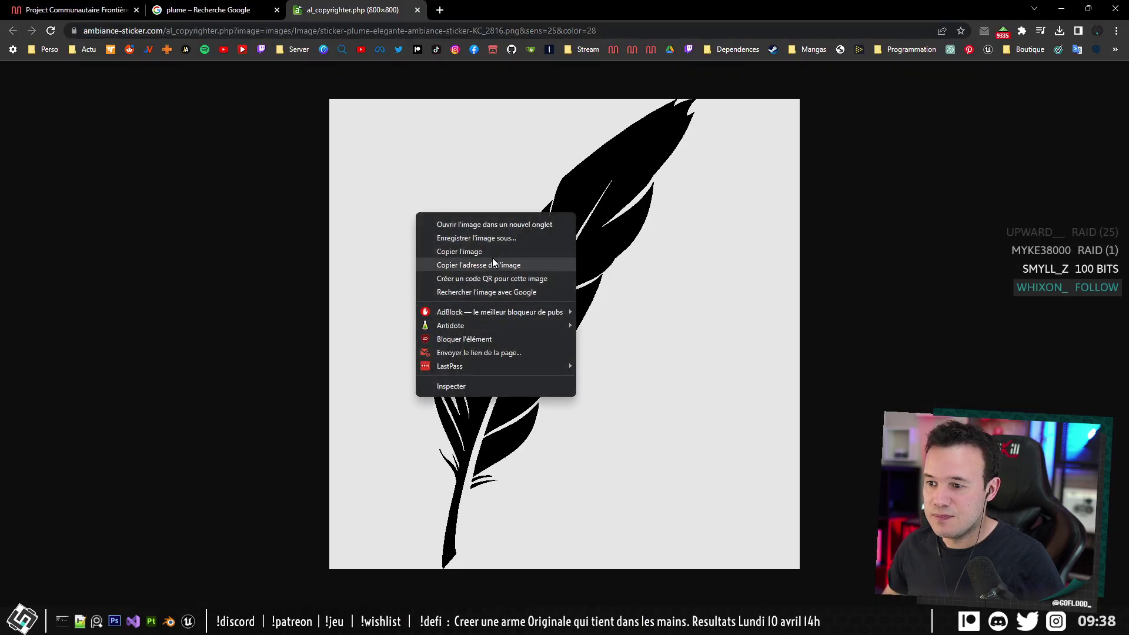
click(497, 240)
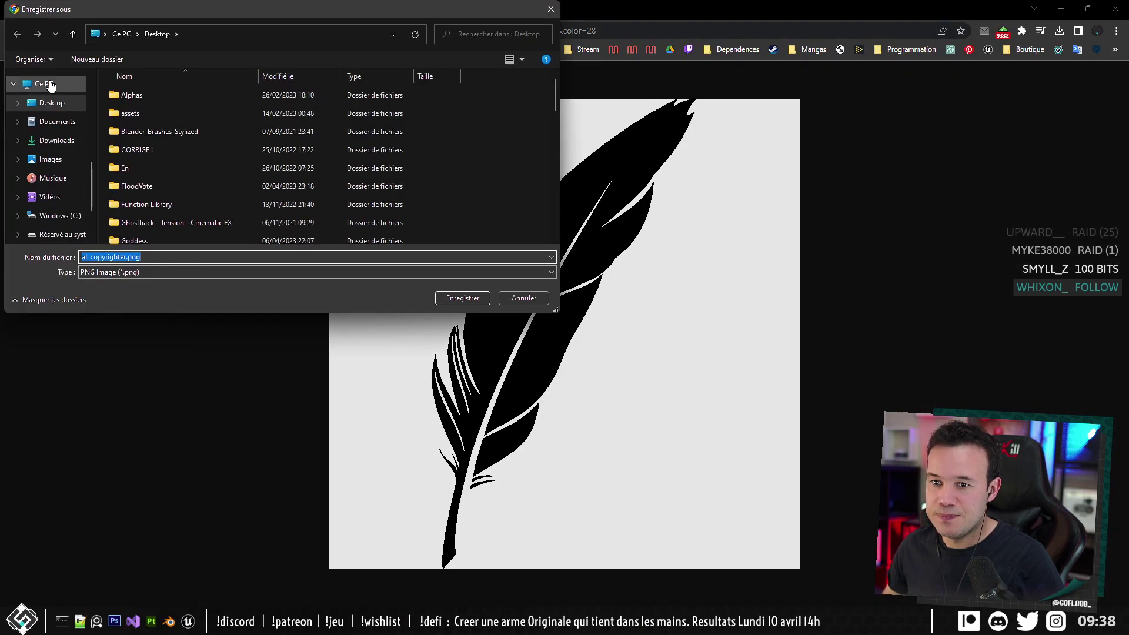
click(36, 105)
click(468, 297)
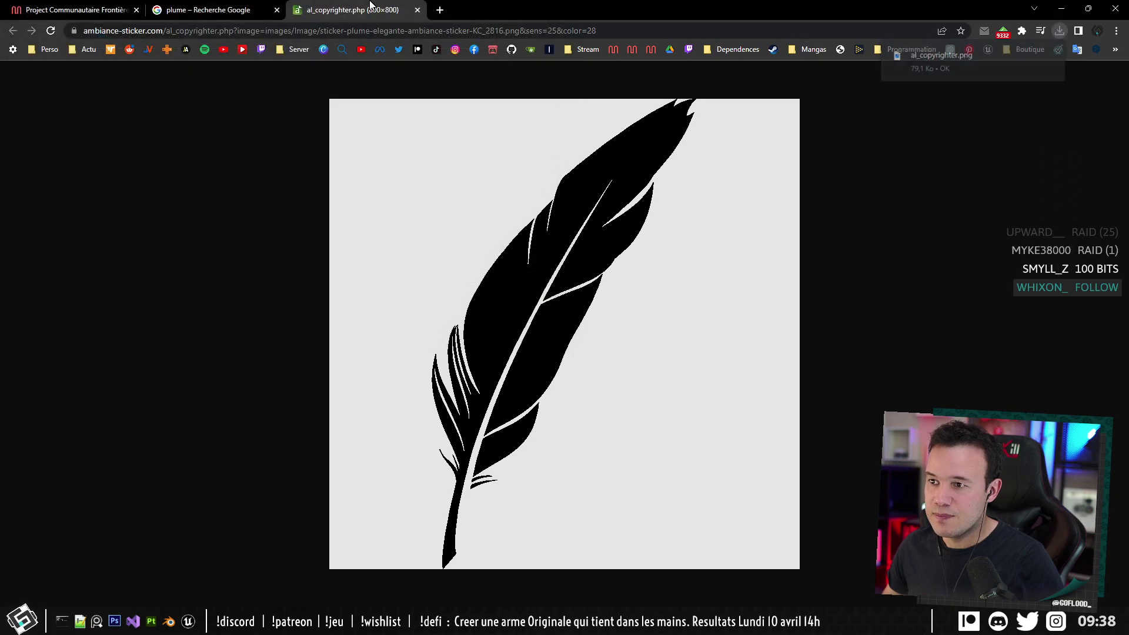
click(230, 5)
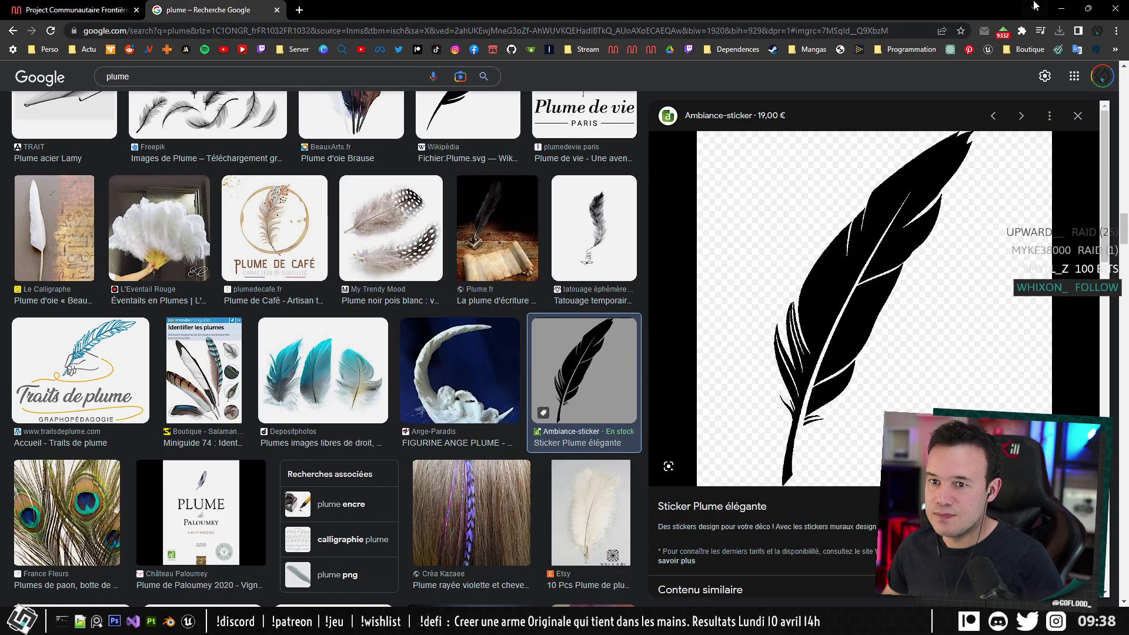
Switch to Blender and add al_copyrighter.png from the Desktop as a background image aligned to the left view.
click(1061, 9)
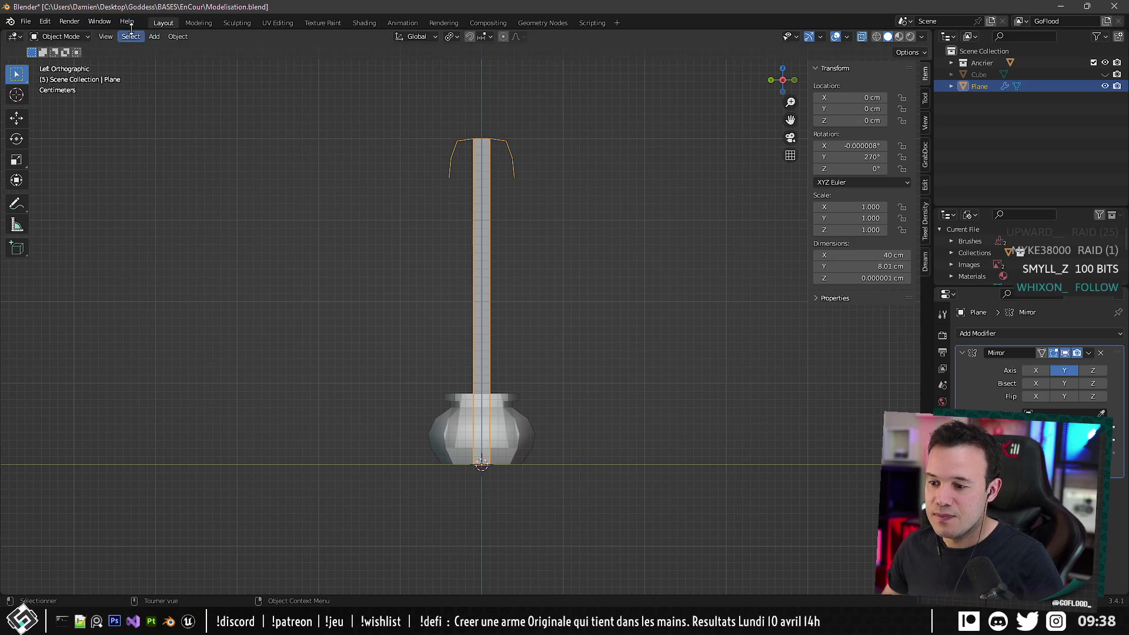
click(151, 38)
mouse_move(189, 184)
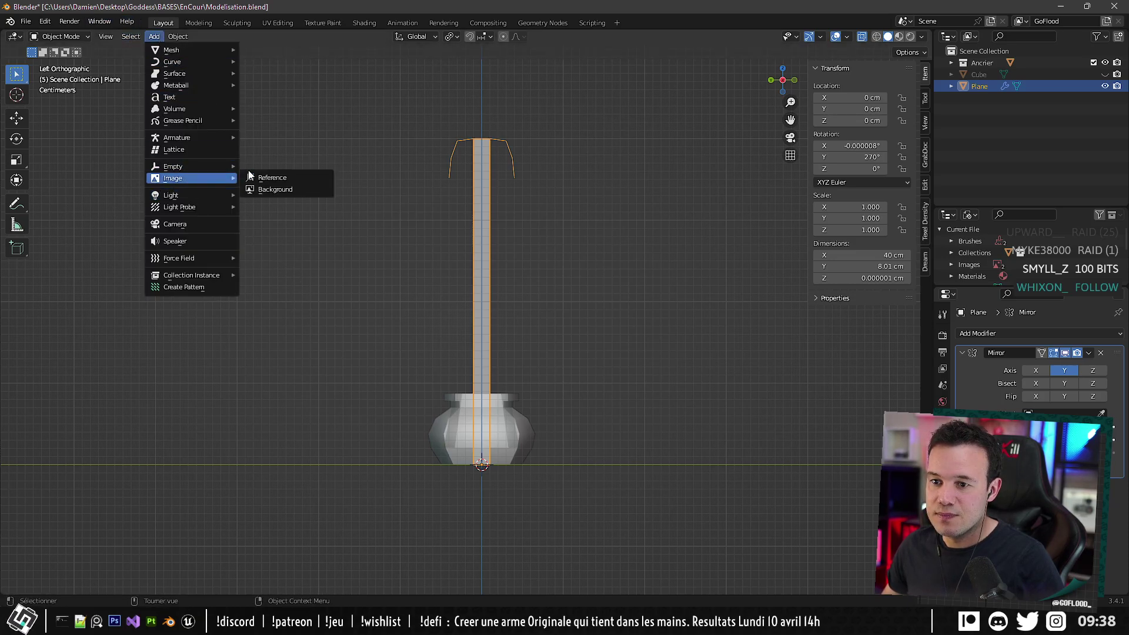
click(274, 188)
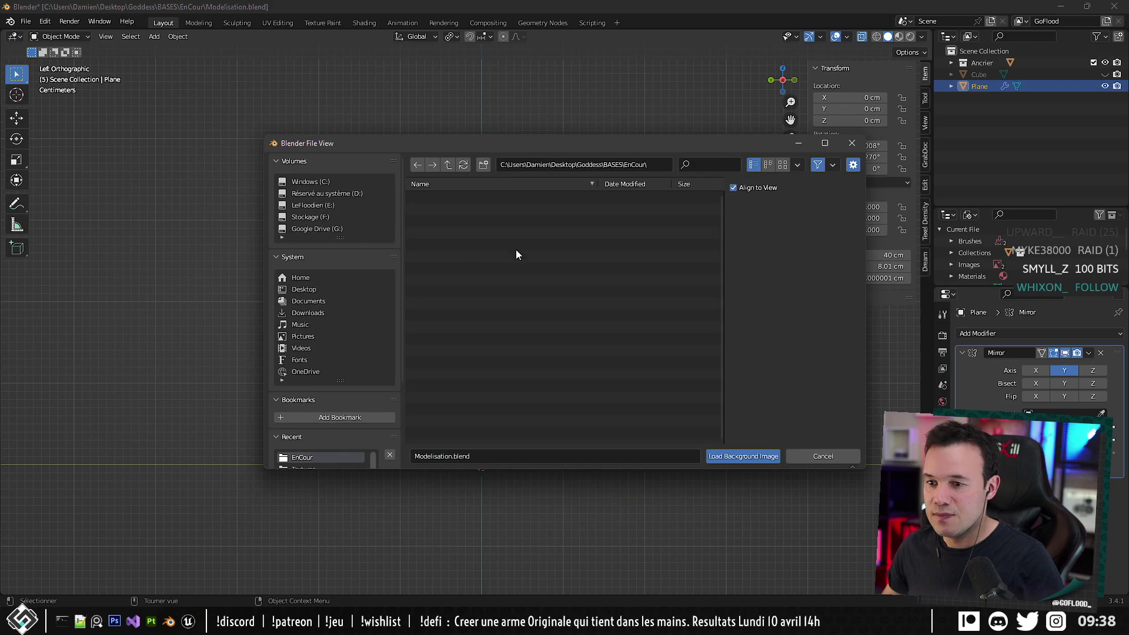
click(302, 290)
scroll(470, 359, down, 6)
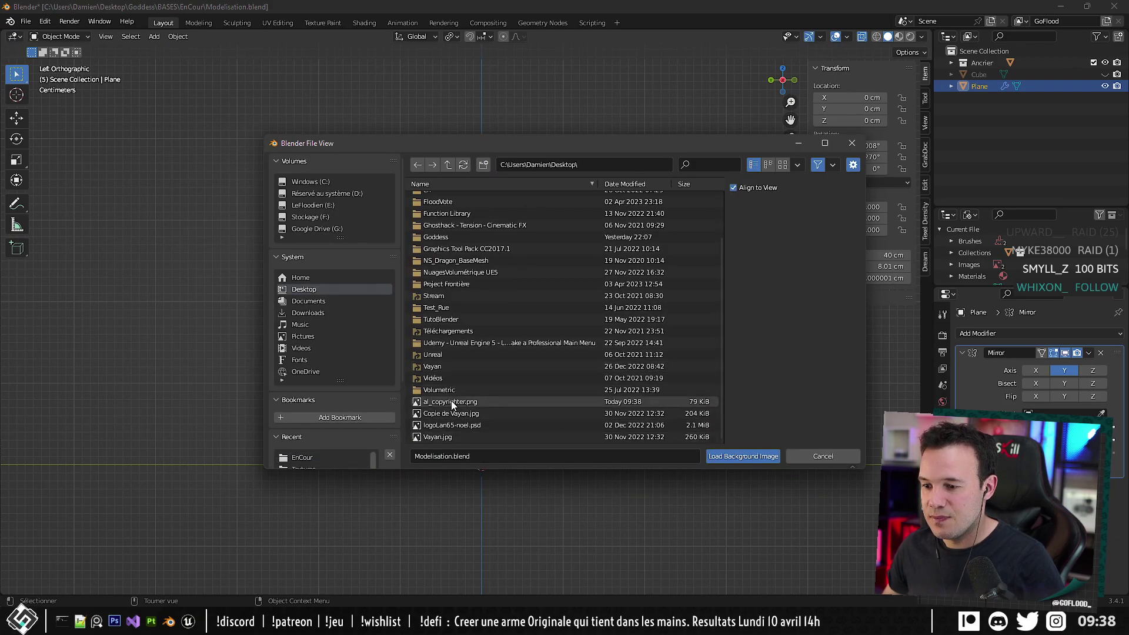
double_click(473, 397)
scroll(474, 397, down, 5)
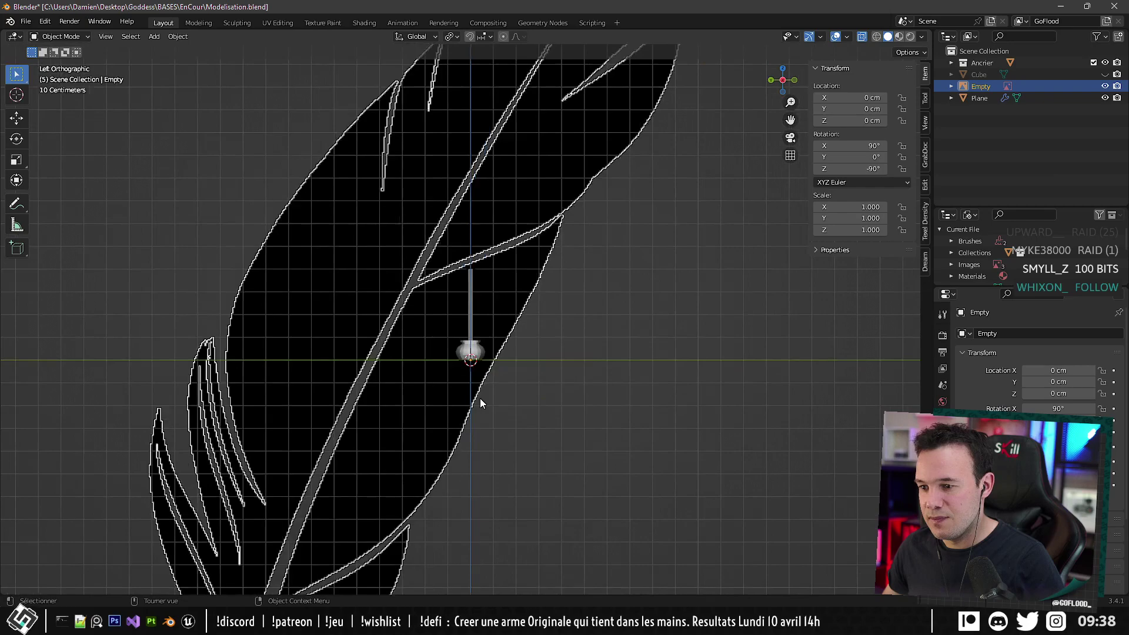
Scale the feather reference image down to 0.1 and rotate it -25° so the quill stands nearly upright.
scroll(519, 342, up, 2)
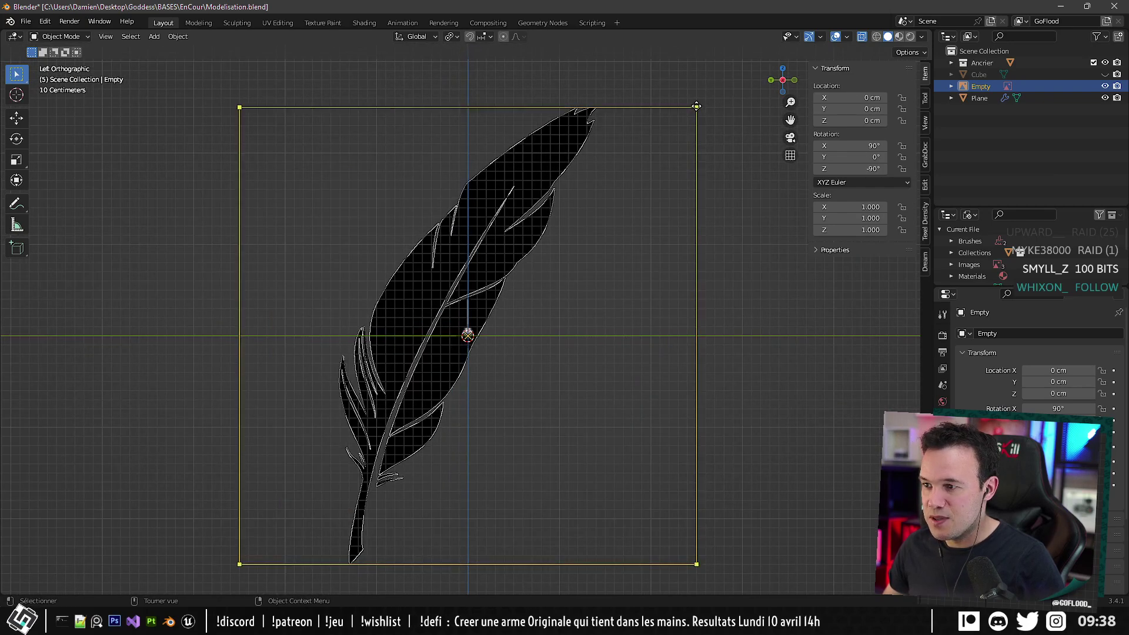
key(s)
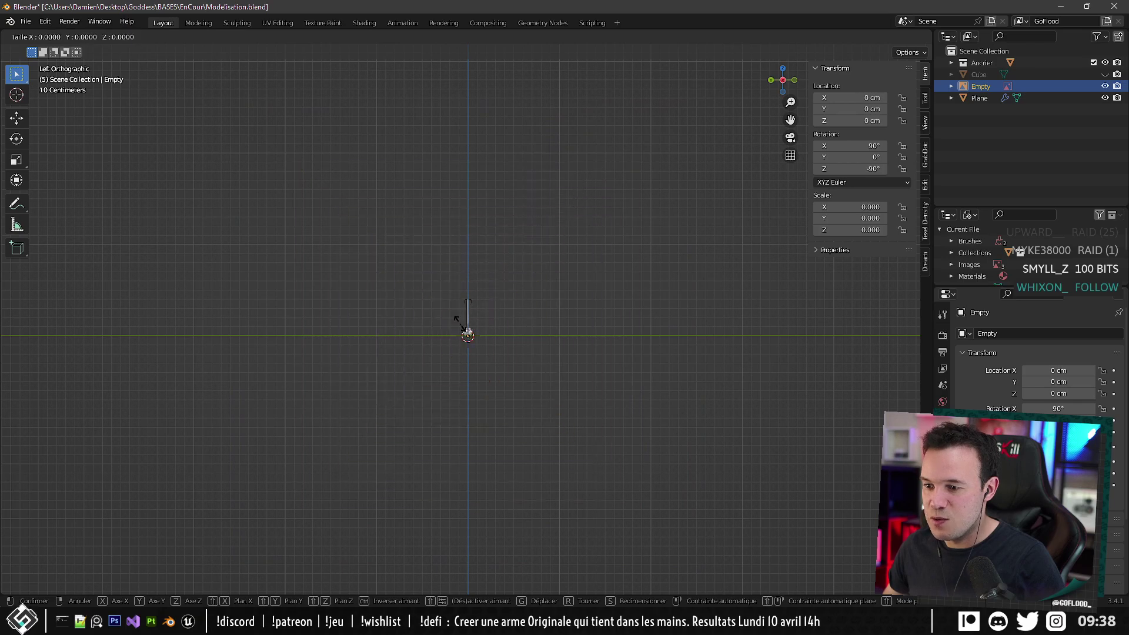
click(482, 303)
scroll(488, 317, up, 10)
scroll(500, 329, down, 3)
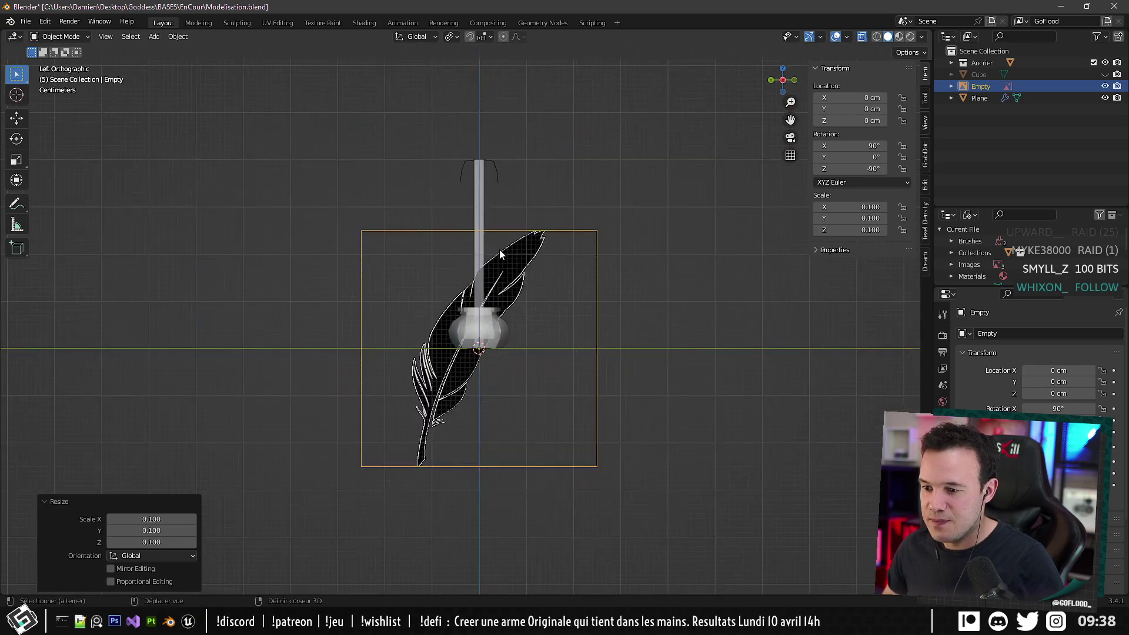
key(r)
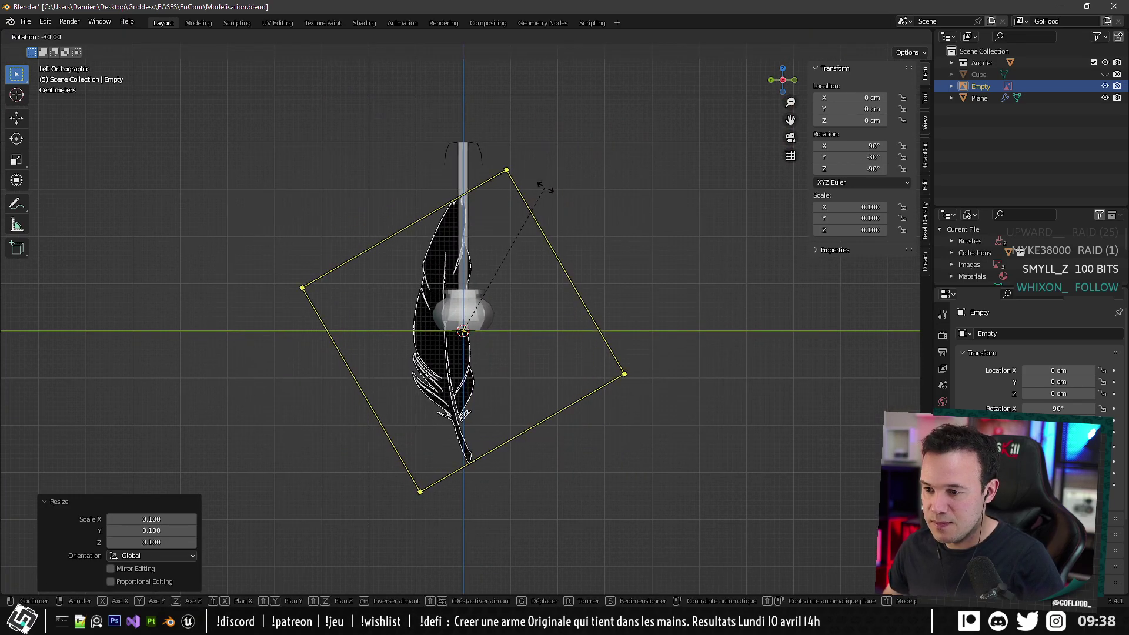
click(552, 191)
Raise the feather reference above the inkwell, scale it by about 0.785, and reposition it so its stem sits inside the inkwell.
key(g)
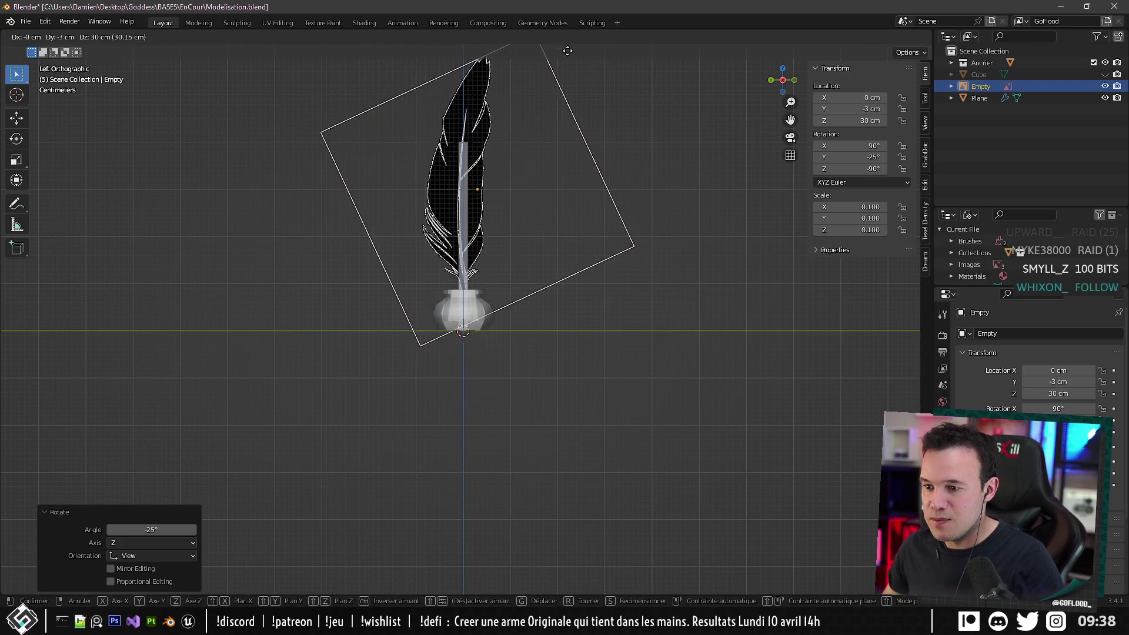
click(556, 64)
shift+middle_drag(535, 141, 537, 209)
key(s)
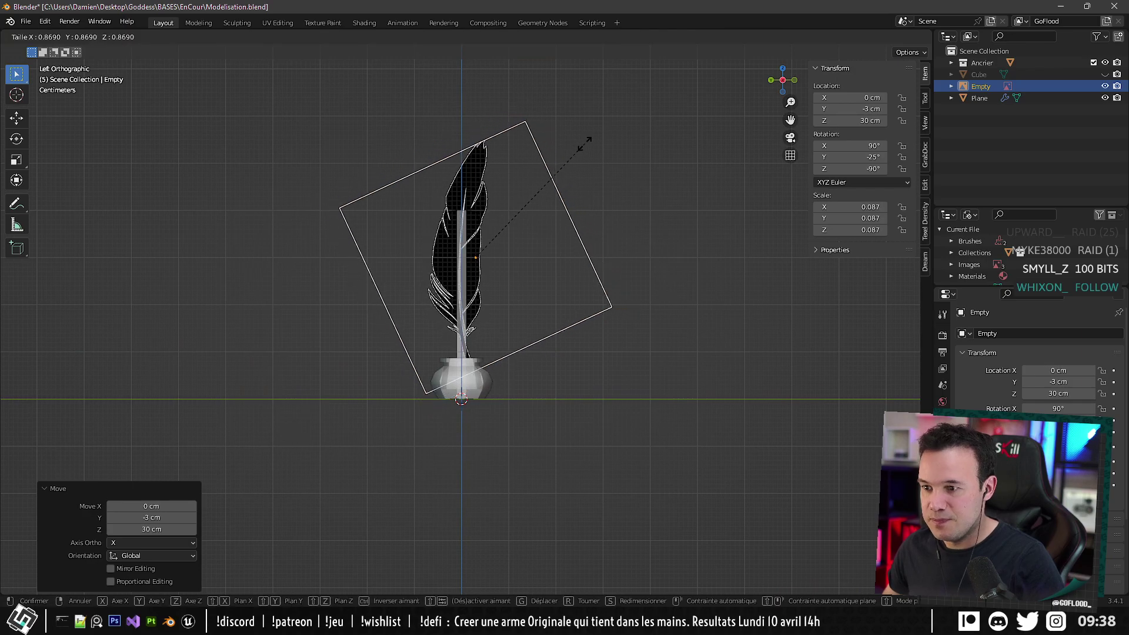
click(570, 152)
key(g)
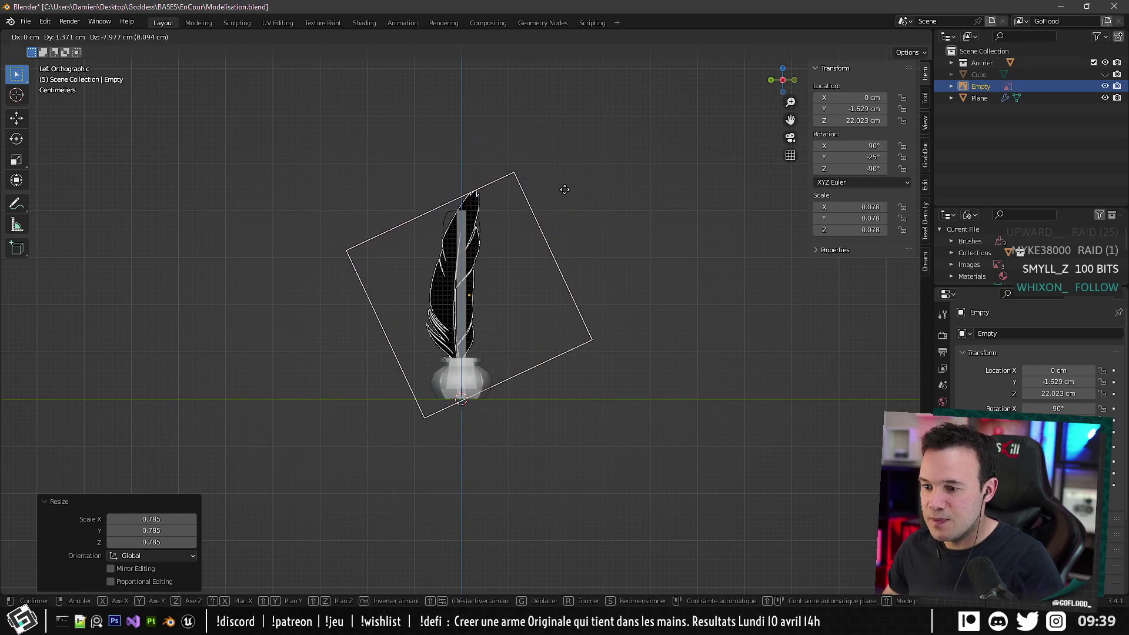
click(562, 187)
scroll(522, 235, up, 5)
scroll(522, 235, down, 2)
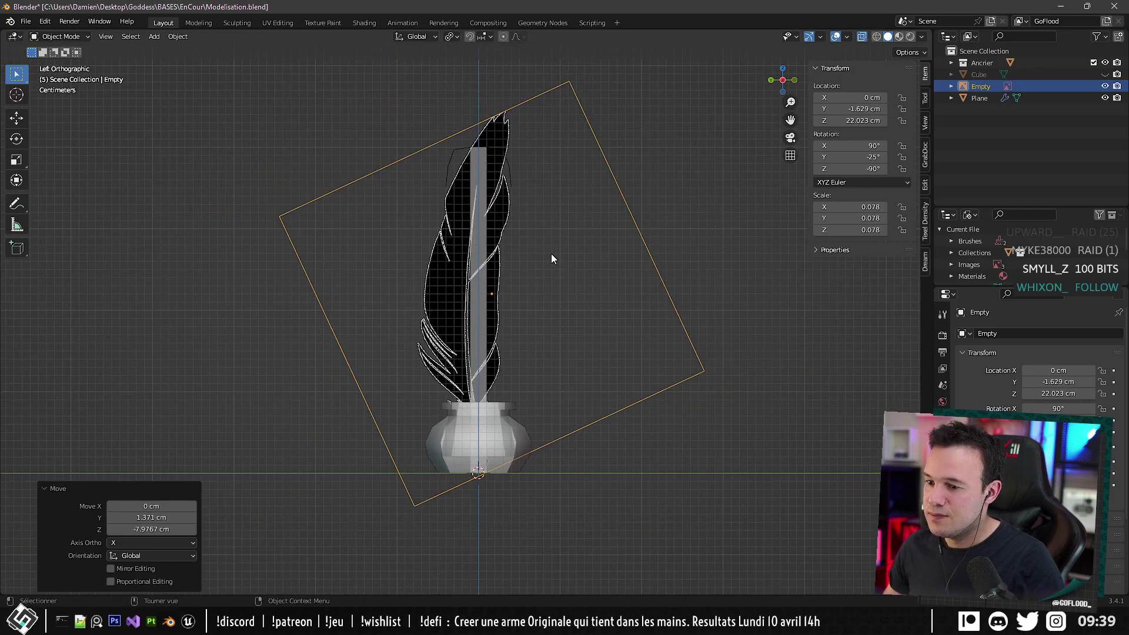
Delete the mirrored Plane strip and exclude the Ancrier collection from the view layer.
click(1104, 98)
click(1104, 98)
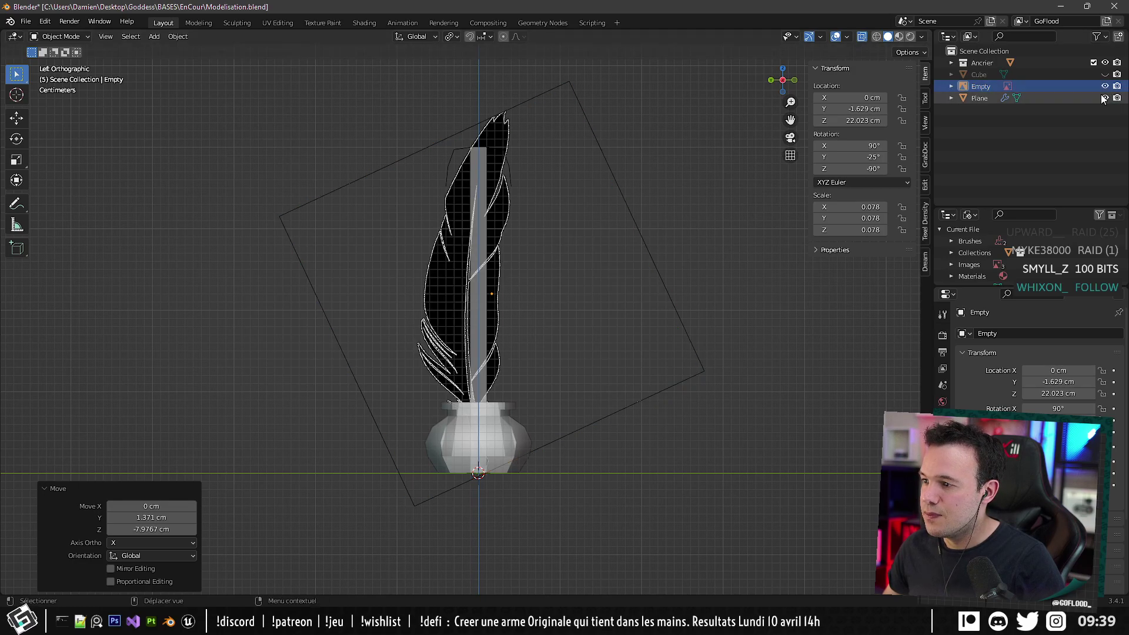
click(1104, 98)
click(969, 98)
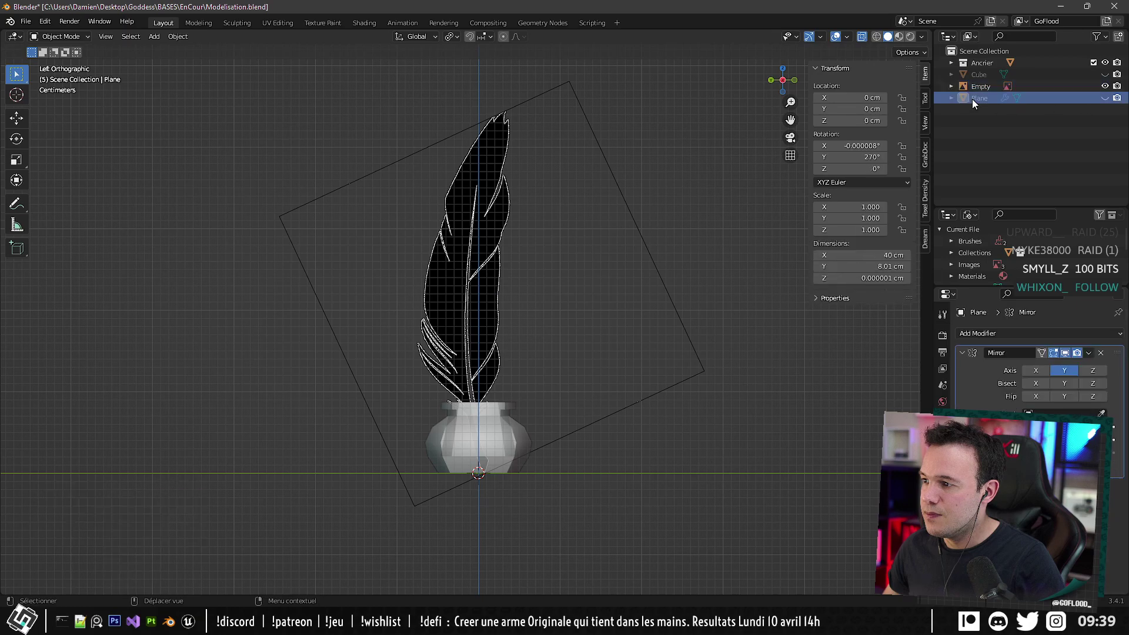
key(x)
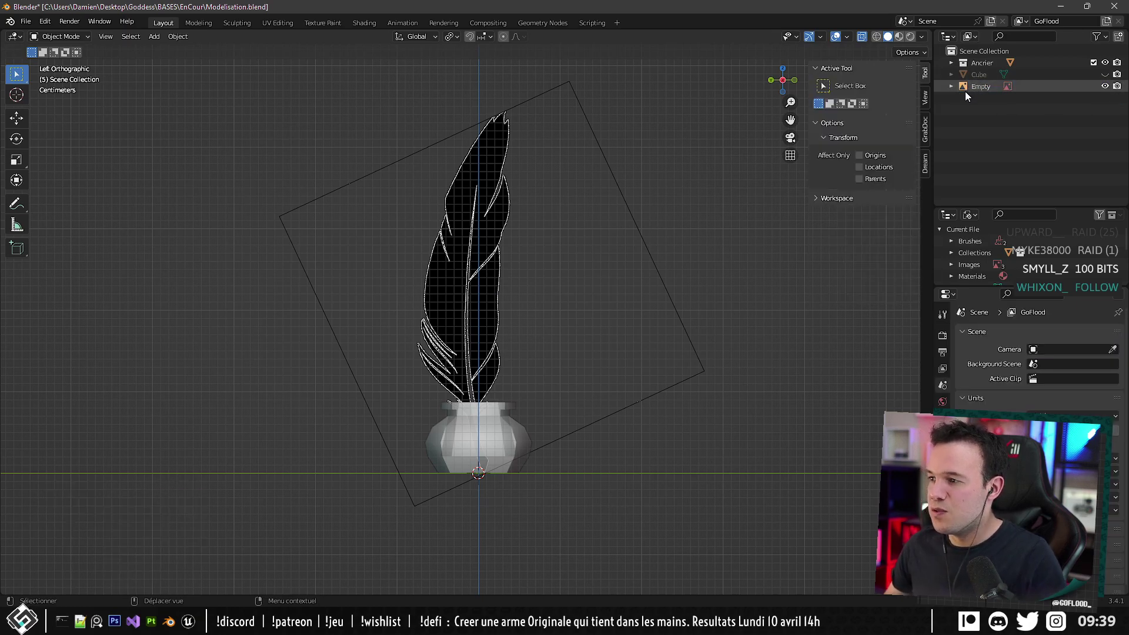
click(1093, 63)
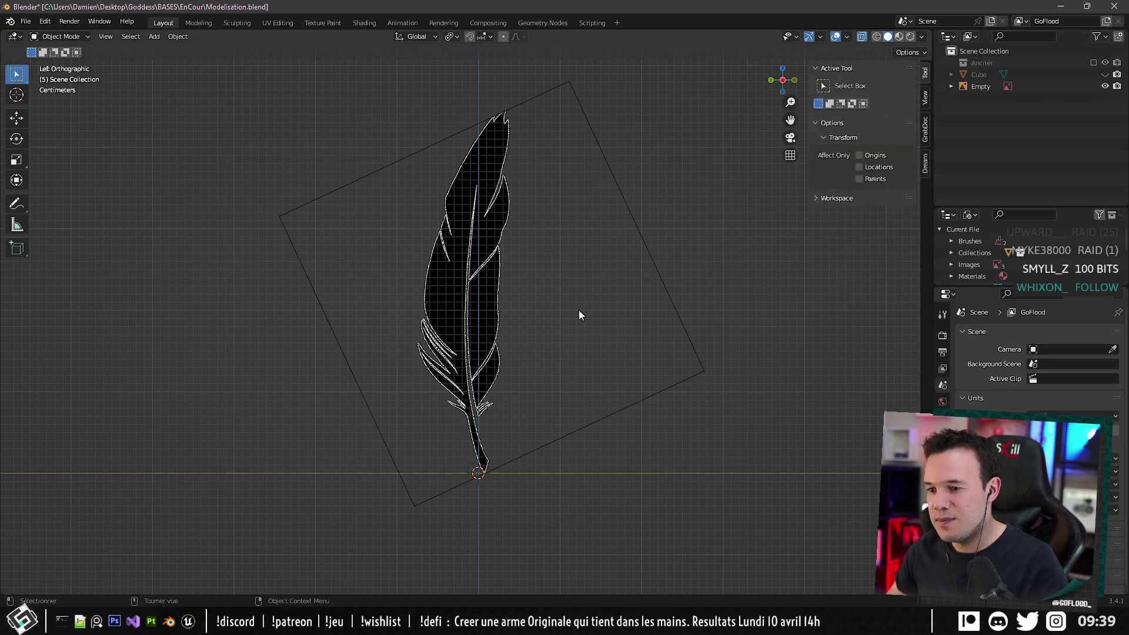
Add a single-vertex mesh at the world origin as the starting point for tracing the feather.
scroll(521, 412, up, 4)
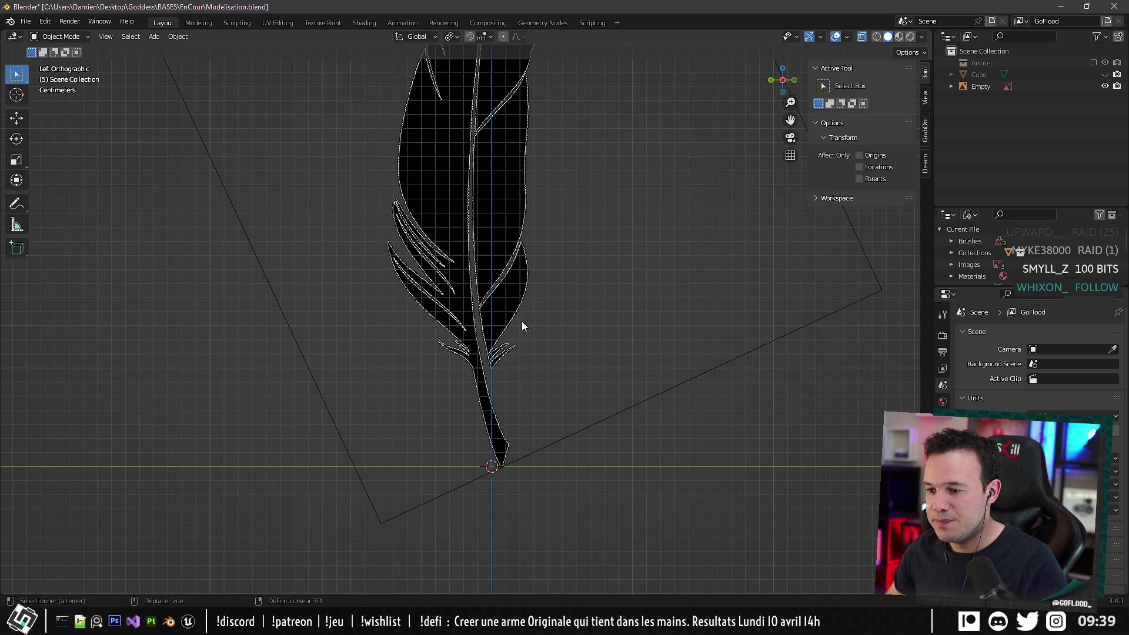
scroll(499, 337, down, 4)
scroll(492, 351, up, 3)
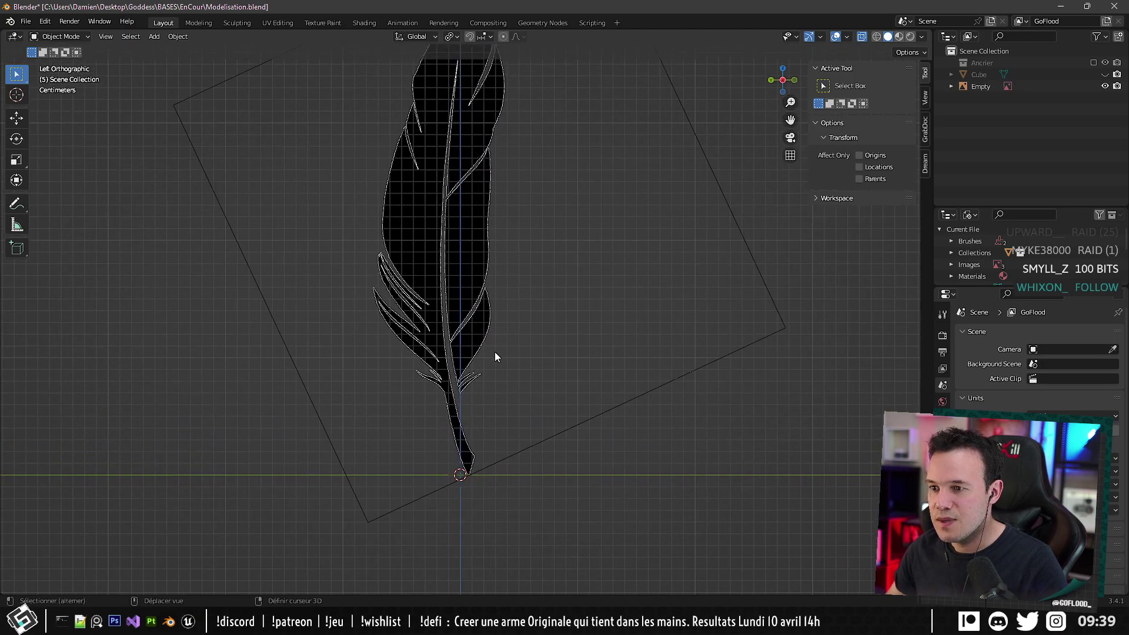
scroll(499, 369, down, 1)
shift+middle_drag(495, 352, 487, 378)
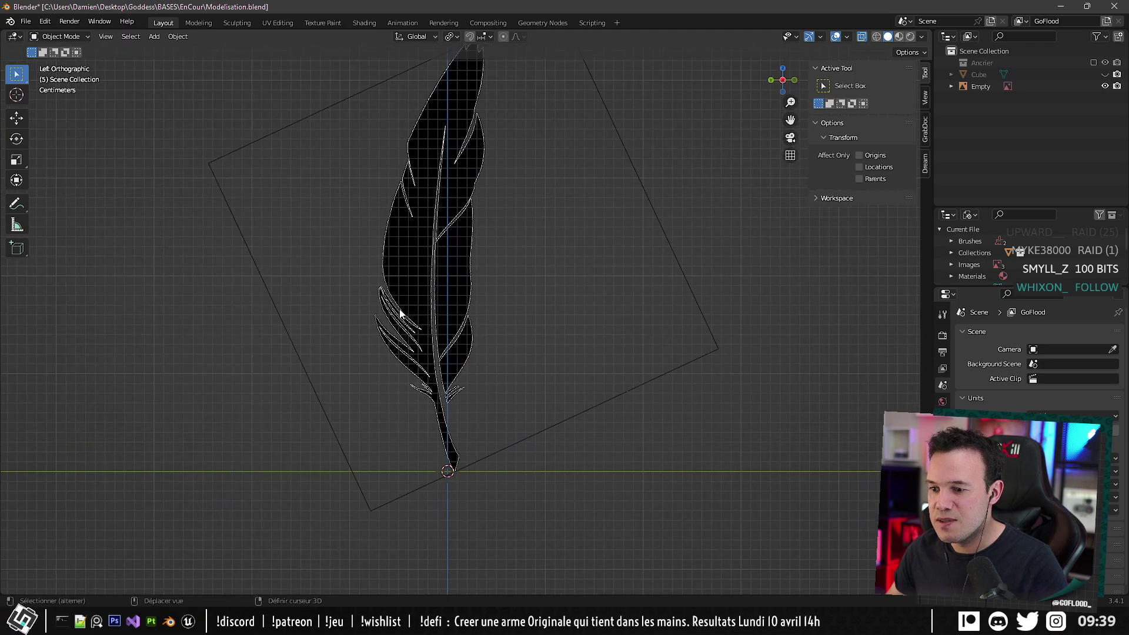
click(154, 37)
mouse_move(174, 52)
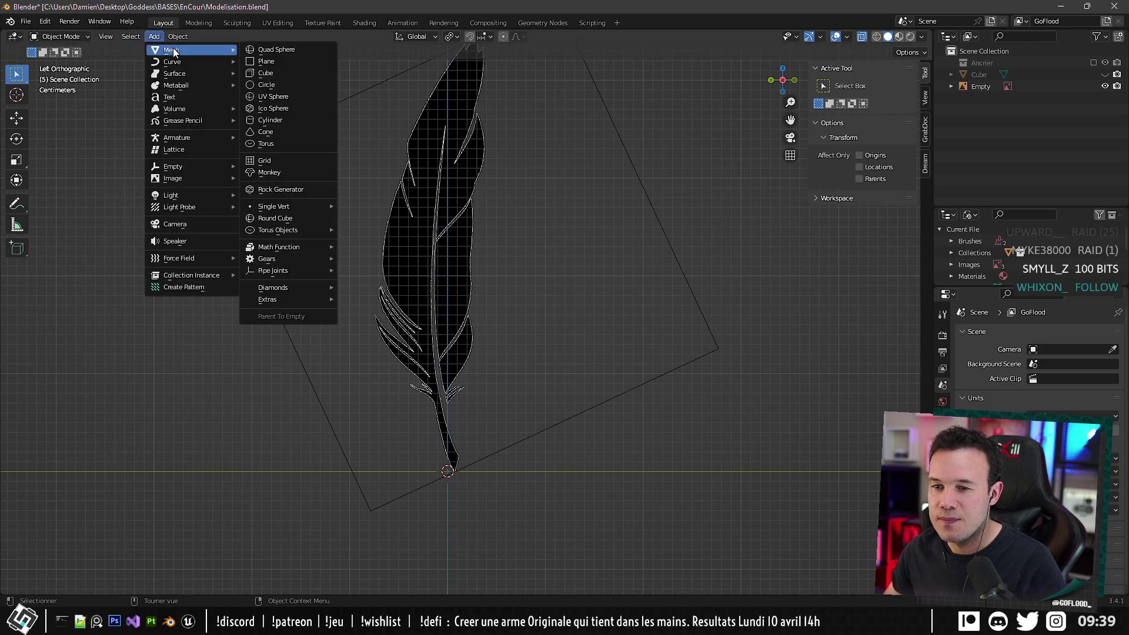
mouse_move(309, 210)
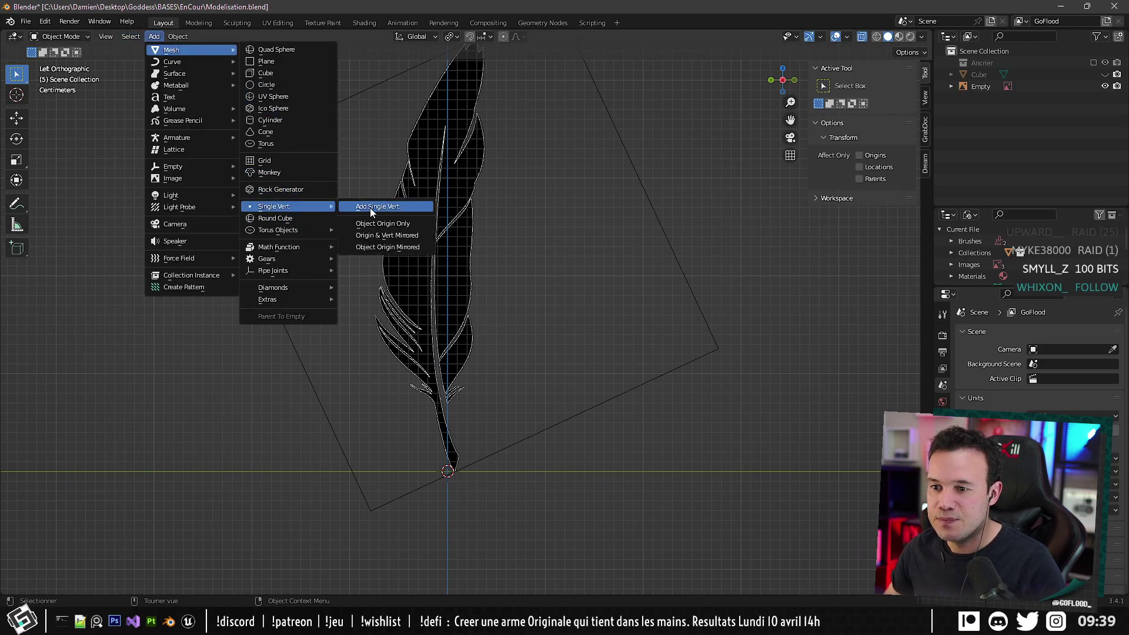
click(370, 207)
shift+middle_drag(531, 454, 529, 333)
scroll(511, 358, up, 4)
scroll(599, 278, down, 1)
In Object Mode, shift the feather reference about 0.66 cm along Y so its stem tip lands on the origin.
click(994, 87)
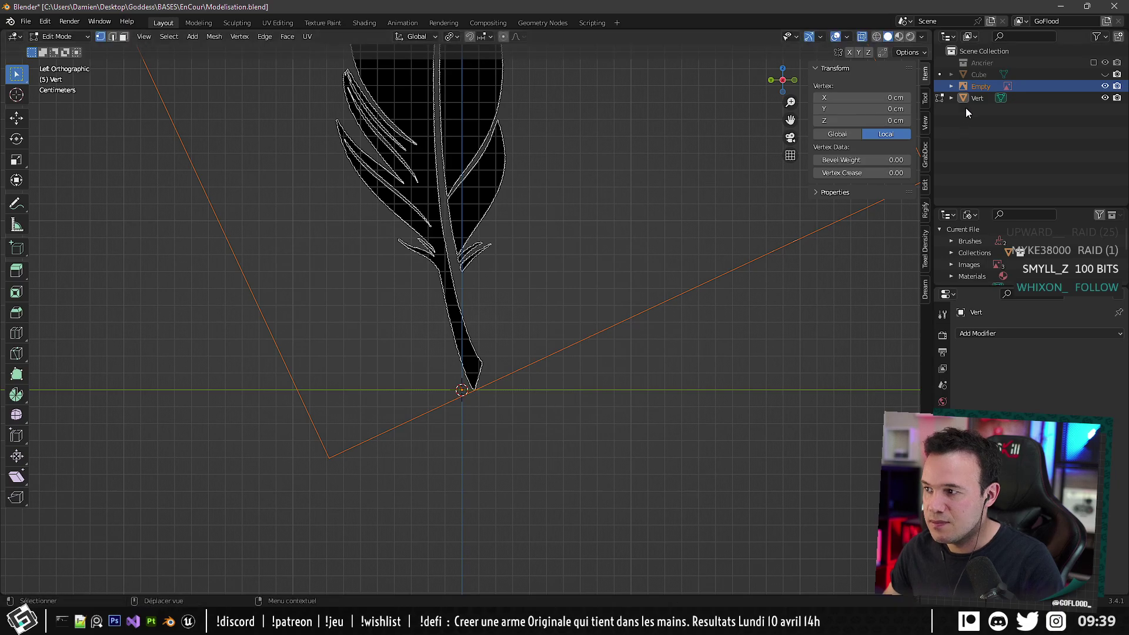
key(Tab)
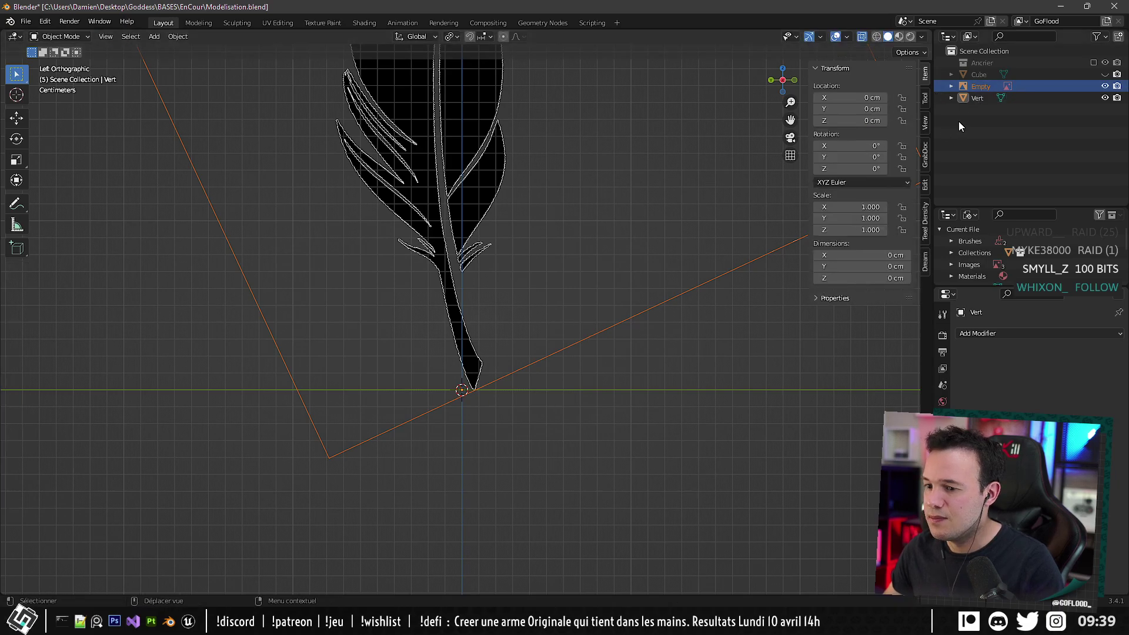
click(985, 87)
key(g)
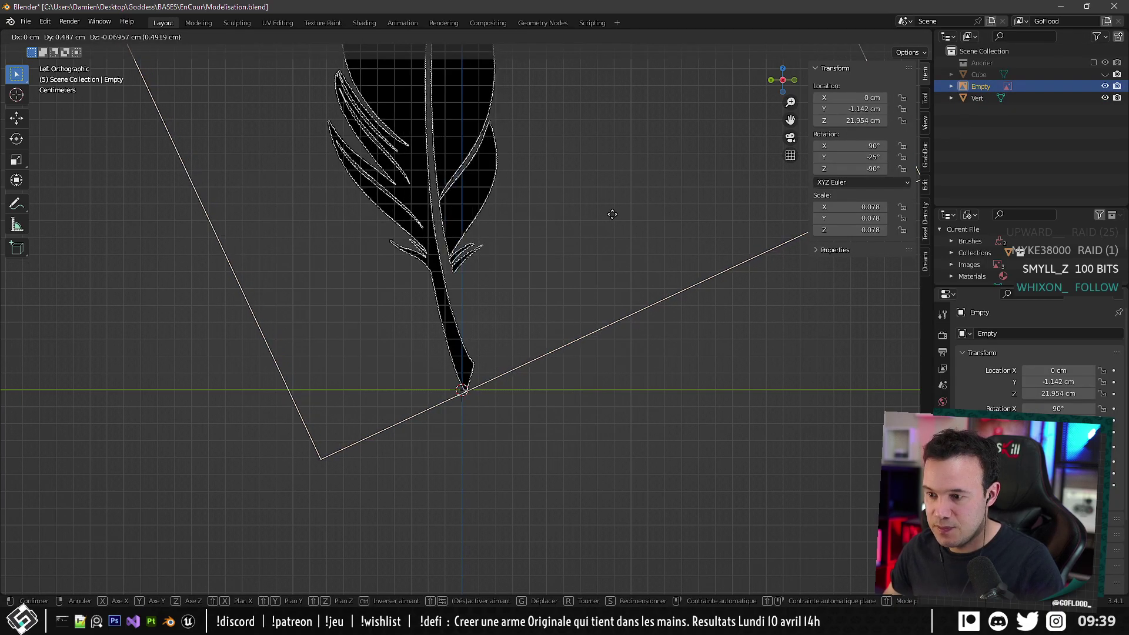
click(611, 213)
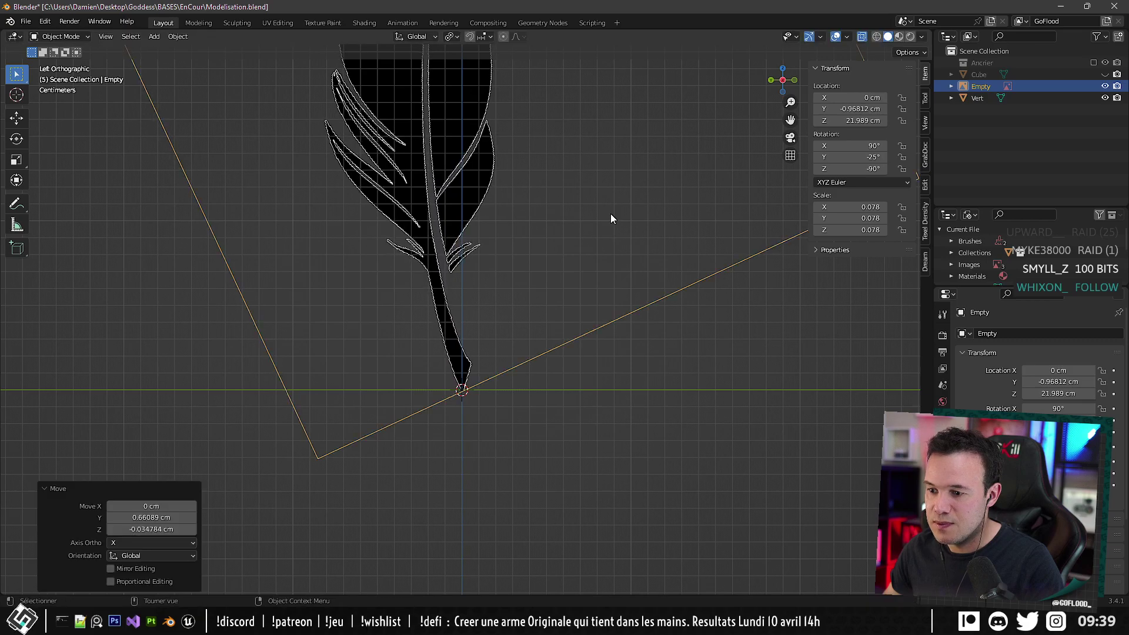
Edit the Vert object and extrude two edges, each about 1.7 cm long, from the origin around the quill's nib.
click(978, 96)
scroll(474, 417, up, 3)
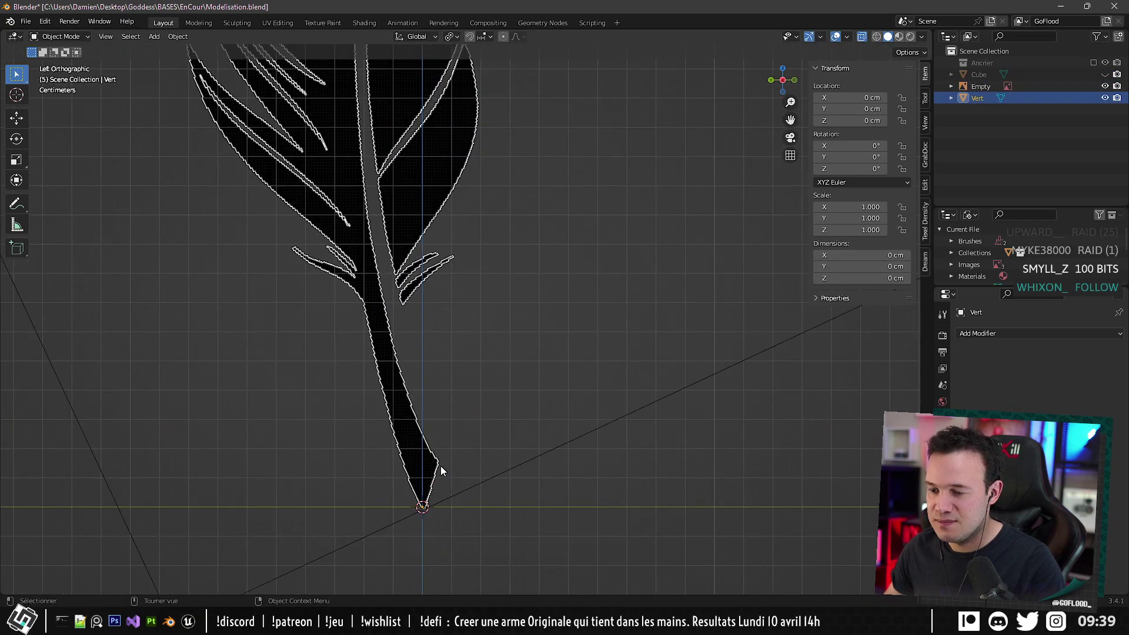
scroll(440, 466, up, 2)
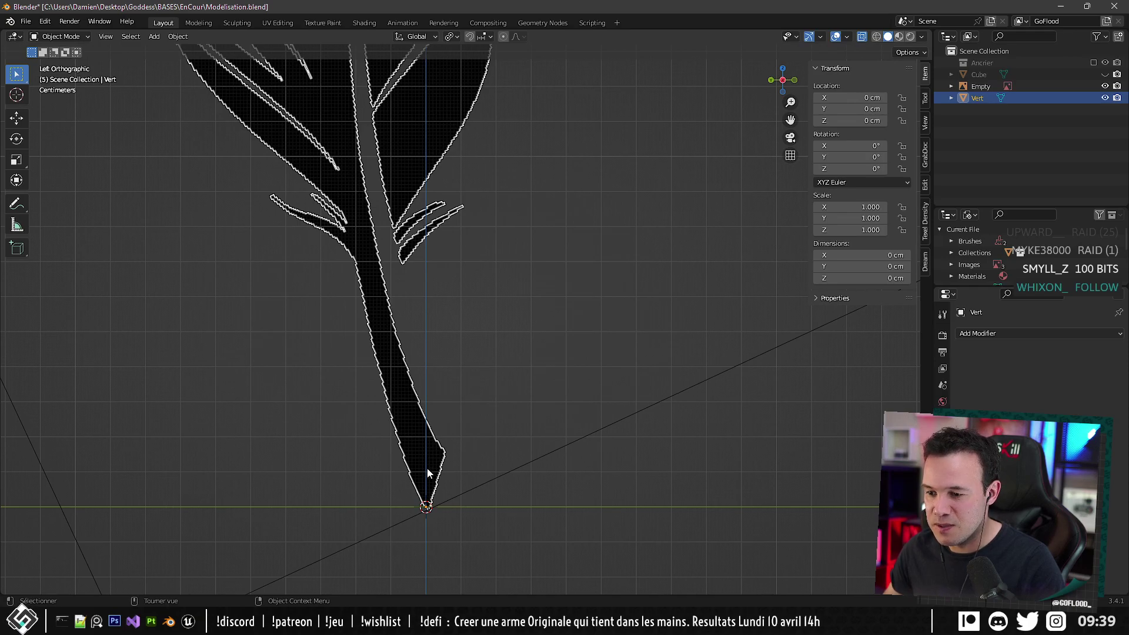
key(Tab)
key(g)
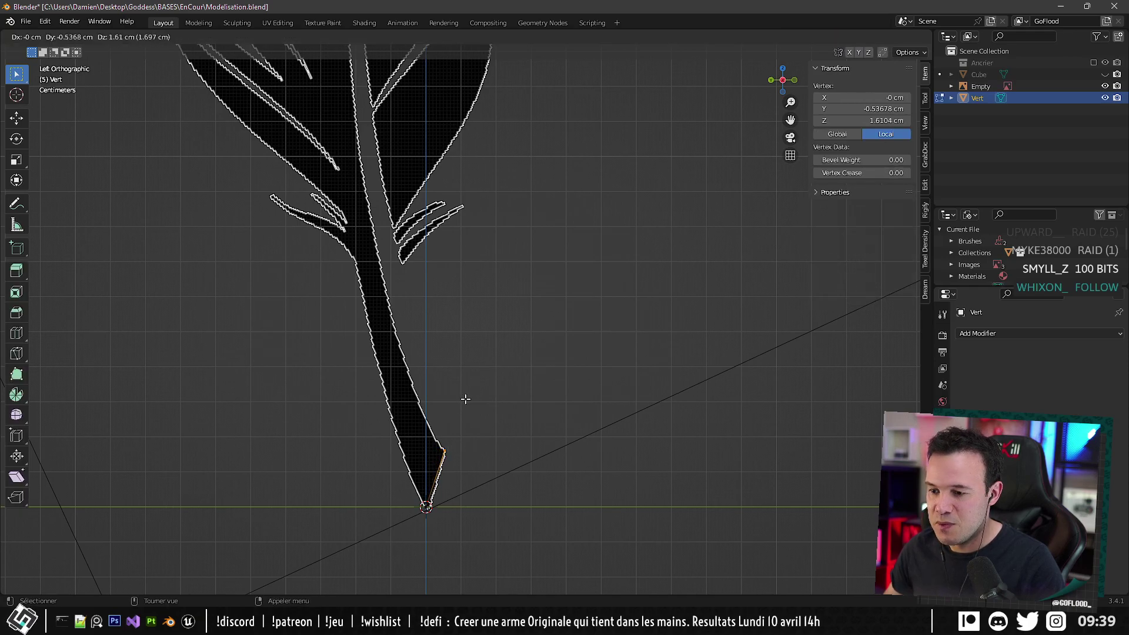
click(465, 399)
key(g)
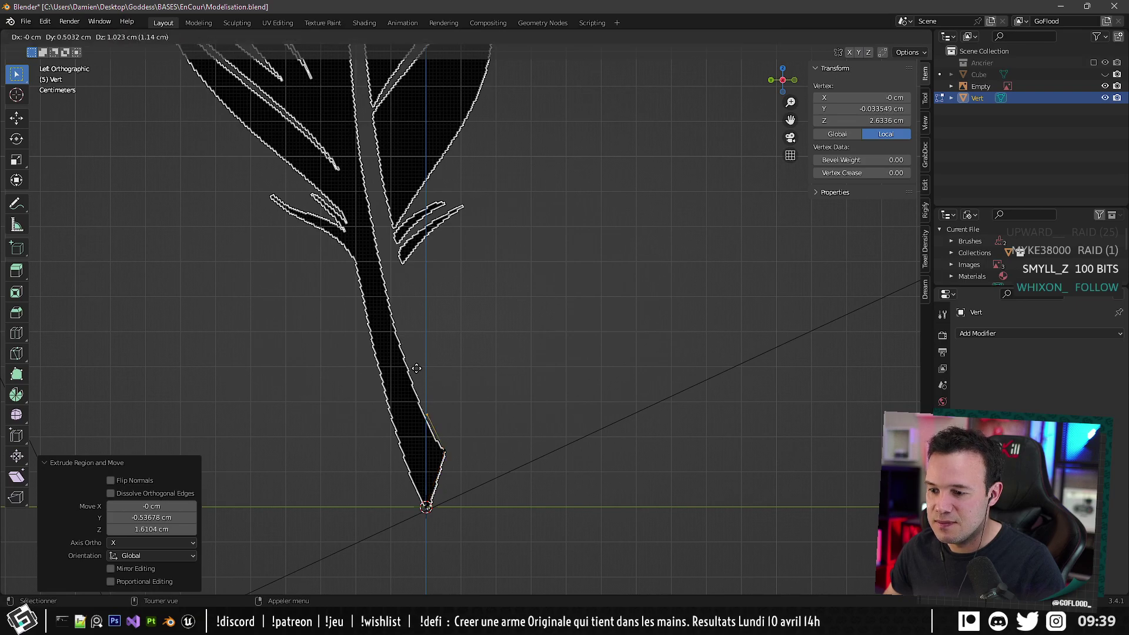
click(408, 357)
Extrude successive edges along the quill's shaft and central rib up to a height of about 28.3 cm.
key(e)
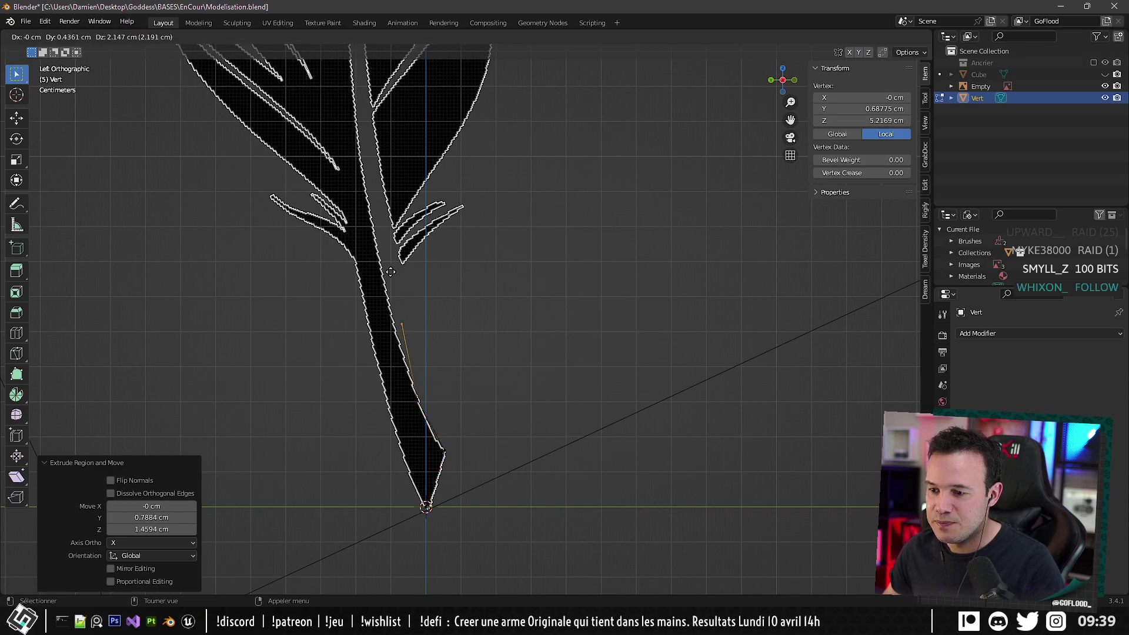
click(375, 241)
key(e)
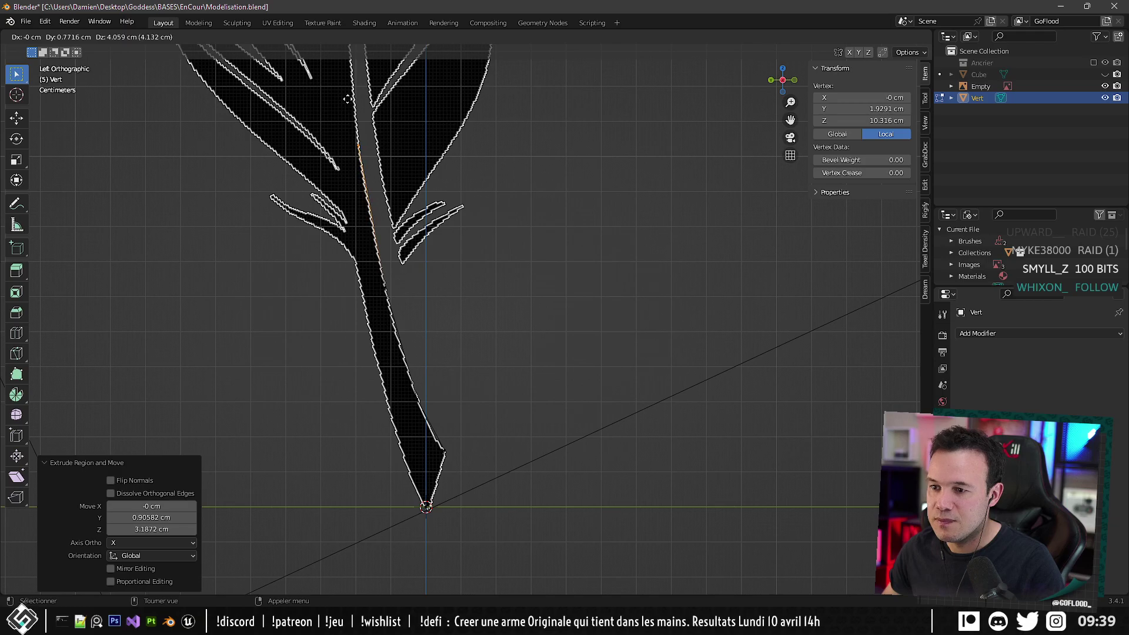
click(358, 91)
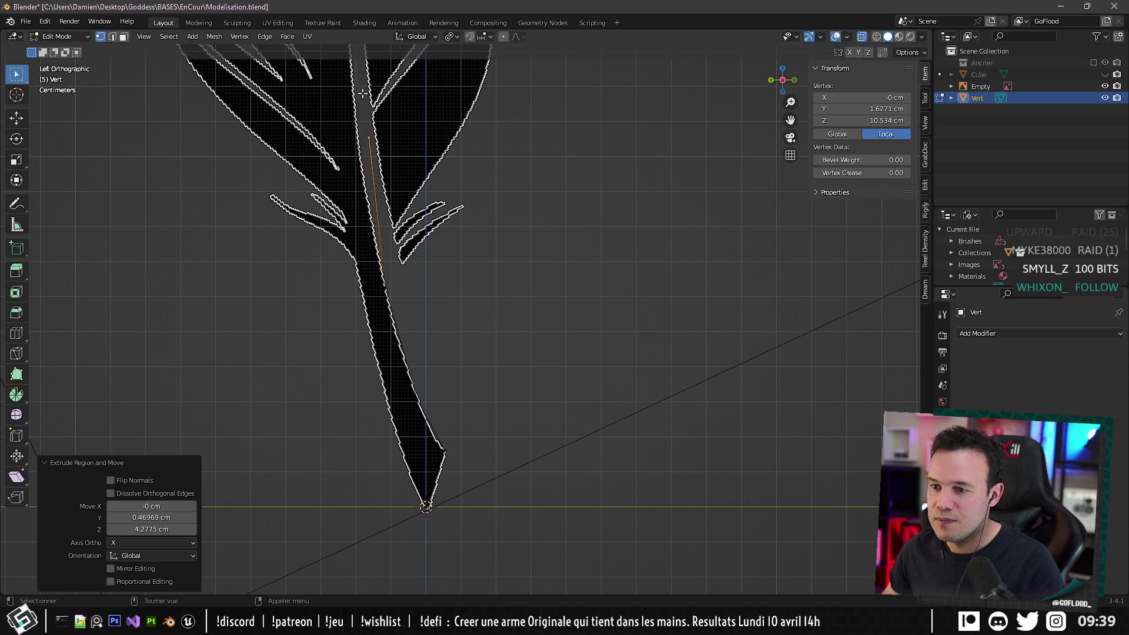
shift+middle_drag(367, 99, 400, 366)
scroll(400, 366, down, 4)
key(e)
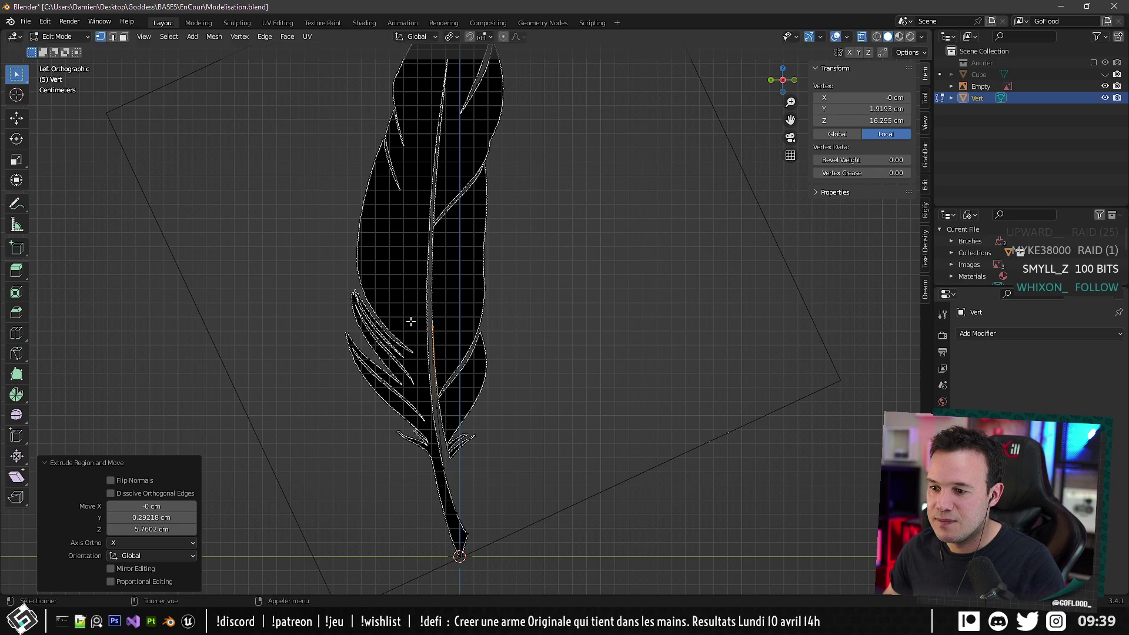
click(411, 226)
key(e)
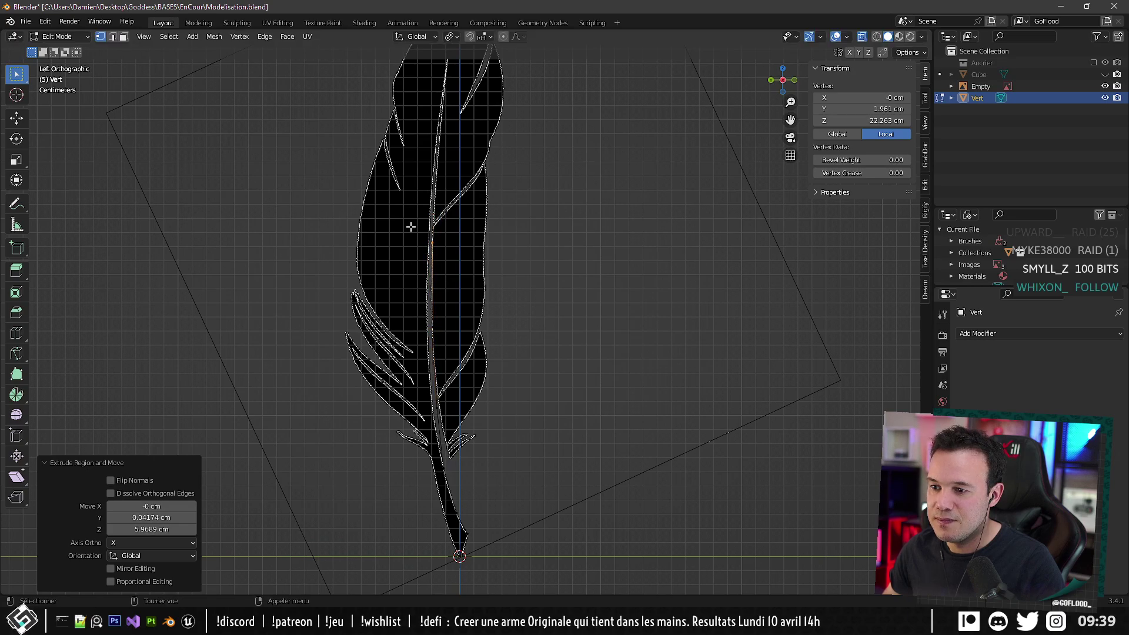
click(416, 139)
Extrude the central rib's edge about 7 cm up to the rib's tip and nudge the tip vertex onto the silhouette.
shift+middle_drag(416, 139, 425, 200)
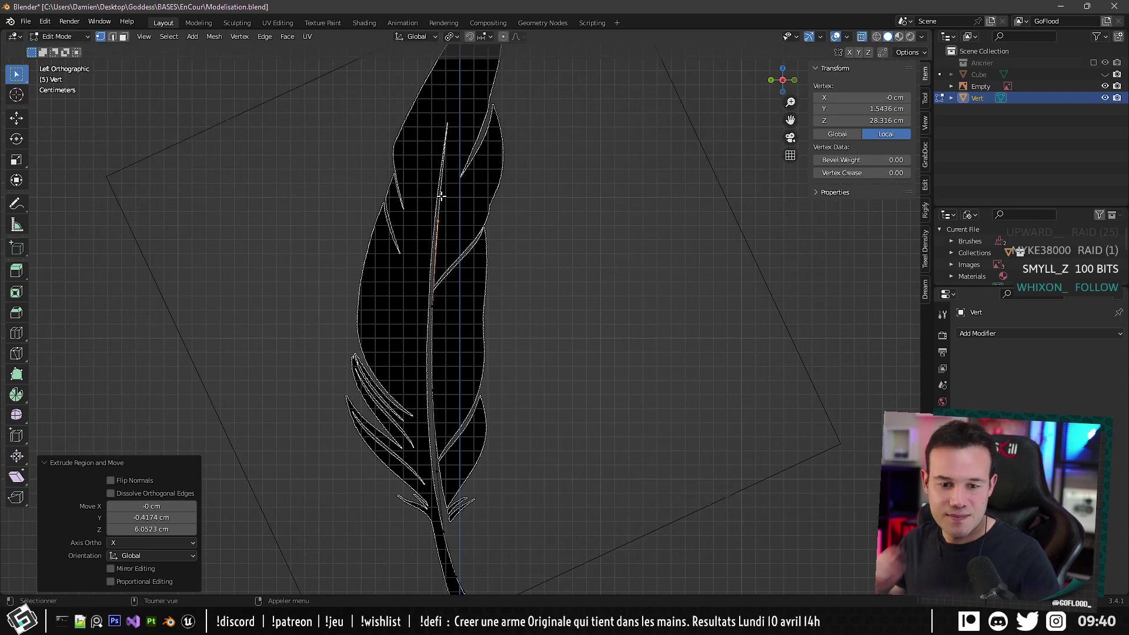
shift+middle_drag(508, 223, 498, 306)
scroll(498, 306, up, 3)
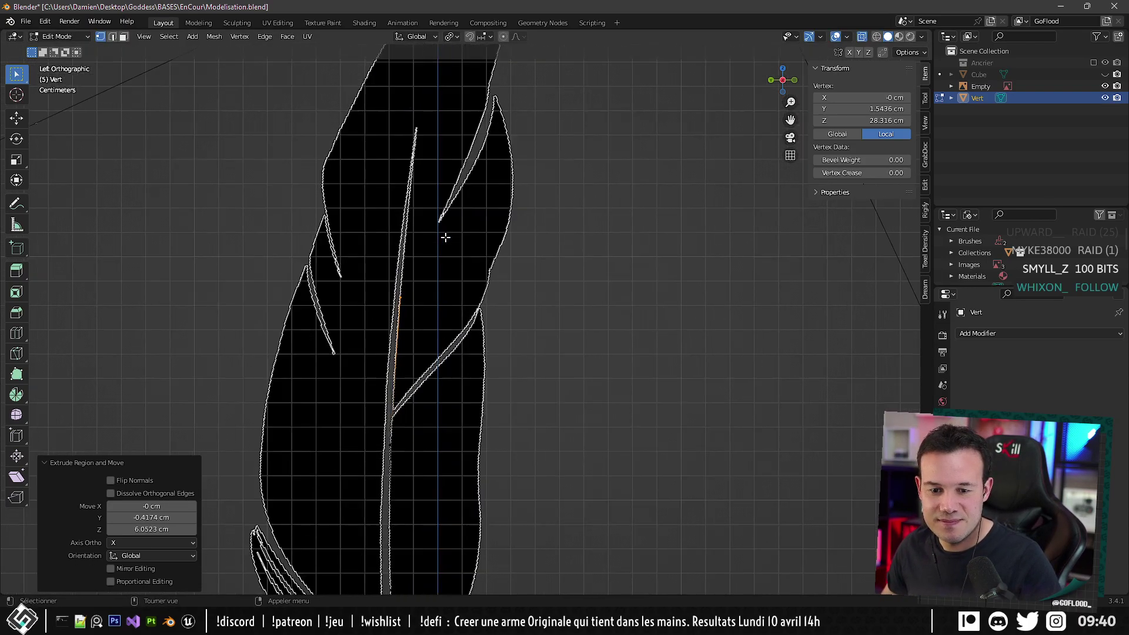
shift+middle_drag(453, 237, 489, 342)
scroll(495, 345, down, 1)
shift+middle_drag(470, 281, 471, 297)
scroll(471, 297, up, 2)
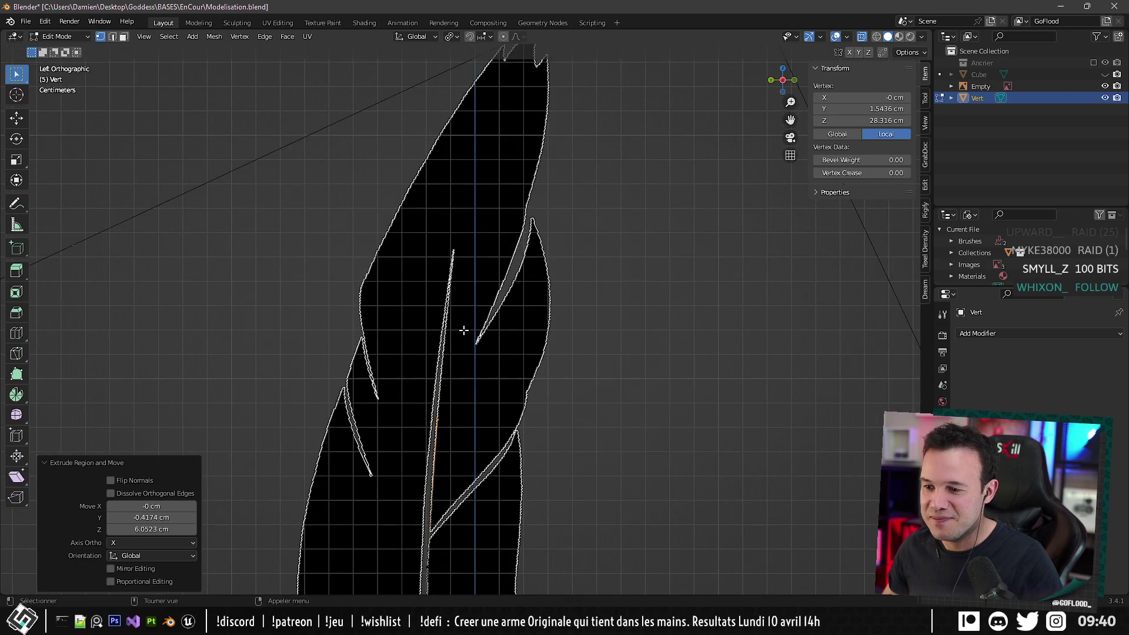
key(e)
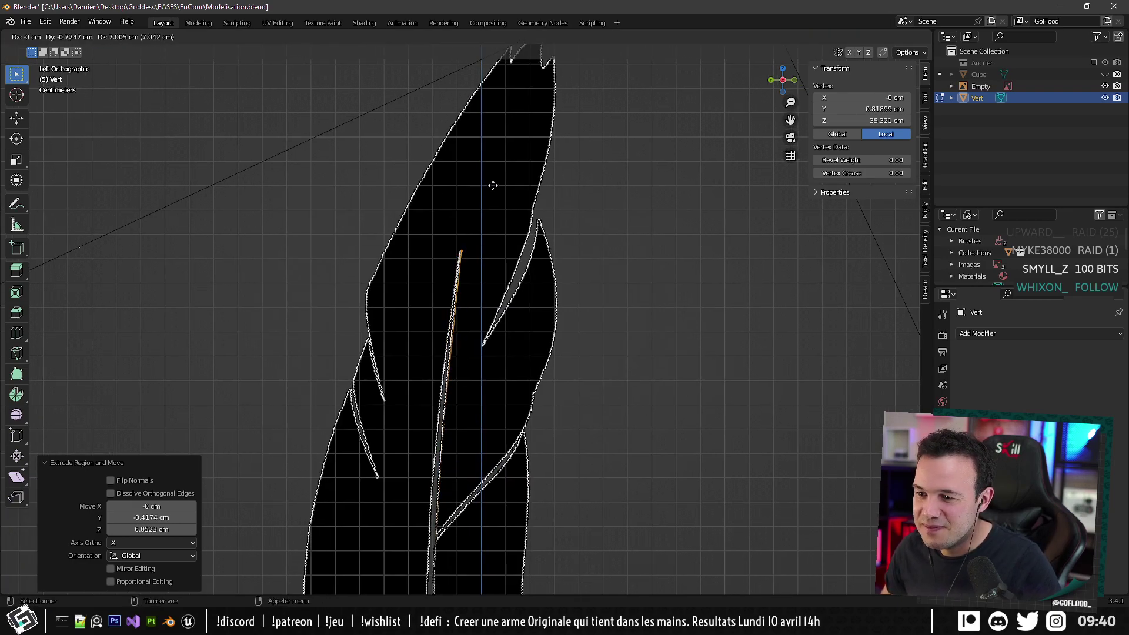
click(493, 185)
key(g)
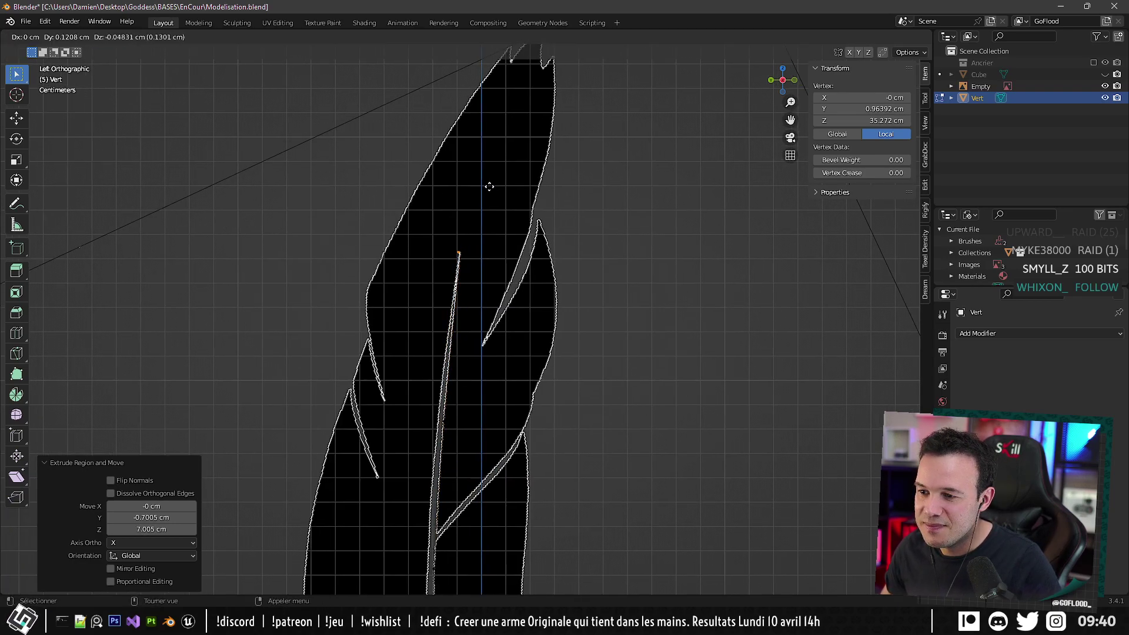
Extrude four edges, each about 6 to 7 cm long, back down the rib's opposite side to a height of about 10.5 cm.
click(468, 354)
shift+middle_drag(468, 352, 509, 203)
key(g)
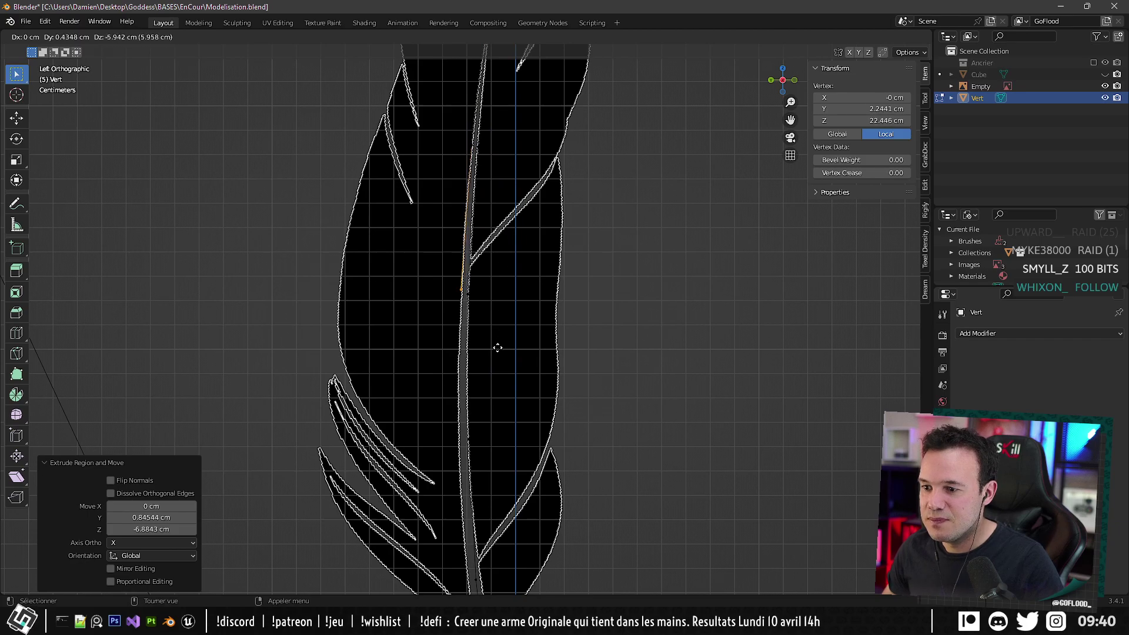
click(498, 351)
shift+middle_drag(497, 350, 509, 232)
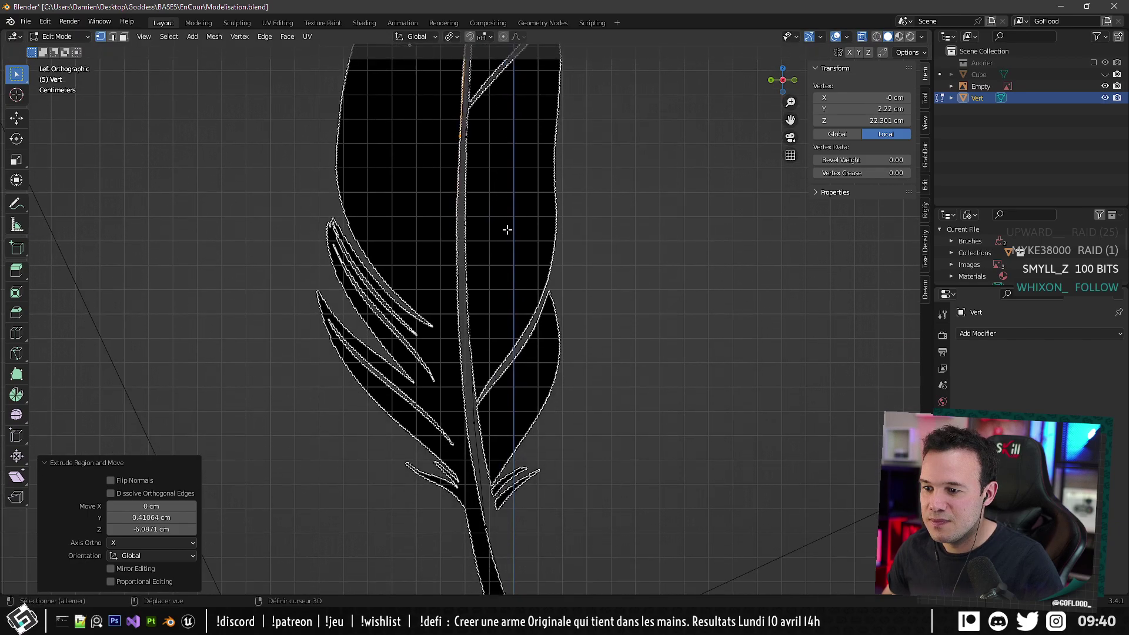
key(e)
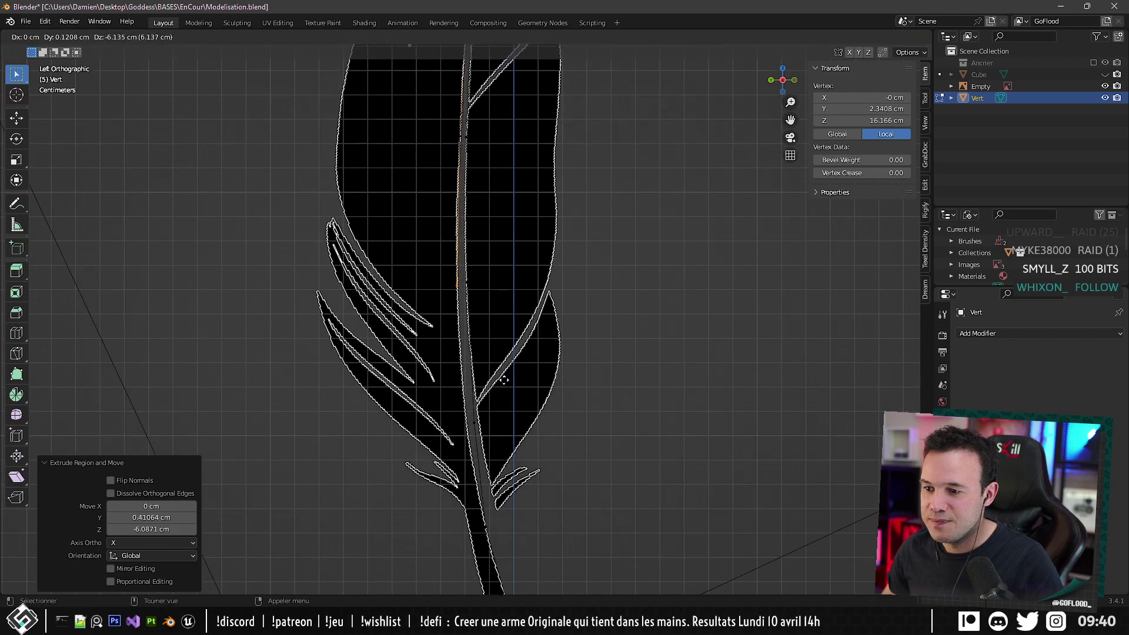
click(505, 377)
shift+middle_drag(505, 376, 504, 224)
key(e)
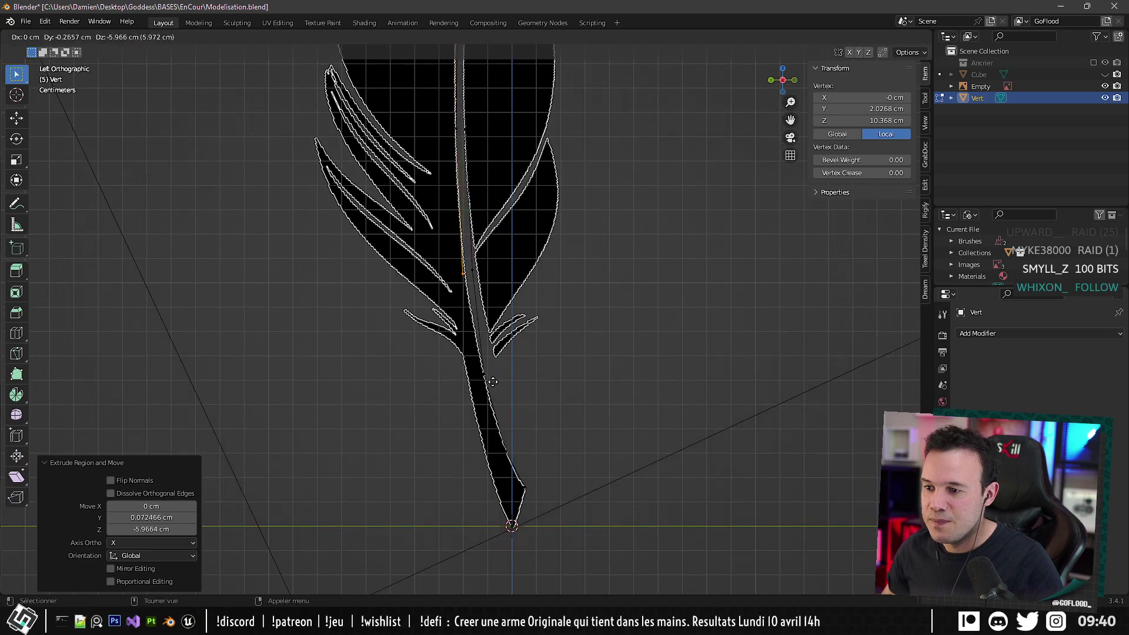
click(494, 377)
key(e)
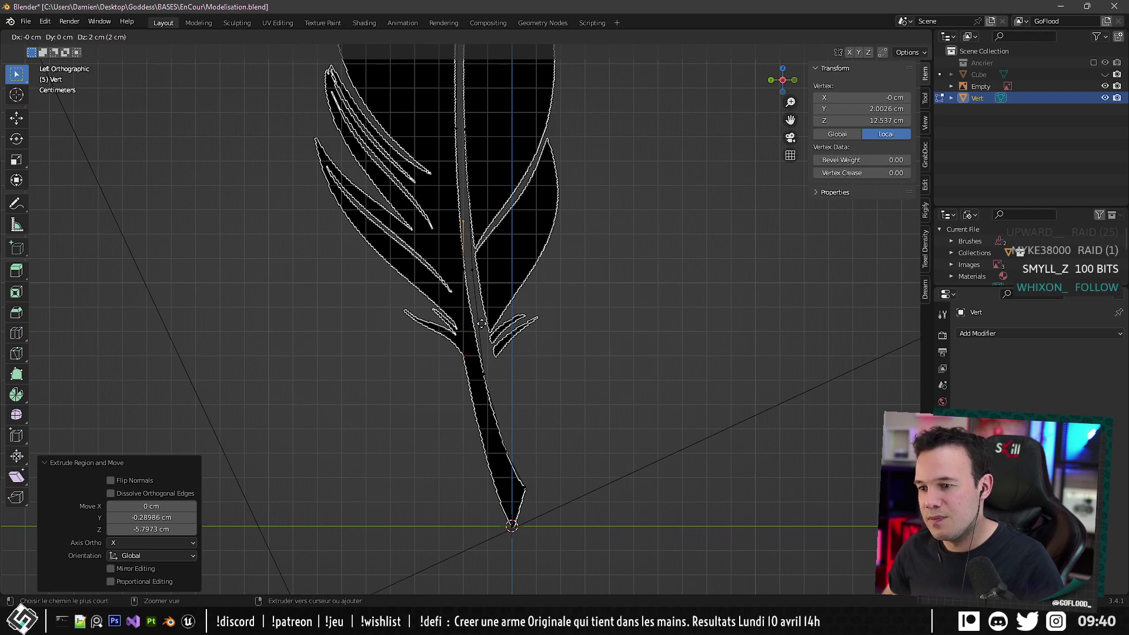
right_click(508, 377)
key(ctrl+z)
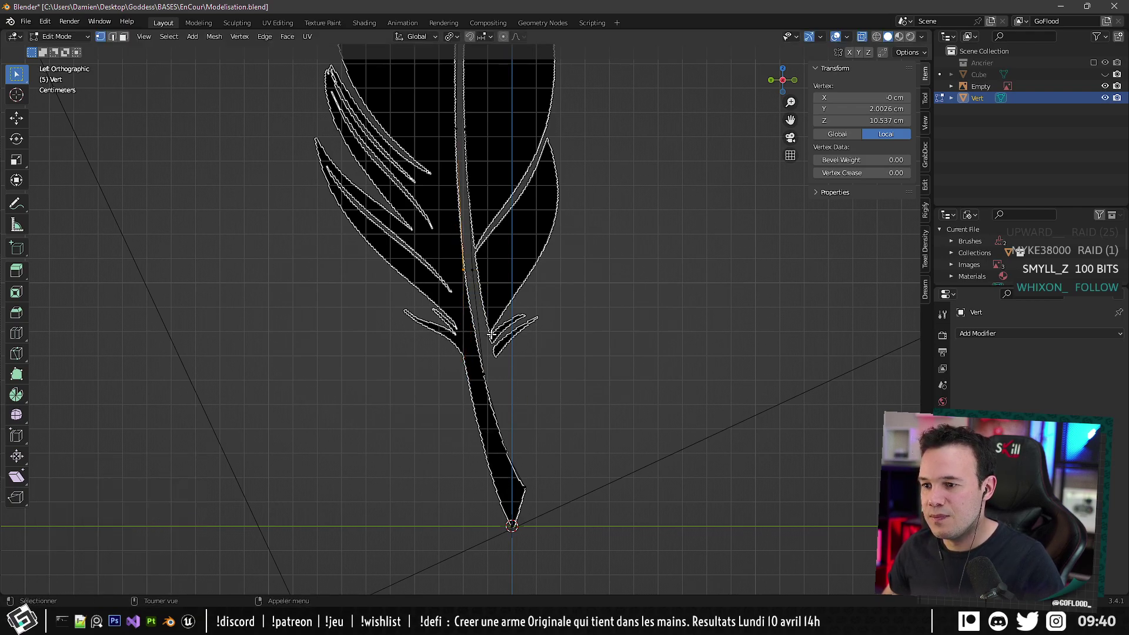
Shift the end vertex about 0.17 cm along Y and extrude three edges down the shaft to a height of about 1.65 cm.
key(g)
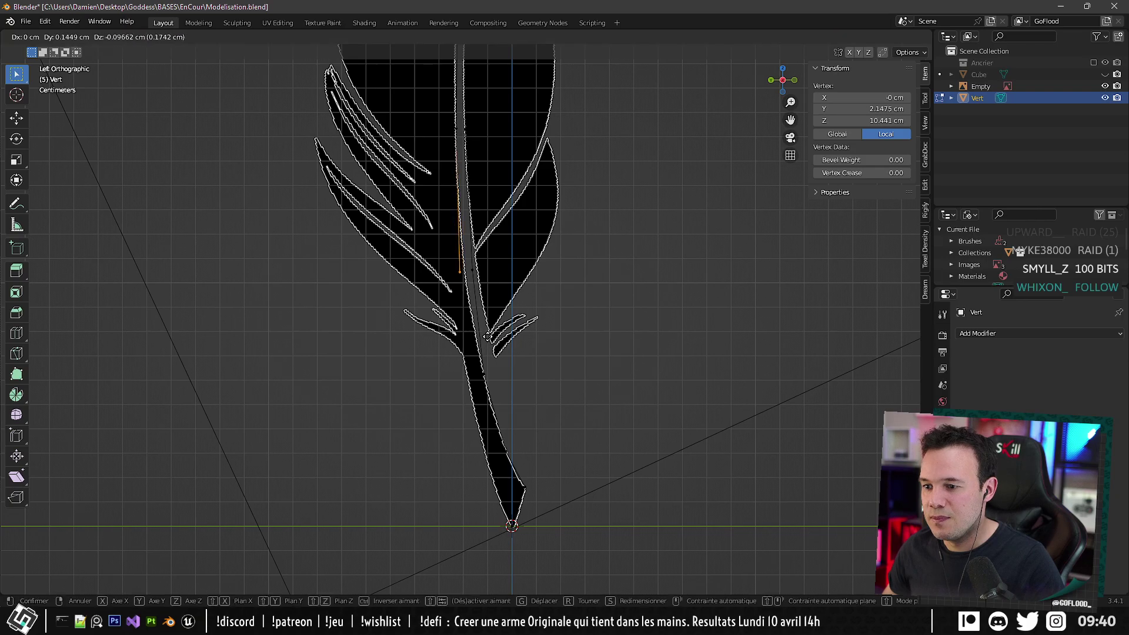
click(486, 336)
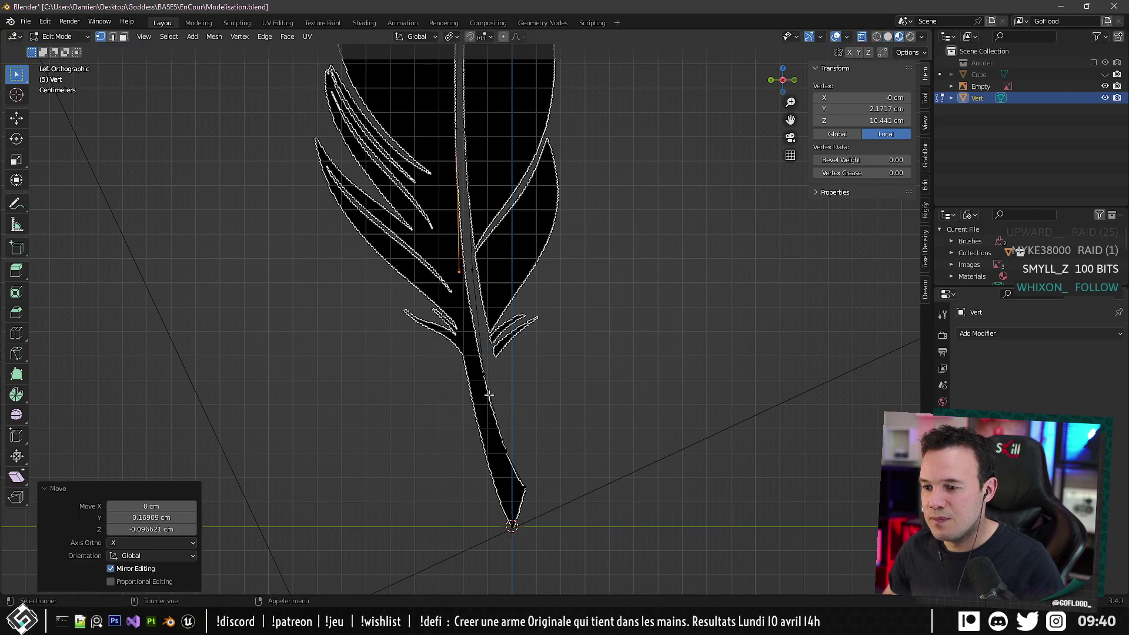
key(g)
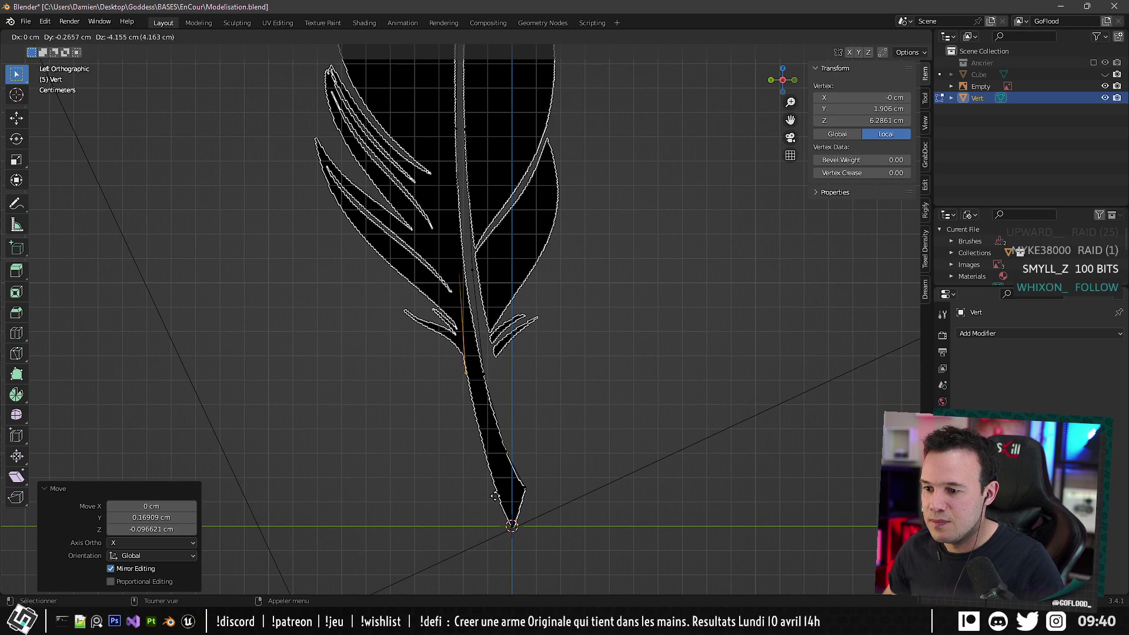
click(497, 499)
key(e)
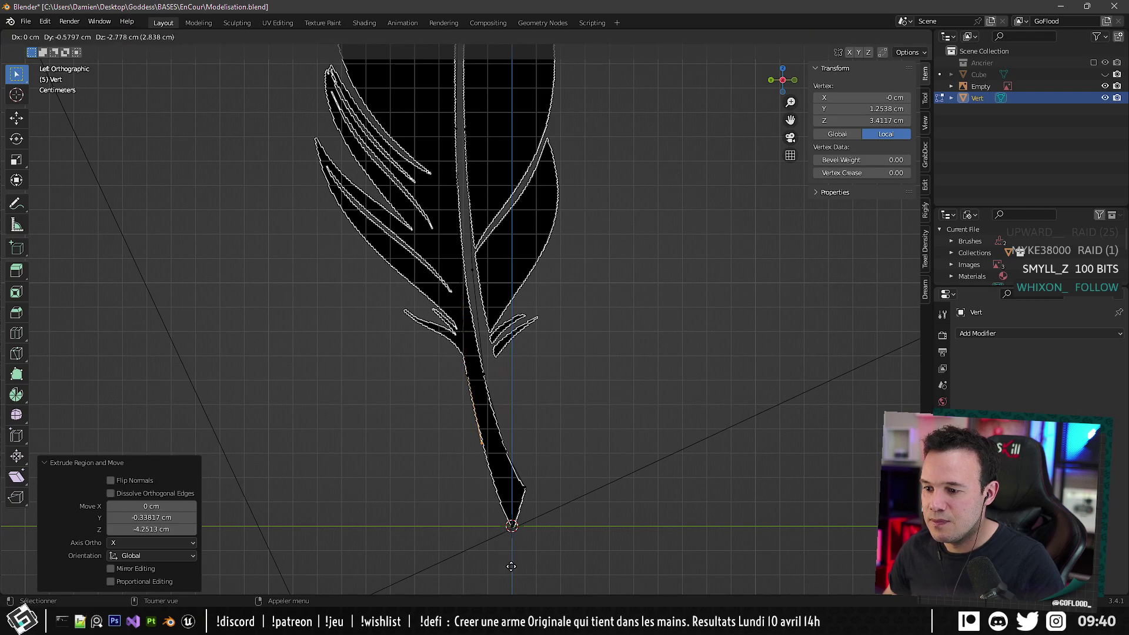
click(514, 576)
scroll(516, 564, up, 3)
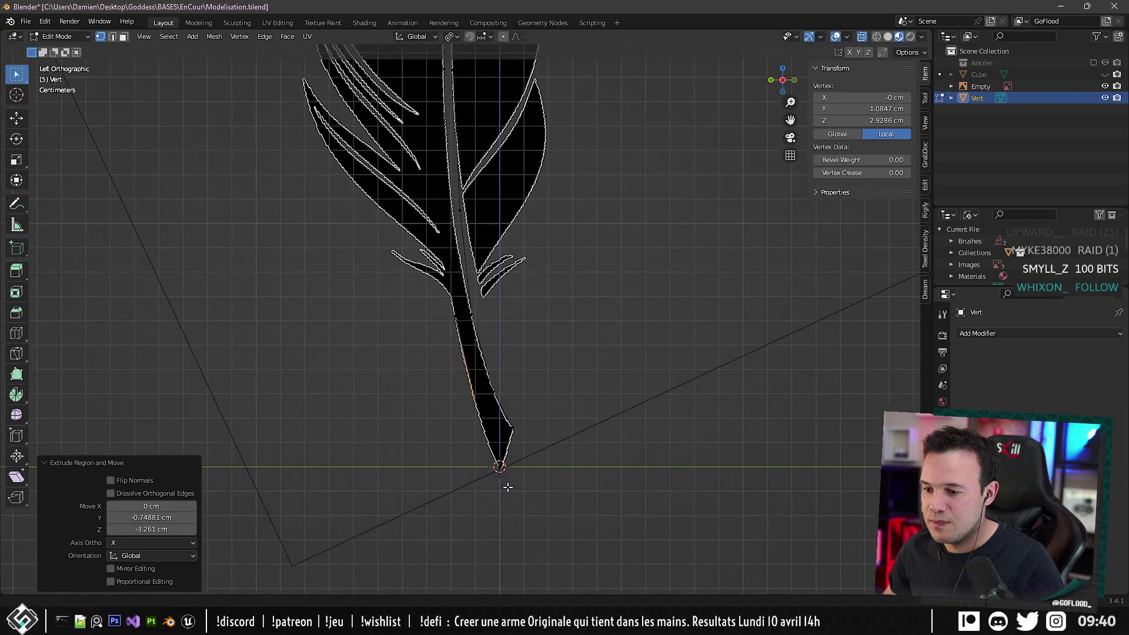
shift+middle_drag(517, 449, 474, 342)
key(e)
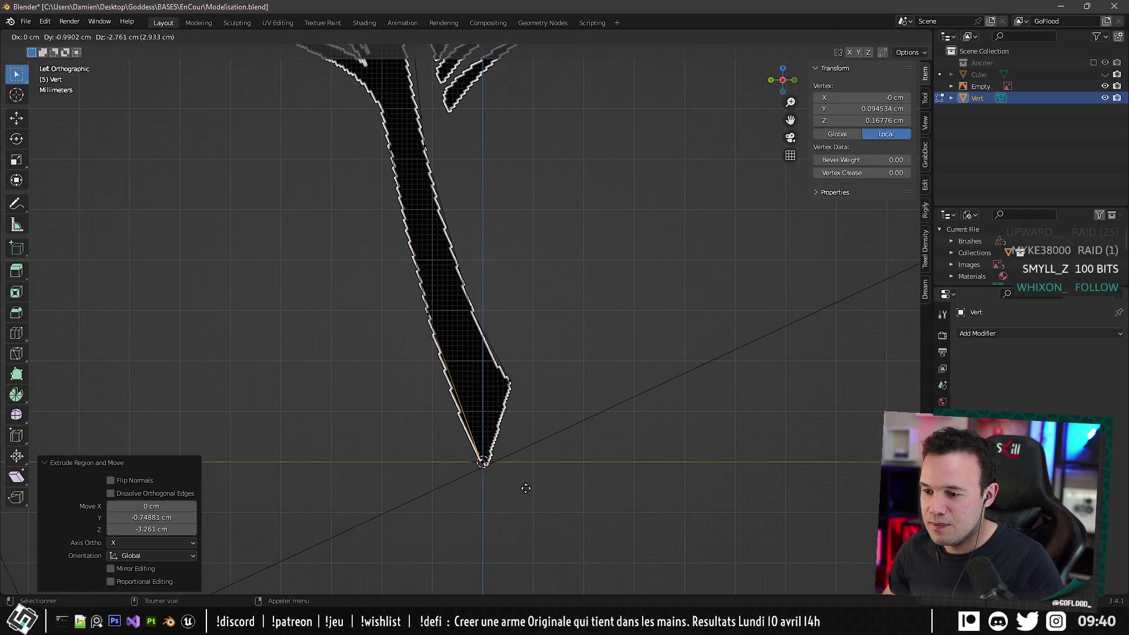
click(497, 414)
Try to connect the last extruded vertex to the vertex at the origin.
shift+click(484, 460)
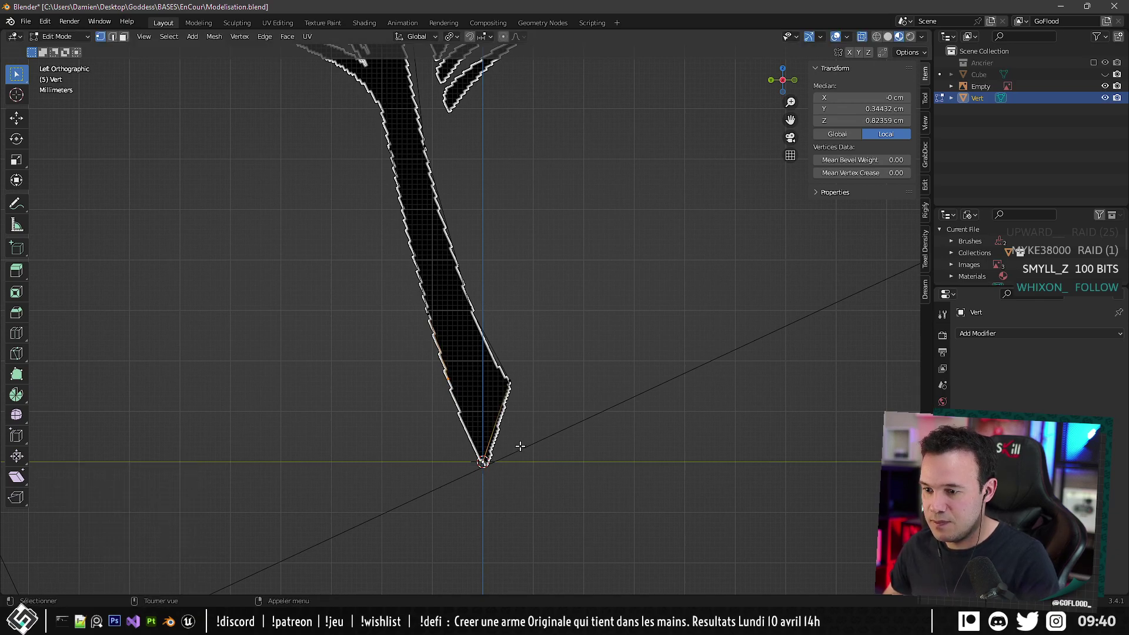
key(j)
click(527, 379)
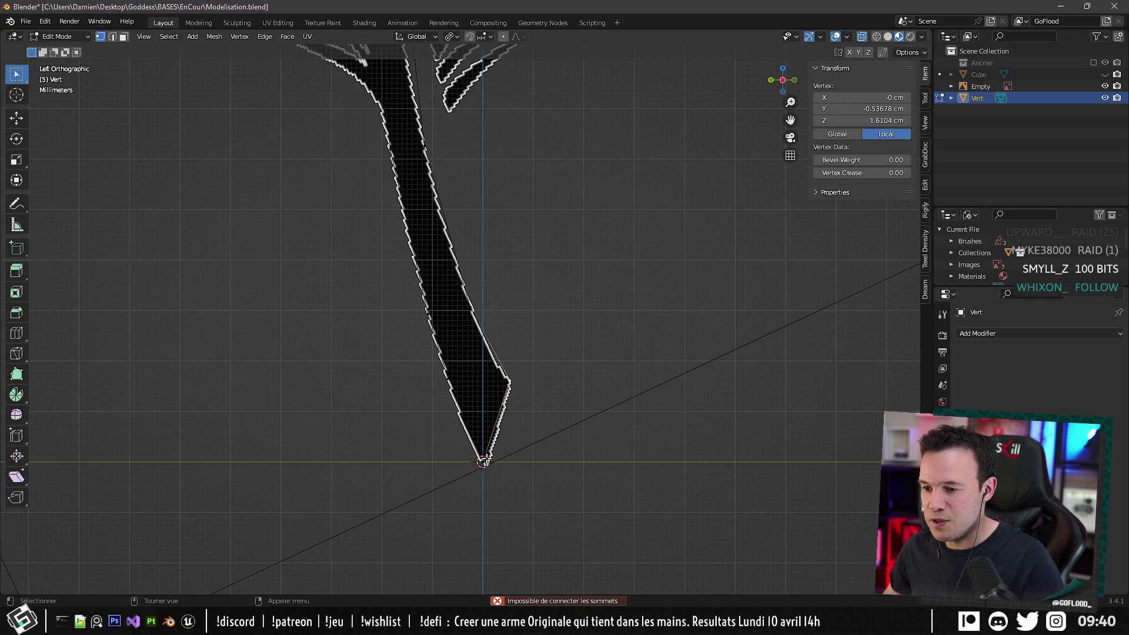
scroll(478, 461, down, 6)
middle_drag(507, 498, 551, 368)
key(Tab)
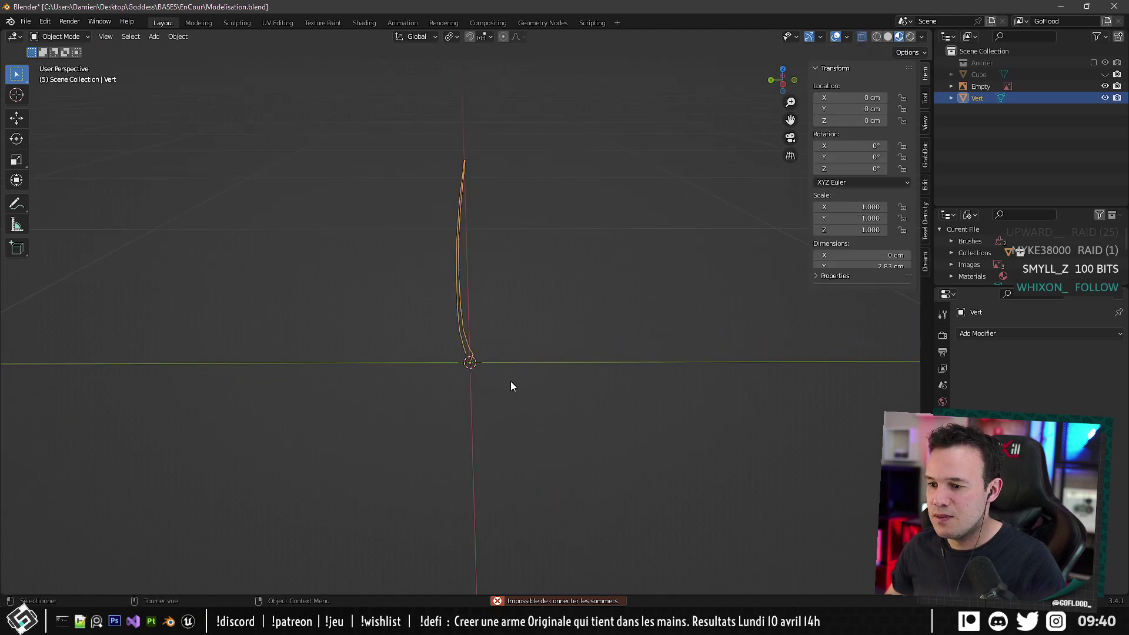
click(982, 85)
middle_drag(605, 241, 640, 220)
click(502, 295)
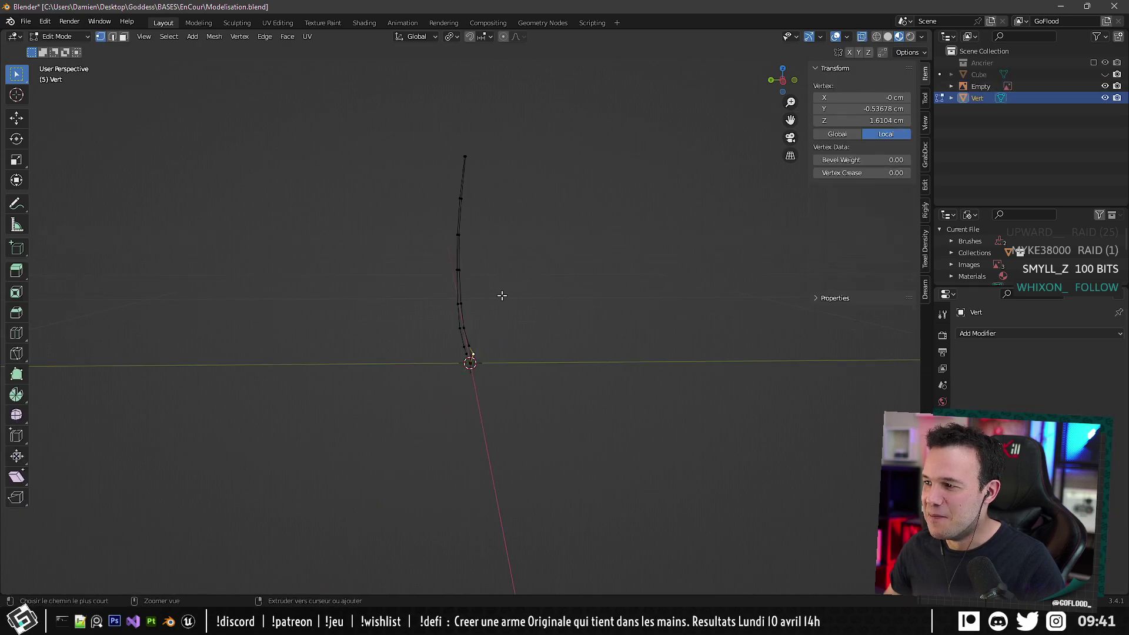
key(Tab)
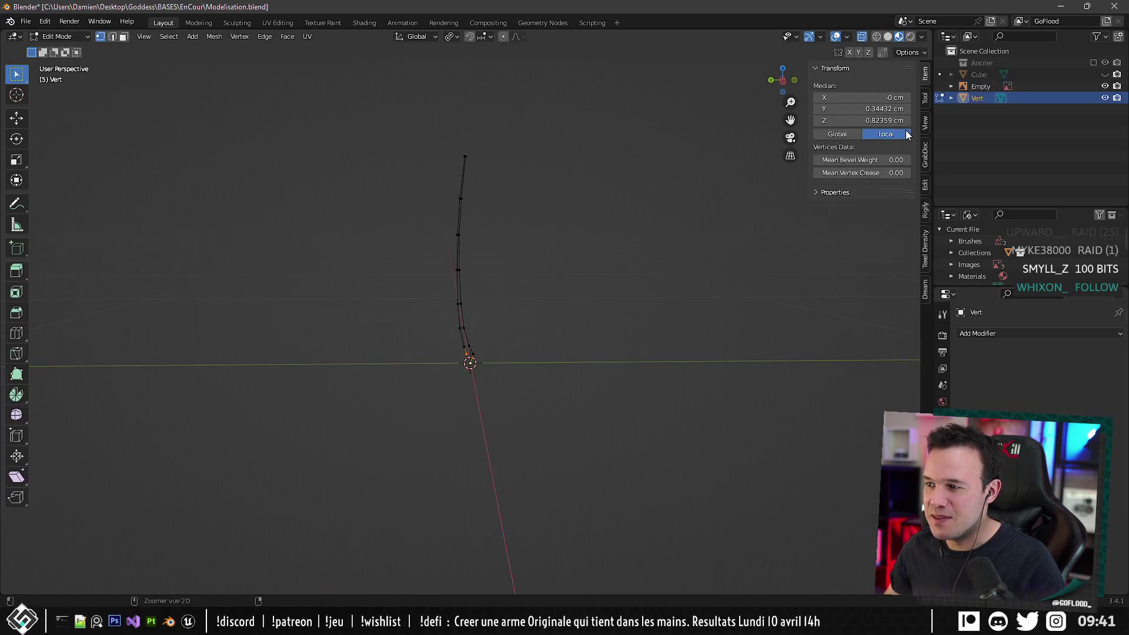
scroll(529, 318, up, 3)
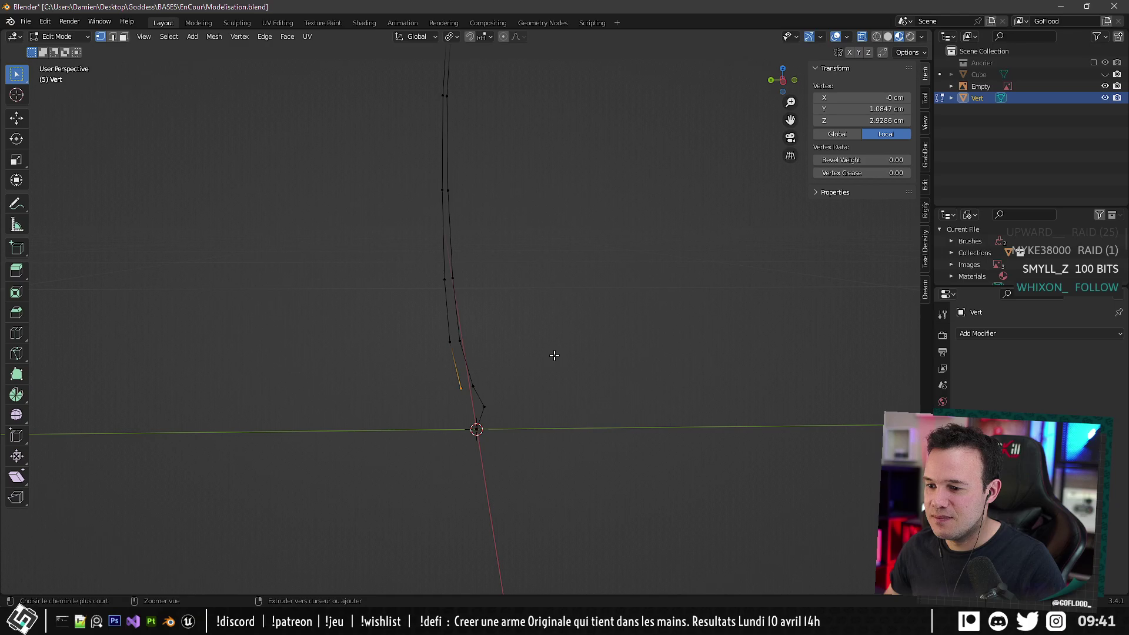
key(ctrl+z)
key(ctrl+z)
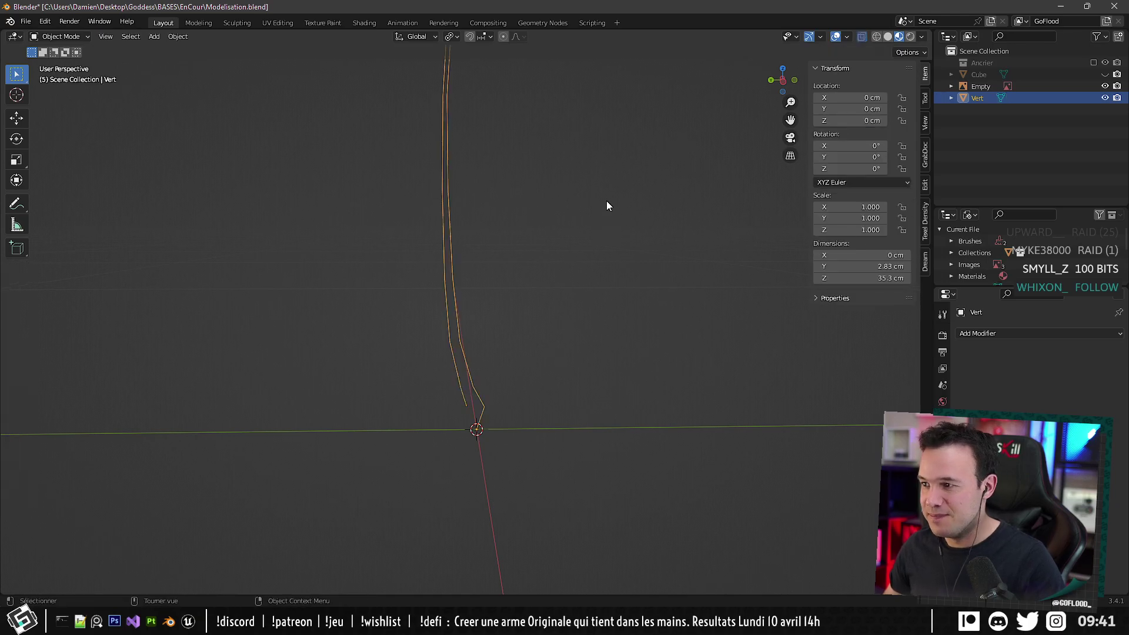
Examine how the traced shaft outline follows the feather reference from the nib up to the rib's tip.
middle_drag(607, 206, 510, 206)
scroll(510, 206, up, 4)
shift+middle_drag(502, 300, 502, 379)
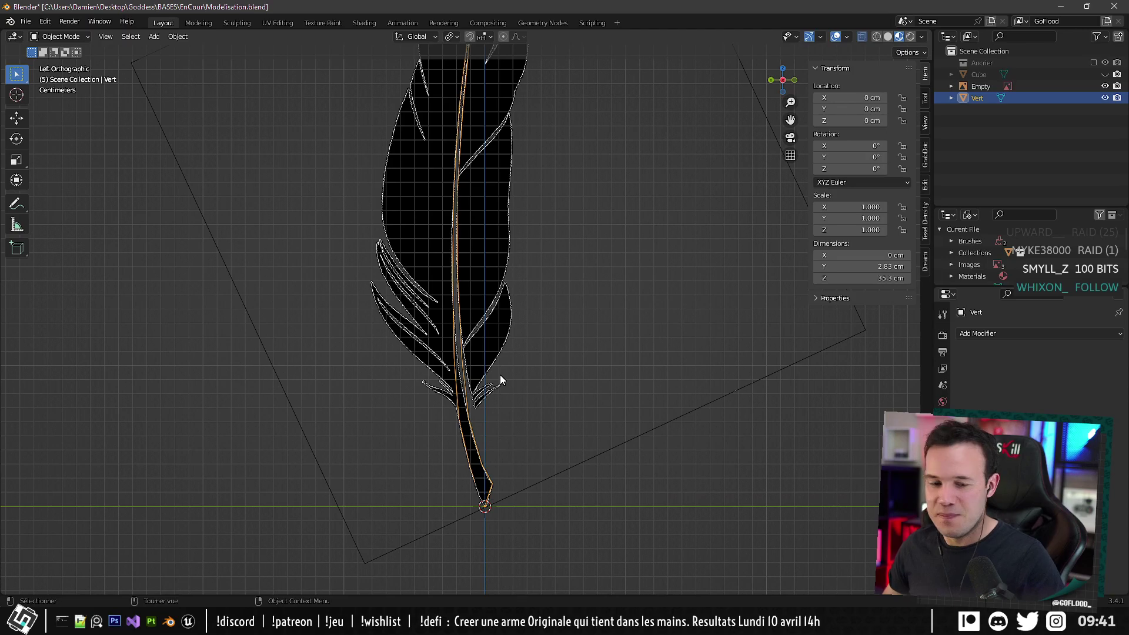
scroll(500, 379, down, 5)
middle_drag(582, 307, 442, 308)
scroll(460, 343, up, 3)
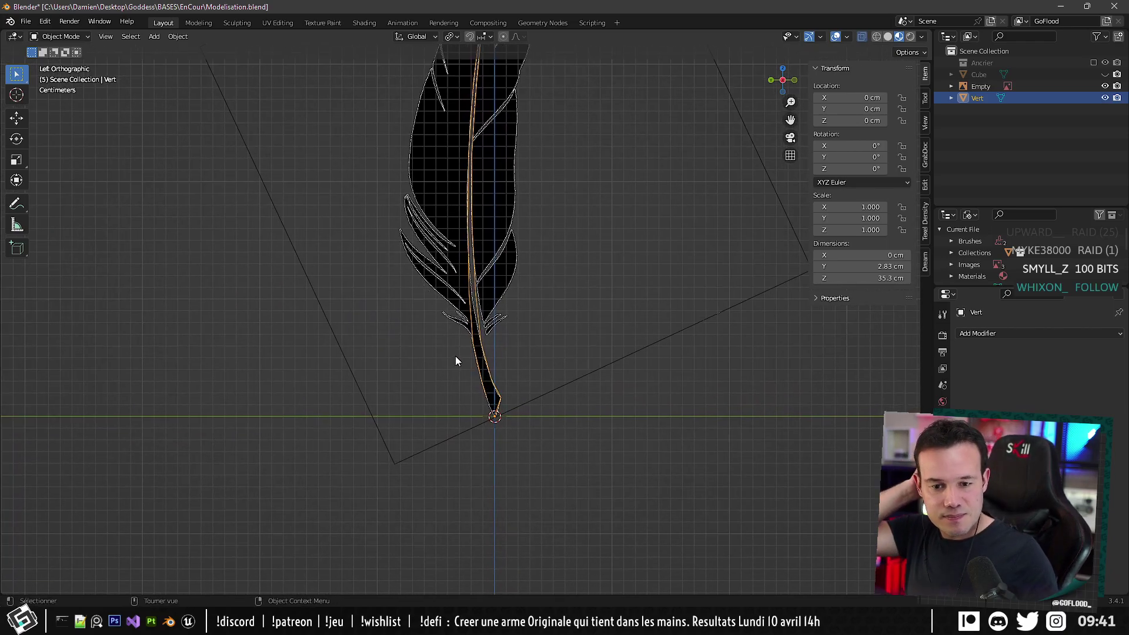
scroll(454, 349, up, 3)
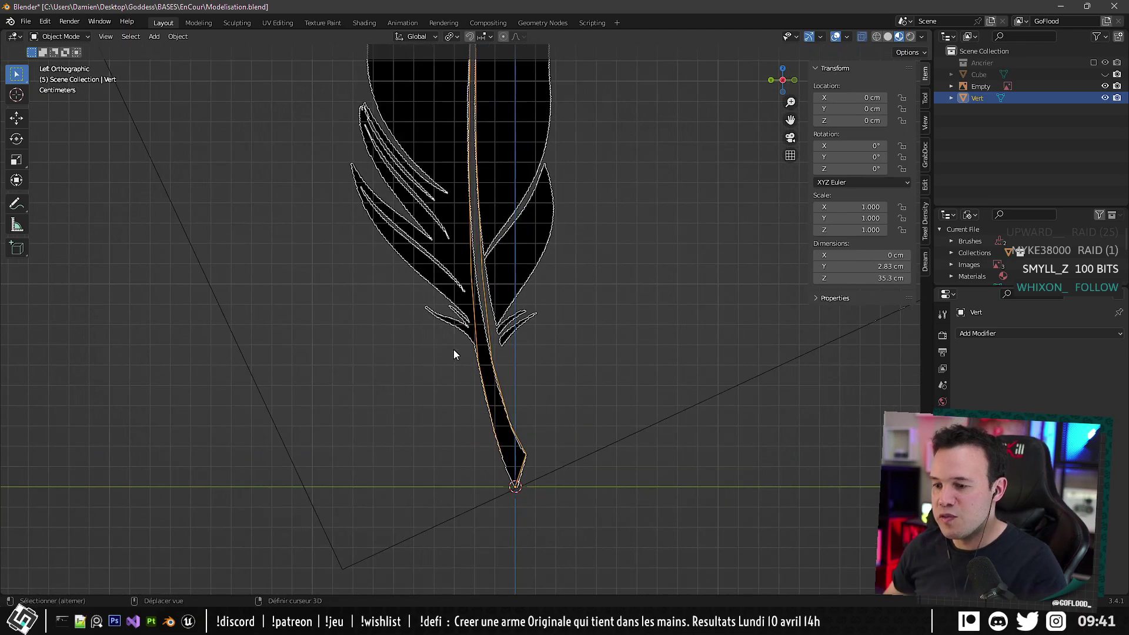
scroll(454, 361, down, 4)
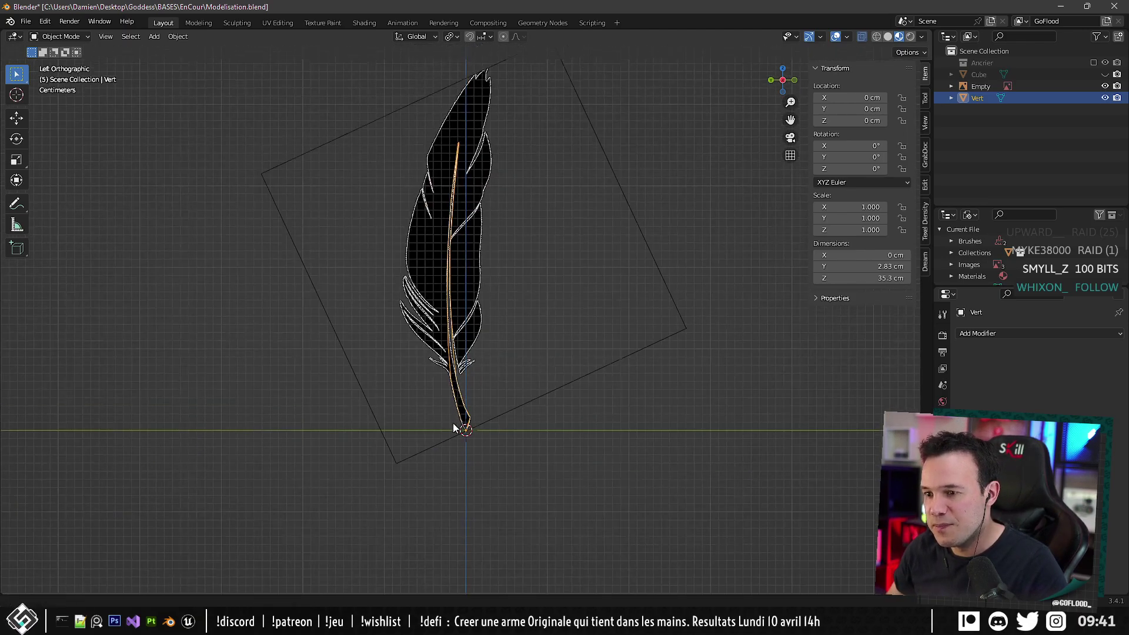
scroll(452, 417, up, 2)
scroll(453, 406, up, 4)
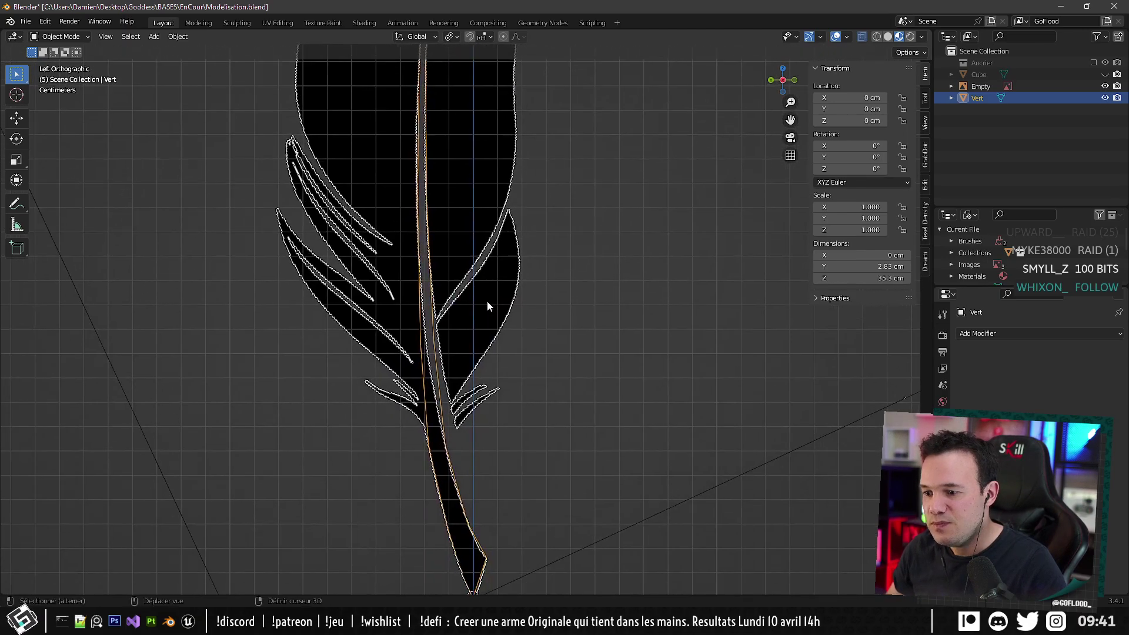
scroll(499, 298, down, 2)
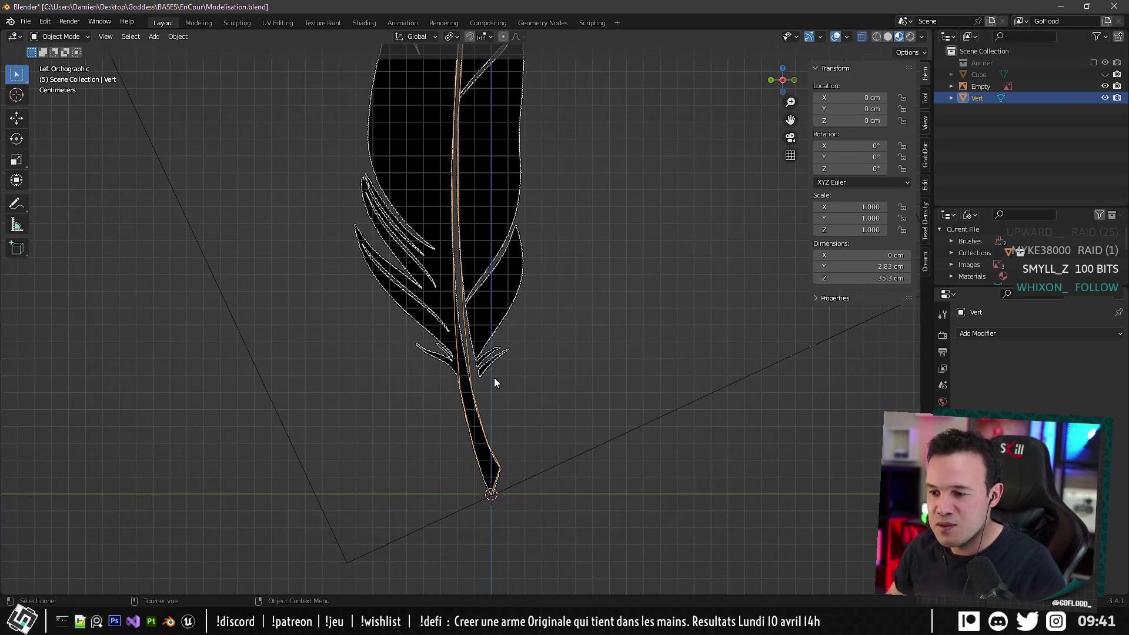
scroll(494, 379, up, 1)
scroll(499, 376, down, 3)
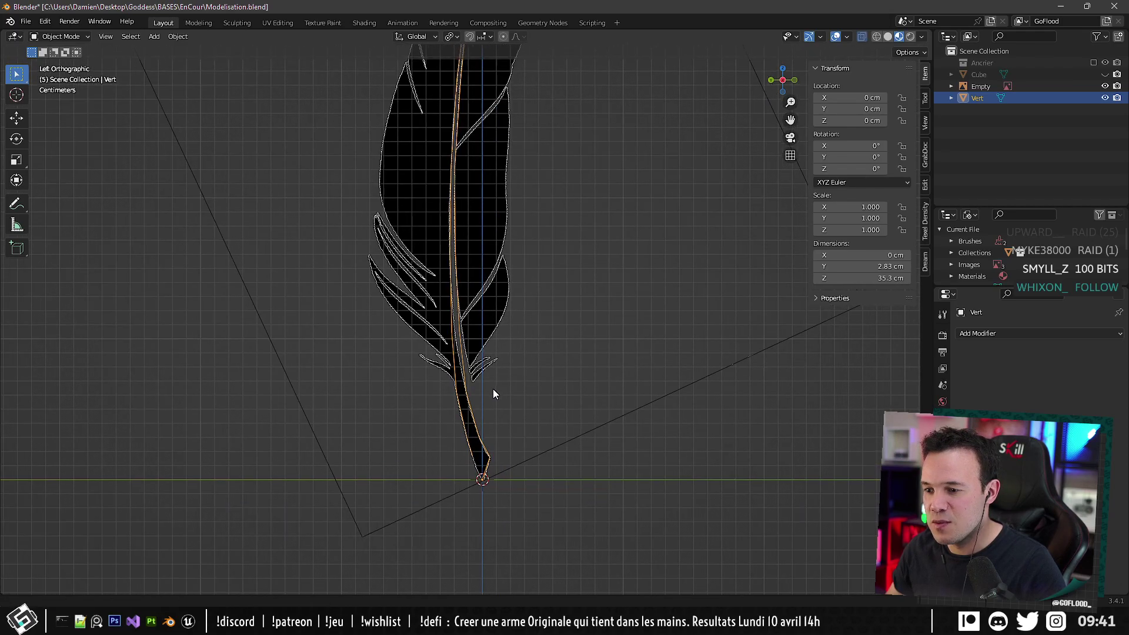
shift+middle_drag(494, 365, 506, 431)
scroll(507, 378, up, 2)
shift+middle_drag(505, 374, 427, 287)
In edge selection mode, fill a quad between the two shaft edges just above the nib and a triangle closing the nib's point.
key(Tab)
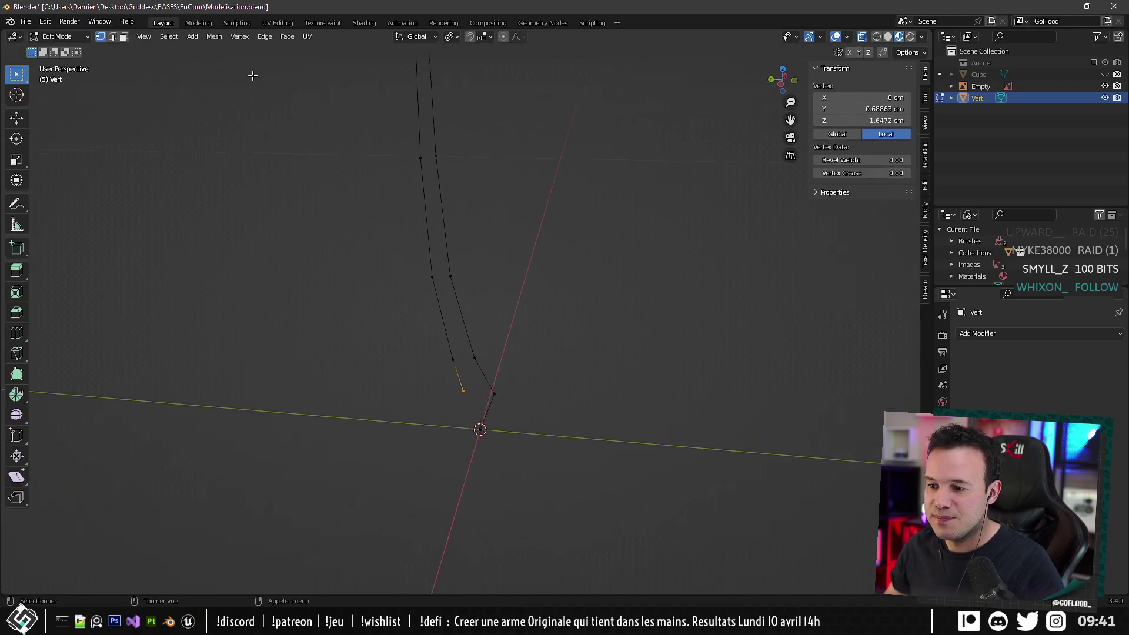
click(115, 35)
middle_drag(496, 403, 471, 348)
click(472, 347)
shift+click(521, 350)
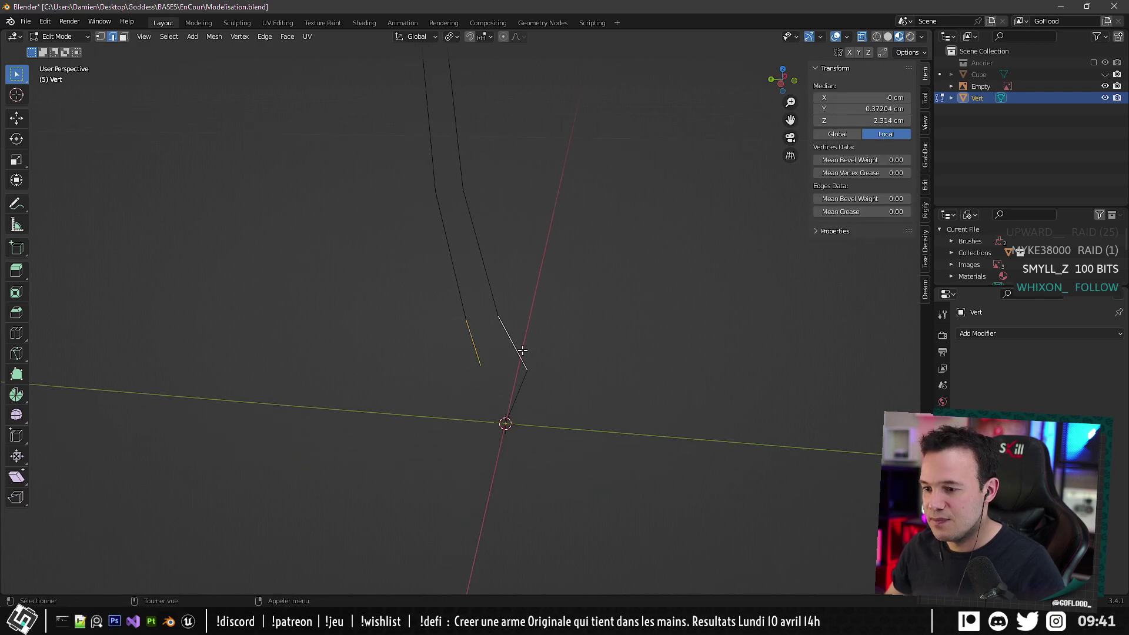
key(f)
click(503, 372)
shift+click(518, 401)
key(f)
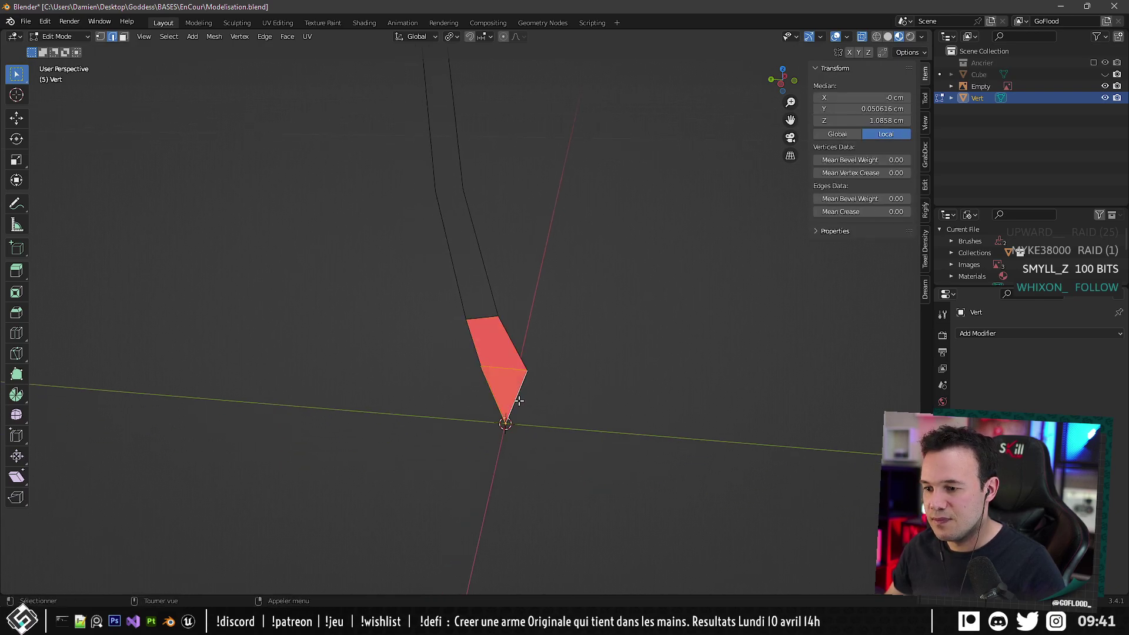
Fill the rest of the shaft outline with faces, from just above the nib up to the rib's tip.
click(486, 316)
key(f)
key(f)
scroll(581, 233, down, 6)
shift+middle_drag(580, 232, 603, 453)
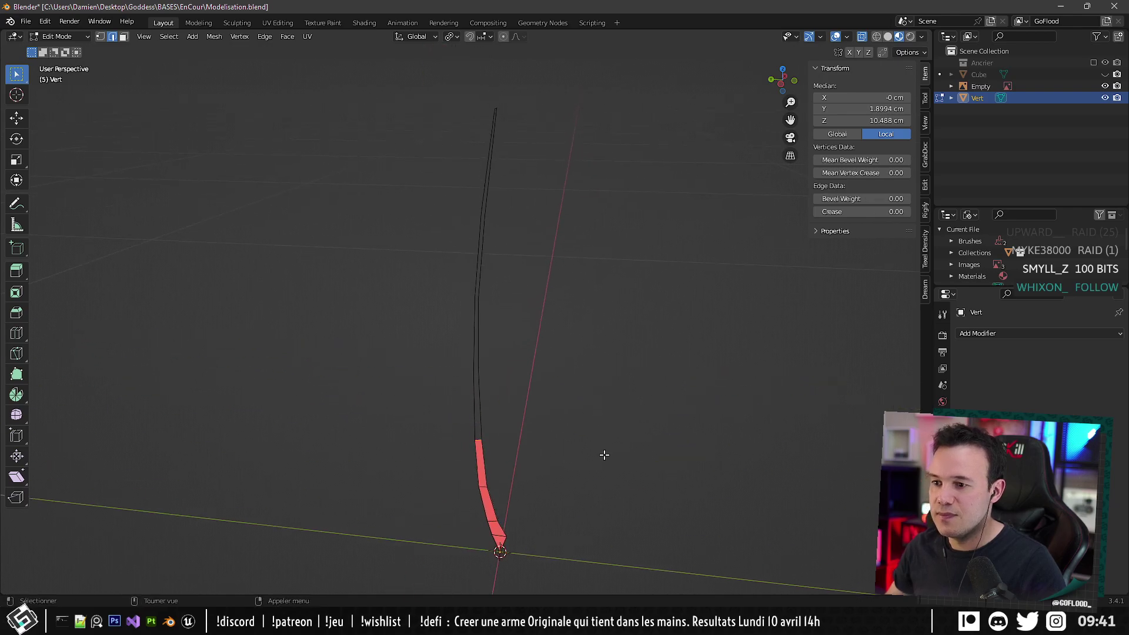
key(f)
key(f)
key(f)
key(f)
Select all of the shaft's faces and flip their normals.
middle_drag(575, 398, 531, 321)
key(a)
key(alt+n)
click(524, 278)
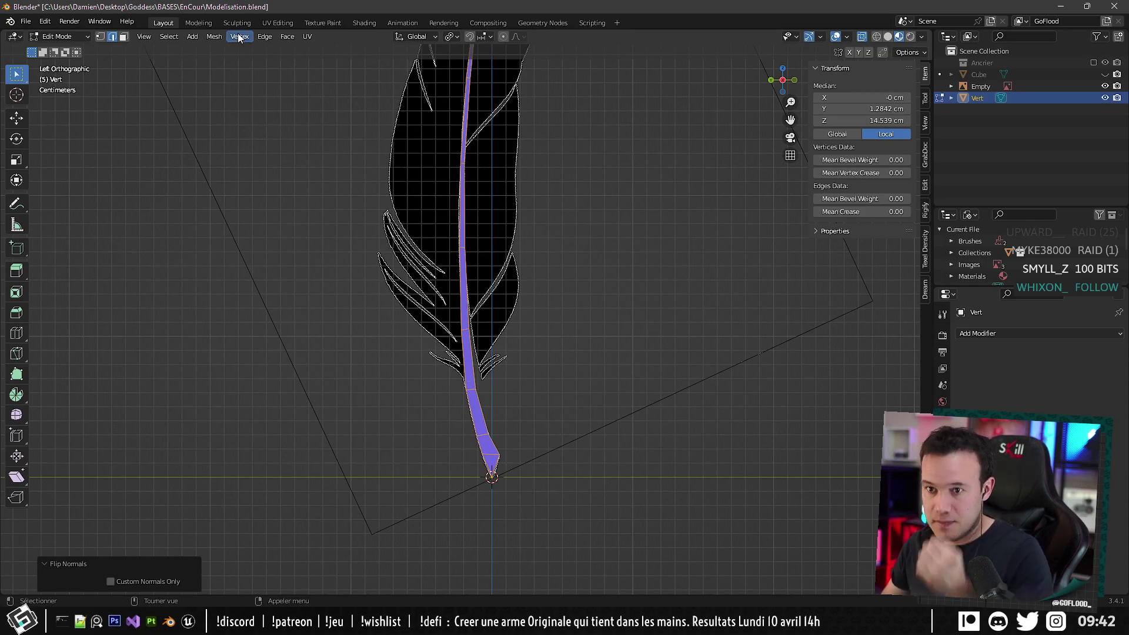
Return to object mode and add a new single-vertex mesh object at the origin.
key(Tab)
click(177, 36)
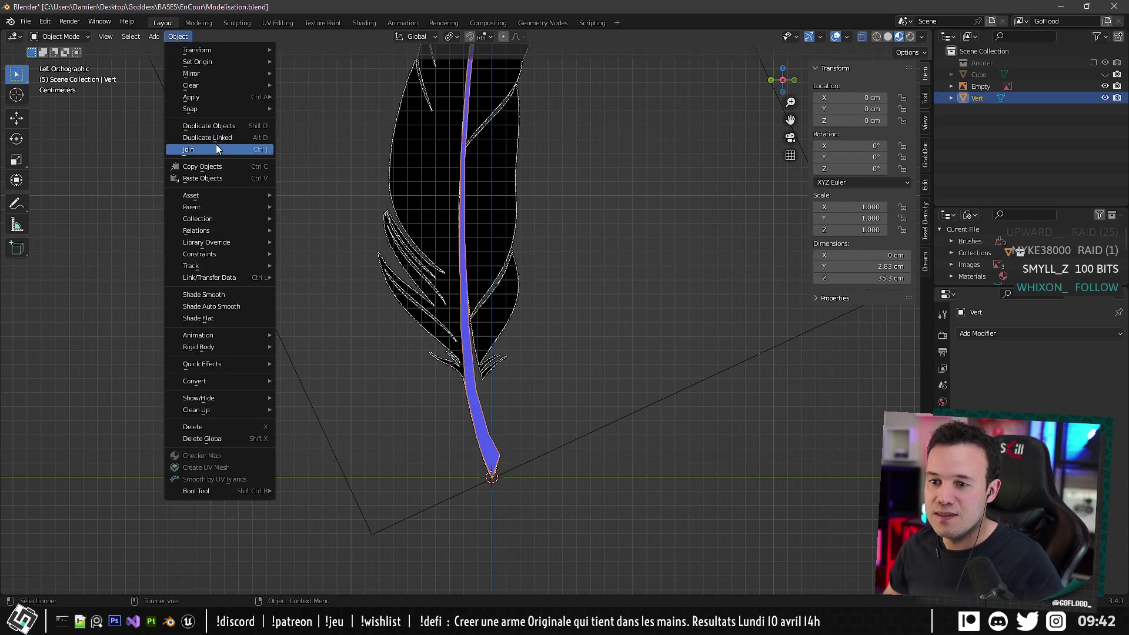
click(156, 36)
click(157, 37)
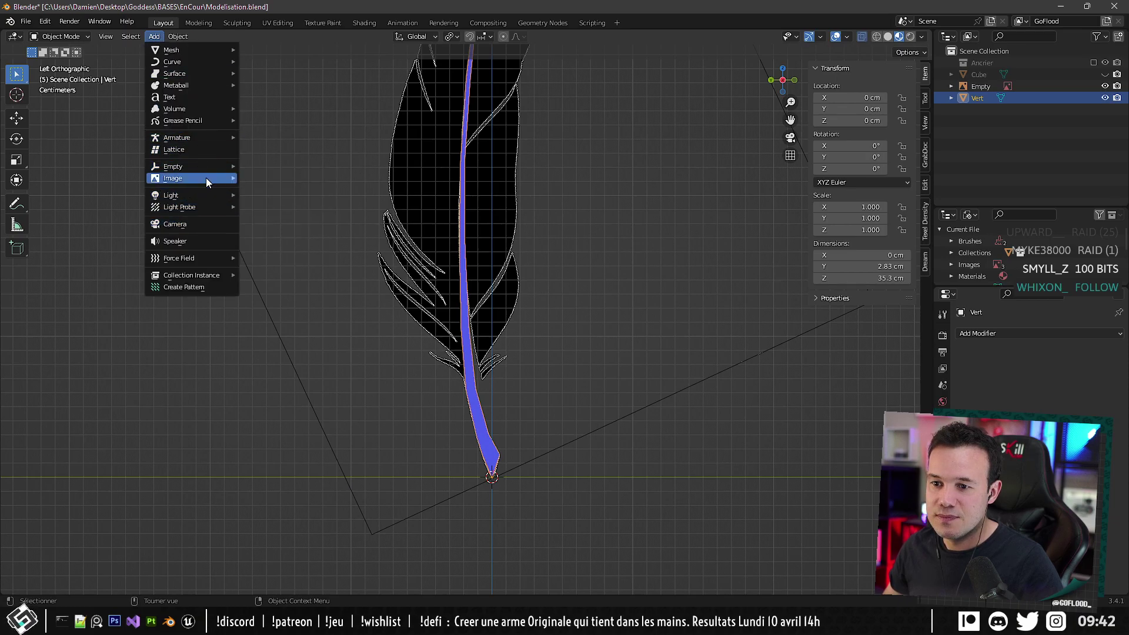
mouse_move(208, 131)
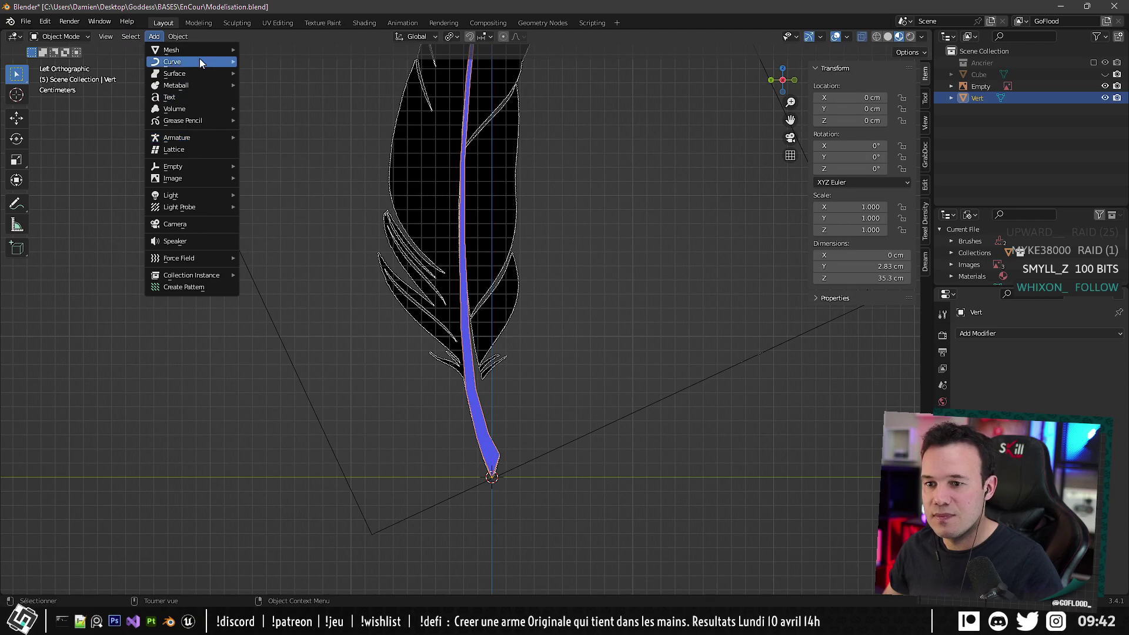
mouse_move(200, 47)
mouse_move(291, 203)
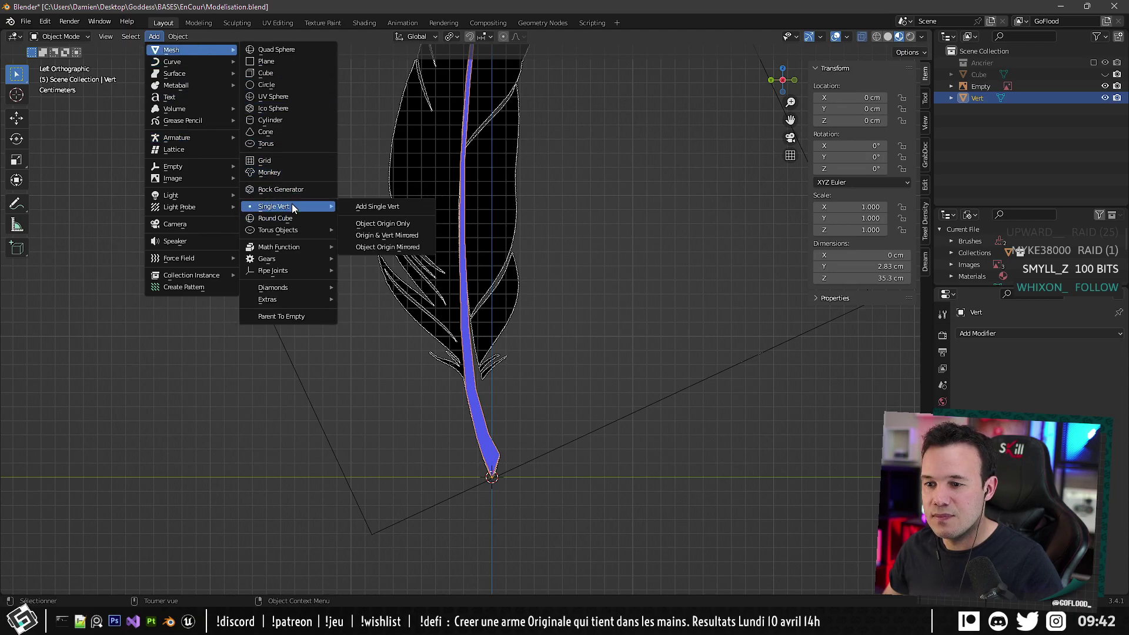
click(406, 203)
Try to move the new vertex away from the nib and toggle the shaft object's visibility off and on.
scroll(526, 352, up, 1)
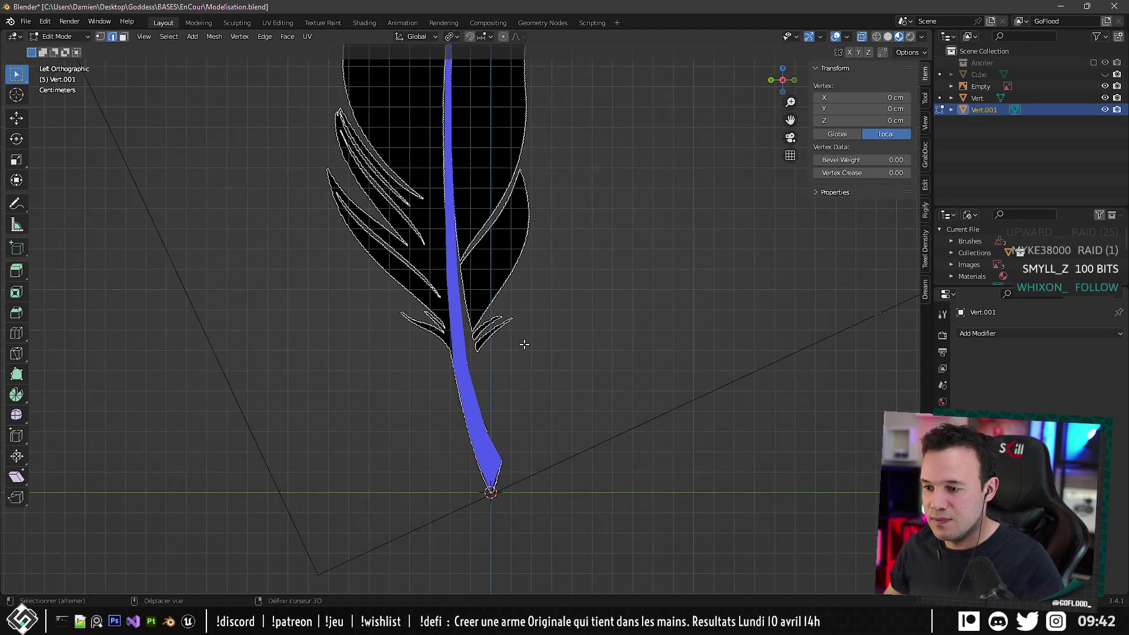
key(g)
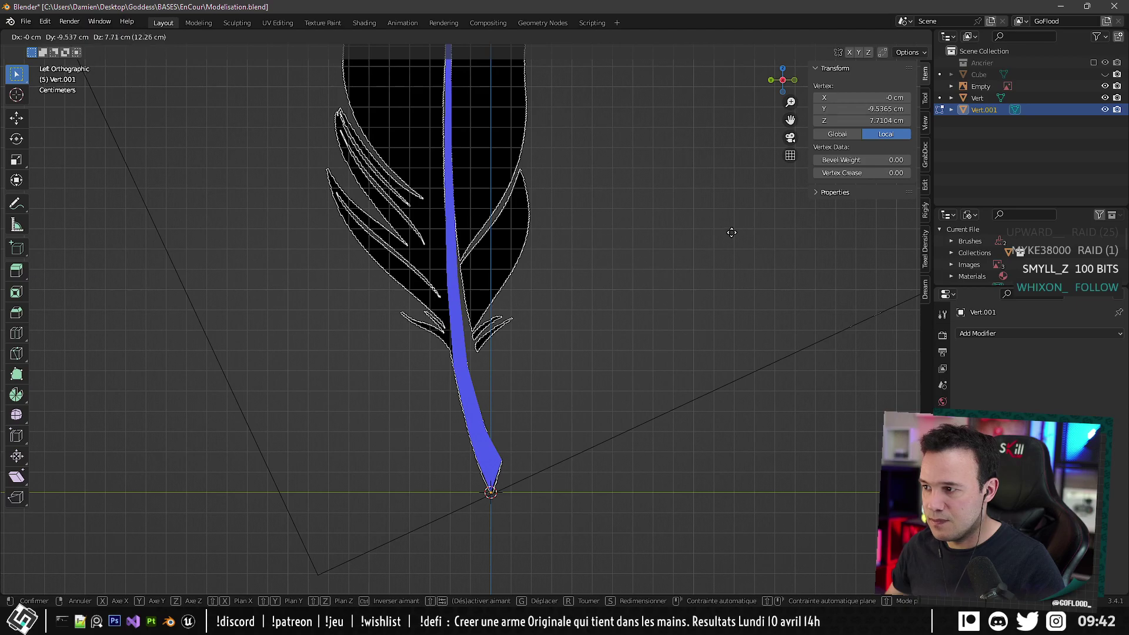
key(Escape)
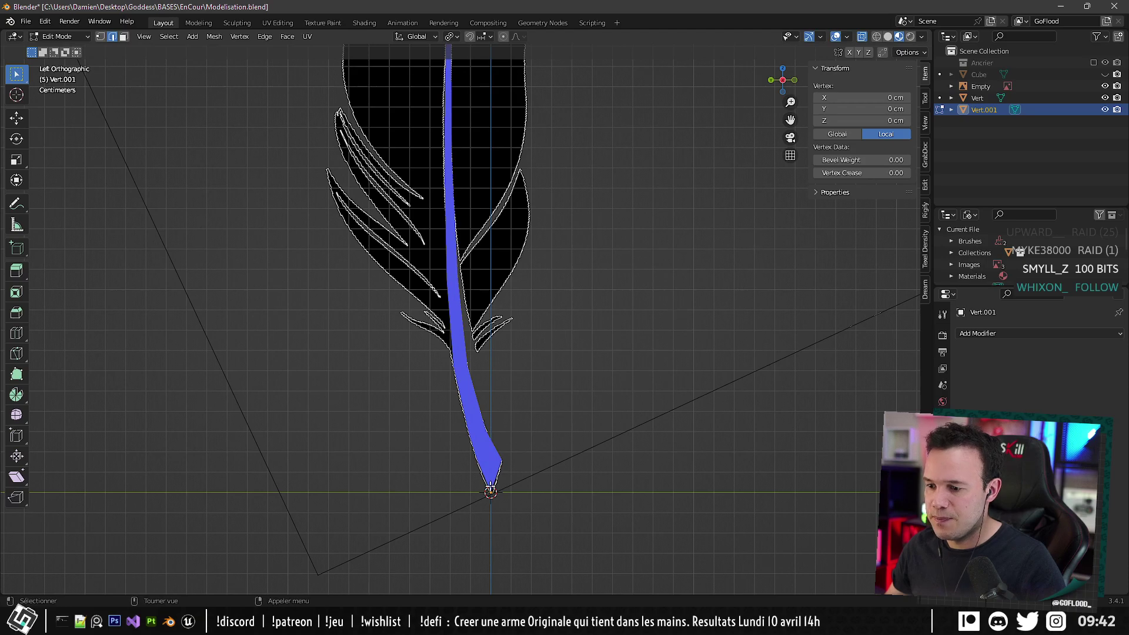
middle_drag(486, 380, 527, 325)
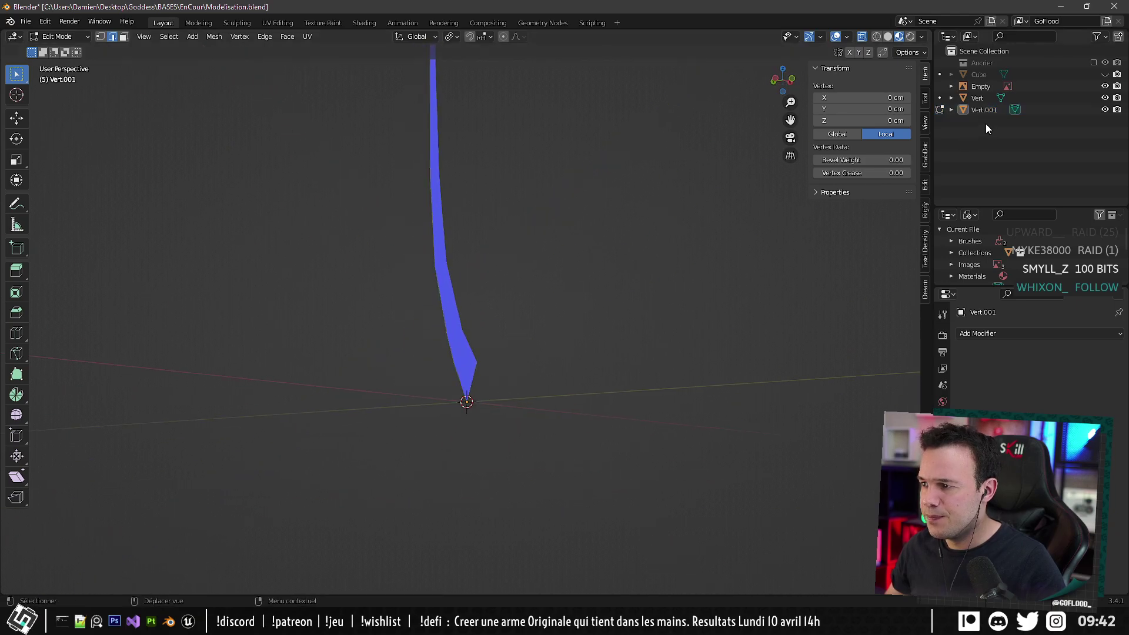
click(1105, 97)
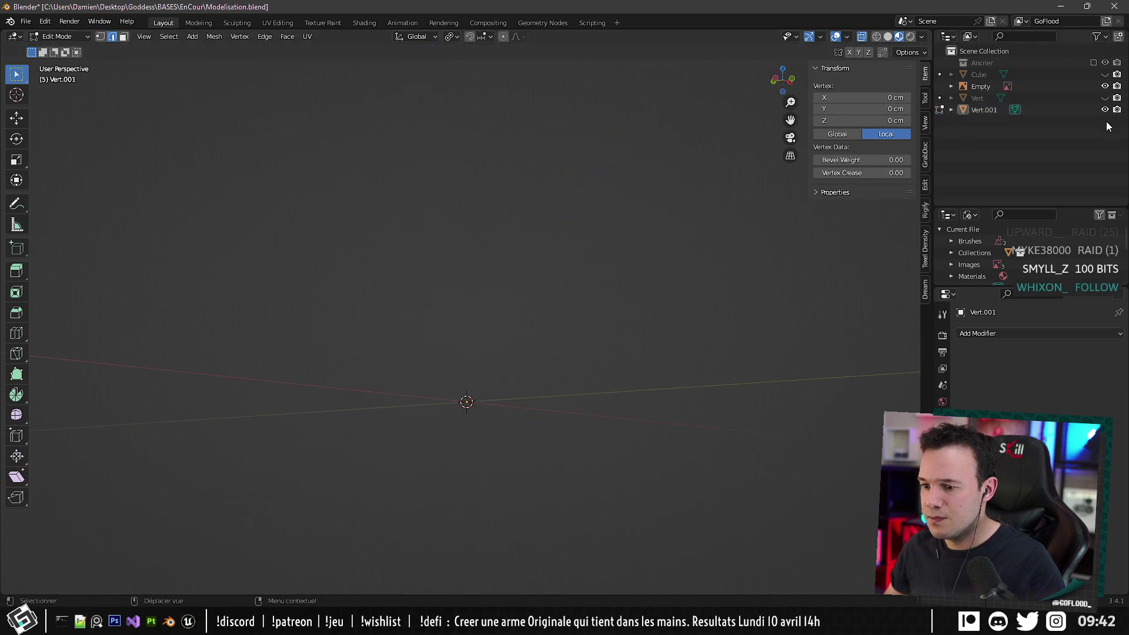
click(1105, 110)
drag(1105, 110, 1104, 98)
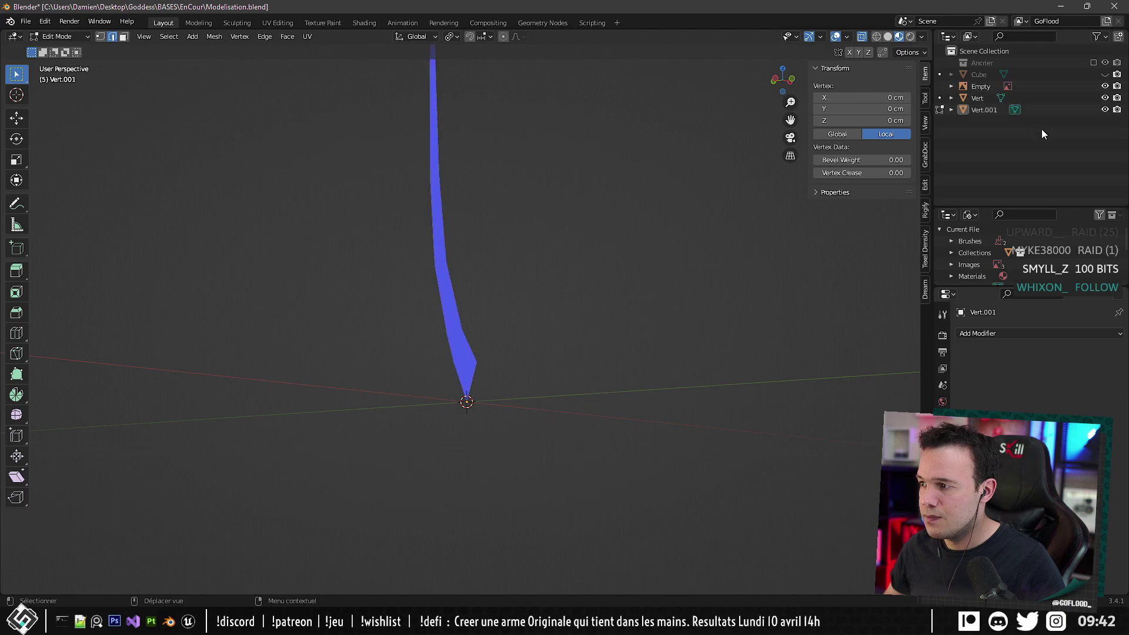
Try again to move the vertex of the Vert.001 object in edit mode, and delete that object.
click(992, 109)
middle_drag(766, 237, 568, 331)
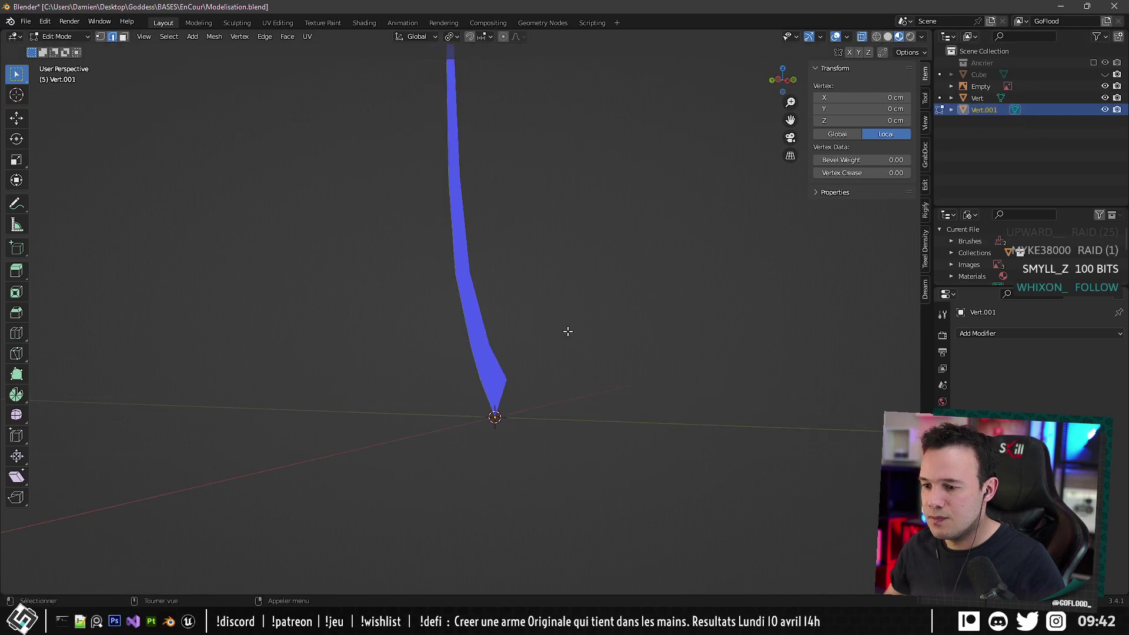
key(Tab)
key(Tab)
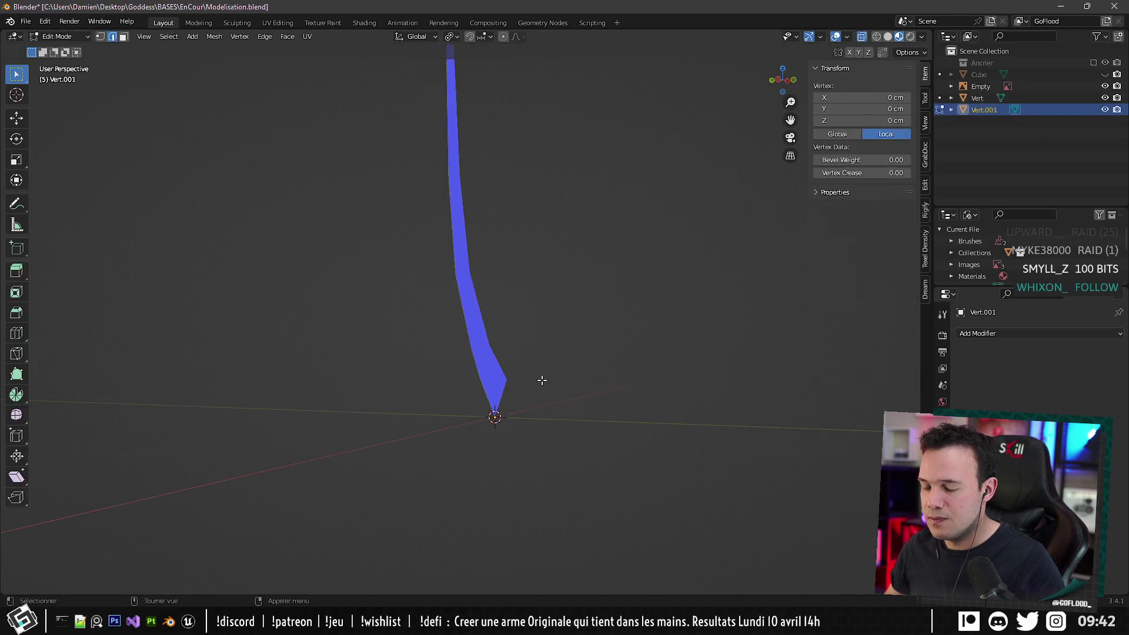
key(Tab)
key(Tab)
middle_drag(506, 347, 548, 354)
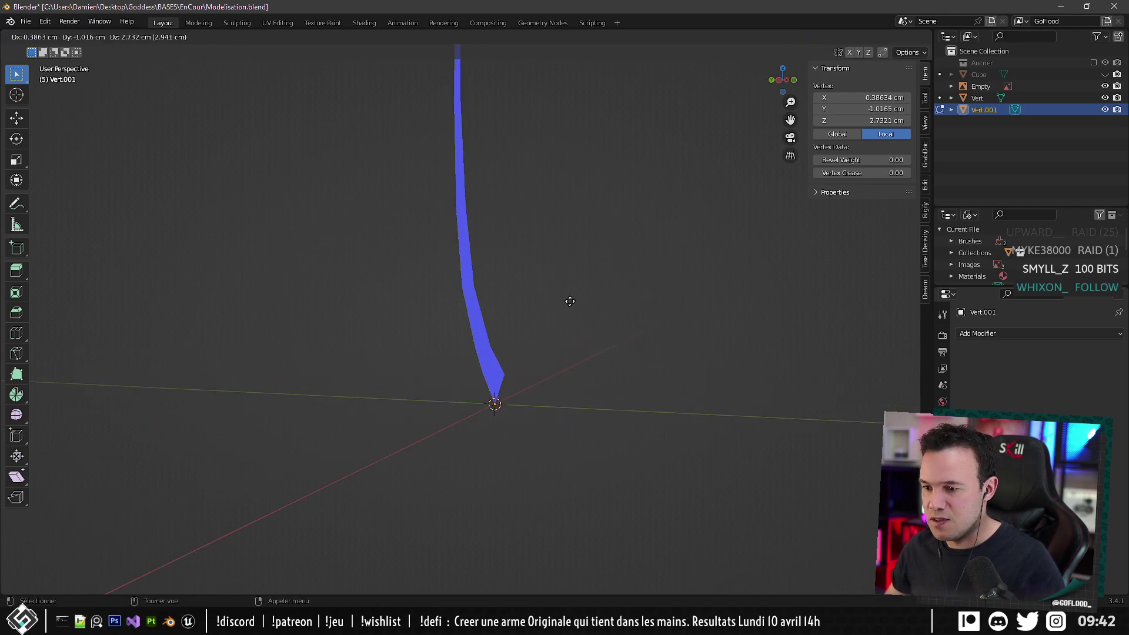
key(Tab)
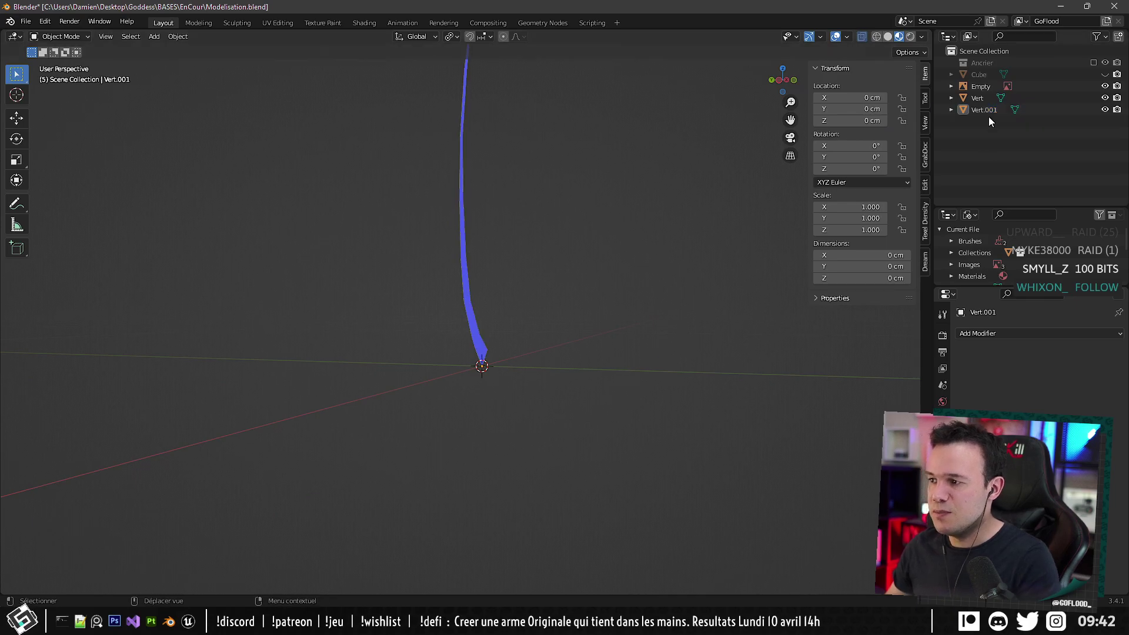
key(Delete)
Add a fresh single-vertex mesh object at the origin for the next part of the feather.
middle_drag(577, 288, 556, 244)
middle_drag(583, 287, 538, 335)
click(154, 36)
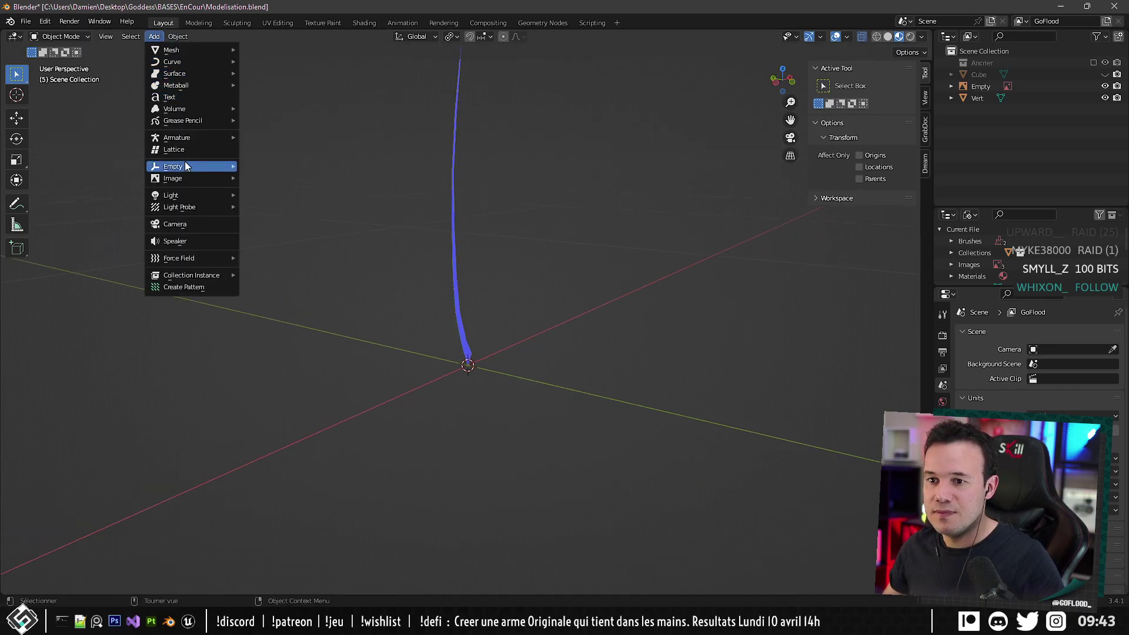
mouse_move(185, 50)
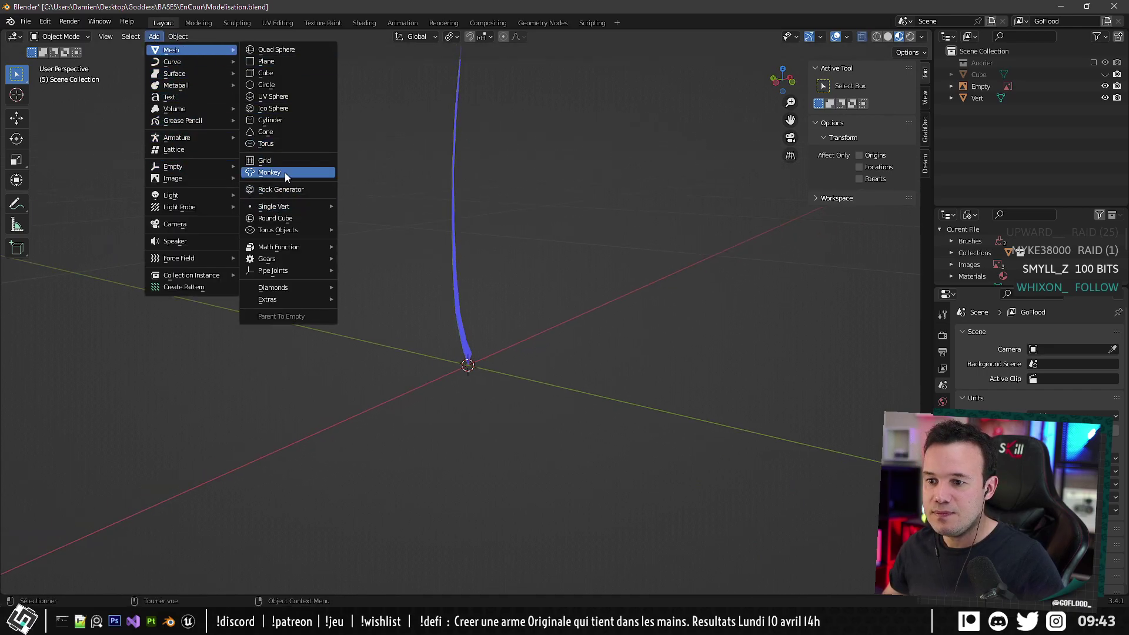
mouse_move(278, 206)
click(391, 207)
middle_drag(391, 206, 546, 281)
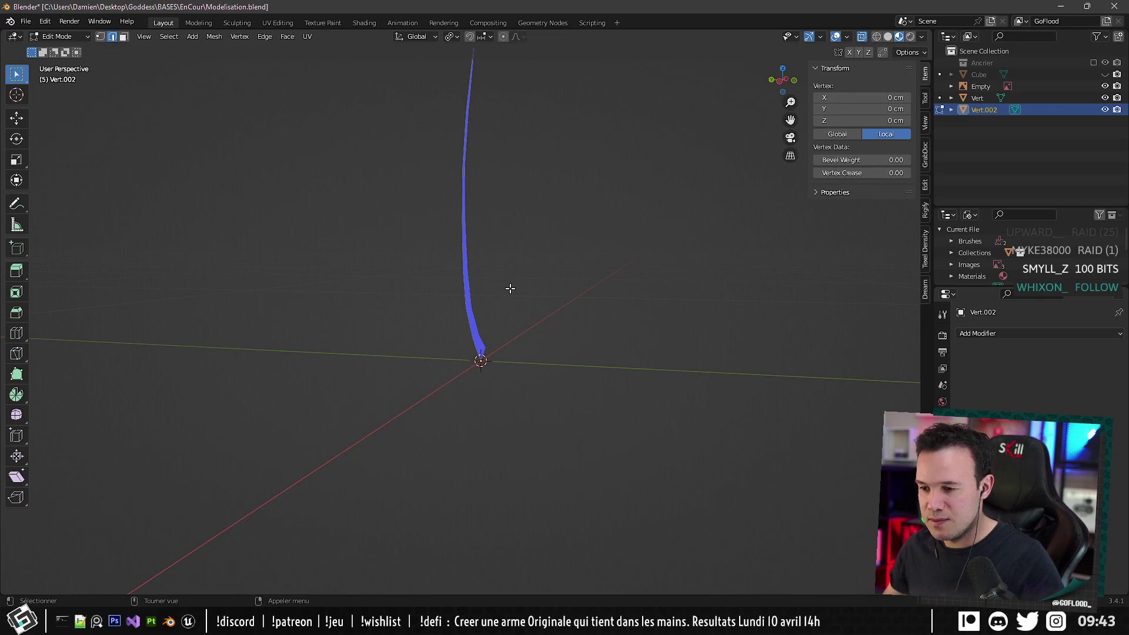
Try to extrude, move and box-select the new vertex, switching between edit and object mode.
key(e)
key(Escape)
middle_drag(566, 245, 559, 277)
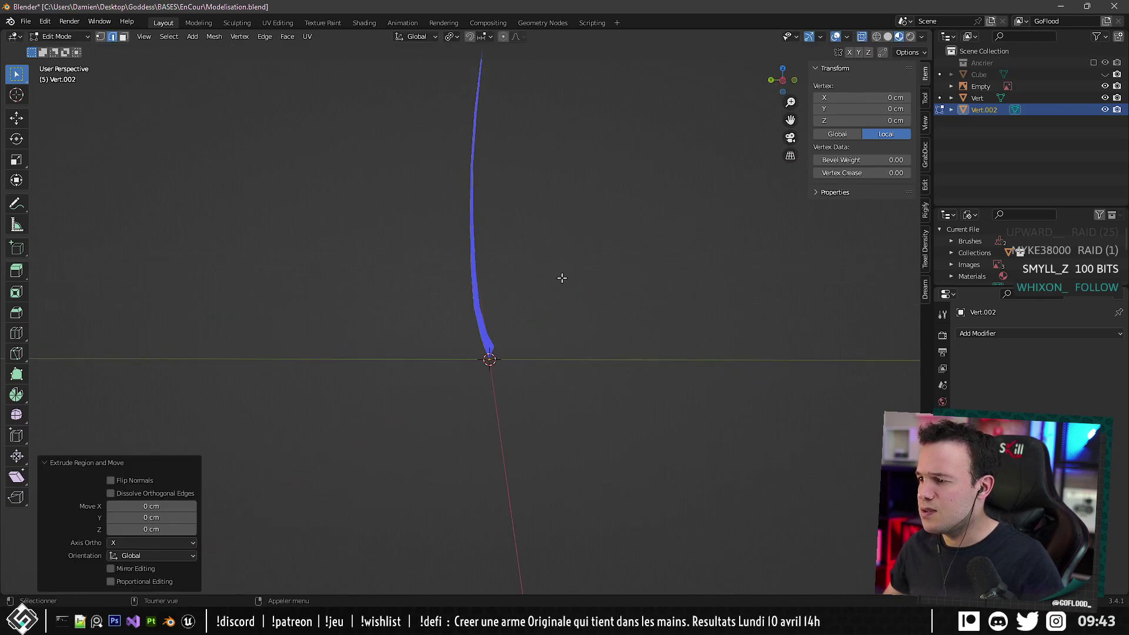
click(951, 110)
key(Tab)
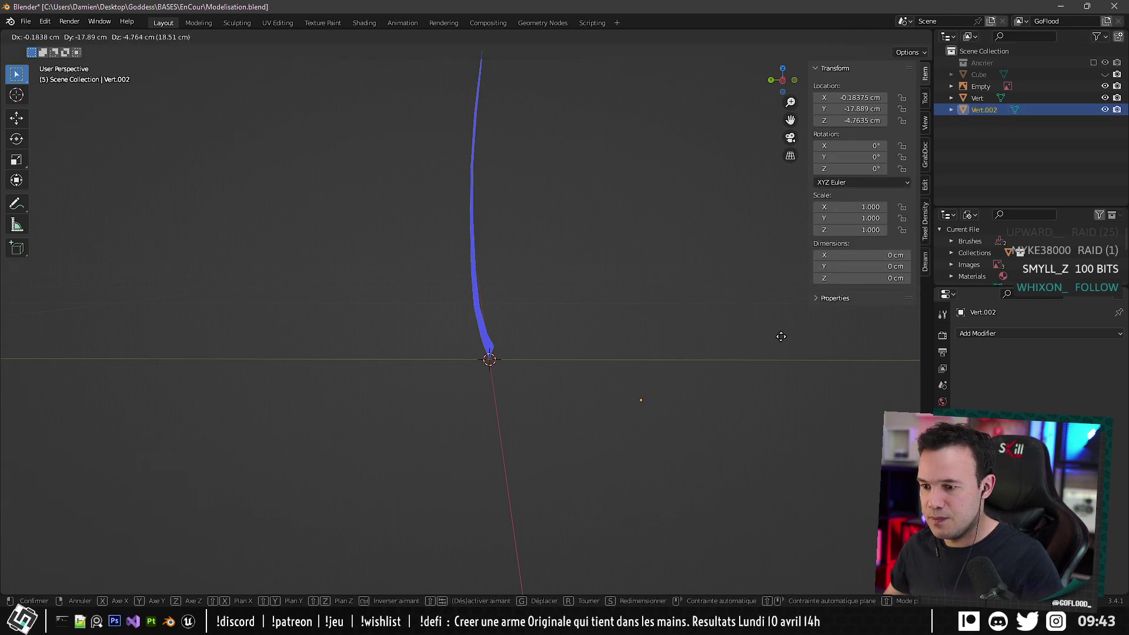
key(Tab)
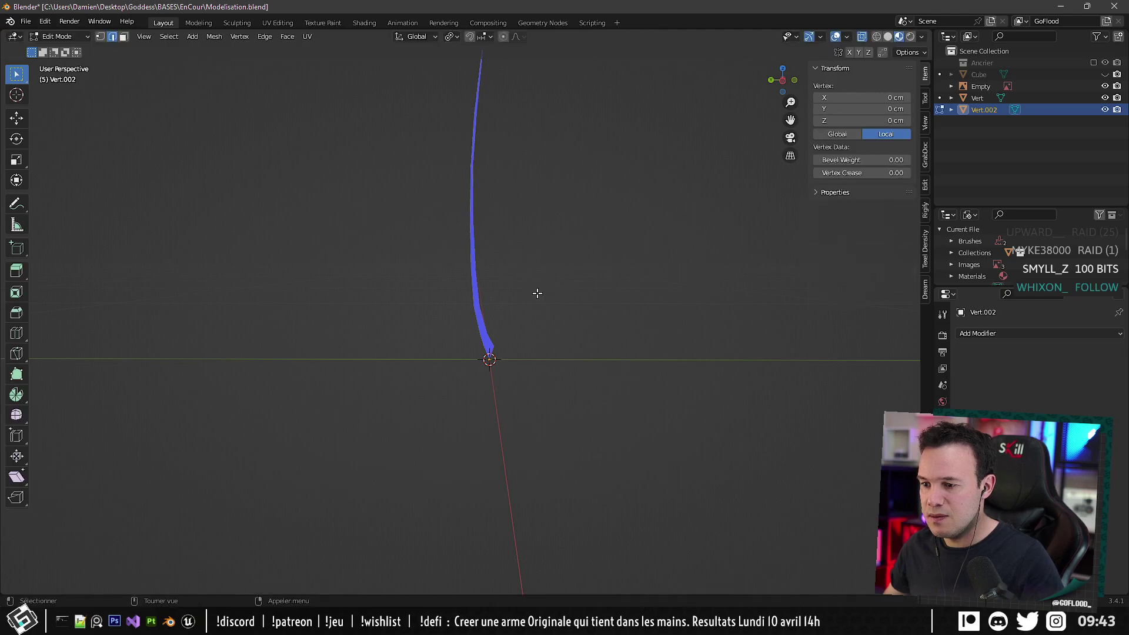
key(Tab)
key(Tab)
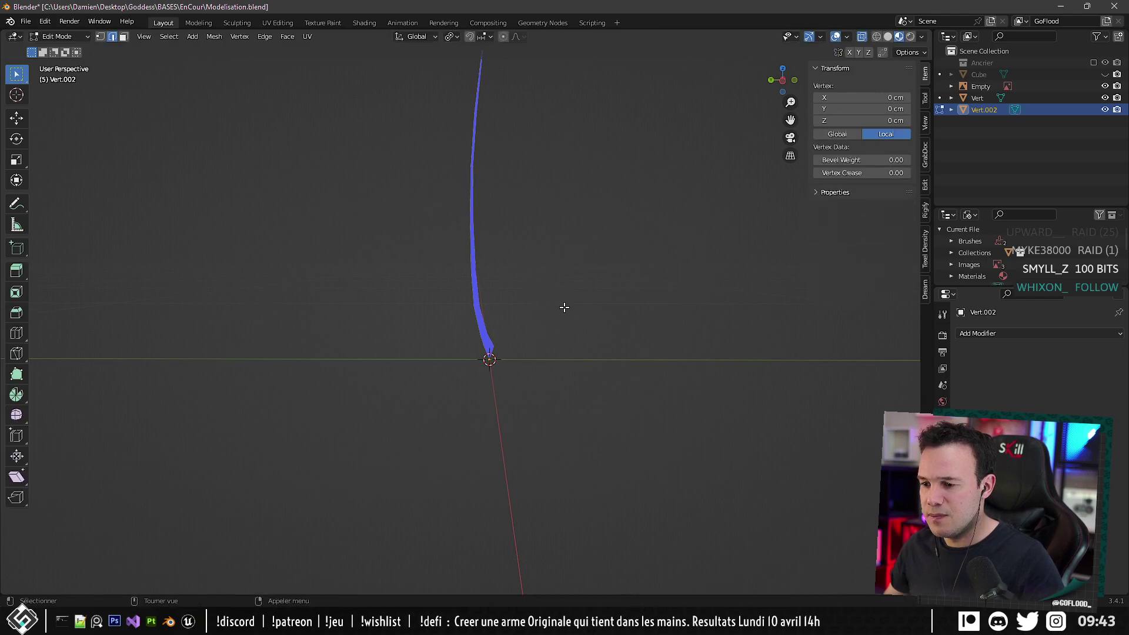
key(Tab)
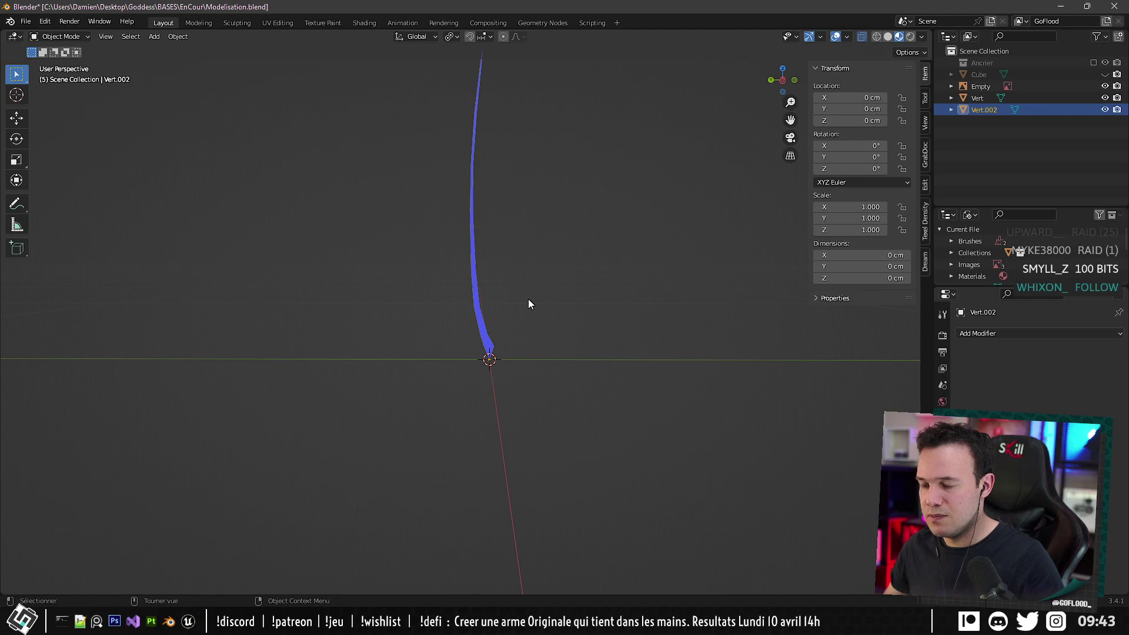
key(Tab)
drag(420, 318, 635, 509)
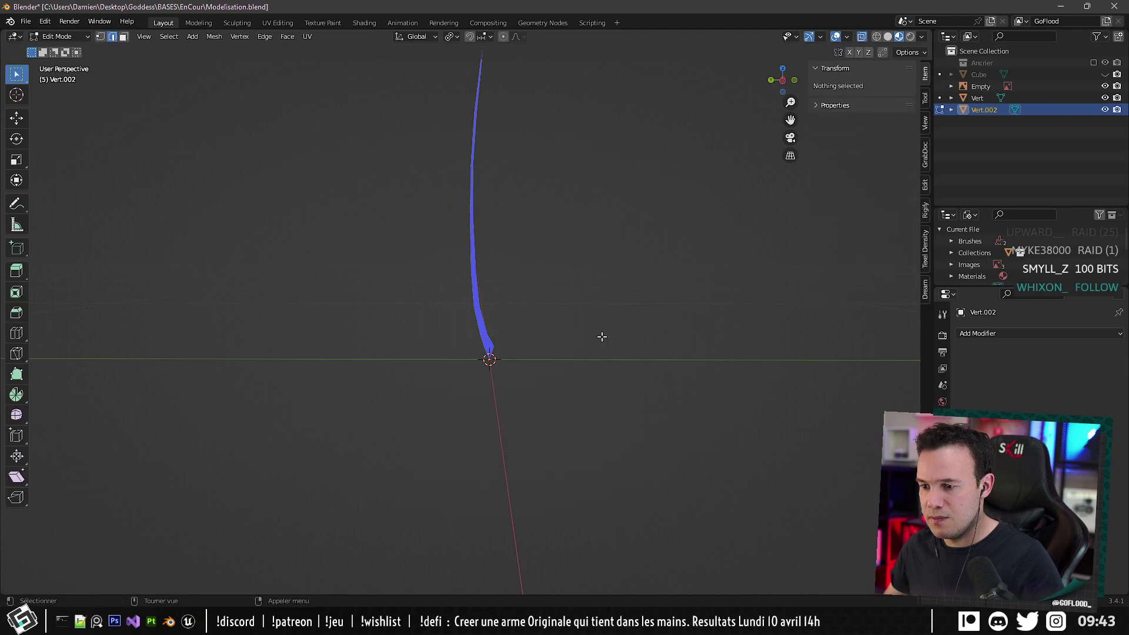
In object mode, move the single-vertex object beside the shaft to about X 1.01, Y -4.28, Z 10.49 cm.
key(Tab)
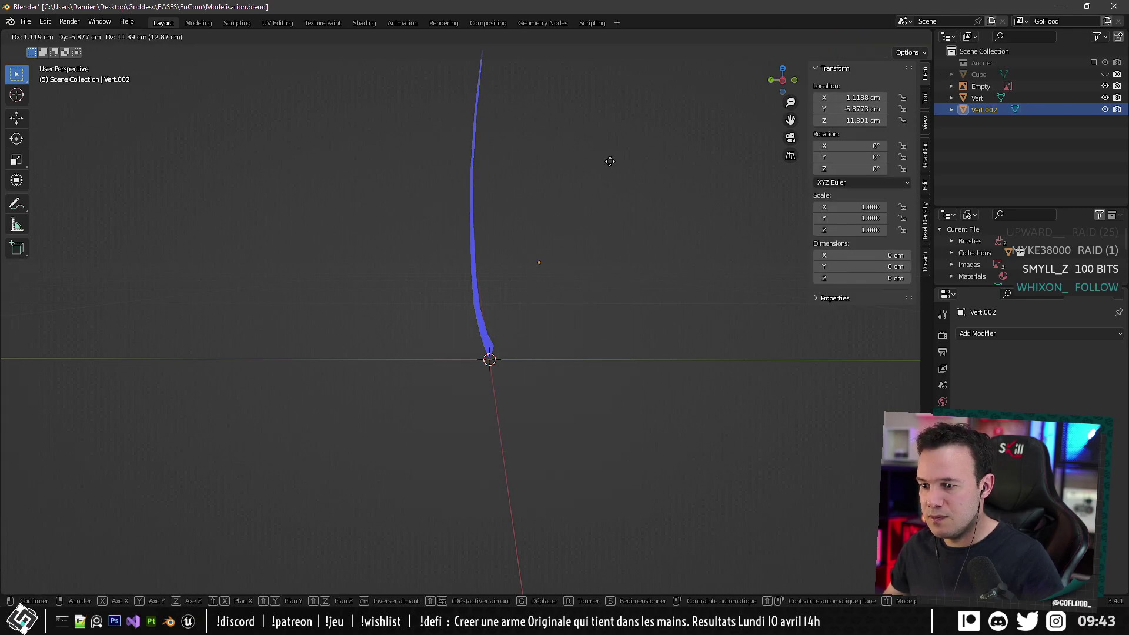
key(Tab)
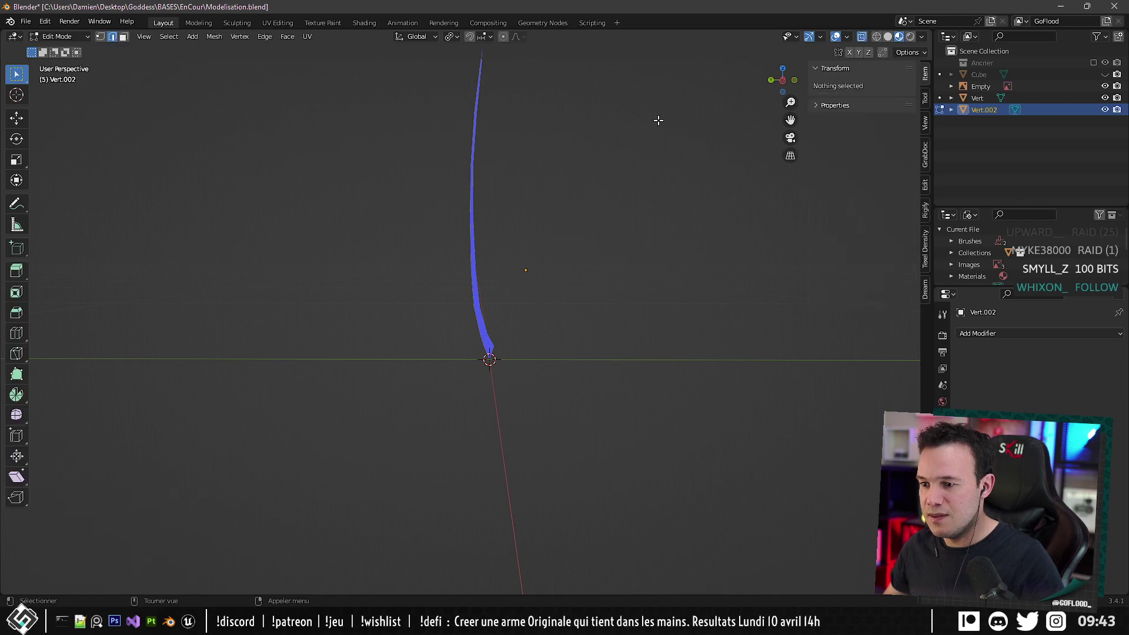
key(Tab)
key(Tab)
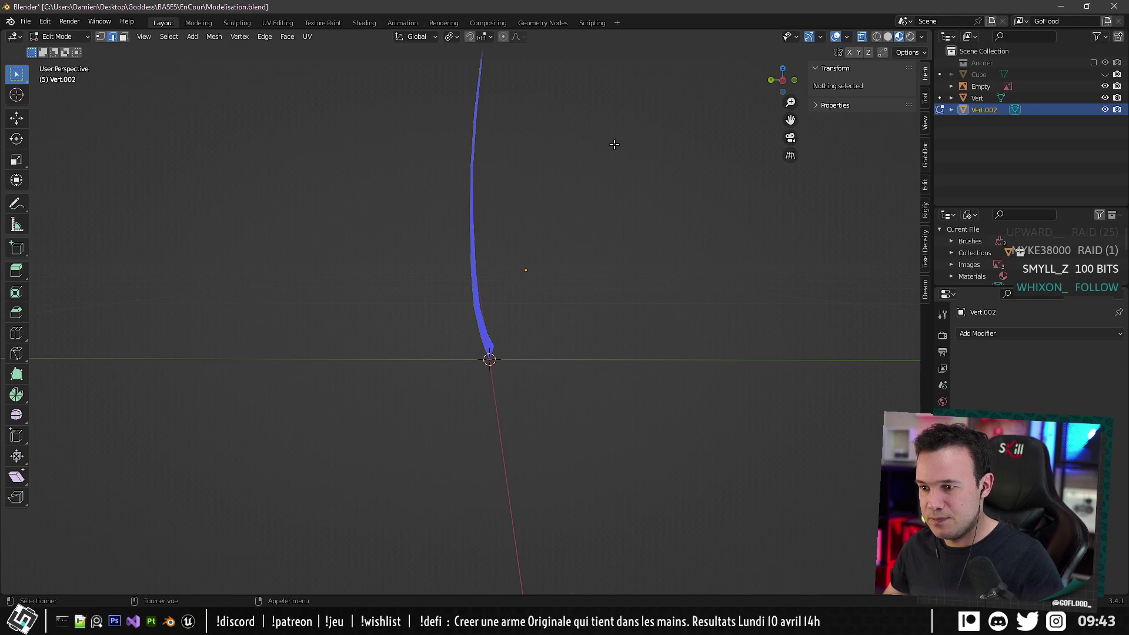
In the left orthographic view, move the single-vertex object down beside the feather's base to about Y -4.70 cm, Z 8.44 cm.
alt+middle_drag(538, 218, 509, 316)
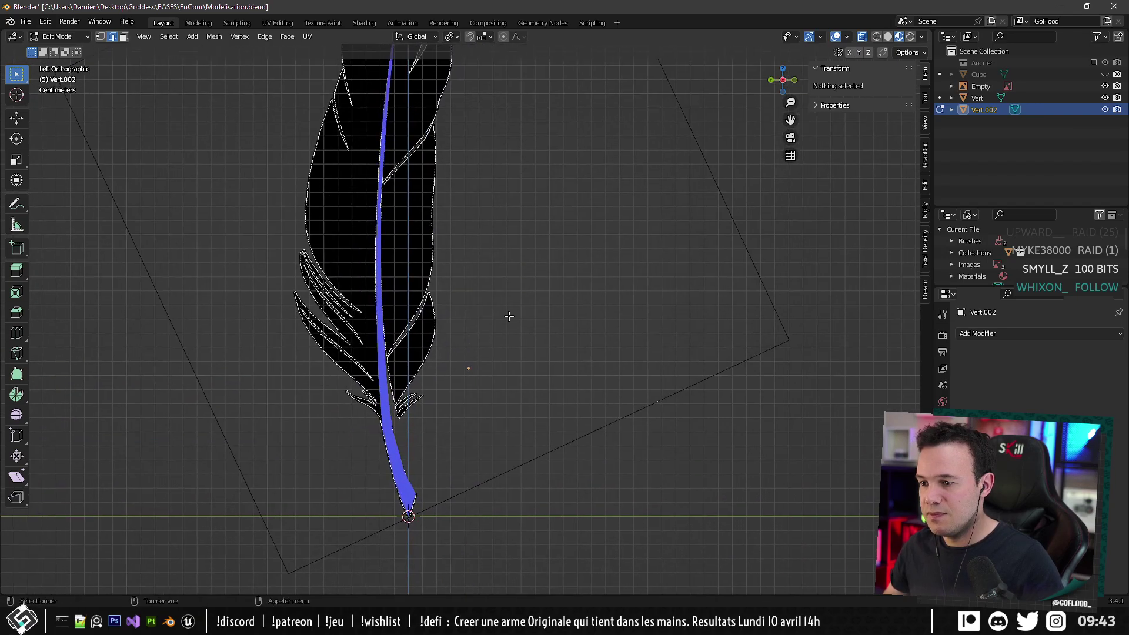
key(Tab)
scroll(449, 343, down, 3)
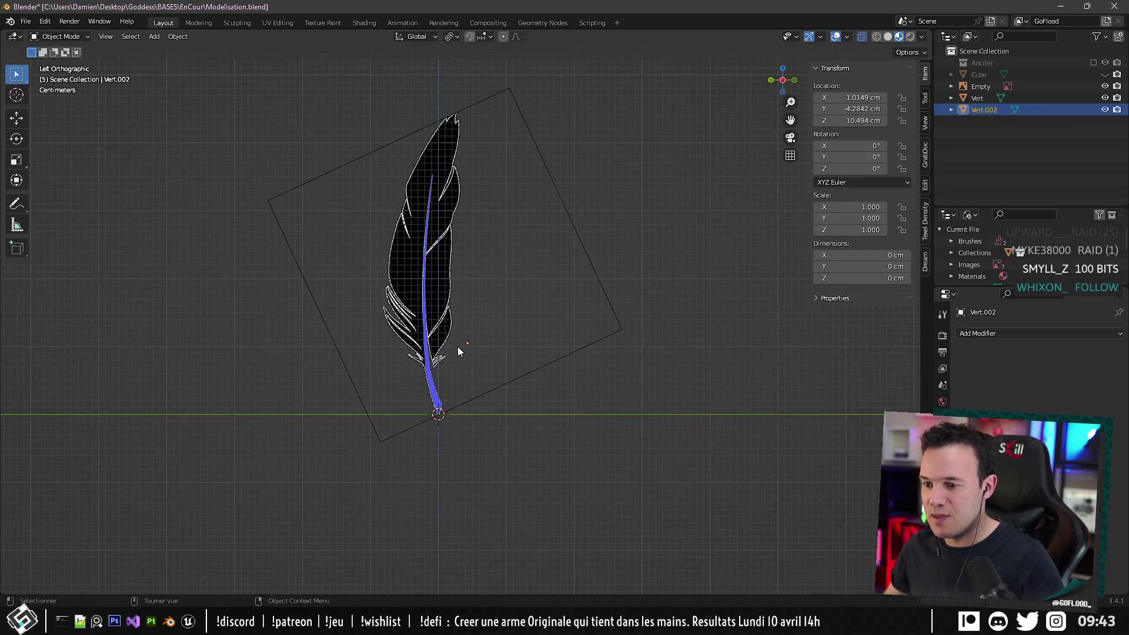
shift+middle_drag(457, 346, 487, 312)
scroll(600, 284, up, 5)
key(Tab)
key(Tab)
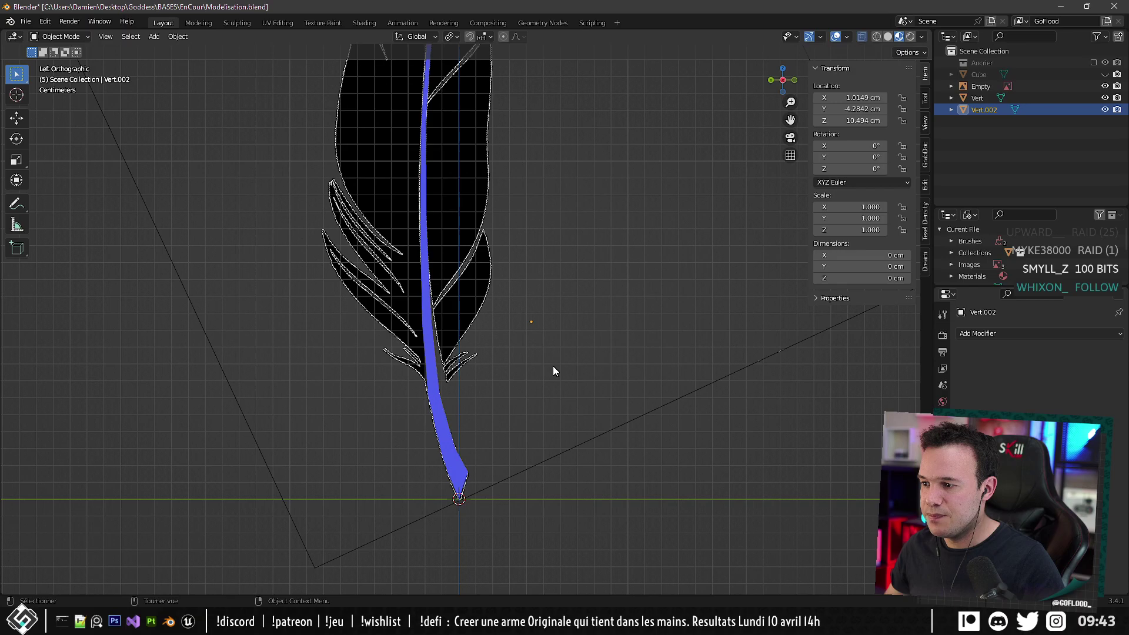
key(g)
click(560, 400)
key(Tab)
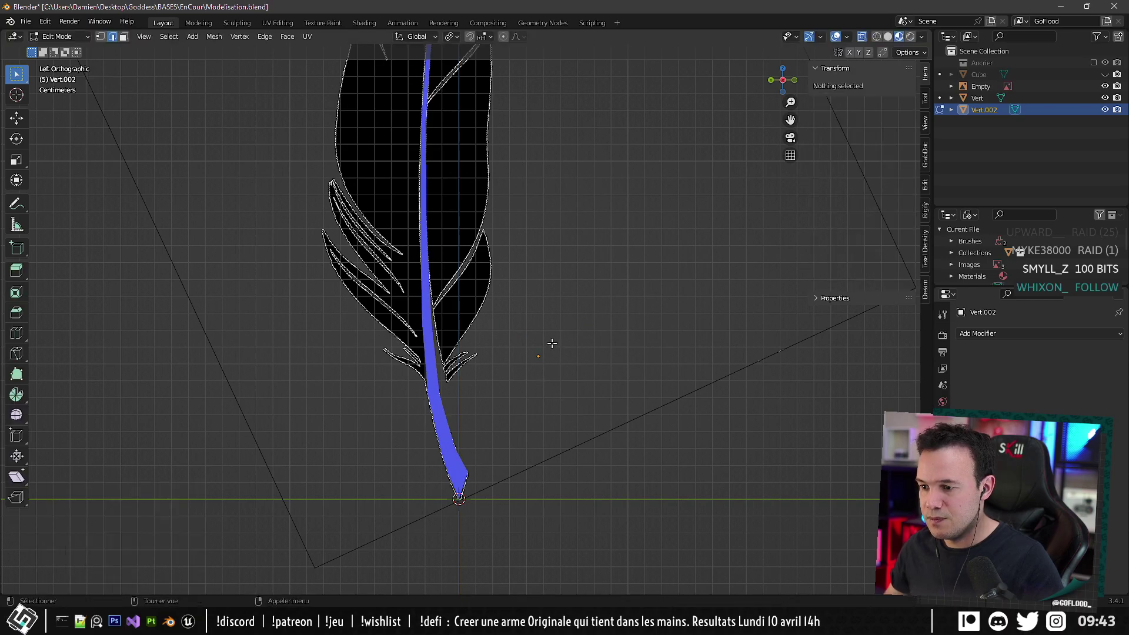
Select everything in the single-vertex object, try to extrude its vertex, and return to object mode.
key(a)
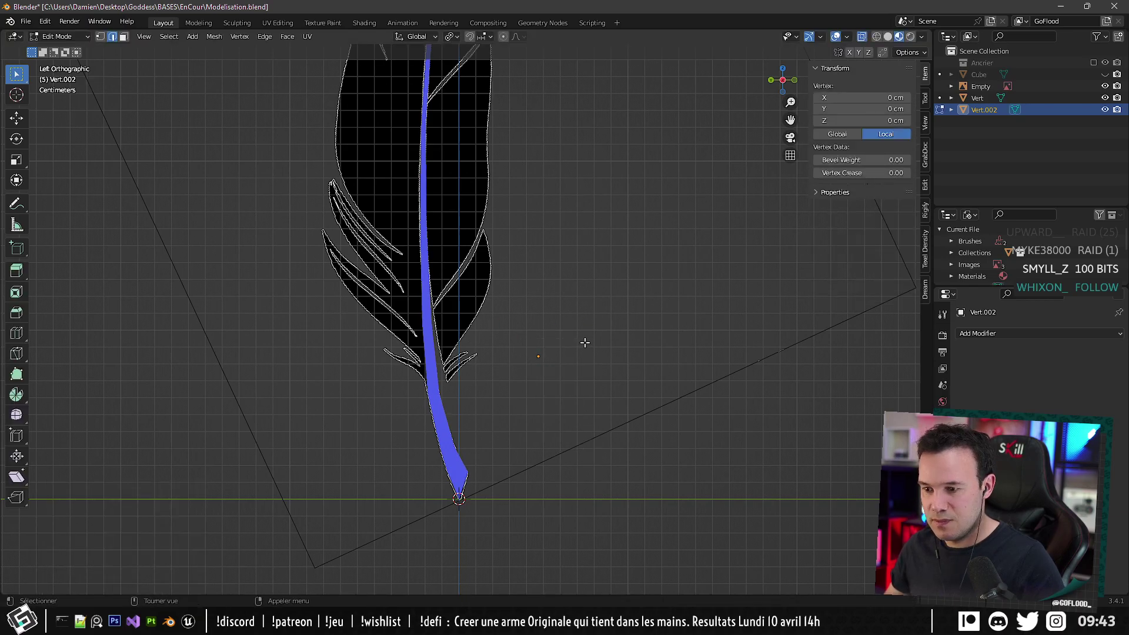
key(g)
key(Escape)
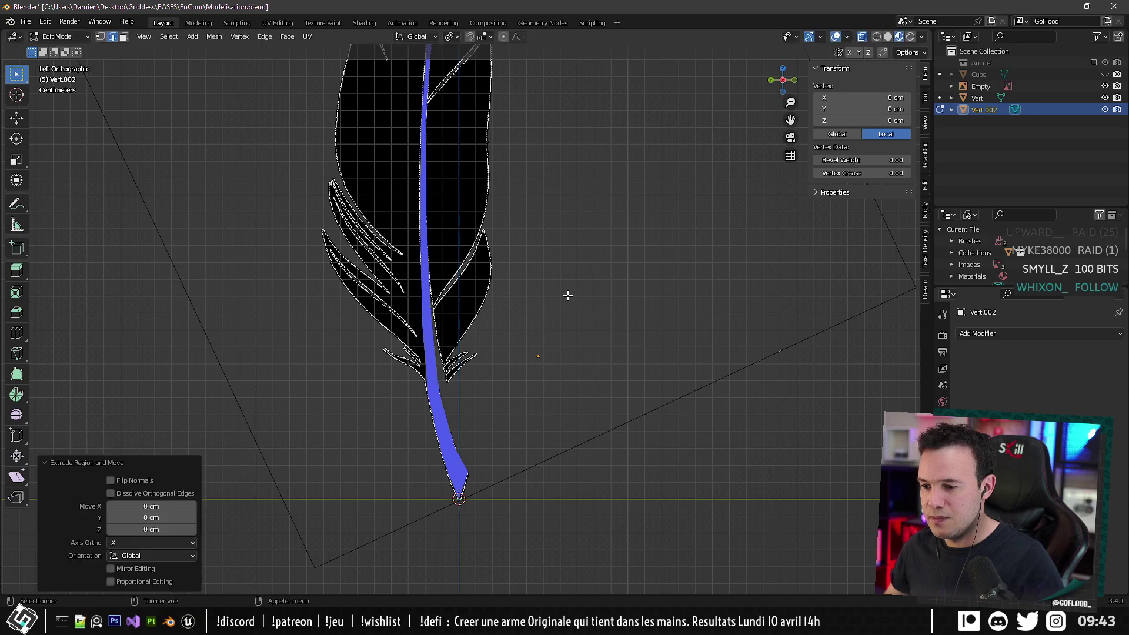
key(Tab)
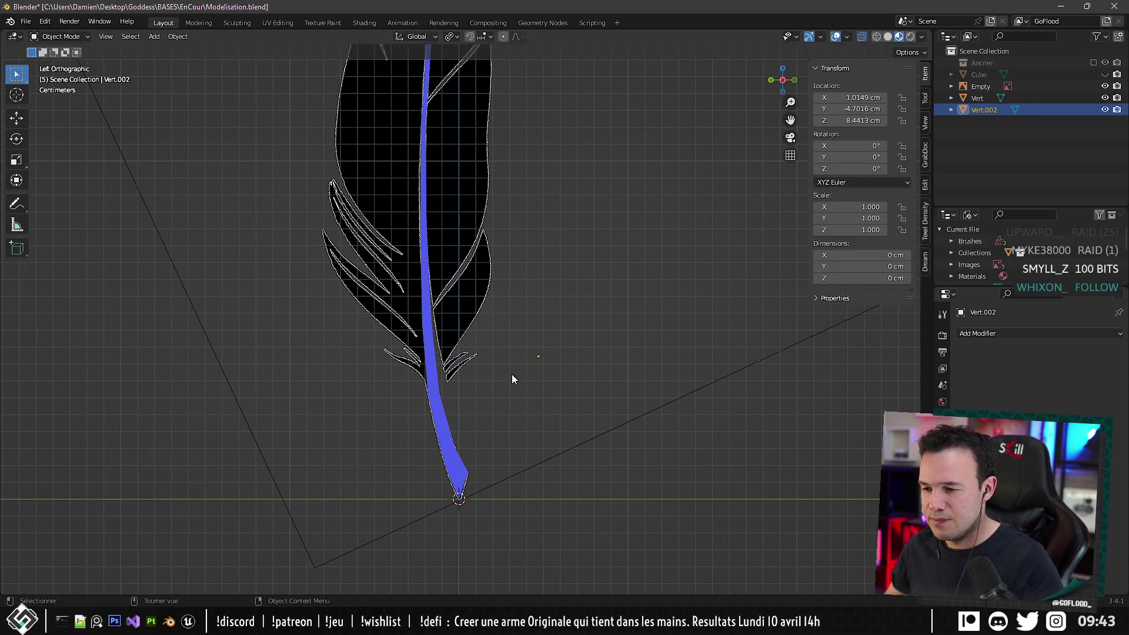
Delete the single-vertex object placed beside the feather's base.
key(Delete)
scroll(534, 362, down, 3)
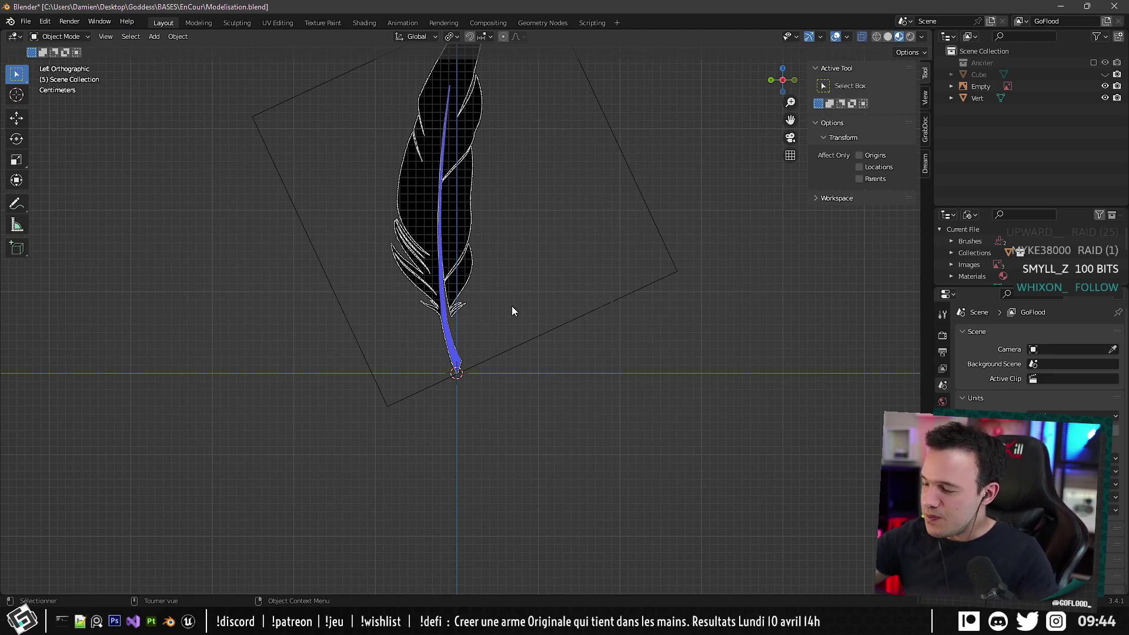
scroll(513, 305, up, 5)
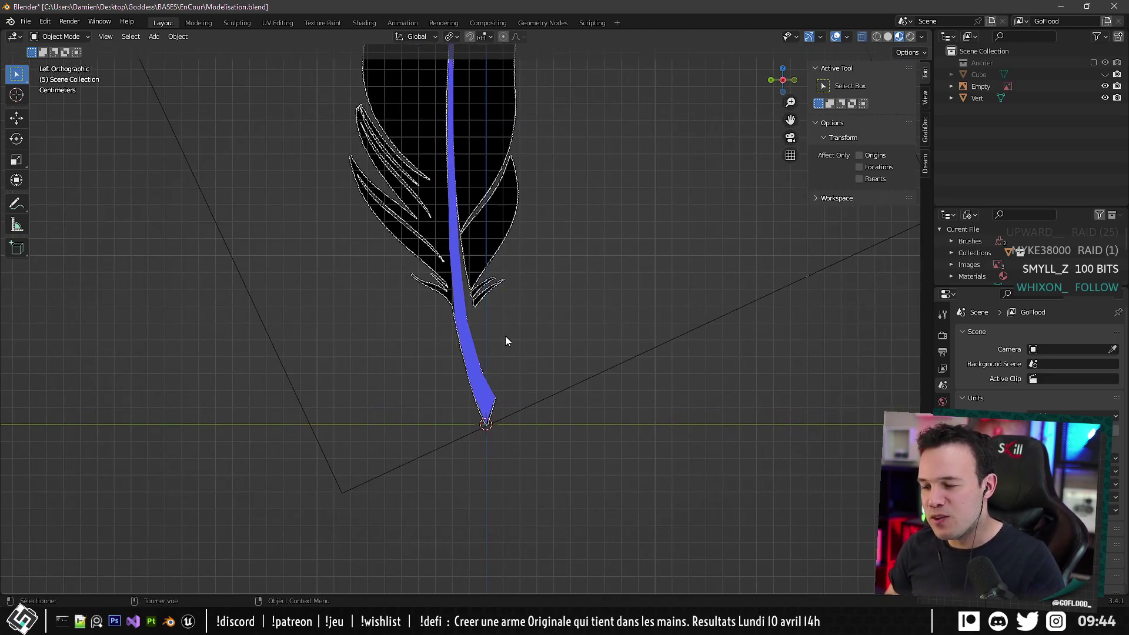
scroll(506, 341, down, 3)
scroll(443, 375, up, 1)
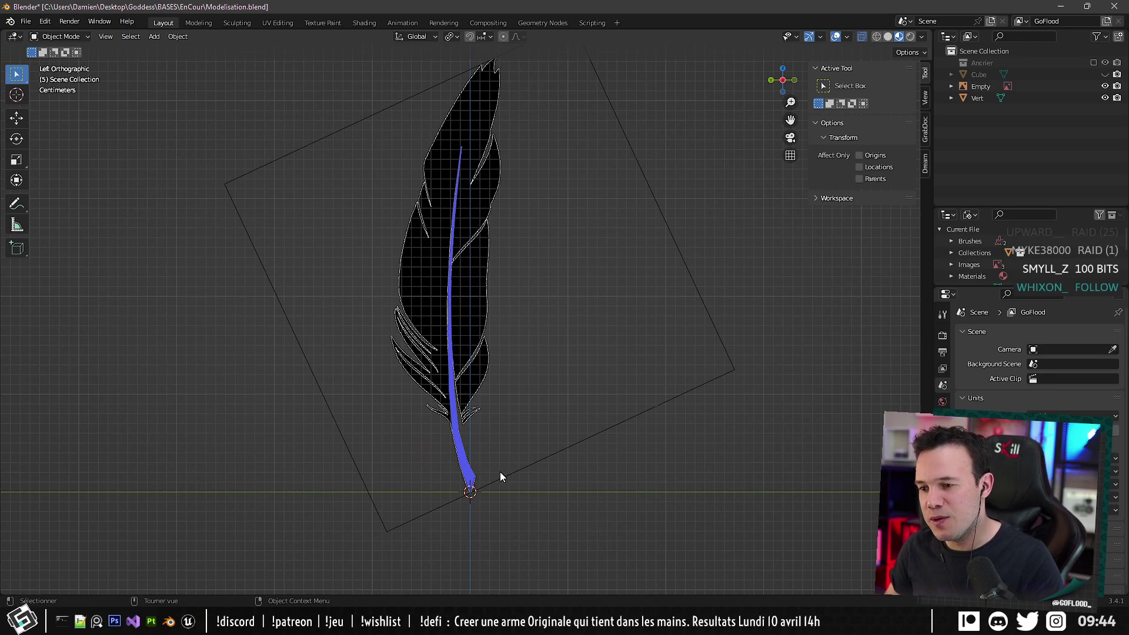
scroll(473, 483, up, 4)
scroll(521, 478, down, 2)
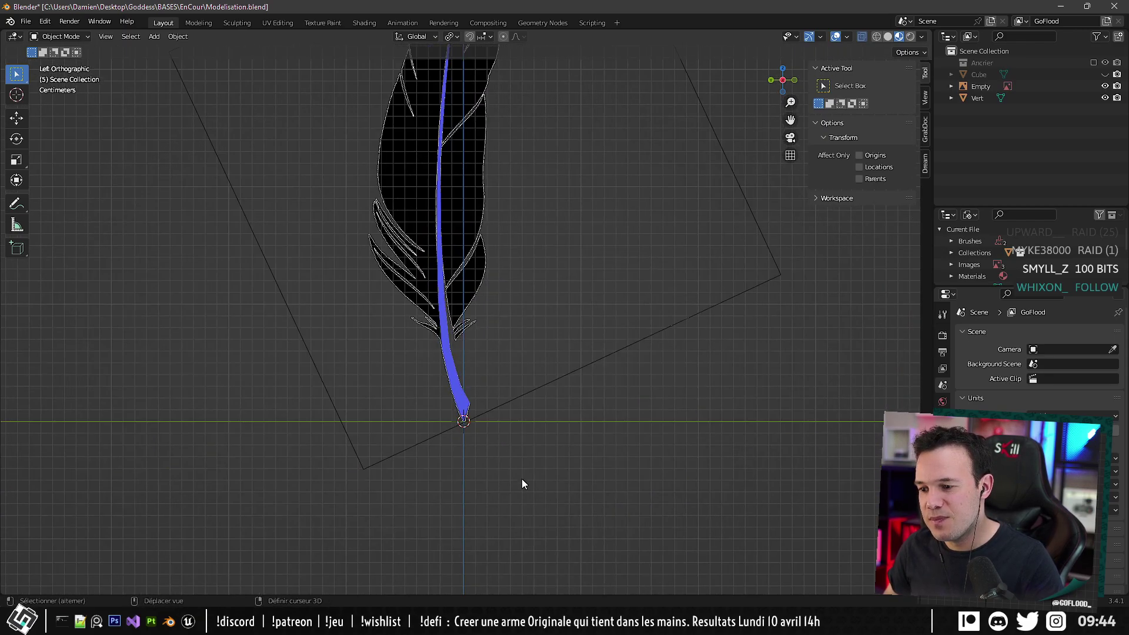
scroll(498, 503, up, 1)
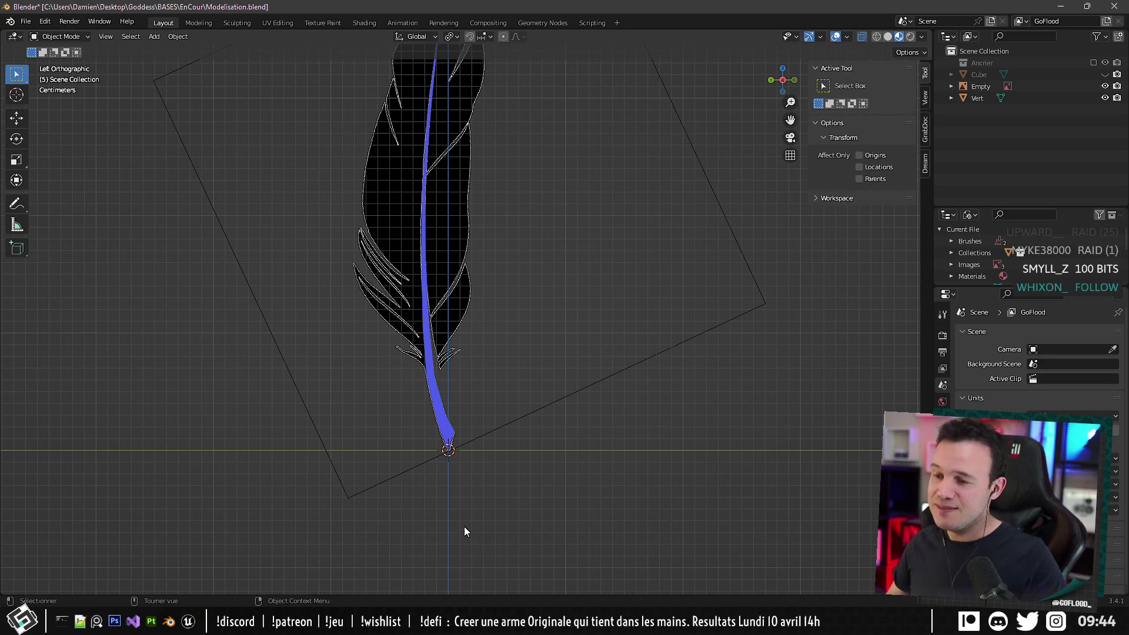
mouse_move(440, 428)
shift+middle_down()
mouse_move(460, 415)
mouse_move(460, 428)
shift+middle_up()
scroll(443, 418, down, 2)
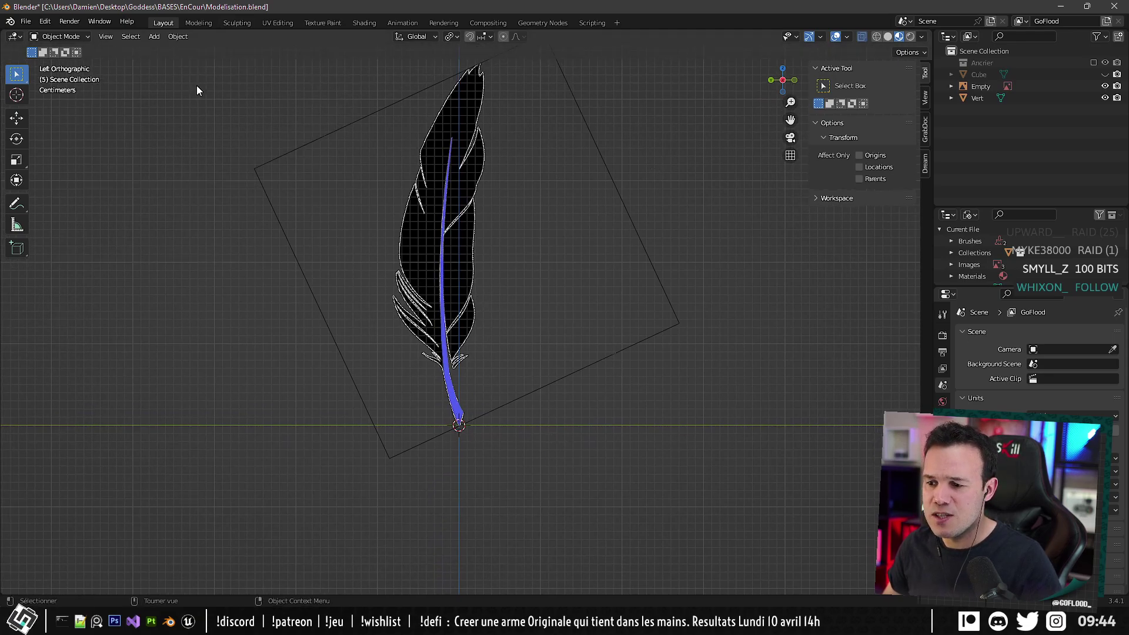
Add a new single-vertex mesh object and move its vertex away from the origin, beside the quill's tip.
click(178, 36)
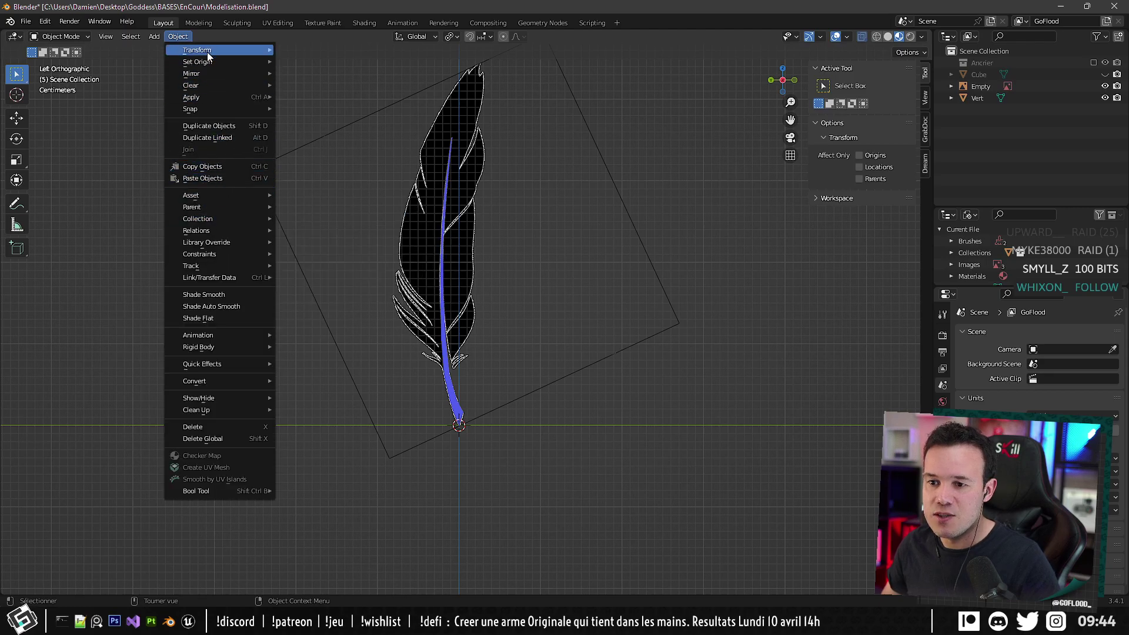
mouse_move(158, 36)
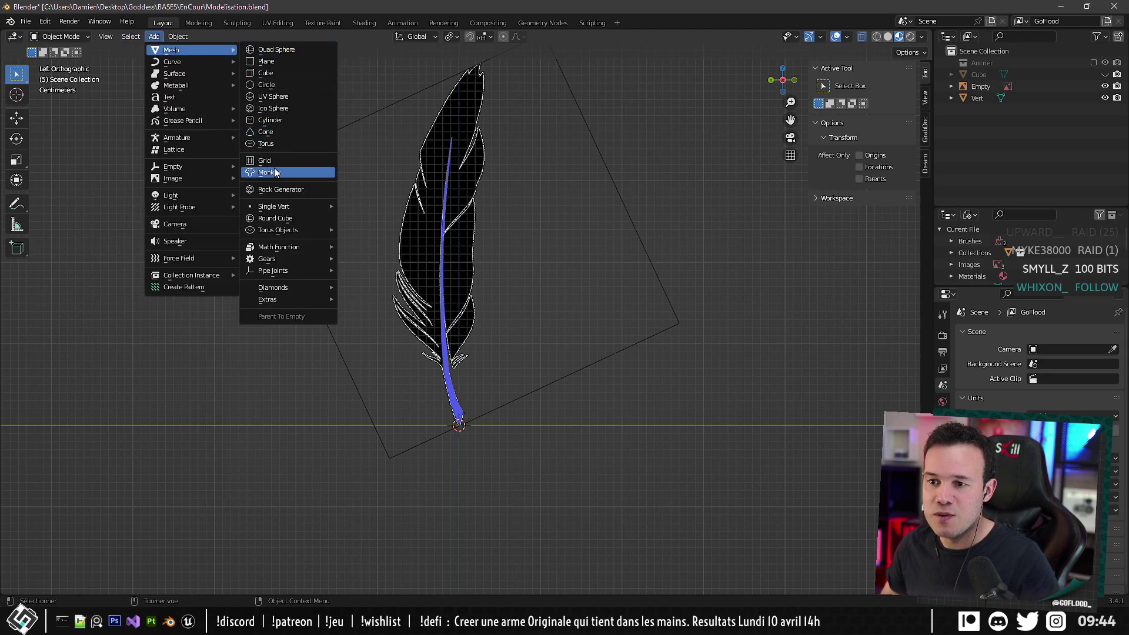
mouse_move(285, 210)
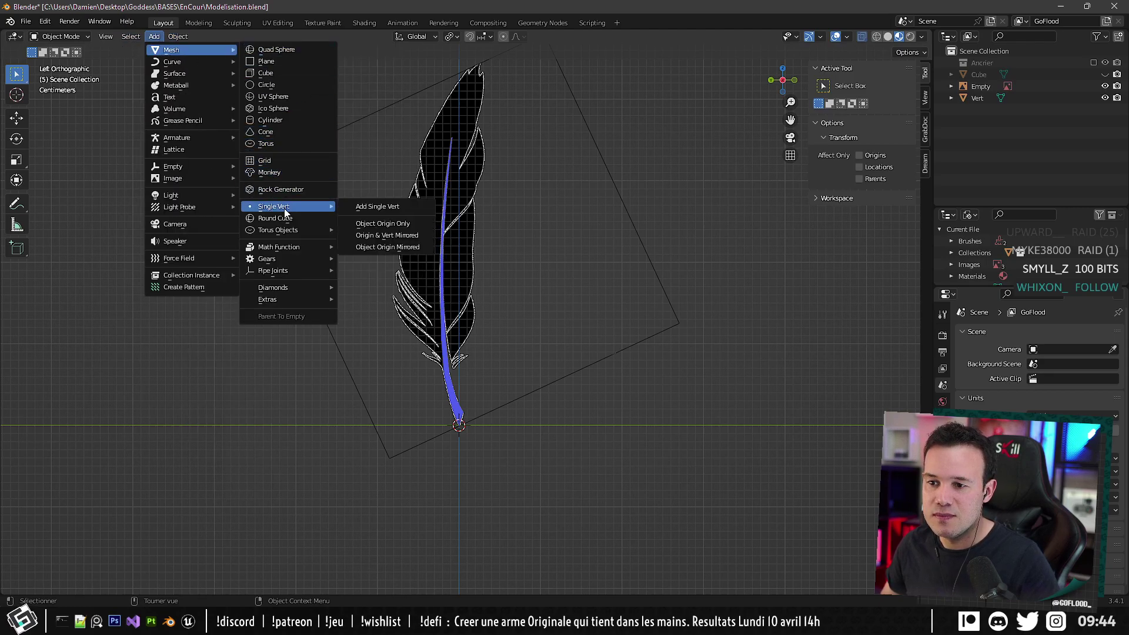
click(382, 207)
key(g)
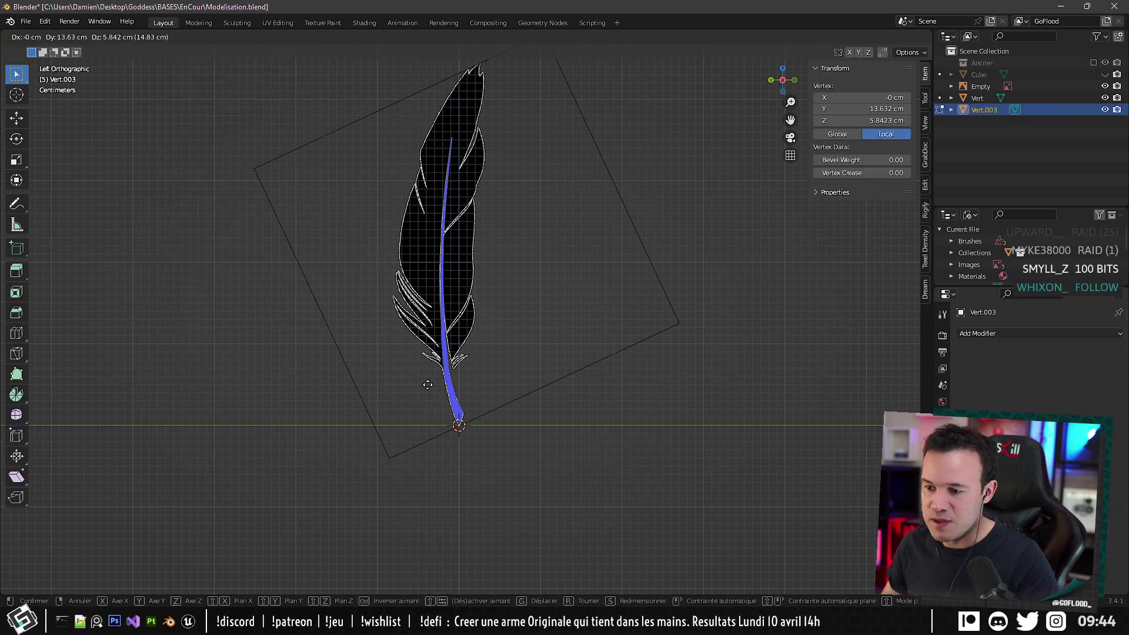
click(596, 443)
In object mode, move the single-vertex object to about Y -13.99 cm, Z -2.16 cm, and delete it.
key(Tab)
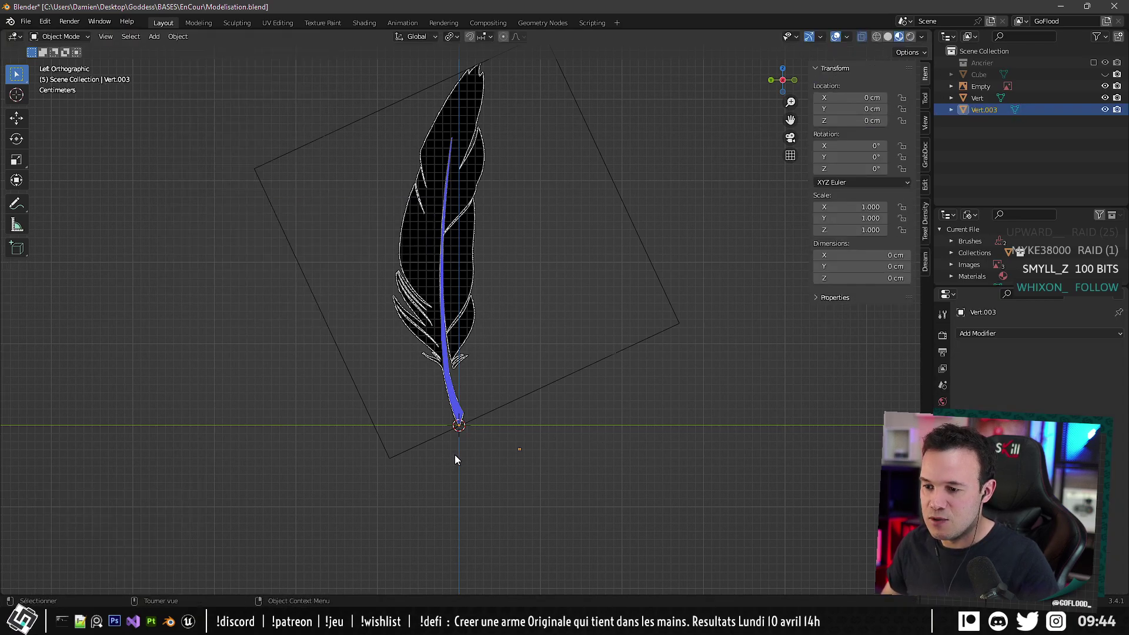
key(g)
click(701, 444)
scroll(691, 495, up, 3)
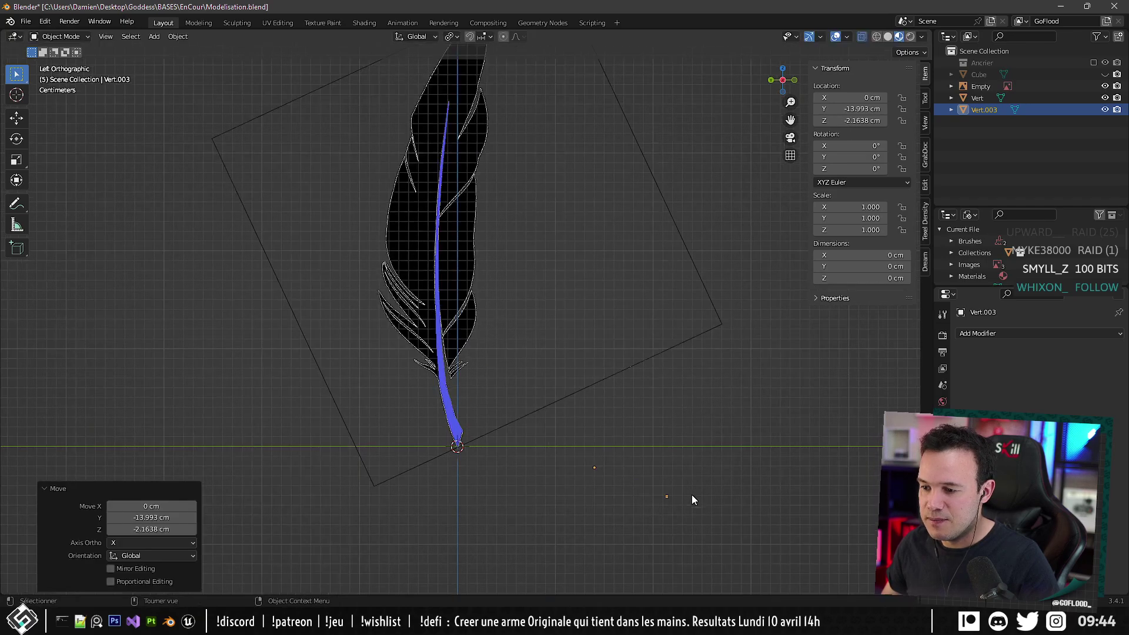
key(Delete)
Add another single-vertex object and, in object mode, move it to about Y -19.08 cm, Z -7.97 cm.
click(154, 37)
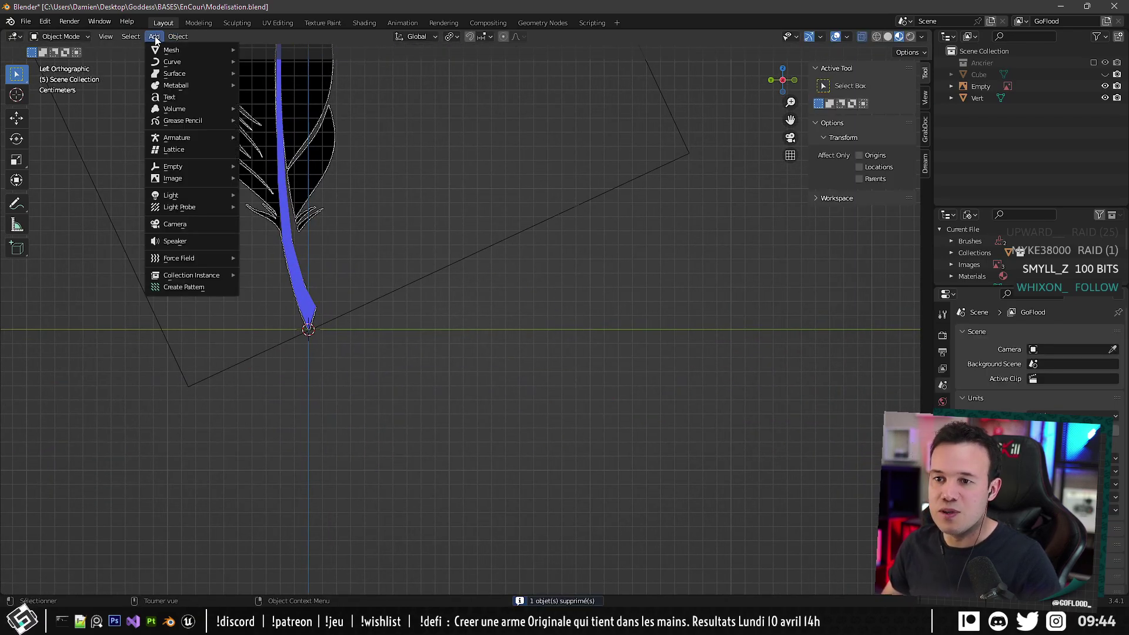
mouse_move(158, 50)
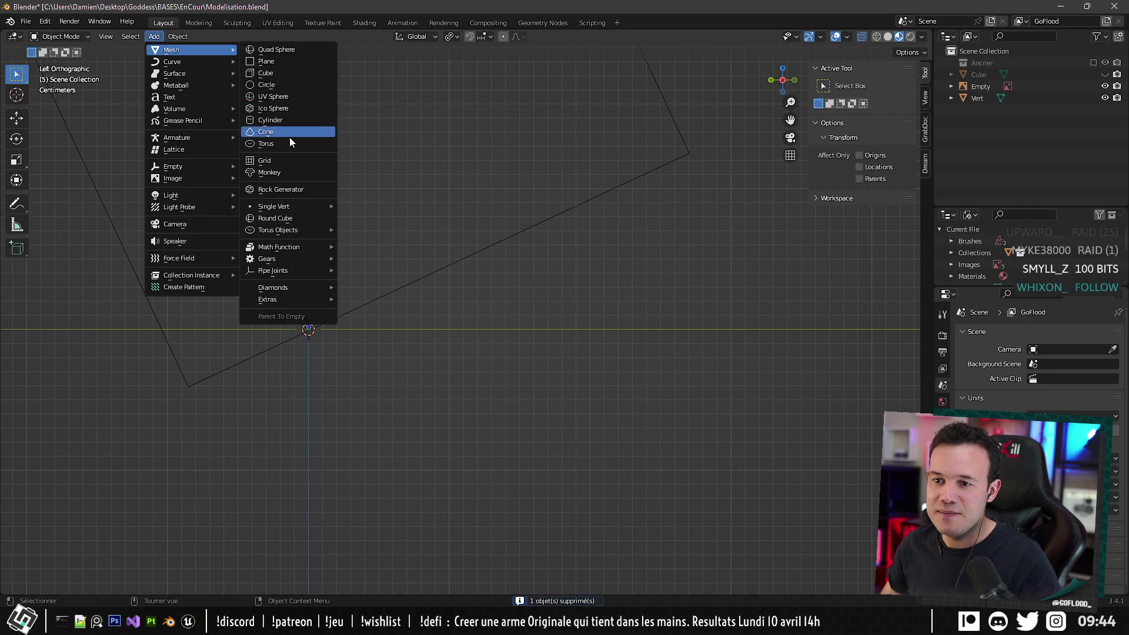
mouse_move(289, 205)
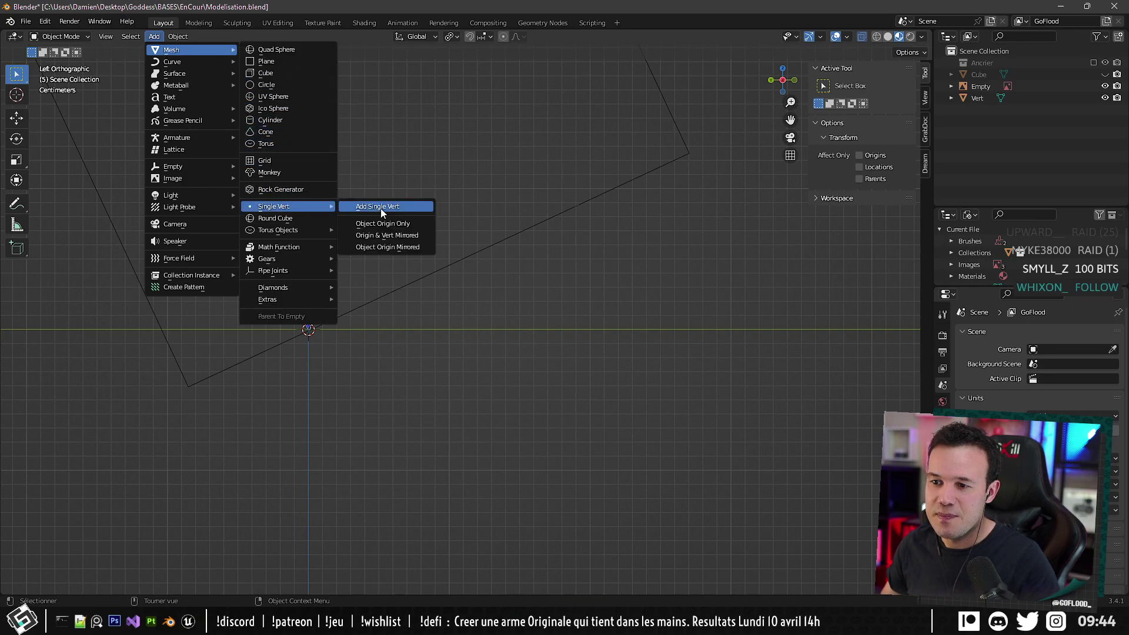
click(379, 206)
key(Tab)
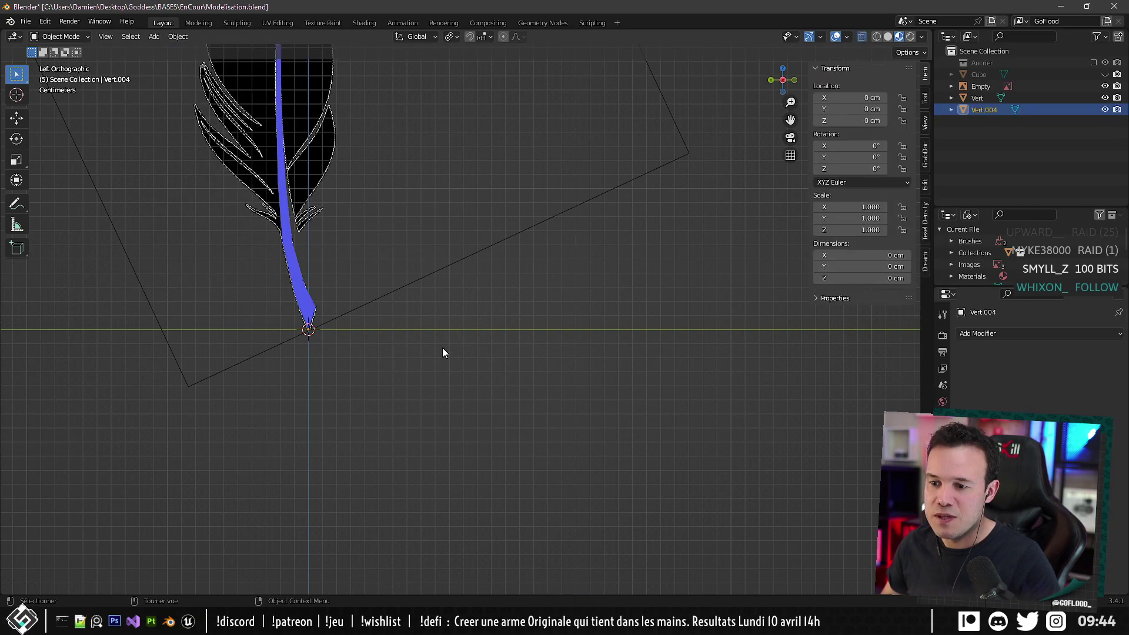
key(g)
click(710, 457)
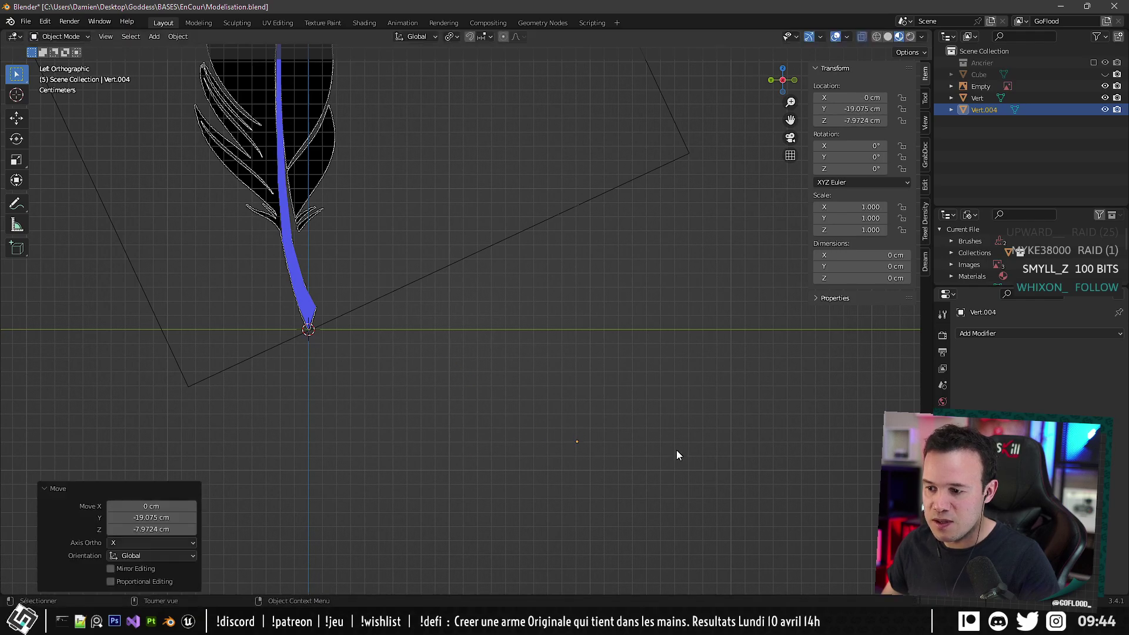
In the left orthographic view, try to move the single vertex in edit mode, and return to object mode.
middle_drag(676, 455, 522, 356)
key(ctrl+KP_3)
key(Tab)
scroll(502, 323, up, 4)
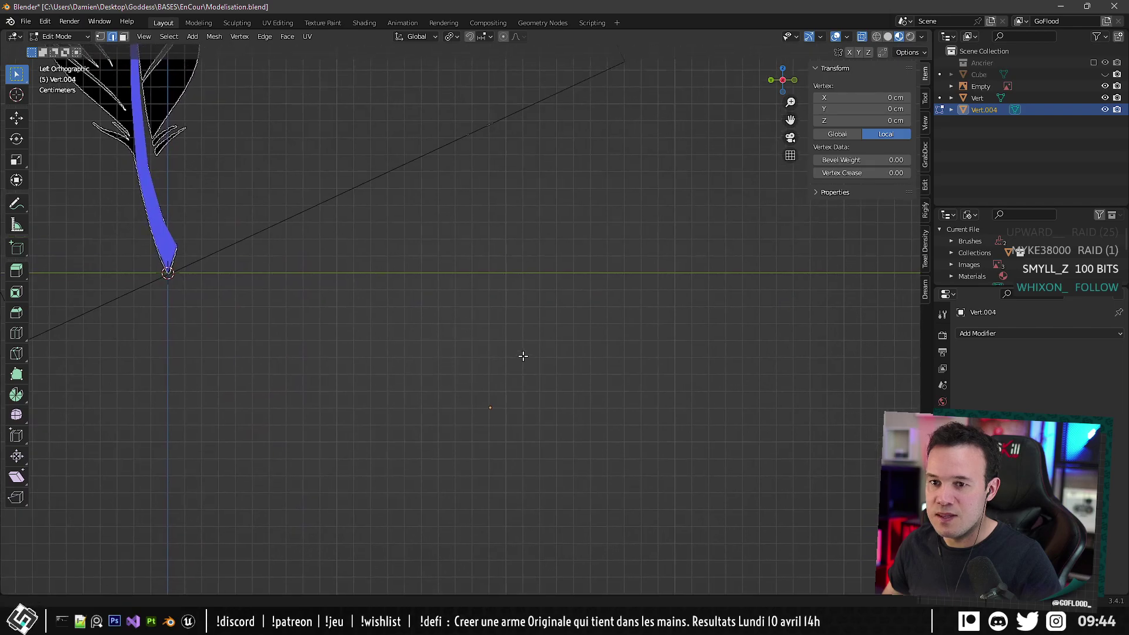
key(g)
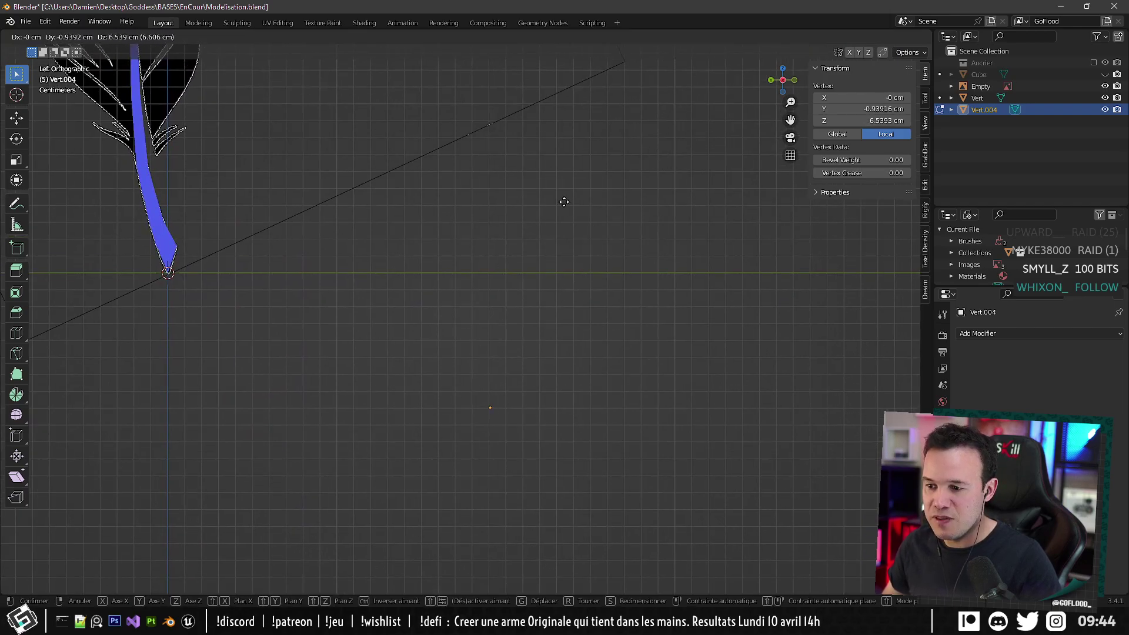
right_click(512, 299)
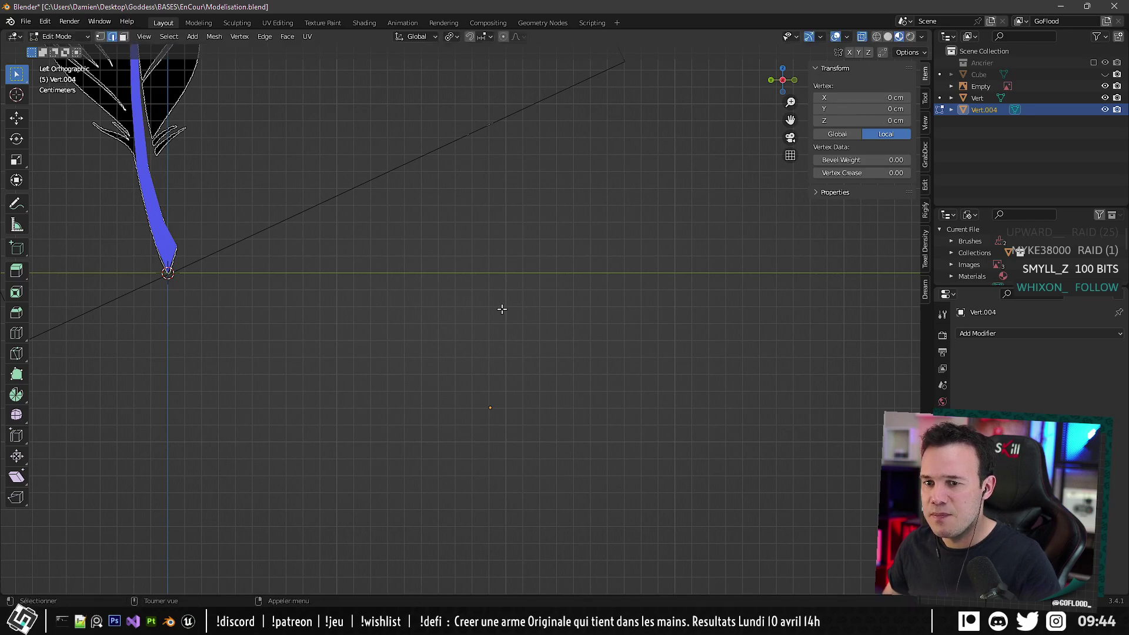
scroll(498, 388, down, 3)
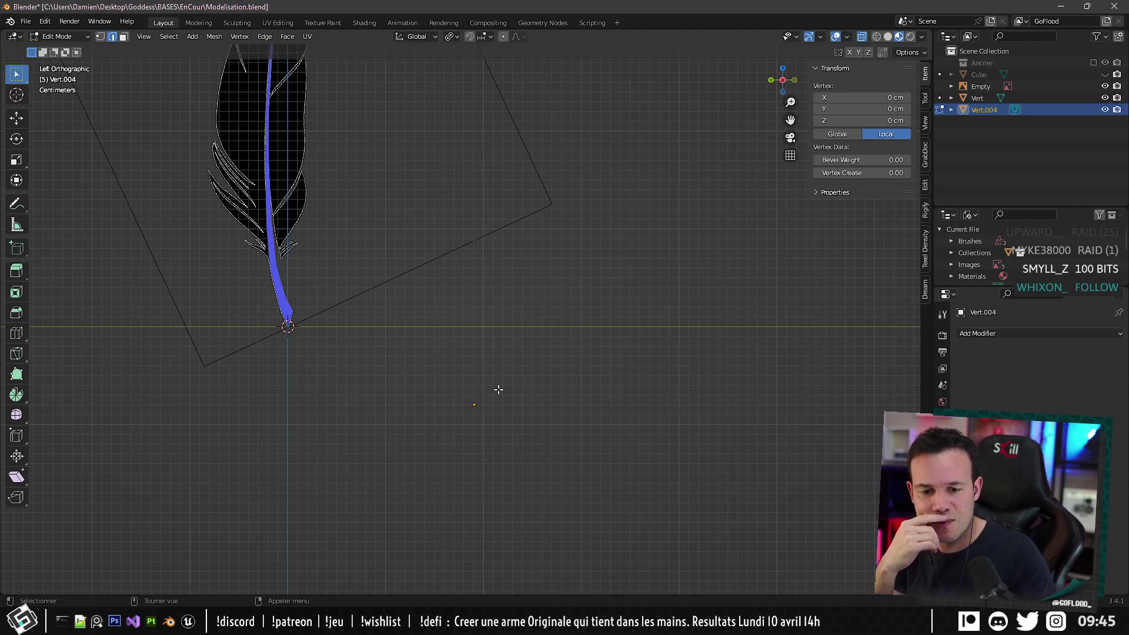
key(Tab)
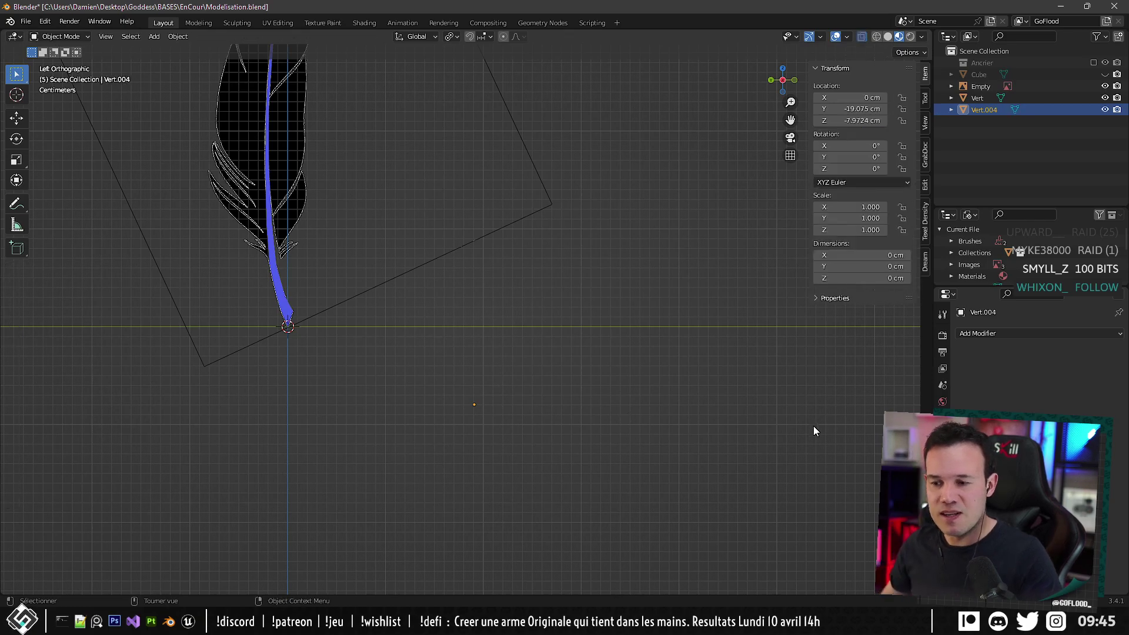
Hide the shaft mesh Vert and the single-vertex object Vert.004, and delete Vert.004.
scroll(768, 385, down, 4)
shift+middle_drag(768, 385, 645, 436)
click(694, 306)
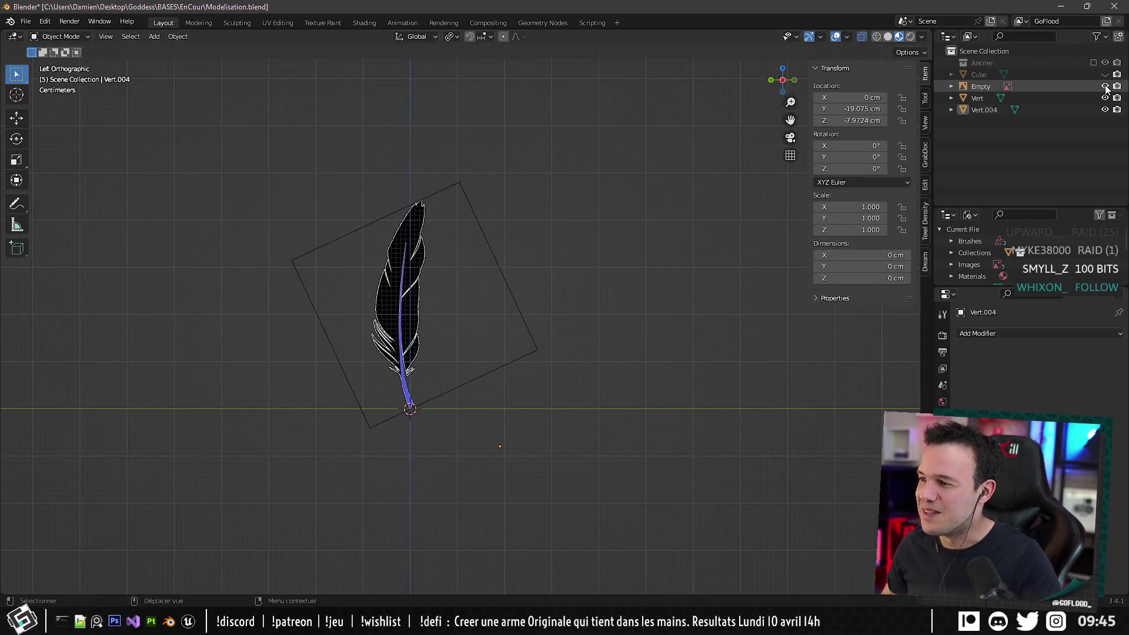
drag(1104, 97, 1104, 109)
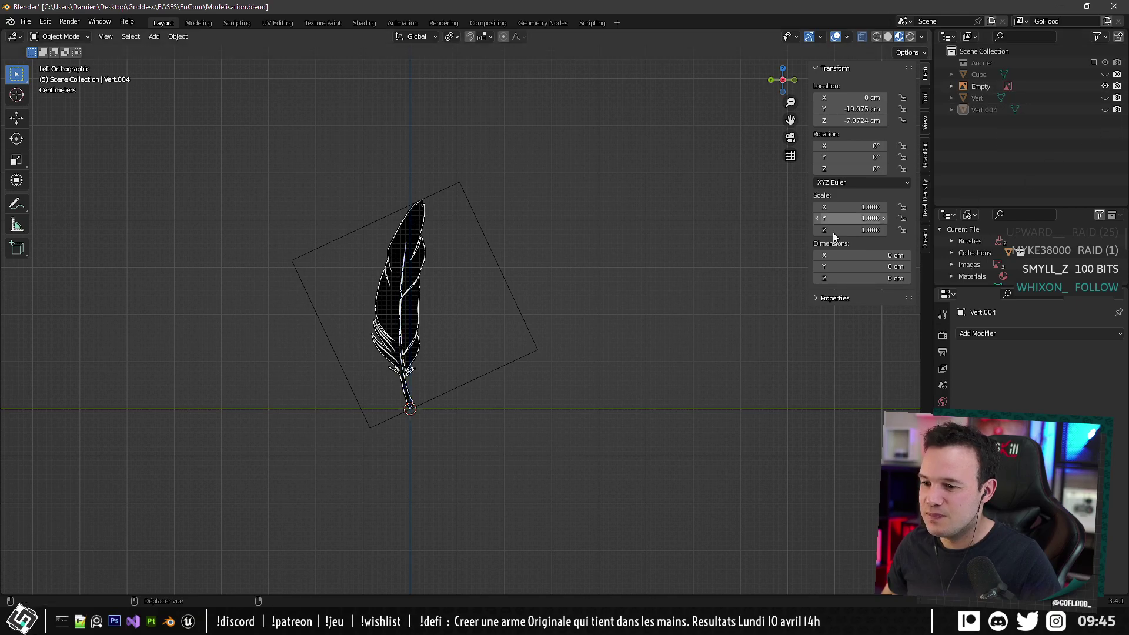
click(999, 110)
key(Delete)
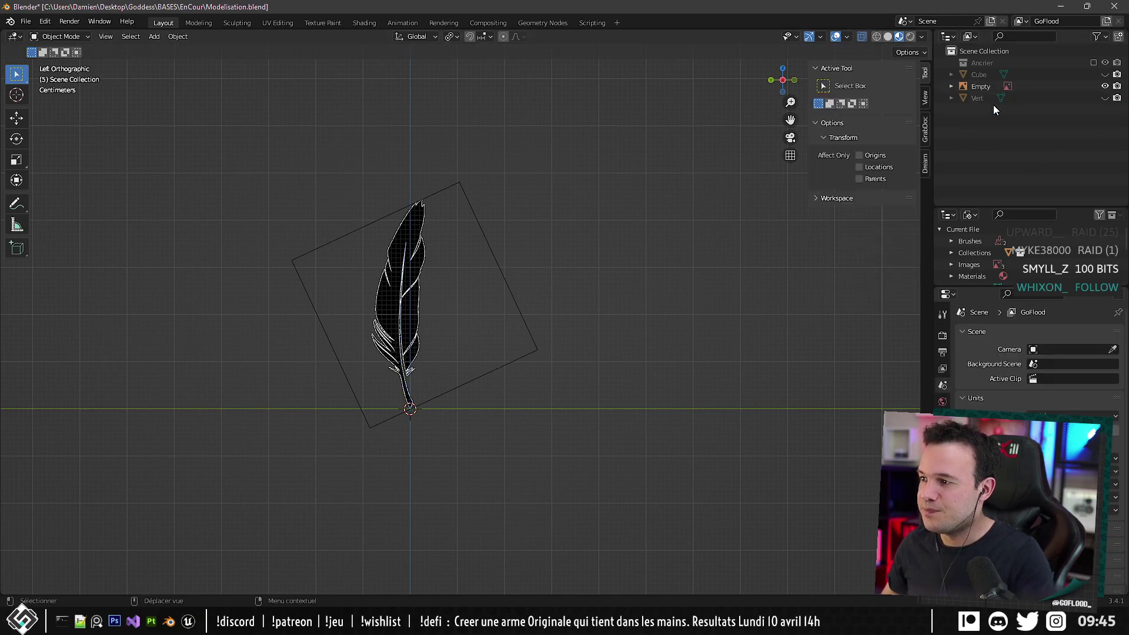
Add a UV sphere at the origin and set it to 3 segments.
scroll(437, 426, up, 4)
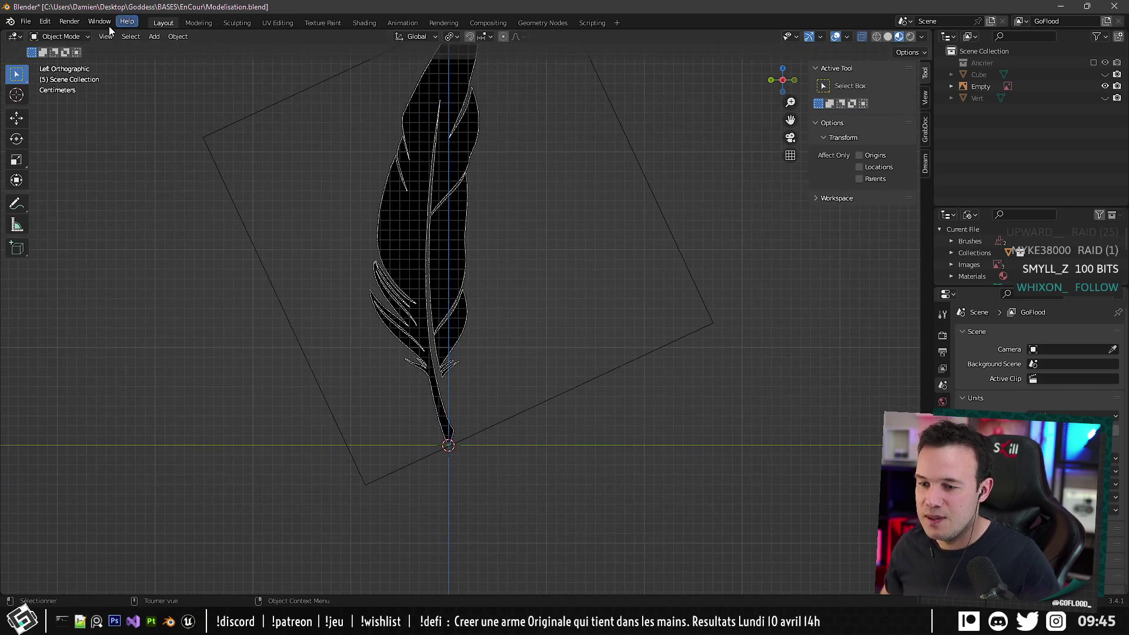
click(156, 36)
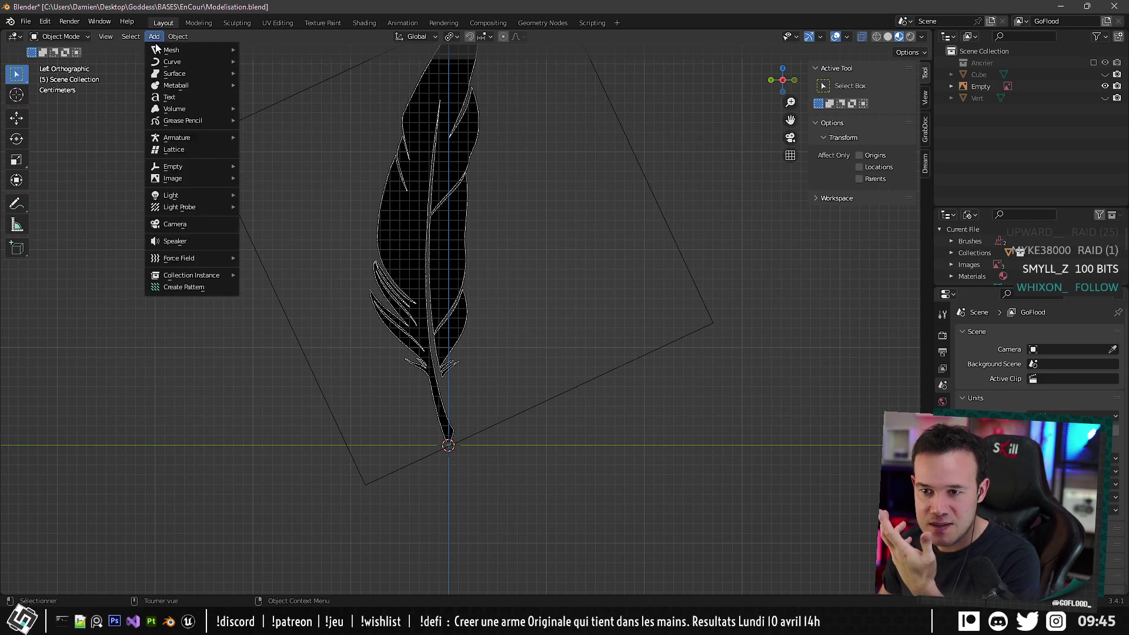
mouse_move(177, 50)
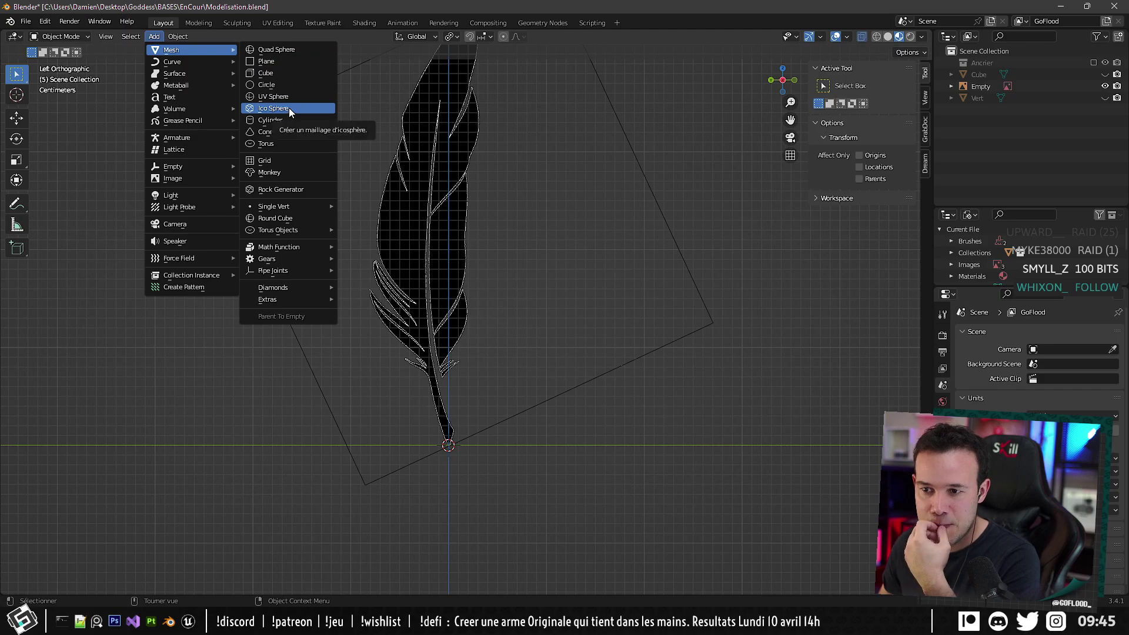
click(295, 97)
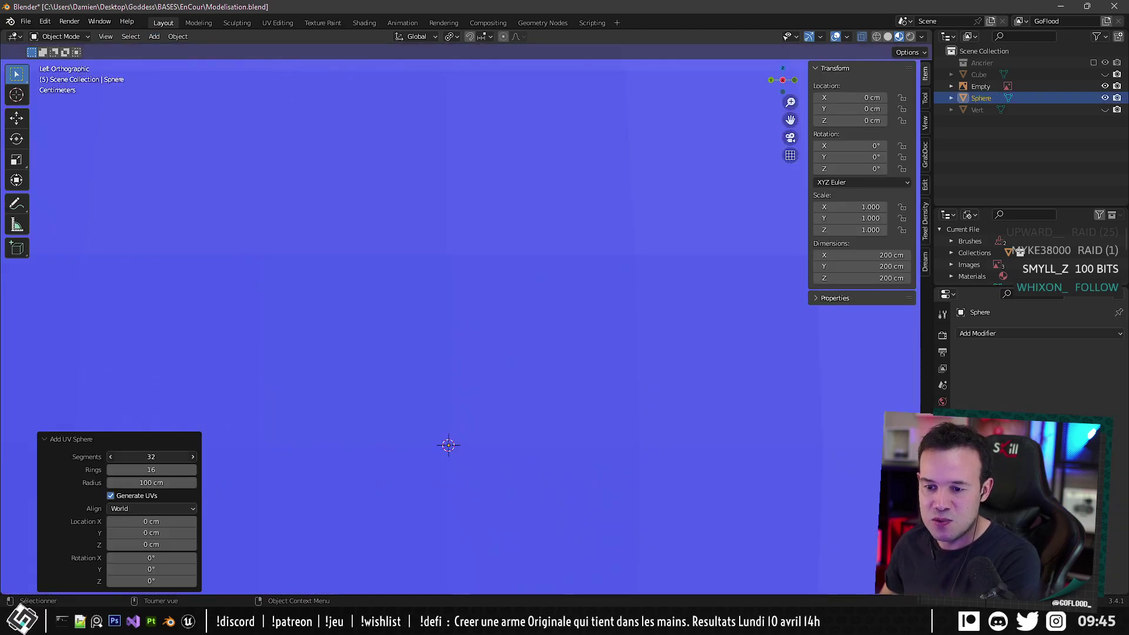
key(Return)
scroll(461, 359, down, 9)
middle_drag(464, 362, 446, 396)
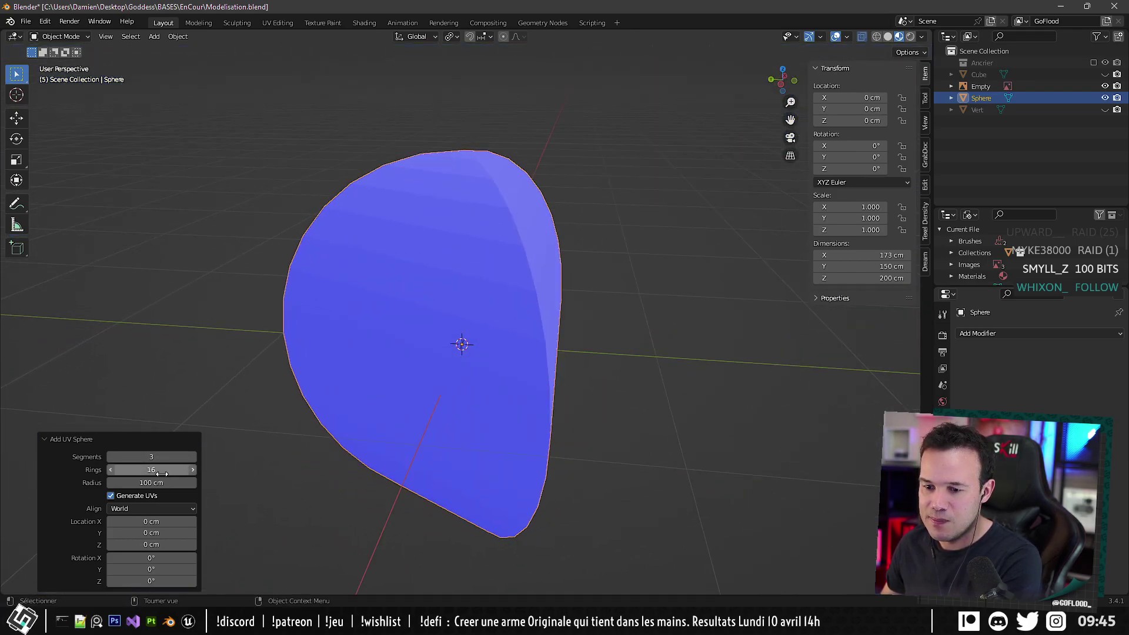
Set the UV sphere's rings to 3 and its radius to 10 cm.
drag(157, 470, 135, 470)
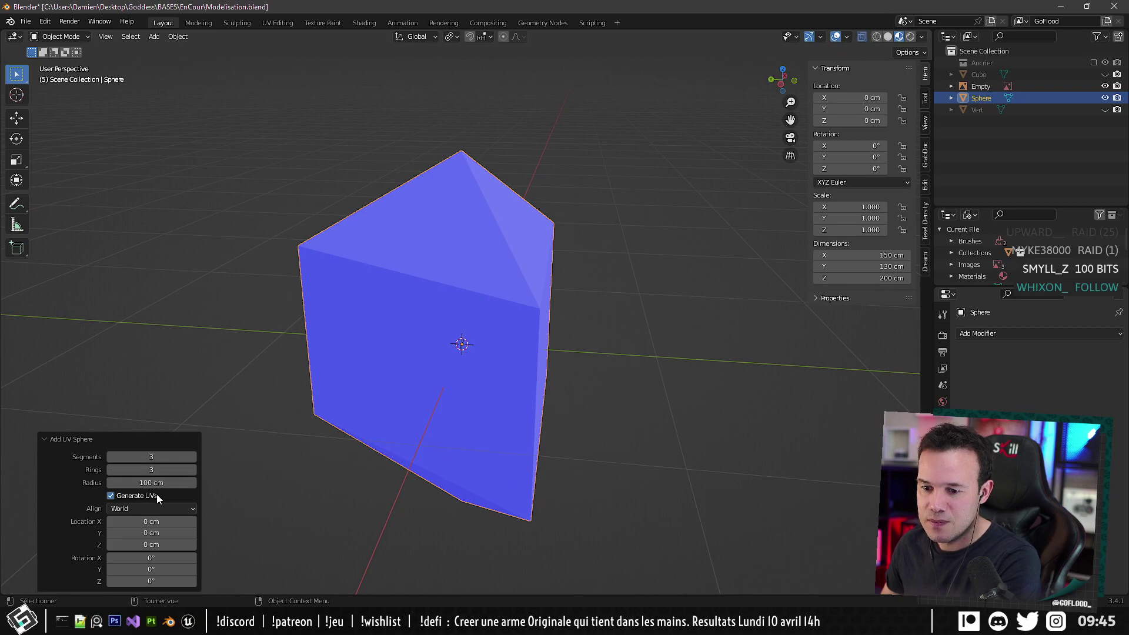
click(160, 482)
text(10)
key(Return)
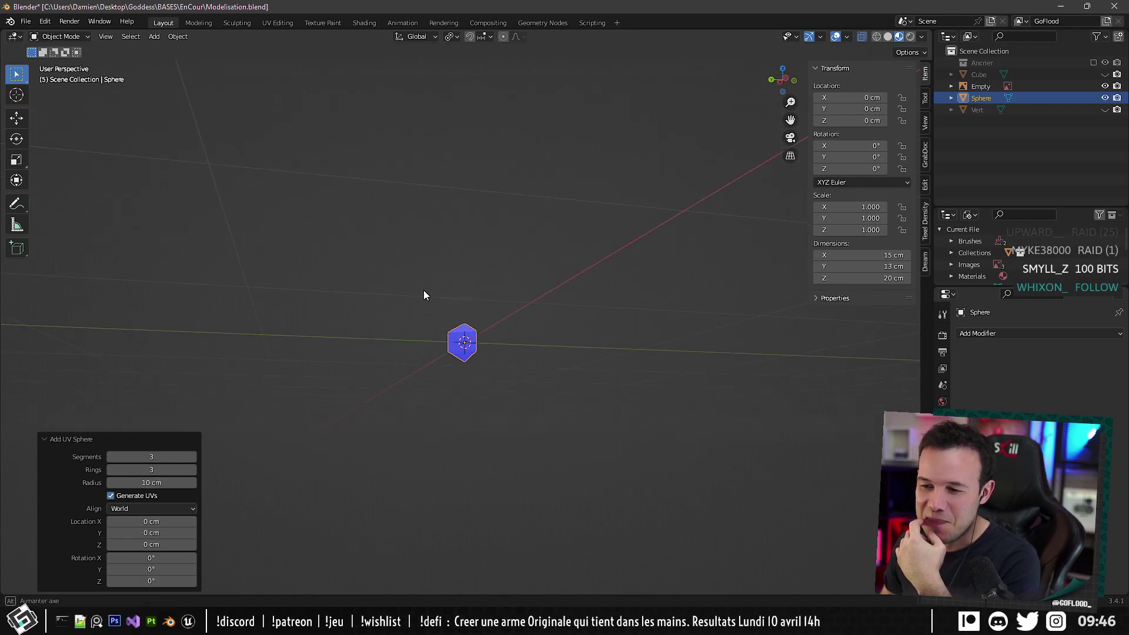
Compare the low-poly sphere with the feather reference in the left orthographic view and delete the sphere.
key(ctrl+KP_3)
scroll(415, 355, up, 4)
scroll(415, 354, up, 2)
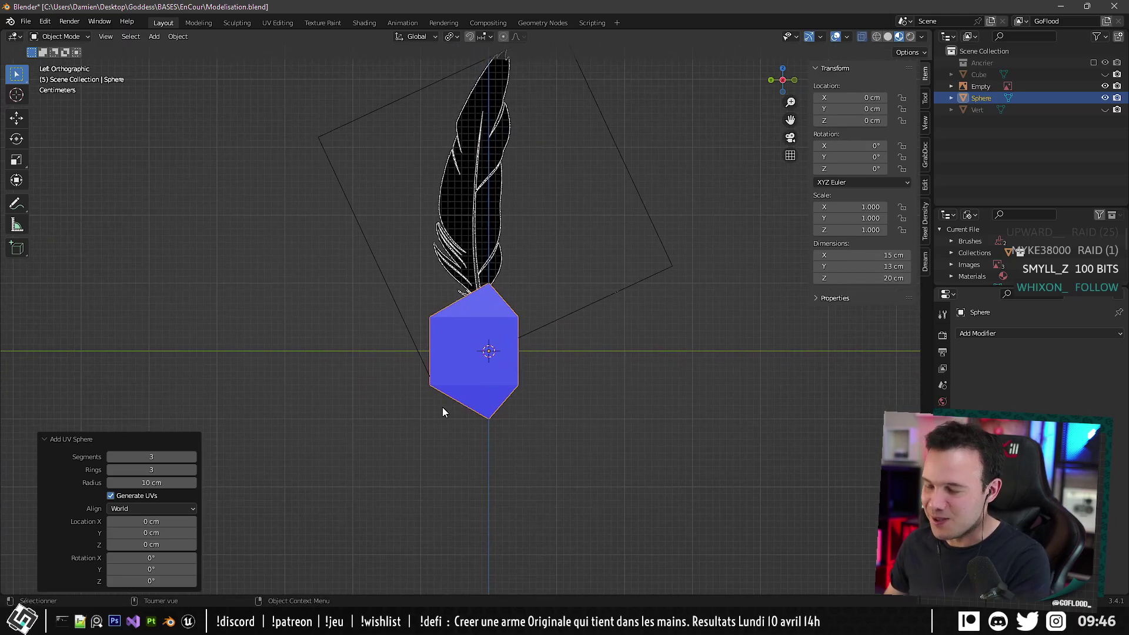
key(Delete)
Hide the feather reference image (Empty) in the scene.
click(178, 37)
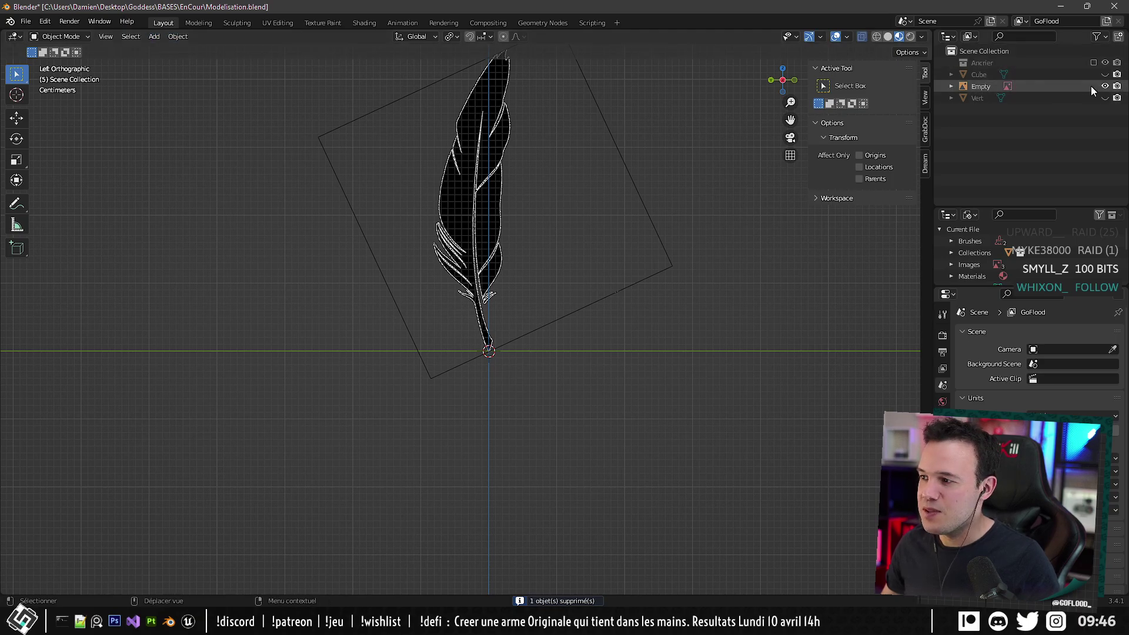
click(1105, 86)
scroll(475, 266, up, 2)
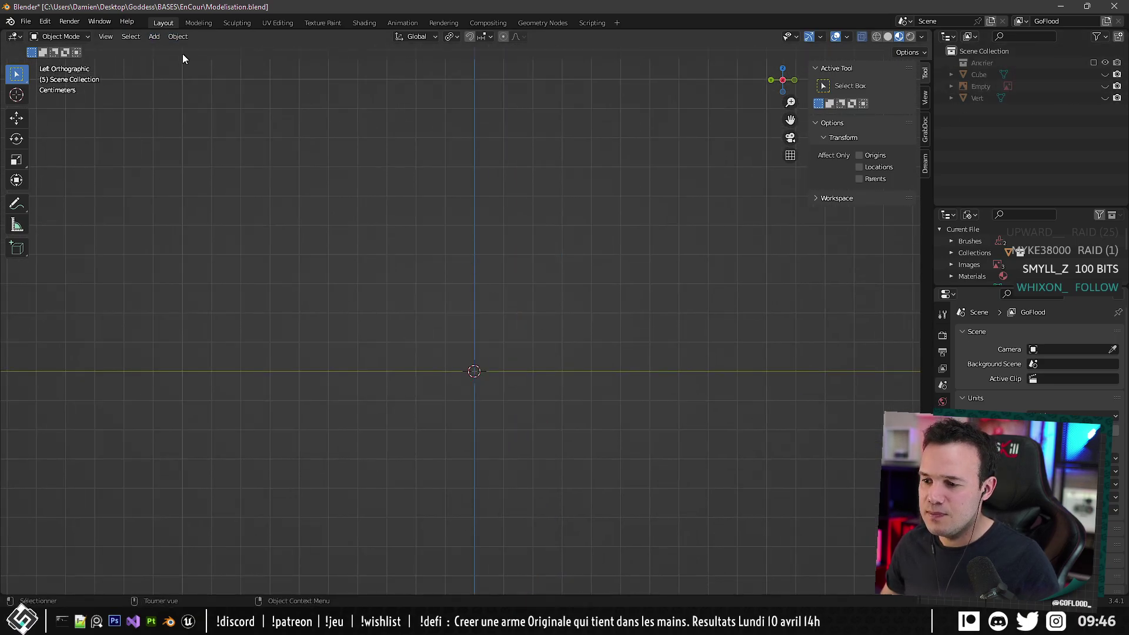
Add a single-vertex object at the origin and extrude its vertex about 4 cm in Y and 5.5 cm in Z.
click(154, 37)
mouse_move(170, 51)
mouse_move(279, 206)
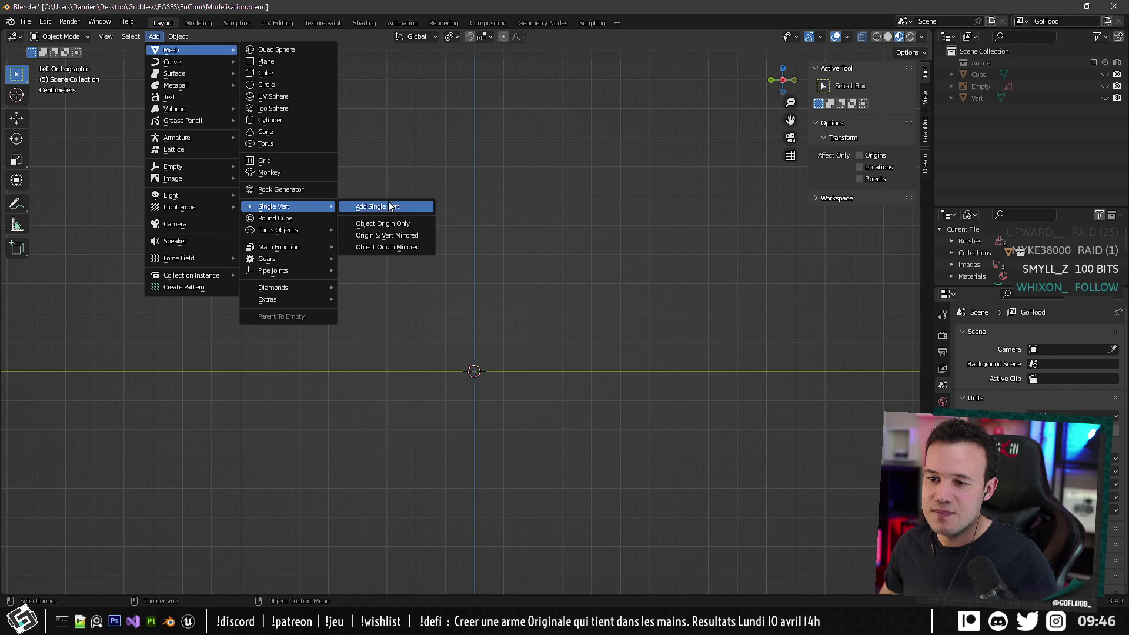
click(410, 206)
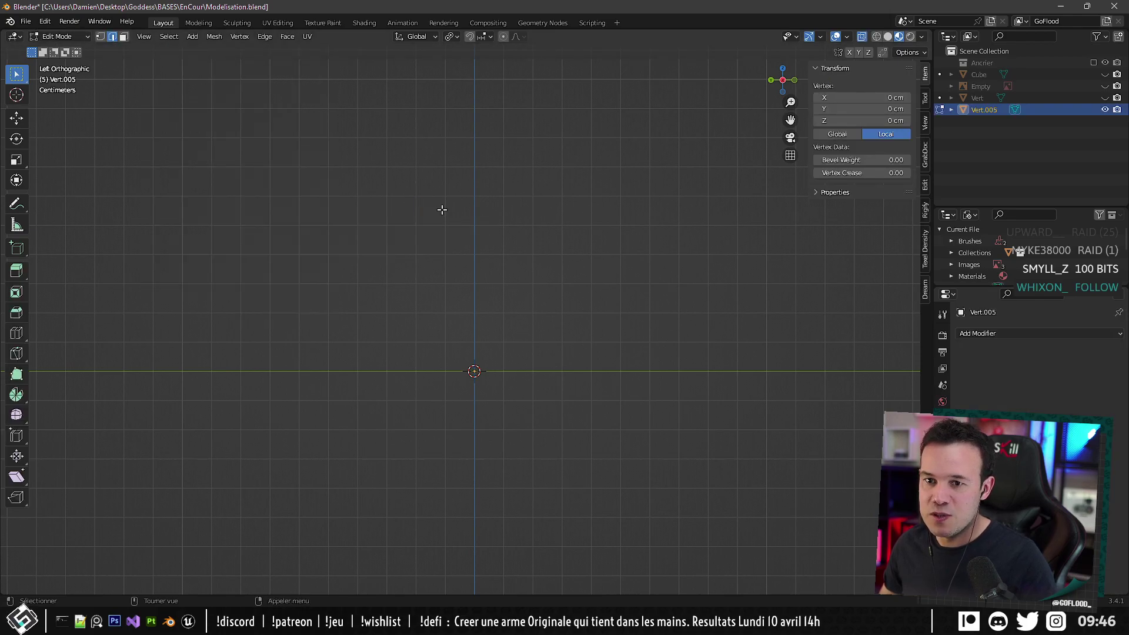
key(g)
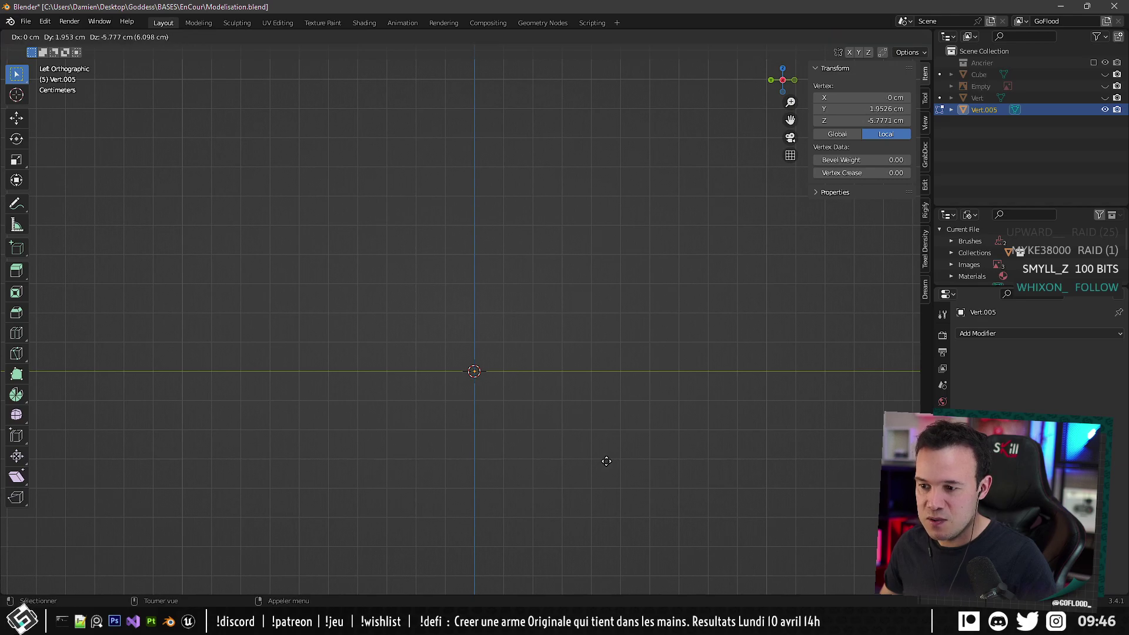
click(464, 141)
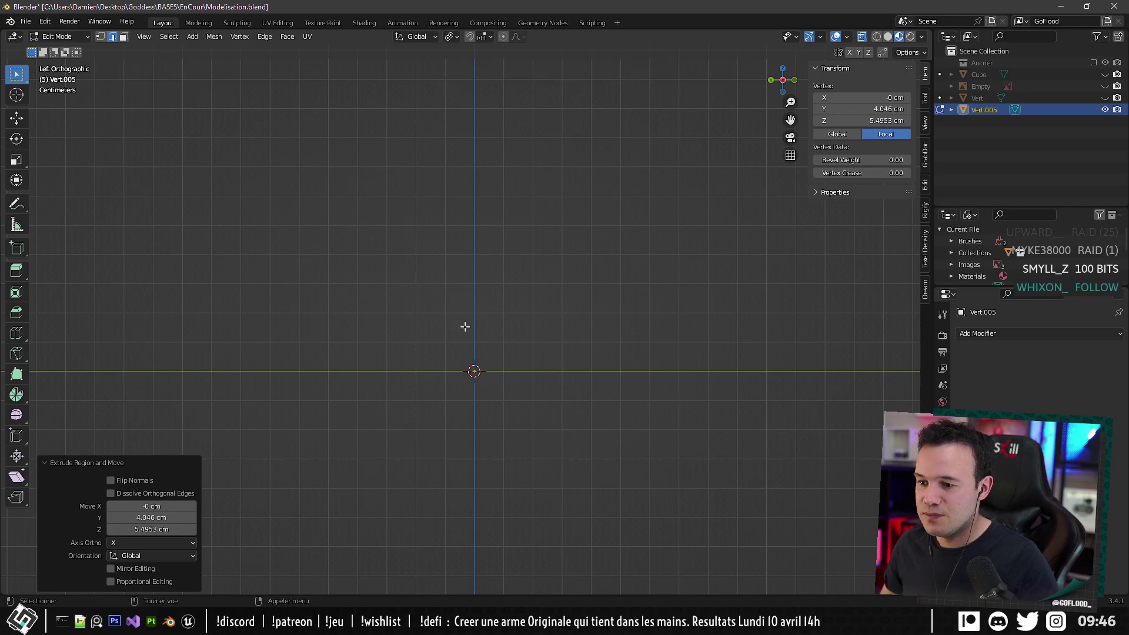
Examine the extruded vertex in Object and Edit Mode from another angle, box-selecting around it.
key(Tab)
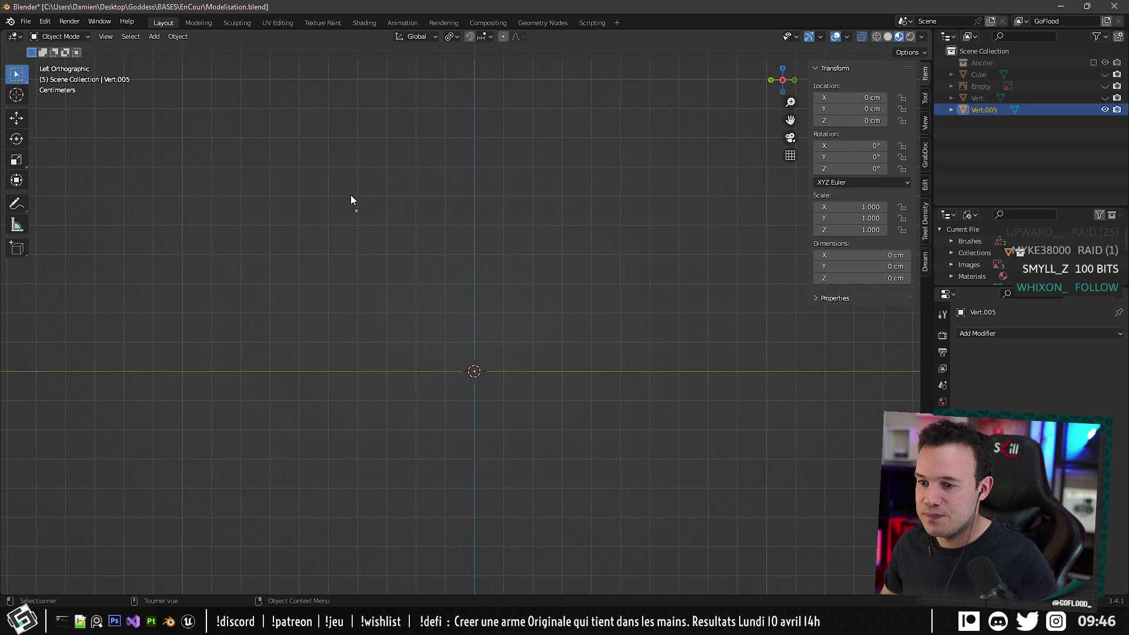
drag(327, 182, 393, 263)
key(Tab)
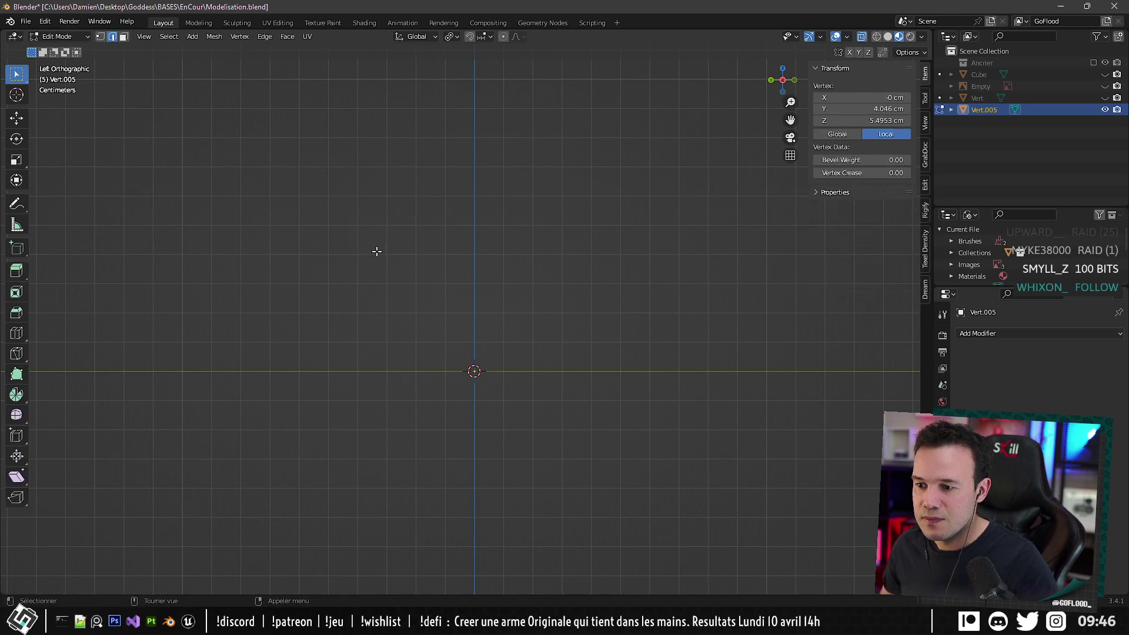
key(Tab)
middle_drag(357, 223, 402, 355)
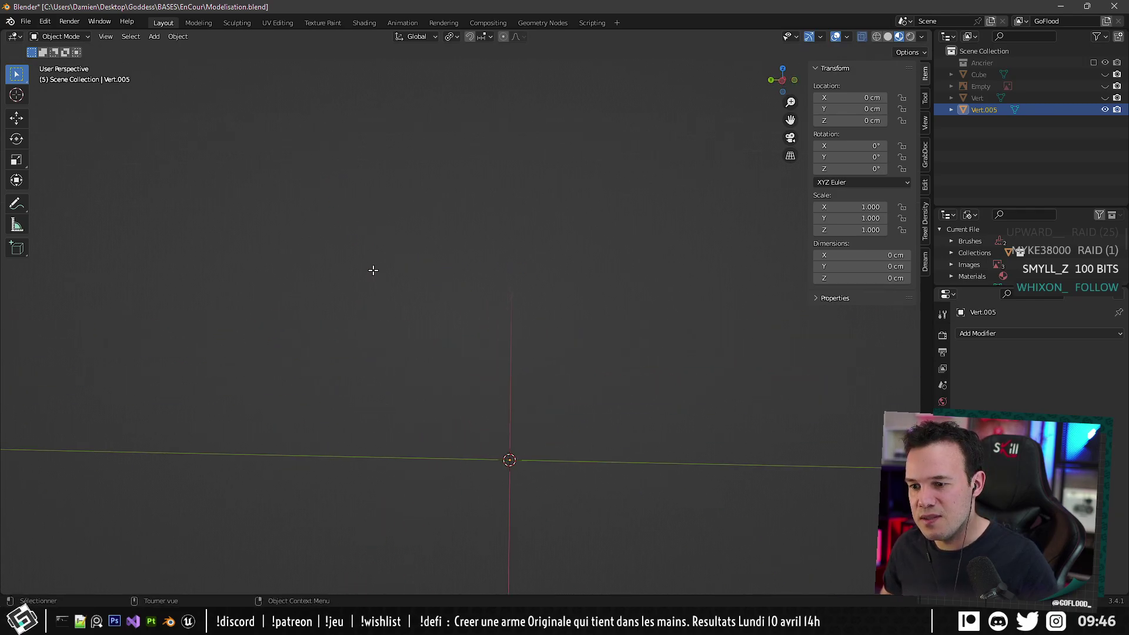
key(Tab)
drag(353, 242, 454, 432)
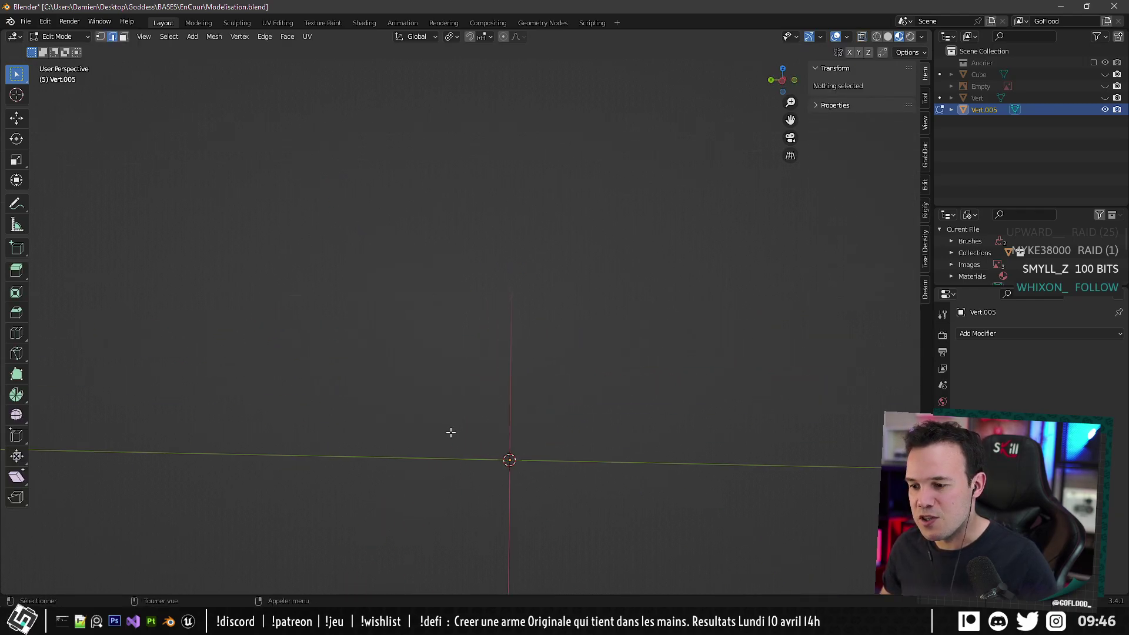
key(Tab)
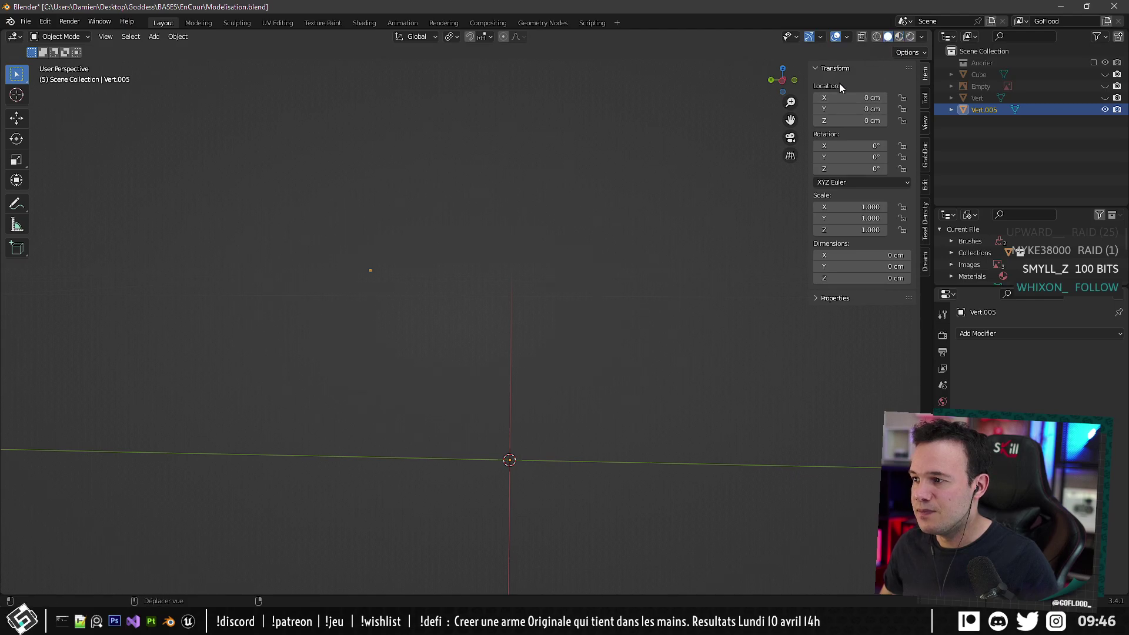
drag(305, 220, 349, 290)
key(Tab)
key(Tab)
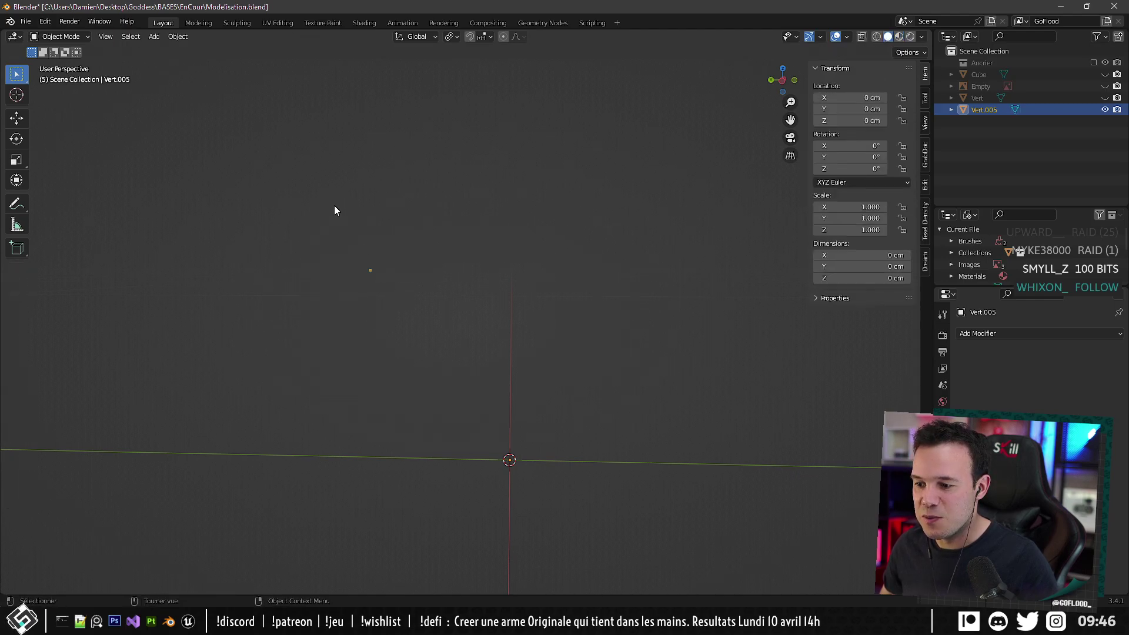
Move the single-vertex object about -3.8 cm in Y and 1.5 cm in Z.
middle_drag(335, 209, 364, 214)
key(g)
click(453, 176)
middle_drag(452, 176, 443, 219)
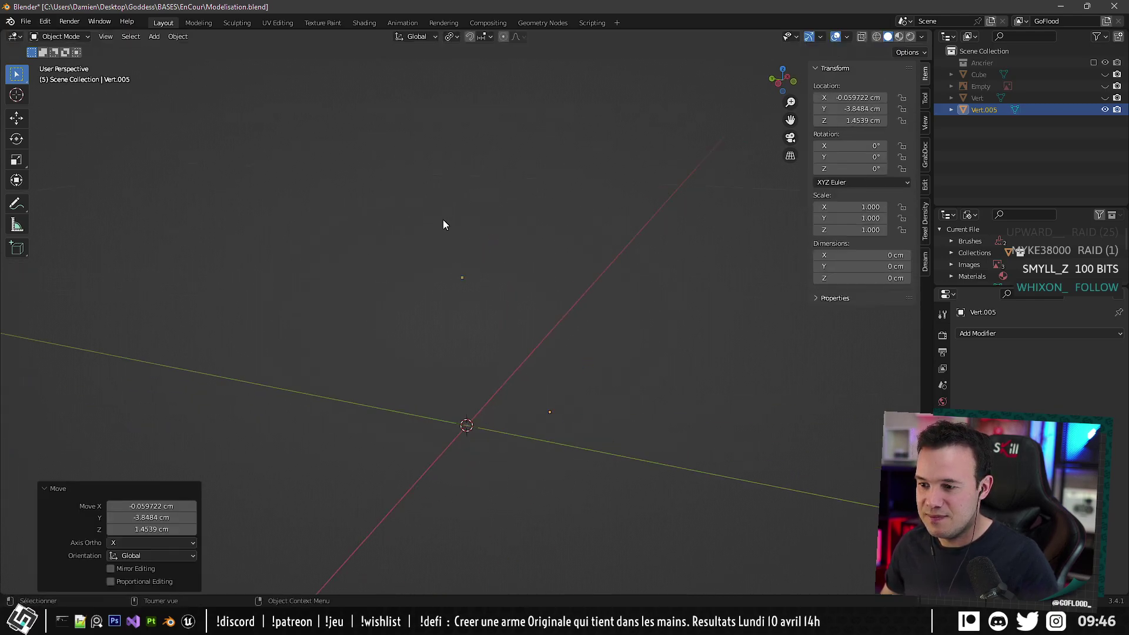
Check the moved object's vertices in Edit Mode and delete the single-vertex object.
key(Tab)
middle_drag(508, 339, 537, 384)
key(Tab)
drag(435, 227, 546, 342)
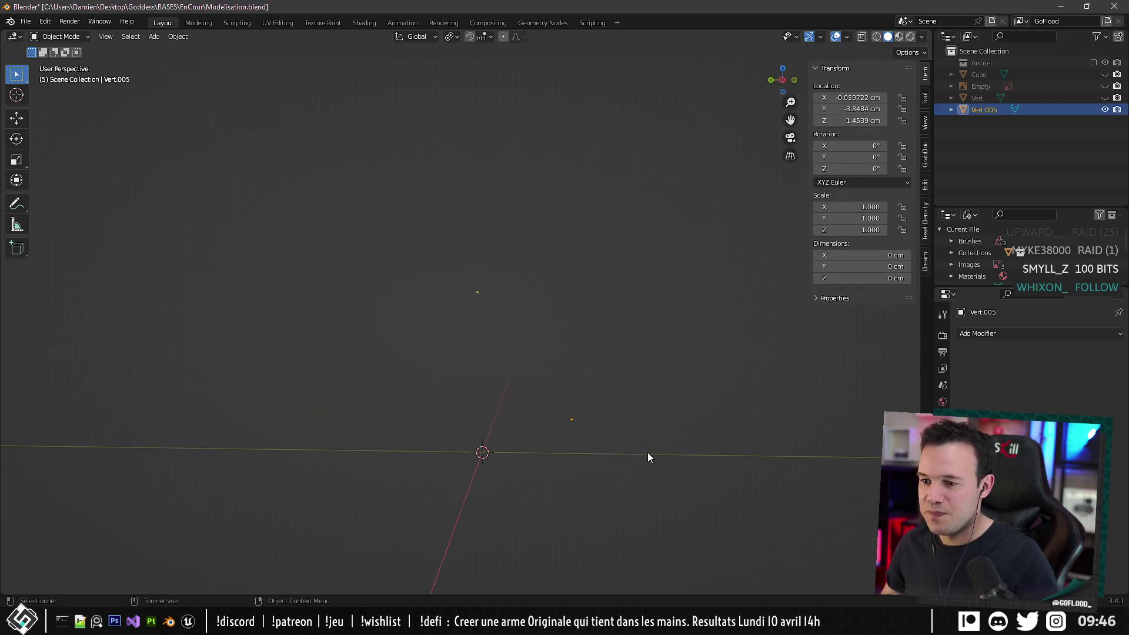
key(Delete)
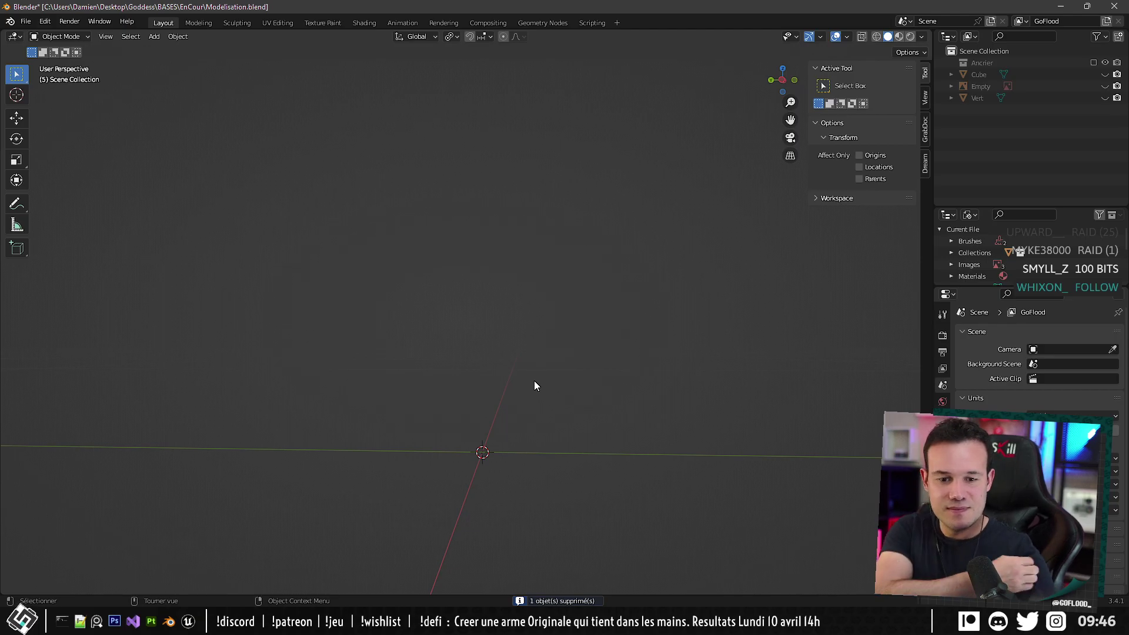
middle_drag(534, 385, 512, 322)
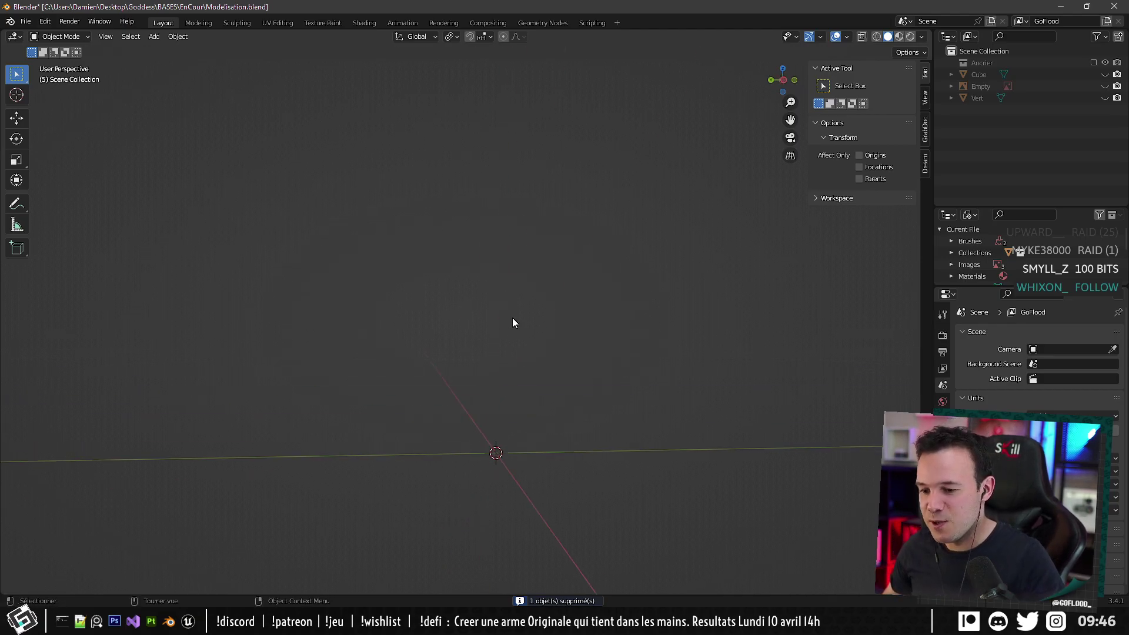
Save the scene, close Blender and reopen Modelisation.blend from the EnCour folder.
key(ctrl+s)
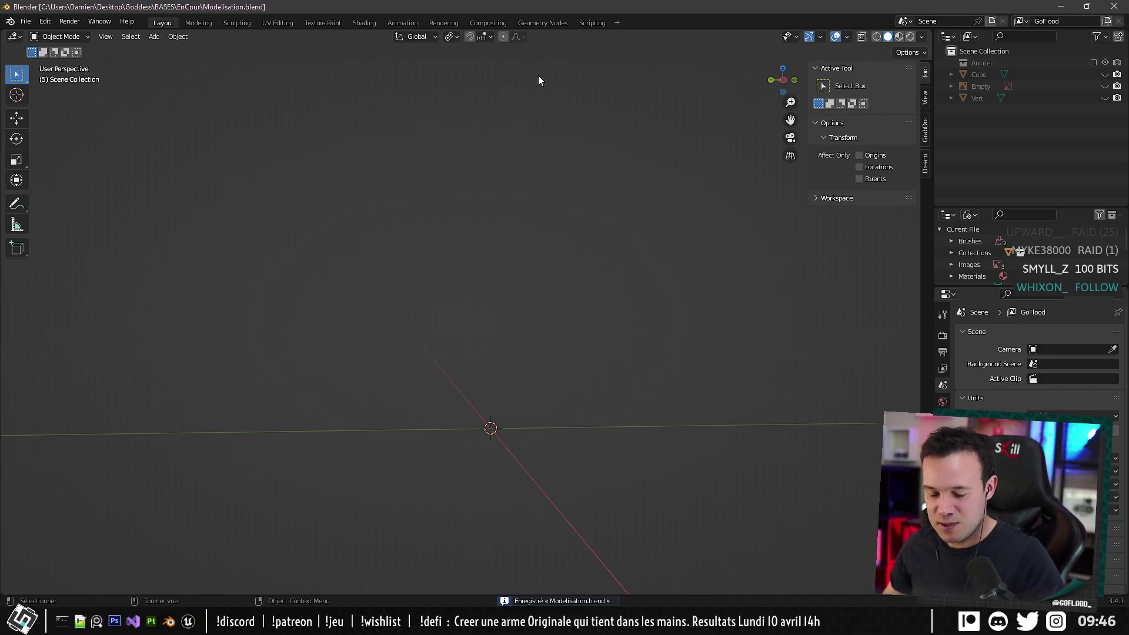
click(1113, 6)
key(alt+Tab)
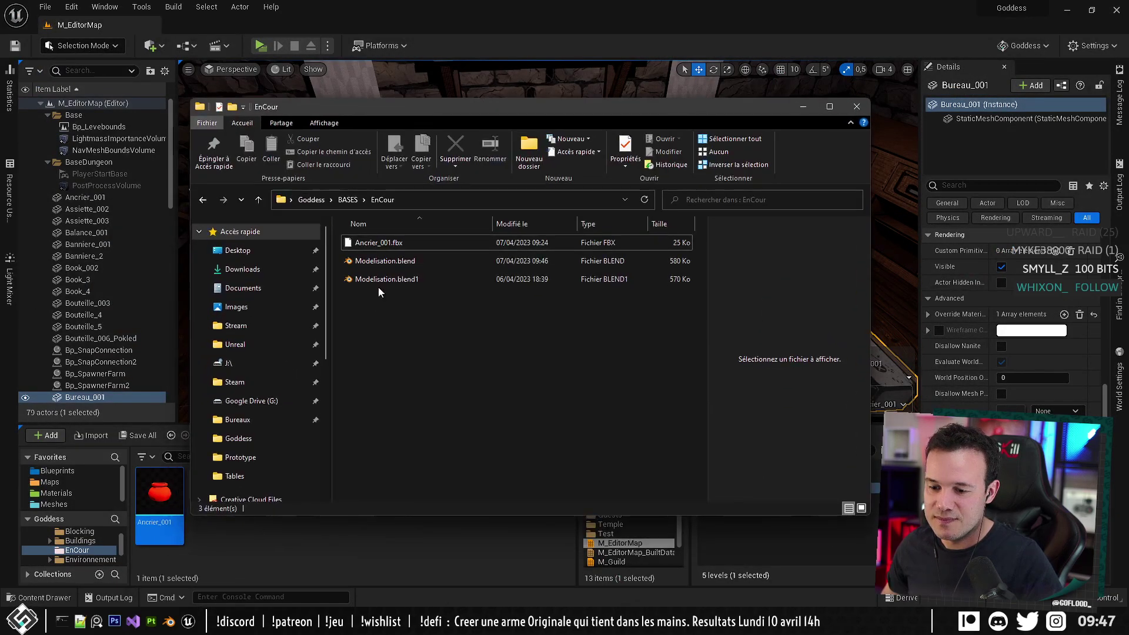
double_click(389, 261)
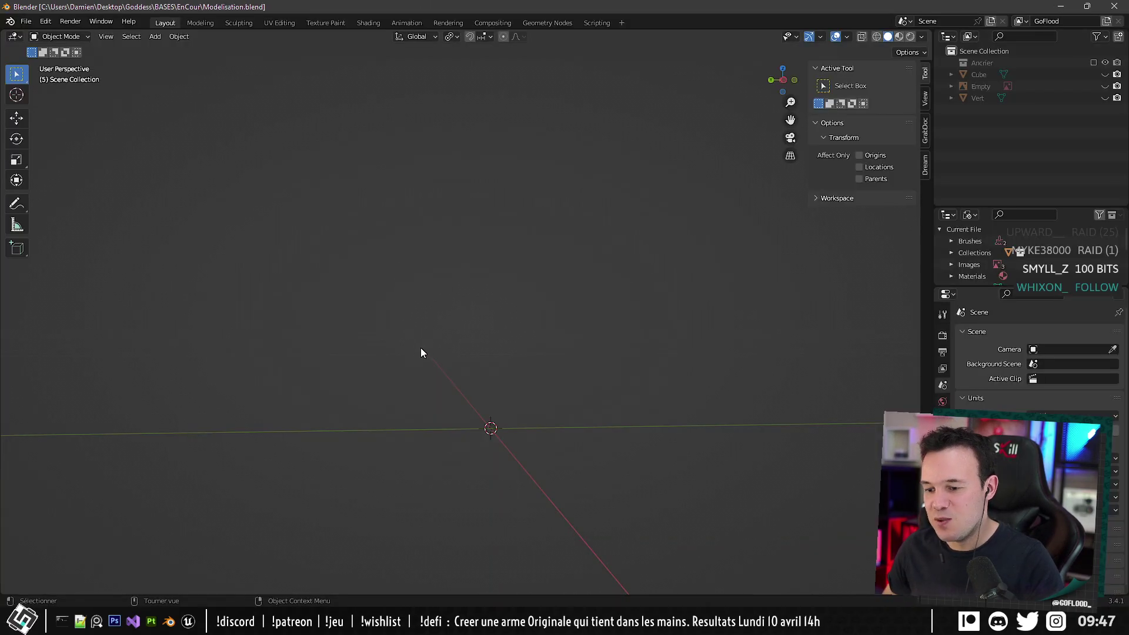
Add a single-vertex object and extrude its vertex about 1 cm in X and 3.7 cm in Z, and again along Y.
middle_drag(420, 352, 458, 323)
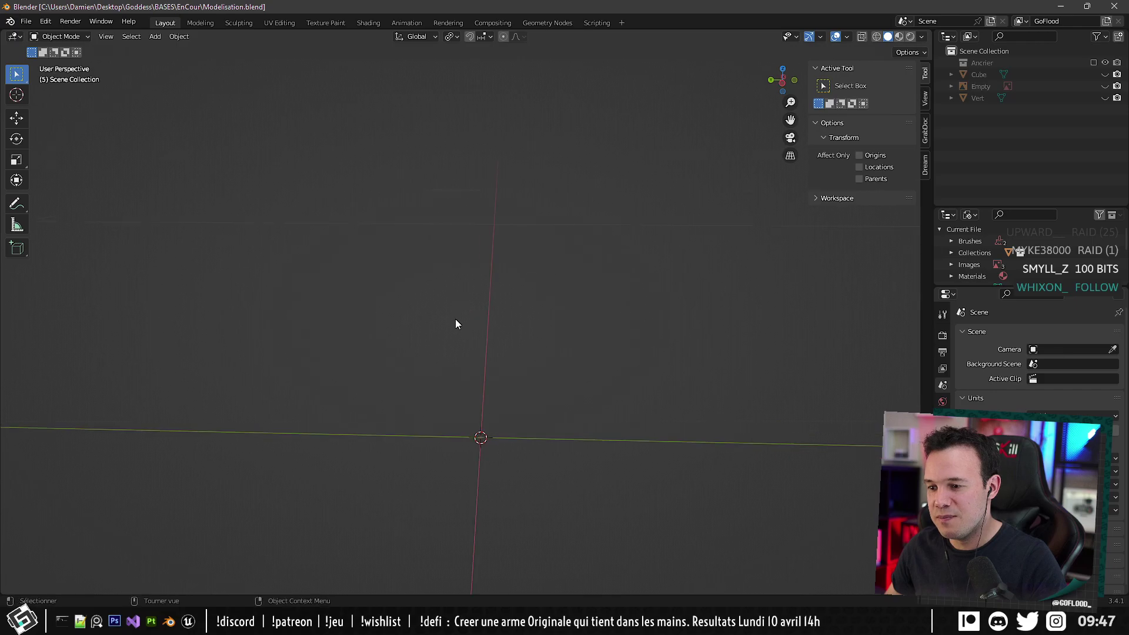
click(155, 37)
mouse_move(197, 49)
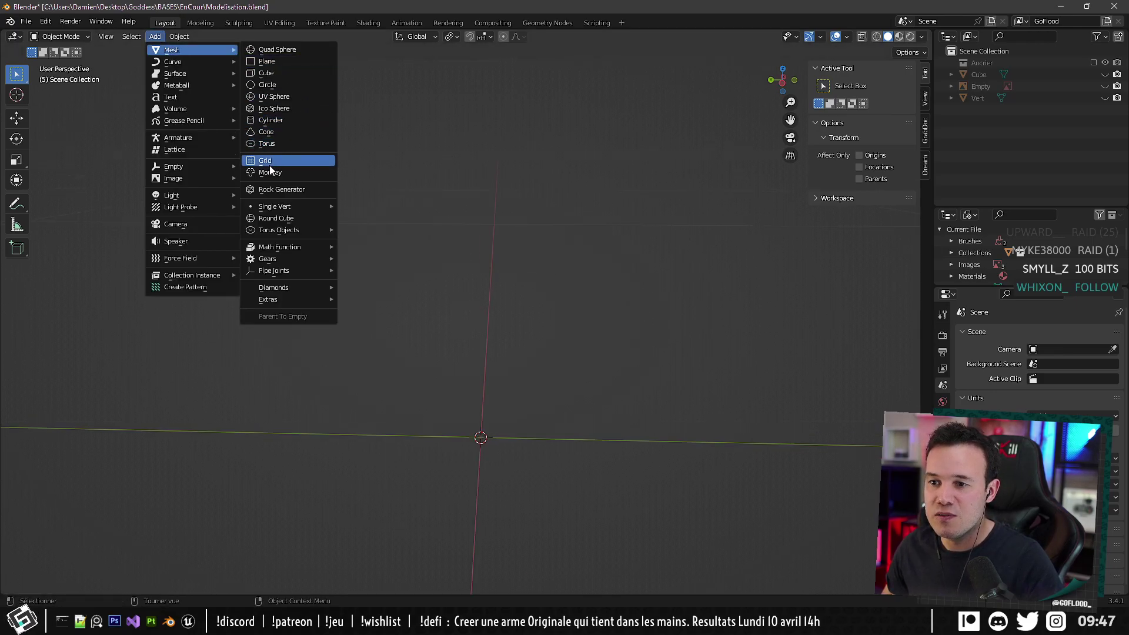
mouse_move(278, 206)
click(377, 206)
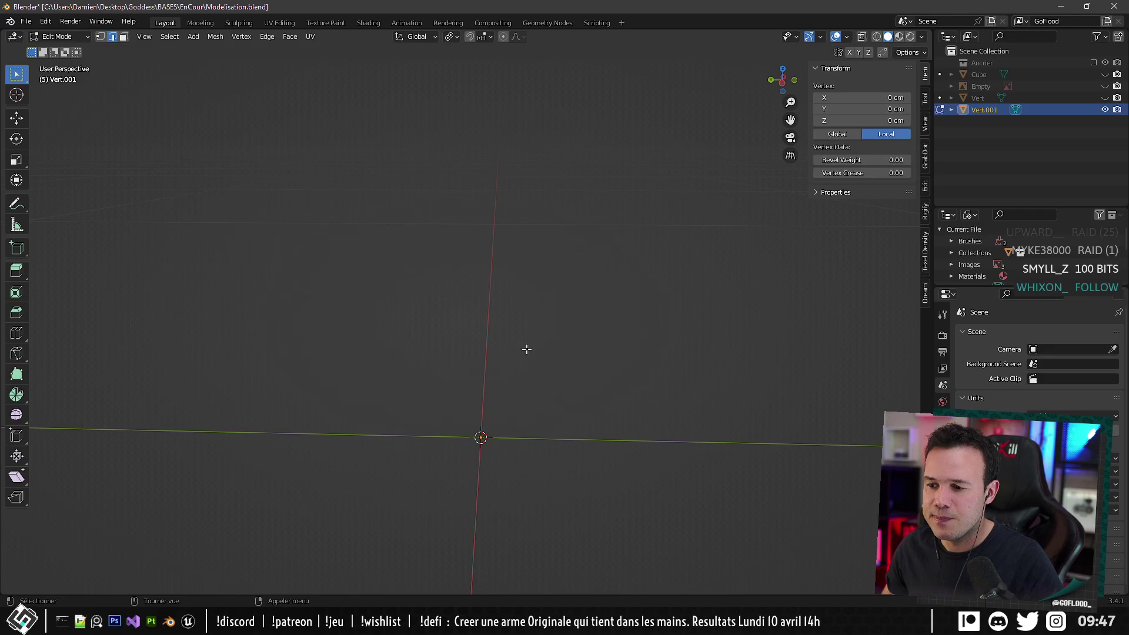
key(e)
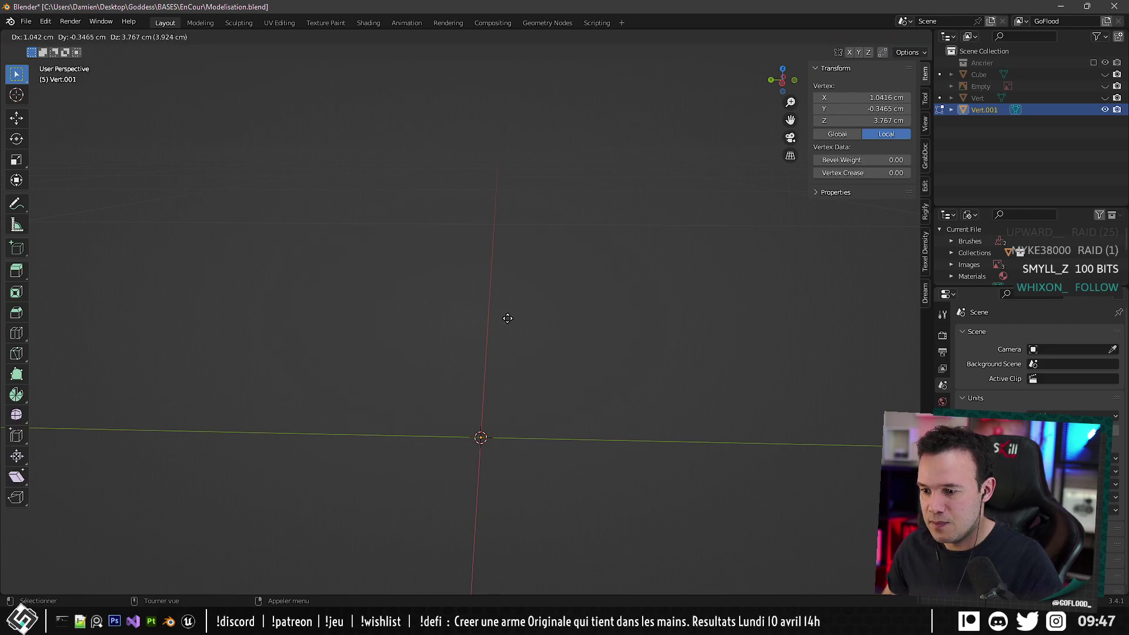
click(502, 323)
key(e)
key(y)
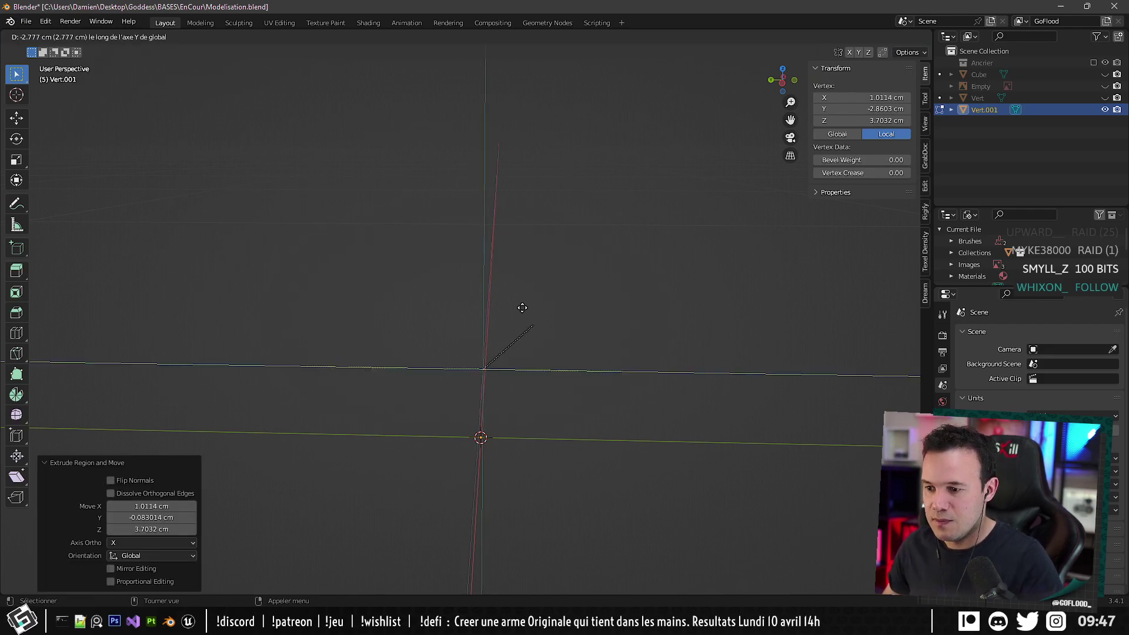
click(532, 302)
Extrude the vertex again to about Y 7.4 cm, Z 11.4 cm, and compare the mesh in Object and Edit Mode.
middle_drag(542, 300, 571, 368)
key(Tab)
drag(489, 304, 640, 397)
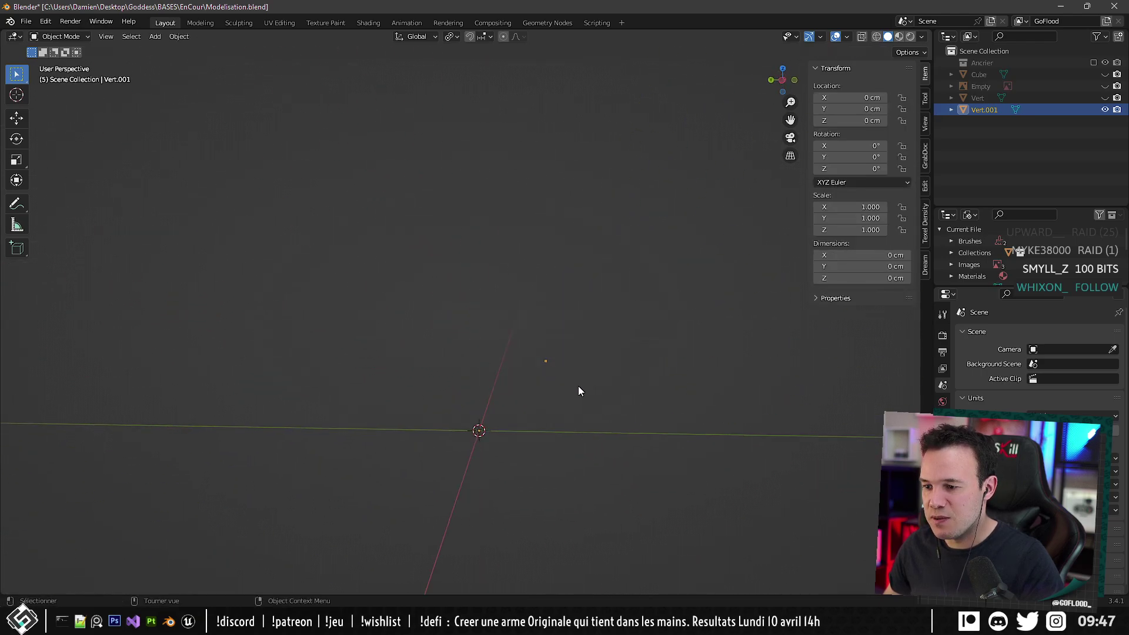
key(Tab)
key(e)
click(375, 194)
key(Tab)
mouse_move(447, 247)
middle_down()
mouse_move(496, 268)
mouse_move(463, 307)
mouse_move(463, 249)
middle_up()
key(Tab)
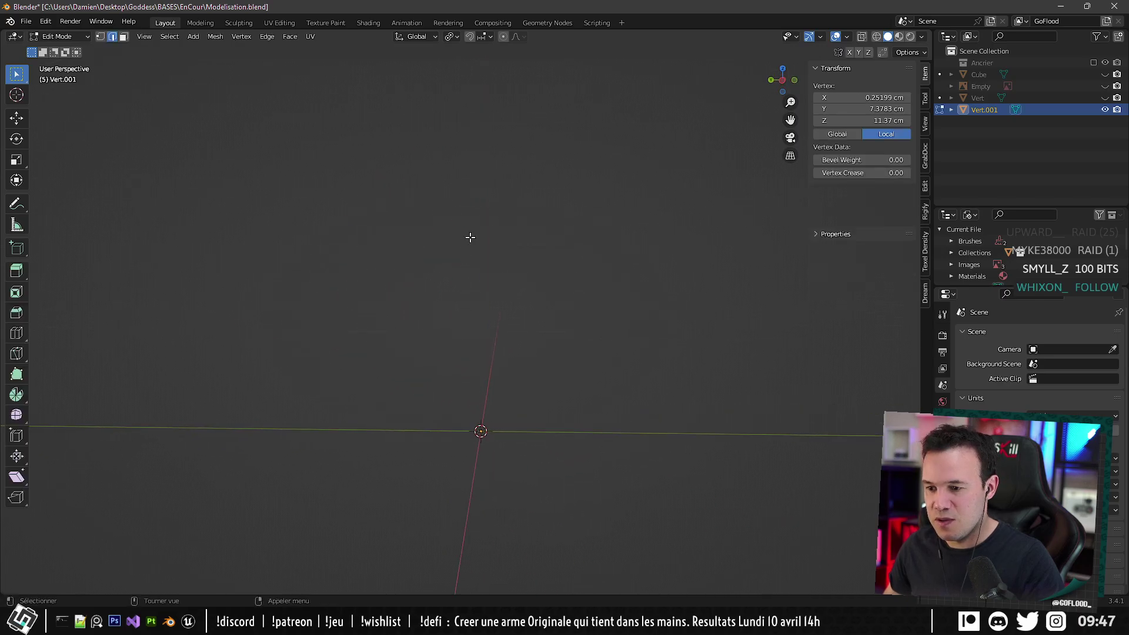
Try to box-select the extruded vertices in Edit Mode and delete the single-vertex object.
drag(209, 72, 526, 351)
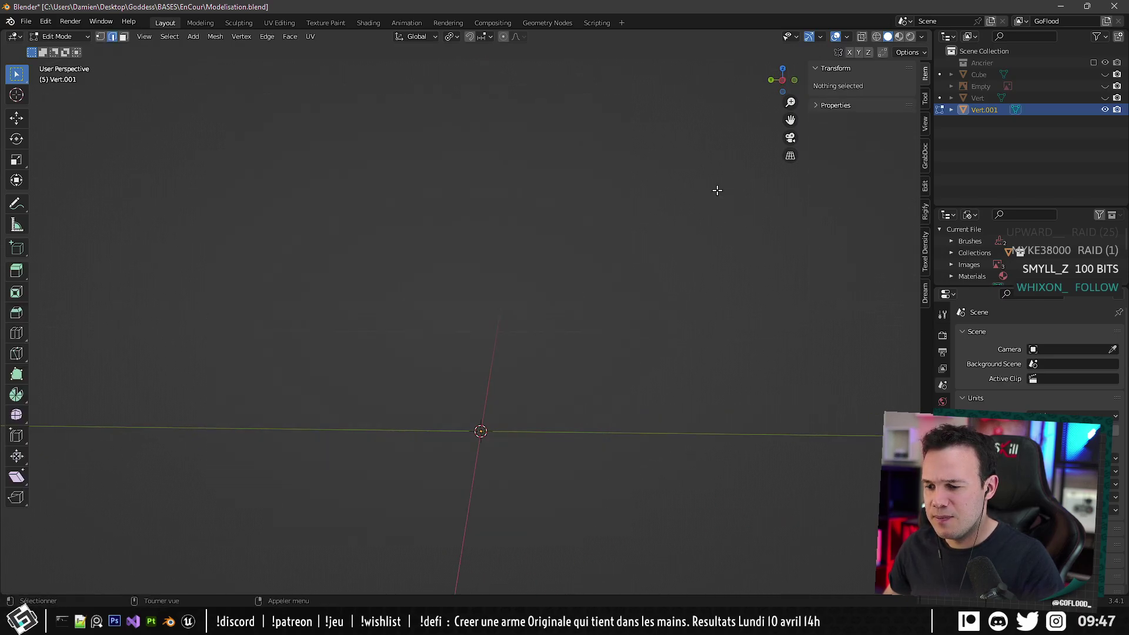
key(Tab)
middle_drag(675, 310, 674, 353)
drag(390, 249, 447, 373)
key(Delete)
Add a plane mesh at the origin and enter its Edit Mode.
middle_drag(453, 368, 497, 242)
click(176, 37)
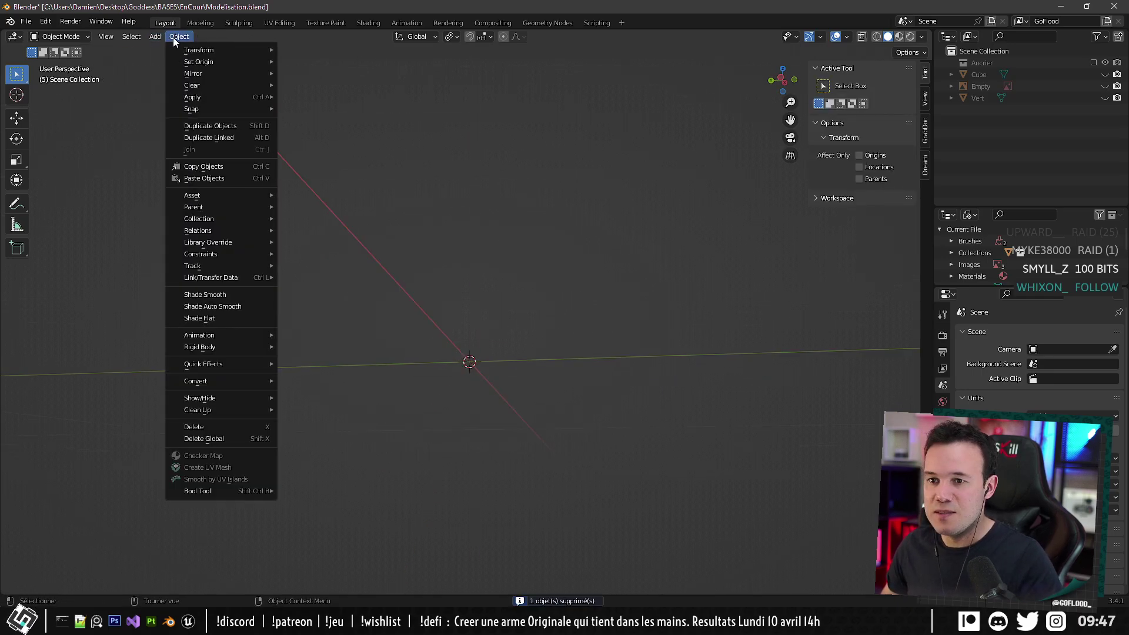
mouse_move(158, 38)
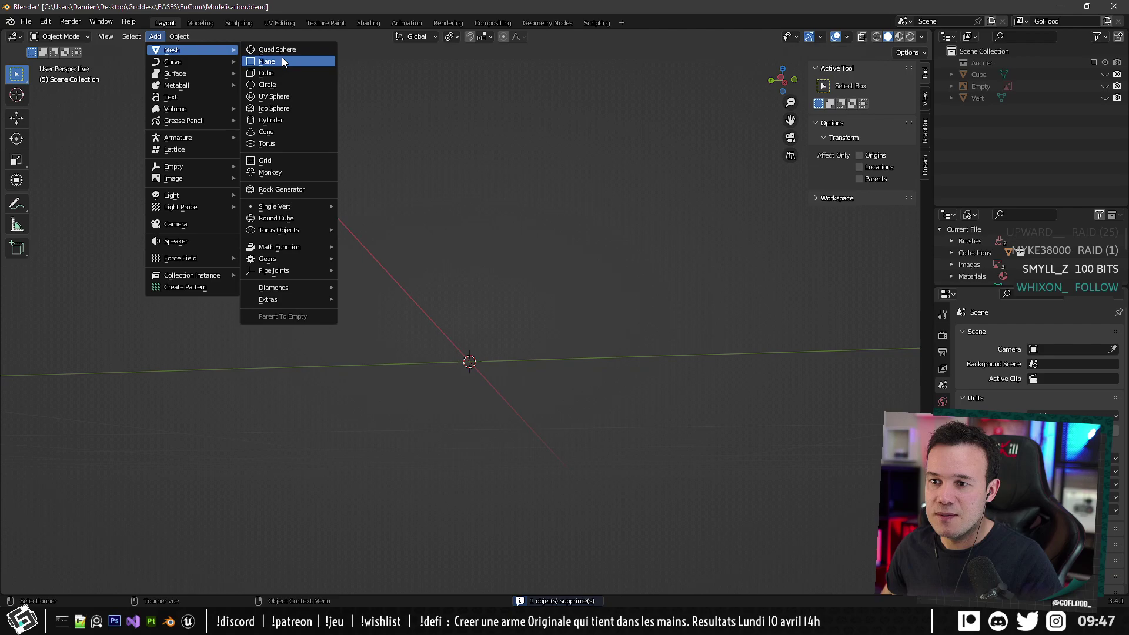
click(282, 59)
middle_drag(353, 194, 446, 383)
scroll(434, 364, down, 3)
scroll(446, 382, up, 1)
key(Tab)
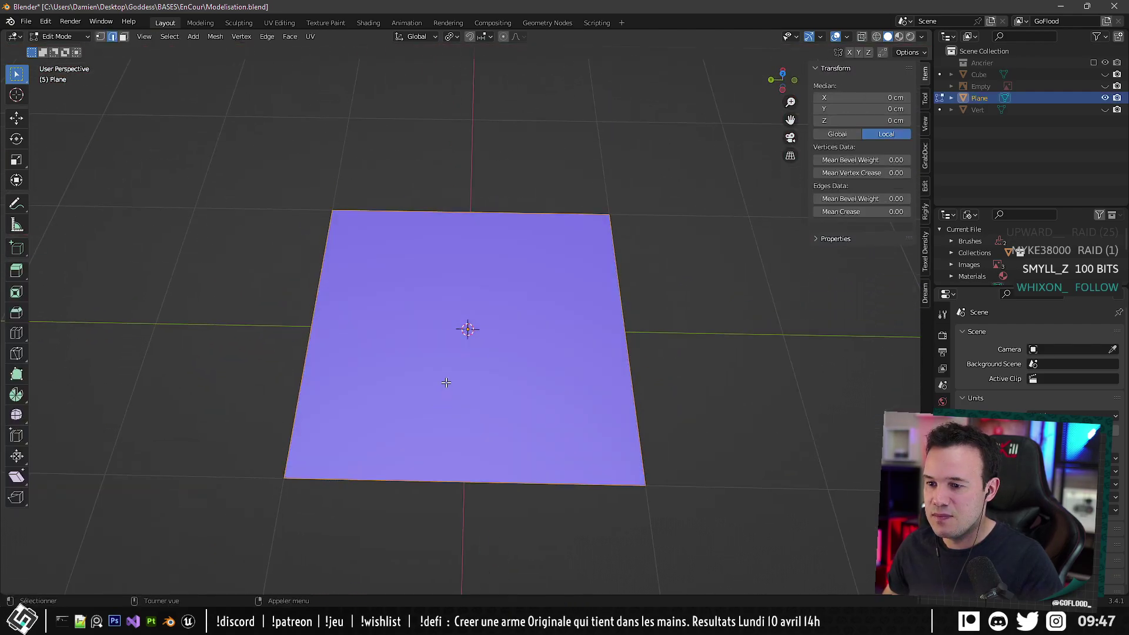
Switch the mesh selection mode to vertices and delete the plane in Object Mode.
click(100, 36)
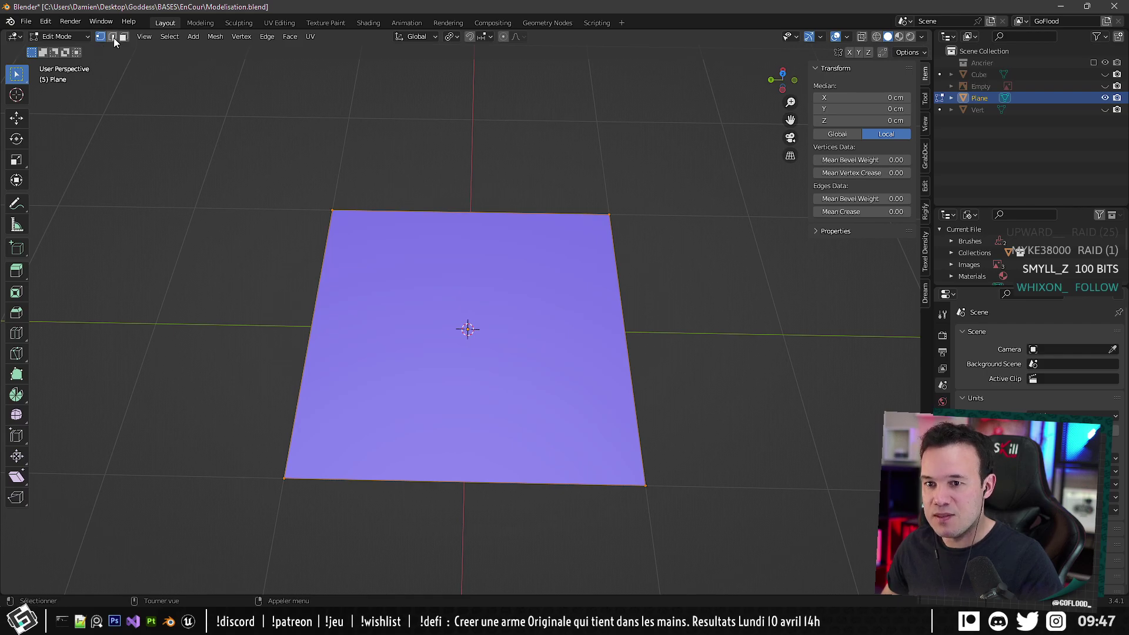
key(Tab)
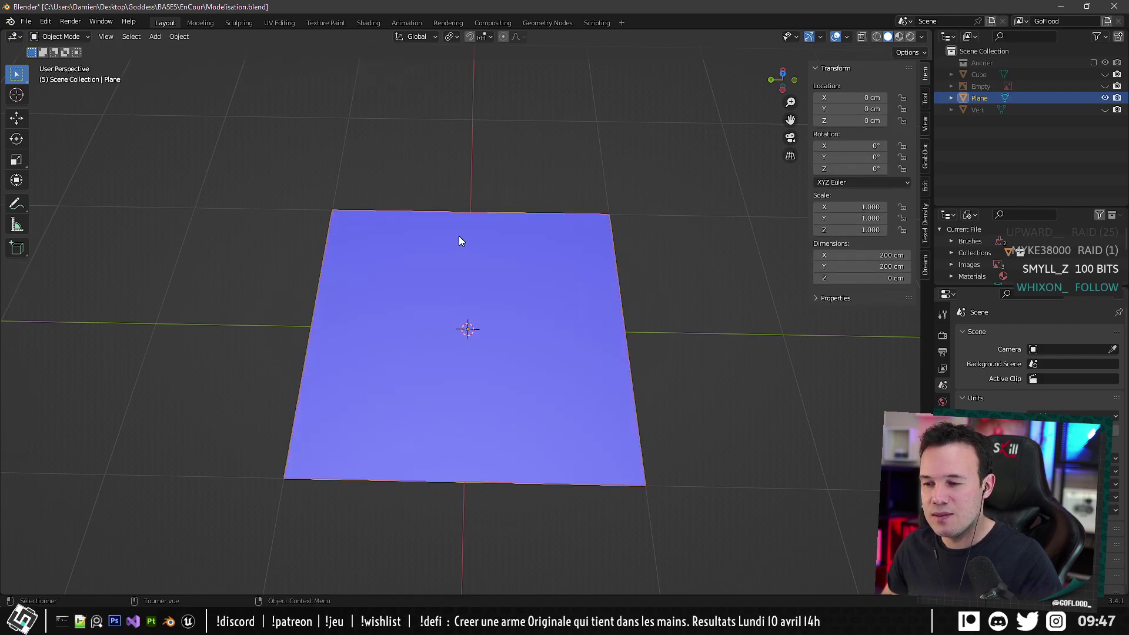
key(Delete)
Add a single-vertex mesh object at the origin.
click(155, 37)
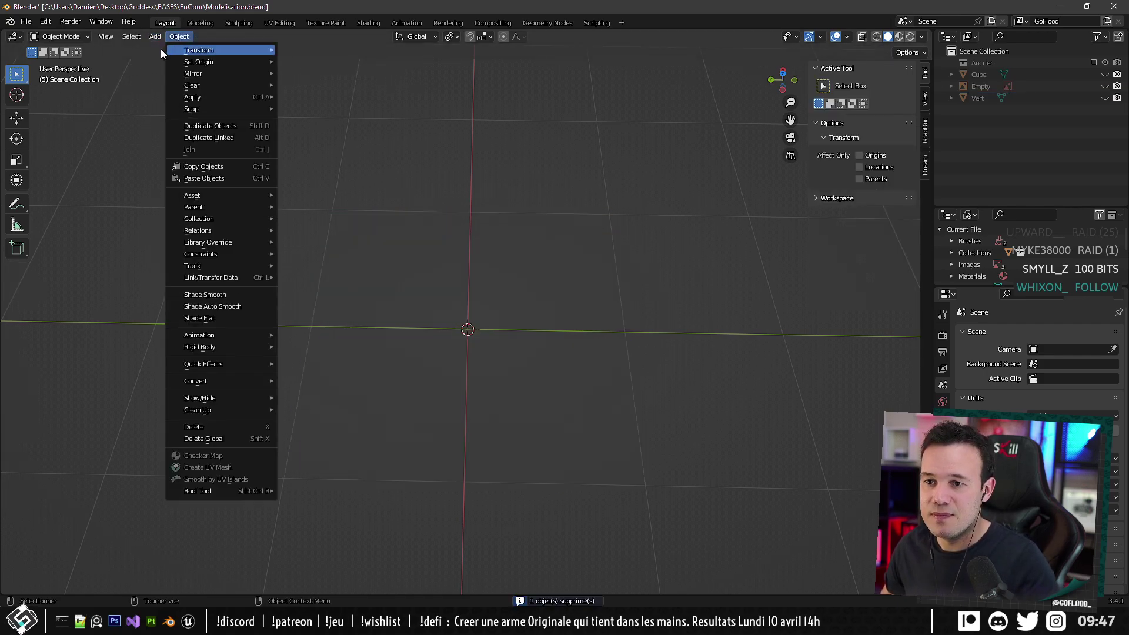
mouse_move(177, 50)
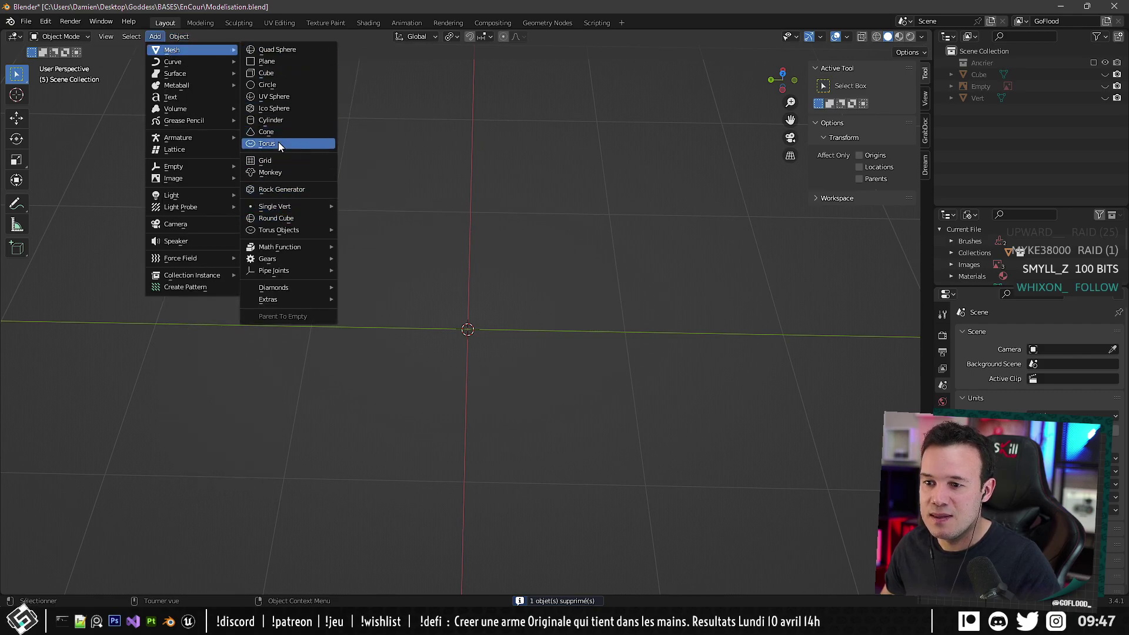
mouse_move(282, 206)
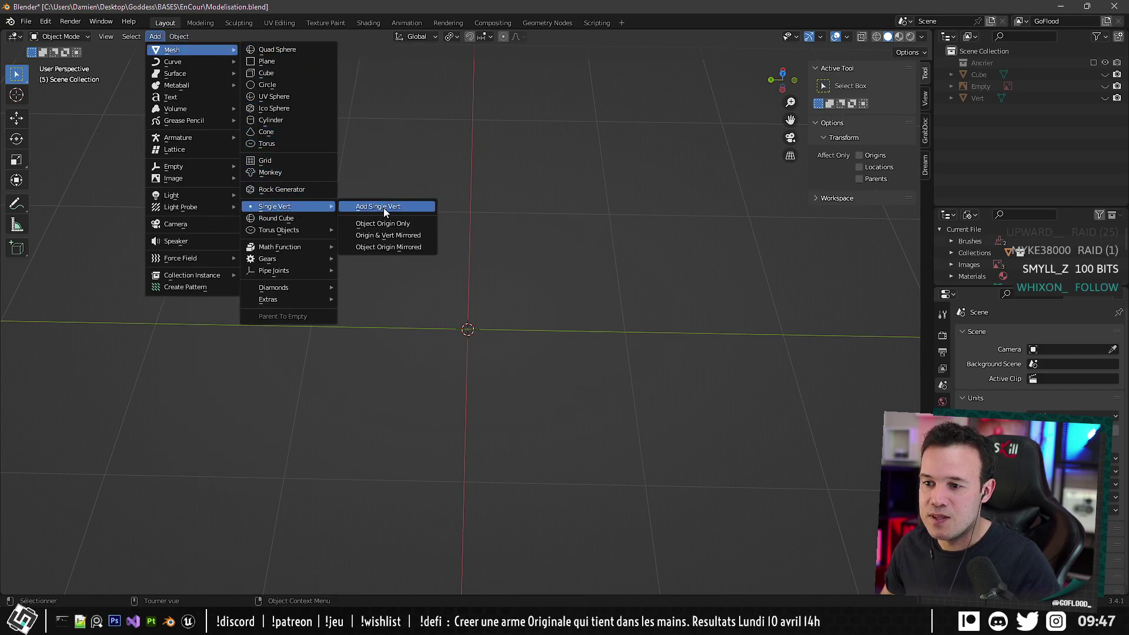
click(383, 207)
Extrude the single vertex freely upward as a test and undo the extrusion.
middle_drag(388, 205, 398, 201)
key(e)
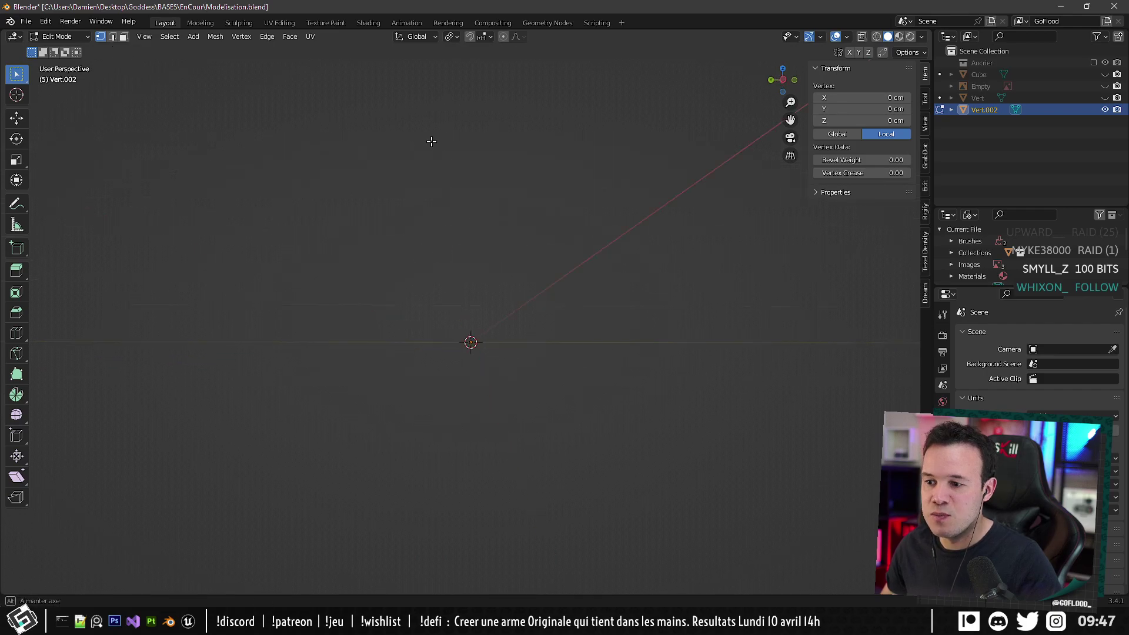
click(524, 122)
middle_drag(524, 121, 533, 196)
key(ctrl+z)
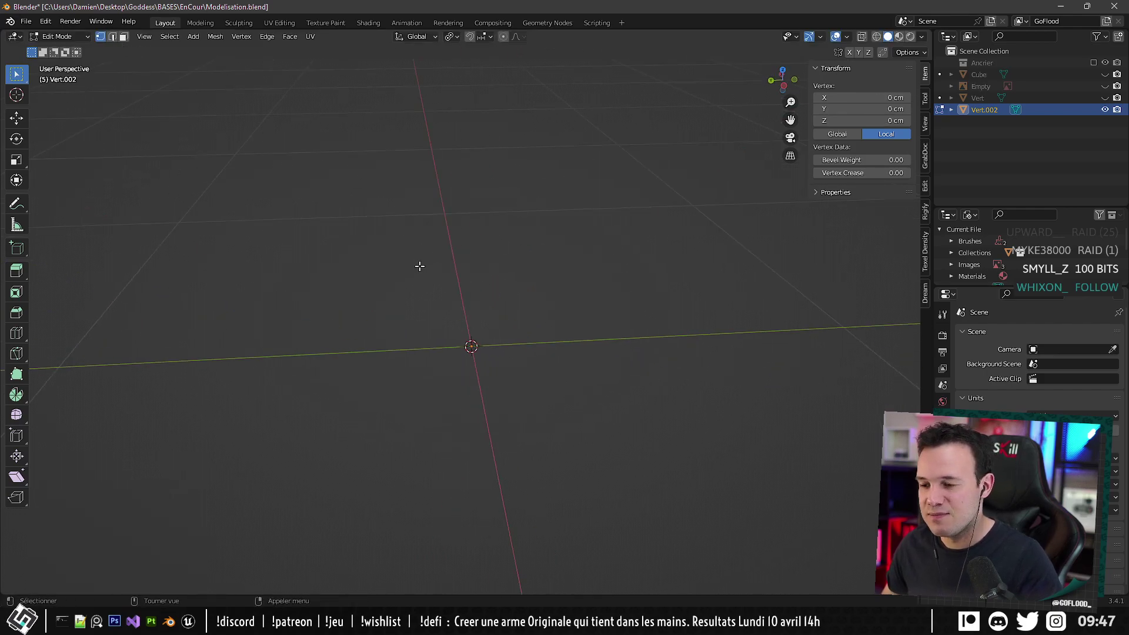
Bring the feather reference back into view from the left and move the single vertex onto the lower shaft, at about Y 1.5 cm, Z 6.4 cm.
key(Tab)
middle_drag(535, 111, 513, 142)
scroll(470, 318, up, 8)
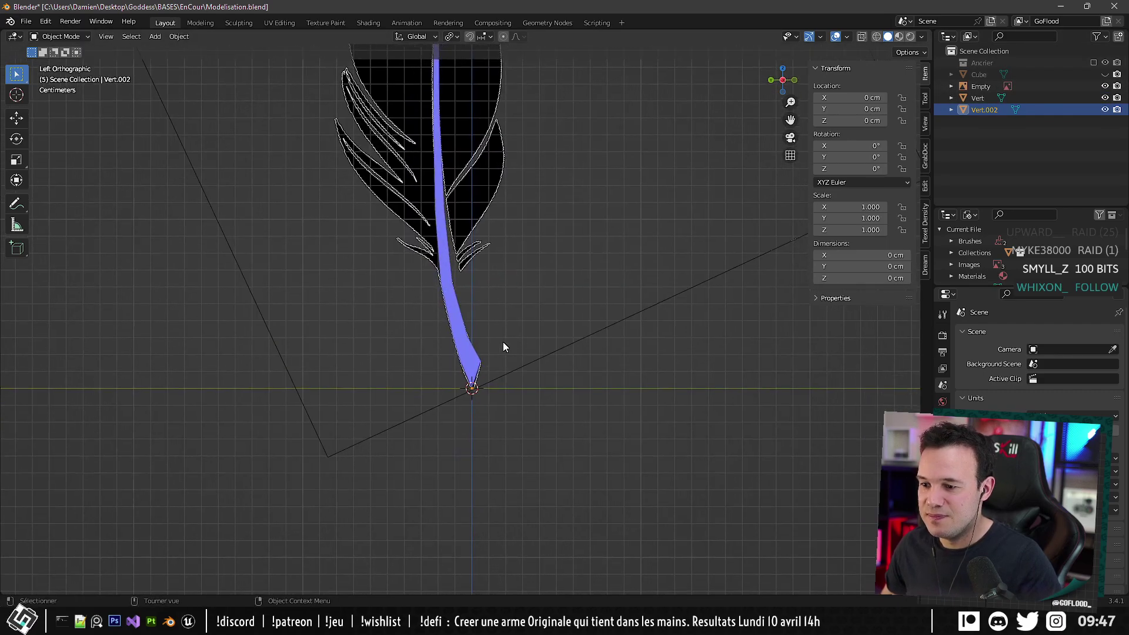
key(Tab)
scroll(494, 326, up, 4)
scroll(489, 324, down, 3)
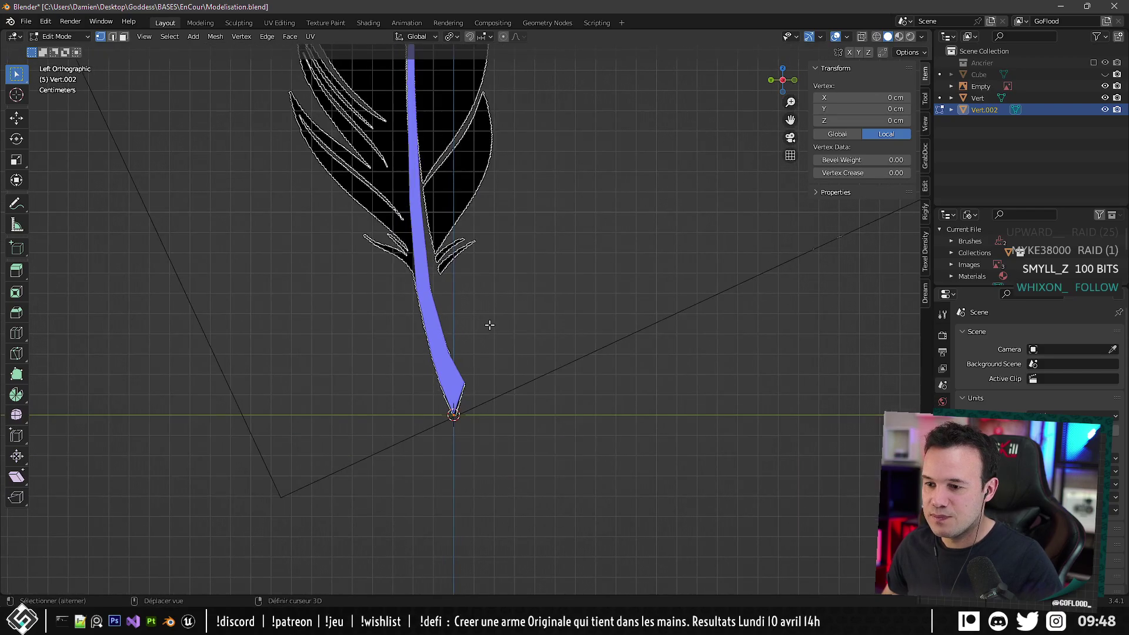
key(g)
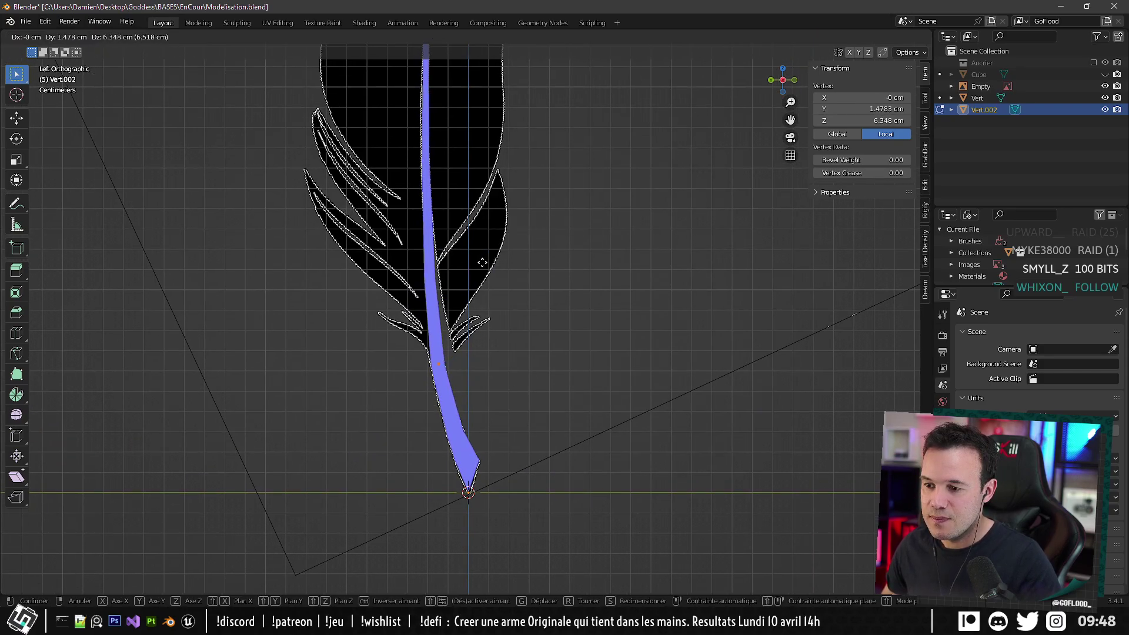
click(482, 262)
Extrude the vertex three times along the lower right outline of the feather, ending at about Y -1.7 cm, Z 19.3 cm.
scroll(492, 253, up, 2)
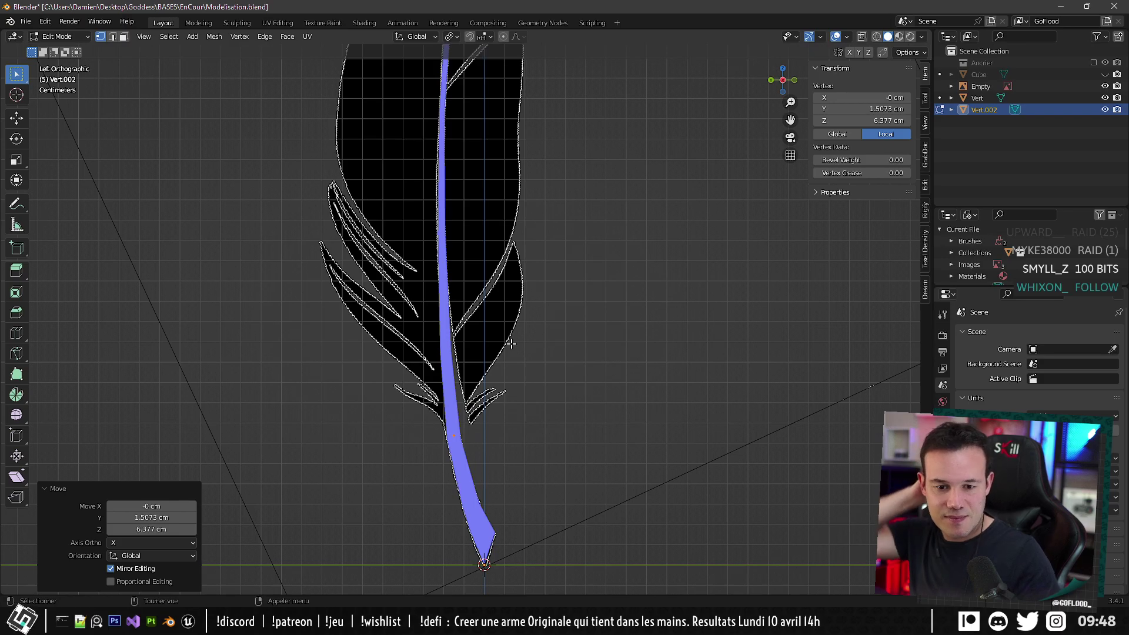
scroll(529, 311, down, 5)
scroll(537, 421, up, 5)
scroll(492, 297, down, 1)
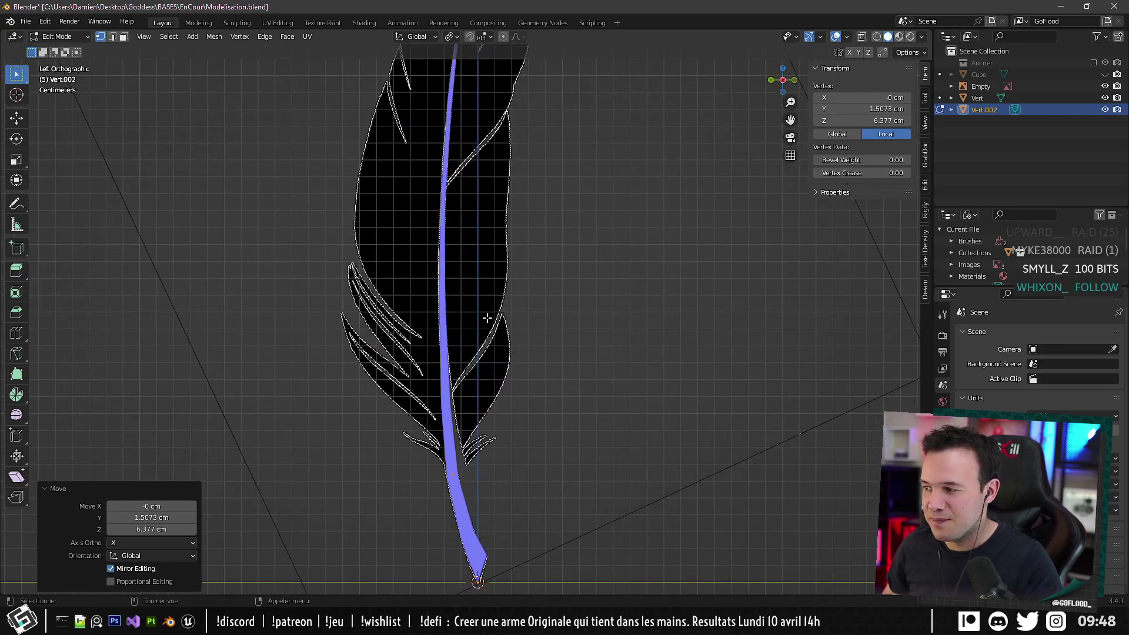
shift+middle_drag(487, 366, 454, 355)
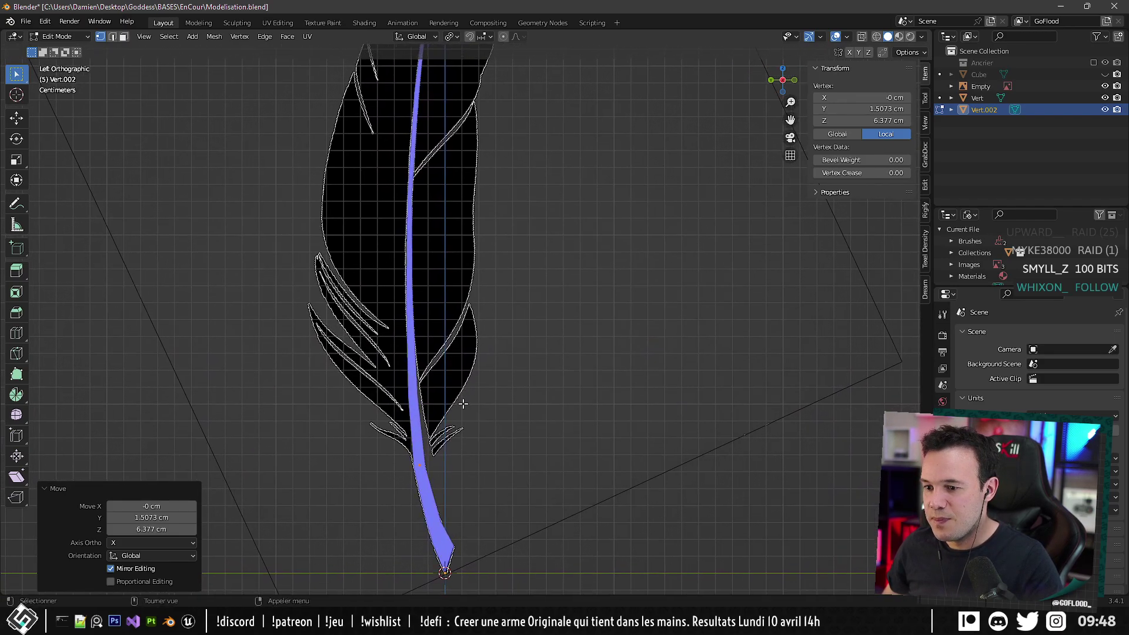
key(e)
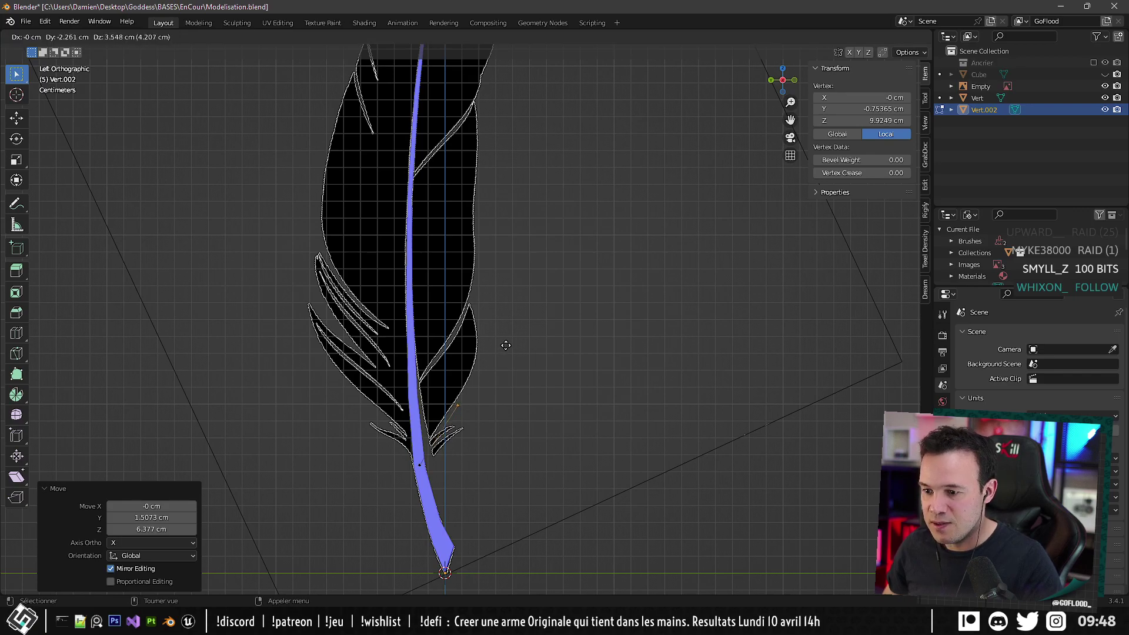
click(505, 344)
key(e)
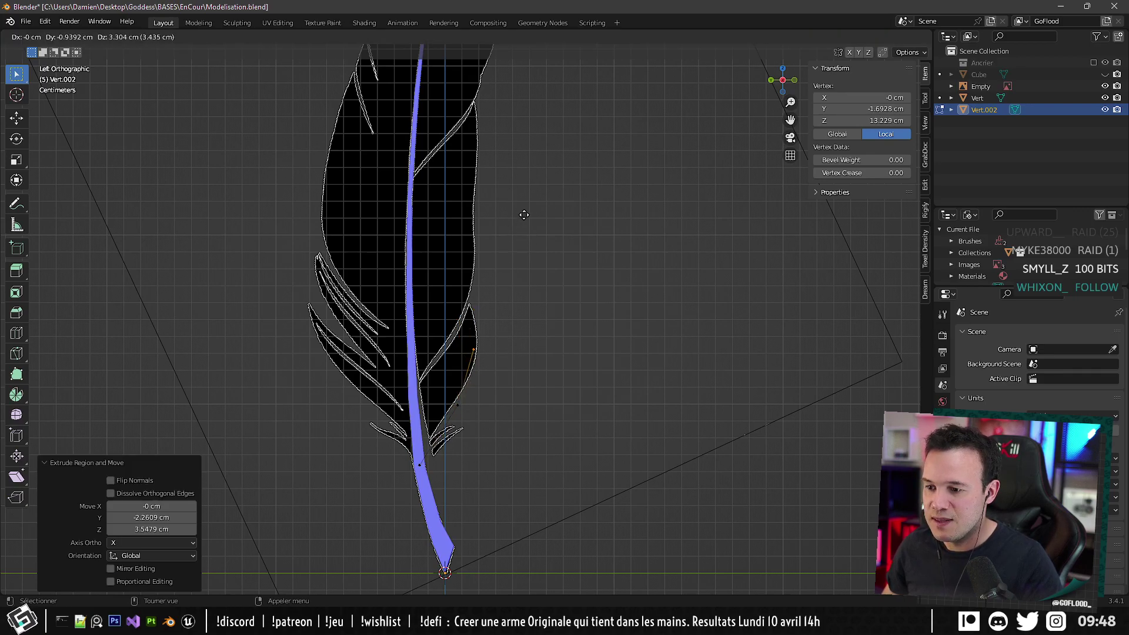
click(523, 214)
key(e)
click(524, 111)
Continue the outline with two more extrusions up the feather's right edge, ending at about Y -2.9 cm, Z 31.5 cm.
shift+middle_drag(524, 111, 499, 312)
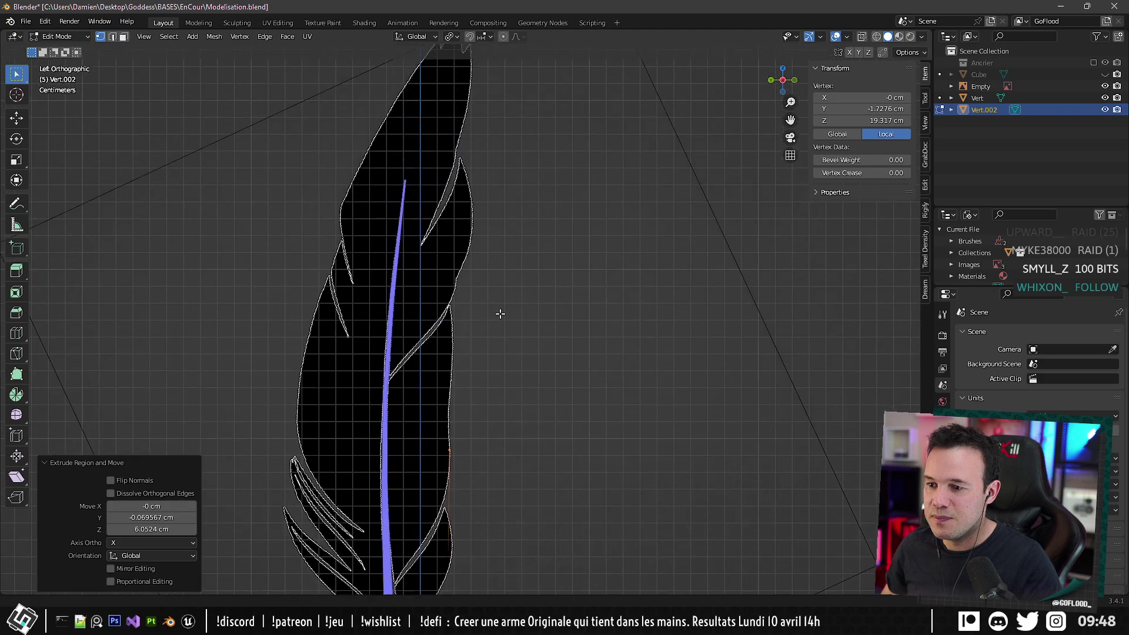
key(e)
click(499, 219)
key(e)
click(517, 107)
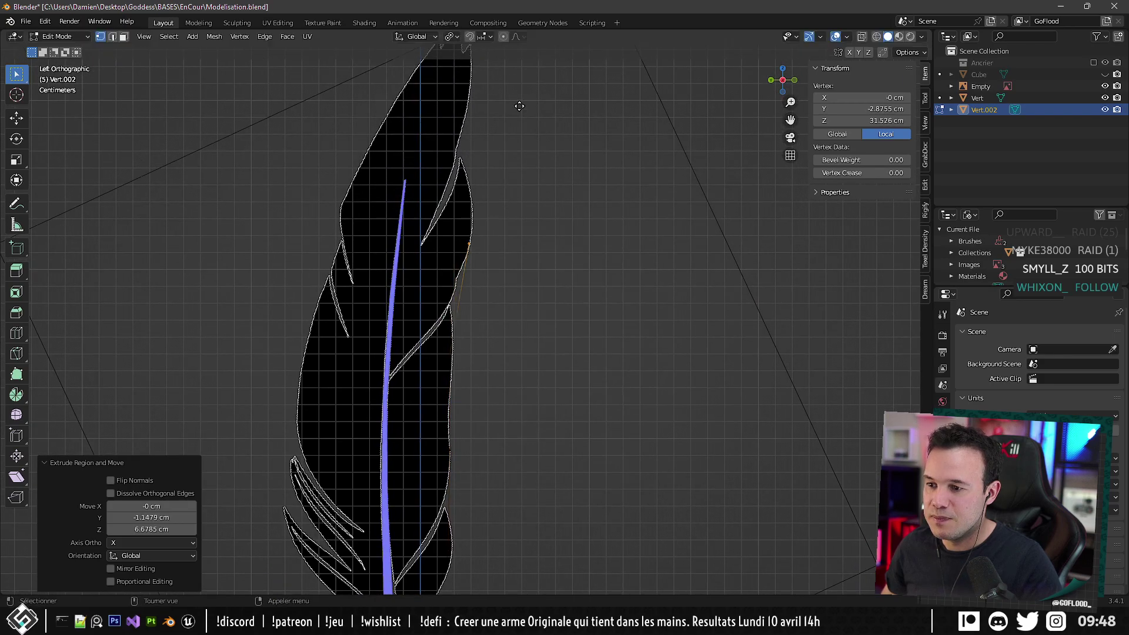
Extrude one more vertex and place it just outside the feather near its tip, at about Y -4.4 cm, Z 39.2 cm.
key(e)
key(z)
right_click(473, 418)
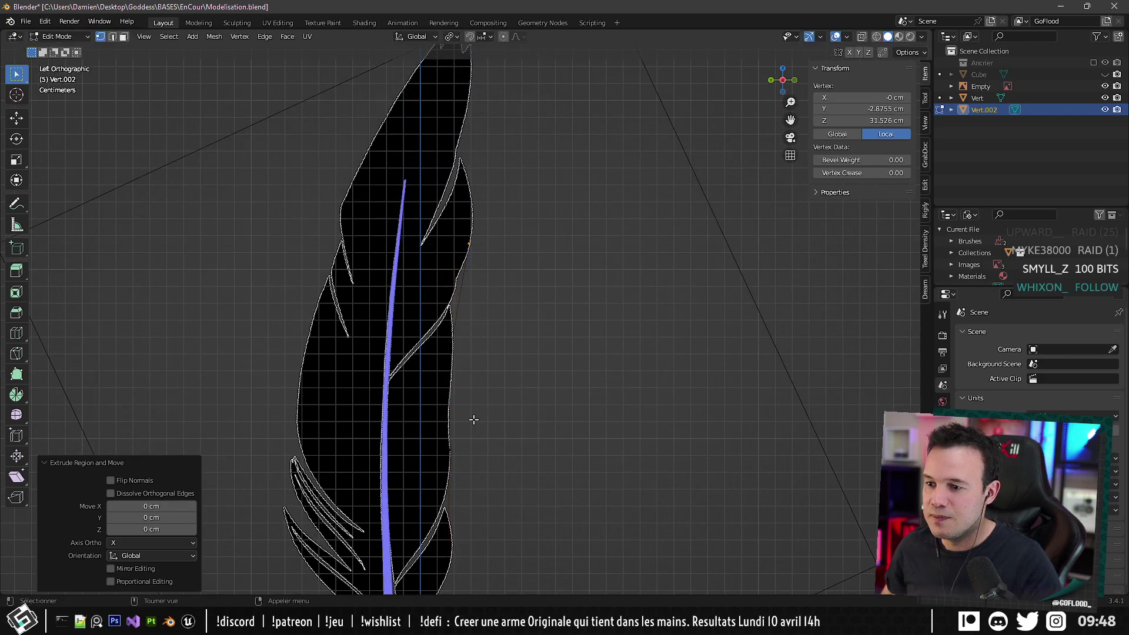
shift+middle_drag(439, 319, 439, 573)
key(e)
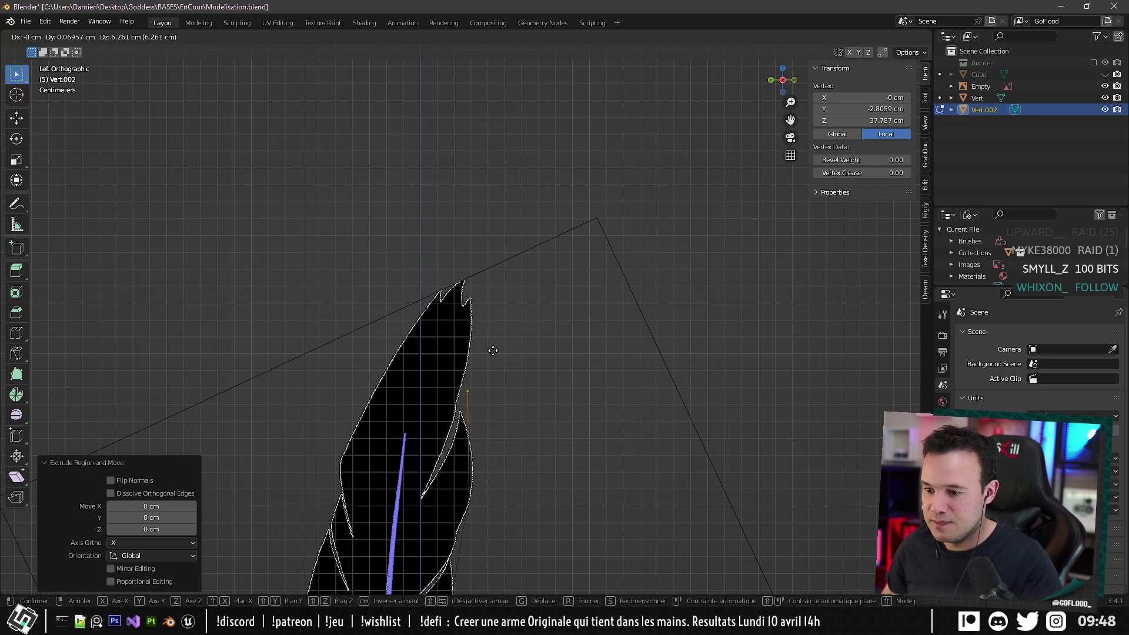
click(518, 326)
scroll(508, 398, down, 5)
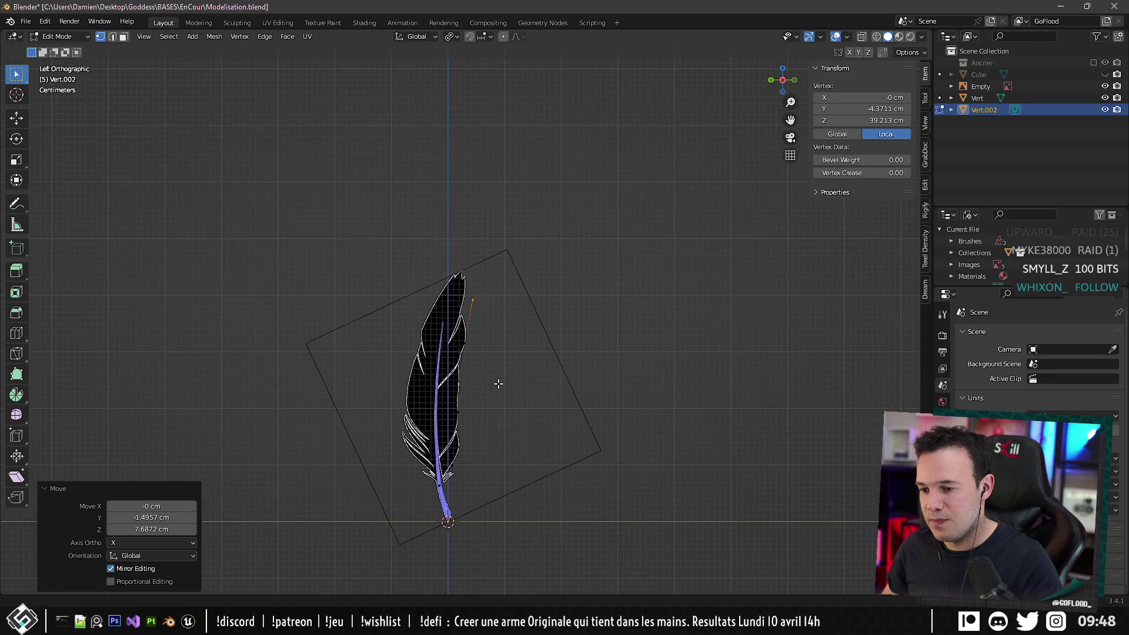
Extrude the outline's end vertex up beyond the feather tip, and across to the feather's upper left edge.
scroll(496, 383, up, 5)
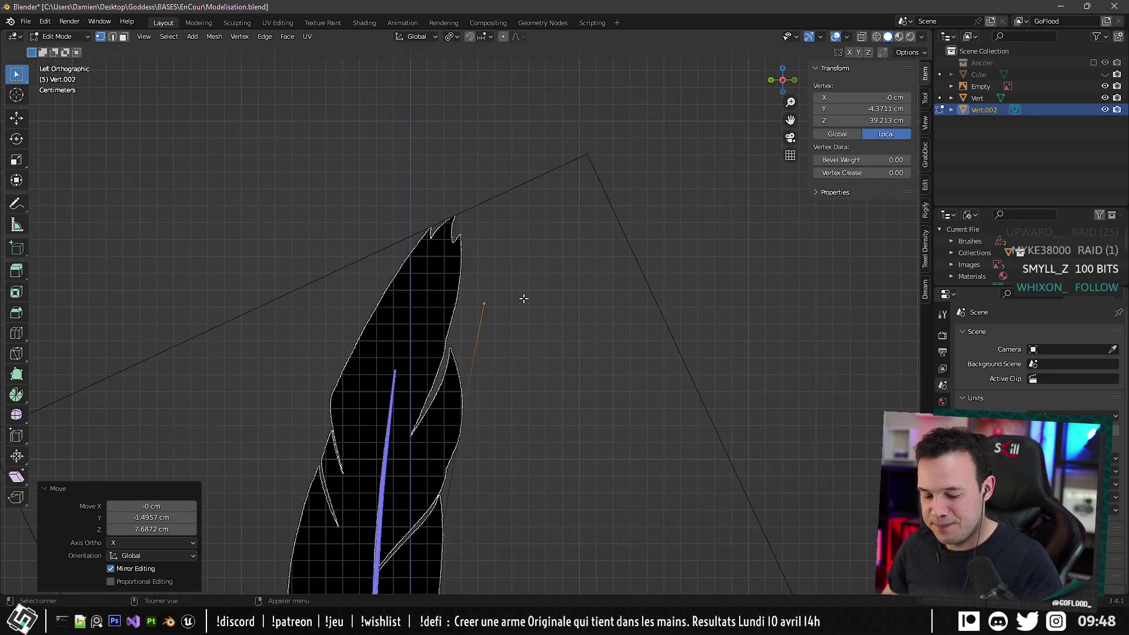
key(e)
click(508, 191)
key(e)
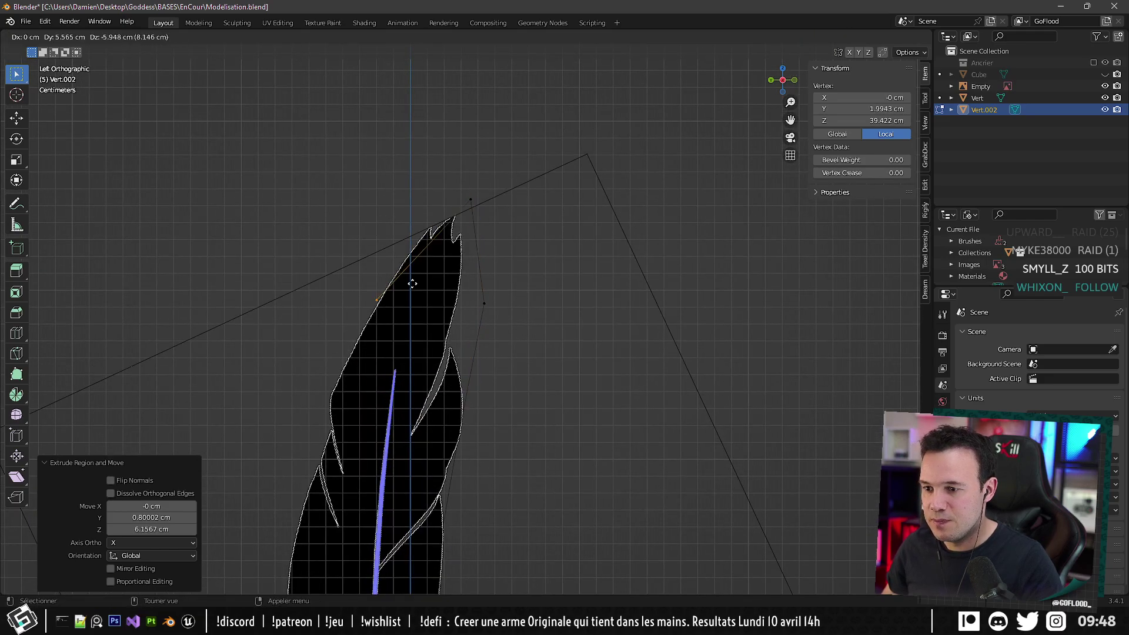
click(413, 284)
Continue extruding the outline vertices down the feather's left edge to just below the lowest large barbs.
scroll(383, 146, up, 3)
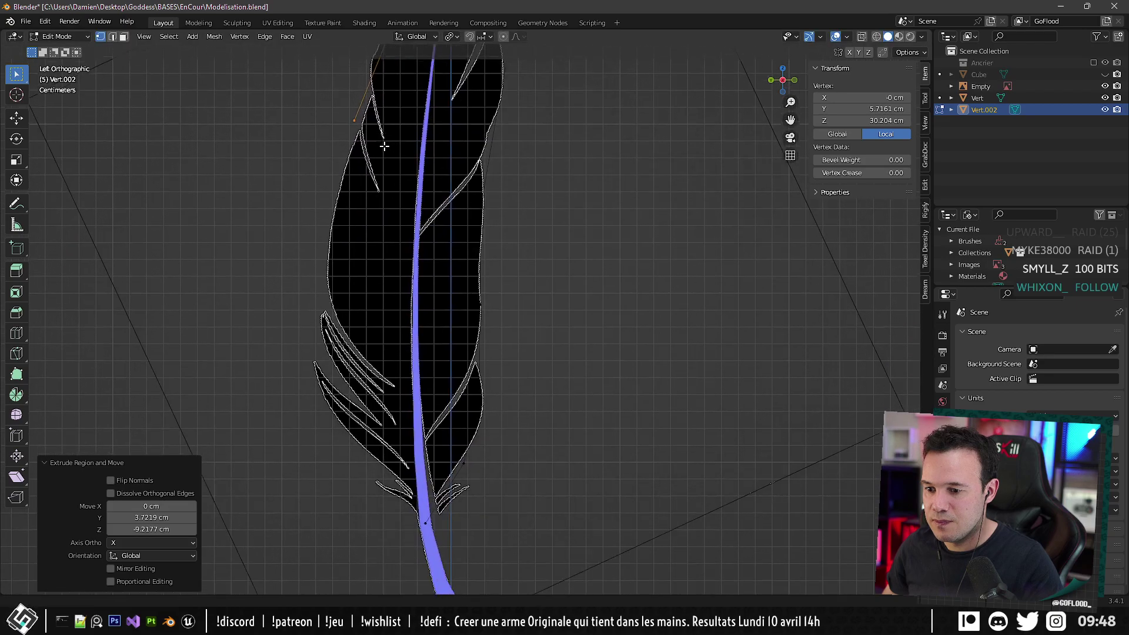
key(e)
click(353, 270)
key(e)
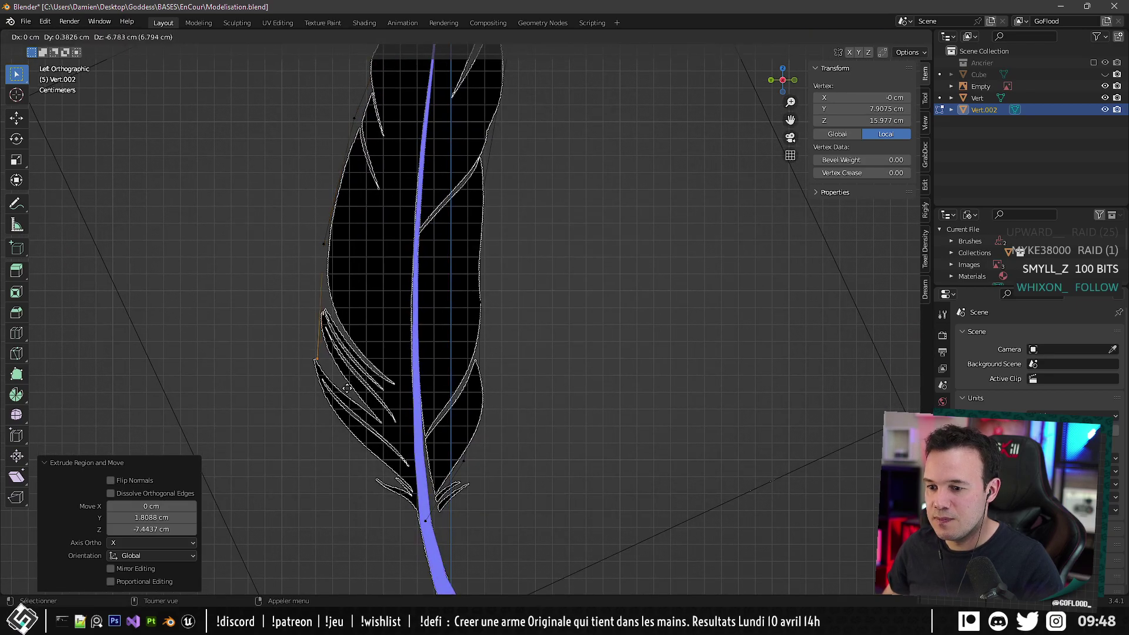
click(387, 499)
key(e)
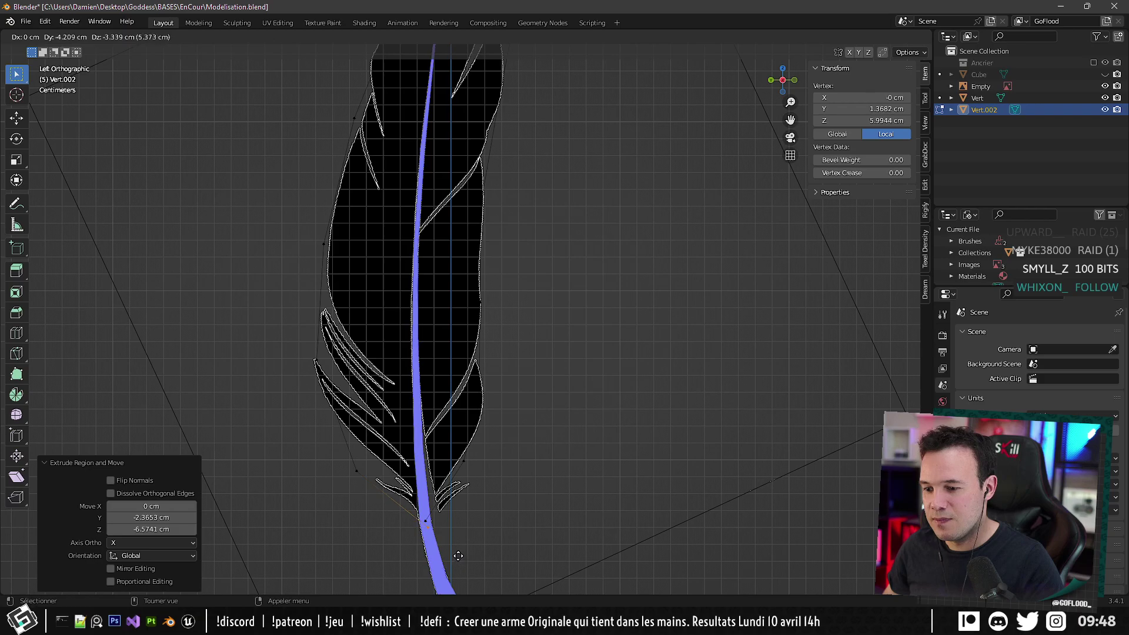
right_click(425, 530)
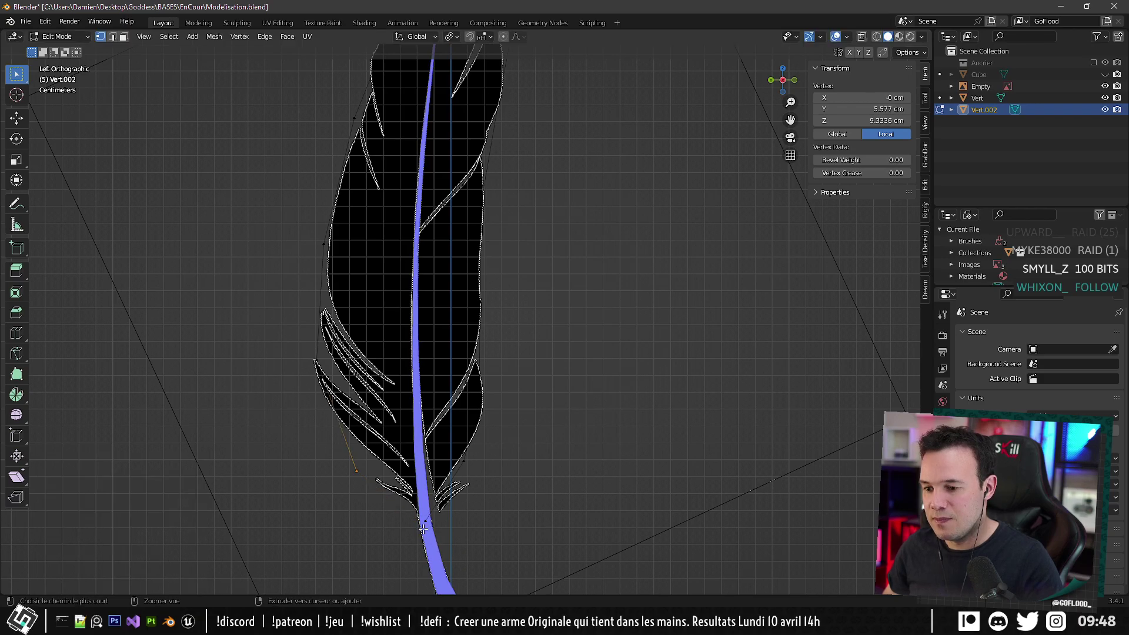
shift+middle_drag(390, 452, 367, 351)
scroll(399, 467, down, 3)
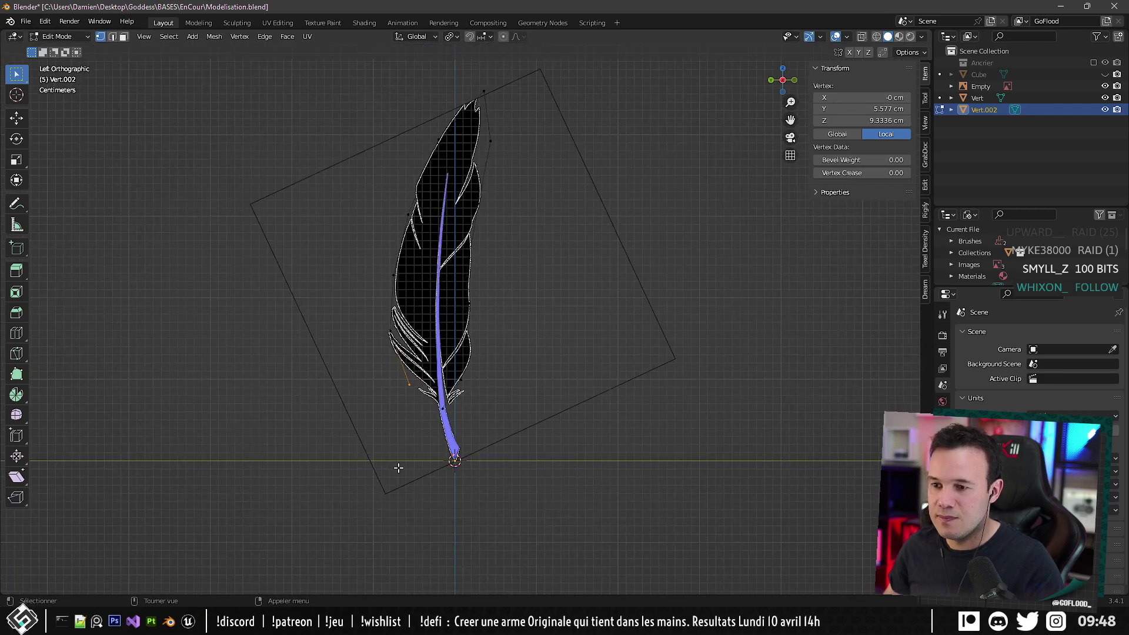
Switch the feather outline mesh to edge selection in edit mode.
key(Tab)
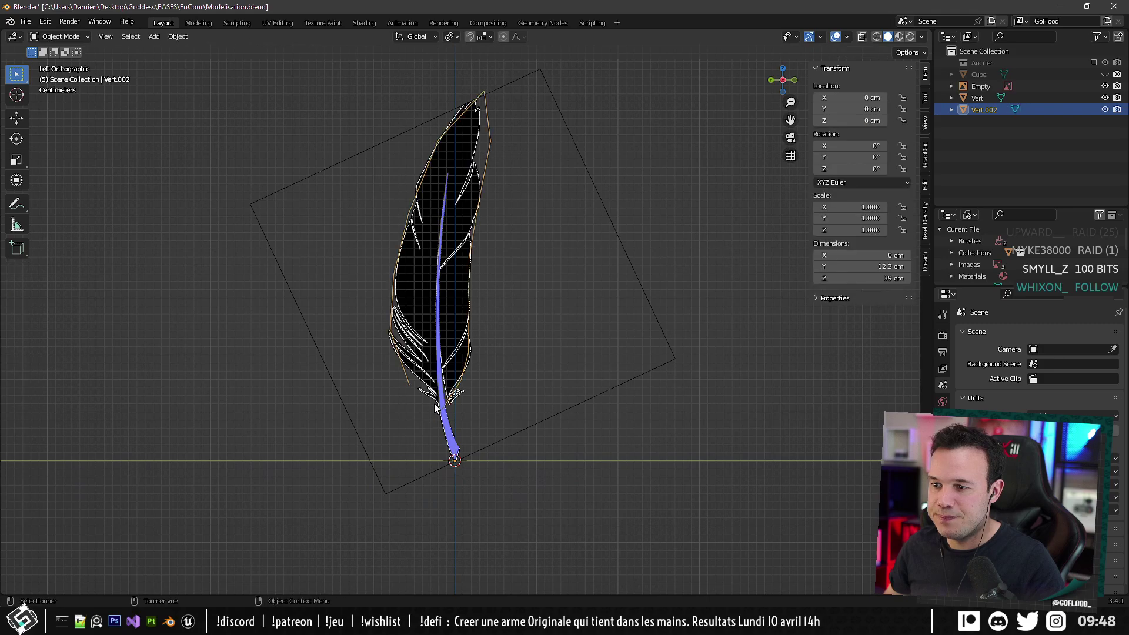
scroll(437, 409, up, 5)
shift+middle_drag(440, 263, 446, 257)
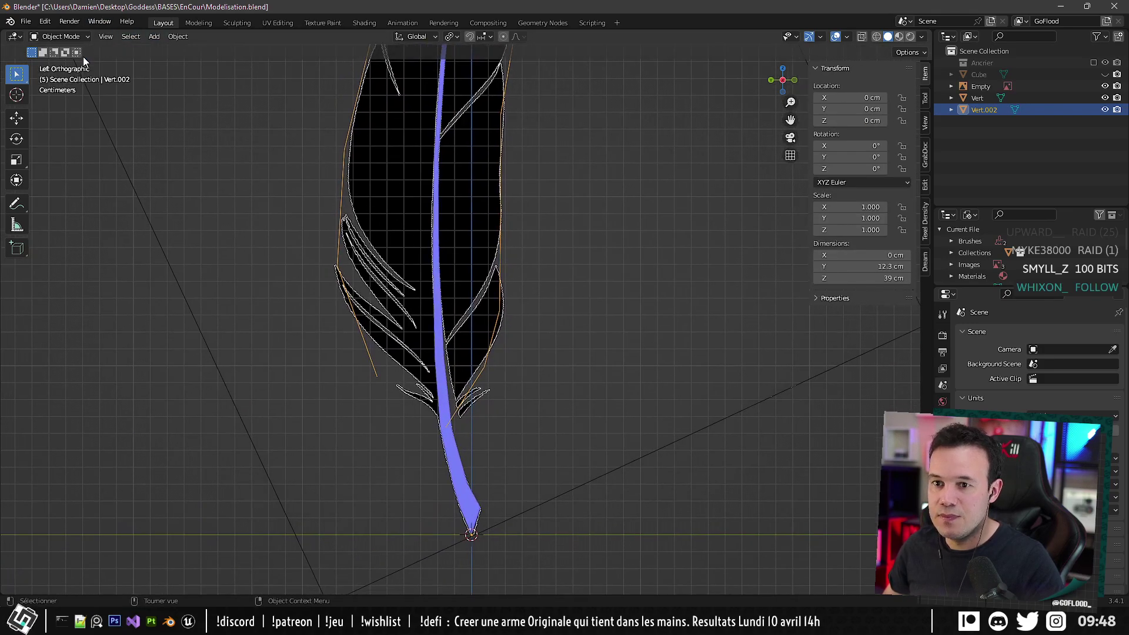
key(Tab)
ctrl+click(113, 36)
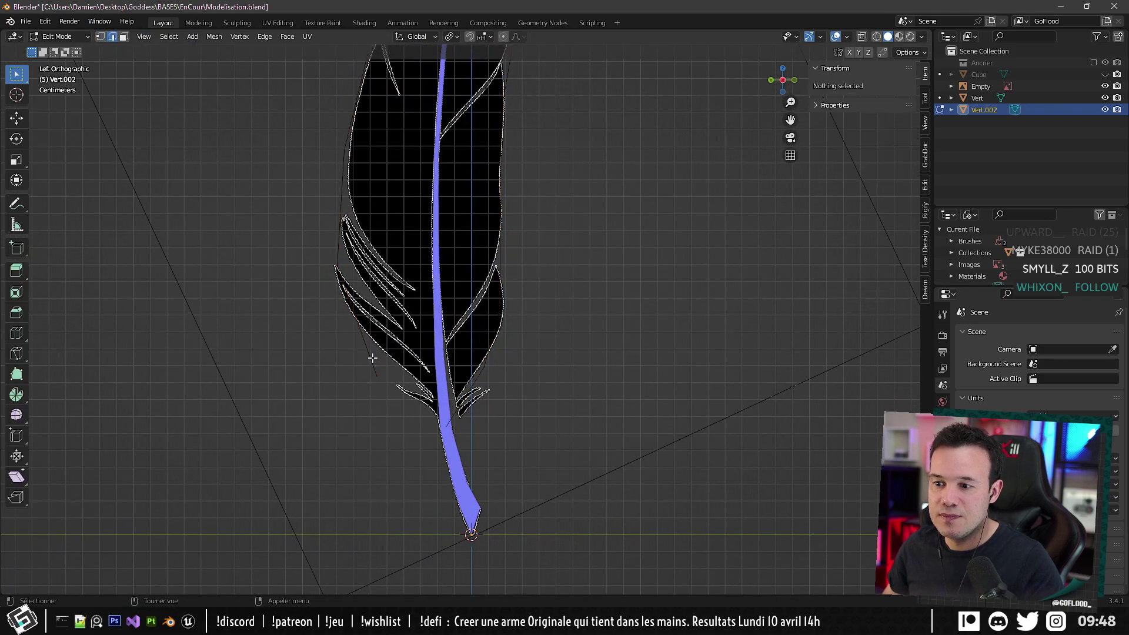
Try to fill the outline with successive faces from the feather's base up to its tip.
shift+click(463, 398)
click(447, 334)
key(f)
key(f)
key(f)
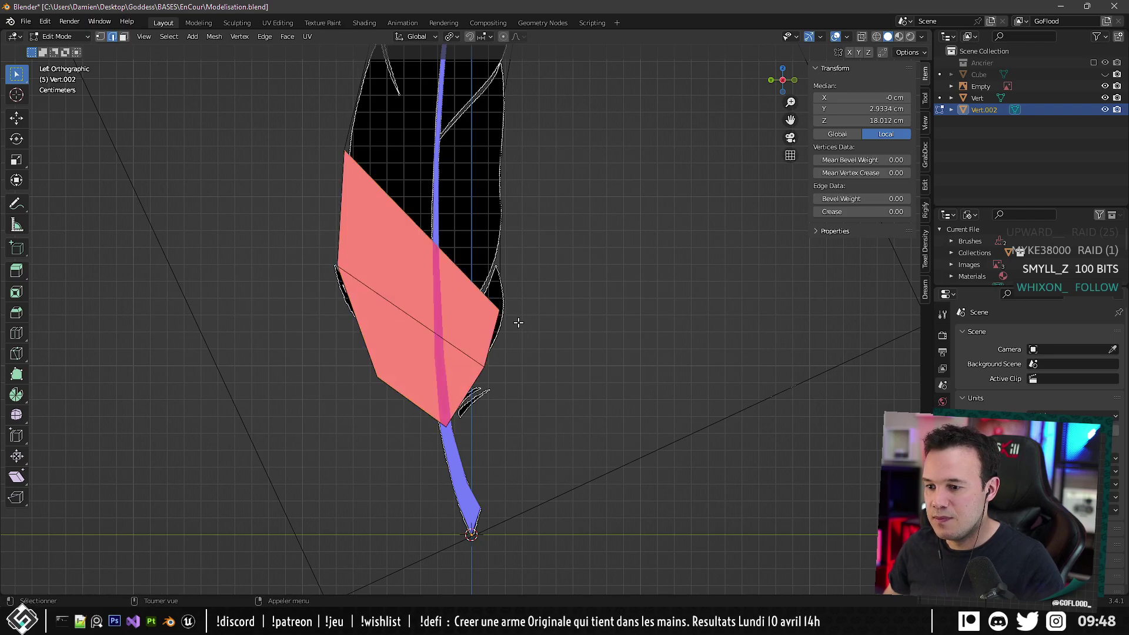
shift+middle_drag(580, 268, 572, 486)
key(f)
scroll(574, 439, down, 5)
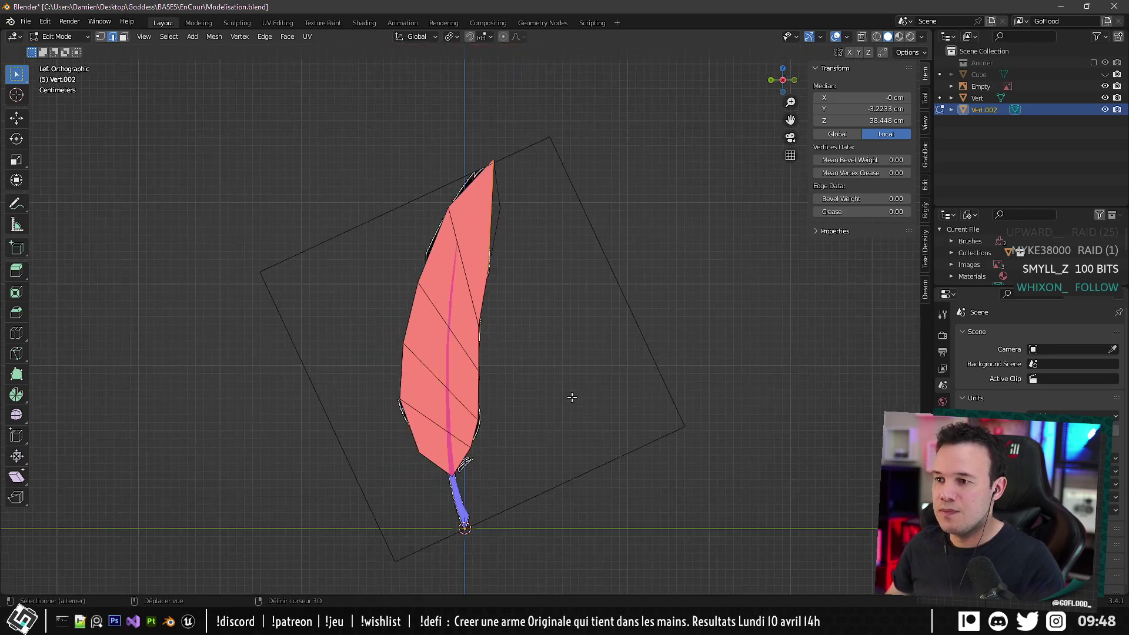
key(f)
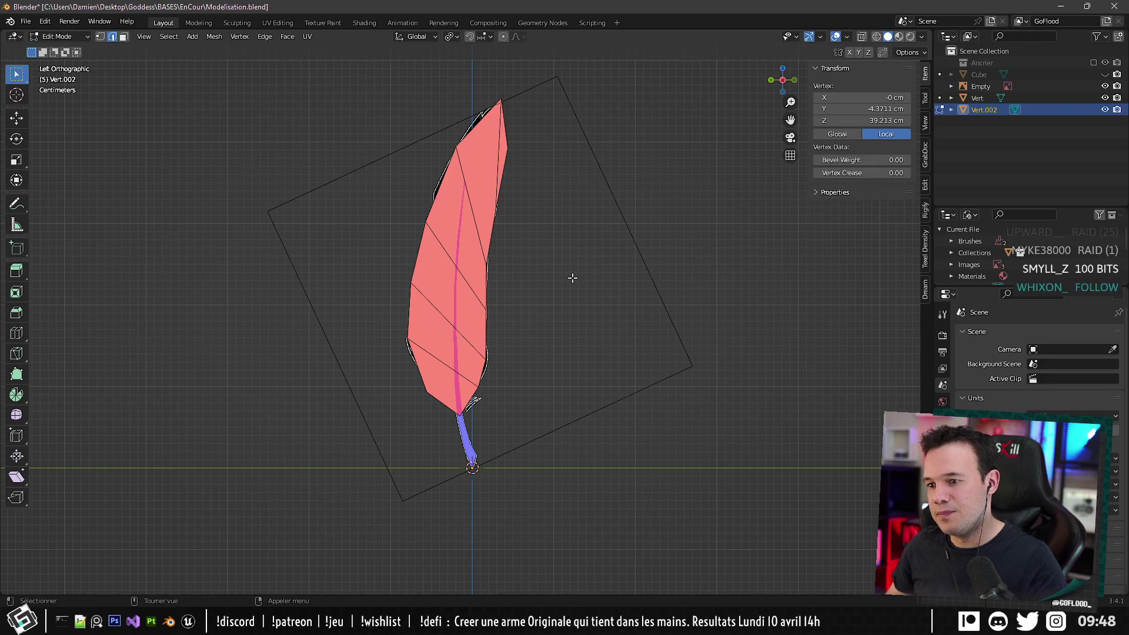
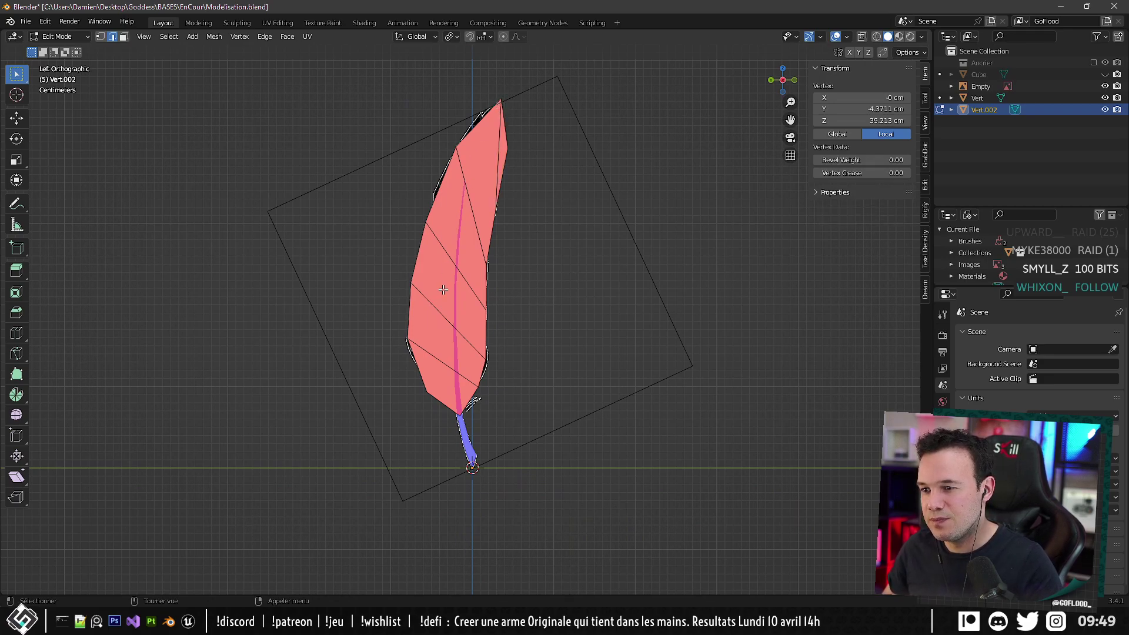
Undo all the faces filled from the feather's base.
key(ctrl+z)
key(ctrl+z)
key(ctrl+z)
key(ctrl+z)
key(ctrl+z)
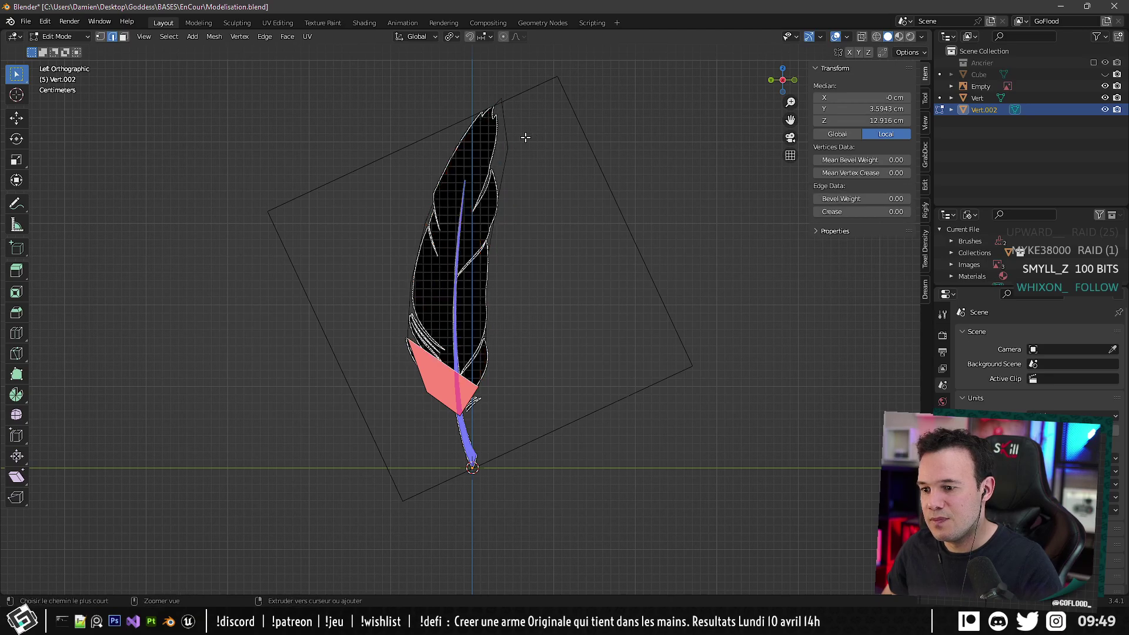
key(ctrl+z)
key(ctrl+z)
Fill the outline with successive faces from the edge at the feather's tip down toward its base.
shift+middle_drag(525, 138, 515, 199)
click(491, 180)
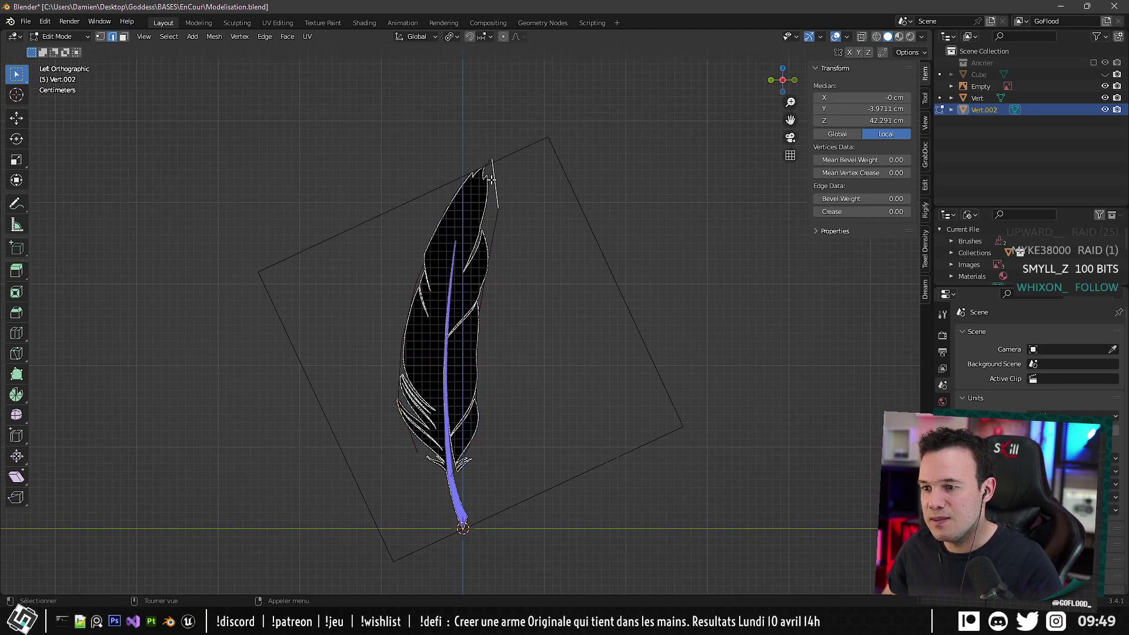
scroll(490, 178, up, 2)
key(f)
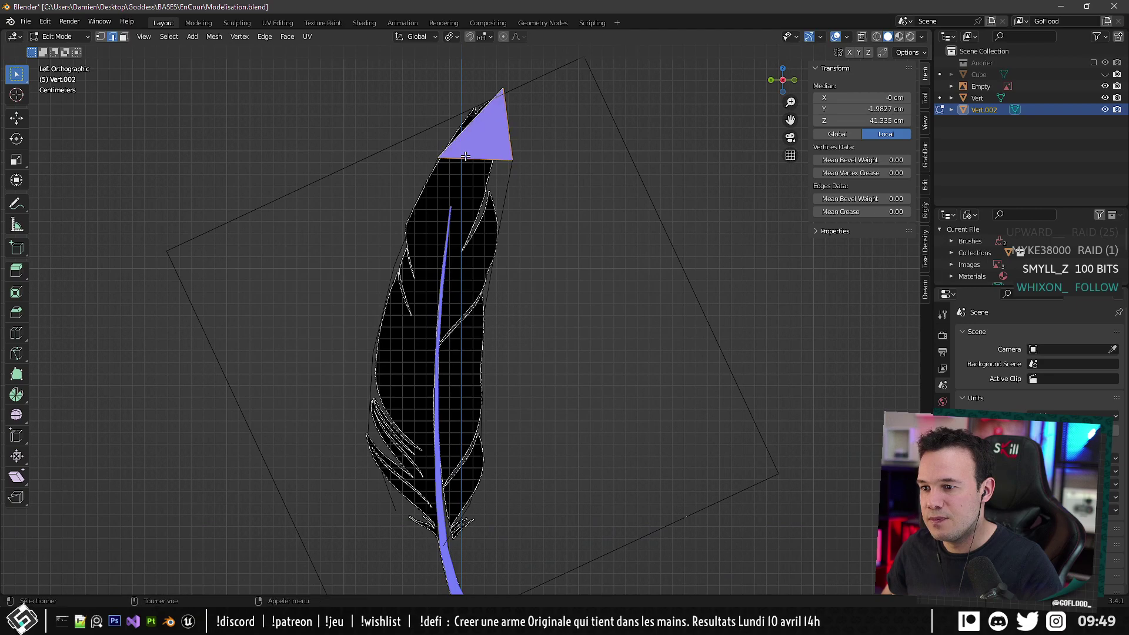
key(f)
key(f)
key(f)
key(f)
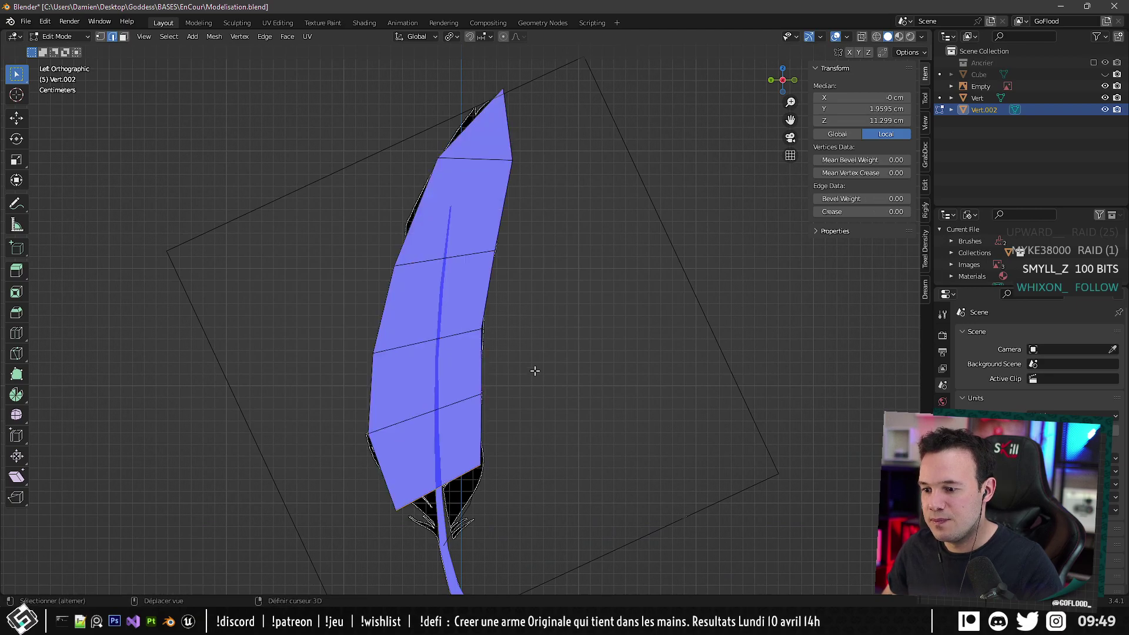
Close the remaining gap at the feather's base with a face joining the lower edges, and return to object mode.
shift+middle_drag(534, 371, 550, 242)
scroll(462, 383, up, 3)
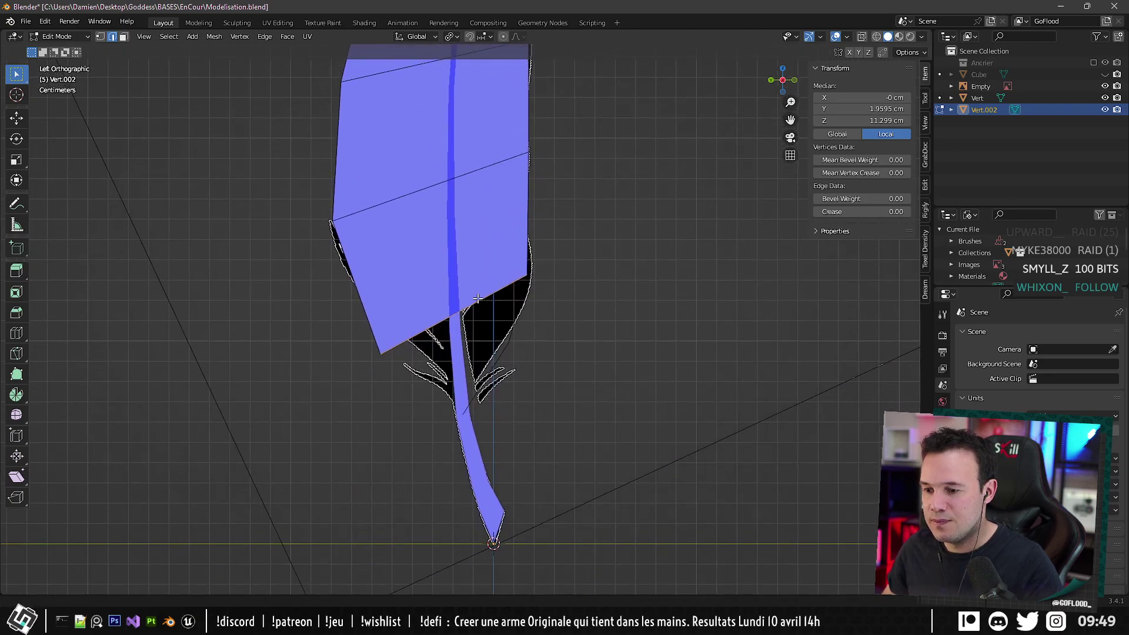
shift+click(486, 373)
key(f)
key(ctrl+z)
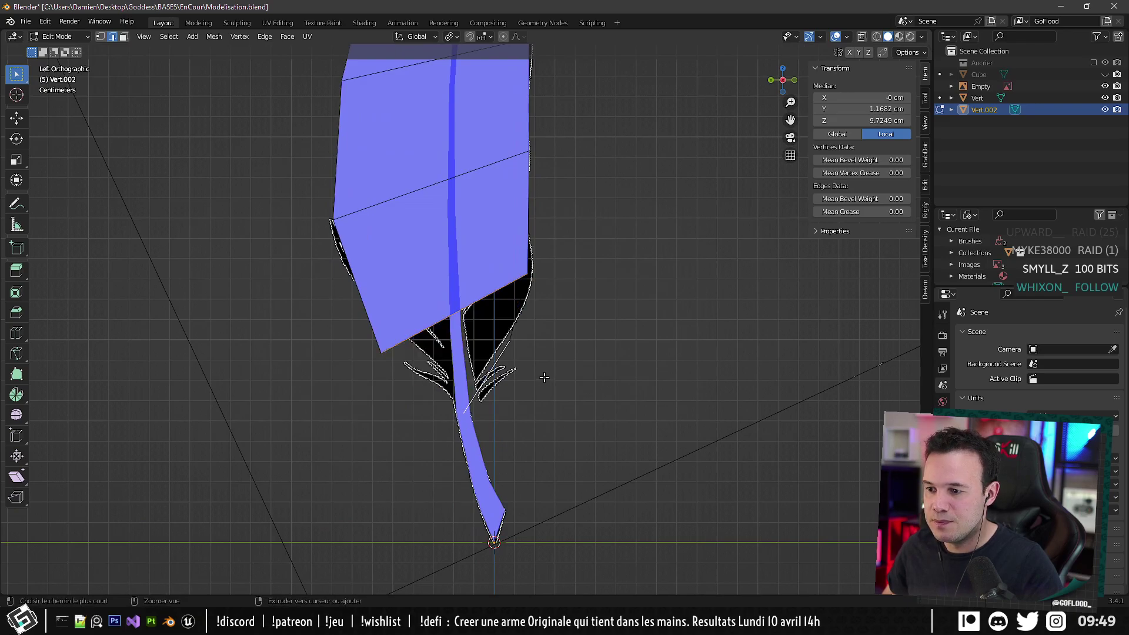
shift+click(504, 374)
shift+click(500, 365)
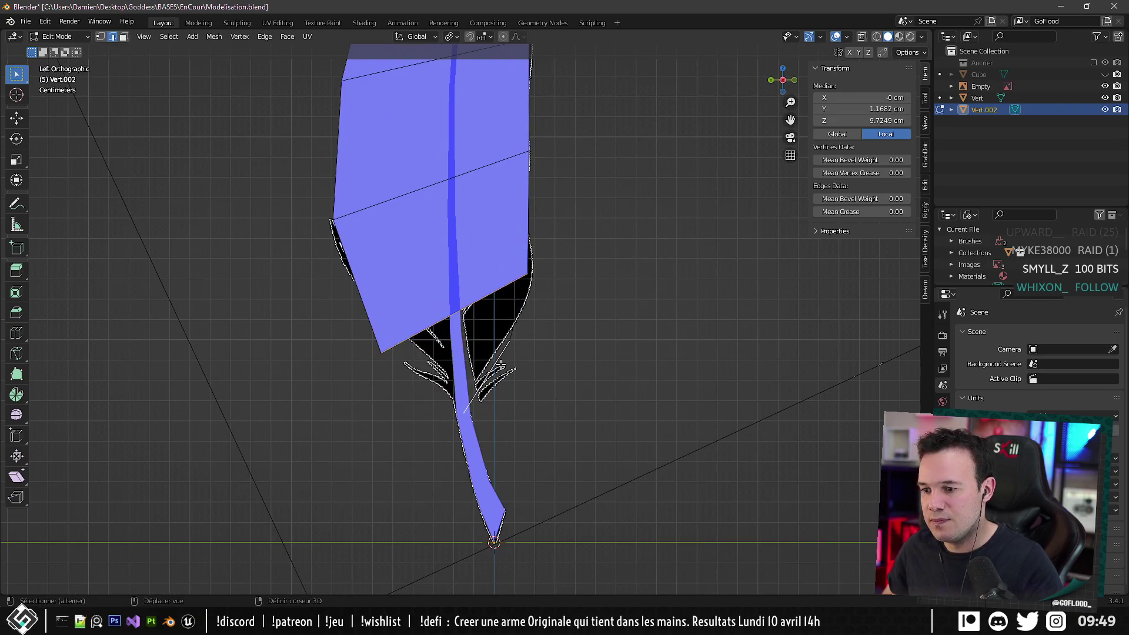
key(f)
scroll(594, 428, down, 5)
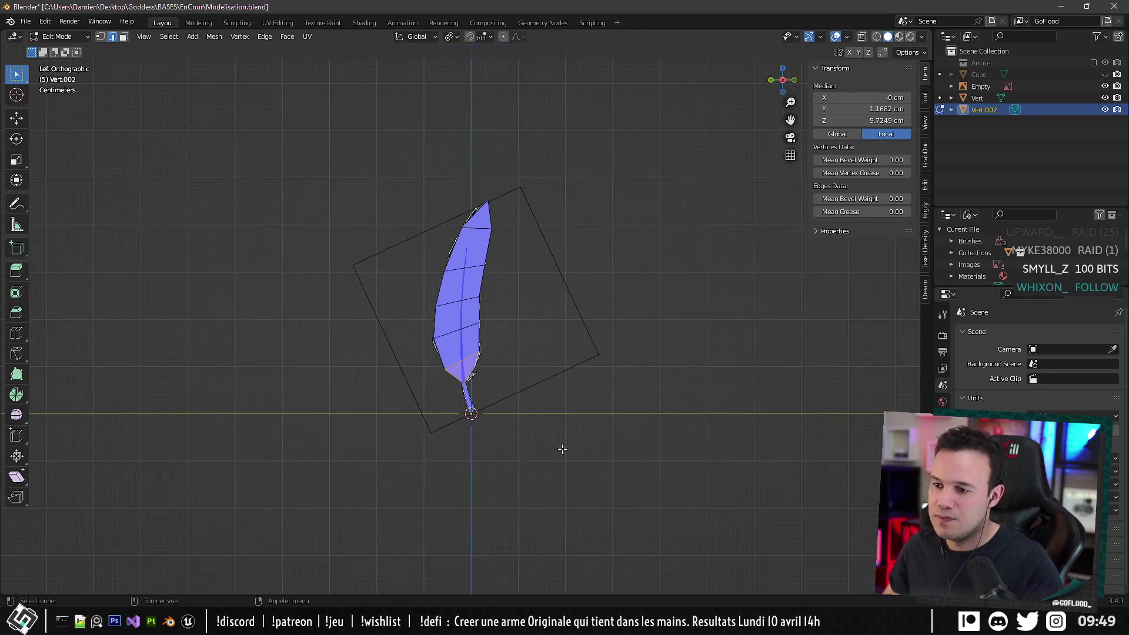
scroll(546, 342, up, 3)
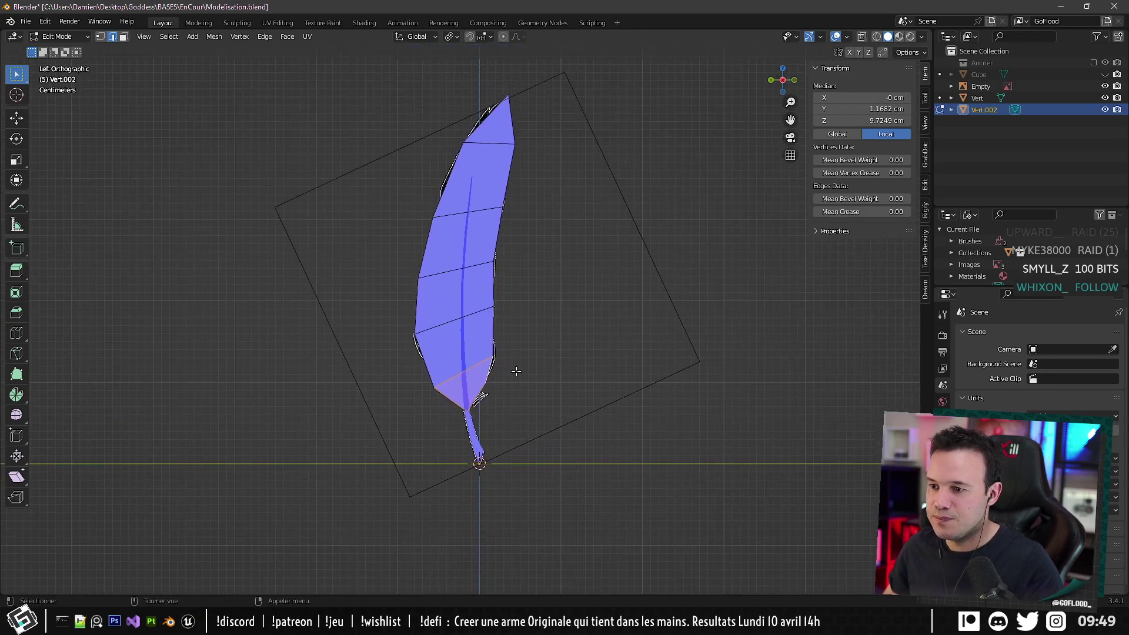
key(Tab)
middle_drag(564, 360, 524, 413)
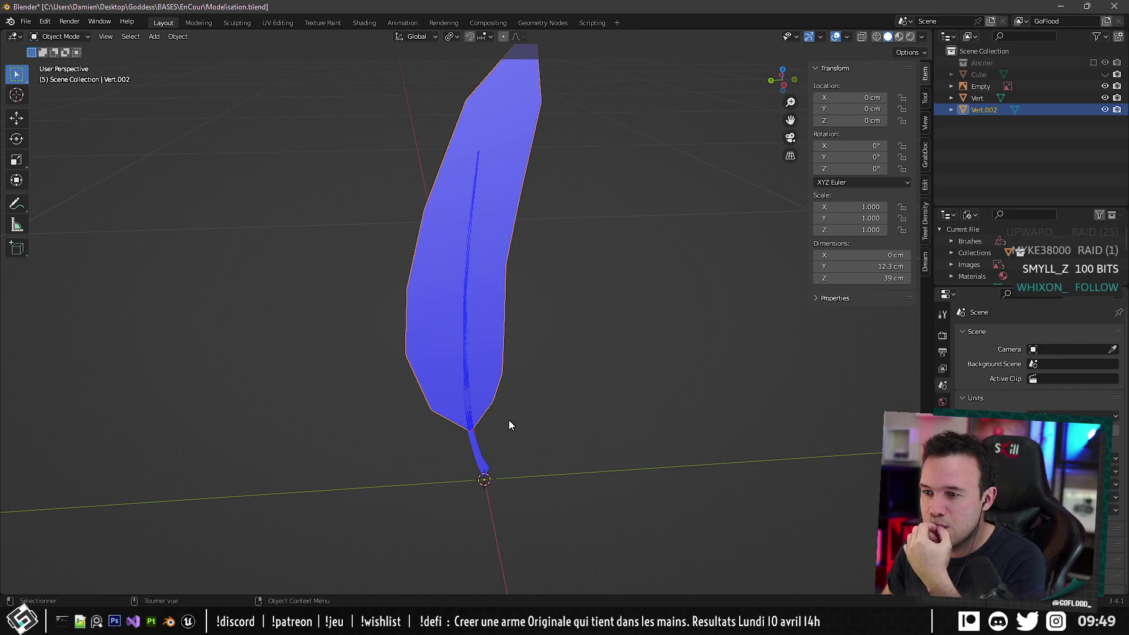
middle_drag(509, 420, 512, 375)
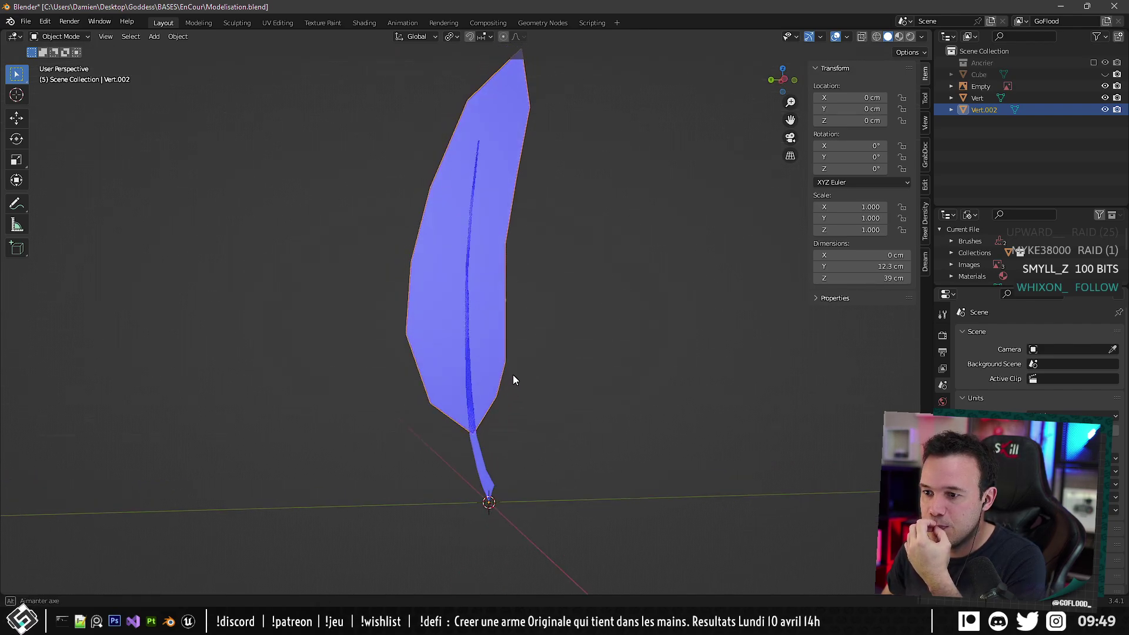
Move all of the central shaft's geometry 0.1 cm along the global X axis, working in the back view.
click(480, 462)
key(Tab)
click(480, 462)
key(a)
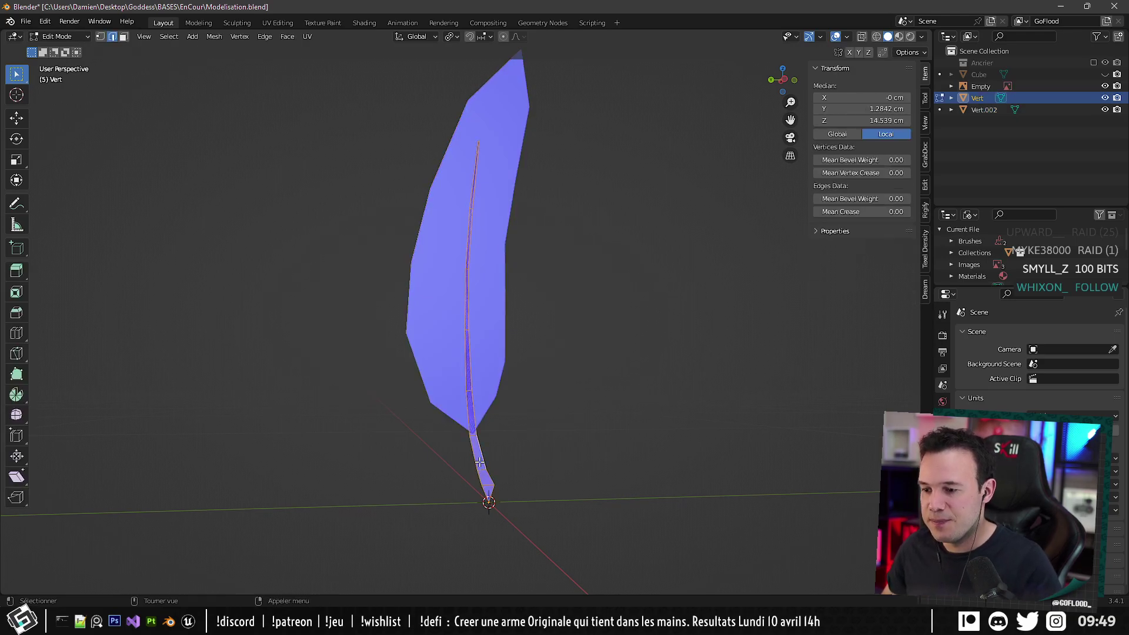
middle_drag(480, 462, 513, 307)
scroll(559, 415, up, 3)
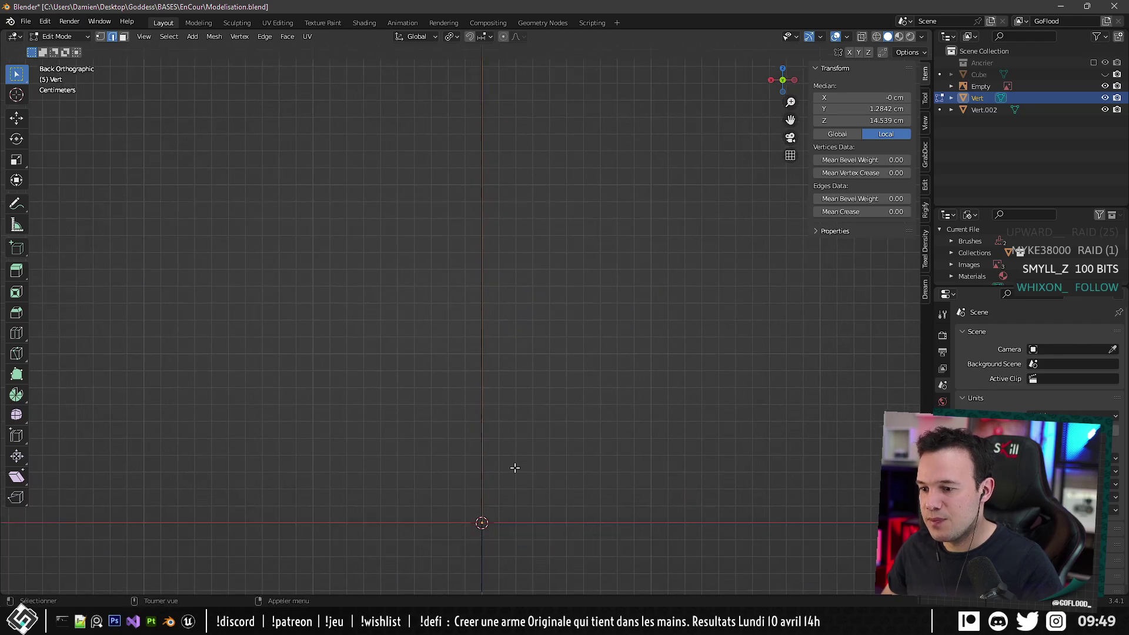
shift+middle_drag(513, 469, 518, 335)
scroll(517, 382, up, 2)
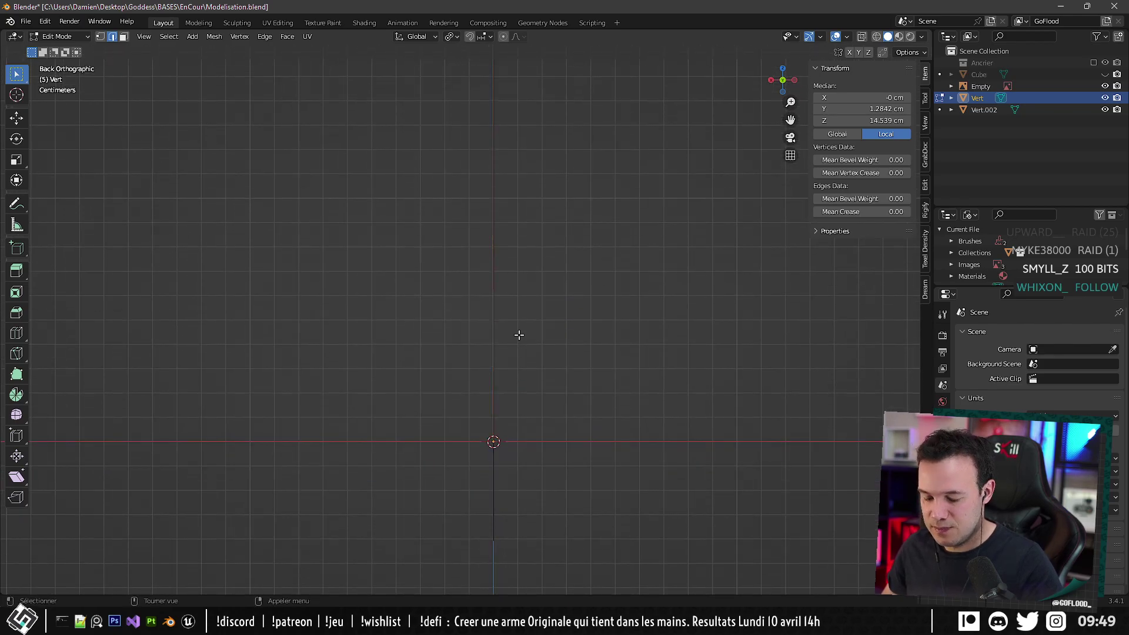
shift+middle_drag(521, 408, 498, 332)
scroll(498, 329, up, 7)
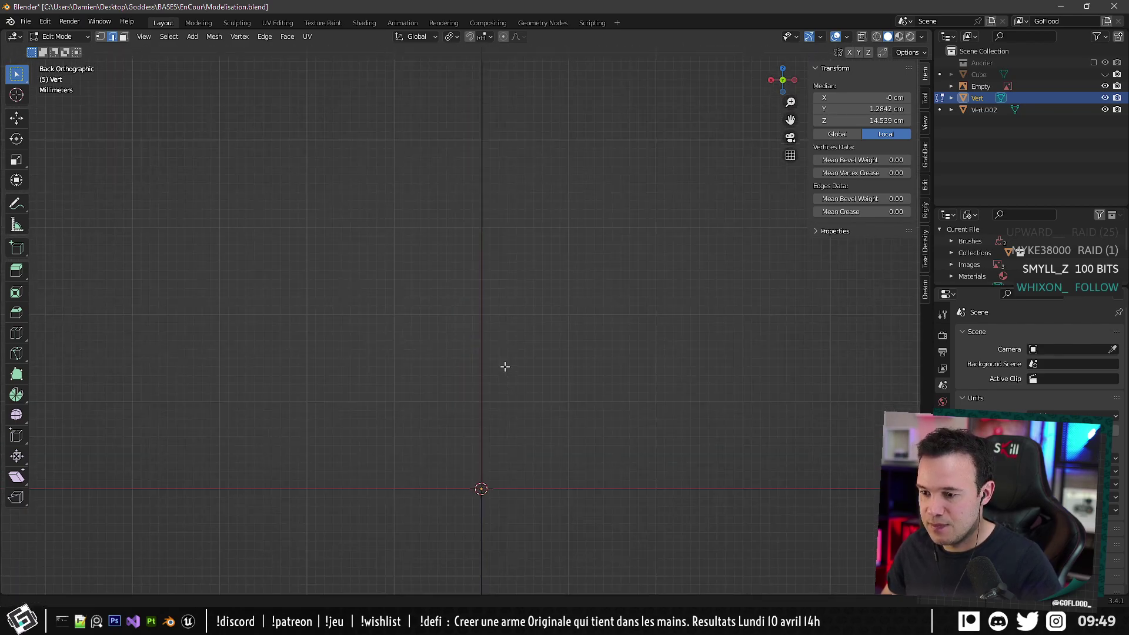
shift+middle_drag(510, 380, 502, 337)
key(g)
key(x)
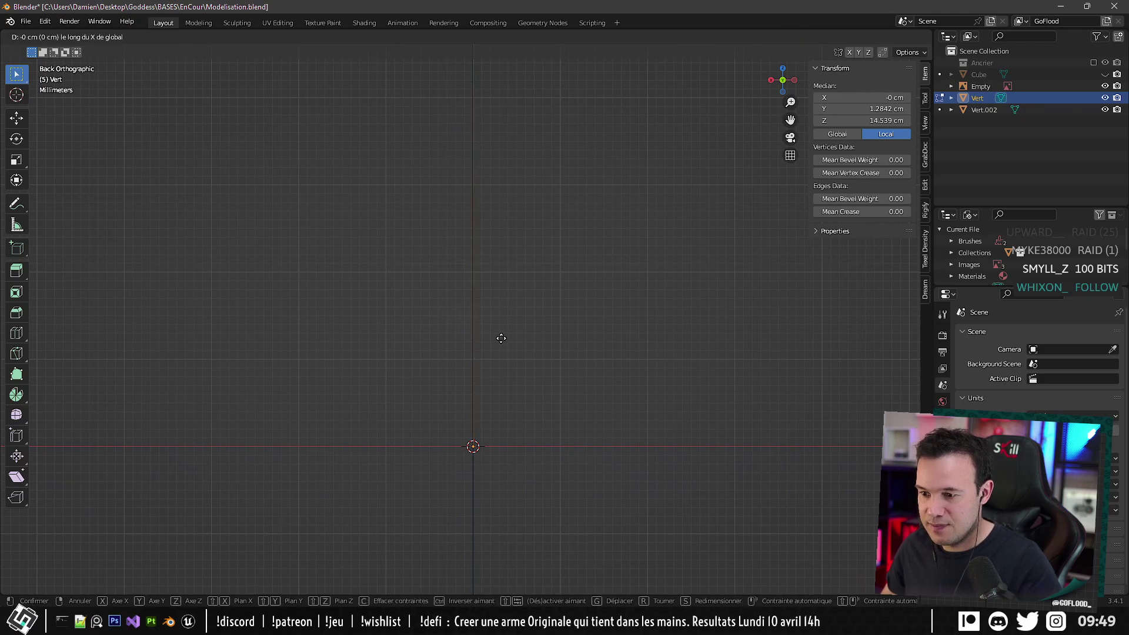
click(490, 344)
Extrude the flat shaft 0.2 cm along its normal to give it thickness.
key(e)
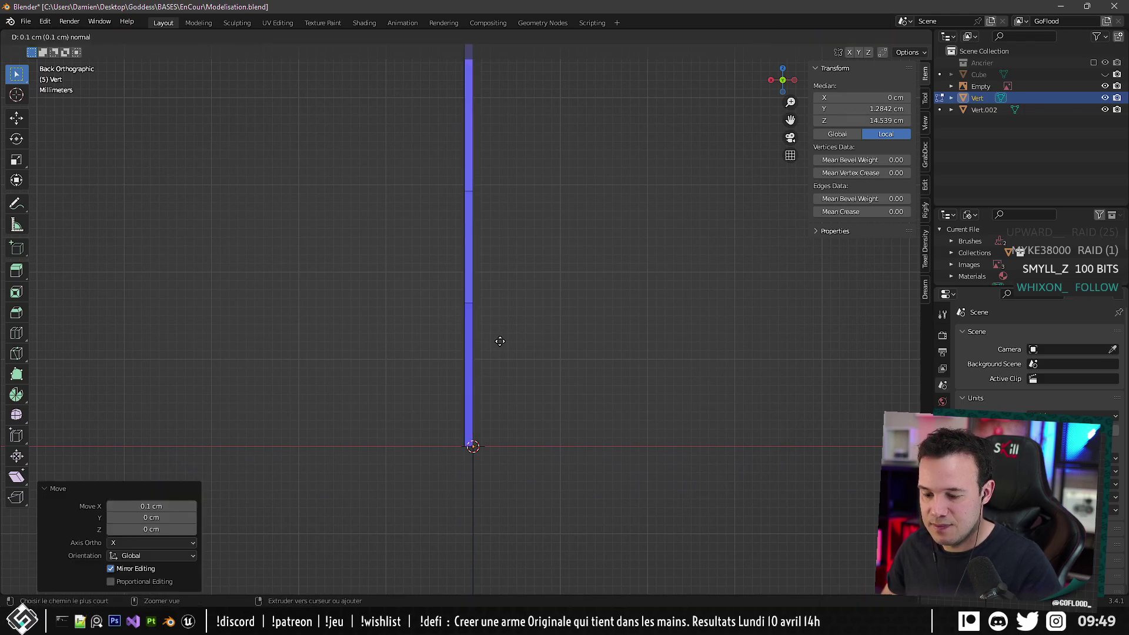
ctrl+click(507, 342)
scroll(531, 329, down, 5)
scroll(499, 351, up, 7)
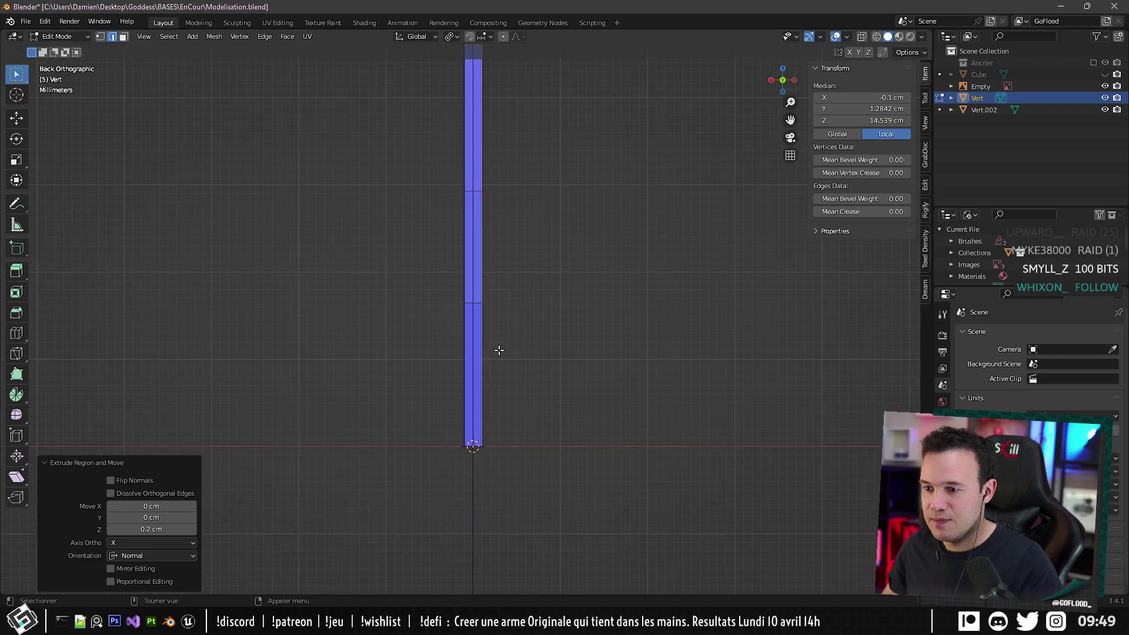
Scale the whole shaft along the global X axis by about 1.891.
key(a)
key(s)
key(x)
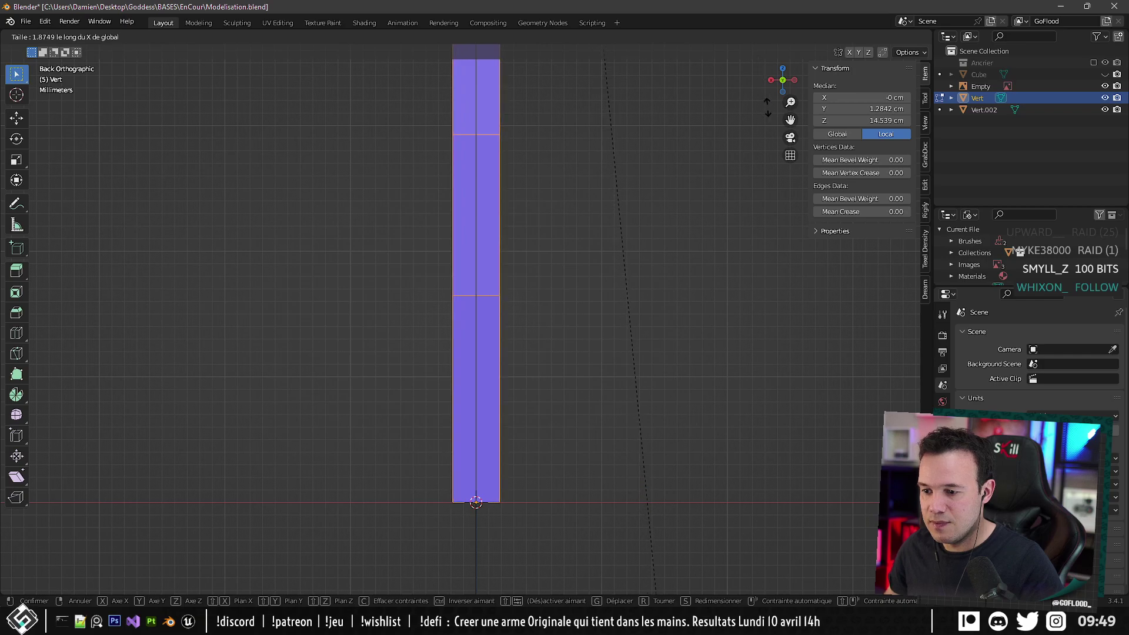
click(773, 132)
scroll(773, 132, down, 9)
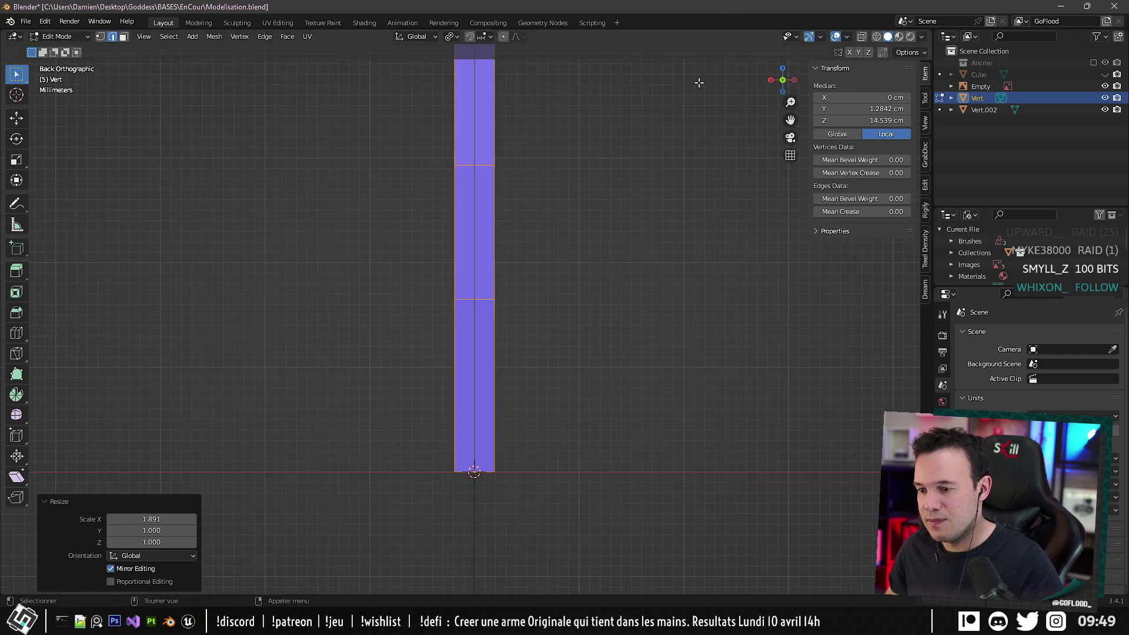
Switch from editing the shaft to editing the feather blade mesh Vert.002.
middle_drag(625, 210, 435, 244)
key(Tab)
click(435, 245)
click(458, 243)
key(Tab)
key(ctrl+KP_1)
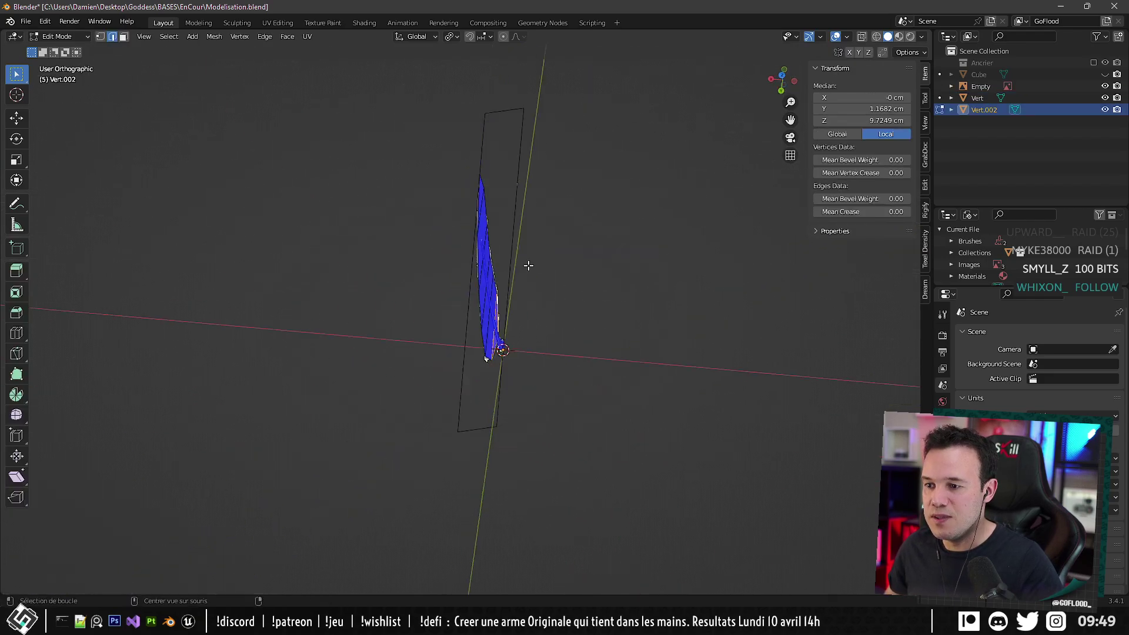
shift+middle_drag(493, 150, 507, 260)
key(g)
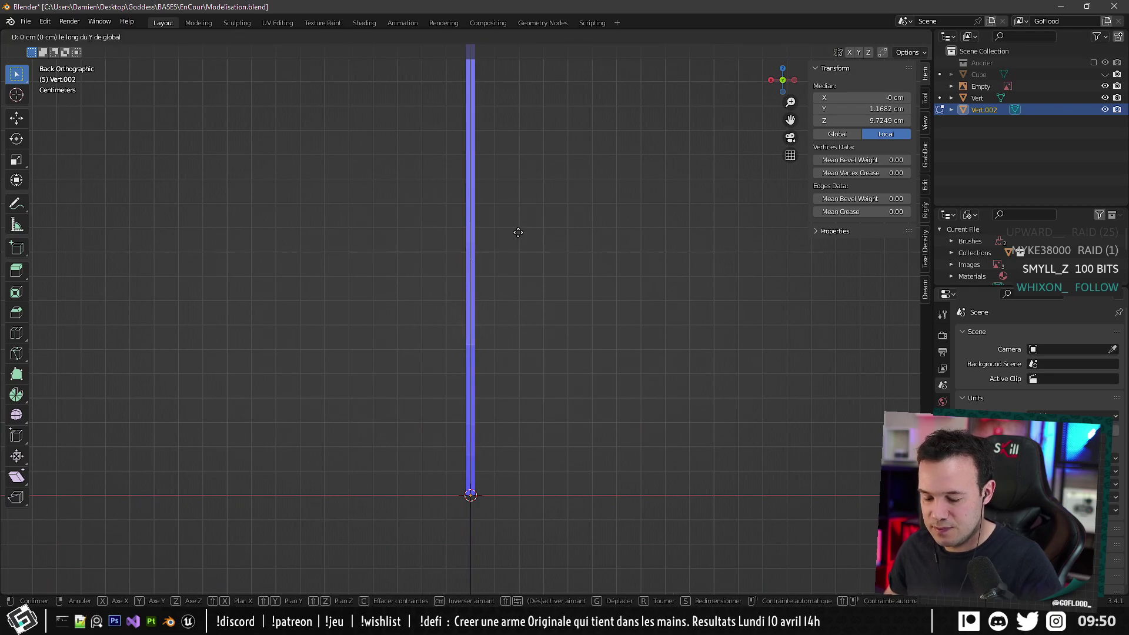
key(x)
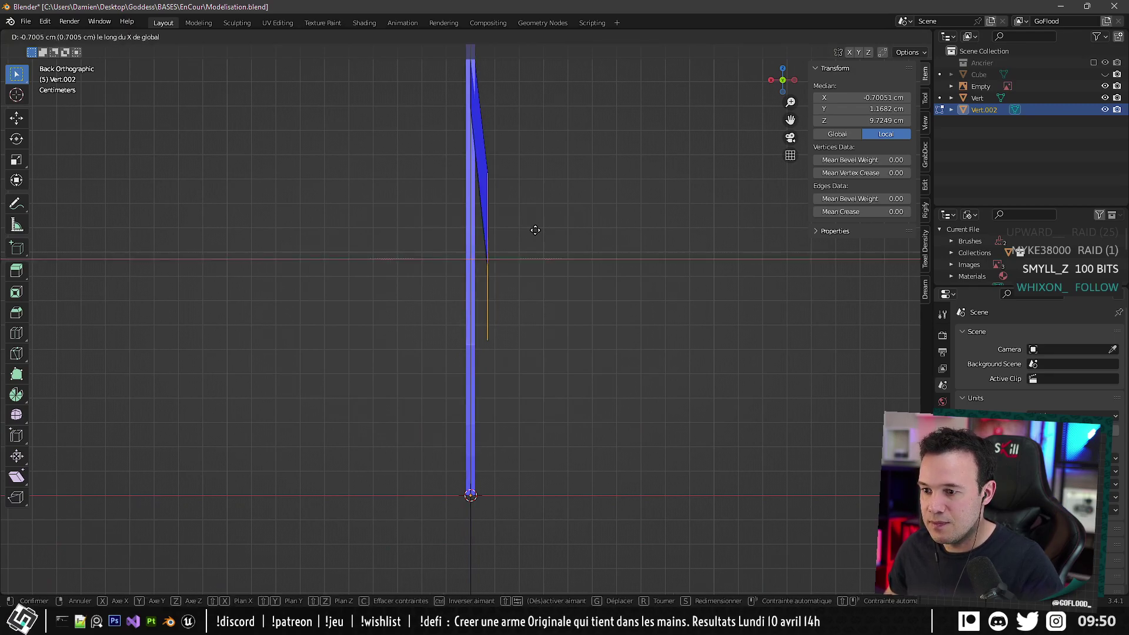
key(Escape)
Move the whole feather blade about -0.084 cm along the global X axis, working in the back view.
scroll(532, 232, up, 5)
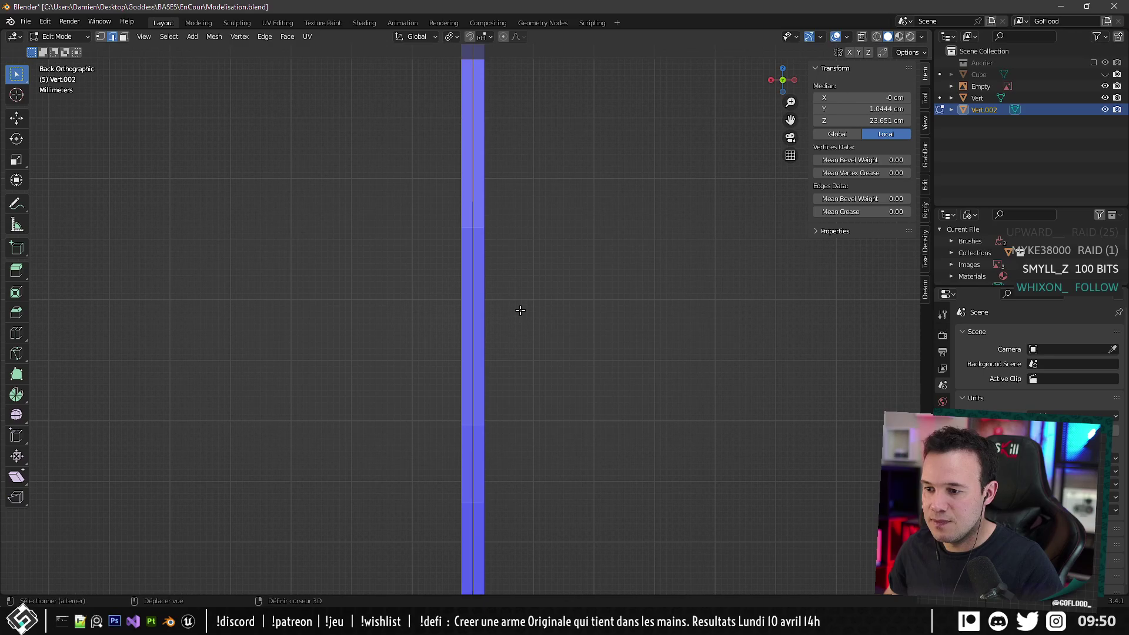
mouse_move(519, 309)
shift+middle_down()
mouse_move(509, 169)
mouse_move(513, 394)
mouse_move(509, 307)
shift+middle_up()
scroll(503, 353, up, 3)
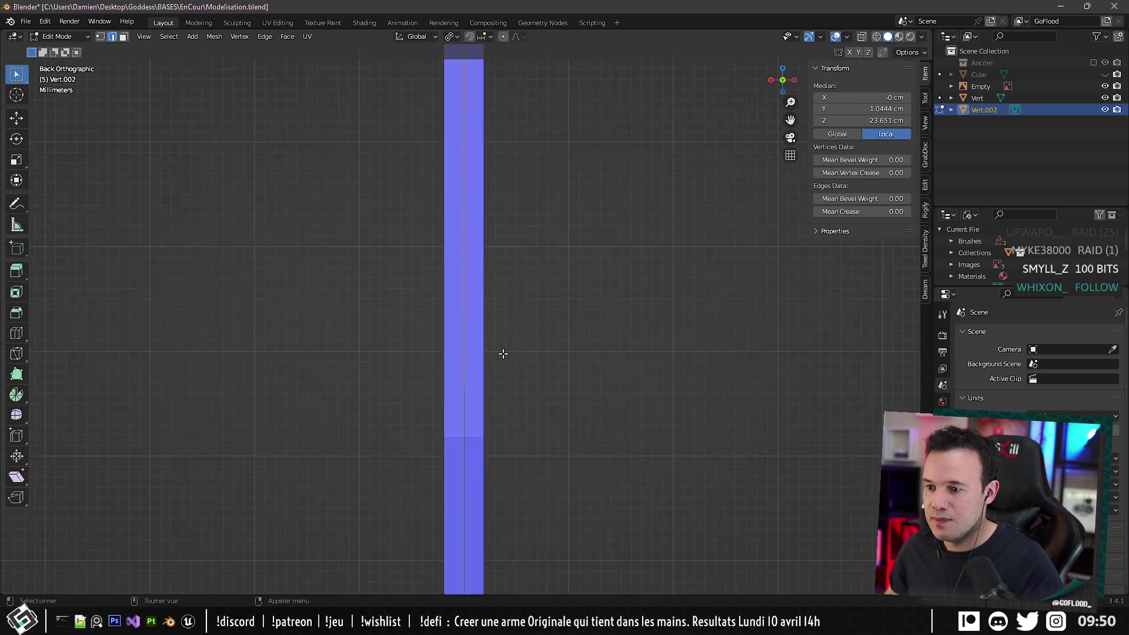
key(g)
key(x)
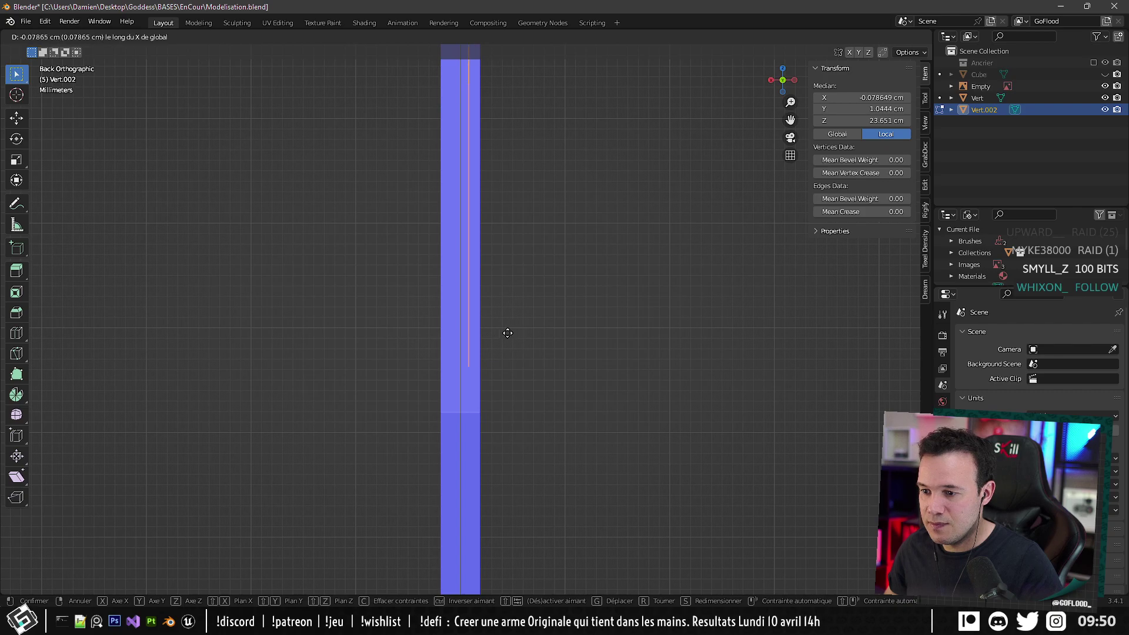
click(508, 333)
Extrude the flat blade about 0.18 cm along the global X axis and flip the normals of the whole mesh.
key(e)
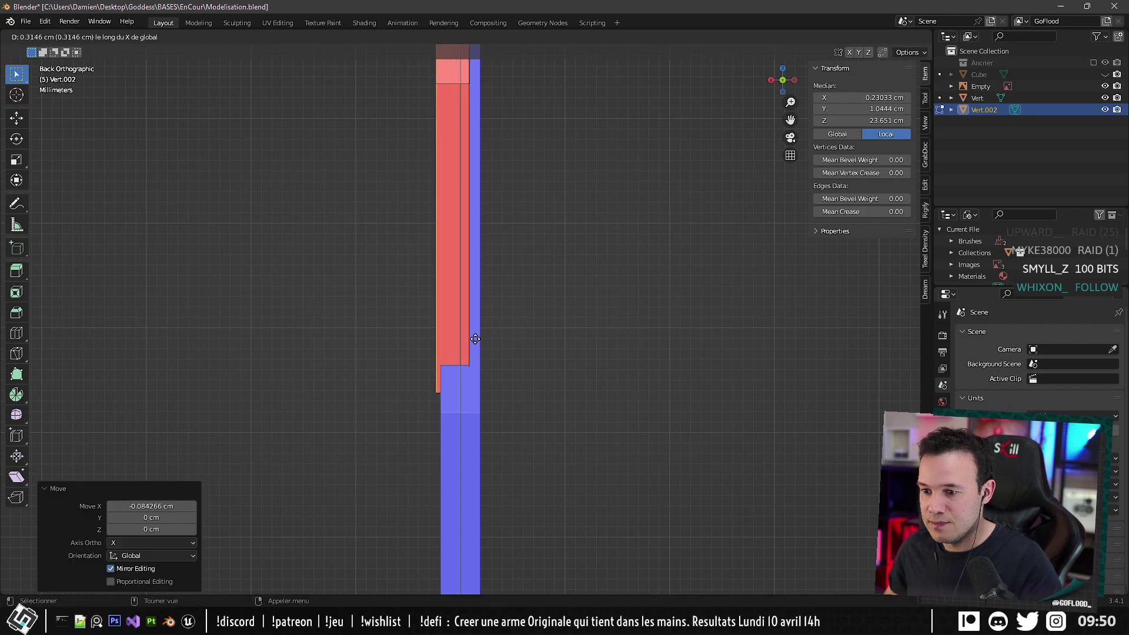
click(489, 331)
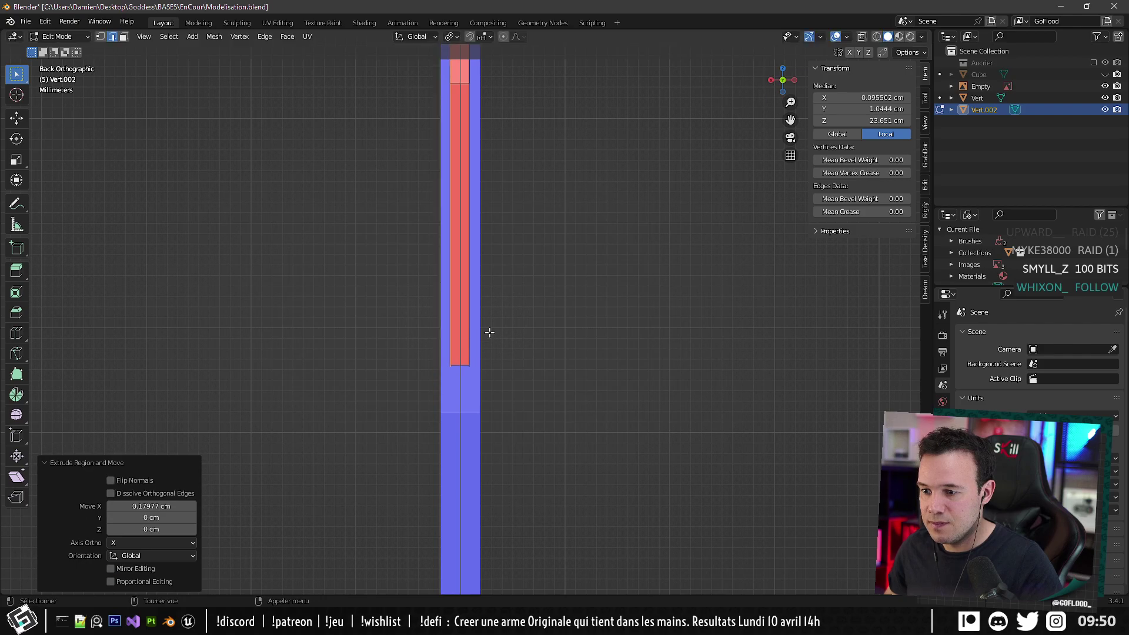
key(x)
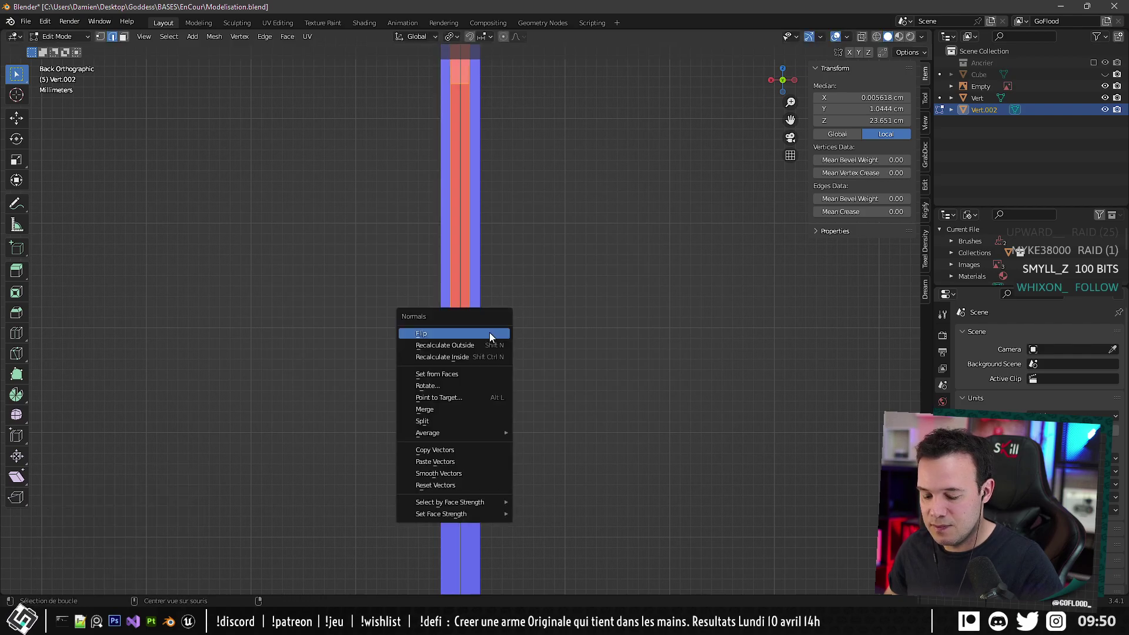
click(489, 332)
Leave Edit Mode and examine the thickened feather blade together with its shaft from several angles and distances.
key(Tab)
mouse_move(489, 333)
middle_down()
mouse_move(530, 318)
mouse_move(501, 309)
mouse_move(524, 404)
mouse_move(486, 342)
mouse_move(488, 319)
middle_up()
scroll(501, 309, down, 3)
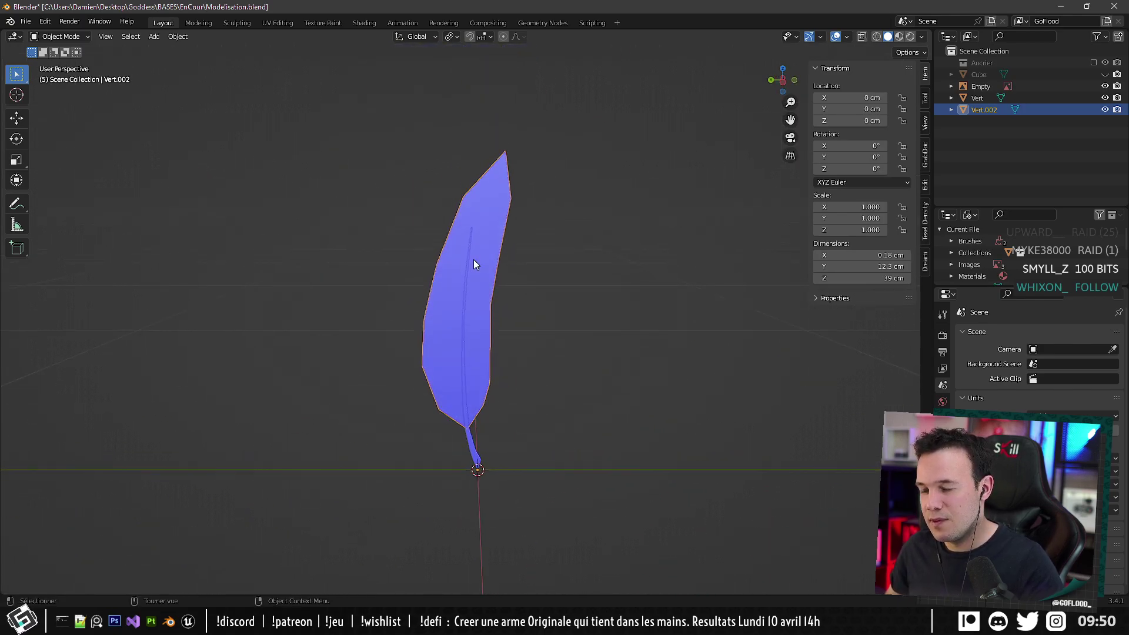
key(Tab)
scroll(446, 184, up, 4)
key(Tab)
scroll(448, 207, down, 5)
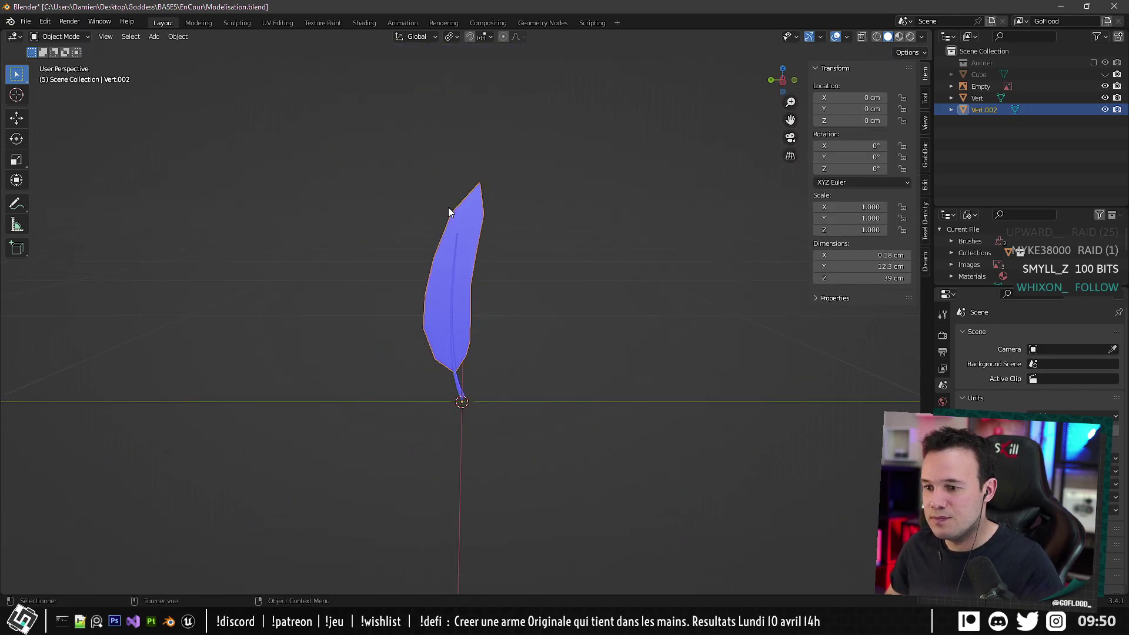
middle_drag(448, 207, 461, 263)
scroll(468, 199, up, 4)
scroll(478, 178, down, 2)
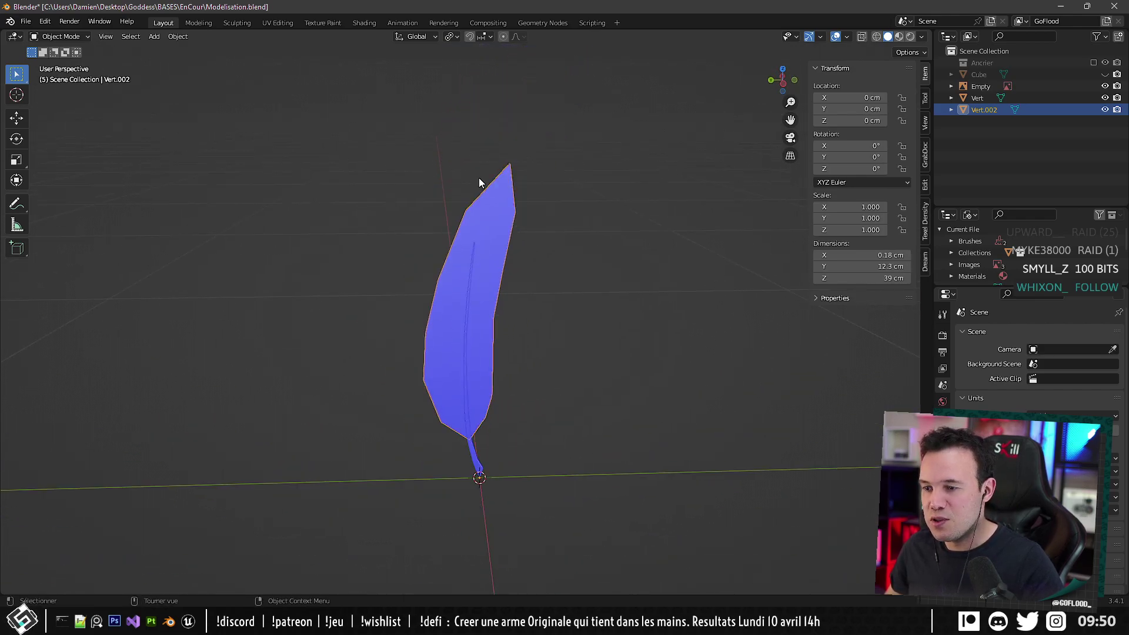
middle_drag(478, 178, 475, 217)
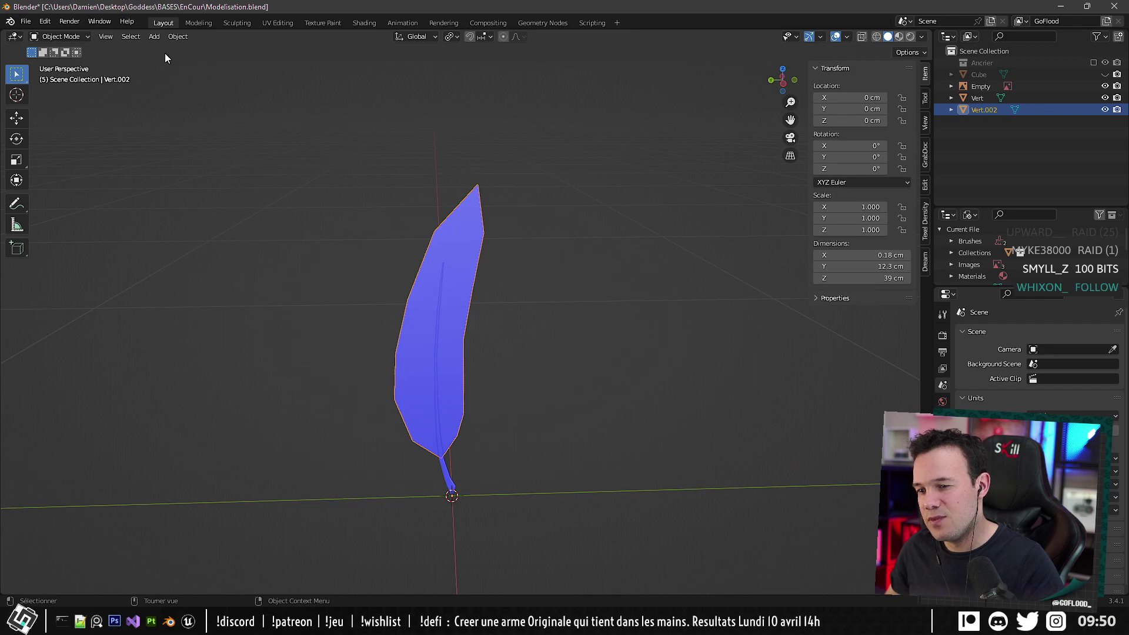
Edit the shaft mesh Vert in face select mode, enable proportional editing and select the small end face at its upper tip.
click(447, 450)
key(Tab)
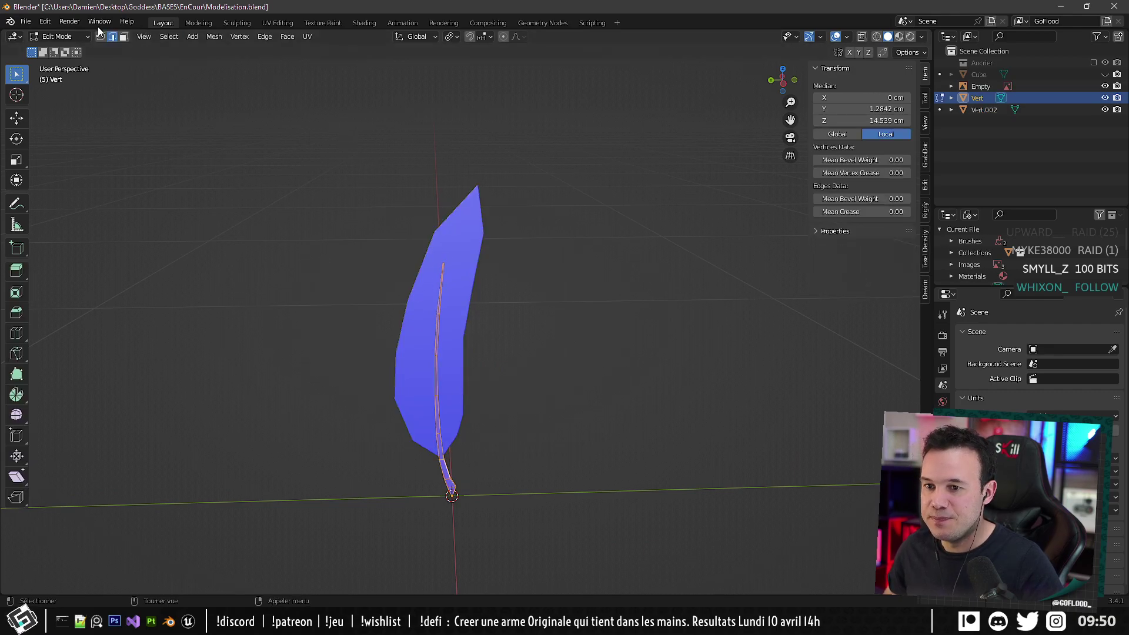
click(123, 35)
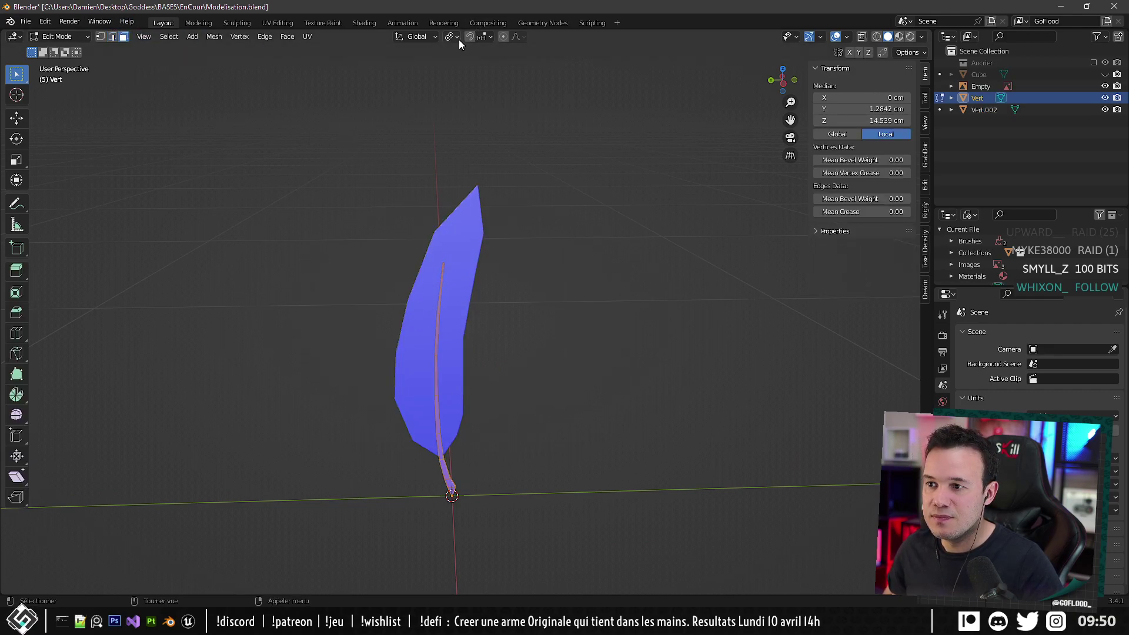
click(506, 37)
scroll(447, 271, up, 5)
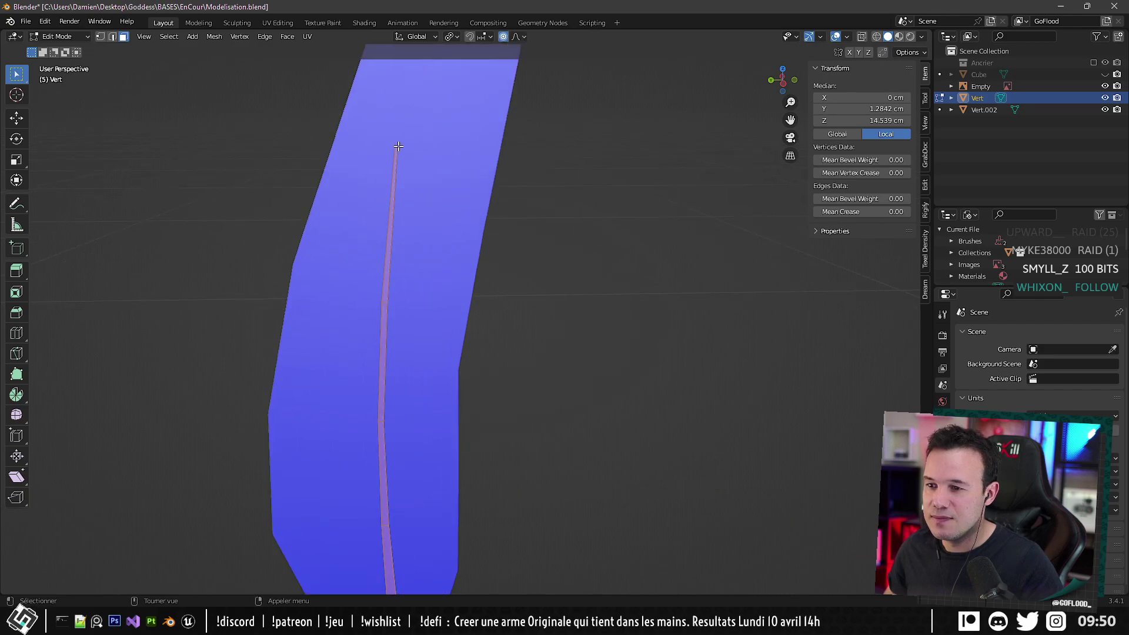
middle_drag(398, 146, 423, 237)
scroll(424, 237, down, 6)
scroll(423, 436, up, 6)
click(376, 485)
scroll(376, 486, down, 4)
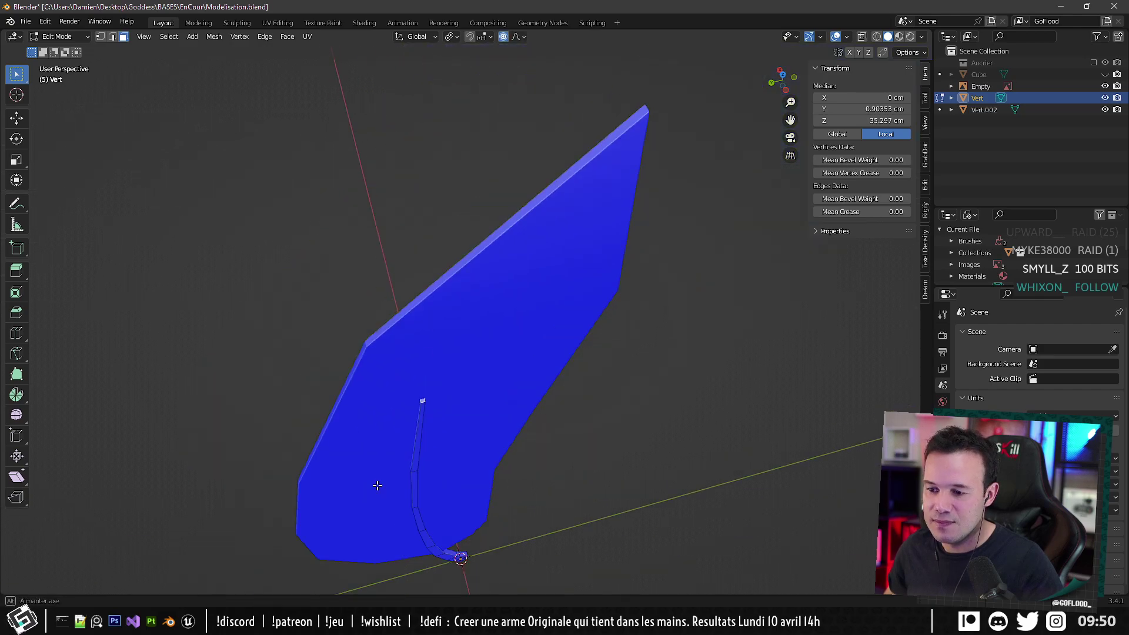
Move the shaft's tip about -1.43 cm in Y and 1.15 cm in Z with smooth proportional falloff, in the left orthographic view.
middle_drag(376, 485, 343, 297)
scroll(344, 297, down, 5)
key(ctrl+KP_3)
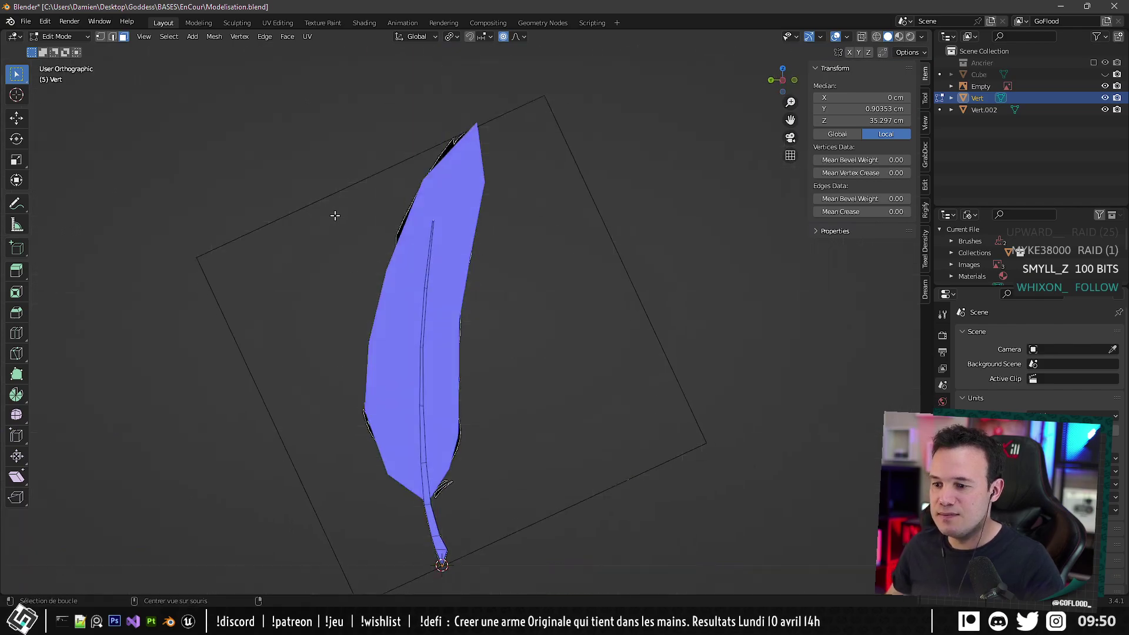
scroll(495, 226, up, 5)
shift+middle_drag(495, 226, 489, 181)
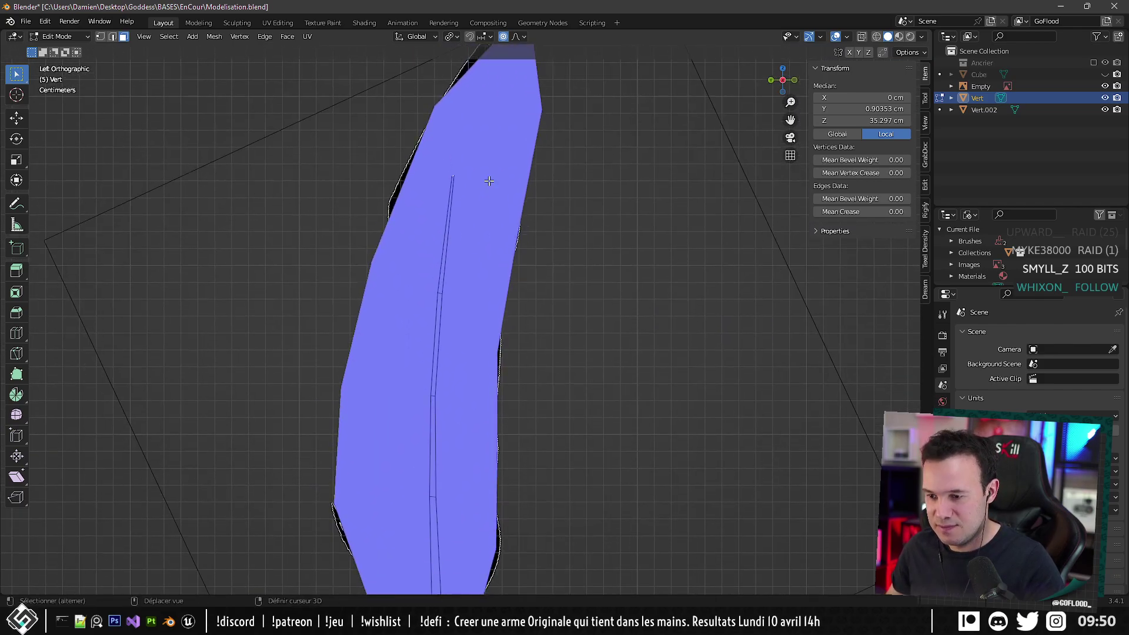
key(g)
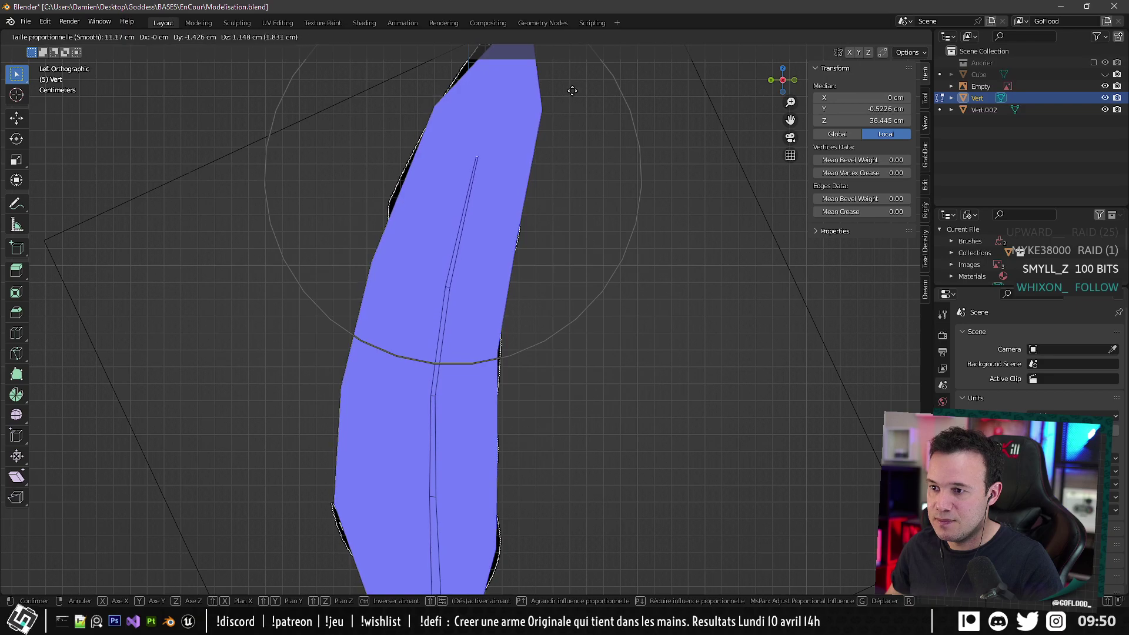
click(574, 92)
Finish editing the shaft and open the feather blade mesh Vert.002 in Edit Mode.
scroll(534, 251, down, 5)
scroll(484, 262, up, 3)
shift+middle_drag(484, 263, 515, 346)
key(Tab)
click(510, 348)
scroll(510, 350, down, 3)
scroll(509, 353, up, 4)
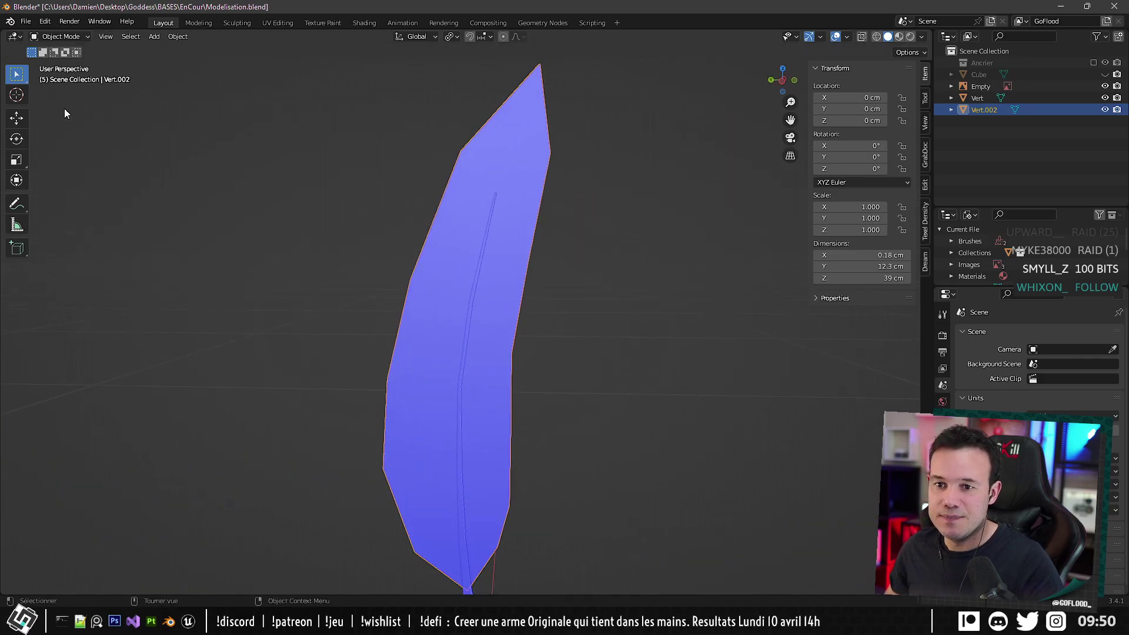
key(Tab)
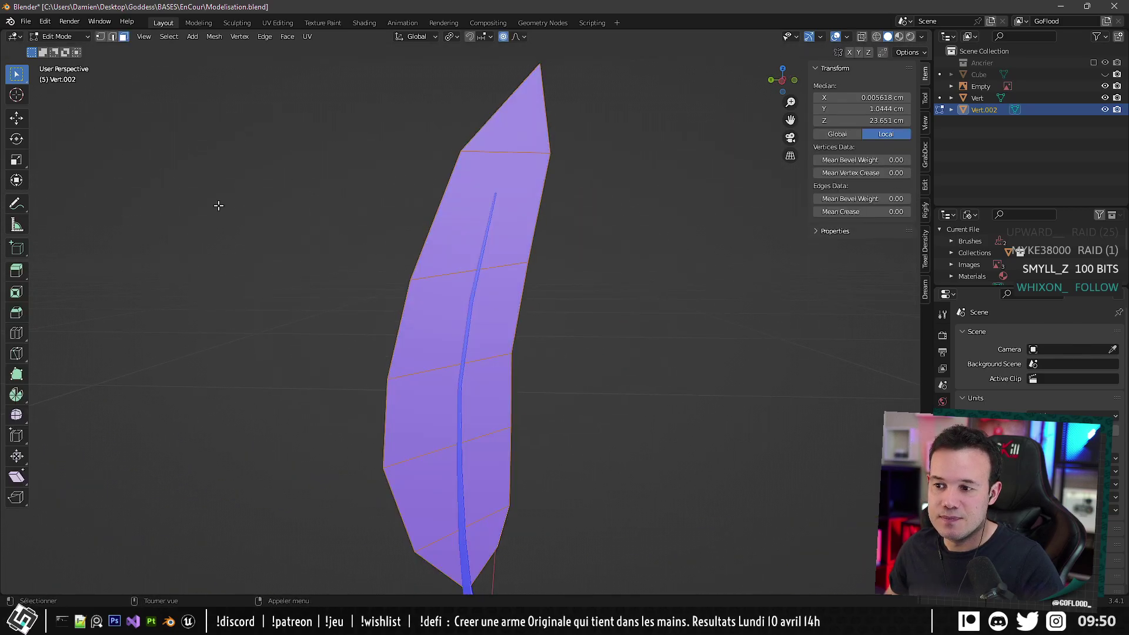
Activate the Knife tool for the blade in the left orthographic view and hide the reference image Empty.
click(17, 354)
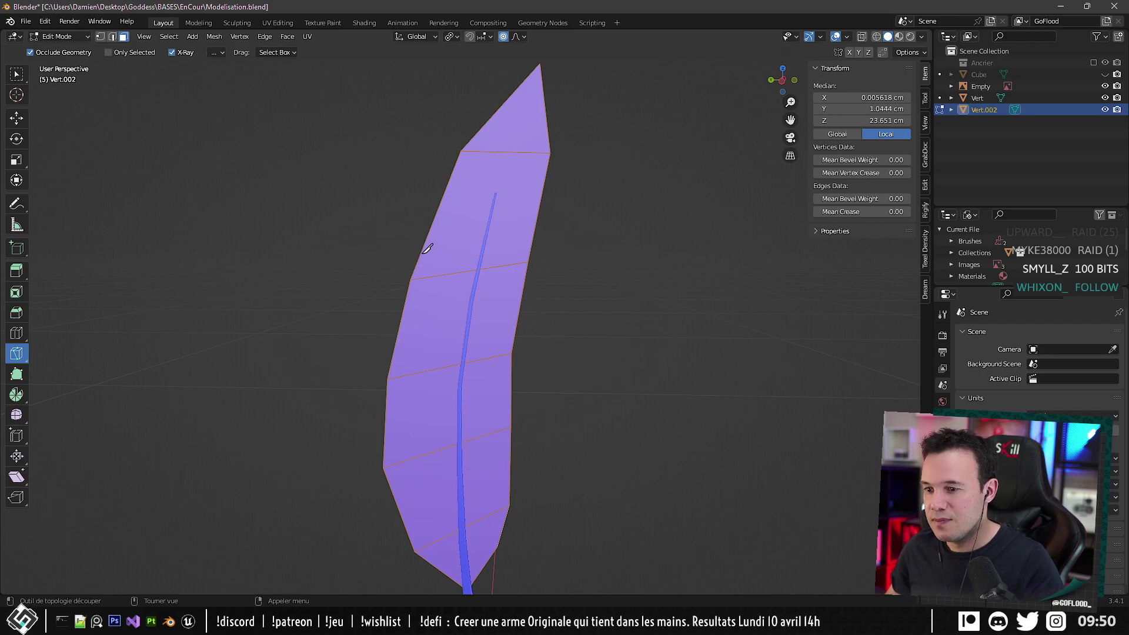
mouse_move(428, 211)
alt+middle_down()
mouse_move(425, 197)
mouse_move(425, 223)
alt+middle_up()
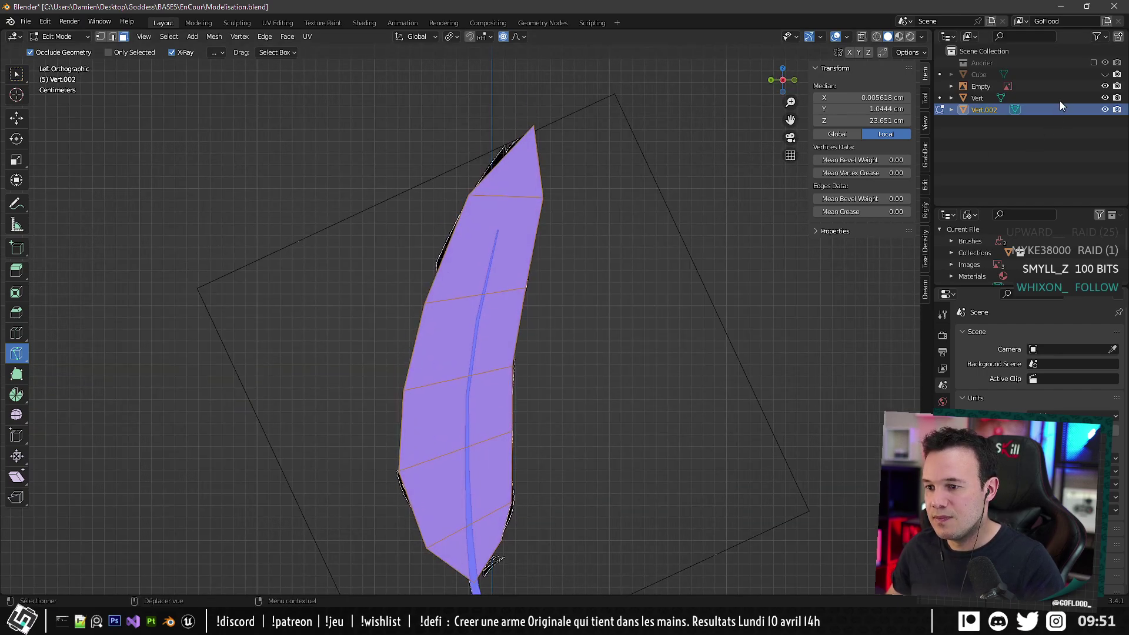
click(1105, 85)
scroll(448, 310, up, 3)
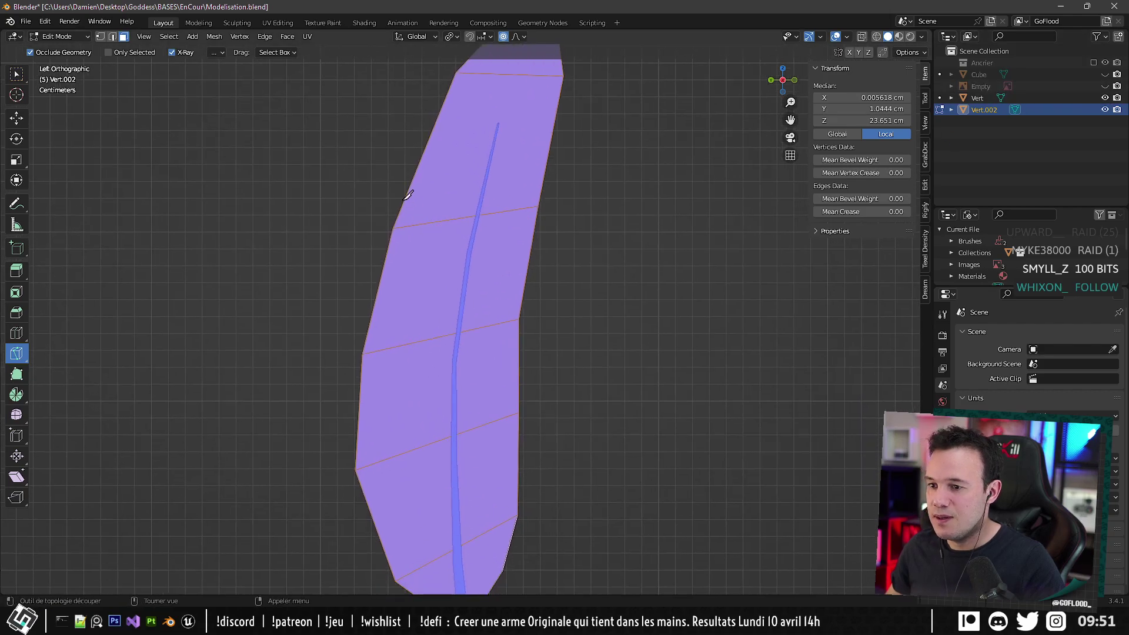
Knife a narrow V-shaped notch into the blade's upper left edge, just above the second cross edge, with cut-through enabled.
click(405, 201)
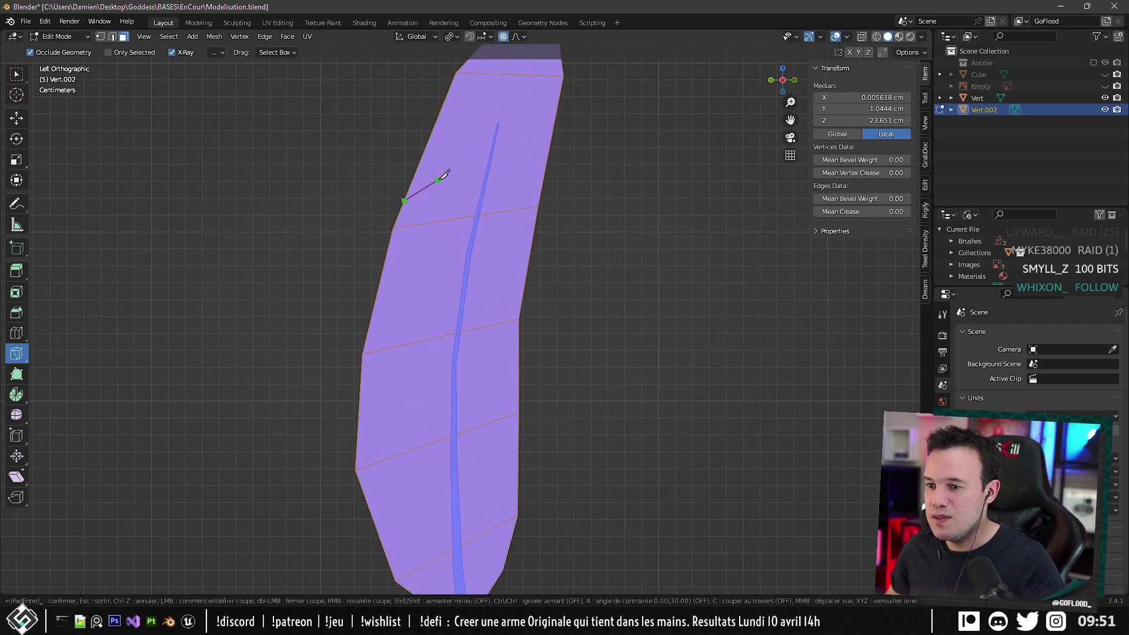
key(Escape)
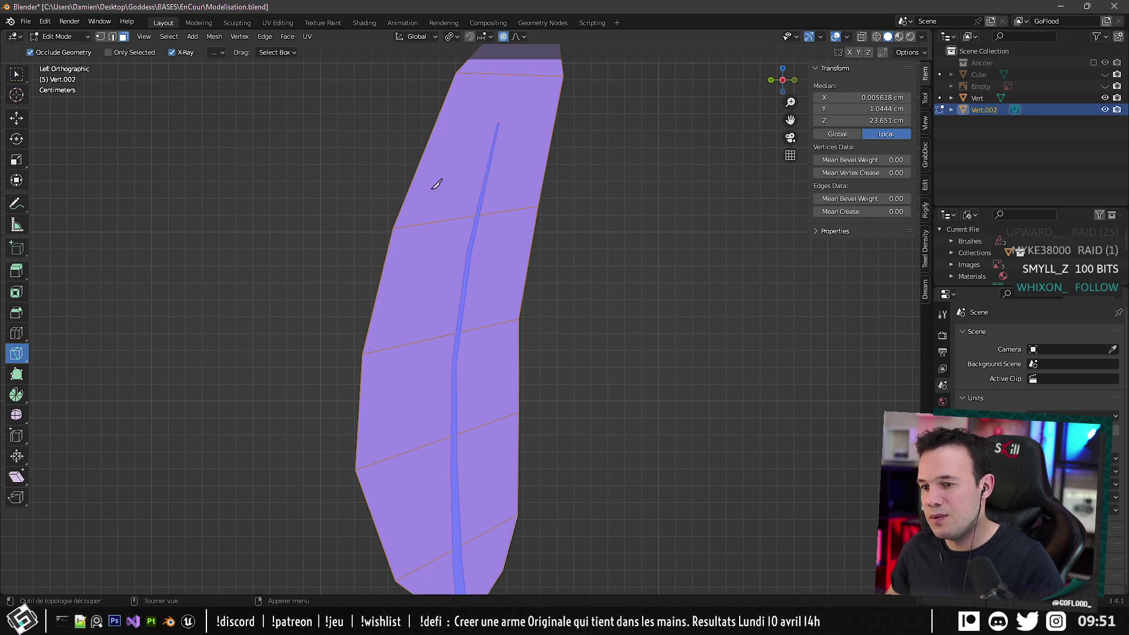
click(402, 206)
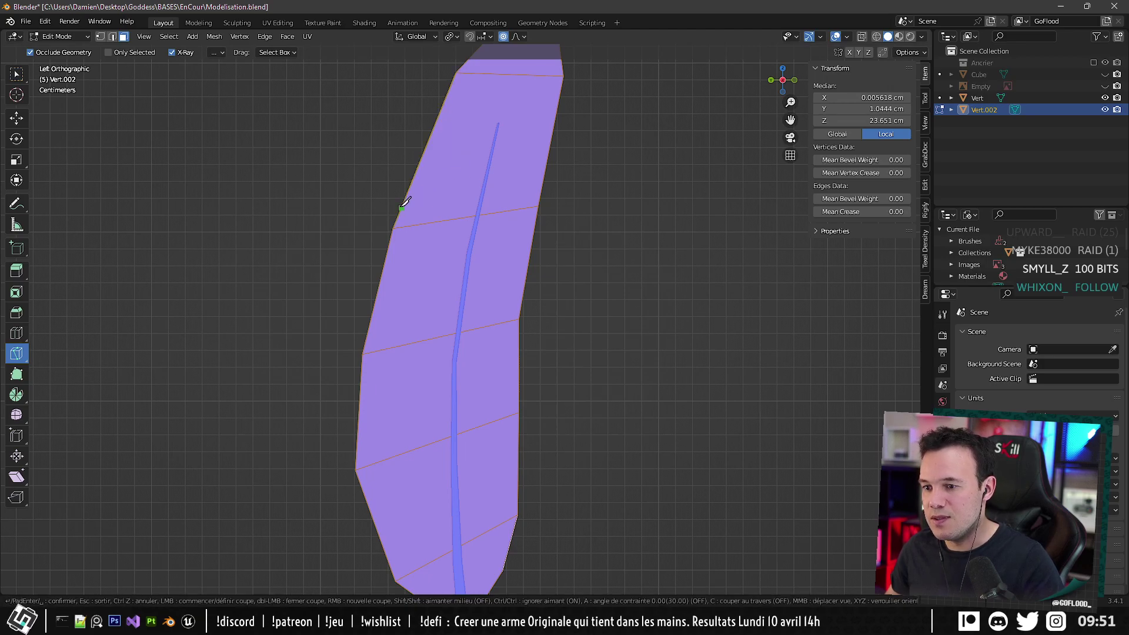
click(442, 179)
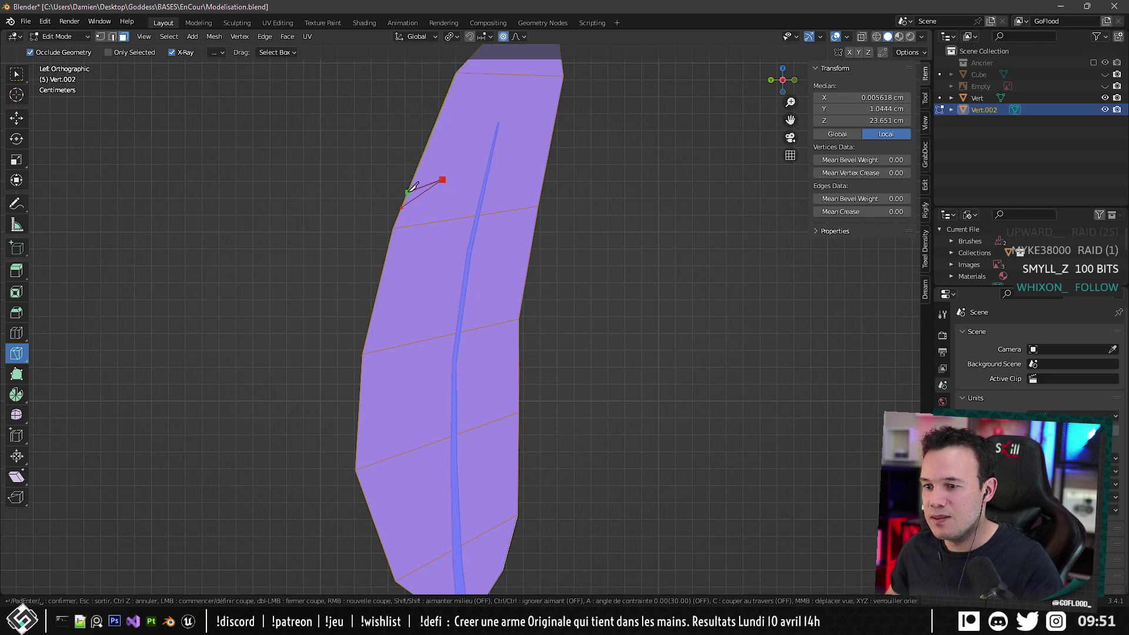
key(c)
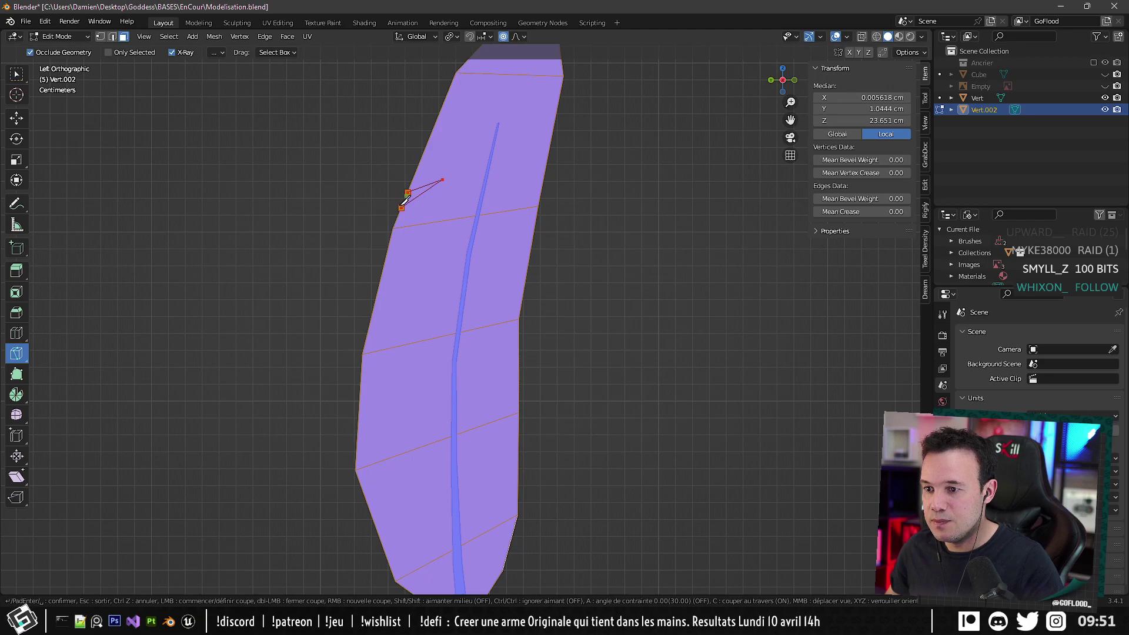
click(401, 207)
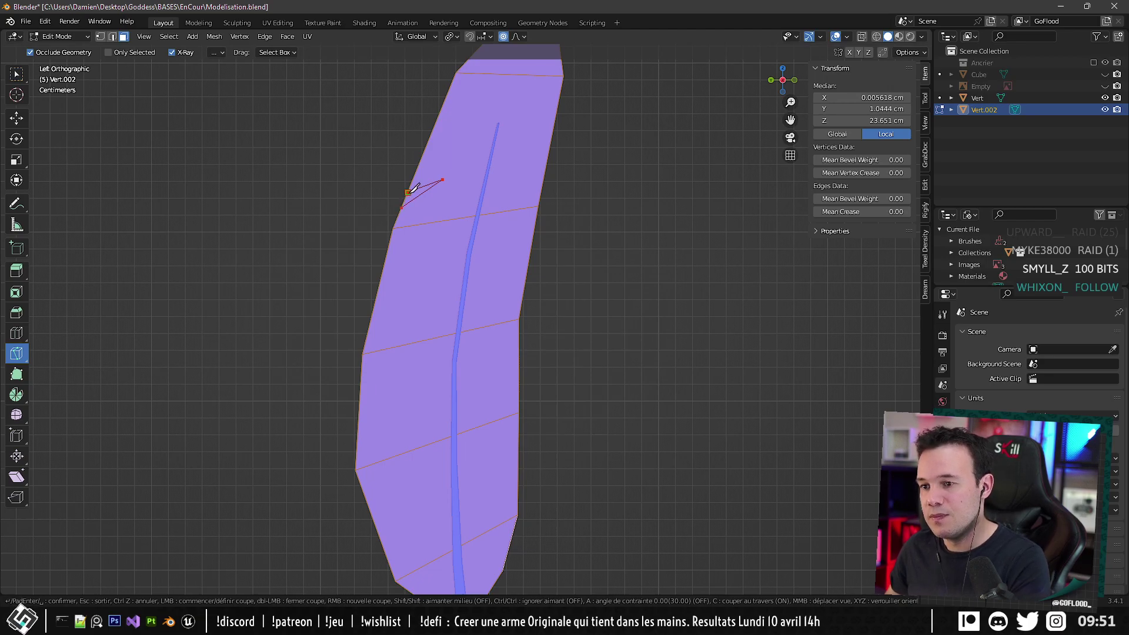
key(Return)
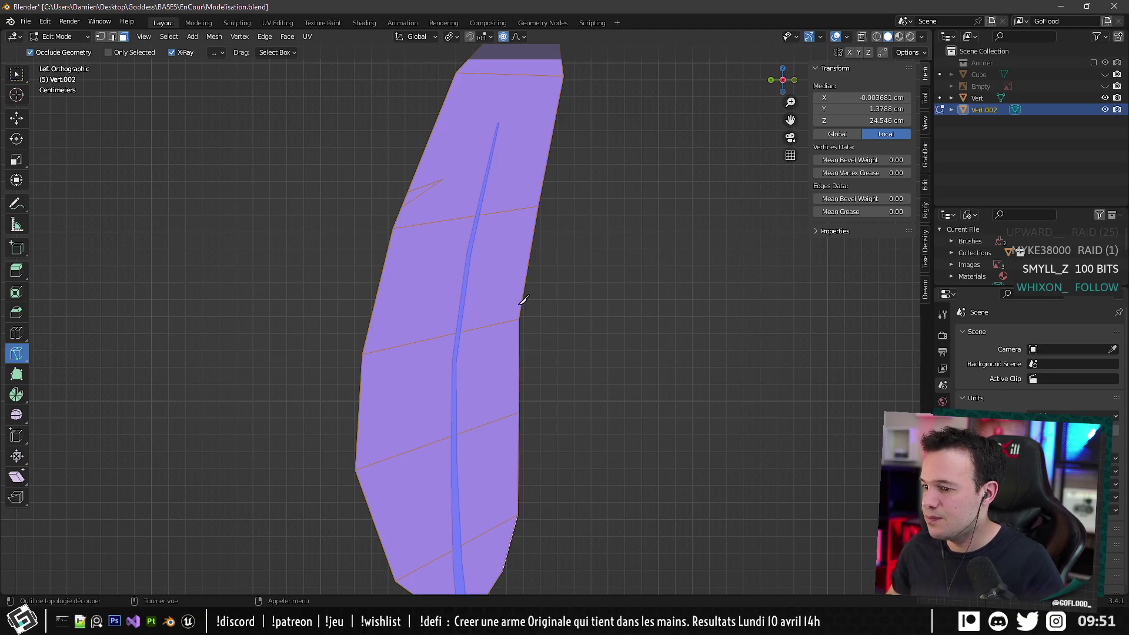
Knife a small V-shaped notch into the blade's right edge, midway between the second and third cross edges.
click(531, 256)
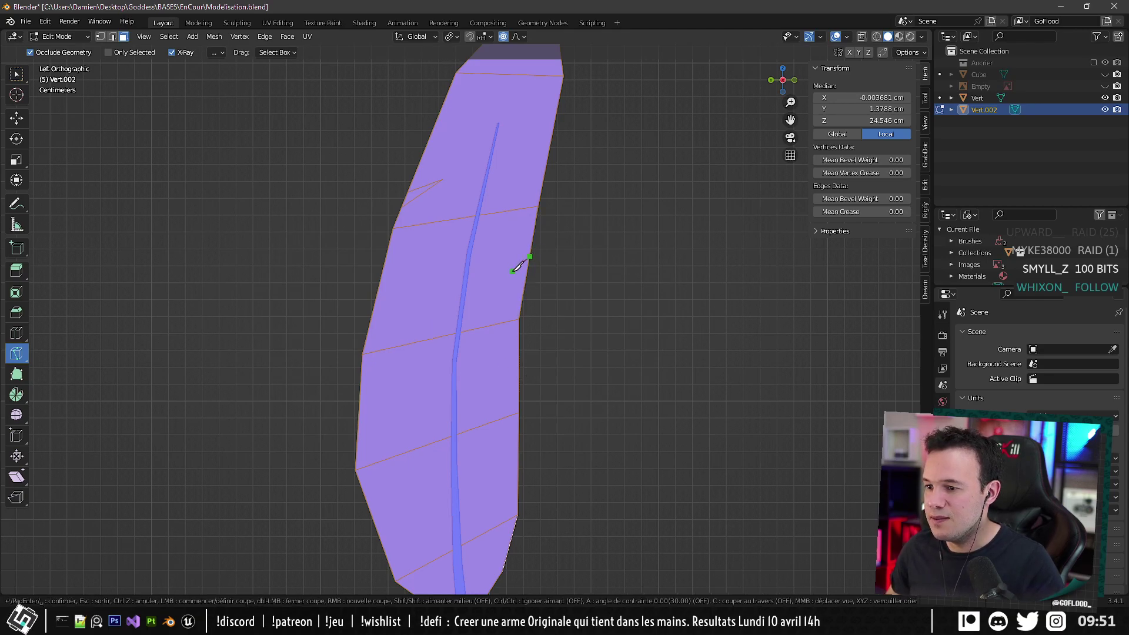
click(503, 265)
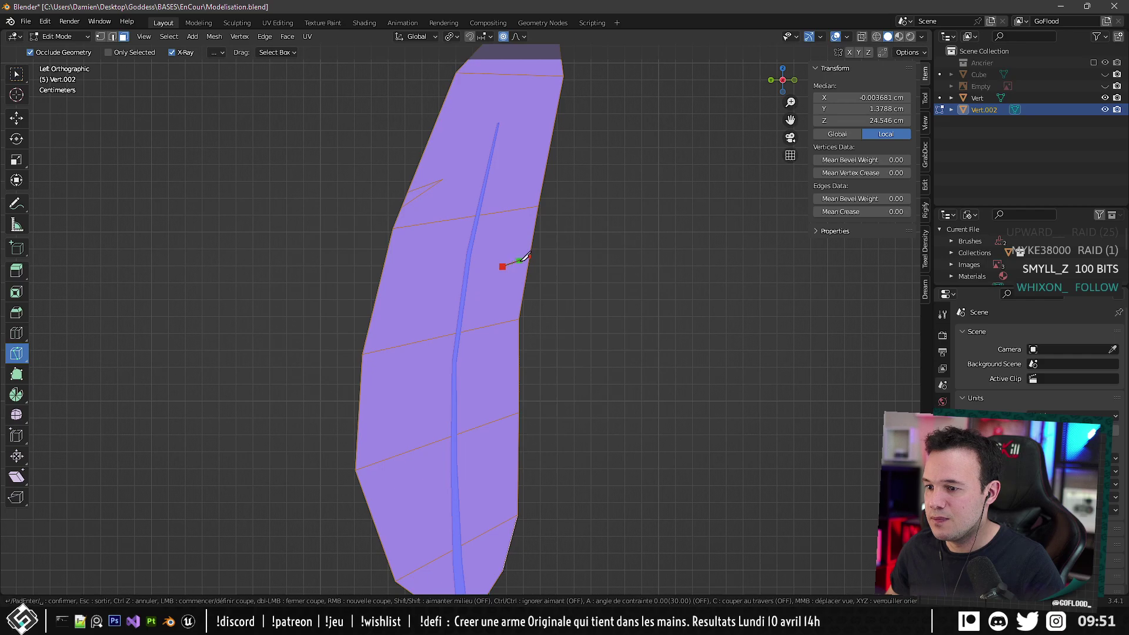
click(528, 263)
key(Return)
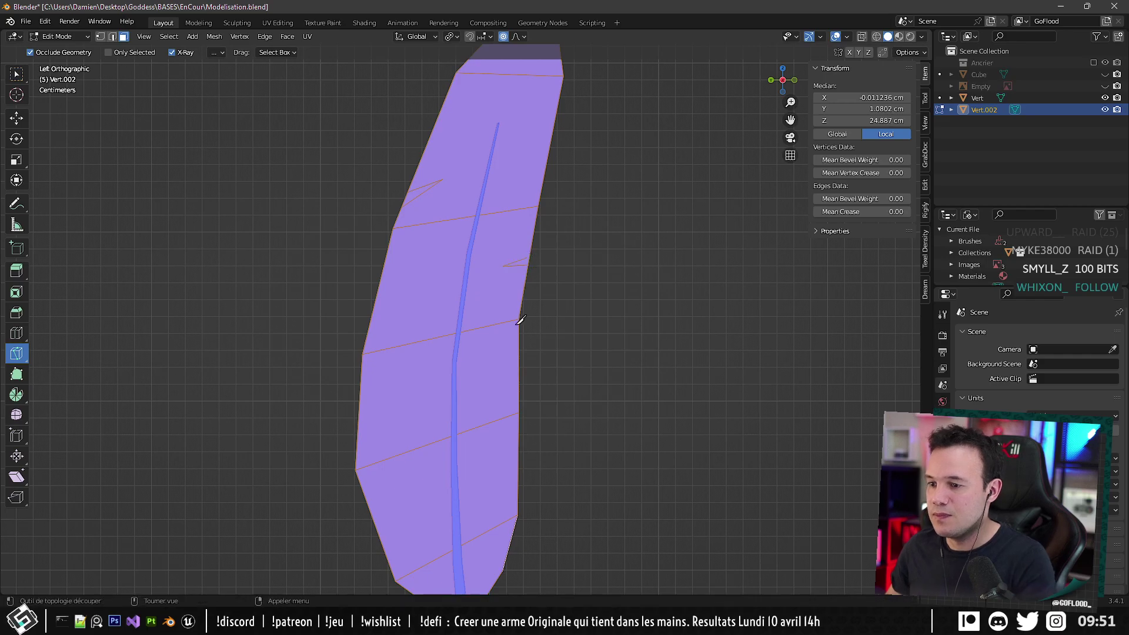
Knife a small V-shaped notch into the blade's right edge, just below the fourth cross edge.
click(519, 432)
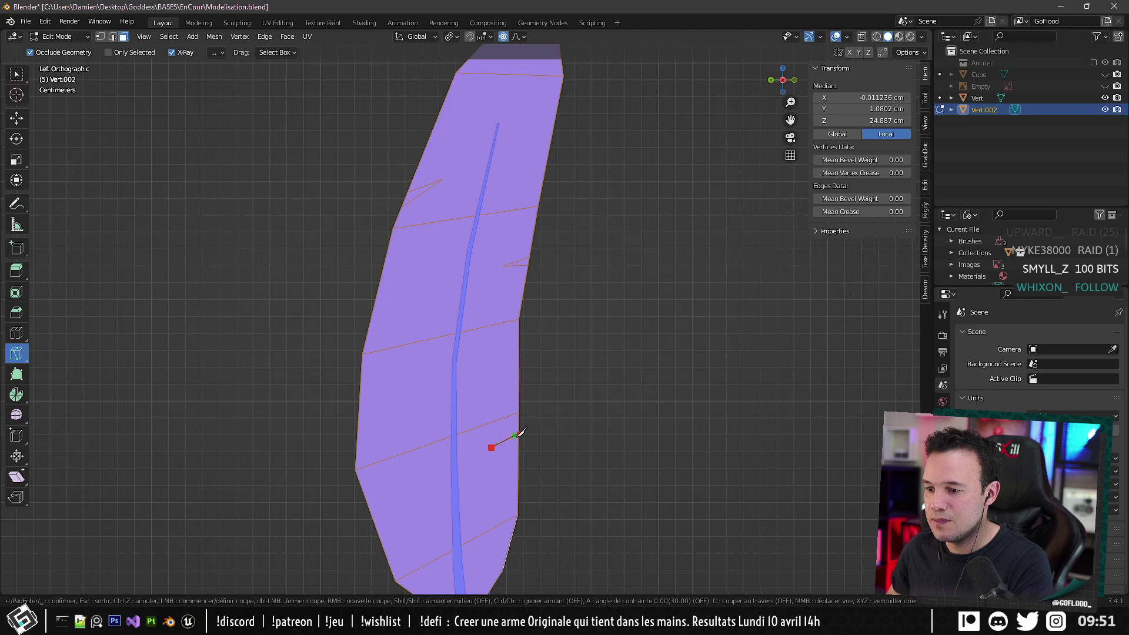
click(526, 438)
key(Return)
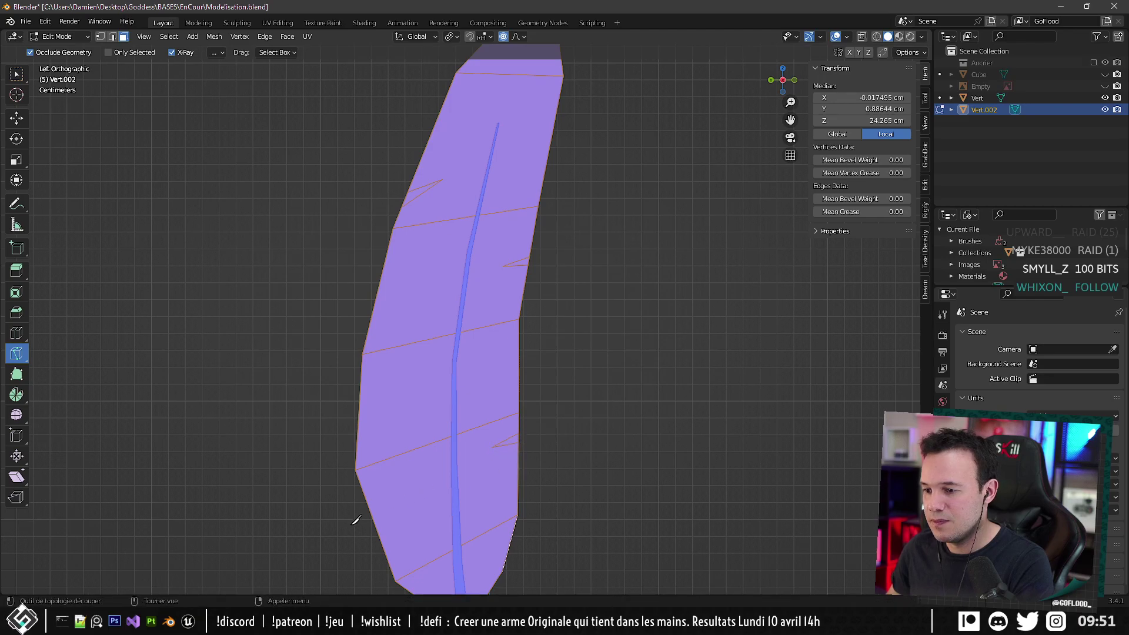
Knife a narrow V-shaped notch into the blade's lower left edge, midway between the fourth and fifth cross edges.
click(378, 530)
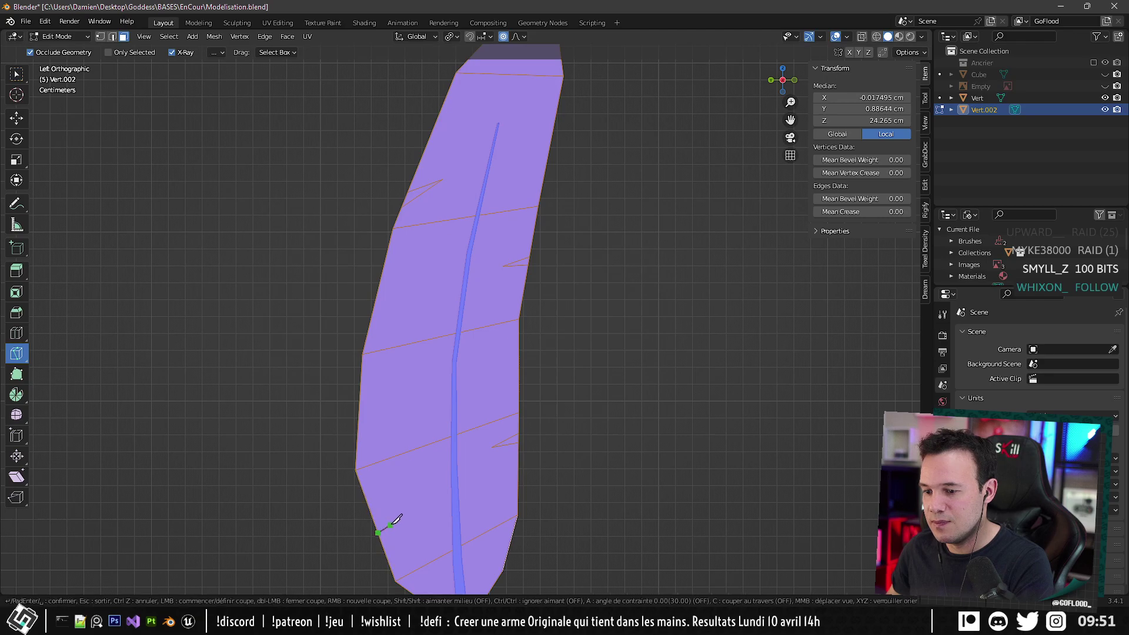
click(404, 518)
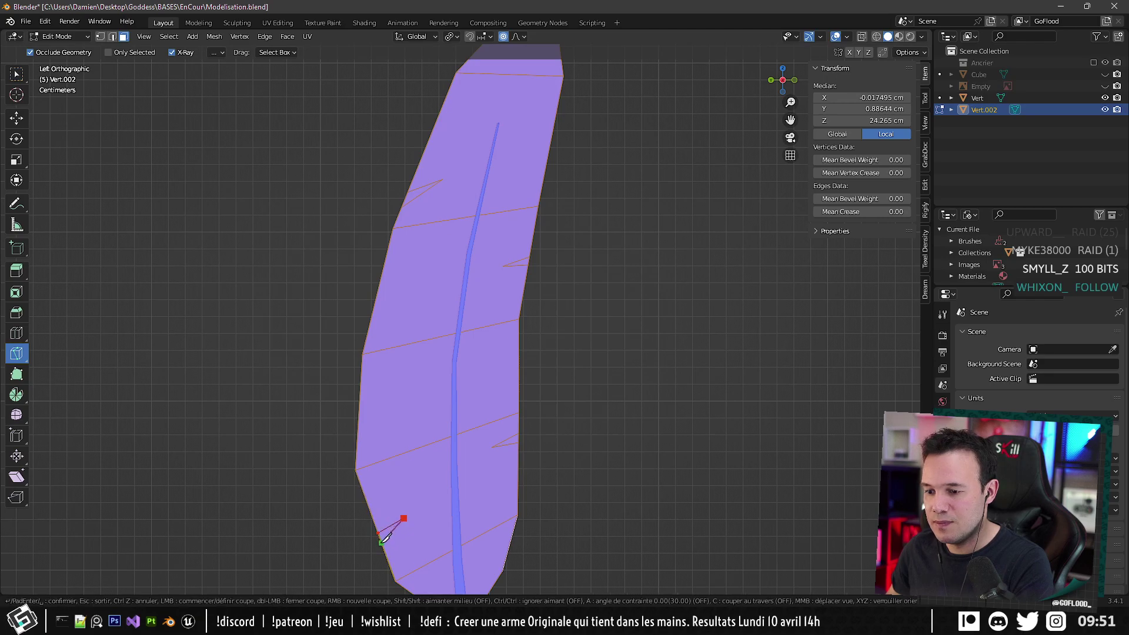
click(382, 539)
key(Return)
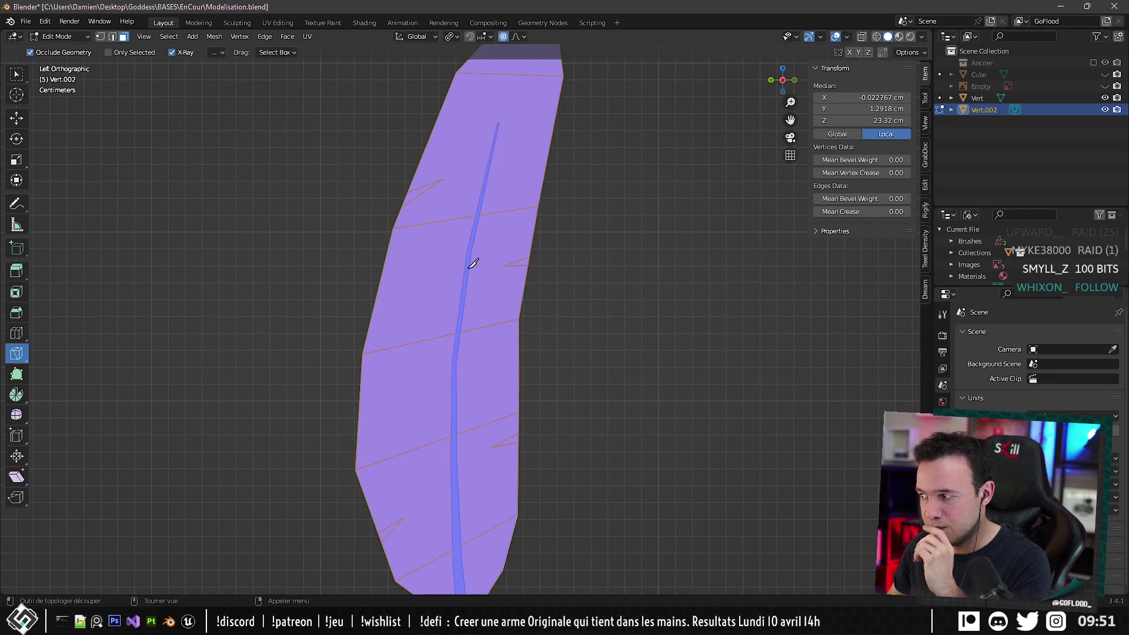
Switch back to the selection tool and undo all the notch cuts made in the blade.
scroll(470, 266, down, 3)
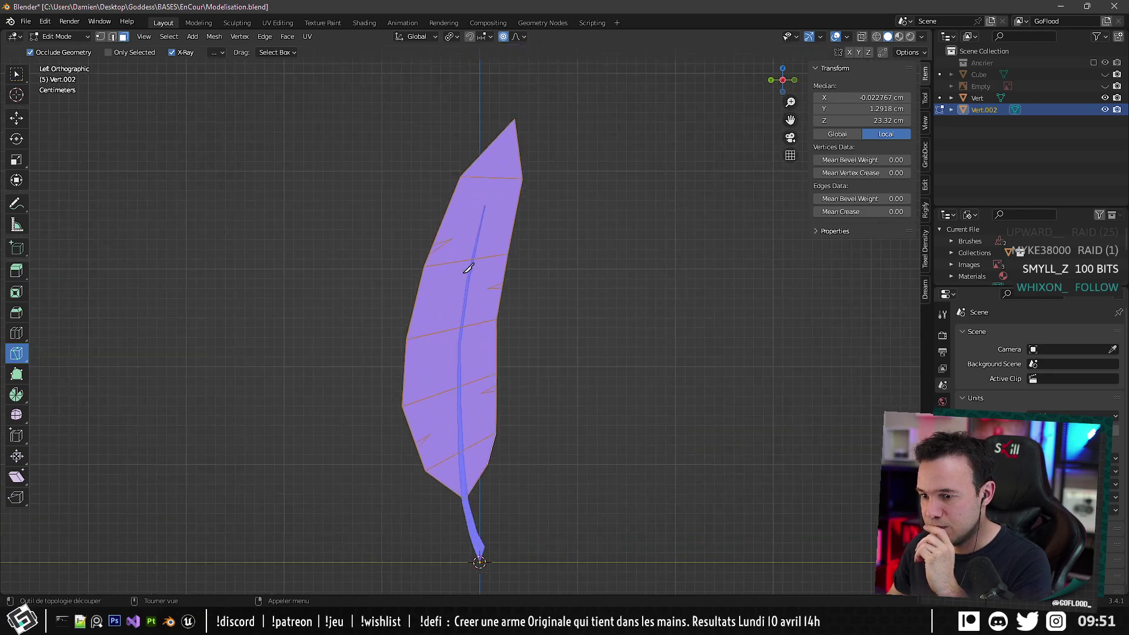
scroll(481, 470, up, 2)
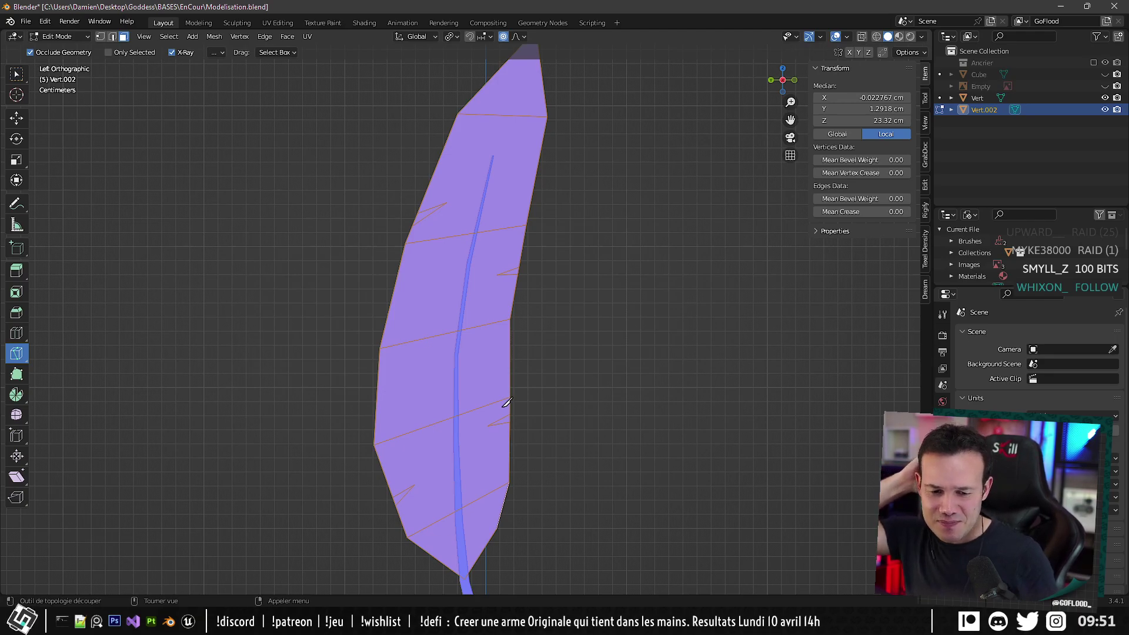
shift+middle_drag(500, 404, 513, 354)
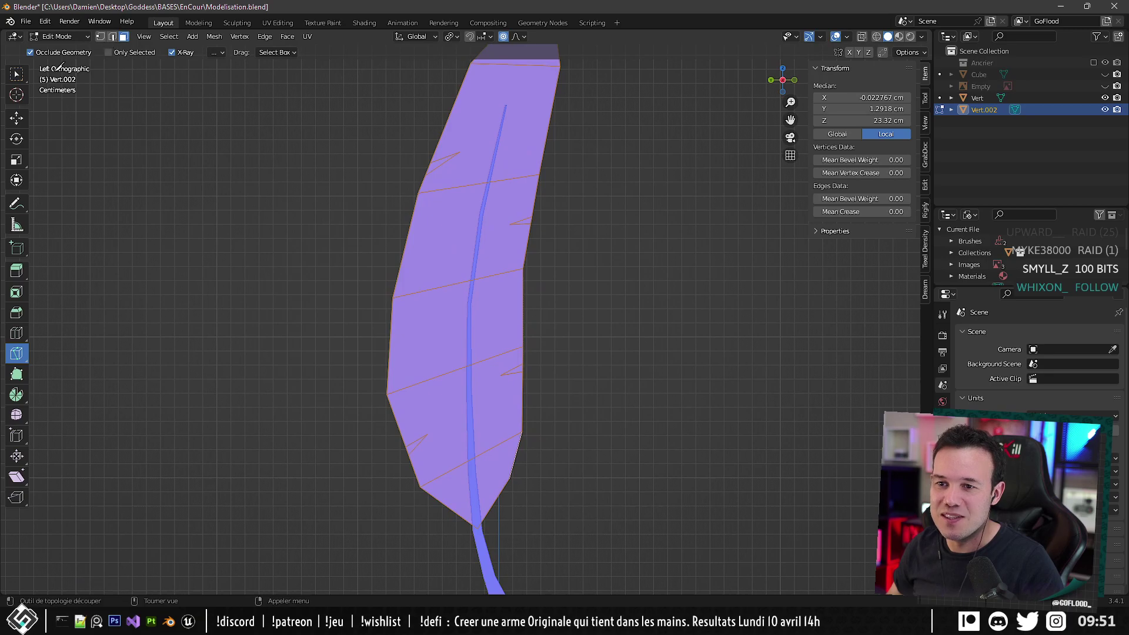
click(18, 74)
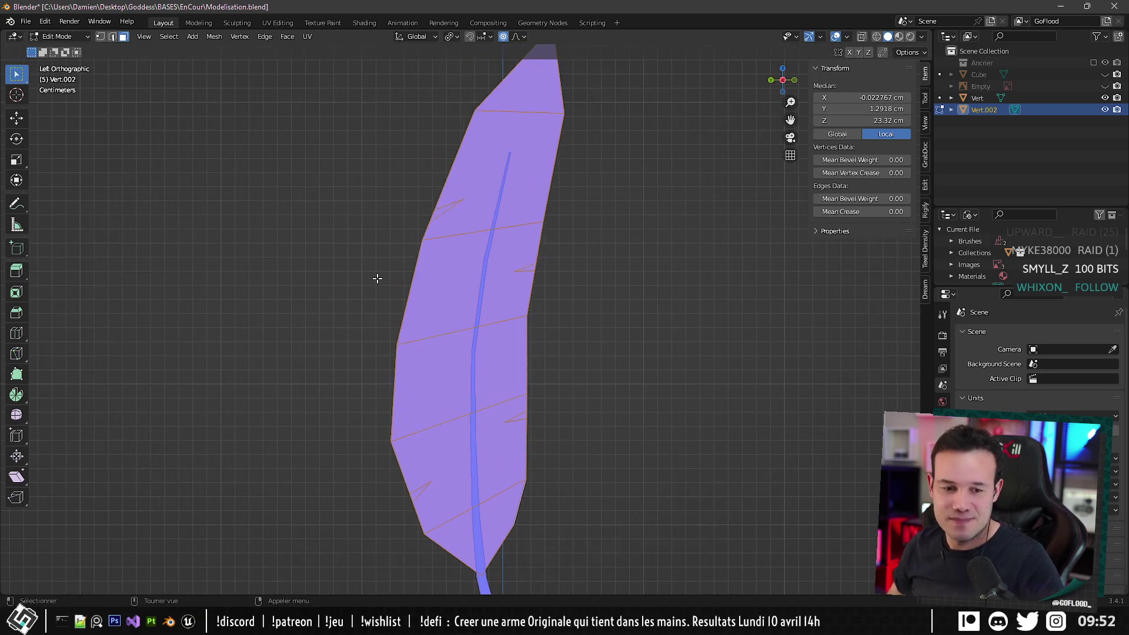
middle_drag(360, 292, 483, 290)
key(ctrl+e)
alt+scroll(465, 239, down, 1)
scroll(465, 239, down, 1)
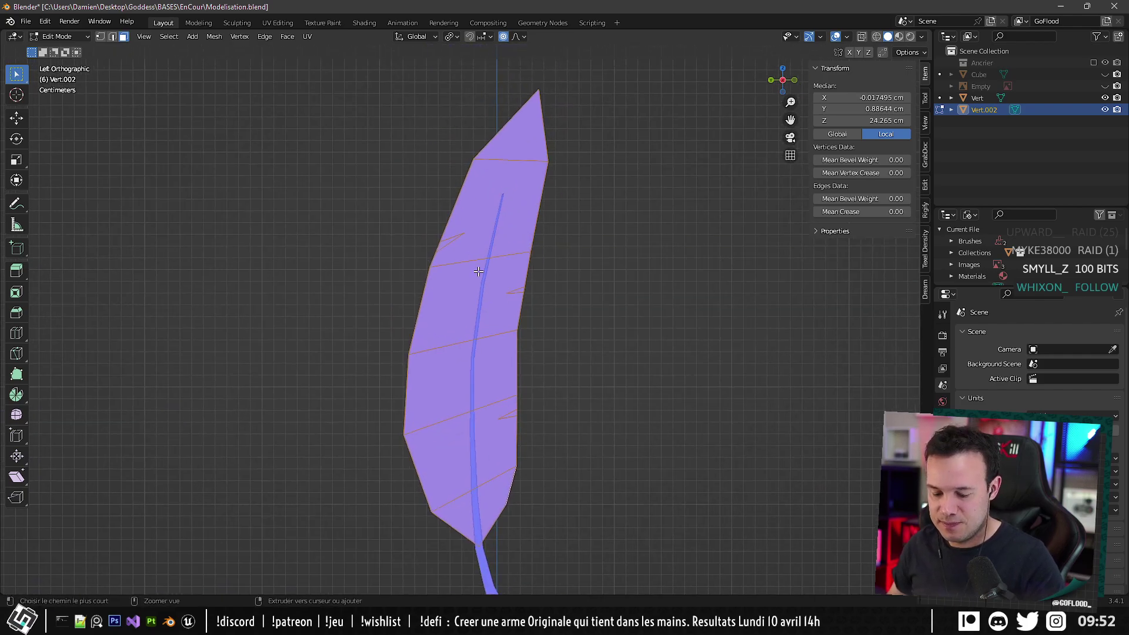
key(ctrl+z)
key(ctrl+z)
key(ctrl+z)
scroll(456, 260, up, 1)
scroll(453, 298, up, 2)
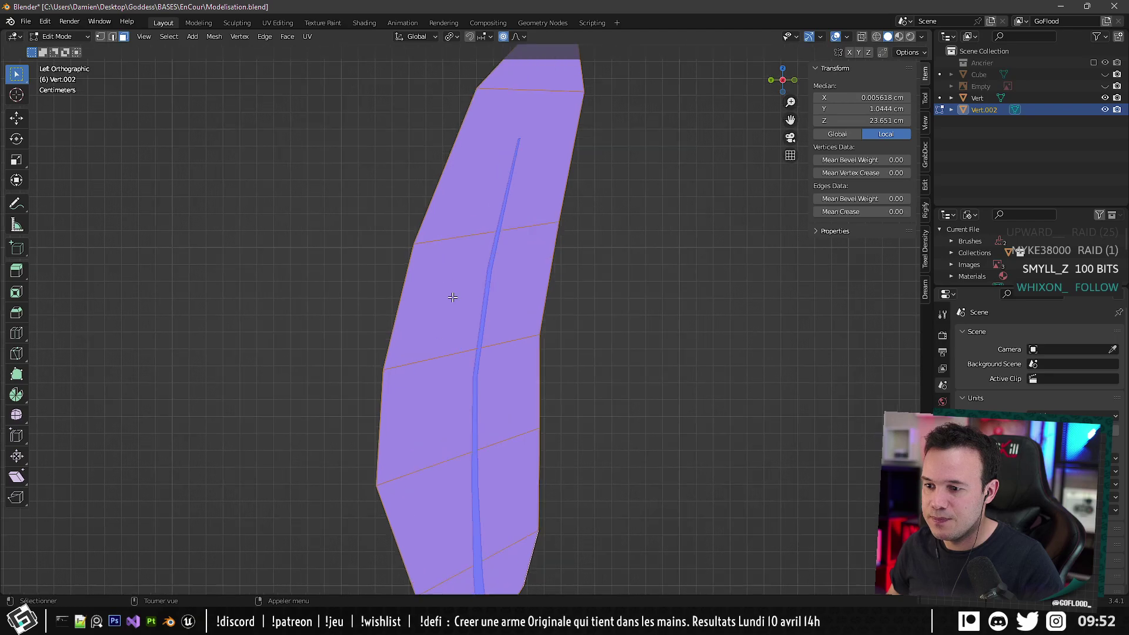
Try to knife a V-shaped notch into the blade's left edge above the second cross edge, with X-ray display and cut-through enabled.
scroll(51, 372, up, 1)
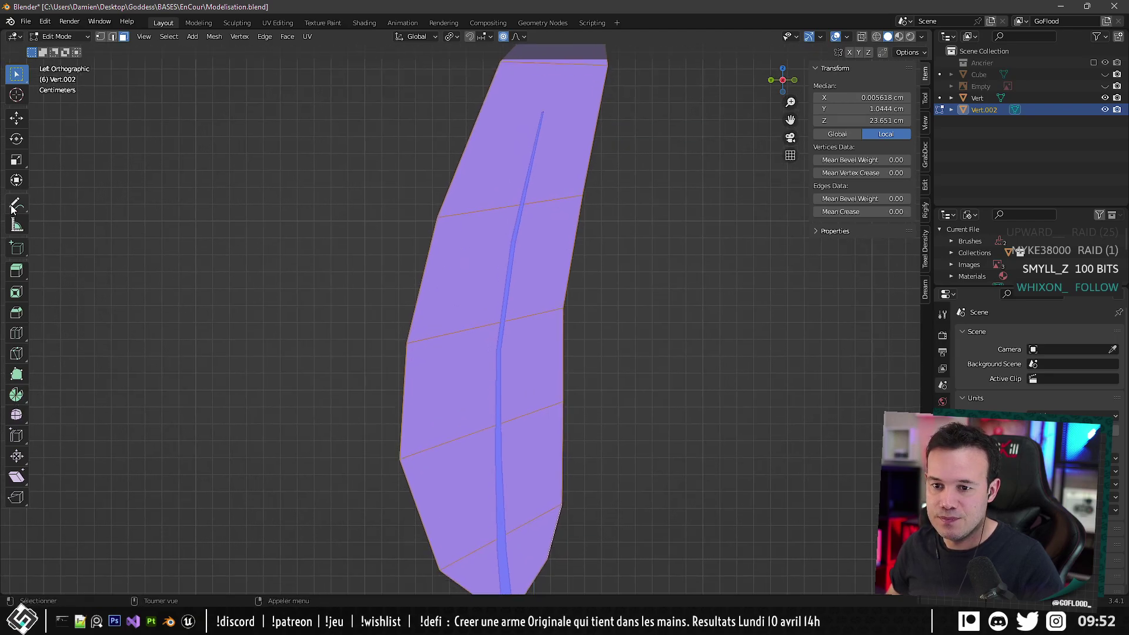
click(17, 374)
click(17, 353)
scroll(435, 296, up, 2)
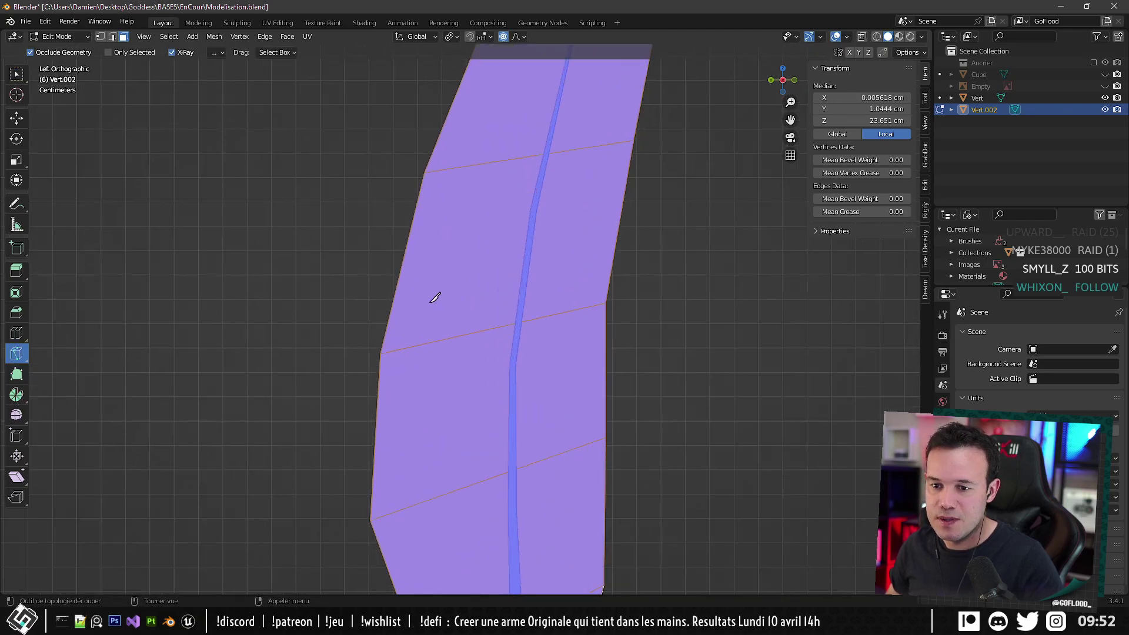
scroll(435, 296, up, 1)
scroll(382, 269, up, 1)
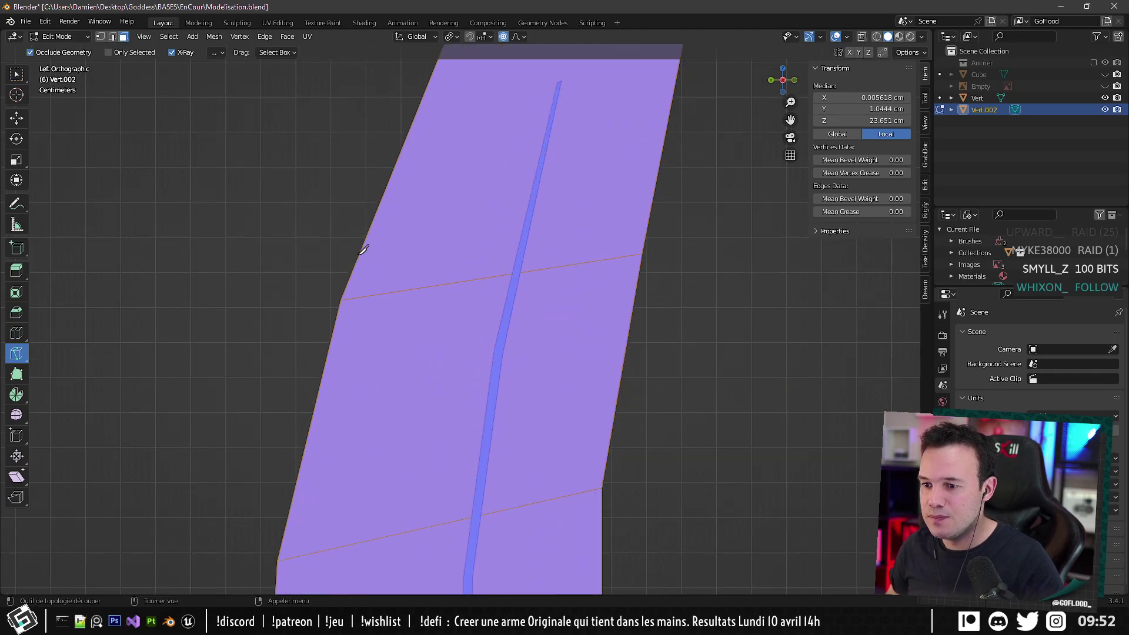
click(359, 254)
key(alt+z)
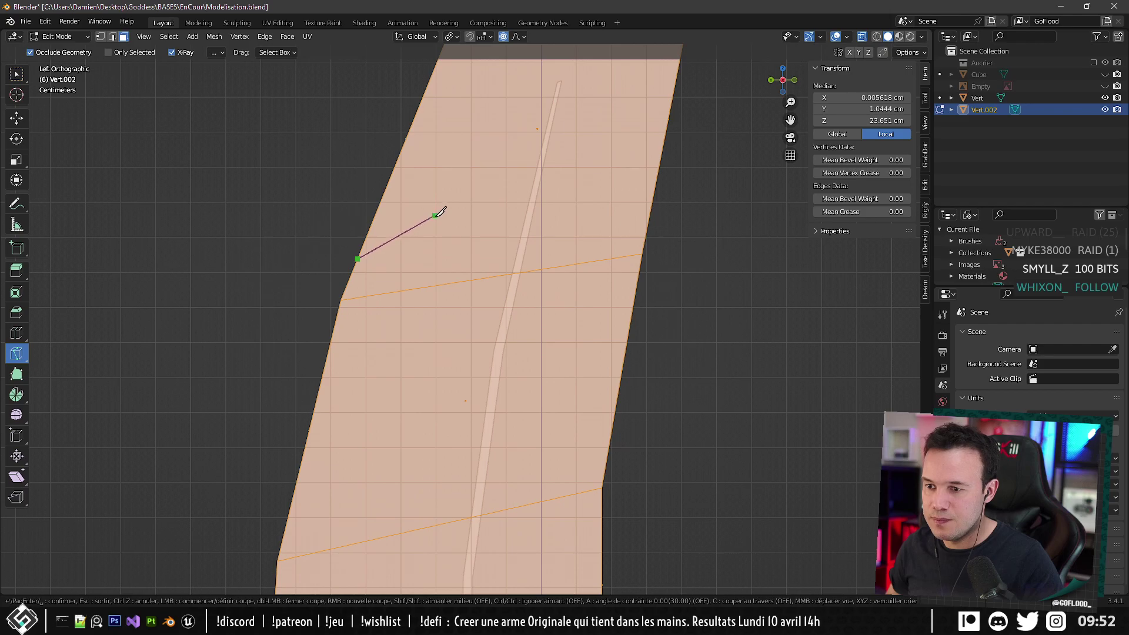
click(436, 232)
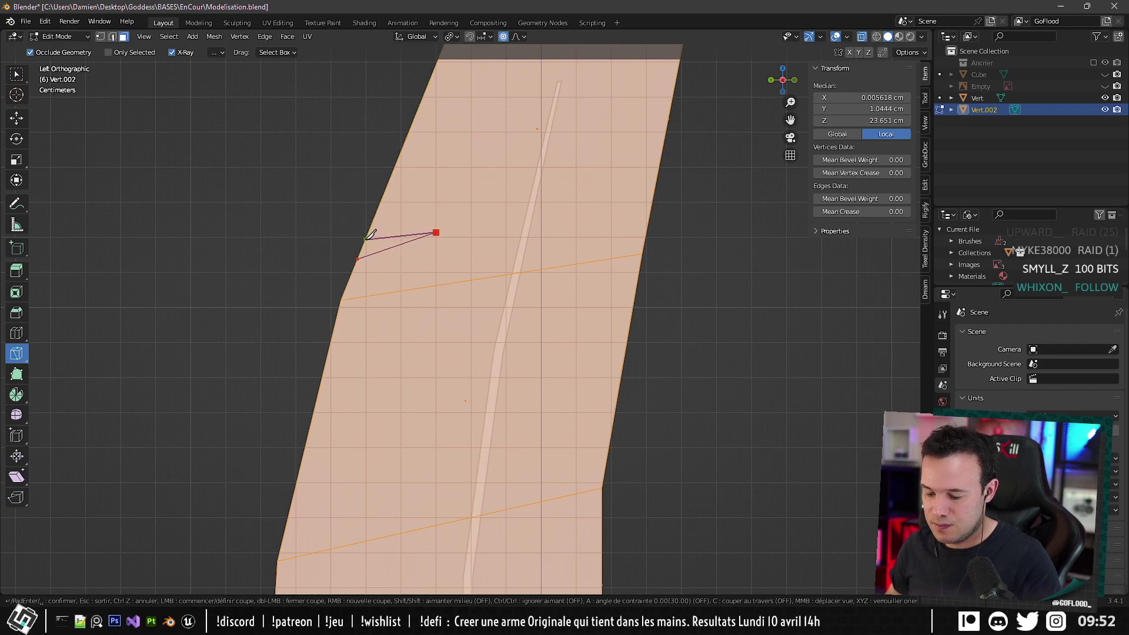
key(c)
key(c)
key(c)
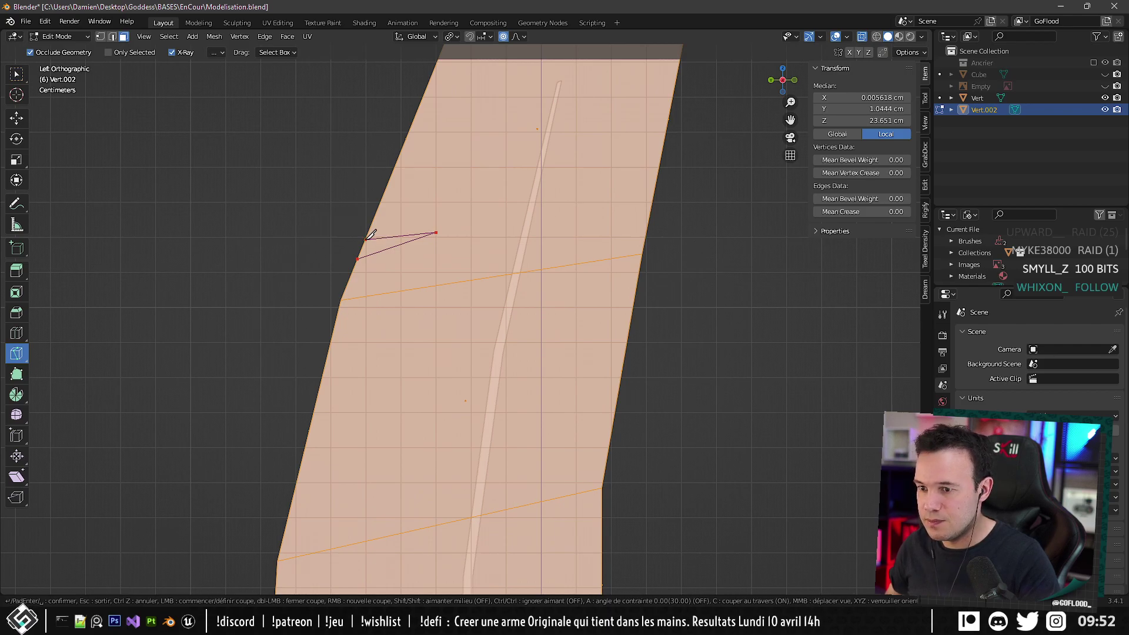
Undo the recent edits back to the blade before it was thickened and the shaft before its upper end was curved.
middle_drag(372, 234, 400, 381)
scroll(449, 366, down, 8)
key(Tab)
key(ctrl+z)
key(ctrl+z)
key(ctrl+z)
key(ctrl+z)
key(ctrl+z)
key(ctrl+z)
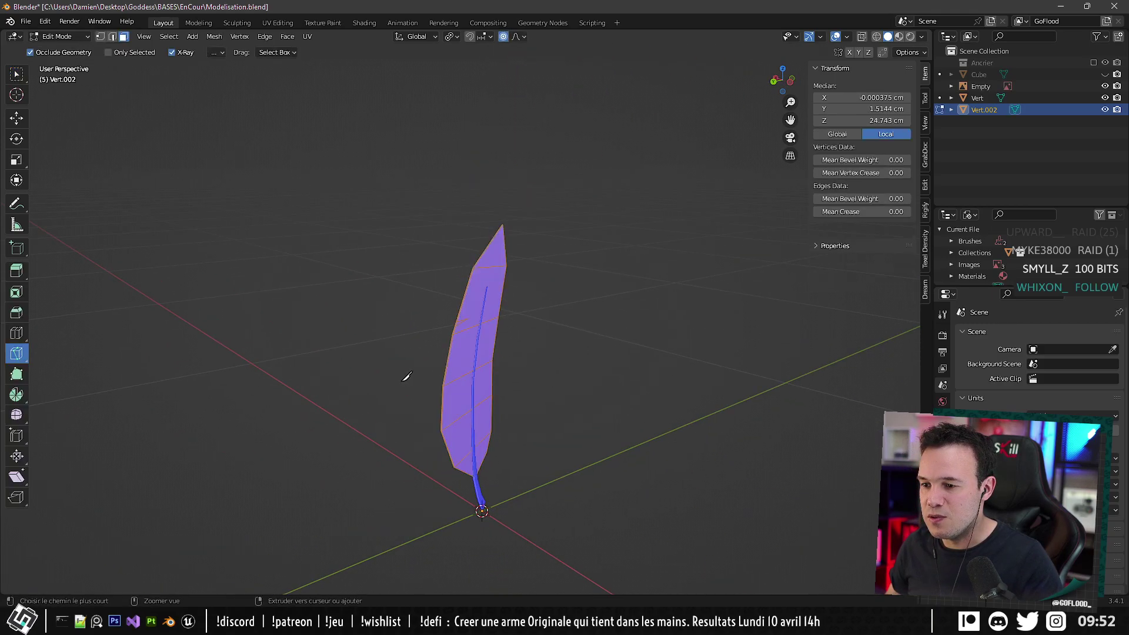
key(ctrl+z)
key(ctrl+z)
key(ctrl+z)
key(ctrl+z)
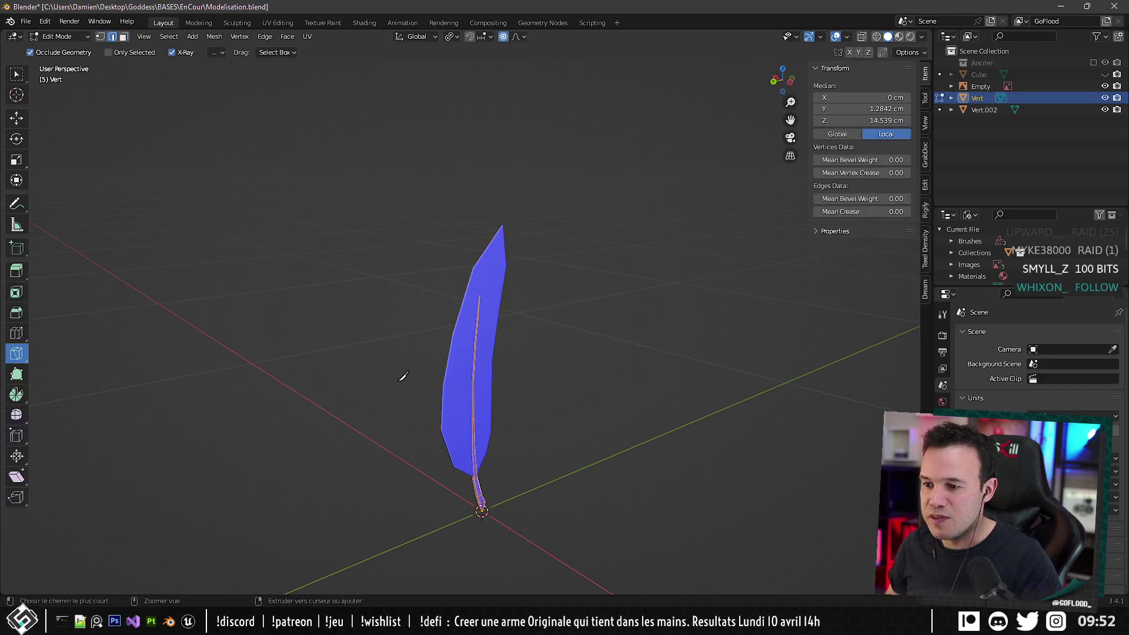
key(ctrl+z)
key(ctrl+z)
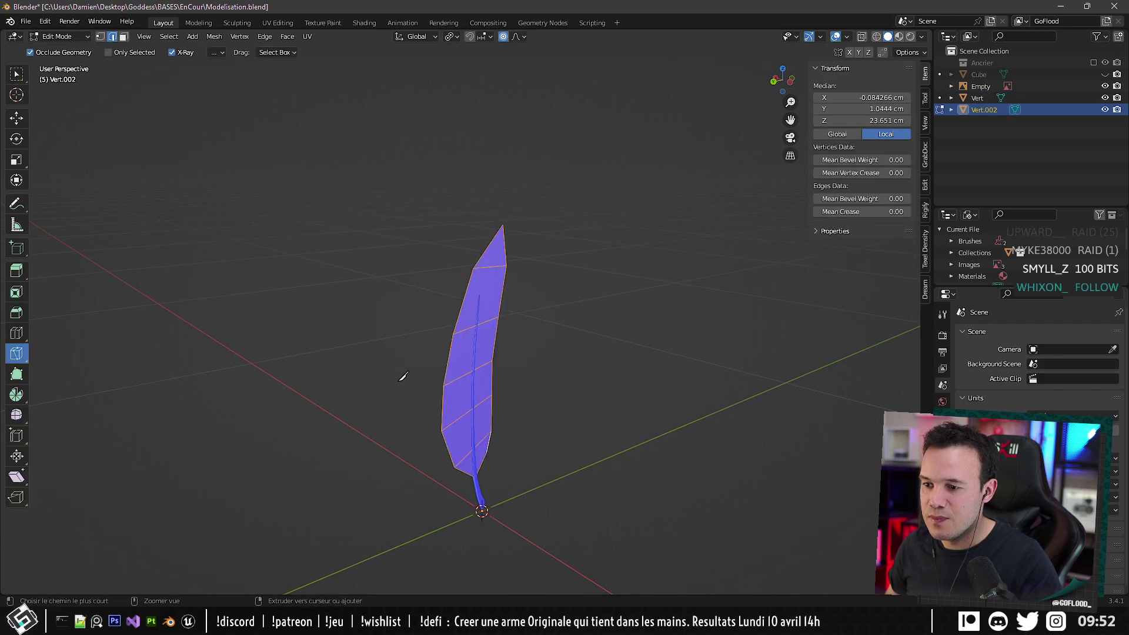
middle_drag(402, 376, 473, 380)
key(KP_Decimal)
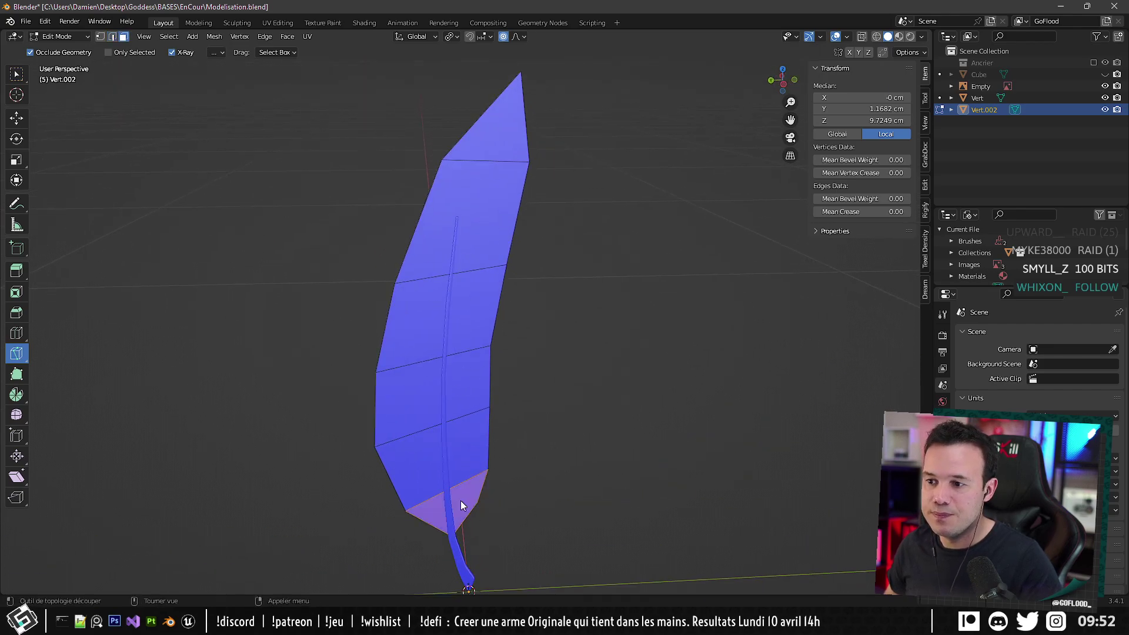
Curve the upper shaft of Vert by moving its tip face -1.199 cm in Y and -0.218 cm in Z with smooth proportional editing.
key(Tab)
click(470, 575)
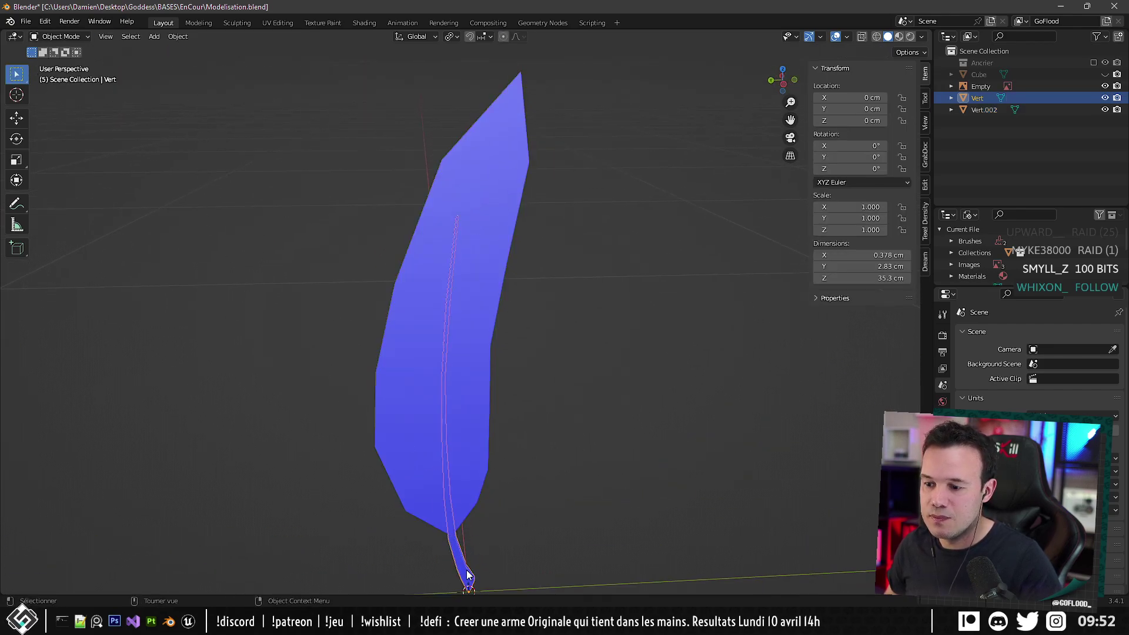
key(Tab)
middle_drag(428, 219, 435, 287)
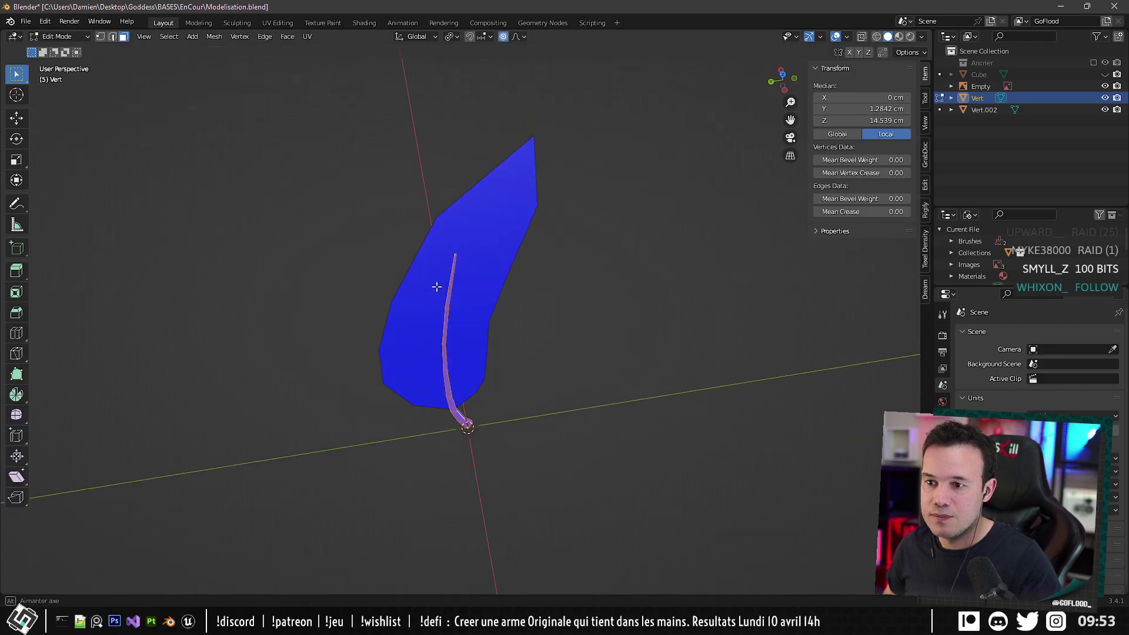
scroll(446, 246, up, 4)
shift+middle_drag(458, 204, 447, 364)
click(465, 400)
scroll(440, 303, down, 4)
scroll(480, 514, up, 2)
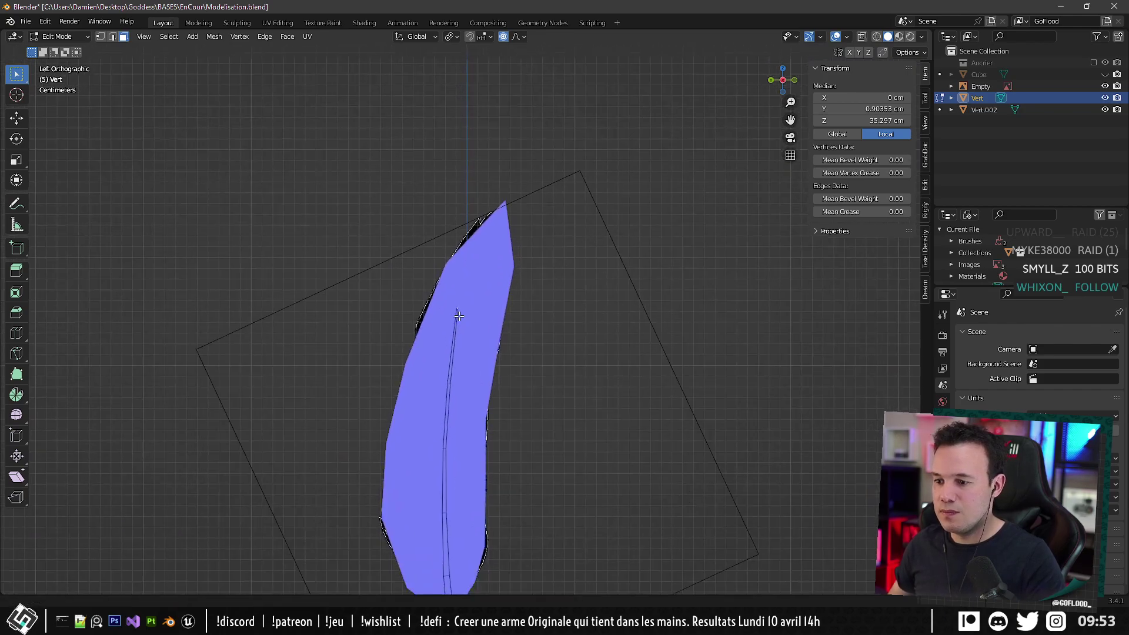
key(g)
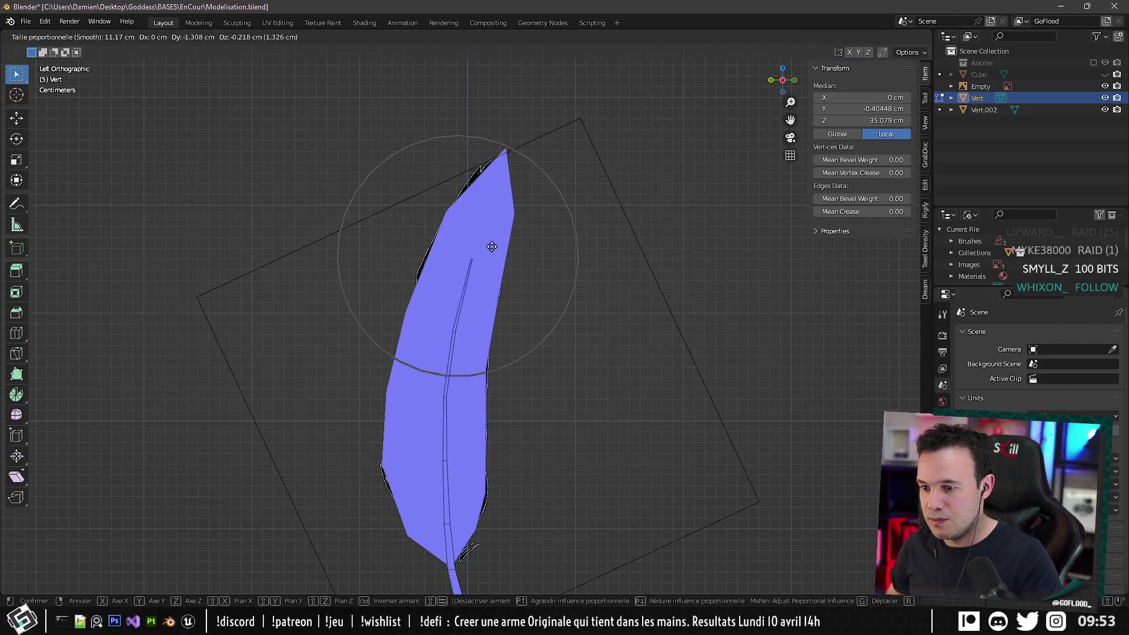
click(491, 247)
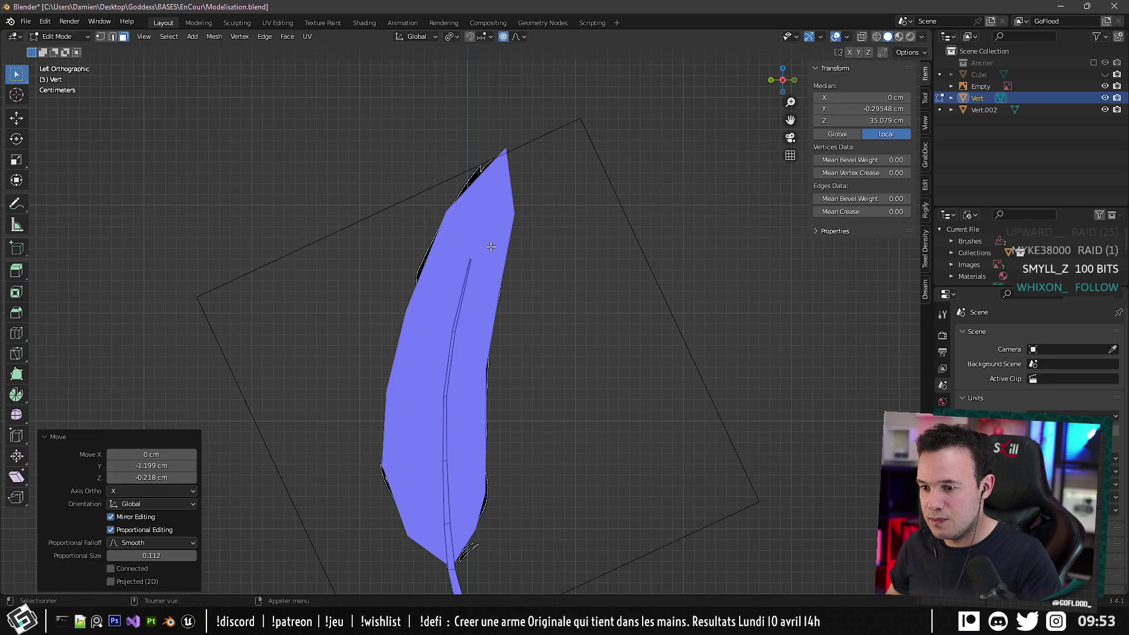
Delete the reference image Empty from the scene.
click(989, 88)
key(x)
middle_drag(457, 306, 468, 332)
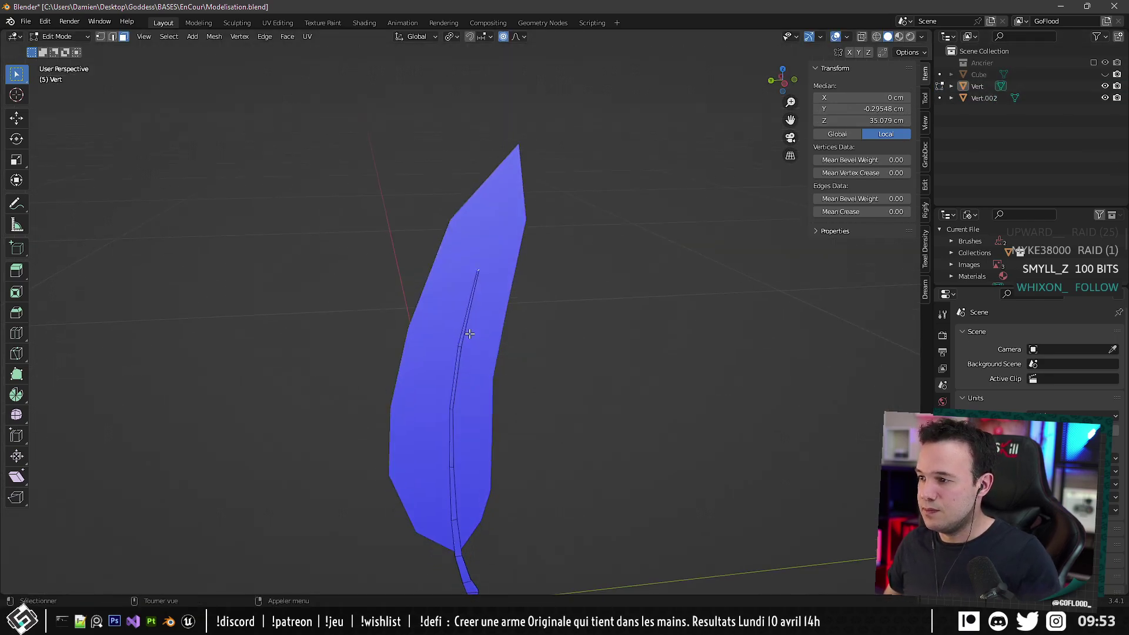
Open the feather blade Vert.002 in Edit Mode in the left orthographic view.
key(Tab)
click(432, 302)
key(Tab)
key(ctrl+KP_3)
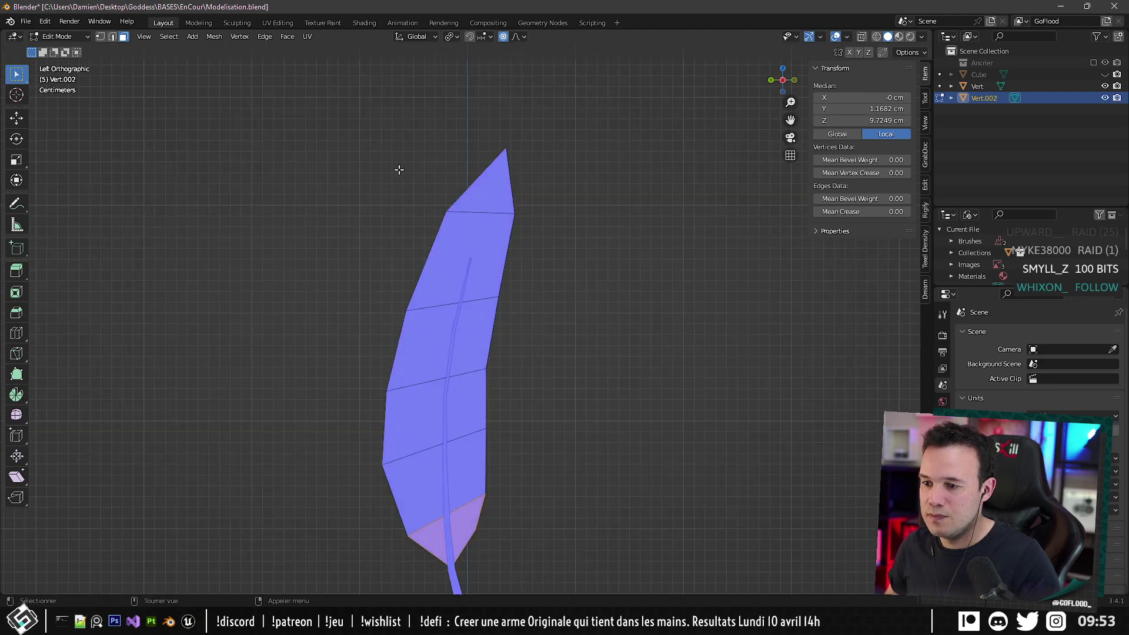
scroll(428, 272, up, 4)
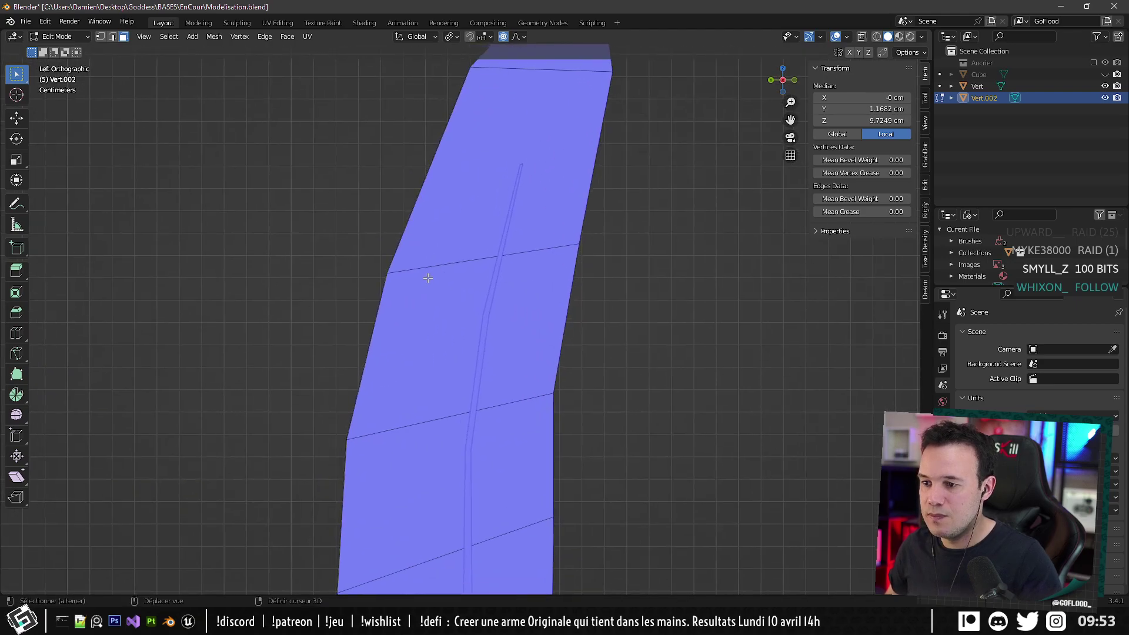
Knife a narrow V-shaped notch into the flat blade's left edge, just above the second cross edge.
click(15, 353)
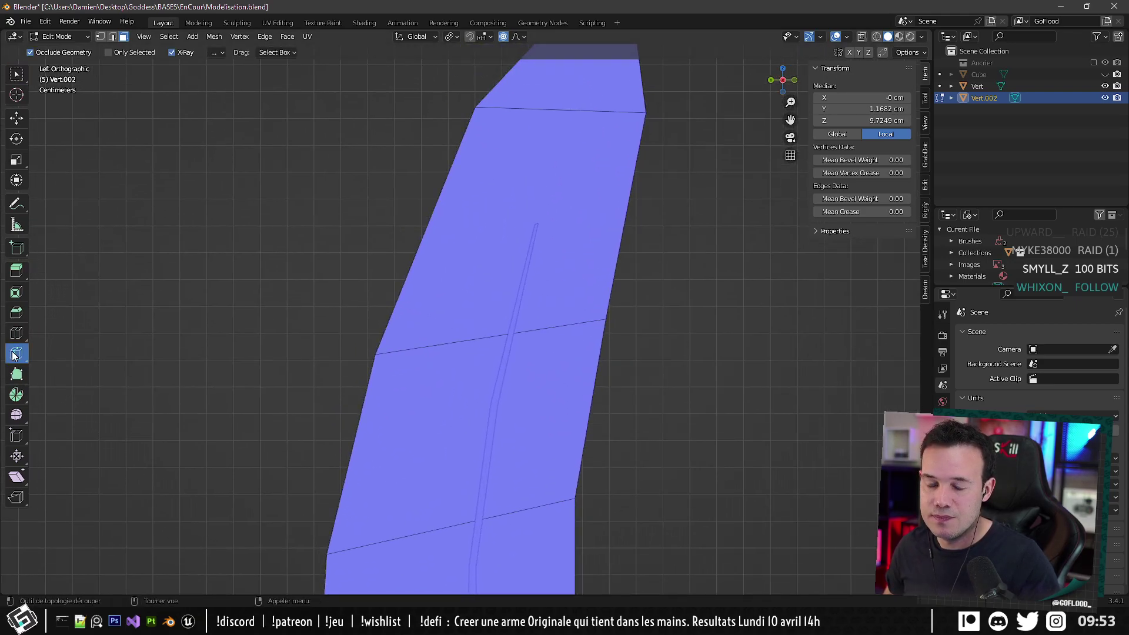
click(392, 312)
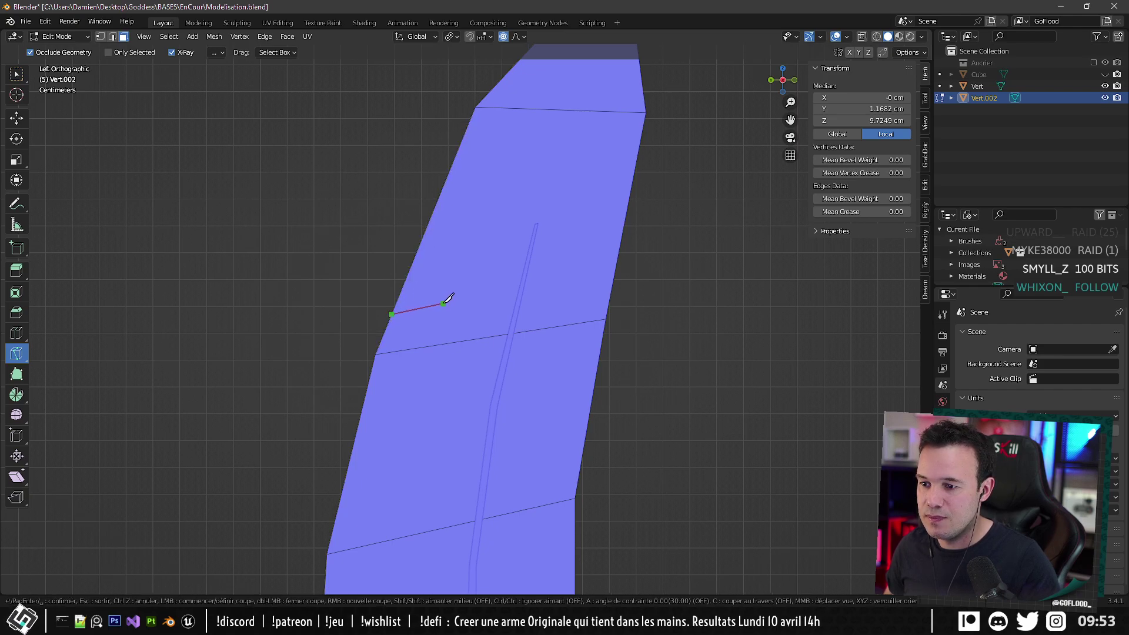
click(443, 304)
click(395, 305)
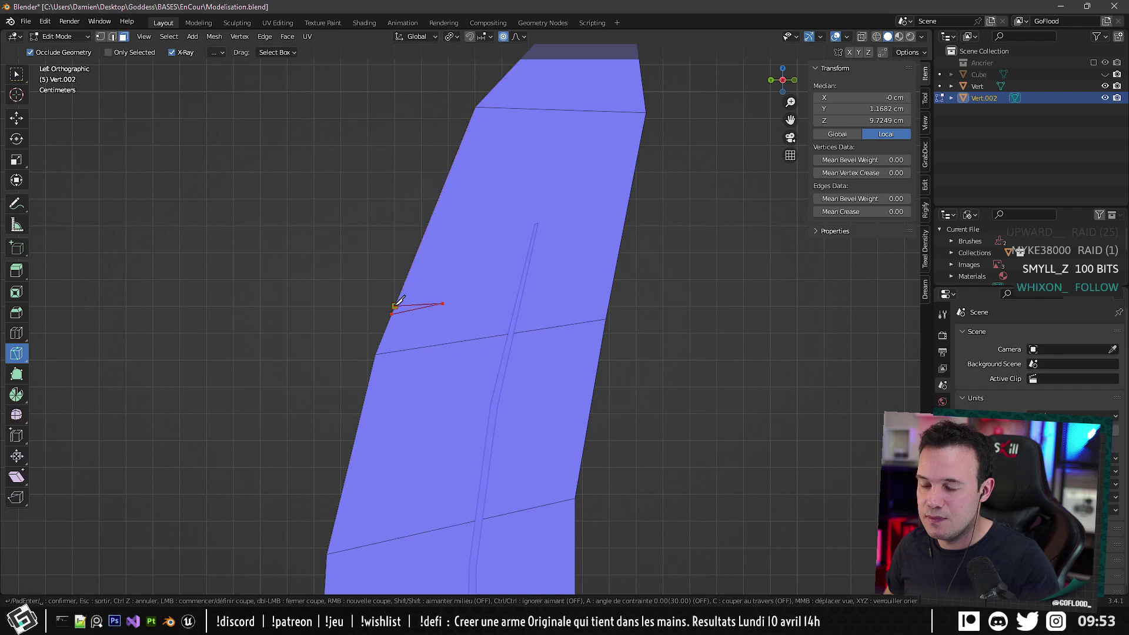
key(Return)
Knife a narrow V-shaped notch into the blade's right edge, just above the third cross edge.
scroll(397, 301, down, 1)
shift+middle_drag(405, 397, 395, 218)
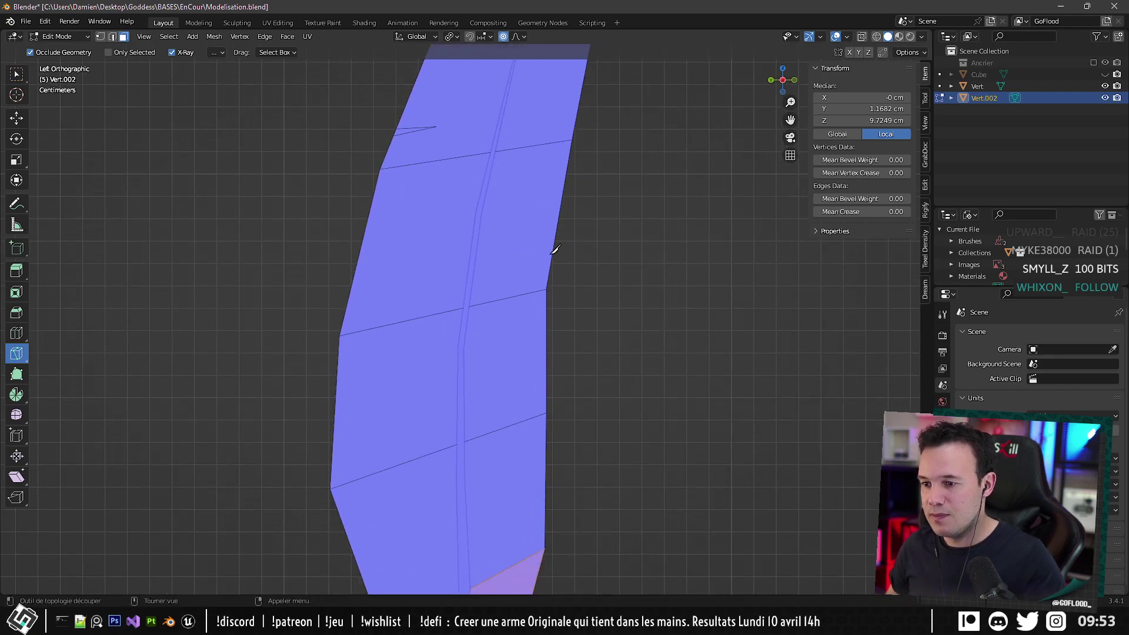
click(552, 252)
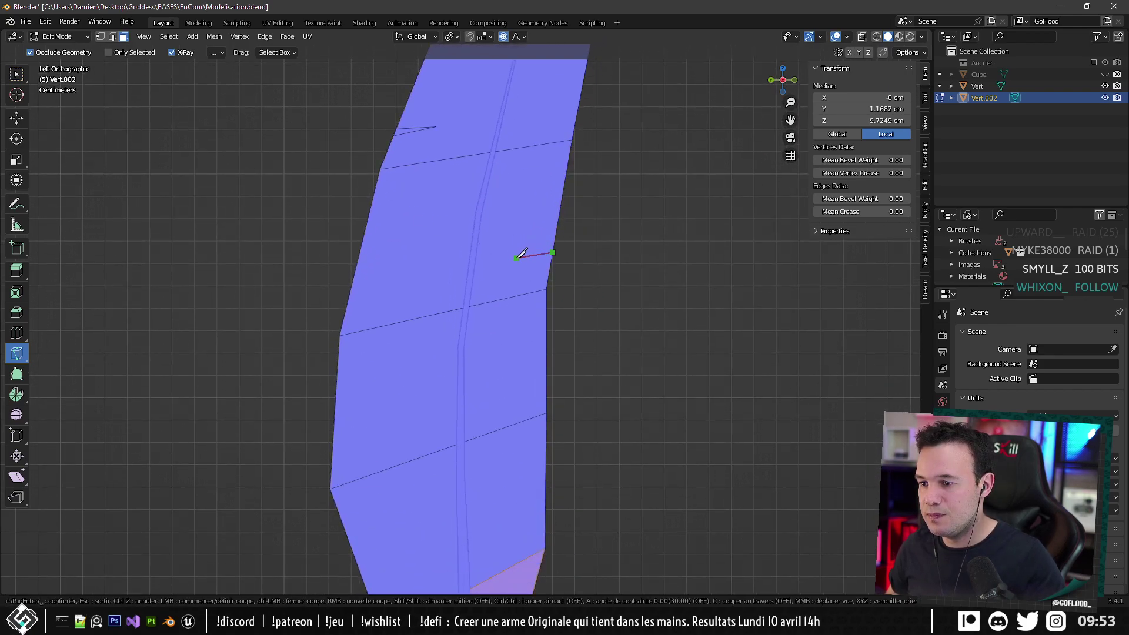
click(516, 258)
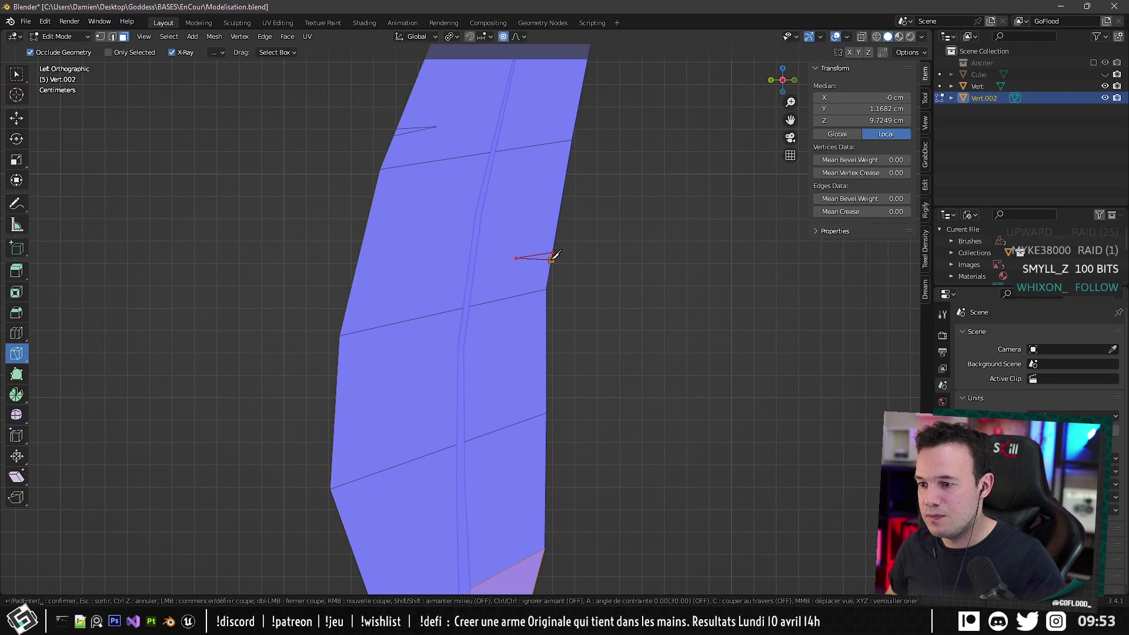
click(552, 257)
key(Return)
Knife a second V-shaped notch into the blade's right edge, midway between the third and fourth cross edges.
click(546, 352)
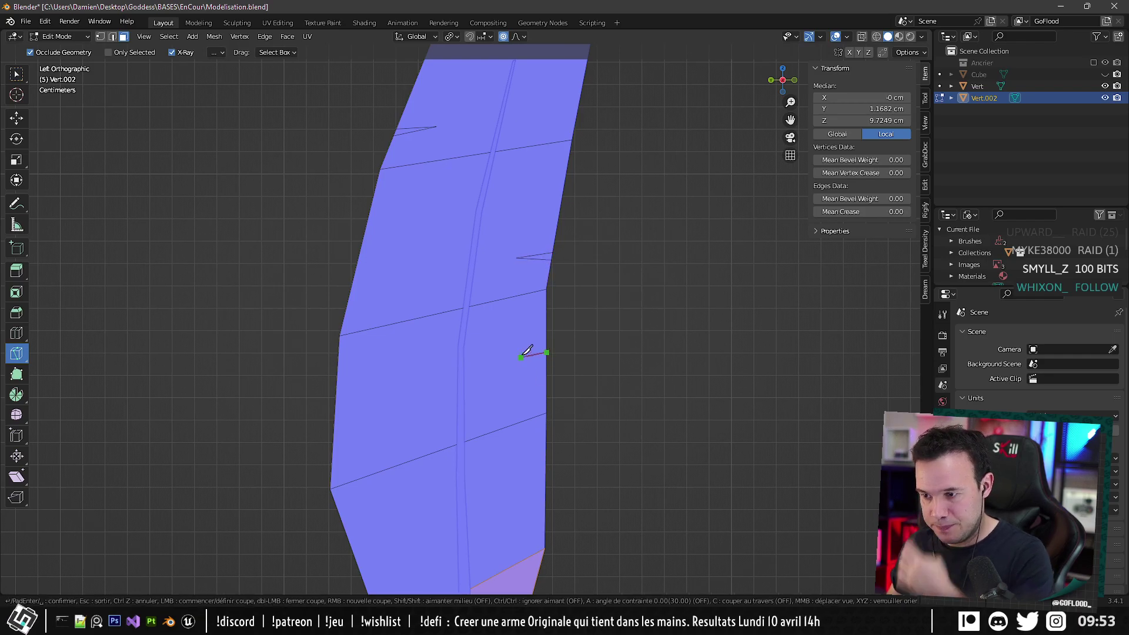
click(509, 357)
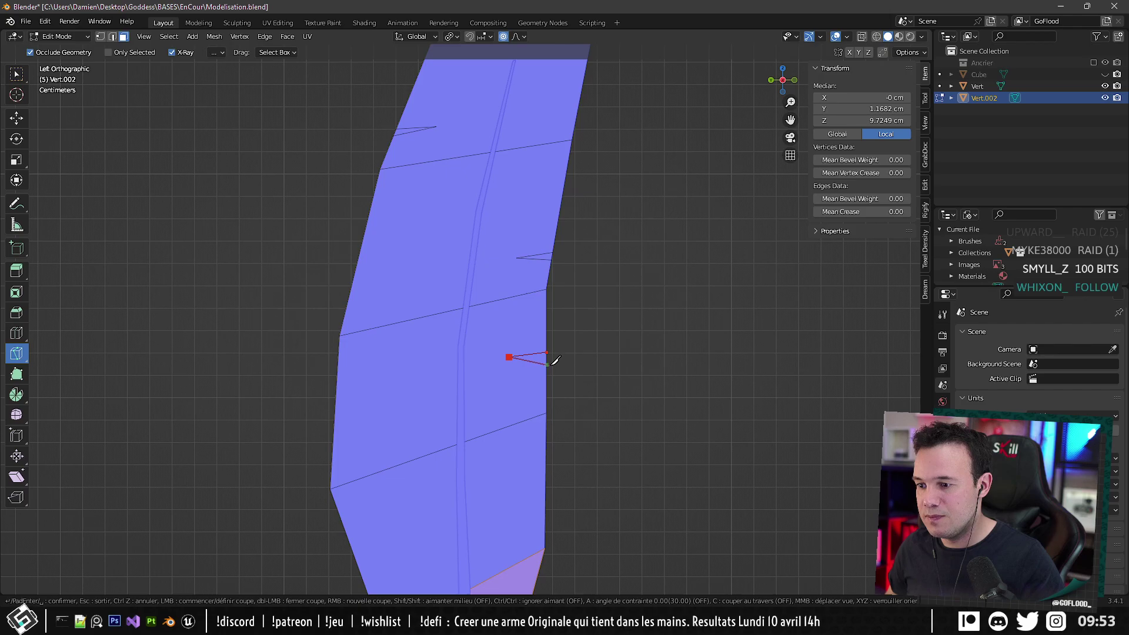
click(551, 363)
key(Return)
Knife an upward-slanting V-shaped notch into the blade's lower left edge, above the lowest cross edge.
shift+middle_drag(466, 466, 448, 320)
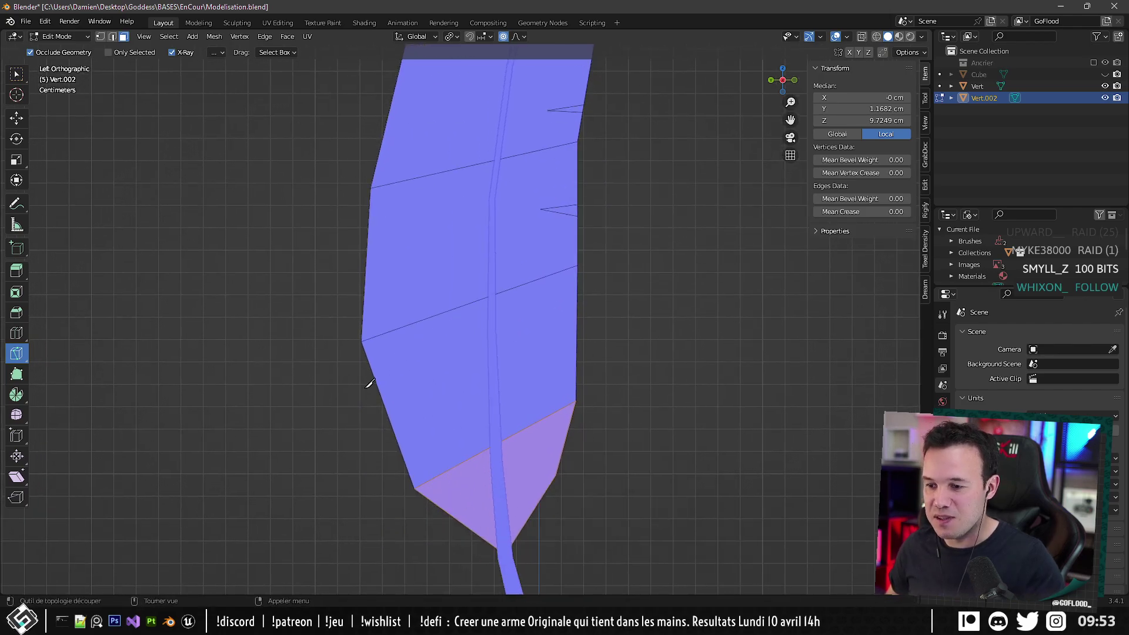
click(392, 431)
click(434, 402)
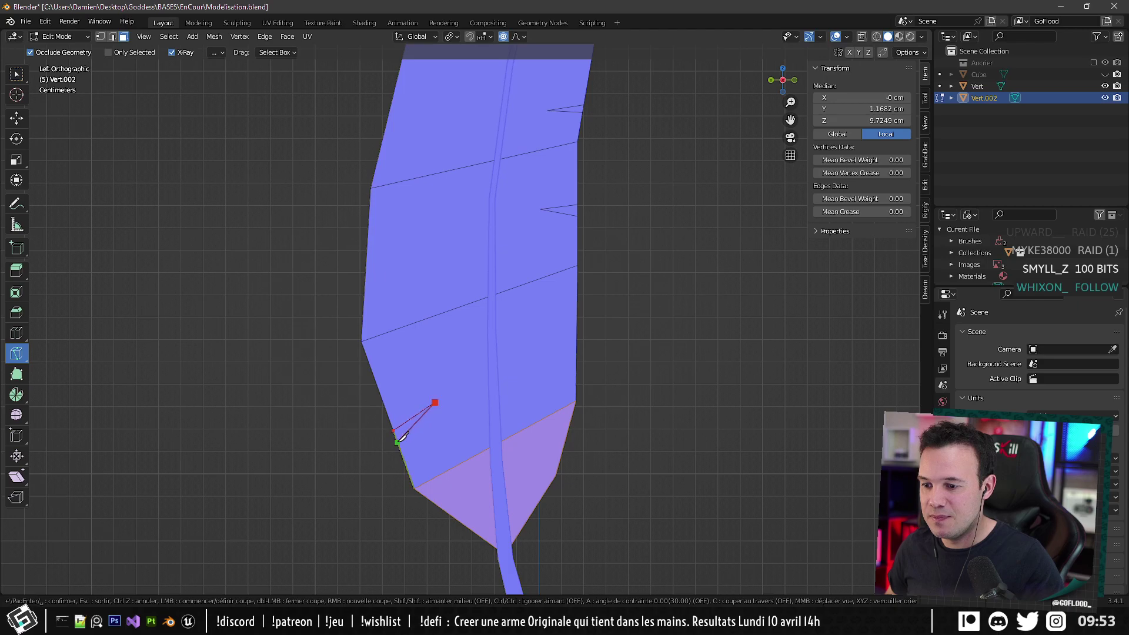
click(398, 440)
key(Return)
Inspect the whole feather's silhouette in Object Mode, then return to editing the blade.
scroll(434, 350, down, 5)
shift+middle_drag(447, 281, 423, 332)
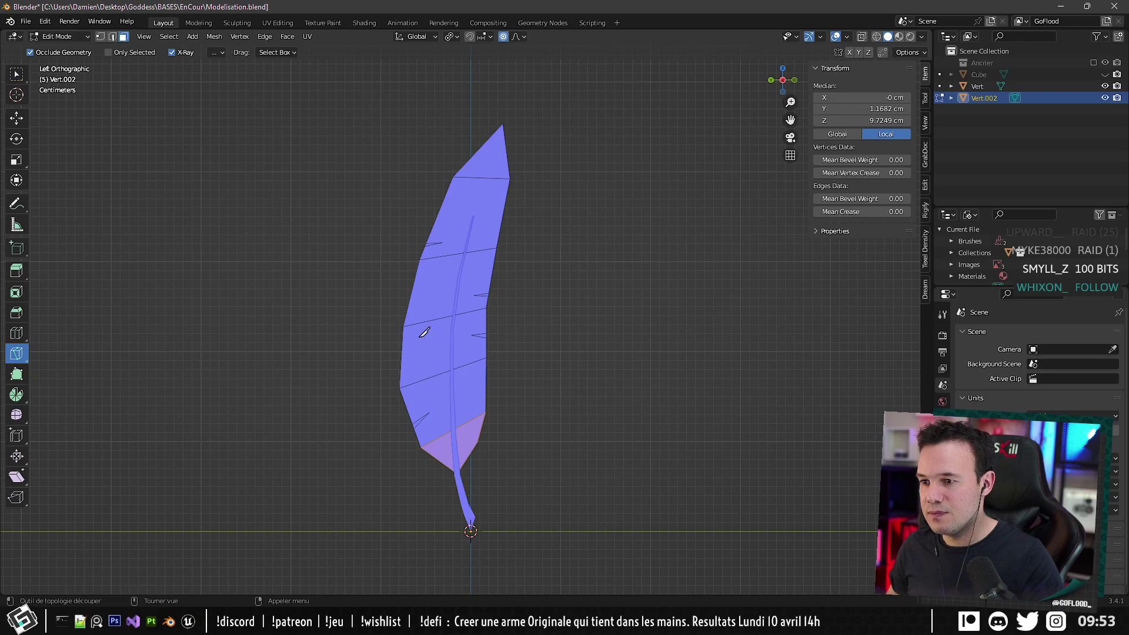
key(Tab)
middle_drag(485, 326, 537, 333)
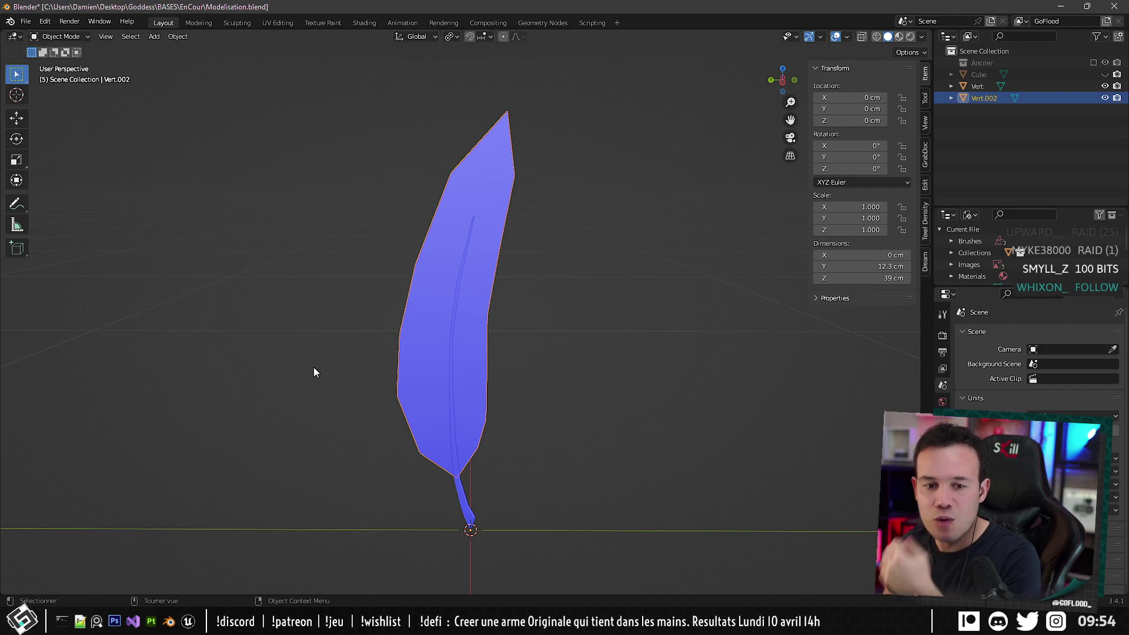
middle_drag(266, 310, 361, 305)
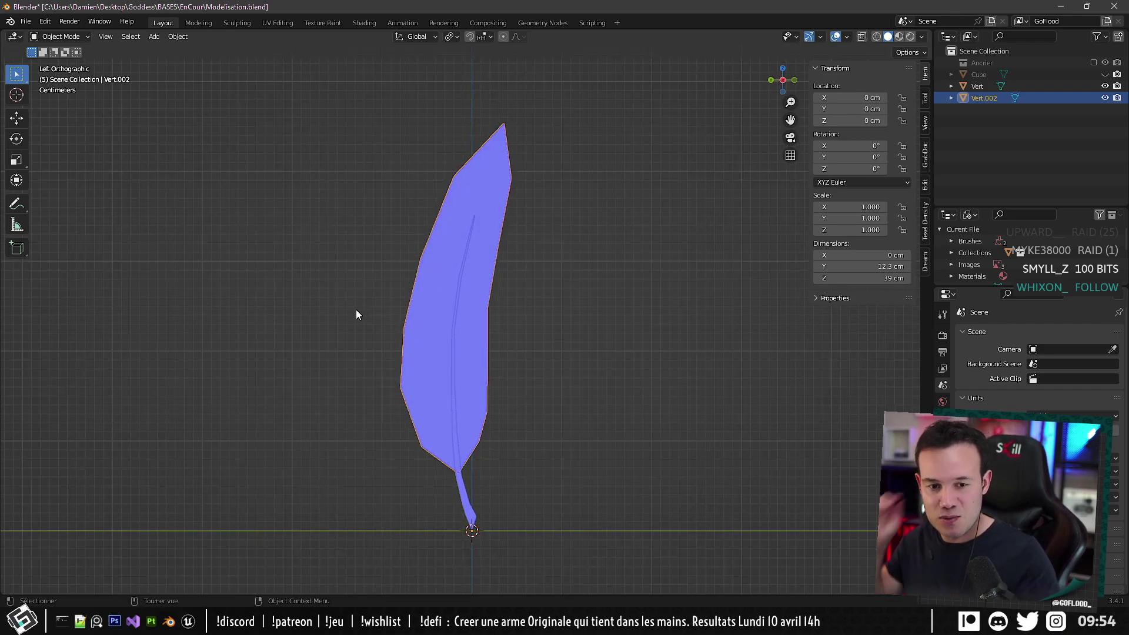
scroll(411, 170, up, 5)
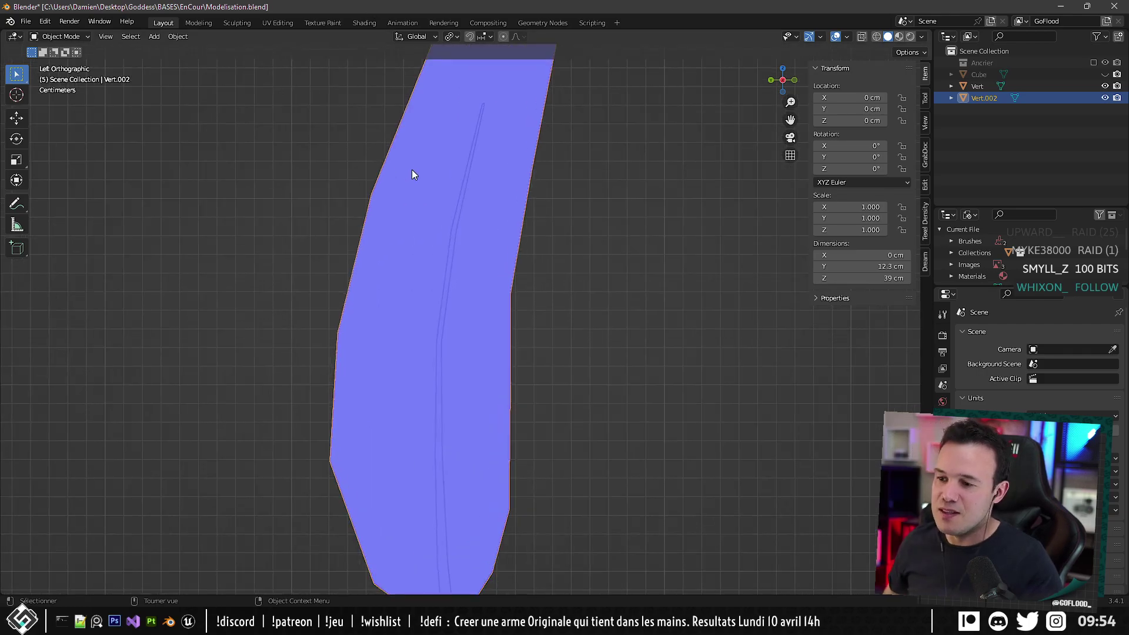
scroll(417, 199, down, 3)
scroll(412, 247, down, 2)
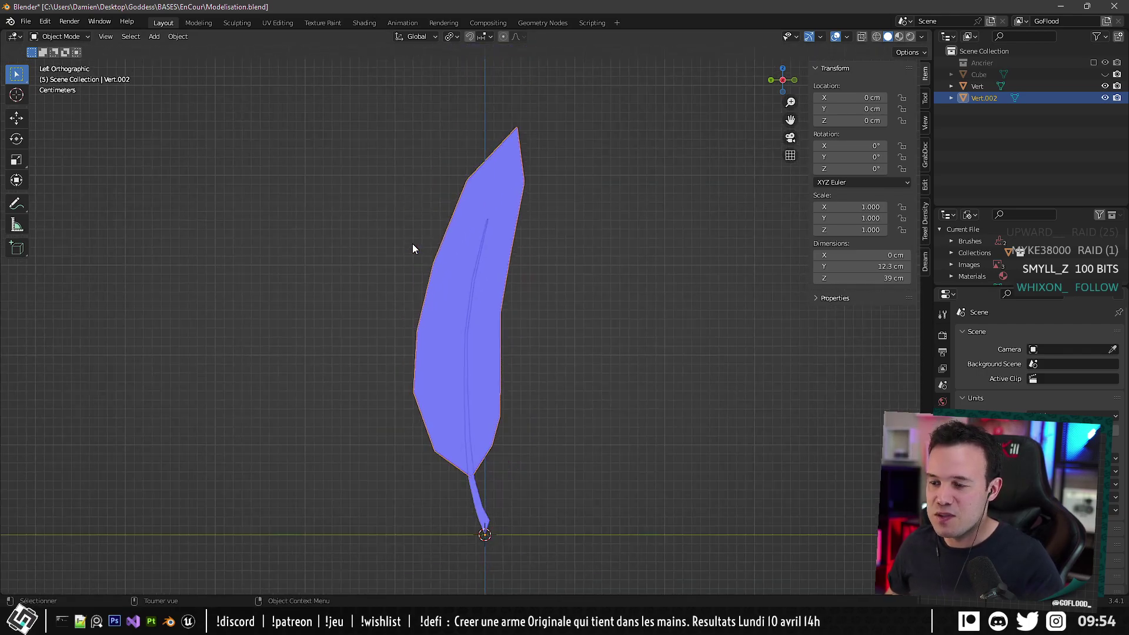
scroll(413, 294, up, 1)
key(Tab)
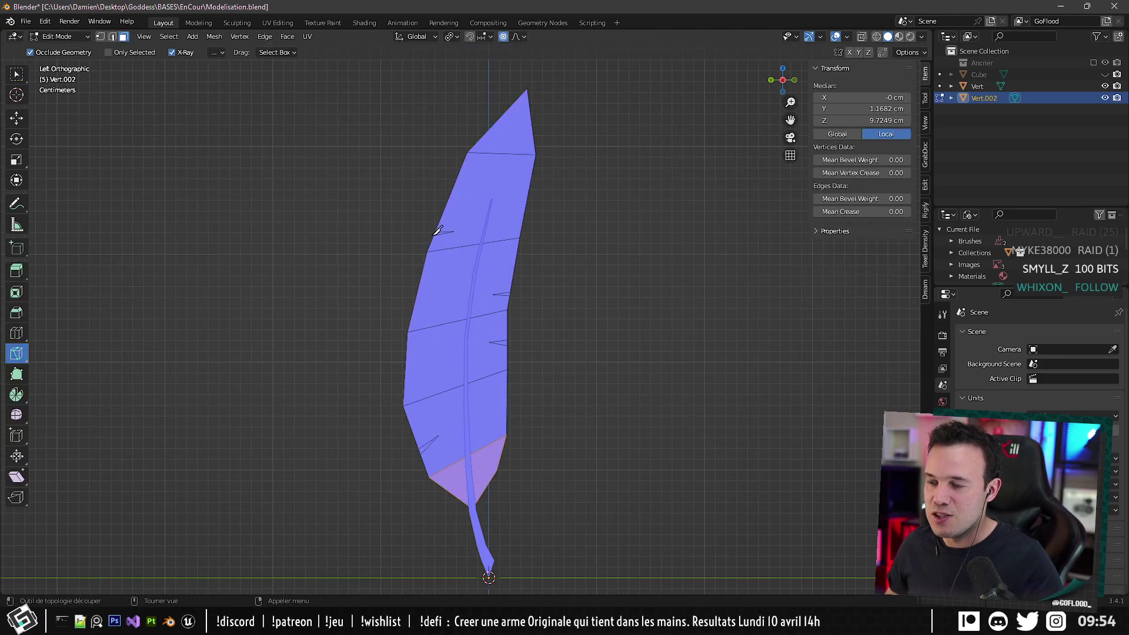
Delete the four triangular notch faces from the blade's left and right edges.
middle_drag(444, 236, 469, 229)
key(w)
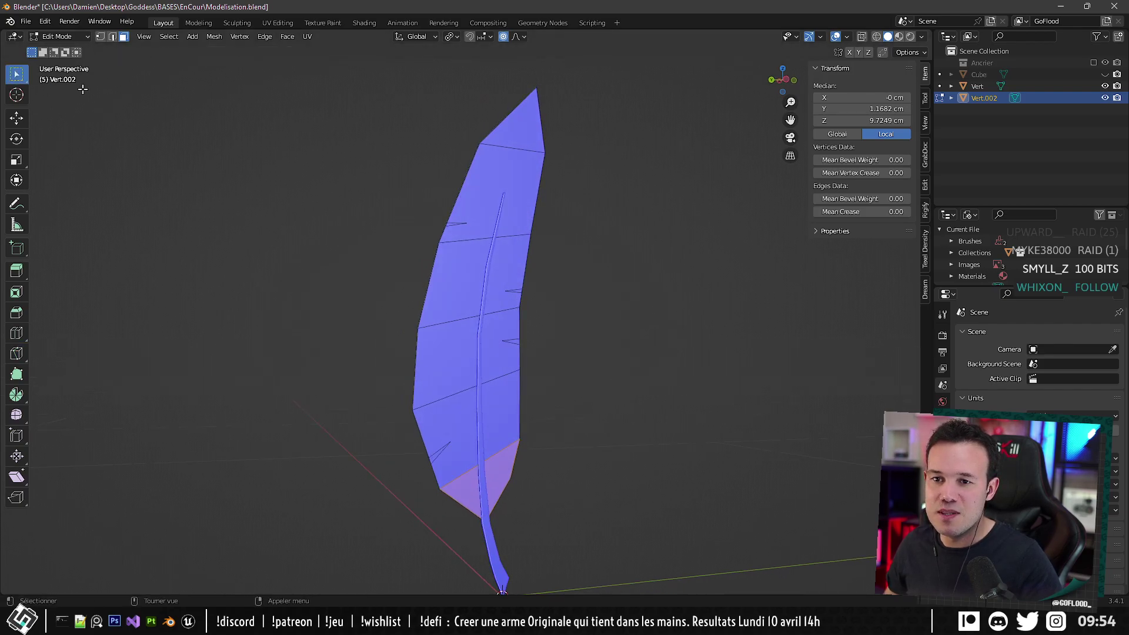
scroll(328, 143, up, 4)
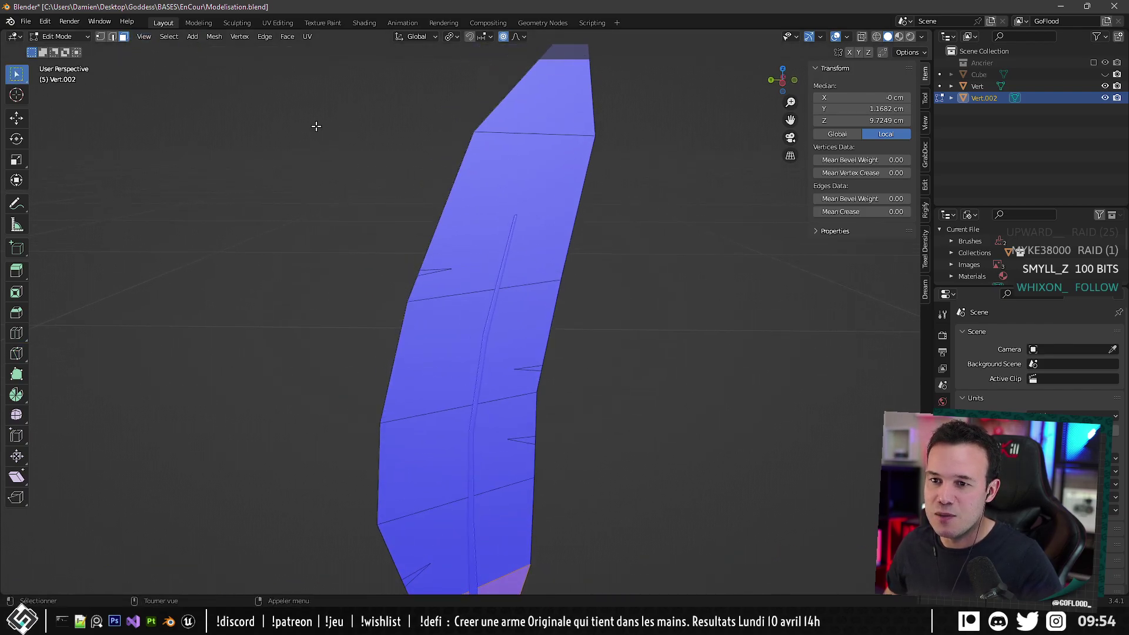
scroll(410, 236, up, 2)
click(389, 228)
scroll(453, 325, down, 2)
shift+middle_drag(493, 373, 468, 219)
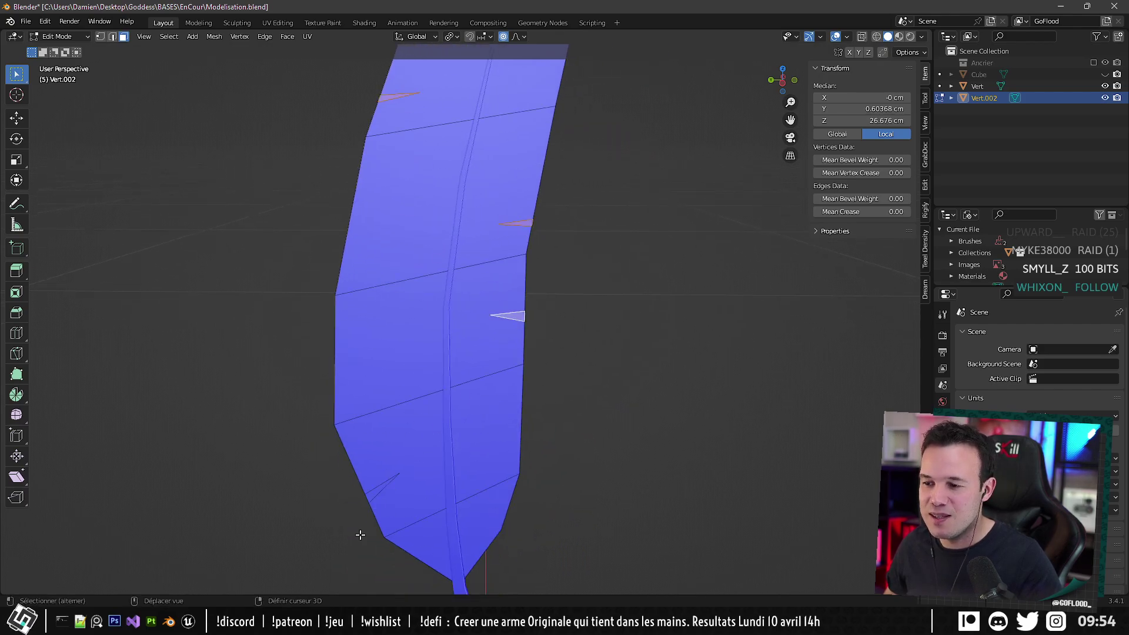
click(385, 489)
key(x)
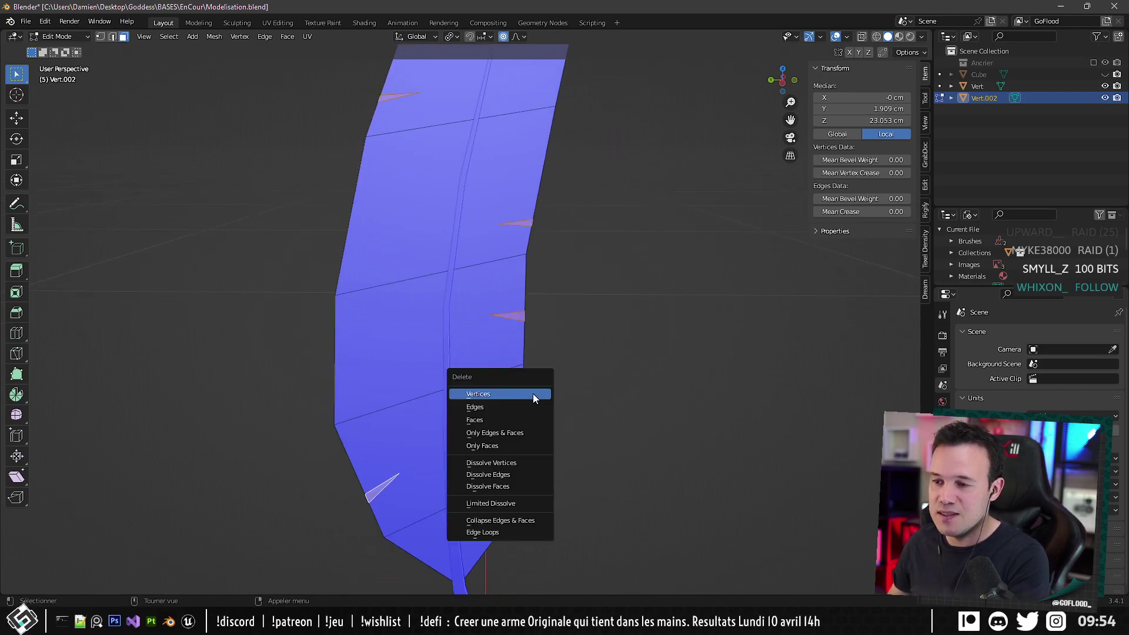
click(492, 421)
With proportional editing off, move the upper left notch's inner vertex about -1.249 cm in Y and 0.681 cm in Z.
scroll(493, 383, down, 3)
middle_drag(500, 353, 463, 371)
scroll(509, 346, up, 3)
click(436, 328)
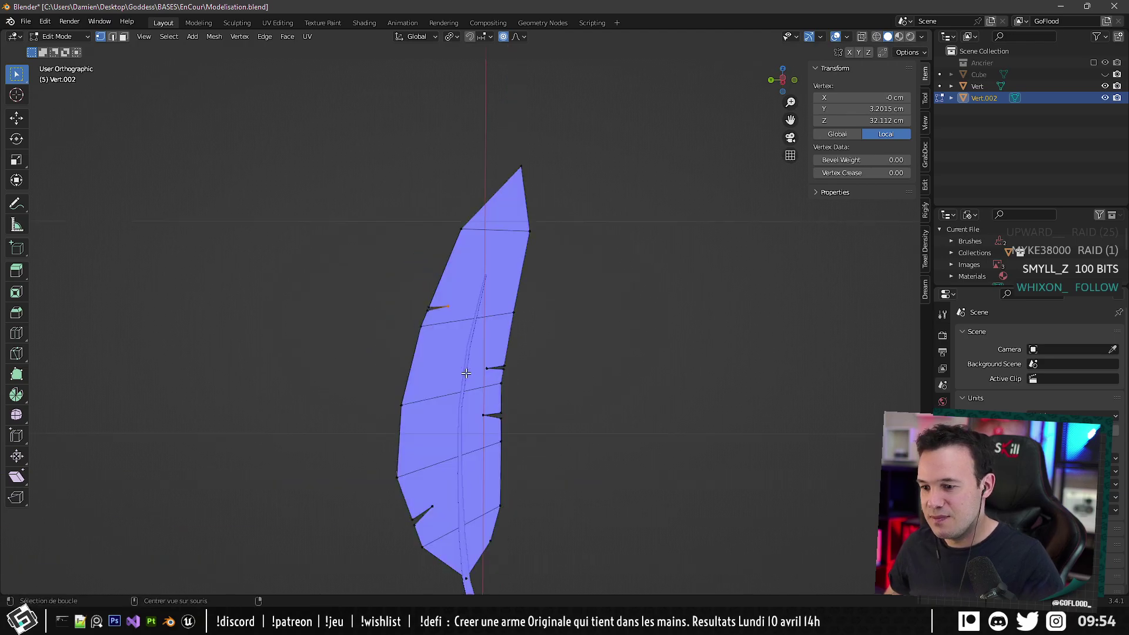
alt+middle_drag(462, 282, 486, 335)
scroll(465, 298, up, 2)
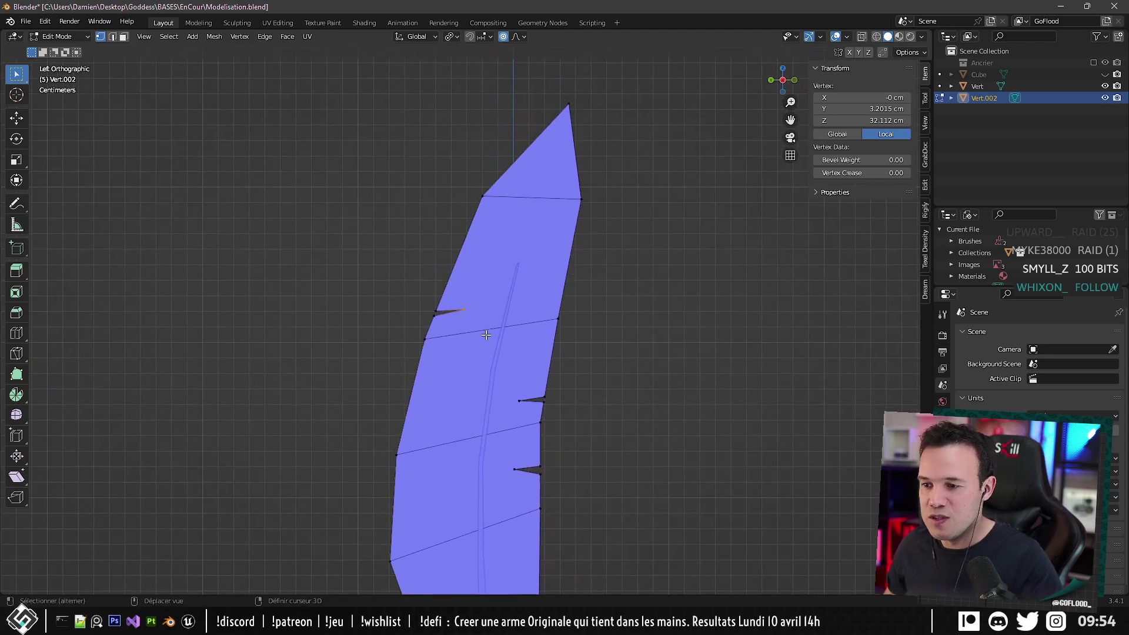
key(g)
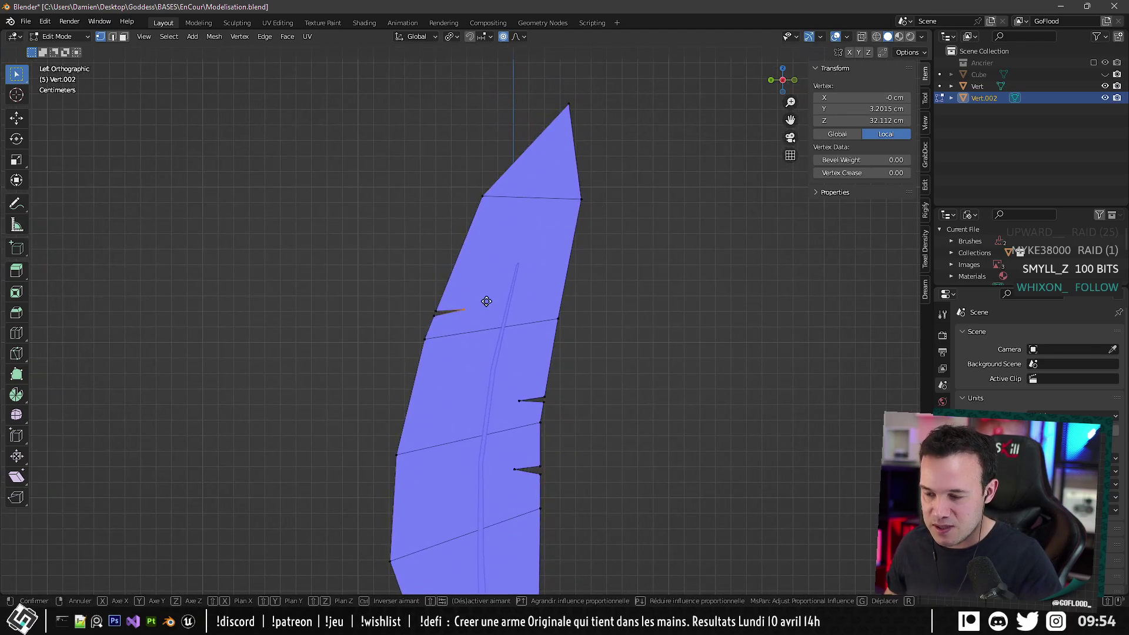
right_click(491, 295)
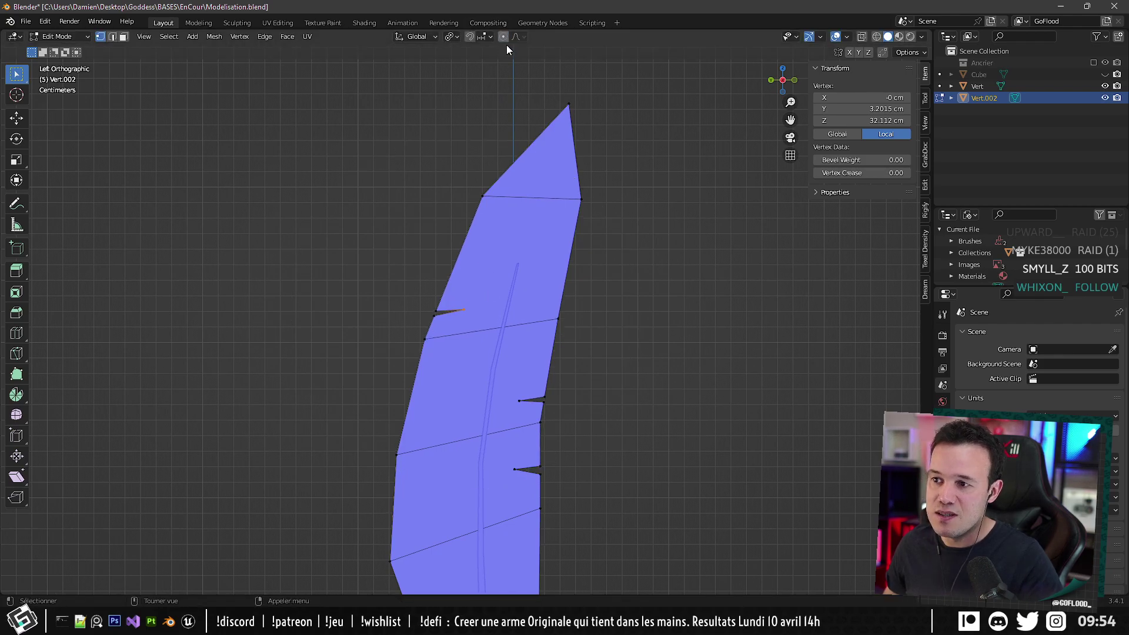
key(g)
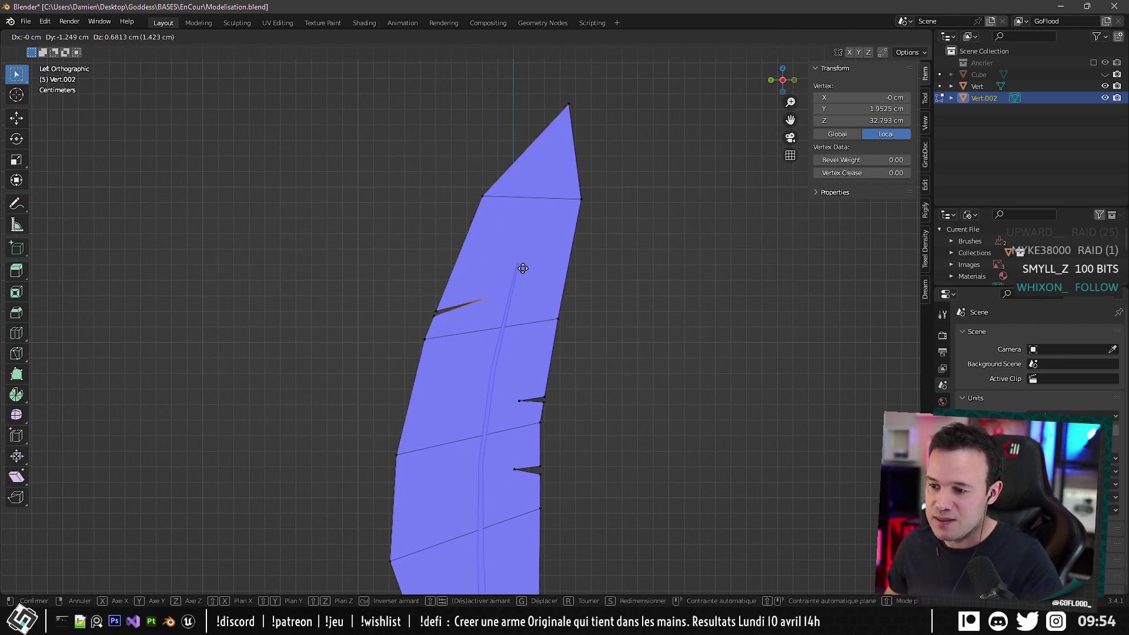
click(523, 268)
Reposition the inner vertices of both right-edge notches, moving the lower one 0.227 cm in Y and -0.227 cm in Z.
shift+middle_drag(580, 410, 597, 248)
click(542, 252)
key(g)
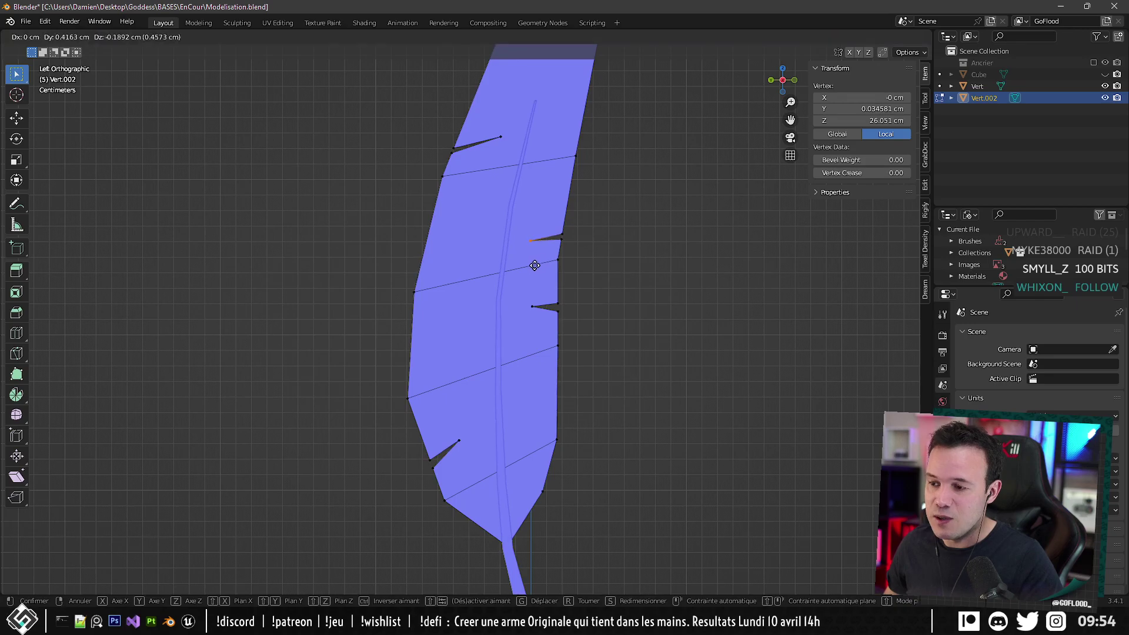
click(535, 266)
drag(535, 315, 540, 329)
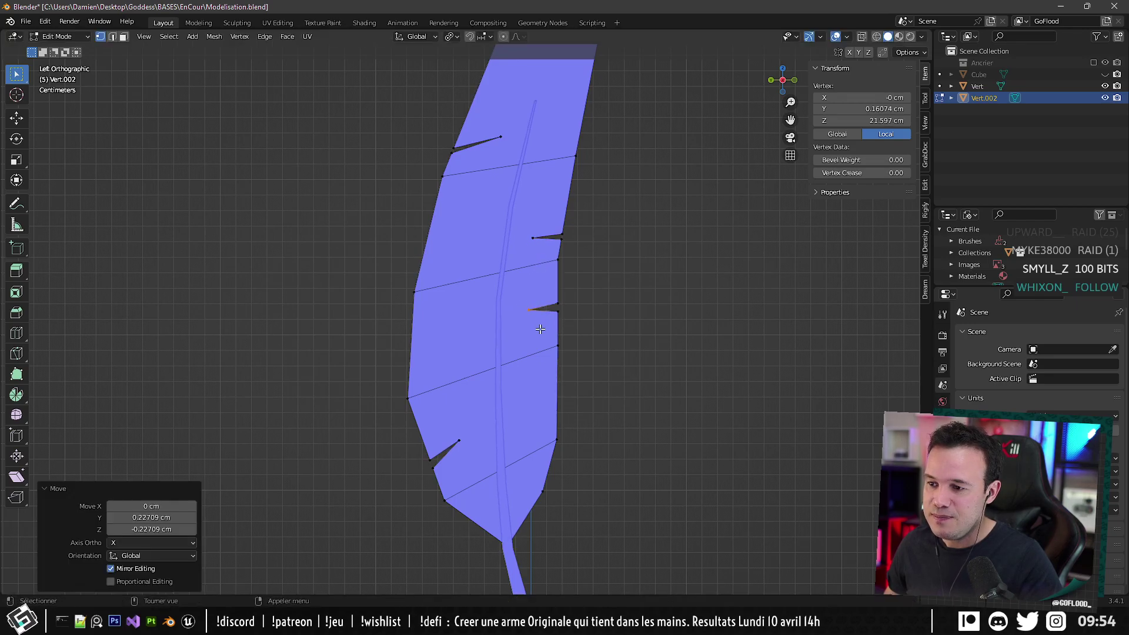
Deepen the lower left notch by moving its inner vertex -0.492 cm in Y and 0.189 cm in Z.
drag(442, 429, 484, 461)
key(g)
click(491, 459)
Examine the notched feather's overall shape in Object Mode and perspective view.
scroll(492, 456, down, 6)
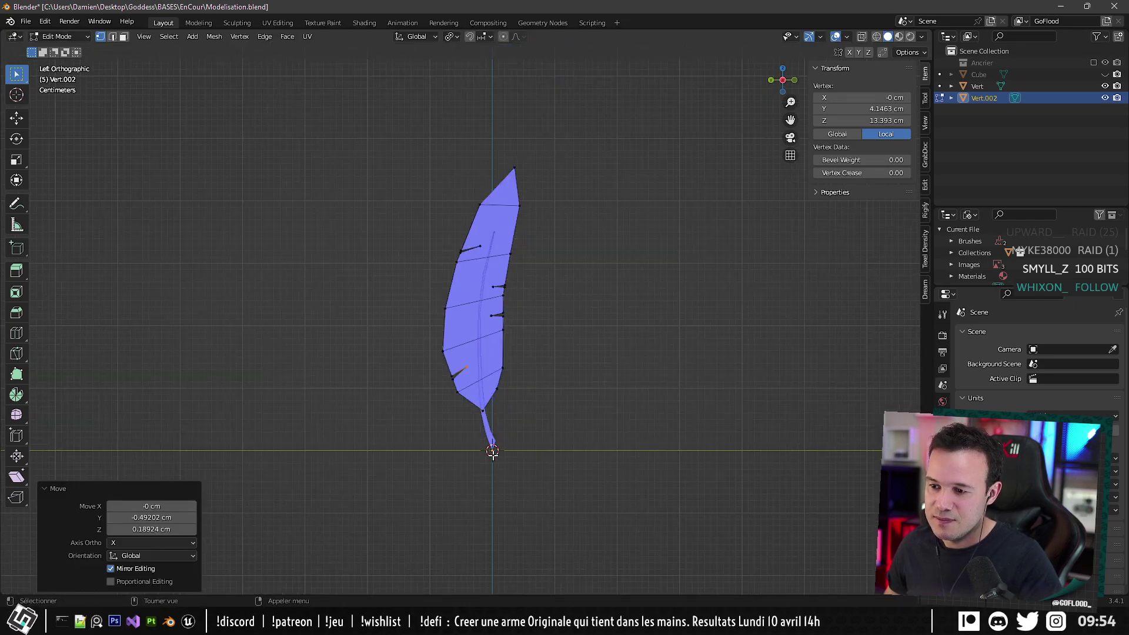
shift+middle_drag(490, 442, 454, 320)
scroll(500, 462, up, 5)
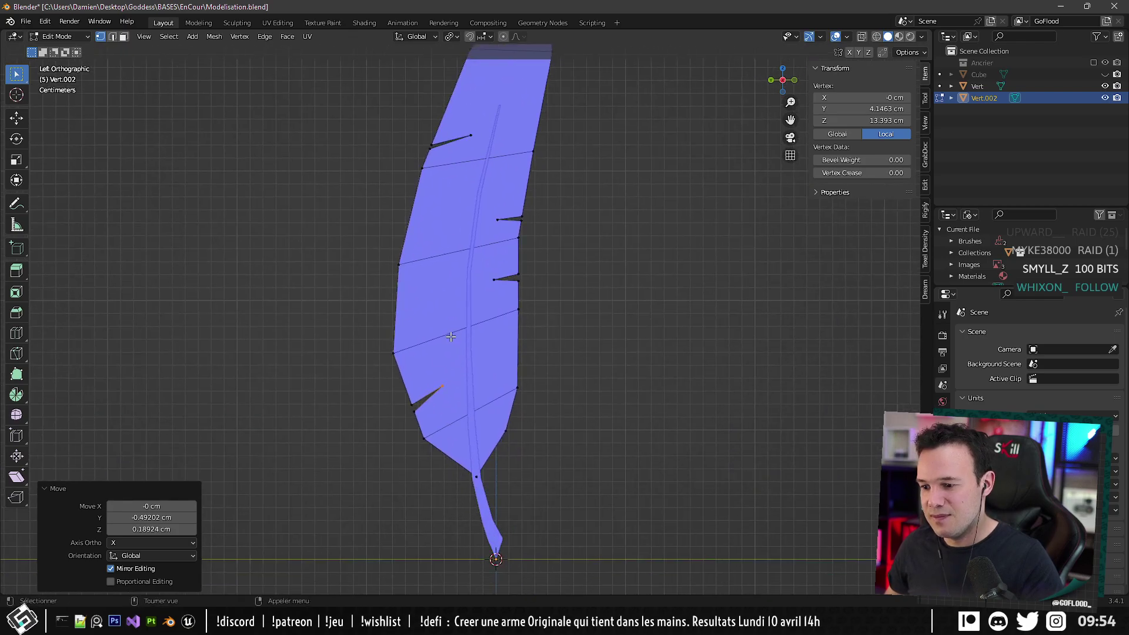
scroll(461, 382, down, 3)
middle_drag(461, 388, 442, 308)
key(Tab)
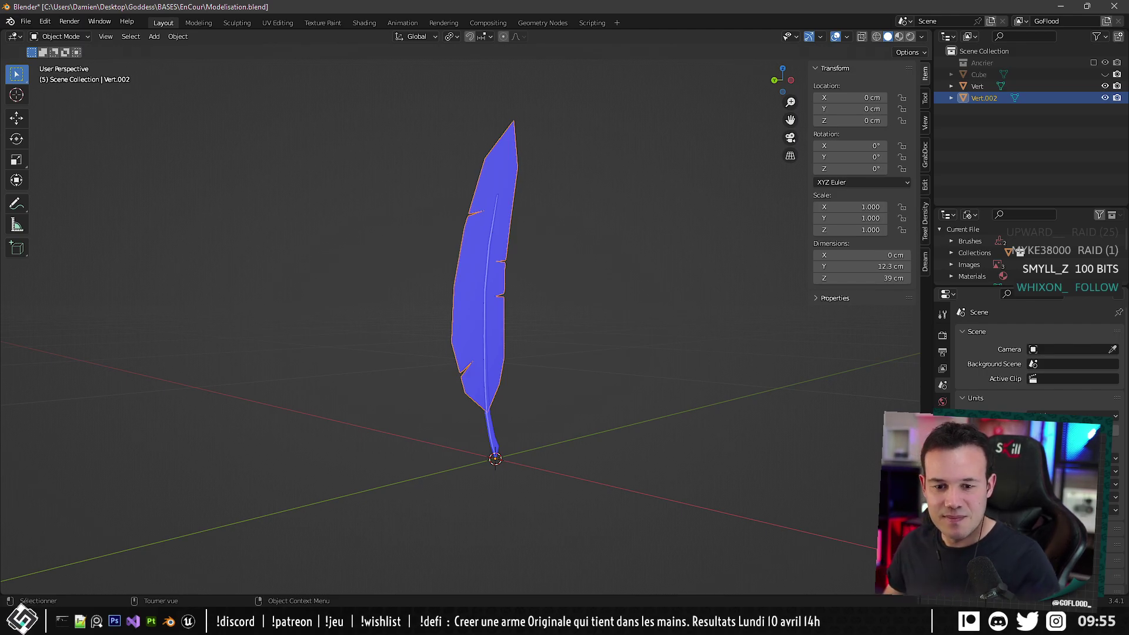
middle_drag(336, 359, 327, 362)
scroll(364, 351, up, 2)
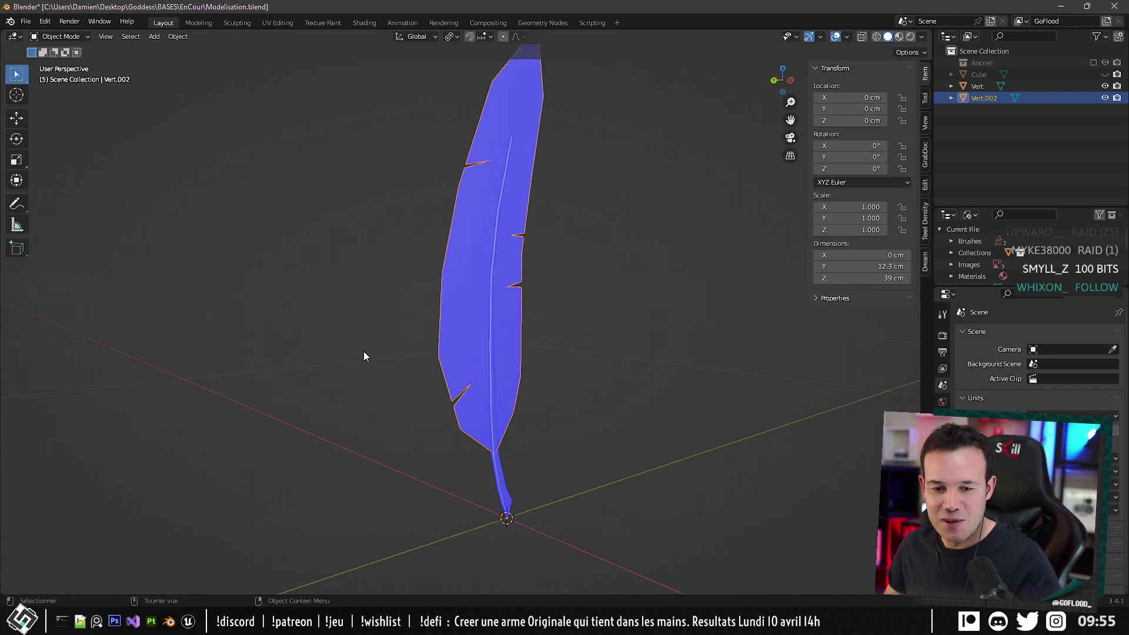
Select the entire blade mesh in Edit Mode and move it -0.1 cm along X in the back orthographic view.
middle_drag(437, 348, 537, 277)
key(Tab)
key(a)
scroll(553, 321, up, 5)
shift+middle_drag(570, 353, 485, 257)
scroll(486, 256, up, 4)
shift+middle_drag(506, 461, 469, 383)
key(g)
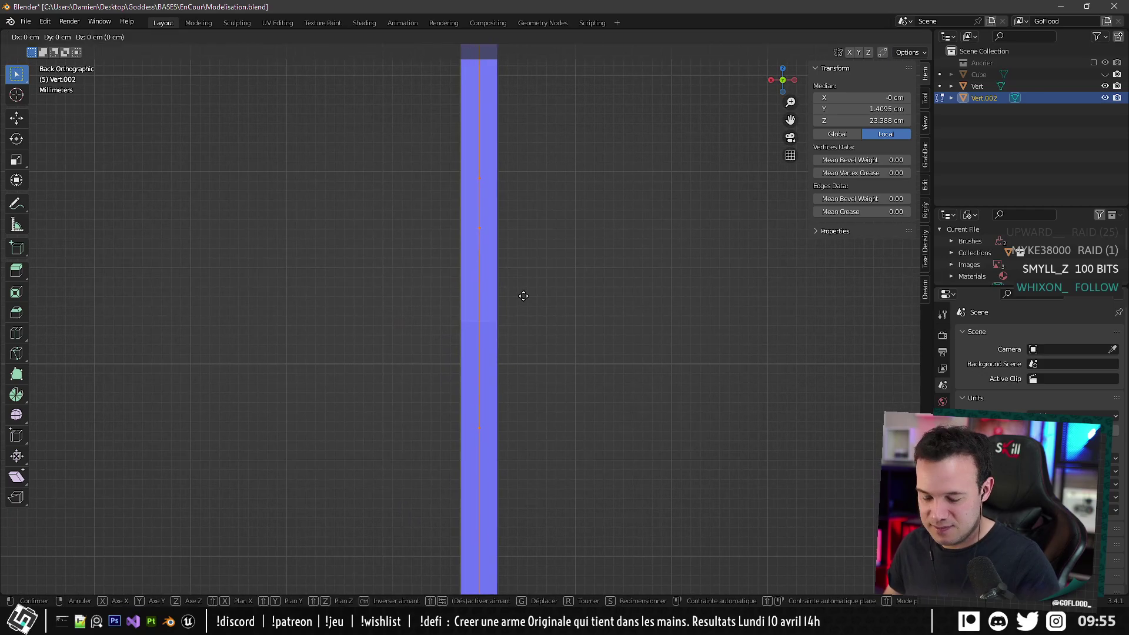
key(x)
click(532, 297)
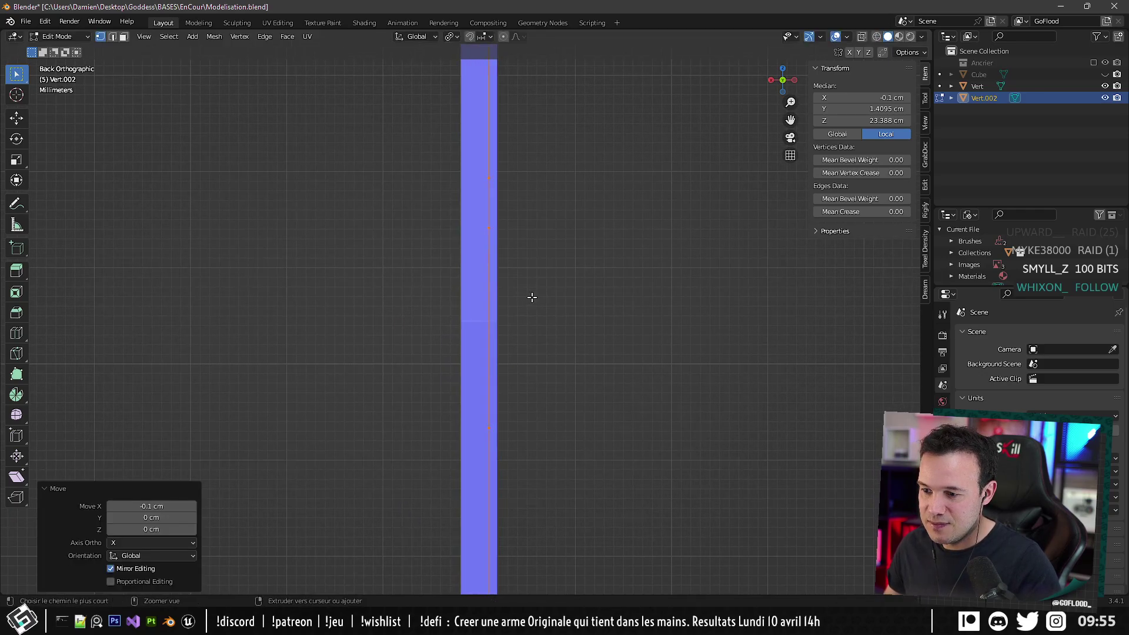
Shift the selected blade 0.037 cm along X, back toward the shaft's centre.
key(g)
key(x)
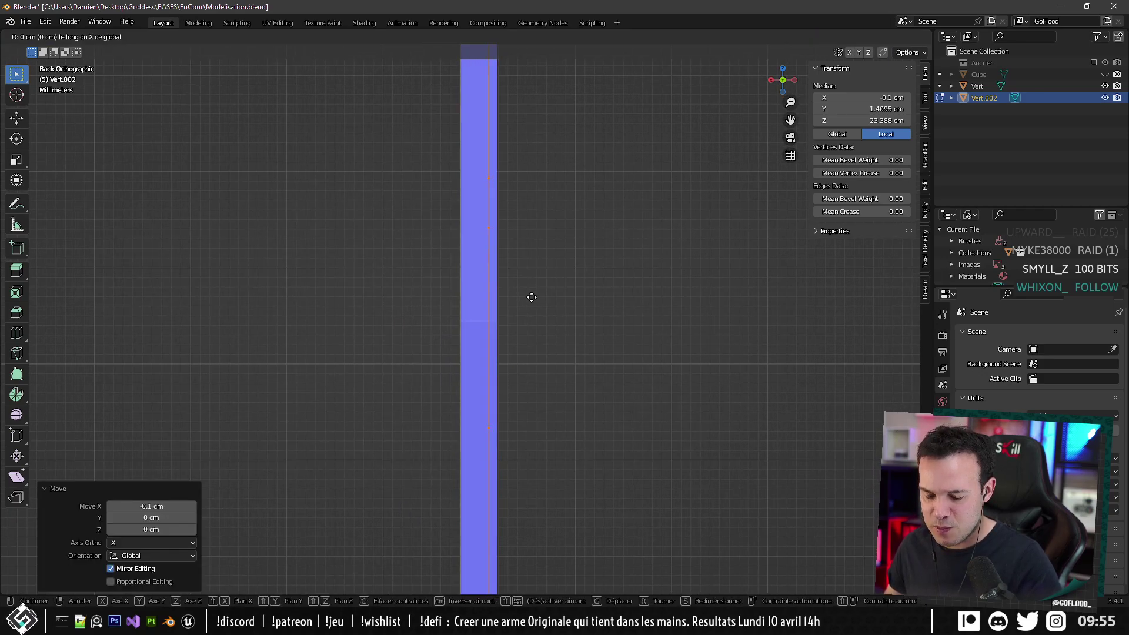
click(528, 299)
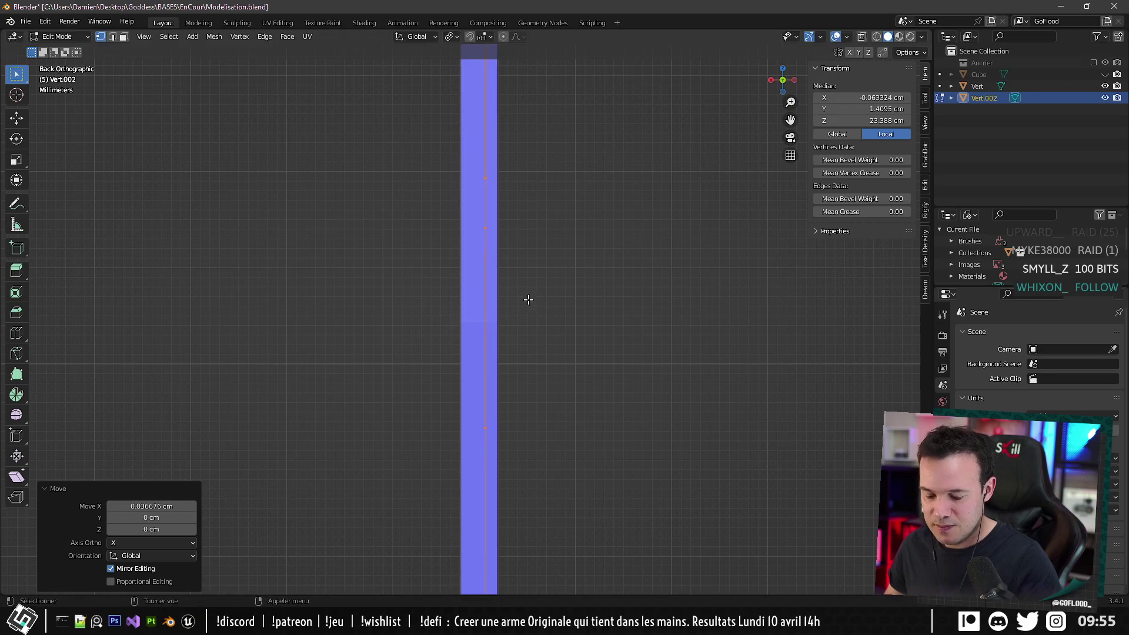
Extrude the whole blade 0.159 cm along X to give it thickness, and flip all its normals.
key(g)
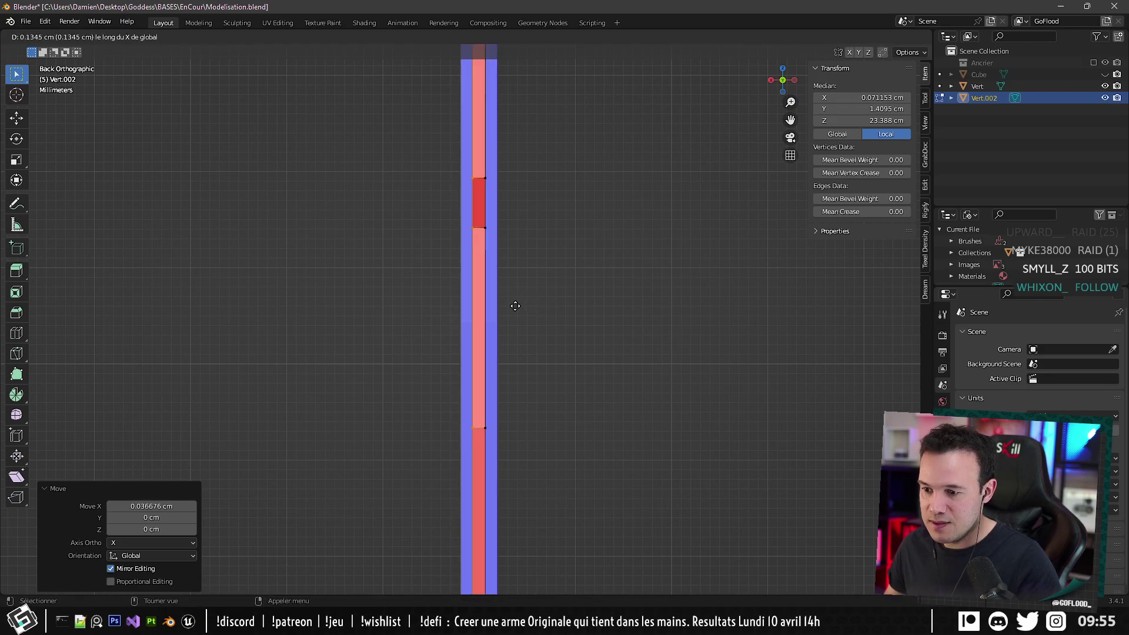
click(513, 308)
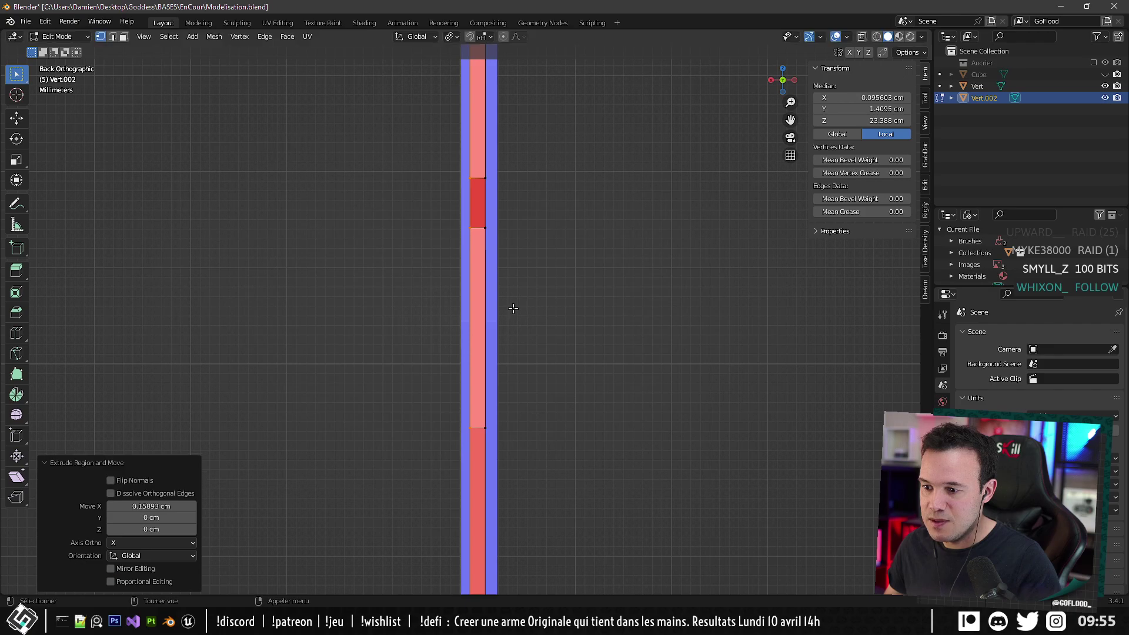
key(a)
key(alt+n)
click(513, 308)
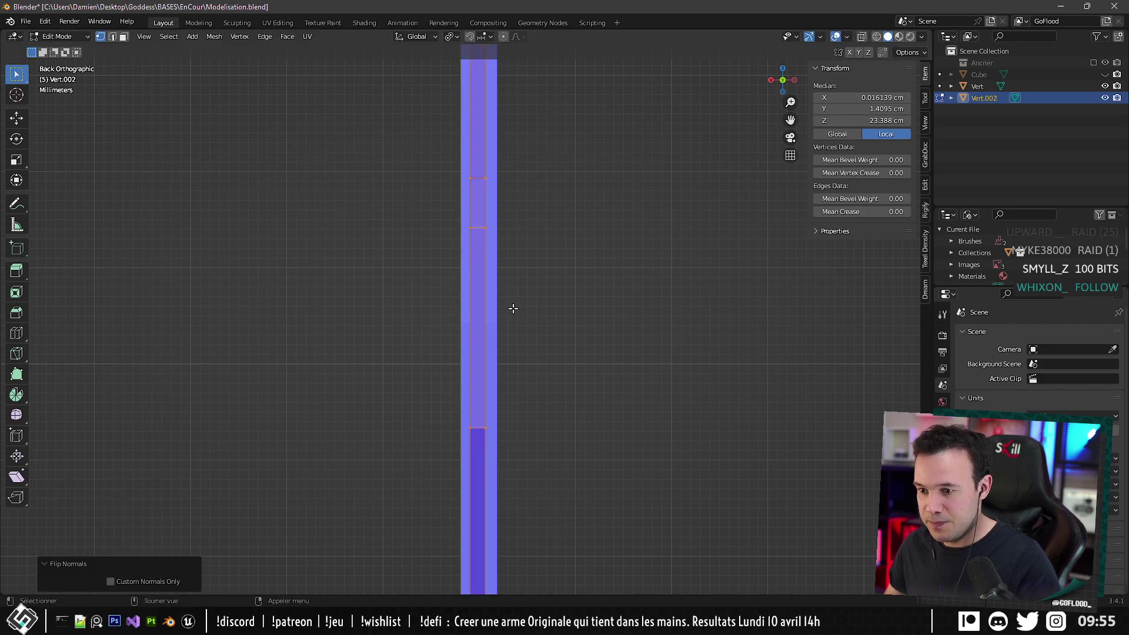
Return to Object Mode and enable the Ancrier collection to show the inkwell with the feather.
scroll(513, 308, down, 7)
key(Tab)
mouse_move(533, 324)
middle_down()
mouse_move(471, 365)
mouse_move(474, 423)
mouse_move(471, 347)
mouse_move(502, 376)
mouse_move(473, 375)
mouse_move(483, 388)
mouse_move(558, 376)
middle_up()
click(558, 376)
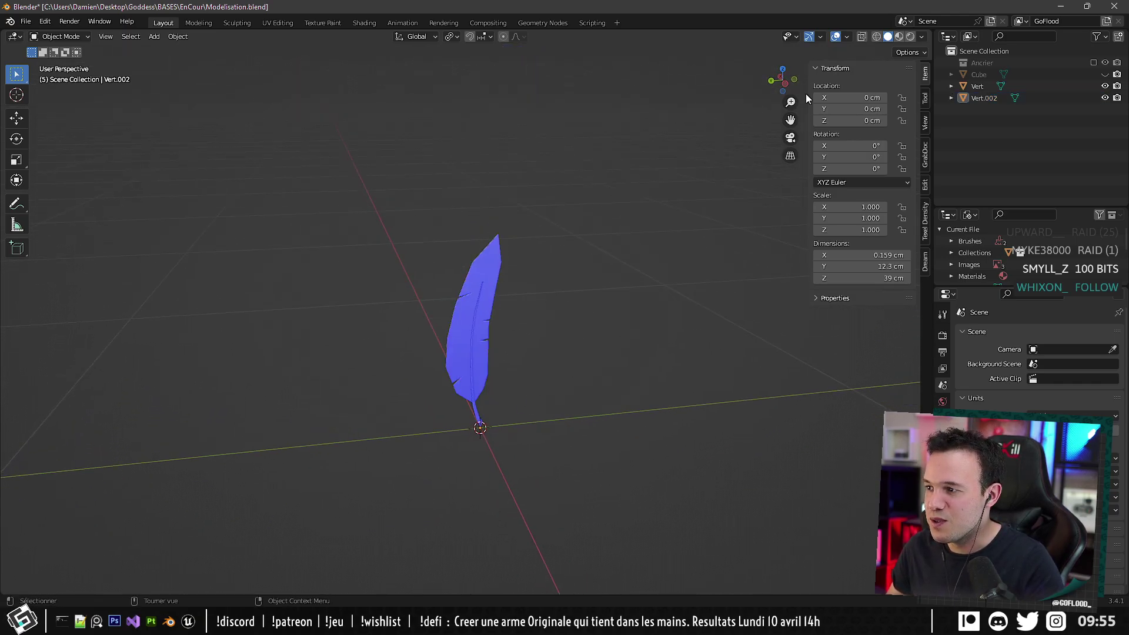
click(1093, 62)
mouse_move(607, 251)
middle_down()
mouse_move(576, 286)
mouse_move(570, 261)
mouse_move(549, 263)
mouse_move(548, 301)
middle_up()
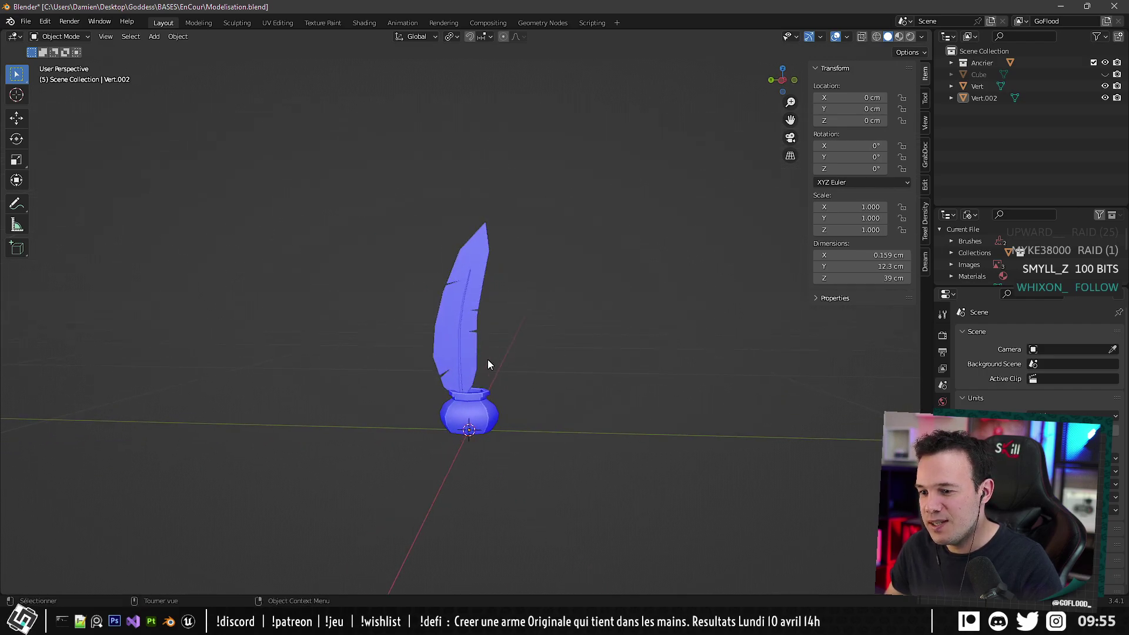
Select the shaft object Vert together with the blade Vert.002 and join them into one object.
click(989, 97)
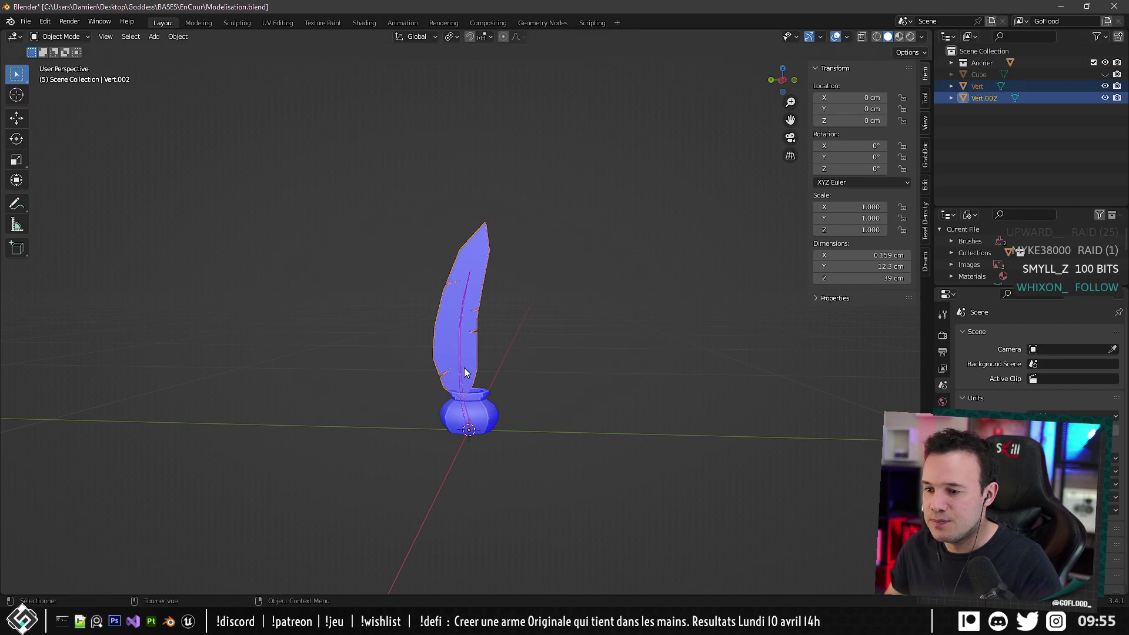
scroll(464, 372, up, 5)
right_click(431, 408)
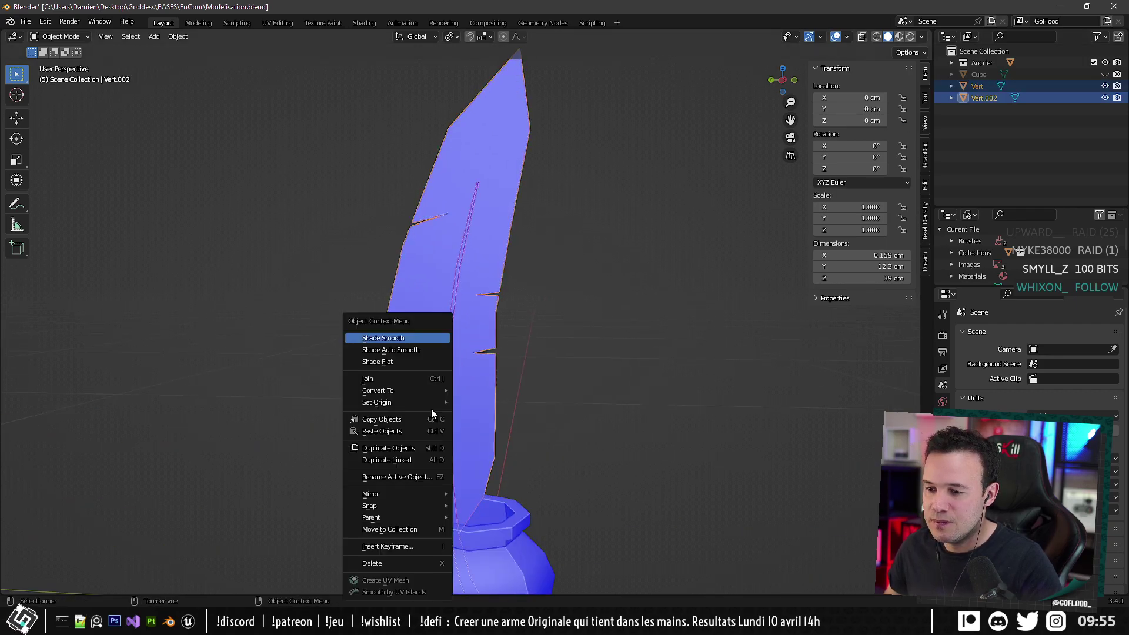
click(393, 377)
scroll(425, 375, down, 5)
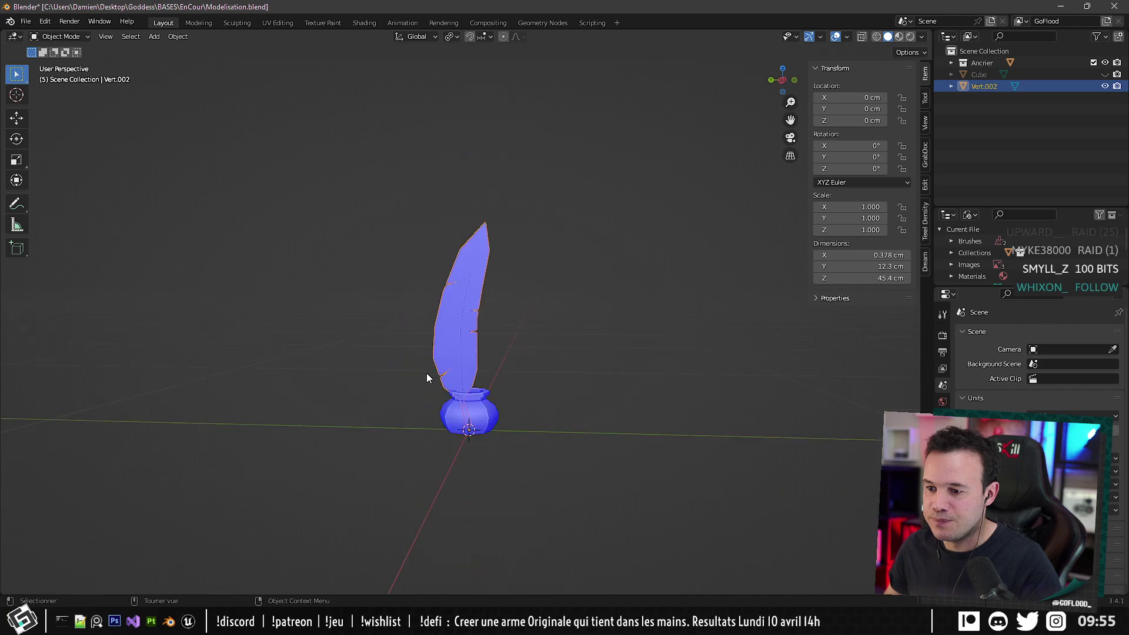
Move the joined feather -1 cm along Y and 6 cm along Z in the left orthographic view.
middle_drag(426, 377, 456, 354)
key(alt+a)
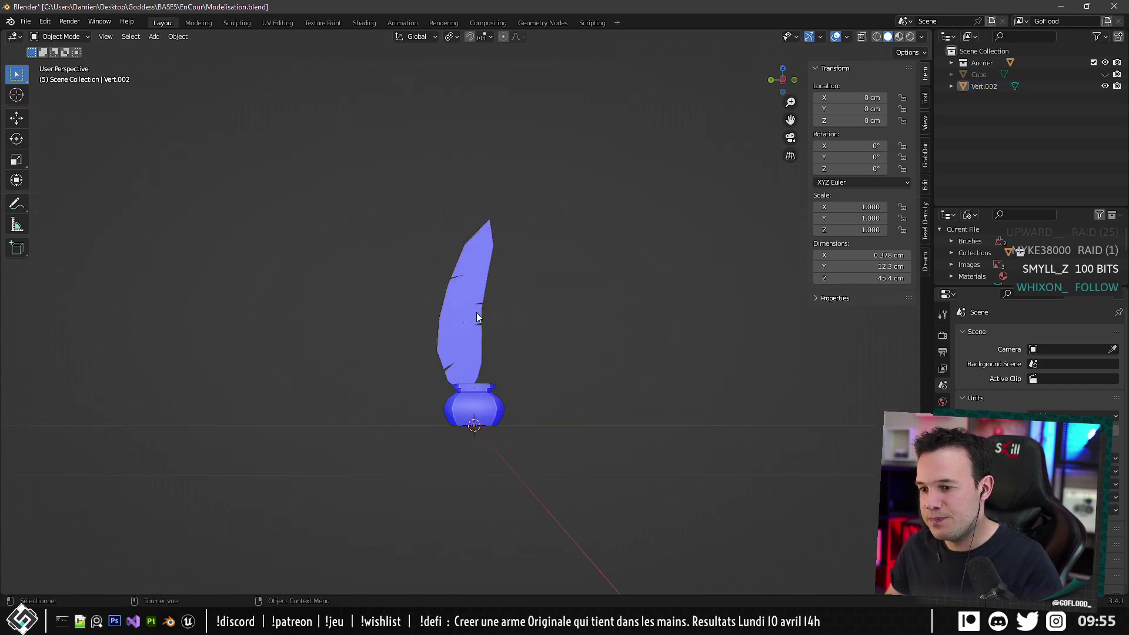
click(476, 313)
key(ctrl+KP_3)
scroll(487, 376, up, 3)
key(g)
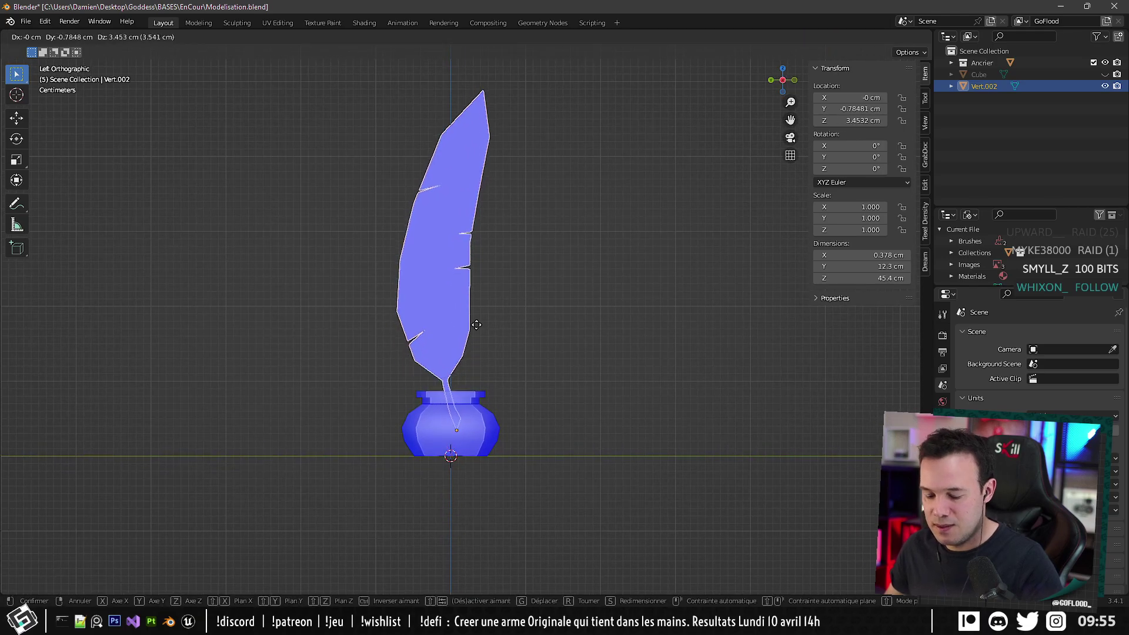
click(481, 306)
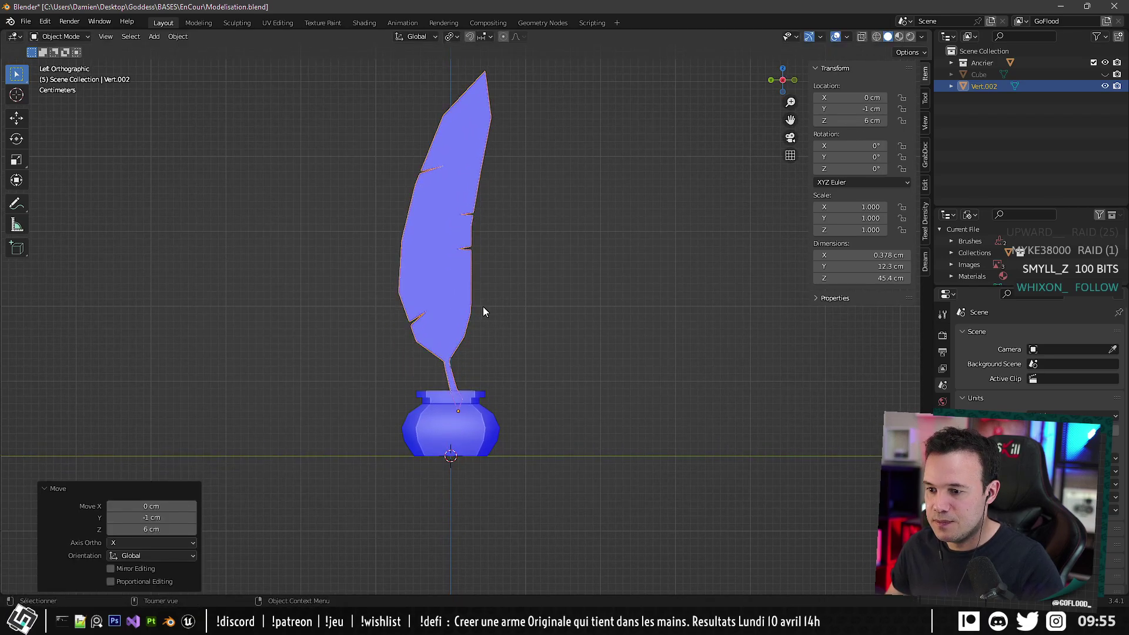
Open the feather in Edit Mode in the back orthographic view with X-ray enabled.
middle_drag(482, 305, 619, 349)
scroll(588, 313, up, 5)
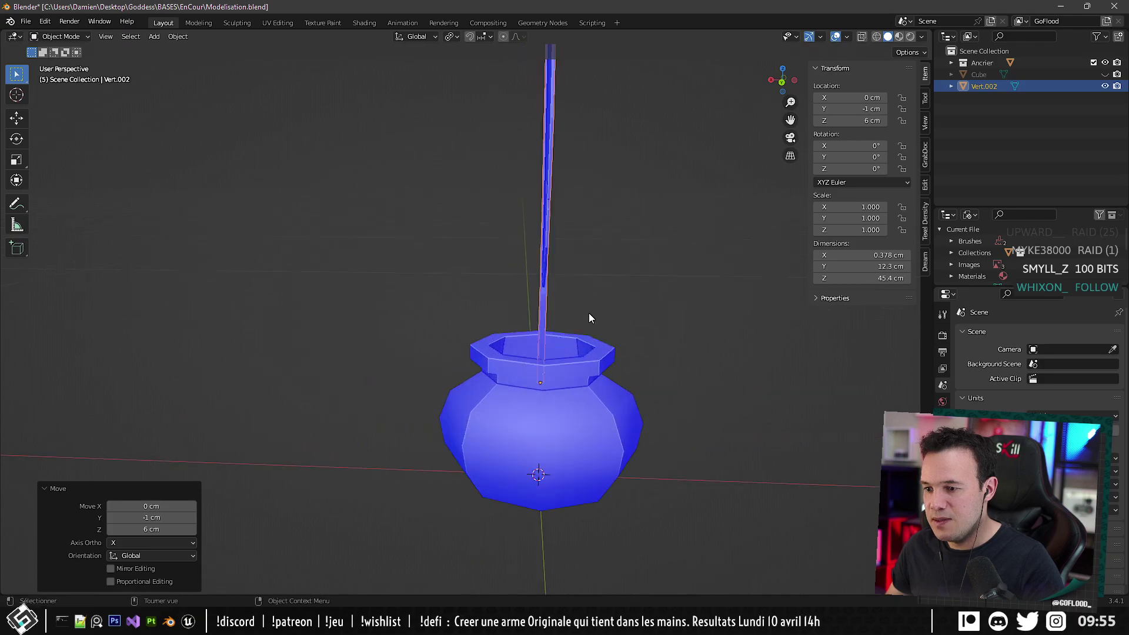
key(Tab)
key(ctrl+KP_1)
key(alt+z)
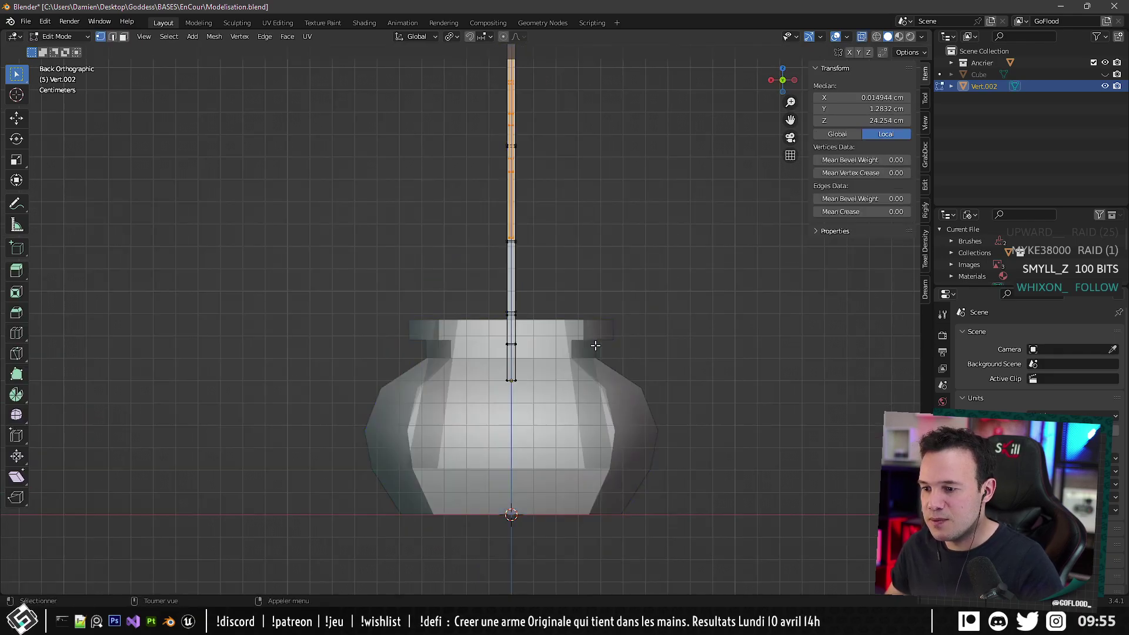
scroll(511, 347, up, 8)
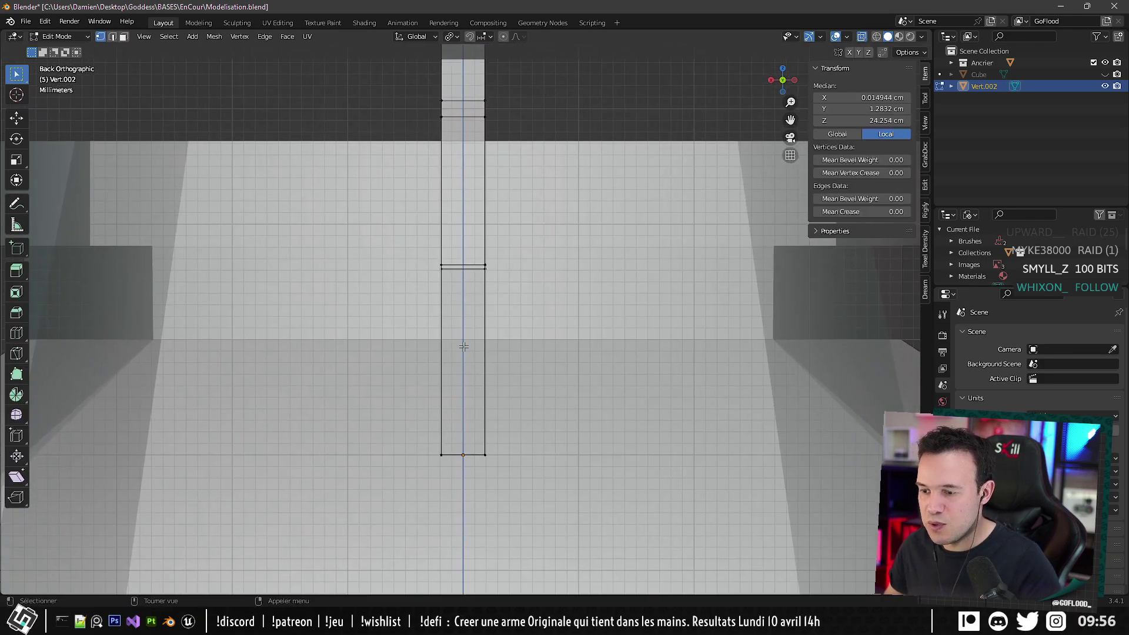
key(g)
key(y)
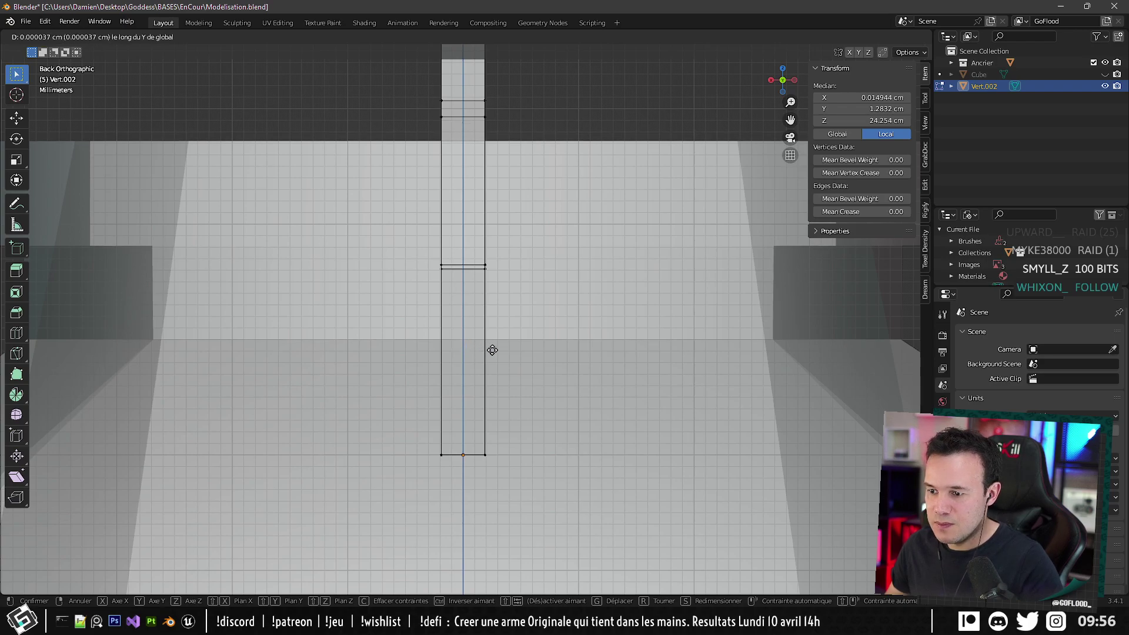
right_click(527, 355)
key(Tab)
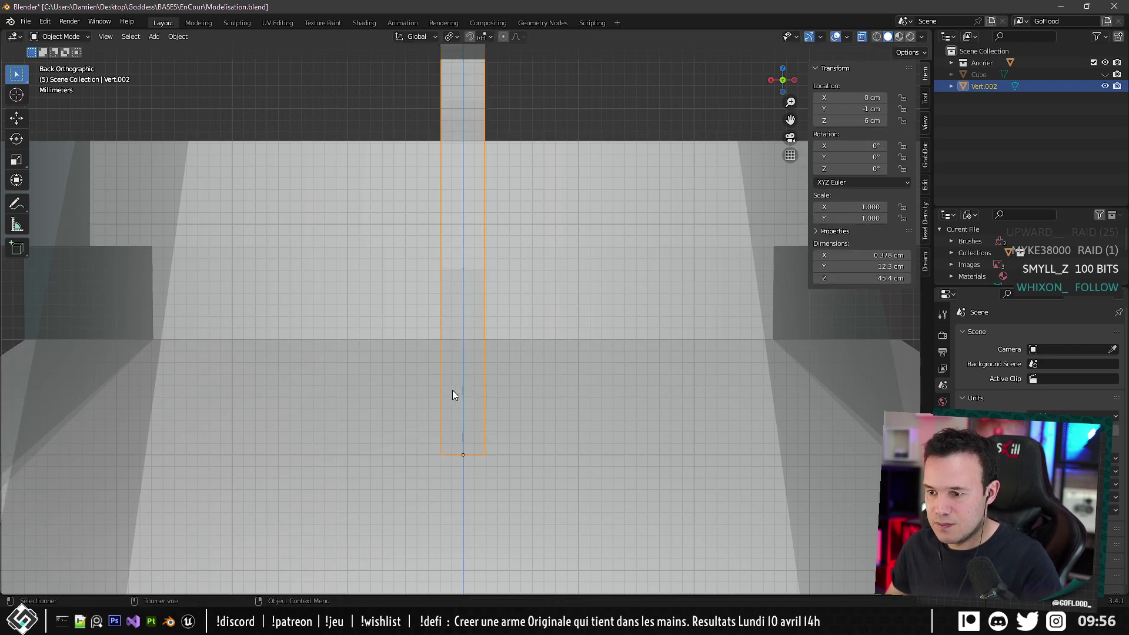
key(a)
click(463, 104)
key(alt+a)
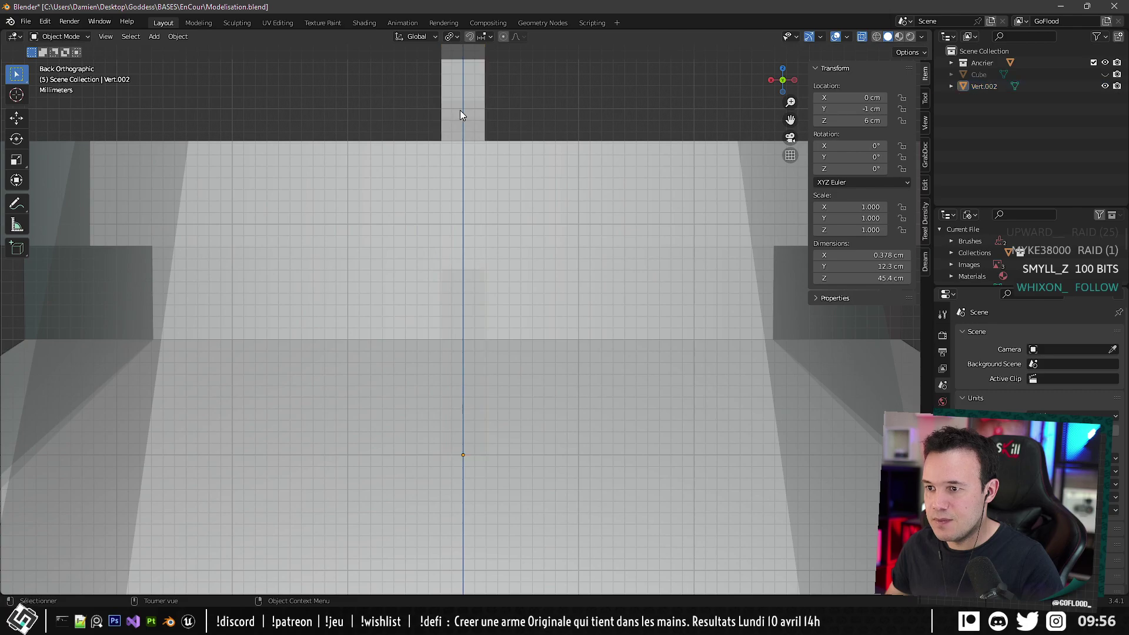
Move the feather's entire mesh -0.2 cm along X in Edit Mode, and return to Object Mode with X-ray off.
key(Tab)
text(gx-0.2)
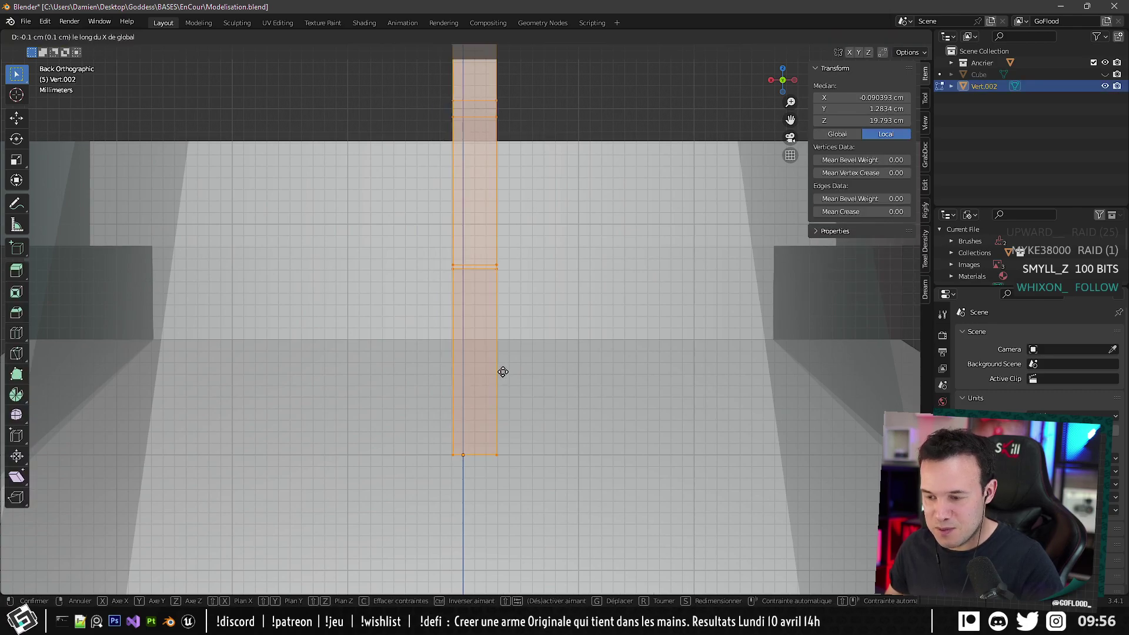
key(Return)
scroll(520, 361, down, 6)
scroll(521, 362, down, 6)
alt+middle_drag(521, 361, 474, 329)
key(Tab)
middle_drag(474, 264, 475, 277)
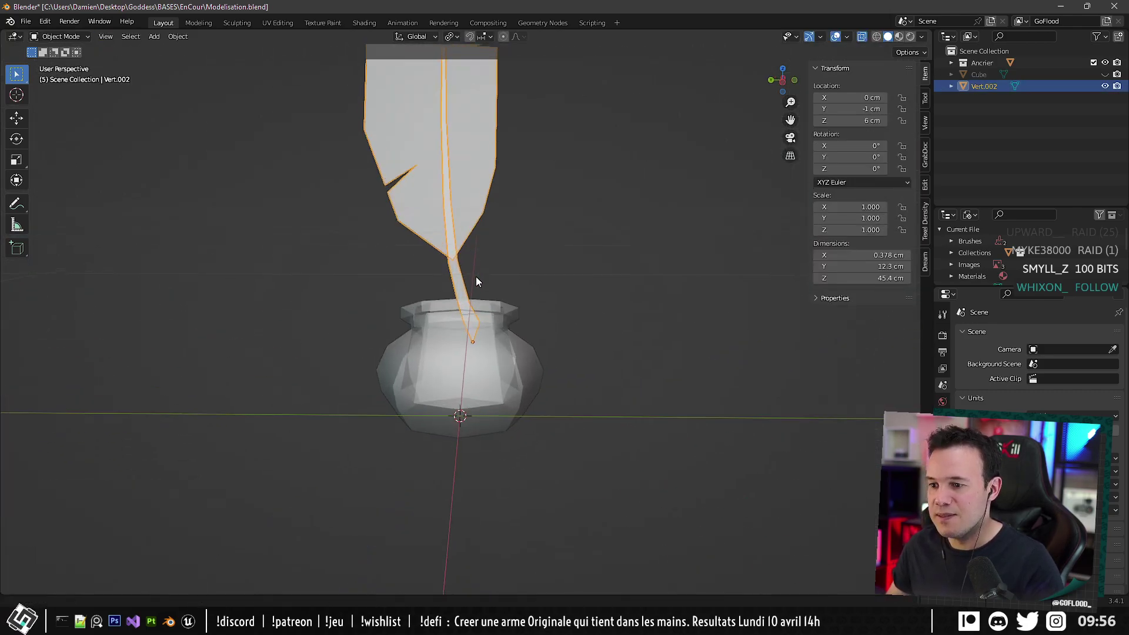
scroll(476, 317, down, 4)
middle_drag(478, 355, 520, 376)
key(alt+z)
Assign the existing Primitive material to the feather object.
key(alt+f)
key(Tab)
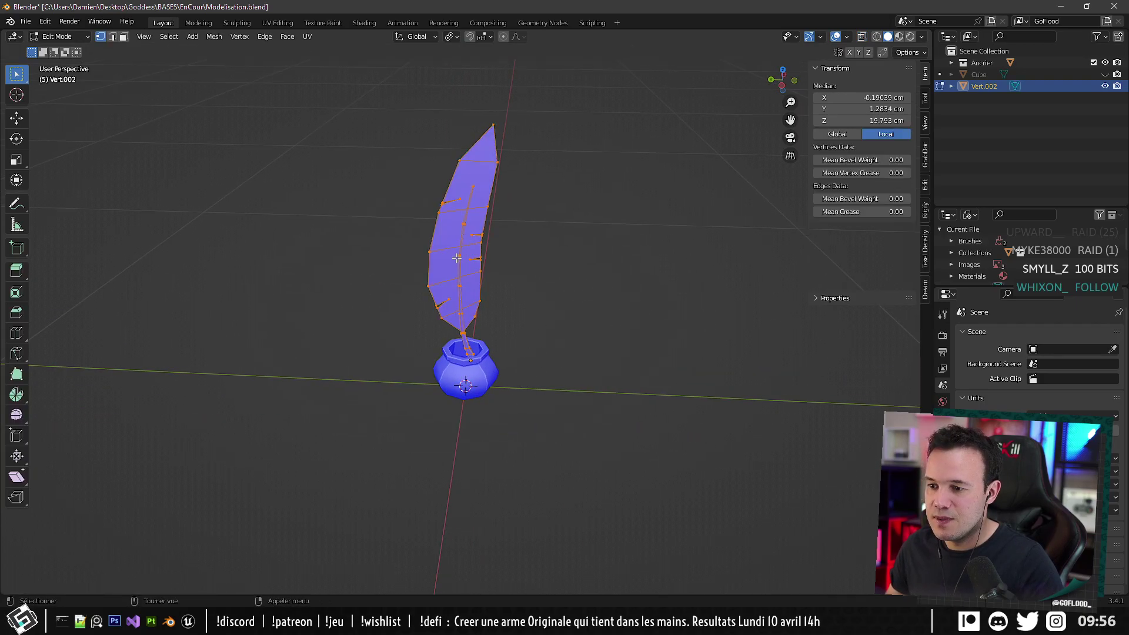
click(276, 22)
click(163, 23)
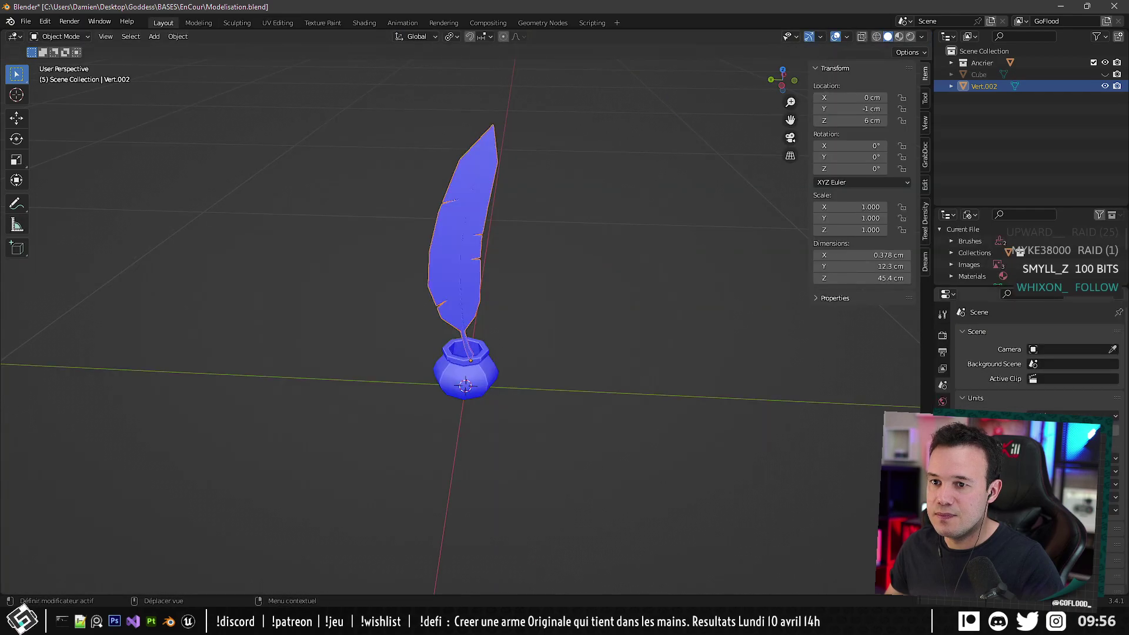
click(964, 383)
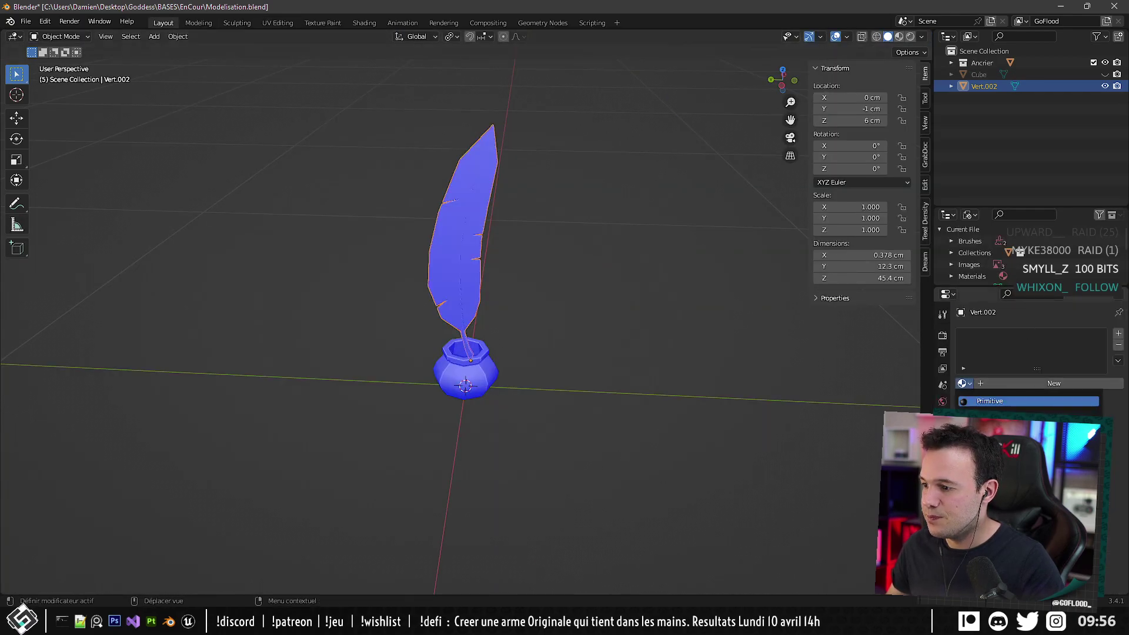
click(990, 401)
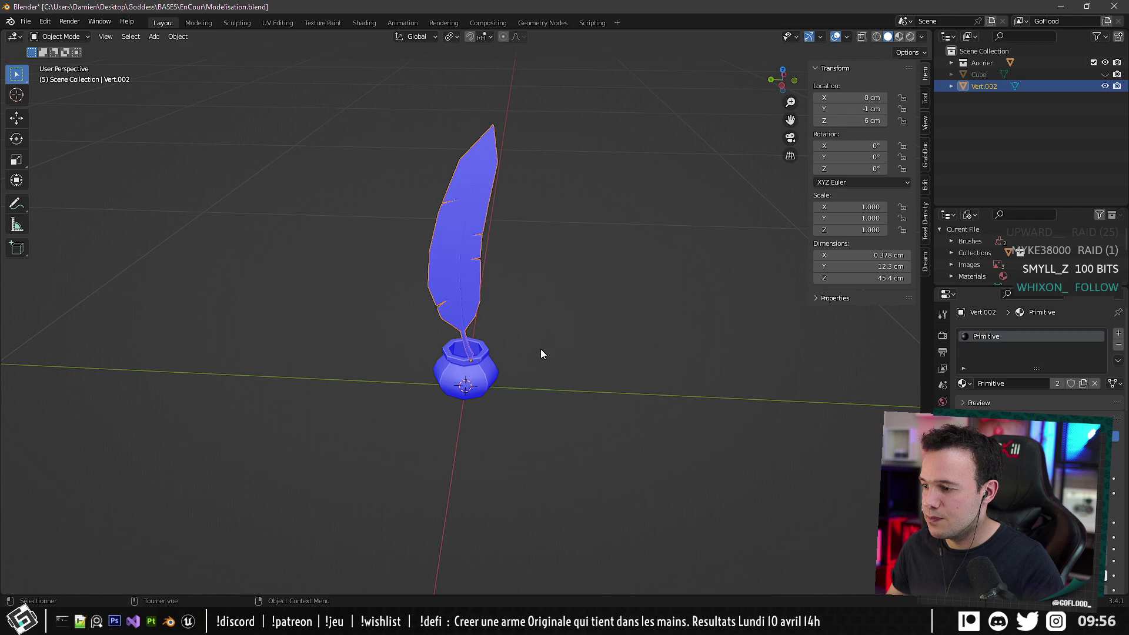
Unwrap the whole feather with Smart UV Project at a 66° angle limit, and add a second UV map while keeping UVMap active.
click(277, 22)
scroll(642, 219, down, 5)
scroll(731, 217, up, 3)
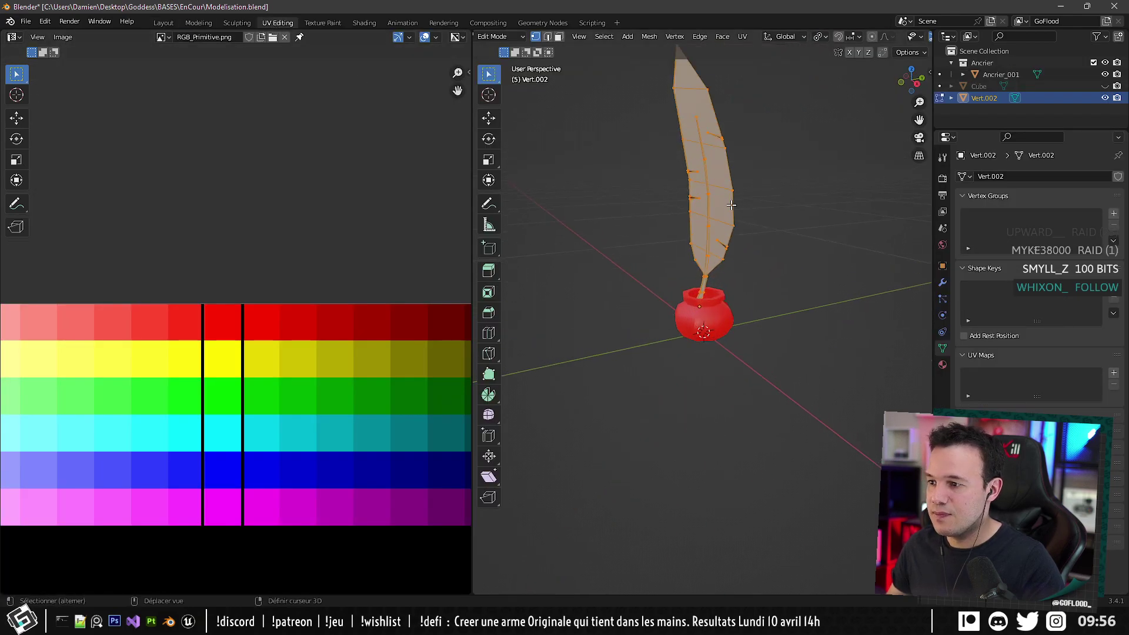
middle_drag(732, 217, 723, 194)
click(742, 36)
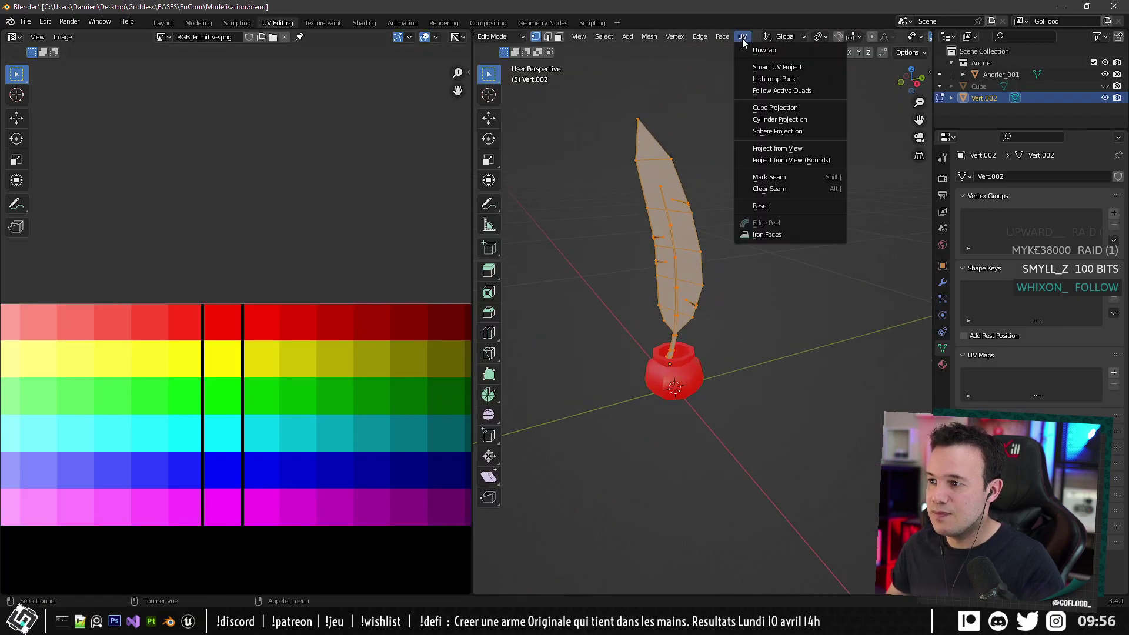
click(761, 68)
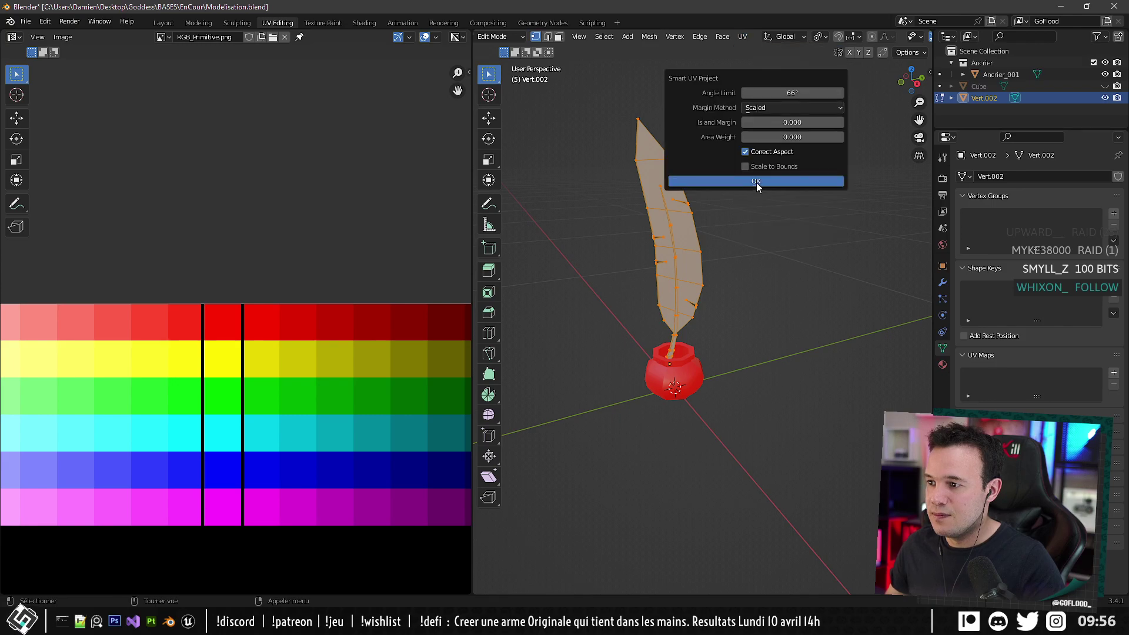
click(757, 182)
scroll(372, 353, down, 3)
scroll(318, 412, up, 3)
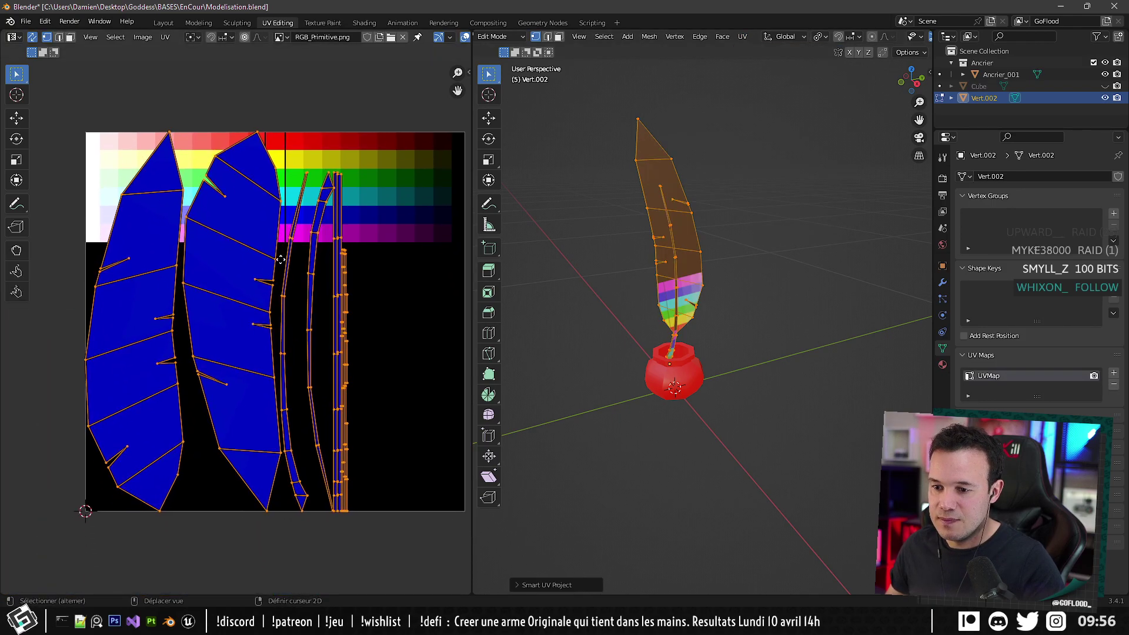
click(1114, 373)
click(986, 375)
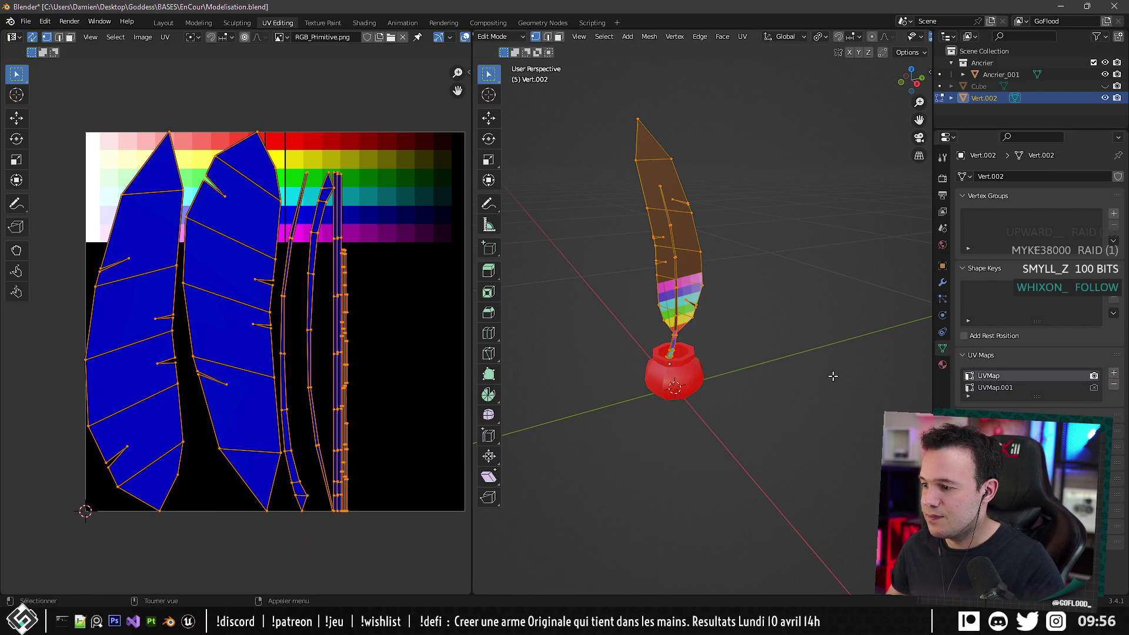
Scale all the feather's UV islands down to about 0.1 and move them to the palette's pure red swatch.
key(s)
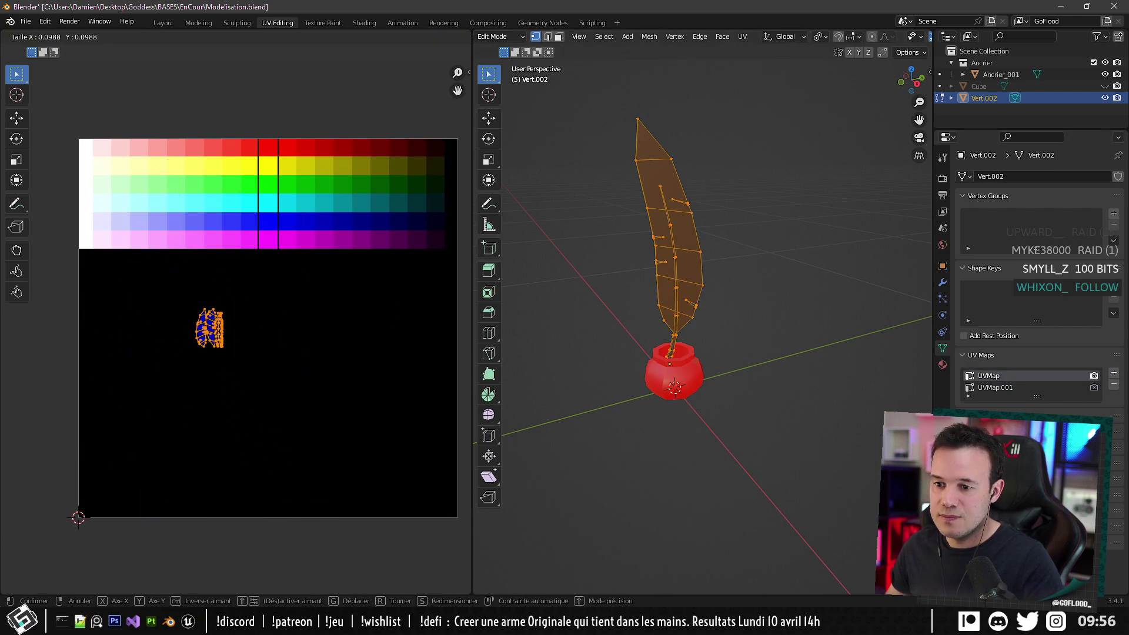
key(Return)
key(g)
click(312, 130)
middle_drag(311, 129, 318, 308)
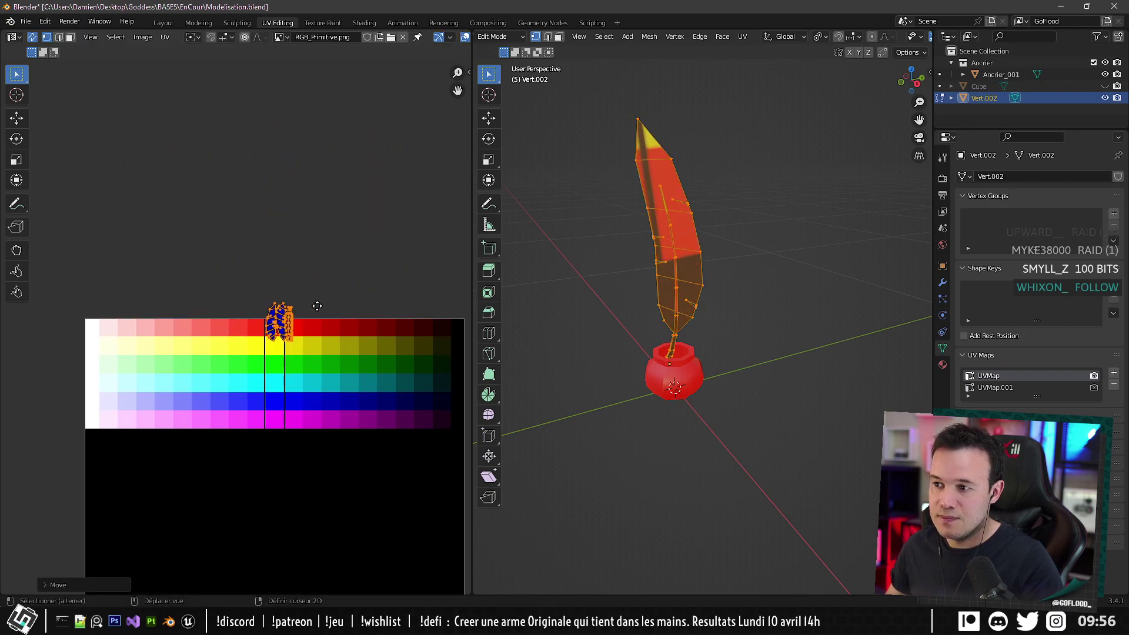
Reposition and shrink the feather's UV islands to fit entirely inside the pure red swatch between the black lines.
scroll(317, 307, up, 7)
middle_drag(400, 284, 189, 285)
key(g)
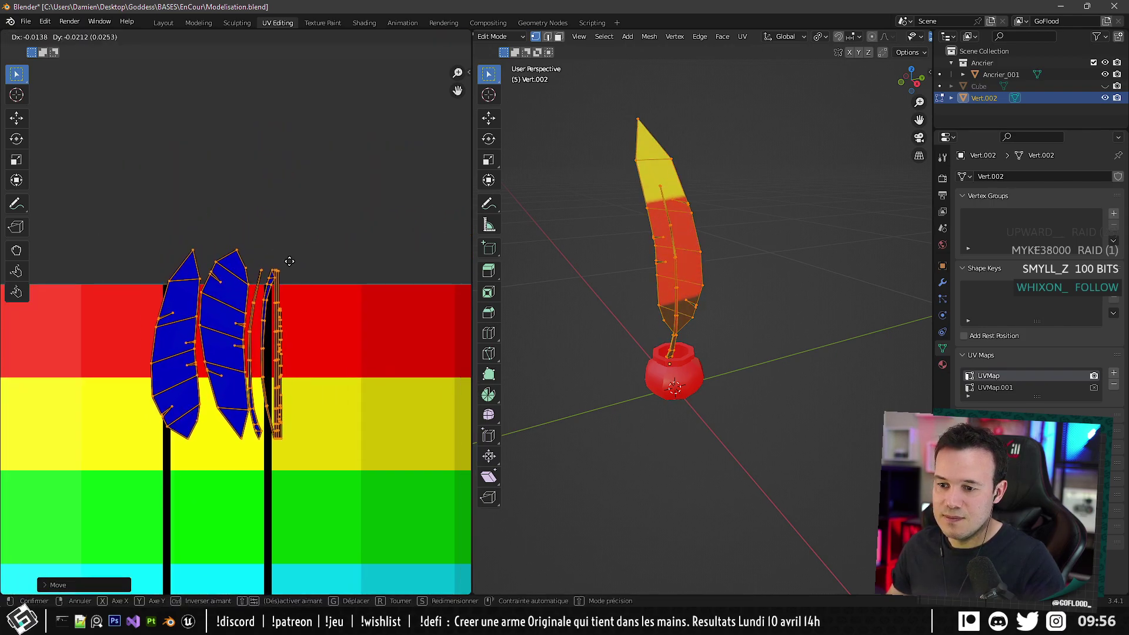
click(283, 267)
key(s)
click(264, 293)
key(g)
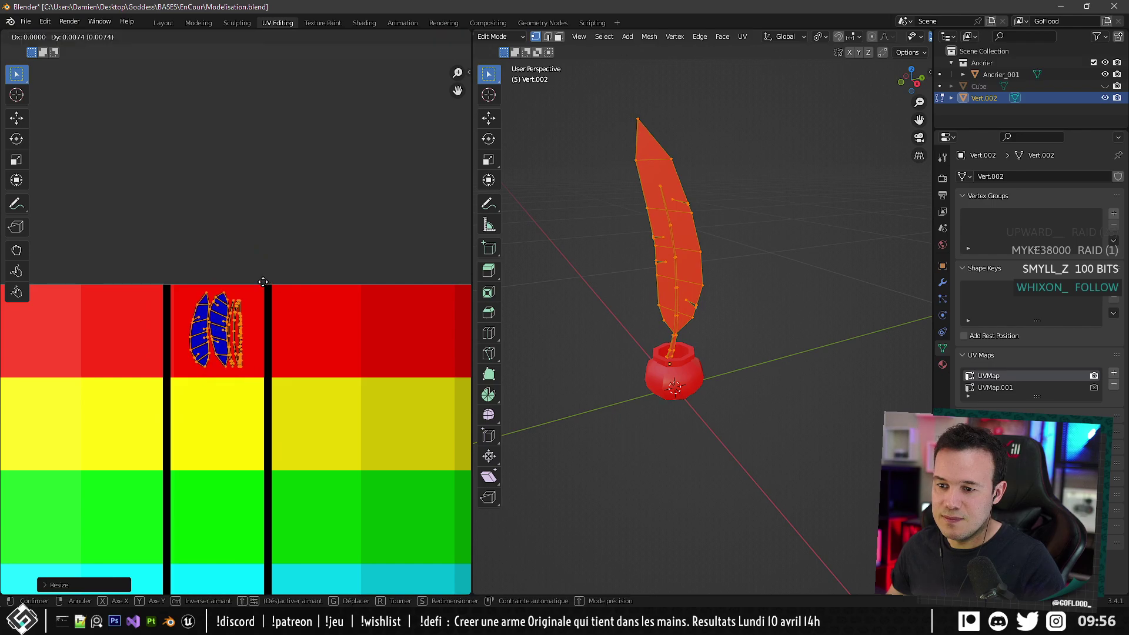
click(263, 280)
key(s)
click(291, 260)
Select all linked faces of the feather's central shaft and move their UVs down to the palette's pure blue swatch.
middle_drag(656, 237, 580, 305)
scroll(745, 270, up, 5)
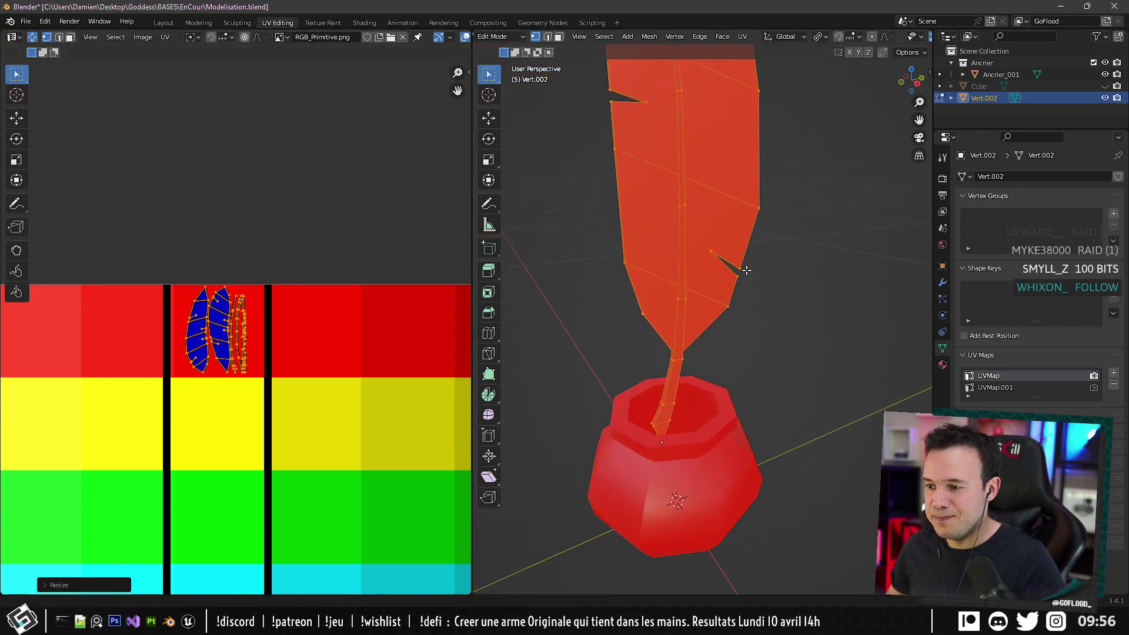
click(677, 378)
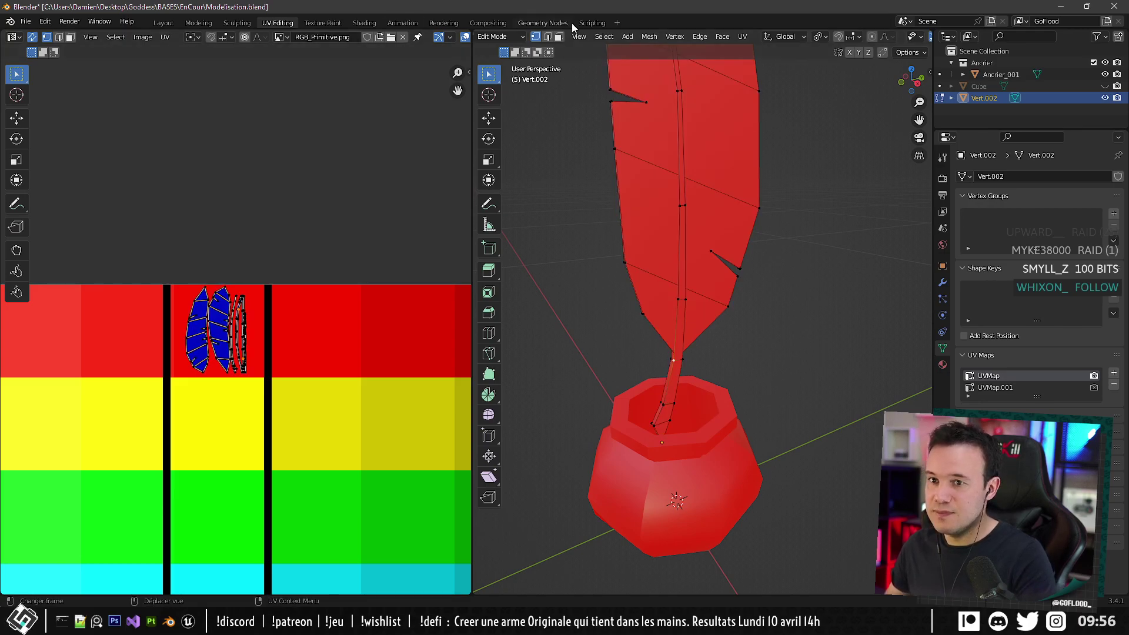
key(3)
key(l)
scroll(676, 365, down, 3)
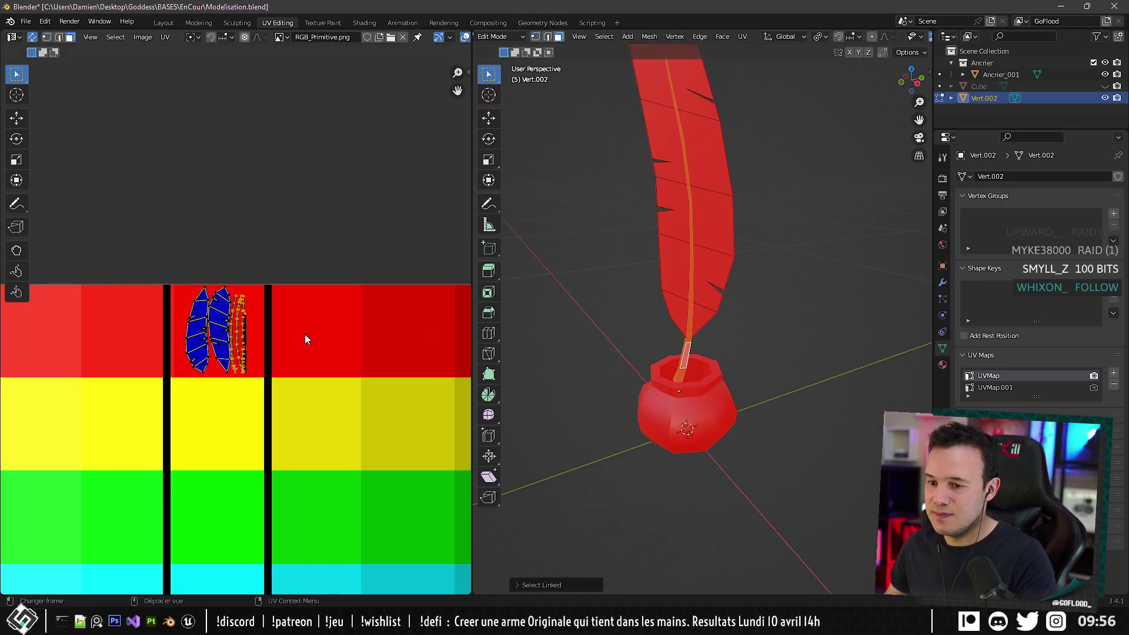
scroll(294, 287, down, 4)
key(g)
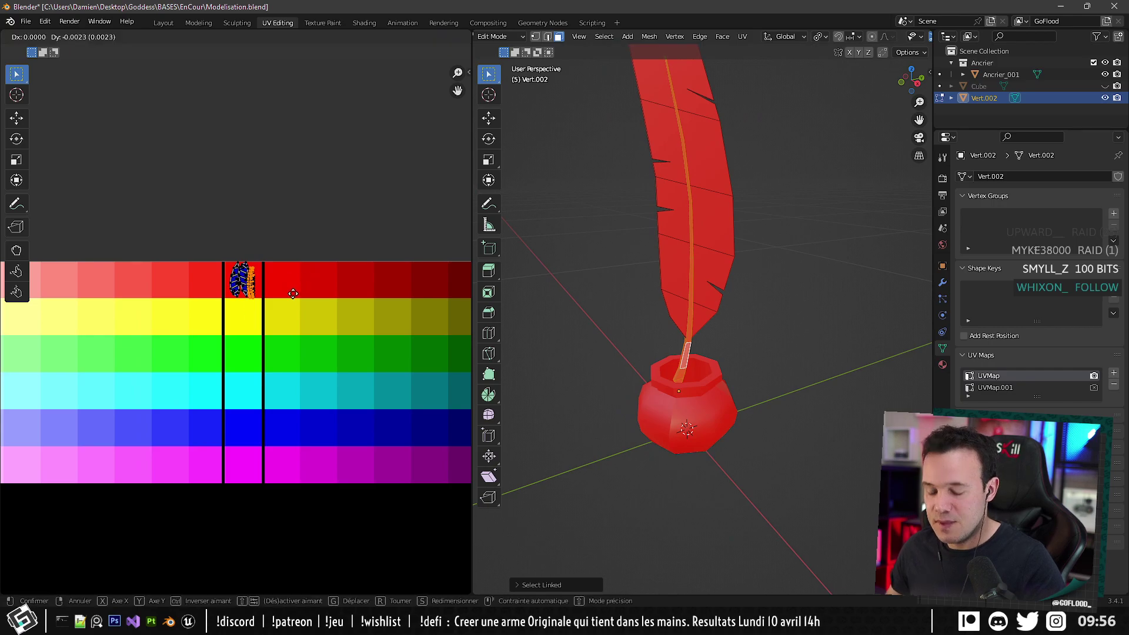
click(284, 431)
middle_drag(682, 241, 701, 364)
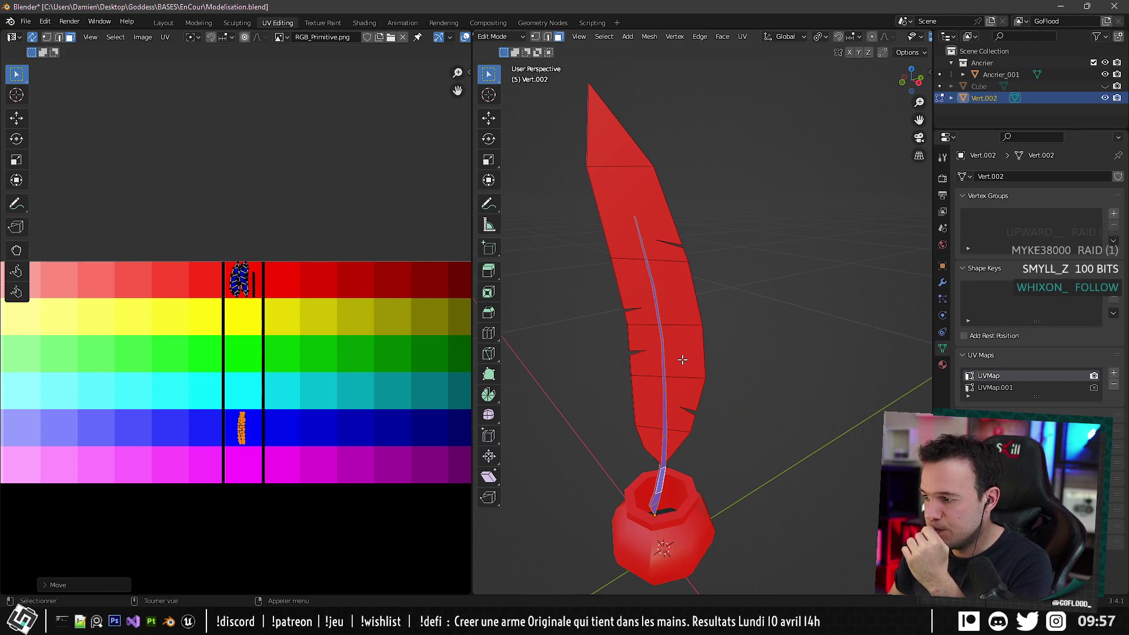
Review the feather reference images in the browser, and return to Blender to examine the whole RGB palette texture.
key(alt+Tab)
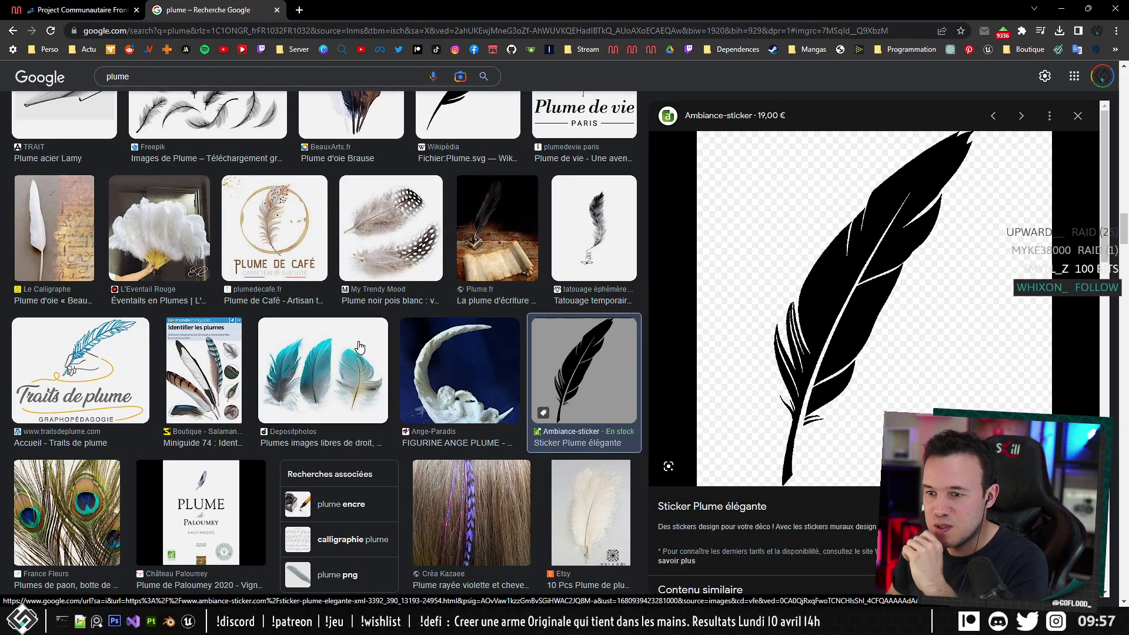
scroll(362, 346, up, 5)
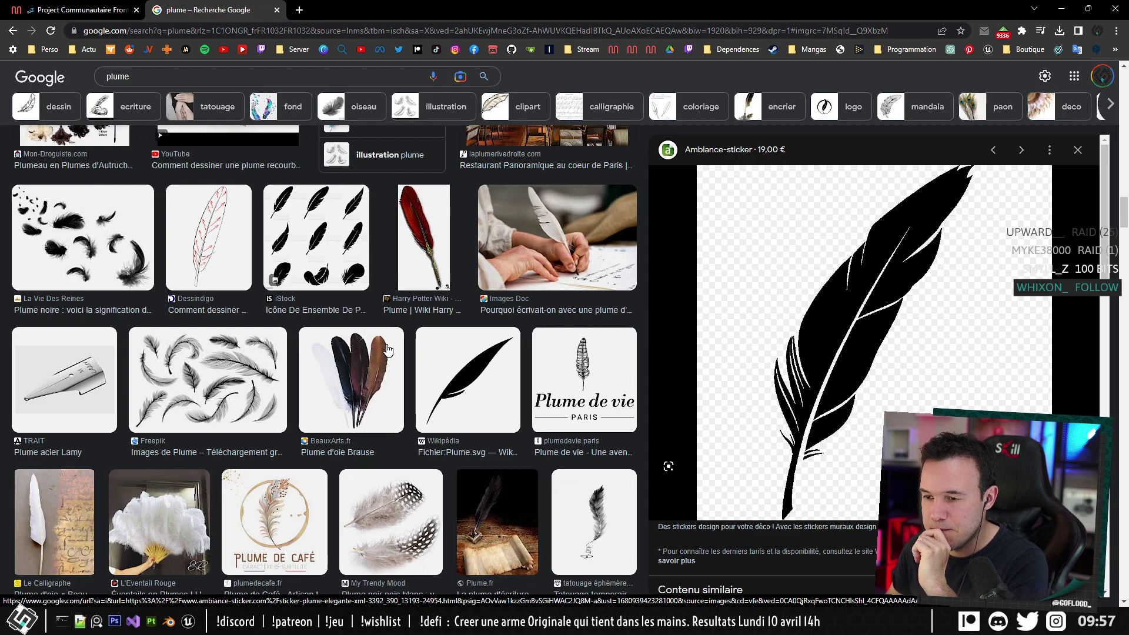
mouse_move(329, 621)
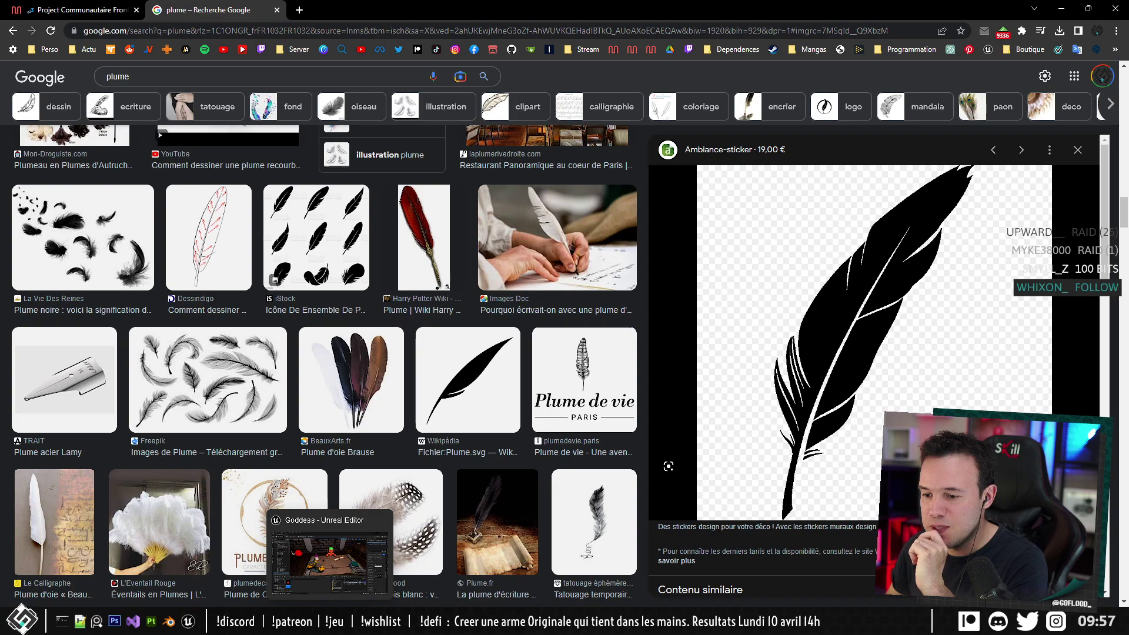
click(304, 621)
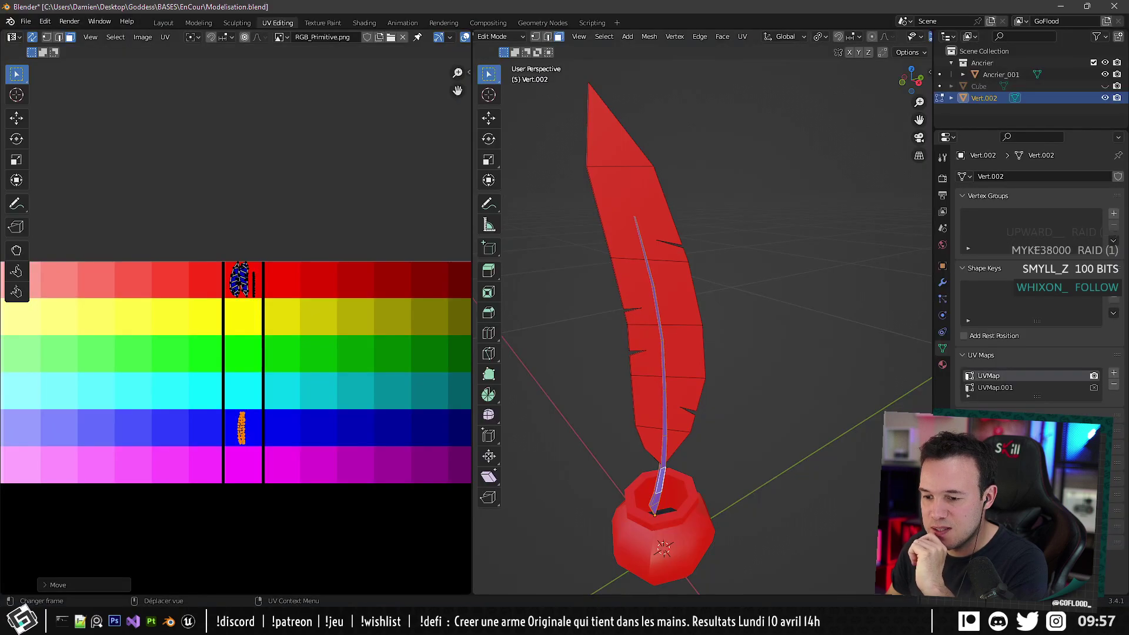
scroll(308, 445, down, 6)
scroll(288, 382, up, 1)
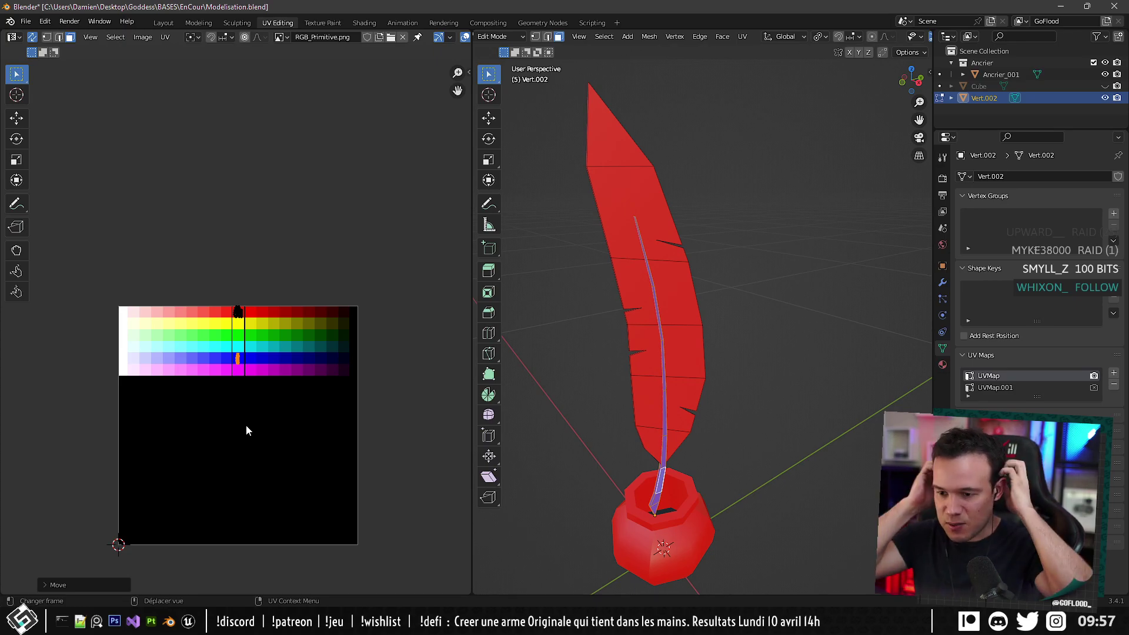
Open Primitive.psd from the project's BASES/Textures folder in Photoshop.
key(alt+Tab)
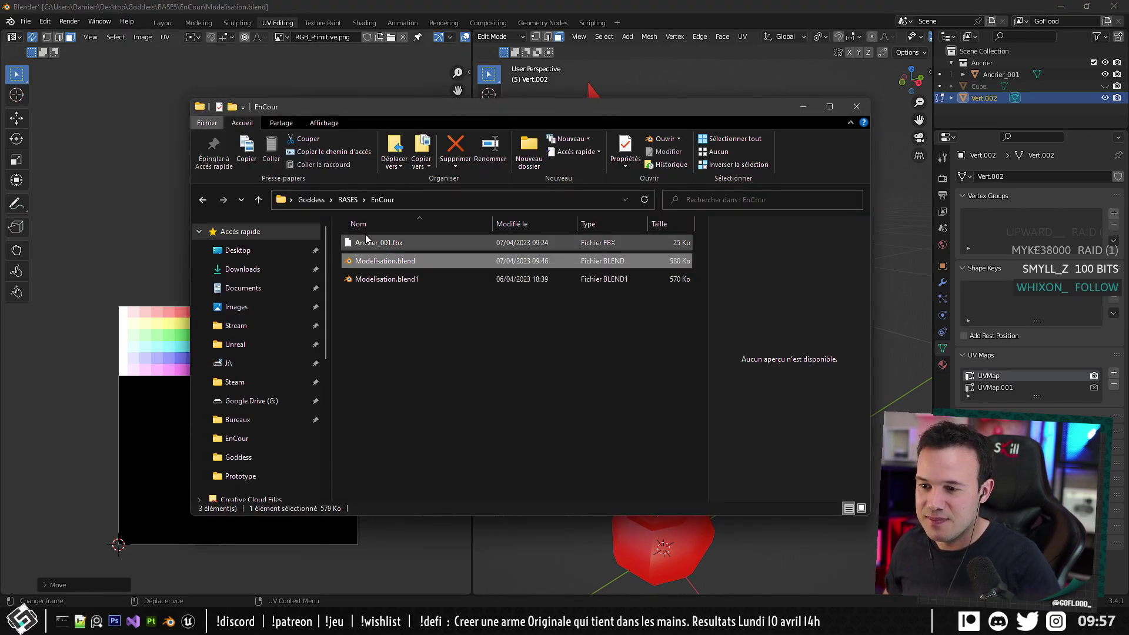
click(351, 200)
double_click(367, 295)
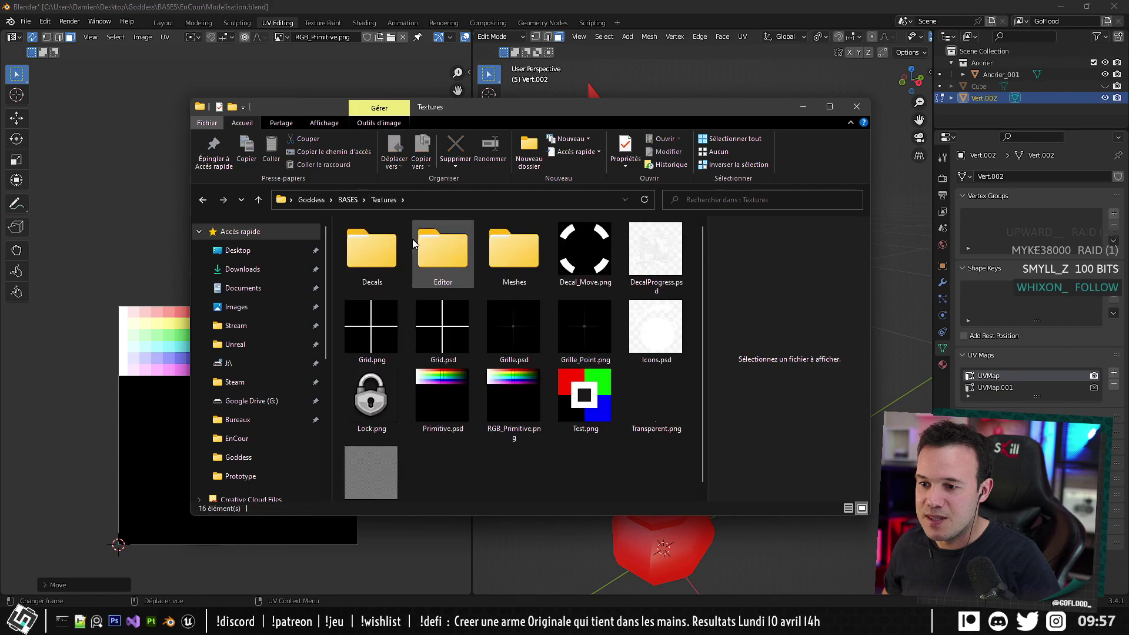
click(456, 386)
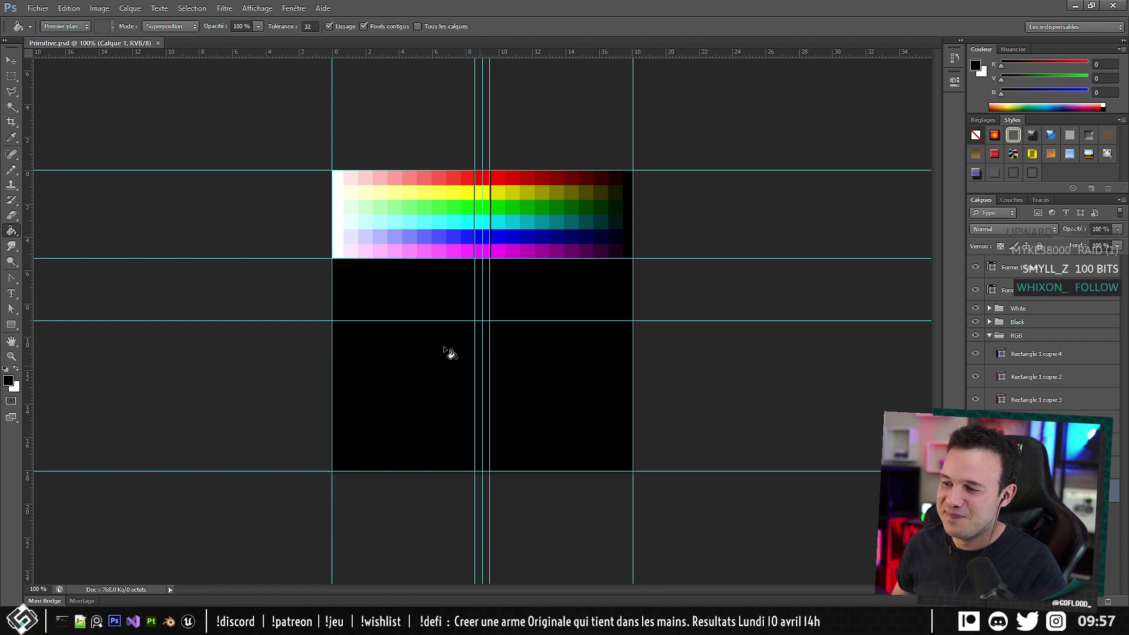
Draw a black rectangle shape about 165 × 42 px just below the palette, starting at the canvas's left edge.
click(9, 62)
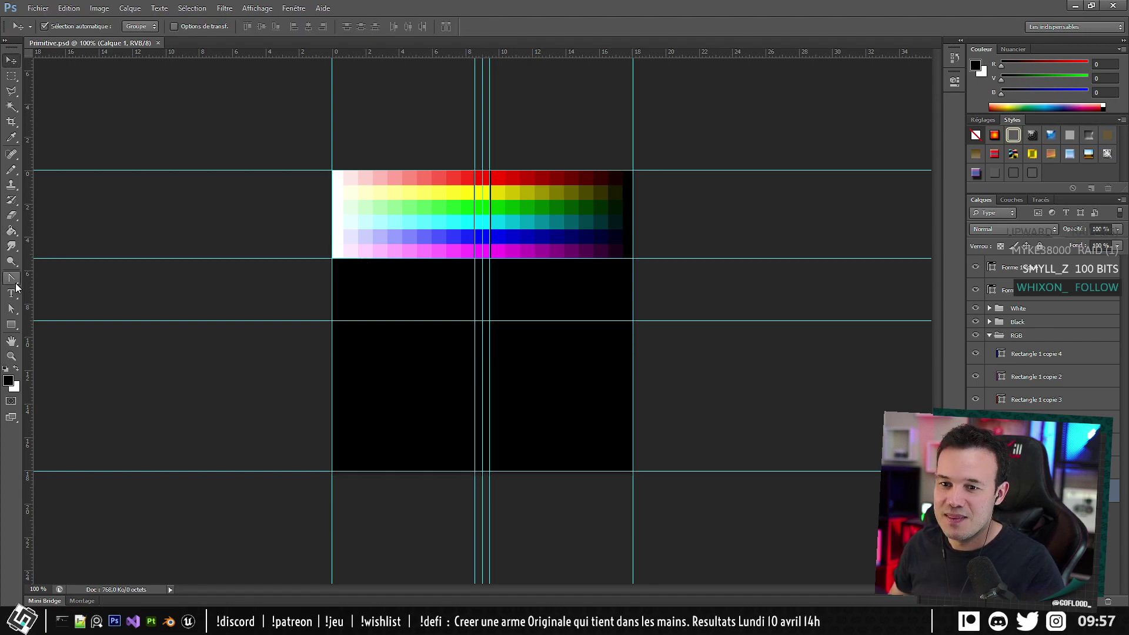
click(11, 325)
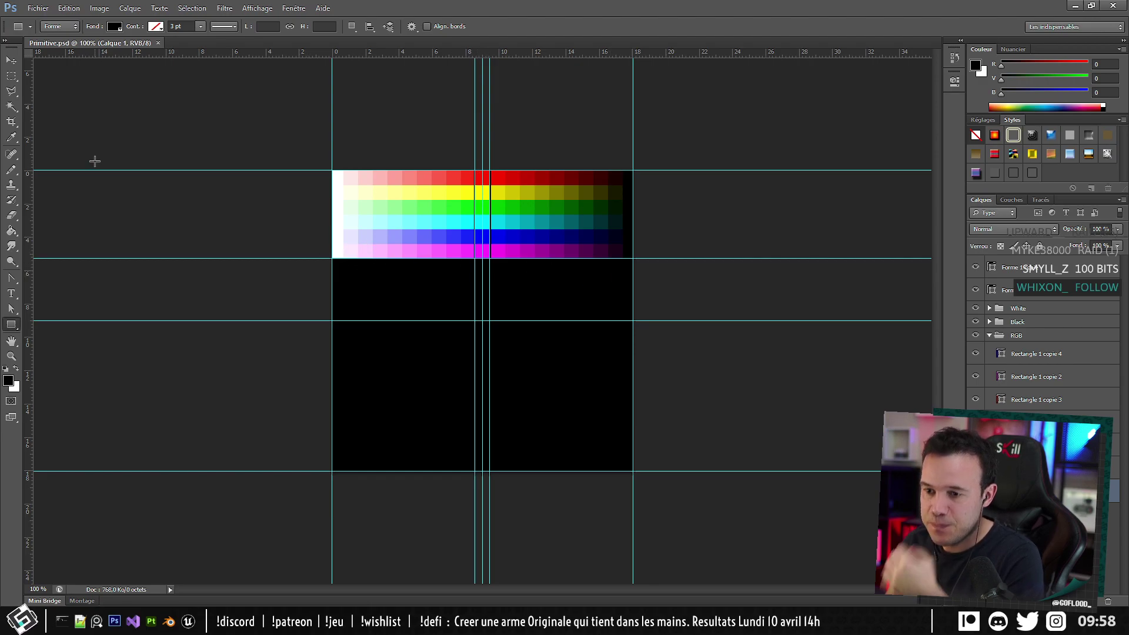
alt+scroll(326, 272, up, 3)
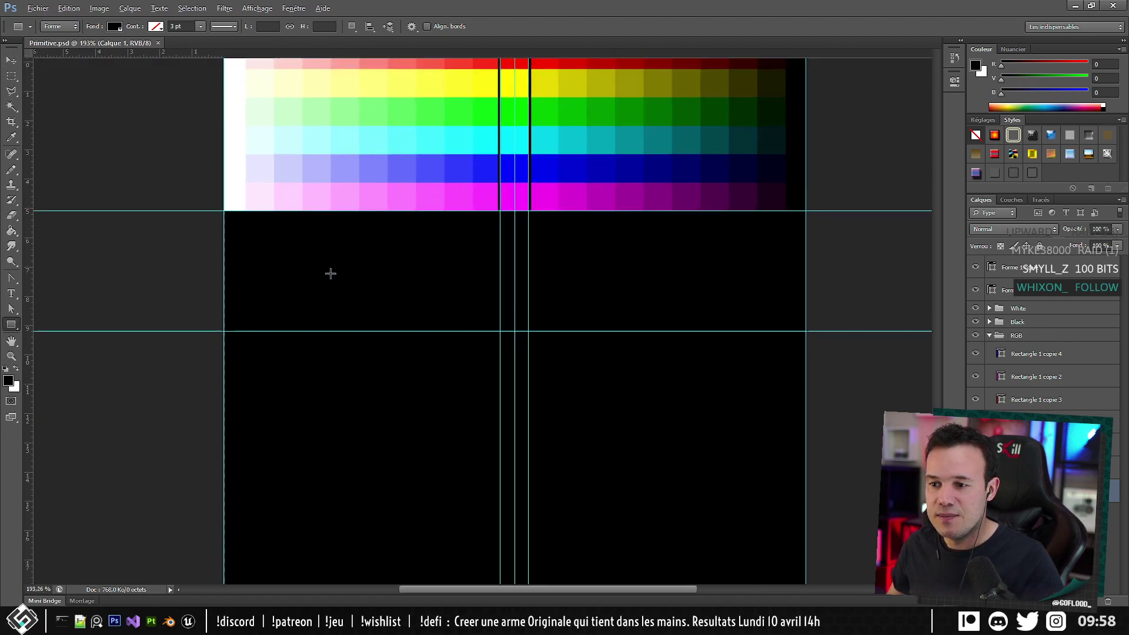
mouse_move(223, 220)
mouse_down()
mouse_move(390, 282)
mouse_move(413, 234)
mouse_move(430, 233)
mouse_move(416, 237)
mouse_move(411, 267)
mouse_up()
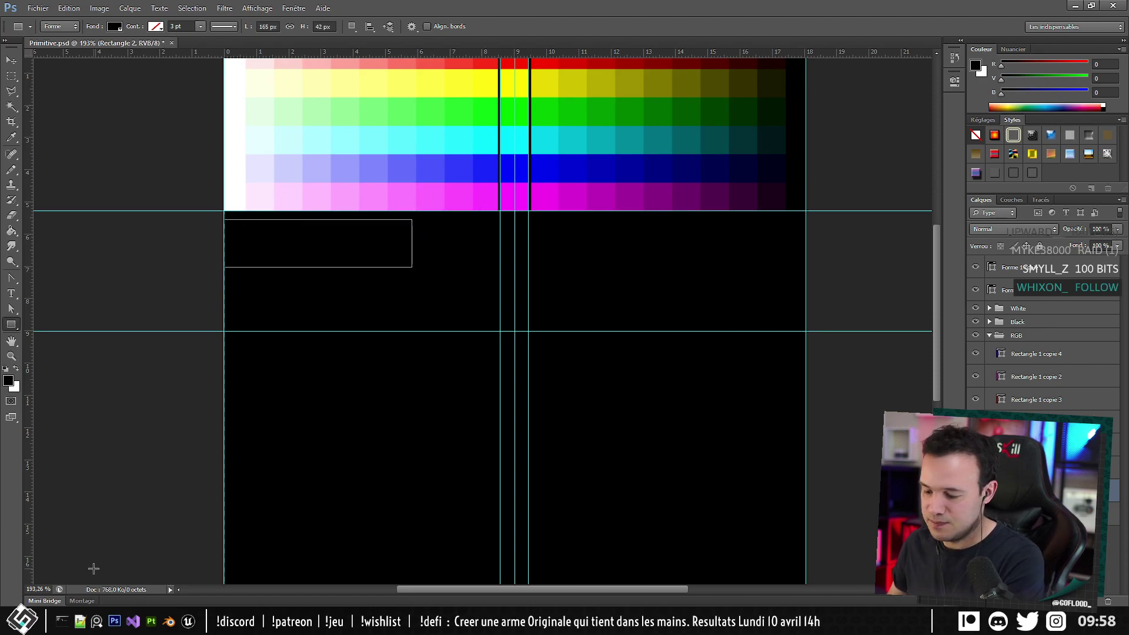
Calculate 512 divided by 3 in the calculator to find a third of the texture's width.
key(XF86Calculator)
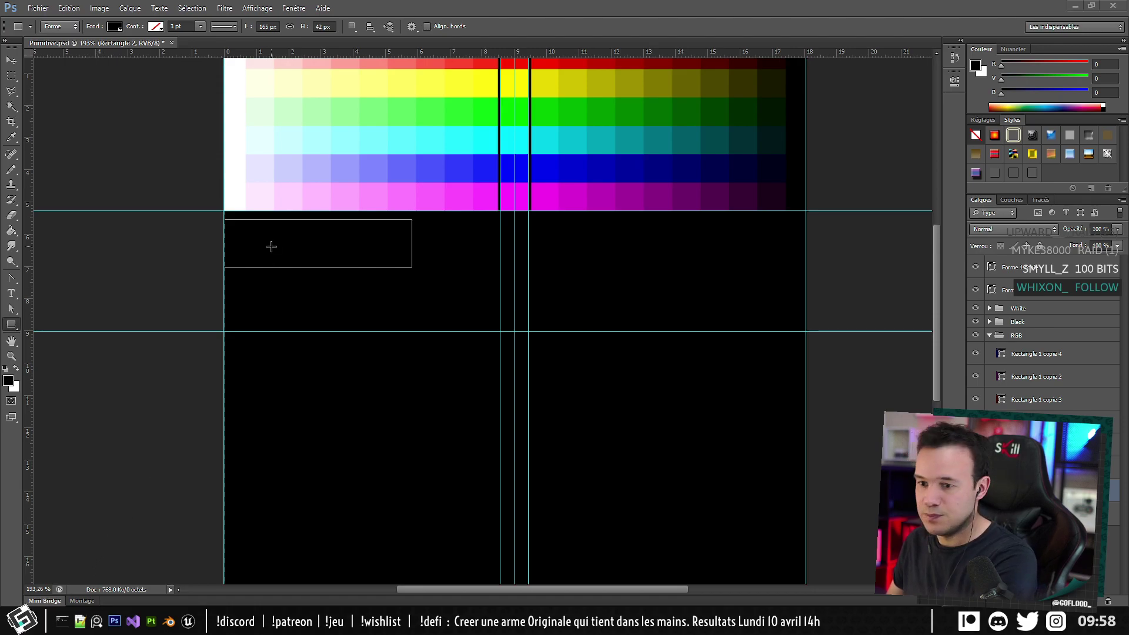
text(512/3)
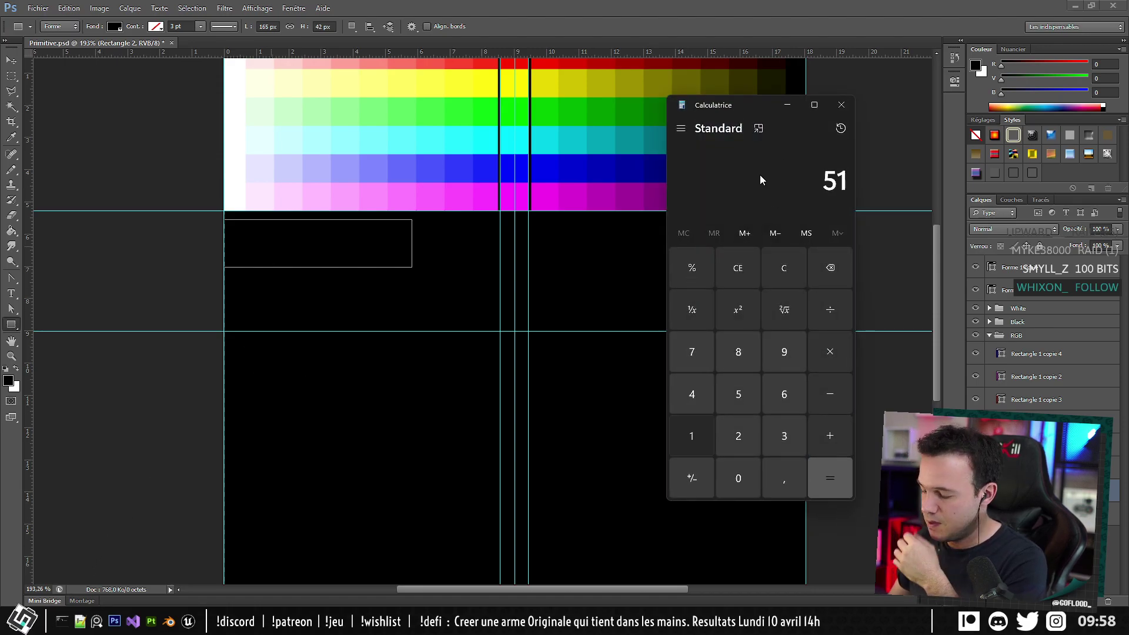
key(Return)
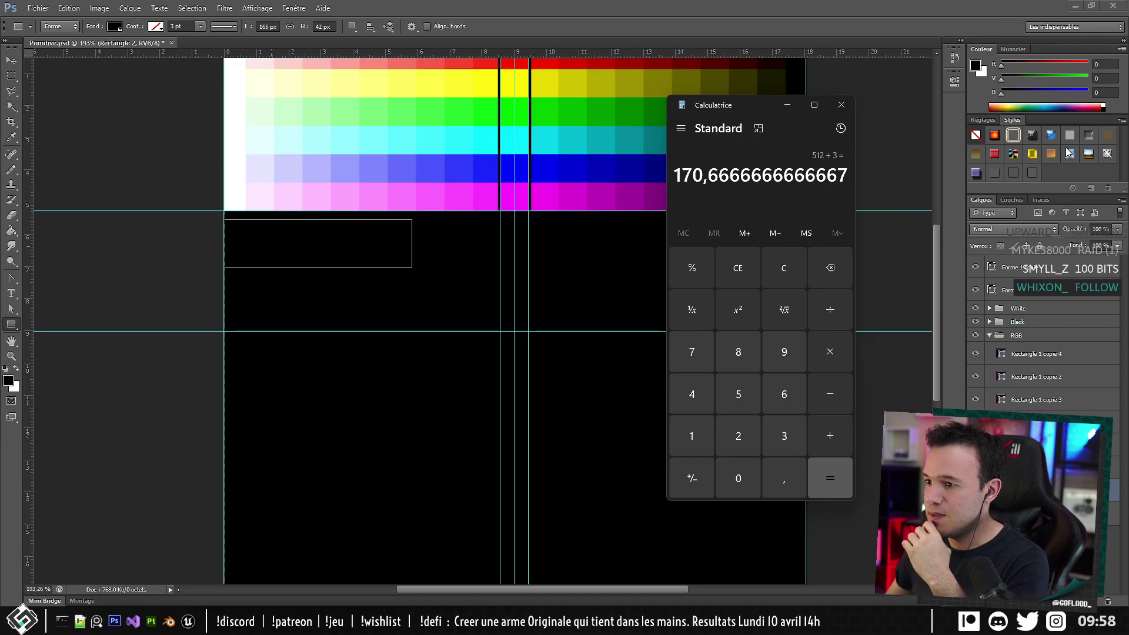
click(841, 104)
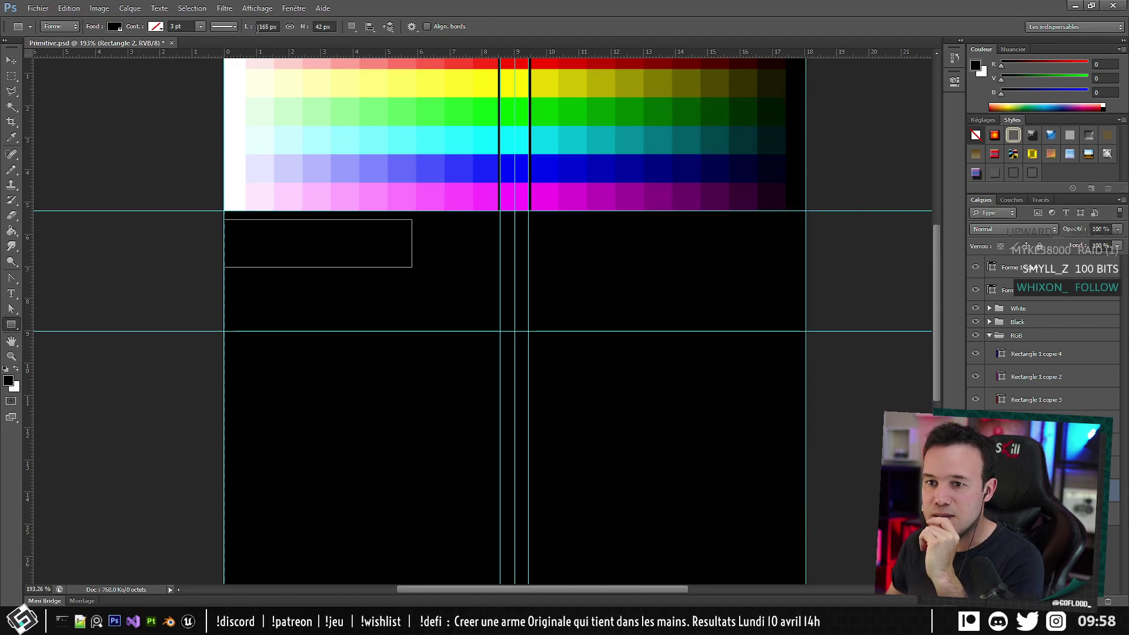
Set the rectangle's width to 170 px.
click(267, 26)
text(170)
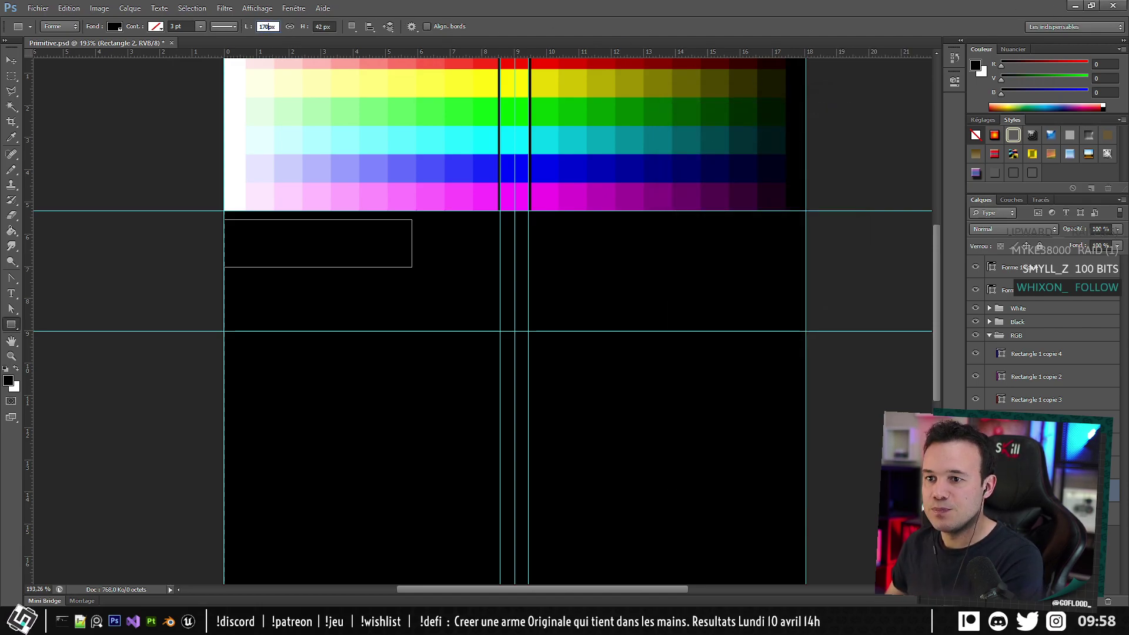
key(Return)
Try heights of 52 px and 20 px for the rectangle.
click(321, 27)
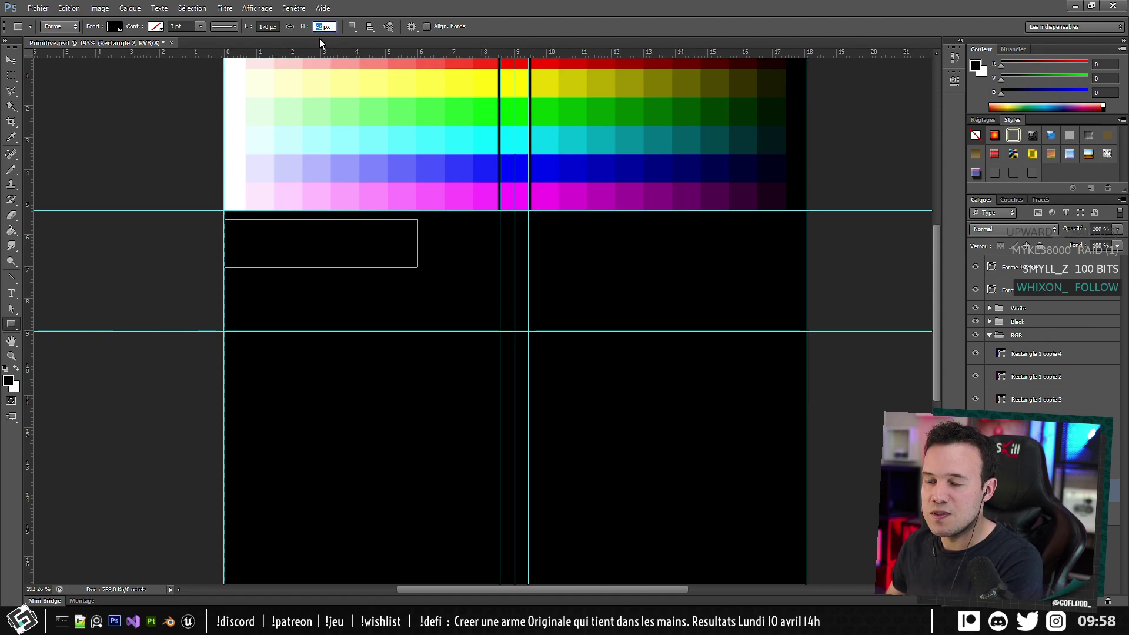
text(52)
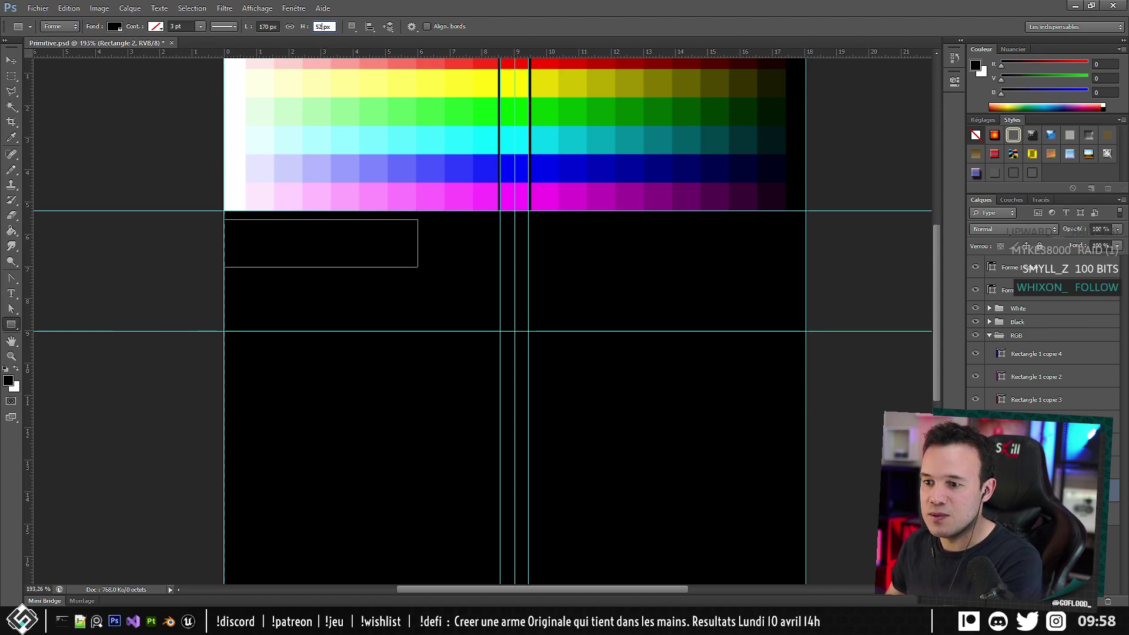
key(Return)
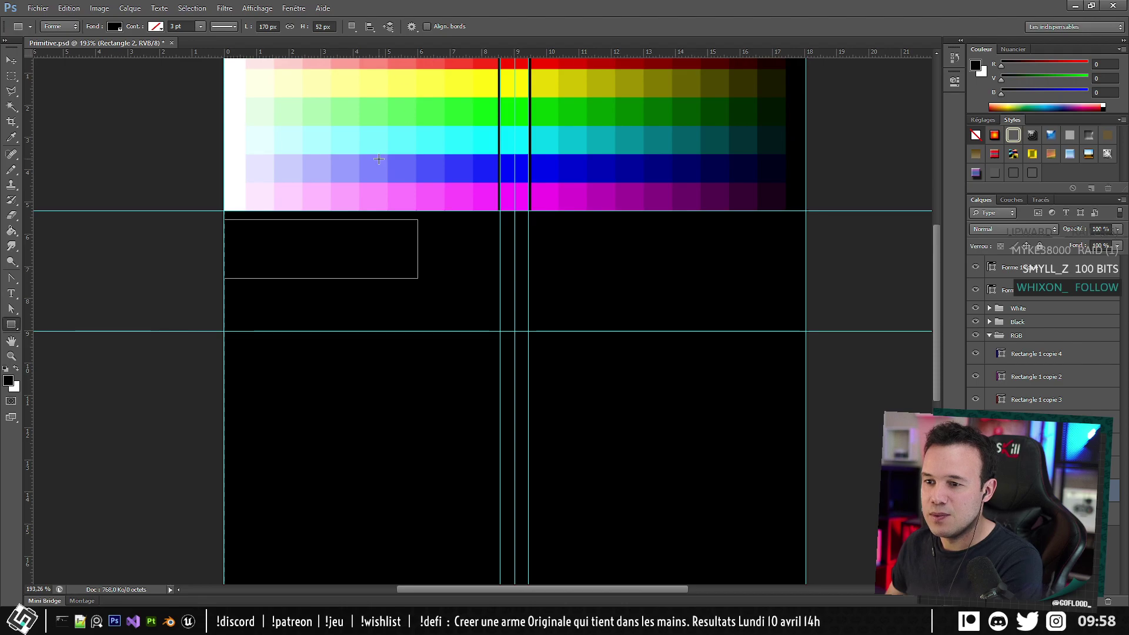
click(321, 27)
text(17)
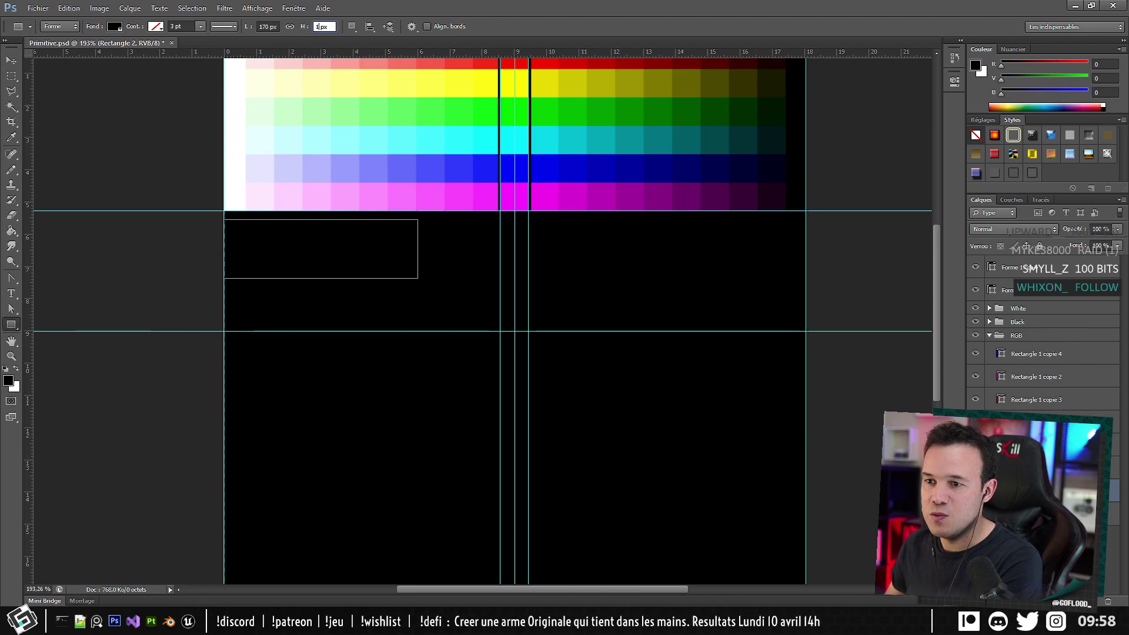
text(0)
key(Return)
click(321, 26)
text(20)
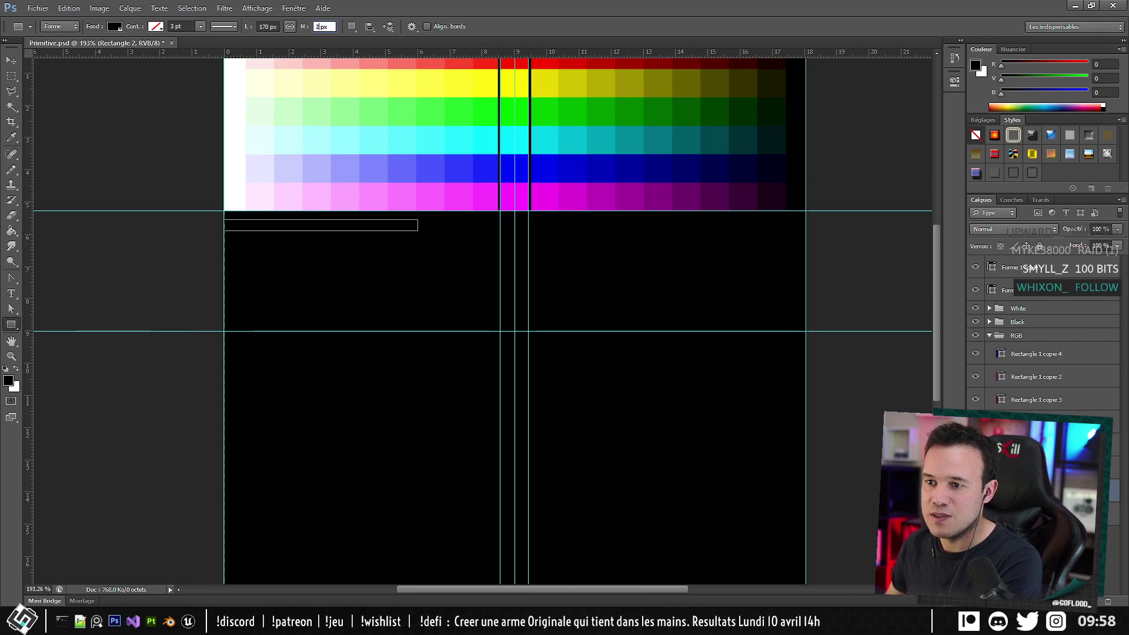
key(Return)
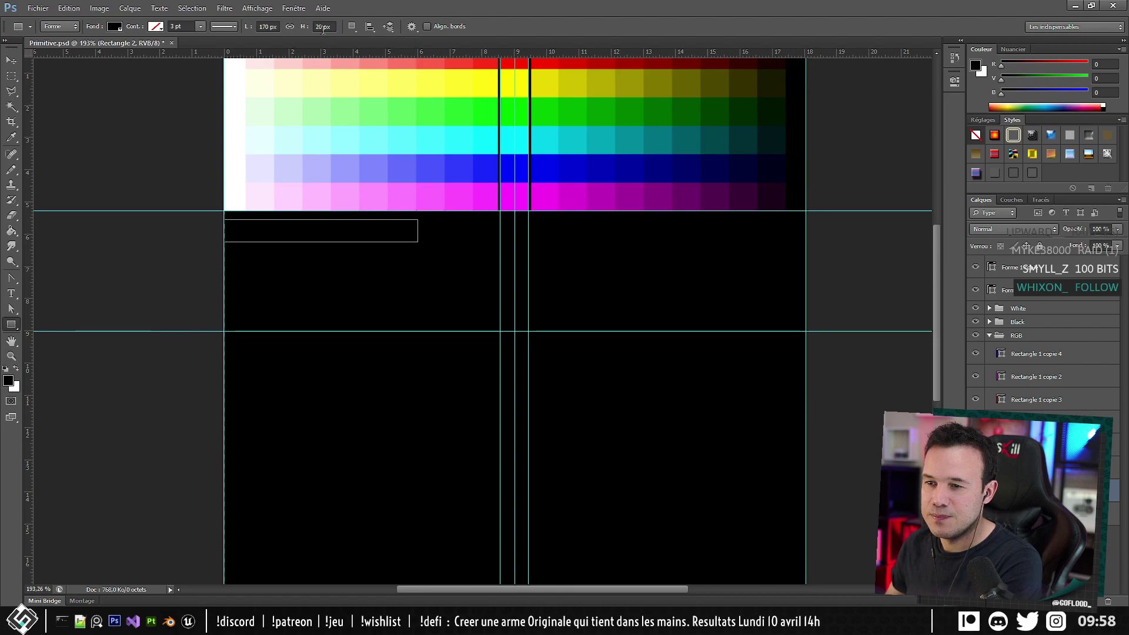
Set the rectangle's height to 25 px and move it up flush against the palette's lower edge.
click(322, 26)
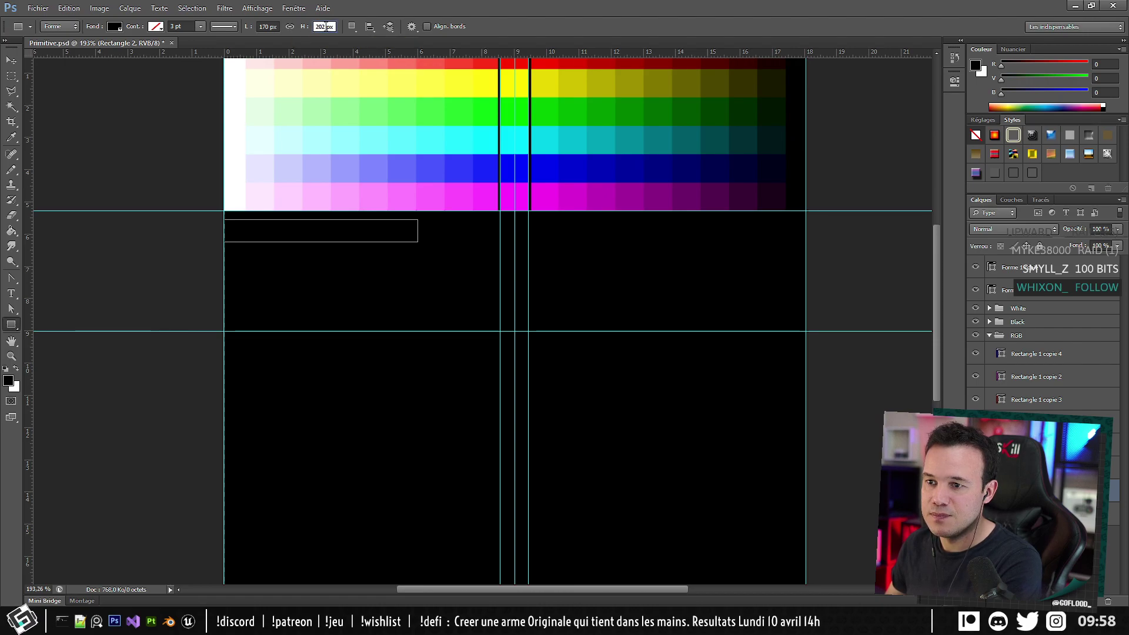
text(25)
key(Return)
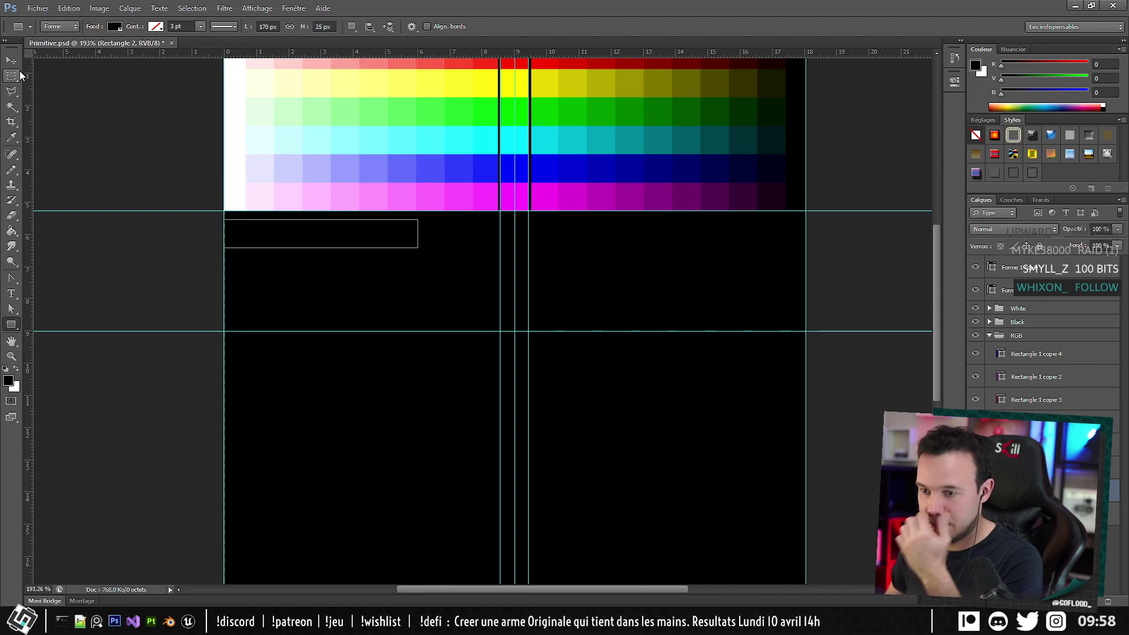
click(14, 61)
mouse_move(285, 246)
mouse_down()
mouse_move(330, 199)
mouse_move(277, 239)
mouse_move(283, 228)
mouse_up()
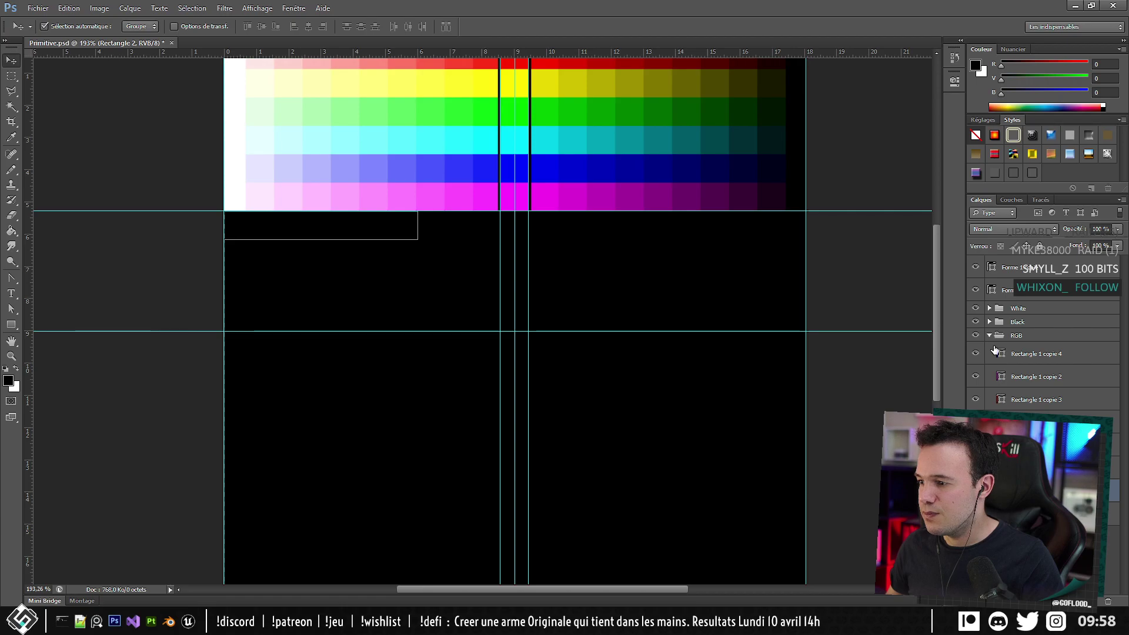
Create a layer group named Degradés below the RGB group and place the new rectangle layer inside it.
click(989, 335)
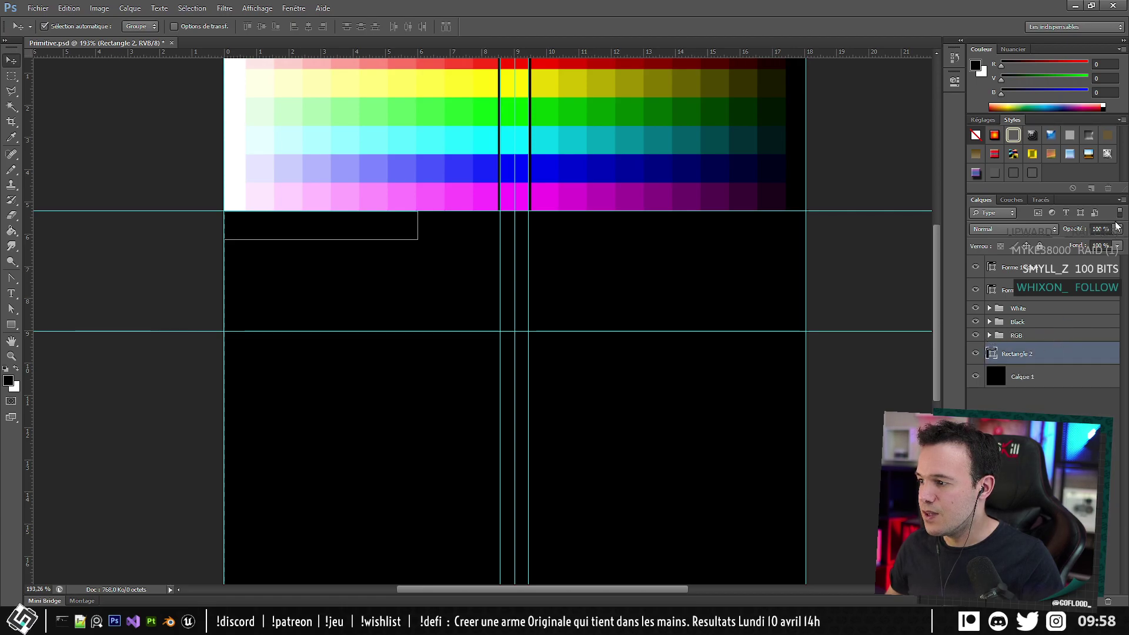
key(ctrl+g)
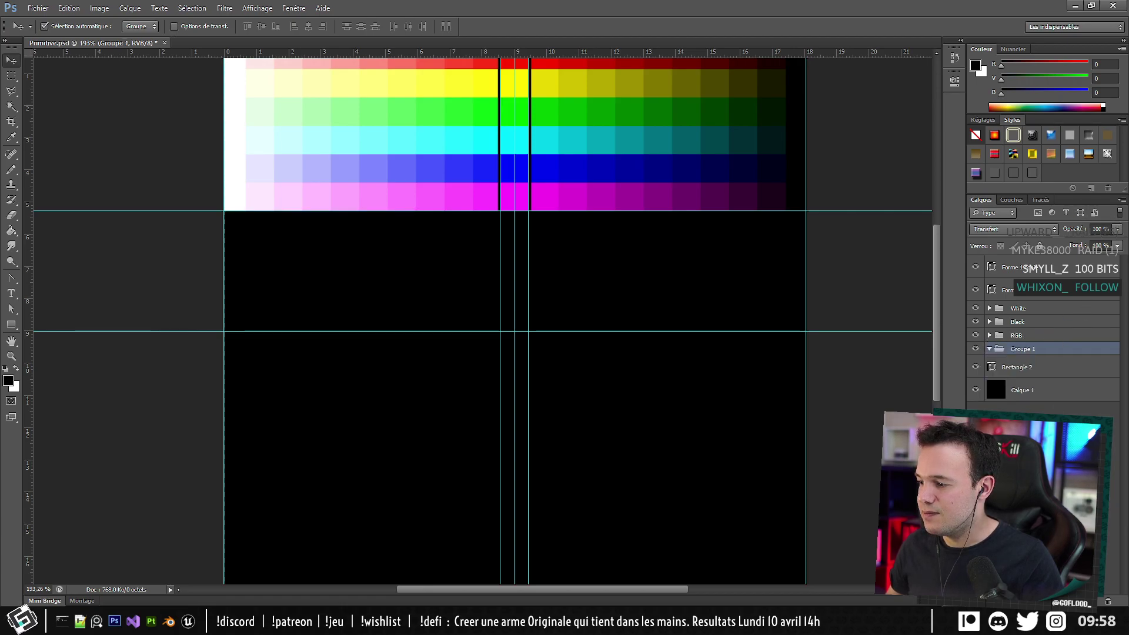
double_click(1023, 349)
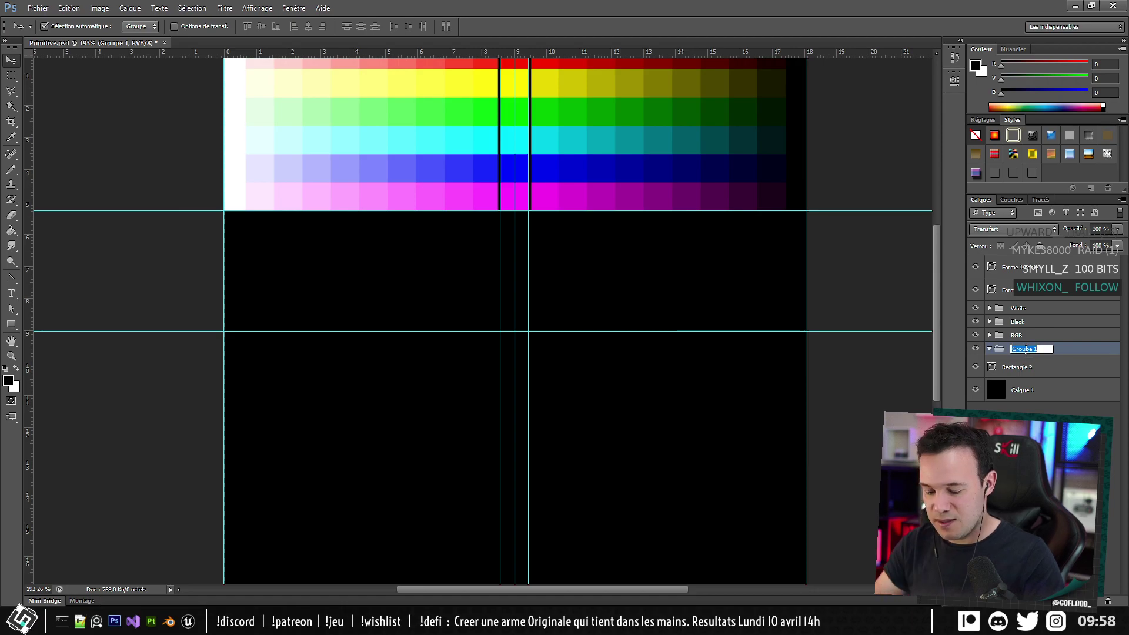
text(Degrad)
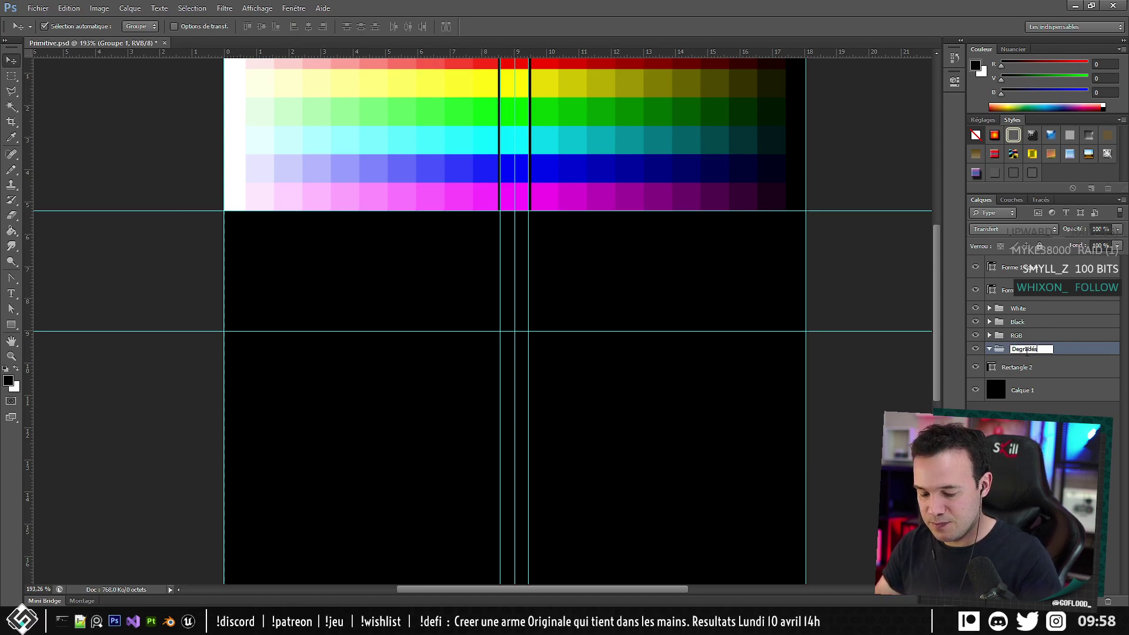
text(és)
key(Return)
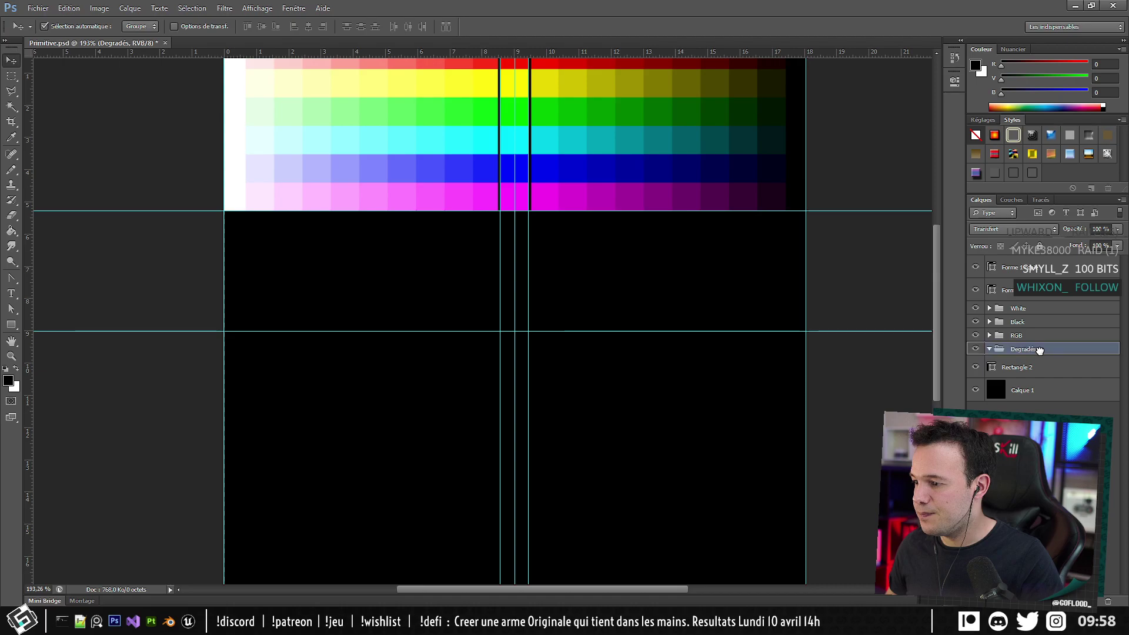
click(1025, 367)
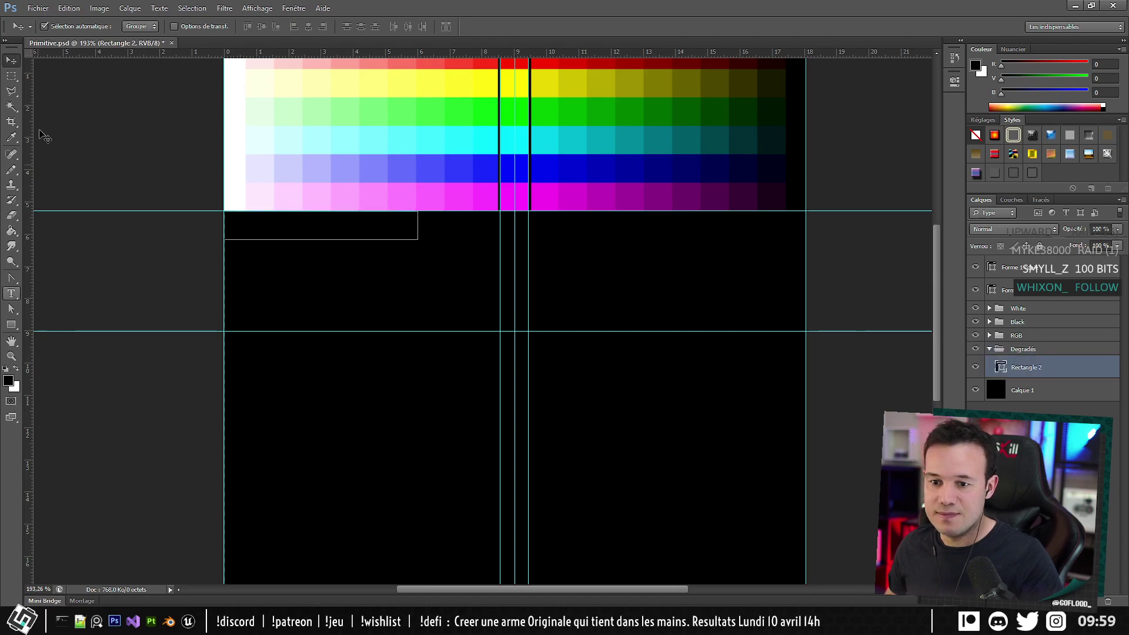
Change the rectangle's fill colour to red.
key(u)
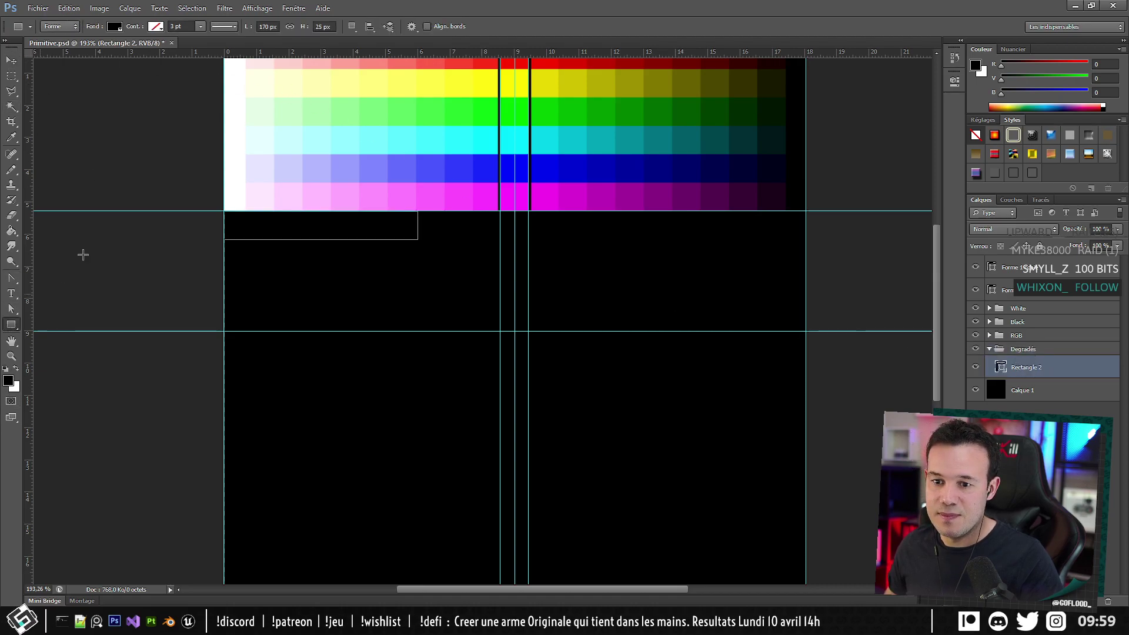
click(114, 27)
click(39, 94)
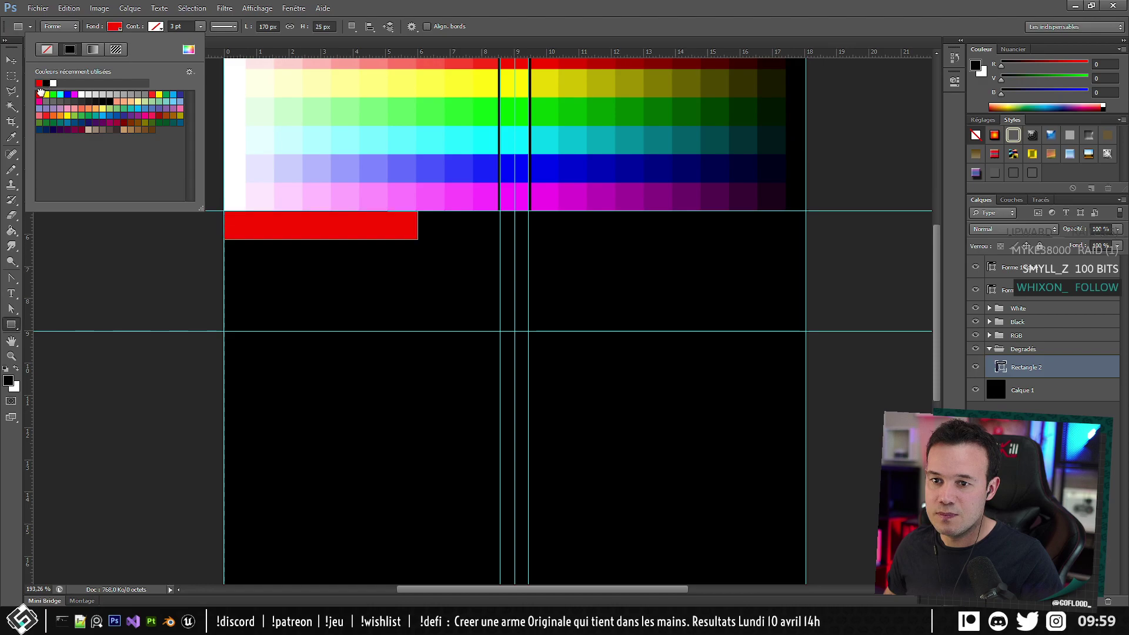
click(380, 6)
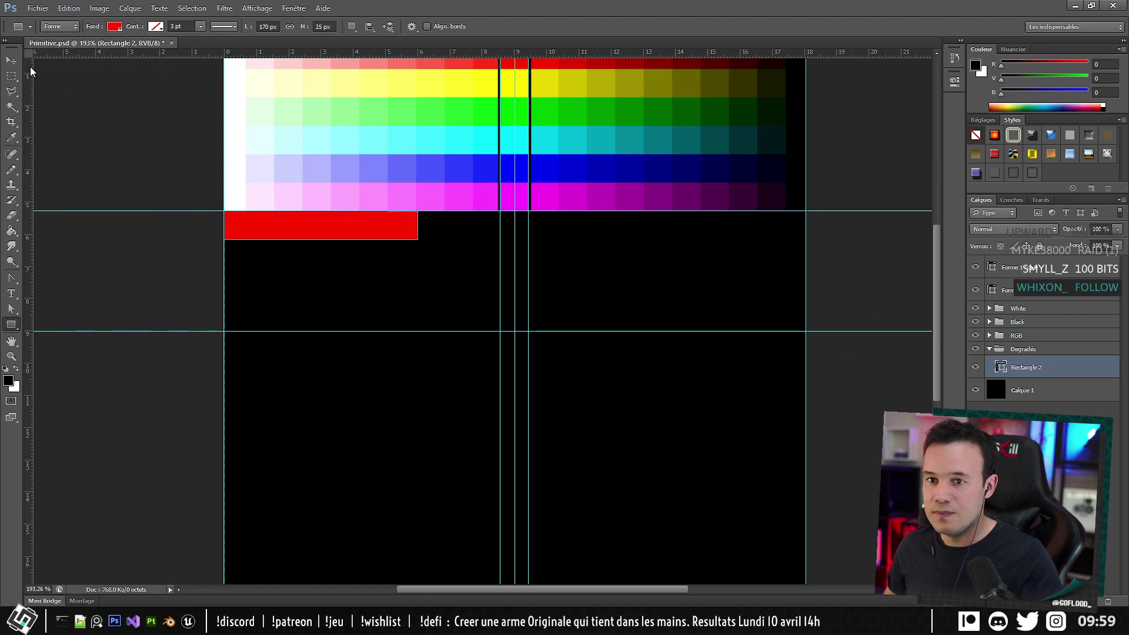
Duplicate the red rectangle's group twice, filling the rest of the row and aligning the copies flush under the palette.
key(v)
scroll(385, 235, up, 2)
alt+drag(368, 269, 563, 269)
drag(566, 260, 513, 274)
key(shift+Up)
key(shift+Up)
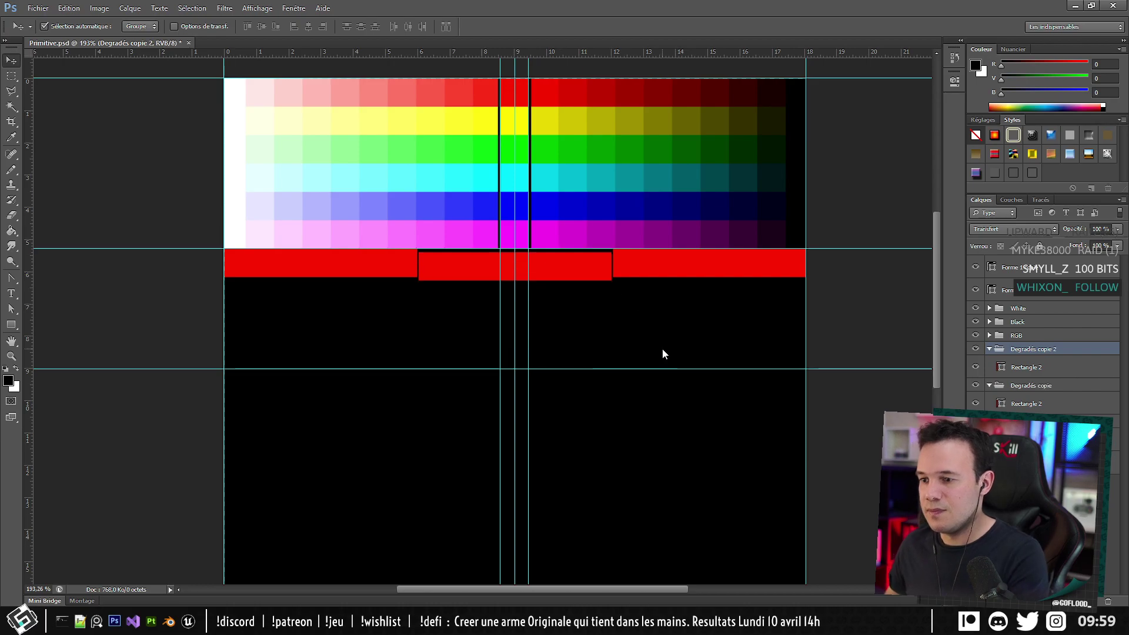
key(Up)
key(Up)
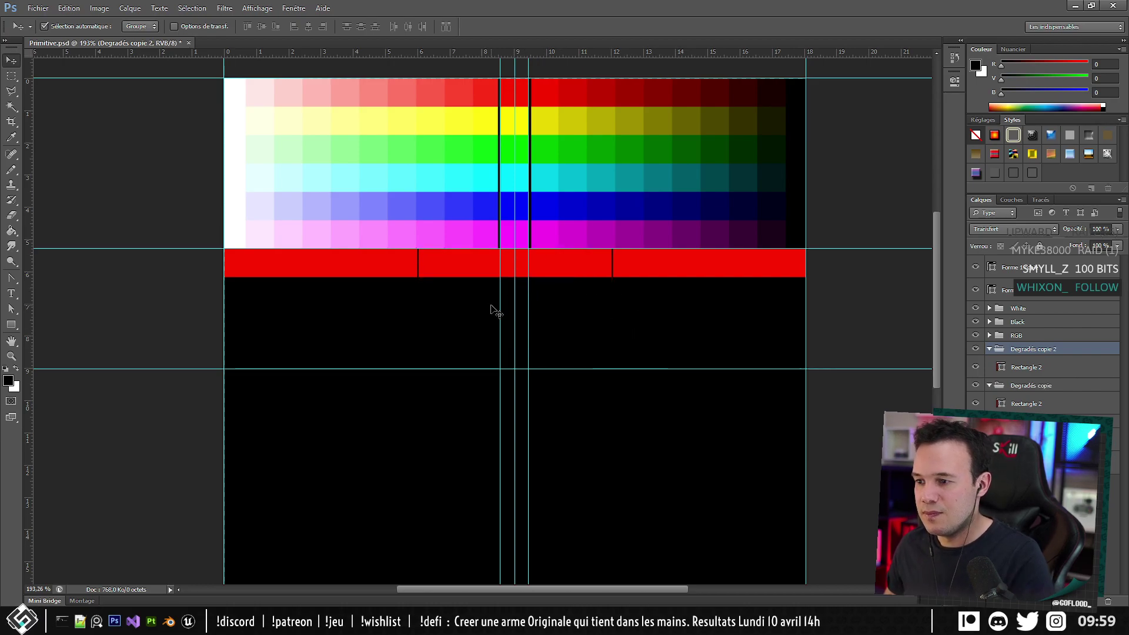
Try a black-to-white linear gradient as the shape fill, with its starting opacity stop set to 0%.
click(348, 268)
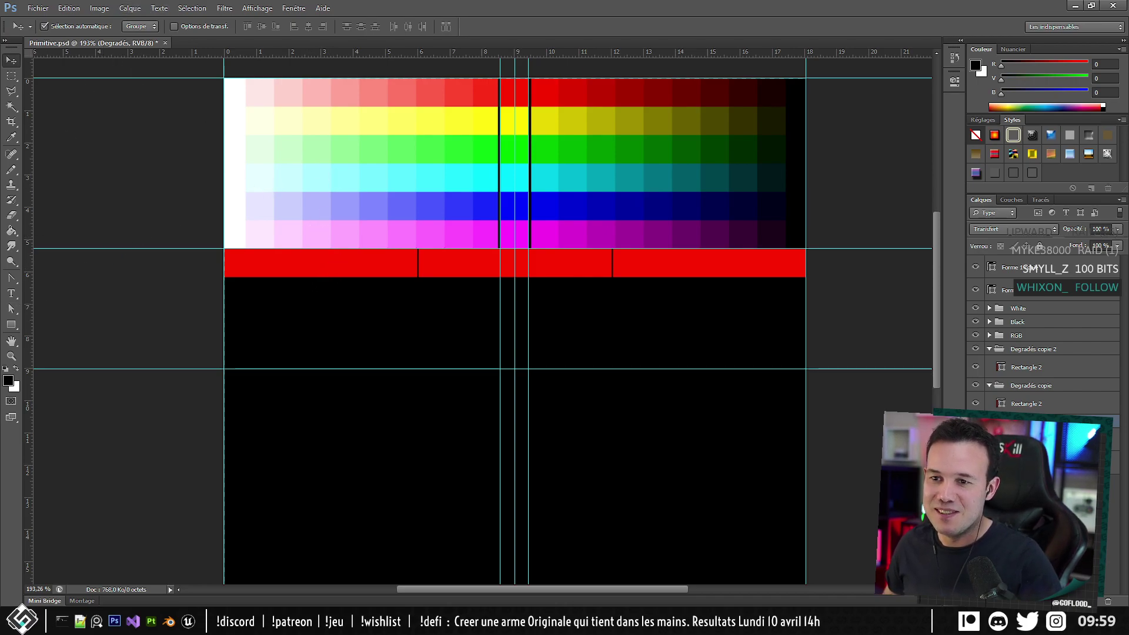
click(11, 325)
click(118, 27)
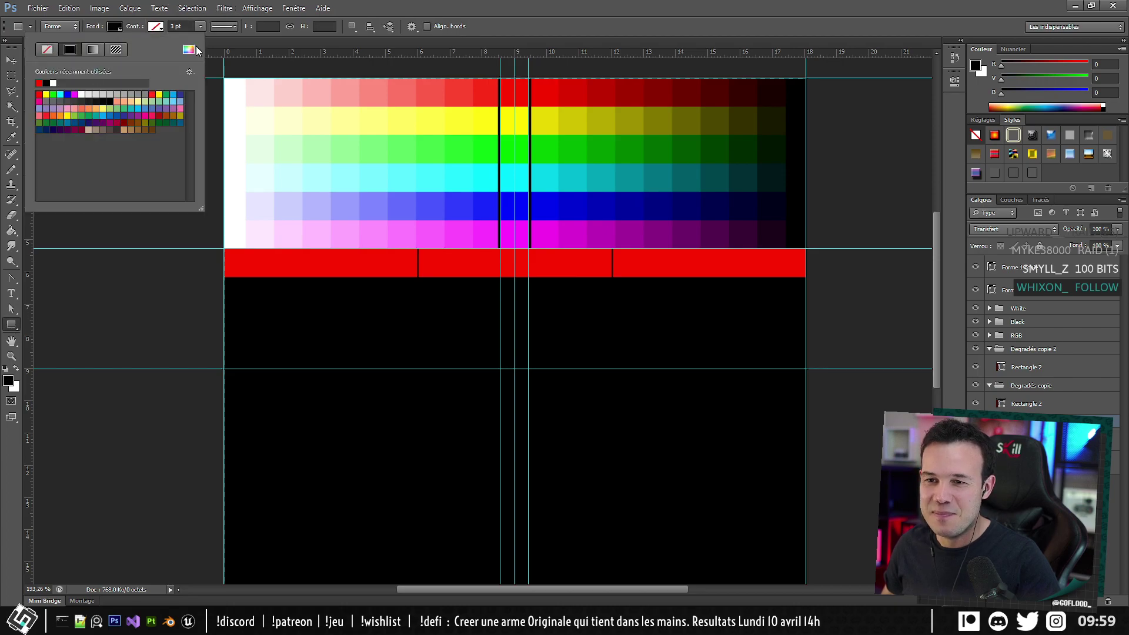
click(97, 50)
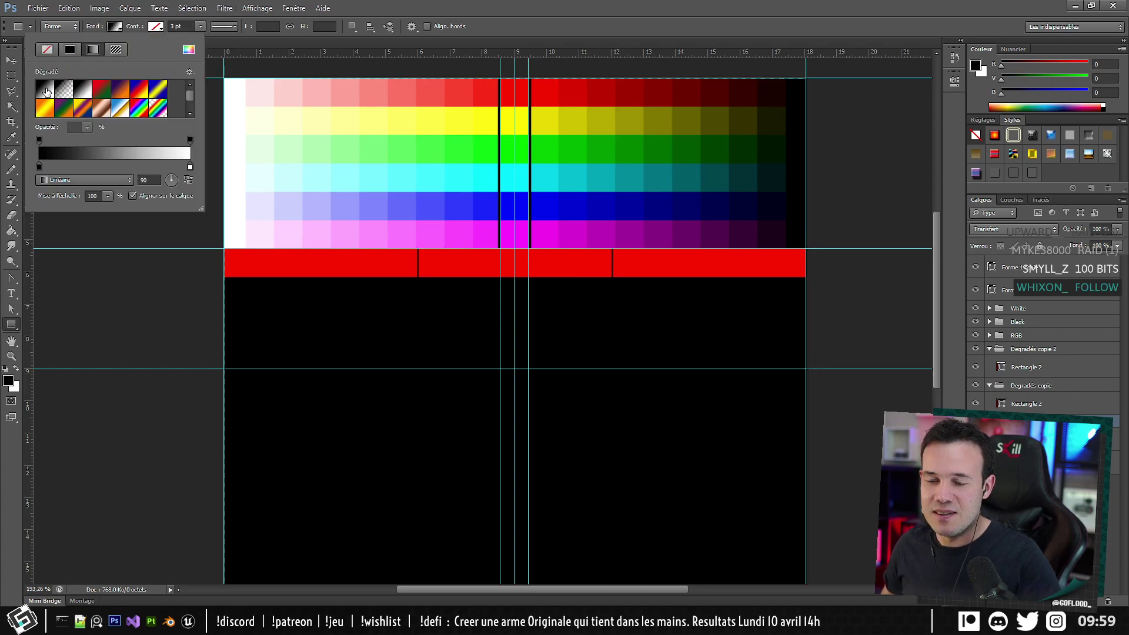
click(39, 139)
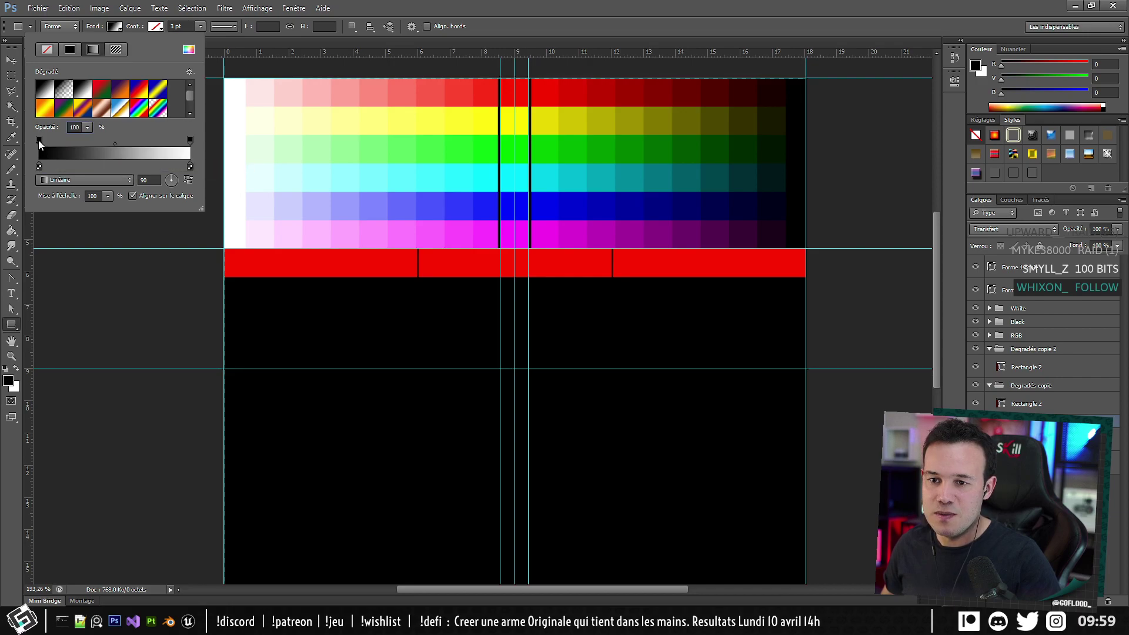
click(37, 164)
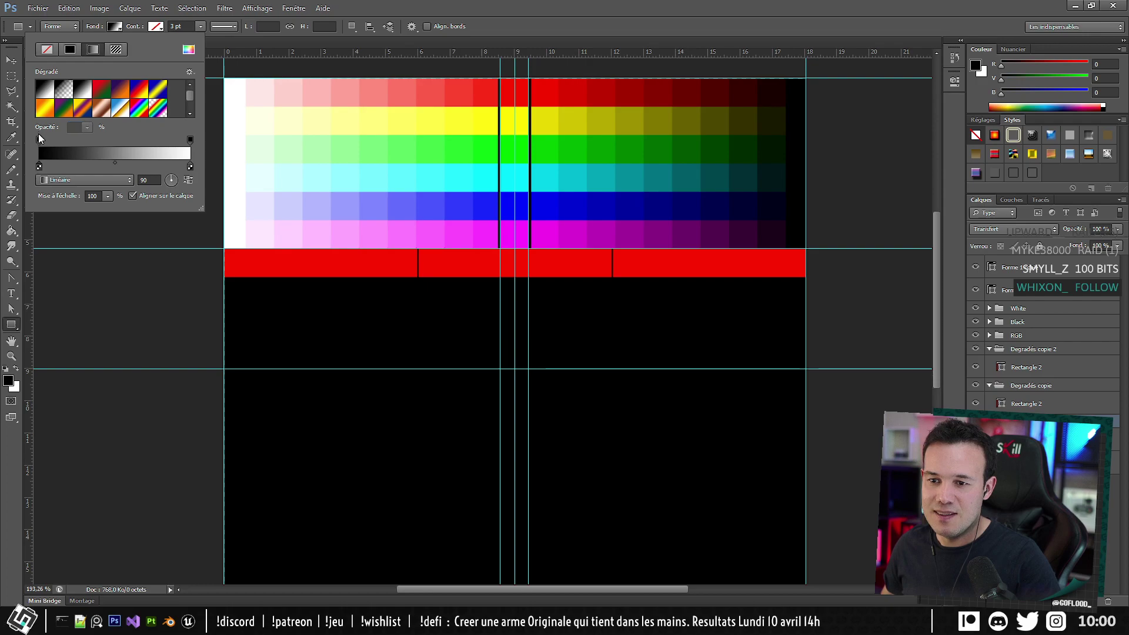
click(38, 137)
click(109, 180)
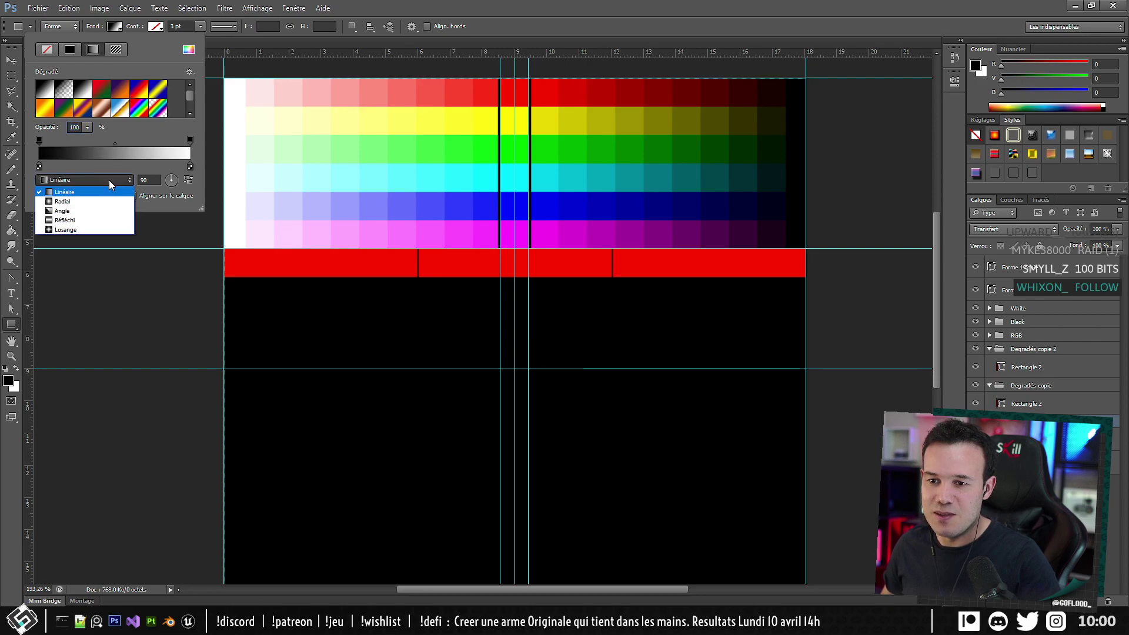
click(108, 180)
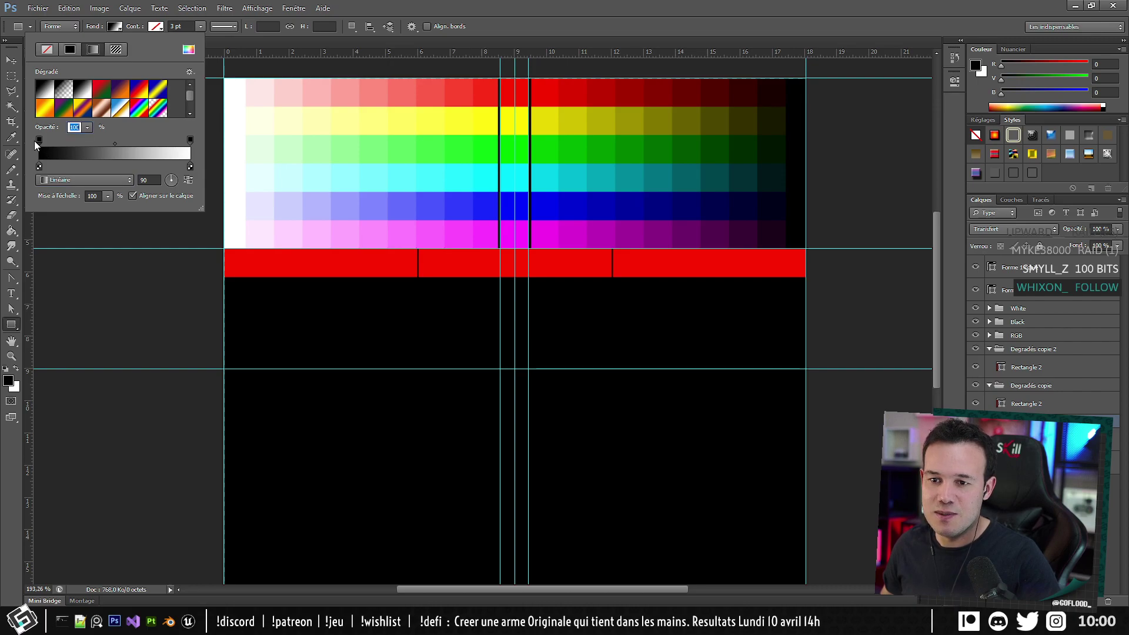
text(0)
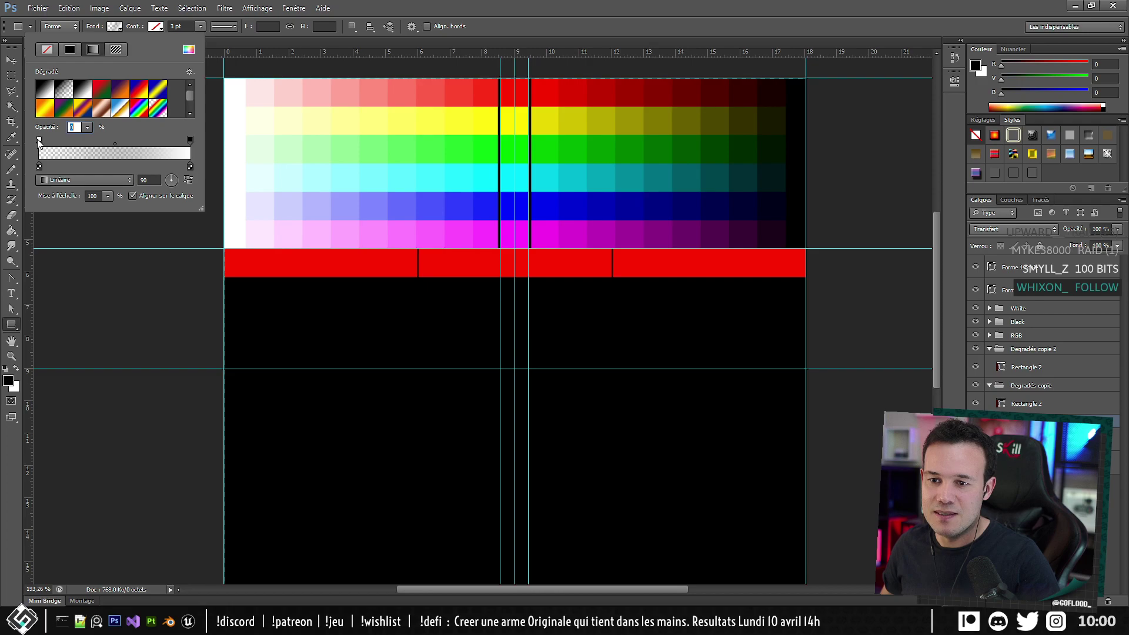
text(0)
key(Return)
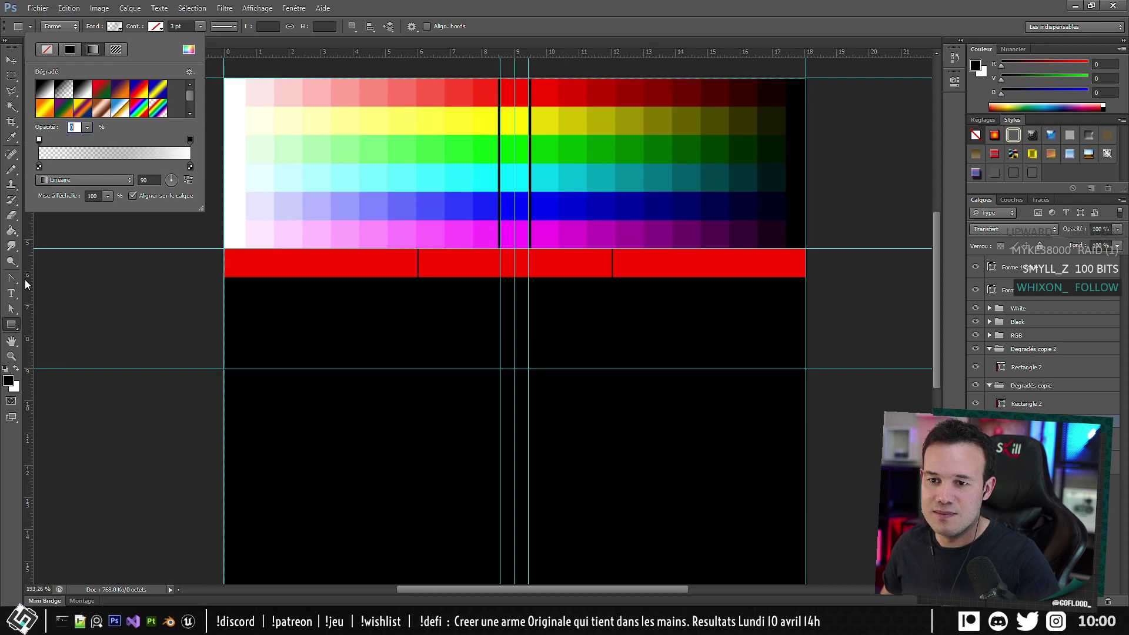
Set the background colour to pure red and the foreground colour to green 00ff00, limited to web colours.
click(17, 389)
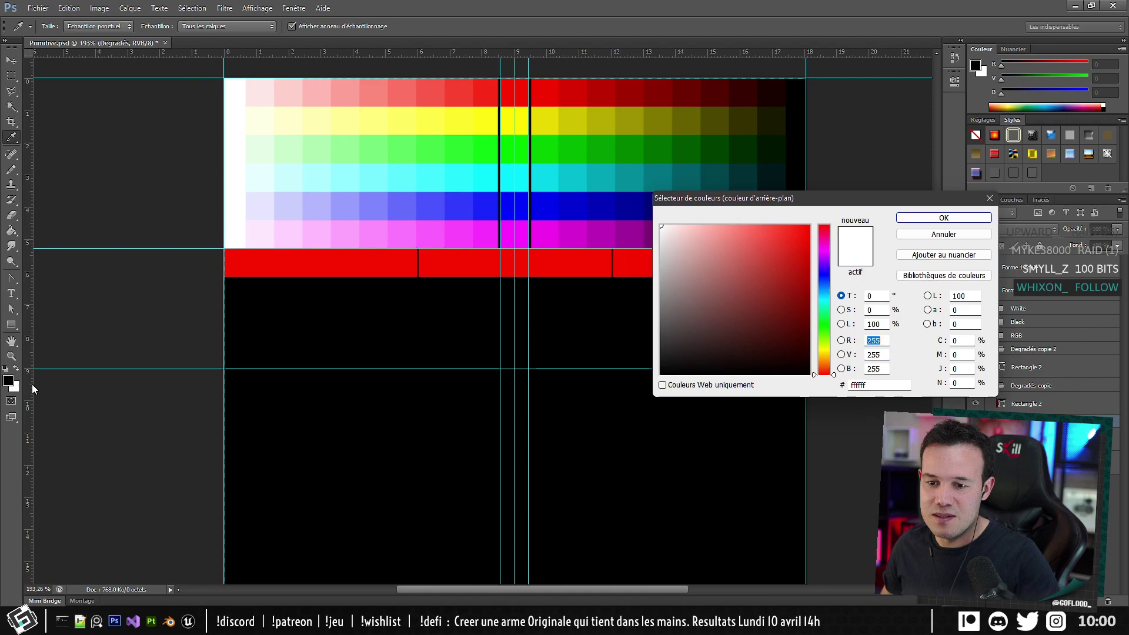
drag(750, 297, 852, 186)
click(928, 221)
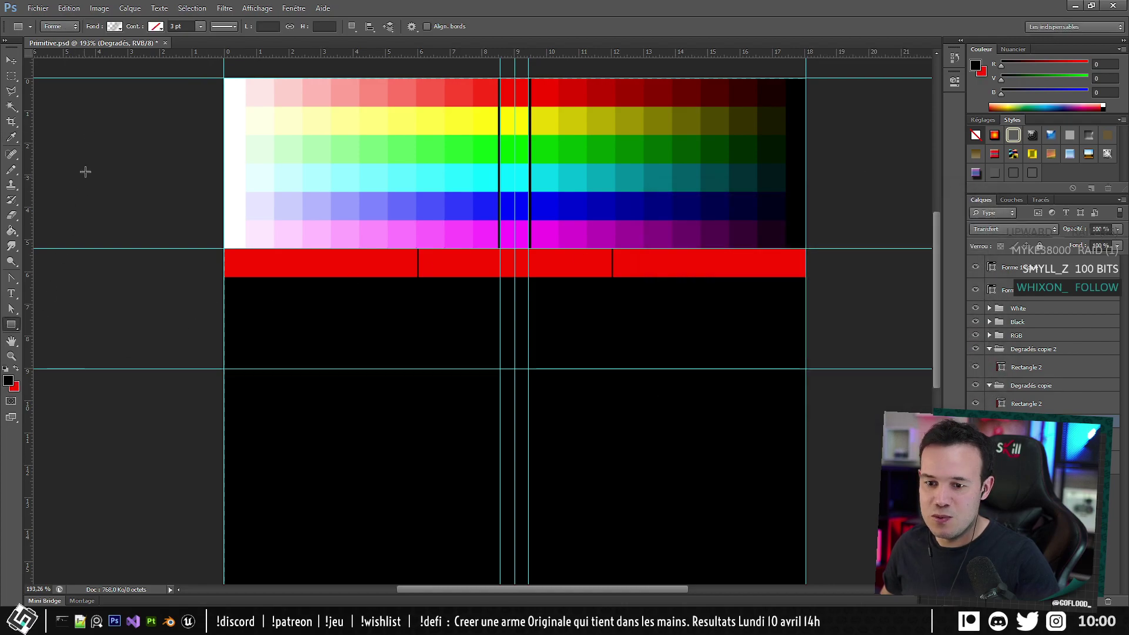
click(8, 381)
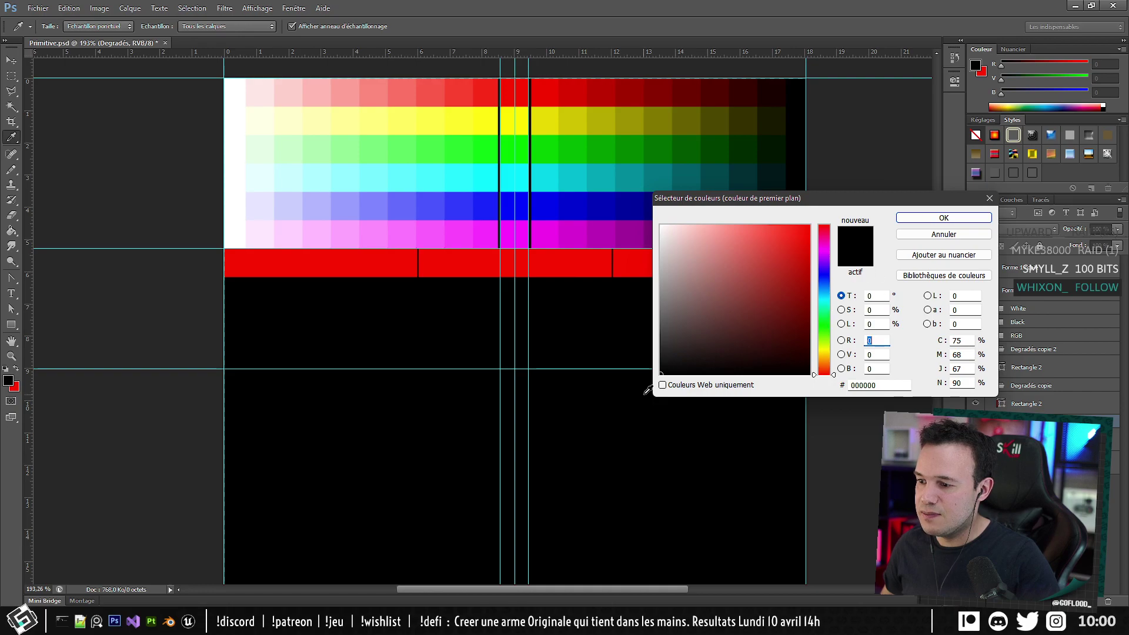
click(663, 384)
click(823, 323)
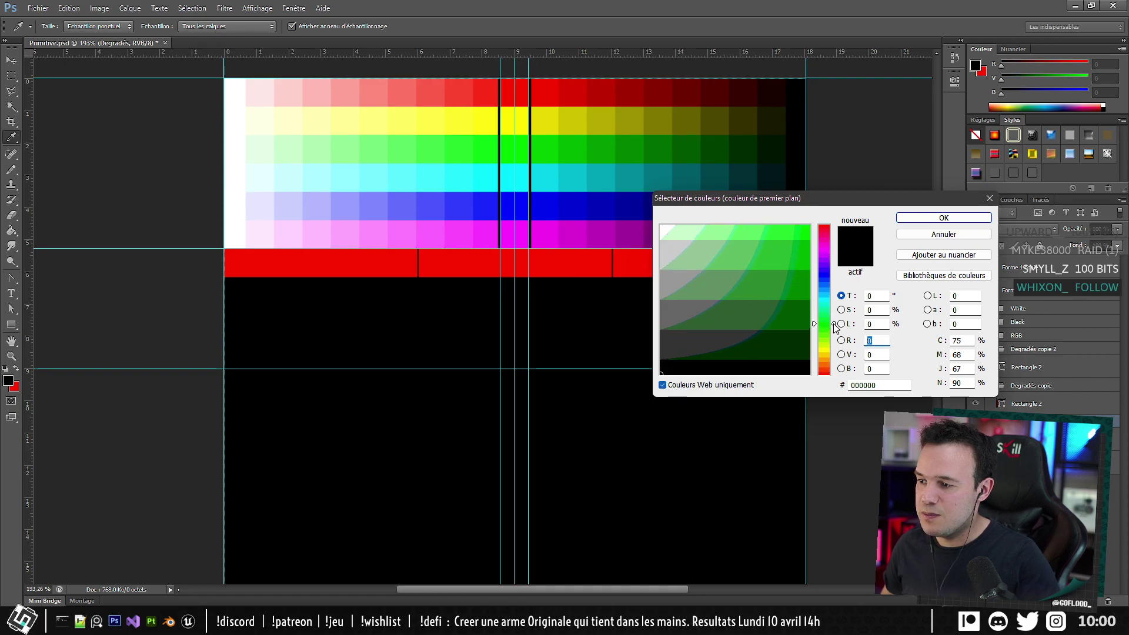
click(807, 226)
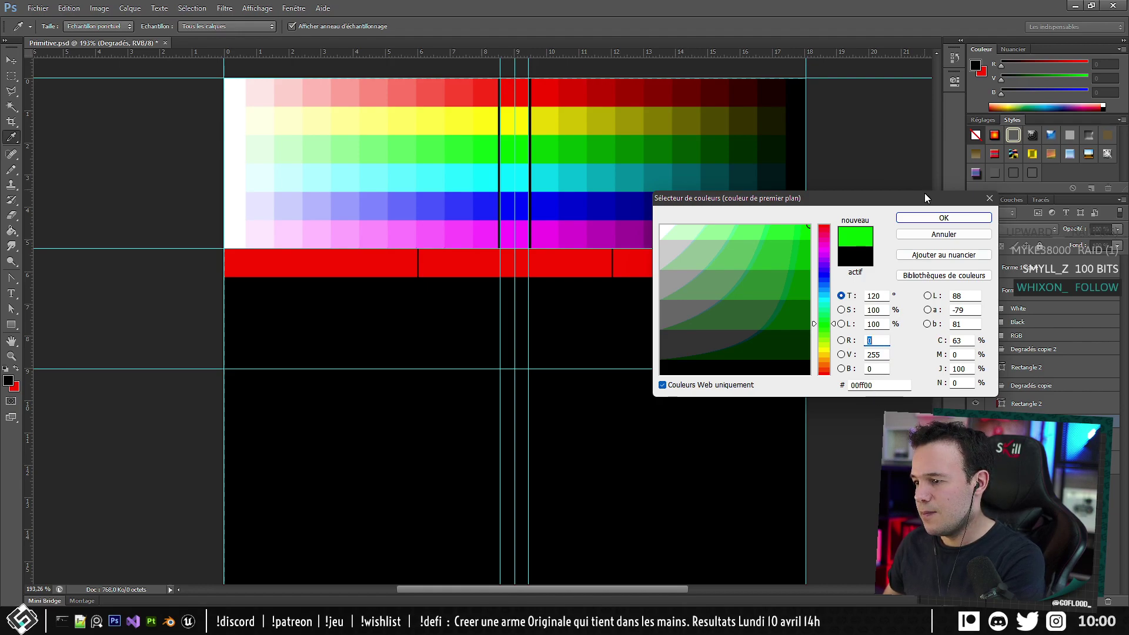
click(934, 218)
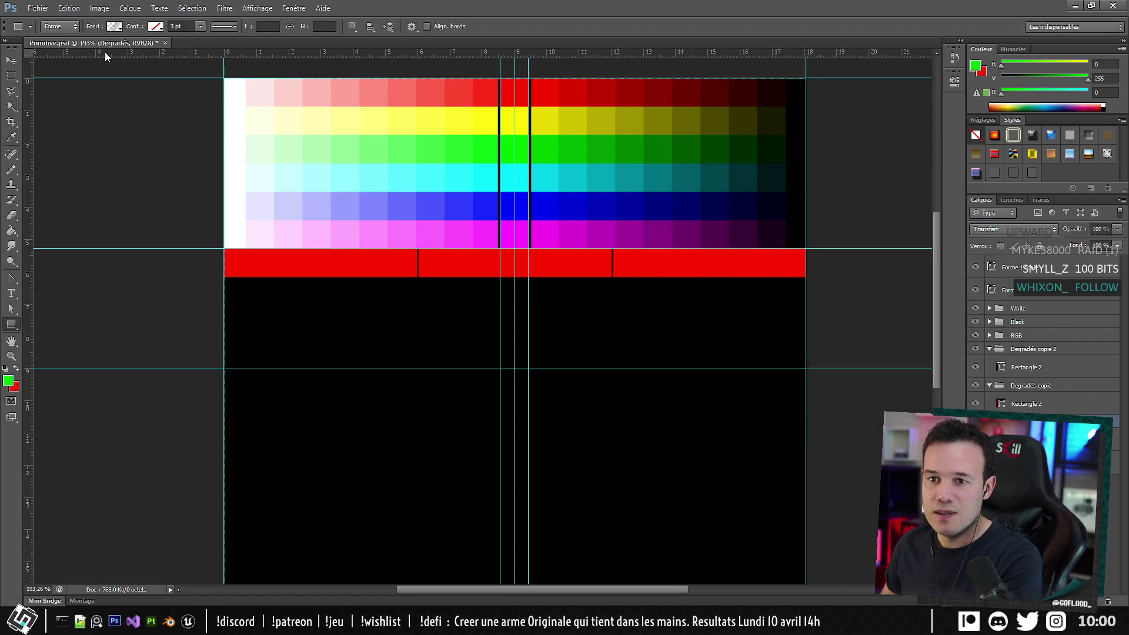
Try the foreground-to-background gradient as the shape fill and rearrange its opacity stops to reverse it.
click(67, 27)
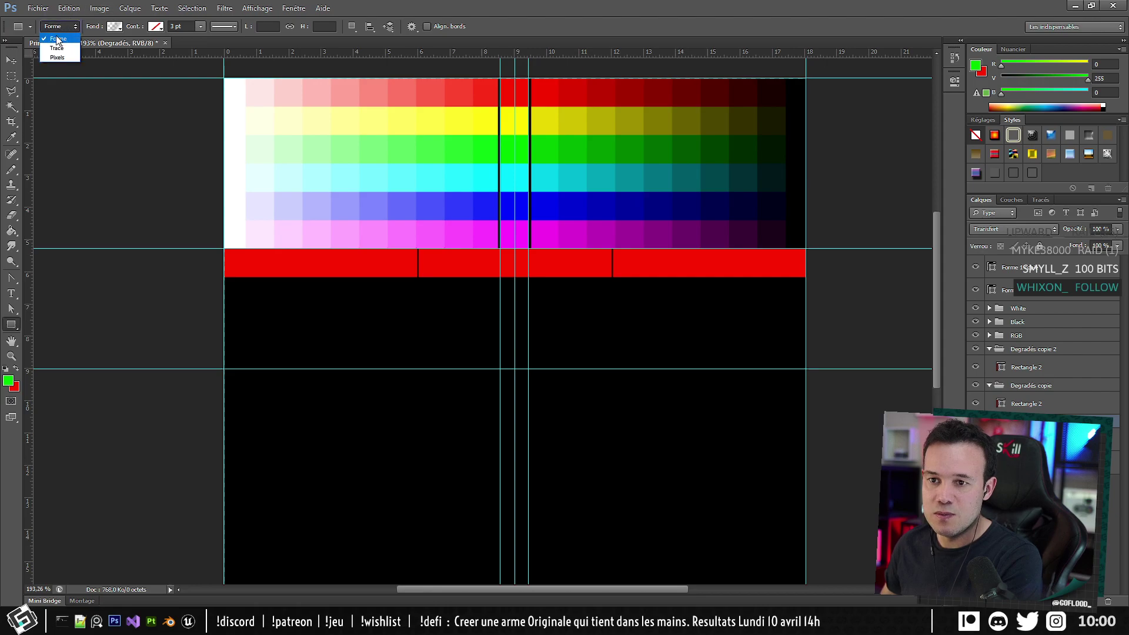
click(115, 26)
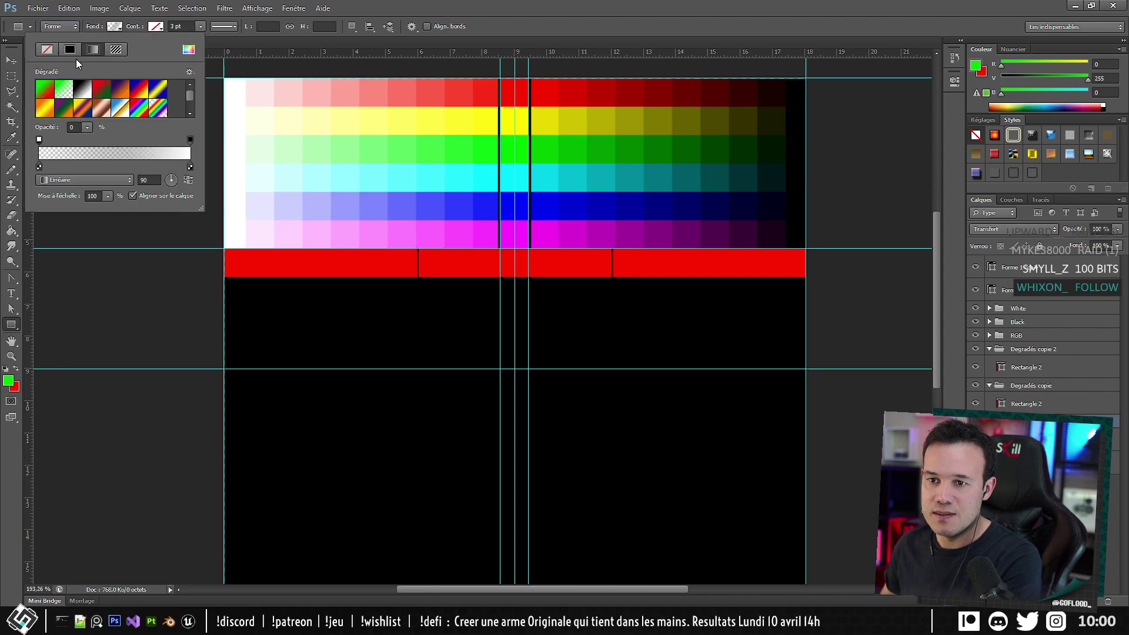
double_click(46, 94)
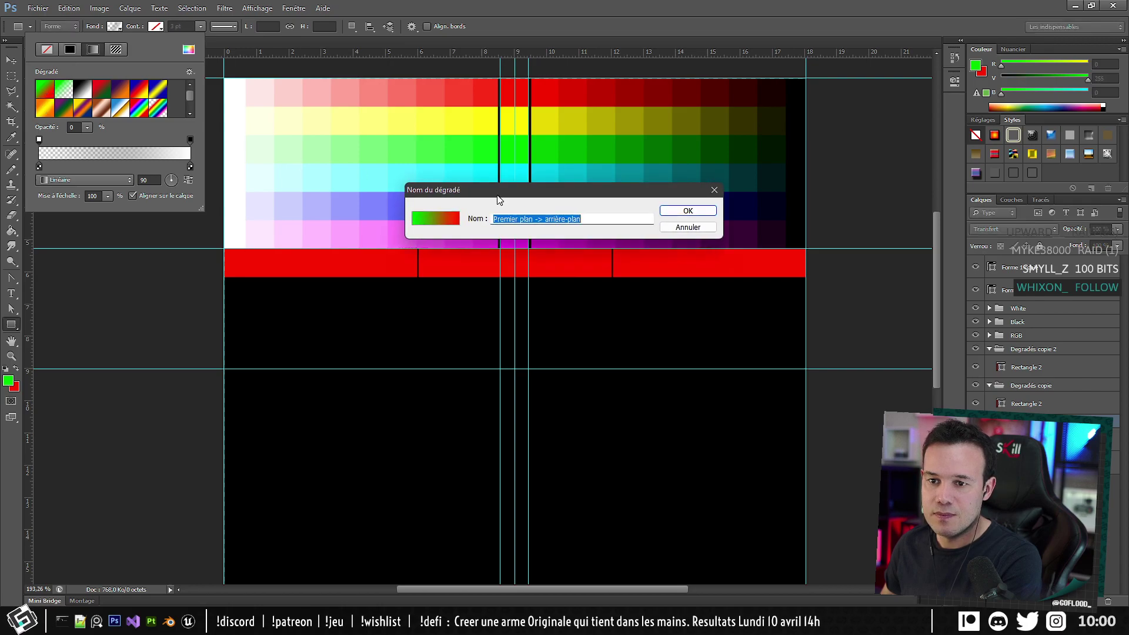
click(685, 227)
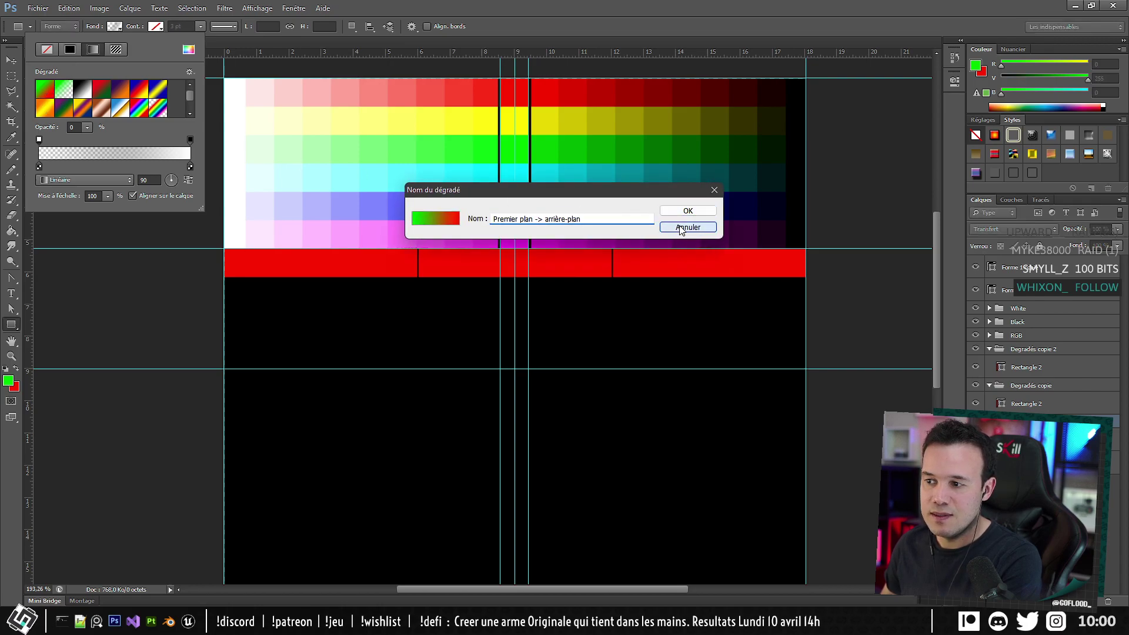
click(66, 89)
click(45, 93)
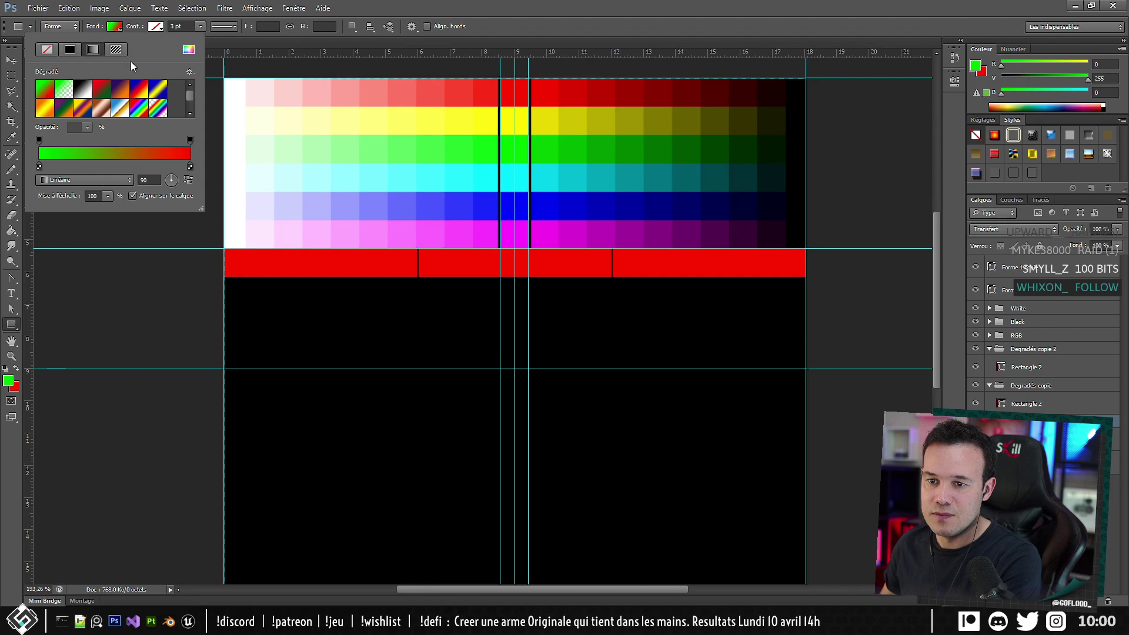
click(189, 140)
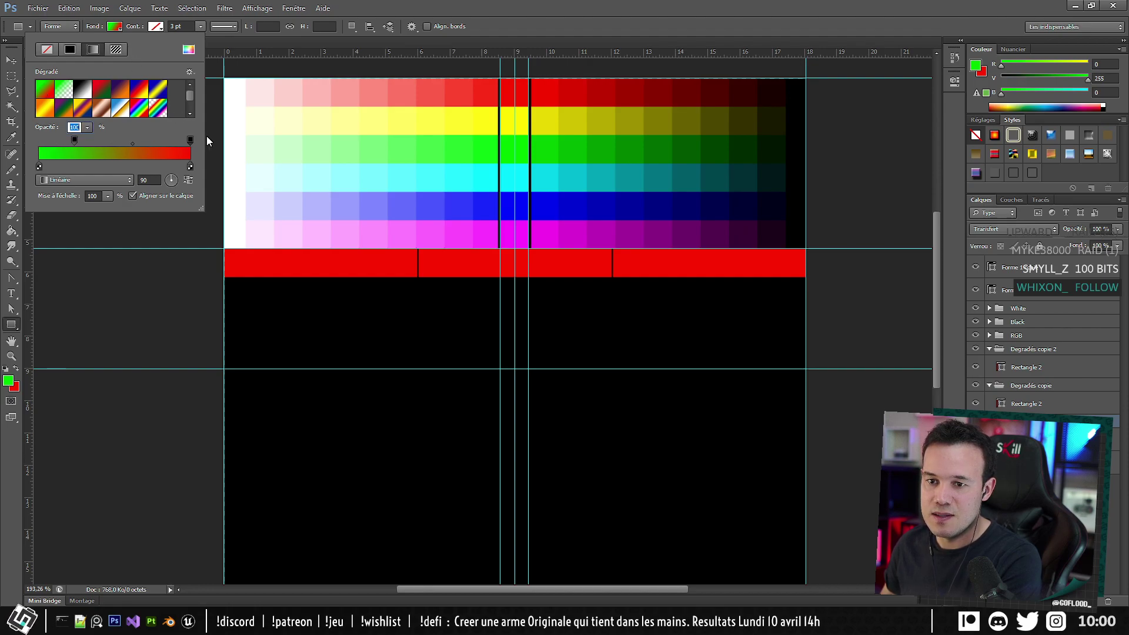
click(190, 140)
drag(190, 140, 27, 137)
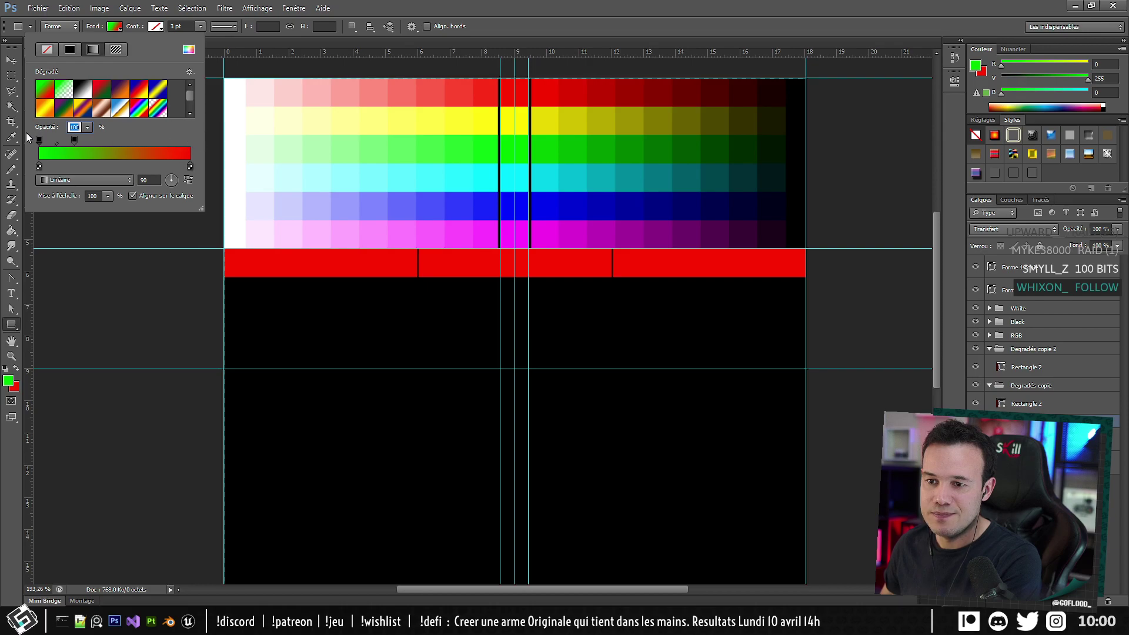
Swap the foreground and background colours and pick the foreground-to-background gradient running from red to green.
click(17, 369)
click(114, 26)
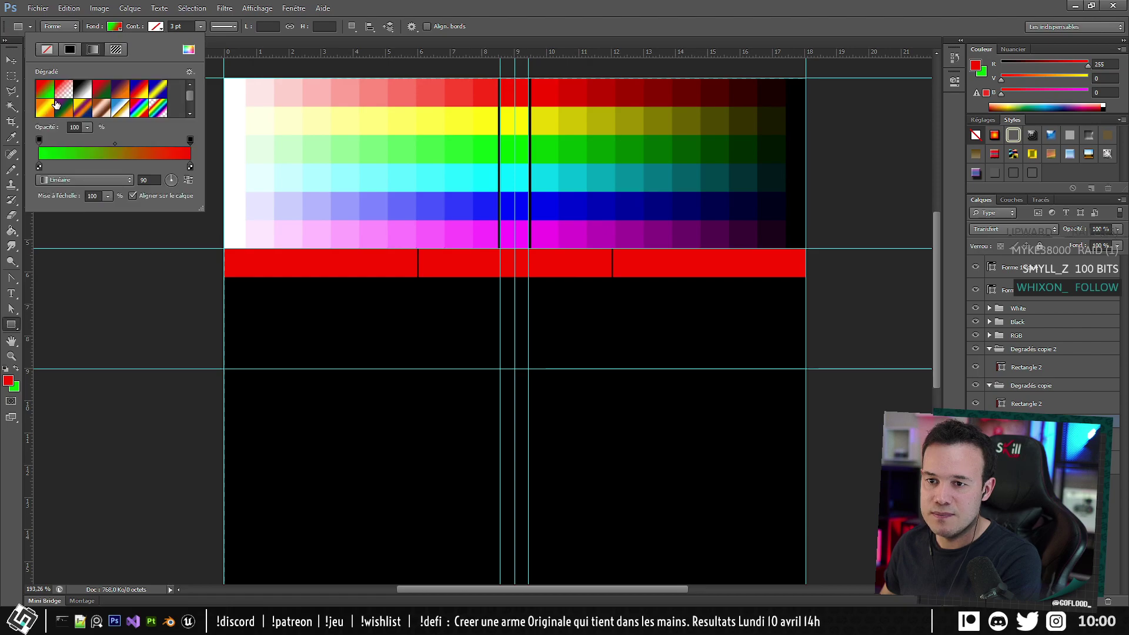
click(63, 91)
click(46, 92)
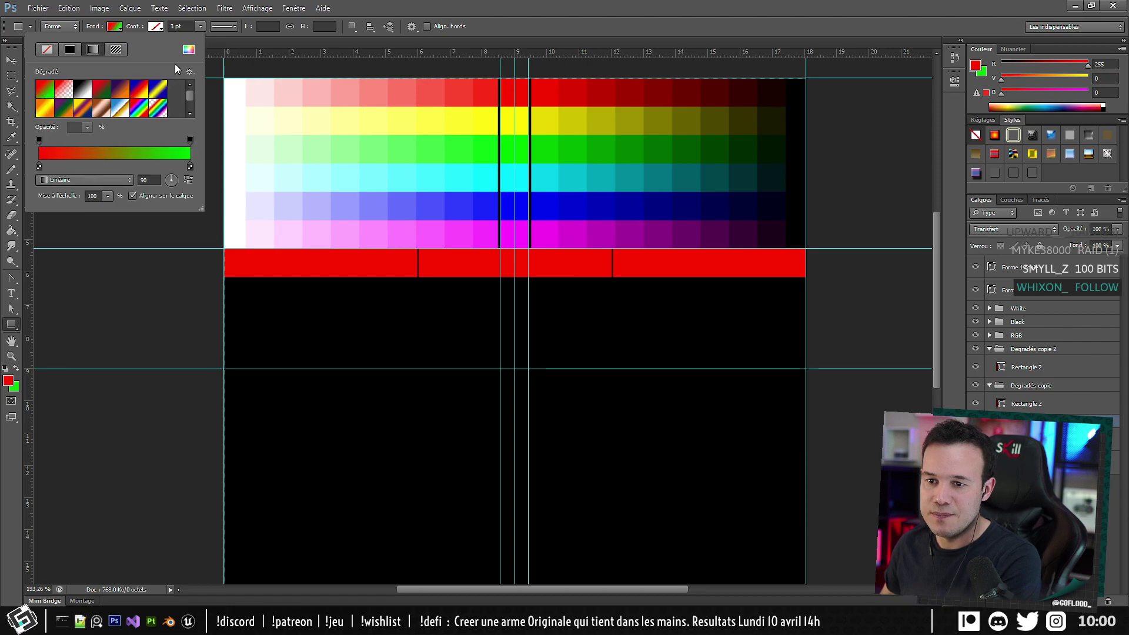
click(520, 3)
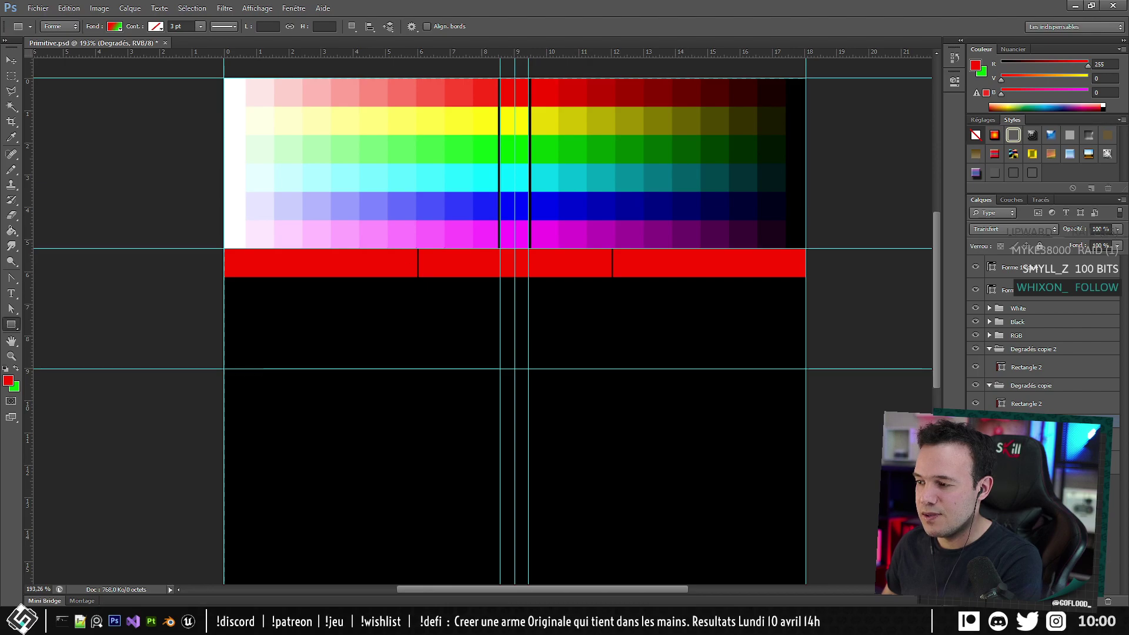
Gather all three rectangle layers in the Degradés copie 2 group and delete the two emptied groups.
click(1035, 371)
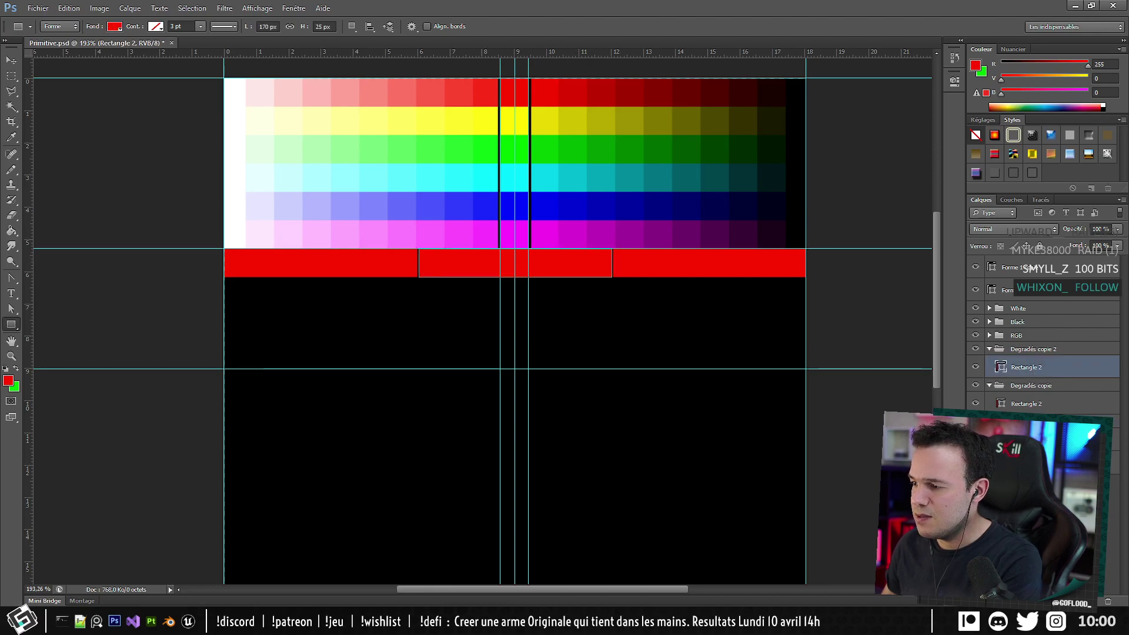
click(1022, 404)
drag(1035, 374, 1044, 384)
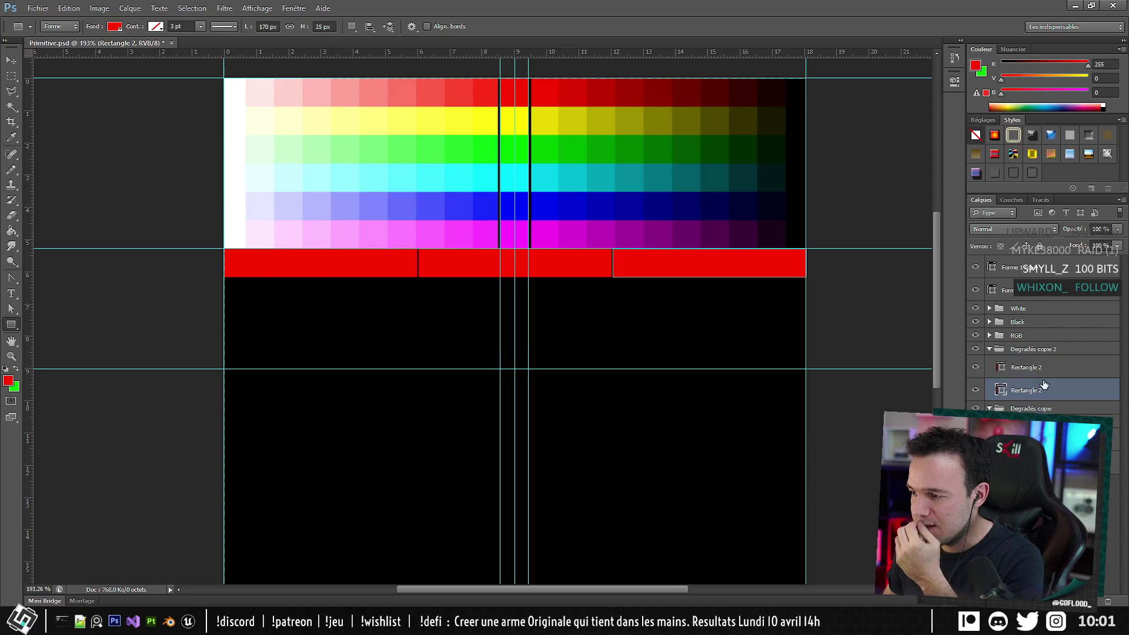
drag(1033, 425, 1034, 397)
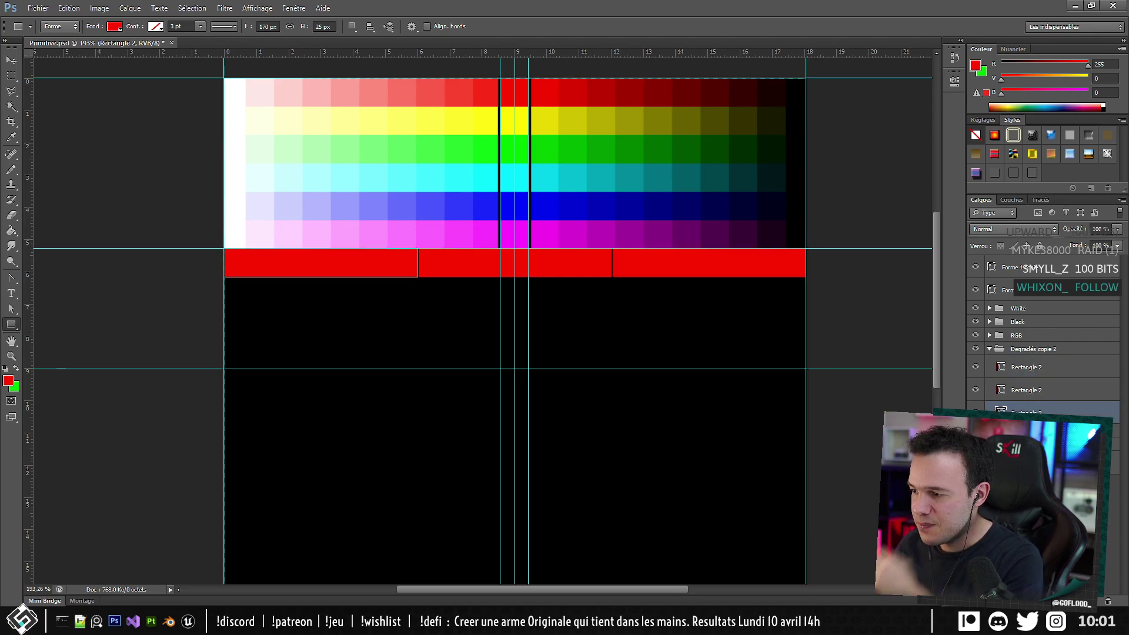
click(1036, 429)
key(Delete)
key(Delete)
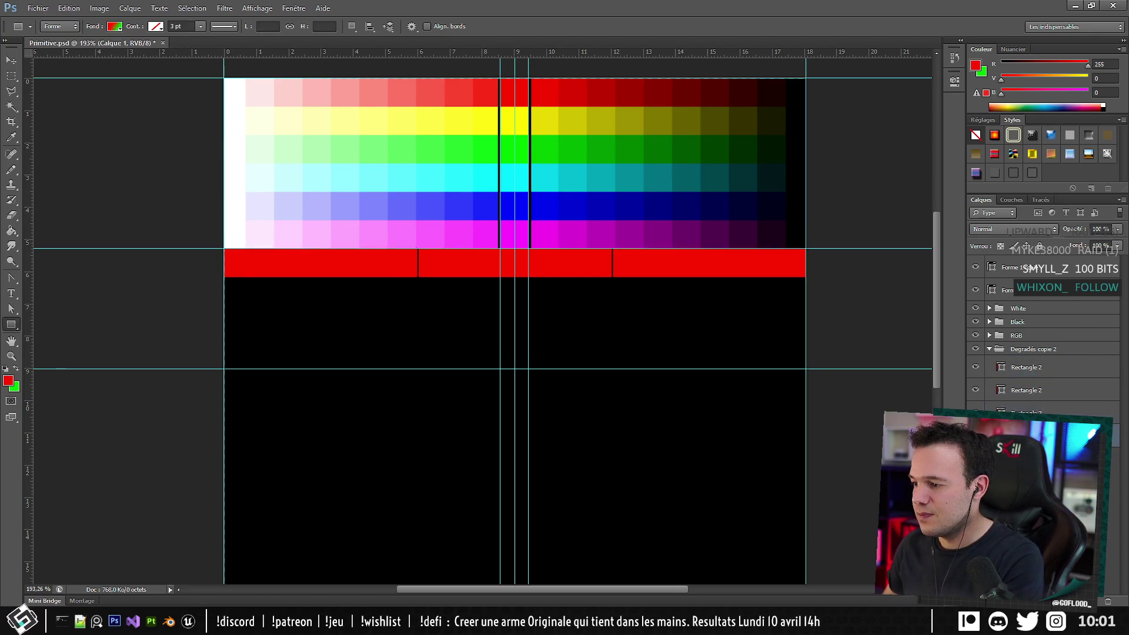
Fill the middle rectangle with the red-to-green linear gradient and set its angle to 0.
click(1026, 368)
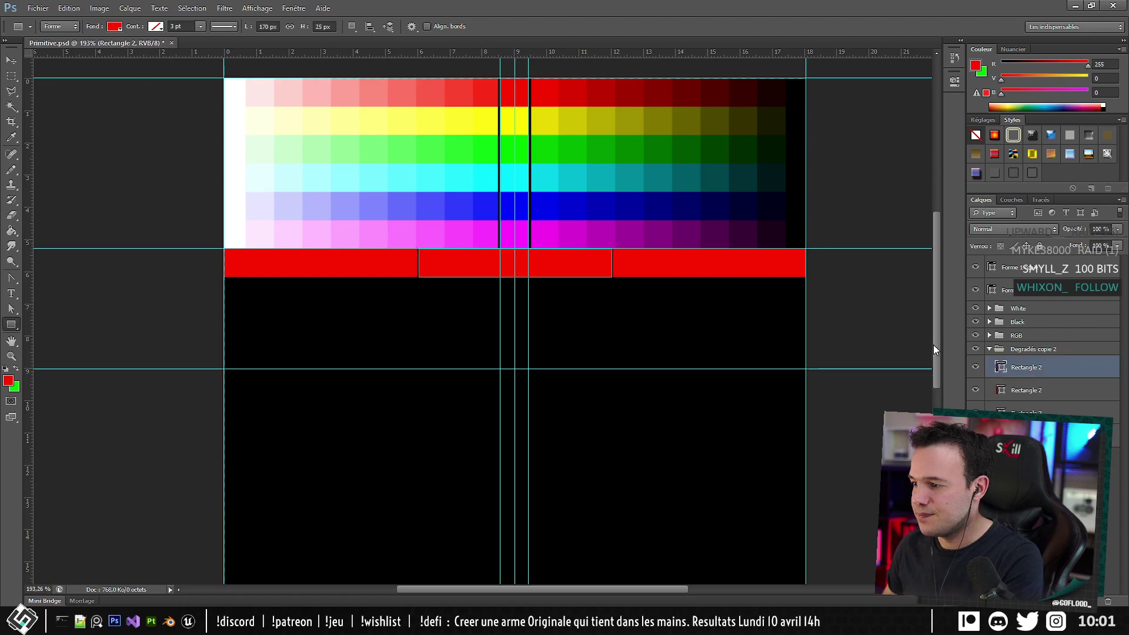
click(114, 27)
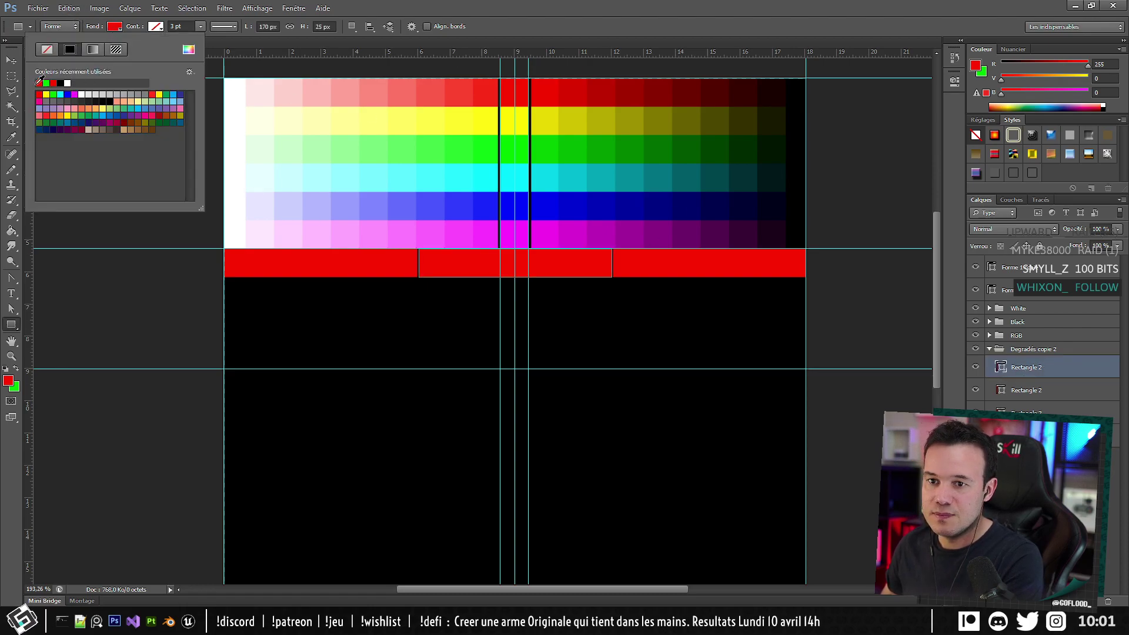
click(92, 50)
click(48, 90)
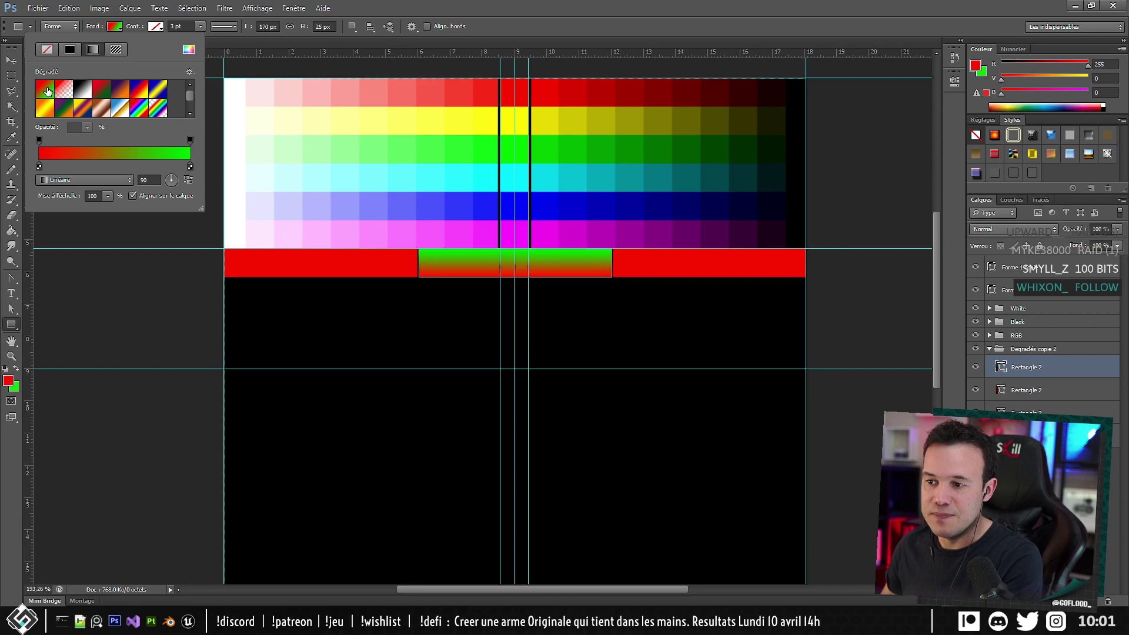
double_click(148, 179)
text(0)
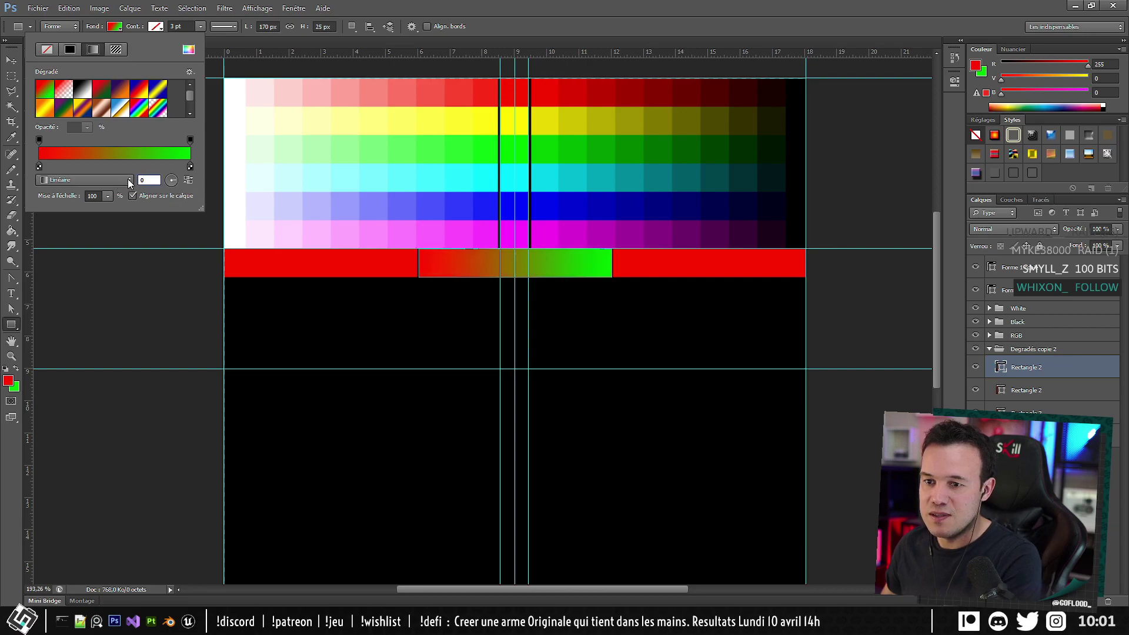
Fill the leftmost rectangle of the strip with the red-to-green linear gradient and set its angle to 0.
drag(1037, 388, 1047, 360)
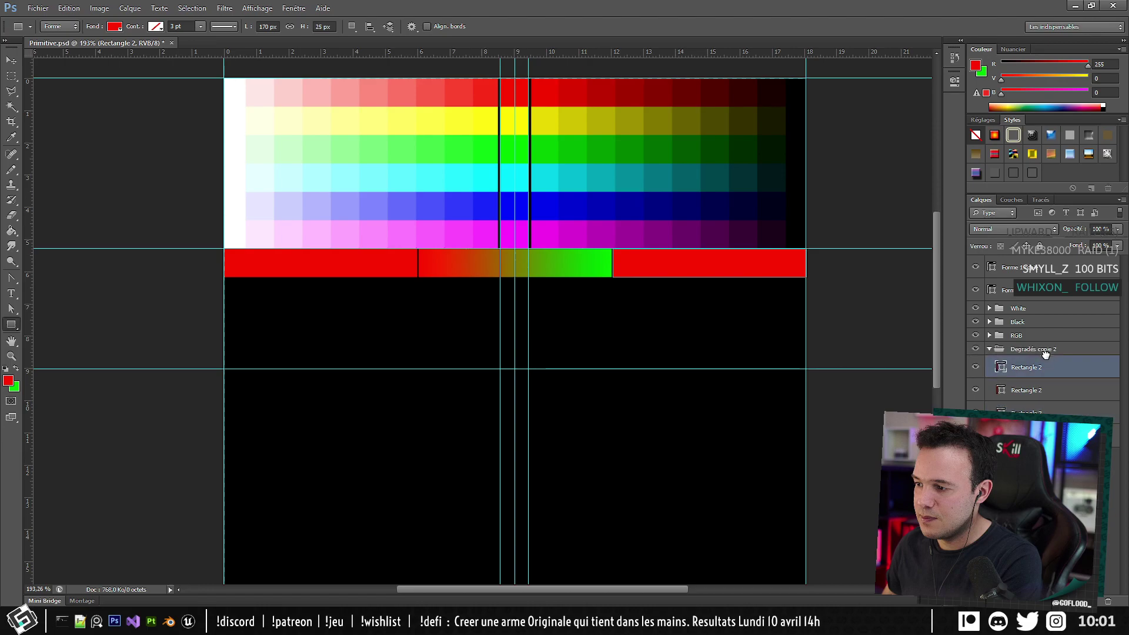
click(1035, 369)
click(114, 26)
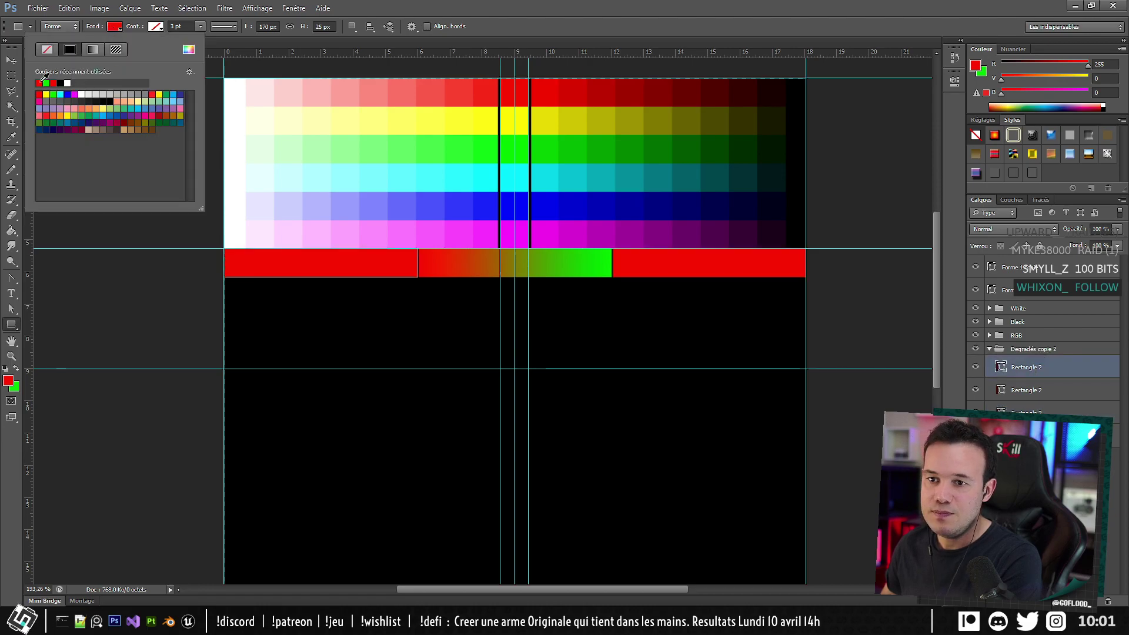
click(93, 49)
click(44, 88)
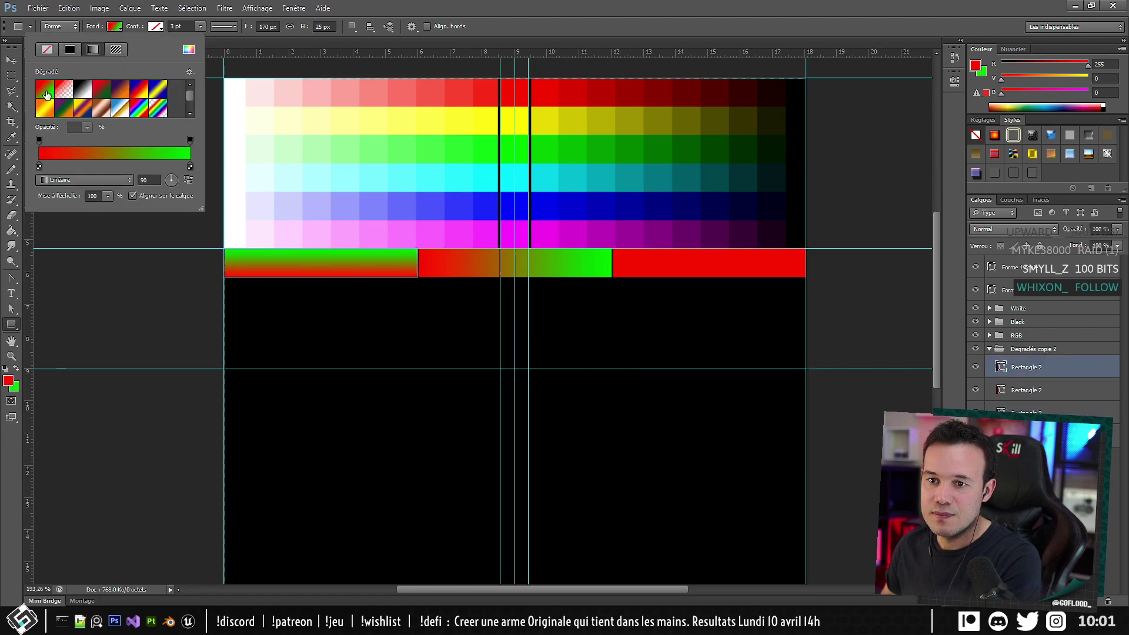
click(149, 180)
text(0)
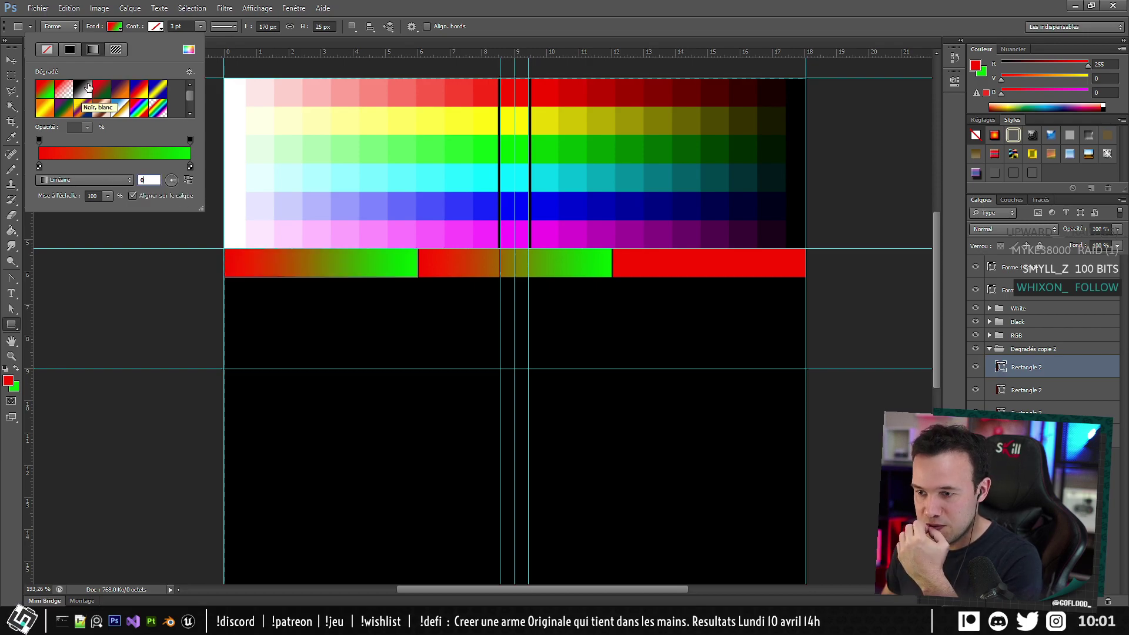
click(391, 1)
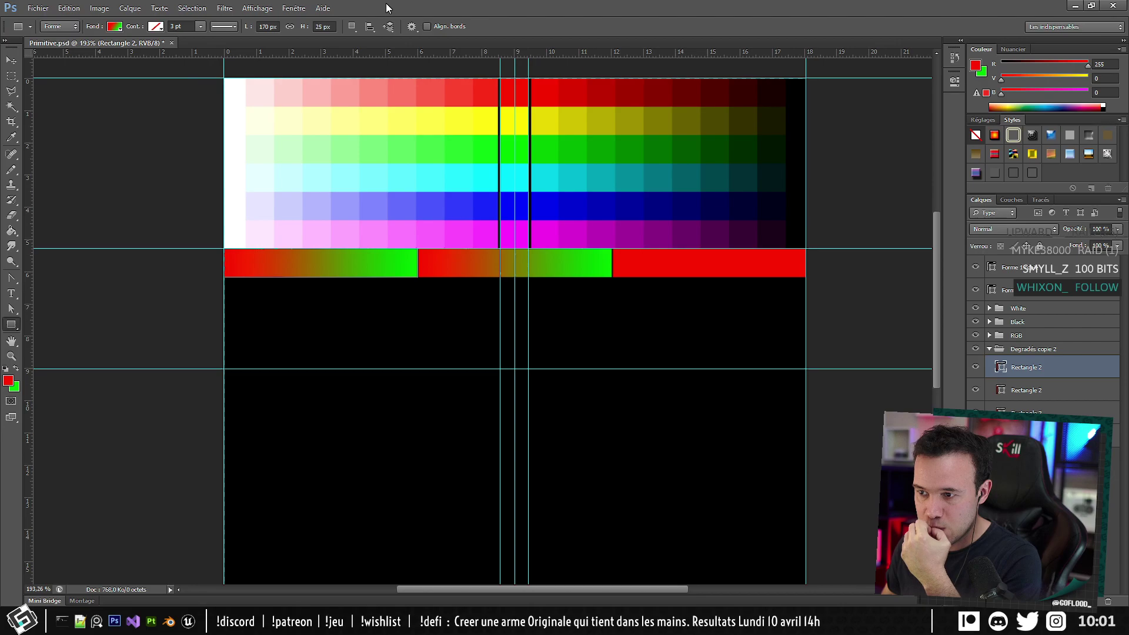
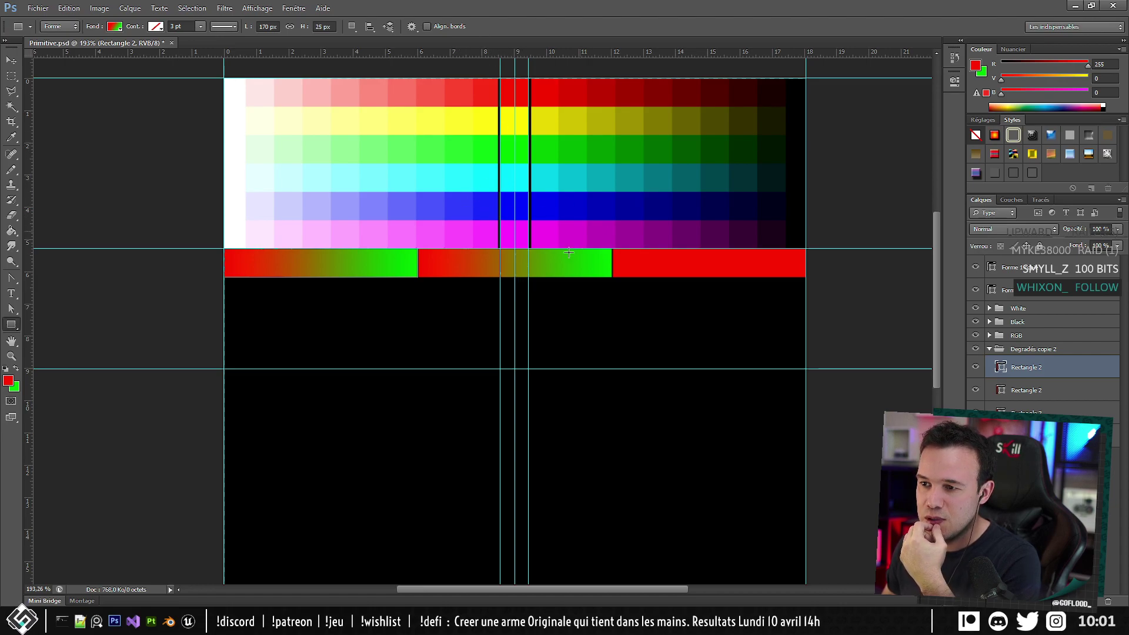
Select the middle rectangle's layer and set the foreground colour to pure blue, 0000ff.
click(1037, 393)
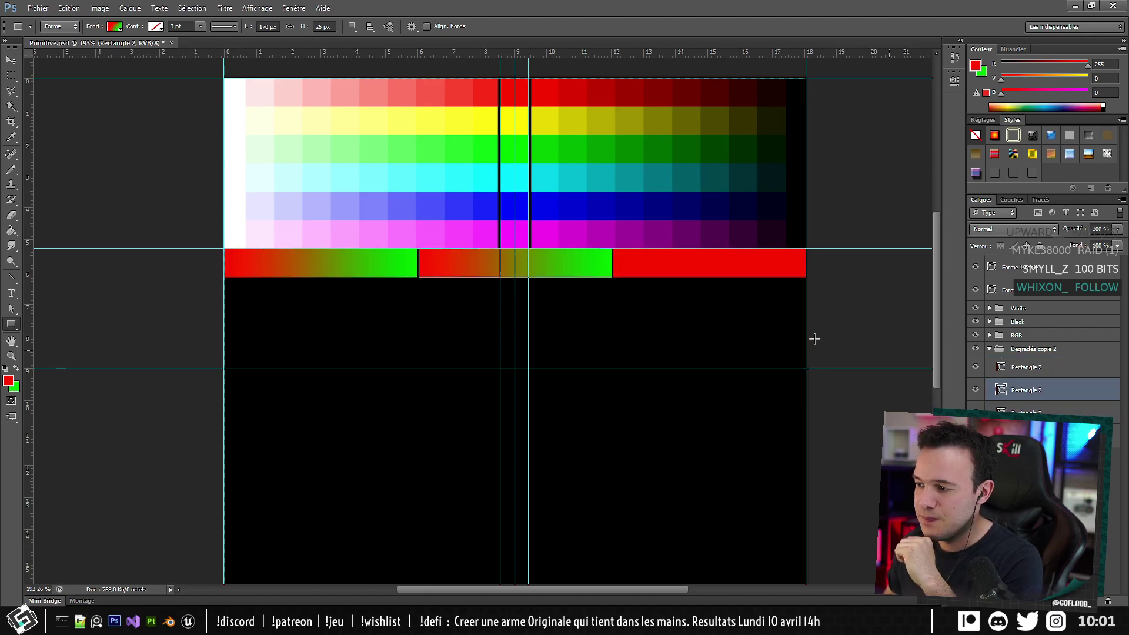
click(8, 381)
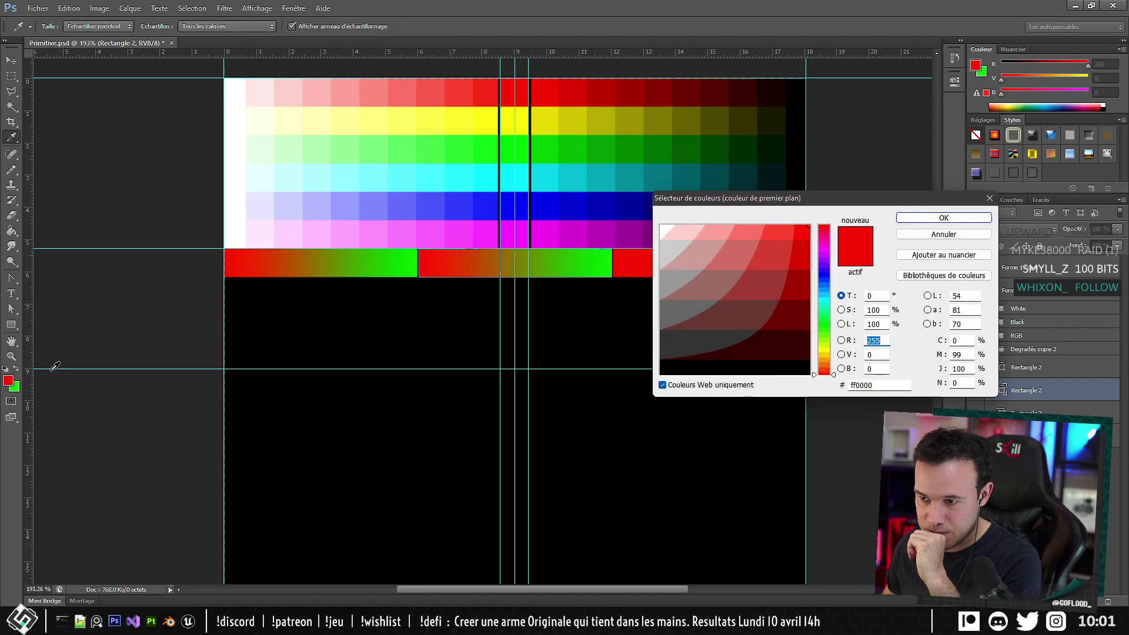
click(824, 277)
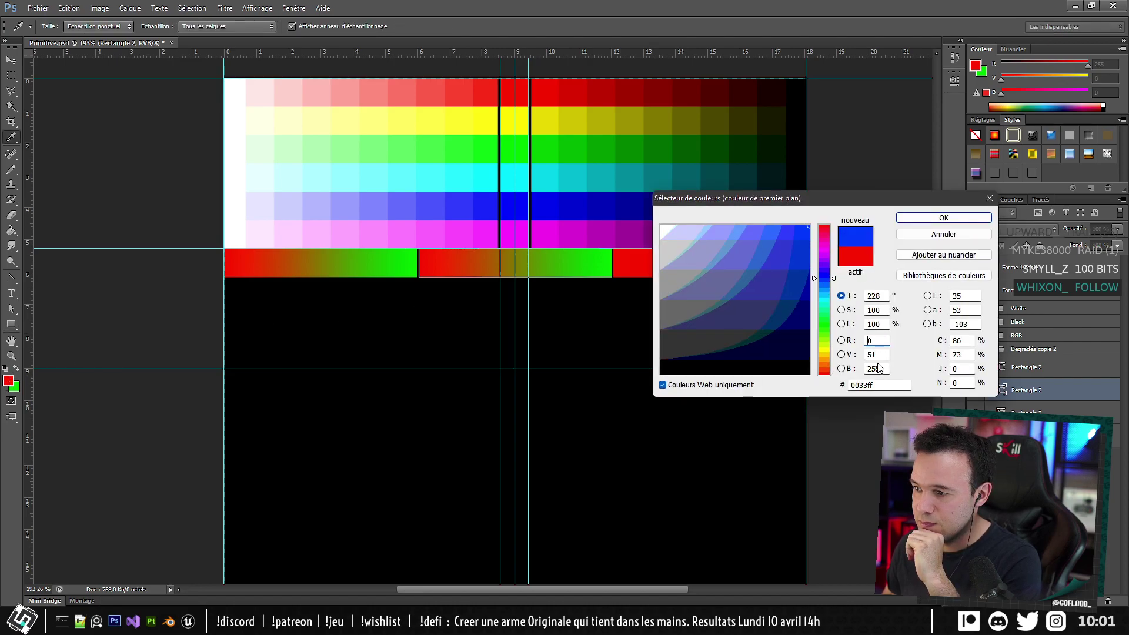
key(Tab)
text(0)
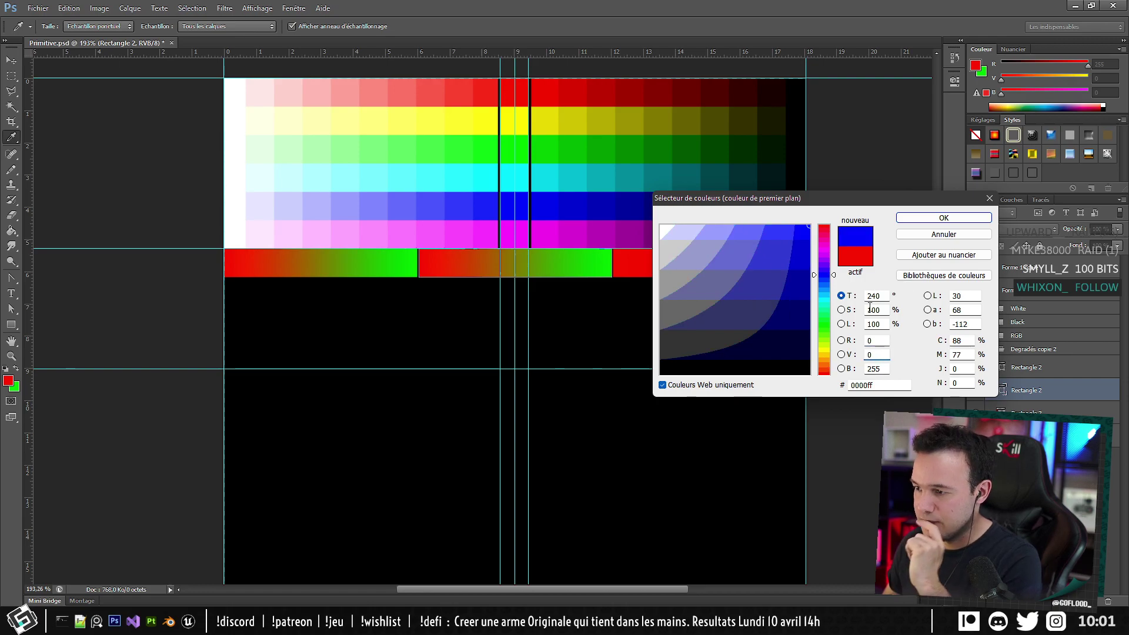
click(953, 219)
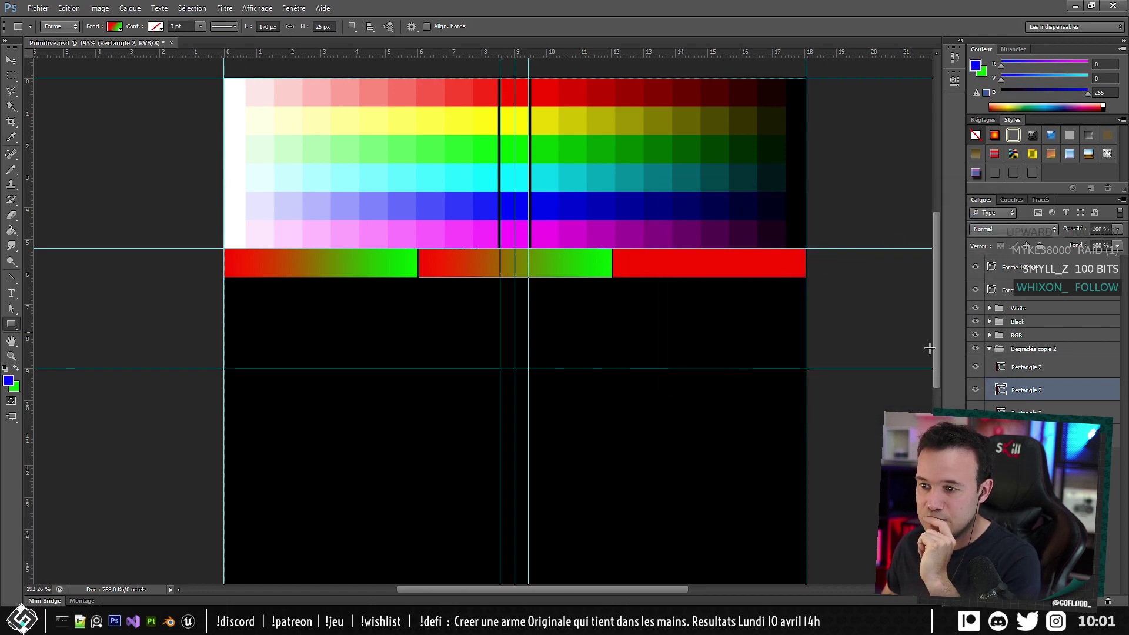
Fill the middle rectangle with the blue-to-green foreground-to-background gradient and set its angle to 180.
click(114, 26)
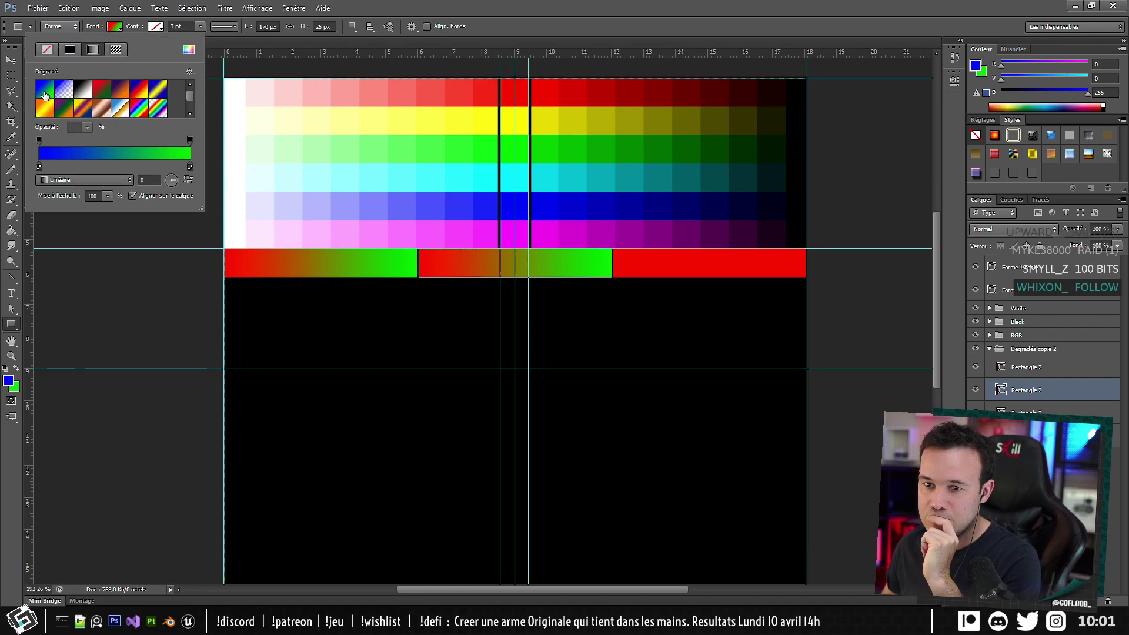
click(49, 92)
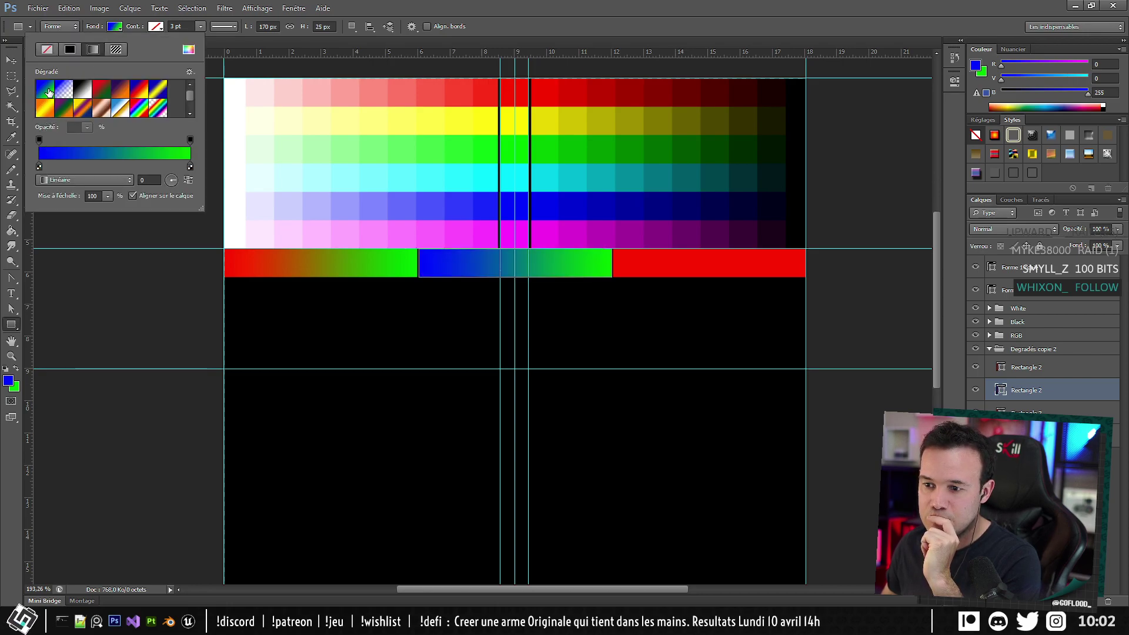
click(144, 180)
text(180)
key(Return)
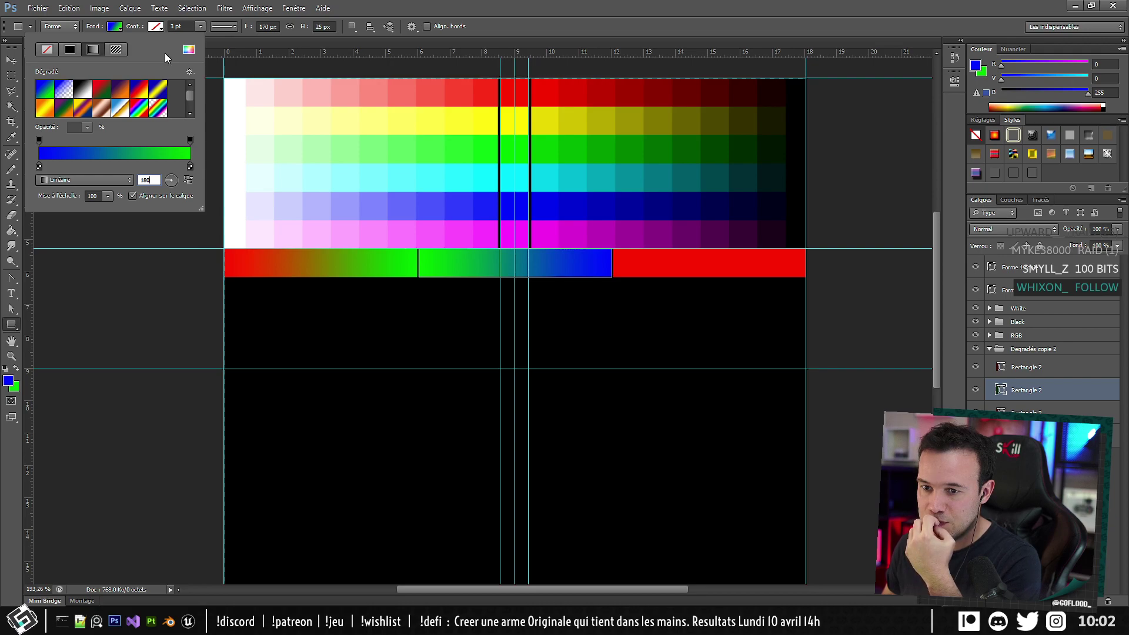
click(453, 8)
Select the rightmost rectangle's layer and set the background colour to pure red, ff0000.
click(1047, 410)
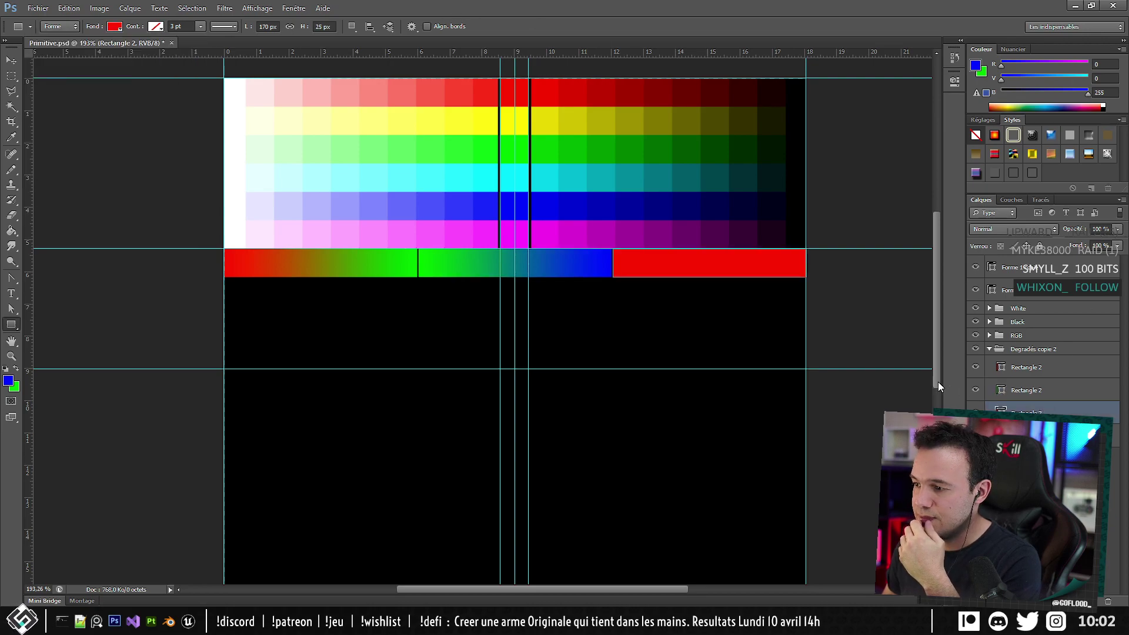
click(17, 388)
drag(832, 323, 836, 181)
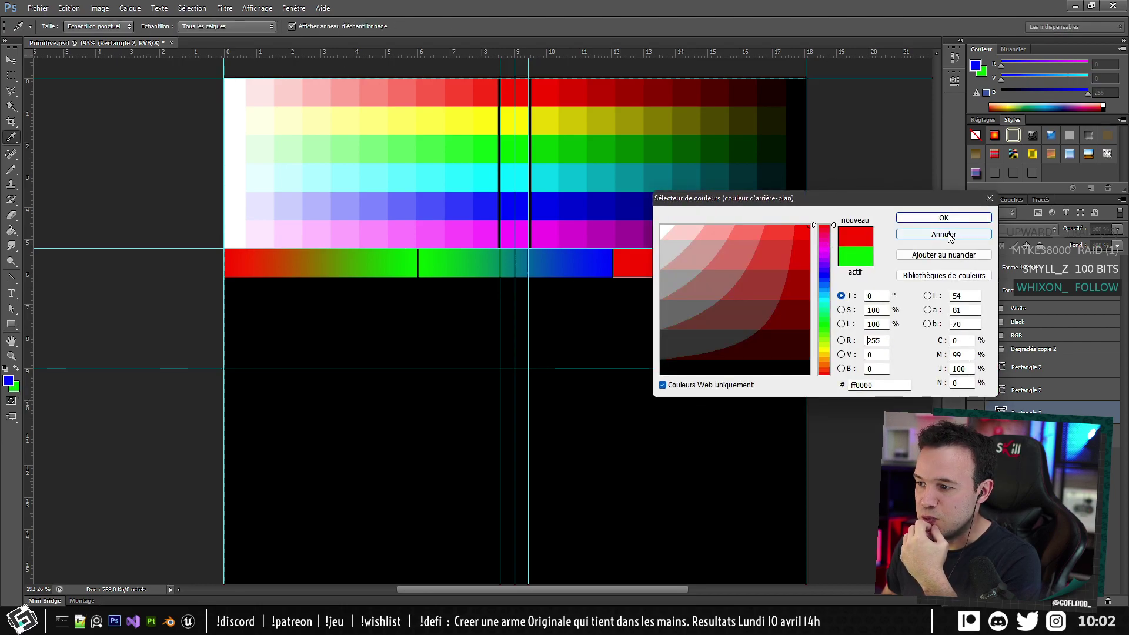
click(930, 217)
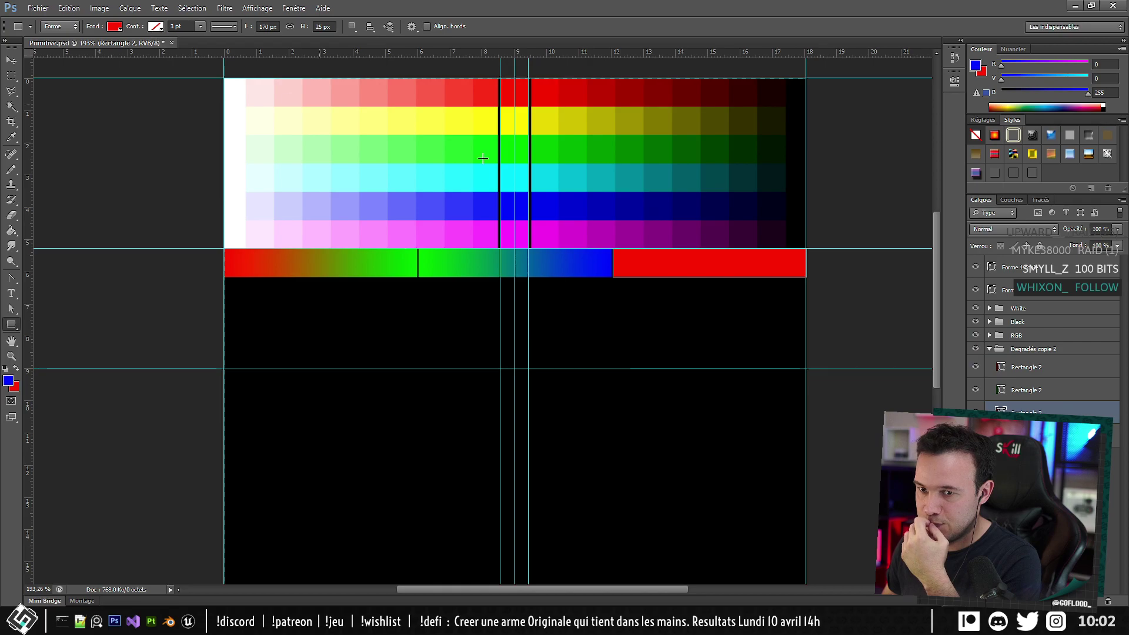
Fill the rightmost rectangle with the blue-to-red foreground-to-background linear gradient and set its angle to 0.
click(114, 26)
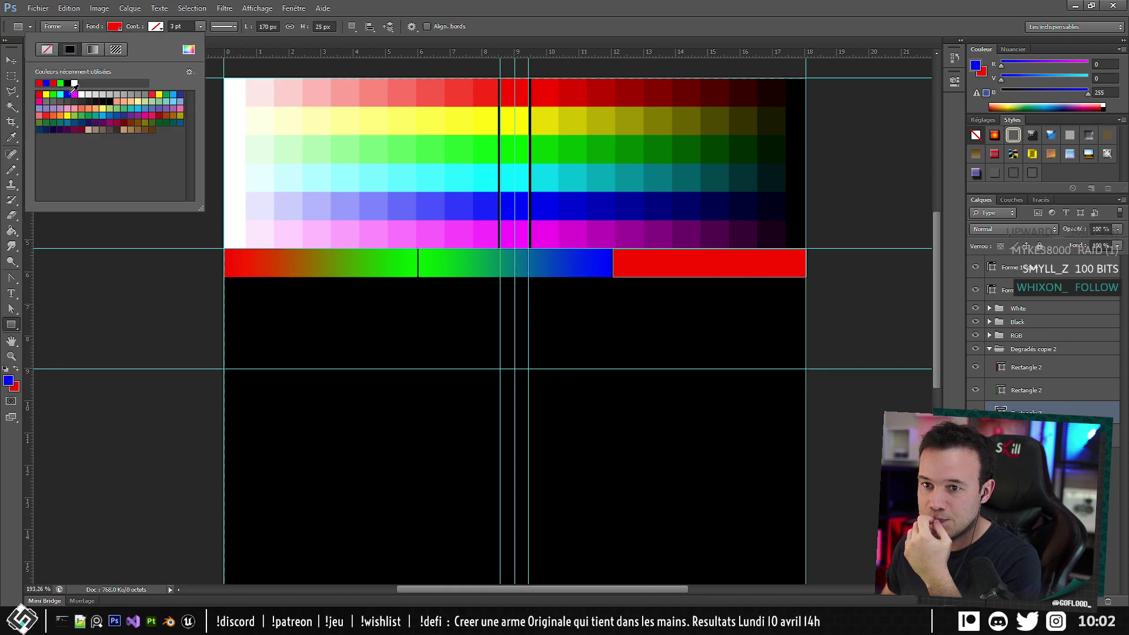
click(93, 50)
click(44, 89)
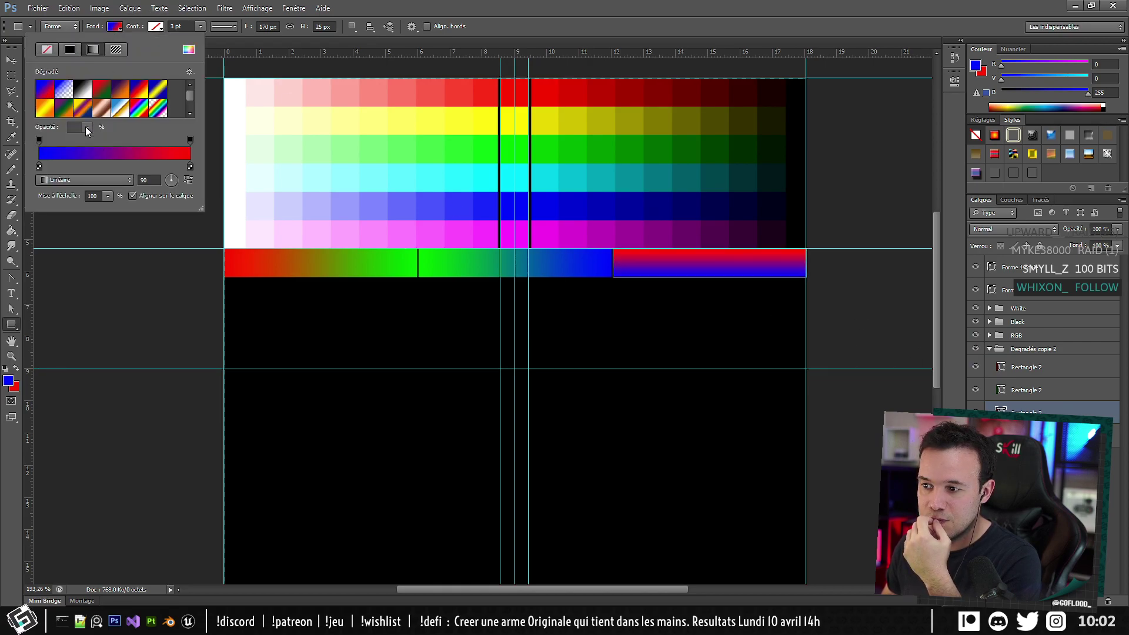
double_click(147, 180)
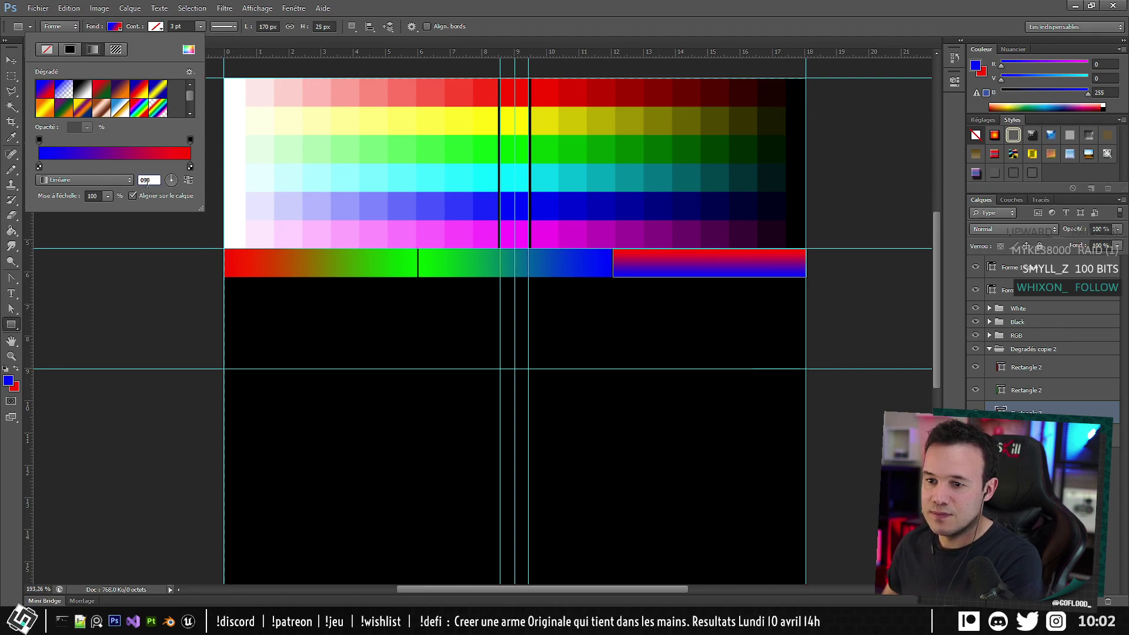
text(0)
click(44, 109)
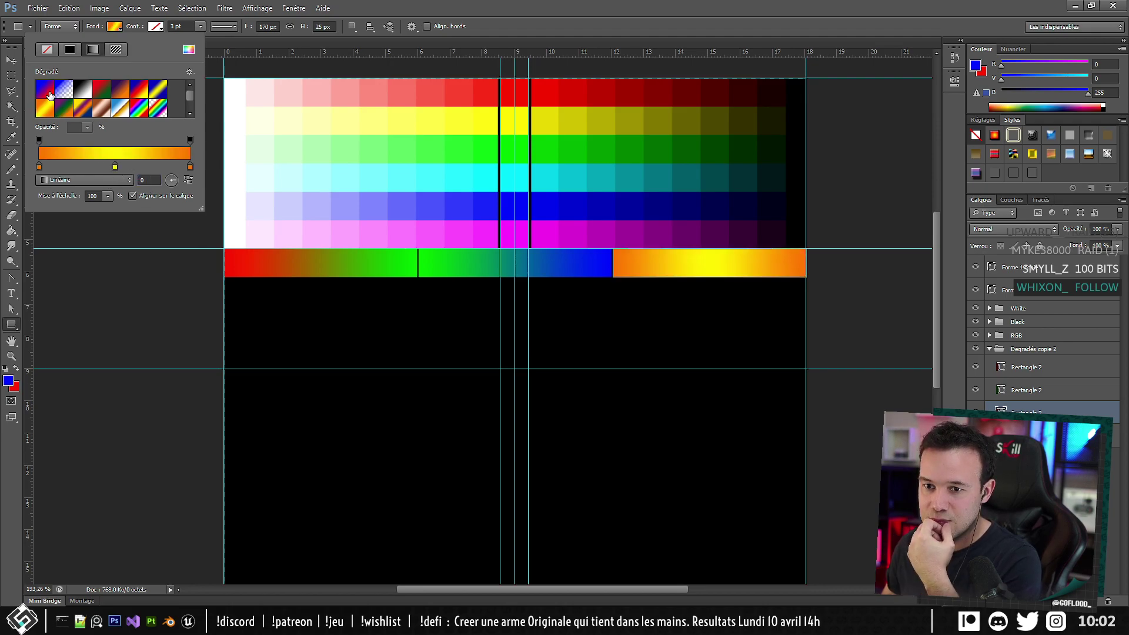
click(50, 96)
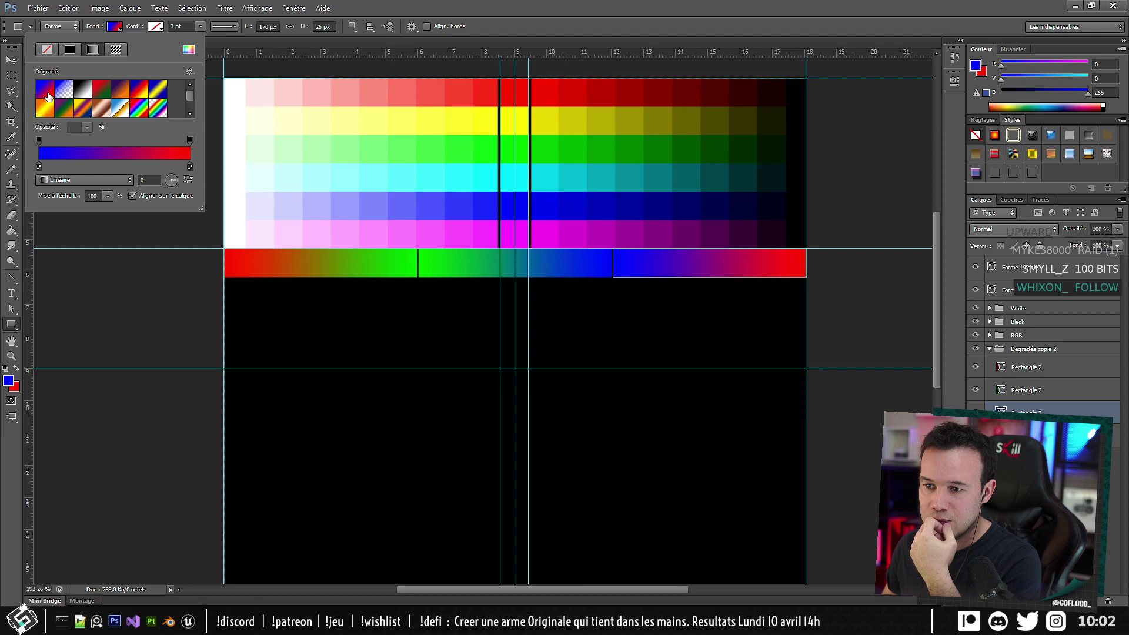
click(323, 7)
click(624, 6)
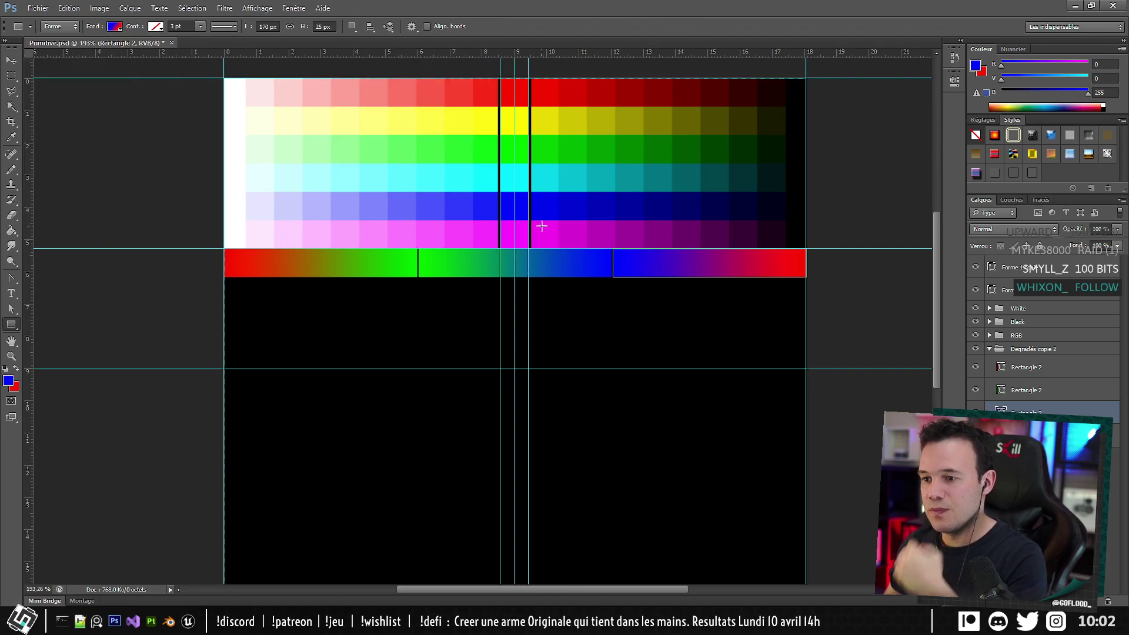
Duplicate the gradient strip group directly below the original and nudge the copy down to leave a thin black gap.
click(10, 60)
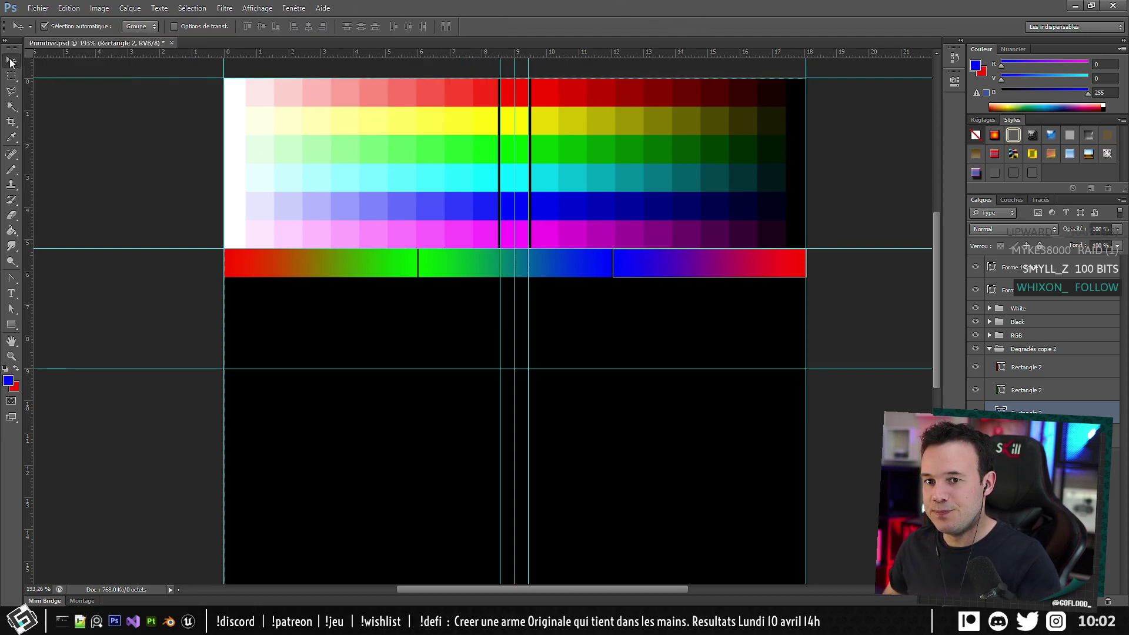
alt+scroll(456, 271, down, 1)
click(864, 260)
scroll(587, 259, up, 2)
scroll(592, 262, up, 1)
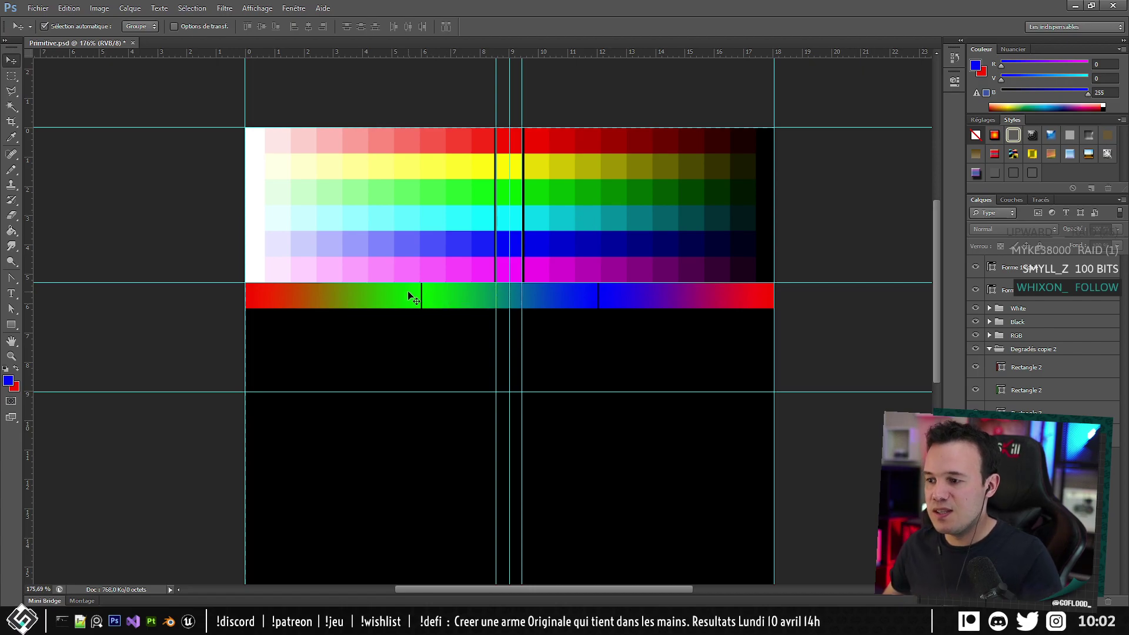
alt+drag(394, 297, 396, 323)
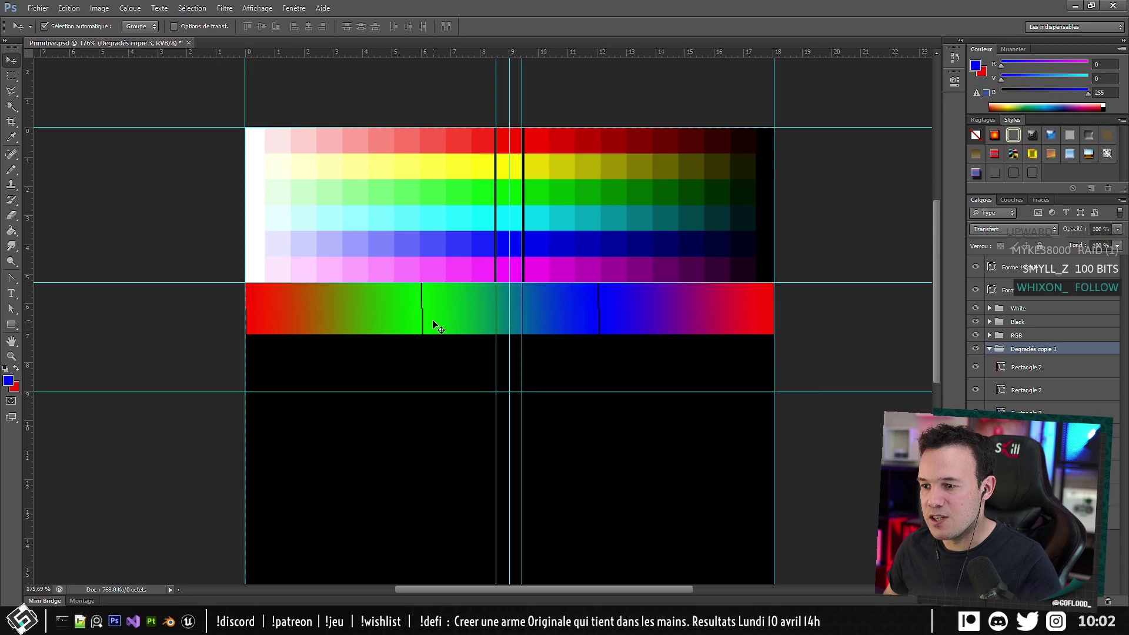
alt+scroll(267, 359, up, 3)
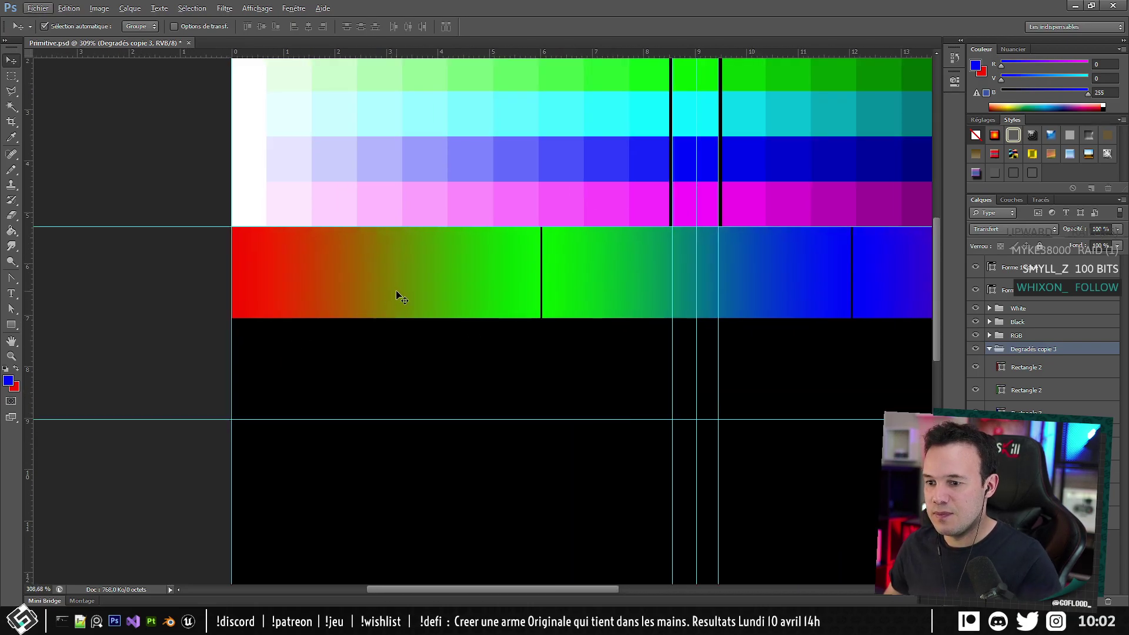
key(alt+f)
click(415, 285)
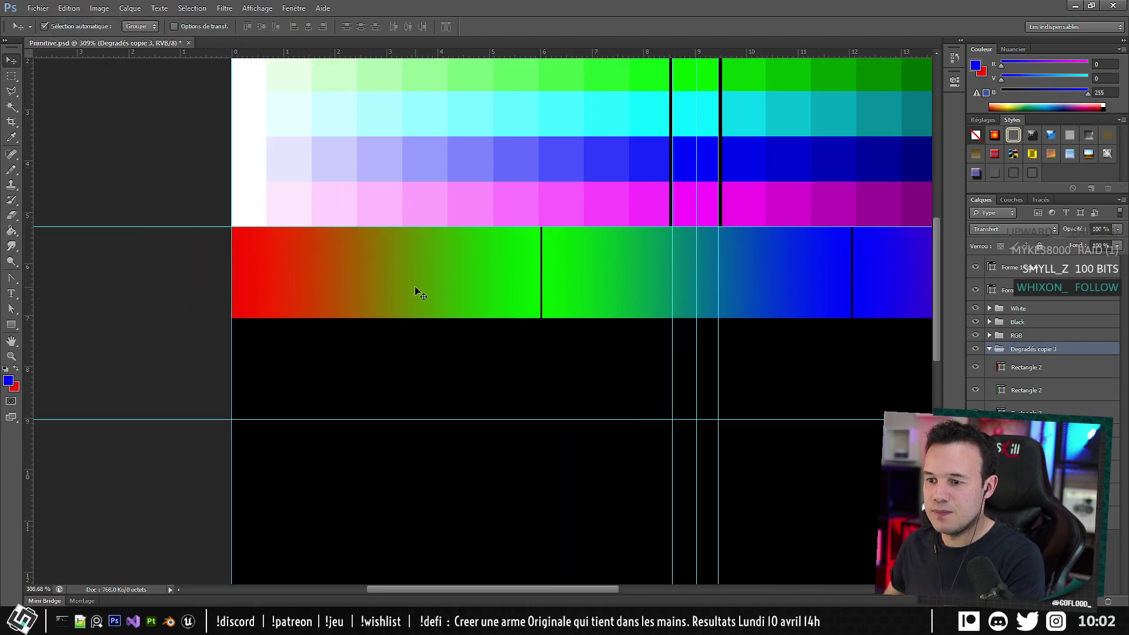
key(Down)
Duplicate the second gradient strip below itself as a third row, nudged down to keep the same thin gap.
alt+drag(412, 298, 412, 342)
key(Down)
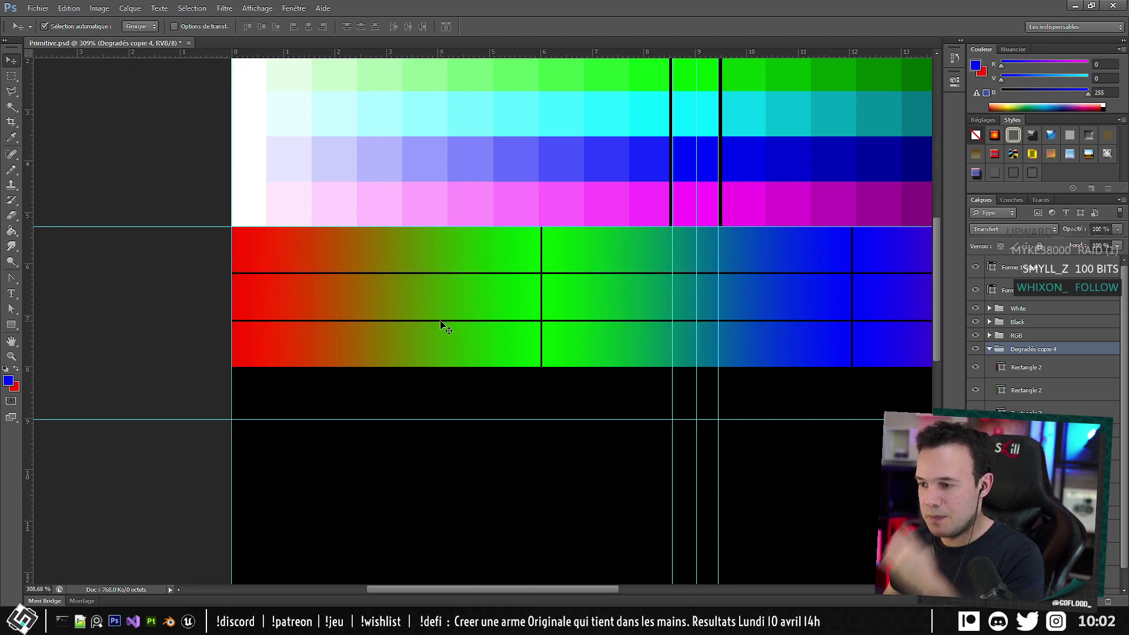
alt+scroll(443, 323, down, 4)
alt+scroll(599, 252, up, 1)
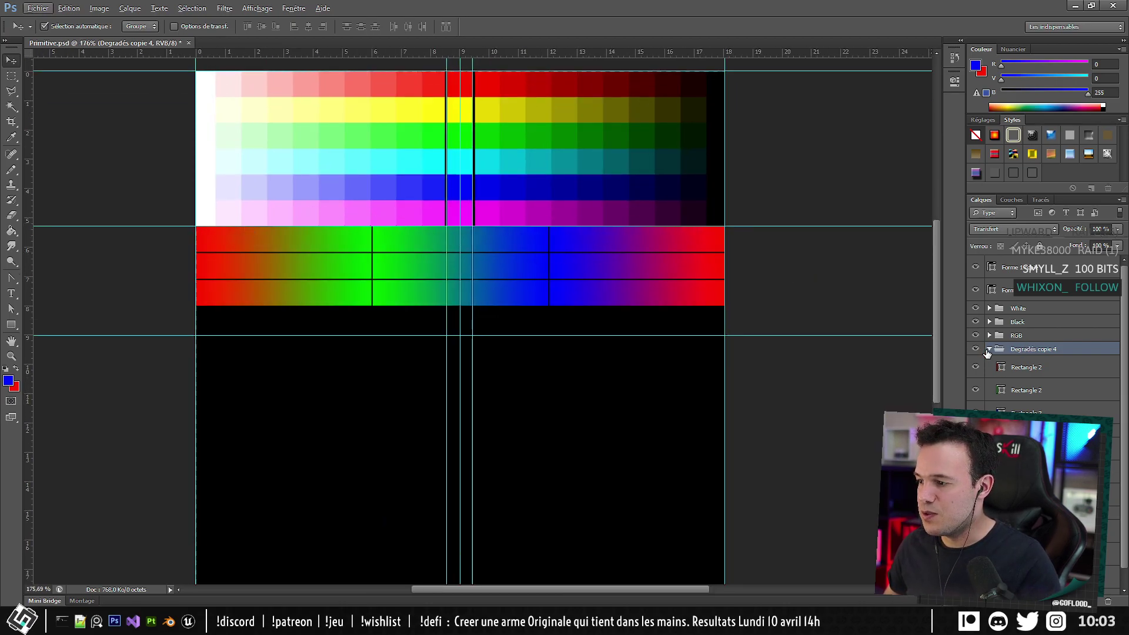
Collapse the Degradés copie 4, Degradés copie 3 and Degradés copie 2 groups in the layer list.
click(989, 349)
click(989, 349)
click(989, 349)
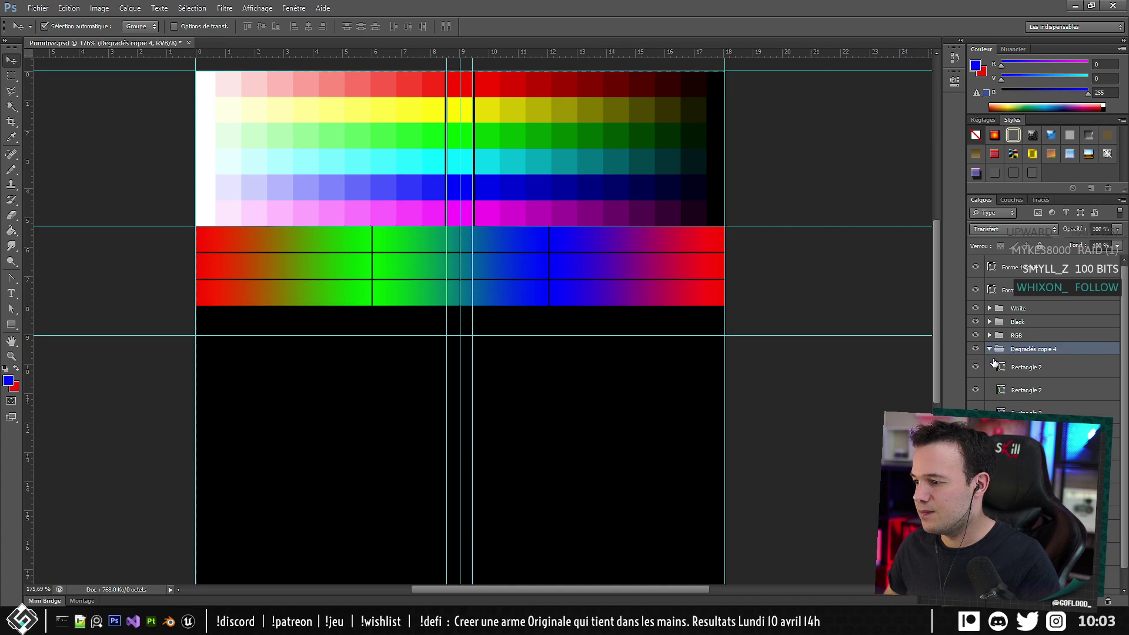
click(990, 349)
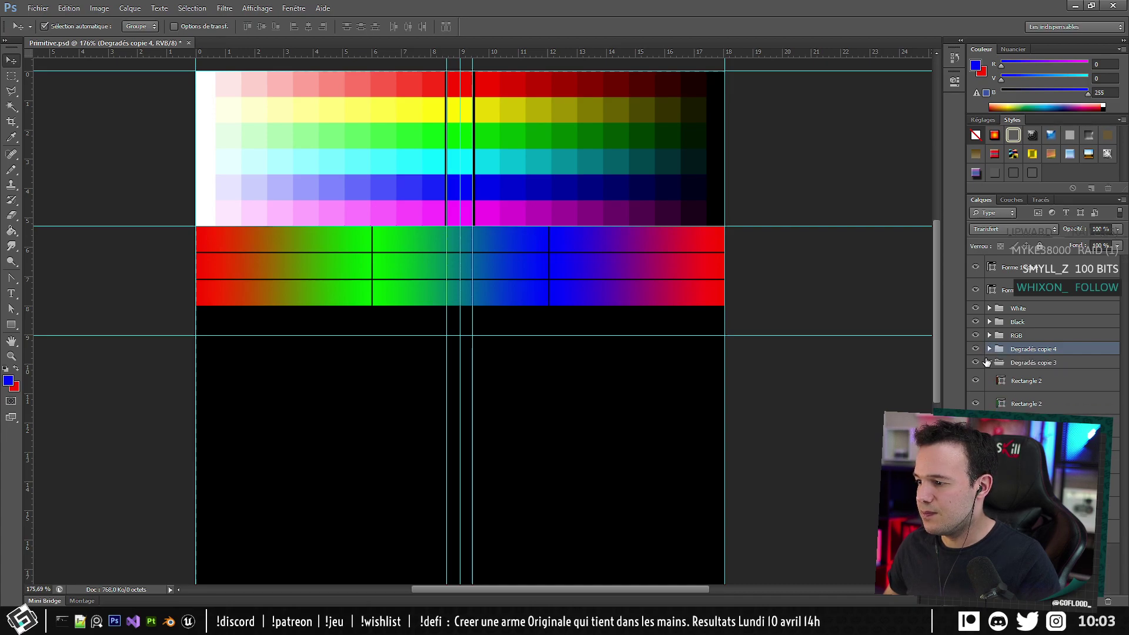
click(988, 363)
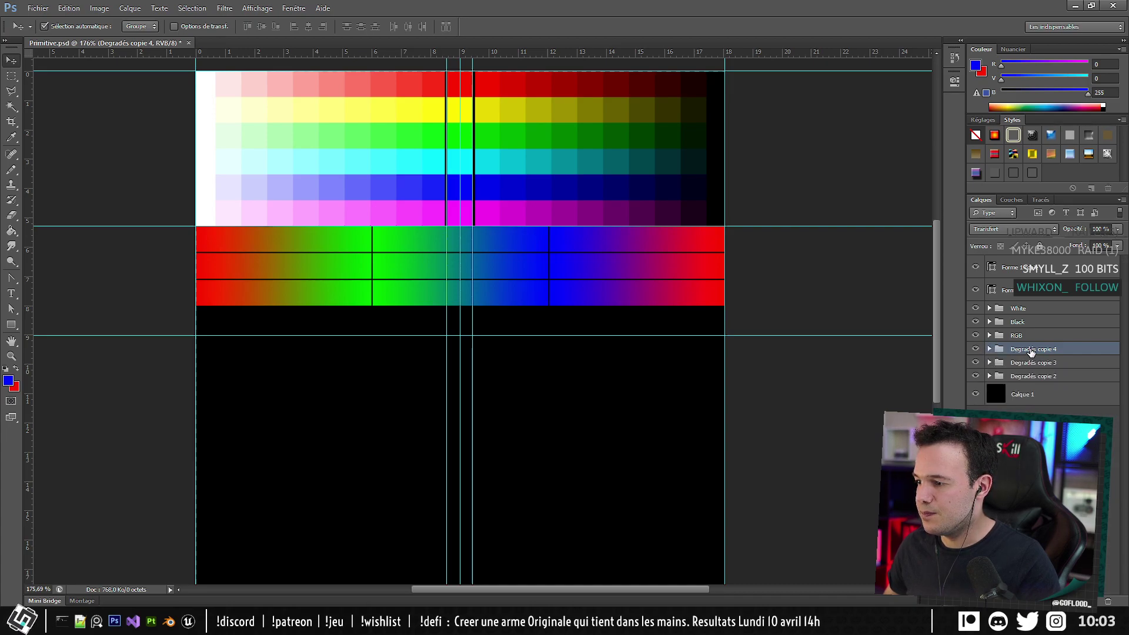
Select the three Degradés groups together and nudge them down slightly away from the colour palette above.
shift+click(1030, 385)
click(1031, 377)
shift+click(1028, 351)
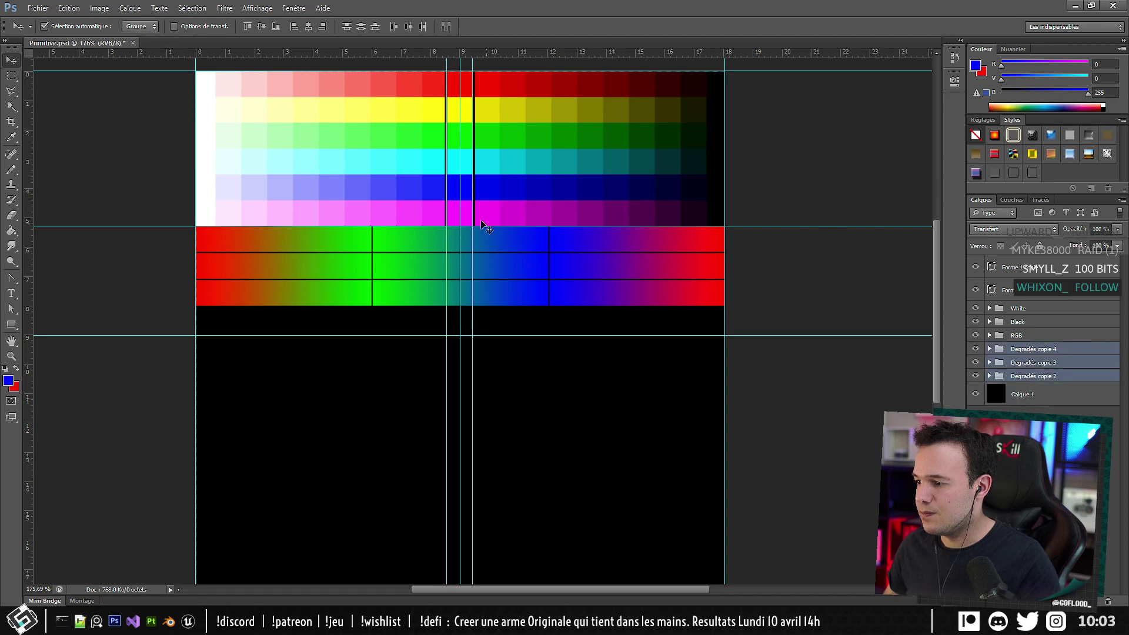
key(Down)
scroll(196, 229, up, 1)
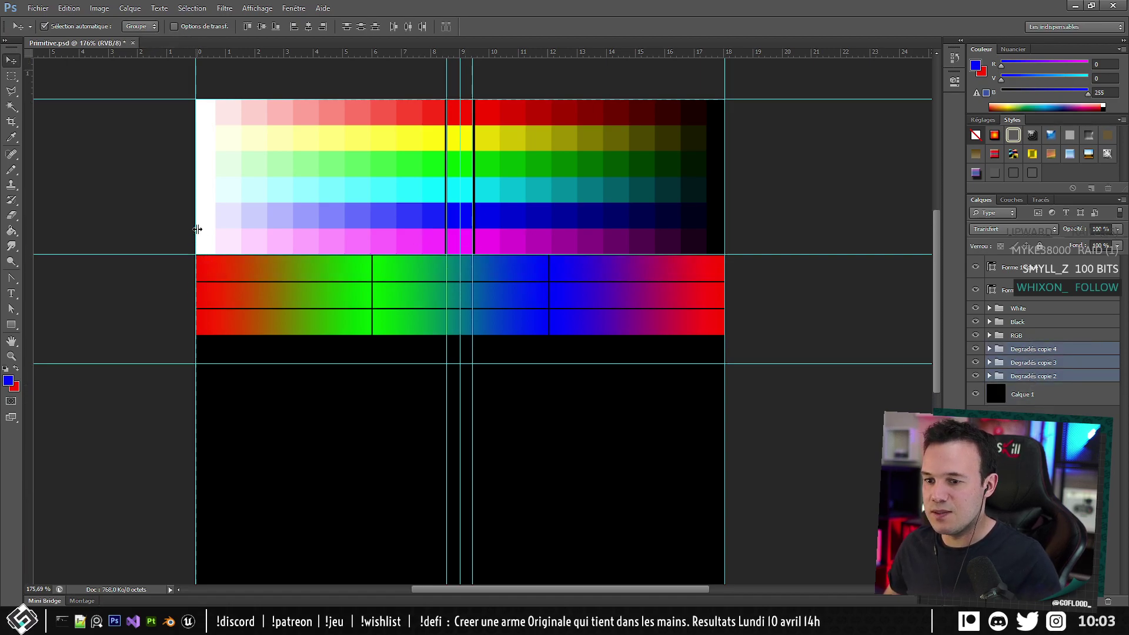
Try to fill the gradient strips with the Foreground to Background gradient, using black as the foreground colour and red as the background.
alt+scroll(197, 229, up, 3)
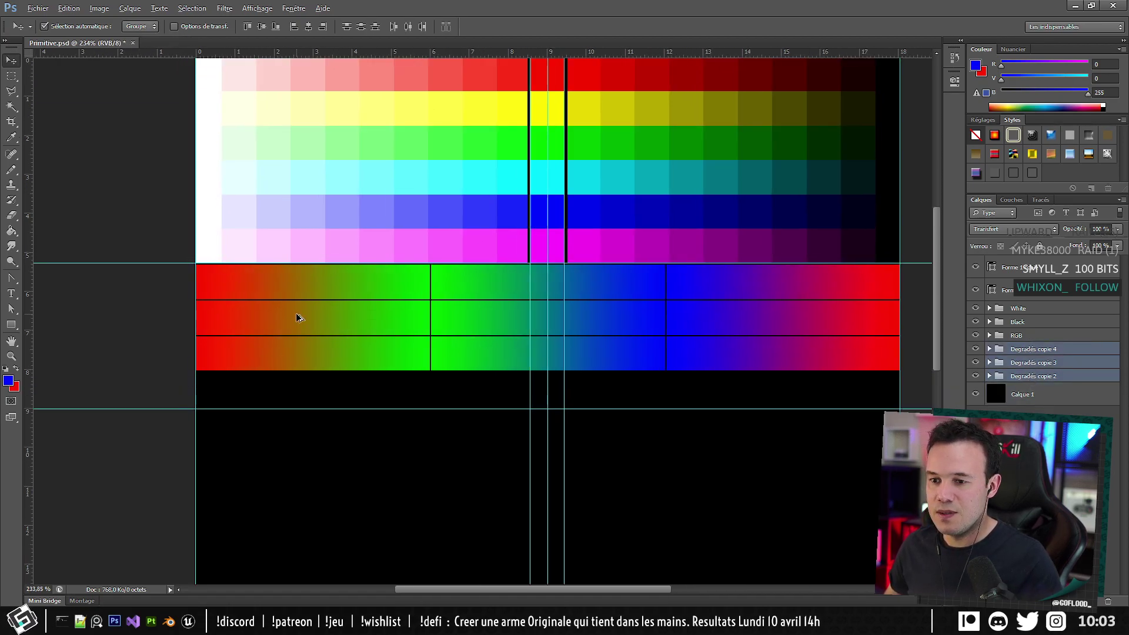
click(9, 380)
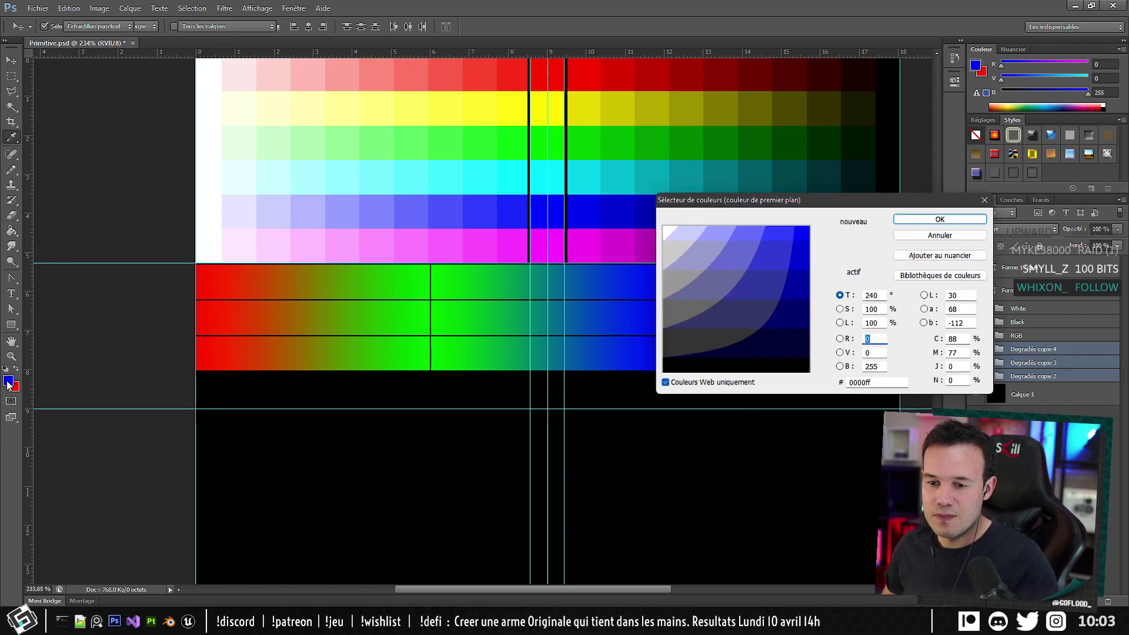
click(660, 373)
click(943, 219)
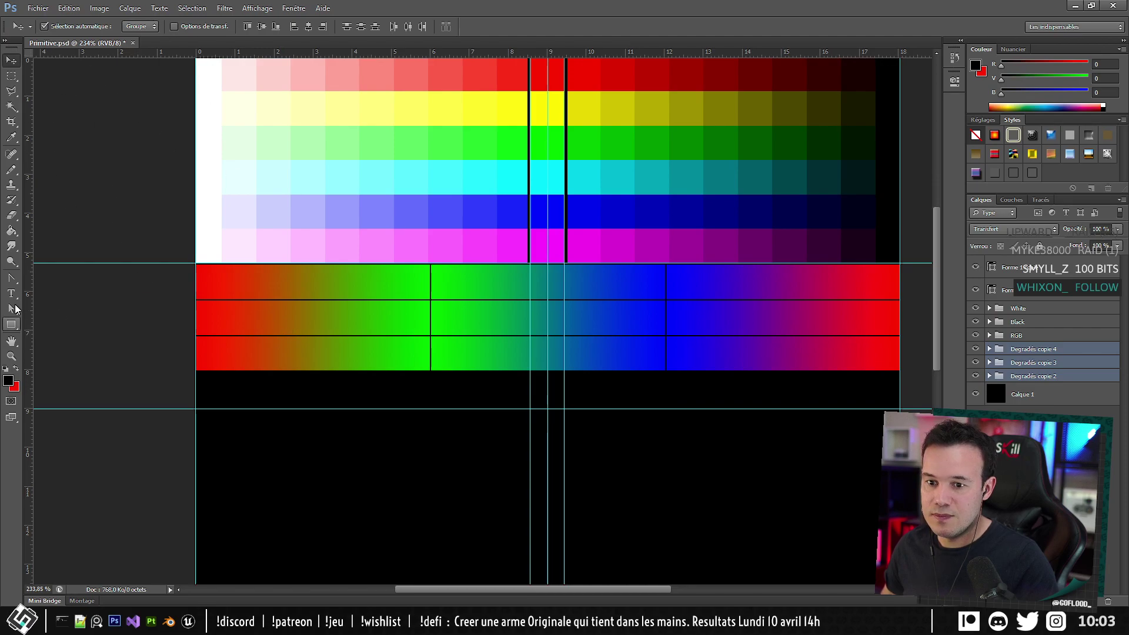
click(11, 324)
click(113, 27)
click(92, 49)
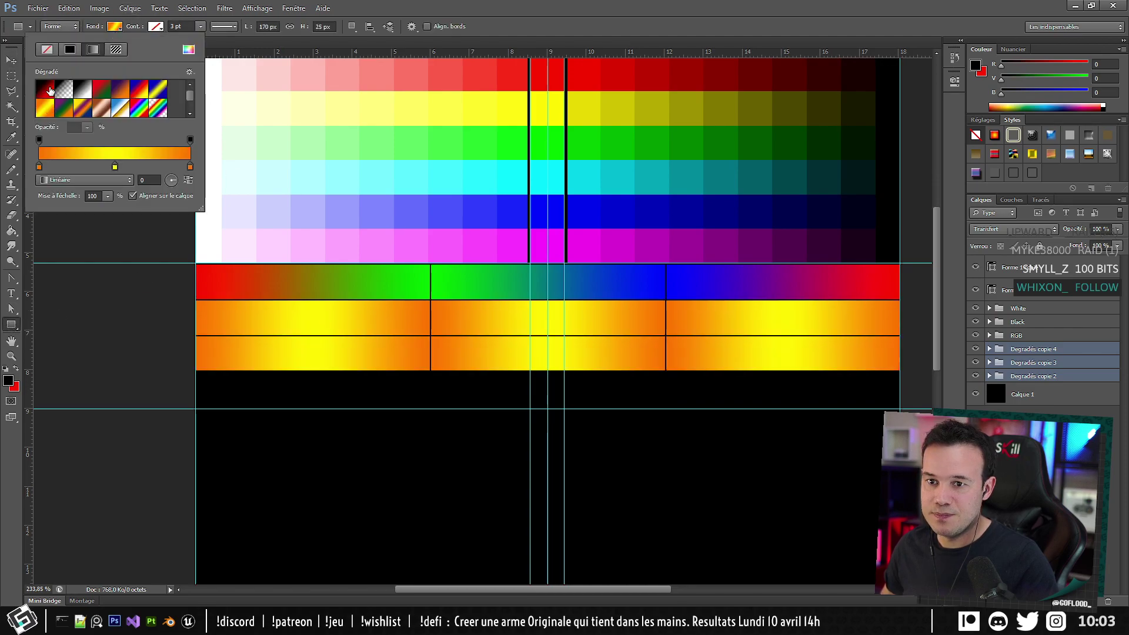
click(50, 90)
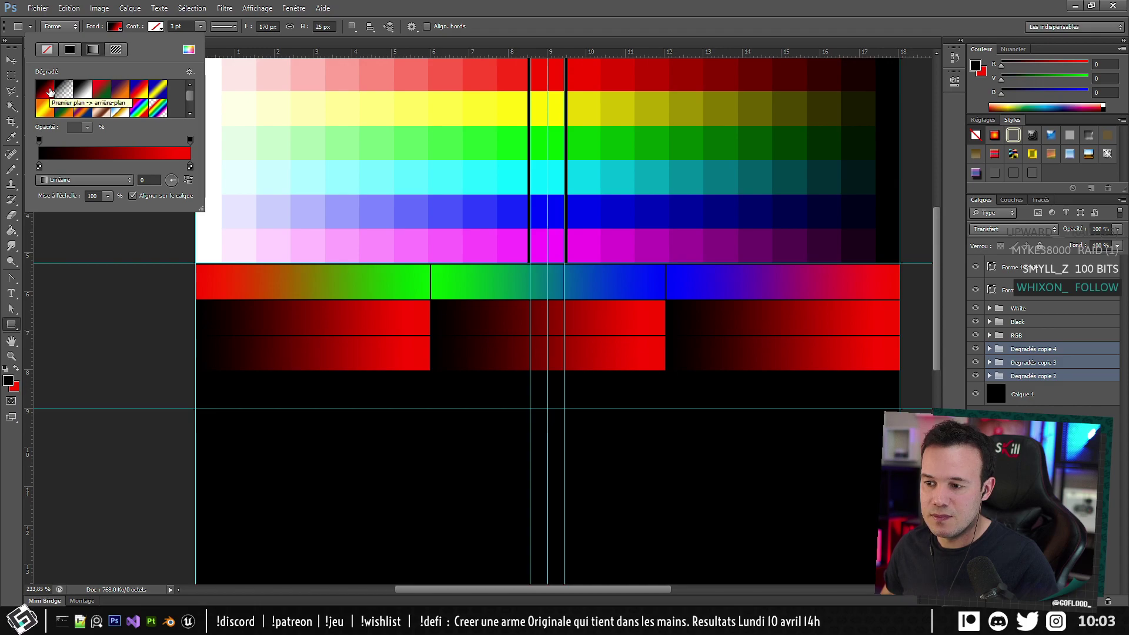
key(Return)
Try to fill the rectangles of the Degradés copie 2 group with a white-to-red Foreground to Background gradient.
click(994, 377)
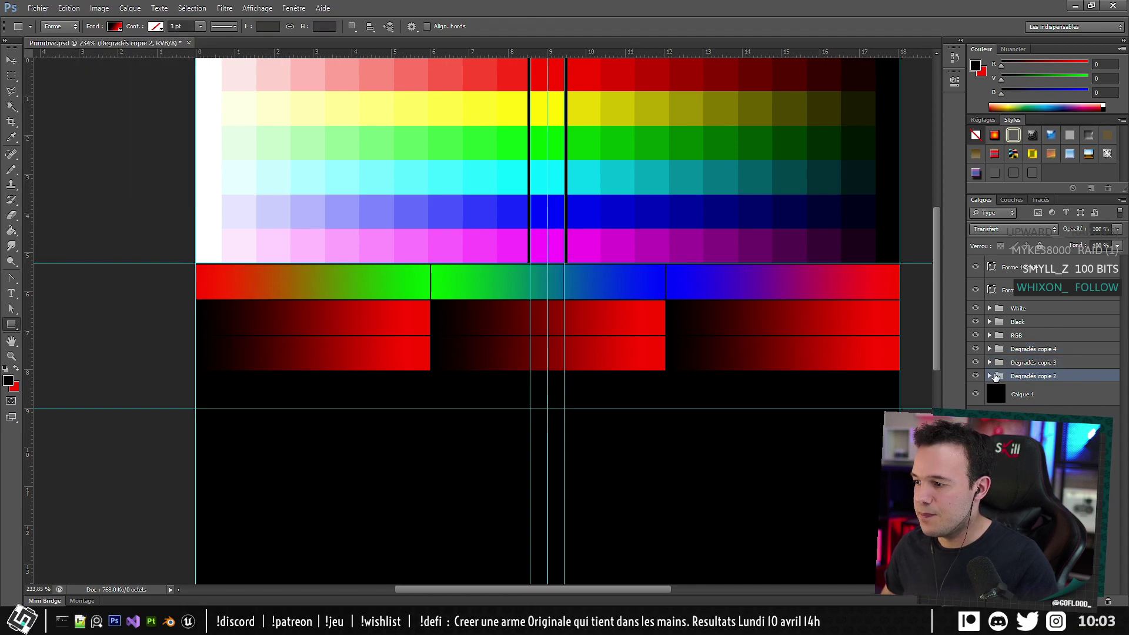
click(989, 376)
click(1044, 396)
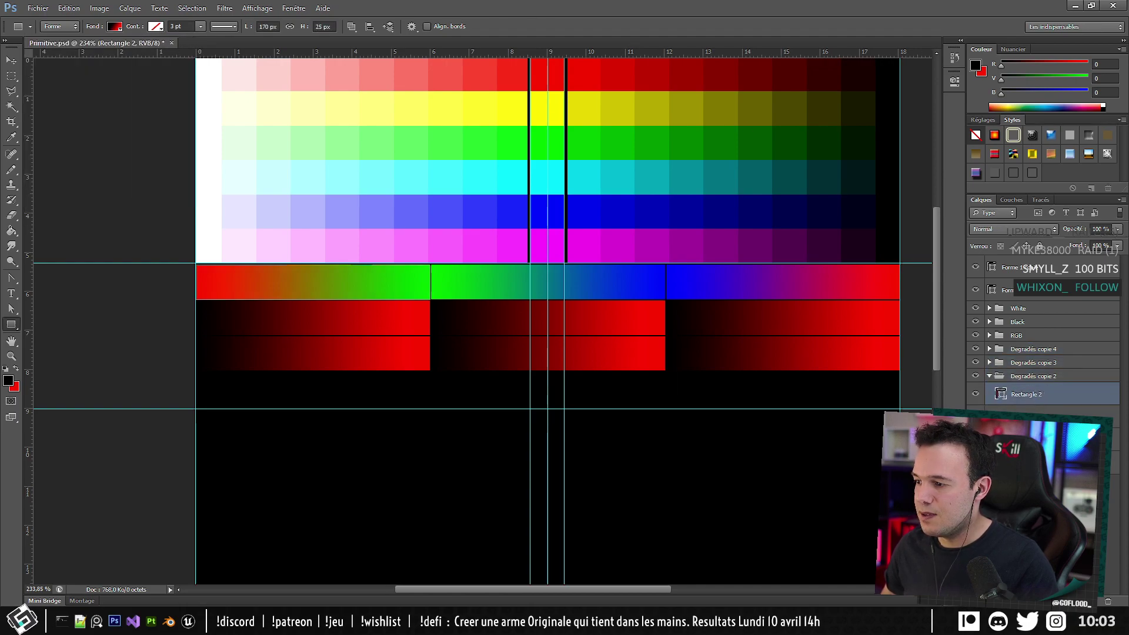
click(8, 382)
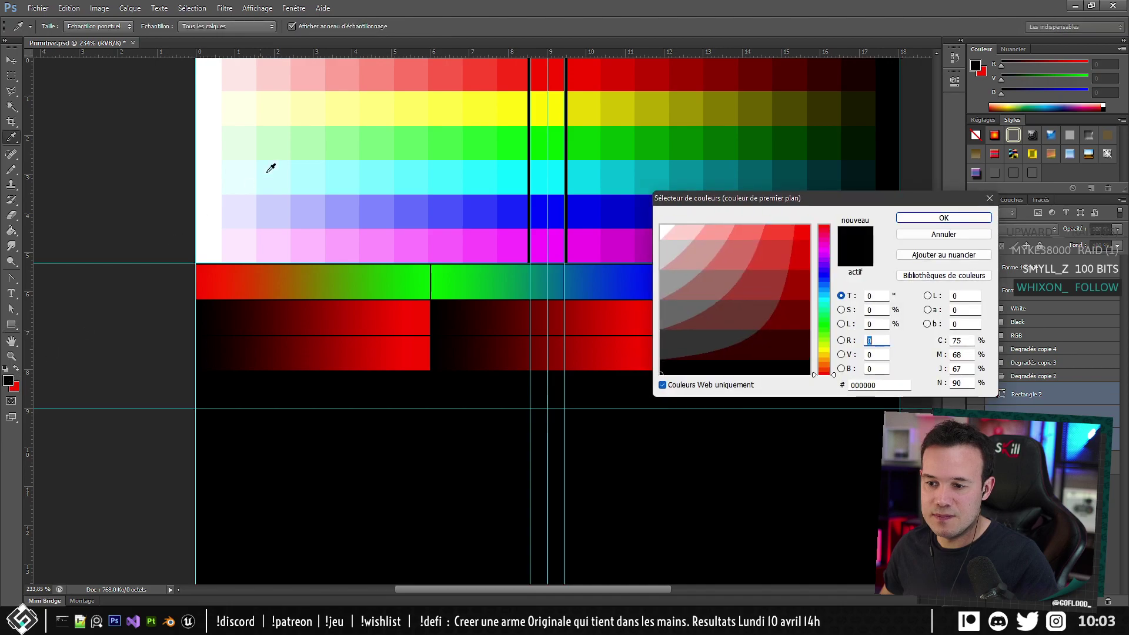
click(944, 217)
click(114, 27)
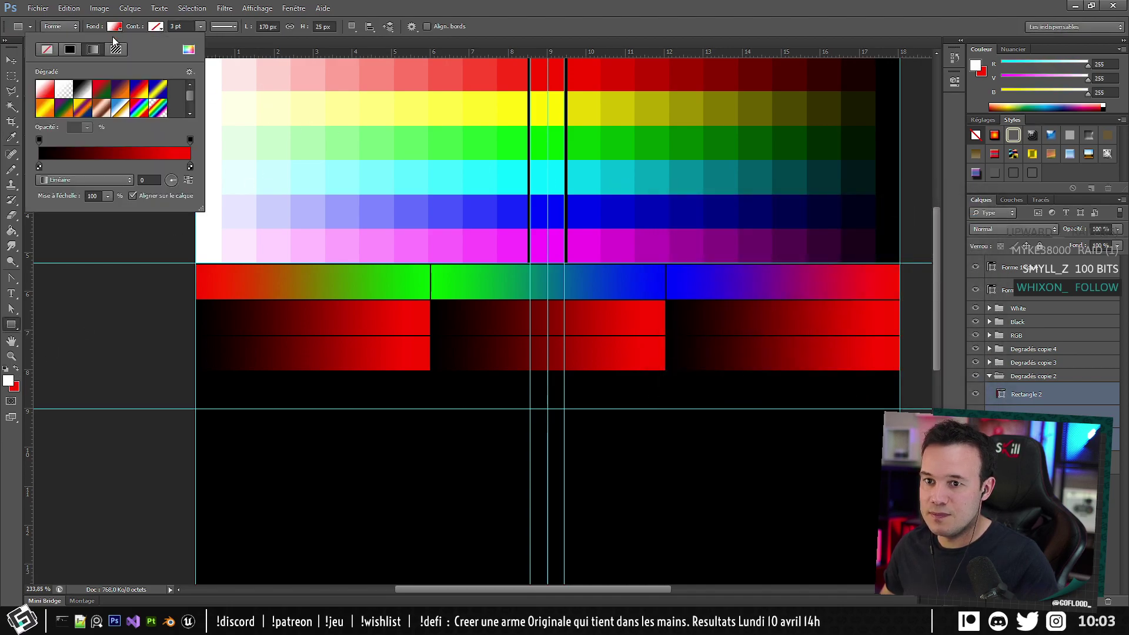
click(53, 107)
click(46, 94)
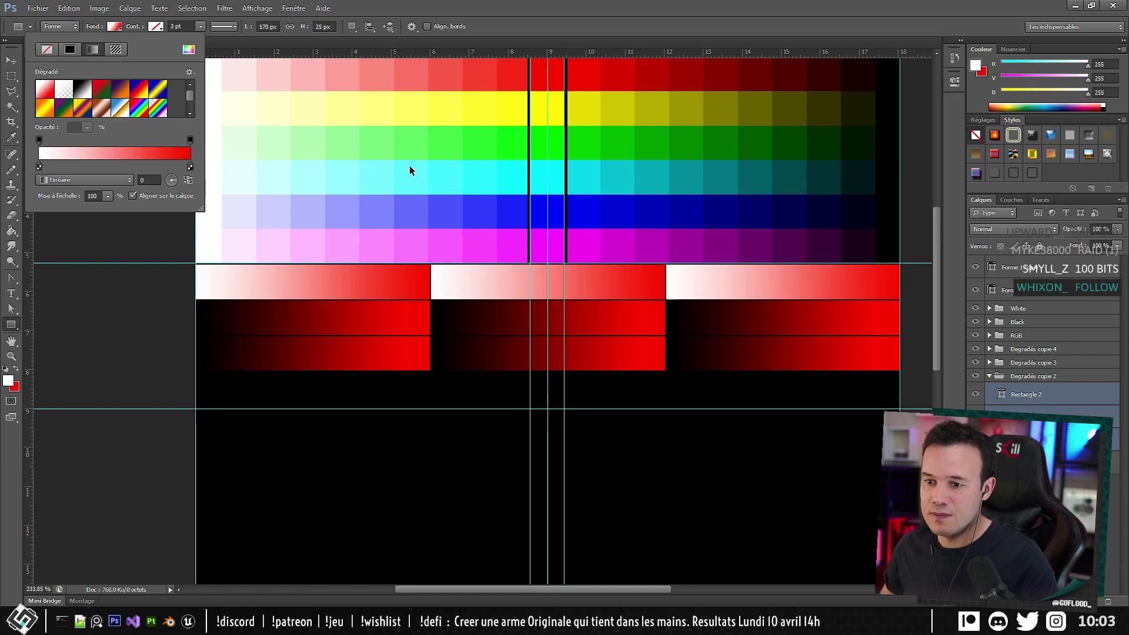
click(305, 116)
Undo the black-to-red and white-to-red fills on the gradient strips, switching the CMYK proof preview on and off.
key(ctrl+alt+z)
key(ctrl+alt+z)
key(ctrl+alt+z)
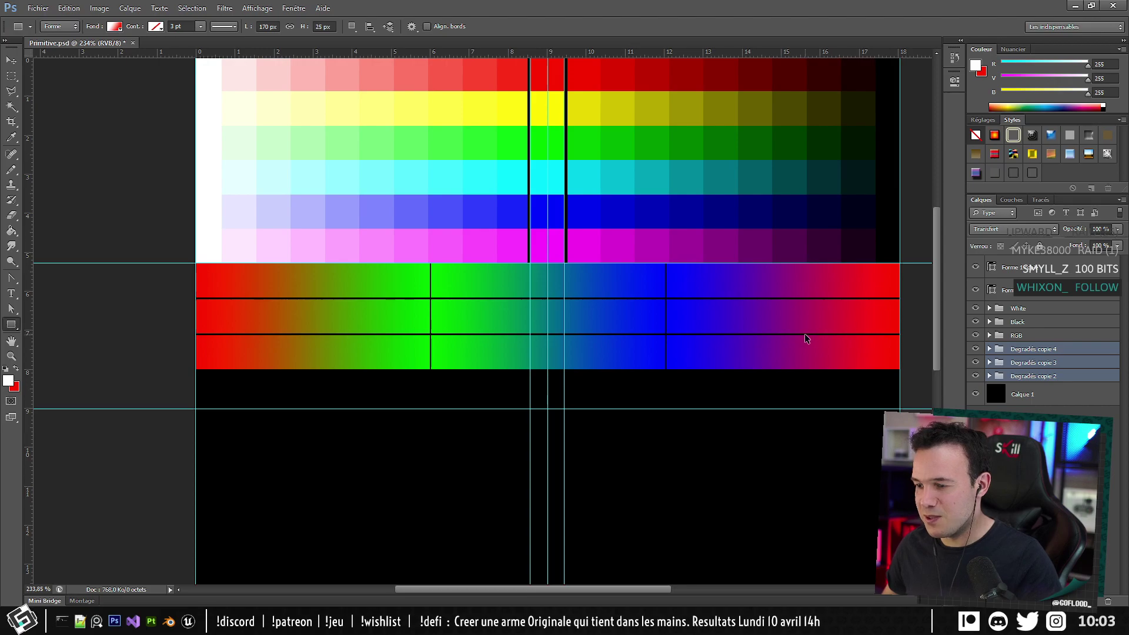
key(ctrl+y)
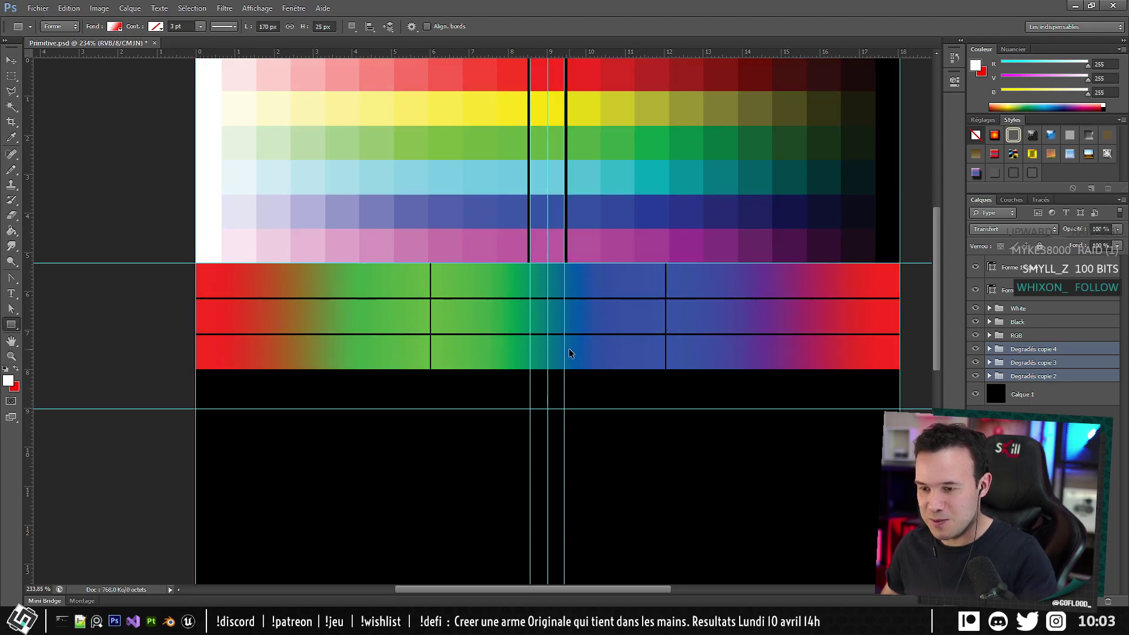
key(ctrl+y)
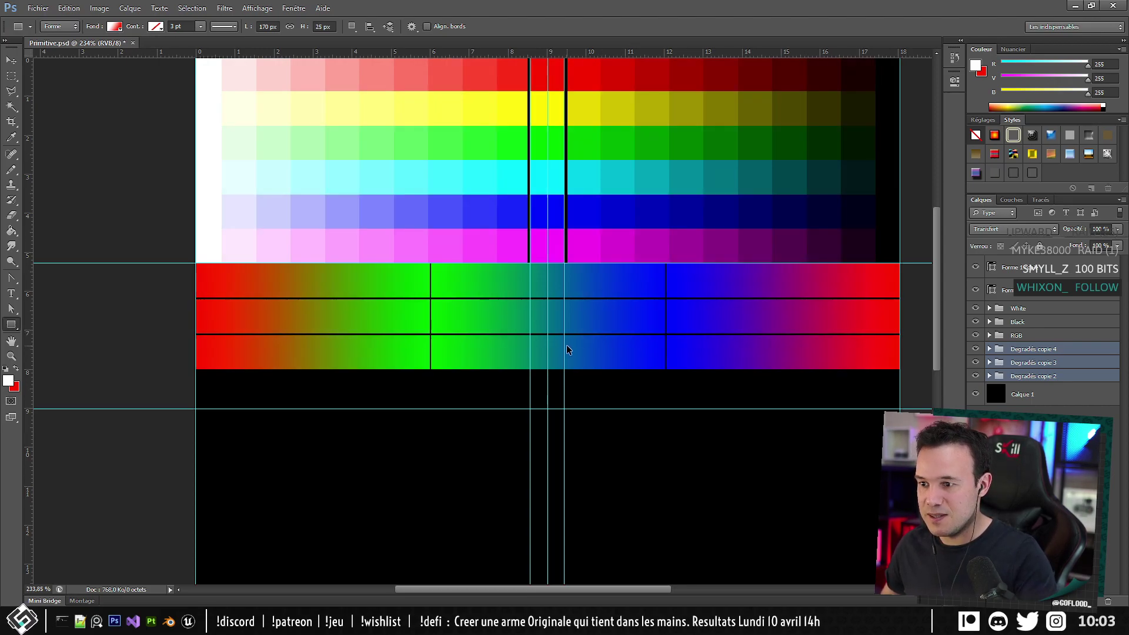
Reorder the three gradient groups in the layer list as Degradés copie 2, Degradés copie 3, Degradés copie 4 from top to bottom, and collapse them.
click(989, 349)
click(989, 431)
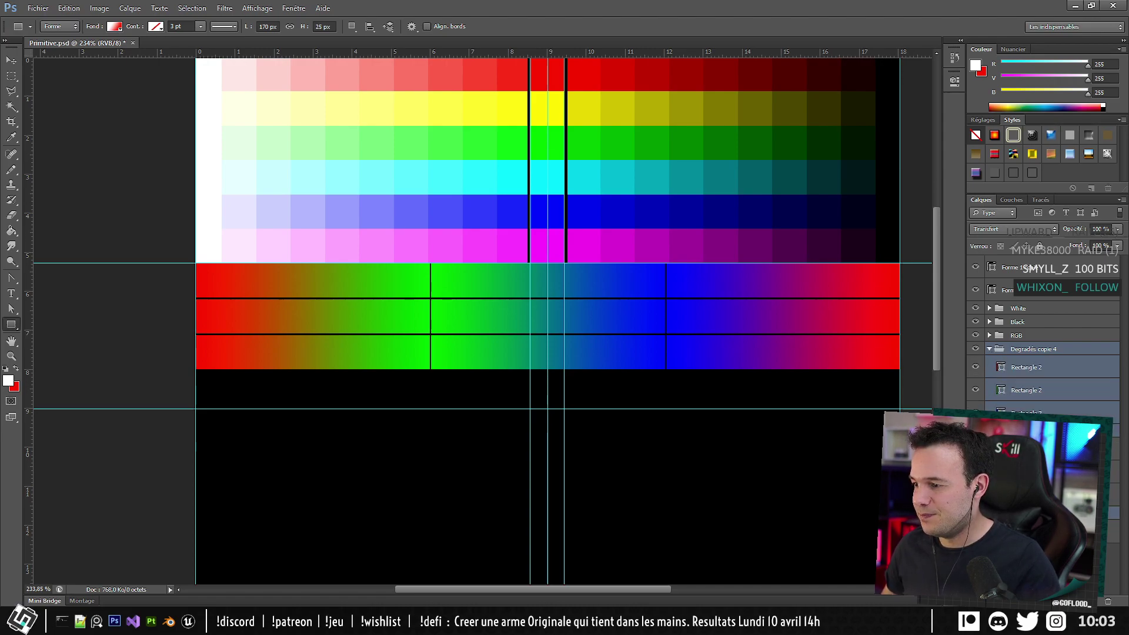
click(1024, 368)
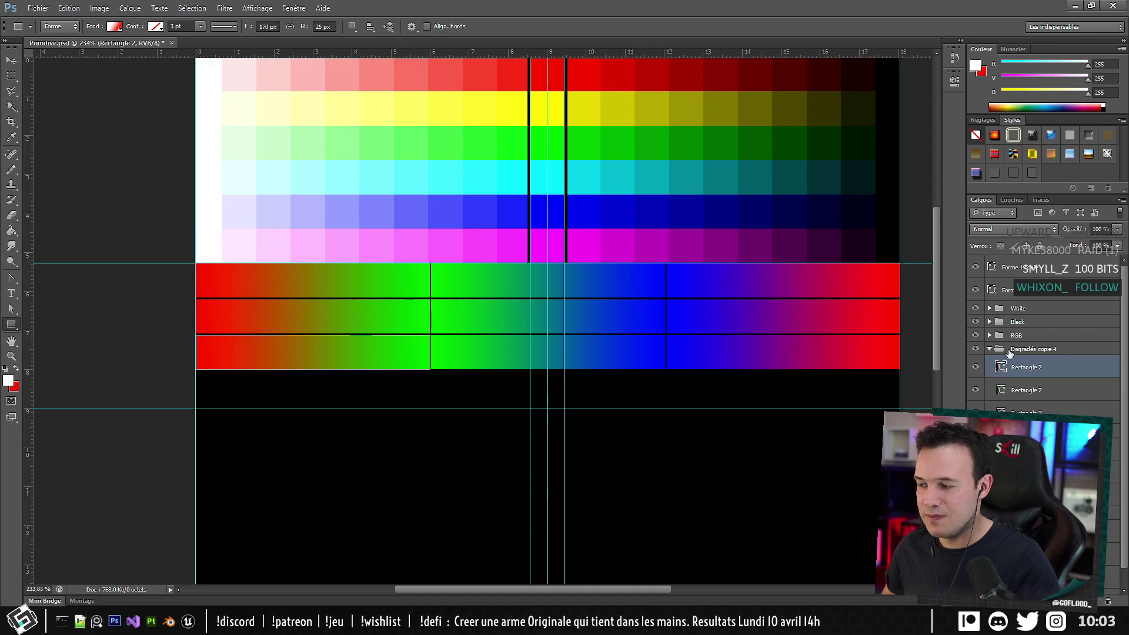
click(989, 351)
click(989, 363)
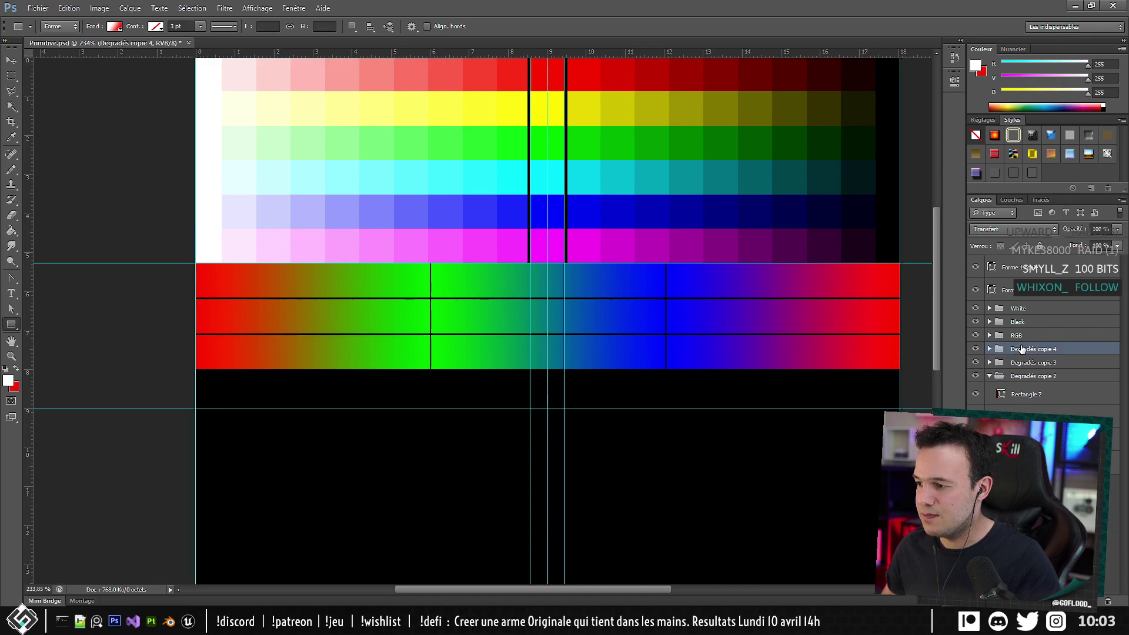
drag(1021, 348, 1035, 453)
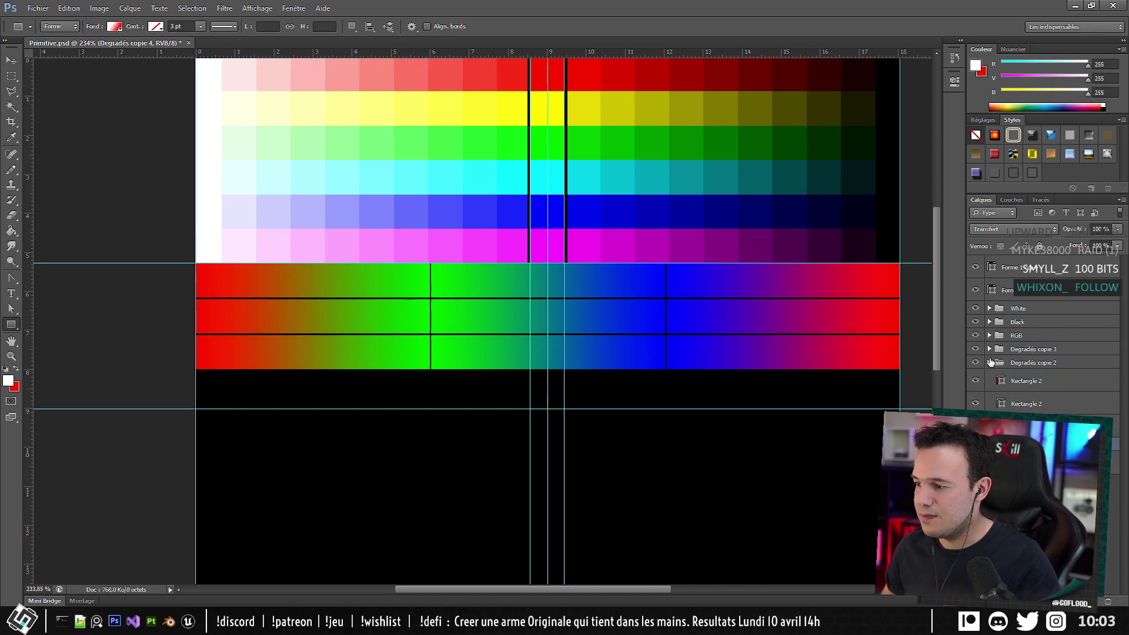
click(989, 362)
click(989, 349)
click(1018, 377)
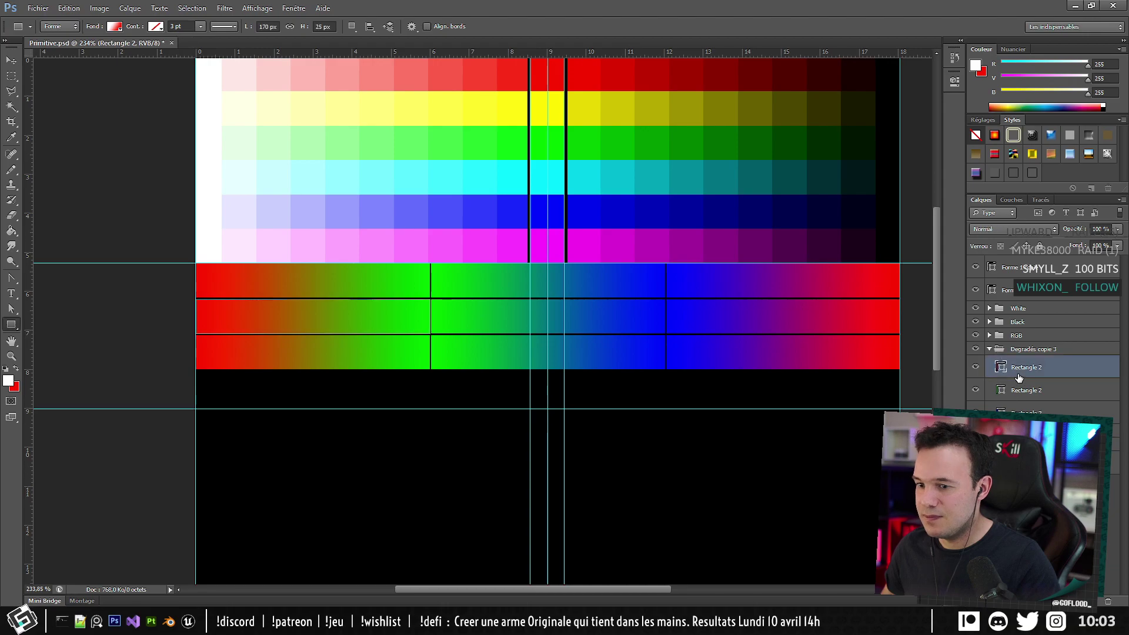
click(989, 348)
drag(1025, 363, 1029, 346)
Rename the Degradés copie 2 group as "Degradés Color".
double_click(1054, 348)
click(1058, 350)
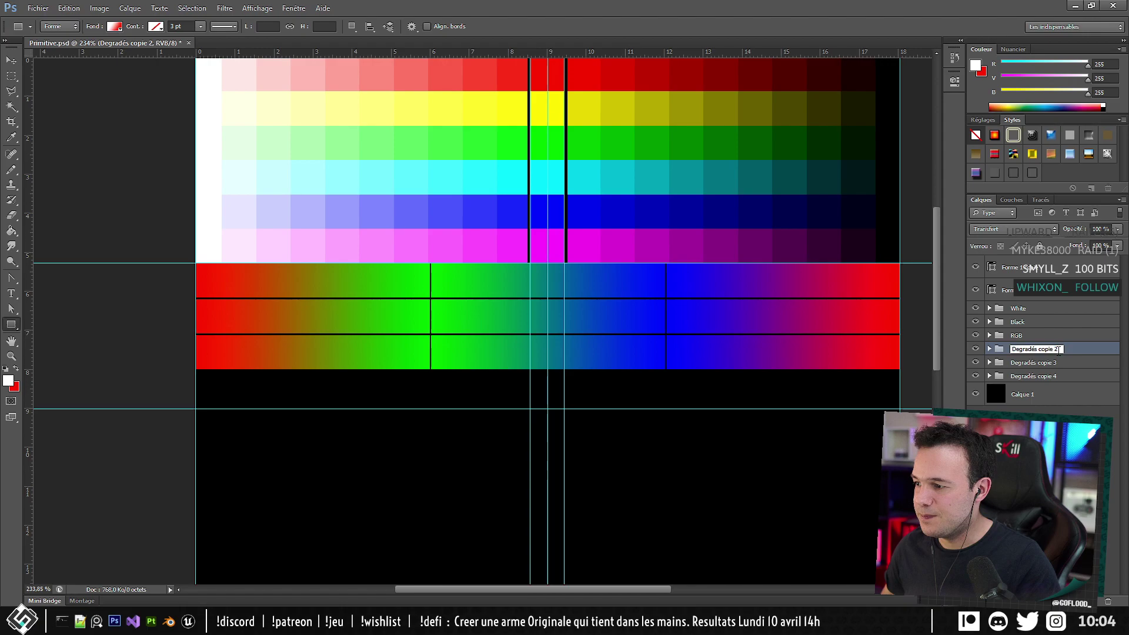
key(BackSpace)
key(BackSpace)
key(BackSpace)
key(BackSpace)
key(BackSpace)
key(BackSpace)
key(BackSpace)
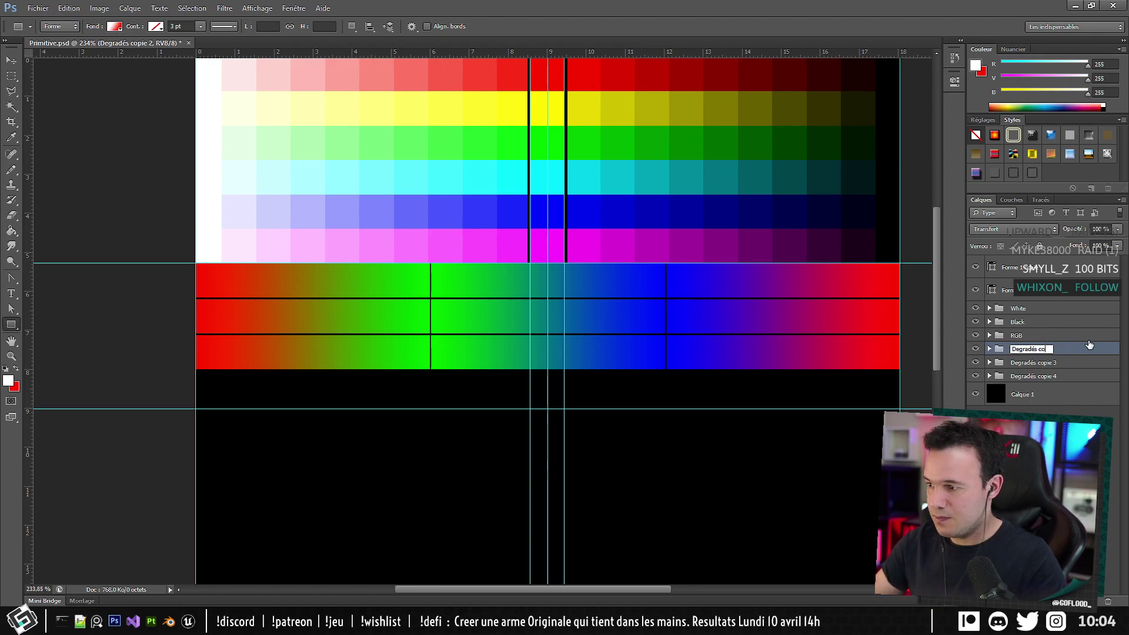
text(Color)
key(Return)
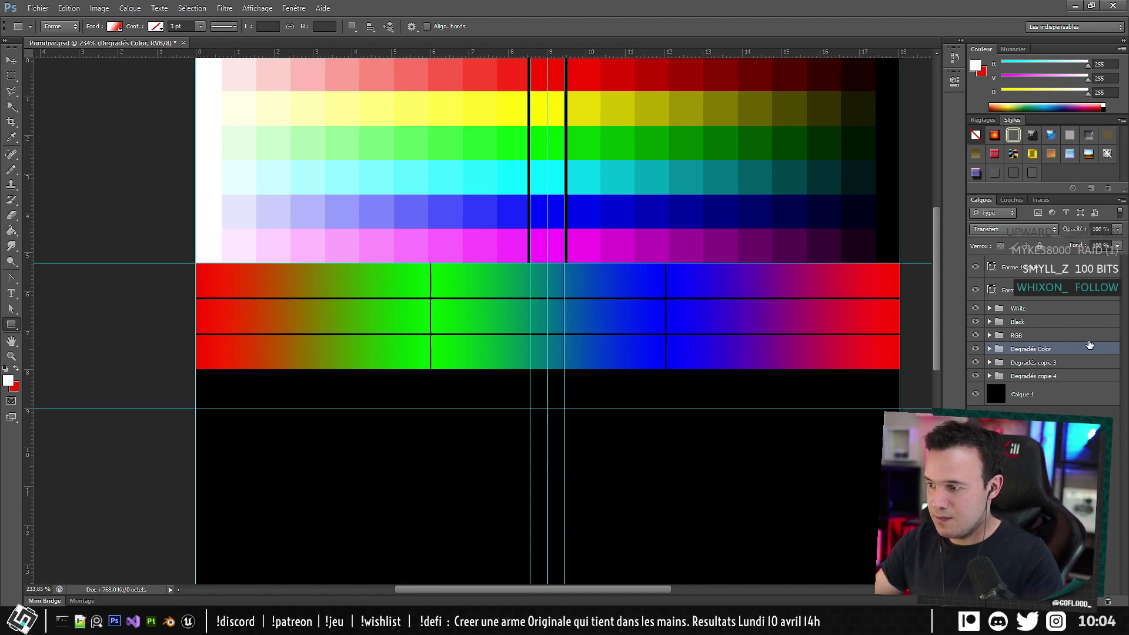
Rename the Degradés copie 3 group as "Degradés Black".
double_click(1034, 362)
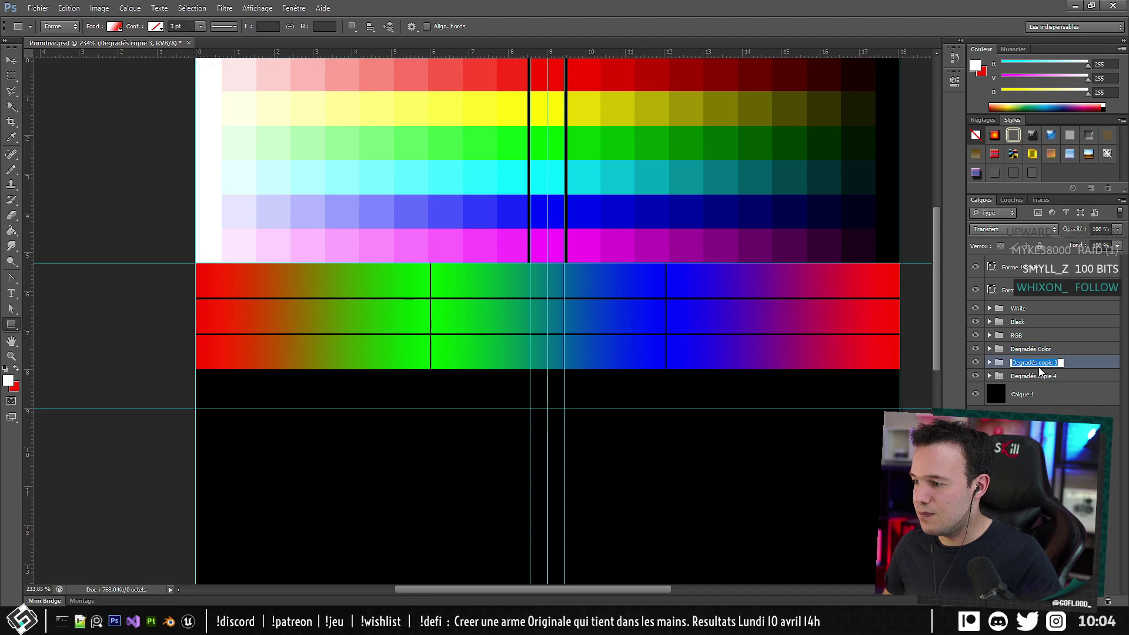
key(End)
key(BackSpace)
key(BackSpace)
key(BackSpace)
key(BackSpace)
key(BackSpace)
key(BackSpace)
key(BackSpace)
text(Black)
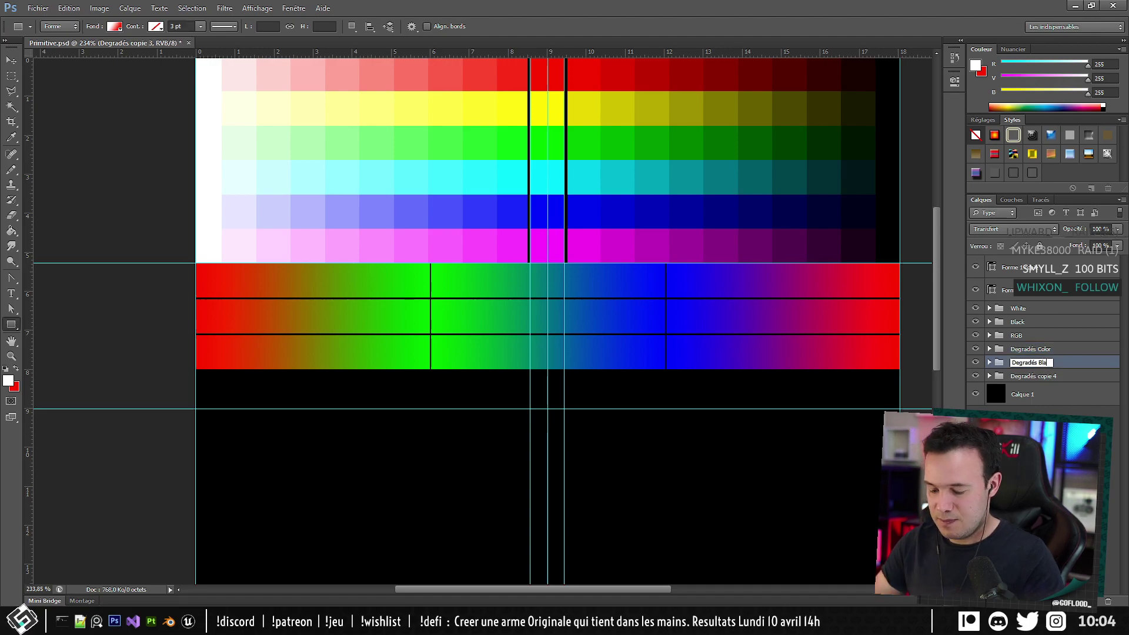
key(Return)
Rename the Degradés copie 4 group as "Degradés White".
click(1038, 379)
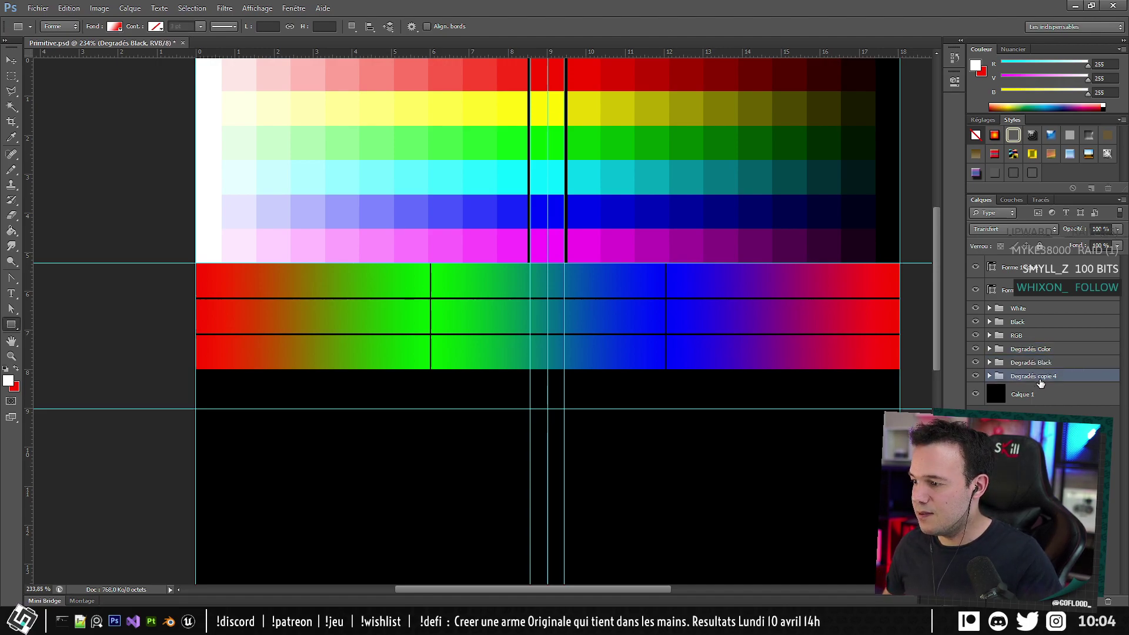
double_click(1039, 380)
key(Escape)
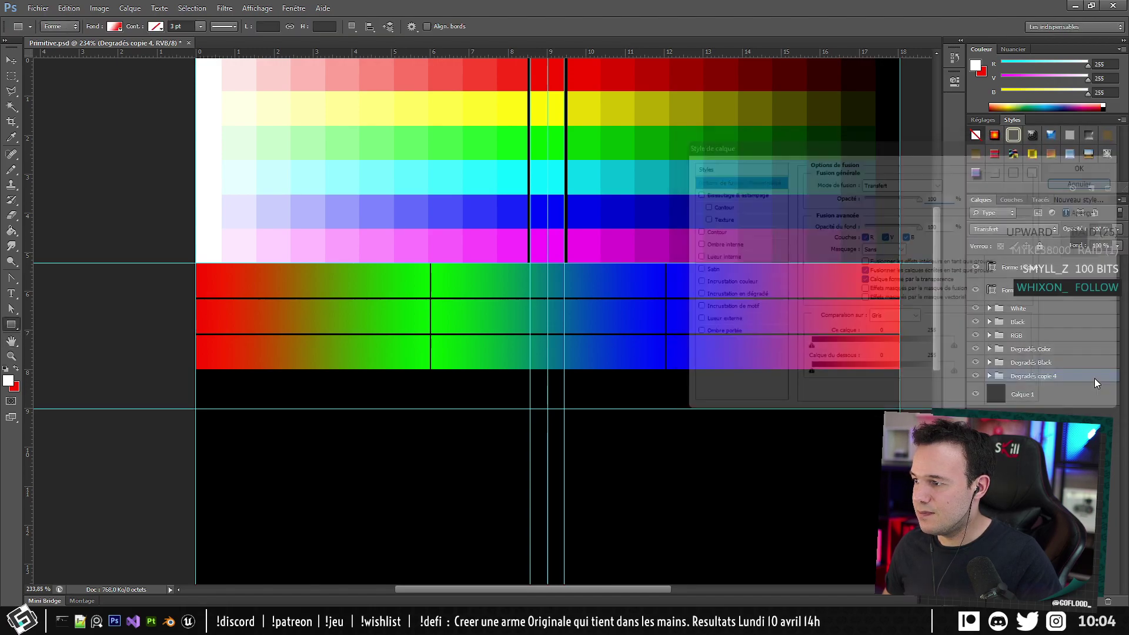
double_click(1038, 380)
drag(1039, 377, 1092, 375)
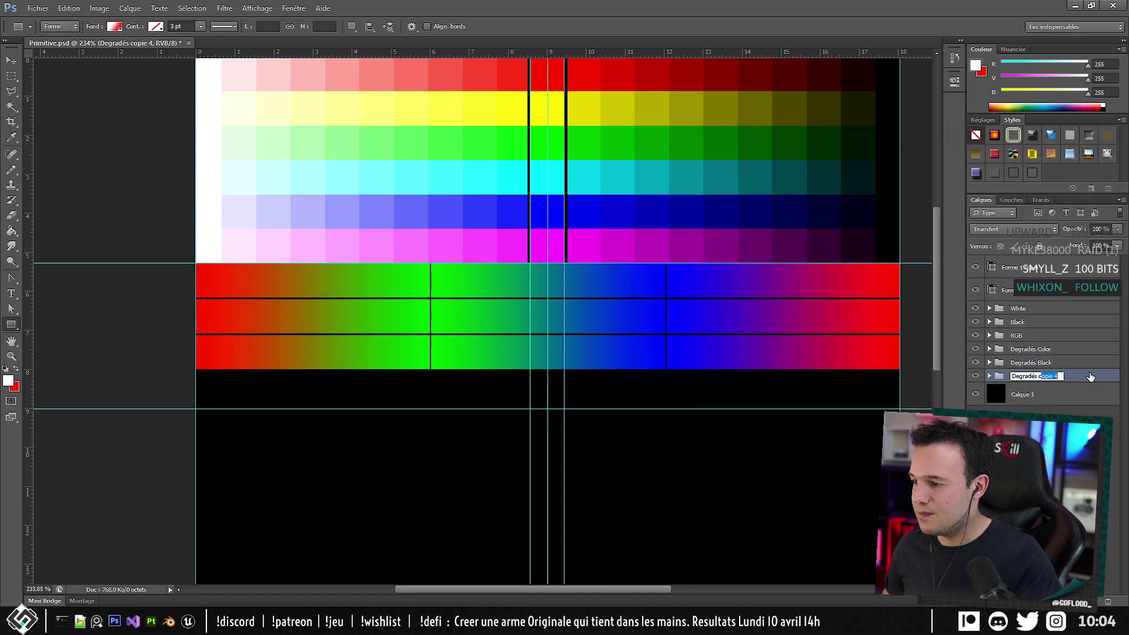
text(White)
key(Return)
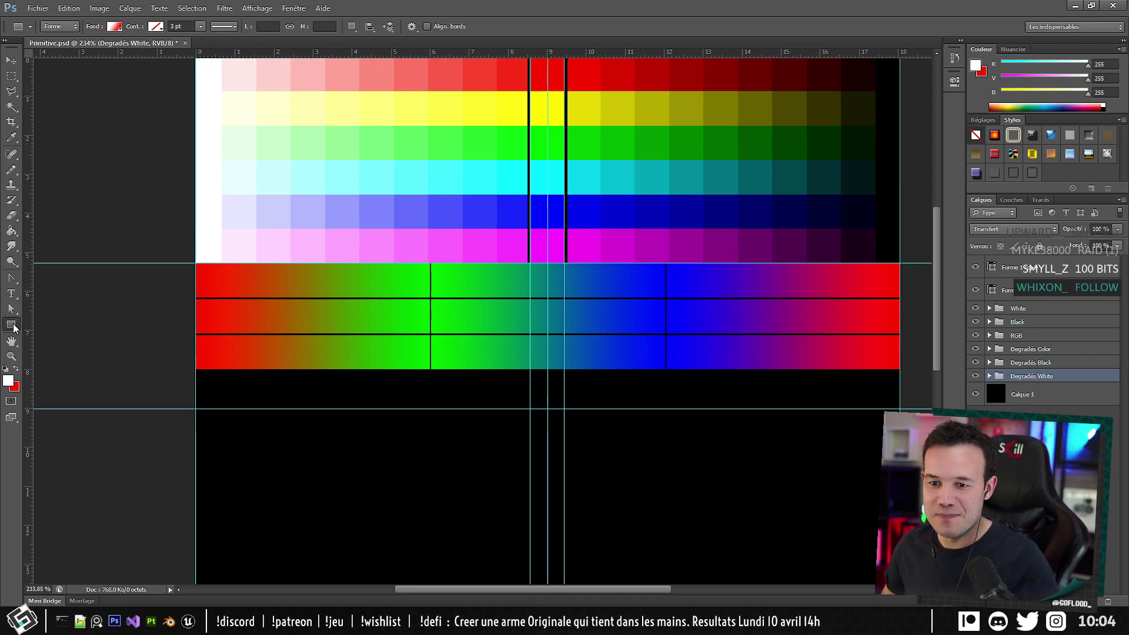
Hide and reshow the Degradés Black group to check which gradient strip it contains.
click(1028, 363)
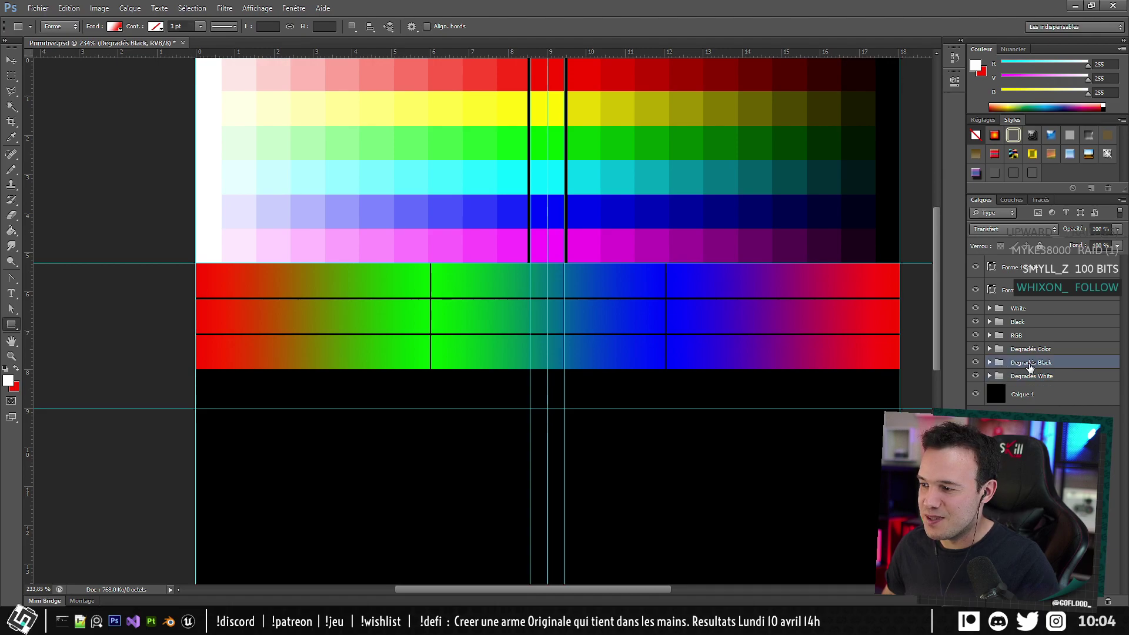
click(975, 362)
click(976, 362)
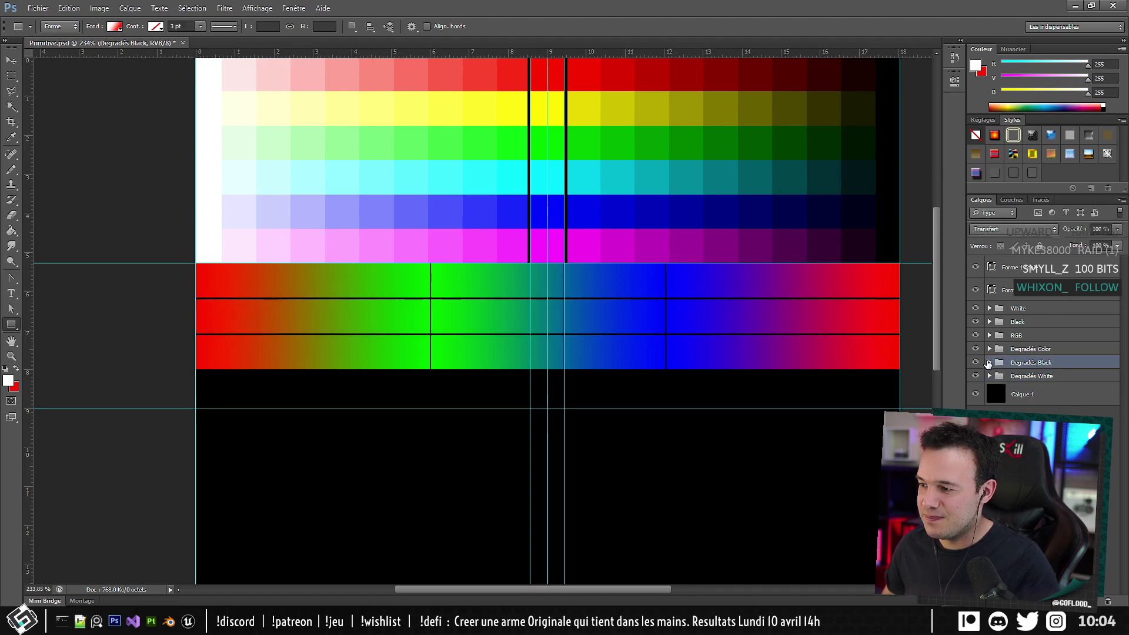
Set the foreground colour to black and fill the rectangles in the Degradés Black group with the black-to-red Foreground to Background gradient.
click(988, 363)
click(1021, 382)
shift+click(1021, 425)
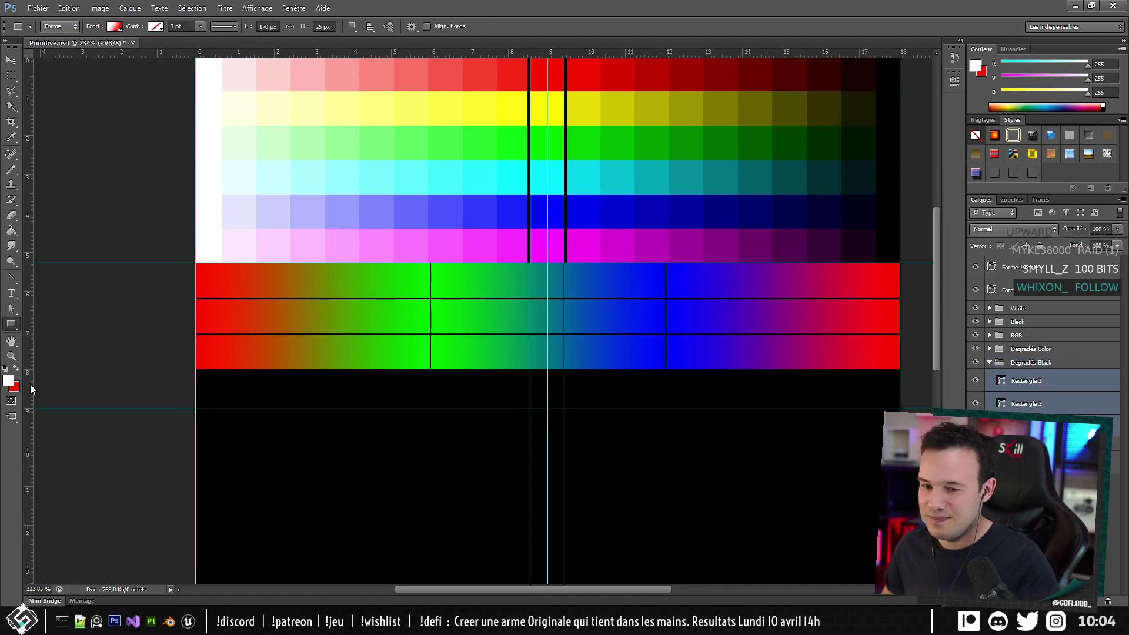
click(4, 382)
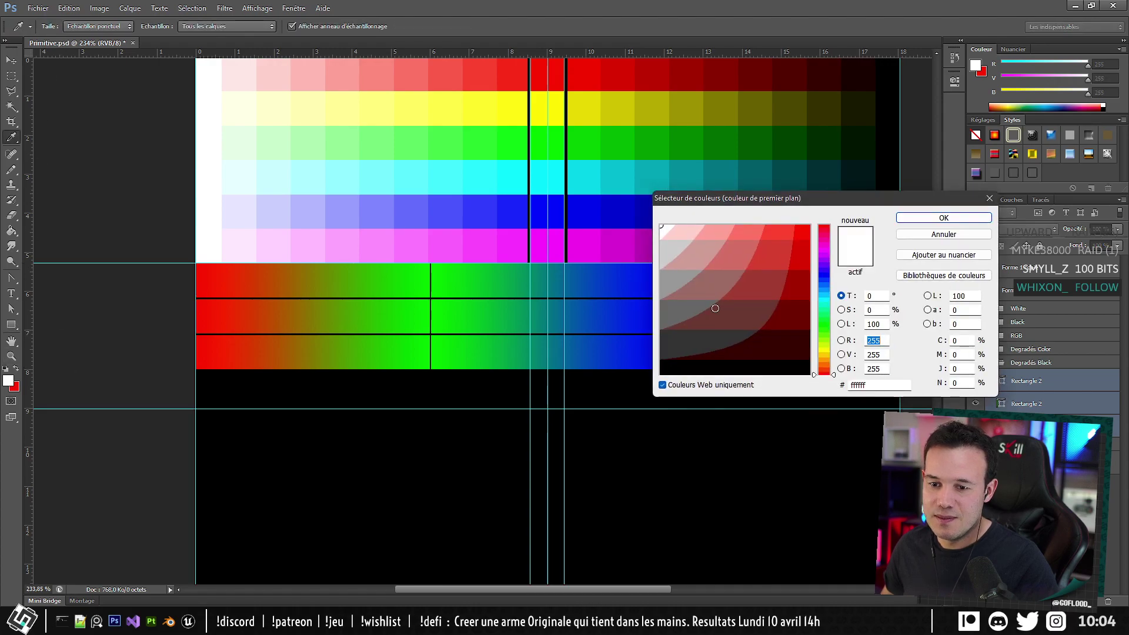
click(662, 372)
click(910, 216)
click(915, 220)
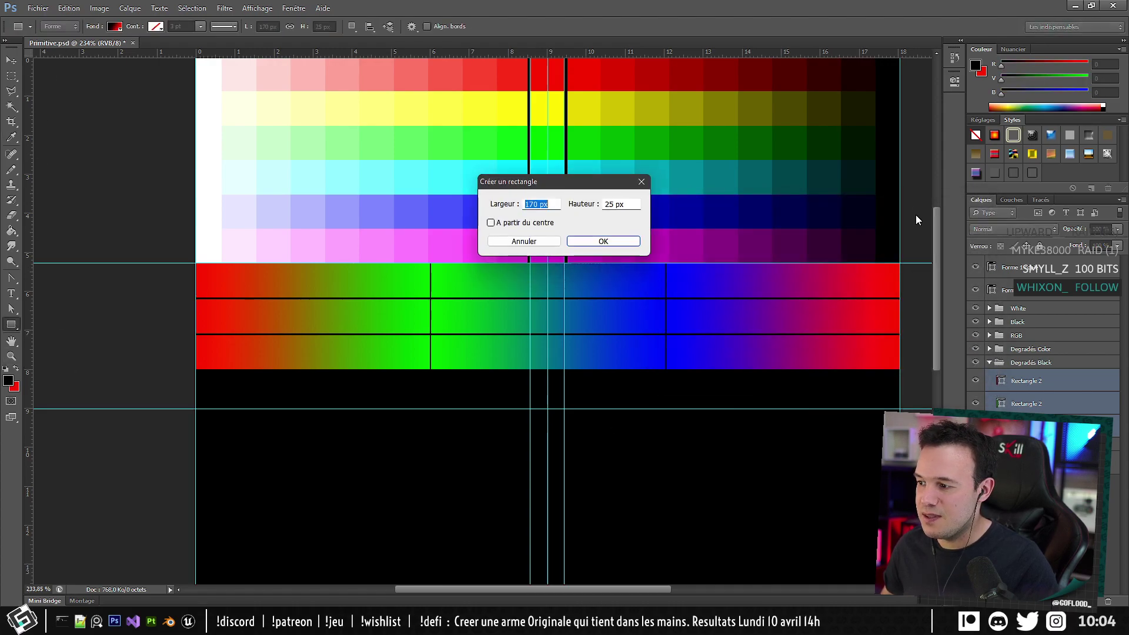
click(603, 241)
click(114, 28)
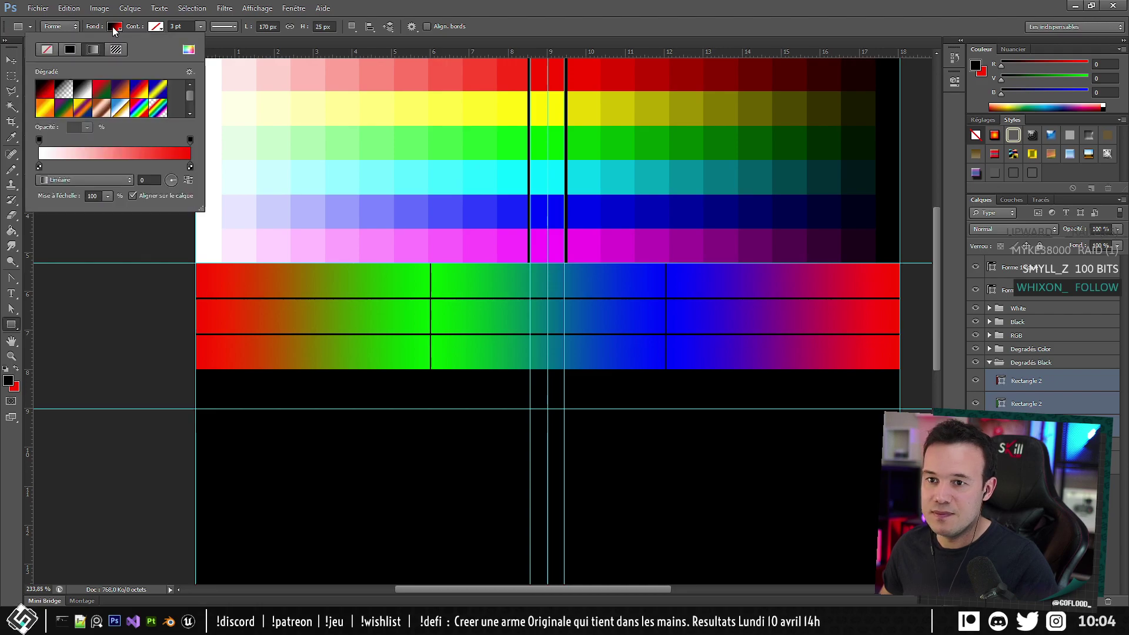
click(44, 91)
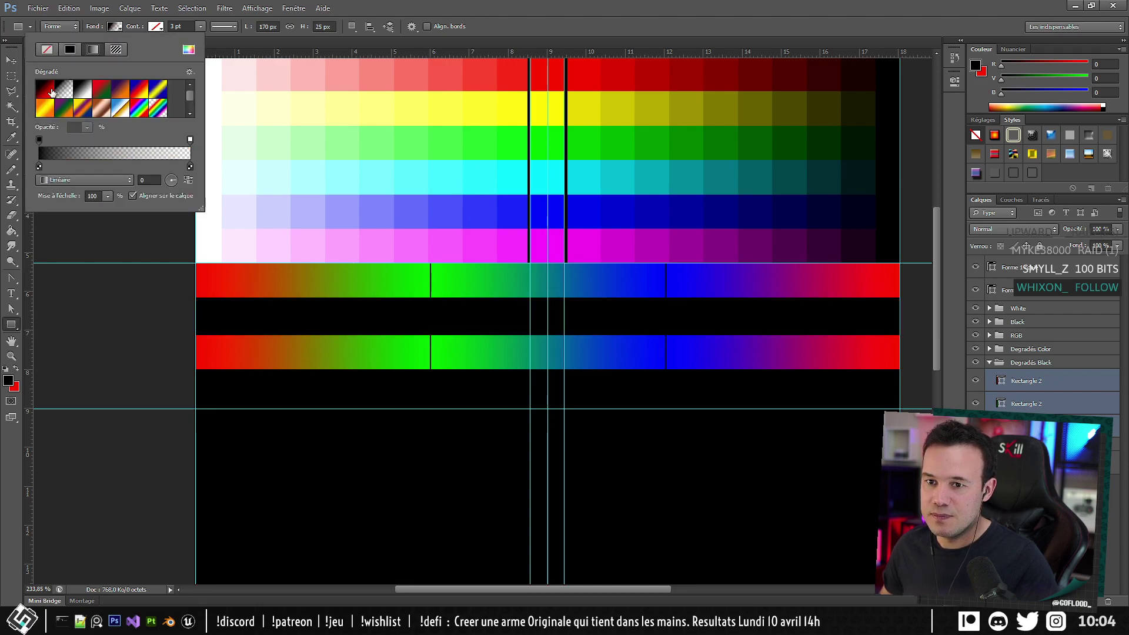
click(456, 5)
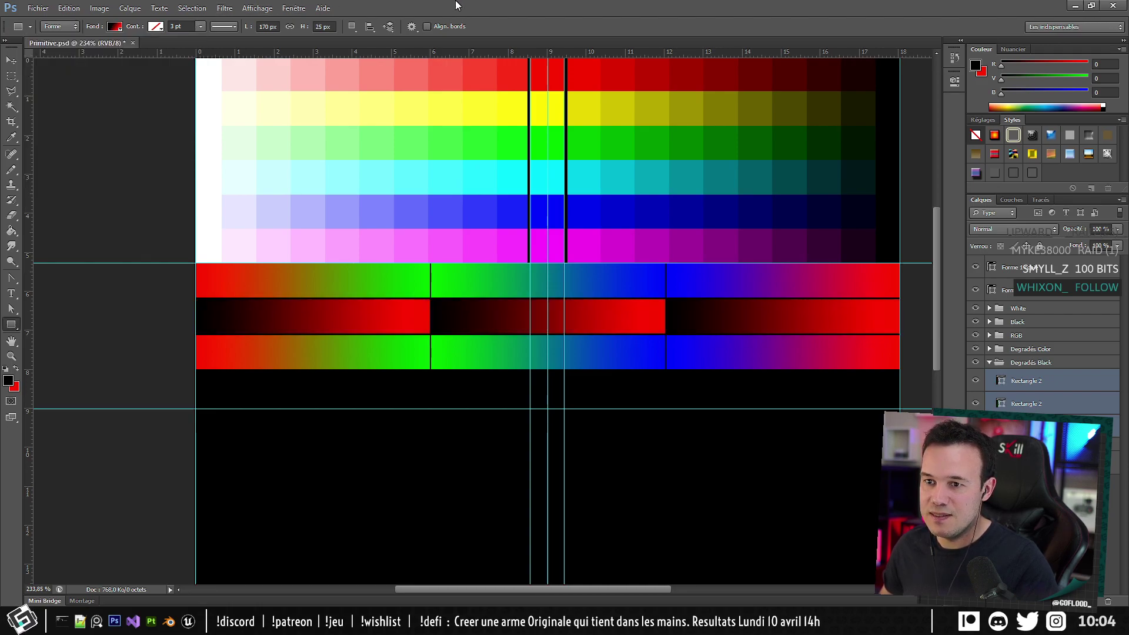
Set the background colour to green (00ff00) and fill the middle rectangle of the Degradés Black group with the black-to-green gradient.
click(16, 388)
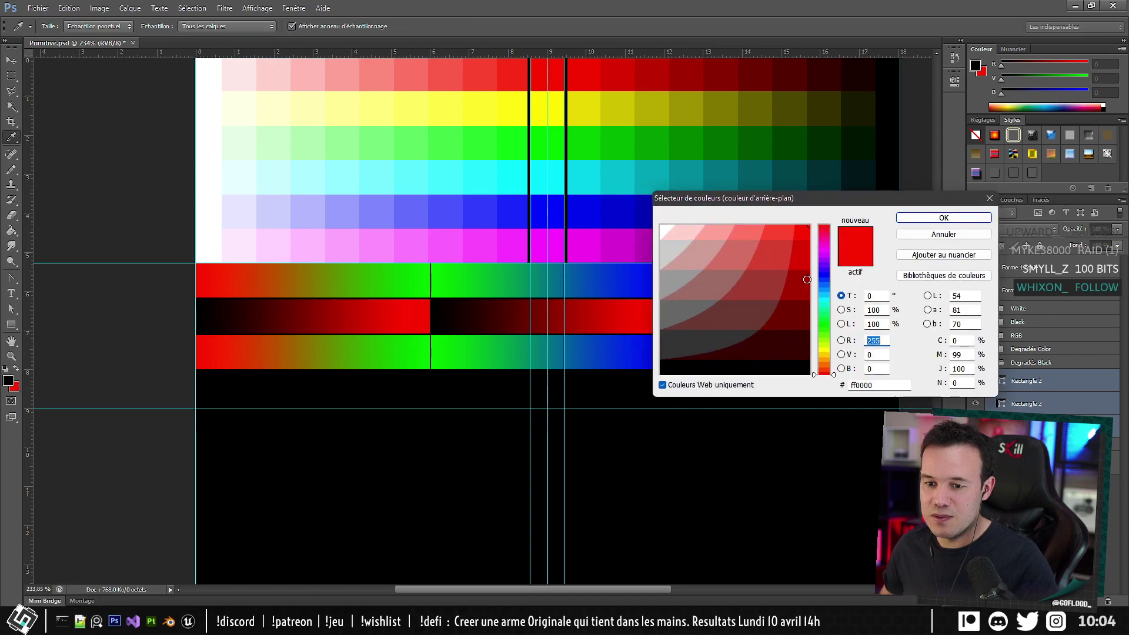
click(823, 325)
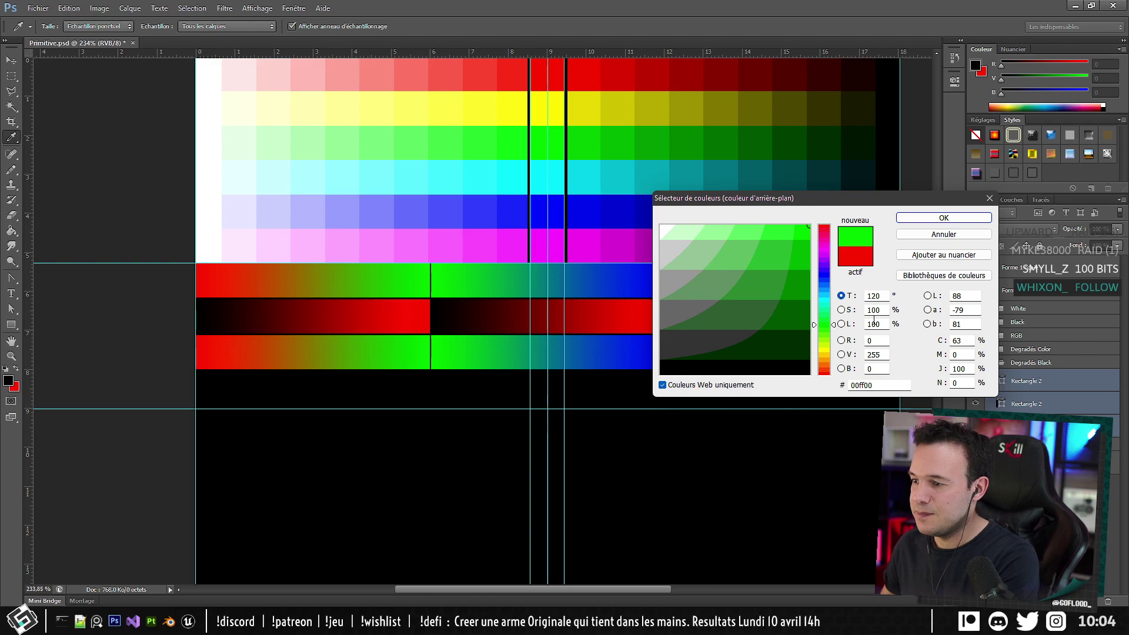
click(929, 219)
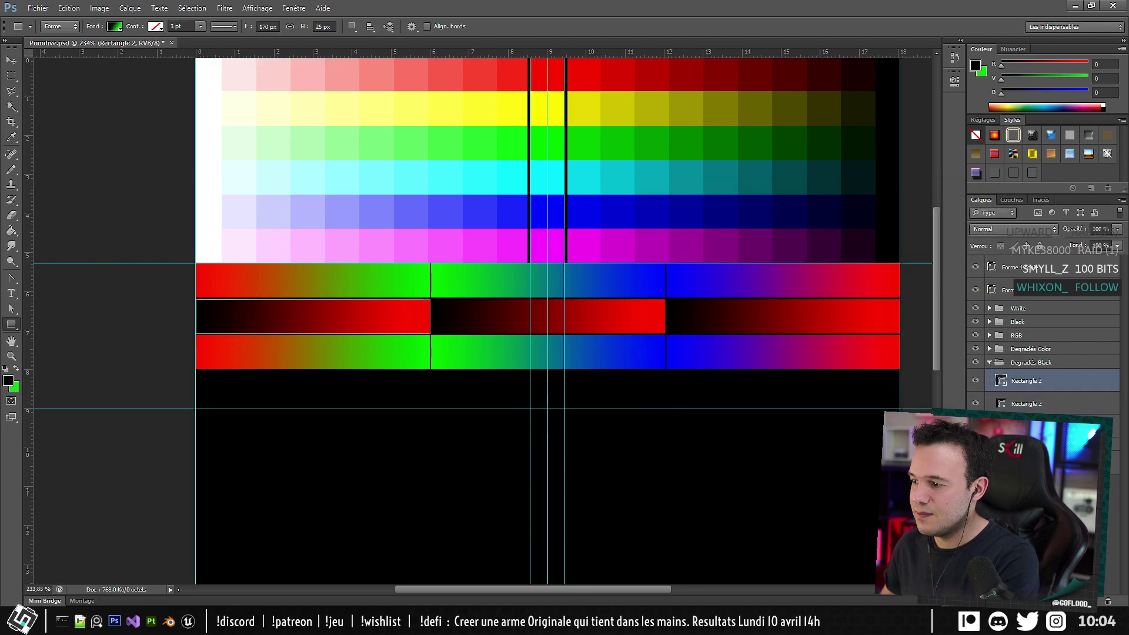
click(115, 26)
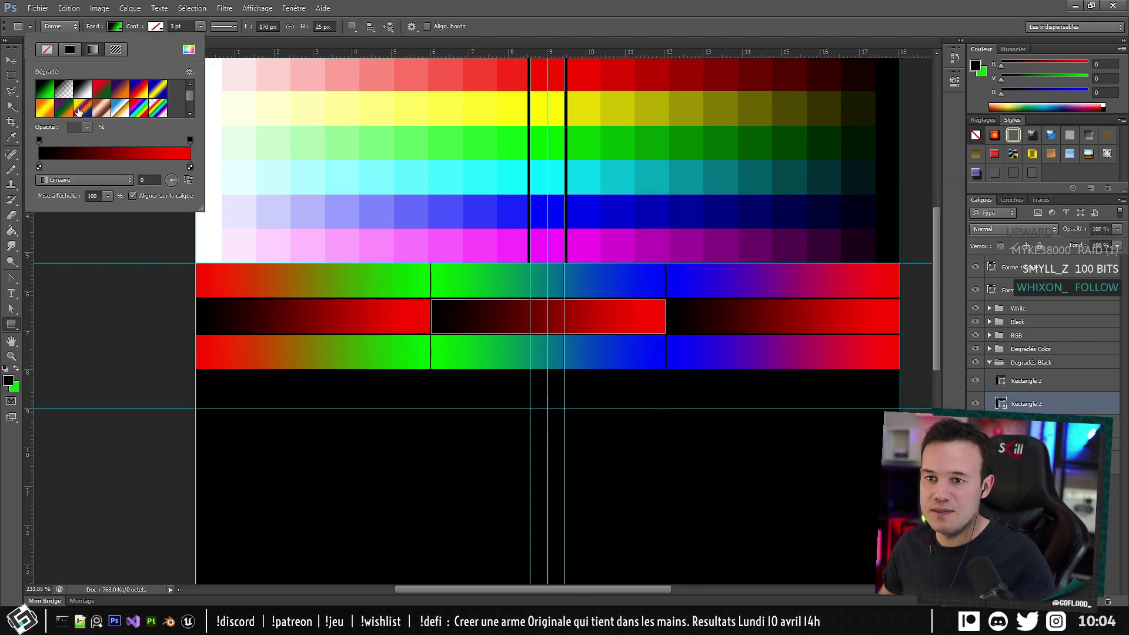
click(45, 107)
click(45, 90)
click(571, 1)
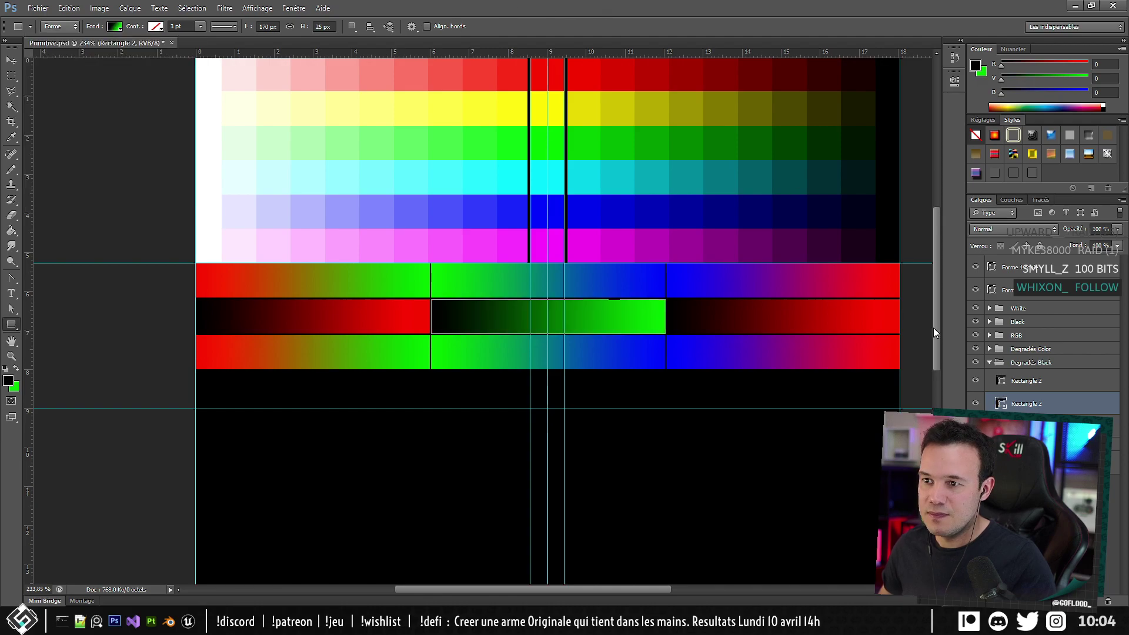
Set the background colour to blue (0000ff) and fill the rightmost rectangle of the Degradés Black group with the black-to-blue gradient.
click(14, 386)
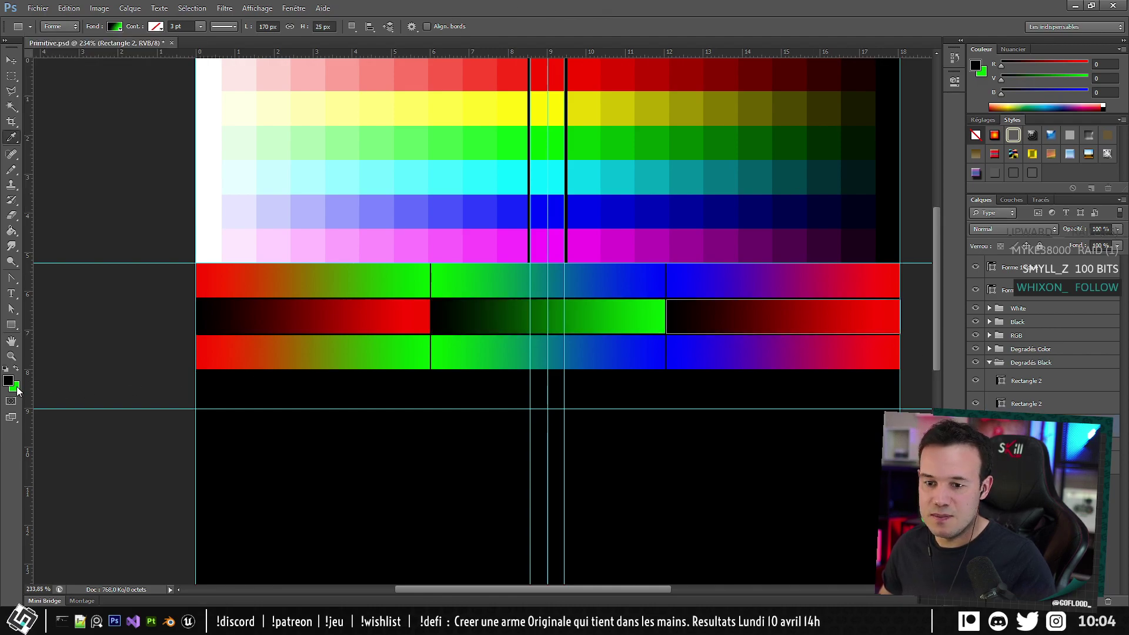
click(824, 274)
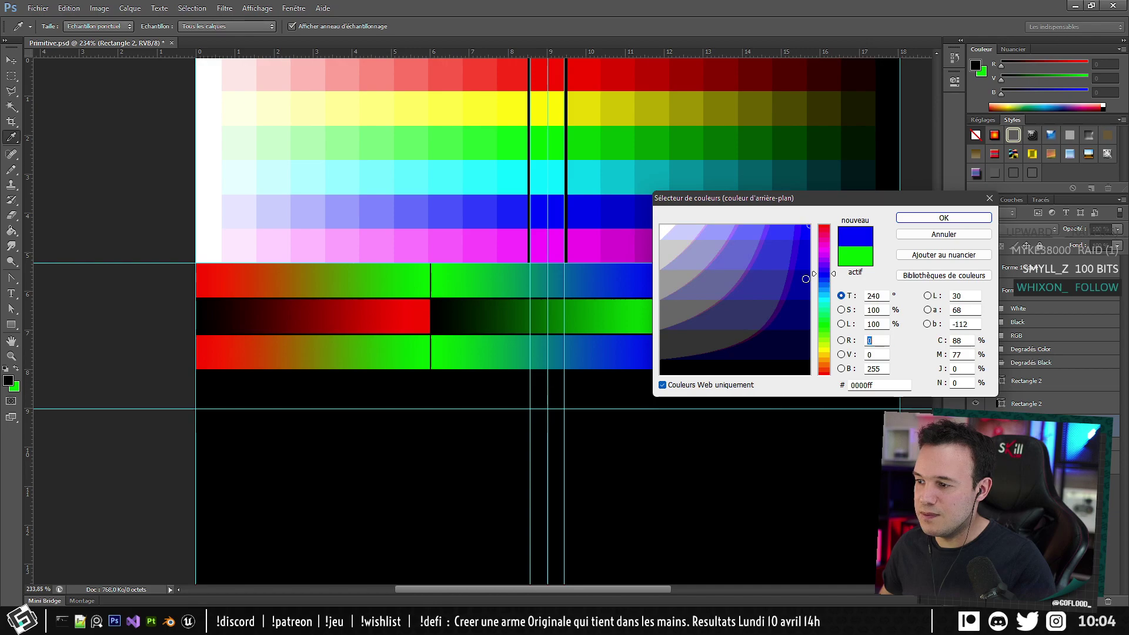
click(922, 221)
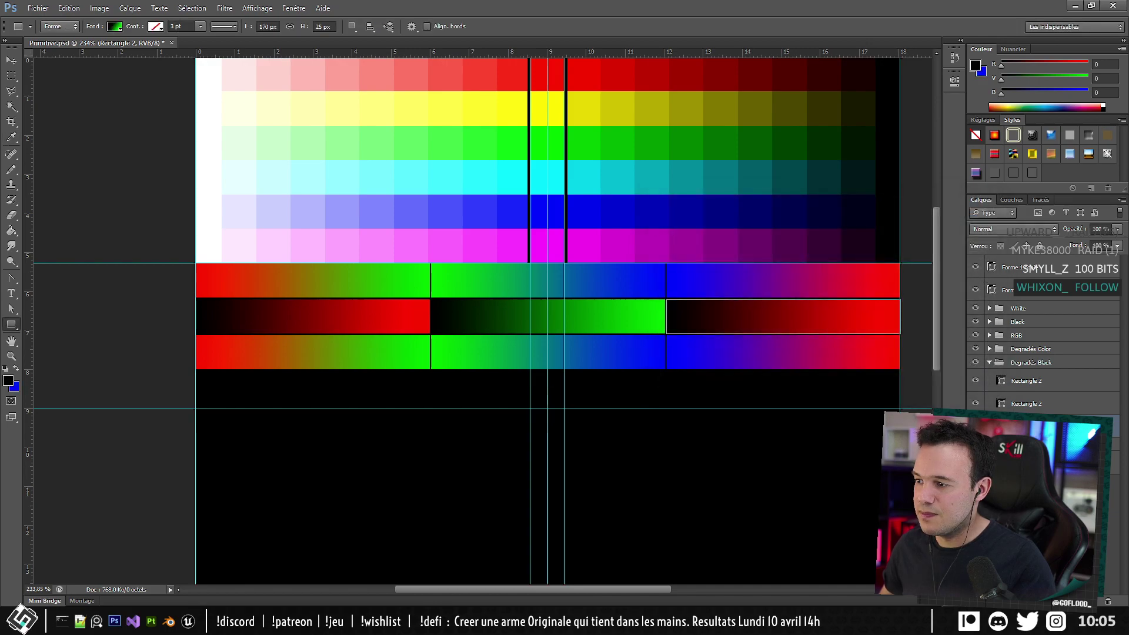
click(115, 26)
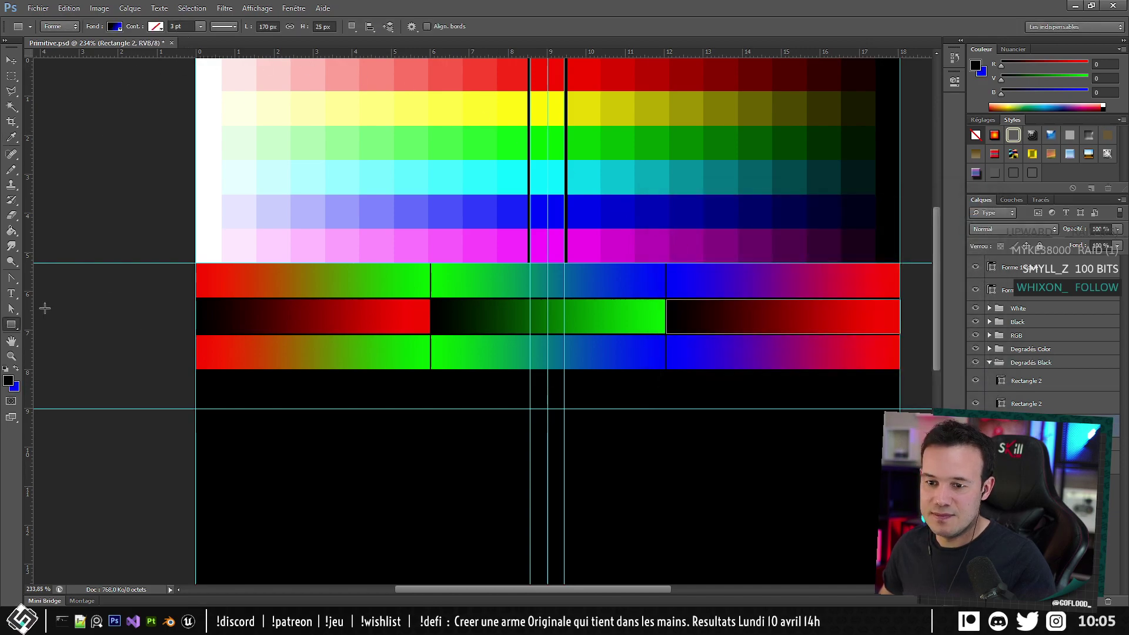
click(115, 26)
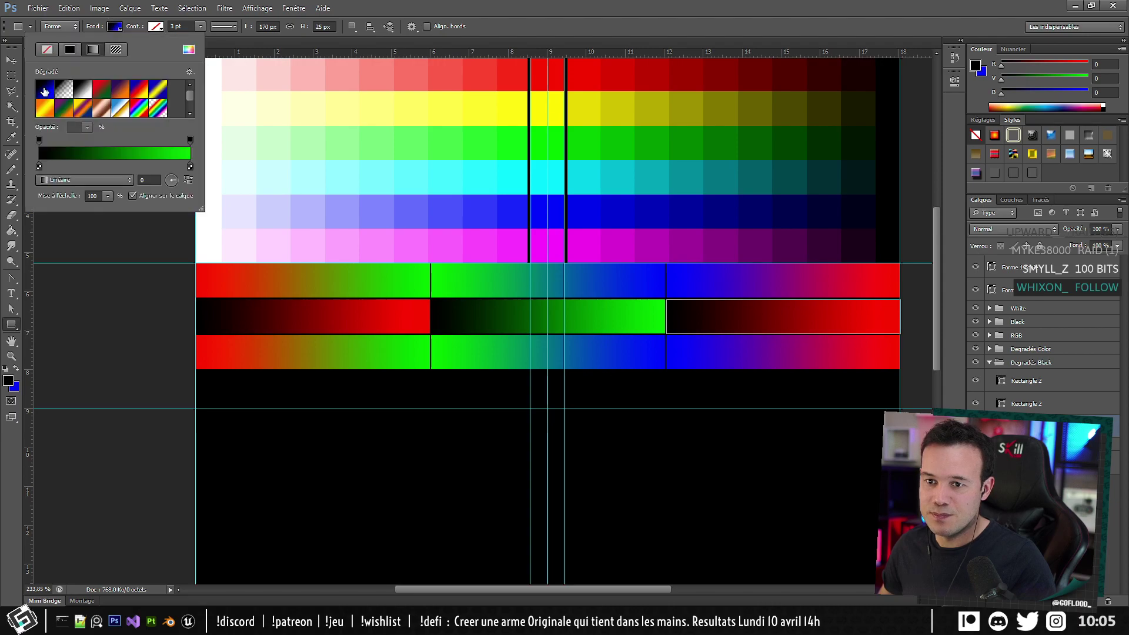
click(44, 108)
click(47, 94)
click(553, 5)
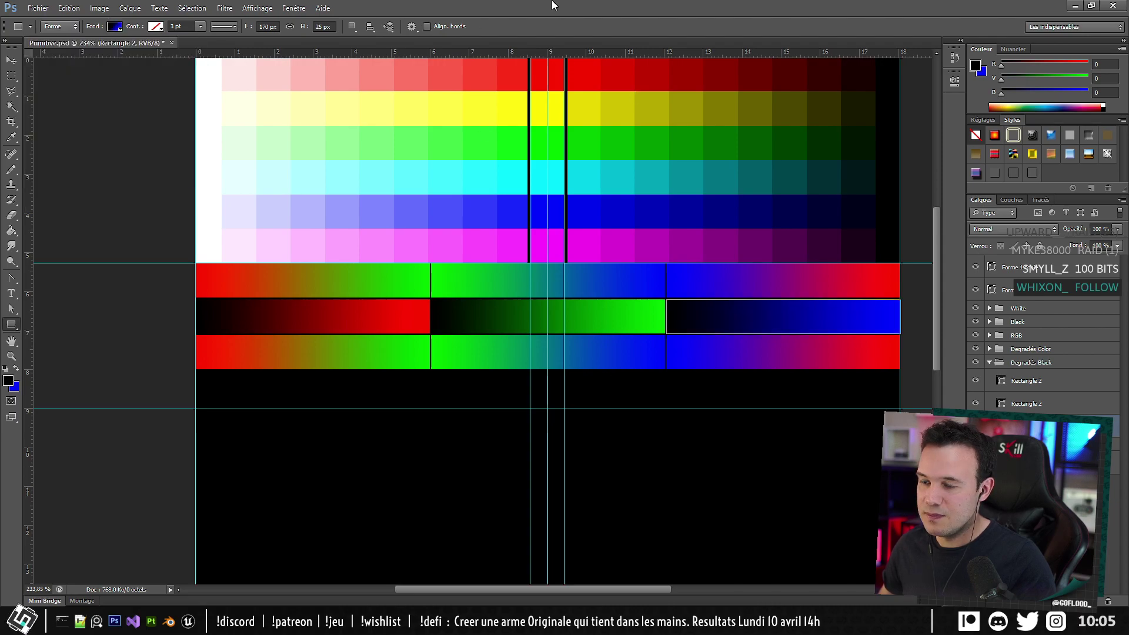
Set the foreground colour to white (ffffff) and fill the rightmost rectangle of the Degradés White group with the white-to-blue gradient.
click(989, 362)
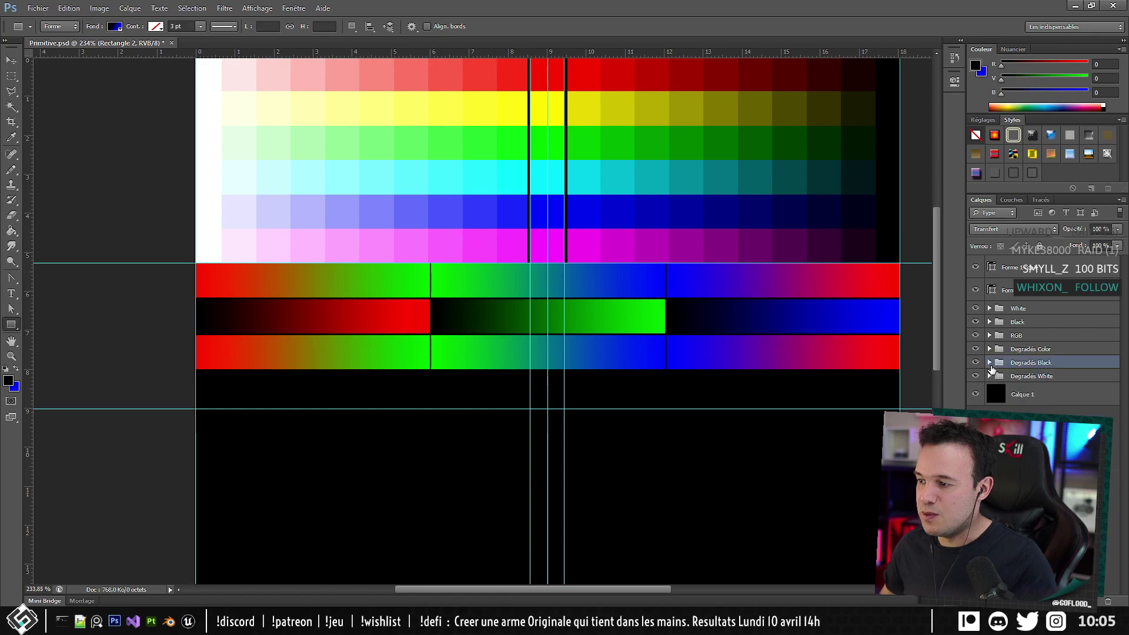
click(989, 375)
click(1017, 395)
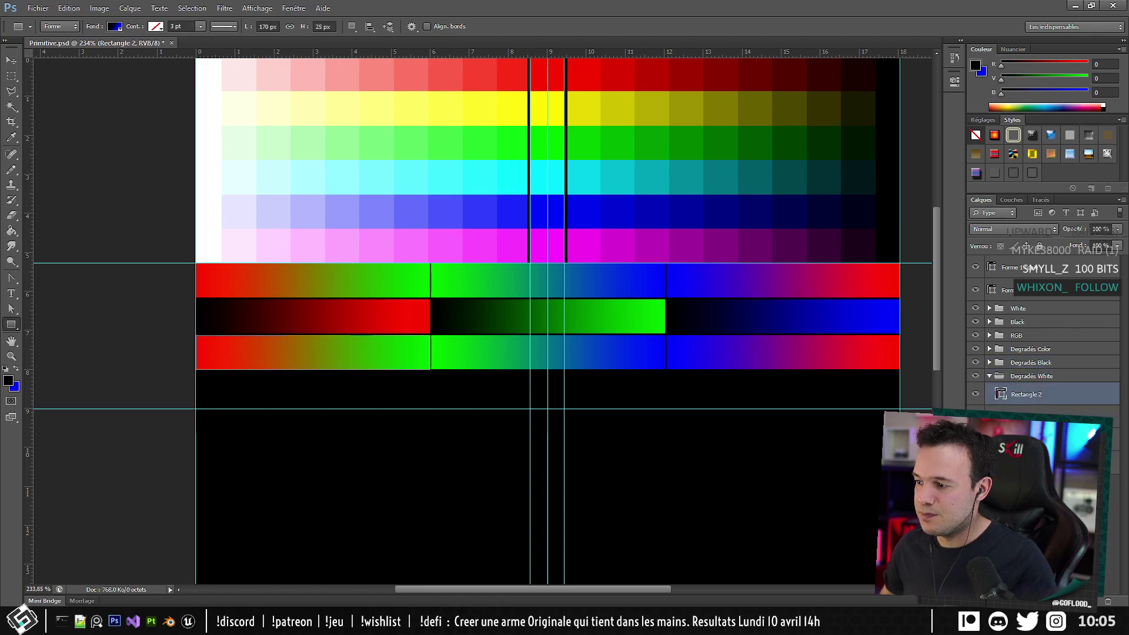
click(8, 383)
click(661, 215)
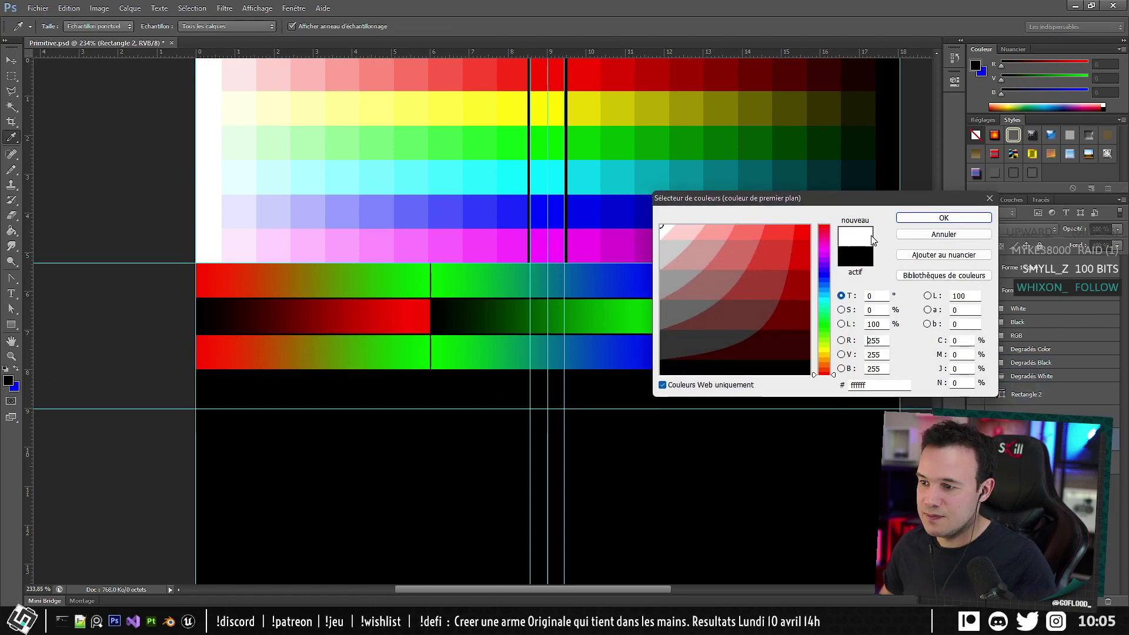
click(937, 216)
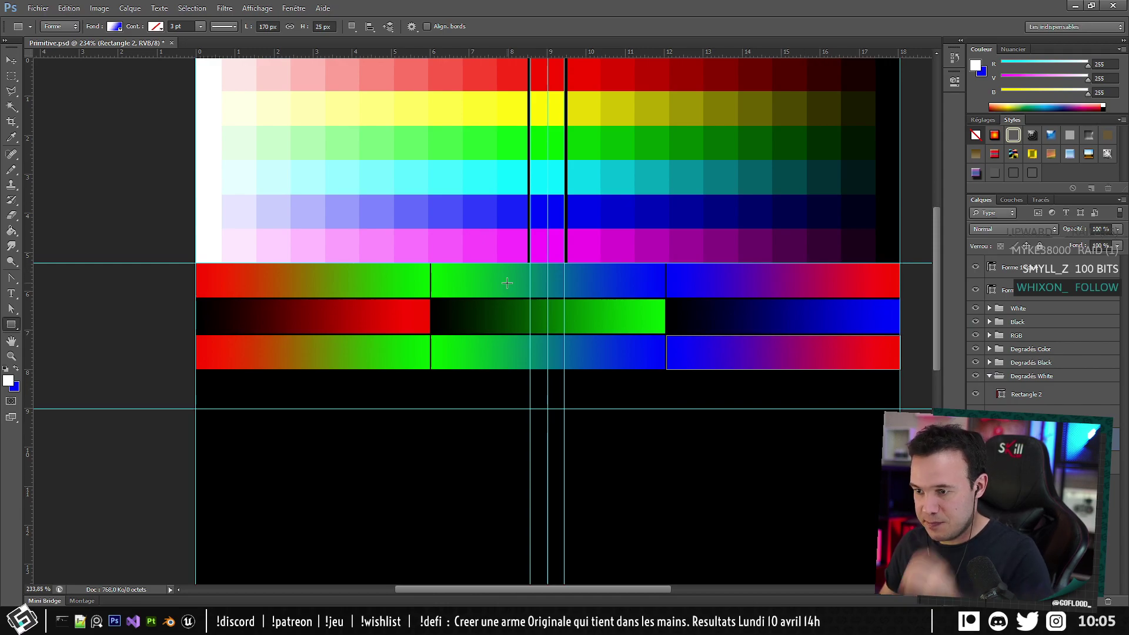
click(119, 28)
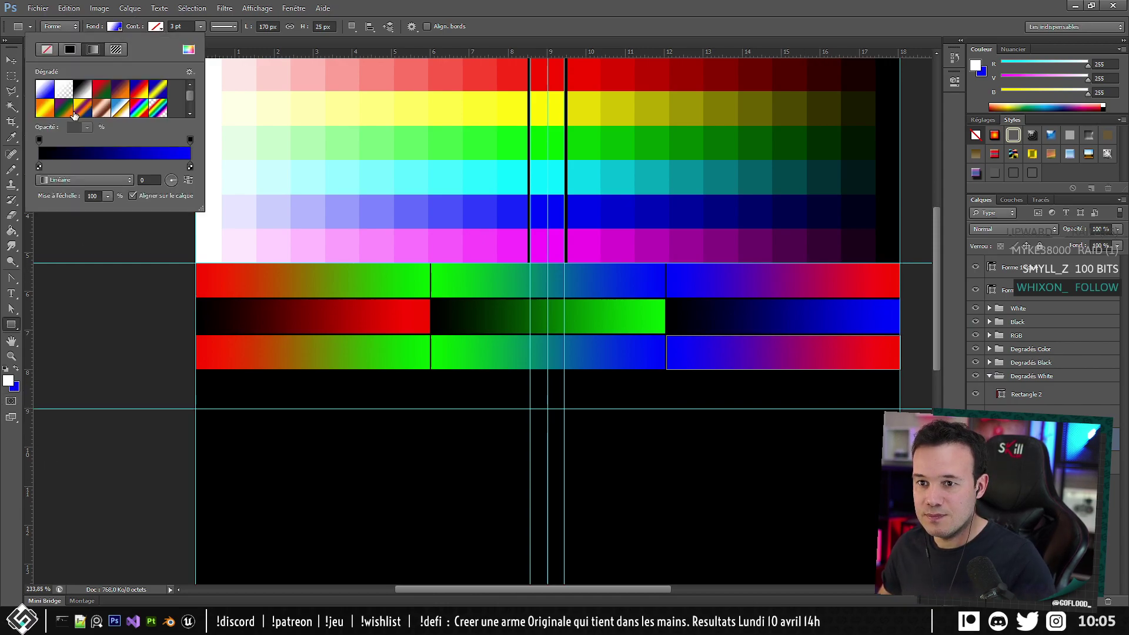
click(38, 108)
click(38, 93)
click(431, 2)
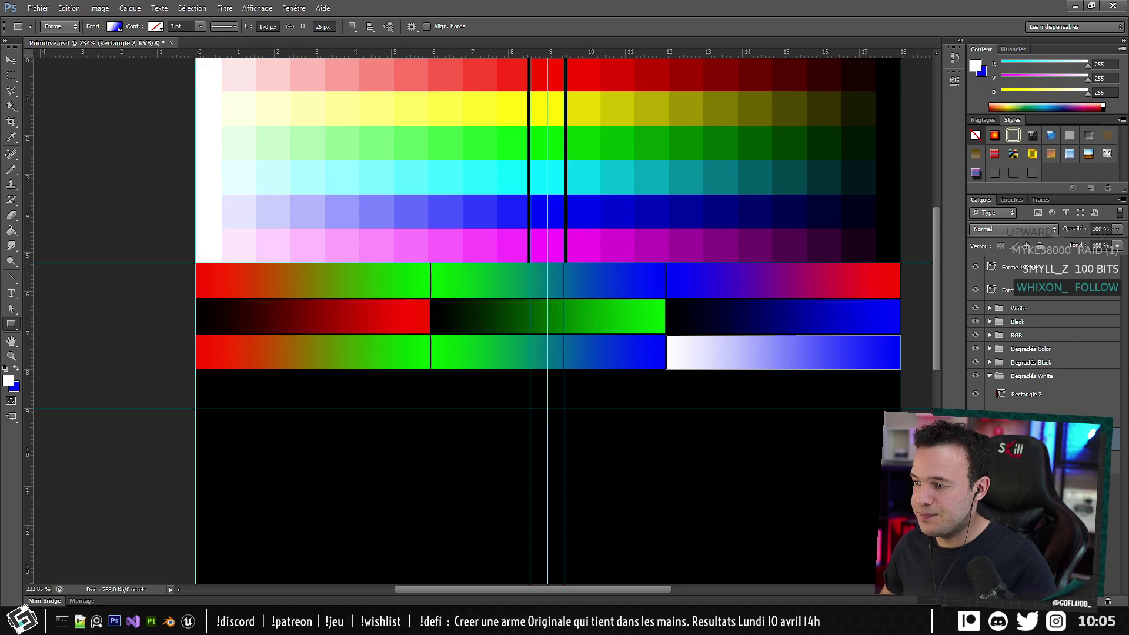
Set the background colour to green (00ff00) and fill the middle Degradés White rectangle with the white-to-green gradient at an angle of 0.
click(1026, 416)
click(16, 390)
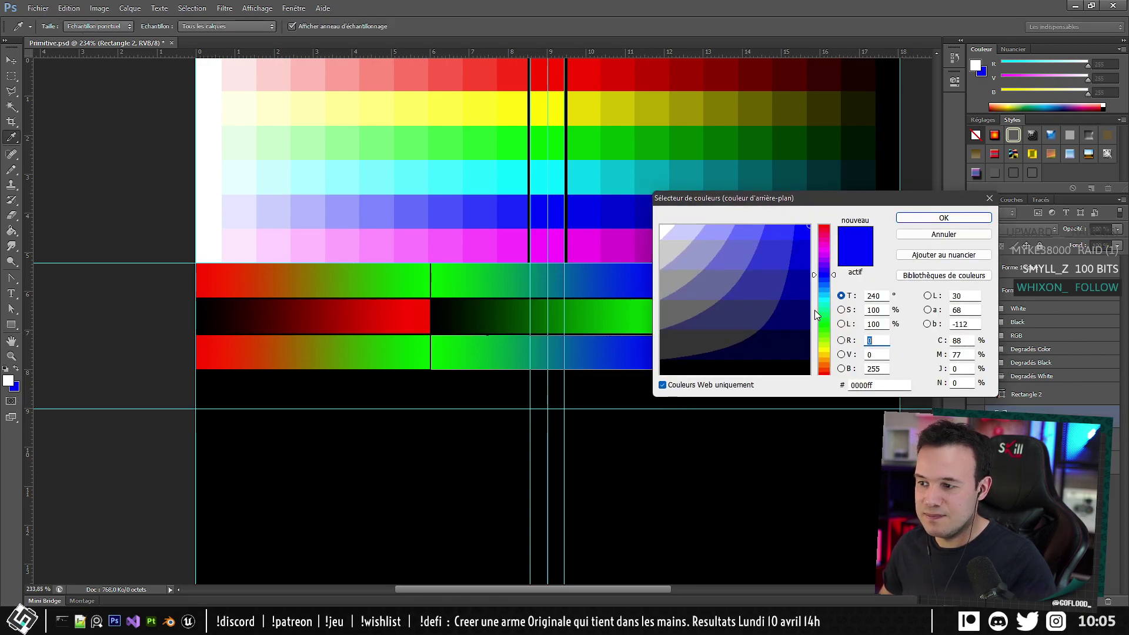
click(826, 323)
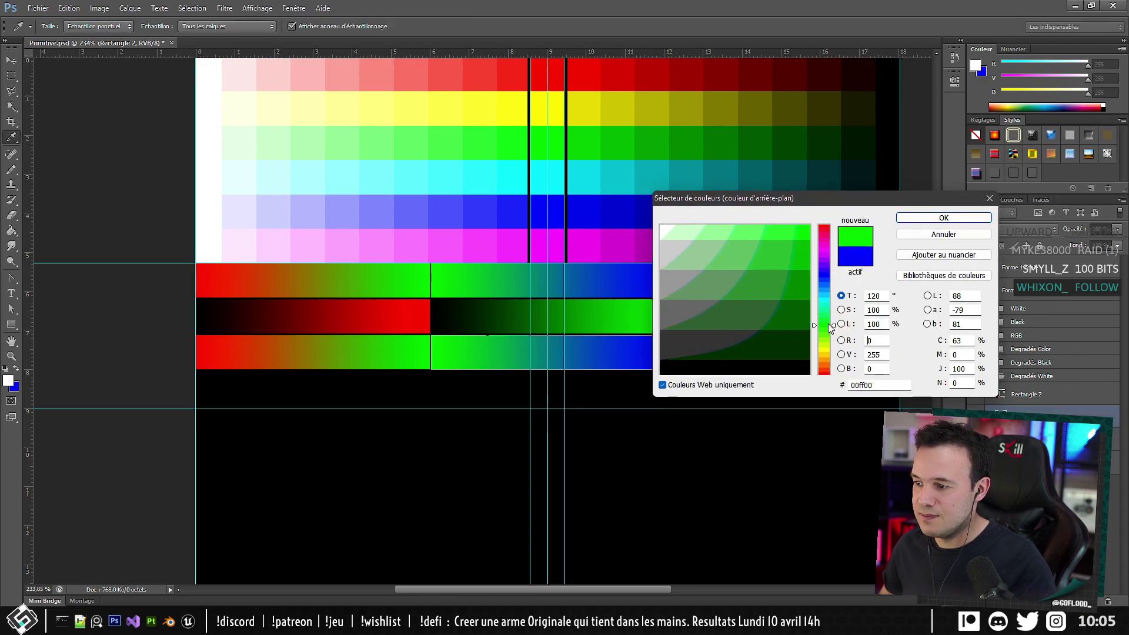
click(955, 217)
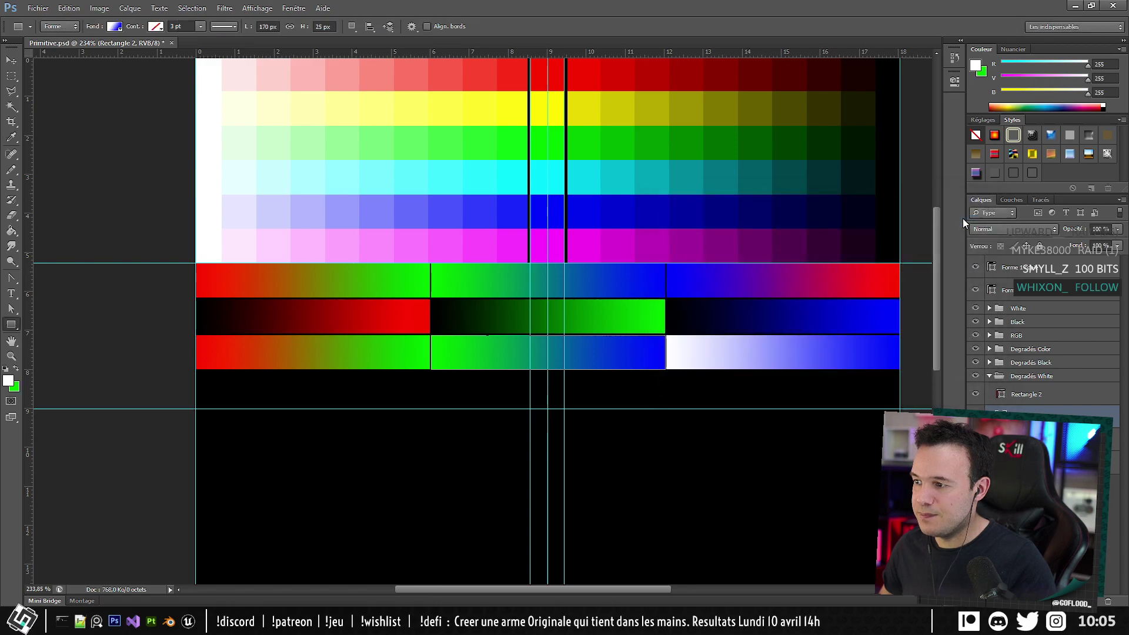
click(114, 26)
click(45, 92)
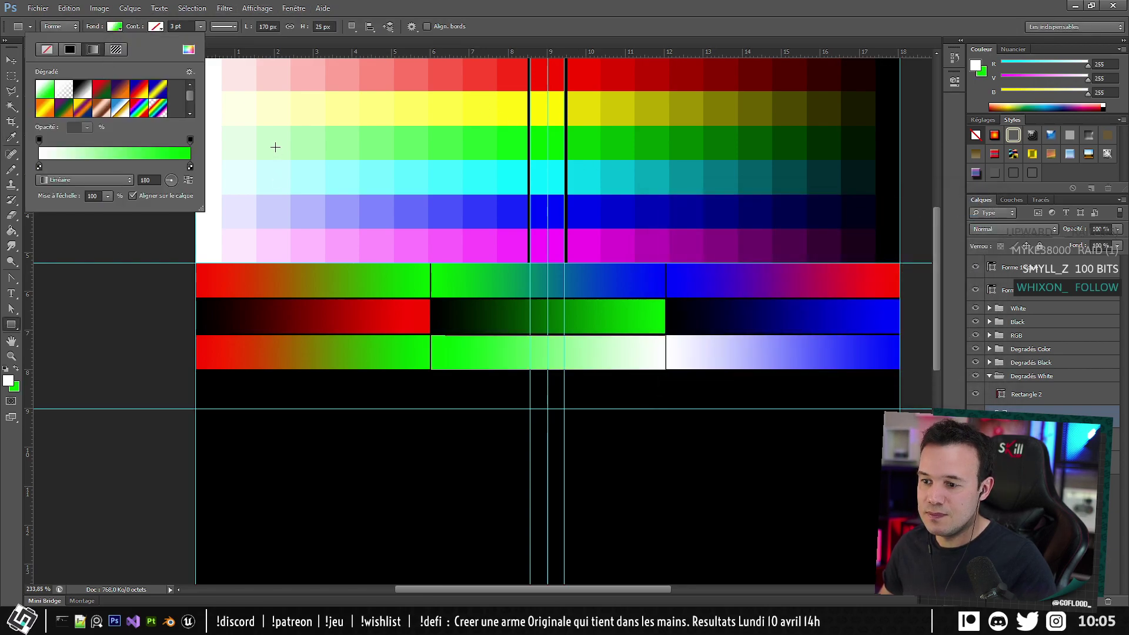
drag(157, 180, 108, 181)
text(0)
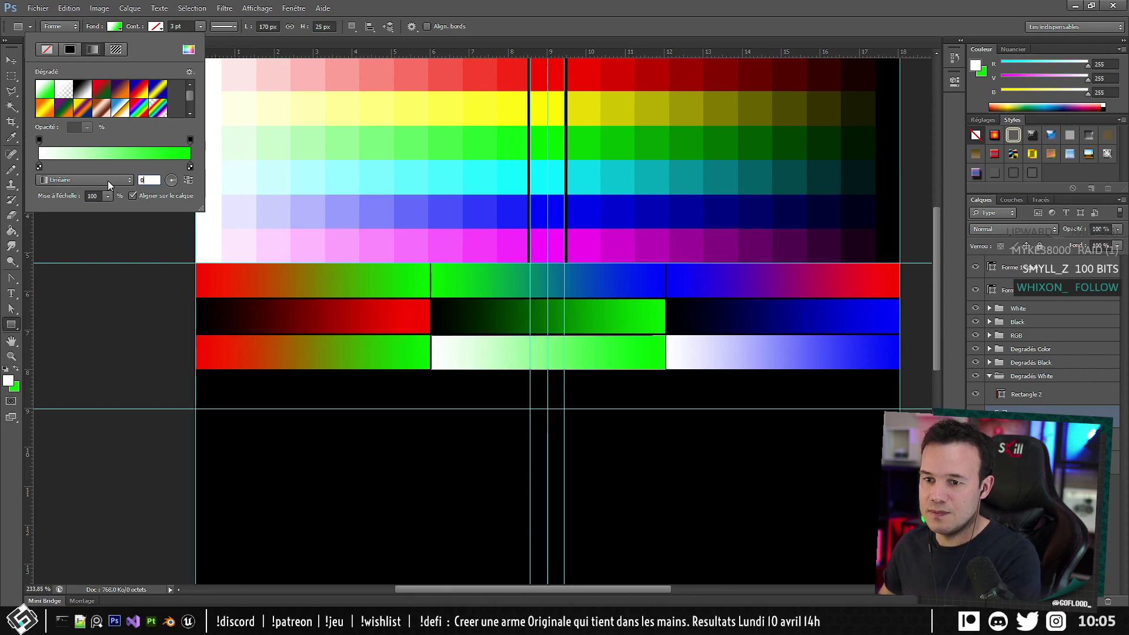
click(422, 5)
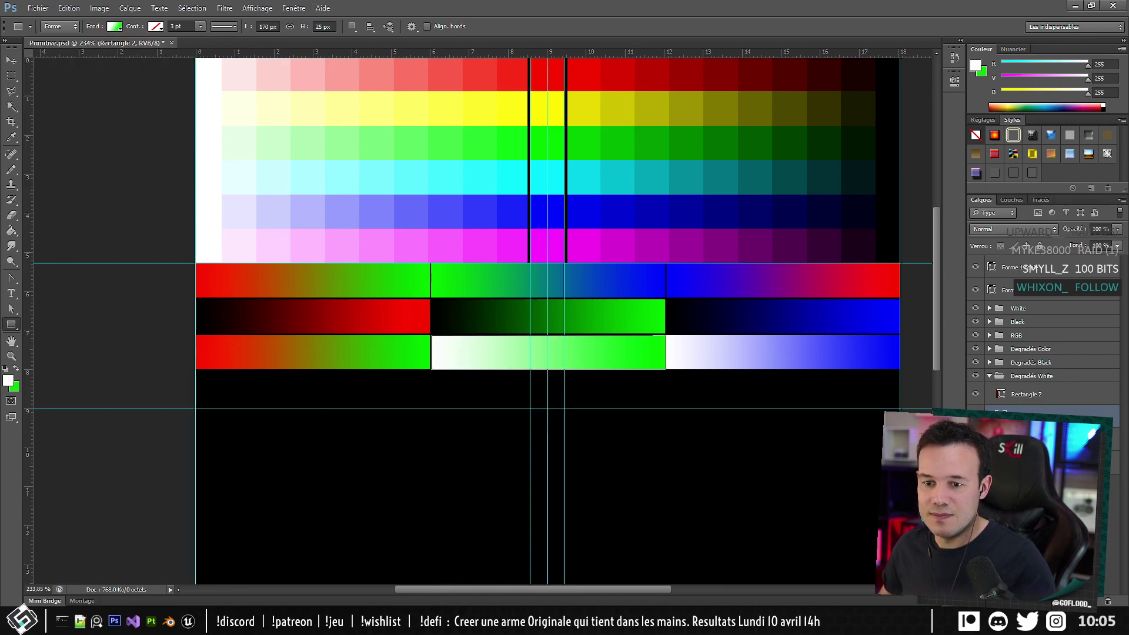
Set the background colour to red and fill the leftmost rectangle of the Degradés White group with the white-to-red gradient.
click(16, 387)
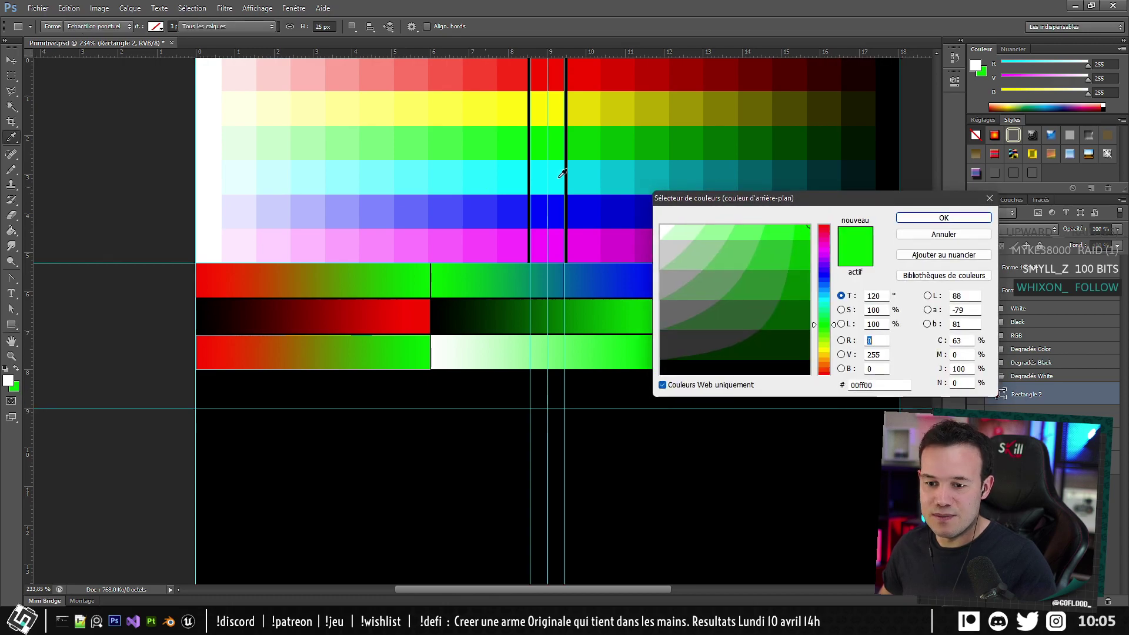
drag(824, 253, 828, 193)
click(905, 219)
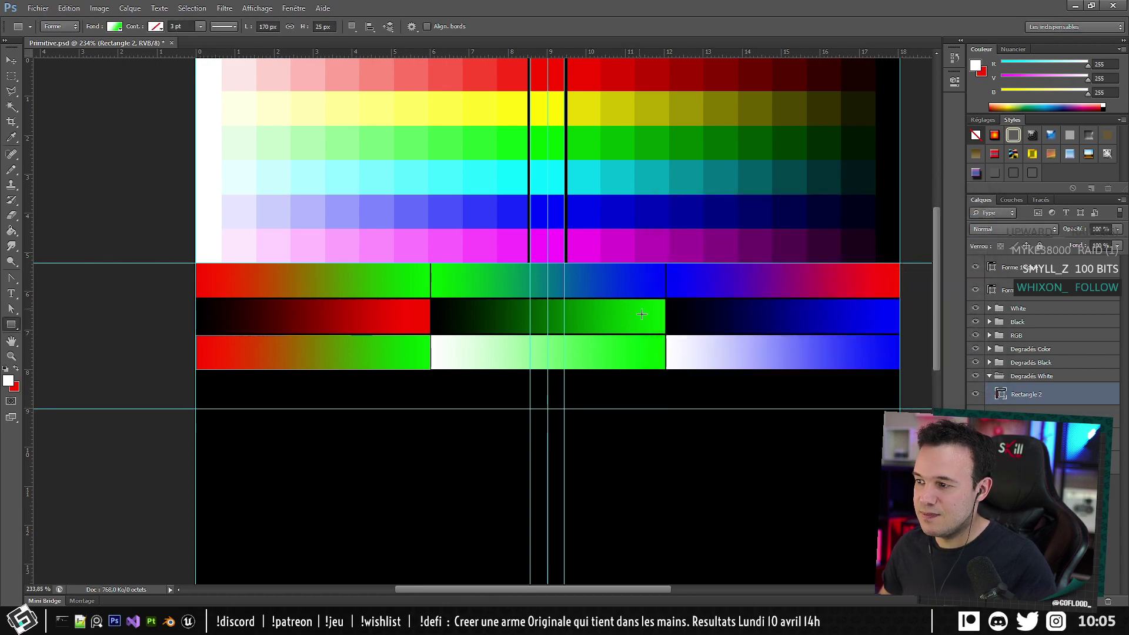
click(115, 27)
click(44, 108)
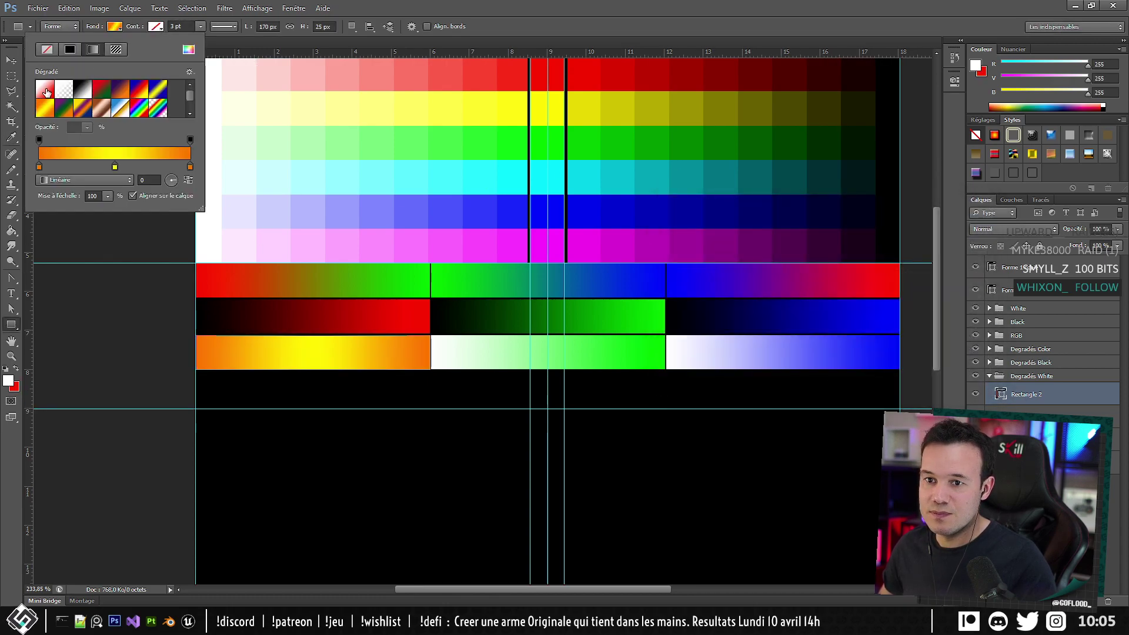
click(47, 92)
click(426, 2)
Export the palette for the web as PNG-24, replacing RGB_Primitive.png in the Textures folder.
scroll(513, 273, down, 1)
alt+scroll(514, 274, down, 3)
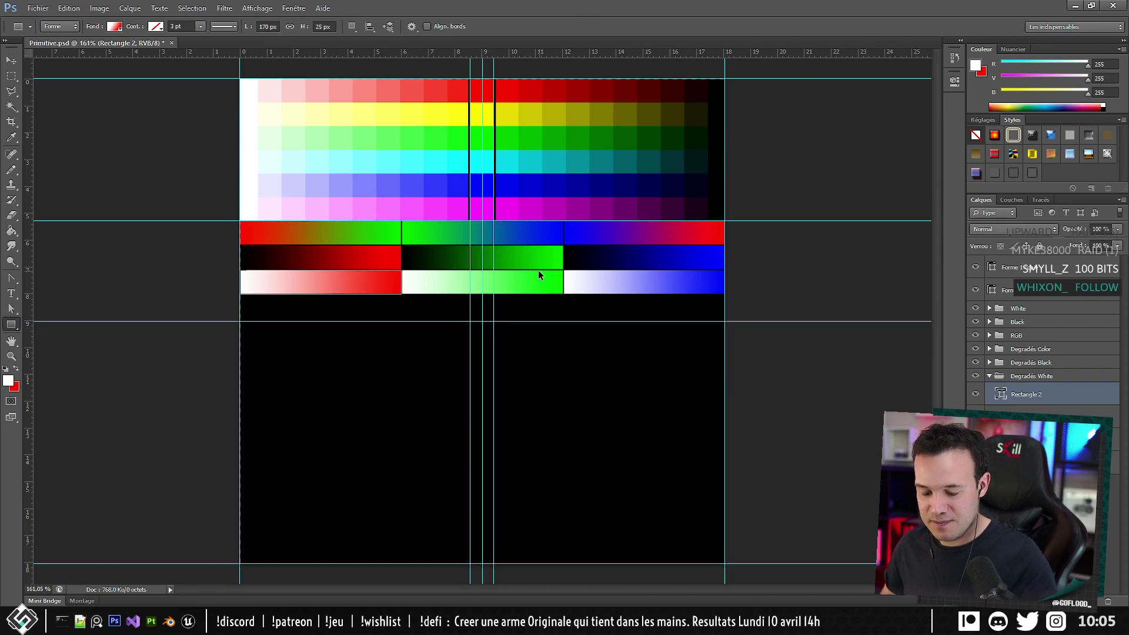
key(ctrl+alt+shift+s)
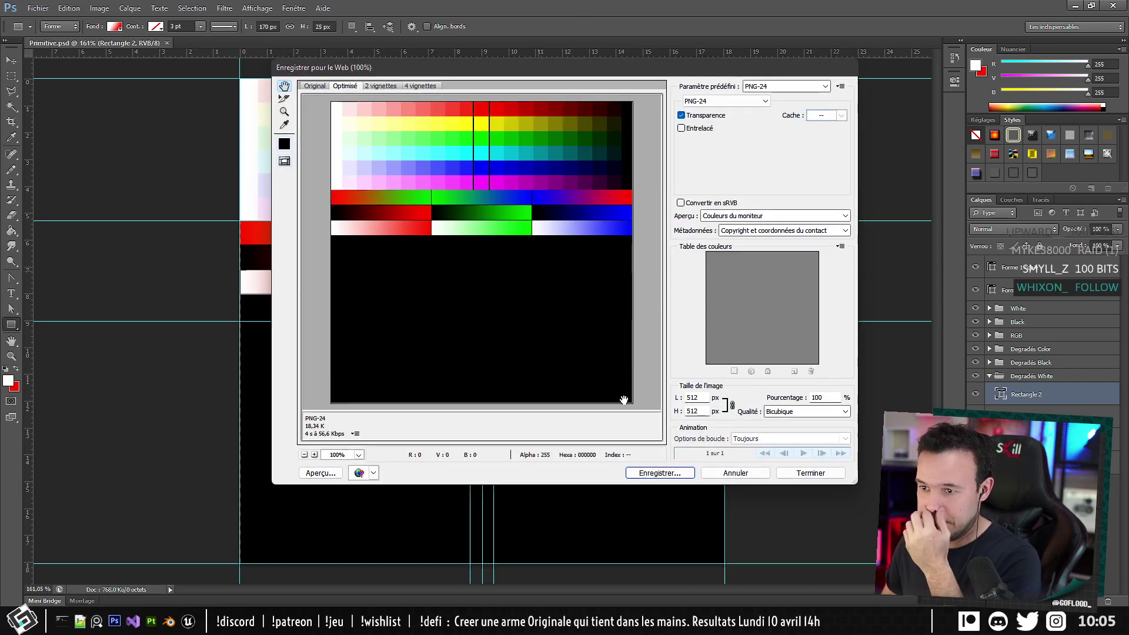
click(685, 474)
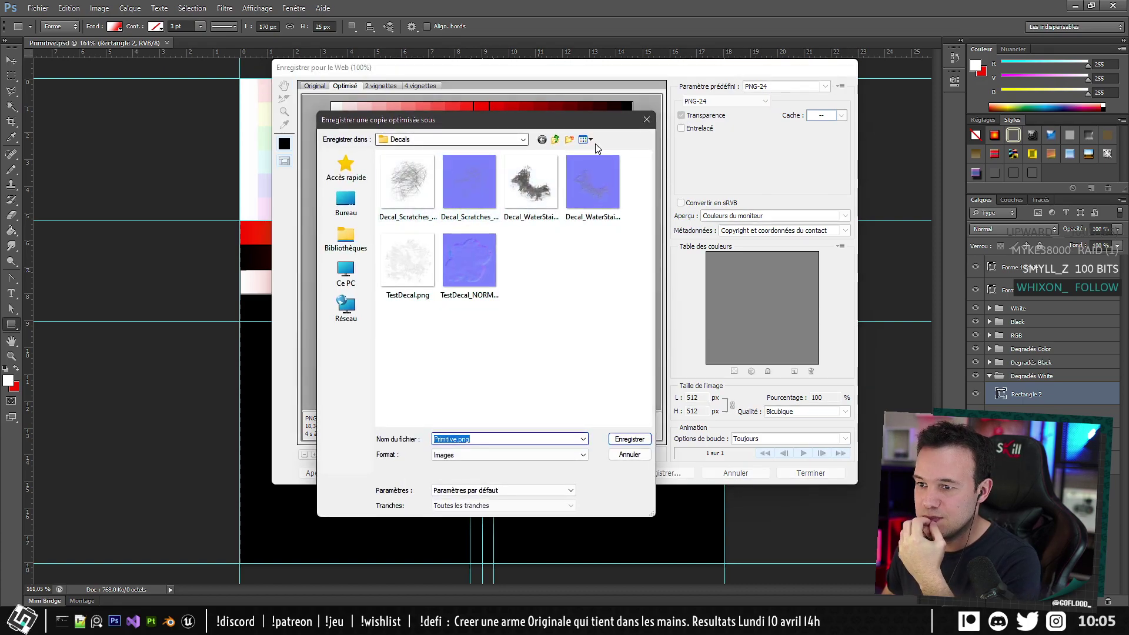
click(555, 139)
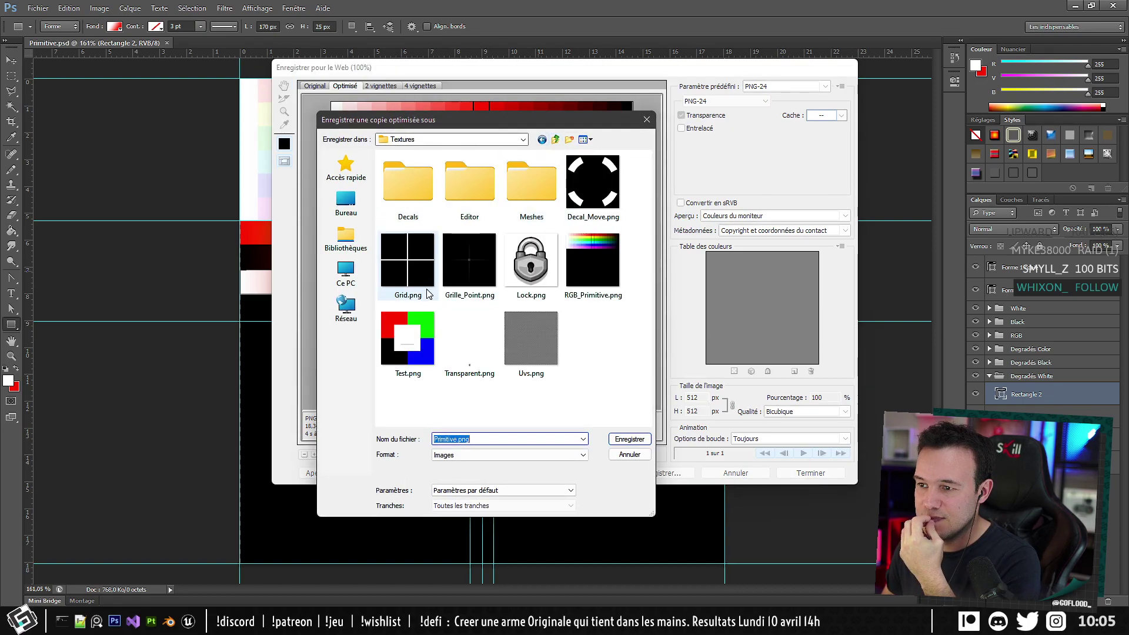
double_click(605, 253)
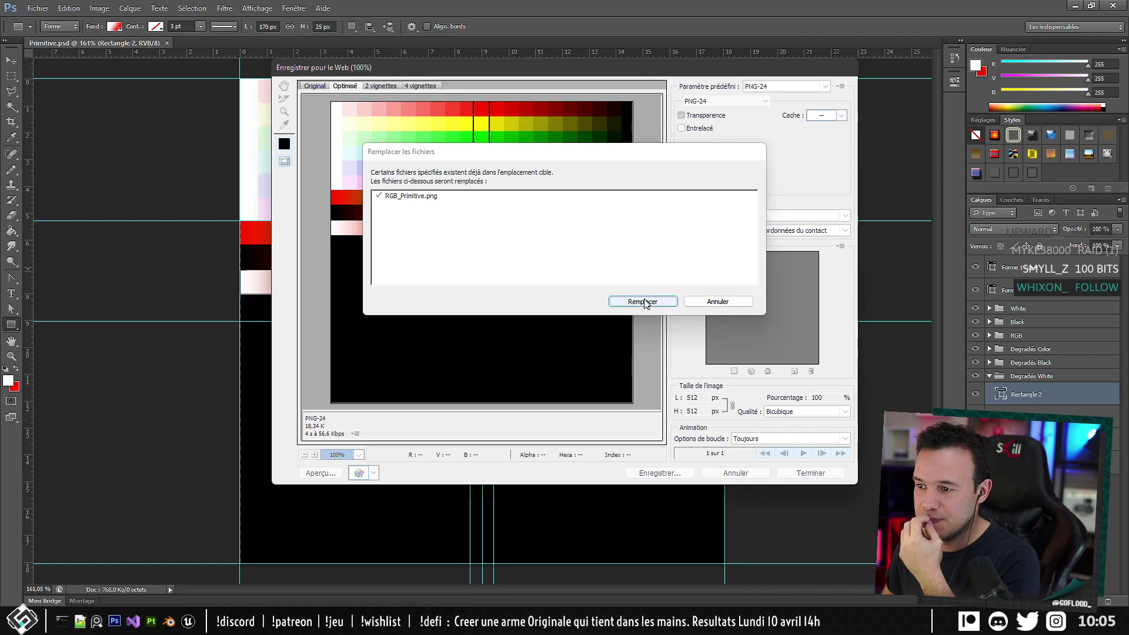
click(649, 299)
Switch to Blender and replace the Primitive material's image texture node with the updated RGB_Primitive.png, connected to Base Color and placed beside the Principled BSDF.
key(alt+Tab)
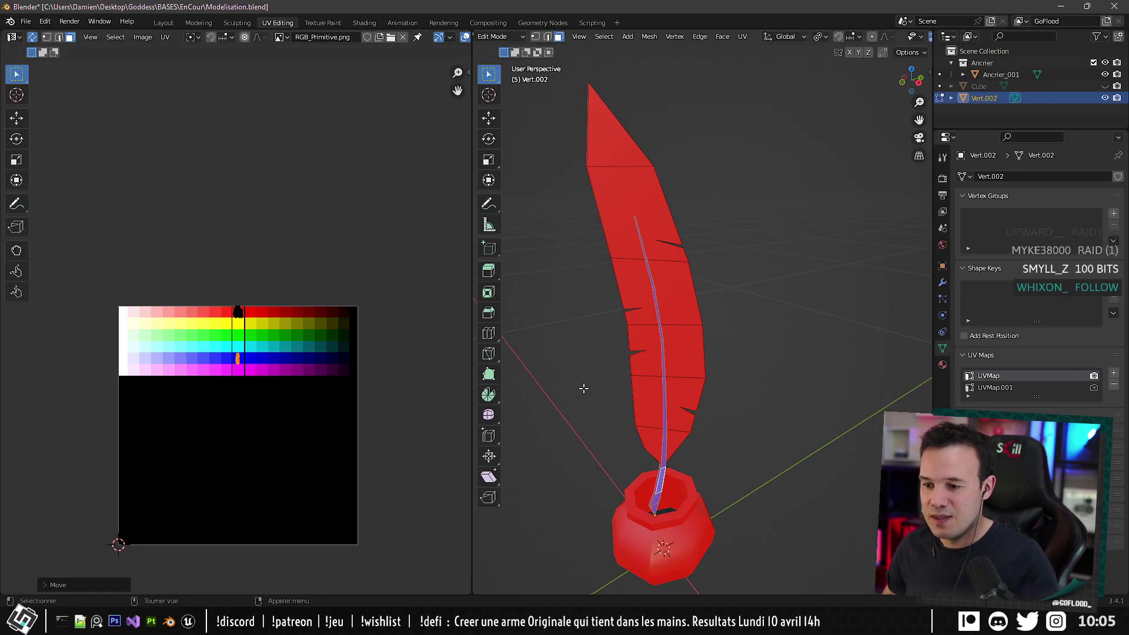
click(365, 23)
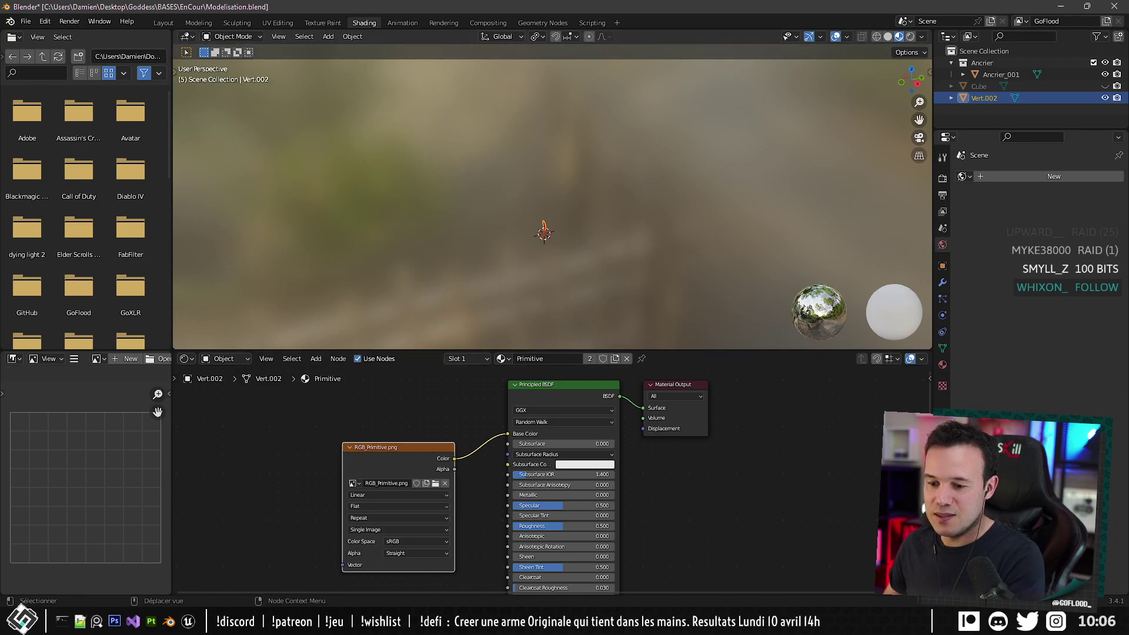
key(alt+Tab)
mouse_move(509, 411)
mouse_down()
mouse_move(303, 527)
mouse_move(275, 555)
mouse_move(252, 552)
mouse_move(420, 429)
mouse_move(508, 433)
mouse_up()
click(394, 477)
key(x)
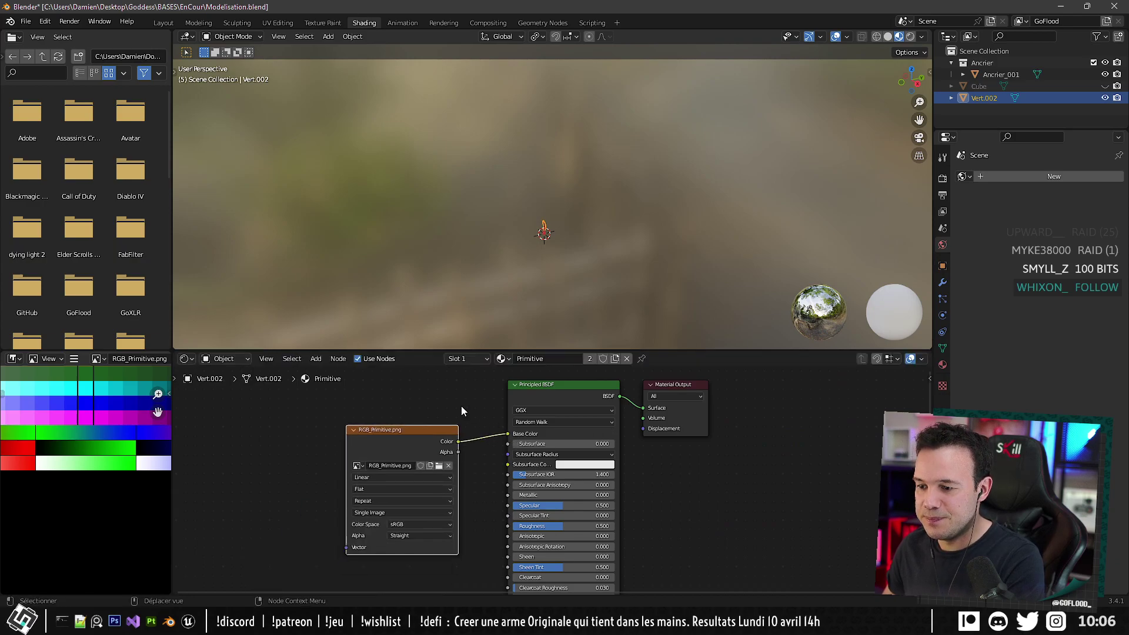
drag(419, 426, 435, 417)
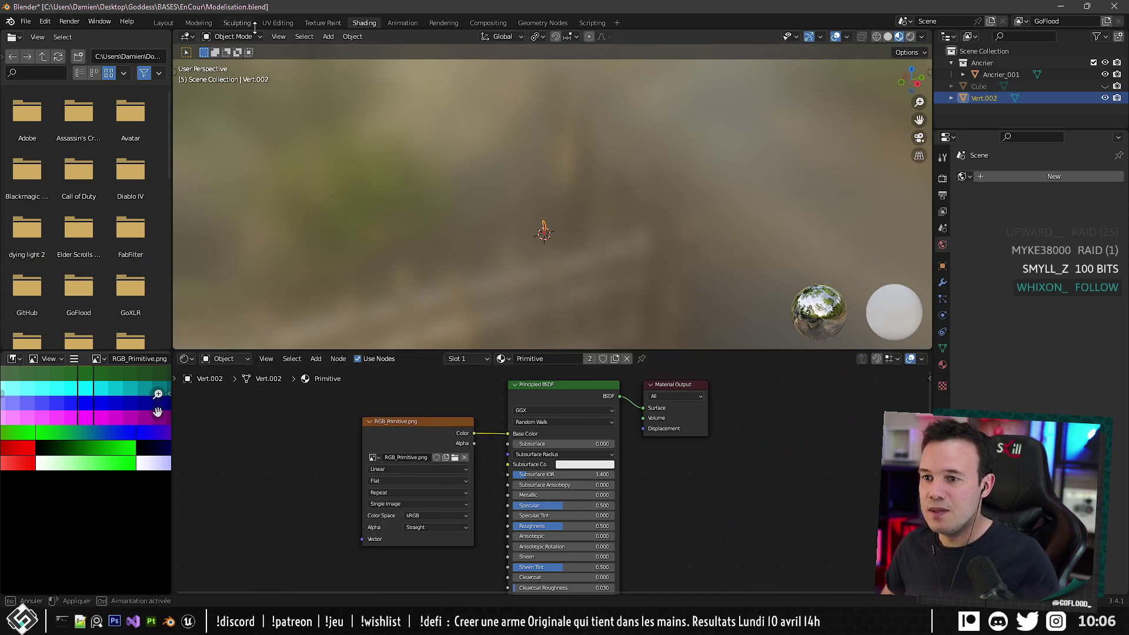
Switch to the UV Editing workspace and examine how the quill's UV islands sit on the updated palette.
click(278, 23)
scroll(208, 347, up, 4)
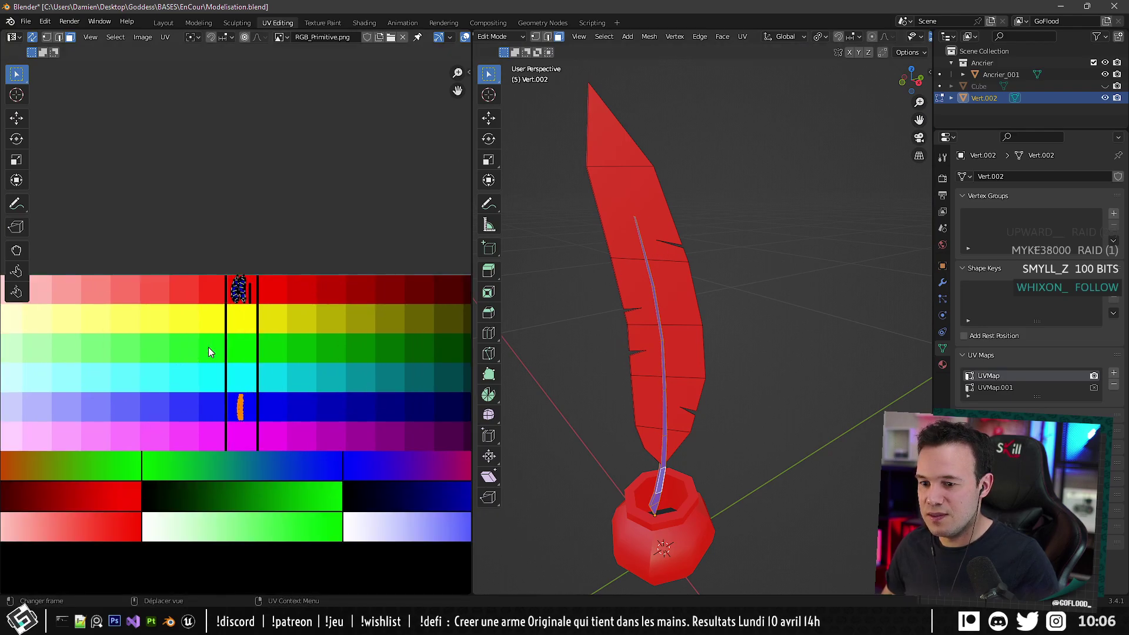
scroll(208, 347, down, 4)
scroll(250, 410, up, 3)
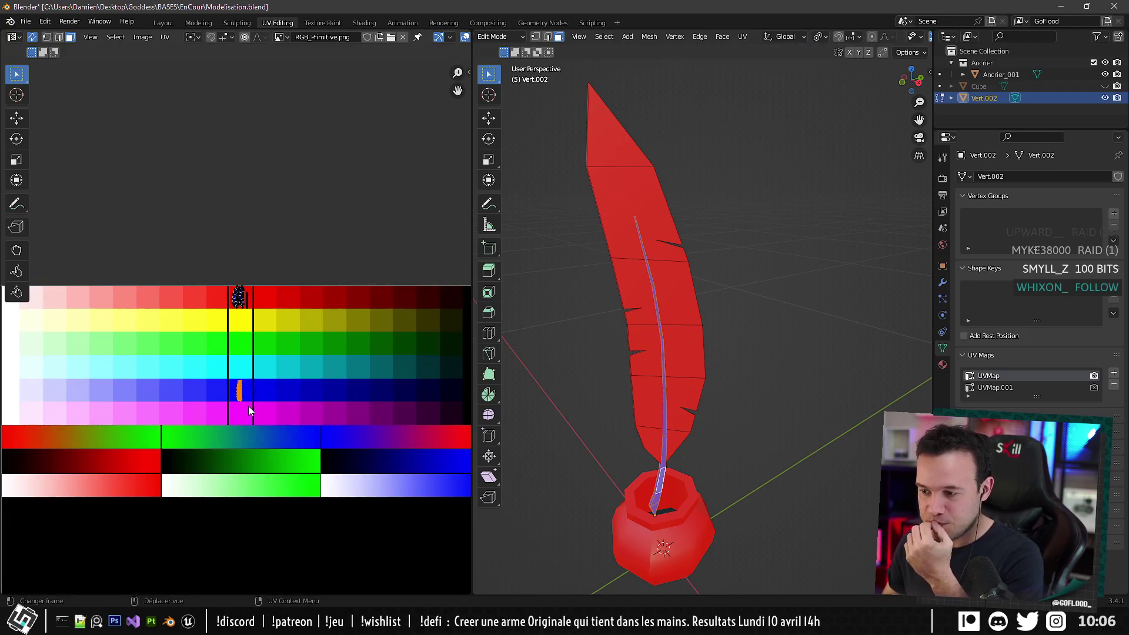
scroll(235, 281, up, 4)
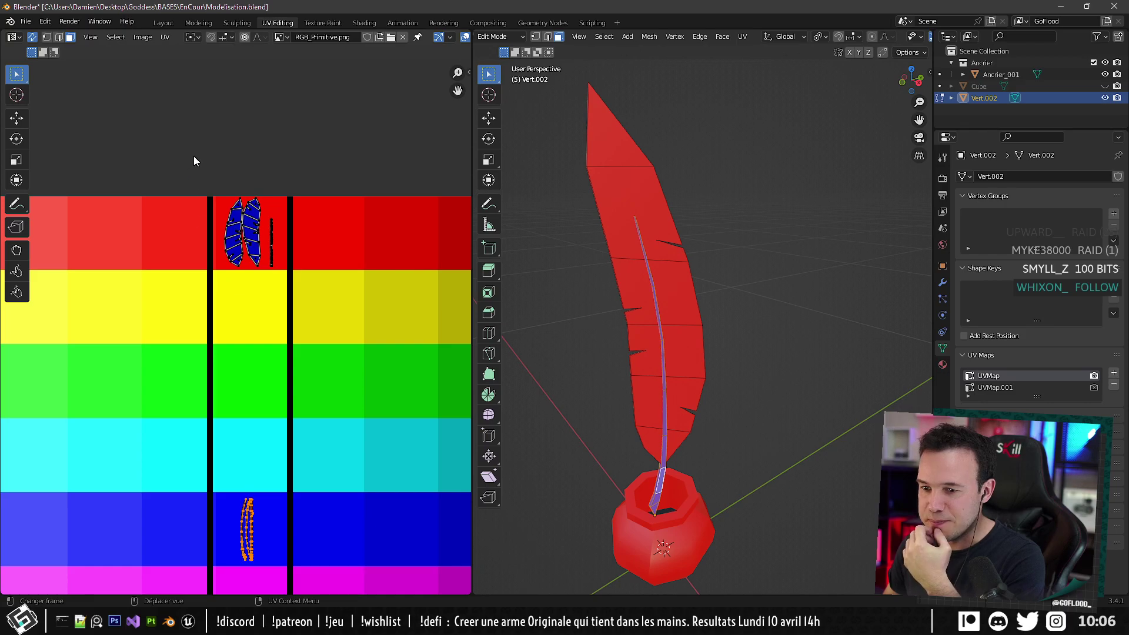
Select the feather-face islands and the thin strip island in the red cell to check which quill faces they cover.
drag(196, 154, 264, 308)
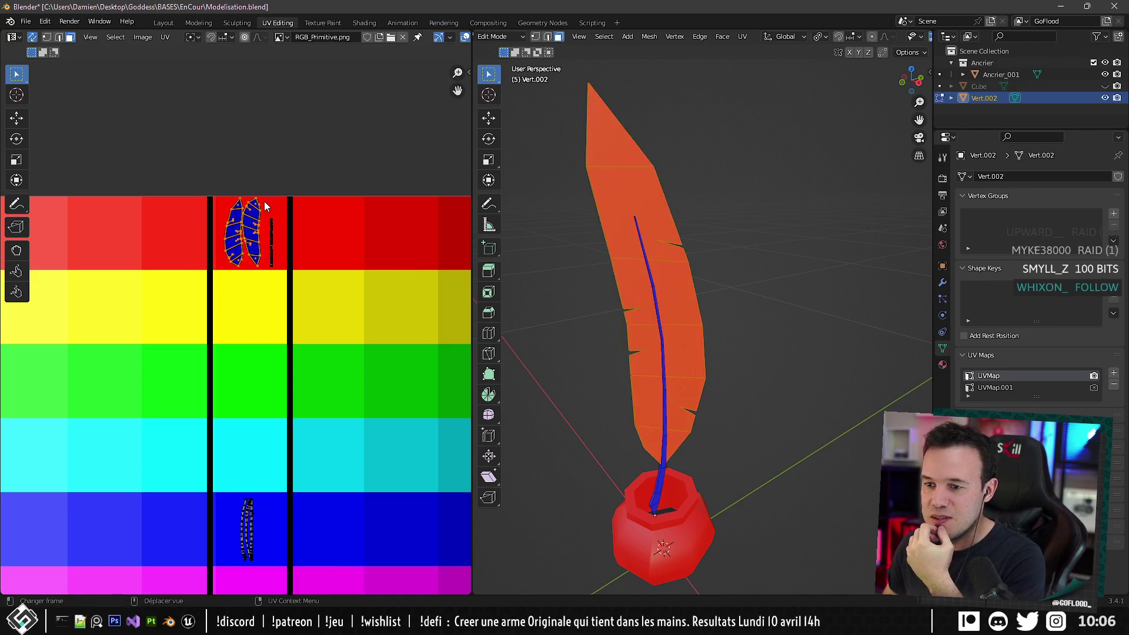
click(271, 241)
middle_drag(587, 353, 696, 355)
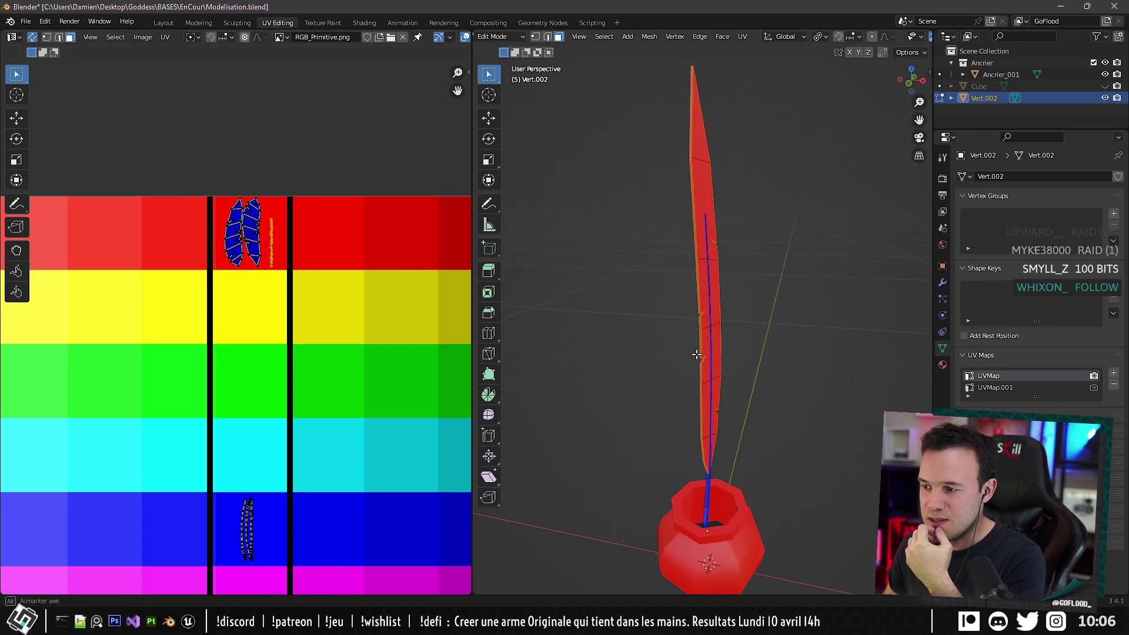
scroll(696, 355, down, 3)
scroll(252, 311, down, 3)
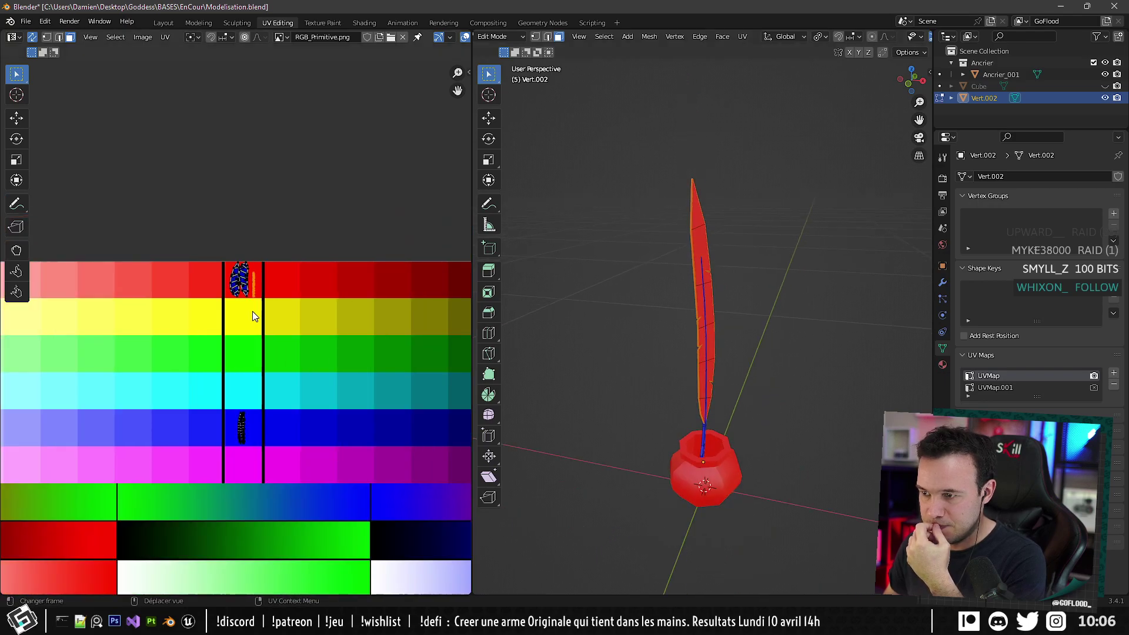
scroll(252, 311, down, 2)
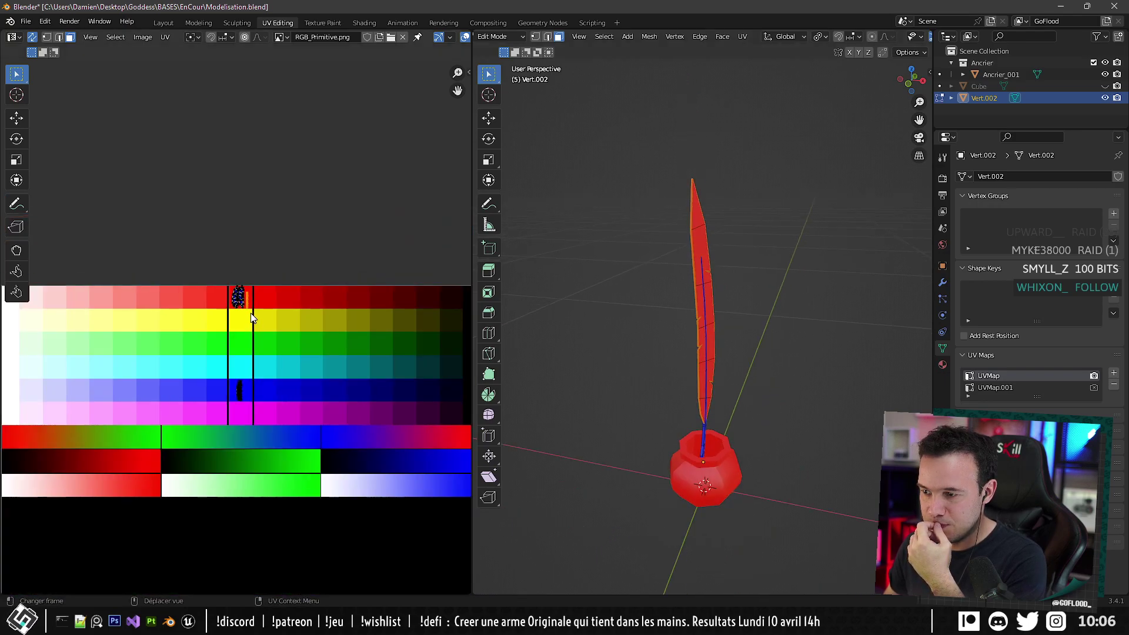
scroll(248, 280, up, 5)
scroll(190, 184, up, 4)
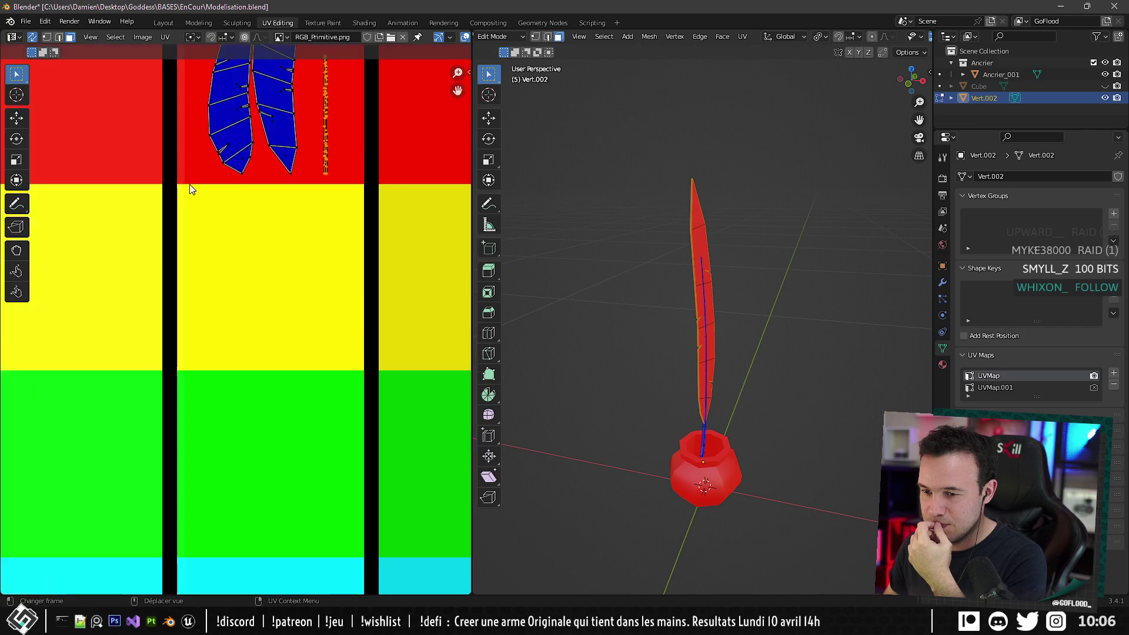
Rotate the right feather-face UV island half a turn in the red cell so it mirrors the left one.
middle_drag(230, 180, 209, 345)
drag(238, 163, 292, 372)
scroll(630, 320, up, 5)
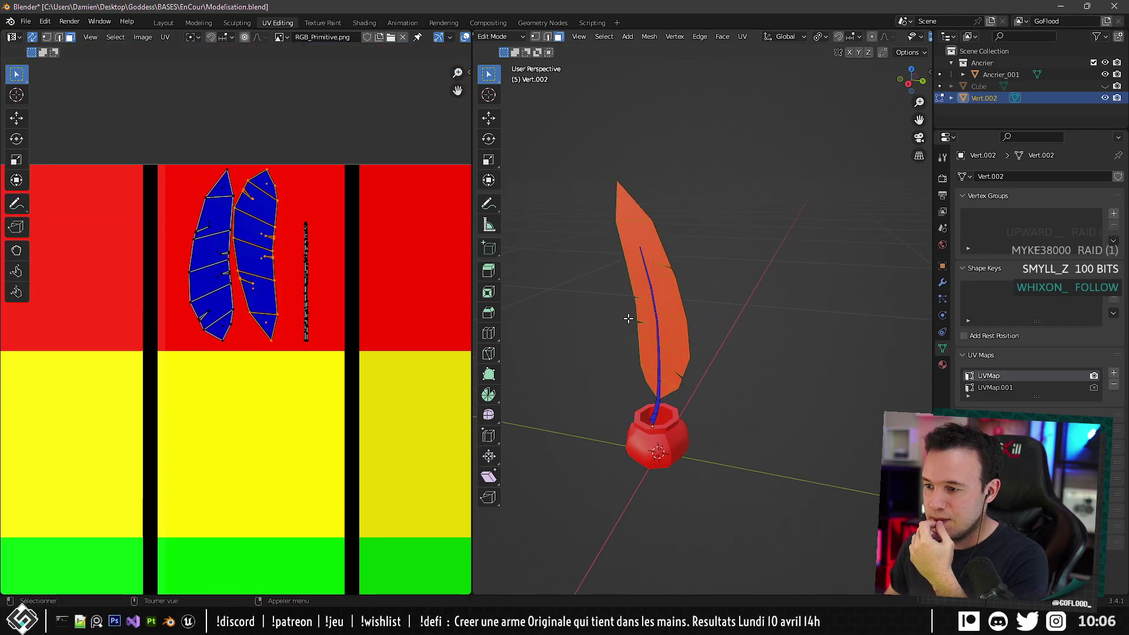
key(r)
click(317, 192)
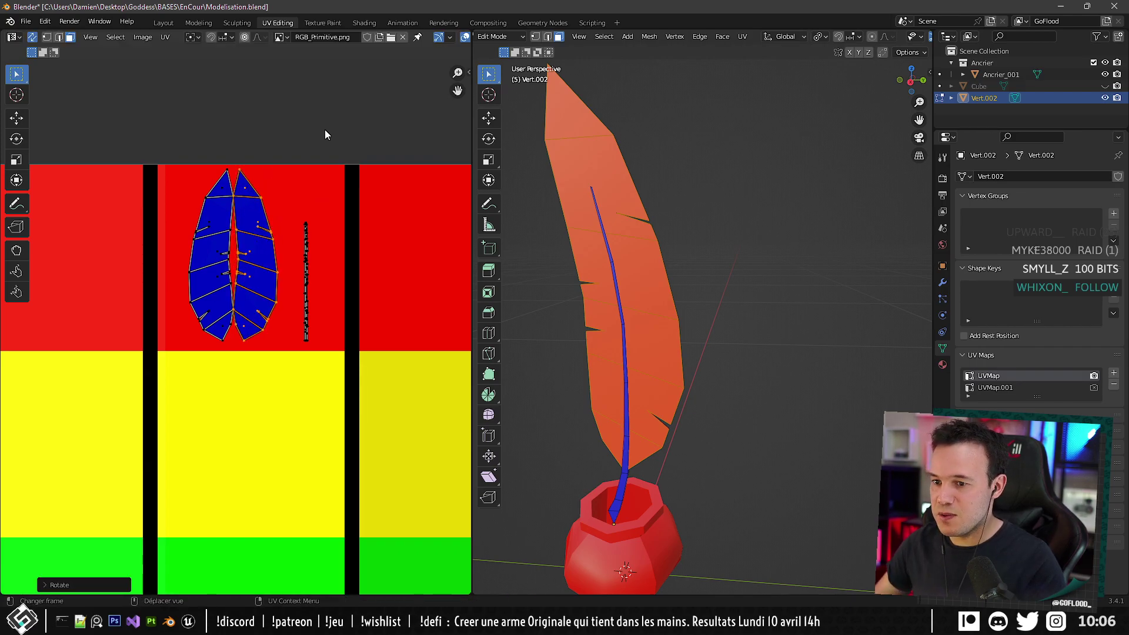
Select the thin vertical strip of feather-edge UVs beside the two feather-face islands in the red cell.
drag(282, 189, 334, 354)
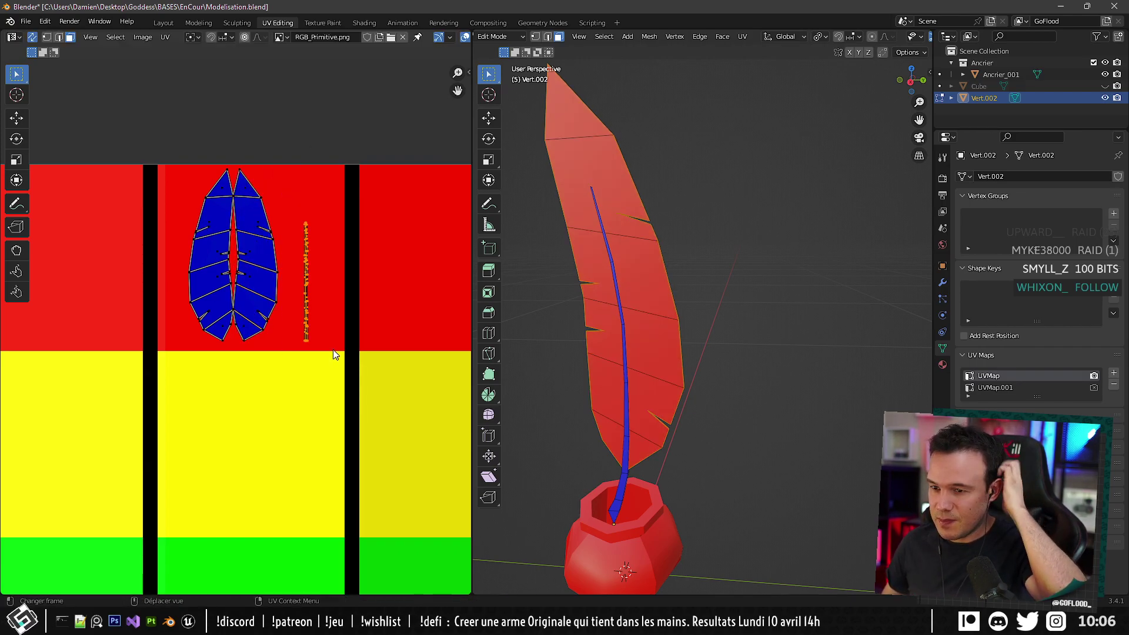
Move the thin edge-strip UV island closer to the feather islands and enlarge it to nearly their length within the red cell.
scroll(297, 259, up, 3)
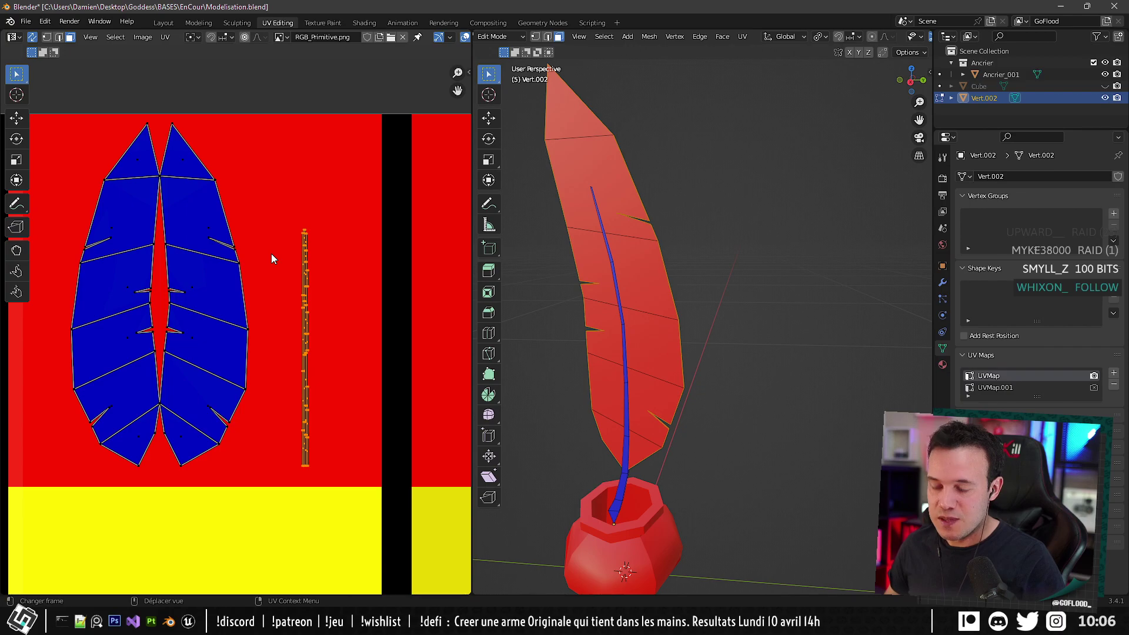
key(g)
click(237, 215)
key(s)
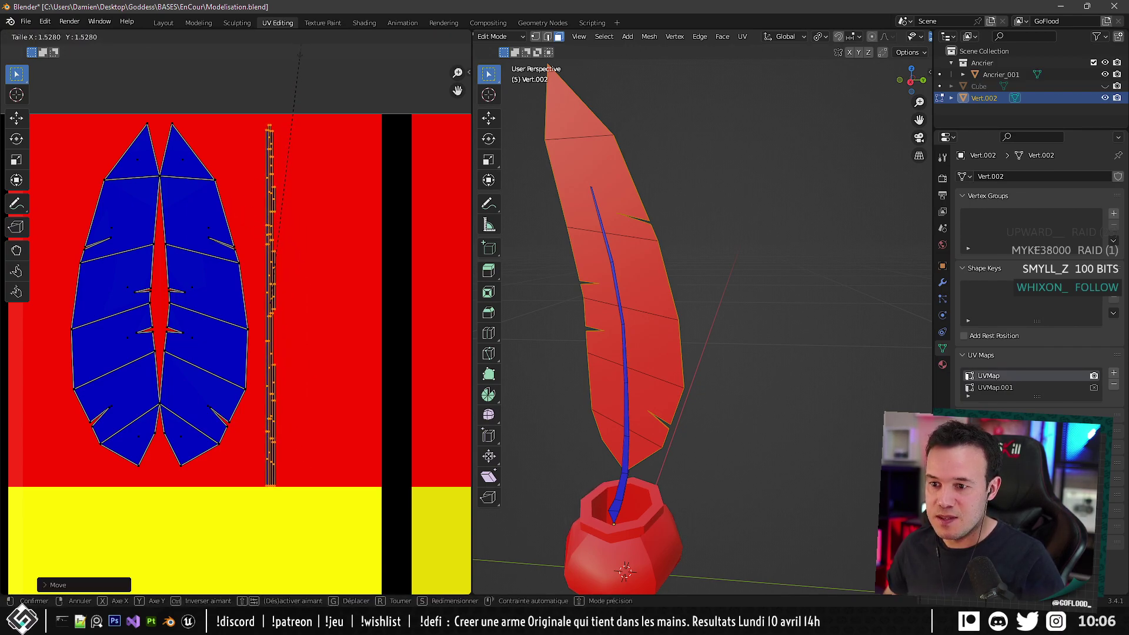
click(285, 69)
key(g)
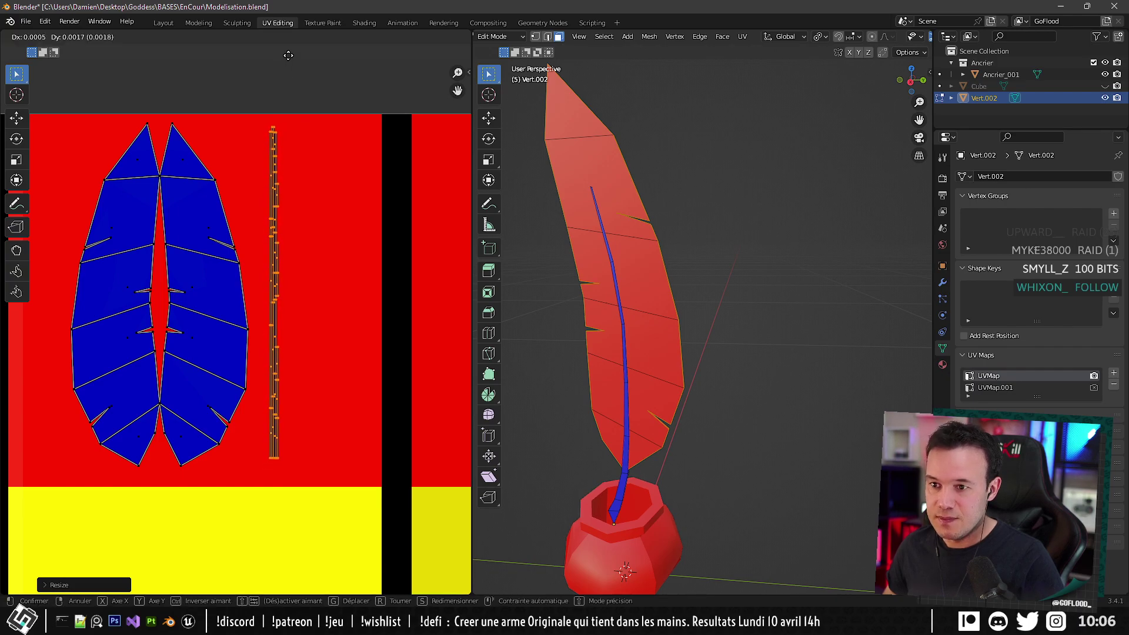
click(288, 58)
scroll(244, 134, down, 6)
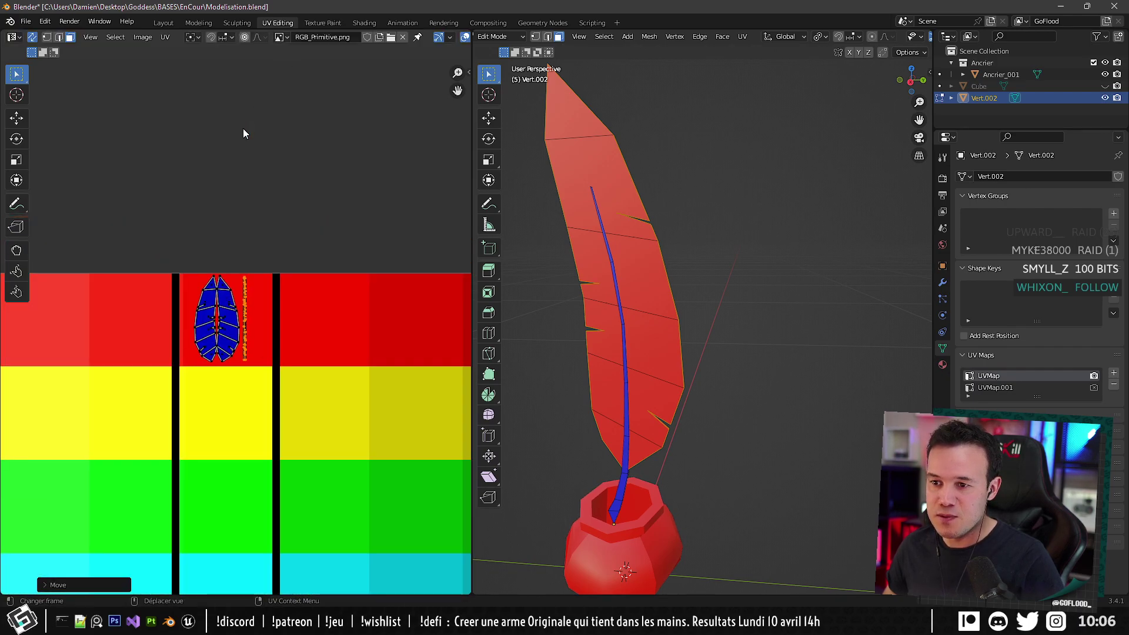
Select both feather UV islands together with the thin strip island in the red cell.
drag(150, 215, 346, 434)
middle_drag(305, 403, 329, 282)
scroll(248, 285, down, 1)
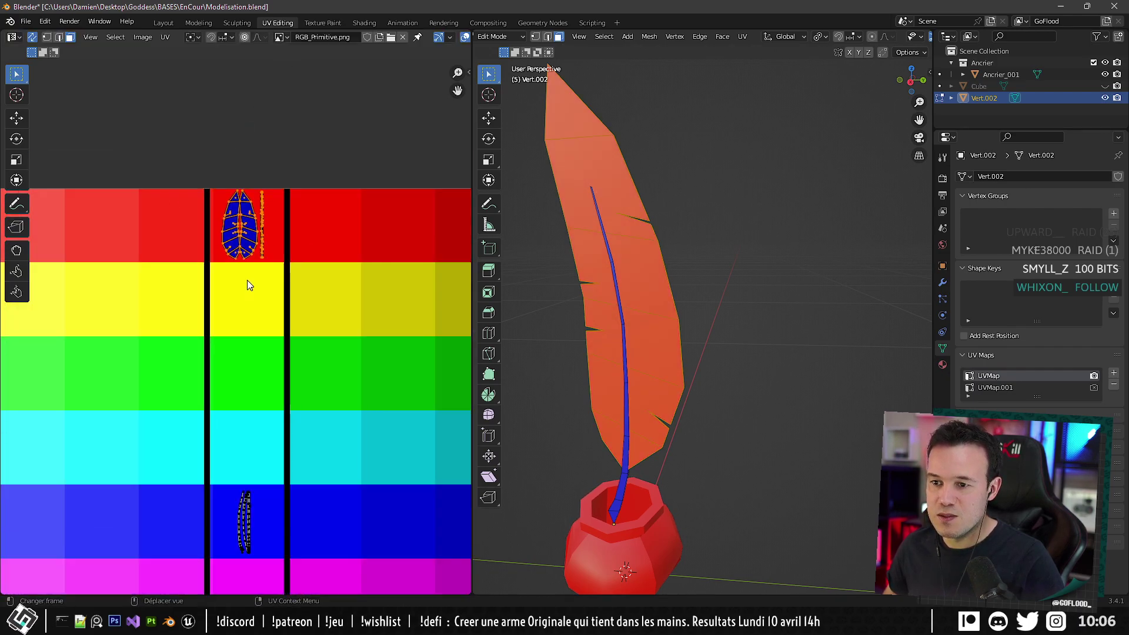
scroll(250, 285, down, 2)
Examine the feather's layout in UVMap.001 and return to the UVMap layer.
click(1000, 386)
scroll(277, 419, down, 1)
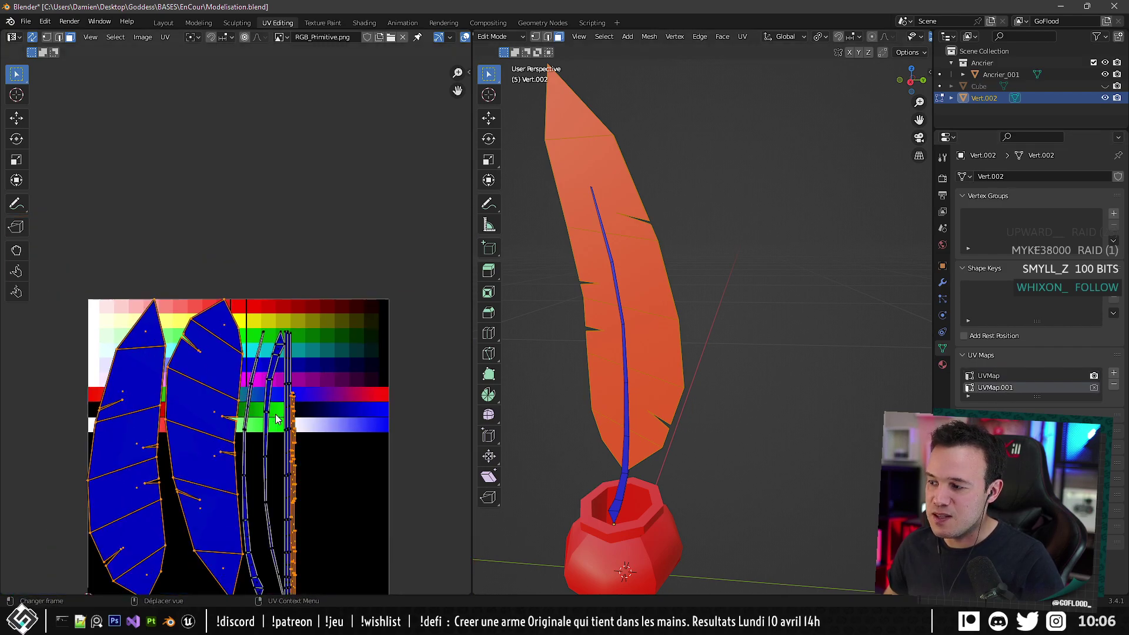
scroll(277, 419, down, 1)
middle_drag(276, 419, 283, 327)
scroll(189, 341, up, 3)
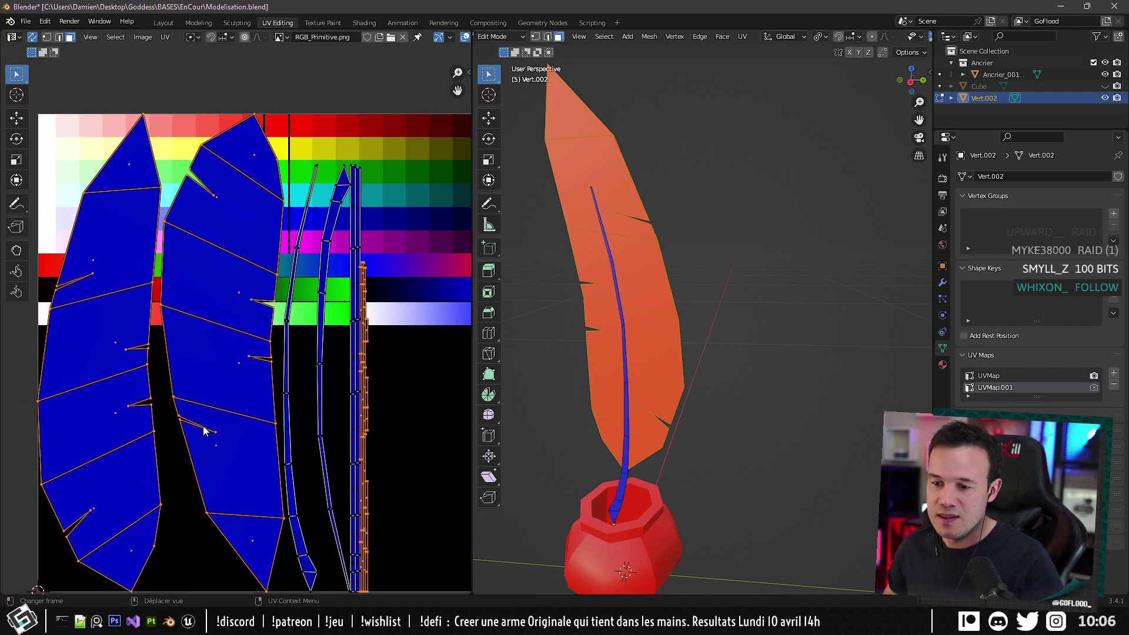
click(979, 376)
Move the feather and strip UV islands onto the black-to-green gradient and rotate them -90° to lie horizontally.
middle_drag(223, 232, 226, 301)
drag(245, 177, 339, 247)
scroll(336, 226, up, 3)
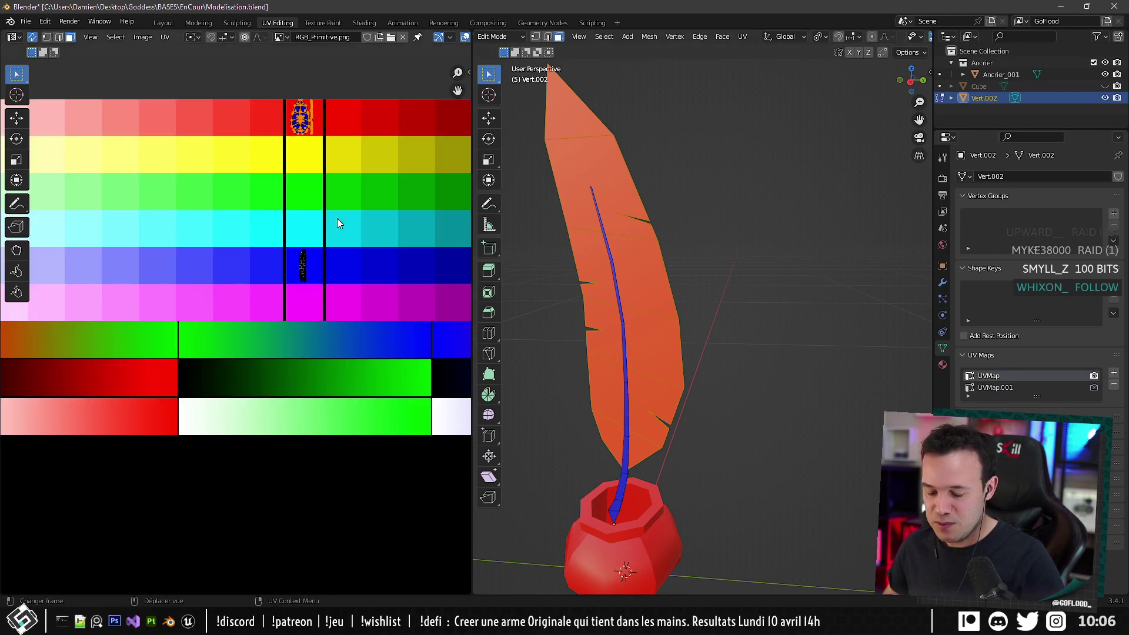
key(g)
click(304, 524)
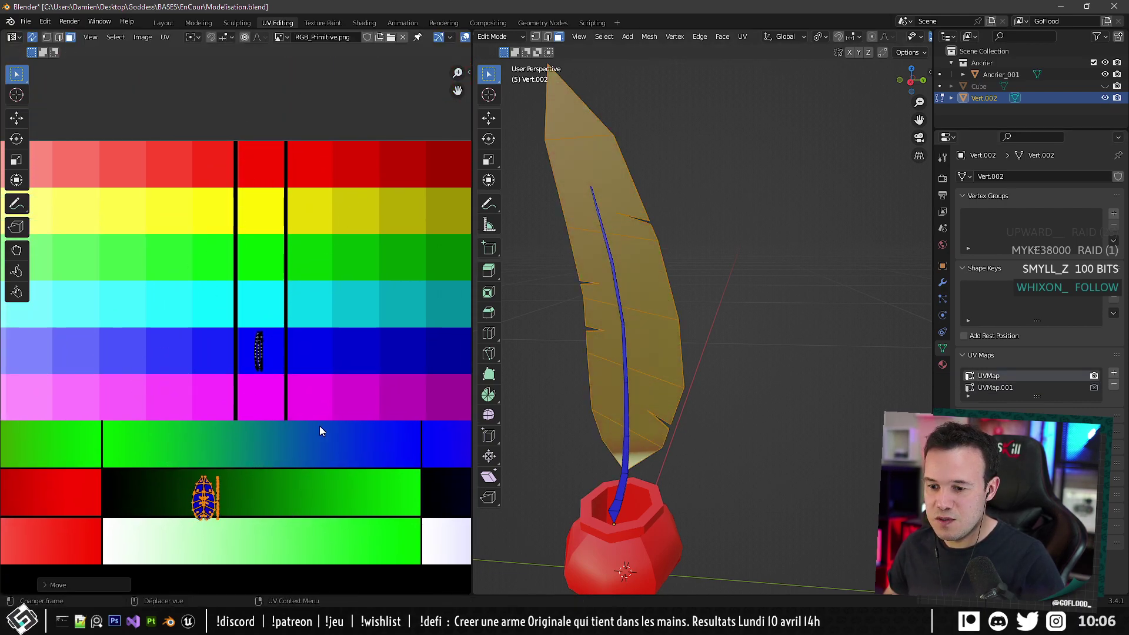
key(r)
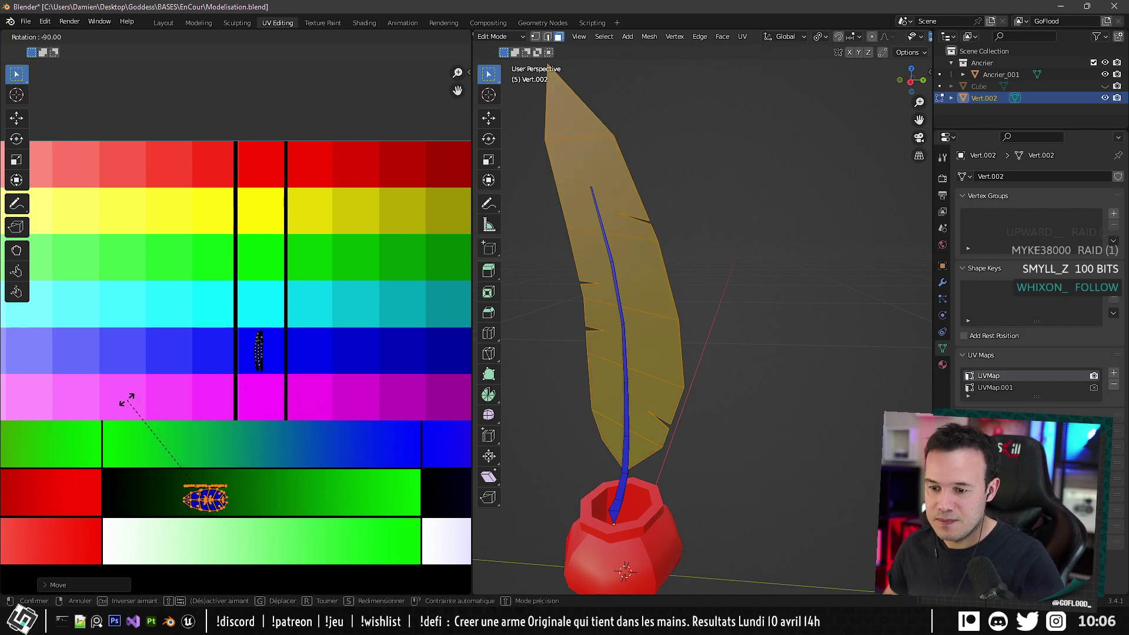
click(127, 402)
Move the rotated feather UV islands onto the red-to-green gradient band.
scroll(176, 403, down, 4)
scroll(265, 397, up, 2)
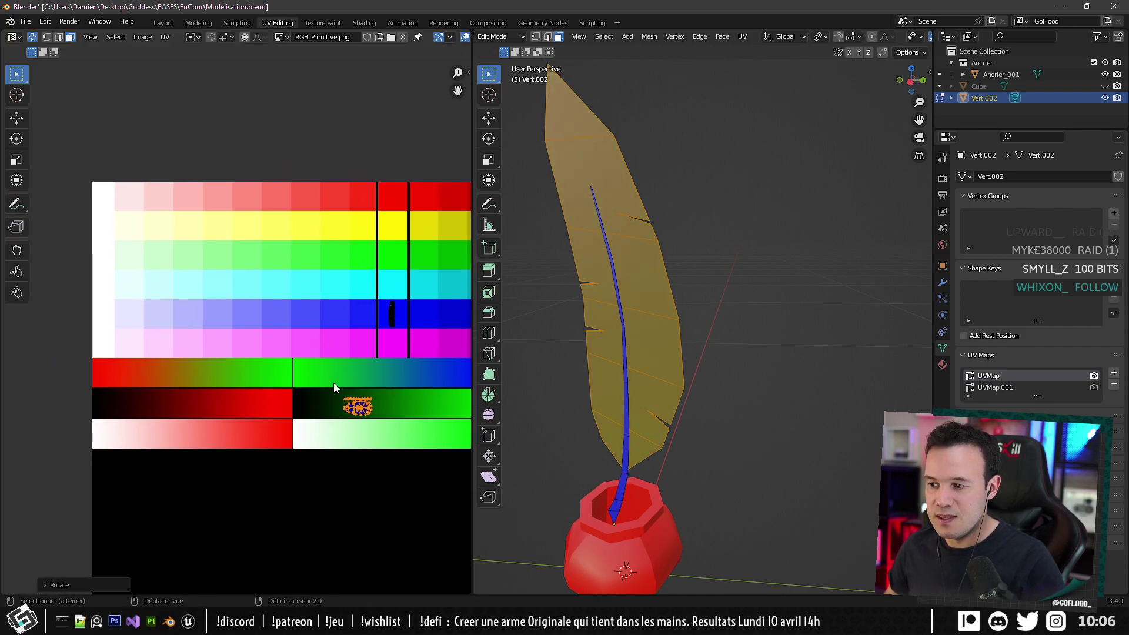
middle_drag(334, 387, 265, 394)
key(g)
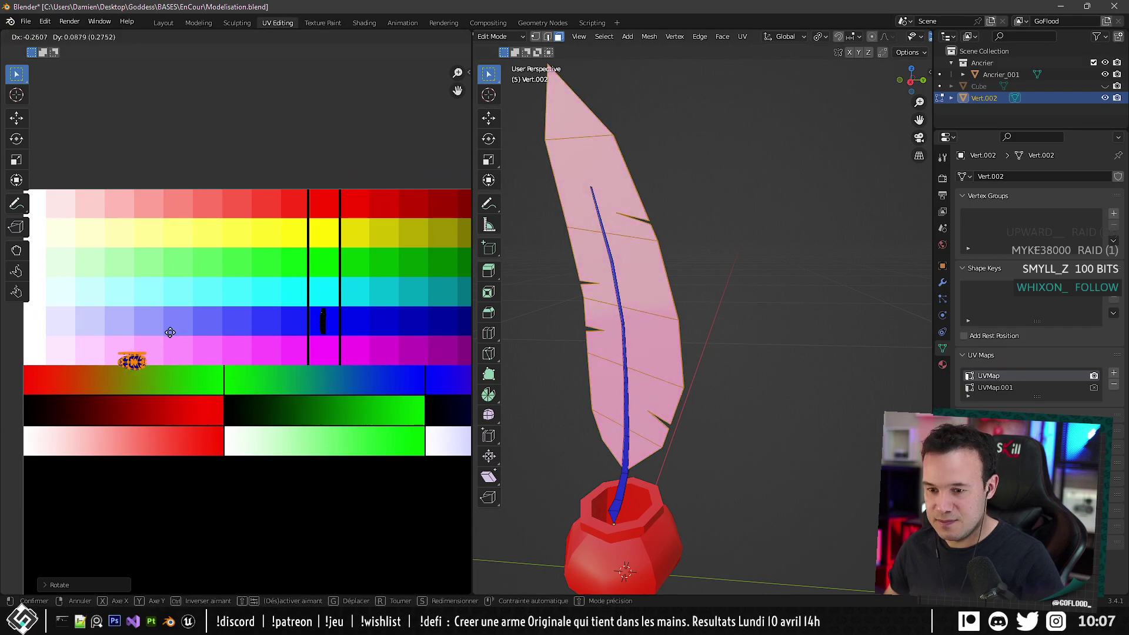
click(159, 353)
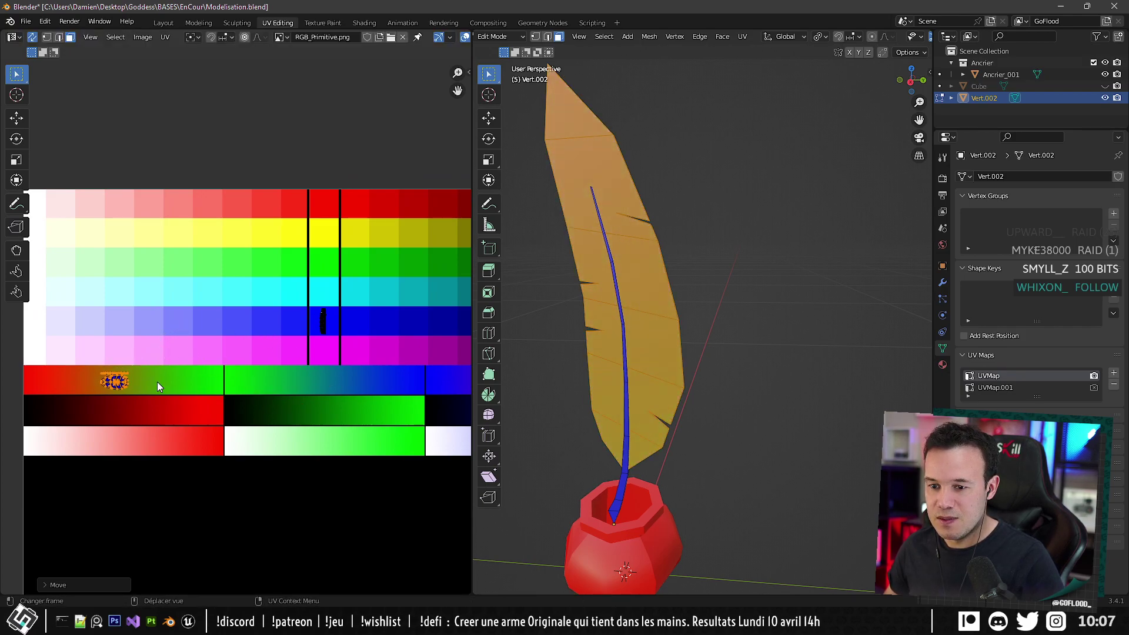
Stretch the feather UV islands along X to nearly the full width of the red-to-green gradient and center them on it.
middle_drag(159, 386, 203, 392)
key(s)
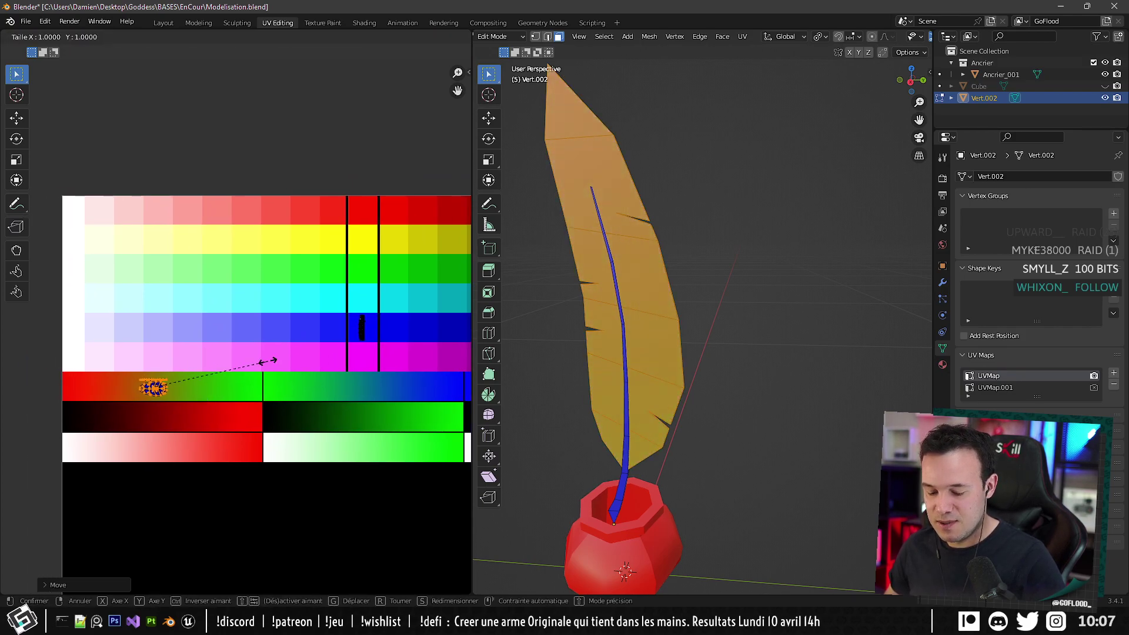
key(x)
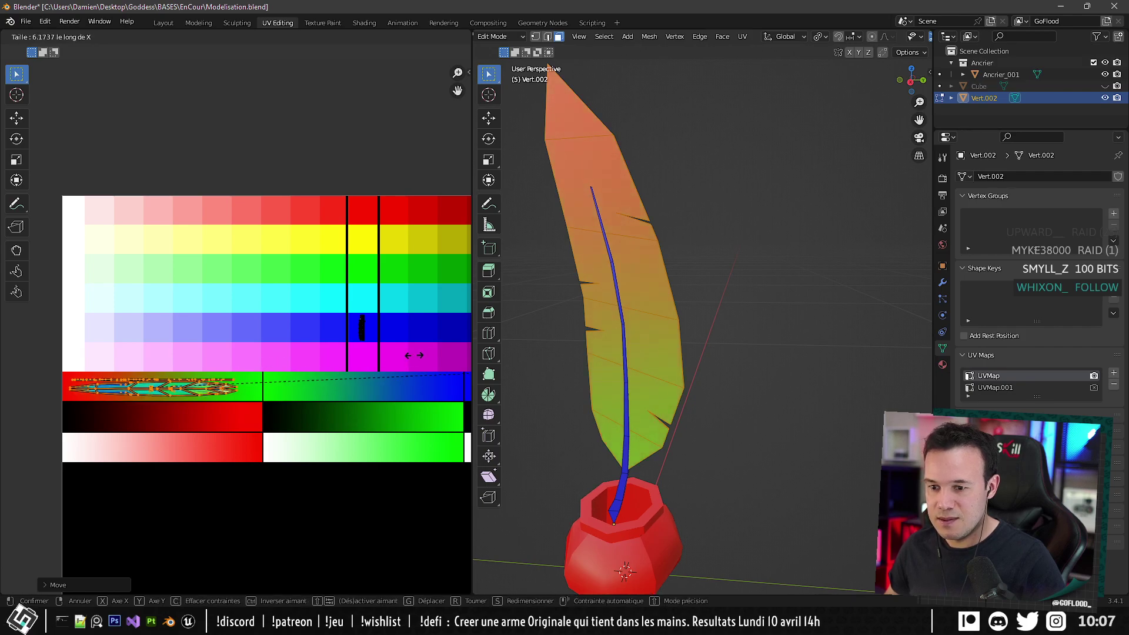
click(450, 356)
key(g)
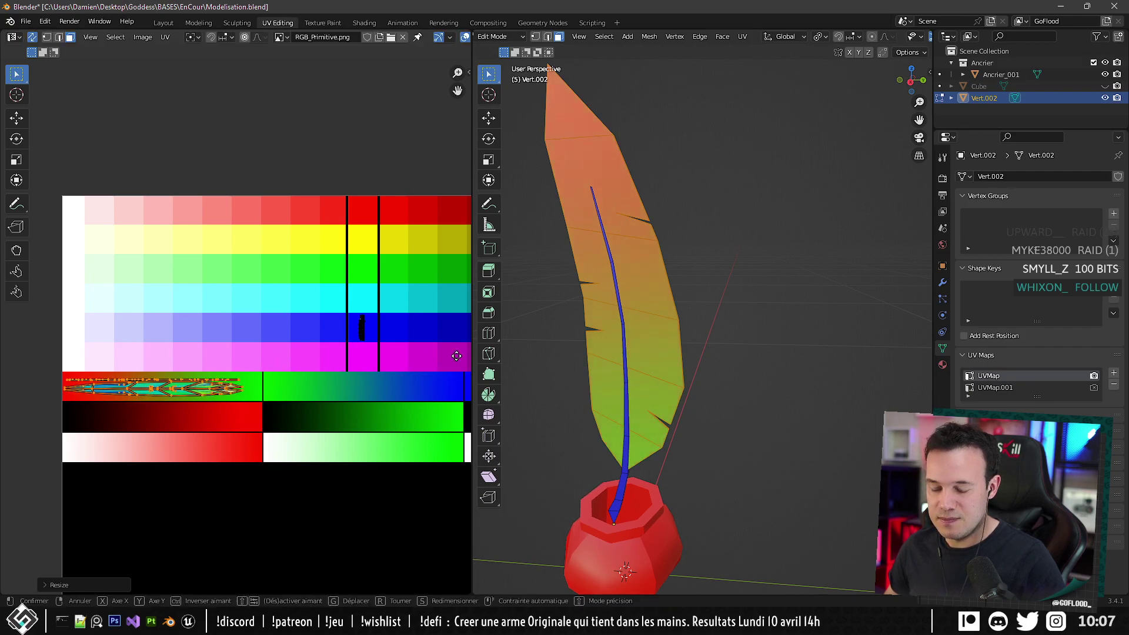
click(465, 356)
Check the red-to-green gradient on the feather in Object Mode, then resume editing the mesh.
scroll(746, 244, down, 3)
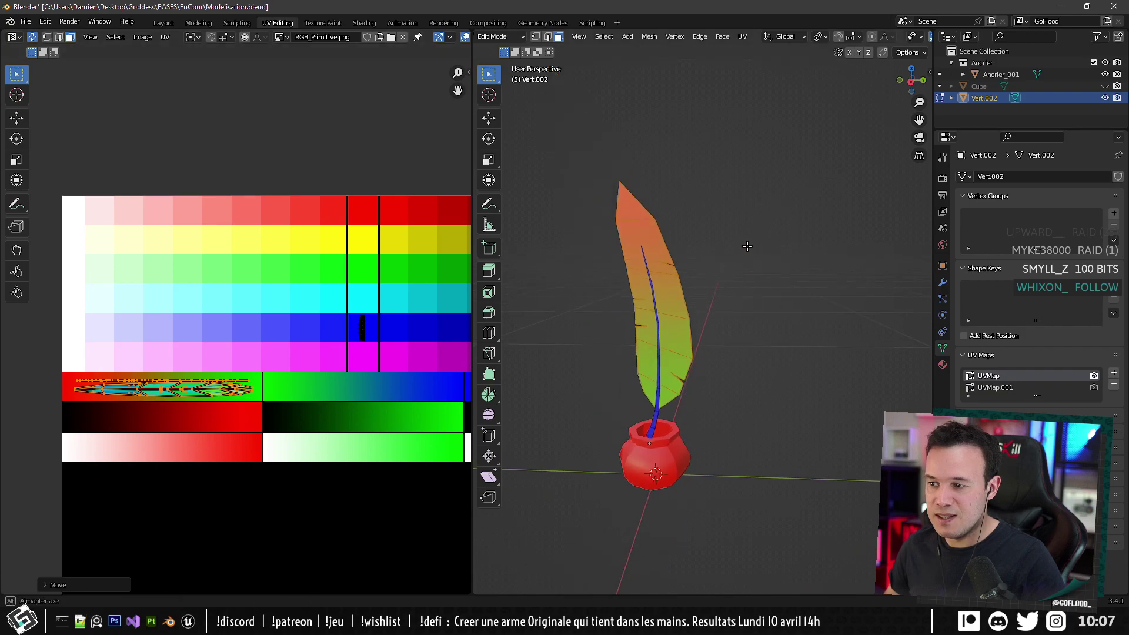
key(Tab)
middle_drag(695, 295, 685, 328)
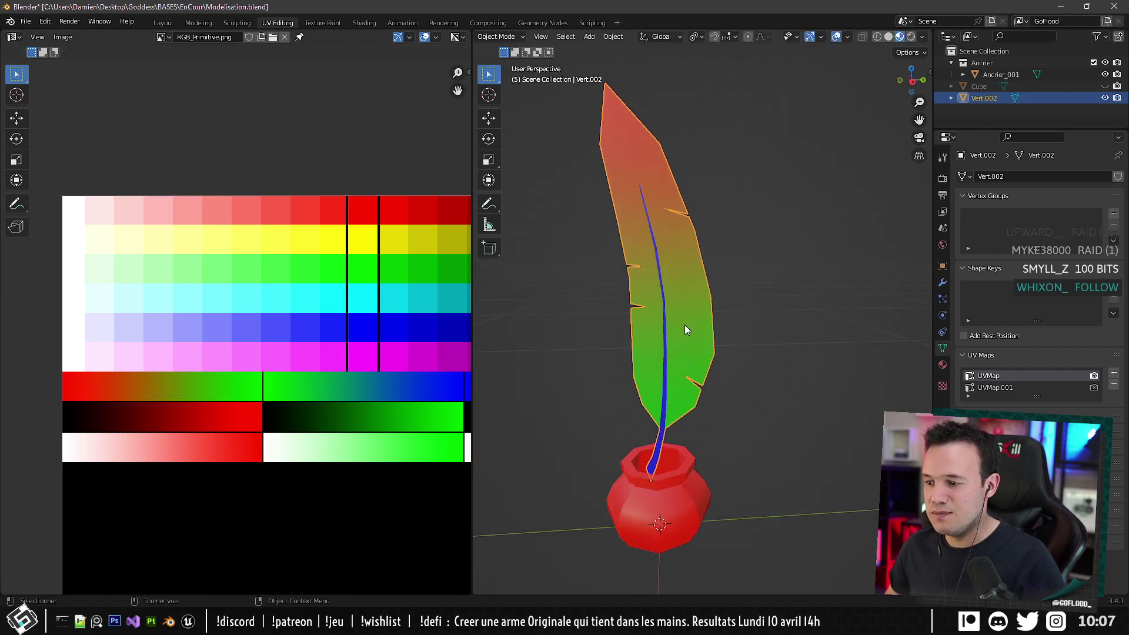
middle_drag(196, 385, 214, 372)
key(Tab)
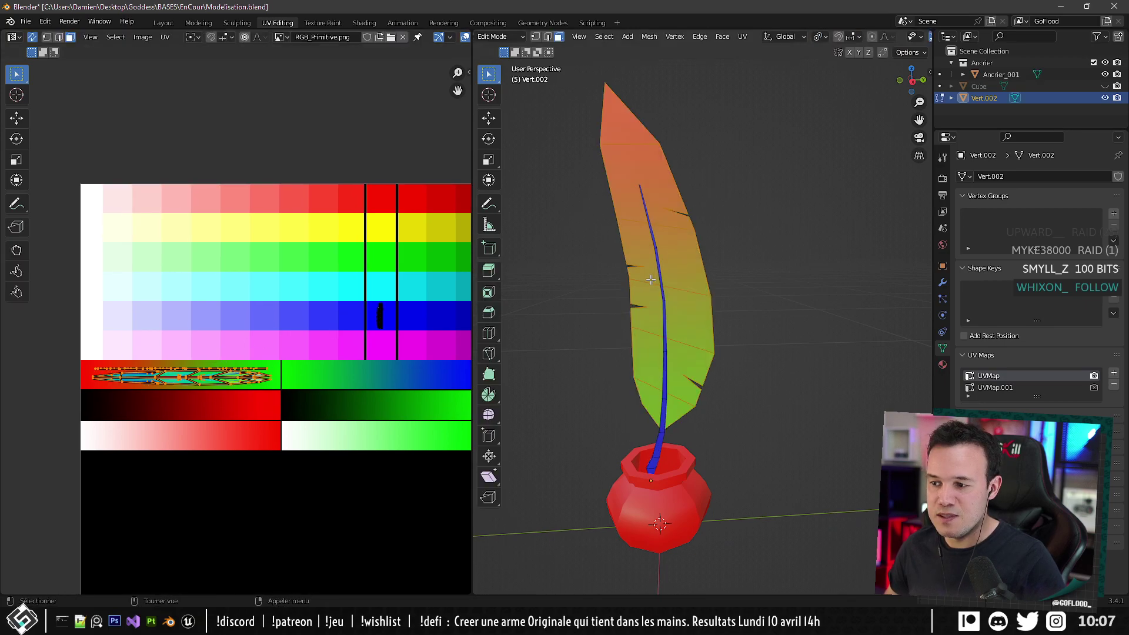
Nudge the feather UV islands and tilt them a few degrees counter-clockwise across the red-to-green gradient band.
scroll(266, 381, up, 2)
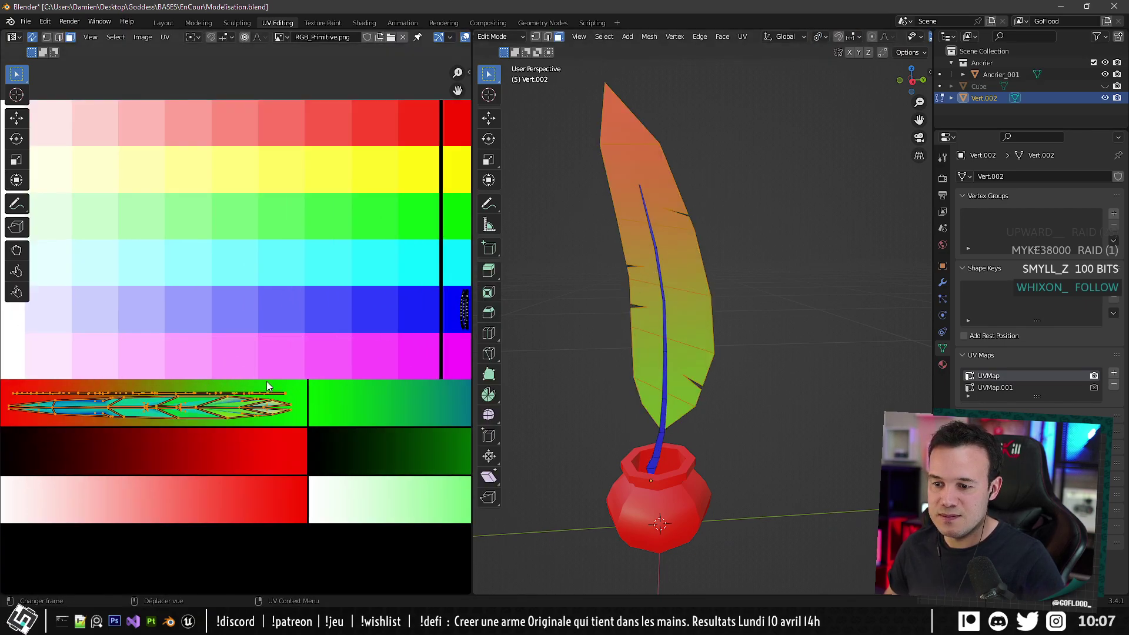
scroll(266, 380, down, 1)
key(g)
click(304, 347)
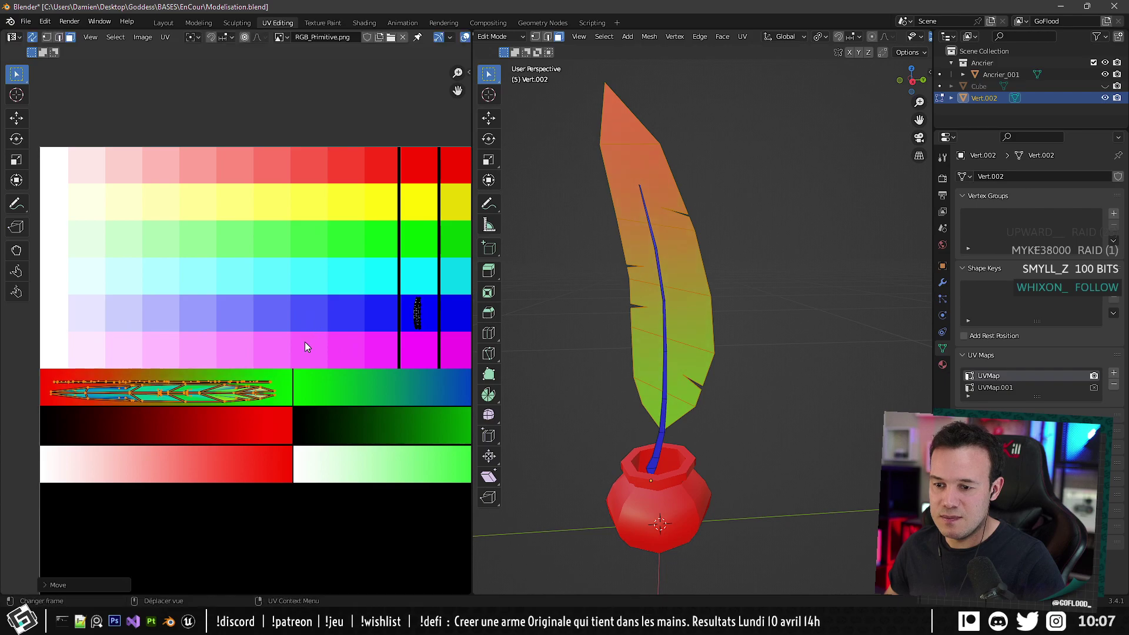
key(r)
click(319, 305)
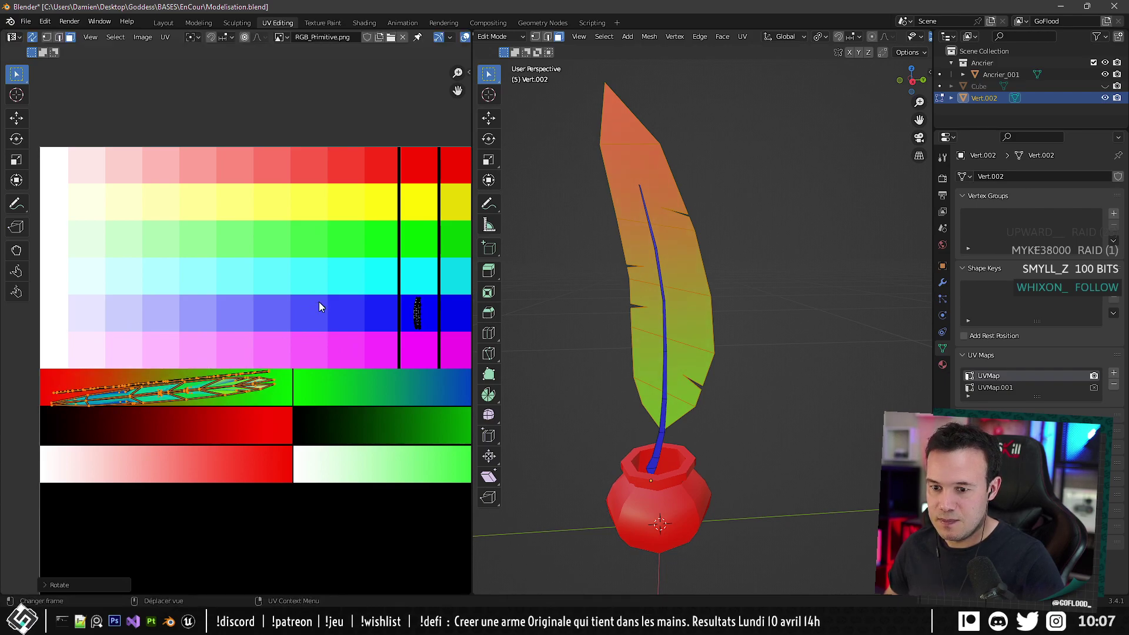
key(h)
key(alt+h)
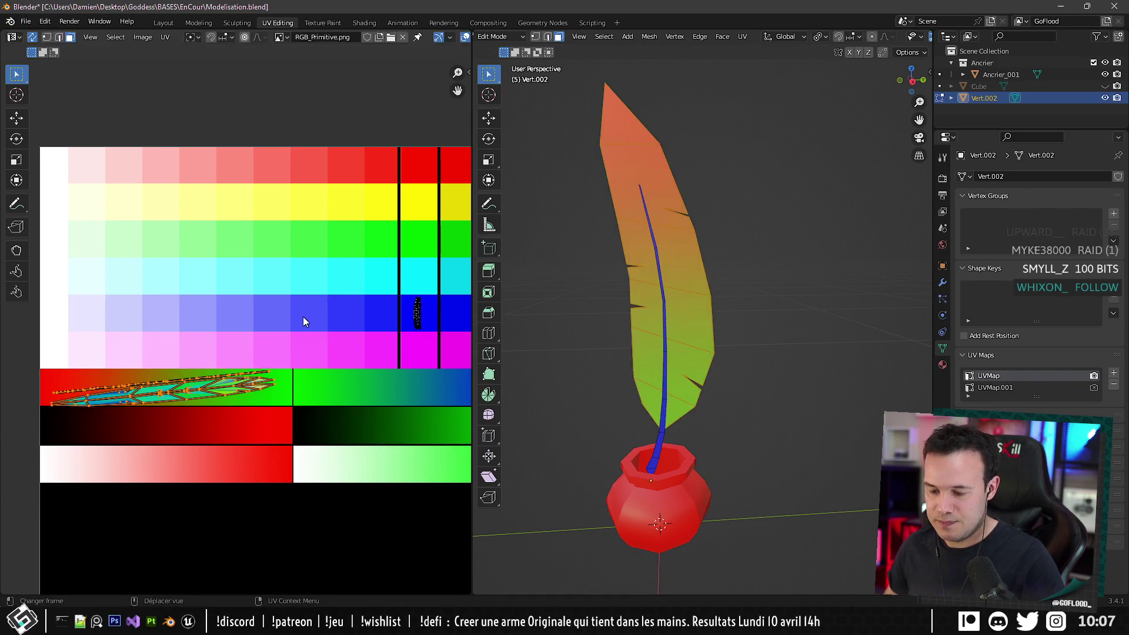
Reposition the tilted feather UV islands inside the red-to-green band and fine-tune their rotation.
key(g)
click(244, 340)
scroll(234, 358, up, 2)
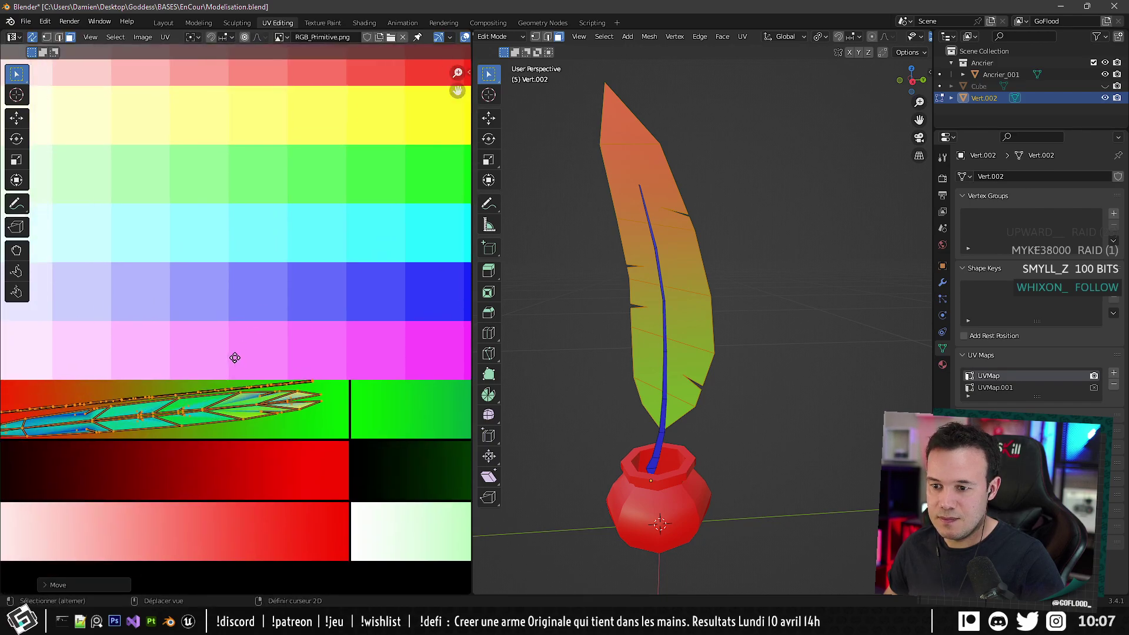
middle_drag(234, 357, 347, 280)
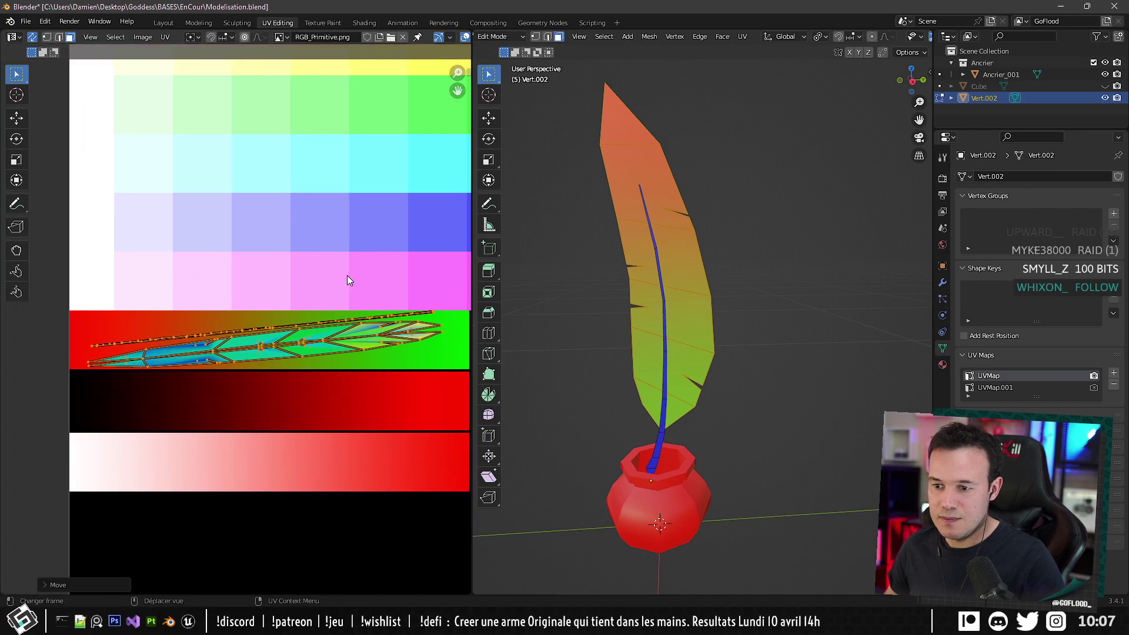
key(r)
click(424, 238)
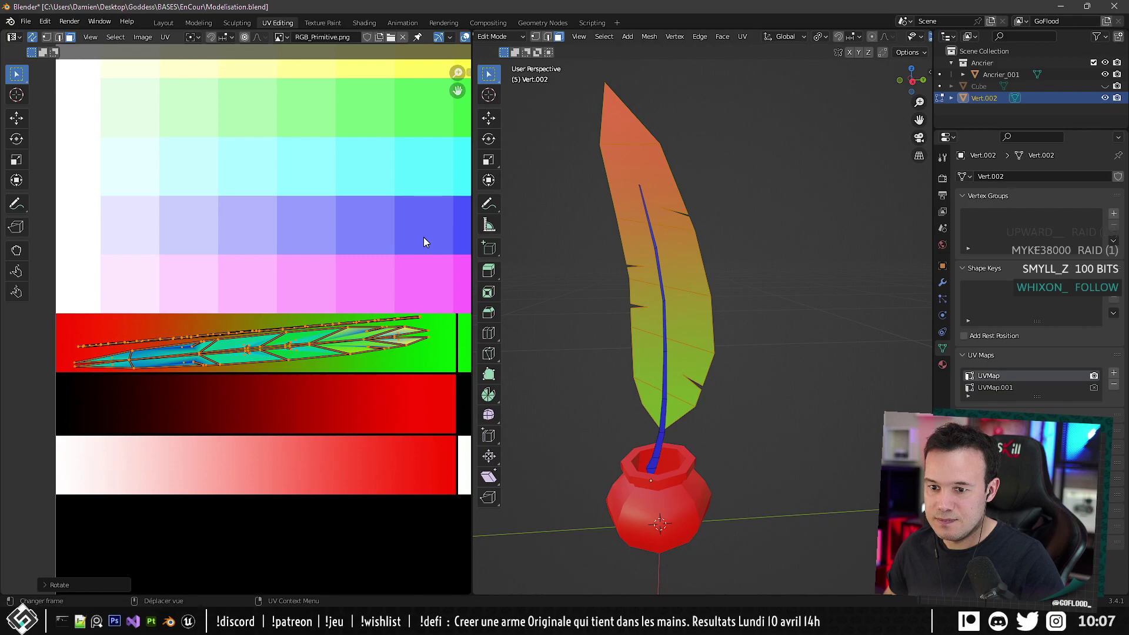
Scale the feather UV islands up by about 1.06 and adjust their position and rotation to fit the gradient band.
key(s)
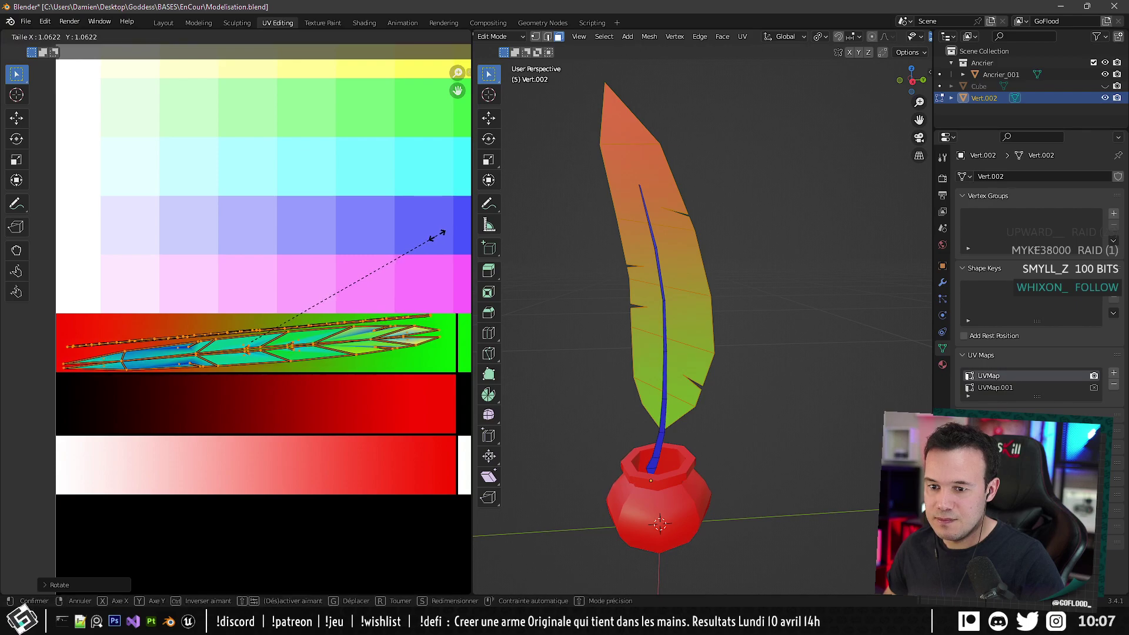
click(437, 235)
key(g)
click(439, 237)
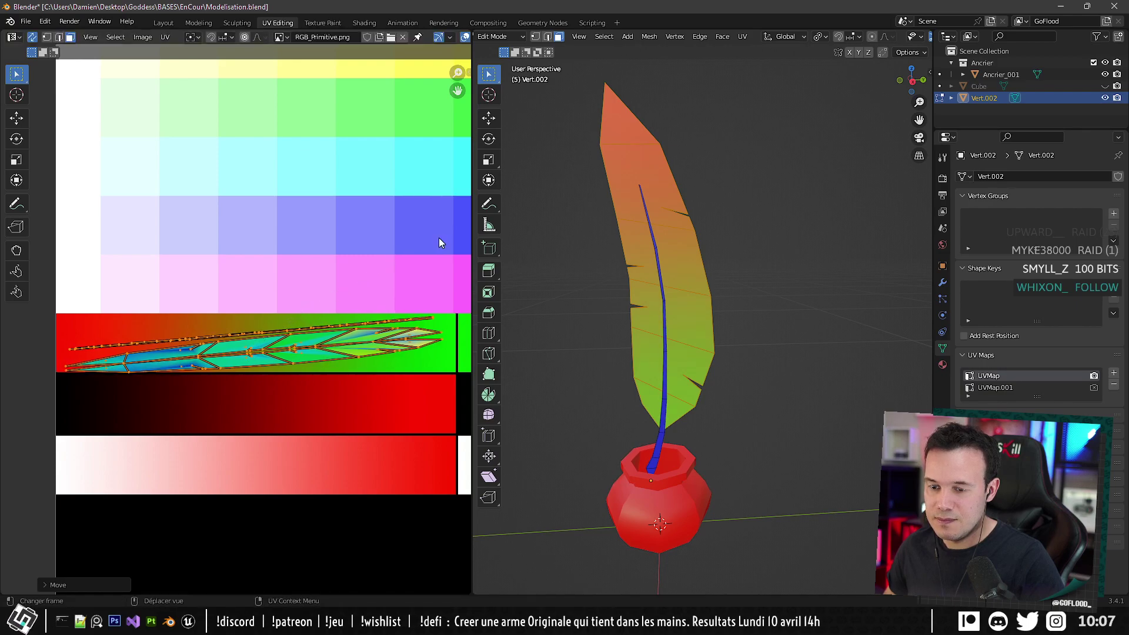
key(r)
click(442, 242)
key(g)
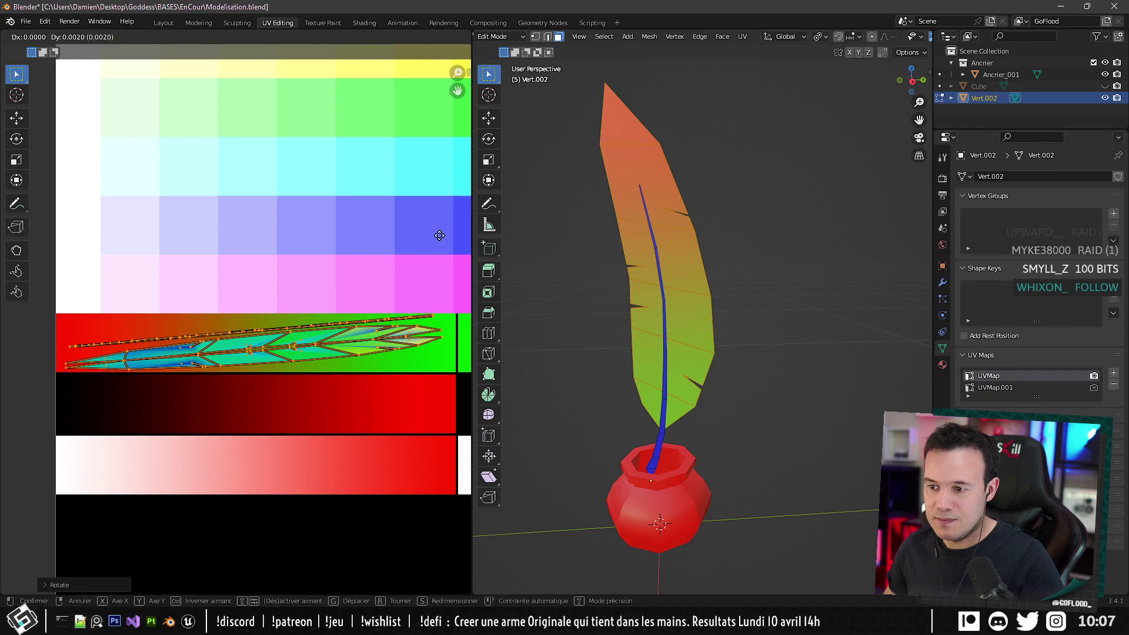
click(442, 240)
Return to Object Mode and examine the gradient on the quill from several angles alongside the whole palette texture.
scroll(640, 206, down, 2)
middle_drag(653, 200, 685, 227)
key(Tab)
middle_drag(911, 257, 661, 251)
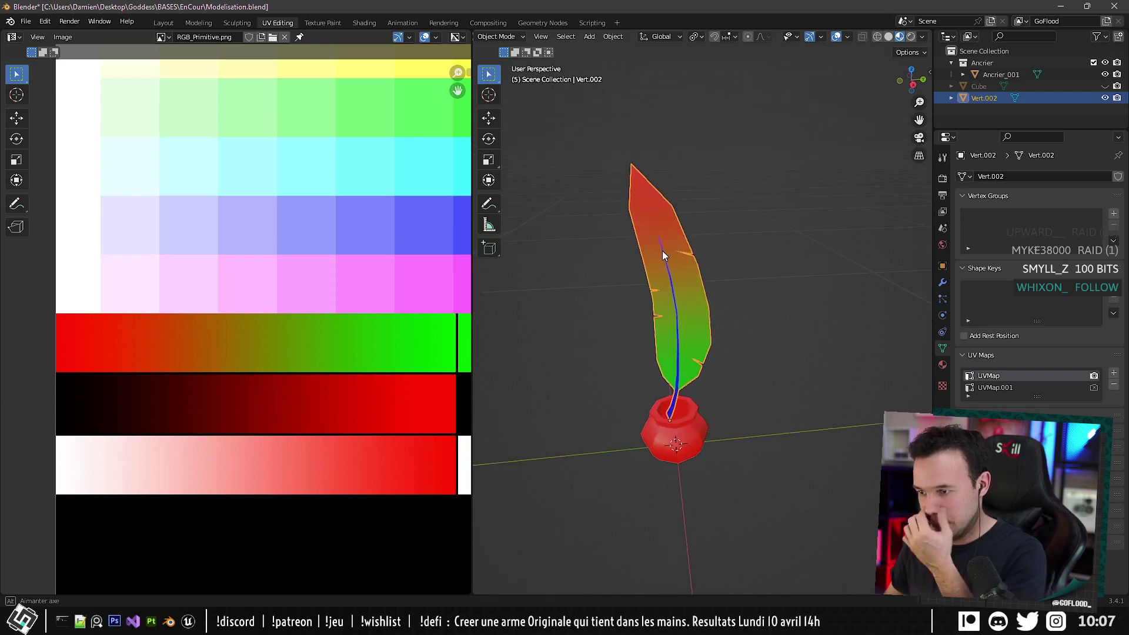
middle_drag(618, 204, 664, 291)
scroll(657, 336, down, 3)
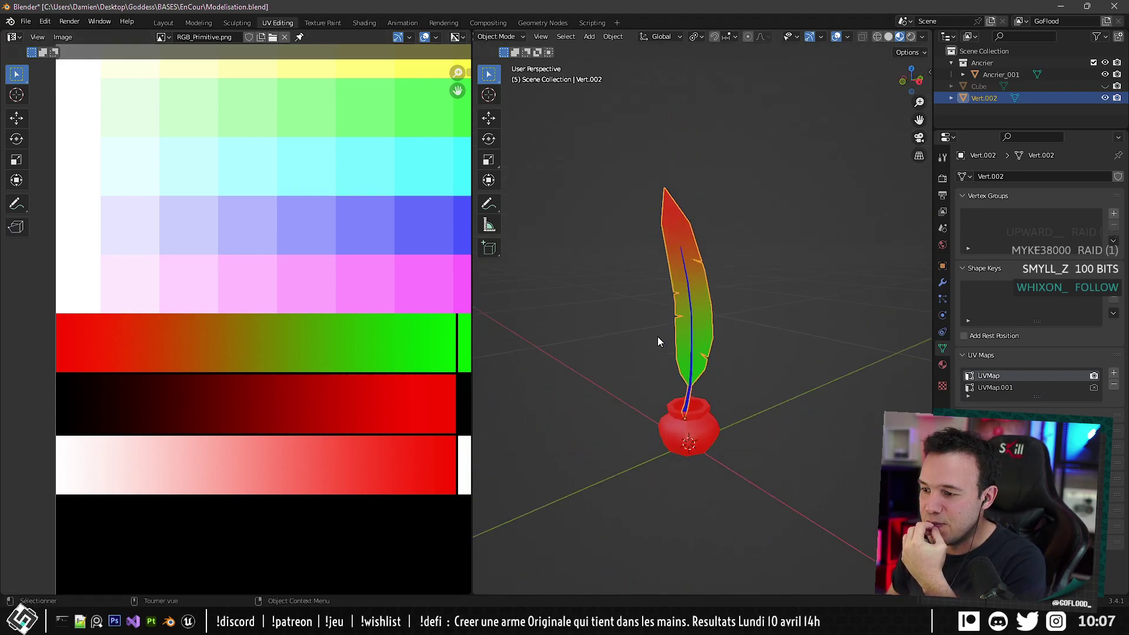
scroll(400, 337, down, 5)
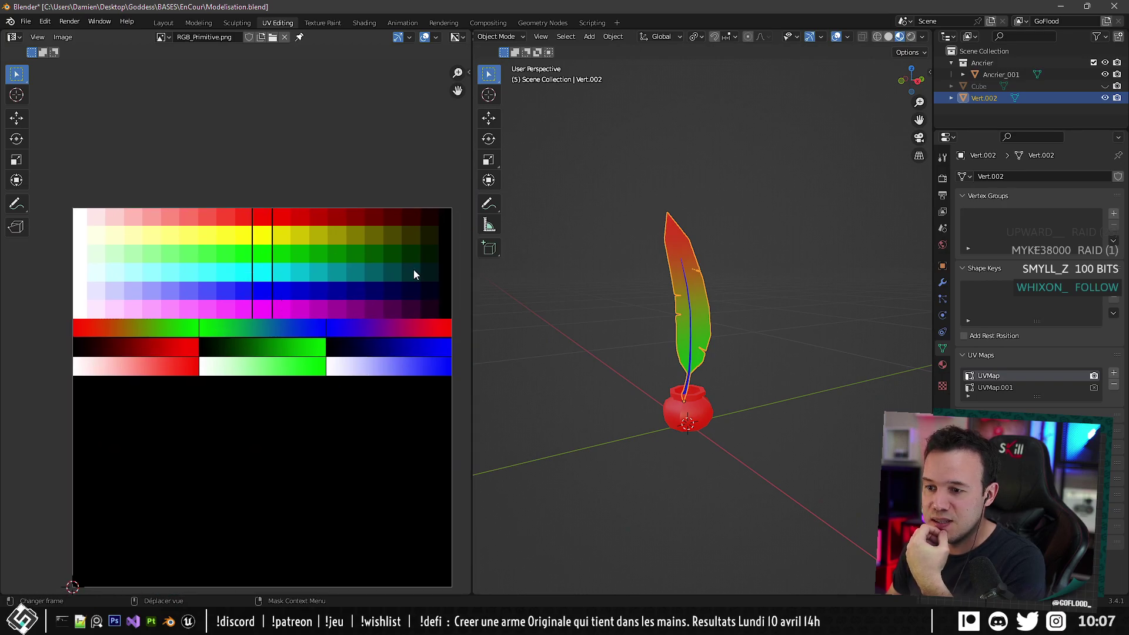
Deselect all objects and inspect the feather's gradient up close without the selection outline.
click(823, 421)
click(687, 282)
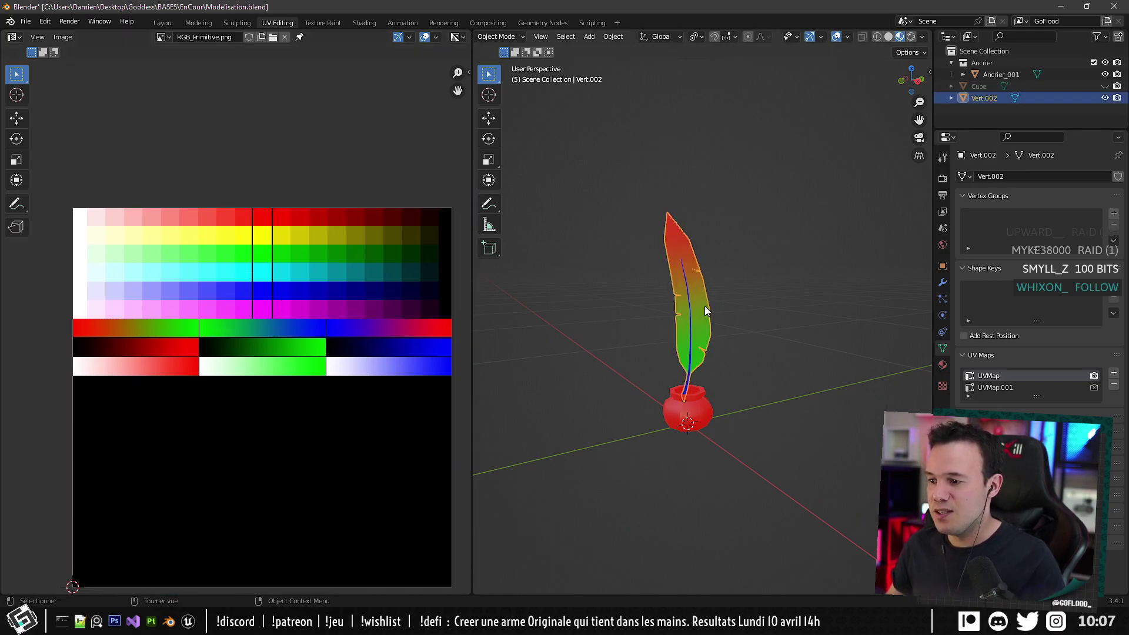
key(alt+a)
scroll(713, 322, up, 5)
mouse_move(712, 322)
middle_down()
mouse_move(749, 310)
mouse_move(785, 329)
mouse_move(725, 340)
middle_up()
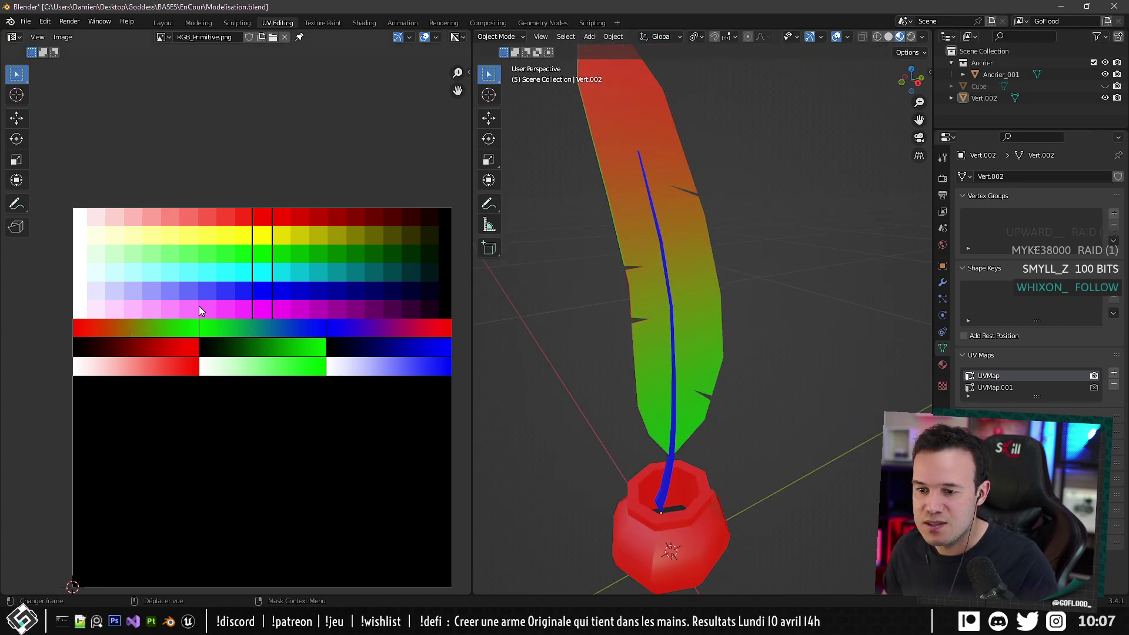
middle_drag(588, 293, 588, 342)
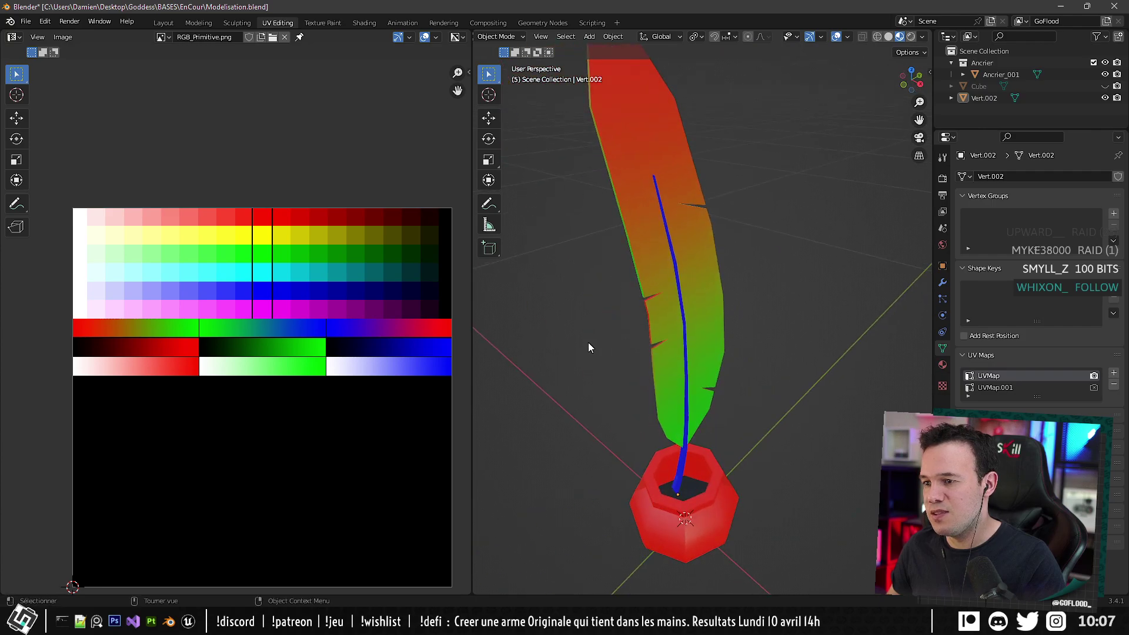
Enter Edit Mode on the quill, select all feather UV islands, and rotate them level inside the red-to-green band.
key(Tab)
scroll(252, 348, up, 6)
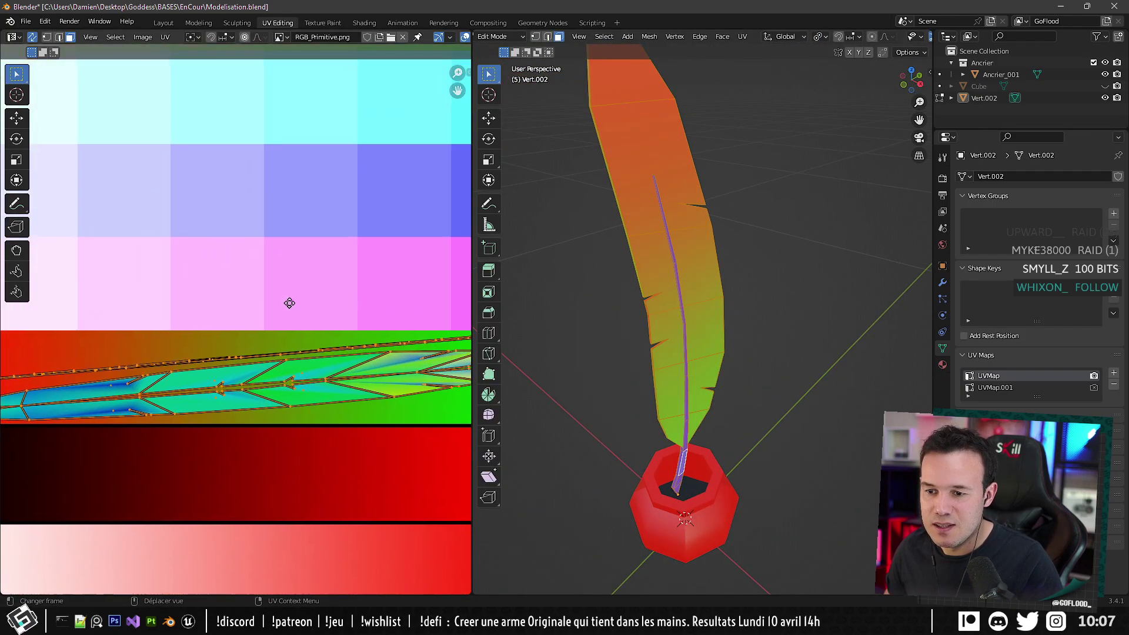
drag(123, 343, 176, 340)
scroll(200, 325, down, 2)
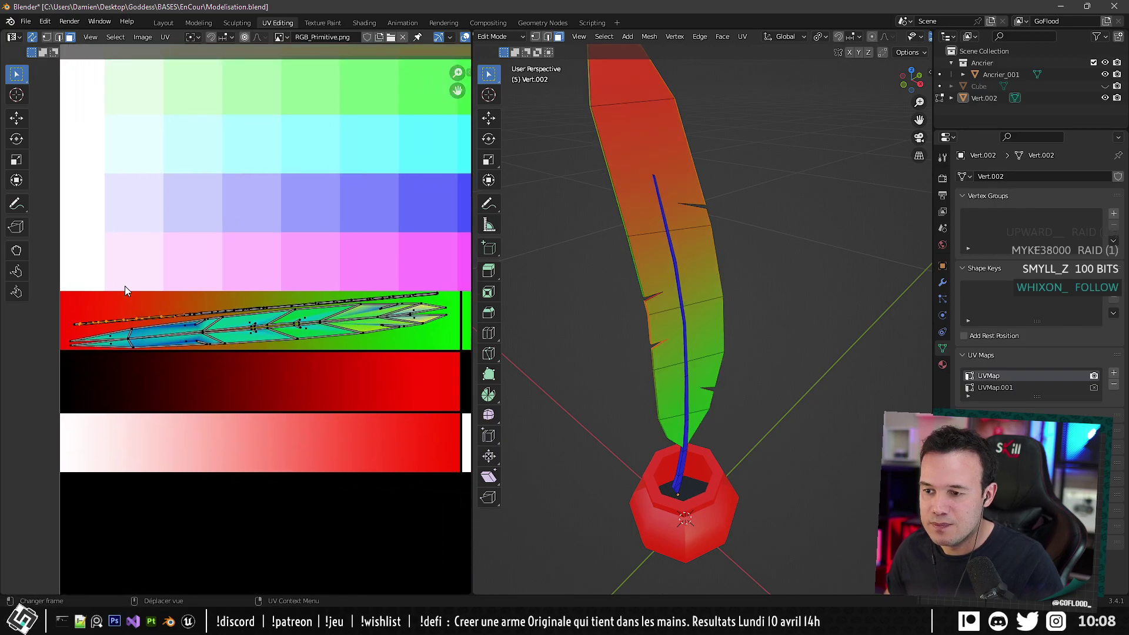
key(a)
key(r)
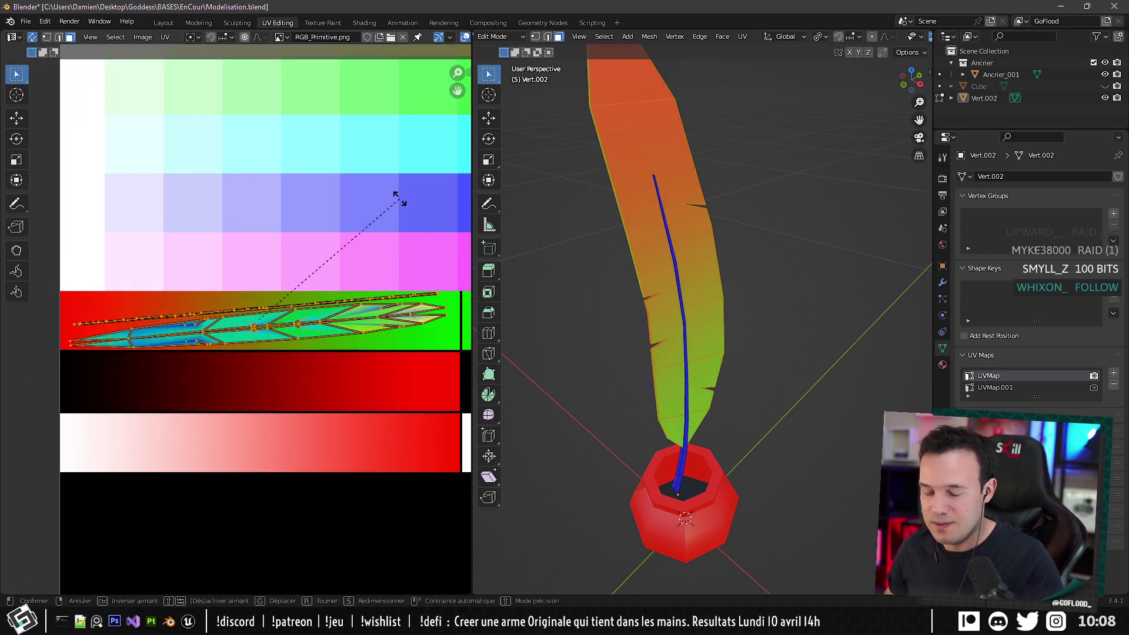
click(426, 202)
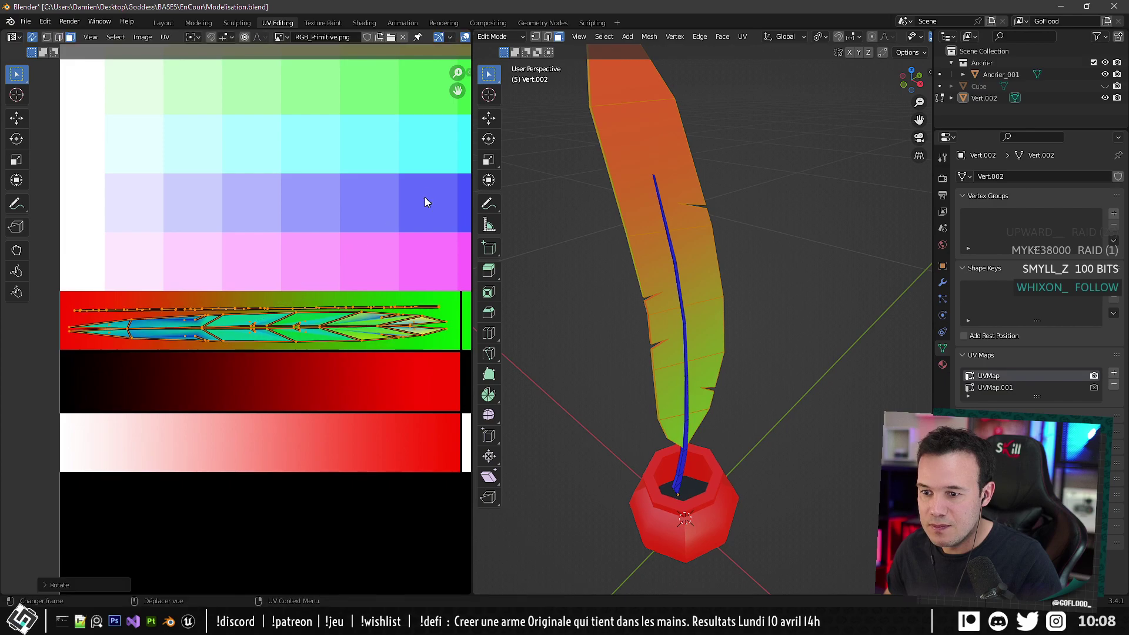
Flip the thin side-edge UV strip above the feather islands by about half a turn.
drag(51, 237, 463, 316)
key(r)
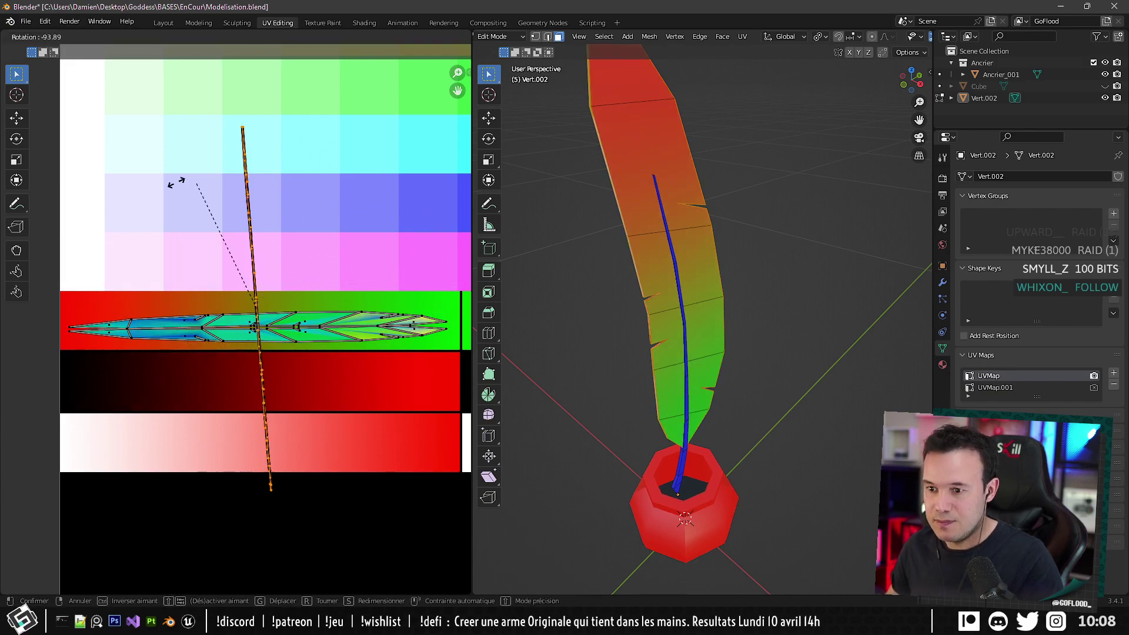
click(52, 403)
Select all feather UV islands and rotate them by about -4.8° so they sit diagonally across the band.
drag(51, 404, 467, 262)
key(r)
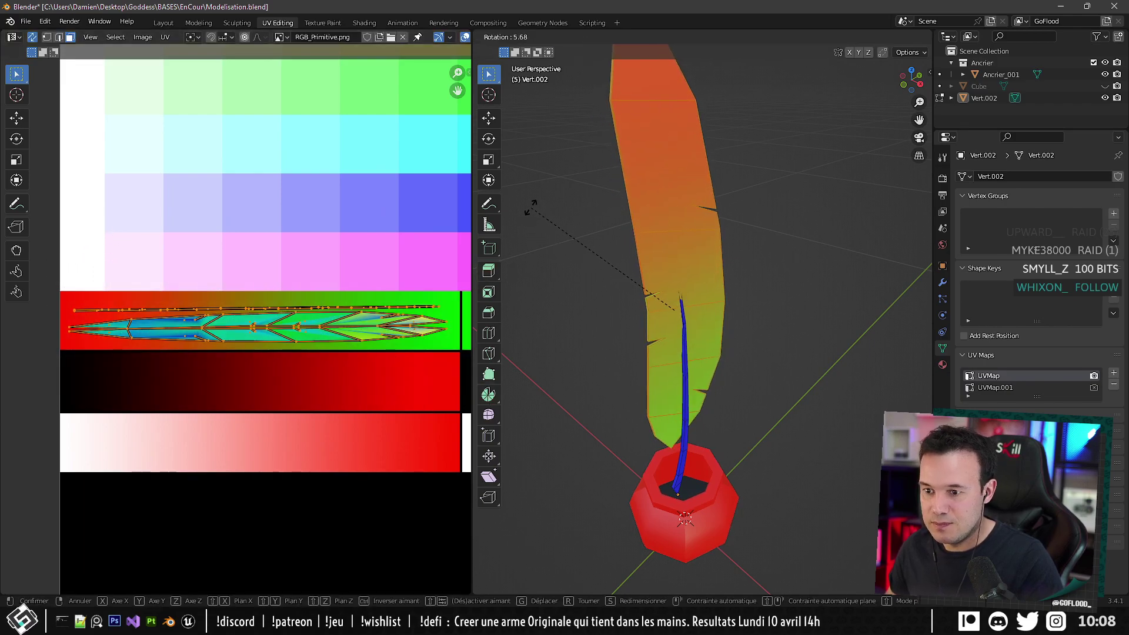
right_click(475, 237)
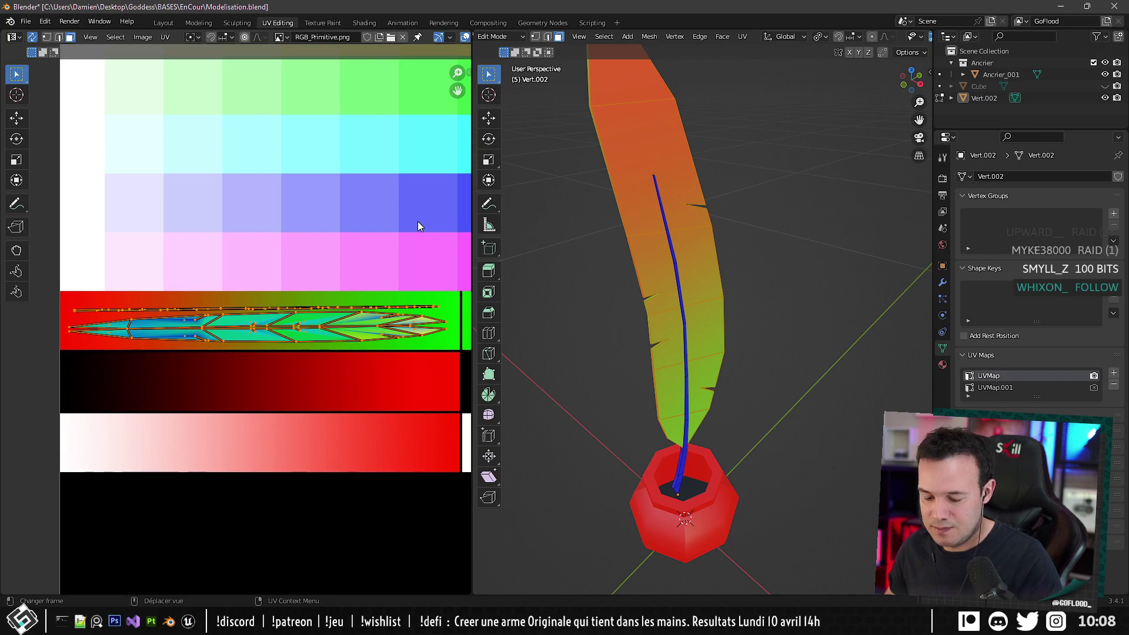
key(r)
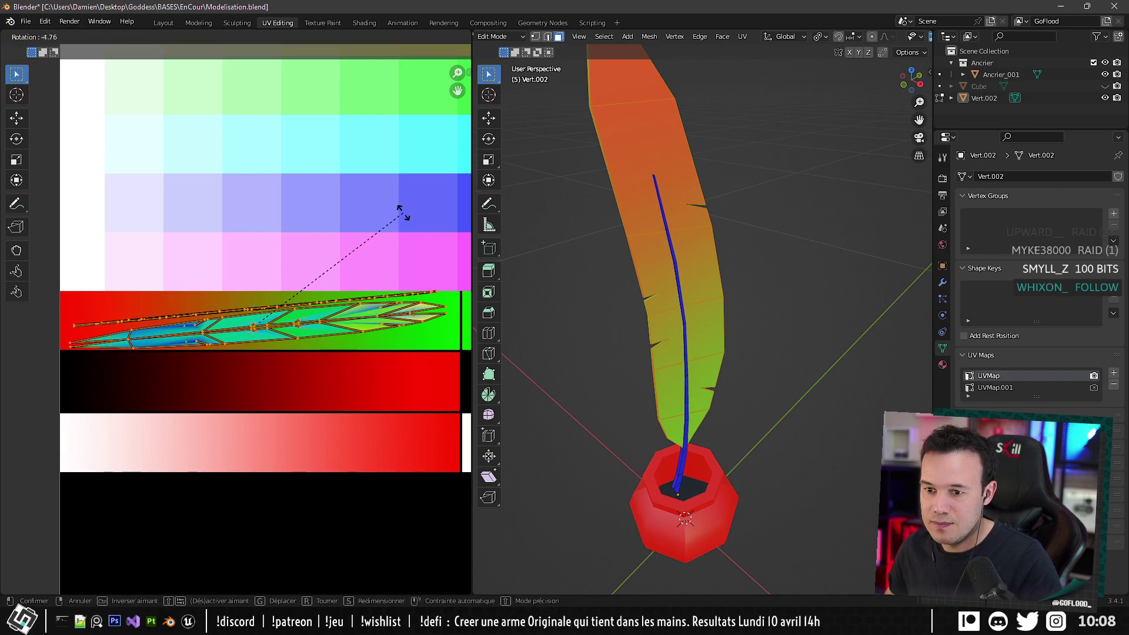
click(404, 215)
Examine the feather's gradient and side edges from several angles, leaving Edit Mode for a clean view.
scroll(397, 259, down, 3)
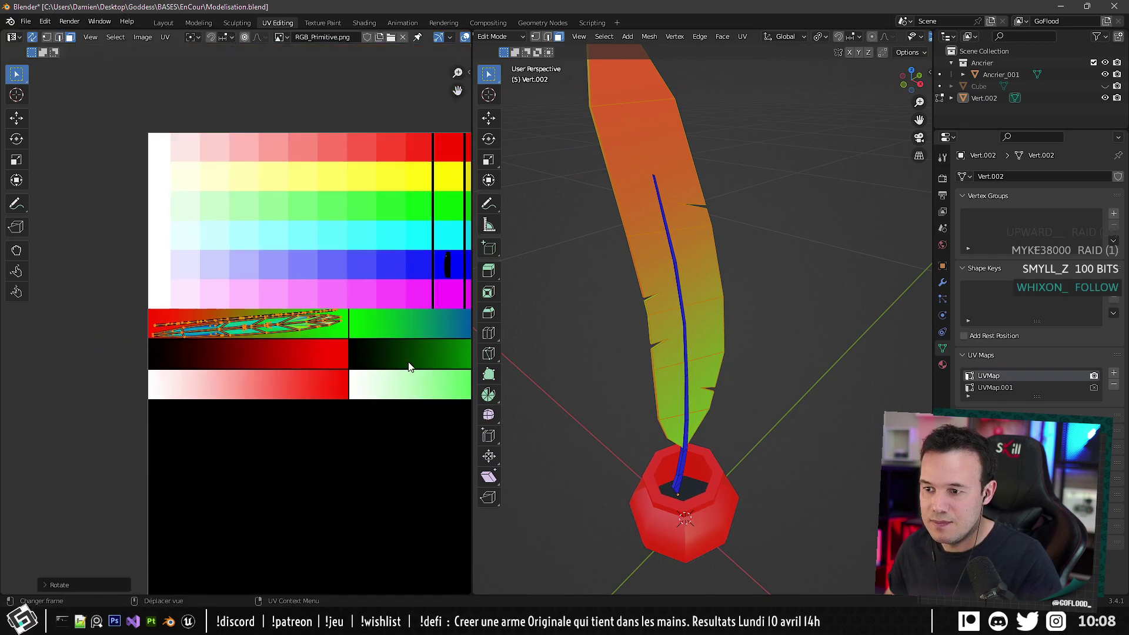
middle_drag(373, 371, 306, 372)
scroll(307, 367, down, 1)
scroll(630, 312, down, 3)
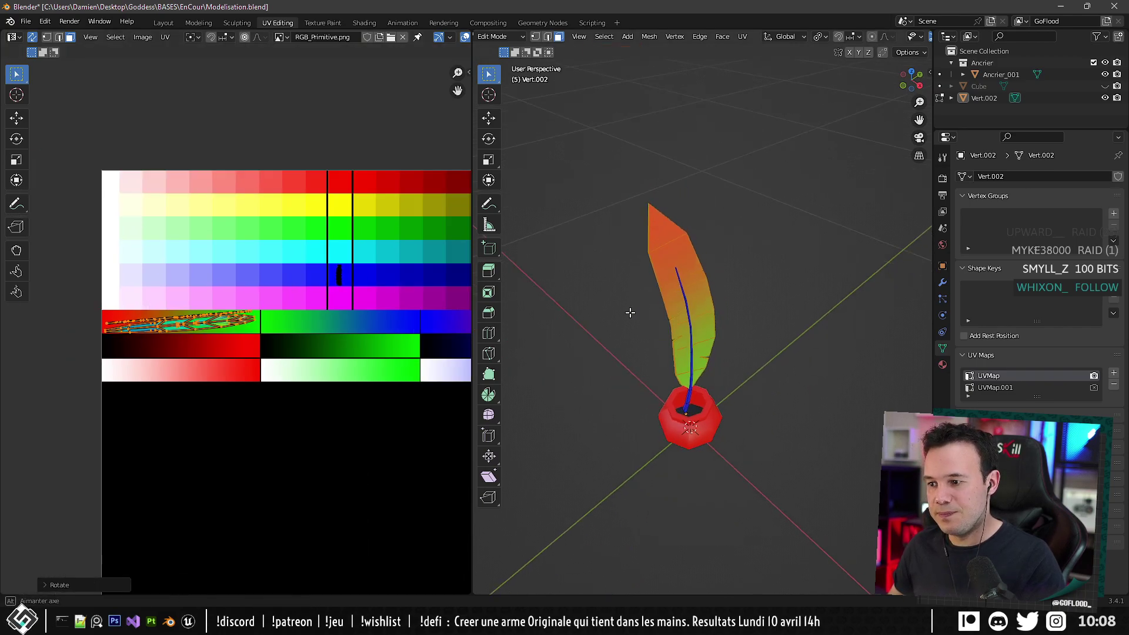
middle_drag(629, 313, 609, 265)
scroll(596, 317, up, 2)
key(Tab)
middle_drag(596, 322, 690, 370)
Re-enter Edit Mode on the quill, clear the selection, and select the path of thin faces along the feather's side edge.
click(675, 299)
key(Tab)
scroll(675, 279, up, 3)
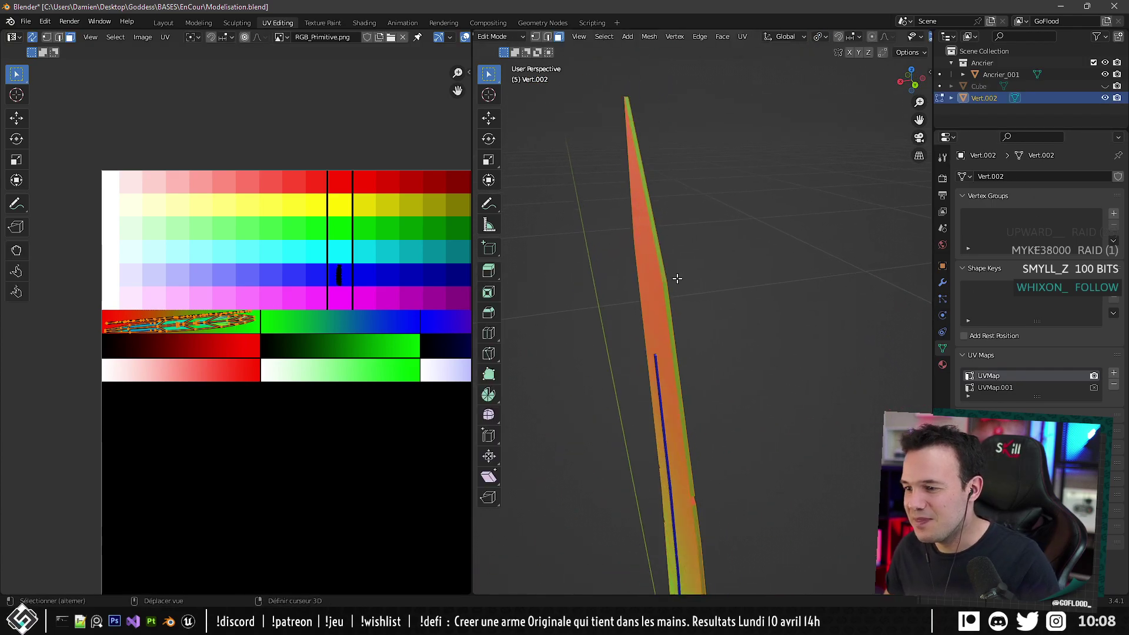
shift+middle_drag(675, 277, 680, 379)
key(alt+a)
middle_drag(643, 258, 655, 402)
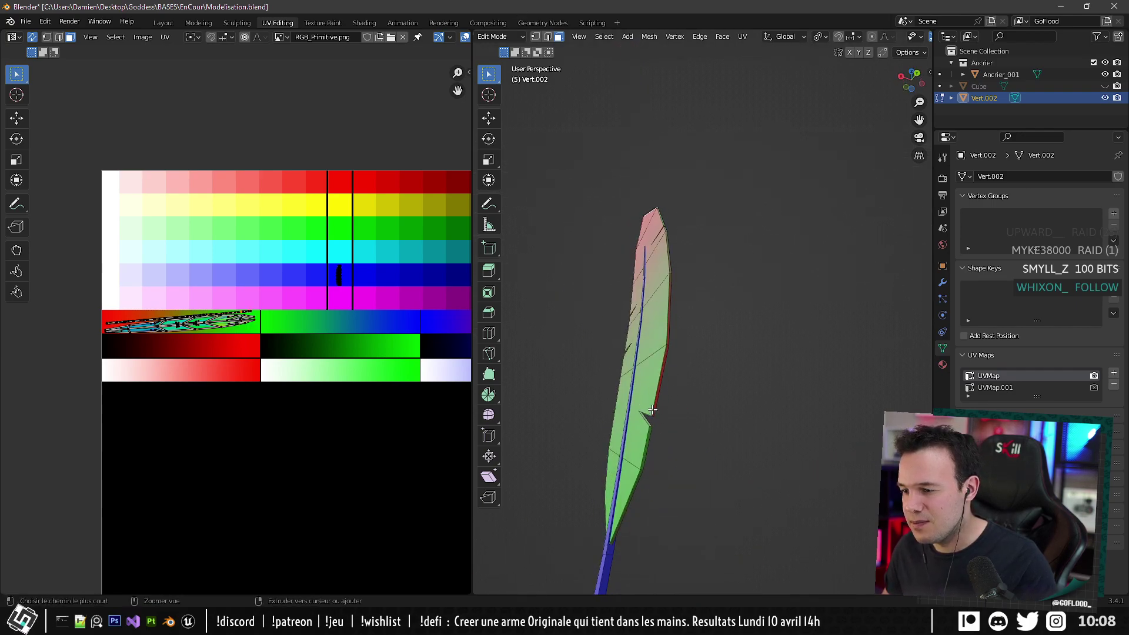
ctrl+click(652, 410)
middle_drag(670, 335, 637, 383)
middle_drag(184, 322, 215, 331)
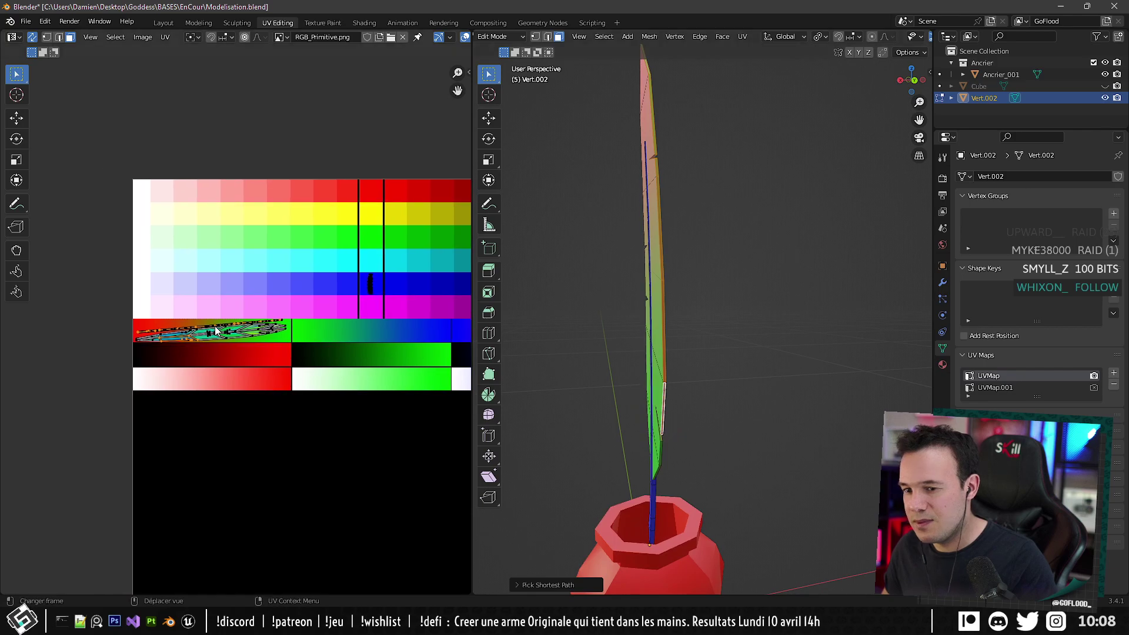
key(r)
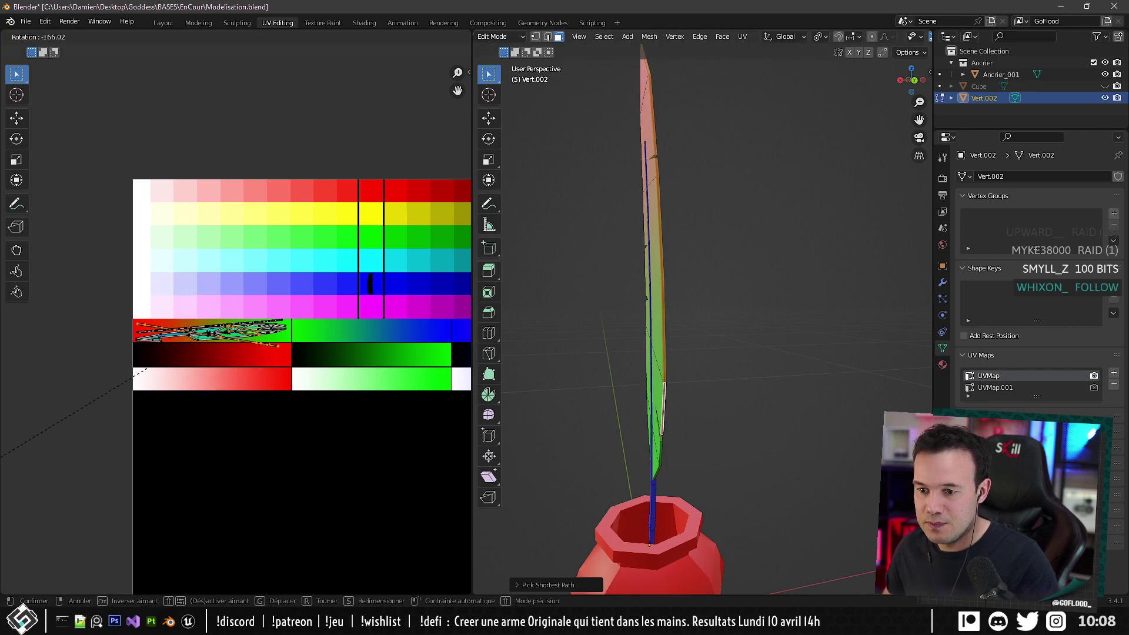
right_click(457, 469)
Flip the selected side-edge faces' UV strip by about half a turn and fine-tune its rotation to match the tilted islands.
middle_drag(607, 294, 746, 162)
click(689, 159)
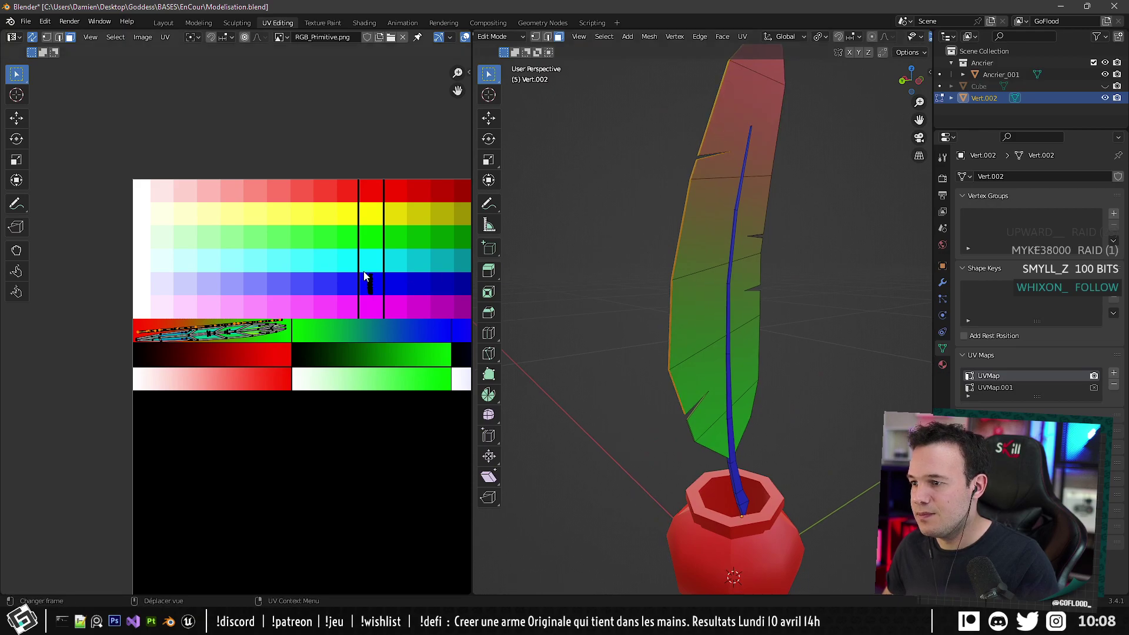
mouse_move(364, 276)
middle_down()
mouse_move(390, 285)
mouse_move(353, 259)
middle_up()
key(r)
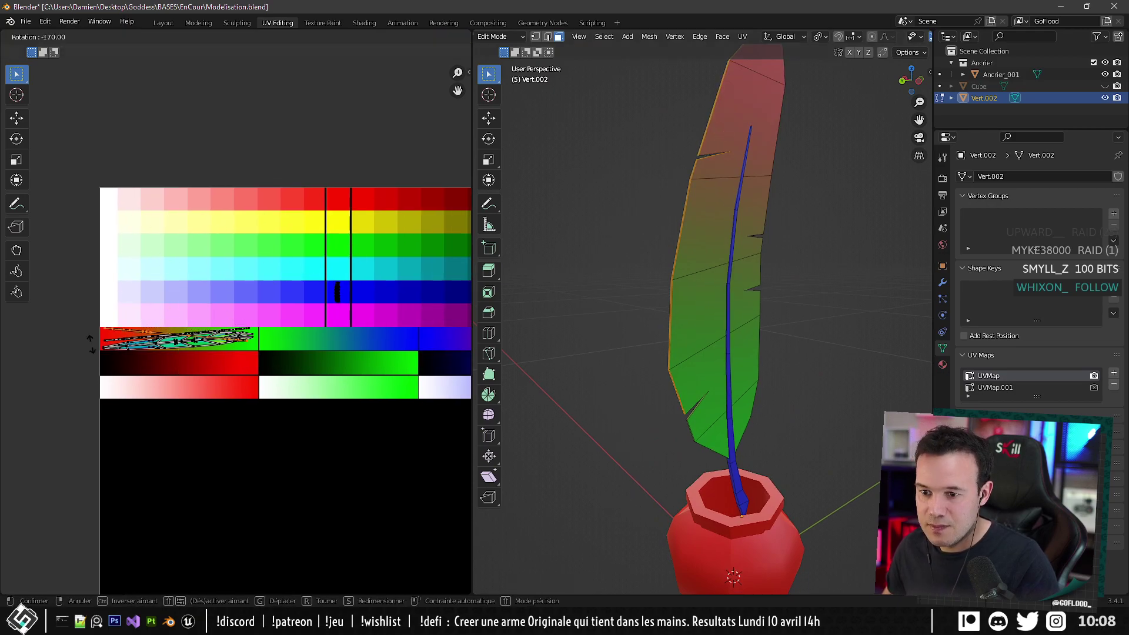
click(85, 353)
scroll(91, 335, up, 6)
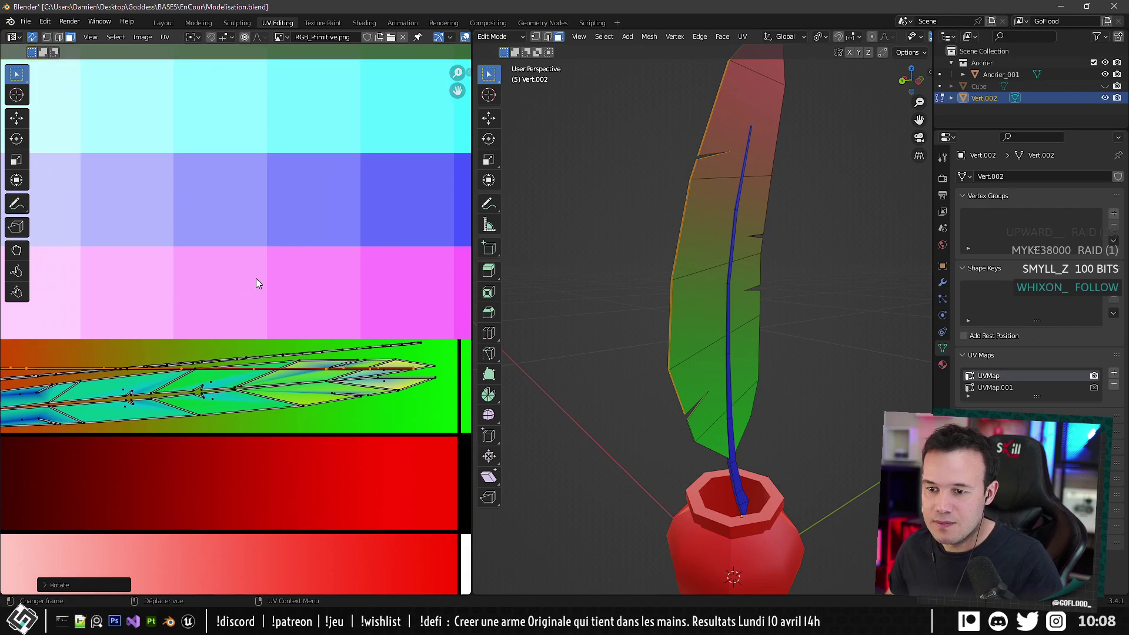
key(r)
click(229, 282)
key(h)
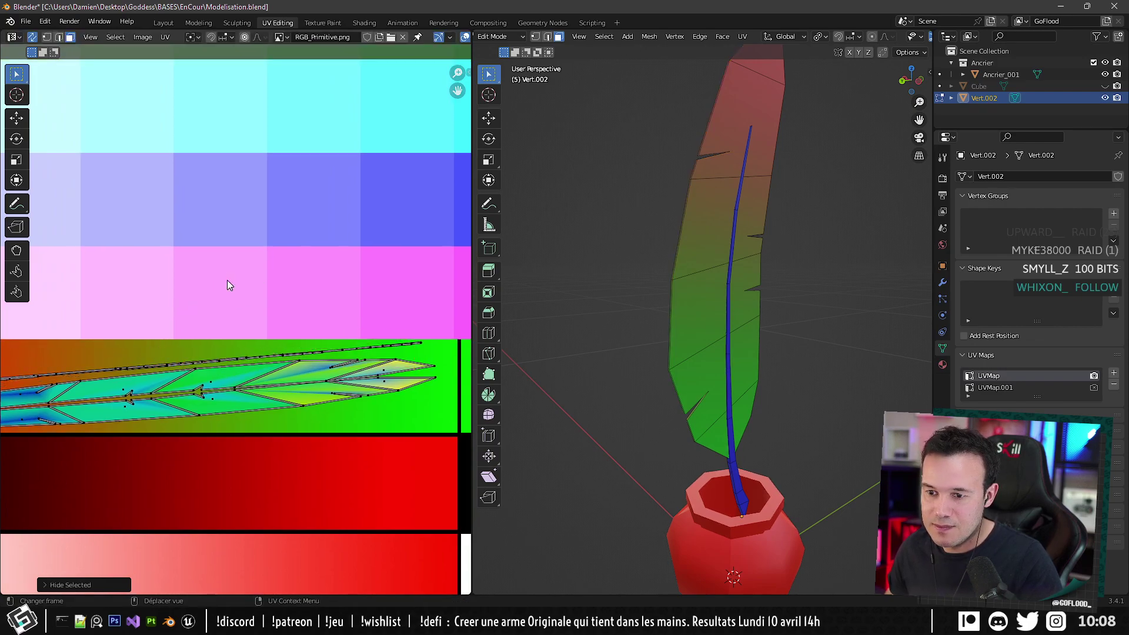
Move the flipped side-edge UV strip clear of the neighbouring strip and rotate it by about 1.1° to align with it.
middle_drag(322, 290, 308, 252)
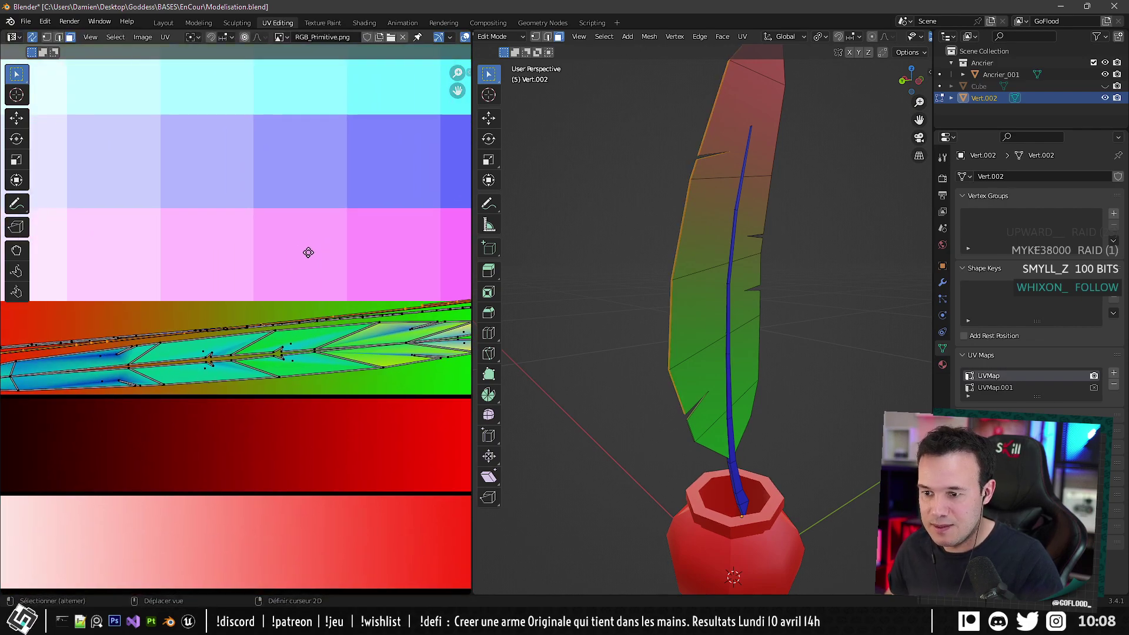
key(g)
click(308, 251)
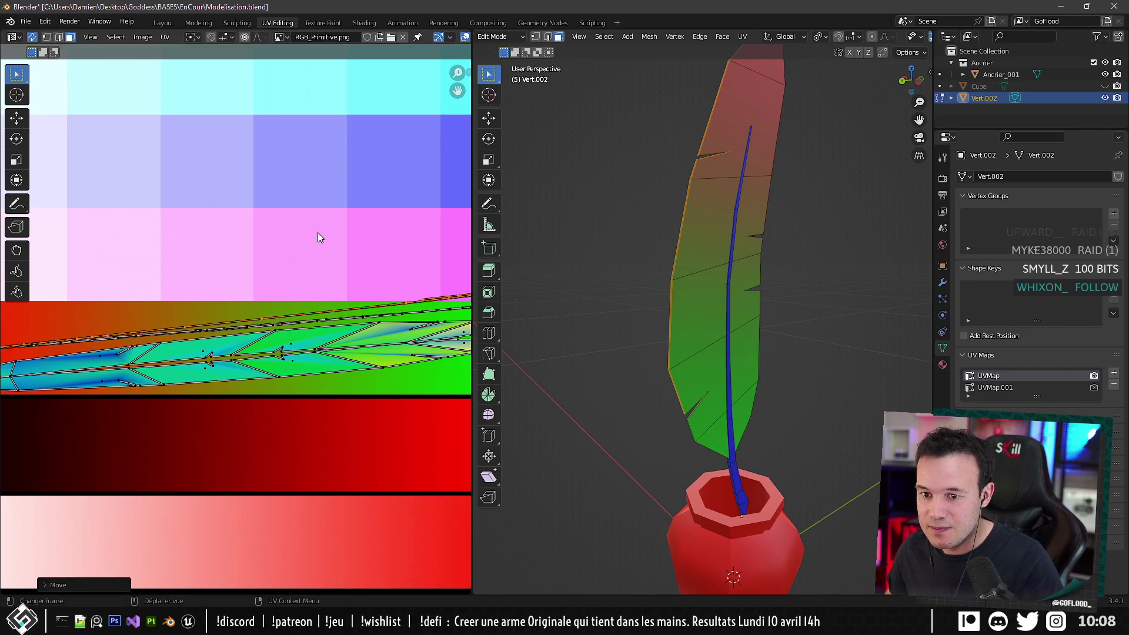
key(r)
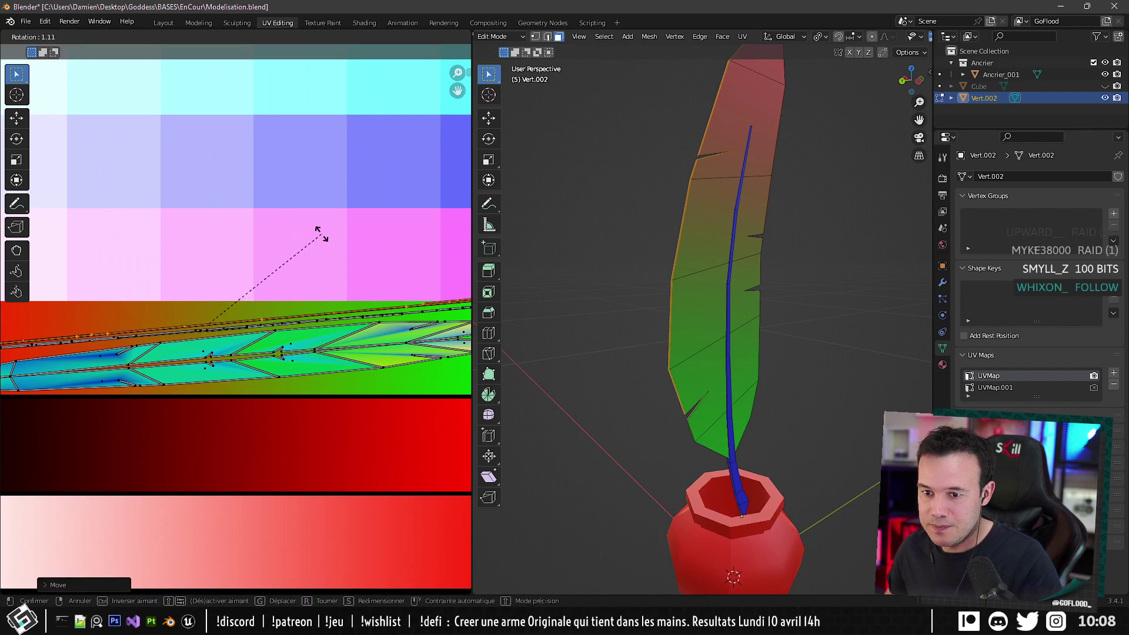
click(325, 234)
scroll(312, 255, down, 3)
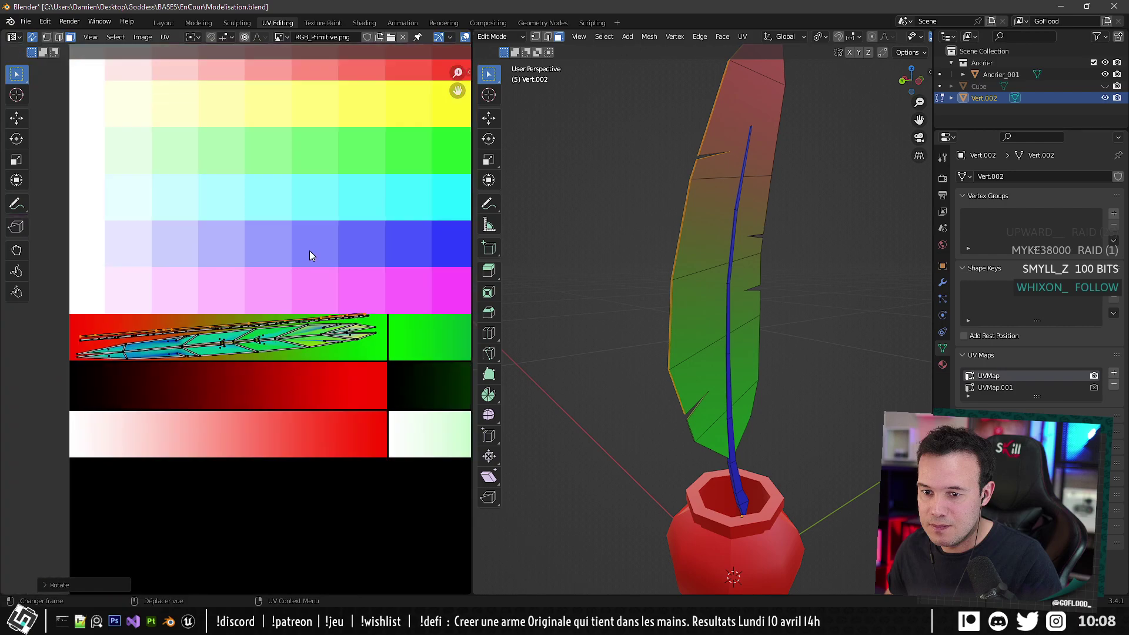
scroll(254, 302, up, 1)
middle_drag(254, 302, 293, 279)
Select the remaining side-edge faces from the upper notch to the feather's base and flip their UVs by half a turn.
middle_drag(670, 194, 677, 273)
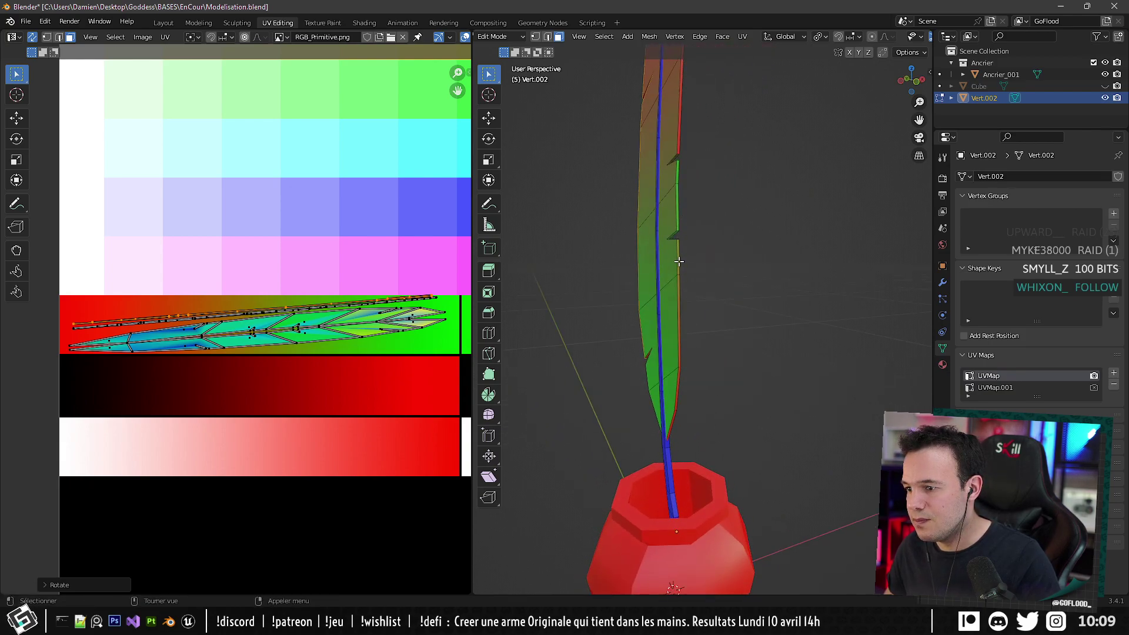
click(677, 174)
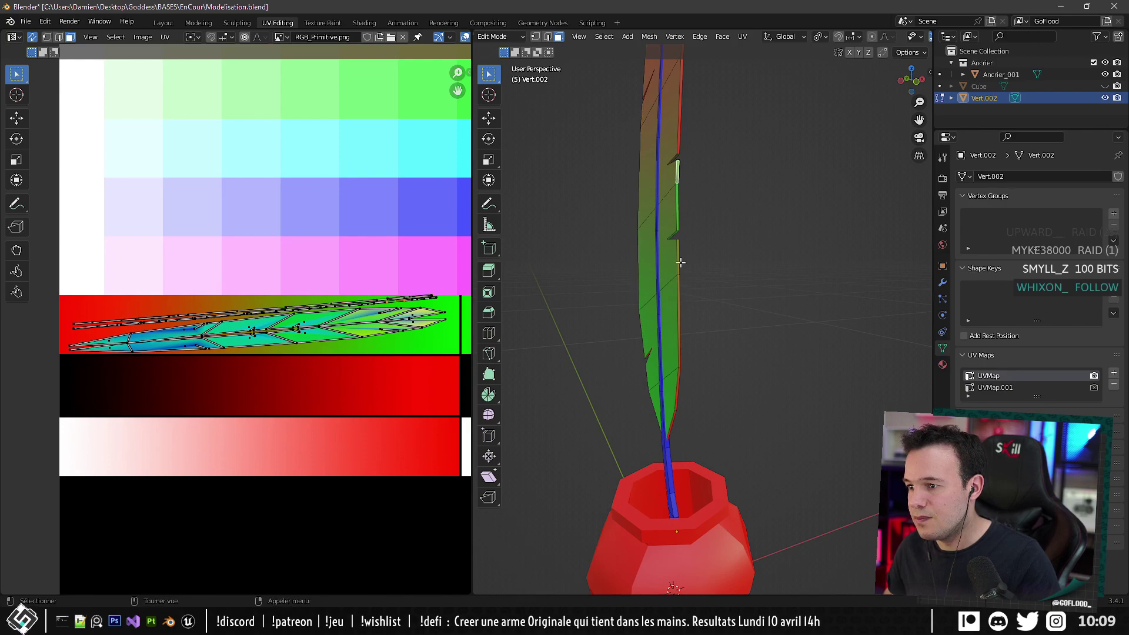
ctrl+click(673, 422)
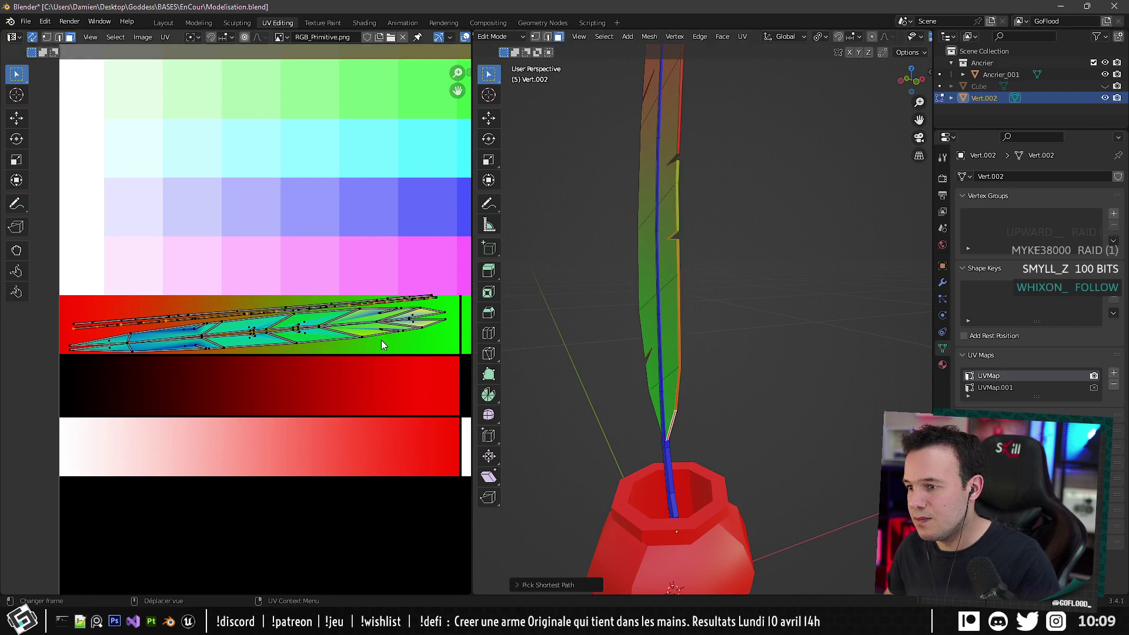
middle_drag(290, 291, 300, 302)
key(r)
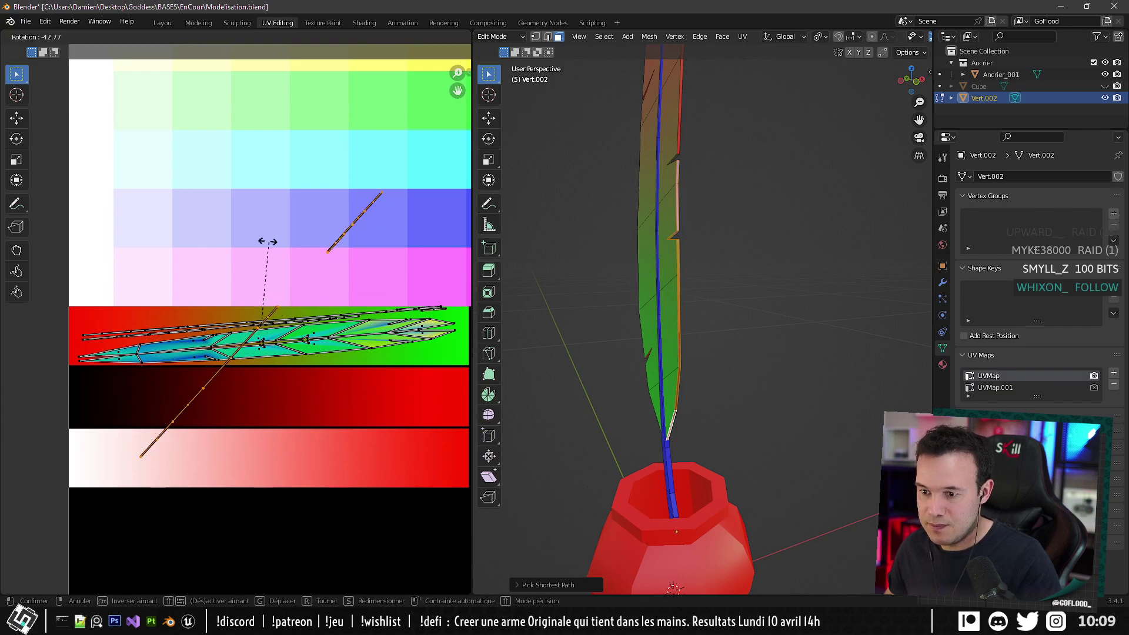
click(140, 434)
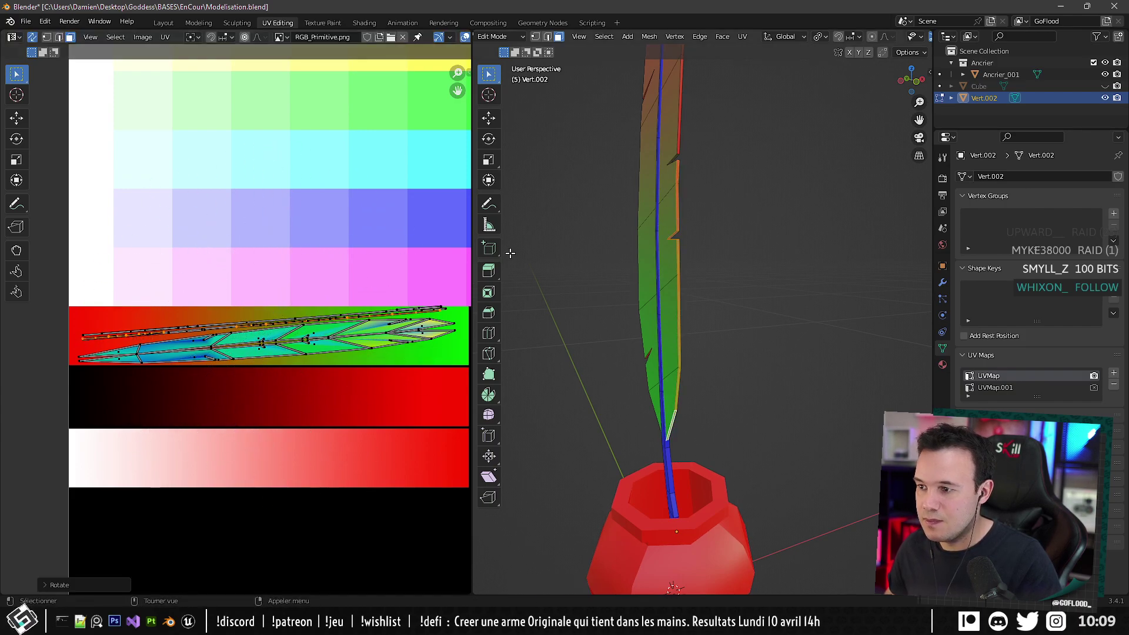
Return to Object Mode and examine the quill's corrected gradient from several angles.
scroll(529, 241, down, 4)
scroll(294, 288, up, 2)
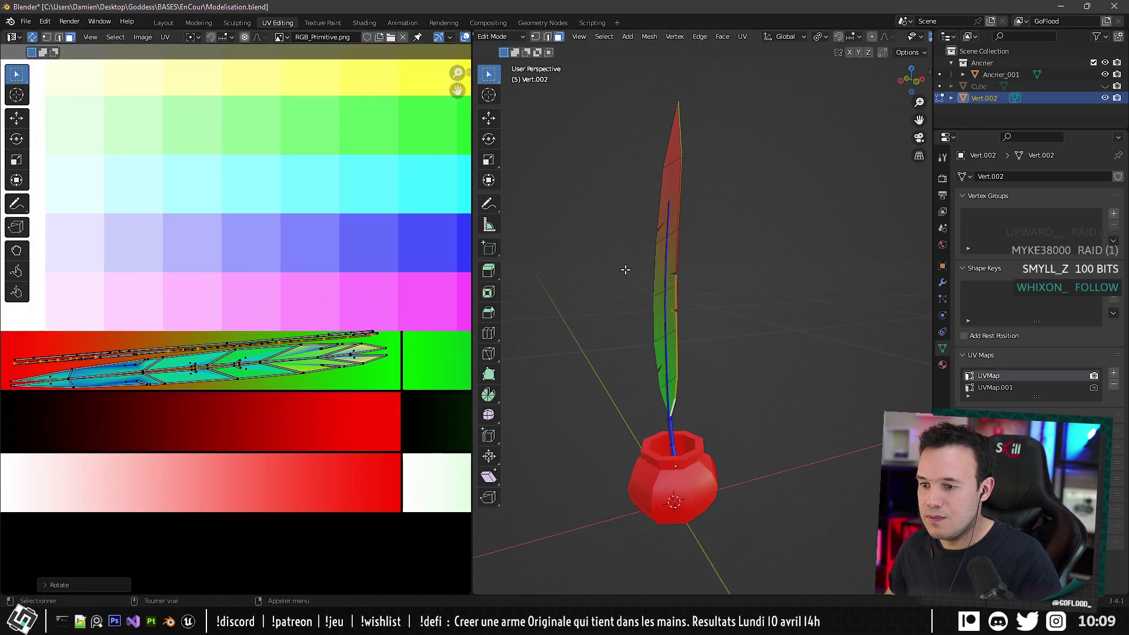
mouse_move(625, 269)
middle_down()
mouse_move(607, 284)
mouse_move(673, 259)
mouse_move(705, 299)
mouse_move(861, 279)
mouse_move(813, 259)
mouse_move(706, 254)
mouse_move(704, 235)
middle_up()
key(Tab)
scroll(704, 235, down, 3)
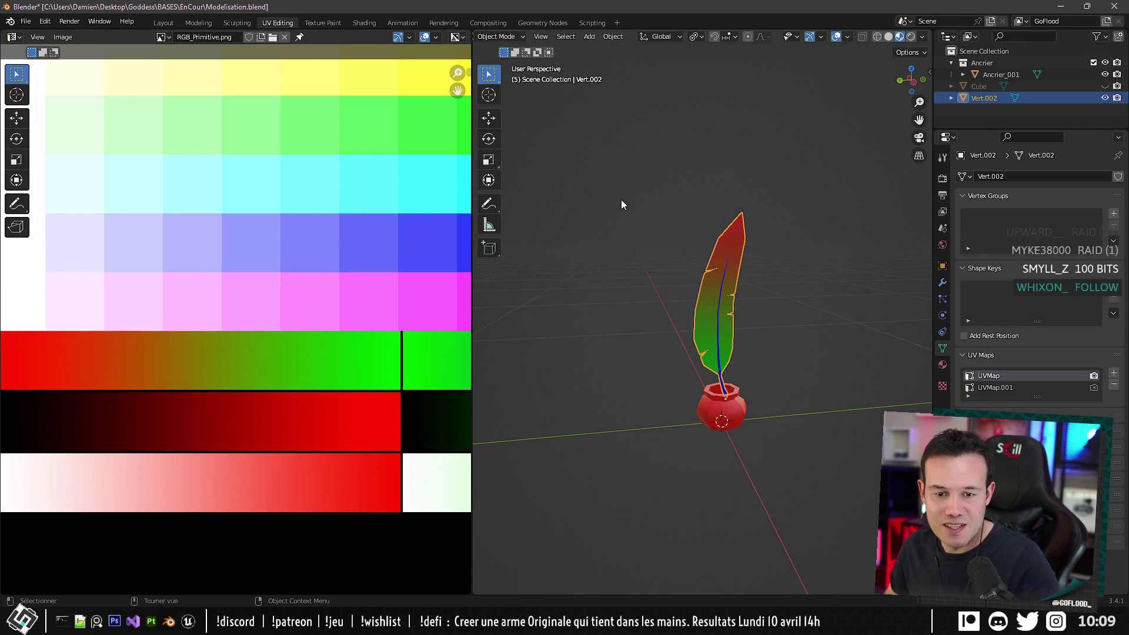
scroll(717, 247, up, 4)
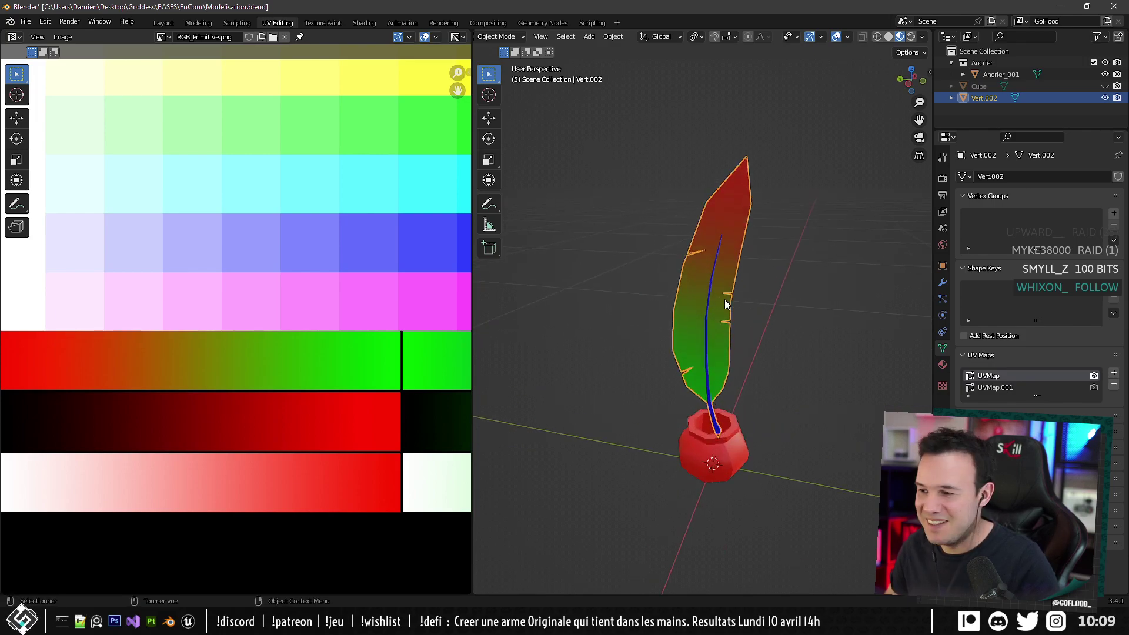
mouse_move(749, 281)
shift+middle_down()
mouse_move(699, 321)
mouse_move(609, 224)
shift+middle_up()
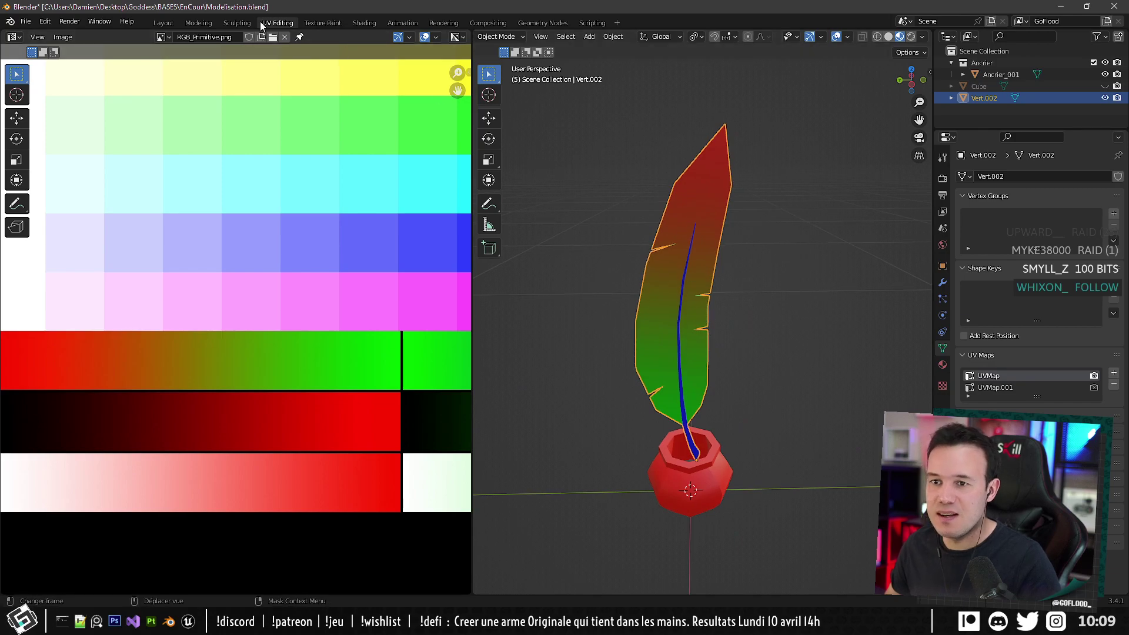
From the Layout workspace, export an FBX named Plume_001.fbx to the EnCour folder and switch to Unreal Editor.
click(167, 24)
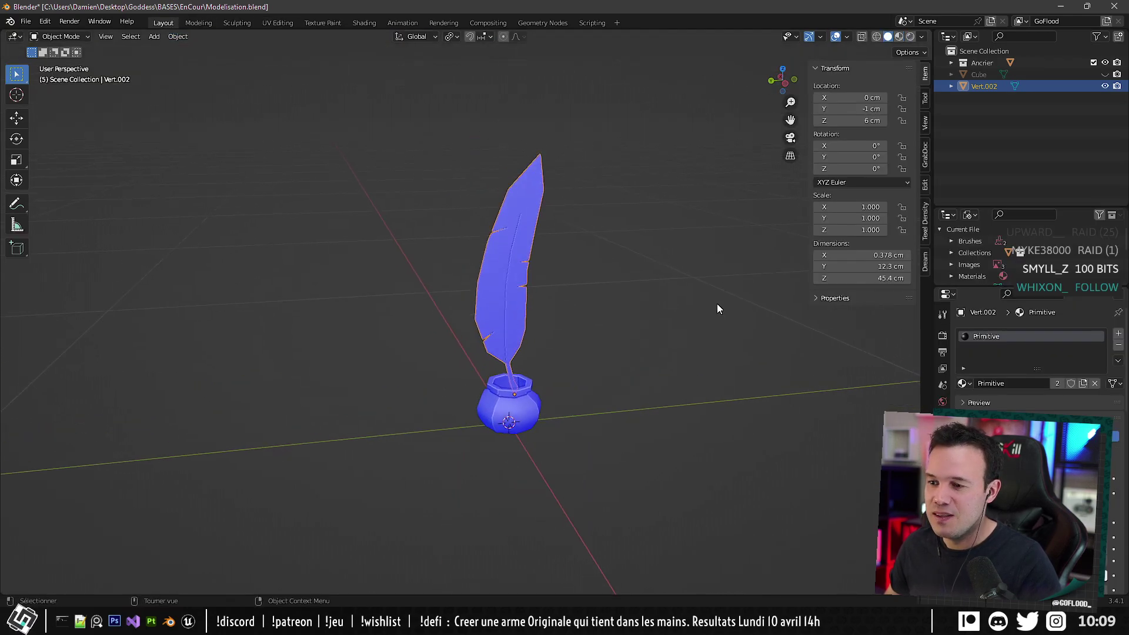
key(ctrl+e)
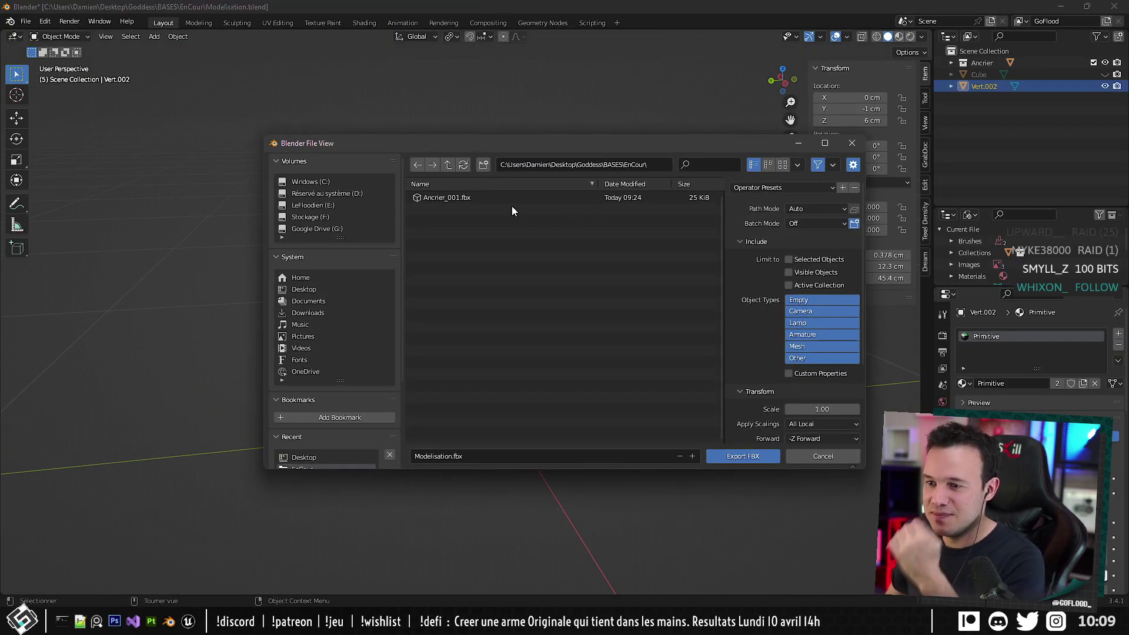
click(439, 450)
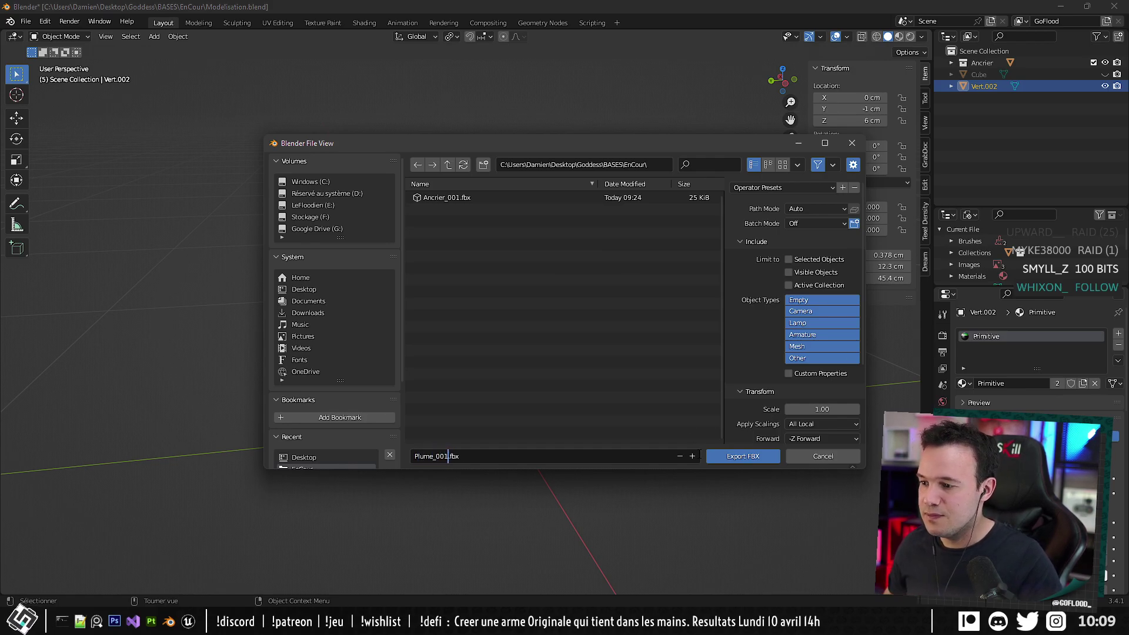
click(735, 458)
key(alt+Tab)
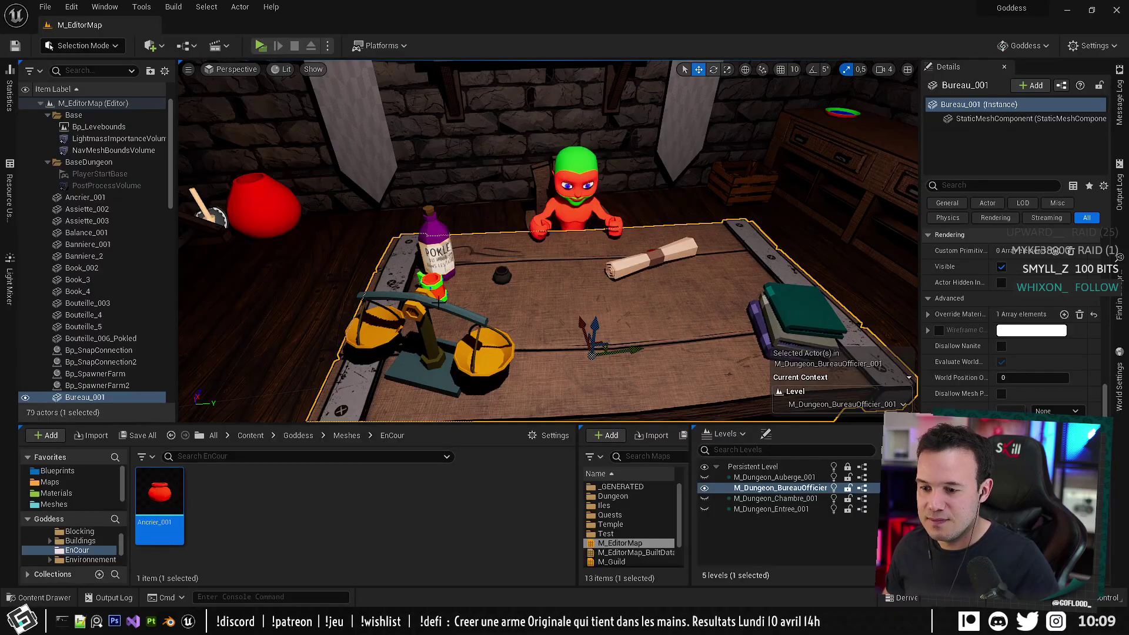
Import Plume_001.fbx from the BASES EnCour folder into the EnCour content folder with all the FBX import options kept.
key(alt+Tab)
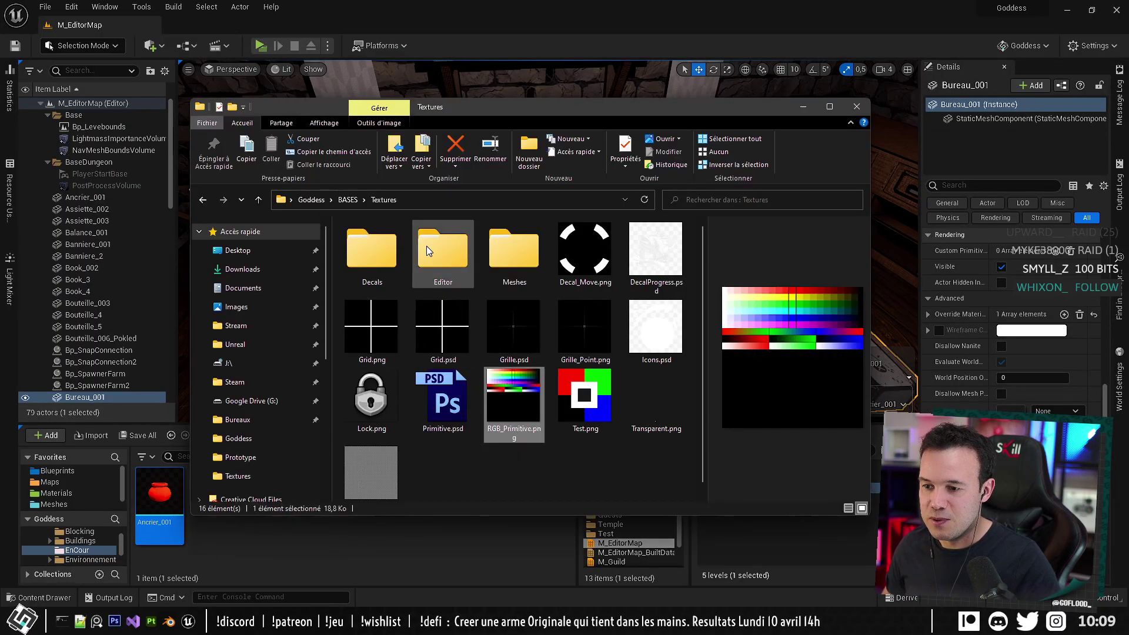
click(348, 199)
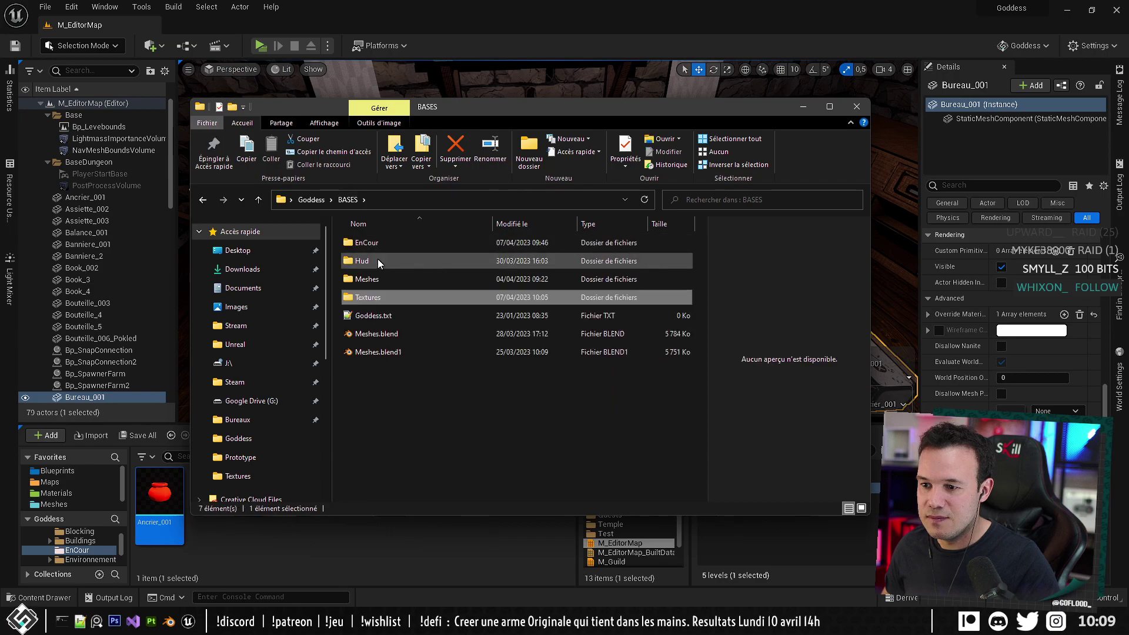
double_click(375, 247)
drag(373, 297, 286, 537)
click(591, 536)
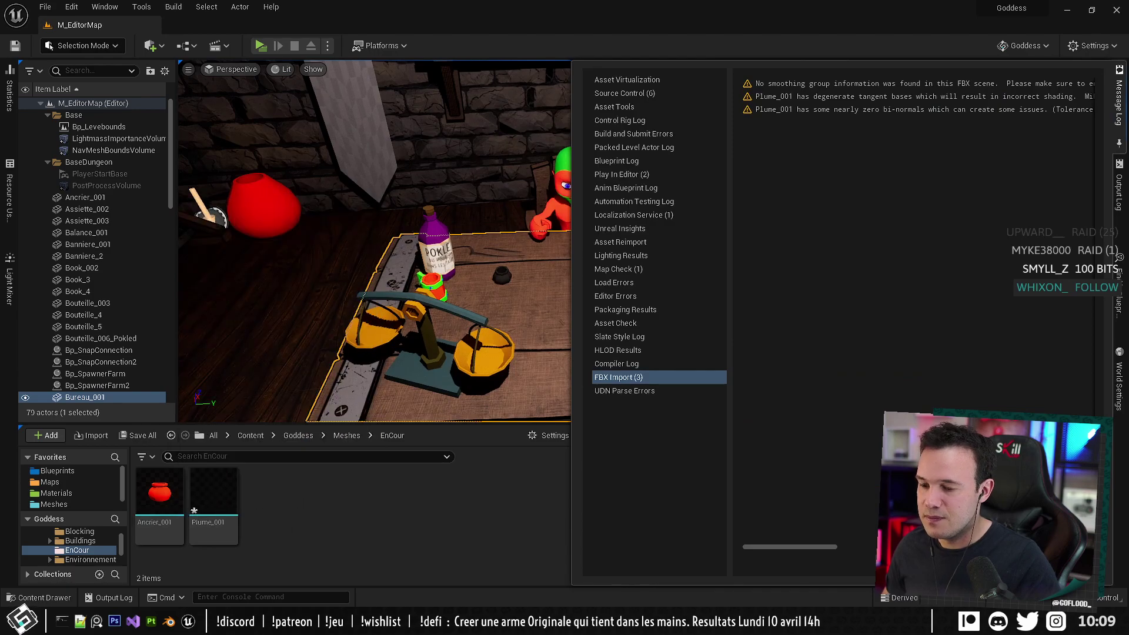
Switch to Blender and re-export the quill over Plume_001.fbx with the operator preset limited to selected and visible objects.
key(alt+Tab)
middle_drag(468, 323, 487, 309)
key(ctrl+e)
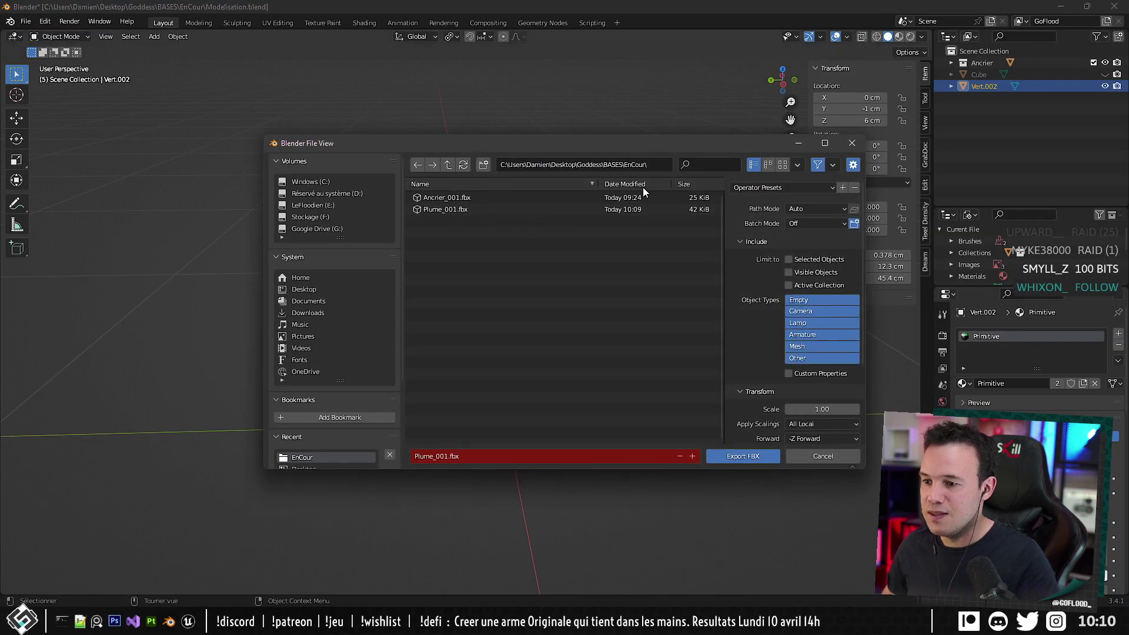
click(774, 187)
click(757, 215)
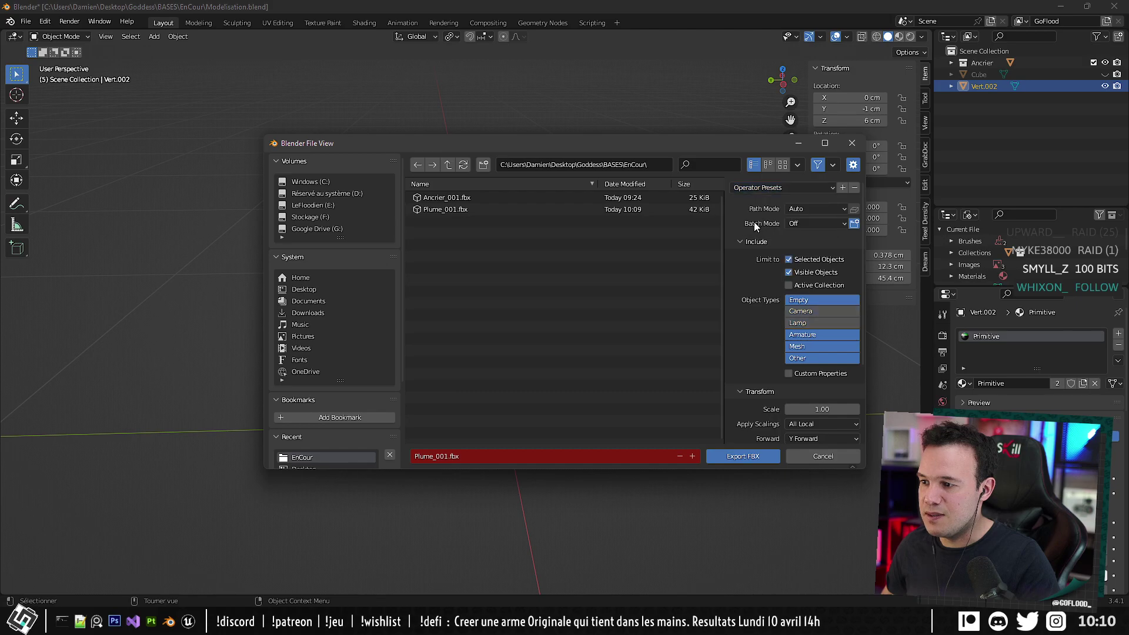
double_click(434, 207)
Back in Unreal Editor, reimport the Plume_001 mesh and place it on the desk in the level.
key(alt+Tab)
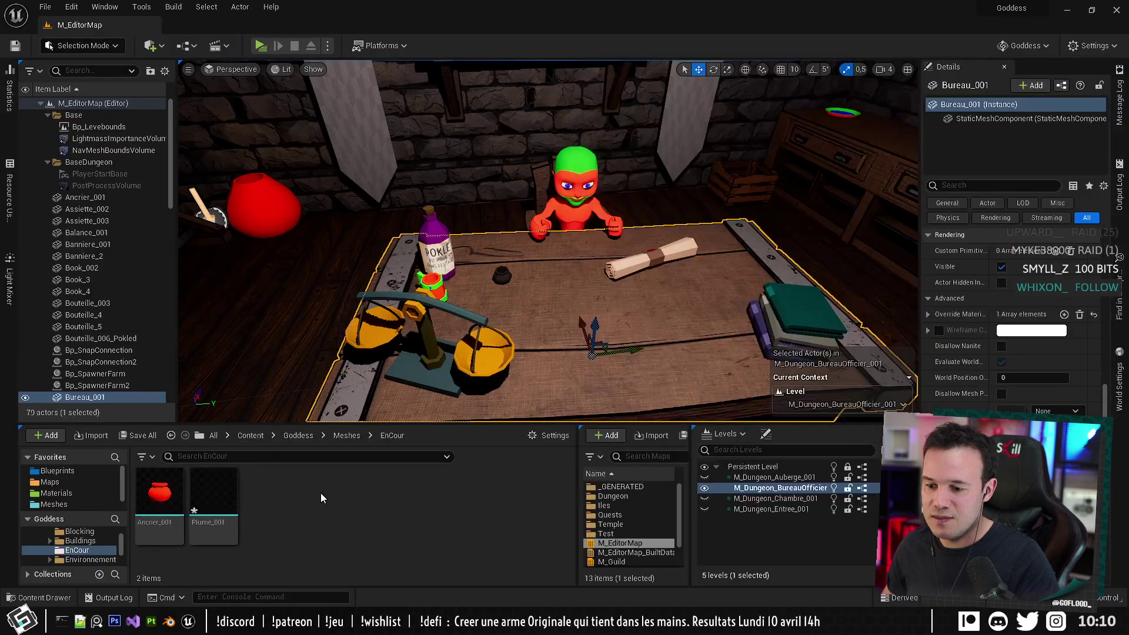
right_click(194, 487)
click(232, 178)
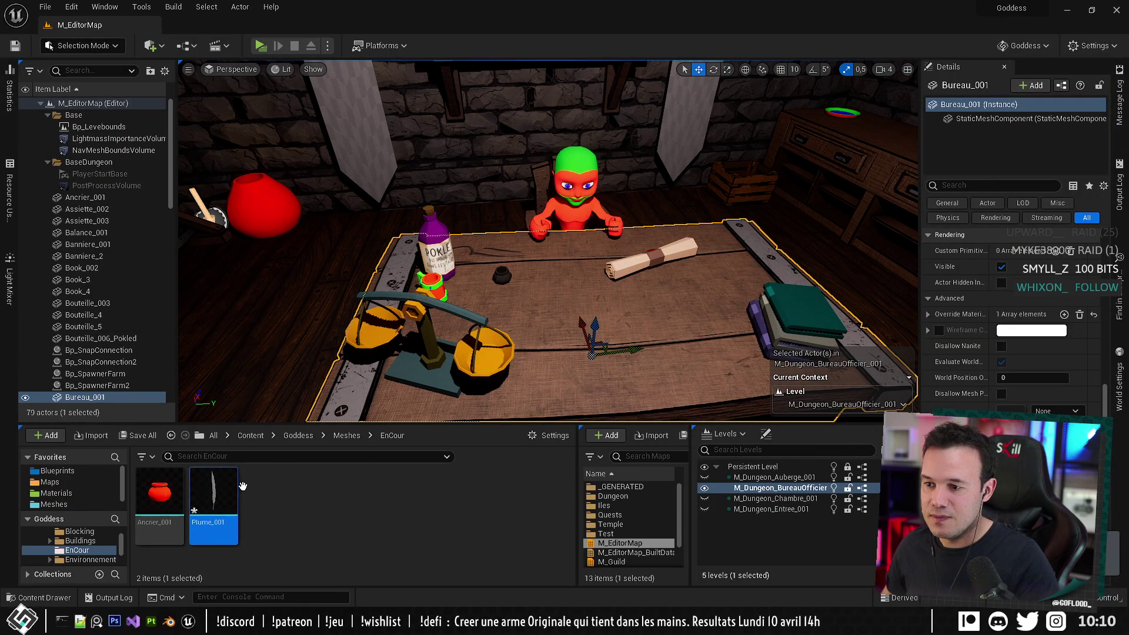
drag(213, 499, 562, 314)
right_drag(562, 315, 562, 353)
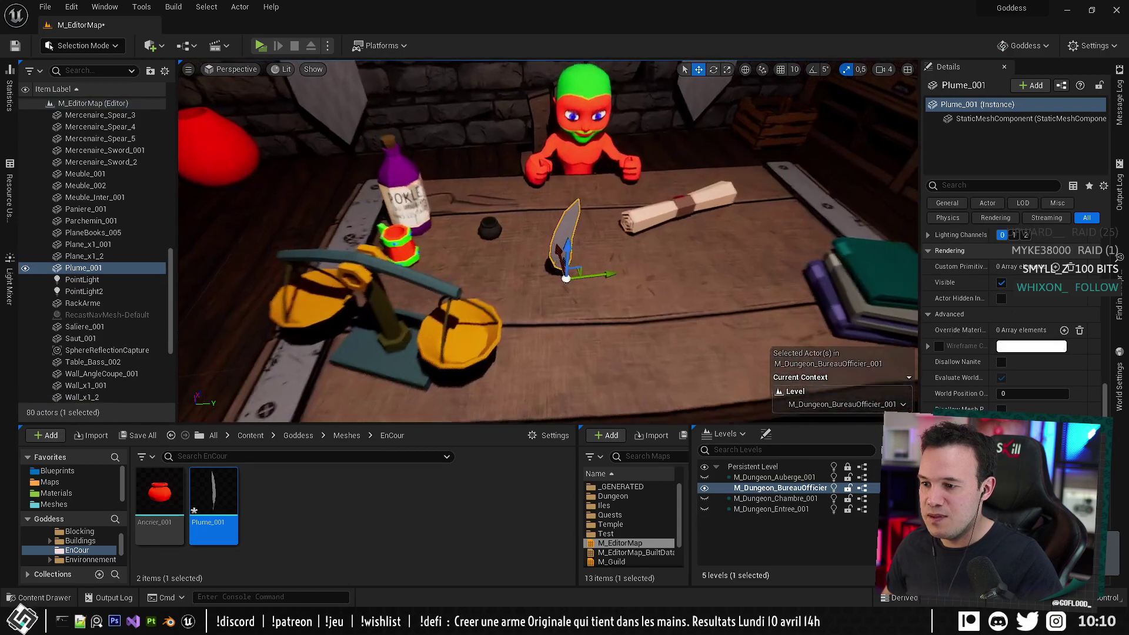
Check the Plume_001 mesh's material slots, then delete its placed actor and force-delete the asset.
double_click(213, 500)
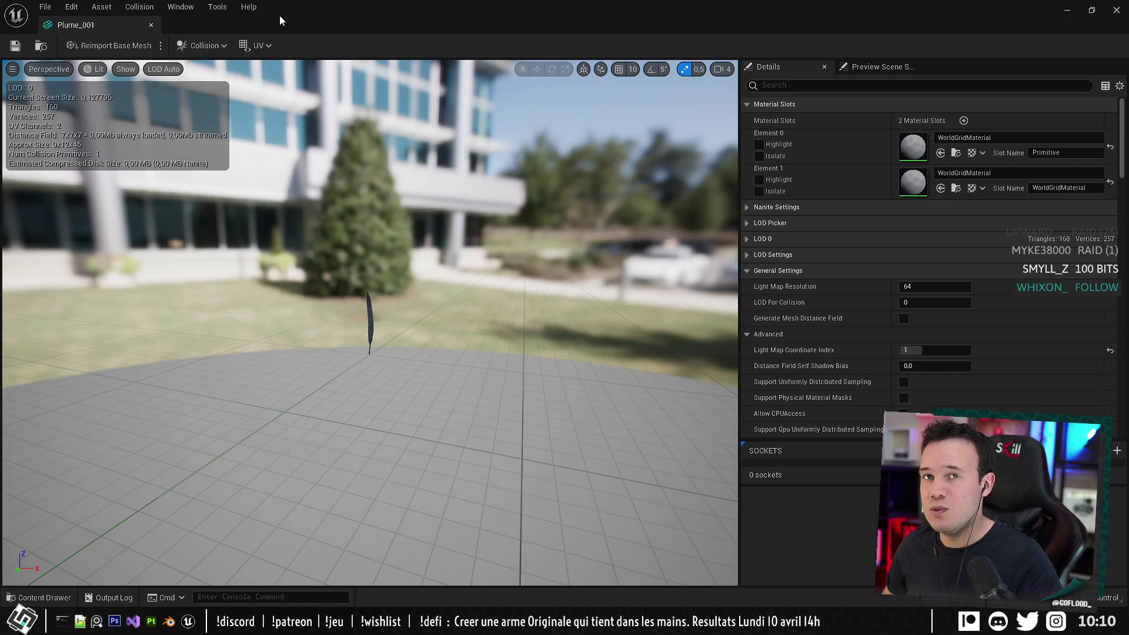
click(150, 25)
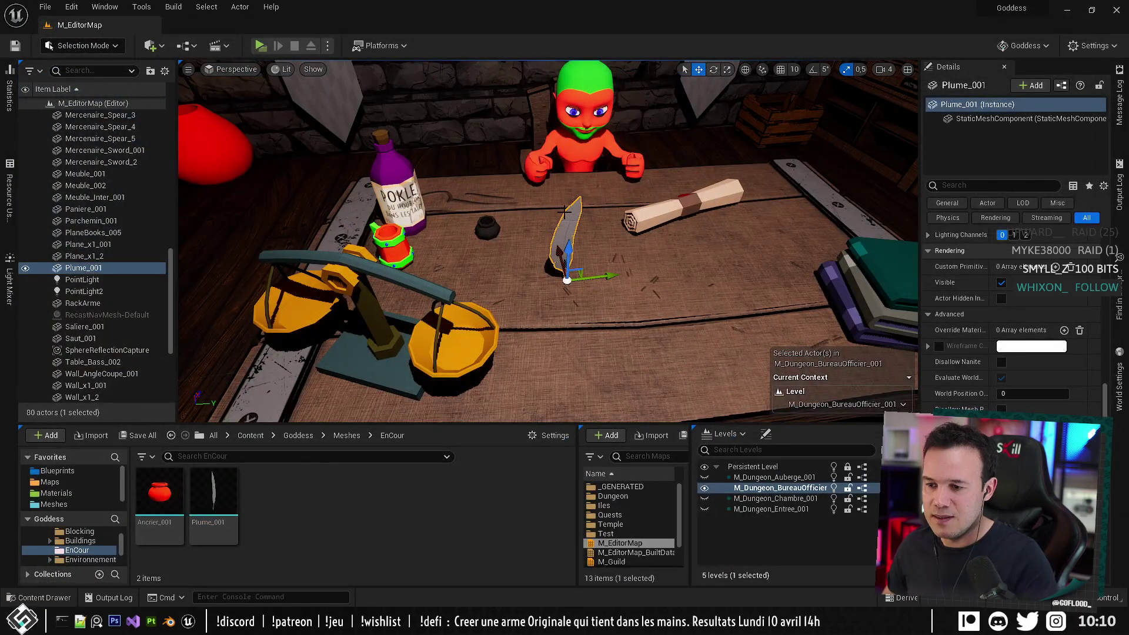
key(Delete)
click(213, 503)
key(Delete)
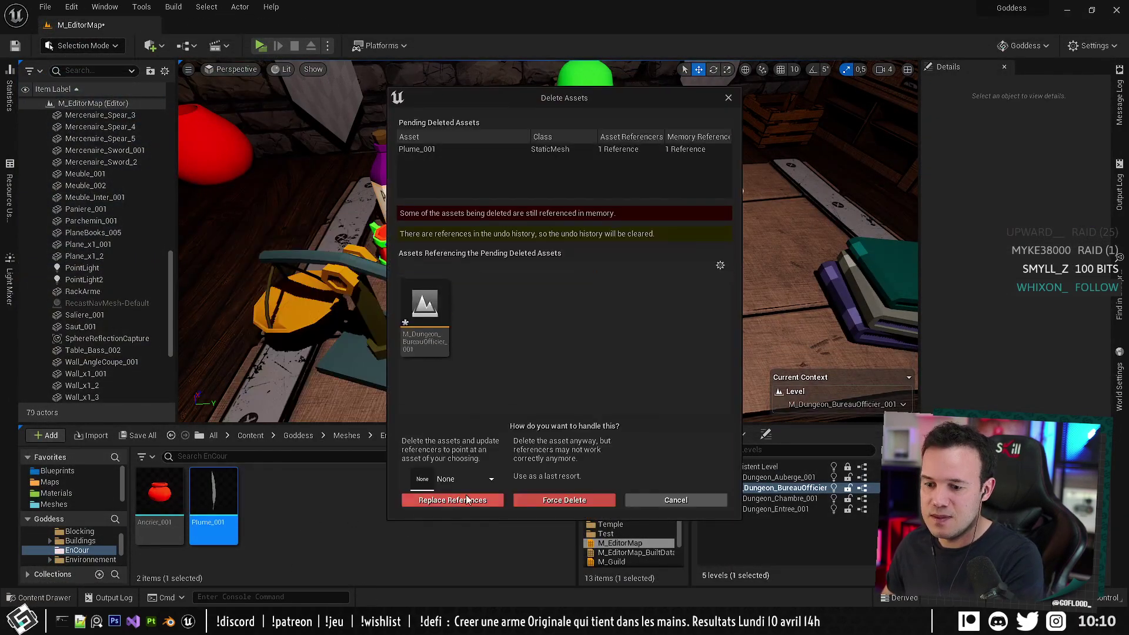
click(565, 500)
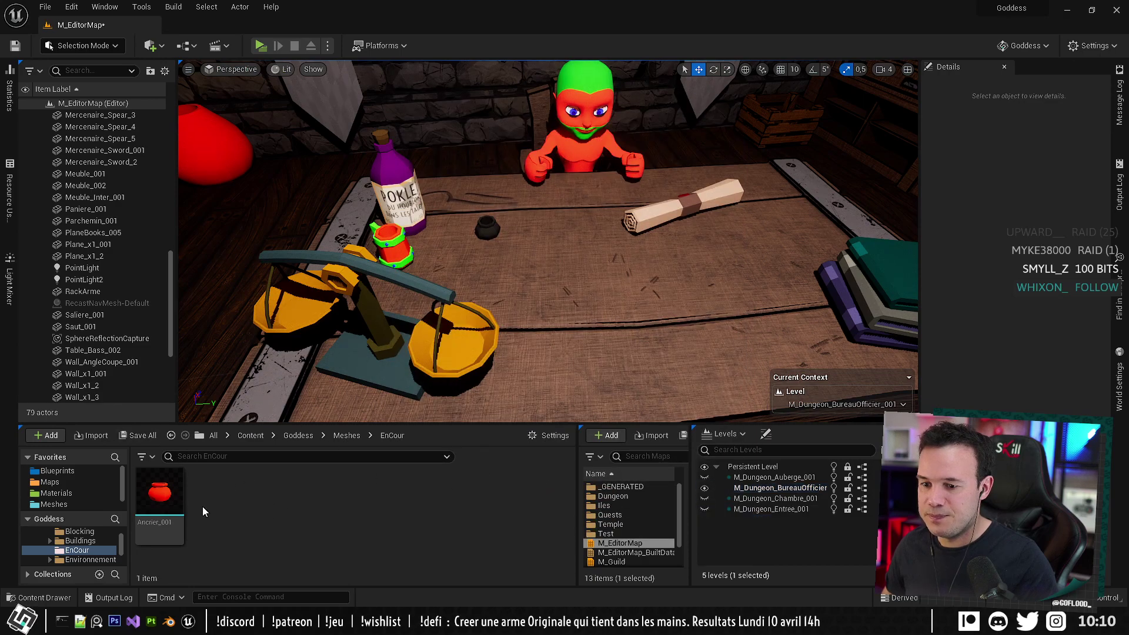
Switch to Blender, remove the quill's material slot and assign the existing Primitive material to the quill again.
click(328, 620)
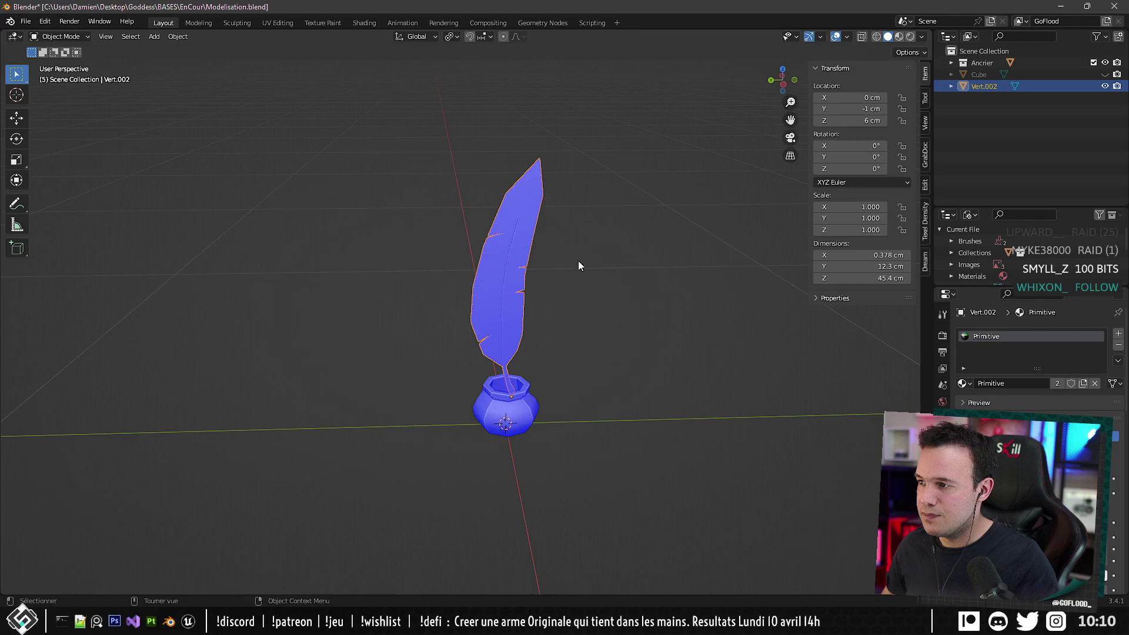
key(Tab)
scroll(541, 361, up, 3)
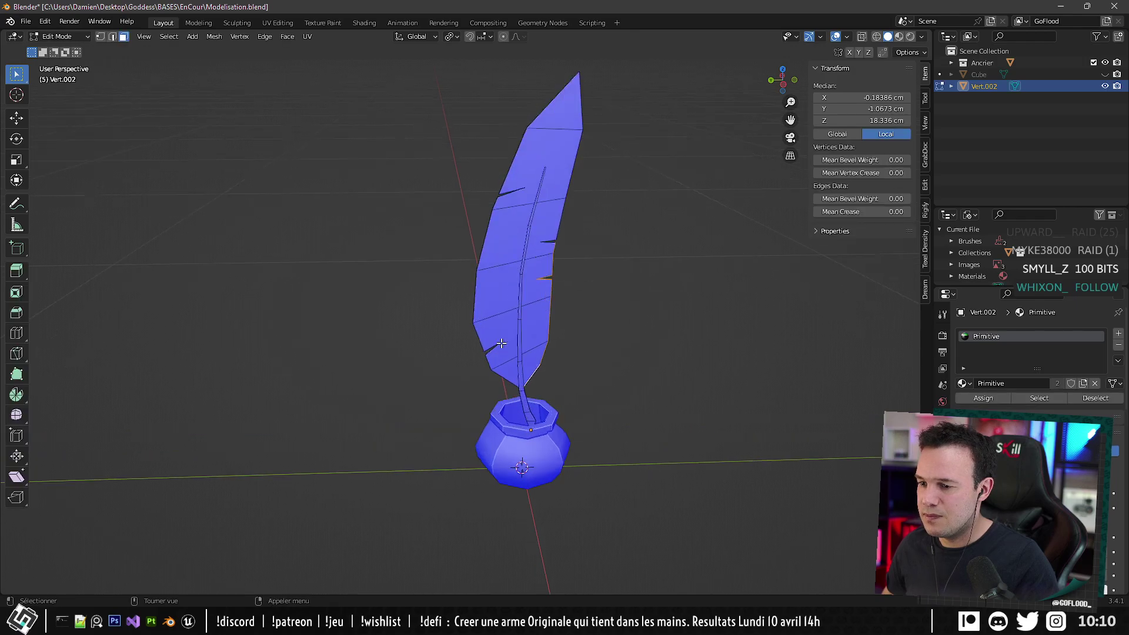
key(l)
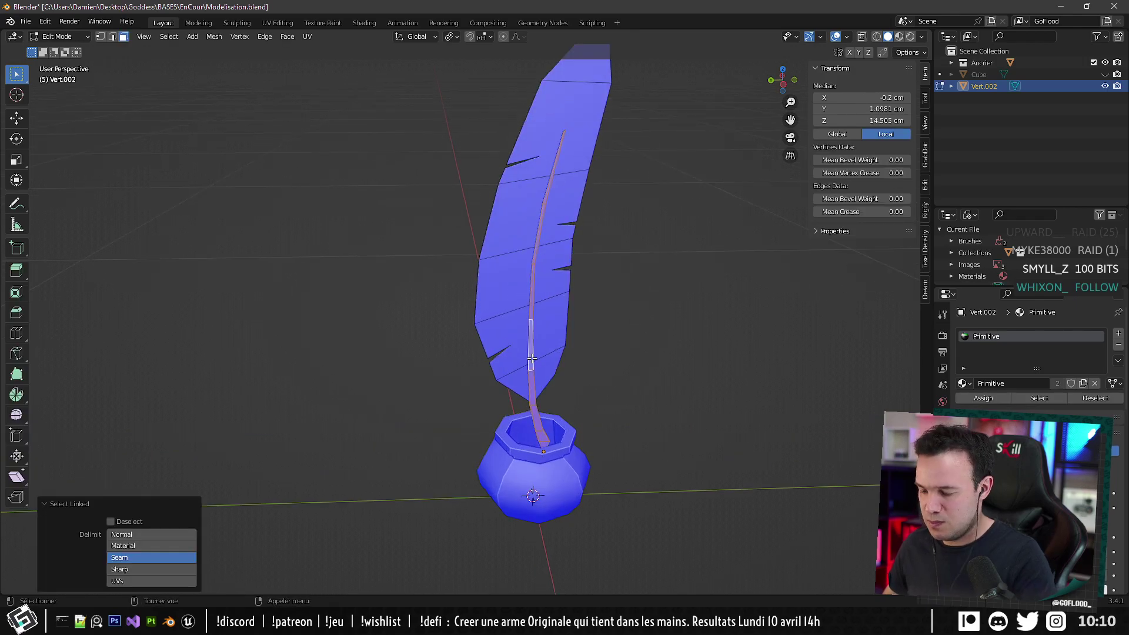
key(l)
key(Tab)
middle_drag(593, 282, 527, 304)
click(1118, 345)
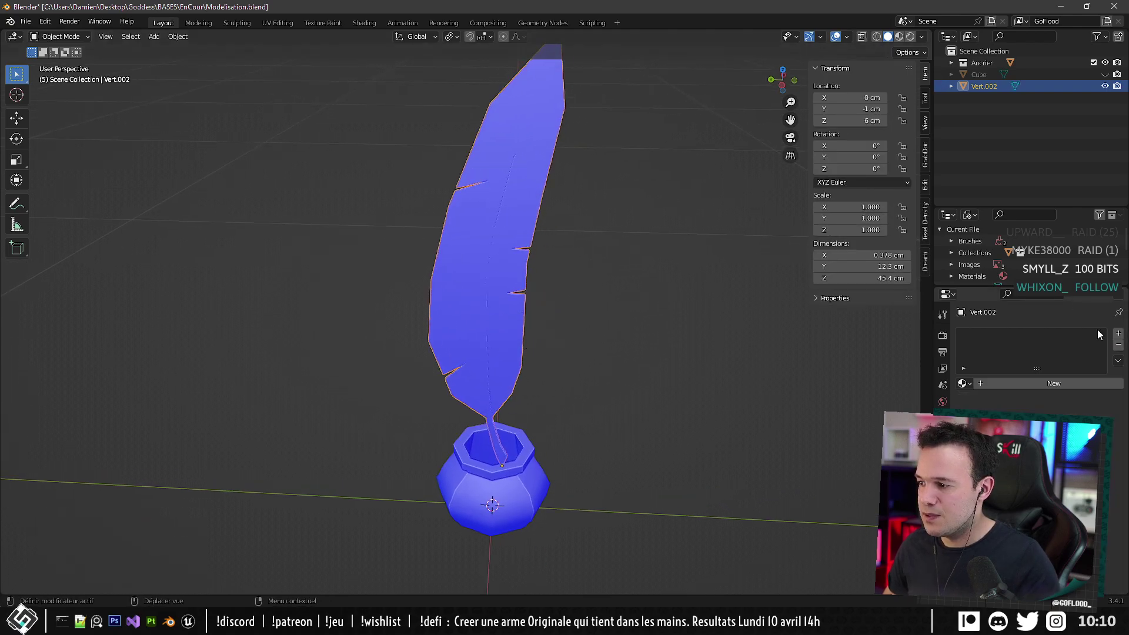
click(964, 384)
click(980, 401)
mouse_move(591, 319)
middle_down()
mouse_move(615, 305)
mouse_move(583, 322)
middle_up()
scroll(616, 305, down, 1)
Rename the quill object Vert.002 as Plume.
double_click(994, 85)
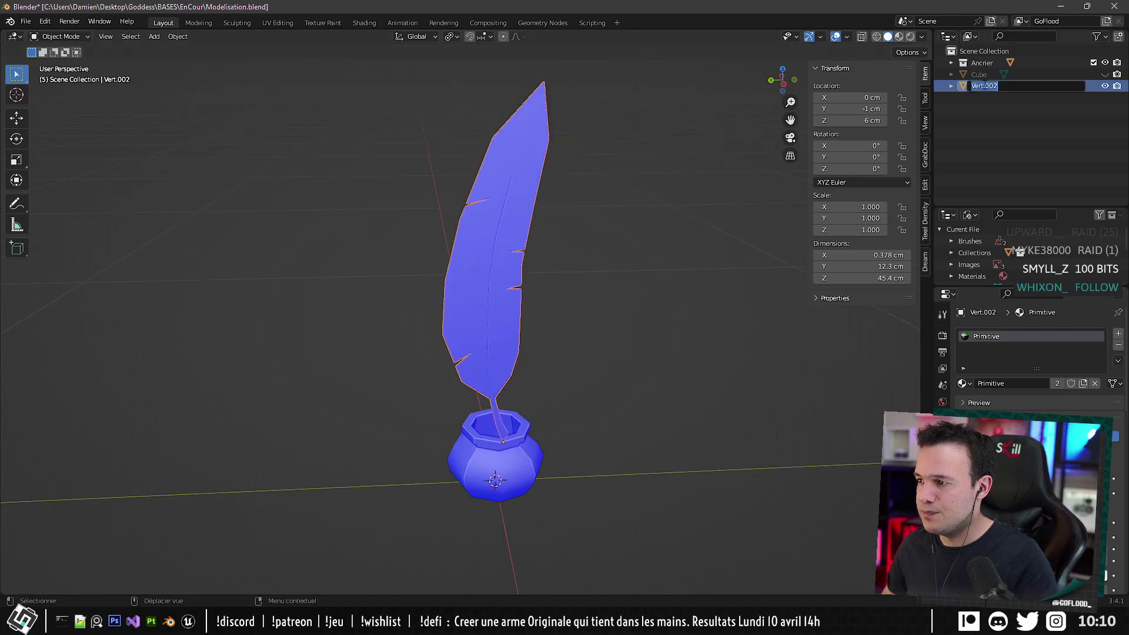
double_click(1025, 86)
key(BackSpace)
key(BackSpace)
key(BackSpace)
key(BackSpace)
key(BackSpace)
key(BackSpace)
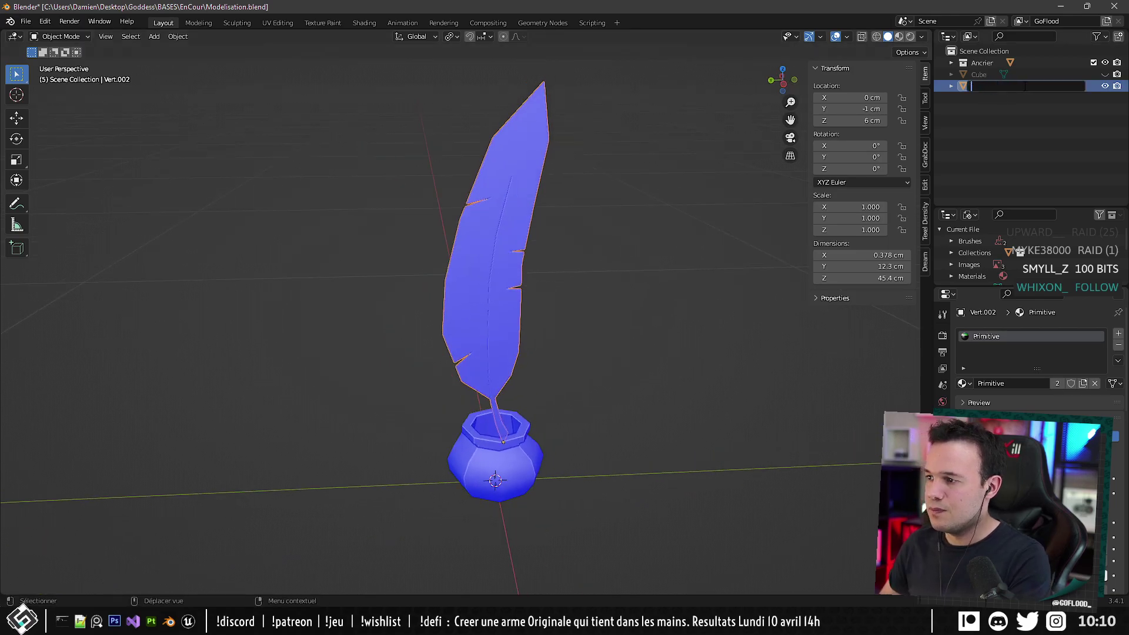
text(Plume)
key(Return)
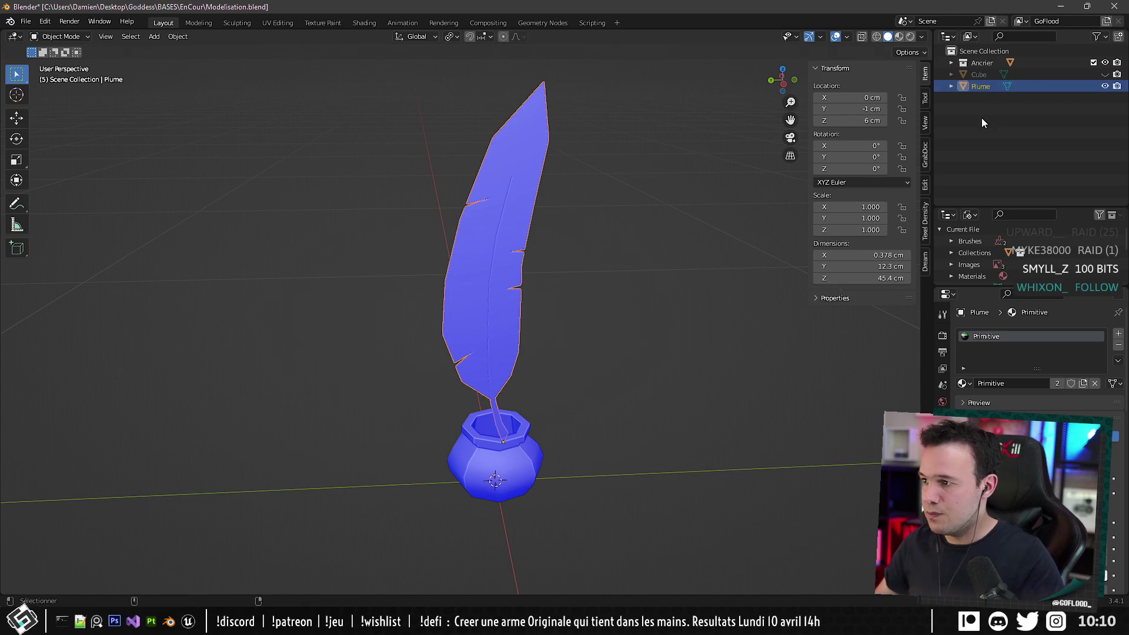
key(ctrl+shift+s)
click(803, 461)
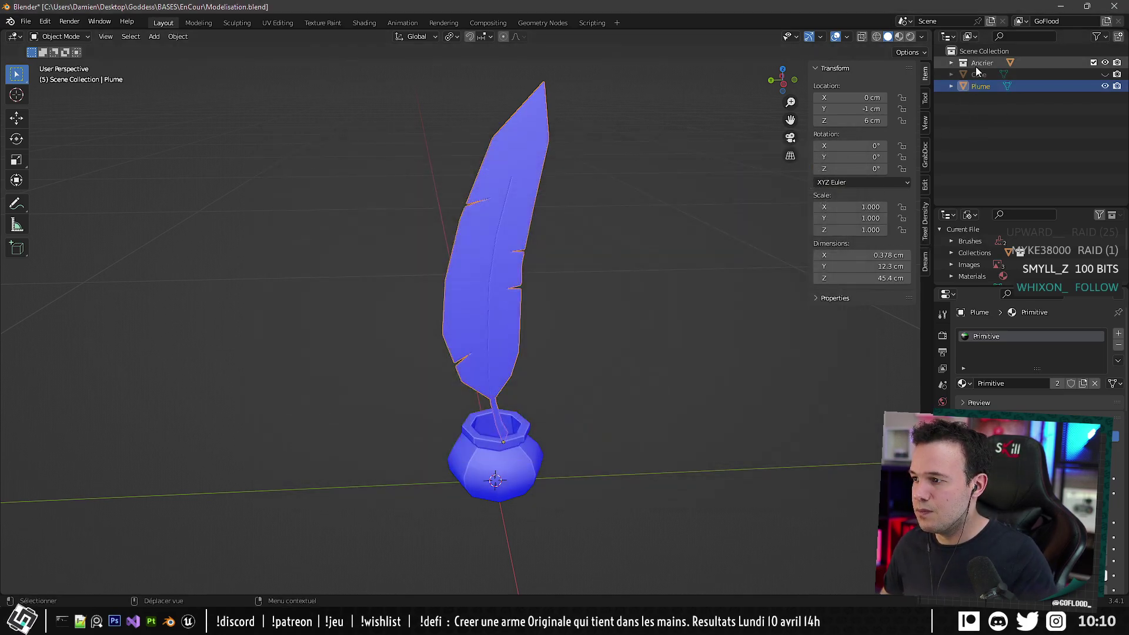
Reveal the hidden Cube object and delete it from the scene.
click(1102, 76)
click(1102, 76)
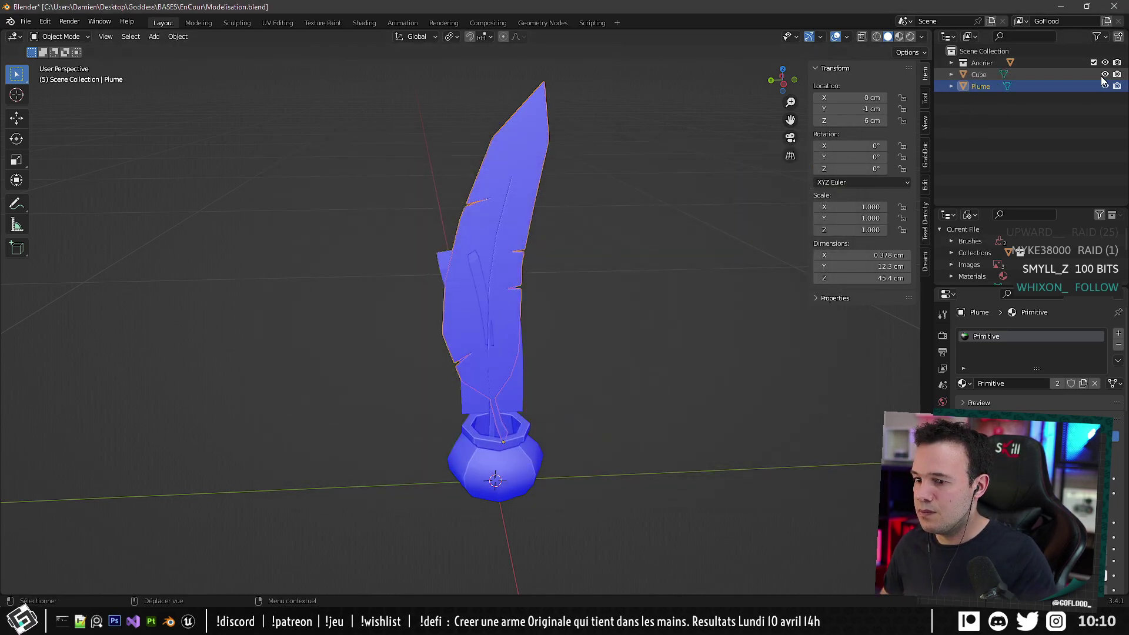
click(987, 72)
key(x)
click(986, 74)
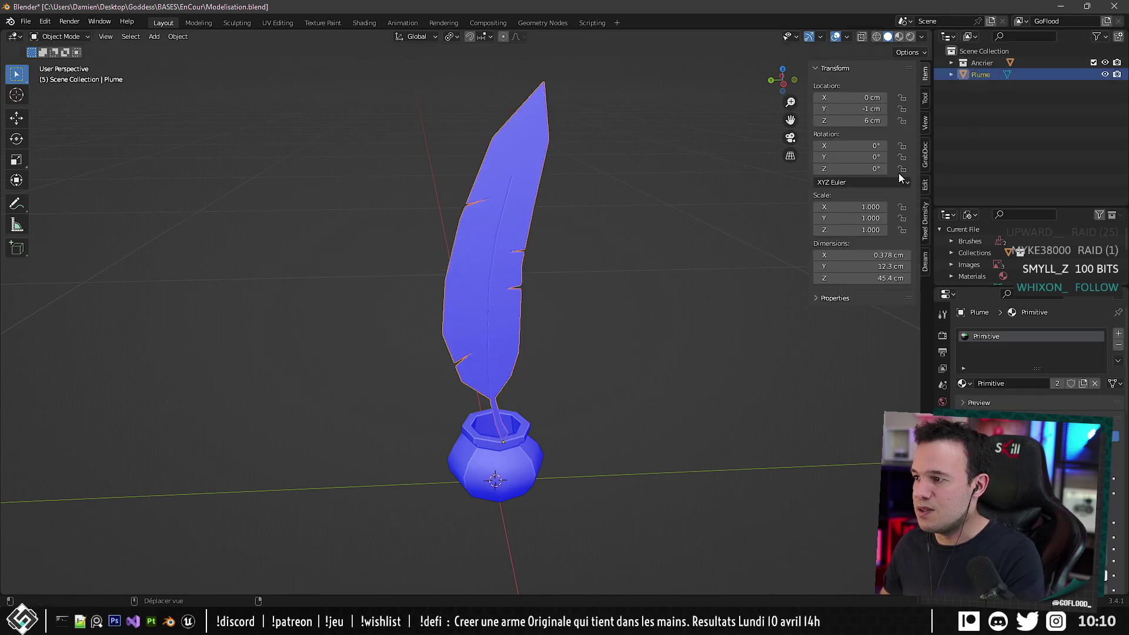
Reselect only the quill and export it again over Plume_001.fbx in the EnCour folder.
scroll(523, 274, down, 1)
click(523, 274)
click(469, 303)
key(ctrl+e)
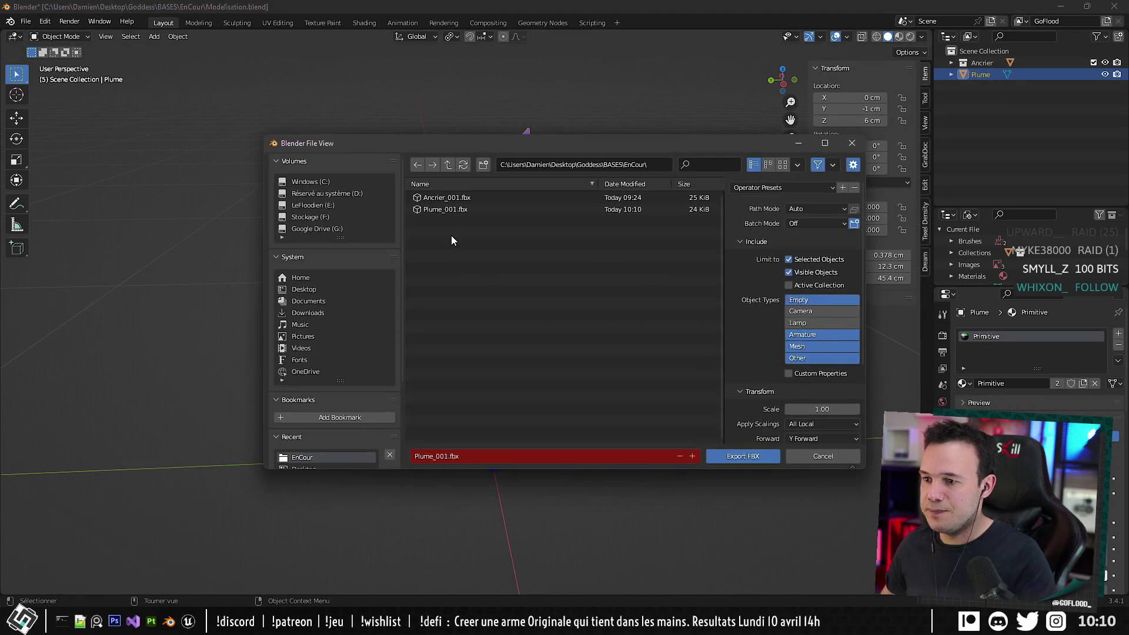
double_click(435, 210)
Switch to Unreal Editor and import the new Plume_001.fbx into the EnCour content folder.
click(314, 617)
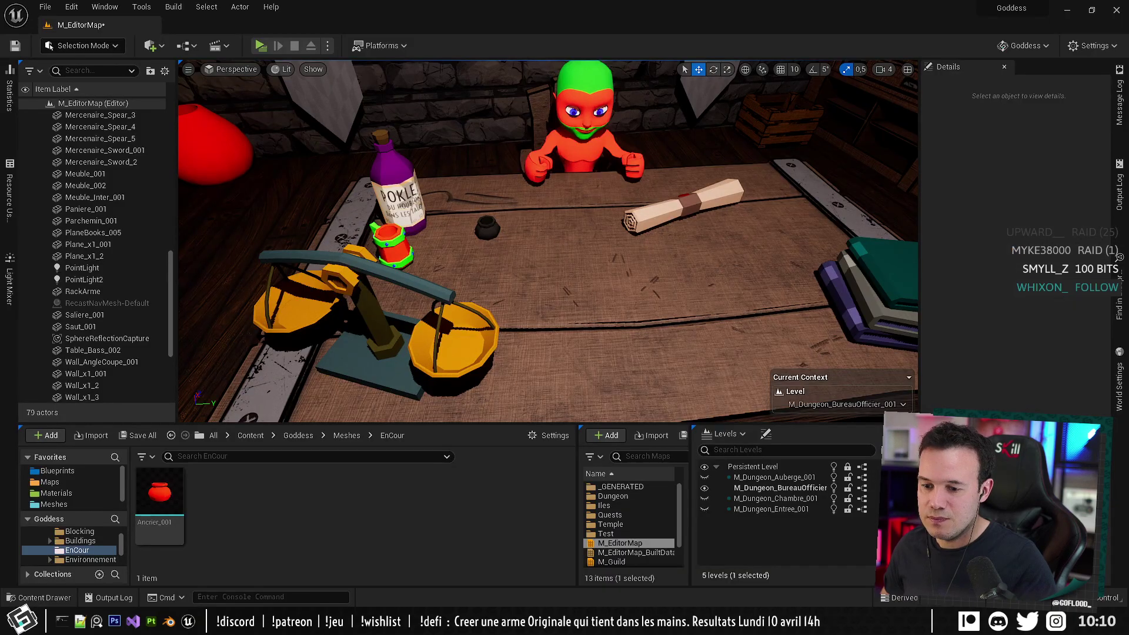
key(alt+Tab)
drag(365, 291, 261, 553)
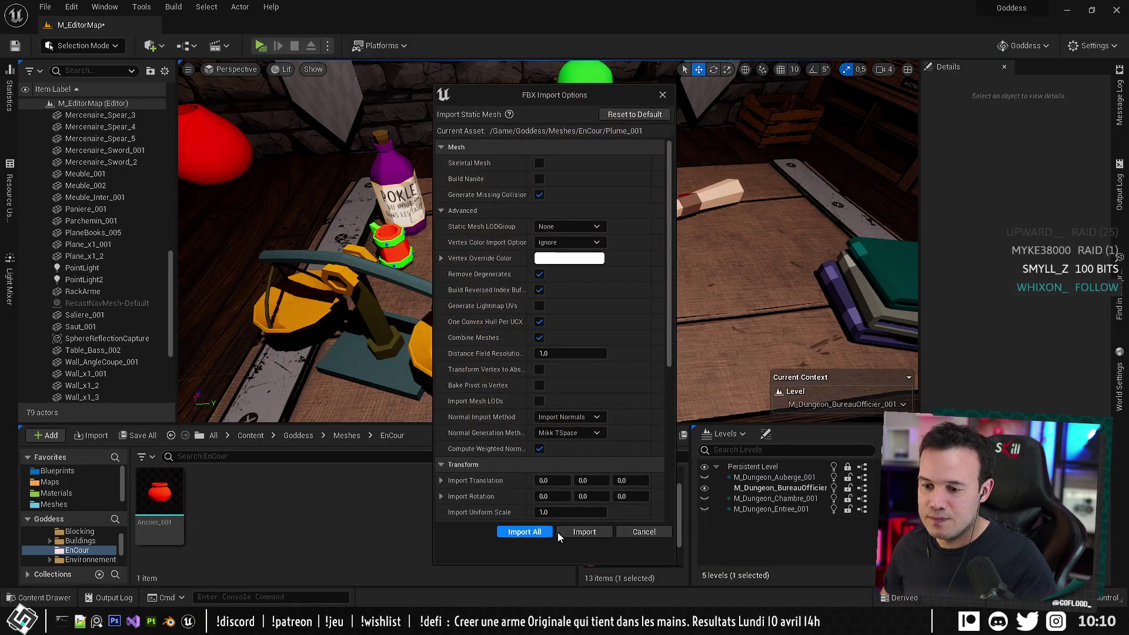
click(557, 531)
Open the Plume_001 mesh and assign M_Master_Texture_Rgb_Primitive_Simple to its Primitive material slot.
double_click(214, 500)
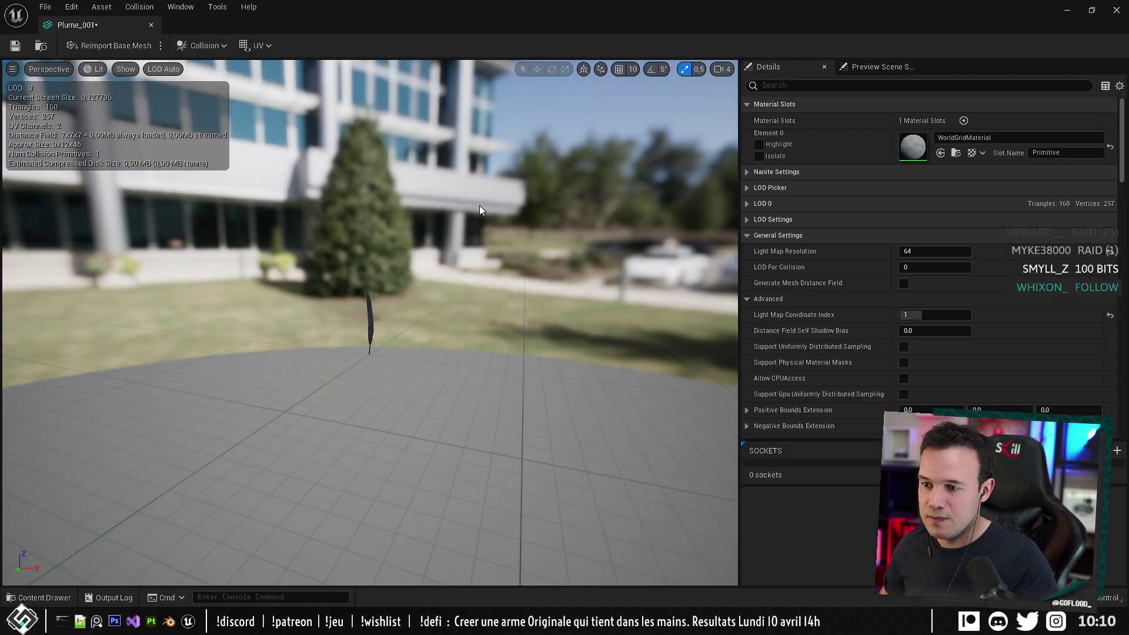
click(971, 135)
text(pri)
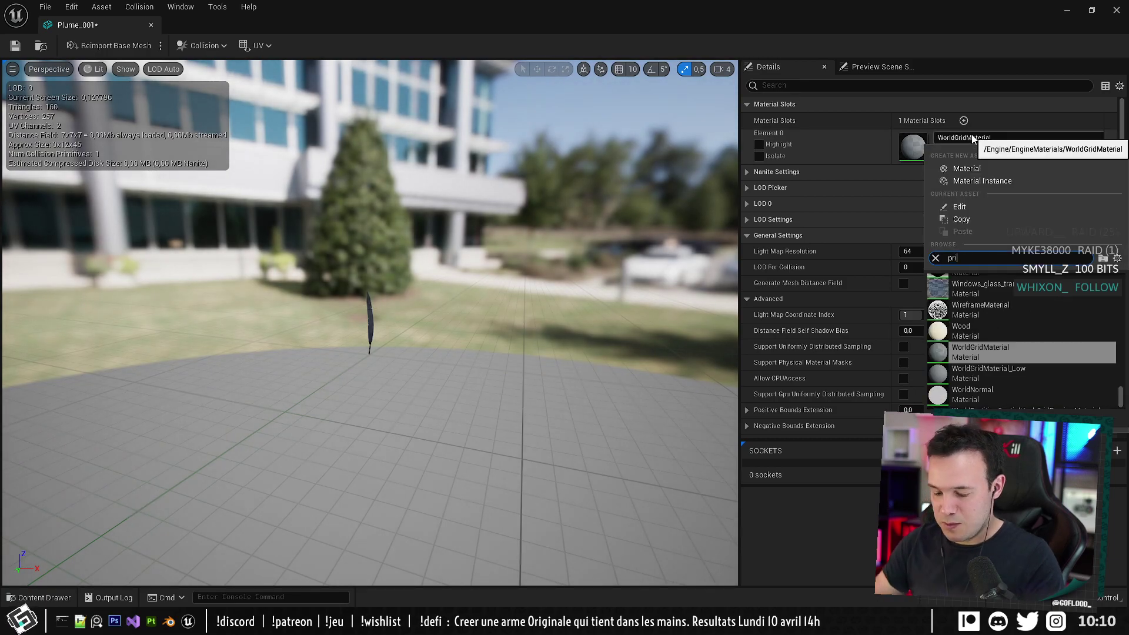
click(996, 308)
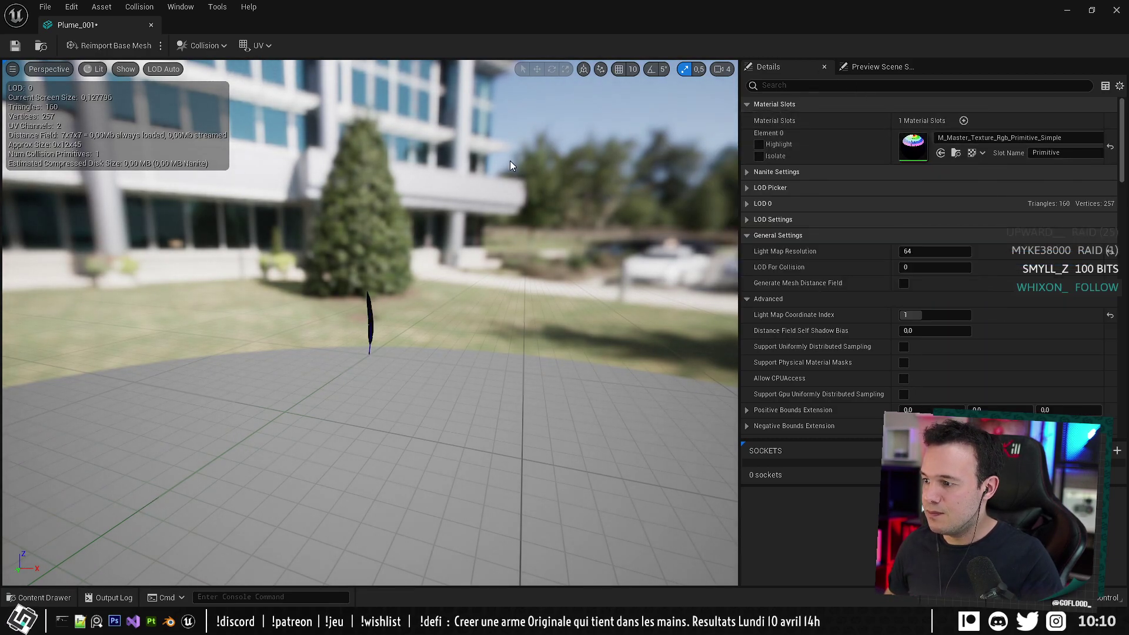
Examine the quill's colours up close and dock its mesh editor beside the M_EditorMap tab.
right_drag(369, 322, 253, 335)
key(w)
key(w)
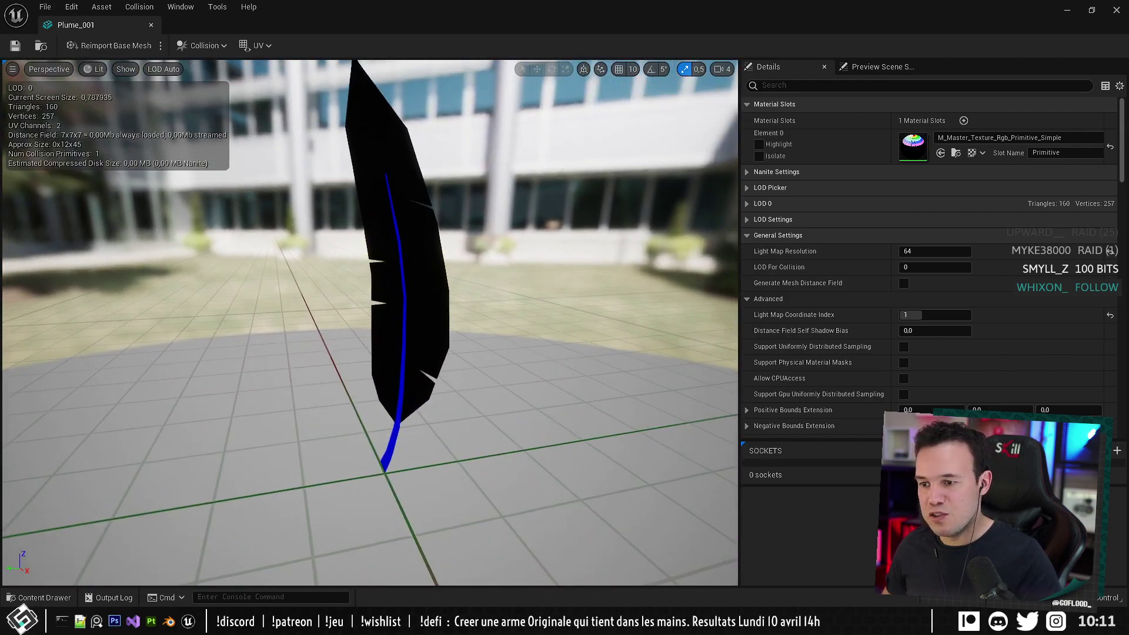
drag(91, 24, 207, 13)
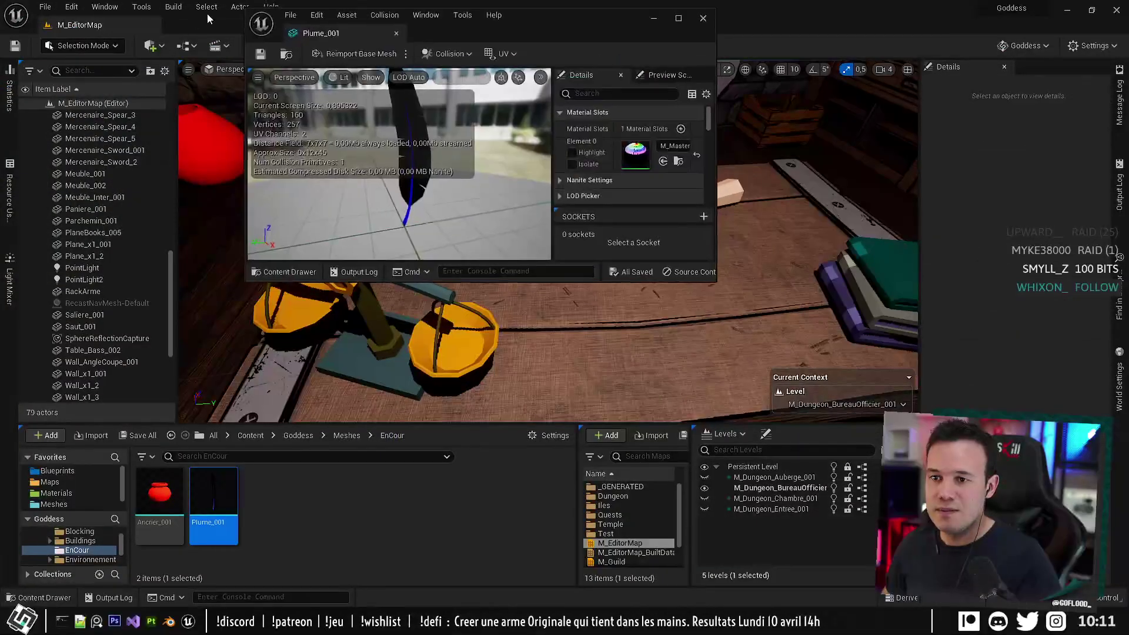
drag(309, 36, 188, 24)
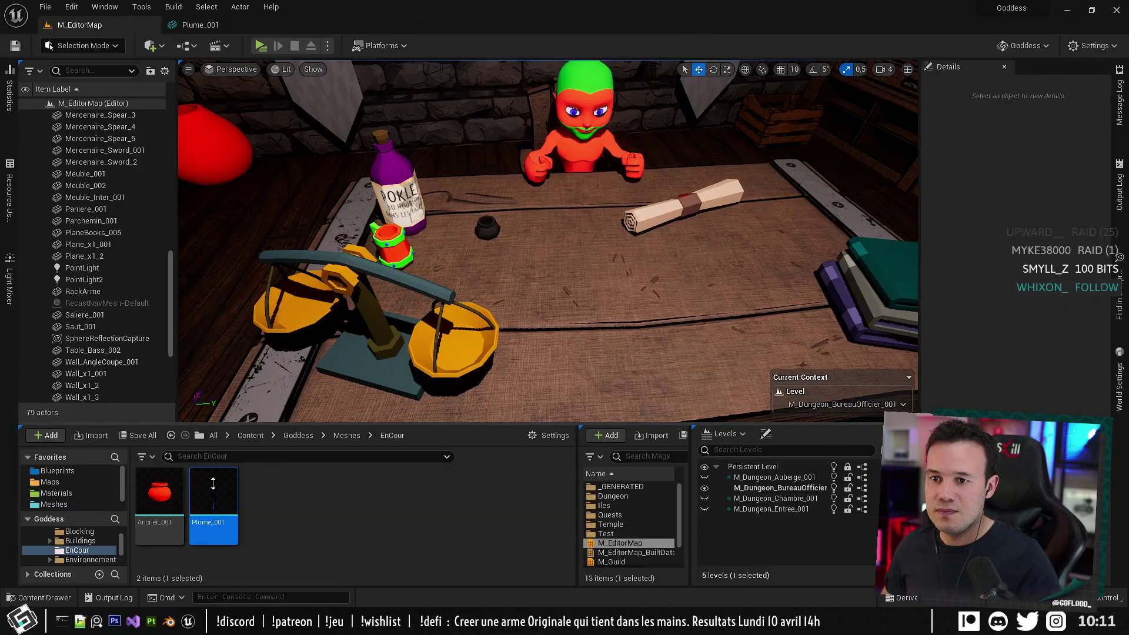
Reimport the RGB_Primitive texture in the Textures content folder, first from its existing source and again with RGB_Primitive.png from BASES/Textures as the new file.
click(54, 495)
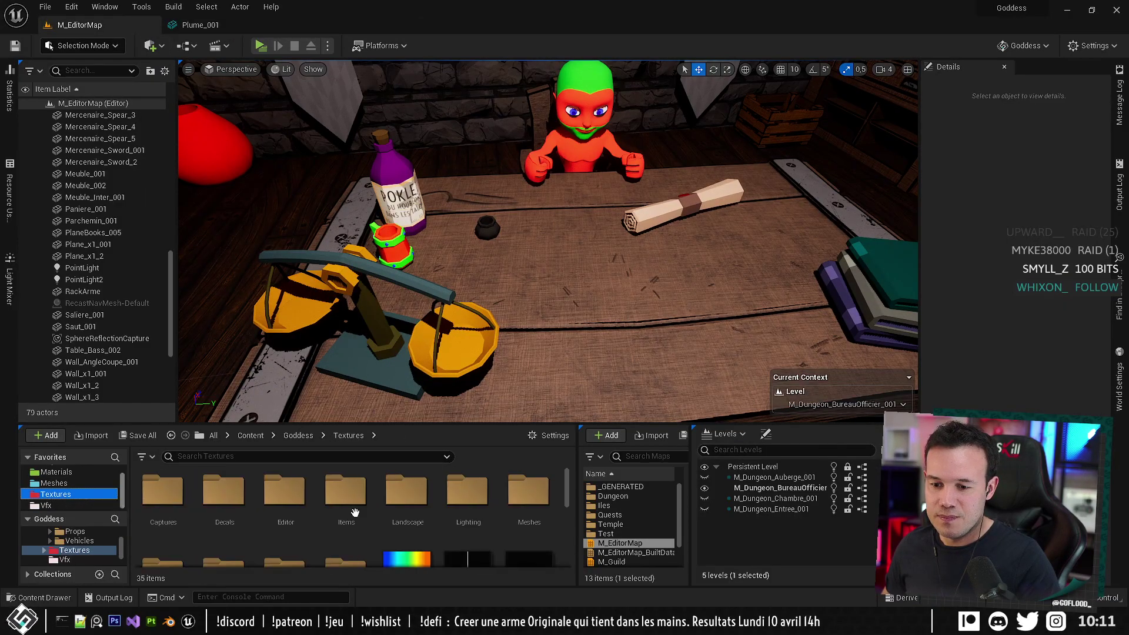
scroll(411, 518, down, 2)
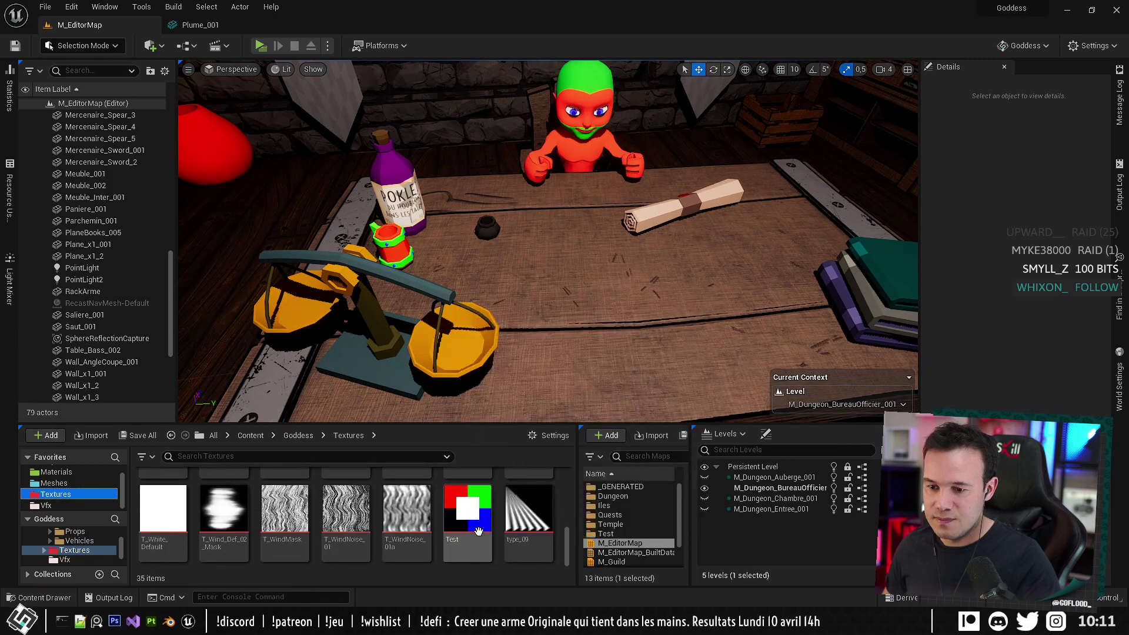
scroll(411, 518, up, 3)
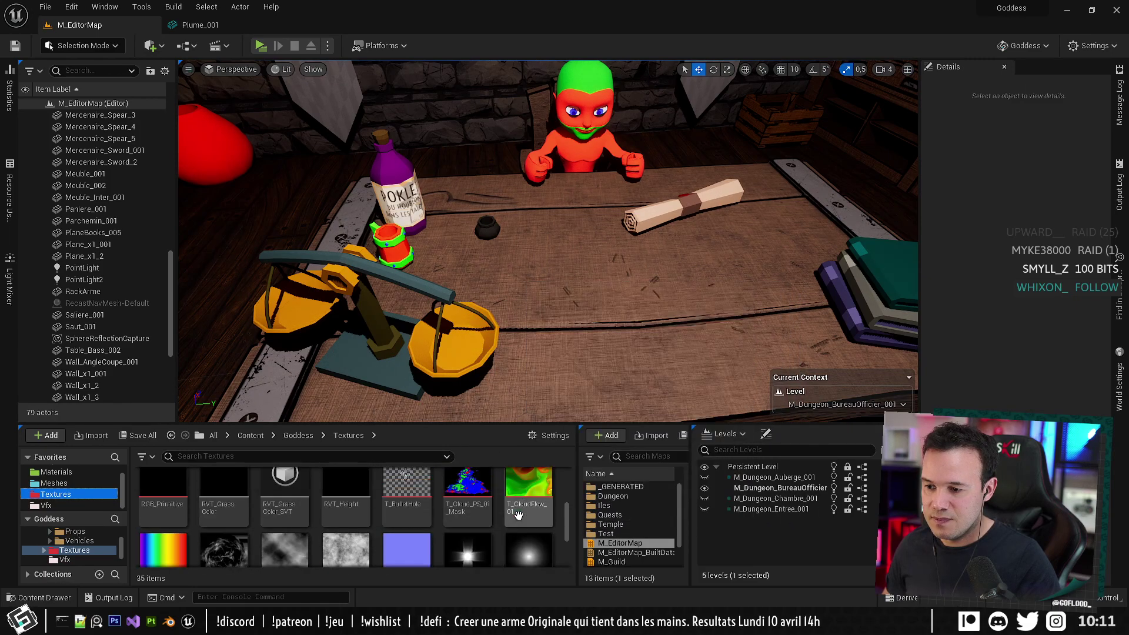
click(166, 527)
right_click(168, 526)
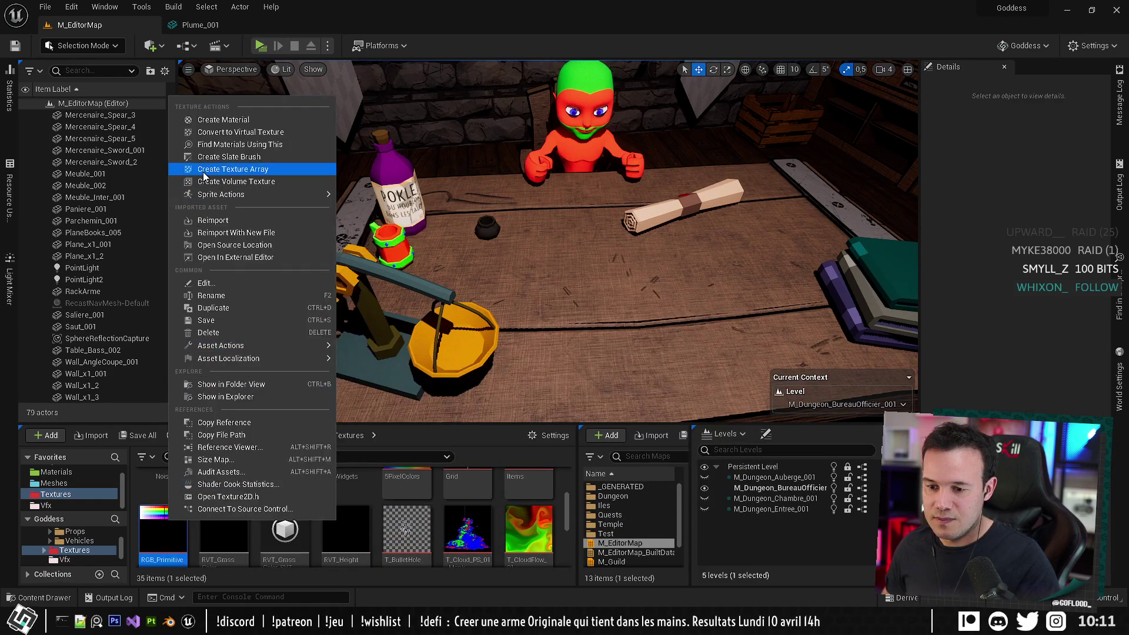
click(230, 219)
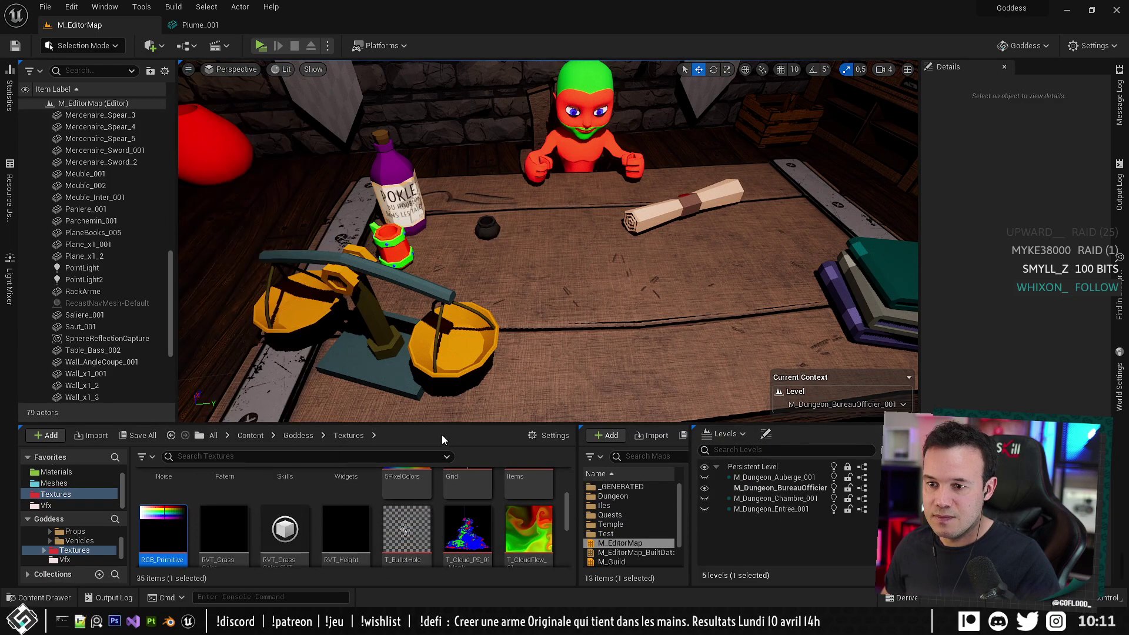
right_click(165, 529)
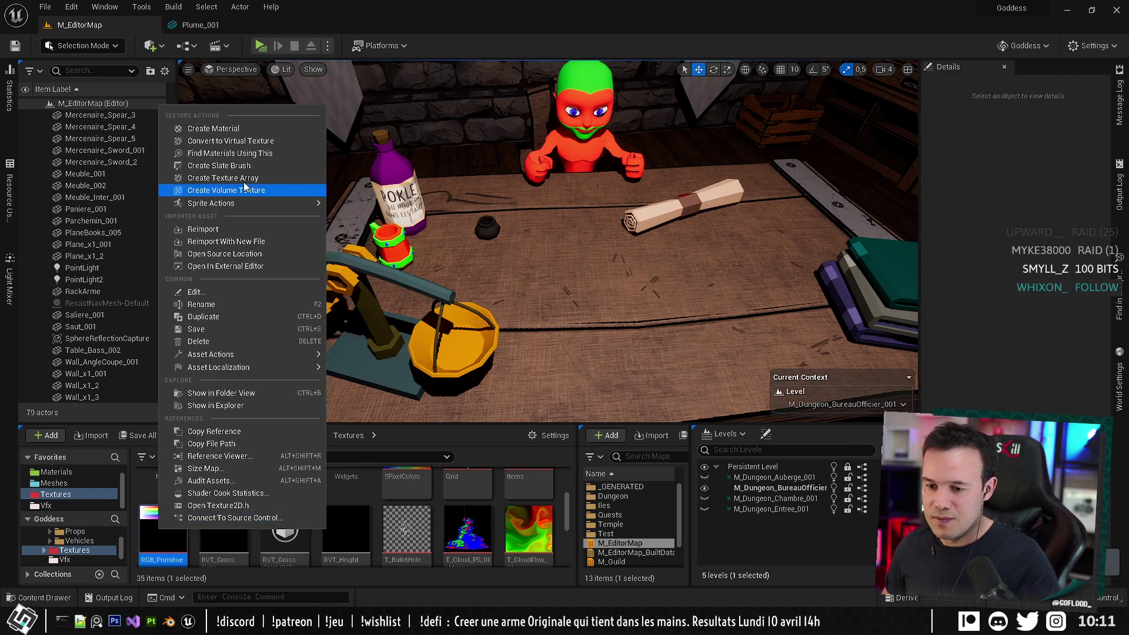
click(231, 244)
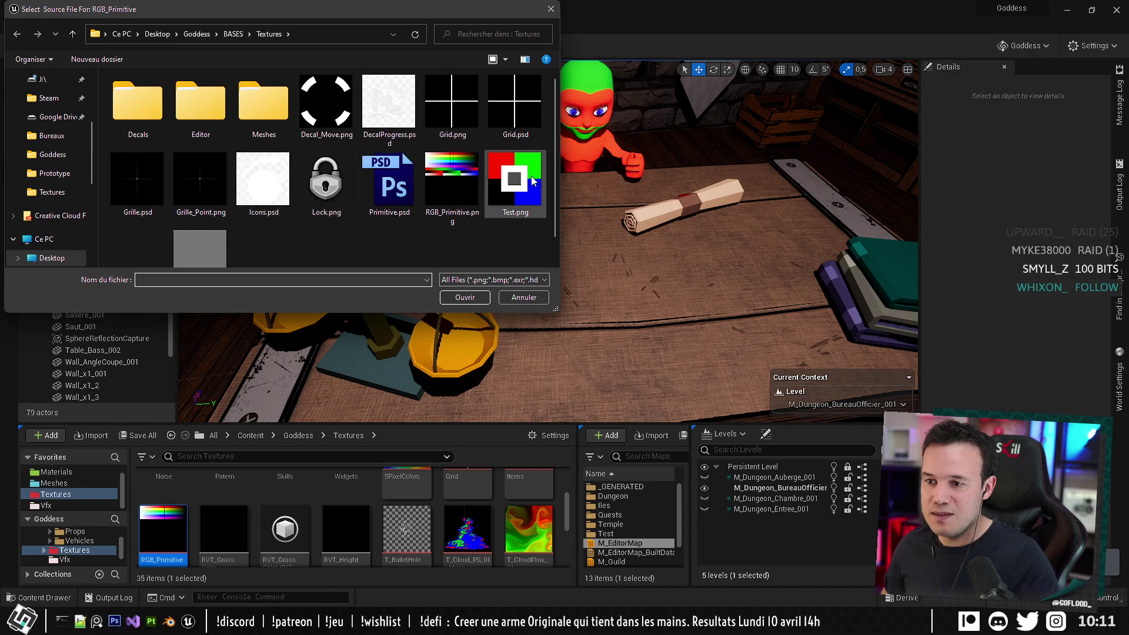
double_click(459, 184)
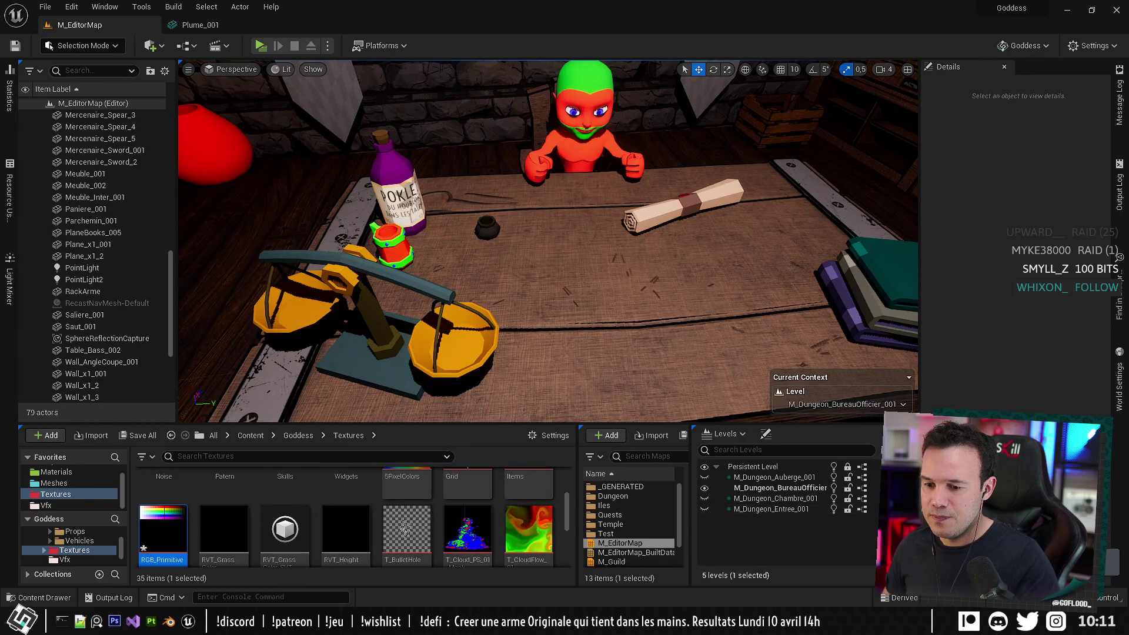
Inspect RGB_Primitive.png in the BASES/Textures folder in File Explorer and compare it with the RGB_Primitive texture opened in Unreal Editor.
click(229, 621)
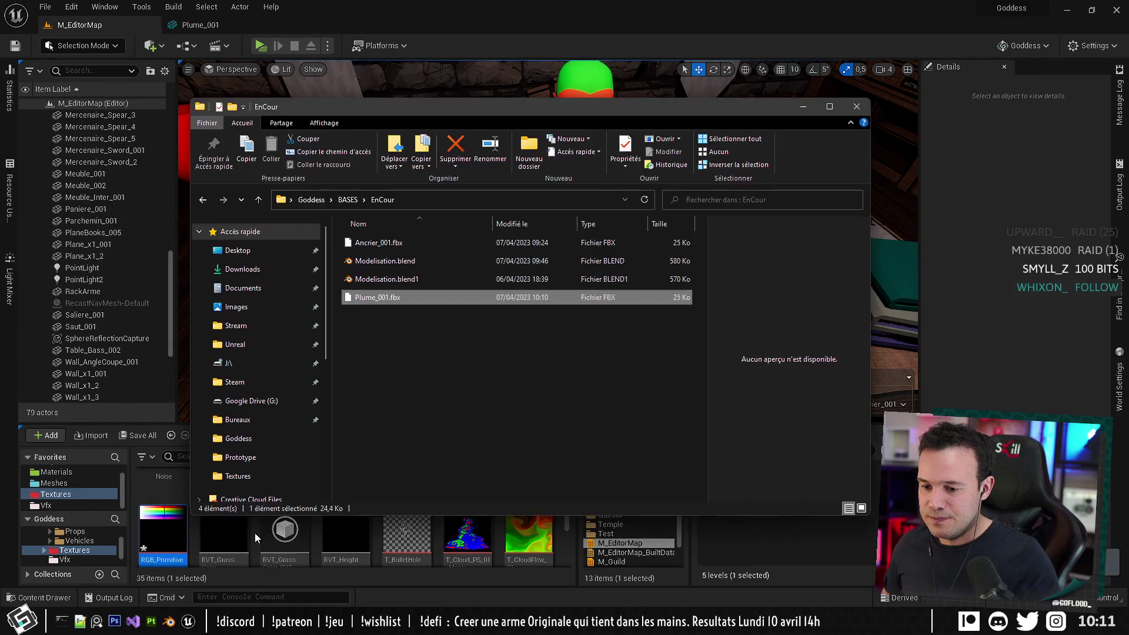
click(347, 199)
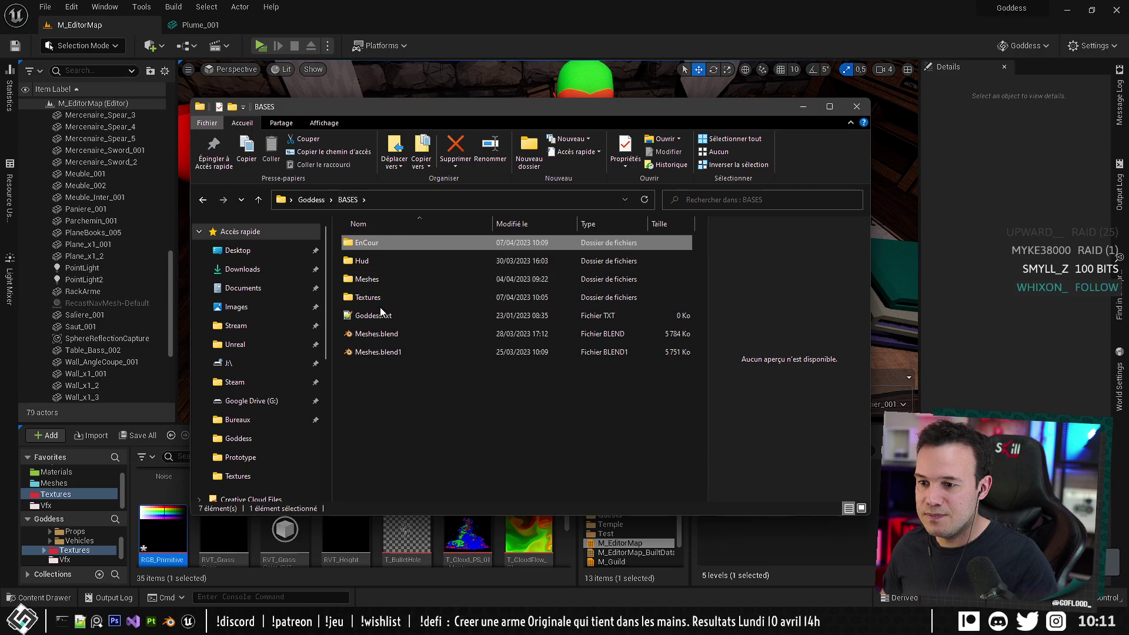
click(369, 299)
double_click(369, 299)
click(514, 405)
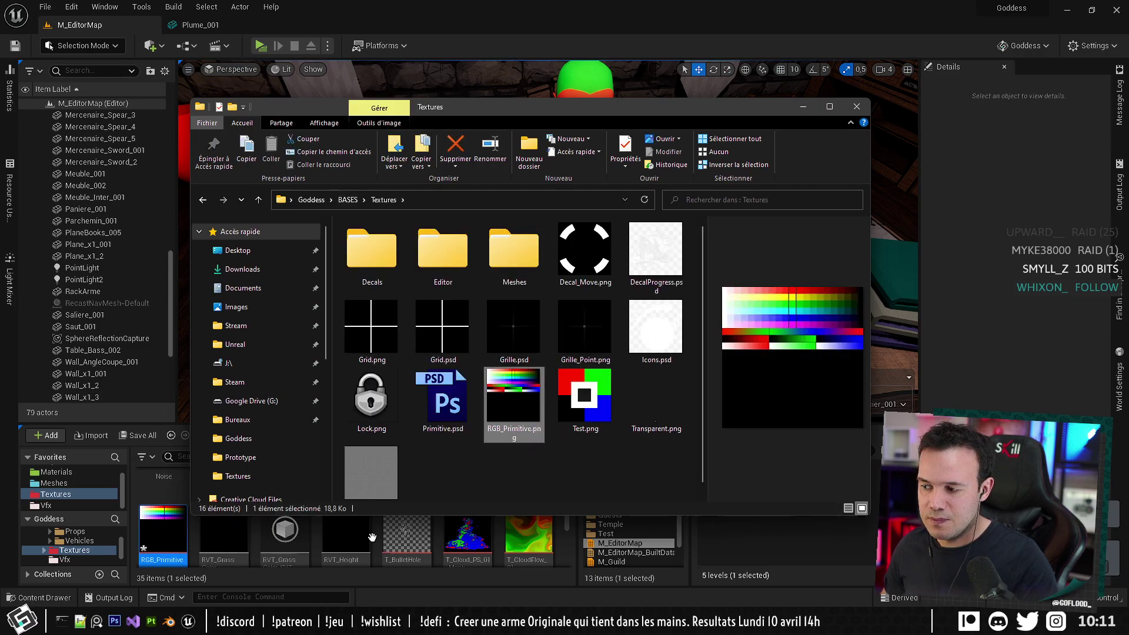
key(alt+Tab)
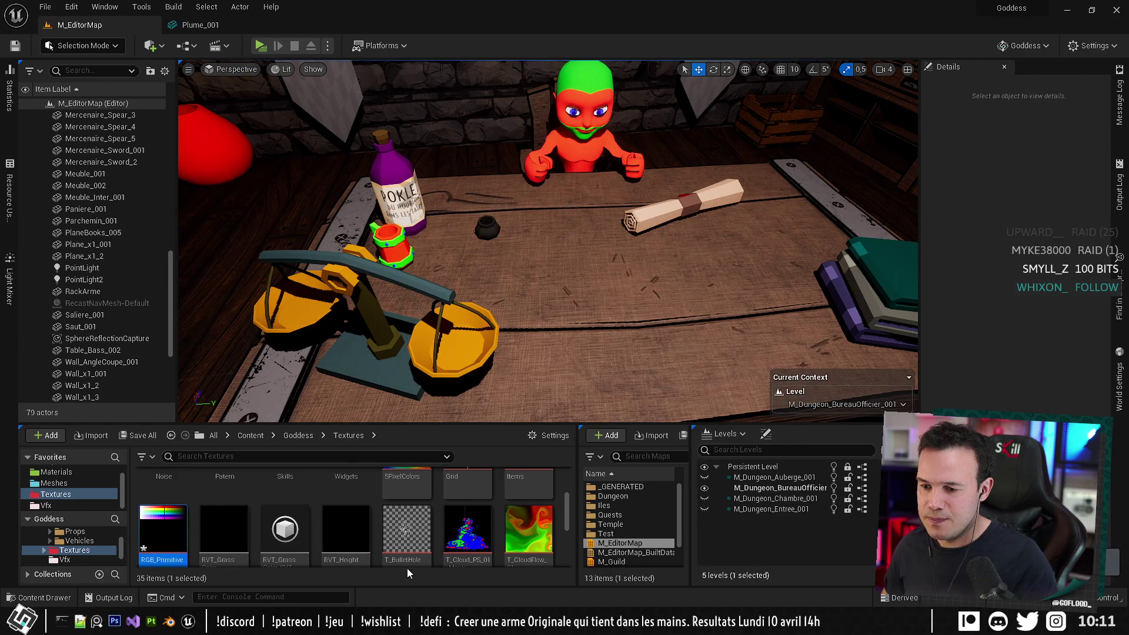
double_click(176, 535)
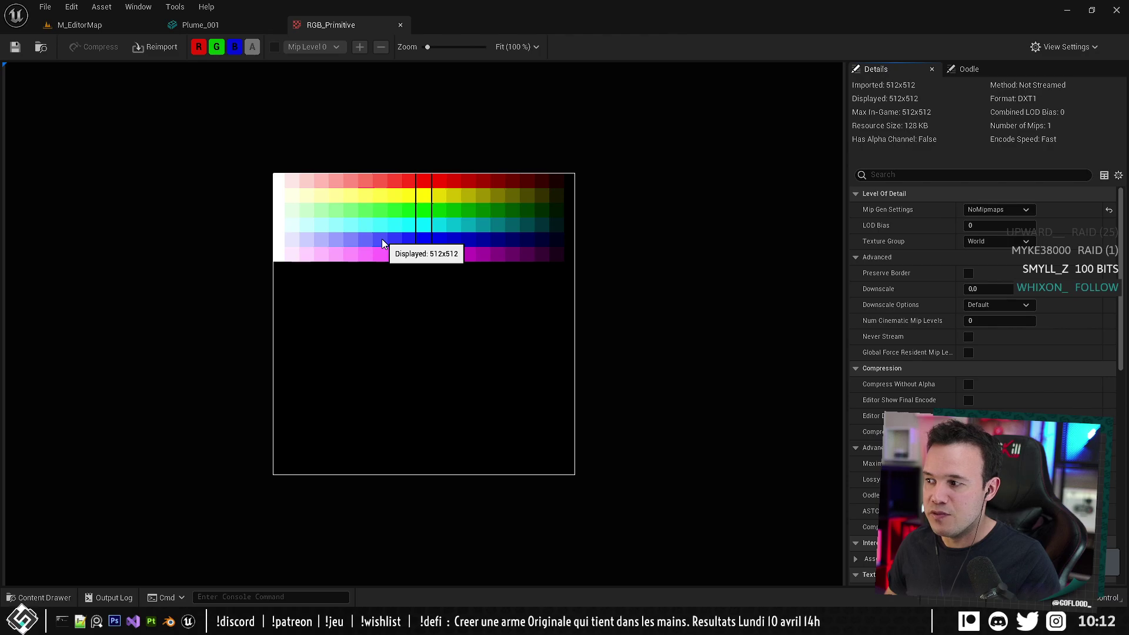
Create a folder named NewFolder inside the Textures content folder and import RGB_Primitive.png from BASES/Textures into it.
click(79, 24)
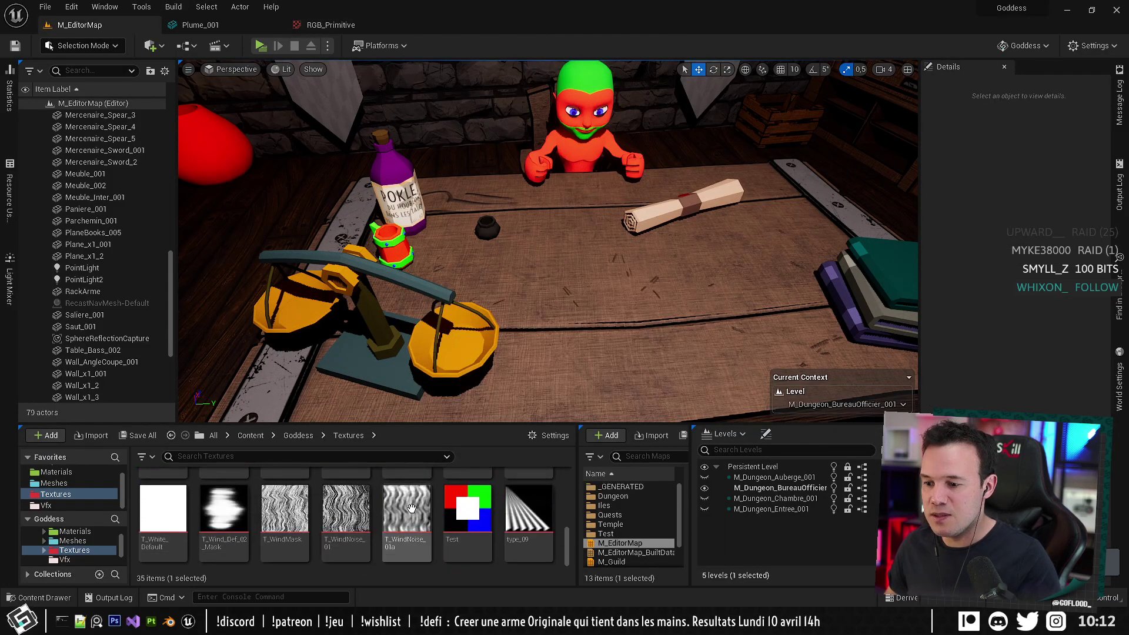
right_click(422, 564)
key(Escape)
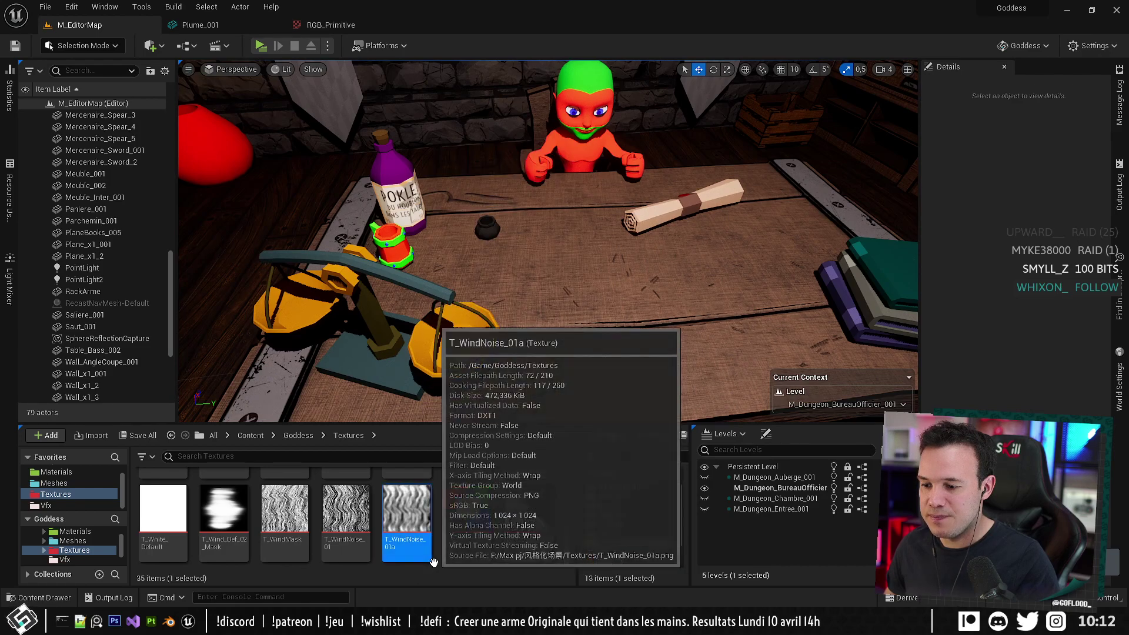
right_click(439, 560)
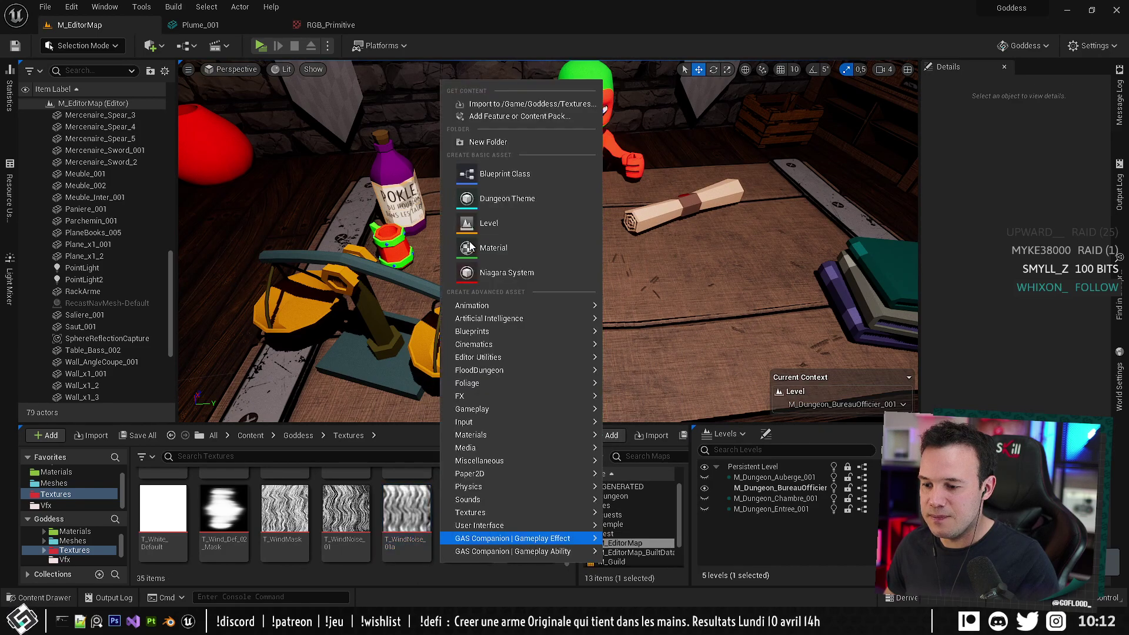
click(488, 146)
double_click(163, 540)
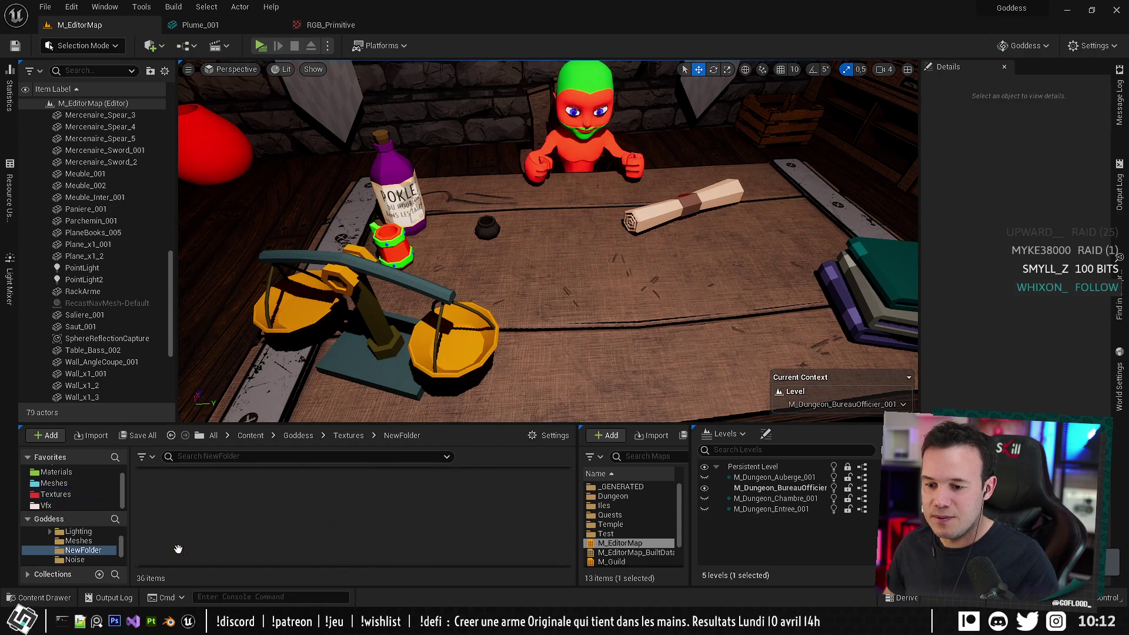
key(alt+Tab)
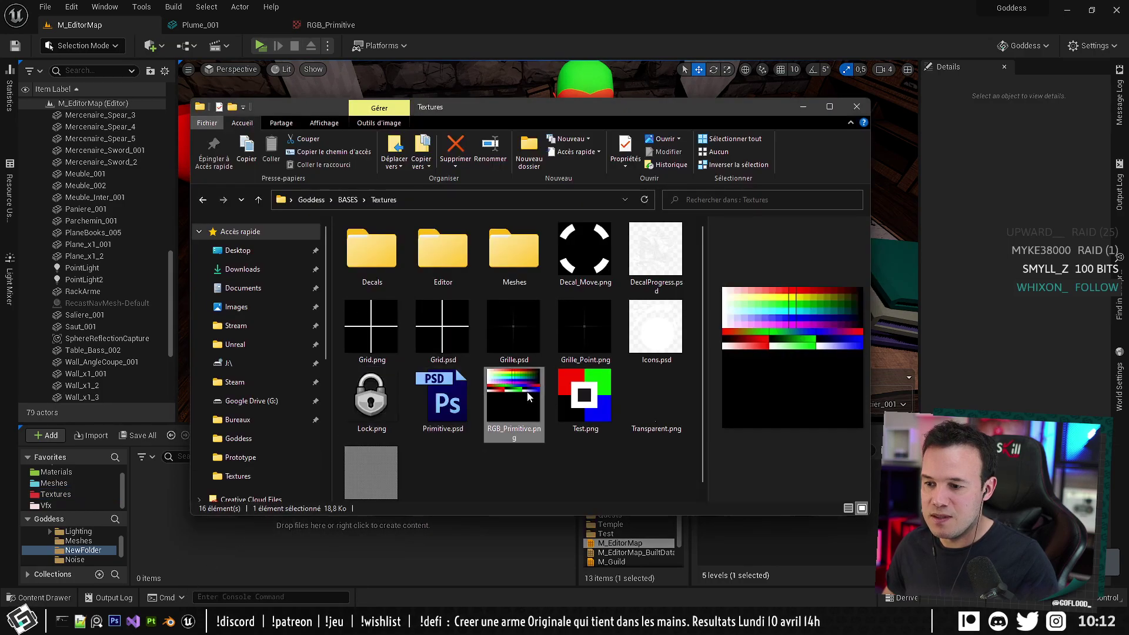
drag(528, 395, 317, 526)
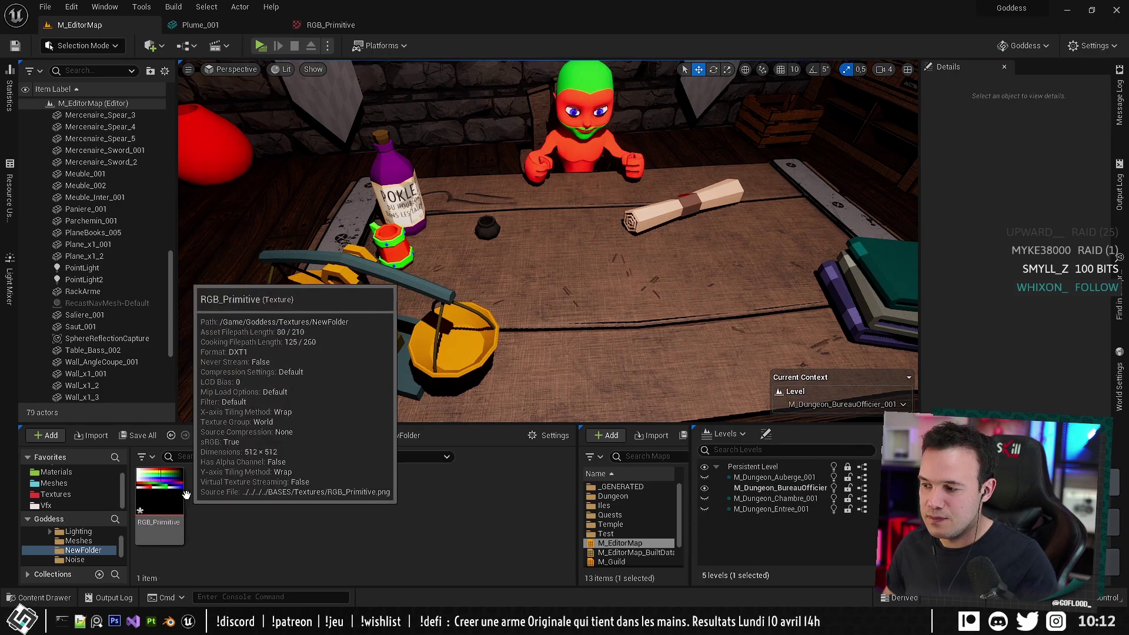
Open the freshly imported RGB_Primitive texture, set its Mip Gen Settings to NoMipmaps to match the original texture, and save it.
double_click(164, 499)
scroll(447, 200, up, 3)
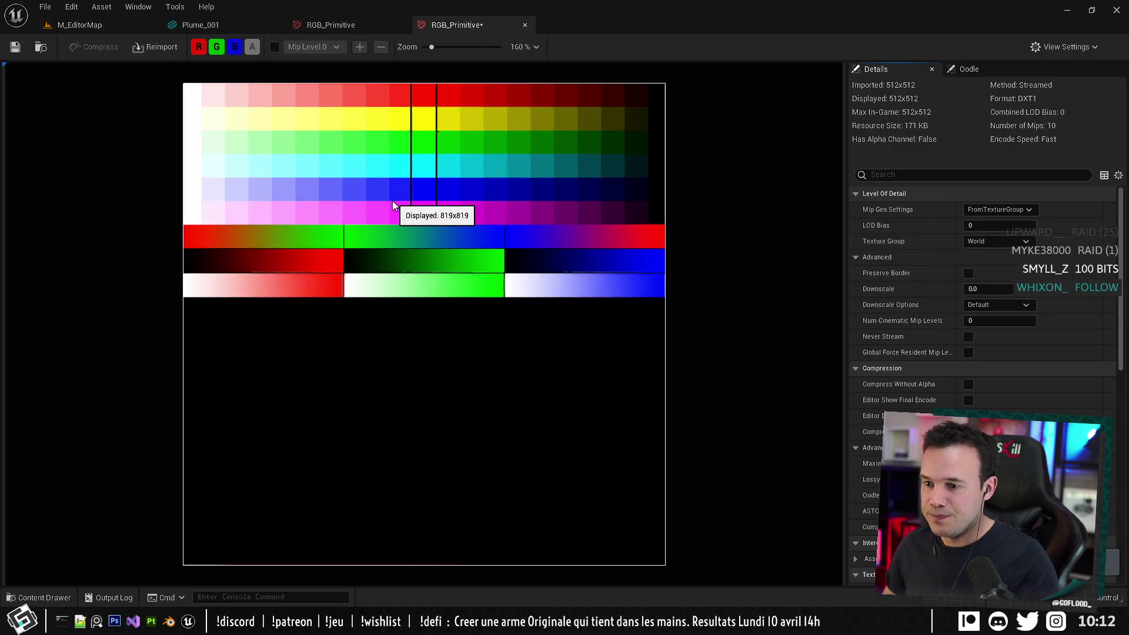
click(329, 24)
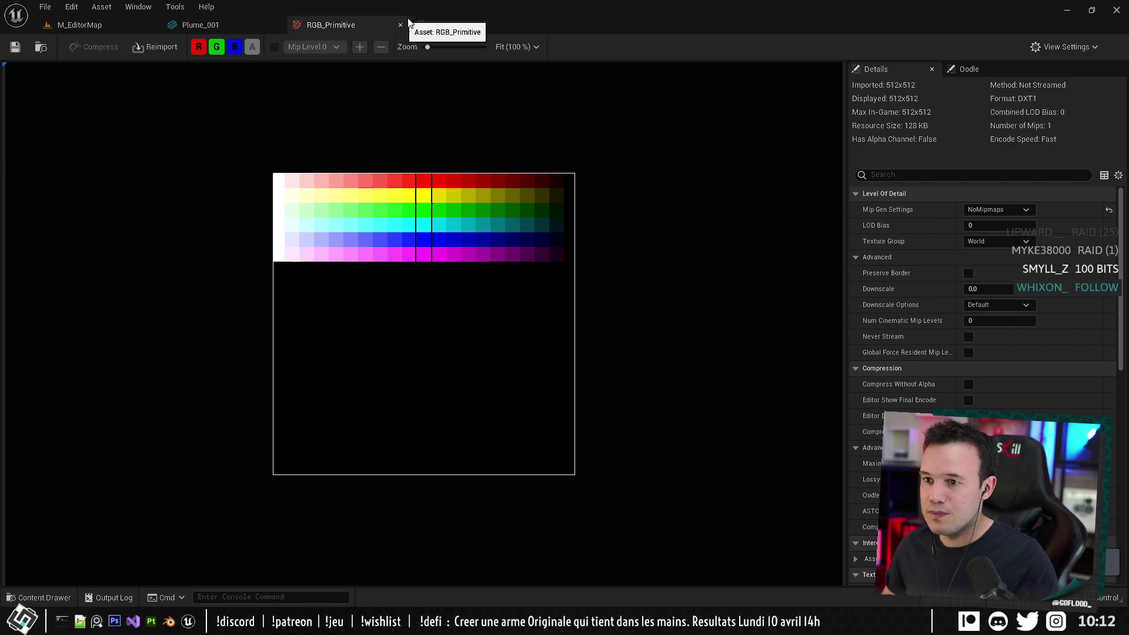
click(450, 25)
click(981, 211)
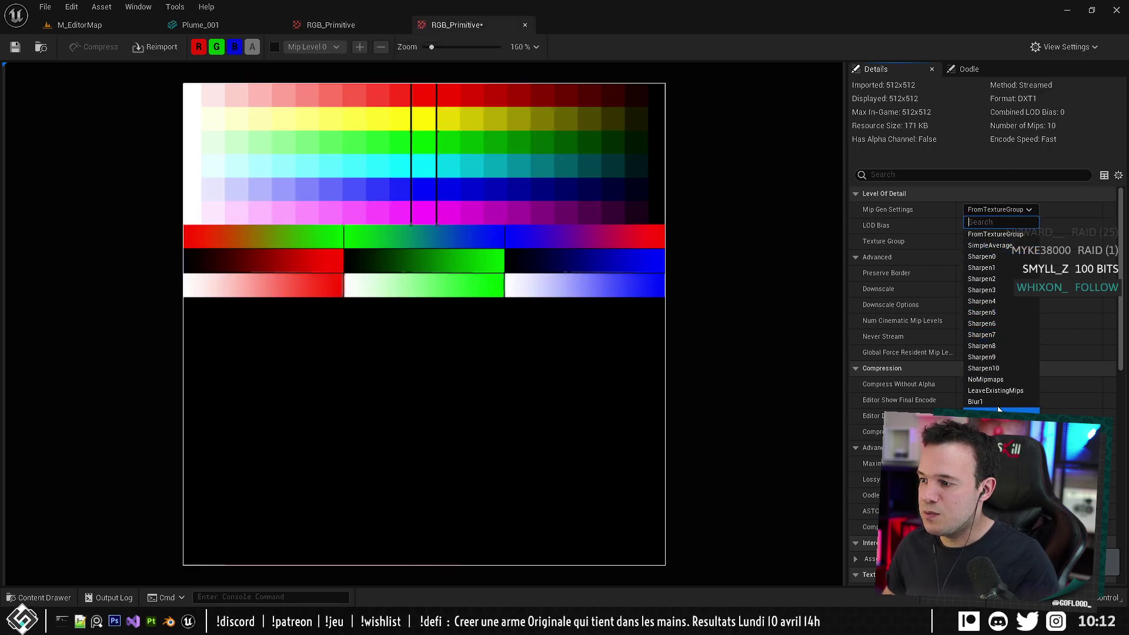
click(995, 383)
key(ctrl+s)
Check the original texture's compression and texture settings, disable sRGB on the new RGB_Primitive texture, and save it.
click(339, 25)
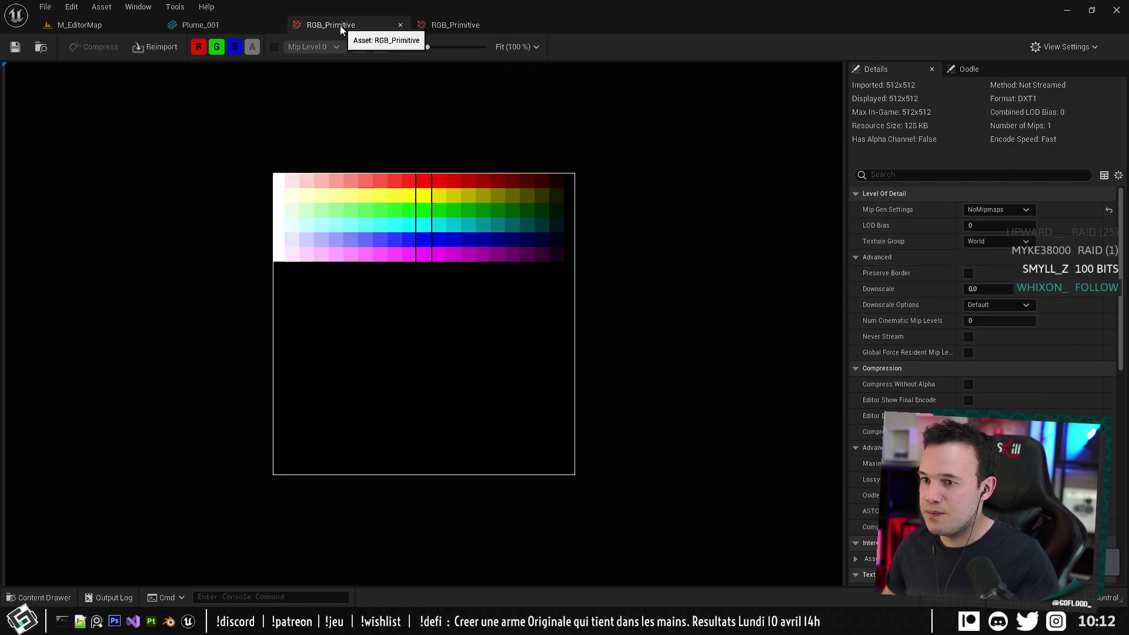
scroll(914, 389, down, 4)
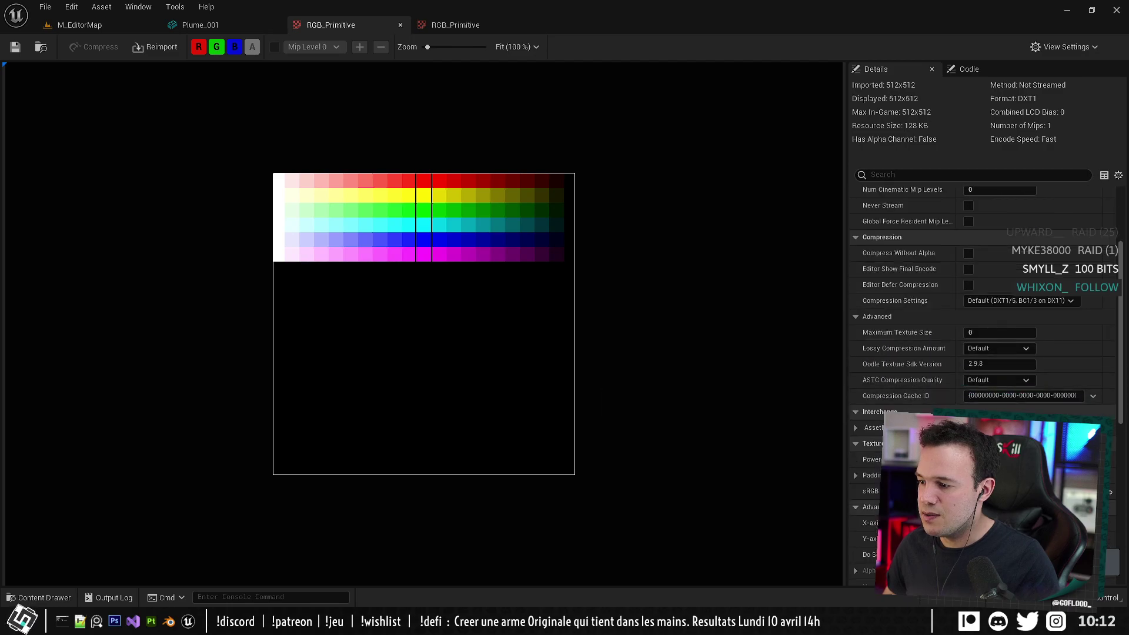
click(518, 25)
scroll(975, 370, down, 4)
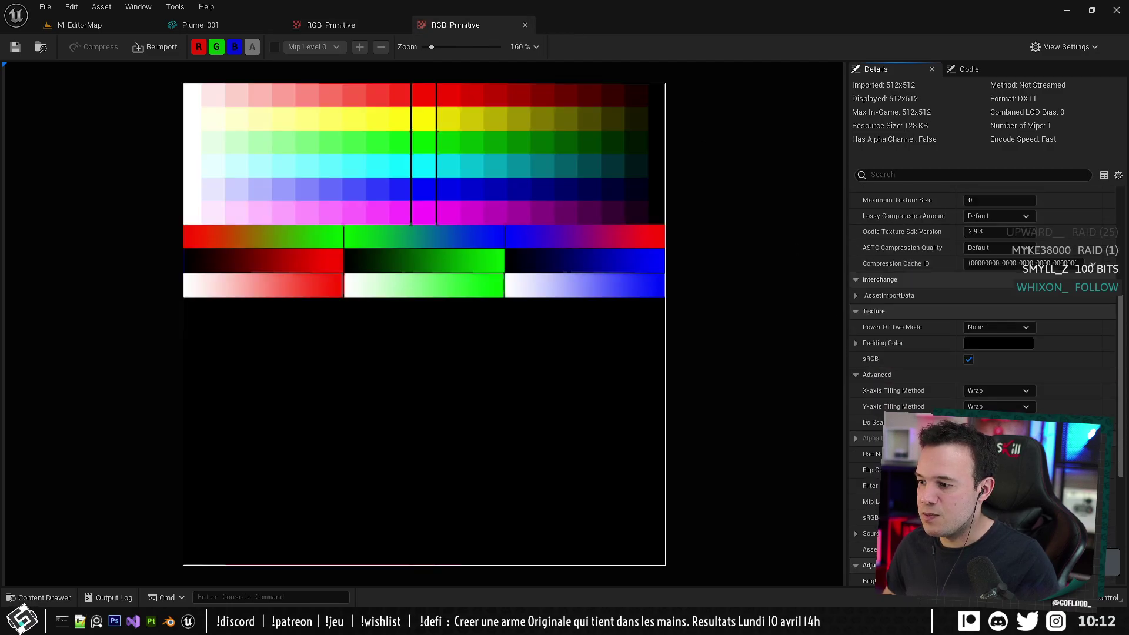
click(968, 359)
key(ctrl+s)
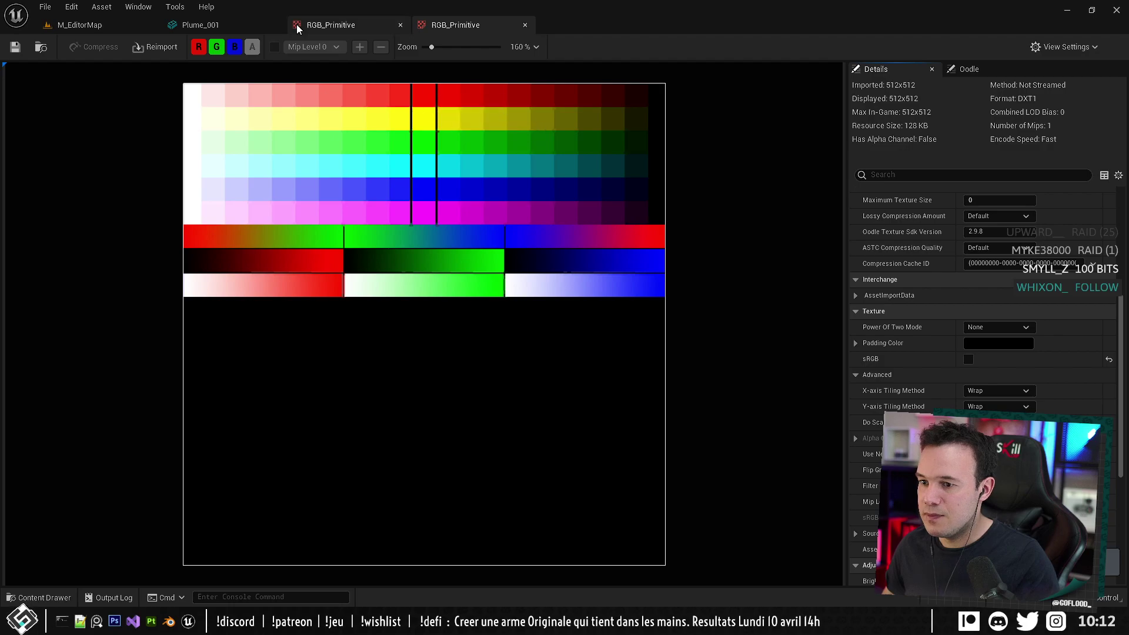
Review the new RGB_Primitive texture's remaining settings and set its Filter to Nearest.
scroll(948, 352, up, 4)
scroll(901, 390, up, 4)
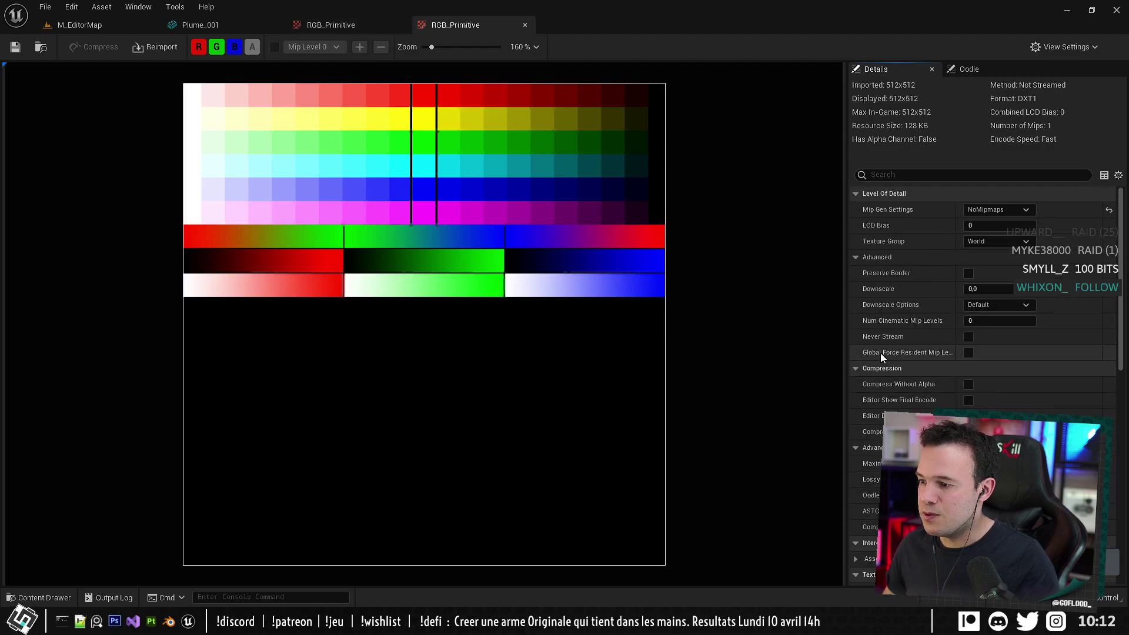
click(981, 306)
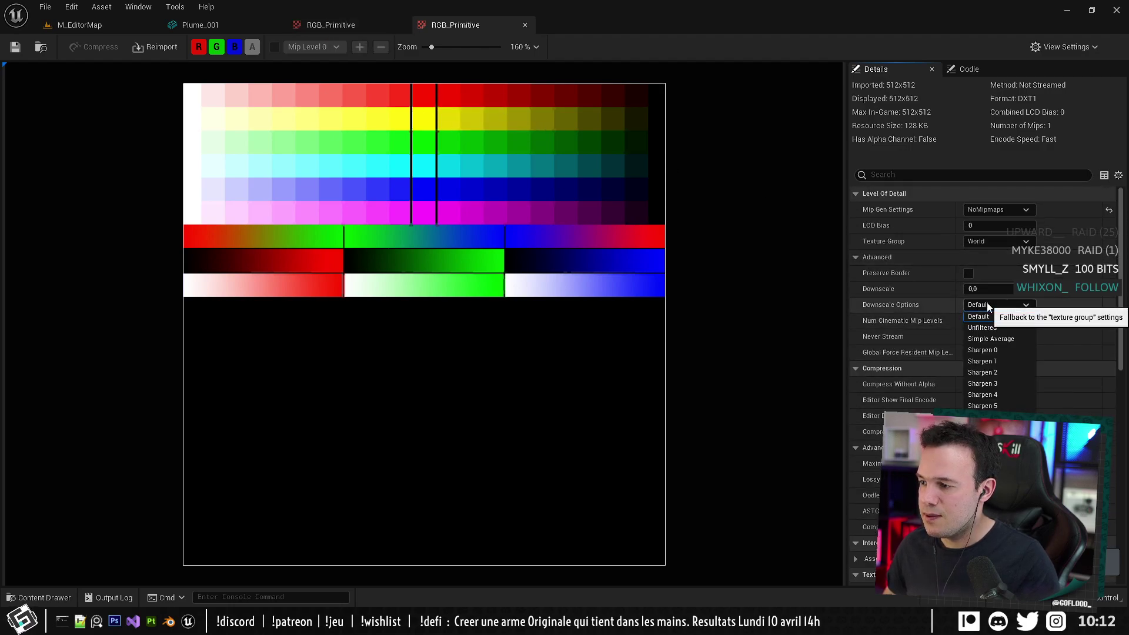
click(988, 305)
scroll(900, 371, down, 4)
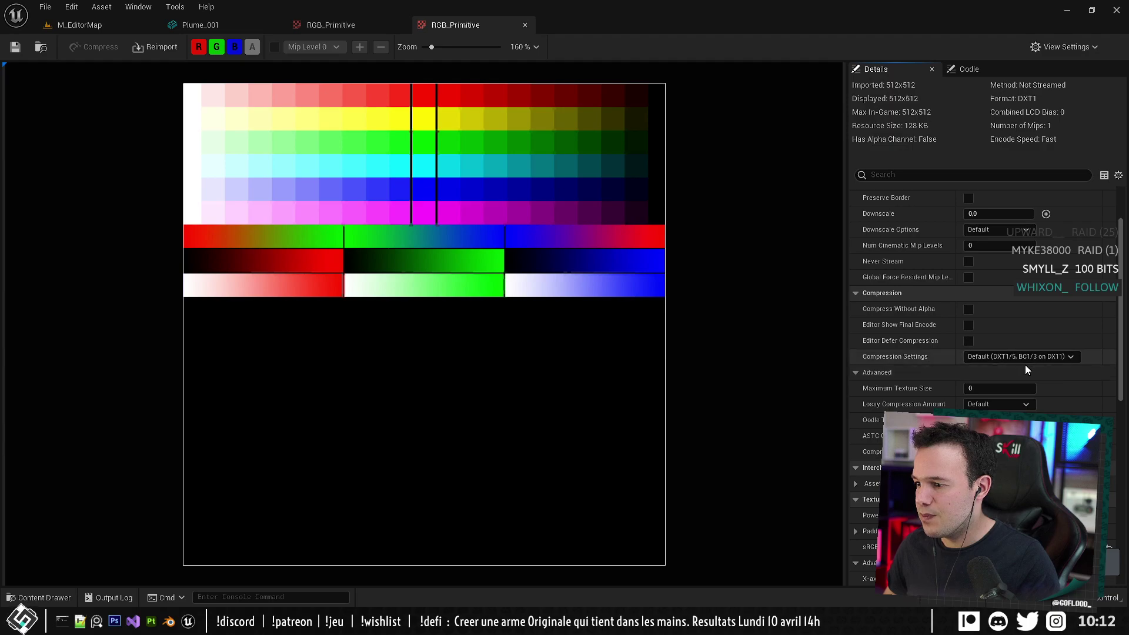
scroll(947, 376, down, 3)
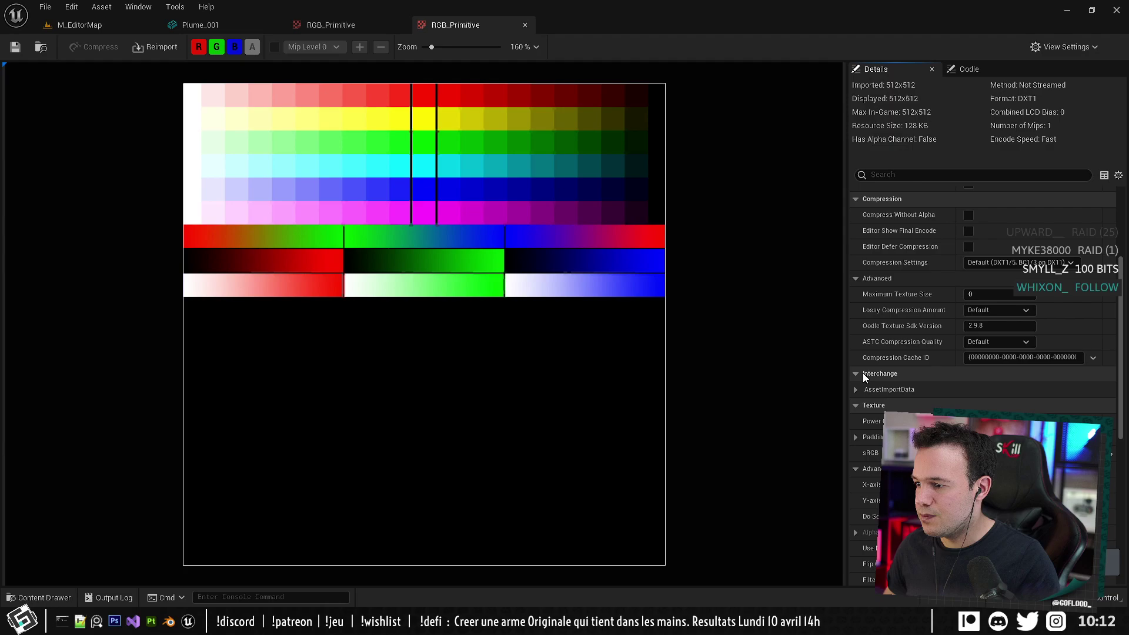
scroll(870, 426, down, 4)
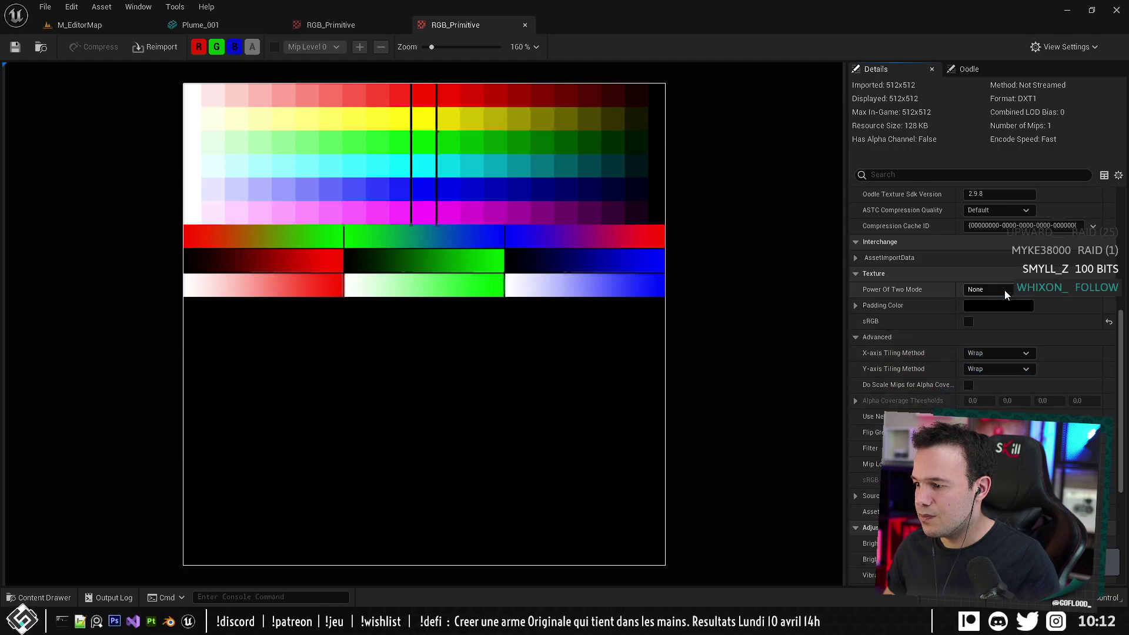
scroll(970, 330, down, 3)
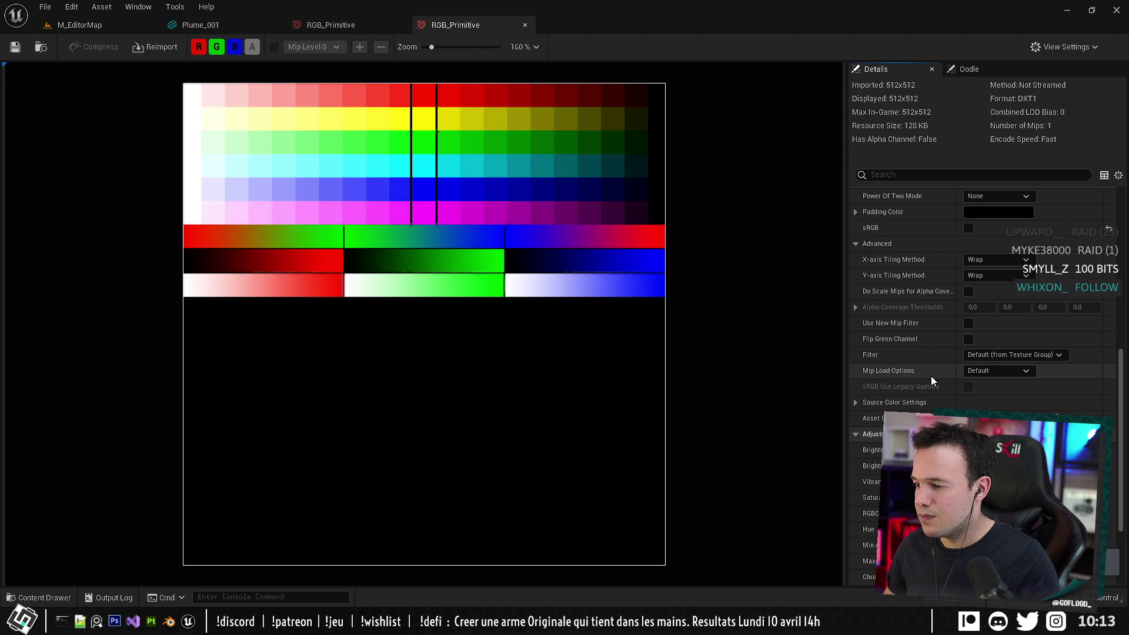
click(993, 353)
click(991, 367)
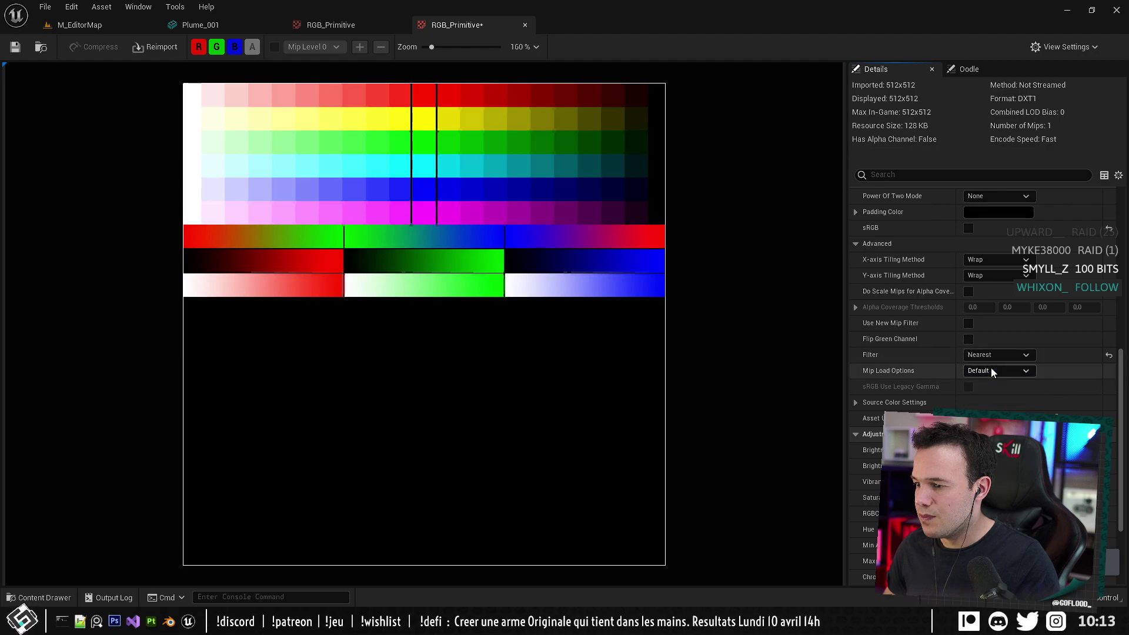
Check the advanced texture settings of the original RGB_Primitive, including its Filter, against those of the new copy.
click(343, 23)
scroll(943, 331, up, 1)
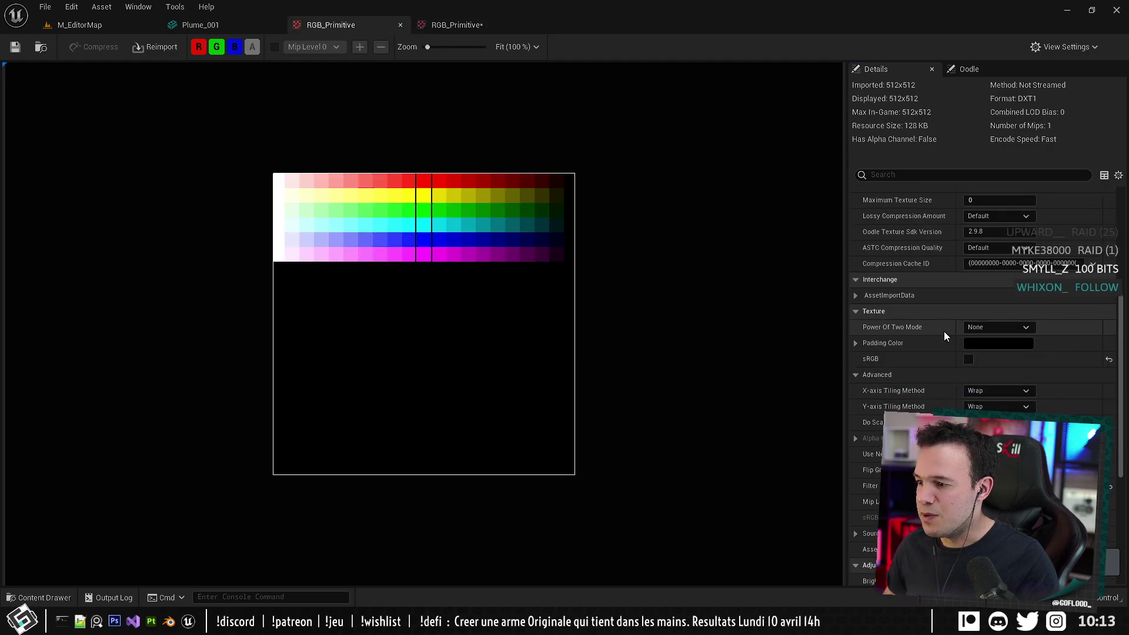
scroll(940, 332, down, 3)
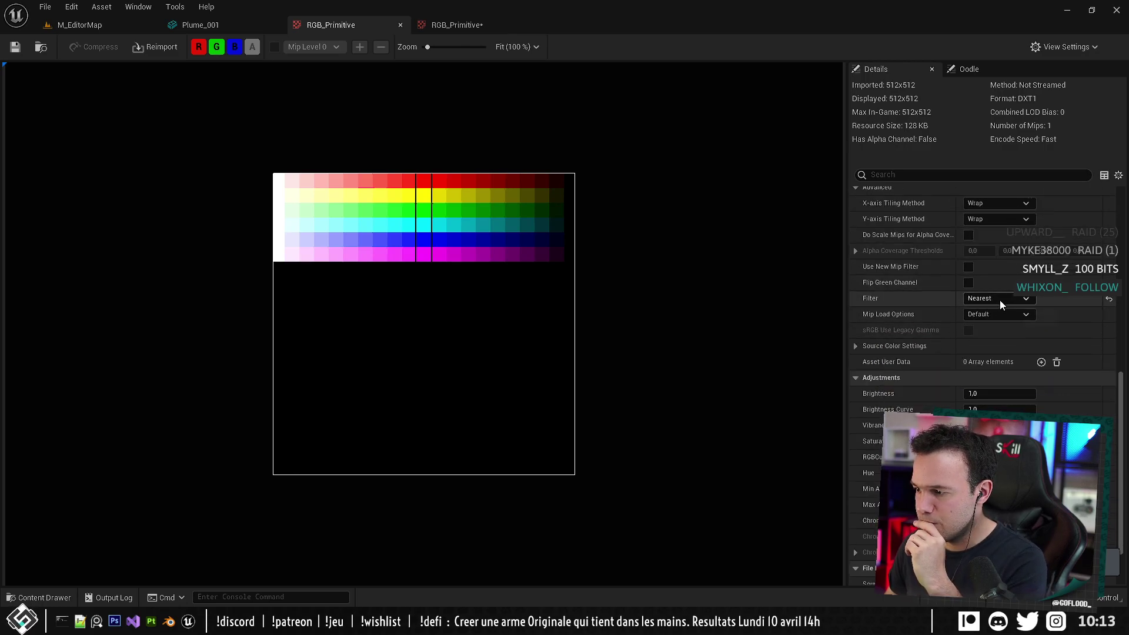
Close the original RGB_Primitive texture, save the new RGB_Primitive copy and check its colour chart.
click(400, 25)
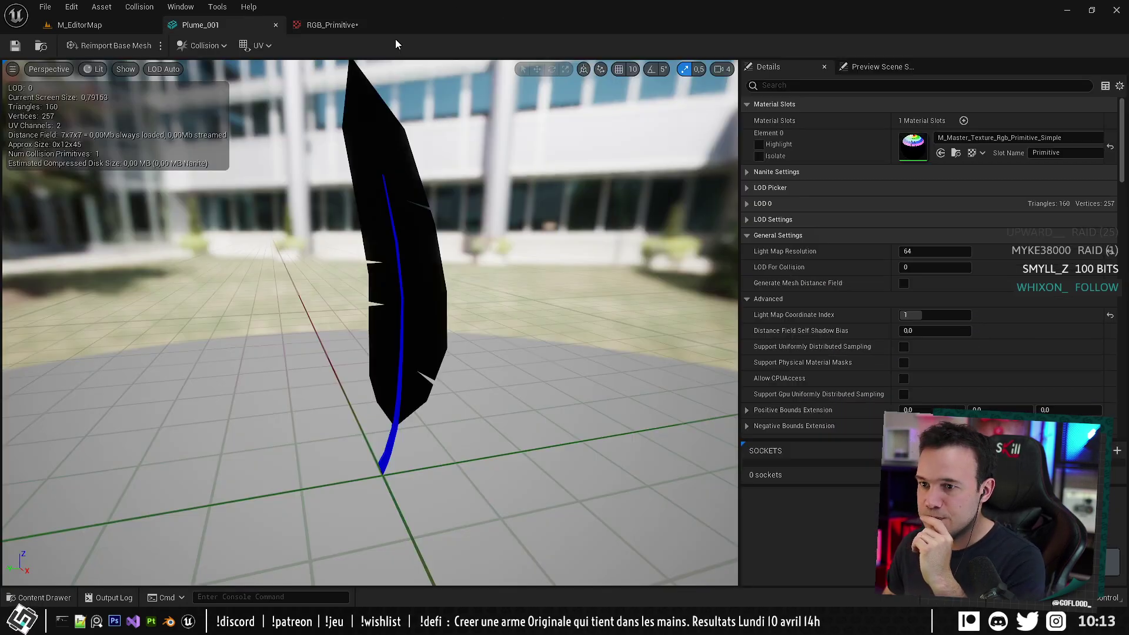
click(333, 24)
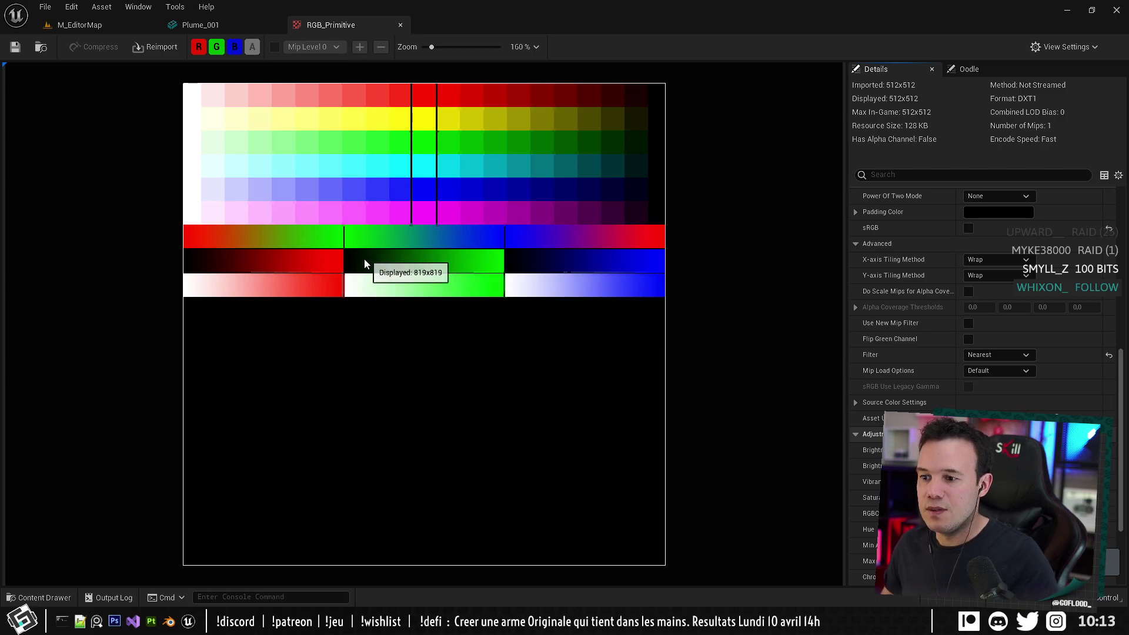
scroll(365, 262, up, 2)
scroll(390, 241, down, 2)
Reopen the original RGB_Primitive texture from the Textures folder.
click(79, 25)
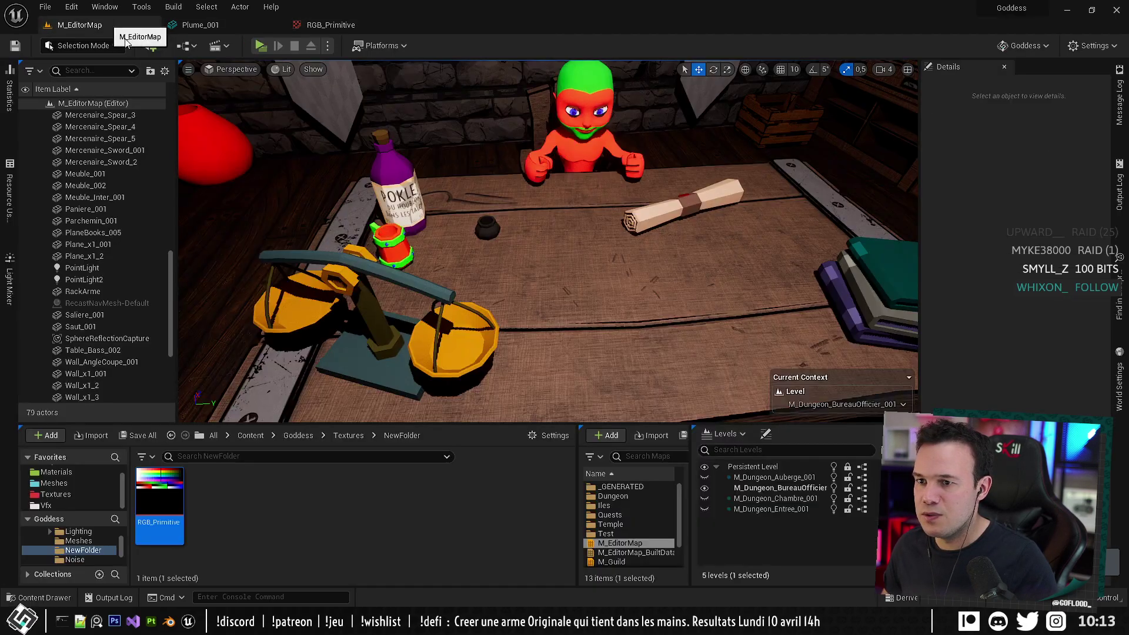
click(368, 435)
click(355, 435)
scroll(373, 531, down, 3)
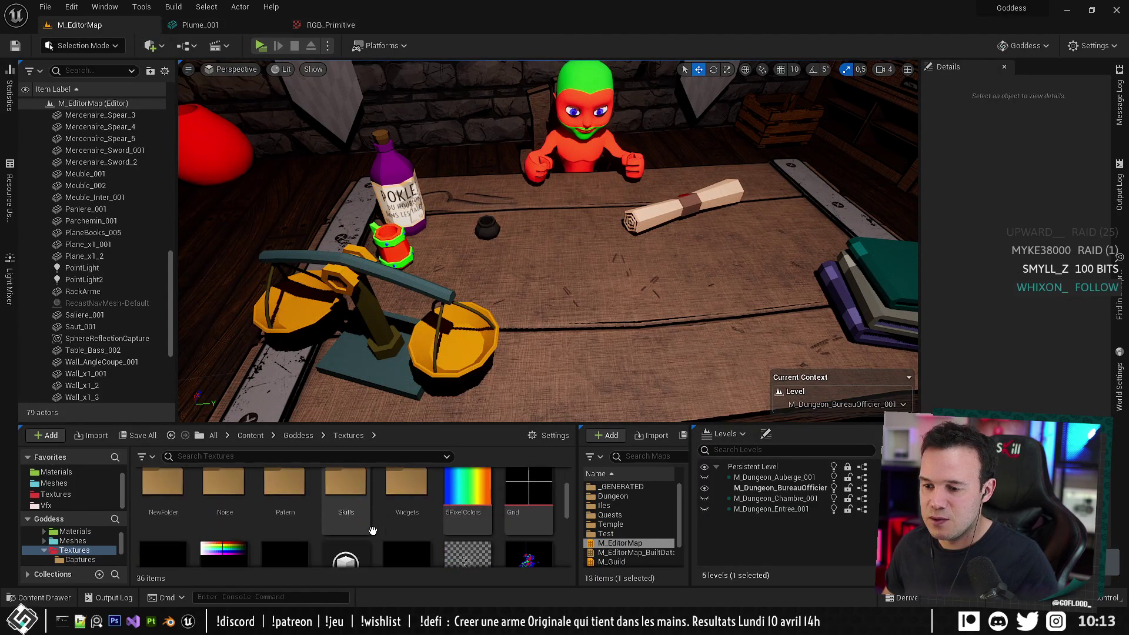
double_click(239, 521)
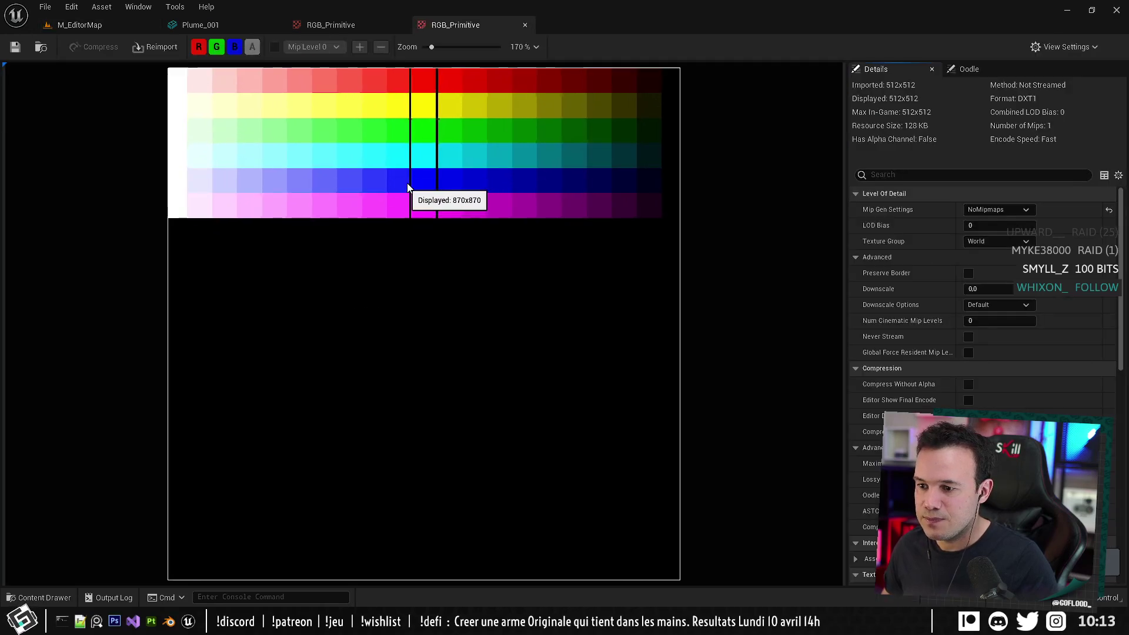
Compare the colour swatches and gradient rows of the original RGB_Primitive texture with those of the new copy.
click(352, 20)
click(435, 25)
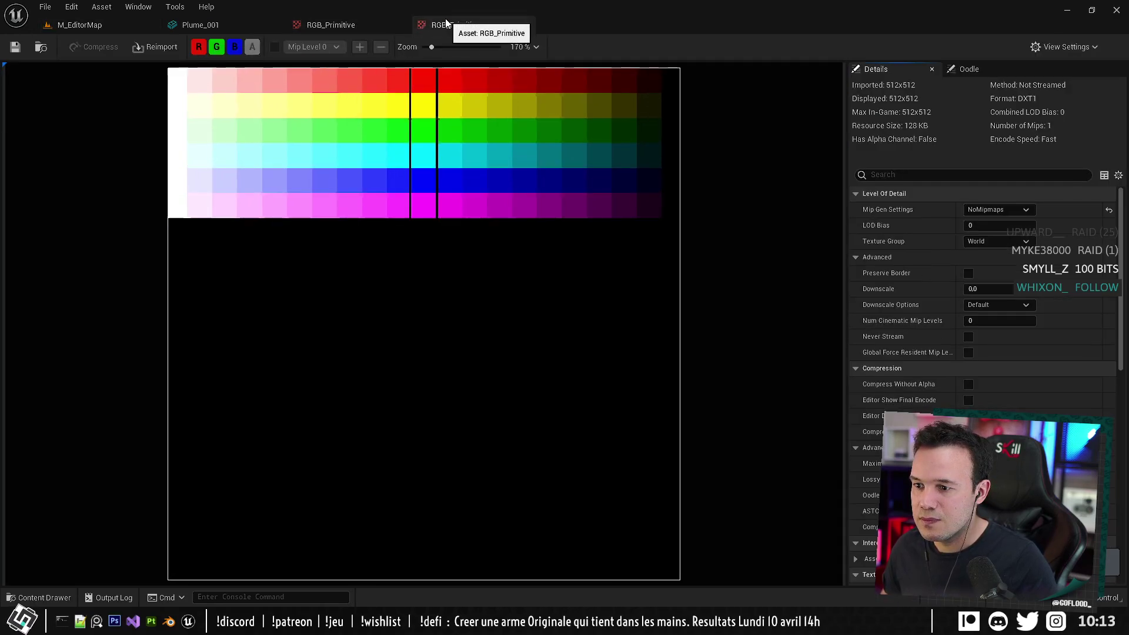
click(350, 26)
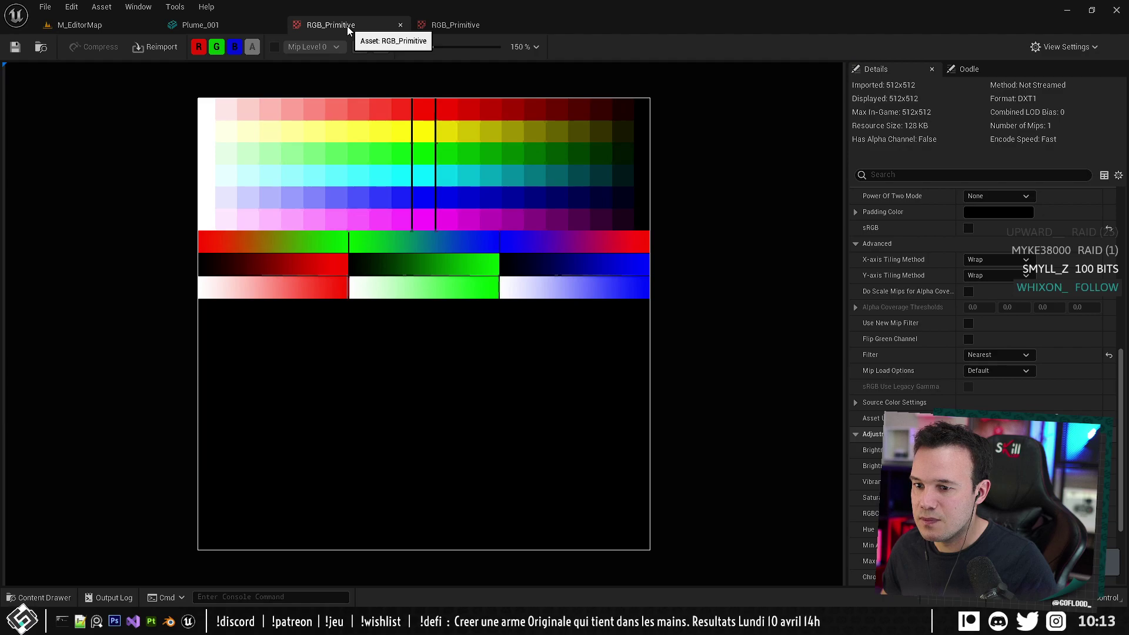
click(473, 24)
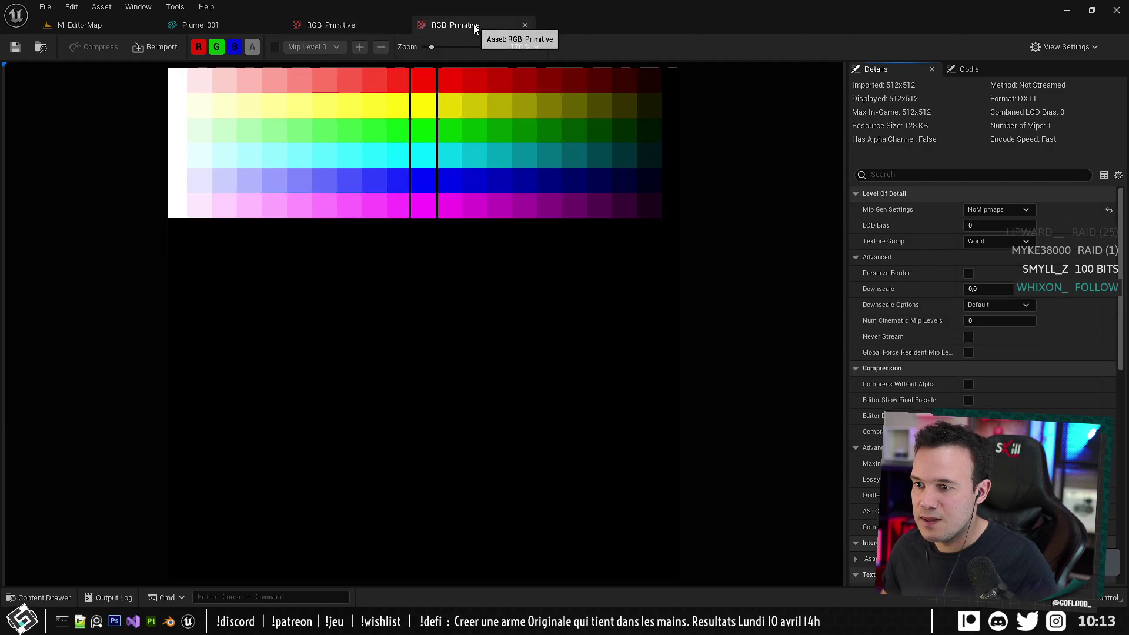
scroll(435, 62, up, 3)
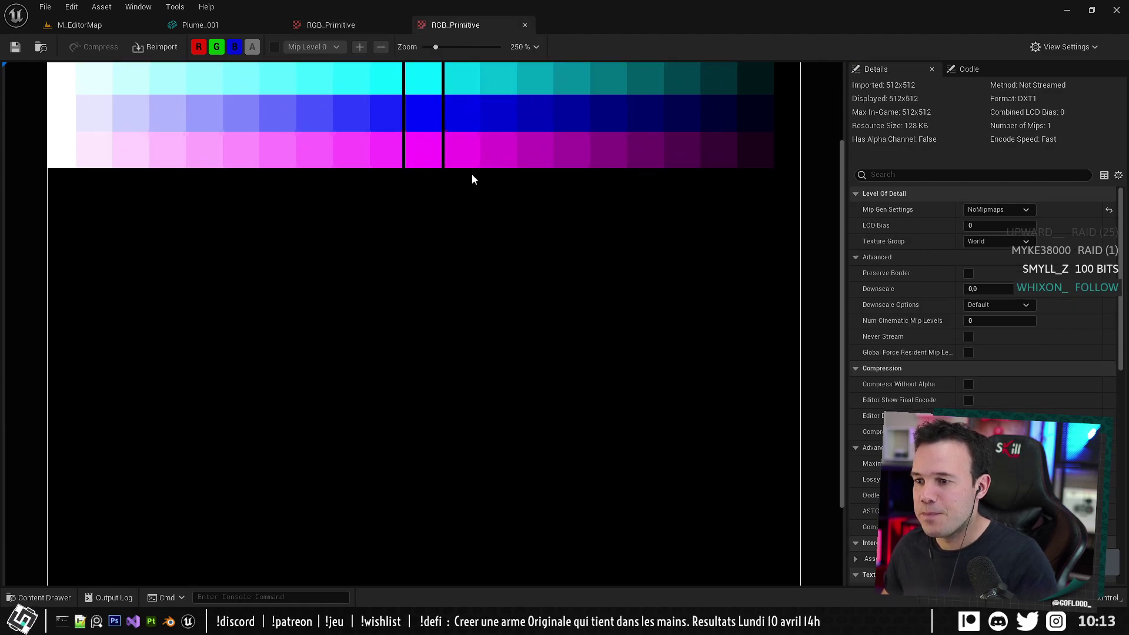
drag(842, 373, 842, 188)
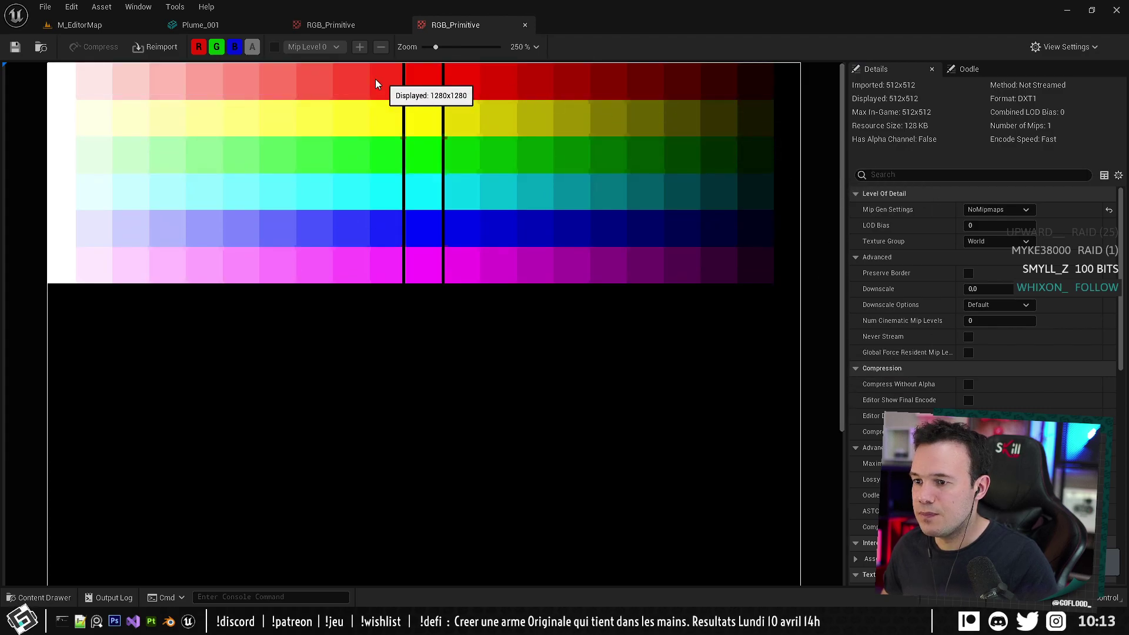
click(365, 22)
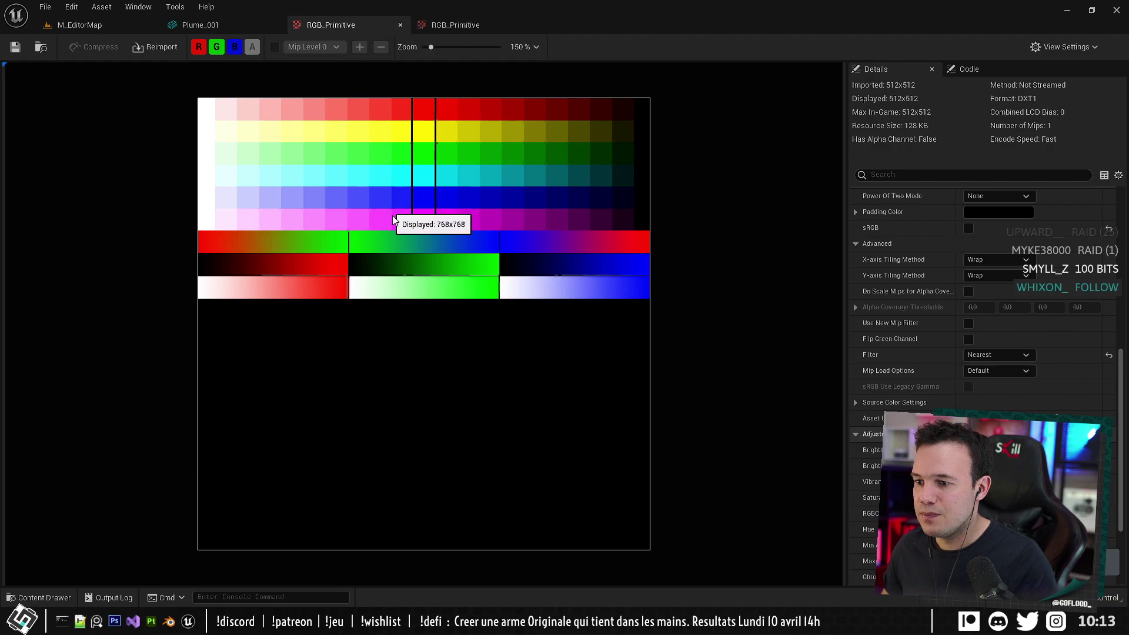
scroll(353, 258, up, 3)
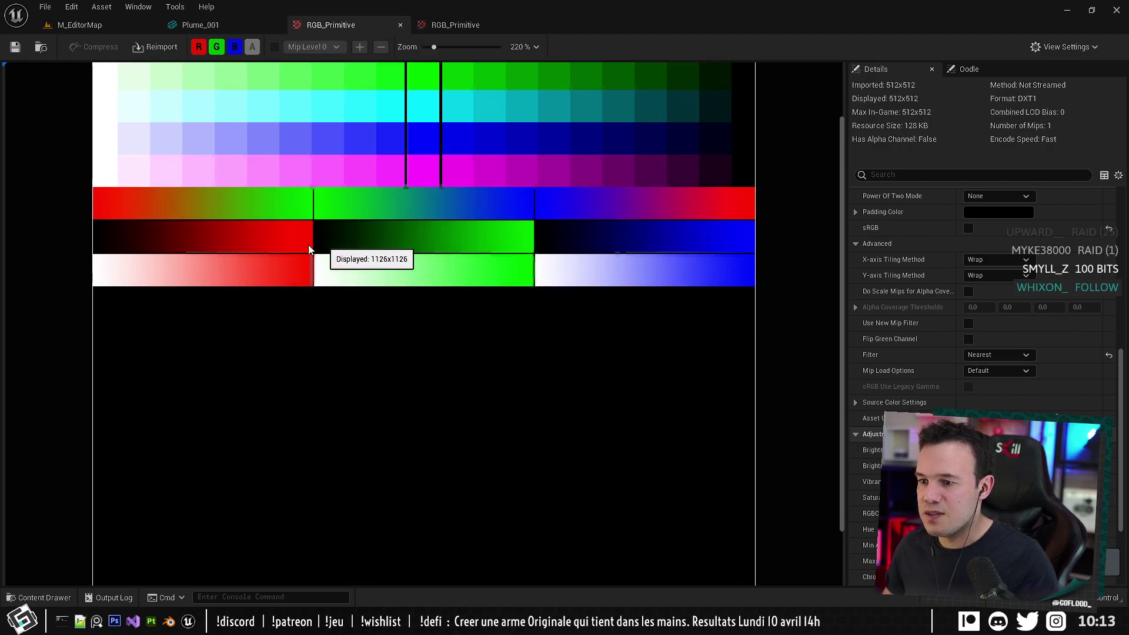
scroll(392, 259, down, 4)
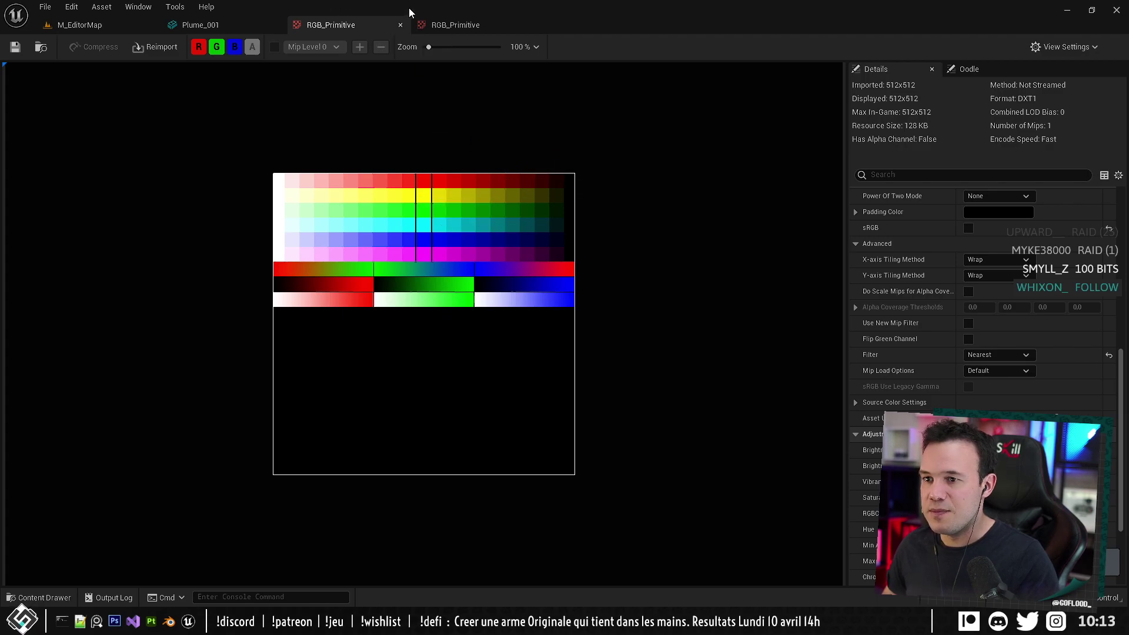
click(40, 48)
click(149, 523)
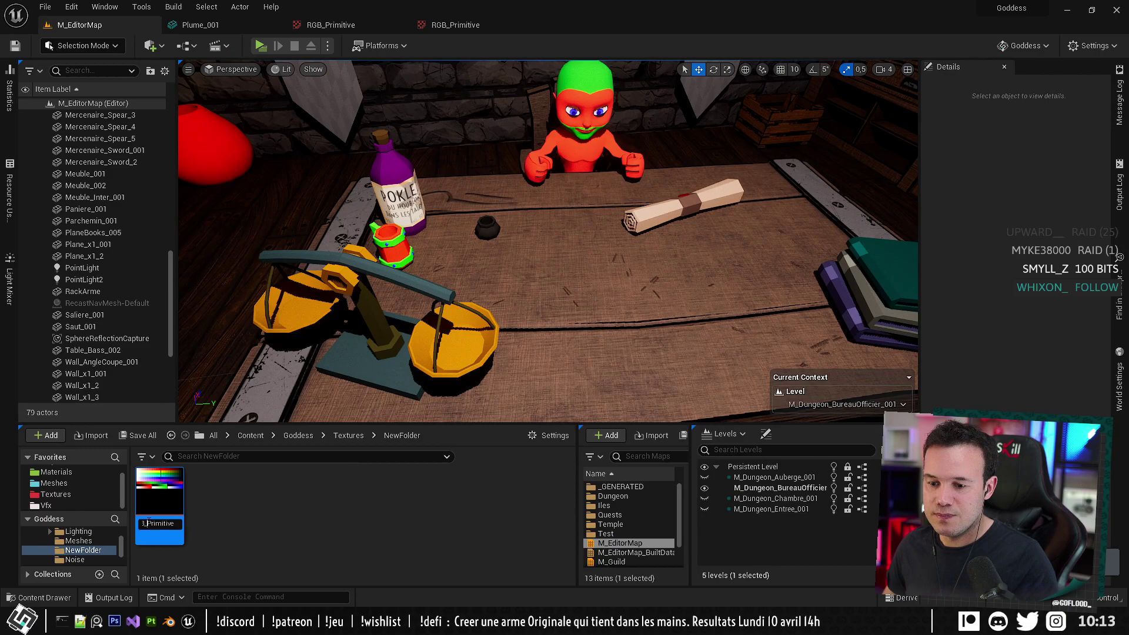
key(ctrl+a)
click(256, 522)
click(177, 507)
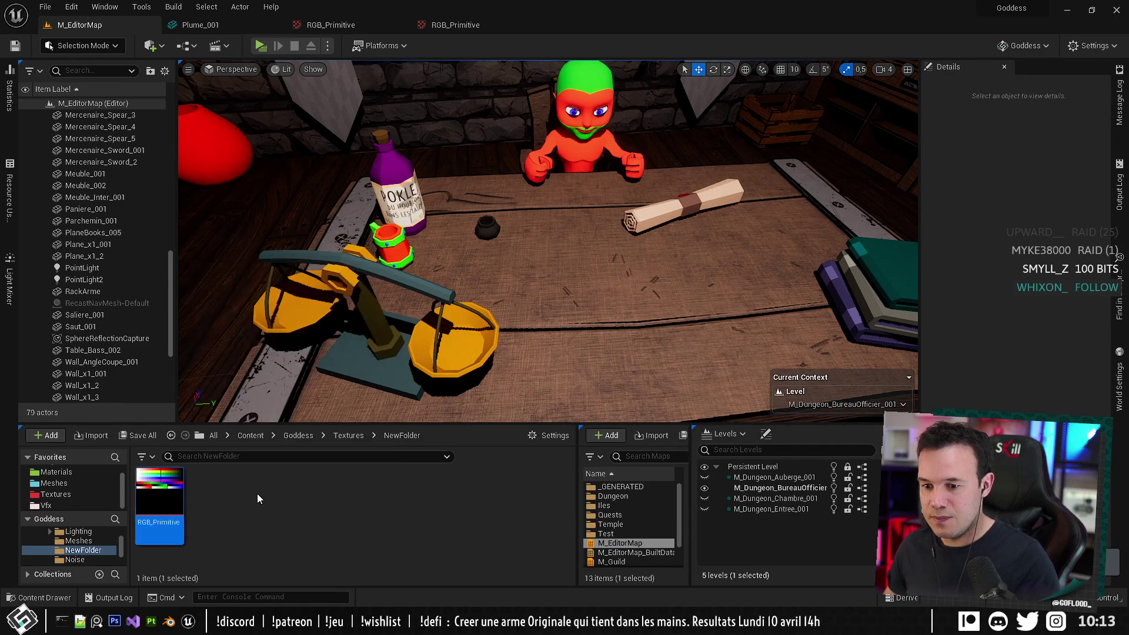
key(Delete)
click(664, 502)
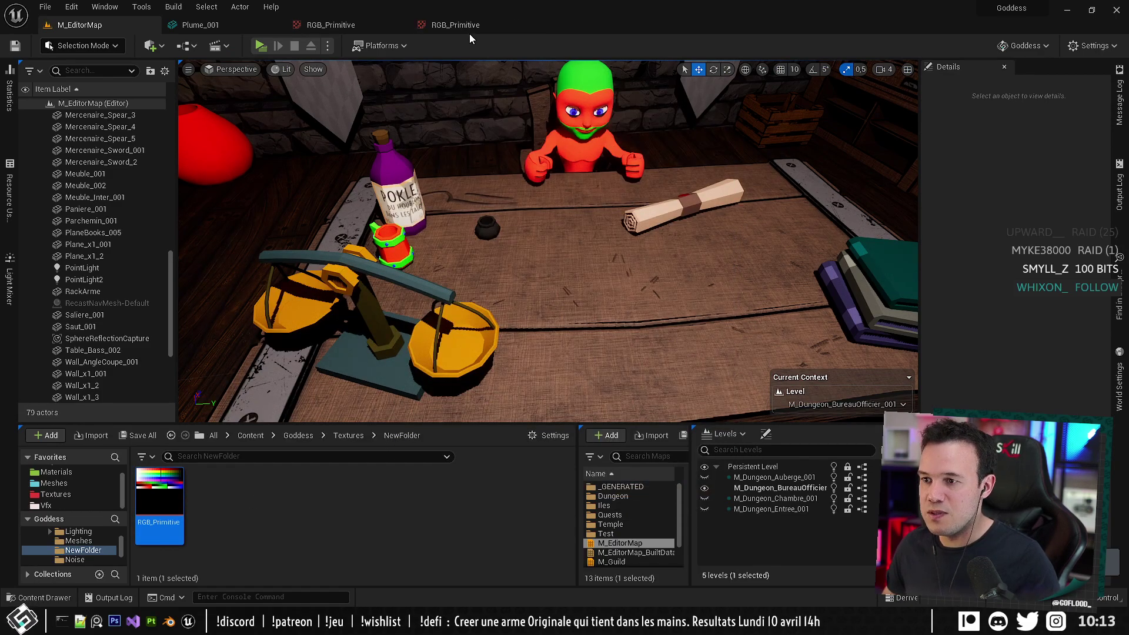
Delete the original RGB_Primitive texture from the Textures folder, replacing its references with the new RGB_Primitive texture.
click(469, 32)
click(43, 46)
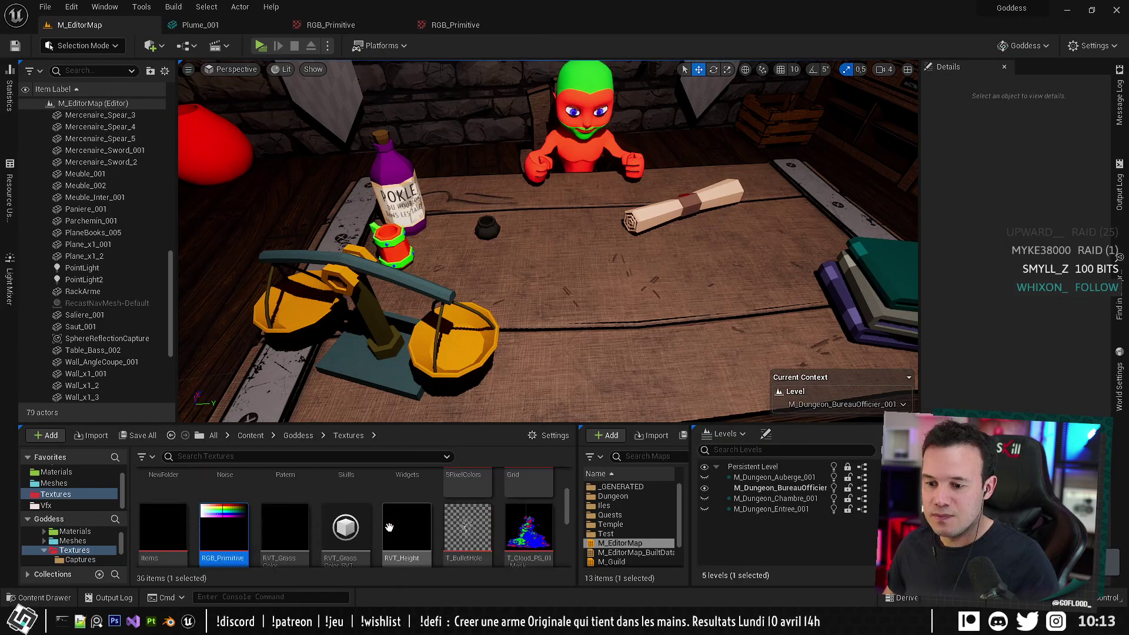
scroll(389, 527, down, 2)
mouse_move(244, 494)
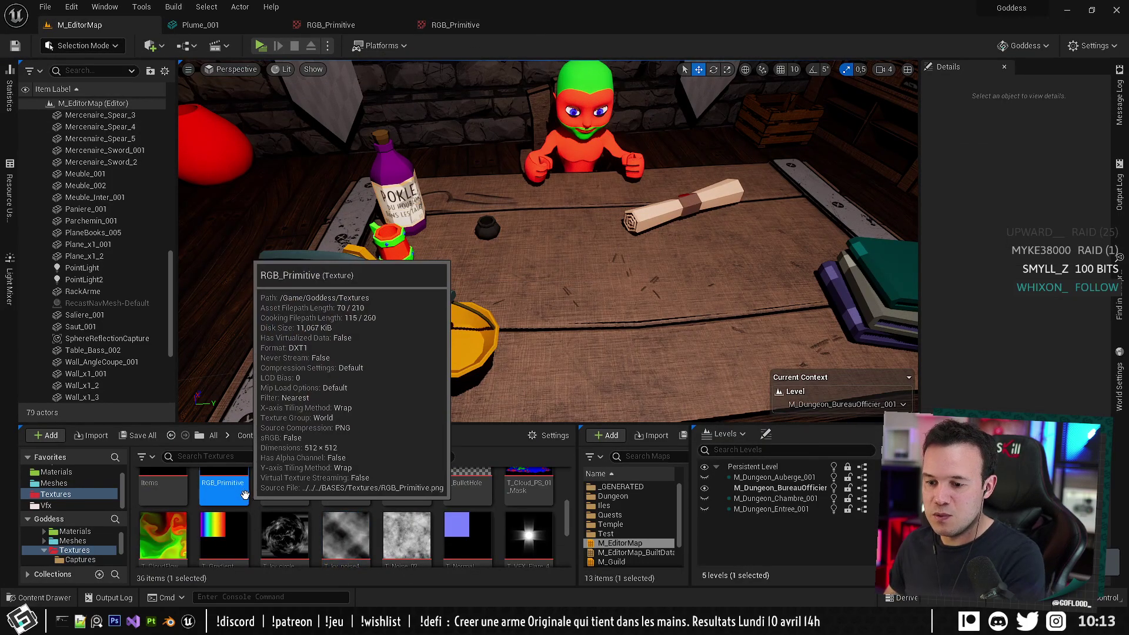
scroll(245, 494, up, 1)
key(Delete)
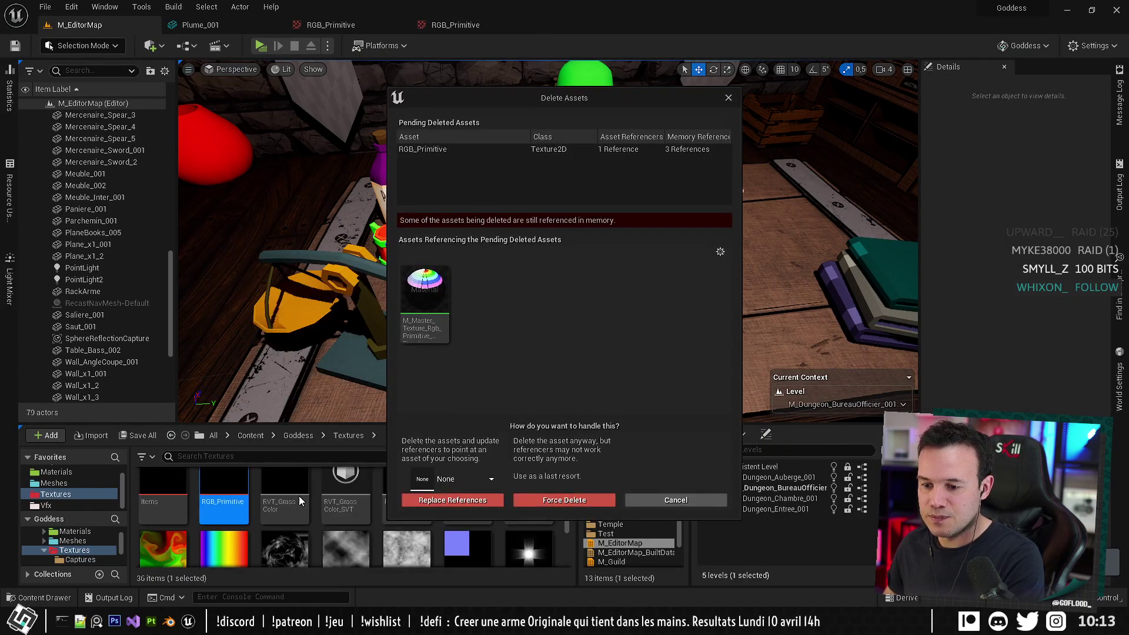
click(449, 482)
text(RGB_Primitive)
click(467, 353)
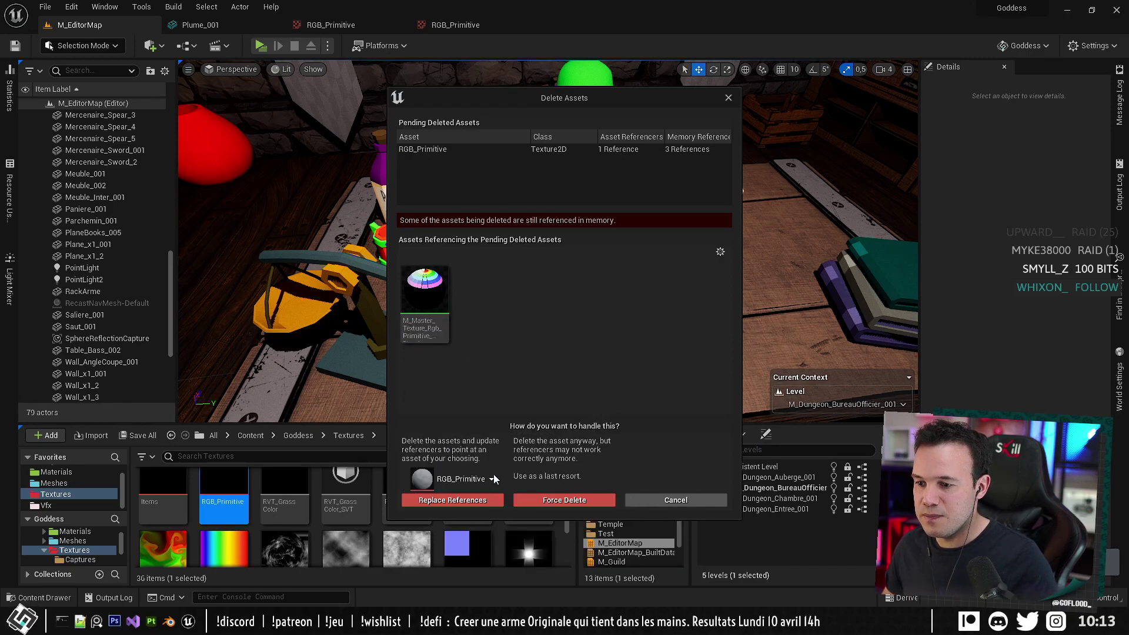
click(439, 500)
click(647, 344)
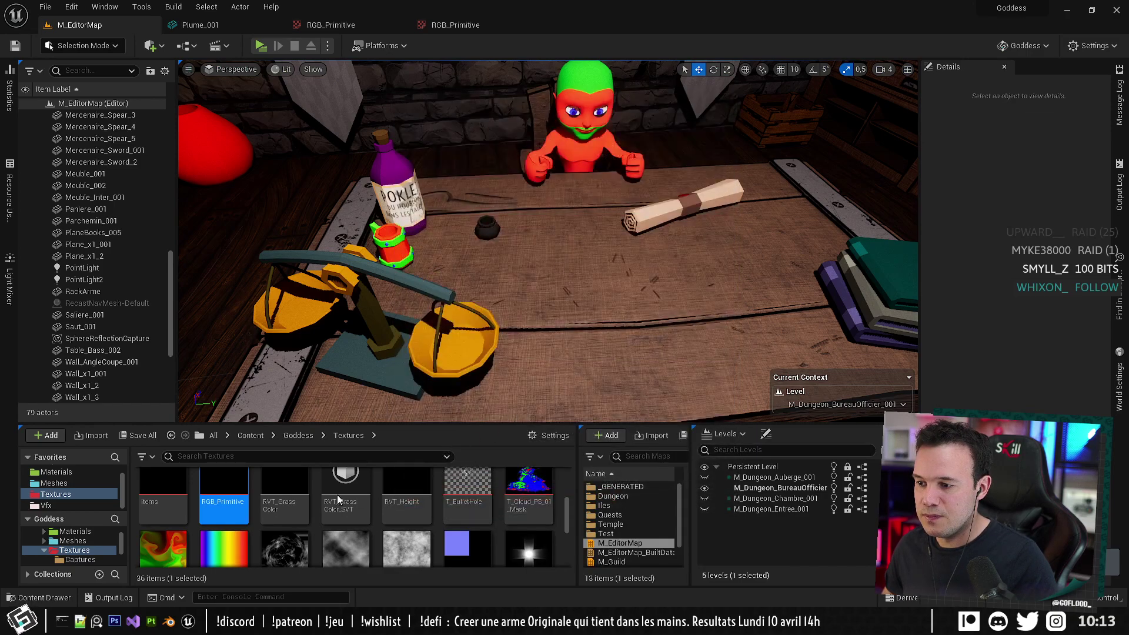
click(602, 439)
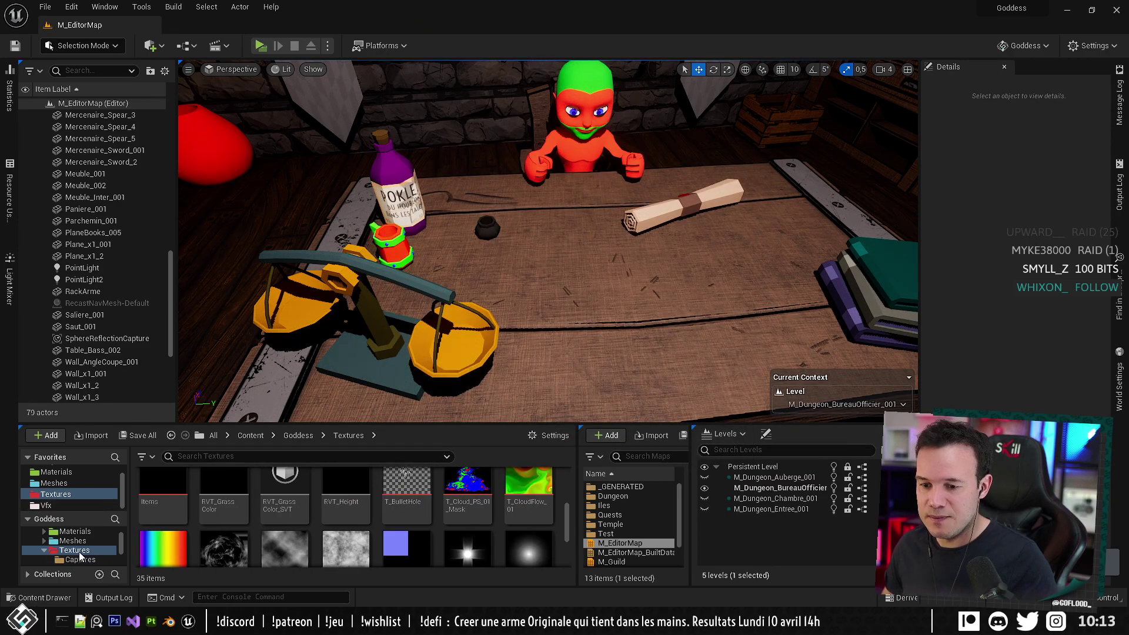
Move the new RGB_Primitive texture from NewFolder into the Textures folder.
right_click(74, 549)
click(362, 441)
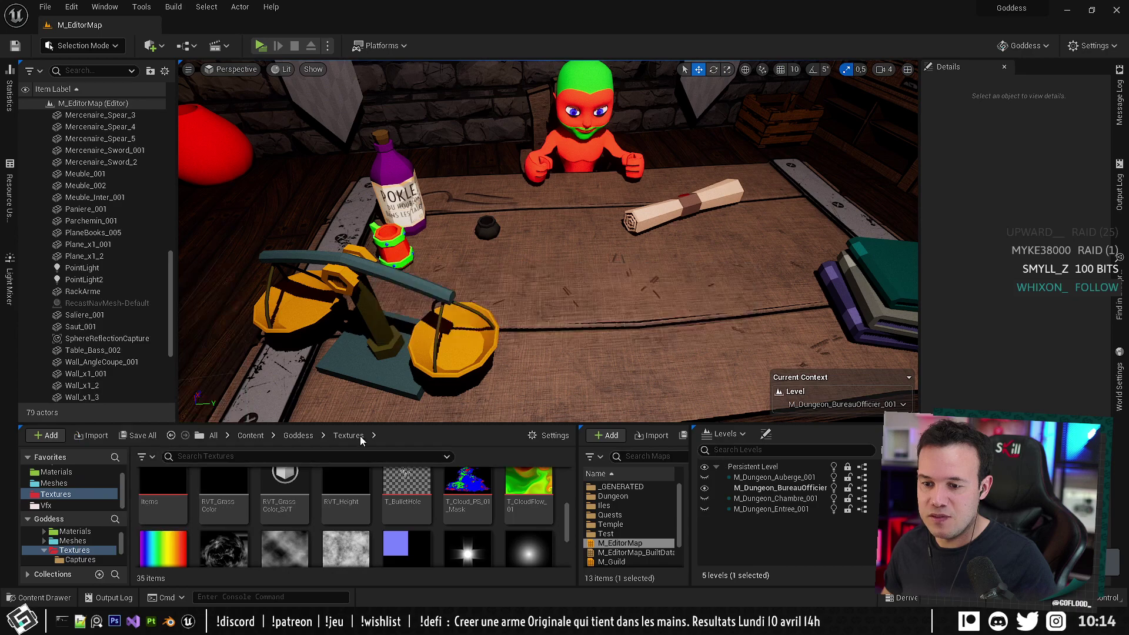
scroll(259, 521, up, 5)
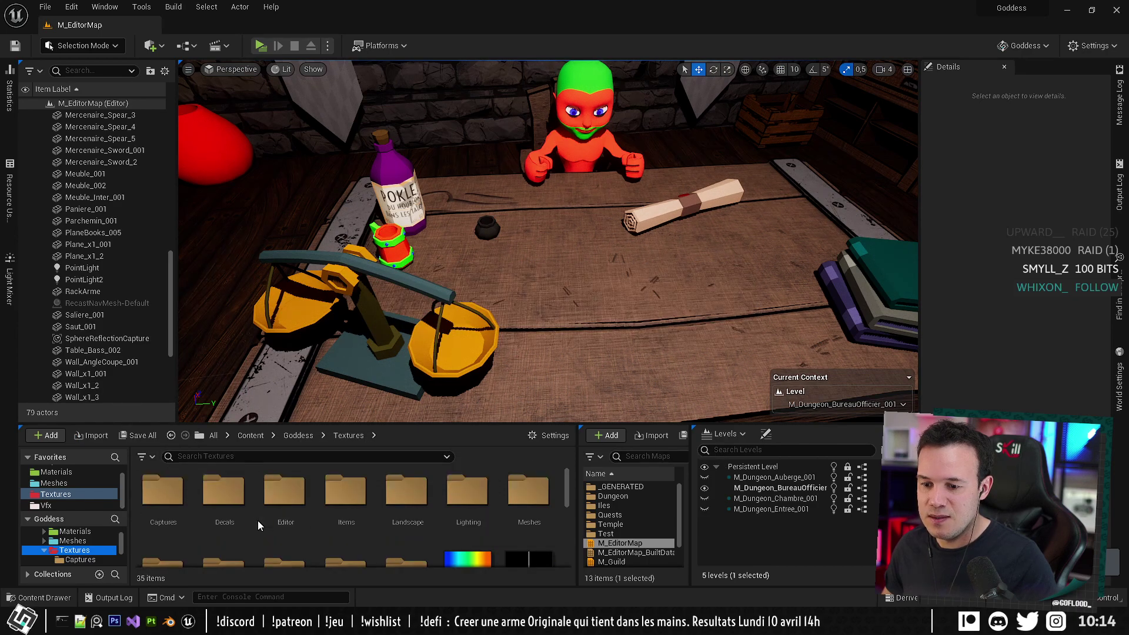
double_click(163, 517)
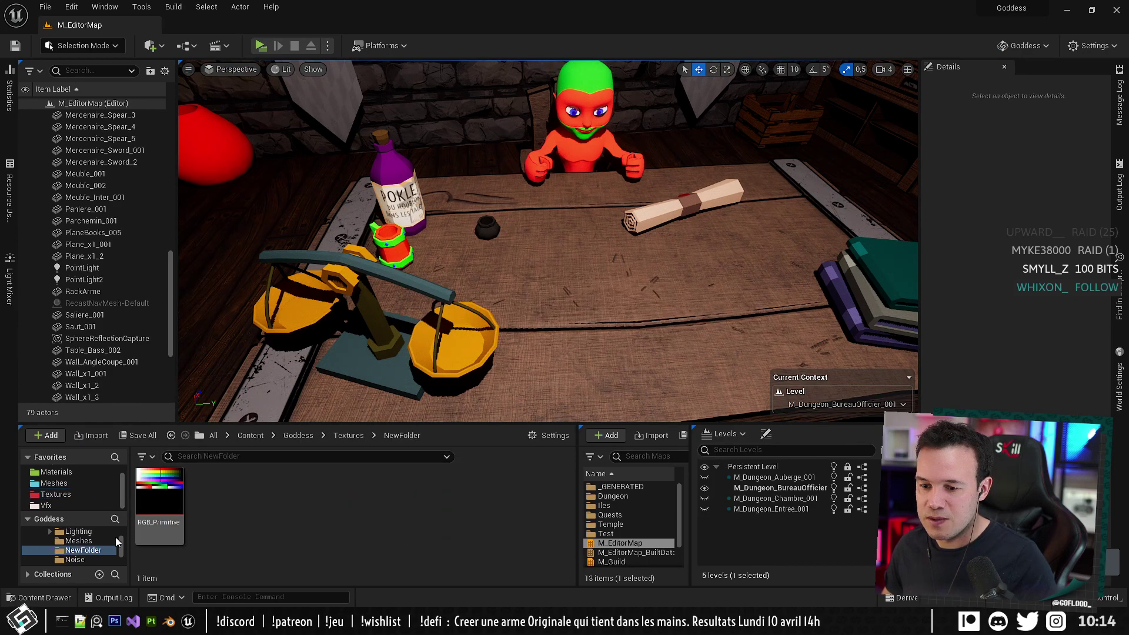
scroll(83, 558, up, 3)
drag(144, 511, 87, 532)
click(126, 549)
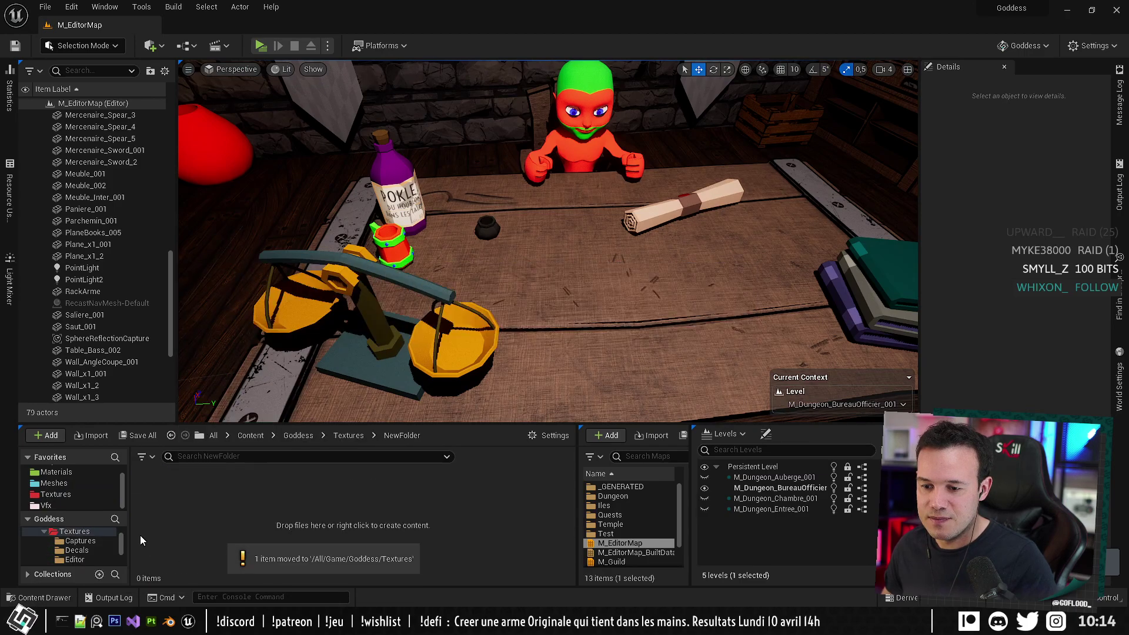
Delete the empty NewFolder from the Textures folder.
click(79, 541)
click(75, 531)
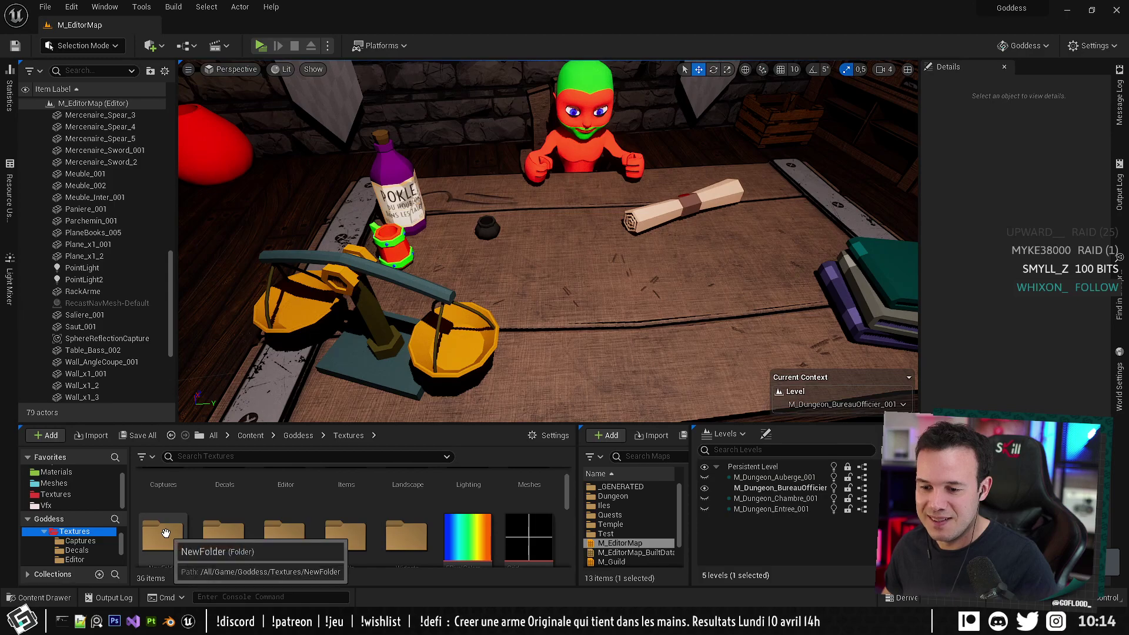
click(168, 517)
key(Delete)
click(244, 533)
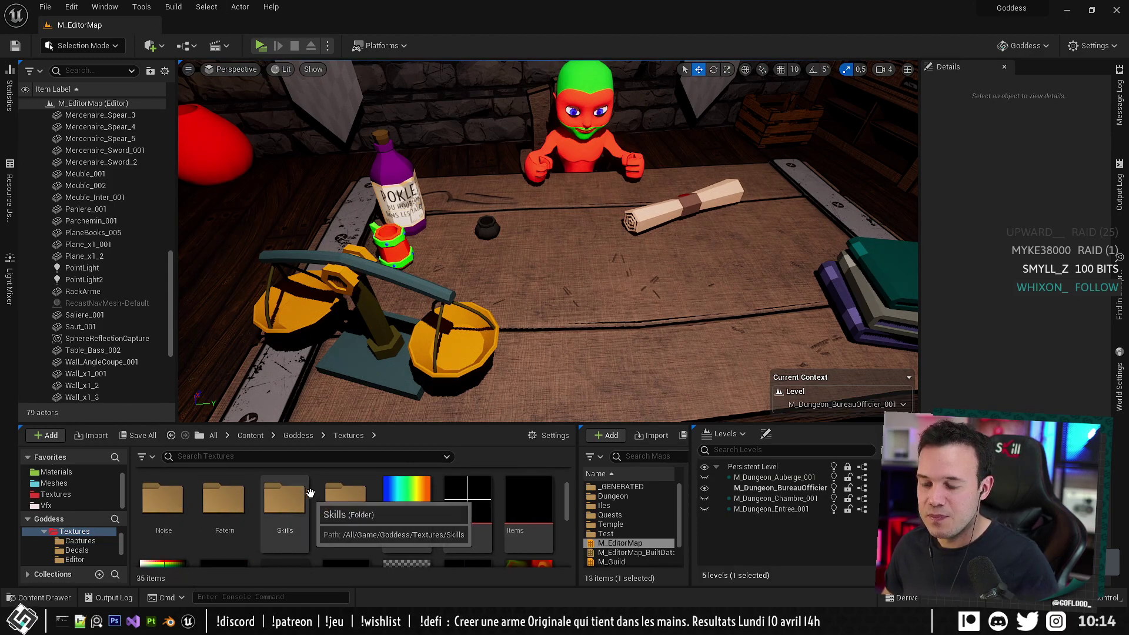
Locate the EnCour meshes through the desk's Ancrier_001 inkwell, then open the Plume_001 mesh and inspect its colours.
click(487, 228)
scroll(1017, 329, down, 10)
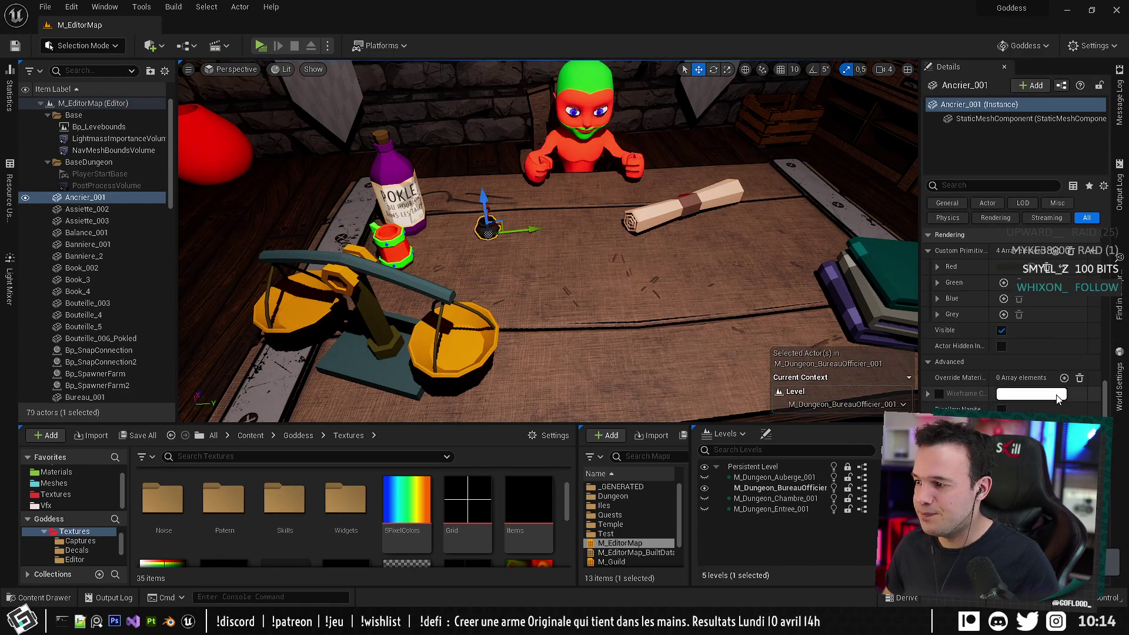
scroll(1061, 400, up, 10)
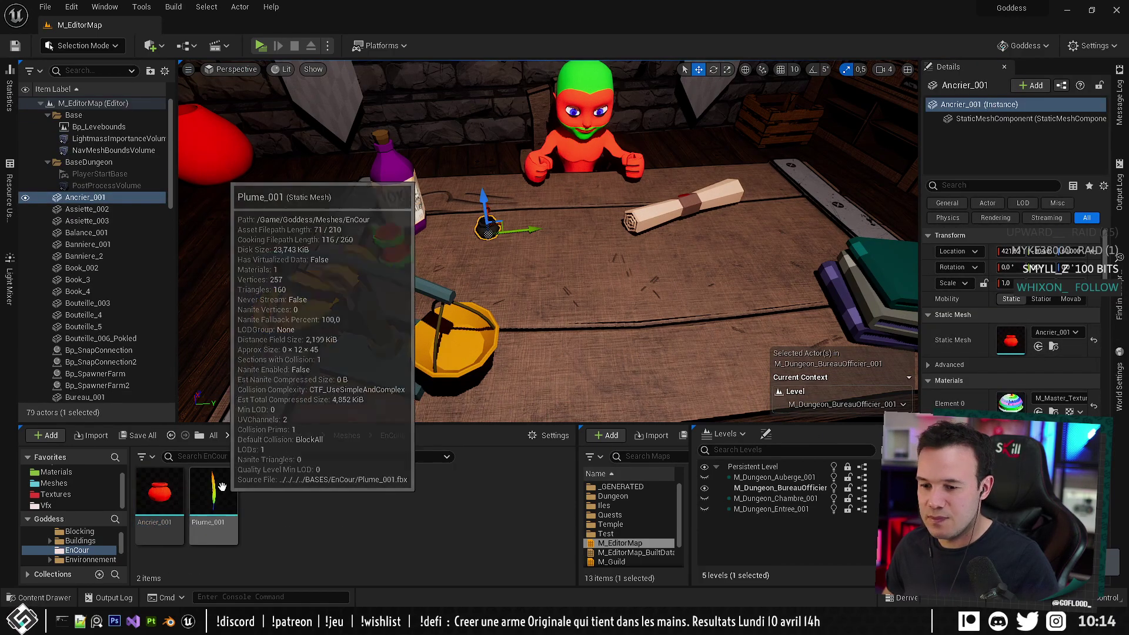
double_click(213, 503)
mouse_move(439, 221)
right_down()
mouse_move(517, 247)
mouse_move(412, 182)
mouse_move(424, 176)
mouse_move(439, 221)
right_up()
drag(439, 225, 366, 245)
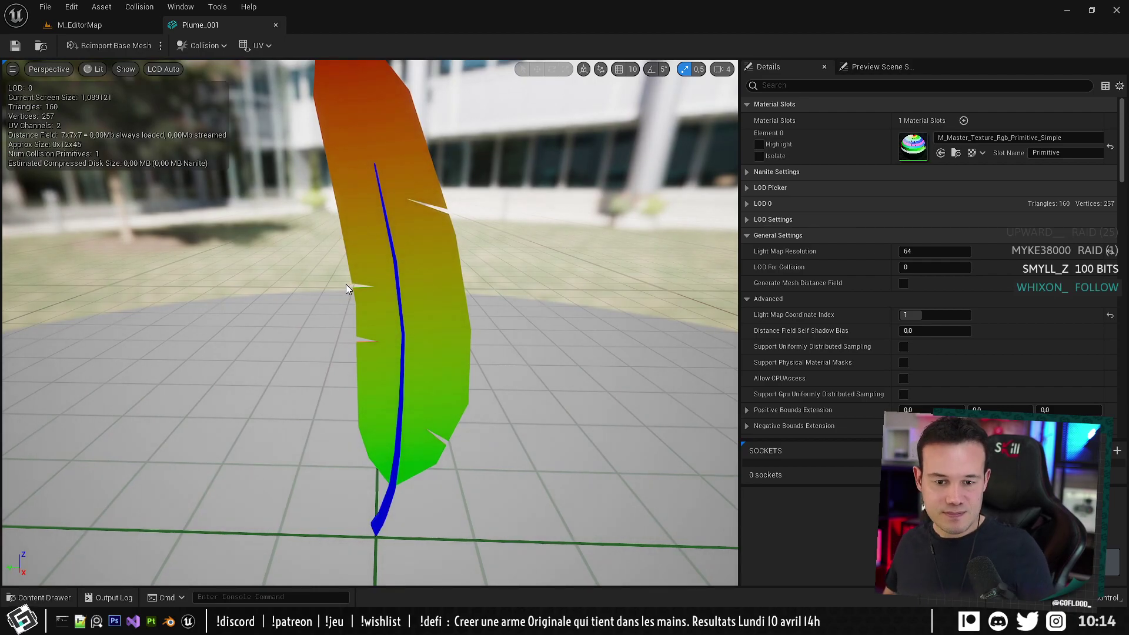
drag(341, 281, 341, 281)
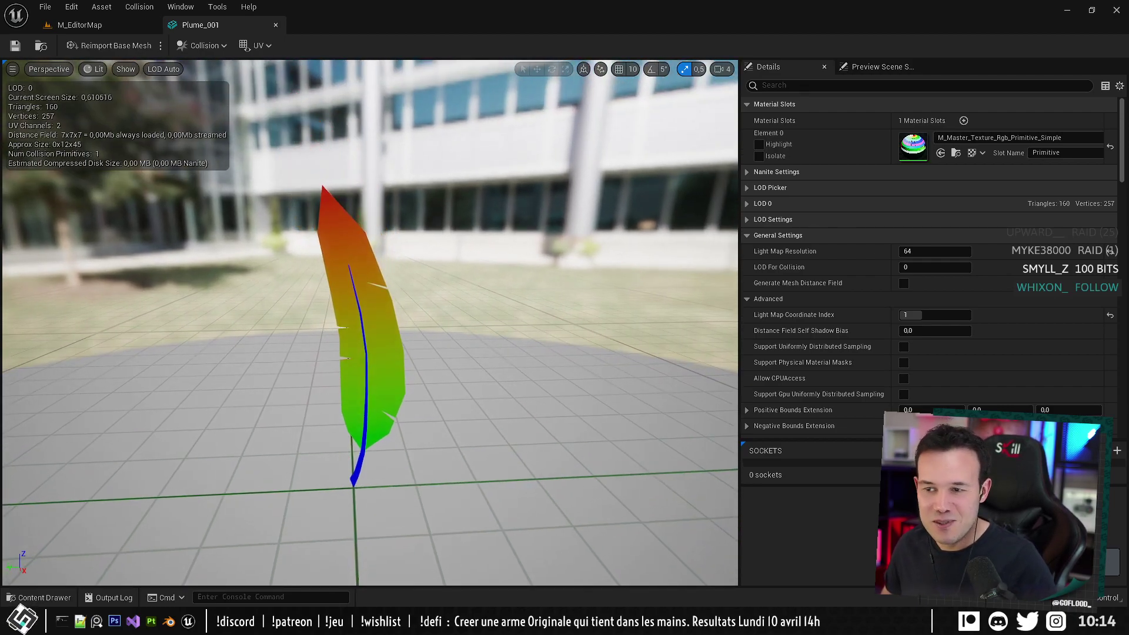
Place the Plume_001 quill on the desk near the inkwell and give it Red, Green, Blue and Grey custom primitive data colours.
click(105, 19)
mouse_move(601, 255)
right_down()
mouse_move(601, 317)
mouse_move(601, 271)
right_up()
drag(220, 498, 520, 268)
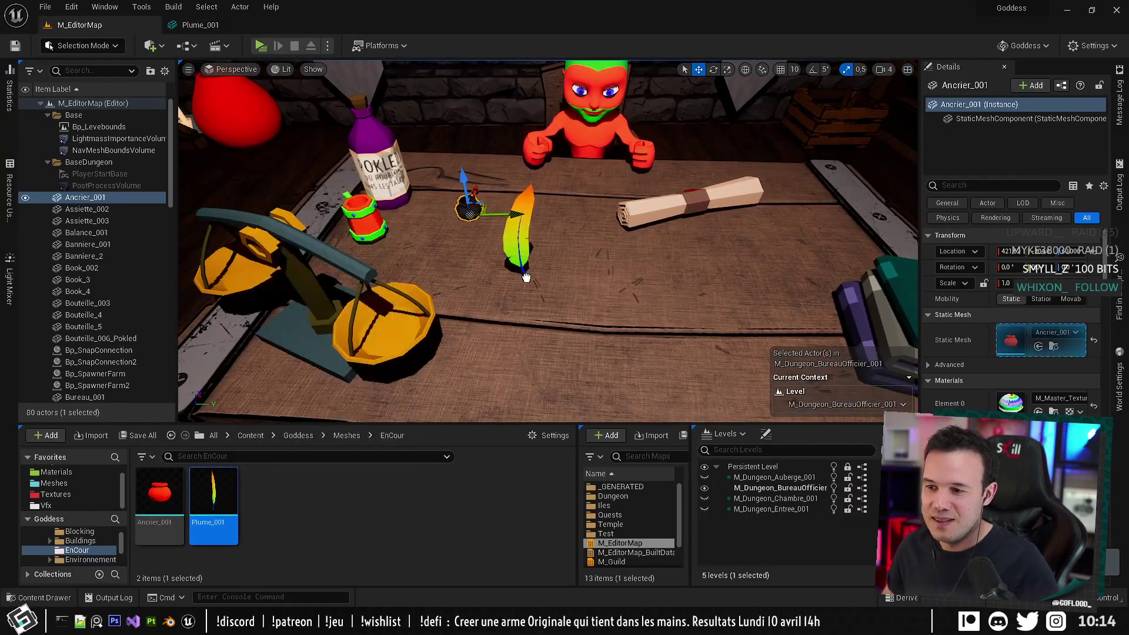
key(f)
scroll(1003, 394, down, 10)
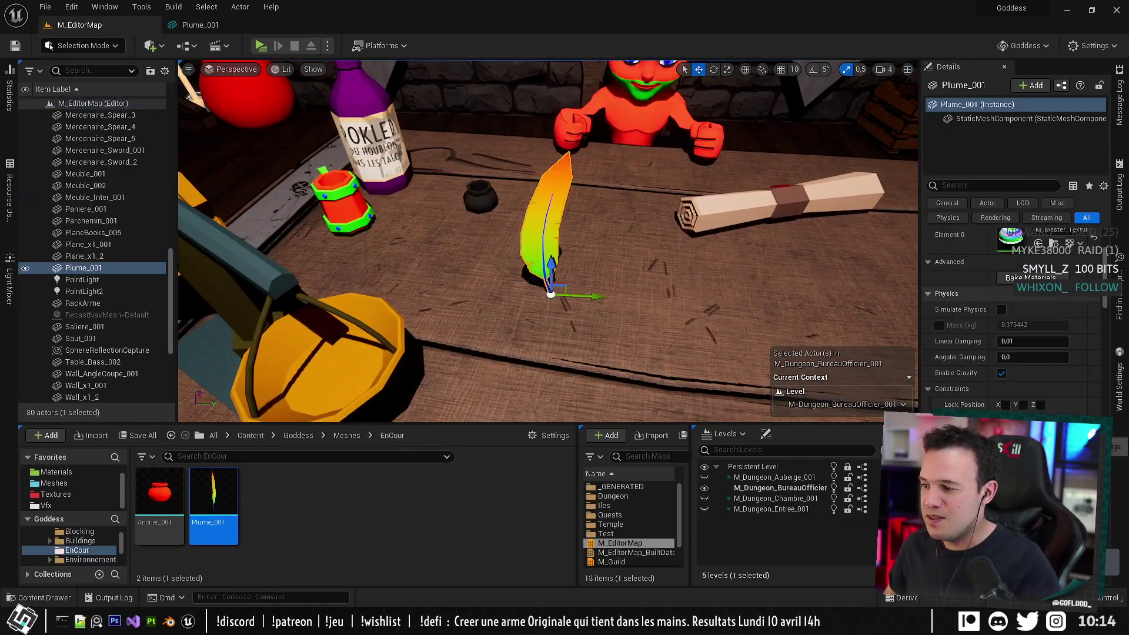
scroll(1004, 394, down, 5)
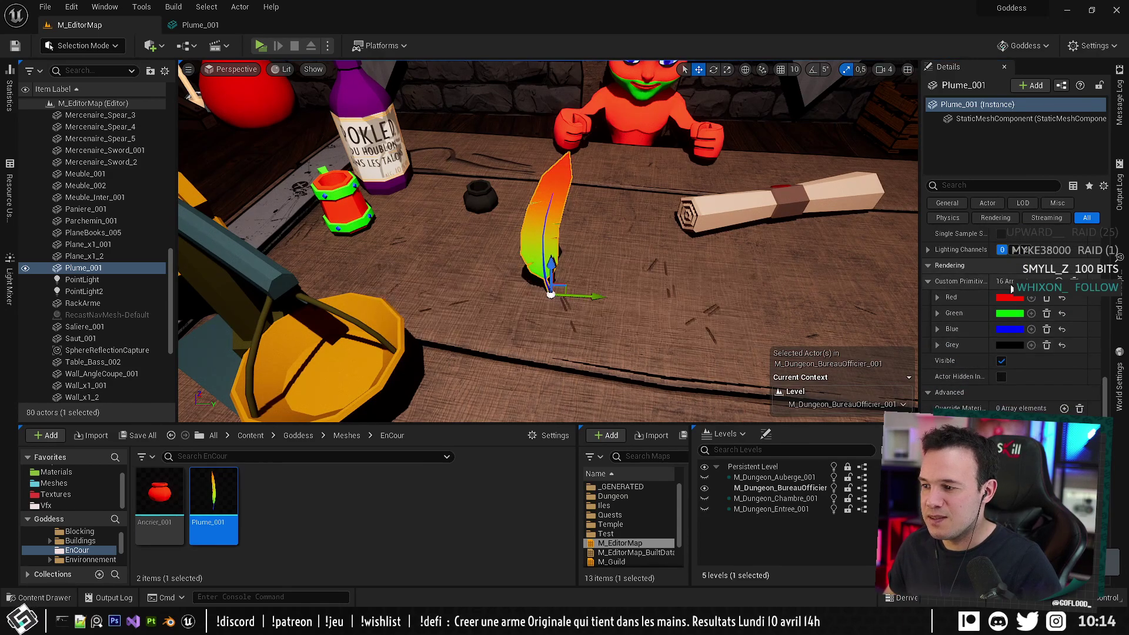
Set the Plume_001 quill's Blue custom primitive colour to the light peach saved swatch.
click(1010, 328)
click(852, 325)
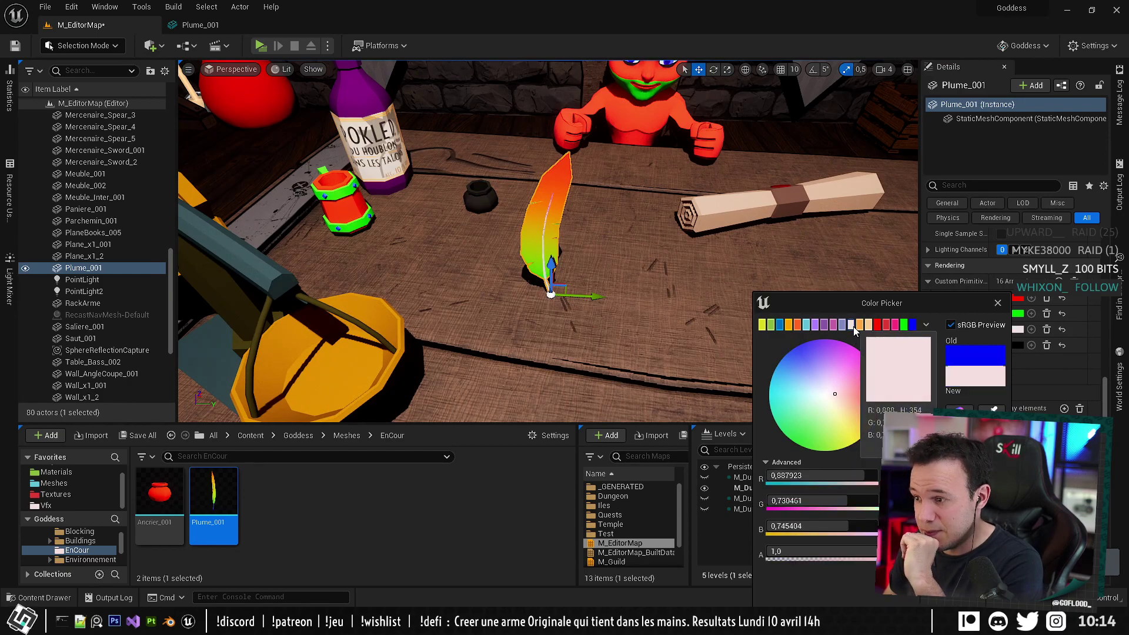
click(870, 323)
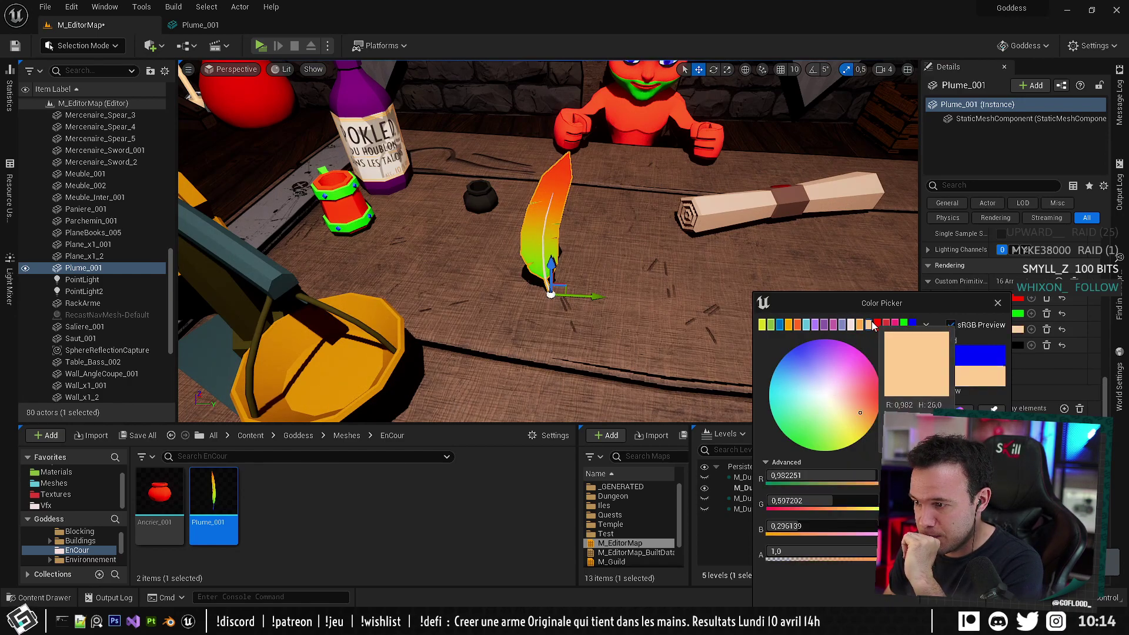
click(921, 592)
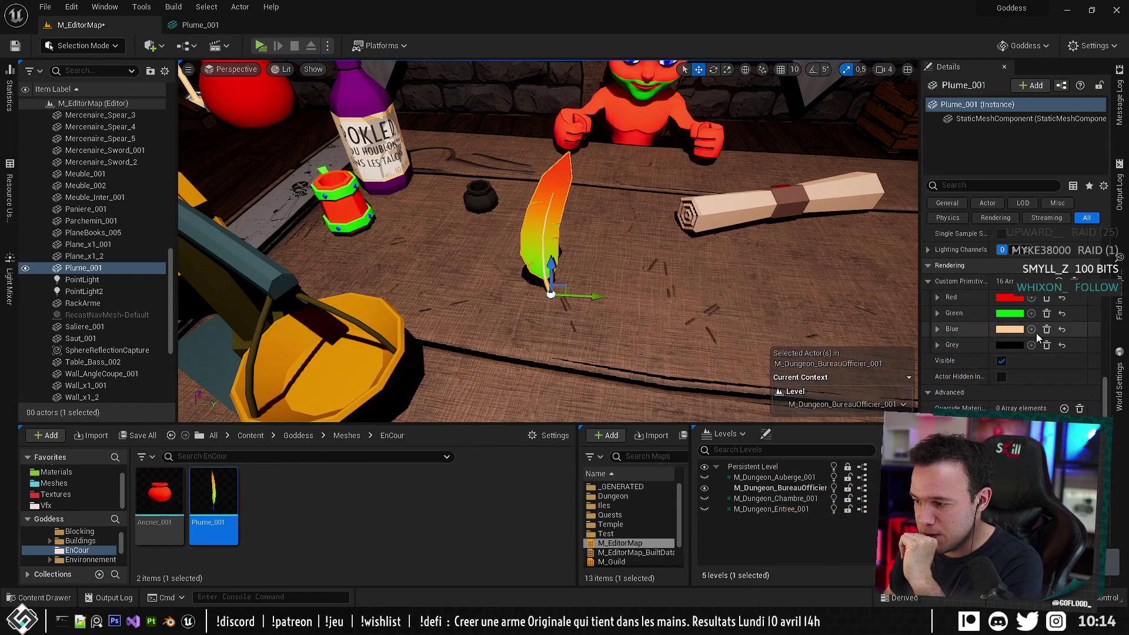
Set the quill's Green custom primitive colour to a light greyish blue.
click(1006, 316)
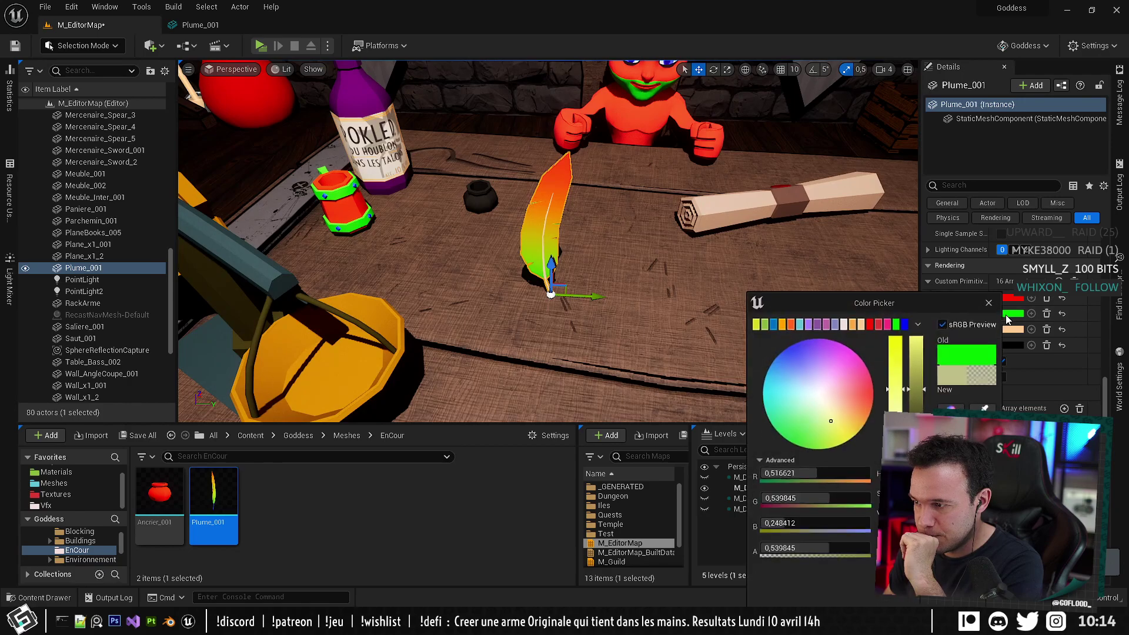
click(846, 324)
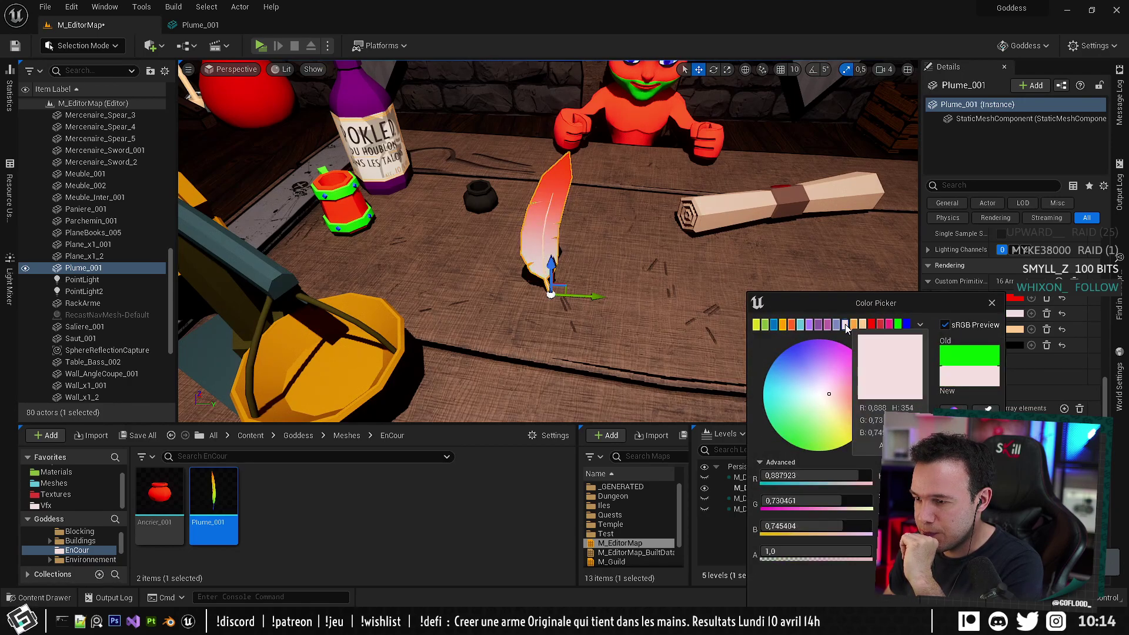
drag(822, 391, 796, 384)
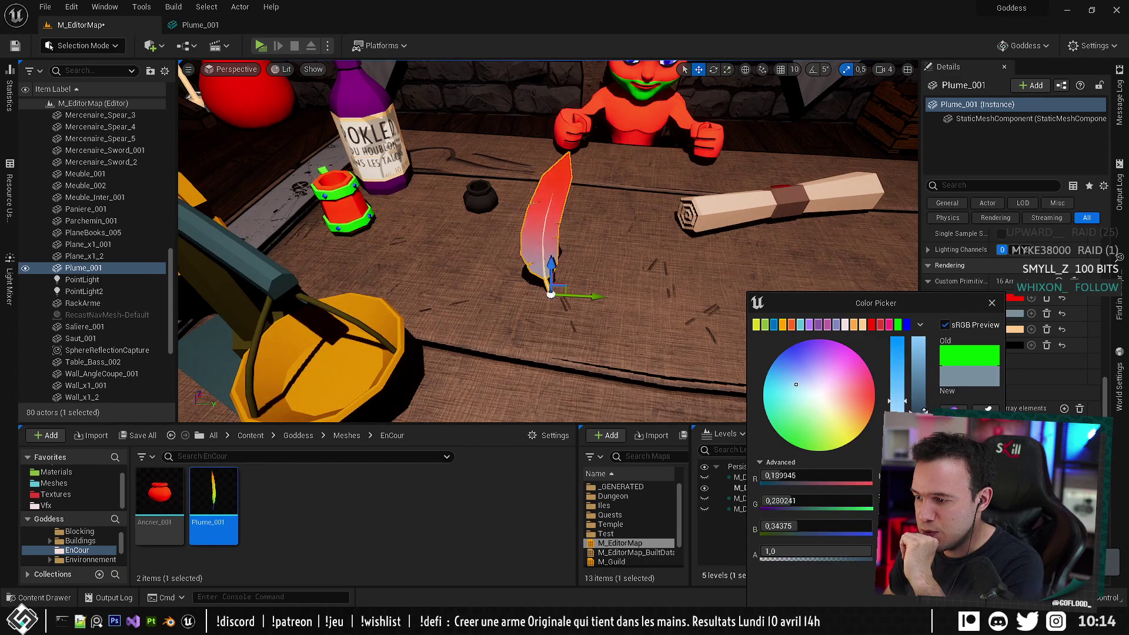
drag(916, 407, 918, 392)
click(921, 597)
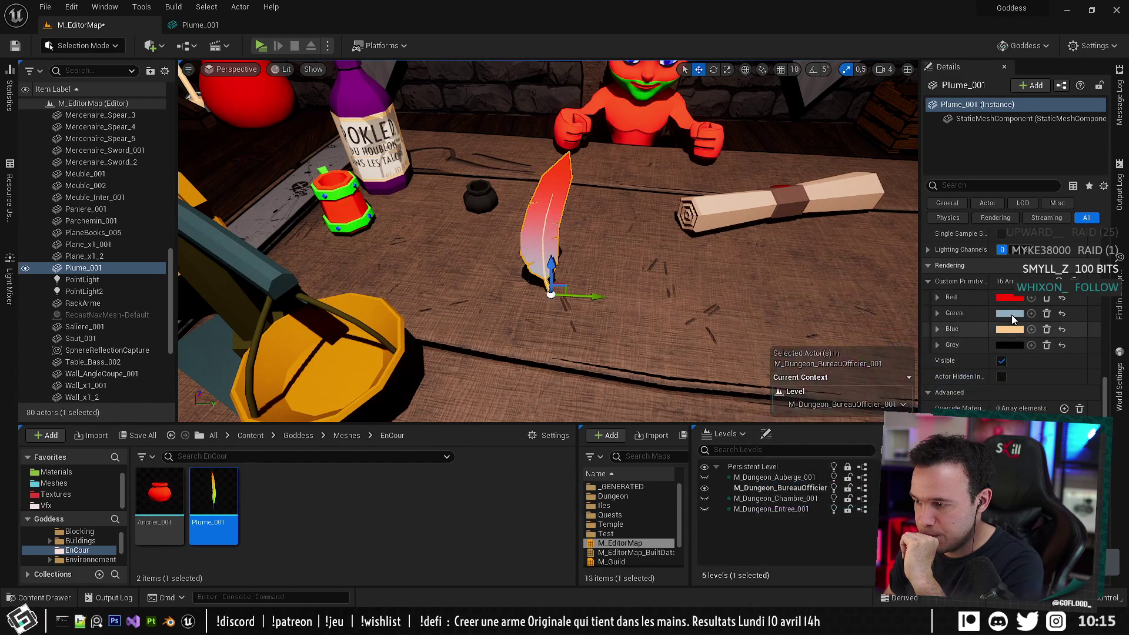
Set the quill's Red custom primitive colour to a dark blue with R 0.0, G 0.053526 and B 0.088542.
click(1007, 299)
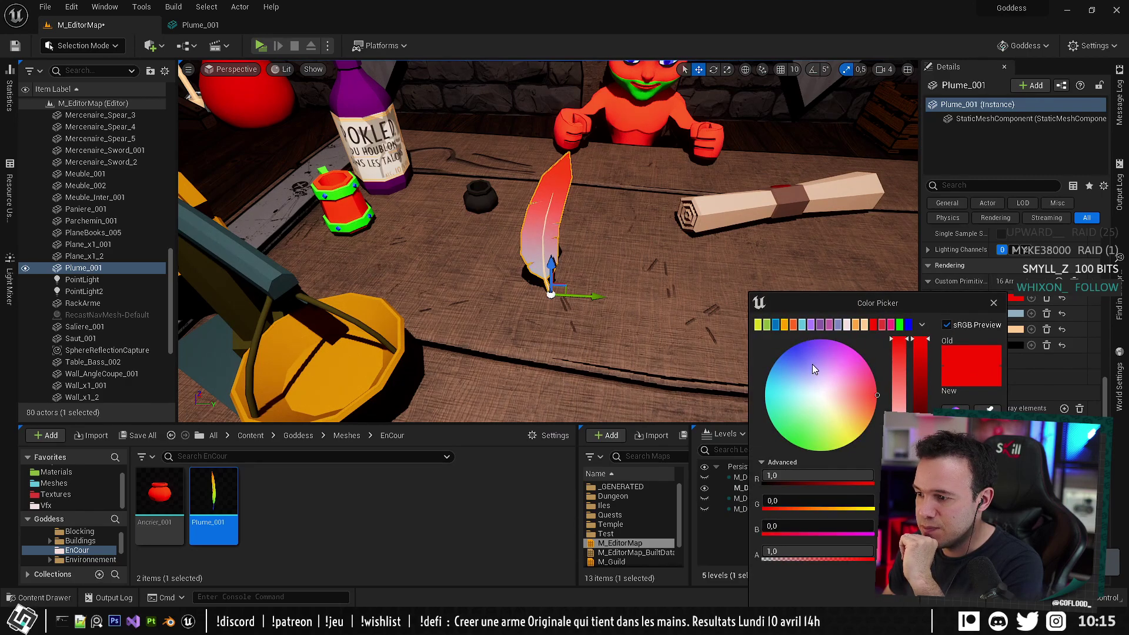
drag(812, 365, 760, 340)
drag(913, 407, 914, 424)
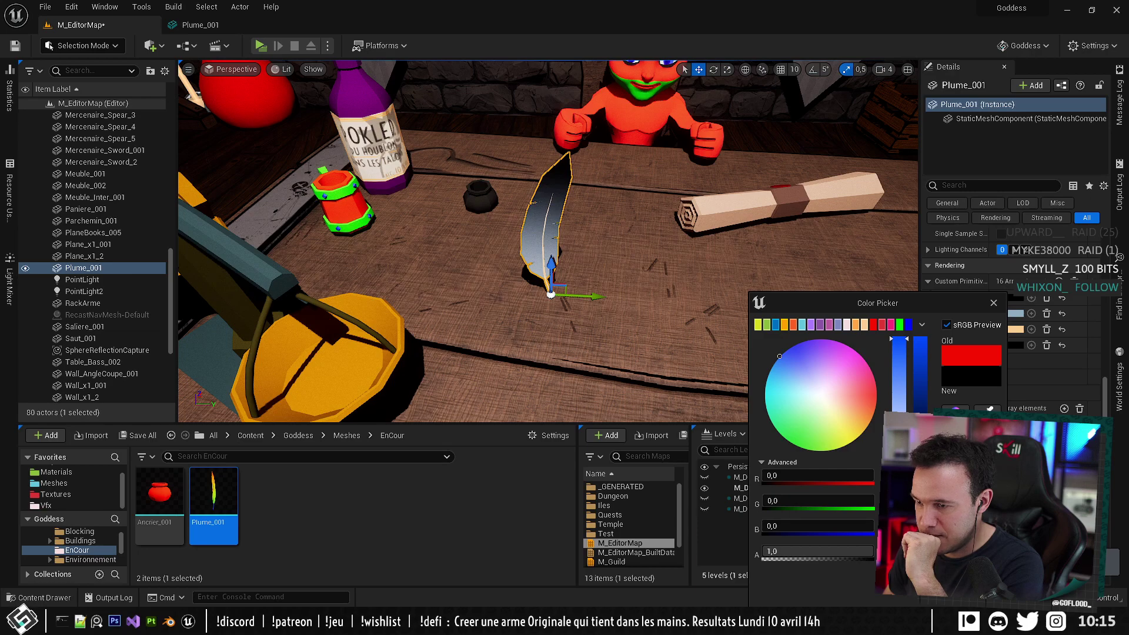
mouse_move(824, 364)
mouse_down()
mouse_move(767, 379)
mouse_move(833, 340)
mouse_up()
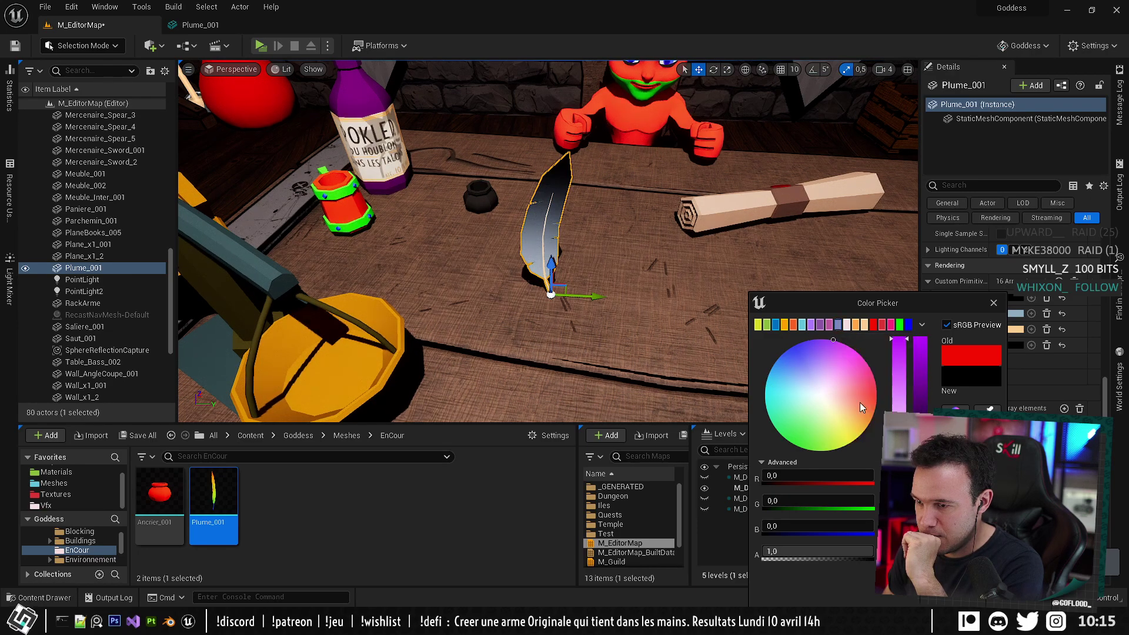
drag(915, 448, 915, 443)
mouse_move(833, 340)
mouse_down()
mouse_move(789, 347)
mouse_move(767, 371)
mouse_up()
click(922, 591)
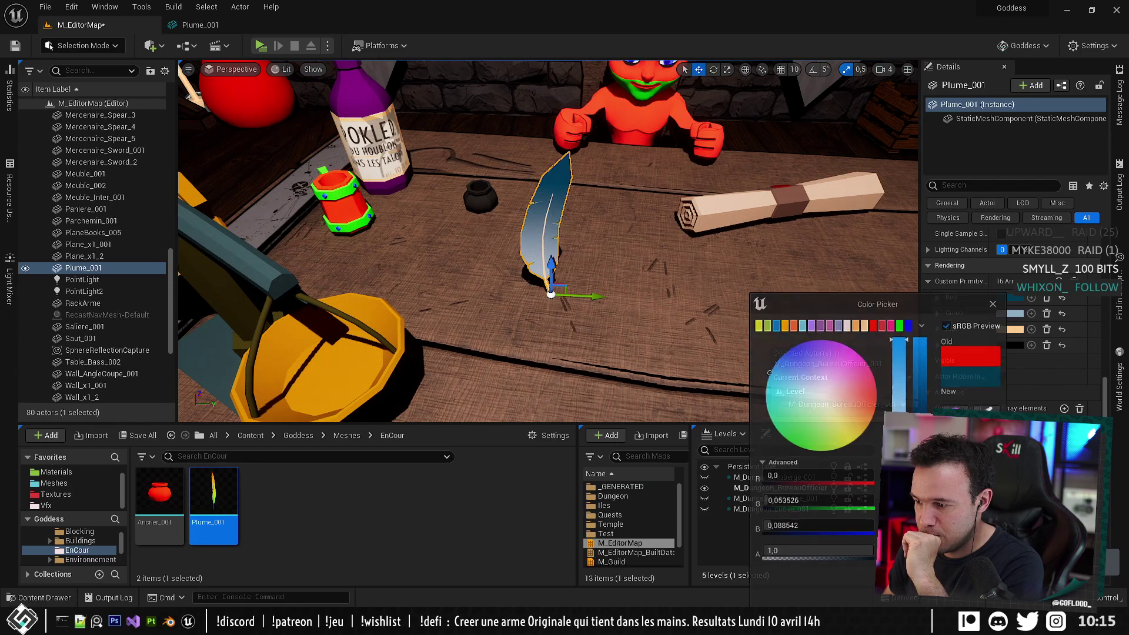
Move the Plume_001 quill across the desk to beside the inkwell.
right_drag(646, 264, 547, 347)
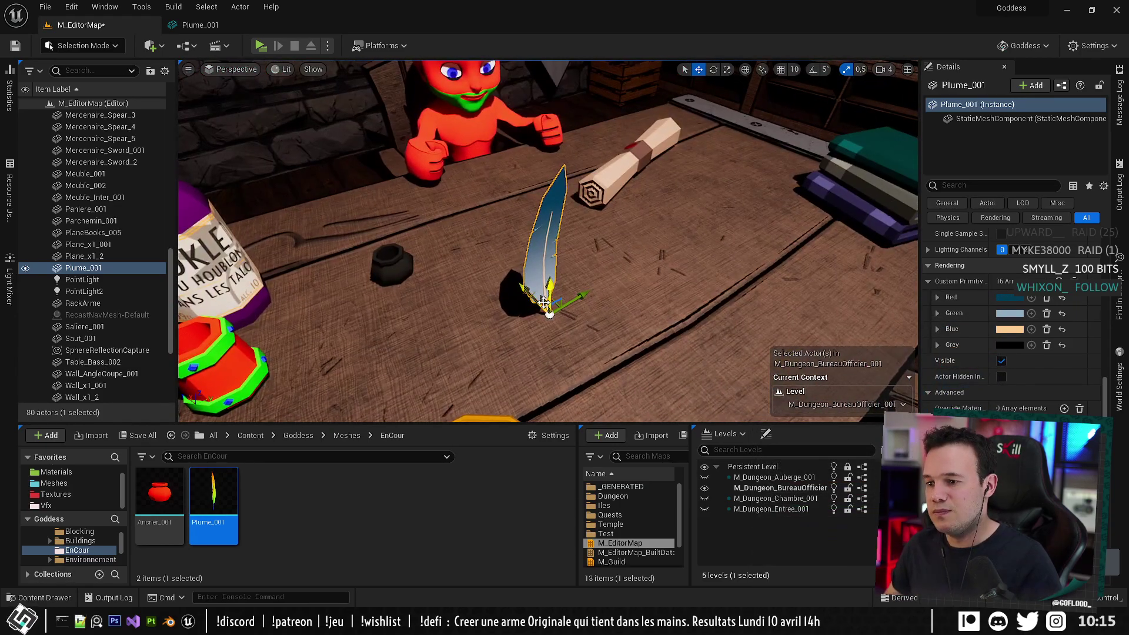
drag(535, 299, 570, 294)
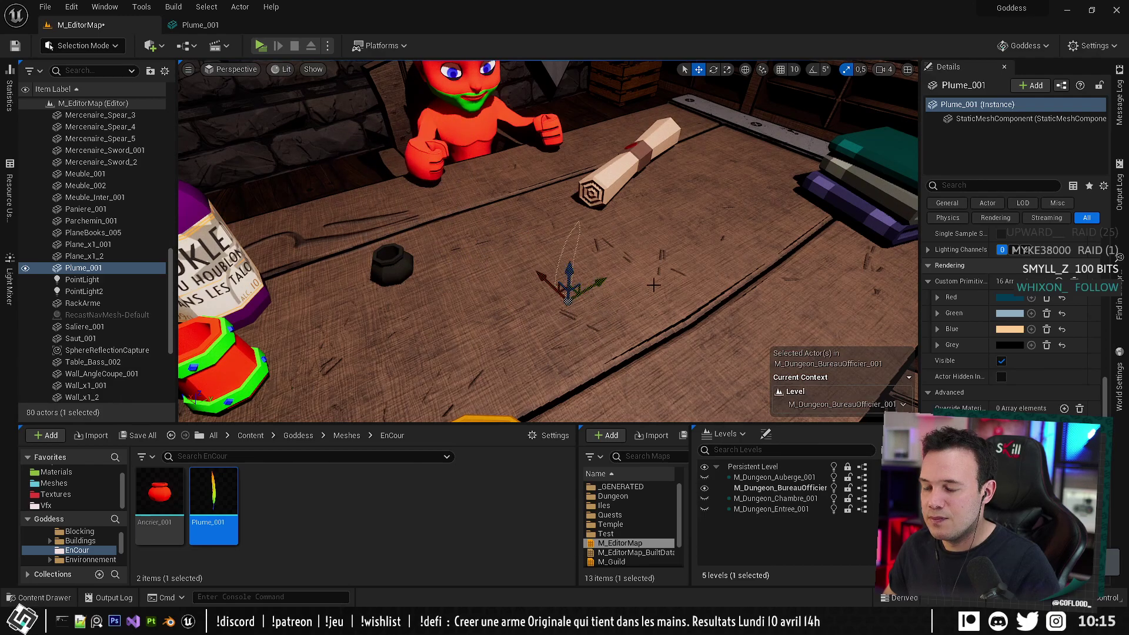
key(ctrl+z)
Enable 5° rotation snapping and rotate the quill so it lies flat on the desk beside the inkwell.
key(e)
drag(488, 207, 457, 219)
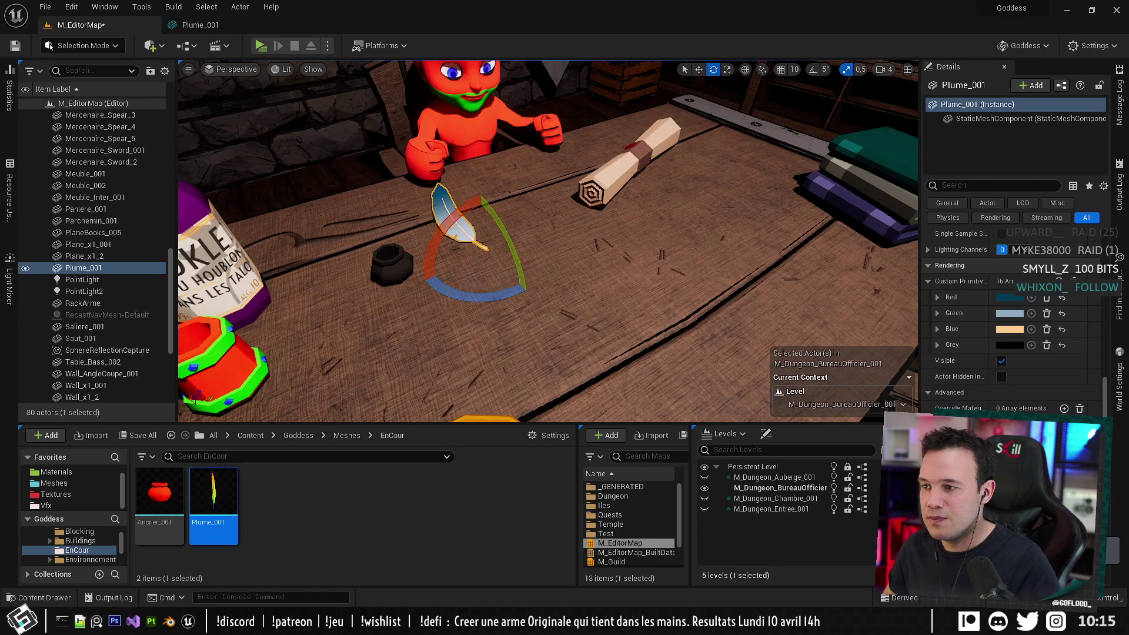
key(ctrl+z)
click(812, 70)
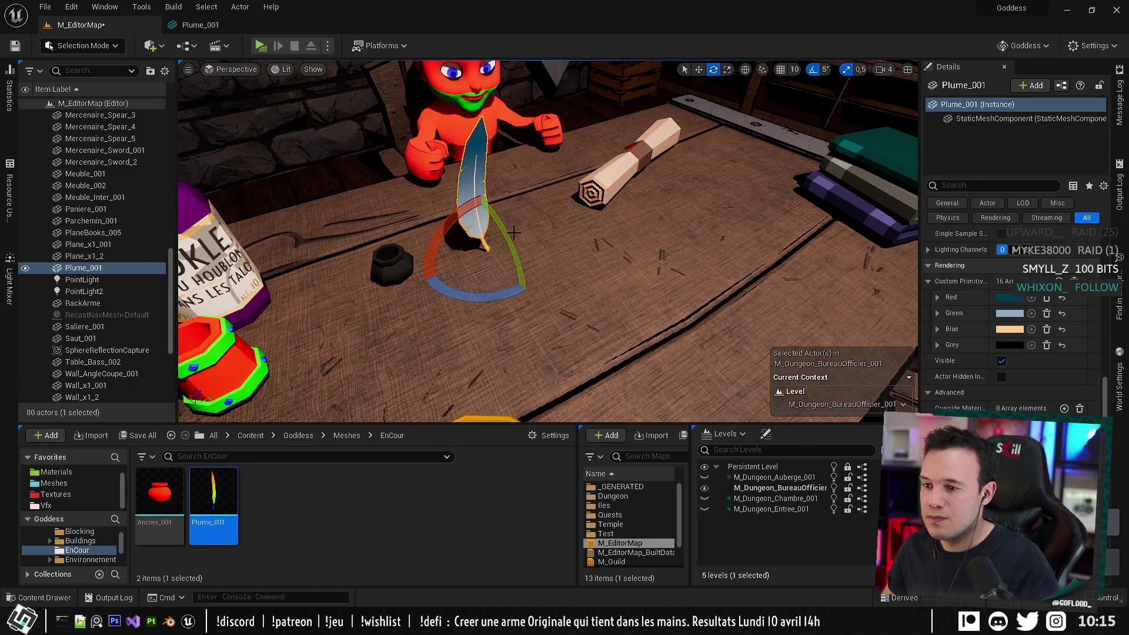
mouse_move(513, 231)
mouse_down()
mouse_move(513, 147)
mouse_move(510, 221)
mouse_up()
drag(470, 267, 456, 273)
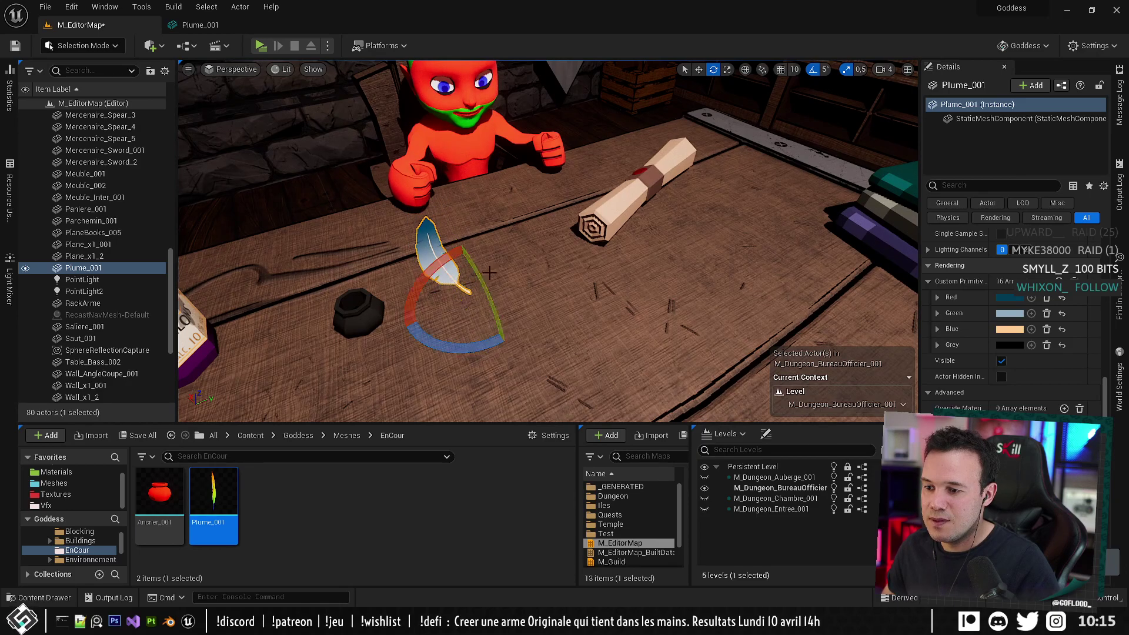
key(space)
key(space)
key(space)
drag(466, 340, 411, 338)
Save the level and check the quill on the desk in a play preview of the game.
click(512, 353)
right_drag(513, 353, 452, 347)
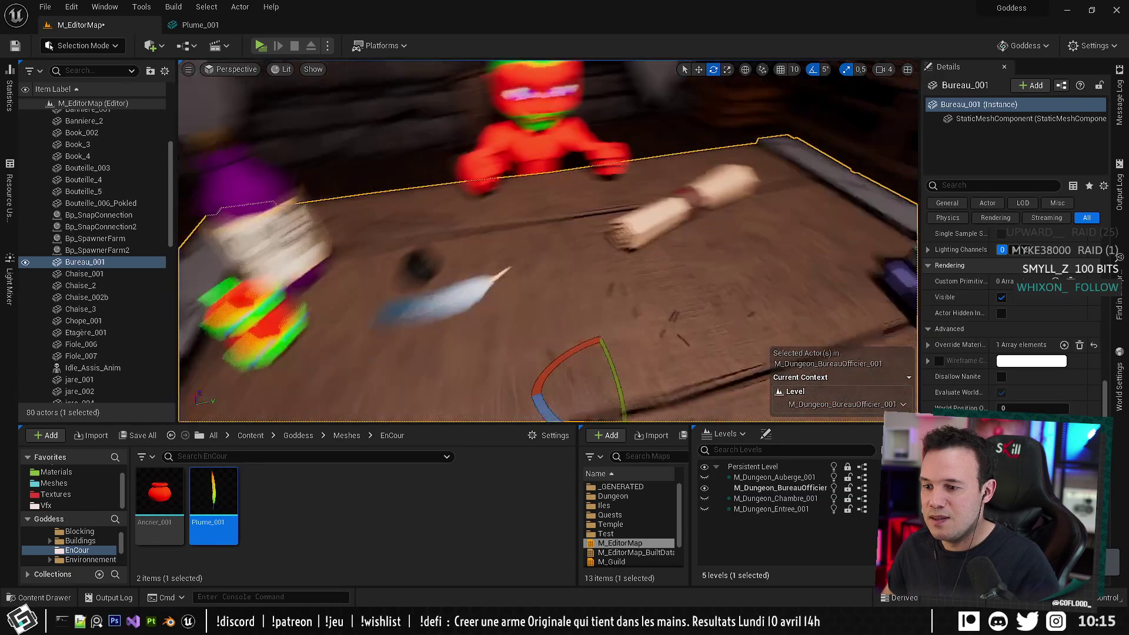
key(ctrl+s)
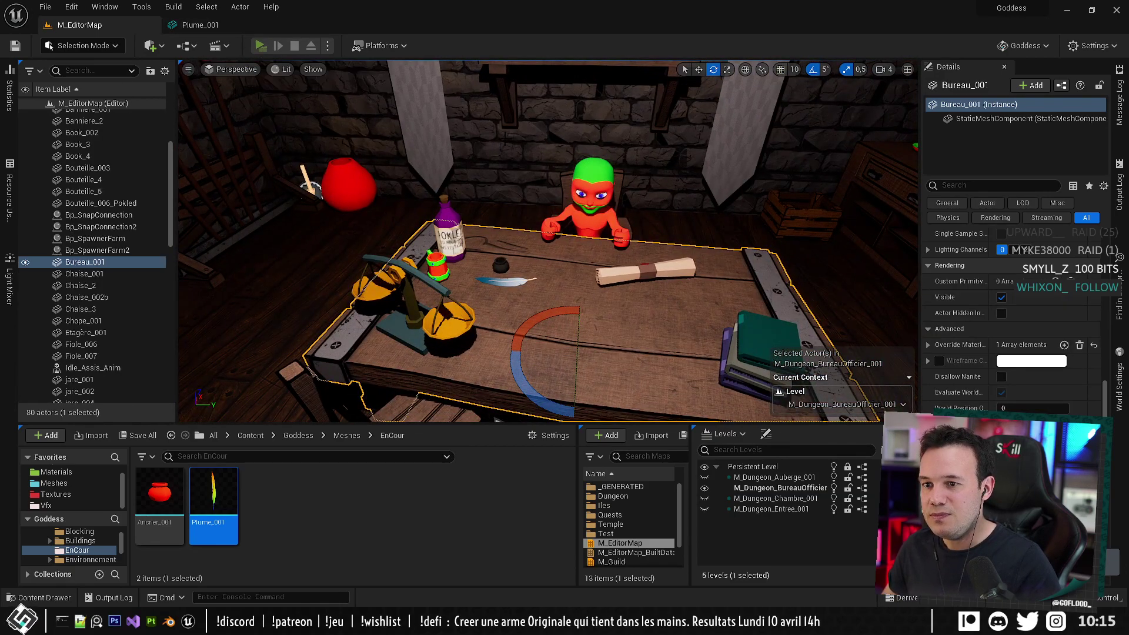
key(alt+p)
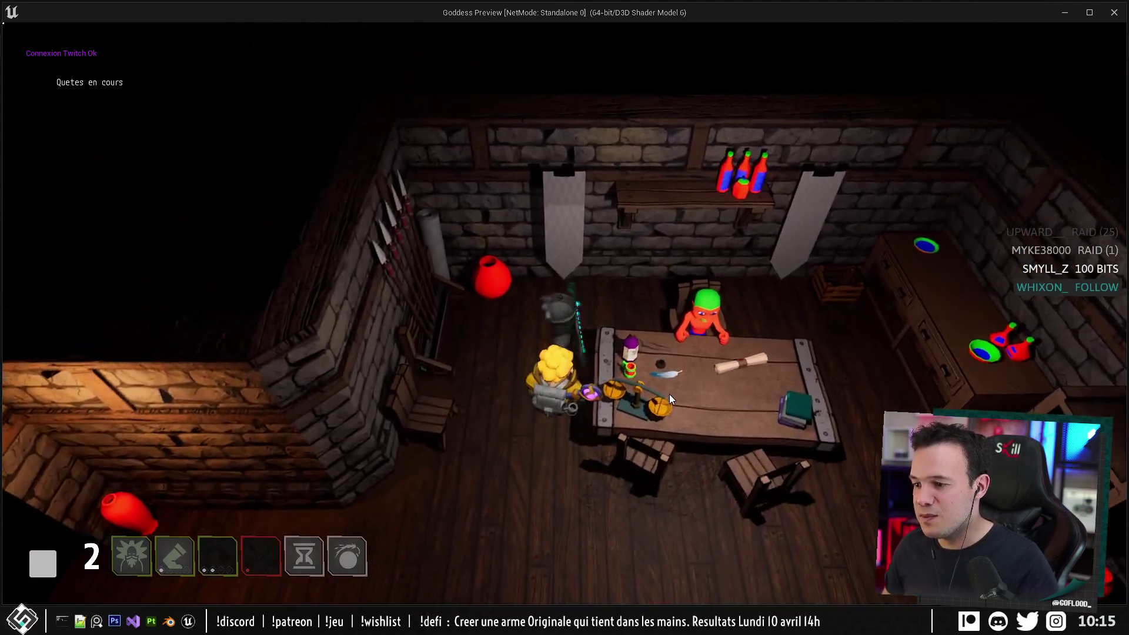
click(669, 394)
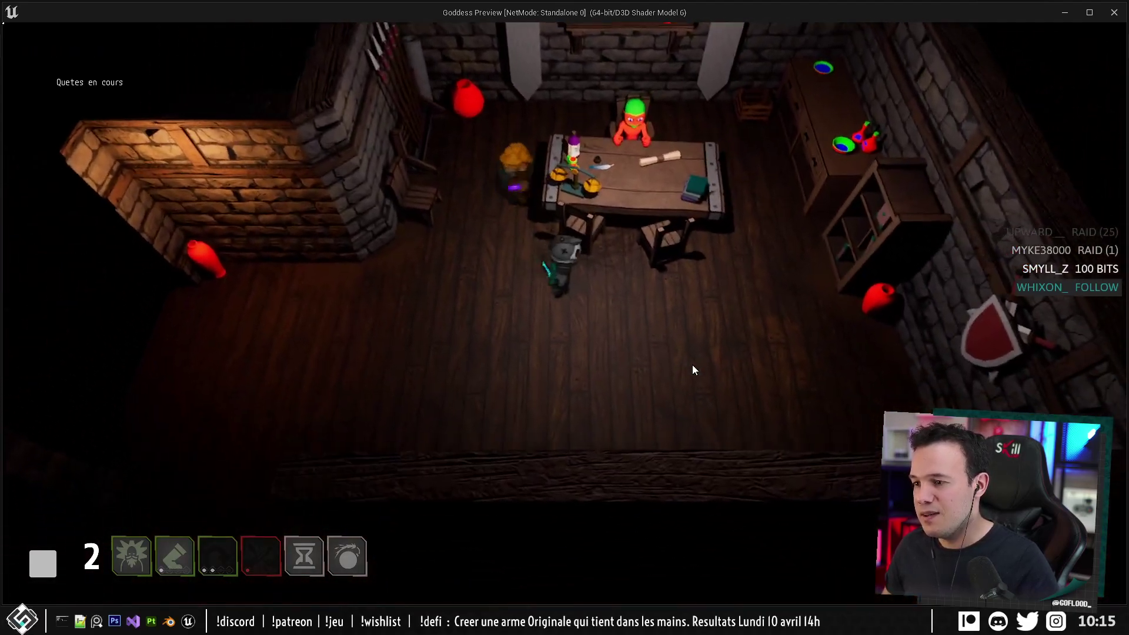
key(Escape)
right_drag(615, 304, 600, 329)
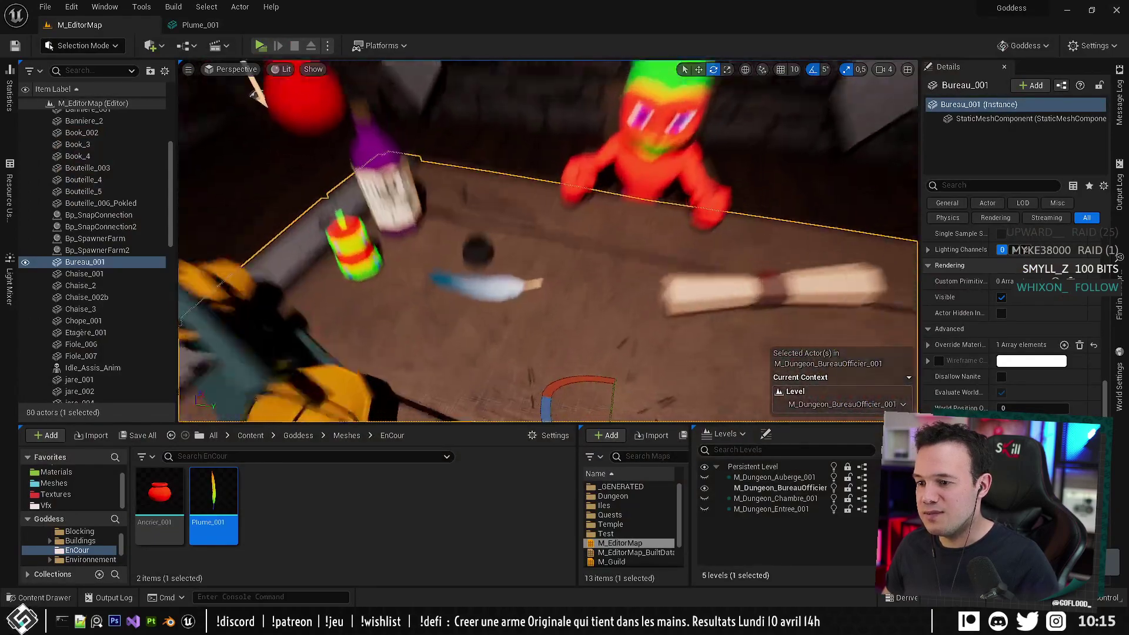
mouse_move(621, 263)
right_down()
mouse_move(620, 306)
mouse_move(620, 262)
right_up()
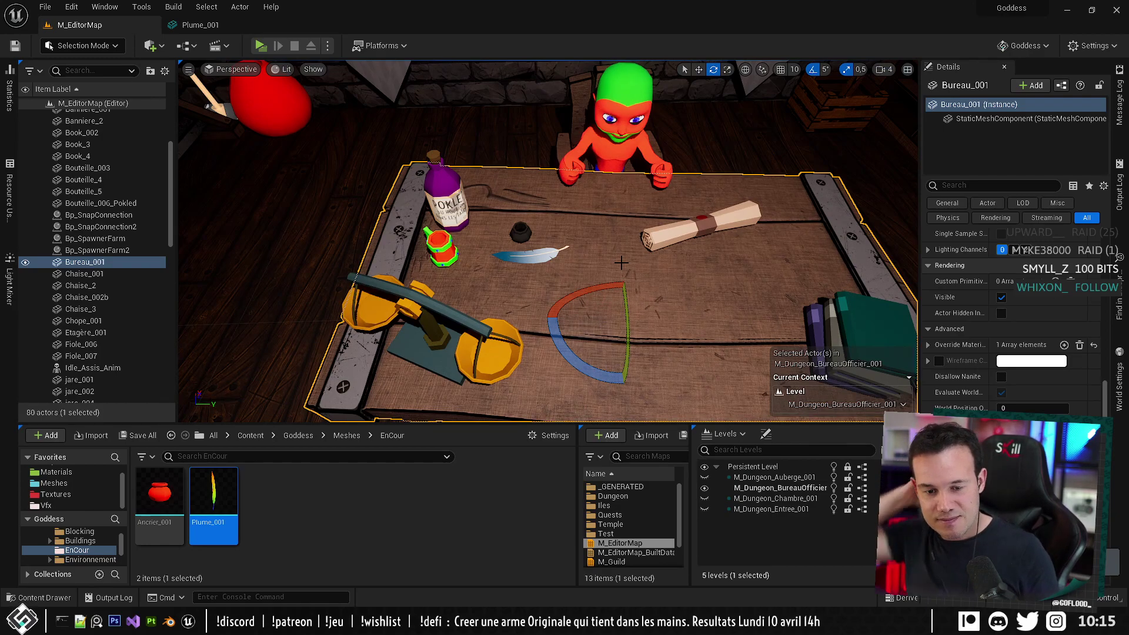
Switch to Blender and examine the quill's UV layout over the gradients of the RGB_Primitive texture.
key(alt+Tab)
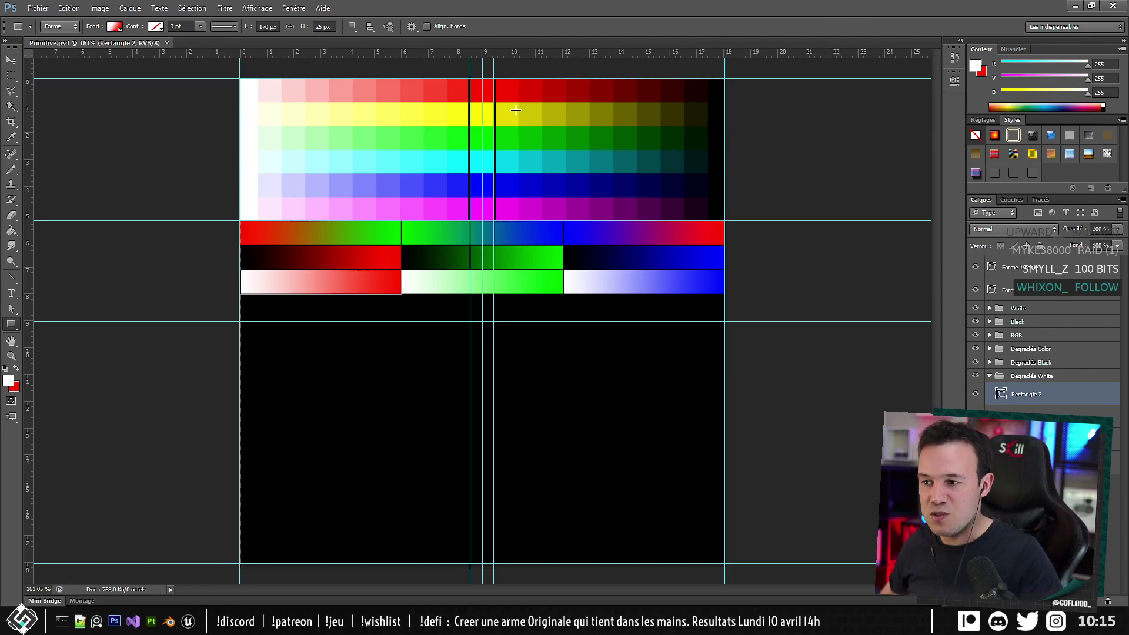
key(alt+Tab)
click(278, 23)
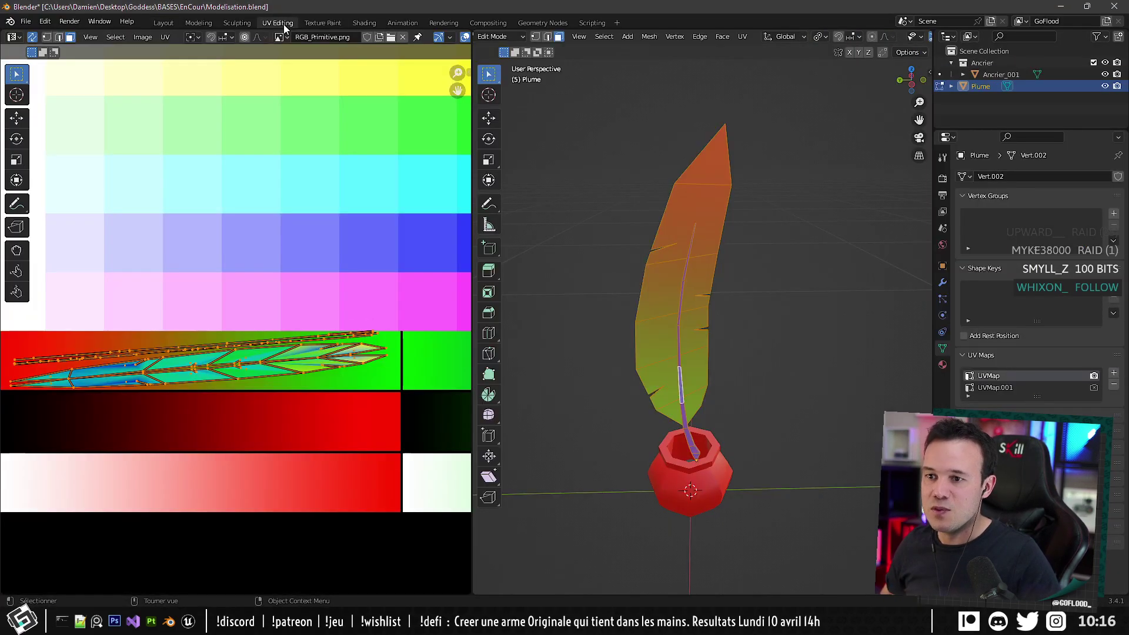
scroll(200, 382, down, 4)
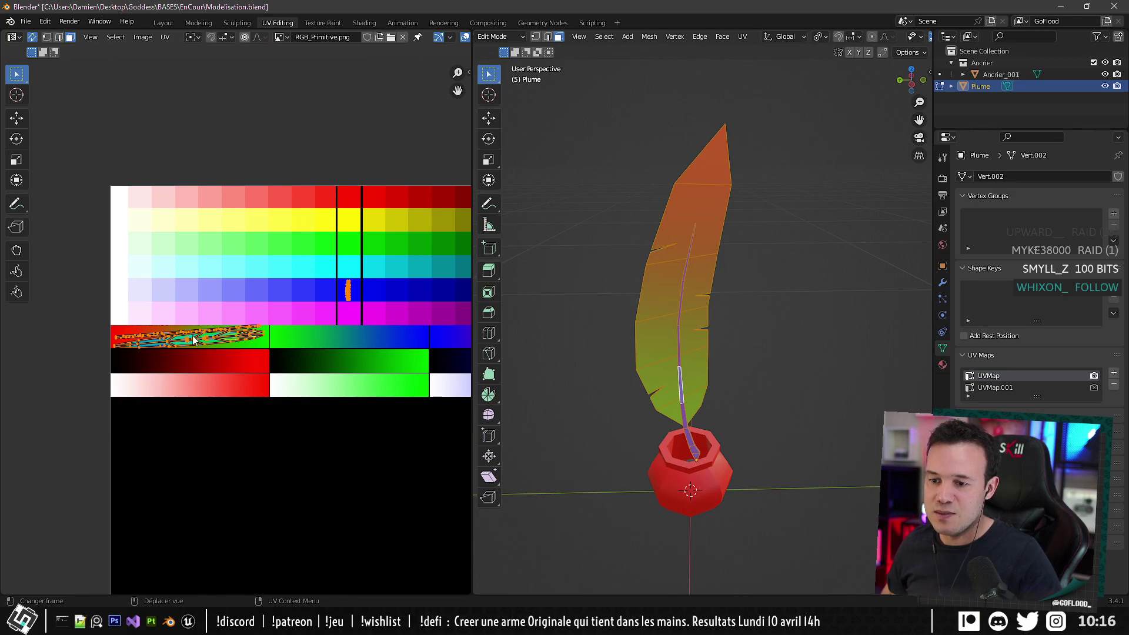
scroll(226, 347, up, 5)
middle_drag(226, 346, 340, 397)
scroll(351, 469, down, 3)
middle_drag(352, 469, 223, 383)
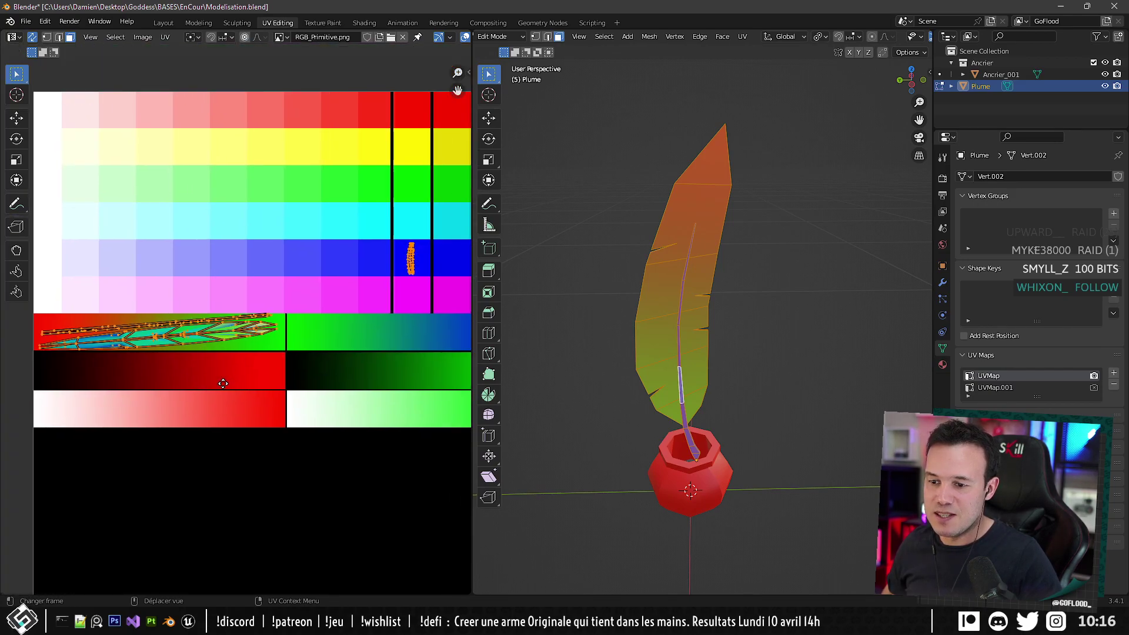
scroll(229, 387, down, 3)
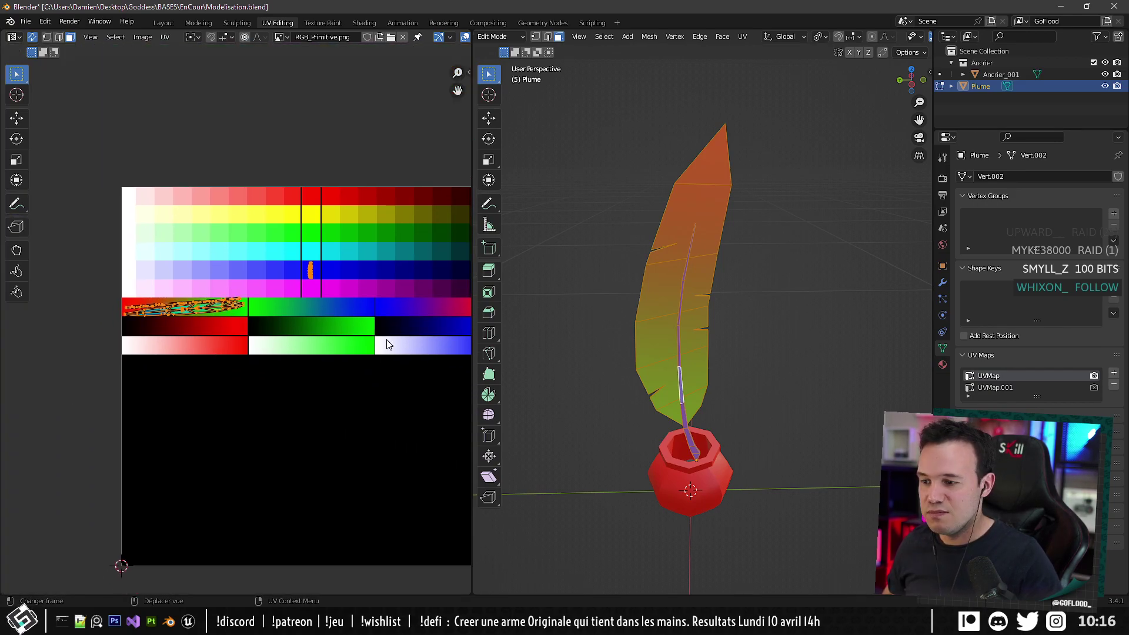
Leave Edit Mode, return to the Layout workspace and move the Plume object into the Ancrier collection.
key(Tab)
middle_drag(663, 329, 612, 188)
click(161, 23)
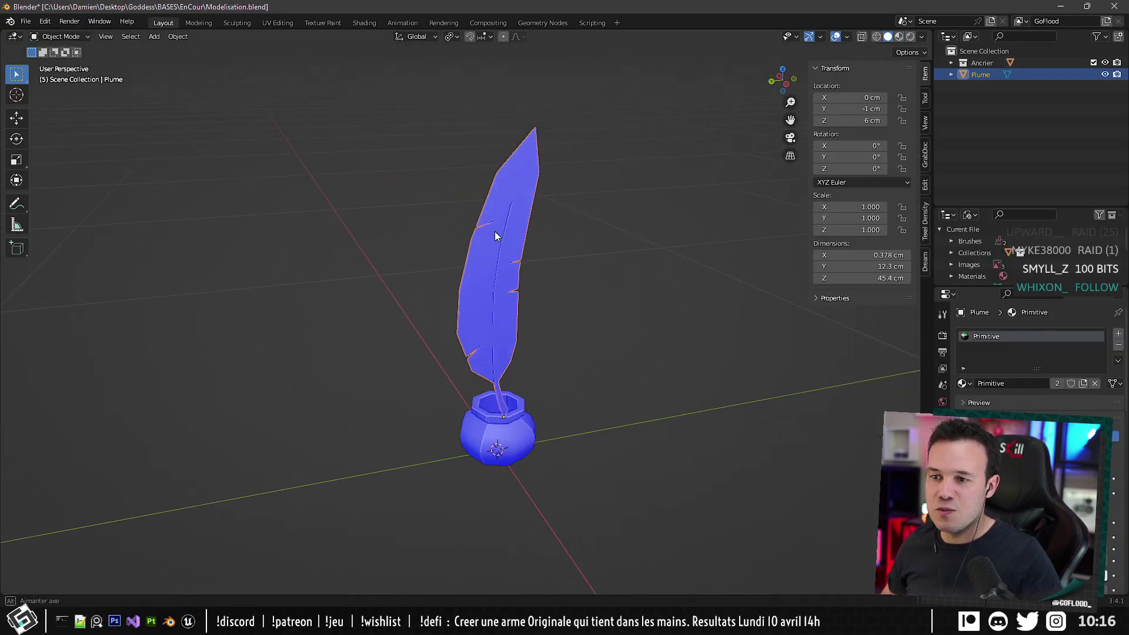
click(622, 340)
middle_drag(622, 340, 572, 327)
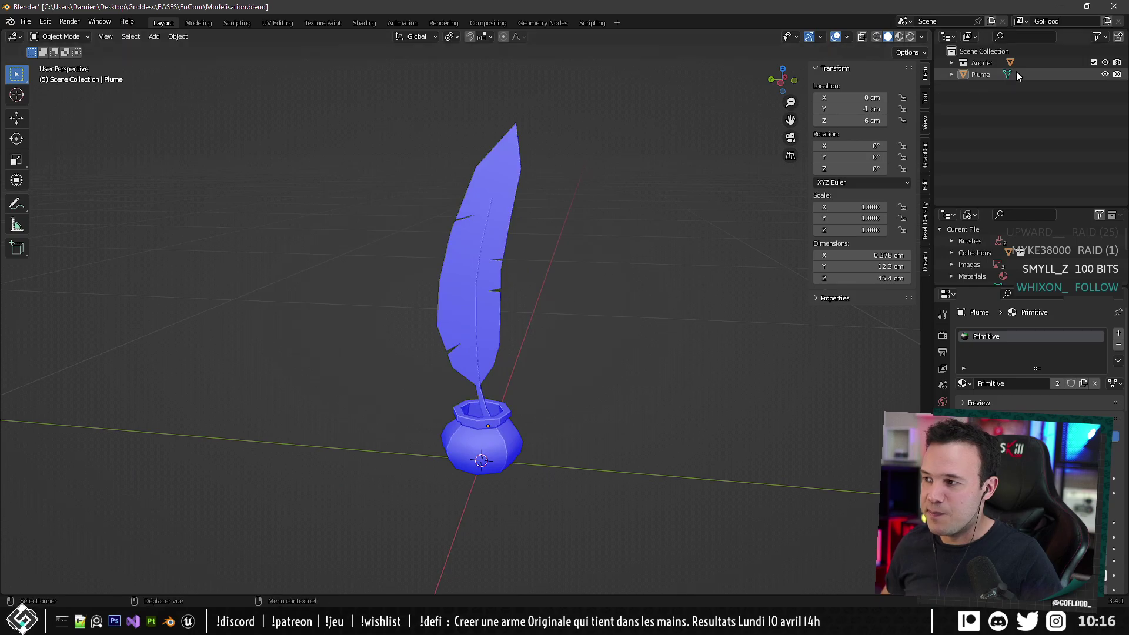
drag(974, 76, 984, 65)
click(950, 63)
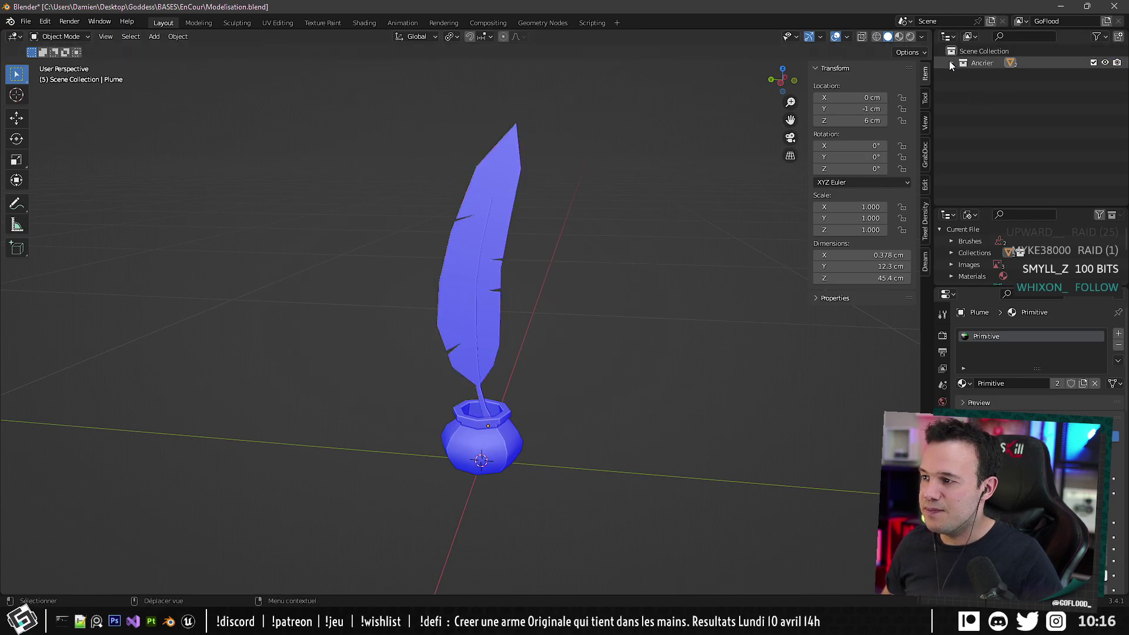
click(950, 62)
scroll(636, 288, down, 3)
mouse_move(636, 288)
middle_down()
mouse_move(655, 305)
mouse_move(605, 304)
mouse_move(630, 276)
mouse_move(650, 294)
middle_up()
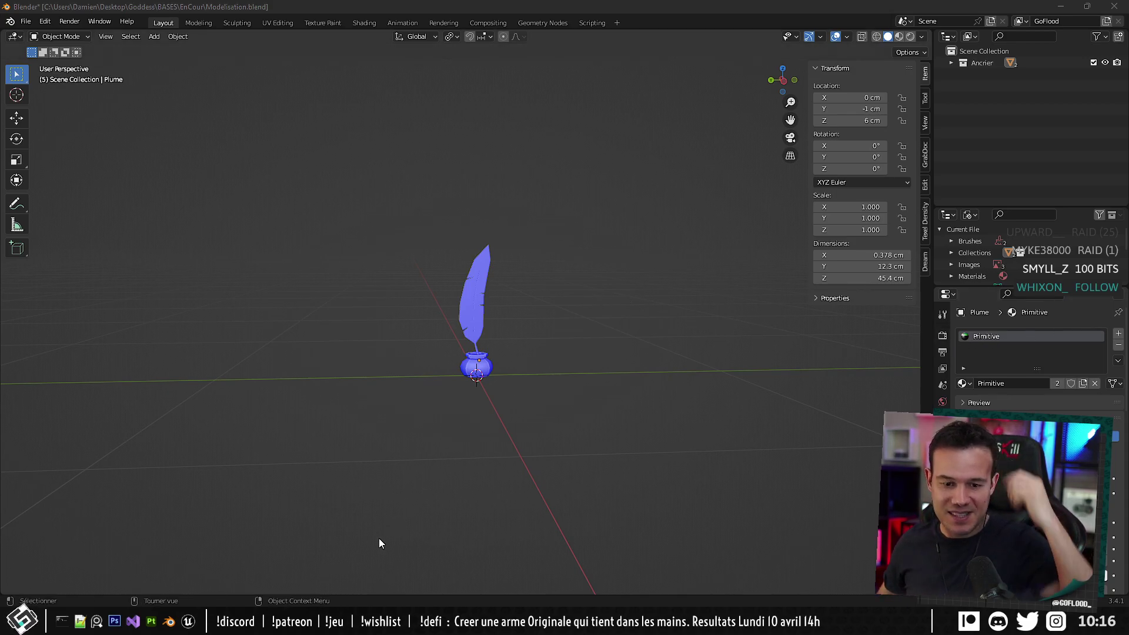
Switch back to Unreal Editor, review the props on the desk and save the level.
click(187, 621)
mouse_move(460, 404)
right_down()
mouse_move(498, 326)
mouse_move(428, 366)
mouse_move(499, 371)
mouse_move(500, 388)
mouse_move(446, 382)
mouse_move(473, 400)
right_up()
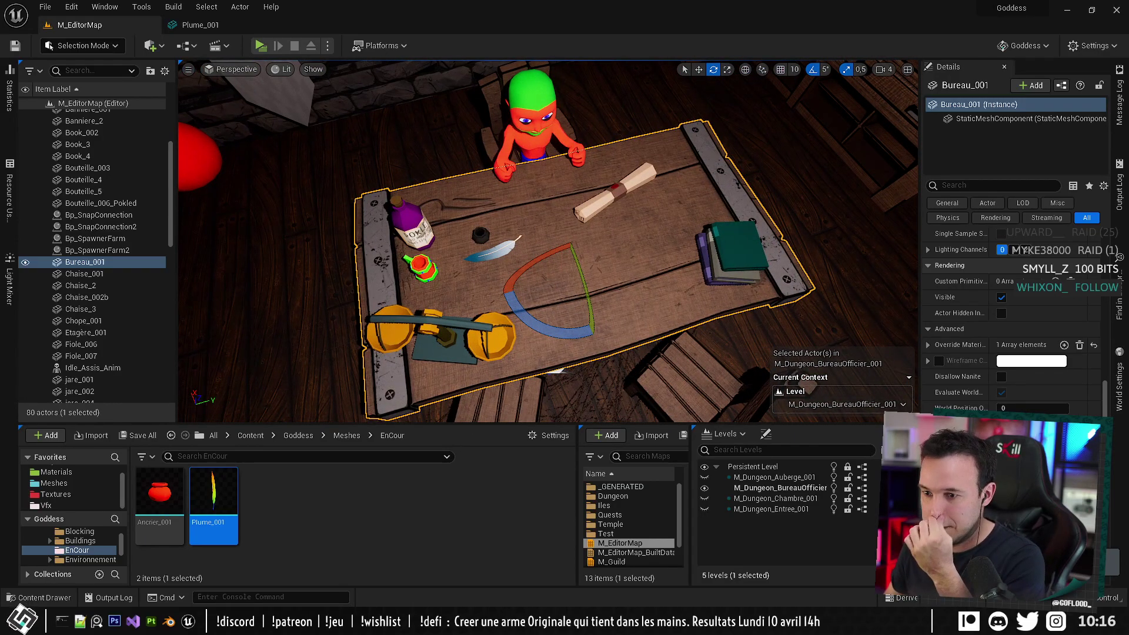
click(429, 274)
click(562, 268)
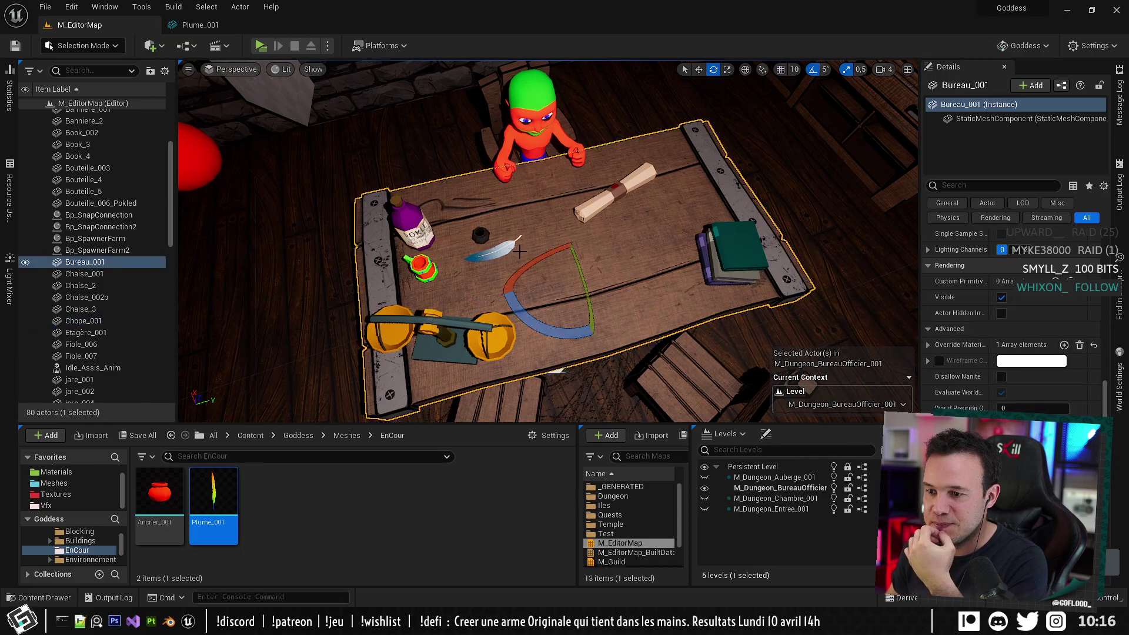
key(r)
key(w)
right_drag(522, 254, 488, 159)
key(ctrl+s)
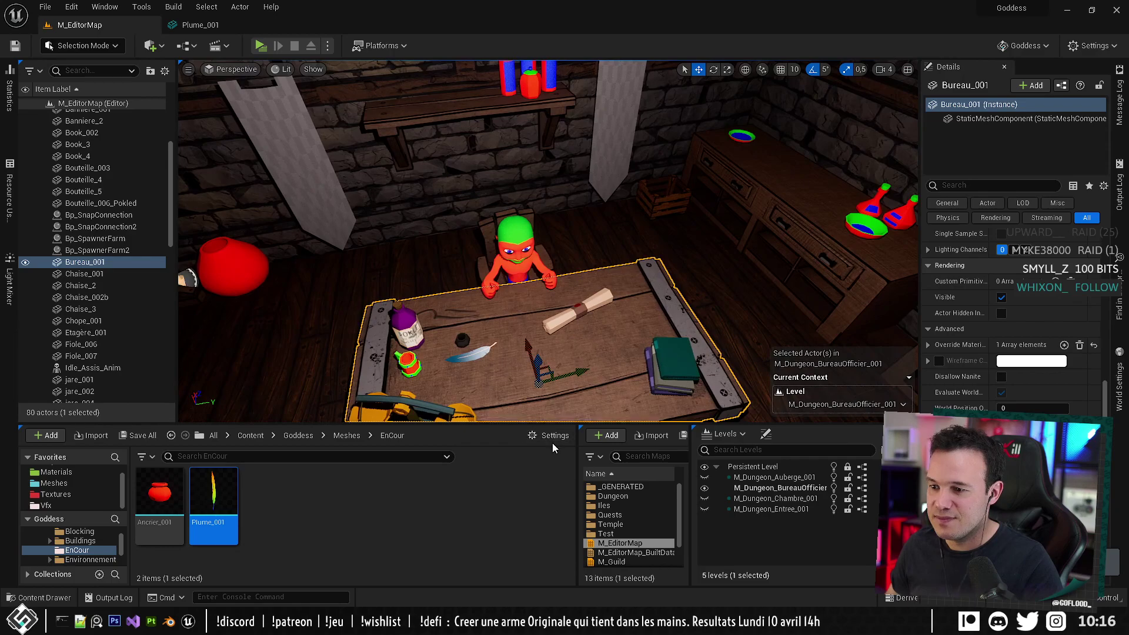
click(487, 507)
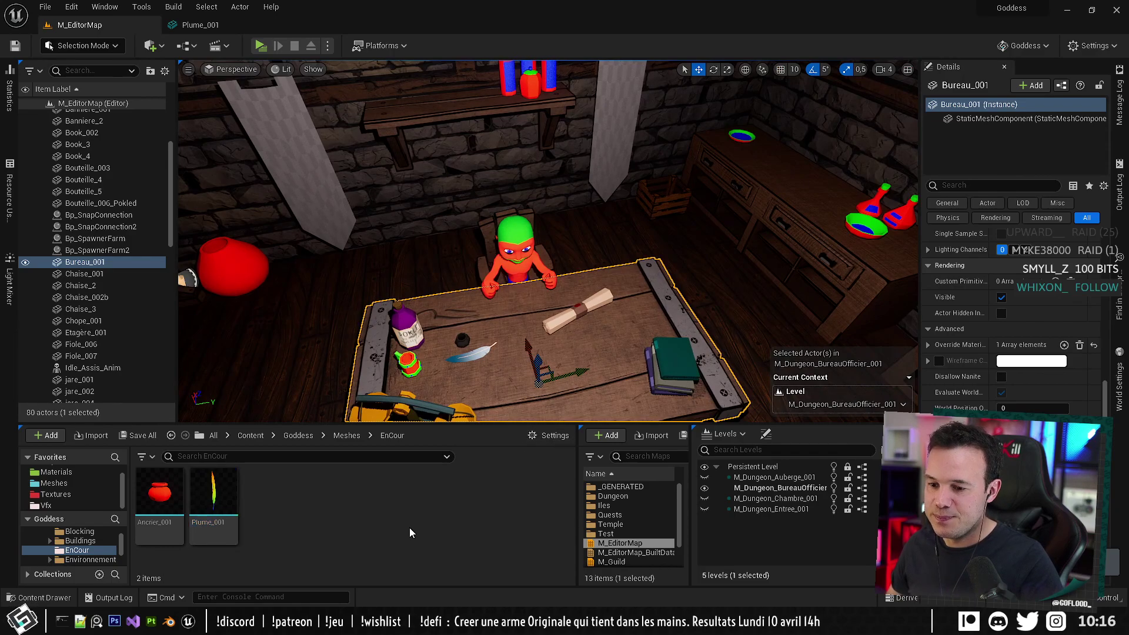
Switch to Blender and exclude the Ancrier collection so the scene is empty for a new model.
mouse_move(303, 621)
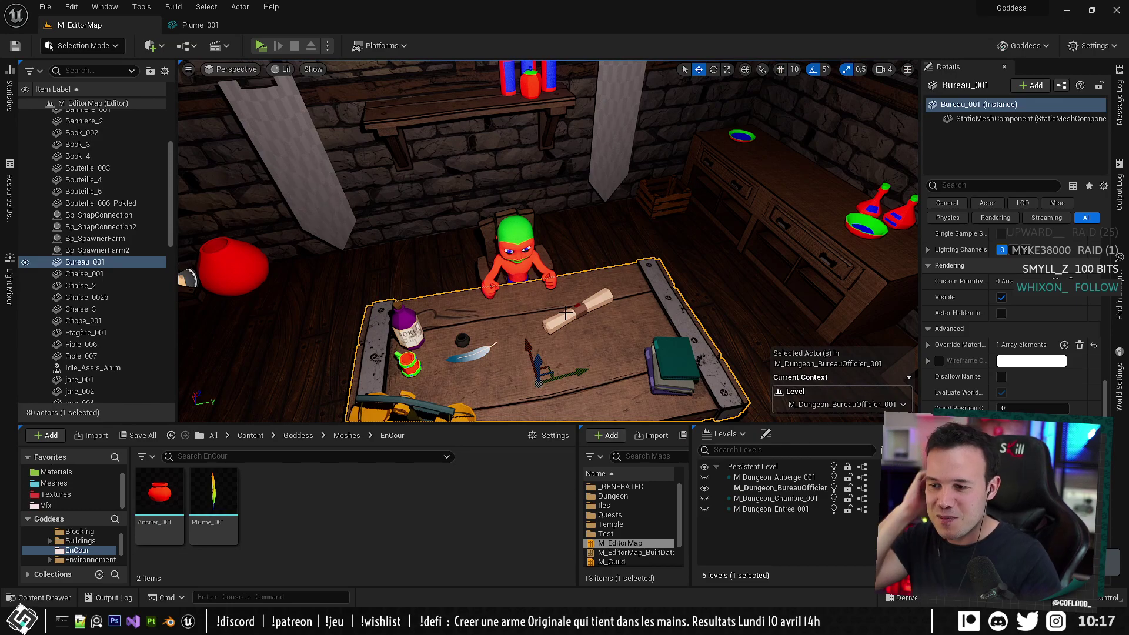
key(f)
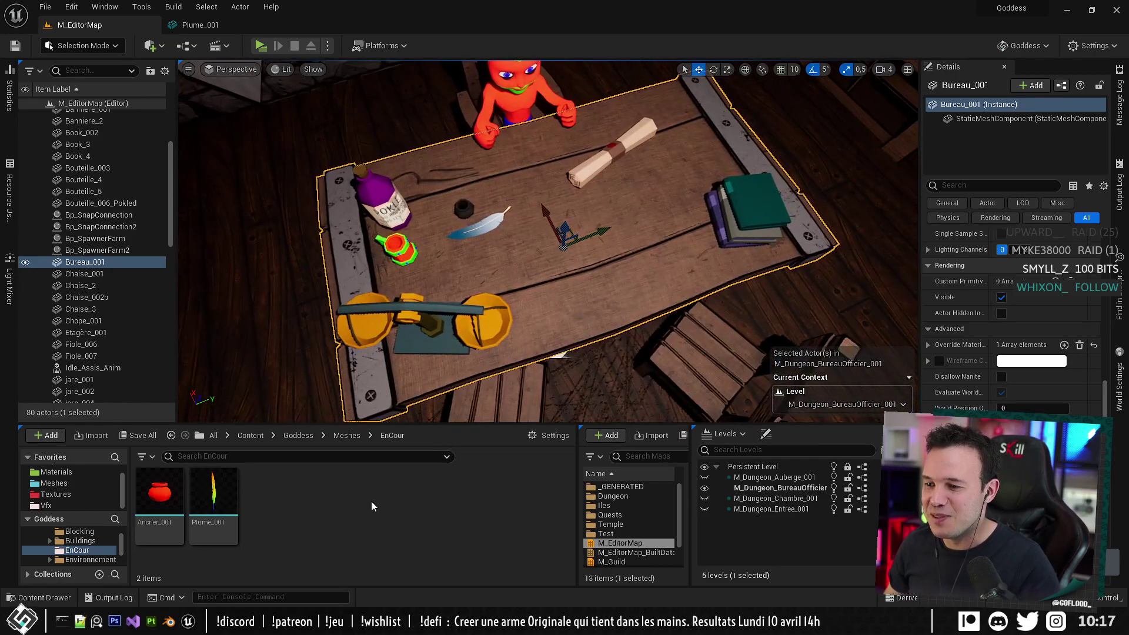
key(alt+Tab)
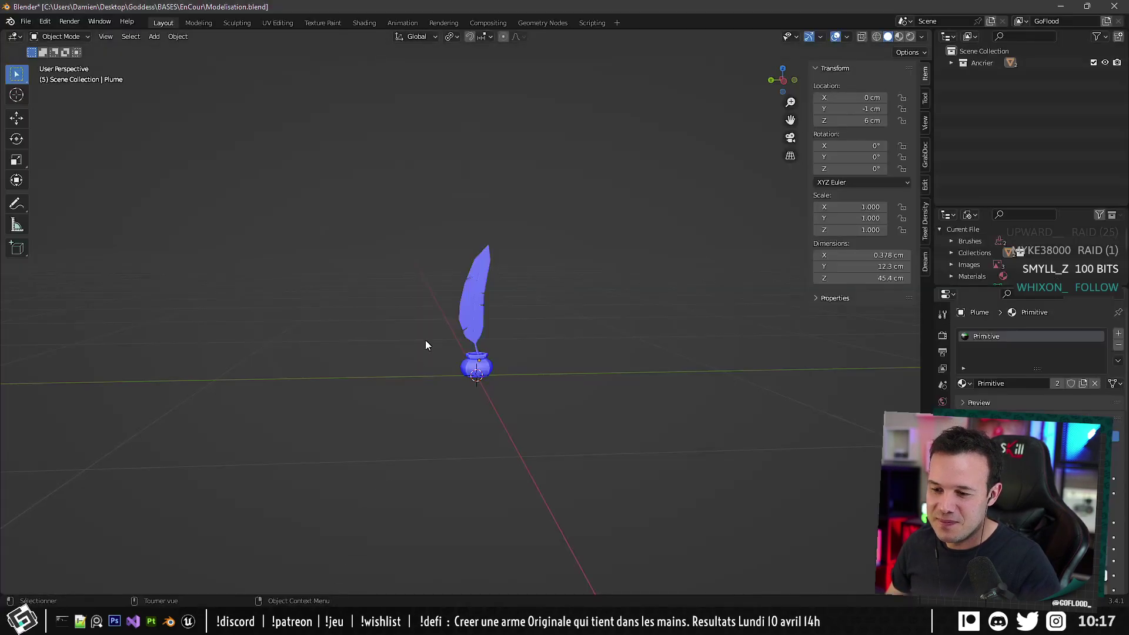
click(1093, 63)
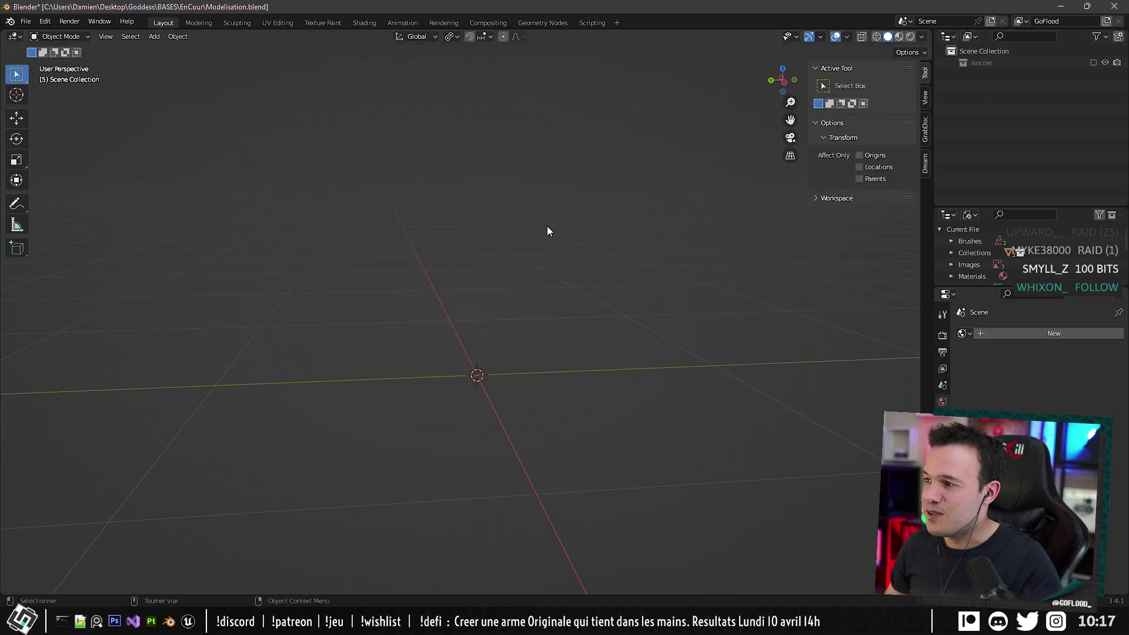
Add a cube and scale its mesh uniformly by 0.3 in Edit Mode.
middle_drag(534, 268, 534, 275)
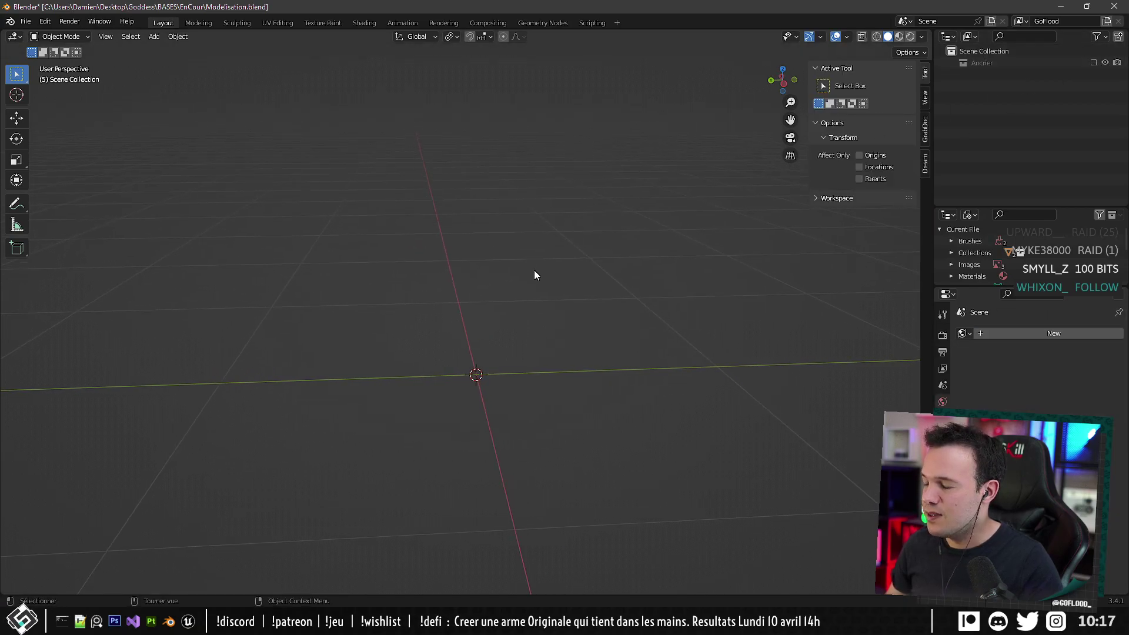
click(154, 37)
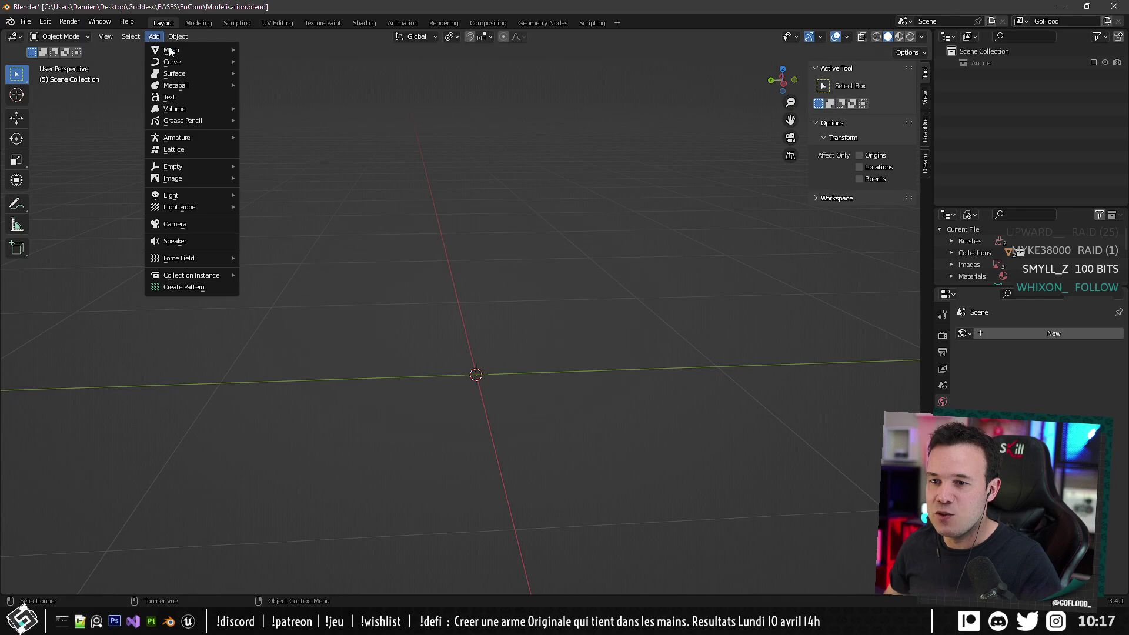
mouse_move(170, 51)
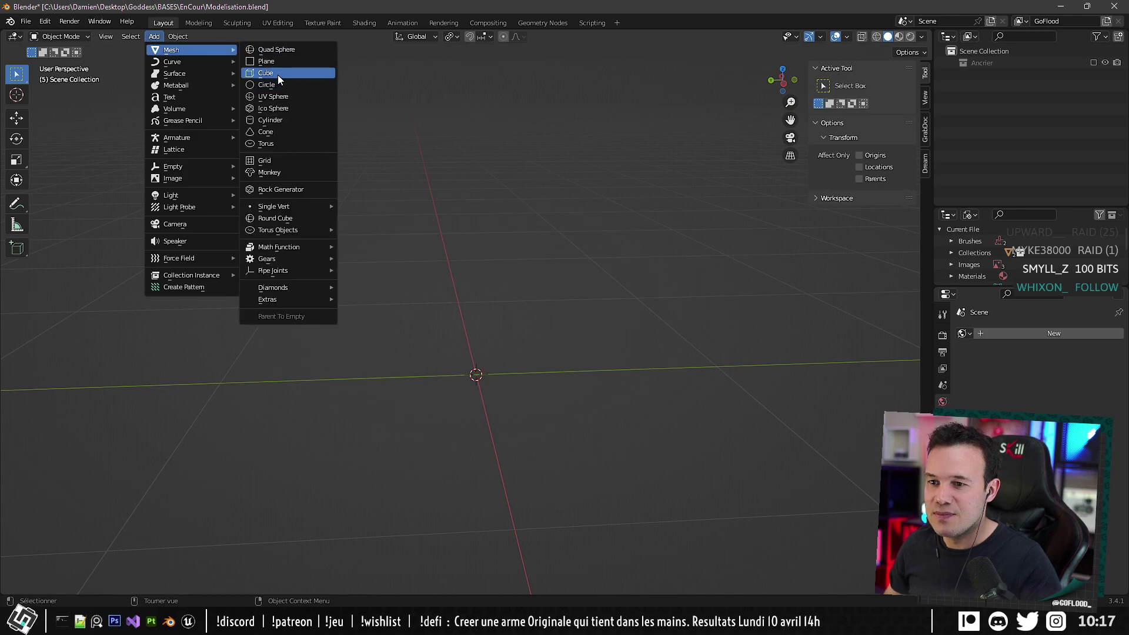
click(277, 76)
scroll(388, 209, down, 5)
alt+middle_drag(427, 269, 464, 252)
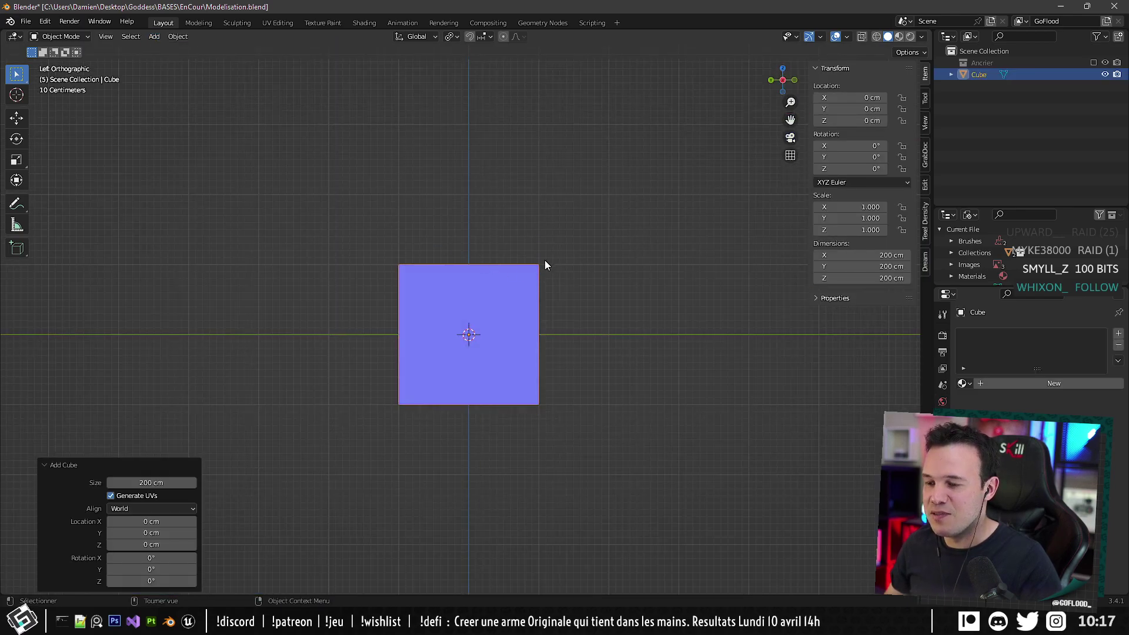
key(Tab)
key(s)
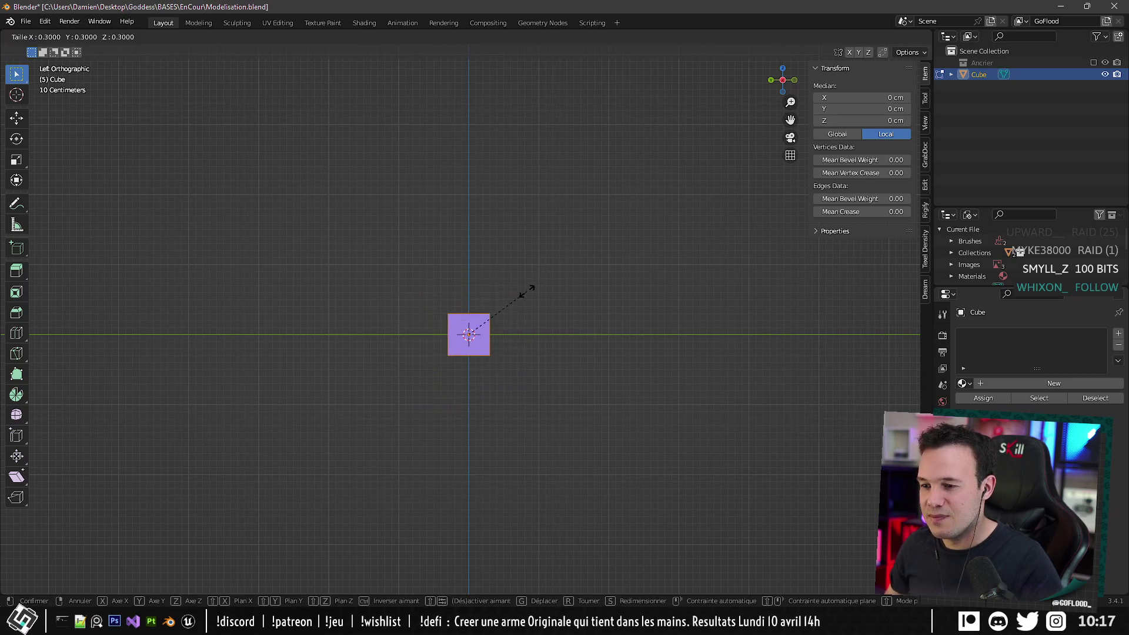
click(532, 287)
Move the cube's mesh up 30 cm along Z so its base sits on the ground plane.
scroll(528, 290, up, 5)
key(g)
key(z)
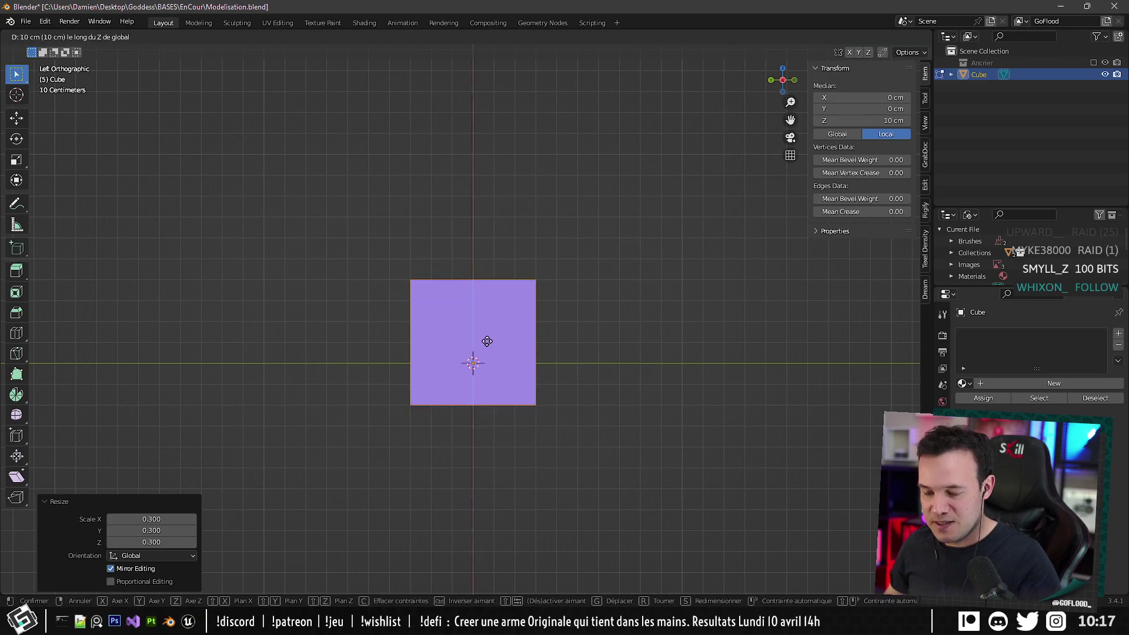
click(492, 303)
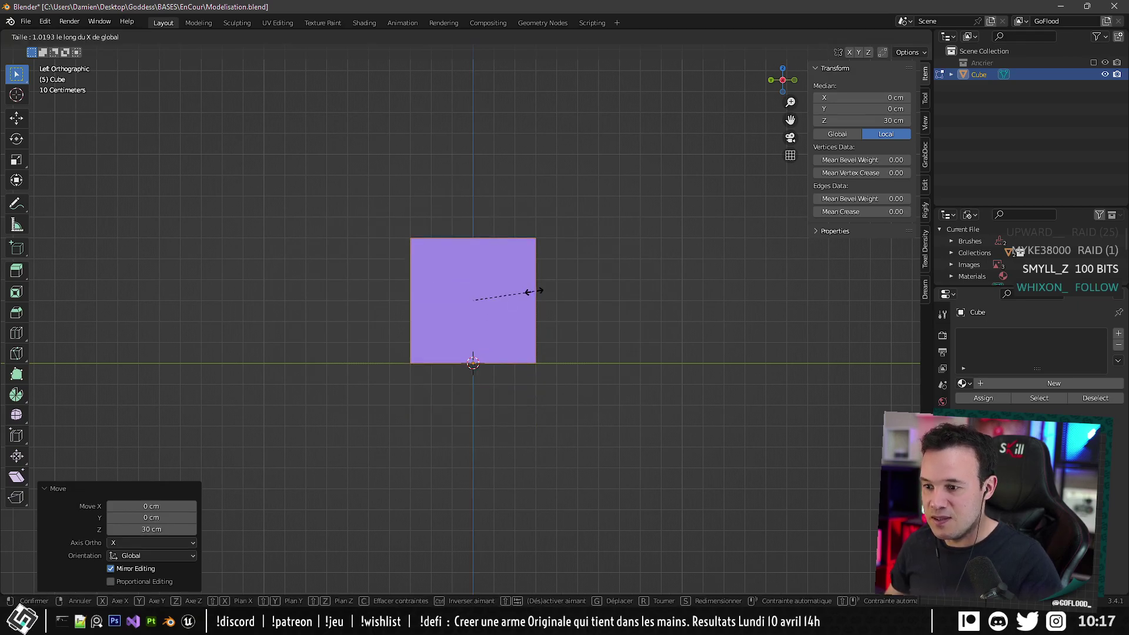
Stretch the cube's mesh by 2.7 along Y and snap its vertices to the grid.
key(y)
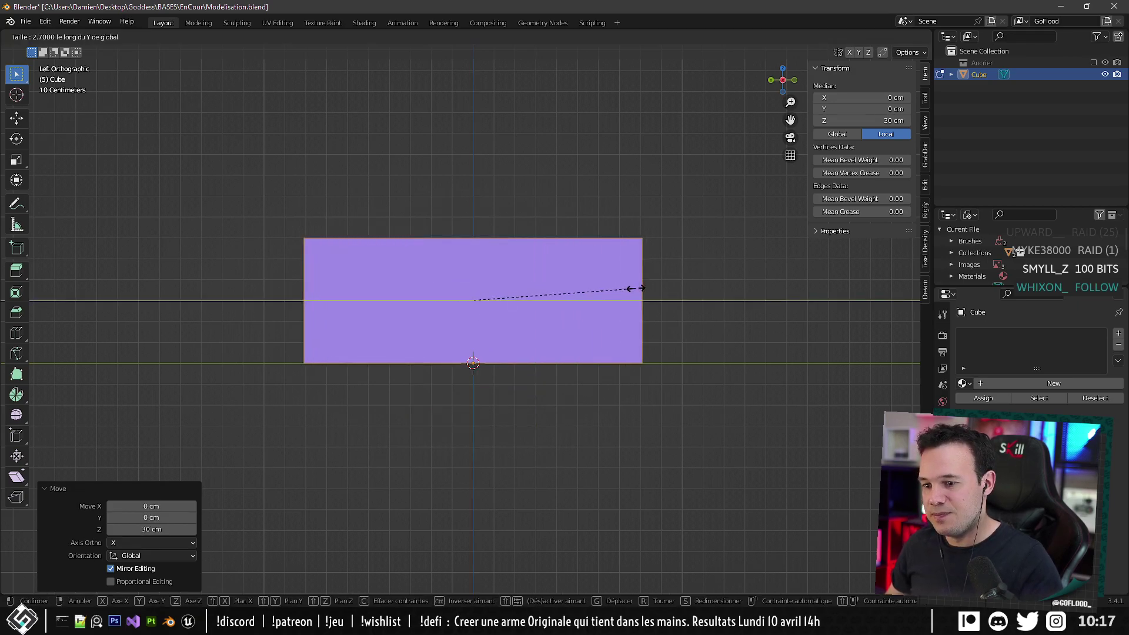
click(633, 288)
key(q)
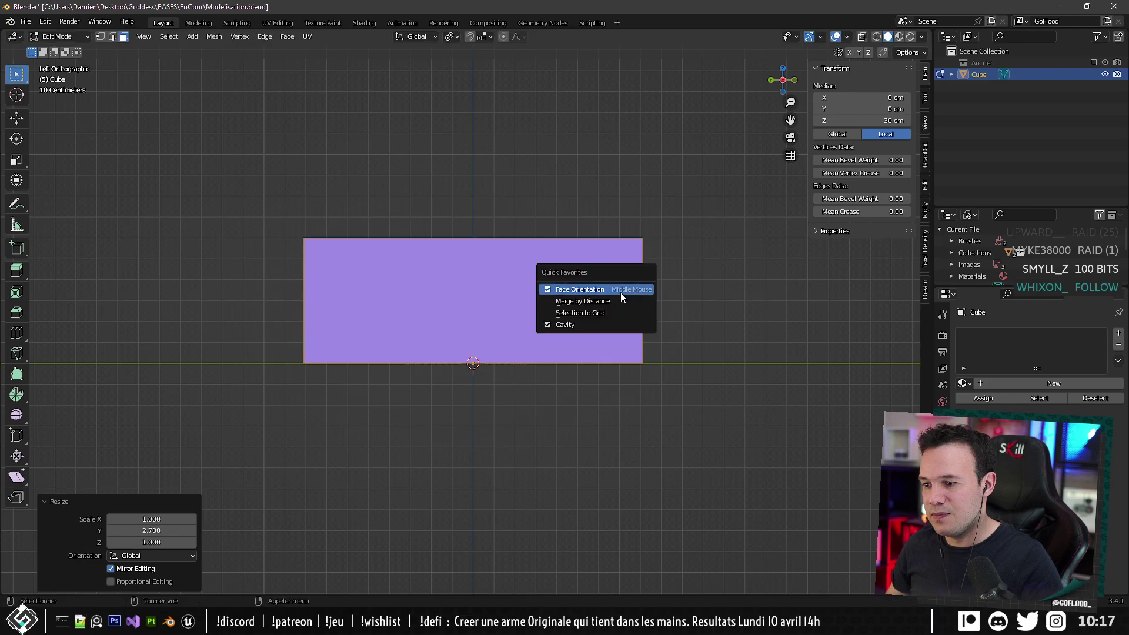
click(589, 311)
middle_drag(573, 318, 499, 147)
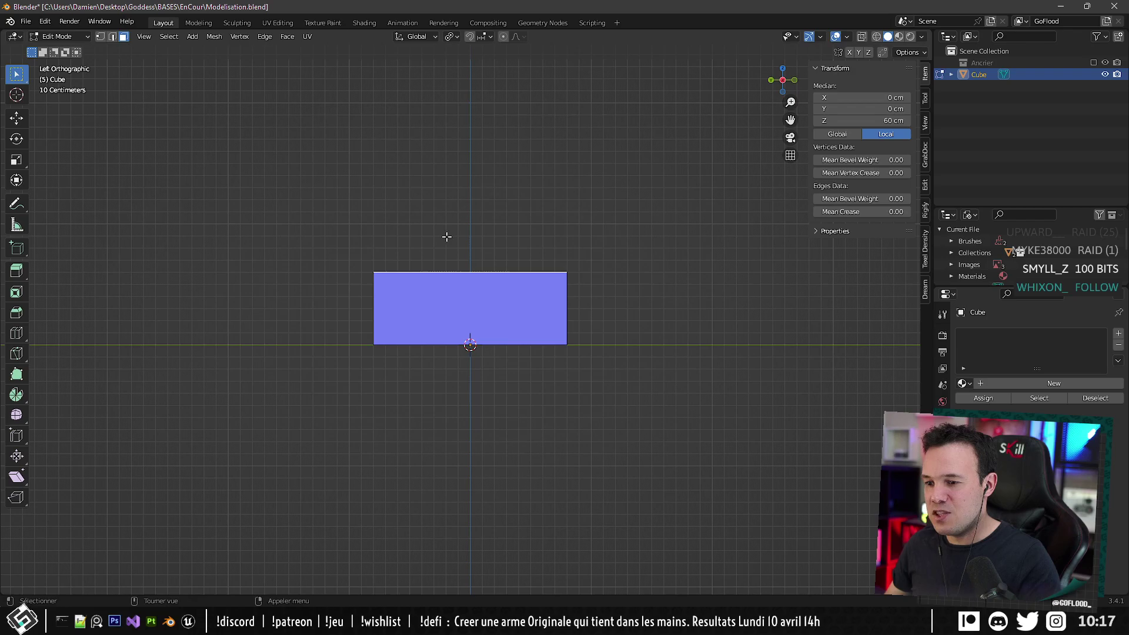
Leave Edit Mode, open the FBX export for the cube and enter Linguo_001.fbx as the file name.
key(Tab)
key(ctrl+e)
click(442, 454)
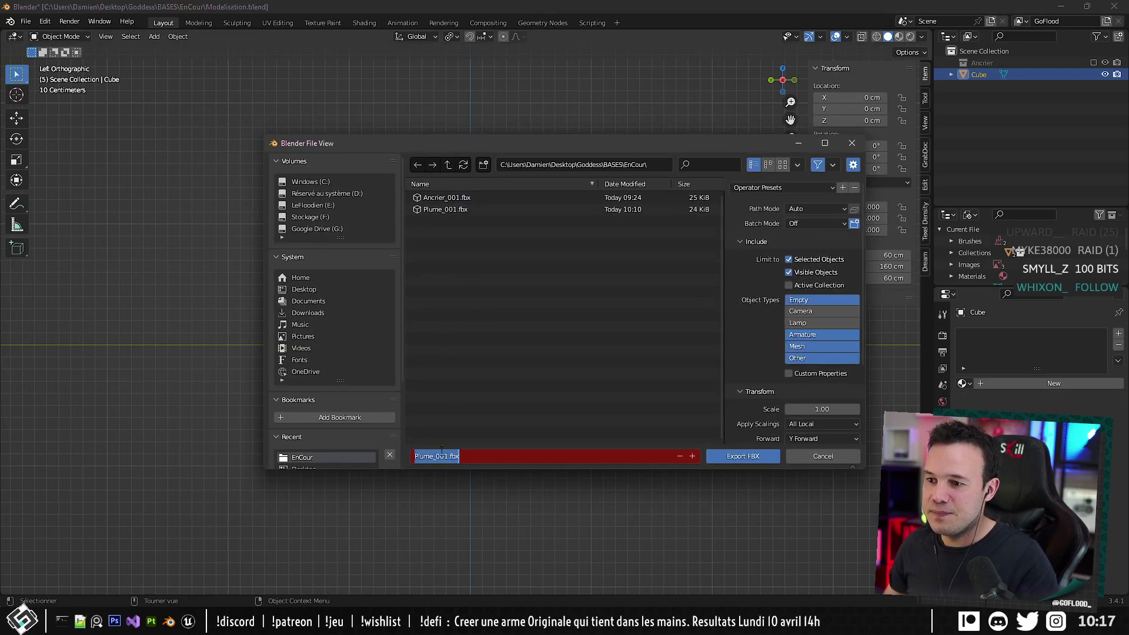
drag(432, 455, 343, 454)
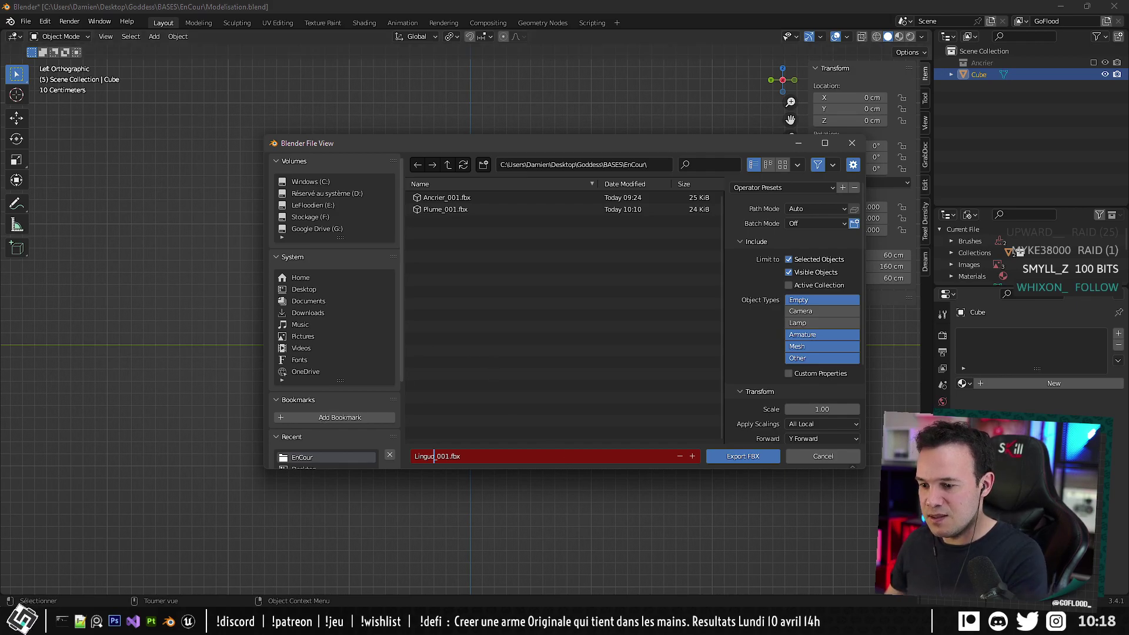
Switch to the browser and search Google Images for "linguo" and "linguo d'or", then use the suggested spelling "lingot d'or".
key(alt+Tab)
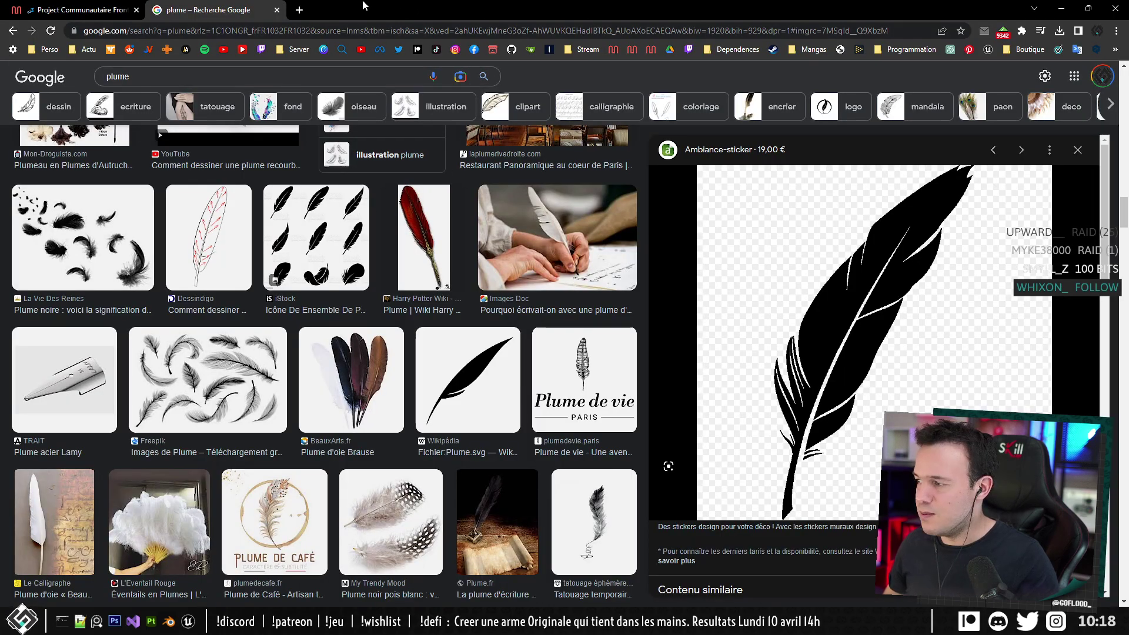
double_click(261, 76)
text(l)
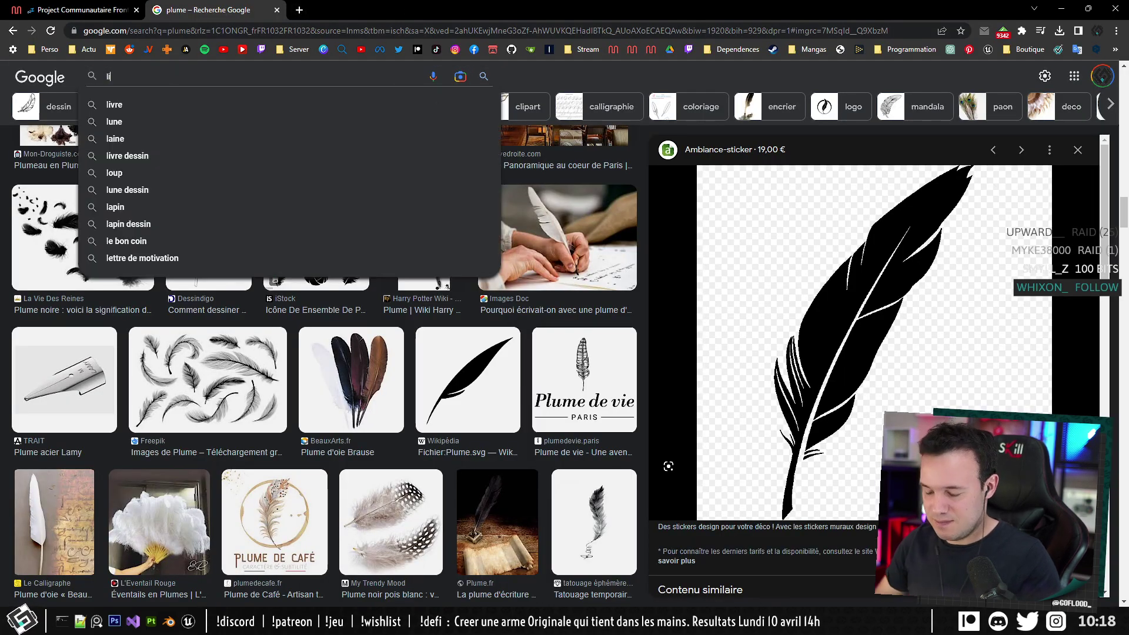
text(inguo)
key(Return)
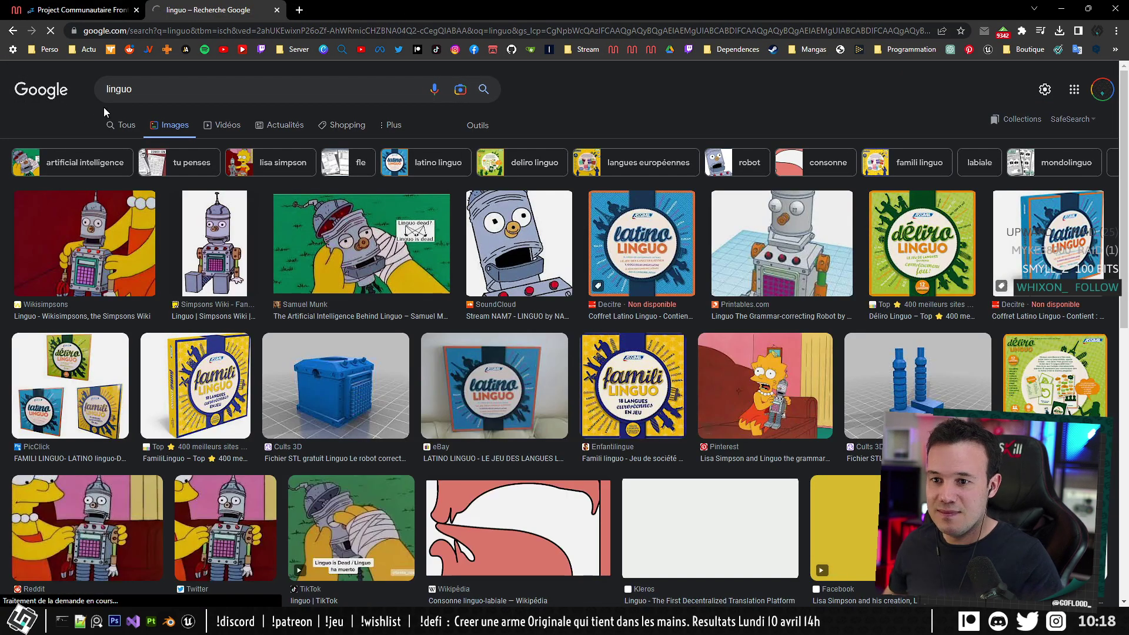
text(d'or)
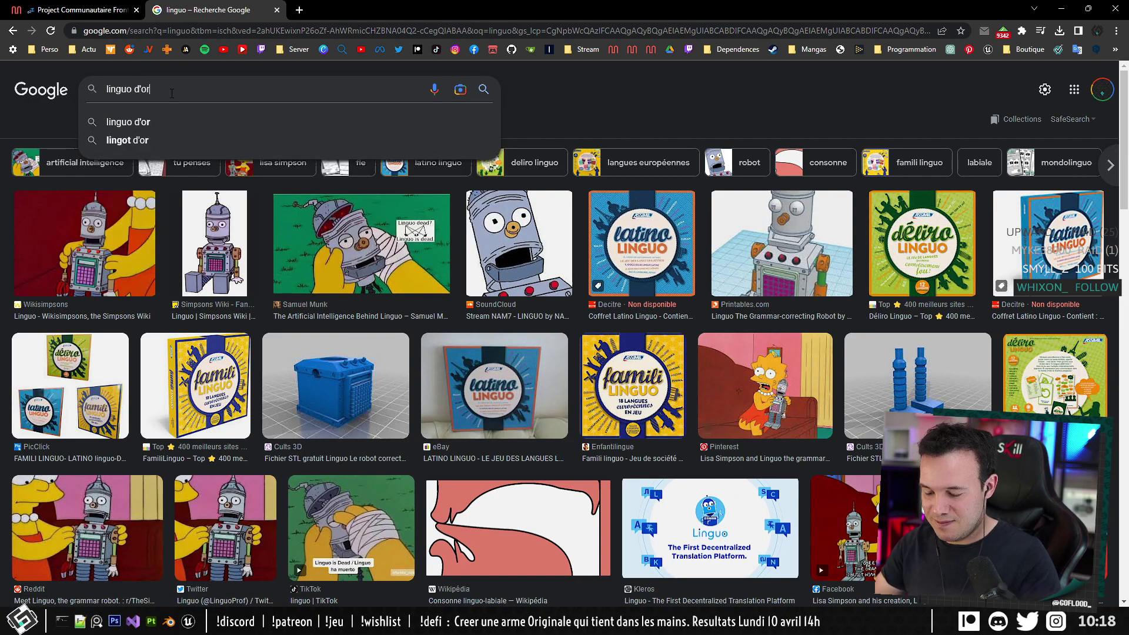
key(Return)
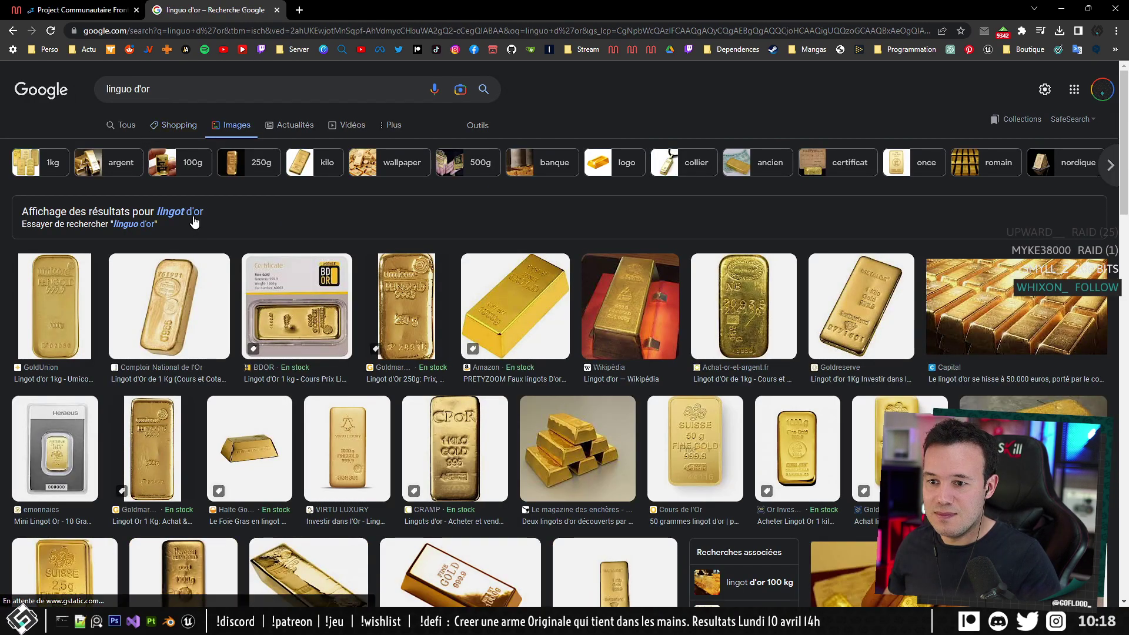
click(193, 212)
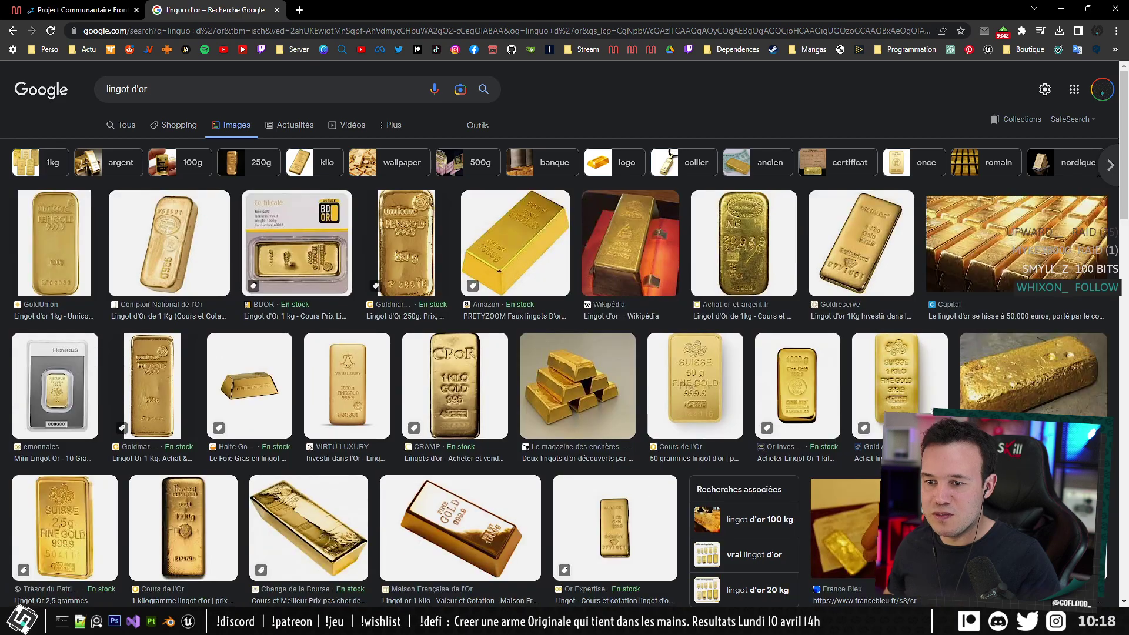
Return to Blender's export dialog, correct the file name to Lingot_001.fbx and export the FBX into EnCour.
click(304, 620)
click(370, 556)
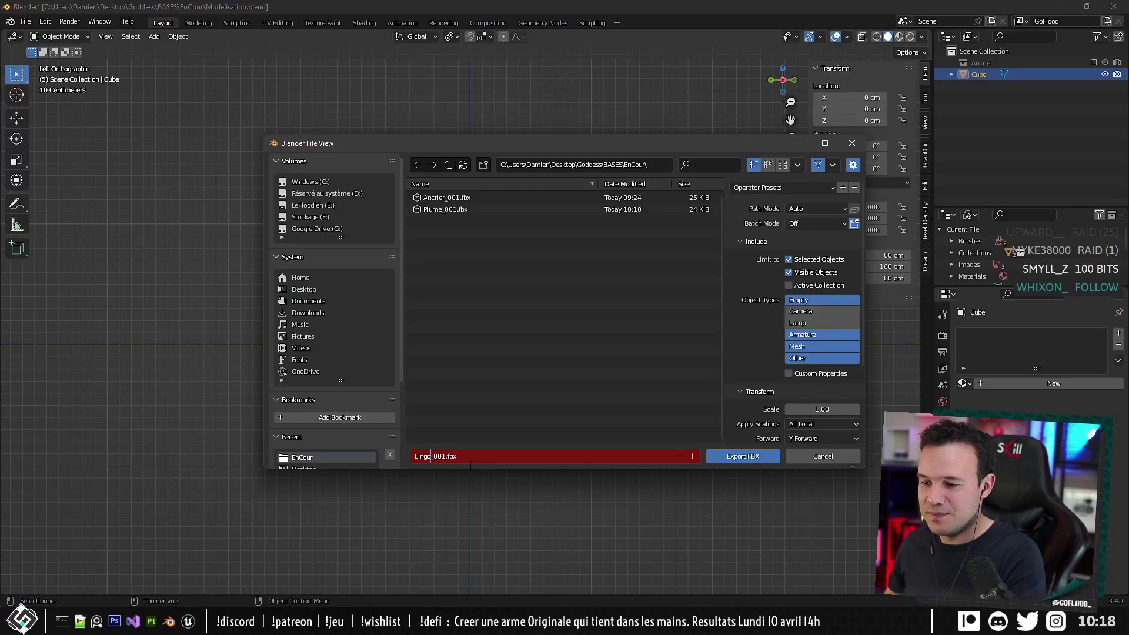
text(t)
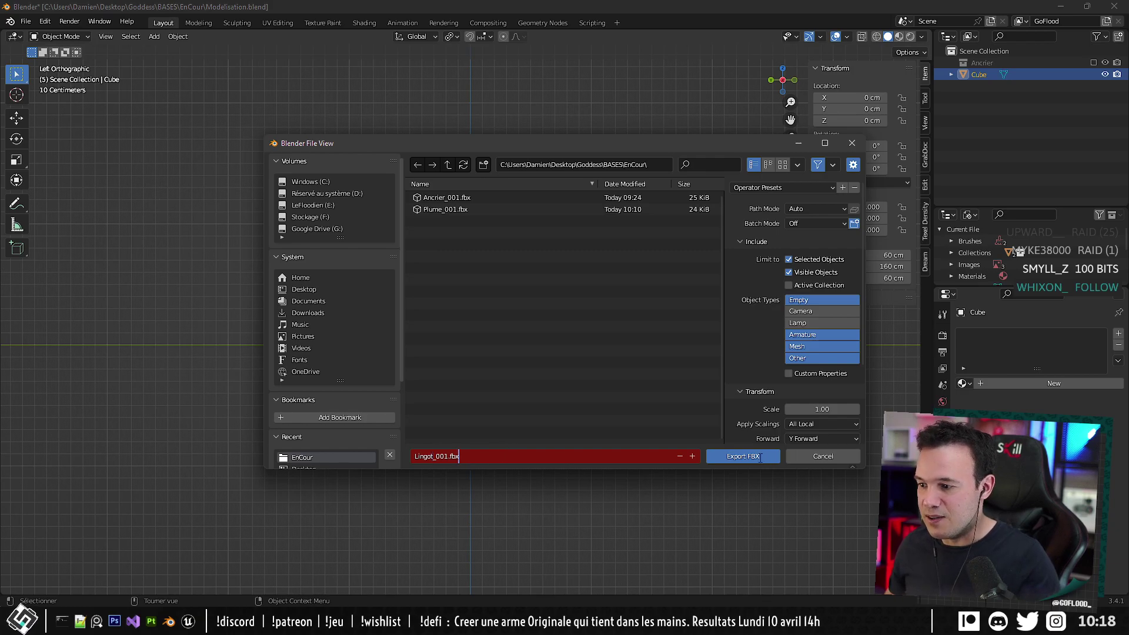
click(760, 457)
Switch to Unreal Editor and import Lingot_001.fbx from the BASES/EnCour folder into the EnCour content folder.
click(288, 532)
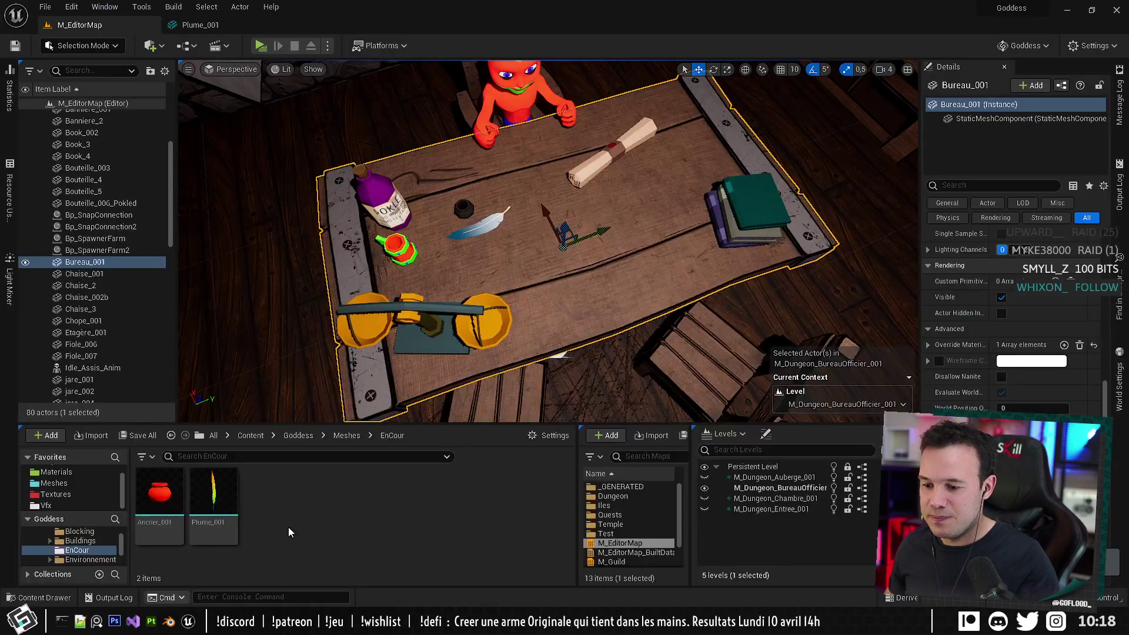
key(alt+Tab)
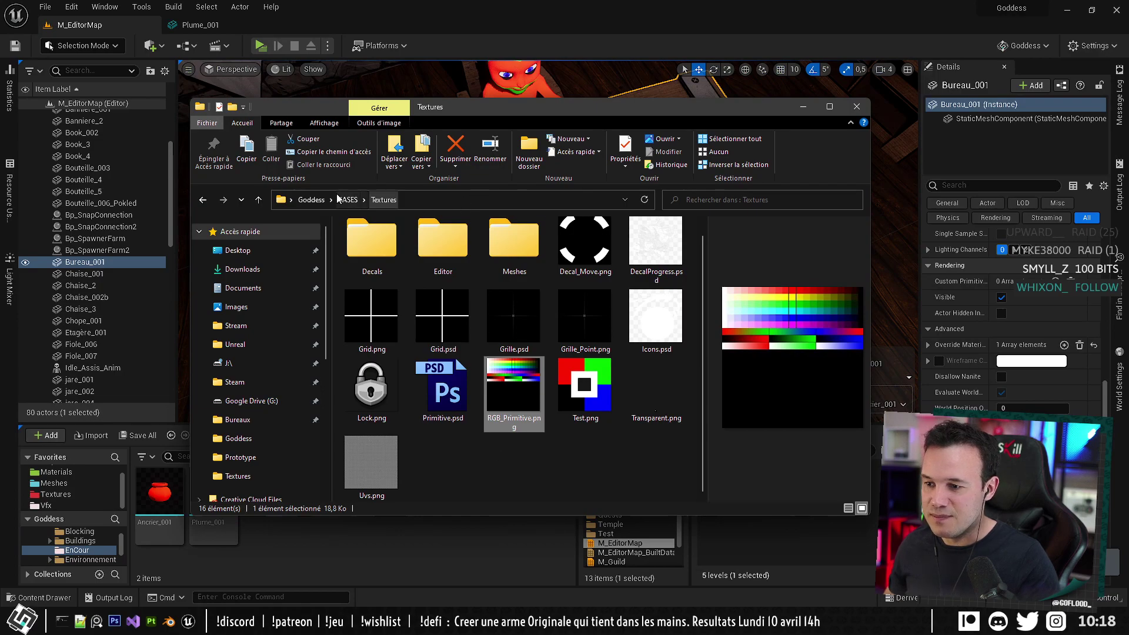
click(347, 199)
double_click(360, 259)
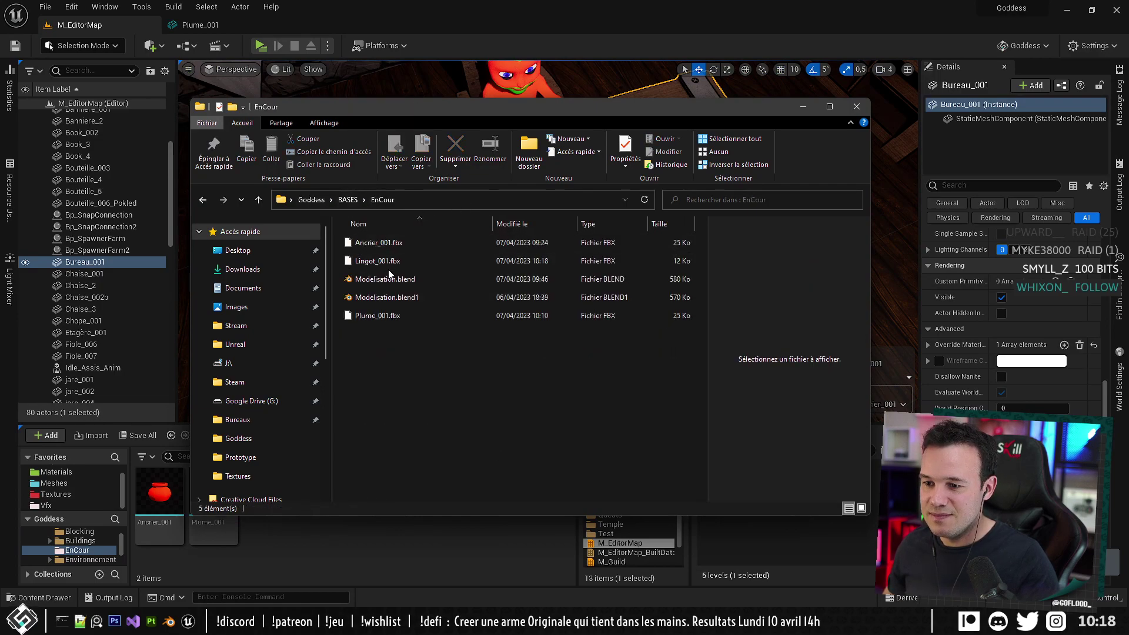
drag(376, 260, 334, 554)
click(583, 531)
Place the Lingot_001 mesh on the officer's desk, adjust its position to judge its size, and save everything.
drag(268, 499, 716, 217)
right_drag(716, 217, 658, 188)
key(s)
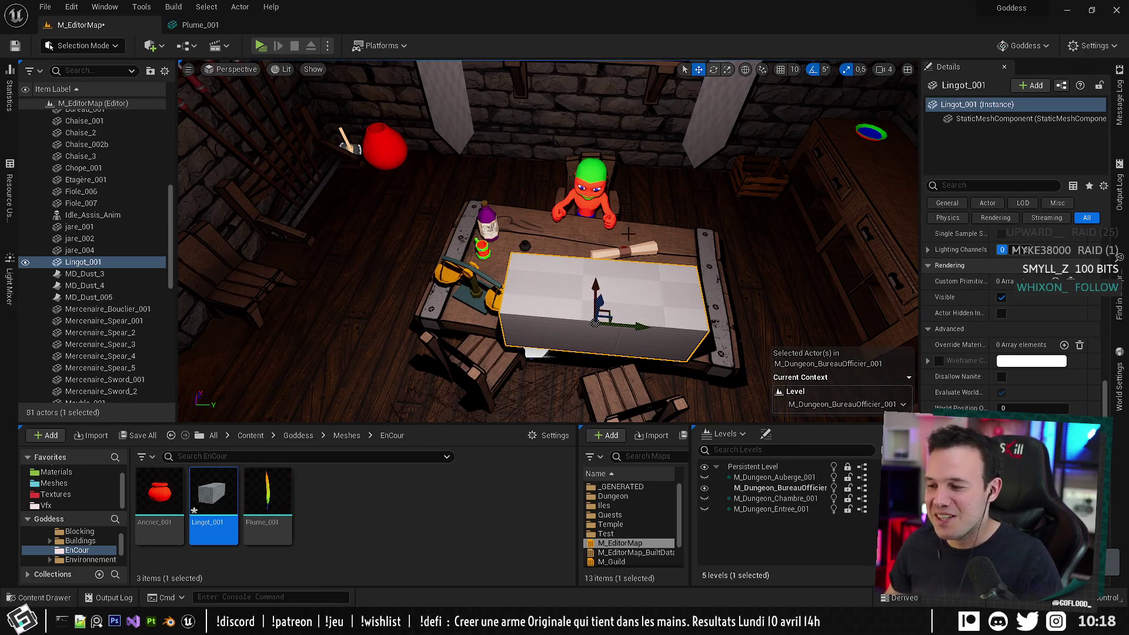
right_drag(548, 241, 588, 294)
drag(482, 223, 451, 222)
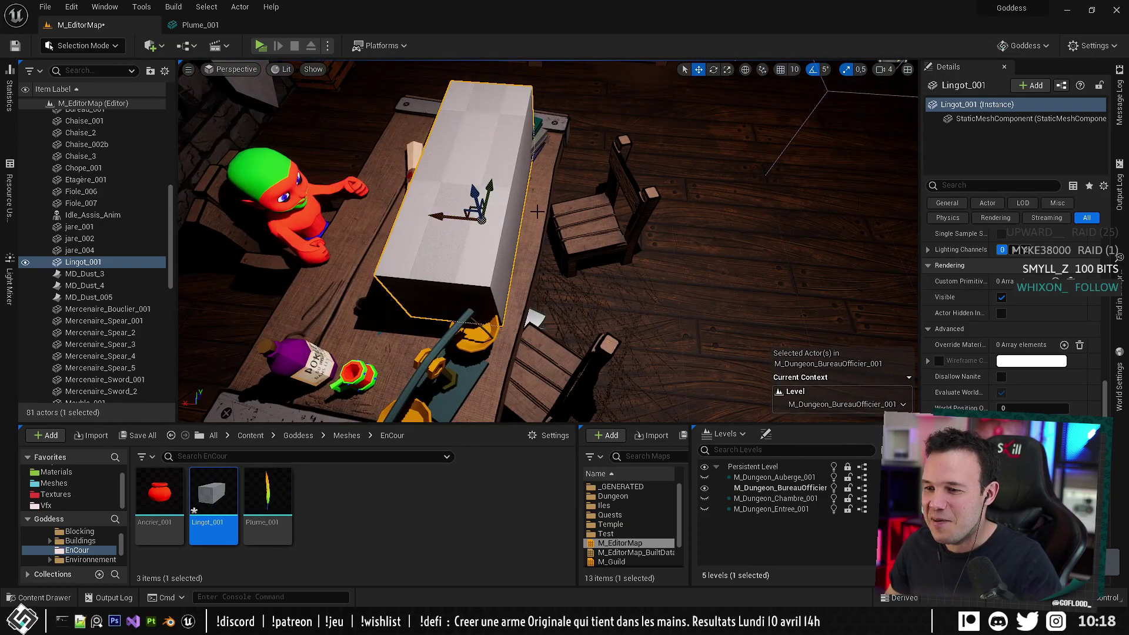
right_drag(535, 211, 411, 165)
key(ctrl+shift+s)
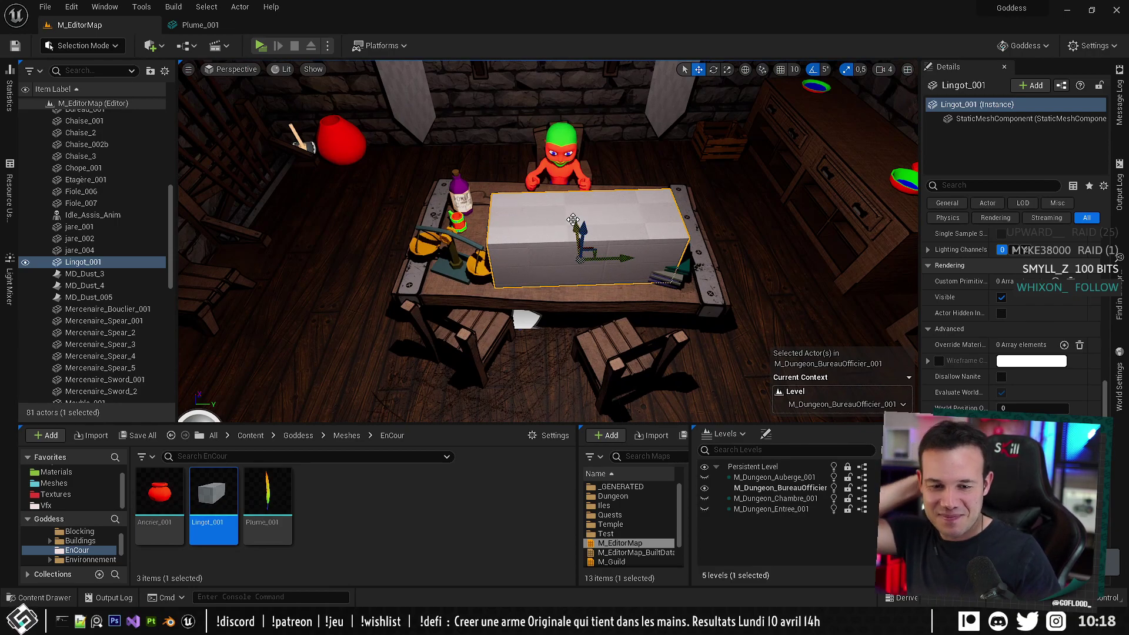
right_drag(677, 218, 677, 218)
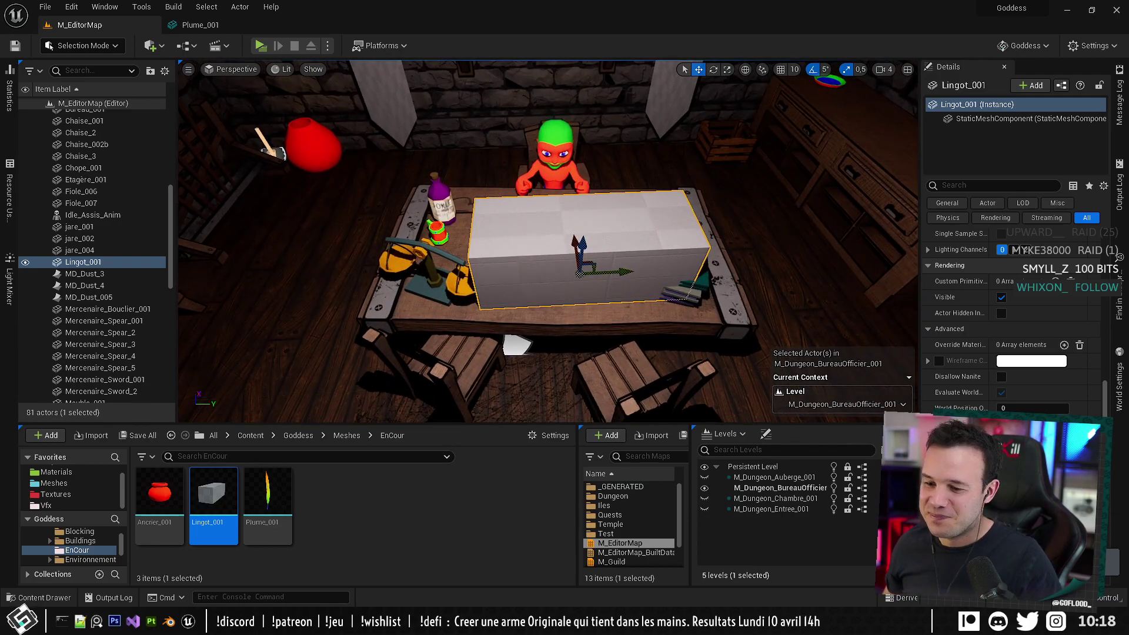
Switch back to Blender and scale the whole ingot mesh by 0.5 about the 3D cursor, giving 30 × 80 × 30 cm.
key(alt+Tab)
mouse_move(451, 308)
middle_down()
mouse_move(464, 265)
mouse_move(455, 319)
mouse_move(476, 325)
mouse_move(462, 336)
mouse_move(460, 314)
middle_up()
key(Tab)
key(a)
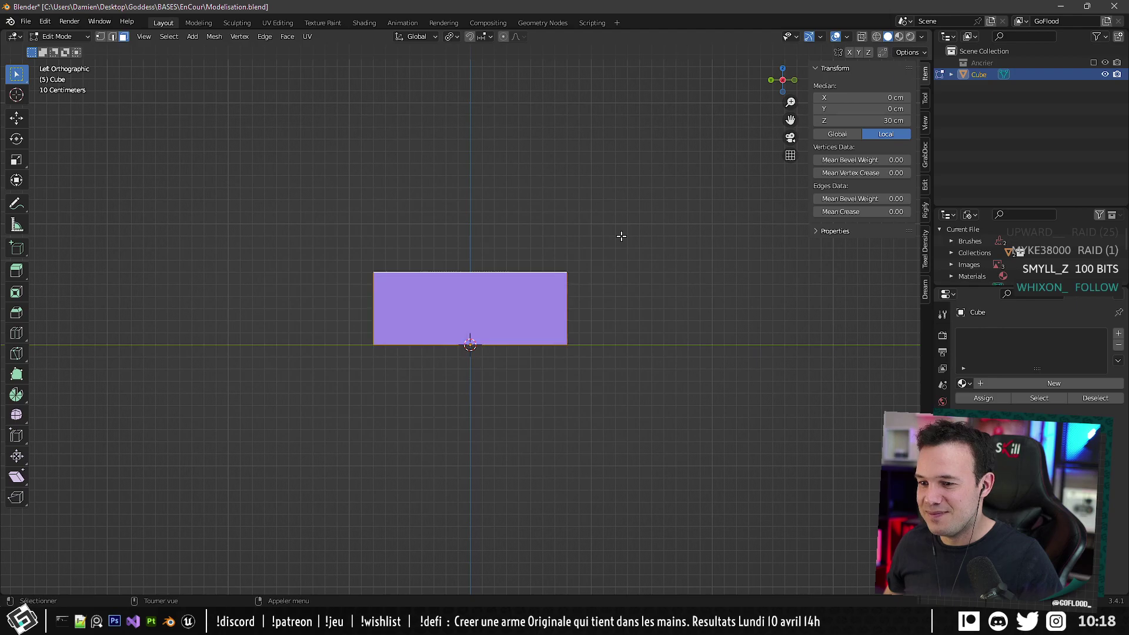
key(s)
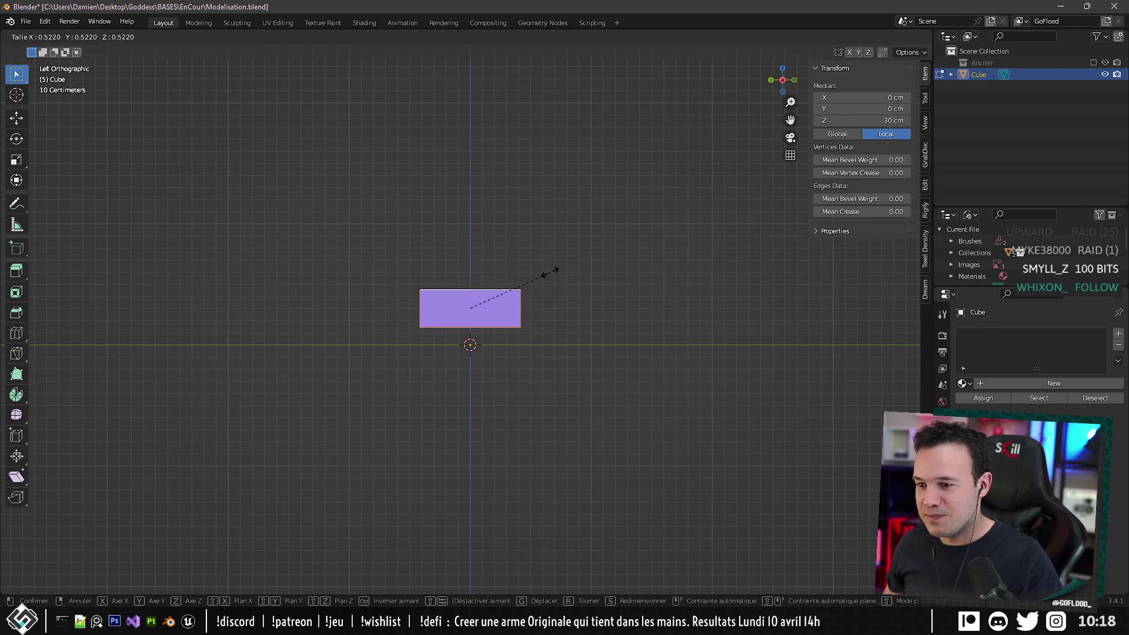
key(Escape)
click(451, 37)
click(481, 62)
key(s)
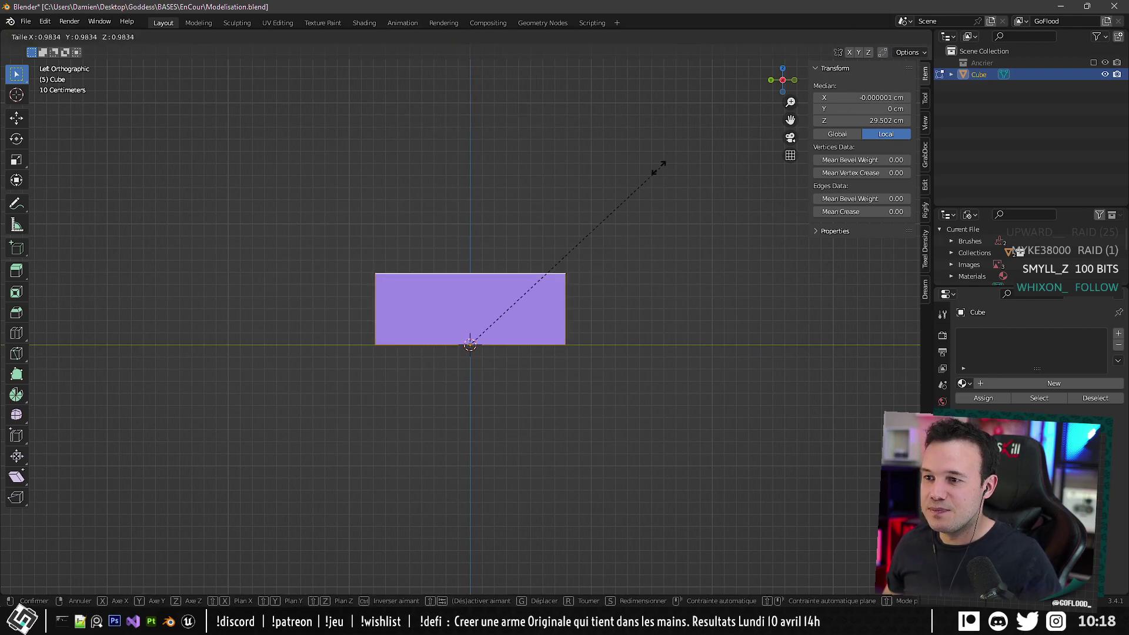
click(560, 235)
middle_drag(560, 235, 502, 206)
Leave Edit Mode and export the selected ingot over Lingot_001.fbx in the EnCour folder.
key(Tab)
key(ctrl+e)
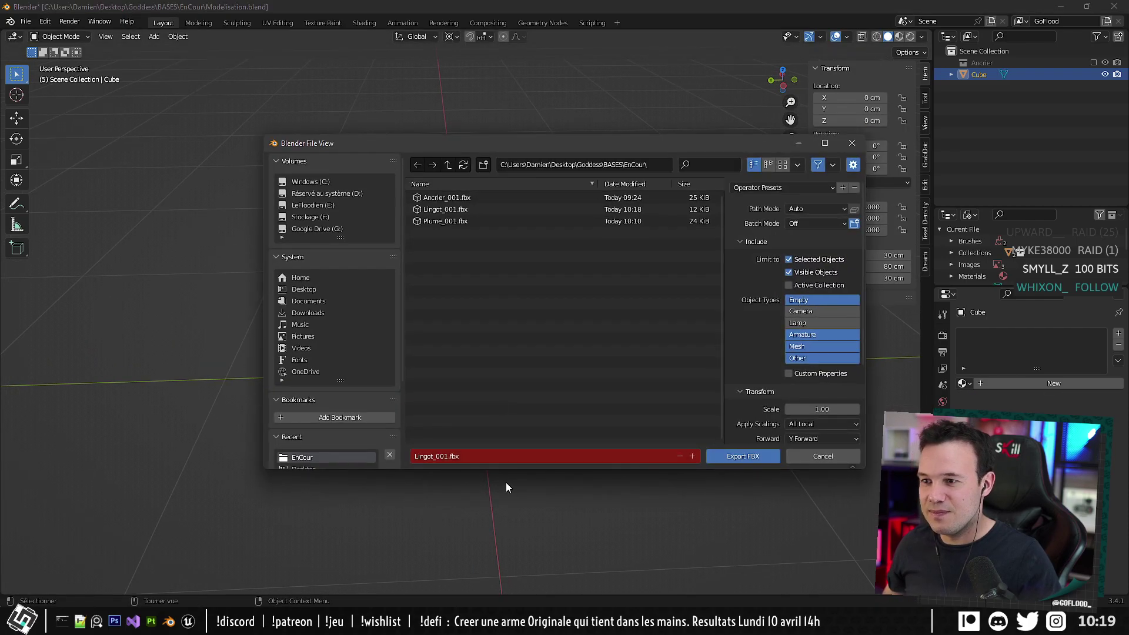
click(742, 457)
Switch to Unreal Editor, reimport the Lingot_001 mesh and check its size on the officer's desk.
key(alt+Tab)
right_click(222, 503)
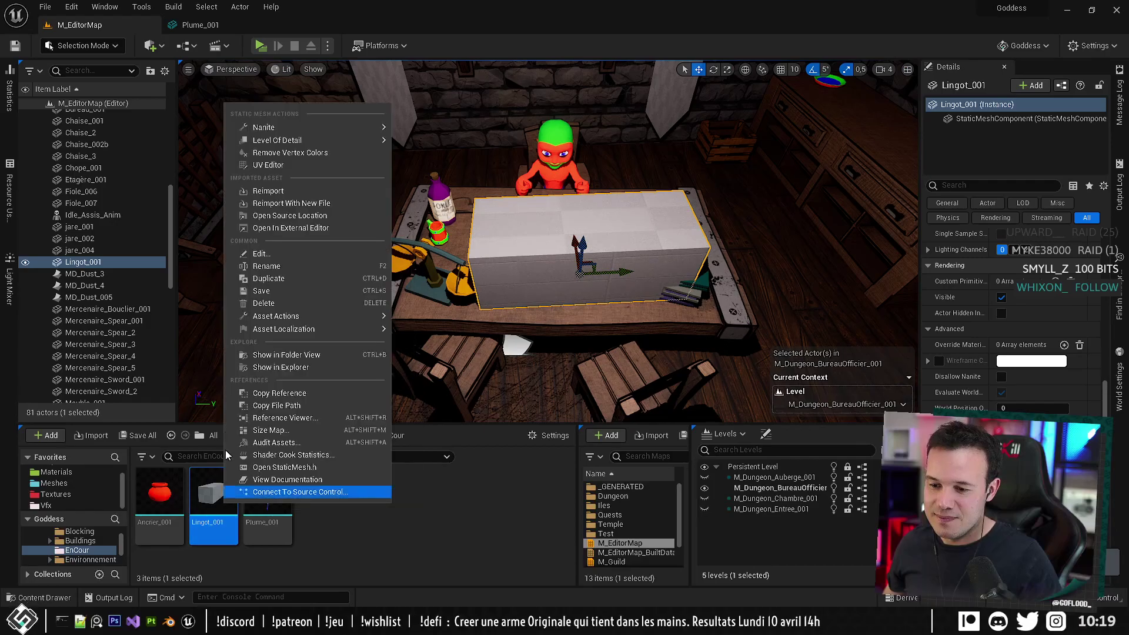
click(267, 190)
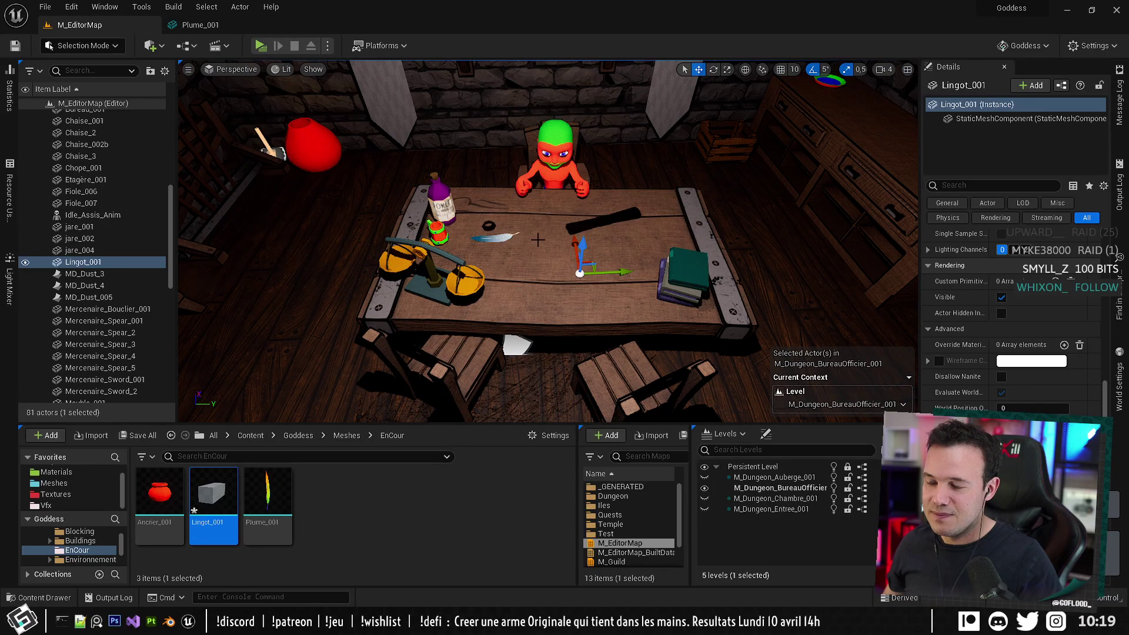
right_drag(605, 250, 549, 215)
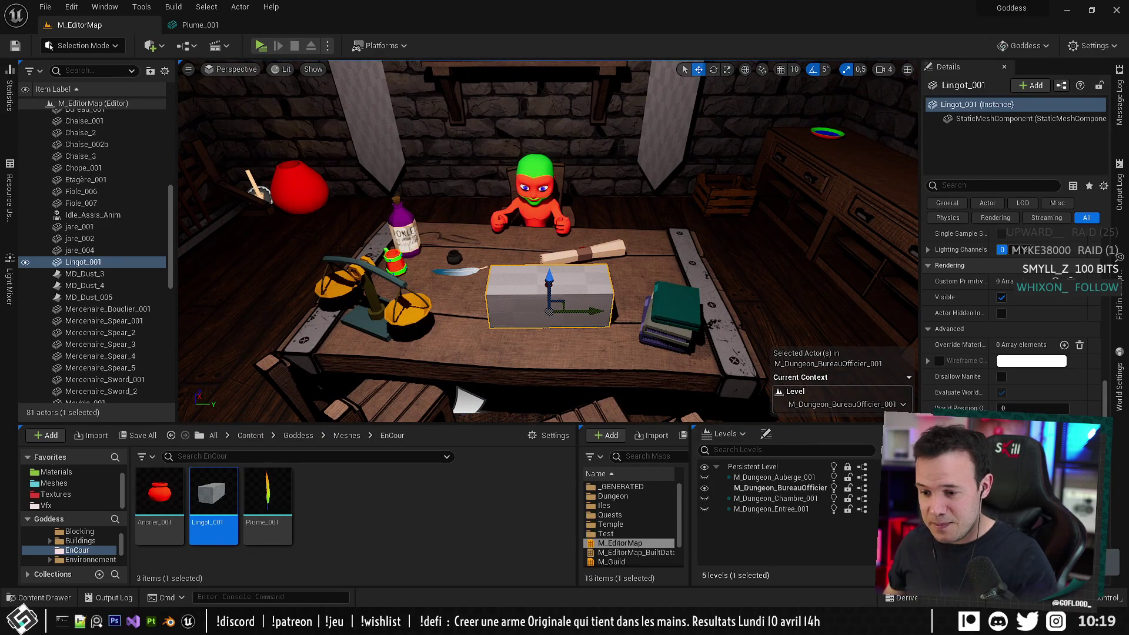
Switch to Blender, scale the ingot object by about 0.726 to 21.8 × 58.1 × 21.8 cm and re-export Lingot_001.fbx.
key(alt+Tab)
middle_drag(545, 279, 541, 265)
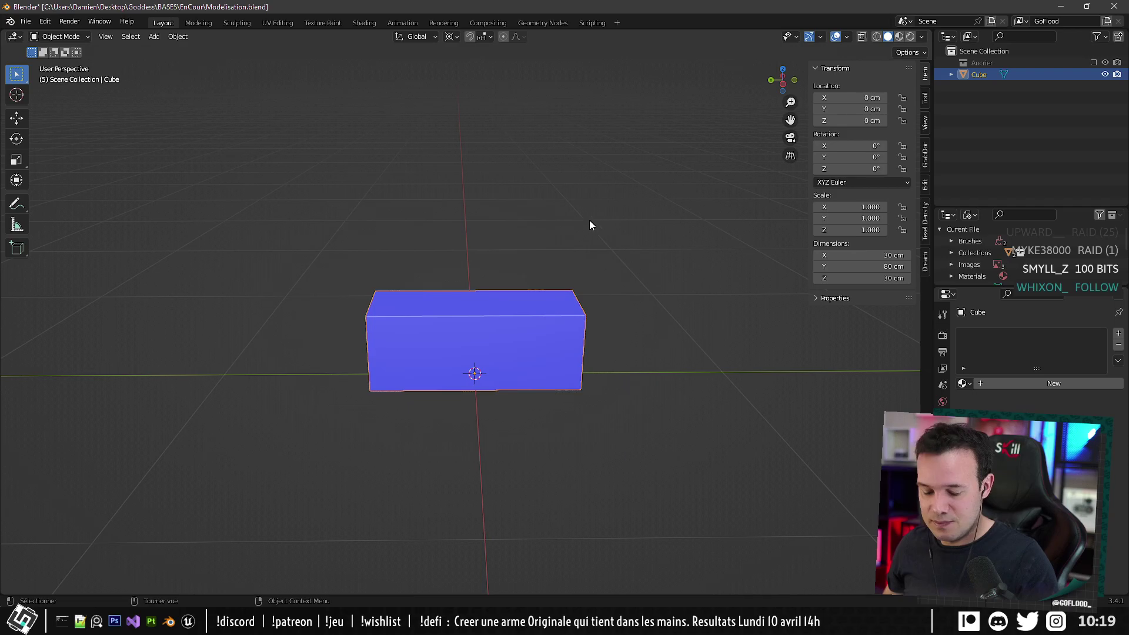
key(s)
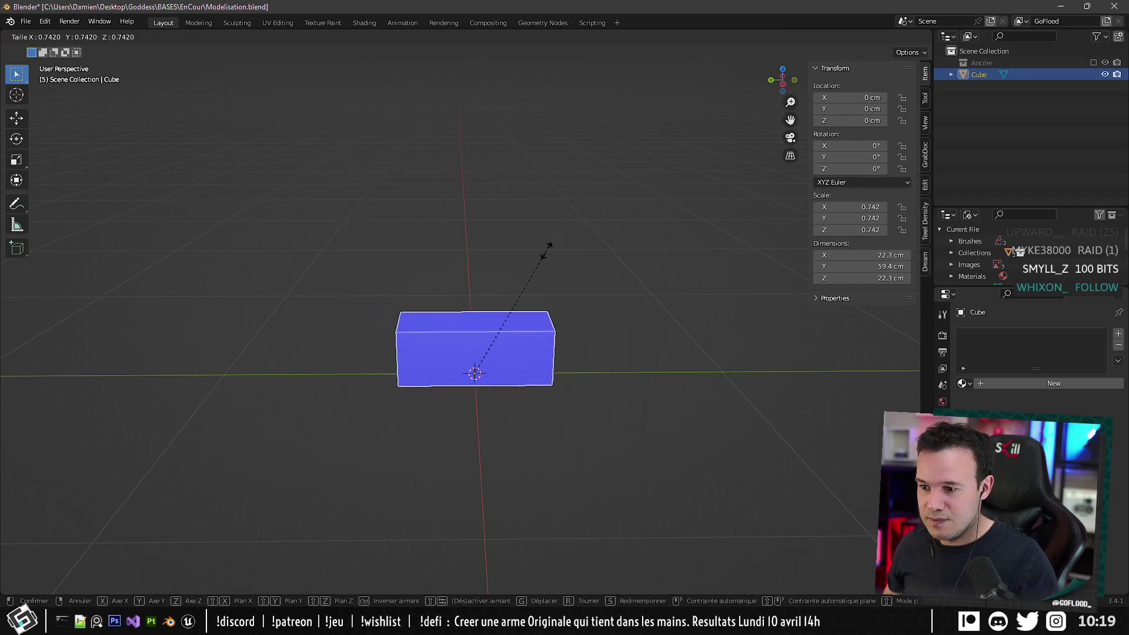
click(545, 252)
key(ctrl+e)
click(721, 455)
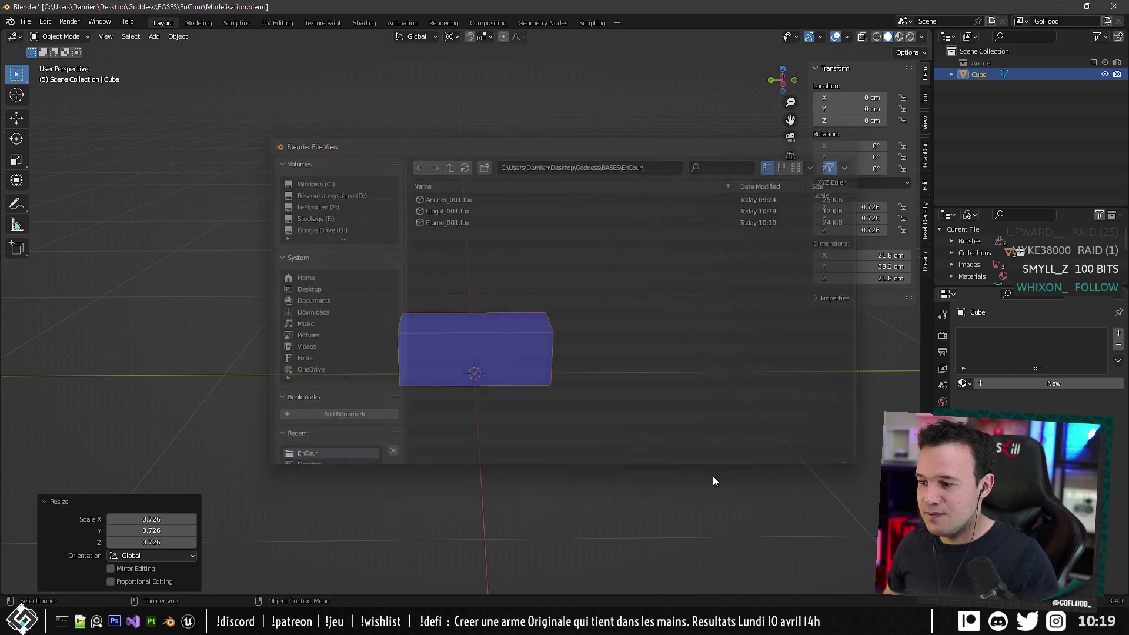
Return to Unreal Editor, reimport Lingot_001 and compare the ingot with the other objects on the desk.
key(alt+Tab)
right_click(211, 488)
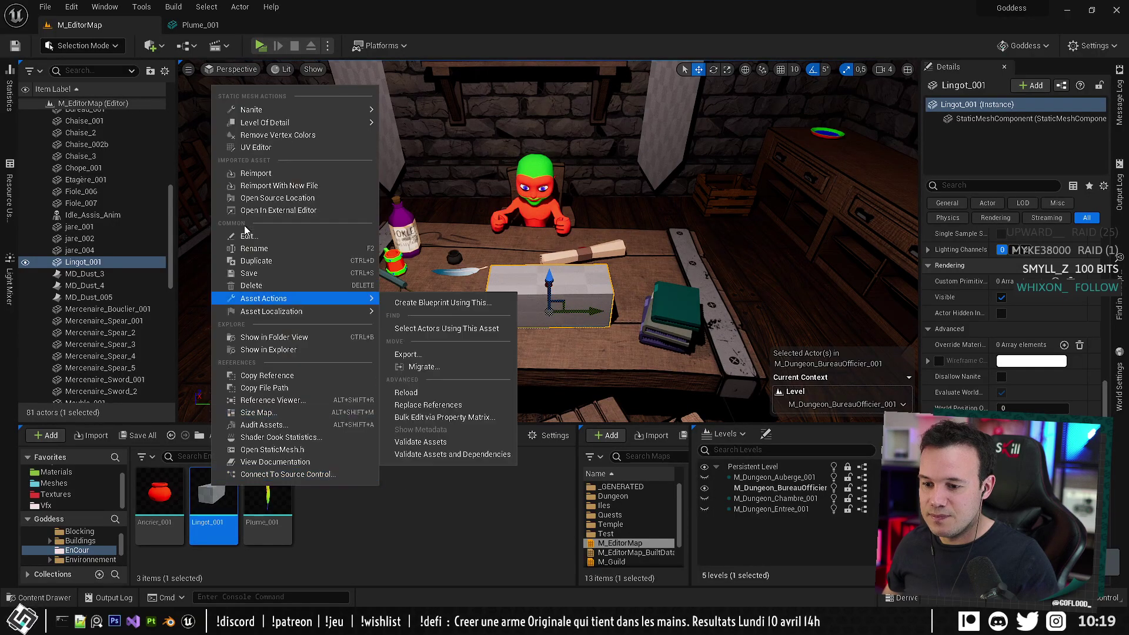
click(267, 175)
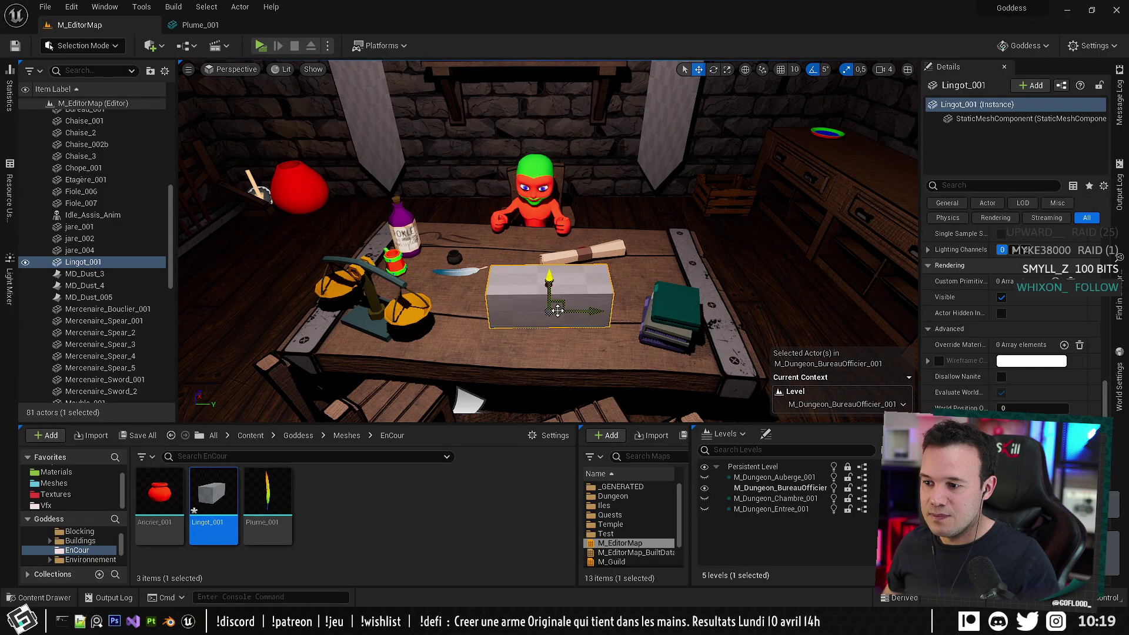
right_drag(614, 284, 614, 229)
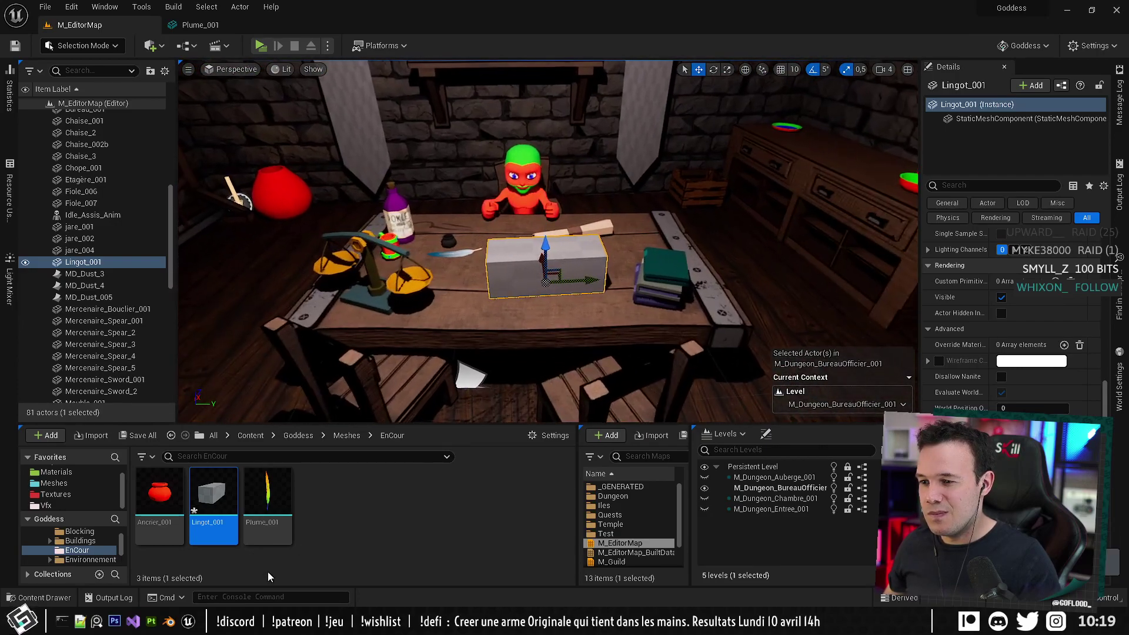
Back in Blender, scale the ingot object by about 0.775 to 16.9 × 45.1 × 16.9 cm and re-export Lingot_001.fbx.
key(alt+Tab)
key(s)
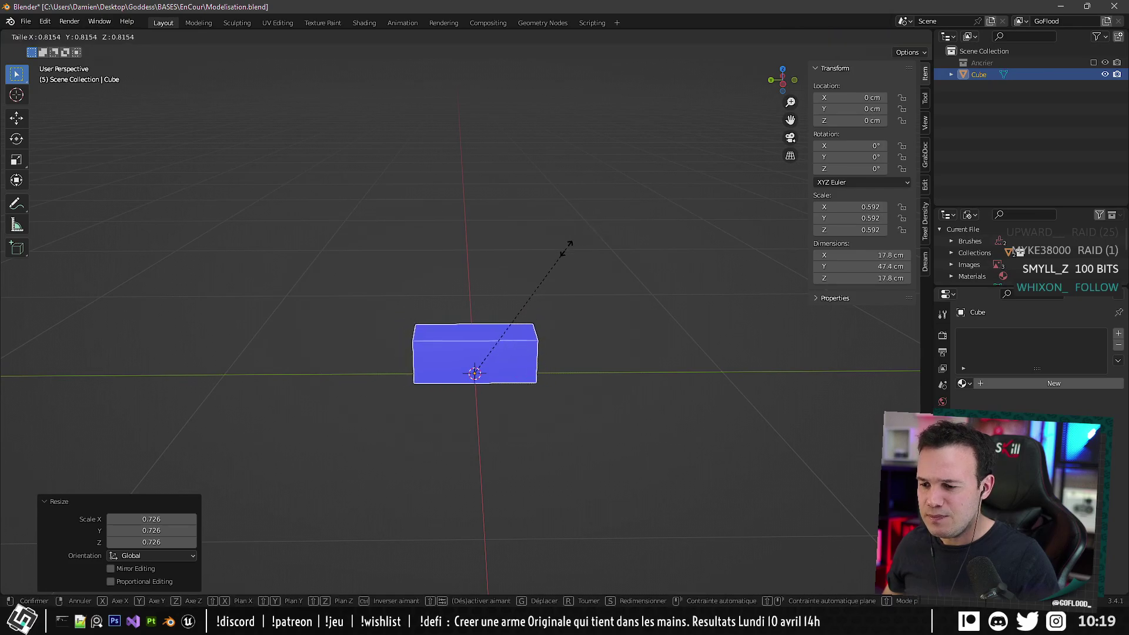
click(560, 253)
key(ctrl+e)
click(714, 441)
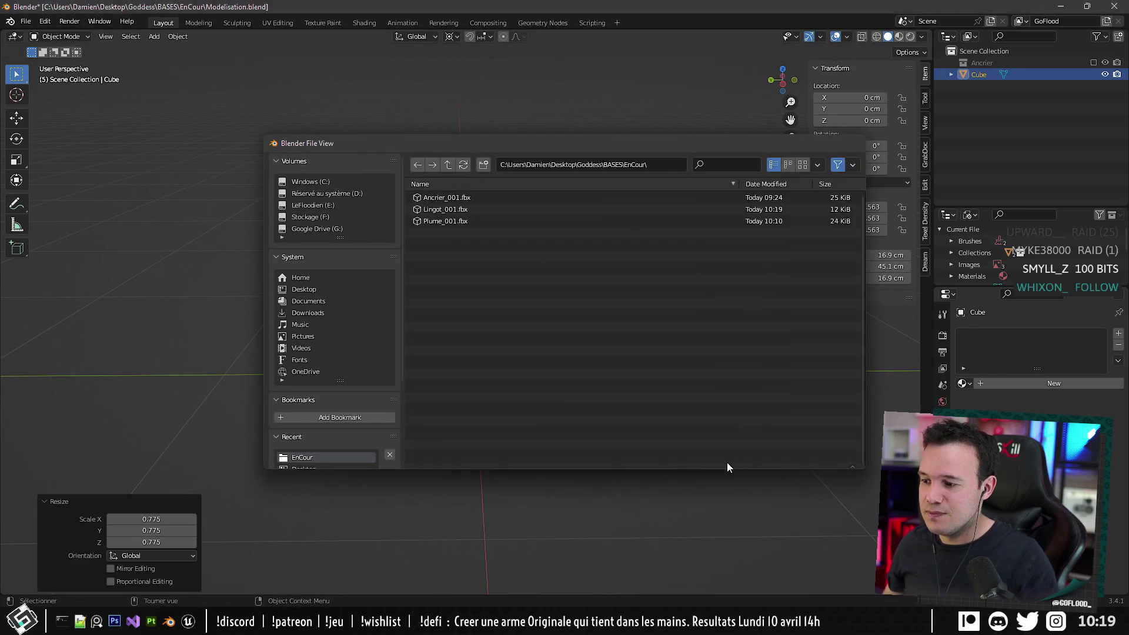
Switch to Unreal Editor and reimport the Lingot_001 mesh from the updated FBX.
key(alt+Tab)
right_click(194, 502)
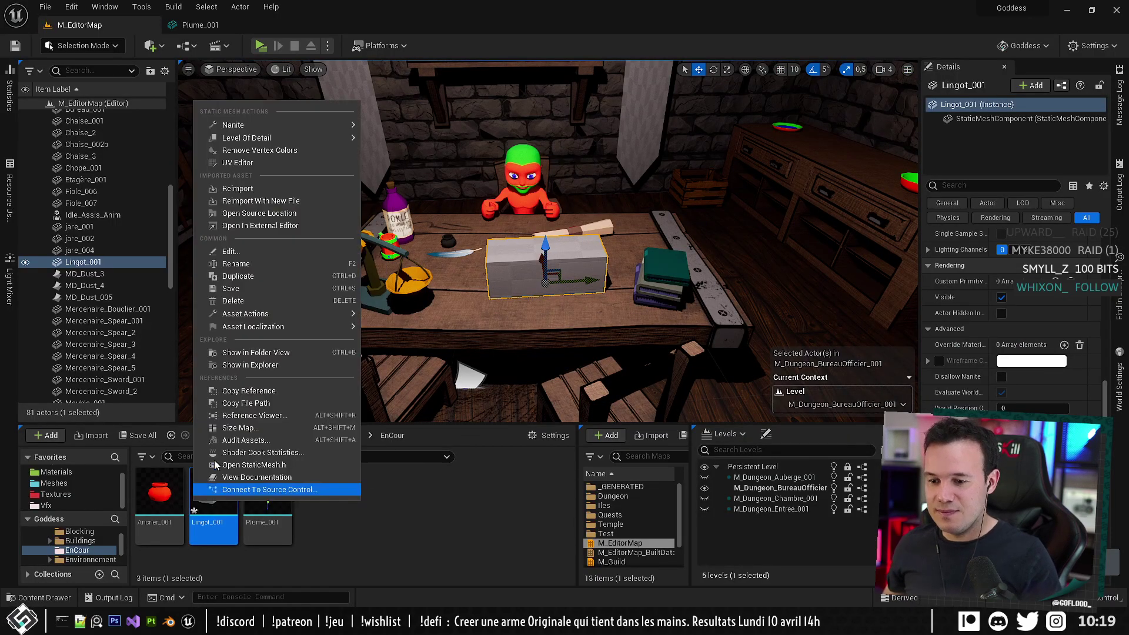
click(235, 201)
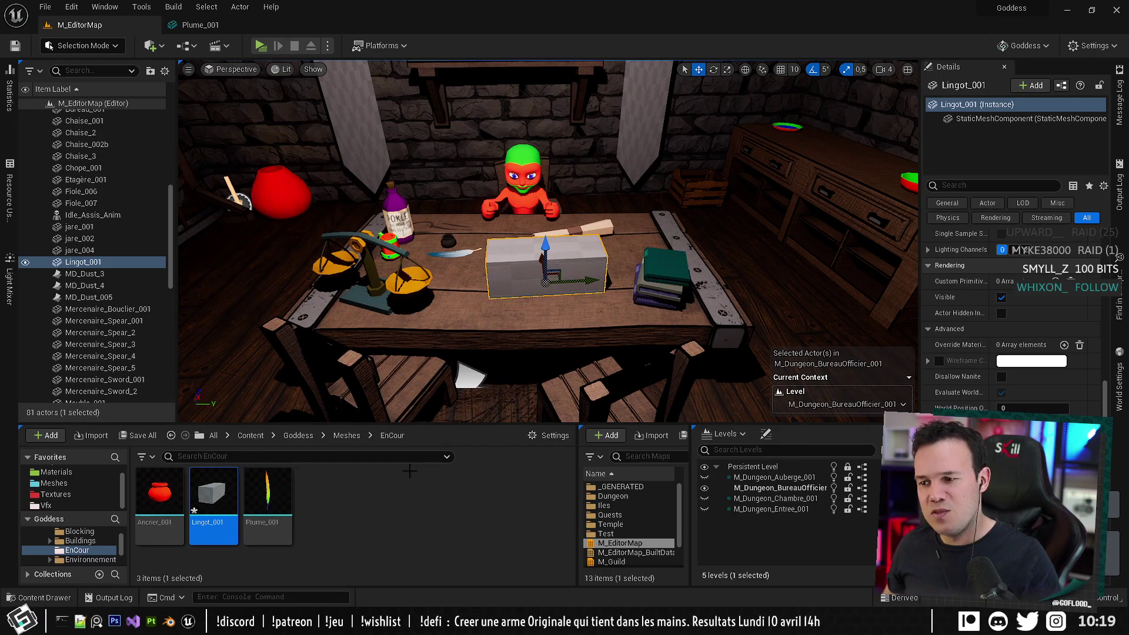
Switch back to Blender and apply the ingot object's scale.
key(alt+Tab)
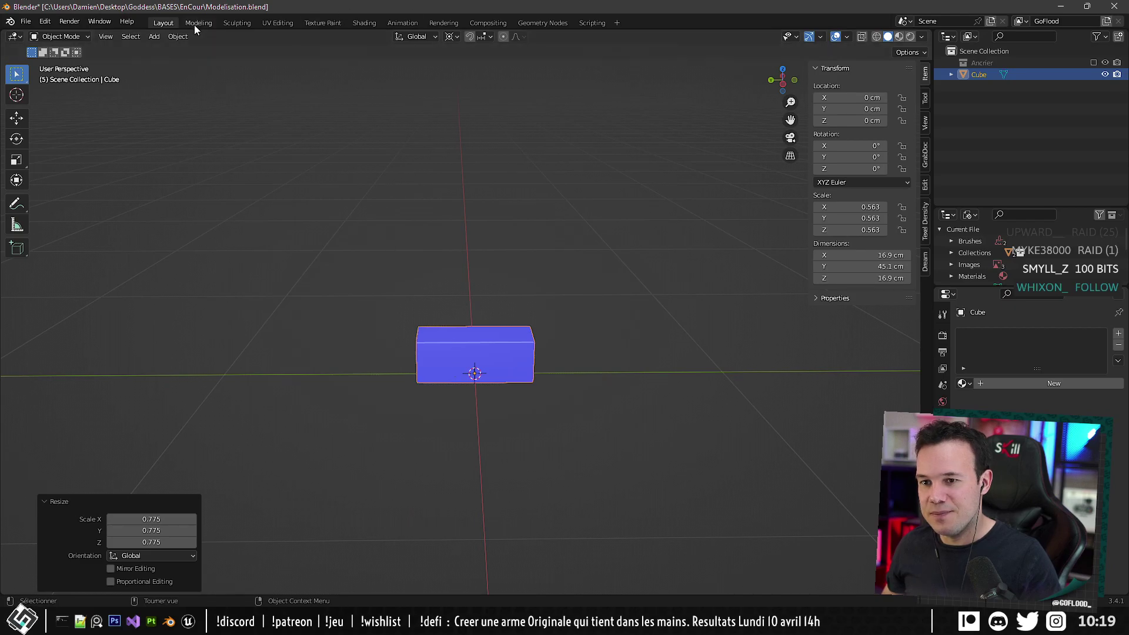
click(178, 37)
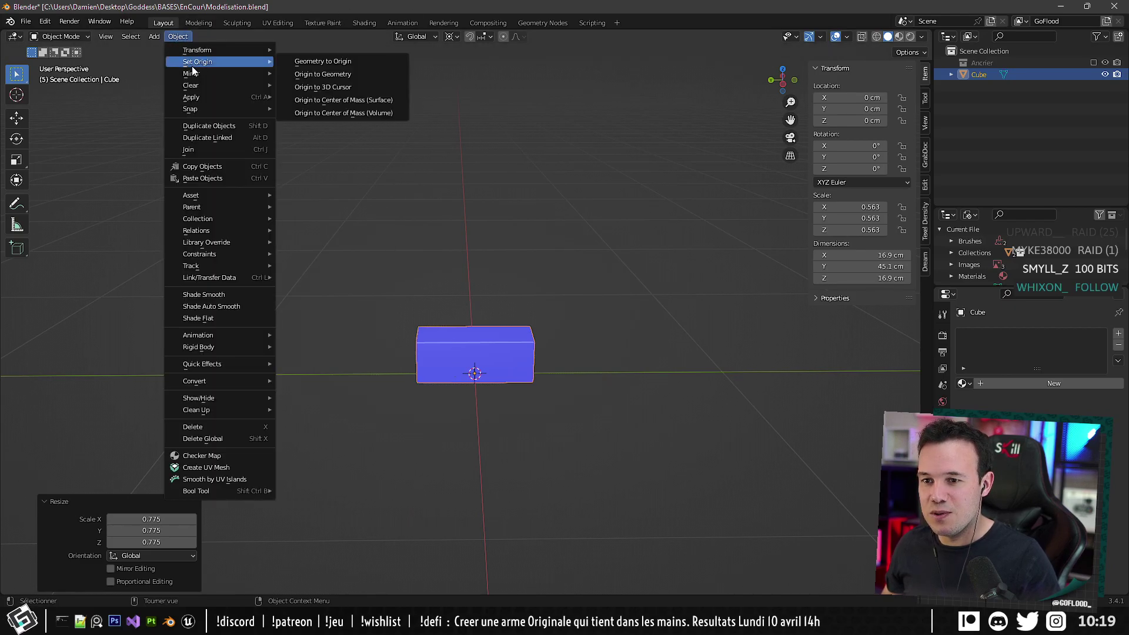
mouse_move(209, 98)
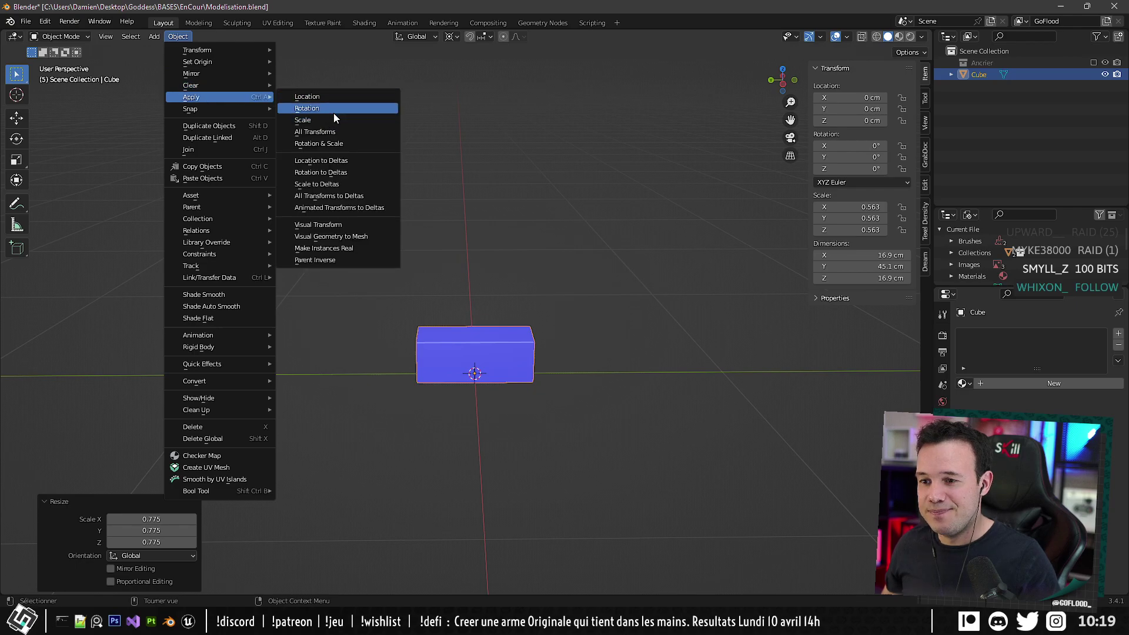
click(316, 121)
middle_drag(518, 278, 520, 305)
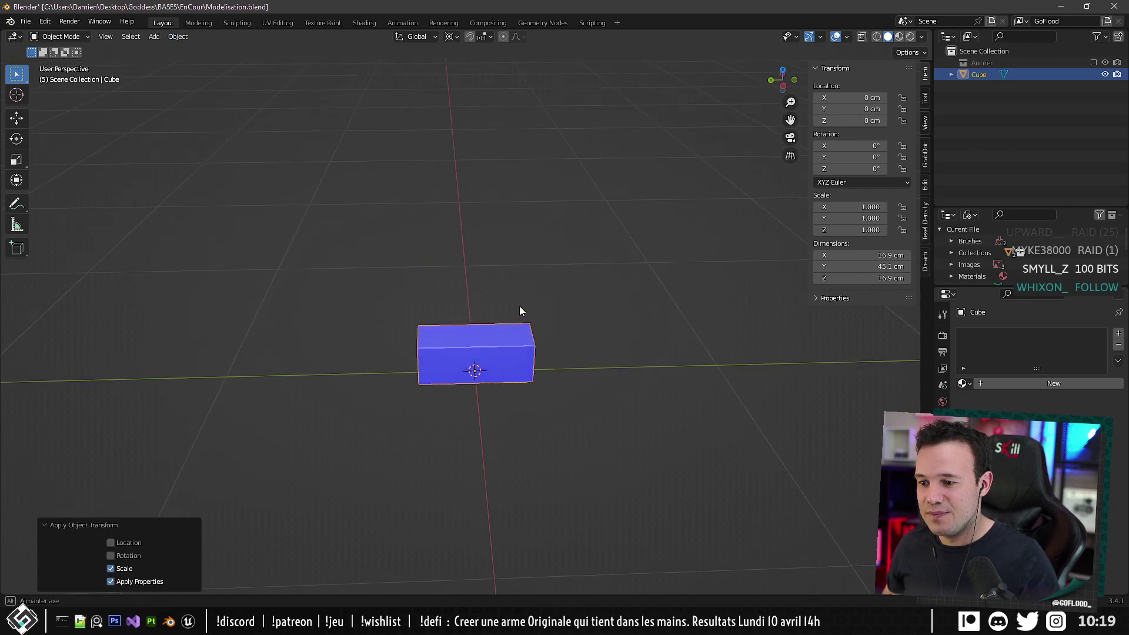
Scale the whole ingot mesh by about 1.387 in Edit Mode and export it over Lingot_001.fbx.
key(Tab)
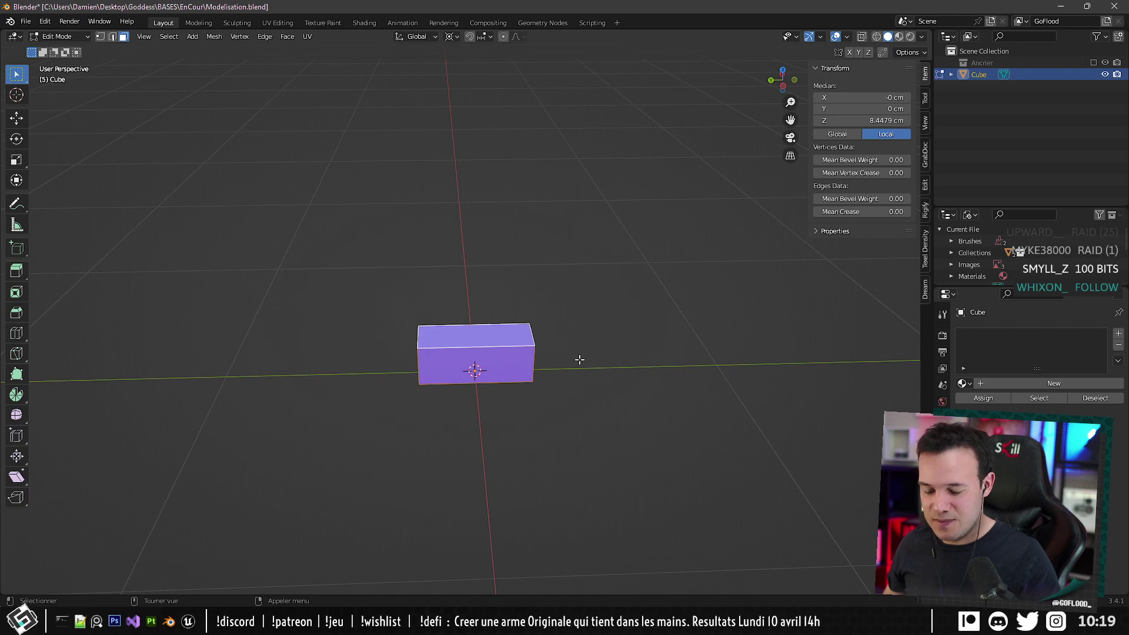
key(s)
click(616, 336)
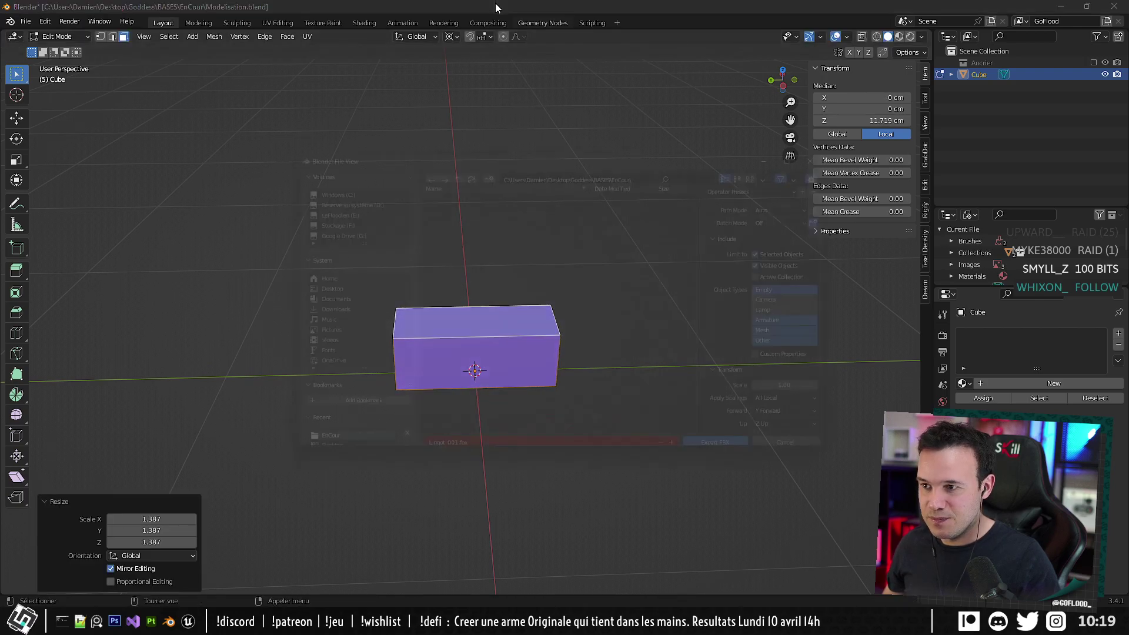
click(742, 456)
Switch to Unreal Editor, reimport Lingot_001 and inspect the resized ingot on the desk from close up.
key(alt+Tab)
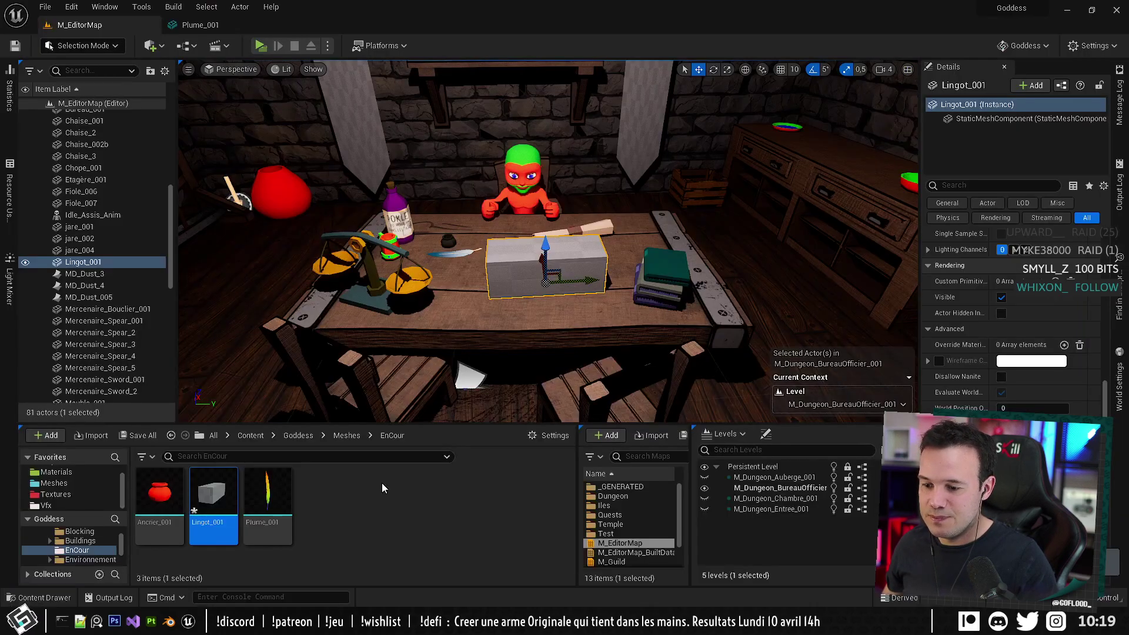
right_click(213, 497)
click(262, 173)
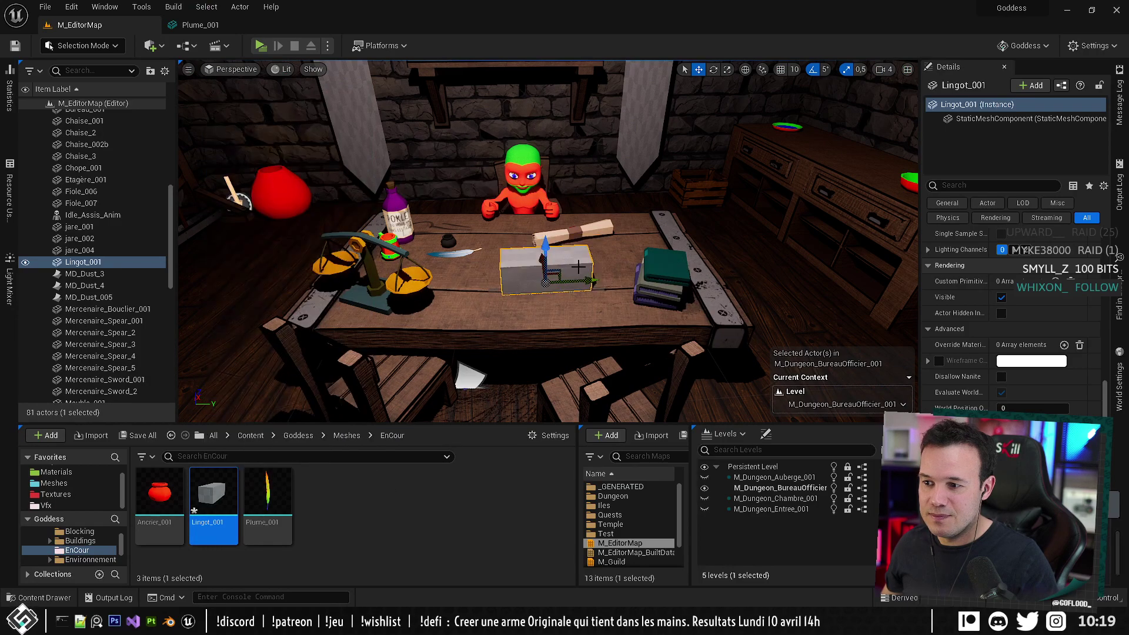
right_drag(579, 268, 579, 359)
key(w)
right_drag(601, 202, 602, 138)
key(s)
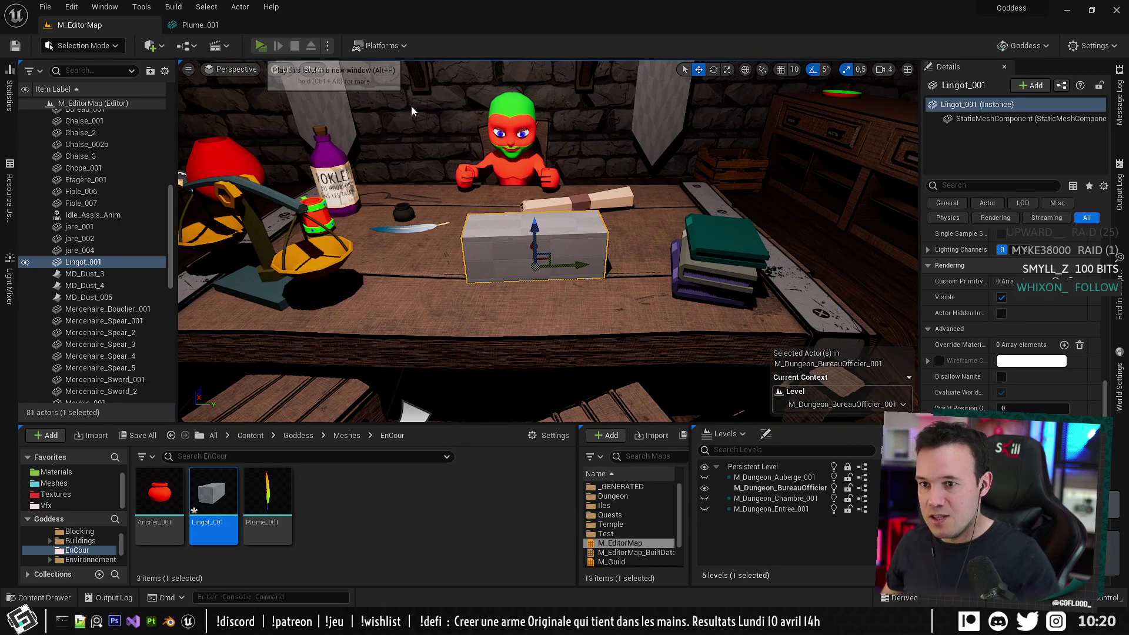
Run the game preview to judge the ingot's size on the officer's desk, and close the preview.
click(260, 45)
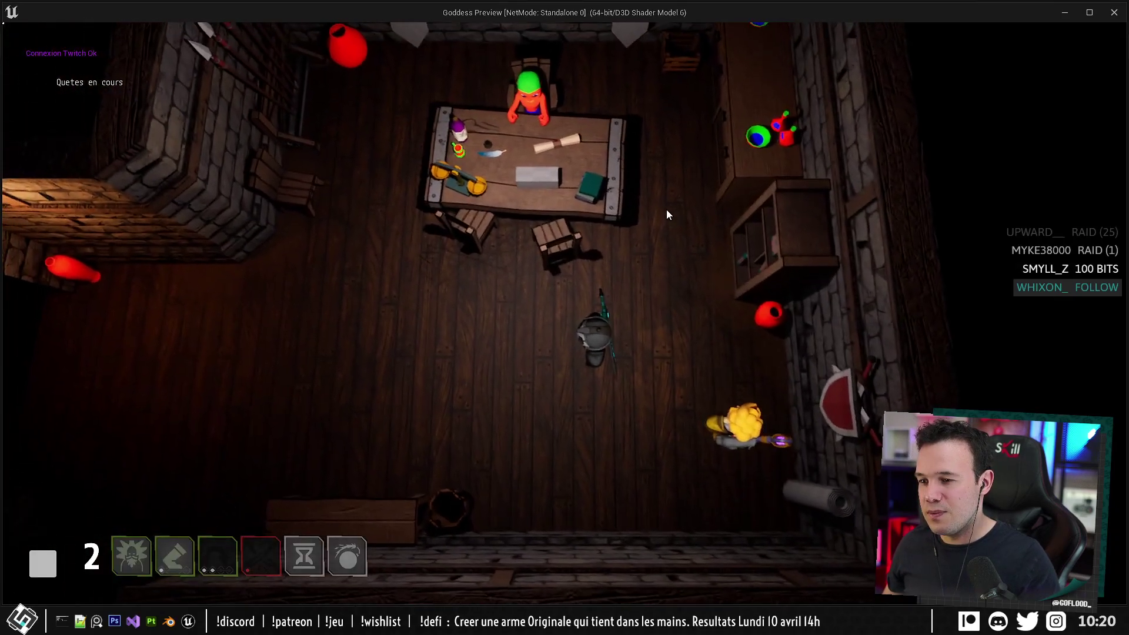
key(q)
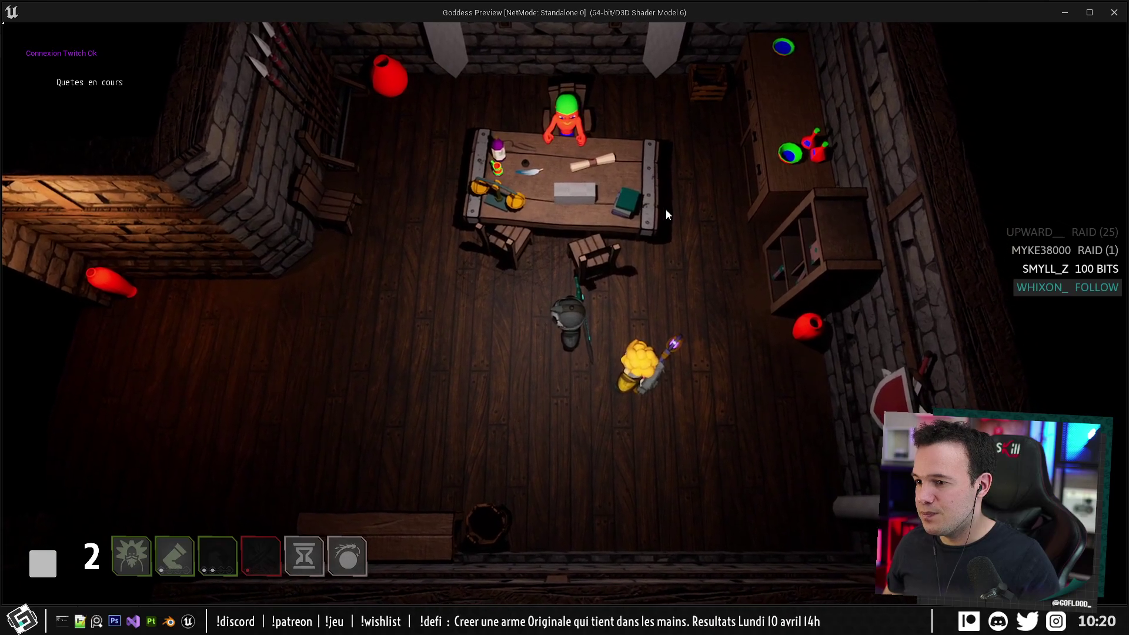
key(Escape)
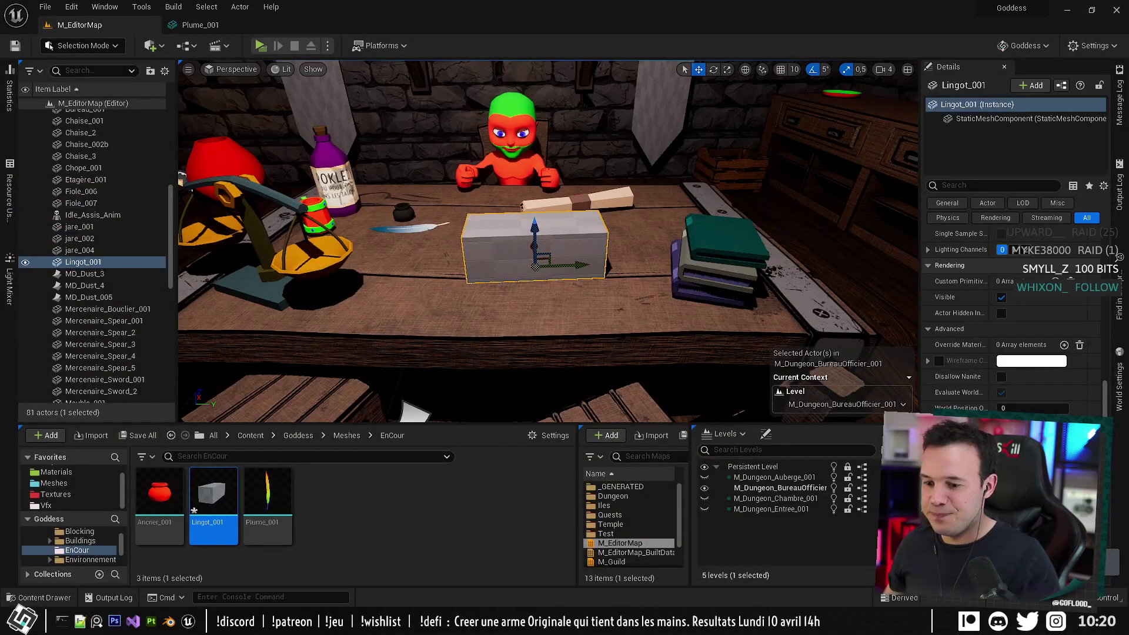
Return to Blender and widen the whole ingot mesh along X by a factor of about 1.2.
key(alt+Tab)
middle_drag(439, 376, 560, 317)
scroll(597, 297, up, 4)
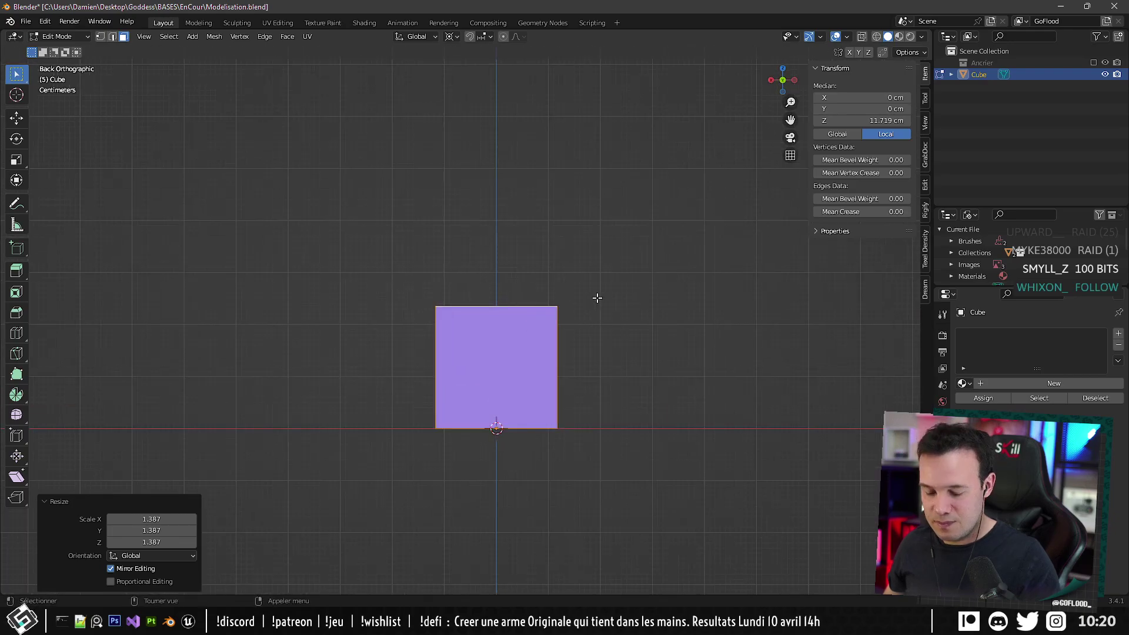
key(s)
key(x)
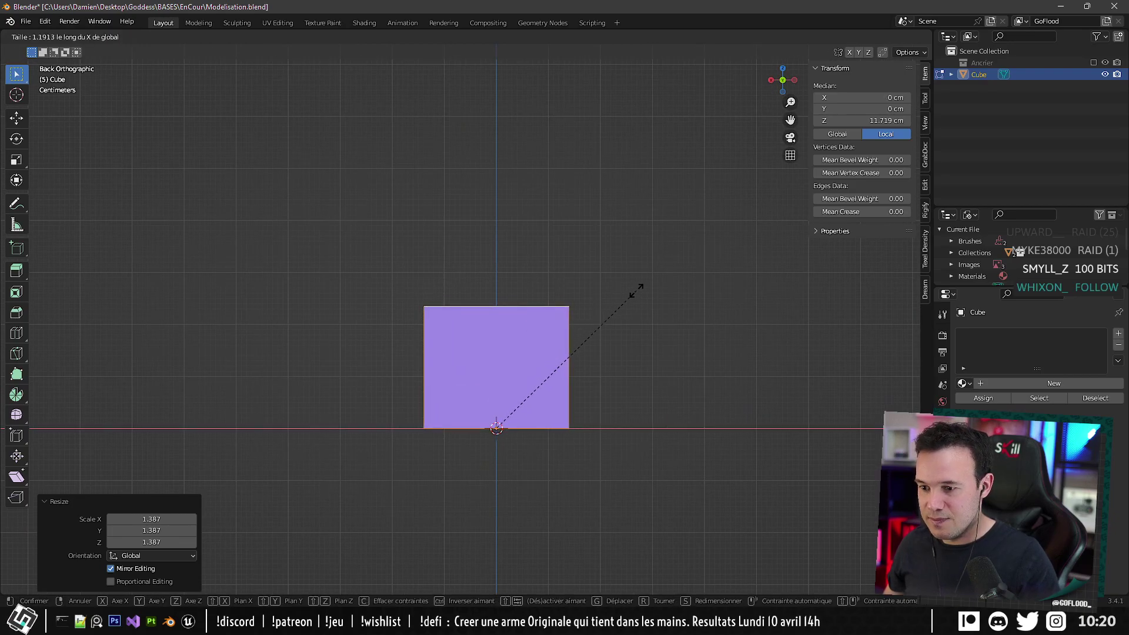
click(643, 290)
Taper the ingot by scaling its top face down in X and Y only, keeping its height.
middle_drag(642, 290, 522, 361)
key(s)
key(shift+z)
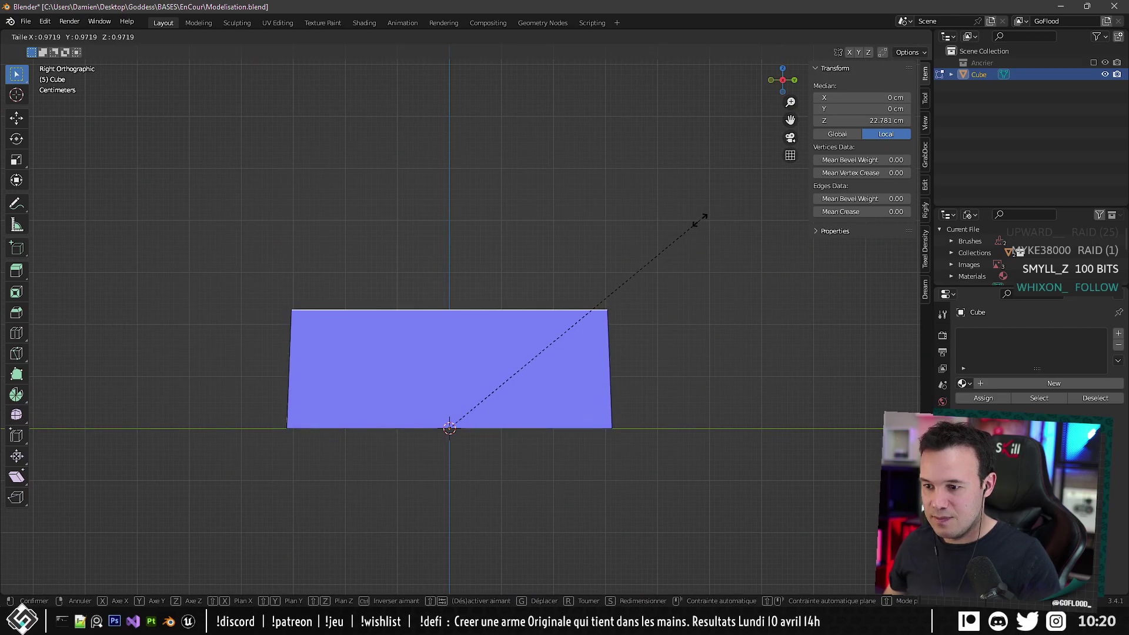
click(640, 237)
middle_drag(640, 237, 640, 309)
Select the ingot's top border edges and its four slanted corner edges, and bevel them by 2.99 cm with one segment.
click(113, 36)
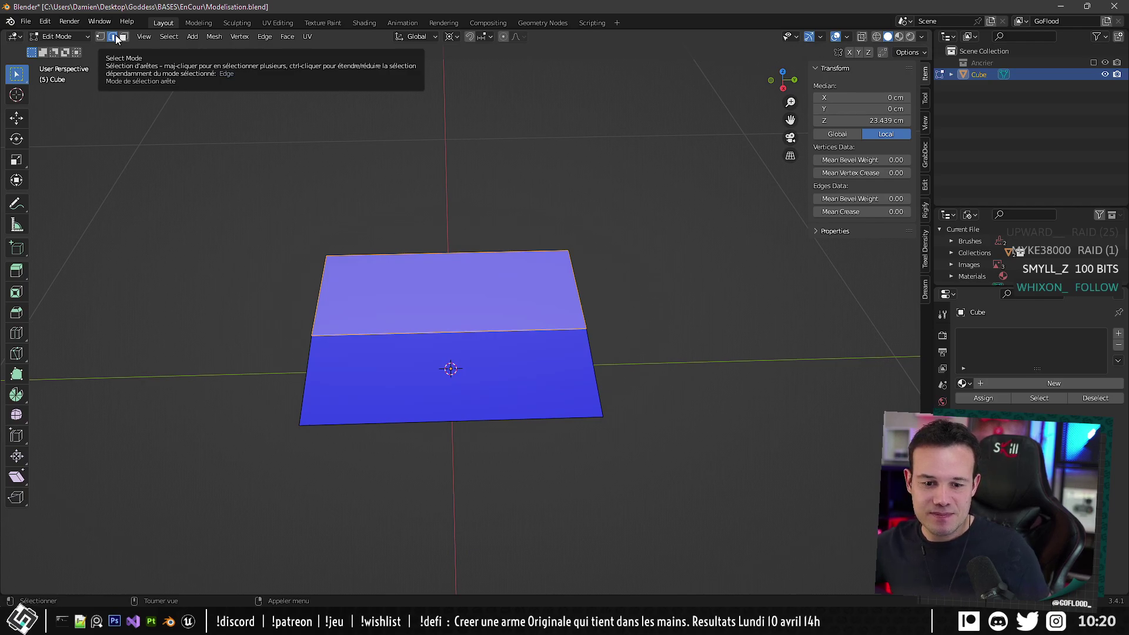
middle_drag(294, 320, 387, 452)
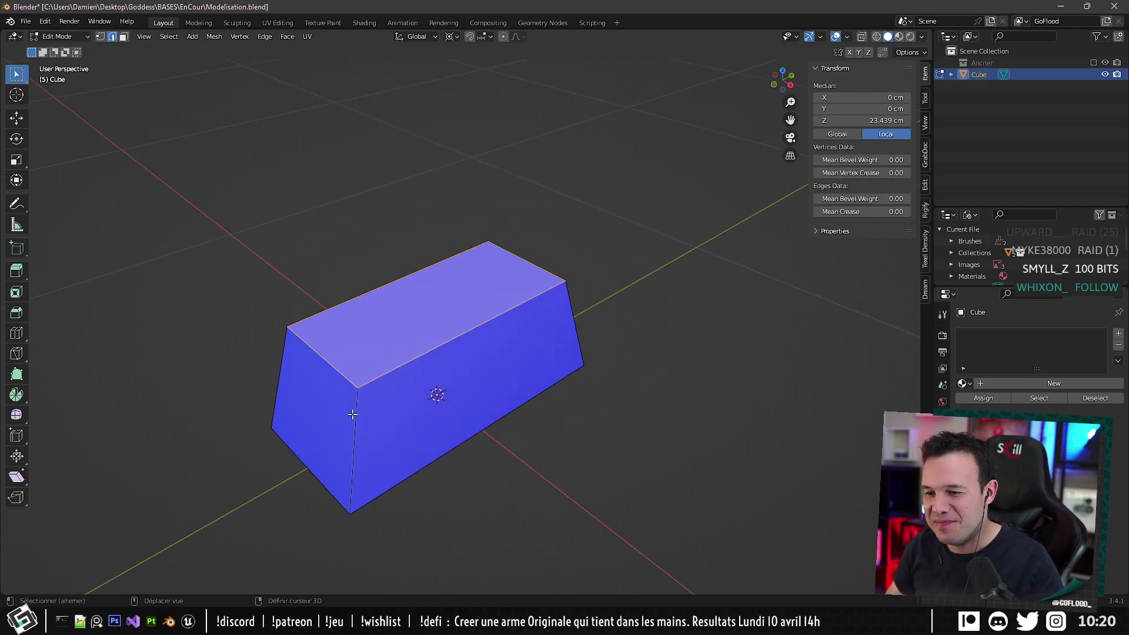
shift+click(282, 361)
middle_drag(458, 349, 408, 337)
shift+click(595, 370)
middle_drag(644, 351, 495, 368)
middle_drag(496, 416, 671, 308)
key(ctrl+b)
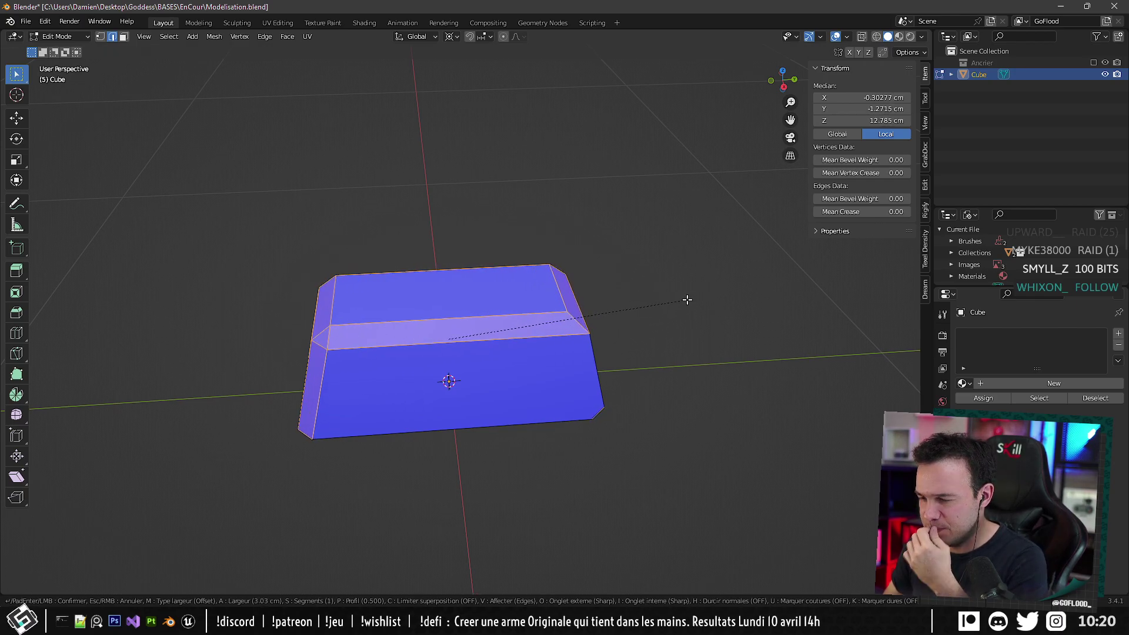
key(Escape)
middle_drag(687, 299, 589, 427)
key(ctrl+b)
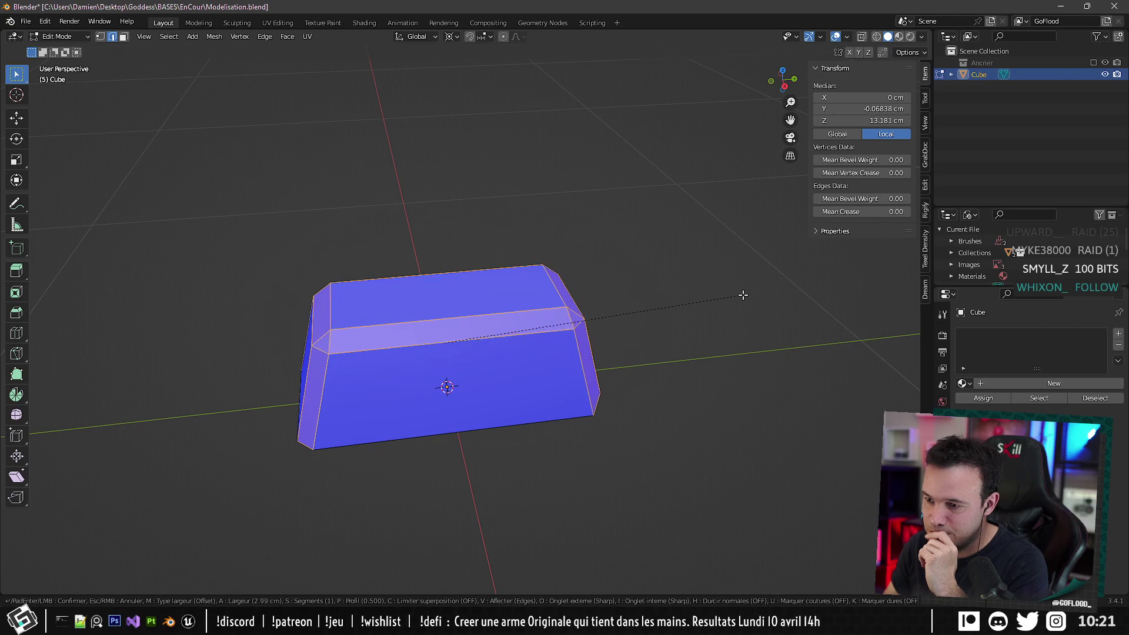
click(739, 295)
Inset the ingot's top face by about 2.75 cm and extrude it down about 3.5 cm to form a recess.
middle_drag(739, 294, 453, 328)
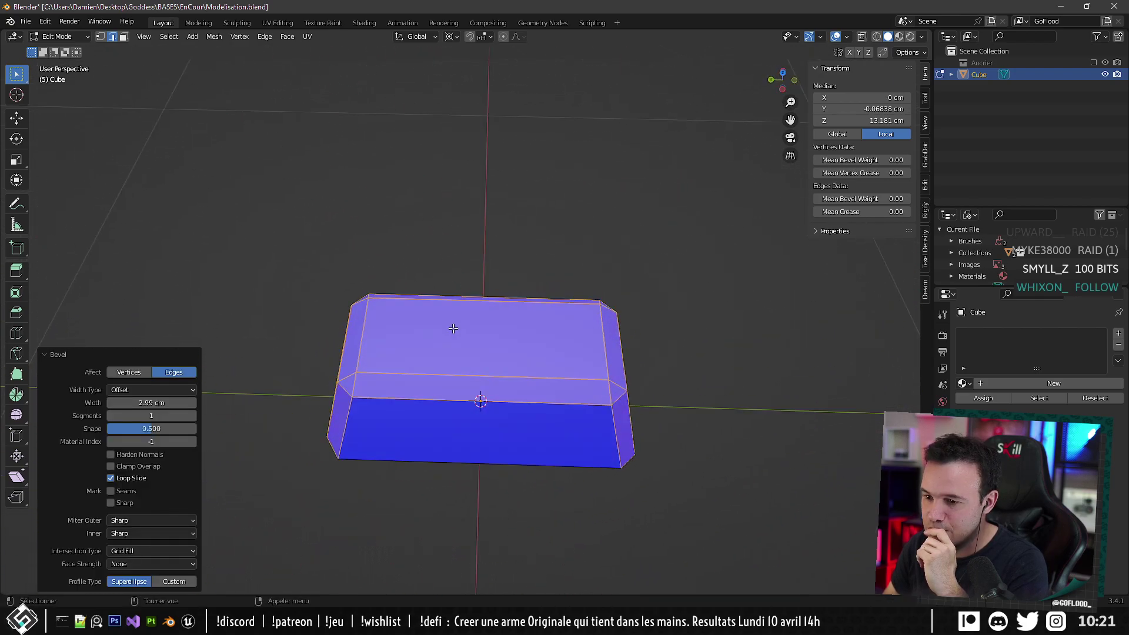
click(124, 36)
click(451, 309)
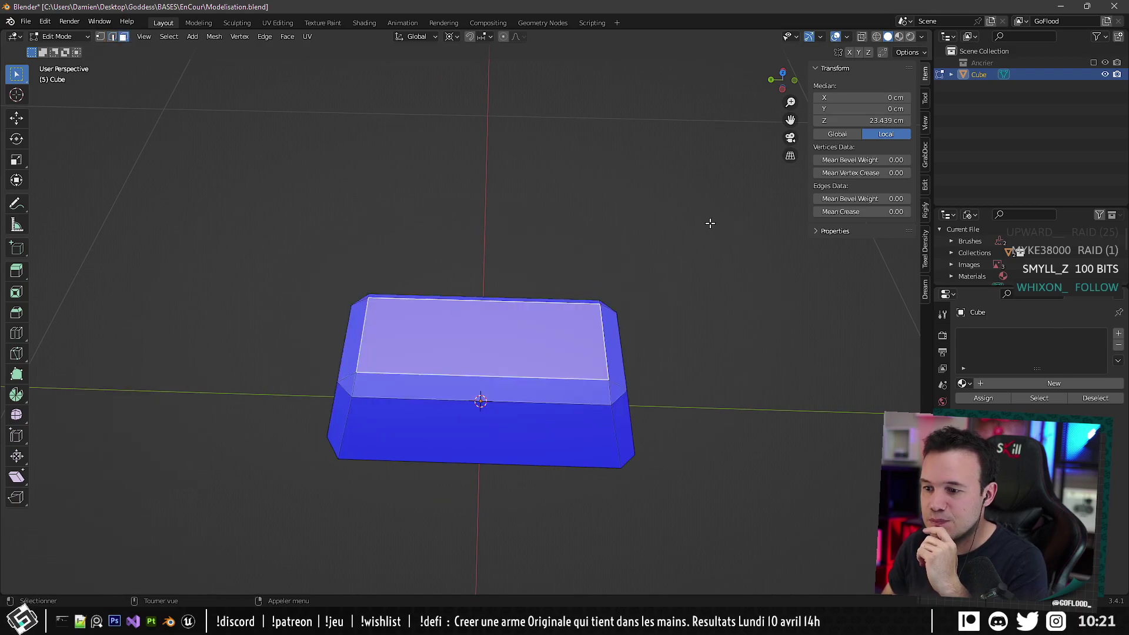
key(i)
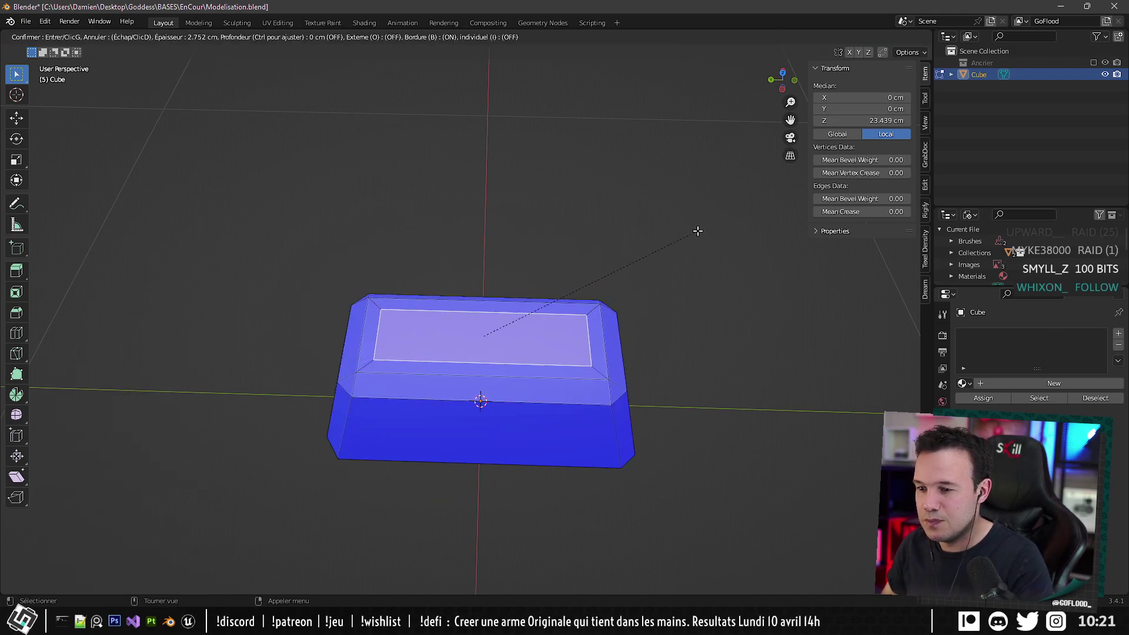
click(697, 231)
key(e)
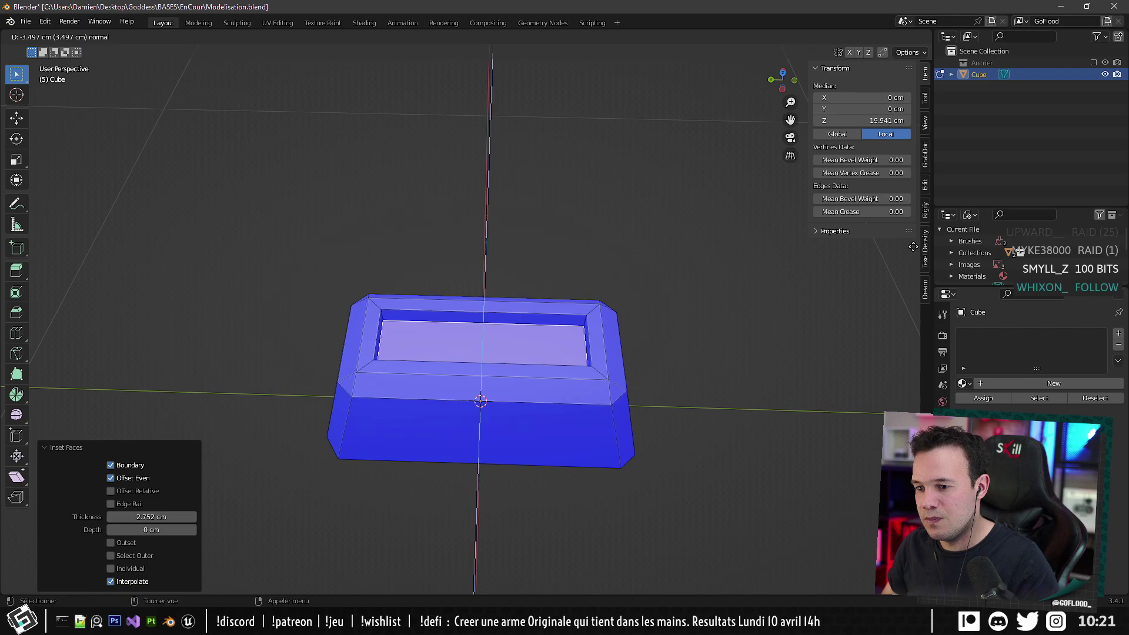
click(913, 246)
Taper the recess by scaling its floor to about 0.872 in X and Y, plus about 0.866 along X alone.
key(s)
key(shift+z)
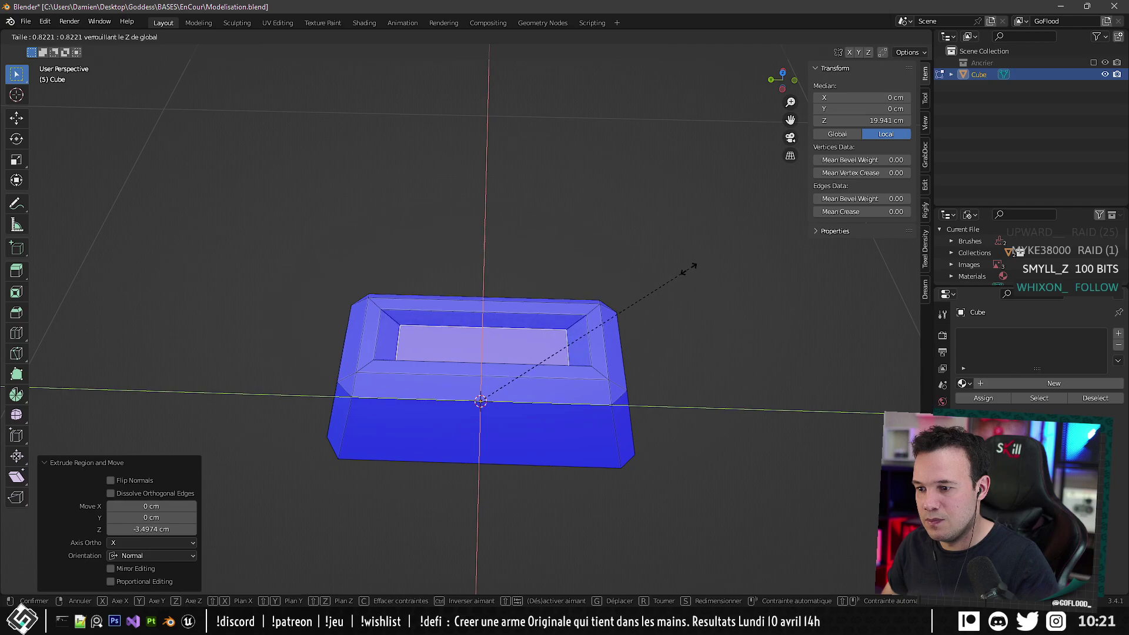
click(700, 259)
middle_drag(491, 433, 625, 398)
key(s)
key(x)
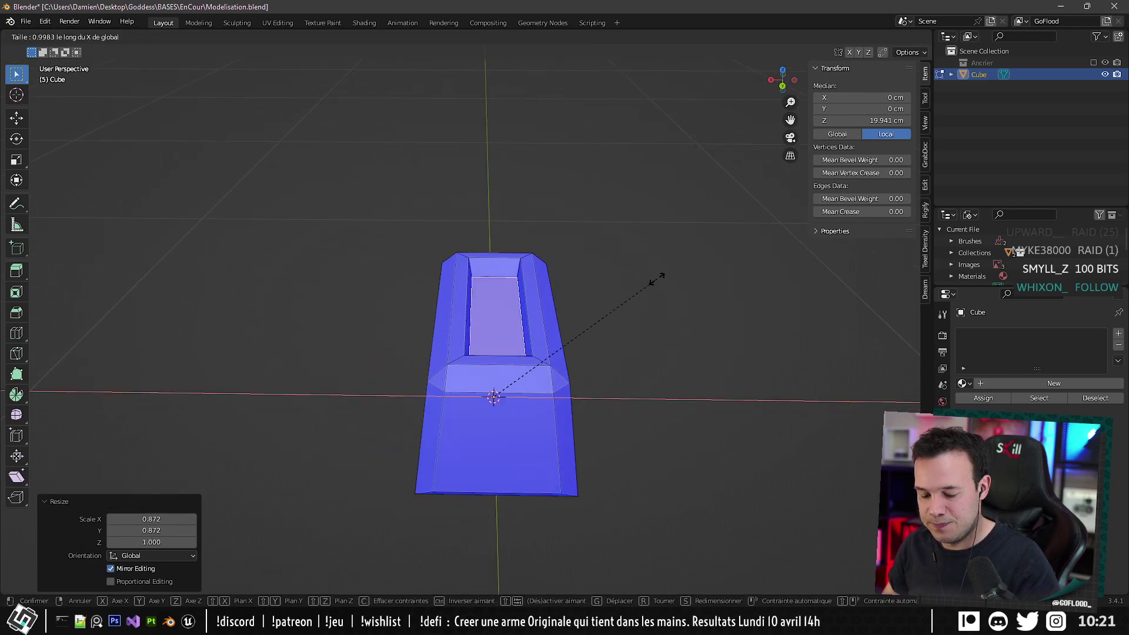
click(619, 288)
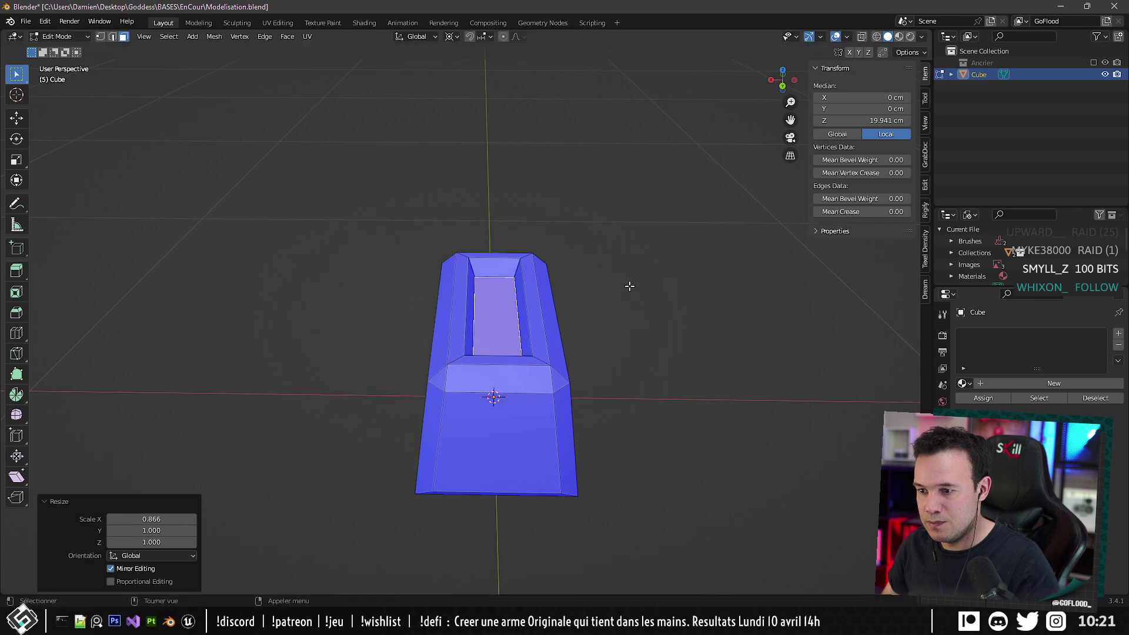
middle_drag(618, 288, 499, 247)
key(Tab)
middle_drag(481, 318, 494, 348)
key(Tab)
Undo the recess in the top face along with the bevel on the ingot's top border and corner edges.
key(ctrl+z)
key(ctrl+z)
key(ctrl+z)
key(ctrl+z)
key(ctrl+z)
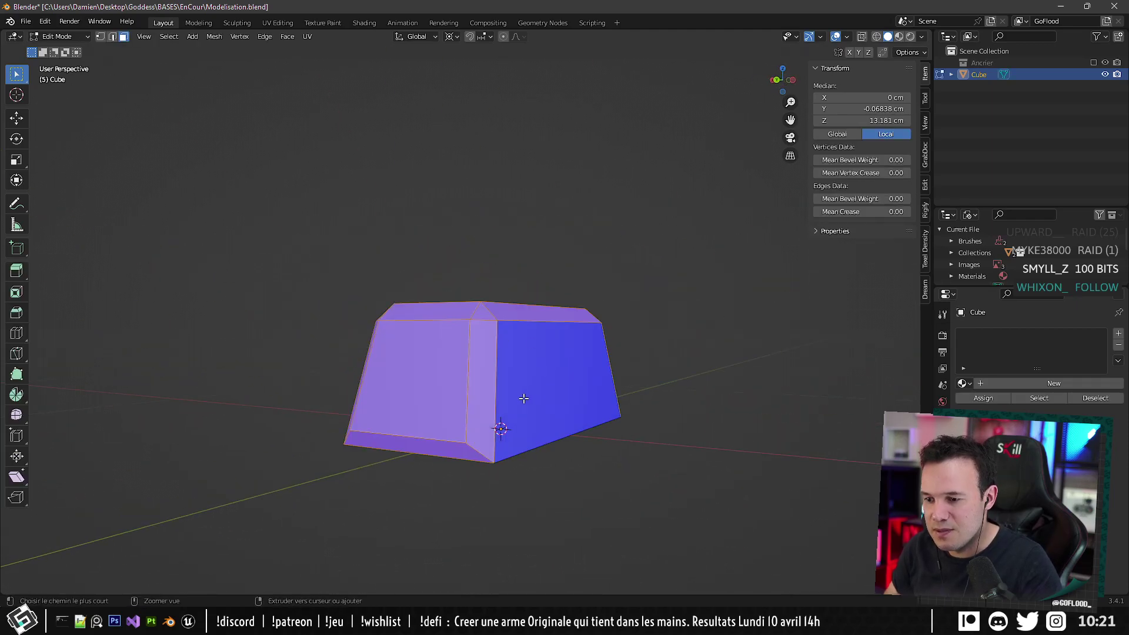
Inset the unbeveled ingot's top face by about 4.05 cm and extrude the inner face down along Z by about 3.75 cm.
middle_drag(521, 398, 630, 274)
click(523, 368)
key(3)
click(512, 345)
key(i)
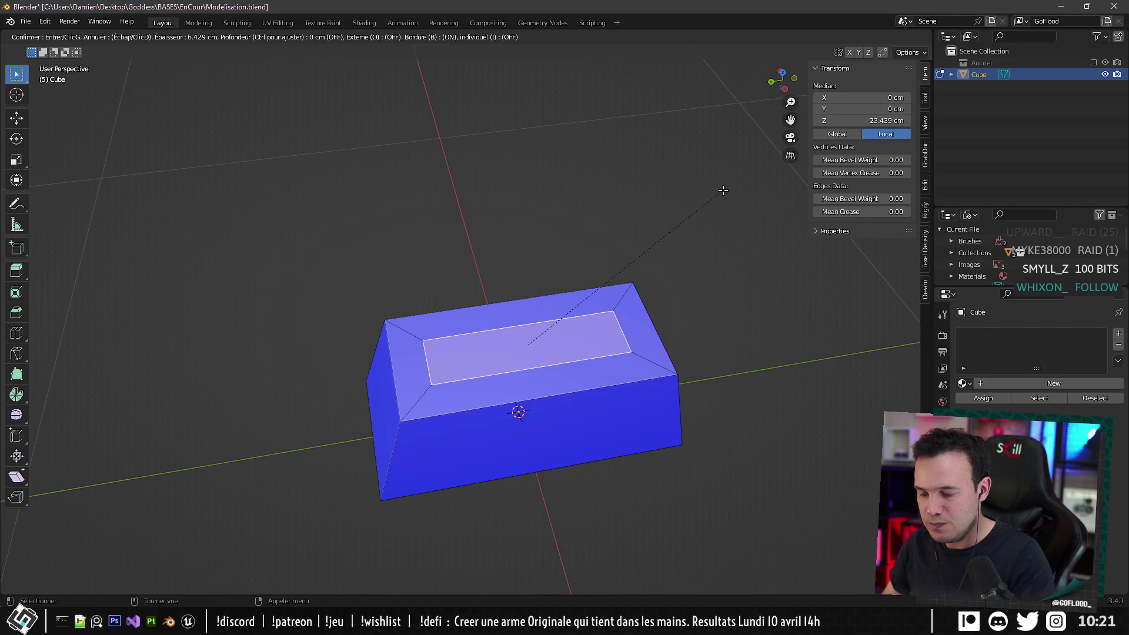
click(733, 183)
middle_drag(706, 208, 697, 205)
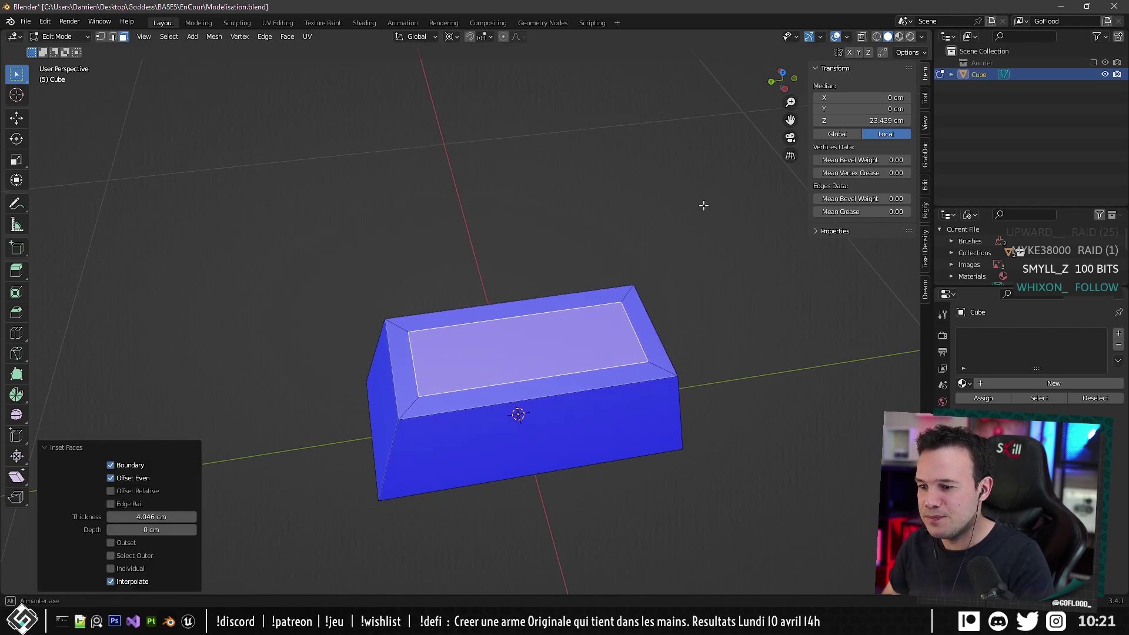
key(g)
key(z)
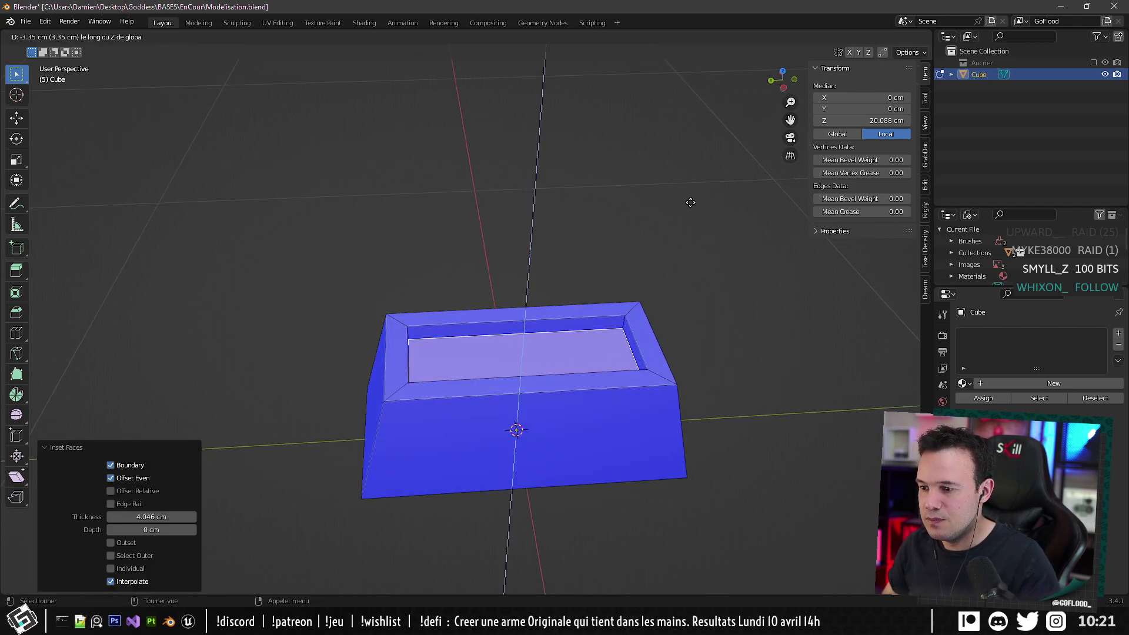
click(690, 202)
middle_drag(697, 209, 715, 223)
Slope the recess walls by scaling its floor to about 0.866 in X and Y, and by a further 0.8 along X.
key(s)
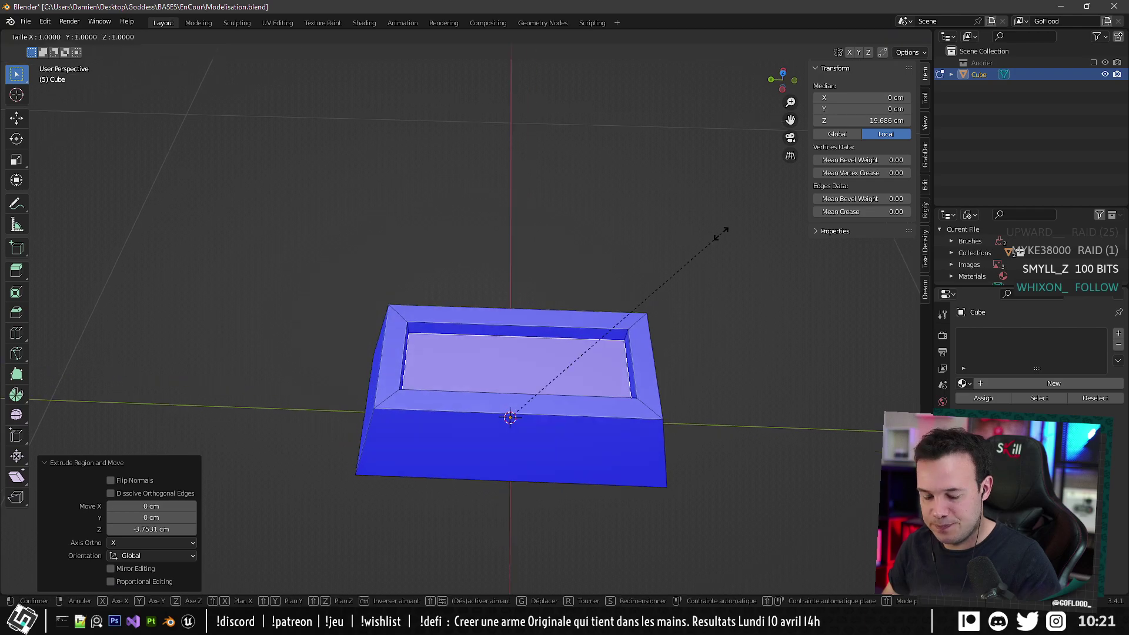
key(shift+z)
click(675, 251)
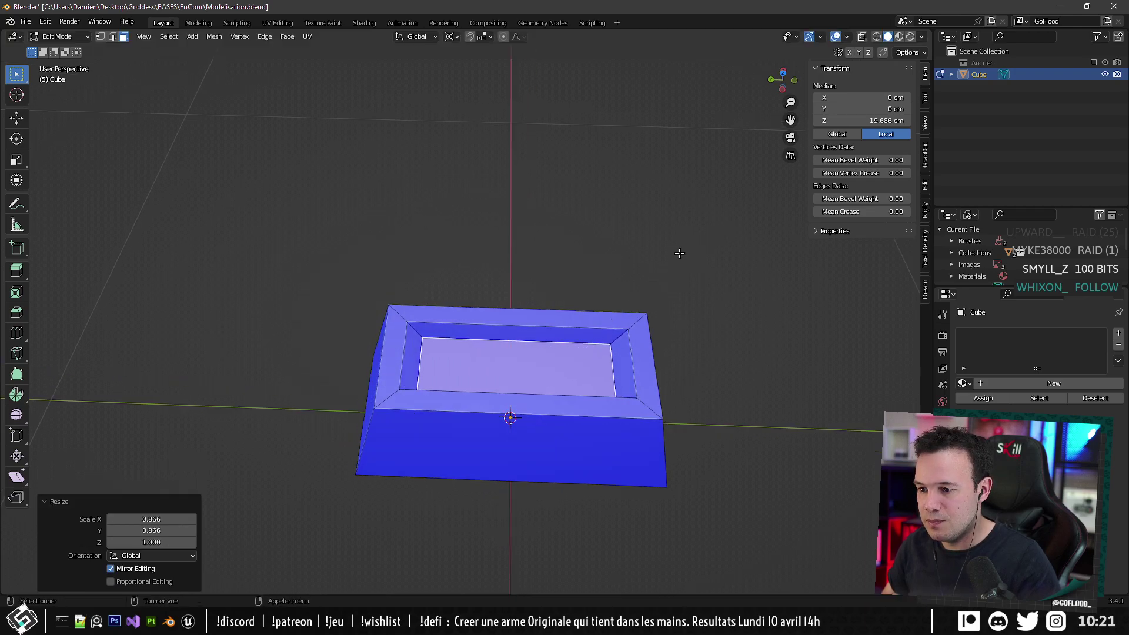
middle_drag(674, 251, 736, 248)
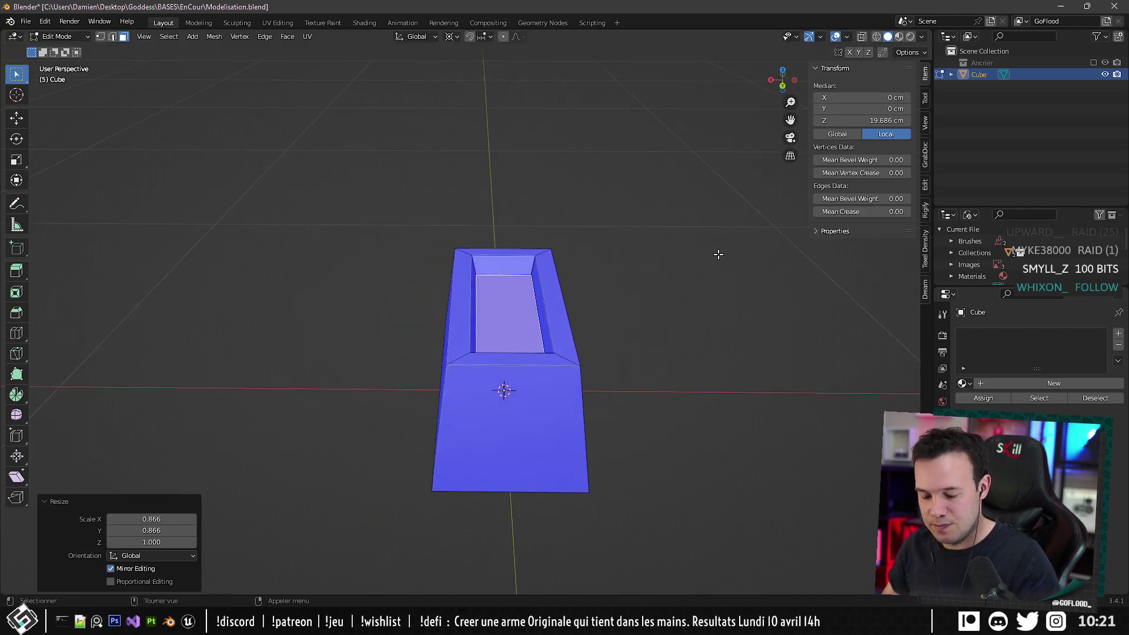
key(s)
key(x)
click(668, 271)
middle_drag(669, 272, 533, 248)
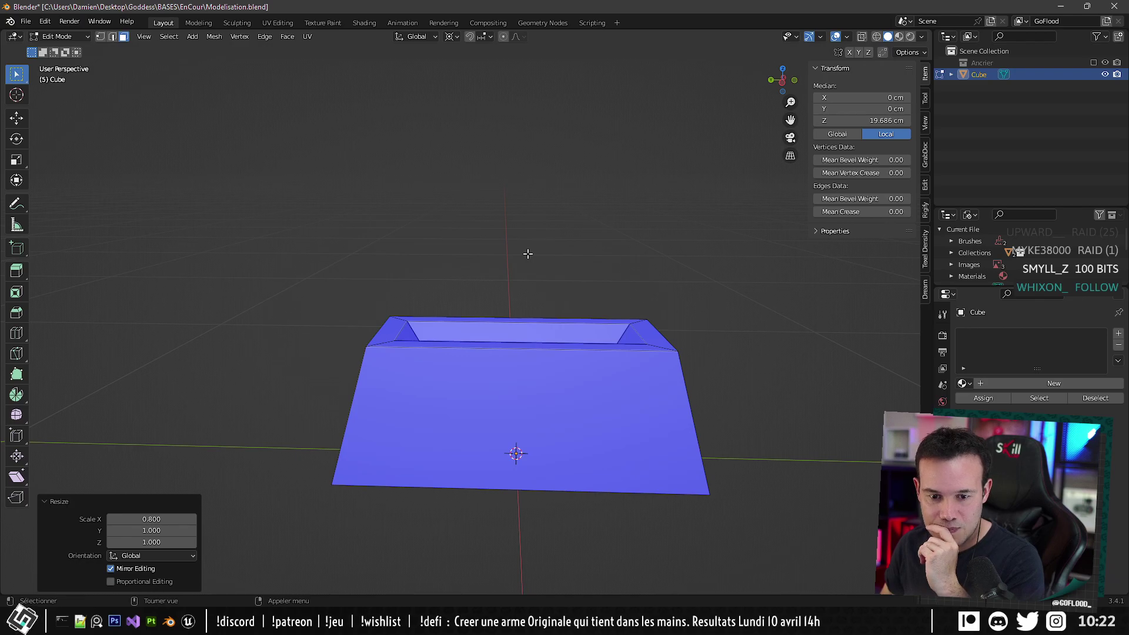
middle_drag(541, 282, 433, 436)
key(Tab)
key(Tab)
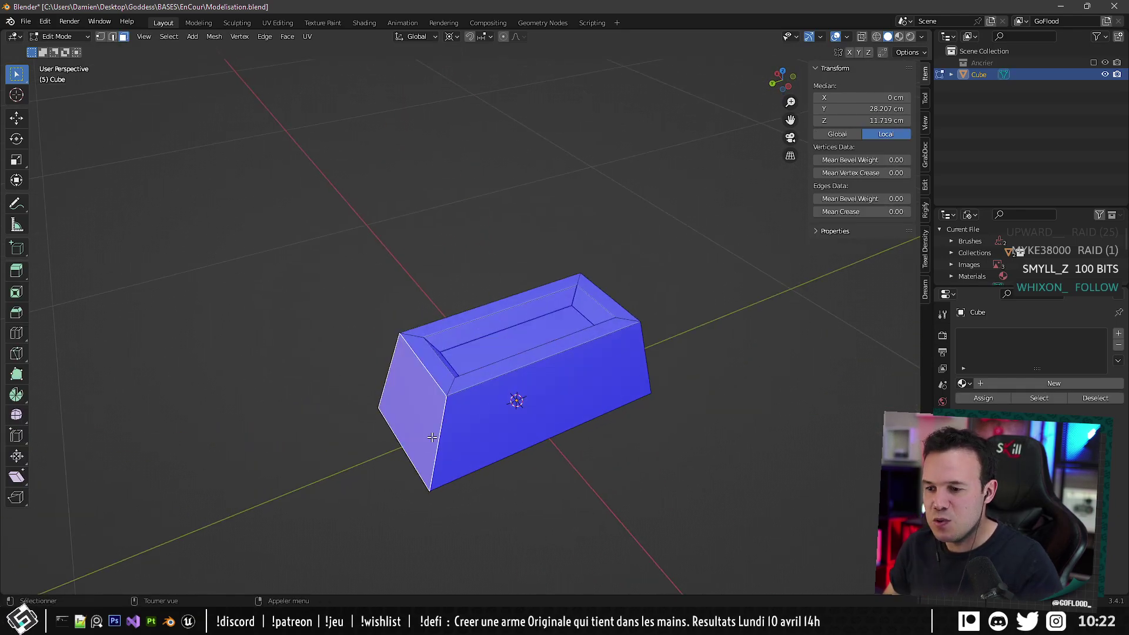
Select only the ingot's four slanted corner edges and bevel them by about 3.23 cm with one segment.
click(111, 36)
middle_drag(378, 355, 503, 369)
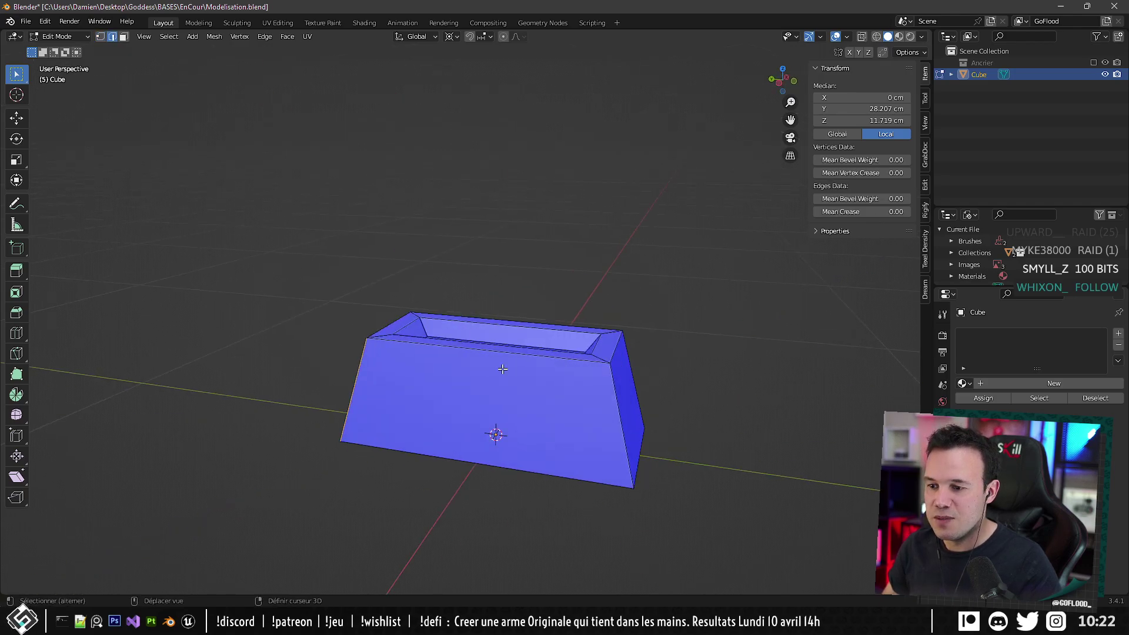
middle_drag(669, 357, 555, 361)
shift+click(474, 429)
middle_drag(474, 429, 424, 388)
key(ctrl+b)
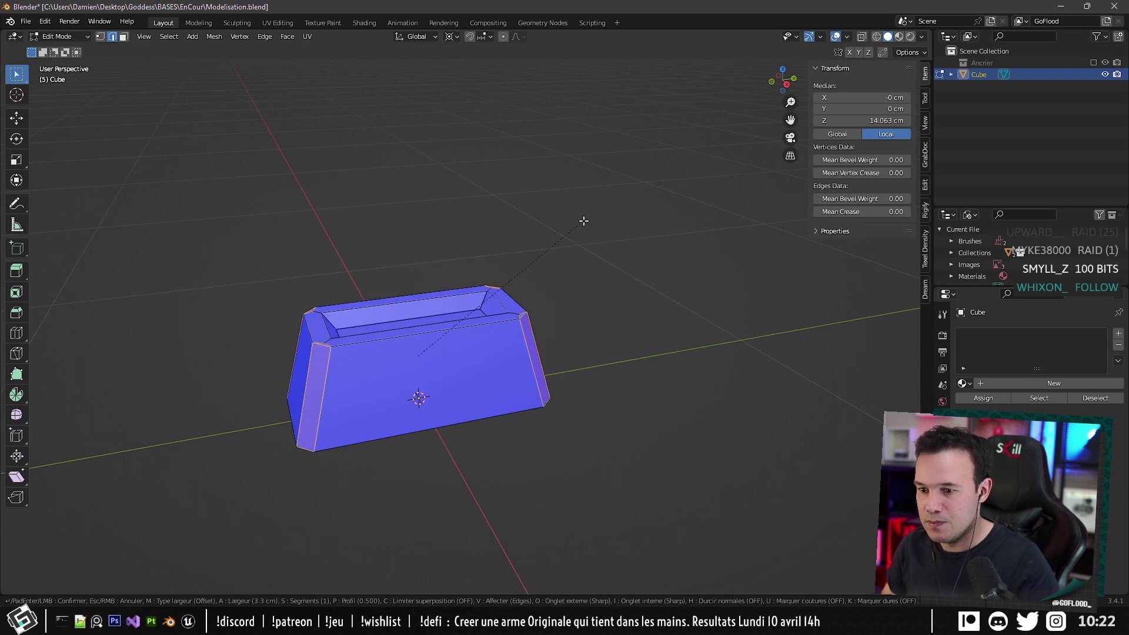
click(583, 220)
middle_drag(581, 222, 671, 375)
key(Tab)
key(Tab)
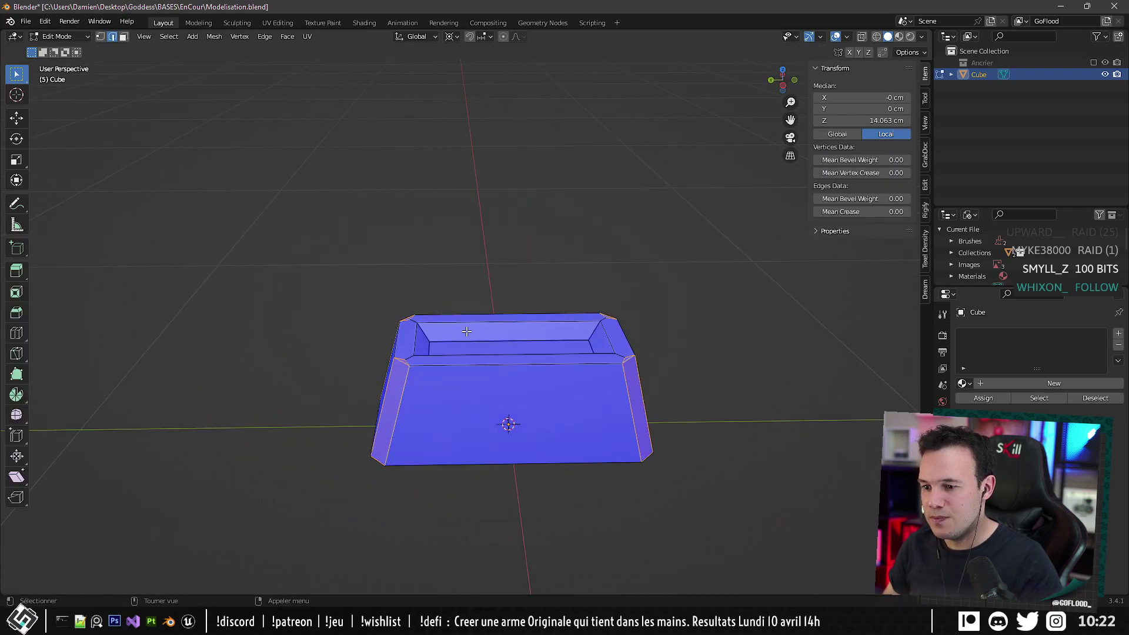
Flatten the entire ingot mesh along Z to a height of about 19.5 cm.
key(a)
alt+middle_drag(460, 260, 519, 287)
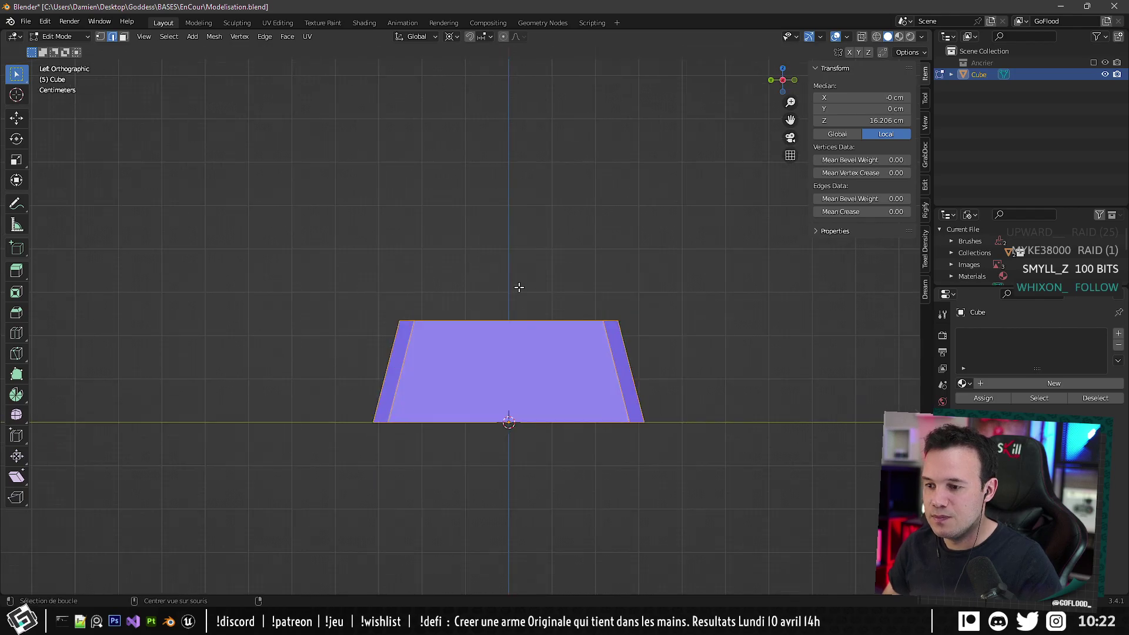
key(s)
key(z)
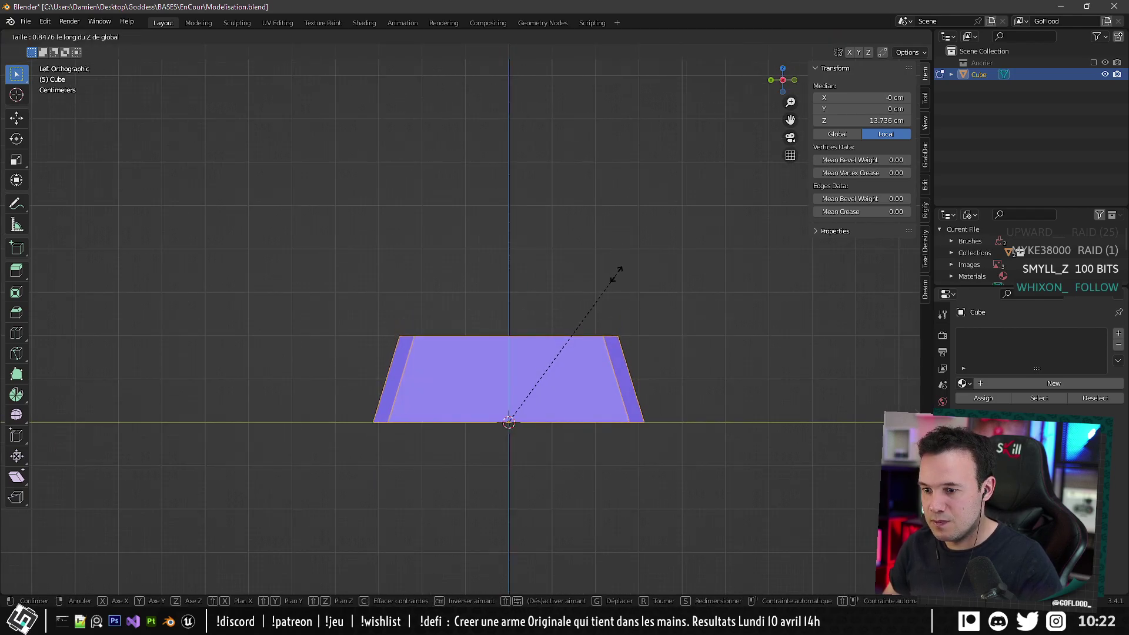
click(615, 277)
middle_drag(615, 277, 334, 289)
key(Tab)
key(Tab)
Select the faces forming the flat rim all around the recess on top of the ingot, in face selection mode.
click(124, 37)
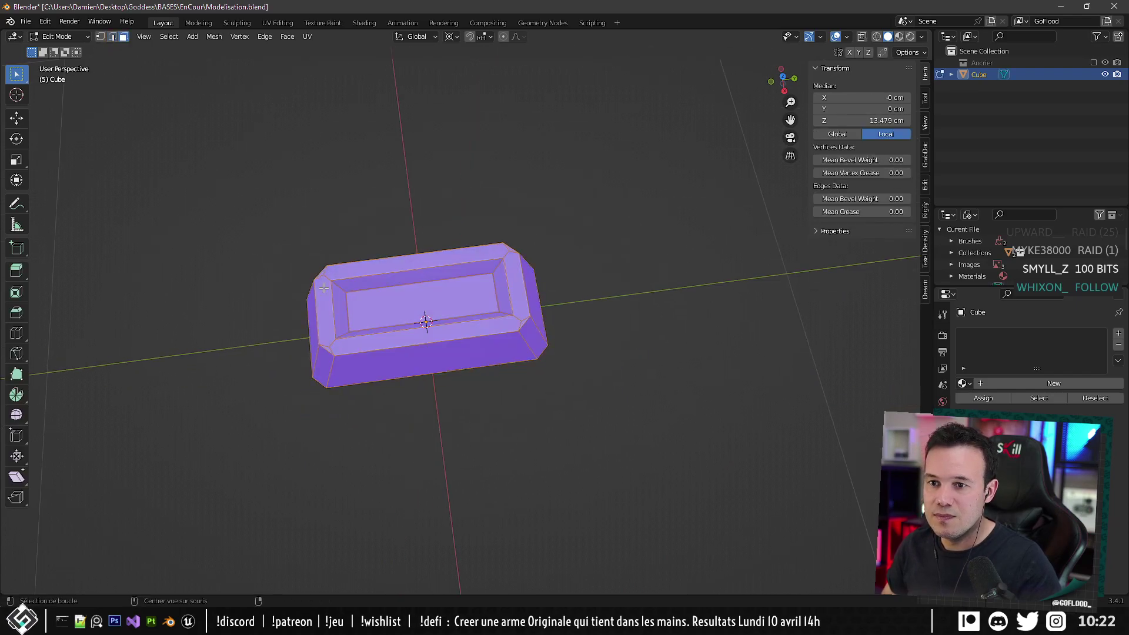
alt+click(325, 277)
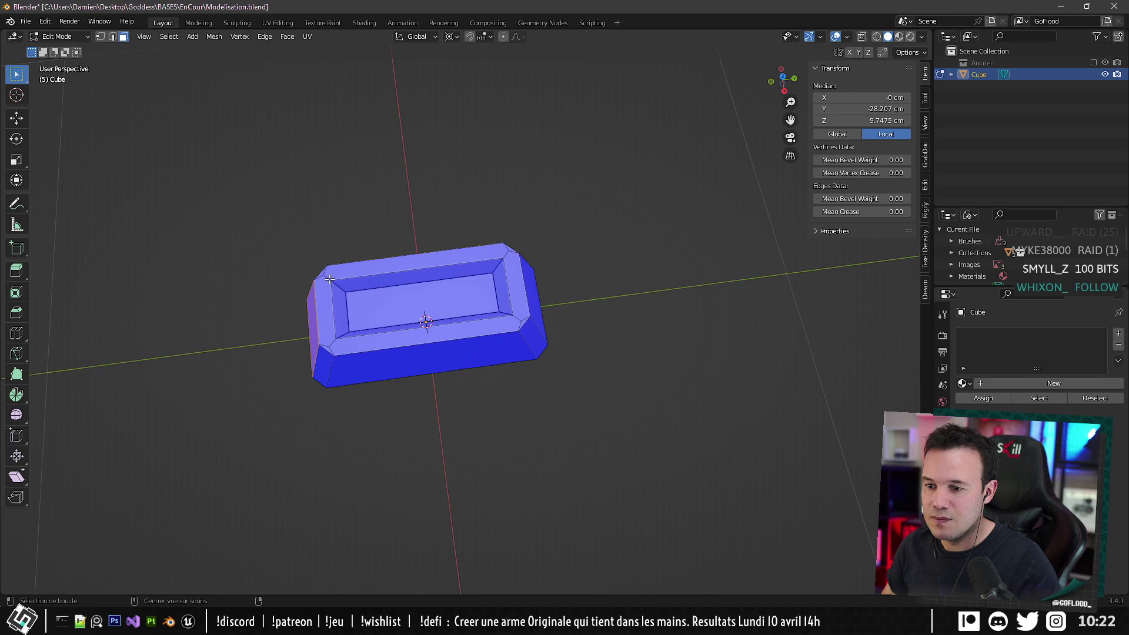
shift+click(322, 294)
shift+click(481, 254)
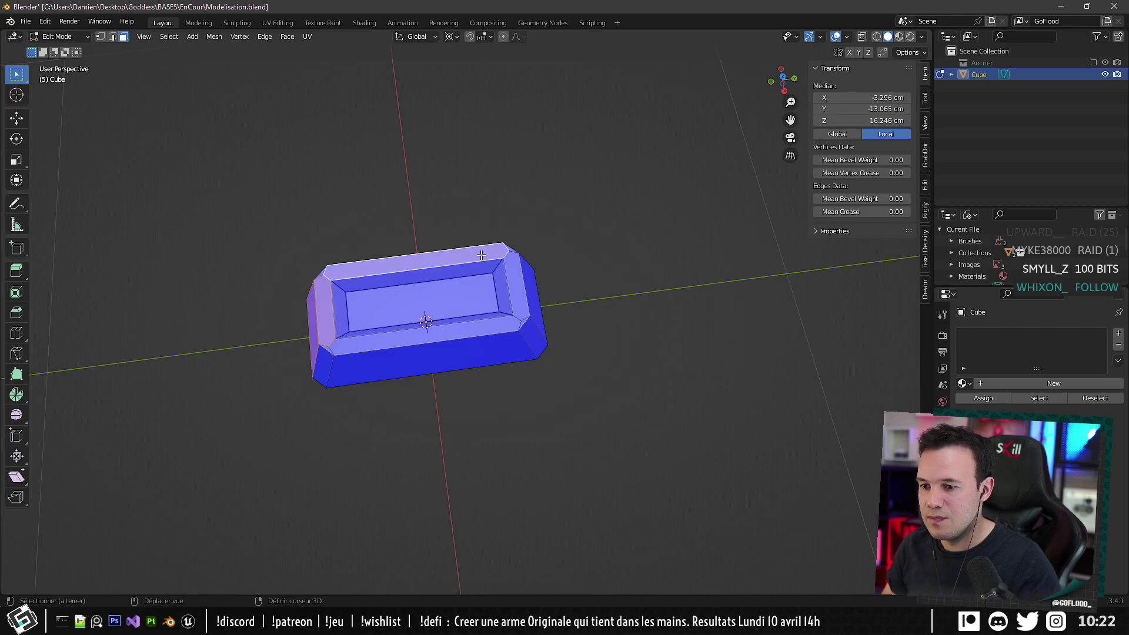
shift+click(518, 269)
shift+click(490, 332)
scroll(525, 316, up, 3)
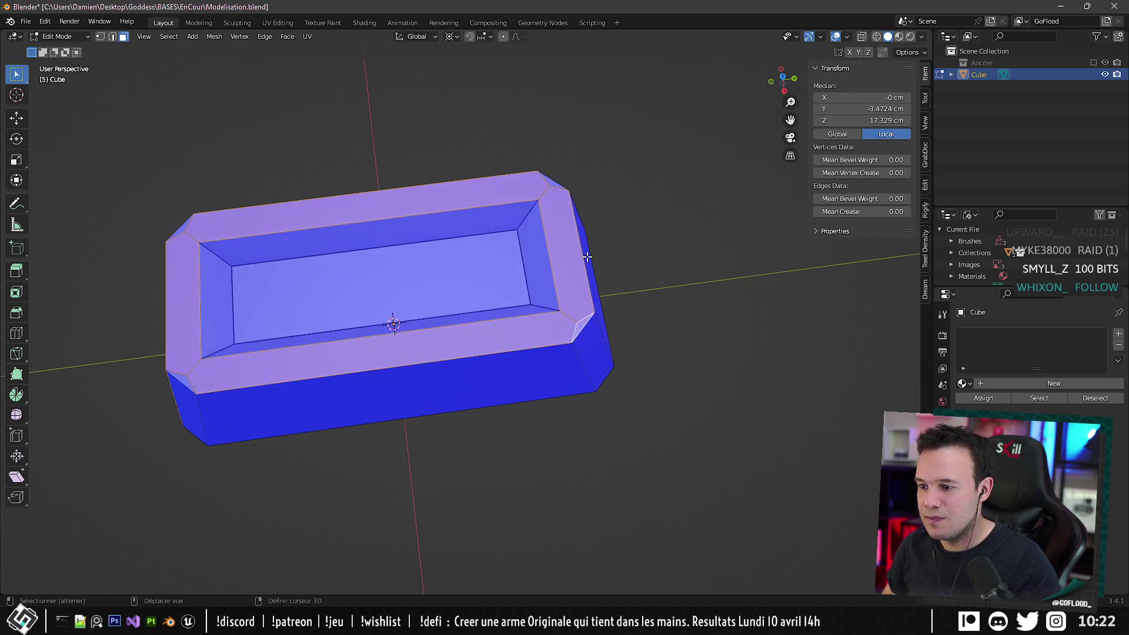
alt+shift+click(192, 307)
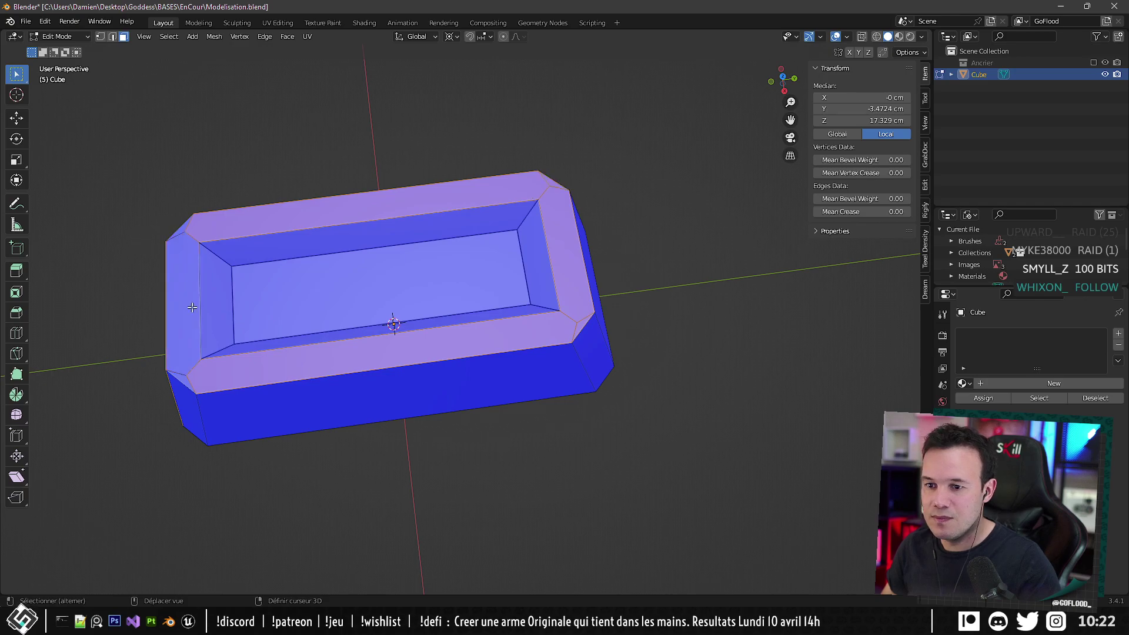
shift+click(183, 232)
shift+click(183, 258)
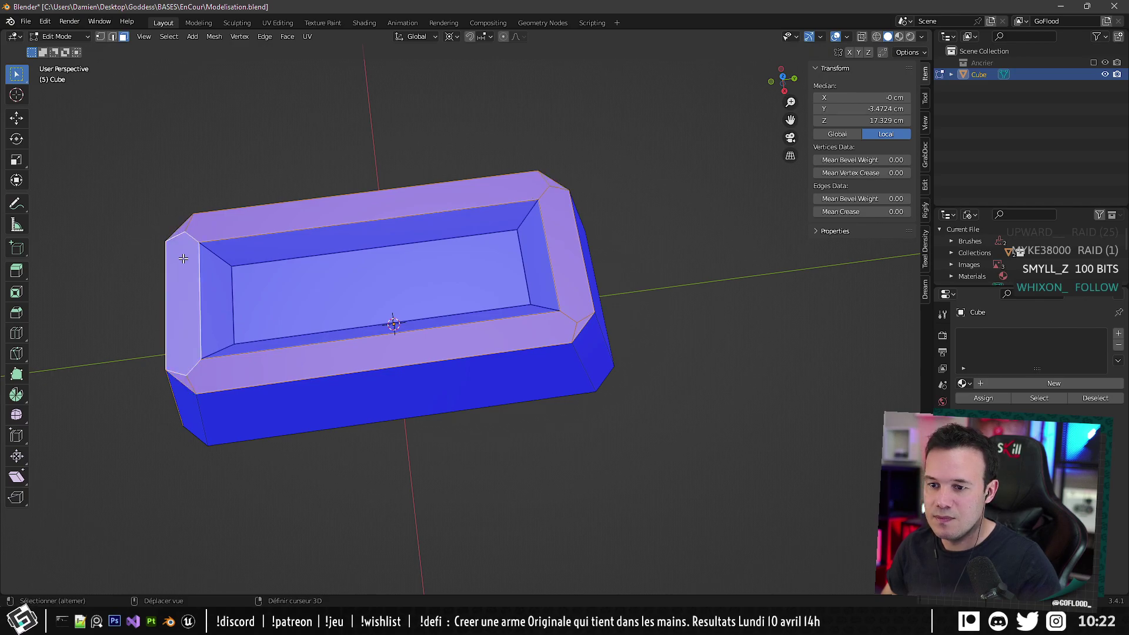
alt+middle_drag(449, 172, 619, 294)
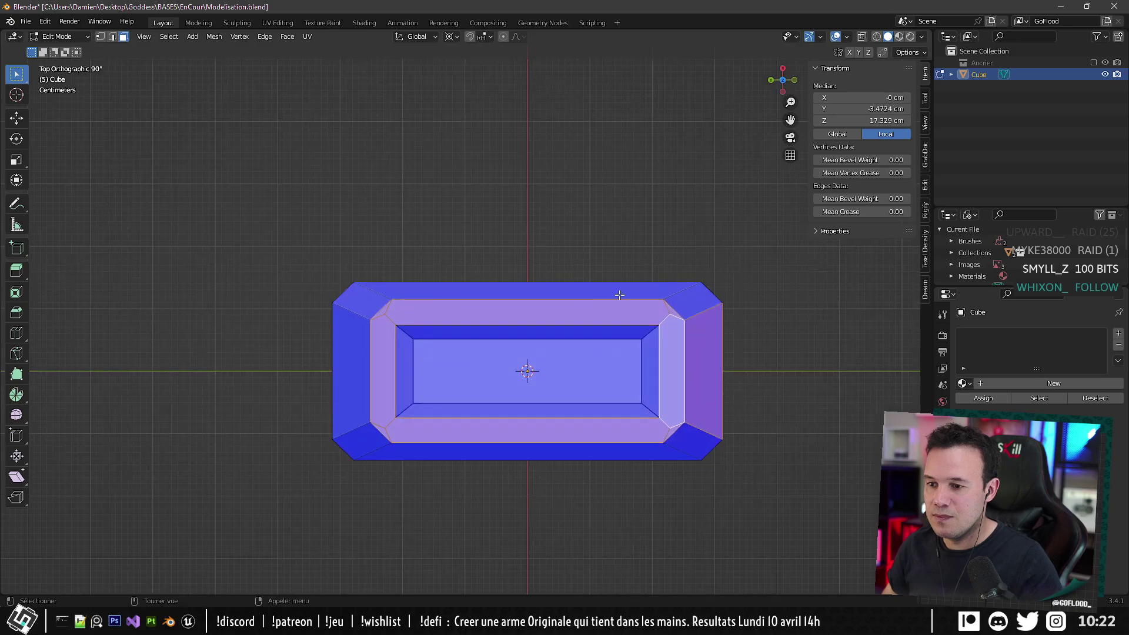
key(s)
key(shift+z)
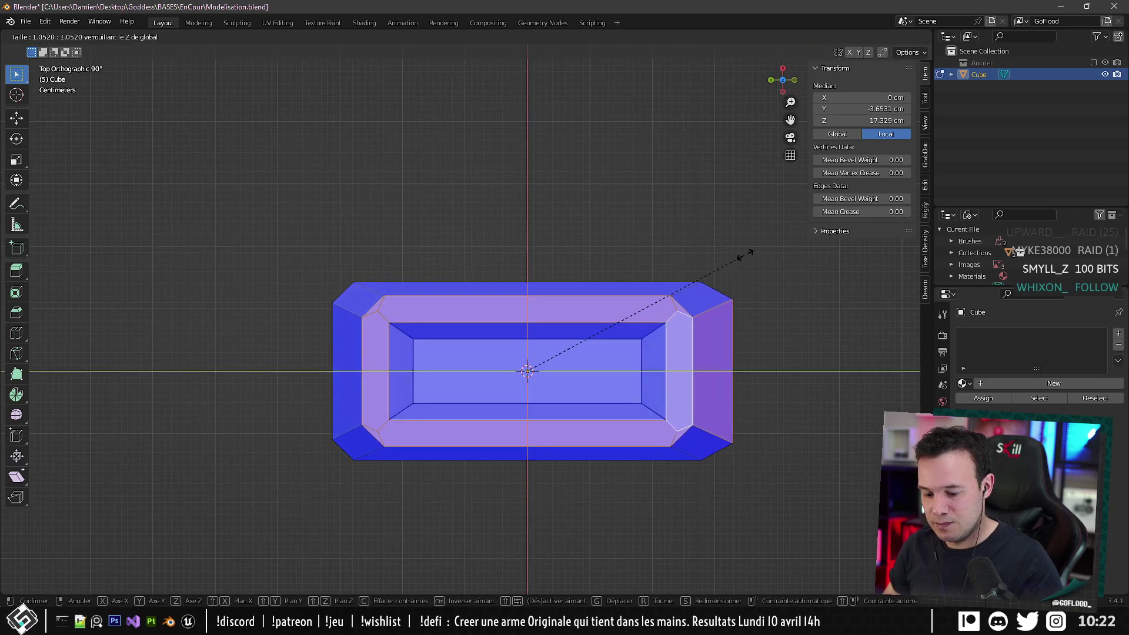
right_click(748, 251)
Remove the slanted end face from the selection and enlarge the top rim in X and Y by a factor of about 1.1.
shift+click(715, 371)
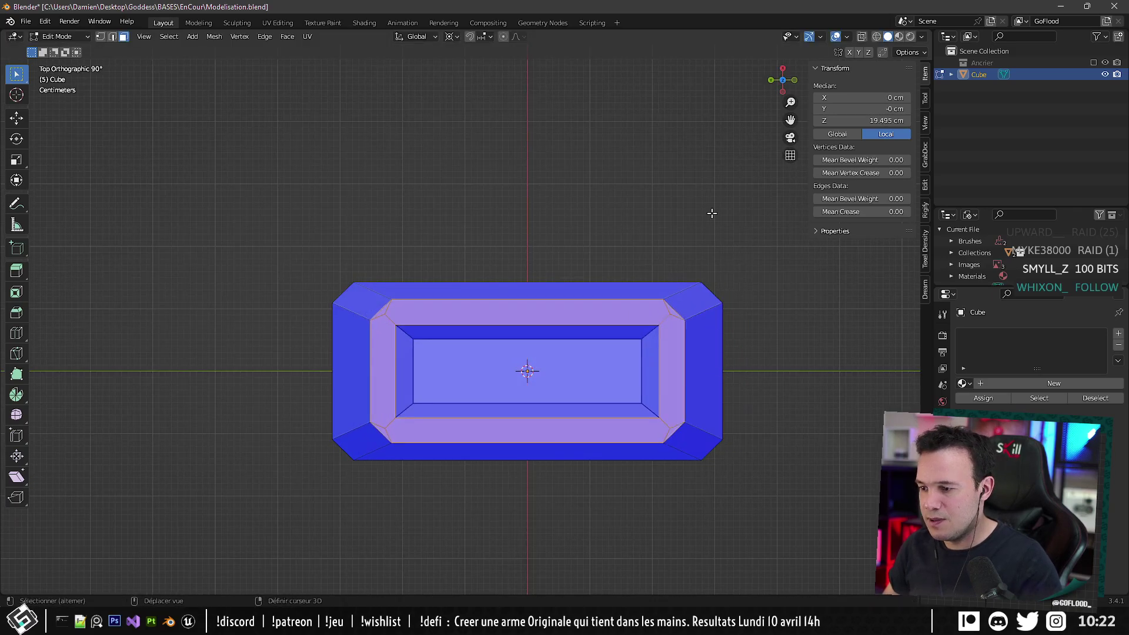
key(s)
key(shift+z)
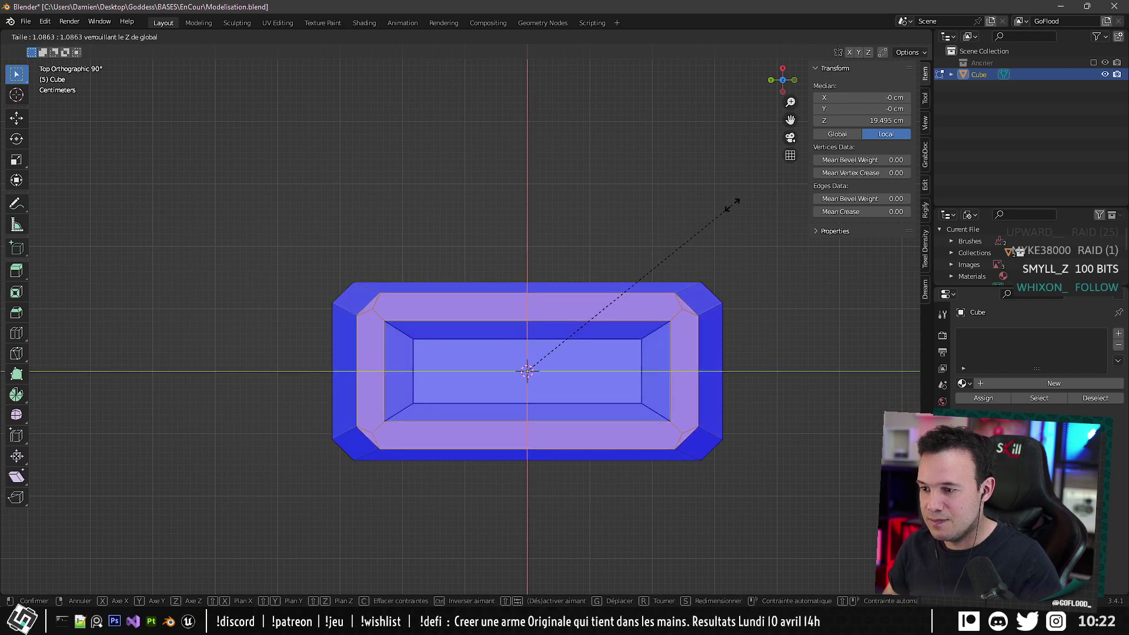
click(746, 198)
middle_drag(746, 199, 643, 301)
Lengthen the recess floor along Y by a factor of about 1.11, and inspect the ingot in Object Mode.
click(558, 390)
alt+middle_drag(558, 390, 580, 386)
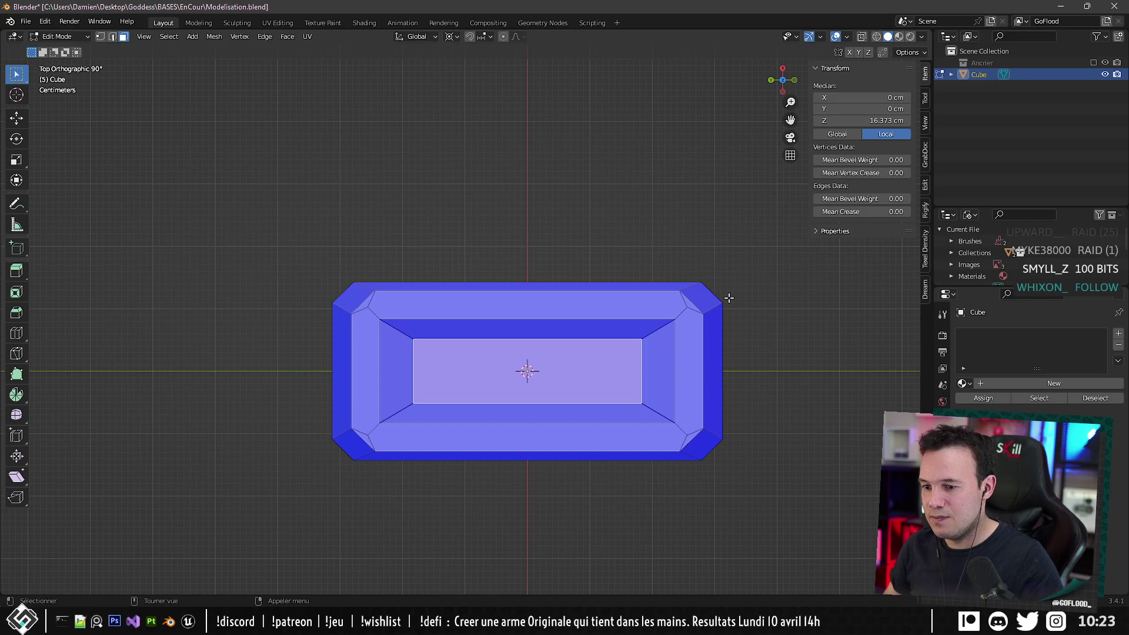
key(s)
key(y)
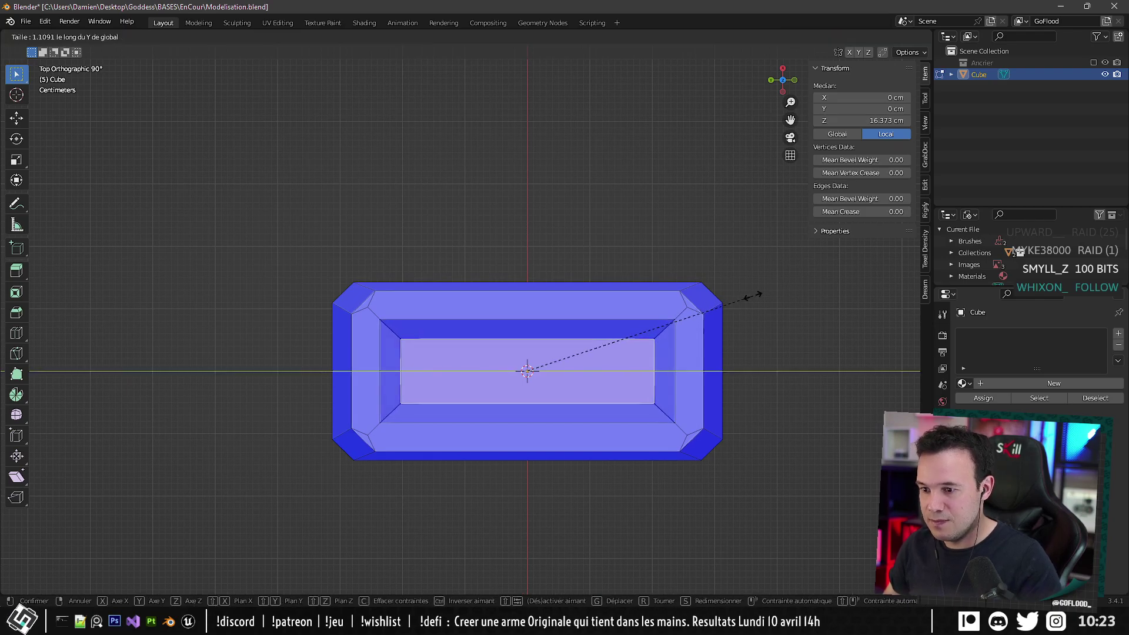
click(749, 297)
middle_drag(749, 298, 758, 203)
scroll(593, 446, down, 3)
key(Tab)
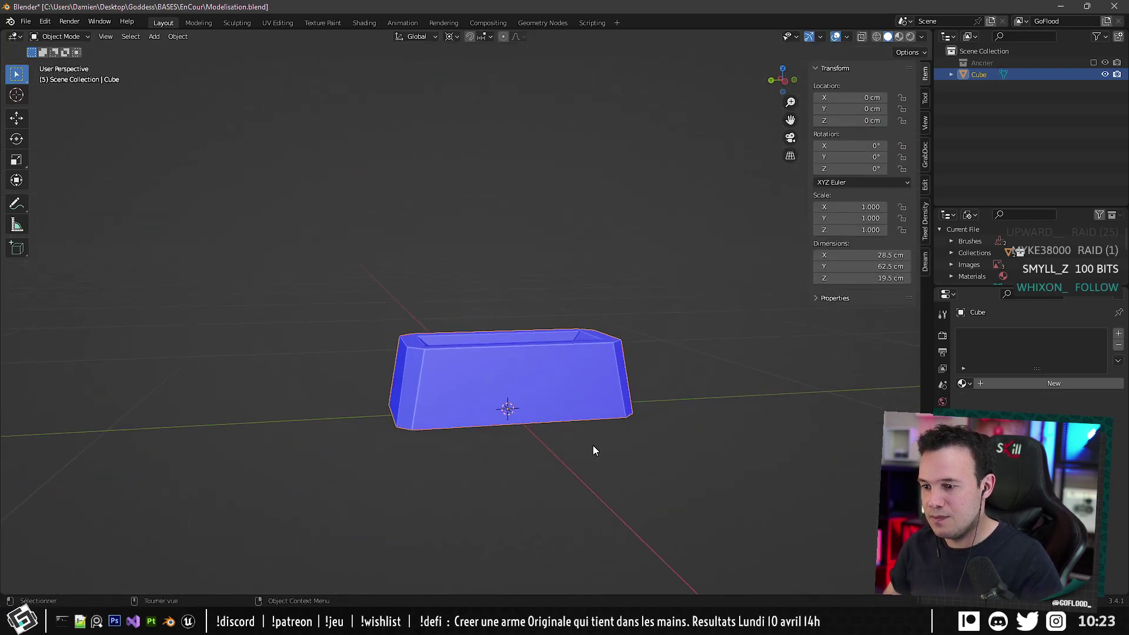
middle_drag(592, 446, 536, 386)
scroll(535, 385, up, 2)
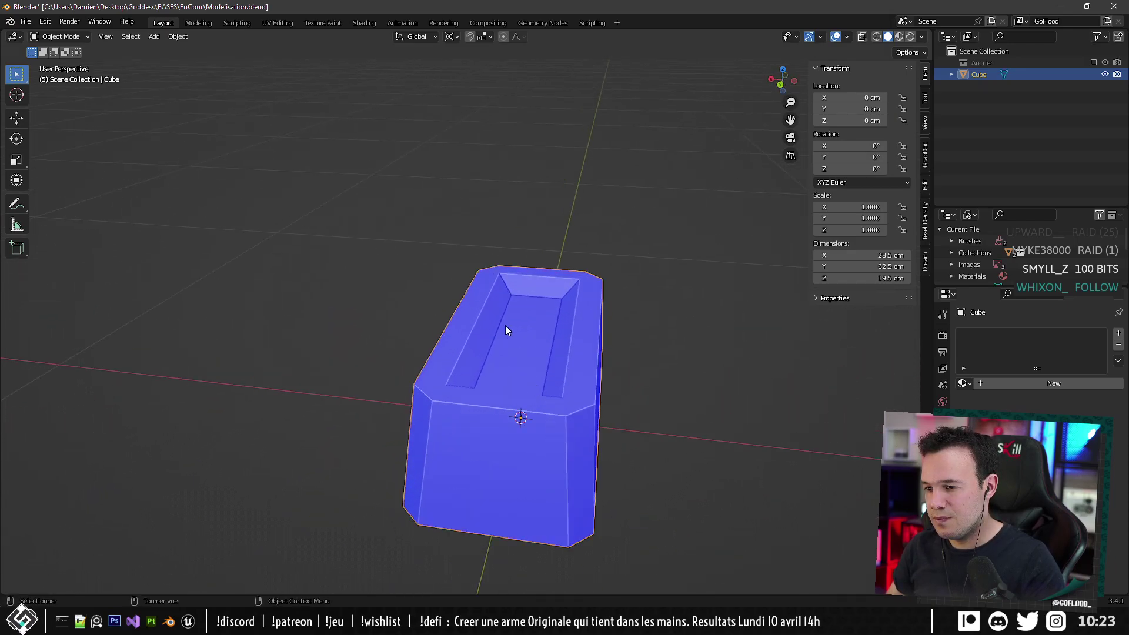
Select the recess faces on top of the ingot in Edit Mode and raise them about 1.19 cm along Z.
key(Tab)
alt+click(508, 286)
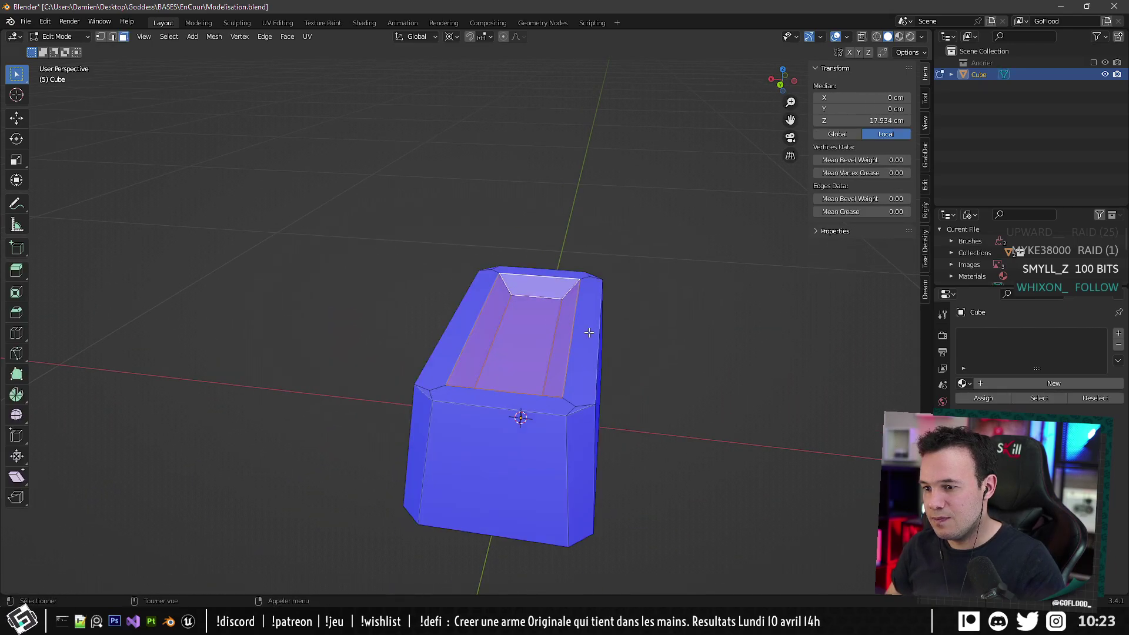
key(g)
key(z)
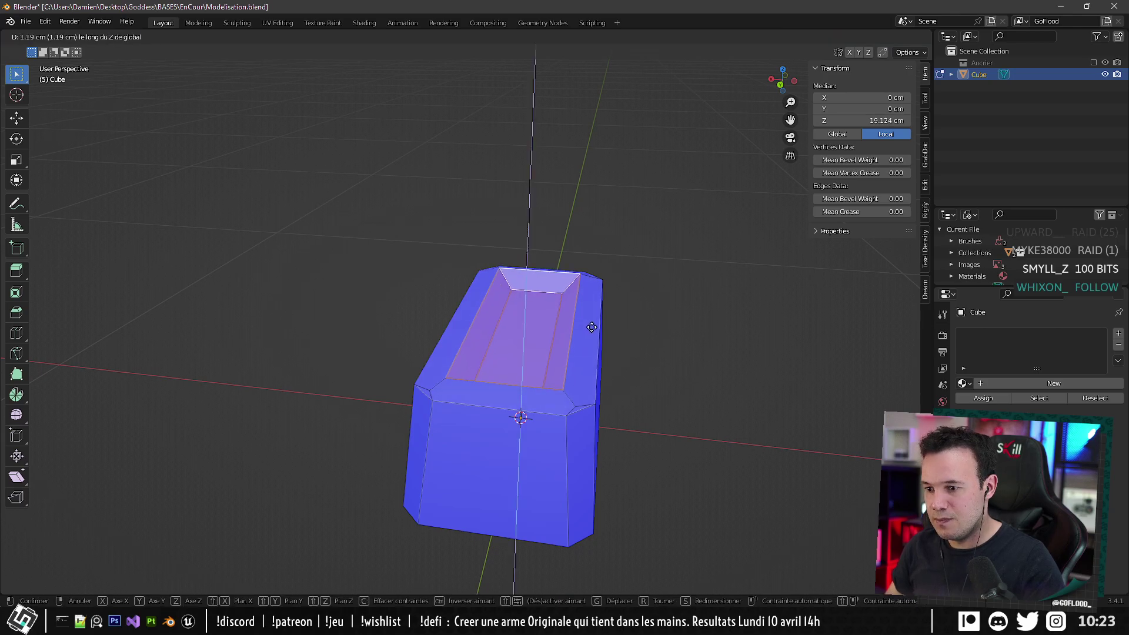
click(592, 328)
mouse_move(592, 327)
middle_down()
mouse_move(568, 340)
mouse_move(512, 332)
mouse_move(575, 312)
middle_up()
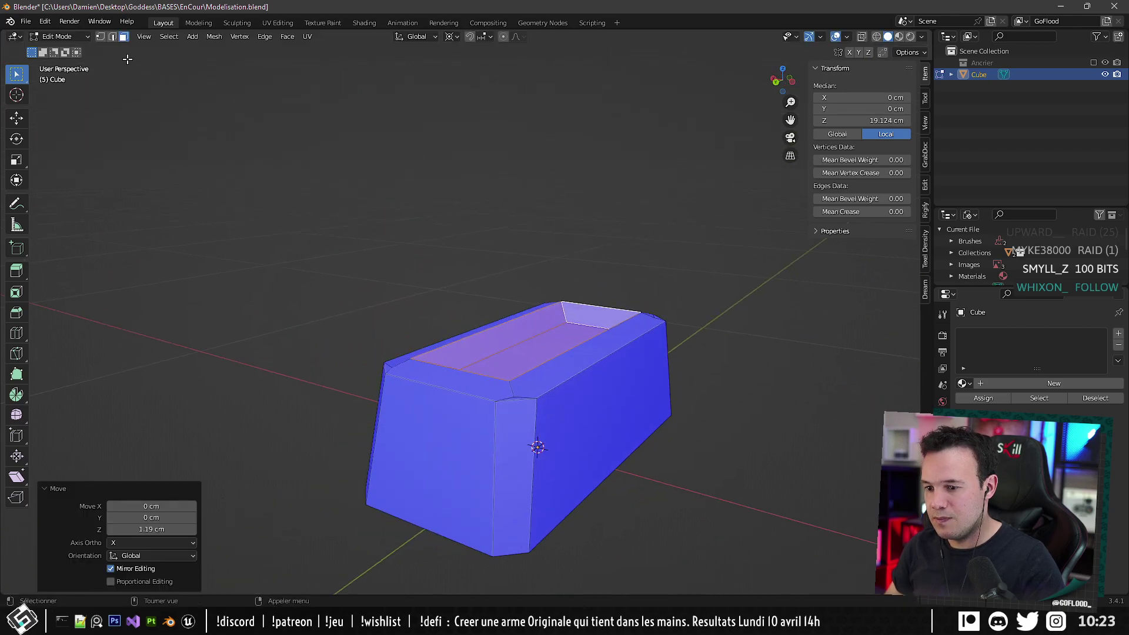
Merge the two extra rim vertices at the ingot's positive-Y end into the adjacent recess corners using At Last, in vertex selection mode.
click(101, 37)
scroll(486, 406, up, 3)
middle_drag(486, 406, 500, 448)
click(561, 481)
shift+click(551, 451)
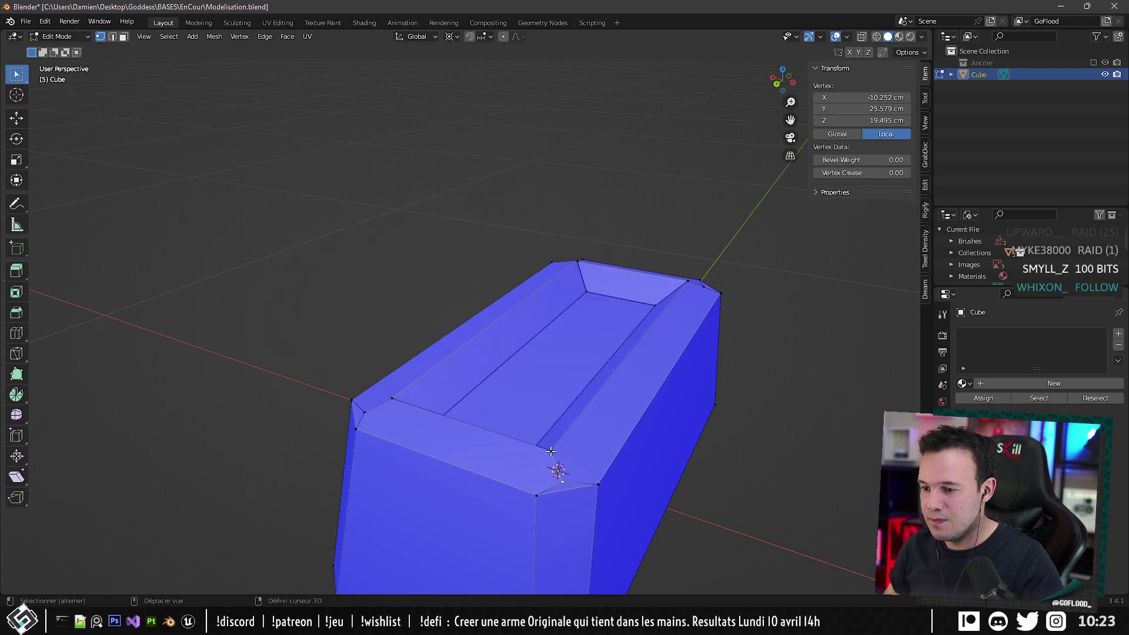
key(m)
key(l)
click(364, 412)
shift+click(390, 400)
key(m)
key(l)
Merge the two extra rim vertices at the negative-Y end into their recess corners using At Last, and return to Object Mode.
middle_drag(676, 347, 499, 335)
click(442, 479)
shift+click(446, 439)
key(m)
key(l)
middle_drag(445, 440, 487, 409)
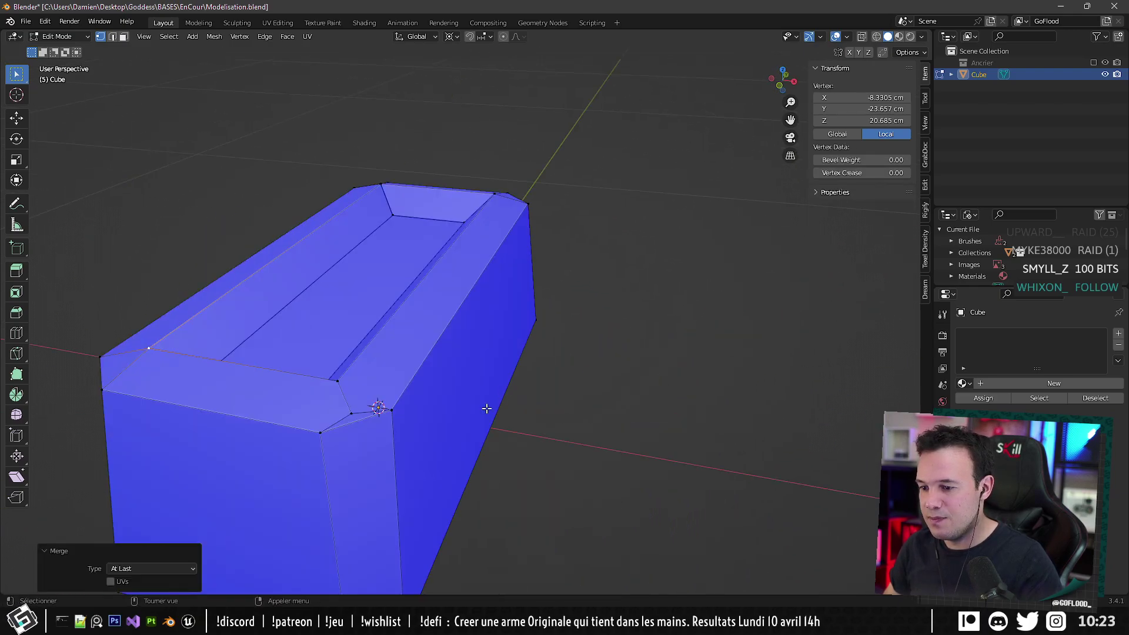
click(352, 418)
shift+click(339, 385)
key(m)
key(l)
middle_drag(453, 335, 554, 306)
key(Tab)
scroll(356, 337, down, 4)
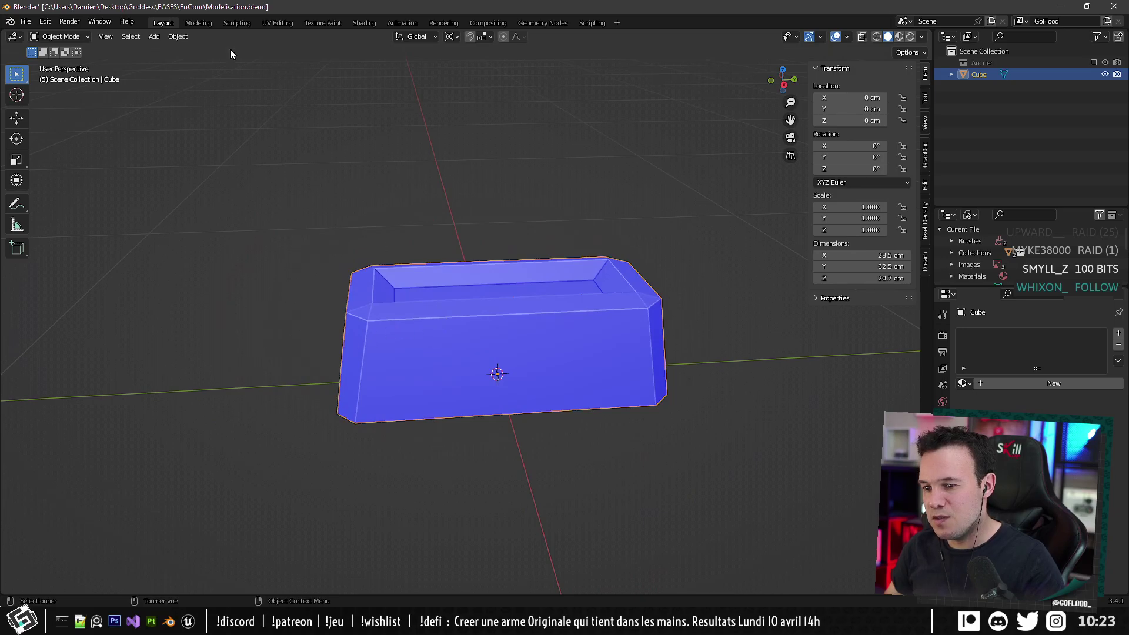
Select the outer edge loop around the ingot's top in edge selection mode and lower it about 0.98 cm along Z.
key(Tab)
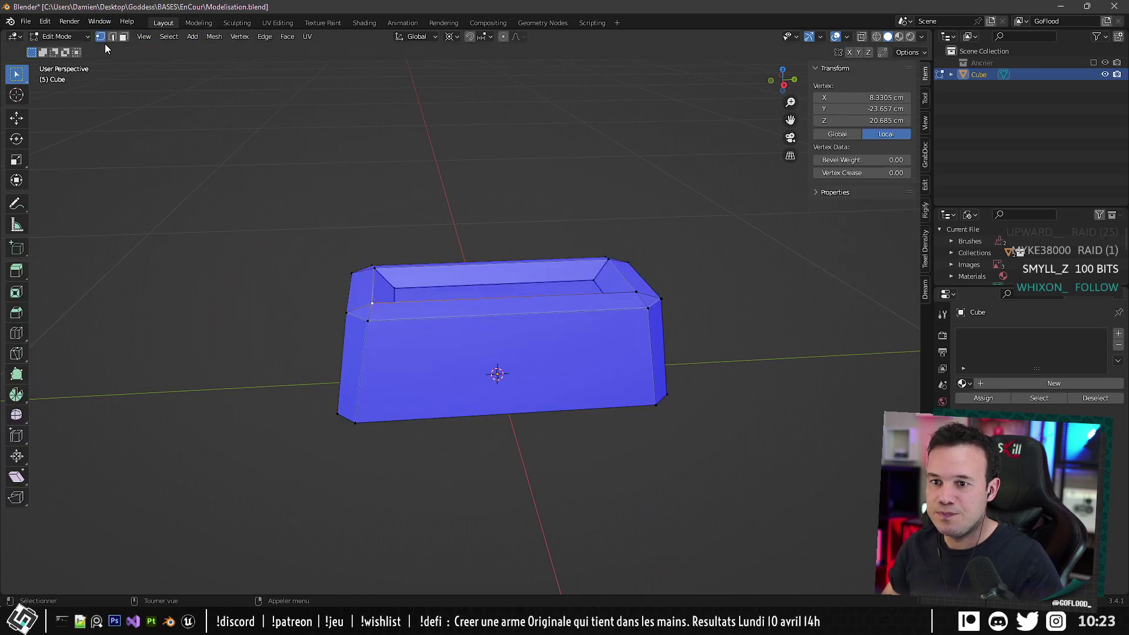
click(112, 36)
alt+click(438, 322)
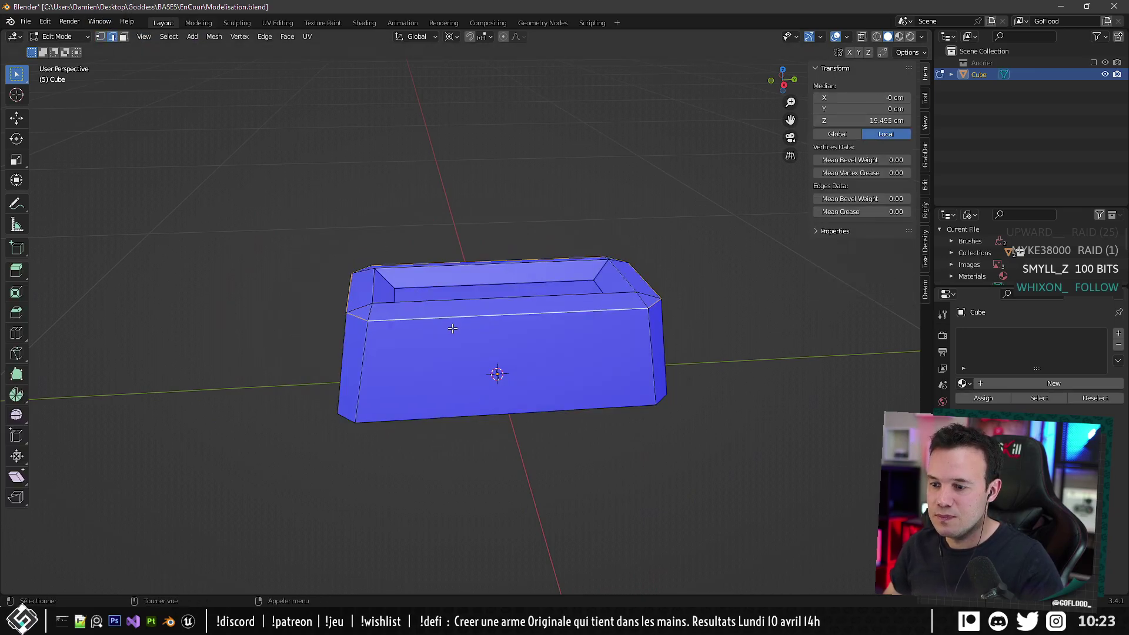
key(g)
key(z)
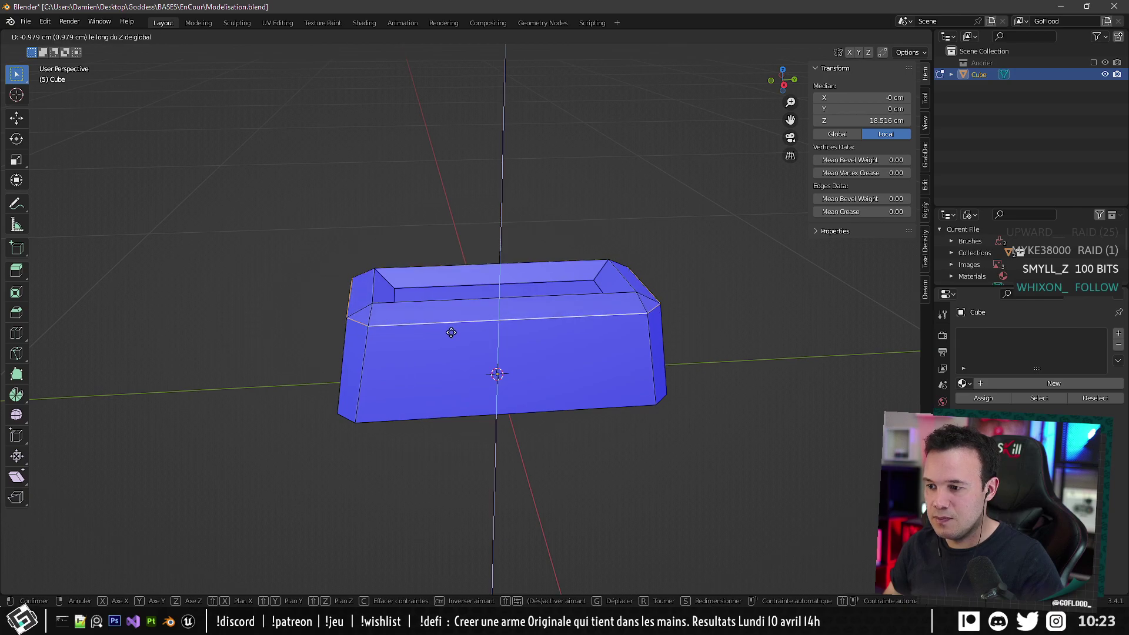
click(450, 332)
middle_drag(512, 342, 580, 349)
Bevel the edge loop around the recess opening with one segment about 2.05 cm wide, and view the ingot in Object Mode.
alt+click(461, 371)
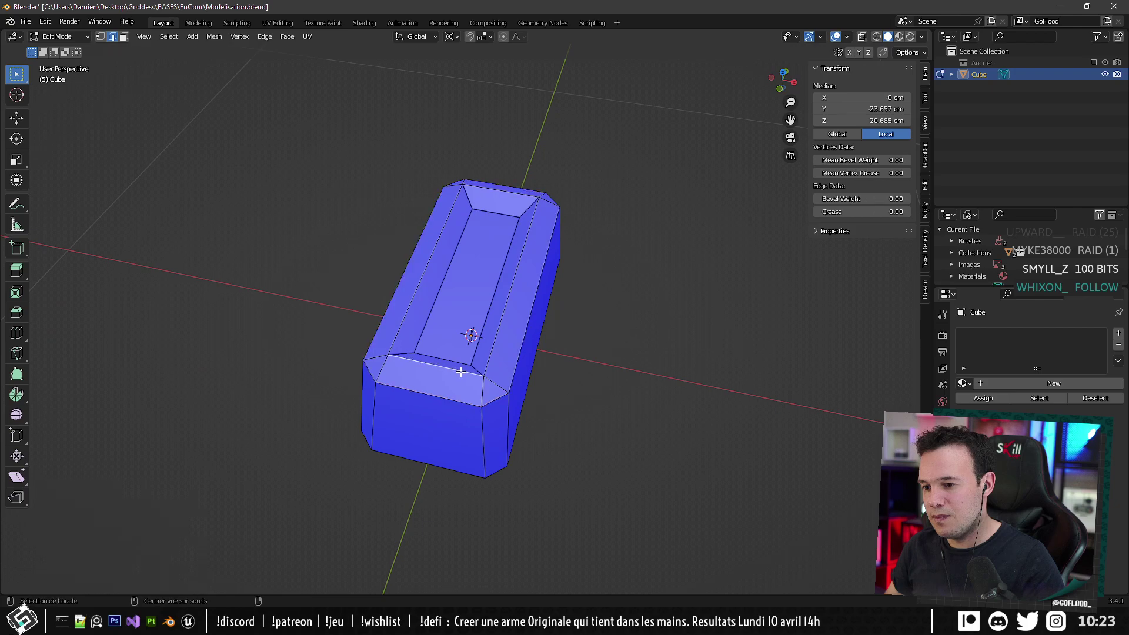
alt+shift+click(492, 349)
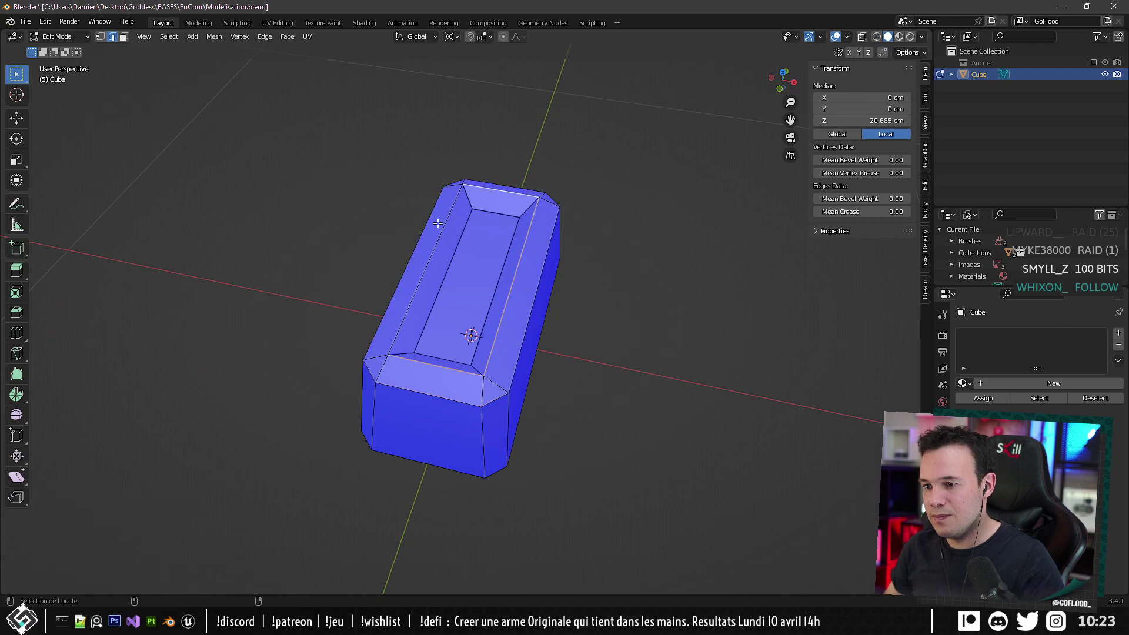
key(ctrl+b)
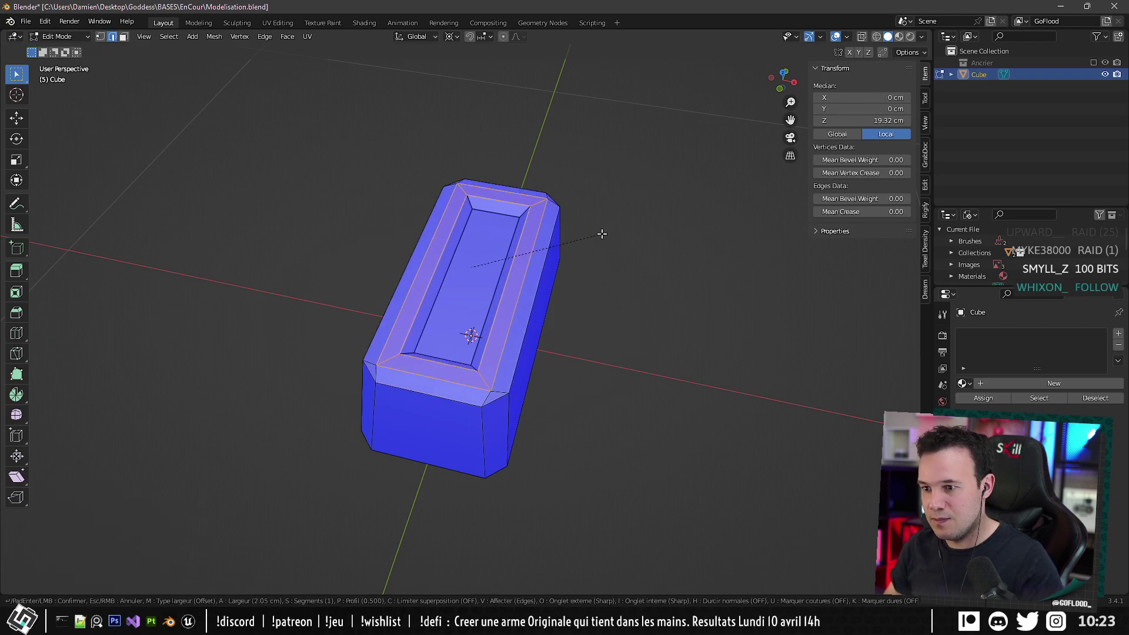
click(601, 234)
middle_drag(601, 234, 512, 313)
key(Tab)
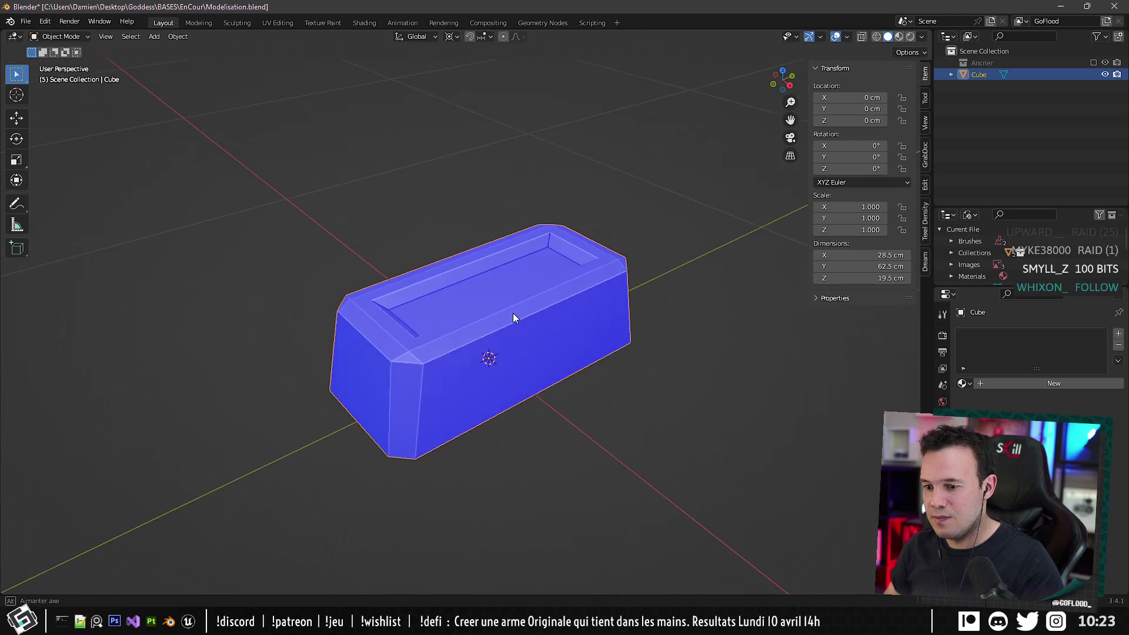
Select the two outer top vertices at one corner in vertex selection mode and set the transform pivot to Individual Origins.
key(Tab)
alt+click(360, 298)
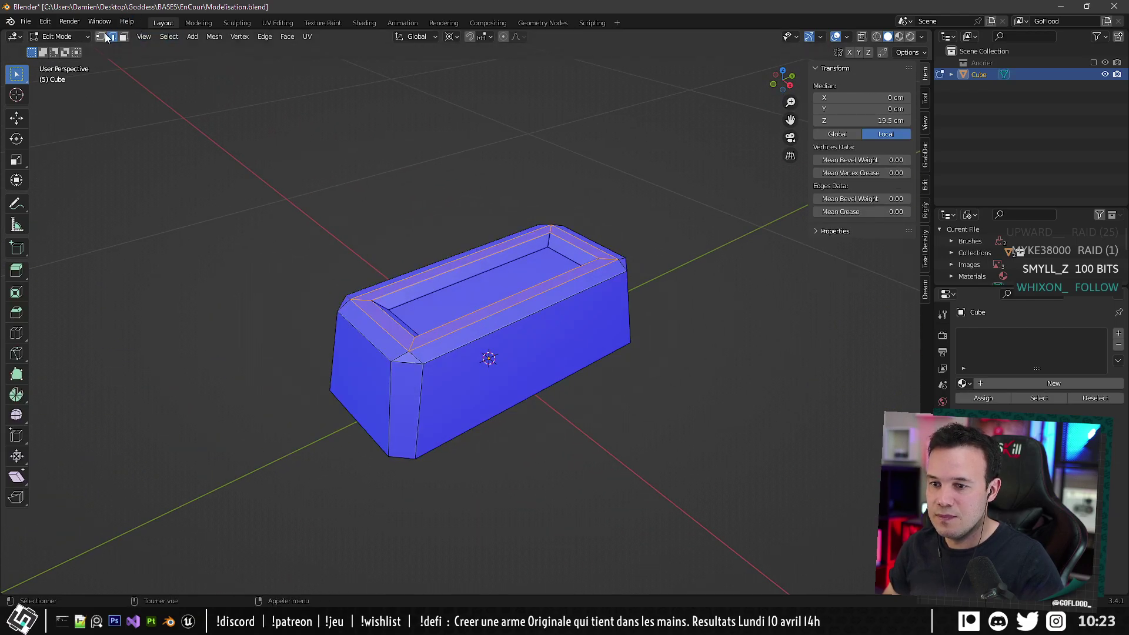
click(101, 37)
click(422, 364)
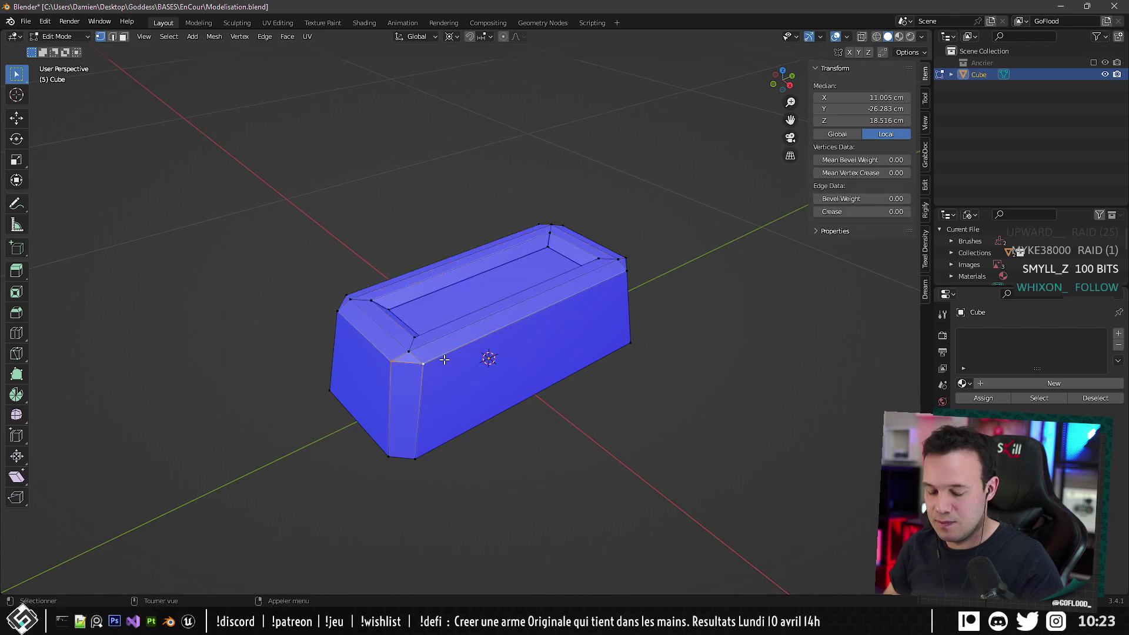
key(s)
key(Escape)
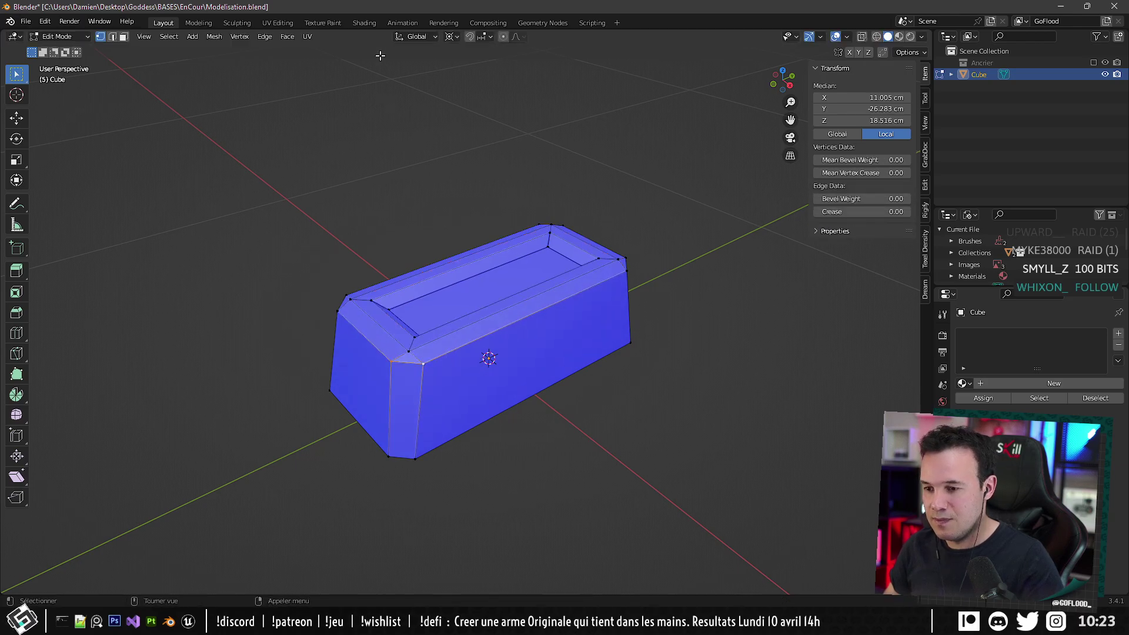
click(450, 37)
click(480, 89)
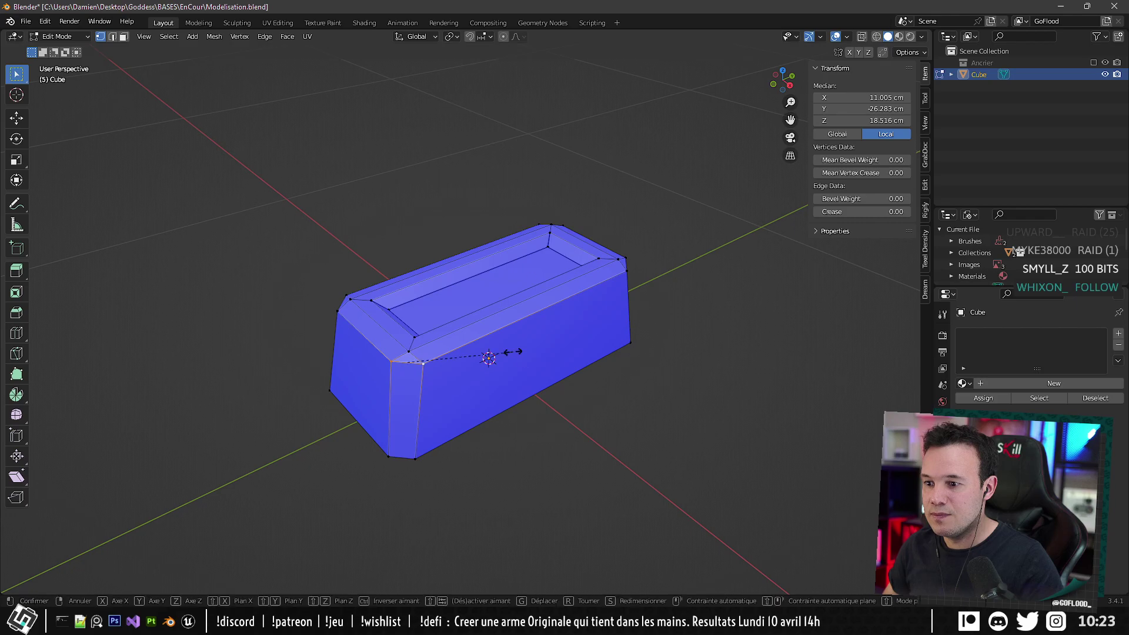
key(s)
click(488, 356)
middle_drag(488, 357, 537, 346)
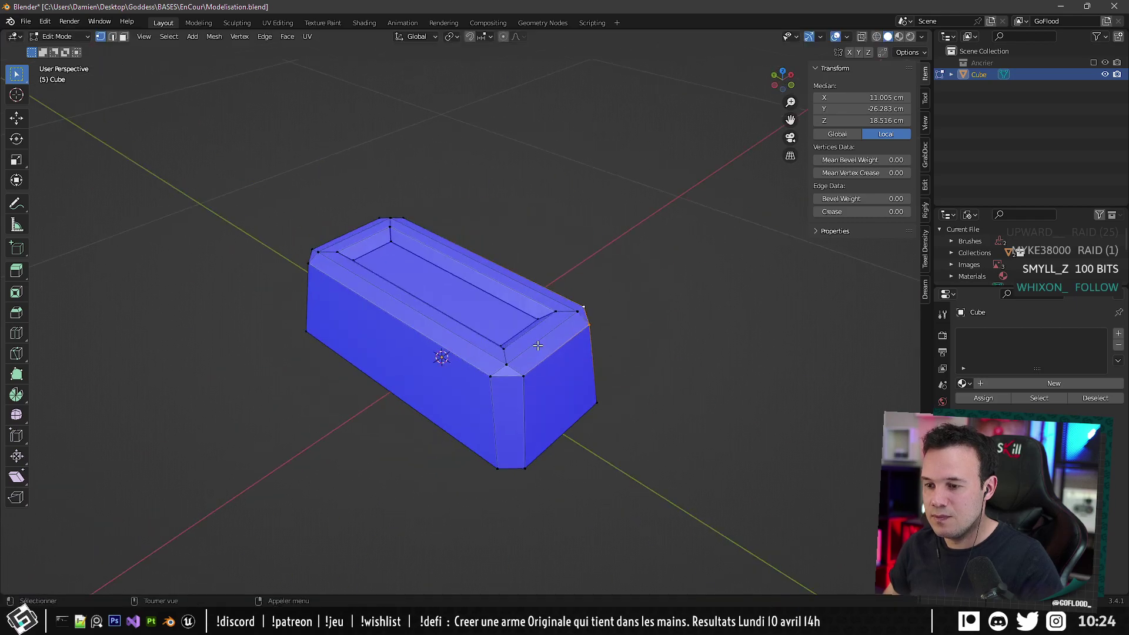
middle_drag(479, 379, 557, 373)
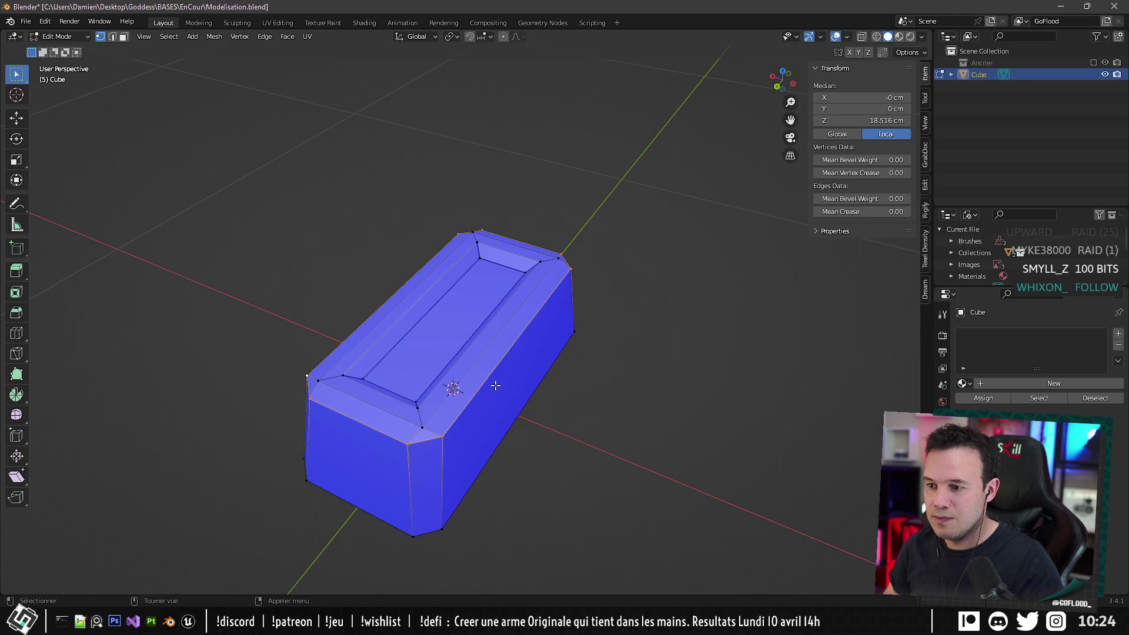
key(s)
right_click(484, 390)
Scale the outer top vertex pairs to 0.5 at both corners on the ingot's negative-X side.
click(403, 444)
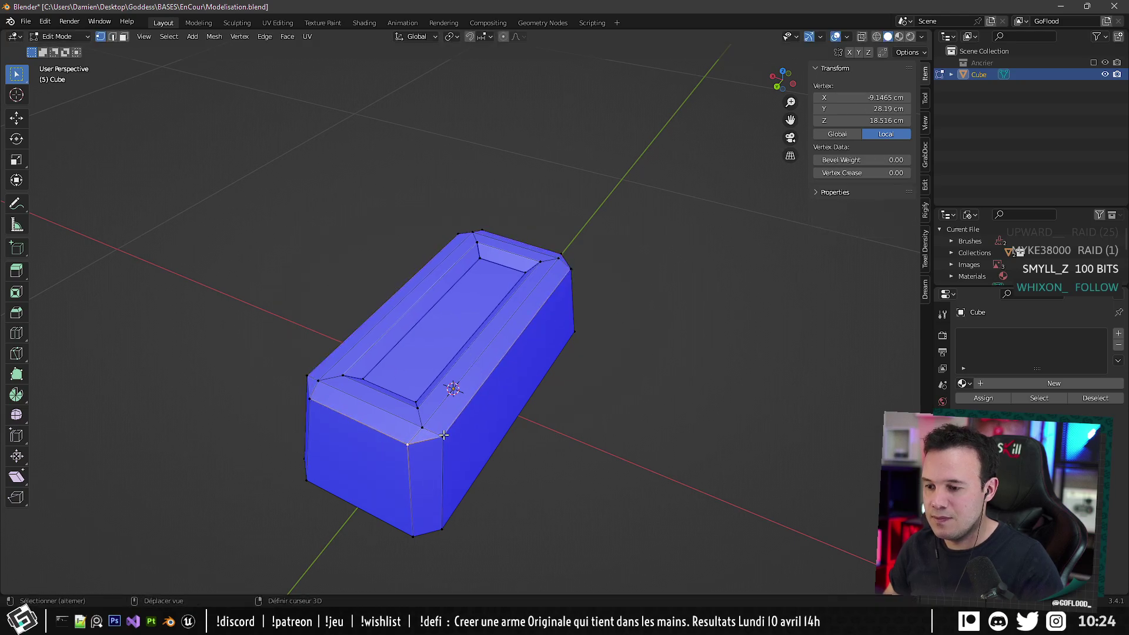
shift+click(443, 435)
text(s)
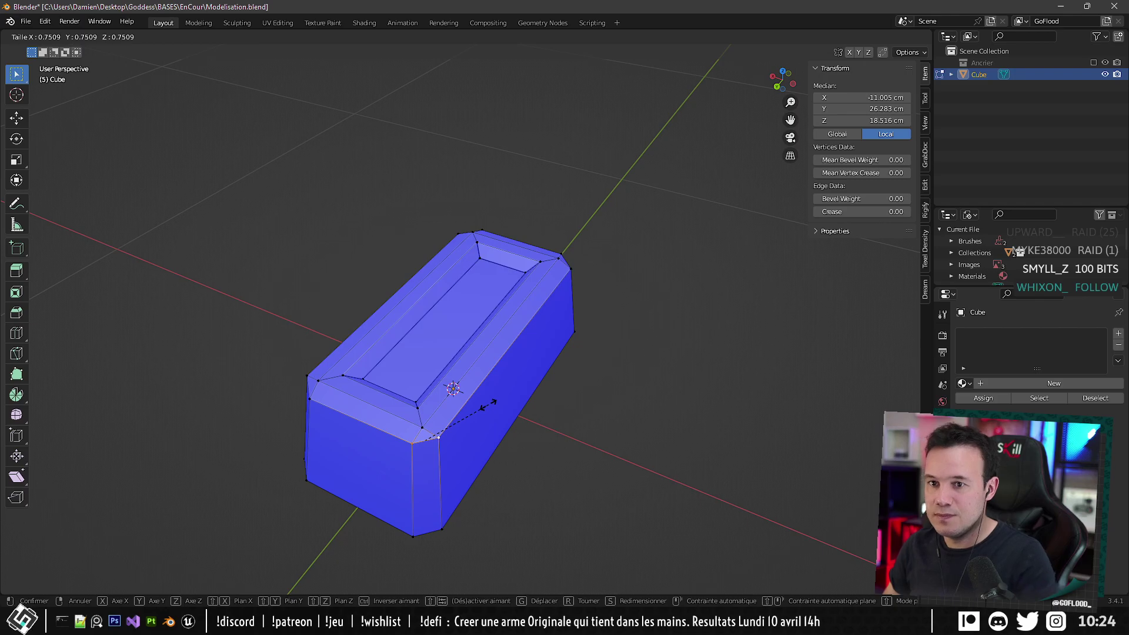
text(0.5)
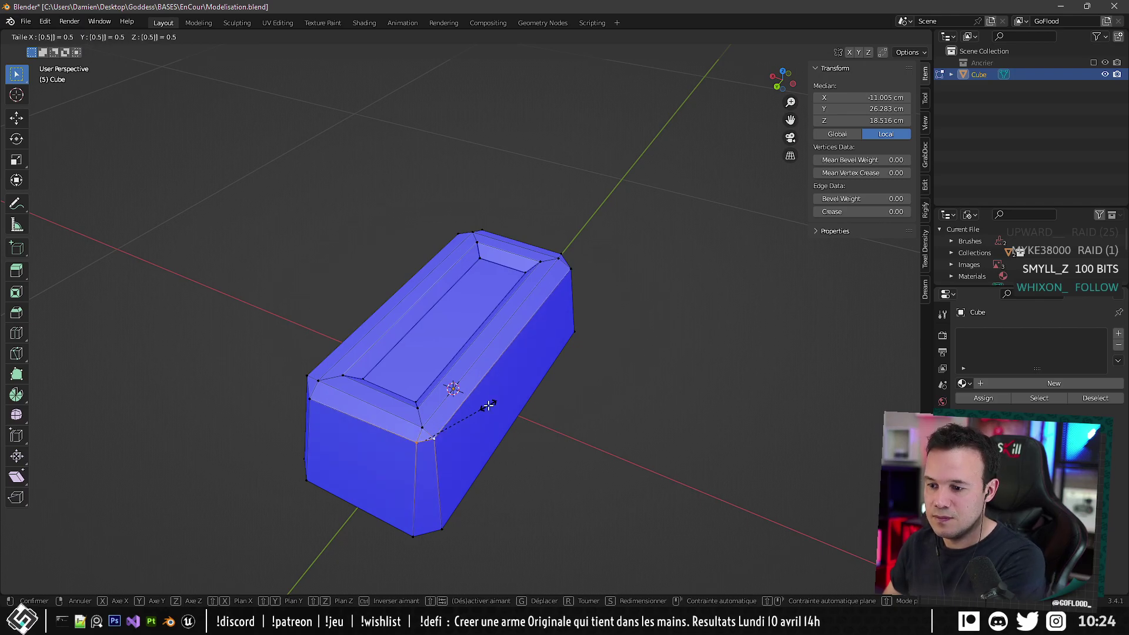
key(Return)
middle_drag(489, 405, 603, 372)
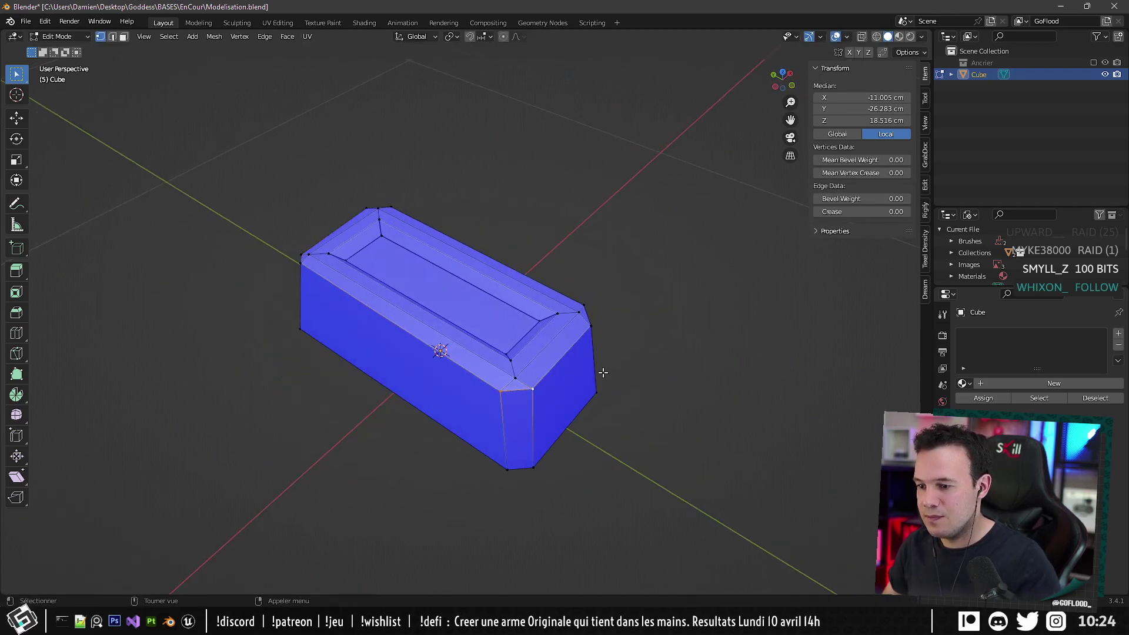
key(s)
click(597, 373)
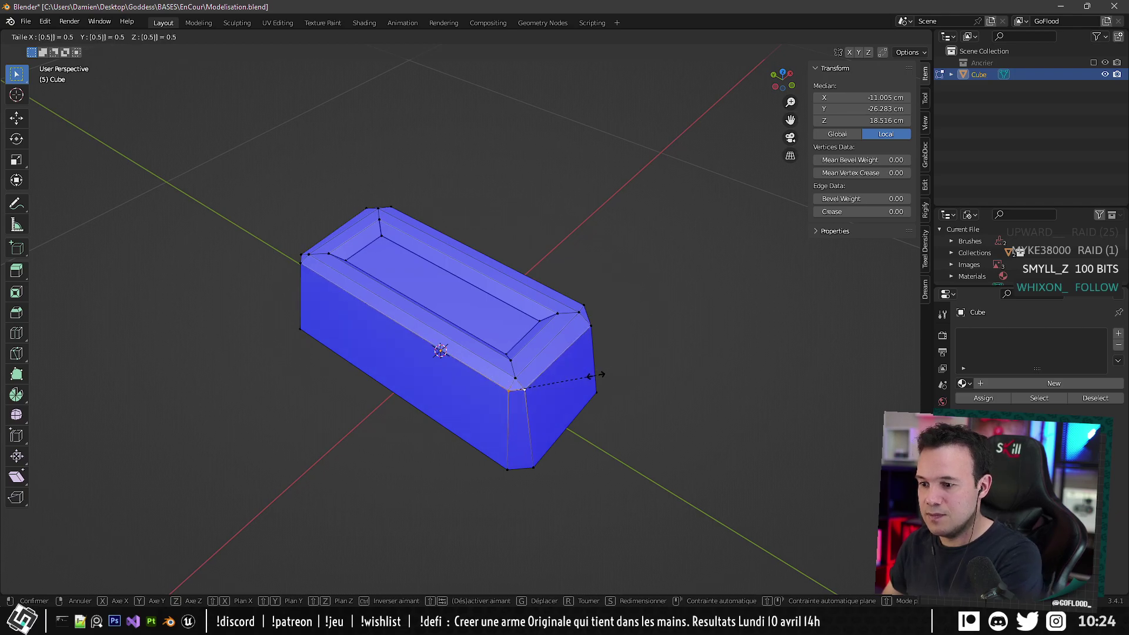
Scale the outer top vertex pairs to 0.5 at both corners on the ingot's positive-X side, and return to Object Mode.
middle_drag(594, 374, 462, 391)
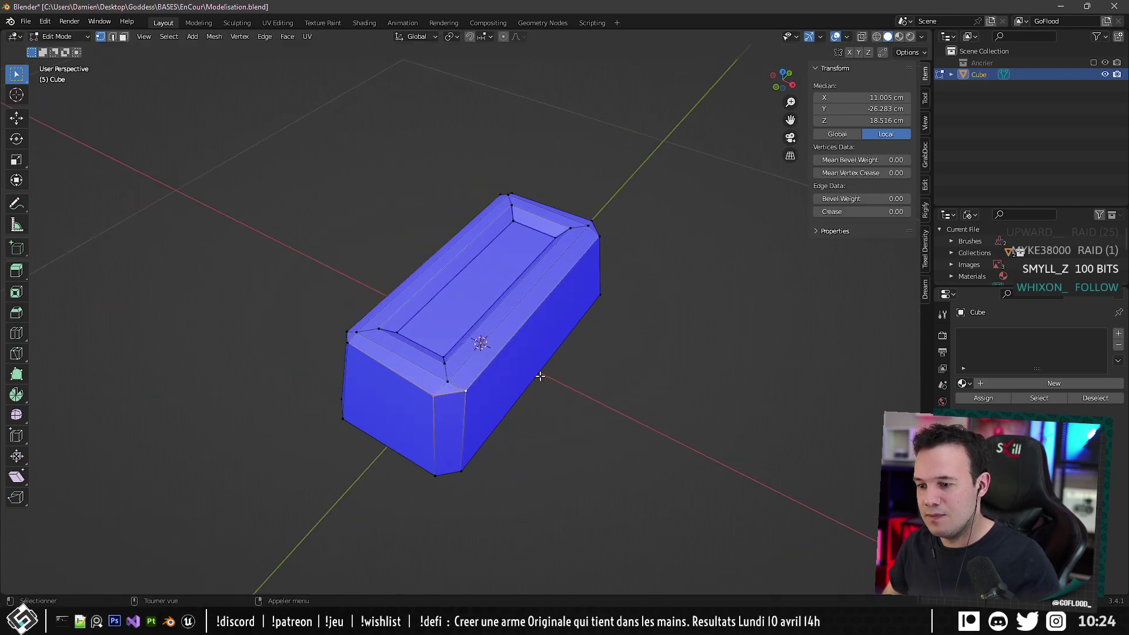
text(s0.5)
key(Return)
middle_drag(524, 380, 617, 407)
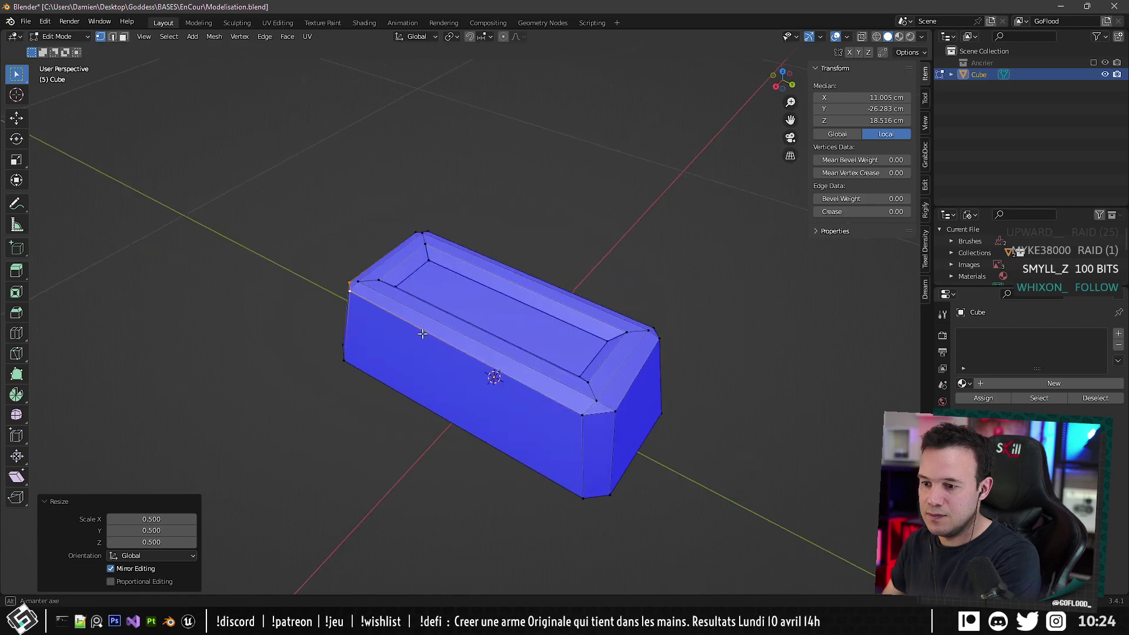
click(618, 407)
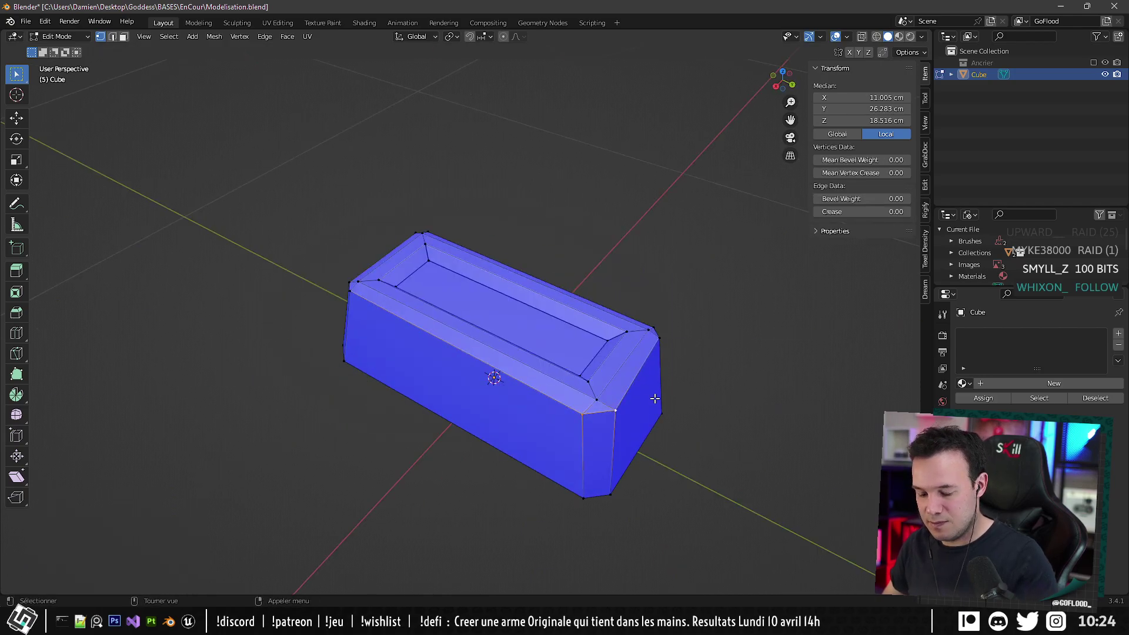
text(s.5)
key(Return)
middle_drag(661, 341, 541, 318)
key(Tab)
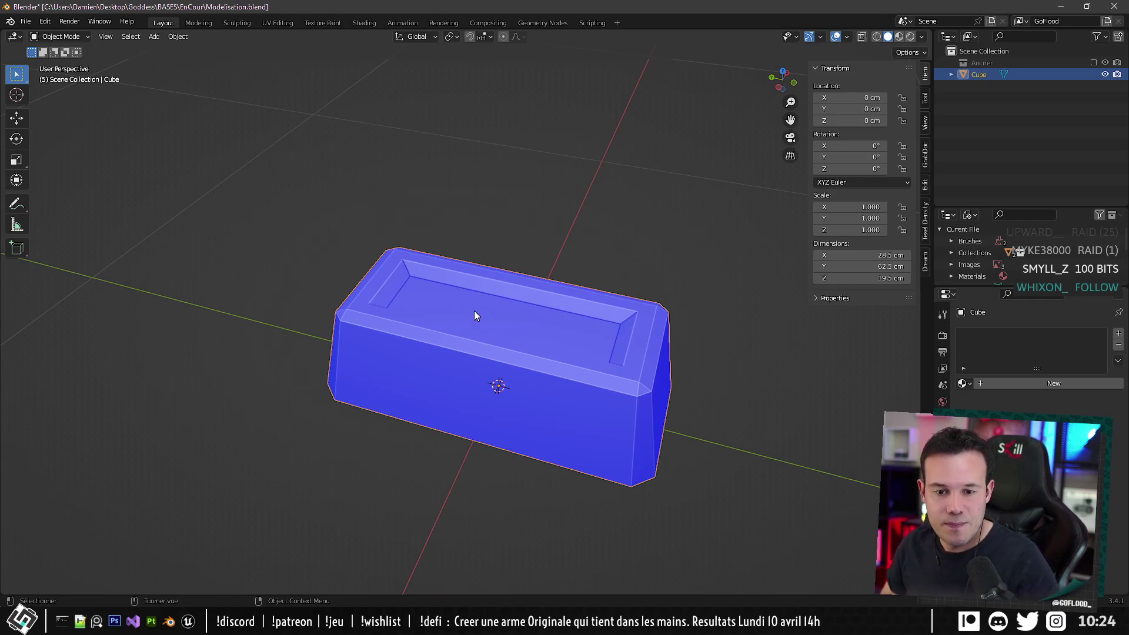
Examine the ingot's shape from several angles, and switch to the browser to compare it with the "lingot d'or" image results.
middle_drag(442, 380, 504, 343)
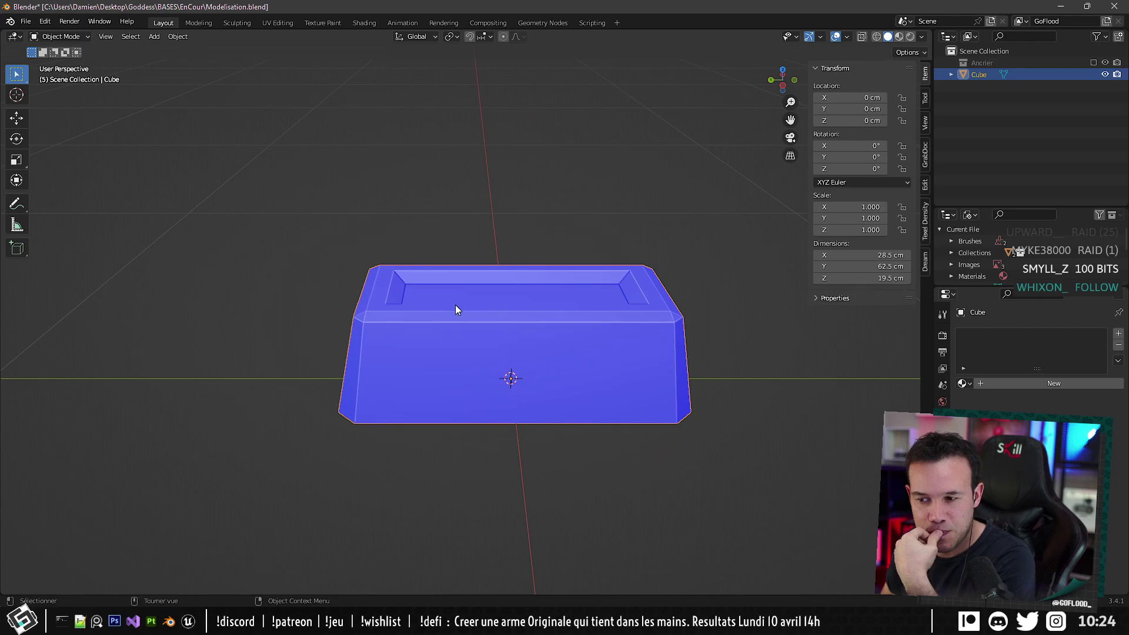
mouse_move(455, 304)
middle_down()
mouse_move(555, 342)
mouse_move(475, 314)
mouse_move(452, 326)
mouse_move(343, 285)
mouse_move(486, 318)
mouse_move(470, 335)
mouse_move(495, 315)
mouse_move(465, 322)
middle_up()
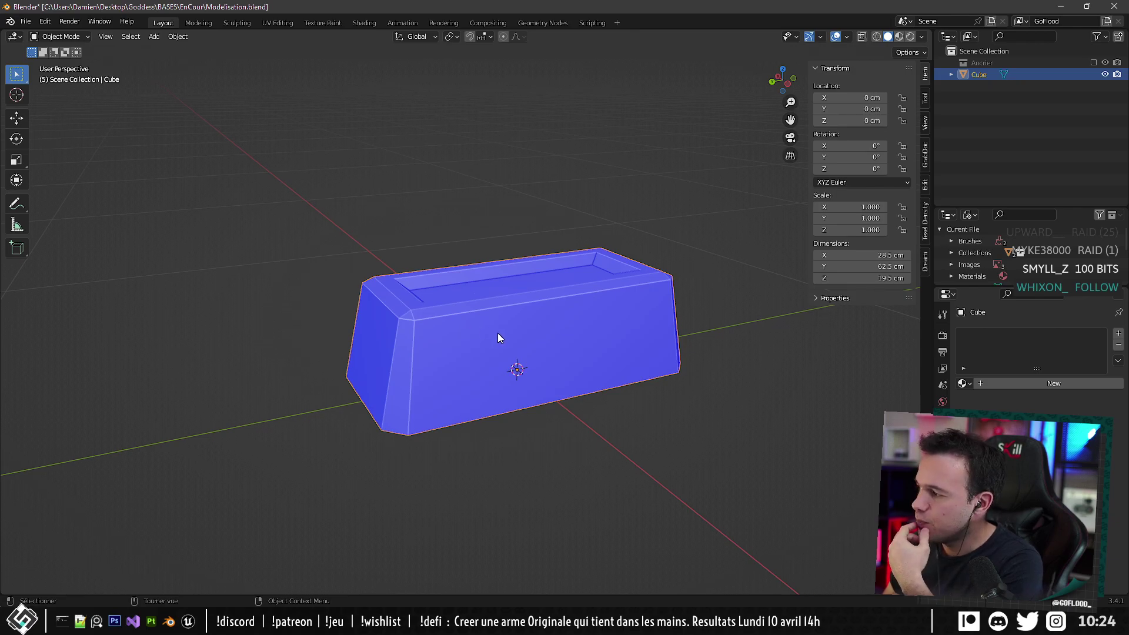
middle_drag(477, 342, 412, 316)
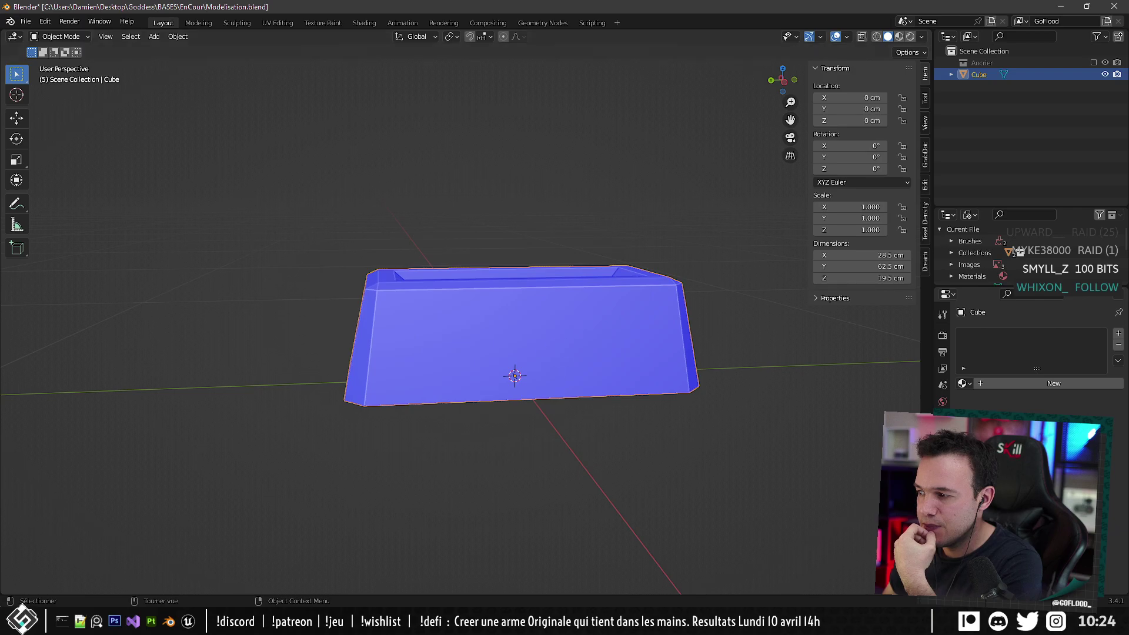
key(alt+Tab)
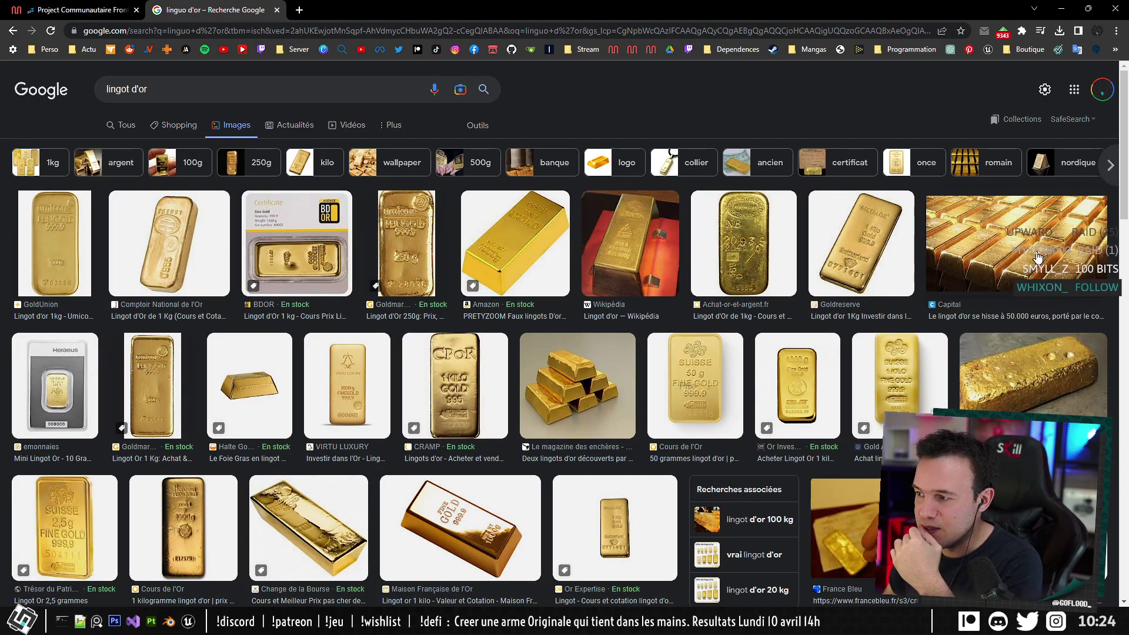
scroll(1067, 243, down, 2)
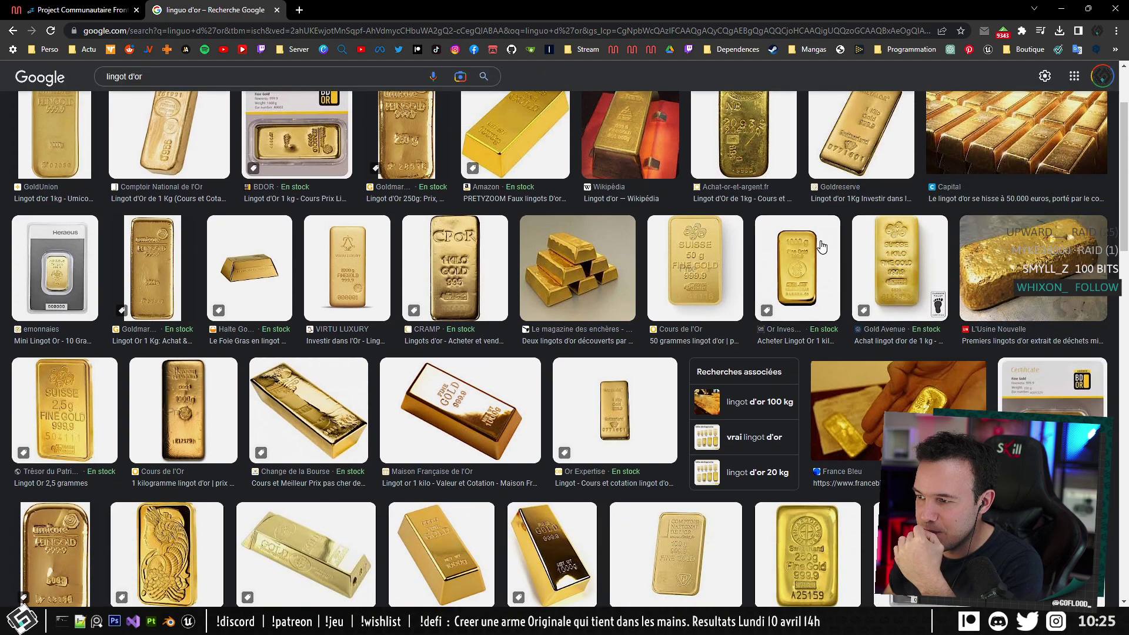
scroll(601, 271, down, 2)
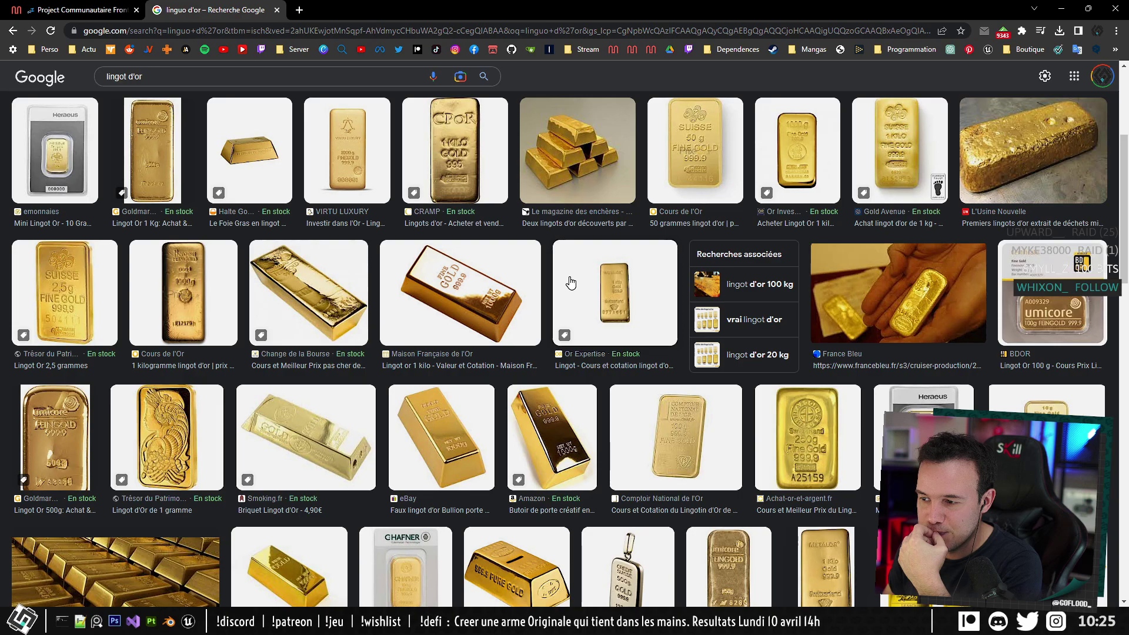
scroll(571, 282, down, 5)
scroll(570, 282, down, 4)
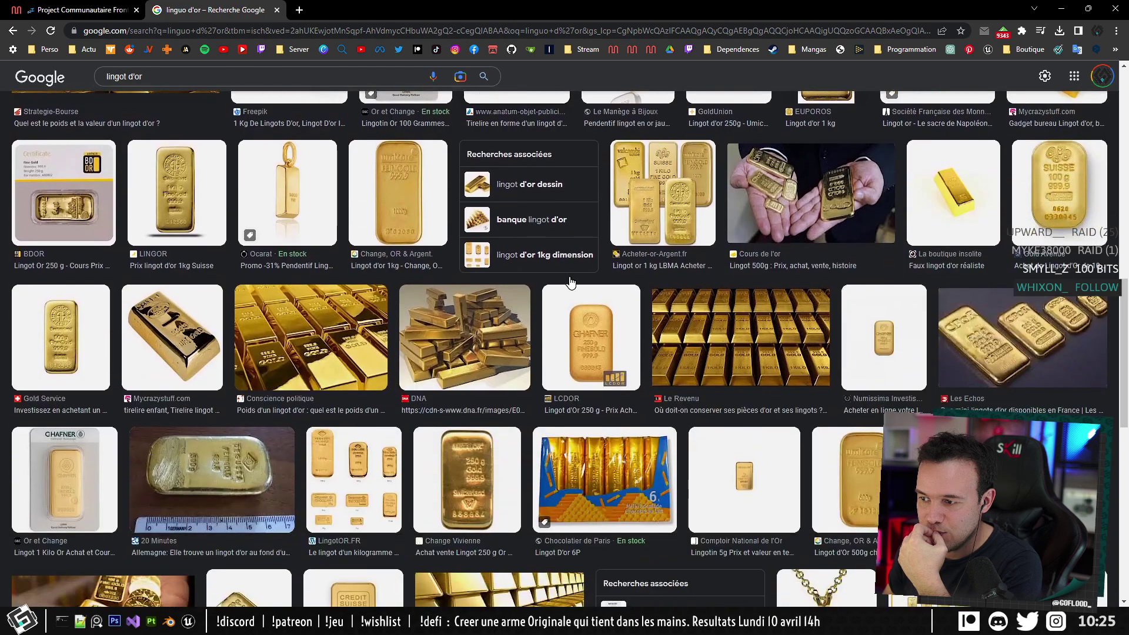
Look through the "lingot d'or" image results for further gold ingot shape references.
scroll(571, 283, down, 8)
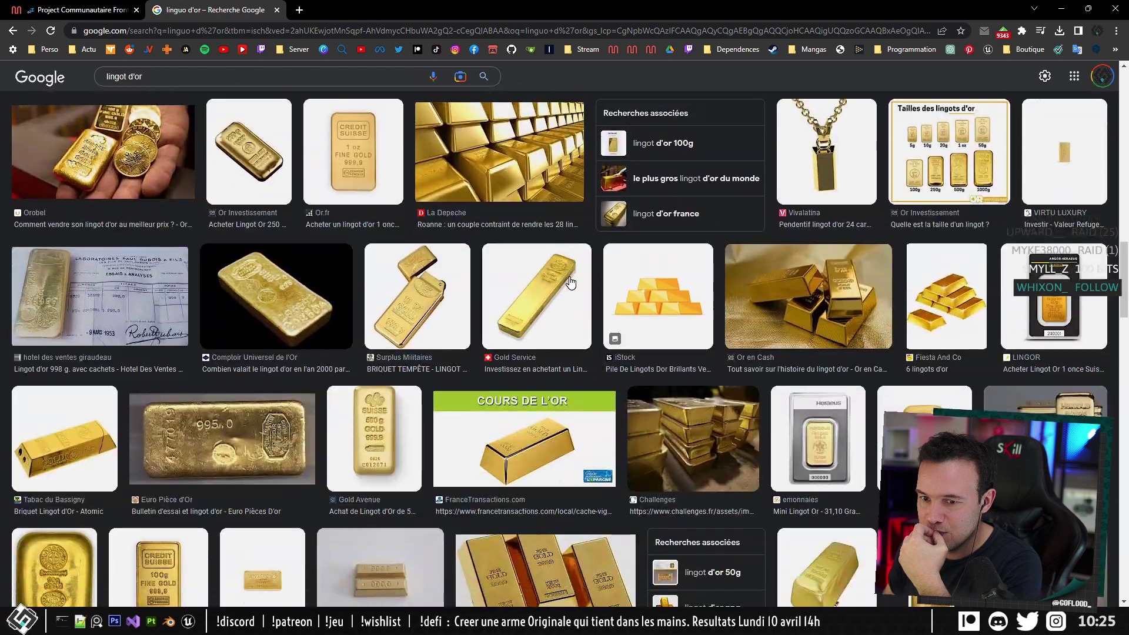
scroll(571, 282, down, 5)
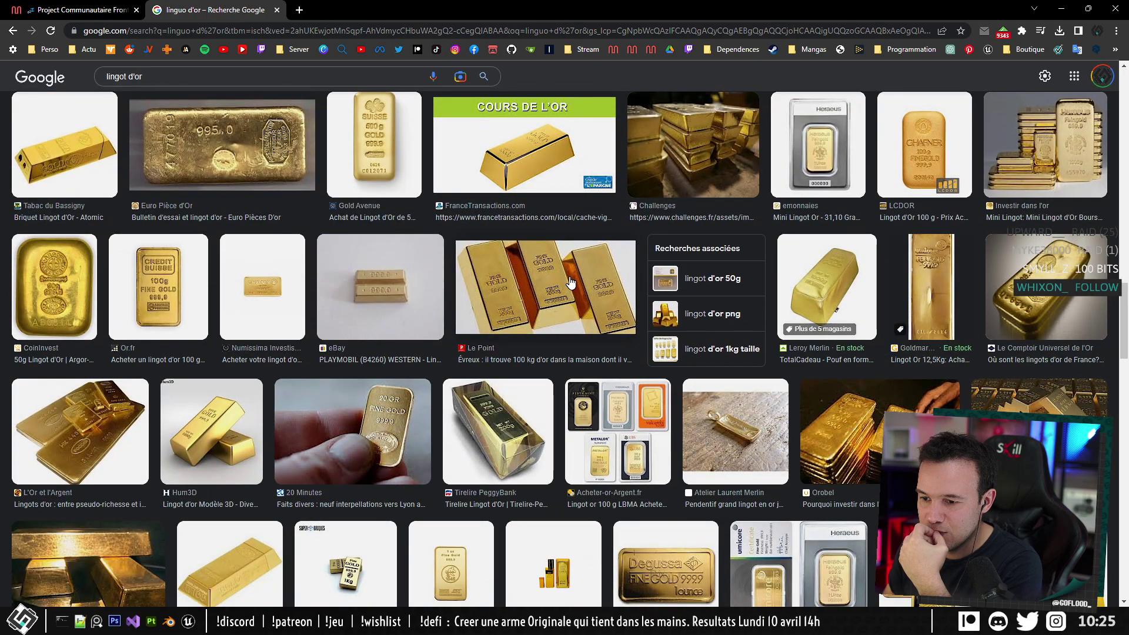
scroll(570, 282, down, 12)
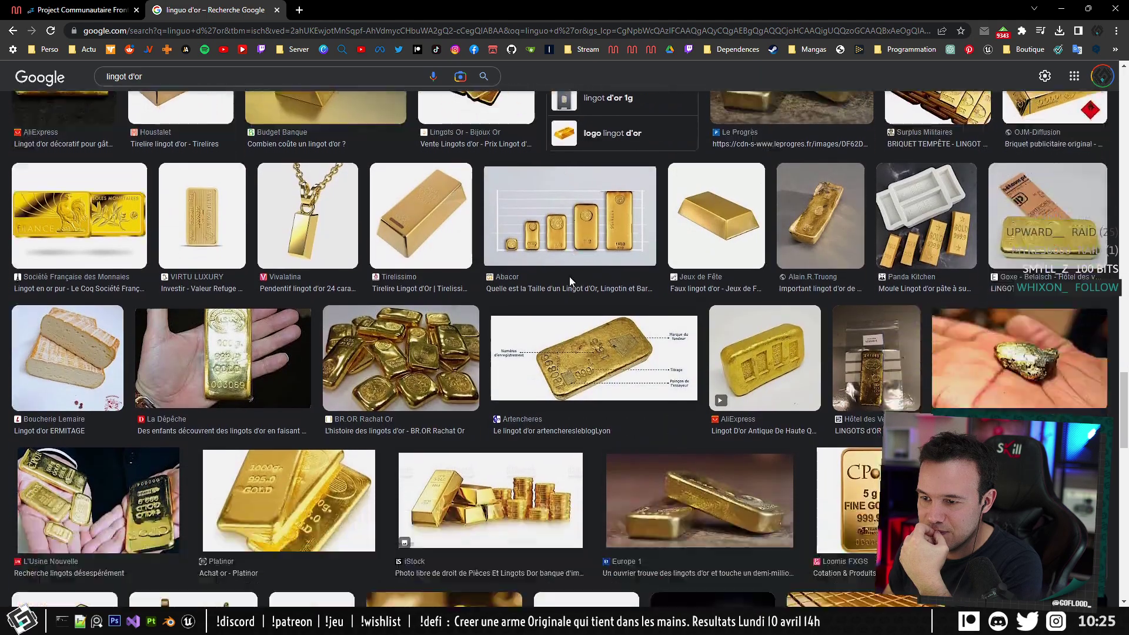
scroll(569, 281, down, 10)
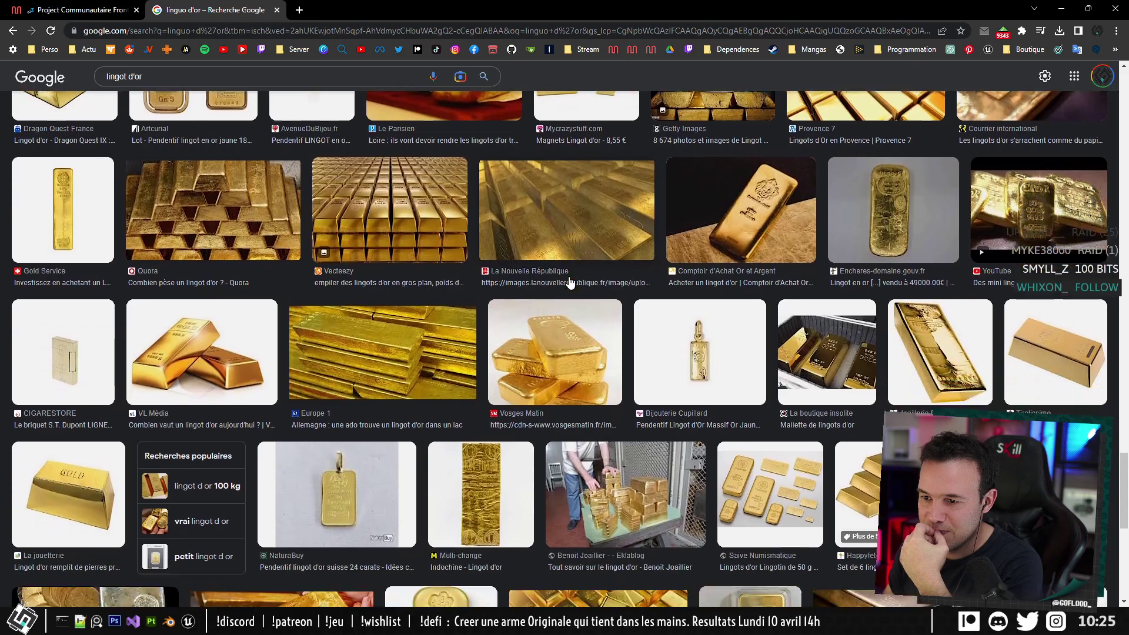
scroll(569, 282, down, 9)
scroll(568, 283, down, 10)
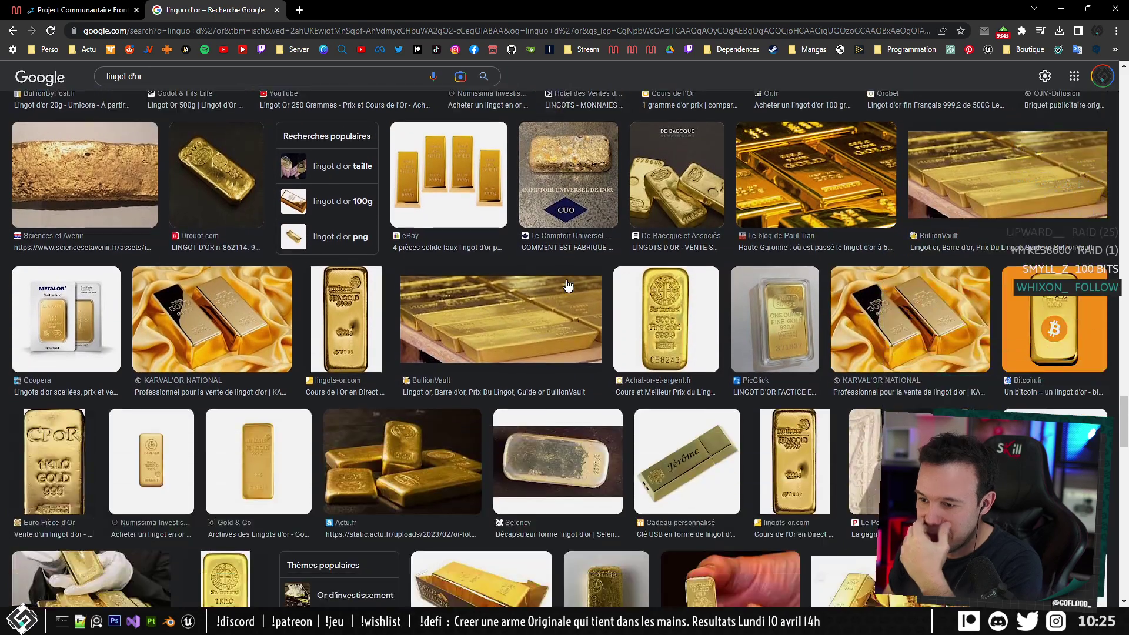
scroll(567, 286, down, 2)
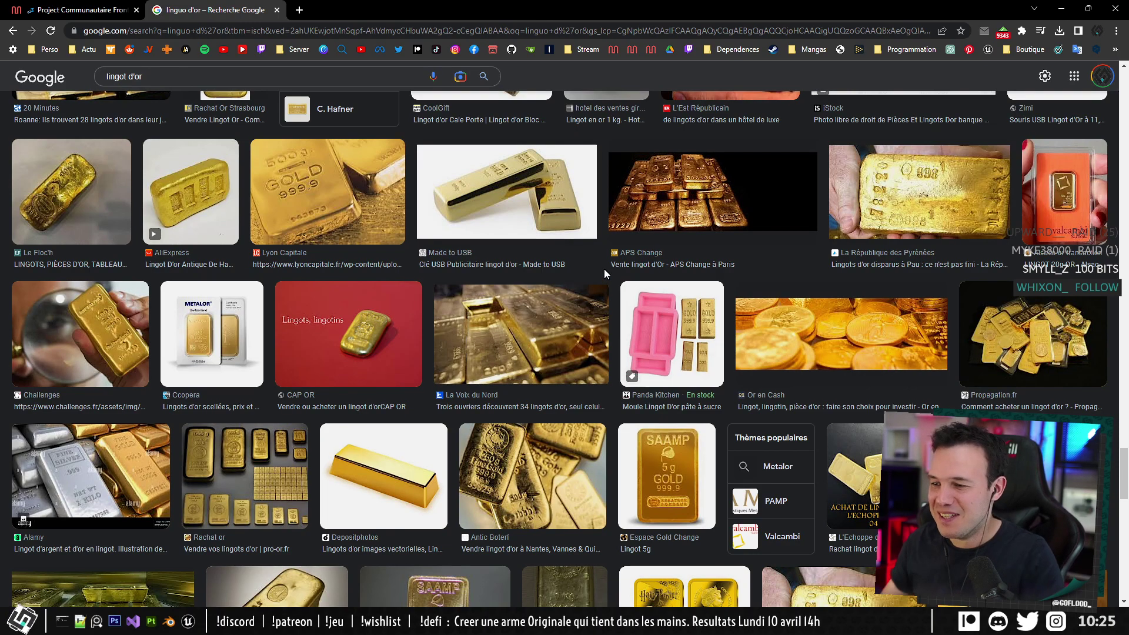
scroll(581, 318, down, 5)
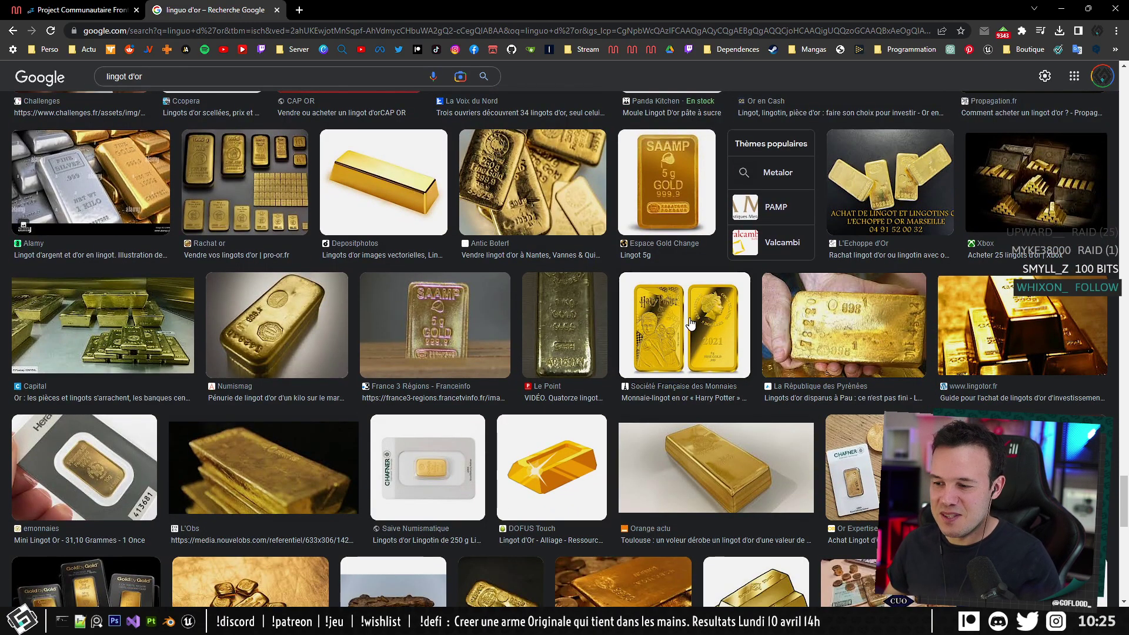
scroll(556, 359, down, 3)
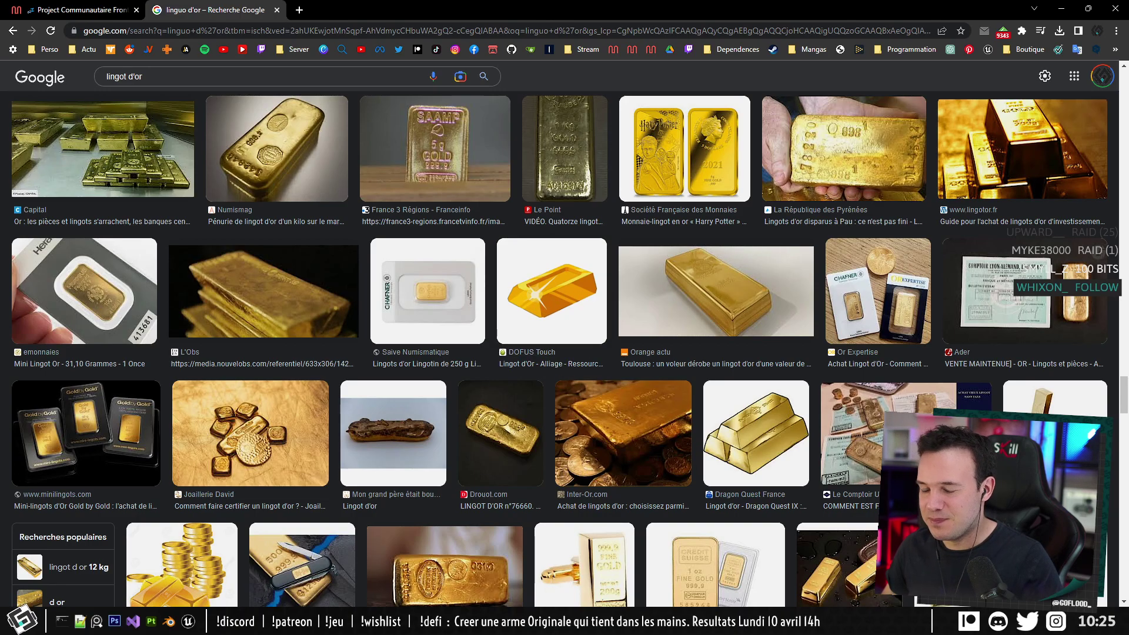
Inspect the placed ingot on the desk in Unreal Editor, and switch back to Blender to examine the beveled ingot from several angles.
key(alt+Tab)
right_drag(494, 259, 588, 259)
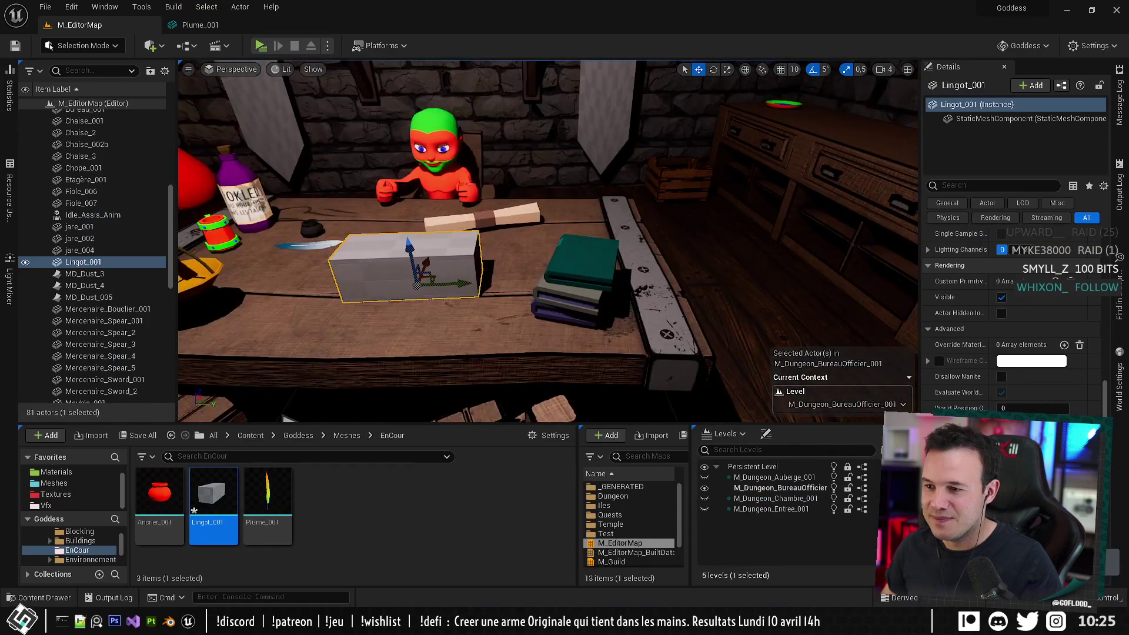
key(alt+Tab)
middle_drag(430, 353, 450, 403)
scroll(683, 401, down, 4)
middle_drag(684, 401, 481, 340)
scroll(451, 379, up, 3)
middle_drag(452, 384, 436, 427)
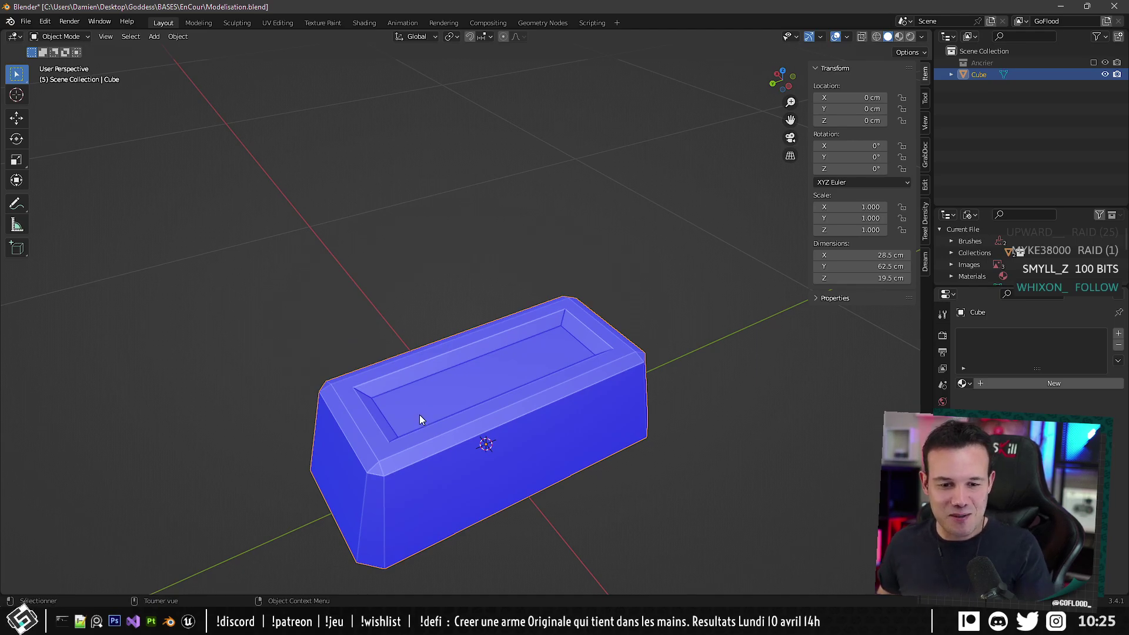
middle_drag(433, 381, 371, 390)
Export the selected ingot as FBX to the EnCour folder, overwriting Lingot_001.fbx.
key(ctrl+shift+e)
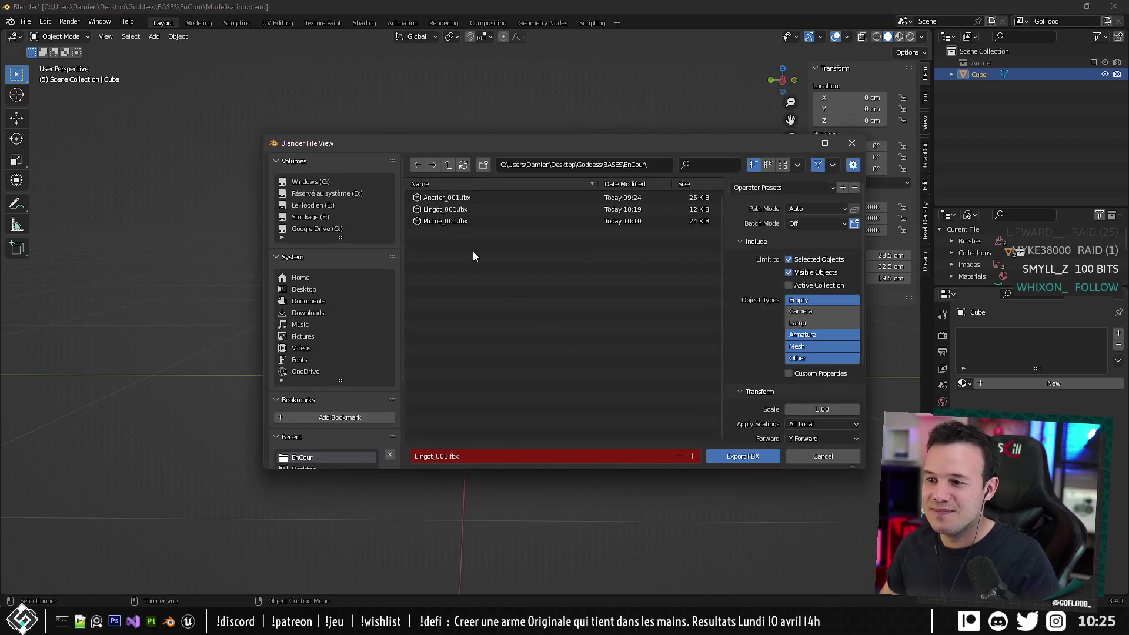
double_click(450, 207)
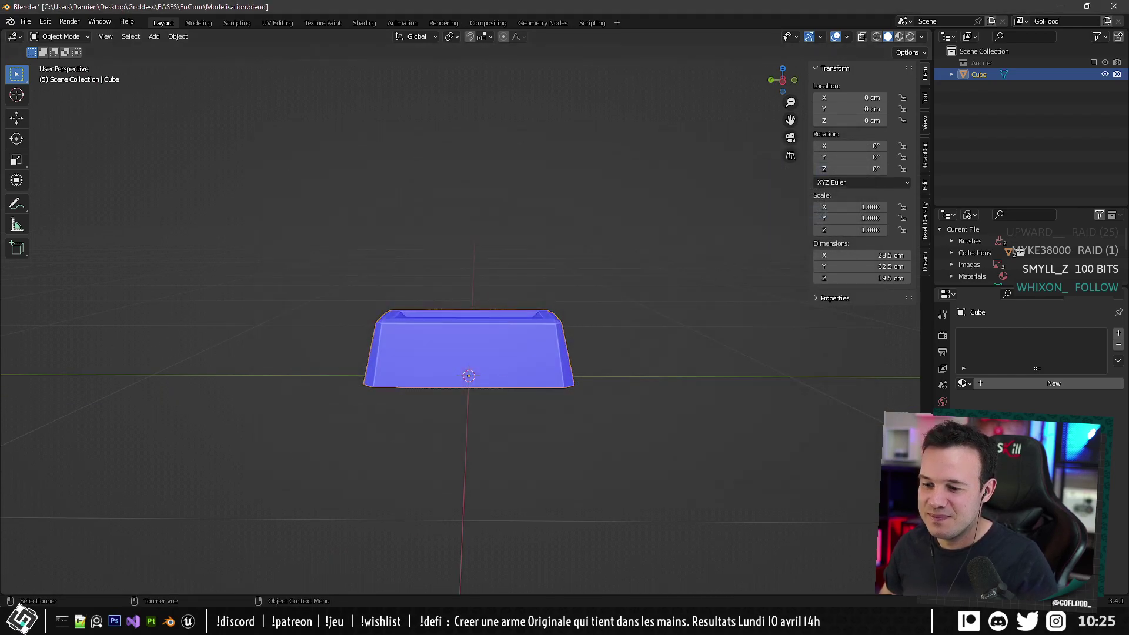
Switch to Unreal Editor and reimport the Lingot_001 static mesh.
key(alt+Tab)
right_click(206, 479)
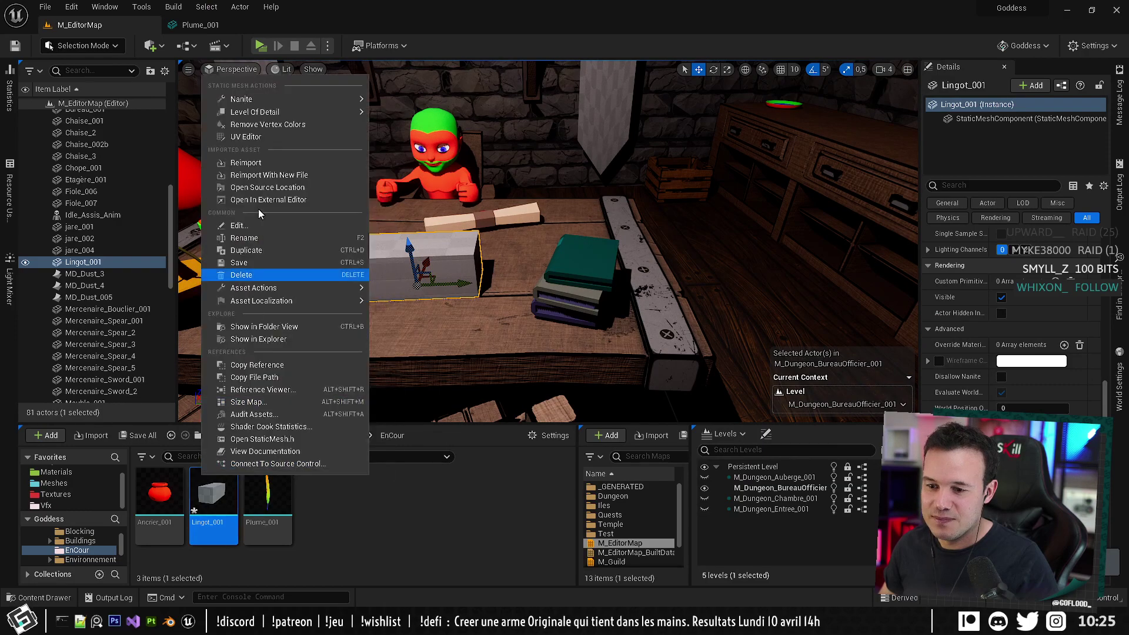
Reimport the Lingot_001 static mesh from its source file.
click(262, 162)
mouse_move(518, 241)
right_down()
mouse_move(531, 241)
mouse_move(499, 242)
right_up()
Playtest the level, walking the character around the officer's room to check the ingot on the desk, and end the preview.
click(263, 48)
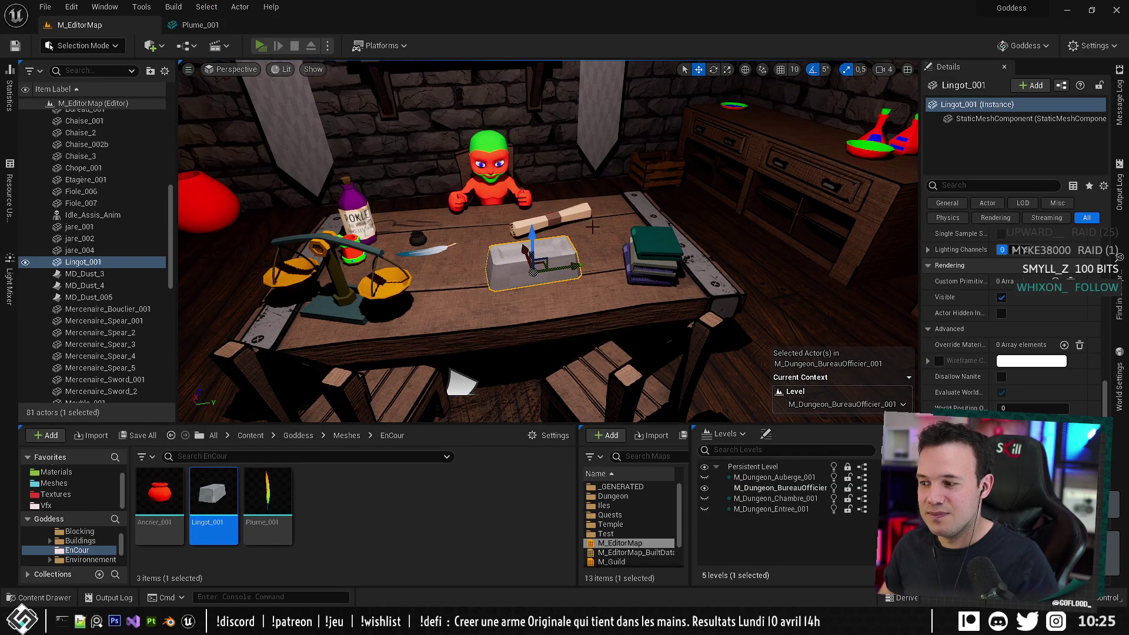
key(z)
key(q)
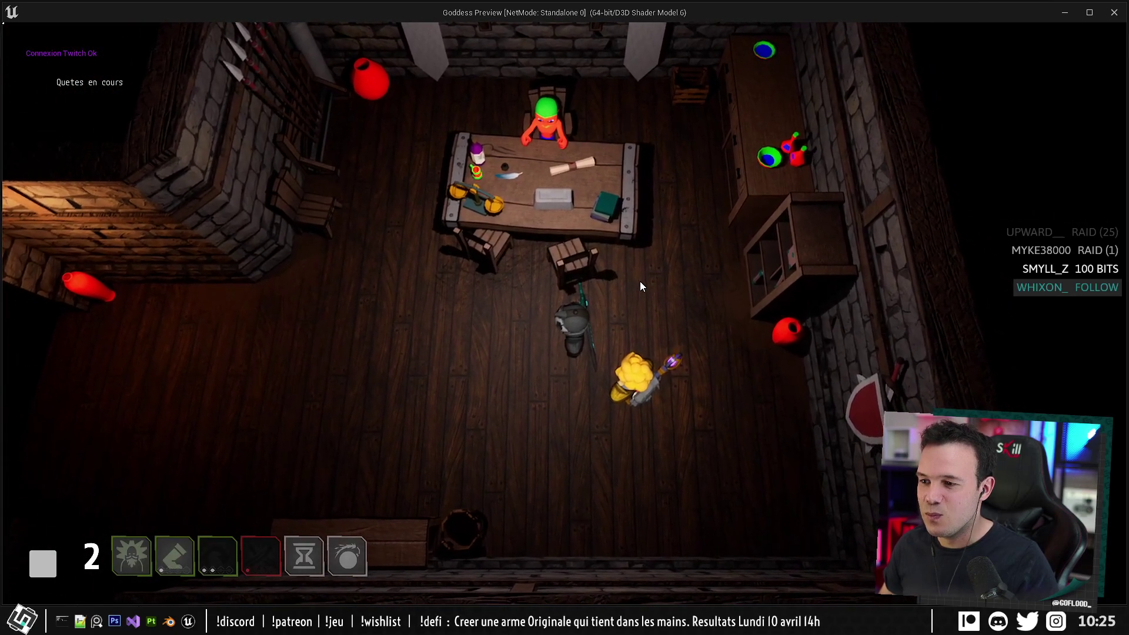
key(d)
key(q)
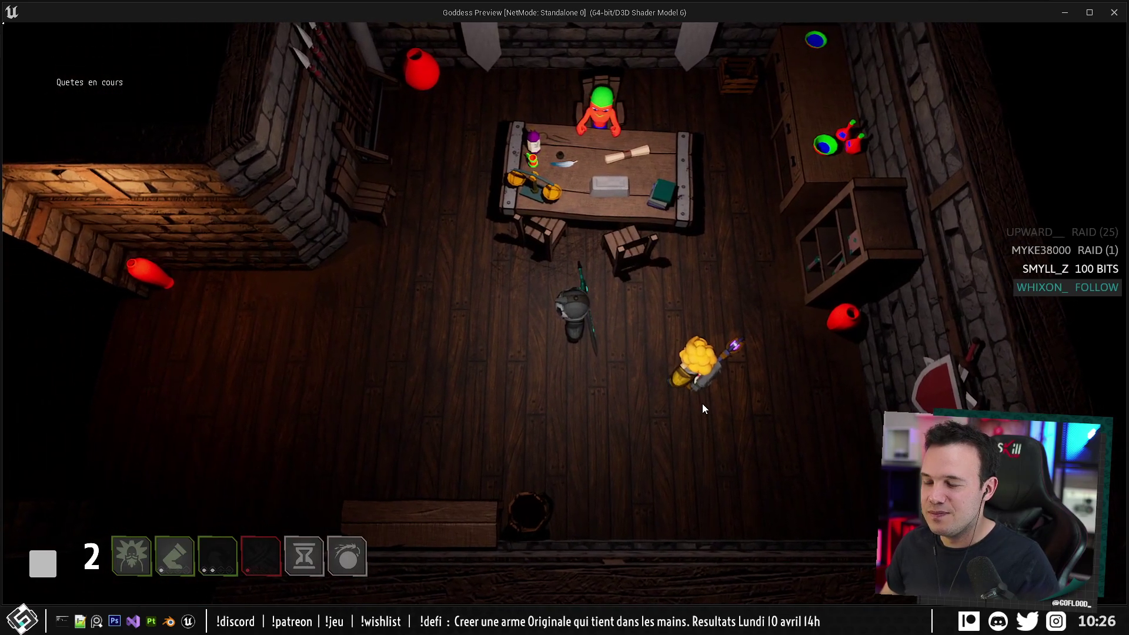
key(z)
key(Escape)
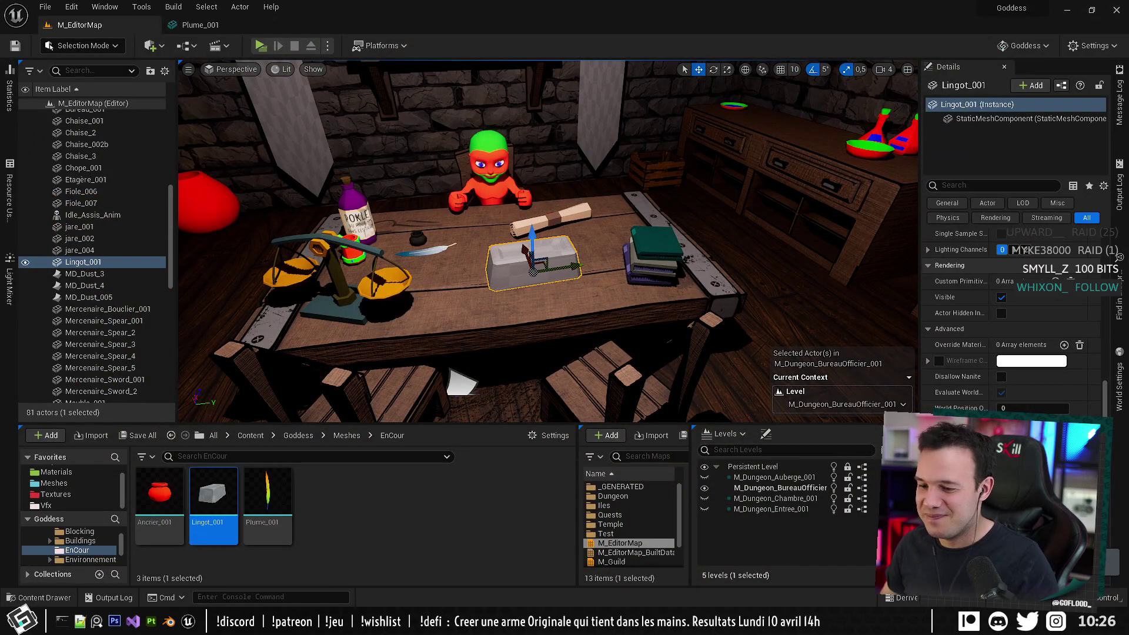
Switch to Blender and assign the existing Primitive material to the ingot mesh.
key(alt+Tab)
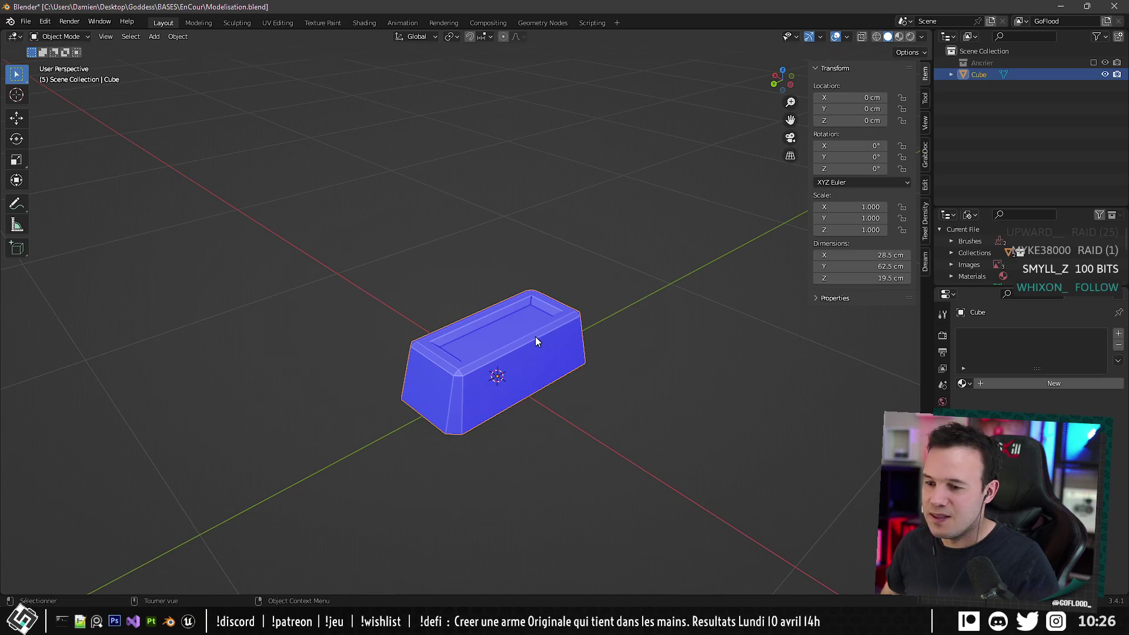
click(962, 383)
click(970, 387)
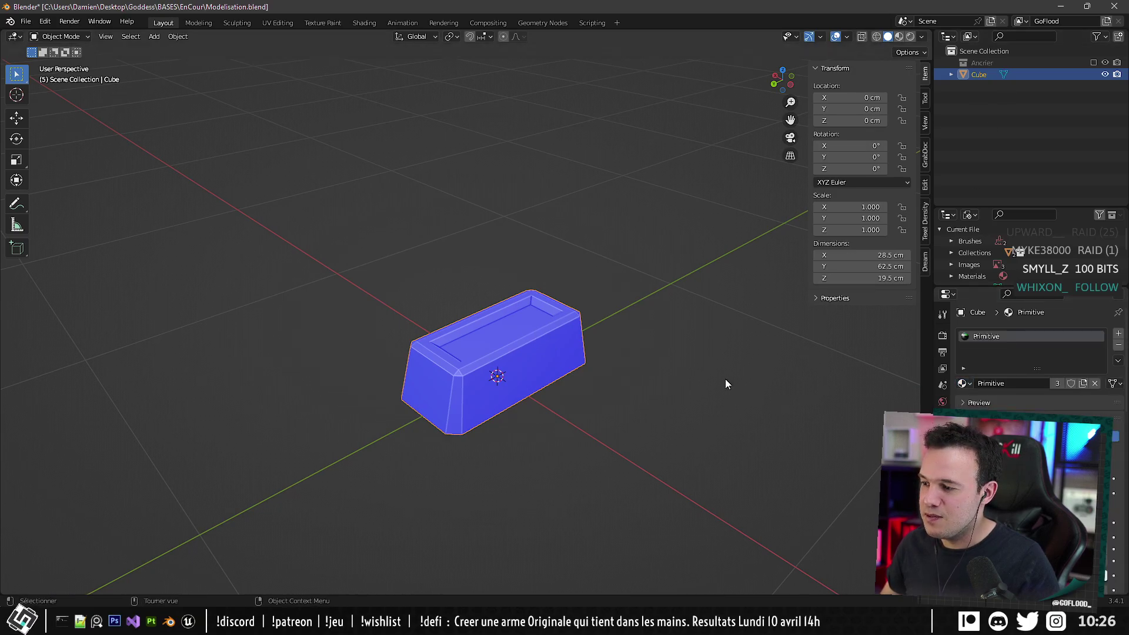
middle_drag(725, 379, 595, 409)
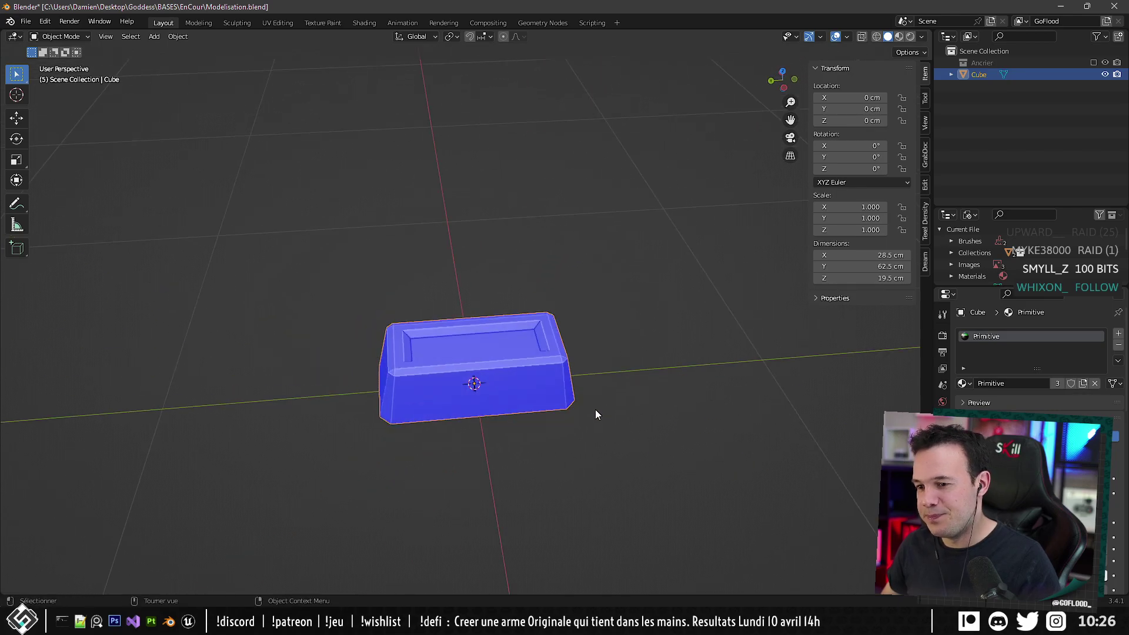
Open the ingot in Edit Mode in the UV Editing workspace and examine its UV layout over the palette texture.
click(277, 23)
middle_drag(600, 305, 646, 331)
key(Tab)
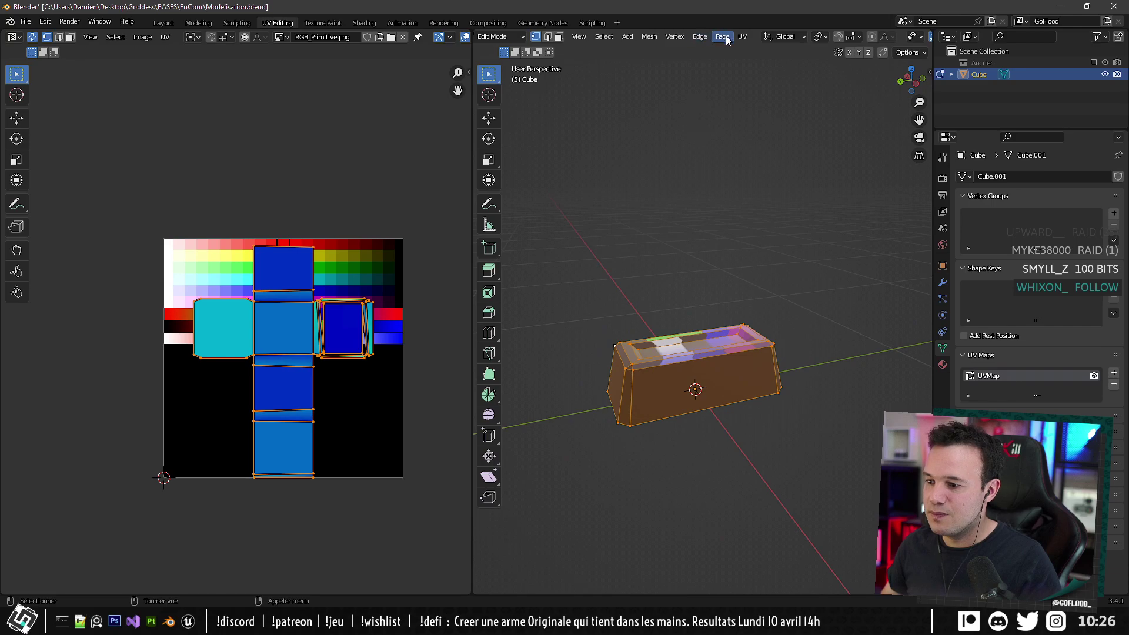
scroll(628, 356, up, 3)
Return to the Layout workspace and mark the edge loop around the ingot's underside as sharp.
click(546, 36)
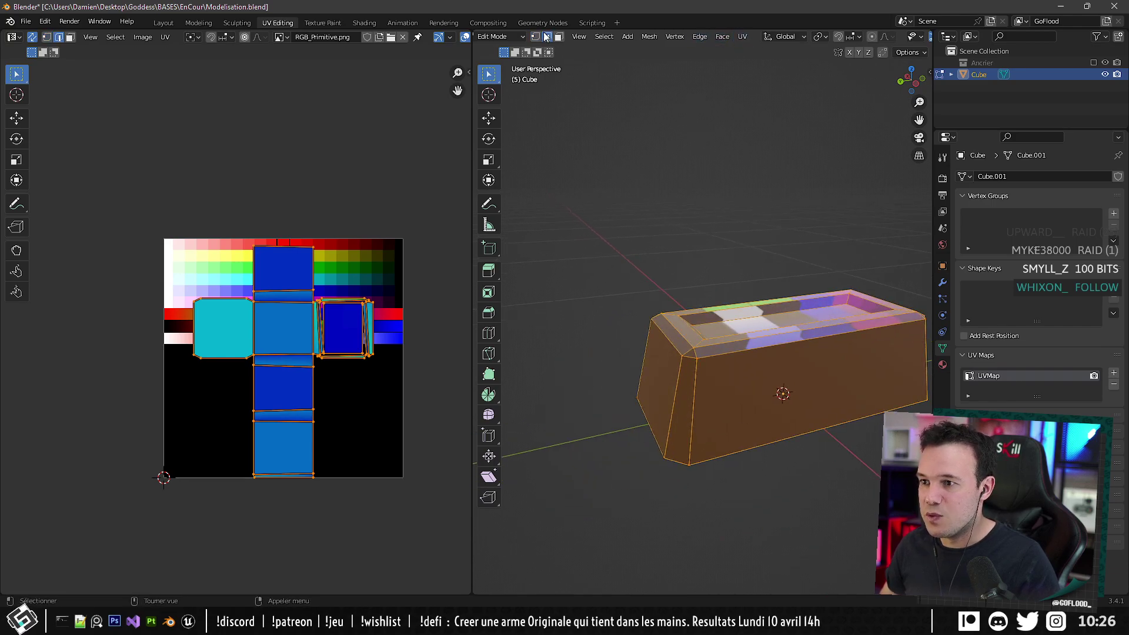
click(163, 22)
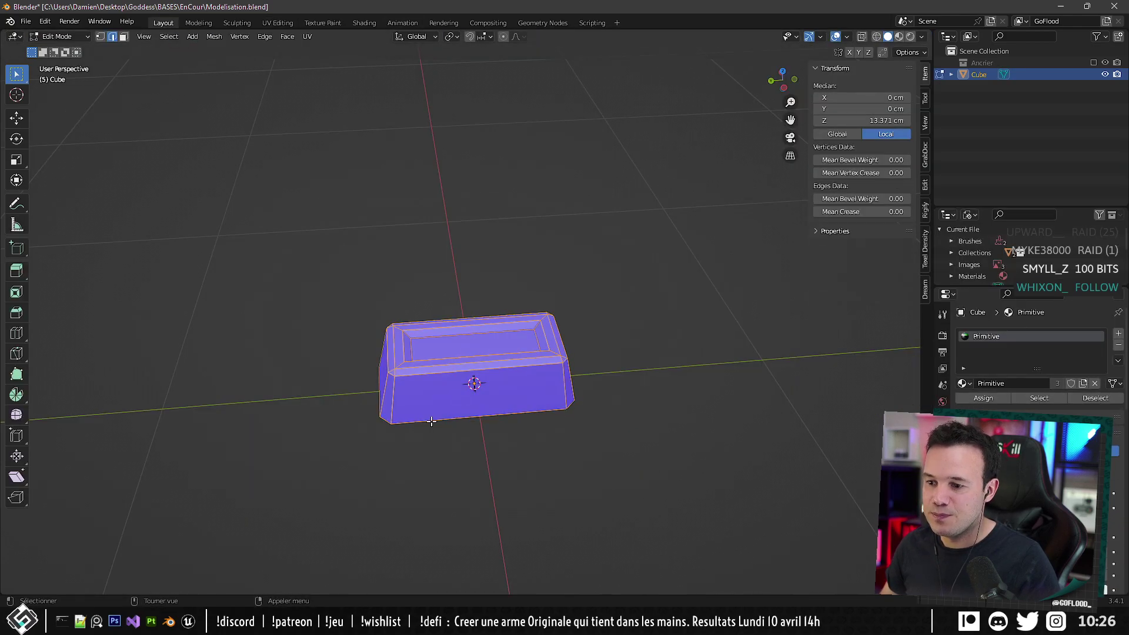
scroll(520, 379, up, 3)
middle_drag(520, 379, 552, 249)
click(538, 392)
alt+click(538, 391)
alt+click(494, 278)
key(ctrl+e)
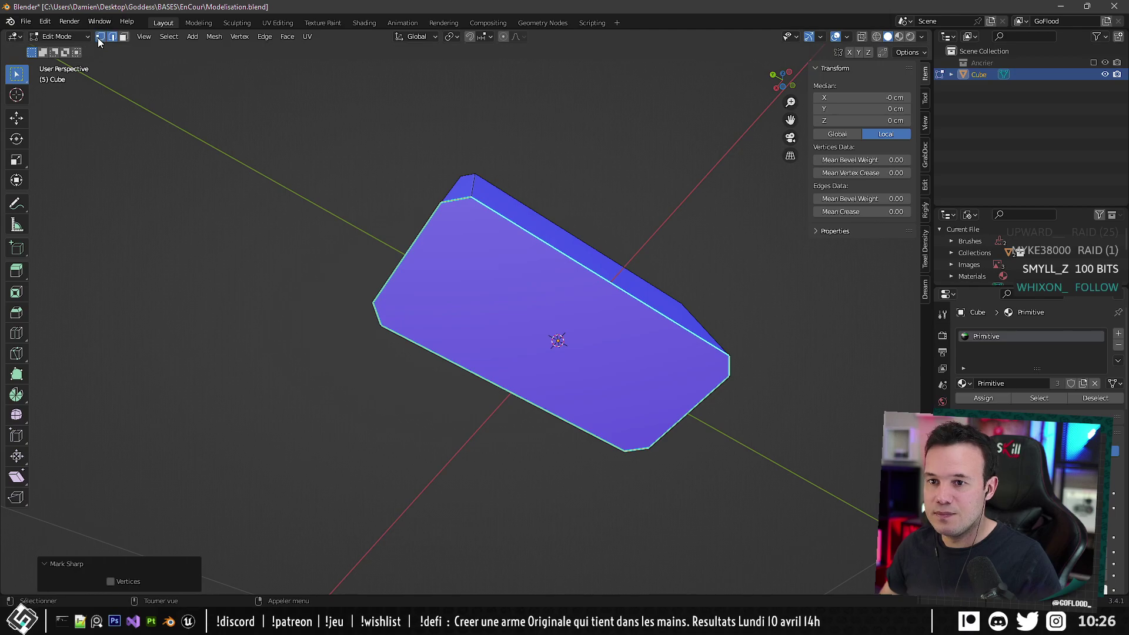
Connect the opposite corner vertices at both ends of the ingot's underside with straight edges across the face.
click(472, 197)
shift+click(381, 326)
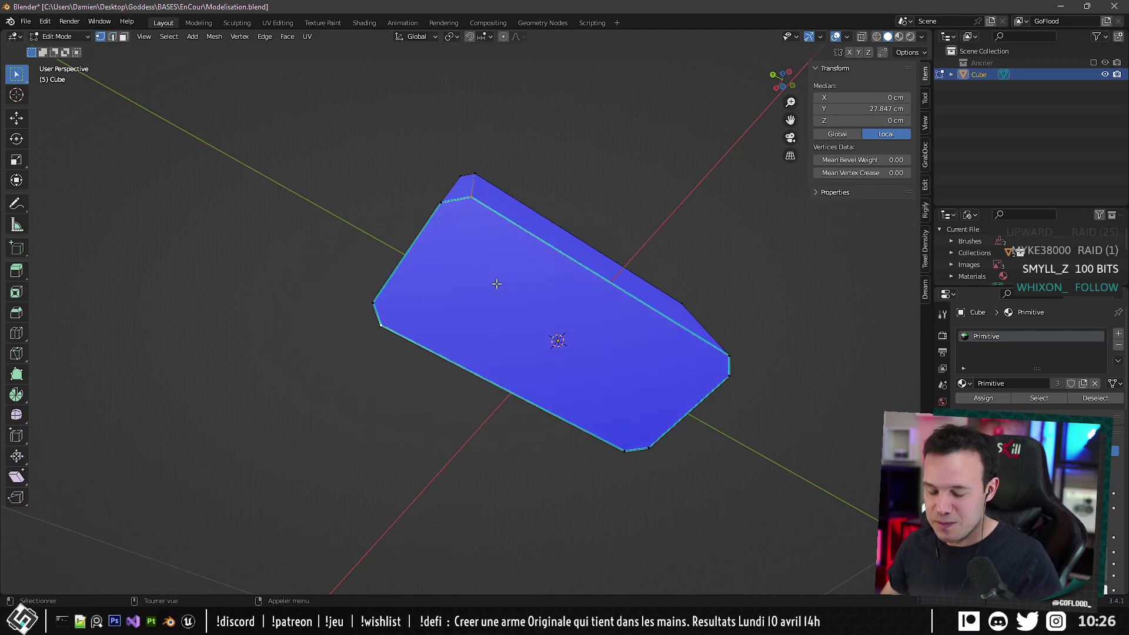
key(j)
click(726, 361)
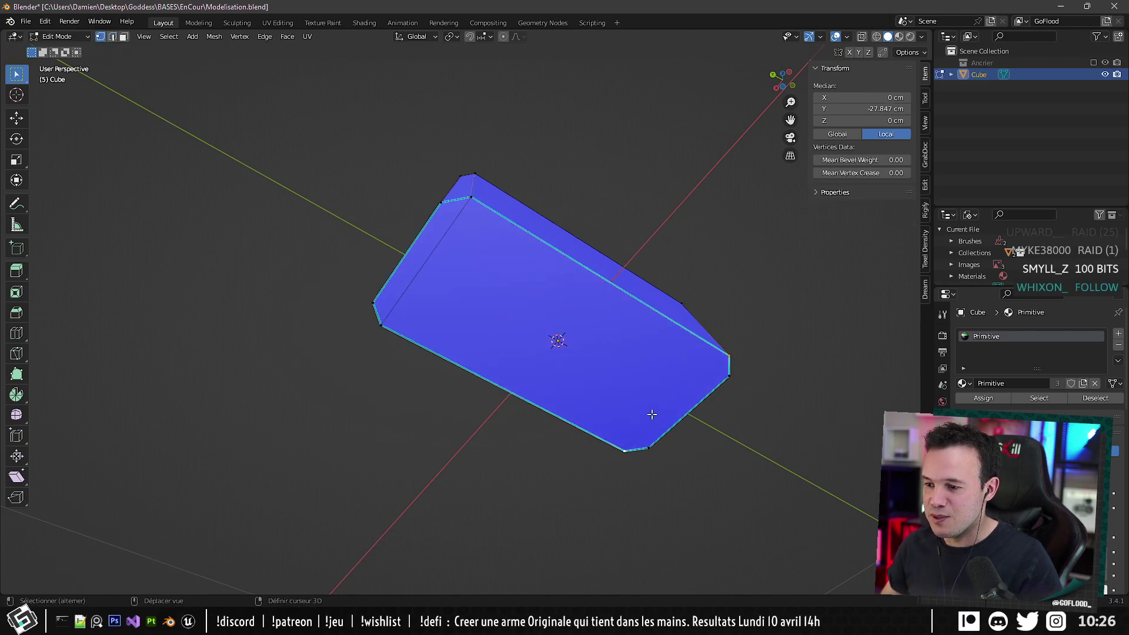
middle_drag(661, 395, 504, 322)
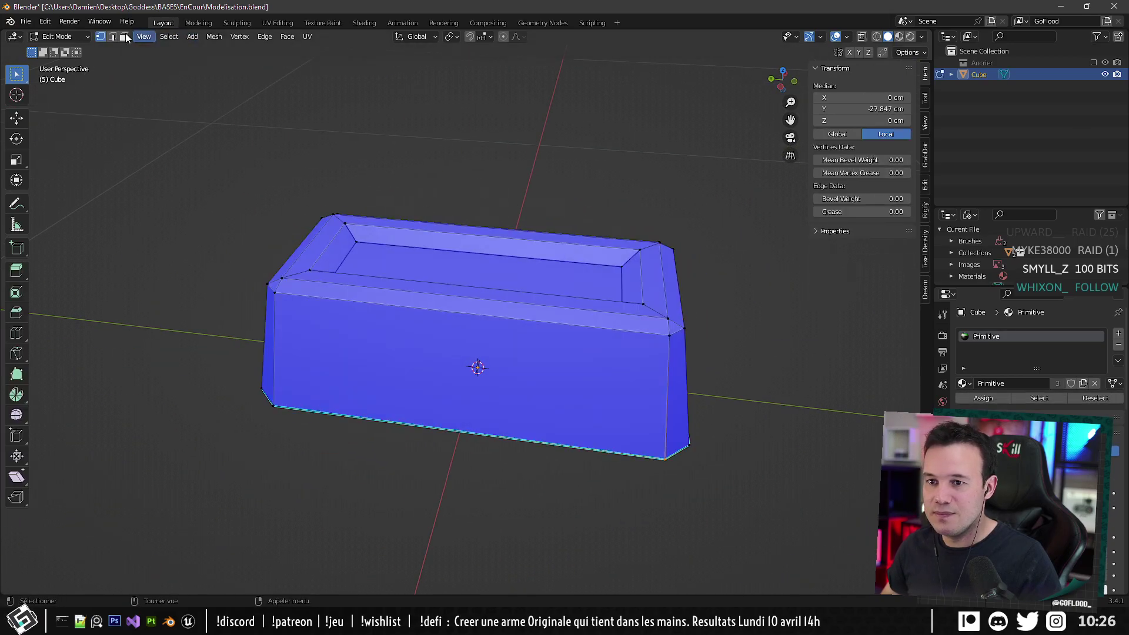
Mark the edges around the floor of the ingot's top recess as UV seams.
middle_drag(197, 117, 346, 305)
alt+click(347, 306)
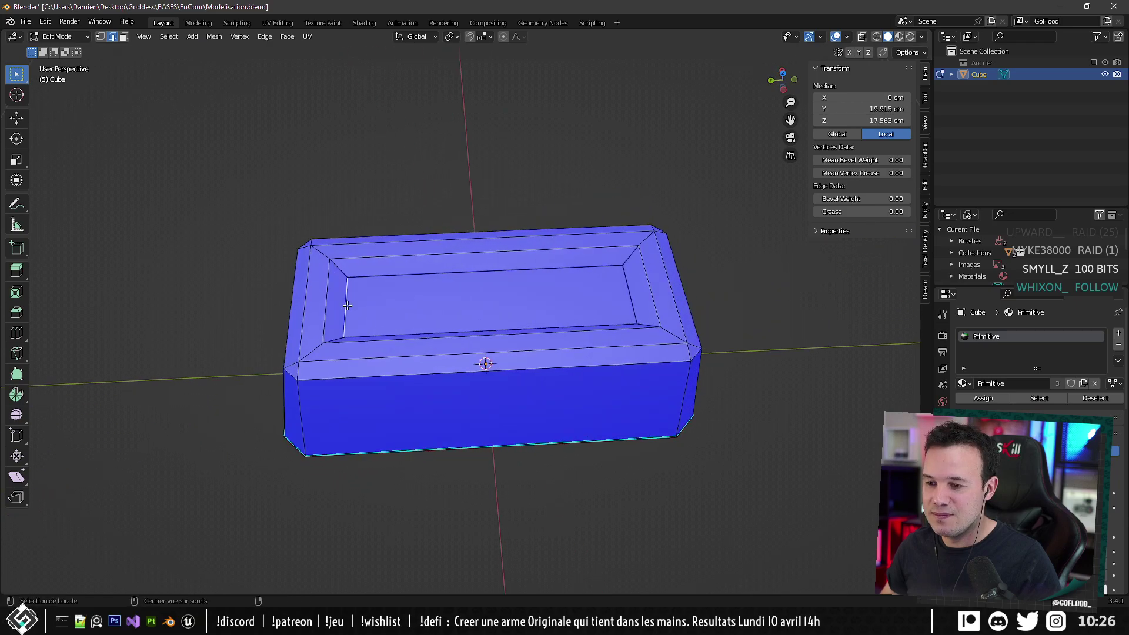
shift+click(436, 281)
shift+click(596, 290)
middle_drag(596, 291, 432, 286)
shift+click(449, 296)
shift+click(624, 320)
shift+click(589, 338)
key(shift+r)
key(ctrl+z)
Mark all edges around the perimeter of the ingot's underside as UV seams.
alt+click(432, 286)
key(shift+r)
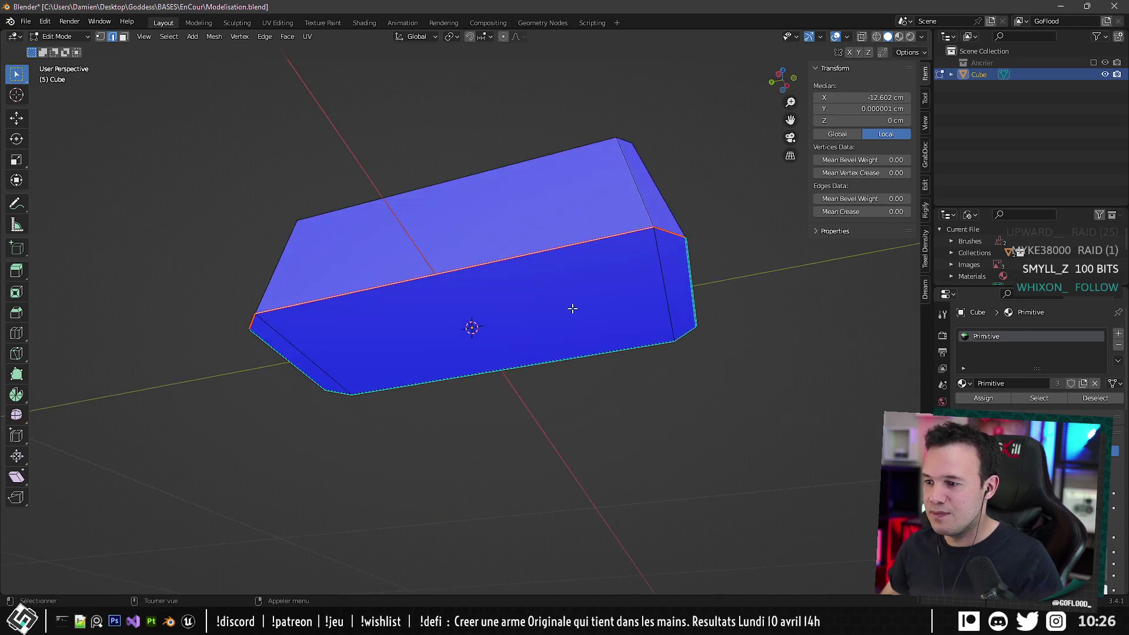
alt+click(695, 302)
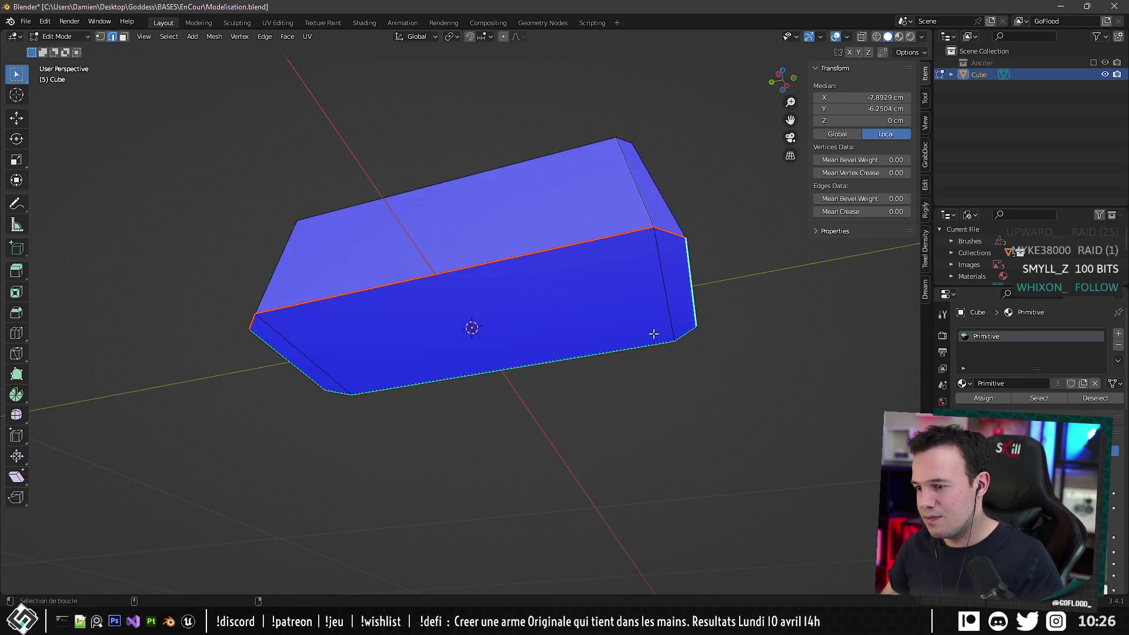
alt+click(635, 346)
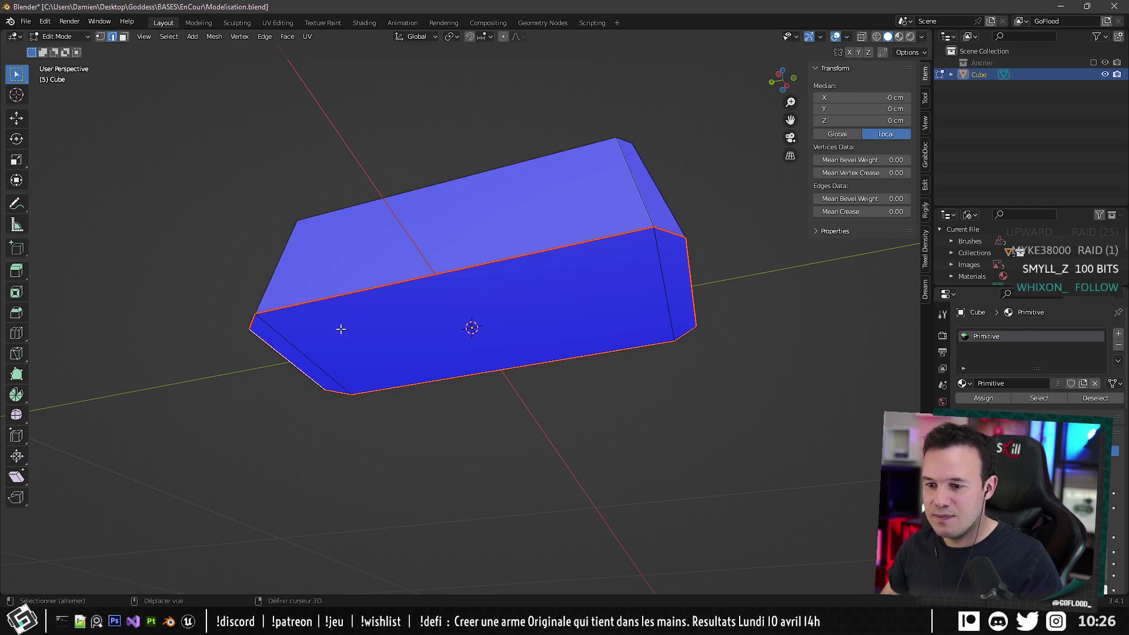
middle_drag(340, 327, 381, 384)
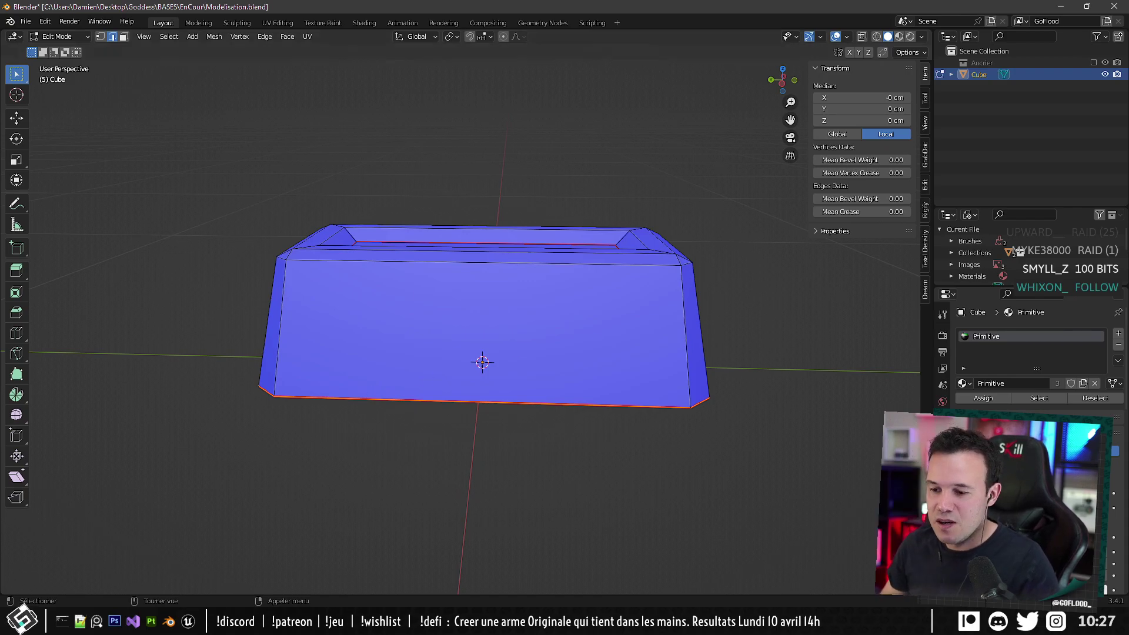
Switch to Unreal Engine and compare the lighting and rendering properties of Lingot_001 with those of Bouteille_006_Pokled.
key(alt+Tab)
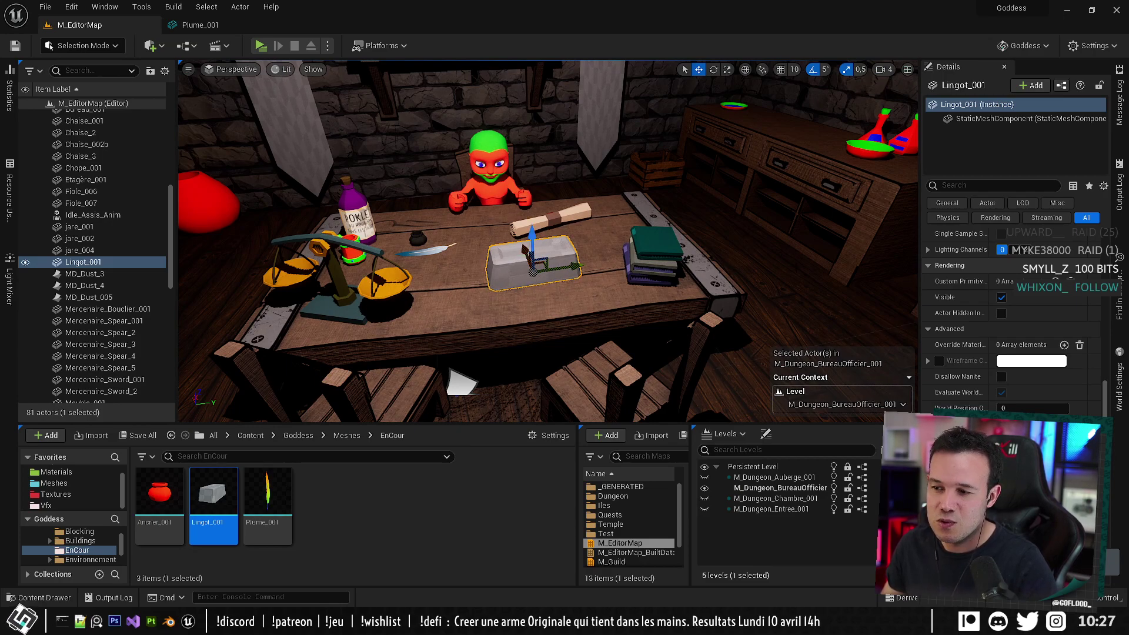
scroll(981, 351, down, 5)
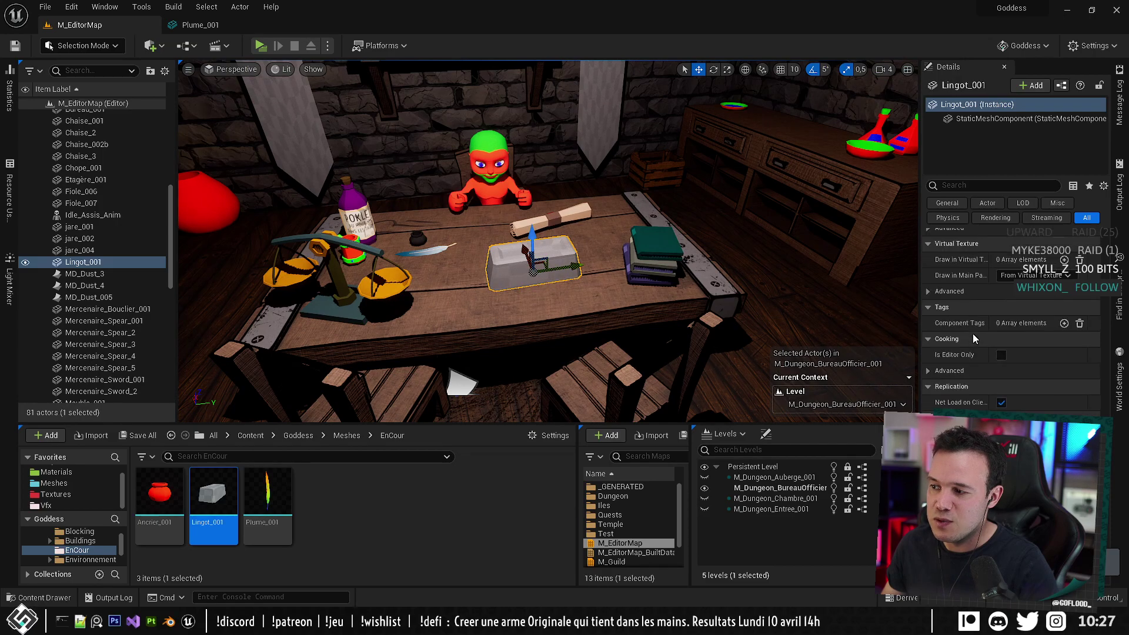
scroll(972, 333, up, 4)
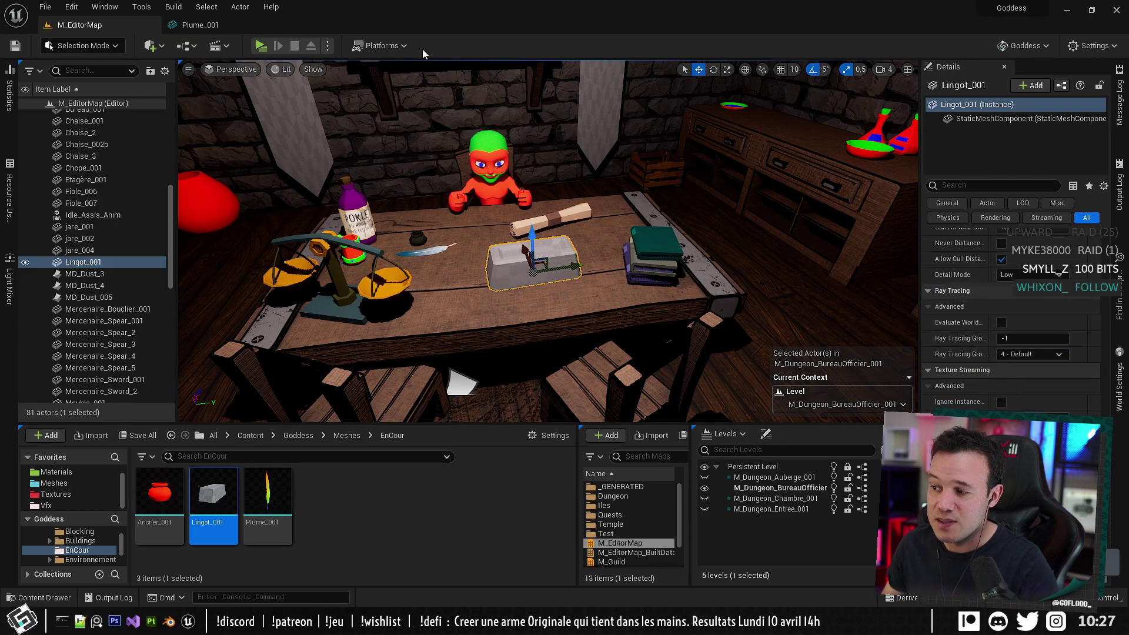
scroll(969, 348, up, 6)
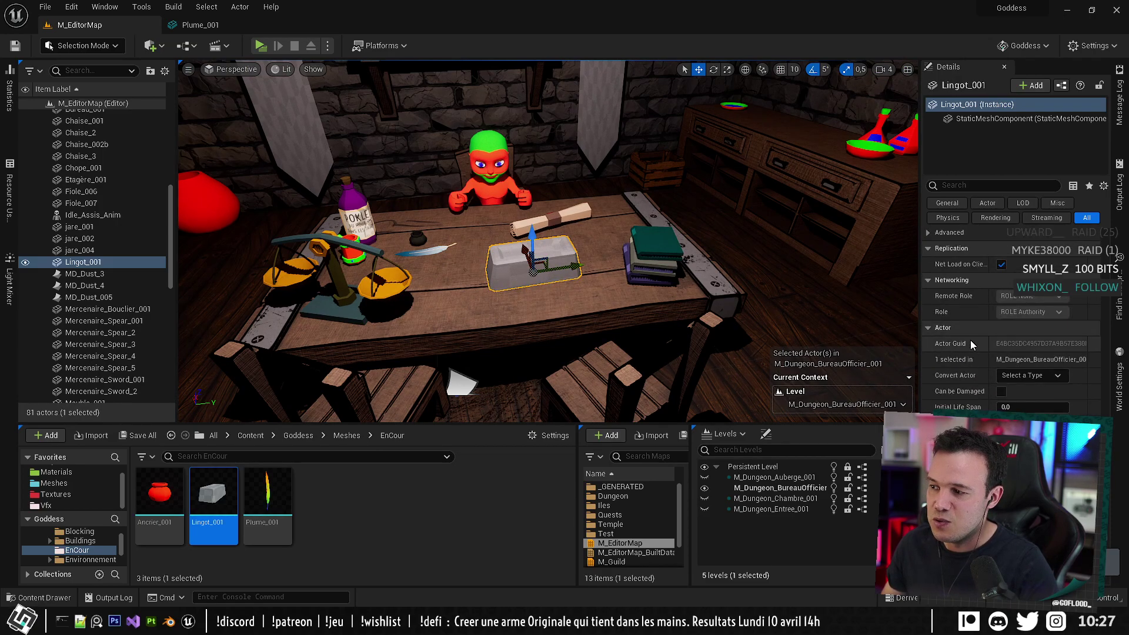
scroll(971, 340, up, 5)
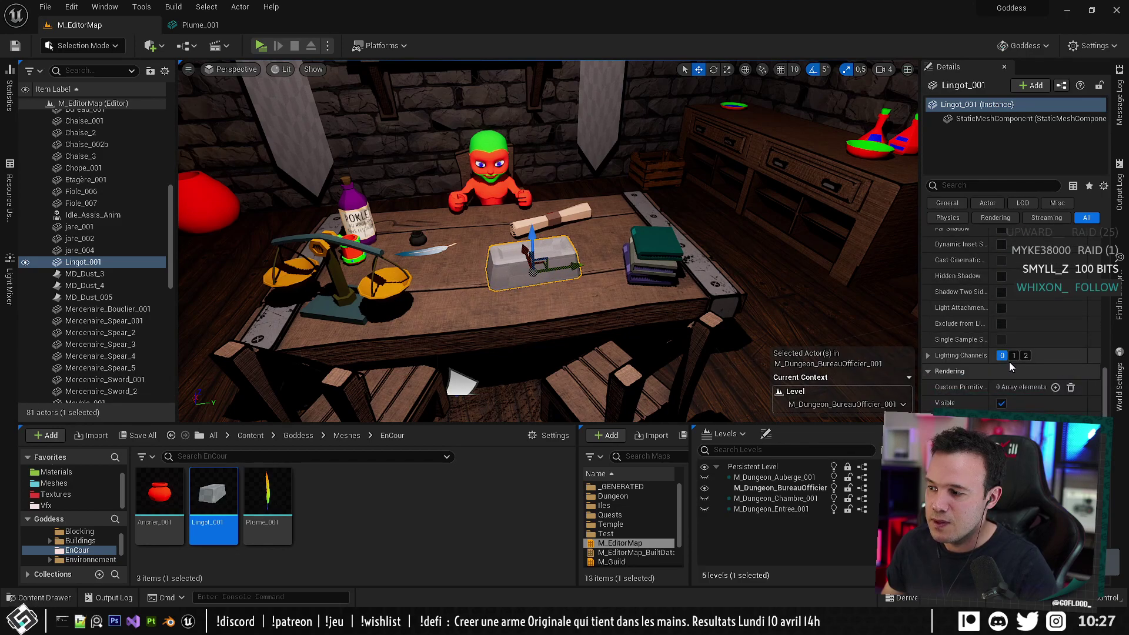
scroll(988, 365, up, 5)
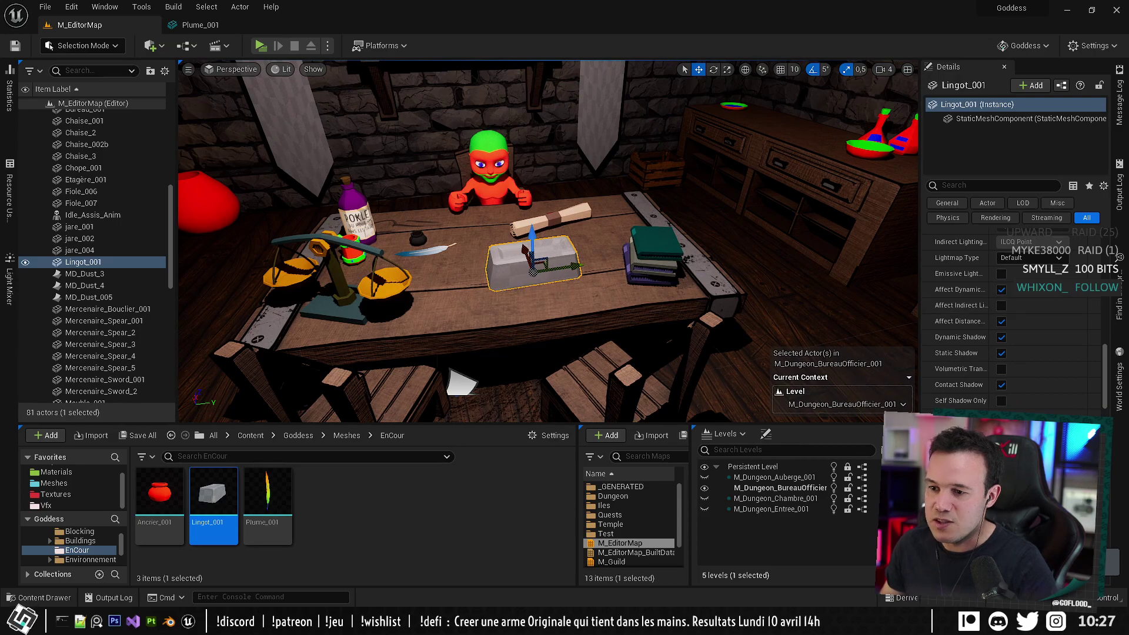
click(356, 213)
scroll(965, 351, up, 2)
scroll(965, 351, down, 7)
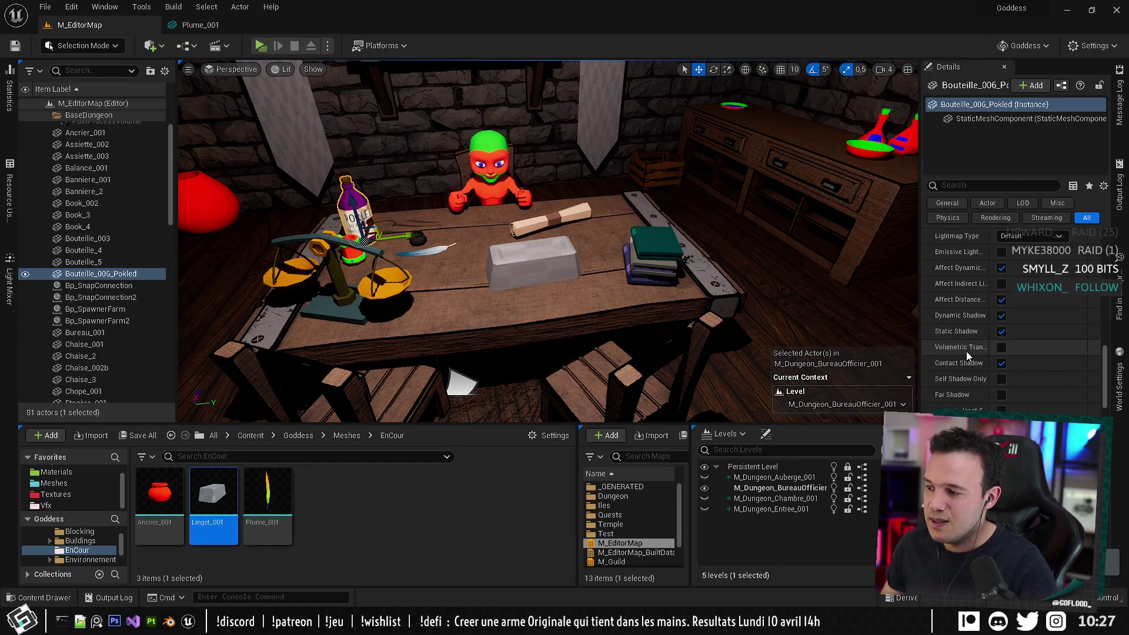
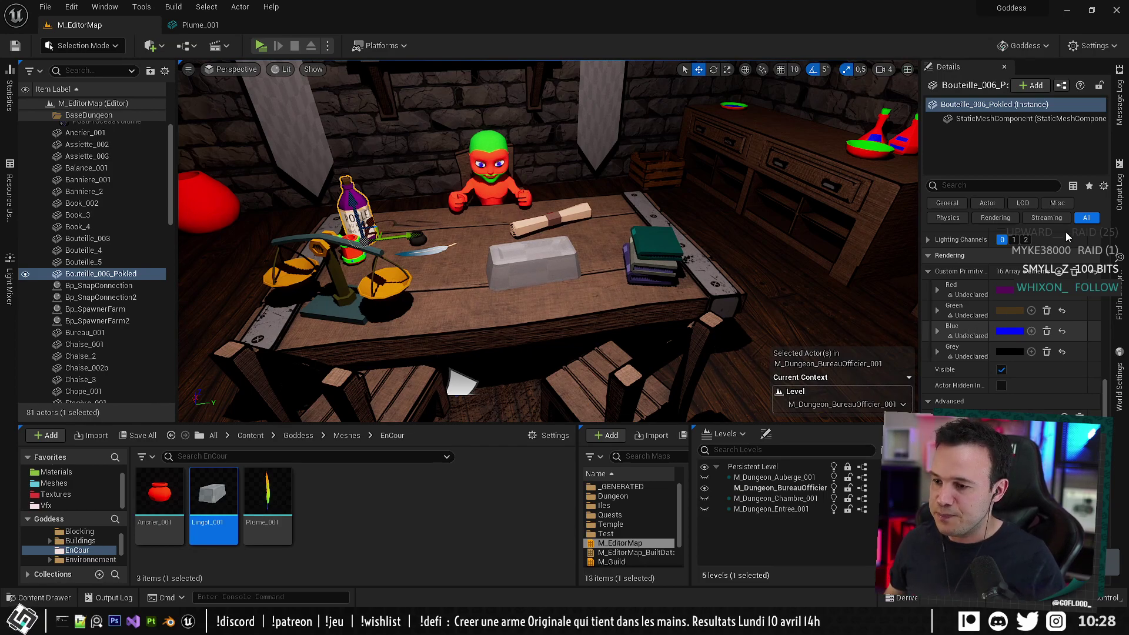
middle_drag(611, 198, 632, 330)
right_drag(537, 157, 538, 217)
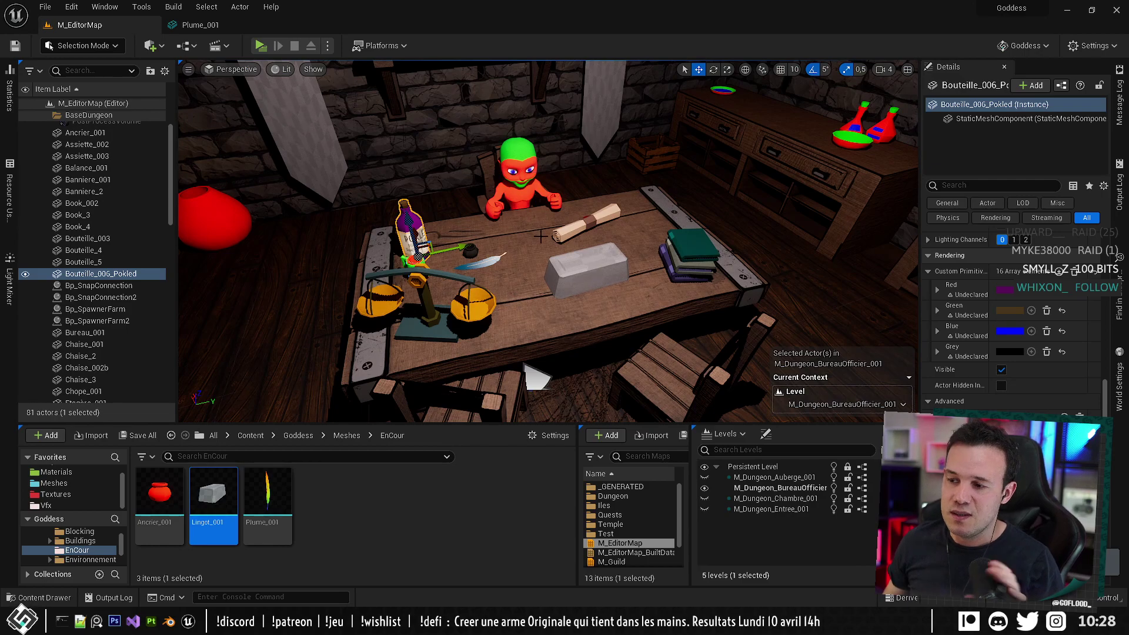
scroll(558, 260, down, 5)
scroll(558, 260, up, 5)
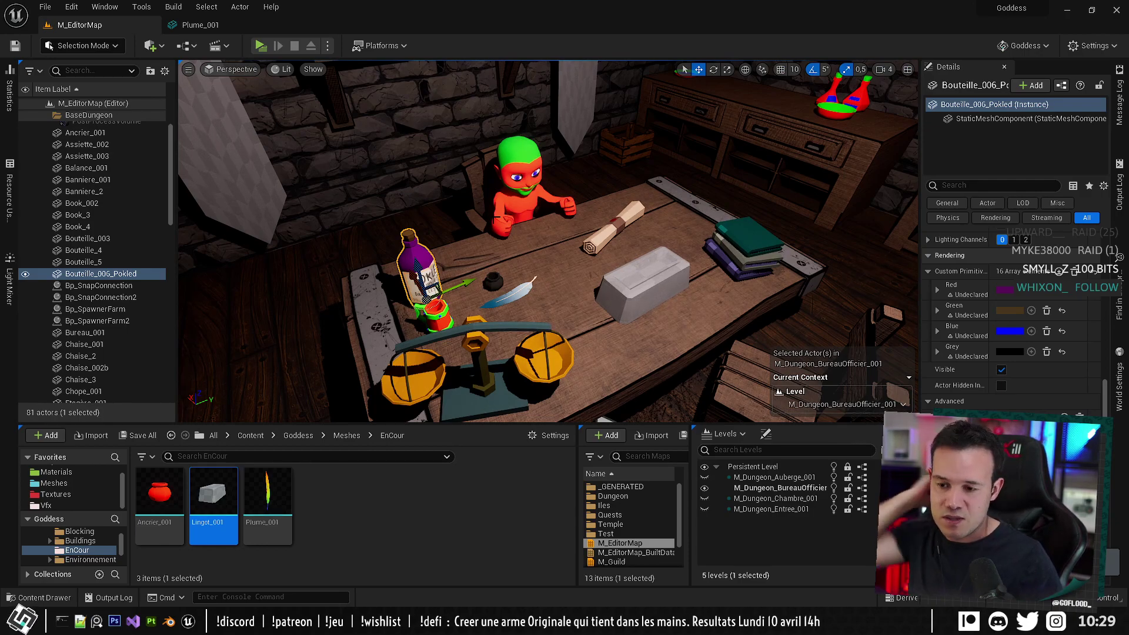
key(s)
mouse_move(622, 234)
right_down()
mouse_move(625, 218)
mouse_move(629, 235)
right_up()
scroll(622, 234, up, 3)
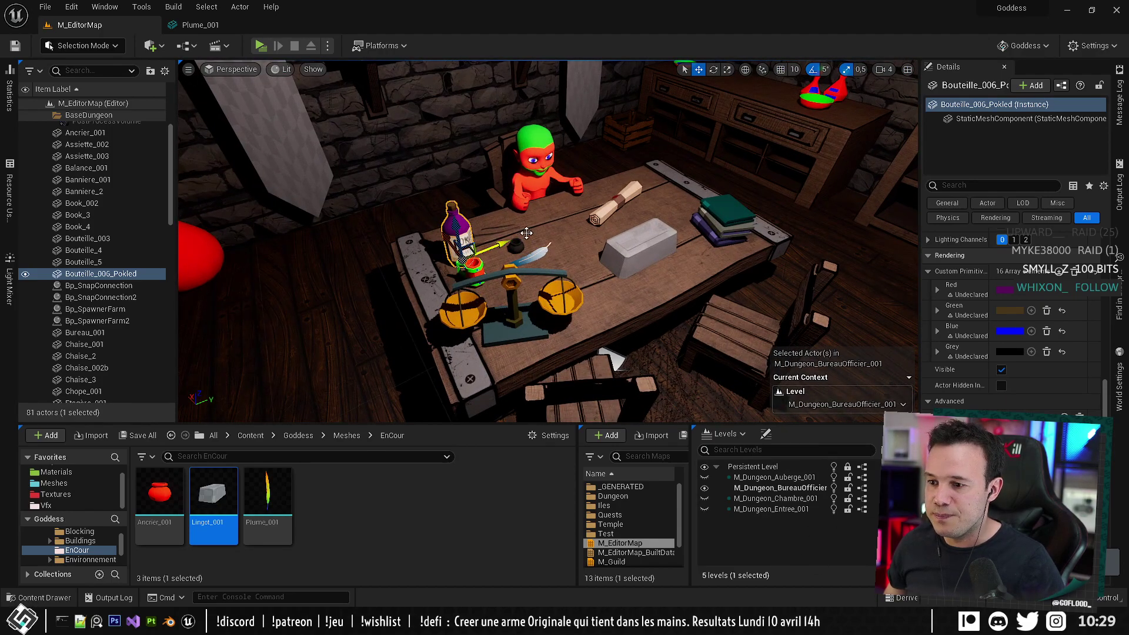
Switch back to Blender and mark the ingot's upper outer edge loop, where the sides meet the top bevel, as sharp.
key(alt+Tab)
middle_drag(417, 367, 476, 383)
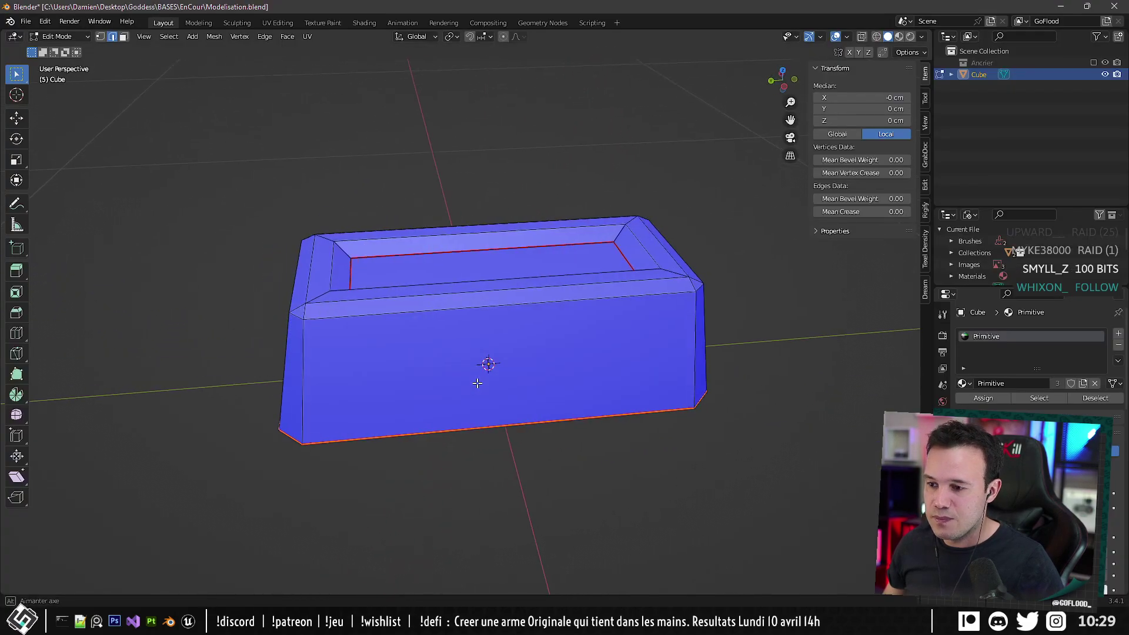
middle_drag(445, 165, 317, 334)
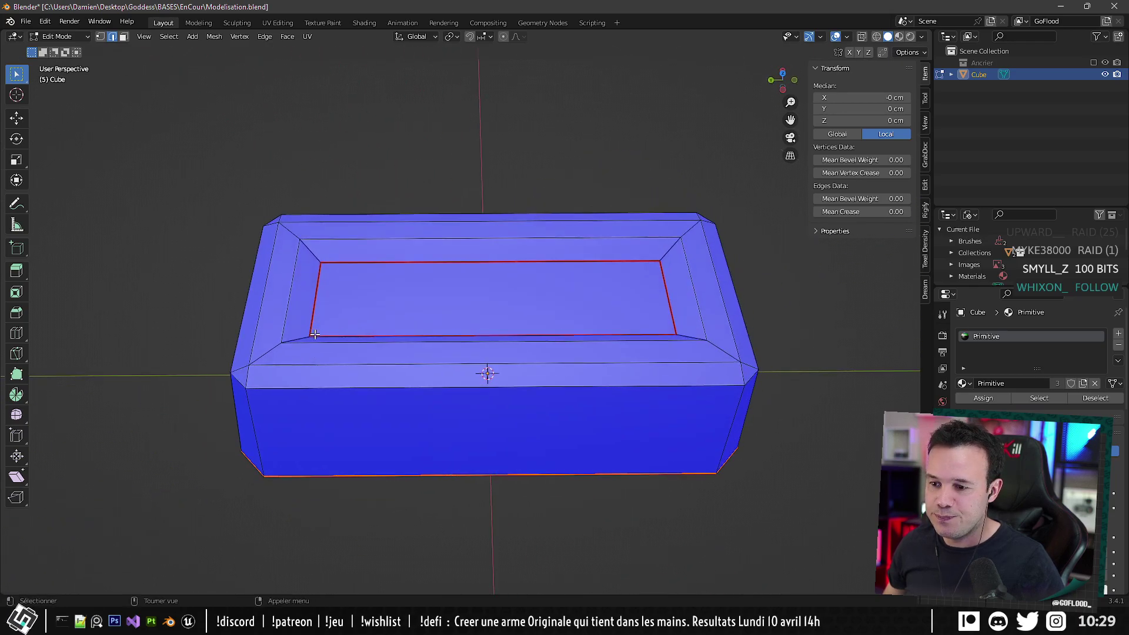
click(318, 382)
alt+click(321, 382)
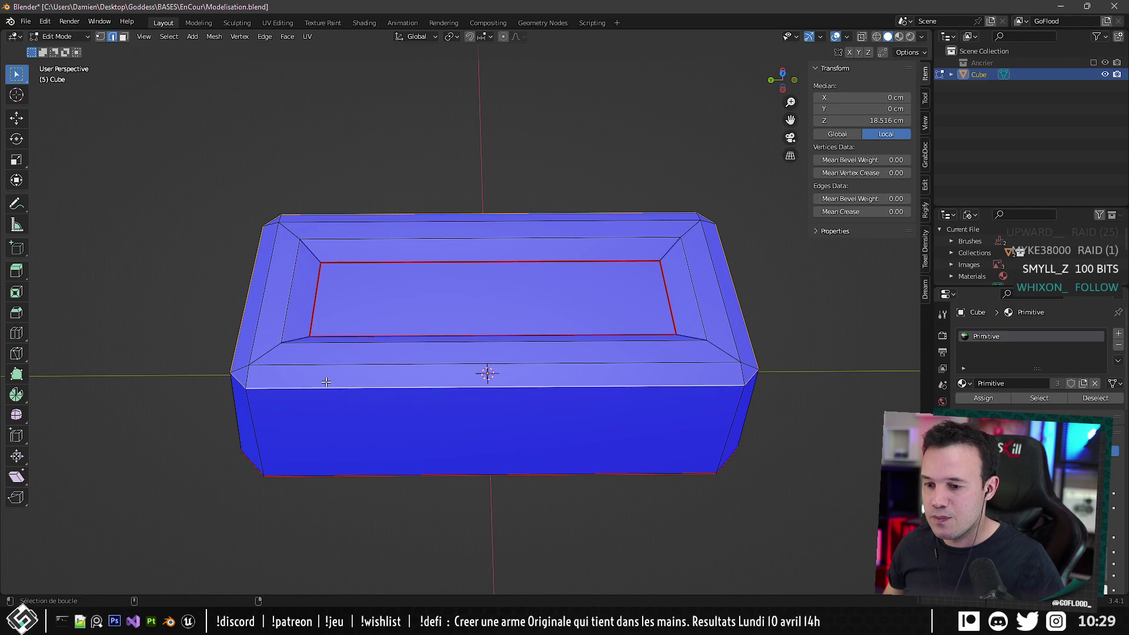
alt+shift+click(347, 368)
click(326, 388)
key(alt+a)
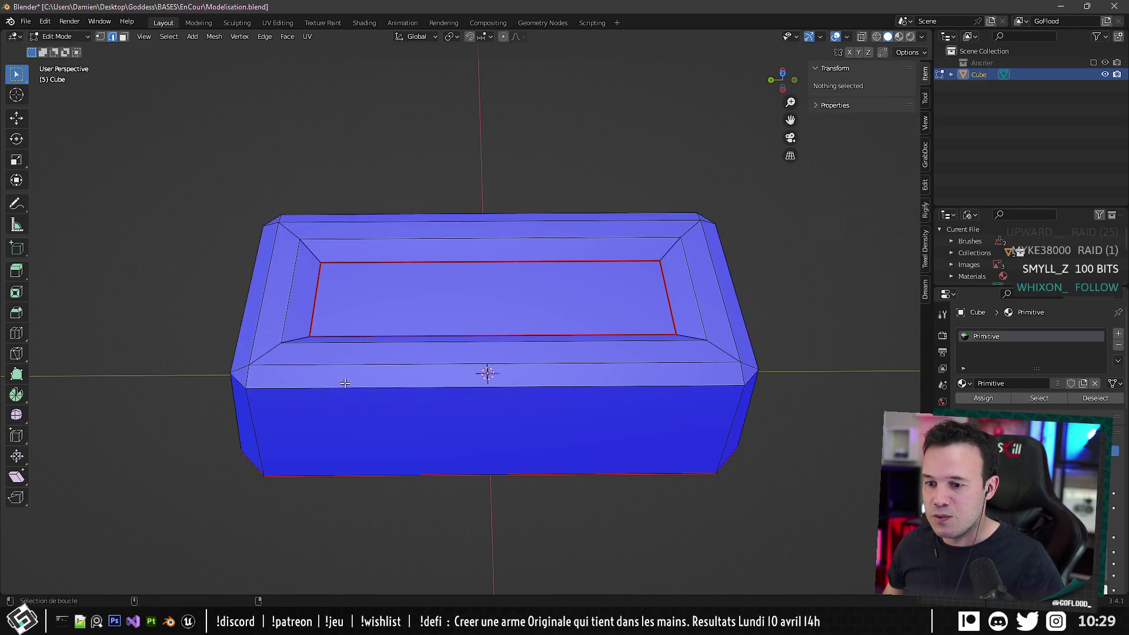
alt+click(345, 383)
key(shift+s)
middle_drag(412, 363, 493, 370)
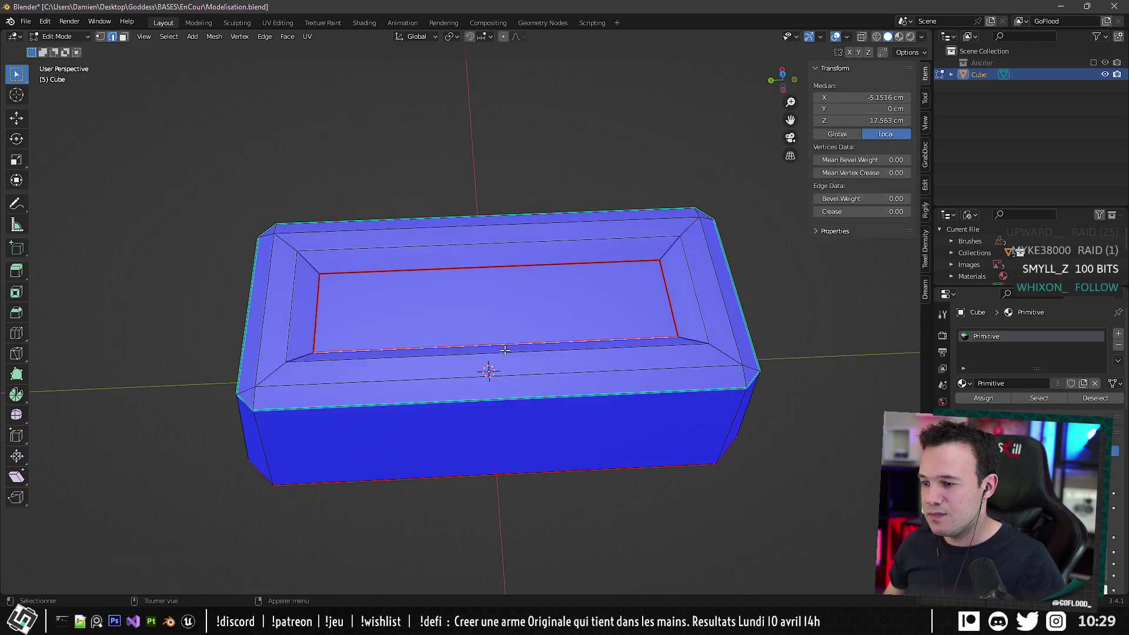
Mark the edge loop around the rim of the ingot's top recess as sharp.
alt+click(498, 355)
key(ctrl+e)
click(500, 358)
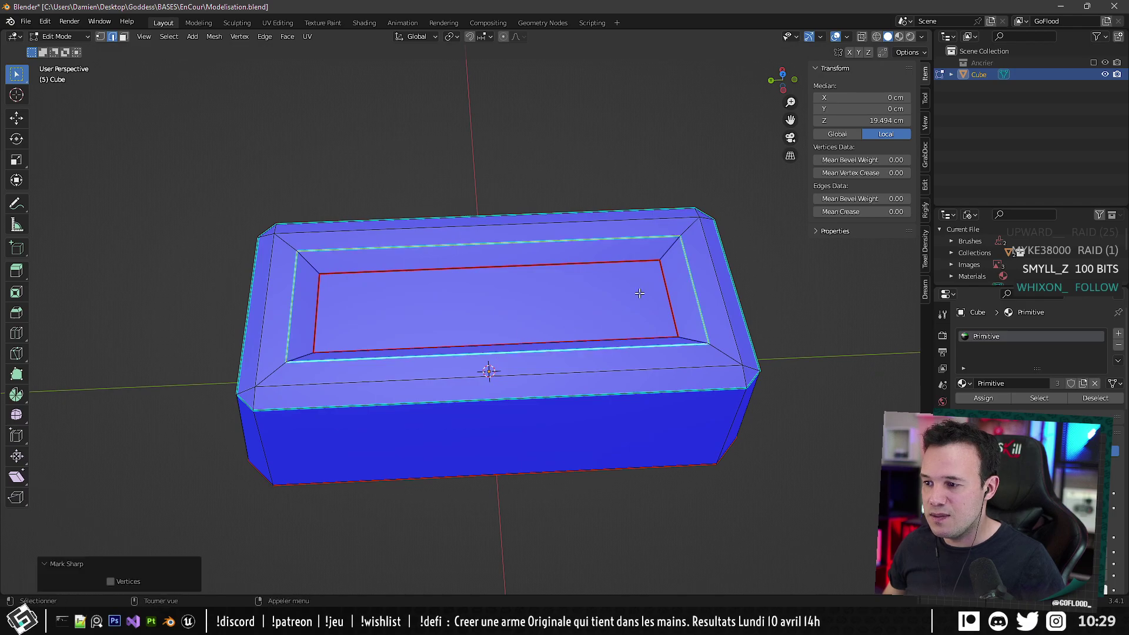
Select the vertical corner edges on all sides of the ingot and mark them as sharp.
middle_drag(623, 307, 556, 287)
click(493, 385)
shift+click(528, 383)
middle_drag(347, 362, 492, 381)
shift+click(556, 379)
shift+click(586, 372)
middle_drag(388, 362, 579, 380)
shift+click(480, 469)
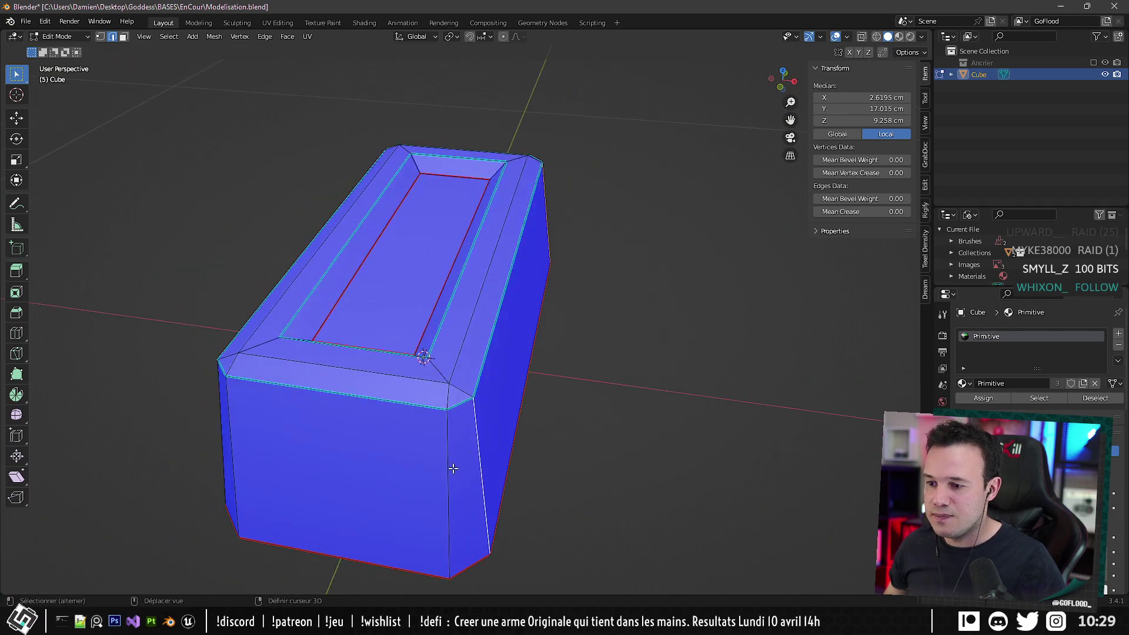
shift+click(449, 469)
ctrl+alt+click(453, 463)
key(shift+r)
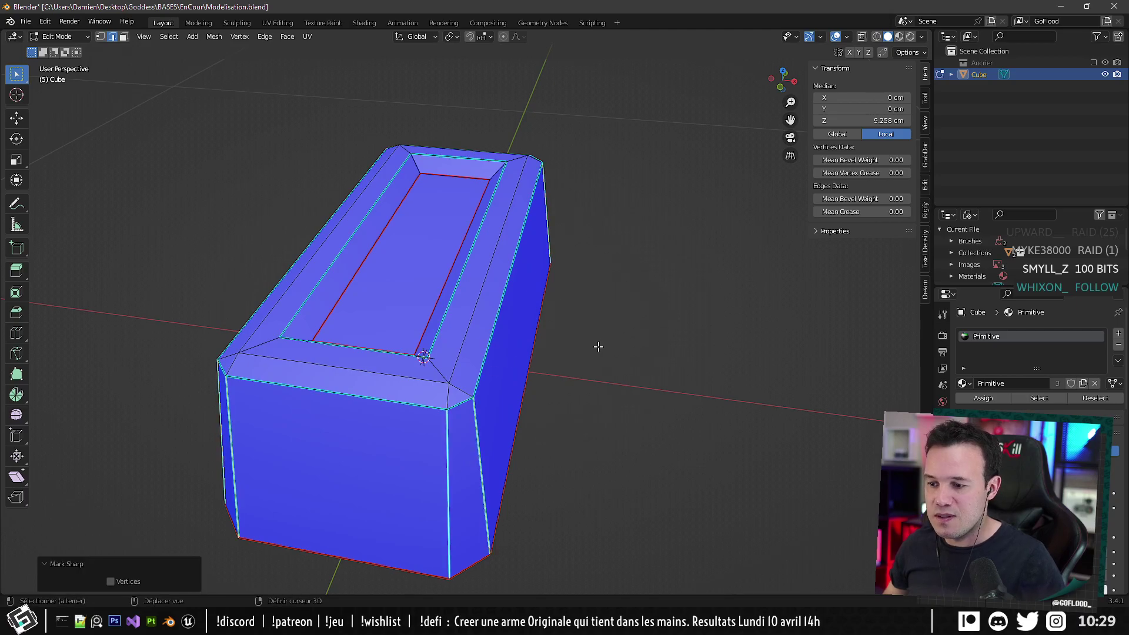
Mark the four short corner edges running from the recess rim down to its floor as sharp.
middle_drag(597, 346, 302, 351)
scroll(400, 322, down, 2)
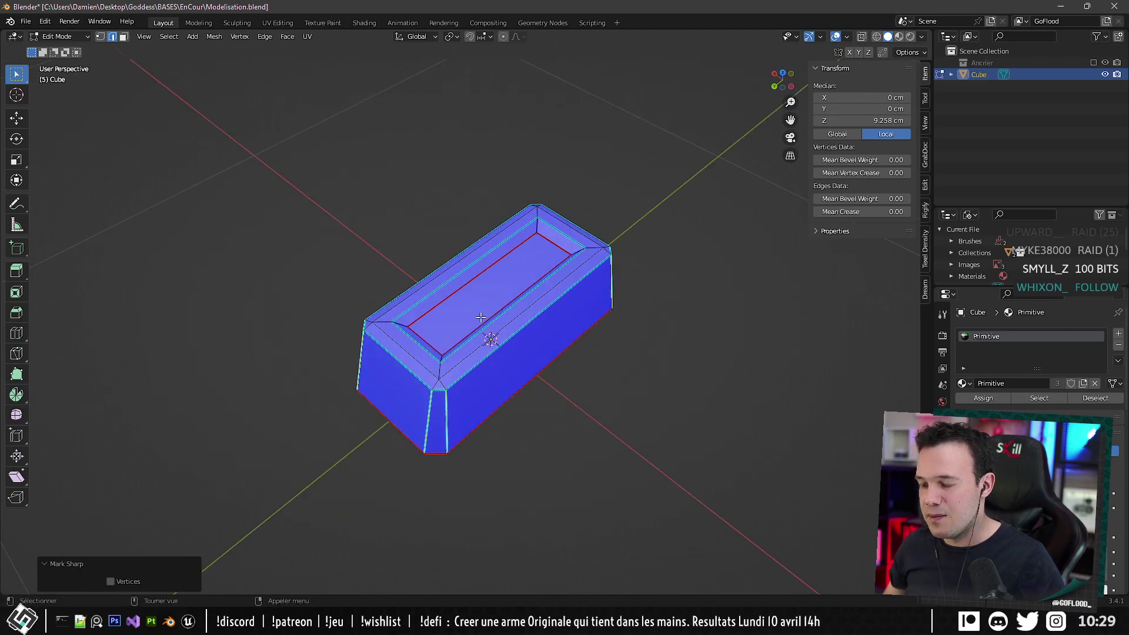
middle_drag(486, 335, 360, 356)
ctrl+alt+click(365, 326)
key(shift+r)
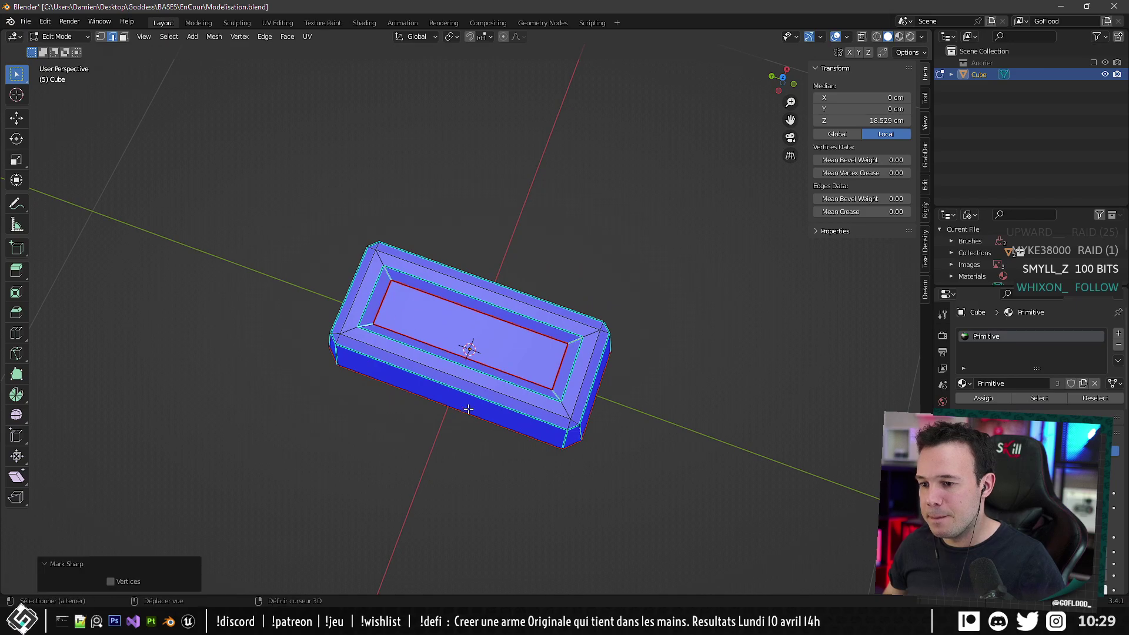
middle_drag(468, 408, 453, 363)
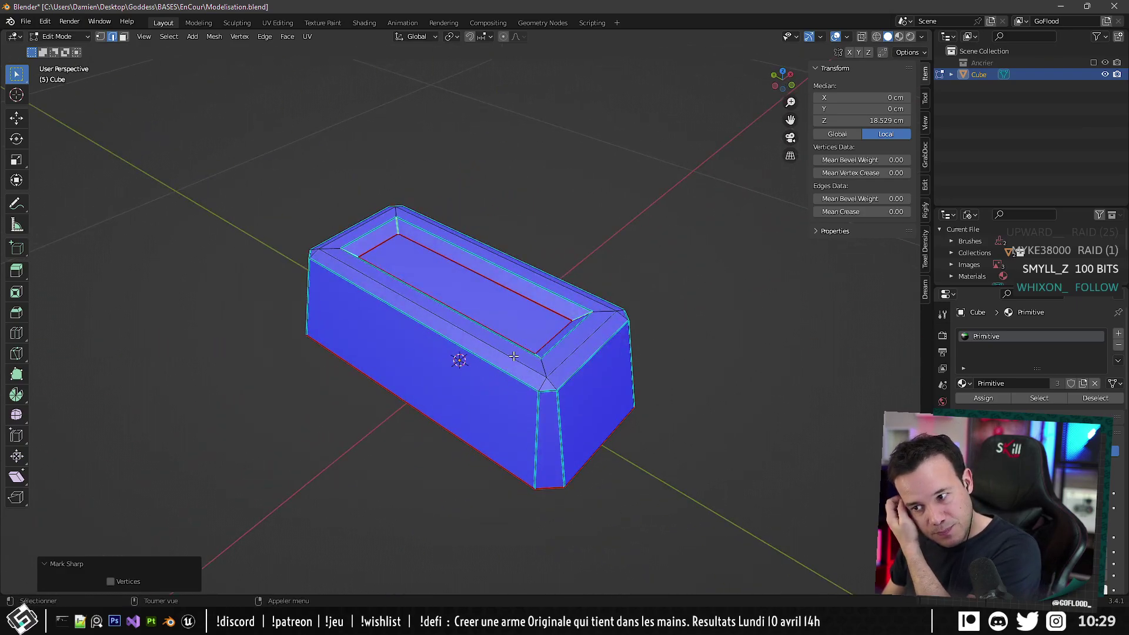
Mark the four diagonal edges across the ingot's top face, from the recess corners to the bevel, as UV seams.
middle_drag(541, 363, 570, 362)
click(588, 375)
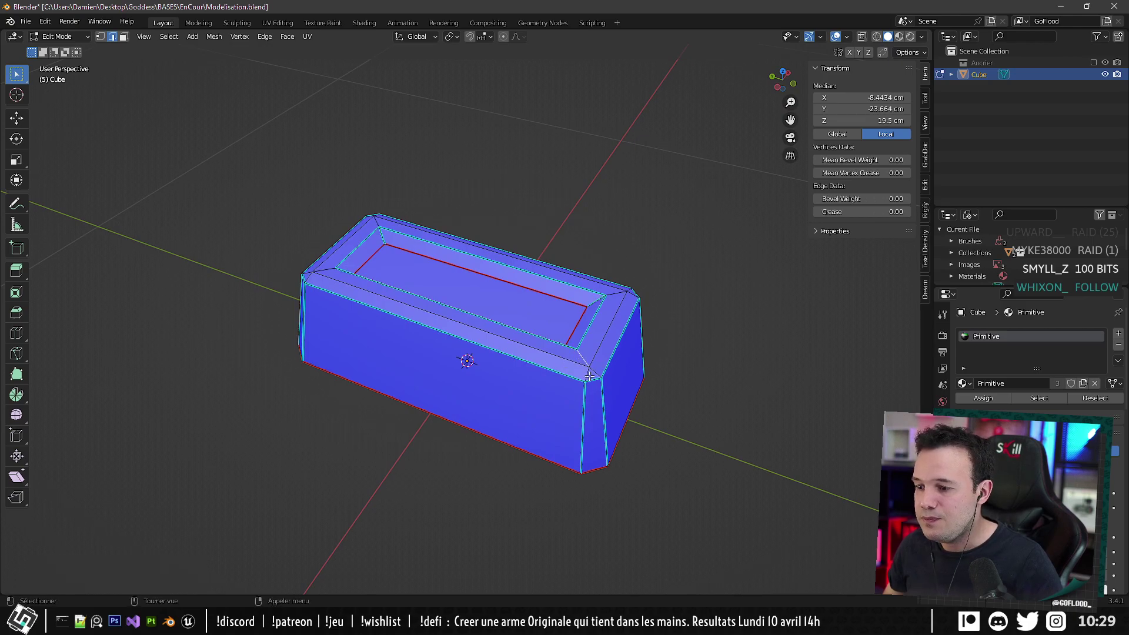
ctrl+alt+click(580, 363)
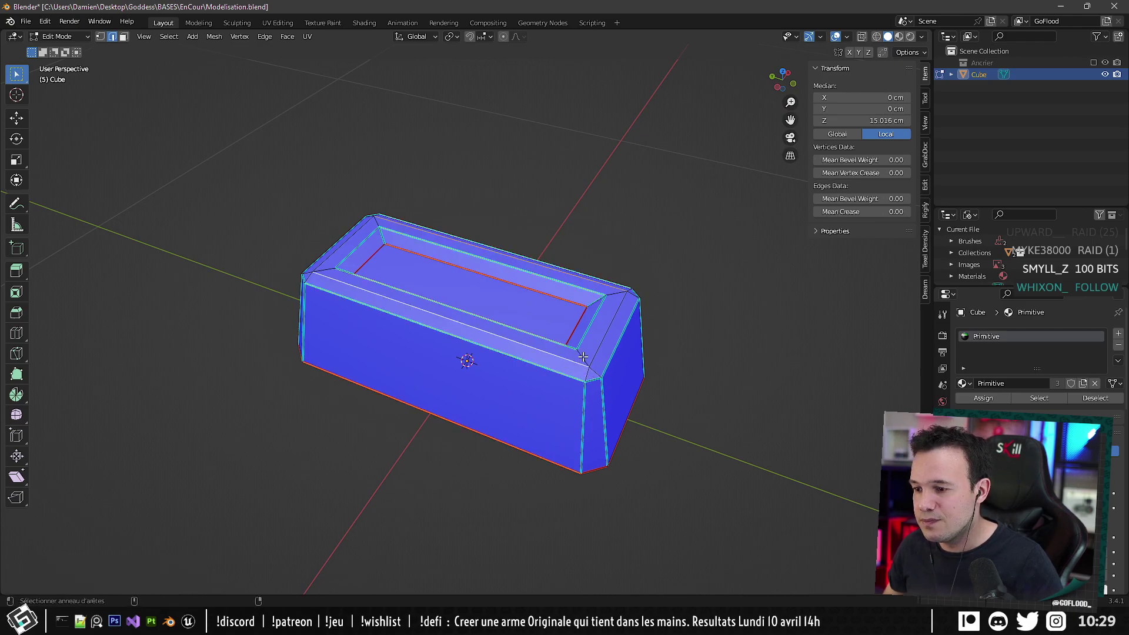
ctrl+alt+click(582, 357)
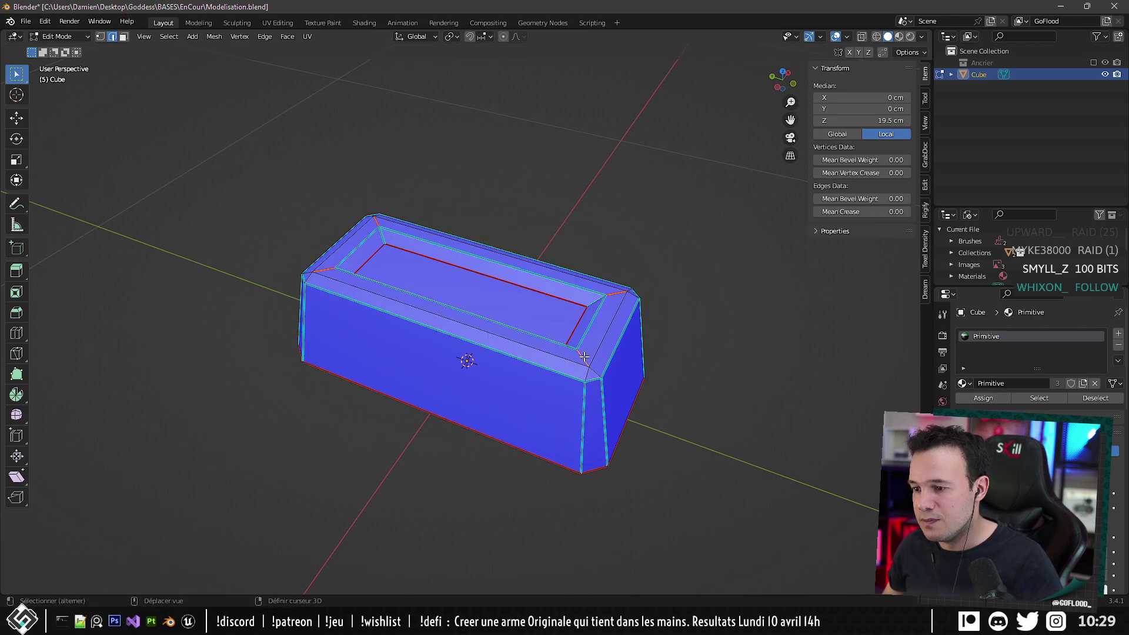
Mark the short edges across the top bevel at all four corners of the ingot as UV seams.
ctrl+alt+click(588, 374)
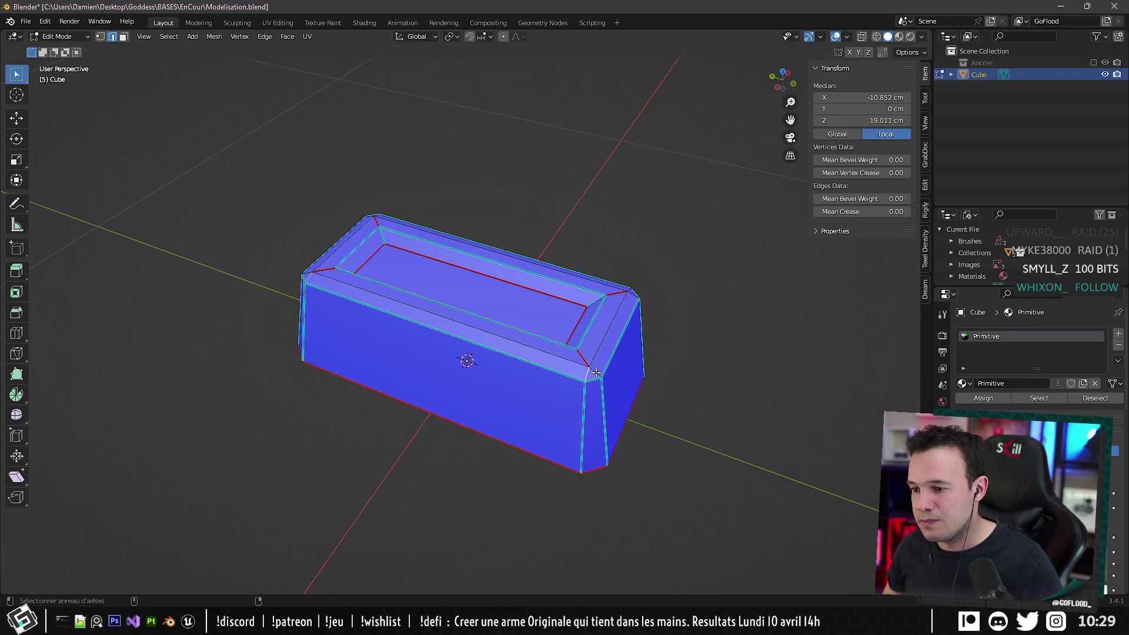
ctrl+alt+click(594, 373)
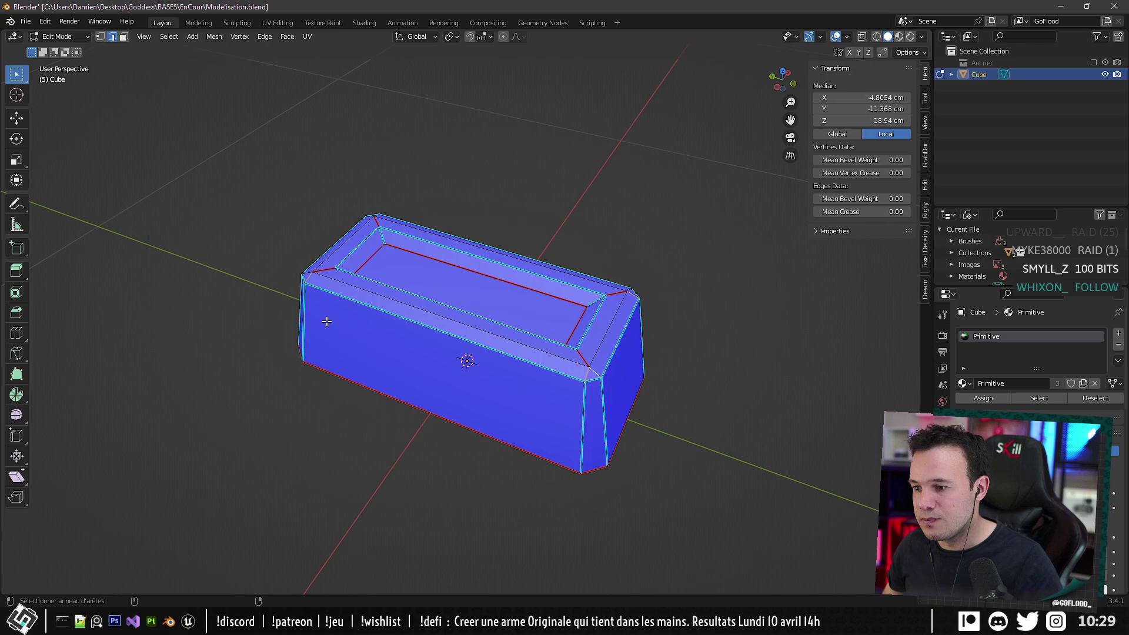
middle_drag(327, 321, 470, 375)
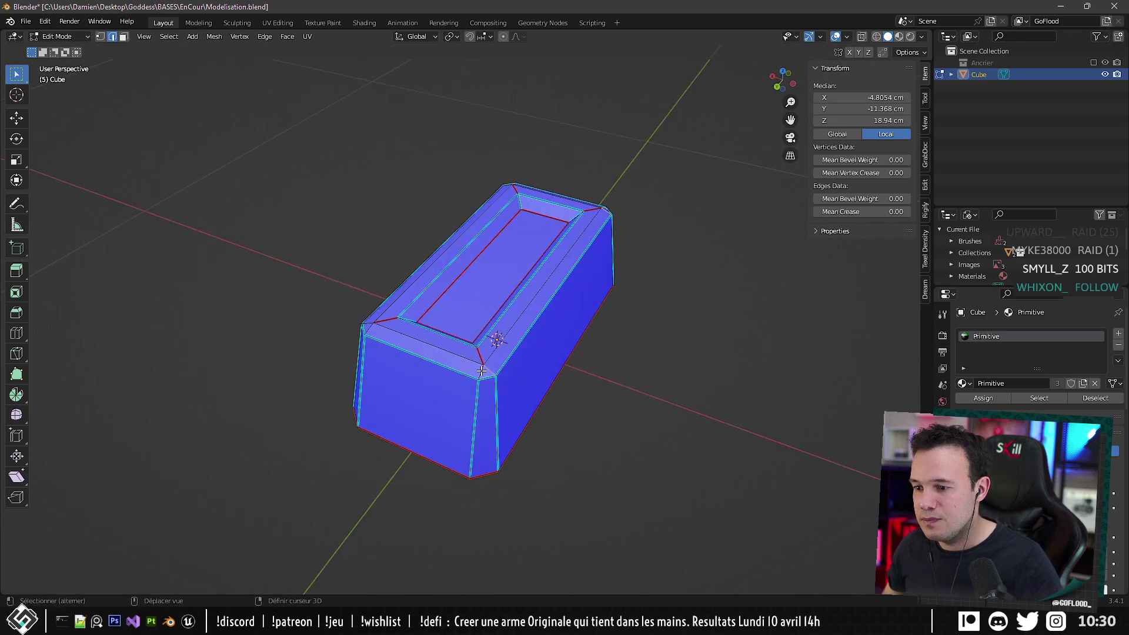
shift+click(481, 371)
shift+click(370, 328)
shift+click(368, 324)
middle_drag(367, 325, 477, 320)
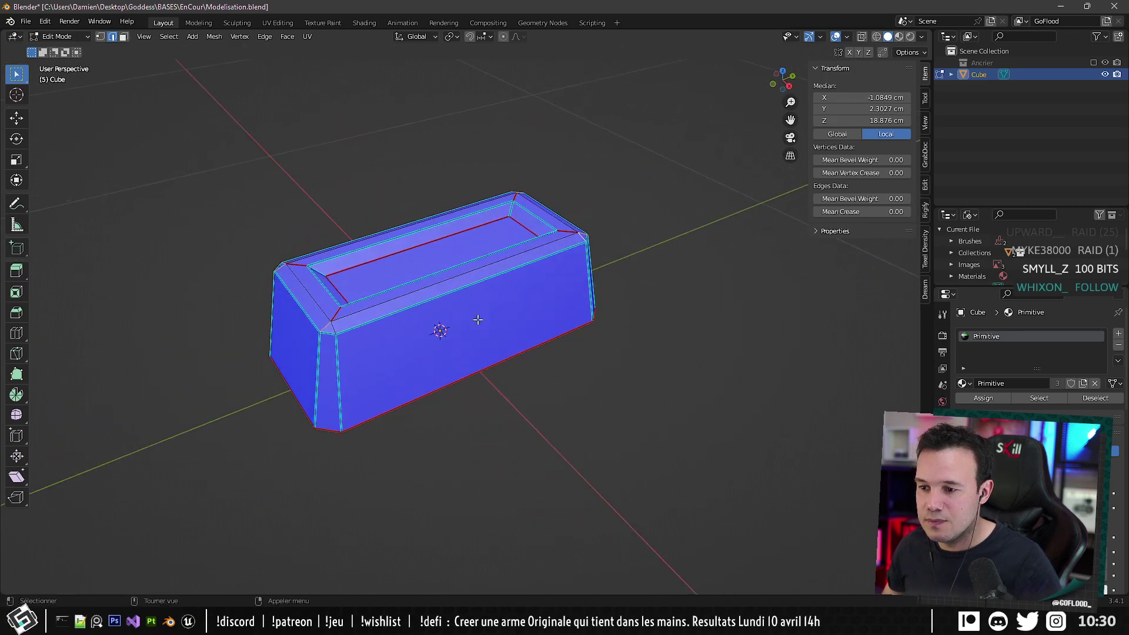
shift+click(340, 323)
key(ctrl+z)
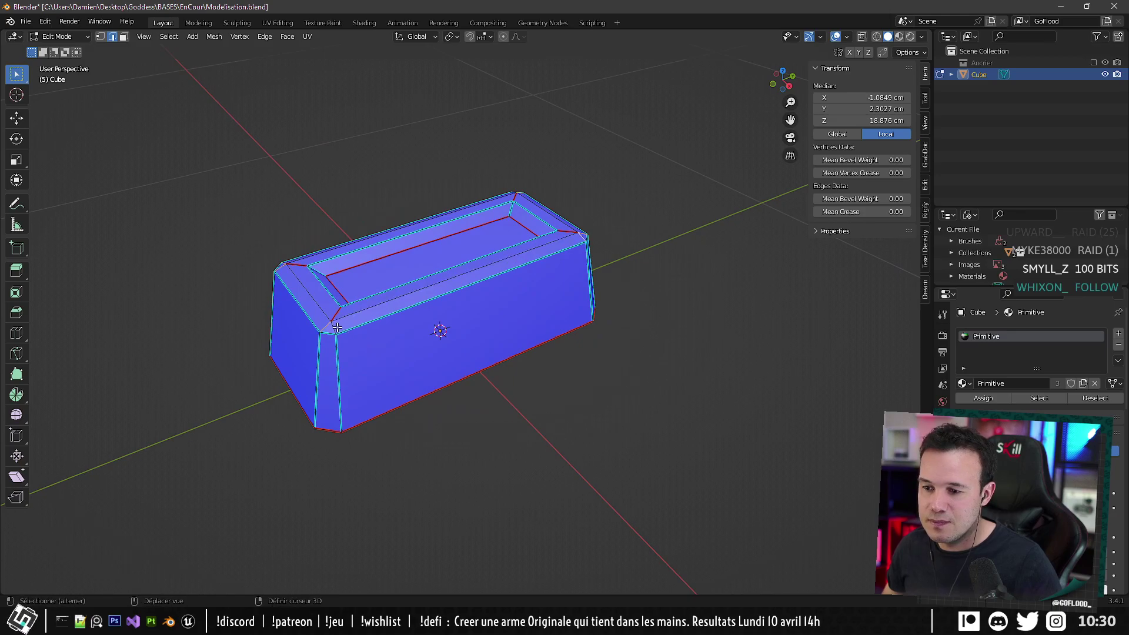
ctrl+alt+shift+click(337, 327)
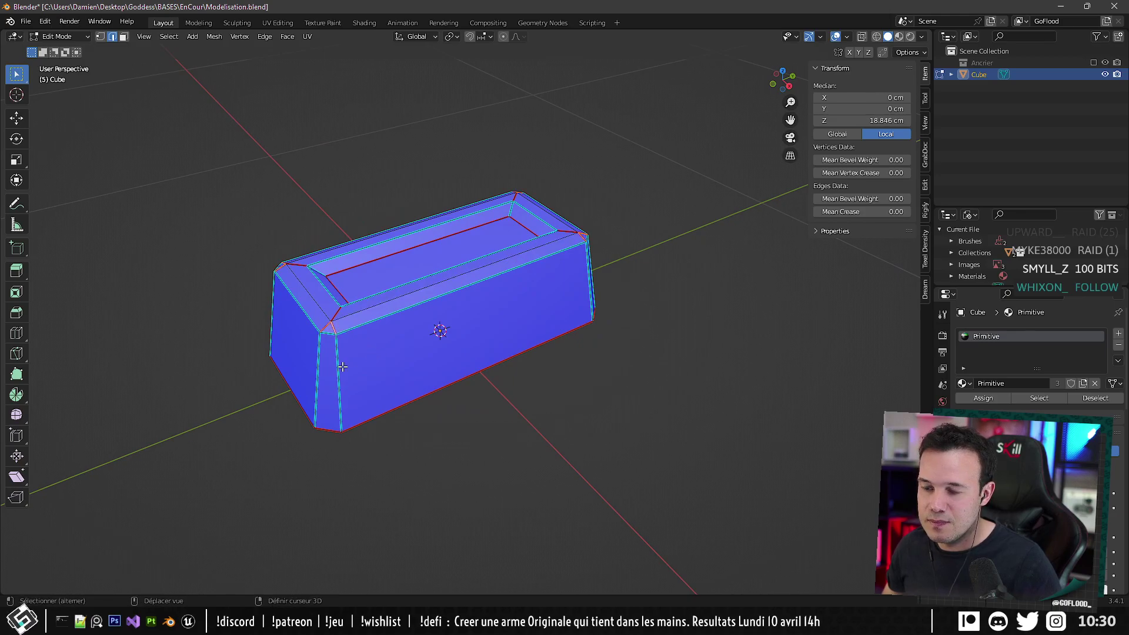
Mark the vertical corner edges around the ingot's sides as UV seams and return to Object Mode.
click(328, 369)
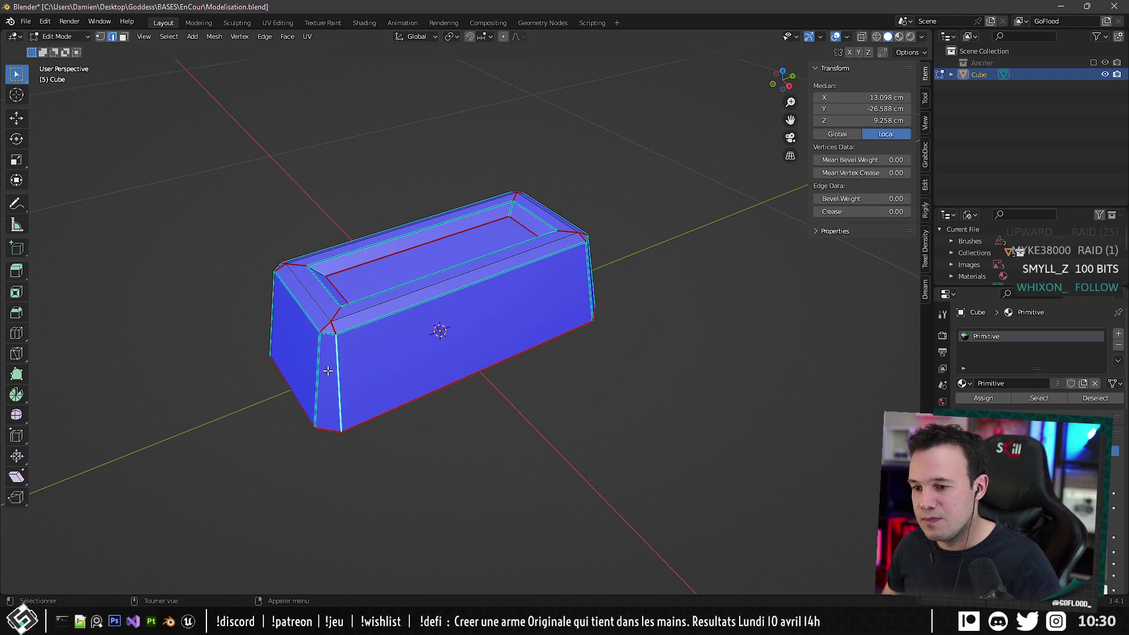
ctrl+alt+click(319, 374)
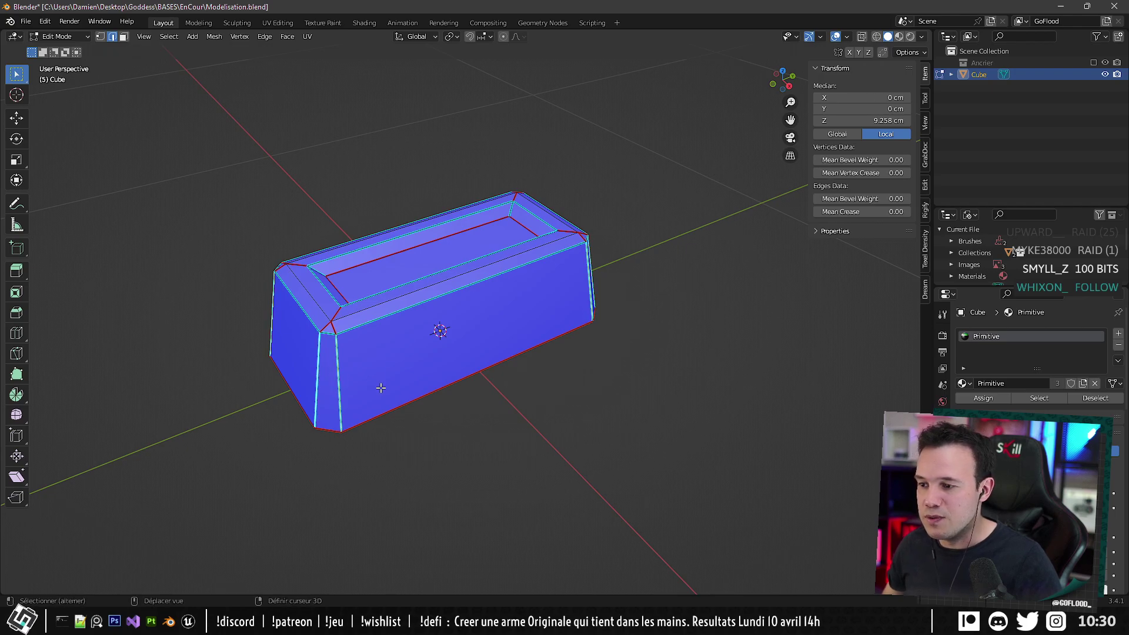
key(Tab)
middle_drag(380, 385, 600, 380)
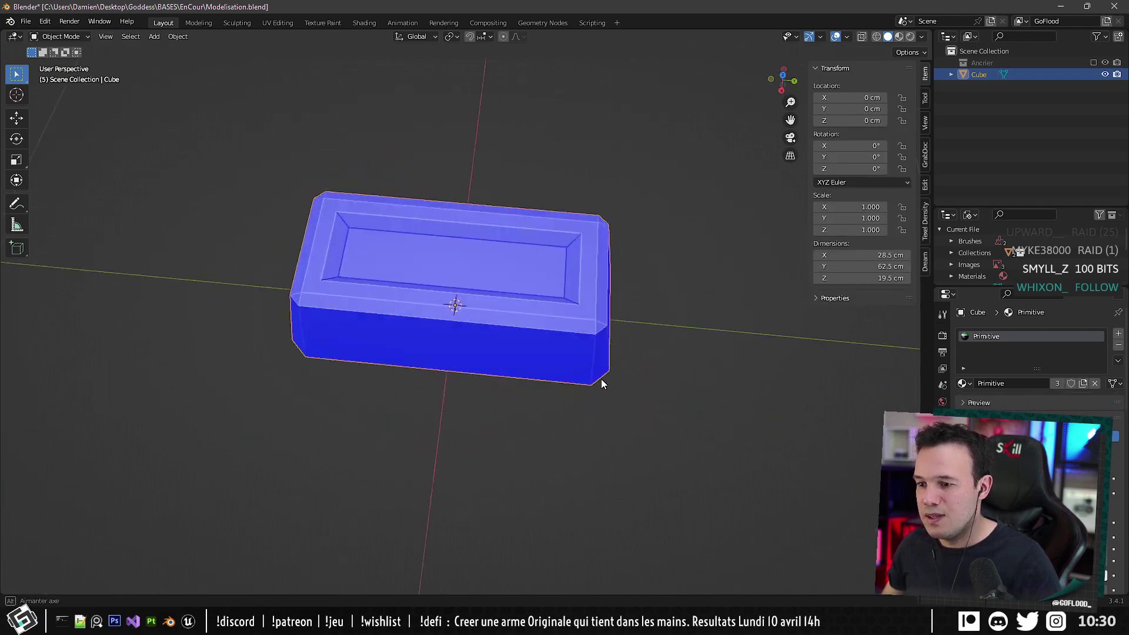
Open the UV Editing workspace and select the ingot's entire mesh.
click(277, 22)
middle_drag(523, 264, 617, 320)
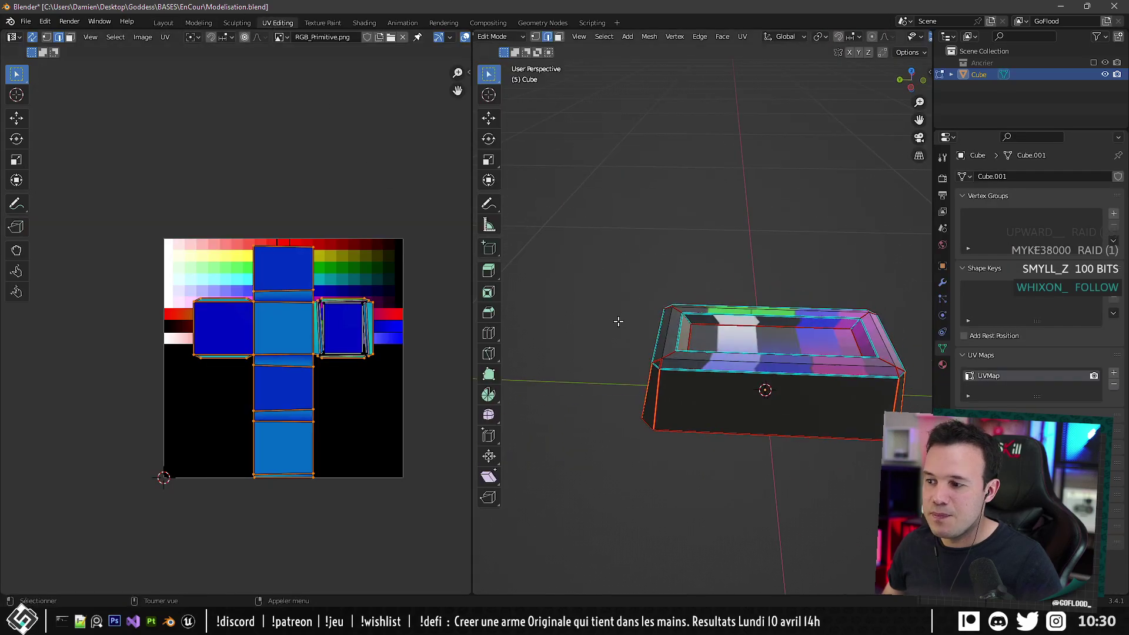
key(a)
Try Smart UV Project on the whole ingot with a 66° angle limit and an island margin of 0.000.
click(743, 37)
click(770, 68)
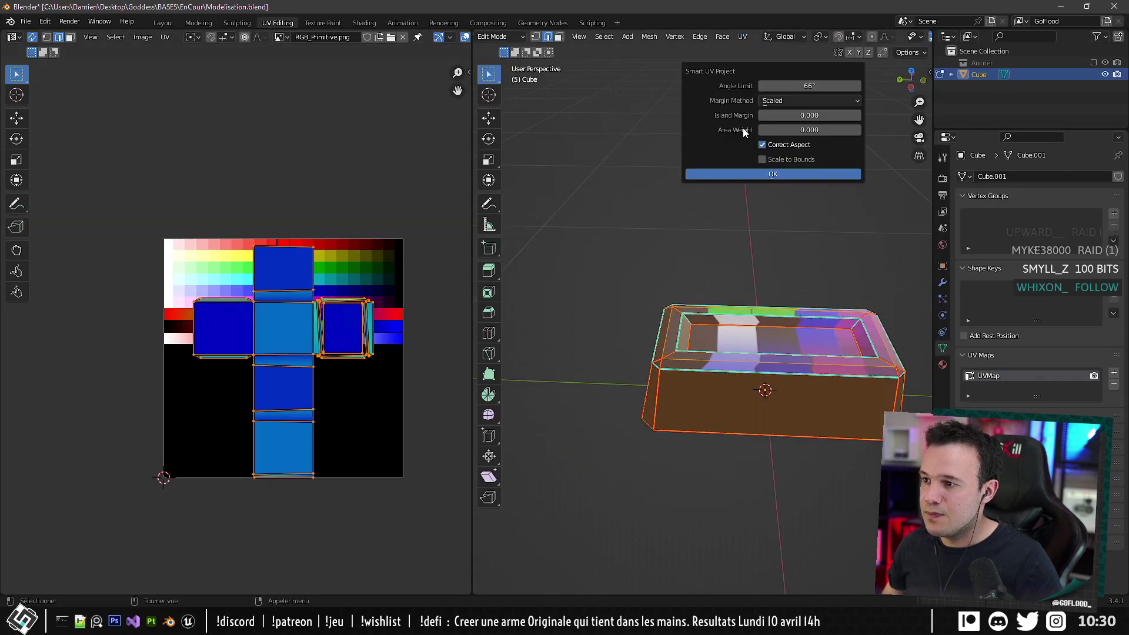
click(770, 174)
Unwrap the ingot along its marked seams and shrink the whole UV layout to a small fraction of the palette texture.
click(742, 36)
click(754, 51)
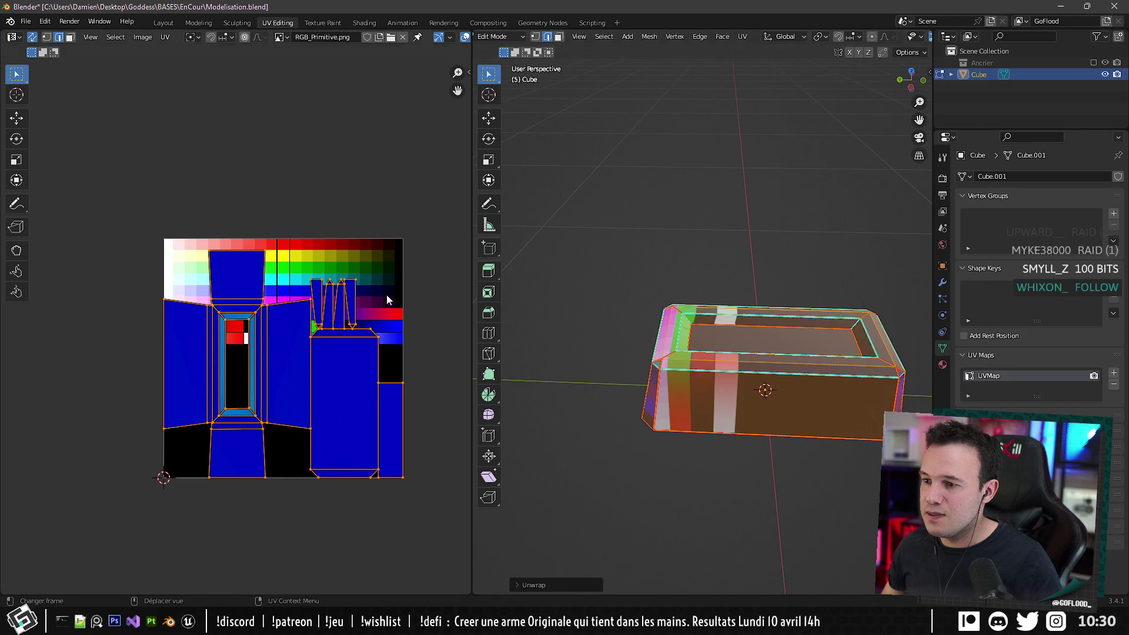
middle_drag(368, 300, 338, 281)
key(s)
click(268, 328)
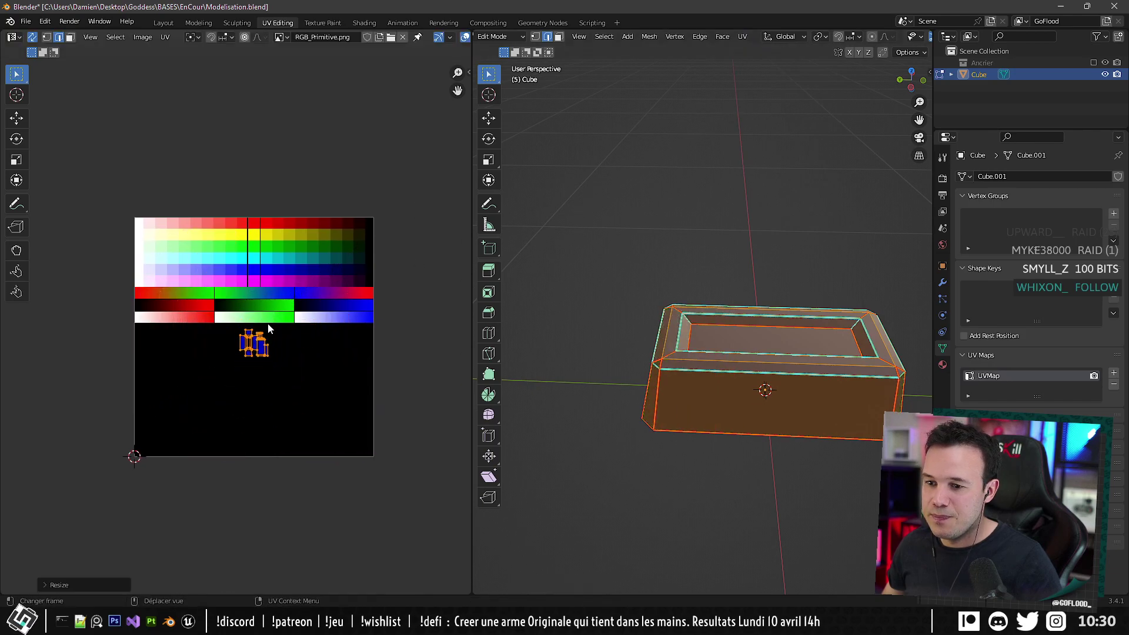
Move and scale the UV layout to fit entirely inside the pure red swatch between the palette's two black lines.
key(g)
click(273, 205)
middle_drag(267, 182, 285, 254)
scroll(286, 274, up, 7)
middle_drag(411, 147, 140, 291)
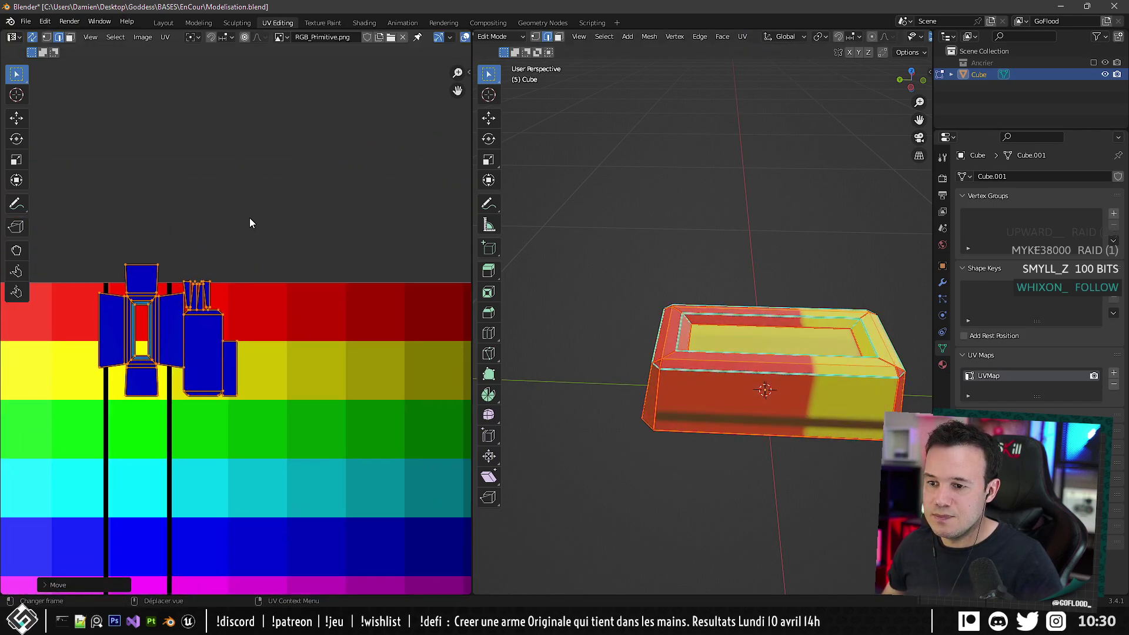
middle_drag(249, 222, 374, 196)
scroll(272, 229, up, 3)
key(s)
click(334, 221)
key(g)
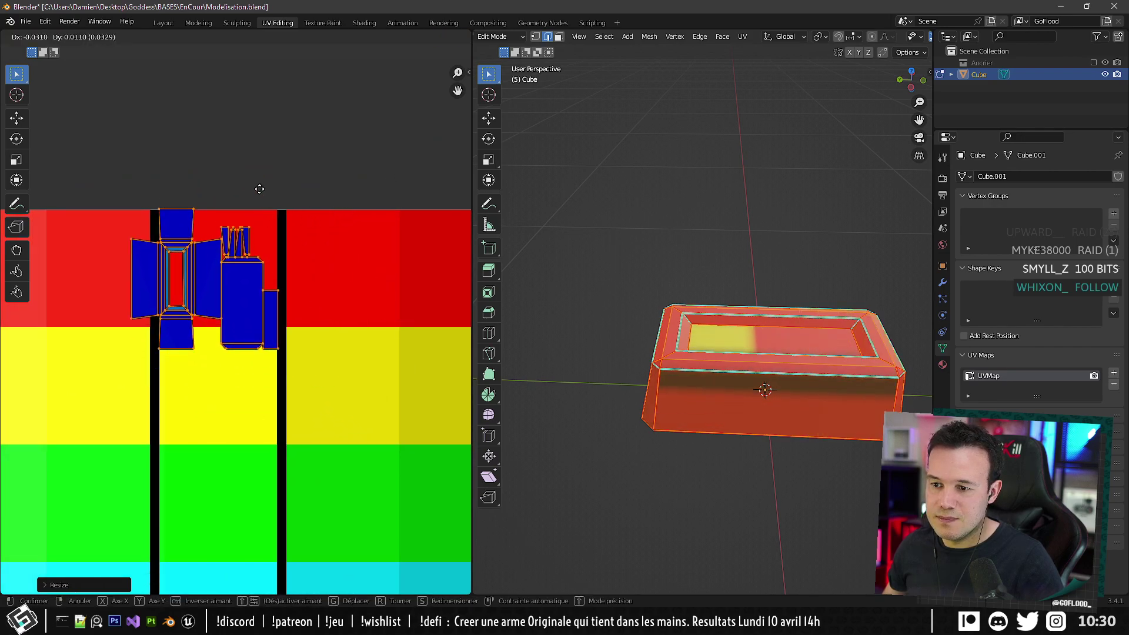
click(272, 183)
key(s)
click(265, 193)
key(g)
click(265, 194)
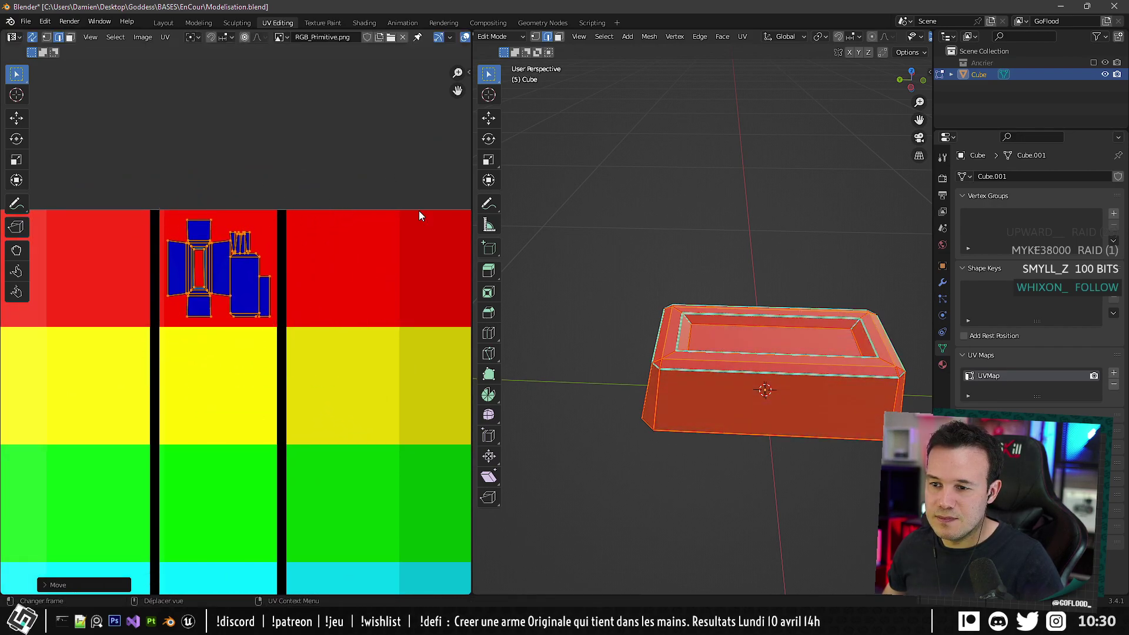
Select the recess's floor and inner wall faces and move their UV islands onto a darker red swatch.
middle_drag(729, 329, 689, 322)
key(alt+a)
click(558, 36)
click(725, 356)
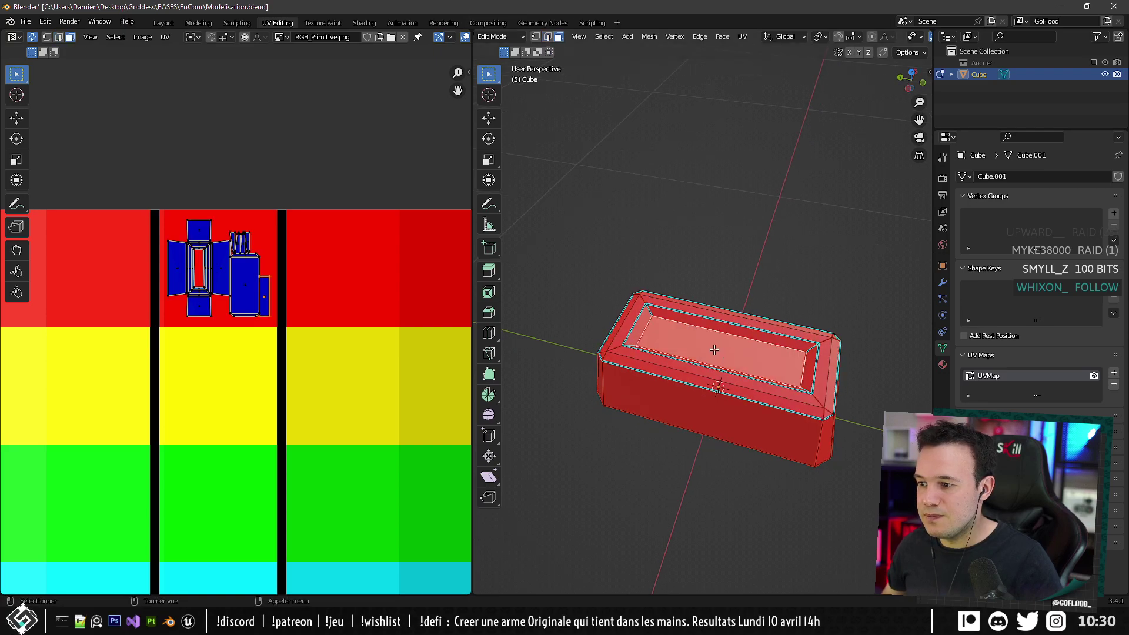
middle_drag(724, 356, 740, 364)
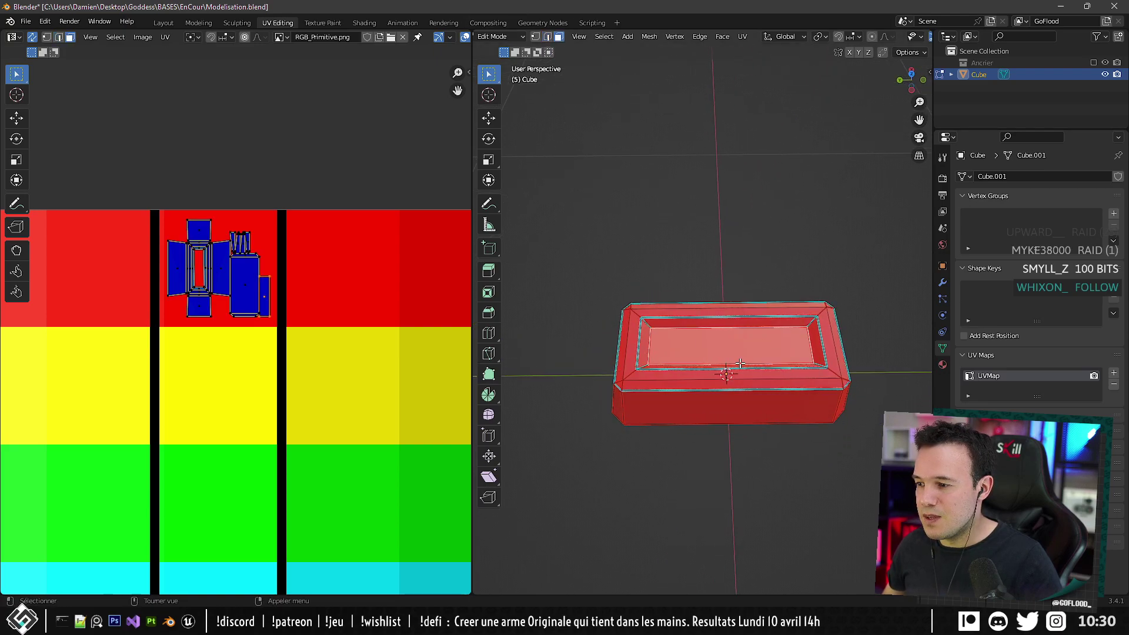
alt+click(656, 334)
key(g)
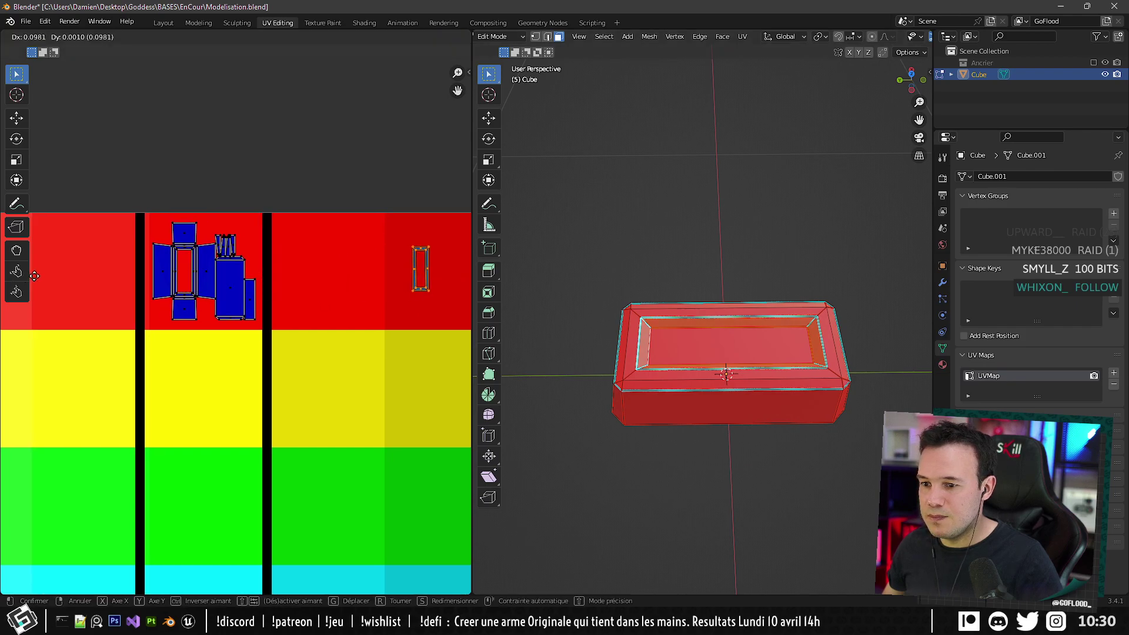
key(Escape)
scroll(288, 364, up, 3)
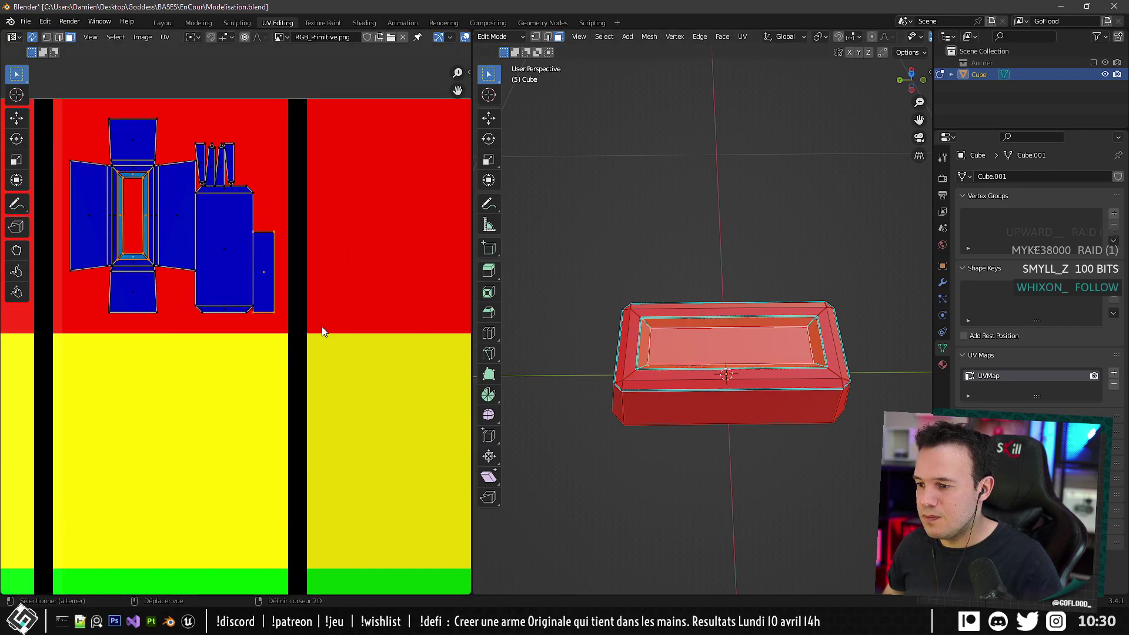
scroll(322, 333, down, 4)
middle_drag(322, 303, 147, 313)
key(g)
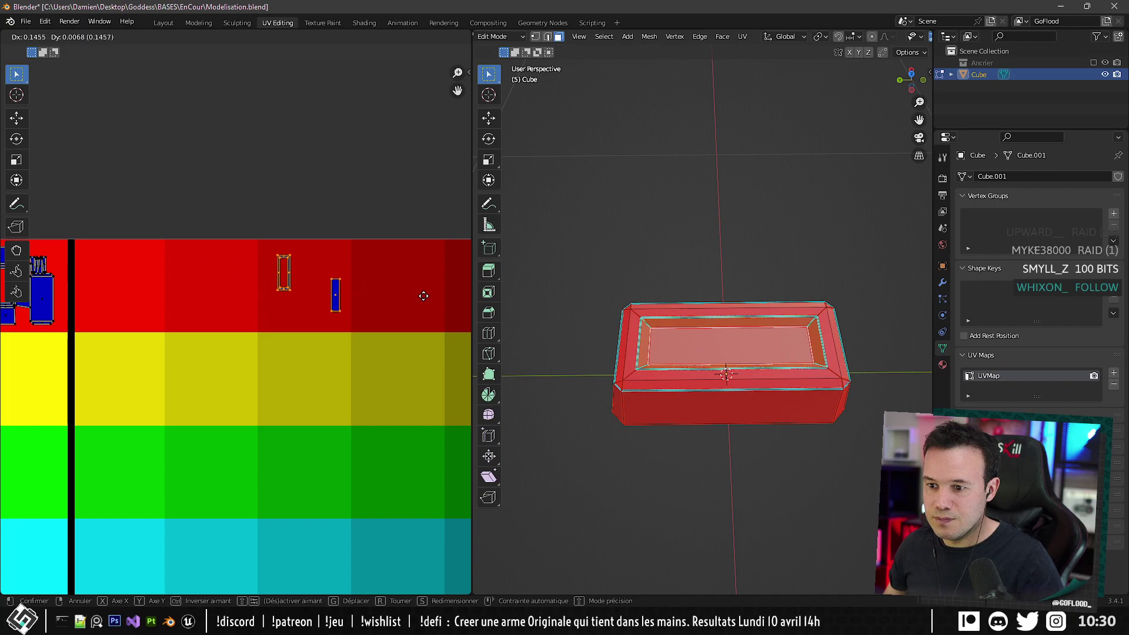
click(423, 295)
middle_drag(395, 310, 373, 335)
key(g)
click(433, 337)
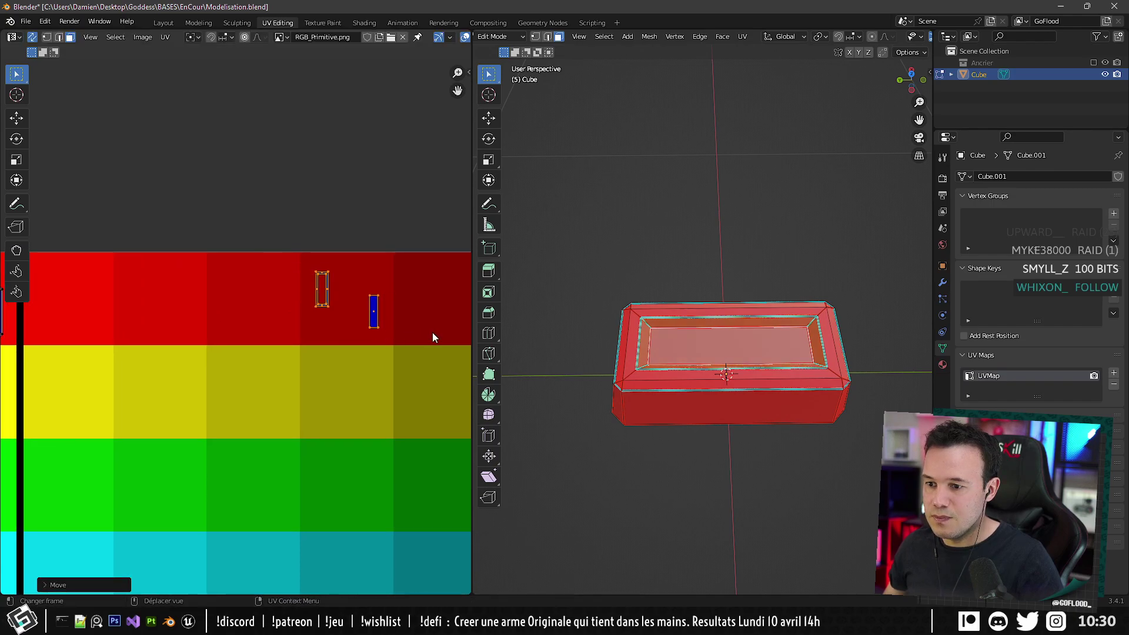
Move both recess UV islands, floor and inner walls, onto a brighter red swatch closer to the palette's black line.
key(Tab)
middle_drag(723, 318, 701, 302)
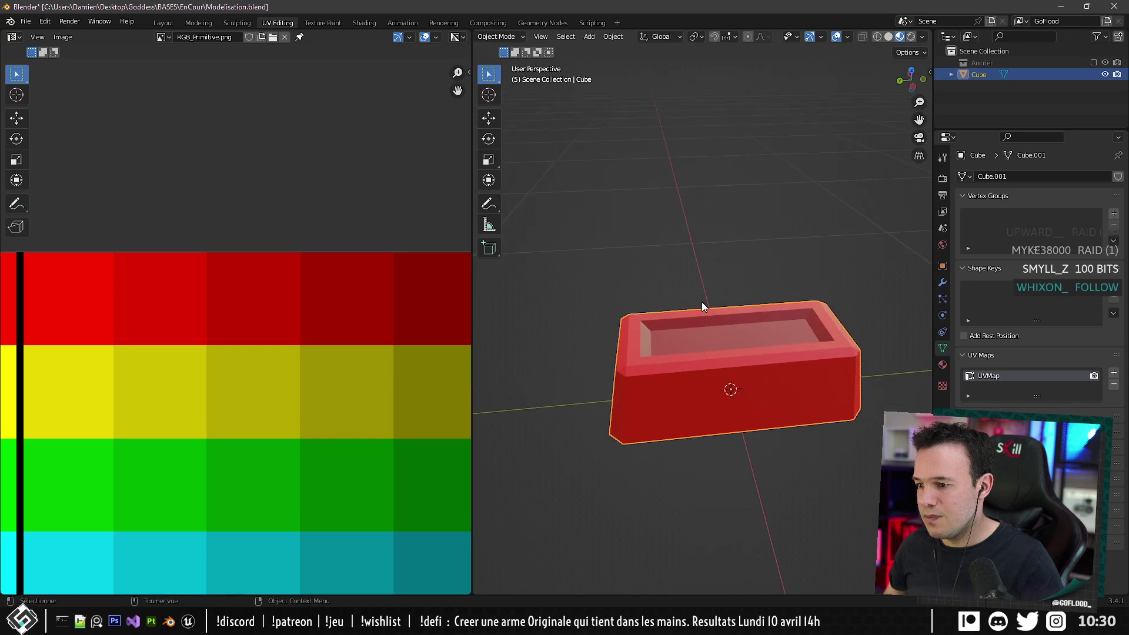
scroll(325, 298, down, 3)
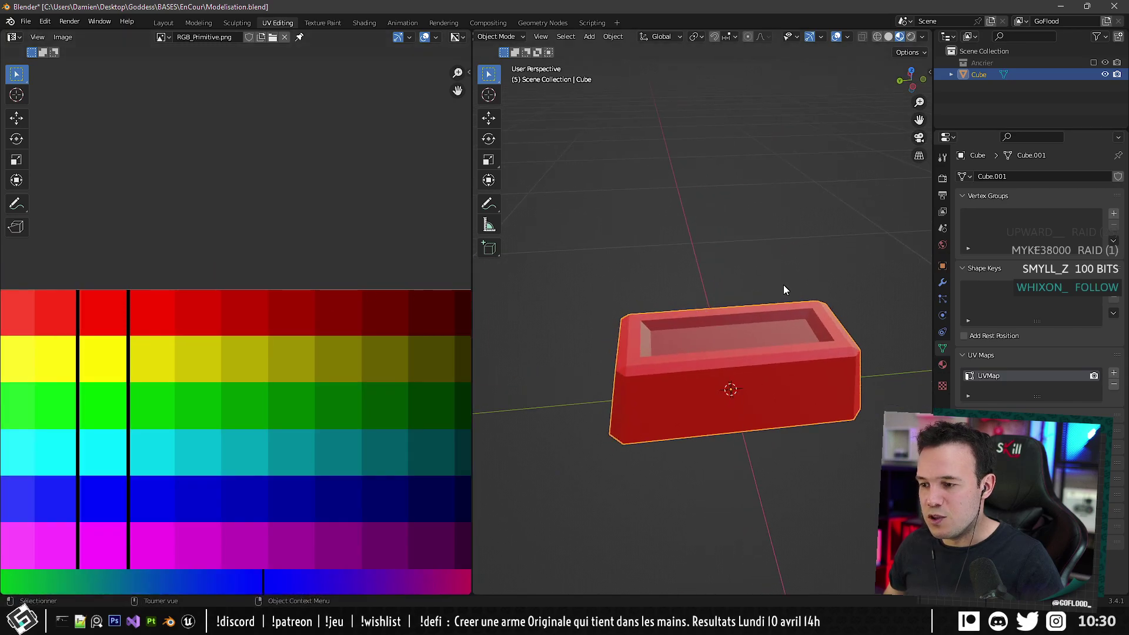
middle_drag(783, 285, 722, 333)
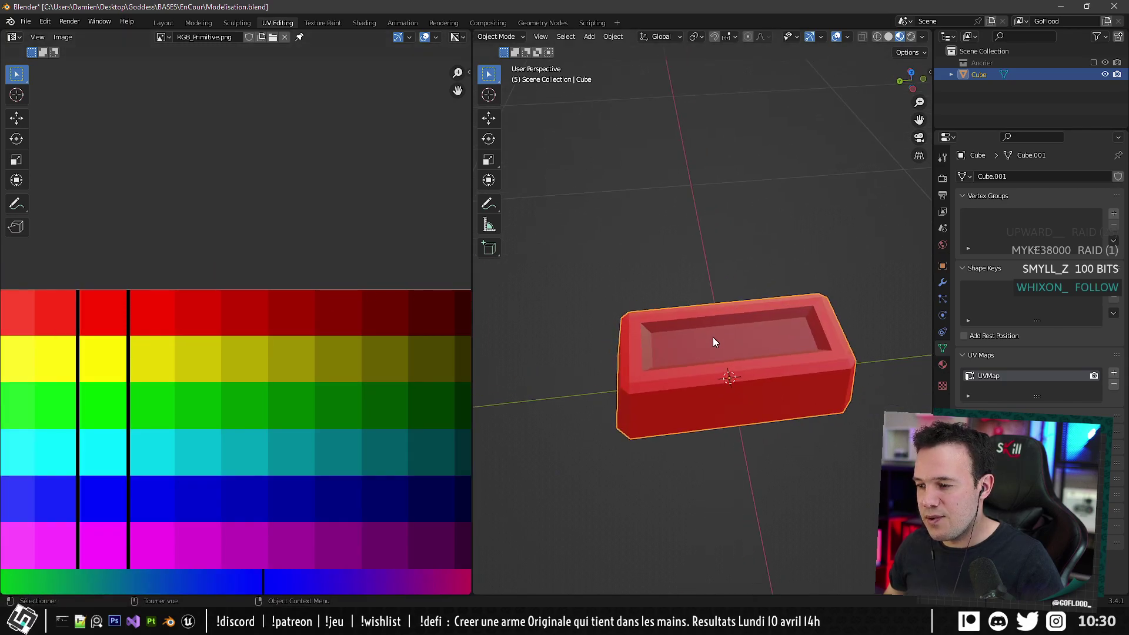
key(Tab)
key(g)
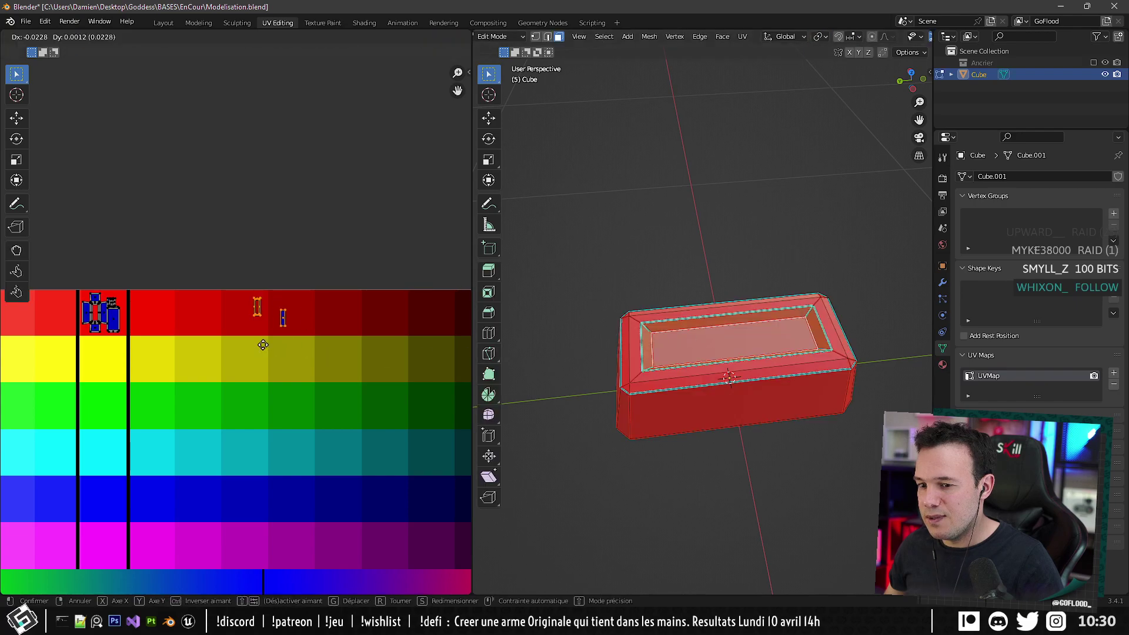
click(213, 349)
Move the recess floor's UV island onto the pure green swatch and the inner walls' island onto the pure yellow one.
click(207, 316)
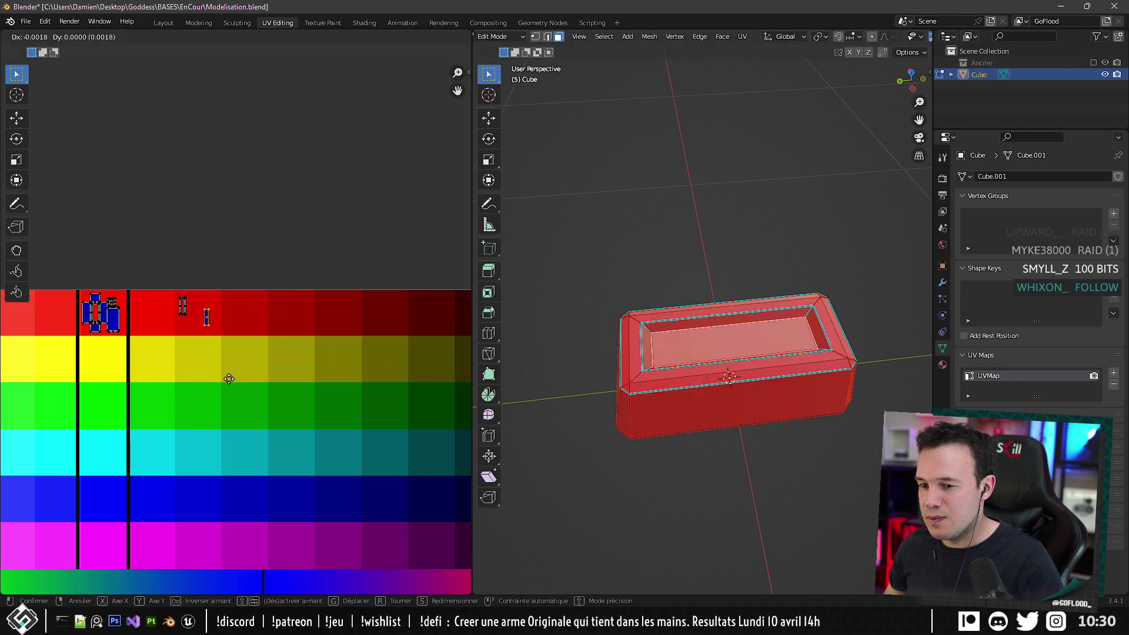
key(g)
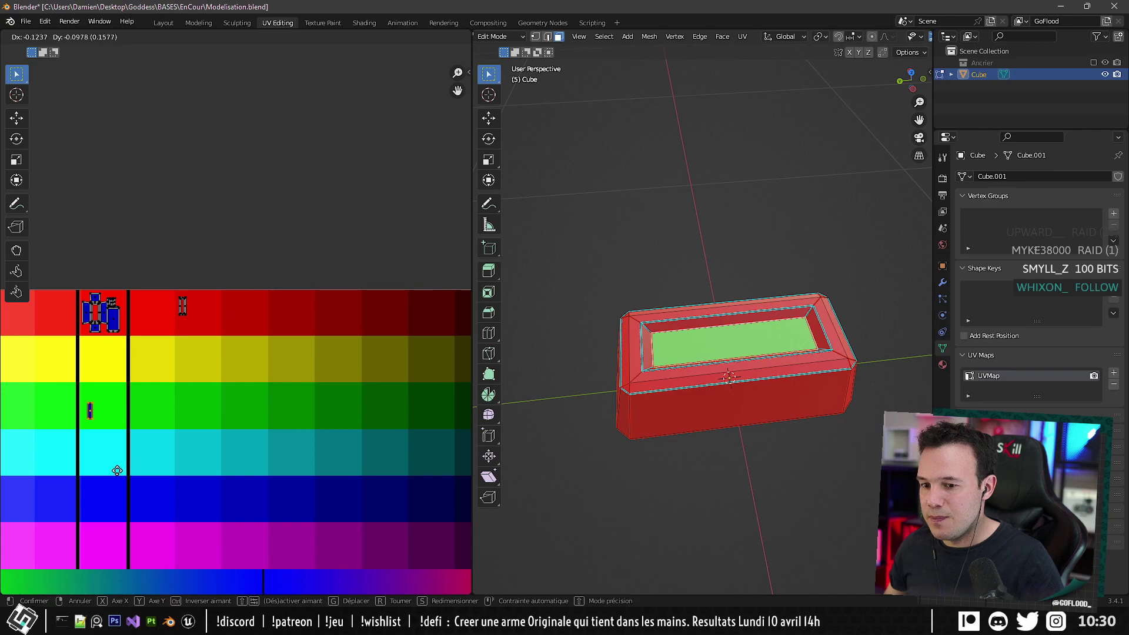
click(119, 466)
click(180, 305)
key(g)
click(130, 417)
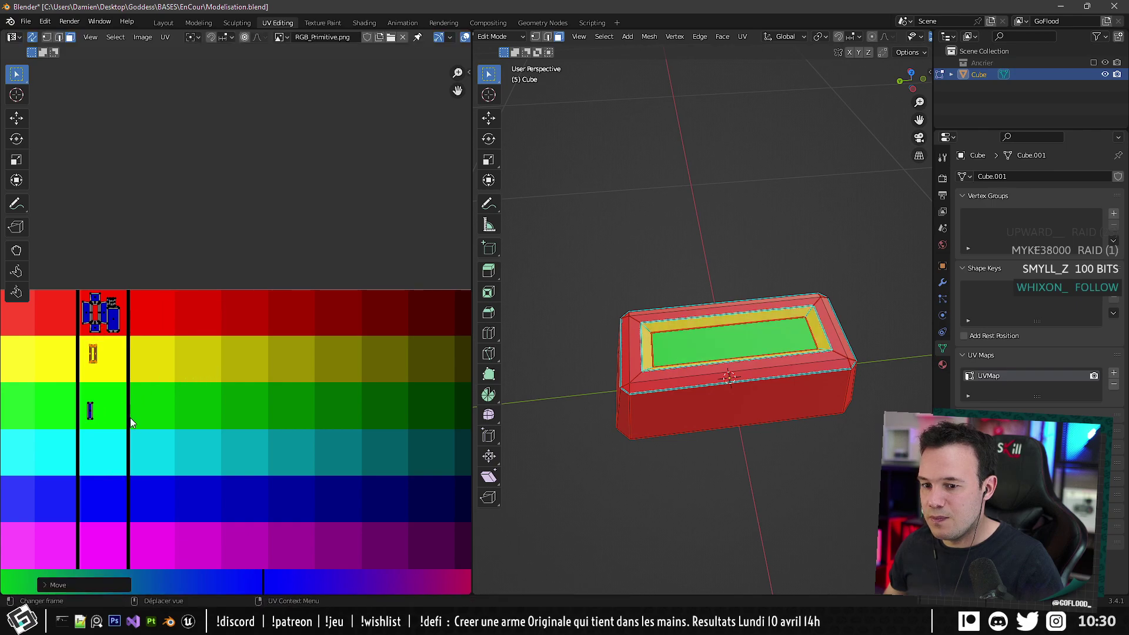
key(Tab)
middle_drag(694, 406, 581, 355)
middle_drag(479, 375, 731, 353)
scroll(260, 361, down, 3)
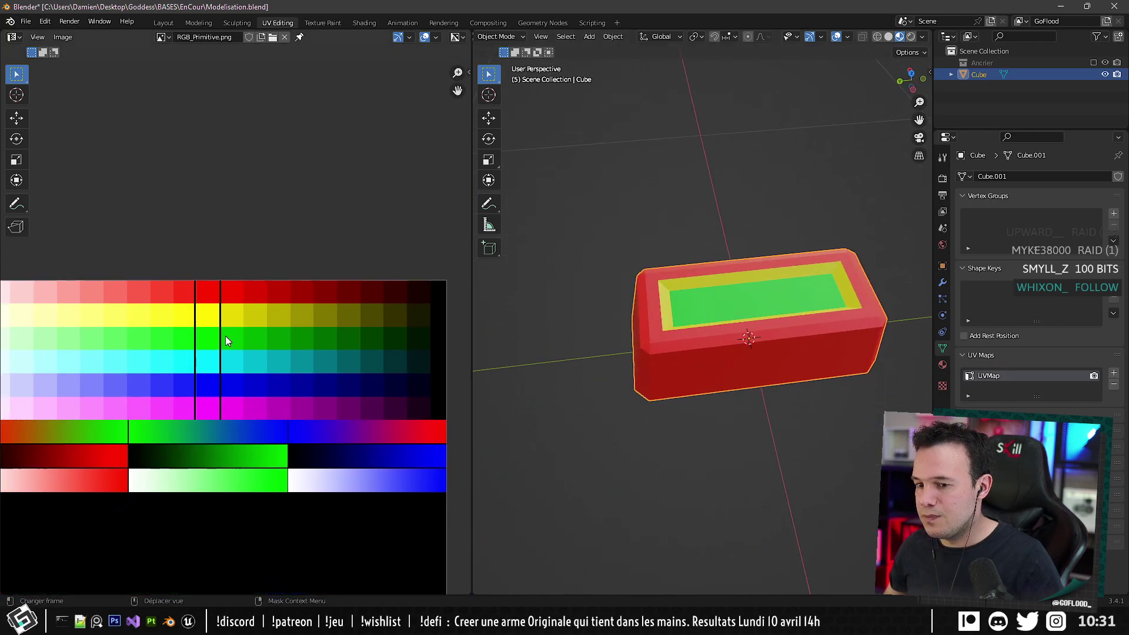
Move the inner walls' UV island onto the pure green swatch and the recess floor's island onto the pure blue one.
key(Tab)
scroll(206, 311, up, 5)
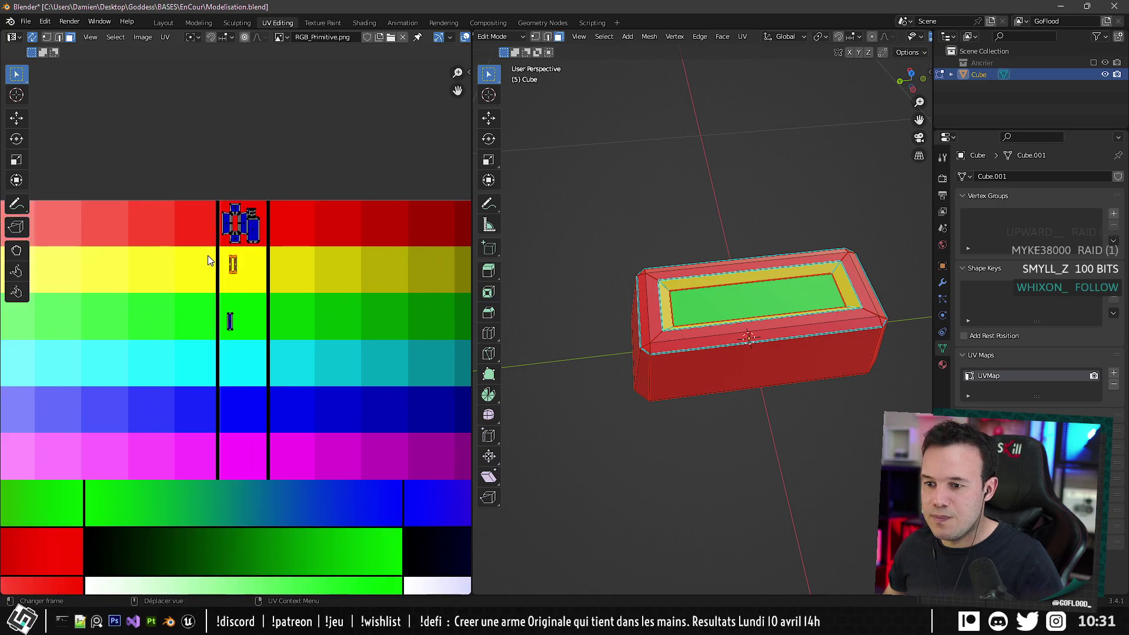
key(g)
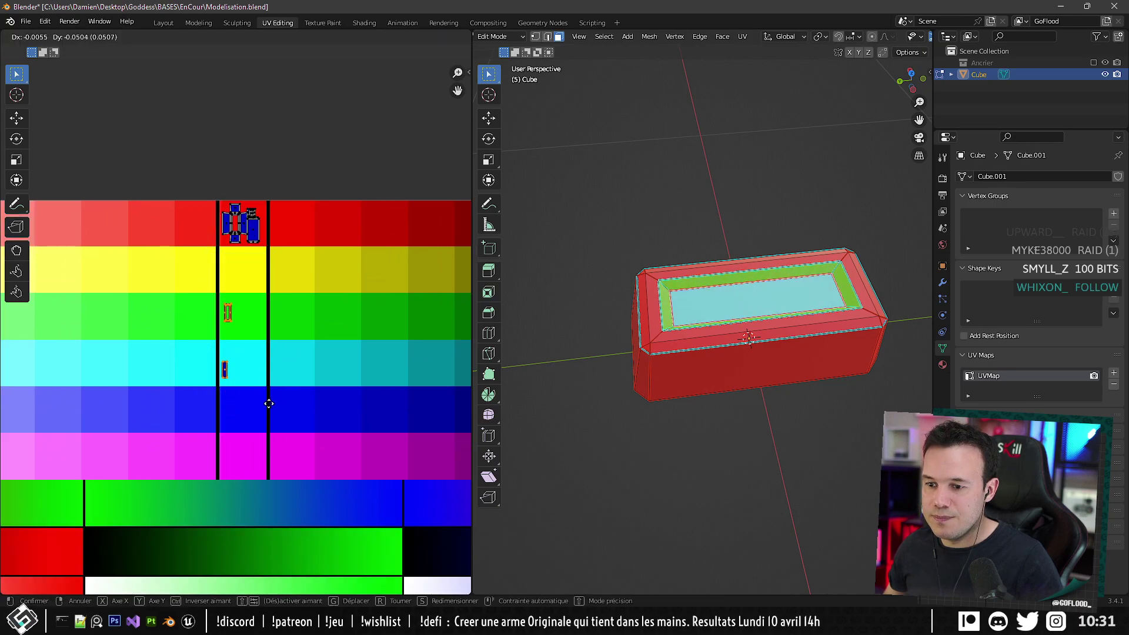
click(270, 403)
drag(209, 352, 263, 395)
key(g)
click(266, 429)
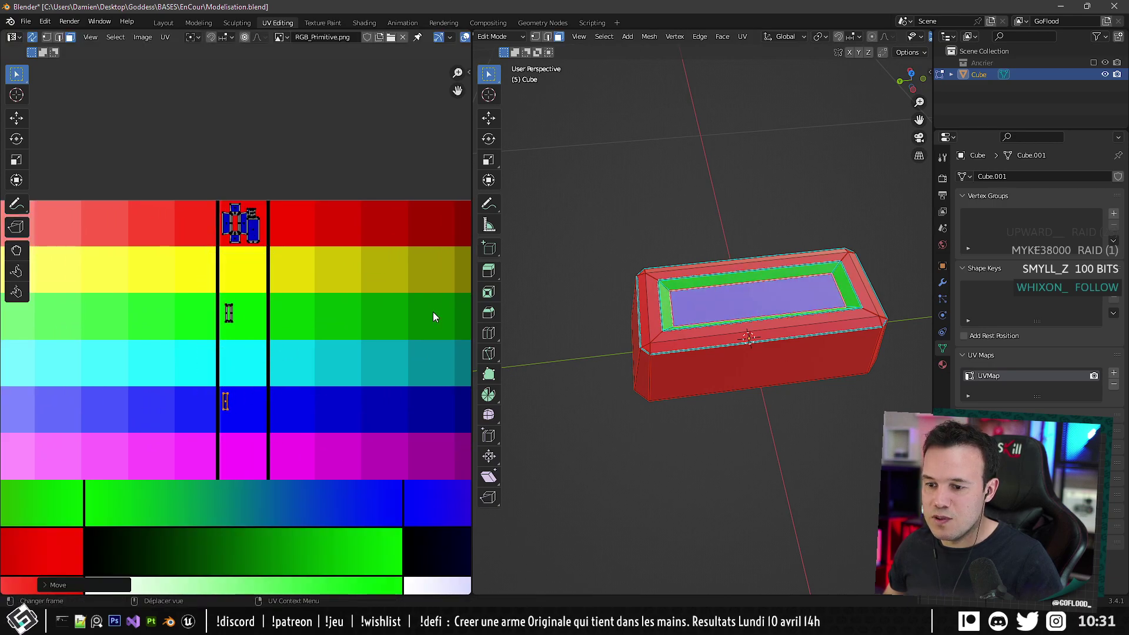
key(Tab)
Export the selected ingot as FBX, overwriting the existing Lingot_001.fbx in the EnCour folder.
middle_drag(735, 282, 559, 141)
click(163, 23)
key(ctrl+e)
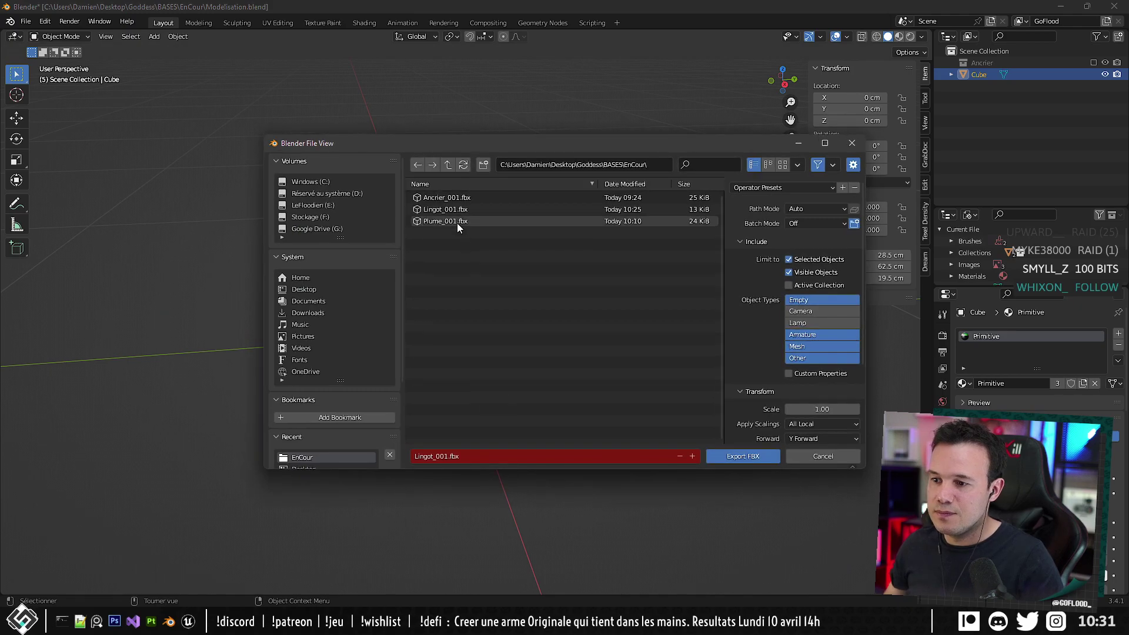
double_click(441, 209)
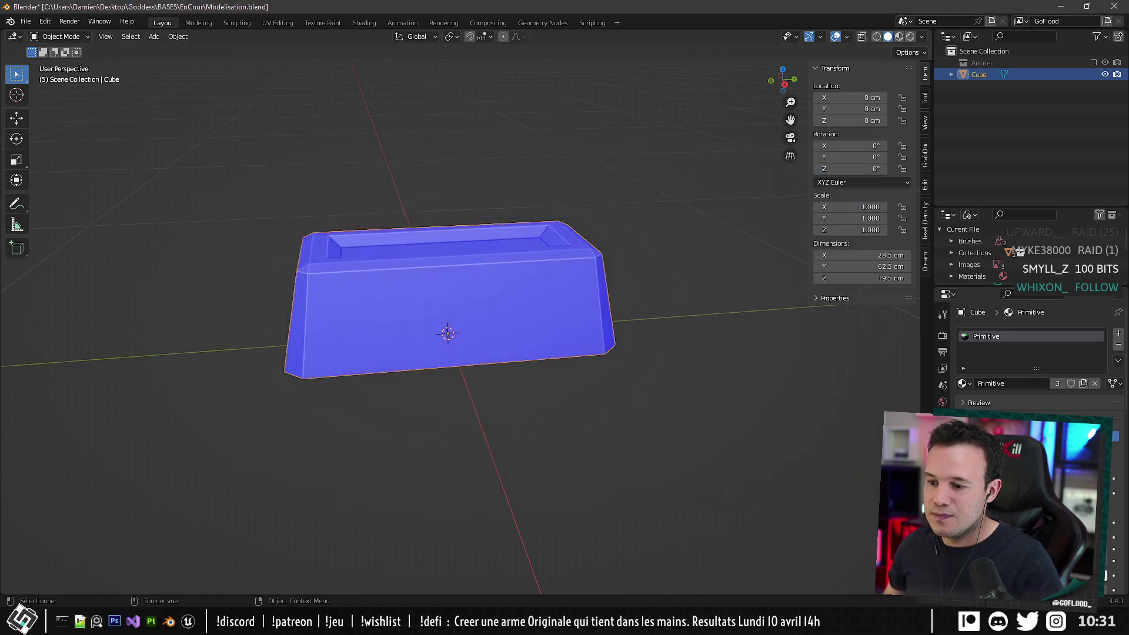
Switch to Unreal Engine and open the M_Master_Texture_Rgb_Primitive_Simple material from the Materials folder.
key(alt+Tab)
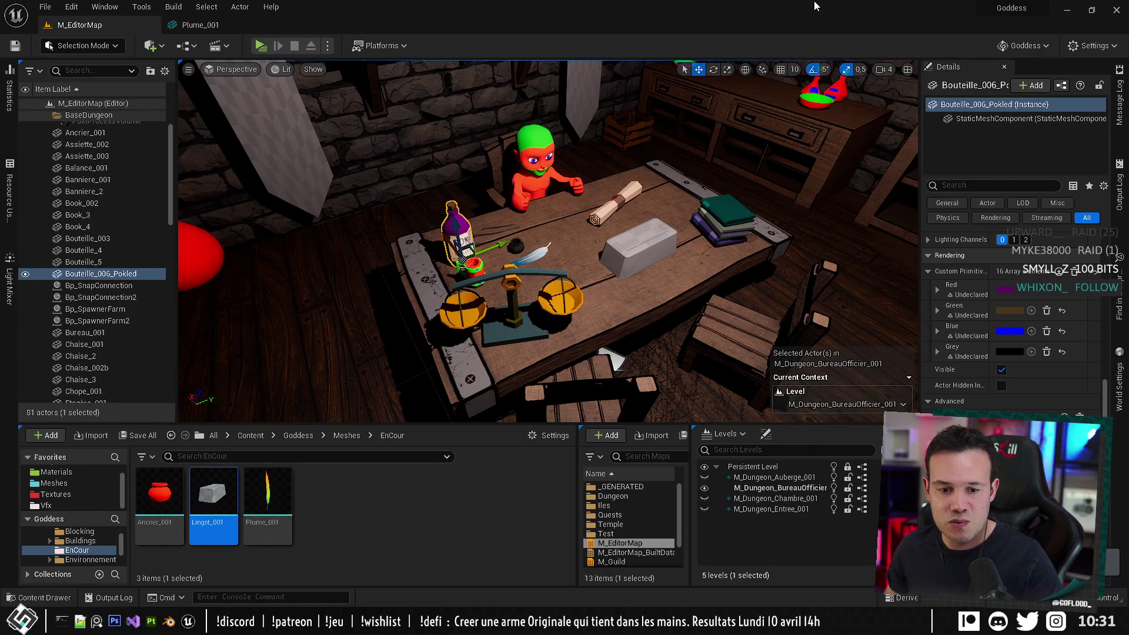
right_drag(682, 201, 664, 152)
right_drag(511, 241, 563, 247)
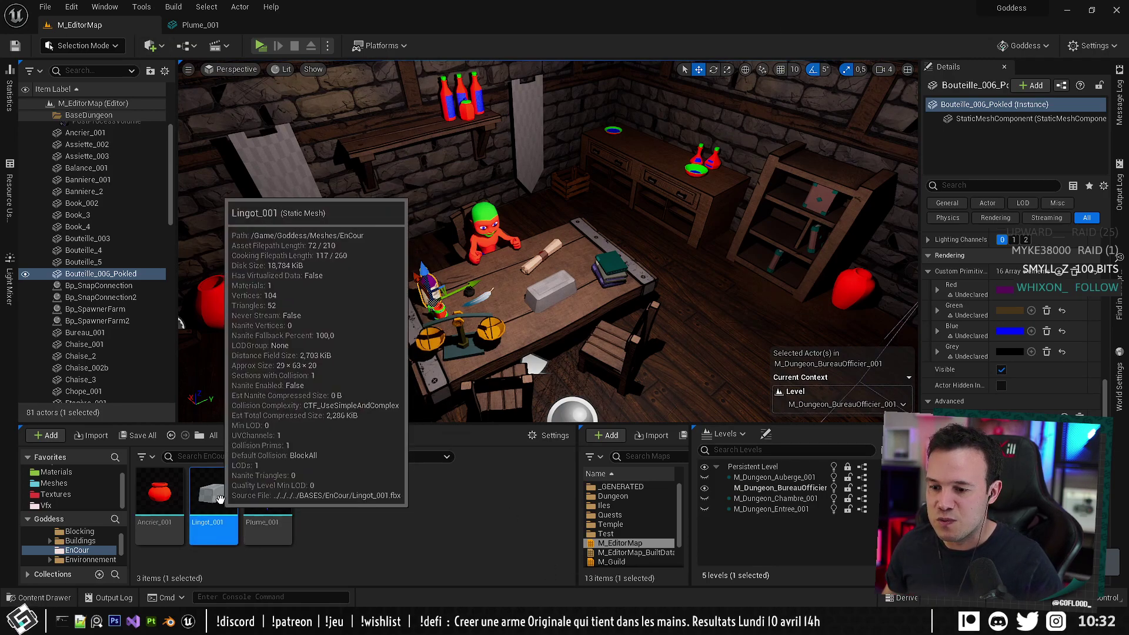
click(82, 473)
scroll(458, 497, down, 3)
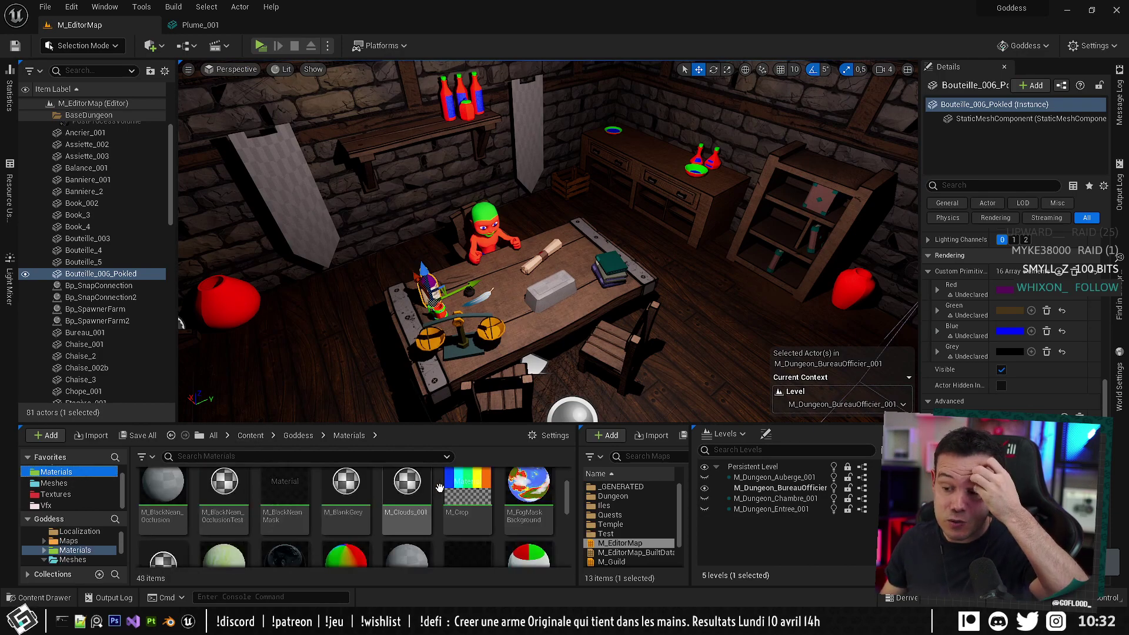
scroll(458, 497, down, 2)
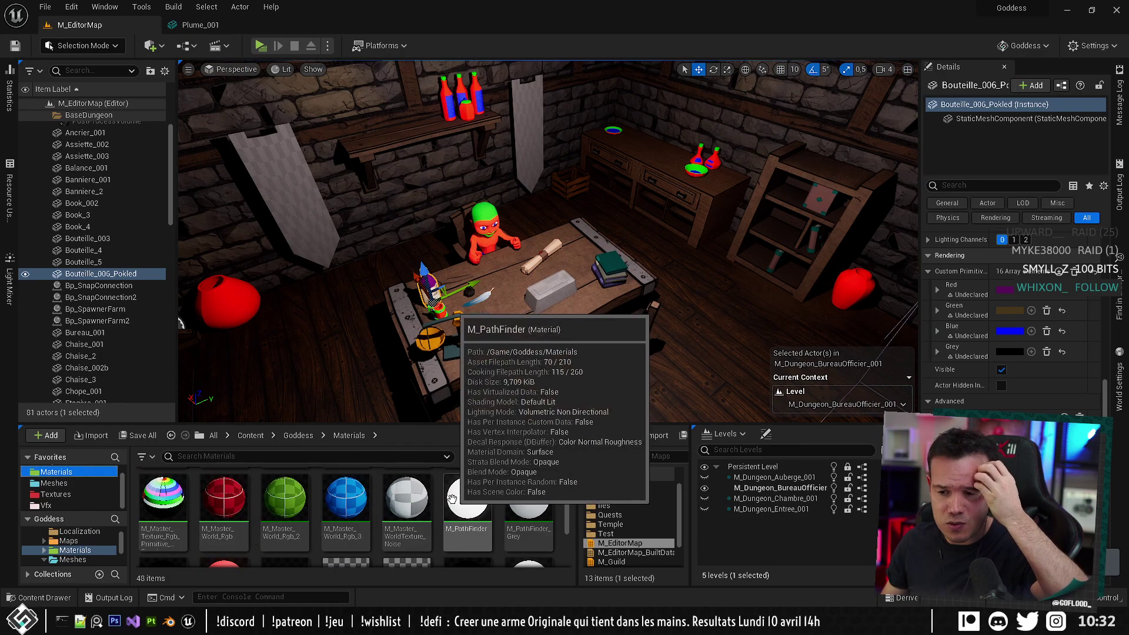
drag(176, 506, 381, 297)
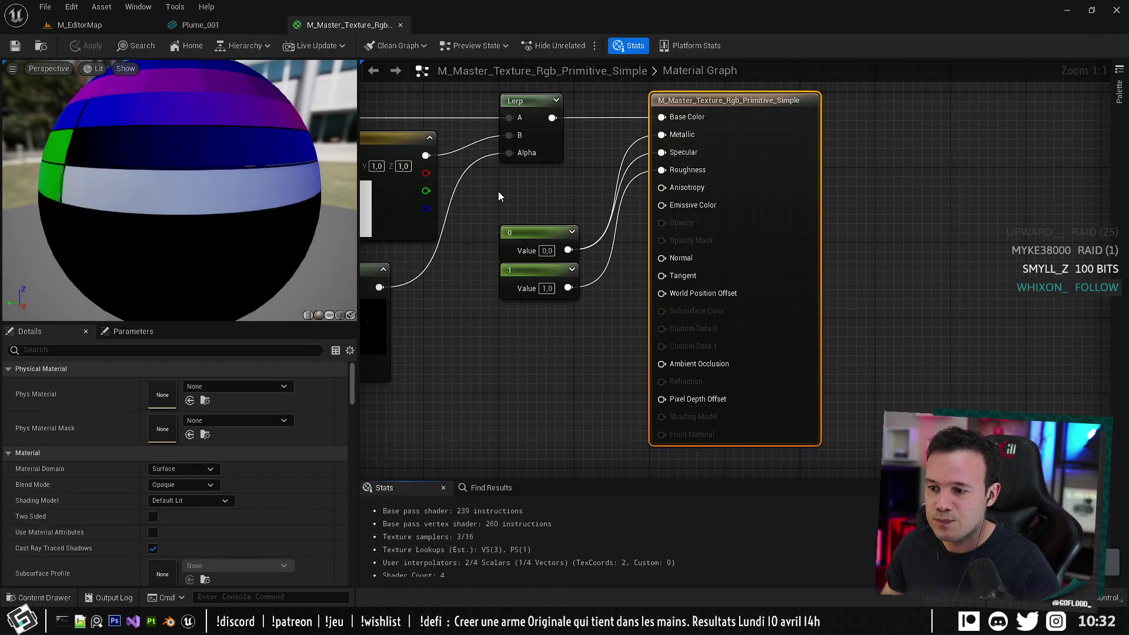
Add a Constant3Vector node in the empty area above the existing material graph.
right_drag(457, 299, 633, 233)
scroll(683, 295, down, 1)
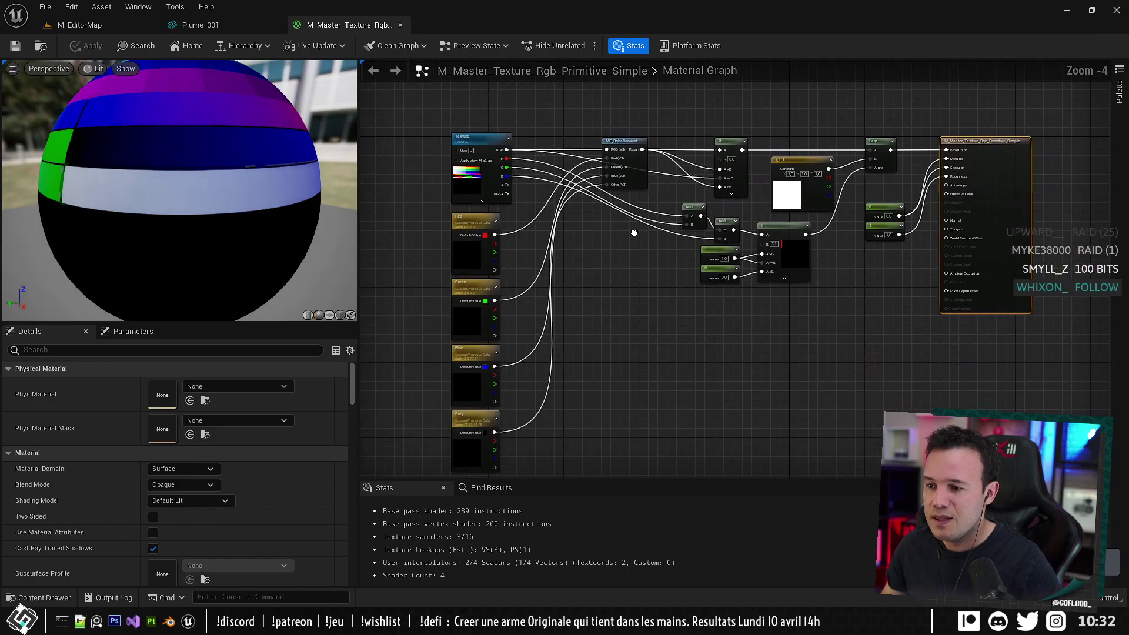
right_drag(576, 262, 617, 333)
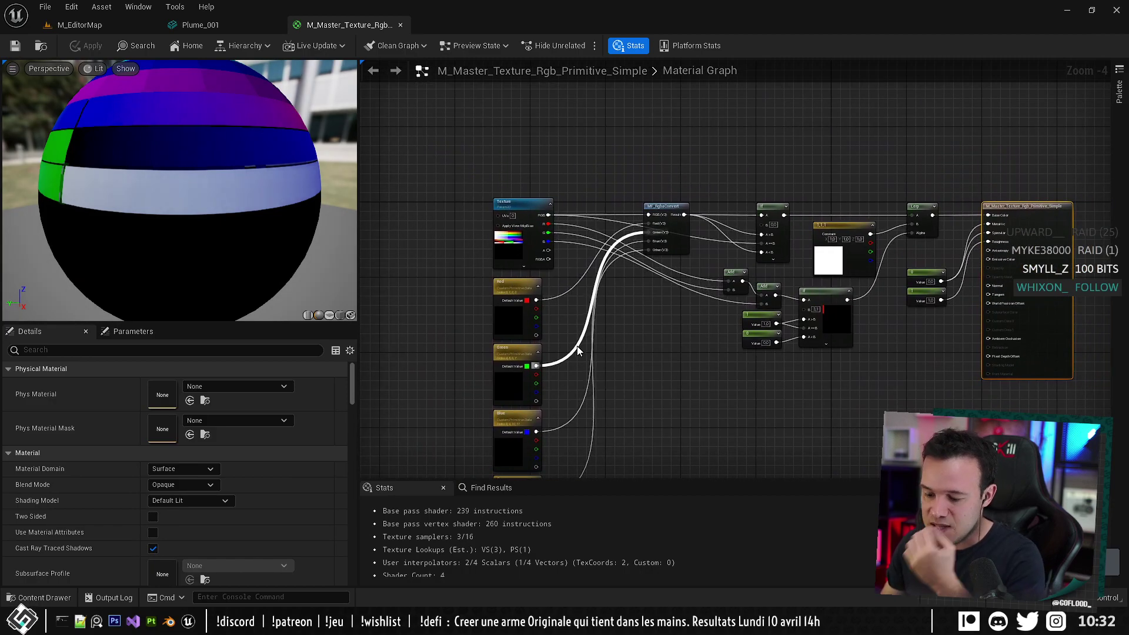
right_drag(632, 272, 523, 467)
right_click(633, 272)
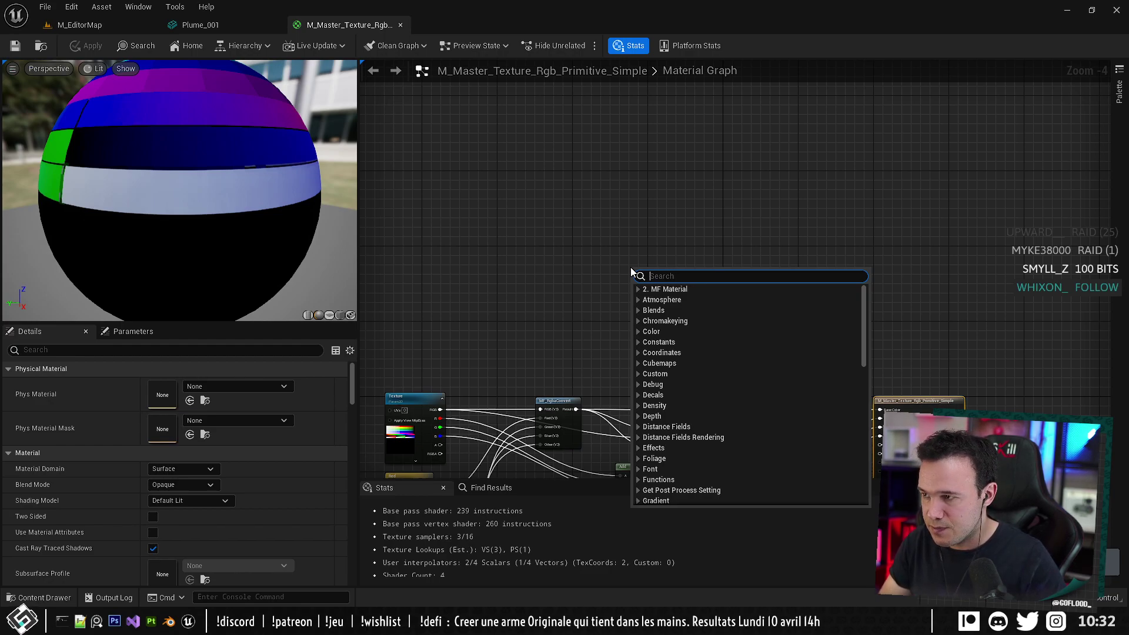
text(const)
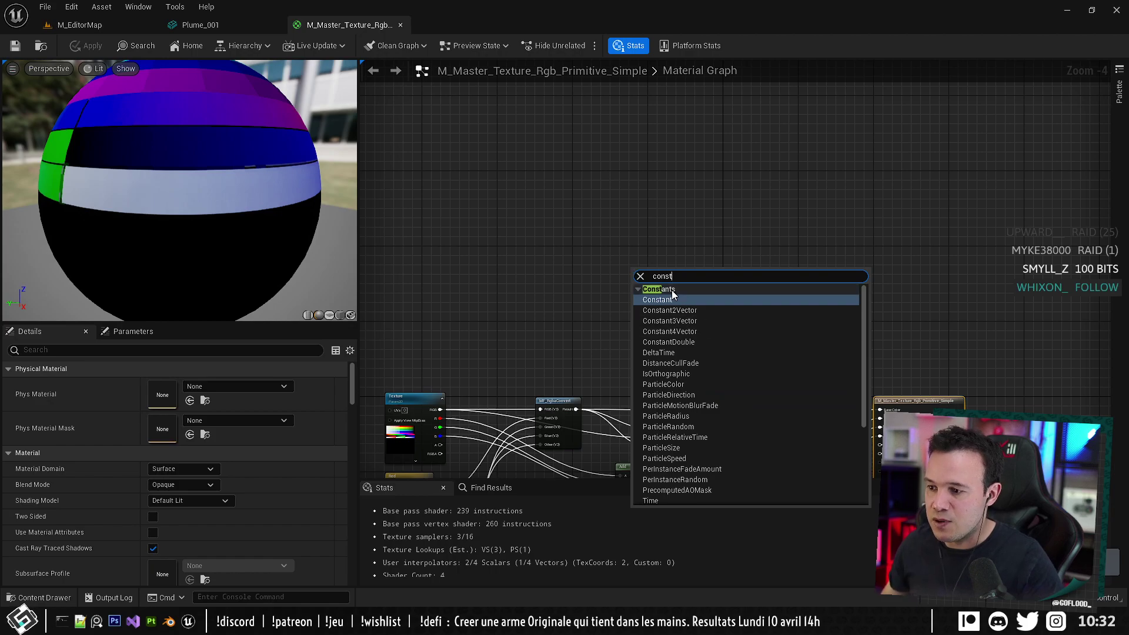
click(693, 320)
scroll(680, 322, up, 4)
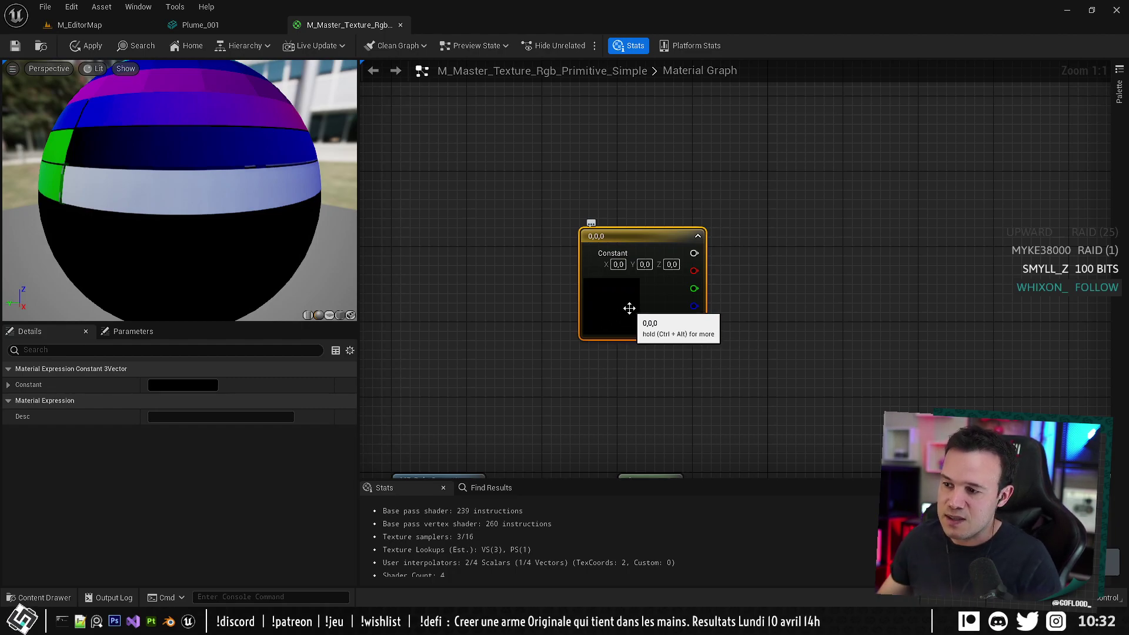
Convert the Constant3Vector node to a parameter named Color and shift it slightly on the graph.
right_click(629, 308)
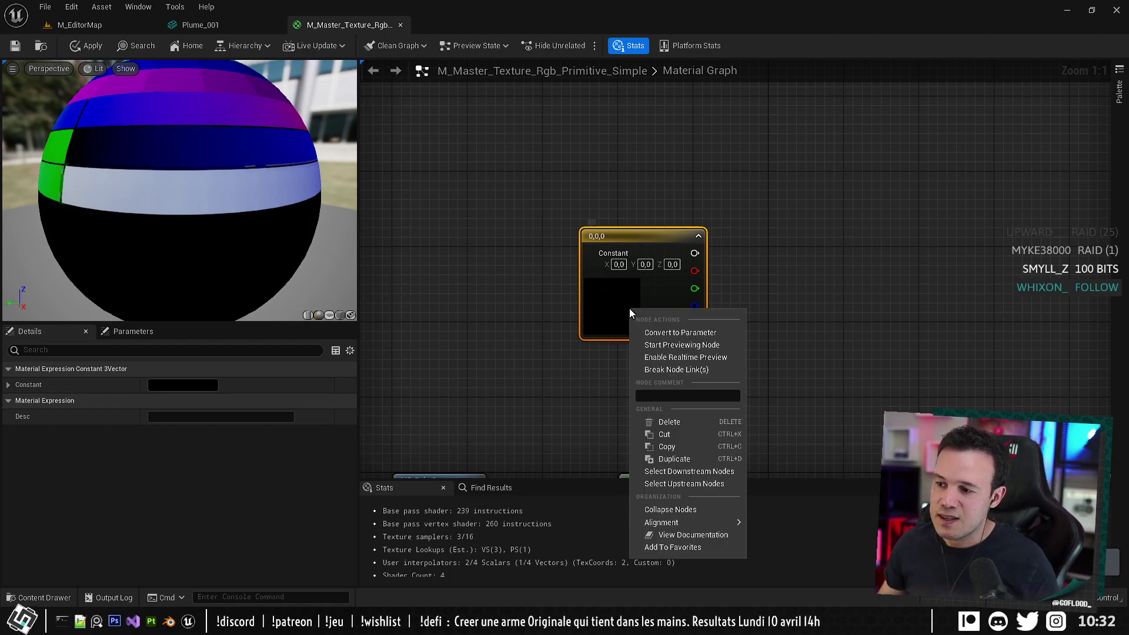
click(716, 336)
text(Co)
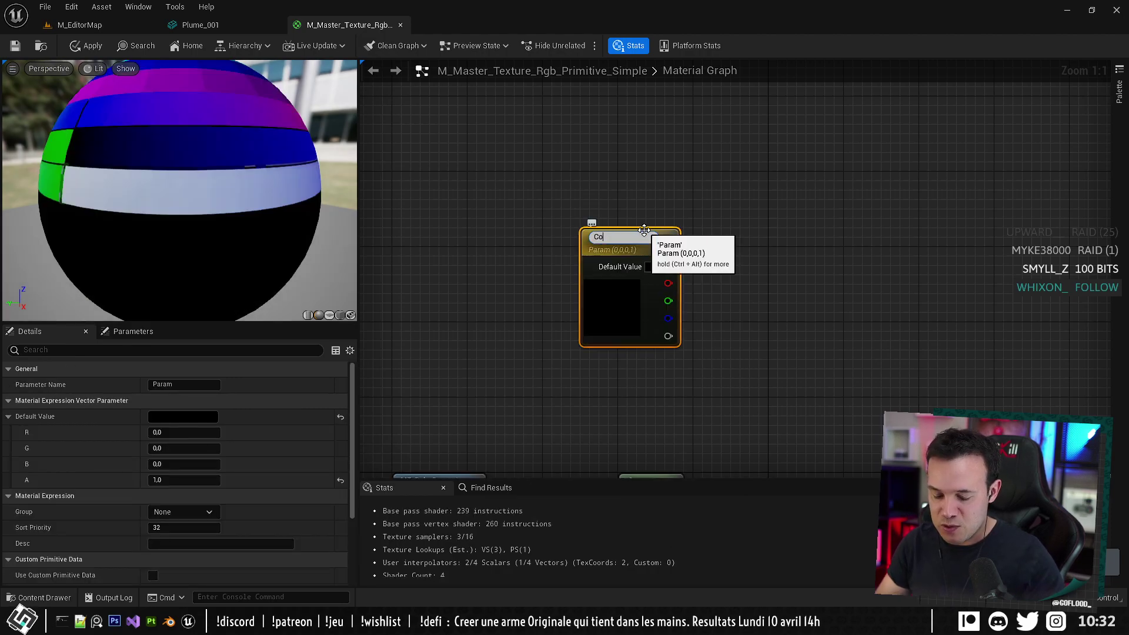
text(lor)
key(Return)
drag(624, 286, 606, 270)
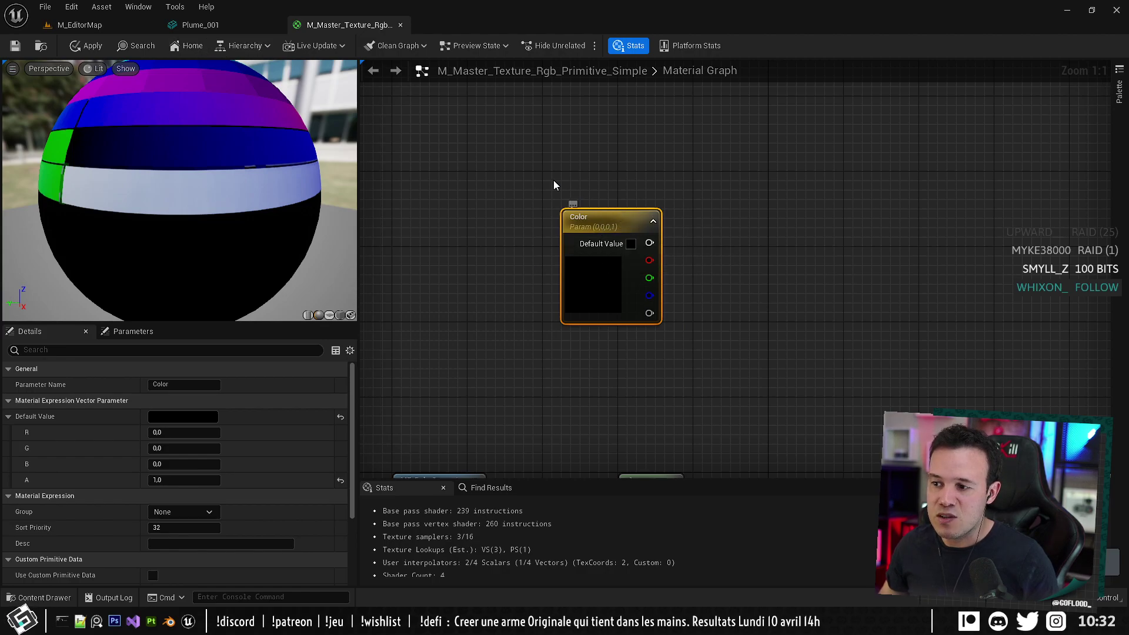
Set the Color parameter's default value to a saved red, R 0.64448, G 0.023154, B 0.039546.
scroll(552, 181, down, 4)
right_drag(552, 181, 510, 179)
scroll(527, 209, up, 4)
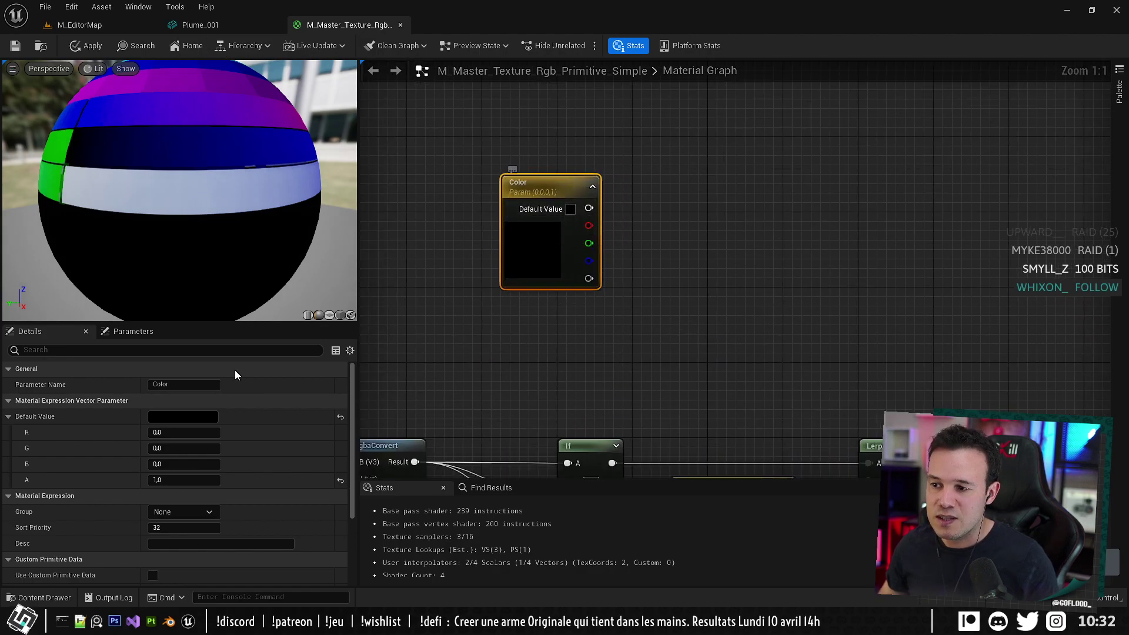
click(189, 416)
click(315, 385)
click(323, 325)
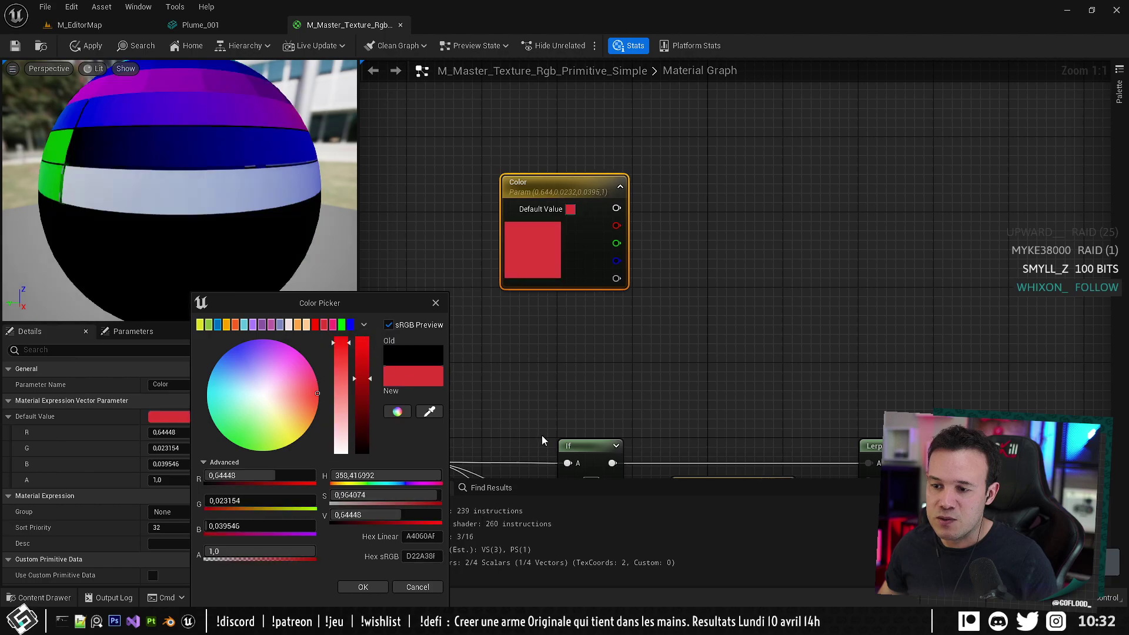
click(385, 588)
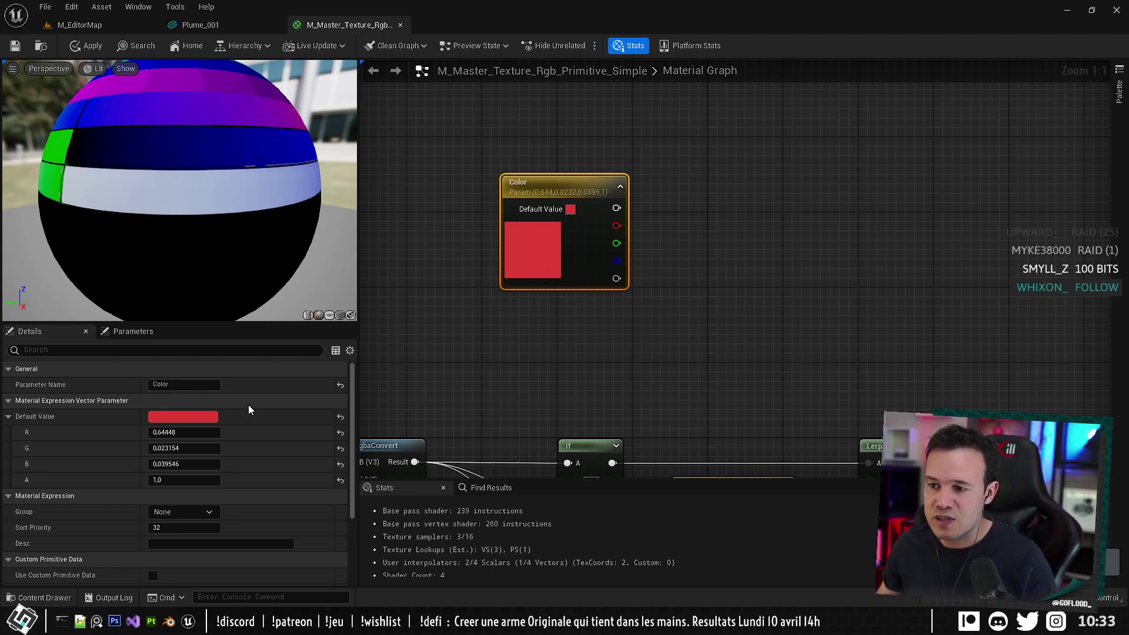
Make the Color parameter use custom primitive data at index 0 and reposition its node above the graph.
scroll(252, 411, down, 5)
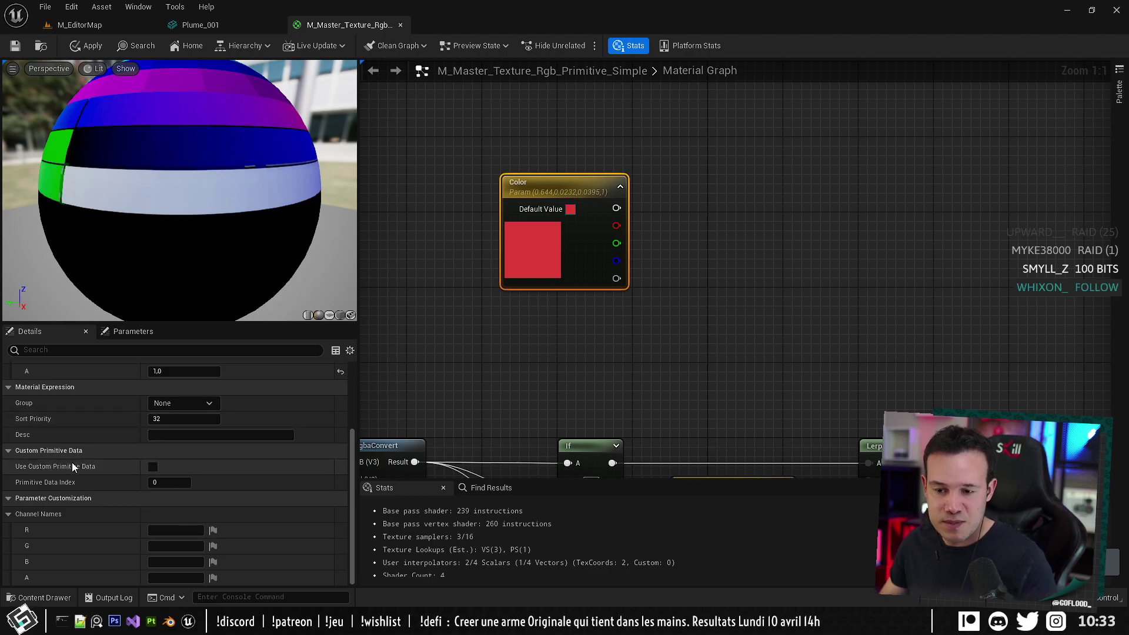
click(152, 467)
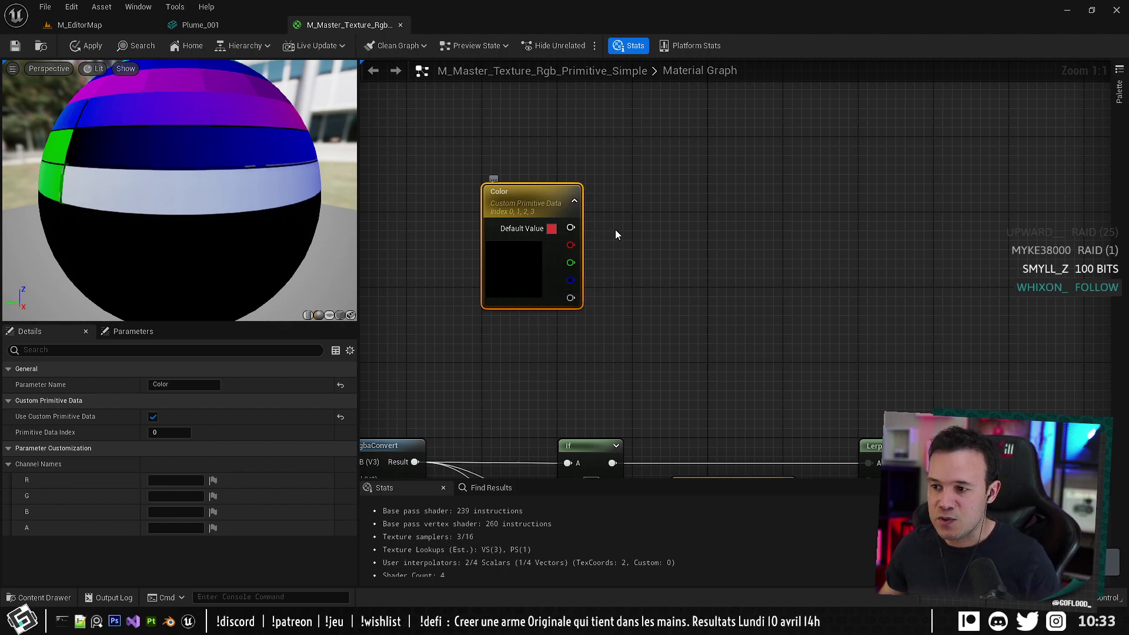
drag(523, 214, 550, 233)
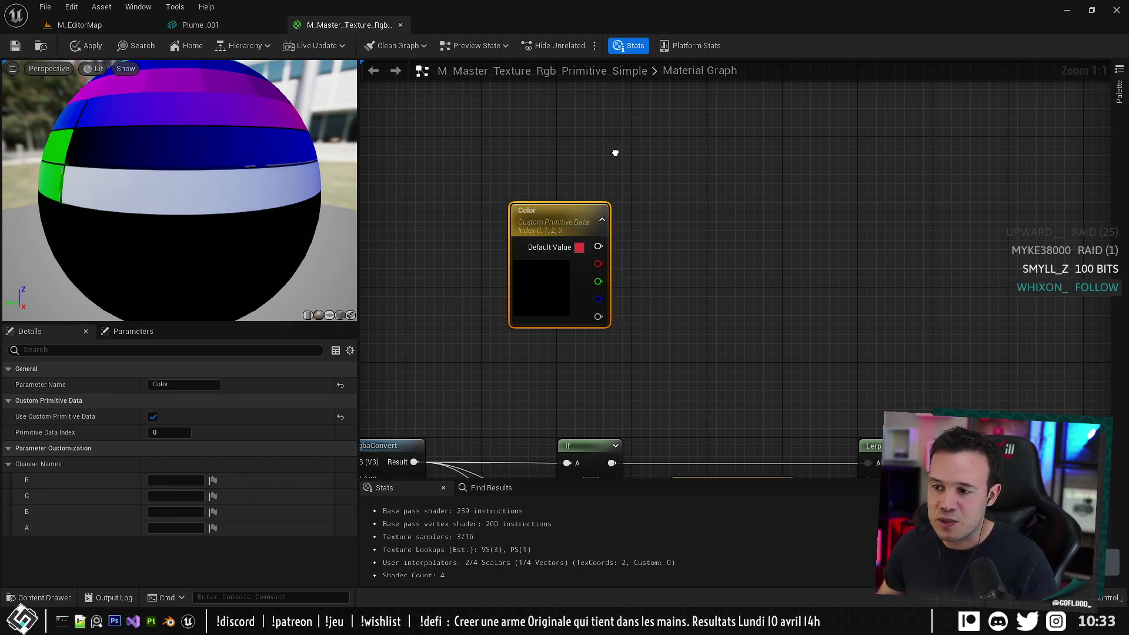
Add a Constant node, convert it to a parameter named Parametre 1, and place it above the Color node.
right_click(613, 152)
text(cons)
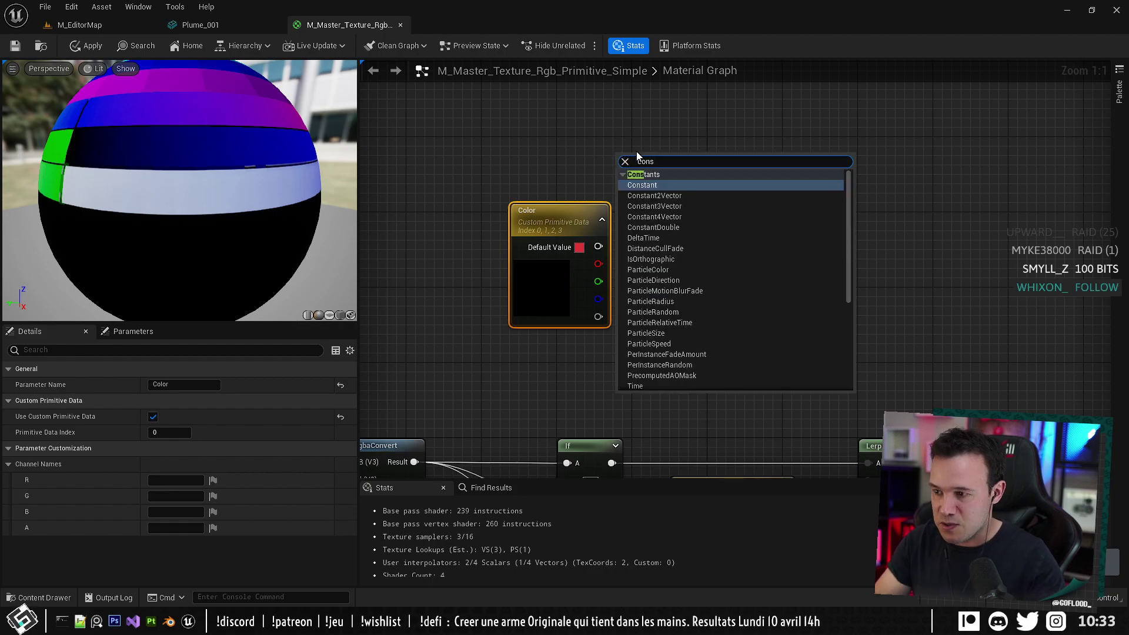
click(651, 186)
right_click(664, 165)
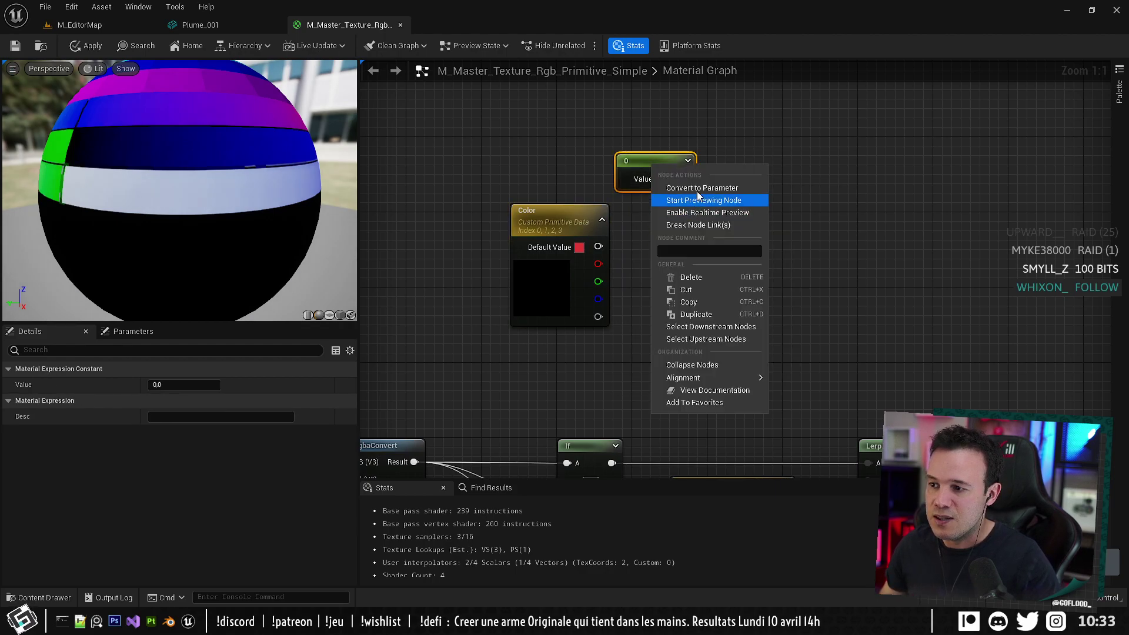
click(735, 199)
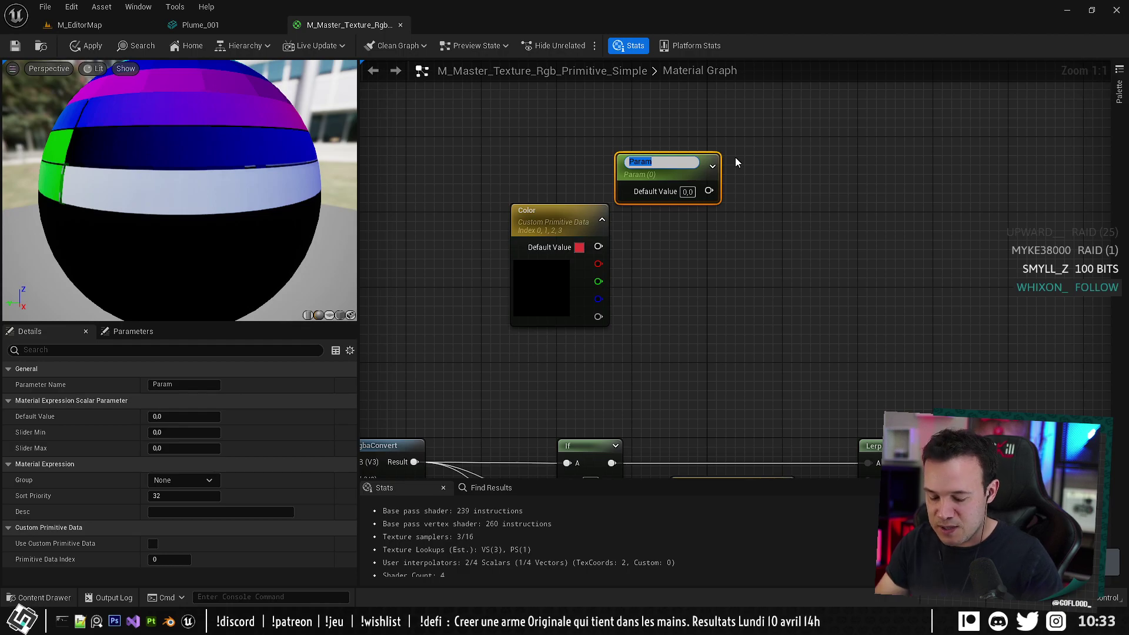
text(Paramete)
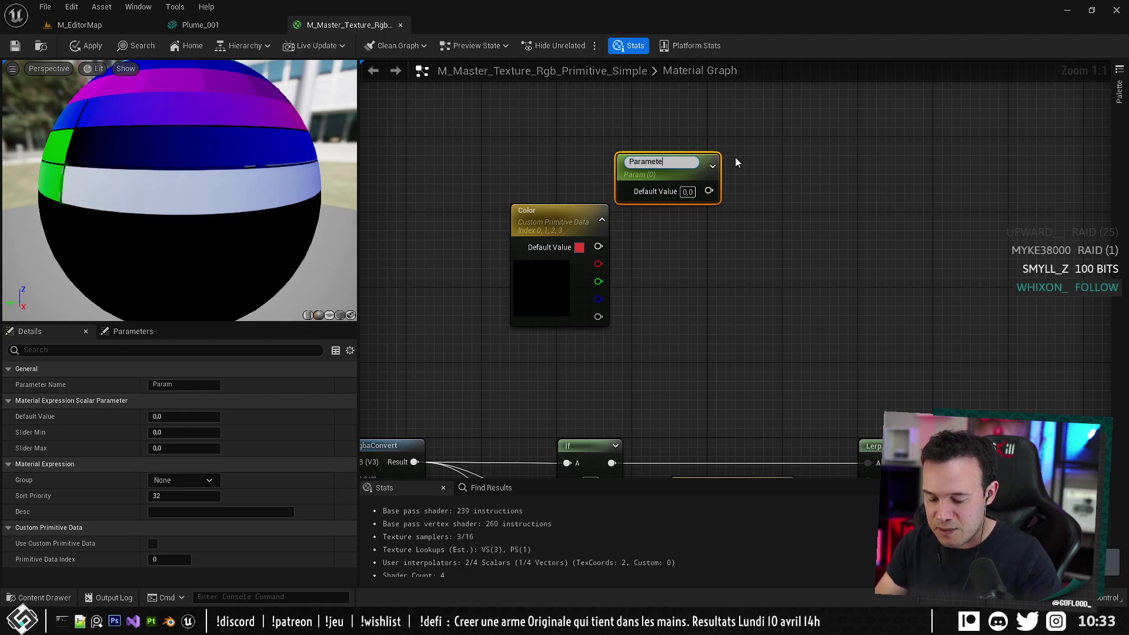
key(BackSpace)
text(re 1)
key(Return)
drag(699, 172, 583, 146)
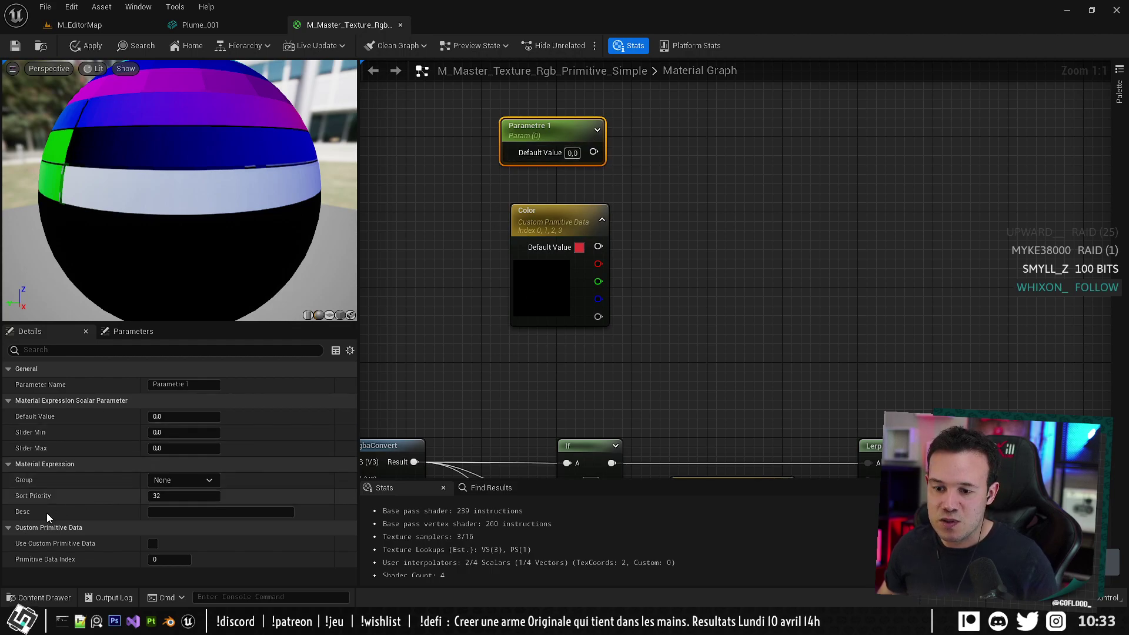
Make Parametre 1 use custom primitive data at index 0 and stack it closely above the Color node.
click(154, 543)
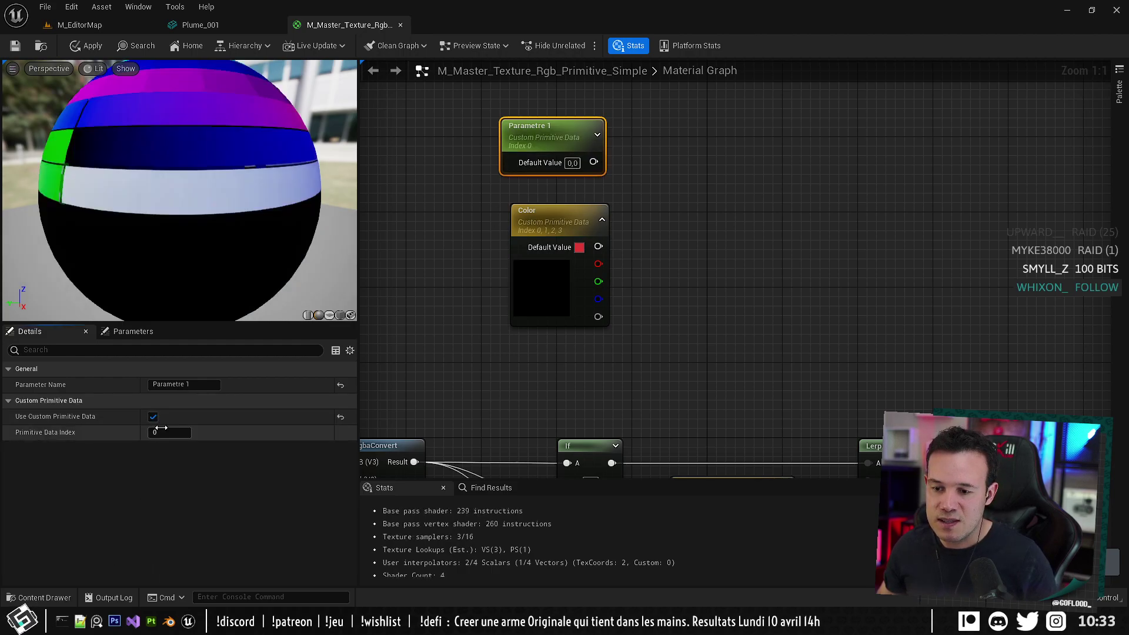
drag(552, 146, 523, 139)
drag(548, 232, 500, 213)
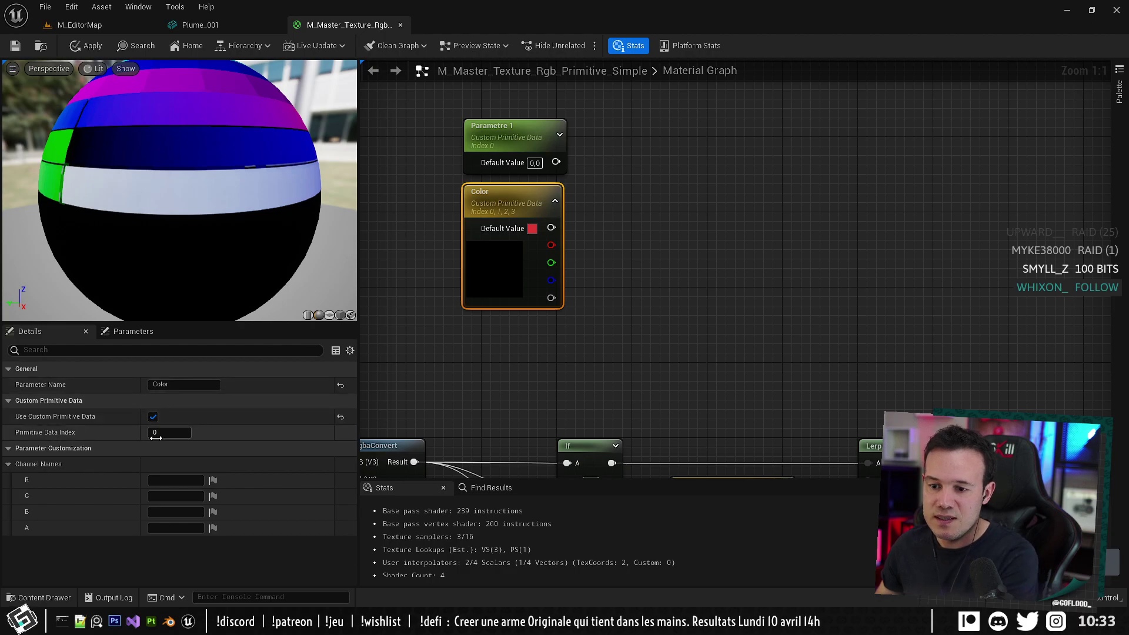
Set the Color parameter's primitive data index to 1 and compare the indices of both parameter nodes.
drag(156, 438, 182, 419)
click(515, 151)
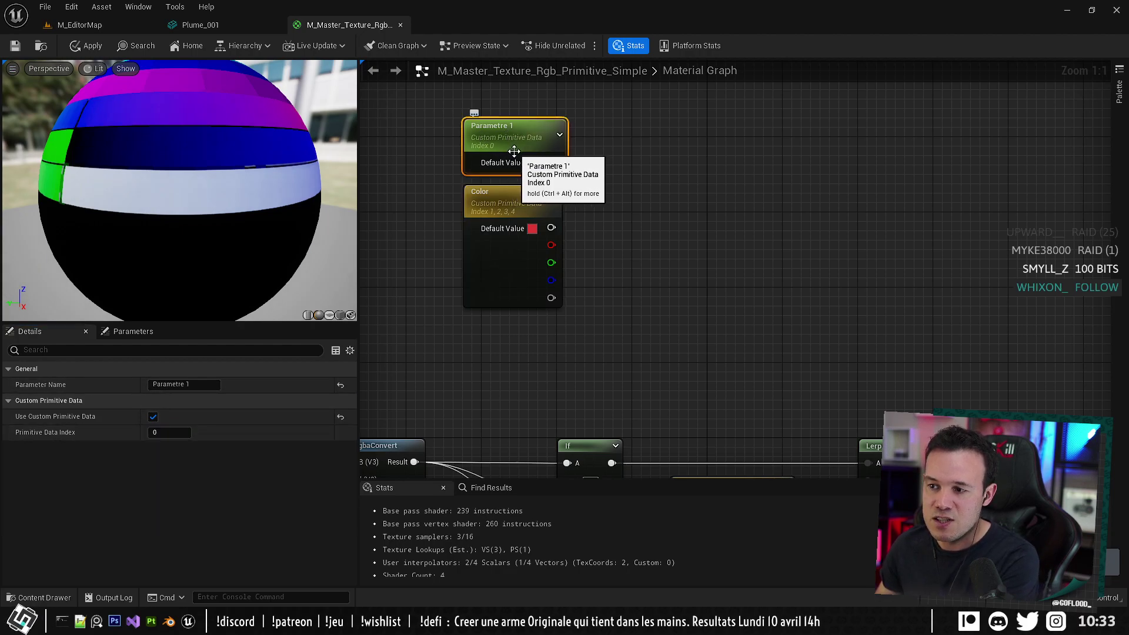
click(514, 212)
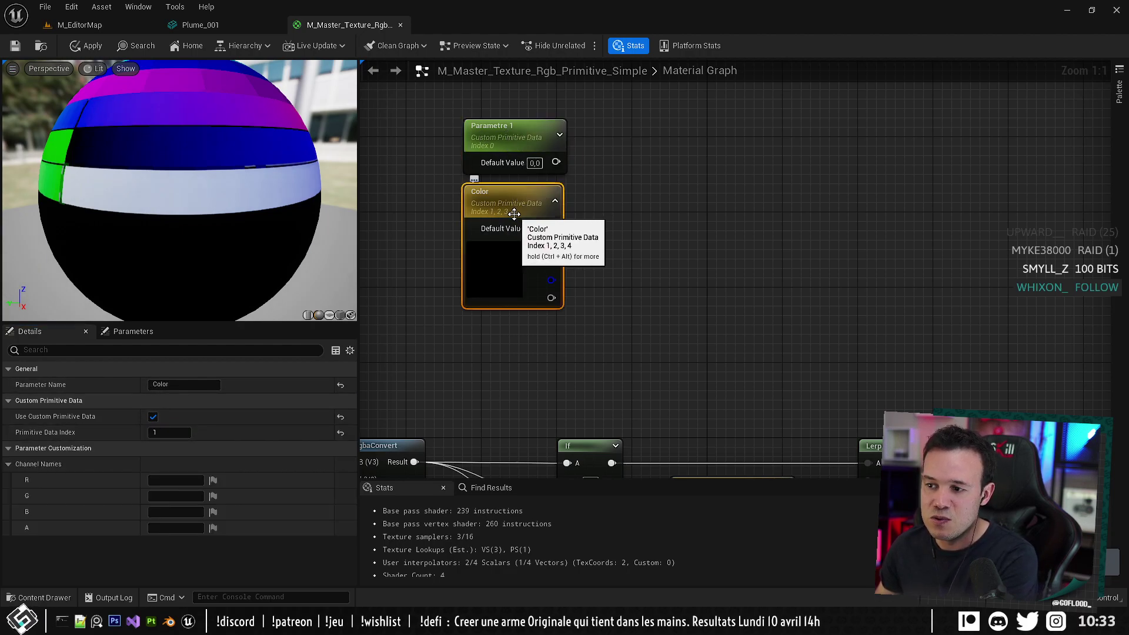
click(663, 221)
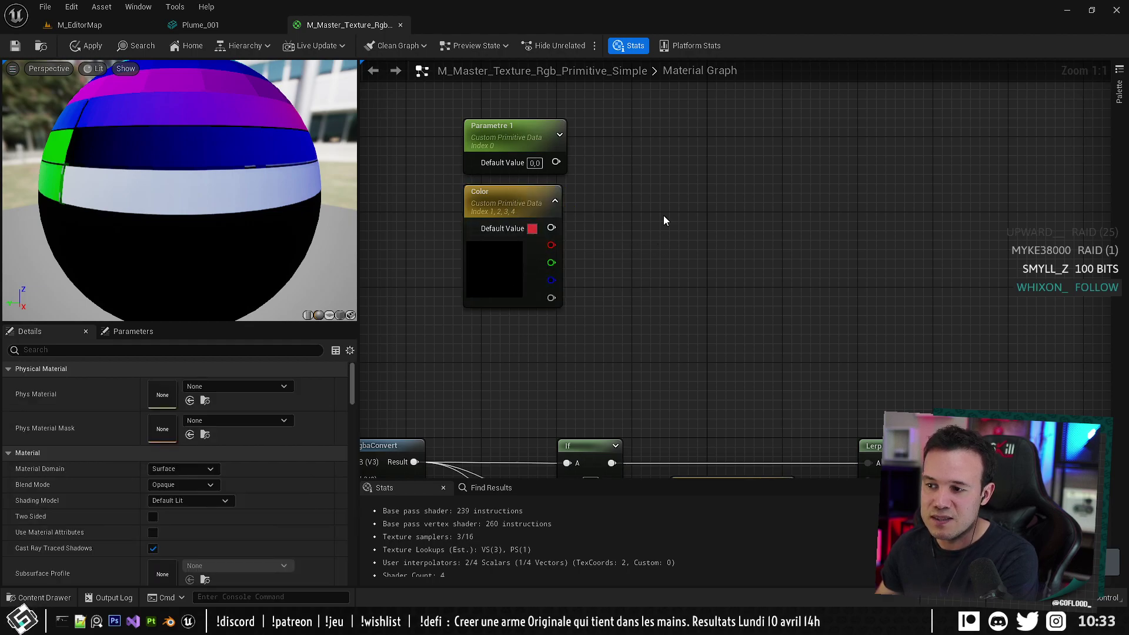
drag(642, 101, 467, 326)
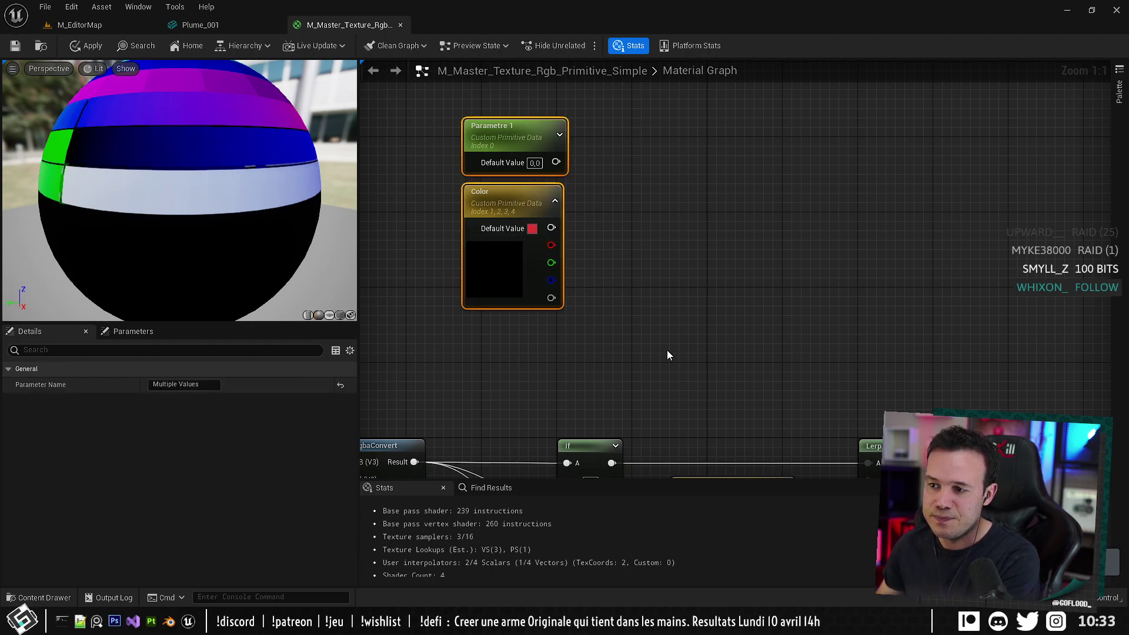
click(502, 258)
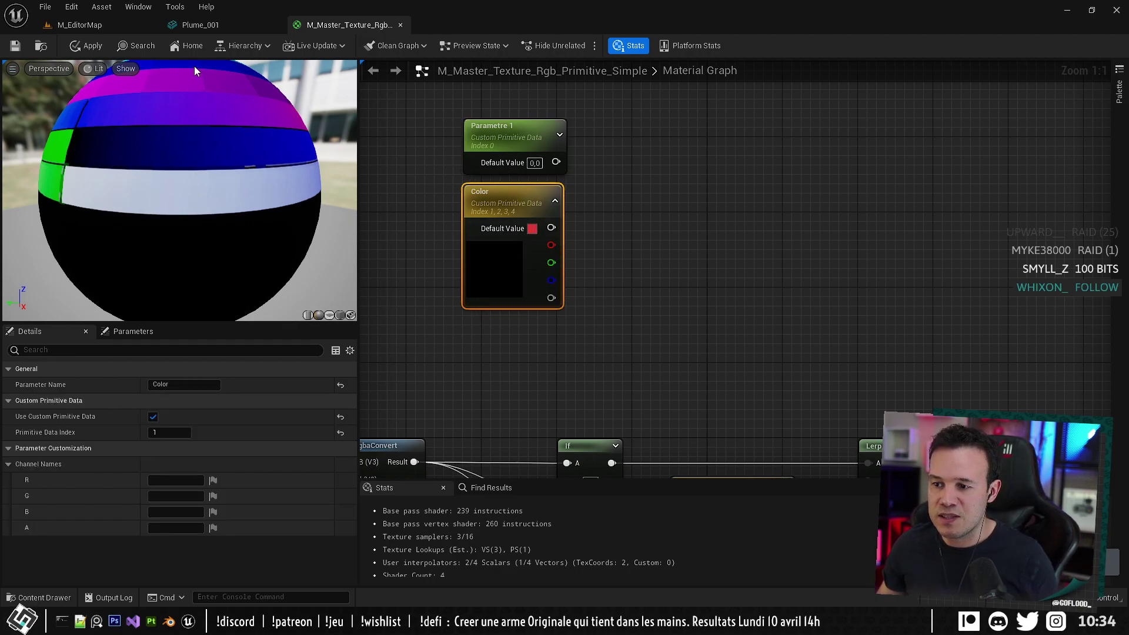
Return to M_EditorMap and open the Bp_Hero blueprint from the Blueprints folder.
click(79, 25)
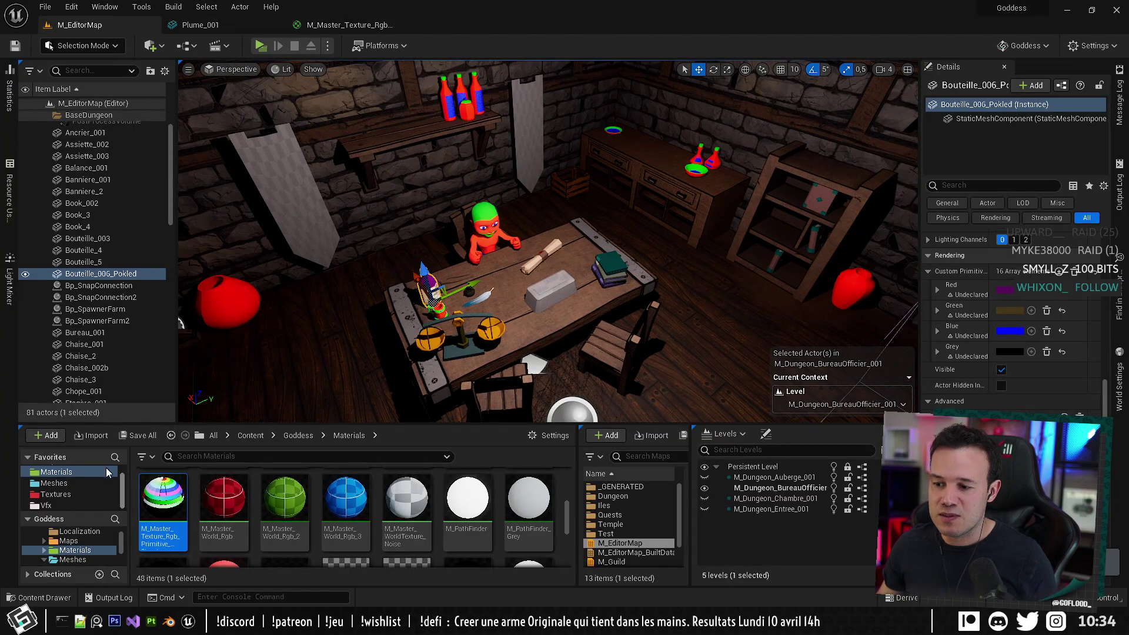
scroll(53, 484, up, 1)
click(57, 471)
scroll(494, 503, up, 2)
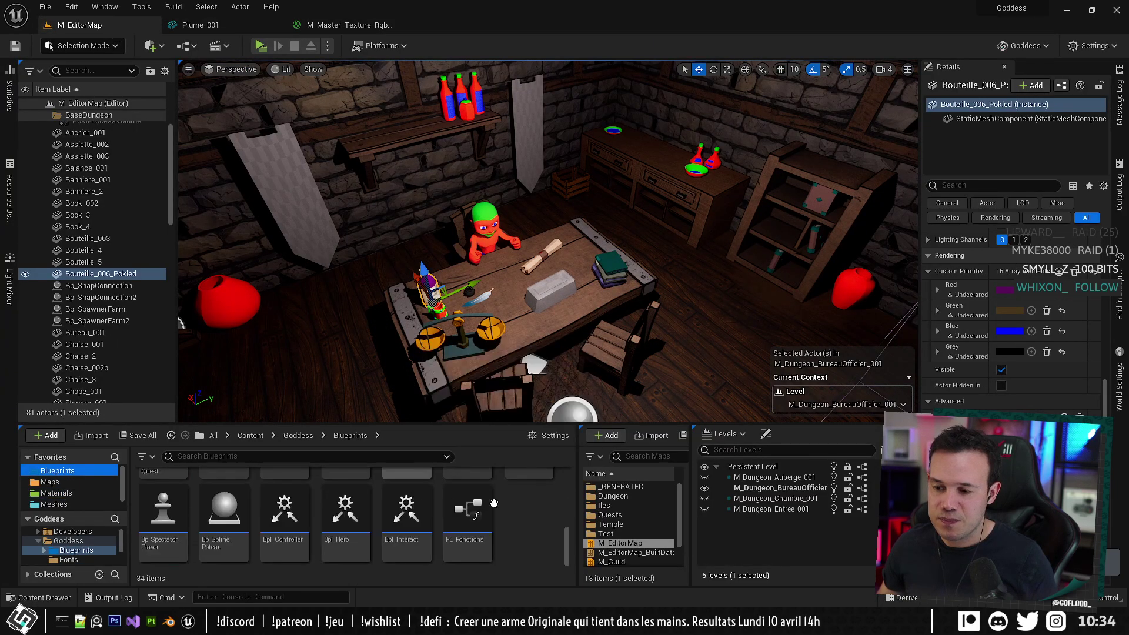
scroll(504, 516, down, 1)
scroll(504, 517, down, 1)
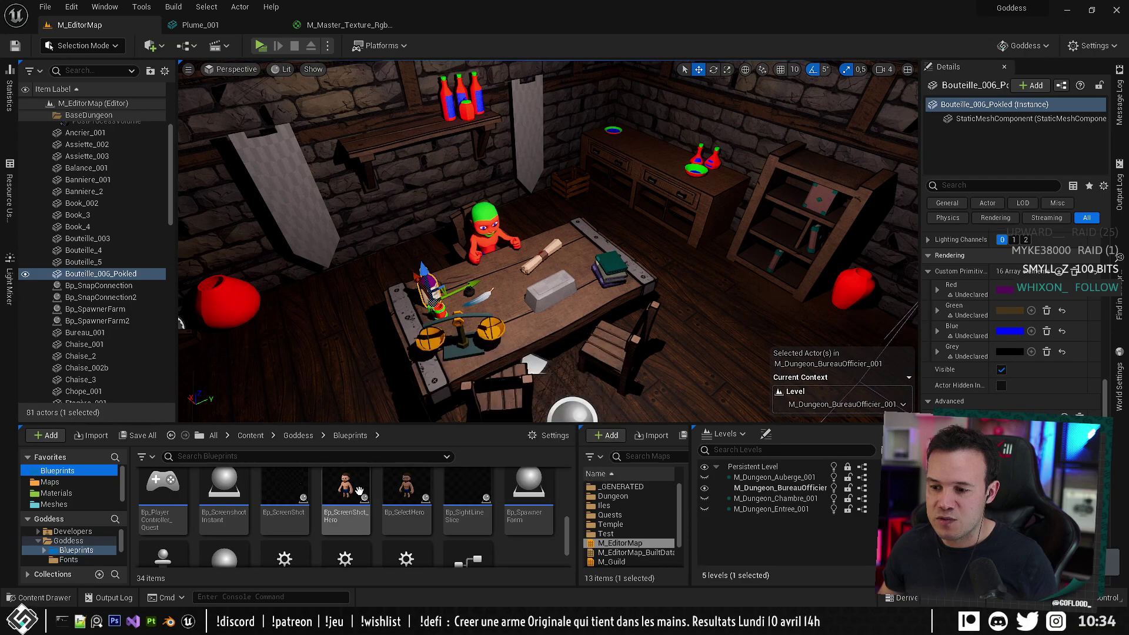
scroll(376, 481, up, 4)
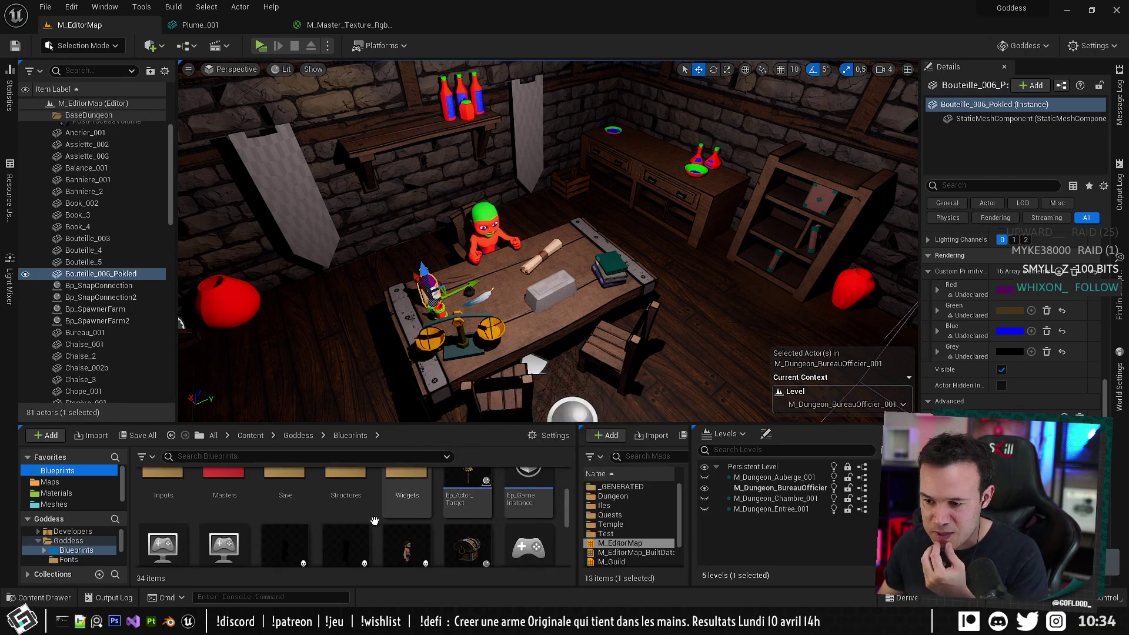
click(285, 543)
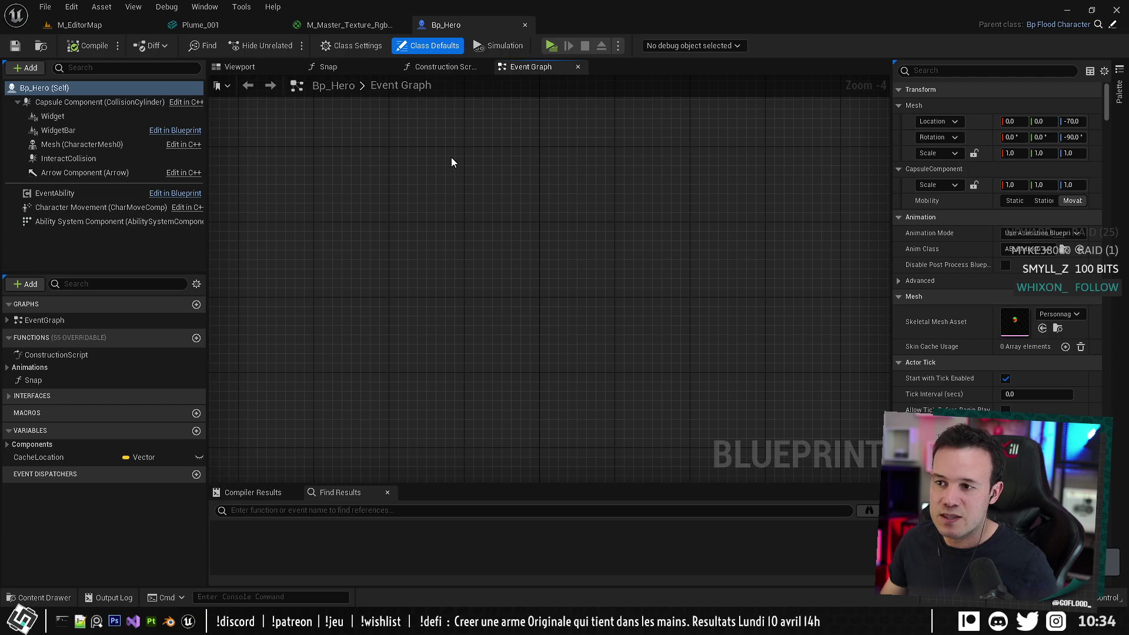
Place a reference to the Mesh component in an empty area of Bp_Hero's Event Graph.
click(261, 68)
click(532, 69)
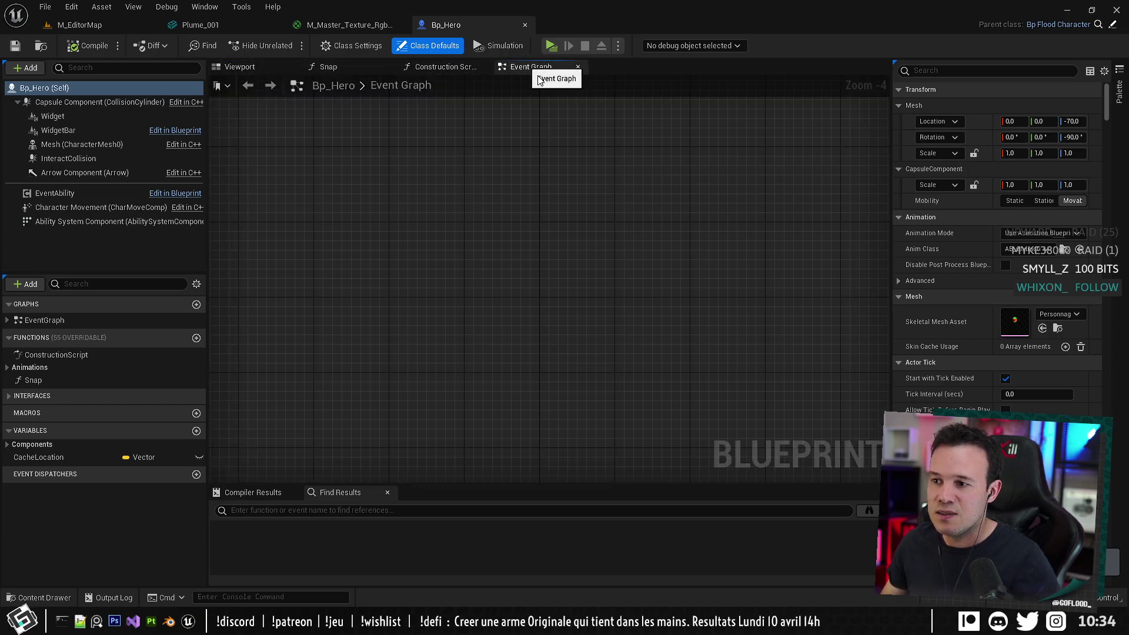
scroll(579, 273, down, 5)
scroll(486, 194, up, 4)
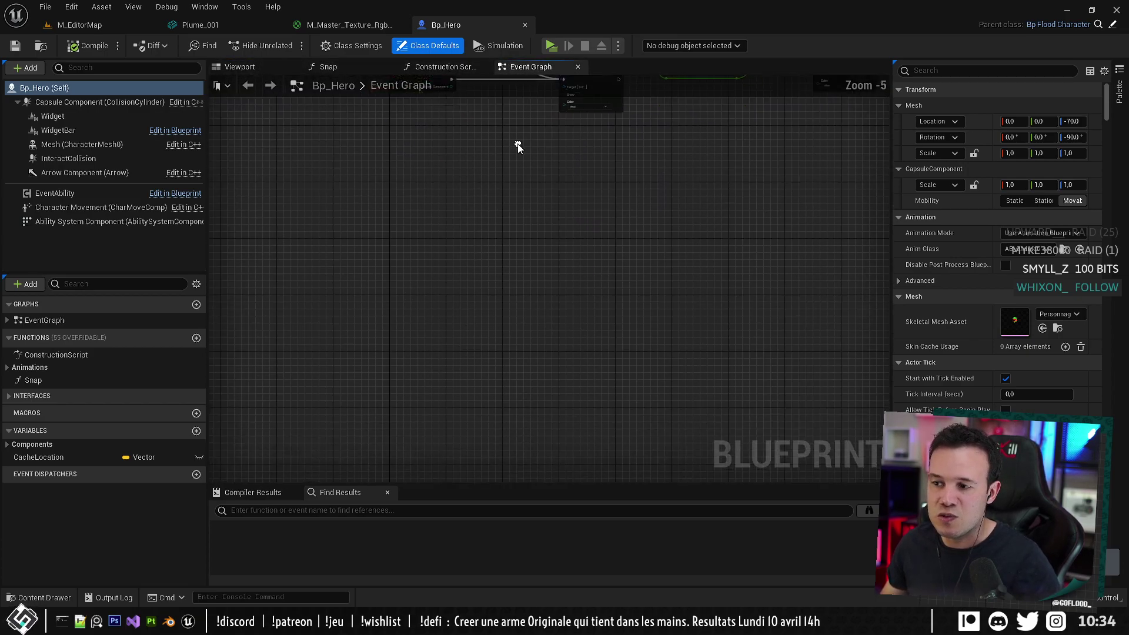
click(68, 145)
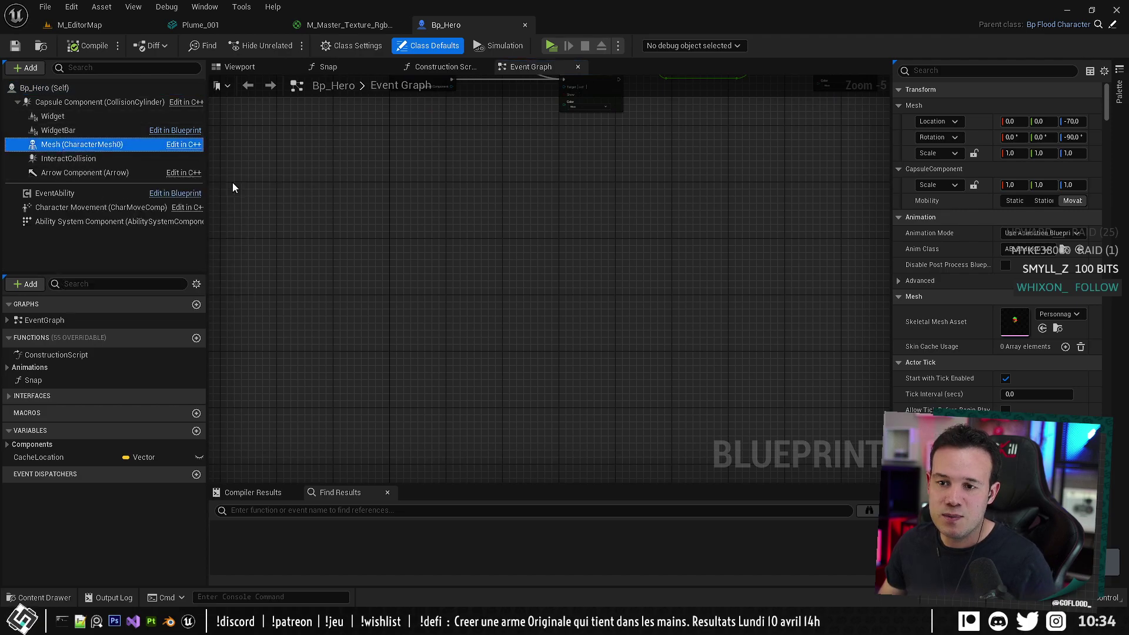
scroll(553, 269, up, 5)
drag(565, 288, 506, 323)
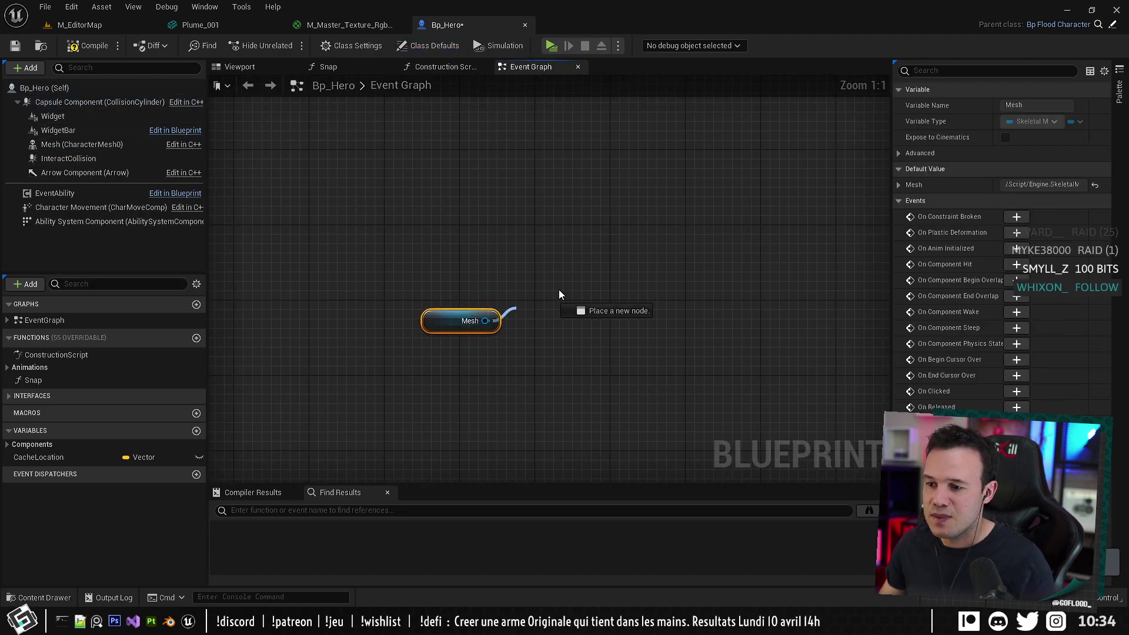
Add a Set Custom Primitive Data Float node targeting Mesh and place it above and beside the reference.
drag(558, 289, 574, 280)
text(set)
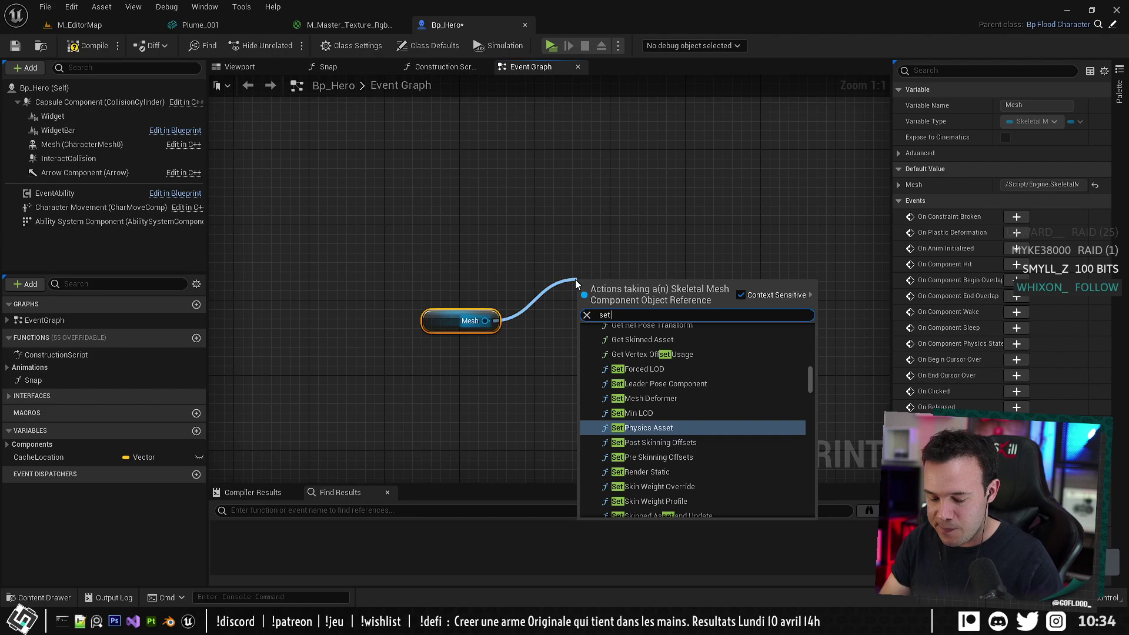
text( primitiv)
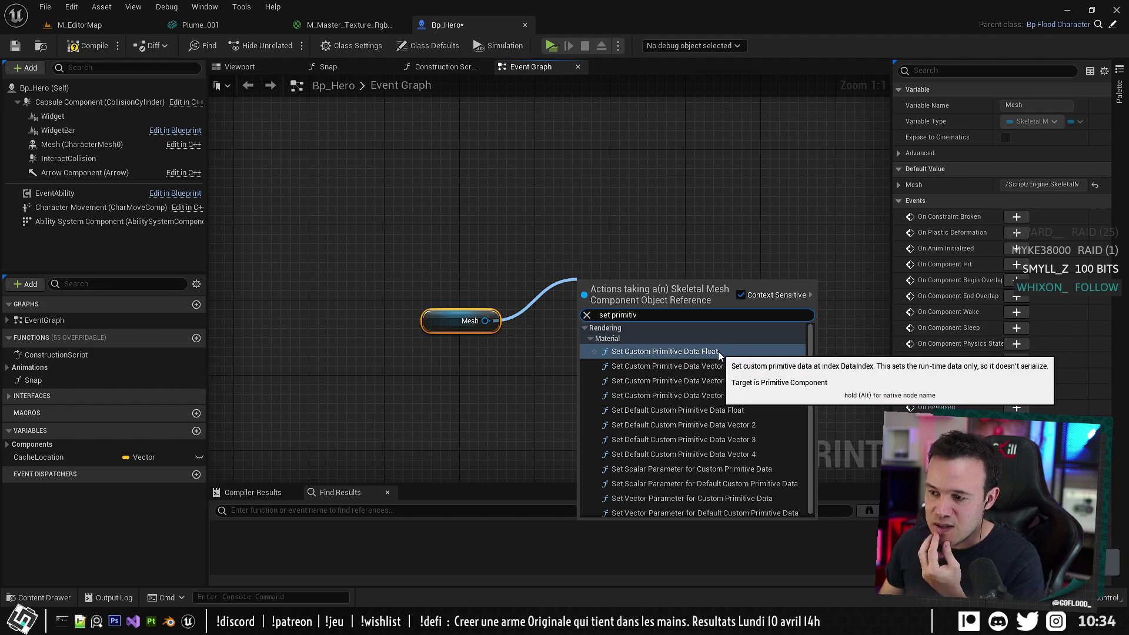
click(664, 351)
drag(653, 295, 670, 237)
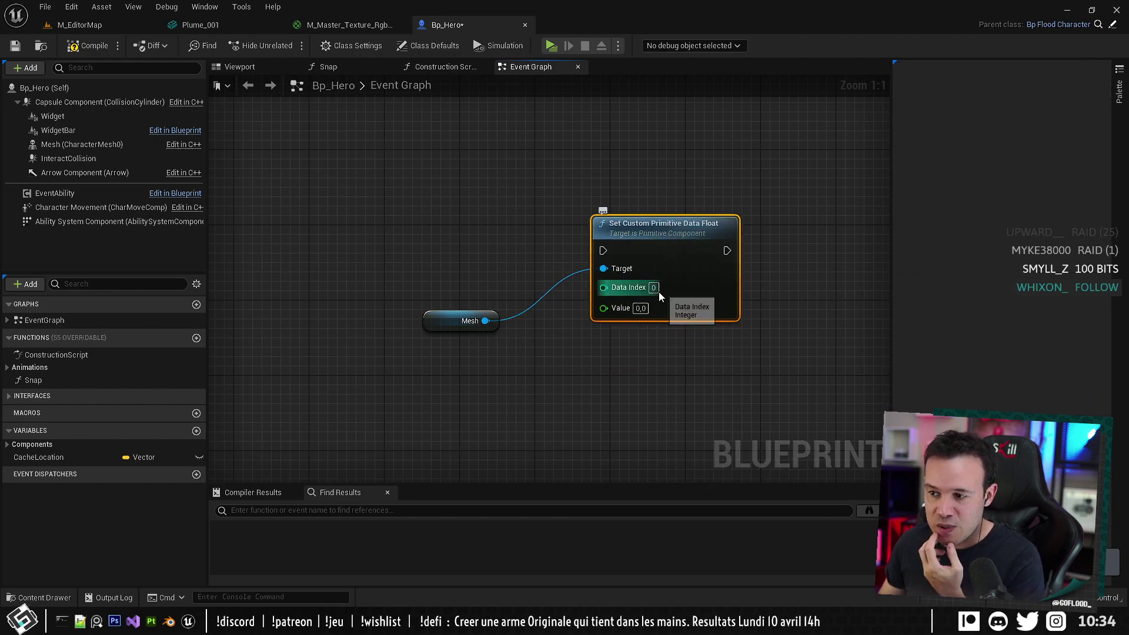
Check Parametre 1's primitive data index in the material and compare it with the float node's Data Index in Bp_Hero.
click(367, 26)
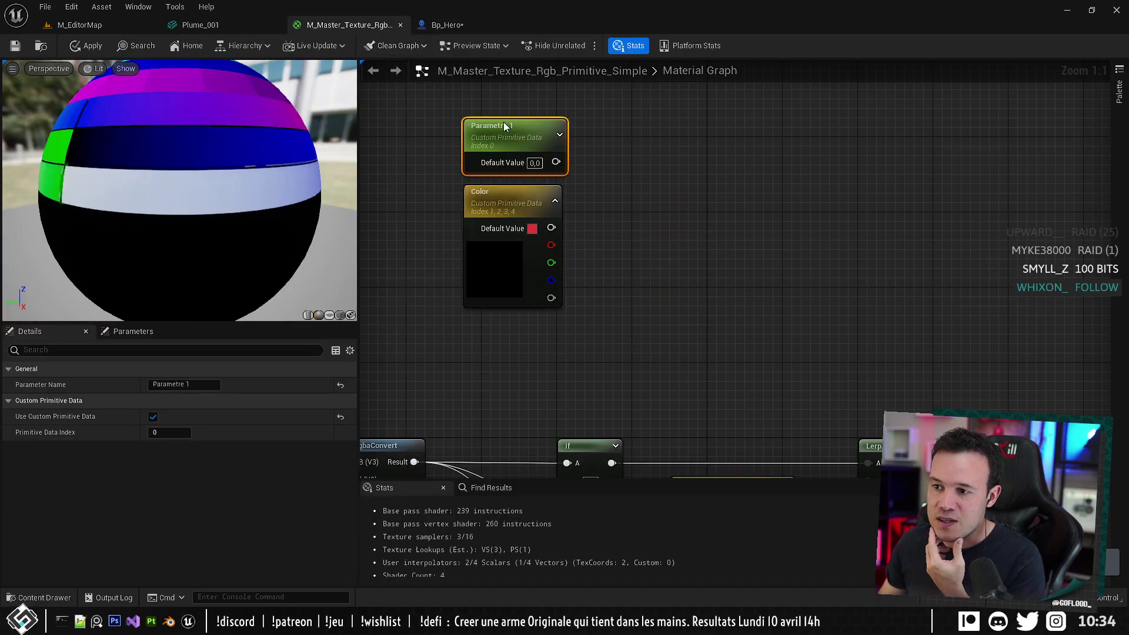
click(447, 25)
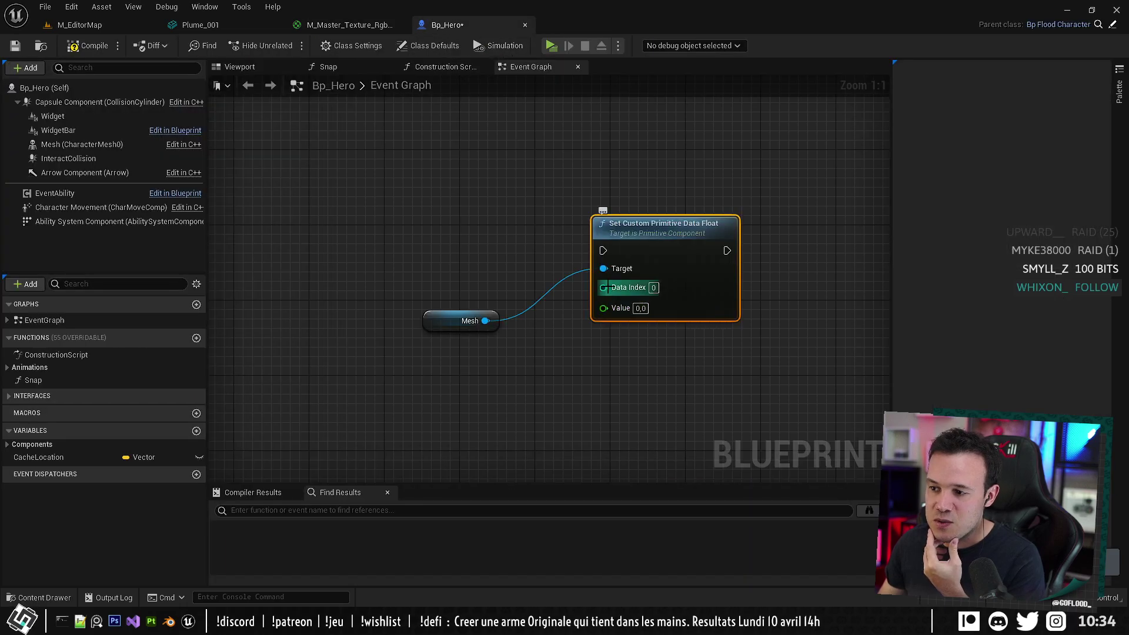
drag(605, 287, 542, 325)
click(532, 160)
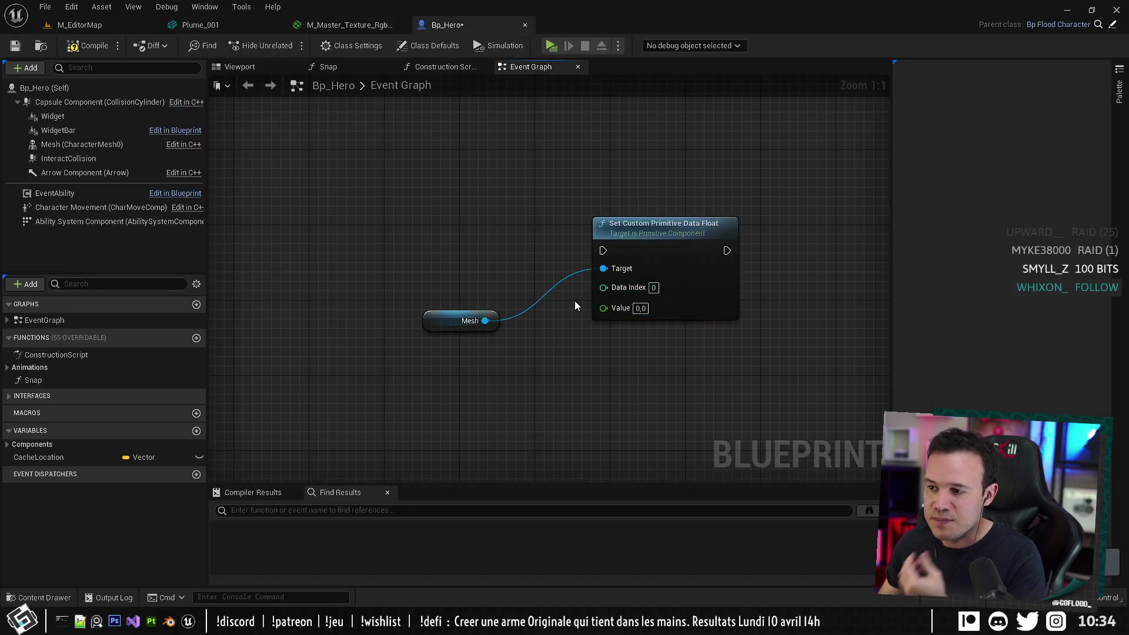
Set the Set Custom Primitive Data Float node's Value to 50 and move the node closer to Mesh.
click(638, 307)
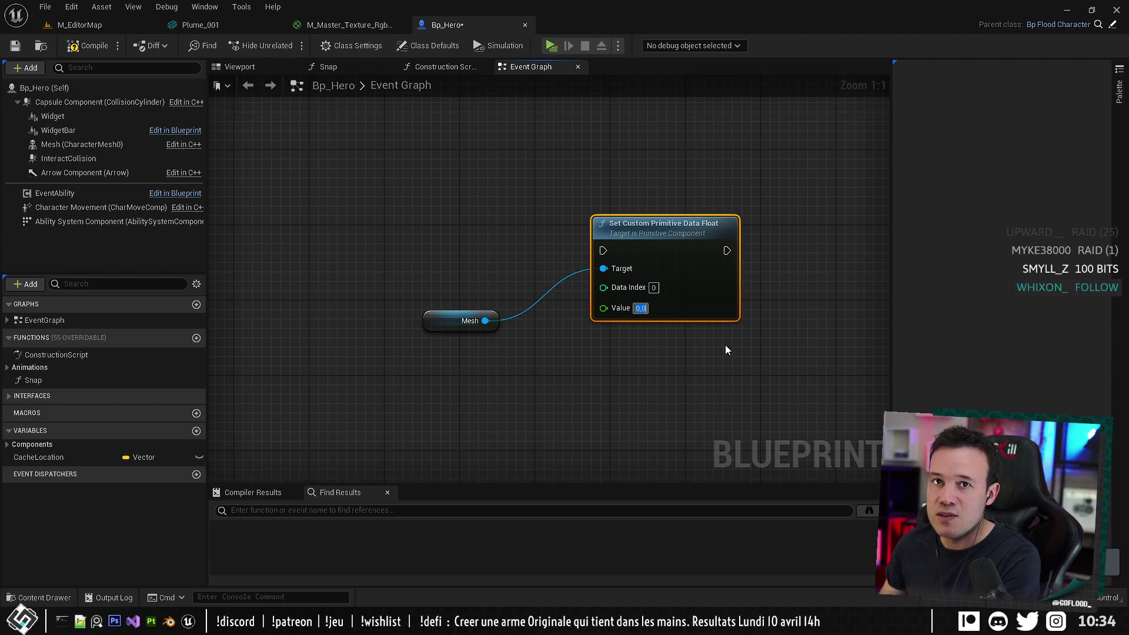
text(50)
click(712, 358)
drag(688, 276, 659, 286)
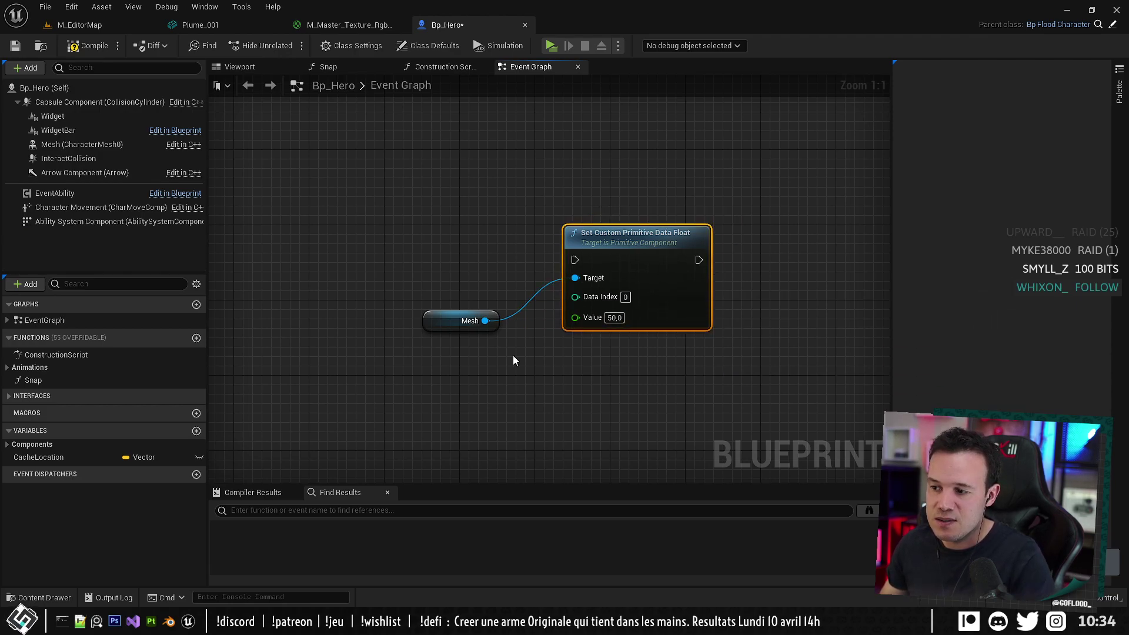
Add a Set Custom Primitive Data Vector 4 node targeting Mesh and place it below the float node.
drag(485, 320, 595, 387)
text(set primitiv)
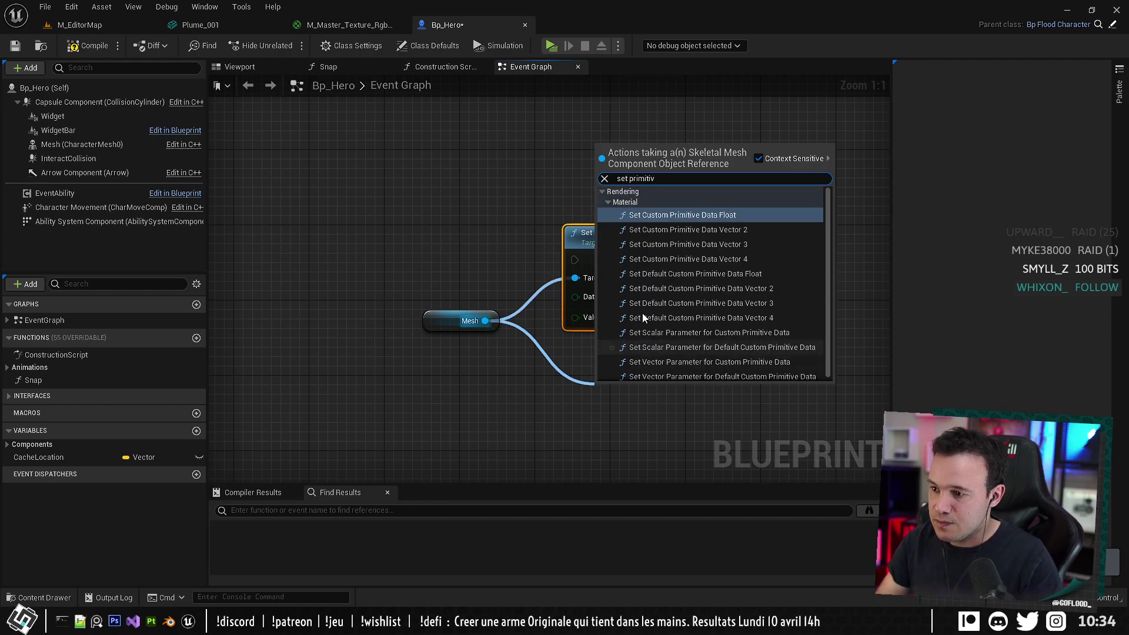
click(747, 262)
right_drag(693, 393, 693, 291)
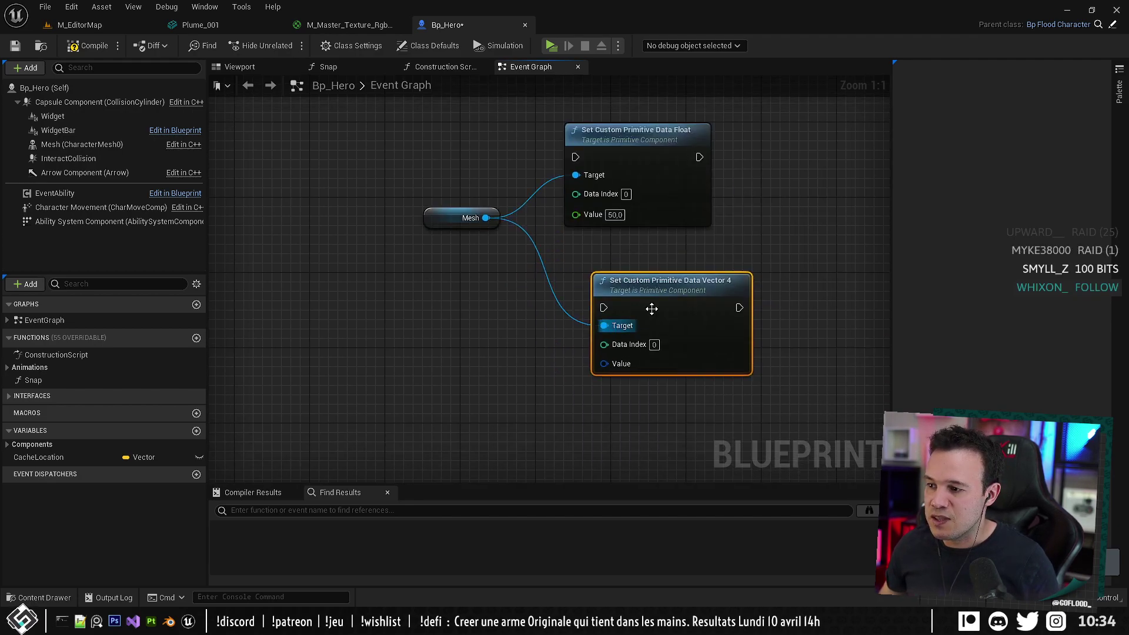
drag(650, 307, 632, 291)
drag(515, 356, 511, 362)
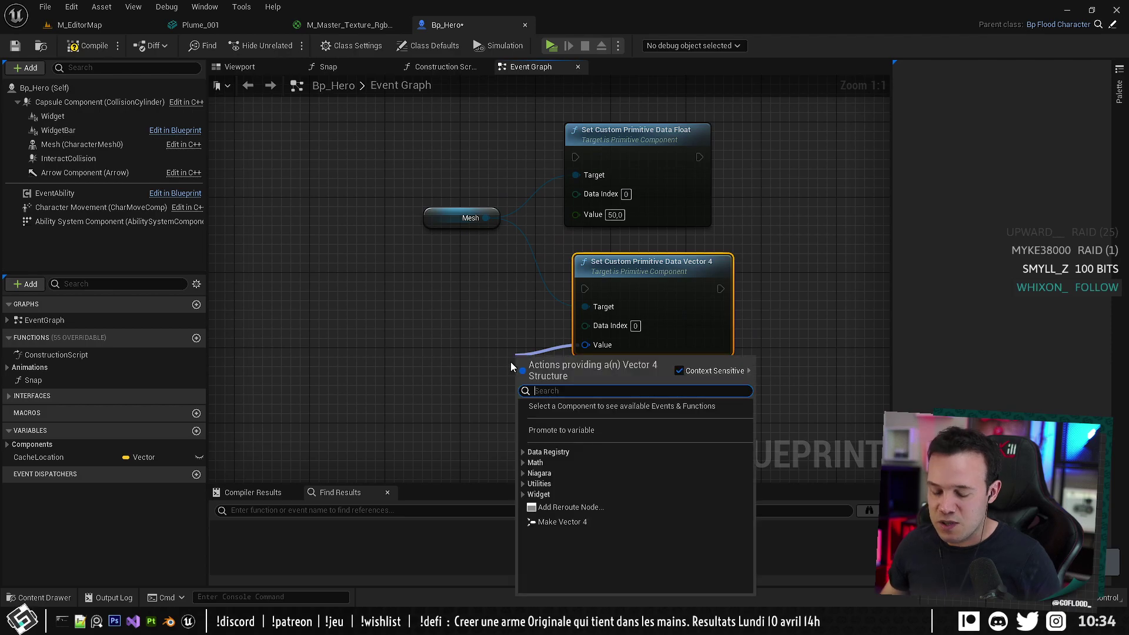
text(rgba)
click(482, 373)
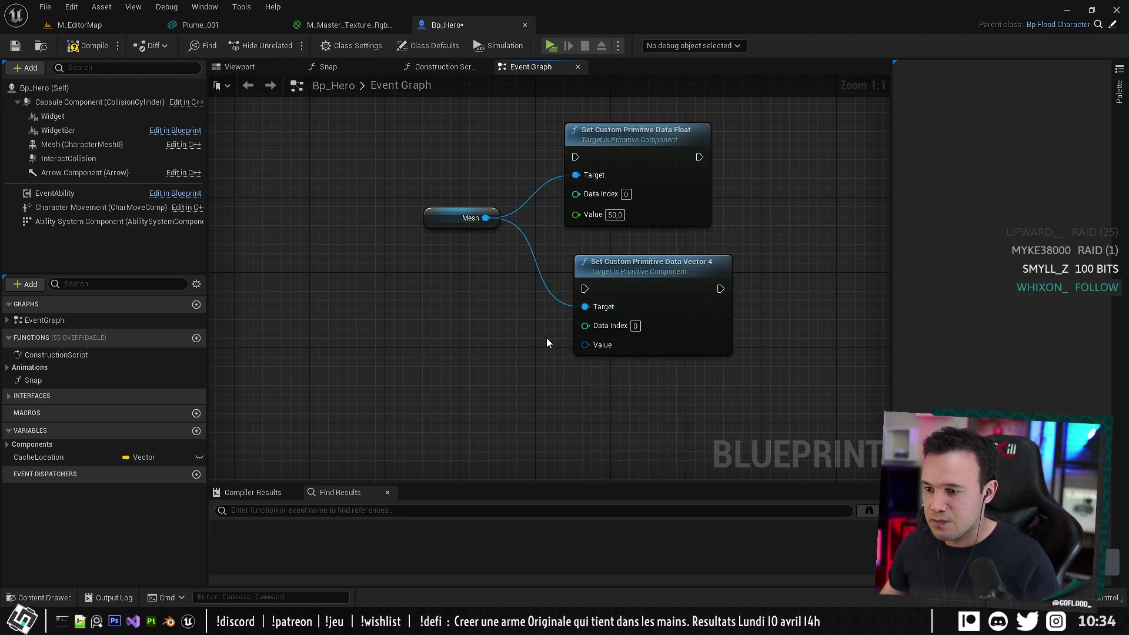
Feed the Vector 4 node's Value from a new Make Vector 4 node placed below the Mesh reference.
drag(582, 338, 510, 361)
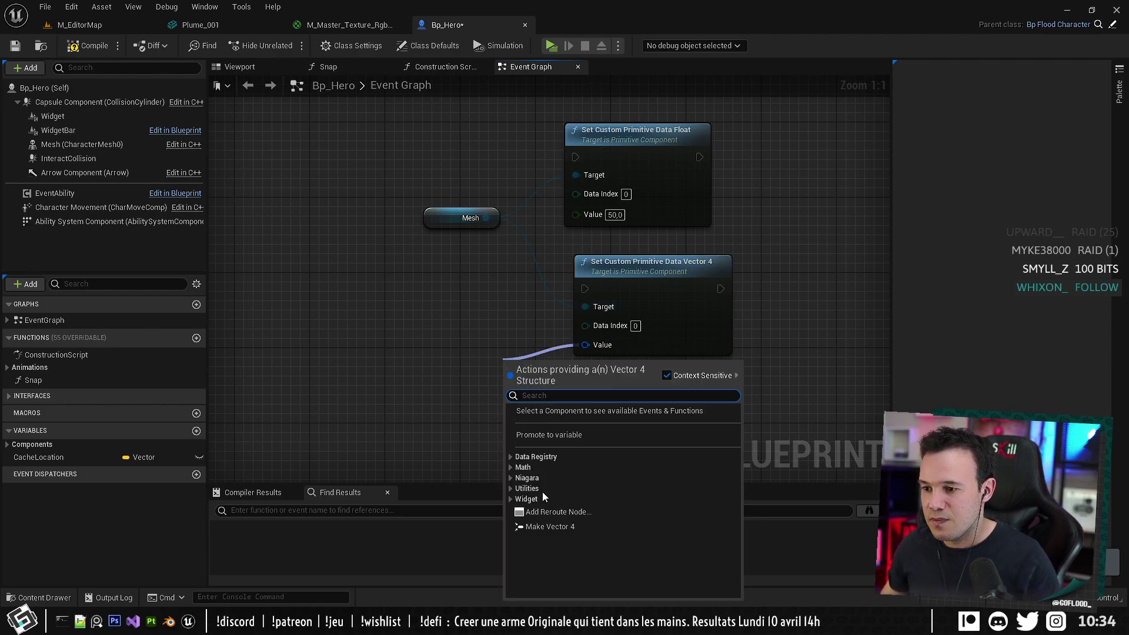
click(550, 526)
drag(591, 438, 506, 409)
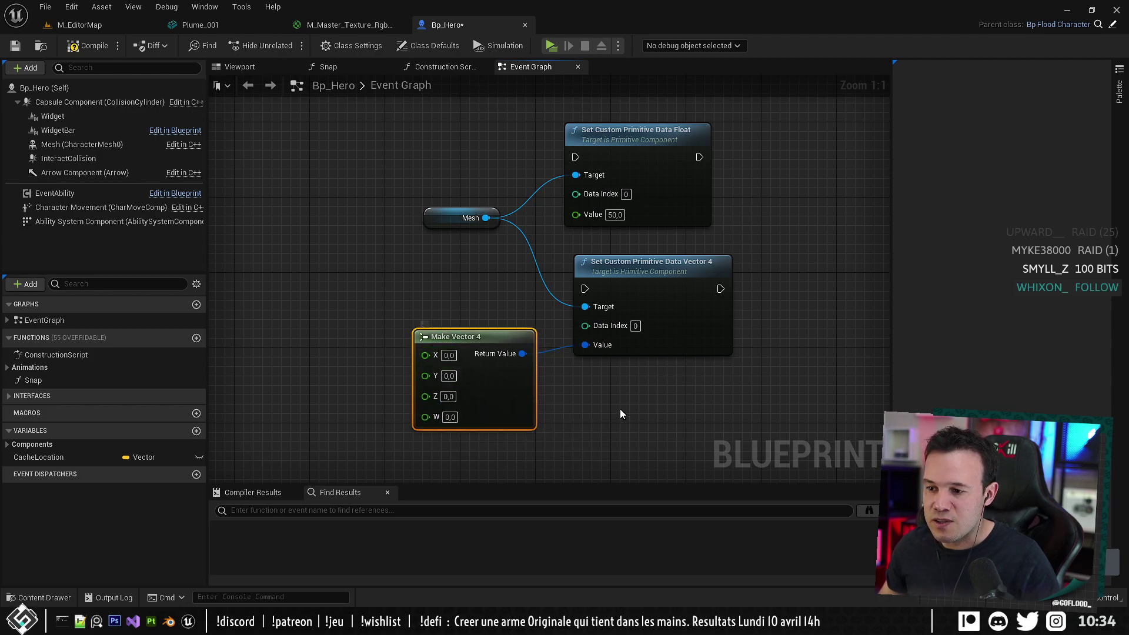
Set the Vector 4 node's Data Index to 1 and connect the float node's execution output to it.
click(635, 326)
click(738, 186)
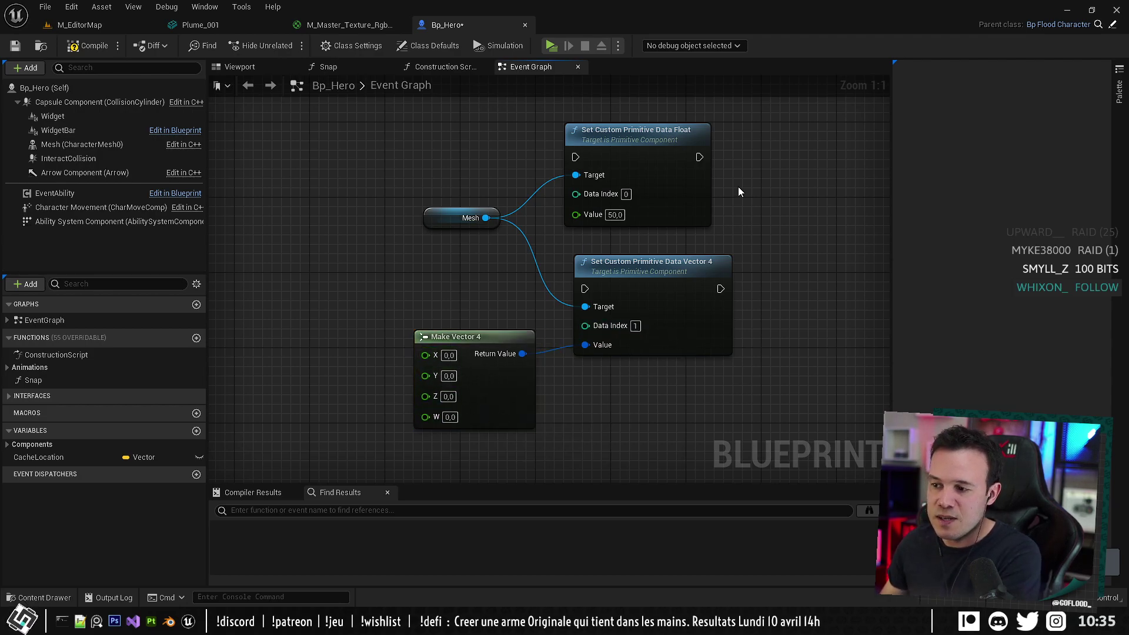
drag(699, 157, 658, 280)
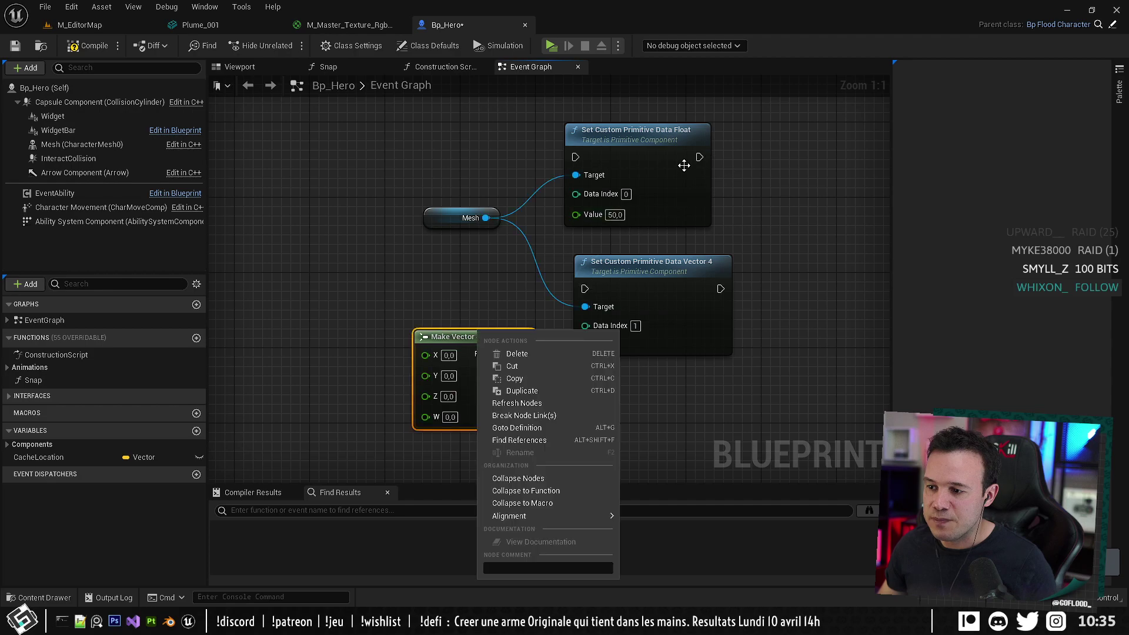
drag(699, 157, 584, 289)
Line up the Set Custom Primitive Data Vector 4 node beside the float node and place Make Vector 4 beneath the float node.
right_drag(730, 297, 569, 332)
drag(569, 332, 747, 202)
right_drag(334, 447, 418, 444)
drag(417, 444, 594, 361)
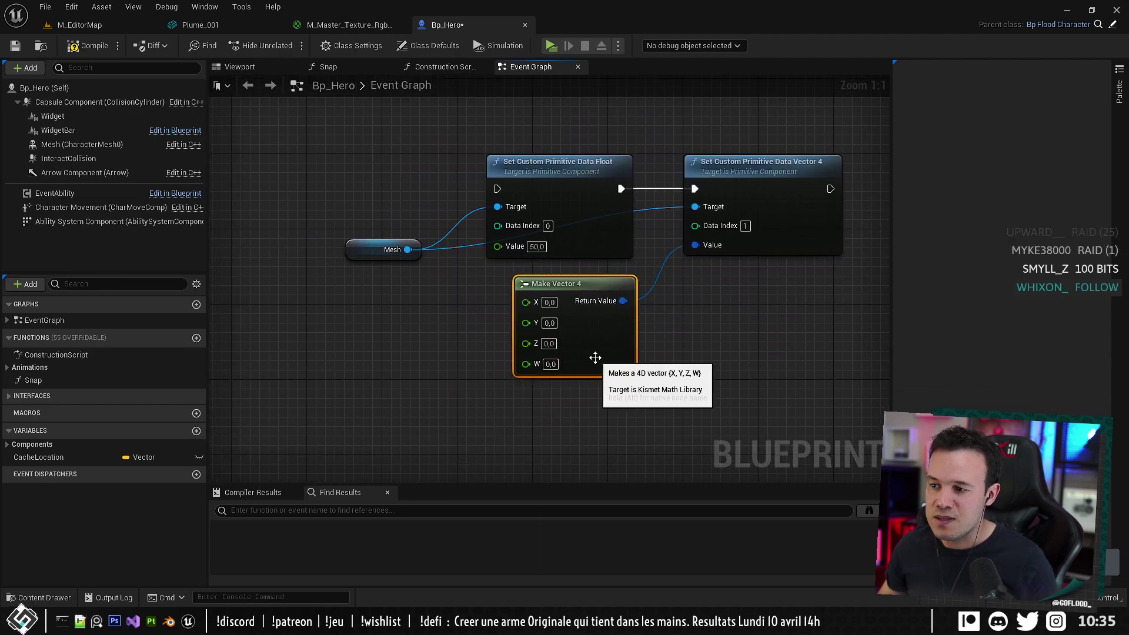
Add a Create Dynamic Material Instance node in the empty area below the custom primitive data nodes.
drag(416, 131, 838, 361)
right_drag(838, 362, 605, 270)
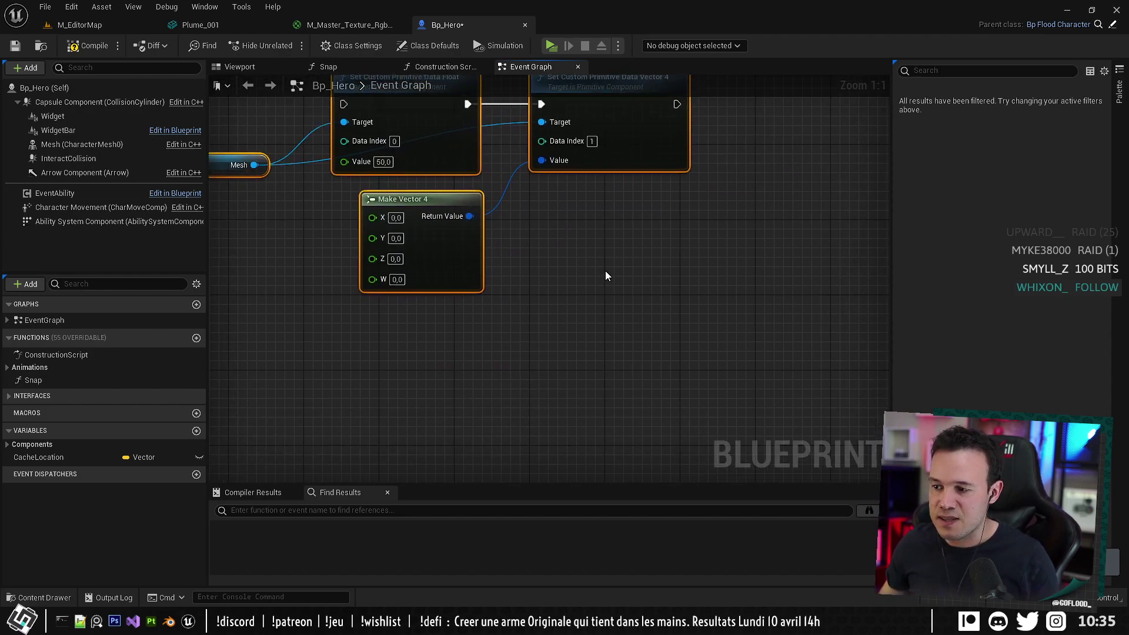
right_click(605, 271)
text(creat dyna)
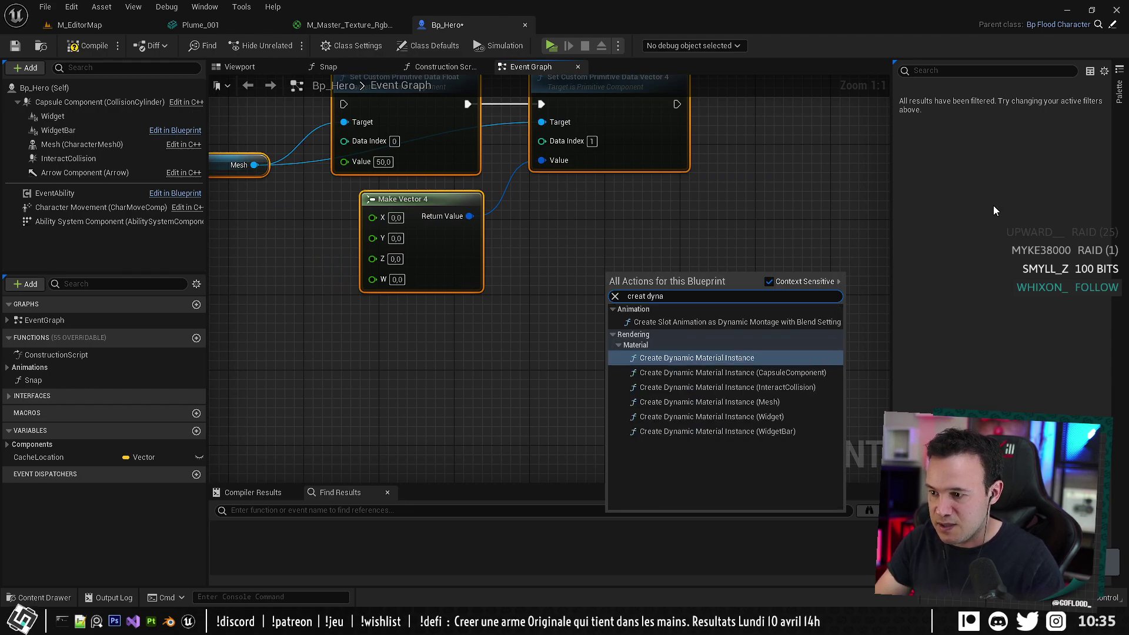
click(746, 359)
Set the Create Dynamic Material Instance node's Parent to the M_Master_Texture primitive material and reposition the node slightly.
click(637, 322)
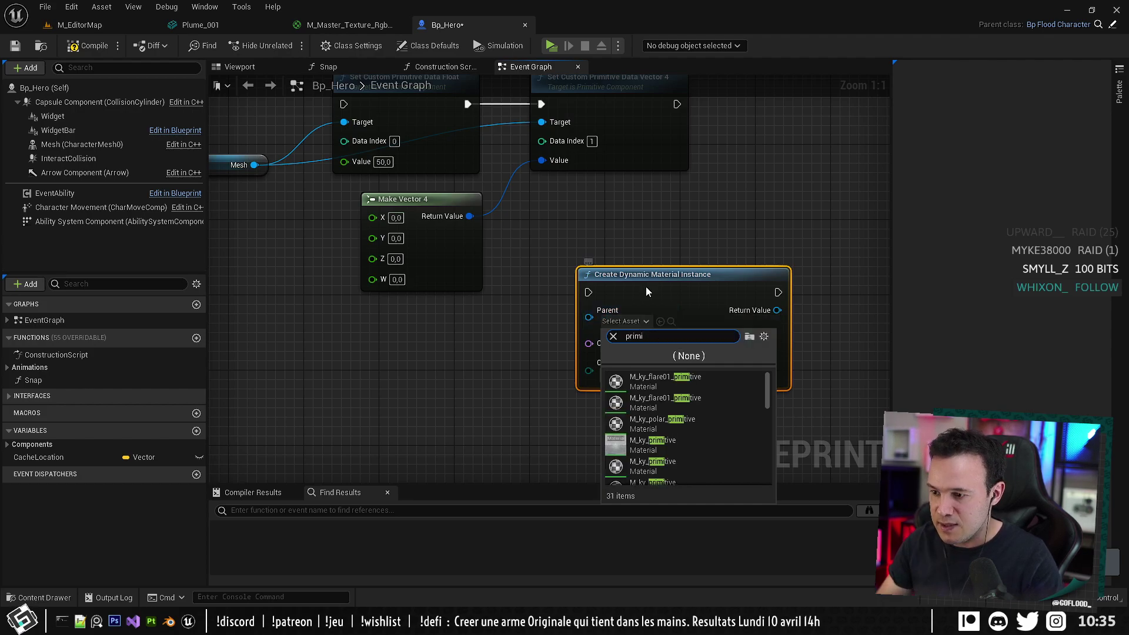
text(primi)
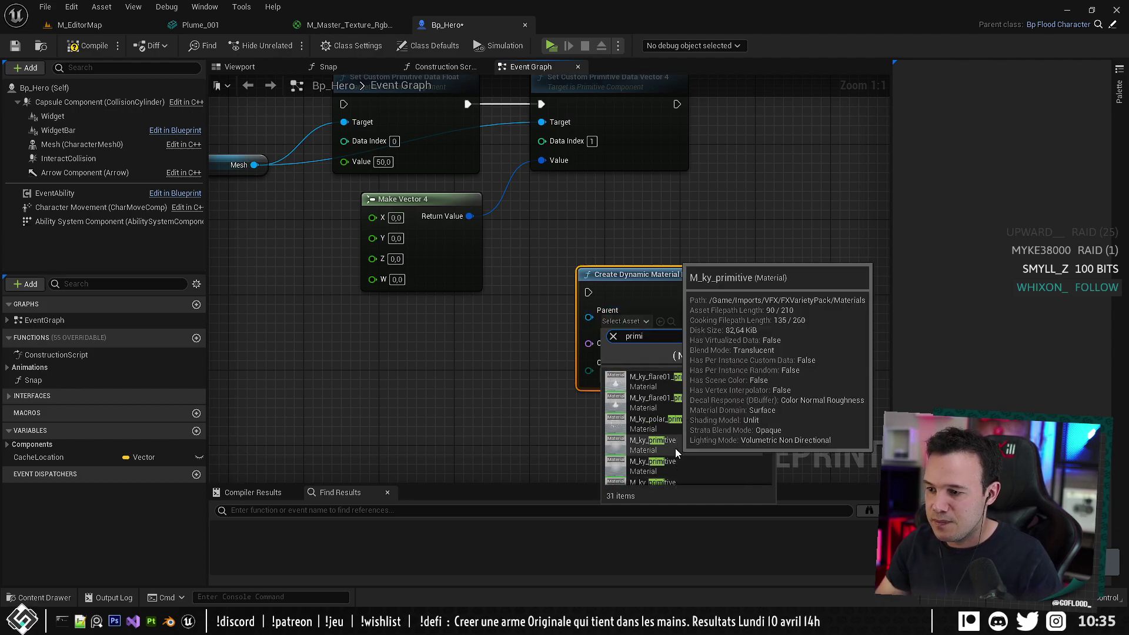
text(tive)
scroll(654, 435, down, 3)
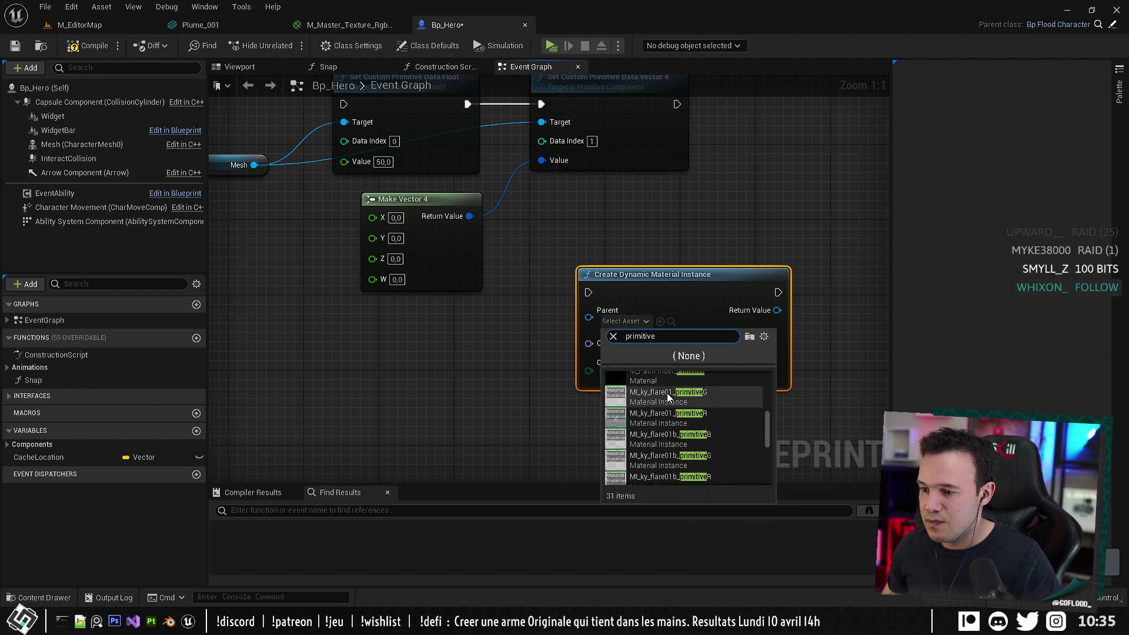
scroll(666, 394, up, 3)
click(648, 434)
drag(650, 295, 699, 259)
right_drag(555, 389, 510, 408)
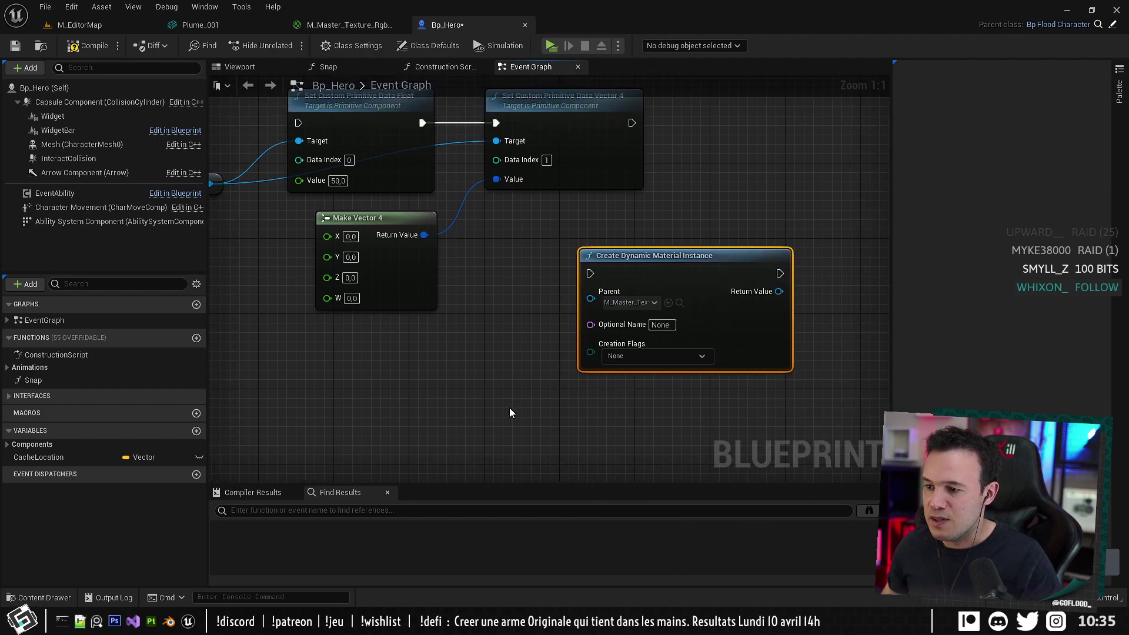
Add a Set Material node that targets the Mesh reference.
scroll(551, 253, down, 3)
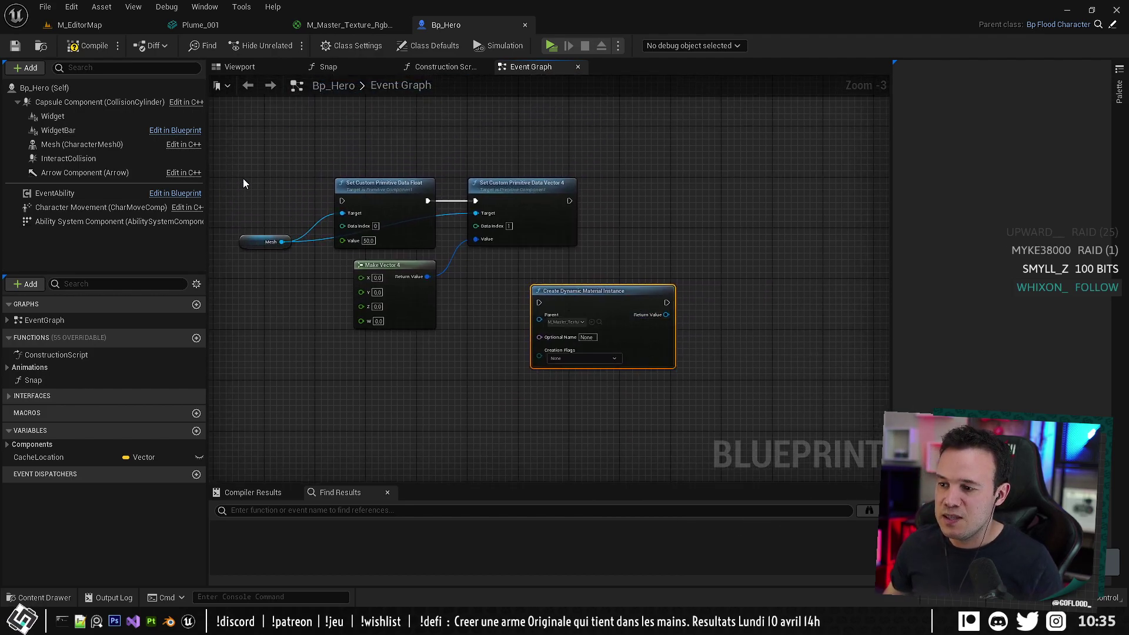
click(281, 241)
drag(284, 242, 771, 242)
text(set)
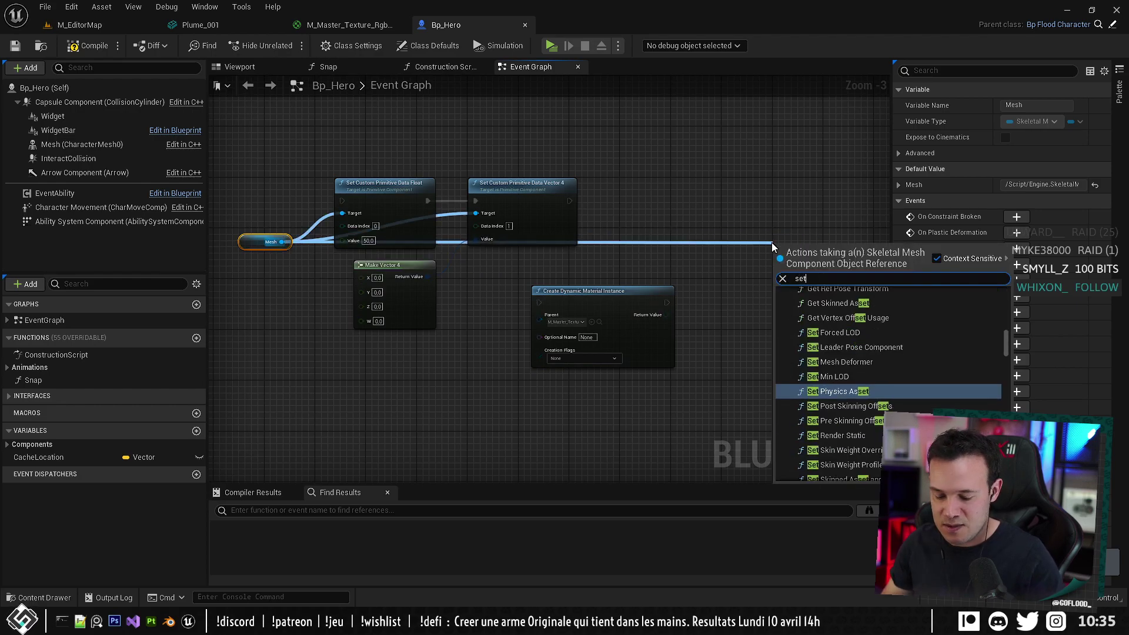
text( material)
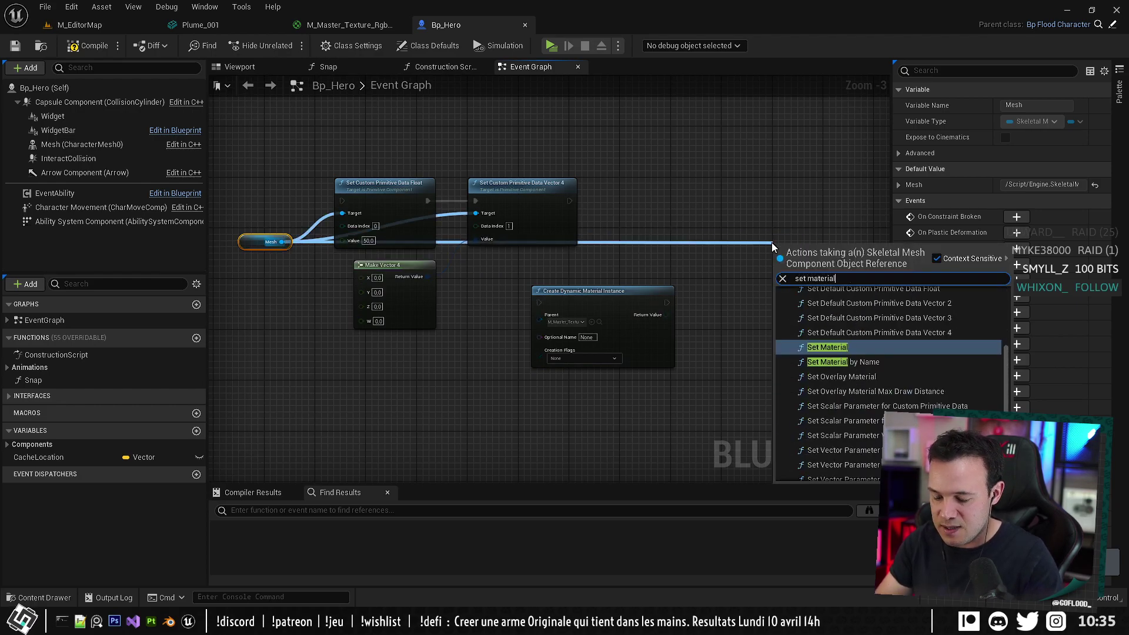
click(838, 347)
Place Set Material beside Create Dynamic Material Instance and connect the execution flow and Return Value to its Material input.
scroll(811, 318, up, 2)
drag(810, 256, 737, 339)
drag(624, 298, 697, 332)
drag(625, 314, 697, 388)
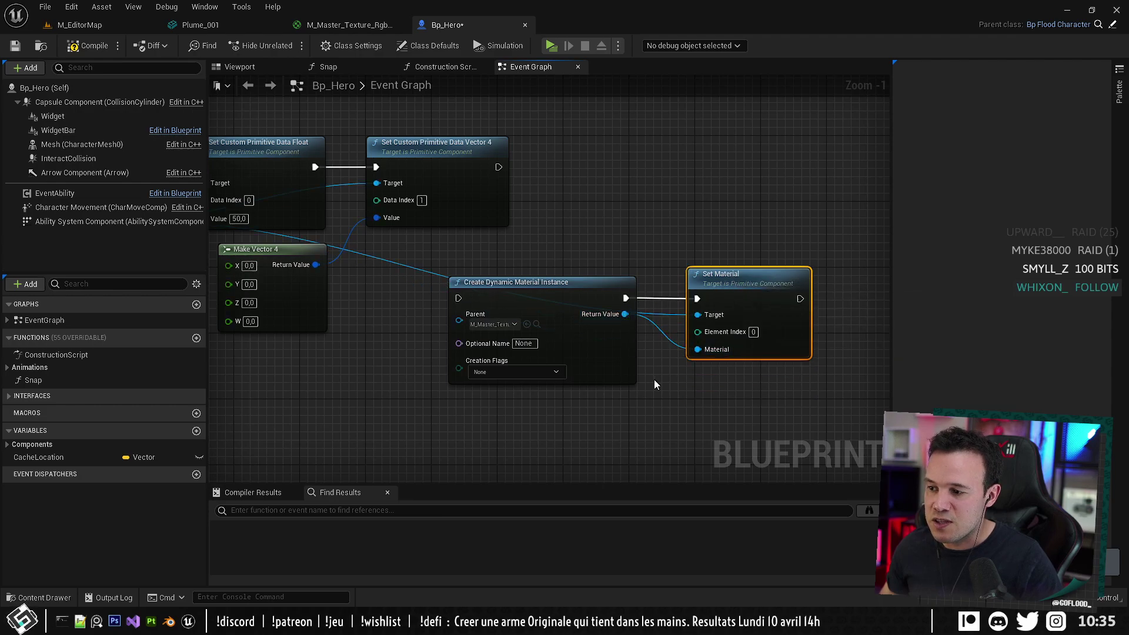
Delete the Mesh reference, the custom primitive data nodes and the dynamic material nodes from Bp_Hero's Event Graph.
right_drag(621, 427, 645, 420)
drag(647, 415, 818, 268)
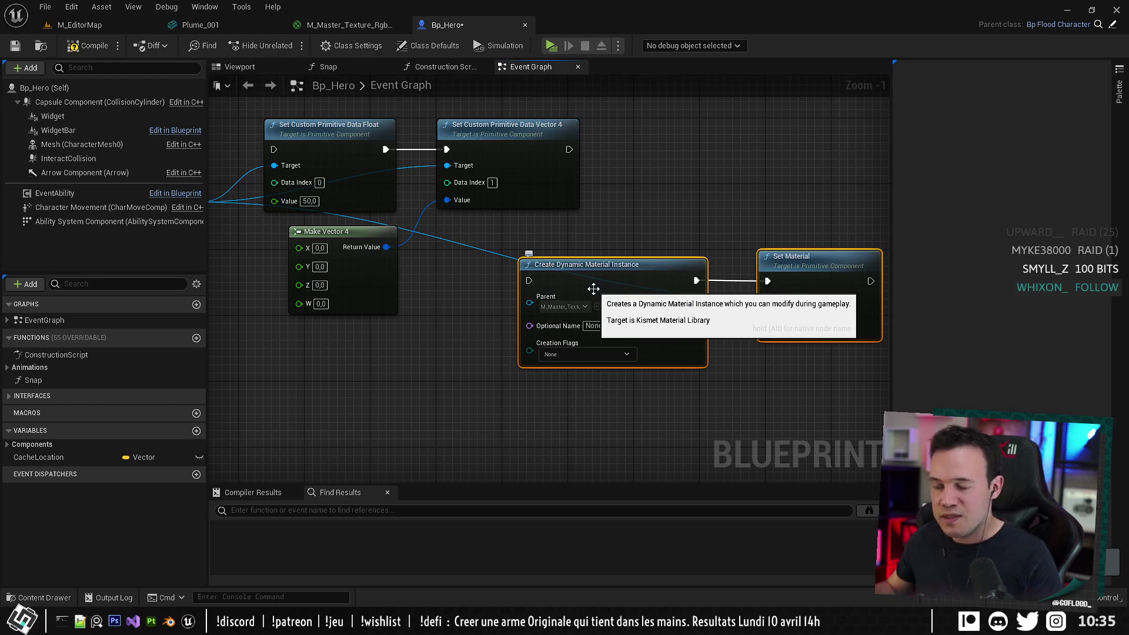
right_drag(522, 185, 677, 253)
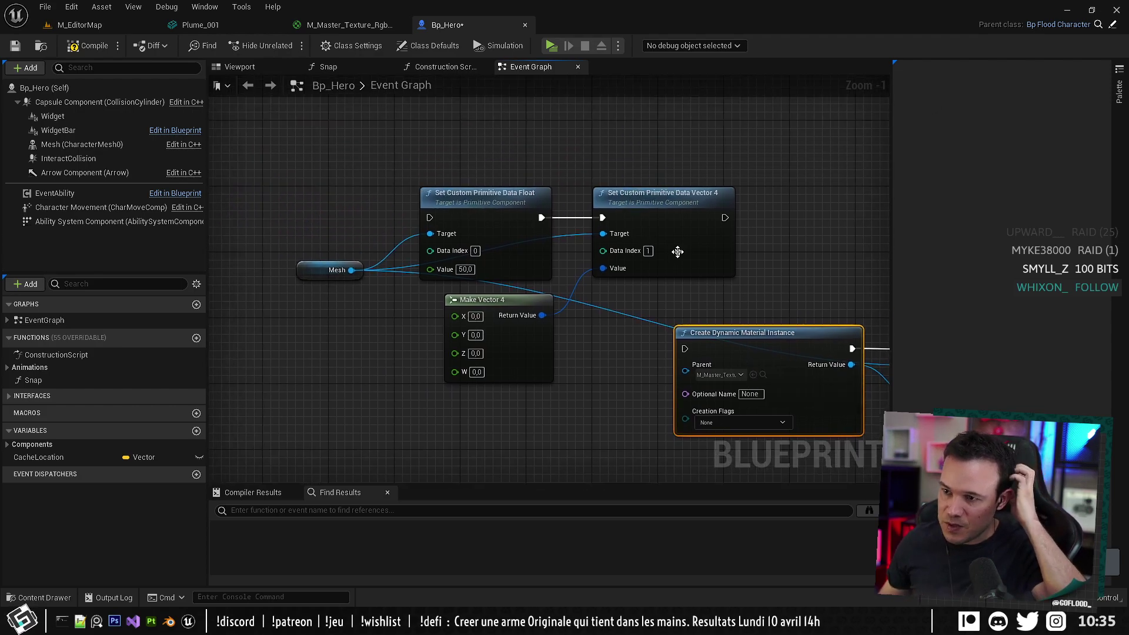
drag(460, 165, 611, 298)
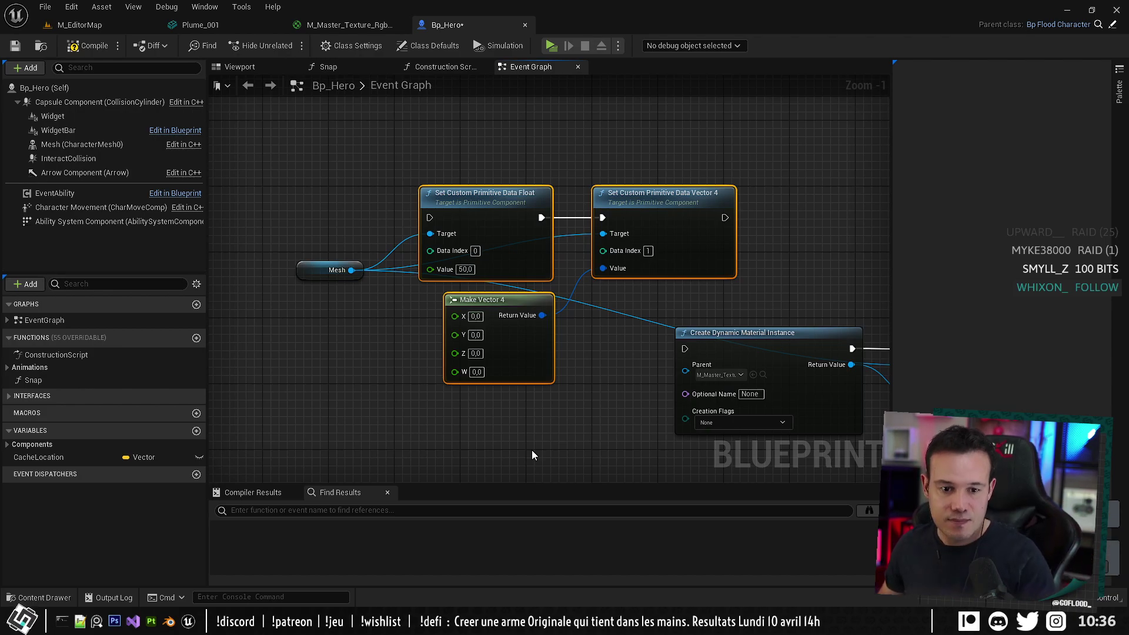
scroll(457, 330, down, 2)
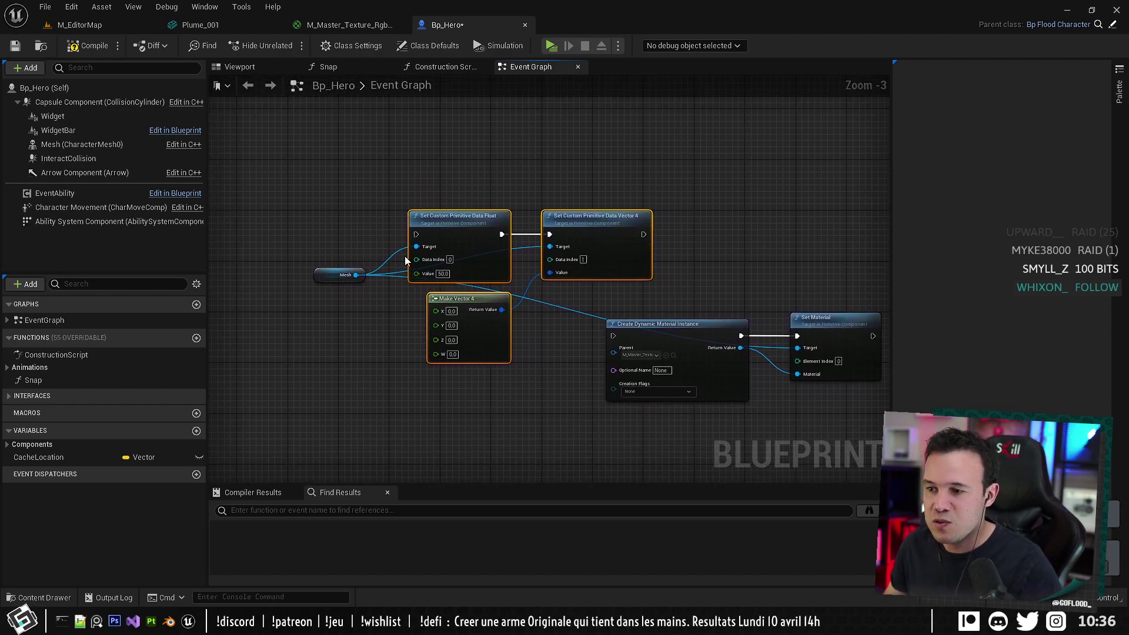
drag(322, 178, 834, 417)
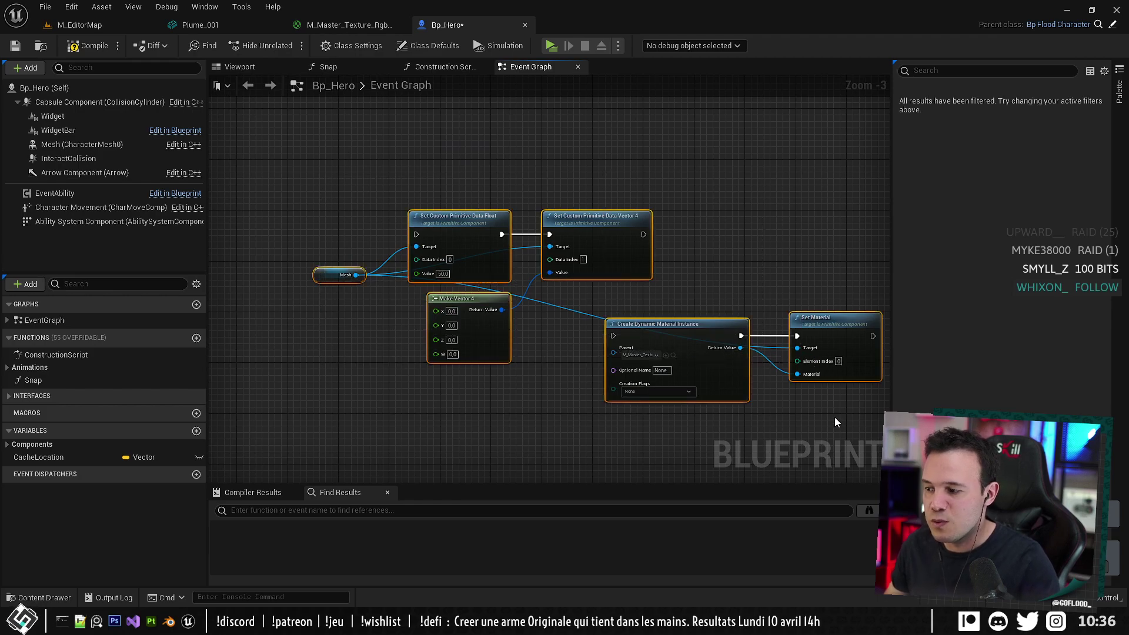
key(Delete)
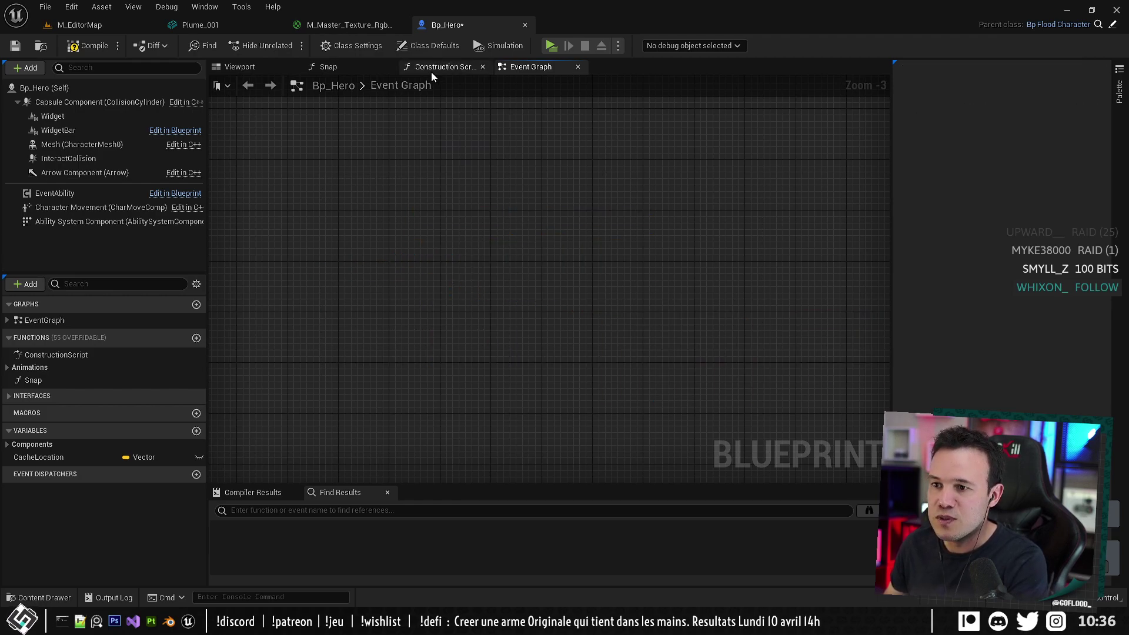
Delete the Parametre 1 and Color parameter nodes from the M_Master_Texture_Rgb_Primitive_Simple material.
click(348, 24)
right_click(603, 150)
click(422, 133)
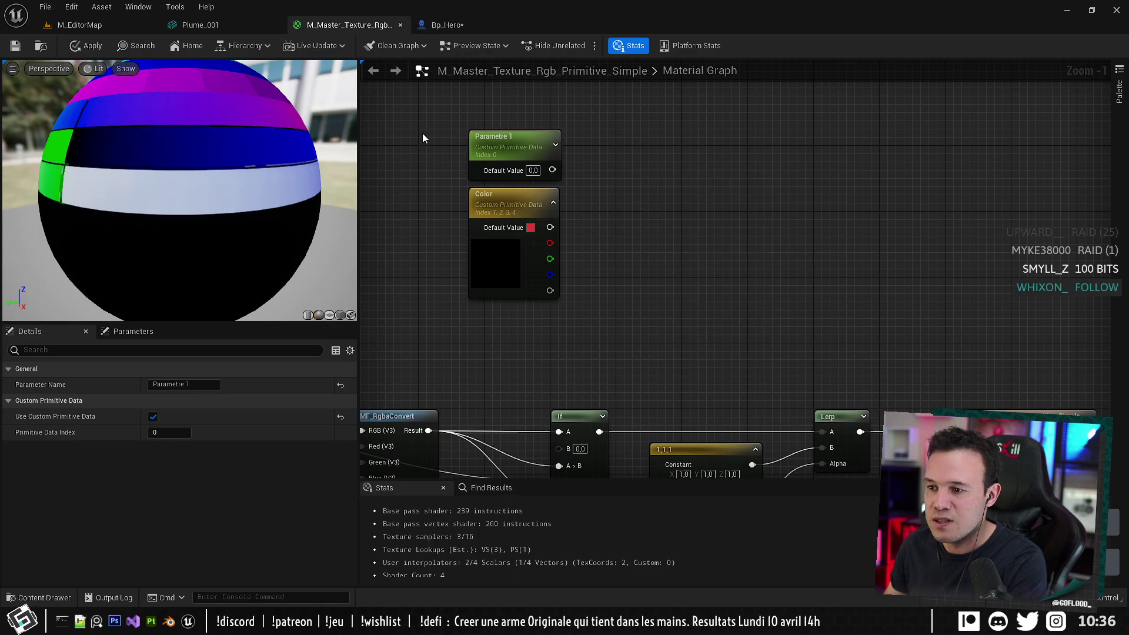
drag(432, 136, 605, 291)
key(Delete)
Examine the Texture parameter and the primitive data indices of the Red, Green, Blue and Grey parameters.
right_drag(609, 355, 704, 158)
scroll(705, 158, down, 3)
scroll(445, 248, up, 1)
right_drag(445, 249, 611, 246)
scroll(630, 184, up, 3)
click(547, 193)
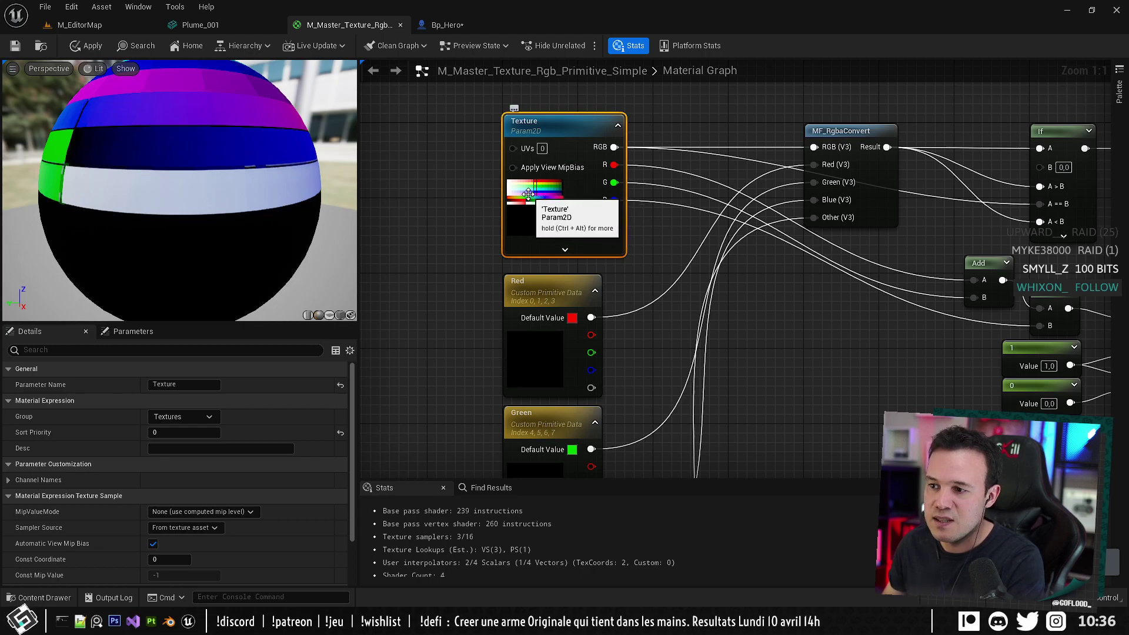
right_drag(553, 353, 537, 227)
click(537, 227)
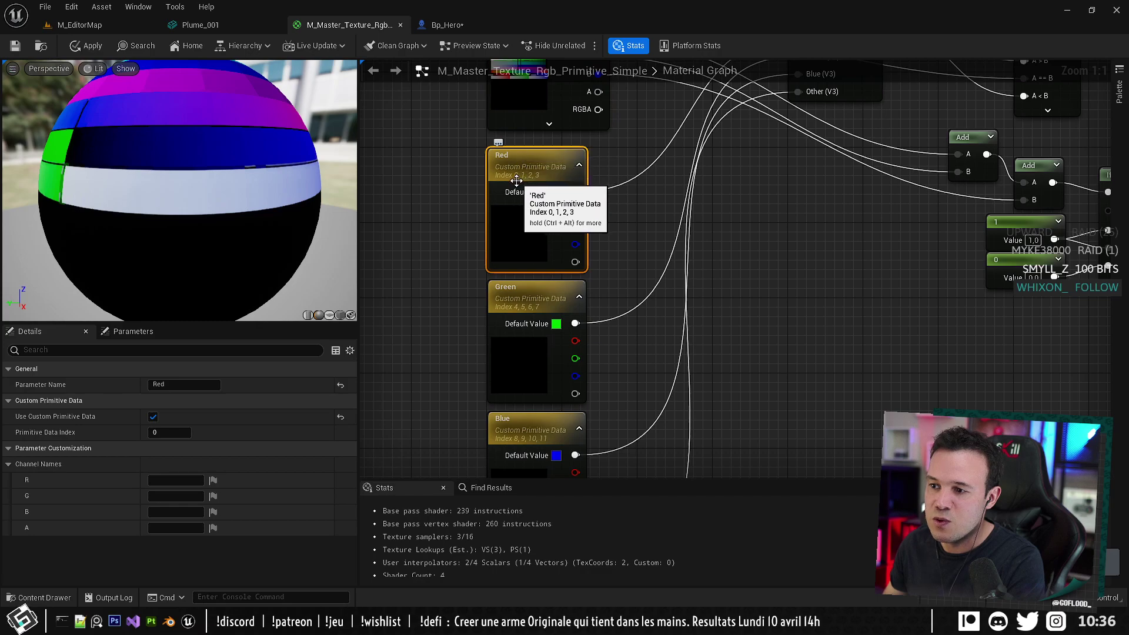
right_drag(677, 316, 685, 221)
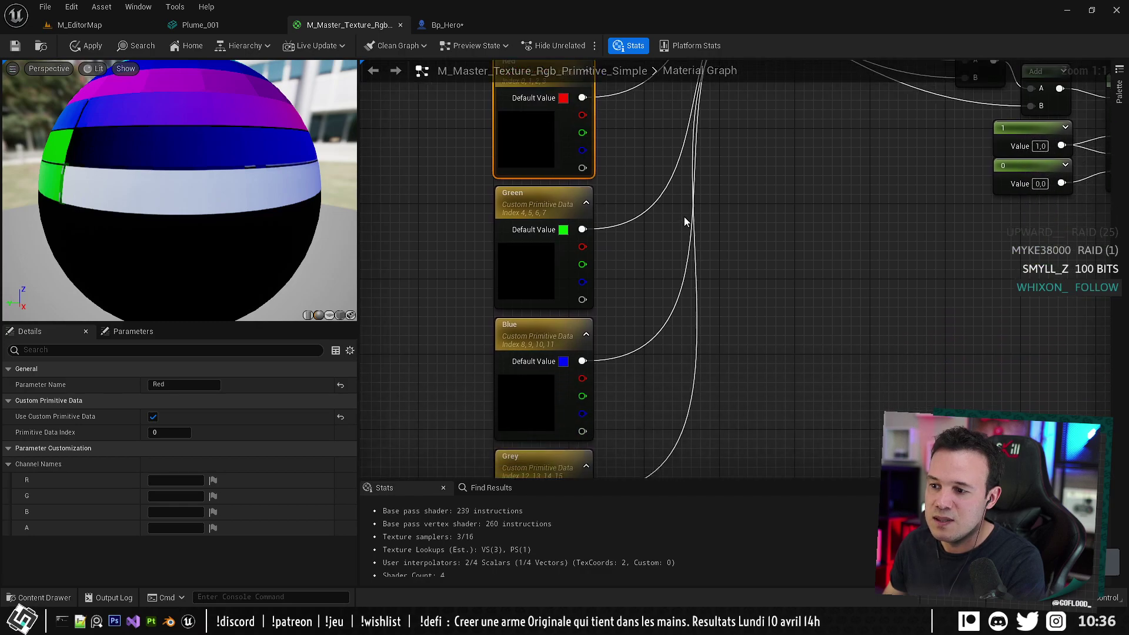
click(535, 263)
right_drag(699, 332, 698, 240)
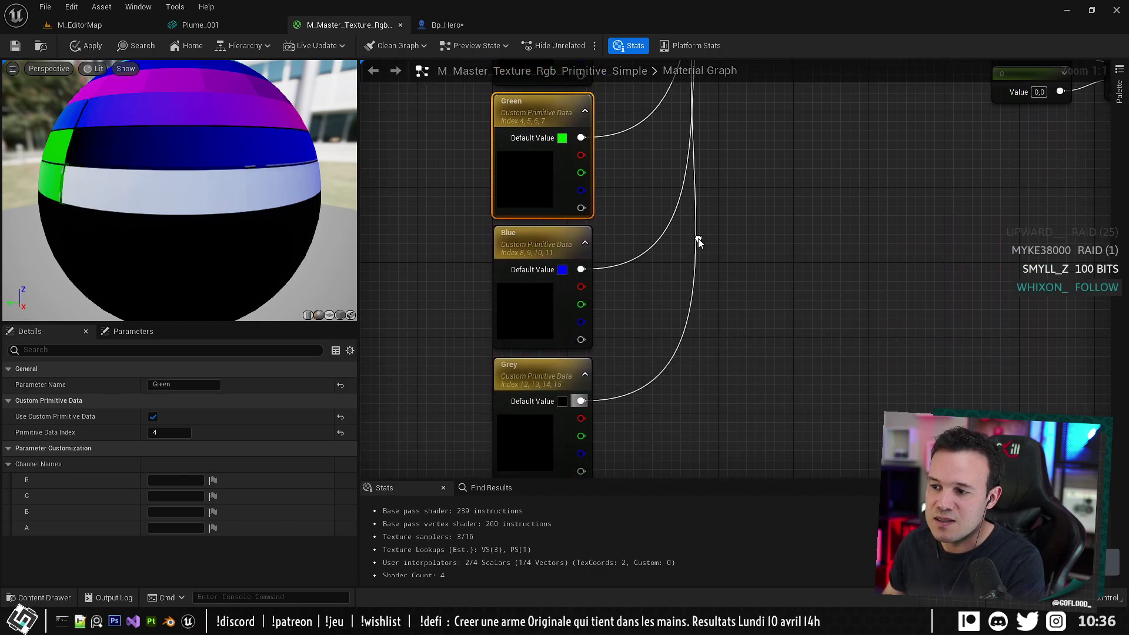
click(547, 282)
right_drag(753, 335, 755, 211)
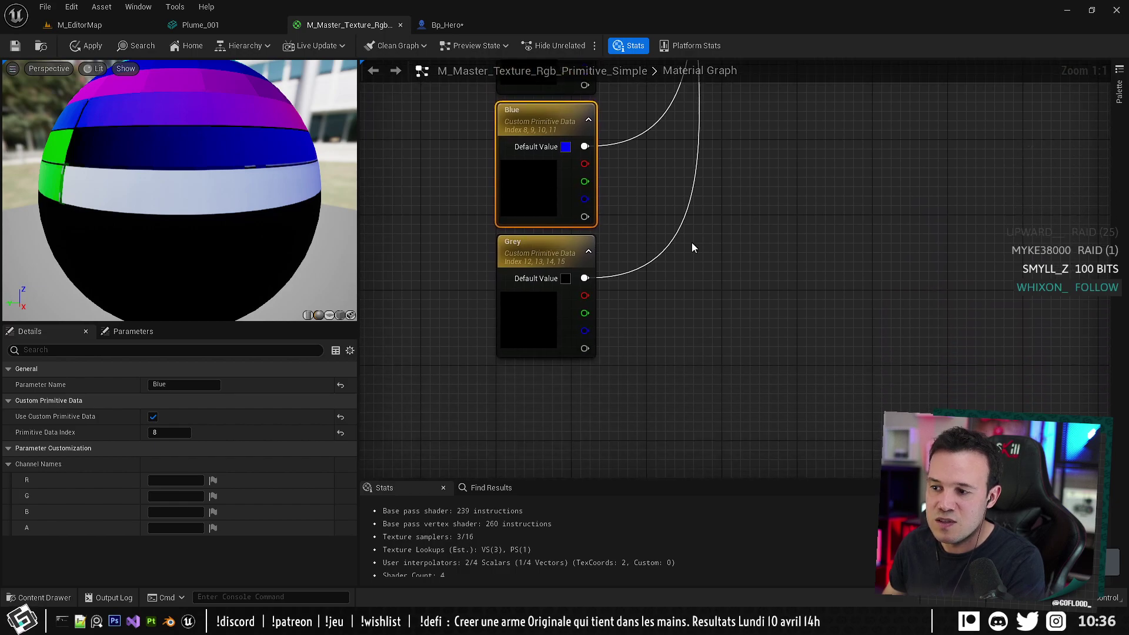
click(532, 250)
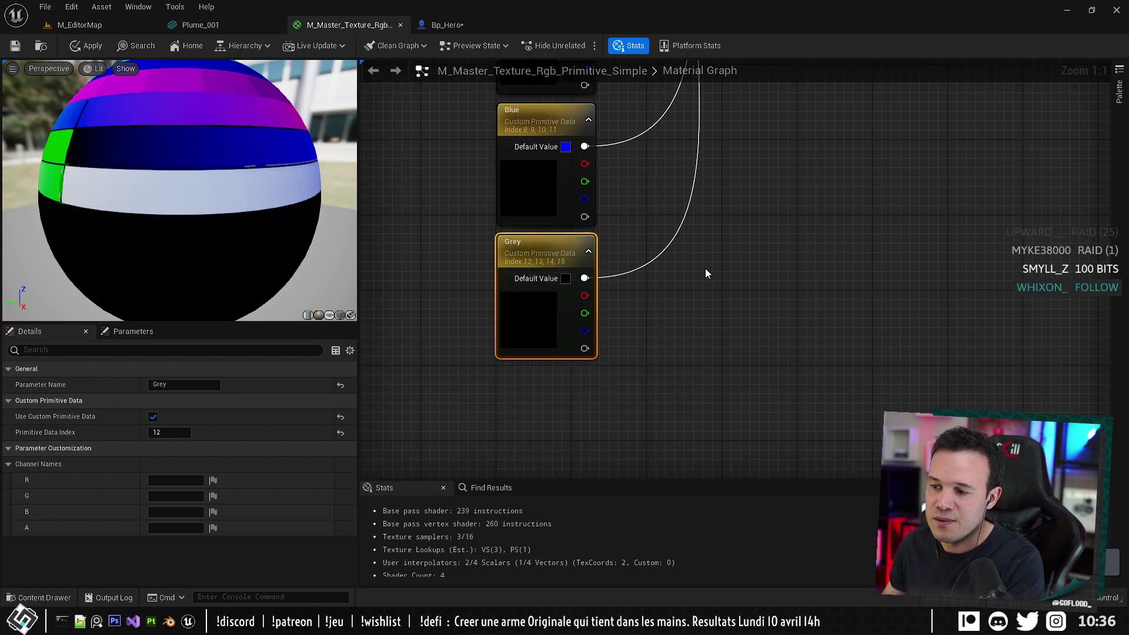
right_drag(672, 192, 663, 316)
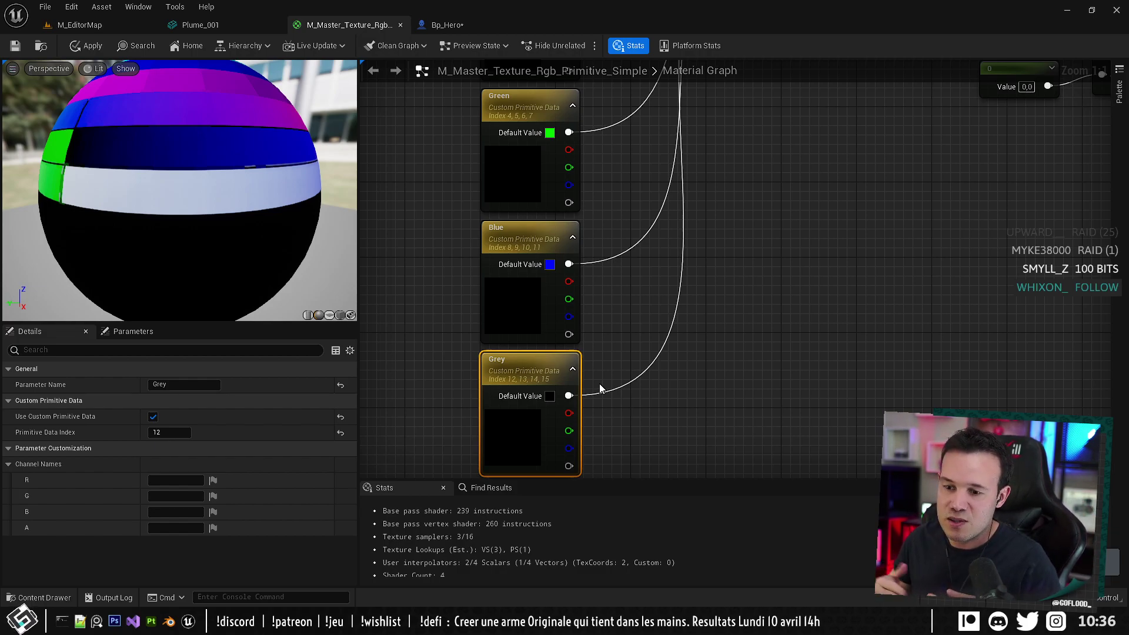
Open the MF_RgbaConvert material function, examine how its RGB masks and colour inputs feed the Lerp nodes, and close it.
scroll(739, 170, down, 3)
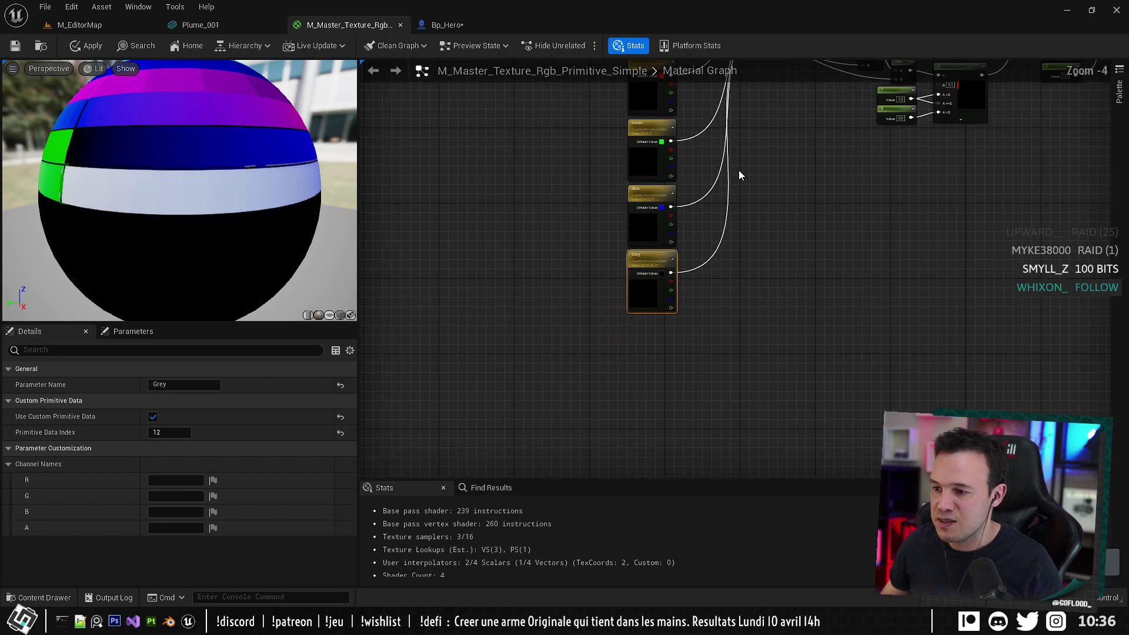
right_drag(738, 170, 517, 395)
scroll(567, 295, up, 3)
click(654, 222)
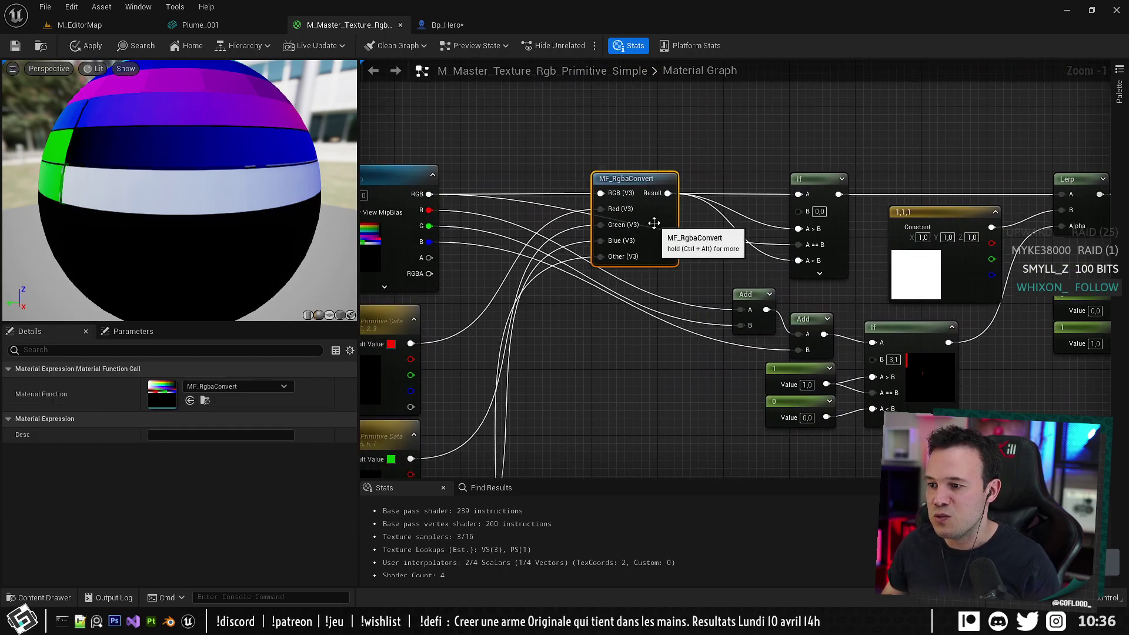
double_click(647, 216)
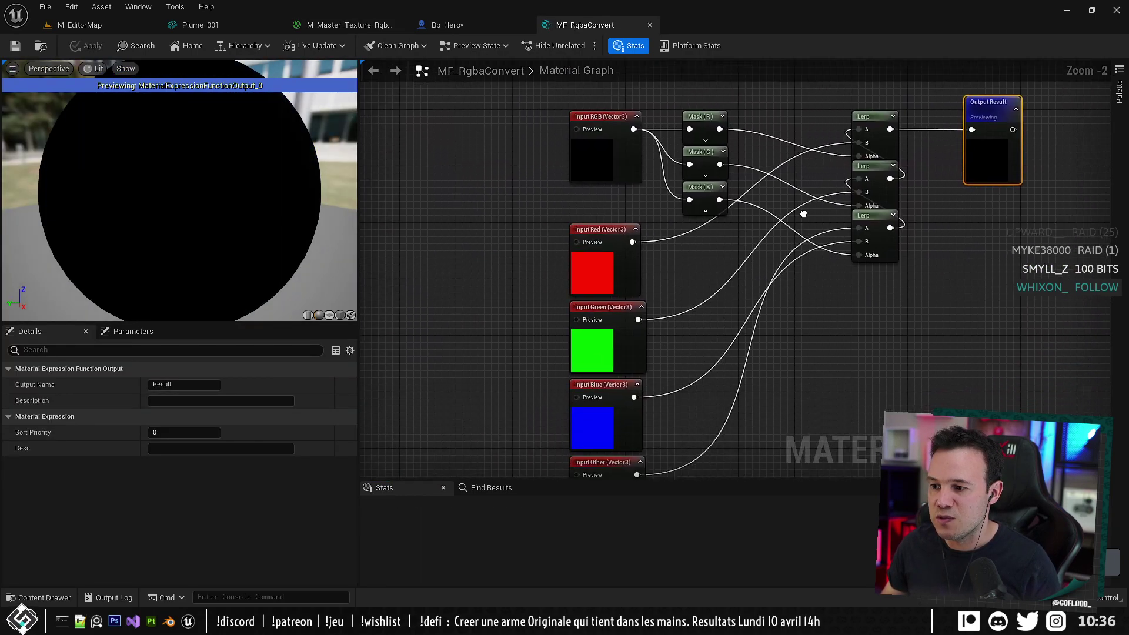
click(583, 171)
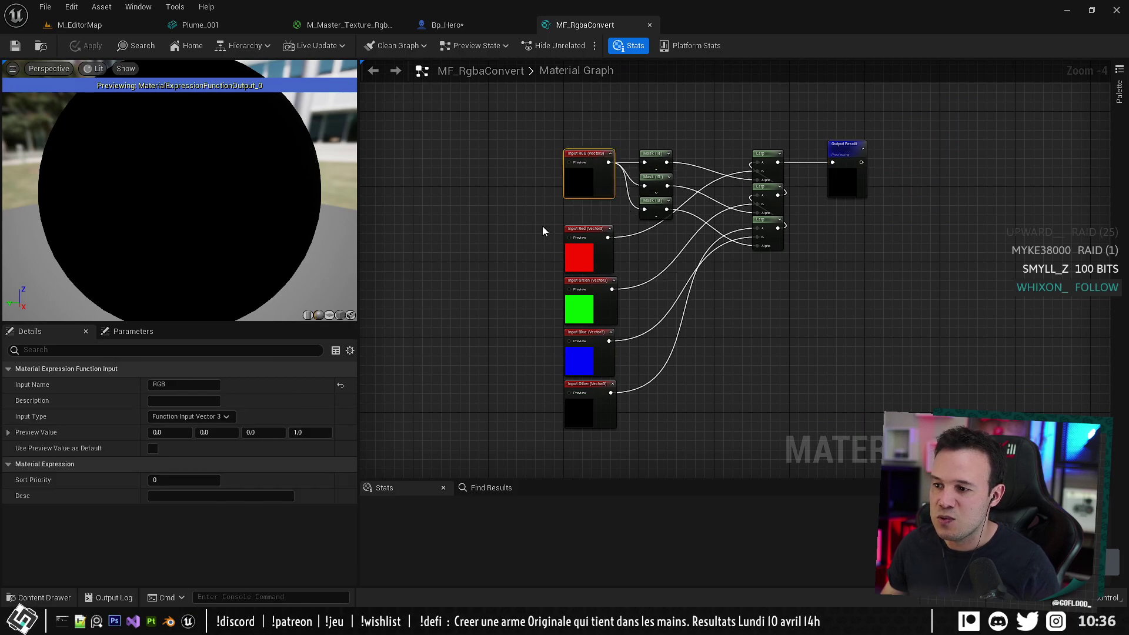
drag(629, 361, 632, 429)
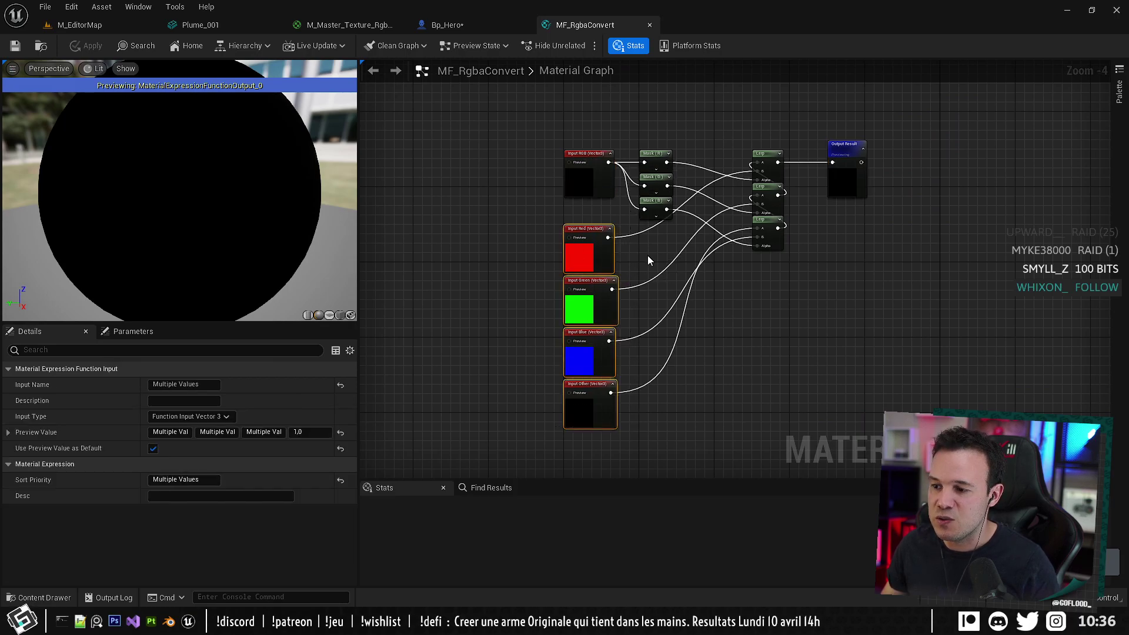
scroll(660, 178, up, 4)
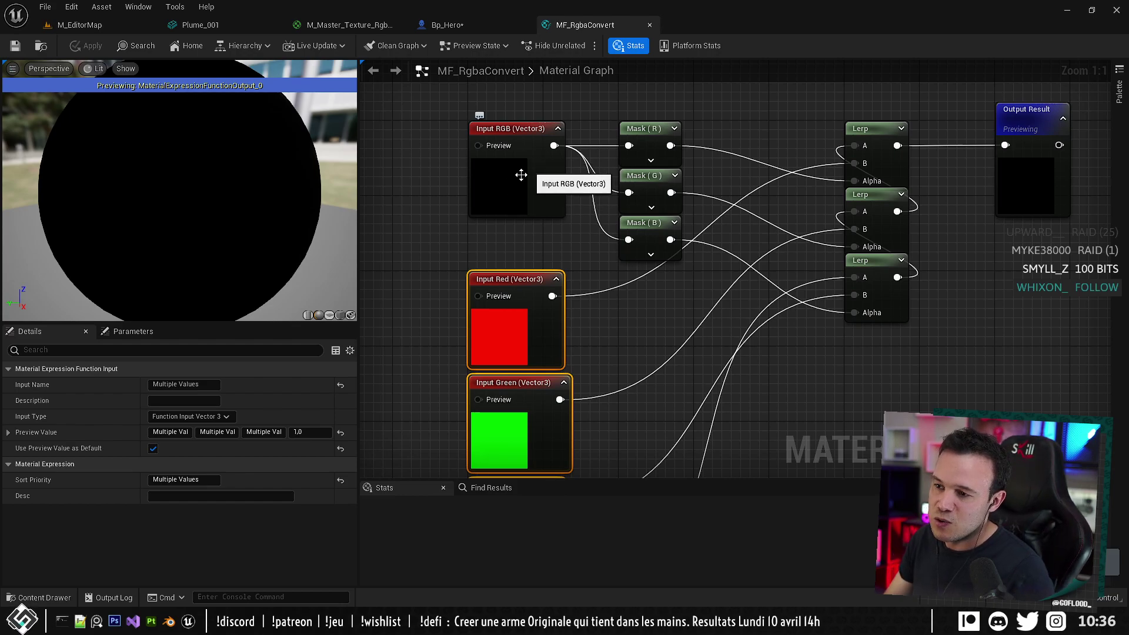
scroll(520, 187, down, 3)
right_drag(521, 229, 528, 289)
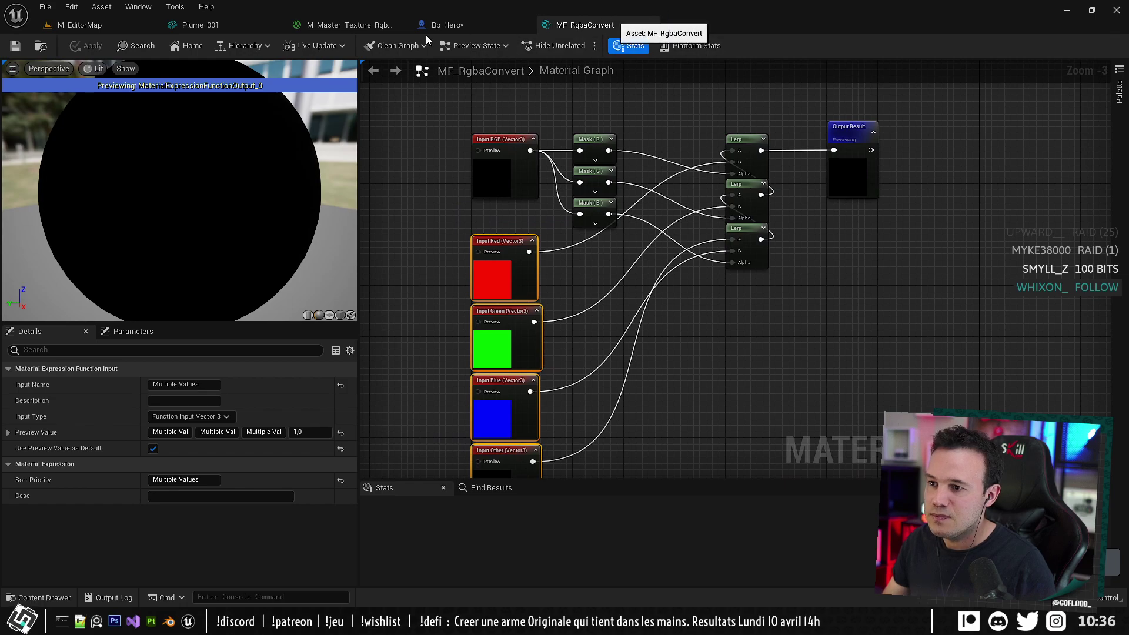
middle_click(614, 21)
Return to the master material and select the If, Add, Lerp and constant nodes between MF_RgbaConvert and the material output.
click(346, 21)
right_drag(762, 215, 516, 107)
drag(517, 107, 827, 348)
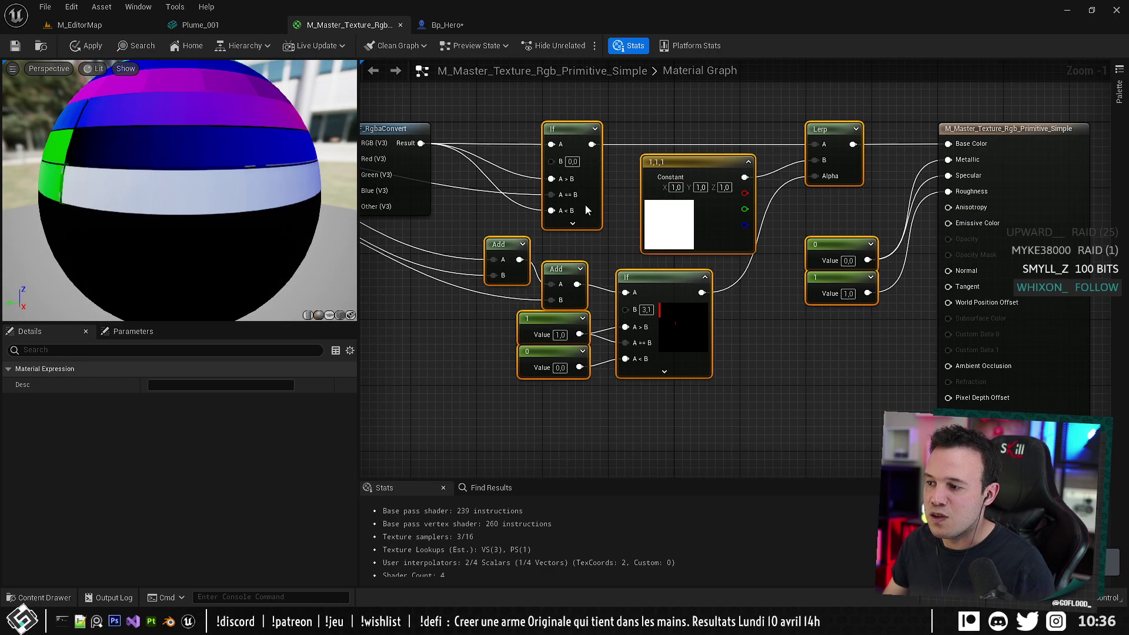
Return to the M_EditorMap level, select the Fiole_007 flask on the dresser, and save all modified assets.
right_drag(643, 201, 681, 237)
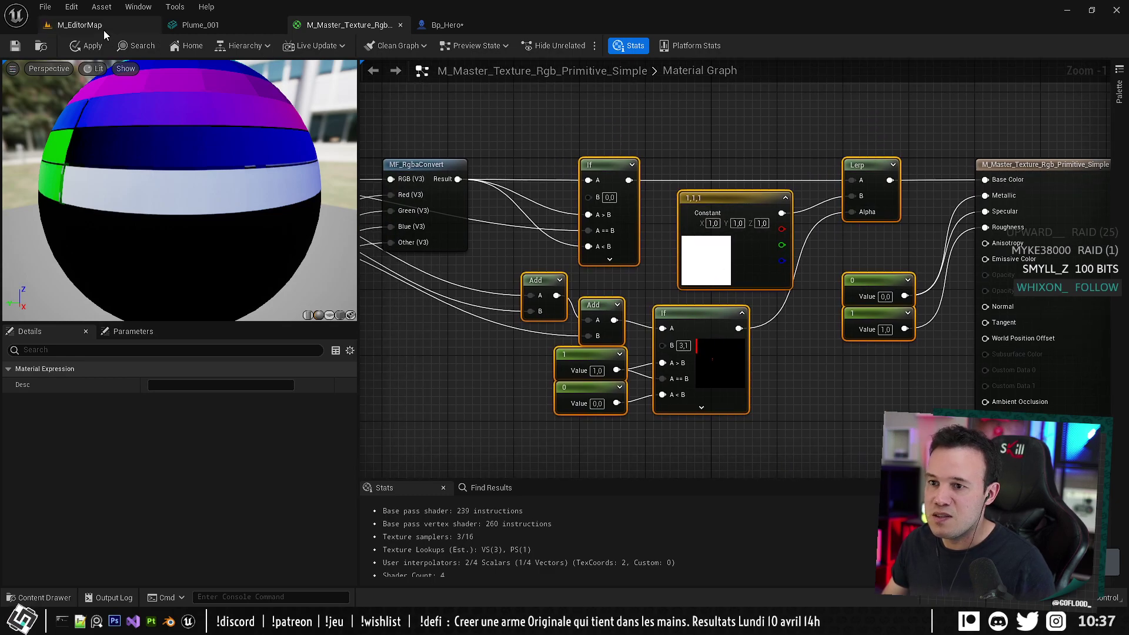
click(79, 25)
click(706, 156)
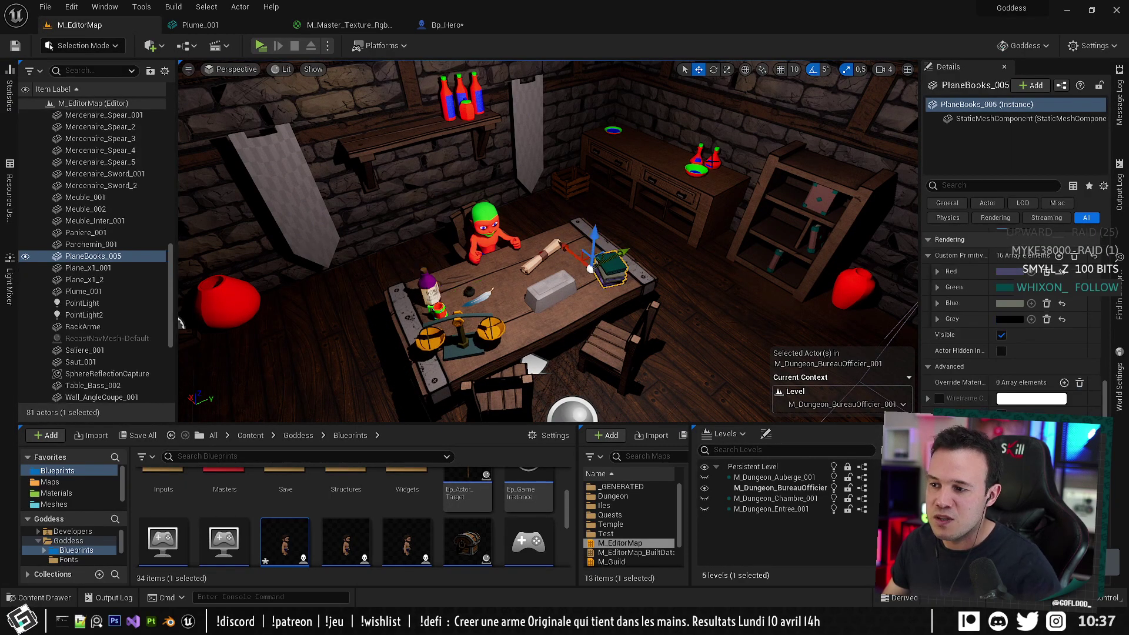
click(712, 159)
mouse_move(490, 105)
right_down()
mouse_move(491, 71)
mouse_move(470, 106)
mouse_move(490, 106)
right_up()
key(ctrl+shift+s)
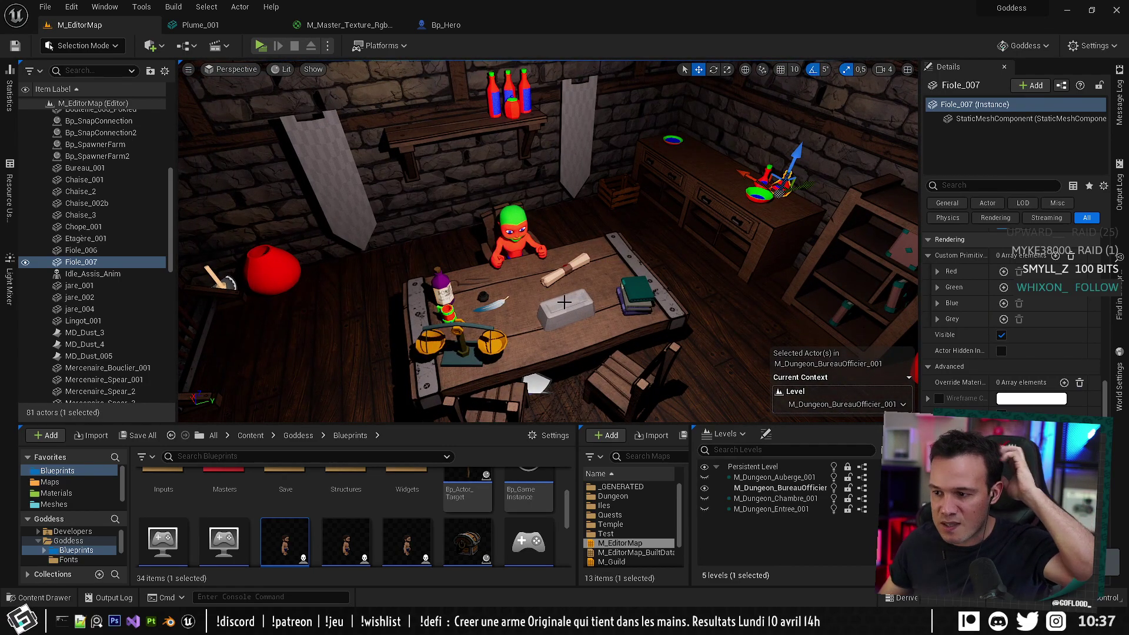
Select the ingot on the officer's desk, locate its Lingot_001 static mesh in the content browser, and open it.
click(771, 192)
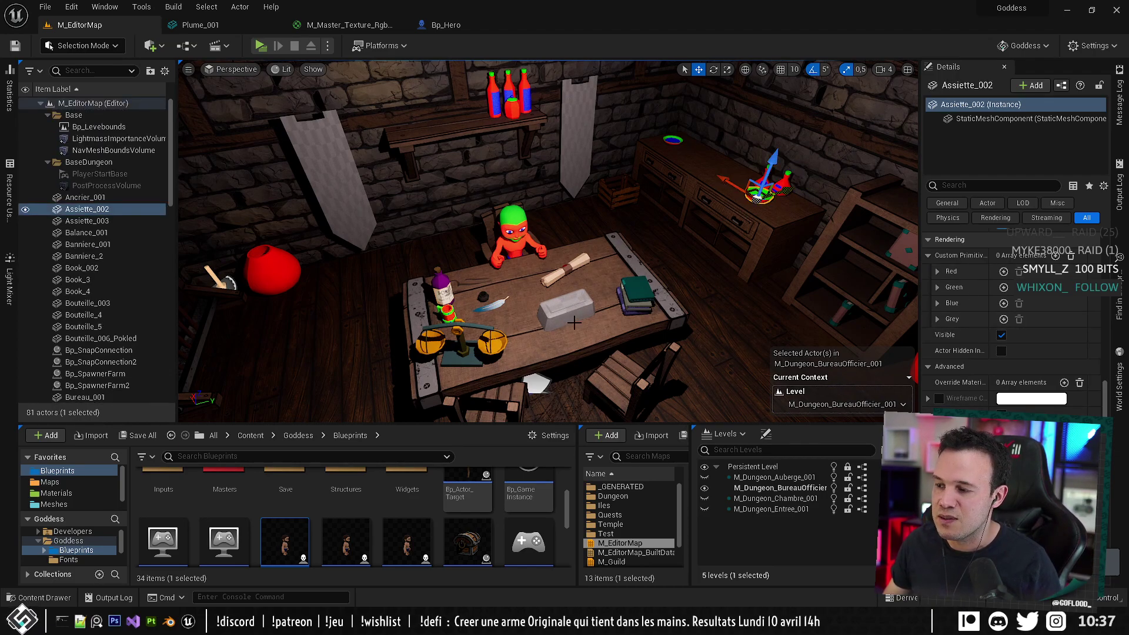
mouse_move(574, 322)
right_down()
mouse_move(559, 367)
mouse_move(575, 322)
right_up()
right_drag(555, 281, 556, 309)
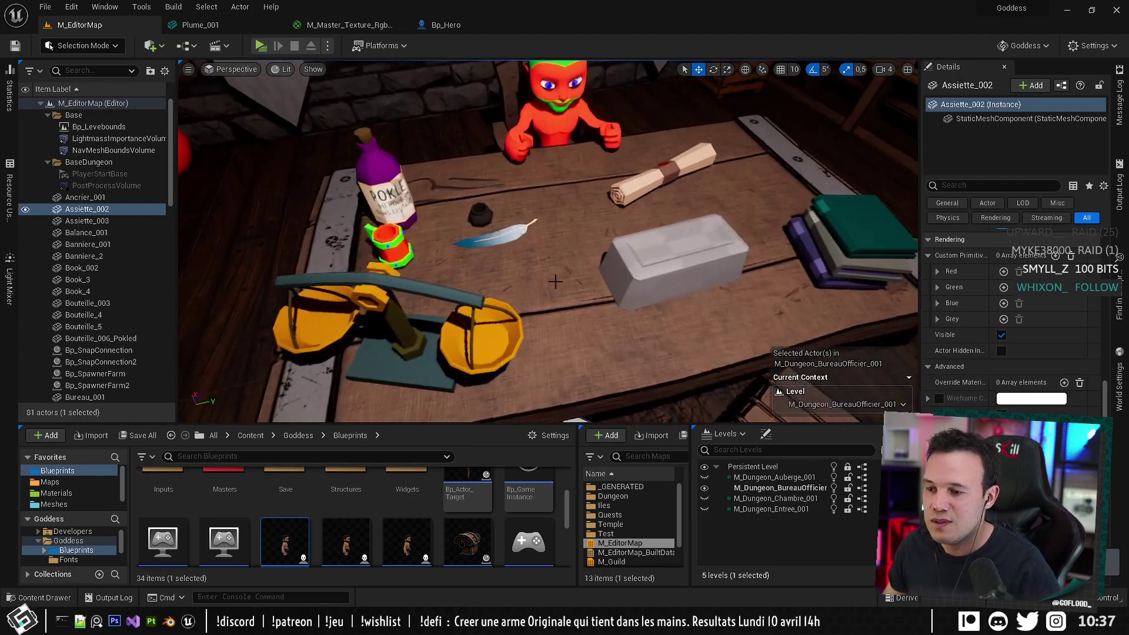
scroll(555, 282, up, 1)
click(661, 251)
scroll(594, 321, down, 3)
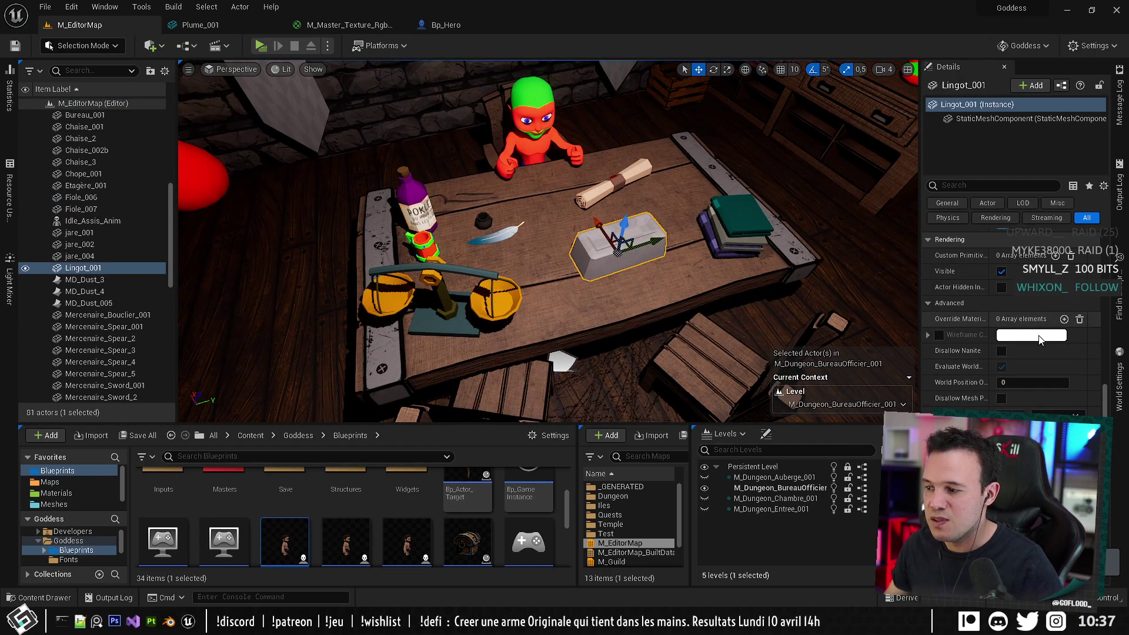
scroll(1040, 356, up, 5)
scroll(1048, 363, up, 8)
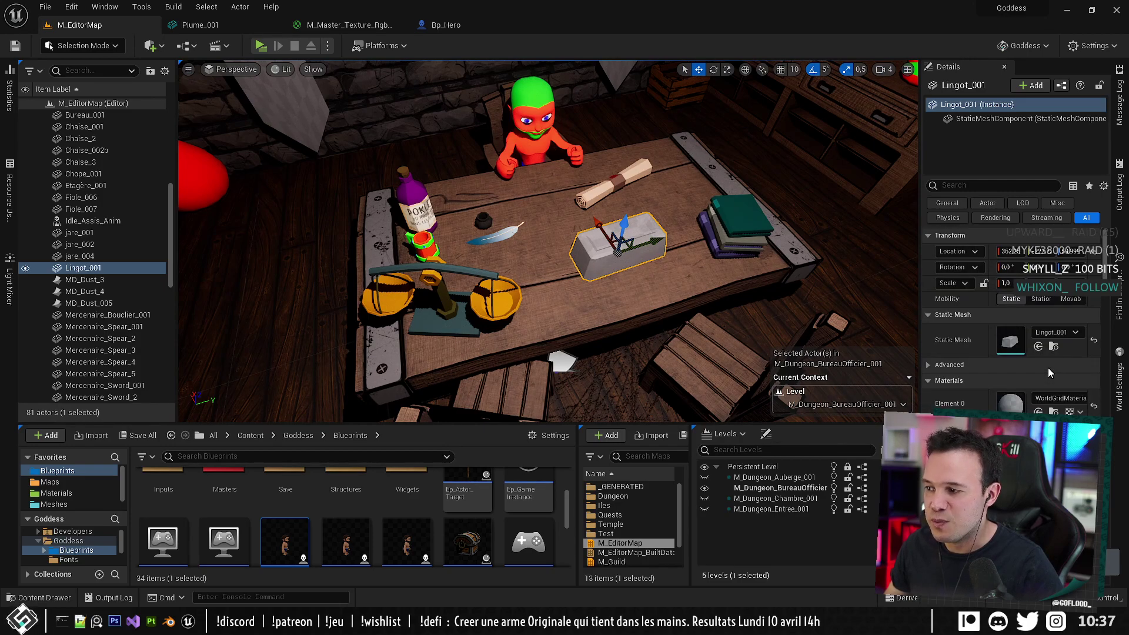
click(1054, 347)
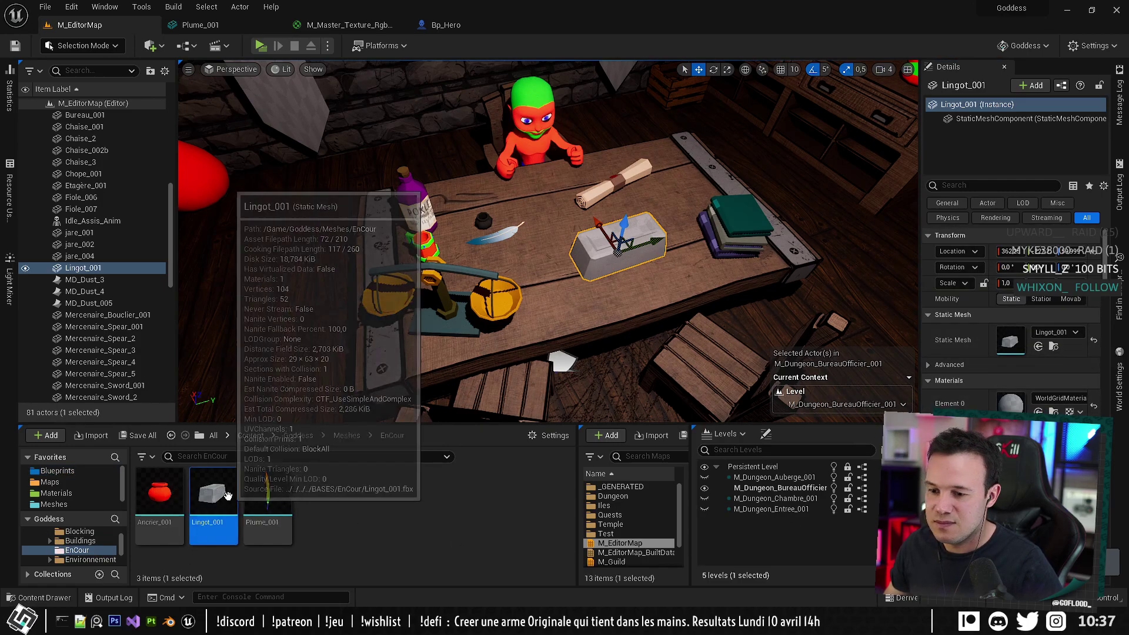
double_click(212, 517)
Assign M_Master_Texture_Rgb_Primitive_Simple to the ingot mesh's Element 0 material slot and save the mesh.
click(1003, 139)
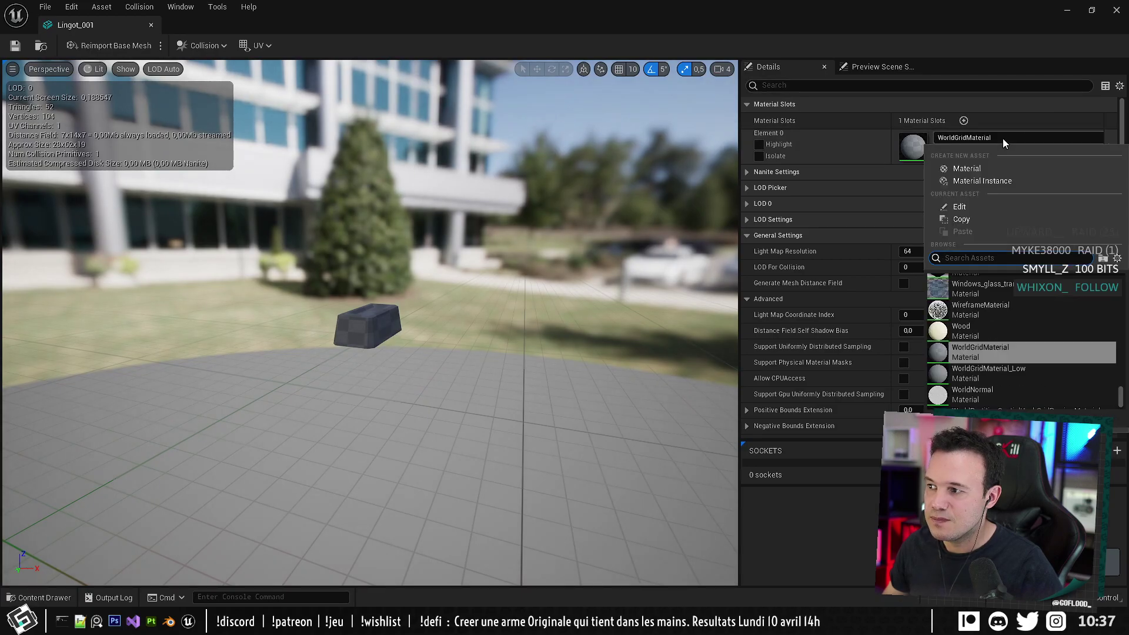
text(primitiv)
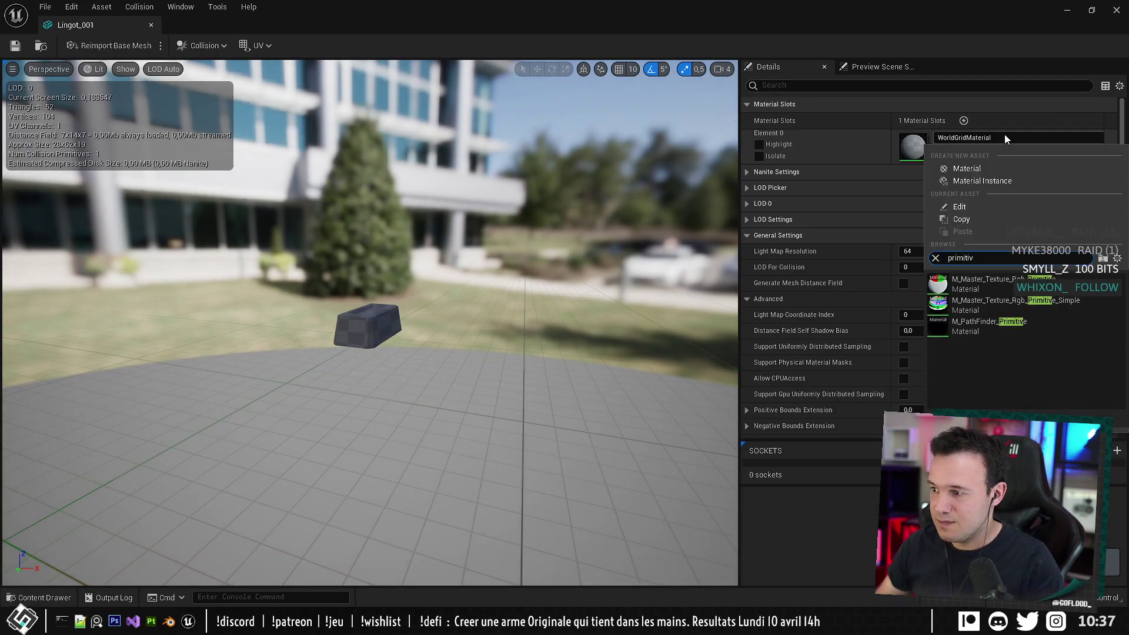
click(1006, 304)
key(ctrl+s)
right_drag(323, 217, 376, 300)
key(f)
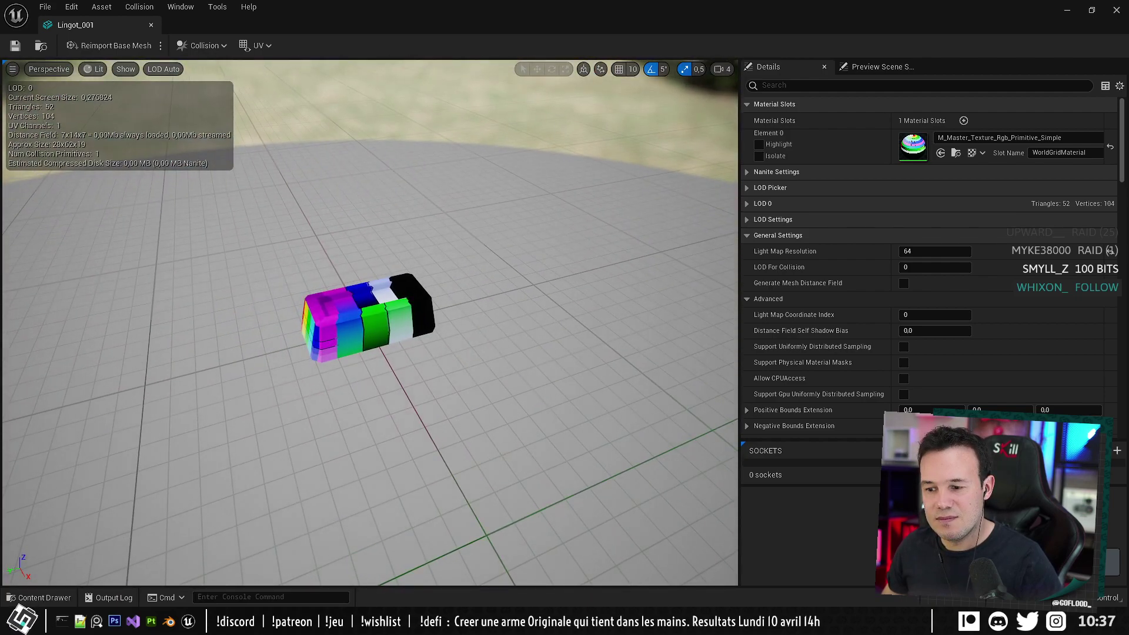
Check the ingot model in Blender, return to Unreal Engine, and dock the Lingot_001 editor beside the other open assets.
key(alt+Tab)
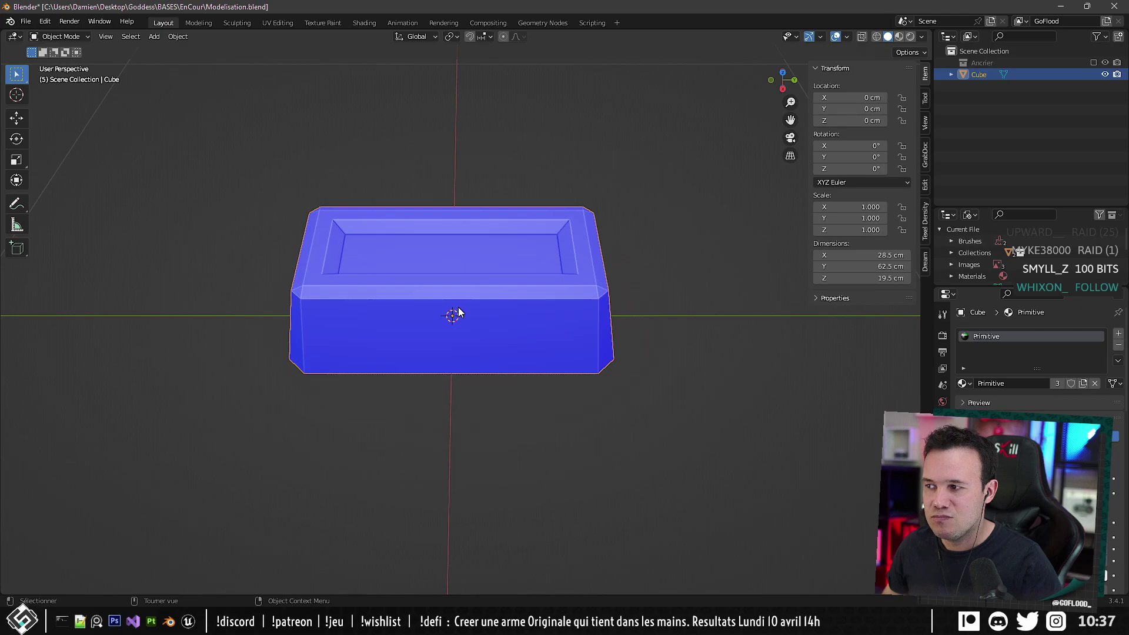
mouse_move(188, 622)
click(377, 556)
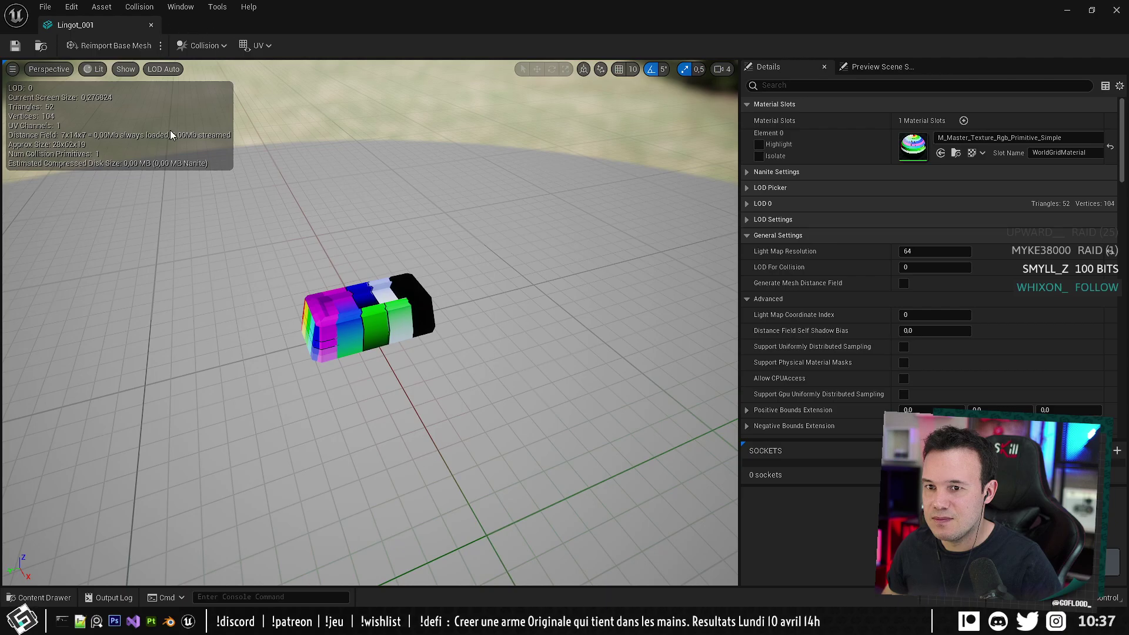
drag(75, 24, 573, 23)
right_drag(464, 170, 443, 168)
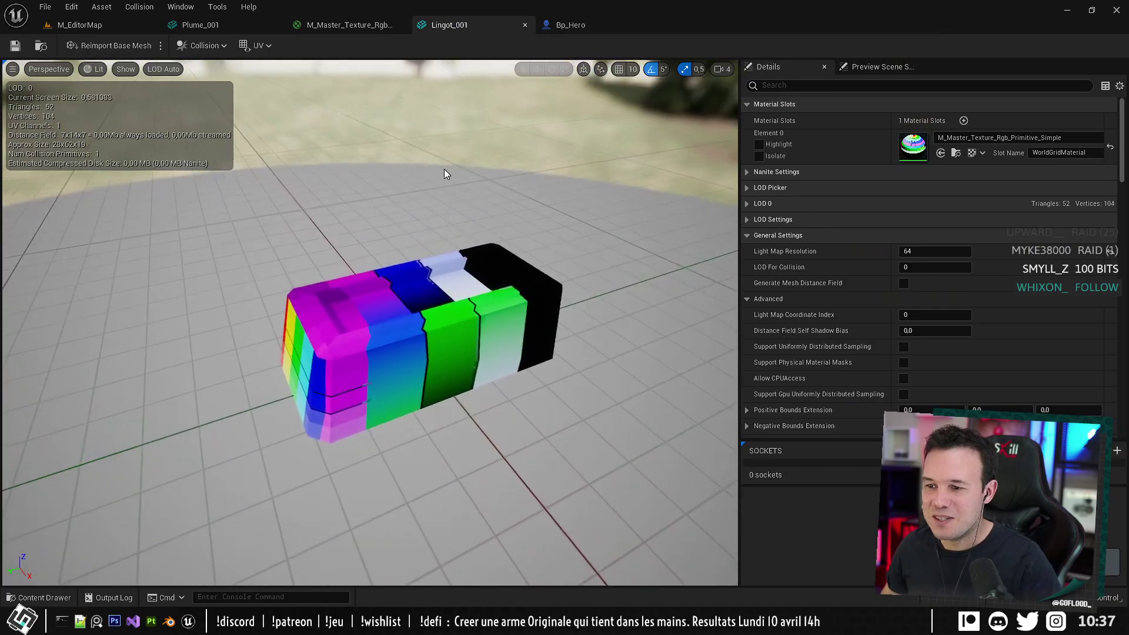
Close the Bp_Hero blueprint and cancel the closing of the master material with unapplied changes.
click(200, 25)
click(259, 45)
click(570, 25)
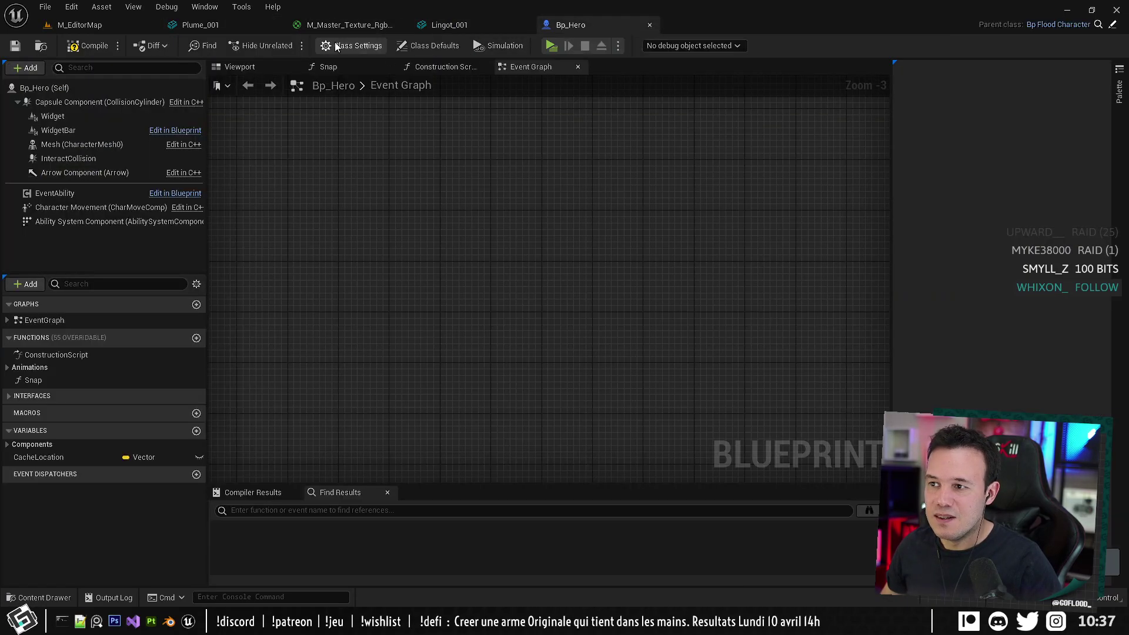
middle_click(557, 27)
middle_click(334, 24)
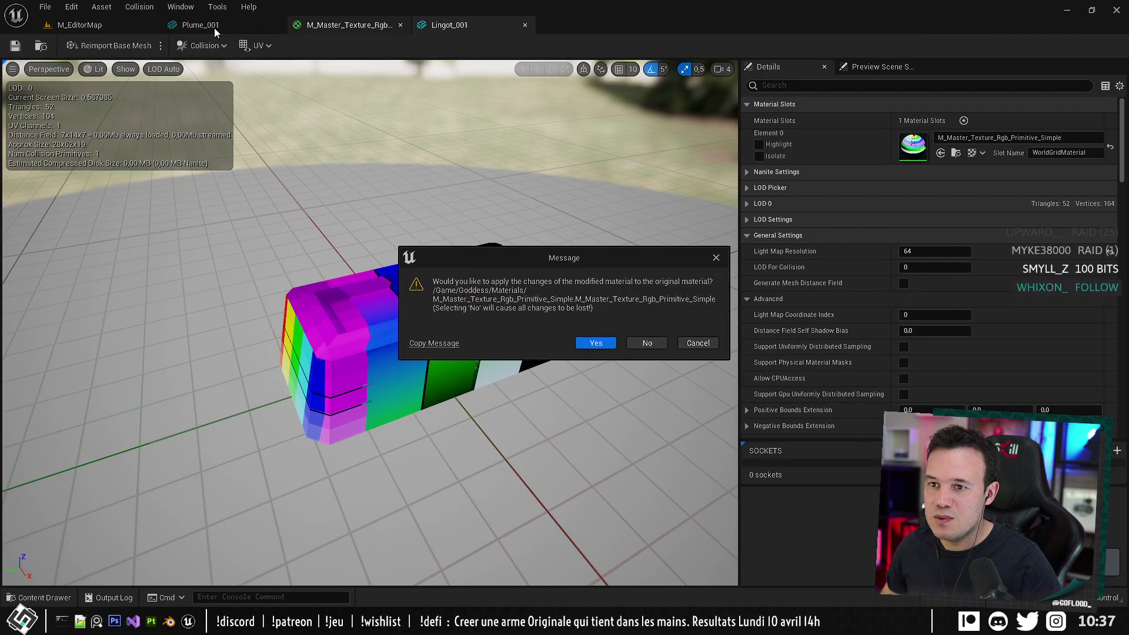
click(696, 342)
Apply the changes to M_Master_Texture_Rgb_Primitive_Simple, and close the material and the Plume_001 mesh.
click(349, 25)
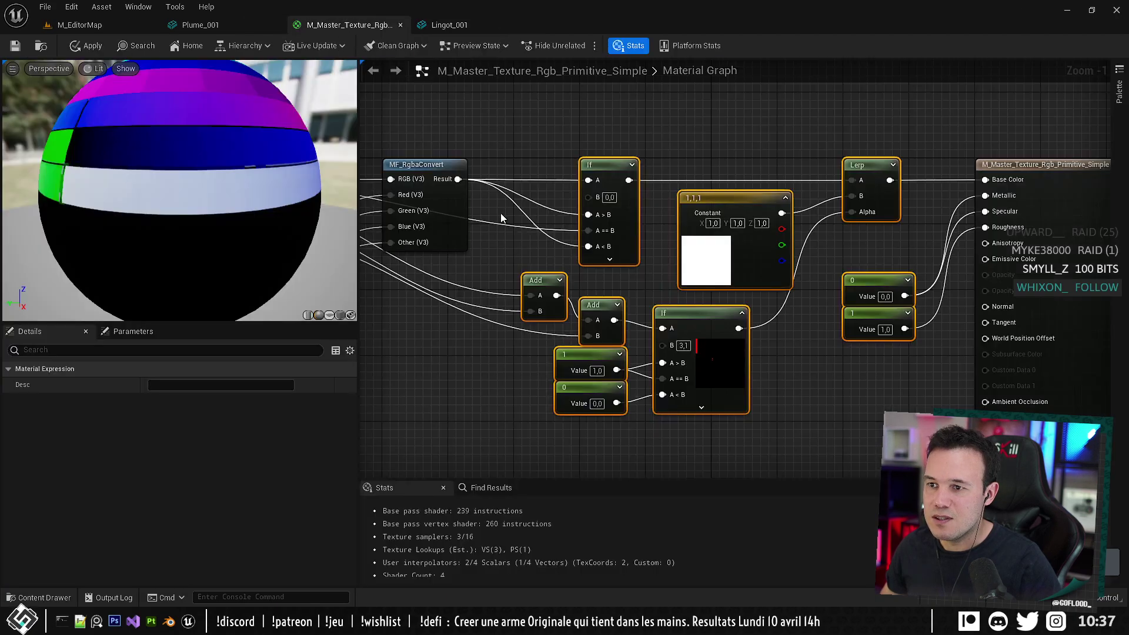
right_drag(756, 234, 587, 215)
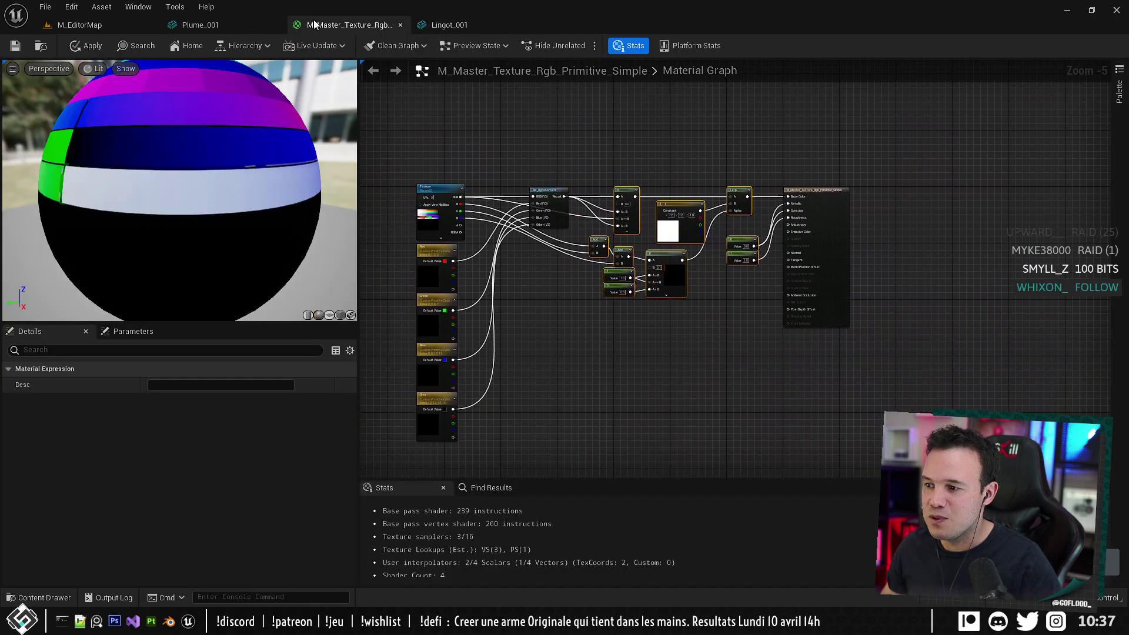
click(87, 46)
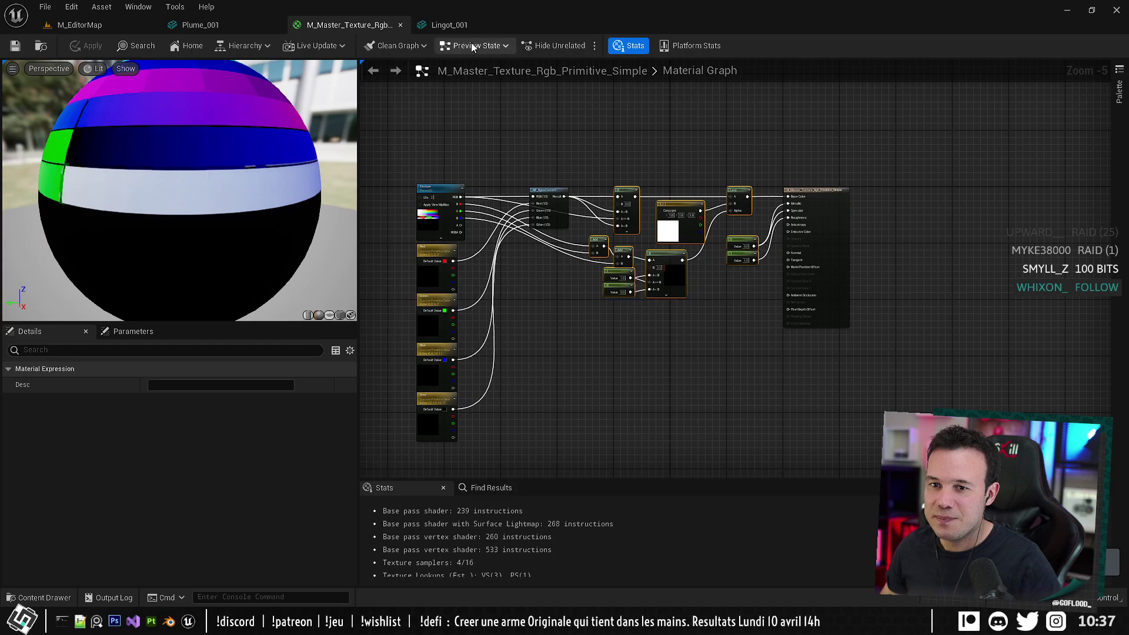
middle_click(347, 21)
middle_click(213, 25)
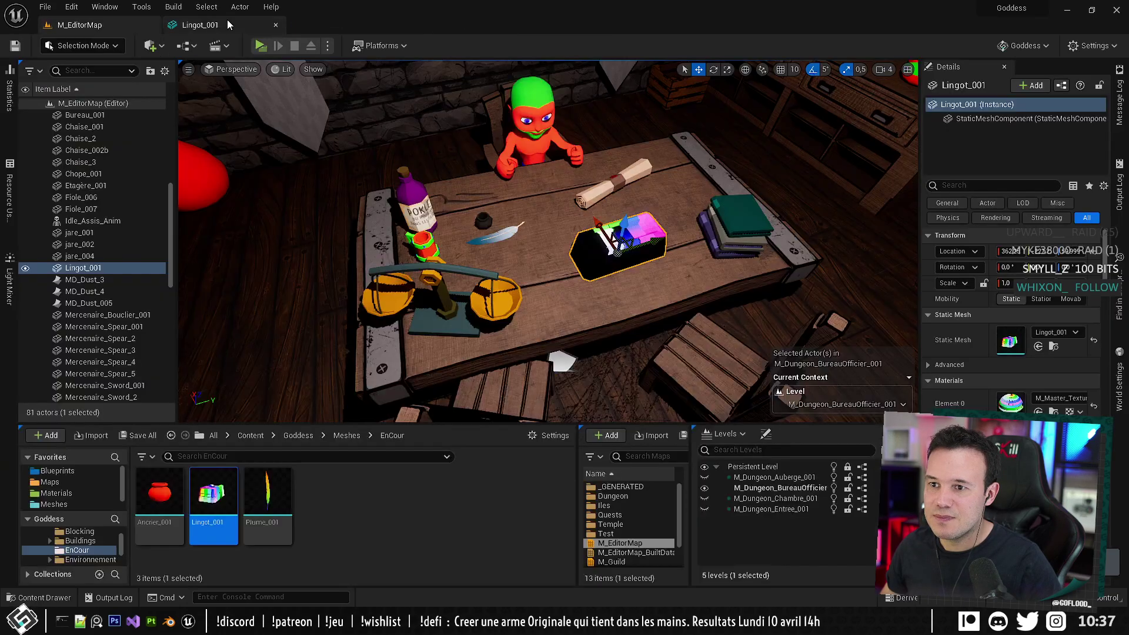
Display UV Channel 0 of the Lingot_001 mesh and examine its UV layout.
click(227, 21)
click(256, 45)
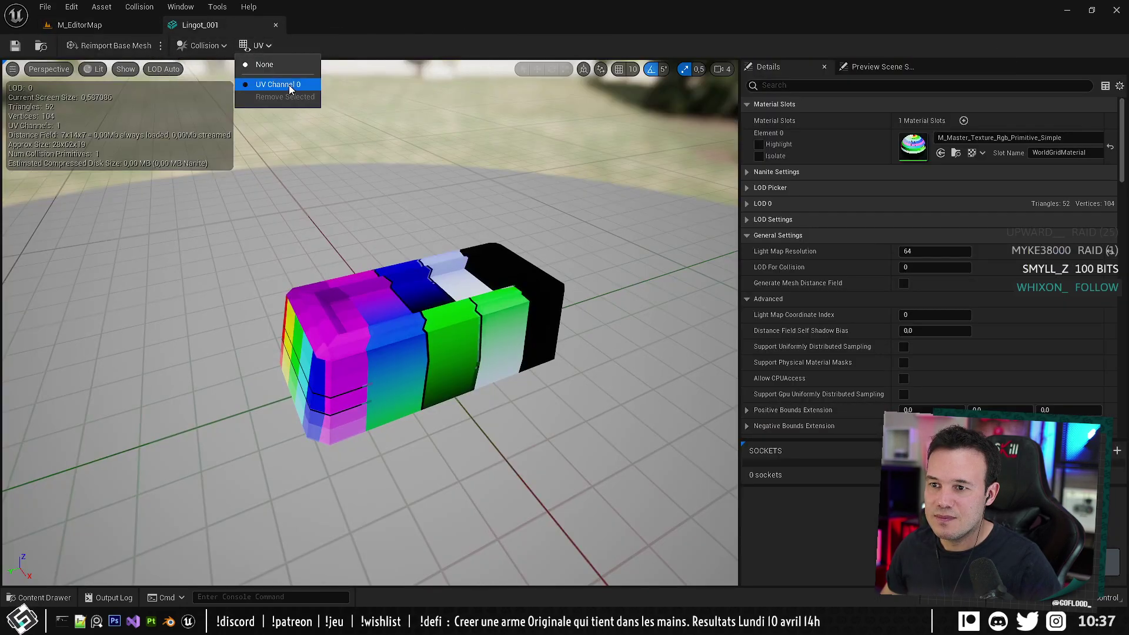
click(288, 85)
right_drag(338, 122, 304, 149)
key(s)
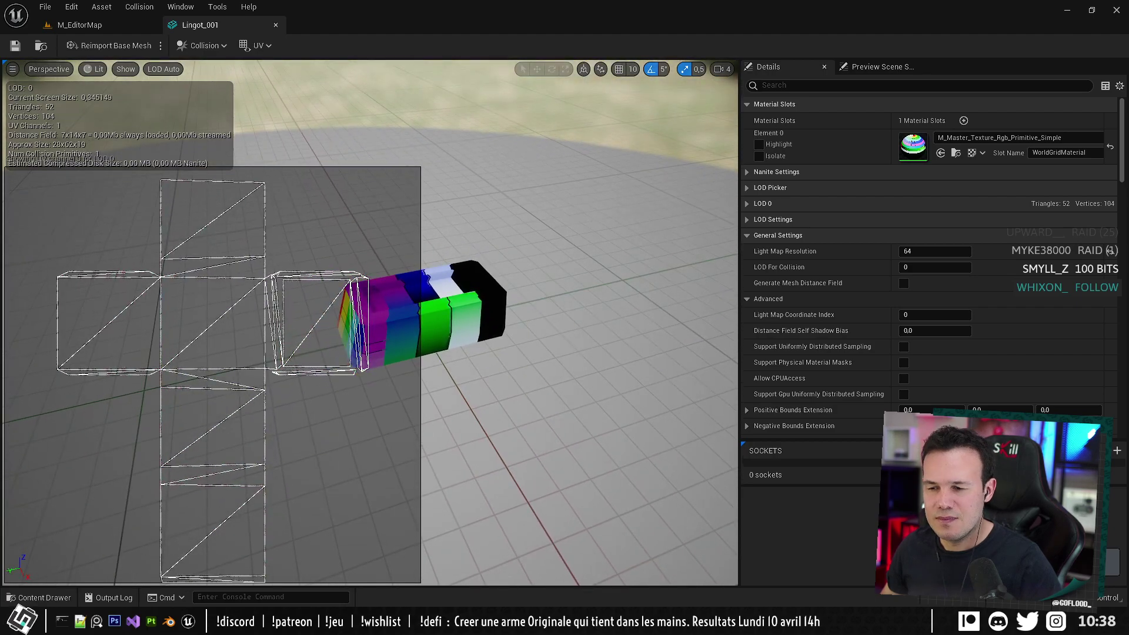
Switch to Blender's UV Editing workspace and examine the ingot's UV placement on the RGB_Primitive.png palette.
key(alt+Tab)
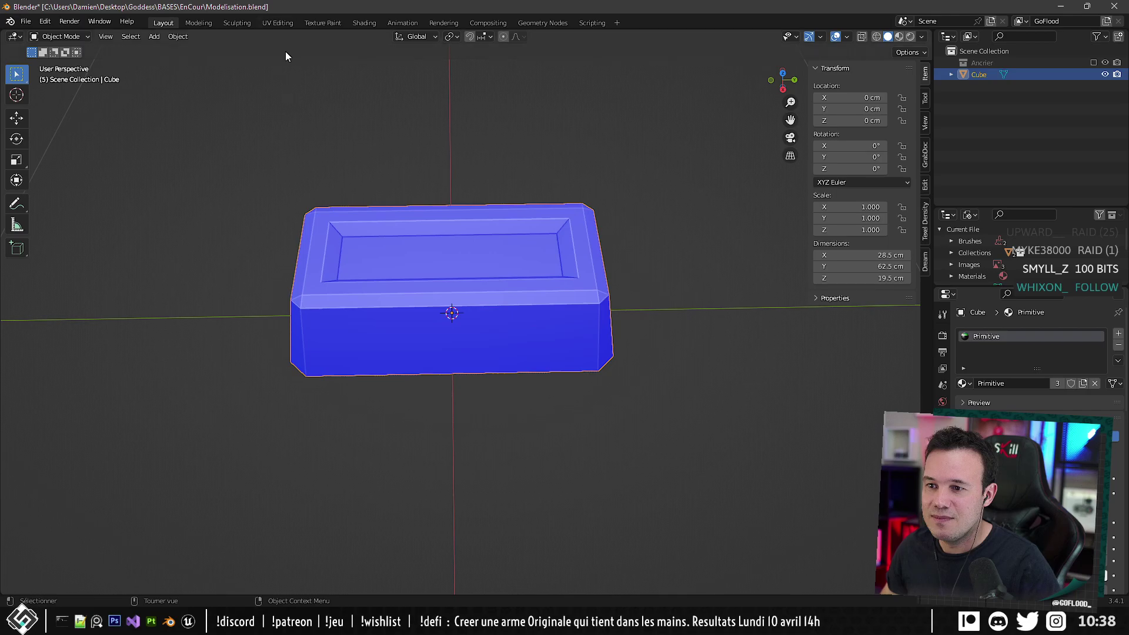
click(279, 23)
scroll(569, 260, down, 3)
middle_drag(570, 259, 580, 289)
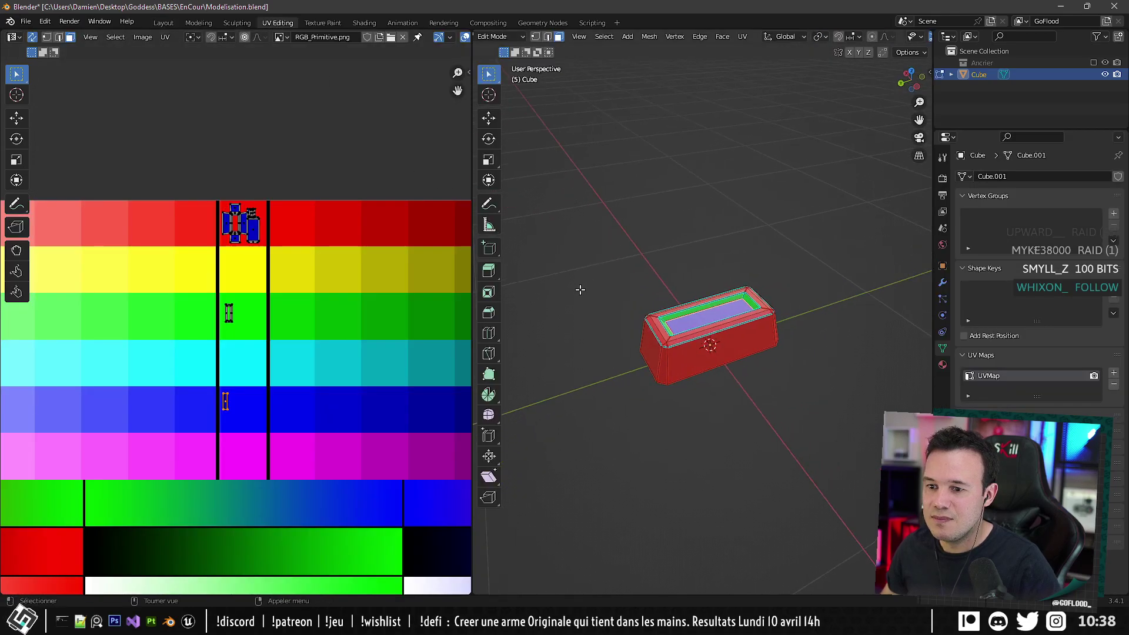
key(Tab)
middle_drag(644, 317, 672, 336)
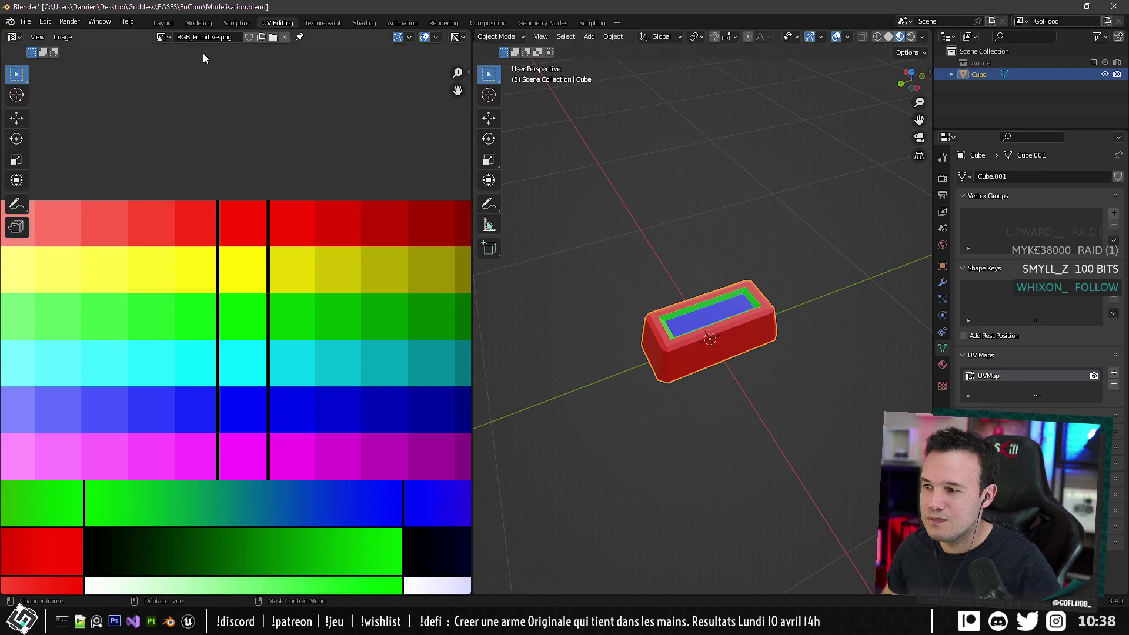
Return to the Layout workspace and export the ingot as FBX, overwriting Lingot_001.fbx.
click(164, 22)
key(ctrl+e)
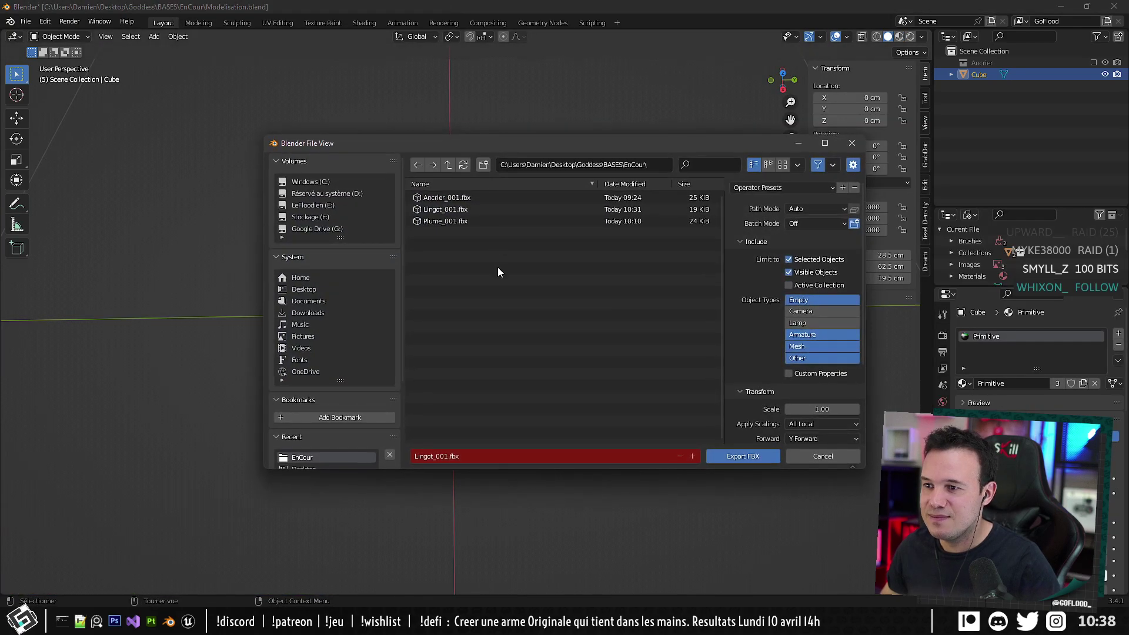
double_click(447, 209)
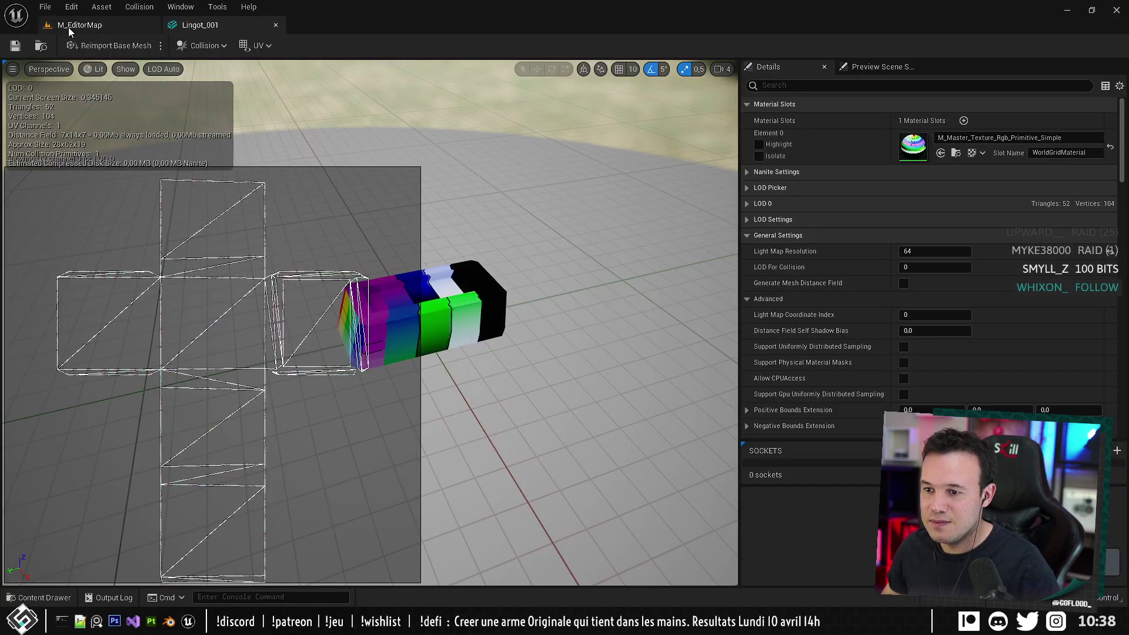
Reimport the Lingot_001 base mesh in Unreal Engine, reset its conflicting materials to the FBX, and save it.
click(99, 45)
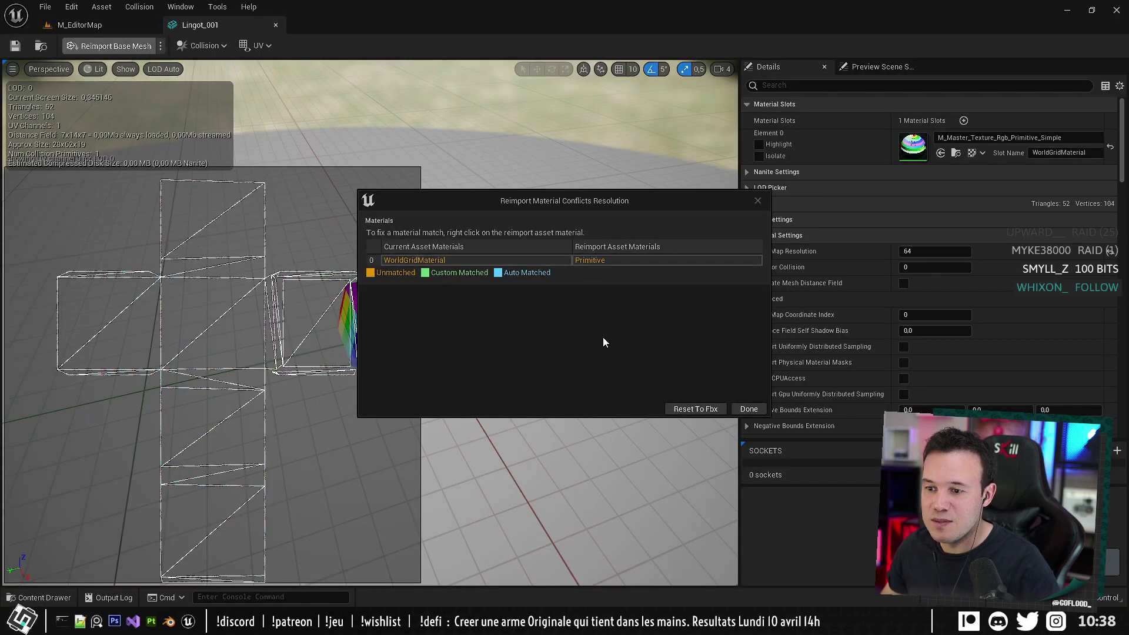
click(690, 406)
mouse_move(456, 249)
right_down()
mouse_move(490, 203)
mouse_move(411, 223)
mouse_move(455, 249)
right_up()
key(ctrl+s)
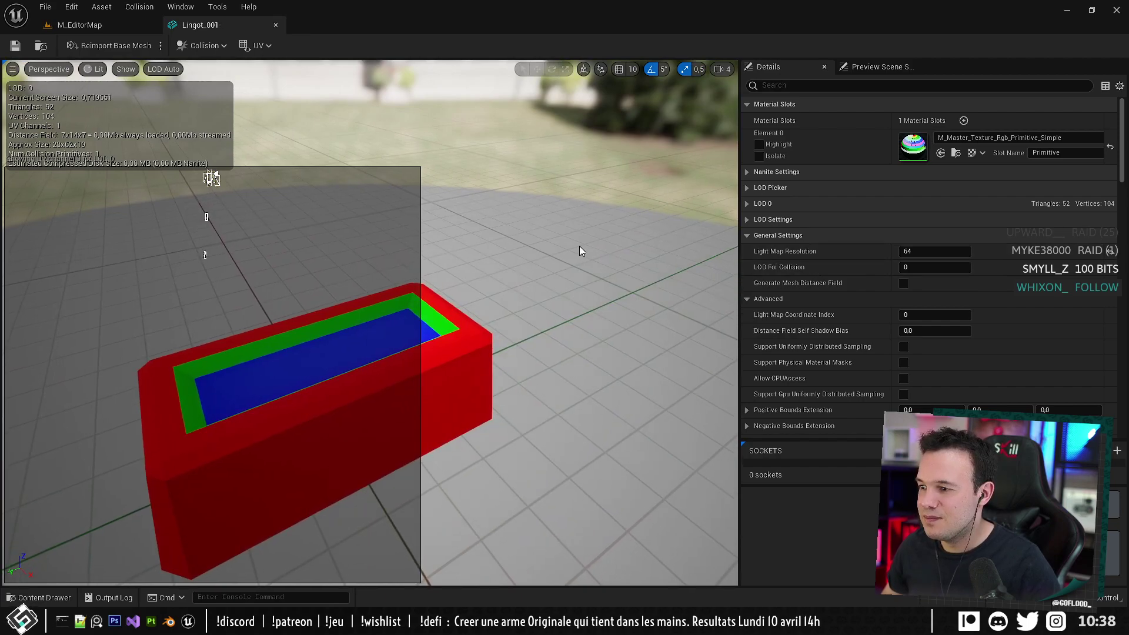
mouse_move(580, 252)
right_down()
mouse_move(553, 276)
mouse_move(517, 250)
mouse_move(570, 256)
right_up()
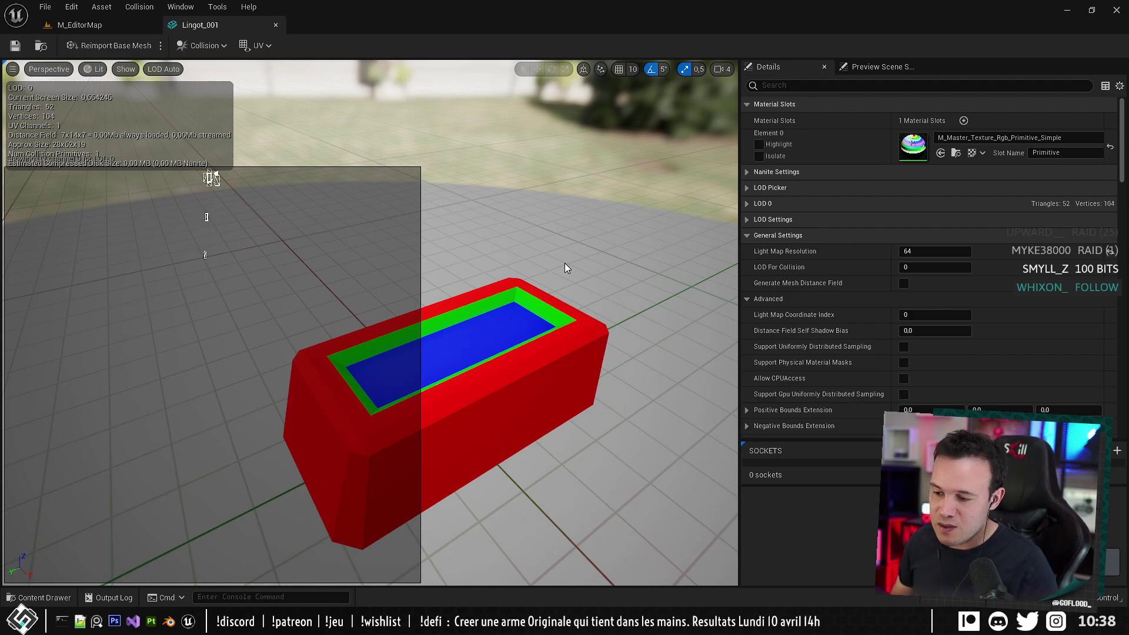
Switch to Blender's UV Editing workspace and add a second UV map, UVMap.001, to the ingot mesh.
key(alt+Tab)
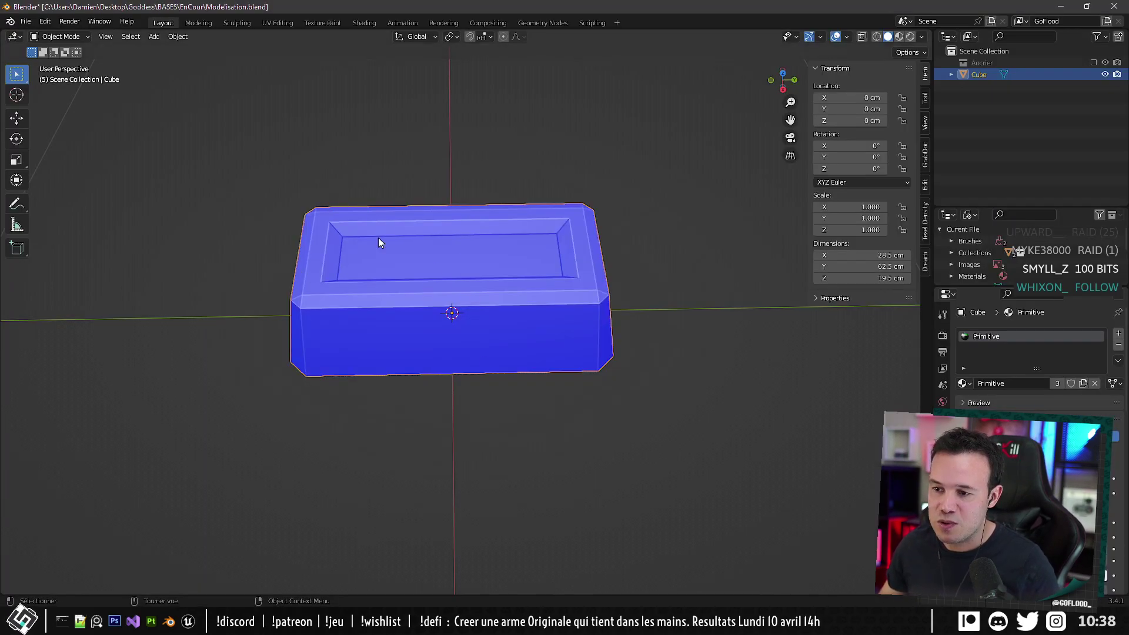
click(277, 23)
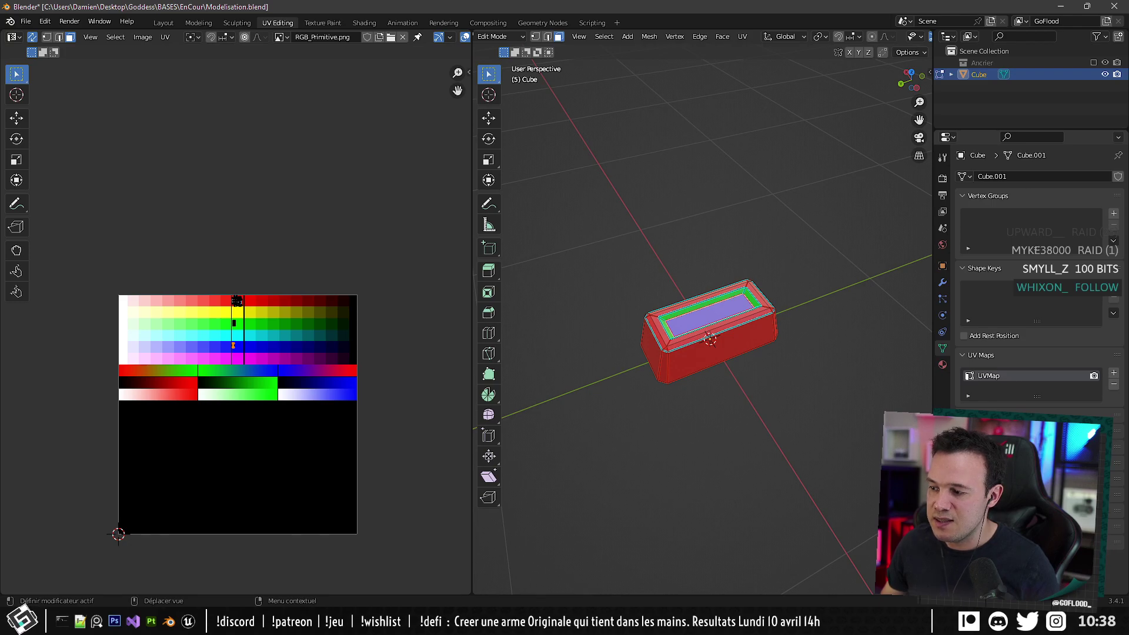
key(Tab)
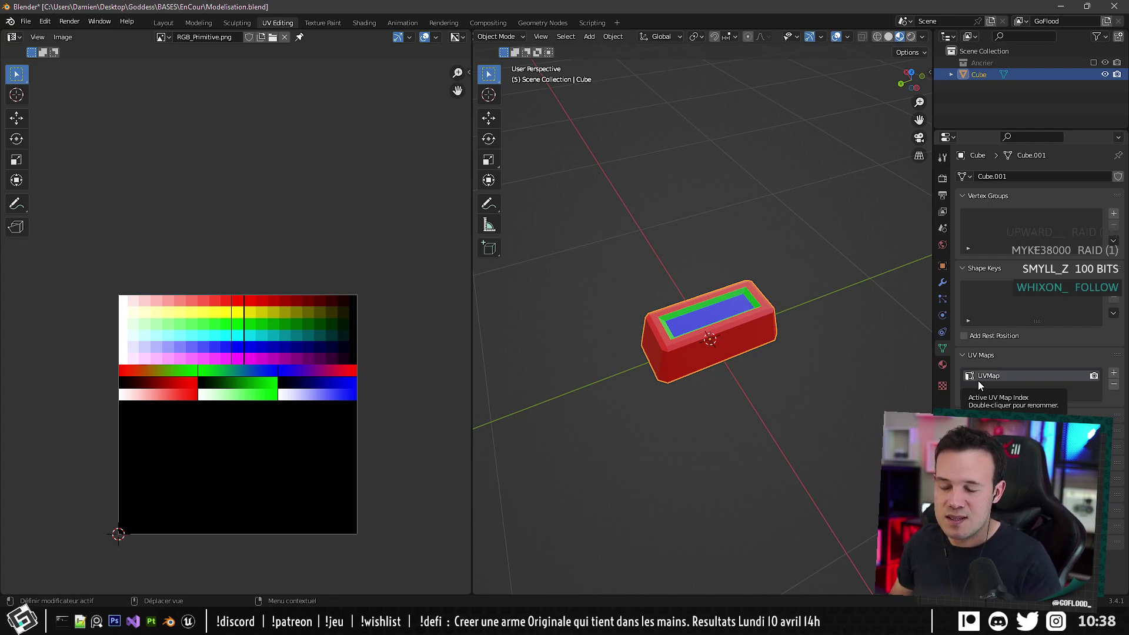
click(1113, 373)
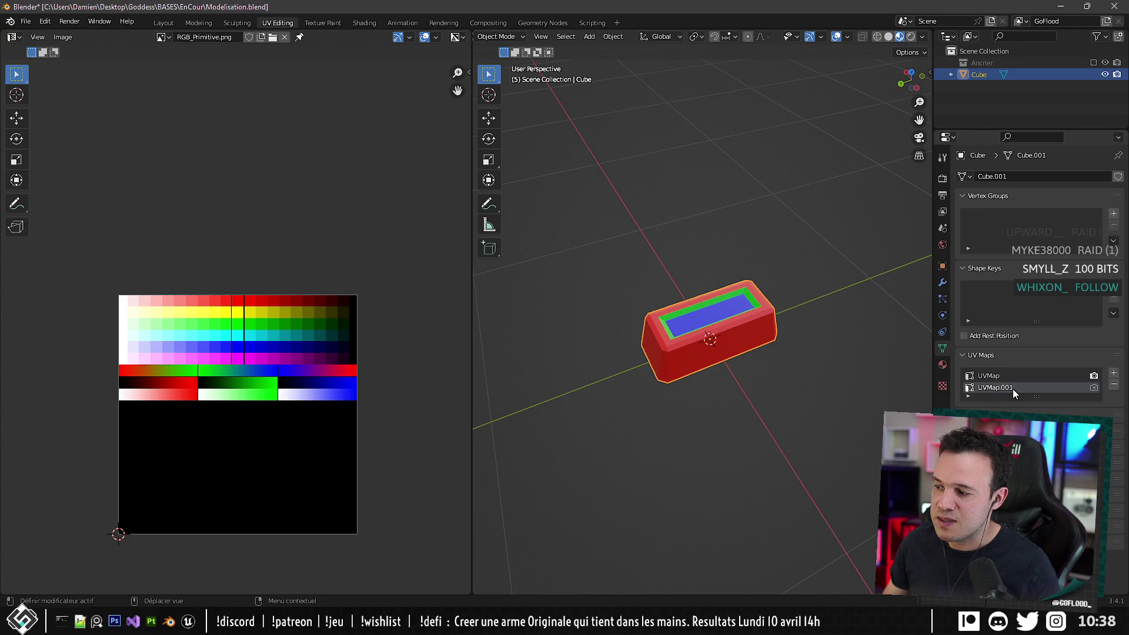
Select all of the ingot's faces and unwrap them onto UVMap.001.
click(626, 36)
mouse_move(633, 50)
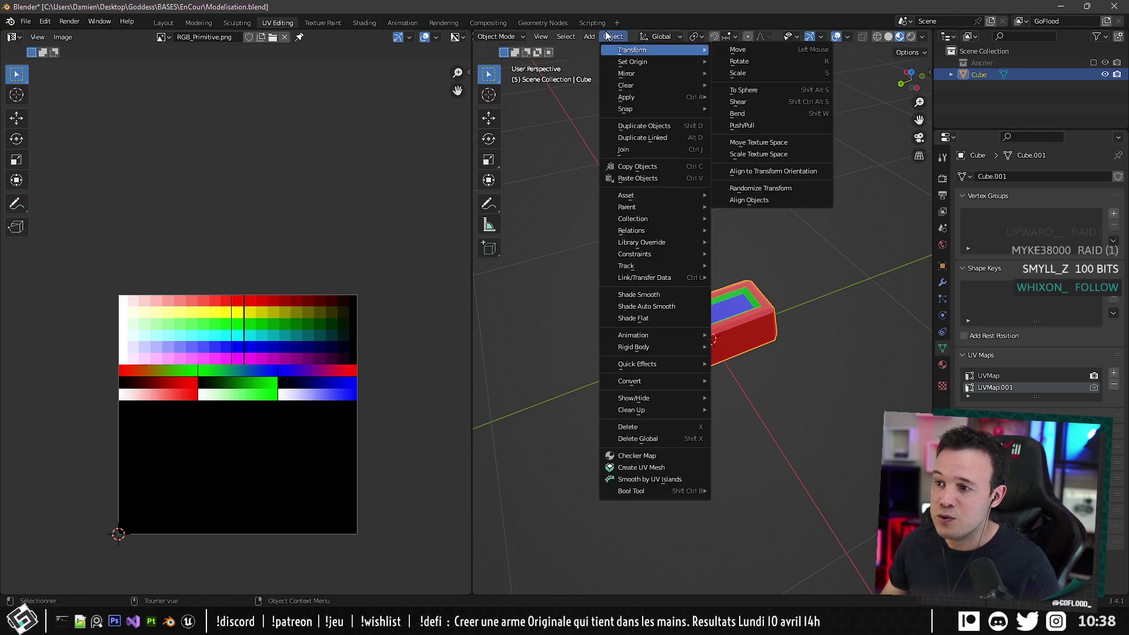
key(Tab)
key(a)
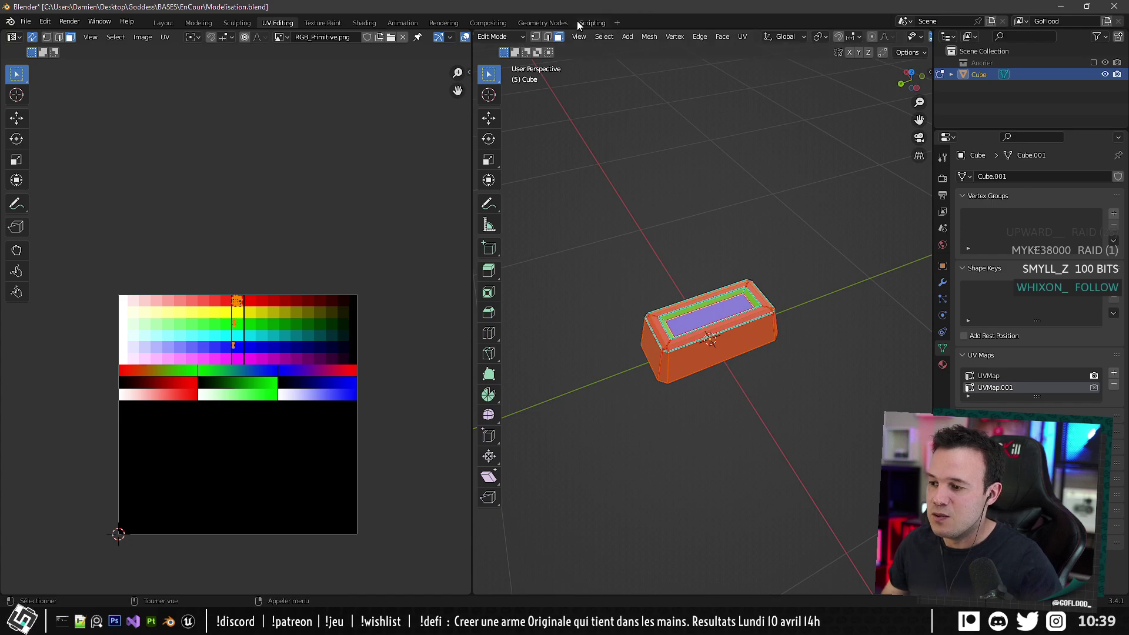
click(742, 37)
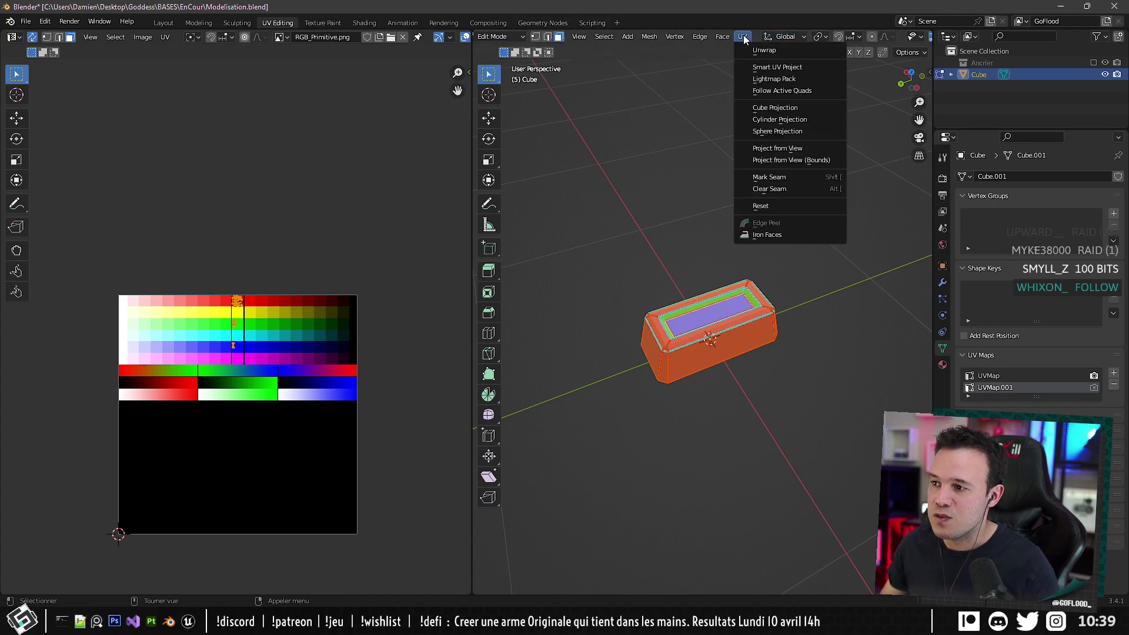
click(756, 50)
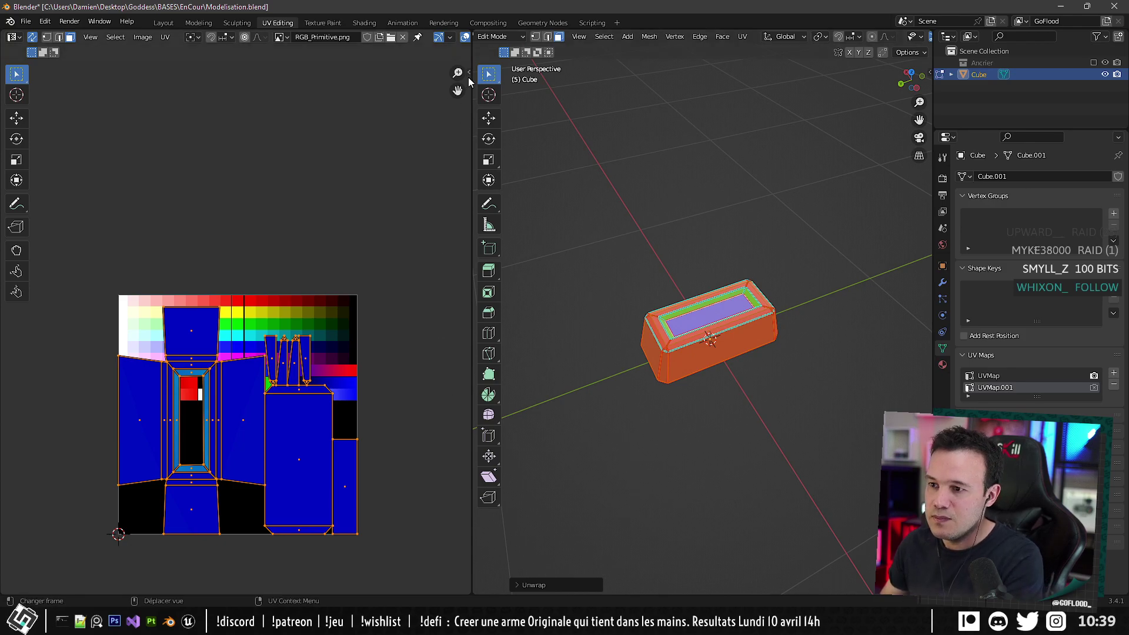
Pack all of the unwrapped UV islands with UV-Packer using a 512 × 512 sheet.
key(alt+a)
key(n)
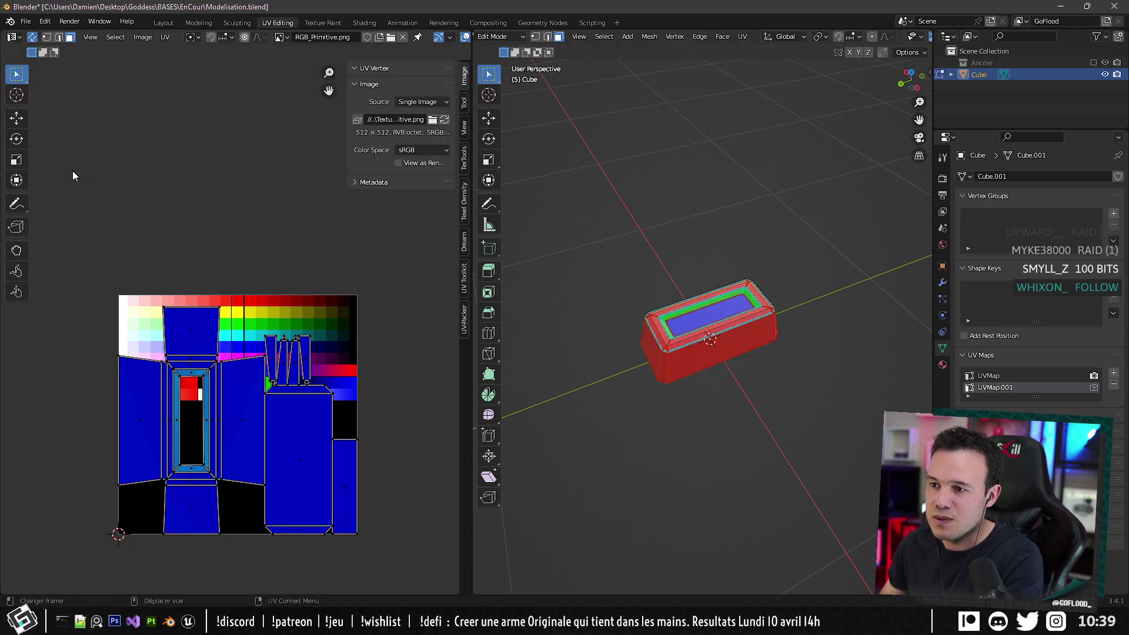
key(a)
click(462, 322)
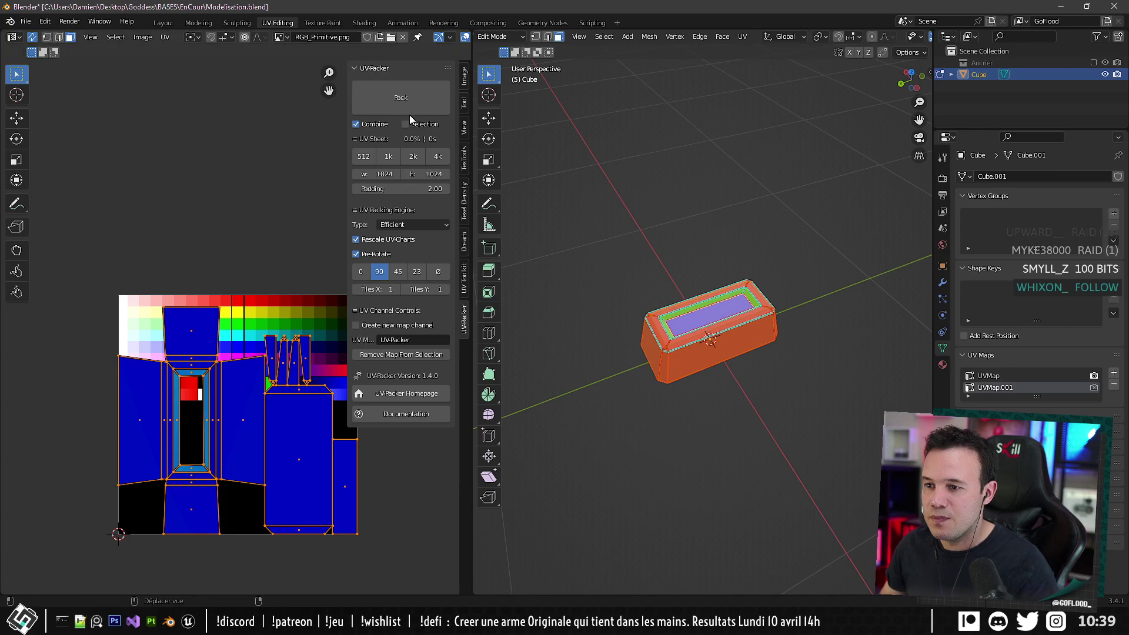
click(363, 156)
click(383, 101)
middle_drag(232, 259, 188, 220)
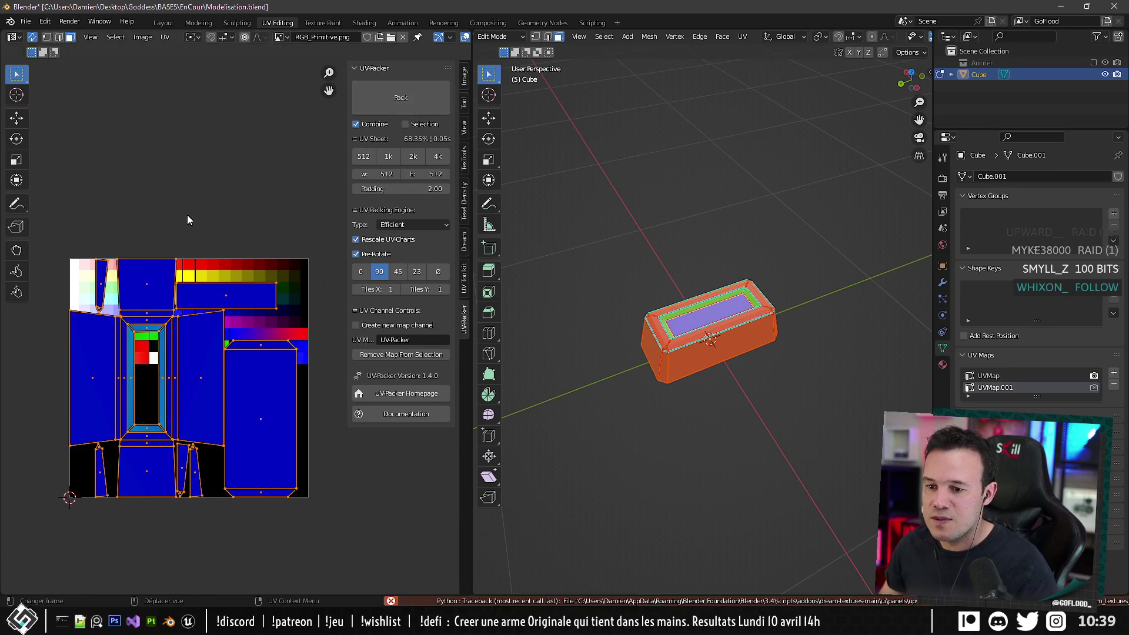
Export the ingot as FBX from the Layout workspace, switch to Unreal Engine and reimport the Lingot_001 base mesh.
key(Tab)
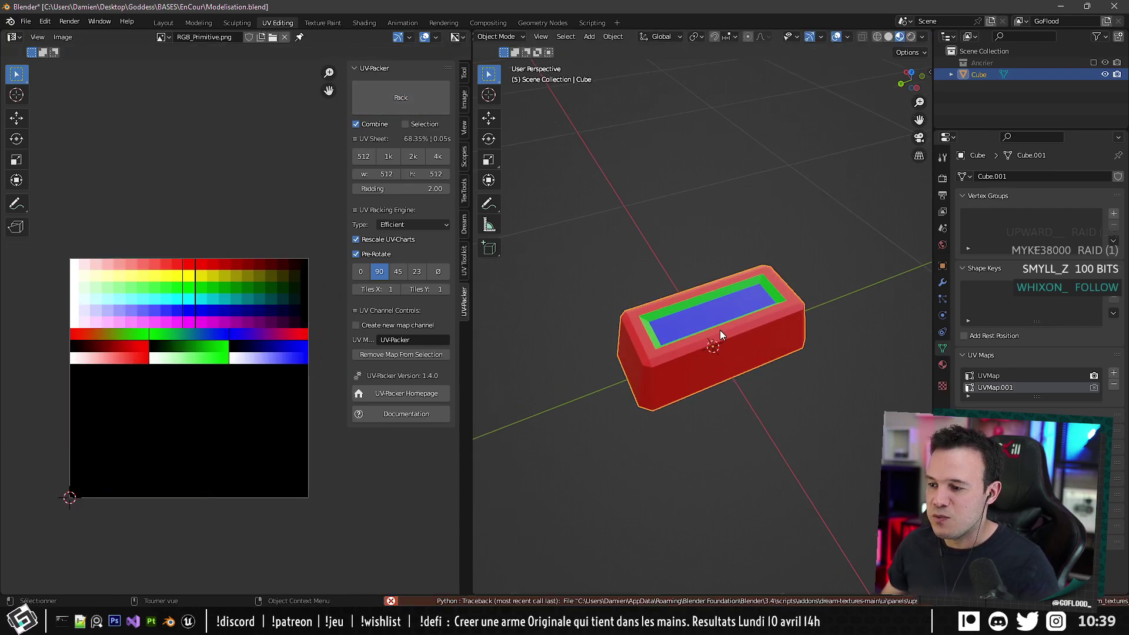
key(Tab)
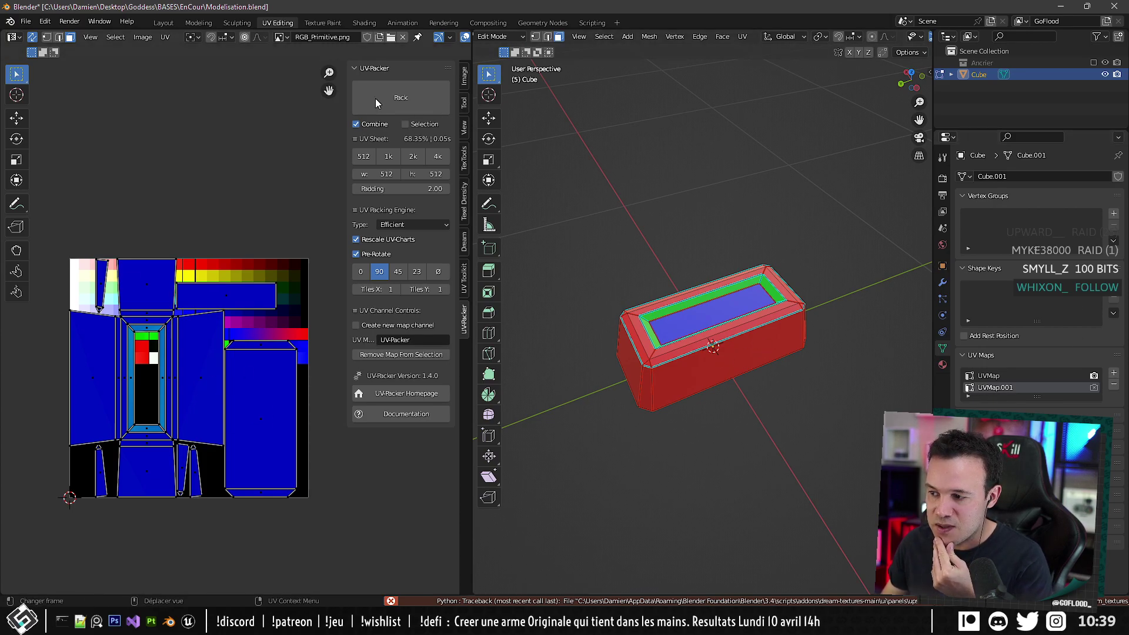
key(Tab)
click(165, 22)
key(ctrl+e)
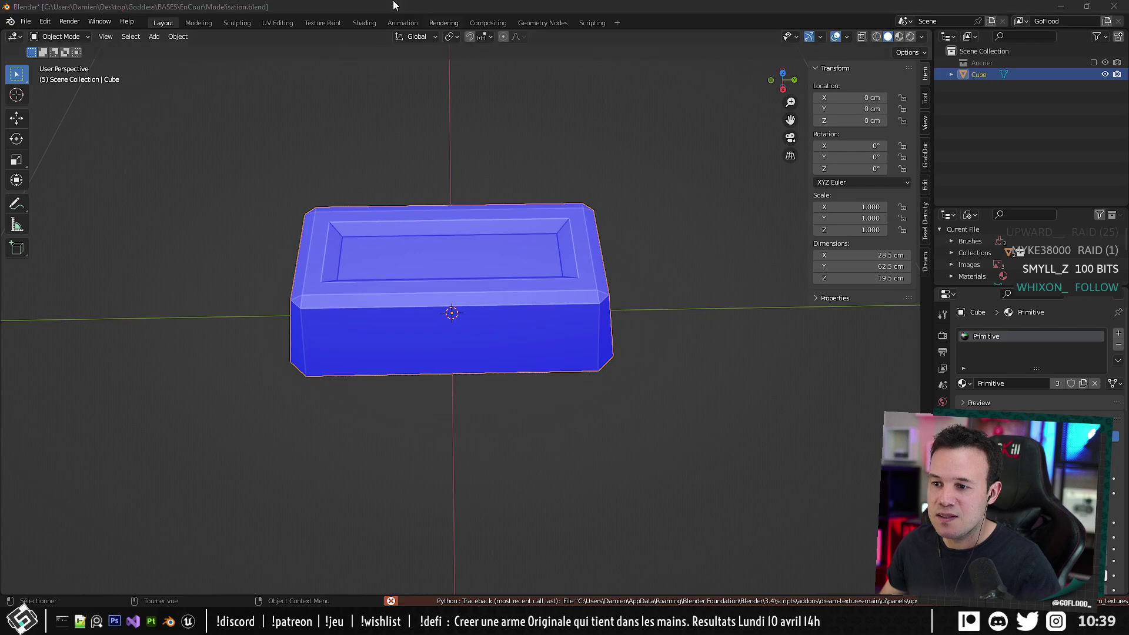
click(725, 455)
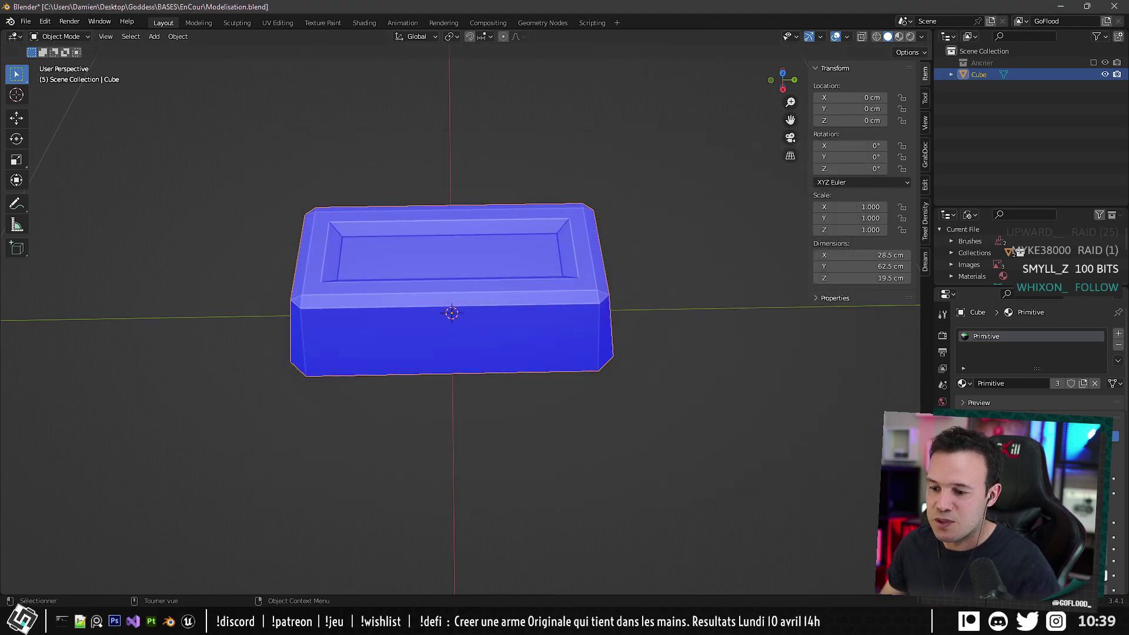
click(330, 621)
click(112, 45)
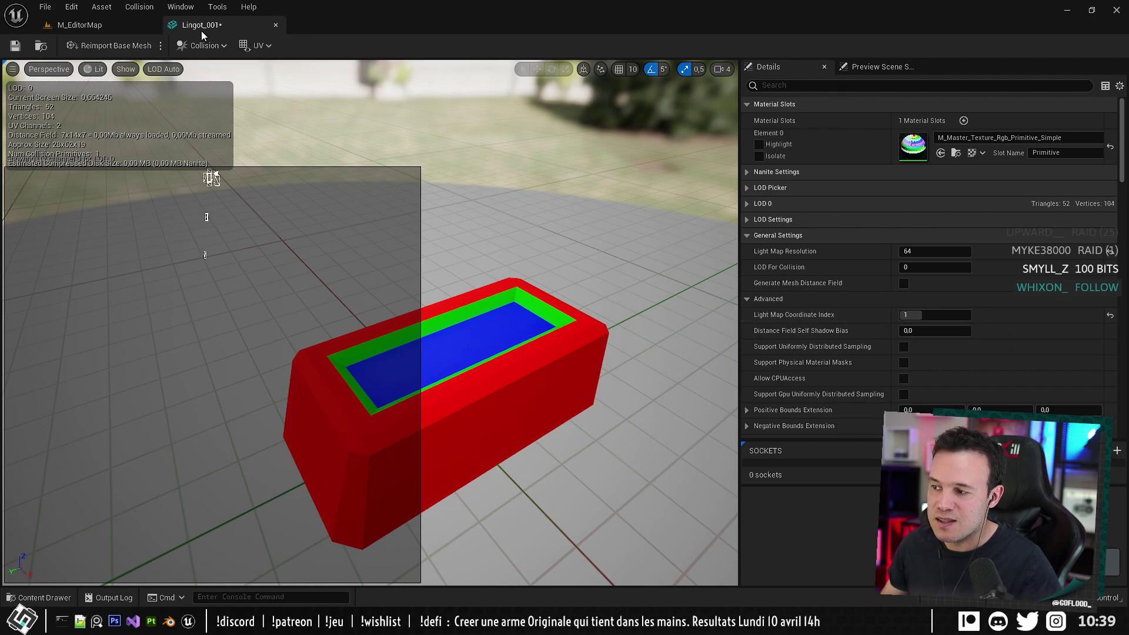
Display UV Channel 1 of the Lingot_001 mesh, compare it with UV Channel 0, and inspect the ingot preview.
click(256, 46)
click(277, 97)
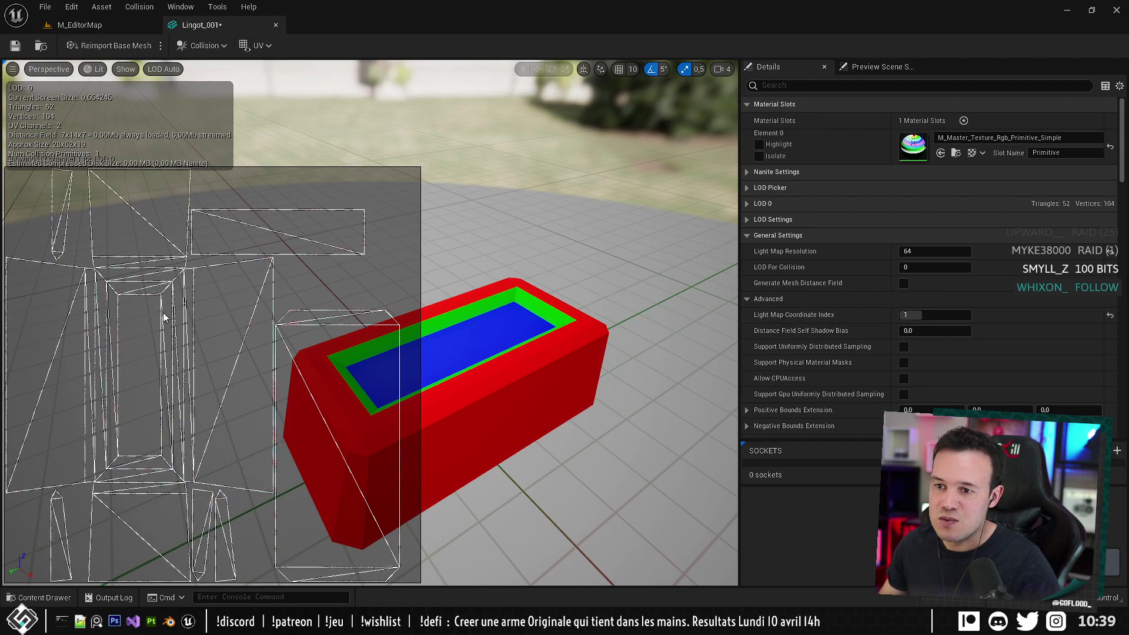
click(260, 45)
click(274, 66)
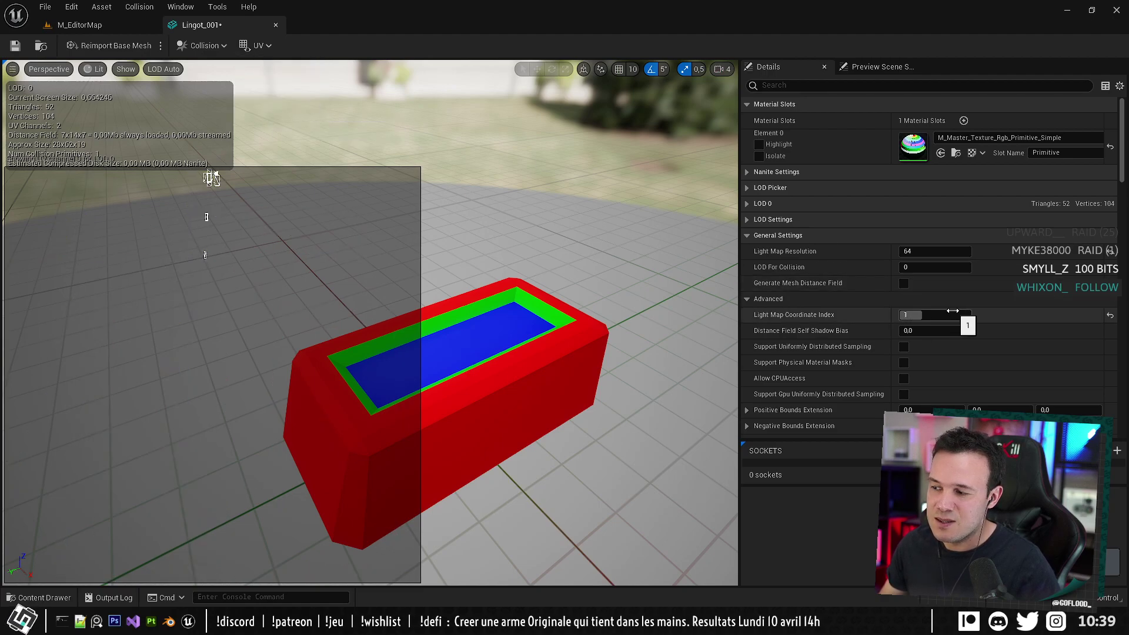
scroll(952, 311, down, 5)
scroll(950, 312, up, 5)
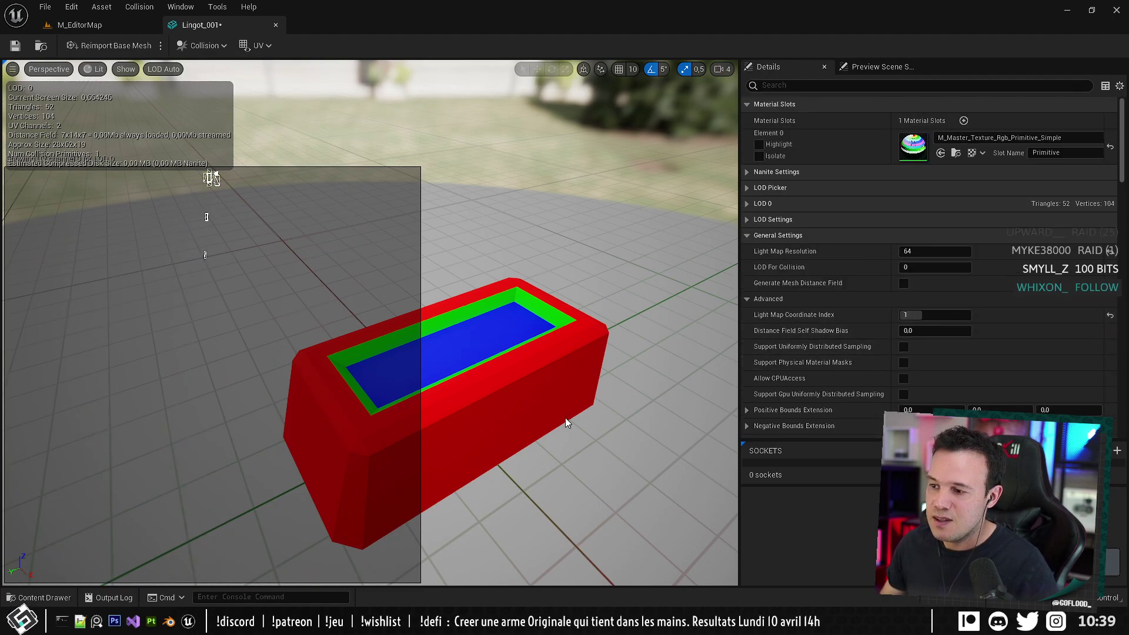
middle_drag(565, 418, 551, 441)
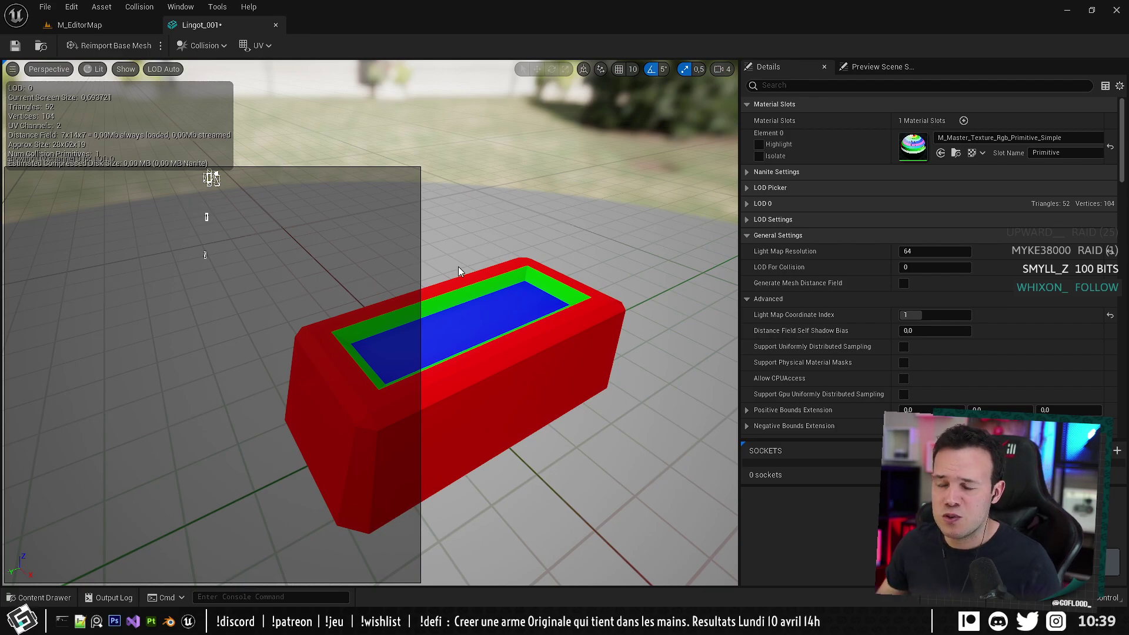
right_drag(472, 277, 456, 295)
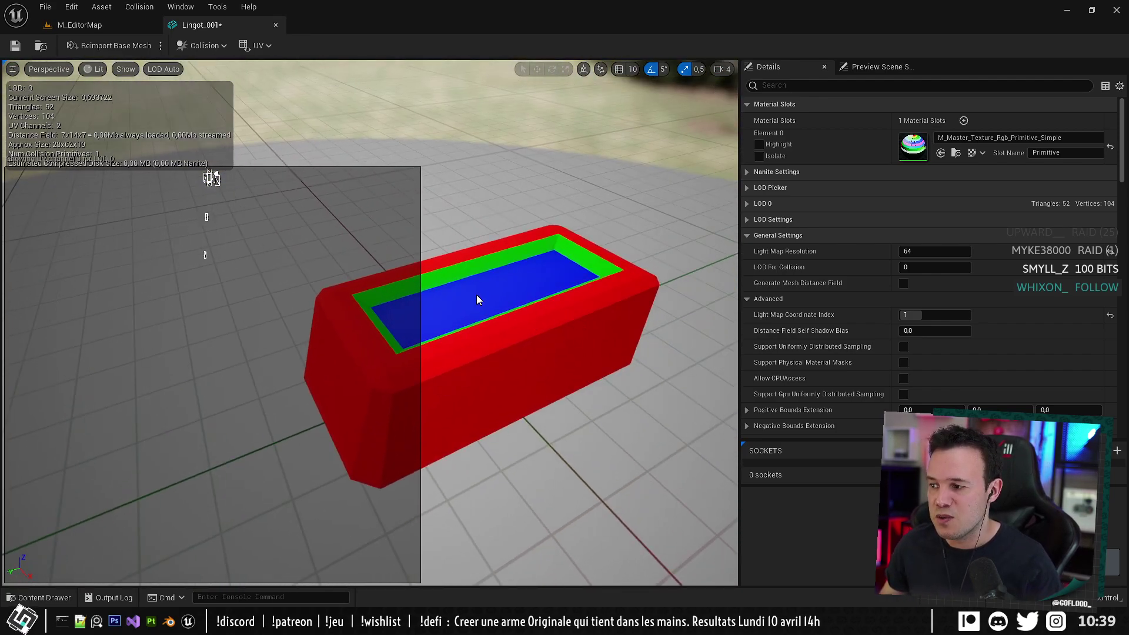
Return to M_EditorMap and add custom primitive data colour entries to the Lingot_001 instance on the desk.
click(94, 25)
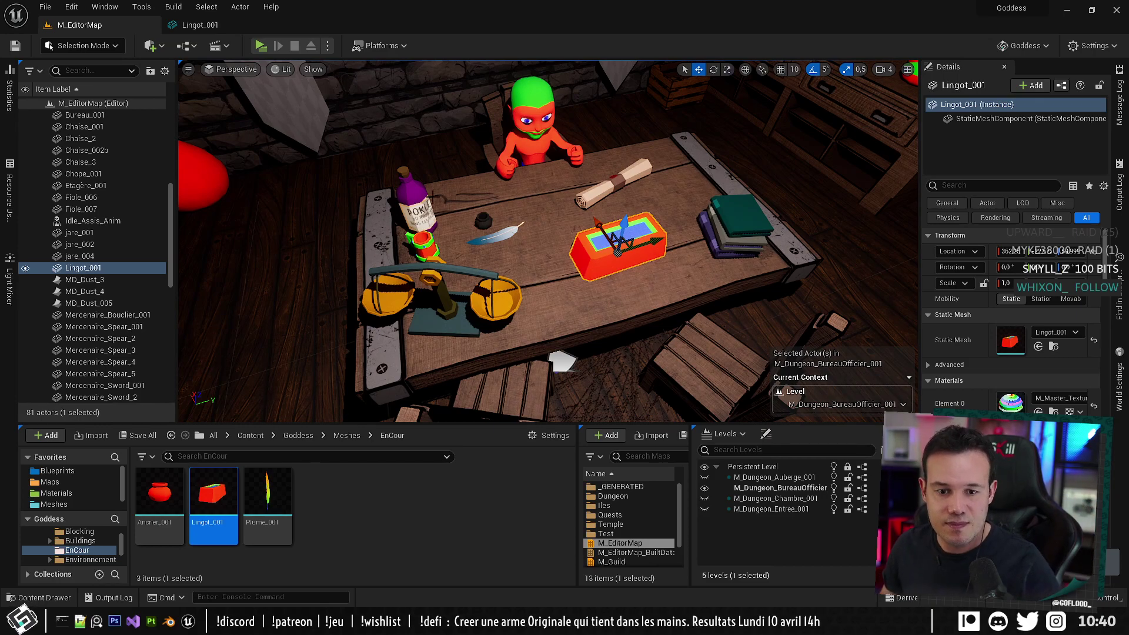
right_drag(496, 197, 529, 174)
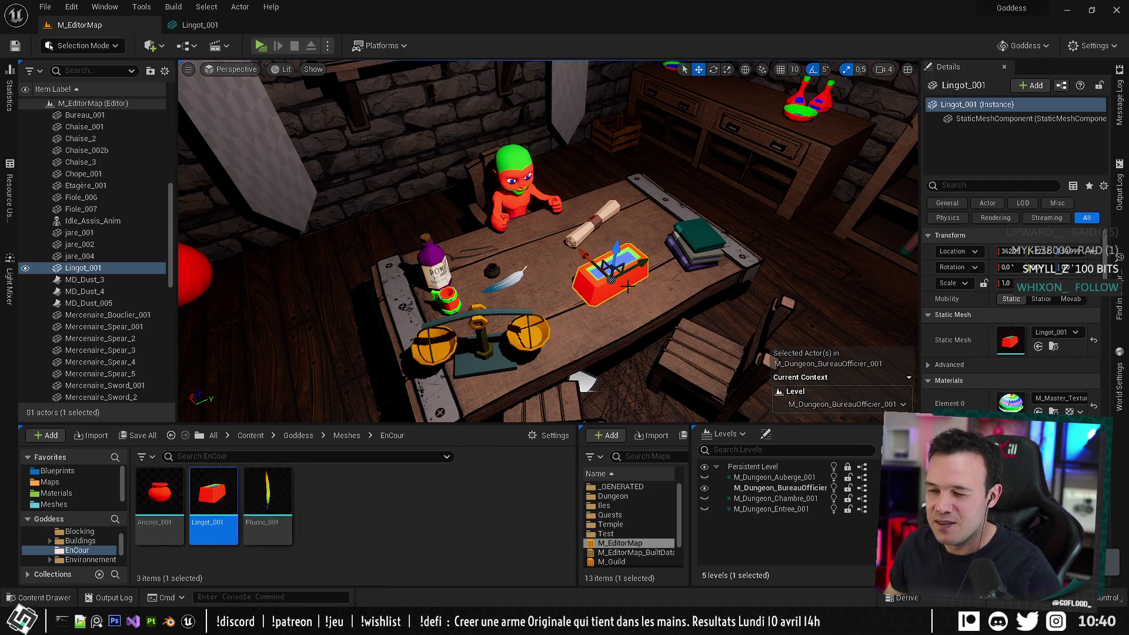
scroll(996, 406, down, 15)
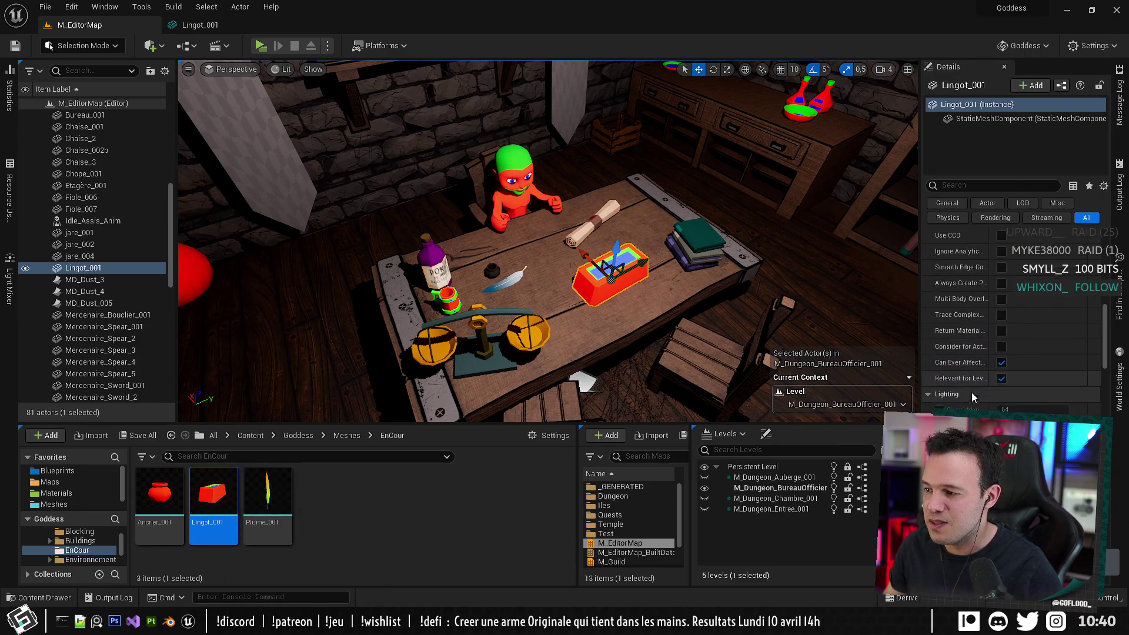
scroll(972, 397, down, 8)
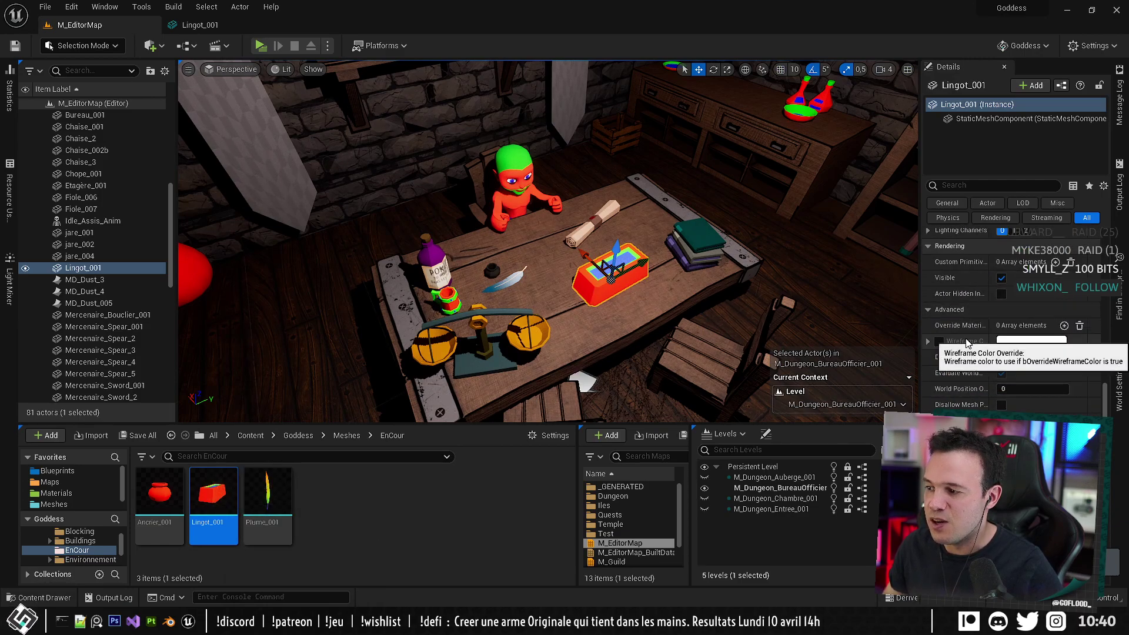
scroll(966, 342, down, 5)
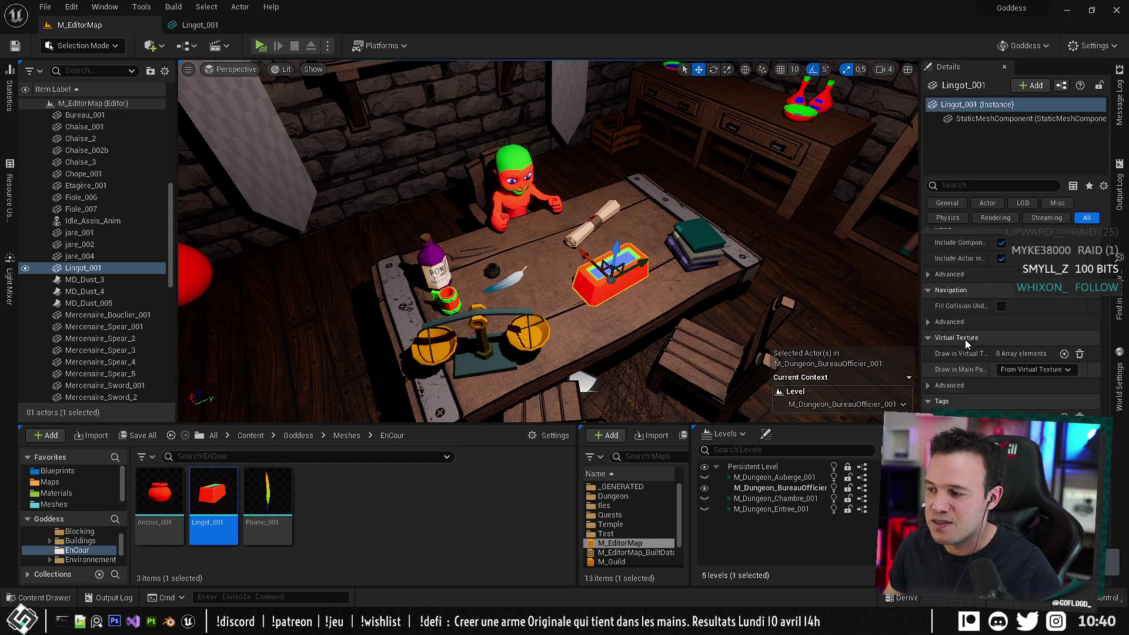
scroll(966, 343, up, 6)
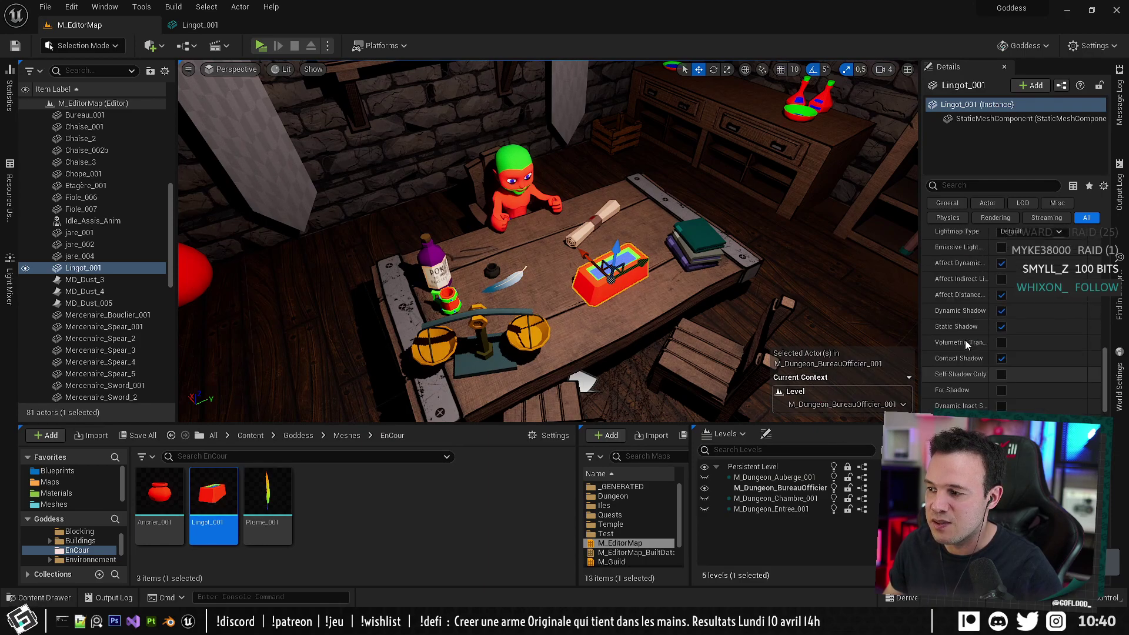
scroll(966, 346, down, 4)
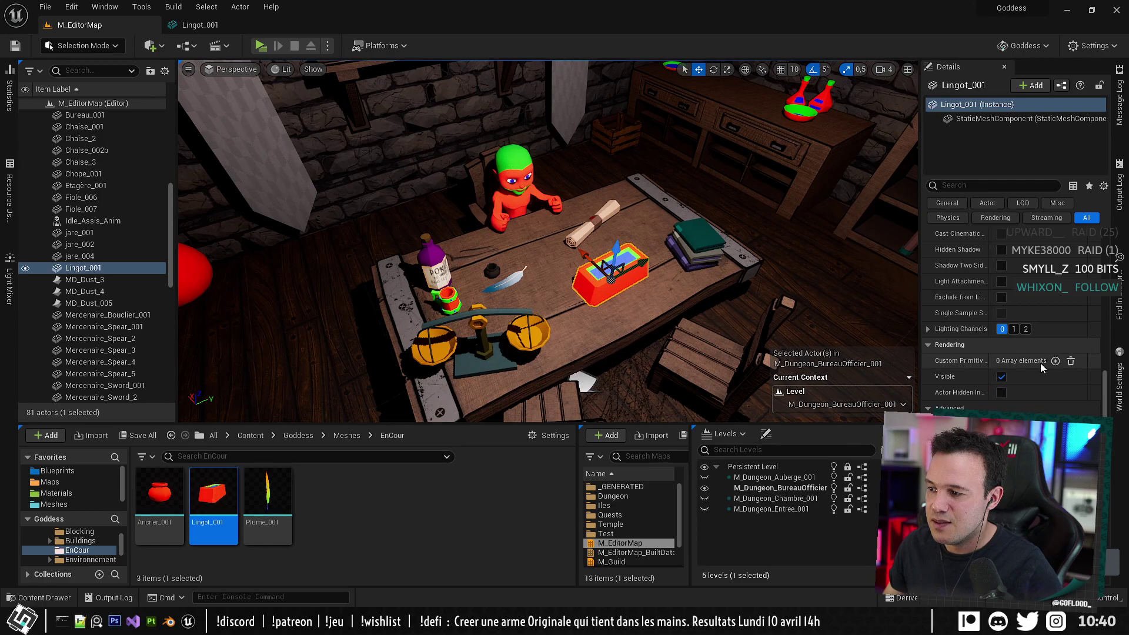
click(1056, 360)
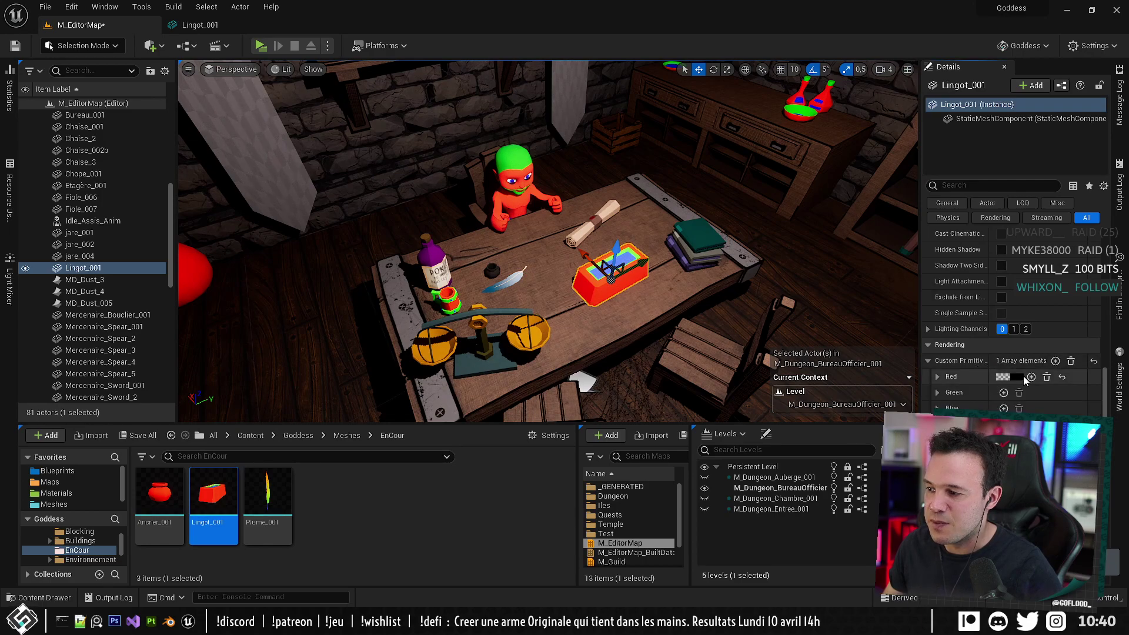
click(1031, 377)
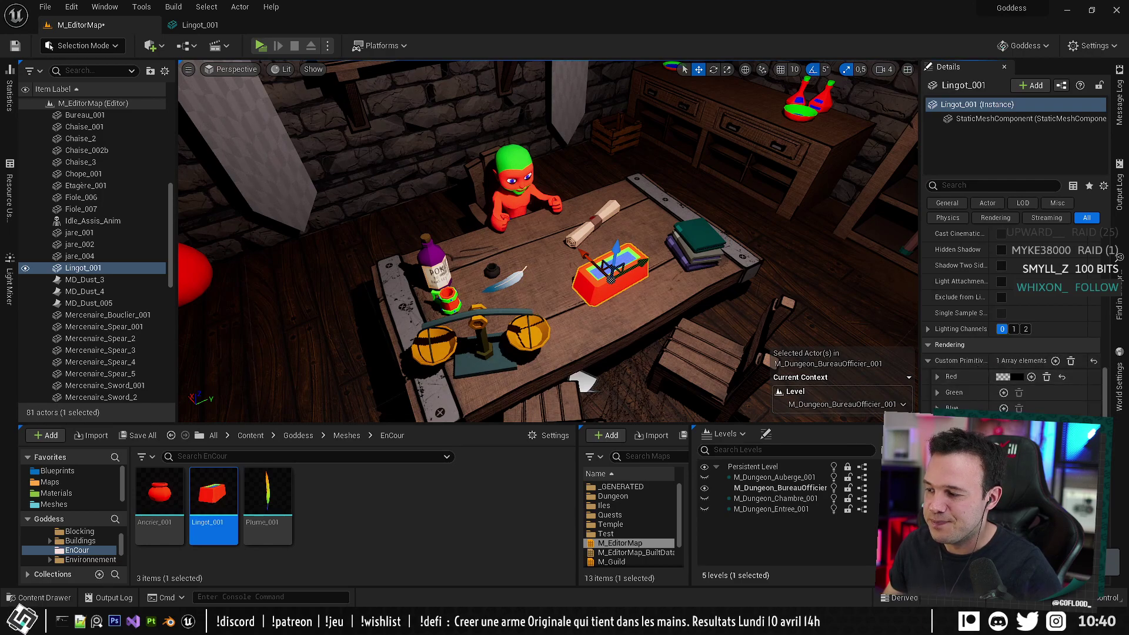
Set the ingot's Red custom primitive data colour to a saturated golden orange and save the level.
click(1005, 377)
mouse_move(896, 382)
mouse_down()
mouse_move(896, 366)
mouse_move(896, 385)
mouse_move(919, 352)
mouse_move(919, 376)
mouse_up()
drag(828, 392, 852, 429)
mouse_move(899, 361)
mouse_down()
mouse_move(899, 382)
mouse_move(897, 343)
mouse_move(922, 404)
mouse_move(896, 344)
mouse_up()
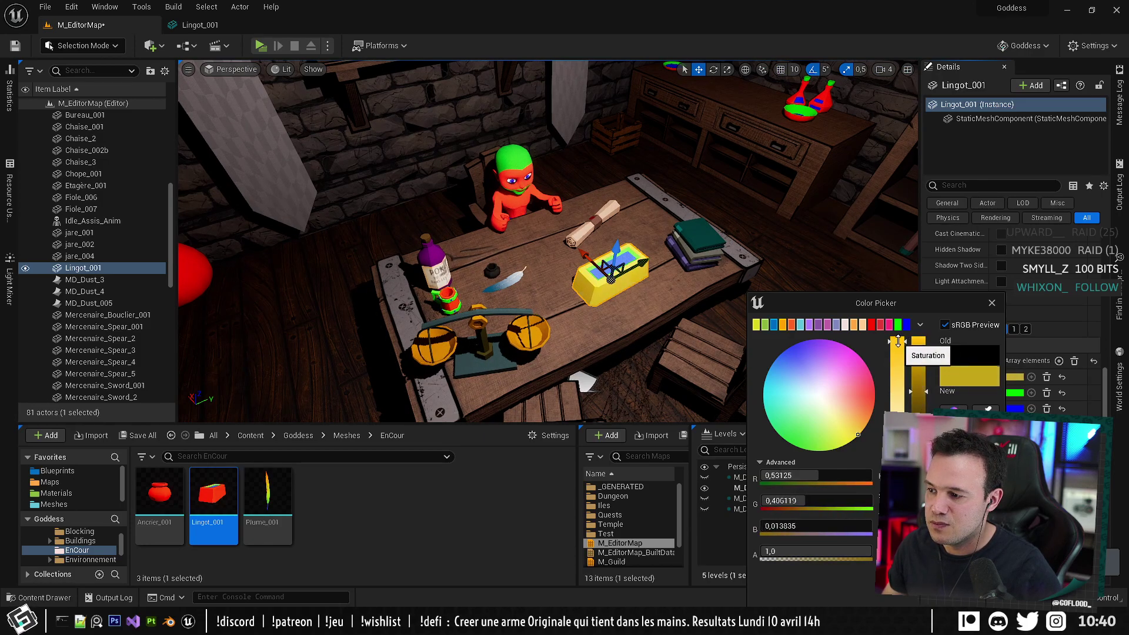
drag(855, 428, 871, 414)
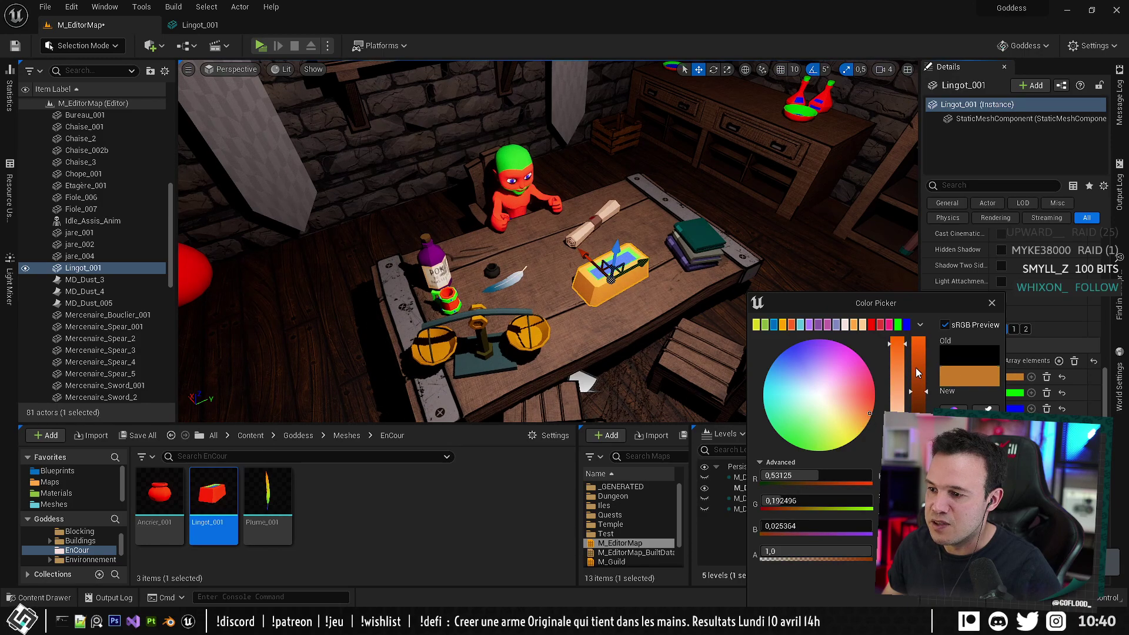
click(929, 592)
mouse_move(555, 240)
right_down()
mouse_move(567, 253)
mouse_move(554, 240)
right_up()
key(ctrl+s)
right_drag(631, 235, 676, 271)
click(696, 293)
scroll(515, 276, up, 3)
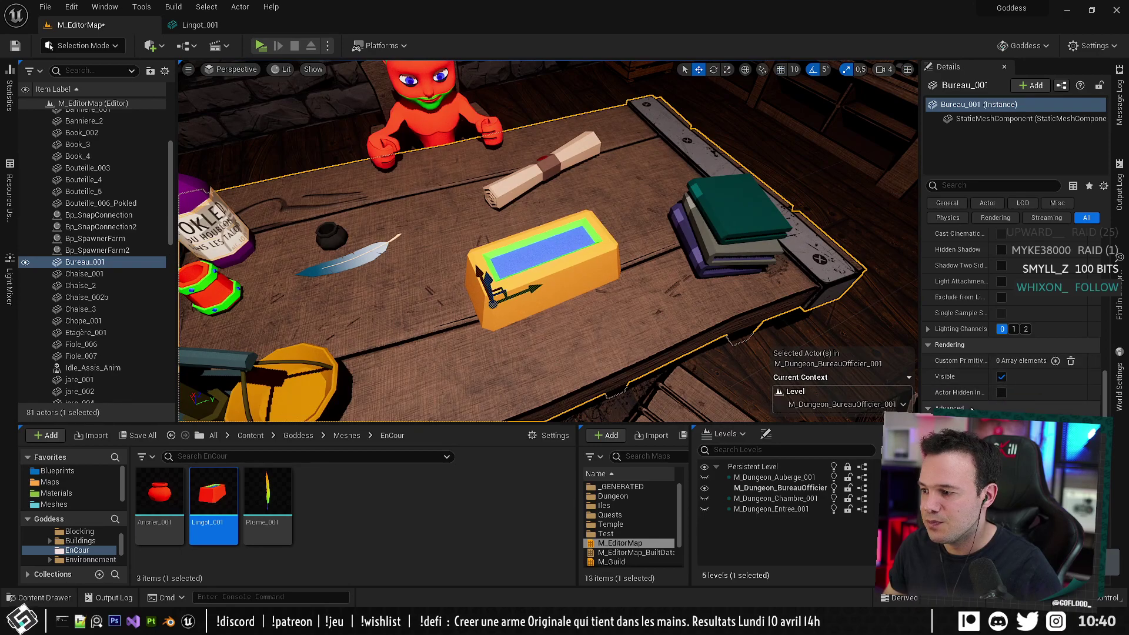
scroll(994, 376, up, 1)
scroll(971, 409, up, 8)
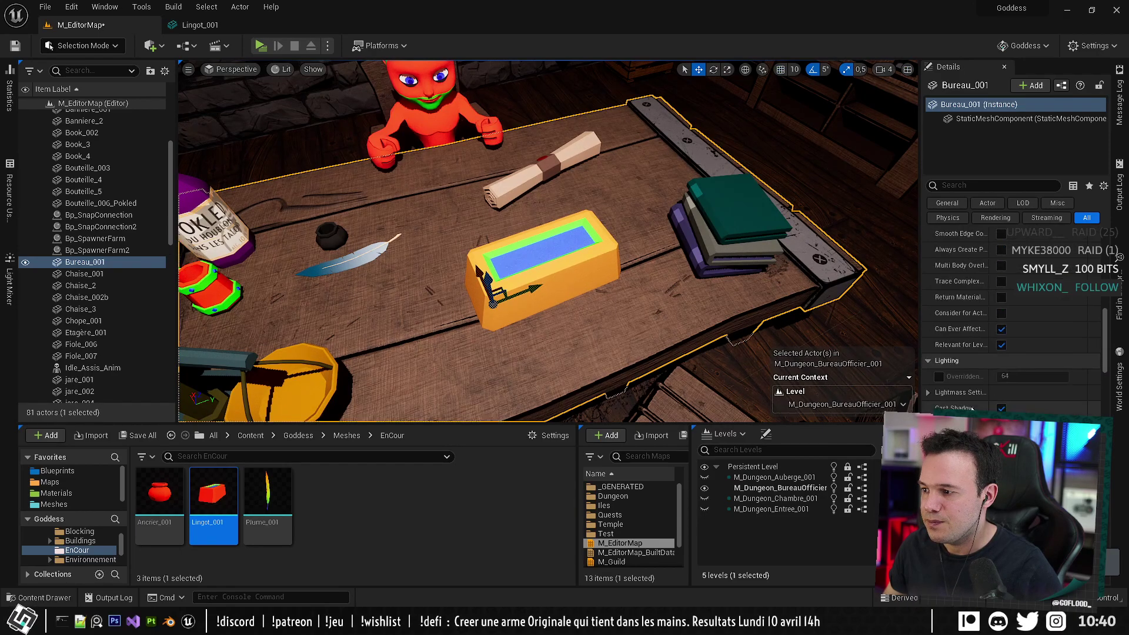
scroll(971, 407, down, 8)
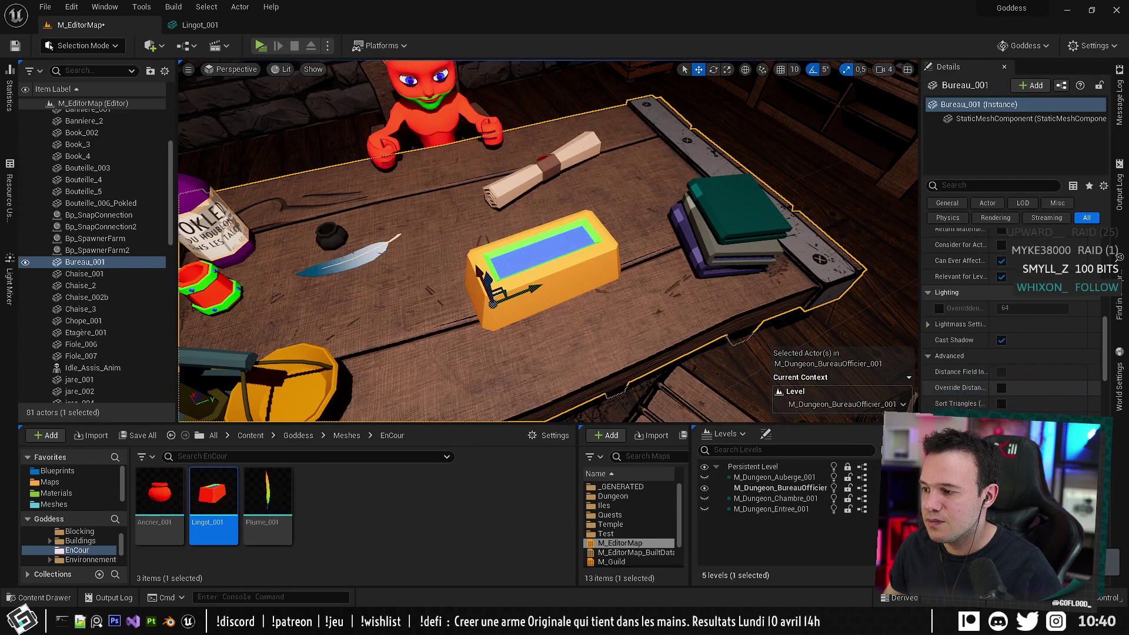
Select the ingot on the desk and copy its Red custom primitive data colour.
click(558, 270)
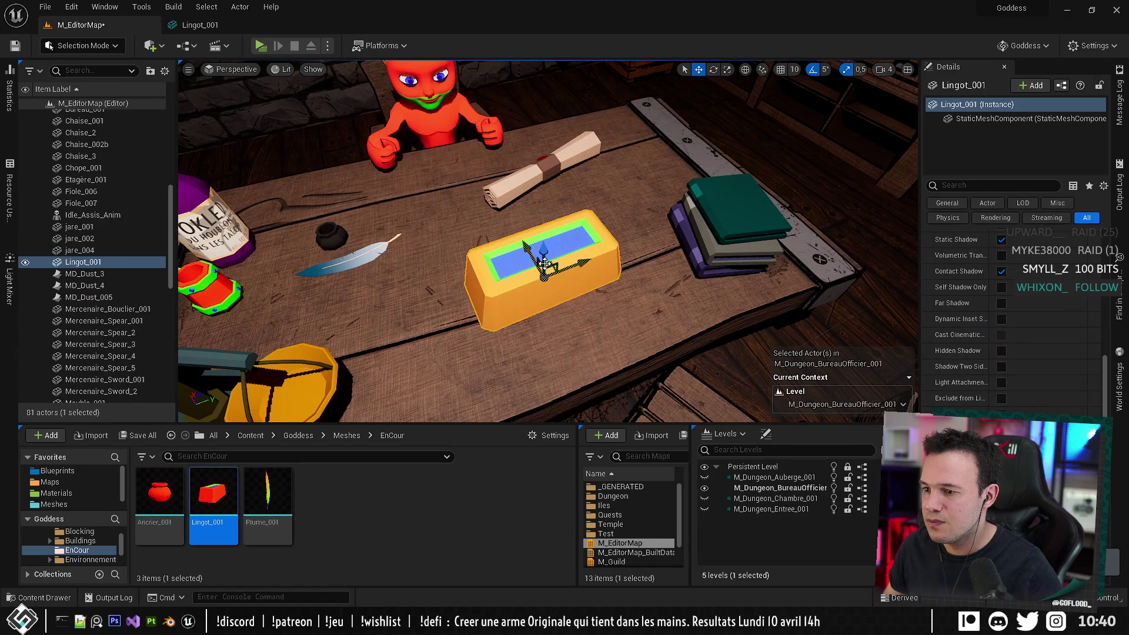
scroll(1006, 334, down, 3)
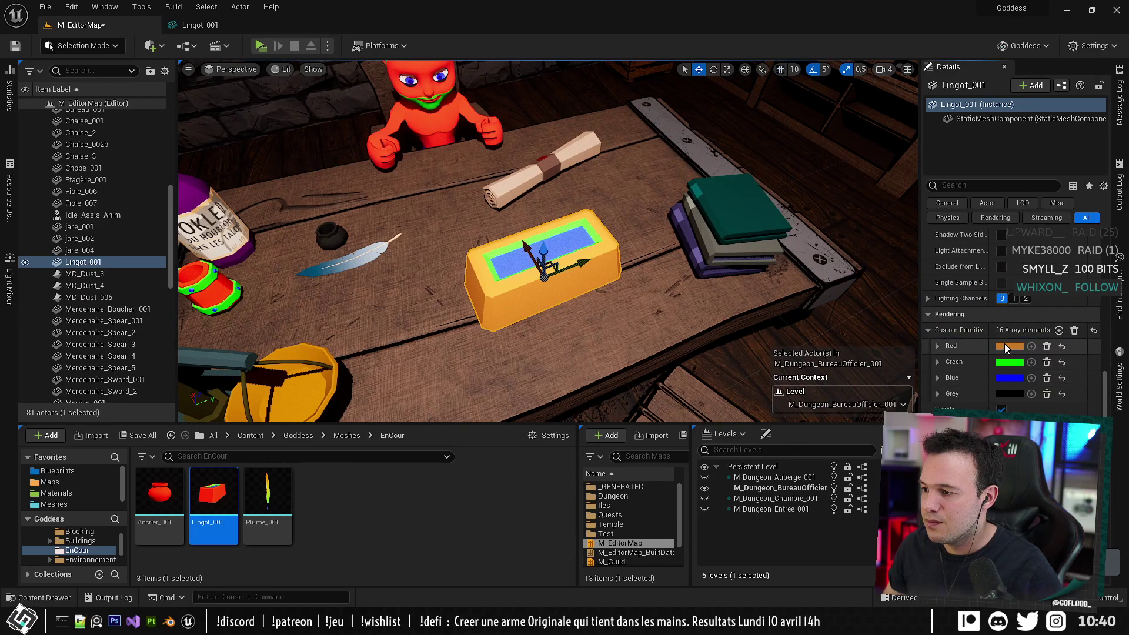
right_click(1003, 344)
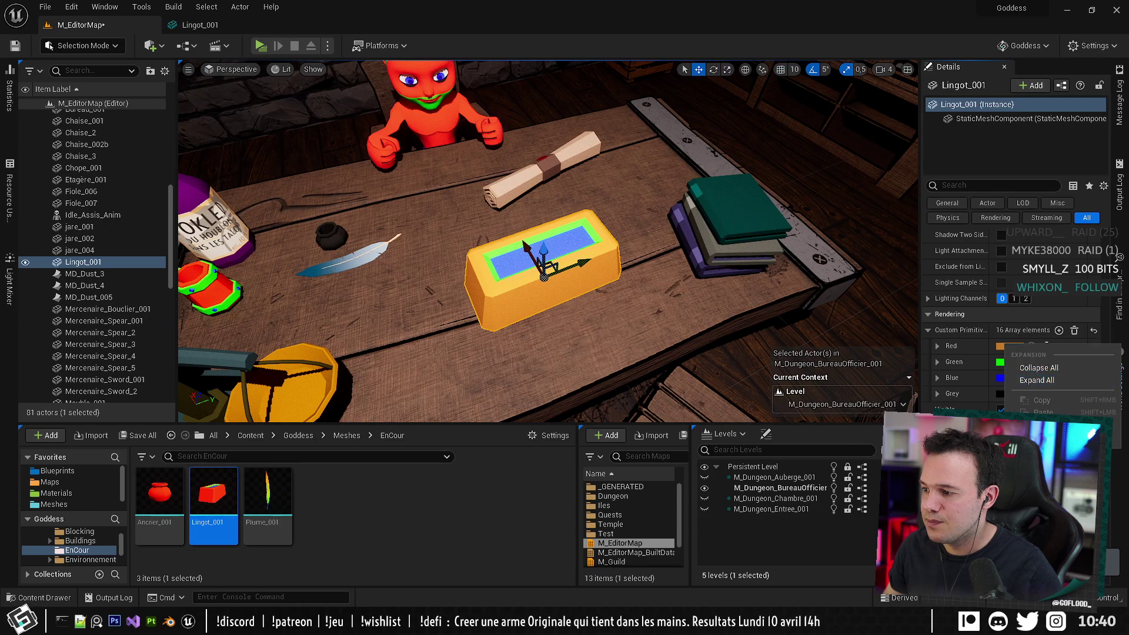
click(1000, 347)
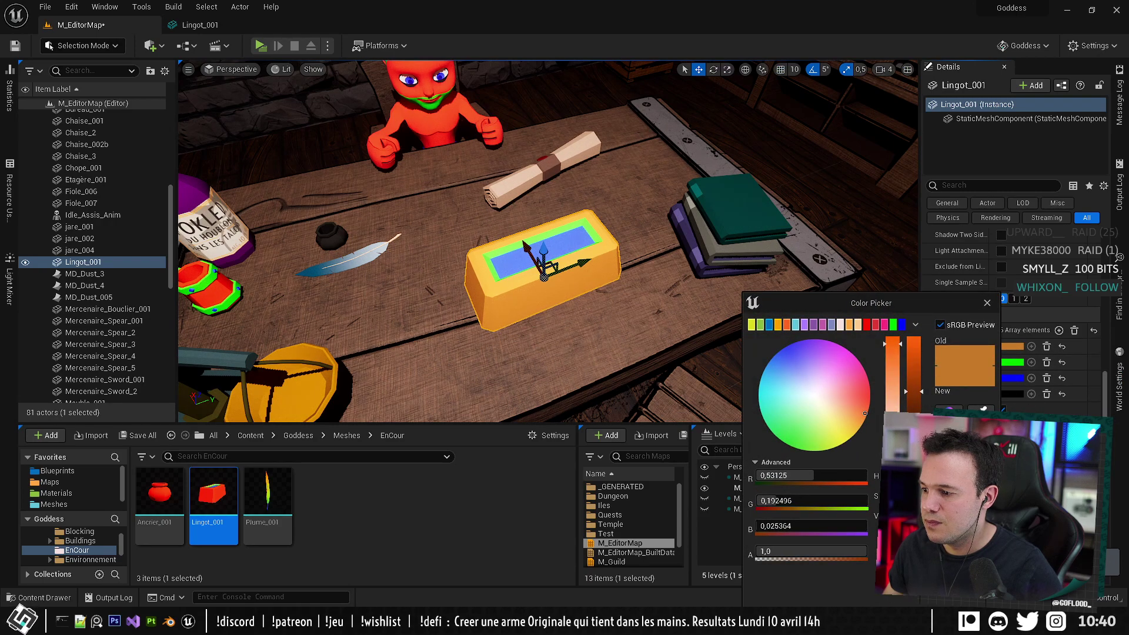
drag(900, 310, 887, 253)
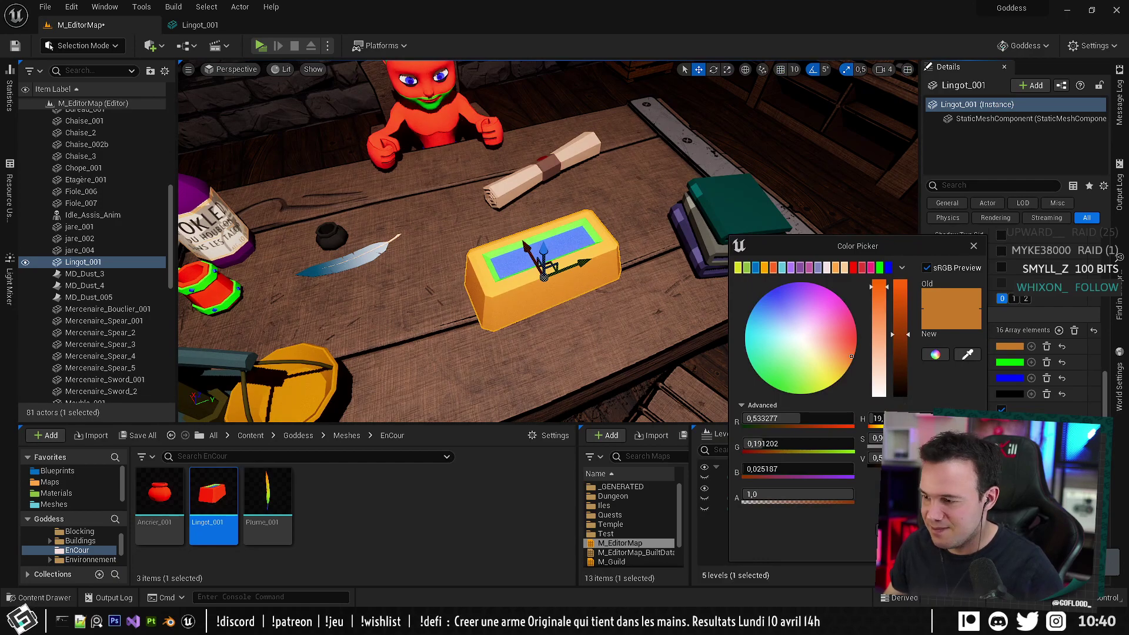
Apply the copied orange to the ingot's Green and Blue custom primitive data colours.
click(1010, 363)
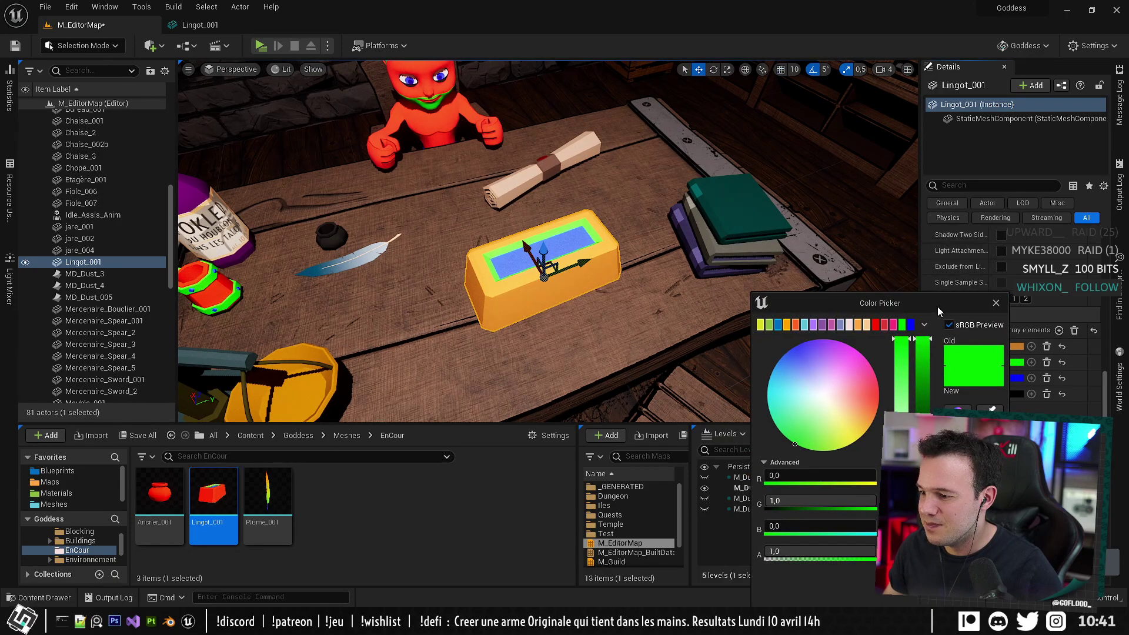
drag(937, 306, 920, 246)
key(ctrl+v)
key(Return)
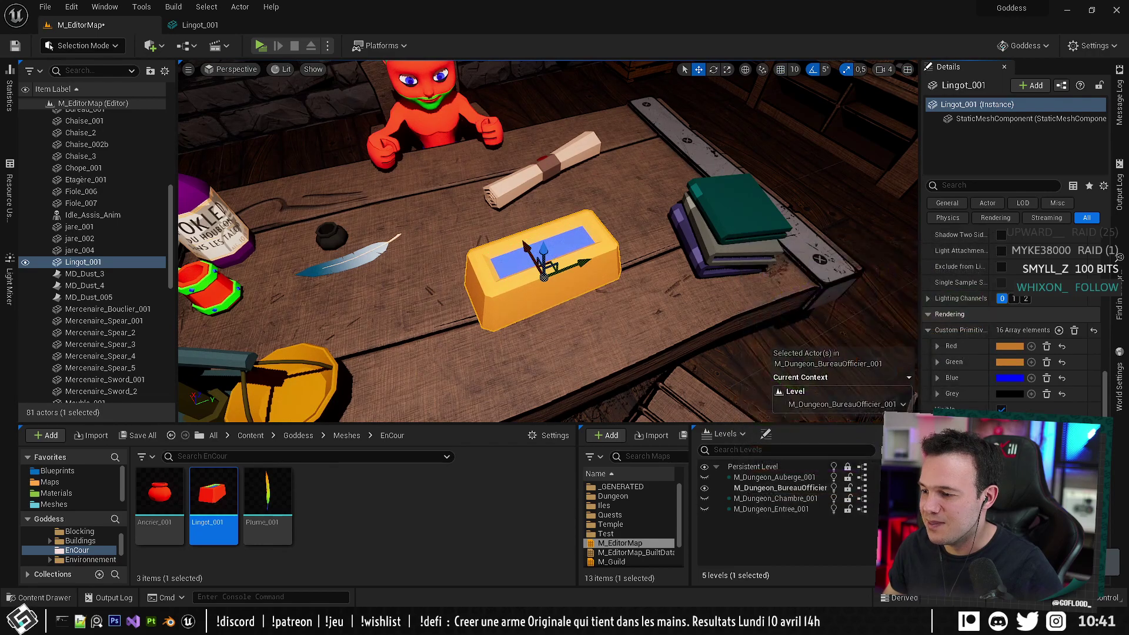
click(1010, 379)
drag(924, 297, 904, 212)
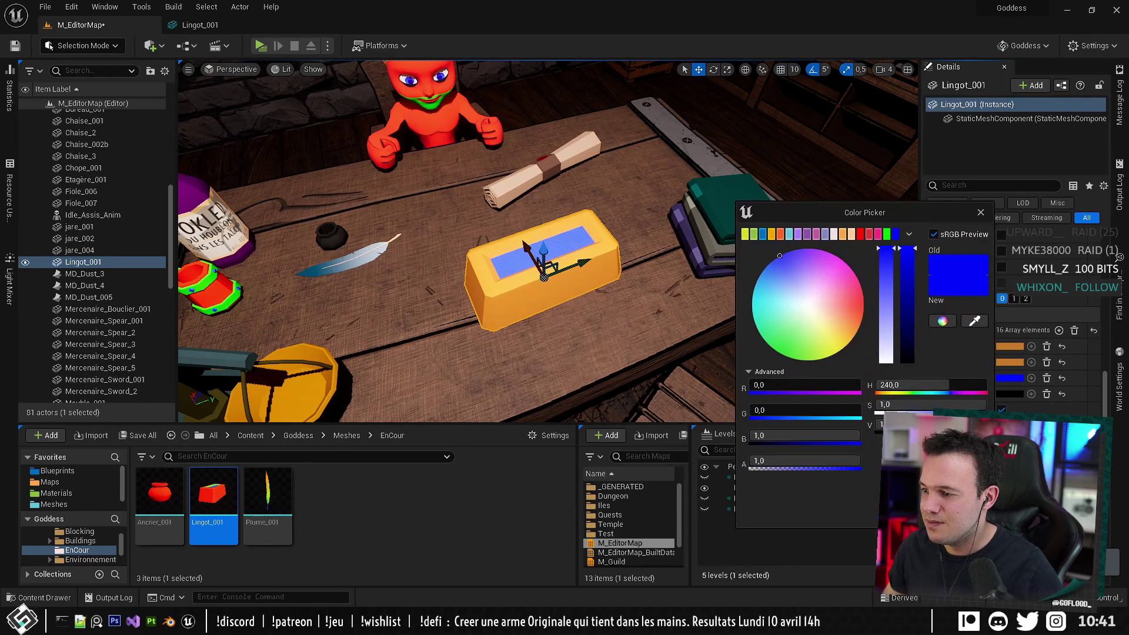
key(ctrl+v)
key(Return)
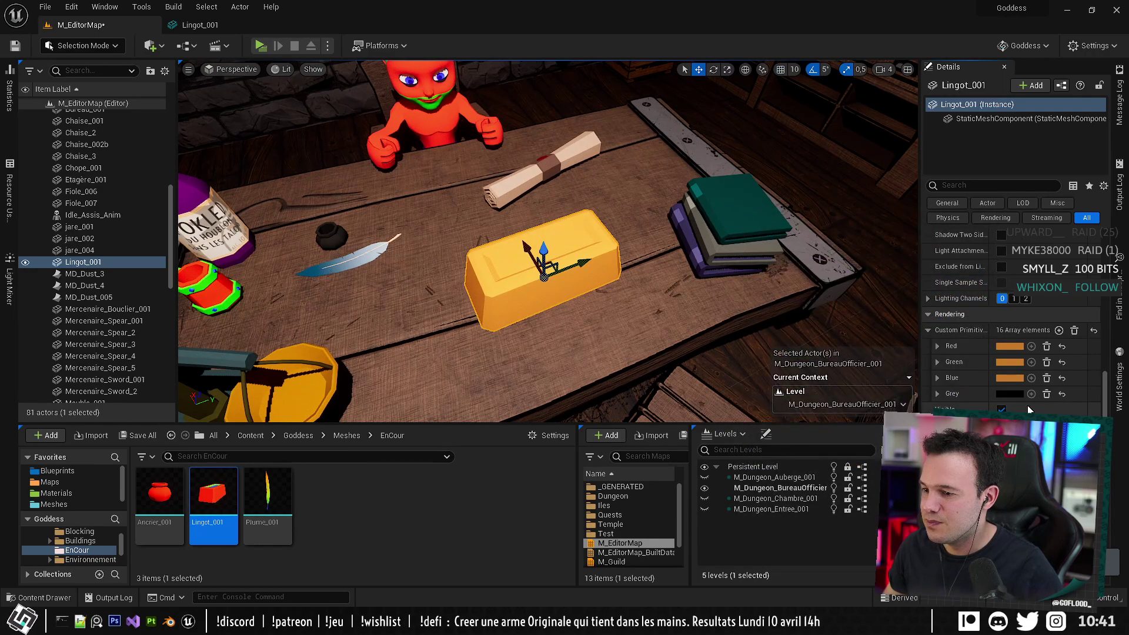
Darken the ingot's Blue custom primitive data colour slightly and its Green colour to a deep brown.
click(1007, 379)
drag(918, 391, 919, 418)
key(Return)
click(1015, 364)
click(909, 594)
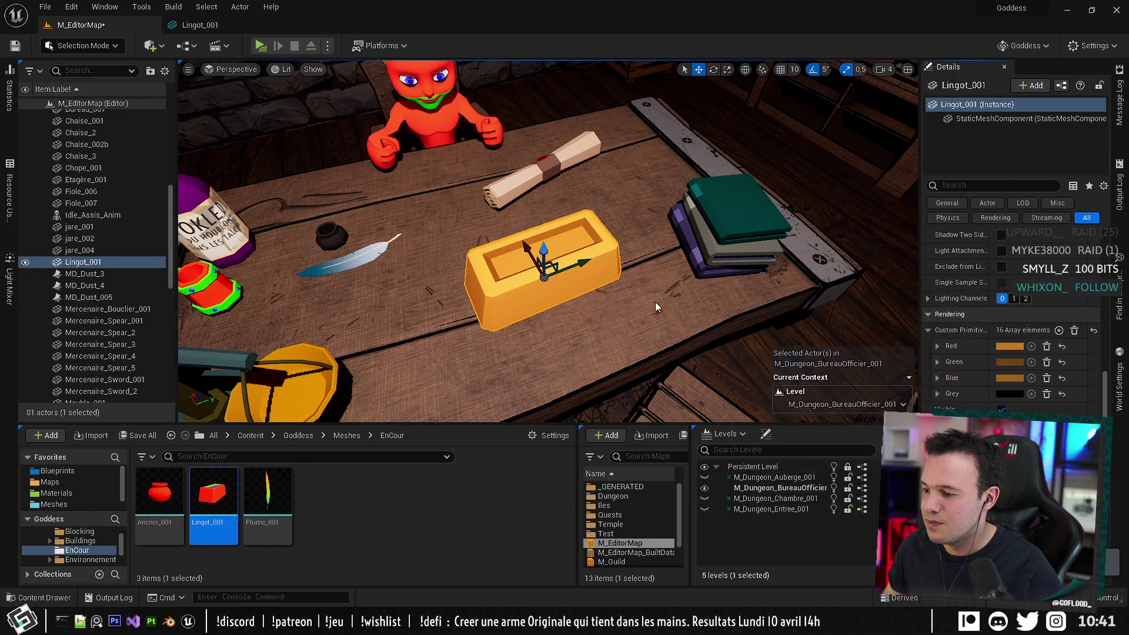
Save the level and run a quick standalone game preview to check the ingot on the desk.
right_drag(654, 302, 600, 318)
key(ctrl+s)
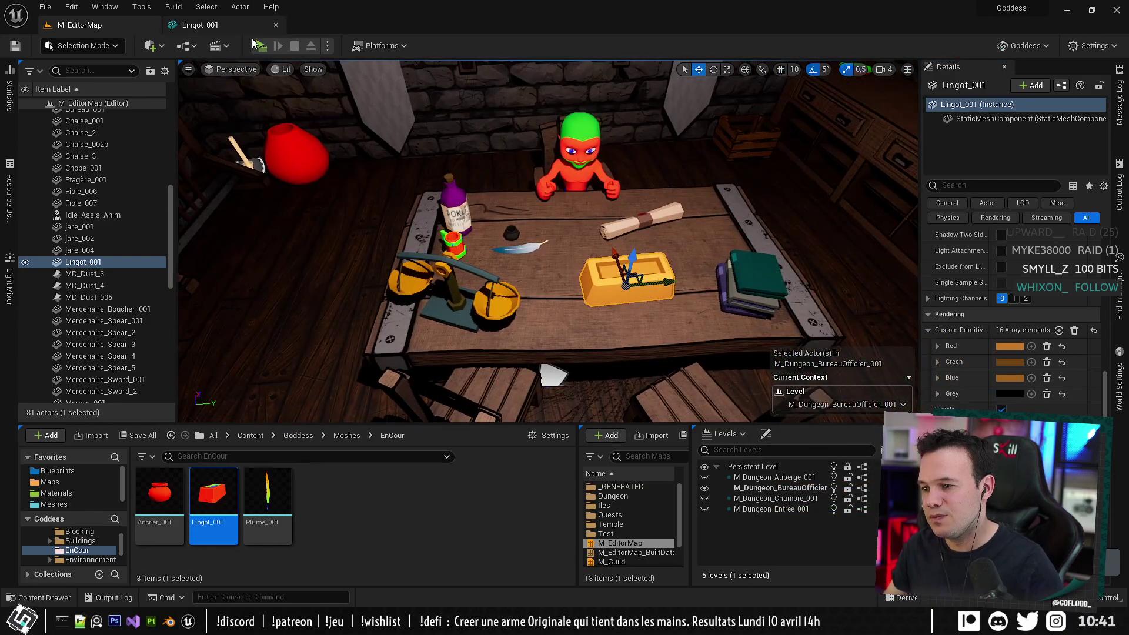
click(261, 45)
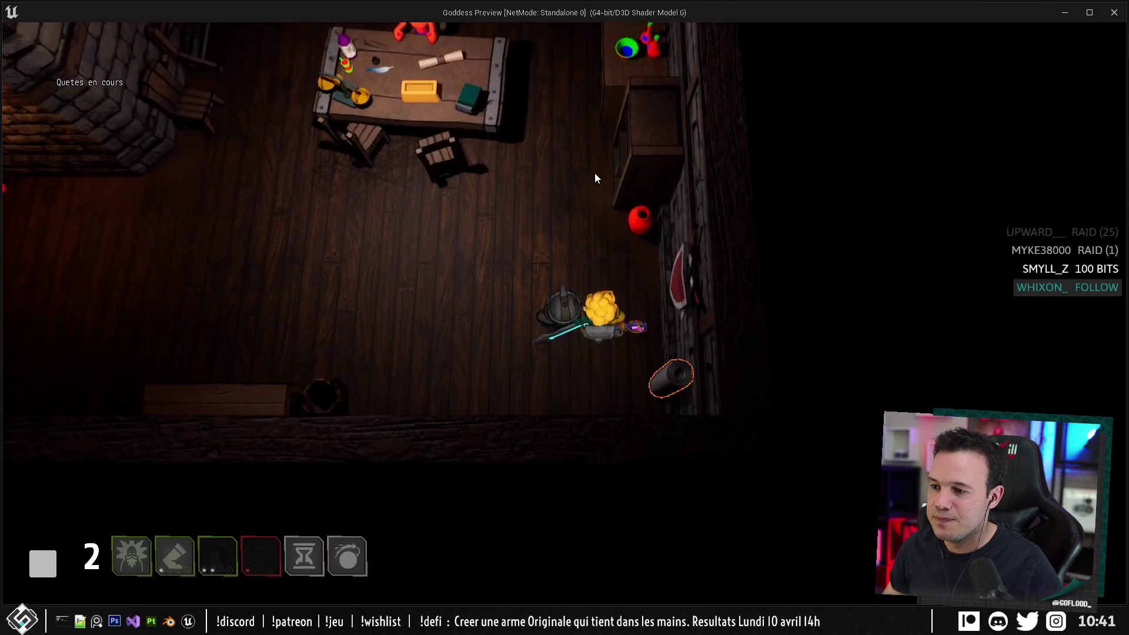
key(Escape)
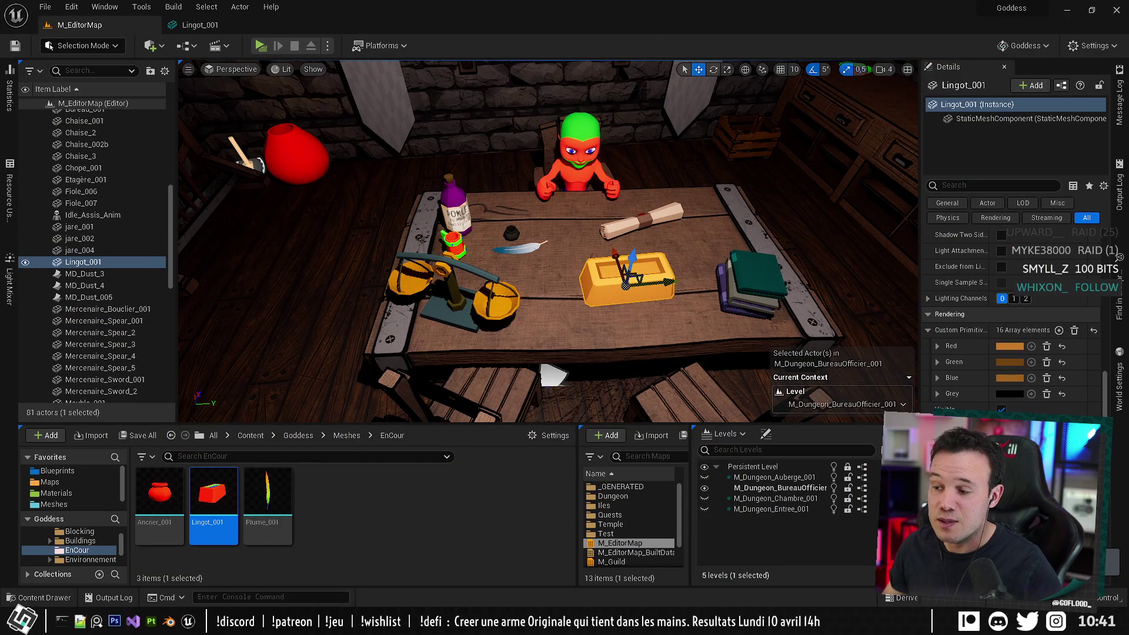
Examine the coloured ingot and the surrounding desk props from several angles in the viewport.
right_drag(636, 279, 696, 285)
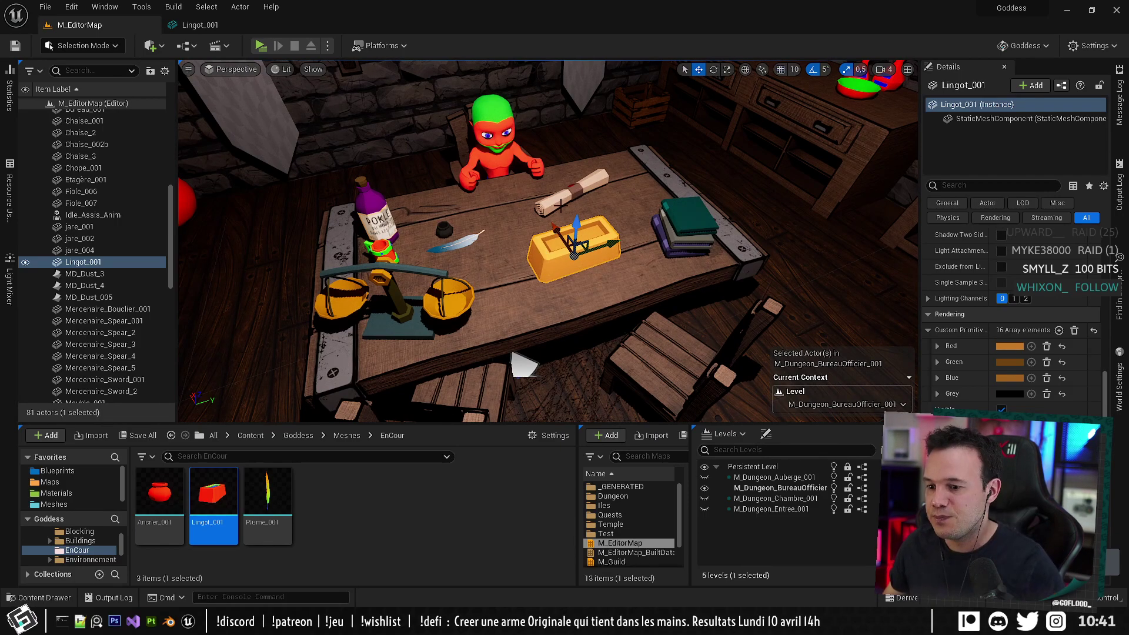
right_drag(576, 191, 541, 188)
scroll(583, 290, up, 2)
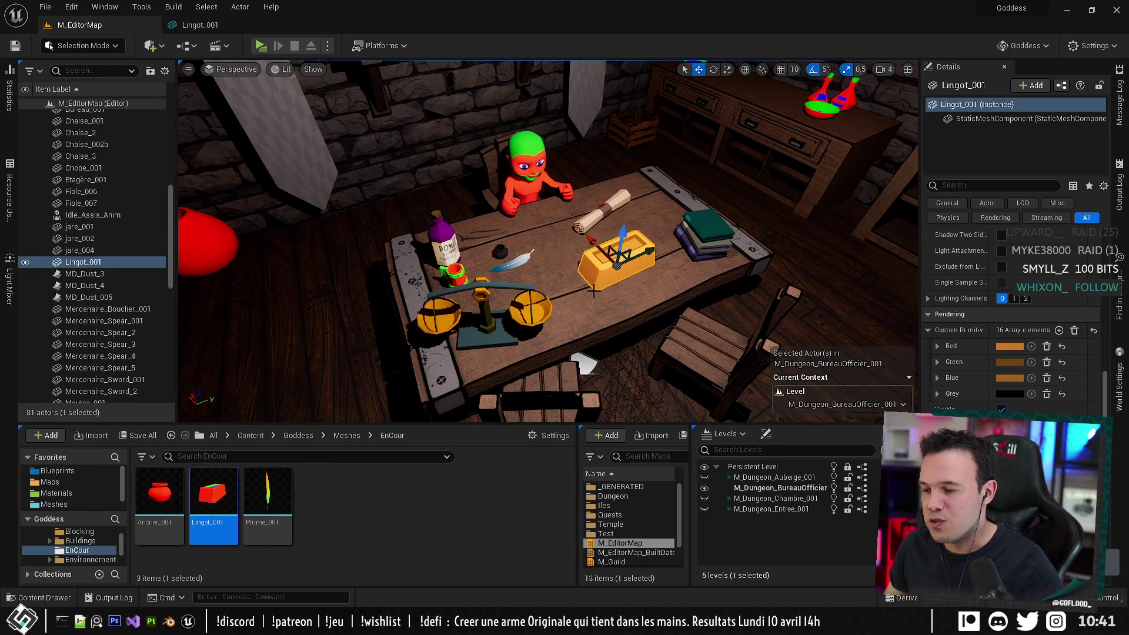
click(590, 307)
click(625, 266)
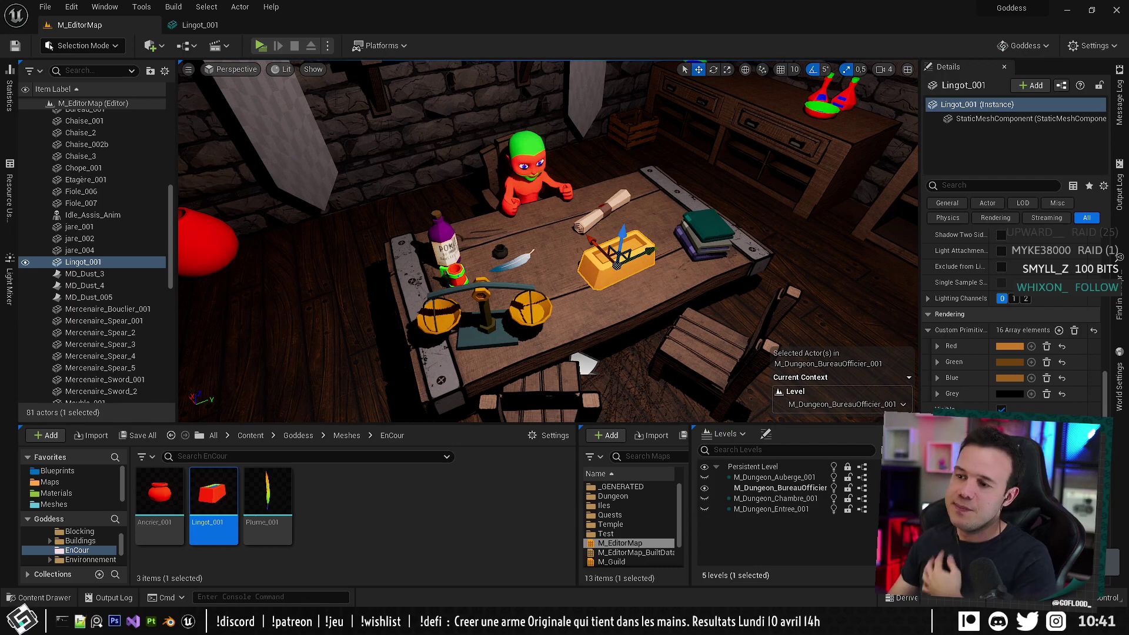
click(615, 302)
key(f)
scroll(548, 241, down, 4)
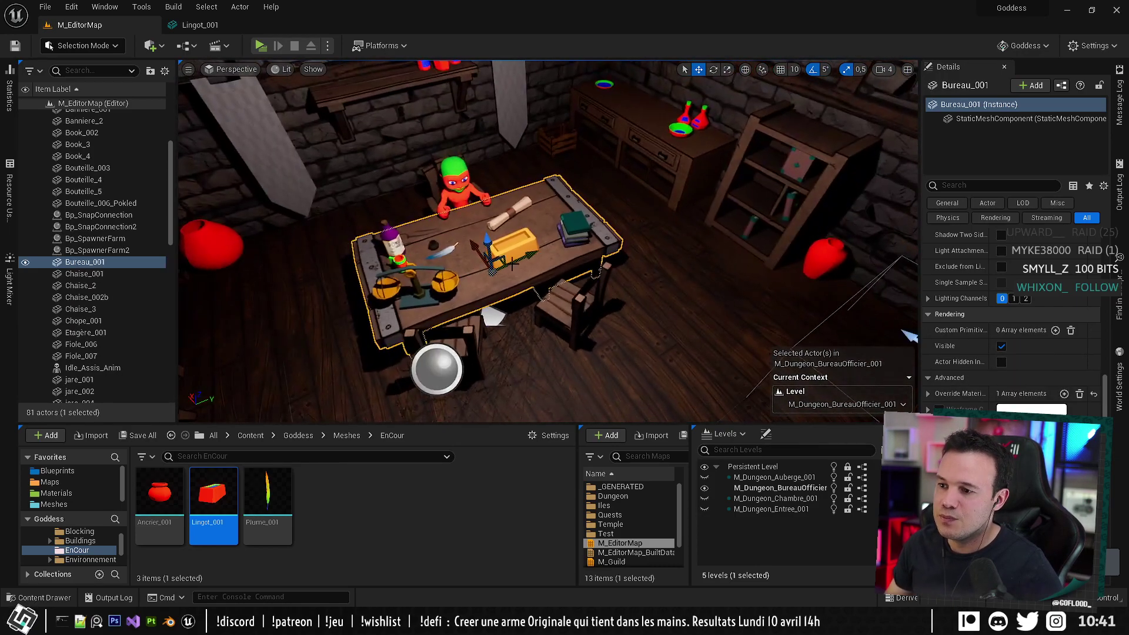
Move the ingot from the desk down into the open lower compartment of the drawer cabinet against the wall.
click(510, 246)
key(f)
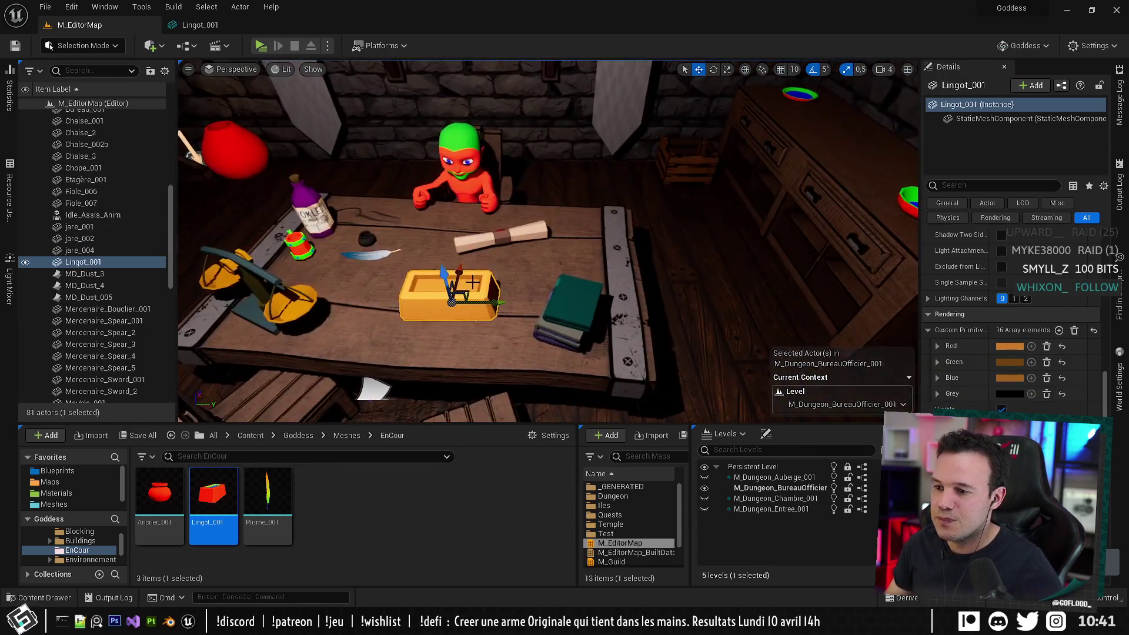
drag(467, 292, 790, 151)
right_drag(791, 151, 817, 115)
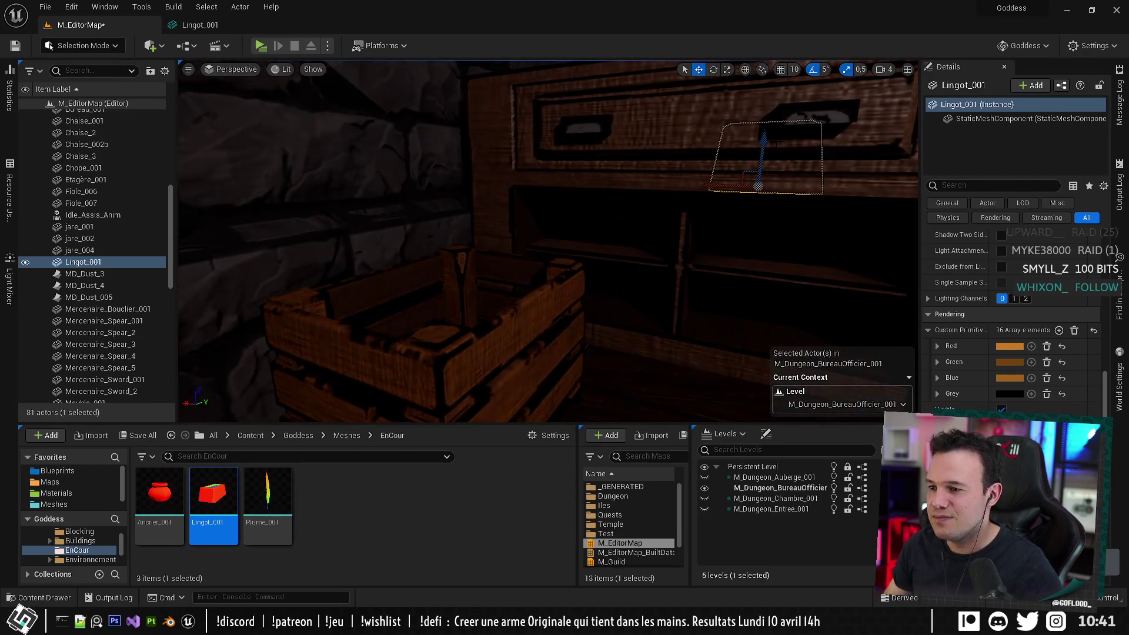
drag(760, 144, 754, 291)
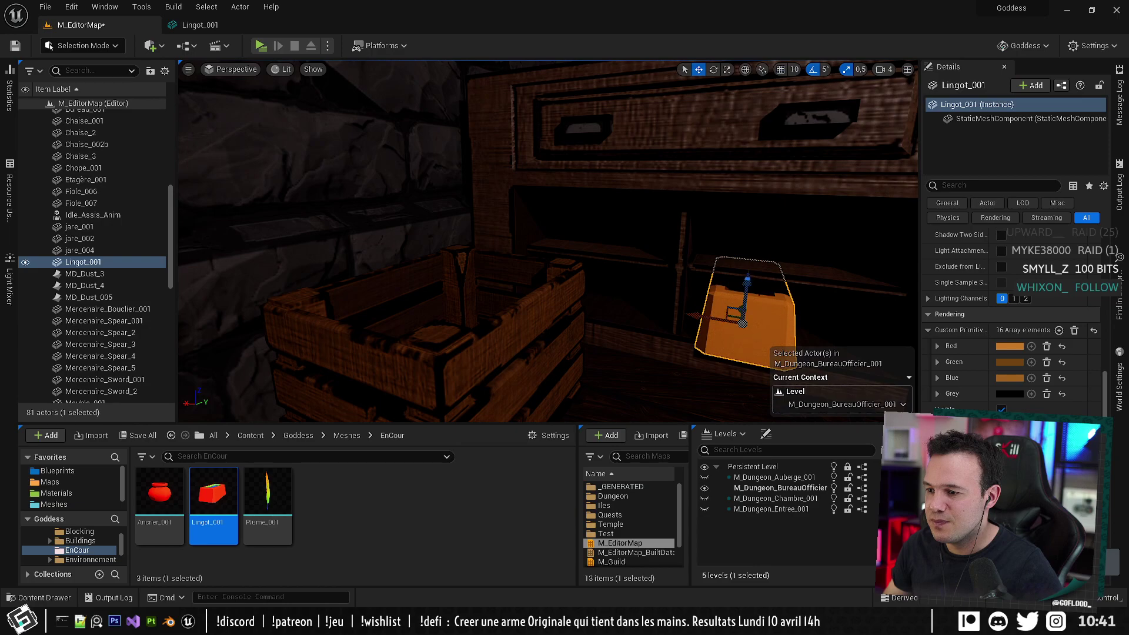
right_drag(755, 291, 645, 305)
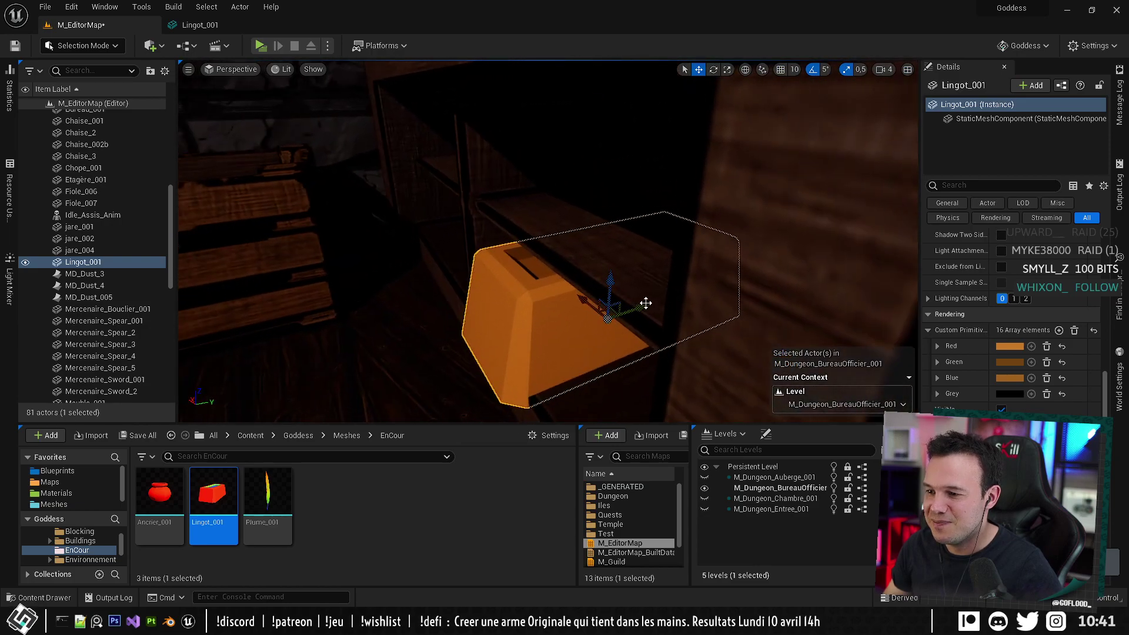
Adjust the ingot's position inside the cabinet compartment and rotate it slightly on the shelf.
drag(645, 305, 631, 268)
key(e)
drag(618, 338, 594, 340)
right_drag(594, 340, 700, 323)
right_drag(570, 282, 542, 271)
key(w)
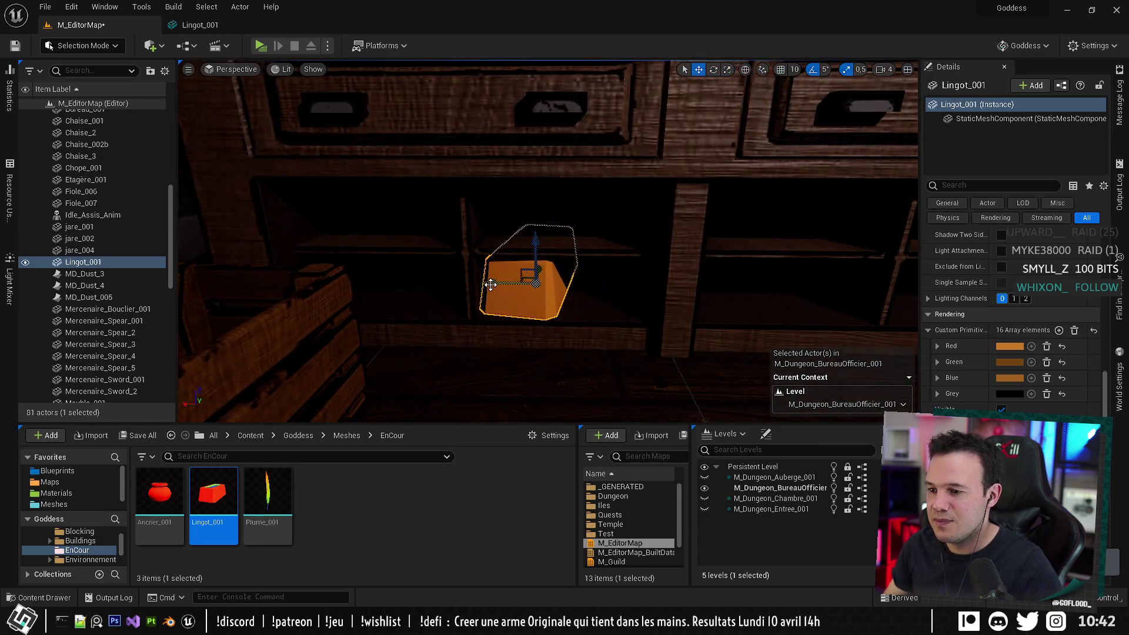
Duplicate the ingot beside the first one in the cabinet compartment and check the pair from the room.
alt+drag(491, 284, 565, 287)
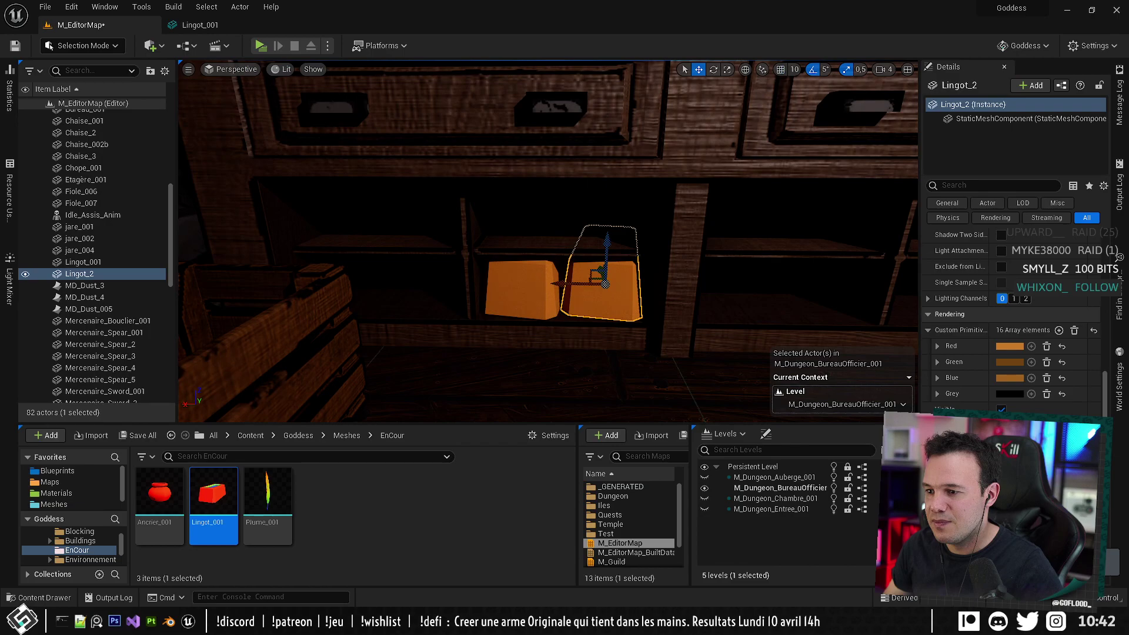
click(564, 224)
right_drag(565, 223, 412, 264)
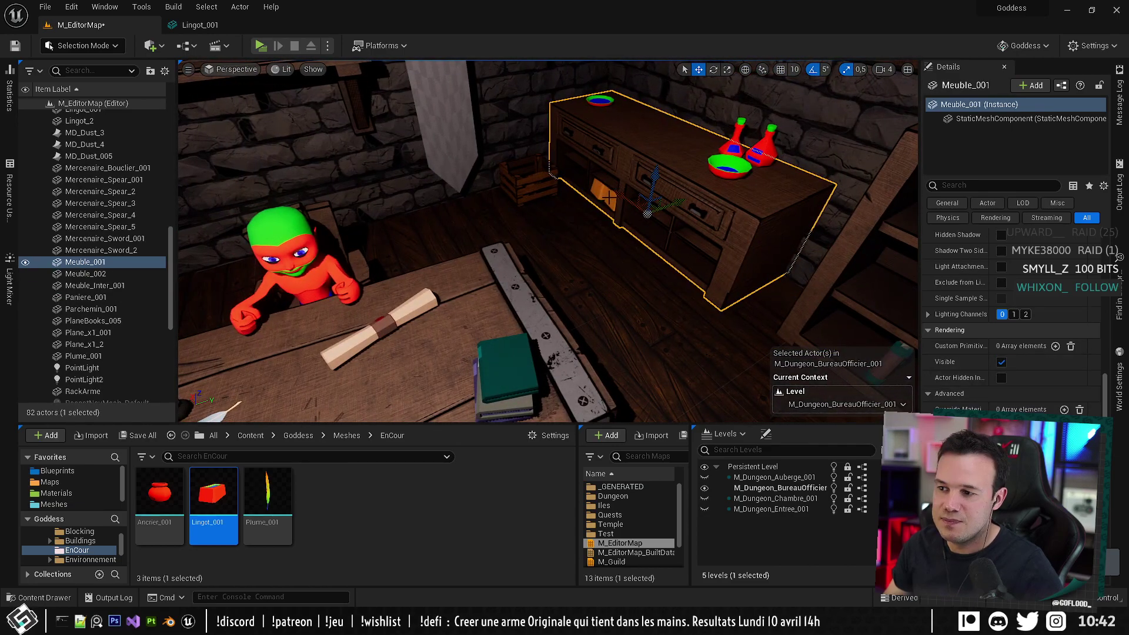
click(609, 197)
right_drag(608, 197, 542, 281)
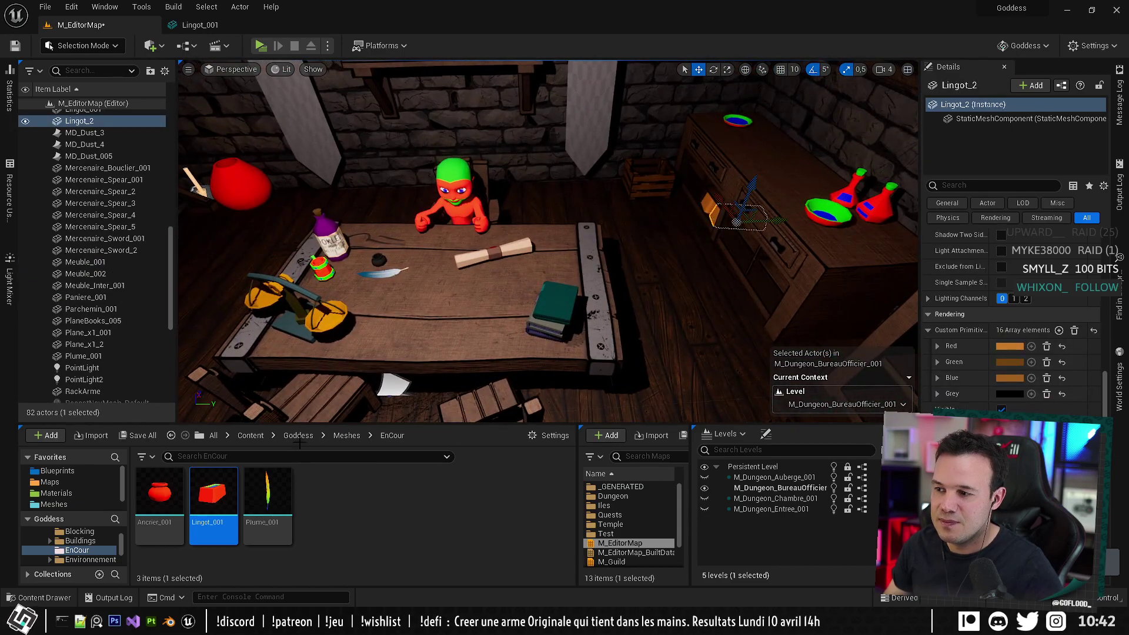
Place a new Lingot_001 mesh on the officer's desk and copy the cabinet ingot's custom primitive data.
drag(213, 497, 444, 309)
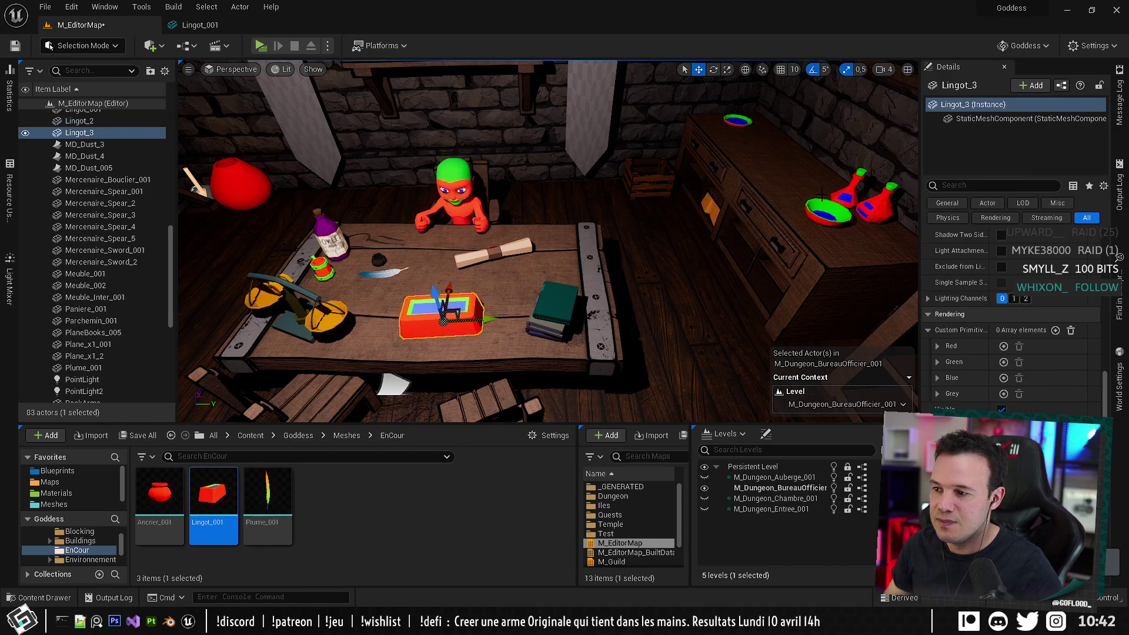
click(711, 206)
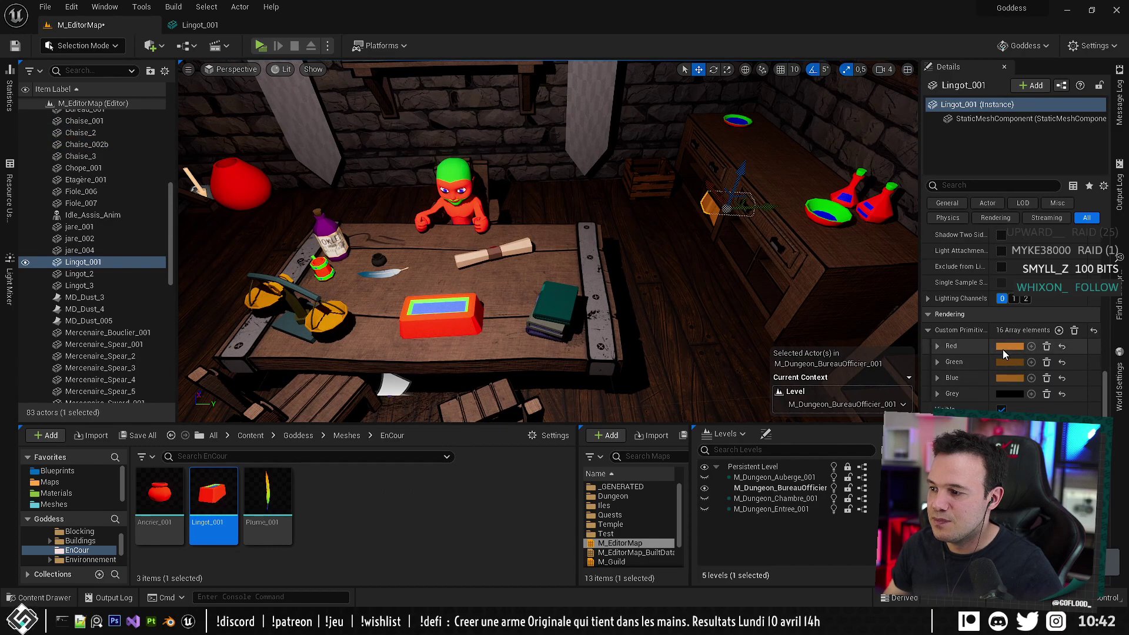
right_click(1015, 330)
click(1034, 387)
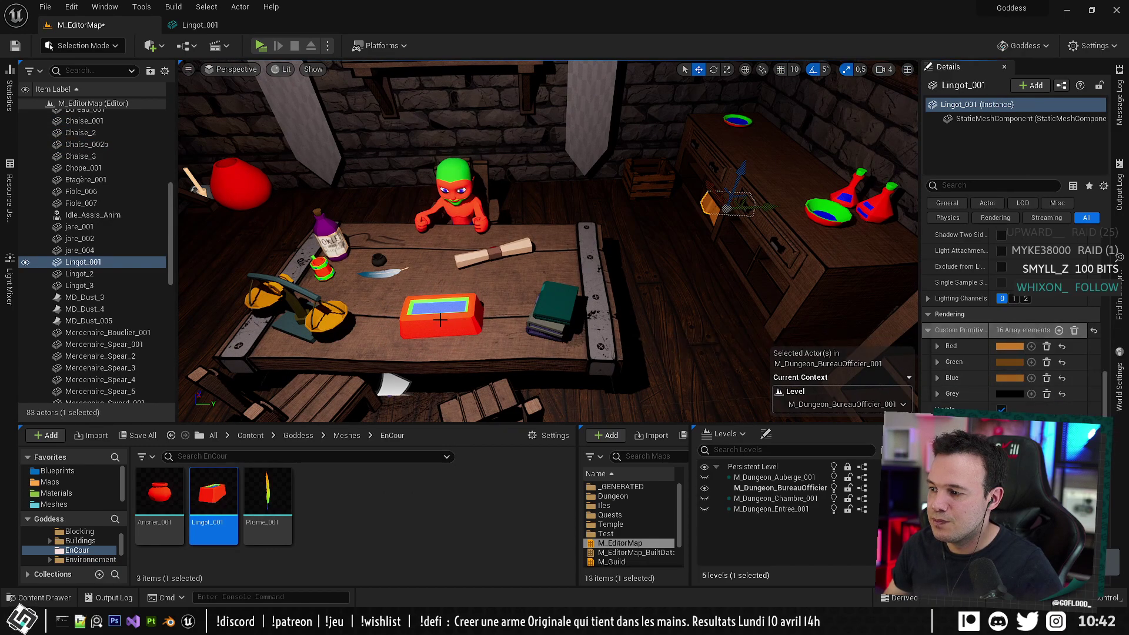
Paste the copied custom primitive data onto the new desk ingot and save the level.
click(438, 317)
right_click(1002, 334)
click(1051, 405)
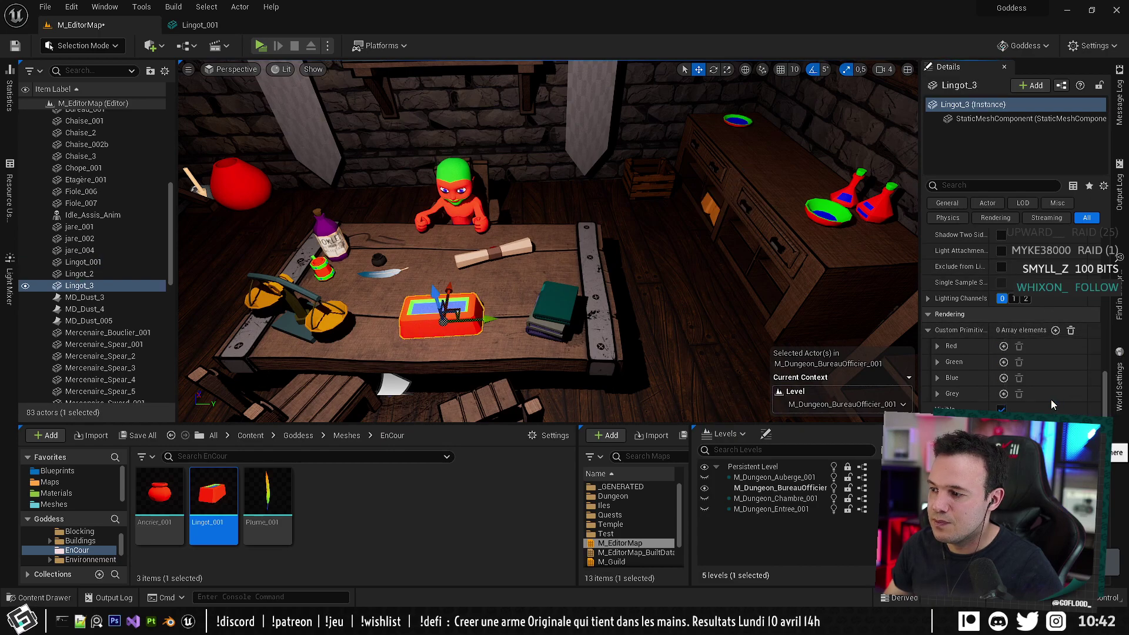
right_drag(586, 271, 582, 327)
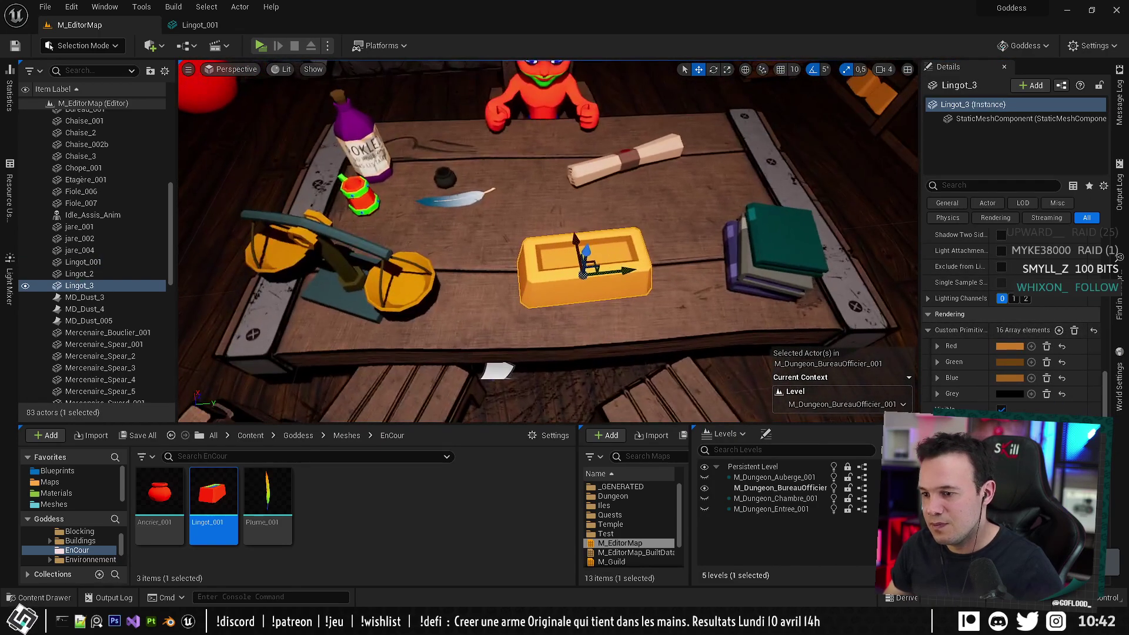
key(ctrl+s)
Set the desk ingot's Red custom primitive colour to dark grey-brown, RGB 0.0625, 0.046806, 0.039062.
click(999, 347)
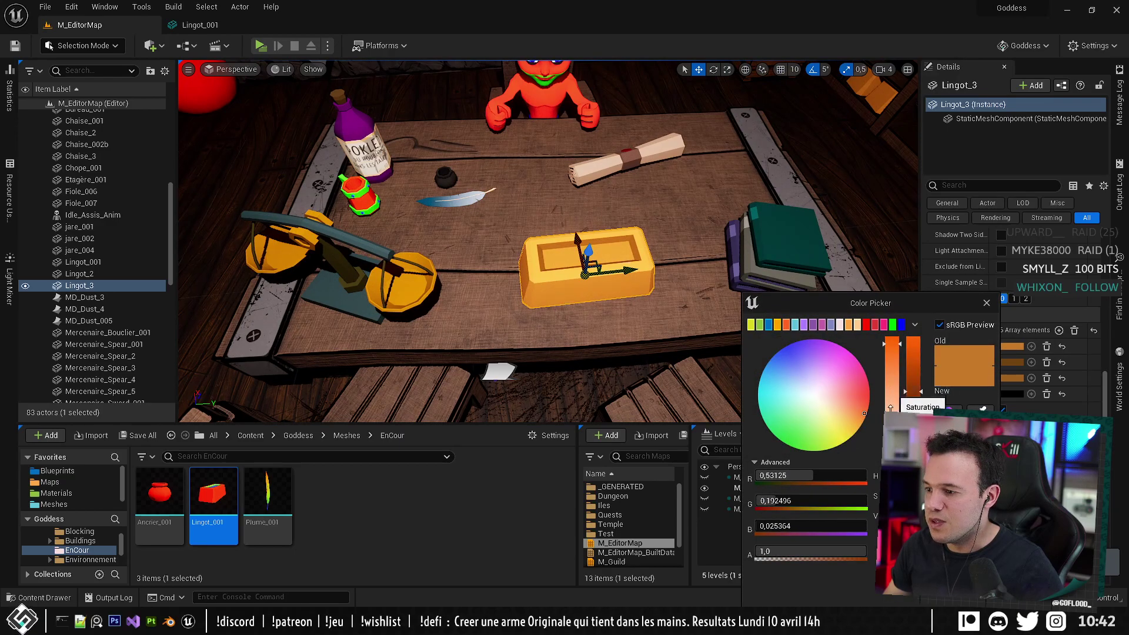
mouse_move(892, 384)
mouse_down()
mouse_move(913, 449)
mouse_move(891, 439)
mouse_move(913, 442)
mouse_move(895, 408)
mouse_up()
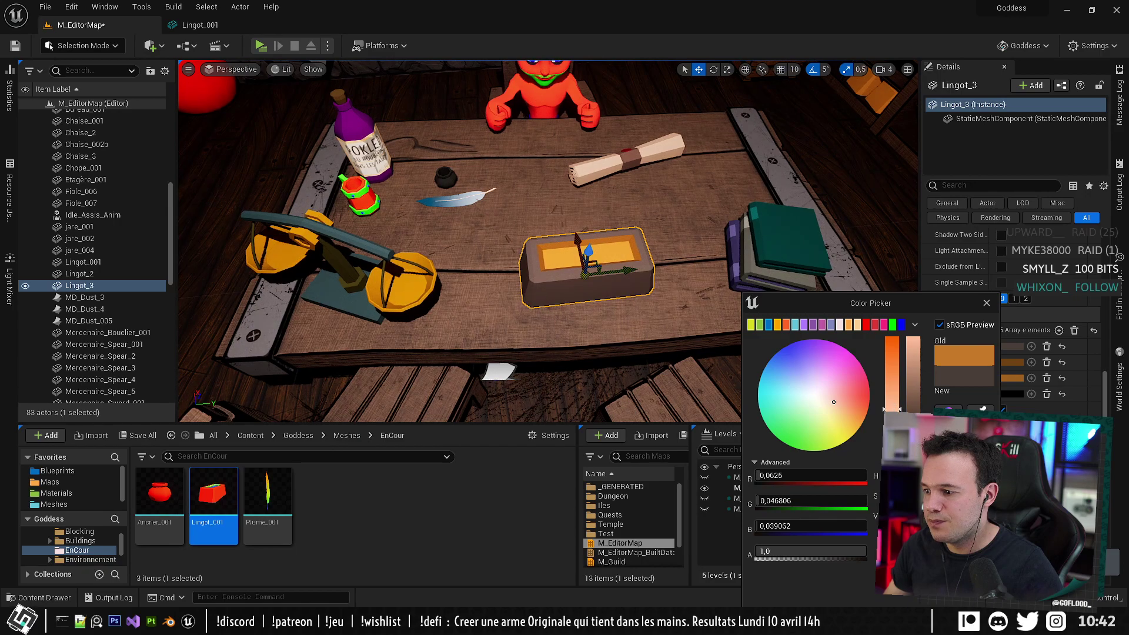
key(Return)
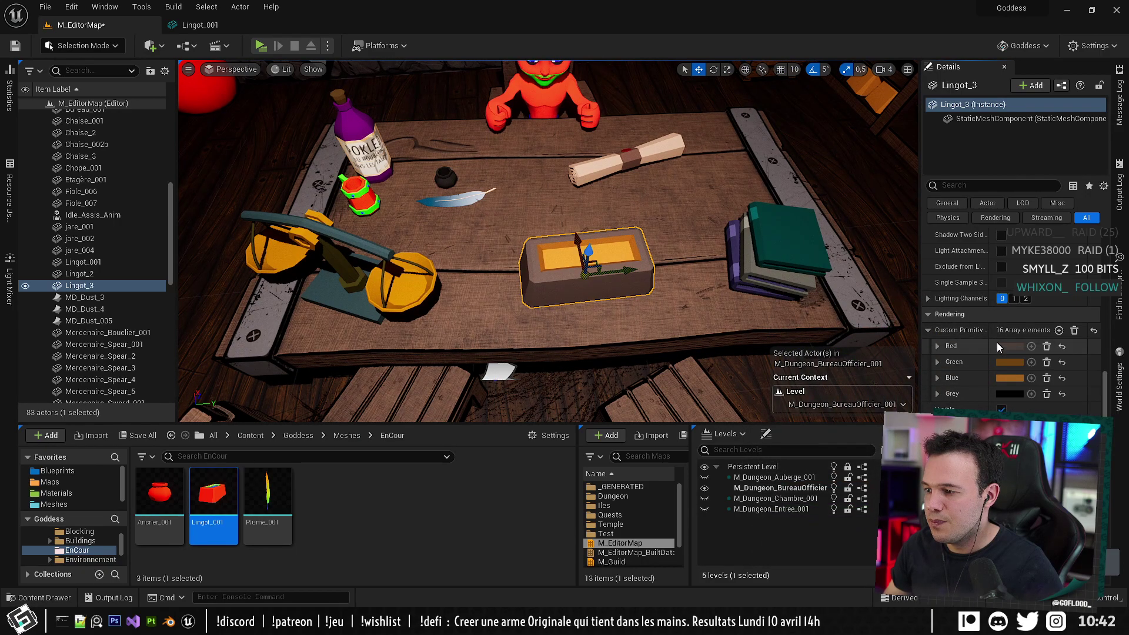
click(937, 345)
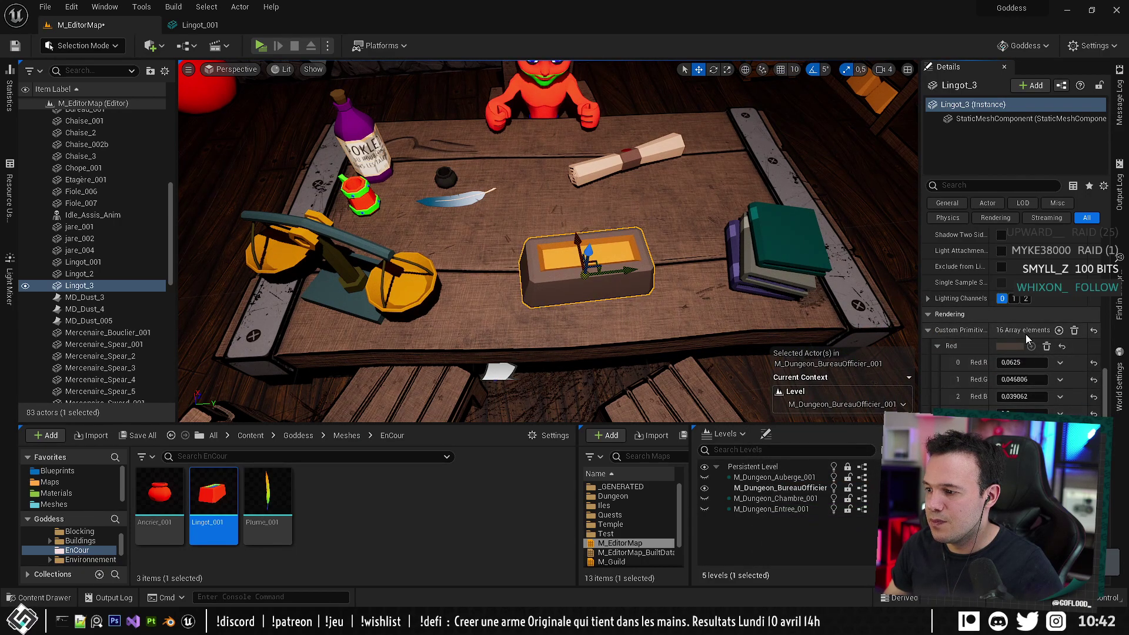
click(1009, 346)
drag(984, 302, 966, 243)
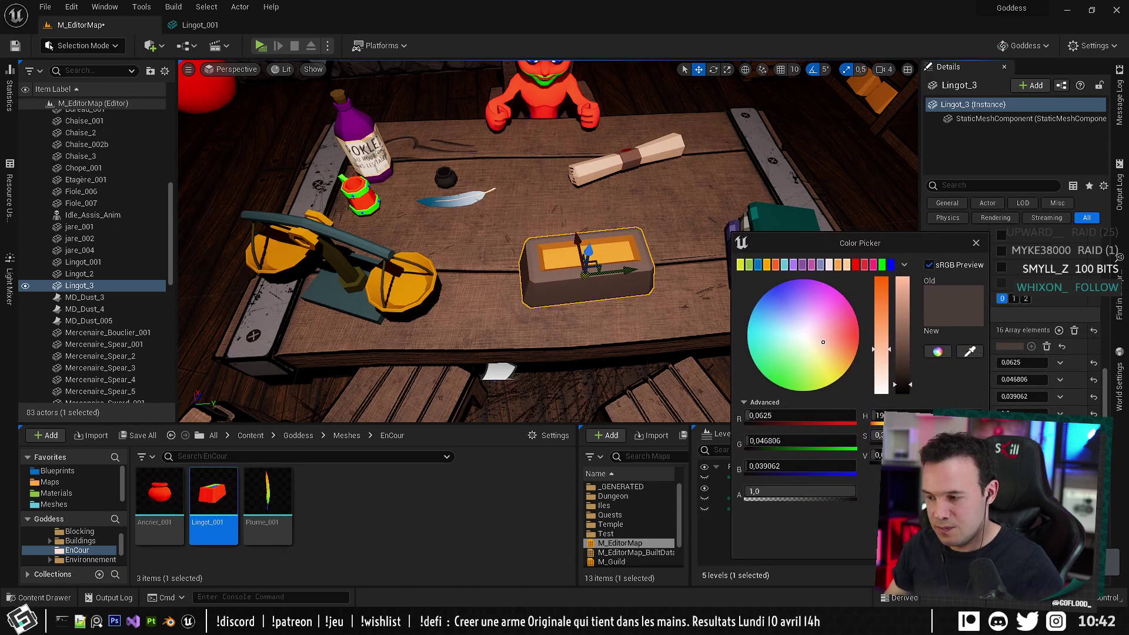
key(Return)
Set the desk ingot's Green custom primitive colour to a darker grey-brown, RGB 0.036458, 0.027001, 0.022882.
click(1016, 431)
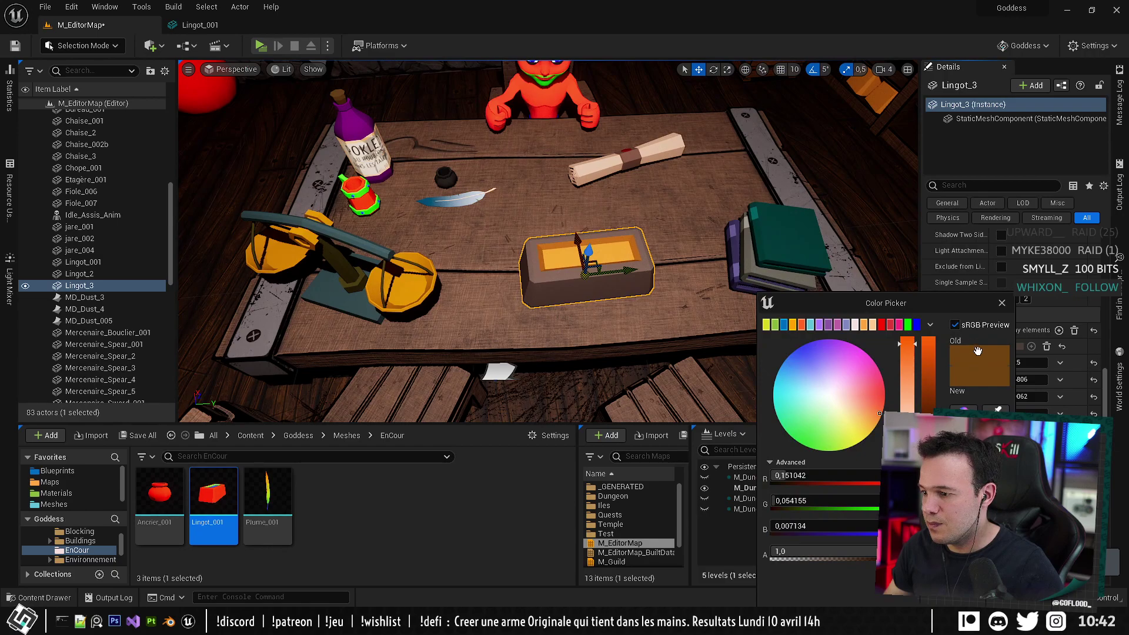
drag(970, 303, 954, 249)
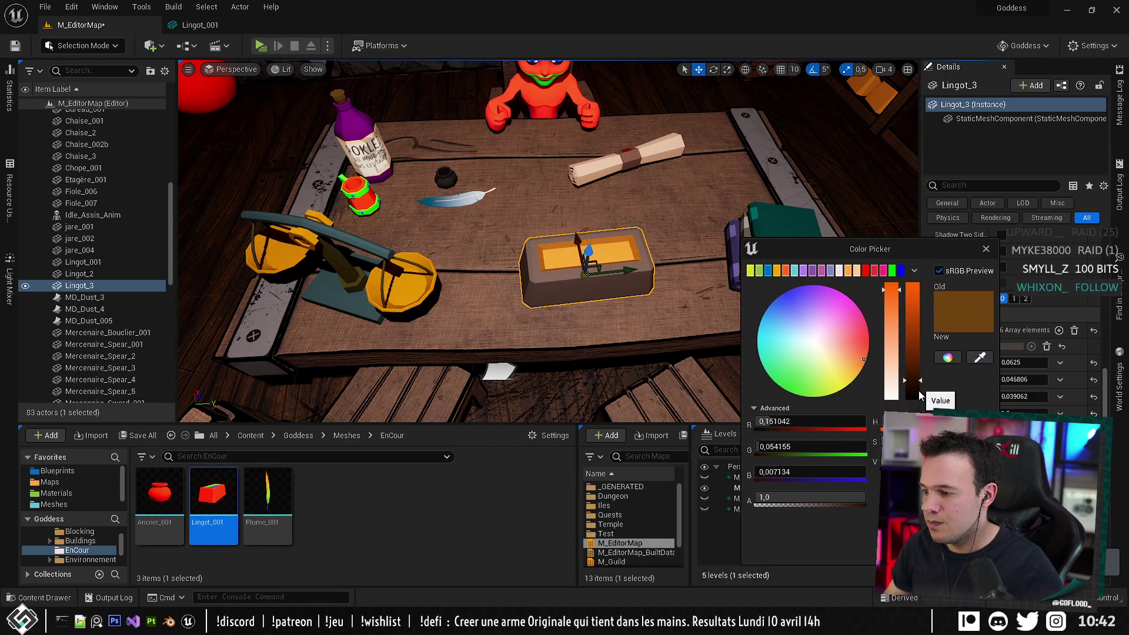
drag(916, 386, 918, 393)
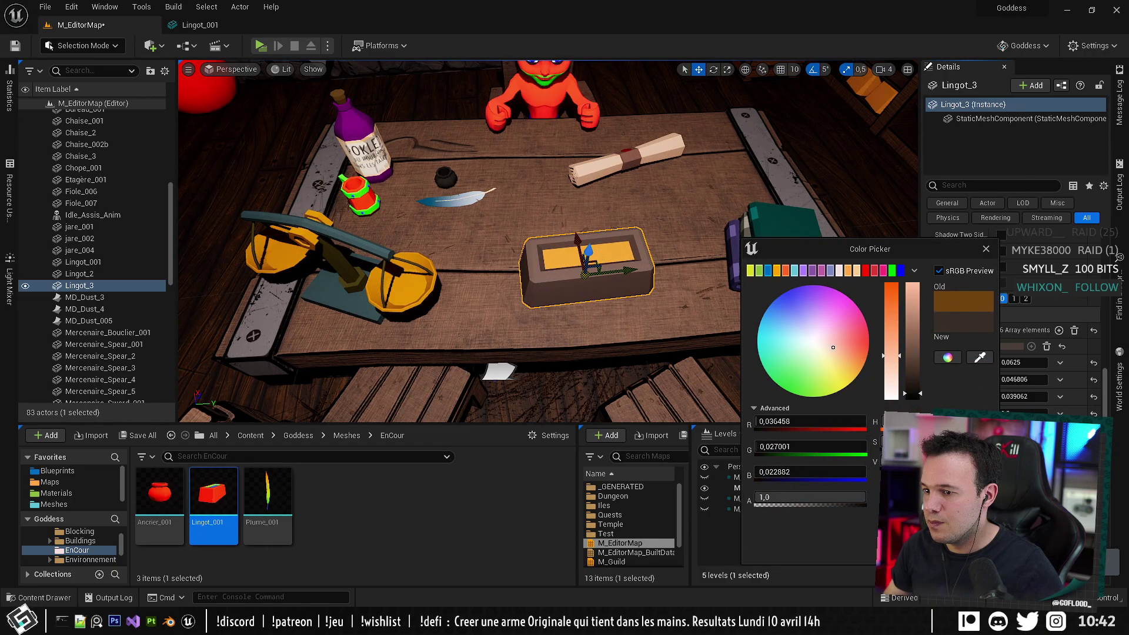
click(922, 549)
Set the desk ingot's Blue custom primitive colour to grey-brown, RGB 0.046875, 0.034716, 0.02942, and save the level.
click(937, 346)
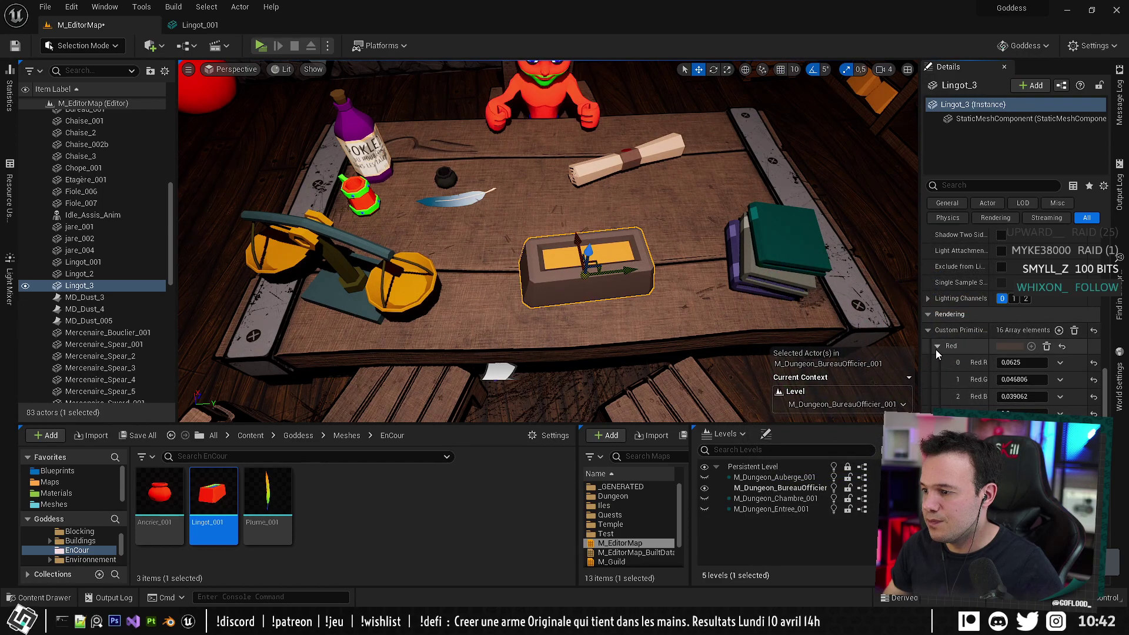
click(1010, 378)
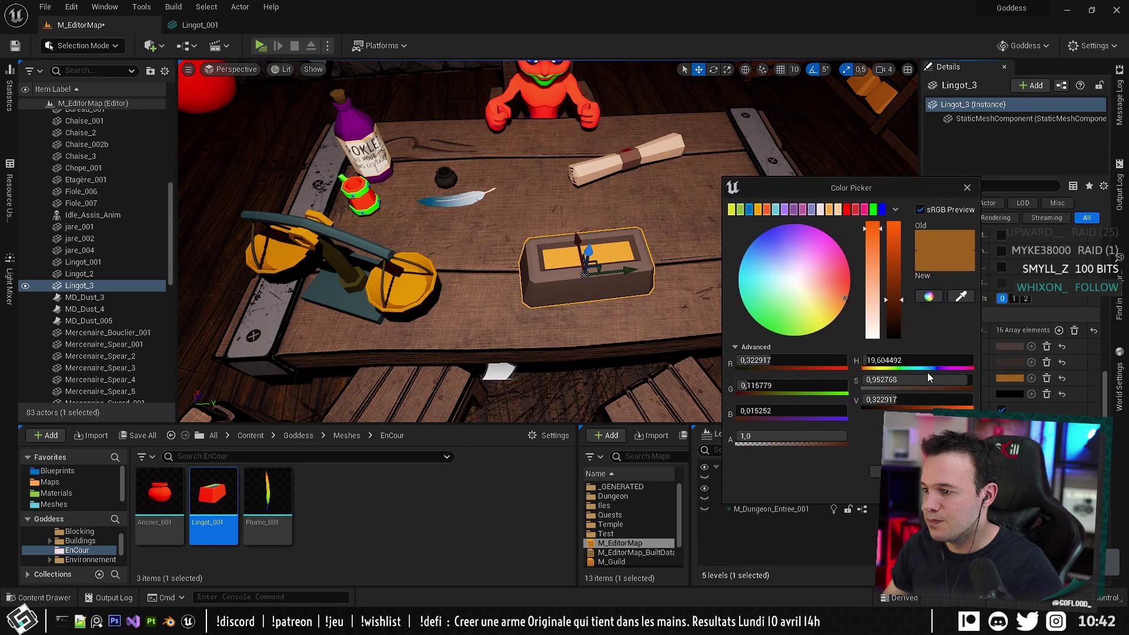
drag(897, 302, 912, 332)
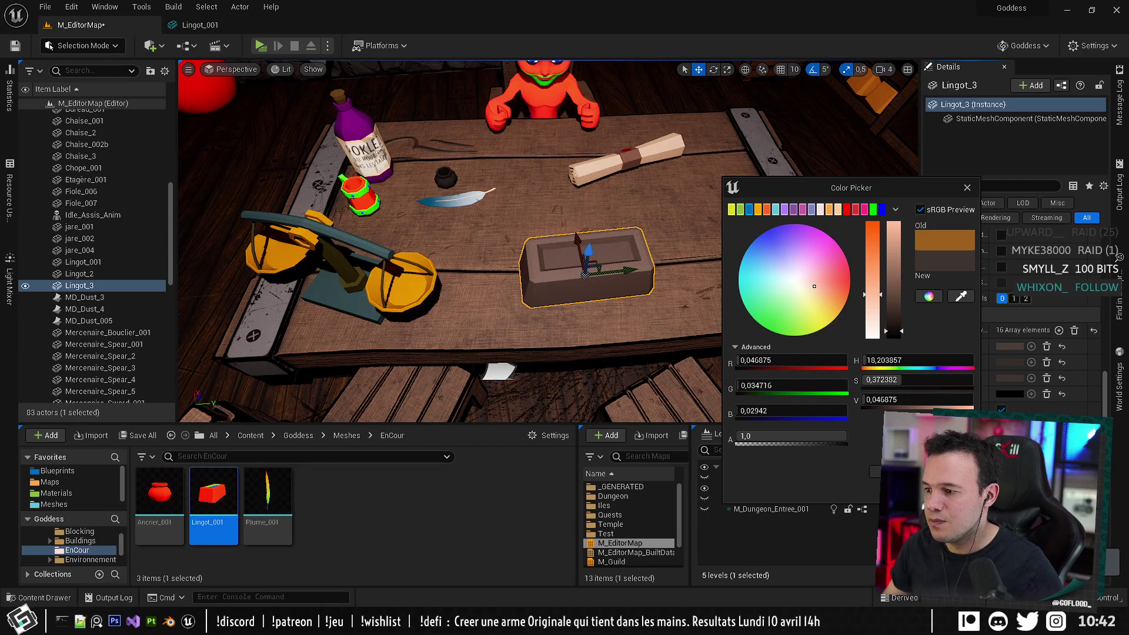
click(886, 471)
mouse_move(623, 205)
right_down()
mouse_move(653, 130)
mouse_move(593, 215)
mouse_move(624, 205)
right_up()
key(ctrl+s)
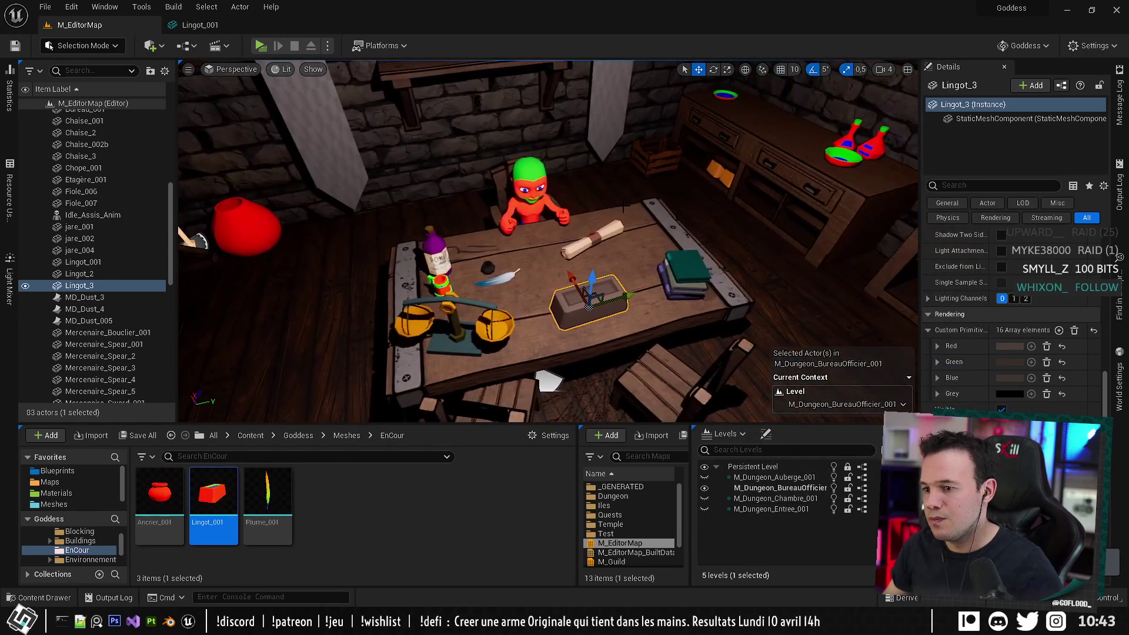
Rotate the grey ingot slightly, move it between the scroll and the books on the desk, and save the level.
right_drag(627, 291, 605, 310)
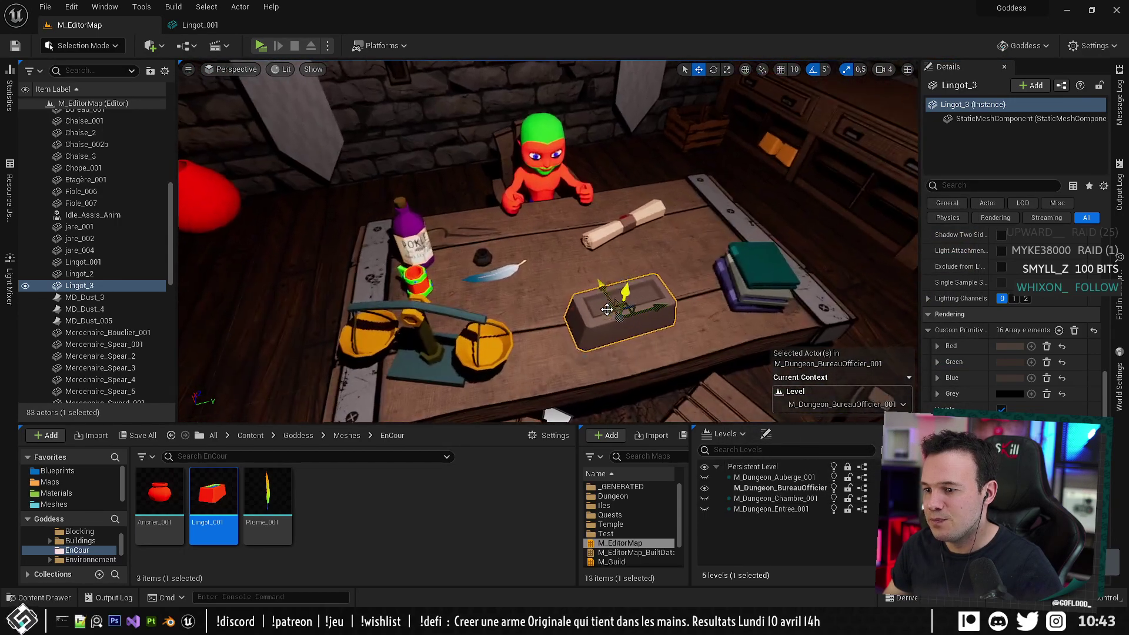
key(e)
drag(614, 373, 635, 371)
key(w)
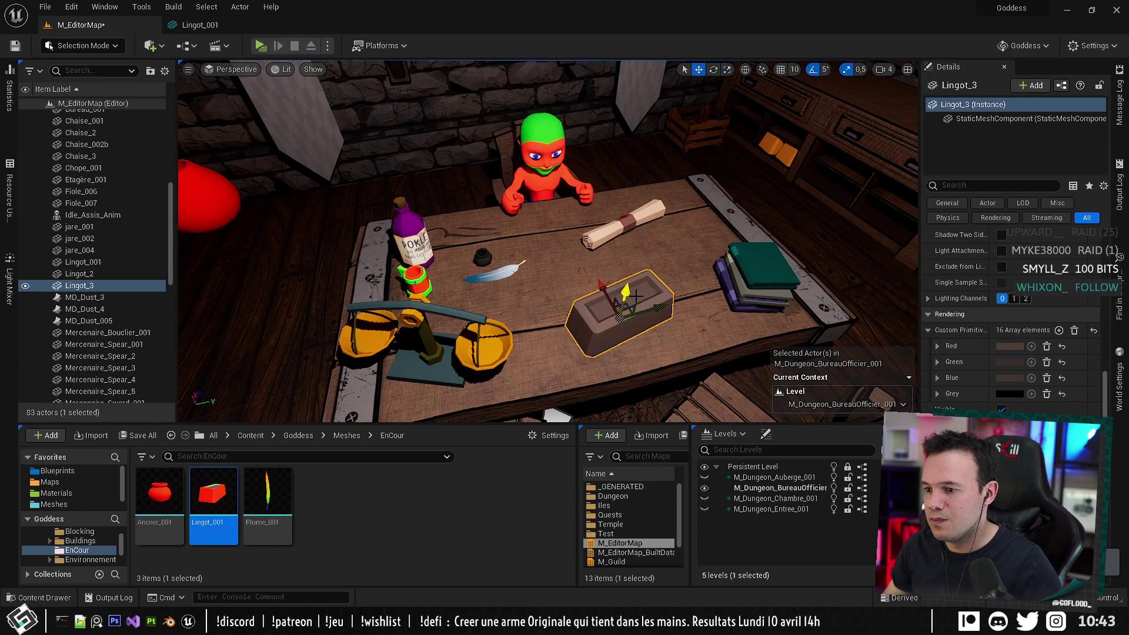
drag(630, 302, 693, 229)
key(s)
right_drag(661, 263, 635, 264)
click(661, 263)
key(ctrl+s)
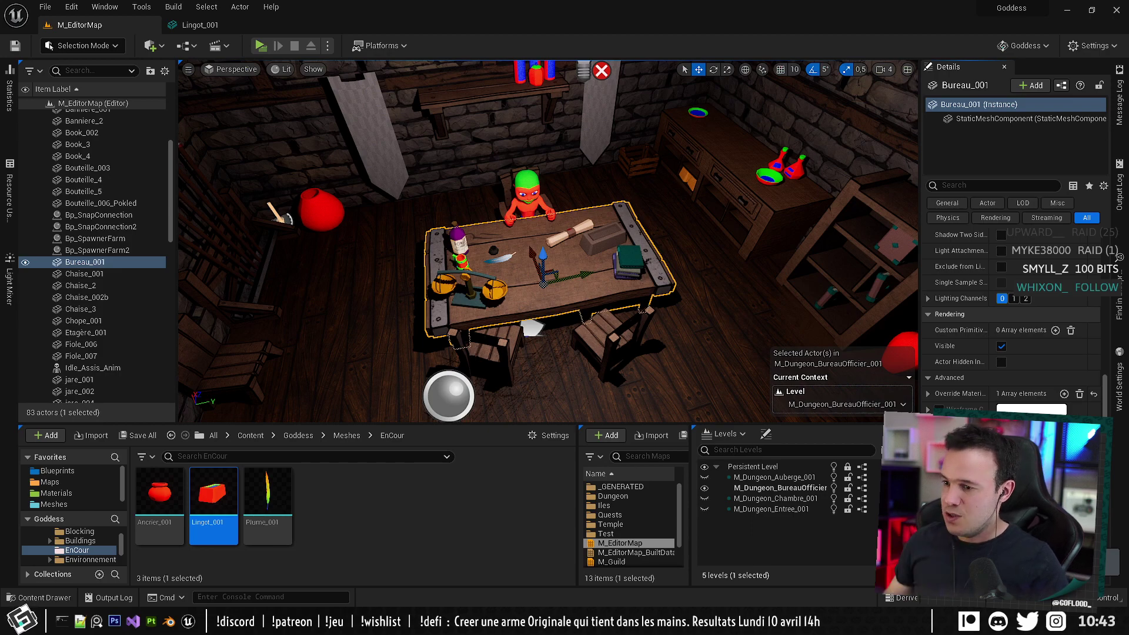
Inspect the desk up close, run the standalone game preview to check the props in play, and stop it.
key(w)
right_drag(575, 269, 579, 311)
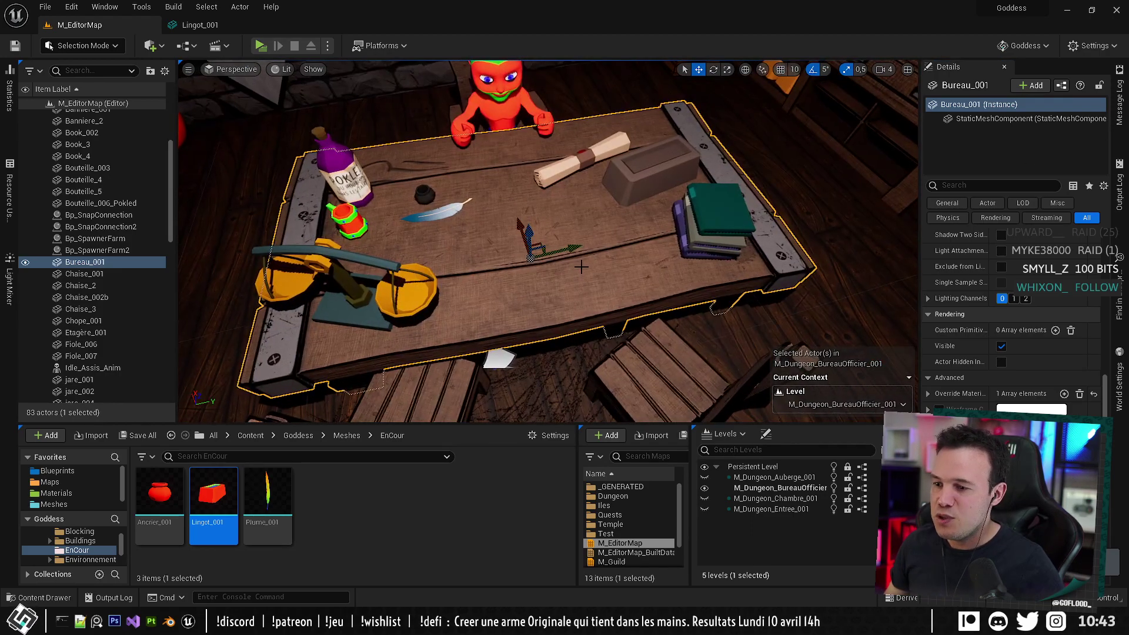
key(s)
right_drag(575, 269, 544, 268)
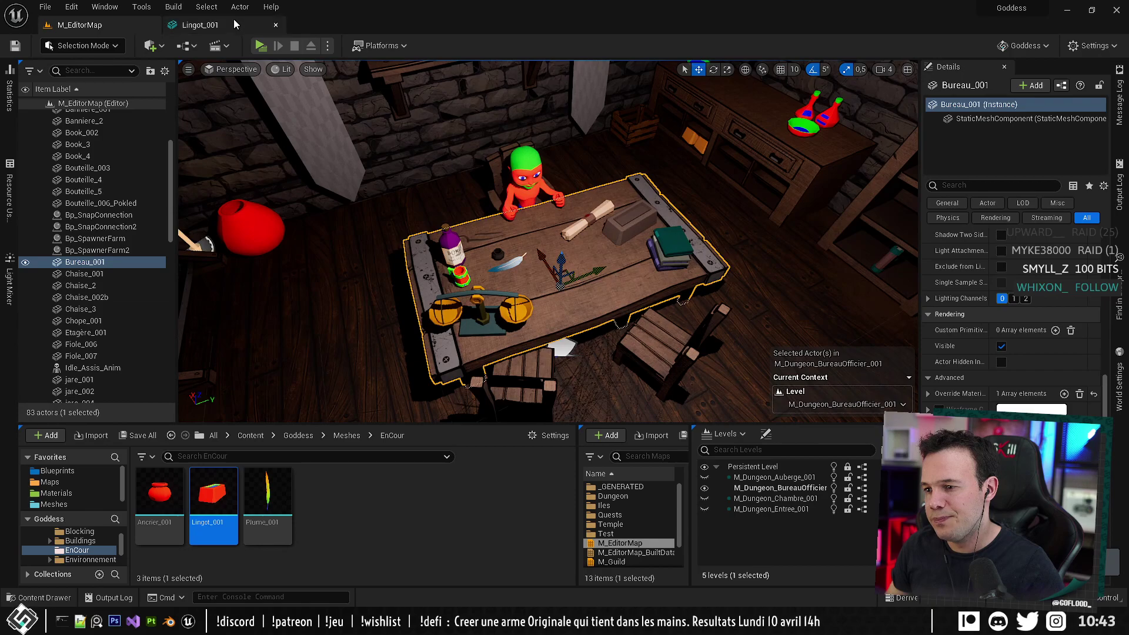
click(261, 47)
click(253, 47)
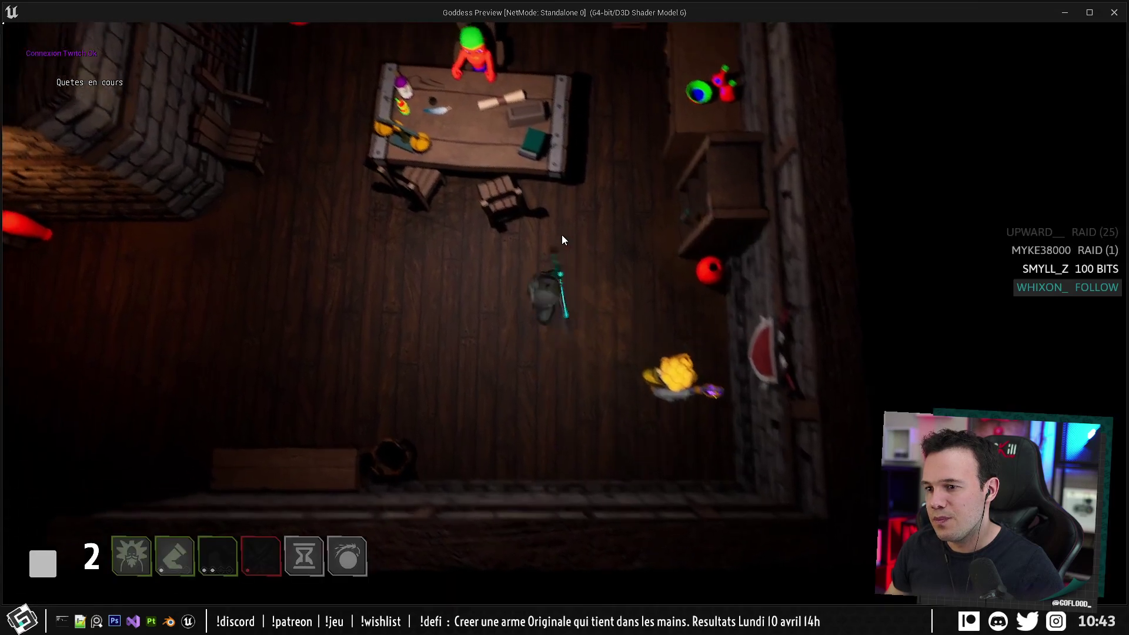
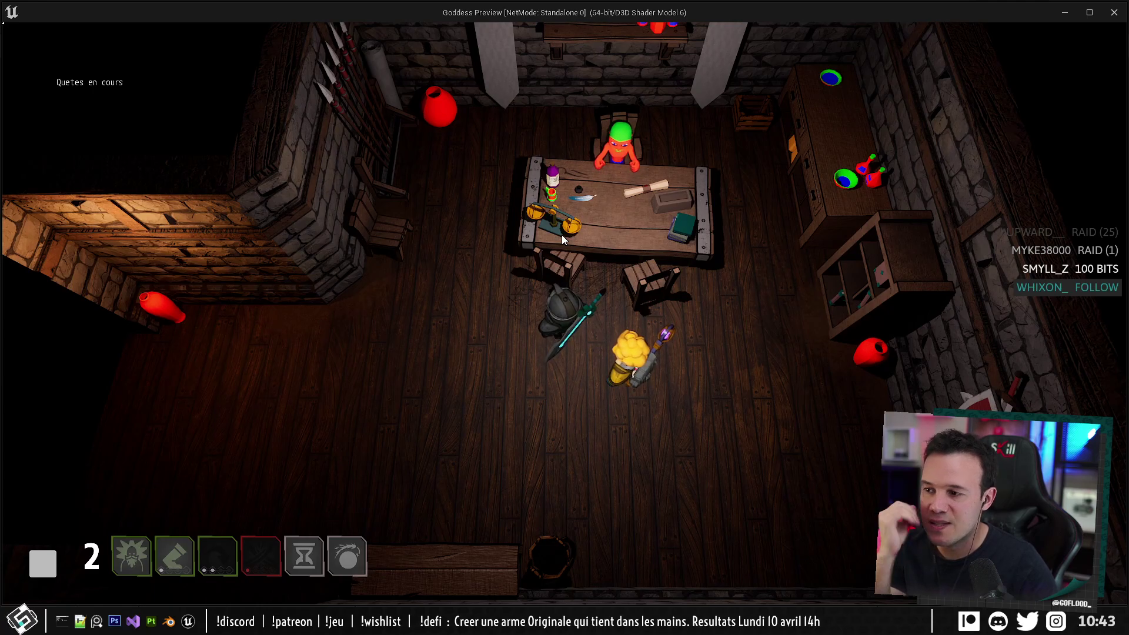
key(Escape)
click(562, 235)
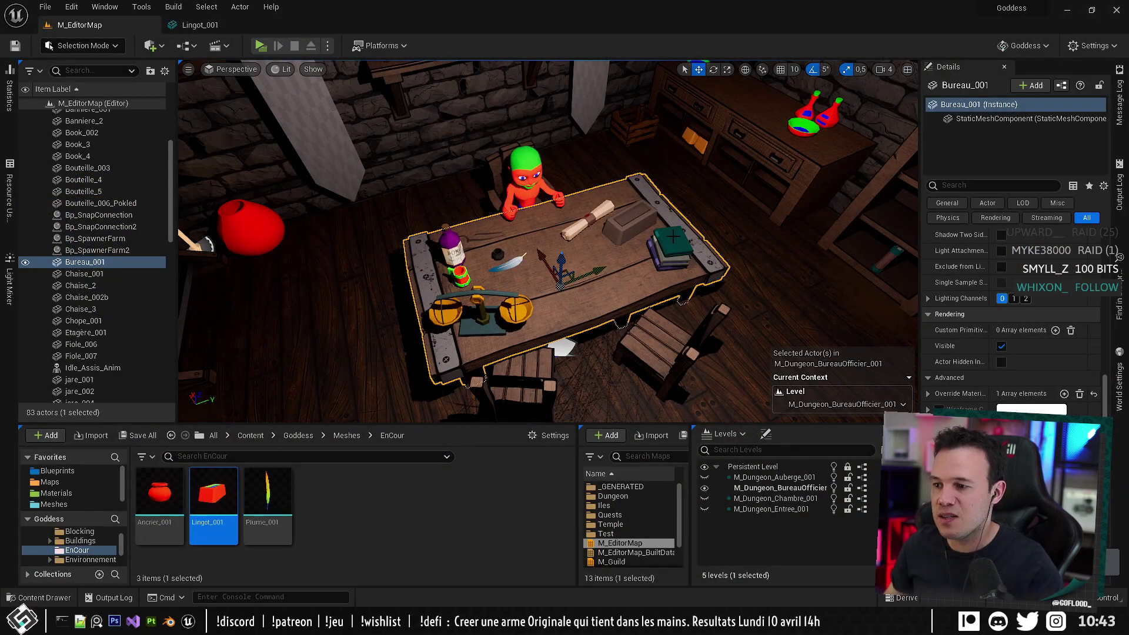
key(Escape)
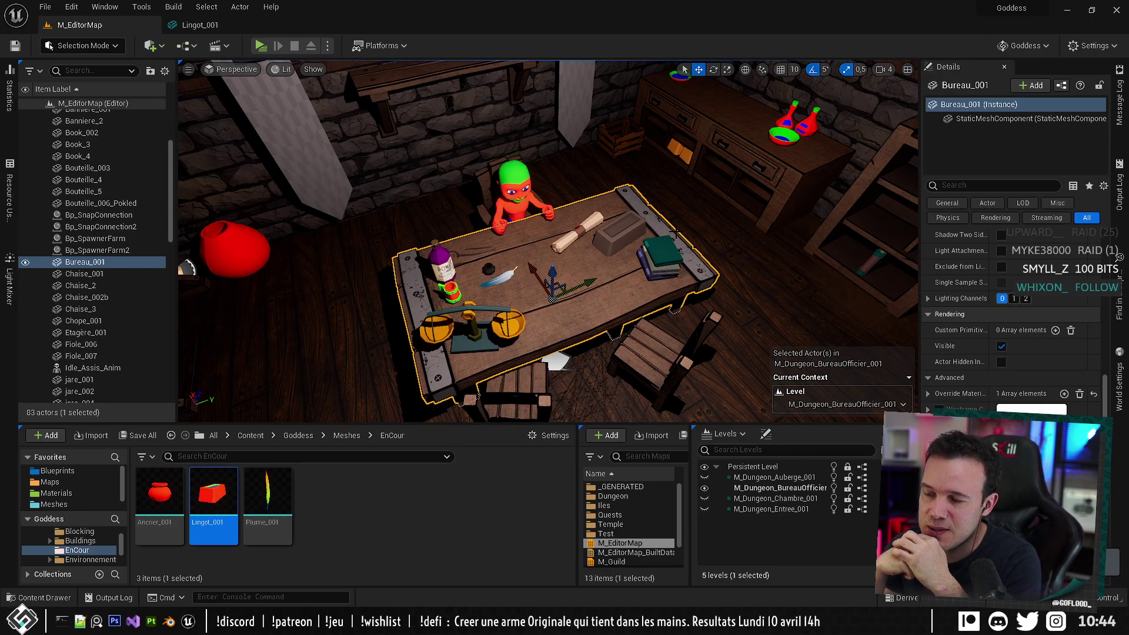
Switch to Blender and move the ingot cube into a new collection named Lingot.
right_drag(523, 191, 562, 208)
mouse_move(560, 248)
right_down()
mouse_move(560, 226)
mouse_move(561, 249)
right_up()
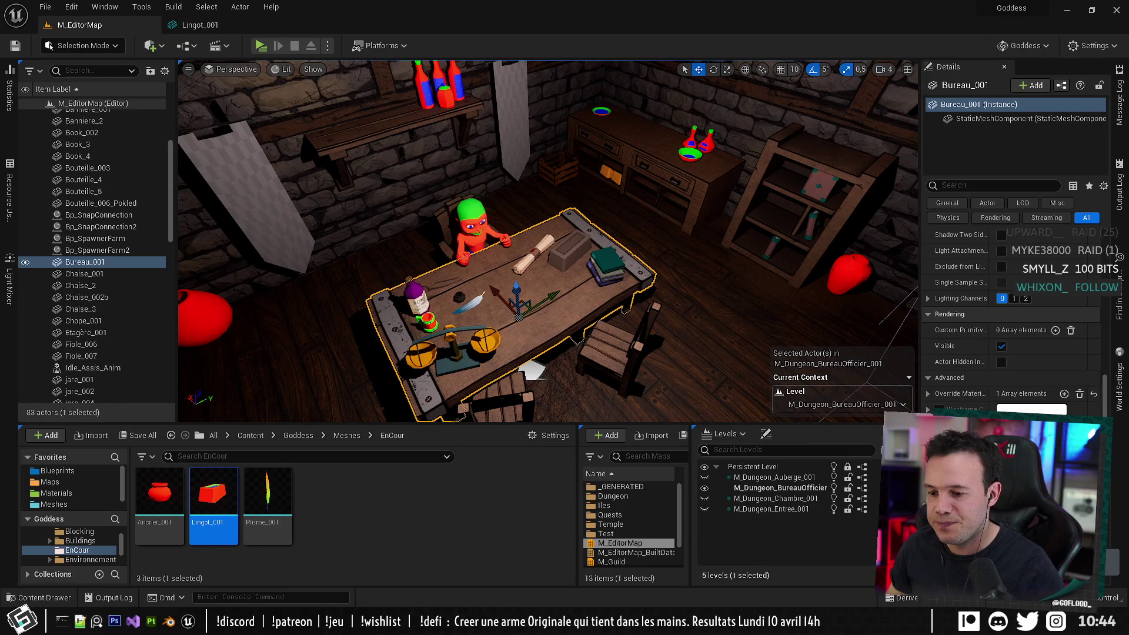
key(alt+Tab)
middle_drag(544, 291, 588, 318)
scroll(587, 318, down, 3)
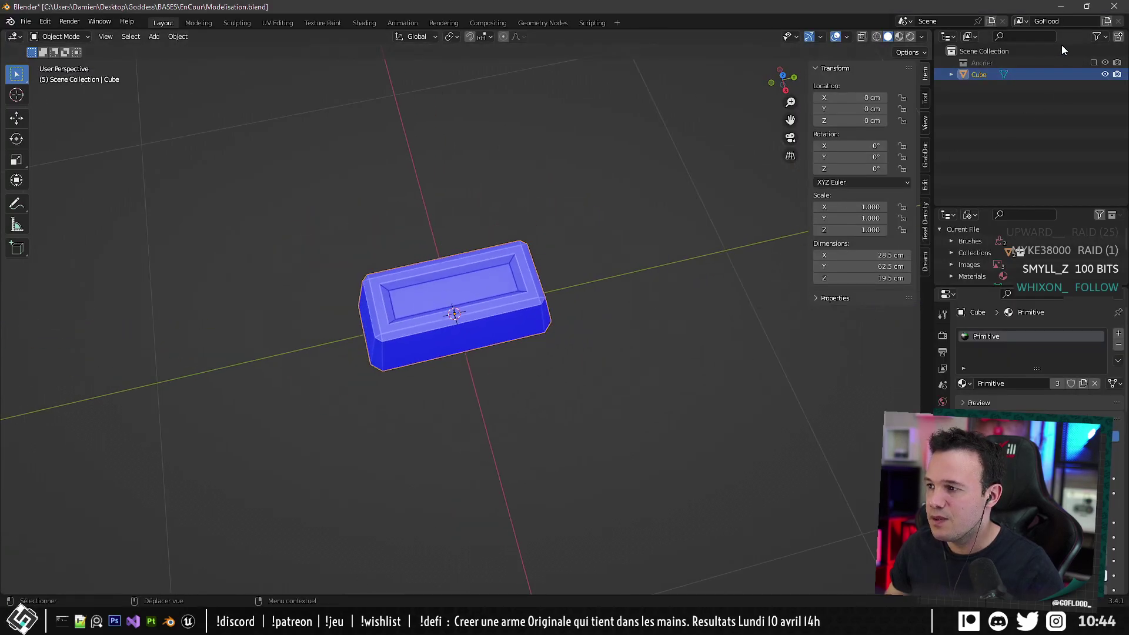
click(1120, 38)
double_click(984, 76)
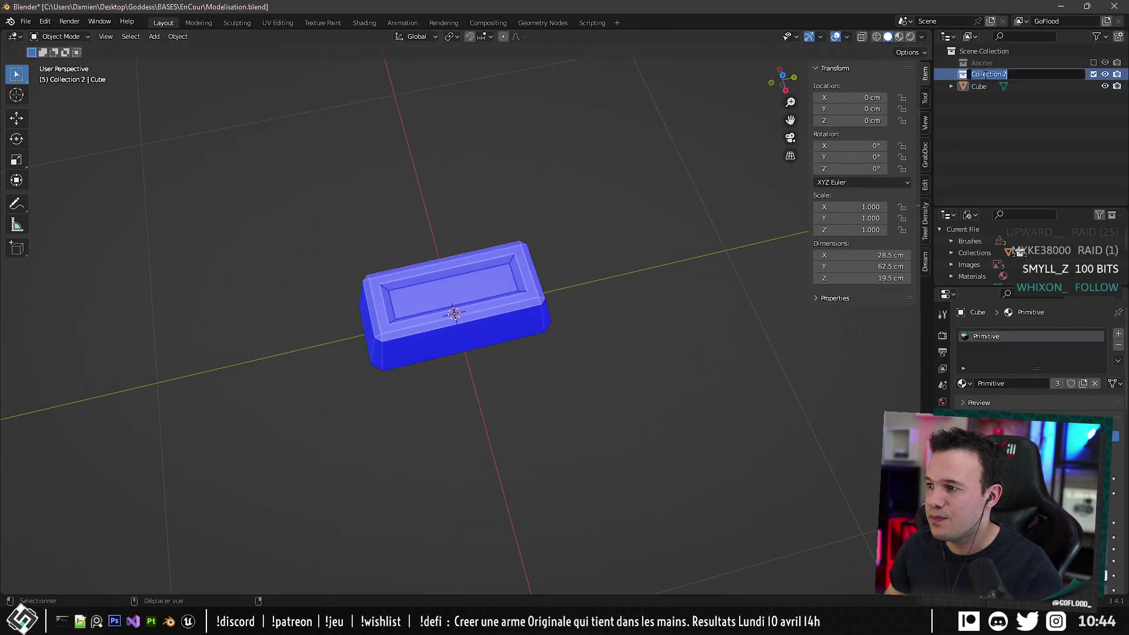
key(Return)
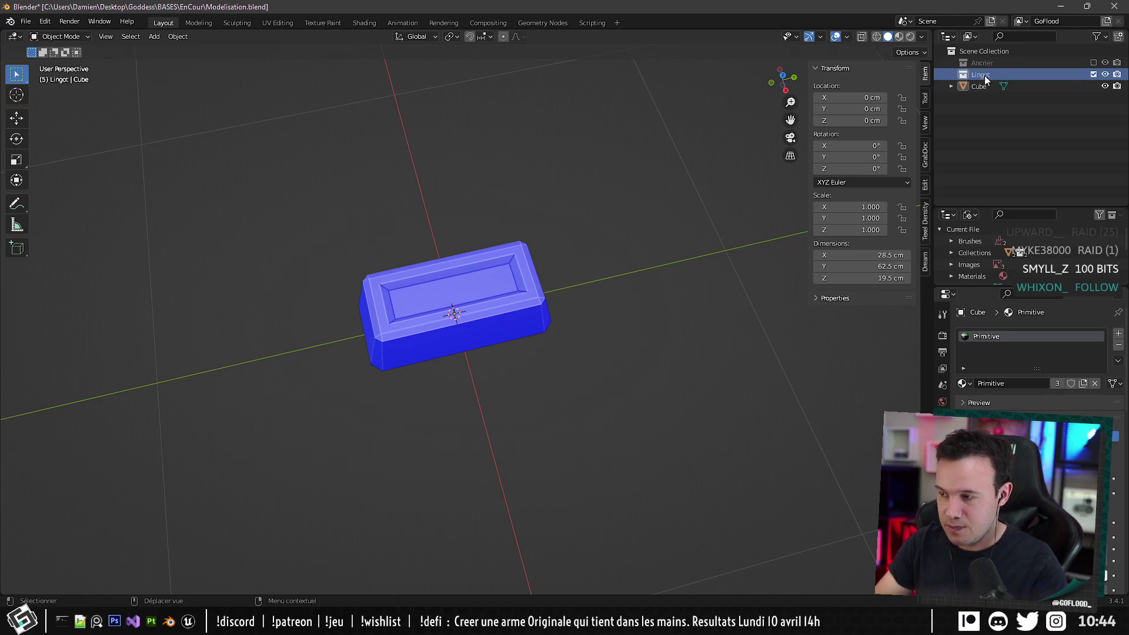
drag(978, 87, 981, 76)
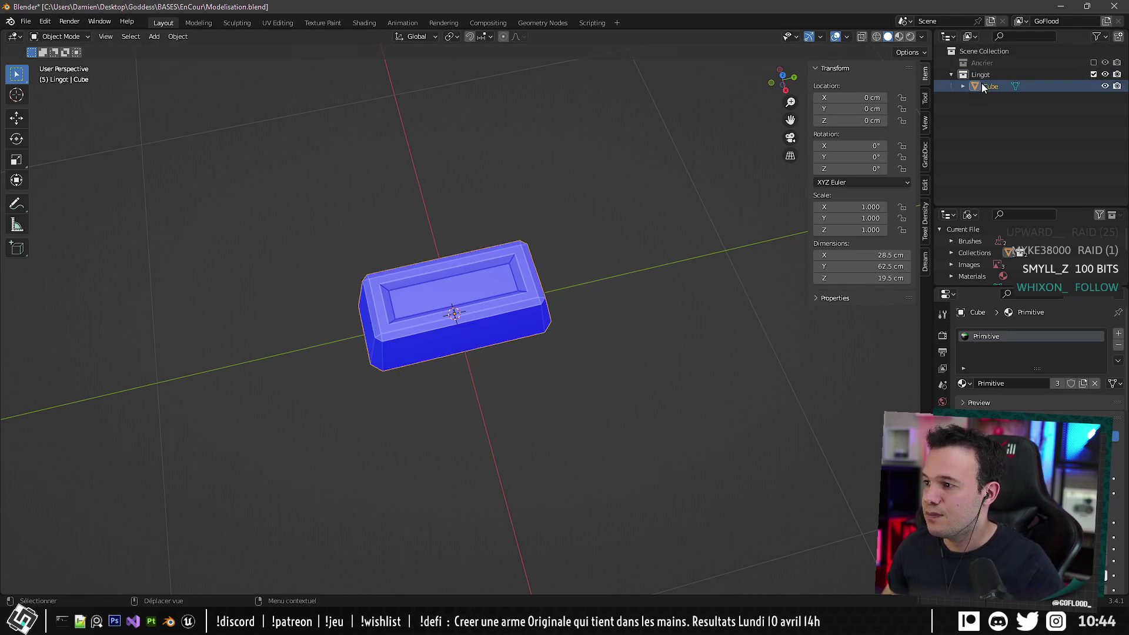
Rename the cube object Lingot_001 and exclude the Lingot collection from the view layer.
double_click(983, 86)
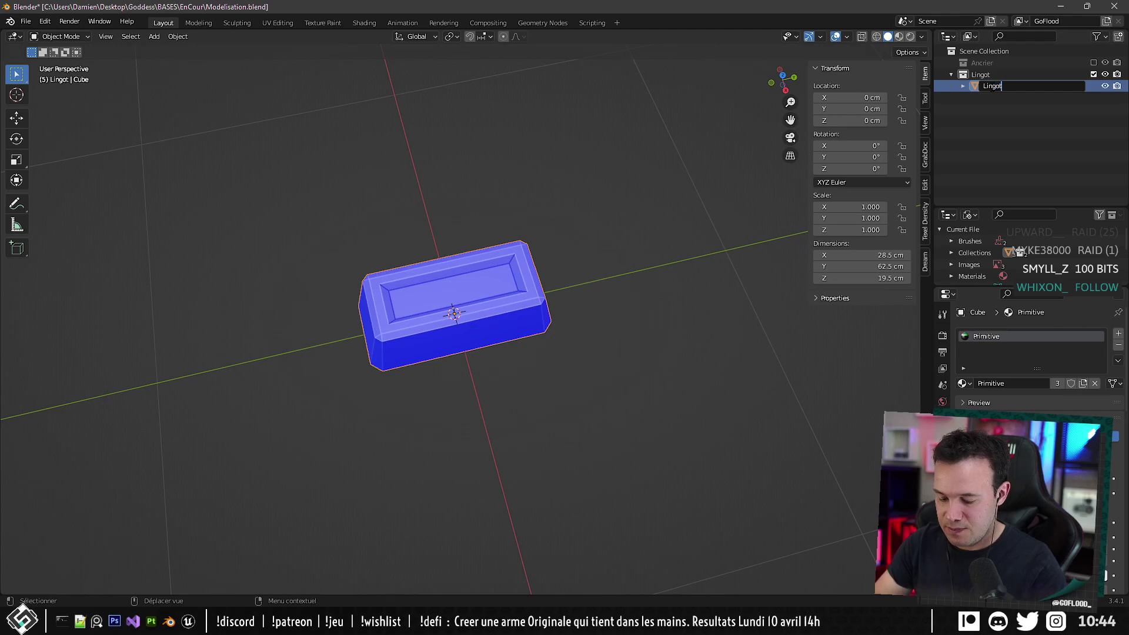
key(Return)
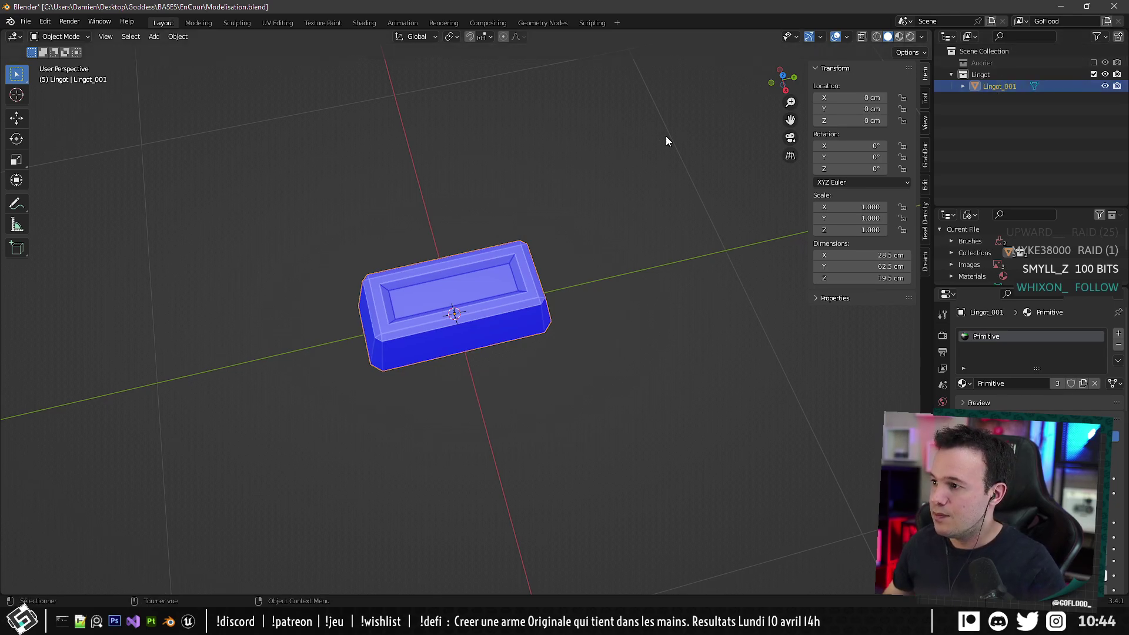
middle_drag(665, 136, 636, 206)
click(1093, 74)
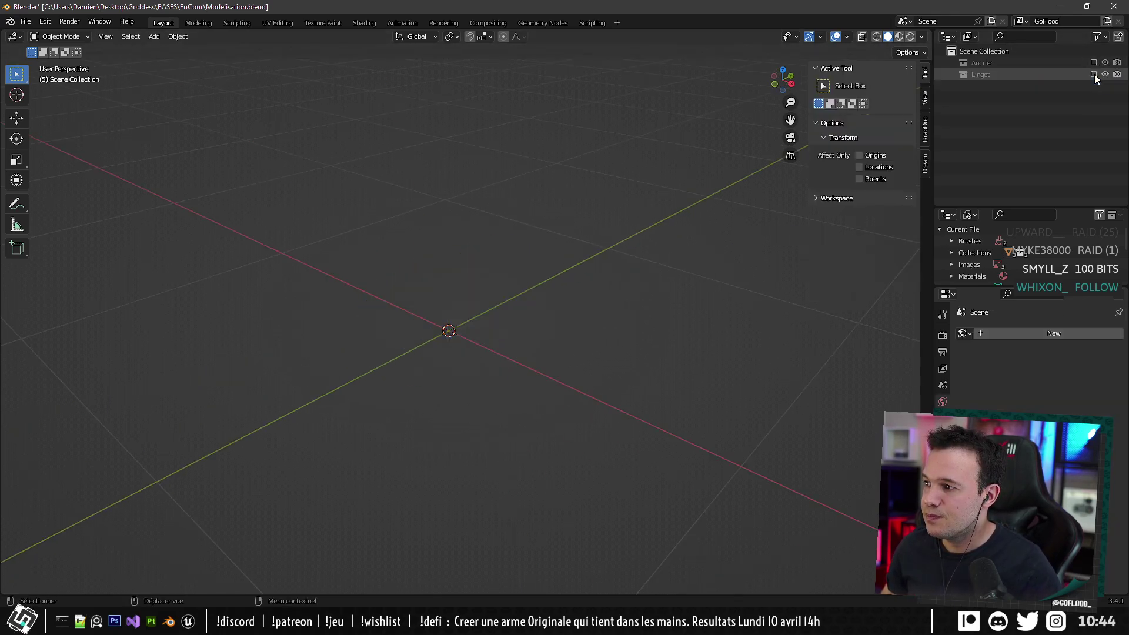
mouse_move(529, 291)
middle_down()
mouse_move(535, 322)
mouse_move(543, 305)
middle_up()
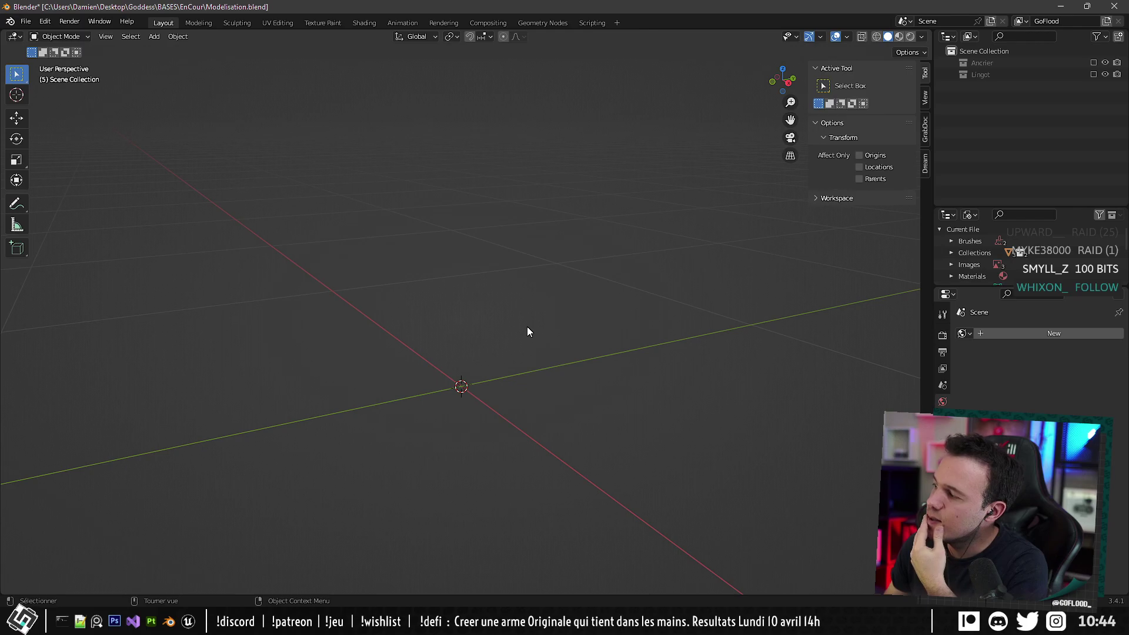
Add a cylinder mesh with 8 vertices, a 10 cm radius and a 10 cm depth.
click(153, 36)
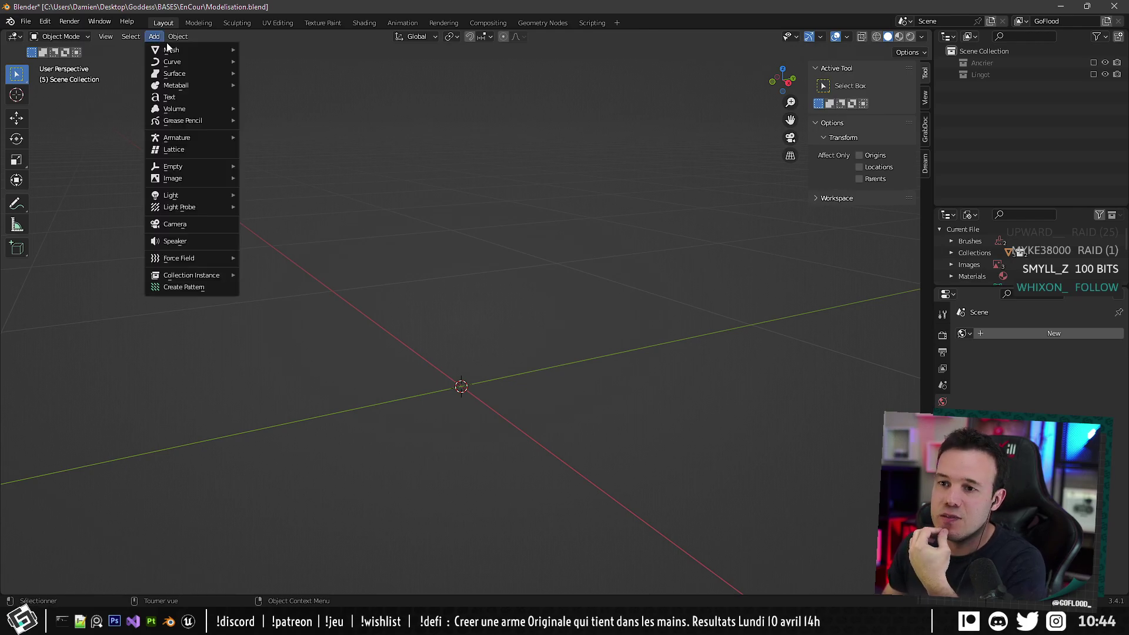
mouse_move(177, 50)
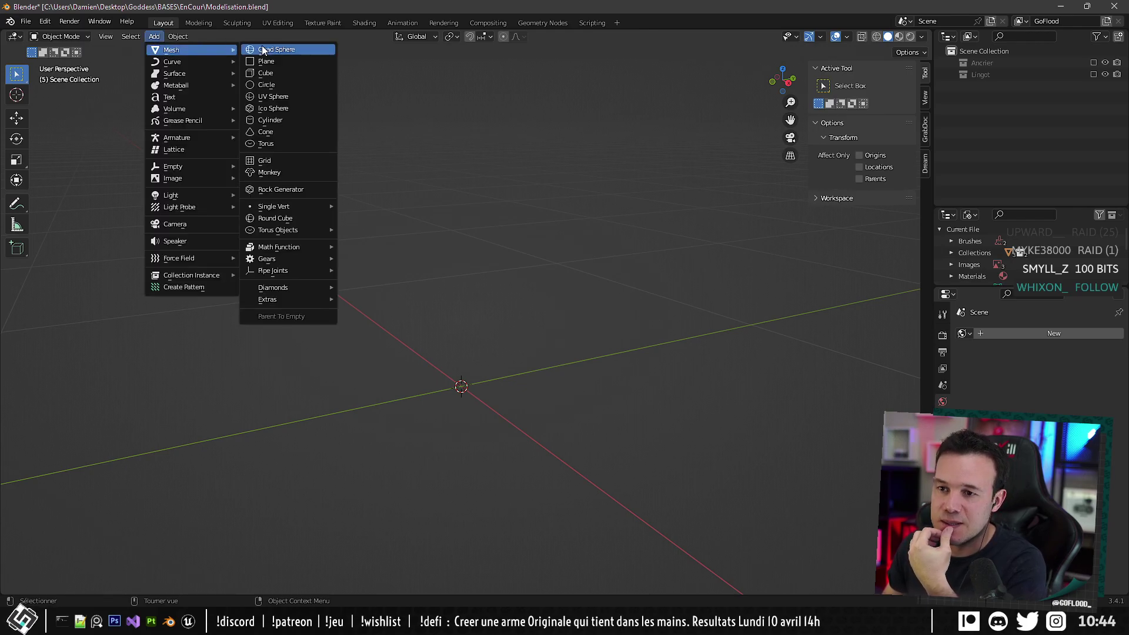
click(281, 120)
scroll(353, 206, down, 5)
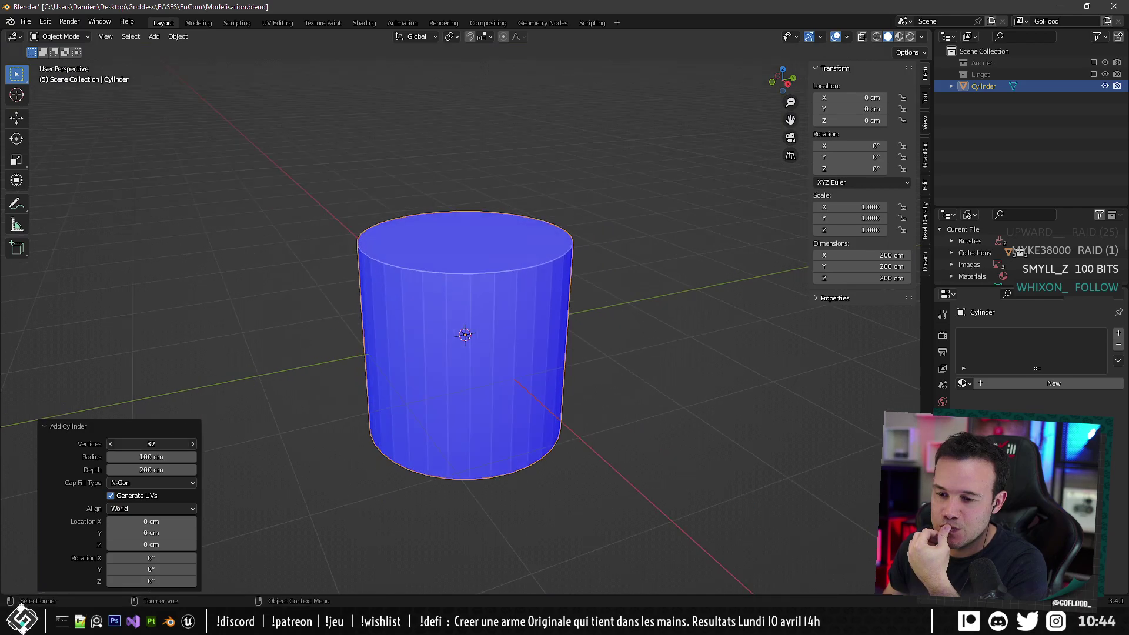
text(8)
key(Return)
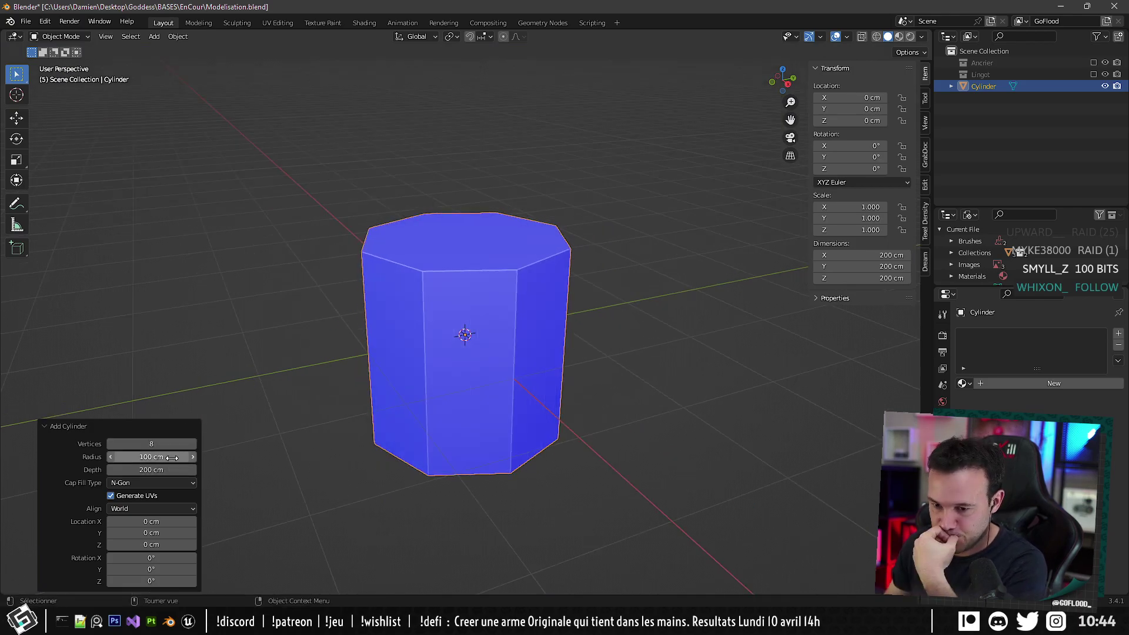
text(10)
key(Return)
double_click(154, 470)
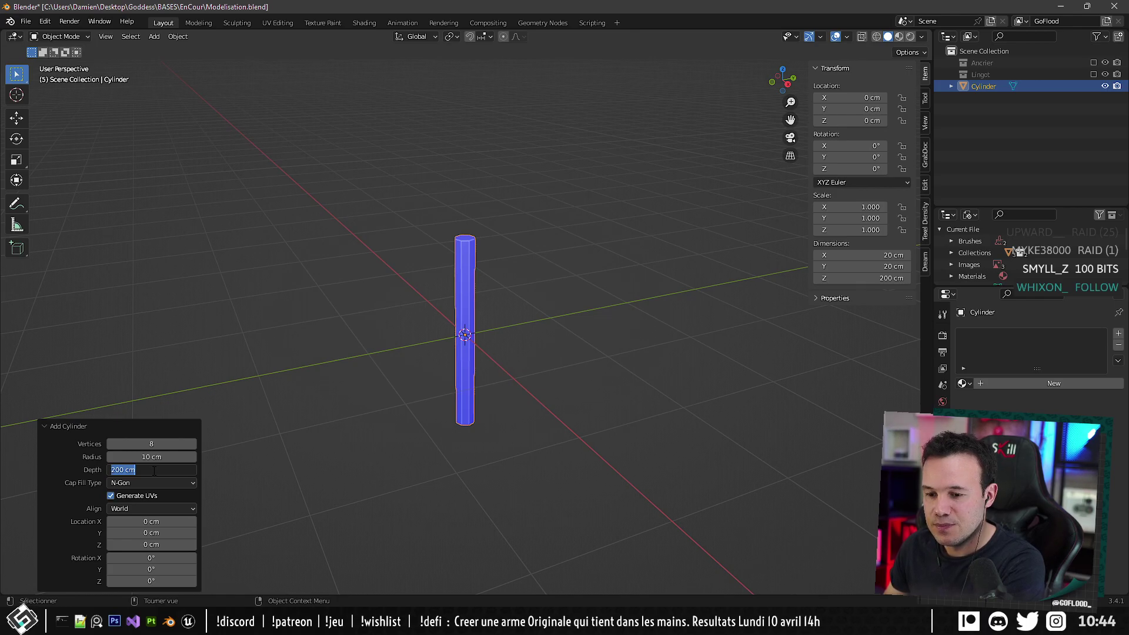
text(10)
key(Return)
Raise the cylinder 5 cm along Z in the right view so its base rests on the ground line.
key(KP_3)
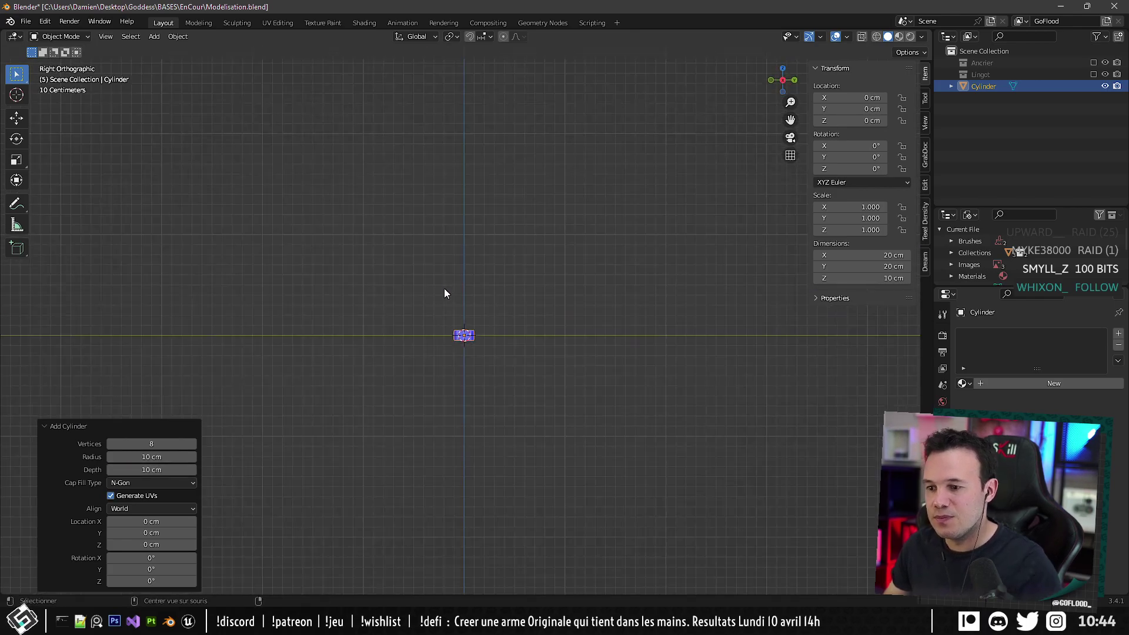
scroll(441, 353, up, 5)
shift+middle_drag(440, 359, 478, 330)
key(g)
key(z)
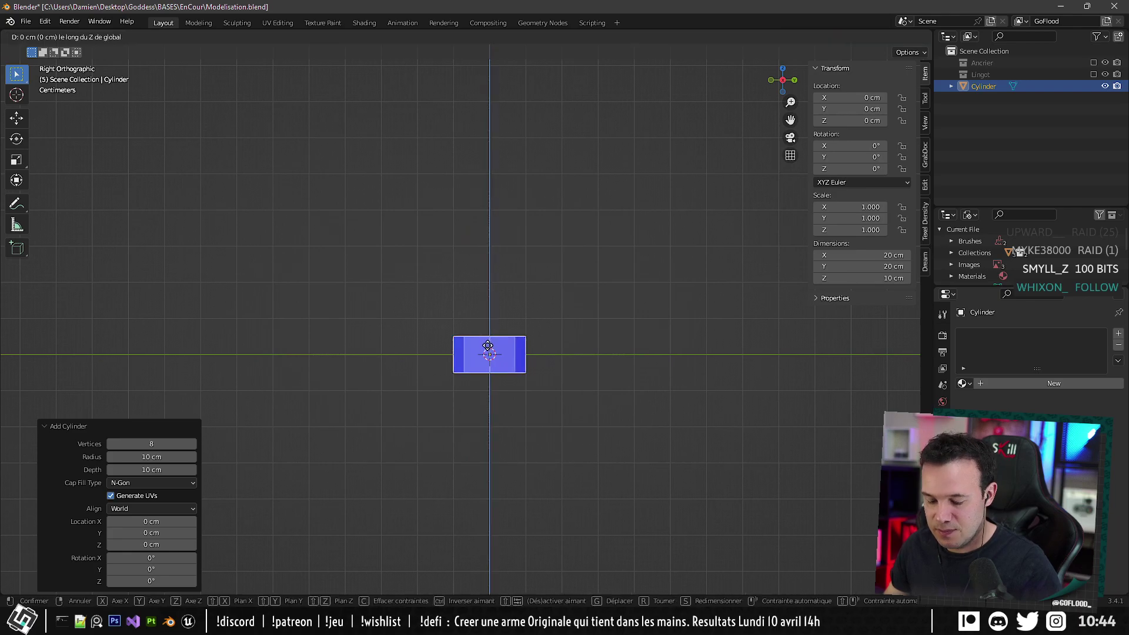
ctrl+click(483, 329)
scroll(483, 330, down, 3)
mouse_move(483, 329)
middle_down()
mouse_move(483, 355)
mouse_move(494, 319)
mouse_move(493, 342)
middle_up()
Raise the cylinder's top face 60 cm along Z in Edit Mode and return to Object Mode.
key(Tab)
click(484, 323)
scroll(493, 343, down, 5)
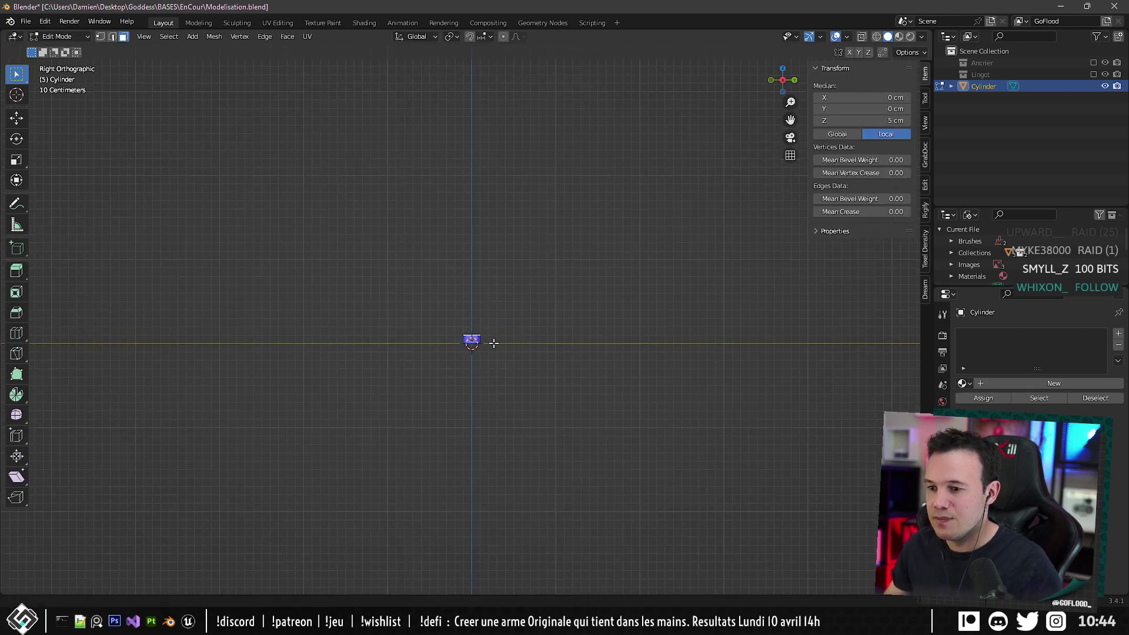
scroll(494, 343, up, 4)
shift+middle_drag(489, 289, 477, 310)
key(e)
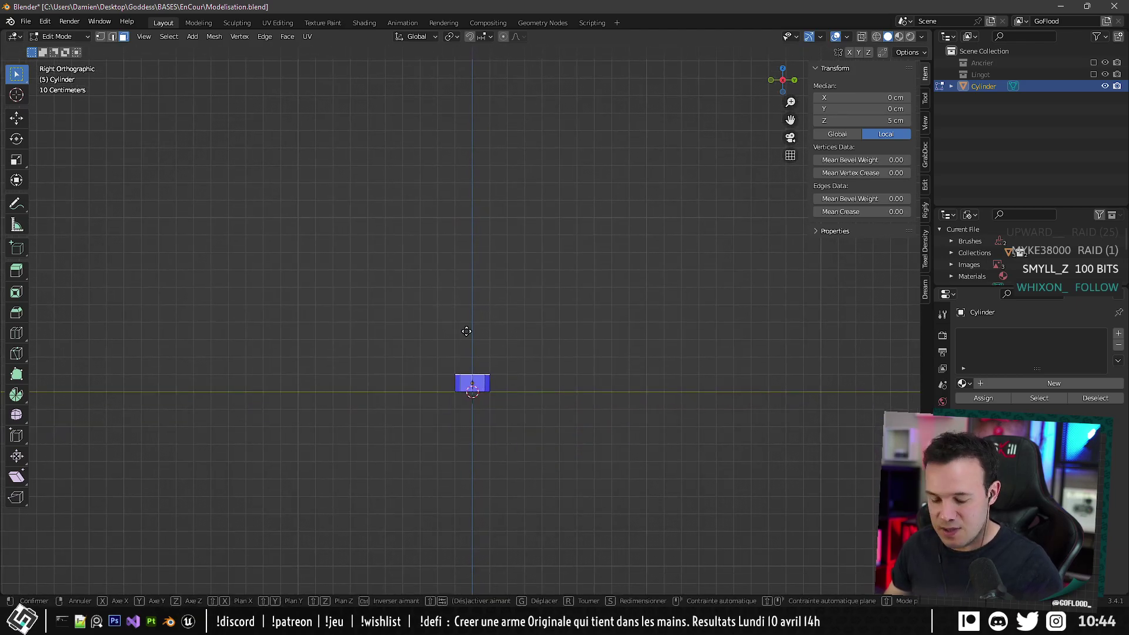
click(481, 219)
middle_drag(481, 219, 602, 365)
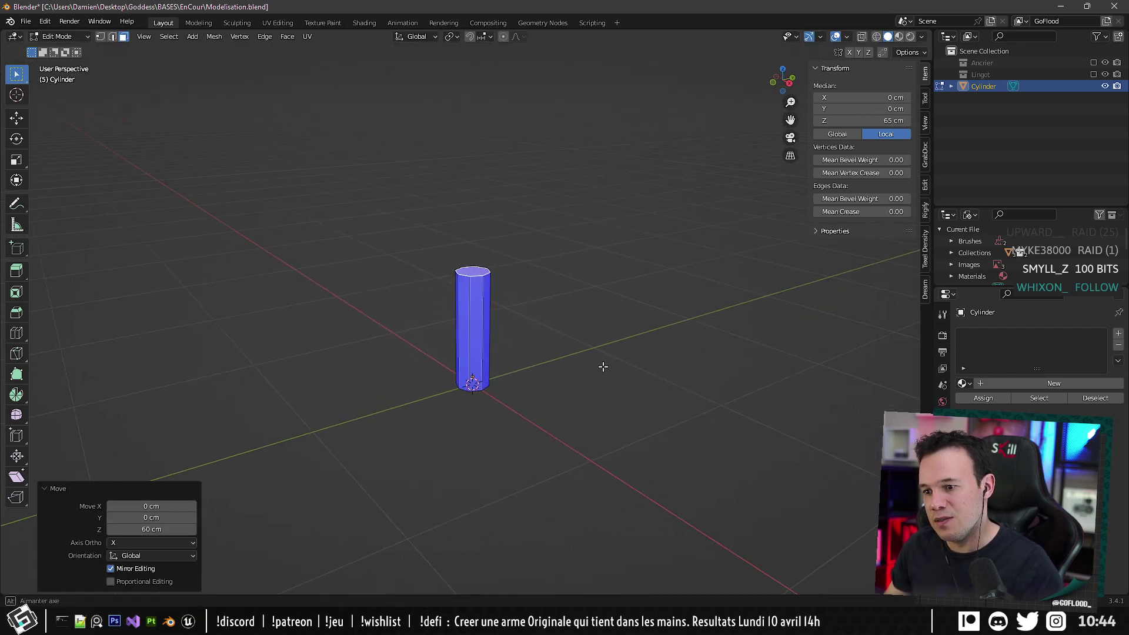
key(Tab)
Export the selected cylinder to the EnCour folder as Bougoir_001.fbx.
key(ctrl+e)
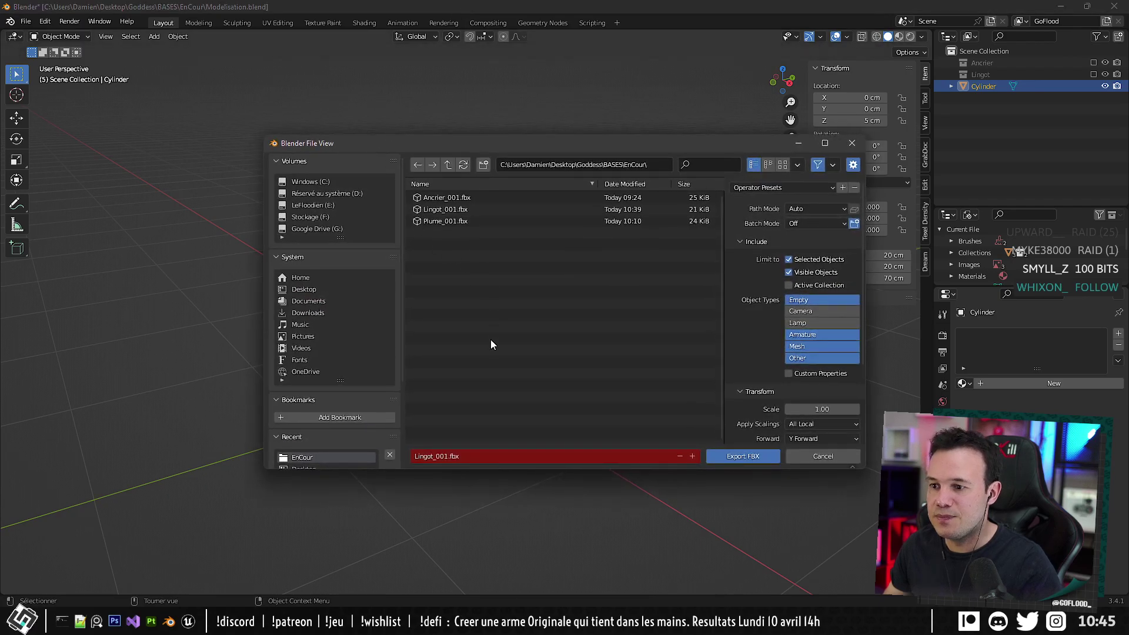
click(436, 457)
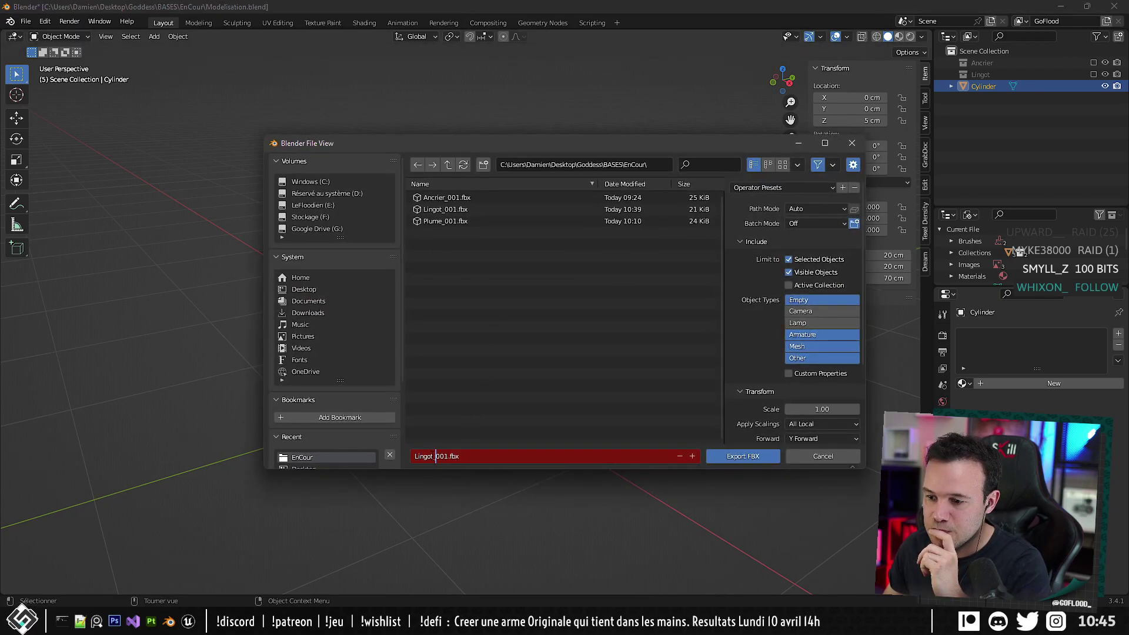
text(Bougoir)
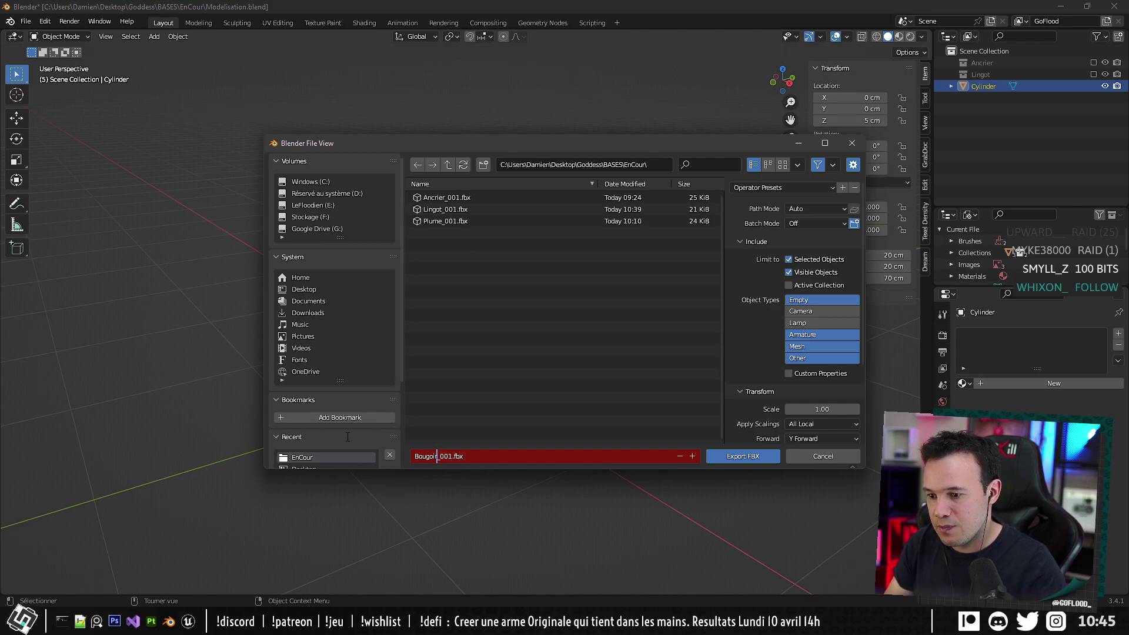
click(348, 436)
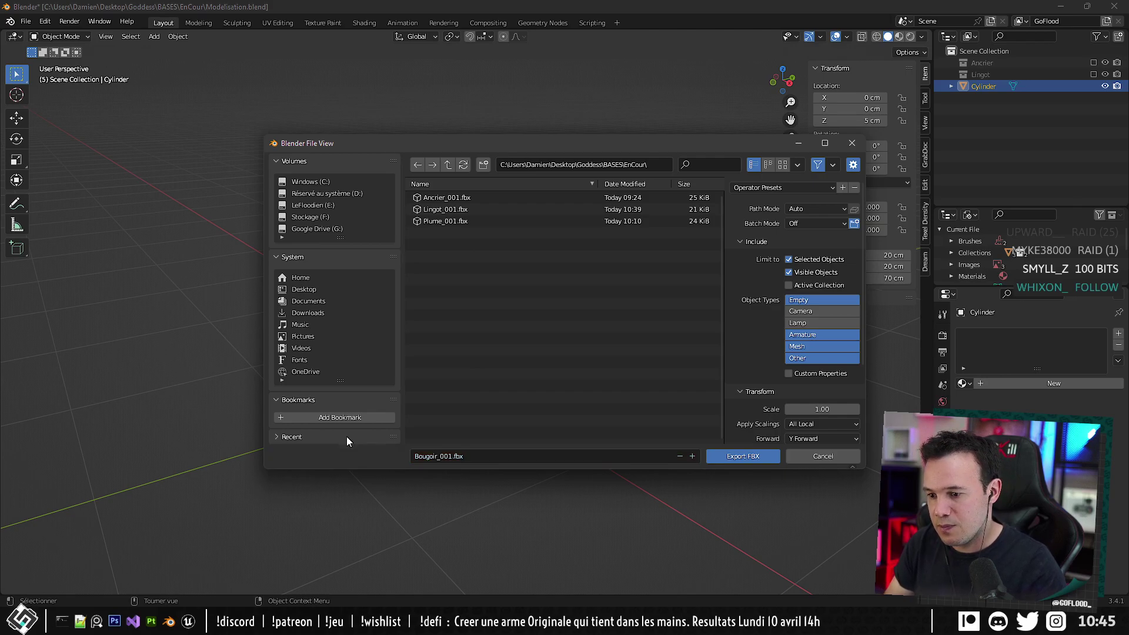
click(714, 457)
Switch to Unreal, import Bougoir_001.fbx into the EnCour mesh folder and place the mesh on the officer's desk.
click(322, 618)
click(217, 560)
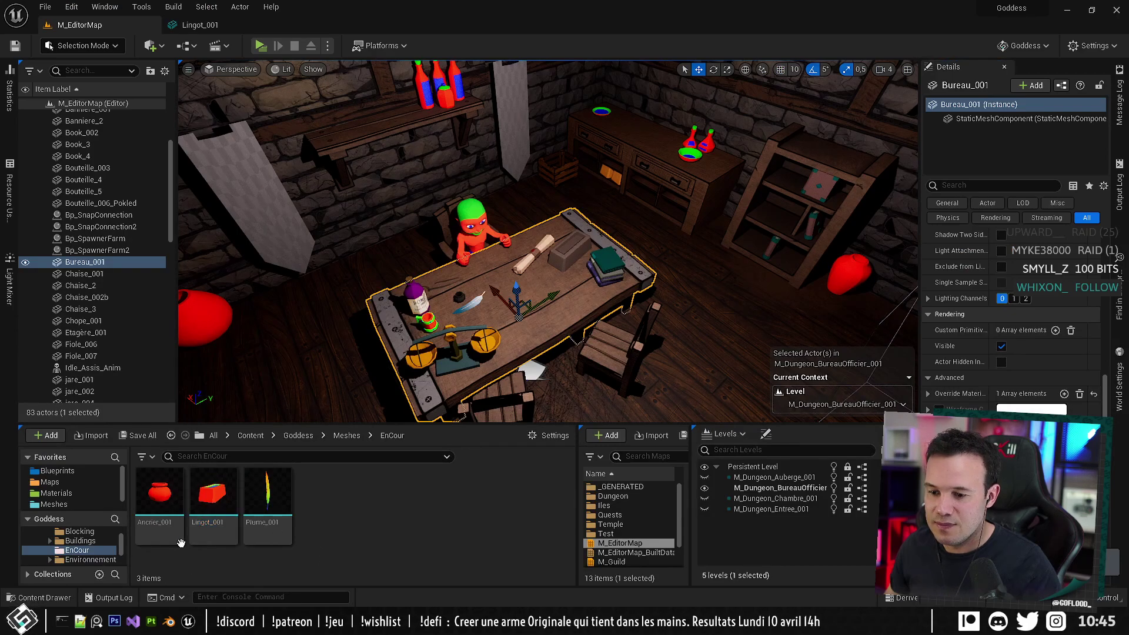
key(alt+Tab)
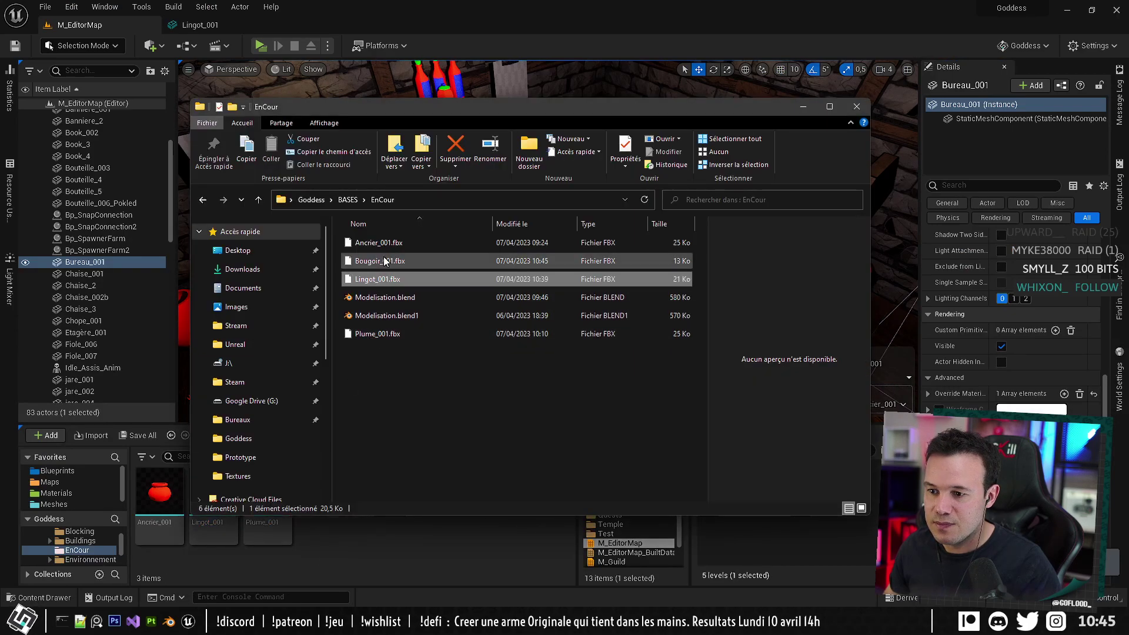
drag(368, 551, 367, 550)
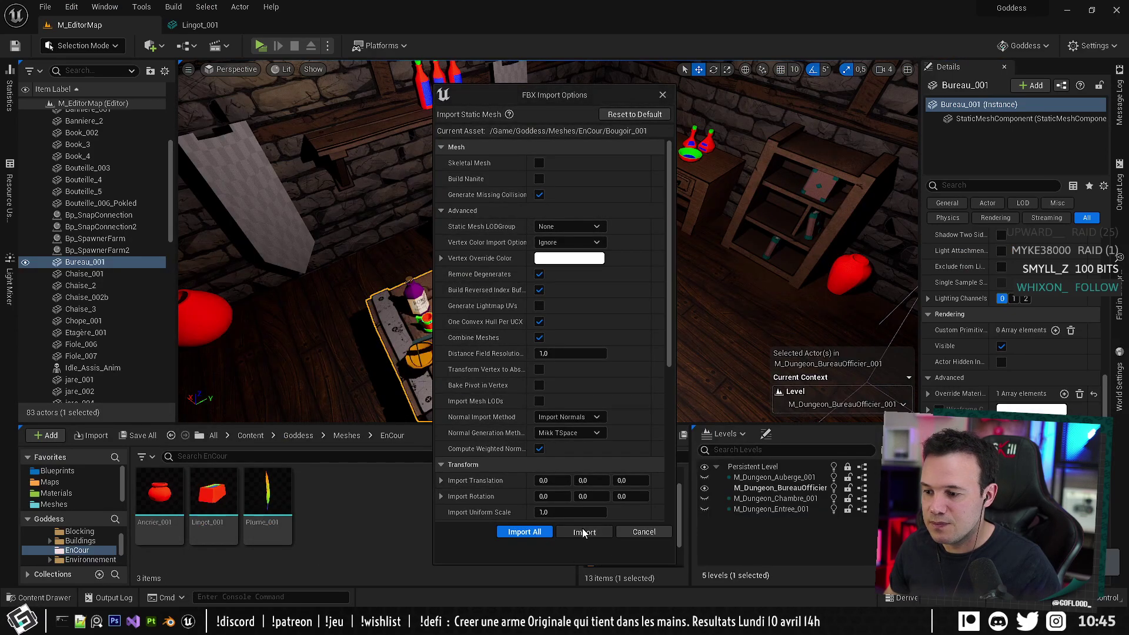
click(584, 532)
drag(492, 388, 562, 310)
right_drag(562, 310, 526, 261)
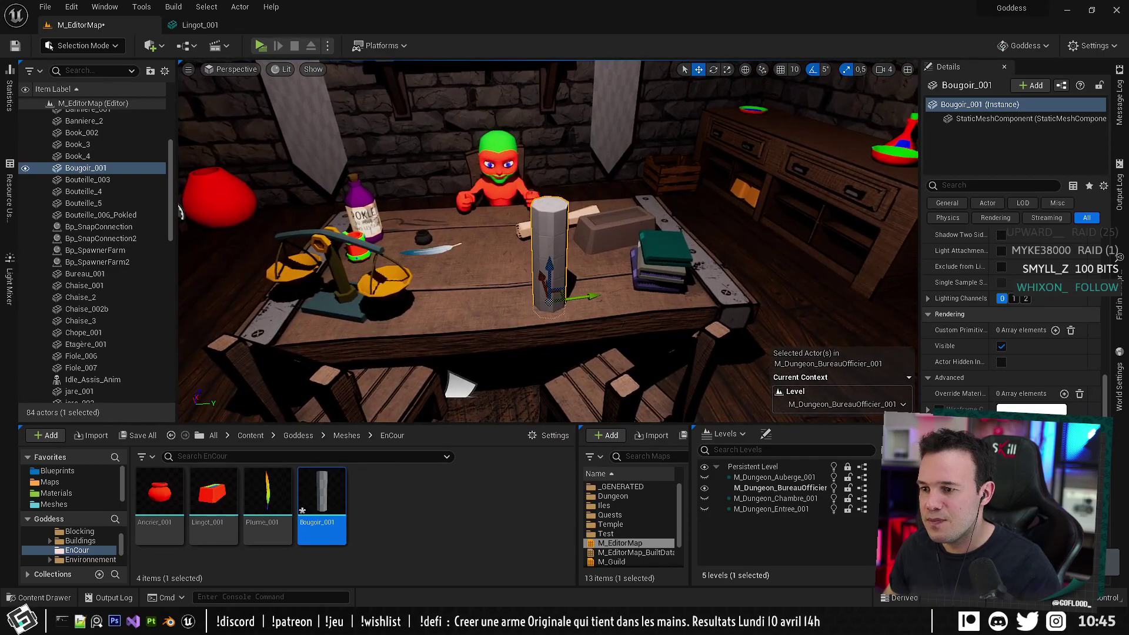
Switch to Blender and lower the cylinder object 5 cm along Z so its origin sits at the world origin.
key(alt+Tab)
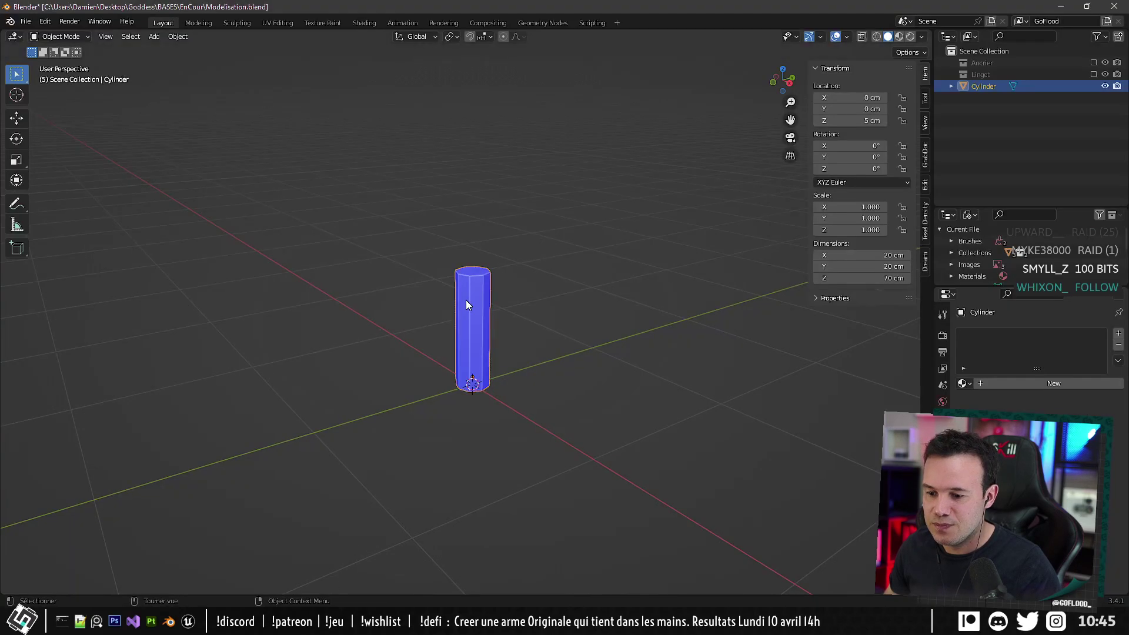
mouse_move(478, 330)
alt+middle_down()
mouse_move(466, 295)
mouse_move(467, 385)
mouse_move(463, 347)
alt+middle_up()
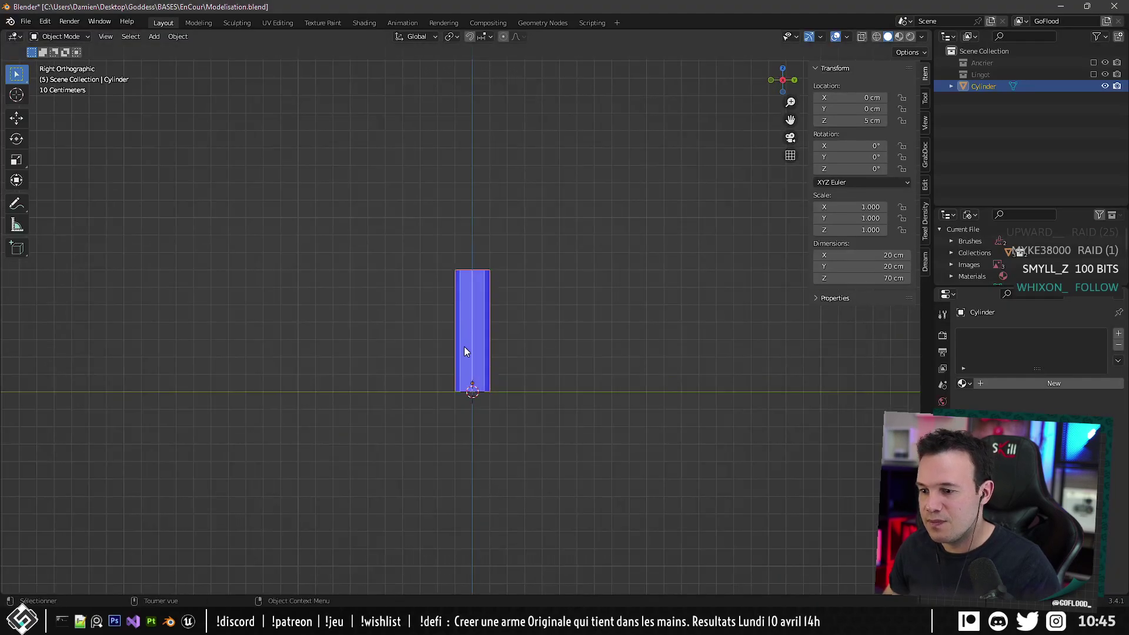
key(Tab)
scroll(488, 400, up, 4)
scroll(489, 401, up, 1)
shift+middle_drag(491, 415, 506, 347)
key(Tab)
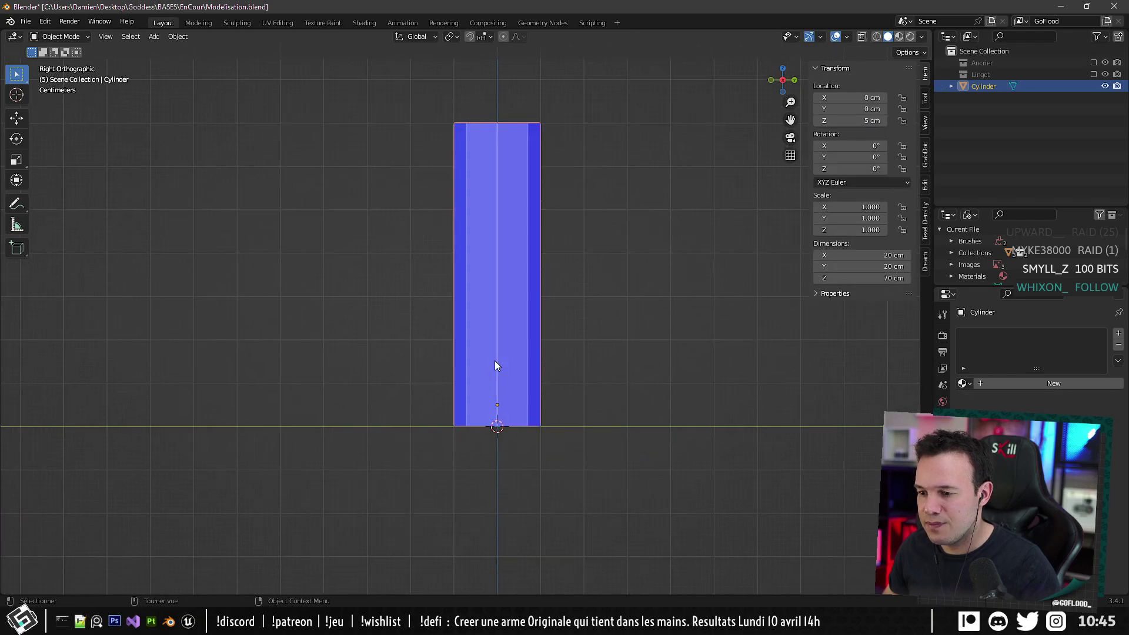
key(g)
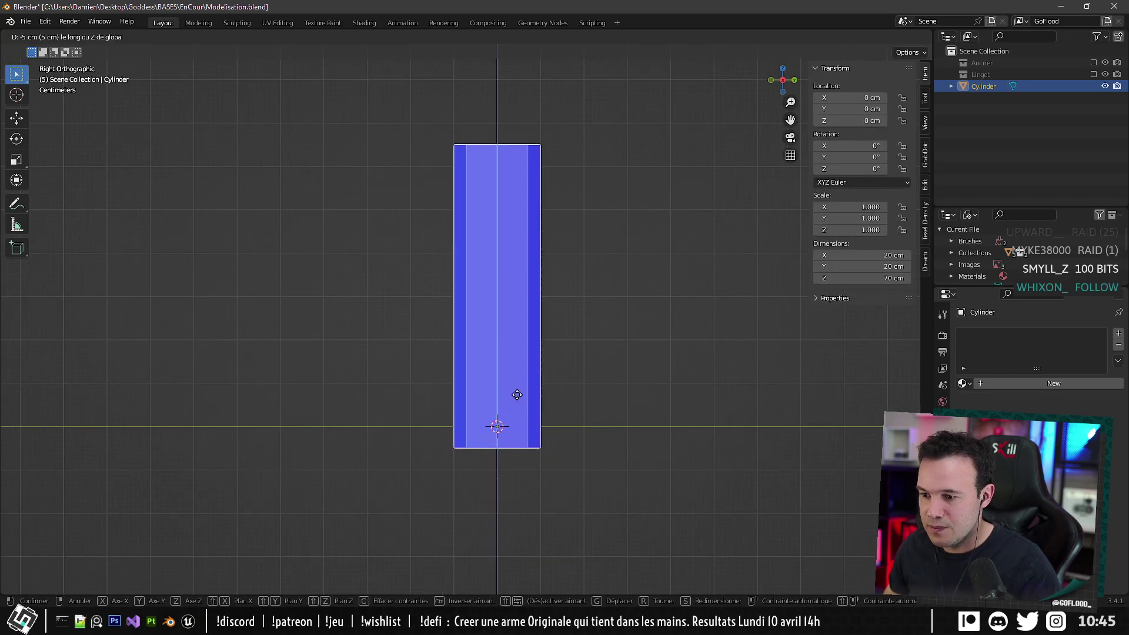
click(516, 394)
Move the cylinder's entire mesh up 5 cm along Z in Edit Mode so its base meets the origin.
key(Tab)
key(a)
key(g)
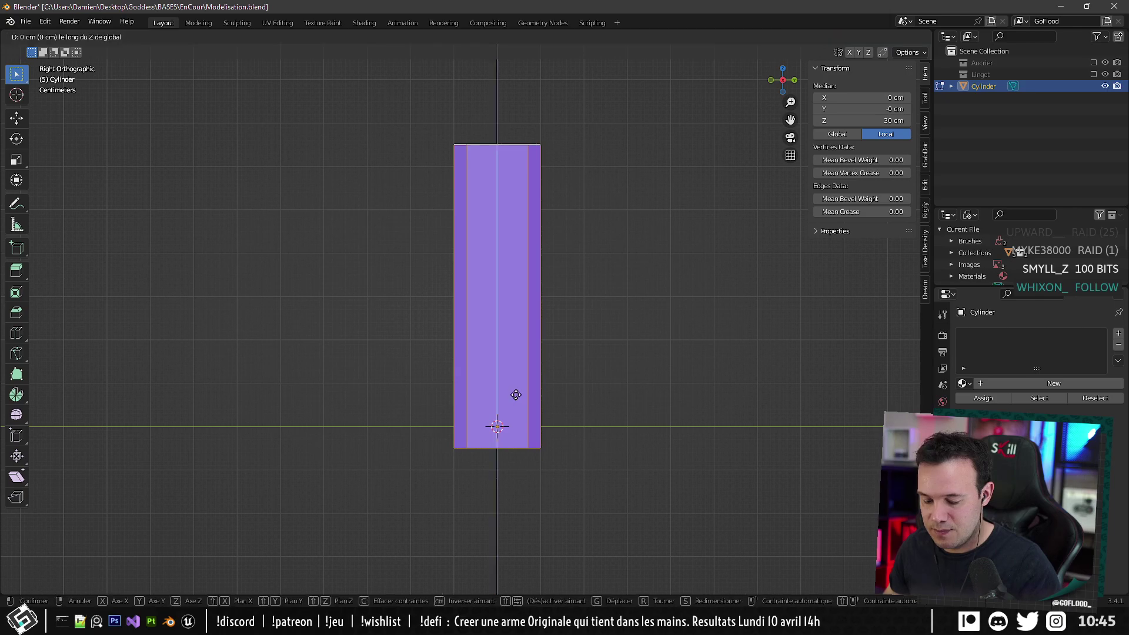
key(z)
click(508, 374)
Lower the cylinder's top face 20 cm along Z to a height of 50 cm.
middle_drag(511, 327, 460, 322)
key(KP_3)
scroll(495, 259, up, 4)
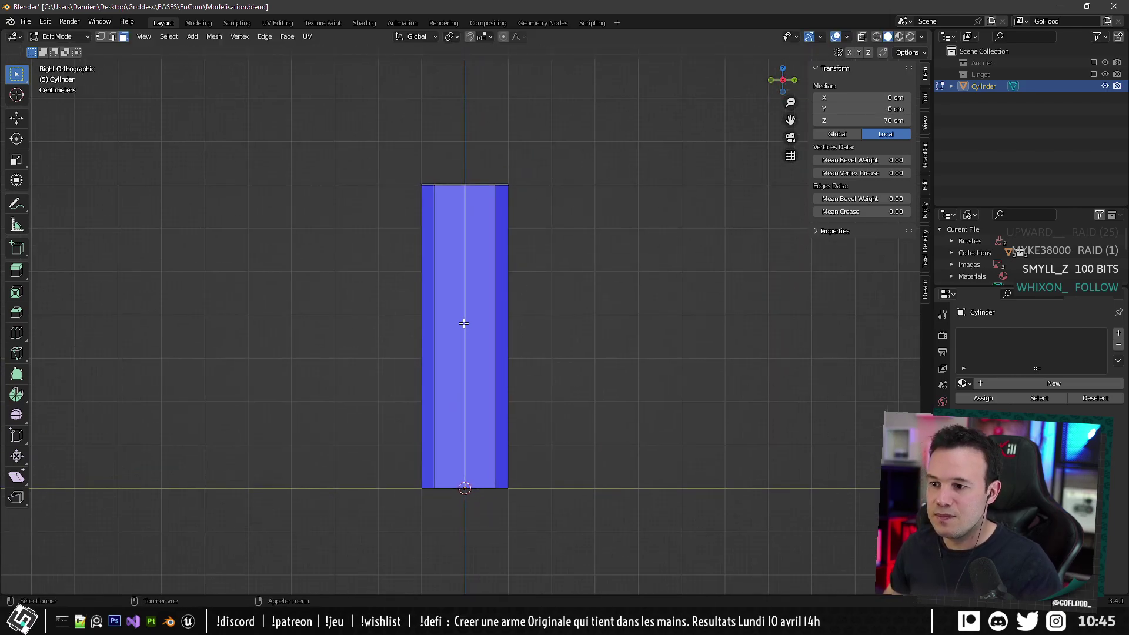
key(g)
key(z)
click(463, 408)
Scale the entire mesh in X and Y only to a 12 cm width and return to Object Mode.
alt+middle_drag(463, 407, 482, 379)
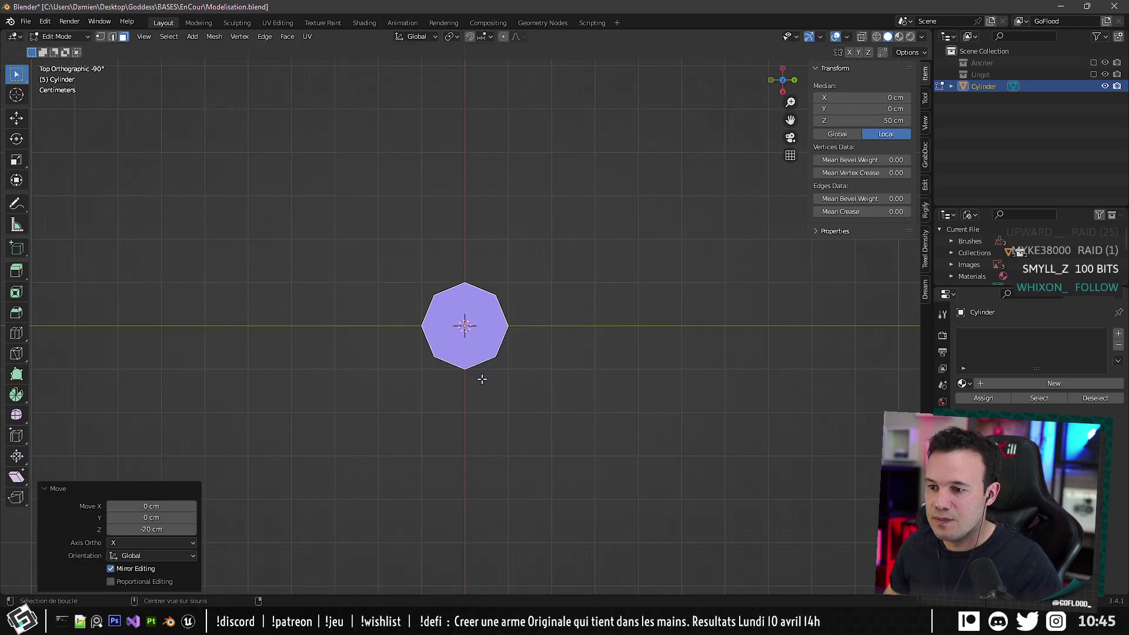
key(a)
key(s)
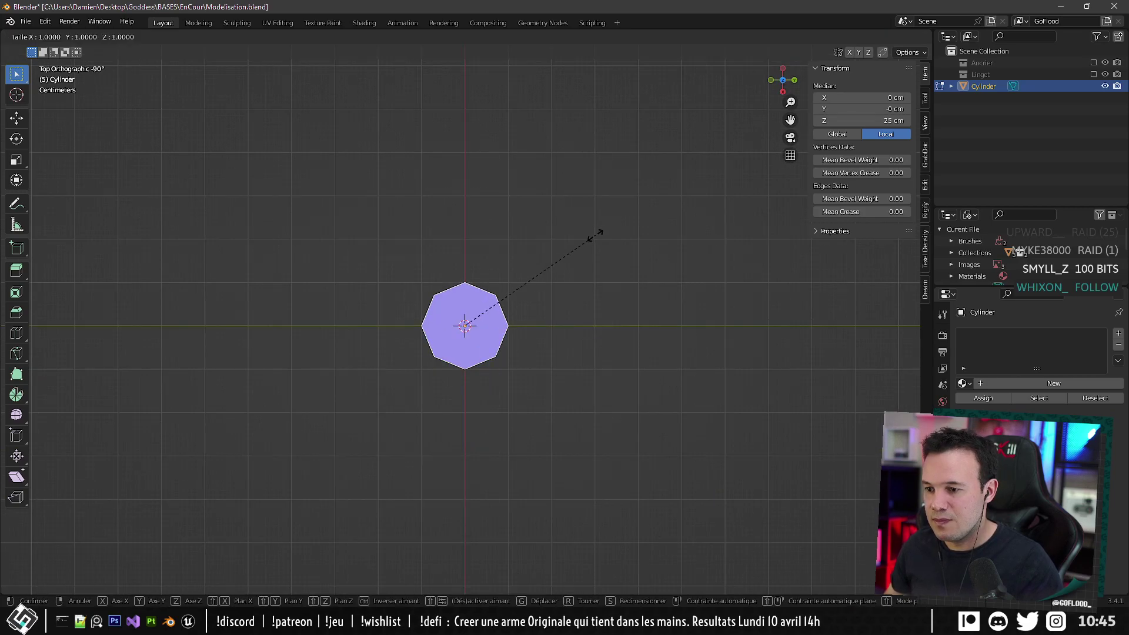
key(shift+z)
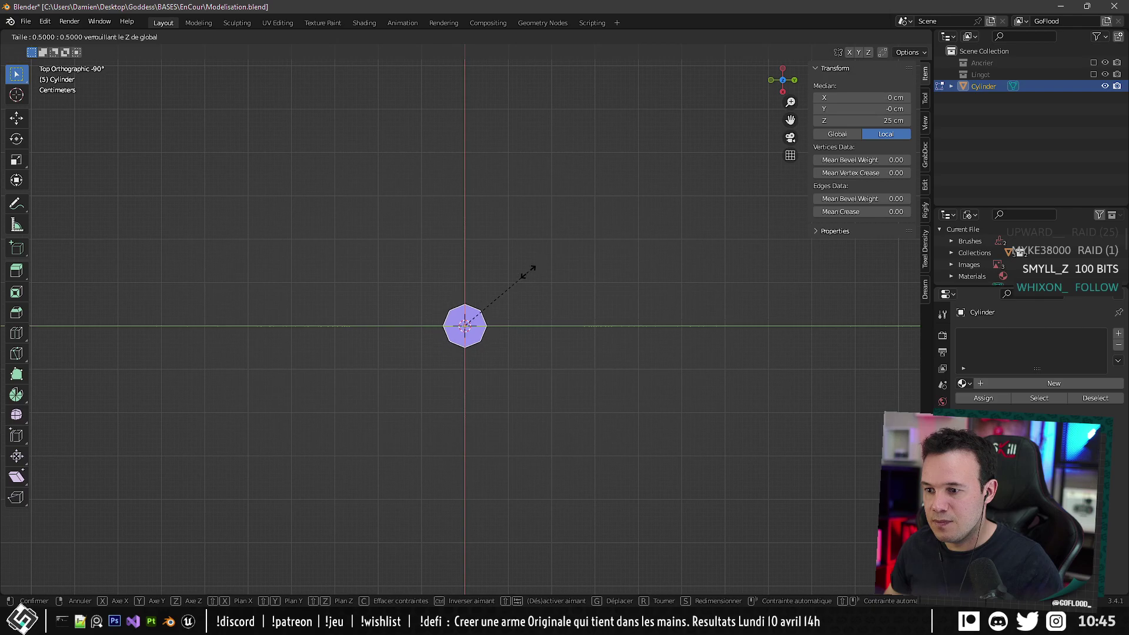
click(542, 262)
middle_drag(542, 262, 416, 5)
key(Tab)
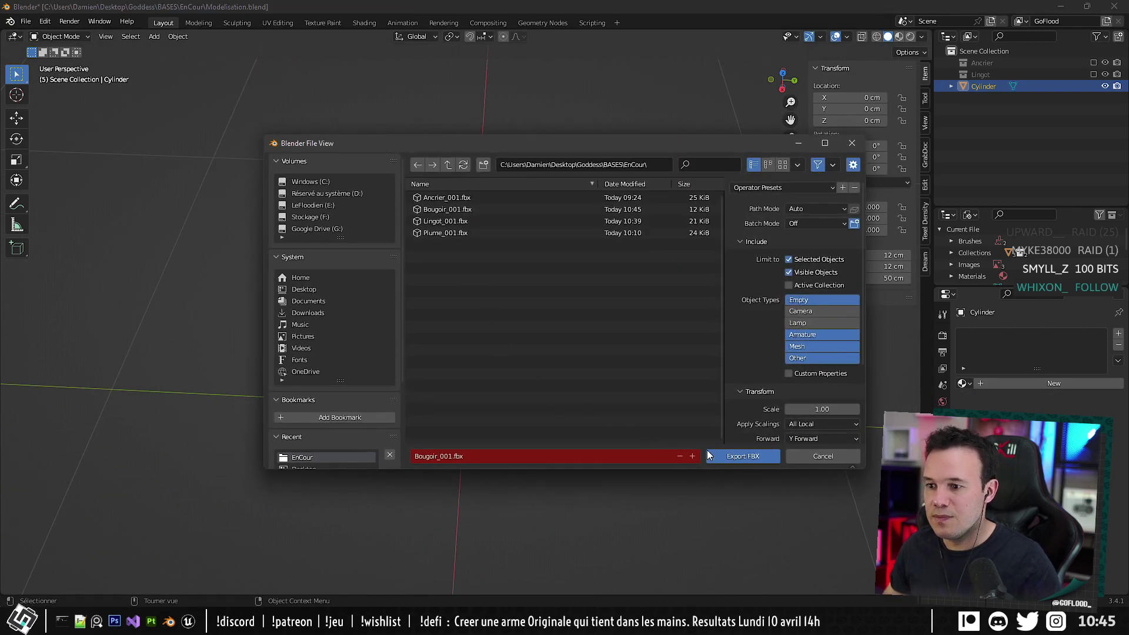
Export the cylinder over Bougoir_001.fbx, then switch to Unreal and reimport the Bougoir_001 mesh.
click(707, 449)
click(441, 614)
right_click(215, 492)
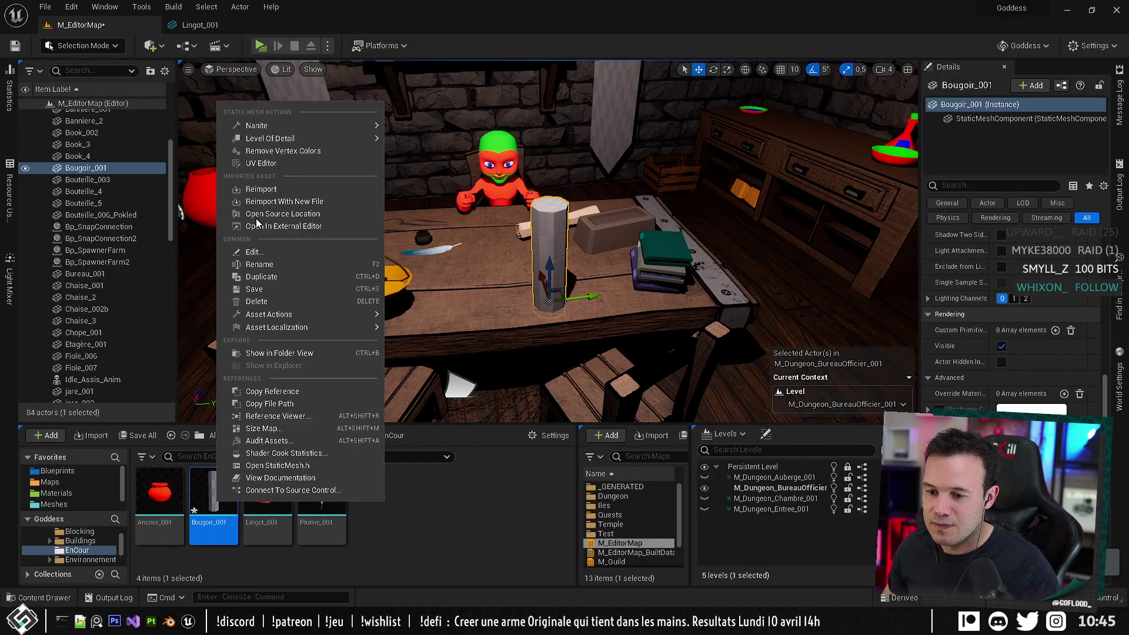
click(253, 187)
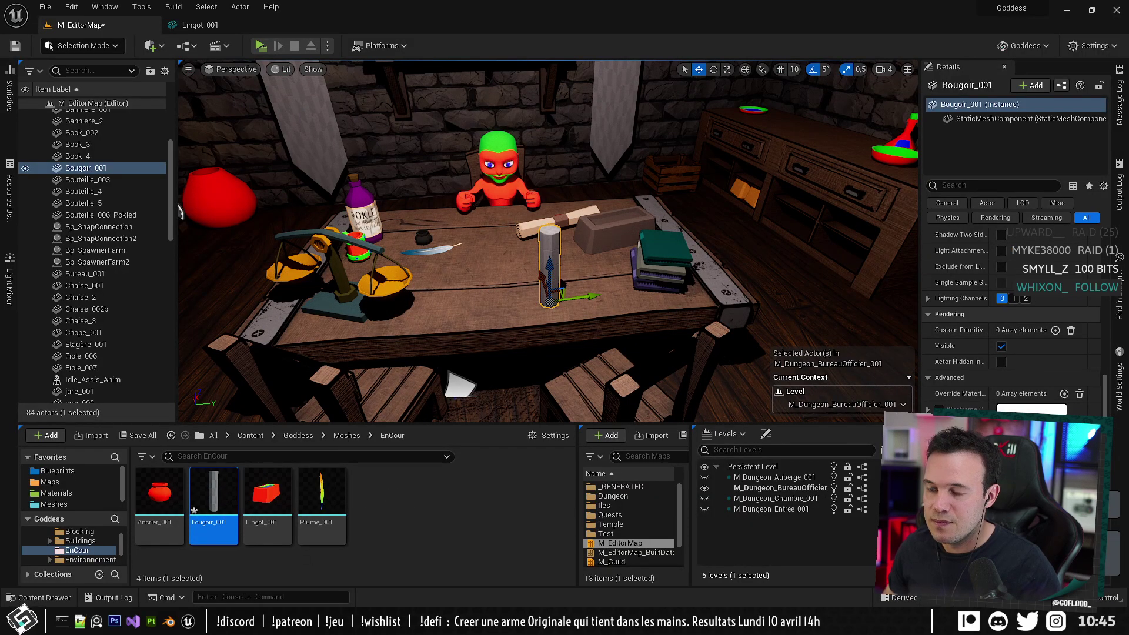
Select the desk instead of the cylinder and save all changes.
click(590, 205)
right_drag(589, 202, 634, 173)
key(ctrl+shift+s)
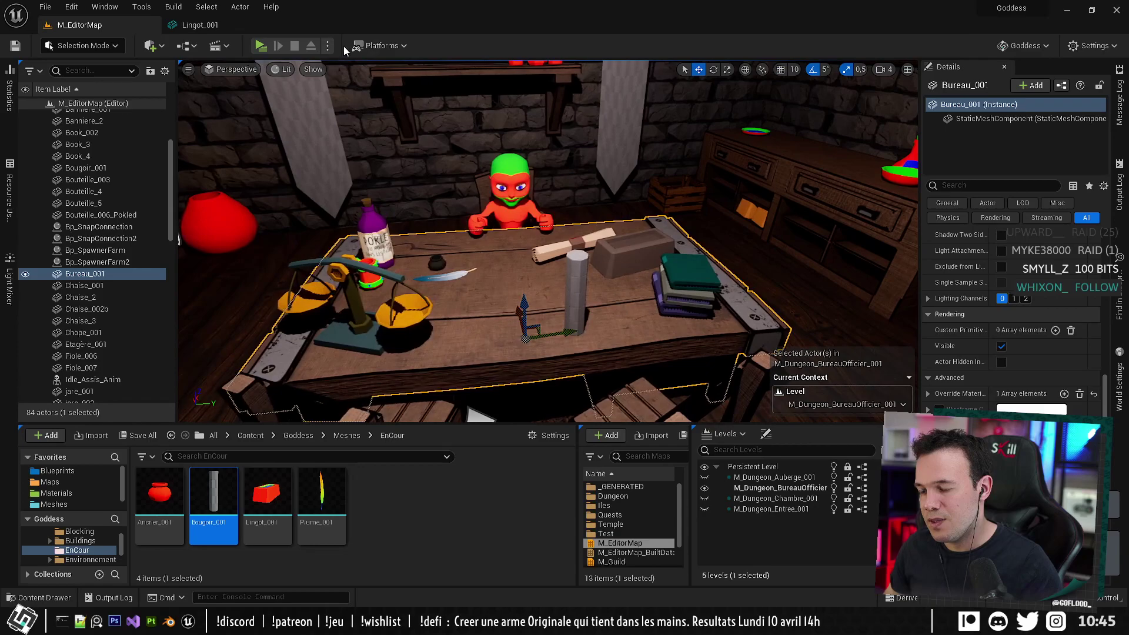
Run the standalone game preview to check the cylinder's size on the desk, stop it and switch to Blender.
click(260, 46)
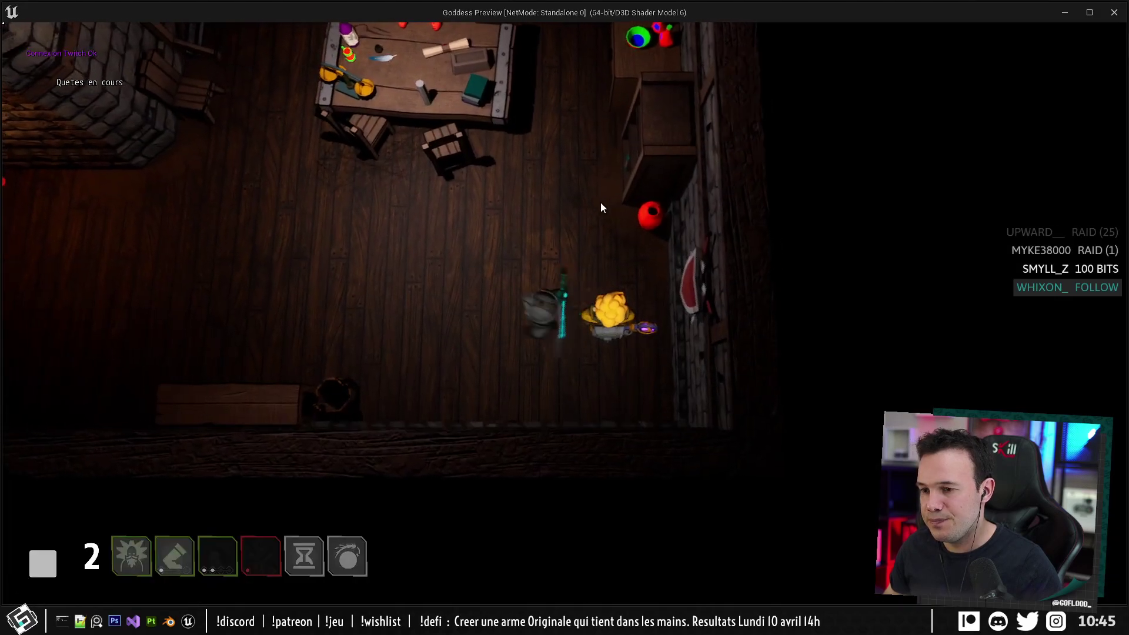
key(z)
key(q)
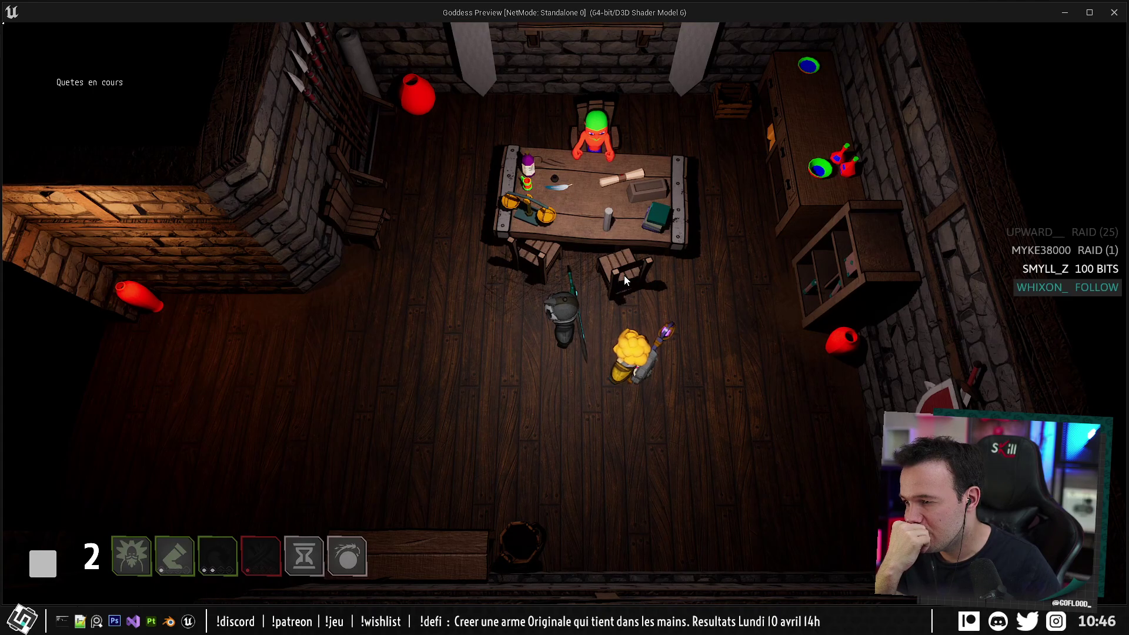
key(Escape)
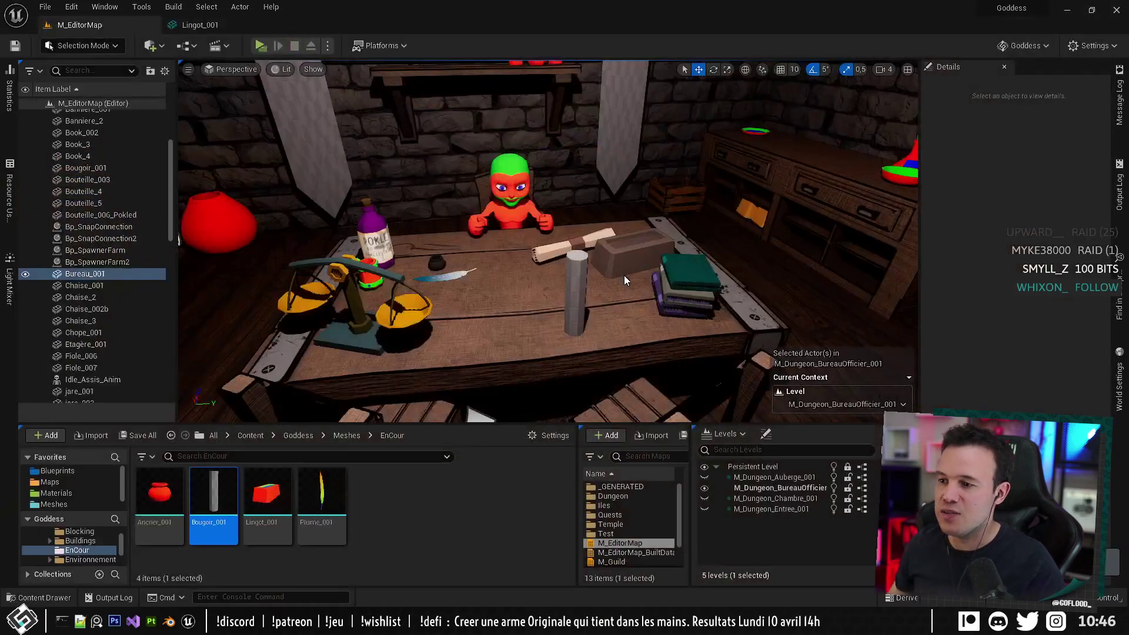
key(alt+Tab)
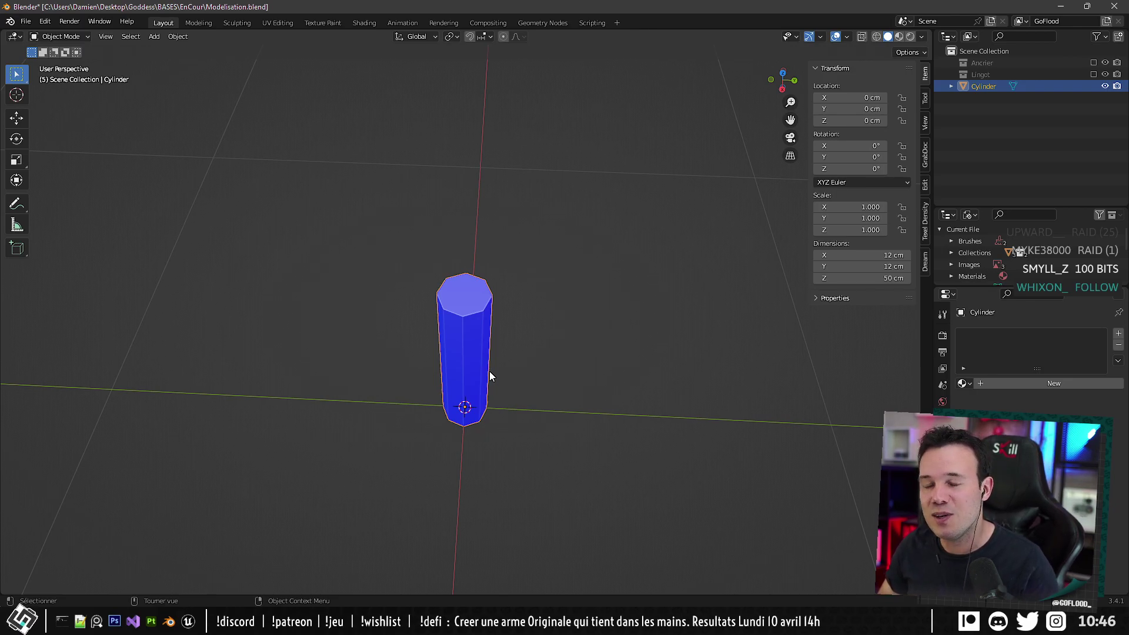
Select only the cylinder's top face in Edit Mode and return to Object Mode.
middle_drag(489, 372, 510, 263)
scroll(530, 250, down, 4)
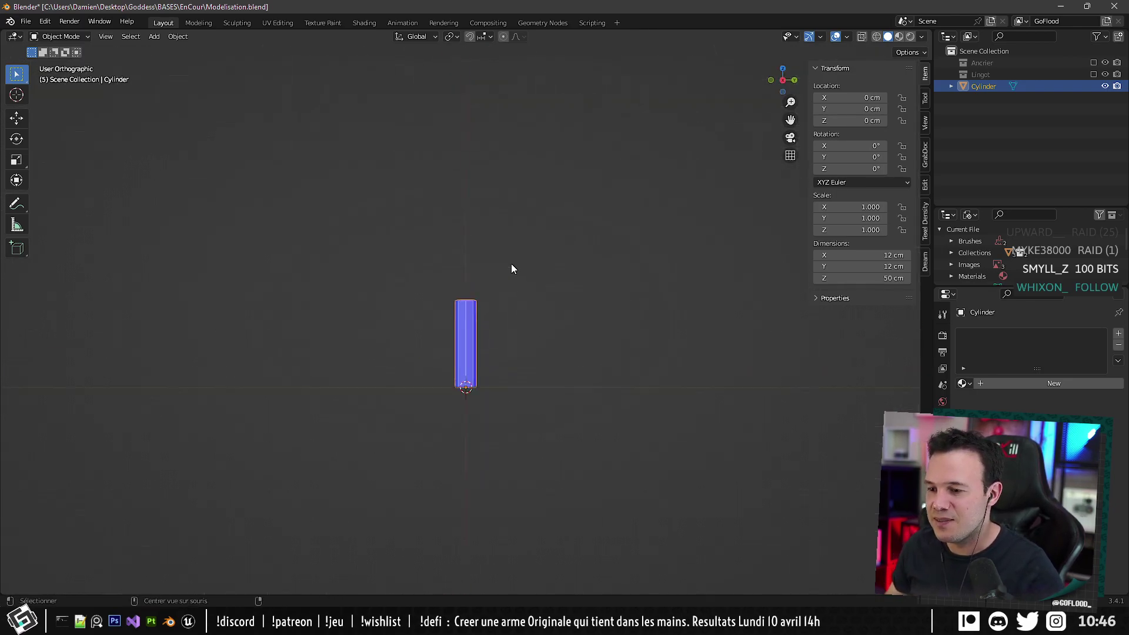
scroll(485, 348, up, 4)
middle_drag(486, 350, 545, 338)
scroll(554, 286, up, 3)
scroll(520, 319, down, 2)
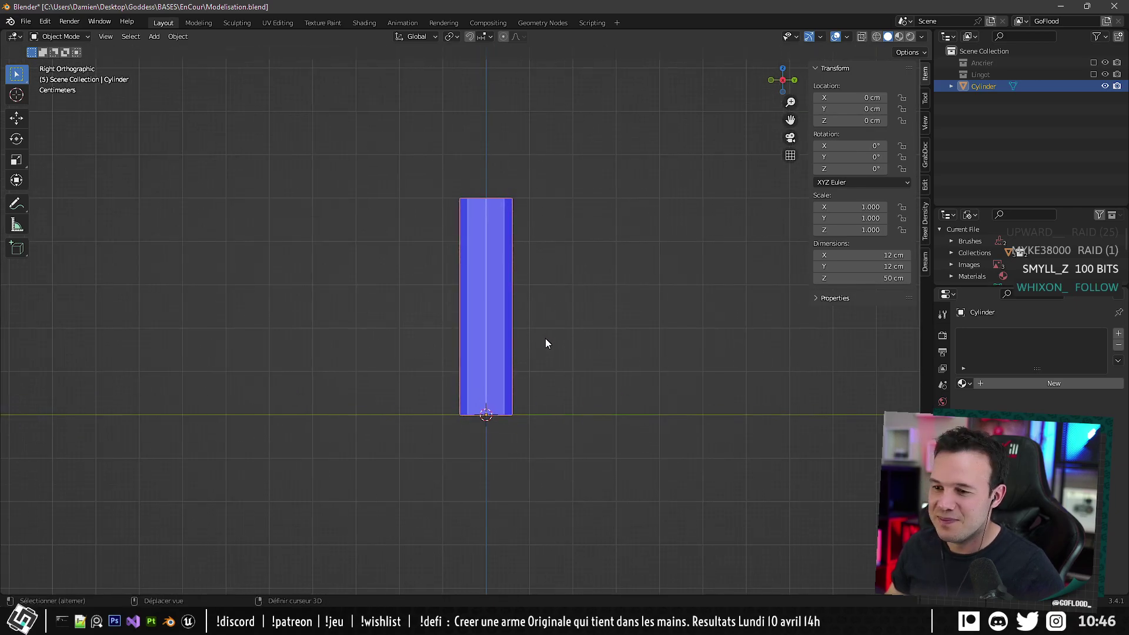
key(Tab)
middle_drag(470, 272, 484, 304)
key(alt+a)
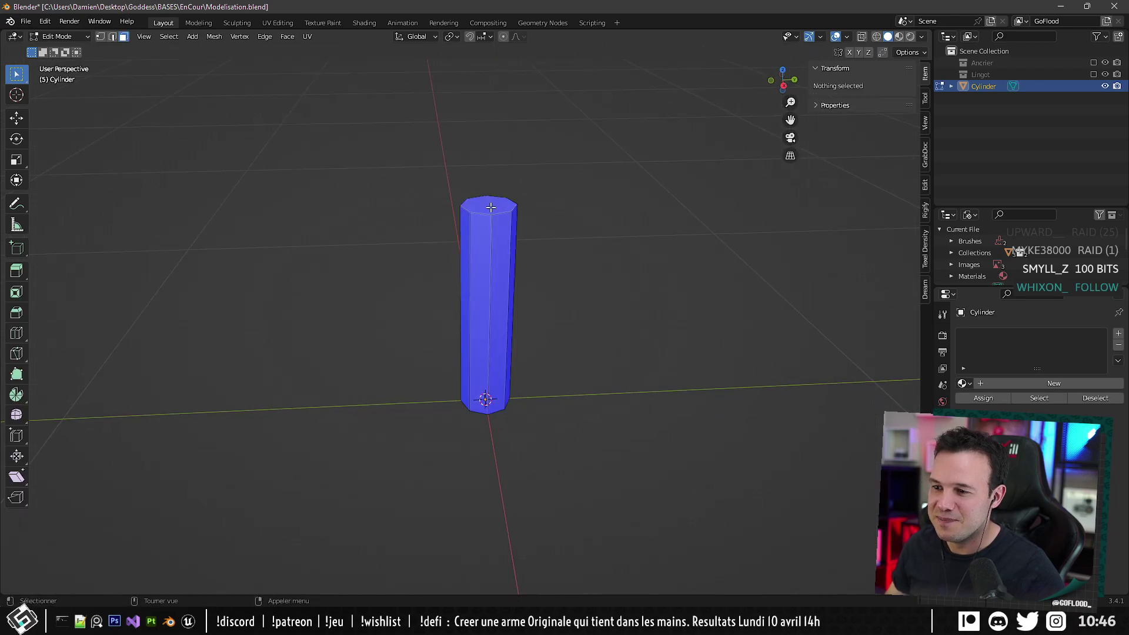
click(495, 209)
key(Tab)
middle_drag(514, 265, 541, 320)
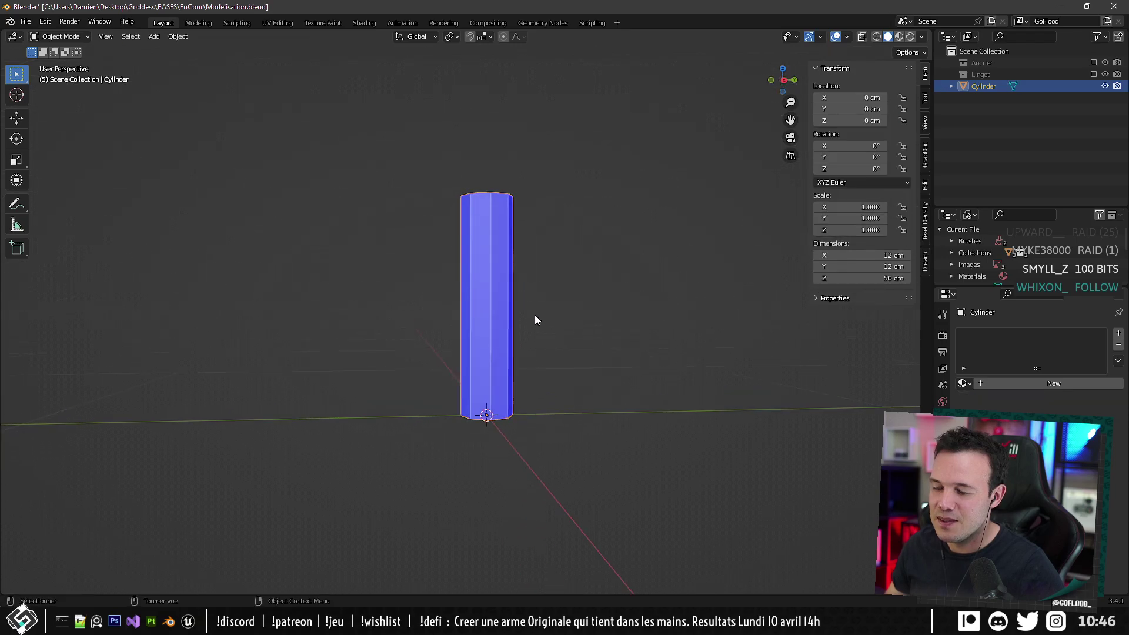
Duplicate the cylinder in place and raise the original about 10 cm along Z.
key(shift+d)
right_click(503, 274)
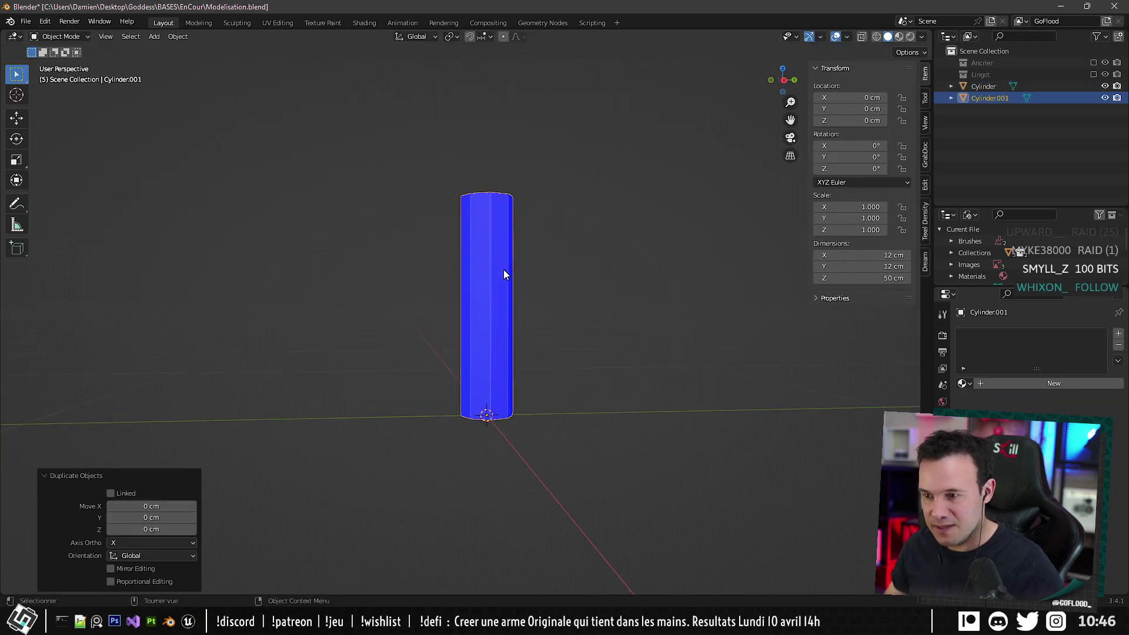
click(978, 86)
key(KP_3)
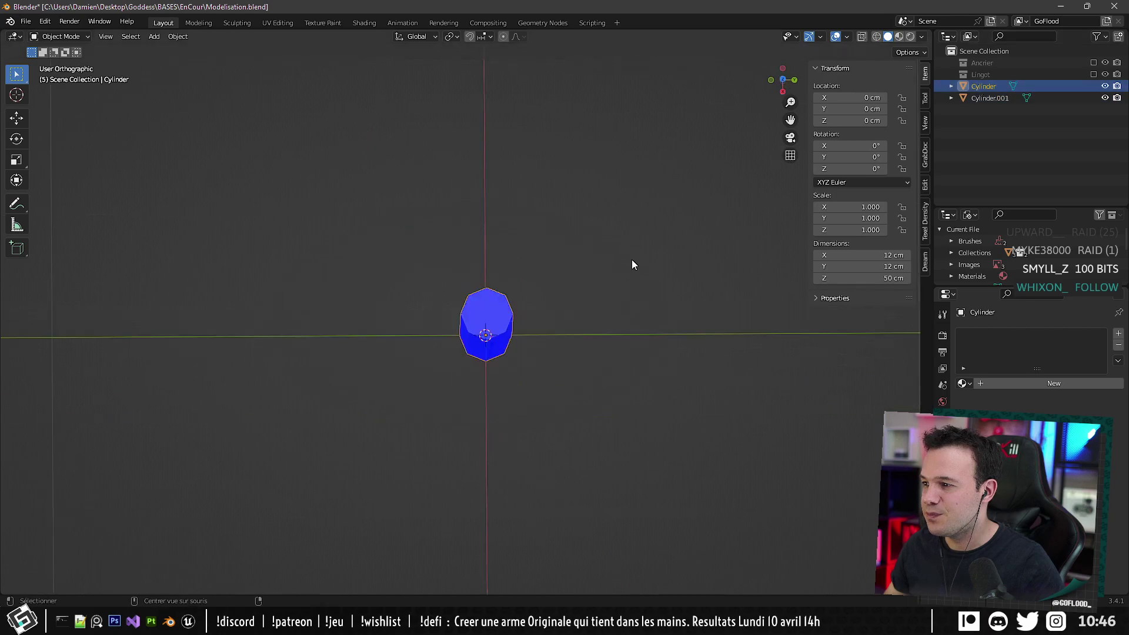
shift+middle_drag(590, 244, 578, 292)
key(g)
key(z)
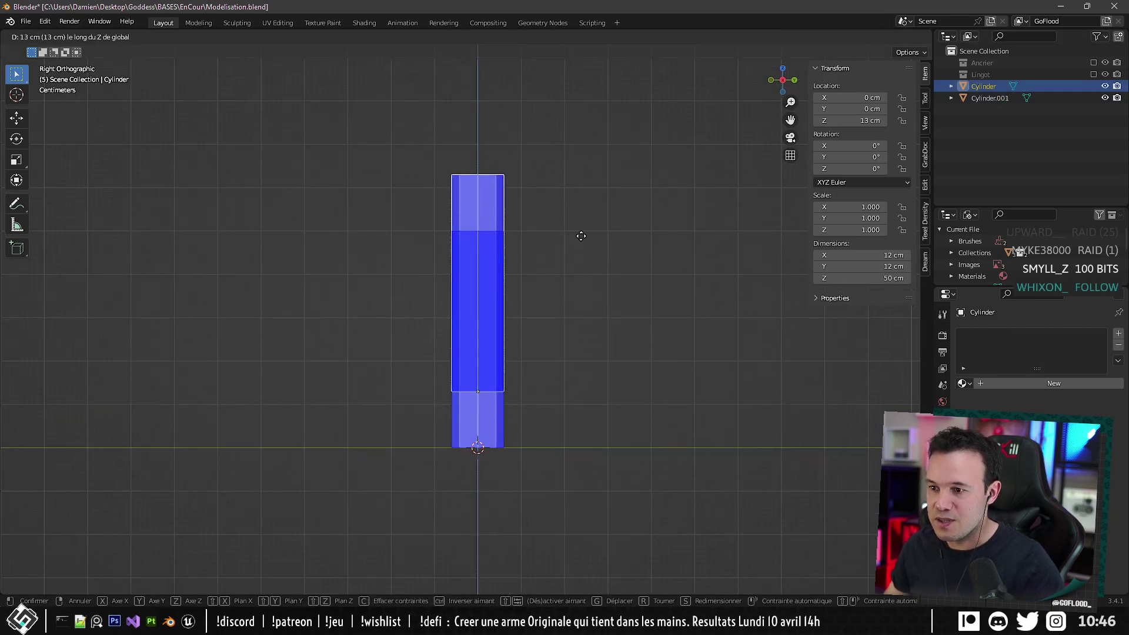
click(568, 250)
shift+click(468, 432)
key(Tab)
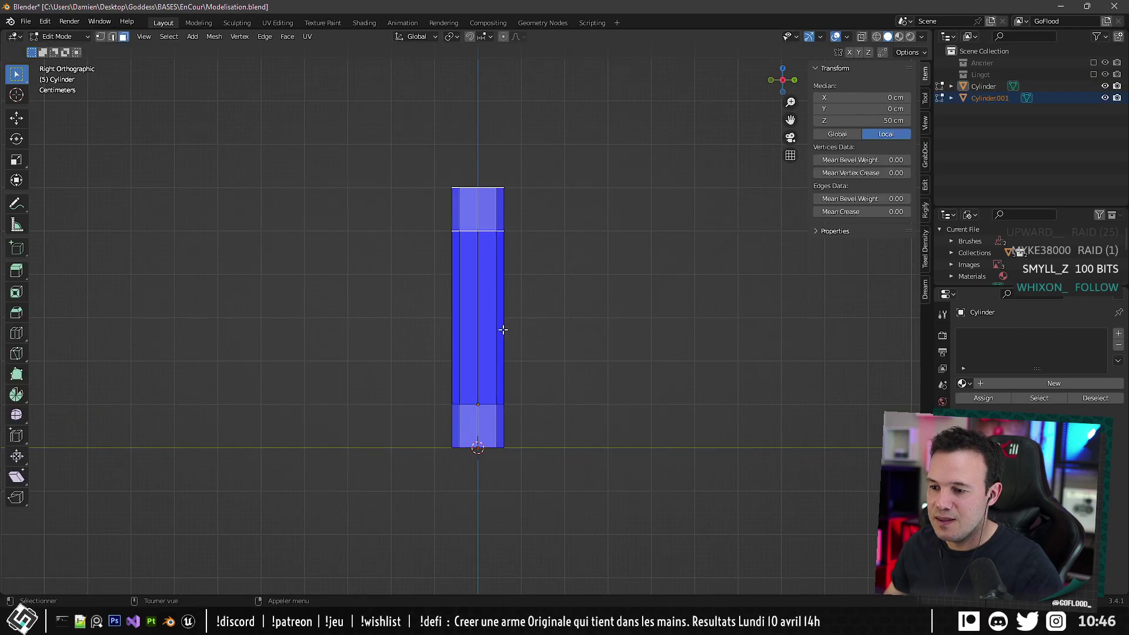
middle_drag(500, 329, 482, 360)
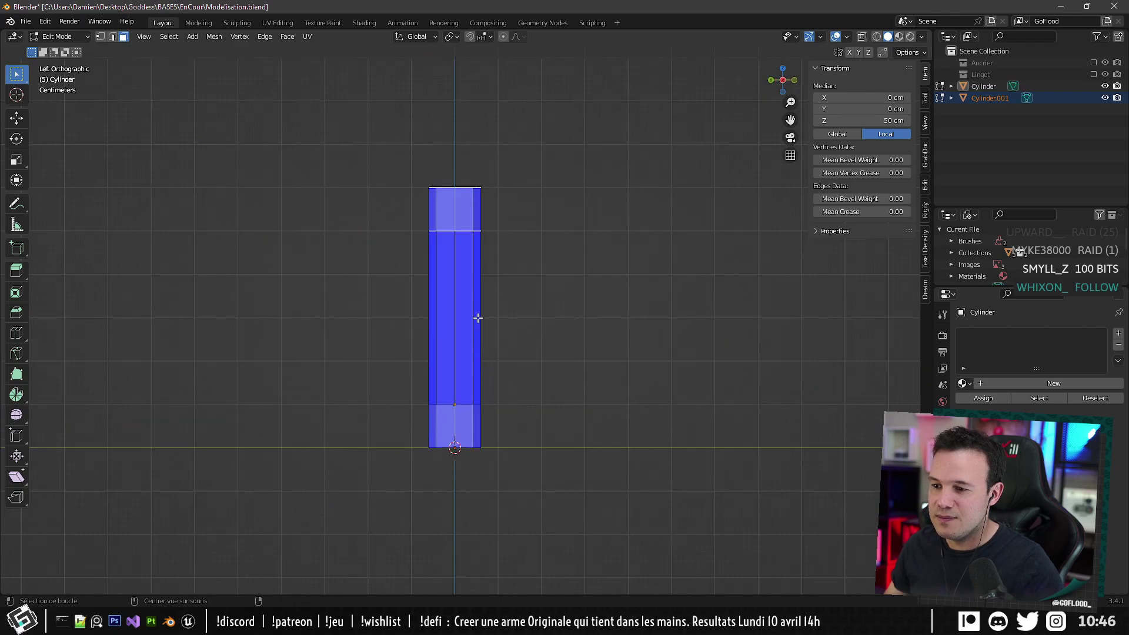
key(Tab)
Edit only the lower cylinder and move its top face down along Z to a height of 20 cm.
middle_drag(546, 378, 511, 335)
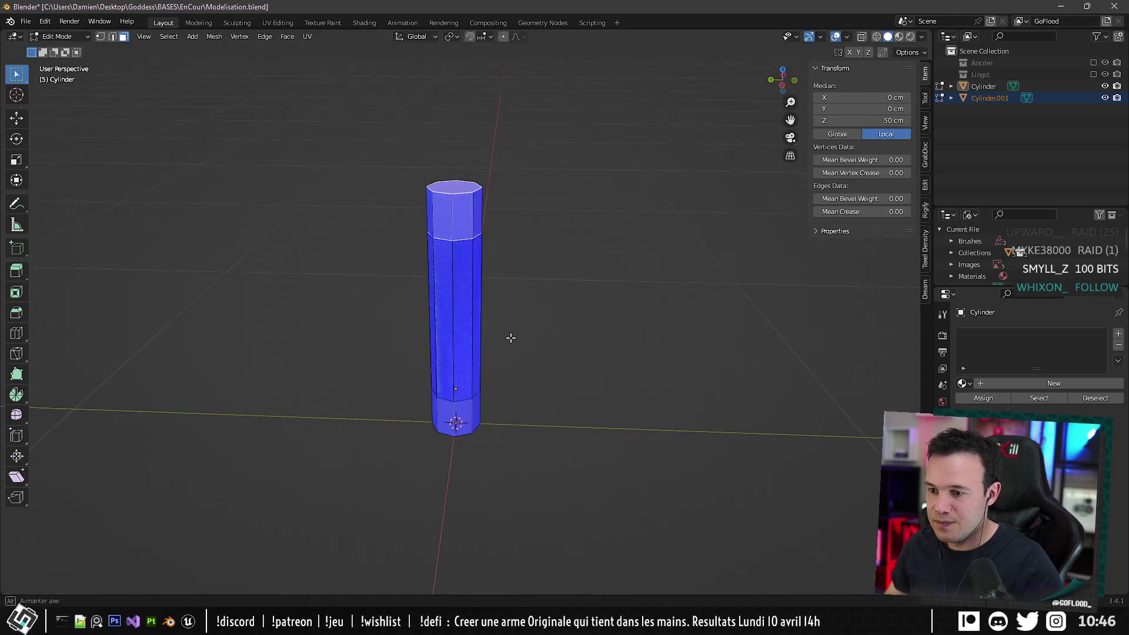
click(468, 411)
key(Tab)
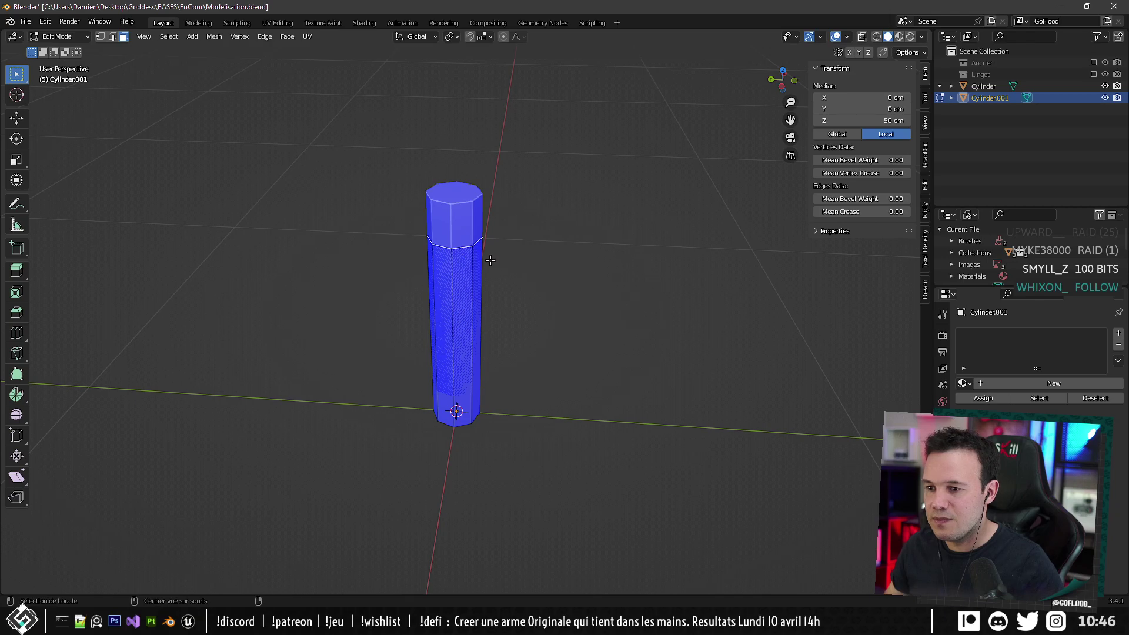
alt+middle_drag(489, 260, 486, 245)
key(g)
key(z)
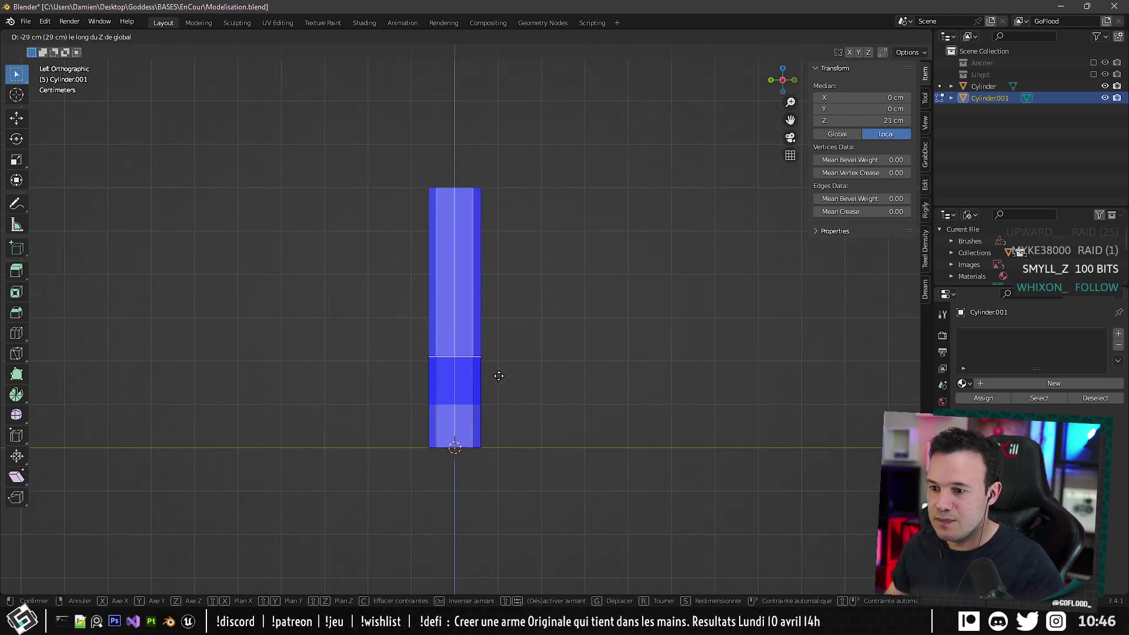
click(498, 377)
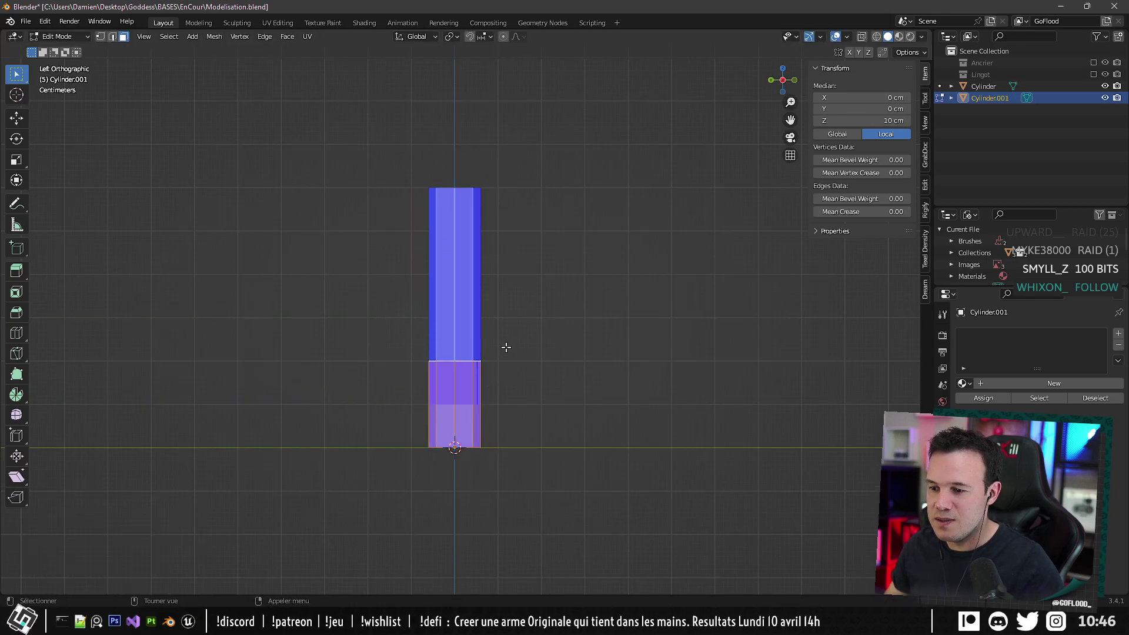
Scale the lower cylinder's entire mesh in X and Y only to a width of about 20 cm.
key(s)
key(shift+z)
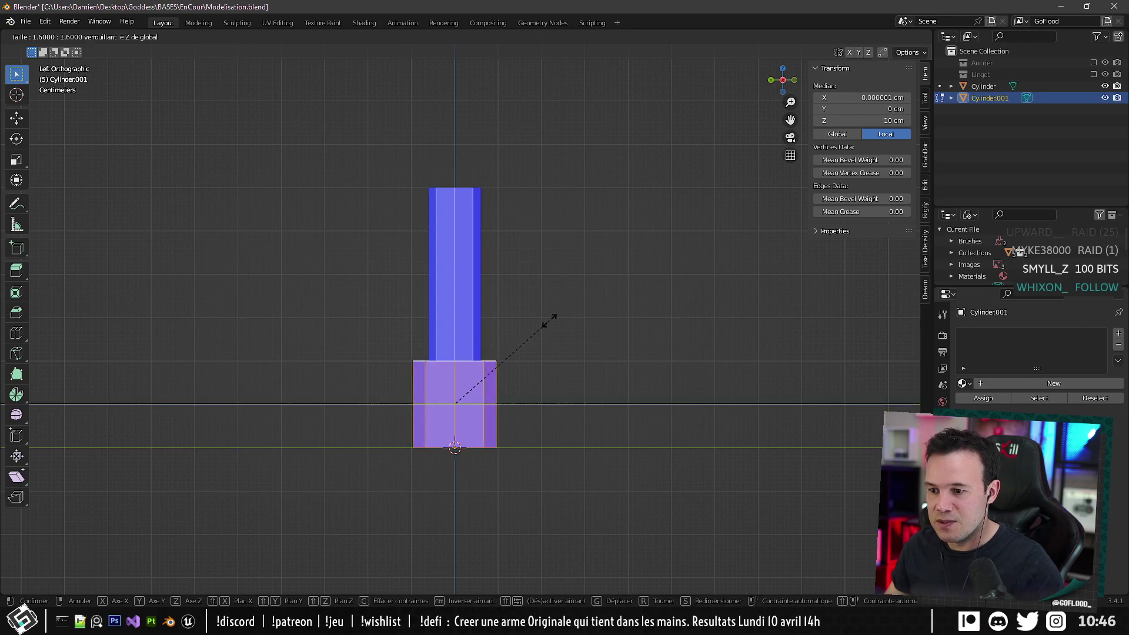
click(554, 316)
Select the widened base's top face and move it down 15 cm along Z, to a height of 5 cm.
middle_drag(555, 317, 595, 381)
click(532, 337)
key(KP_7)
key(ctrl+KP_3)
scroll(503, 243, up, 3)
key(g)
key(z)
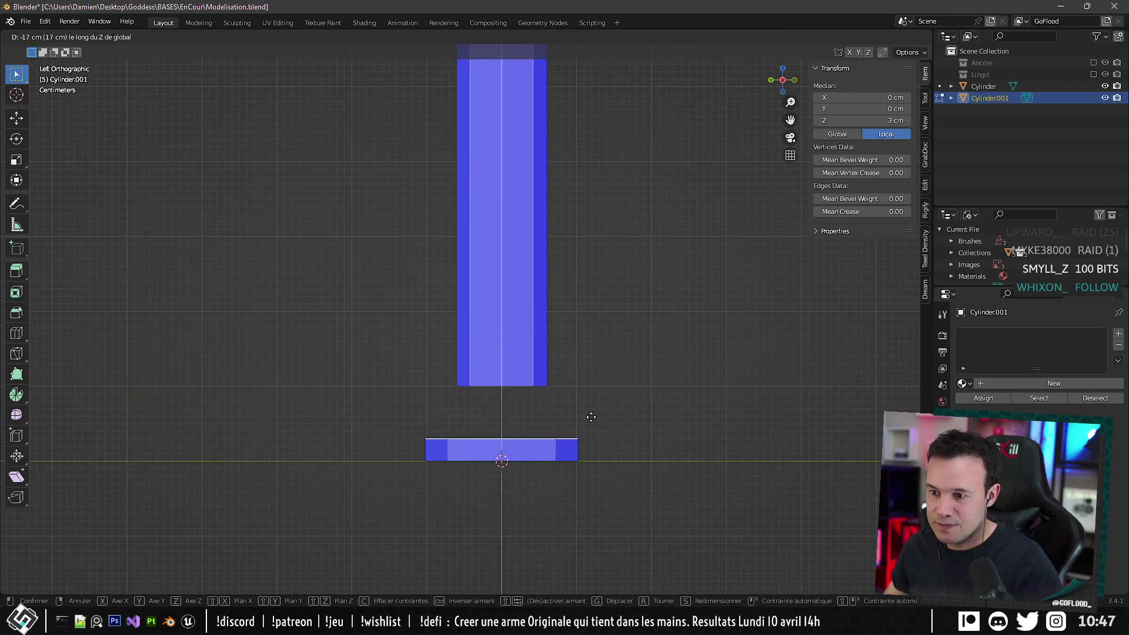
click(594, 406)
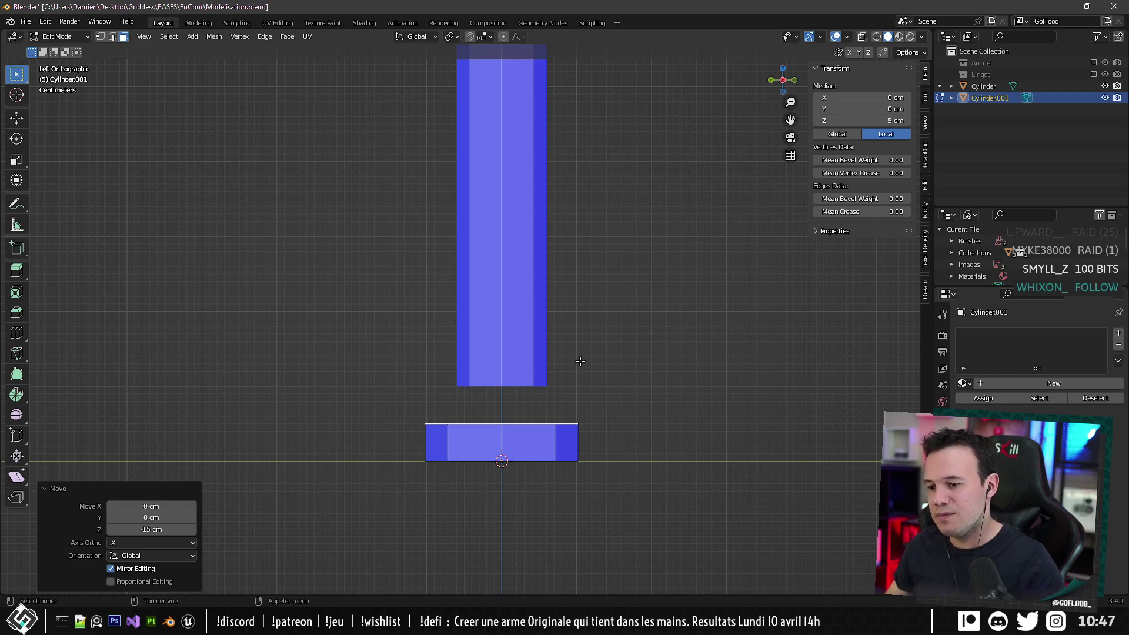
Extrude the base's top face upward 5 cm and scale it to 0.4 to form a tapered shoulder.
key(e)
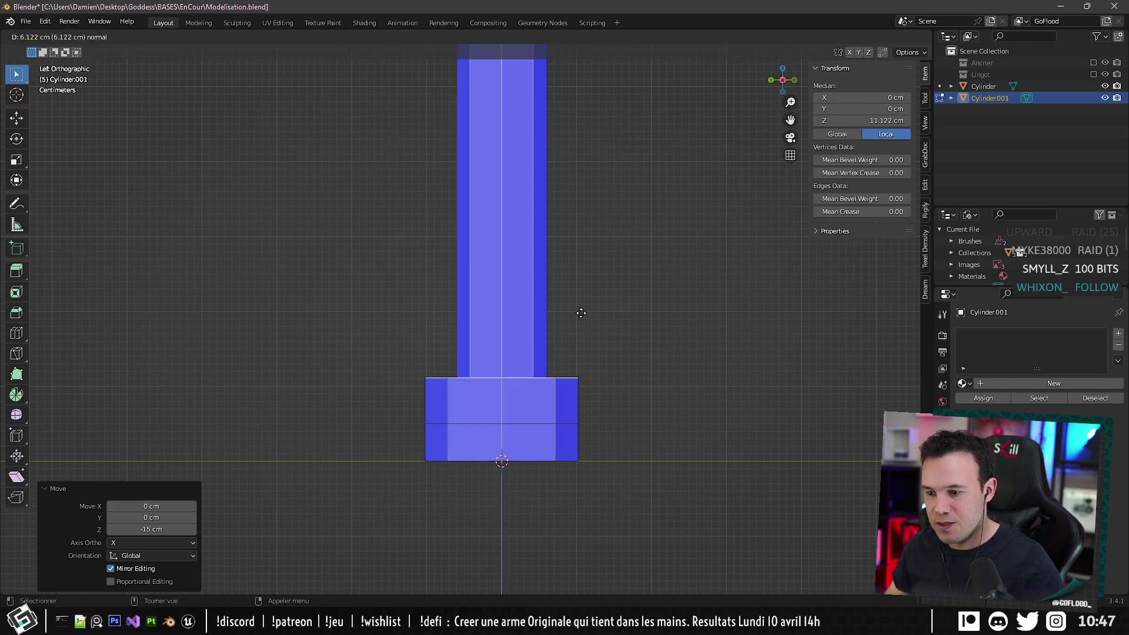
click(576, 324)
key(s)
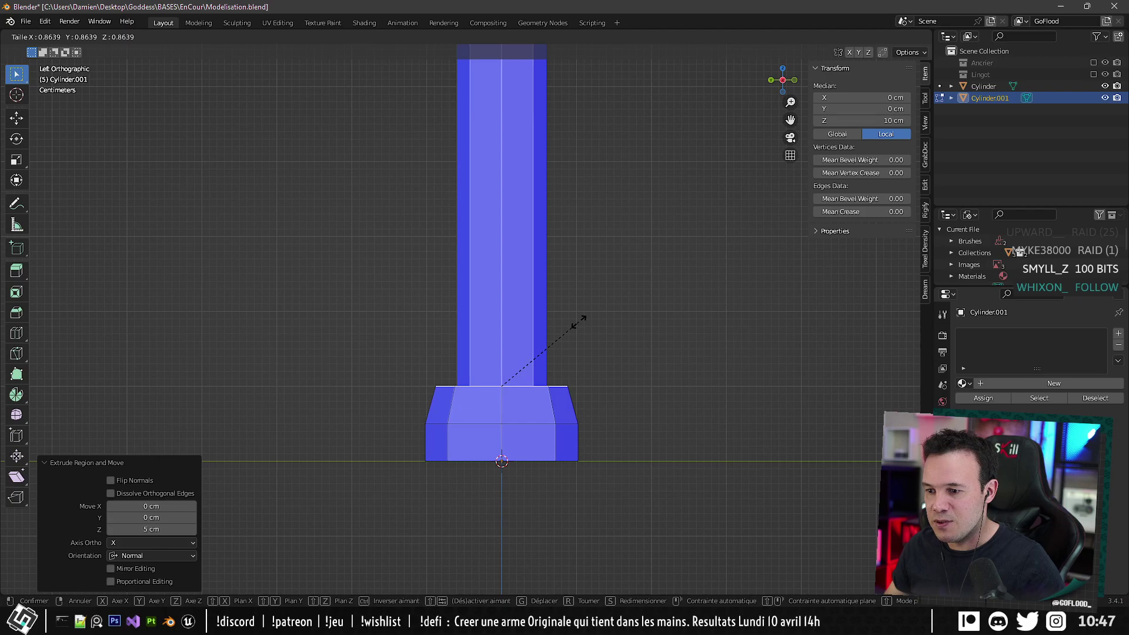
click(533, 356)
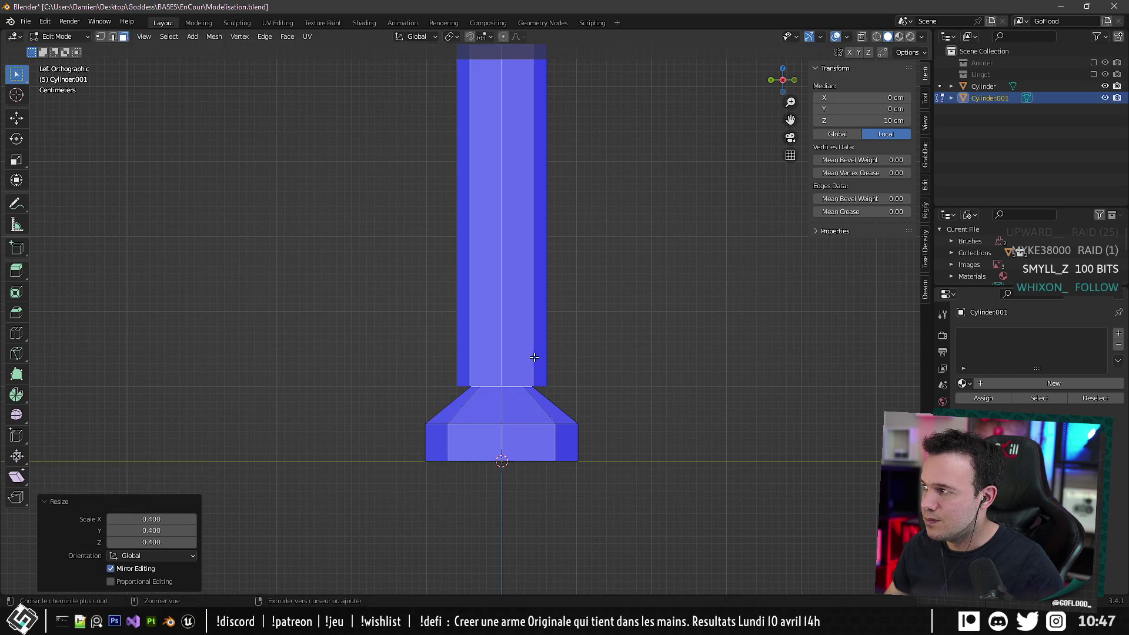
Add one centred loop cut around the base's sloped section and scale the loop to about 0.896.
key(ctrl+r)
click(535, 406)
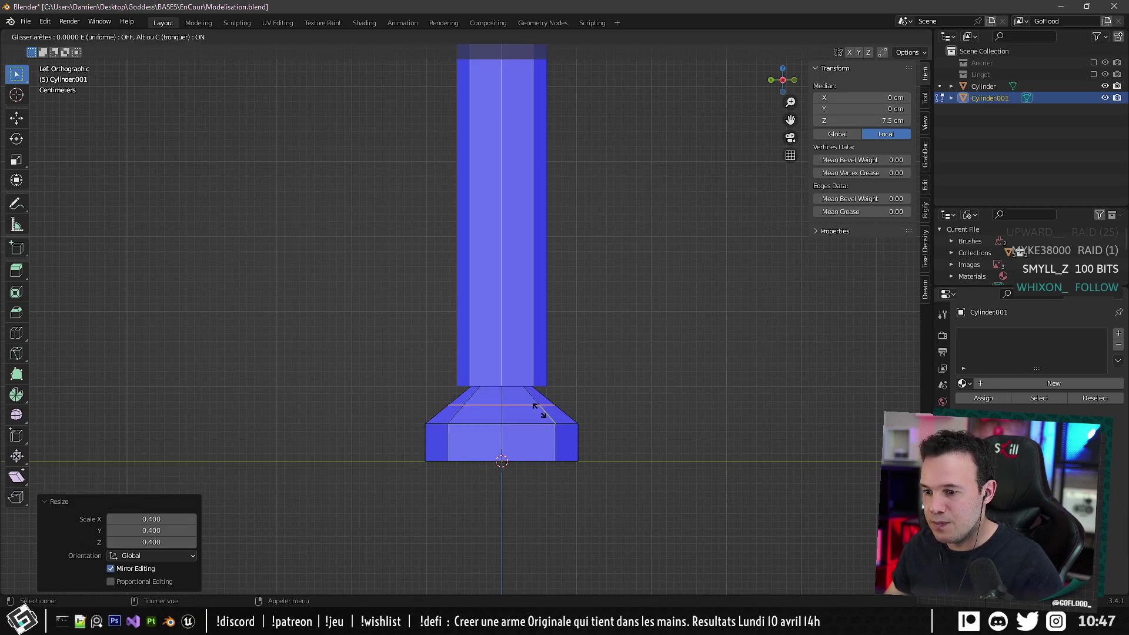
right_click(540, 410)
key(s)
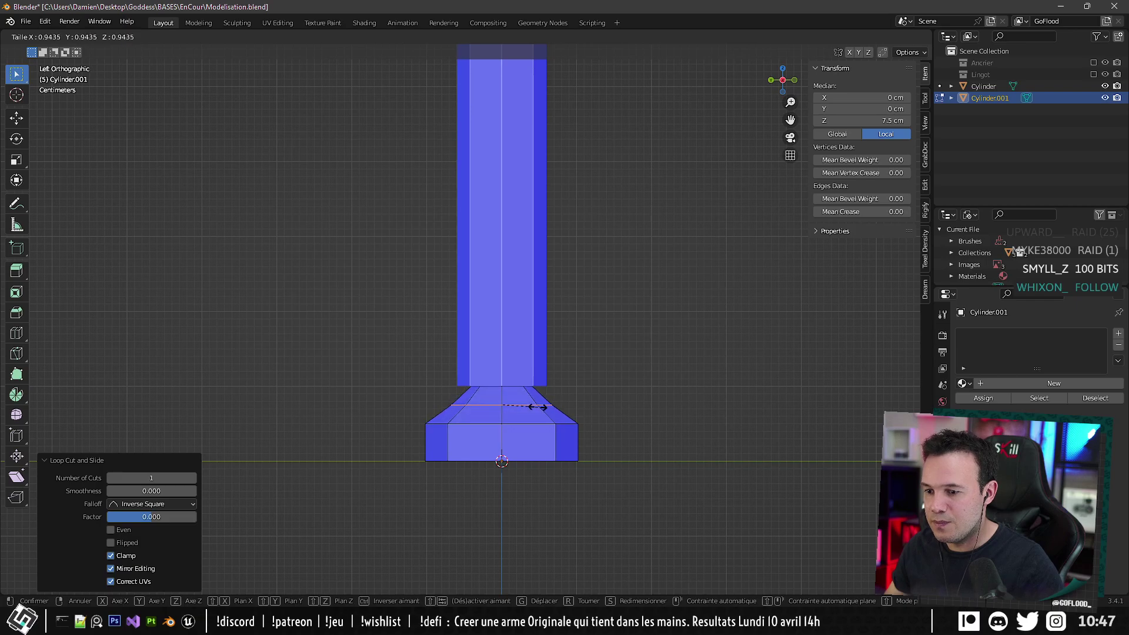
click(535, 406)
Select the base's small top face in face mode, hide the upper cylinder and extrude the face upward about 2 cm.
key(alt+z)
middle_drag(555, 368, 562, 390)
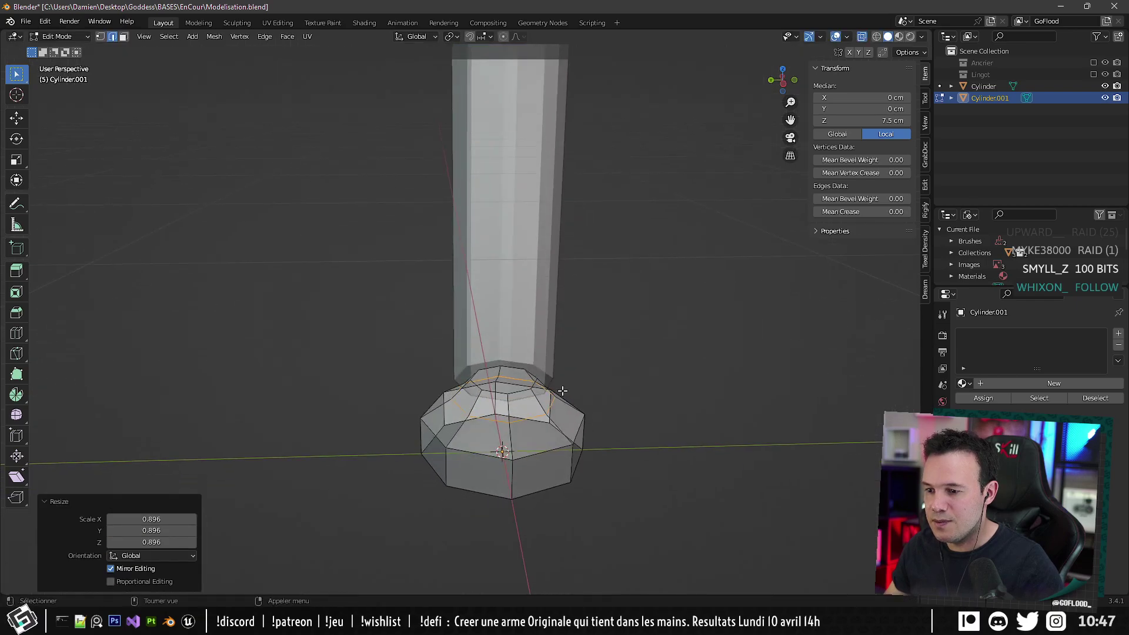
key(Tab)
key(Tab)
click(124, 36)
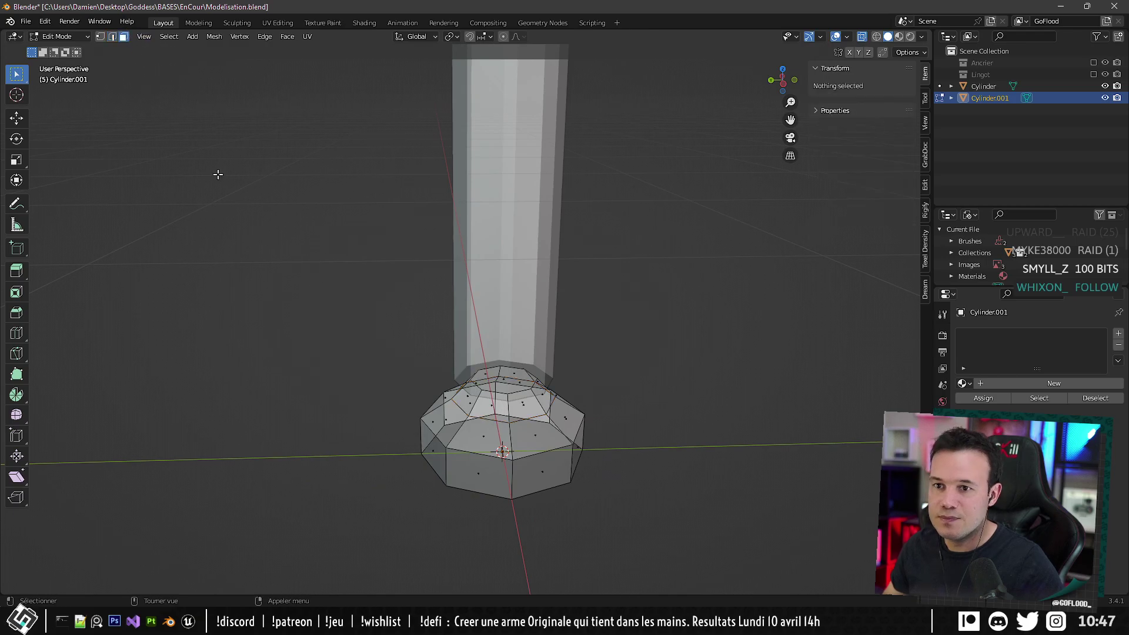
click(501, 383)
middle_drag(501, 383, 555, 347)
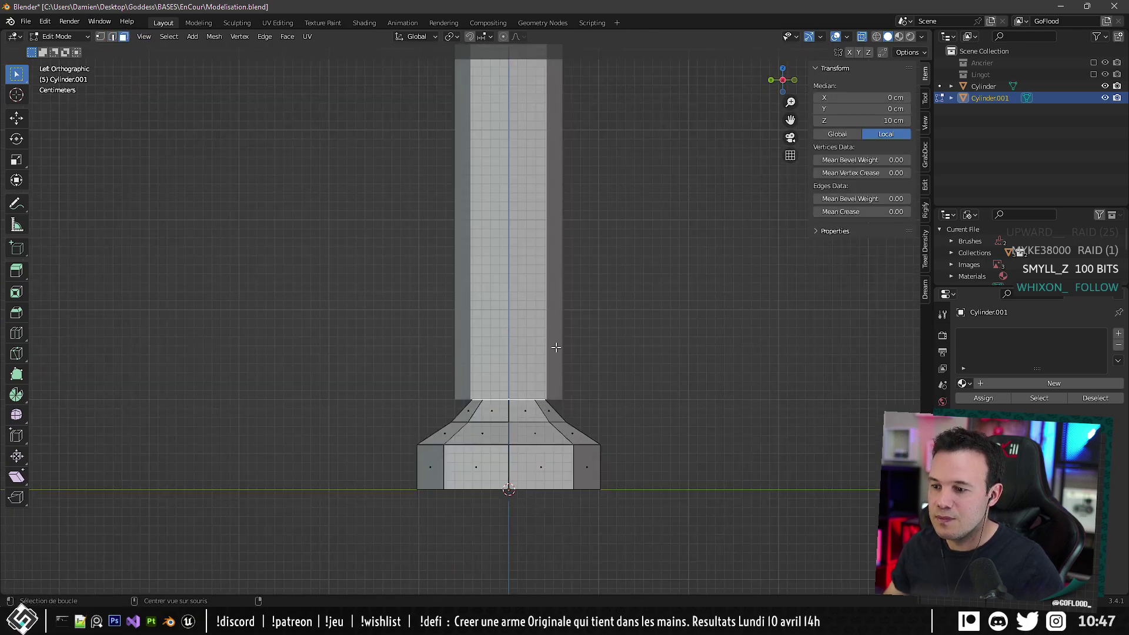
key(alt+shift+f)
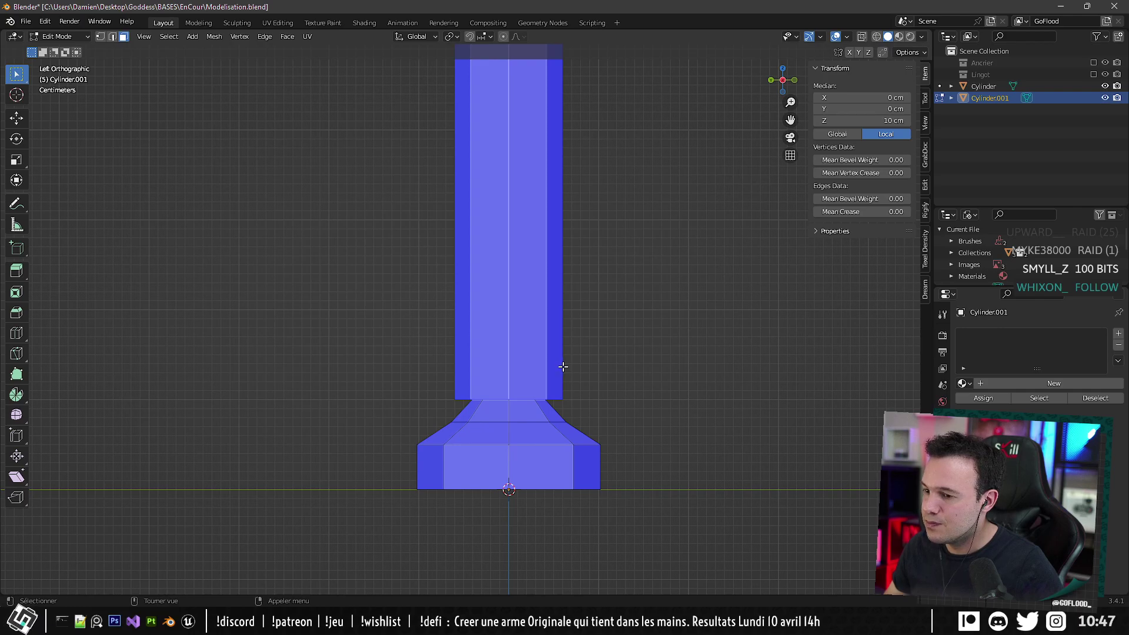
click(1104, 85)
key(alt+e)
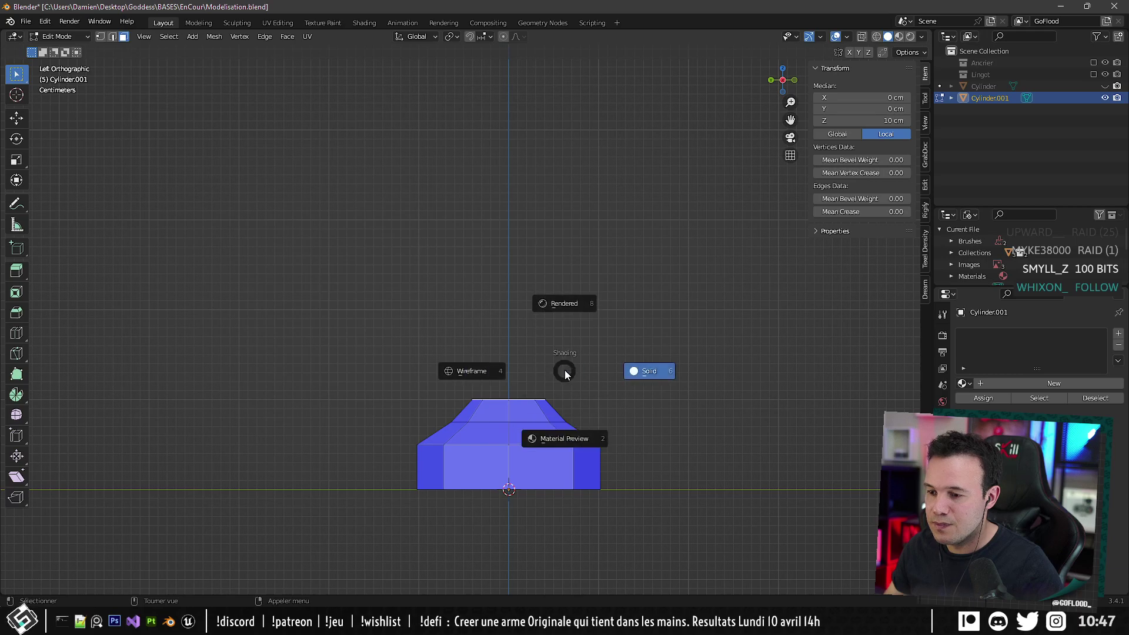
click(568, 362)
key(ctrl)
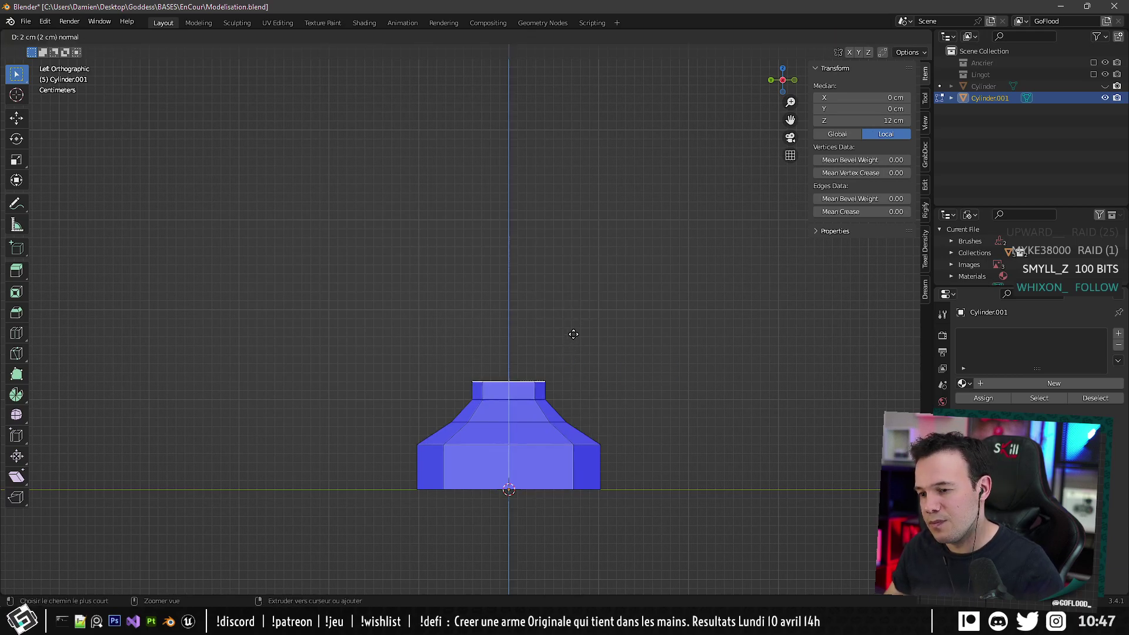
Extrude the top face of the holder upward 2 cm and flare it out to a scale of 1.4.
click(573, 334)
key(s)
click(601, 320)
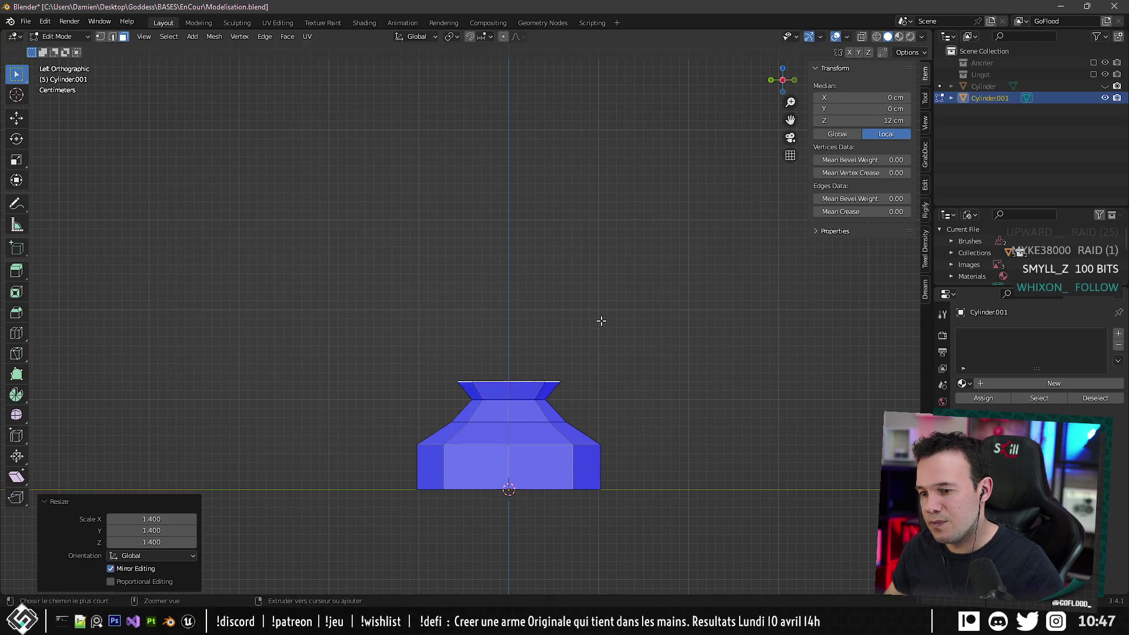
Extrude the holder's top face upward twice by 2 cm and narrow the last ring to a scale of 0.7.
key(z)
key(e)
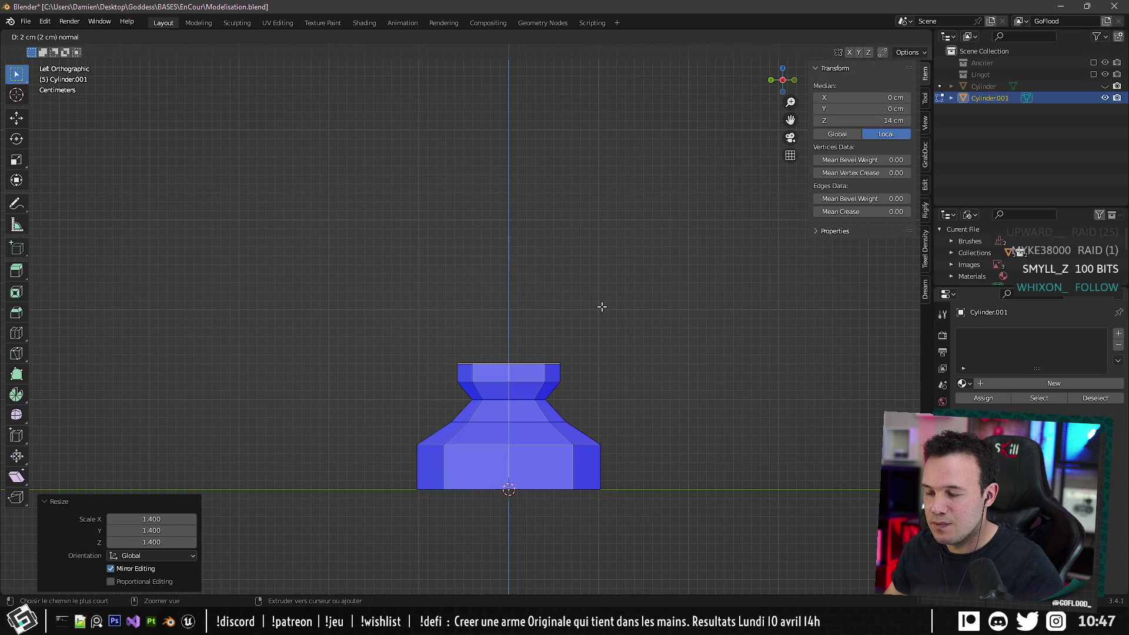
key(Return)
key(e)
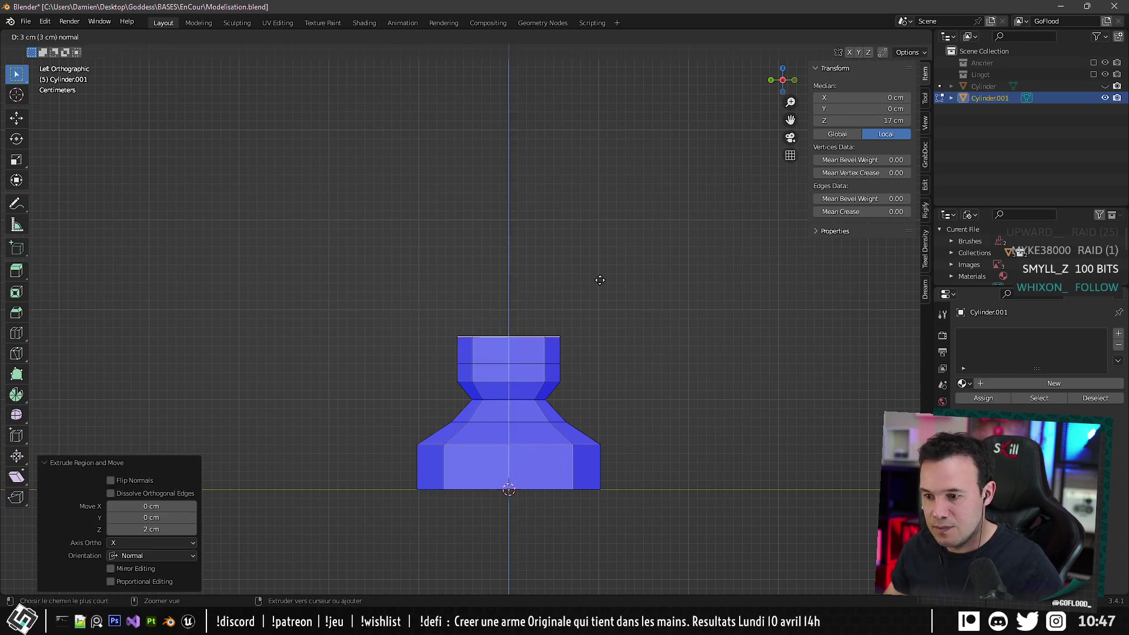
key(Return)
key(s)
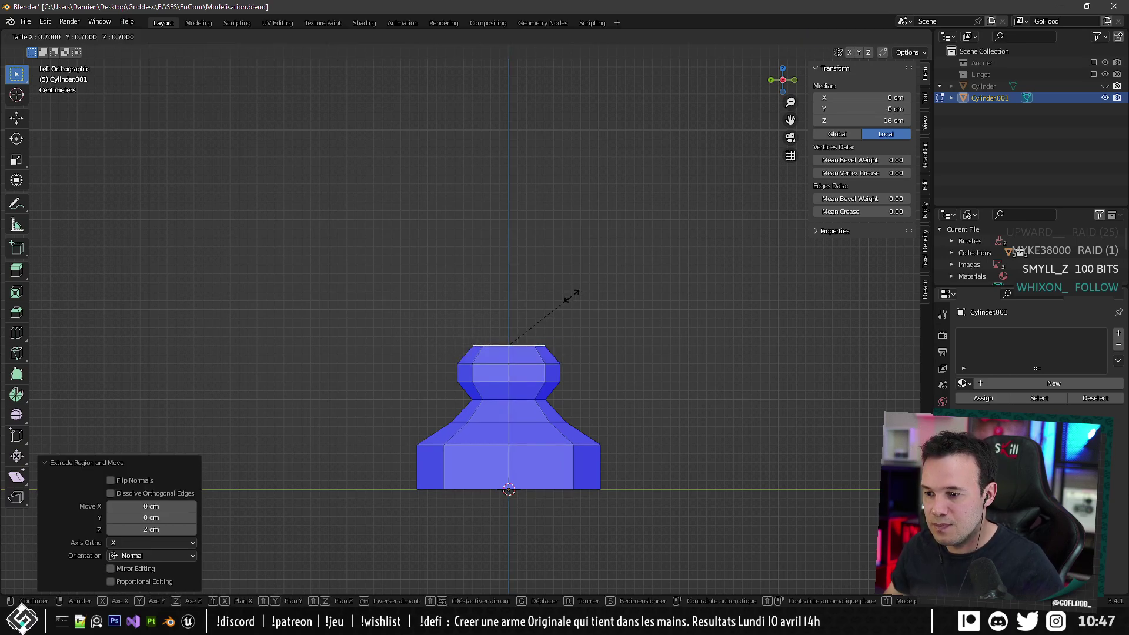
key(Return)
Extrude the holder's top face upward 4 cm and widen it to a scale of 2 to form the cup.
shift+middle_drag(569, 298, 579, 341)
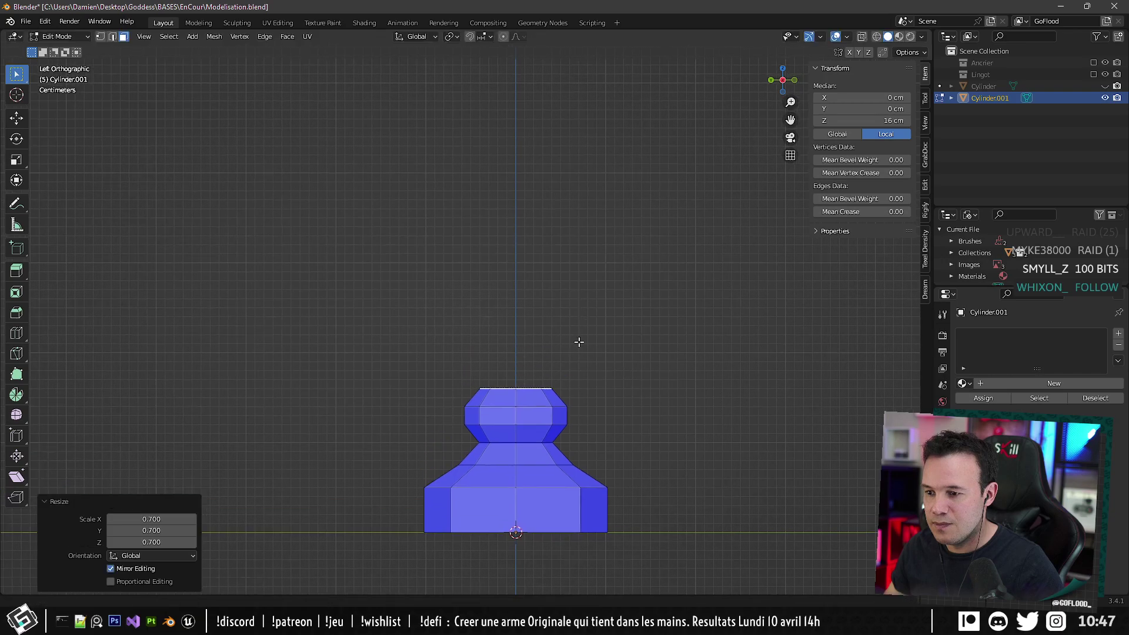
scroll(579, 342, up, 1)
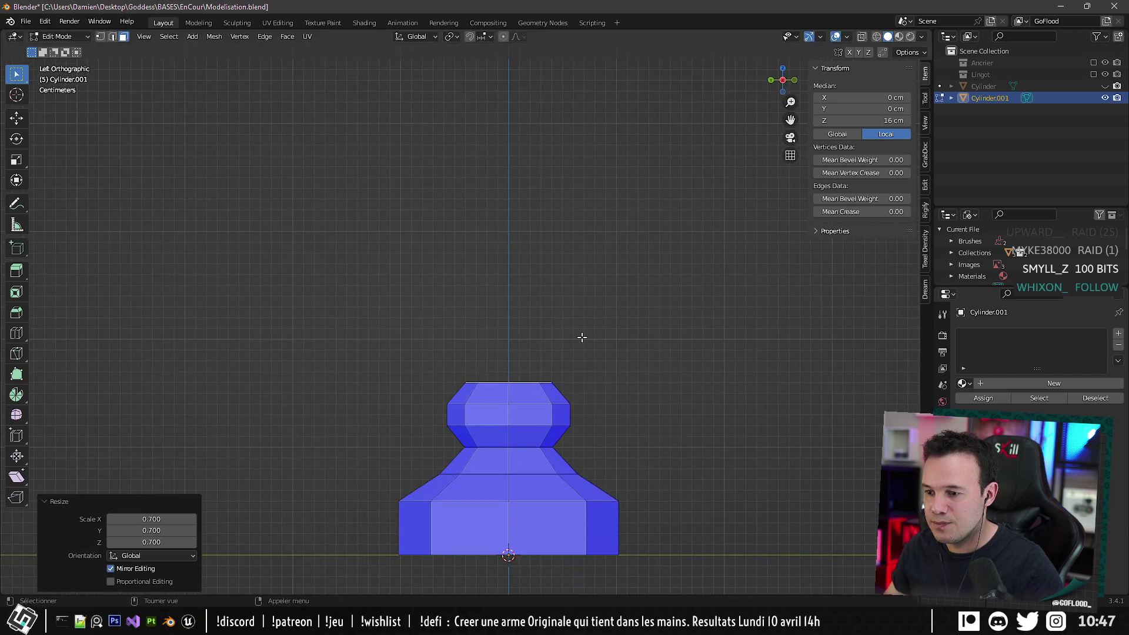
key(e)
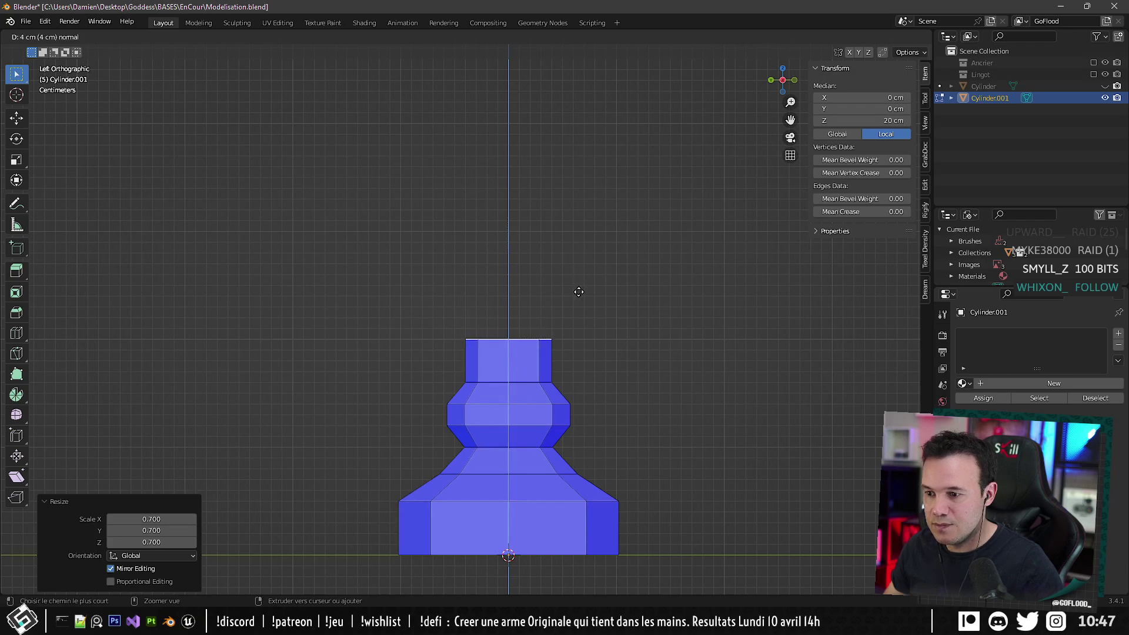
key(Return)
key(s)
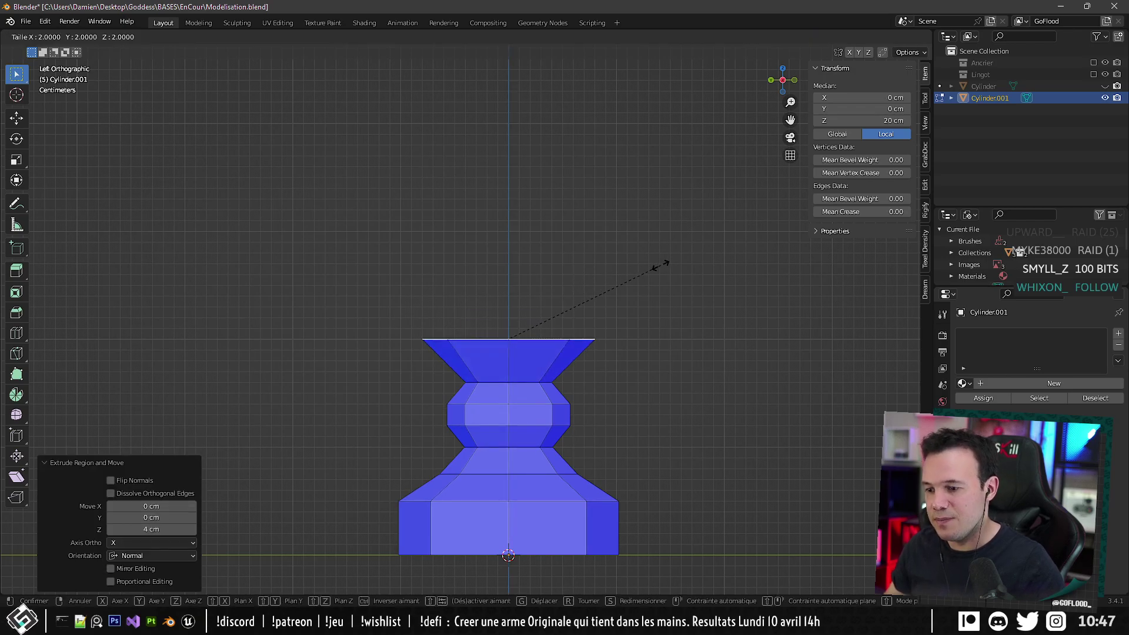
key(Return)
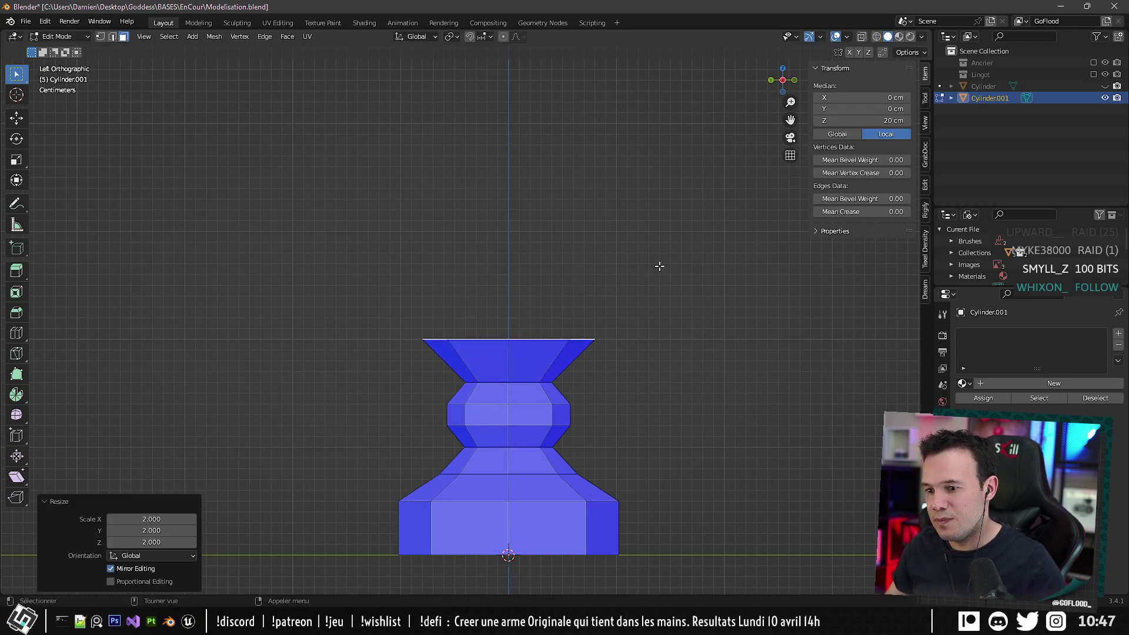
Extrude the cup's top face upward 4 cm and inset it with a negative depth to make a slightly recessed rim.
key(e)
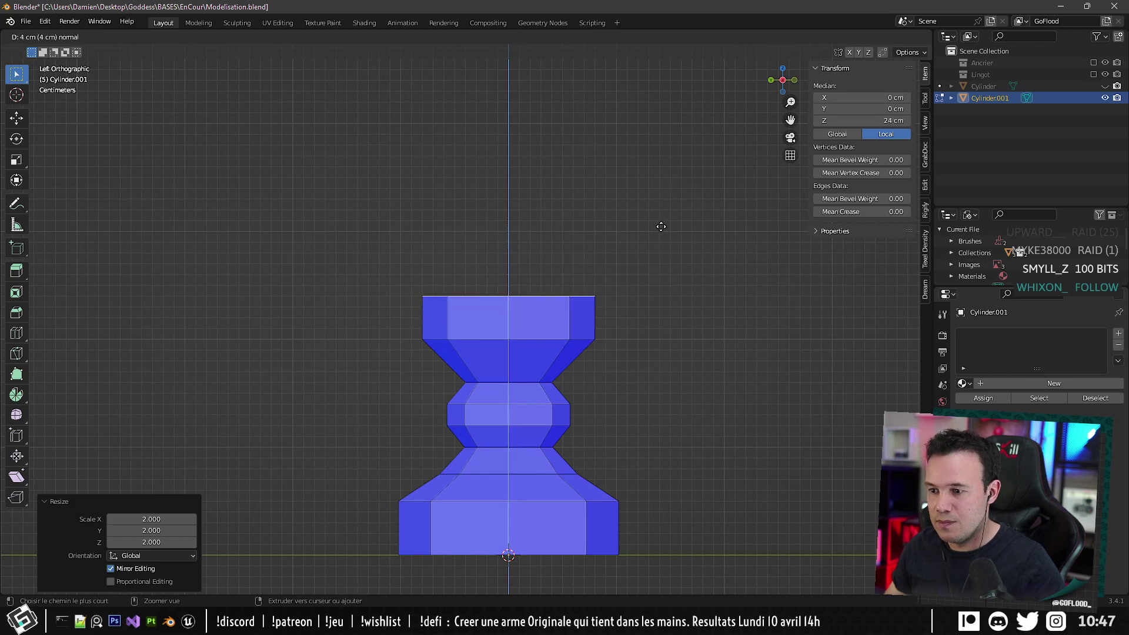
click(660, 226)
middle_drag(660, 227, 637, 302)
key(i)
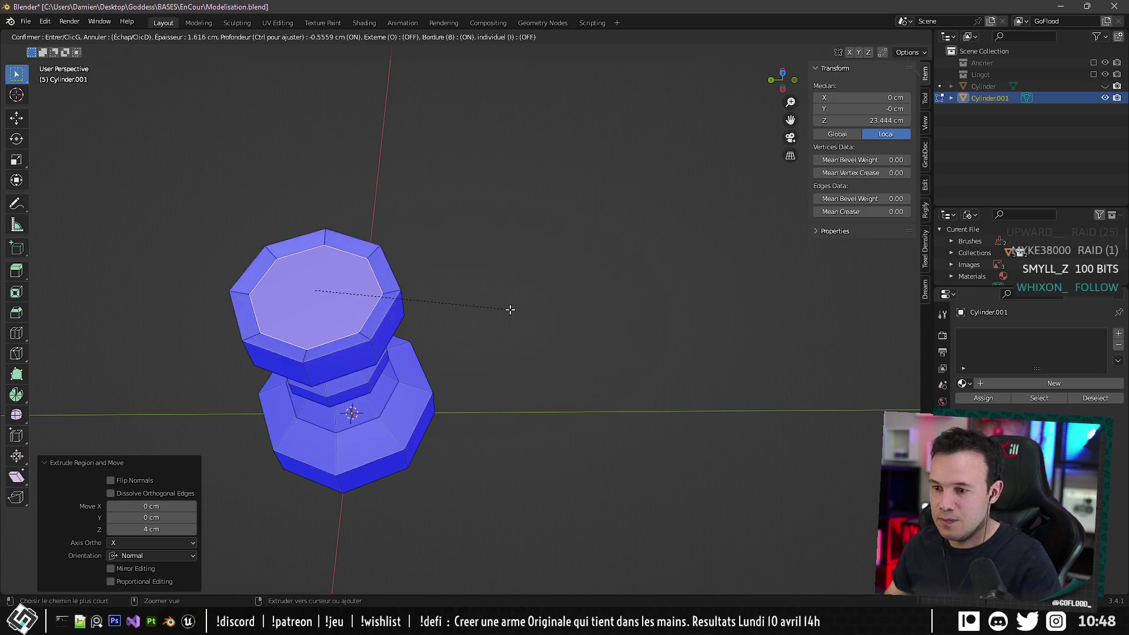
click(508, 308)
middle_drag(511, 310, 572, 240)
Leave mesh editing of the holder and unhide the candle object Cylinder.
key(Tab)
middle_drag(600, 285, 608, 221)
click(1105, 86)
scroll(537, 241, down, 3)
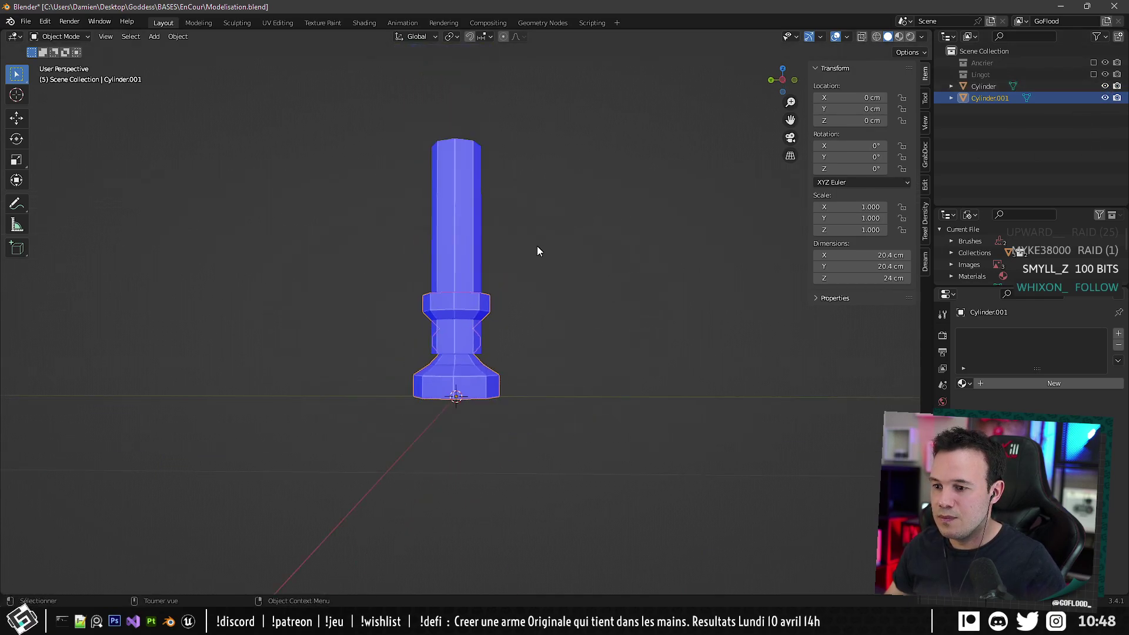
mouse_move(538, 246)
middle_down()
mouse_move(538, 318)
mouse_move(536, 265)
middle_up()
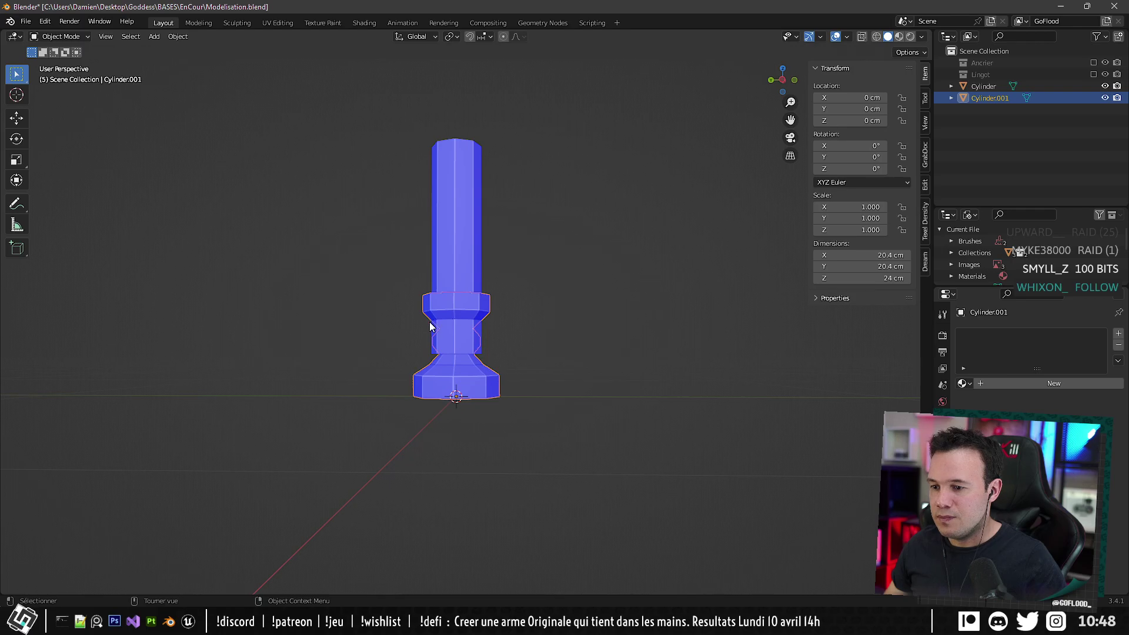
Switch mesh editing to the candle cylinder and move its bottom face up 12 cm along Z.
key(Tab)
key(alt+q)
scroll(443, 348, up, 4)
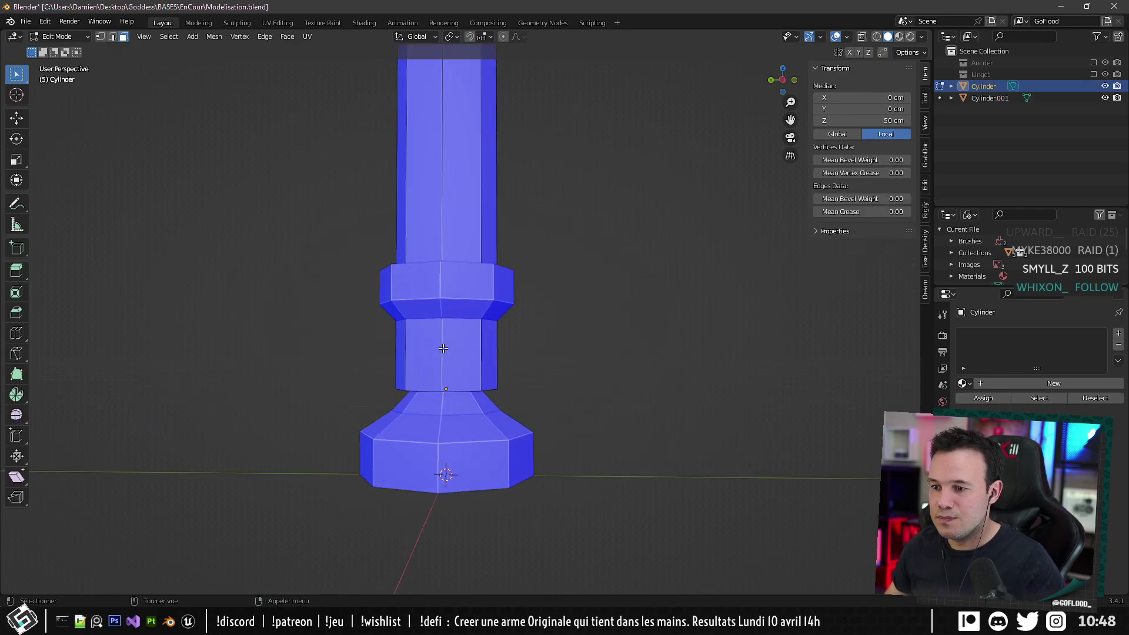
alt+click(467, 389)
middle_drag(468, 390, 483, 290)
middle_drag(437, 357, 496, 374)
click(441, 385)
scroll(496, 374, up, 3)
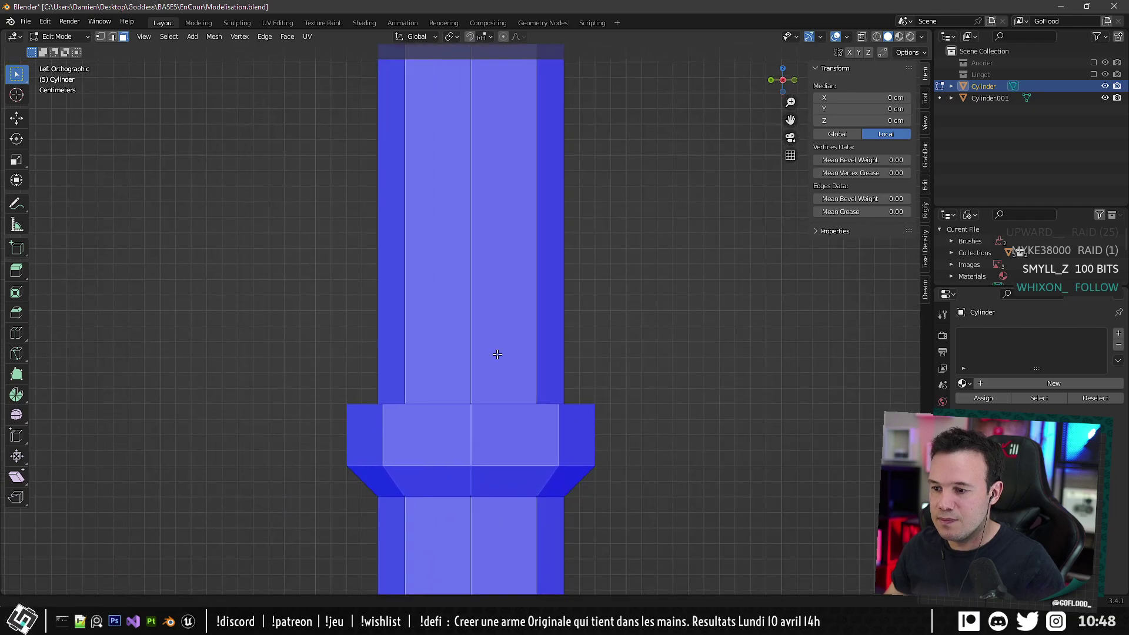
key(g)
key(z)
click(498, 165)
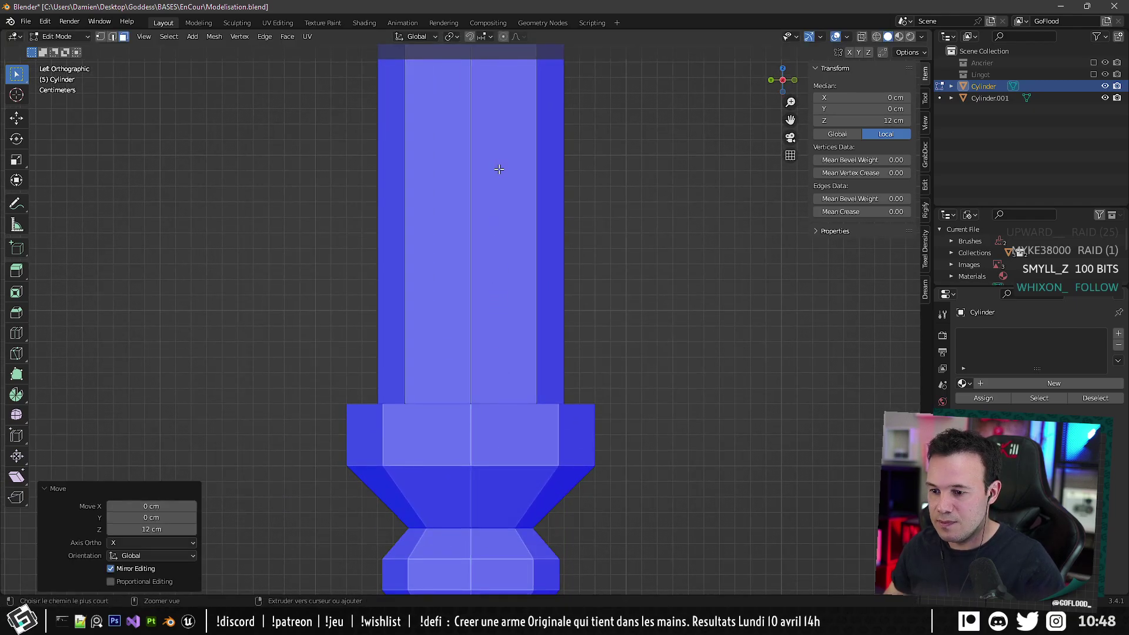
Check in X-ray and from around the model how the candle's lower end sits inside the holder's cup.
key(alt+a)
scroll(506, 253, up, 3)
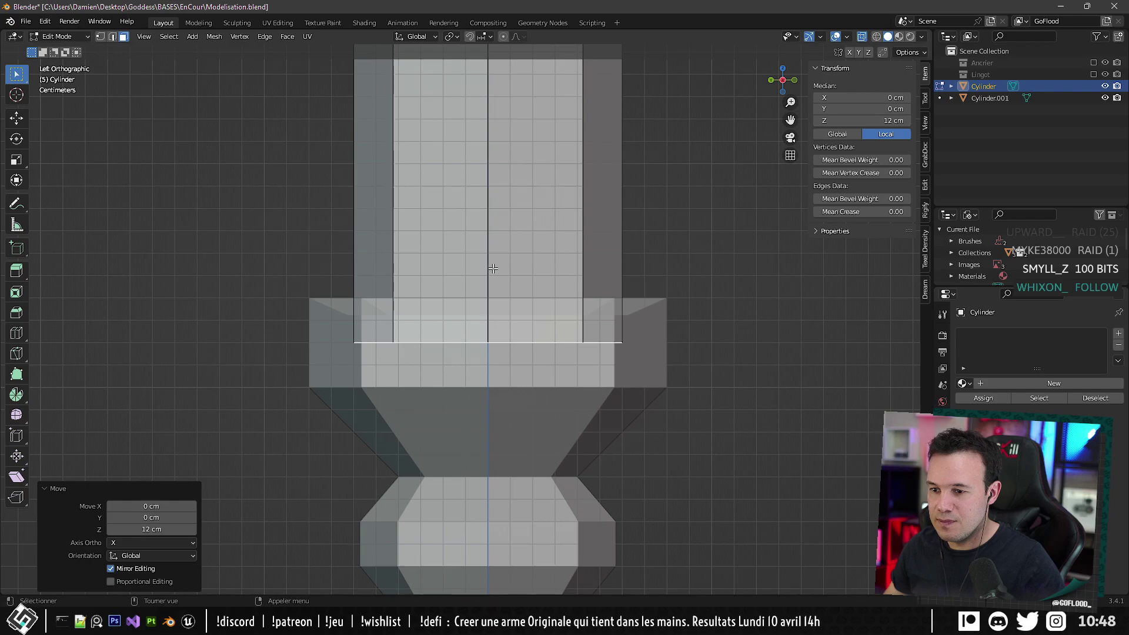
scroll(493, 269, down, 6)
key(alt+z)
key(Tab)
middle_drag(572, 186, 574, 251)
scroll(581, 266, down, 4)
scroll(535, 246, up, 3)
Scale the whole candle mesh to 0.9 in X and Y only, keeping its height.
key(Tab)
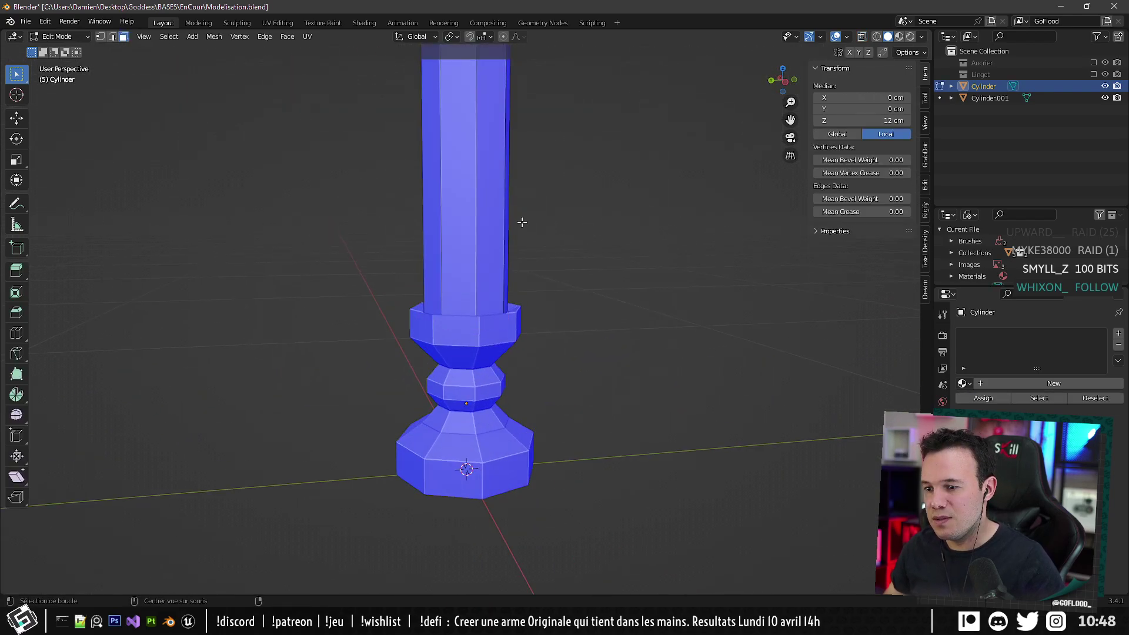
alt+middle_drag(522, 223, 524, 259)
click(499, 268)
key(shift+z)
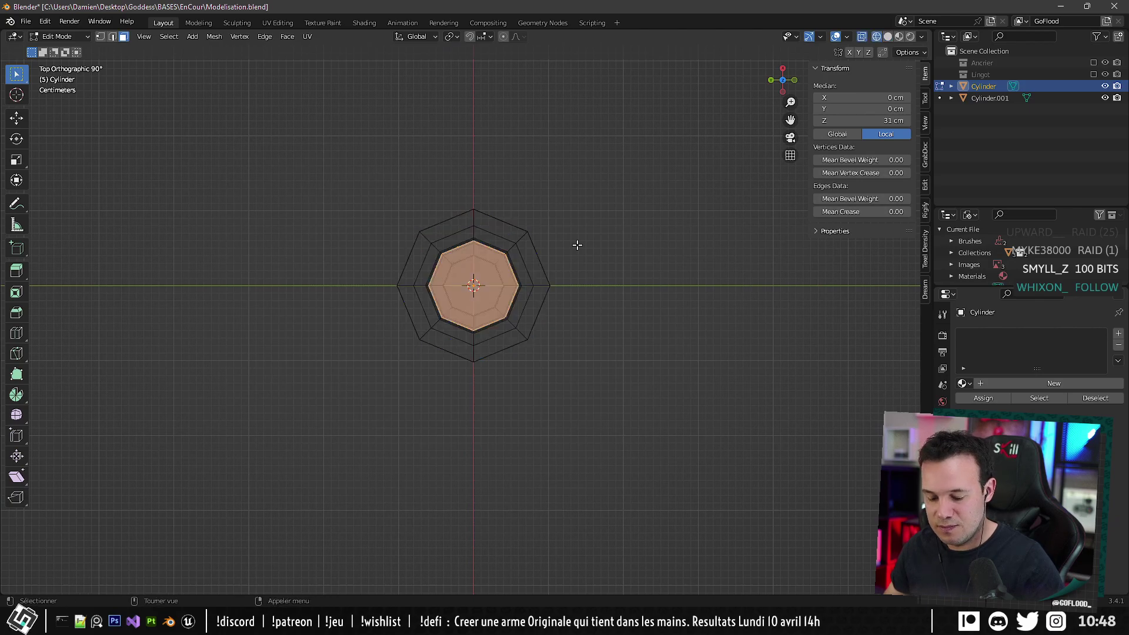
key(s)
click(559, 256)
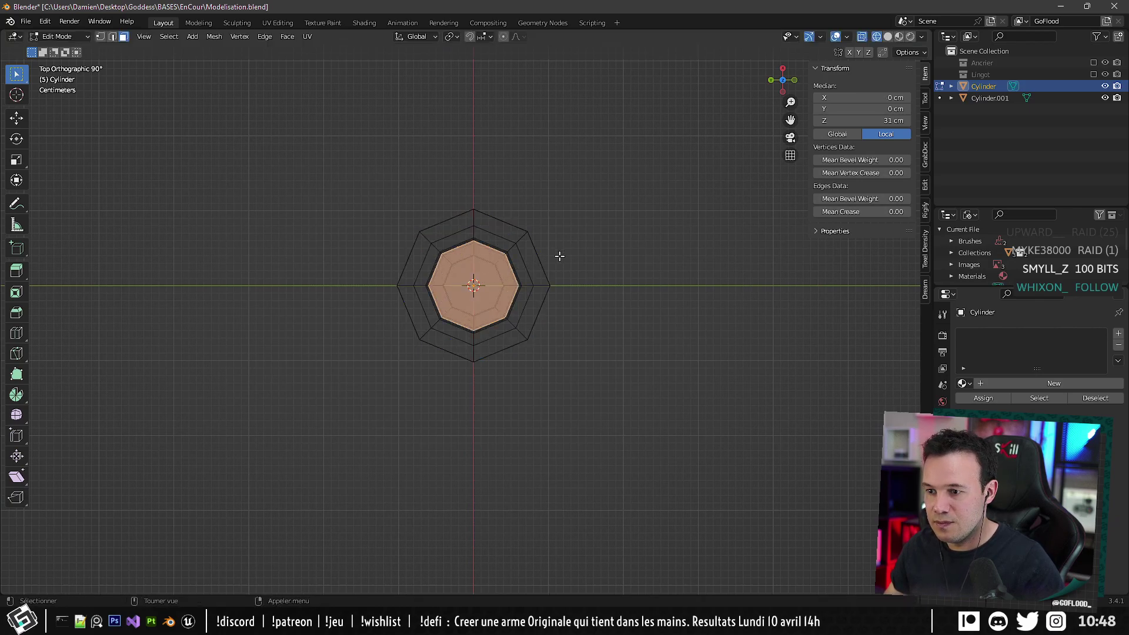
click(888, 37)
key(s)
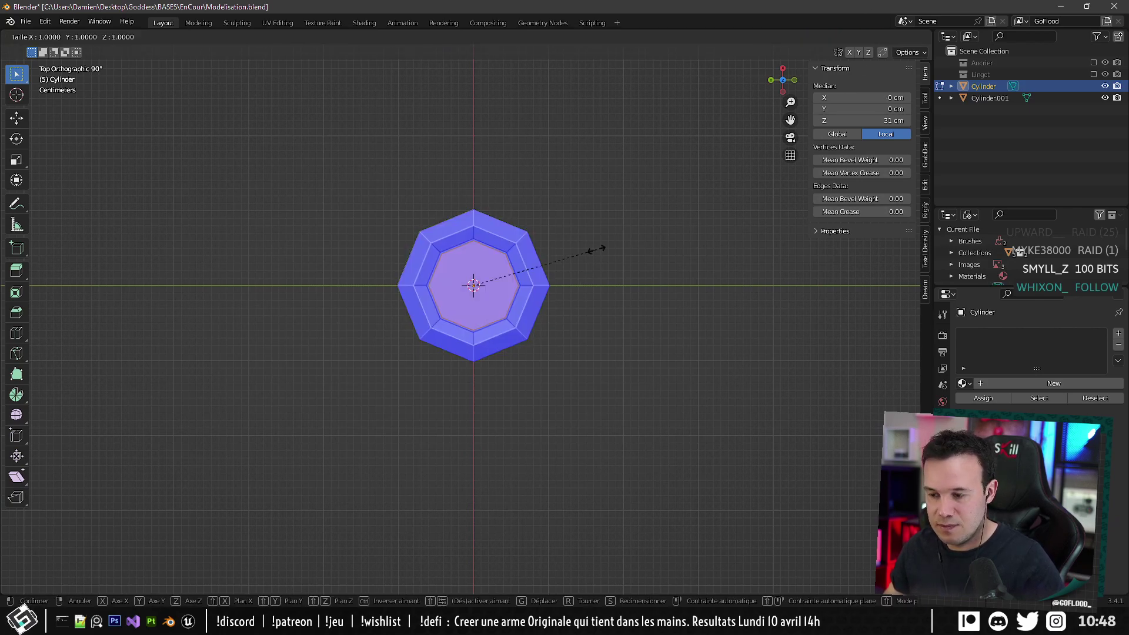
key(shift+z)
click(580, 255)
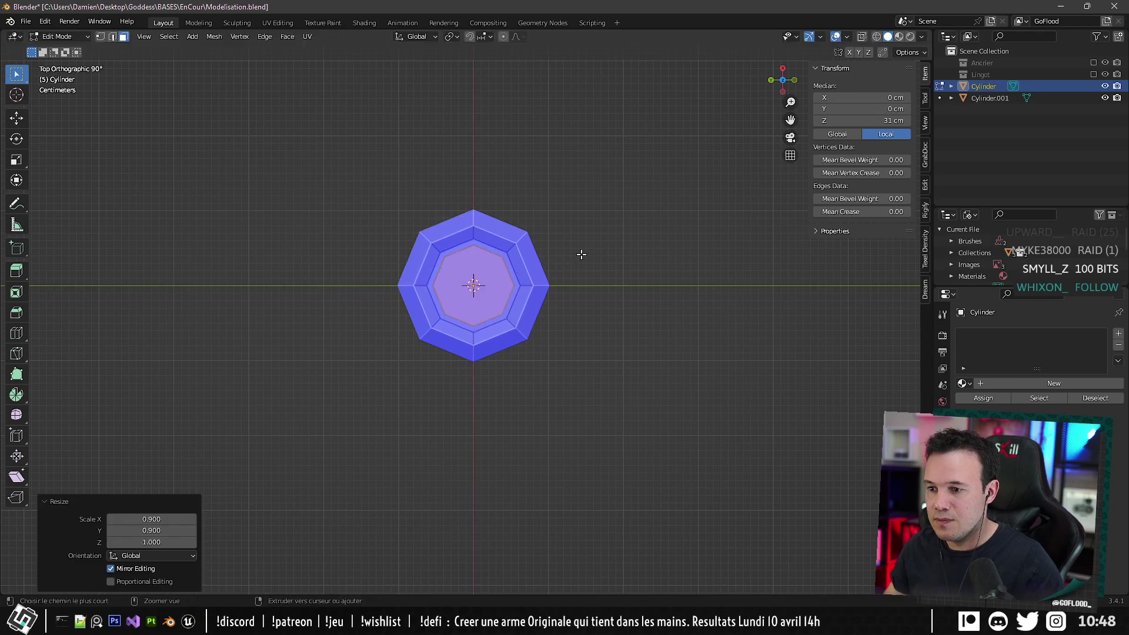
Return to Object Mode and export the candle together with its holder.
middle_drag(580, 255, 480, 376)
scroll(567, 237, down, 2)
key(Tab)
scroll(540, 319, down, 3)
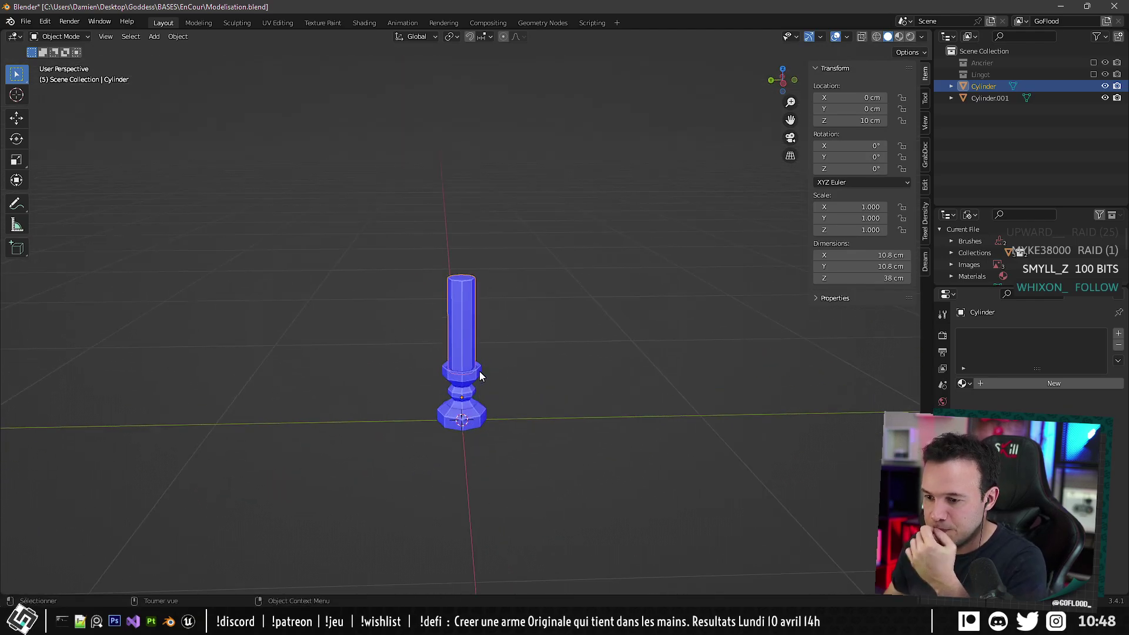
key(ctrl+e)
click(746, 456)
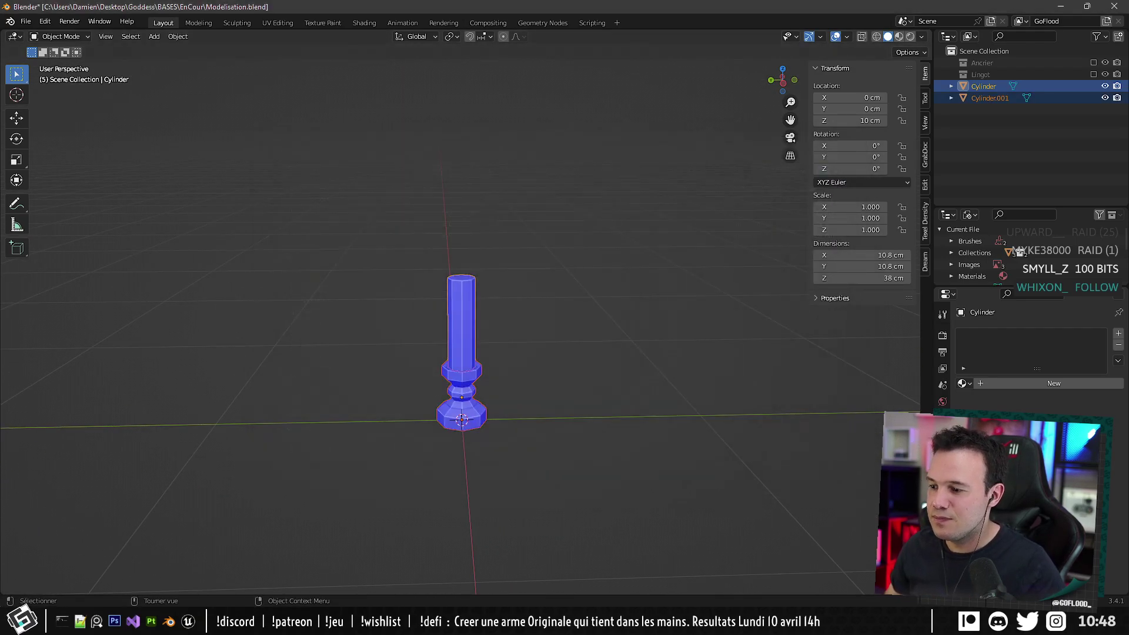
Switch to Unreal Engine and reimport the selected candlestick mesh in the EnCour folder.
key(alt+Tab)
right_click(214, 493)
click(275, 177)
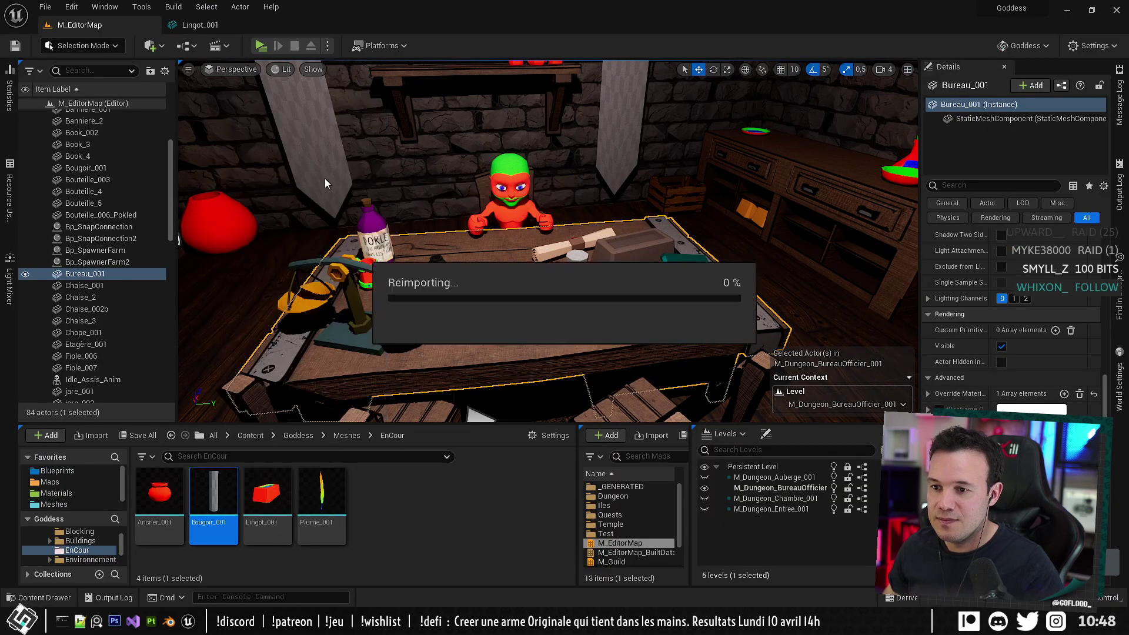
Play the level preview and walk around the office desk to examine the candlestick in game.
click(259, 46)
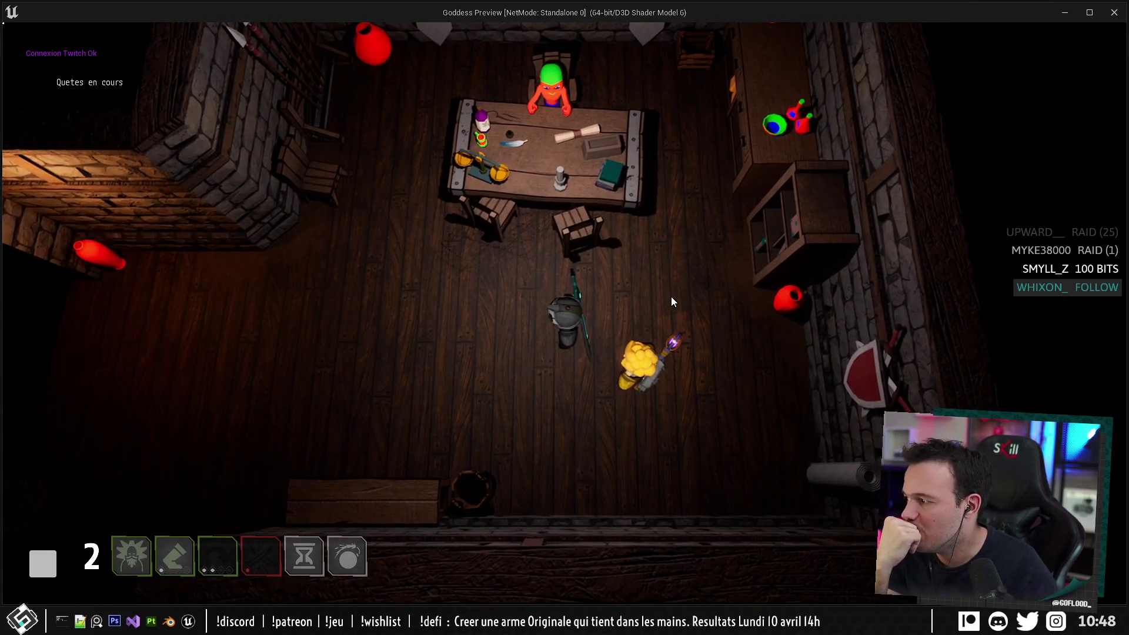
key(q)
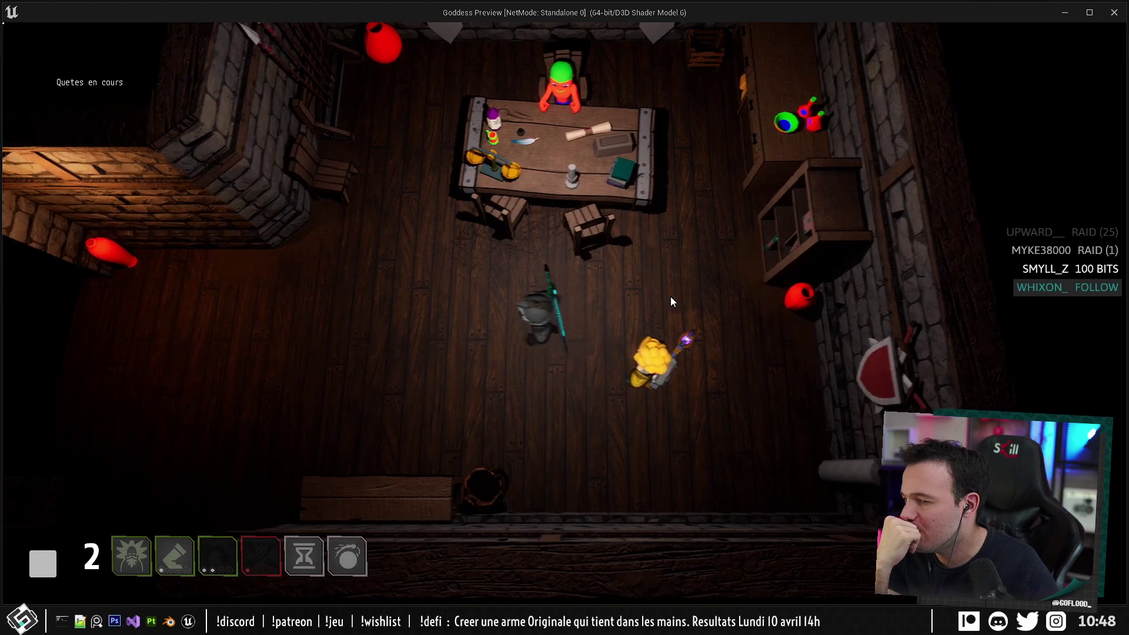
key(s)
key(z)
key(d)
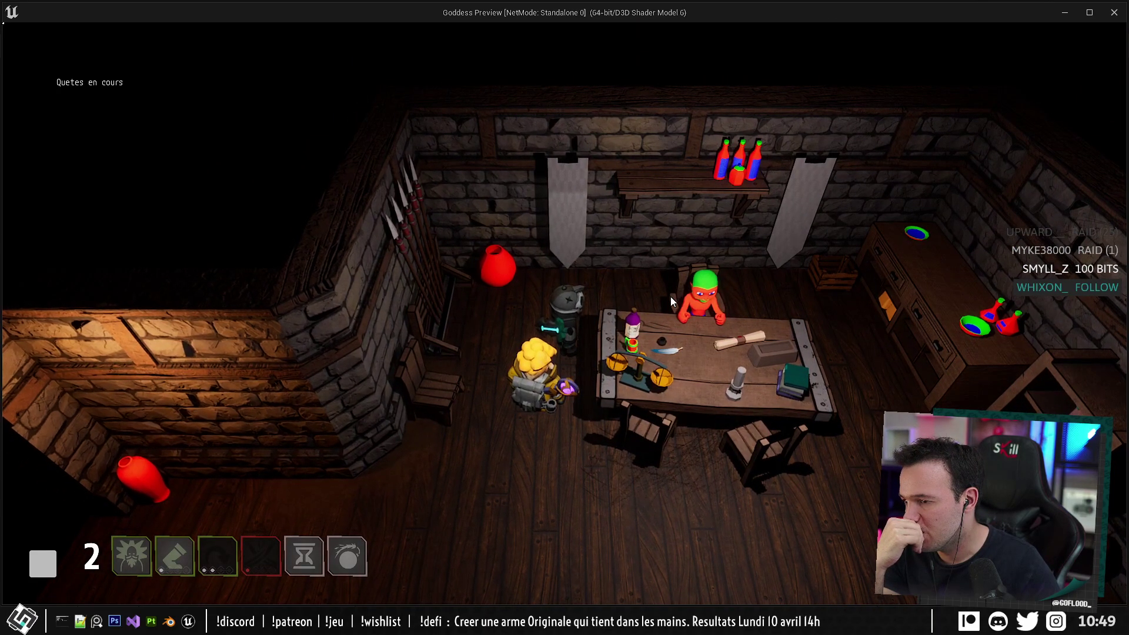
key(Escape)
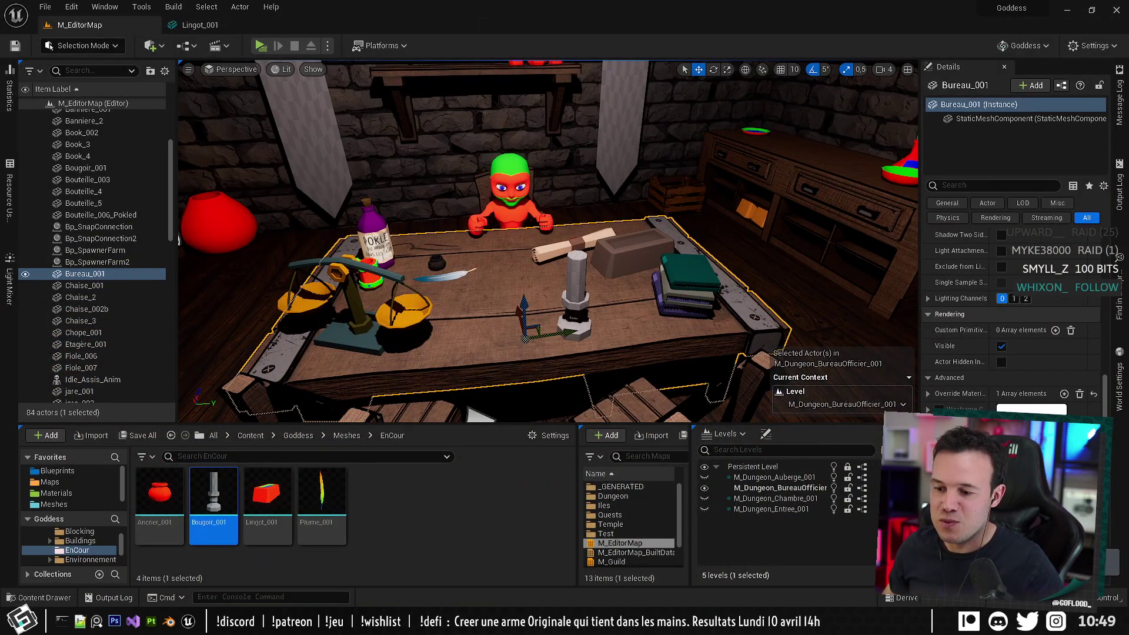
Switch back to Blender and bevel the edge loop around the candle's top by 2 cm with one segment.
key(alt+Tab)
scroll(484, 324, up, 4)
shift+middle_drag(461, 310, 441, 393)
key(Tab)
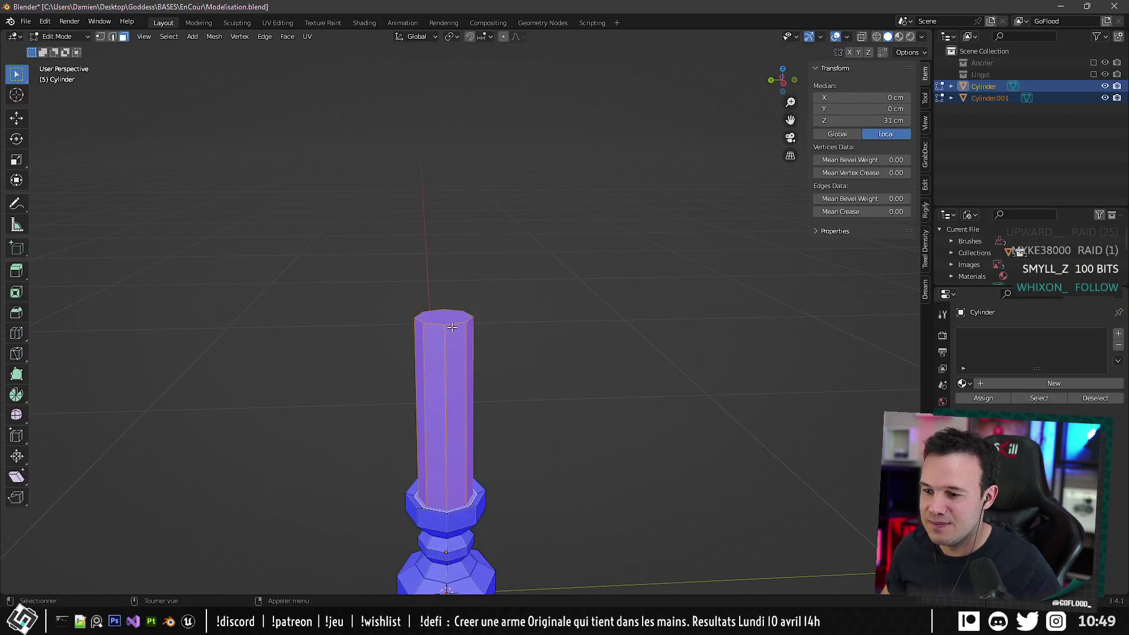
click(452, 329)
click(115, 38)
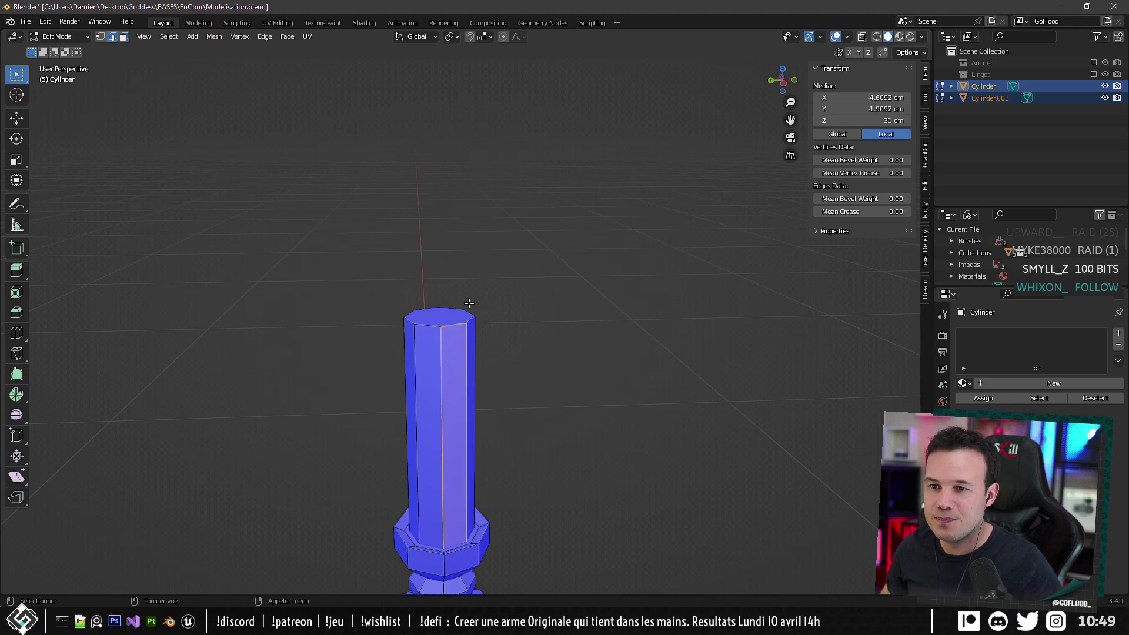
alt+click(452, 323)
key(ctrl+b)
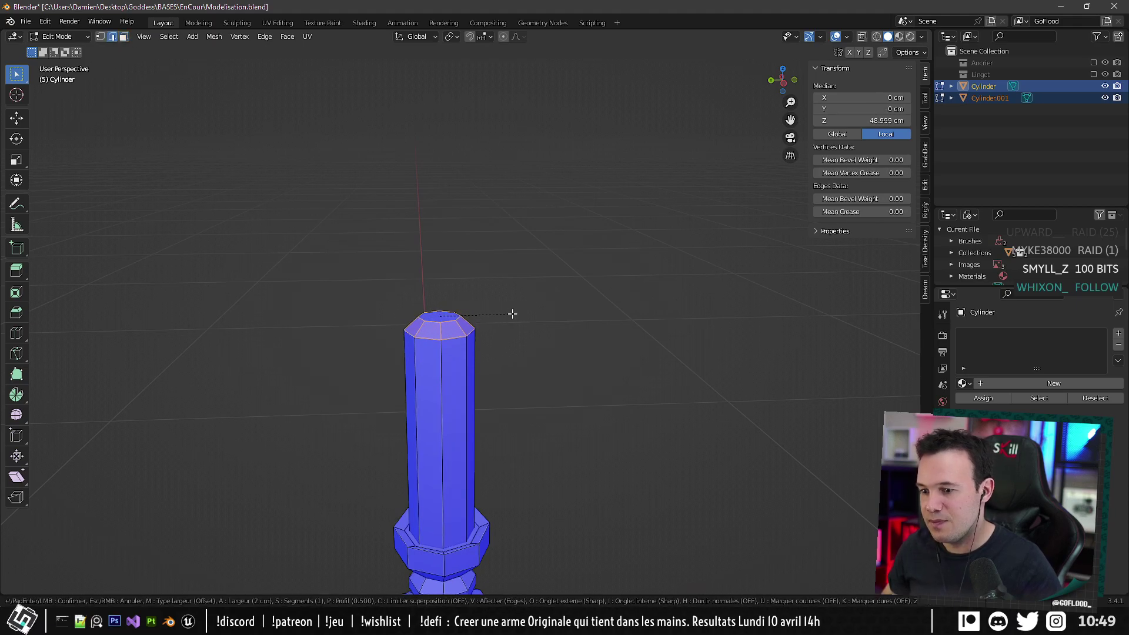
click(512, 314)
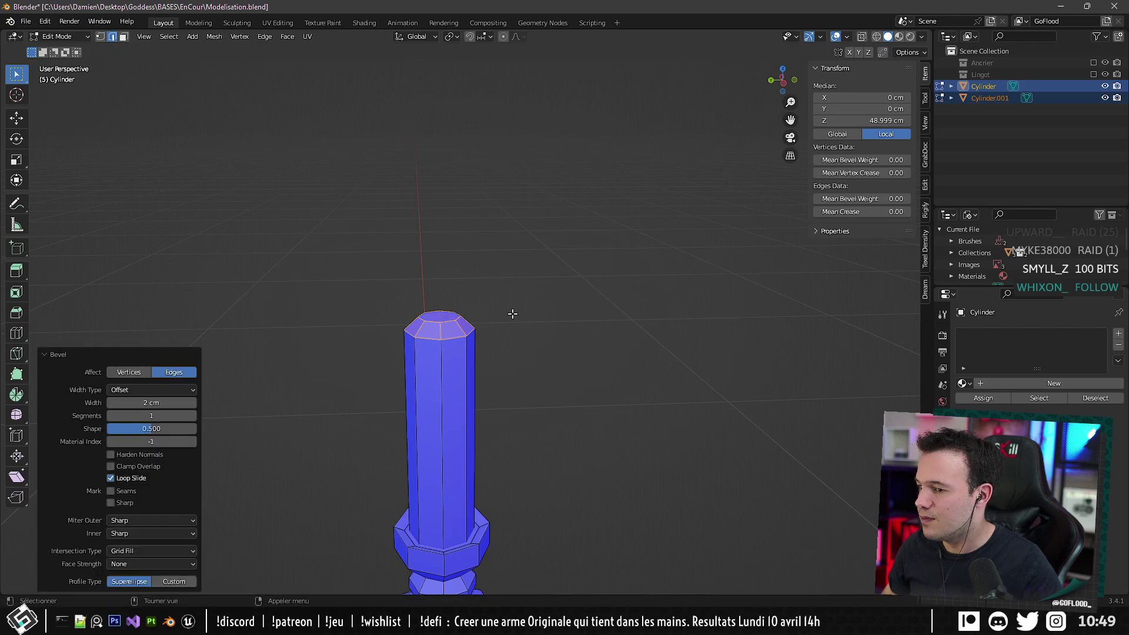
Inset the candle's top face by about 2.4 cm, leaving a small central face for the wick.
middle_drag(511, 312, 456, 336)
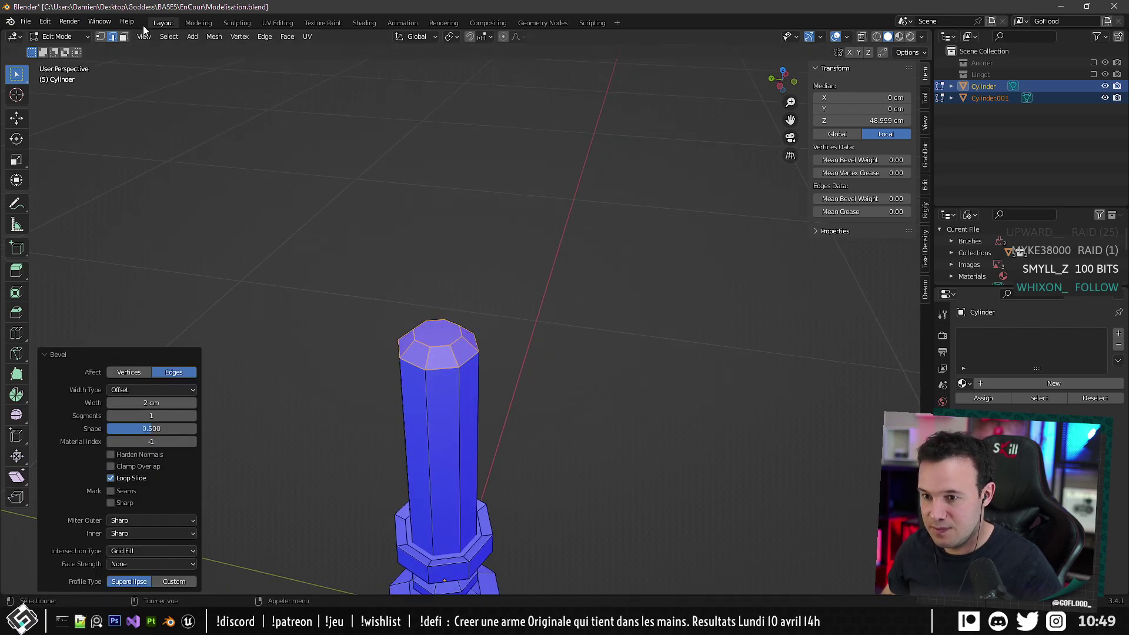
click(123, 36)
click(438, 333)
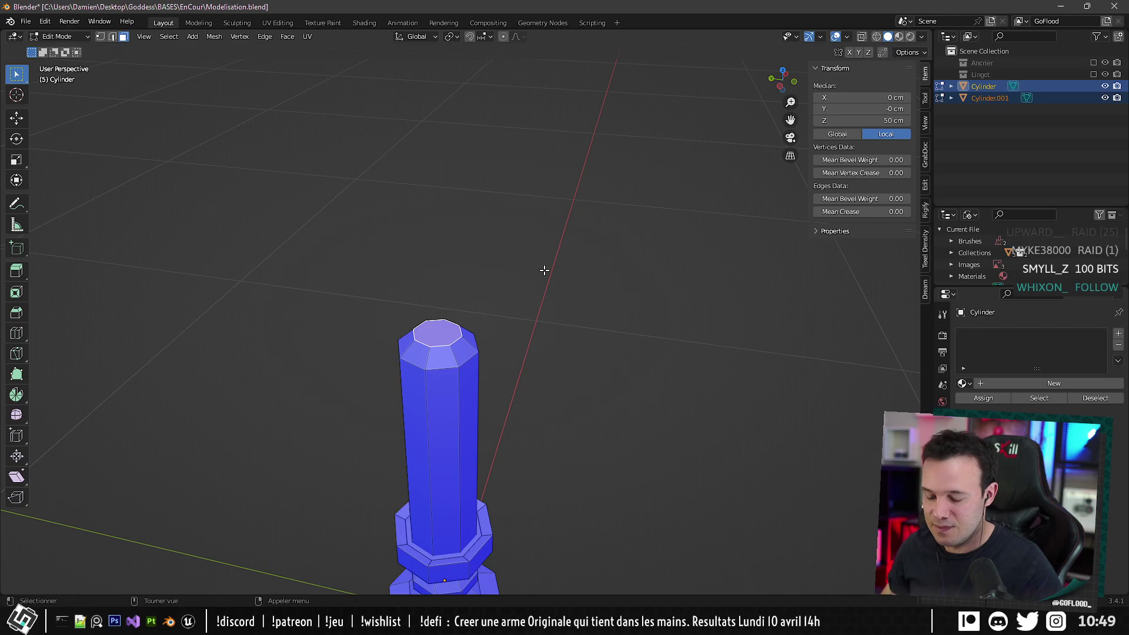
key(i)
click(523, 273)
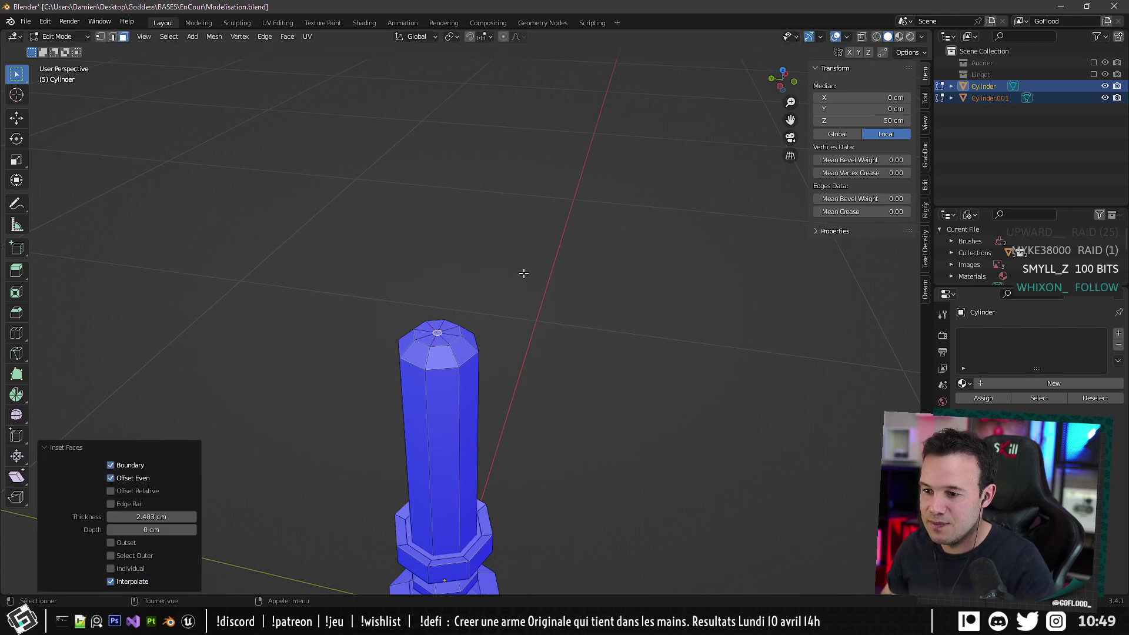
Extrude the small central face 4 cm upward to form the wick.
middle_drag(523, 272, 525, 318)
scroll(525, 318, up, 5)
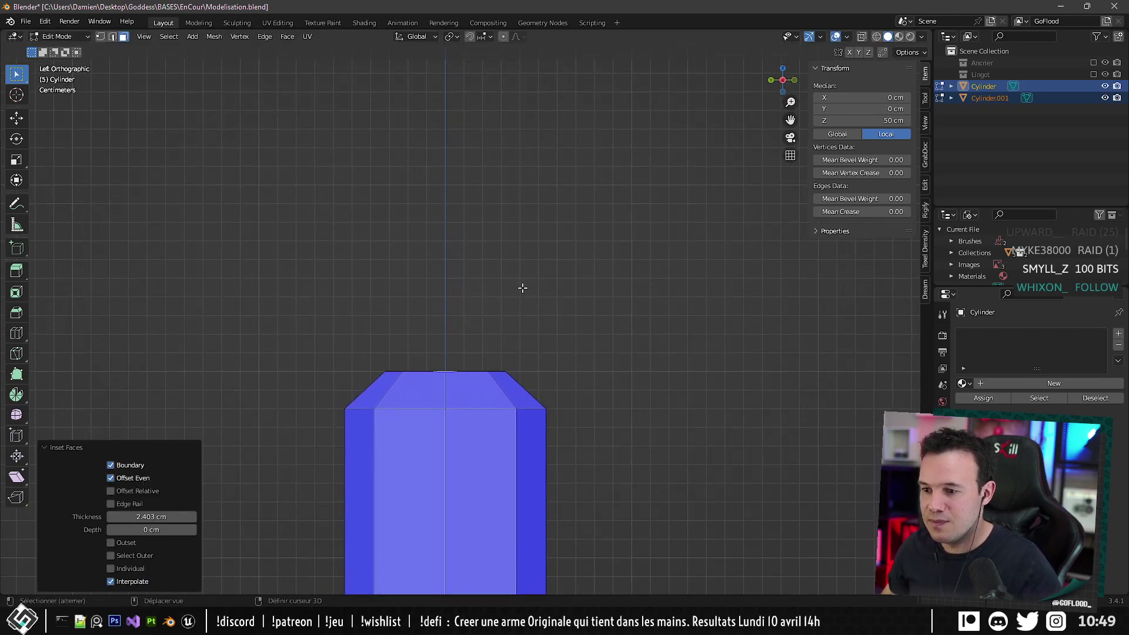
key(e)
click(520, 206)
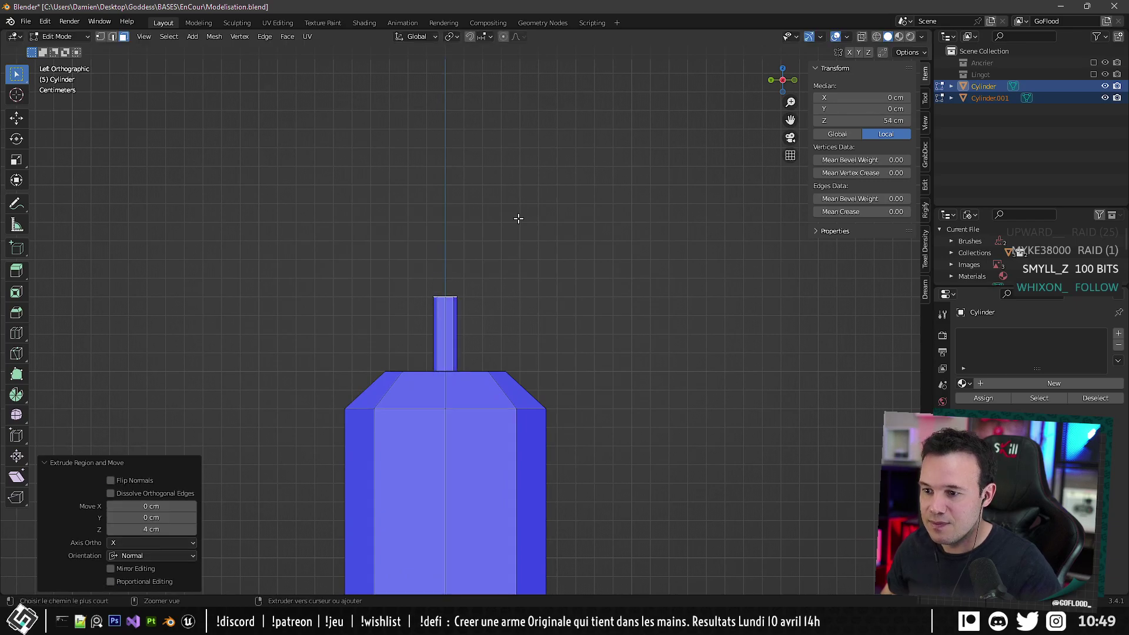
Move the wick's tip about -0.66 cm along Y and scale it to about 0.67 in X and Y only.
key(g)
key(y)
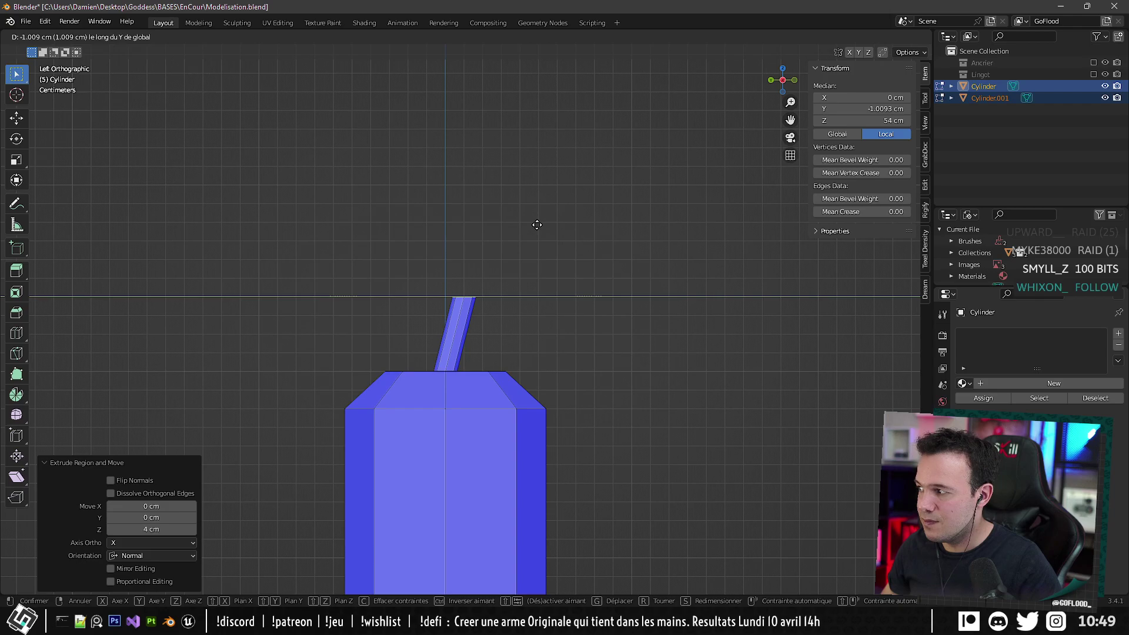
click(530, 225)
key(s)
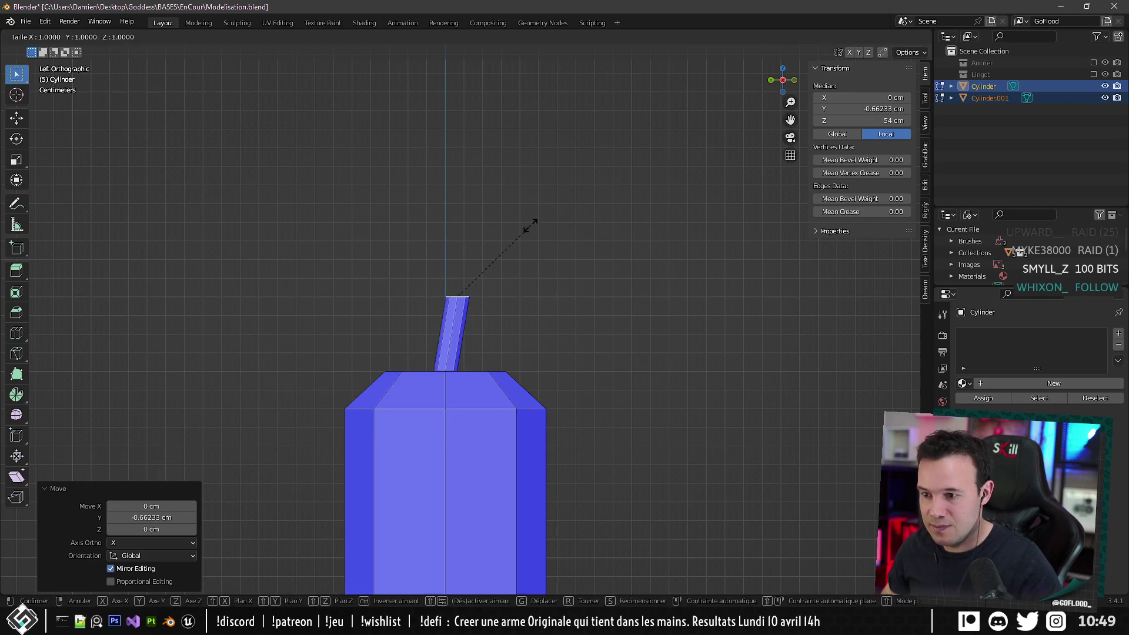
key(shift+z)
click(505, 241)
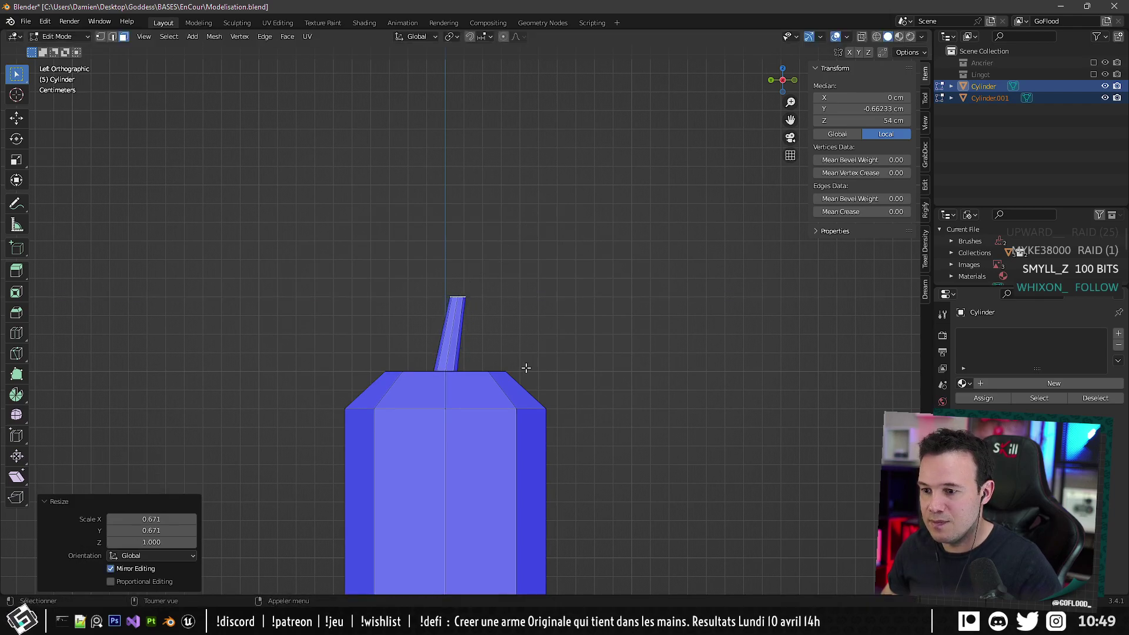
Add an edge loop on the candle's top around the wick and slide it about halfway toward the wick's base.
key(Tab)
middle_drag(526, 367, 447, 404)
key(Tab)
scroll(473, 391, up, 2)
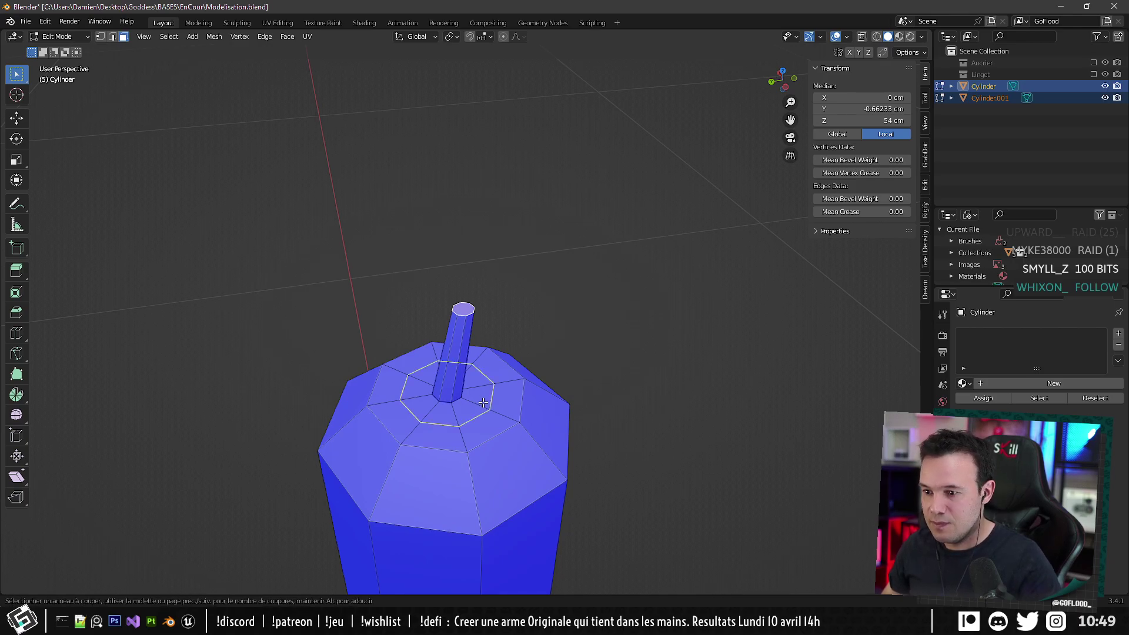
click(483, 402)
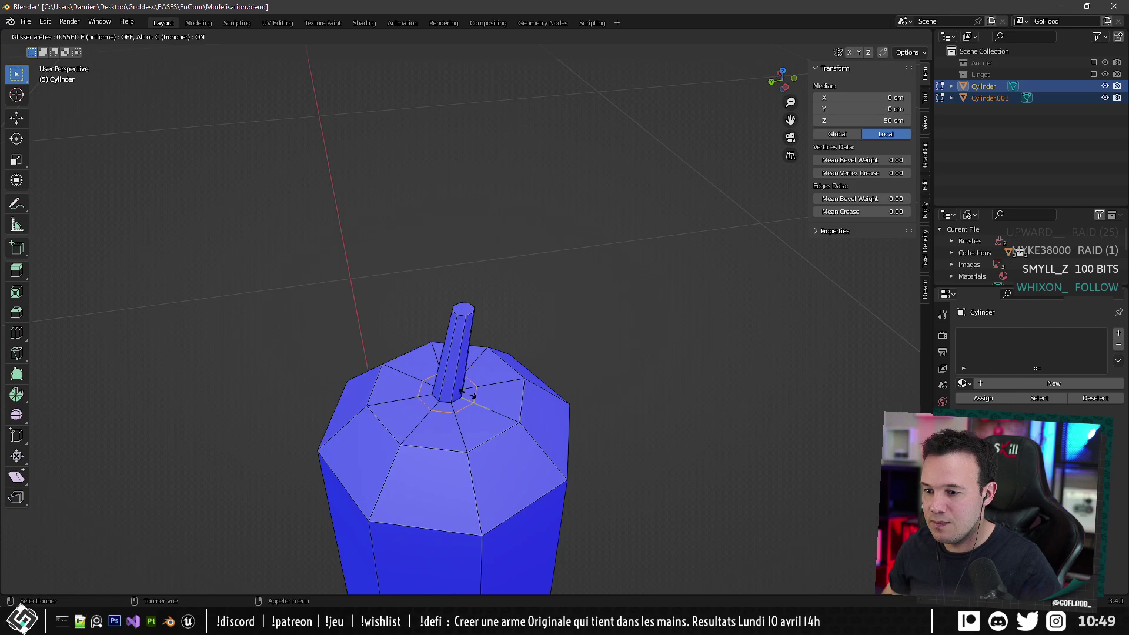
click(469, 394)
Lower the edge loop at the wick's base by about 0.37 cm along Z and return to Object Mode.
key(alt+a)
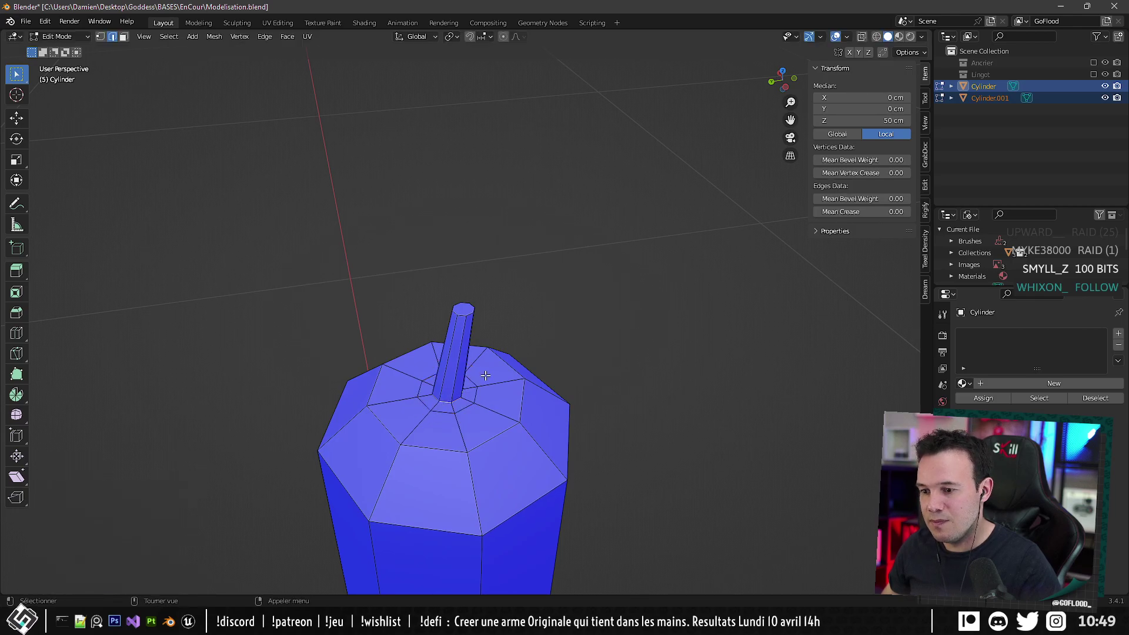
key(g)
key(z)
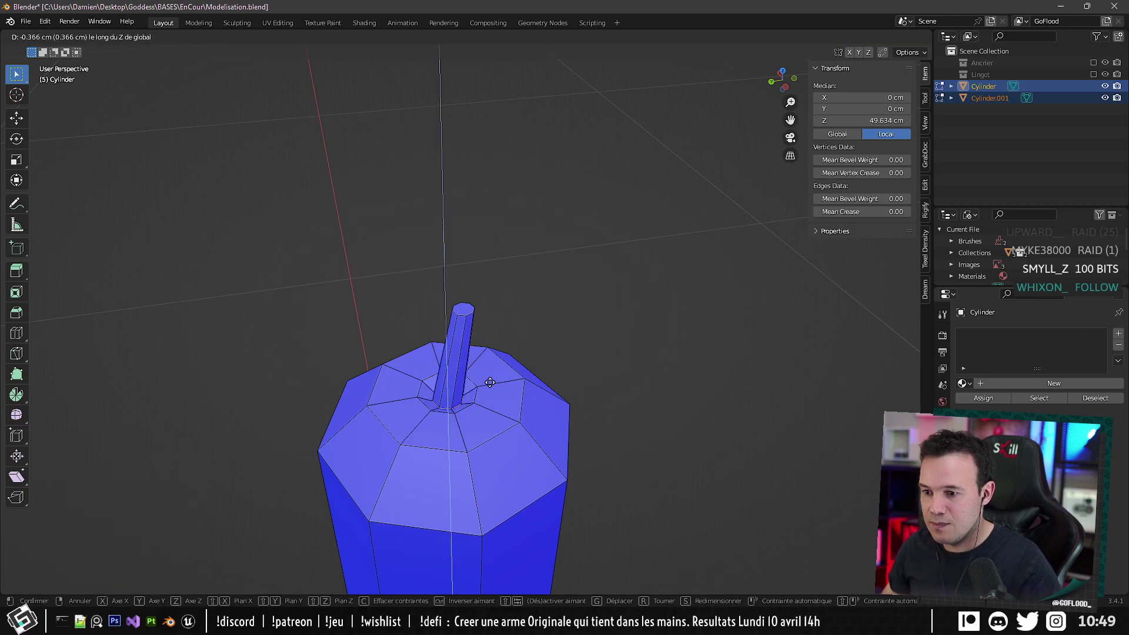
click(490, 382)
scroll(491, 388, down, 5)
middle_drag(493, 398, 557, 427)
key(Tab)
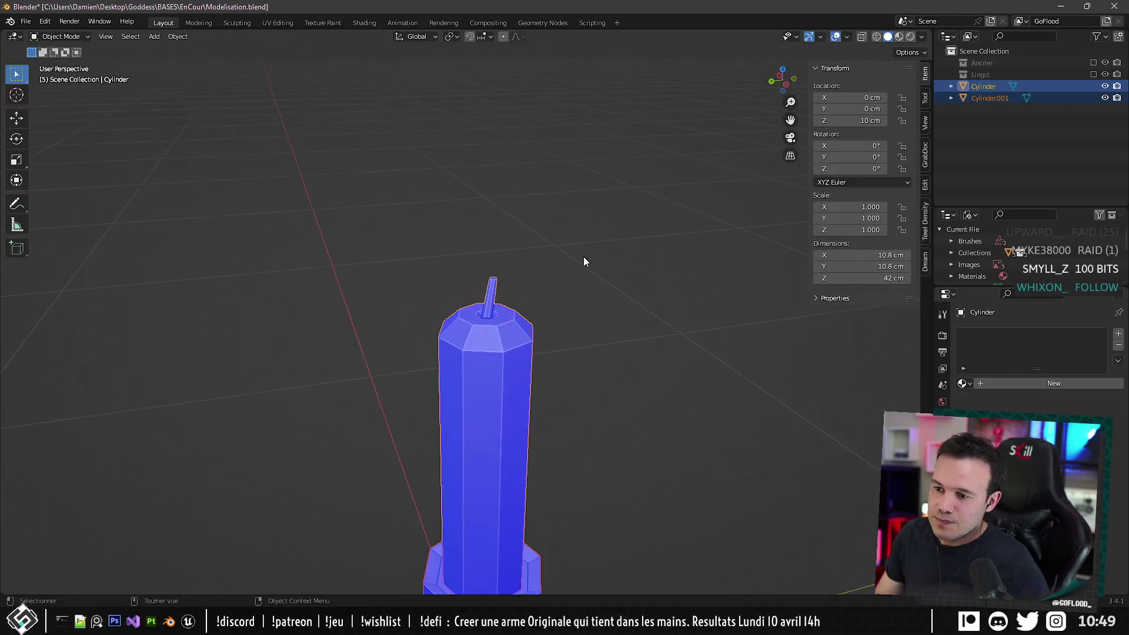
Edit the holder mesh and lower the upper edge loop of its foot by about 1.9 cm along Z.
middle_drag(583, 256, 495, 298)
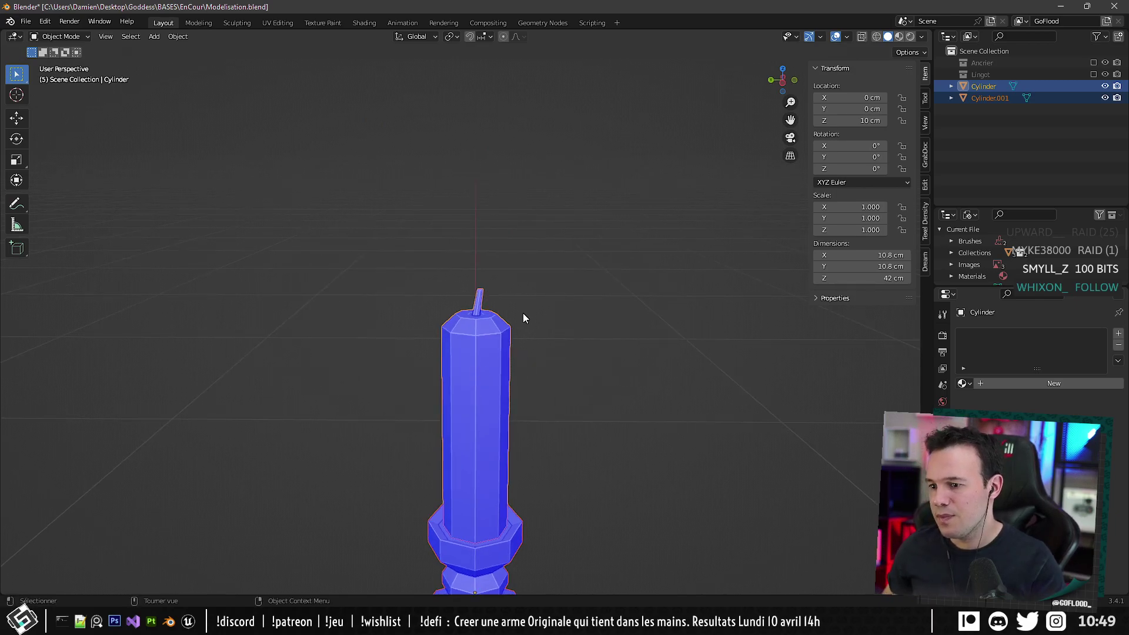
middle_drag(449, 355, 469, 395)
key(Tab)
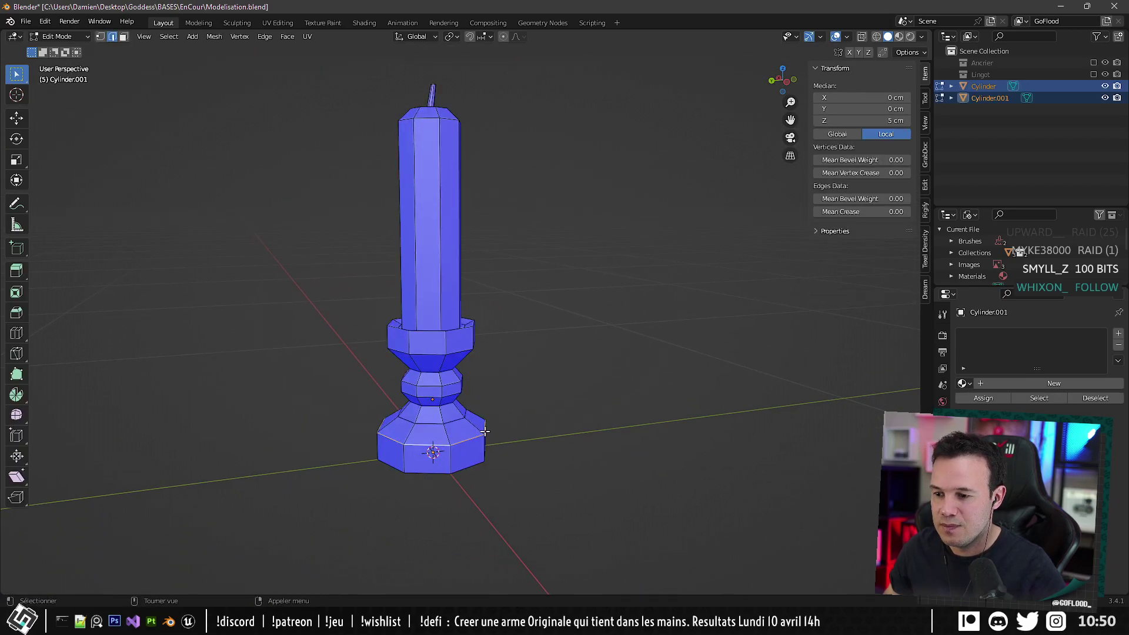
key(g)
key(z)
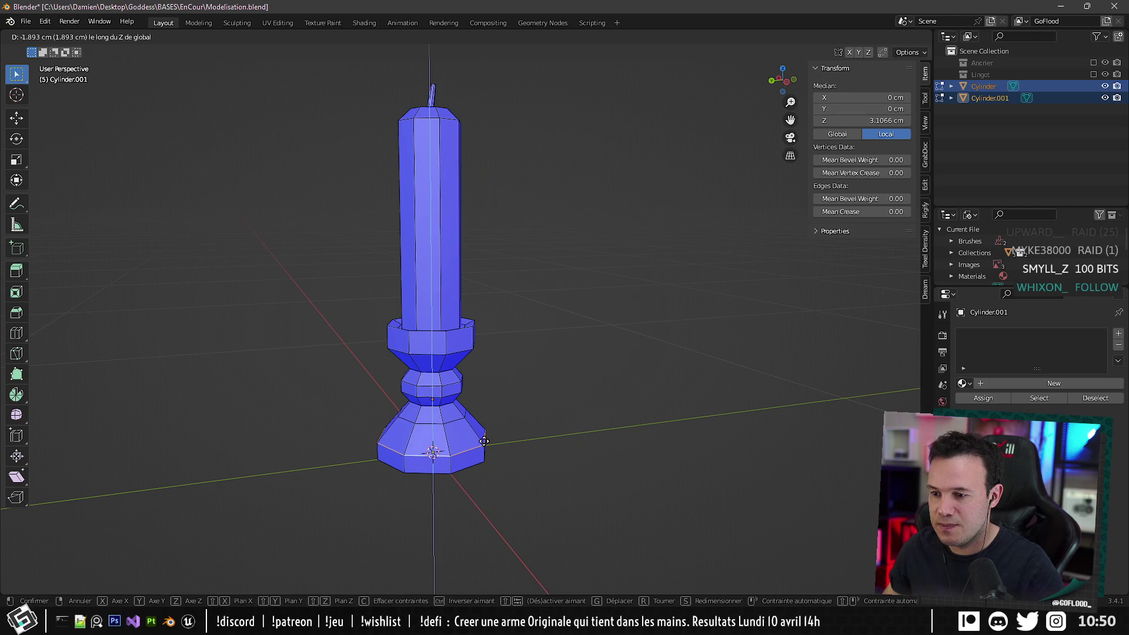
click(484, 441)
Slide the edge loop on the foot's slope by a factor of about 0.07 and narrow it slightly in X and Y.
middle_drag(484, 434, 425, 376)
scroll(459, 410, up, 2)
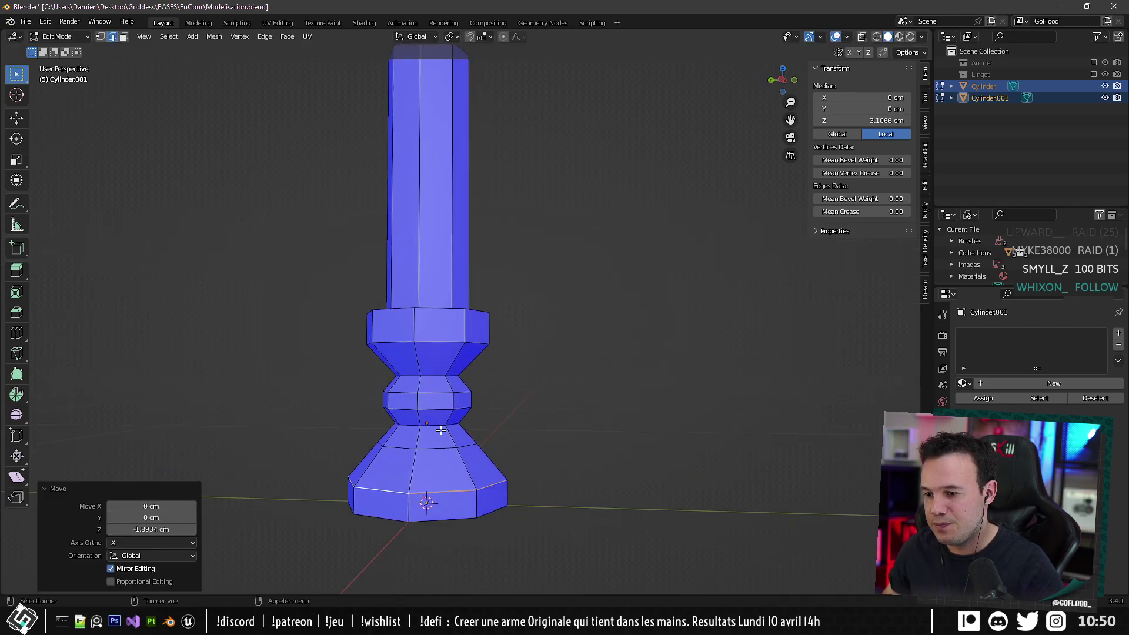
click(434, 453)
key(g)
key(g)
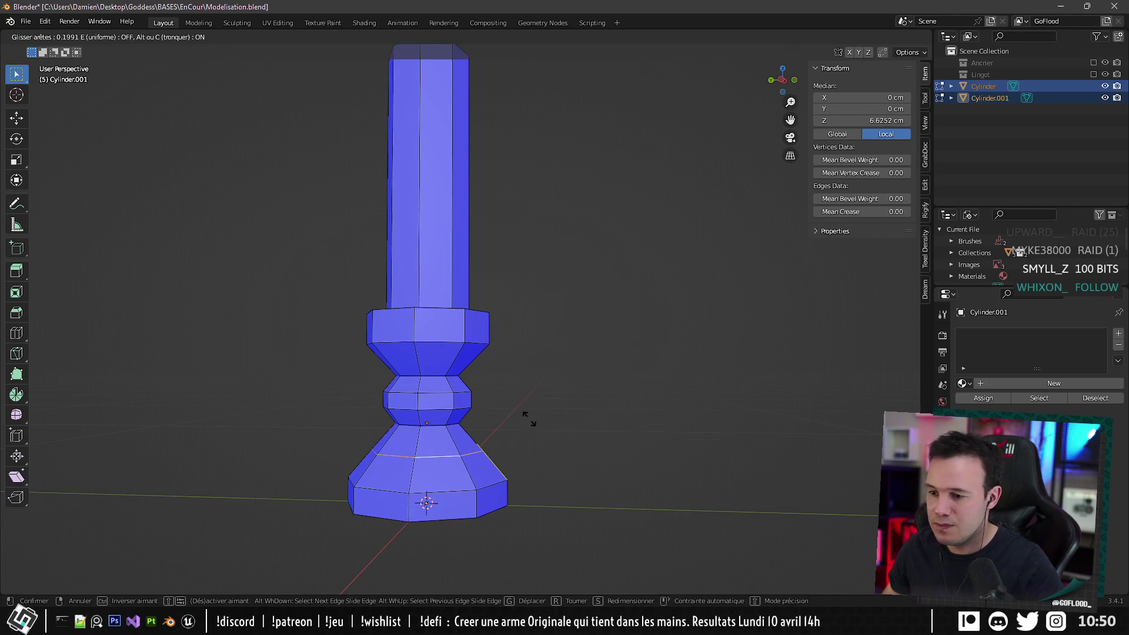
click(532, 410)
key(s)
key(shift+z)
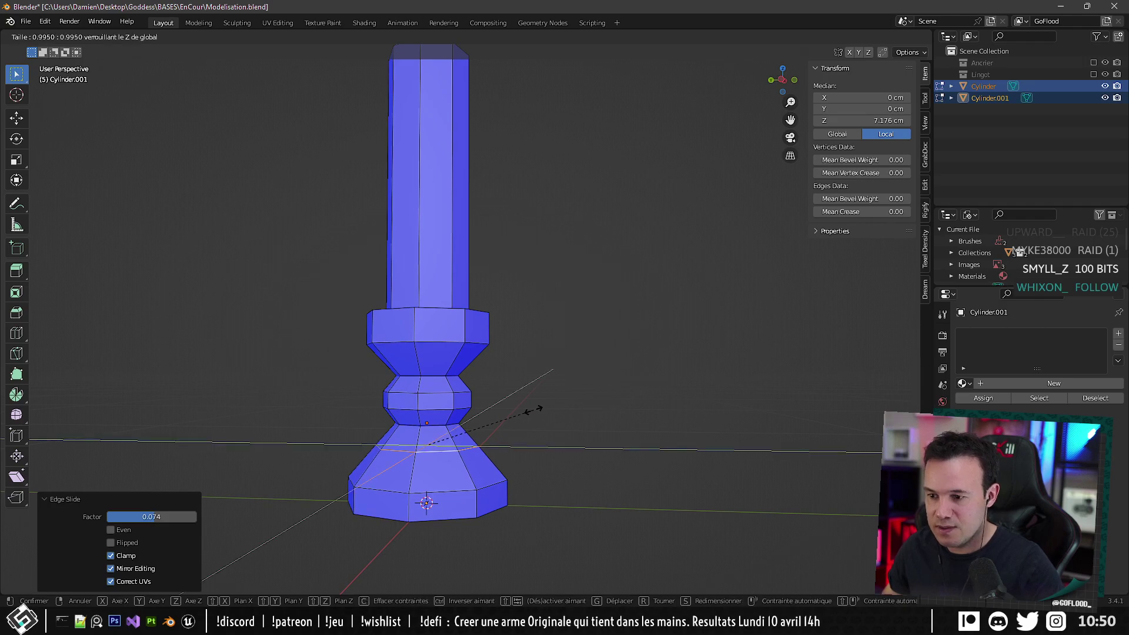
click(516, 415)
middle_drag(518, 414, 528, 448)
key(Tab)
scroll(539, 464, down, 5)
scroll(464, 400, up, 6)
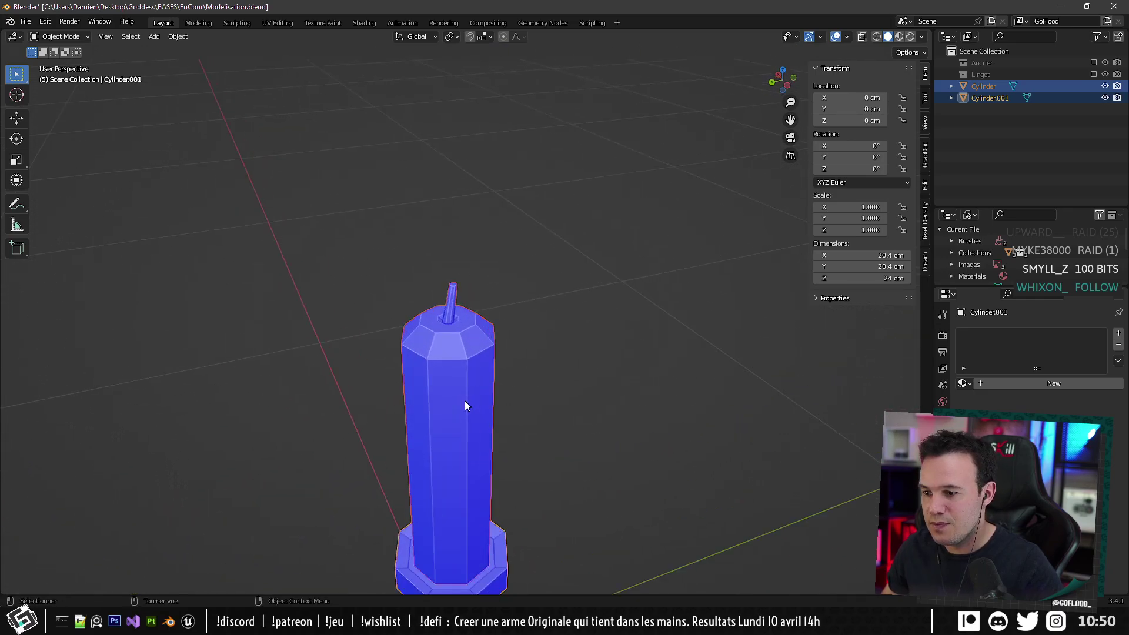
Edit the candle object and select its whole linked mesh.
click(425, 352)
key(Tab)
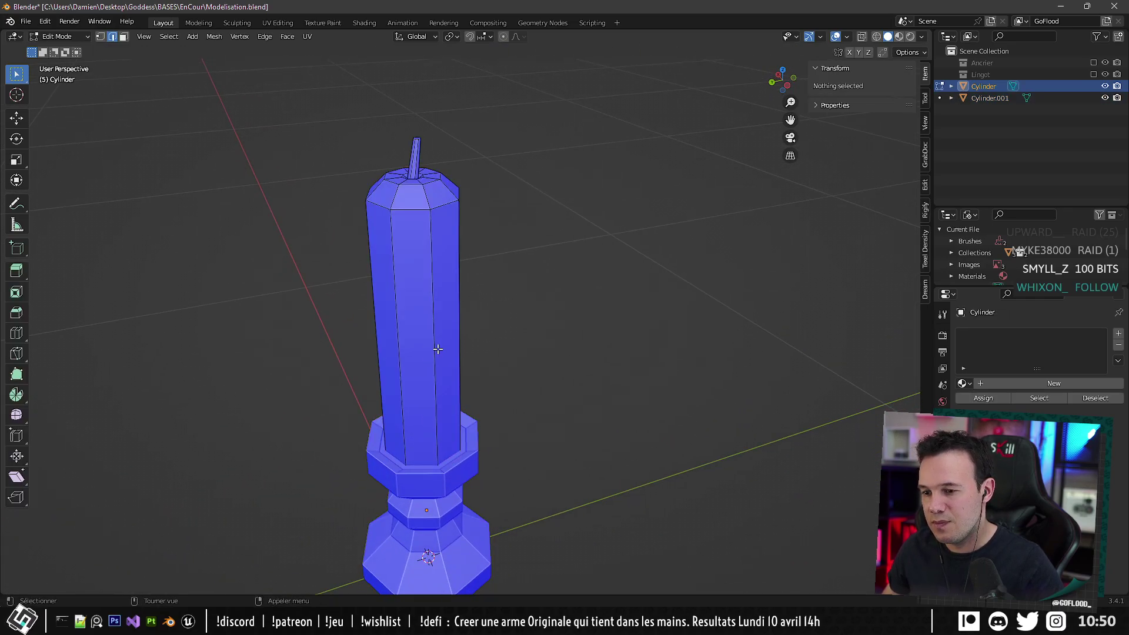
key(l)
key(shift+z)
key(s)
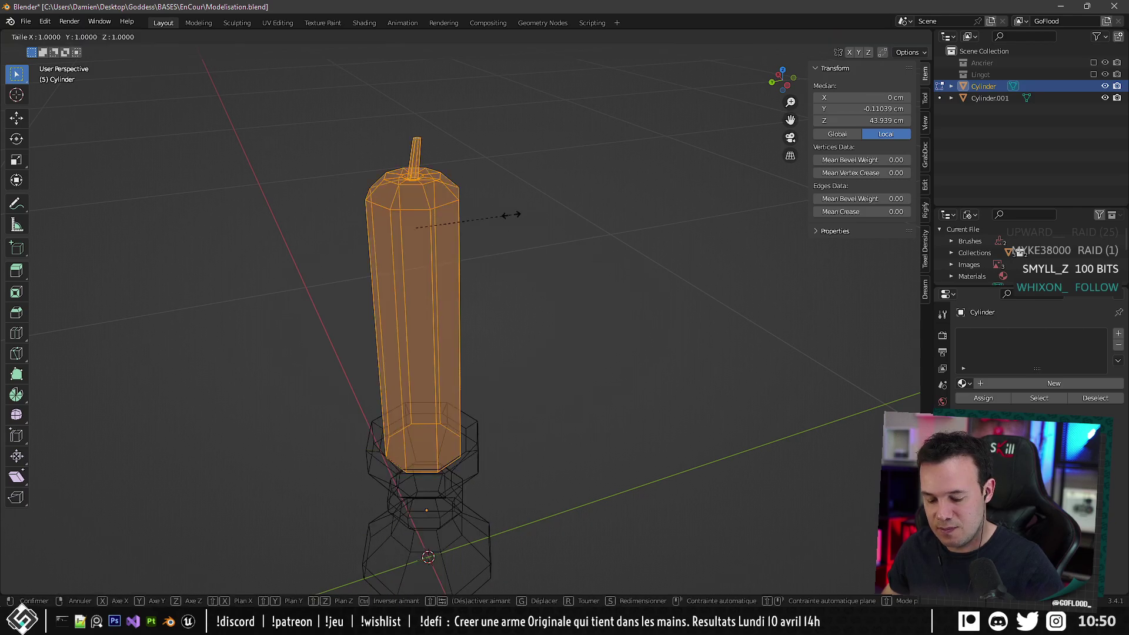
right_click(506, 218)
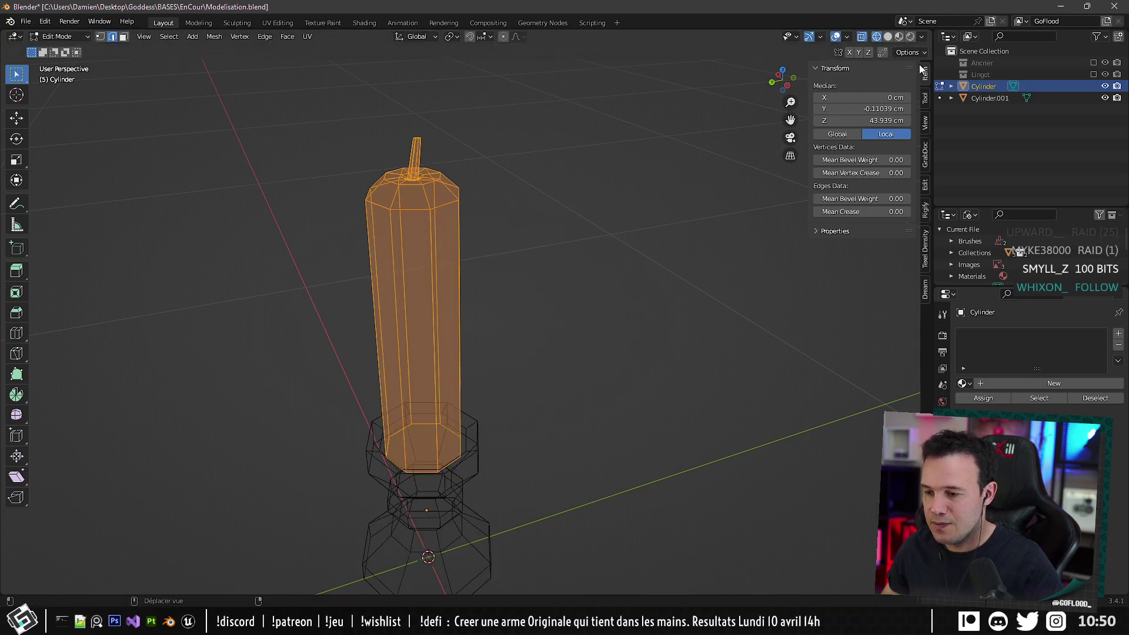
click(887, 36)
Scale the selected candle mesh to about 0.81 in X and Y, keeping its height.
key(s)
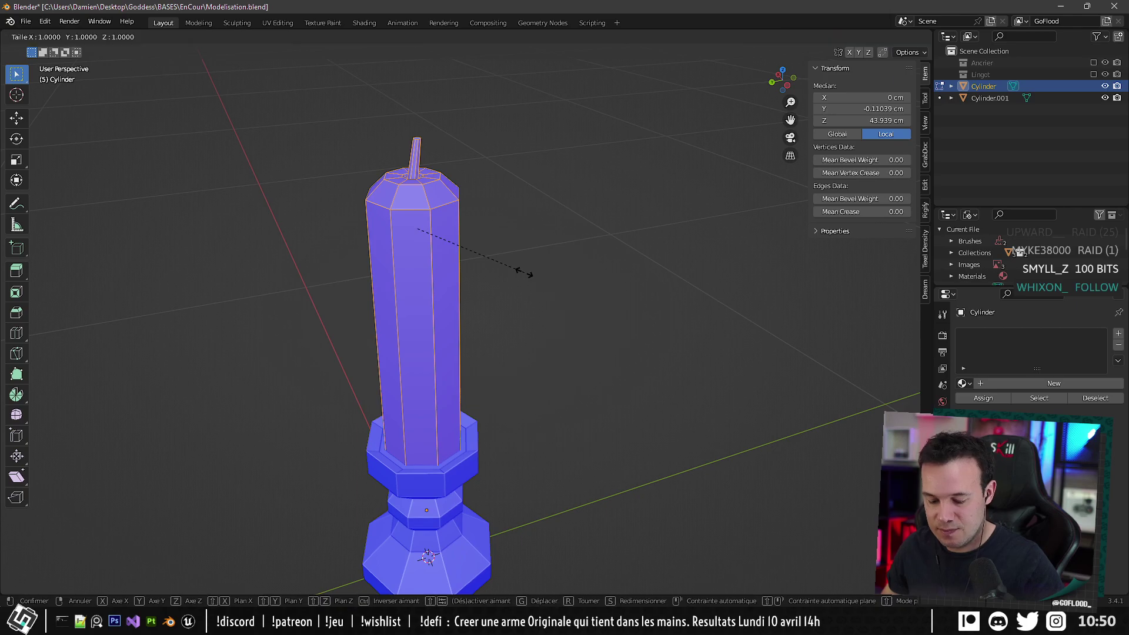
key(shift+z)
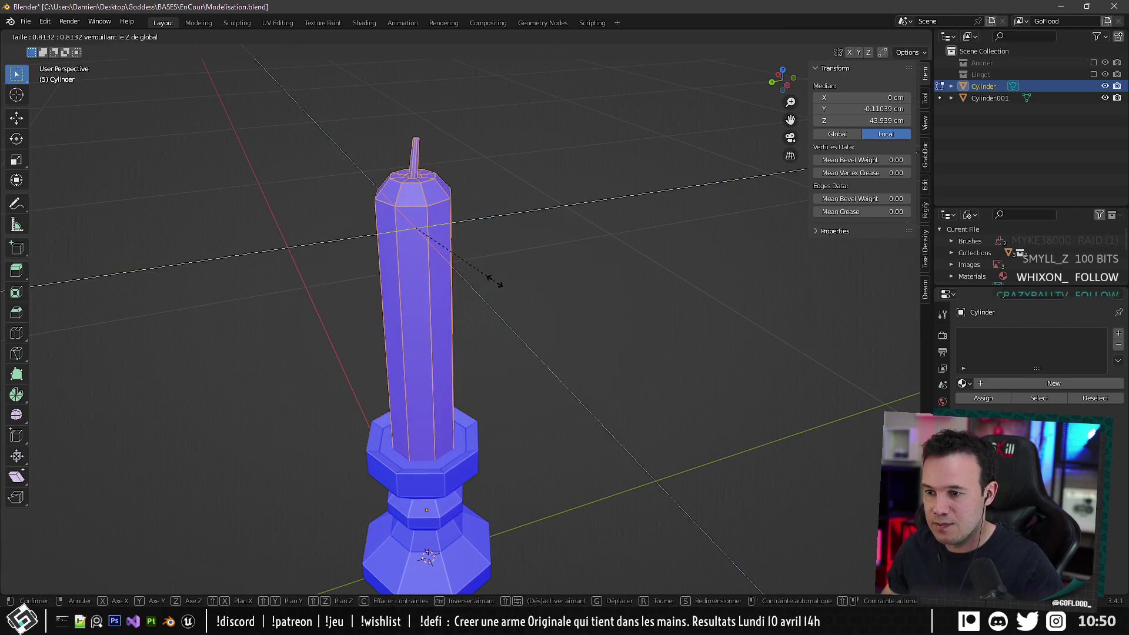
click(495, 281)
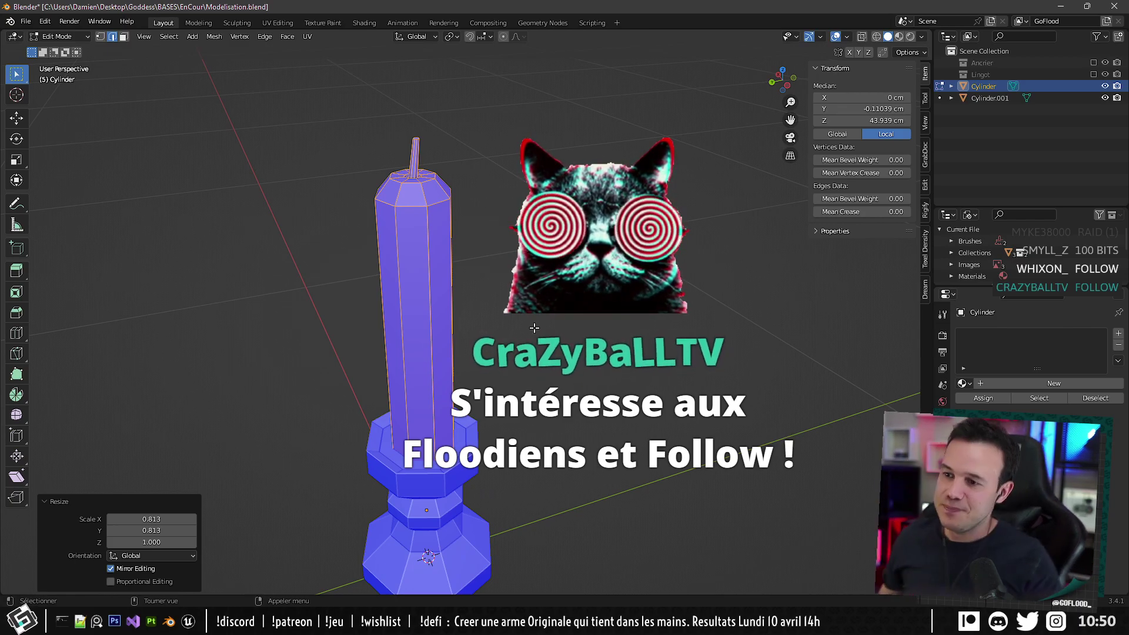
Add a single centred loop cut around the middle of the wick.
key(Tab)
middle_drag(487, 183, 450, 244)
key(Tab)
scroll(453, 235, up, 5)
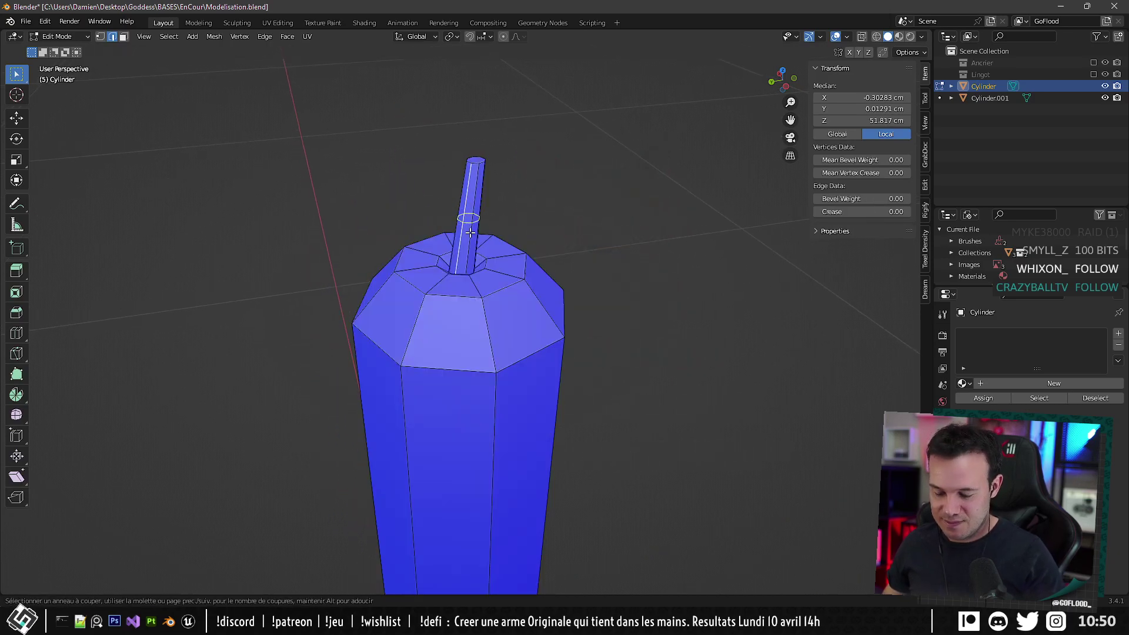
click(470, 230)
right_click(468, 218)
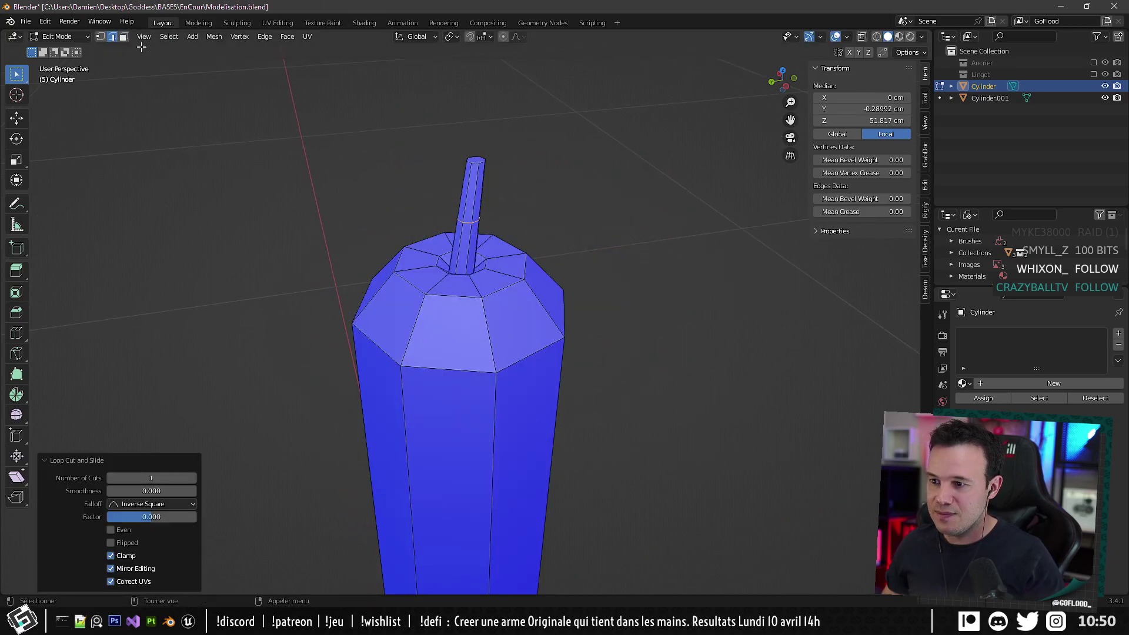
Bend the wick by rotating its tip face about 17.2° and moving it sideways and slightly down, then return to Object Mode.
click(477, 158)
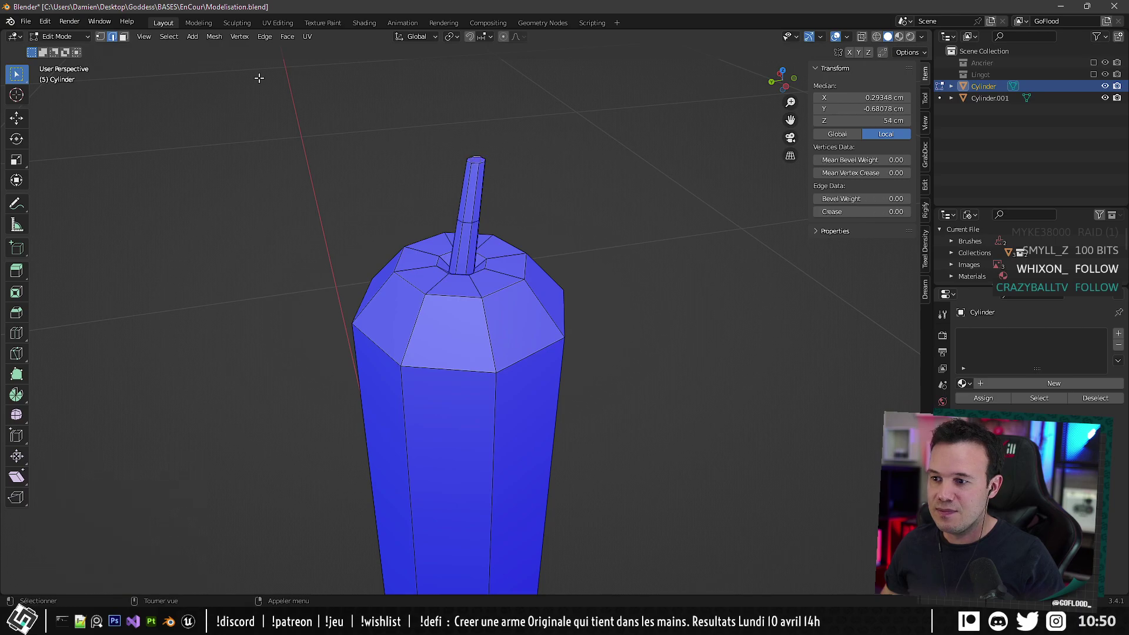
click(124, 37)
click(474, 158)
middle_drag(475, 158, 509, 146)
key(r)
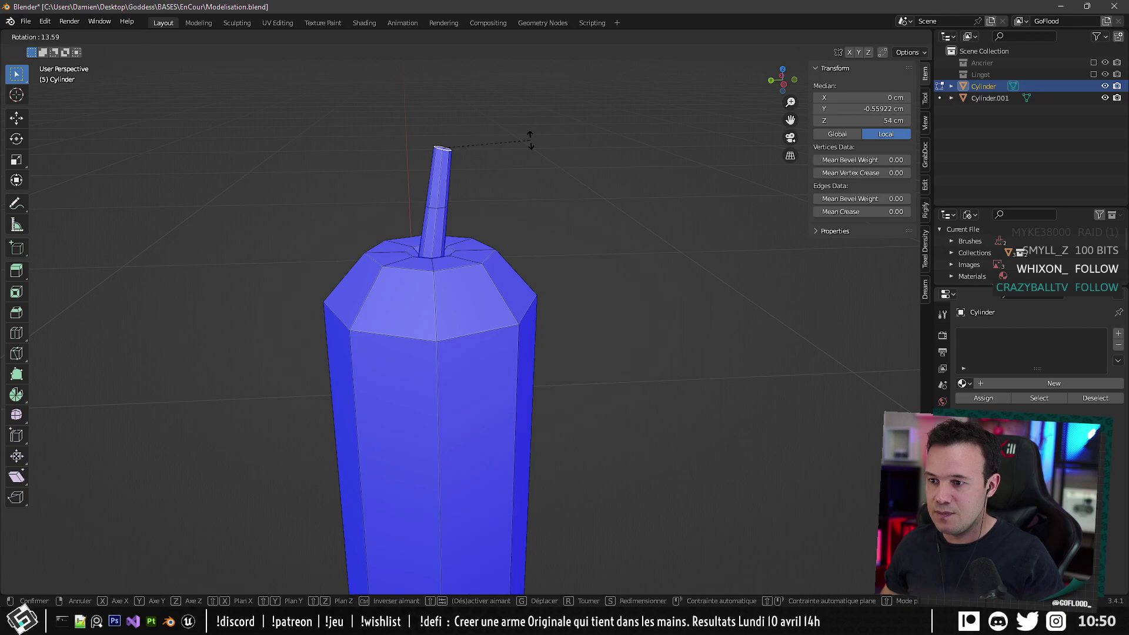
click(536, 144)
key(g)
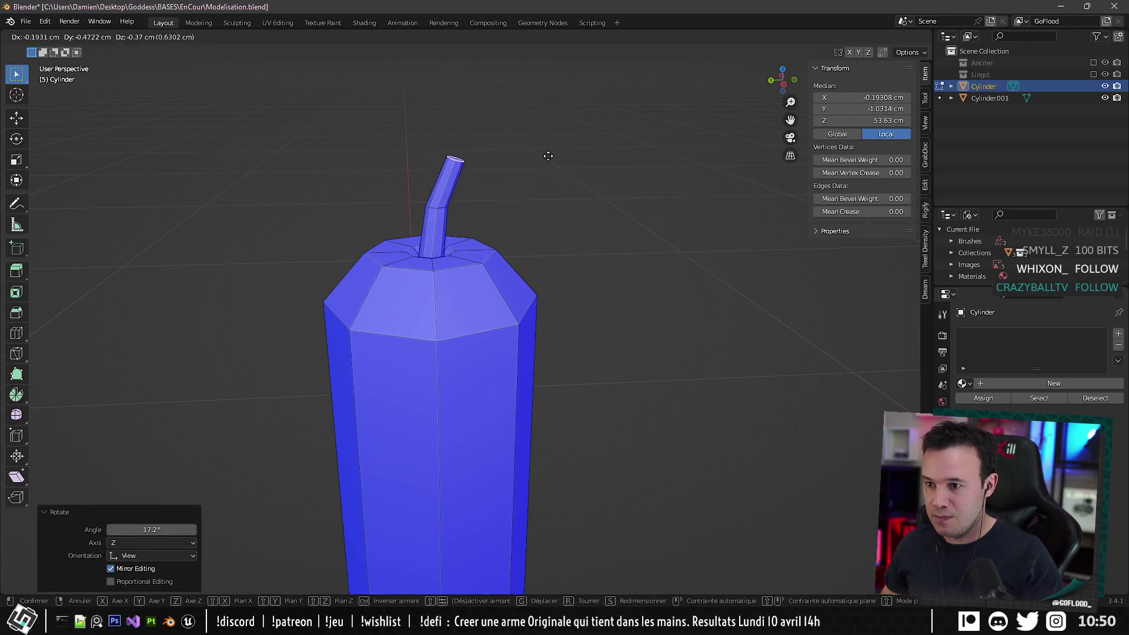
click(552, 158)
scroll(532, 282, down, 4)
key(Tab)
middle_drag(534, 358, 554, 313)
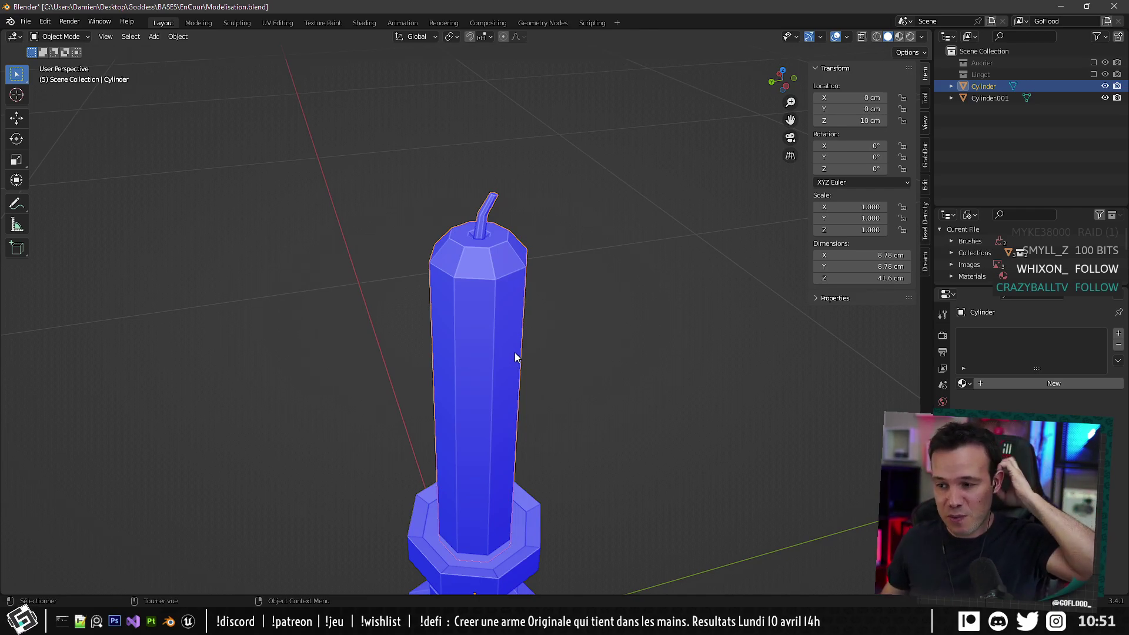
Switch editing to the candle mesh and add two evenly spaced, centred loop cuts around its body.
middle_drag(491, 422, 498, 358)
scroll(500, 356, down, 3)
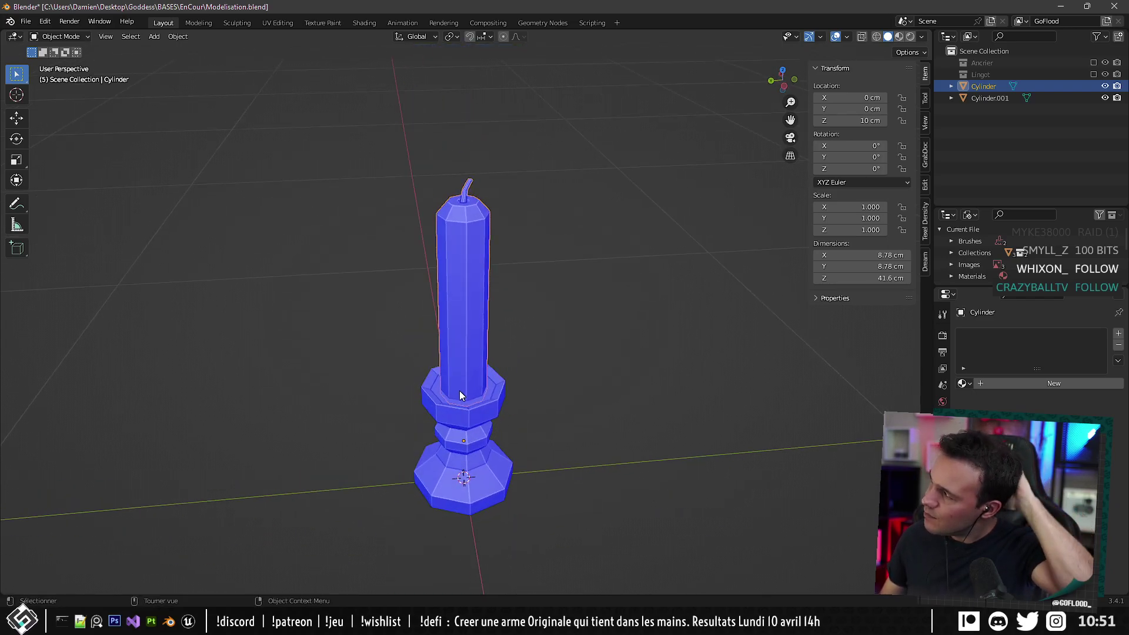
middle_drag(443, 400, 514, 345)
click(510, 440)
key(Tab)
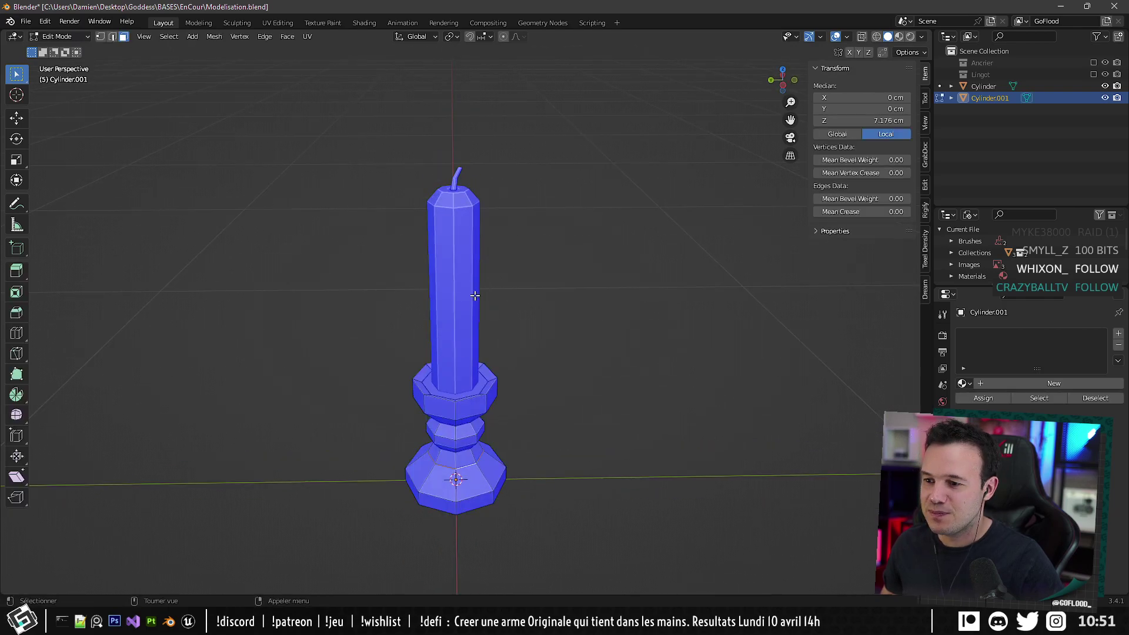
key(alt+q)
key(ctrl+r)
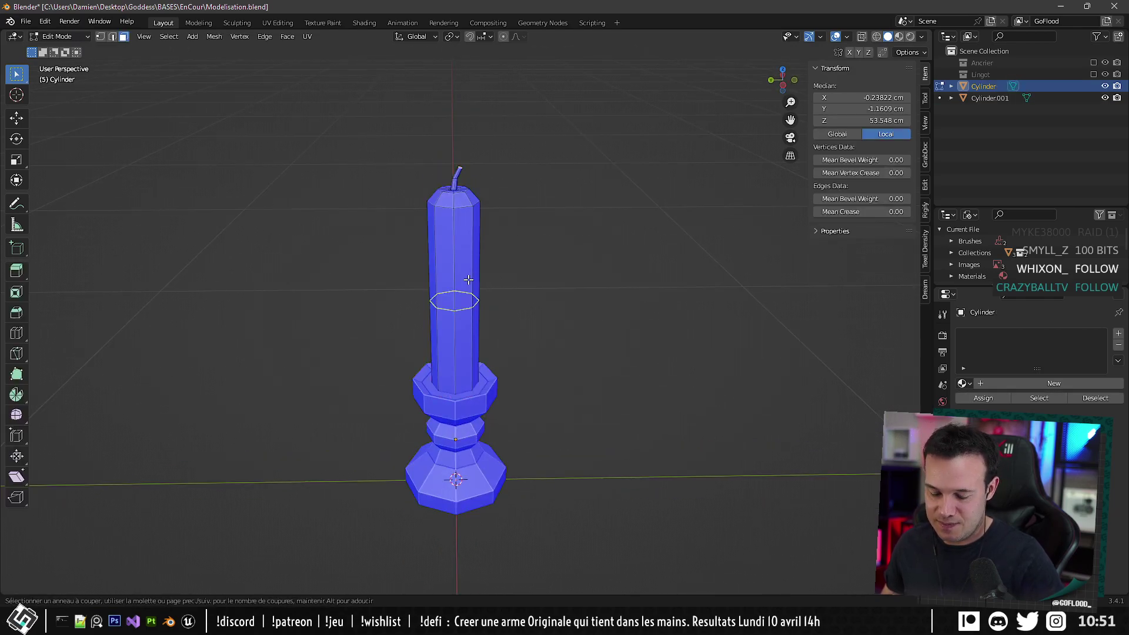
scroll(468, 280, up, 1)
click(469, 280)
right_click(468, 280)
middle_drag(486, 244, 434, 150)
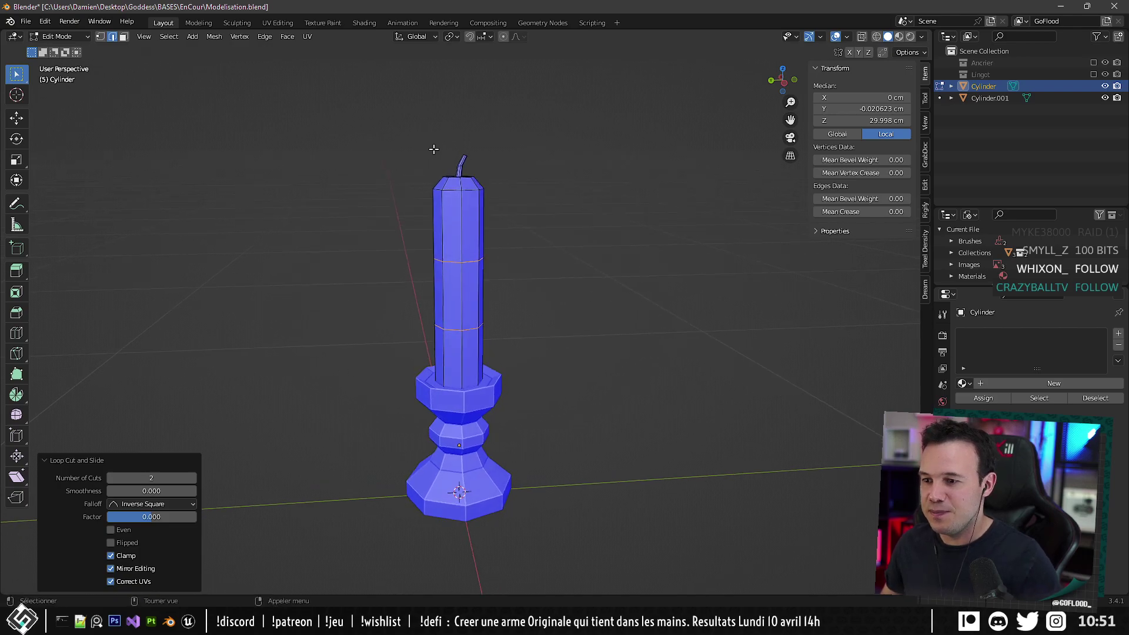
Bend the candle in the left orthographic view by moving its top, then its whole upper section, sideways and slightly down.
key(alt+z)
drag(401, 120, 524, 253)
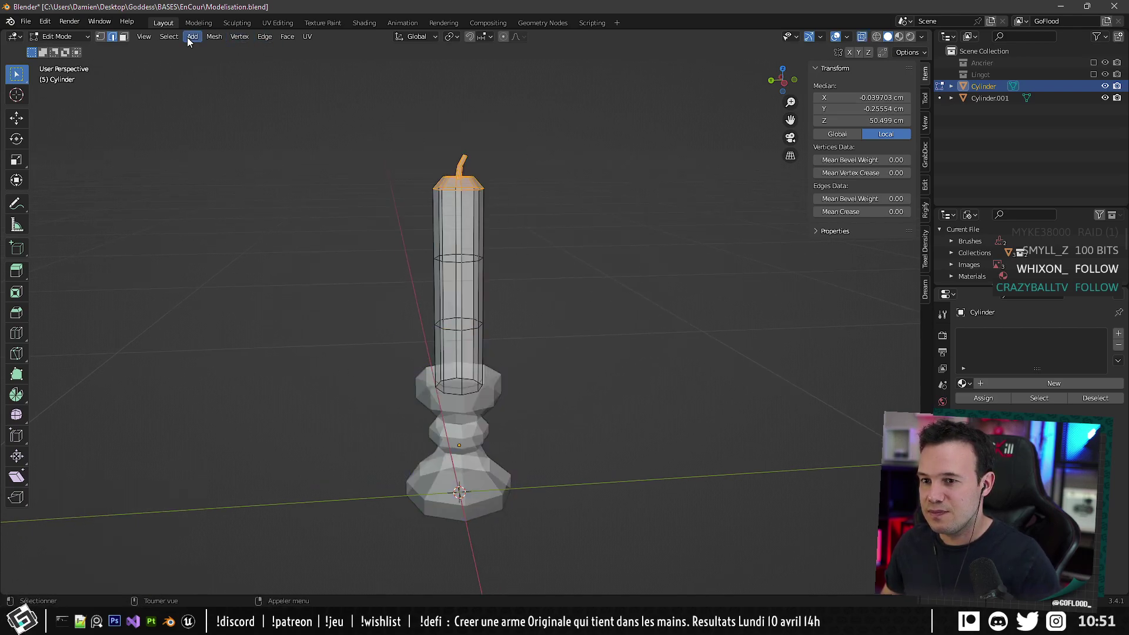
alt+middle_drag(433, 120, 495, 178)
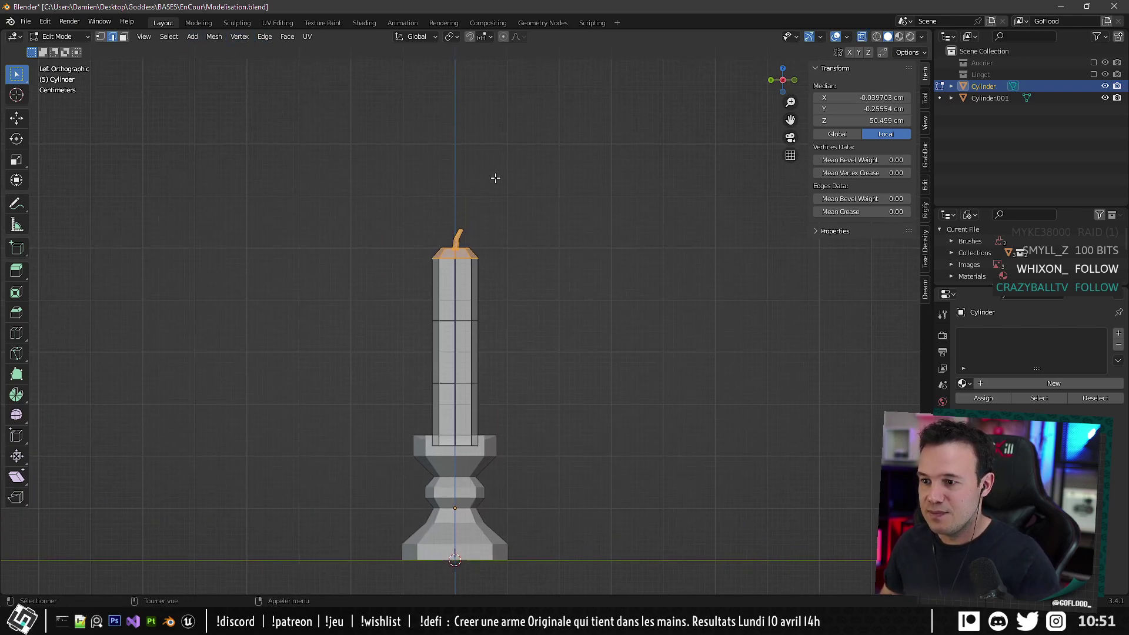
key(g)
click(495, 178)
drag(391, 207, 559, 363)
key(g)
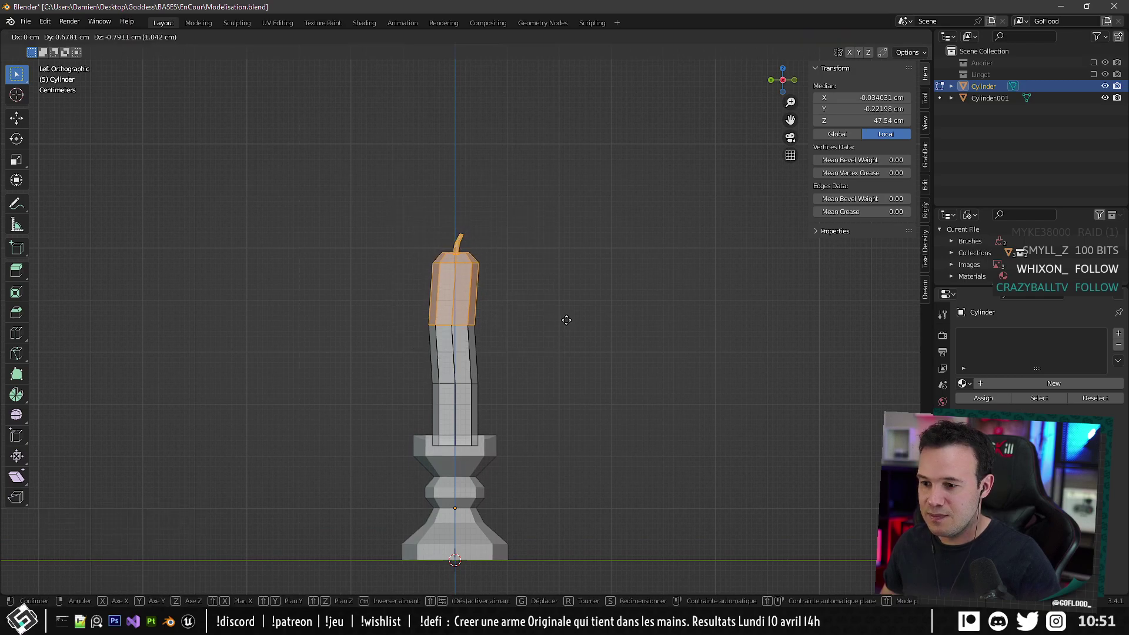
click(562, 322)
key(Tab)
middle_drag(562, 322, 443, 295)
Apply Shade Smooth to all faces of the candle mesh and return to Object Mode.
key(Tab)
key(shift+f)
key(Tab)
key(Tab)
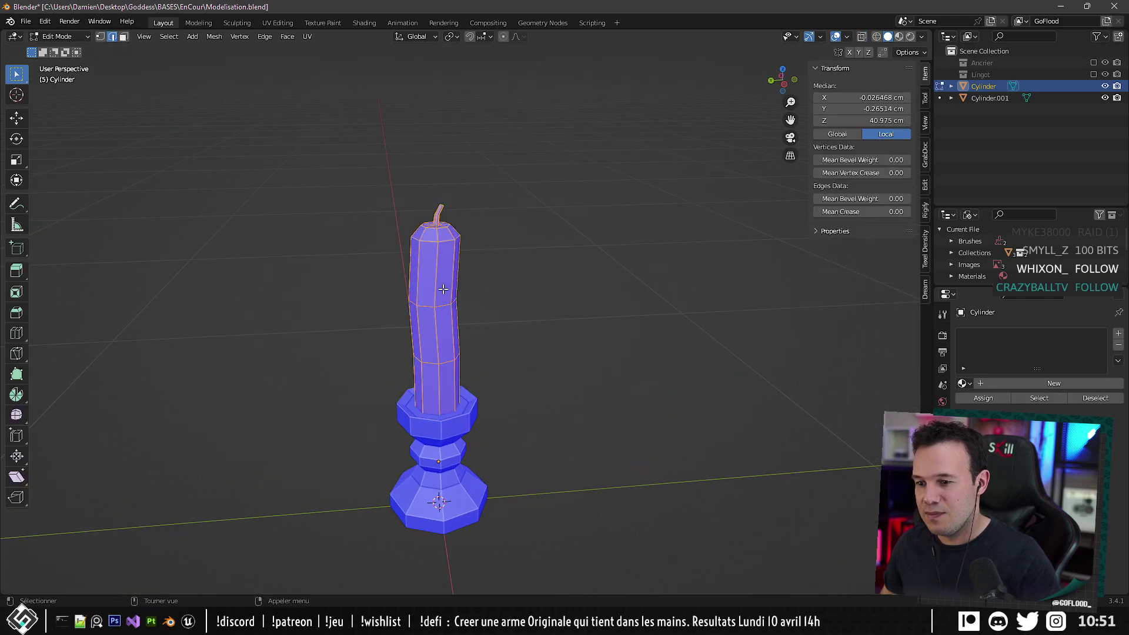
click(123, 37)
right_click(398, 289)
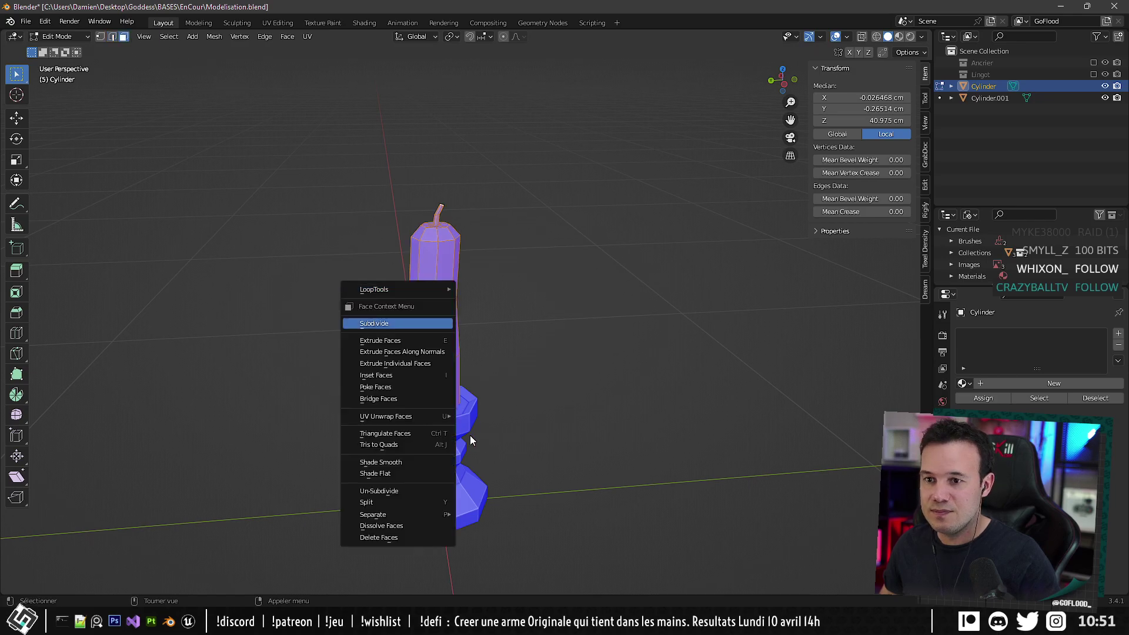
click(397, 462)
key(Tab)
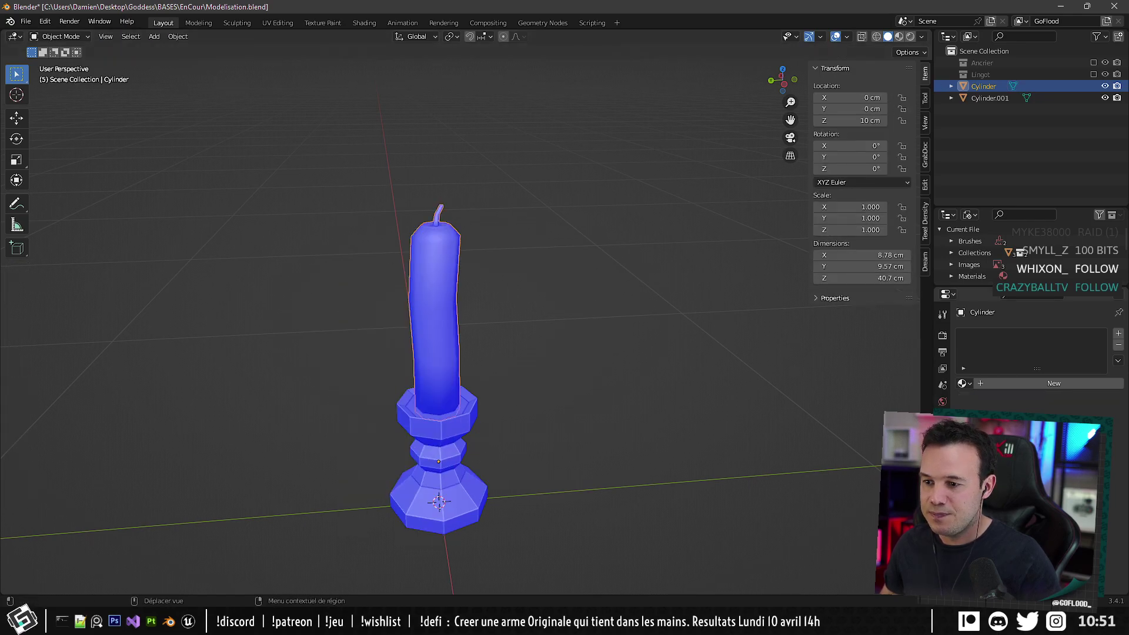
Enable Auto Smooth in the candle's normals settings with an angle of 45°.
click(942, 504)
scroll(1037, 376, down, 1)
scroll(1038, 376, down, 5)
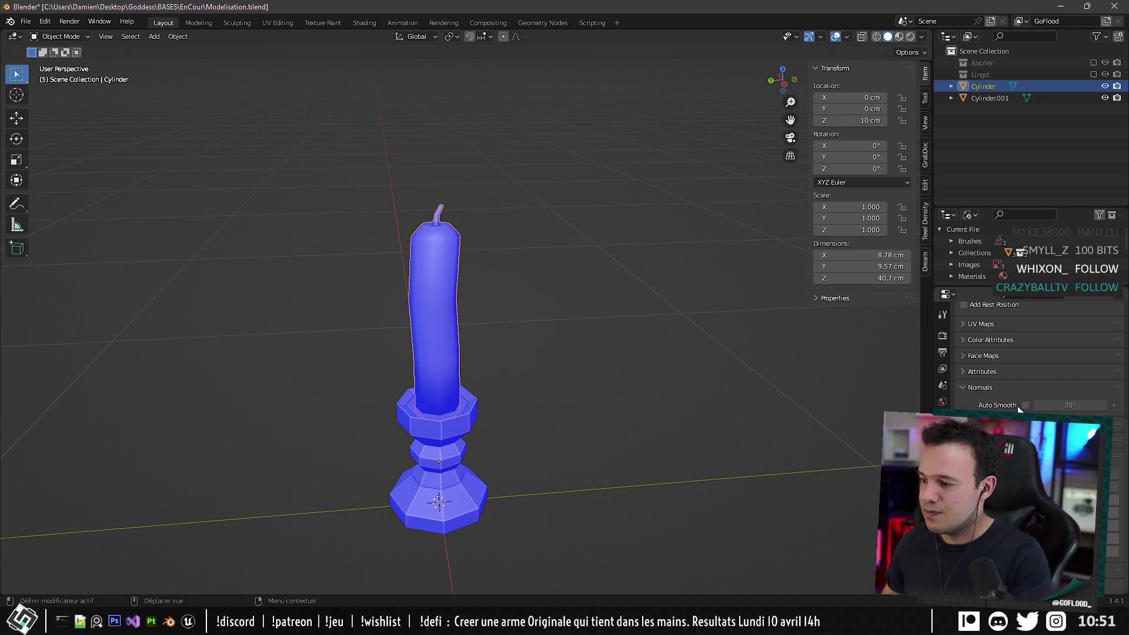
click(1023, 405)
click(1044, 405)
text(45)
key(Return)
mouse_move(646, 359)
middle_down()
mouse_move(559, 322)
mouse_move(601, 354)
mouse_move(497, 377)
mouse_move(592, 395)
middle_up()
Mark the two vertical edge loops flanking the candle's front faces as sharp.
key(Tab)
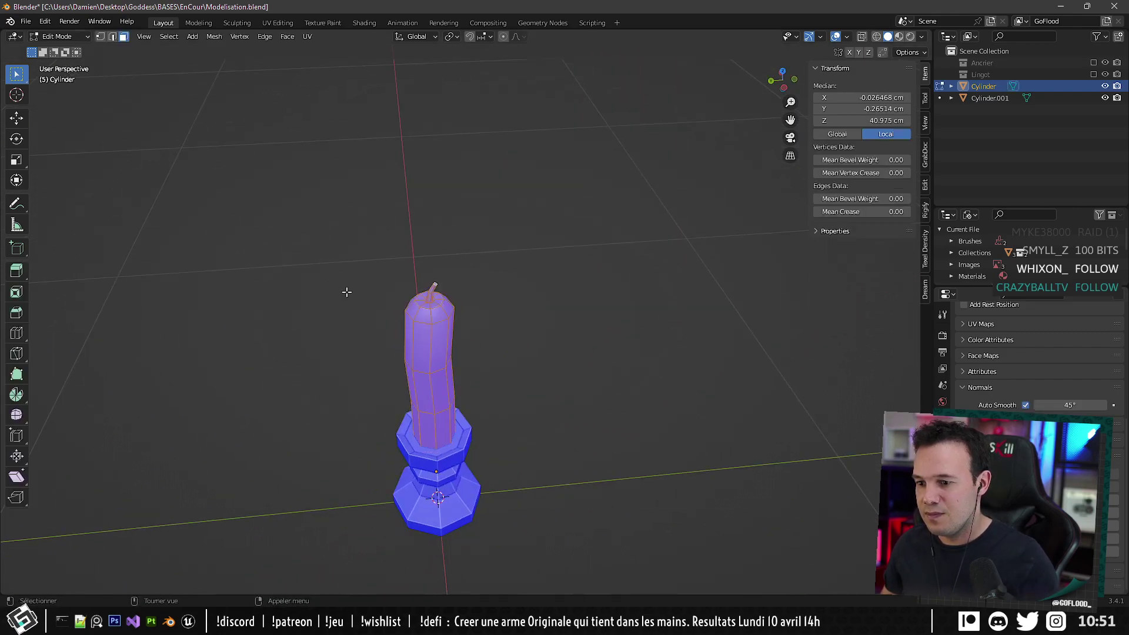
click(112, 36)
scroll(448, 339, up, 4)
middle_drag(449, 340, 423, 317)
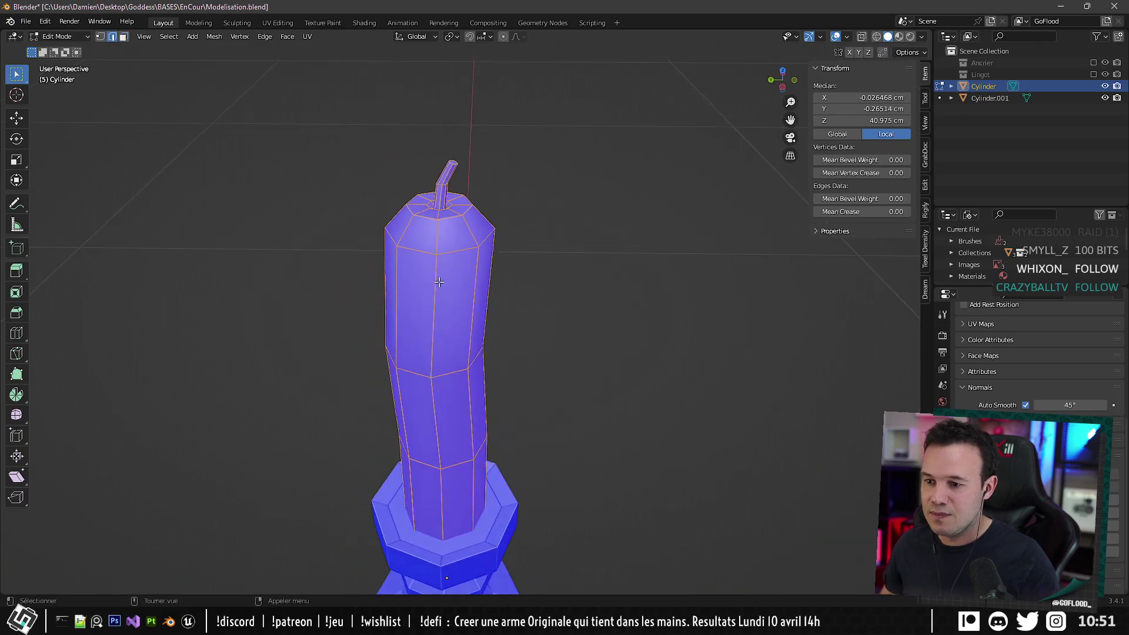
click(386, 264)
alt+click(407, 239)
alt+shift+click(475, 299)
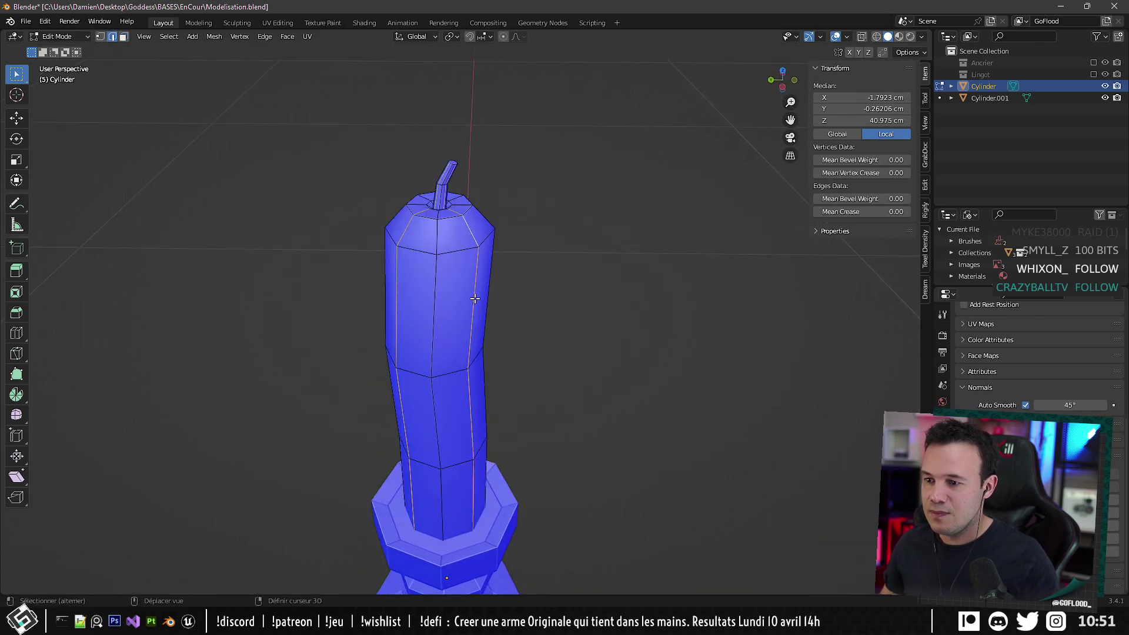
key(ctrl+e)
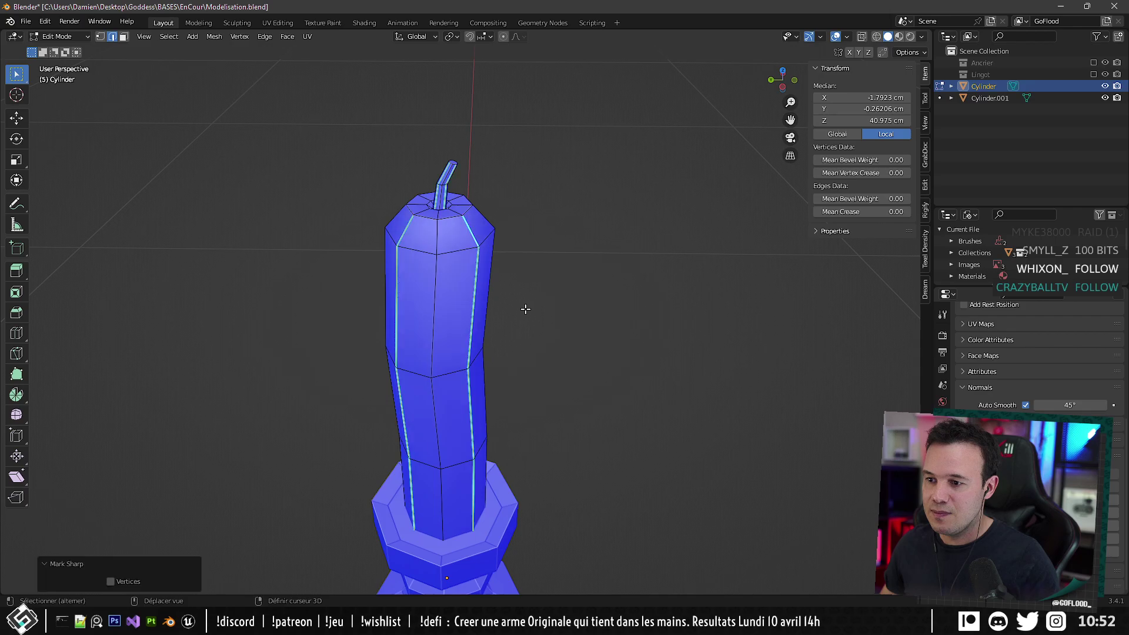
Mark the matching pair of vertical edge loops on the opposite side of the candle as sharp.
middle_drag(524, 309, 775, 363)
click(523, 268)
alt+click(523, 269)
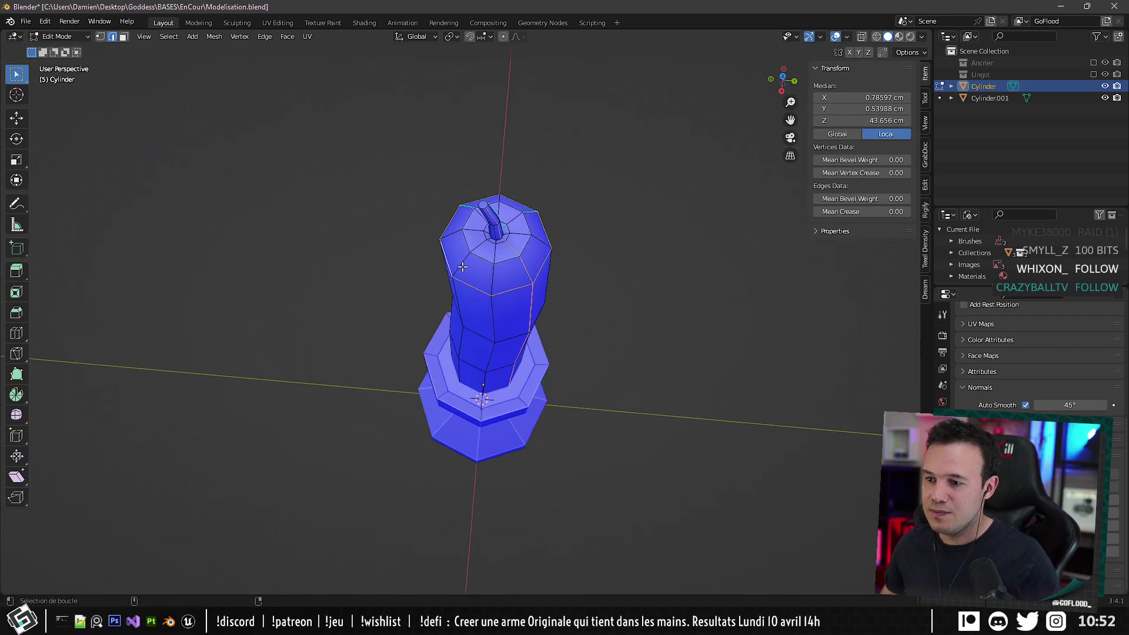
alt+click(483, 245)
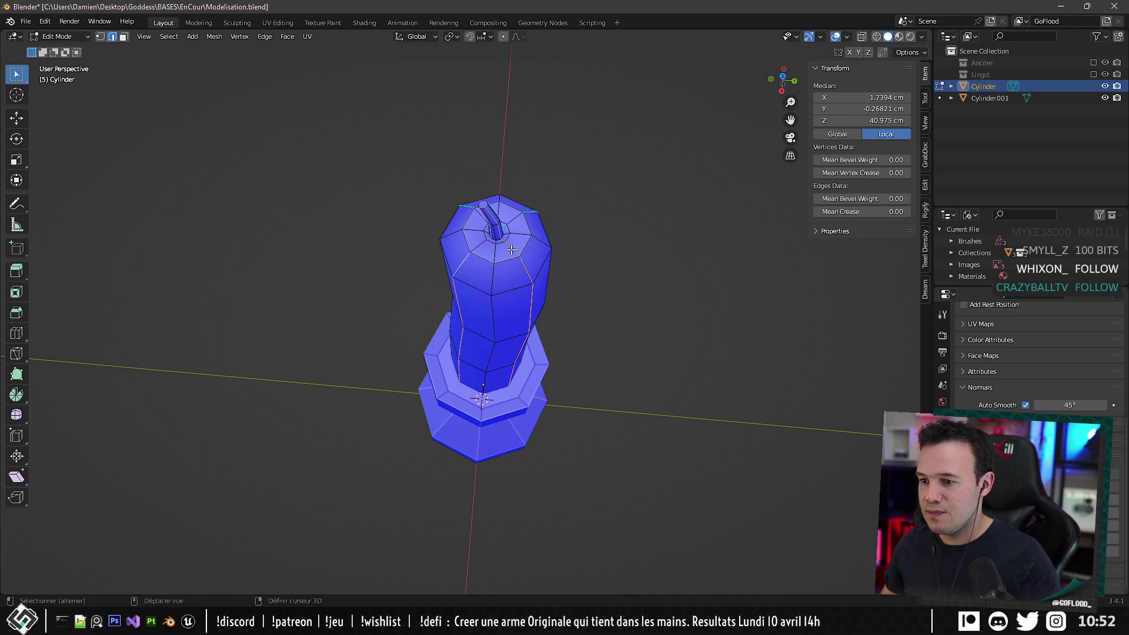
right_click(529, 259)
click(534, 262)
middle_drag(553, 253, 496, 388)
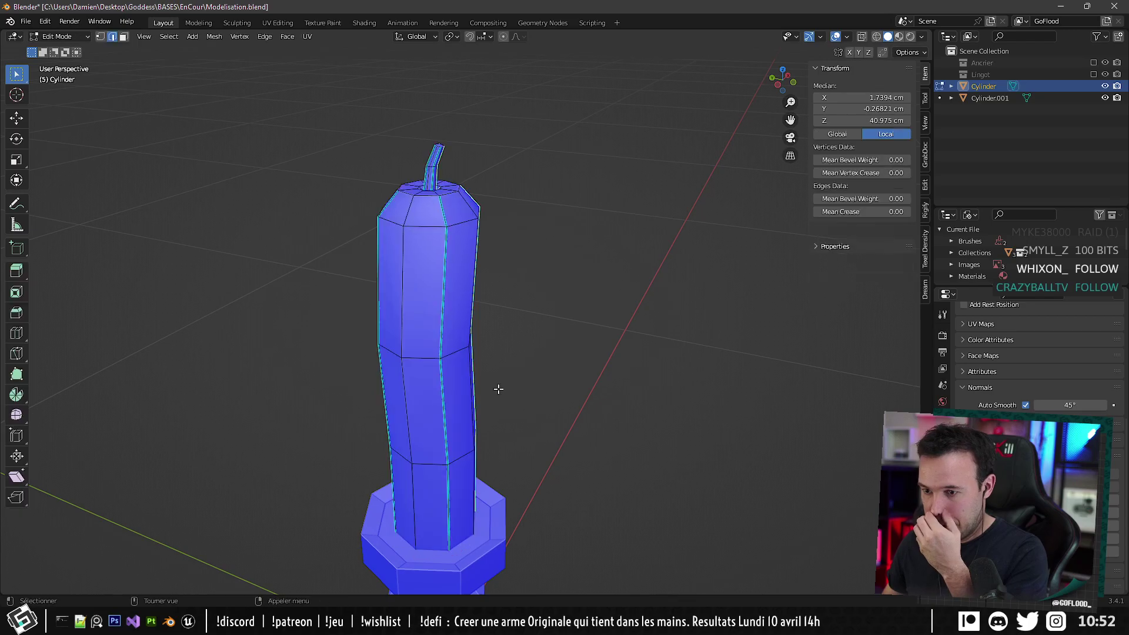
Scale two opposite side vertices of the candle's upper middle ring slightly along X, then return to Object Mode.
click(101, 36)
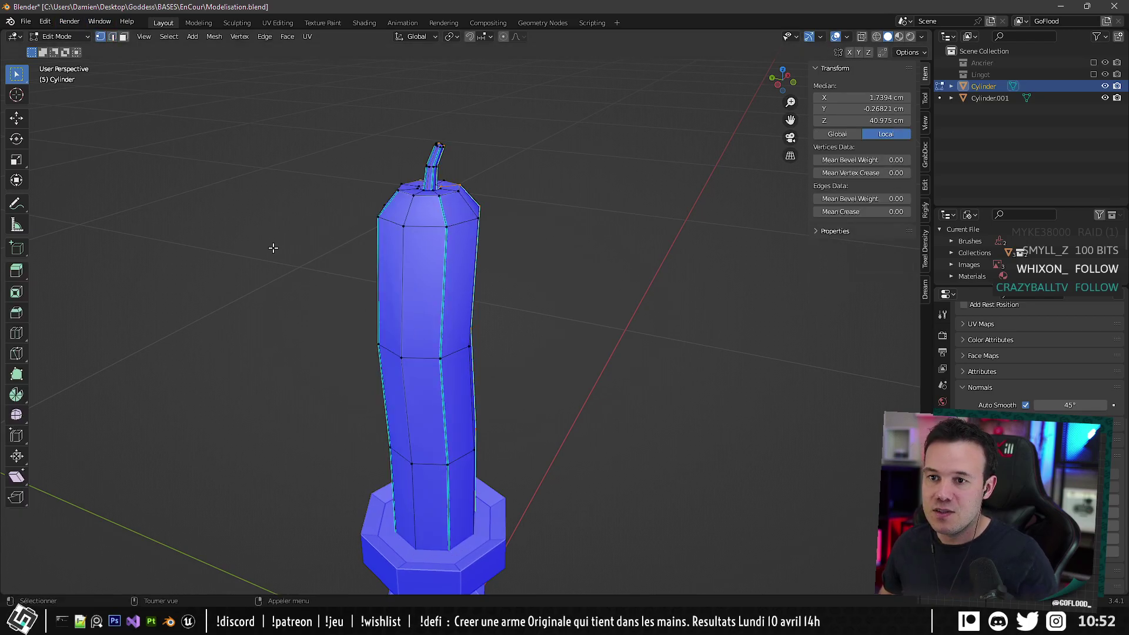
click(400, 354)
middle_drag(564, 332, 537, 319)
shift+click(496, 329)
key(s)
key(x)
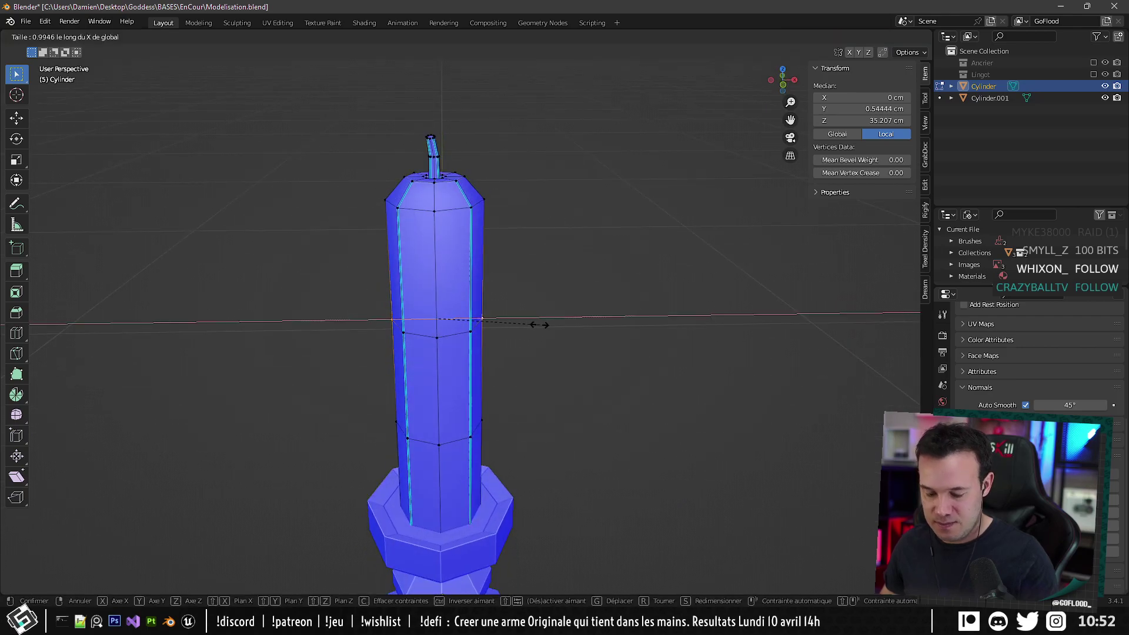
click(538, 324)
key(Tab)
middle_drag(524, 357, 495, 370)
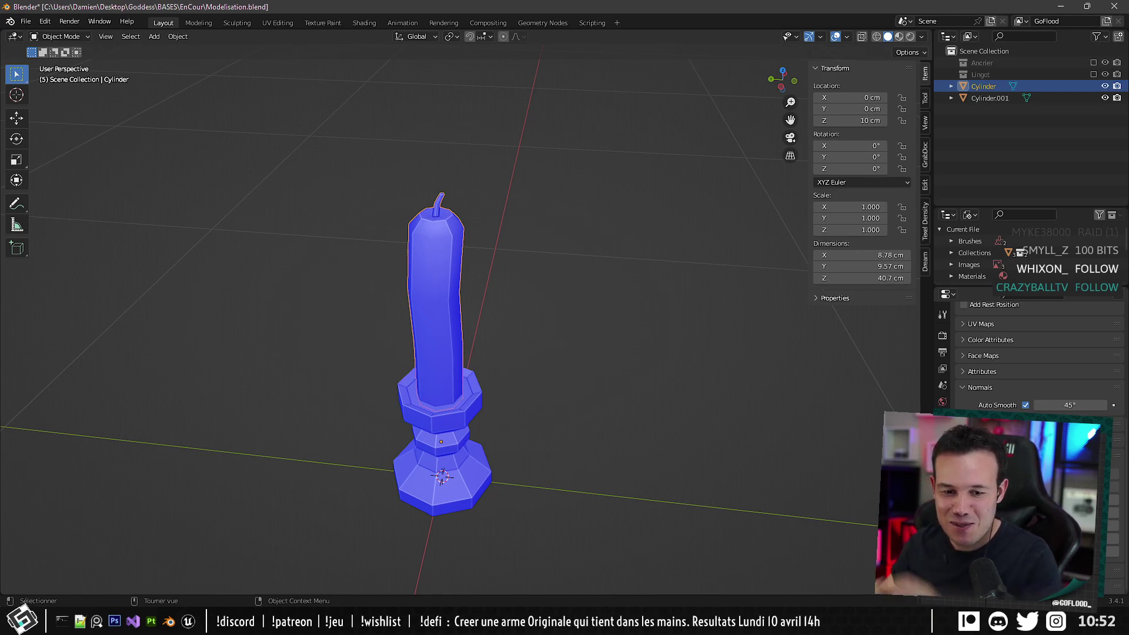
Examine the candle's shading and sharp edges from several angles.
middle_drag(222, 435, 464, 346)
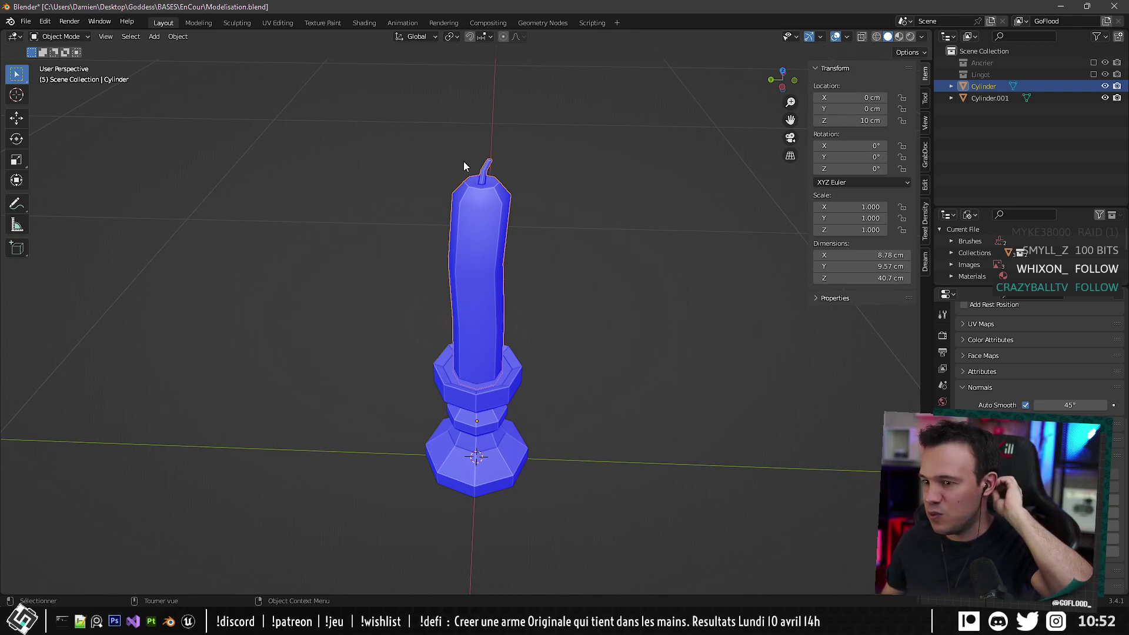
scroll(464, 160, up, 3)
middle_drag(474, 159, 468, 302)
key(Tab)
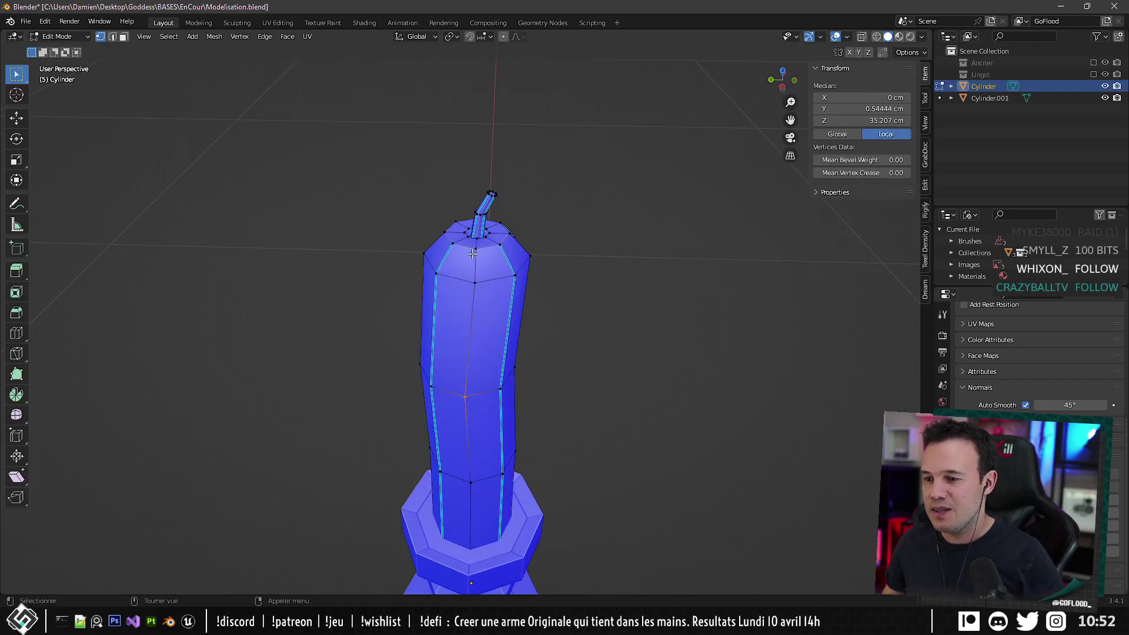
scroll(473, 253, down, 5)
key(Tab)
middle_drag(493, 447, 486, 352)
scroll(493, 367, up, 2)
Mark the horizontal edge loop at the base of the candle's tapered top as sharp.
key(Tab)
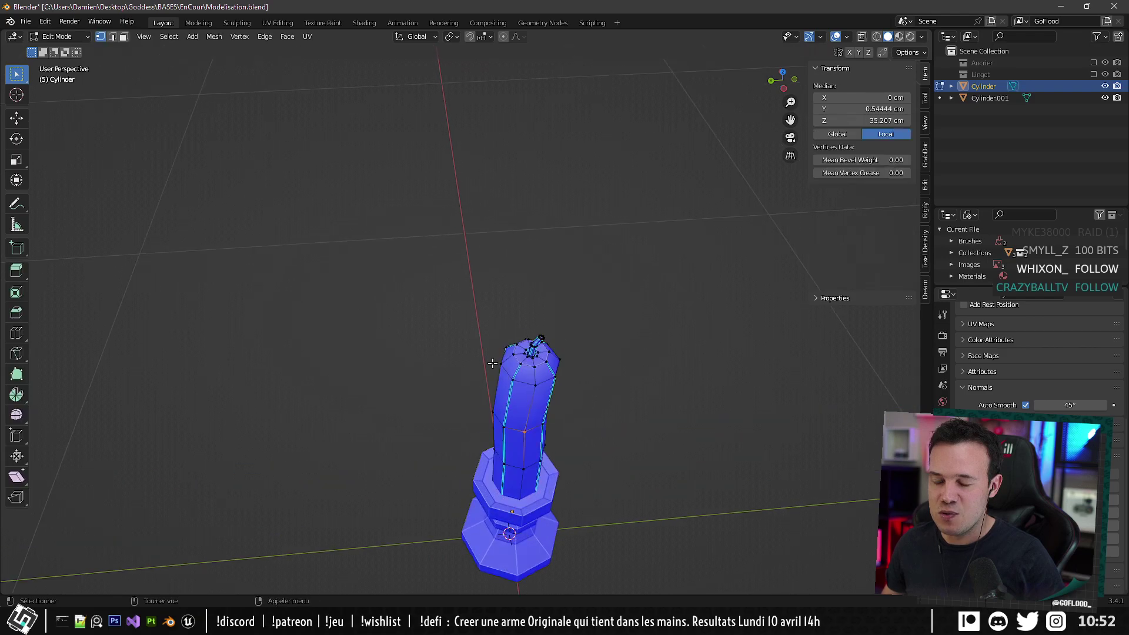
click(512, 349)
click(113, 37)
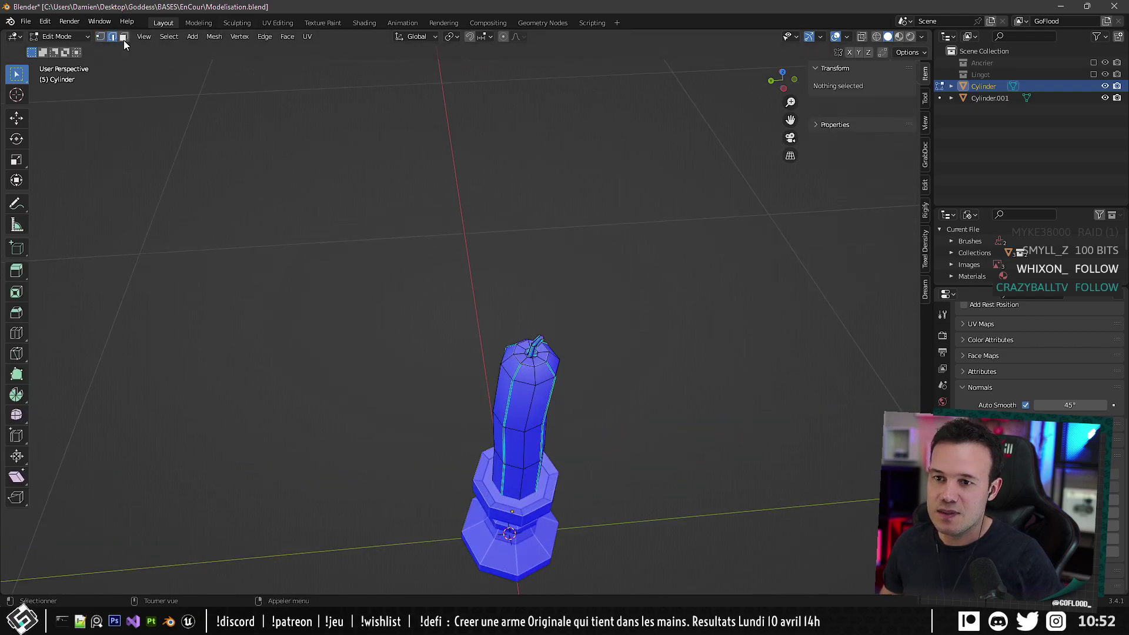
alt+click(527, 381)
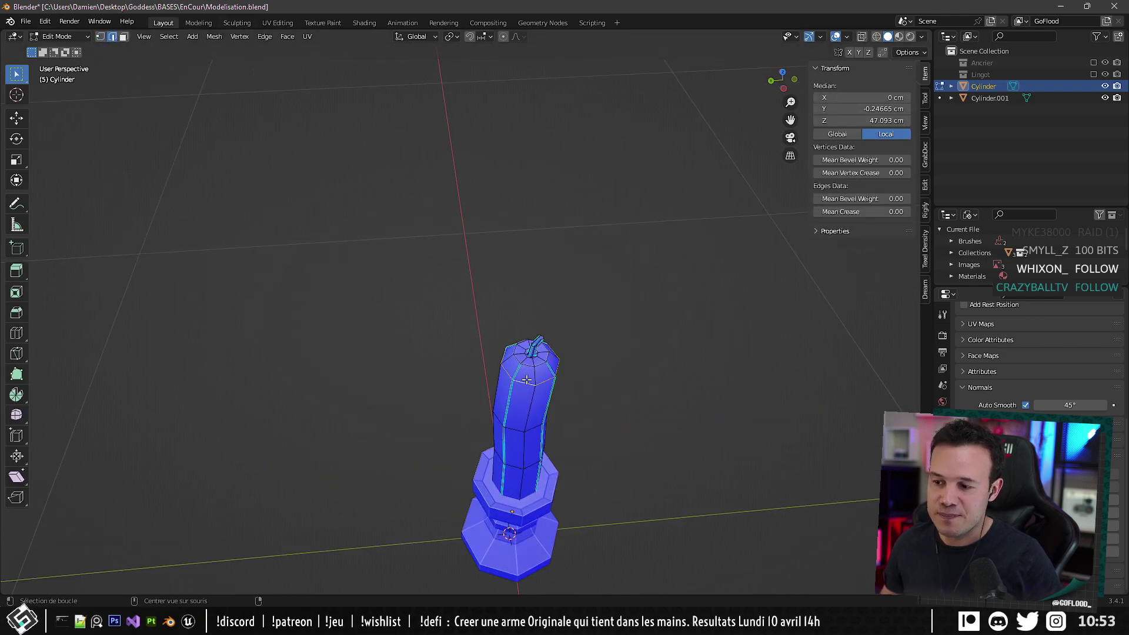
key(ctrl+e)
scroll(609, 348, down, 3)
key(Tab)
Select both the candle and its holder and export them as FBX, overwriting Bougoir_001.fbx.
mouse_move(548, 454)
middle_down()
mouse_move(534, 470)
mouse_move(529, 461)
middle_up()
middle_drag(517, 399, 523, 386)
key(a)
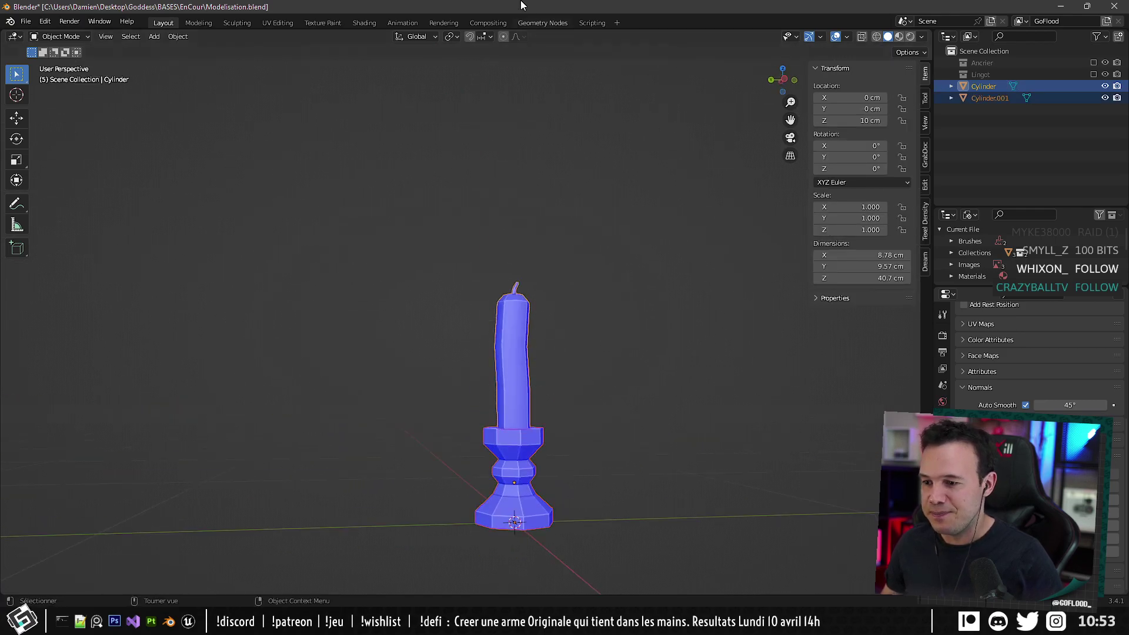
key(ctrl+e)
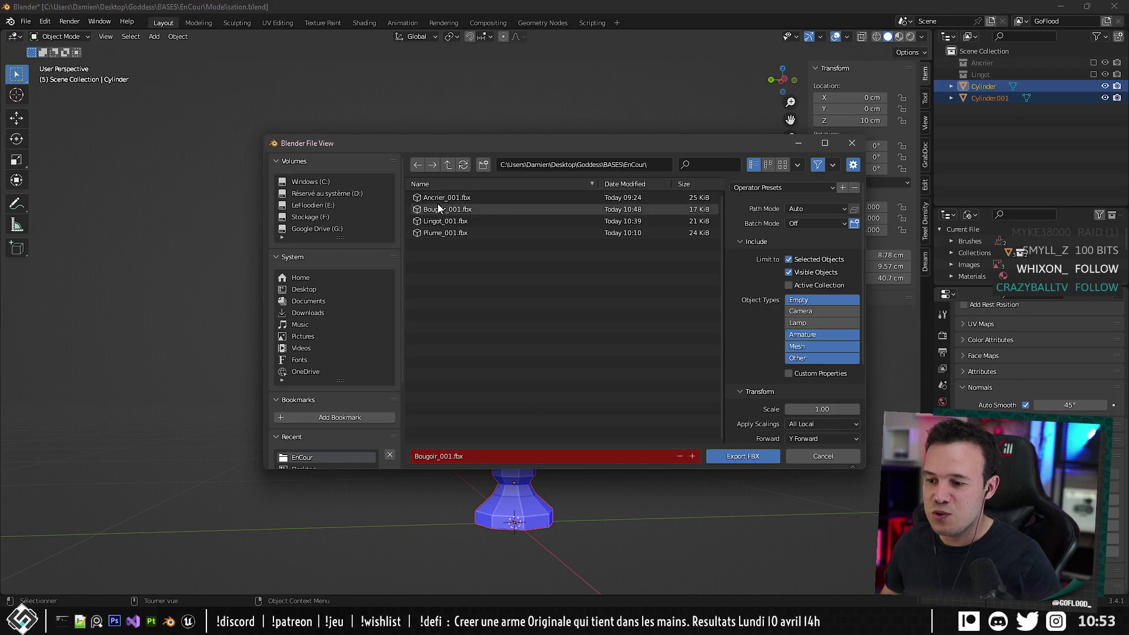
click(749, 457)
Switch to Unreal Engine, reimport the Bougoir_001 static mesh and save all changes.
key(alt+Tab)
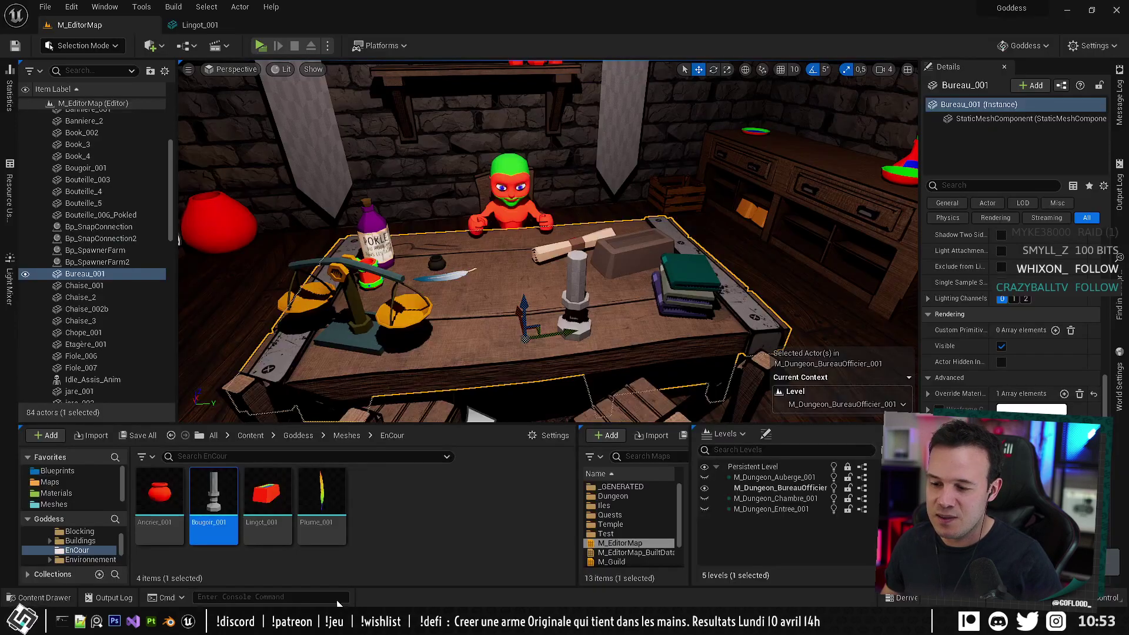
right_click(227, 495)
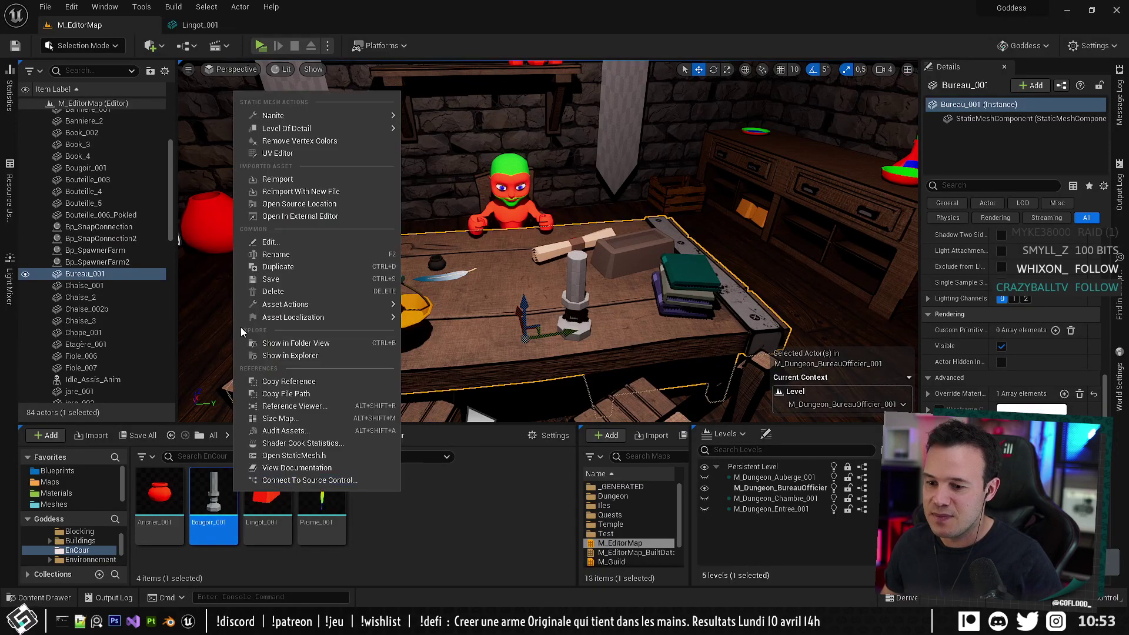
click(272, 178)
key(ctrl+shift+s)
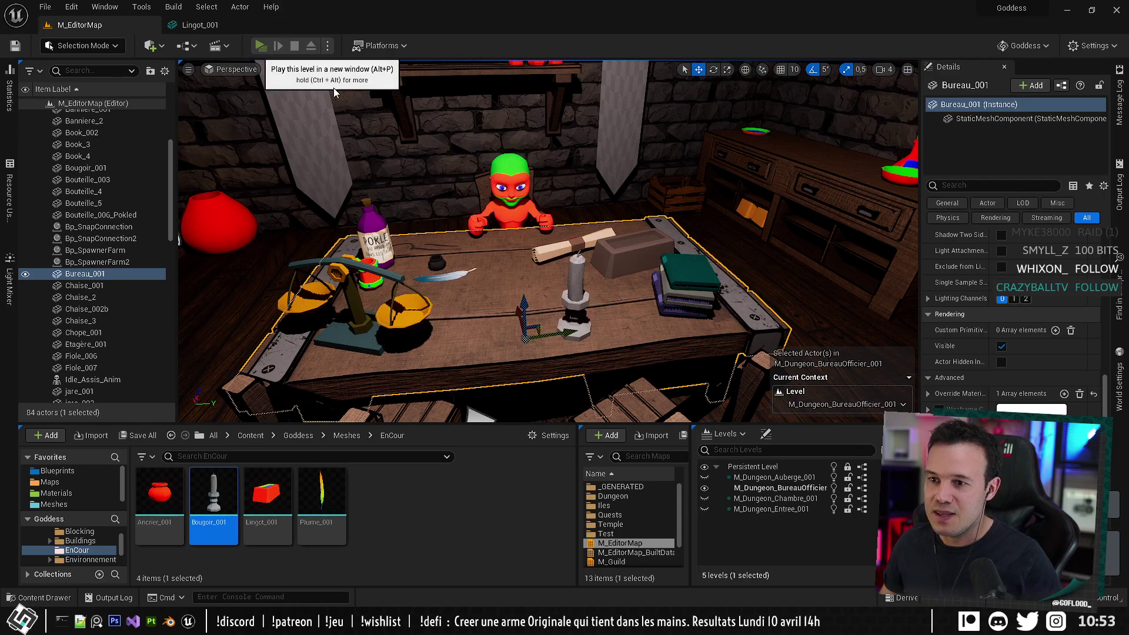
Play the level in a new window and move the character around the room to view the candlestick on the desk.
click(260, 45)
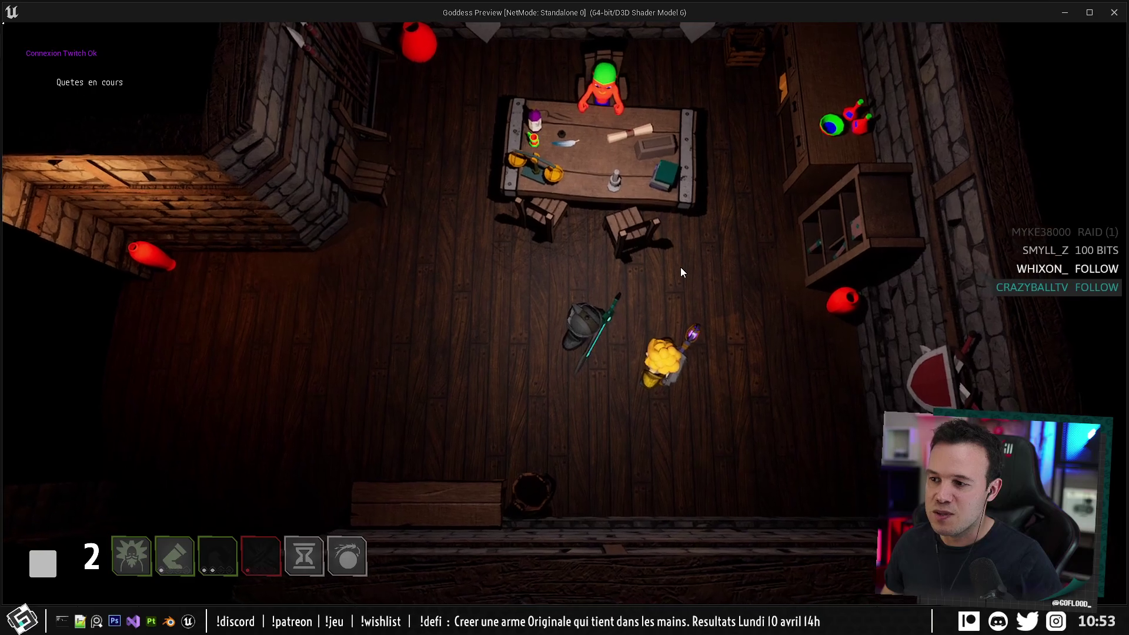
key(z)
key(d)
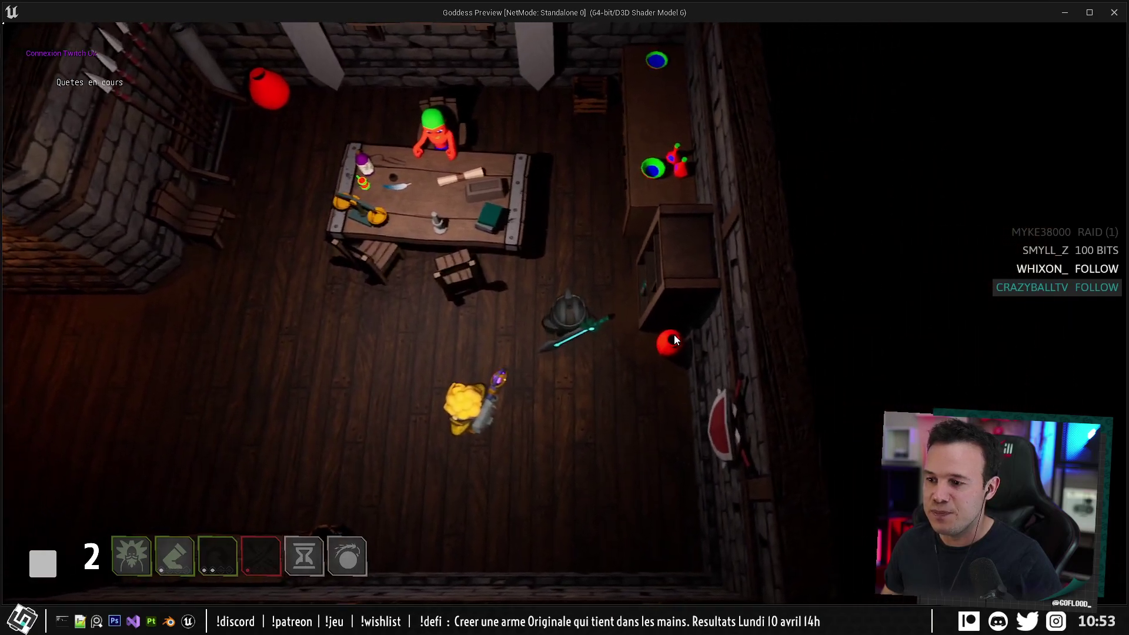
key(q)
key(q)
key(z)
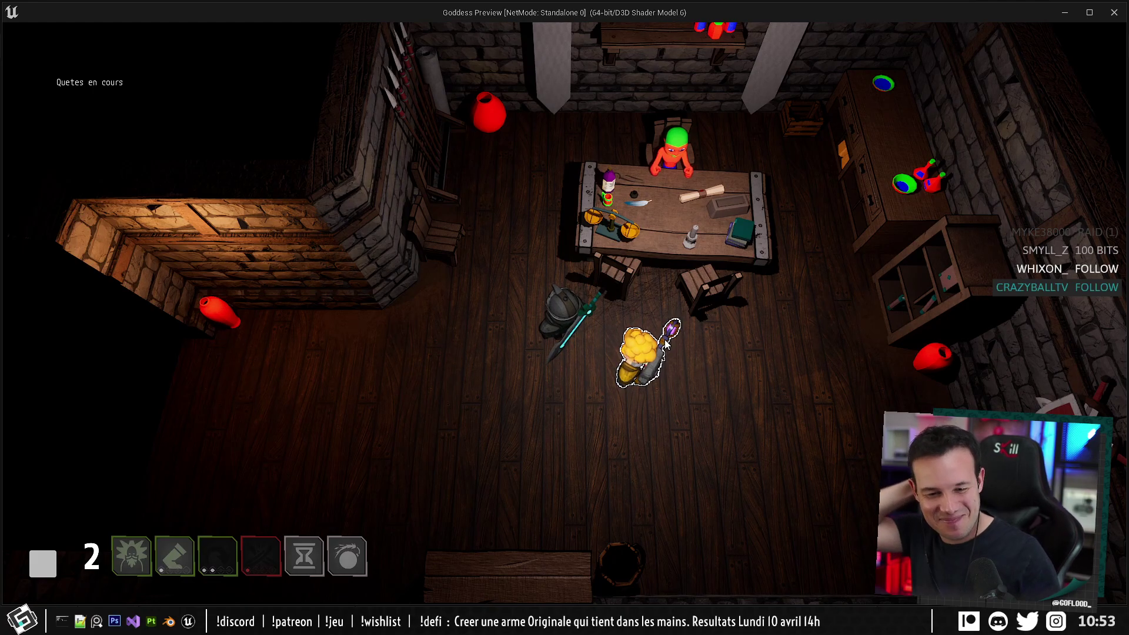
key(z)
key(s)
key(d)
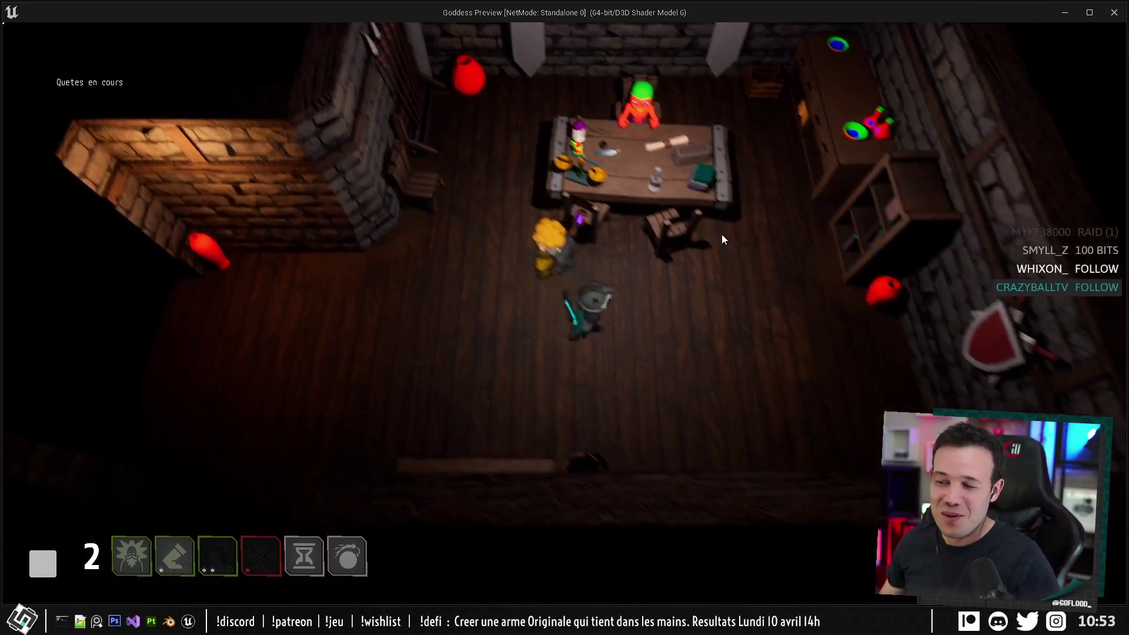
Walk the character back and forth near the desk to check the candlestick, stop the preview and view the desk close up.
key(z)
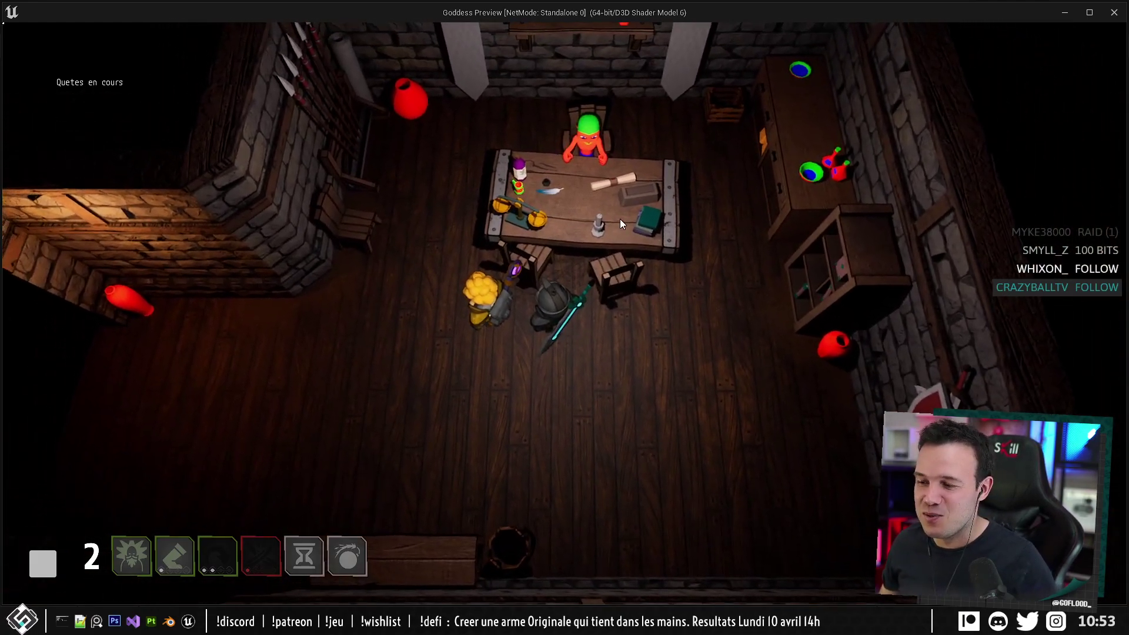
key(s)
key(d)
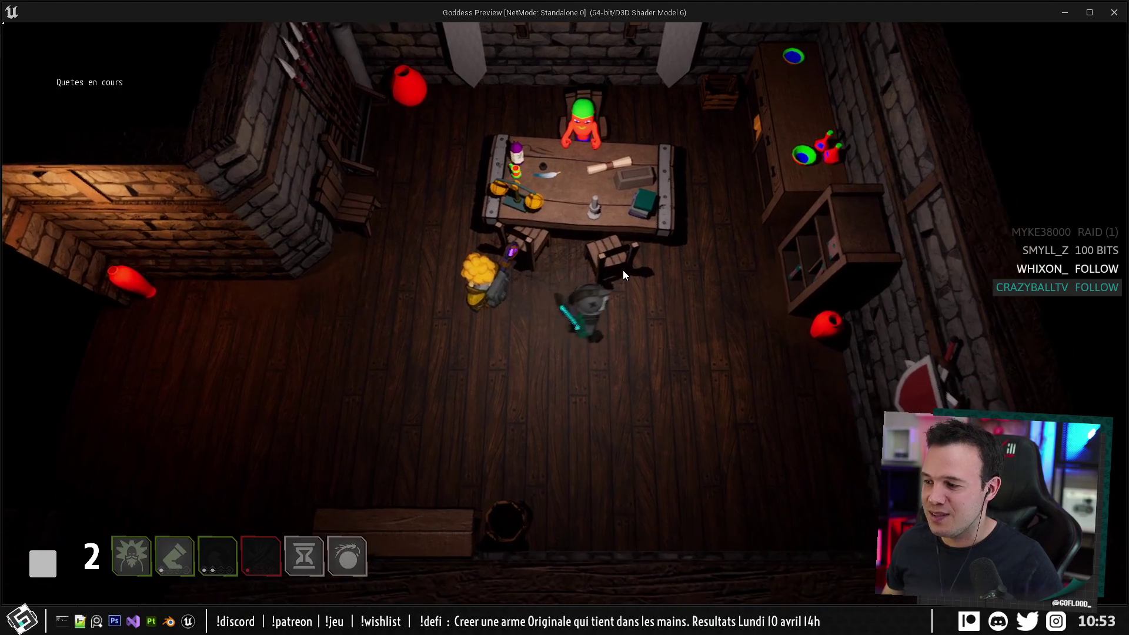
key(z)
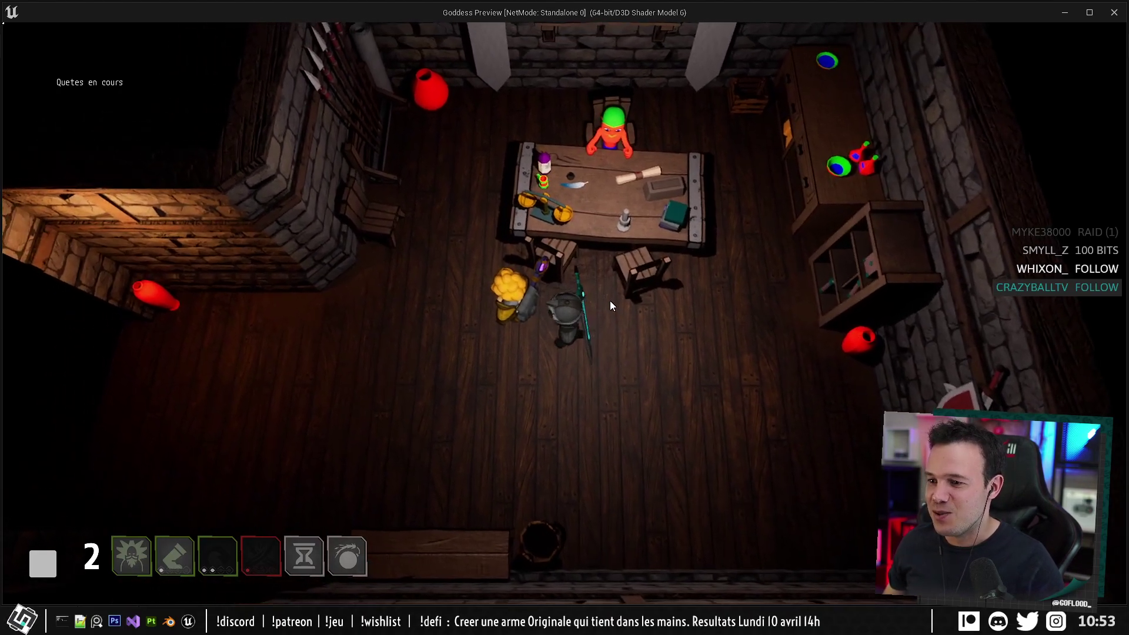
key(q)
key(z)
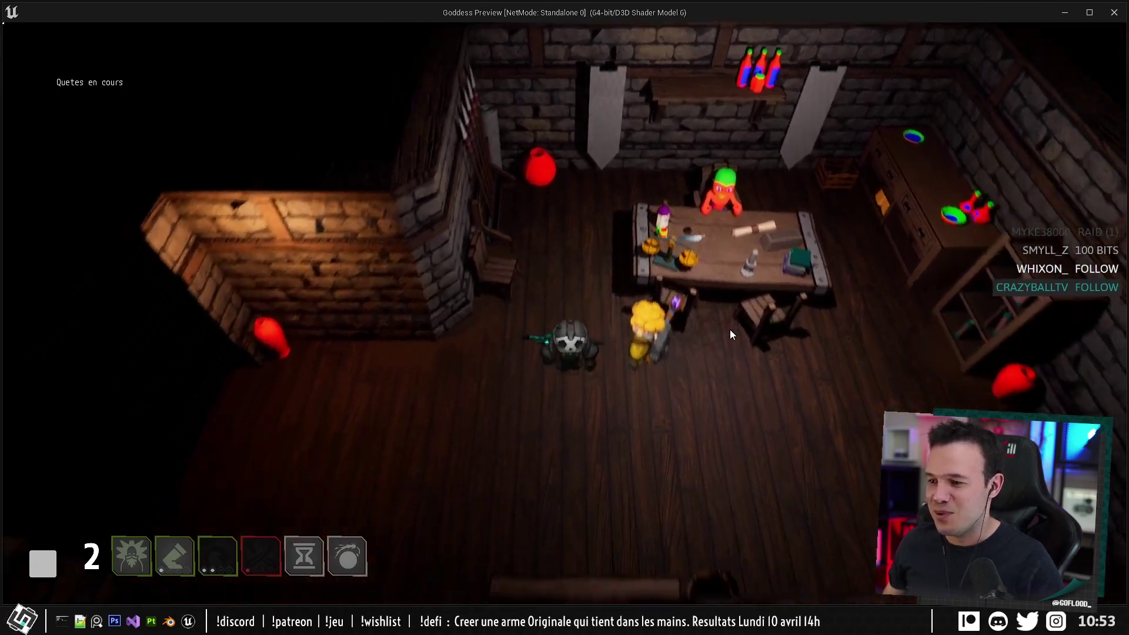
key(s)
key(d)
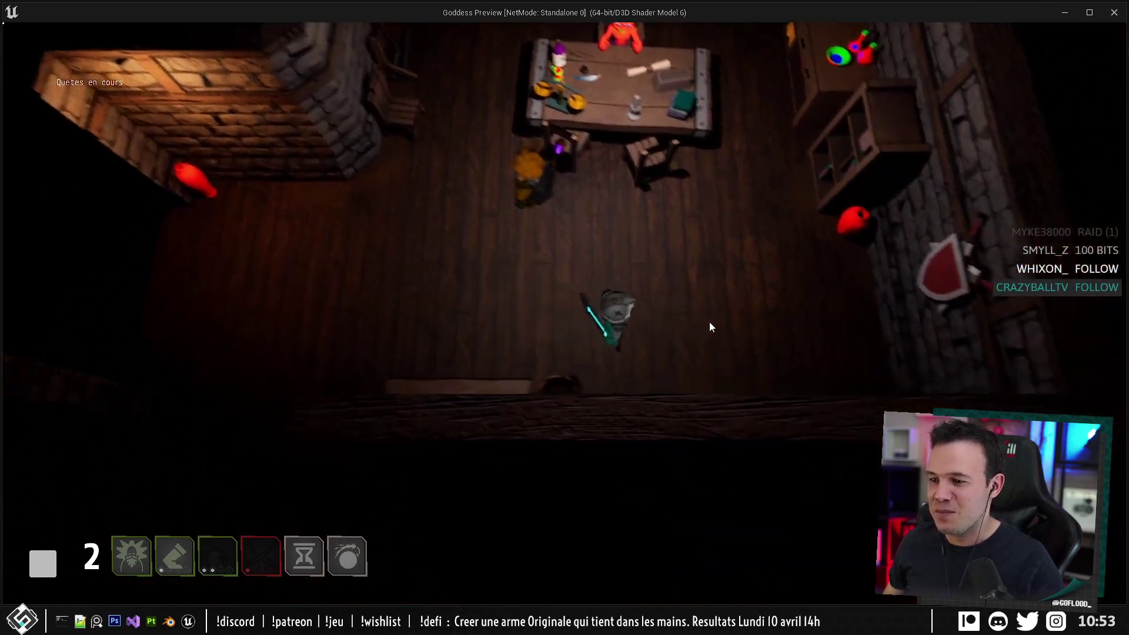
key(z)
key(Escape)
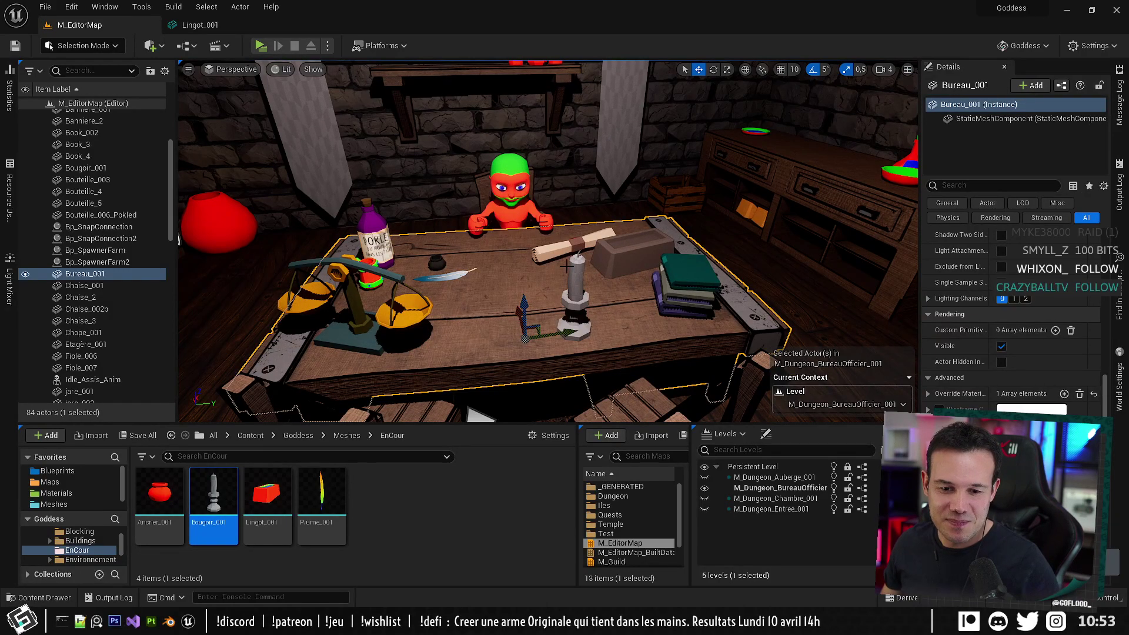
right_drag(547, 241, 547, 277)
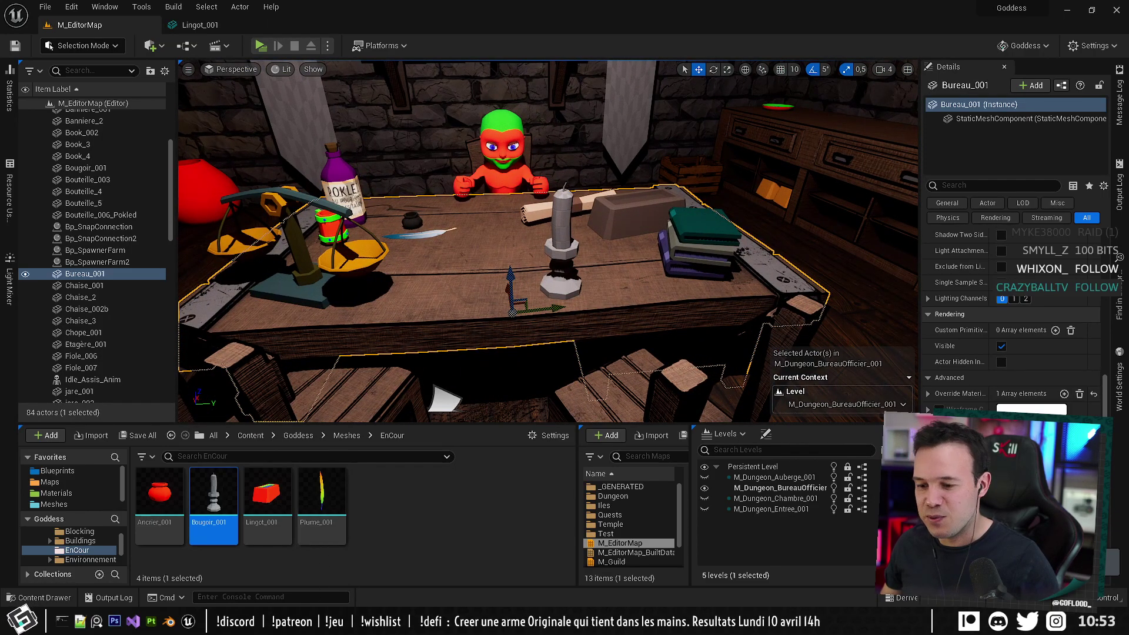
Switch to Blender and make a linked duplicate of the candle holder in place.
key(alt+Tab)
middle_drag(468, 332, 488, 283)
scroll(502, 319, up, 1)
scroll(499, 321, down, 2)
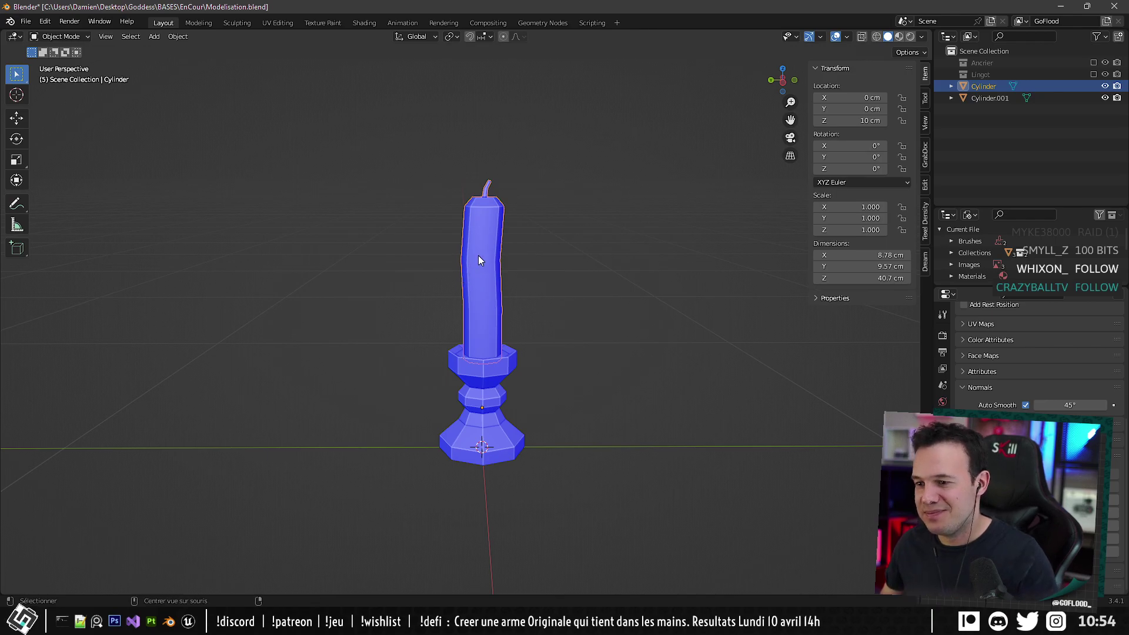
click(481, 423)
key(shift+d)
right_click(510, 407)
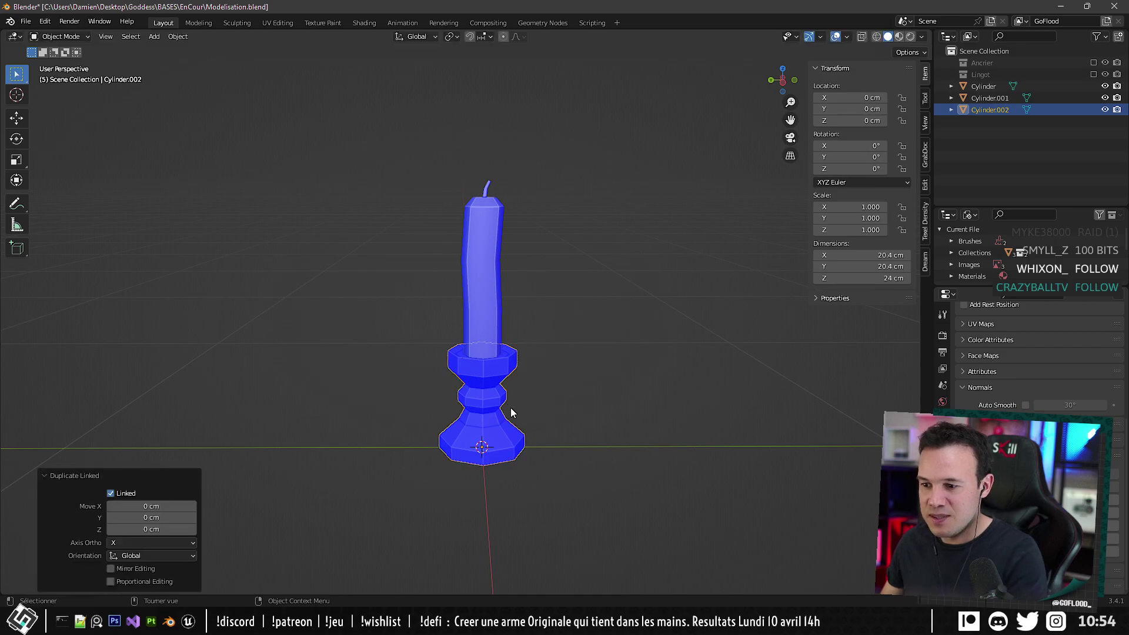
Move the duplicated holder -30 cm along Y, beside the original candlestick.
middle_drag(511, 407, 508, 372)
key(g)
key(y)
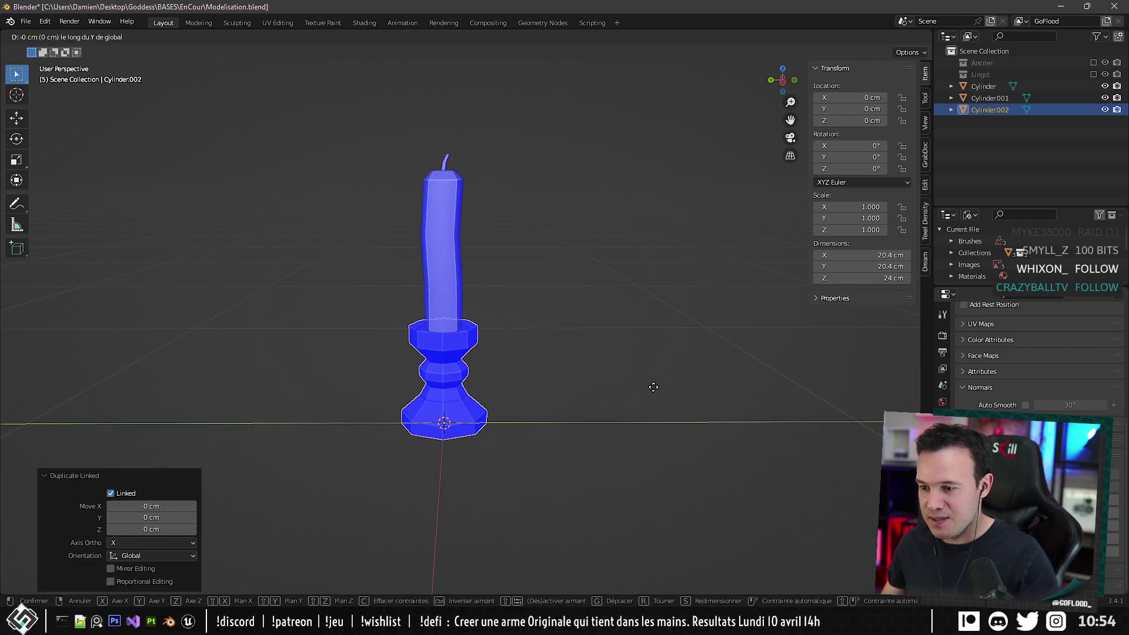
right_click(623, 383)
key(KP_7)
key(g)
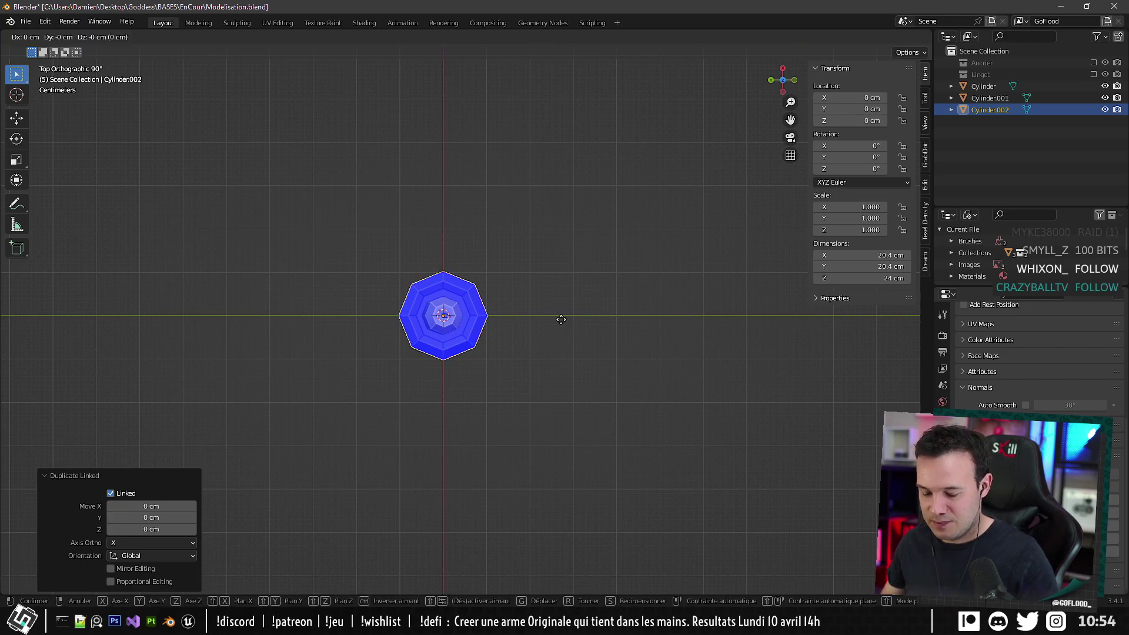
key(y)
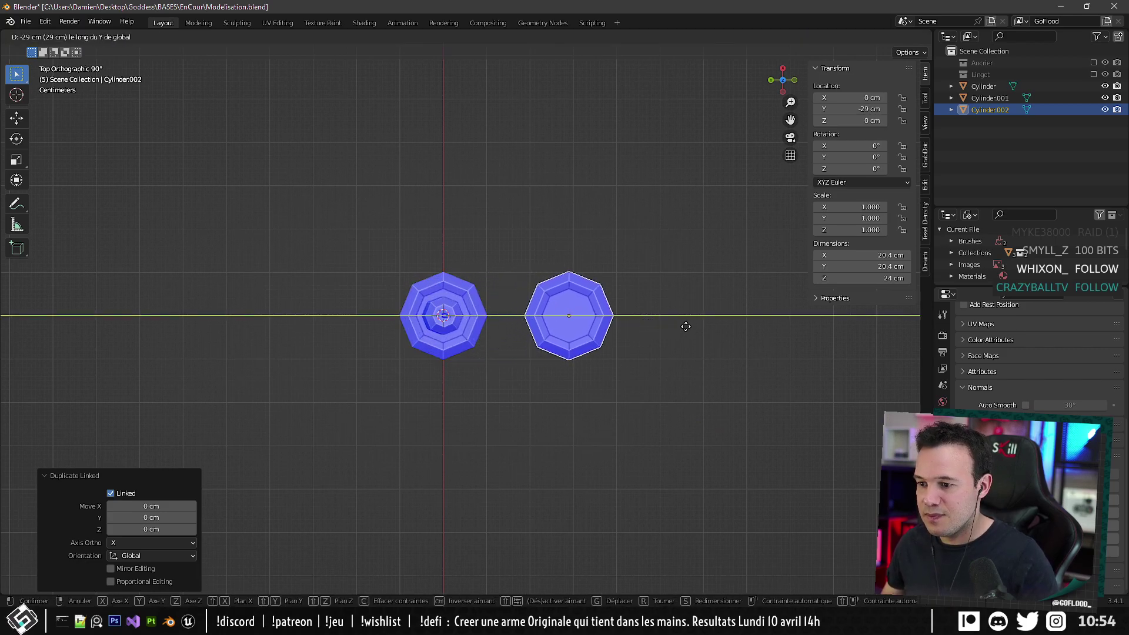
click(690, 331)
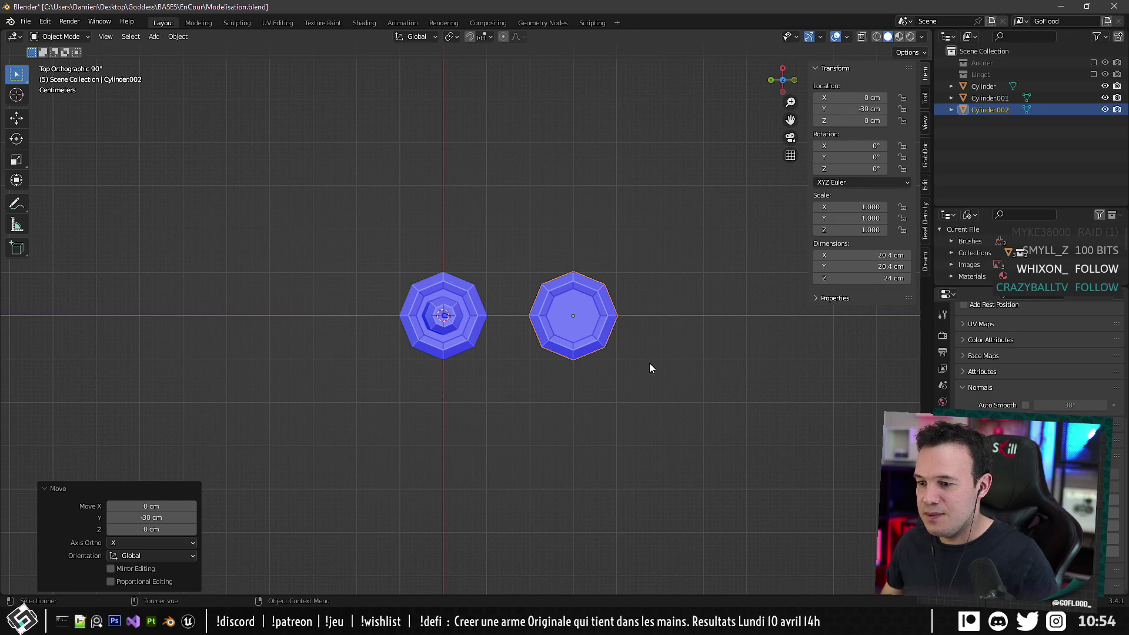
Duplicate the candle as an independent copy and move it -30 cm along Y onto the second holder.
middle_drag(649, 368, 637, 244)
click(421, 231)
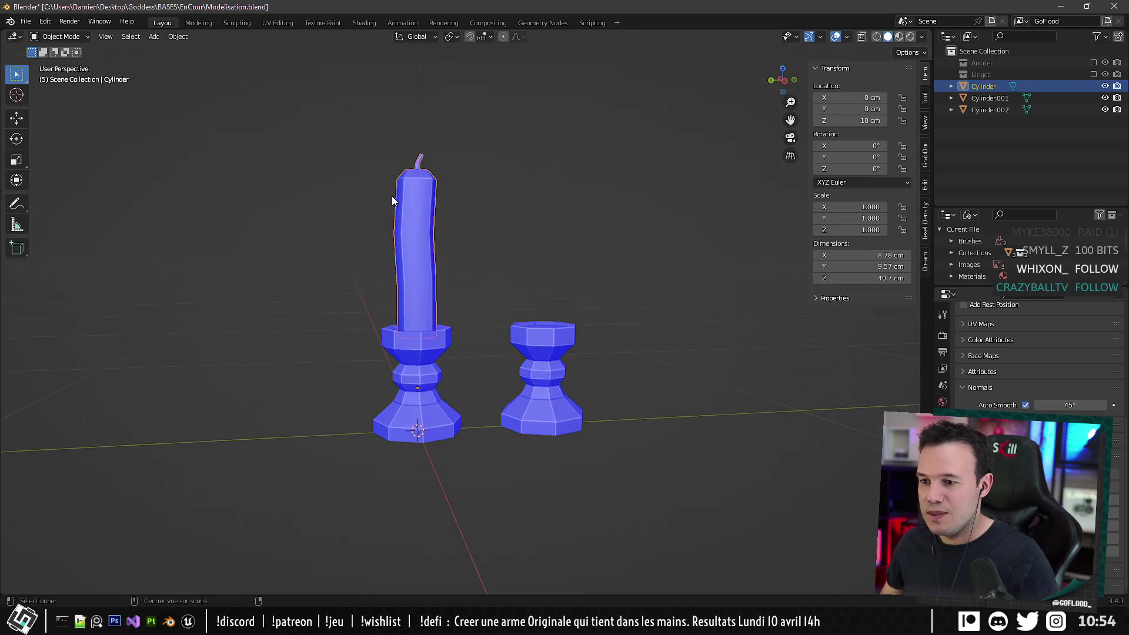
key(ctrl+KP_3)
key(shift+d)
right_click(504, 204)
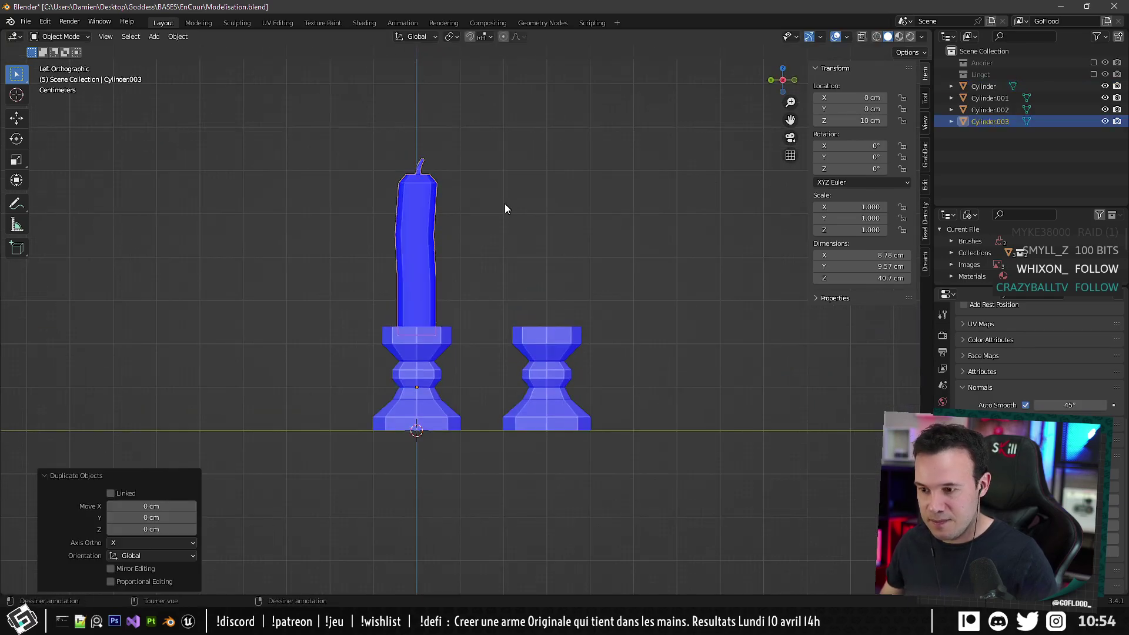
key(g)
key(y)
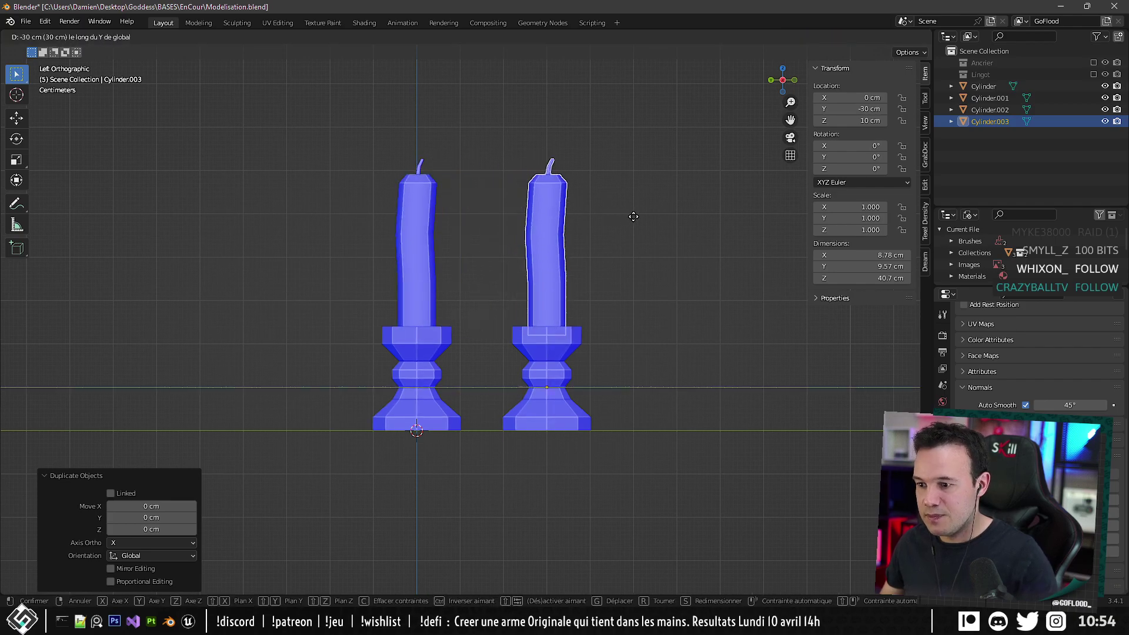
click(633, 217)
Delete the side faces of the lowest section of the duplicated candle.
scroll(626, 279, up, 3)
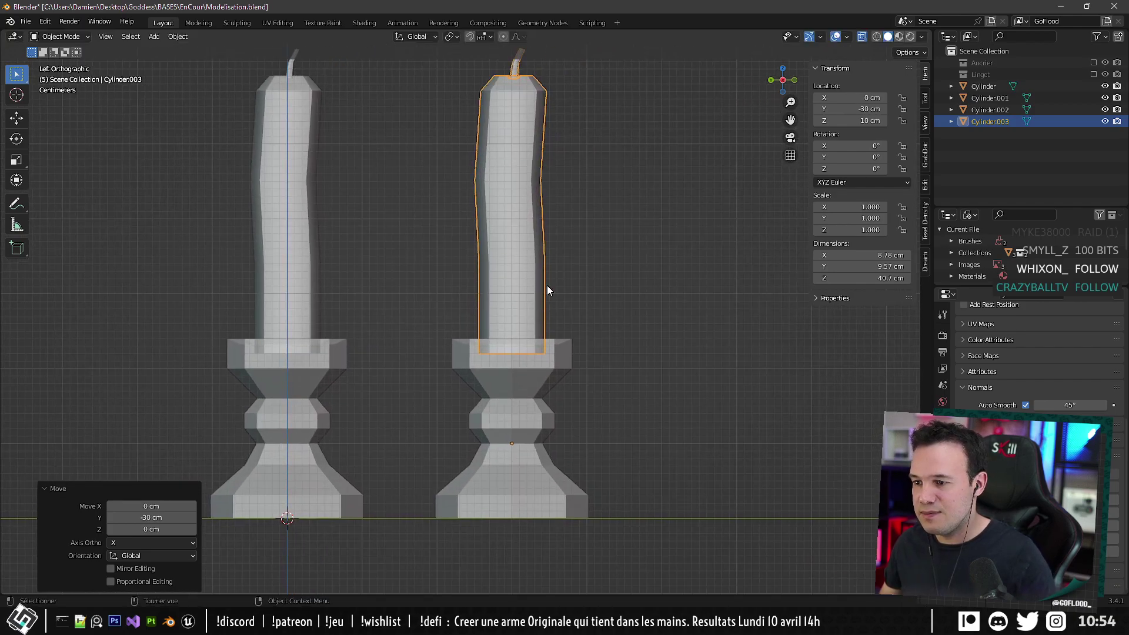
key(Tab)
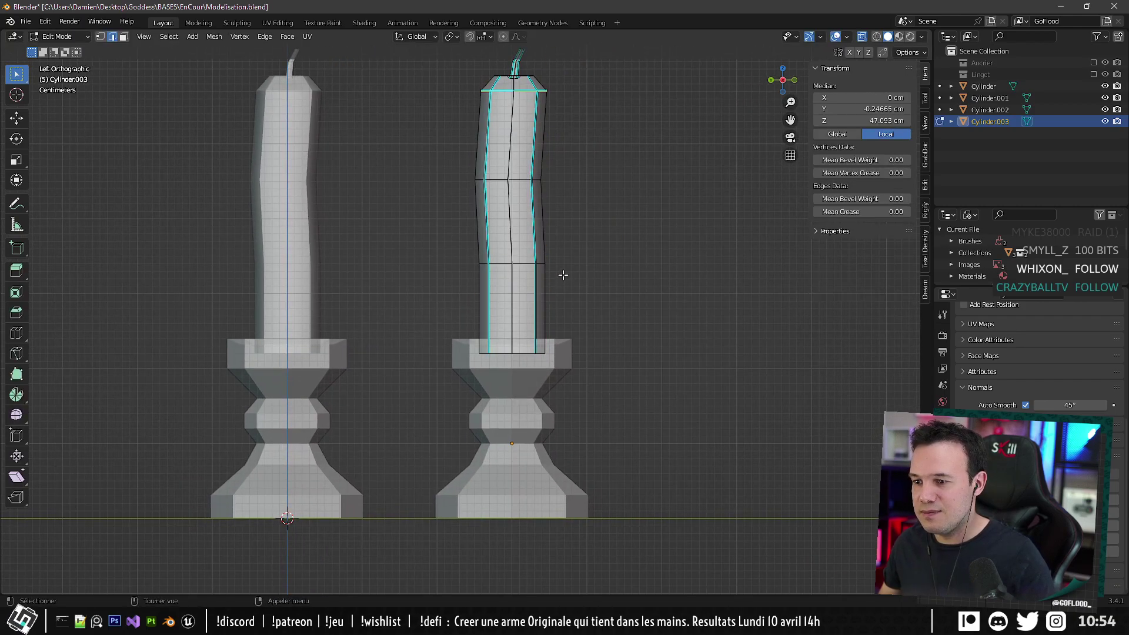
click(123, 38)
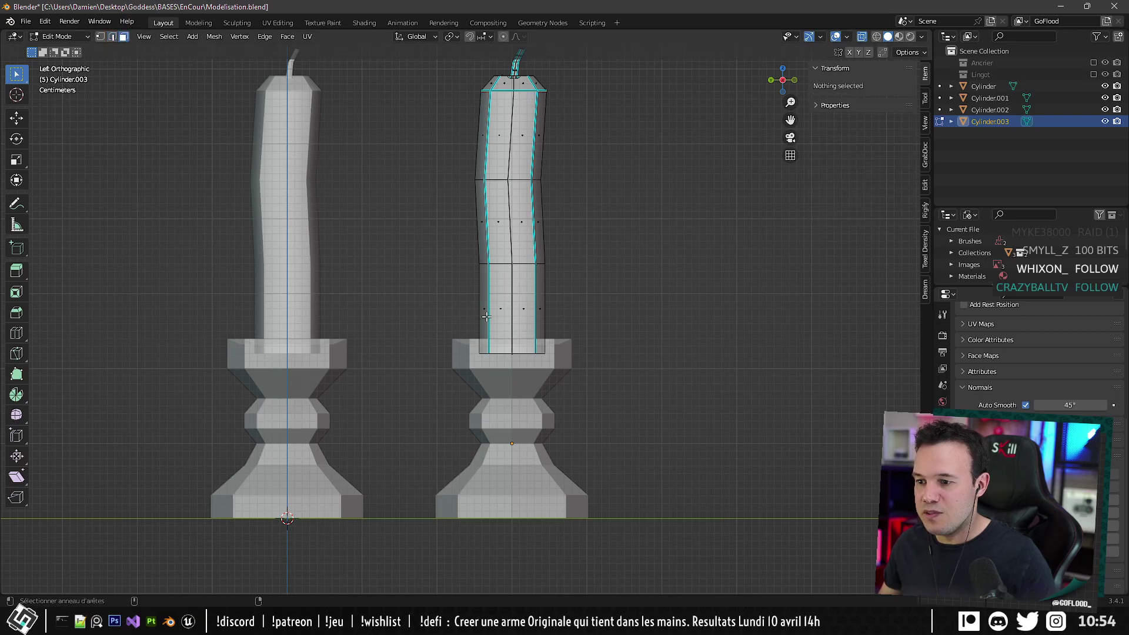
drag(450, 287, 663, 322)
key(x)
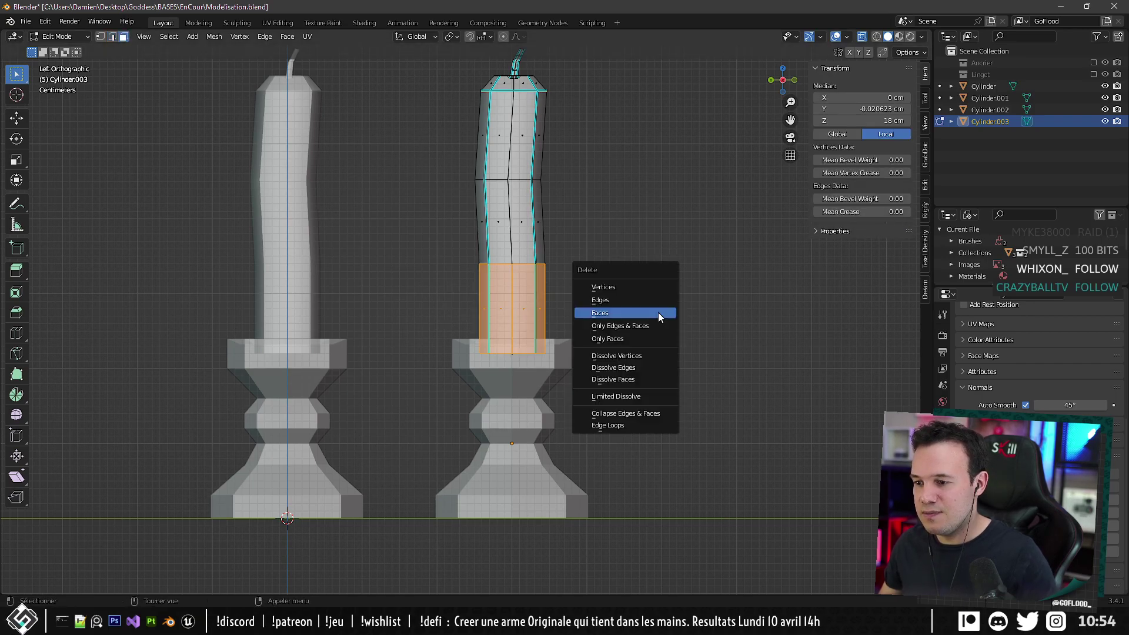
click(658, 313)
Lower the remaining geometry of the duplicated candle 12 cm along Z so it sits in its holder.
drag(422, 77, 621, 309)
shift+middle_drag(545, 303, 491, 351)
key(g)
key(z)
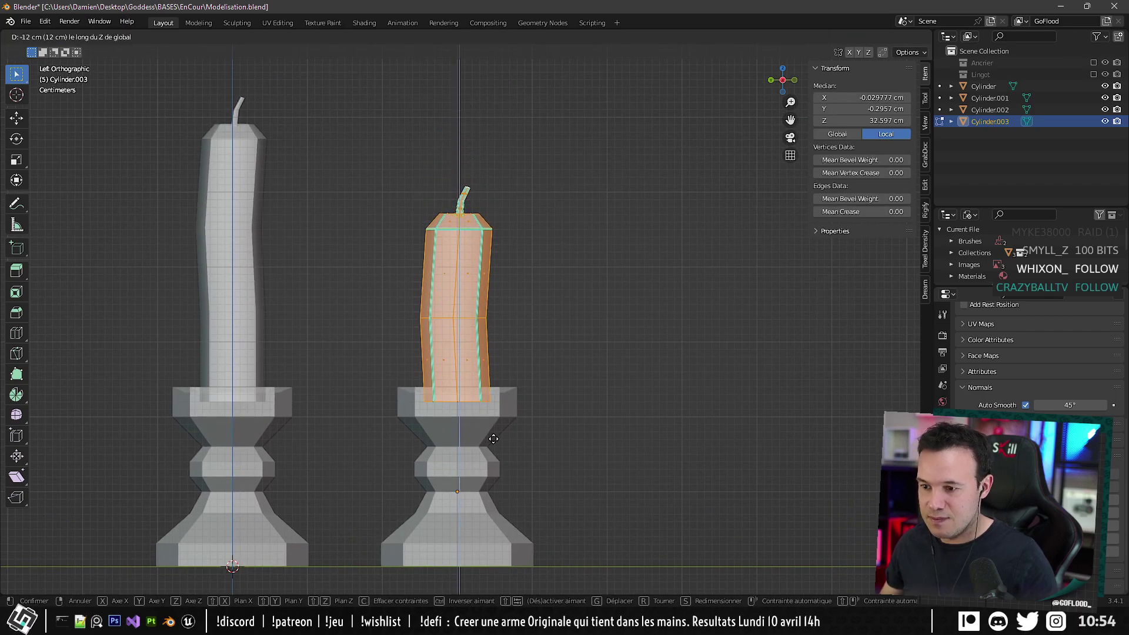
ctrl+click(493, 440)
Delete the leftover face at the base of the shortened candle and leave mesh editing.
middle_drag(494, 439, 537, 378)
click(461, 385)
key(x)
click(462, 383)
key(Tab)
click(415, 260)
key(Tab)
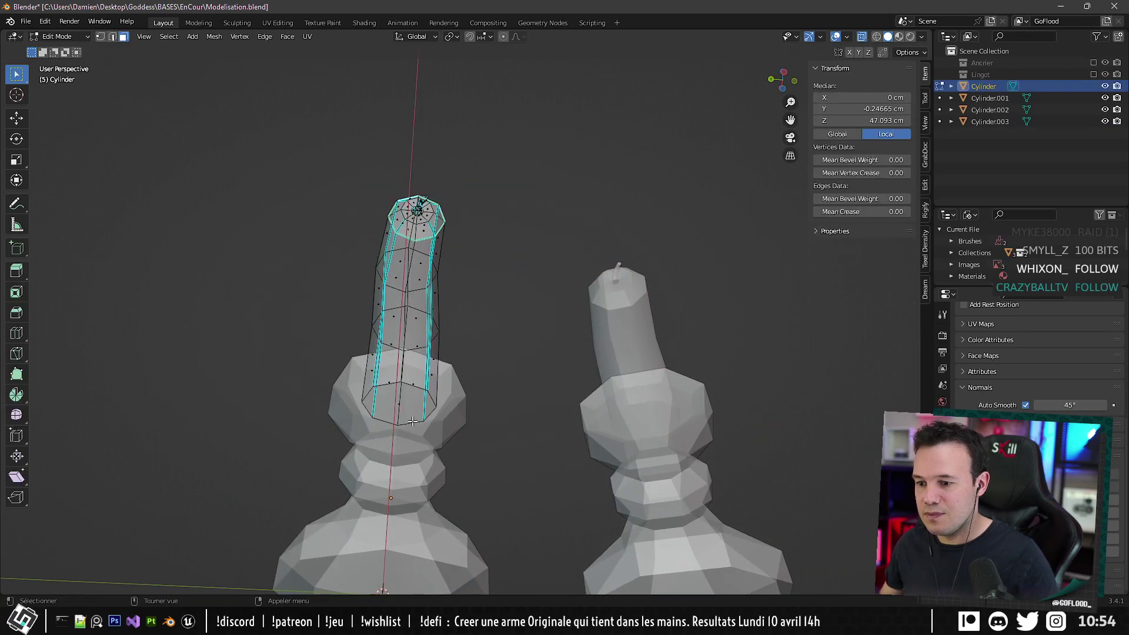
right_click(404, 415)
key(Escape)
key(Tab)
middle_drag(494, 353, 494, 417)
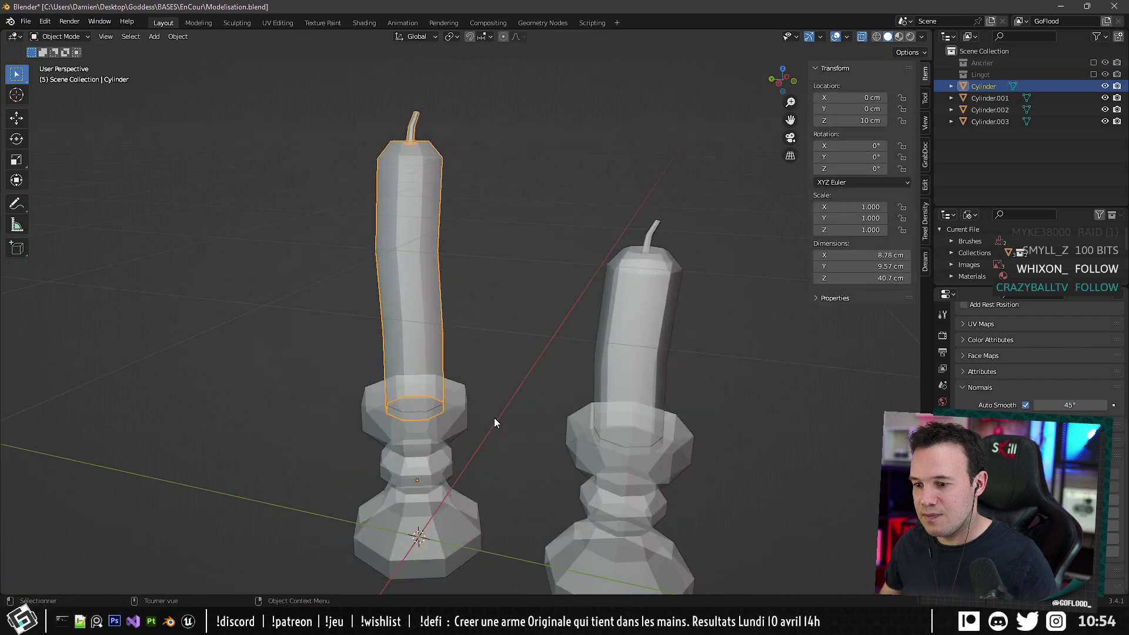
Shift the tapered top and wick of the shortened candle about 1.18 cm along Y.
click(636, 335)
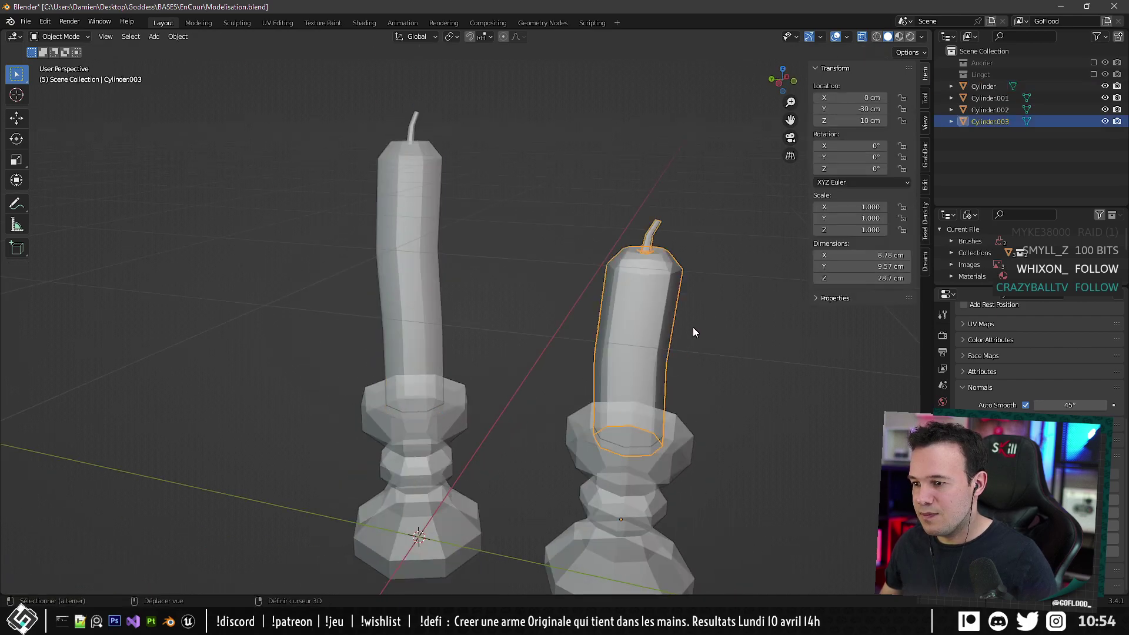
key(ctrl+KP_3)
key(Tab)
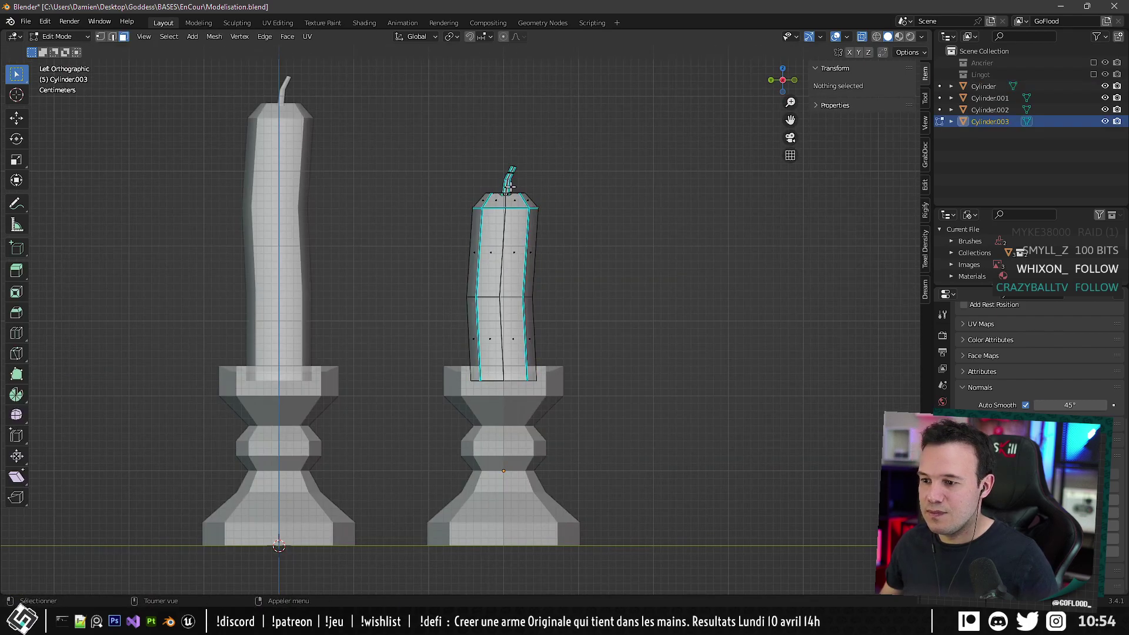
drag(395, 113, 588, 309)
click(599, 268)
drag(425, 123, 587, 234)
key(g)
key(y)
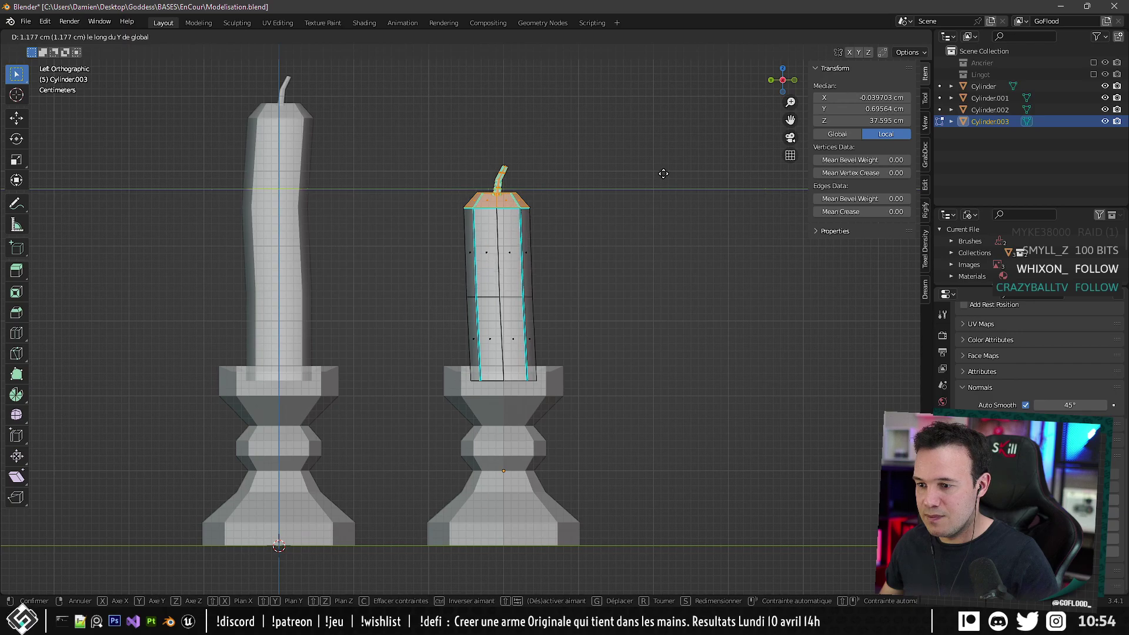
click(662, 174)
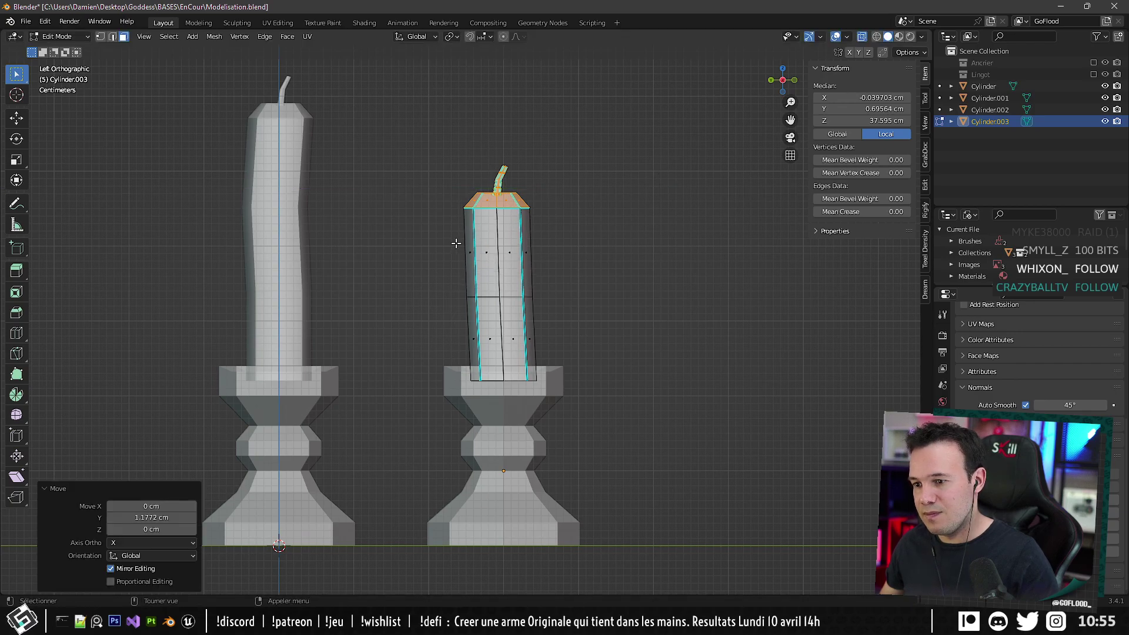
Move the middle edge loop of the shortened candle about -0.55 cm along Y and leave mesh editing.
click(470, 267)
click(111, 37)
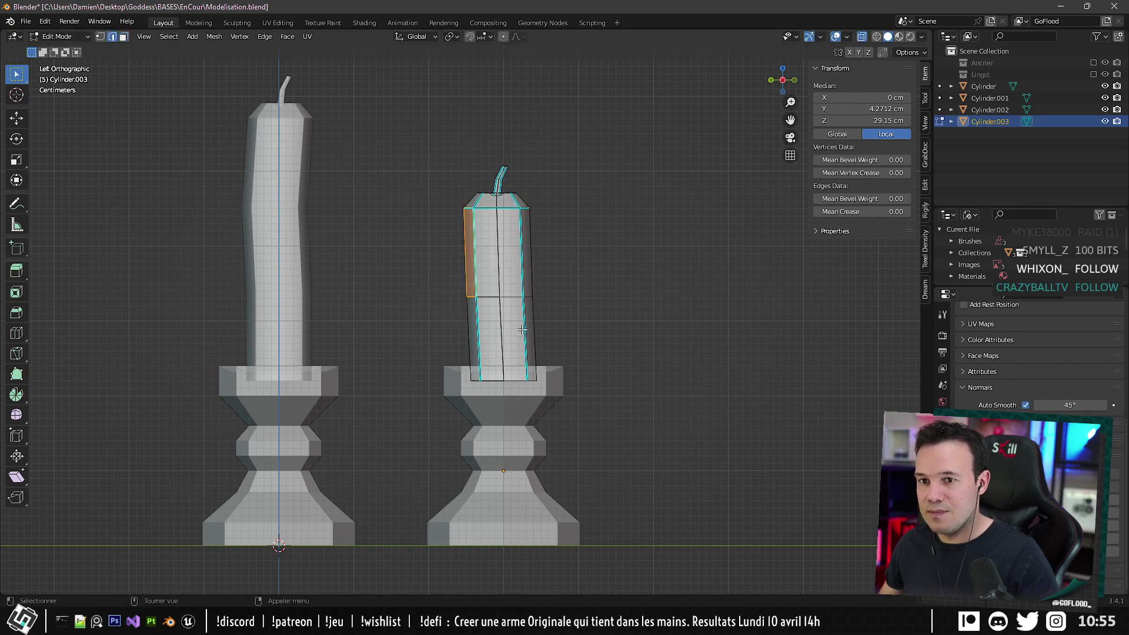
alt+click(484, 301)
key(g)
key(y)
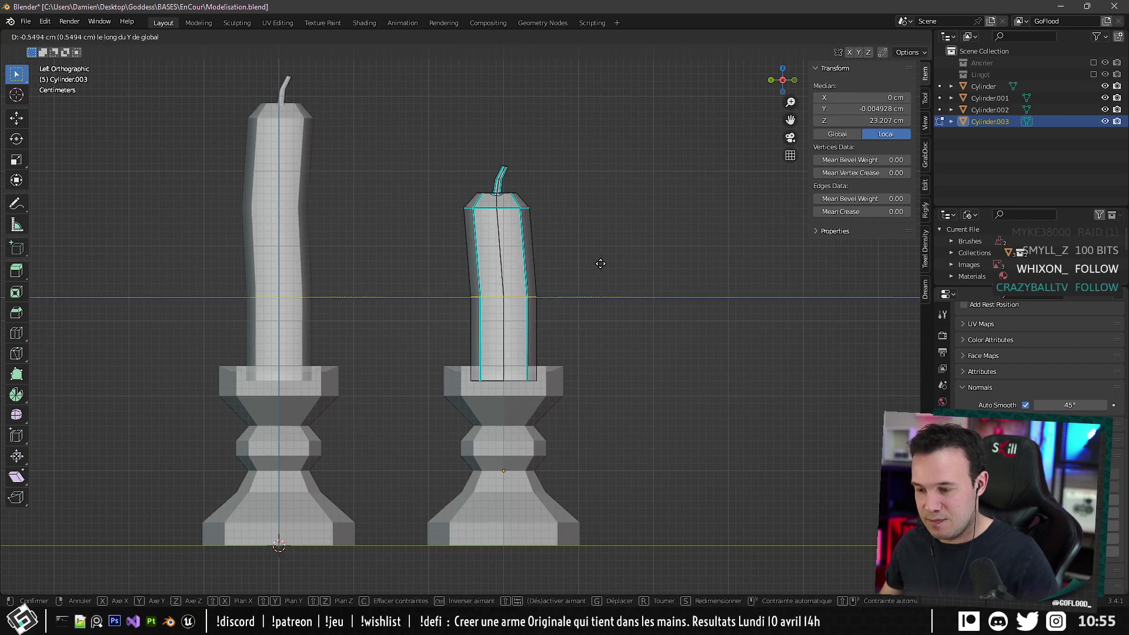
click(600, 263)
key(Tab)
Make a linked duplicate of the second holder and move it -30 cm along Y as a third holder.
middle_drag(600, 263, 579, 365)
click(527, 415)
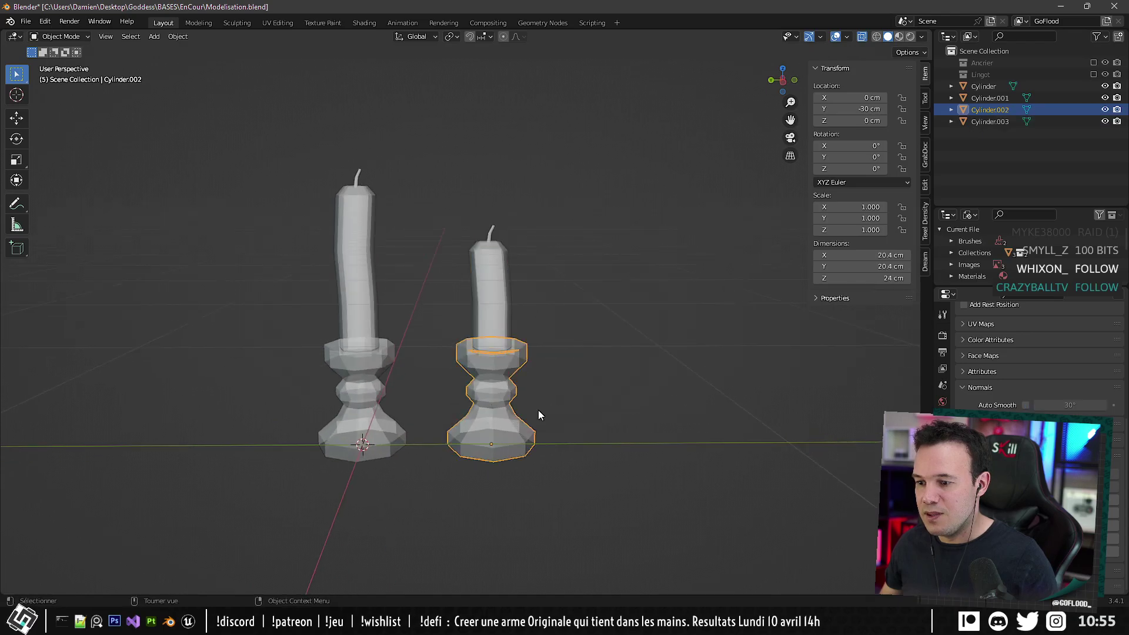
alt+middle_drag(549, 404, 517, 310)
key(alt+d)
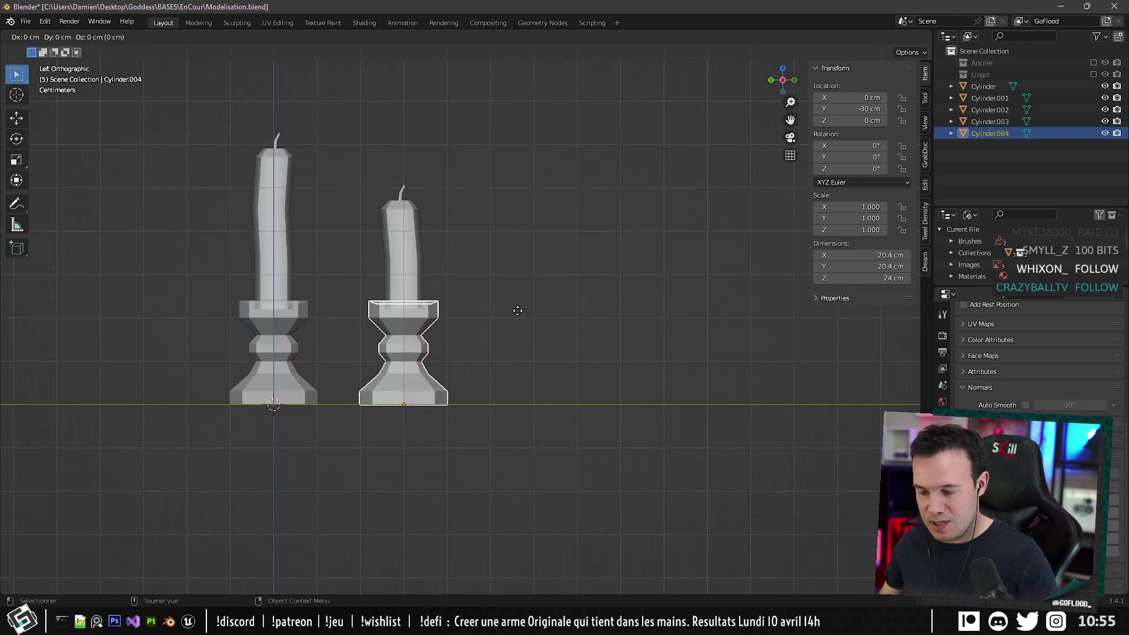
right_click(517, 310)
key(g)
key(y)
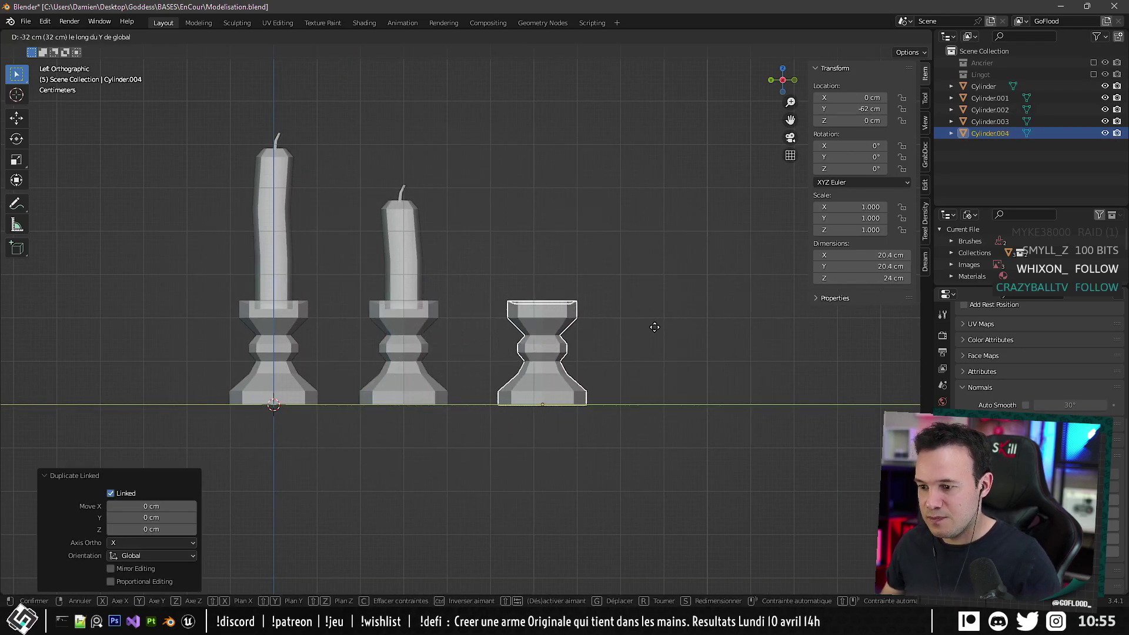
click(647, 329)
Duplicate the shortened candle and move the copy -30 cm along Y onto the third holder.
click(398, 228)
key(Tab)
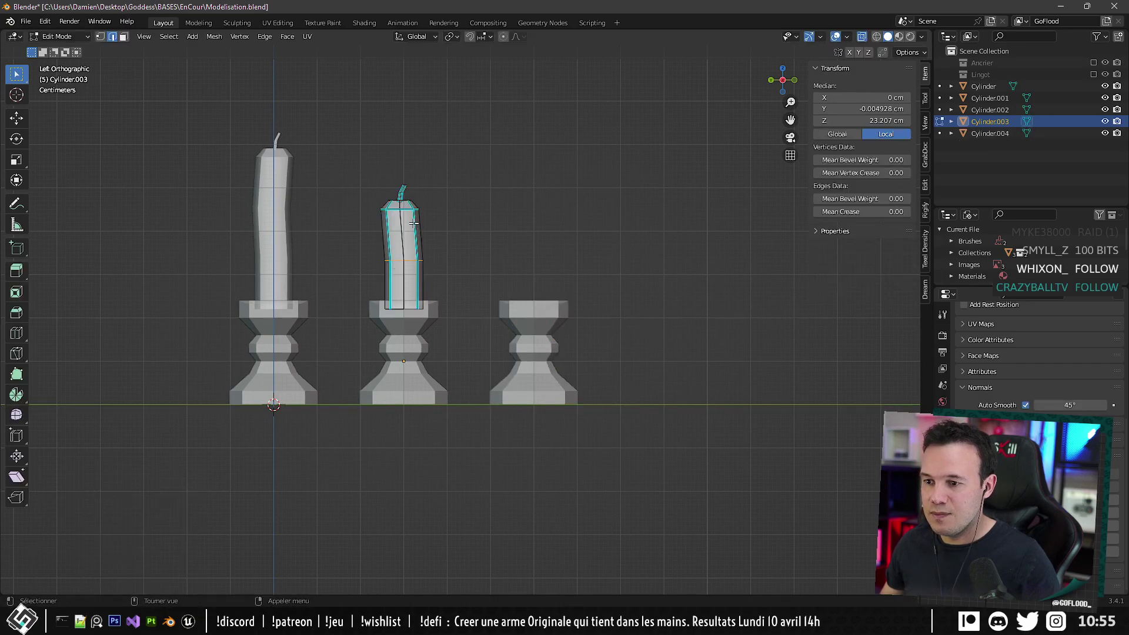
key(Tab)
key(shift+d)
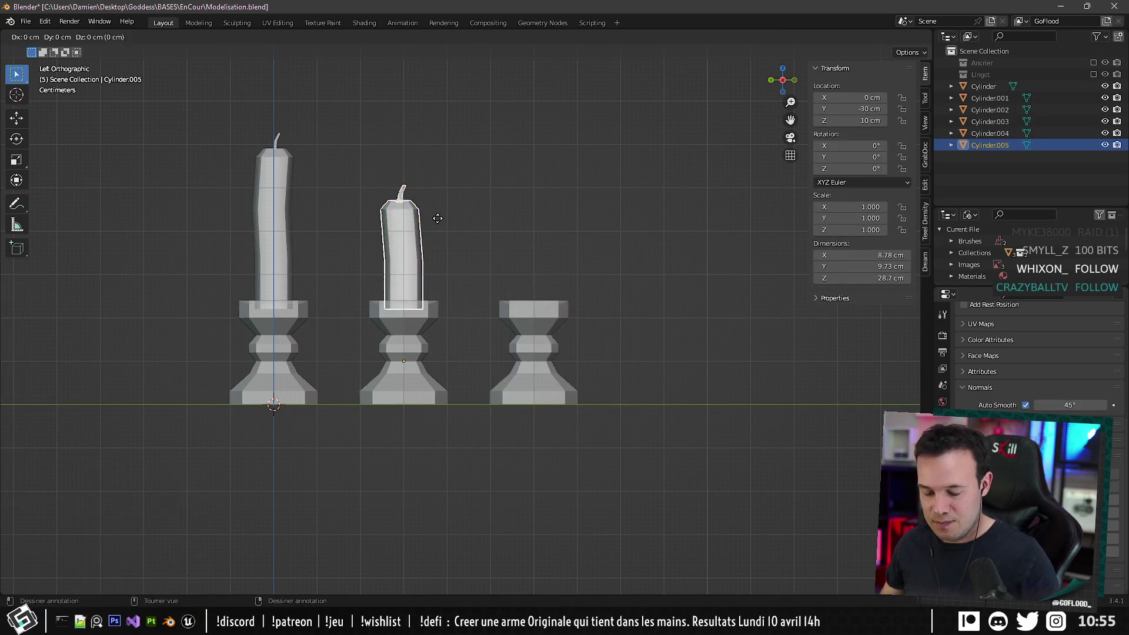
right_click(438, 221)
key(g)
key(y)
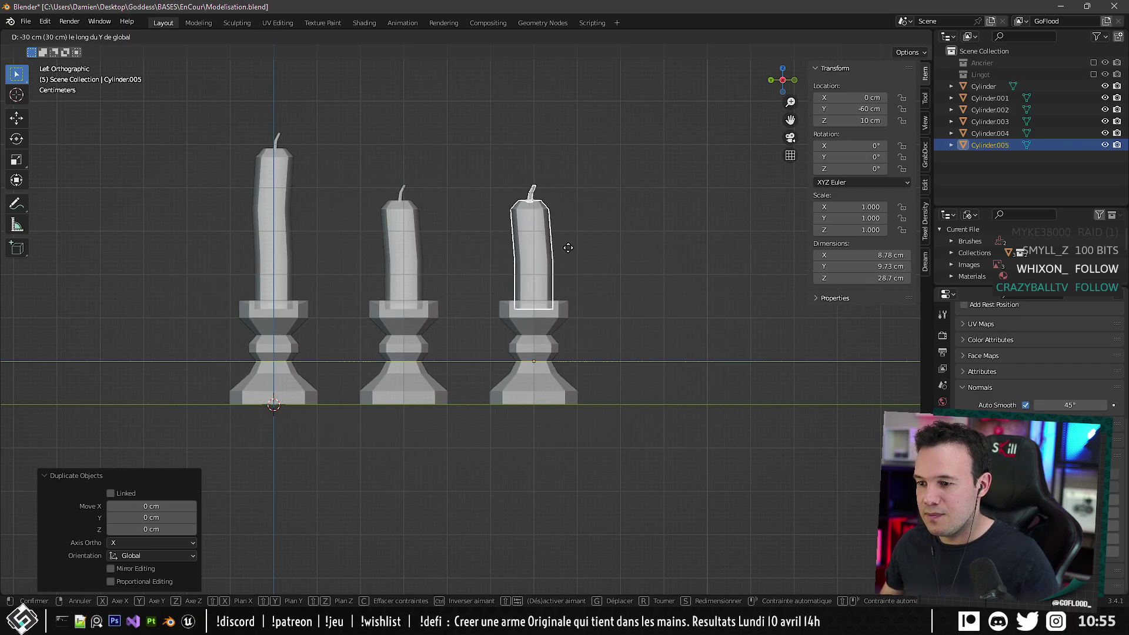
click(568, 248)
Delete the faces of the lower body segment of the candle on the third holder.
key(KP_Decimal)
key(Tab)
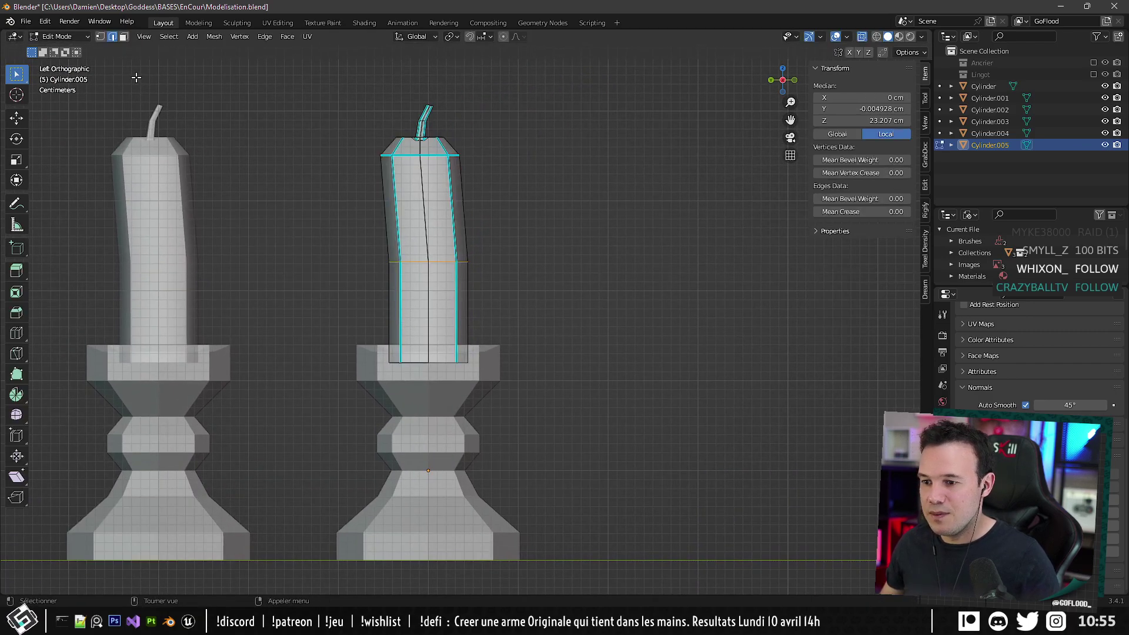
key(3)
drag(277, 261, 541, 371)
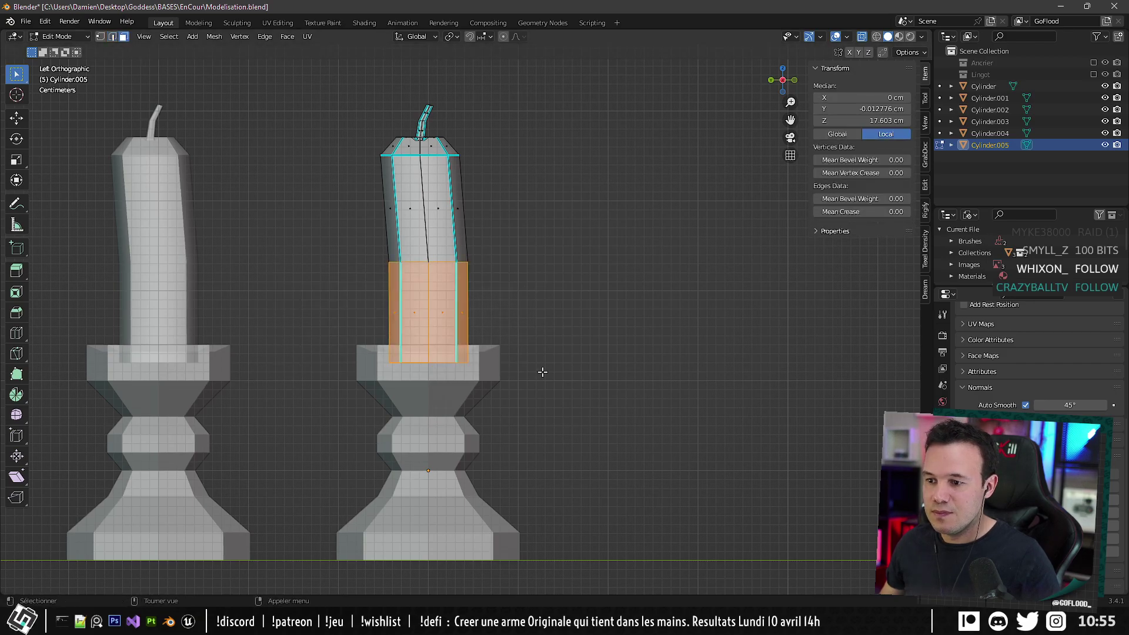
key(x)
click(542, 371)
Move the remaining upper part of the third candle -11 cm along Z into its holder.
drag(292, 73, 507, 262)
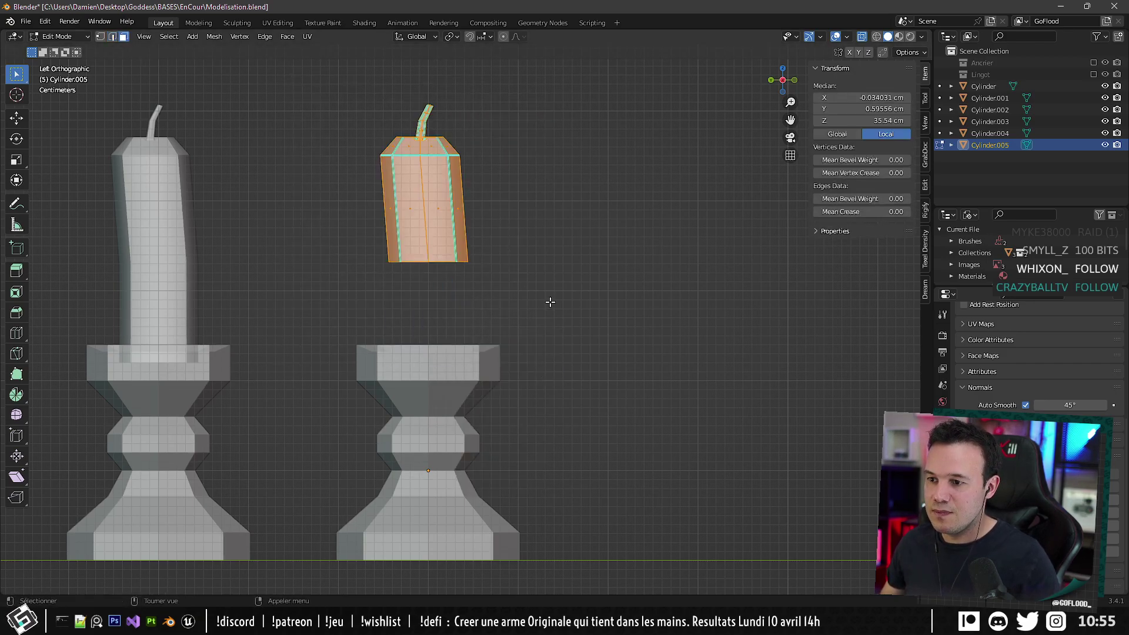
key(g)
key(z)
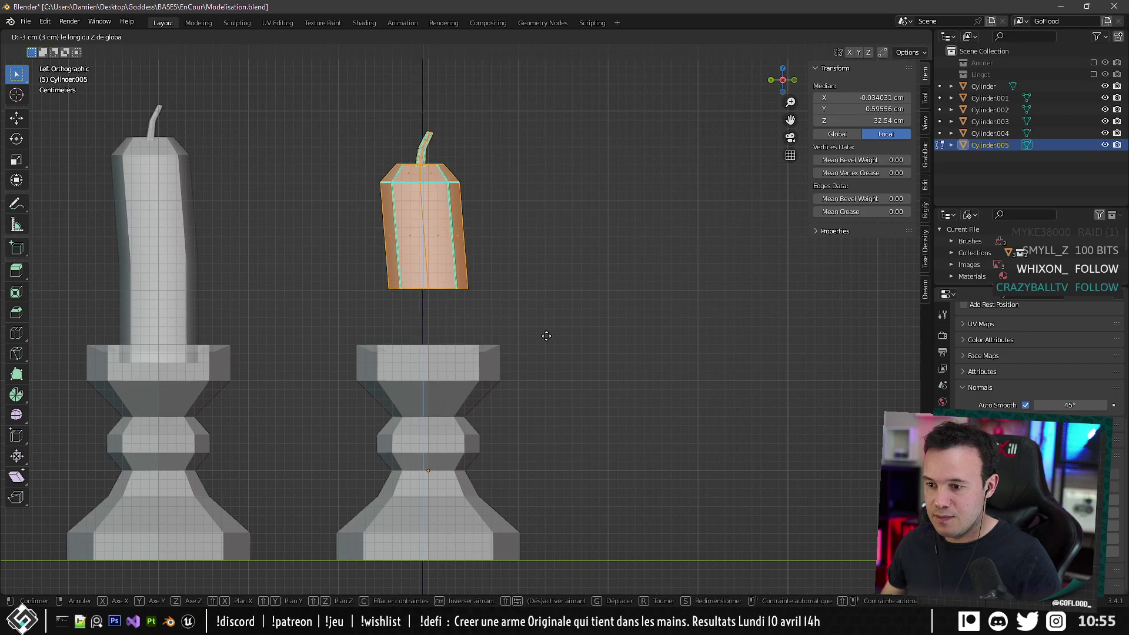
click(540, 397)
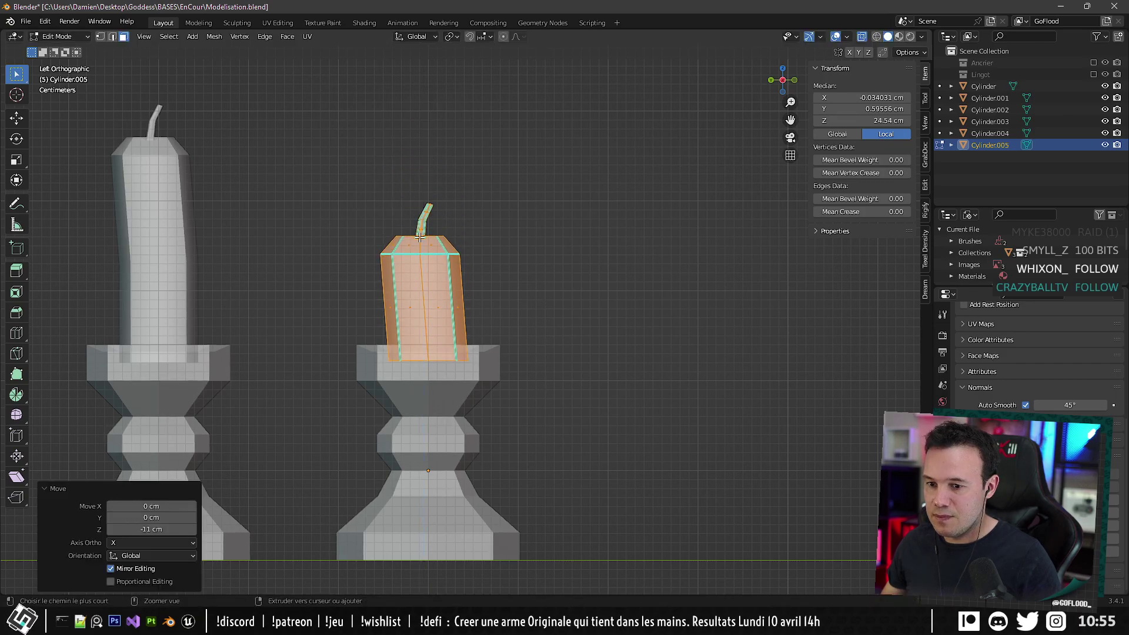
Shift the third candle's tapered top and wick about -1.5 cm along Y and -0.9 cm along Z, and leave mesh editing.
drag(321, 170, 541, 260)
key(g)
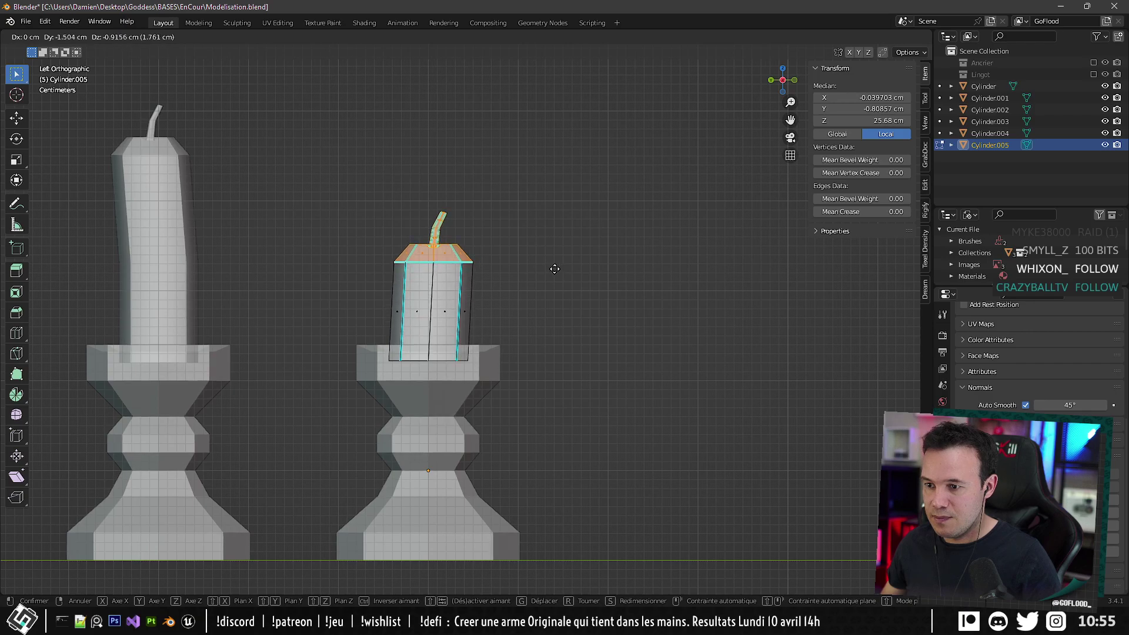
click(554, 268)
scroll(510, 270, down, 1)
key(Tab)
Turn on the face orientation overlay and check all three candlesticks in perspective.
middle_drag(498, 290, 547, 367)
key(shift+f)
middle_drag(547, 368, 551, 414)
scroll(550, 295, down, 4)
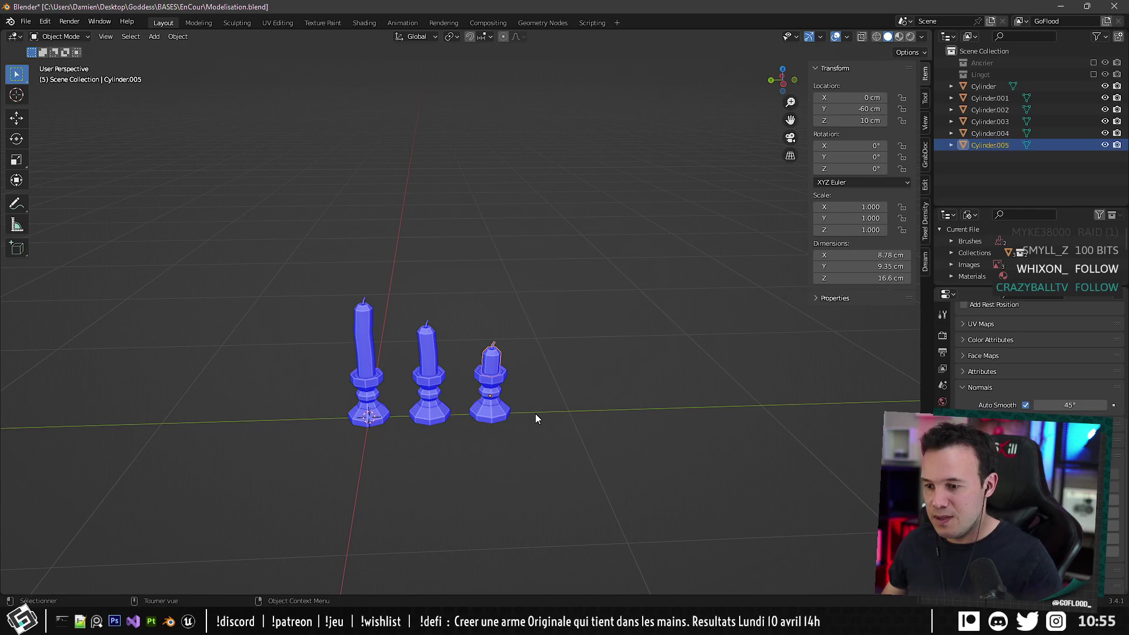
scroll(520, 394, up, 3)
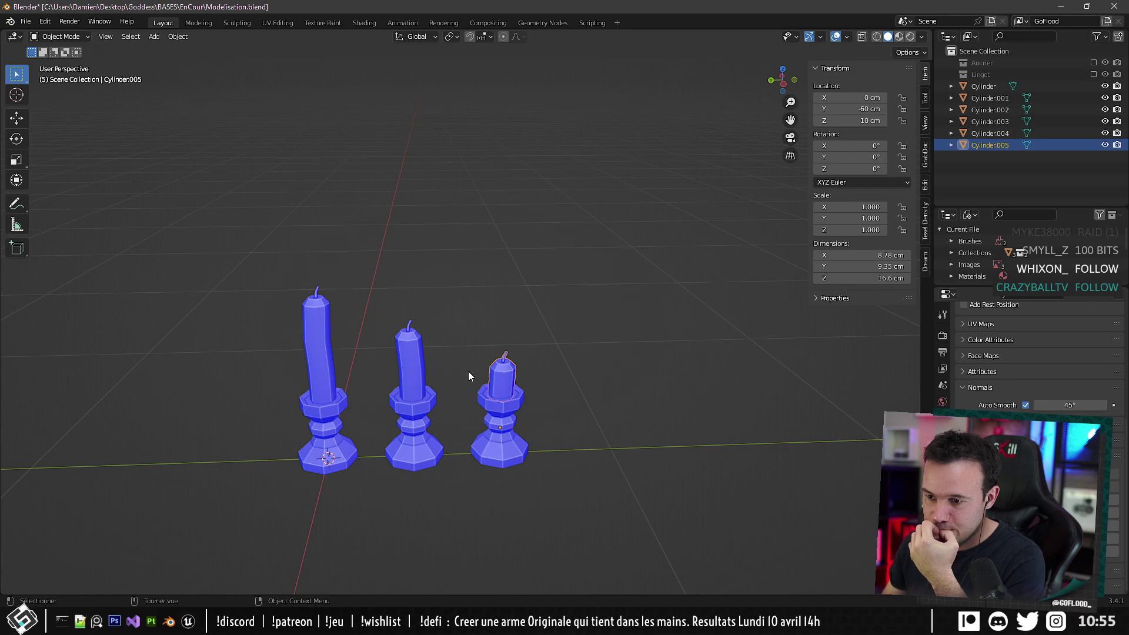
click(418, 353)
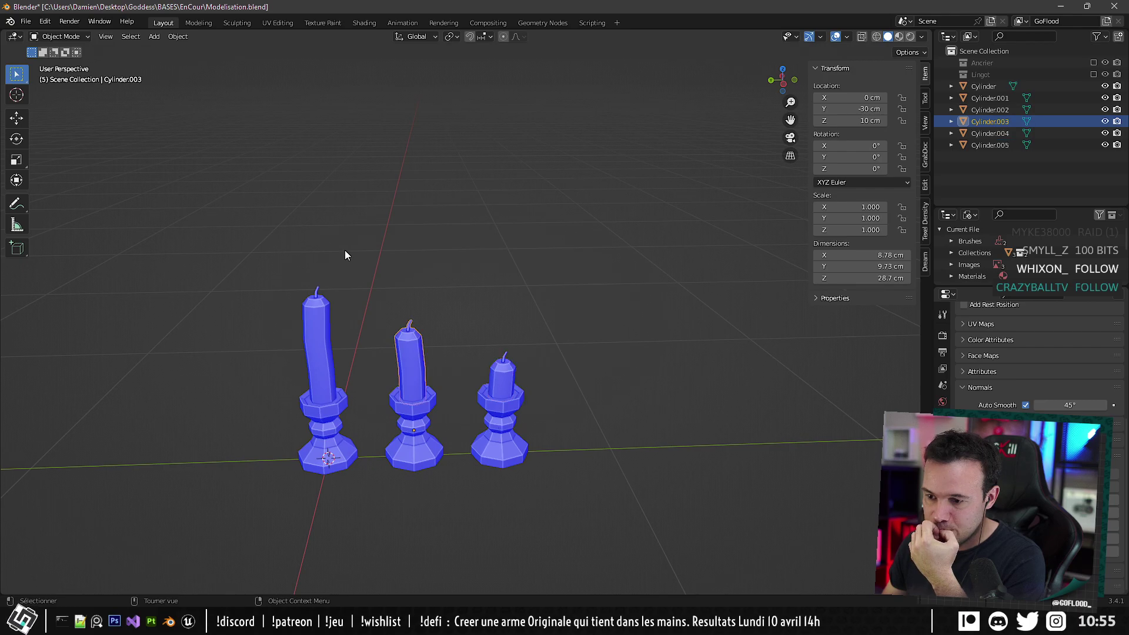
drag(345, 250, 441, 486)
drag(360, 259, 436, 457)
click(418, 384)
shift+middle_drag(520, 349, 540, 373)
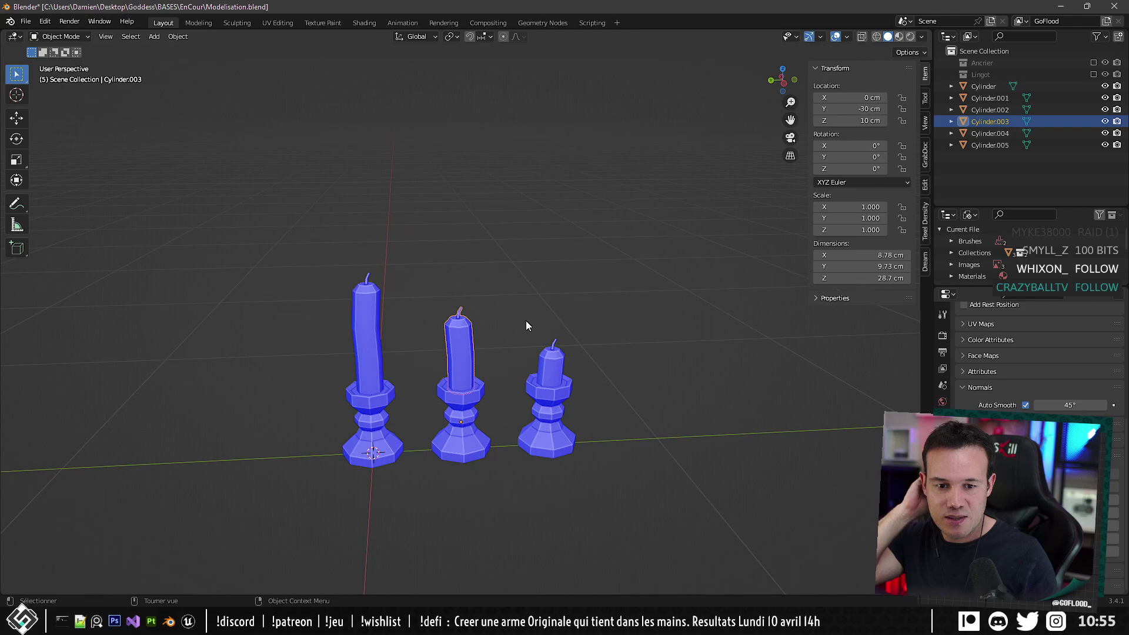
shift+middle_drag(479, 374, 562, 407)
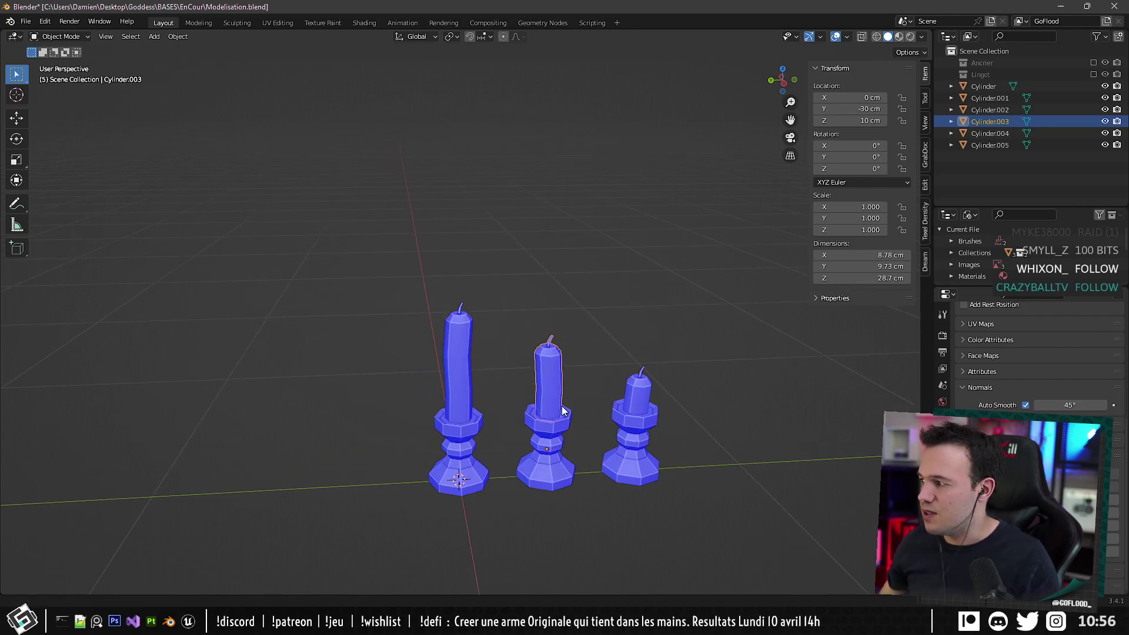
Move the tallest candle's inner top faces and wick -3 cm along Z to hollow out its top.
scroll(482, 320, up, 4)
middle_drag(435, 308, 470, 318)
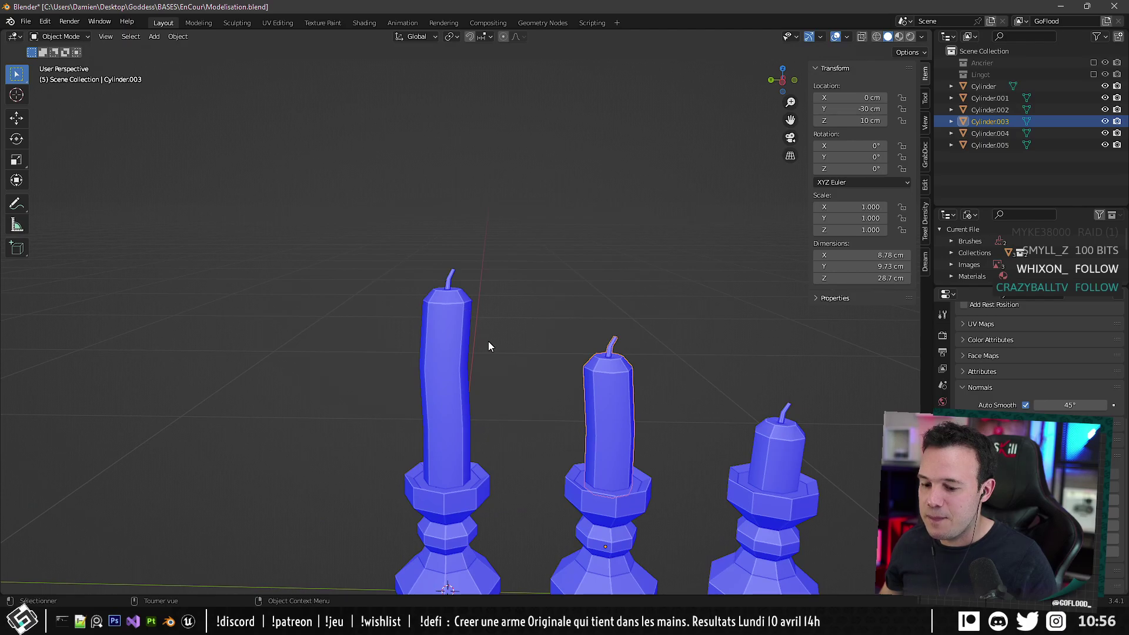
click(429, 300)
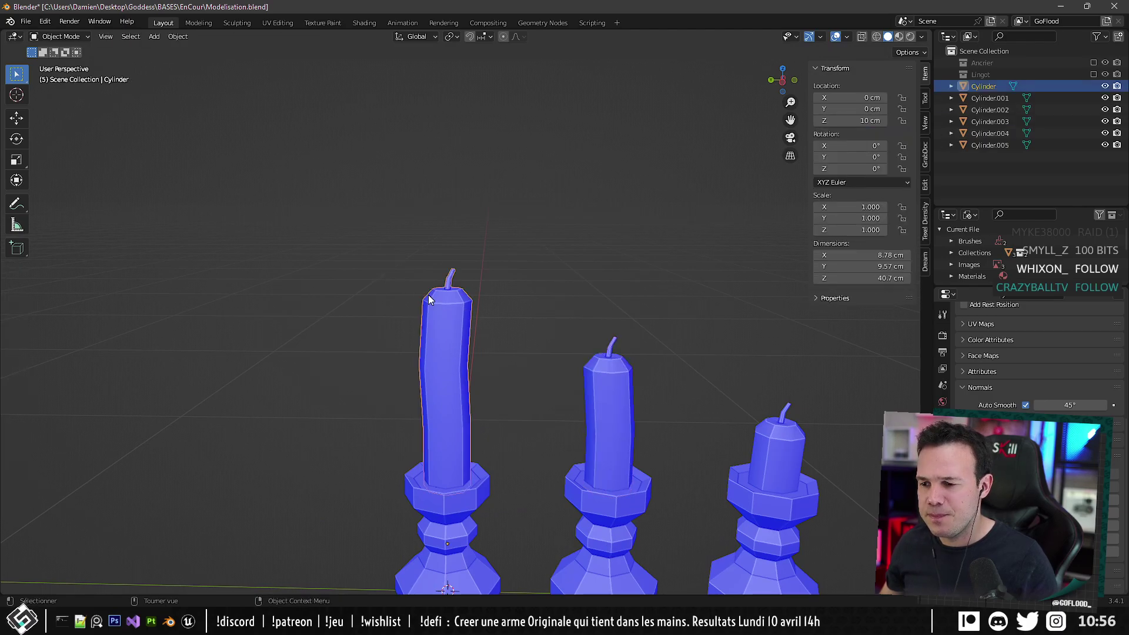
key(Tab)
scroll(471, 355, up, 3)
shift+middle_drag(409, 278, 473, 332)
key(alt+z)
scroll(544, 368, up, 5)
drag(419, 295, 612, 398)
shift+middle_drag(612, 398, 568, 209)
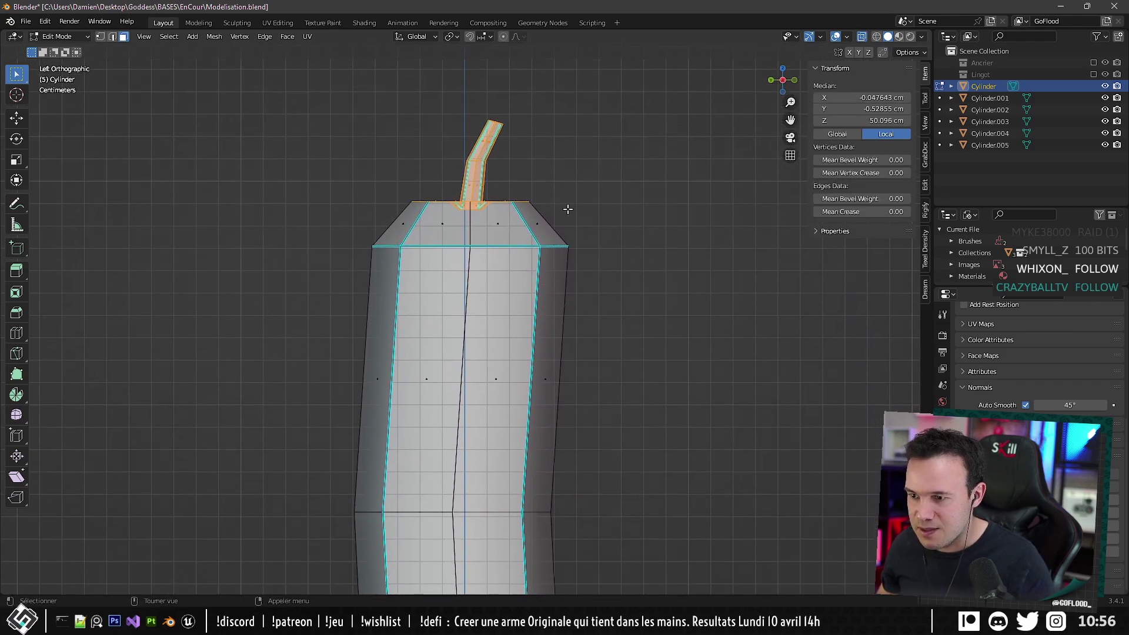
text(gz-3)
key(Return)
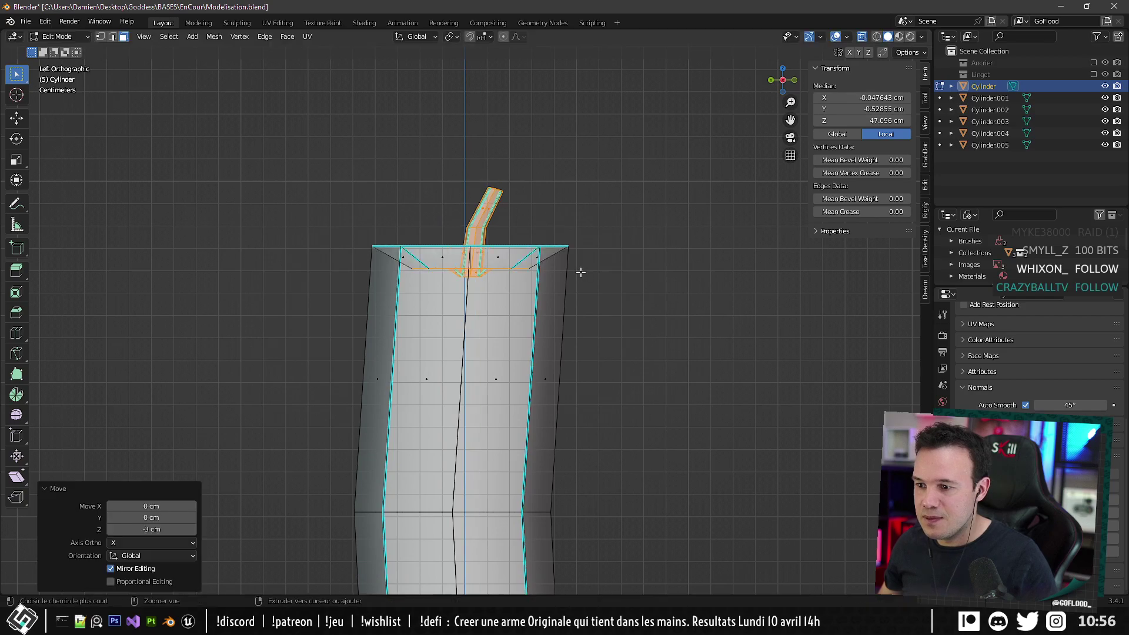
Bevel the outer top rim loop of the tallest candle by about 0.7 cm and leave mesh editing.
scroll(581, 272, down, 3)
key(Tab)
middle_drag(572, 309, 503, 465)
scroll(486, 416, down, 5)
key(Tab)
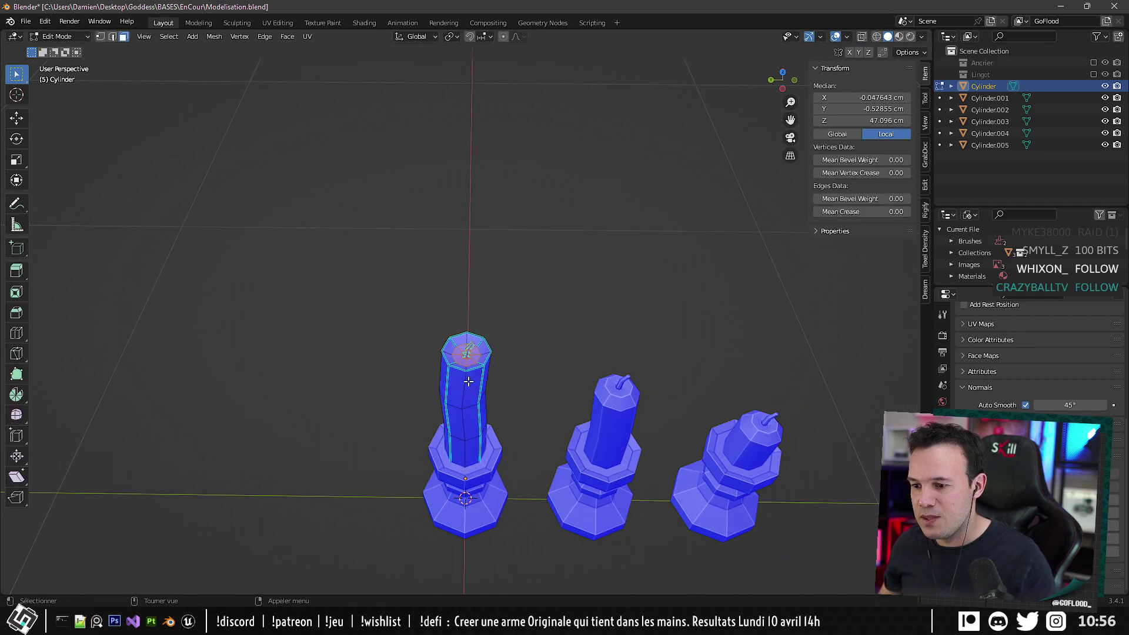
scroll(468, 382, up, 5)
shift+click(485, 461)
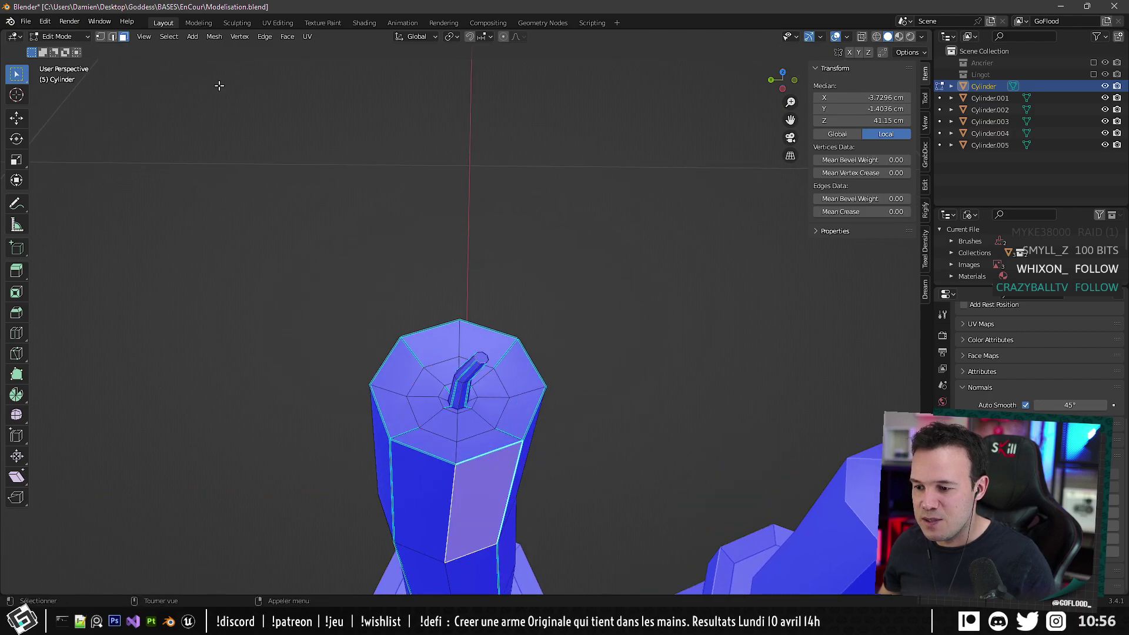
click(114, 37)
alt+click(491, 452)
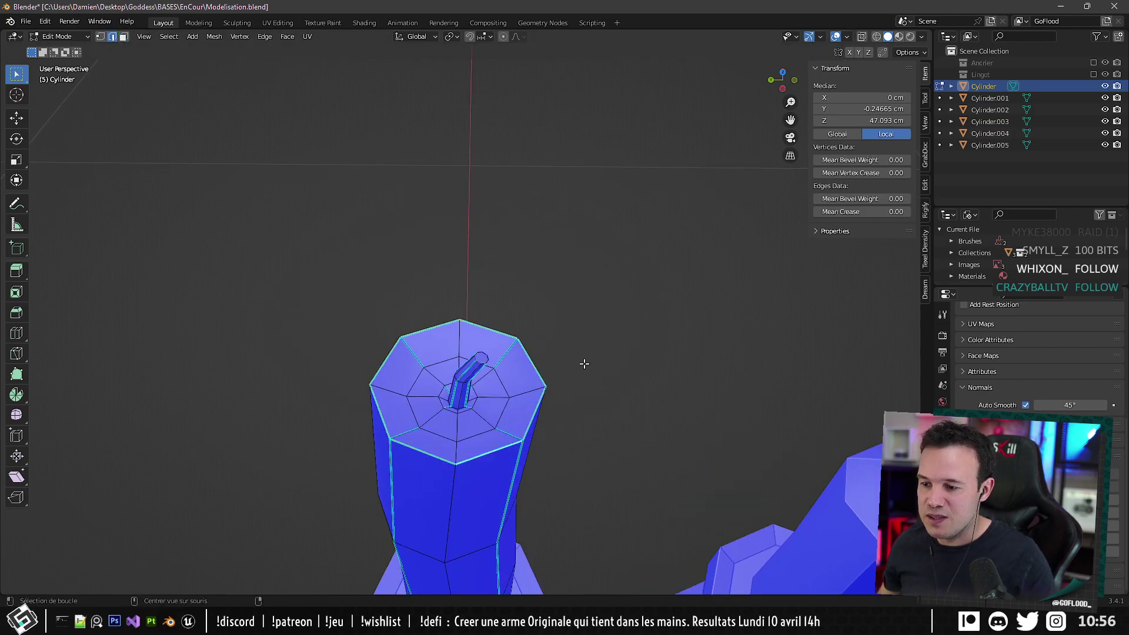
key(ctrl+b)
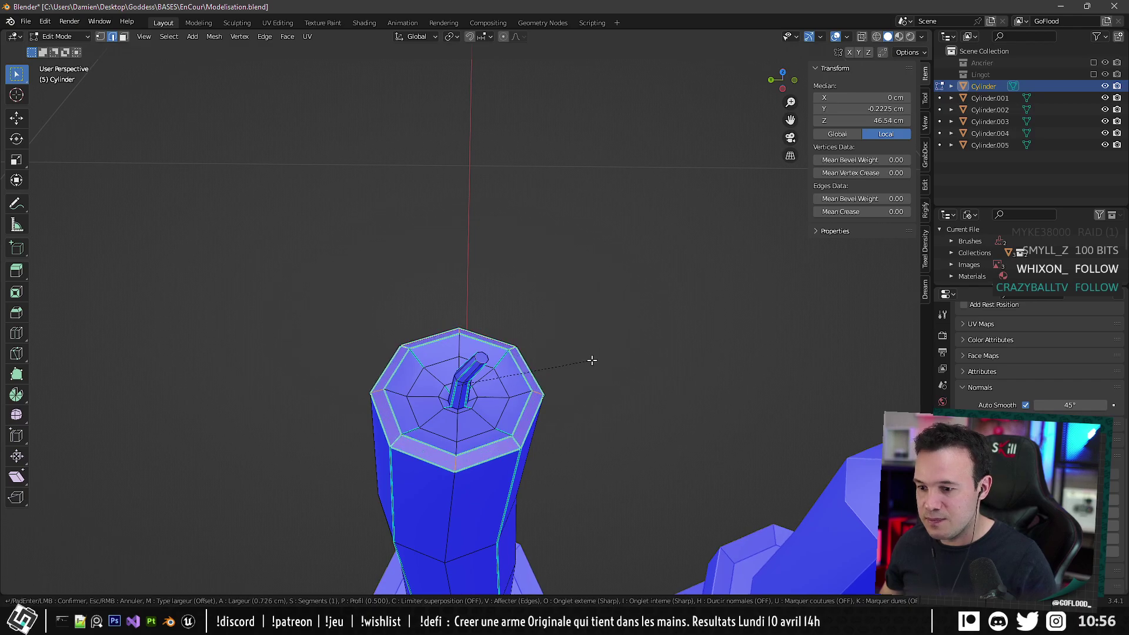
click(587, 363)
key(Tab)
Move the middle candle's inner top faces and wick -3 cm along Z and leave mesh editing.
middle_drag(579, 422, 595, 232)
click(514, 340)
key(Tab)
shift+middle_drag(595, 232, 579, 244)
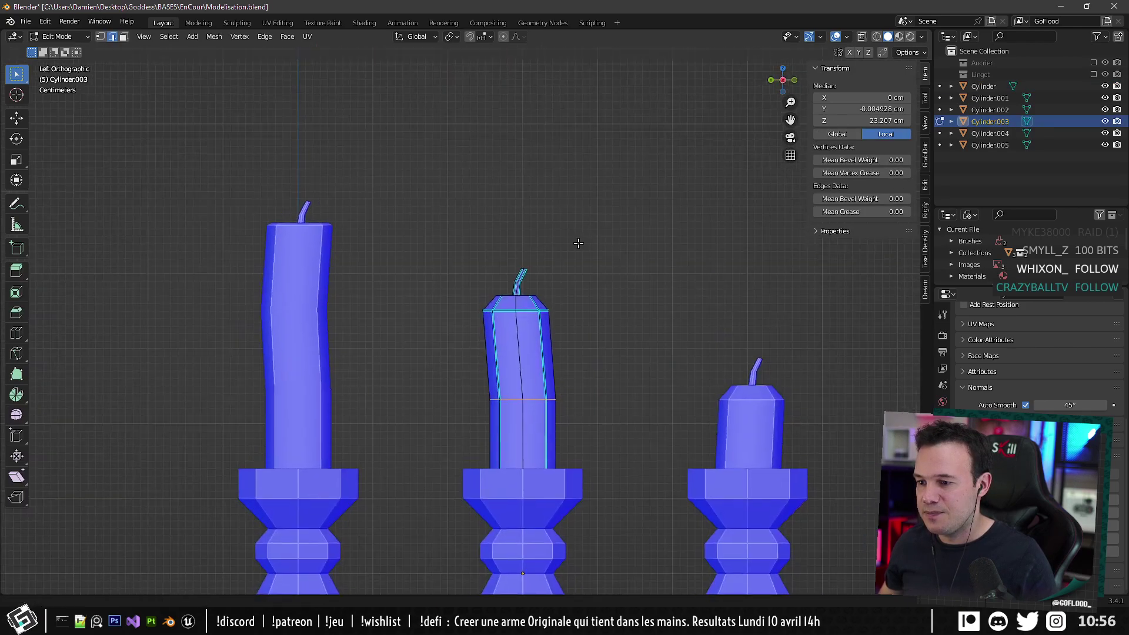
scroll(578, 243, up, 4)
click(123, 36)
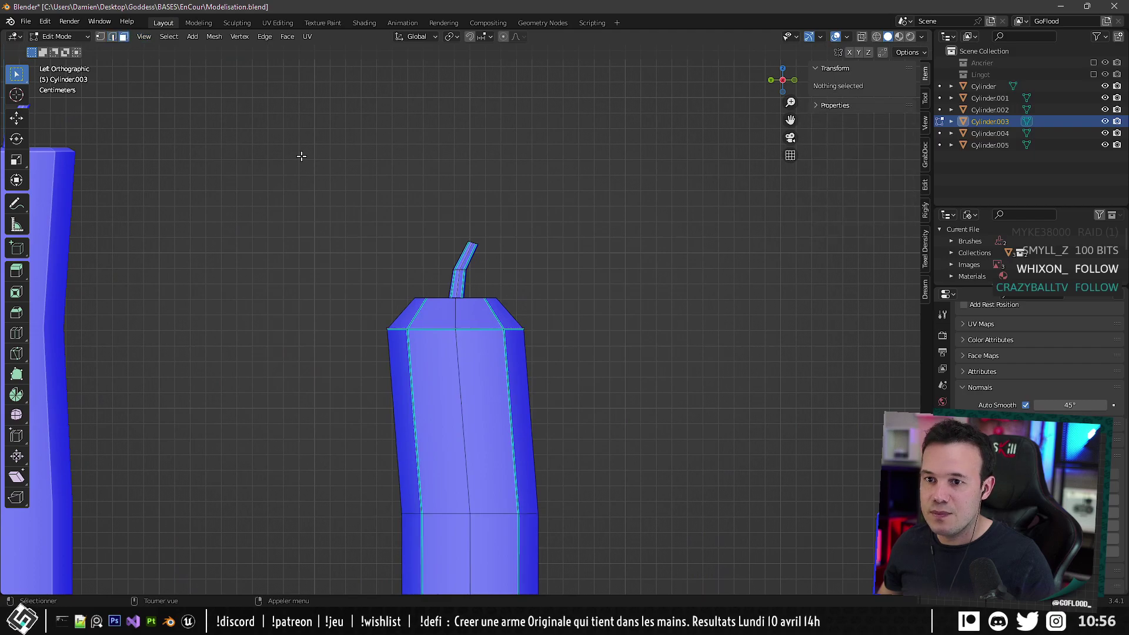
key(alt+a)
drag(336, 201, 552, 307)
key(g)
key(z)
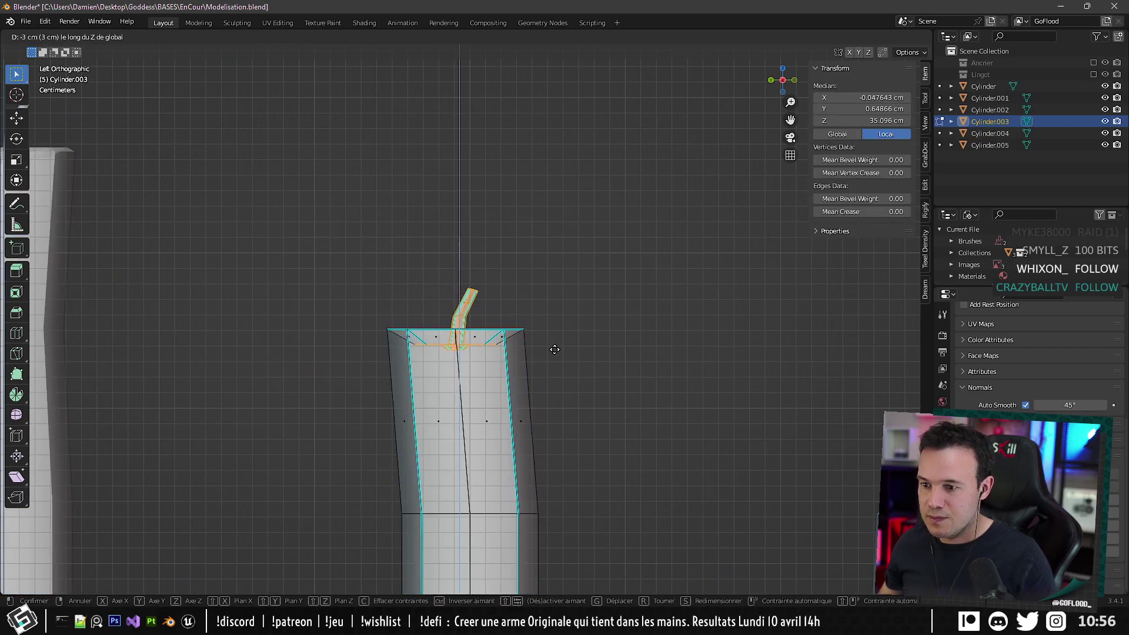
click(573, 348)
shift+middle_drag(577, 348, 290, 297)
key(Tab)
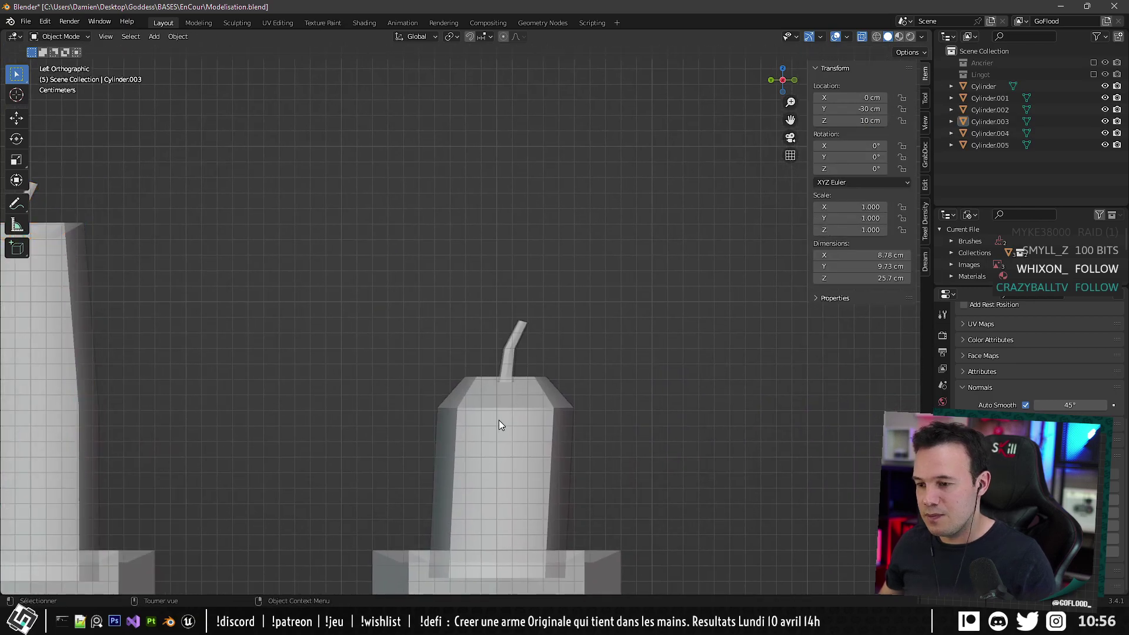
Edit the middle and shortest candles together and move the shortest one's inner top faces and wick -3 cm along Z.
click(498, 419)
shift+click(100, 326)
key(Tab)
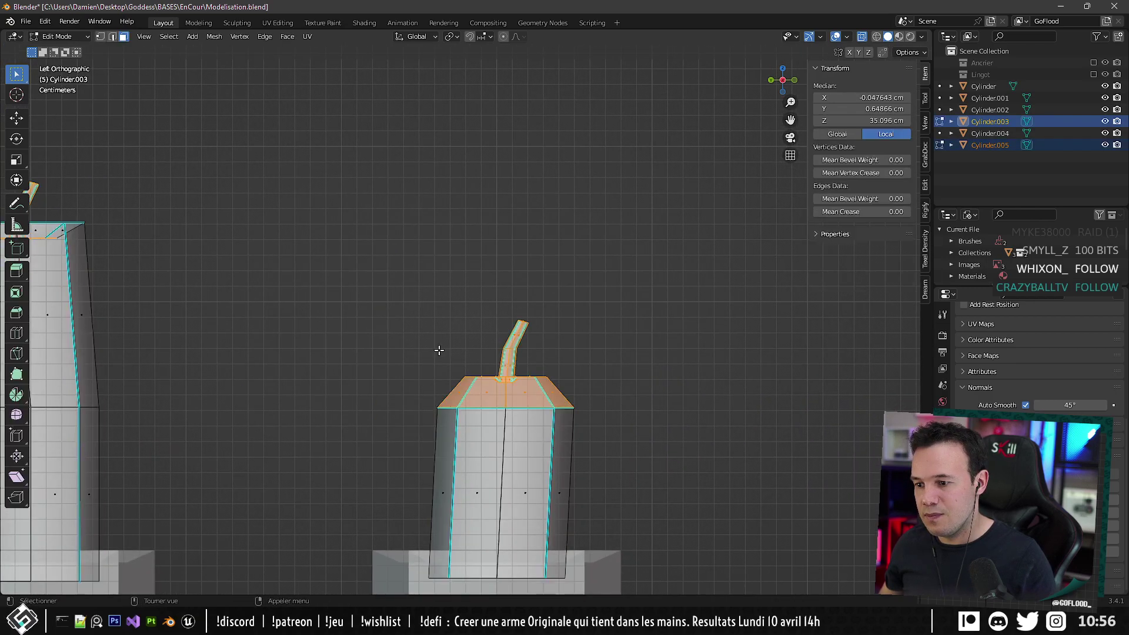
drag(435, 298, 585, 385)
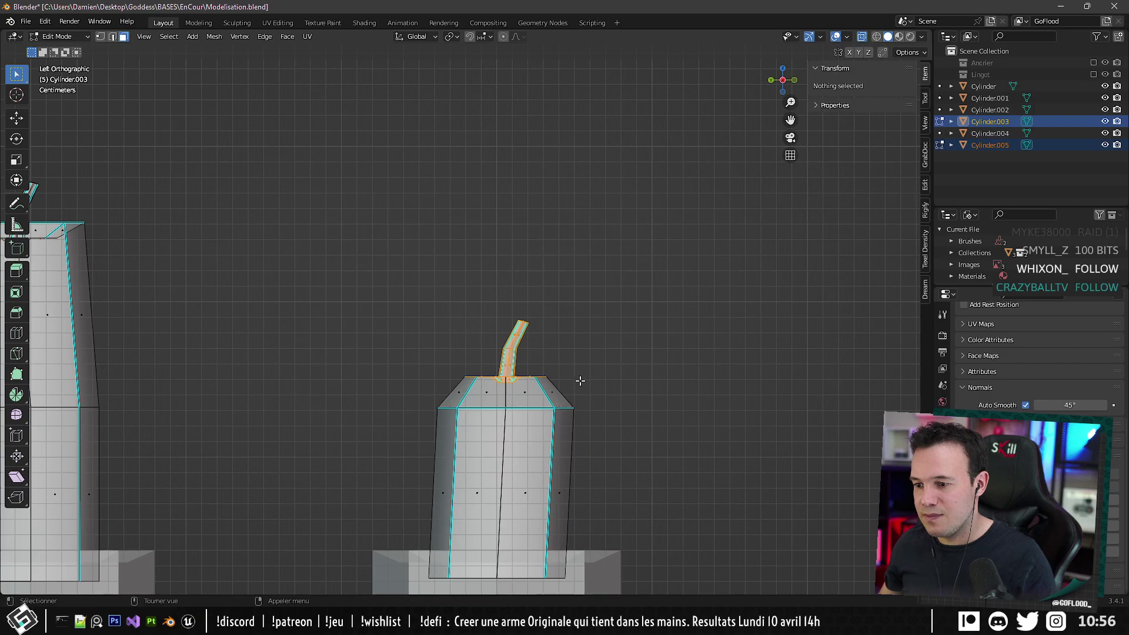
key(g)
key(z)
click(565, 431)
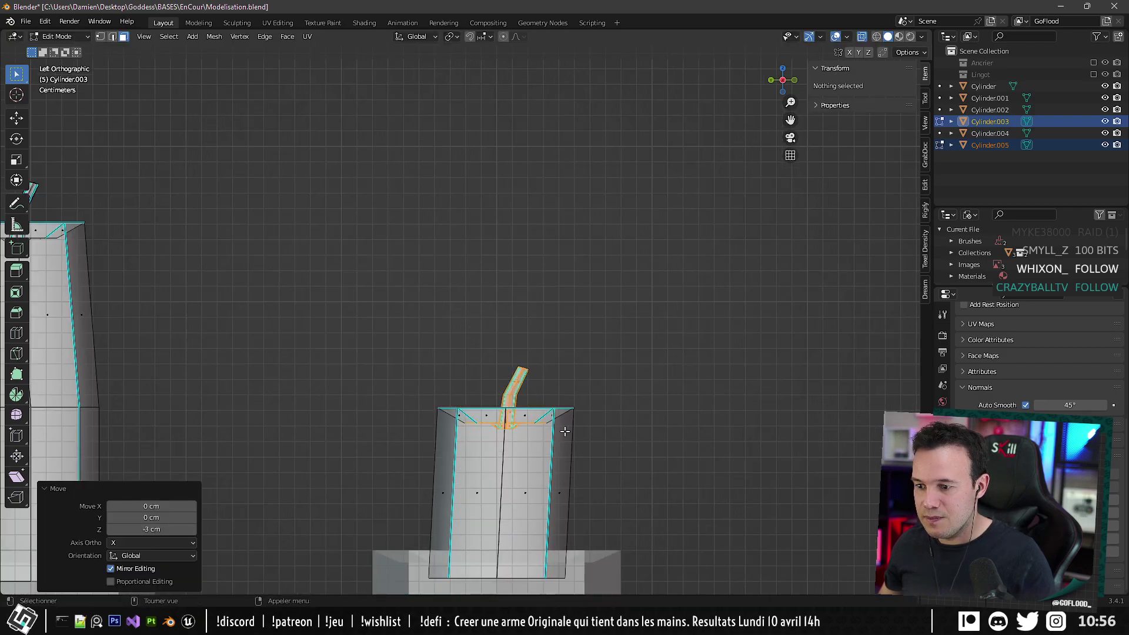
Bevel the outer top rims of the middle and shortest candles by about 0.78 cm and leave mesh editing.
middle_drag(565, 431, 248, 196)
click(112, 36)
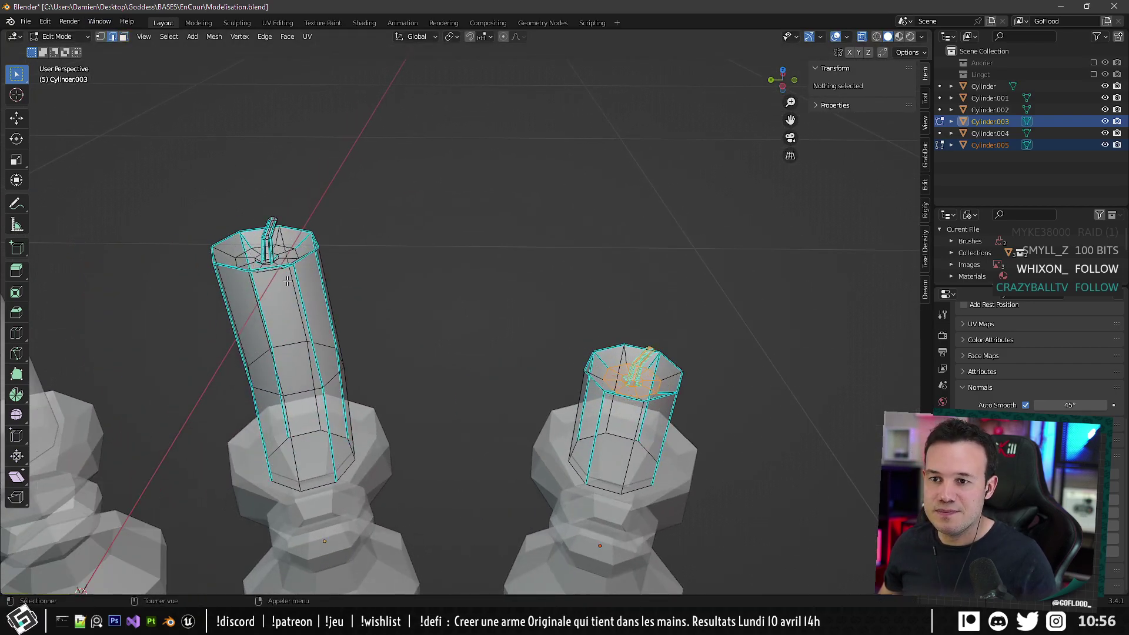
key(a)
middle_drag(270, 280, 288, 285)
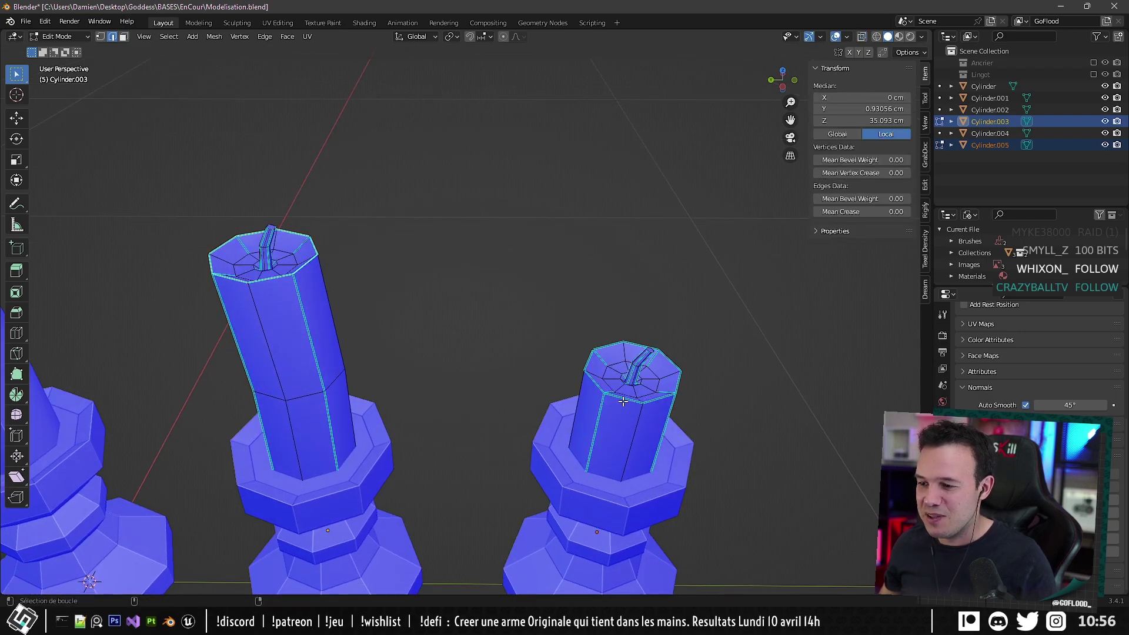
key(ctrl+b)
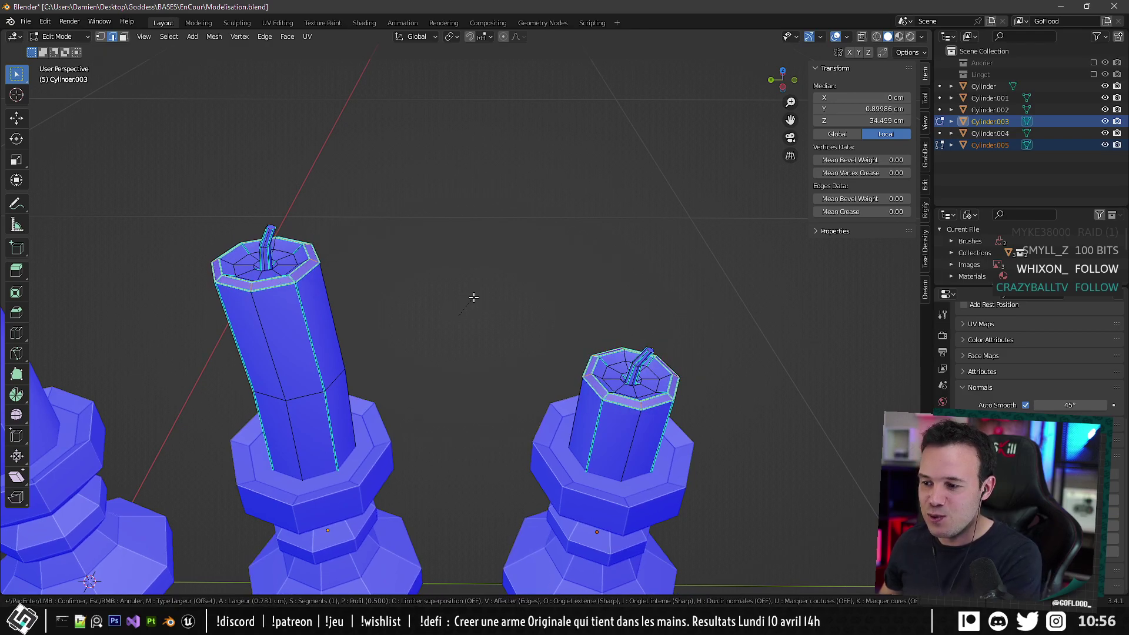
click(474, 298)
key(Tab)
Add the tallest candle to the selected middle and shortest ones and open all three meshes for editing.
scroll(482, 347, down, 6)
middle_drag(495, 393, 521, 440)
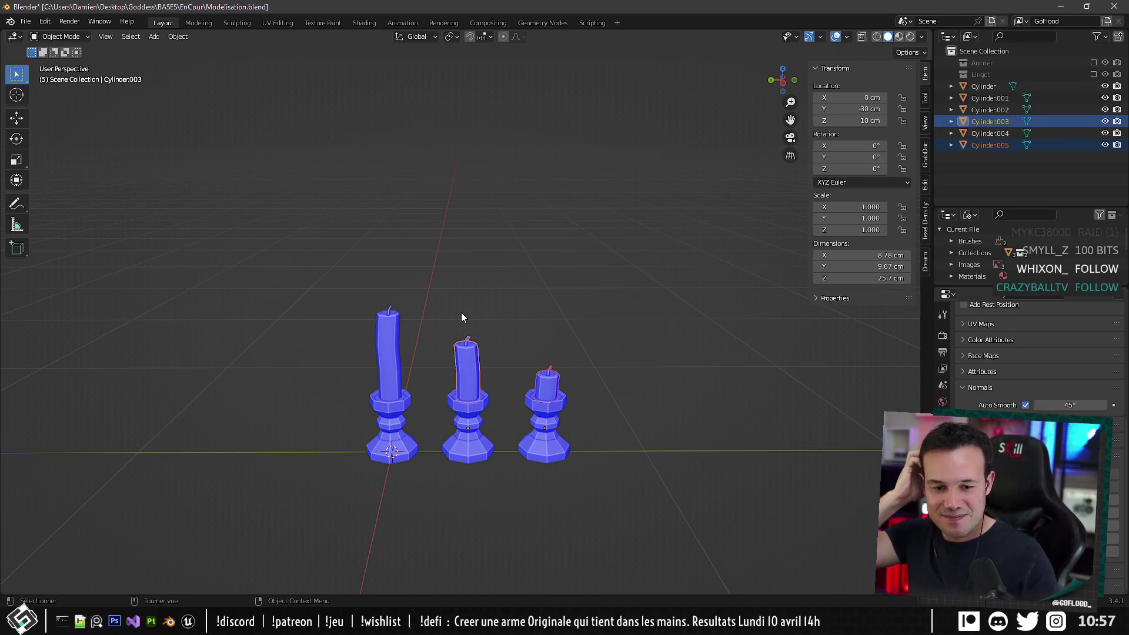
scroll(461, 312, up, 4)
middle_drag(444, 334, 552, 400)
scroll(361, 305, up, 5)
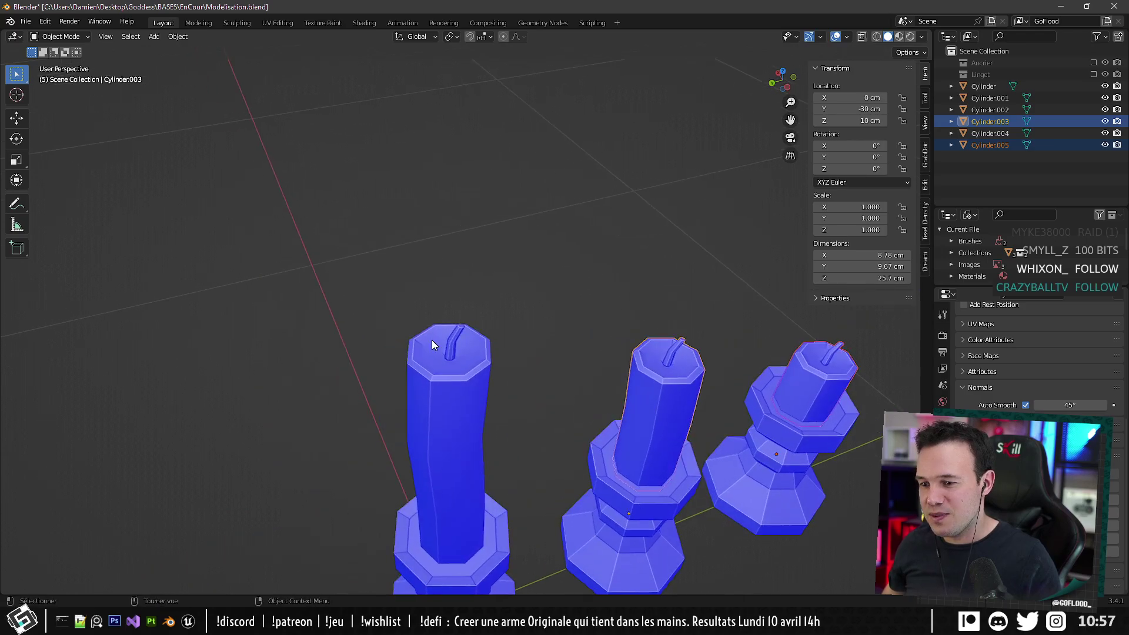
key(Tab)
key(Tab)
shift+click(441, 413)
key(Tab)
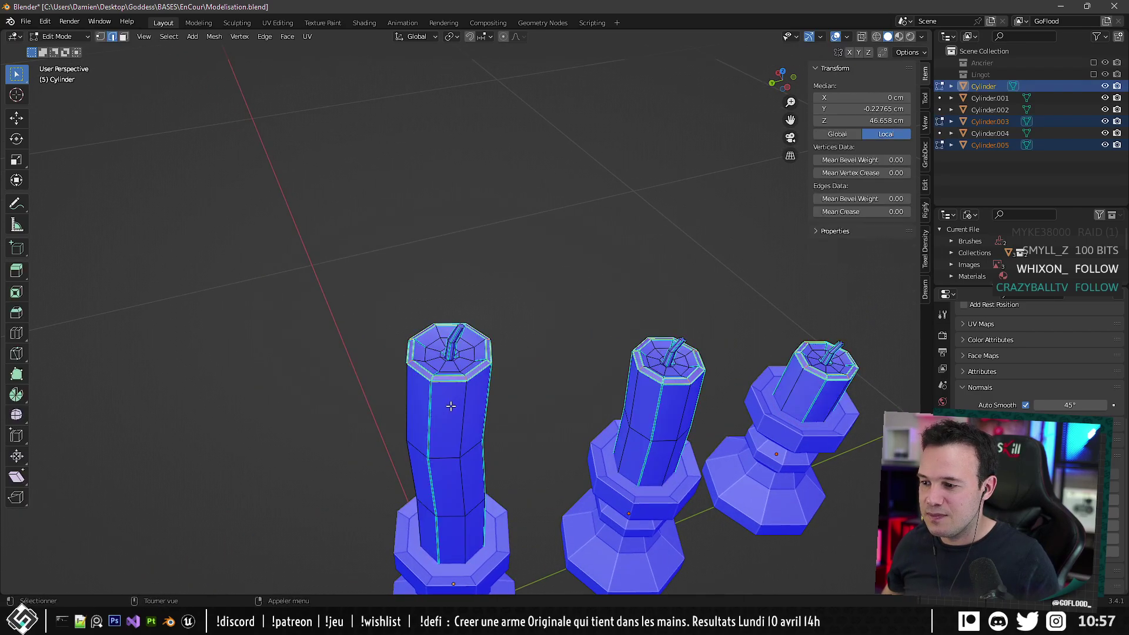
Clear the sharp marking from the radial edges inside the rims of all three candle tops and leave mesh editing.
scroll(352, 437, up, 3)
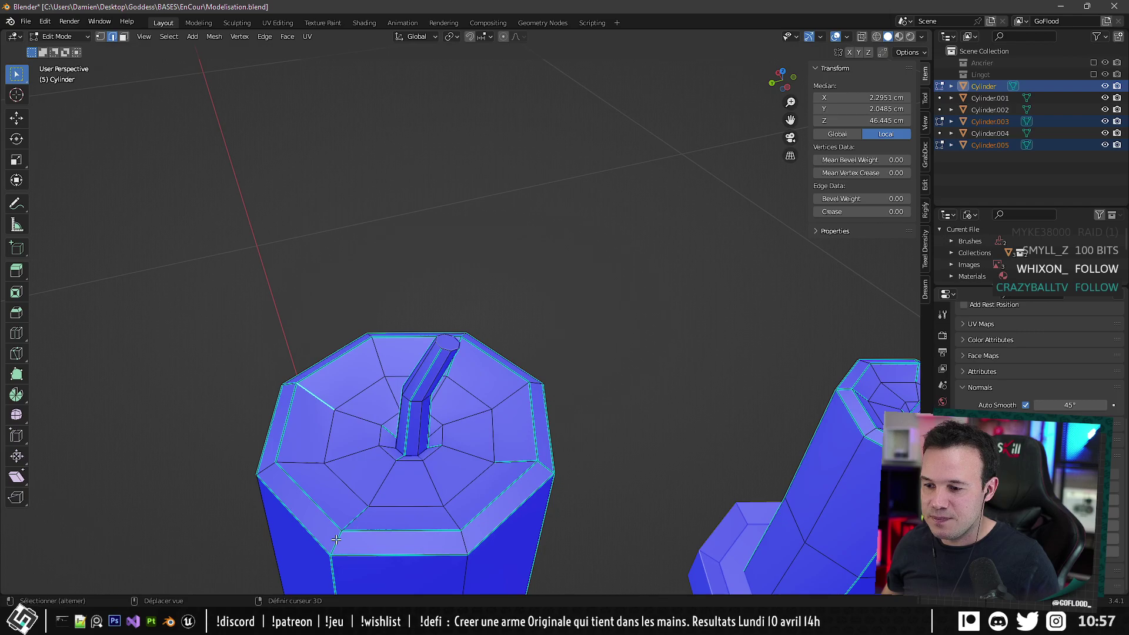
shift+click(493, 483)
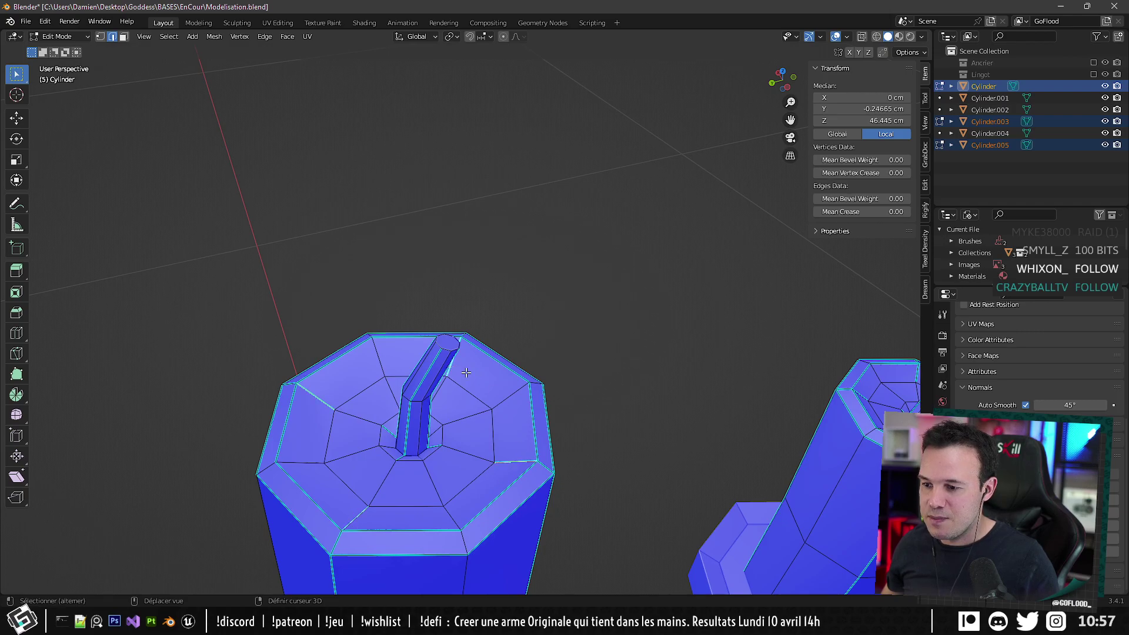
shift+middle_drag(466, 373, 307, 381)
shift+click(606, 360)
middle_drag(606, 360, 509, 416)
shift+click(459, 475)
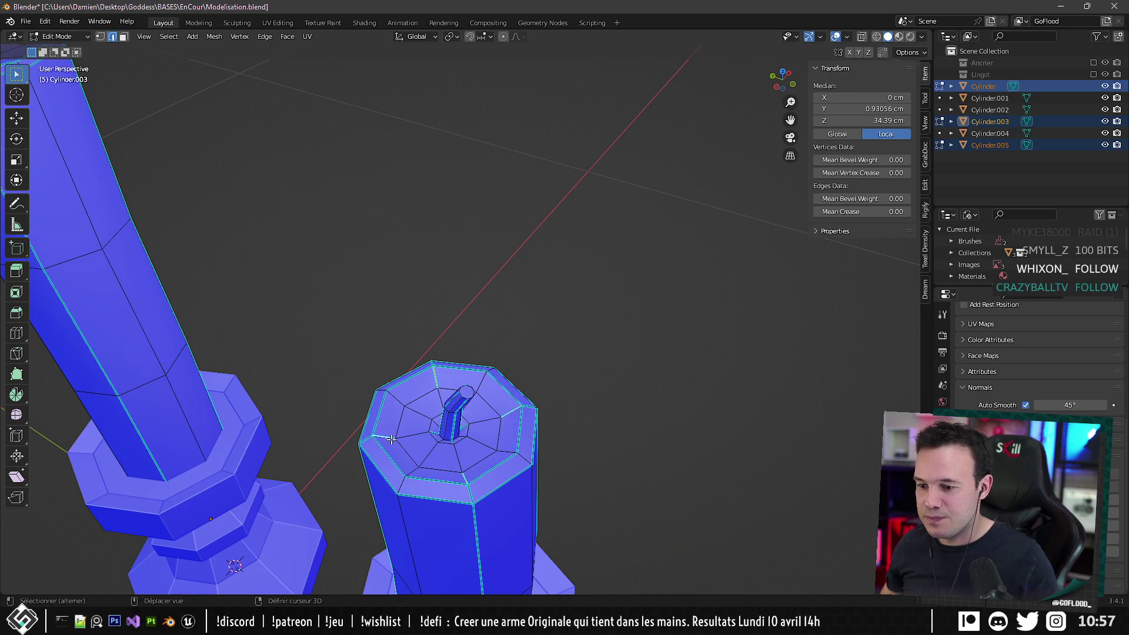
scroll(520, 475, down, 4)
shift+middle_drag(650, 511, 363, 312)
scroll(376, 329, up, 7)
shift+click(449, 434)
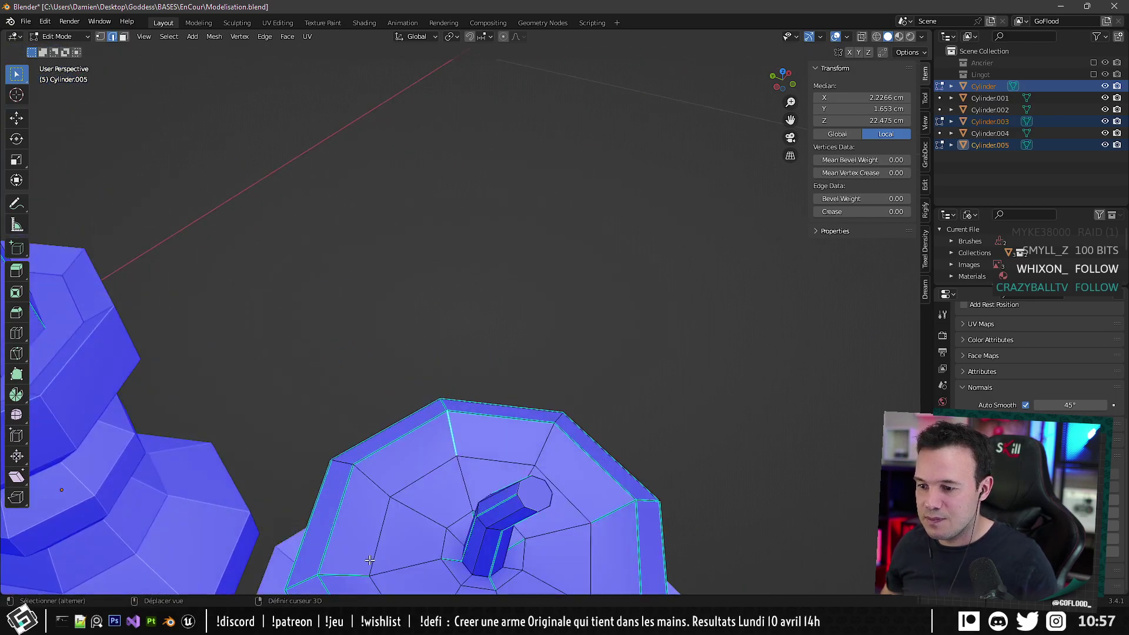
shift+click(369, 560)
middle_drag(369, 560, 553, 388)
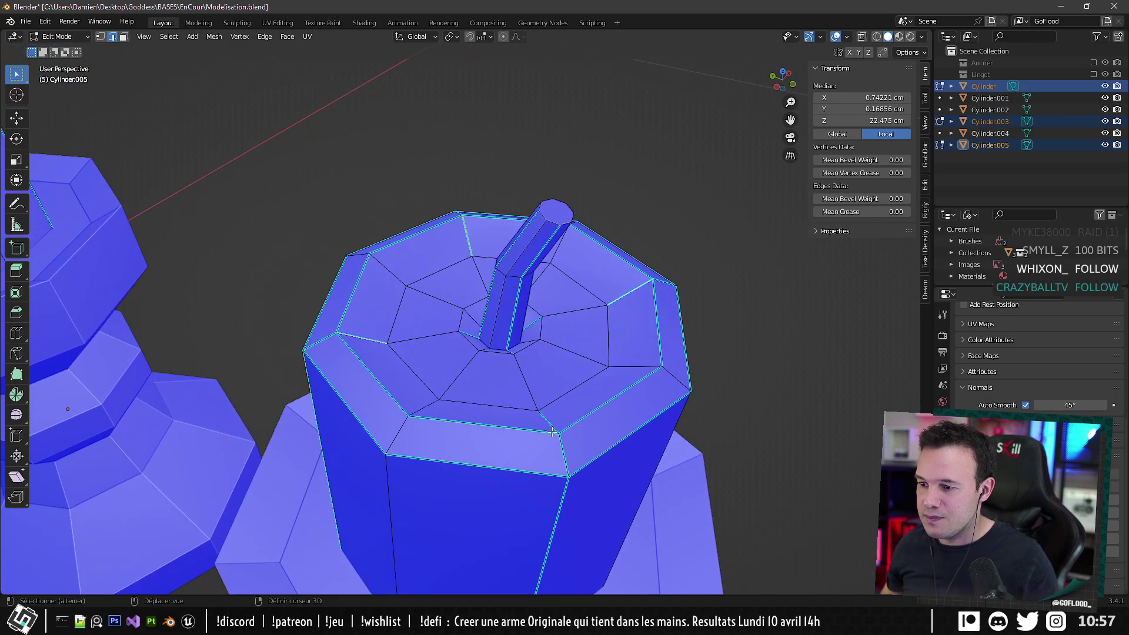
key(alt+s)
scroll(609, 352, down, 5)
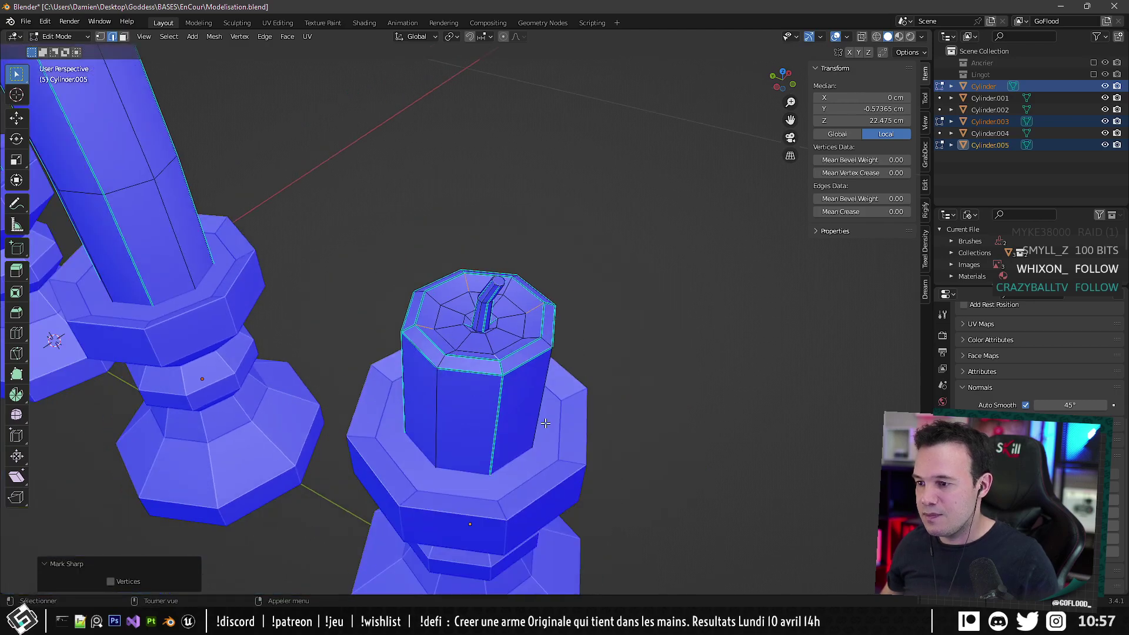
key(Tab)
Examine the three candlesticks from several angles, with nothing selected, to check their shapes and relative heights.
scroll(606, 443, down, 3)
middle_drag(583, 419, 650, 486)
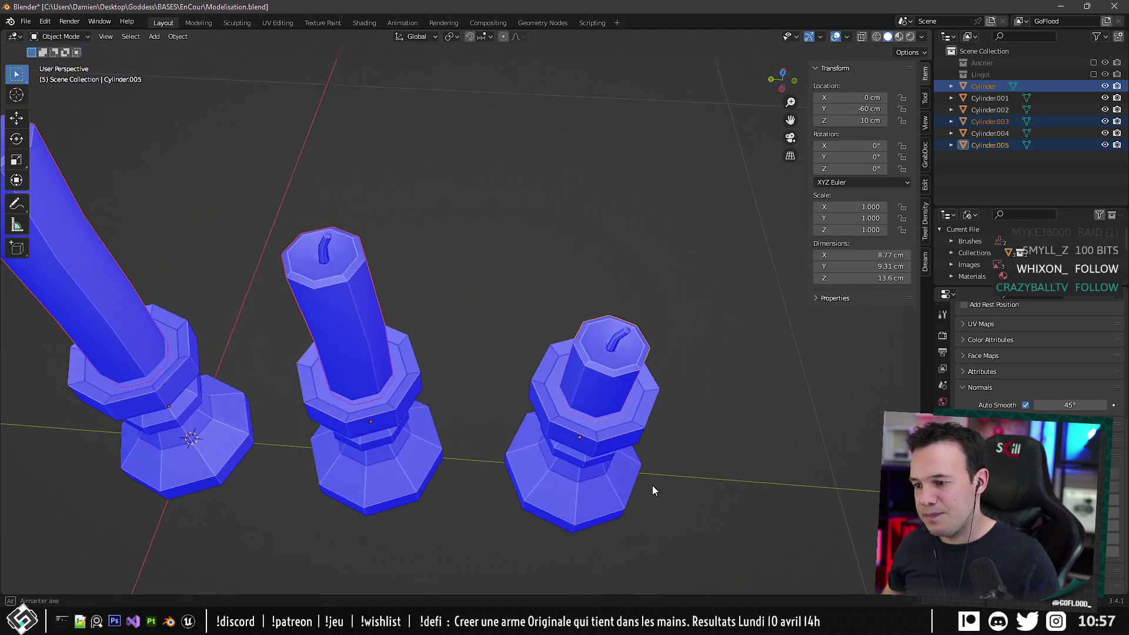
middle_drag(493, 435, 530, 442)
scroll(535, 388, down, 1)
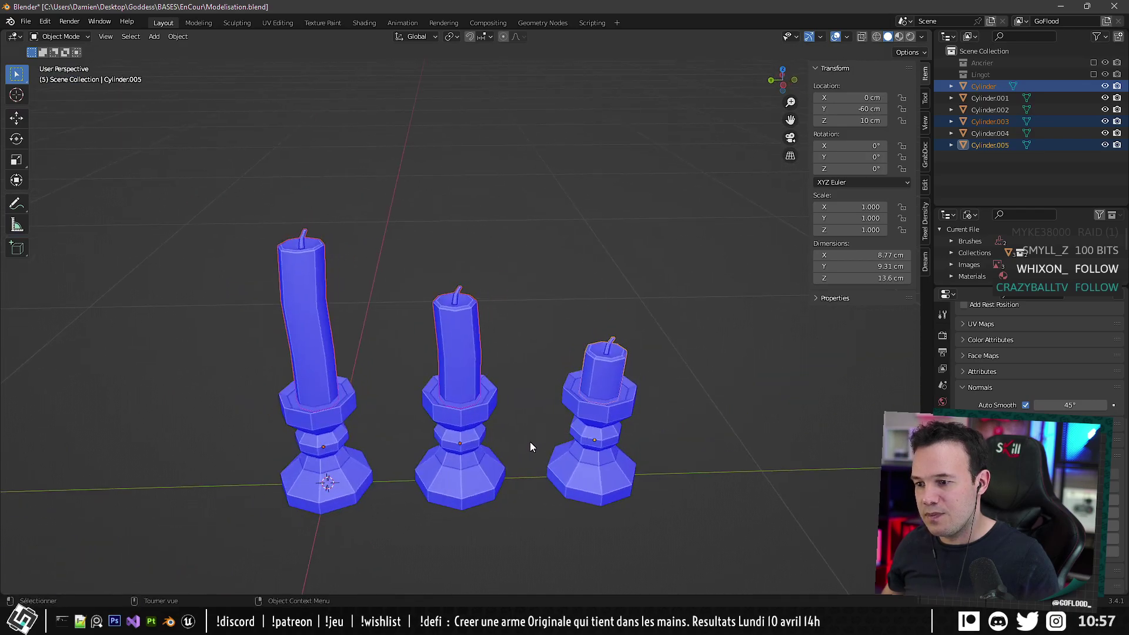
scroll(530, 442, down, 5)
shift+middle_drag(505, 384, 481, 401)
scroll(510, 400, up, 2)
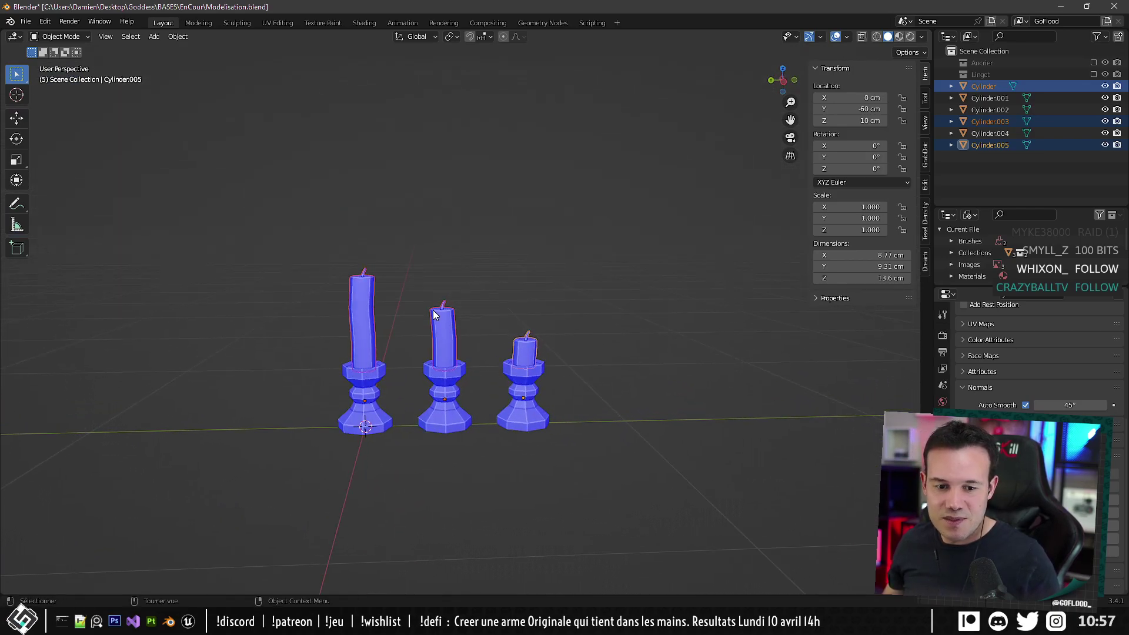
shift+middle_drag(464, 317, 512, 307)
click(474, 402)
click(440, 291)
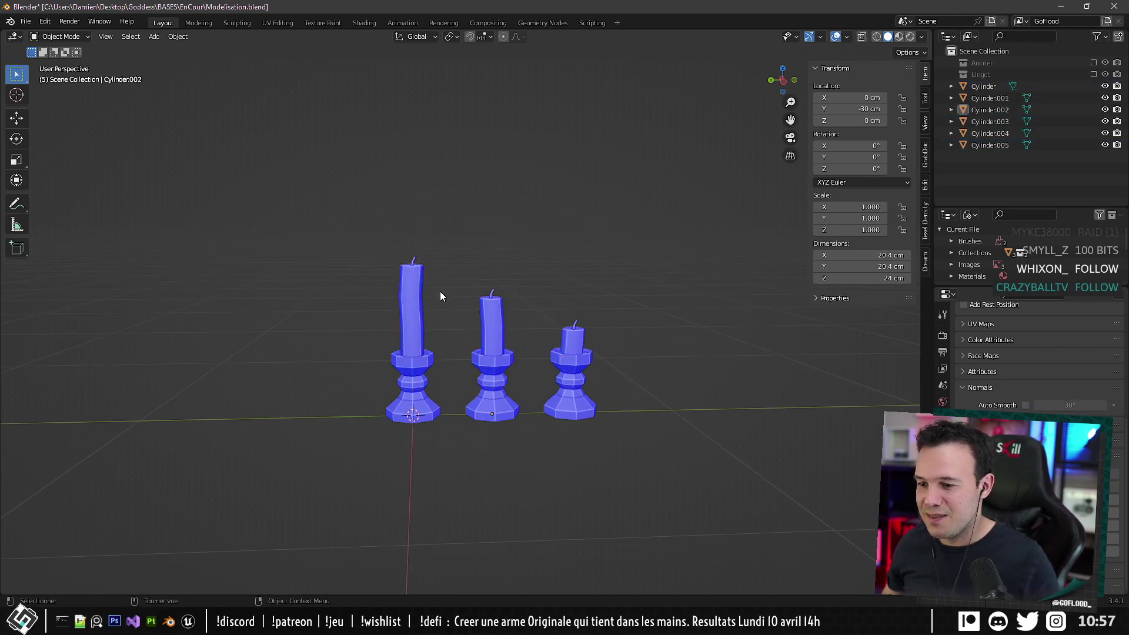
middle_drag(432, 318, 470, 333)
scroll(423, 347, up, 2)
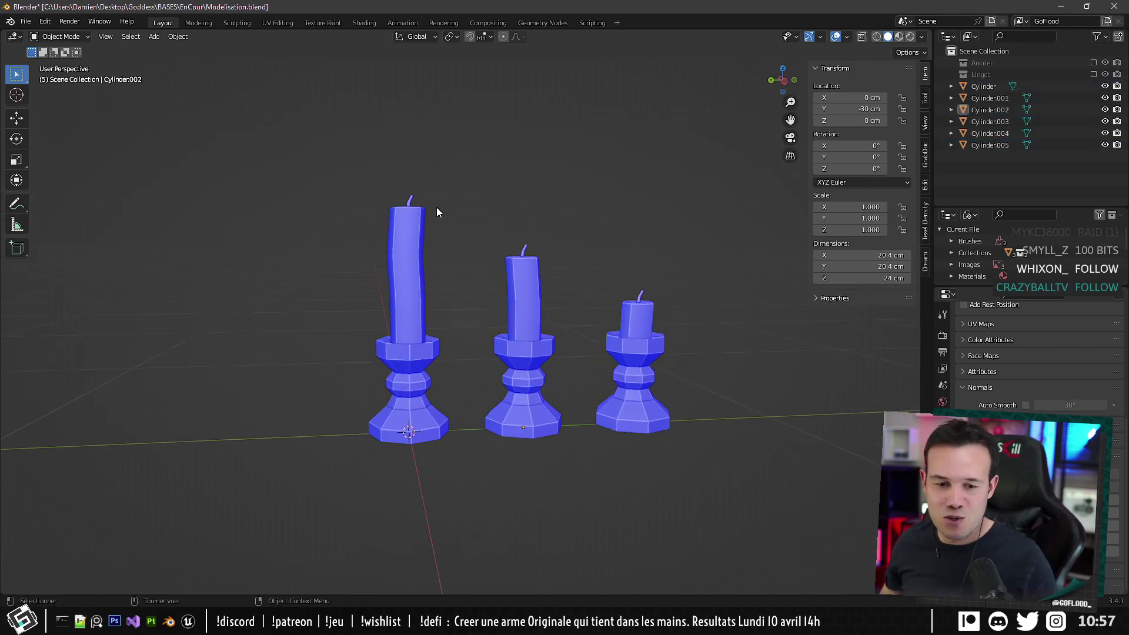
middle_drag(435, 217, 410, 235)
Export the tallest candle and its holder over the existing Bougoir_001.fbx.
drag(323, 172, 389, 482)
middle_drag(420, 388, 440, 373)
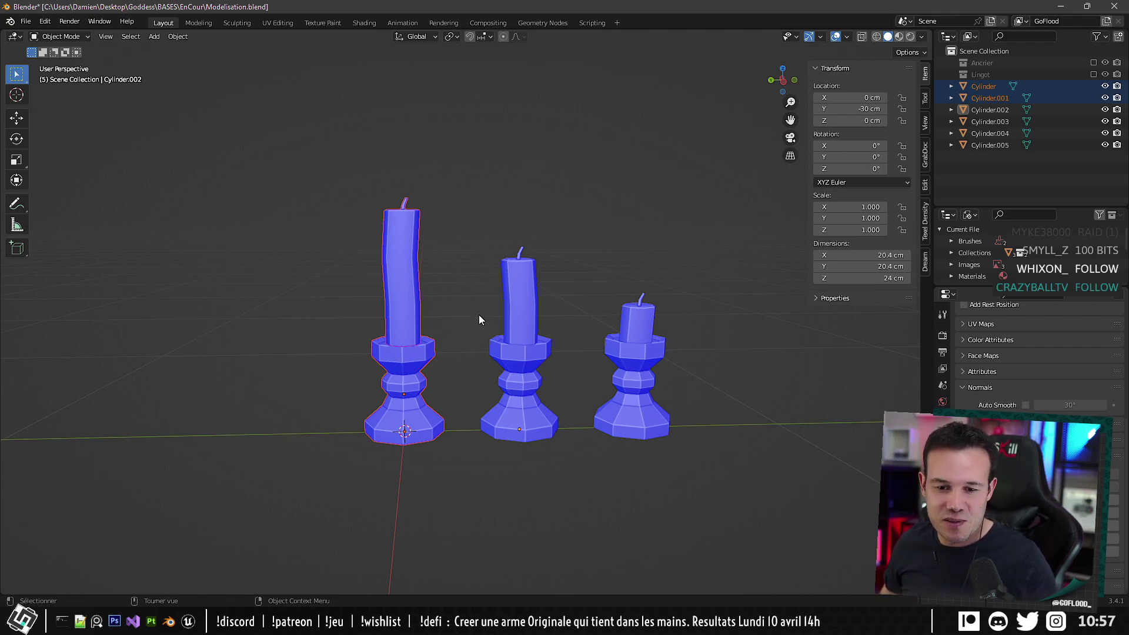
middle_drag(479, 319, 468, 325)
scroll(520, 303, down, 2)
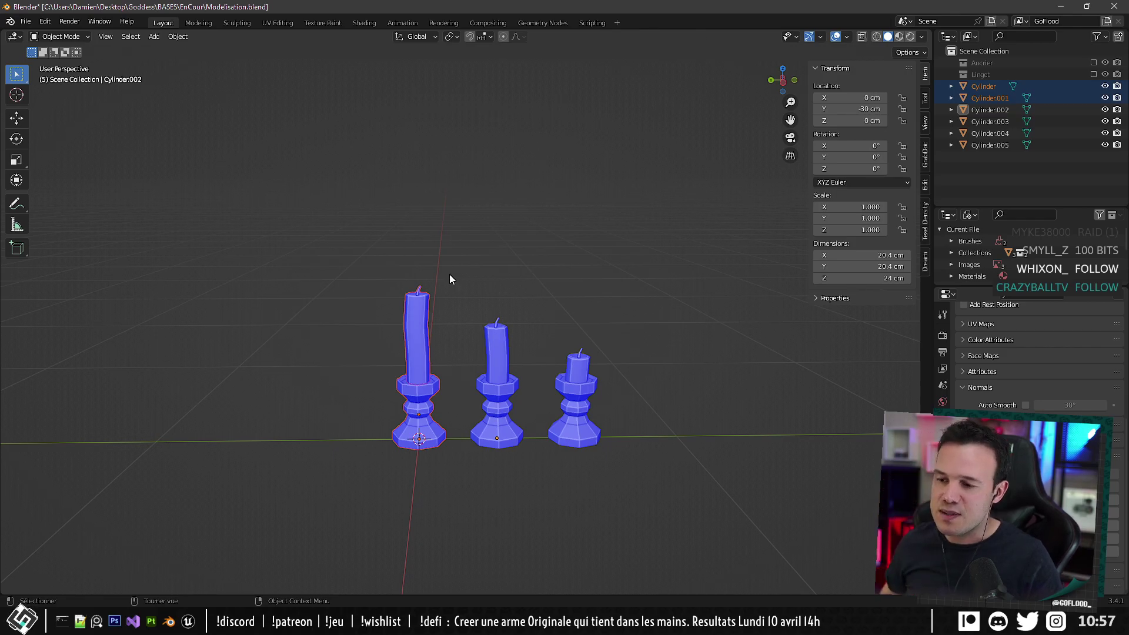
drag(343, 254, 419, 519)
key(ctrl+e)
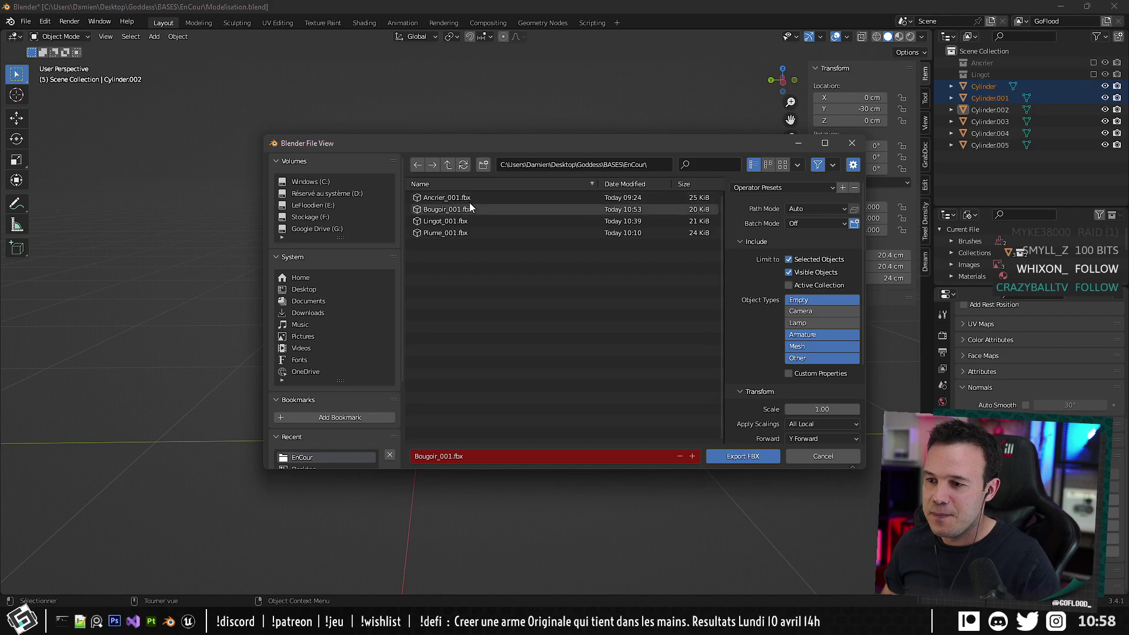
double_click(448, 209)
Place the 3D cursor at the middle holder's origin and set the middle candle's origin to it.
drag(486, 298, 526, 490)
click(500, 357)
click(505, 430)
click(499, 363)
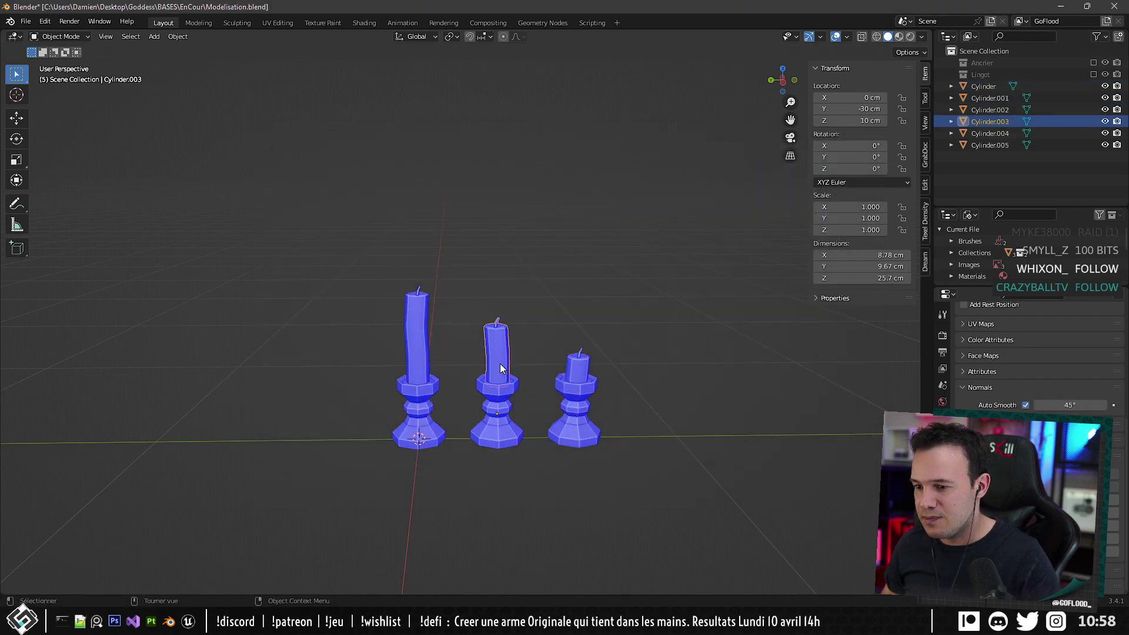
click(498, 442)
key(shift+s)
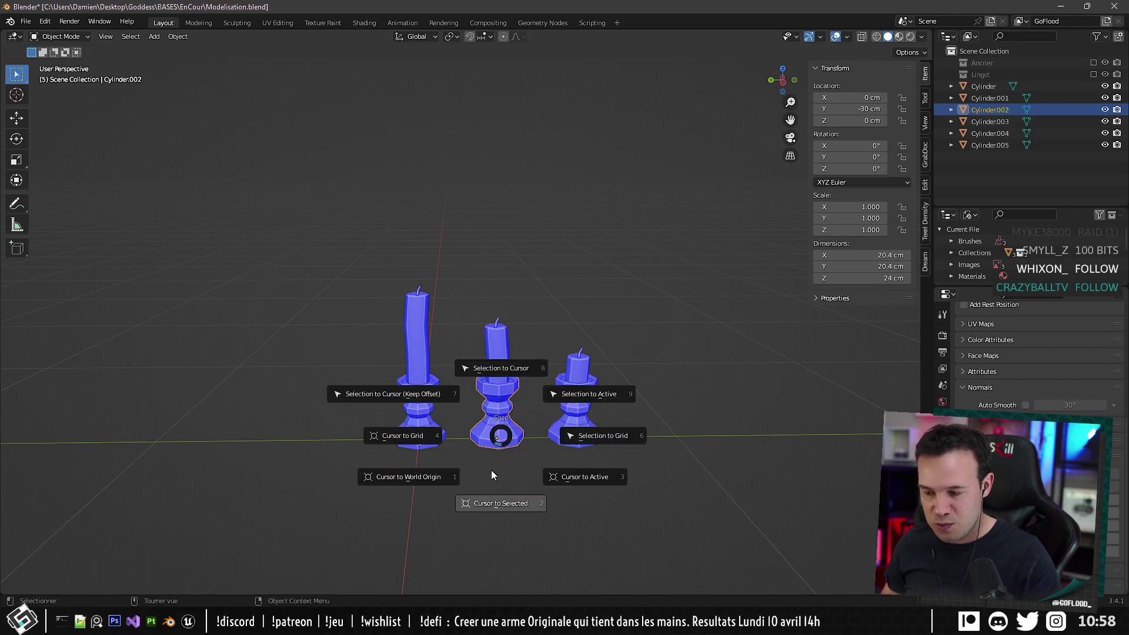
click(493, 471)
click(493, 353)
click(177, 37)
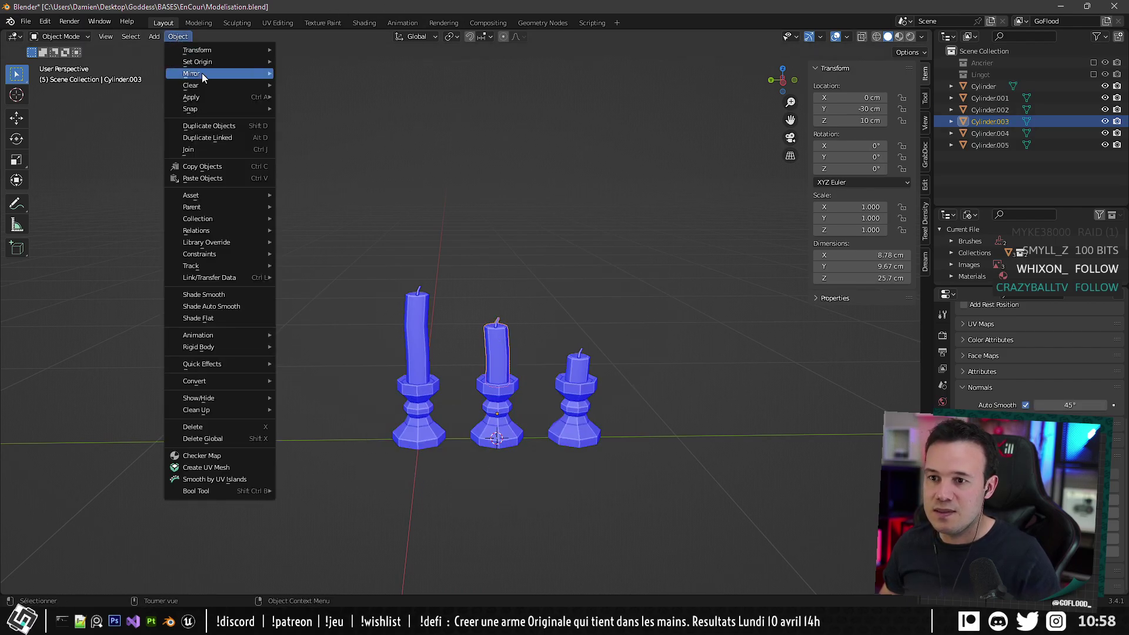
mouse_move(221, 63)
click(317, 87)
Try to export the middle candle and its holder as Bougoir_002.fbx in the EnCour folder.
shift+middle_drag(519, 270, 425, 222)
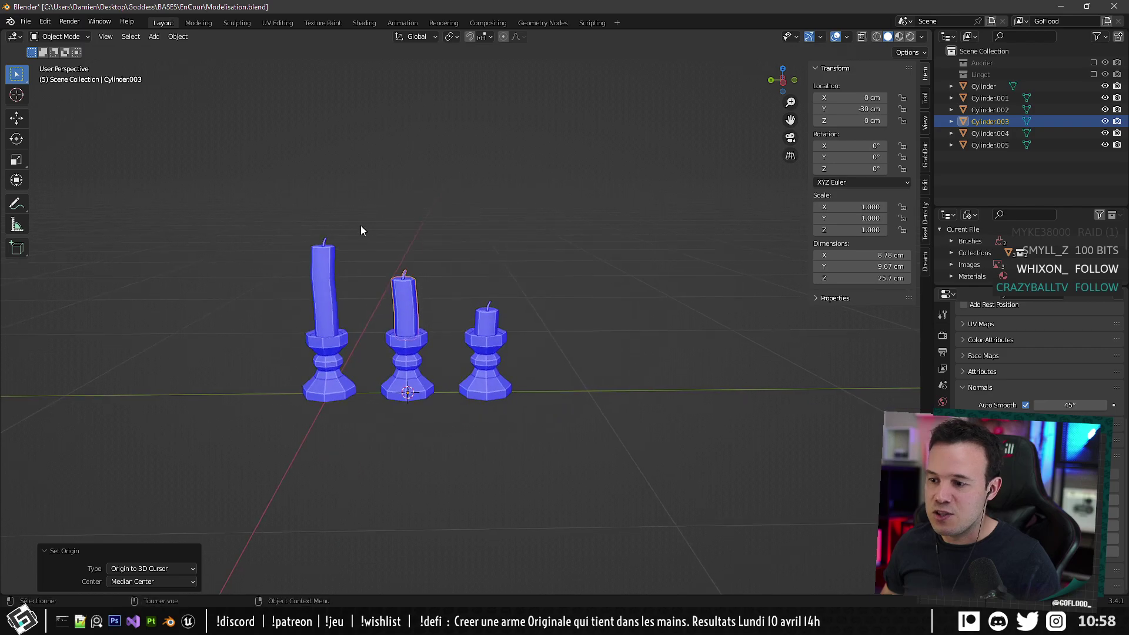
drag(361, 224, 419, 400)
key(ctrl+e)
click(443, 211)
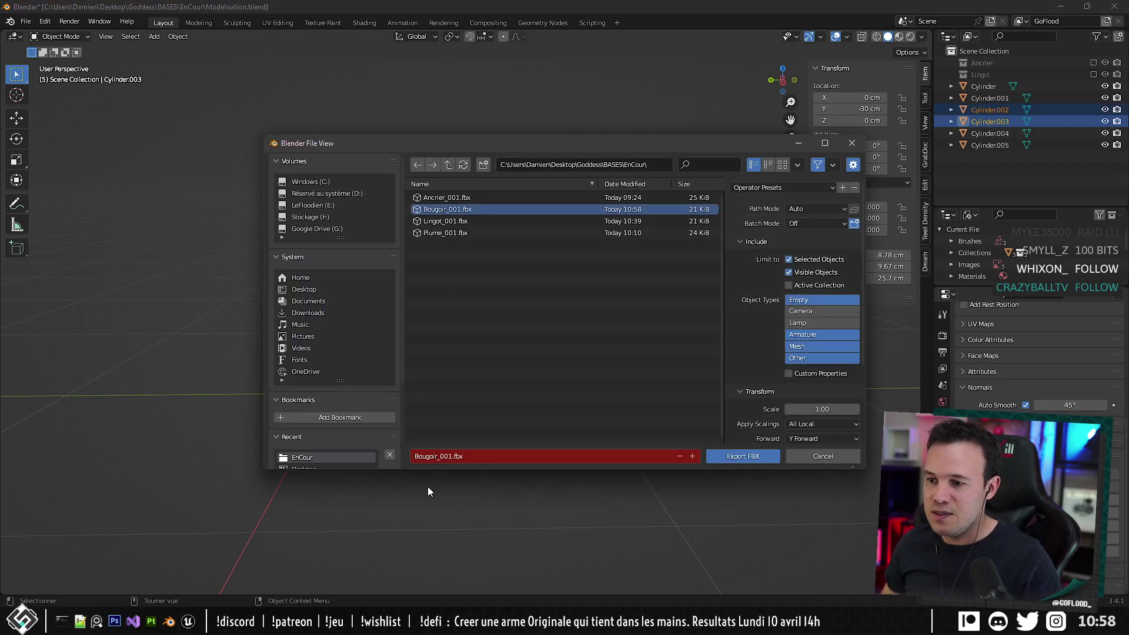
click(448, 457)
text(2)
key(Return)
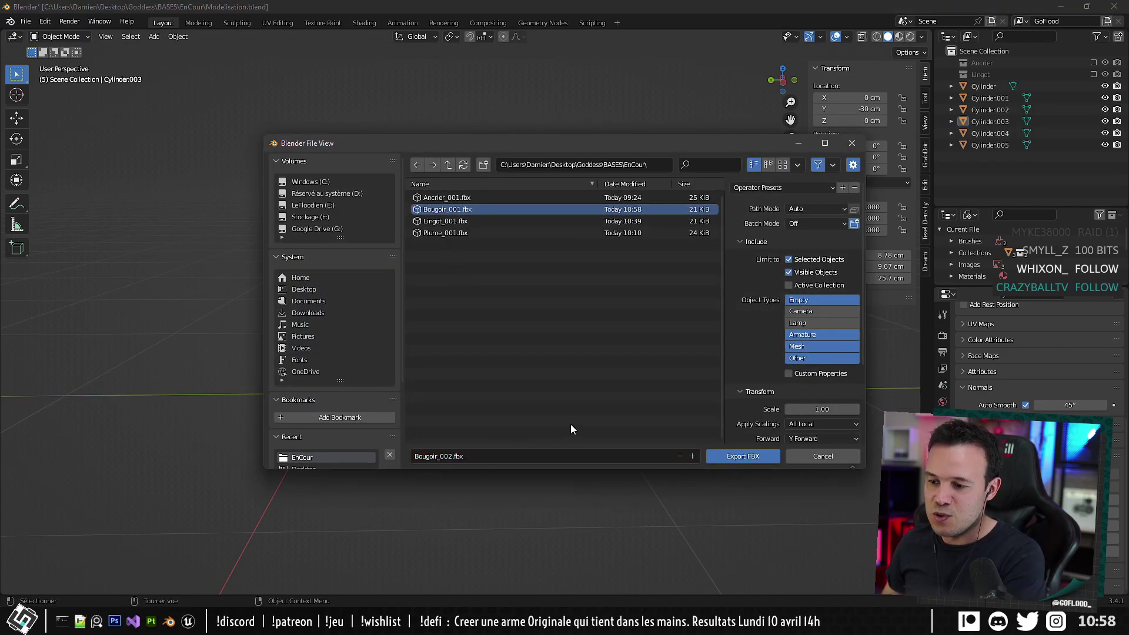
click(720, 453)
Place the 3D cursor at the shortest candlestick's holder origin and set that candle's origin to it.
click(480, 340)
click(493, 315)
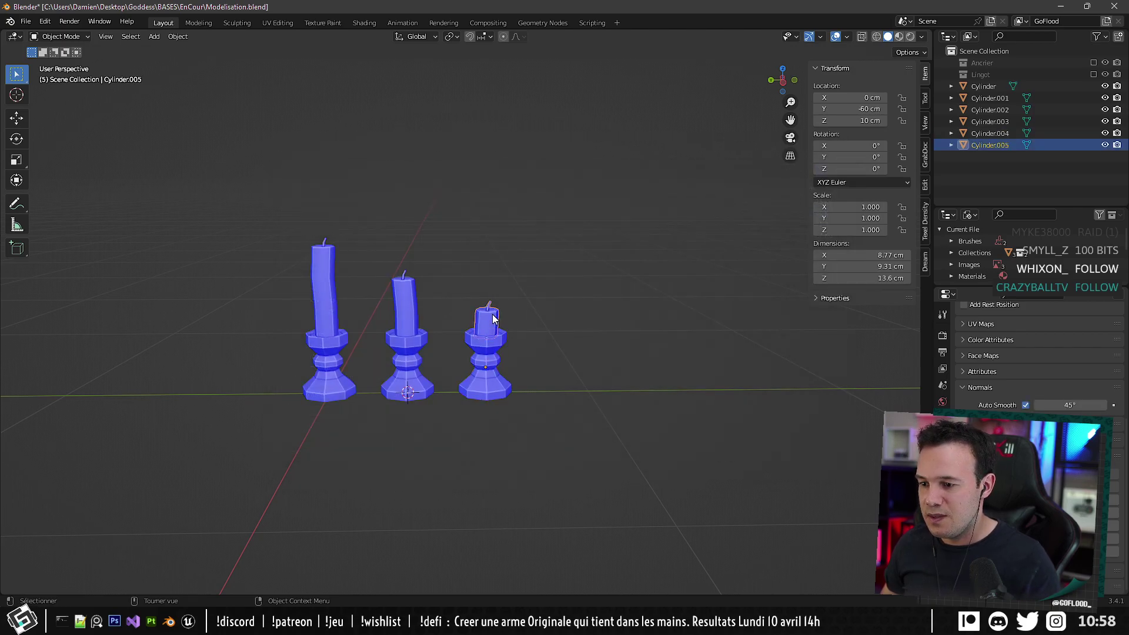
click(482, 389)
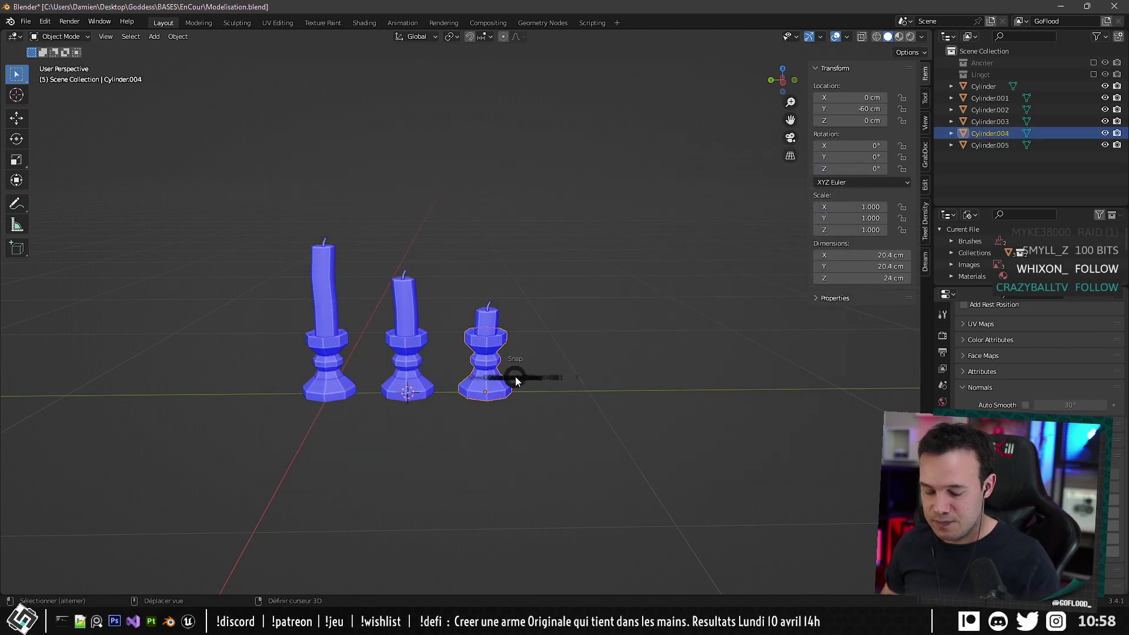
key(shift+s)
click(484, 313)
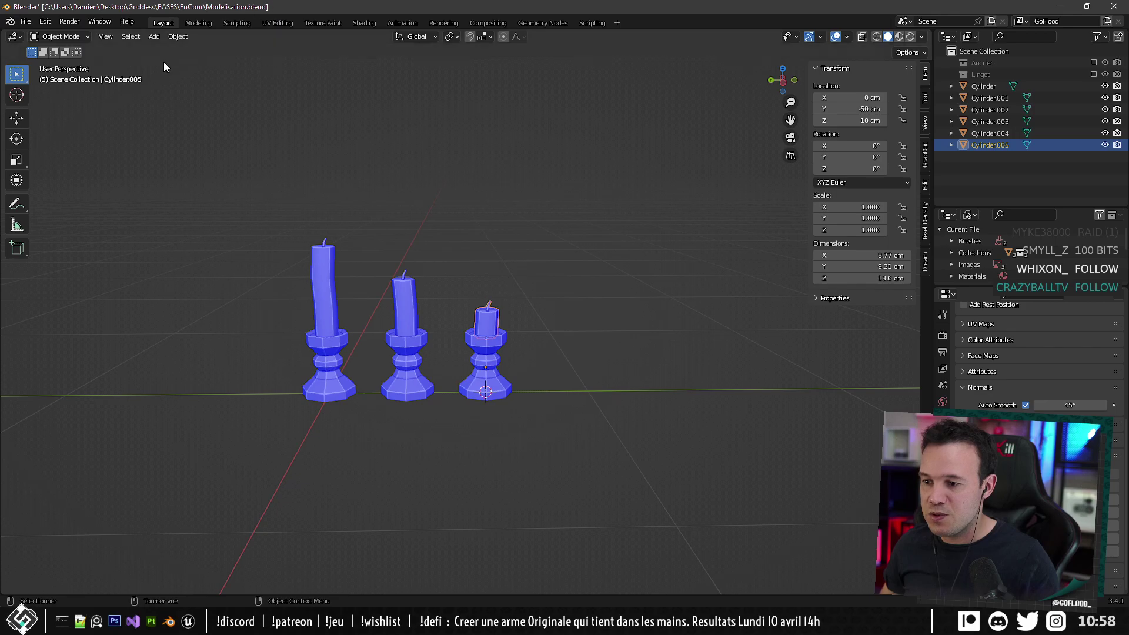
click(176, 36)
mouse_move(211, 62)
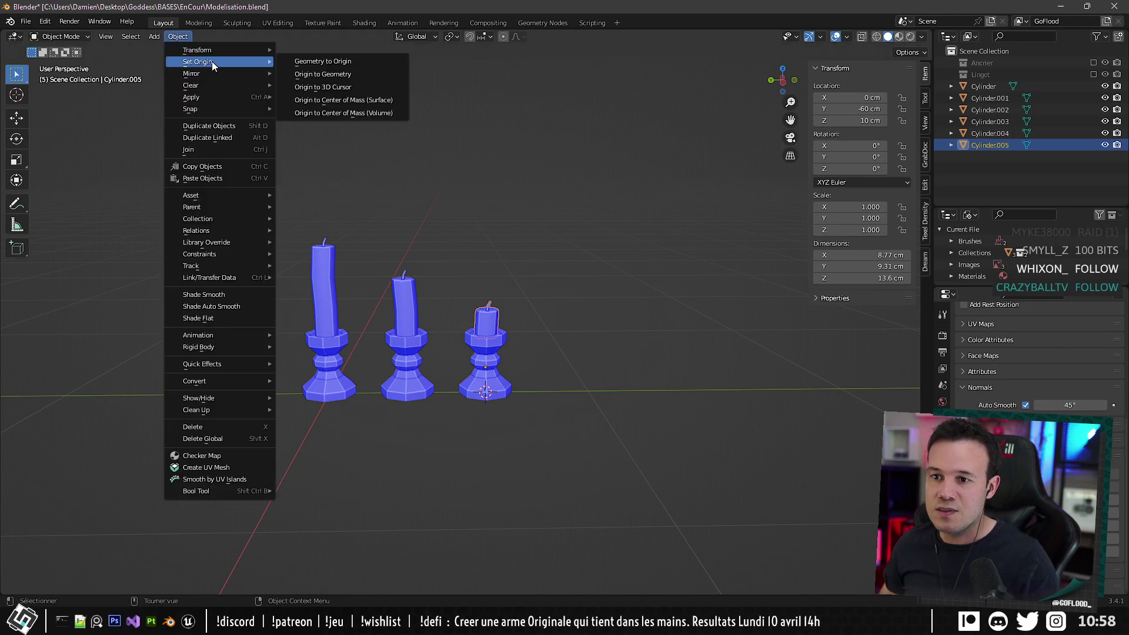
click(315, 87)
Export the shortest candle and its holder as Bougoir_003.fbx in the EnCour folder.
drag(468, 269, 491, 353)
key(ctrl+e)
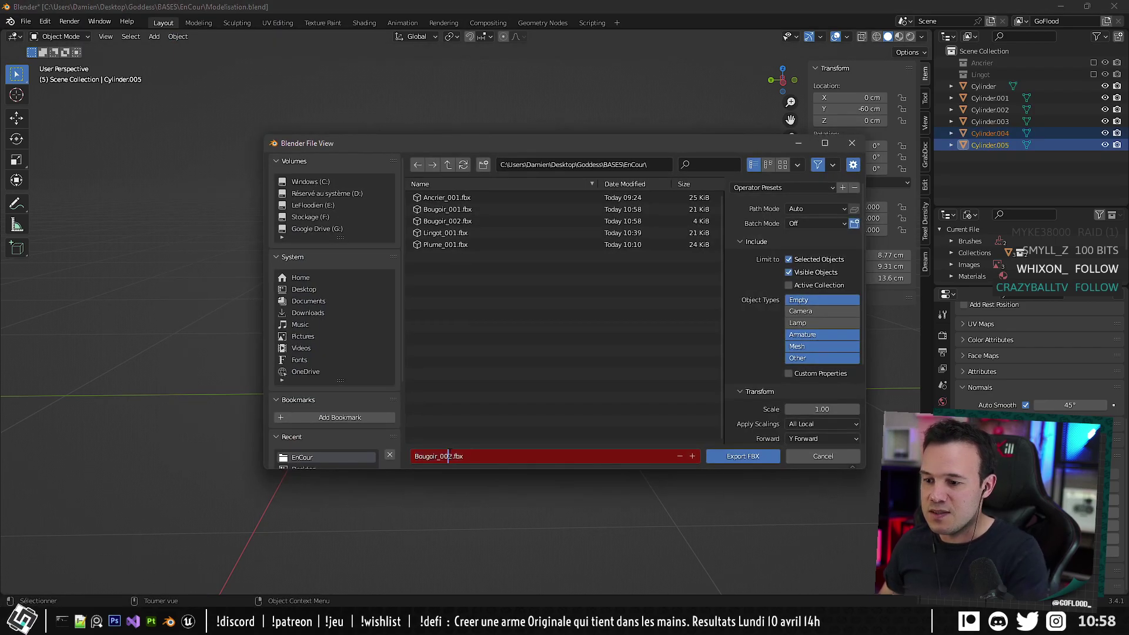
text(3)
key(Return)
click(719, 460)
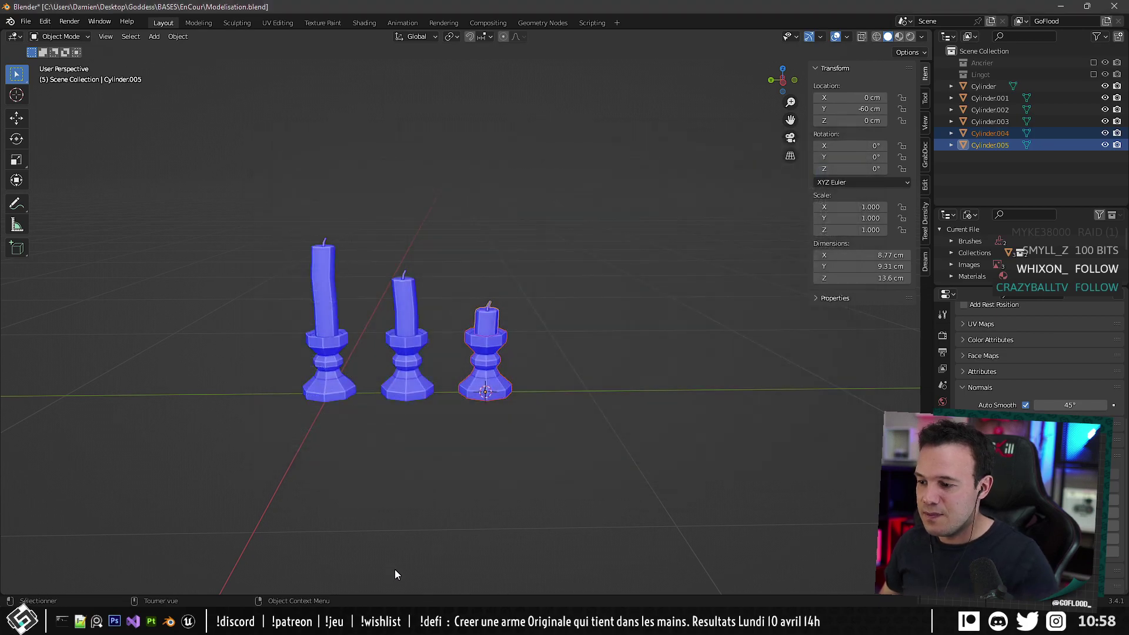
Switch to Unreal Engine and reimport the Bougoir_001 static mesh.
click(188, 621)
right_click(213, 511)
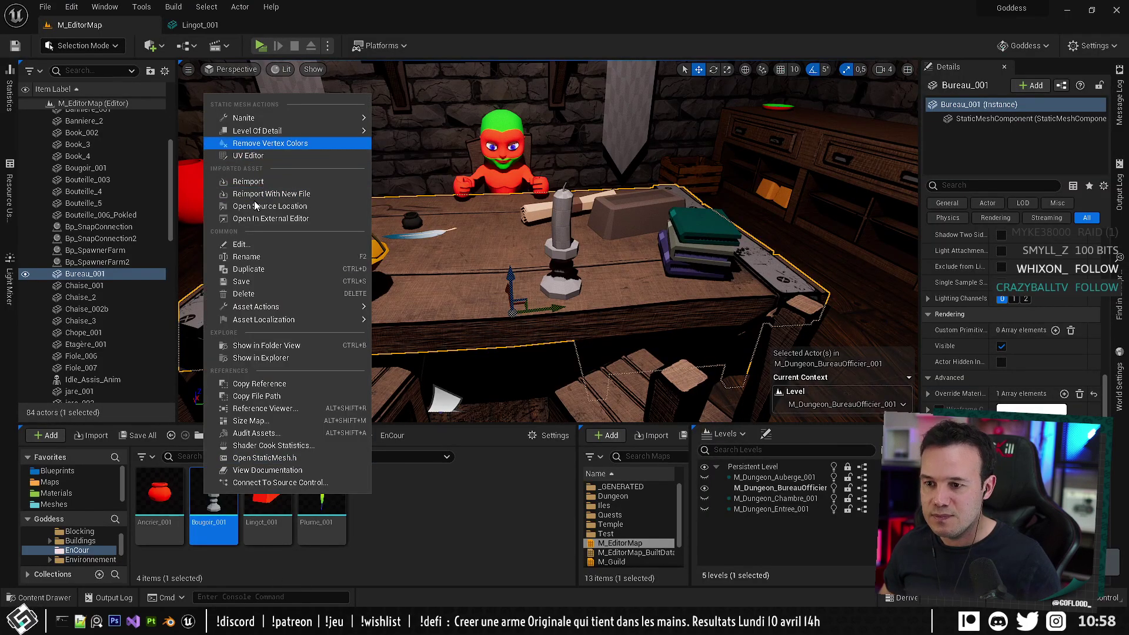
click(247, 181)
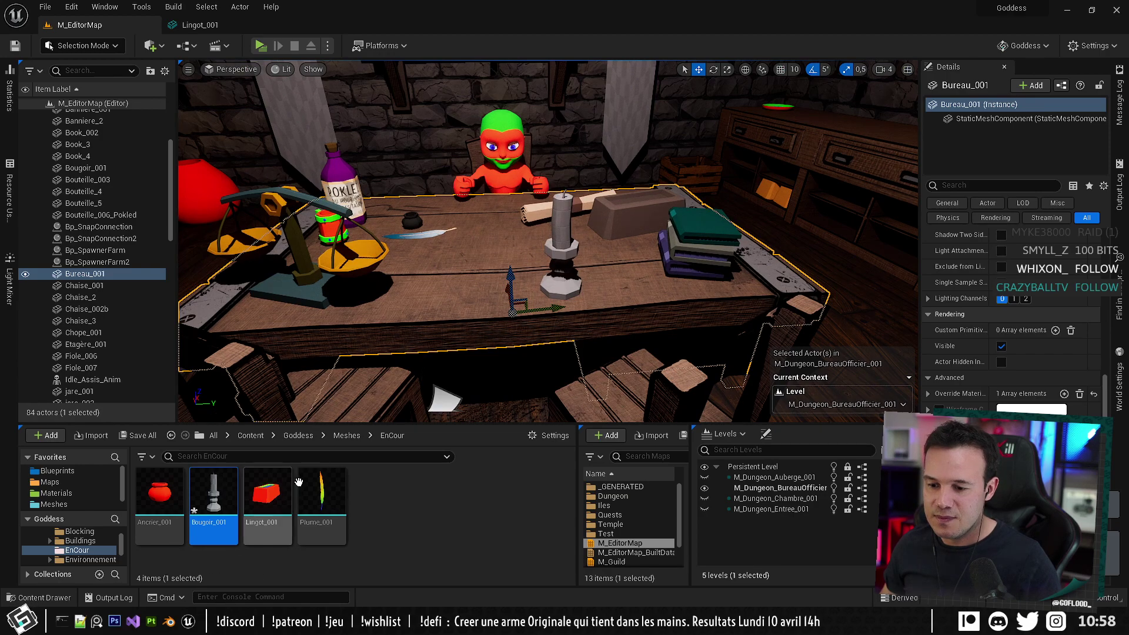
Try to import Bougoir_002.fbx and Bougoir_003.fbx from the file explorer into the project's EnCour folder.
key(alt+Tab)
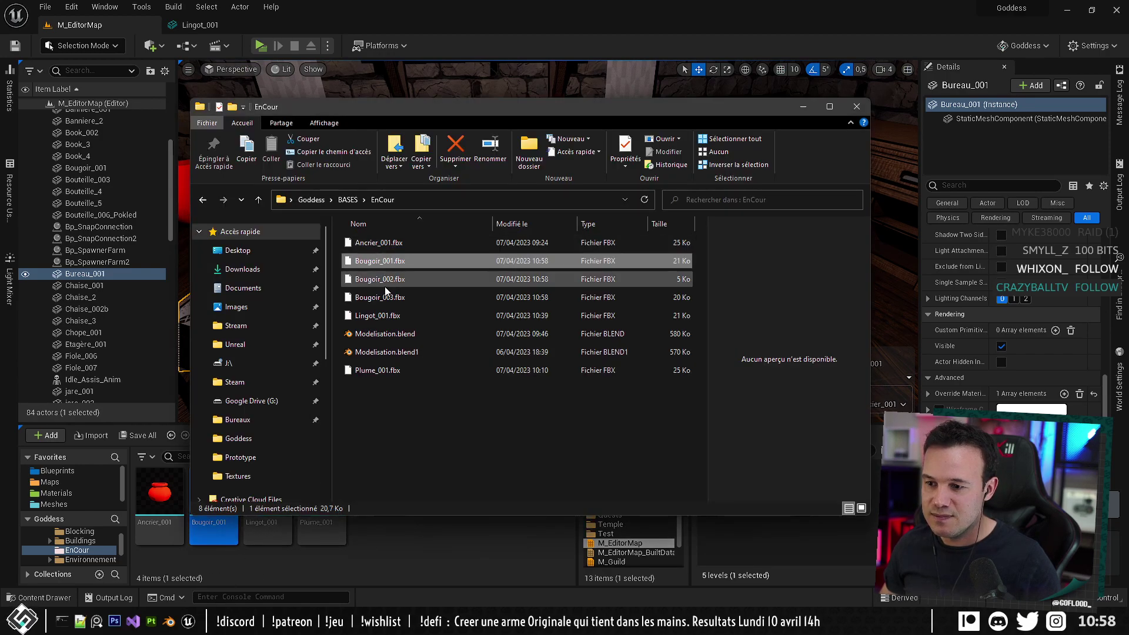
click(386, 283)
ctrl+drag(398, 297, 451, 571)
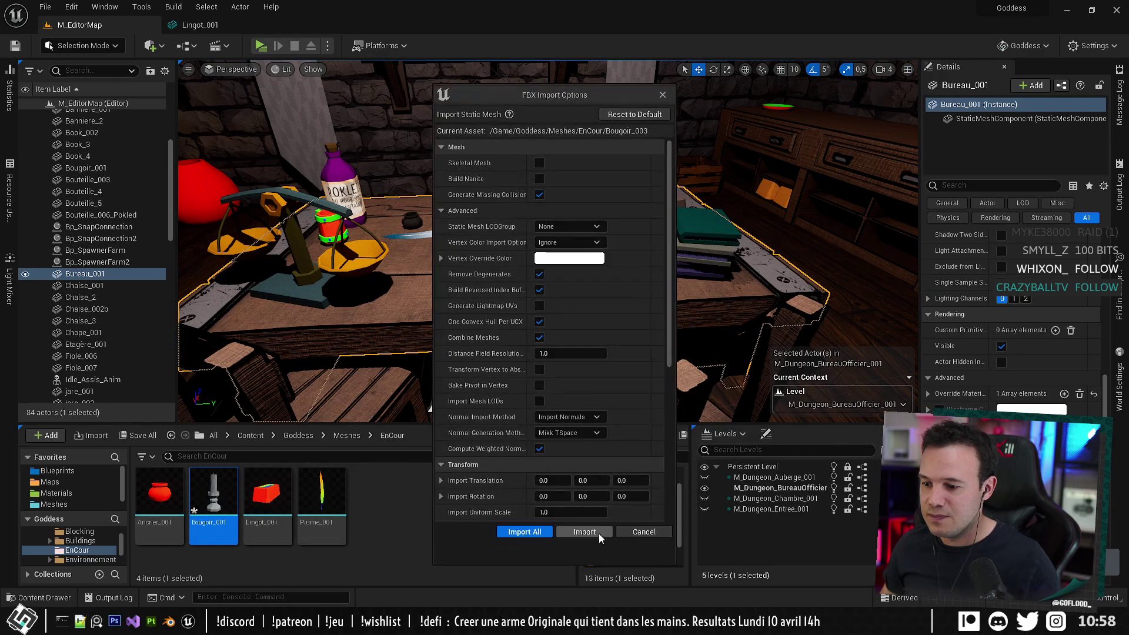
click(569, 532)
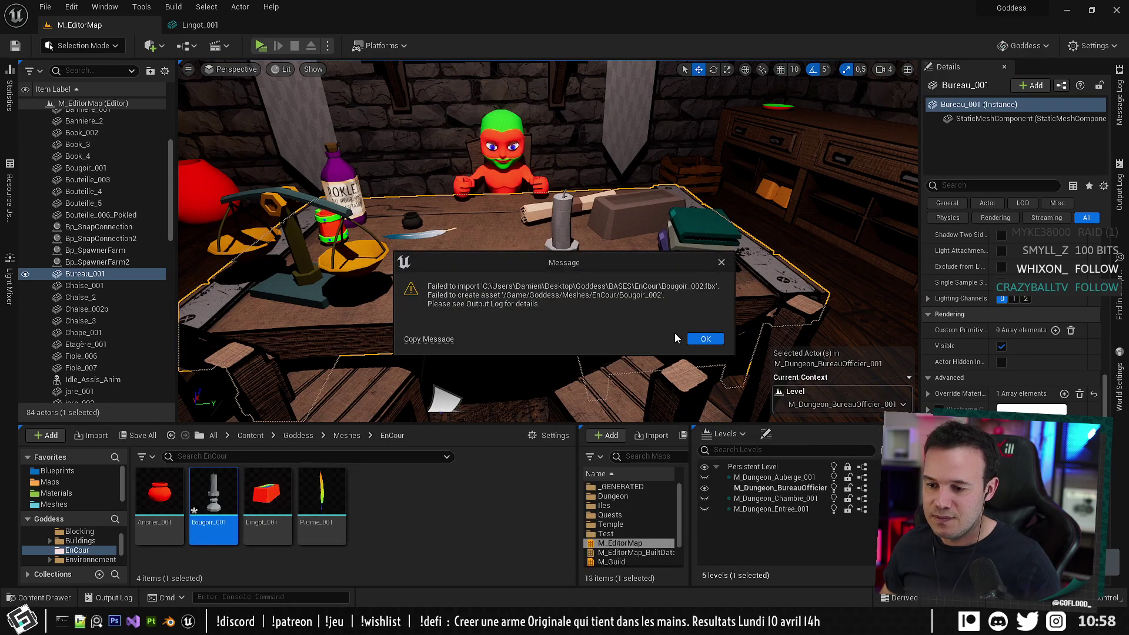
click(705, 341)
click(428, 548)
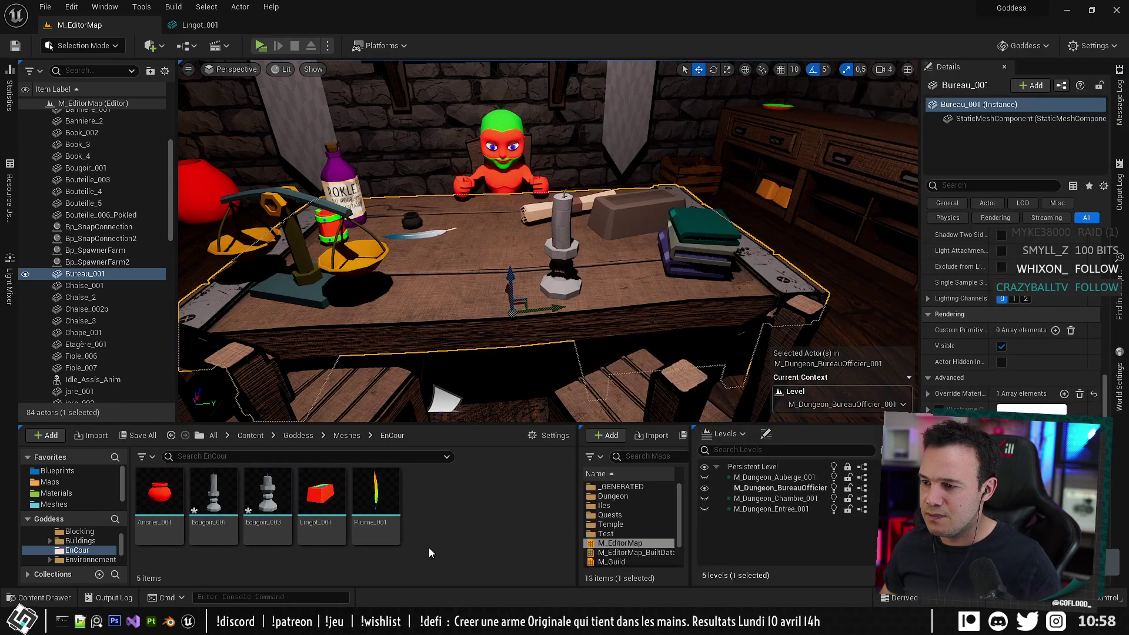
Switch to Blender and export the middle candle and its holder as FBX, overwriting Bougoir_002.fbx in the EnCour folder.
key(alt+Tab)
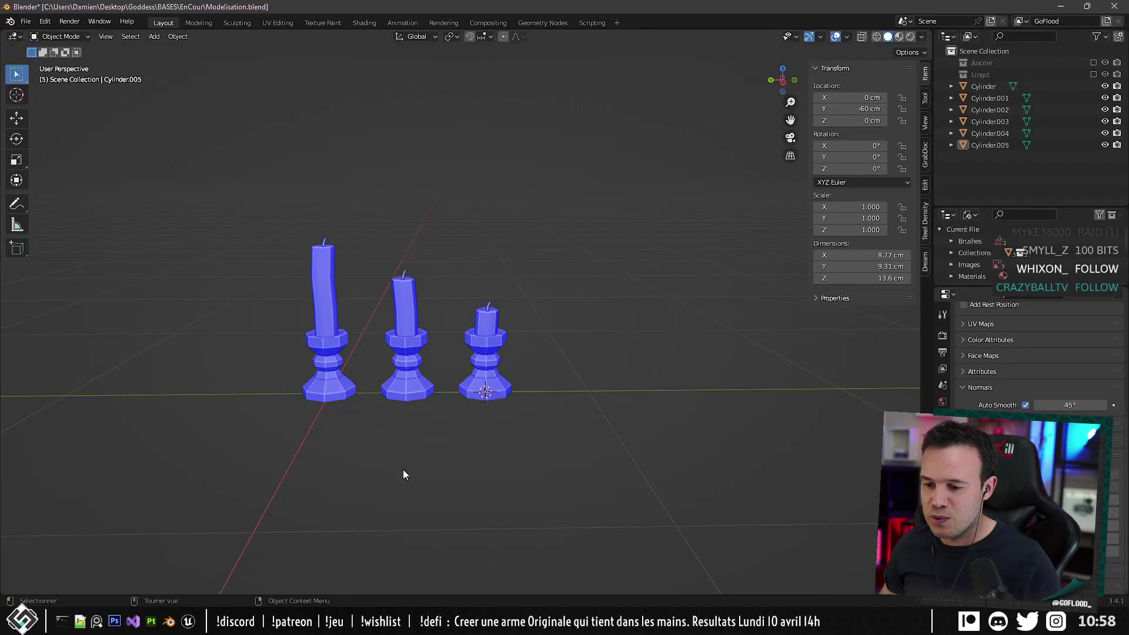
drag(372, 244, 453, 469)
key(ctrl+e)
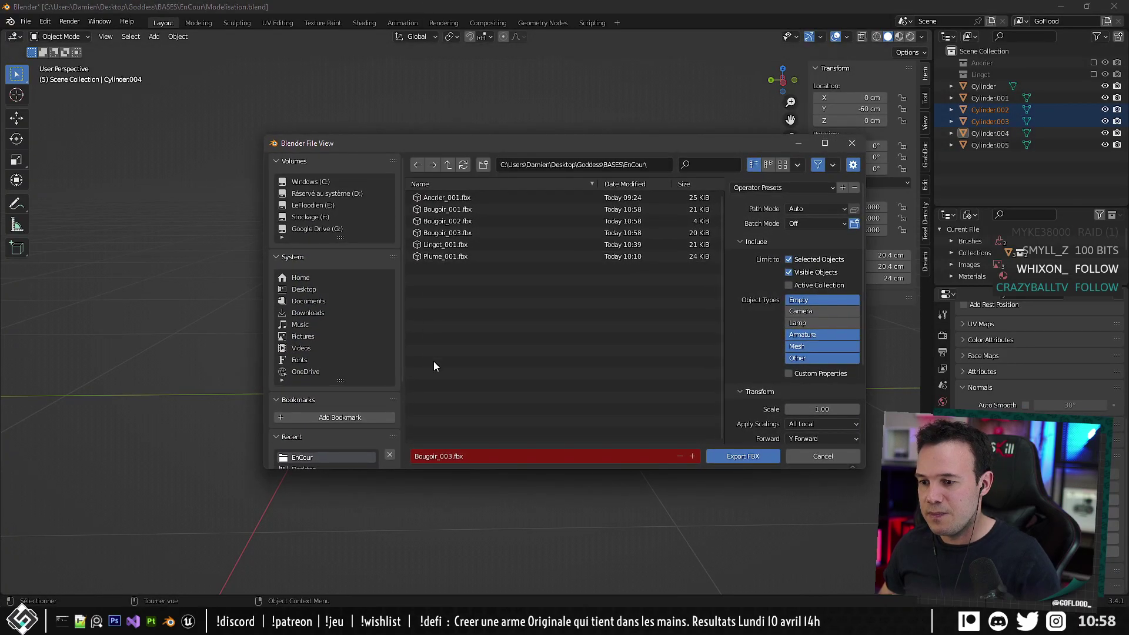
double_click(456, 221)
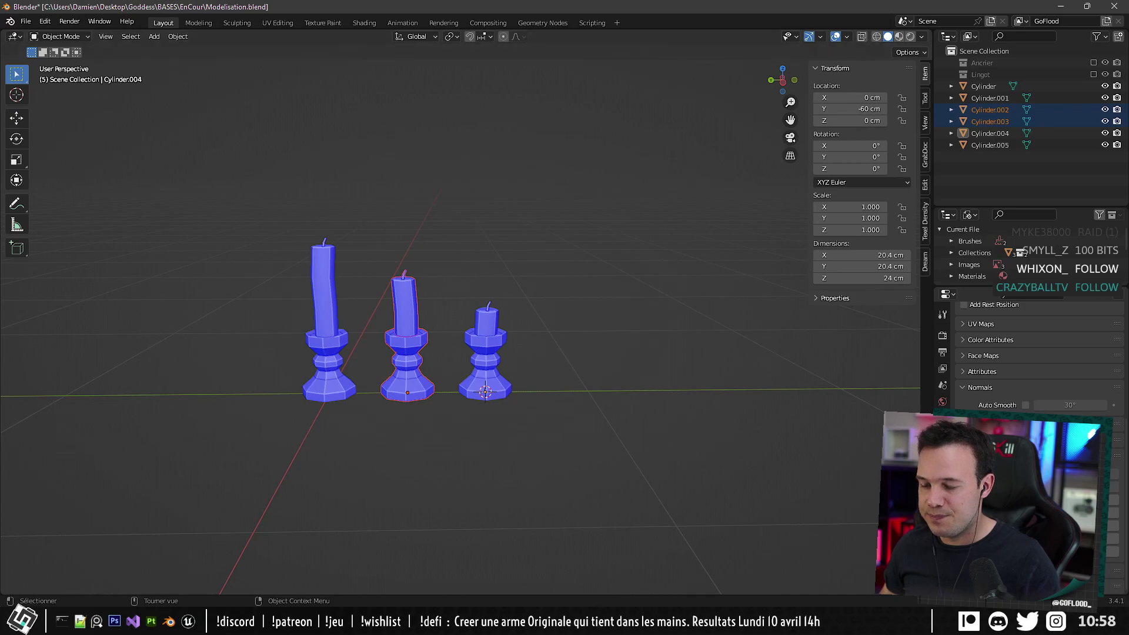
Switch to Unreal Engine and import Bougoir_002.fbx from the file explorer into the project's EnCour folder.
click(329, 620)
click(292, 621)
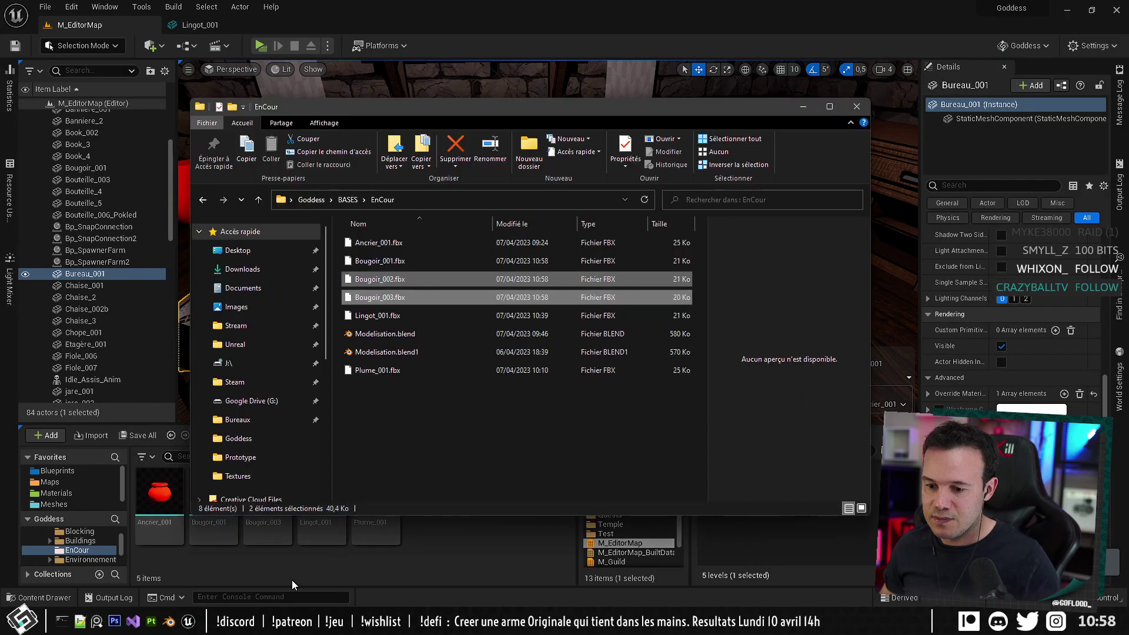
click(359, 291)
drag(382, 280, 459, 564)
click(594, 532)
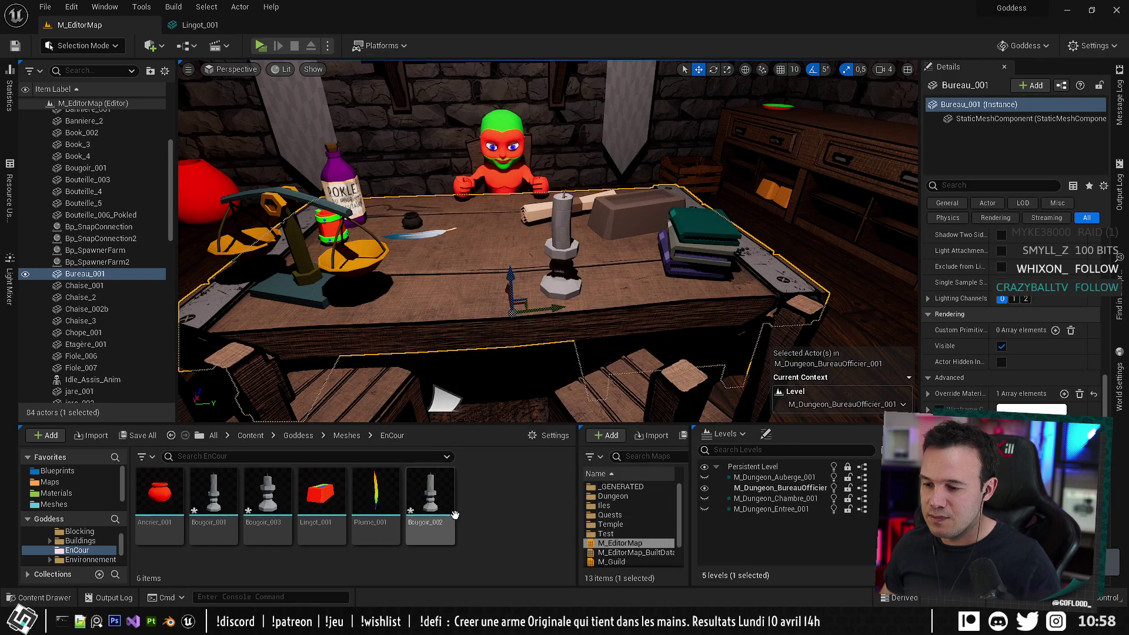
Inspect the Bougoir_002 static mesh in its editor, and close the Bougoir_002 and Lingot_001 editors.
double_click(450, 511)
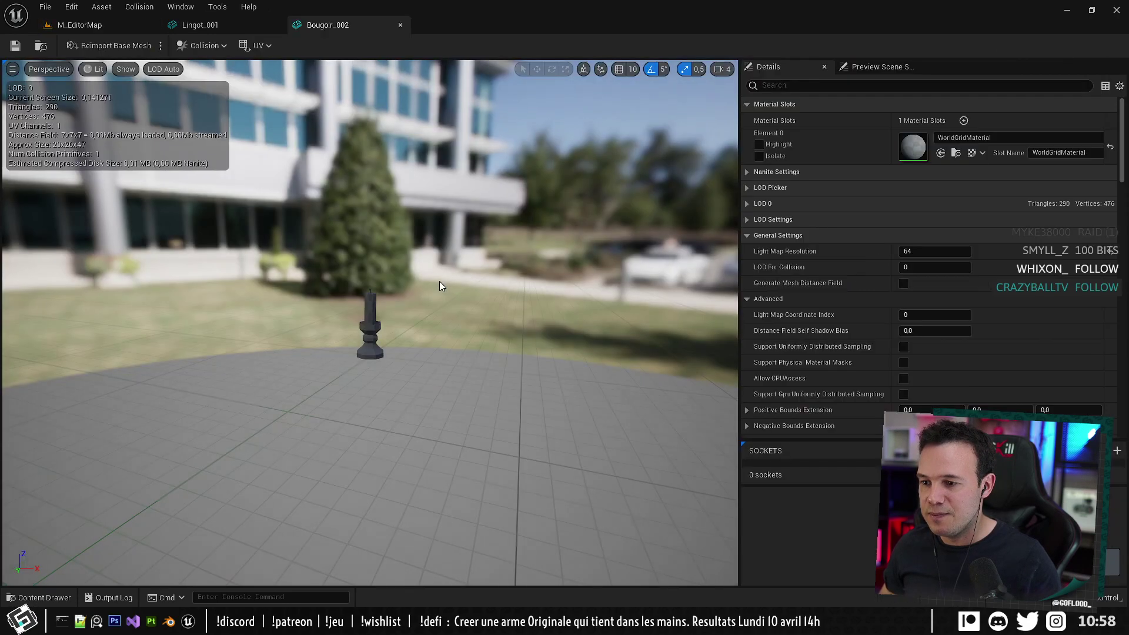
click(400, 25)
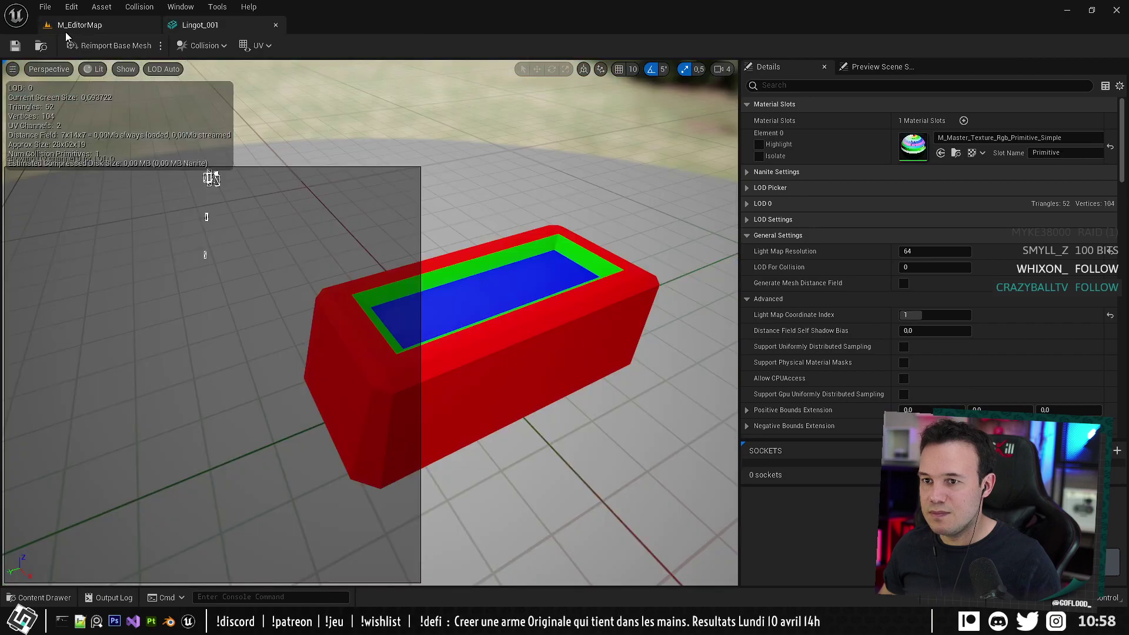
middle_click(178, 26)
Place the Bougoir_002 and Bougoir_003 meshes on the desk beside the Bougoir_001 candlestick.
drag(424, 498, 442, 286)
drag(268, 499, 507, 278)
click(561, 265)
right_drag(561, 265, 529, 282)
Play the level, move the characters around the desk to examine the three candlesticks, and stop the preview.
click(261, 45)
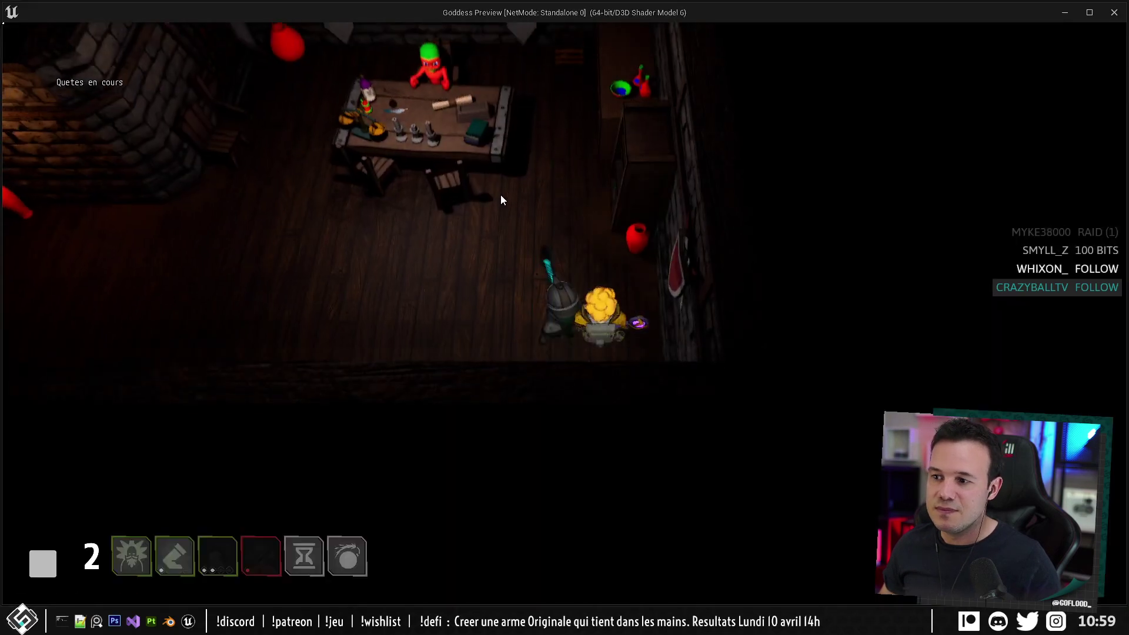
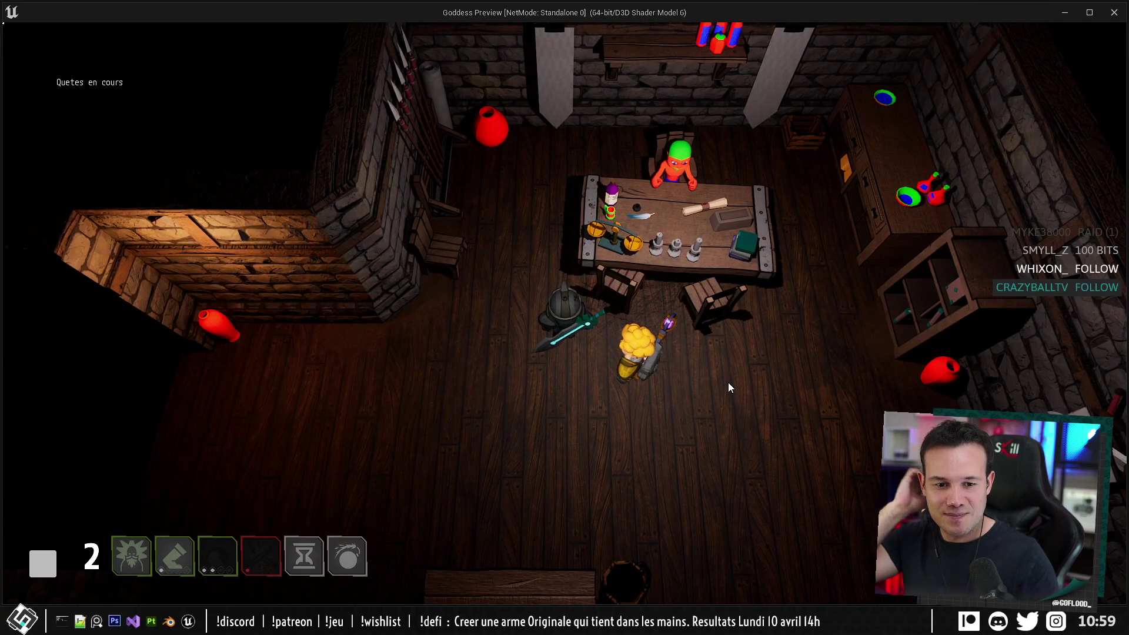
key(z)
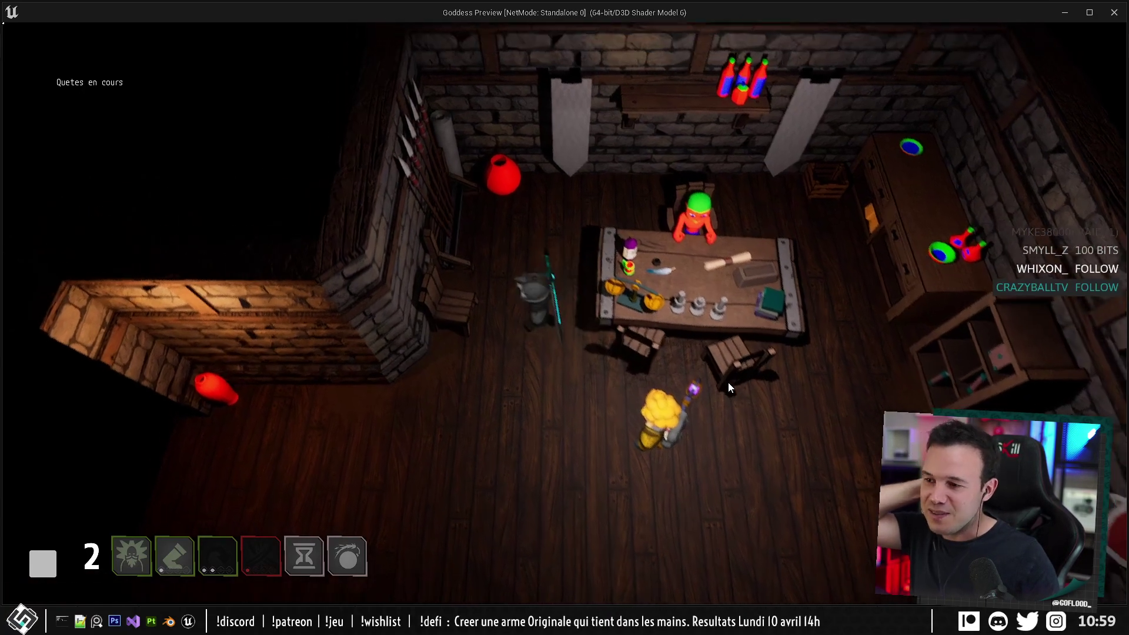
key(s)
key(d)
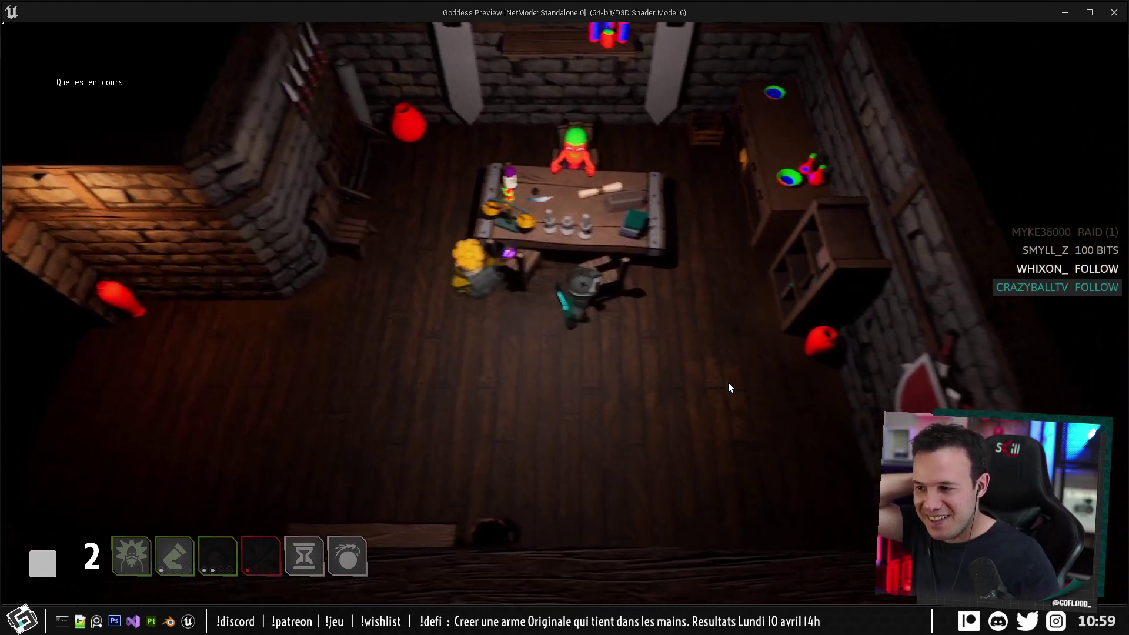
key(q)
key(z)
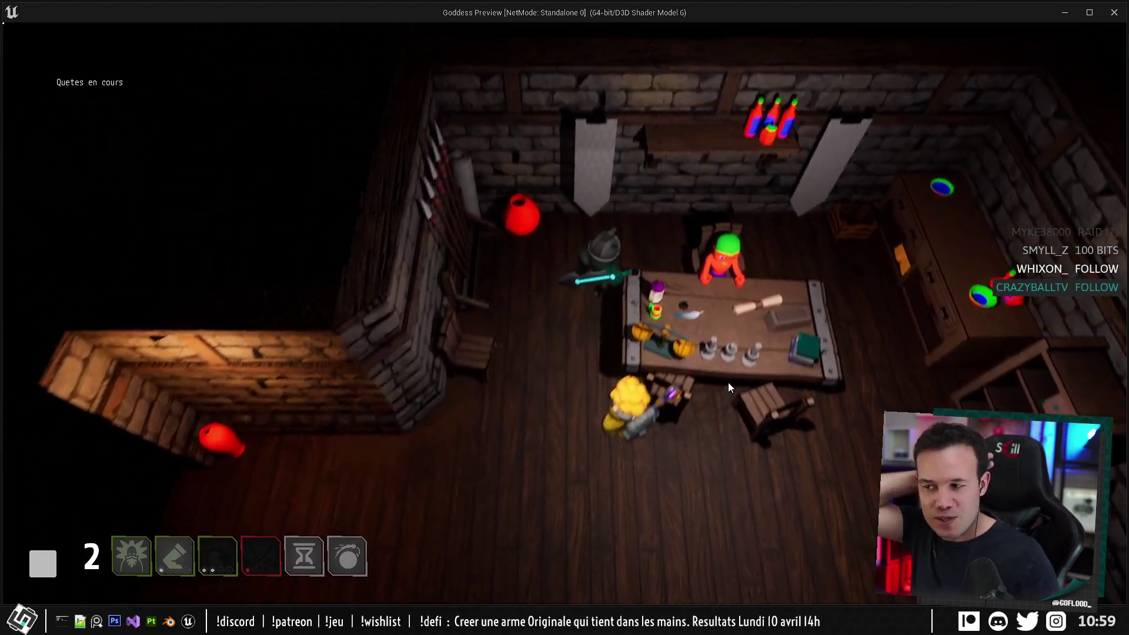
key(w)
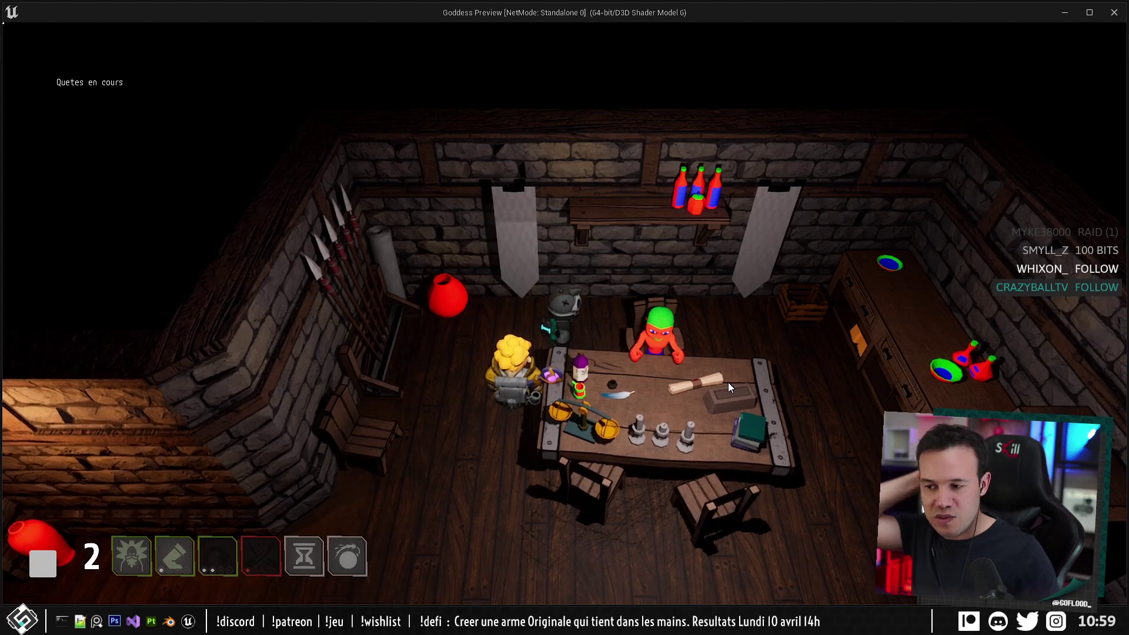
key(s)
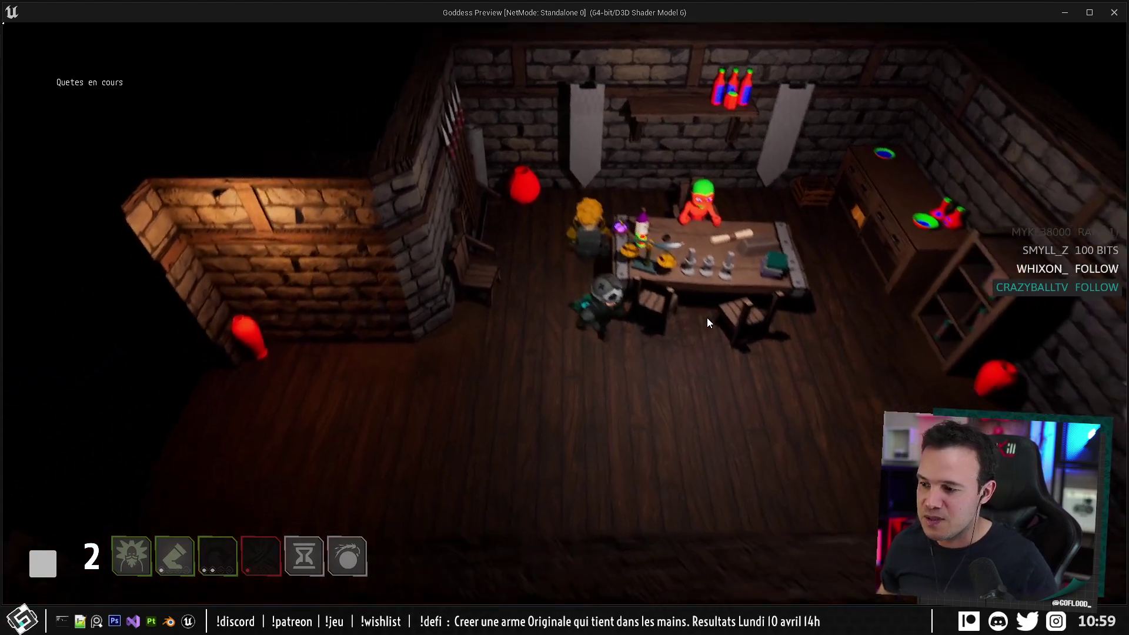
key(s)
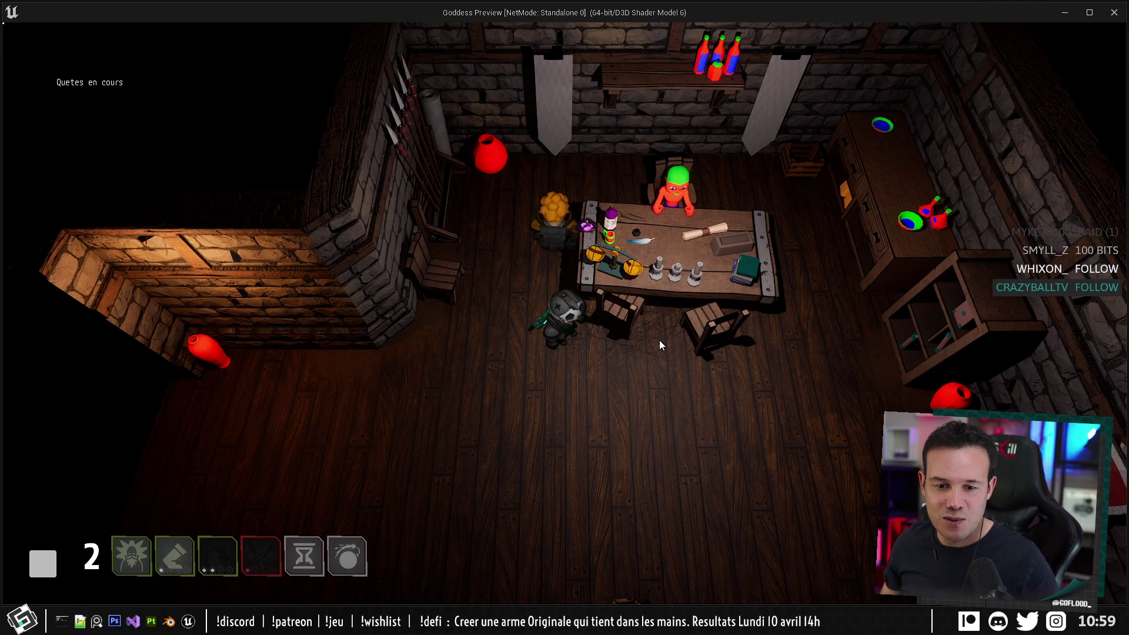
key(d)
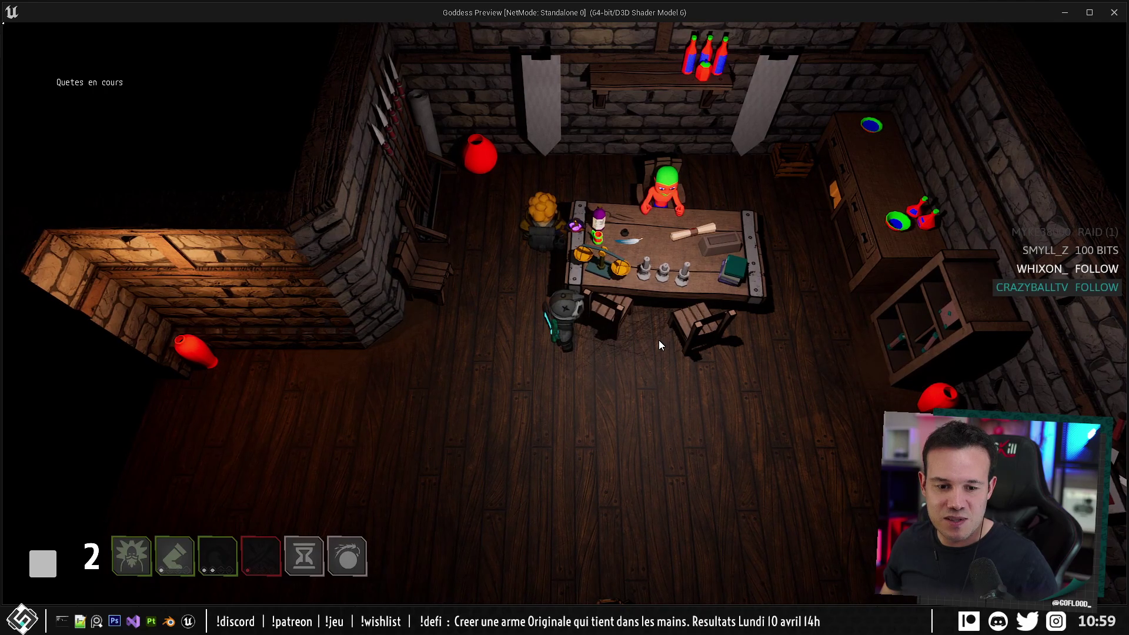
key(q)
key(z)
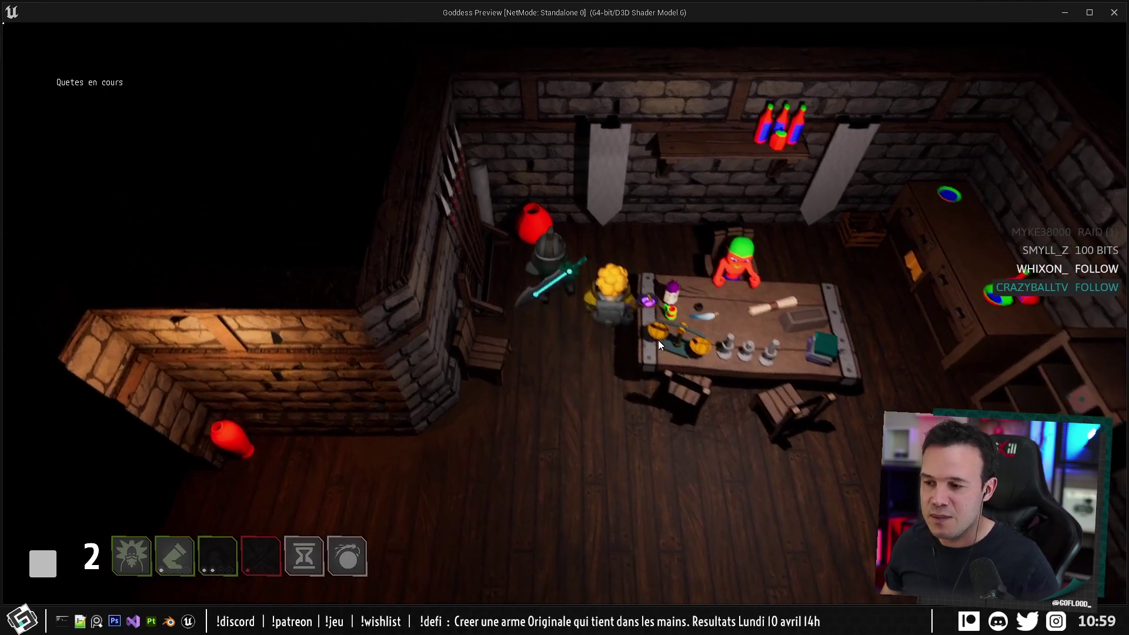
key(d)
key(s)
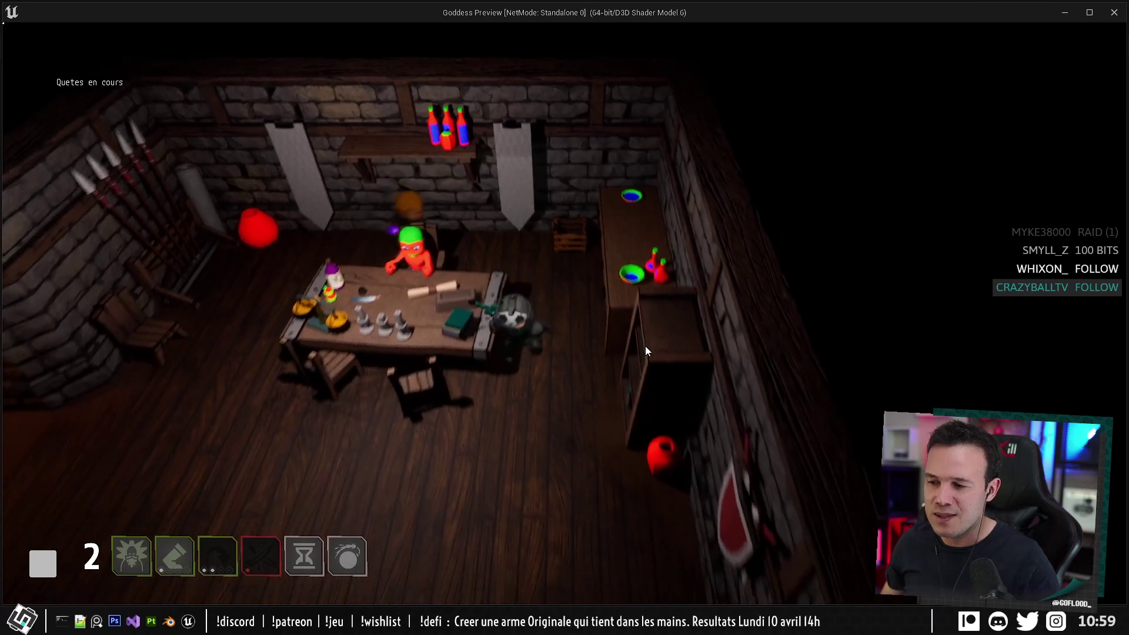
key(q)
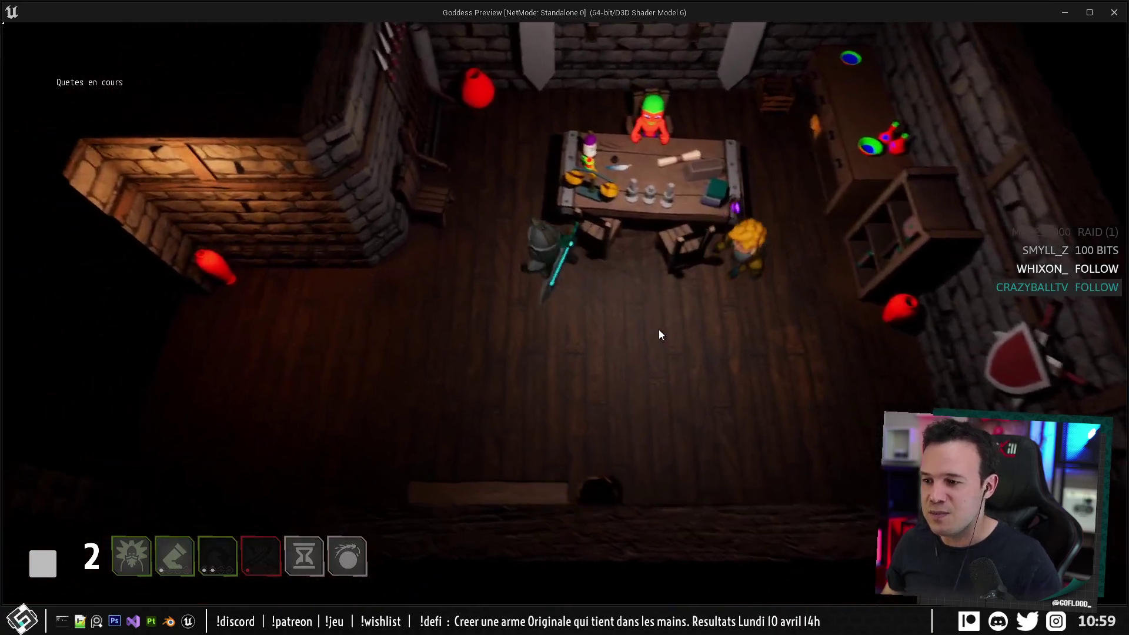
key(Escape)
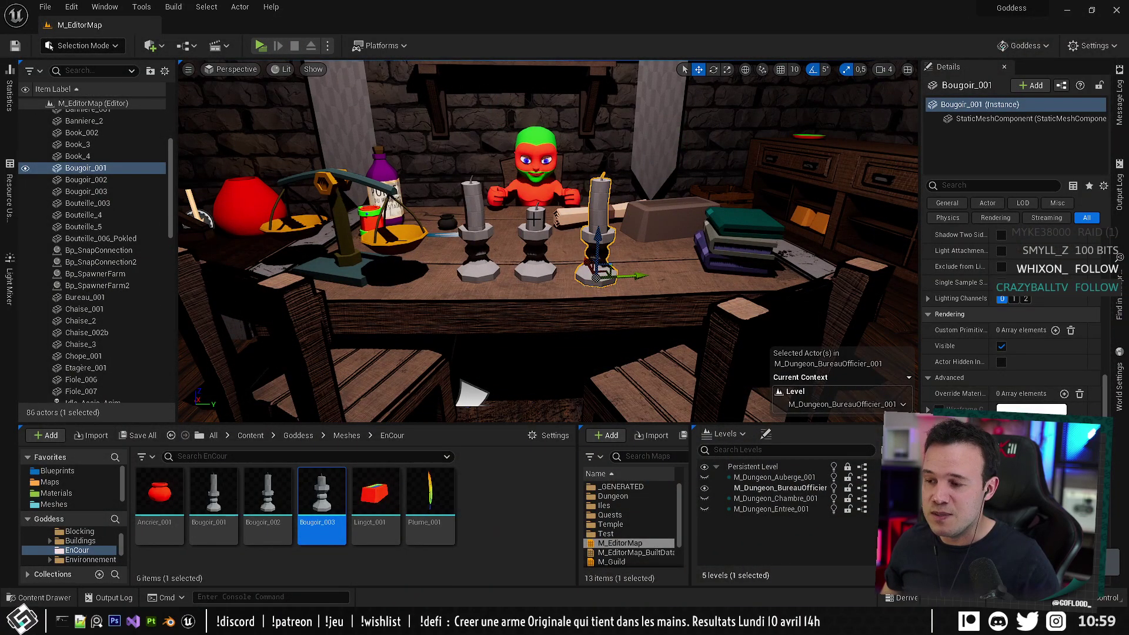
key(z)
right_drag(529, 253, 529, 282)
key(s)
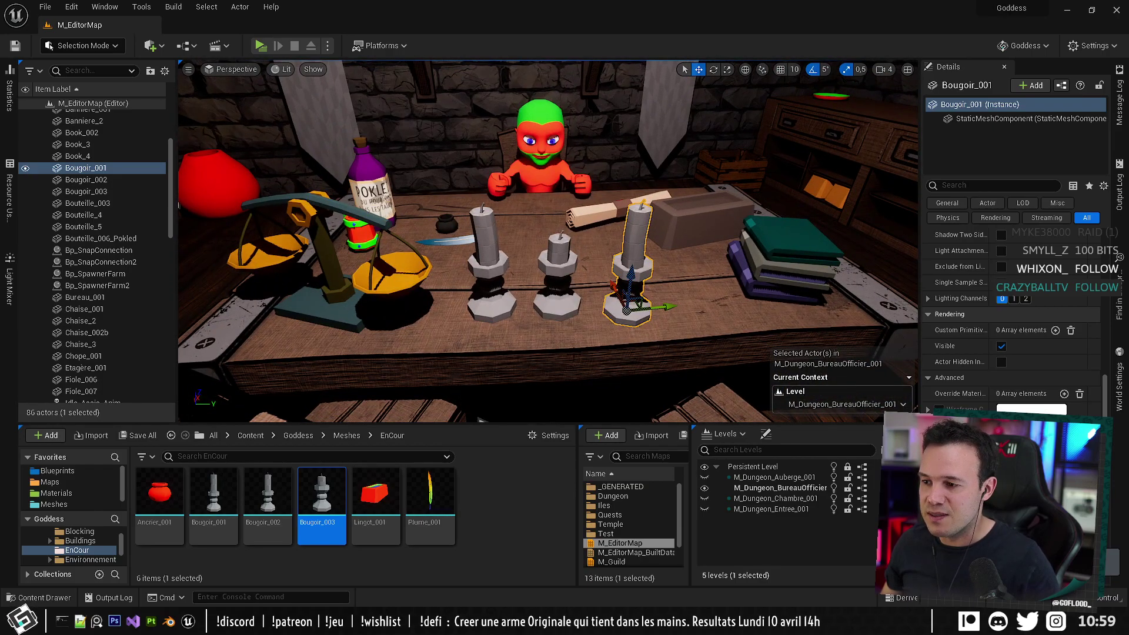
Switch to Blender and lower the inner ring of faces in the tallest candlestick's cup by about 1 cm along Z.
key(alt+Tab)
middle_drag(403, 326, 468, 371)
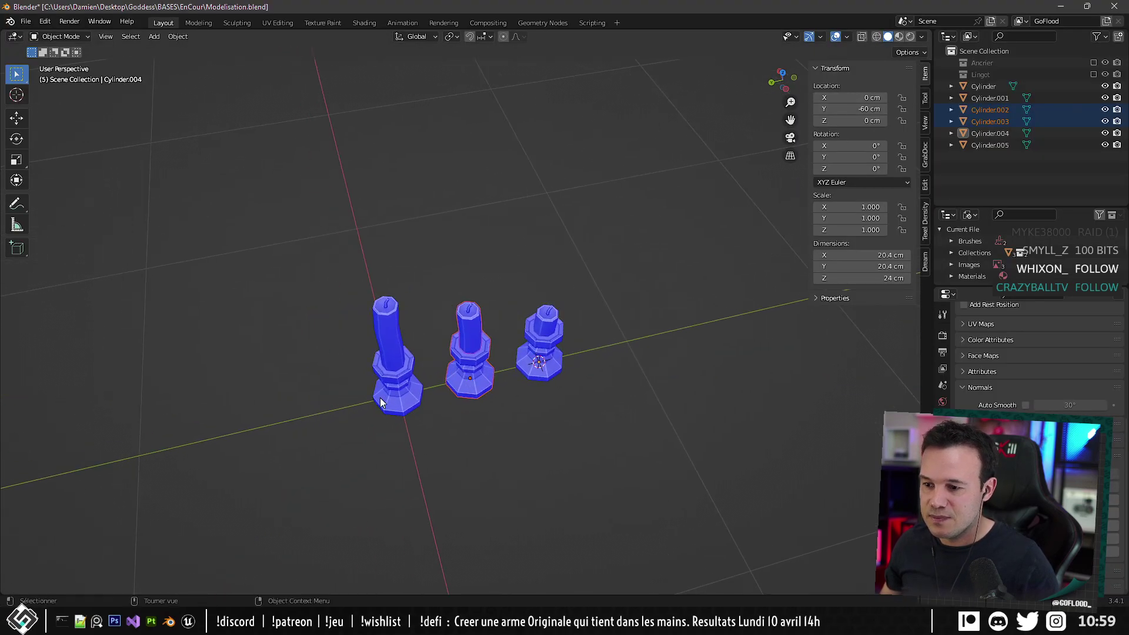
click(380, 397)
scroll(380, 397, up, 6)
middle_drag(380, 397, 410, 386)
key(Tab)
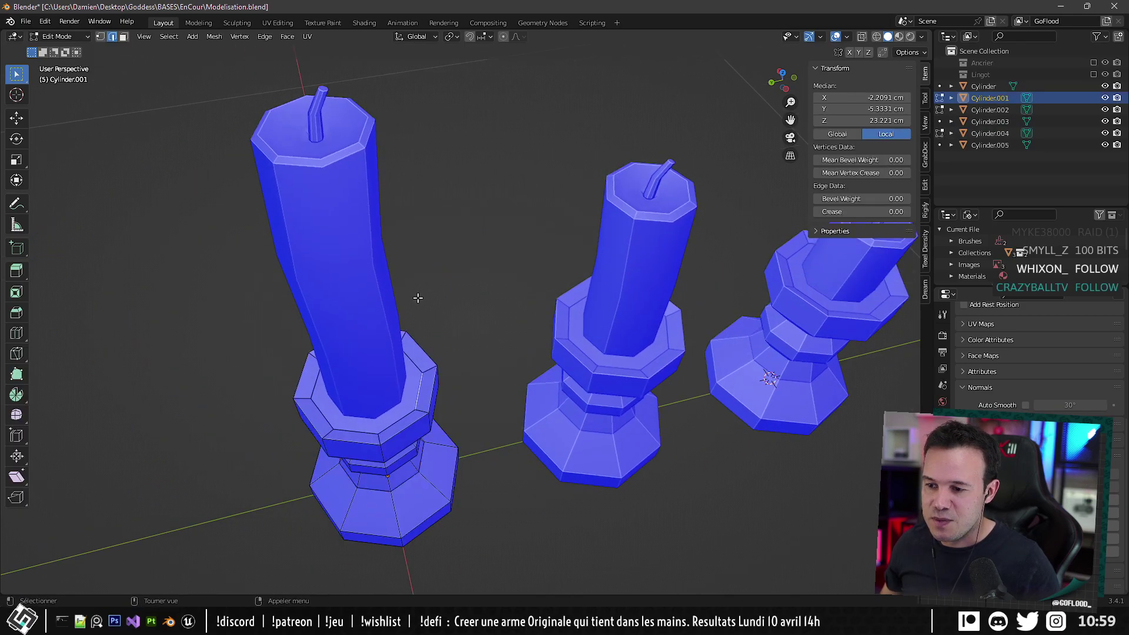
click(126, 37)
alt+click(411, 399)
middle_drag(411, 441, 489, 390)
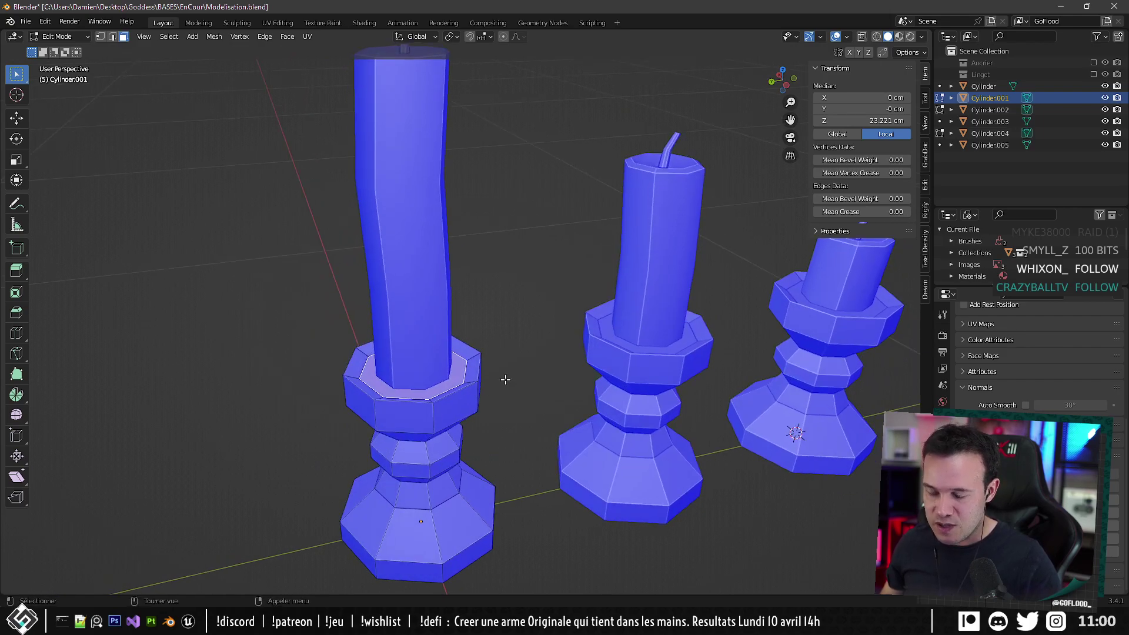
key(g)
key(z)
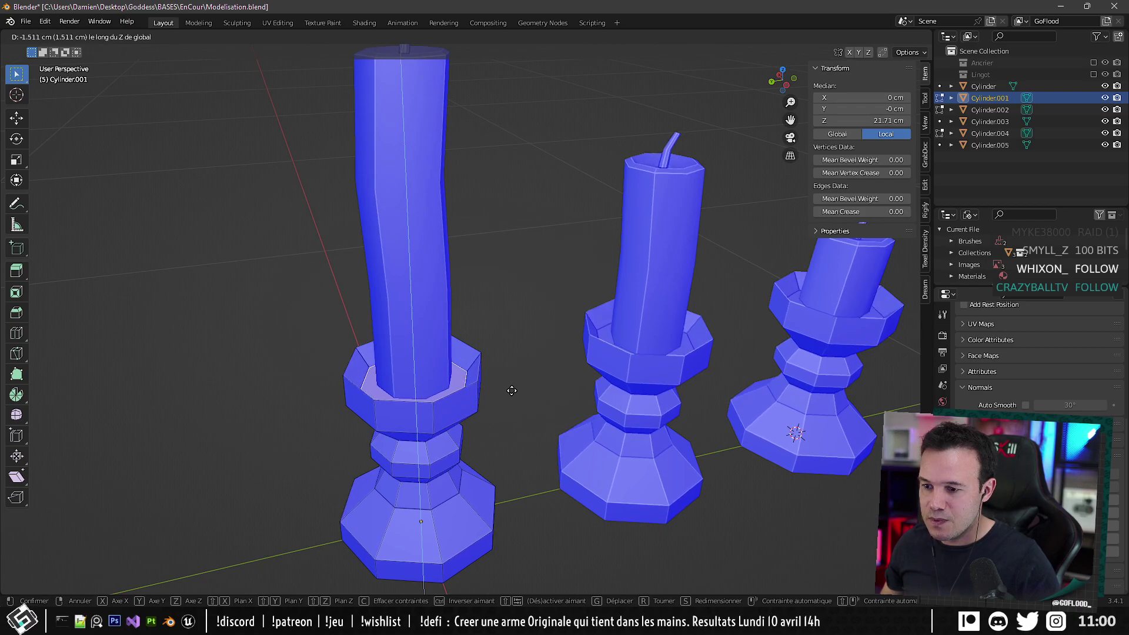
click(514, 386)
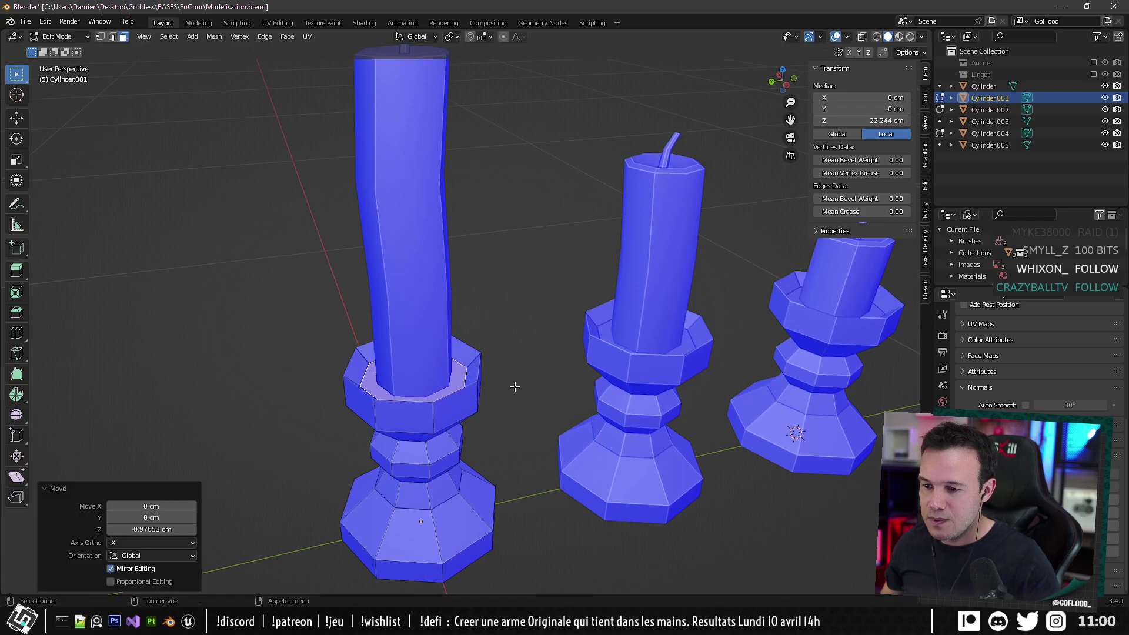
Bevel the rim edge loop of the tallest candlestick's cup by about 0.9 cm with one segment.
click(113, 37)
alt+click(347, 356)
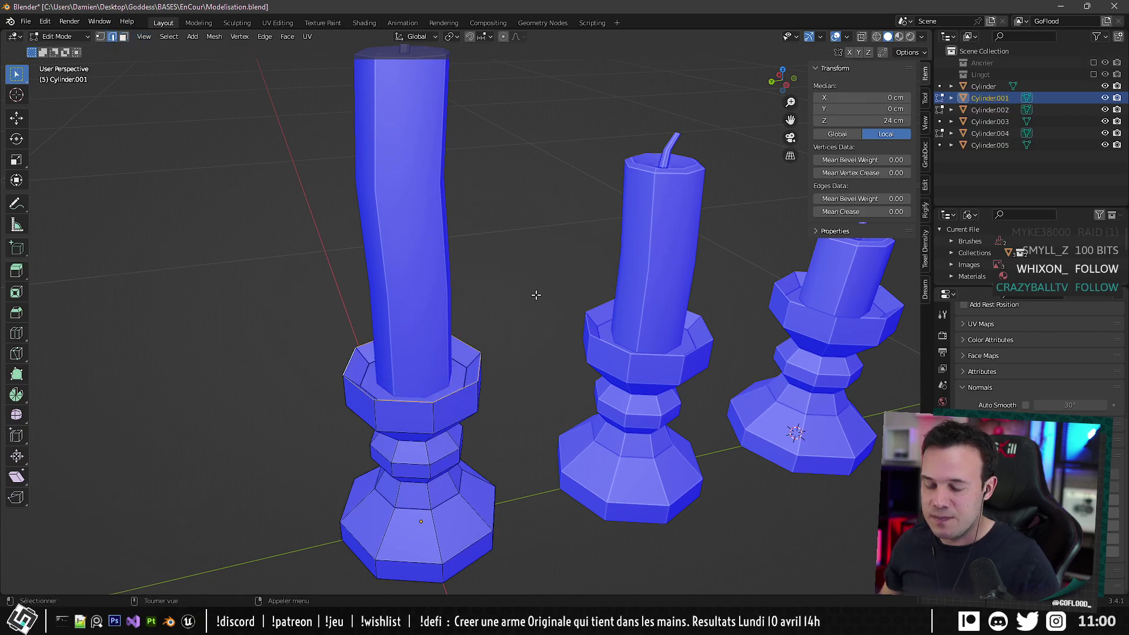
key(ctrl+b)
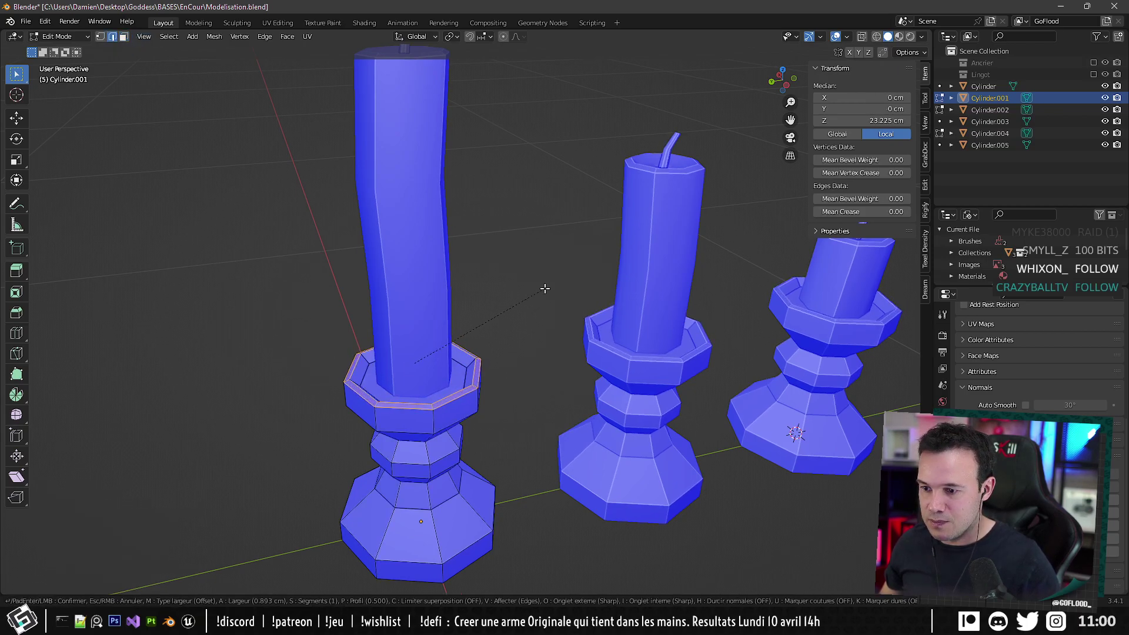
click(545, 288)
key(Tab)
middle_drag(519, 372, 387, 345)
key(Tab)
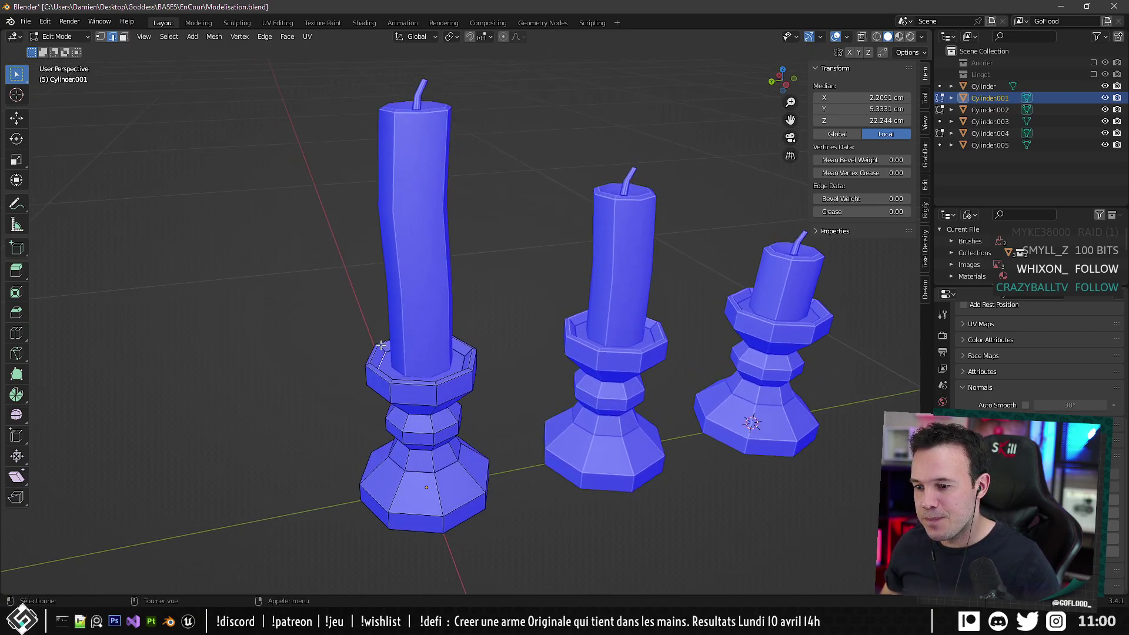
key(Tab)
middle_drag(464, 340, 432, 397)
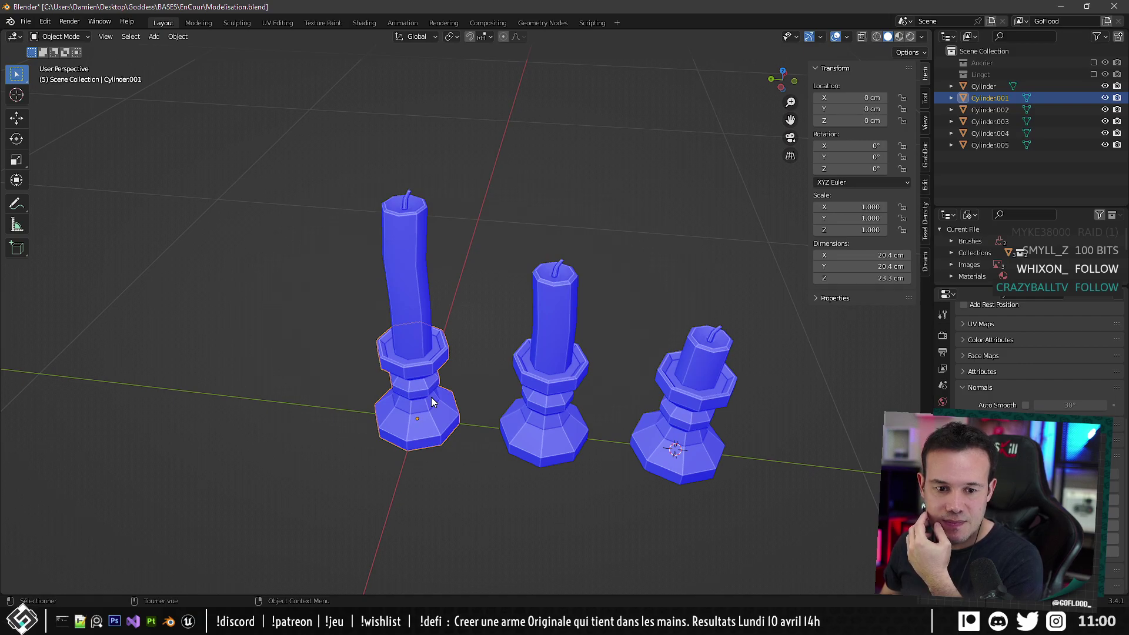
middle_drag(432, 396, 445, 388)
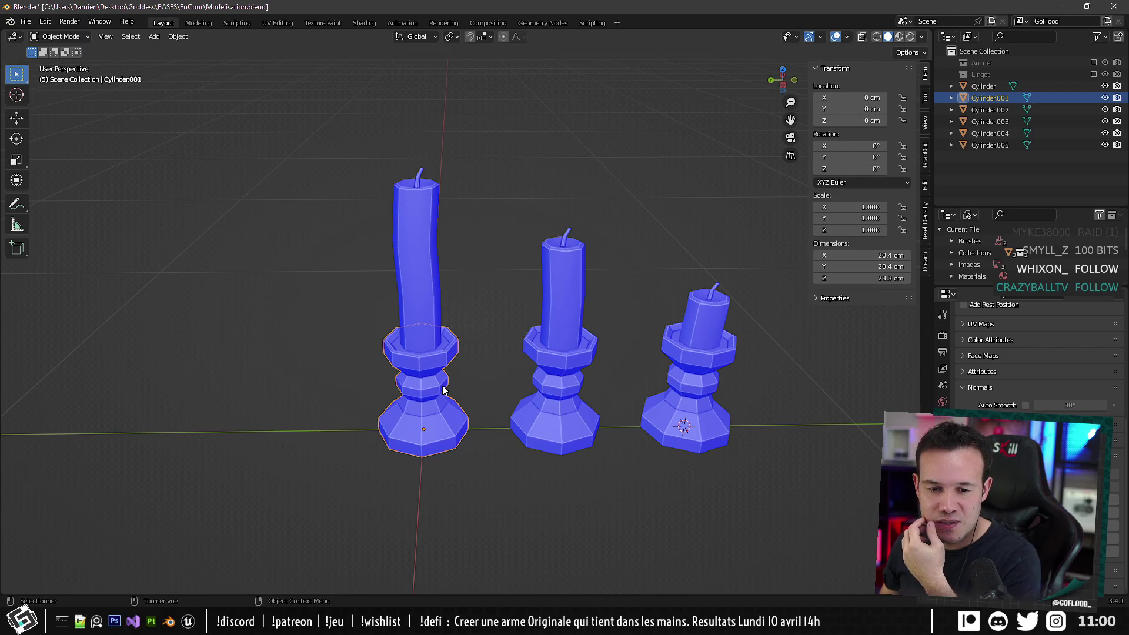
Switch to Unreal Engine and open the Meshes/Environnement/Dungeon/Pillier_002 asset folder.
key(alt+Tab)
right_drag(579, 281, 601, 187)
key(w)
key(s)
right_drag(592, 345, 592, 345)
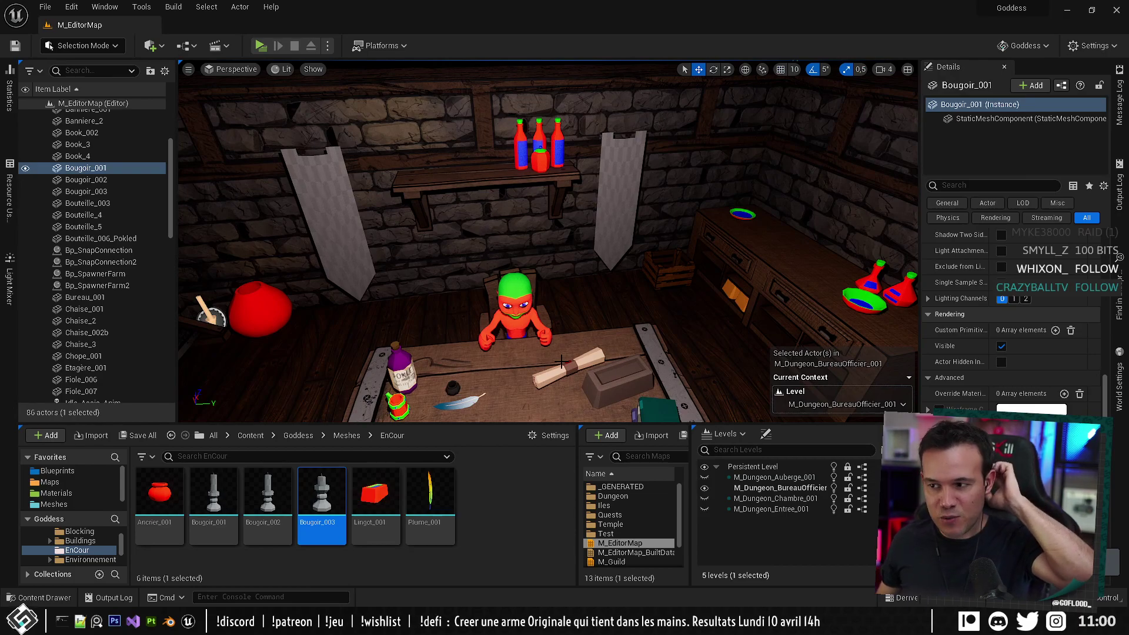
right_drag(545, 351, 467, 342)
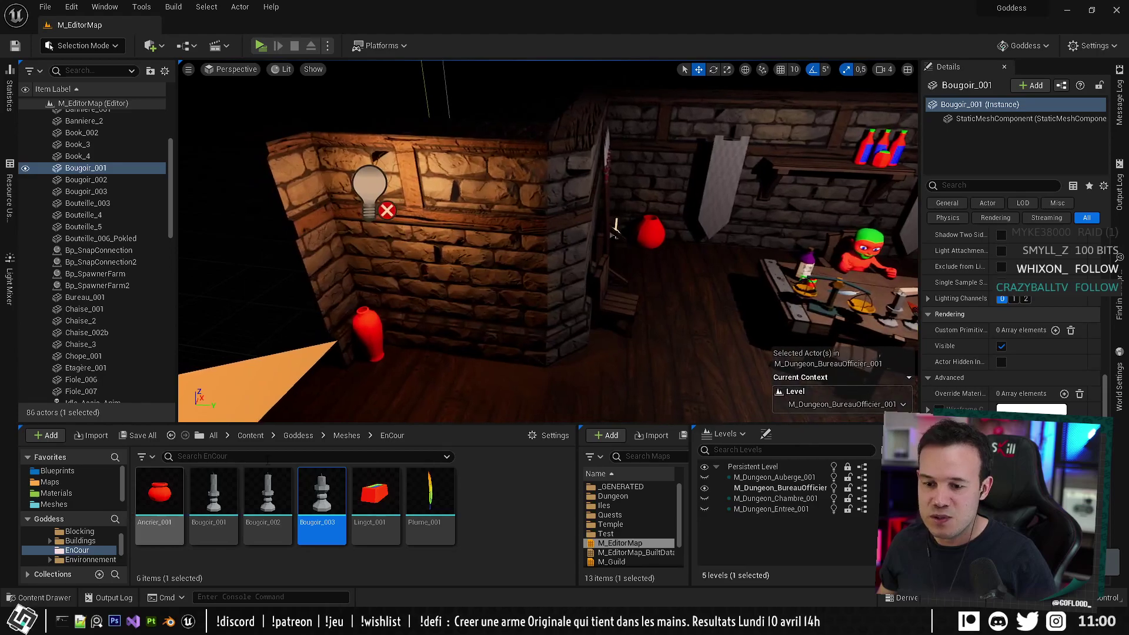
click(346, 436)
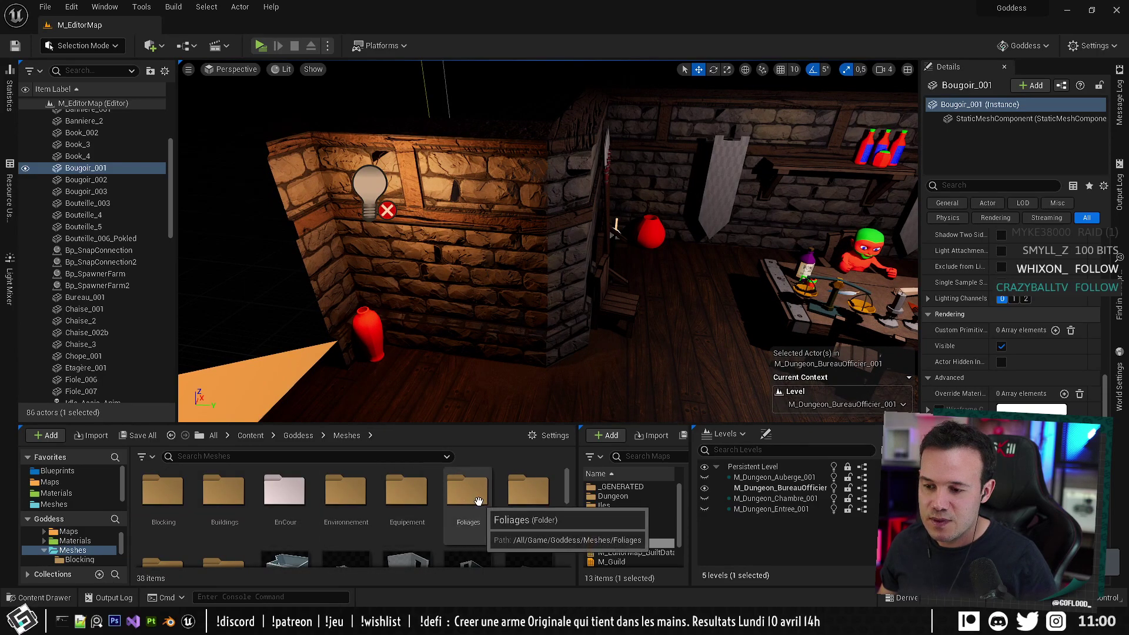
double_click(346, 491)
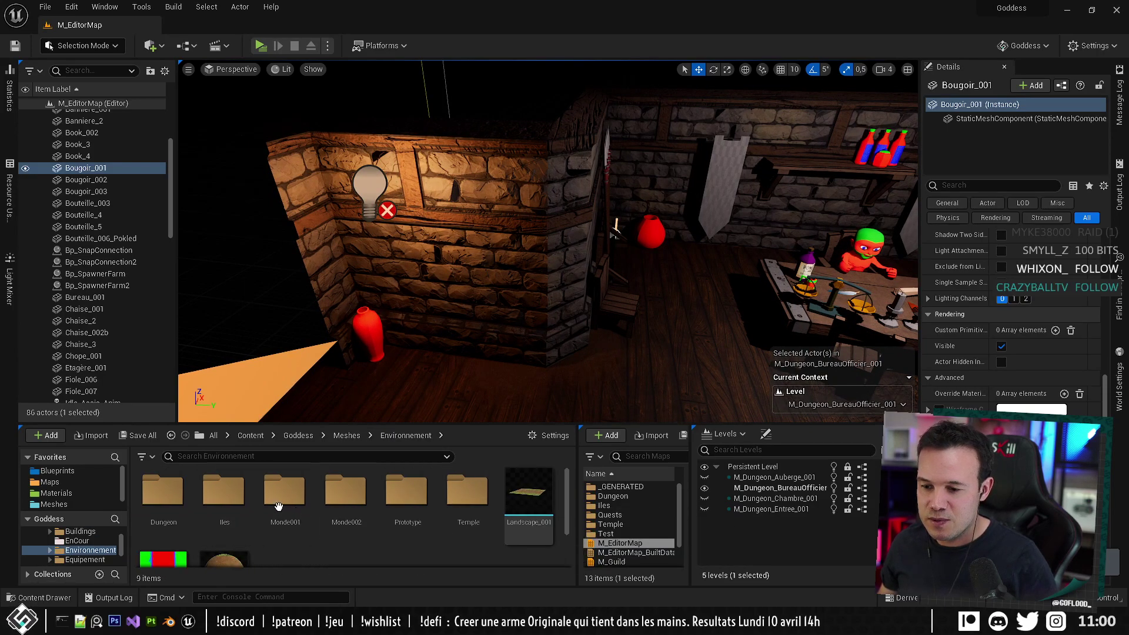
double_click(168, 507)
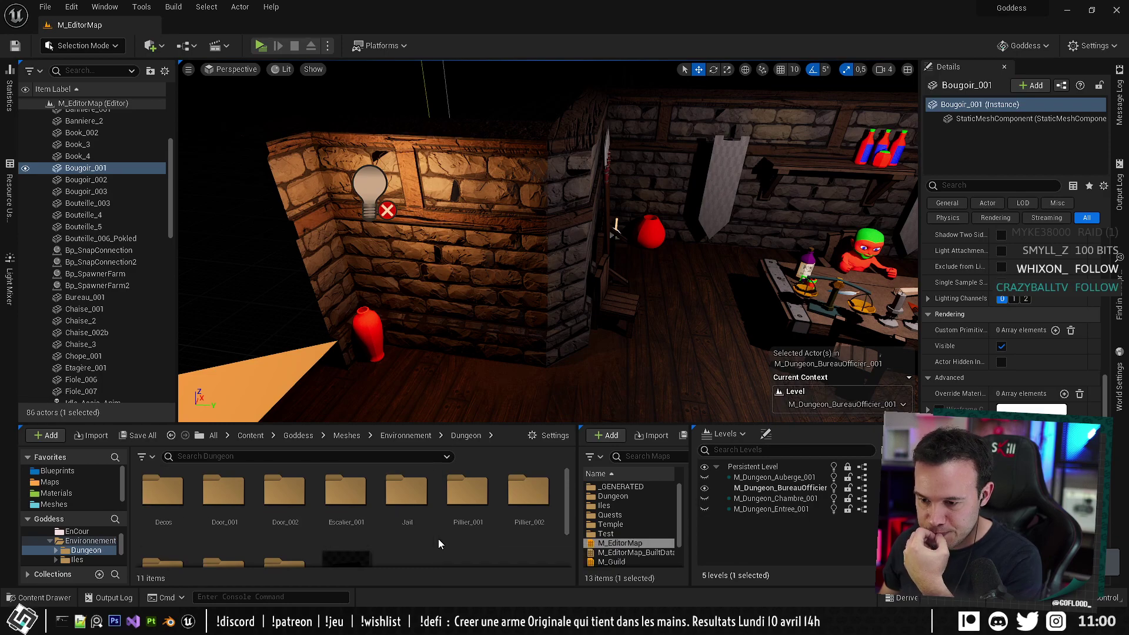
double_click(468, 509)
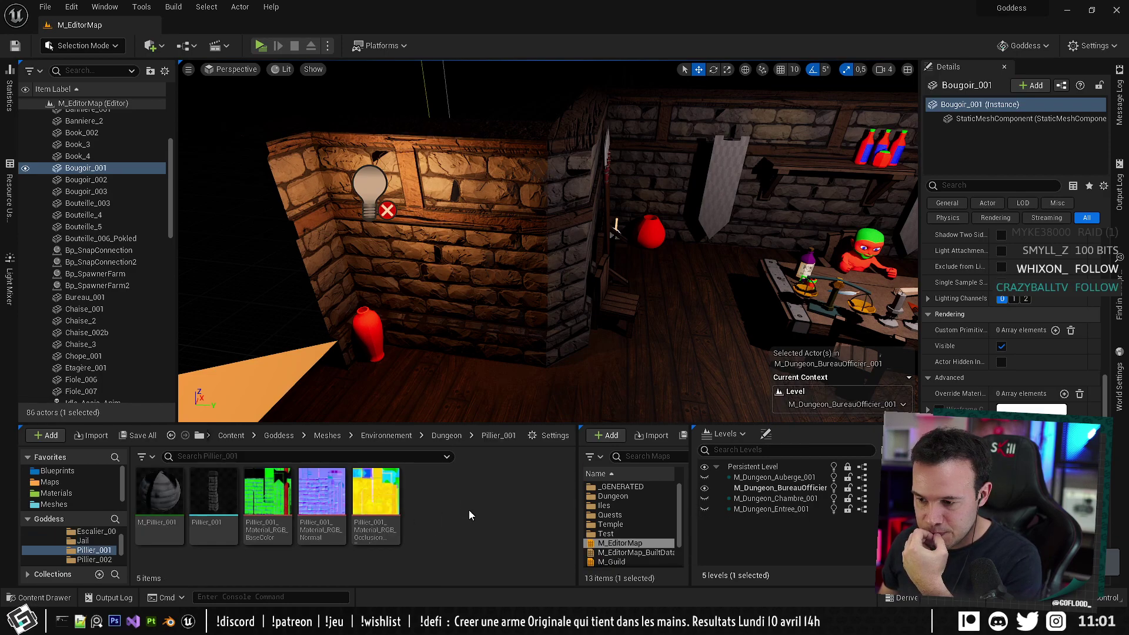
click(85, 559)
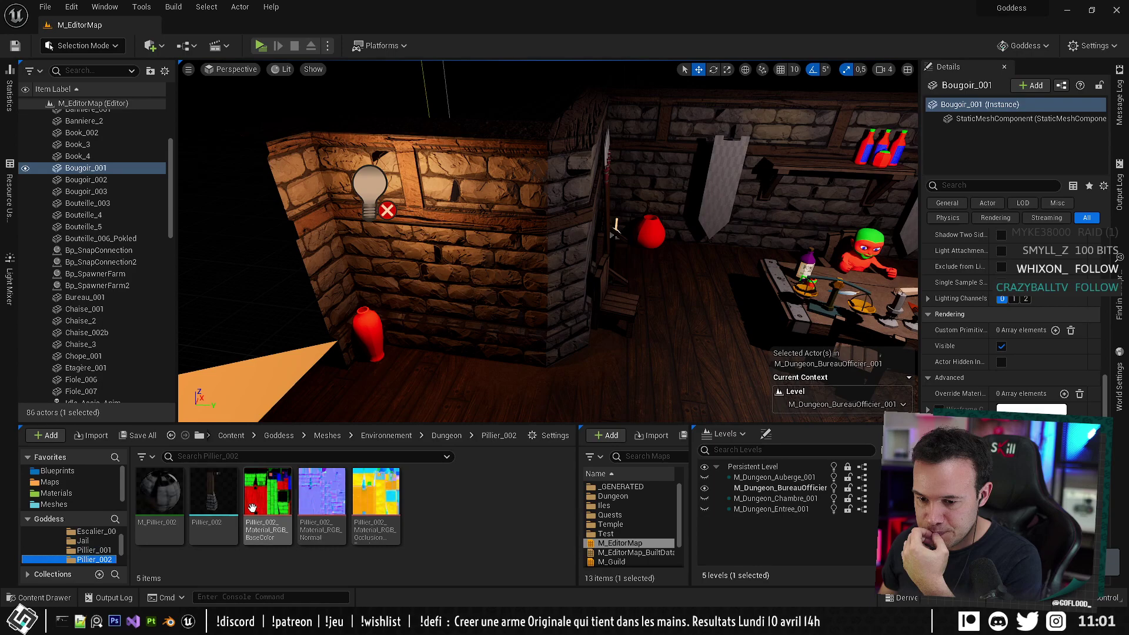
Place the Pillier_002 mesh on the floor near the red jar at the entrance and shift it with grid snapping set to 50.
drag(213, 494, 409, 382)
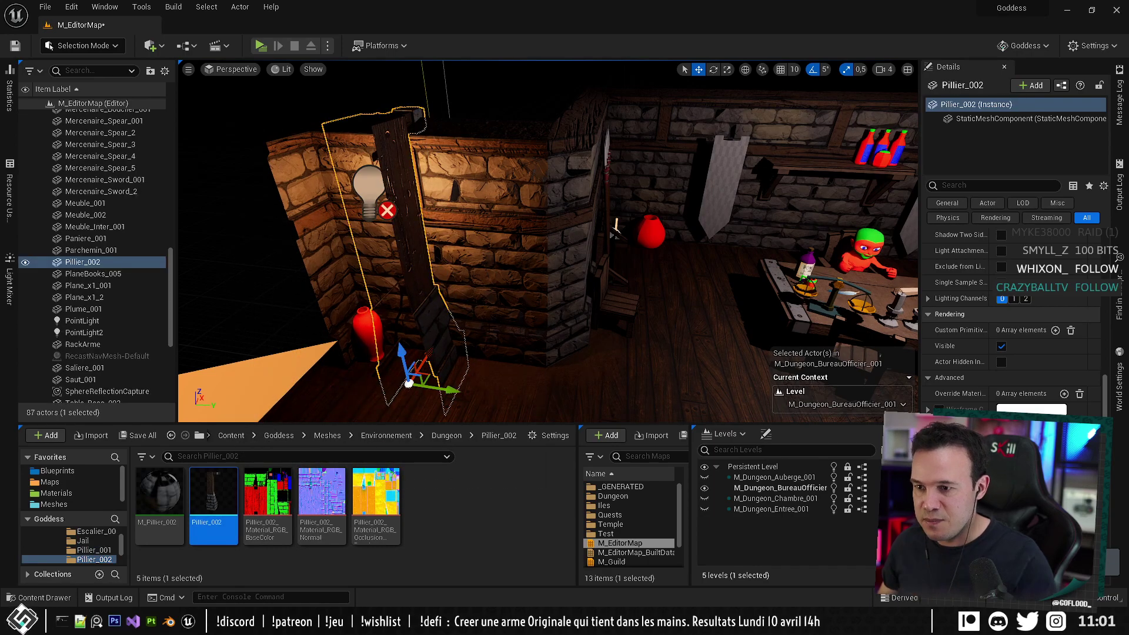
right_drag(521, 312, 543, 372)
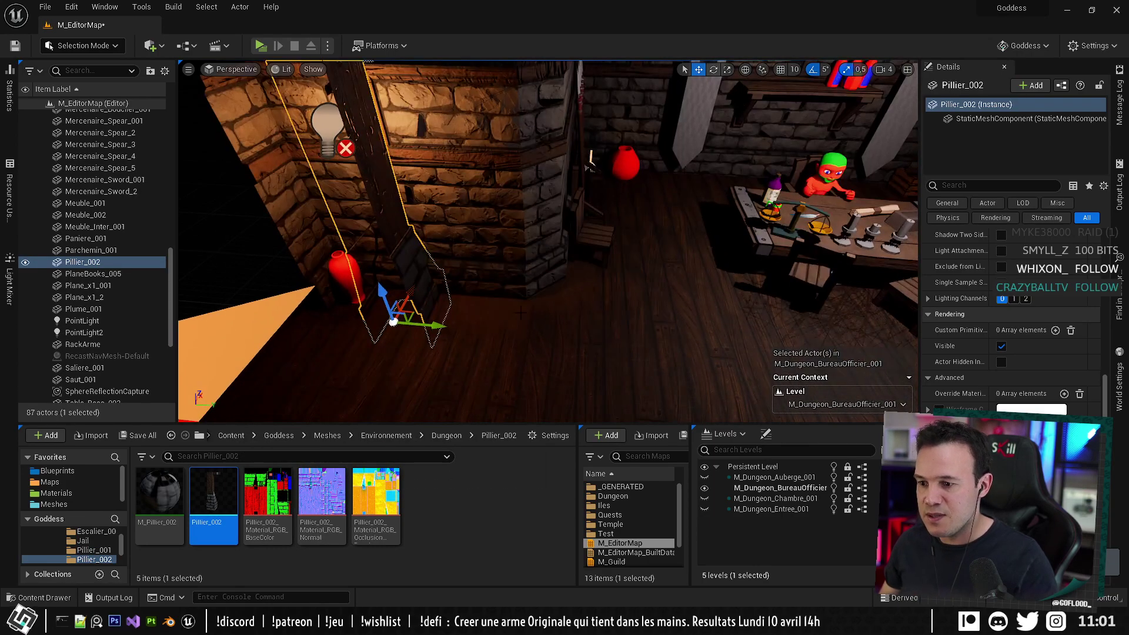
click(792, 70)
click(814, 140)
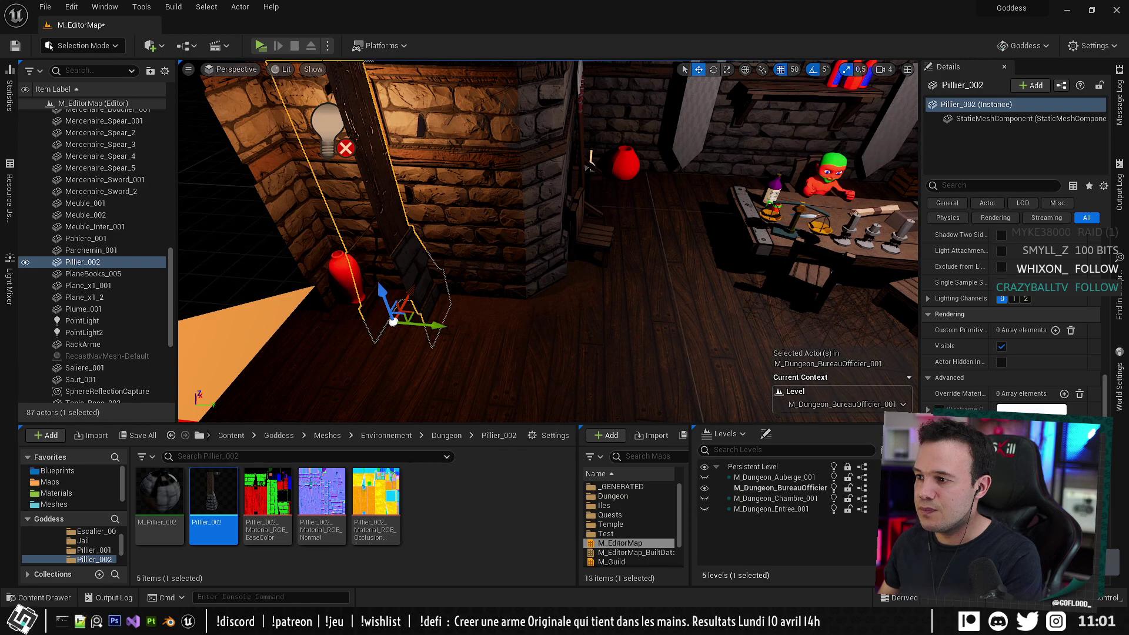
drag(393, 321, 442, 323)
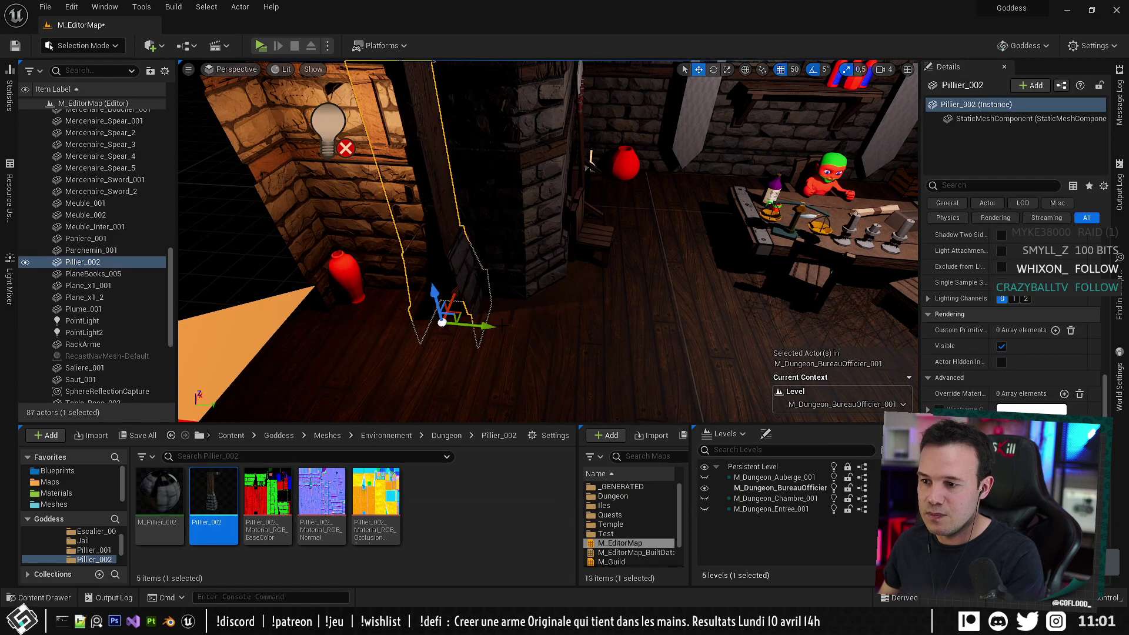
Rotate the pillar around its vertical axis, set it against the stone wall beside the red jar, and save the level.
key(e)
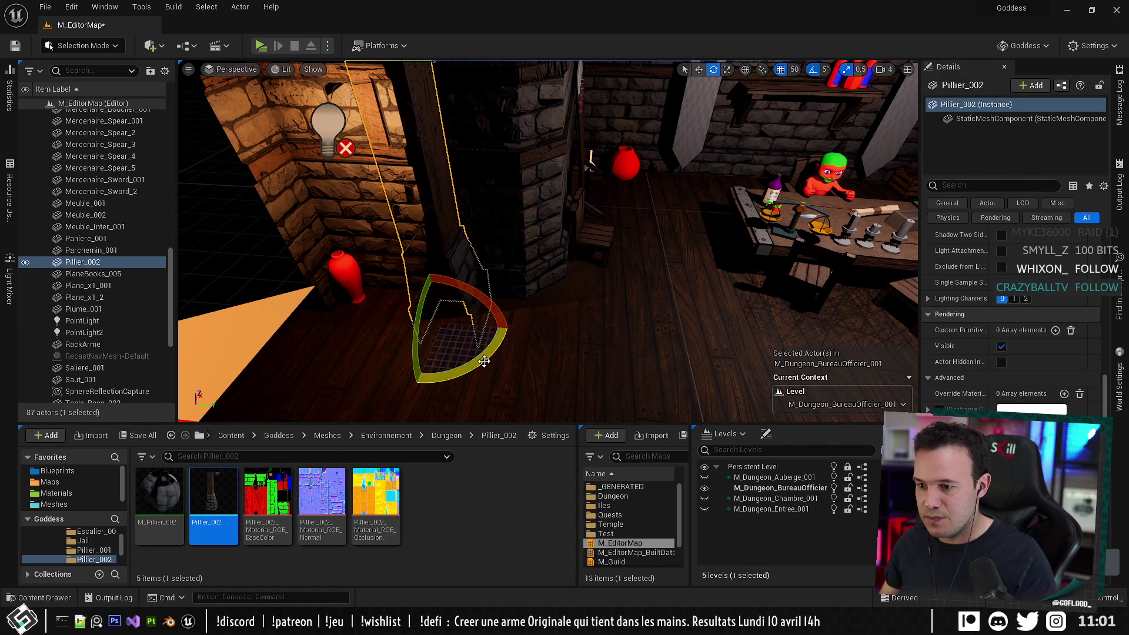
drag(483, 361, 410, 376)
key(w)
drag(459, 308, 440, 251)
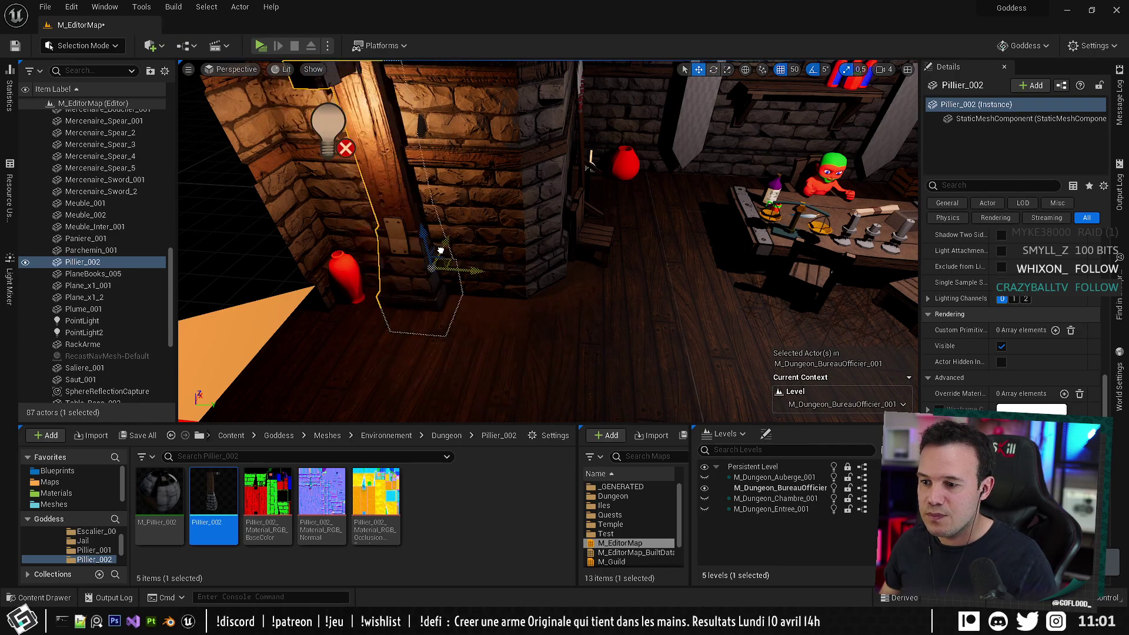
right_drag(440, 251, 522, 146)
key(ctrl+s)
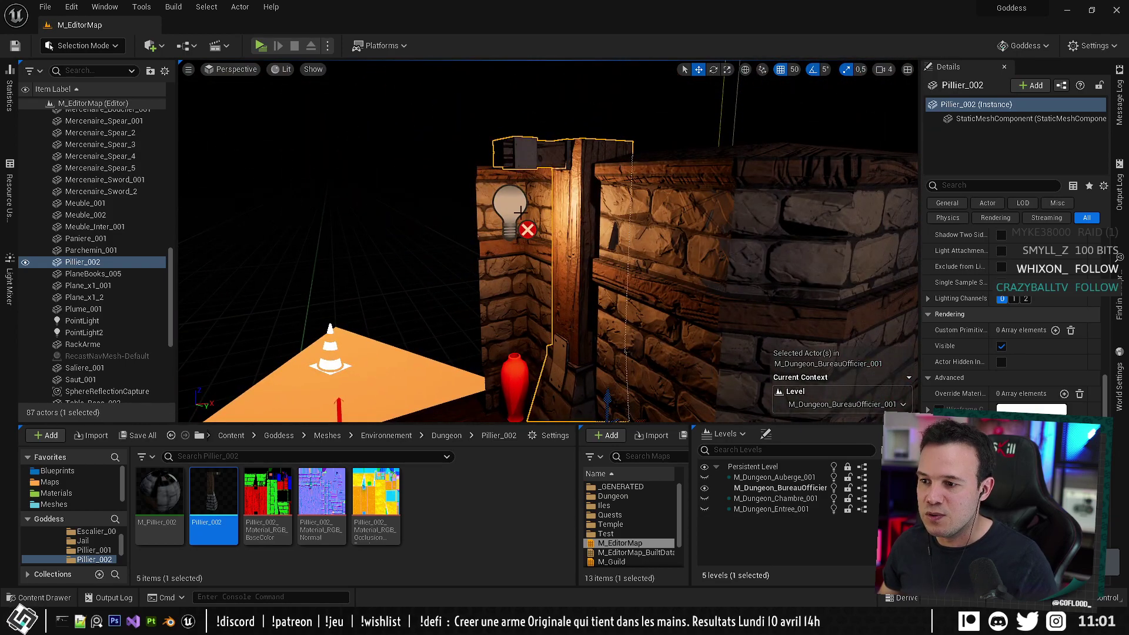
Examine the new pillar, the floor around the desk and the bottle shelf from several viewpoints.
right_drag(527, 229, 428, 187)
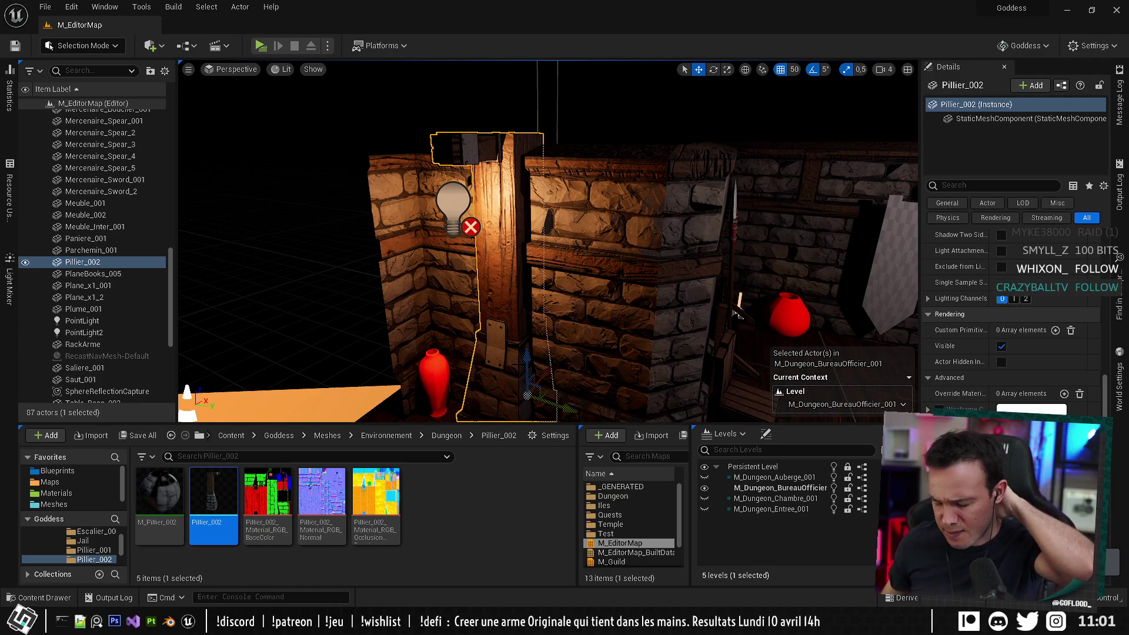
right_drag(524, 383, 723, 412)
key(ctrl+s)
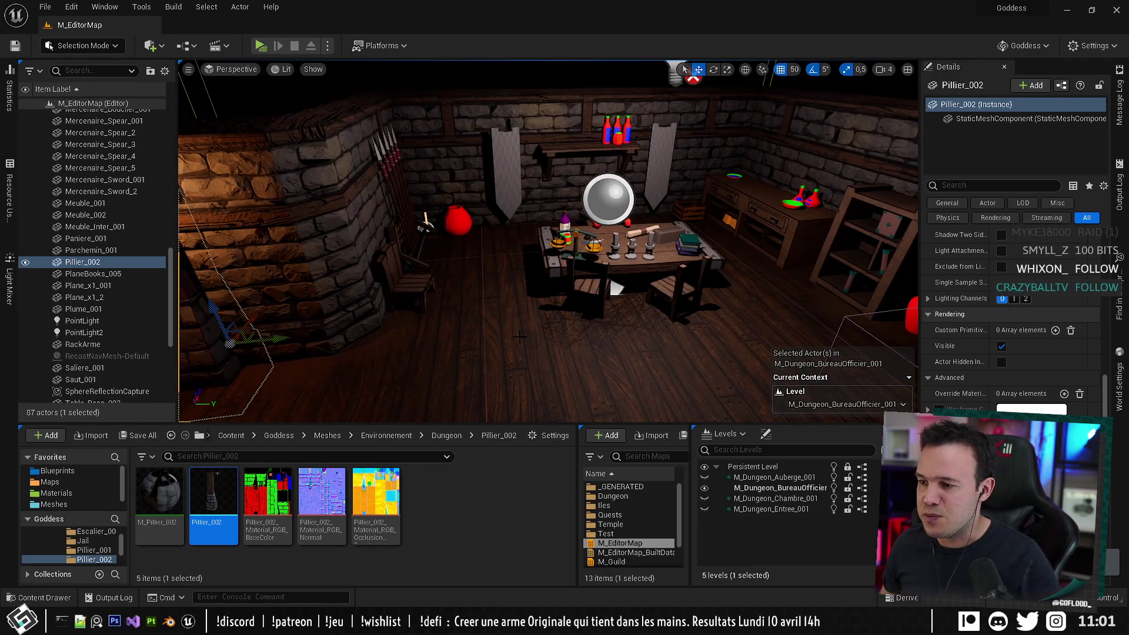
right_drag(524, 383, 623, 388)
click(523, 383)
key(w)
right_drag(532, 318, 582, 306)
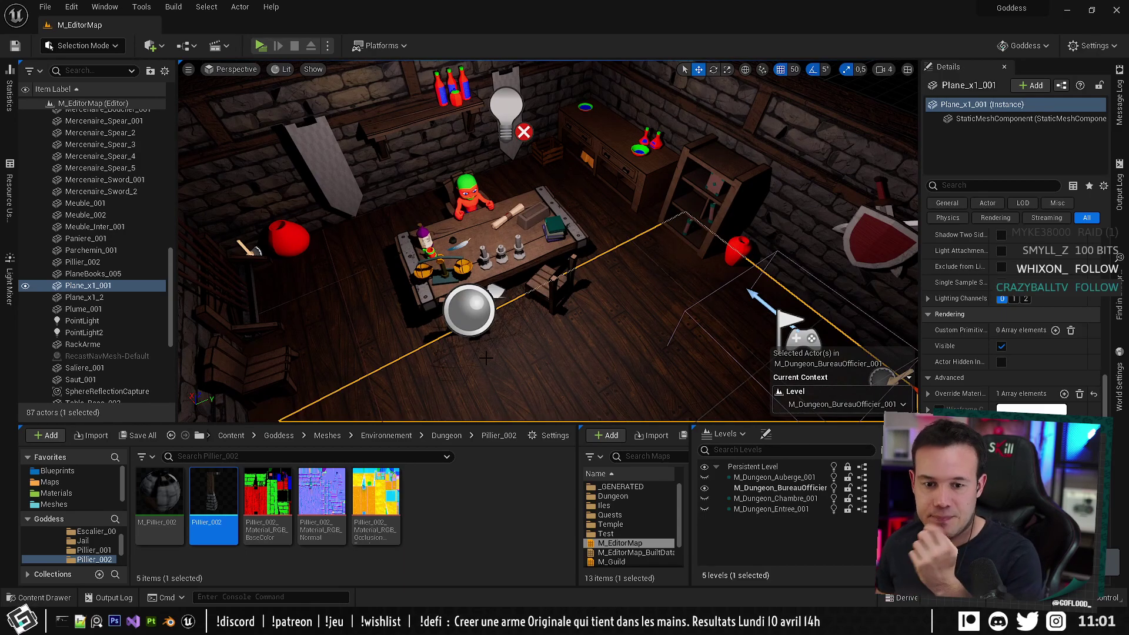
right_drag(498, 194, 482, 211)
click(497, 180)
key(s)
key(w)
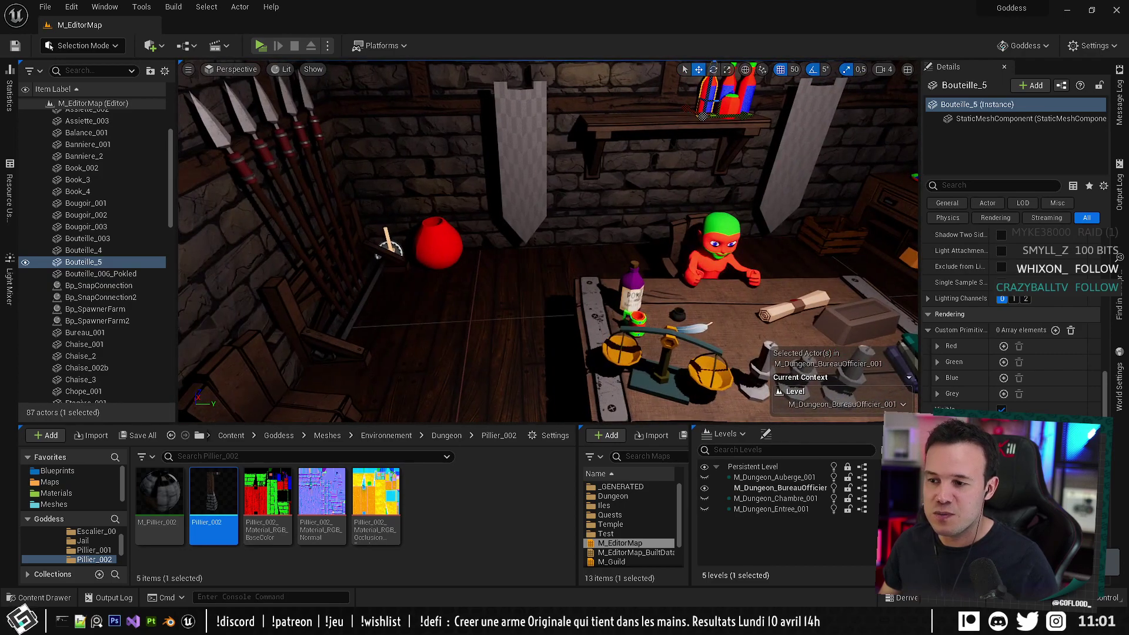
Recolour the jare_004 jar's Red custom primitive colour to a dark reddish brown, about R 0.115, G 0.062, B 0.058.
click(437, 244)
right_drag(436, 244, 446, 221)
key(w)
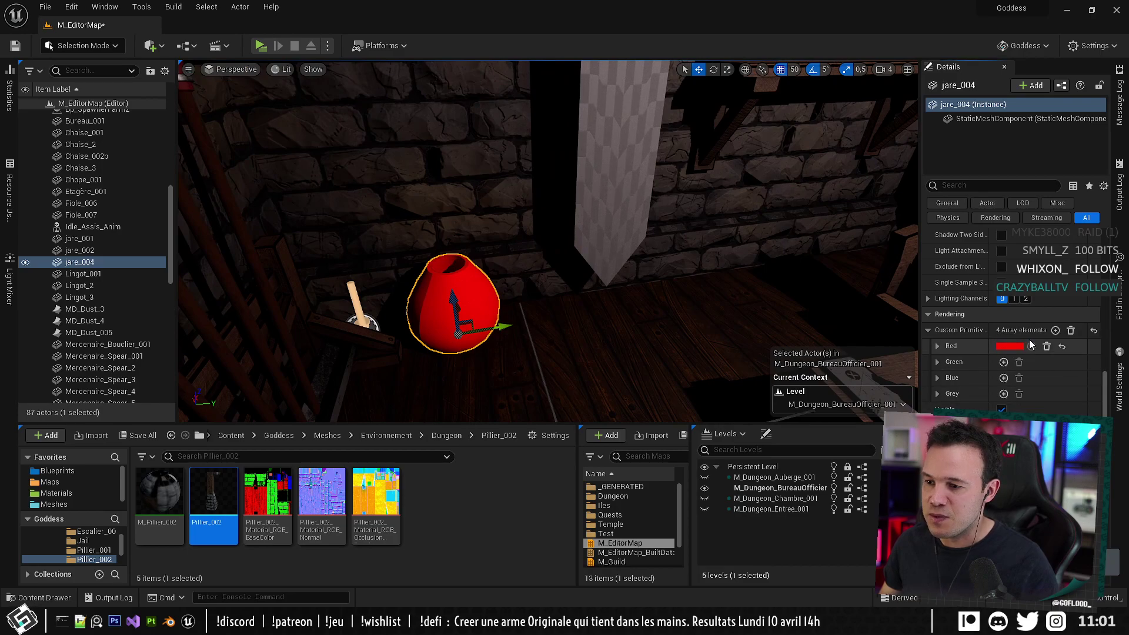
click(1007, 346)
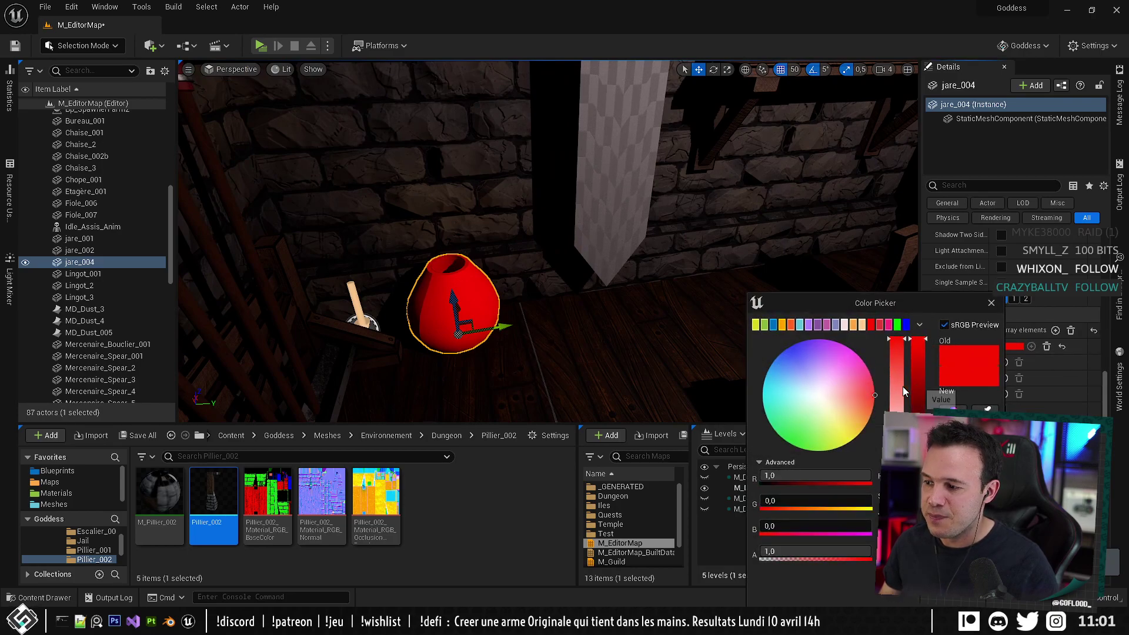
click(857, 411)
drag(857, 411, 868, 421)
drag(918, 383, 917, 442)
drag(841, 411, 846, 397)
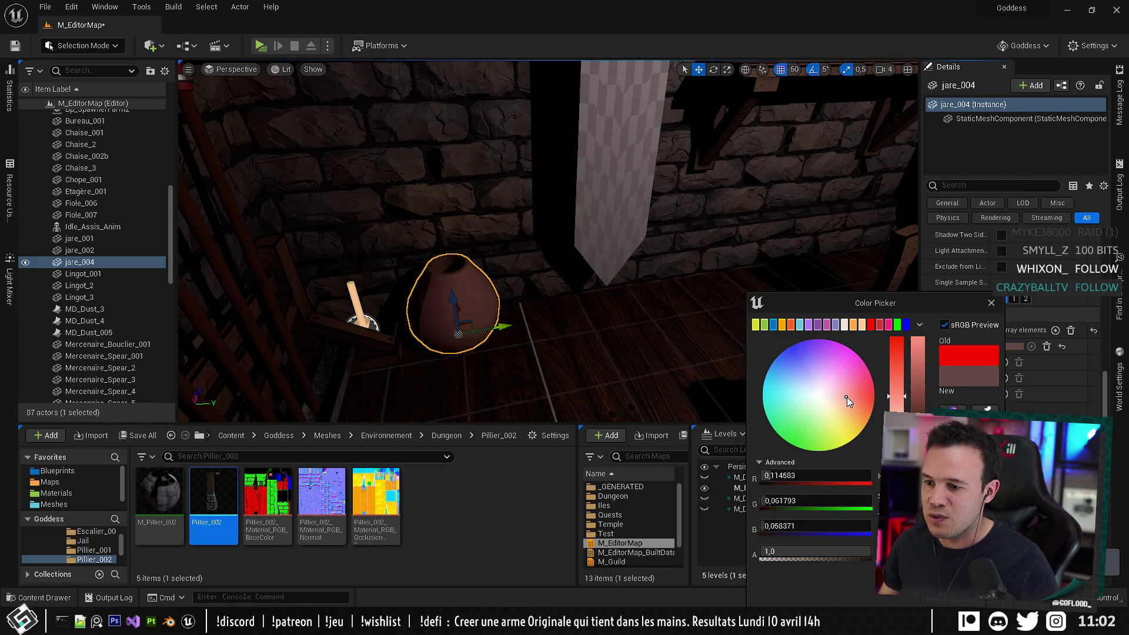
click(901, 596)
Select the Lingot_3 ingot on the desk and save the level.
right_drag(682, 365, 782, 353)
click(627, 302)
right_drag(628, 303, 652, 293)
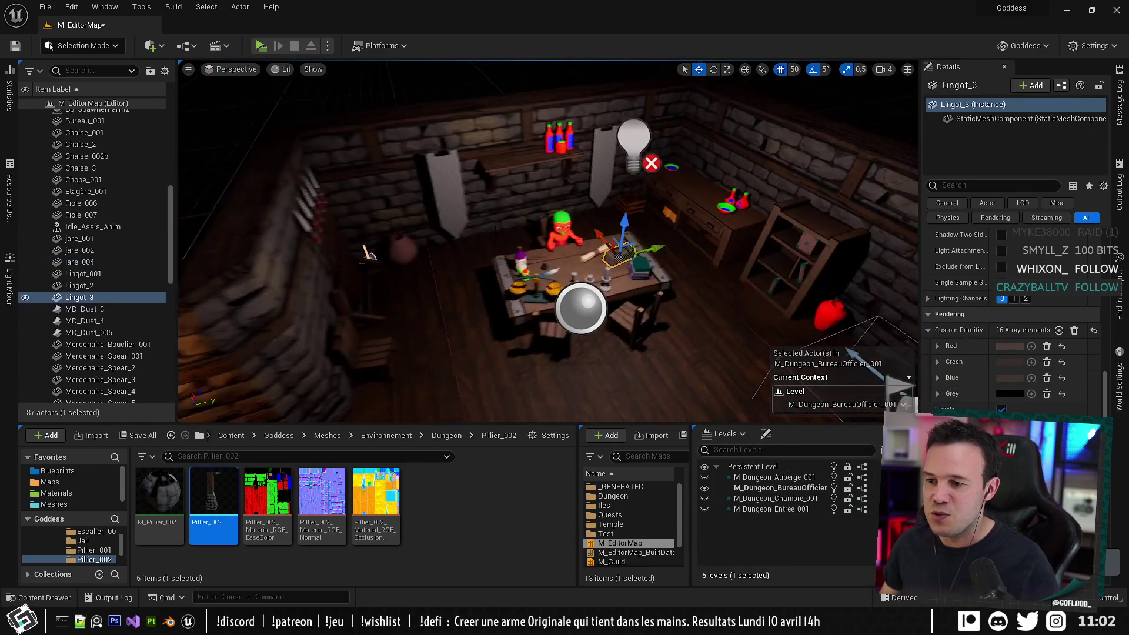
key(ctrl+s)
key(w)
right_drag(496, 229, 552, 255)
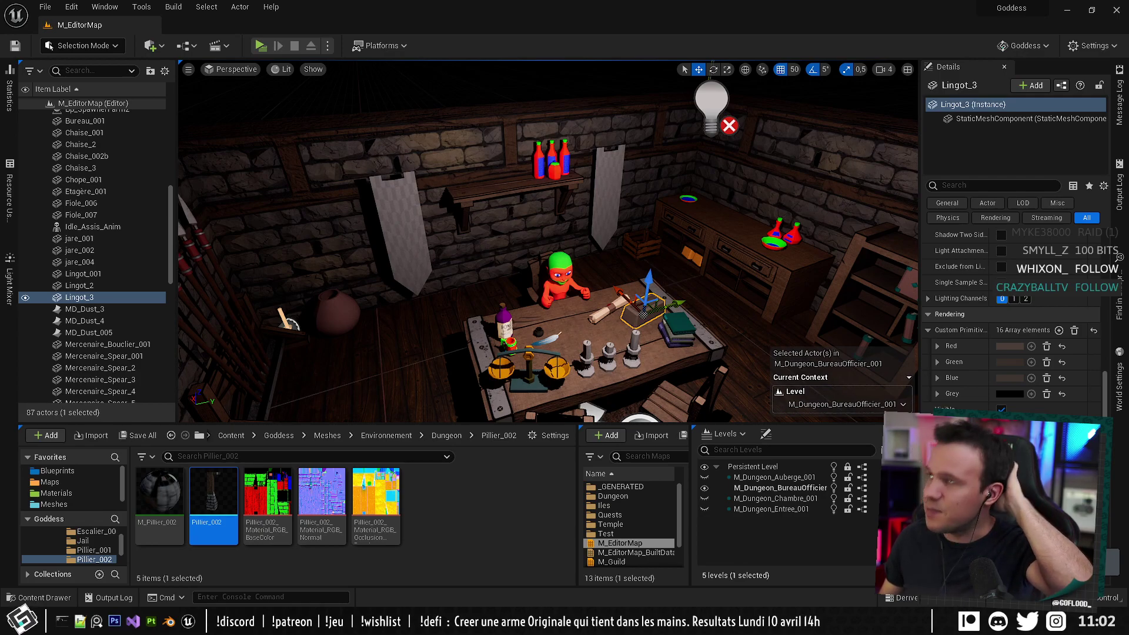
Place the Torch_Wall mesh from the Dungeon/Props folder at the wall section beside the new pillar.
click(447, 435)
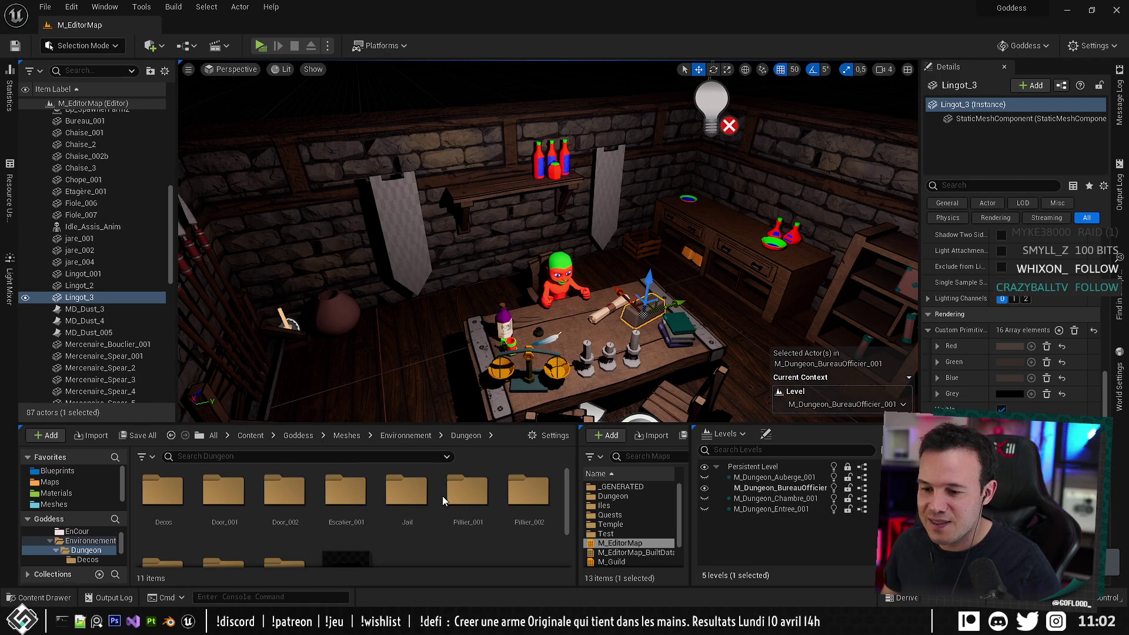
double_click(162, 535)
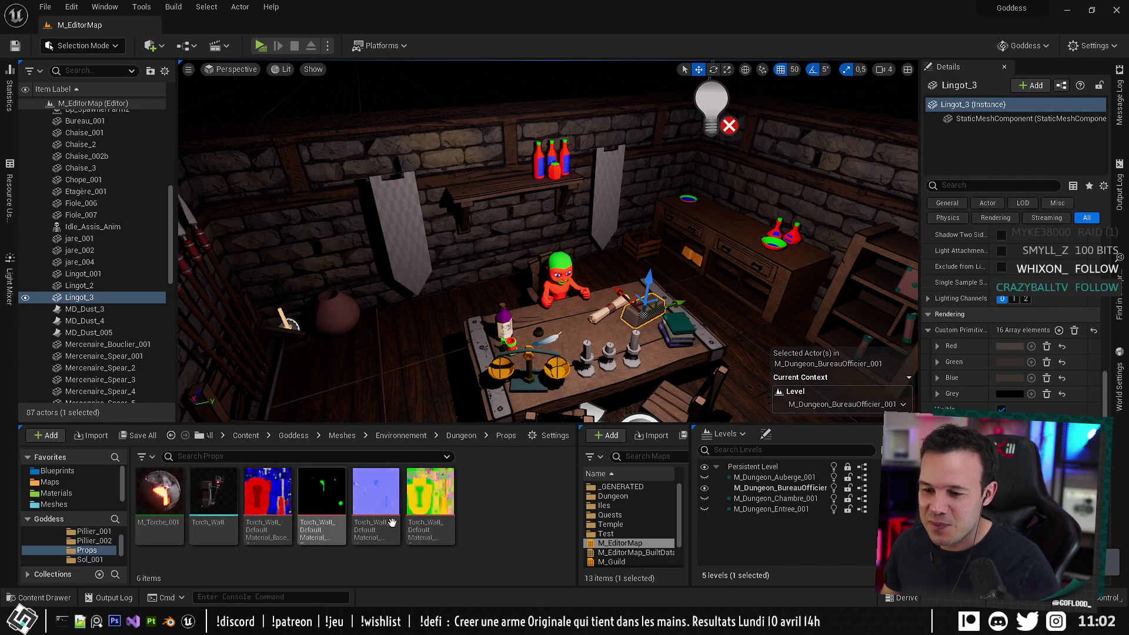
click(243, 501)
right_drag(447, 282, 329, 294)
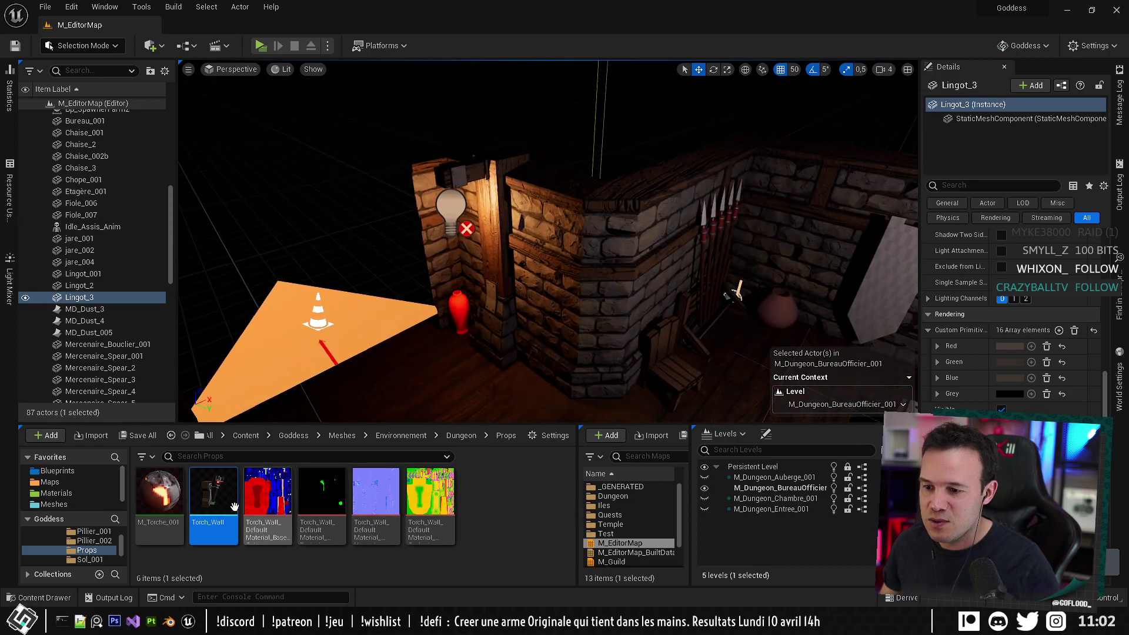
drag(234, 507, 544, 325)
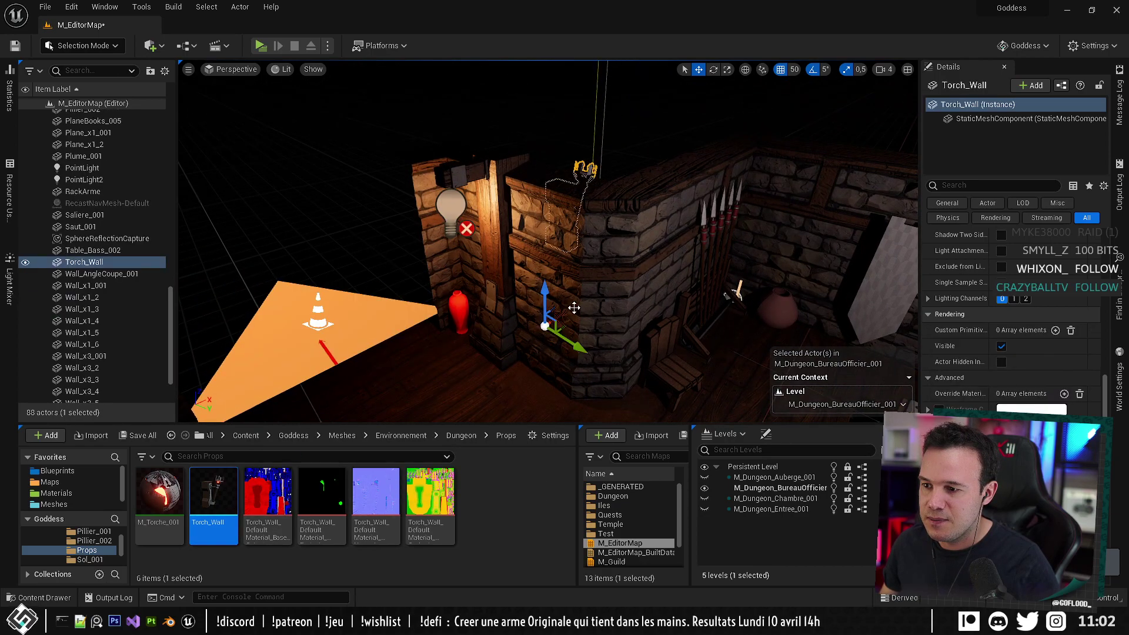
Rotate the wall torch around its vertical axis and move it lower against the stone wall beside the pillar.
key(e)
drag(569, 369, 487, 362)
key(w)
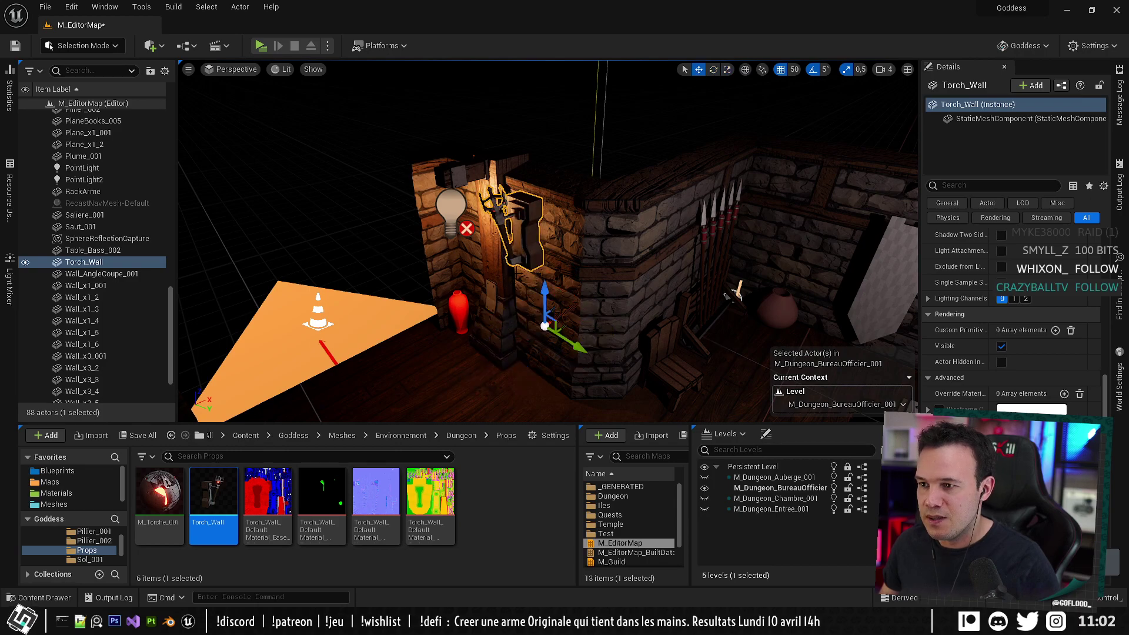
drag(544, 288, 601, 340)
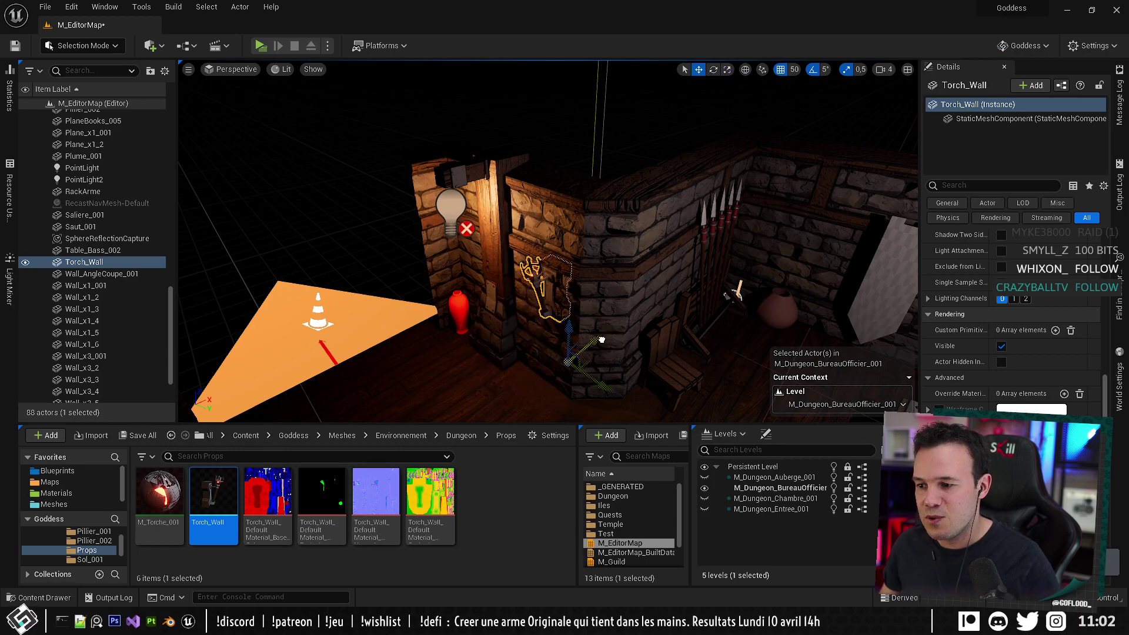
Try an X location of 305 for the wall torch.
click(635, 313)
key(w)
mouse_move(635, 313)
right_down()
mouse_move(670, 352)
mouse_move(628, 358)
mouse_move(618, 321)
right_up()
click(618, 320)
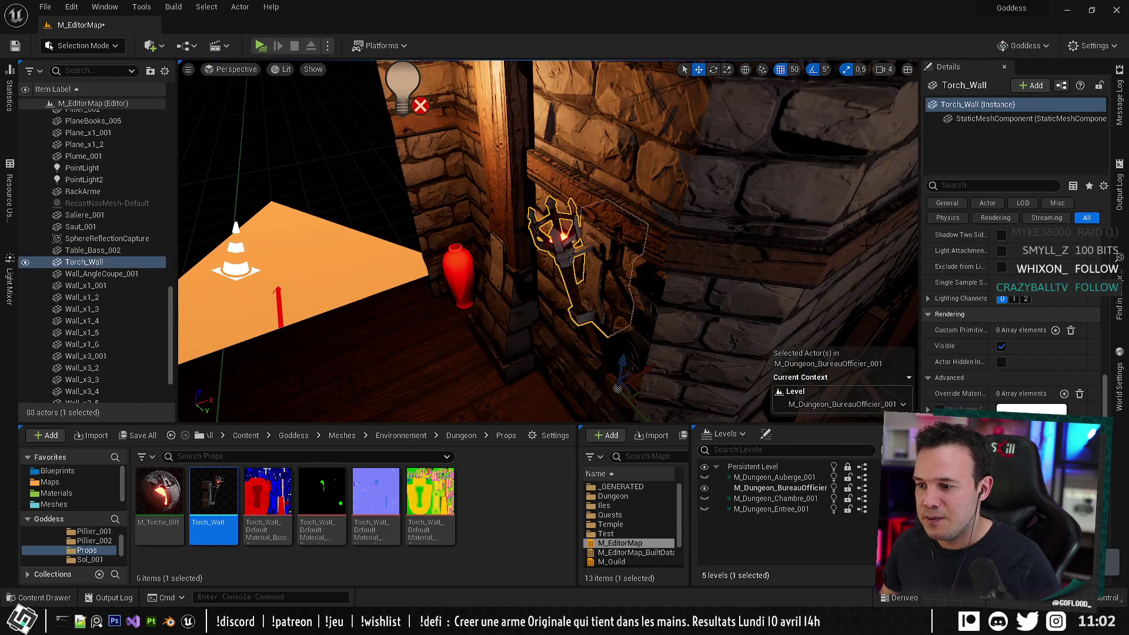
scroll(1066, 310, up, 10)
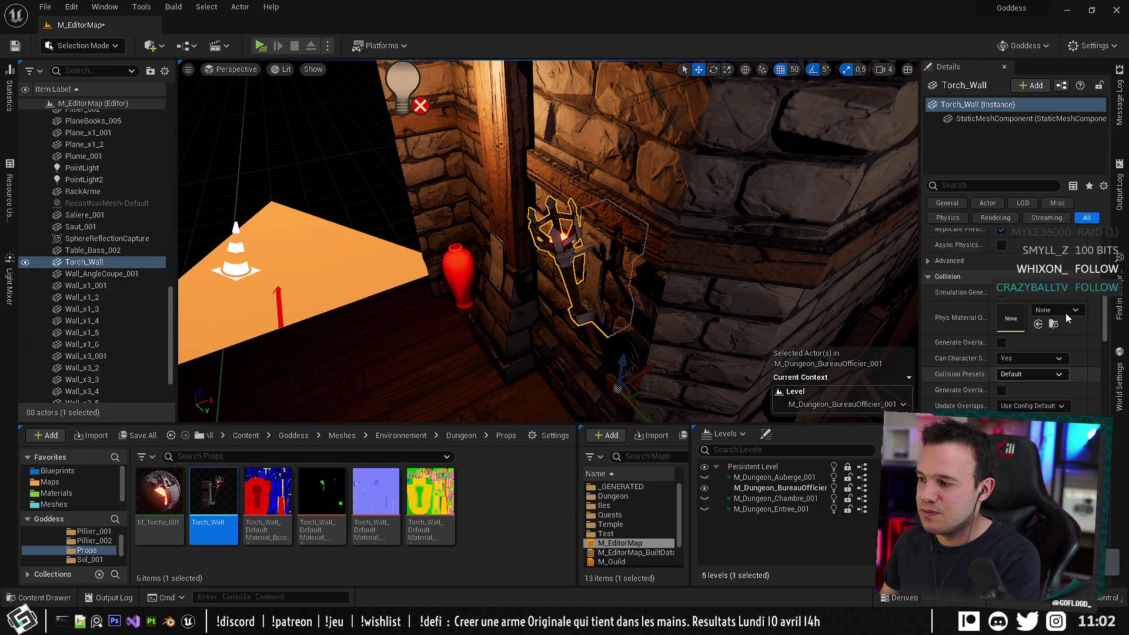
scroll(1065, 313, up, 5)
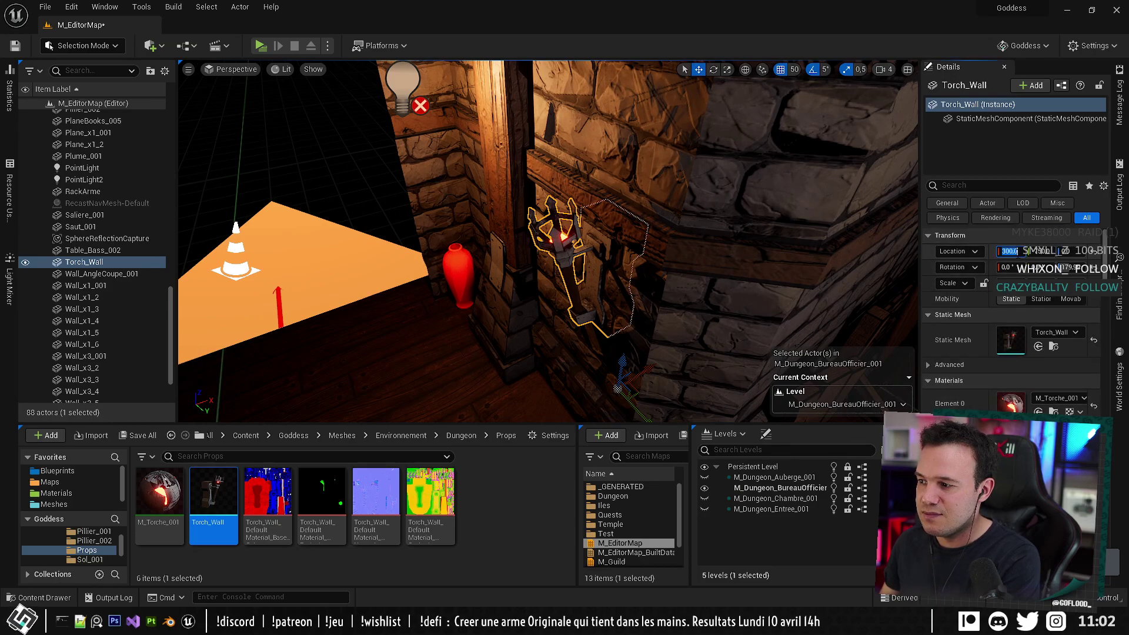
text(305)
key(Return)
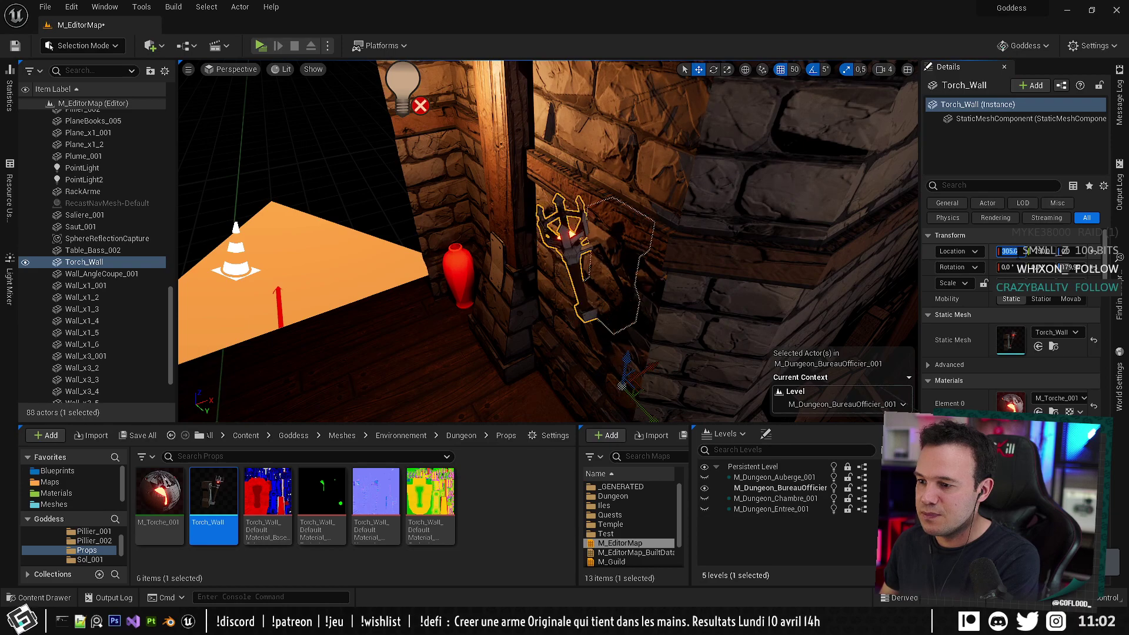
Set the wall torch's X location to 290 and save the level.
text(29)
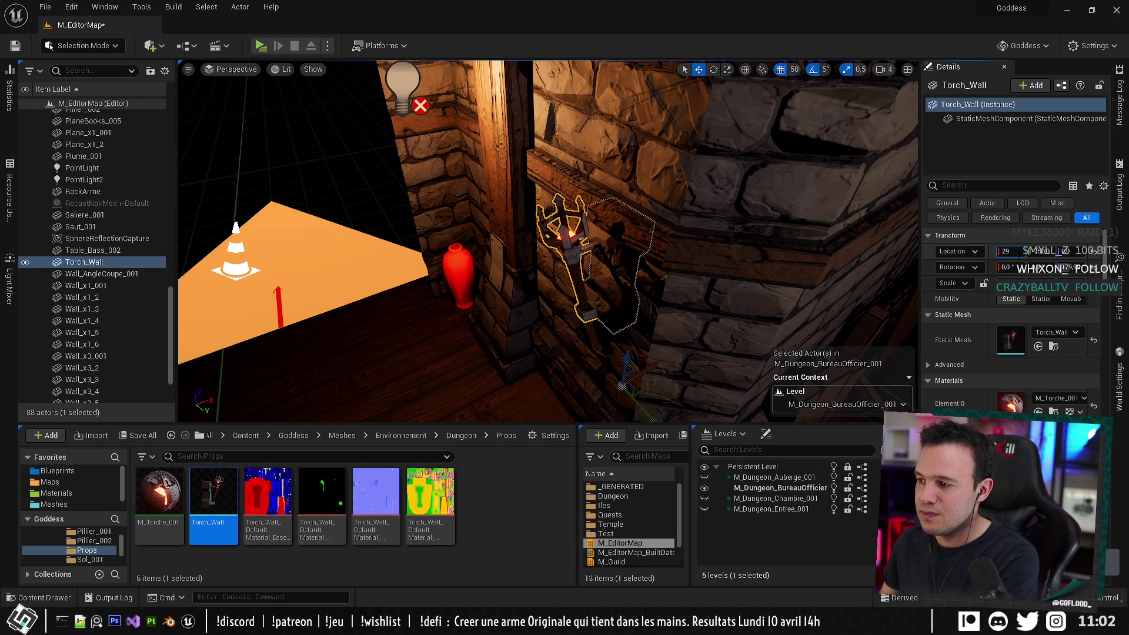
text(0)
key(Return)
click(758, 236)
right_drag(758, 235, 847, 212)
key(ctrl+s)
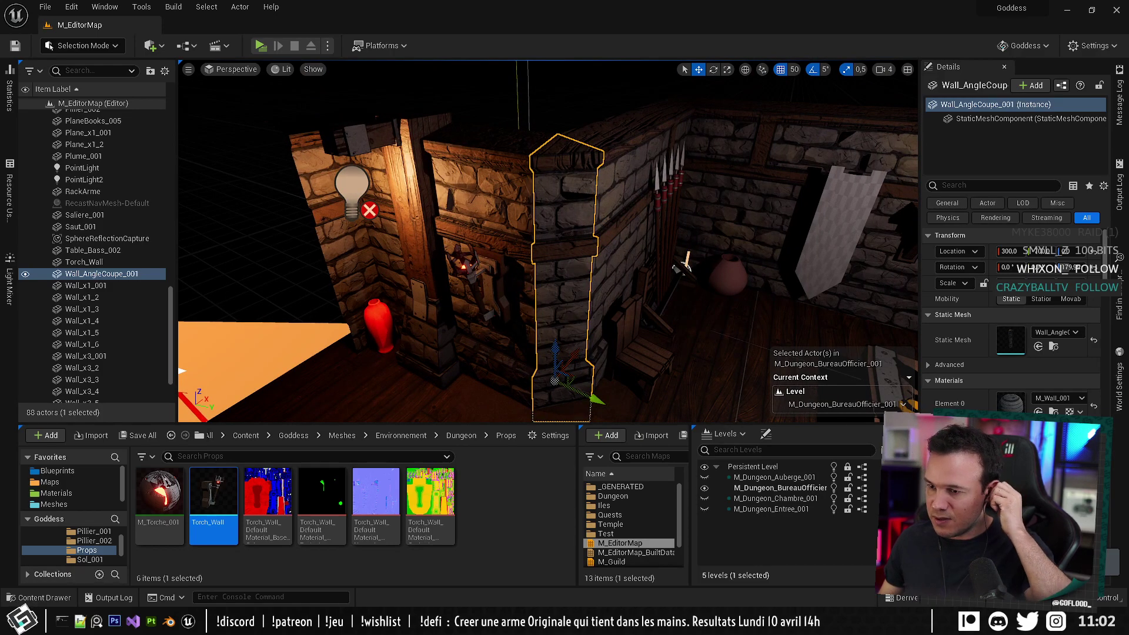
Delete the wall torch from the stone wall beside the angled pillar and save the level.
click(483, 287)
key(Delete)
right_drag(483, 287, 593, 294)
key(ctrl+s)
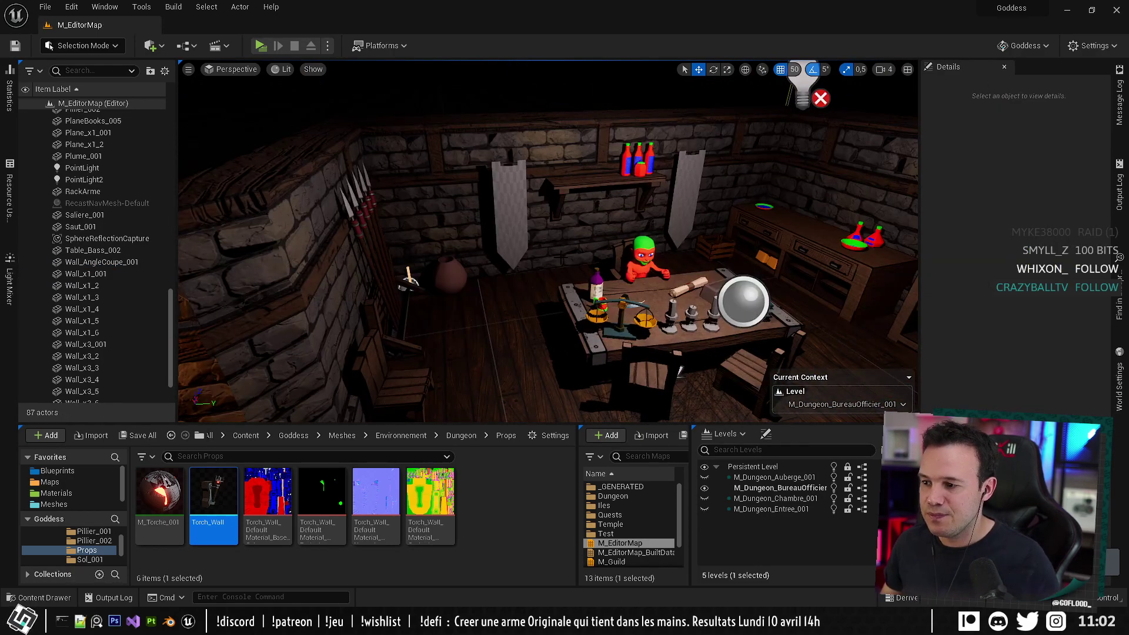
right_drag(483, 287, 564, 329)
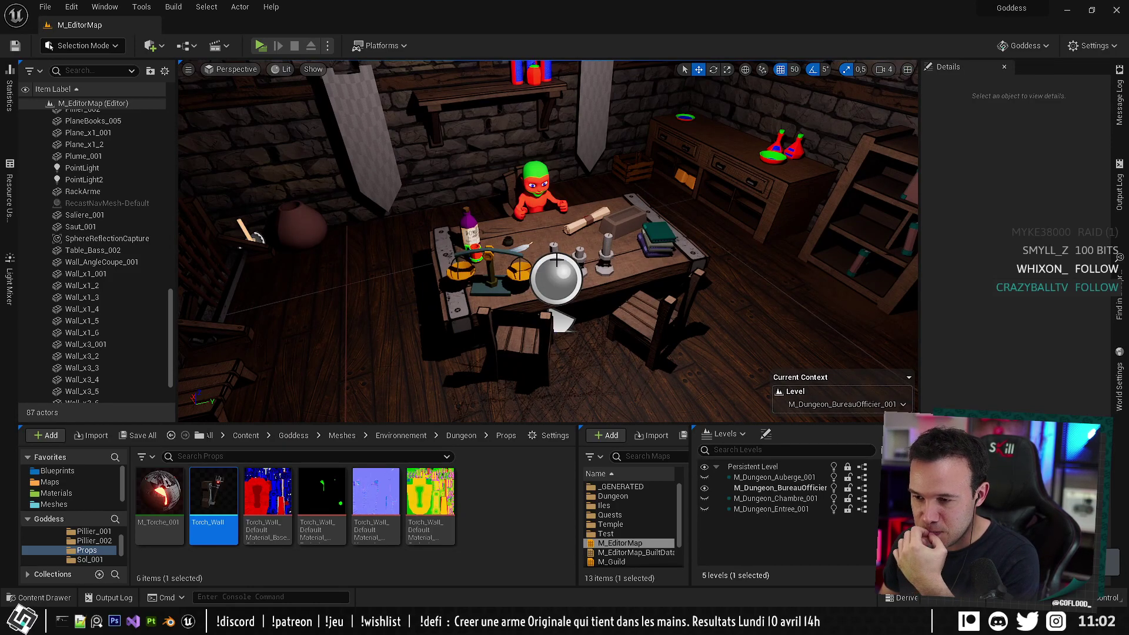
right_drag(410, 263, 235, 206)
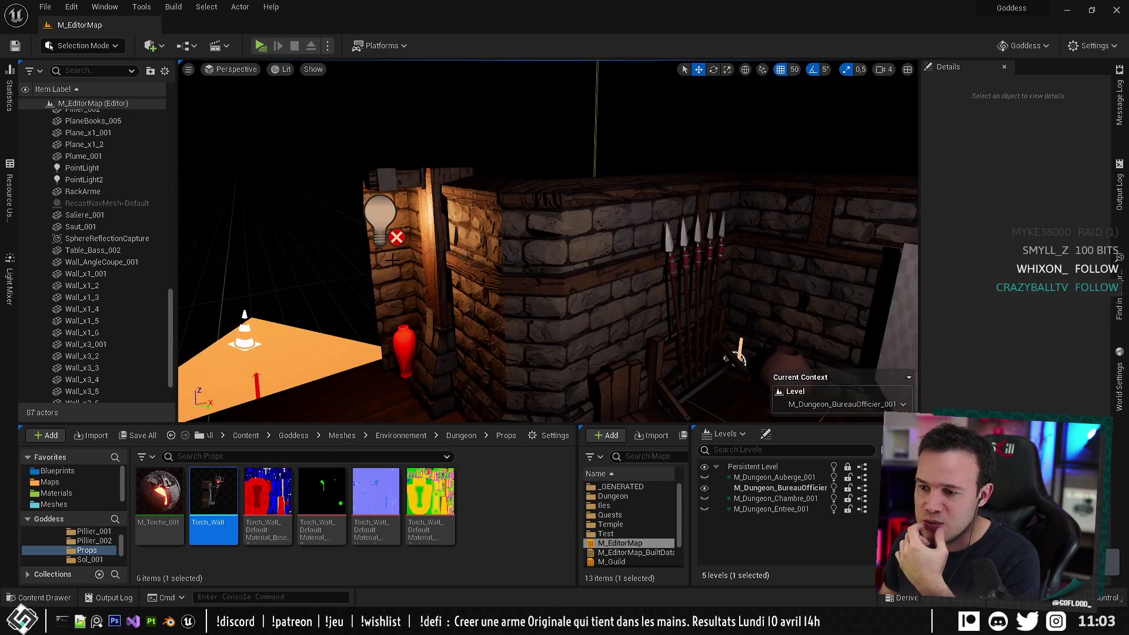
right_drag(422, 263, 478, 267)
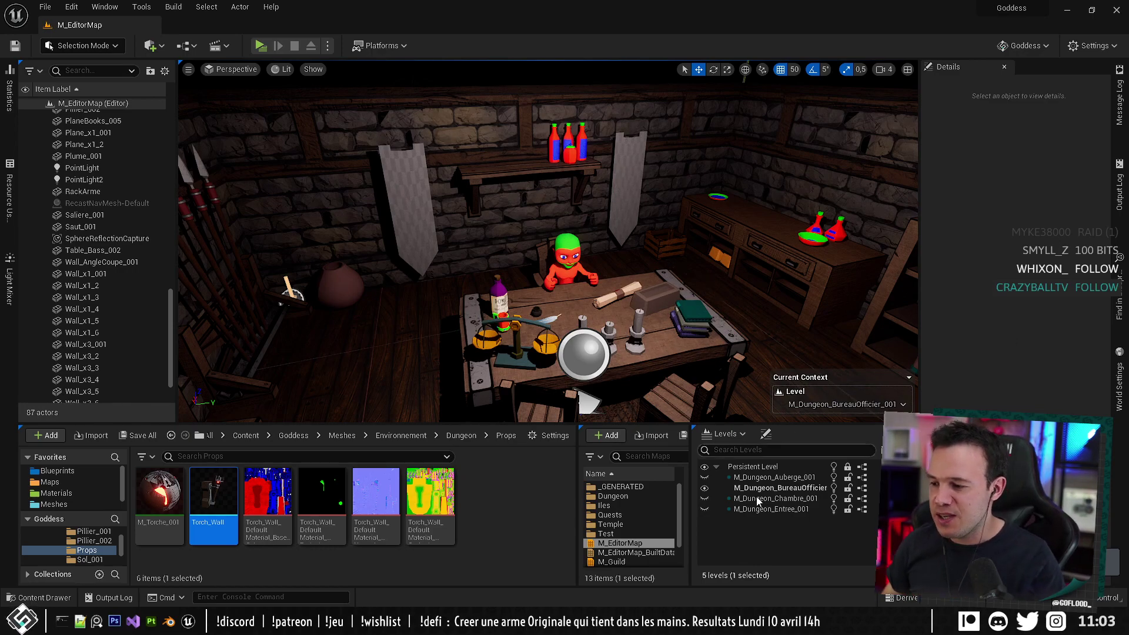
Hide the M_Dungeon_BureauOfficier_001 level and show M_Dungeon_Entree_001.
click(705, 490)
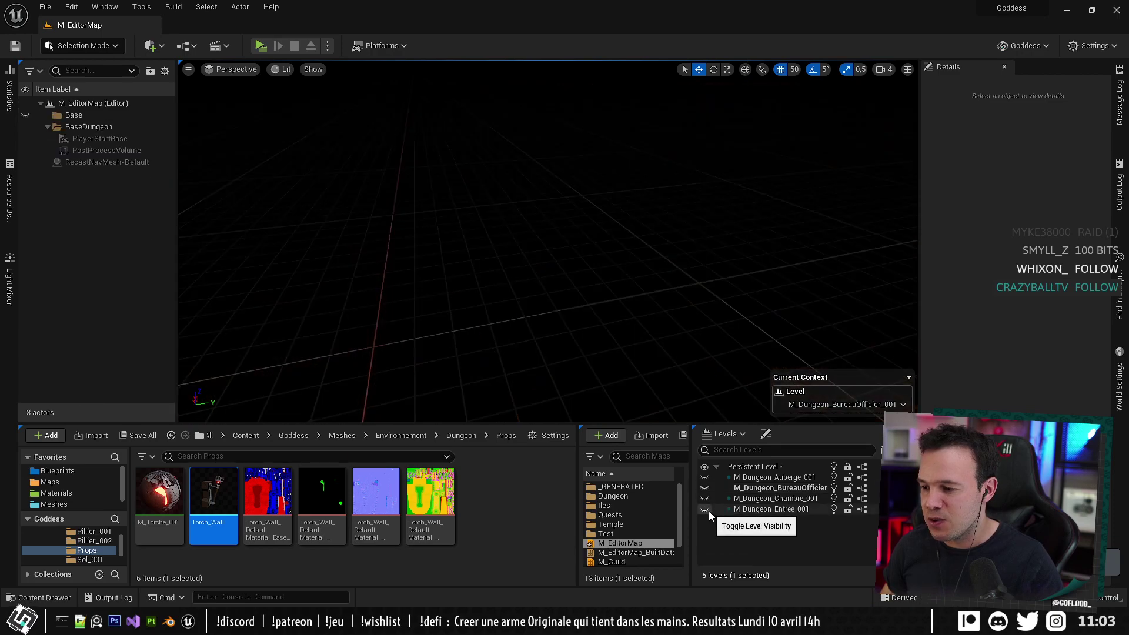
click(707, 509)
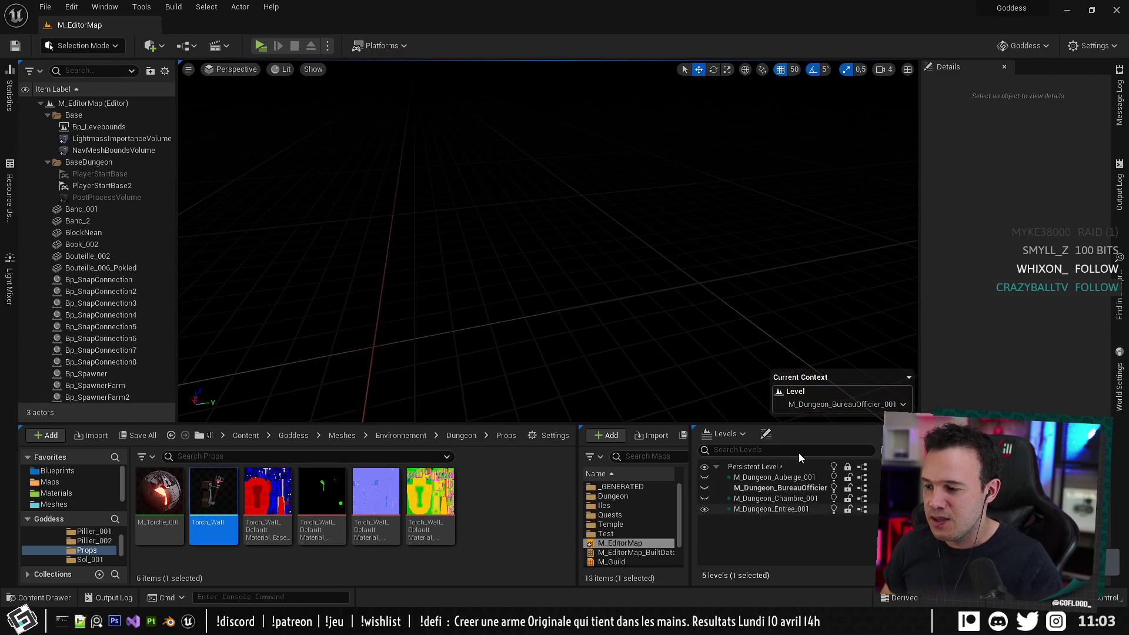
Set the streaming method of M_Dungeon_Entree_001 to Always Loaded and of M_Dungeon_BureauOfficier_001 to Blueprint.
right_click(763, 508)
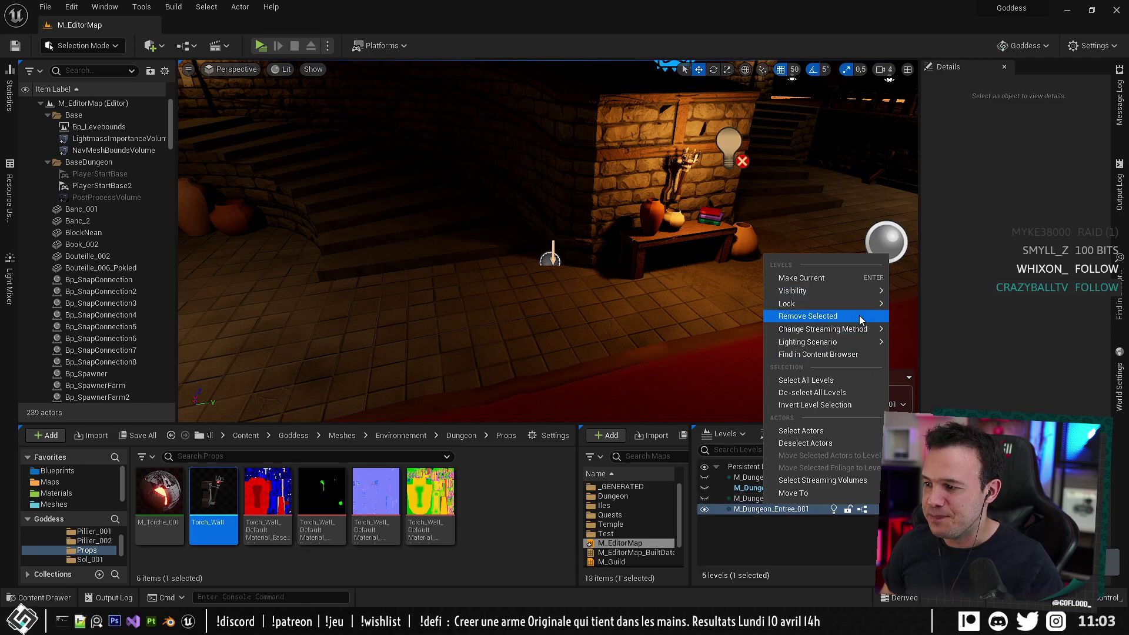
mouse_move(855, 329)
click(923, 348)
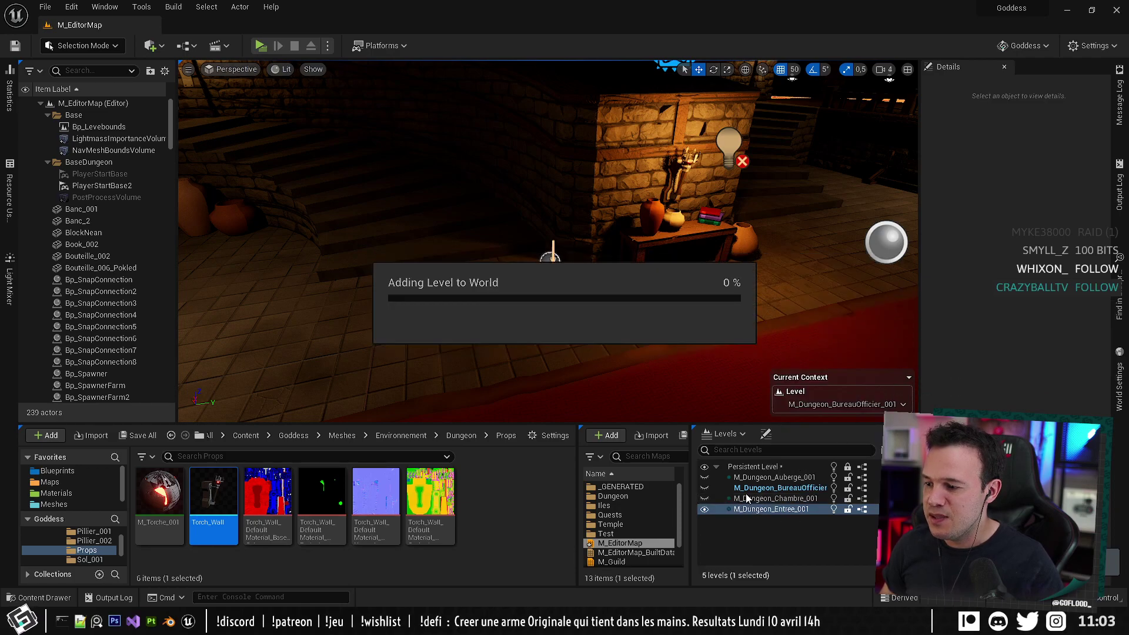
right_click(750, 493)
mouse_move(834, 312)
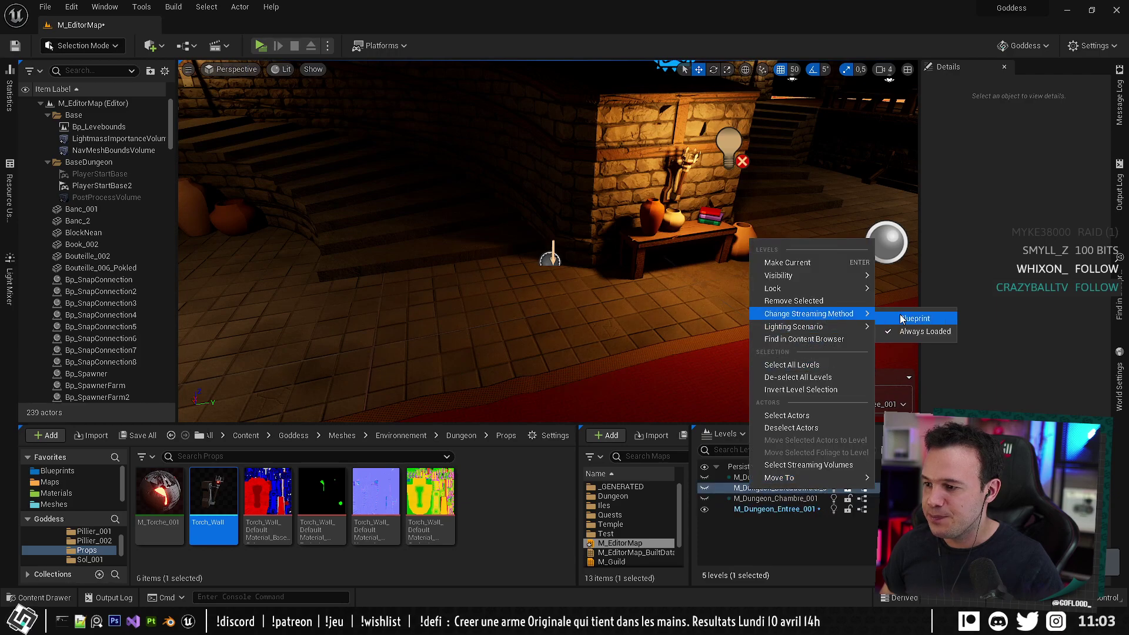
click(908, 319)
Play the entrance level in a preview window and walk the knight onto the red carpet facing the torchlit wall.
click(676, 332)
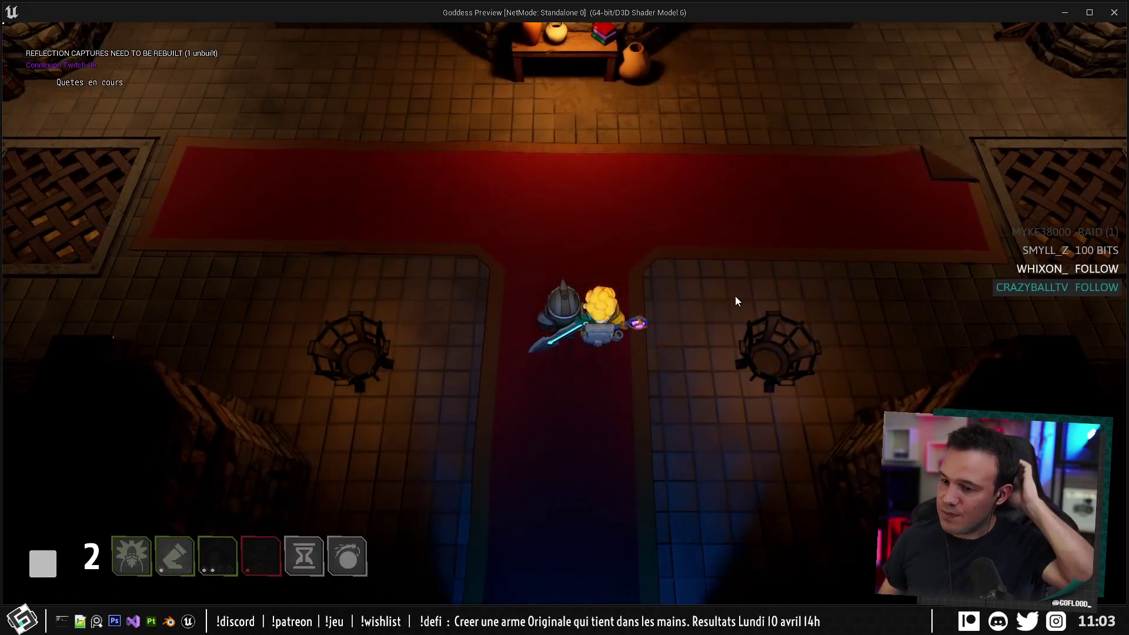
drag(376, 355, 115, 205)
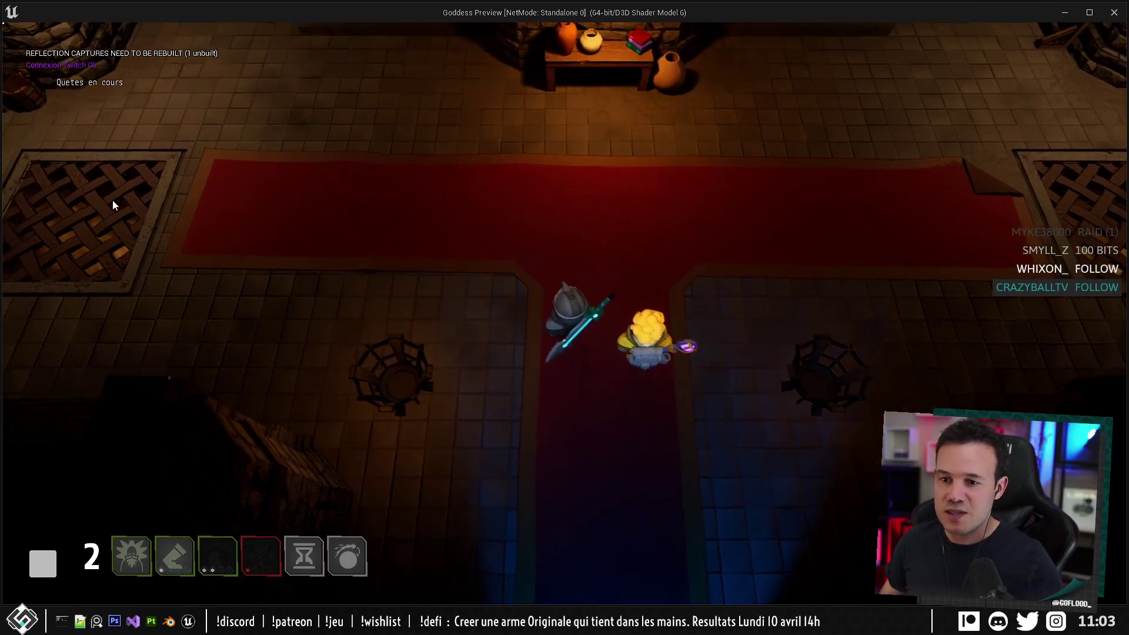
key(d)
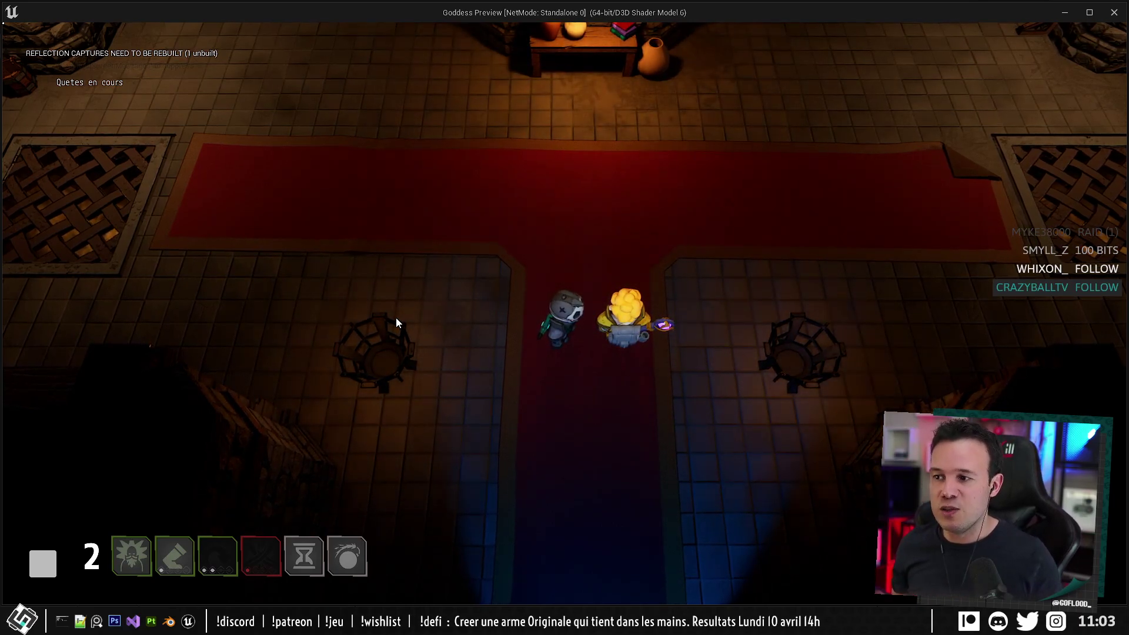
key(w)
key(d)
key(a)
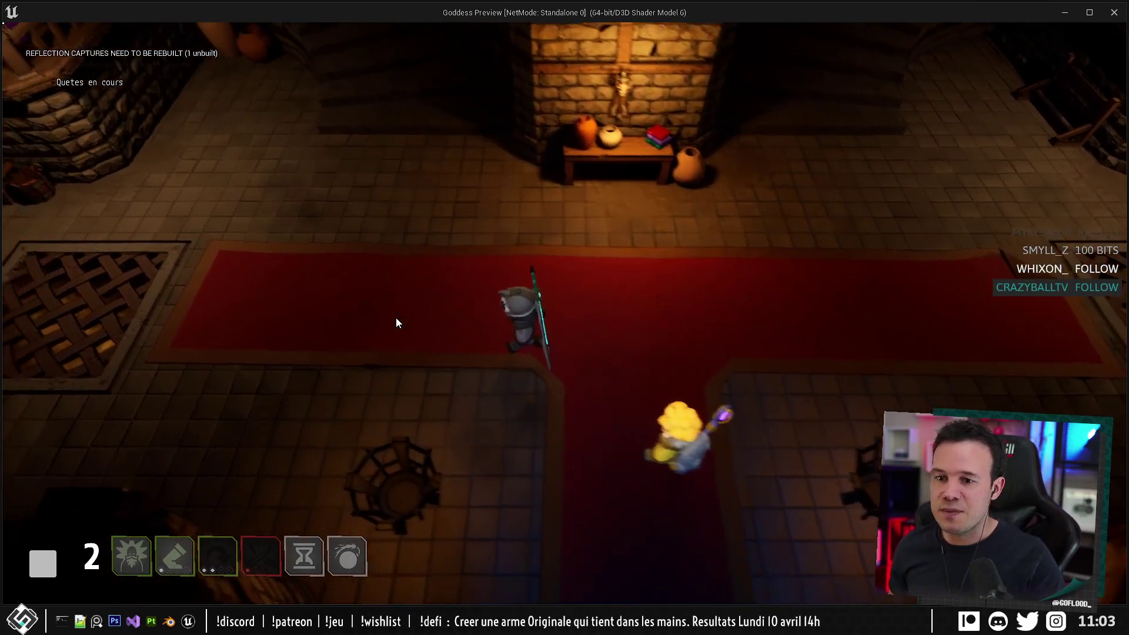
key(d)
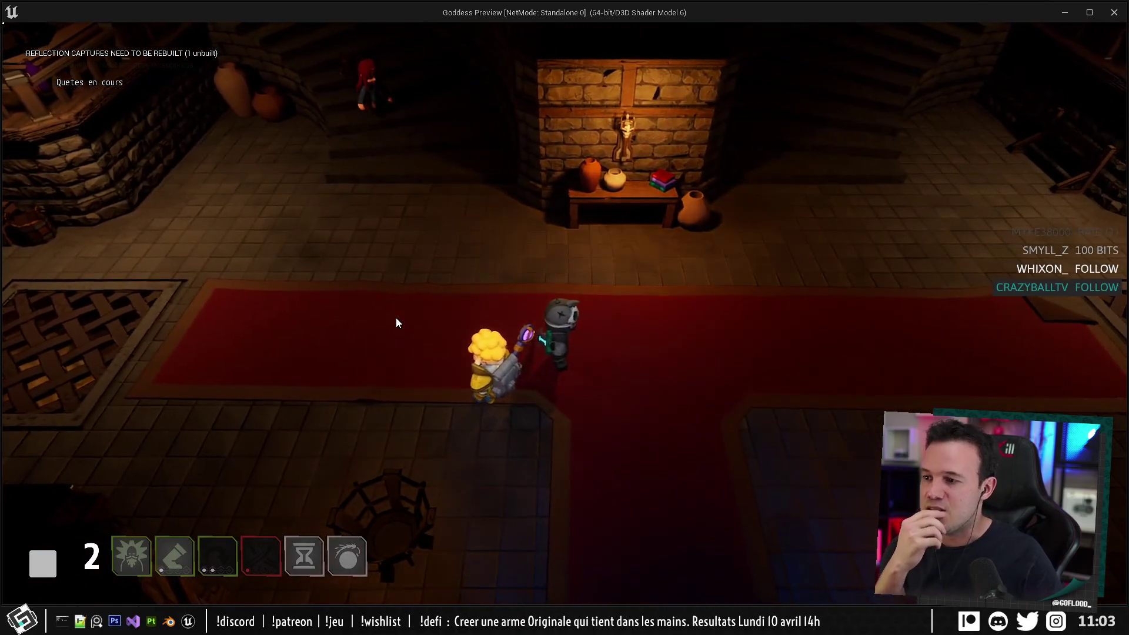
key(d)
key(a)
key(d)
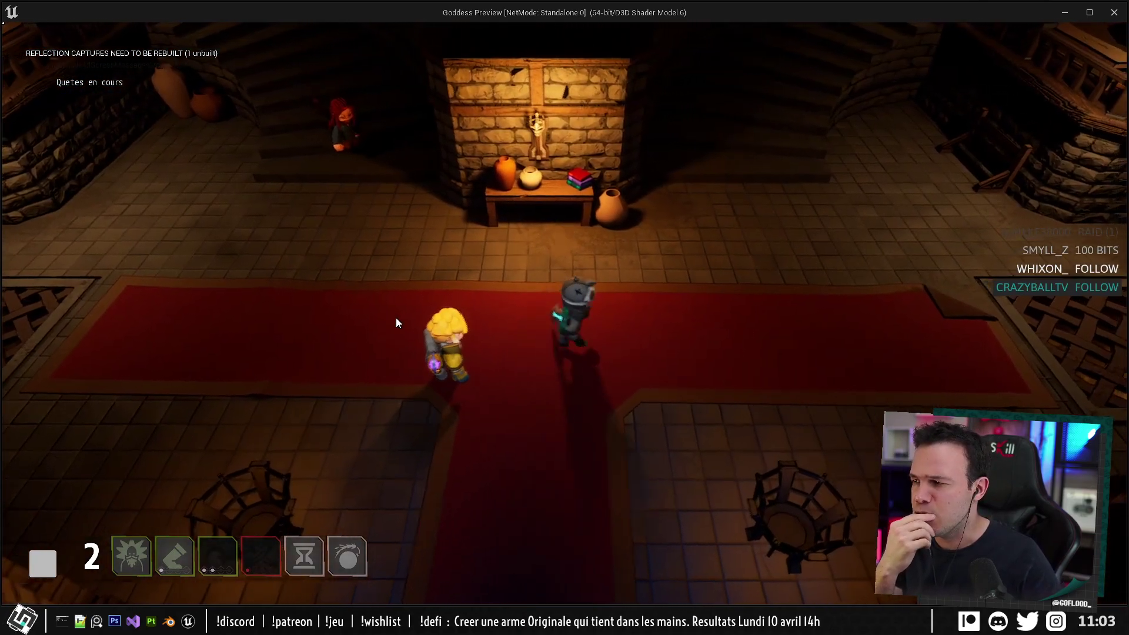
Walk the knight to the floor grate near the open crates to examine the hall's lighting there.
key(d)
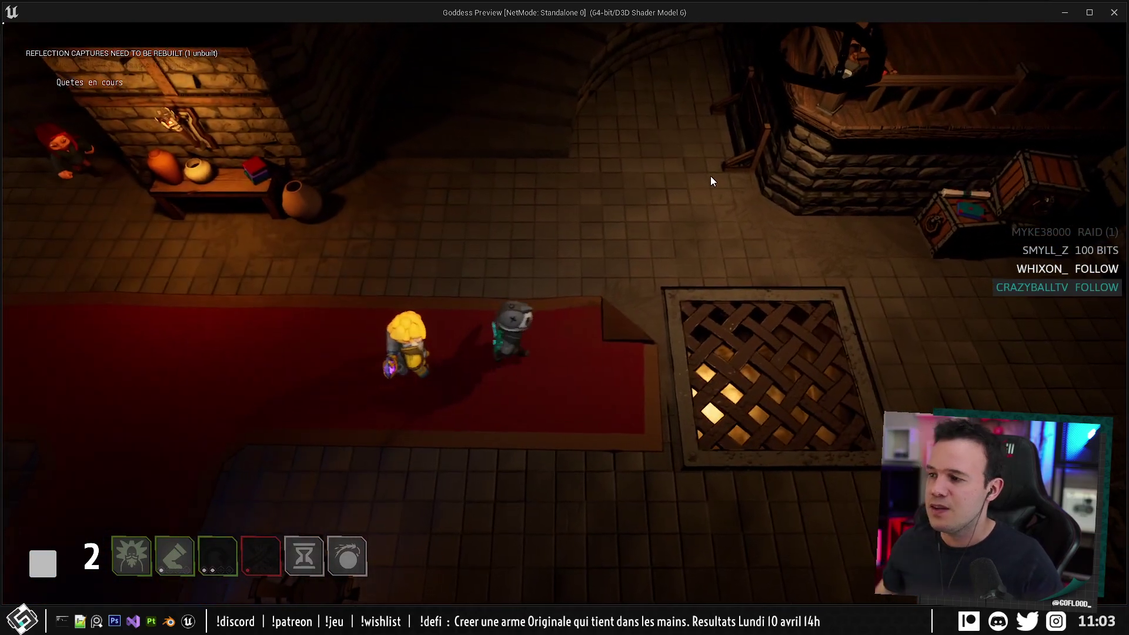
key(d)
key(w)
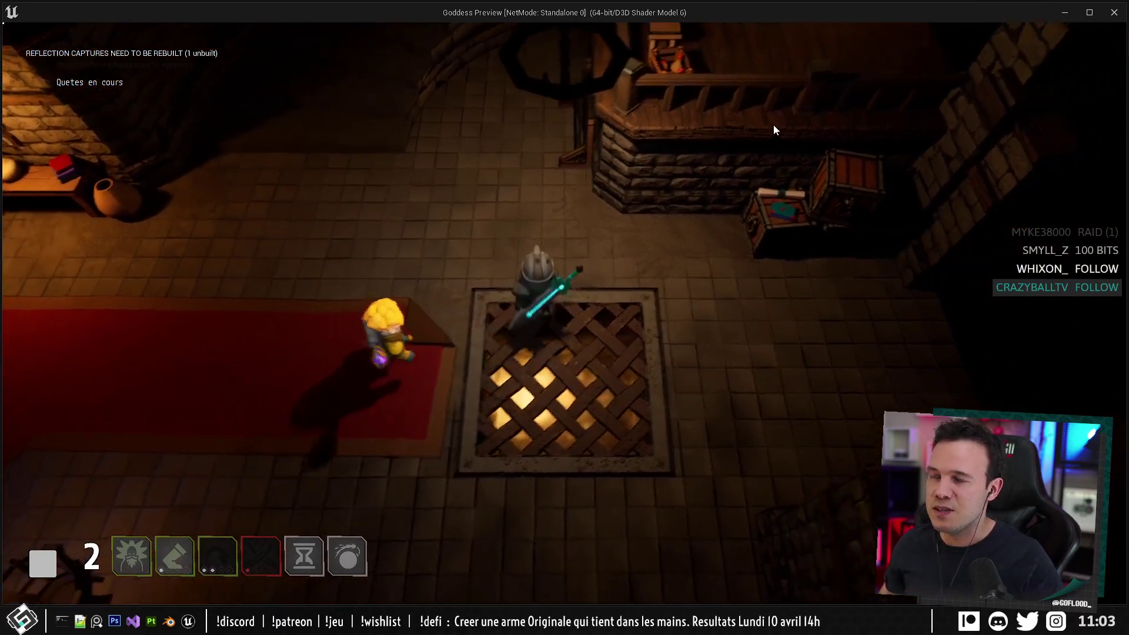
key(s)
key(a)
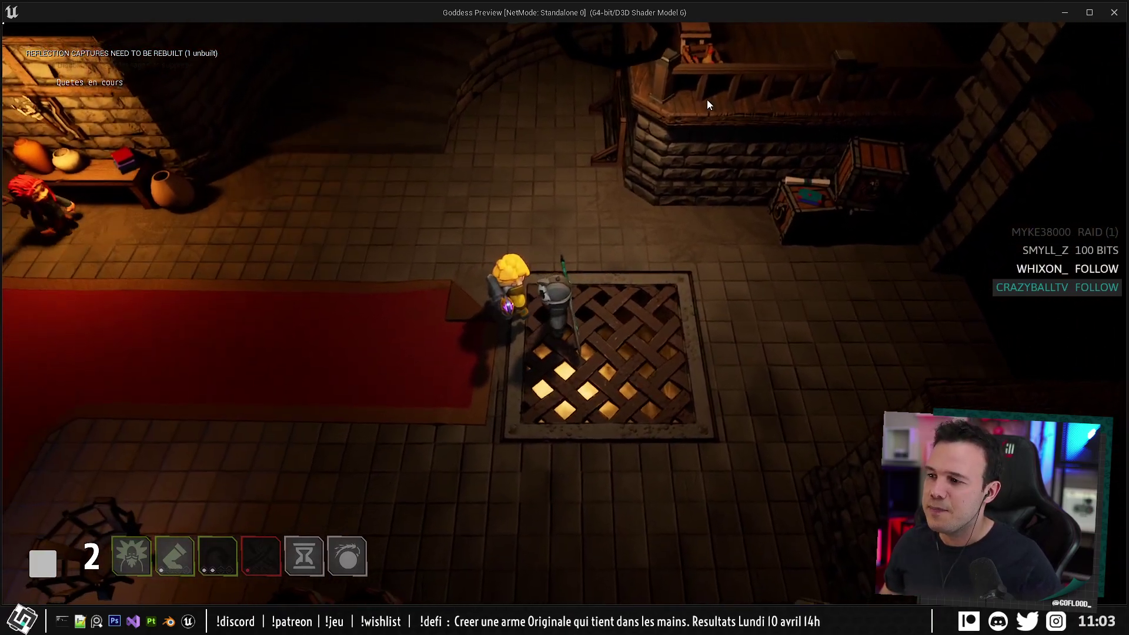
key(w)
key(d)
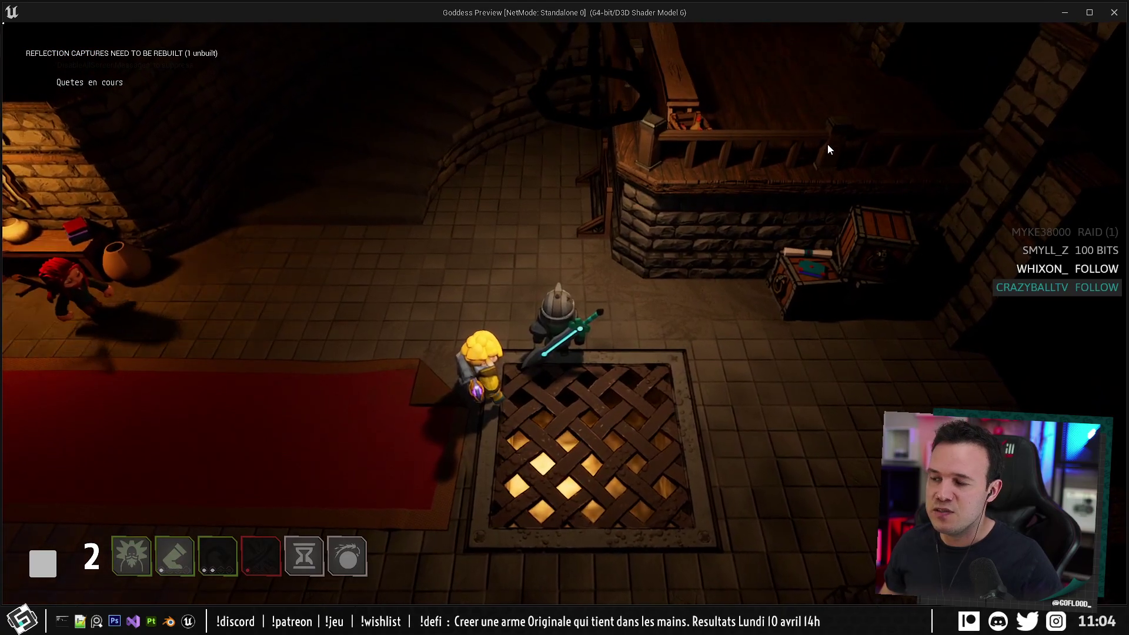
key(d)
key(s)
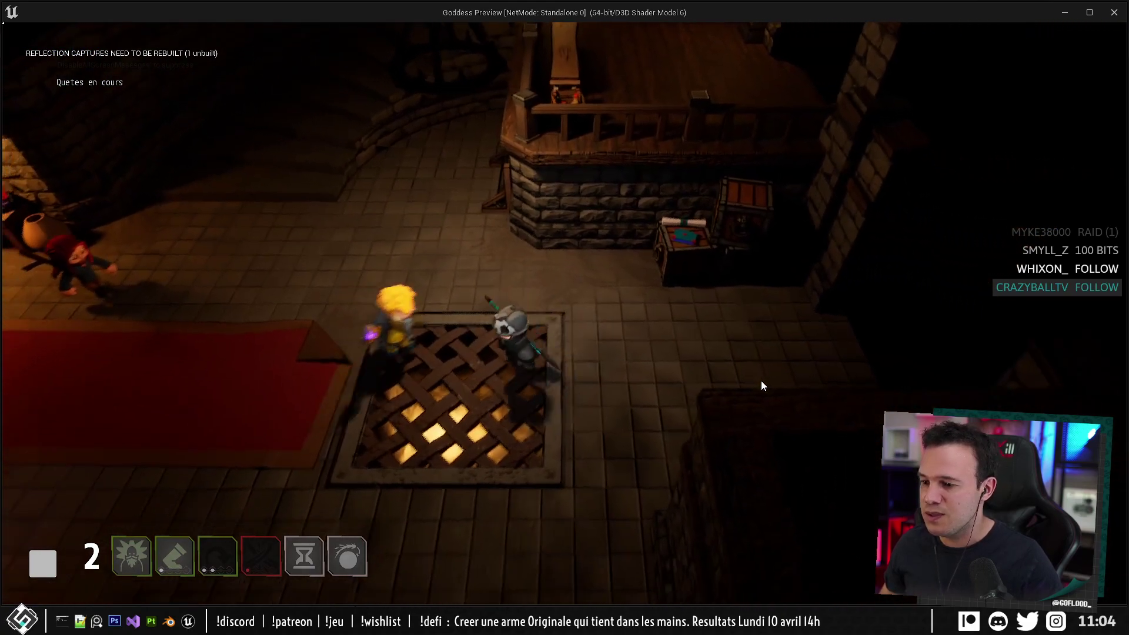
key(s)
key(a)
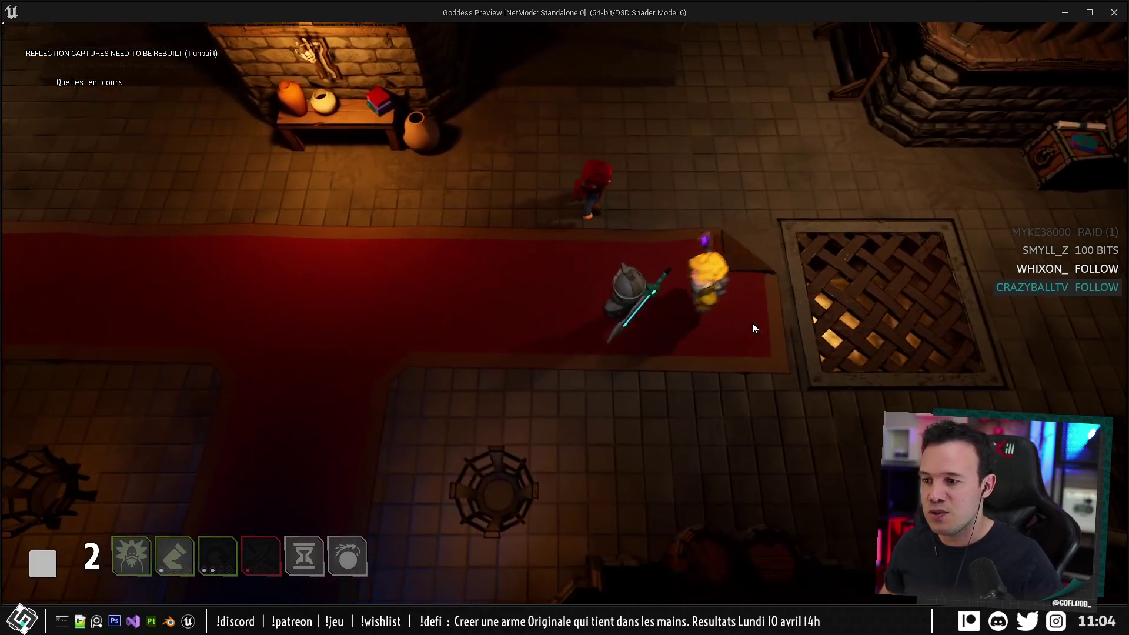
Walk the knight along the carpet to the opposite floor grate by the wooden bench and inspect that side.
key(a)
key(w)
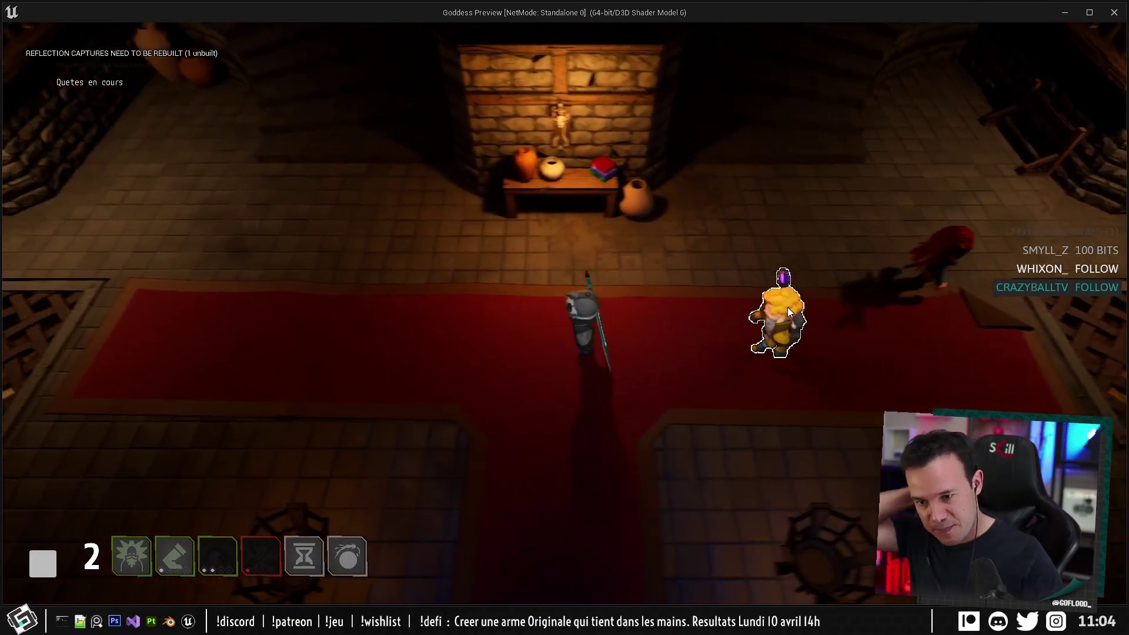
key(a)
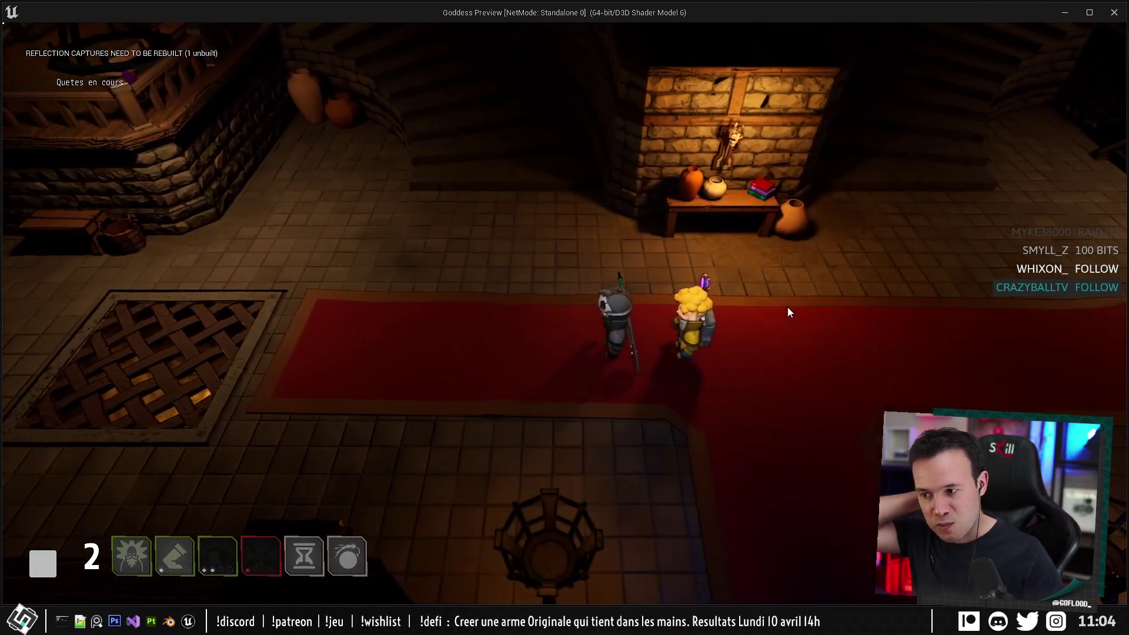
key(a)
key(w)
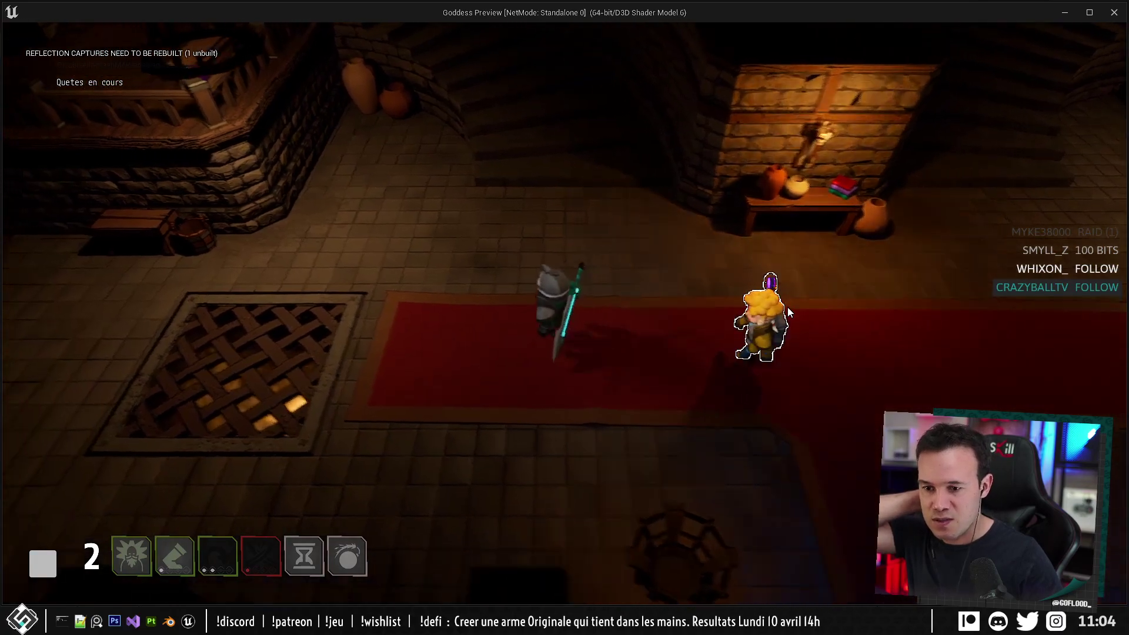
key(a)
key(s)
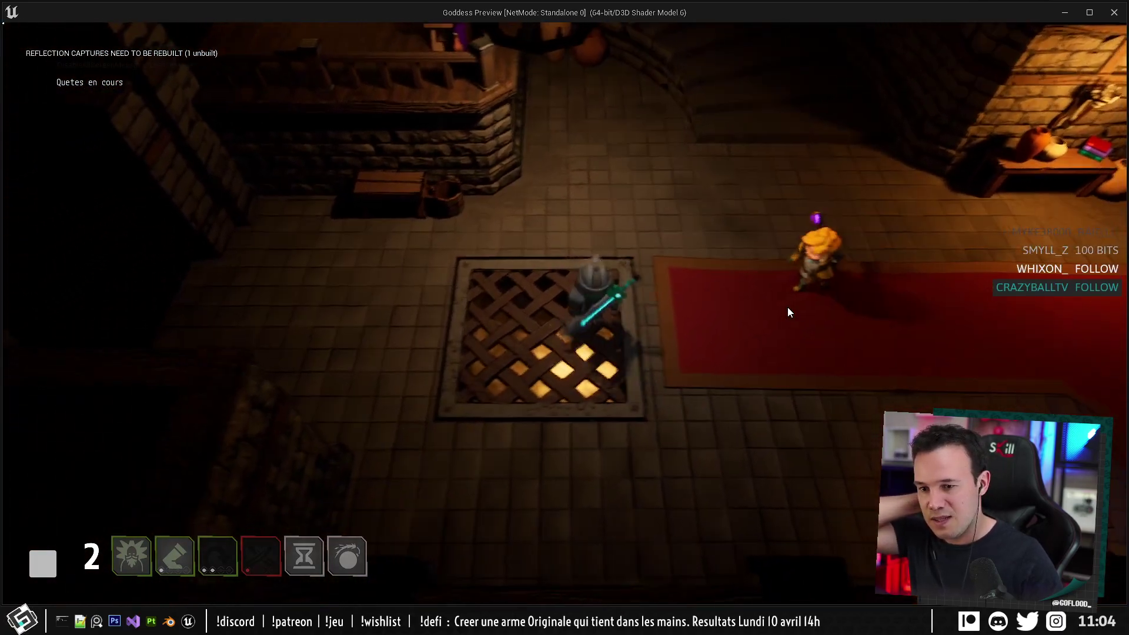
key(w)
key(d)
key(s)
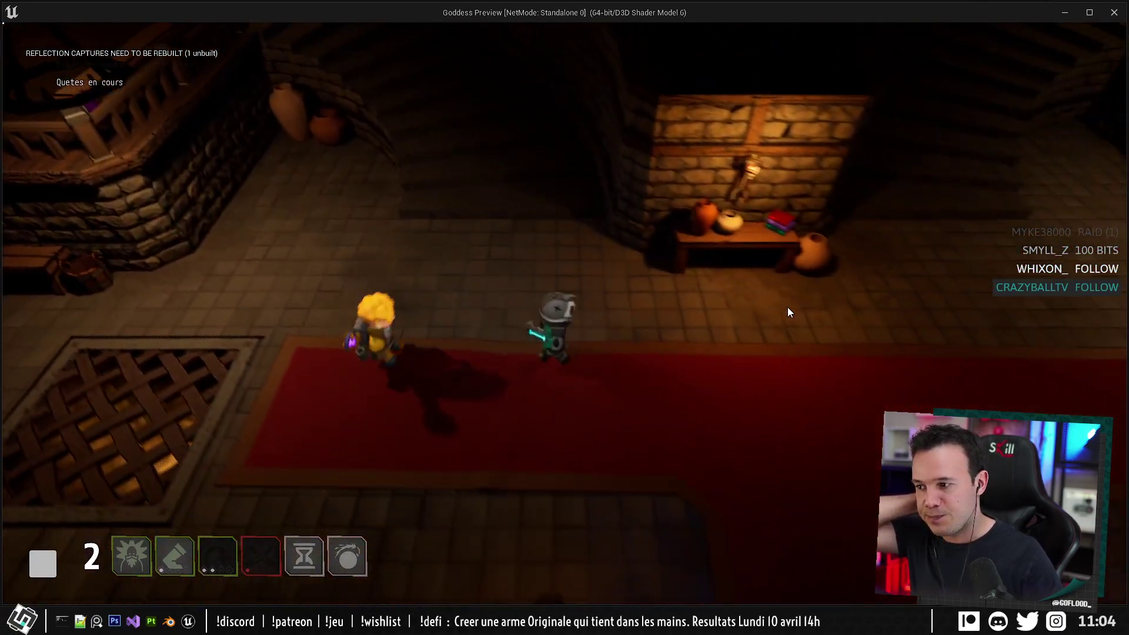
Take the knight up the curved staircase to inspect the wooden upper floor and come back down.
key(d)
key(w)
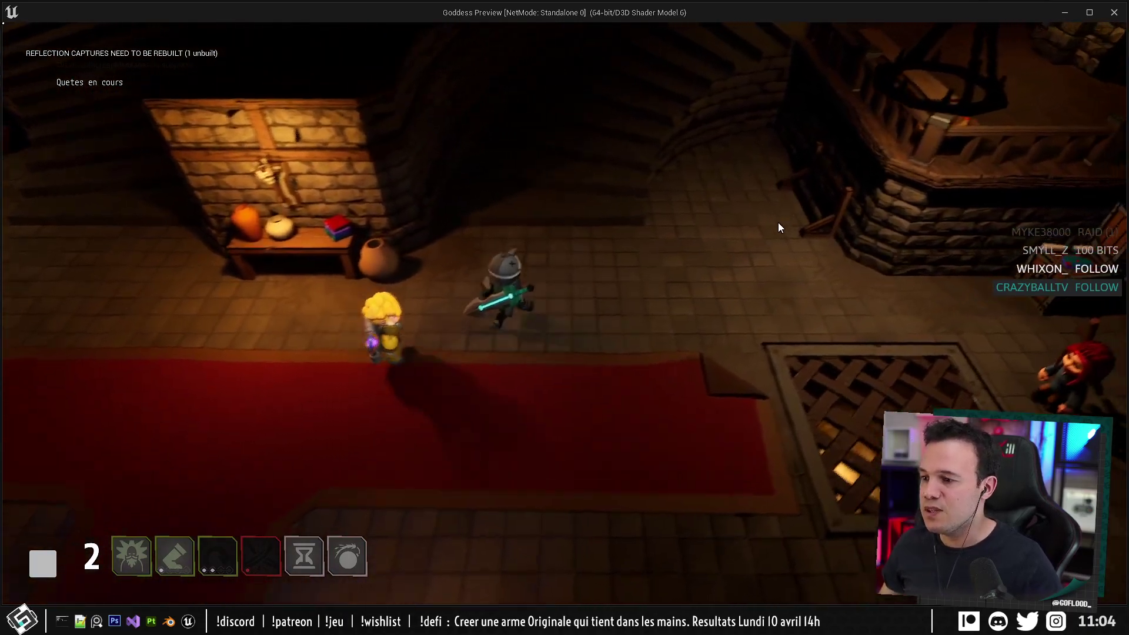
key(w)
key(d)
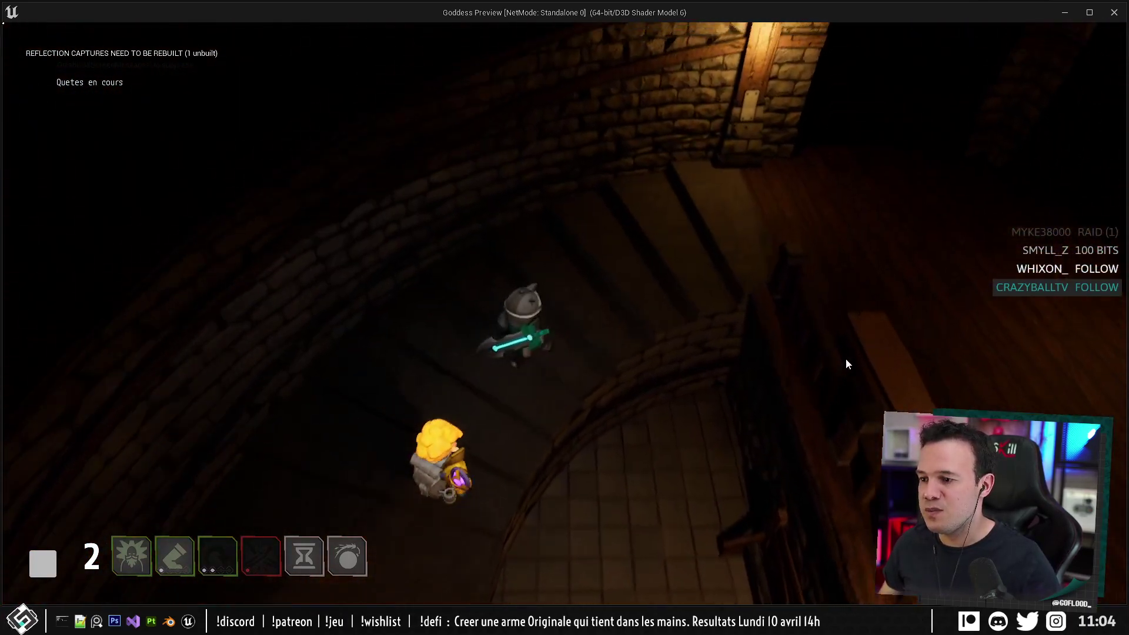
key(w)
key(d)
key(s)
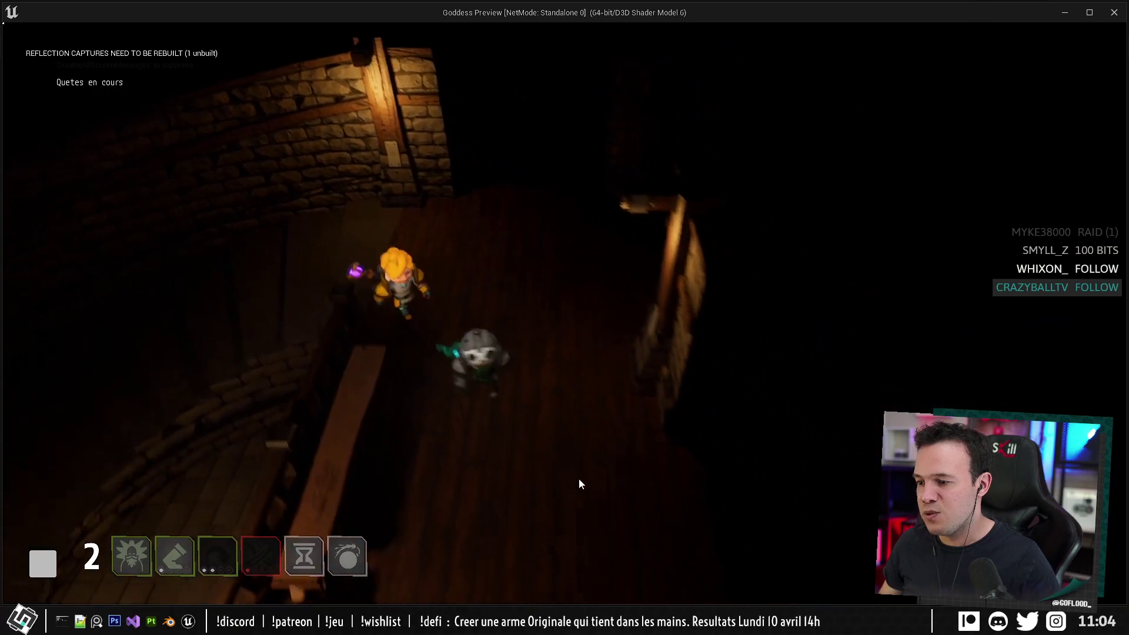
key(s)
key(a)
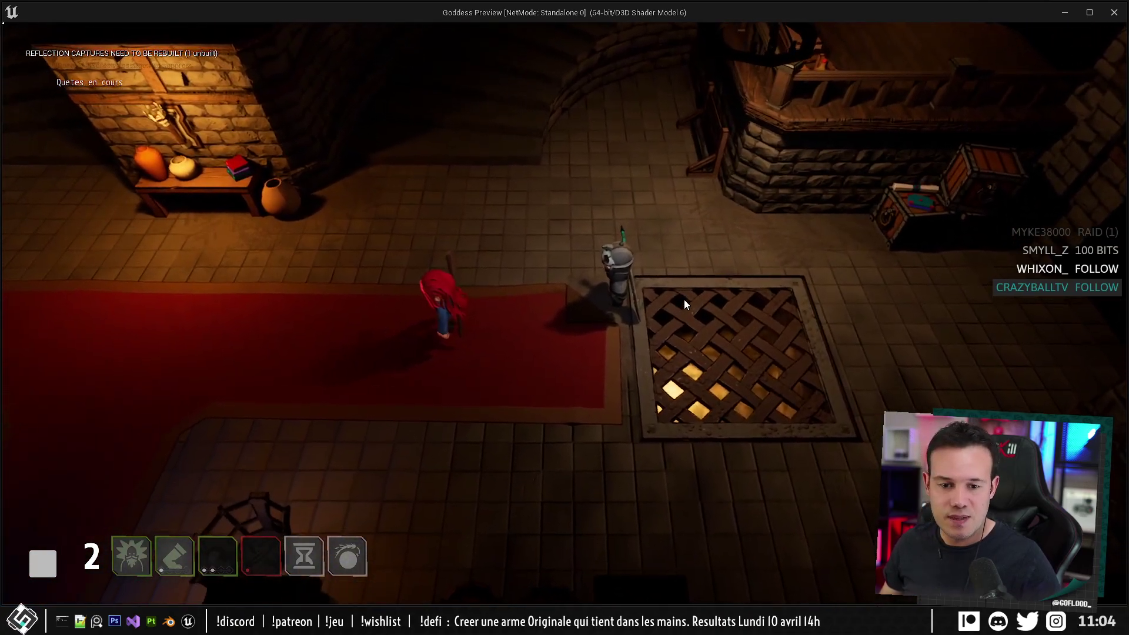
Return the knight to the centre of the entrance hall's carpet and end the preview.
key(w)
key(w)
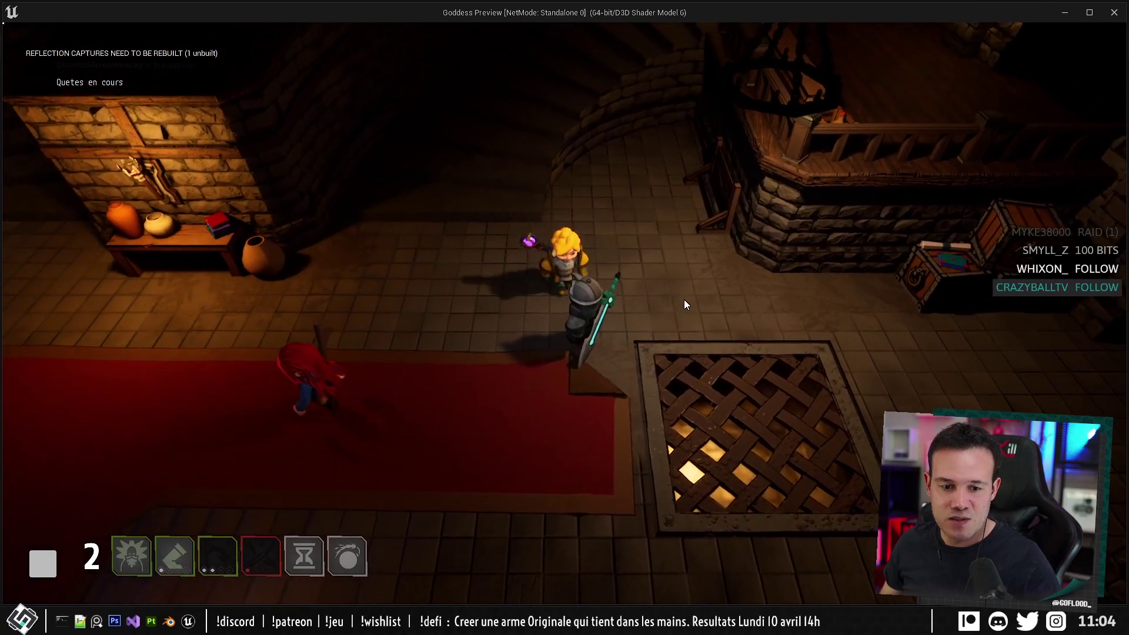
key(s)
key(a)
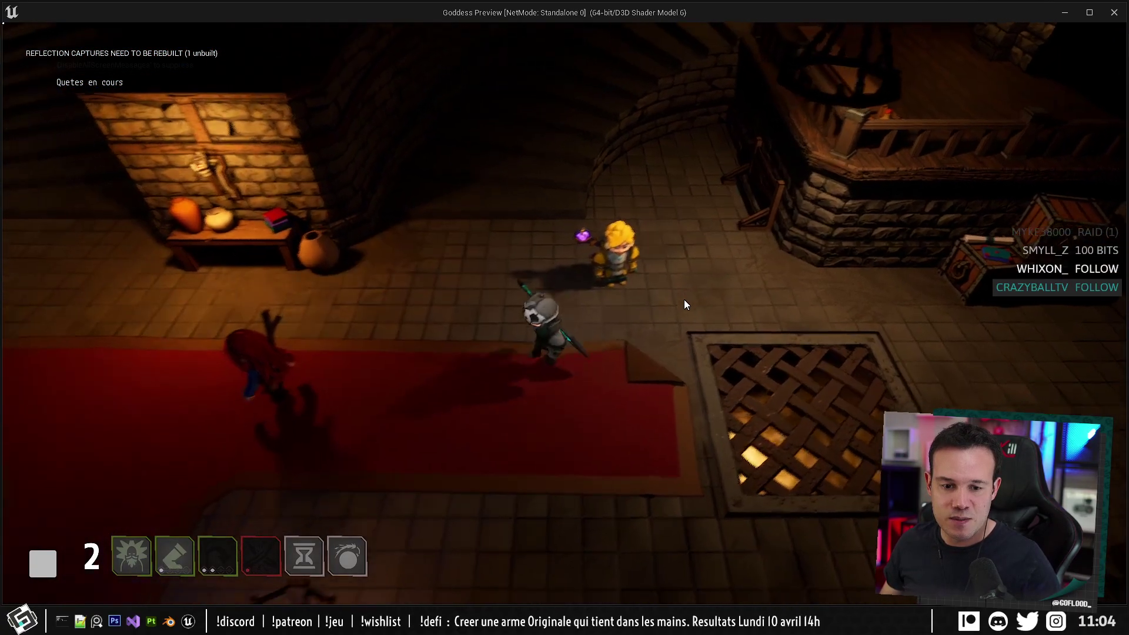
key(a)
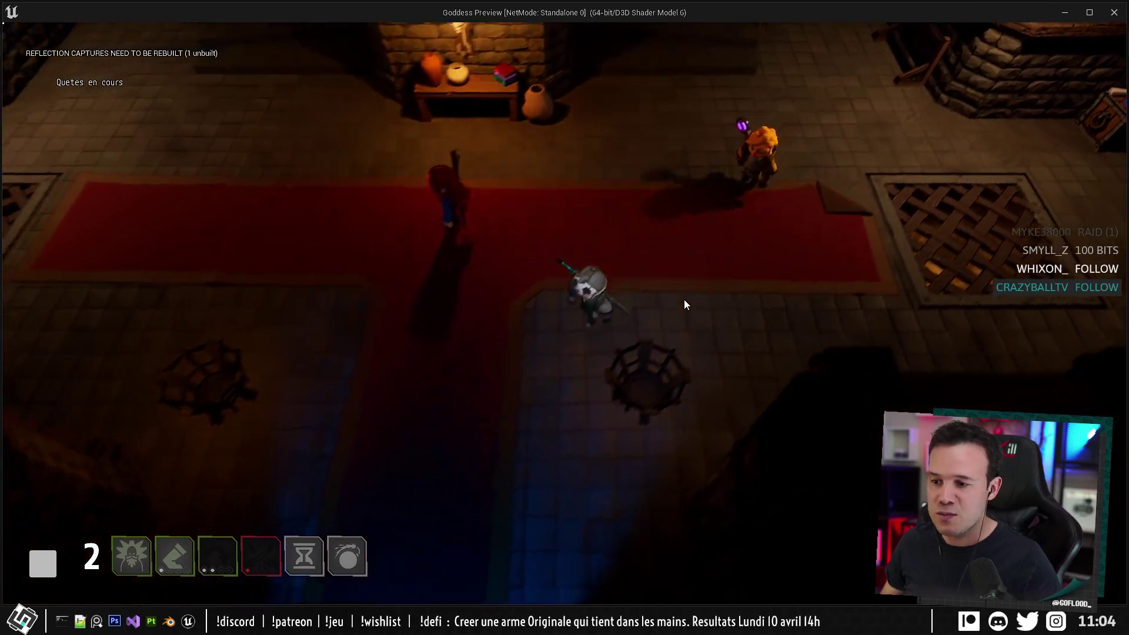
key(w)
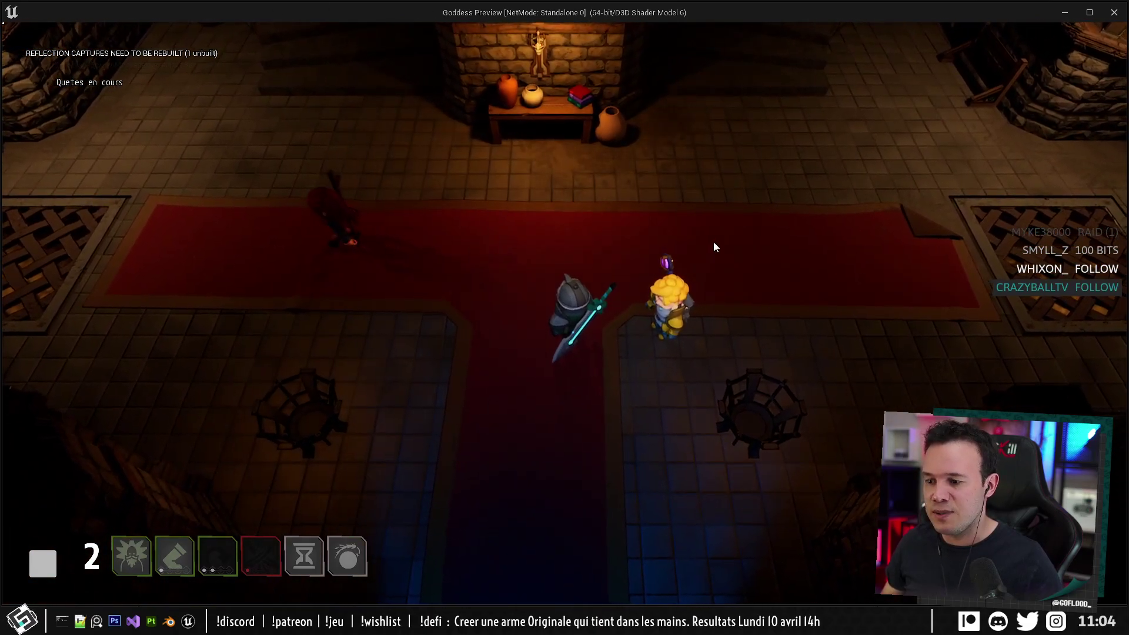
key(w)
key(d)
key(Escape)
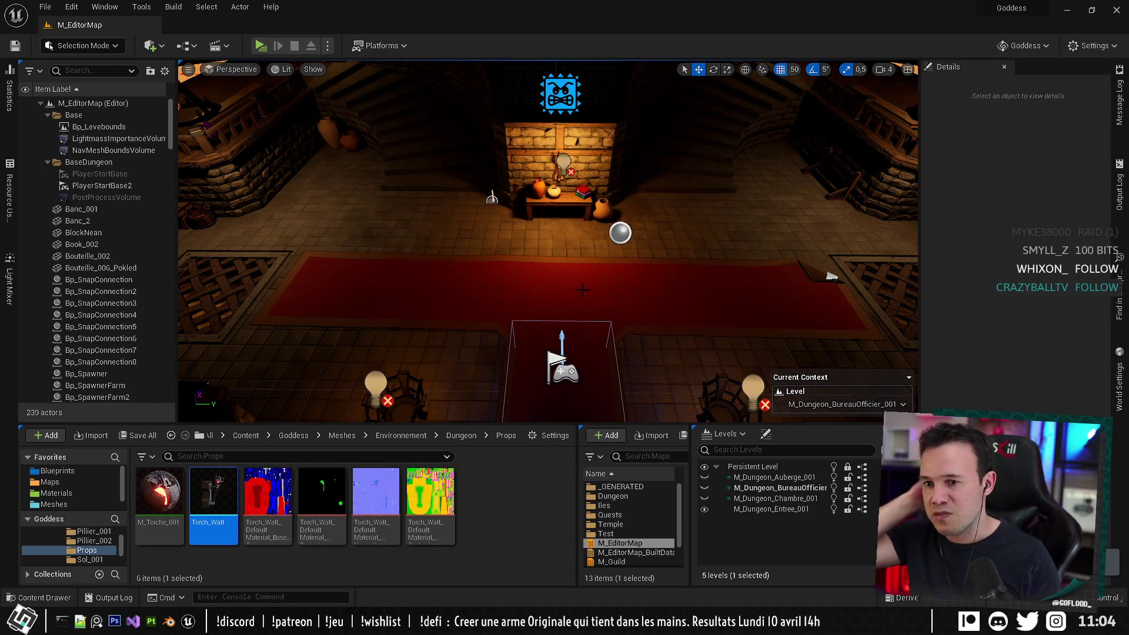
Change the streaming method of level M_Dungeon_Entree_001 to Blueprint and of M_Dungeon_BureauOfficier_001 to Always Loaded.
mouse_move(633, 209)
right_down()
mouse_move(612, 227)
mouse_move(579, 217)
mouse_move(676, 191)
mouse_move(696, 199)
mouse_move(656, 206)
right_up()
right_drag(470, 265, 395, 278)
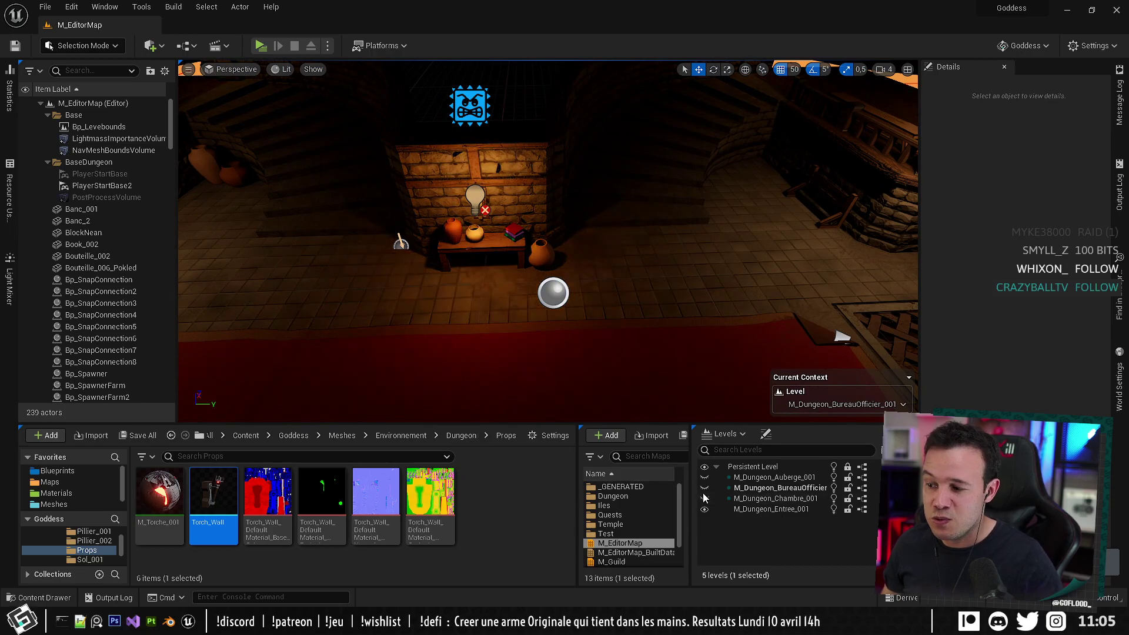
right_click(764, 509)
mouse_move(854, 334)
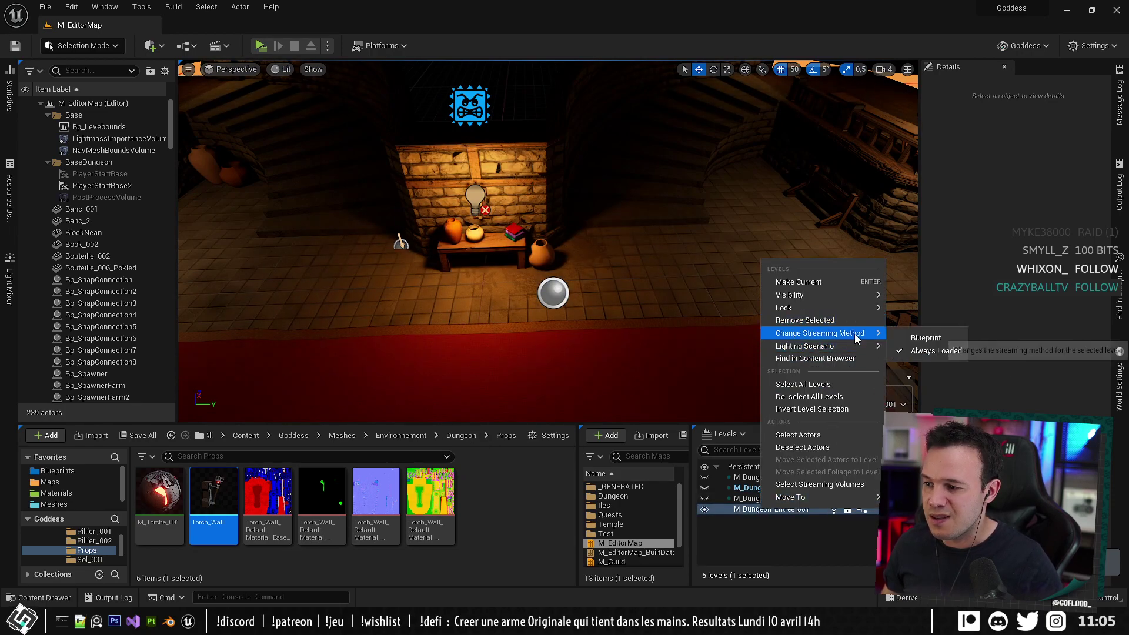
click(905, 351)
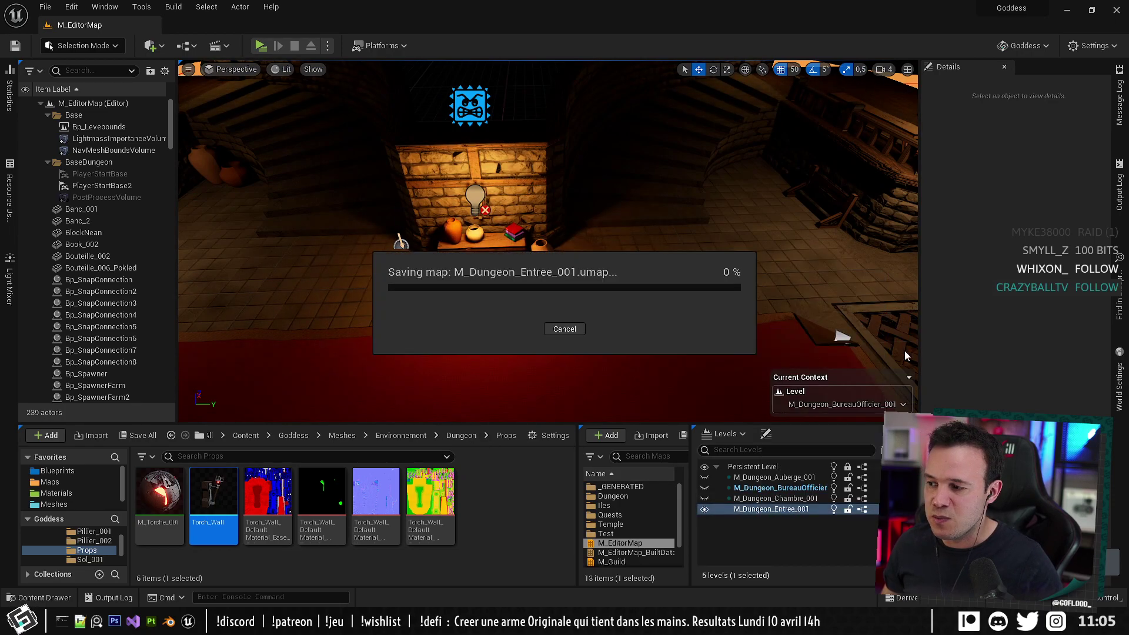
right_click(759, 488)
mouse_move(831, 320)
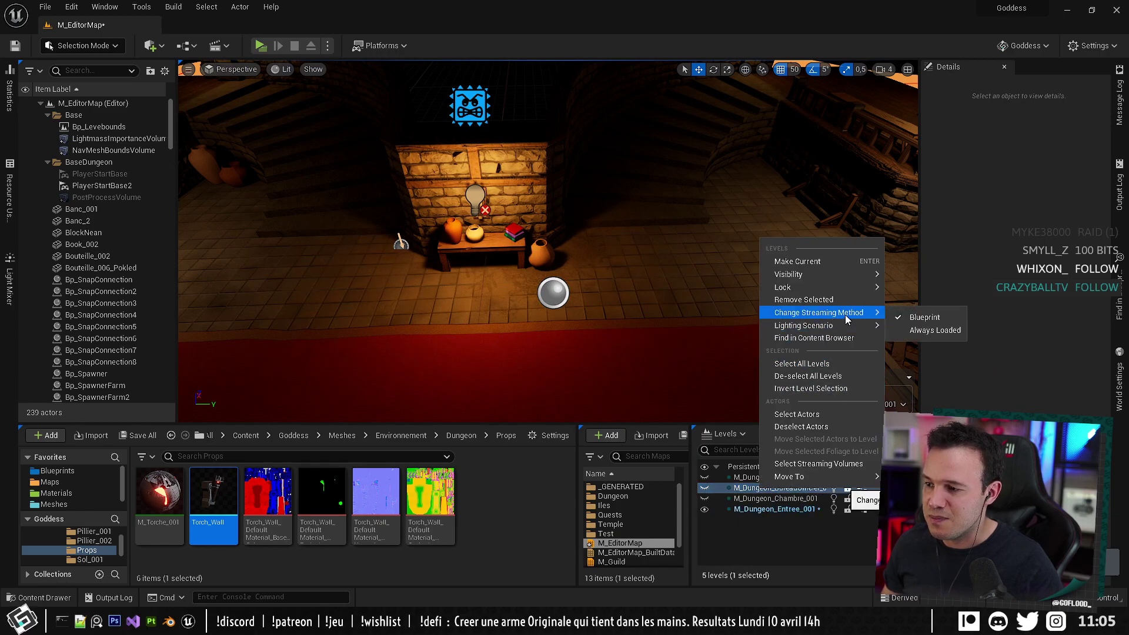
click(935, 330)
click(675, 332)
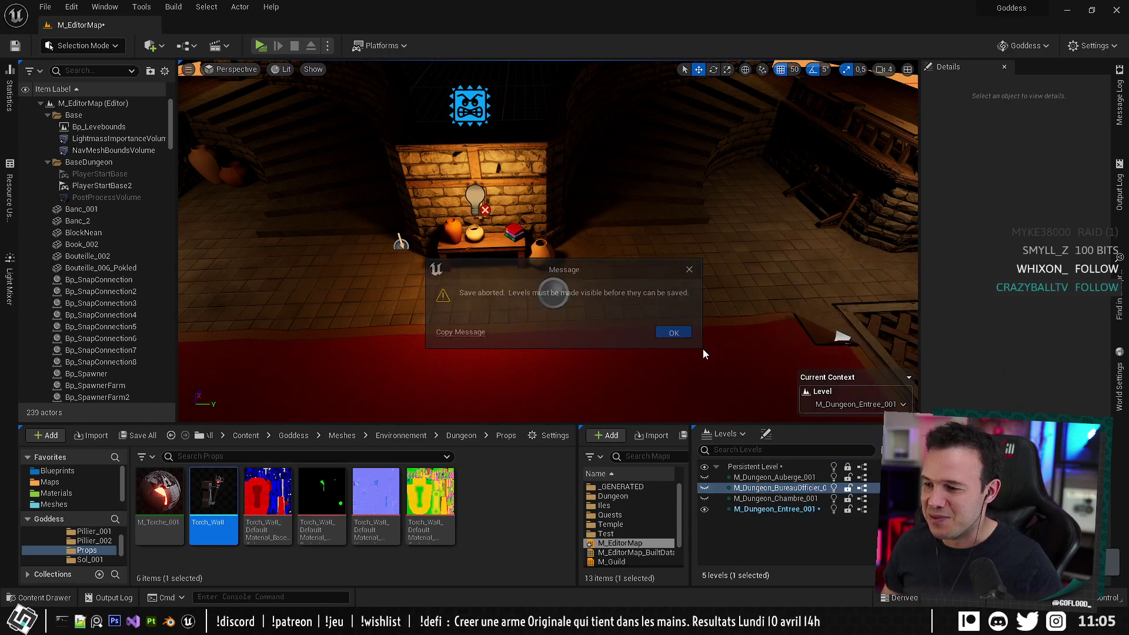
Make M_Dungeon_Auberge_001 the only visible dungeon sublevel and show its lights through the Bp_Levebounds actor.
click(703, 488)
click(703, 509)
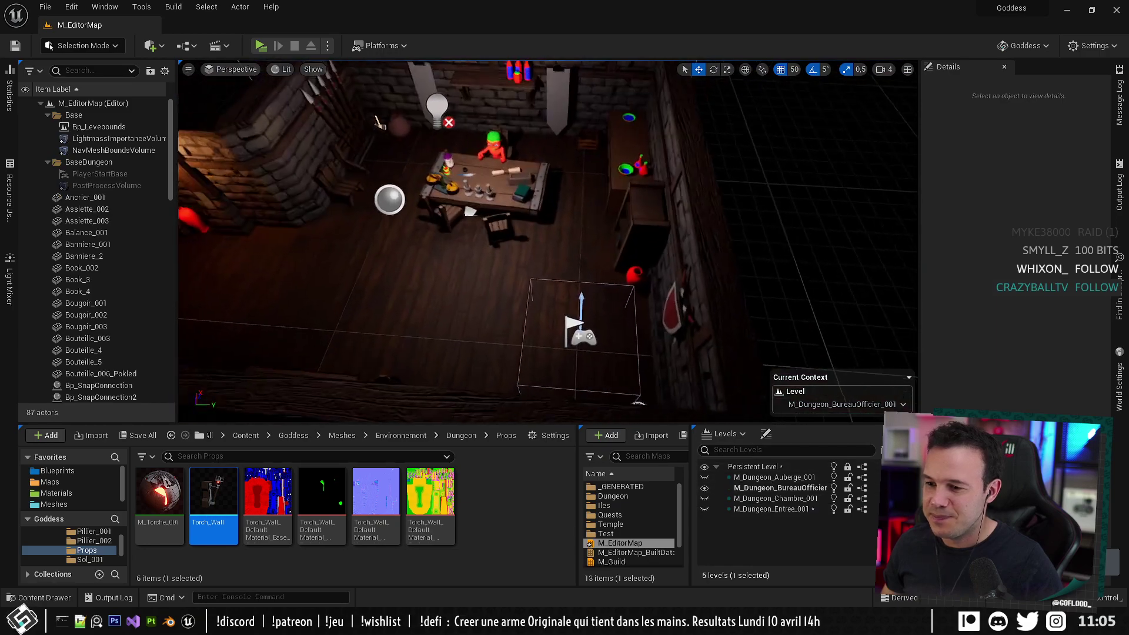
click(704, 488)
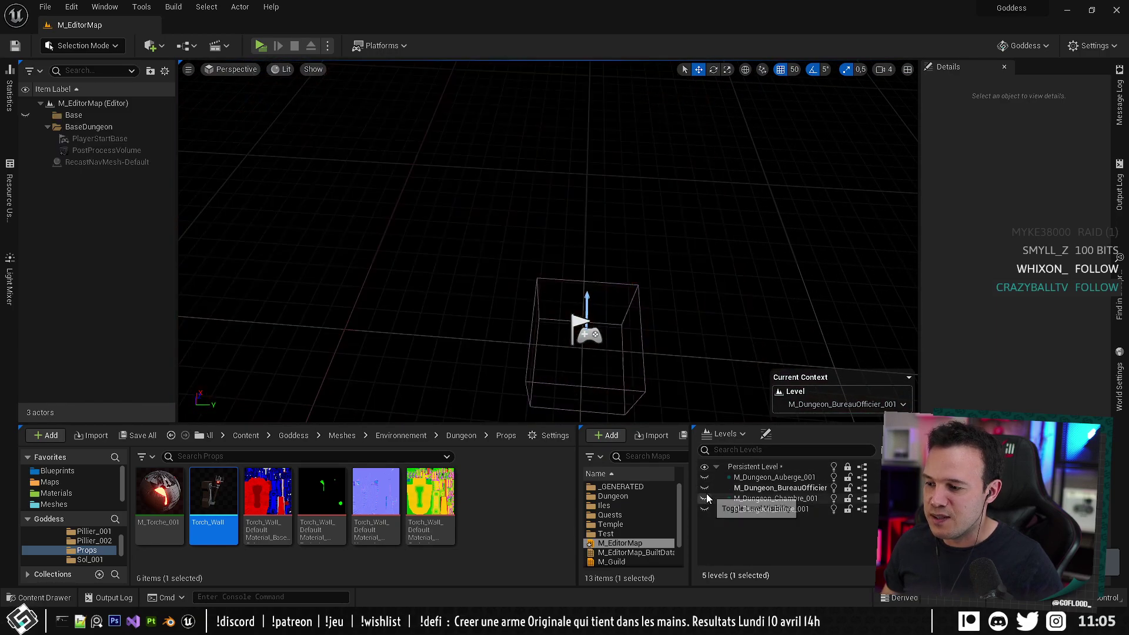
click(705, 477)
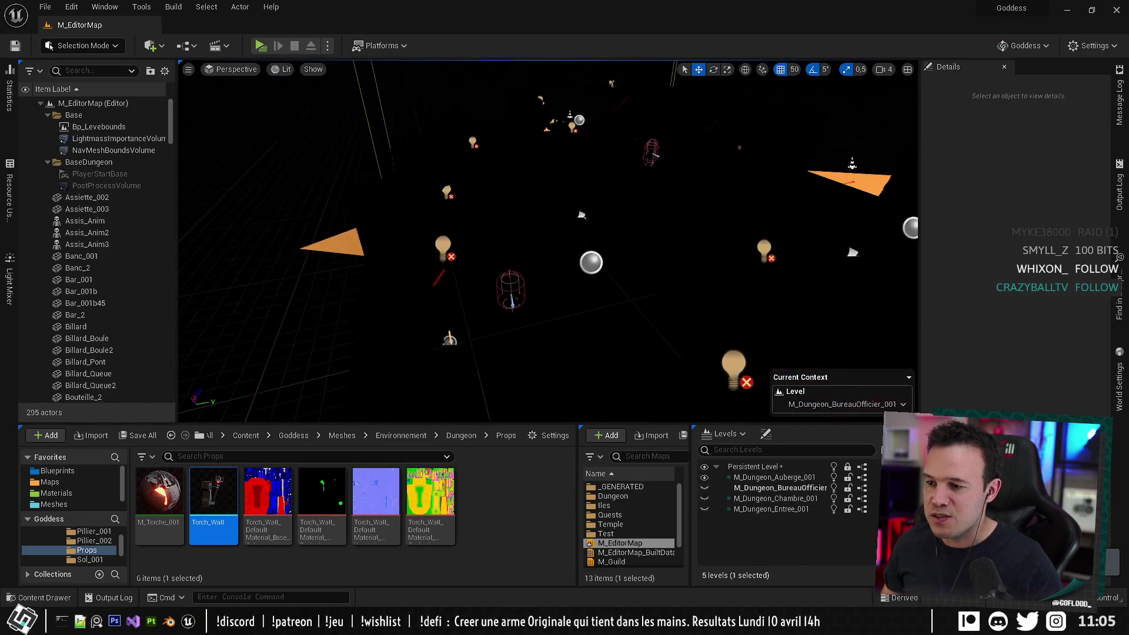
click(79, 129)
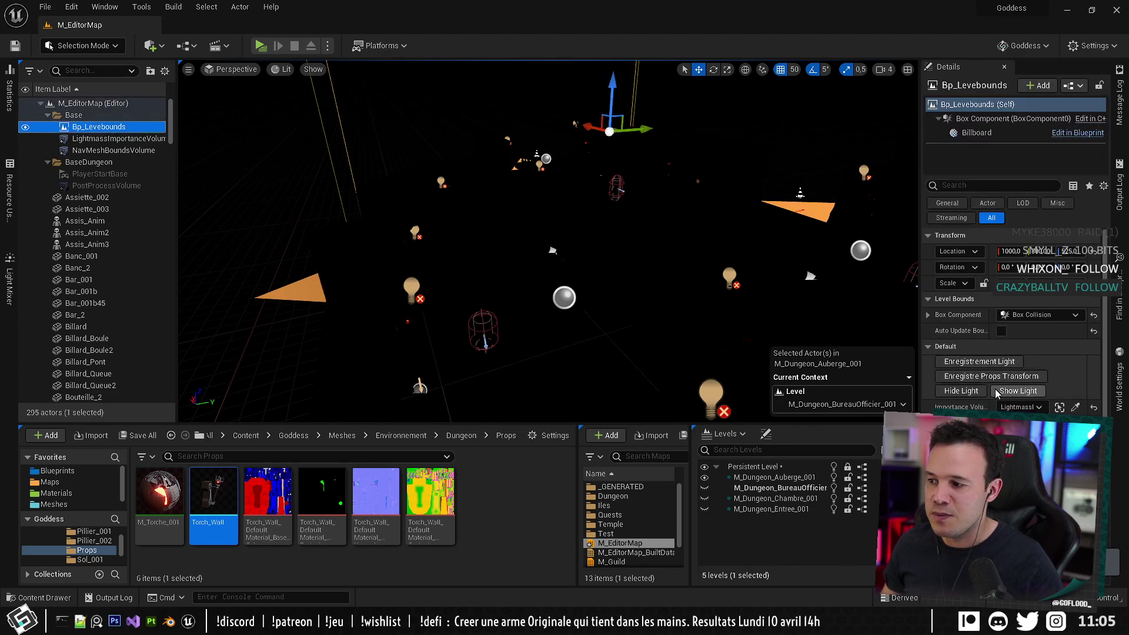
click(1004, 391)
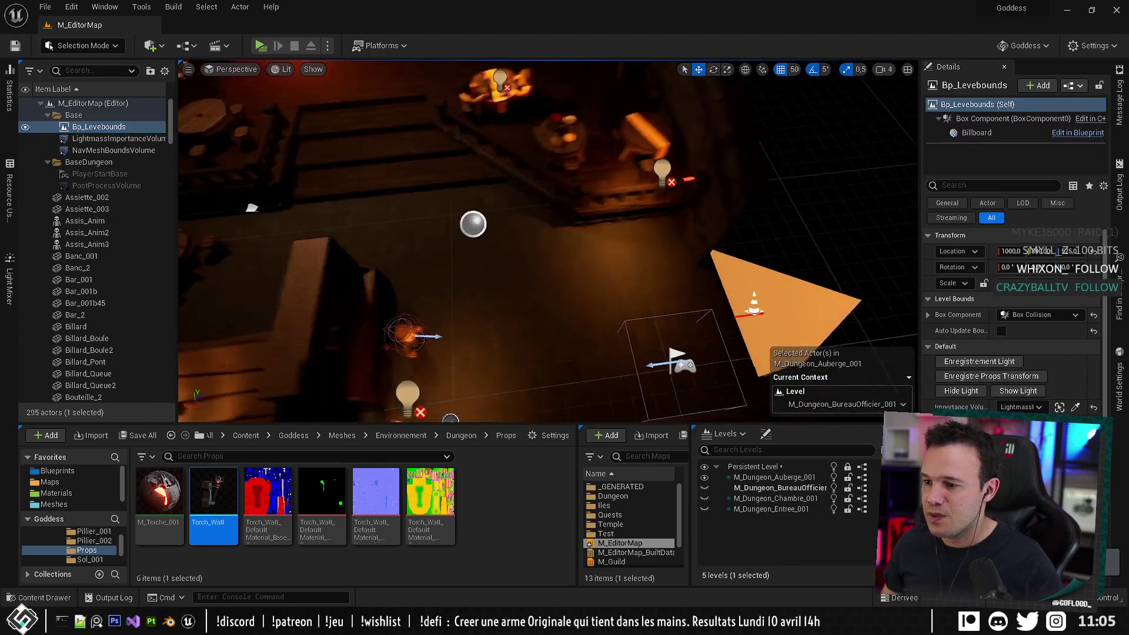
Examine the inn's low stone walls, wooden railing and steps near the seated guests.
right_drag(548, 241, 588, 203)
click(518, 252)
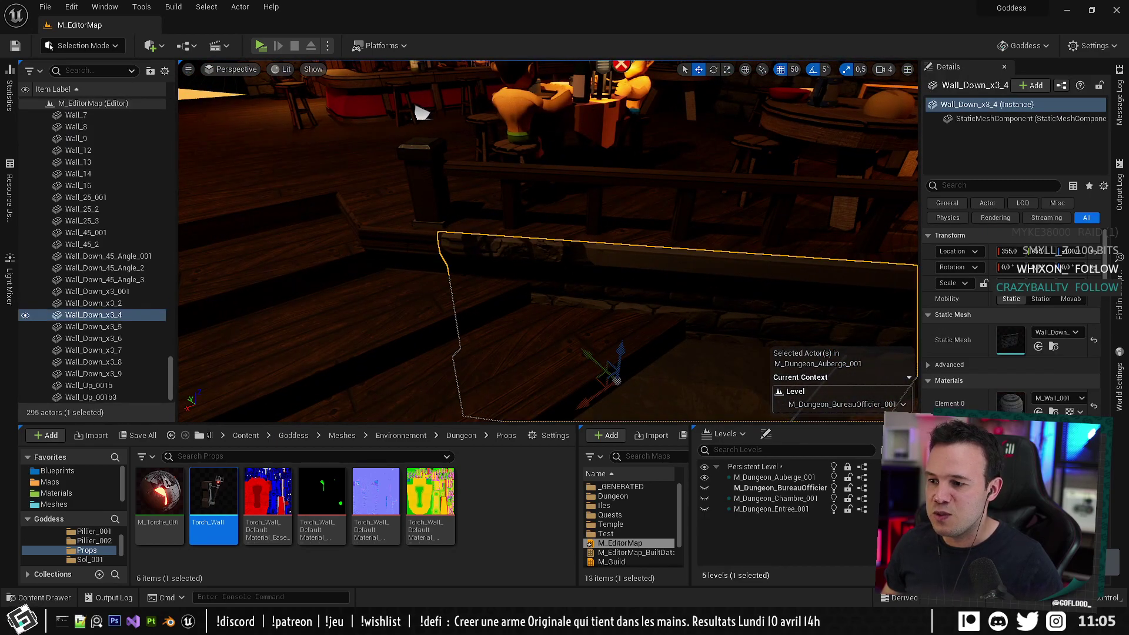
click(402, 241)
right_drag(403, 241, 452, 226)
click(347, 265)
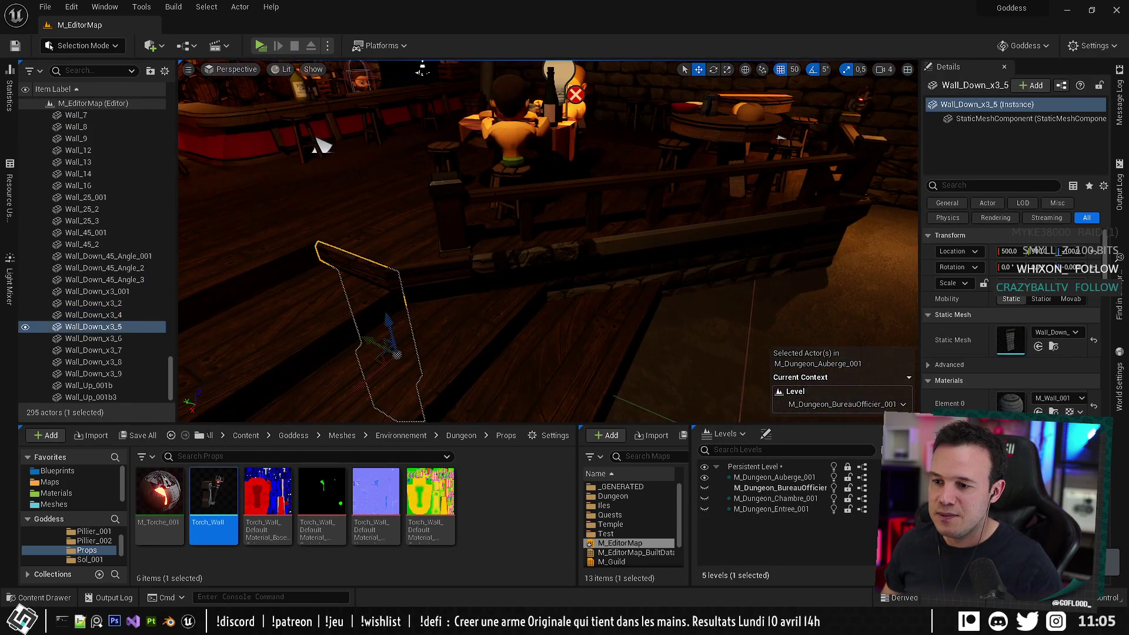
mouse_move(347, 264)
right_down()
mouse_move(300, 271)
mouse_move(329, 276)
right_up()
click(412, 347)
right_drag(411, 347, 271, 317)
Inspect the inn's bar counter, stacked barrels and lit oven, ending on an overview of the room.
right_drag(480, 124, 480, 124)
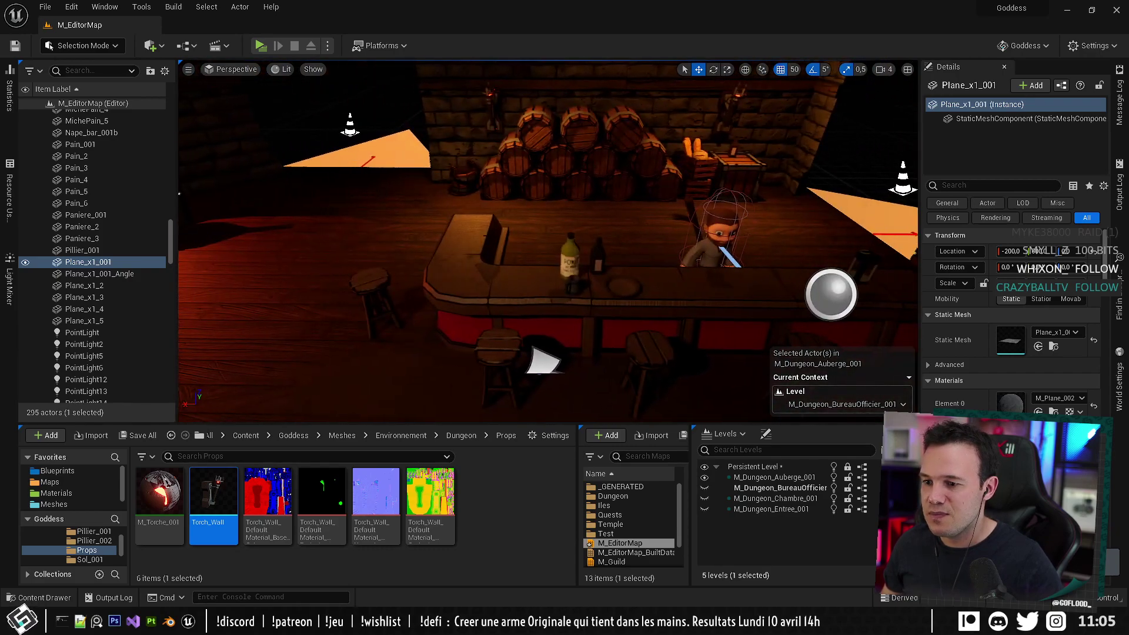
right_drag(519, 283, 518, 284)
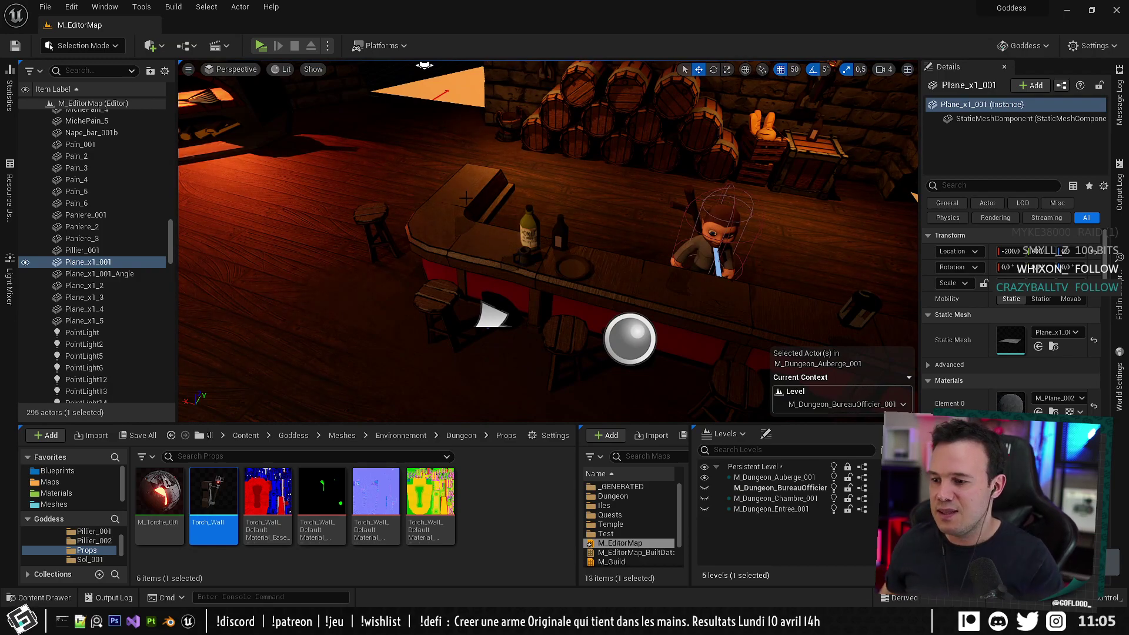
right_drag(480, 124, 480, 124)
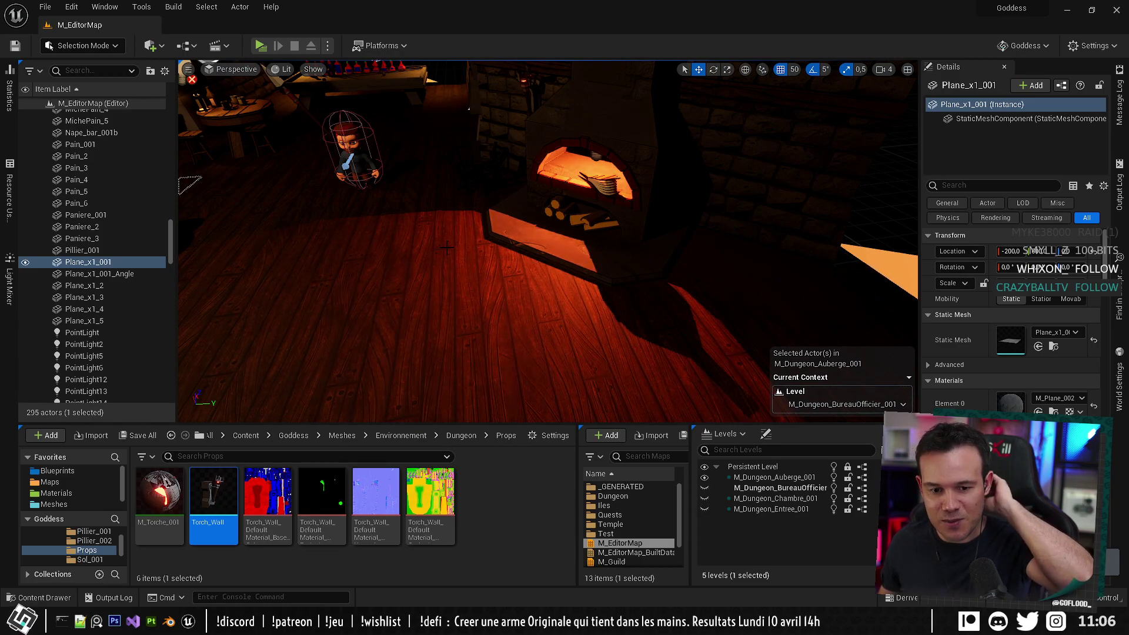
key(s)
right_drag(447, 247, 623, 347)
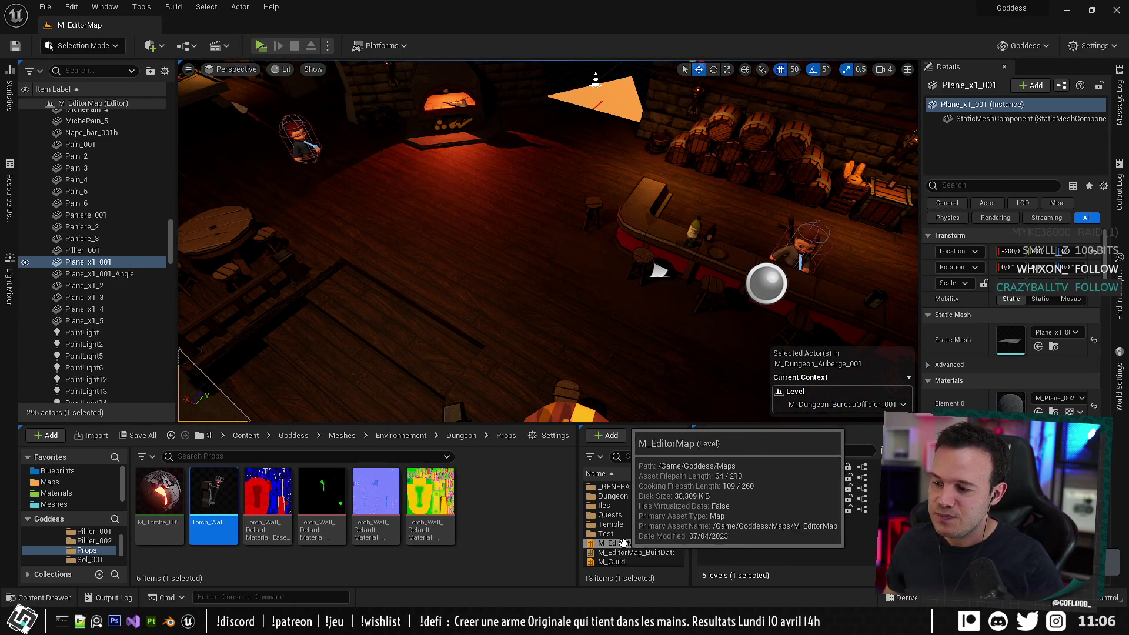
Hide the M_Dungeon_Auberge_001 level, display M_Dungeon_BureauOfficier_001 again and save the map.
click(704, 477)
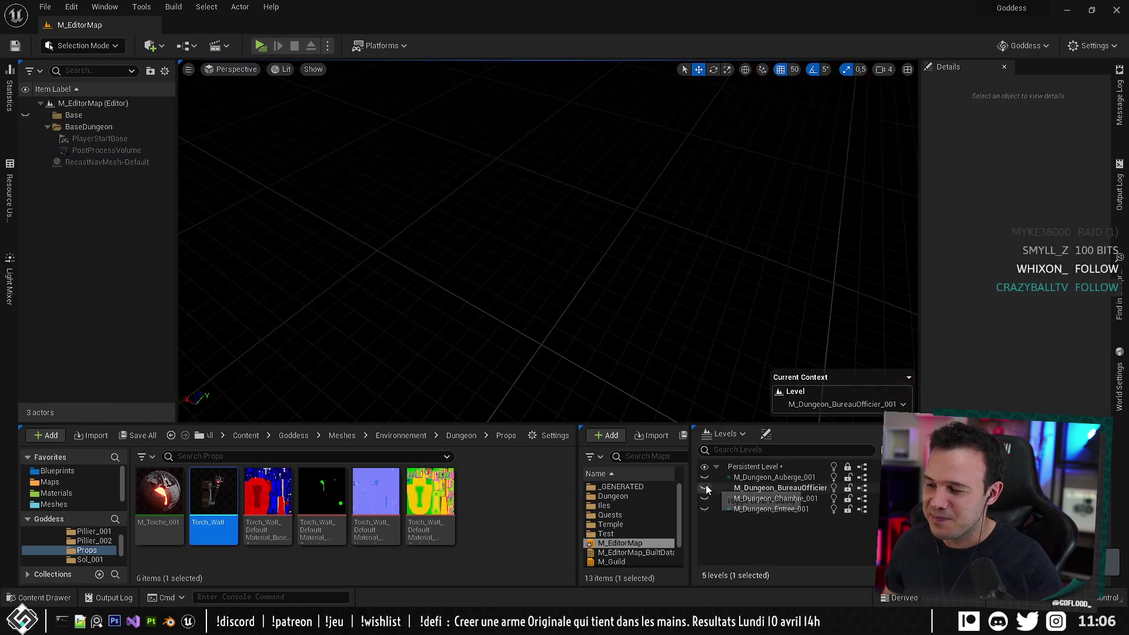
click(704, 487)
right_drag(611, 263, 676, 232)
key(ctrl+s)
mouse_move(593, 291)
right_down()
mouse_move(617, 279)
mouse_move(602, 281)
right_up()
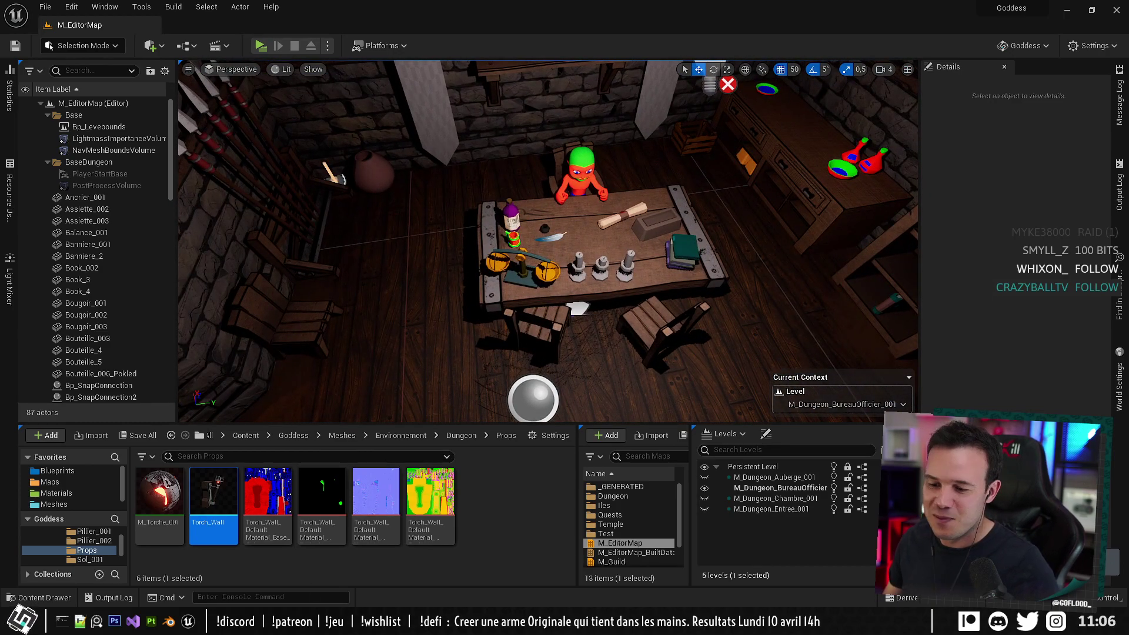
Switch to Blender and mark an edge loop on the tall candle's top face as sharp.
key(alt+Tab)
middle_drag(435, 365, 466, 367)
scroll(477, 368, down, 3)
scroll(477, 344, up, 2)
scroll(305, 302, up, 1)
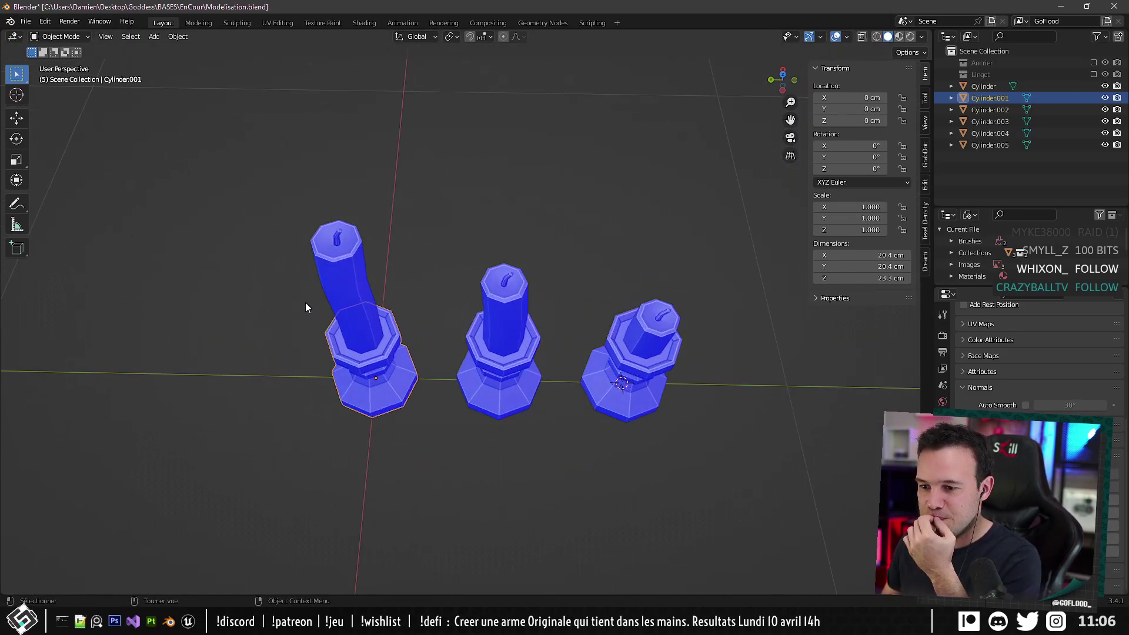
scroll(305, 302, up, 1)
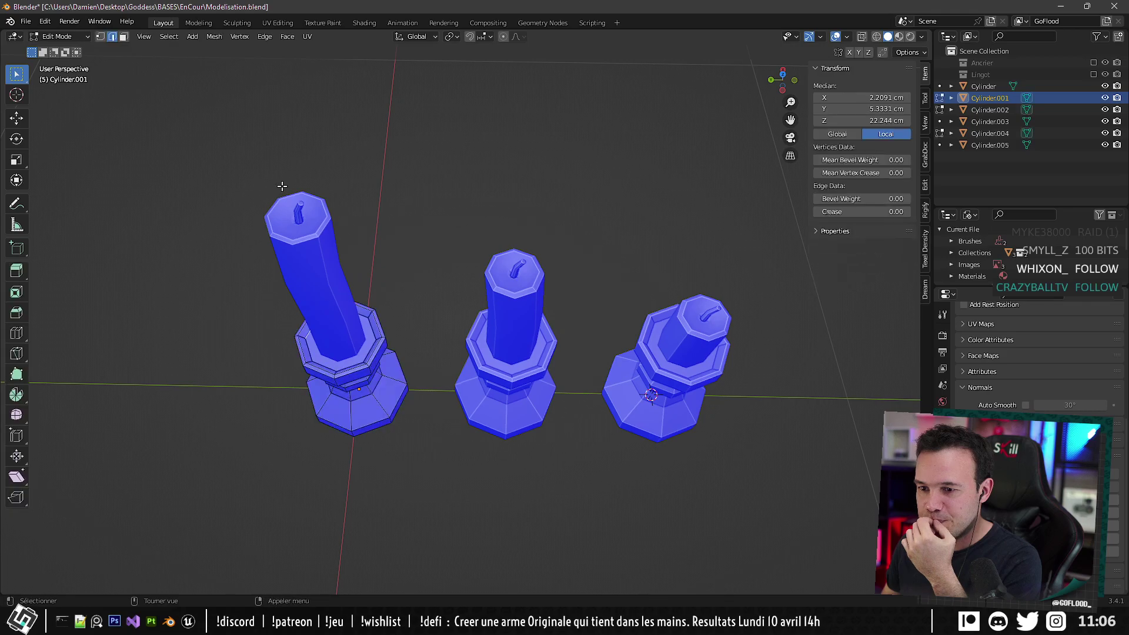
click(287, 253)
key(Tab)
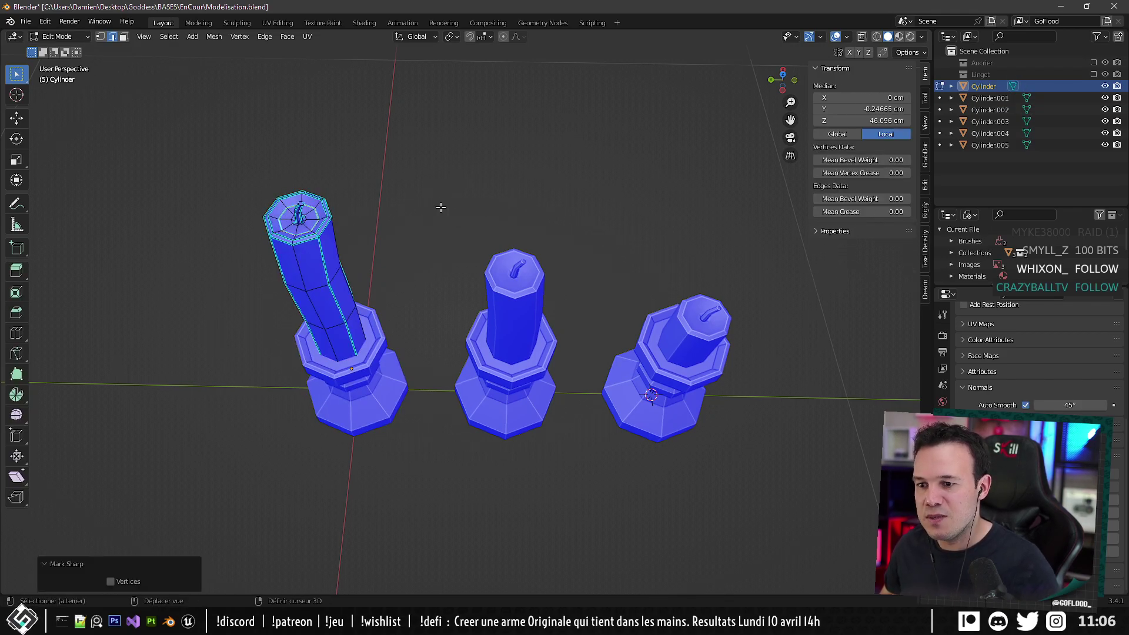
key(Tab)
Mark the edge loop around the base of the tall candle's wick as sharp.
middle_drag(400, 280, 419, 295)
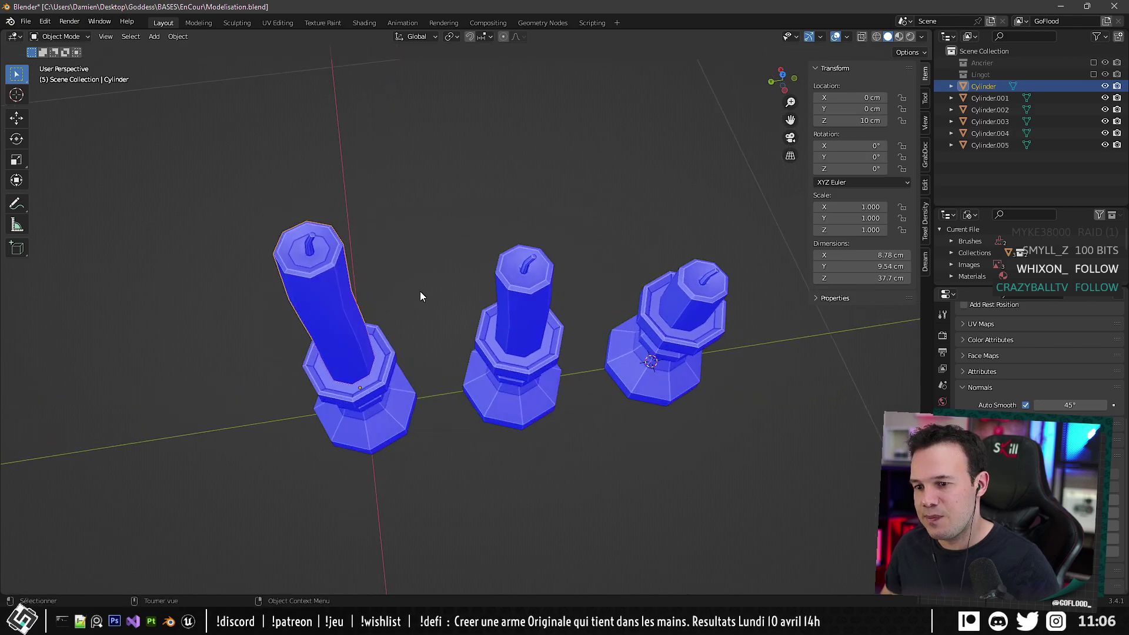
key(Tab)
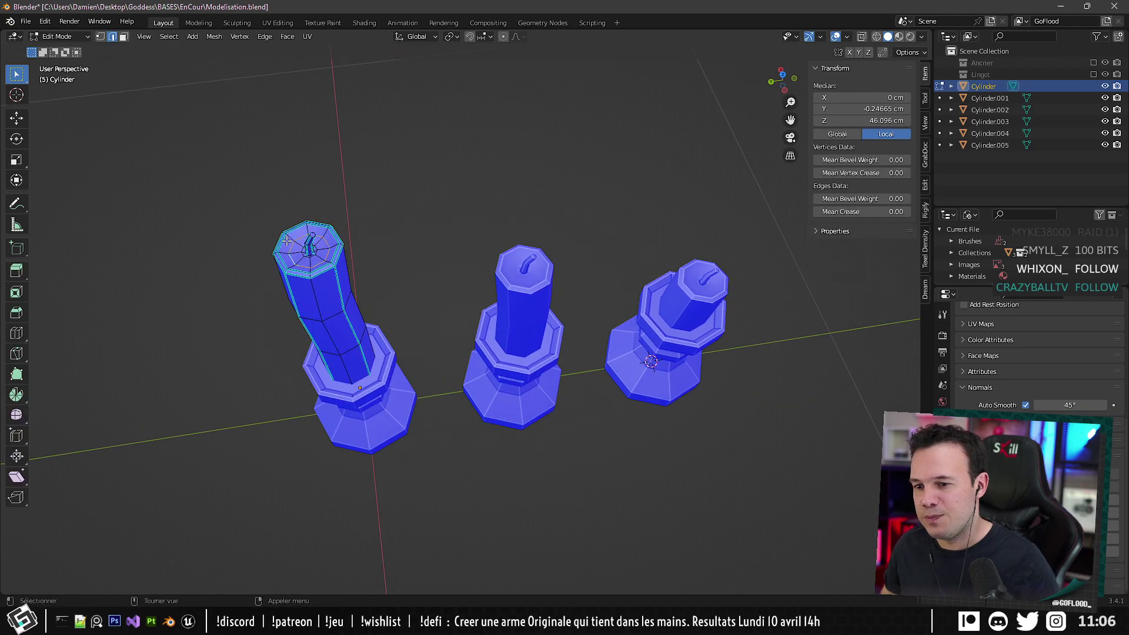
scroll(295, 241, up, 2)
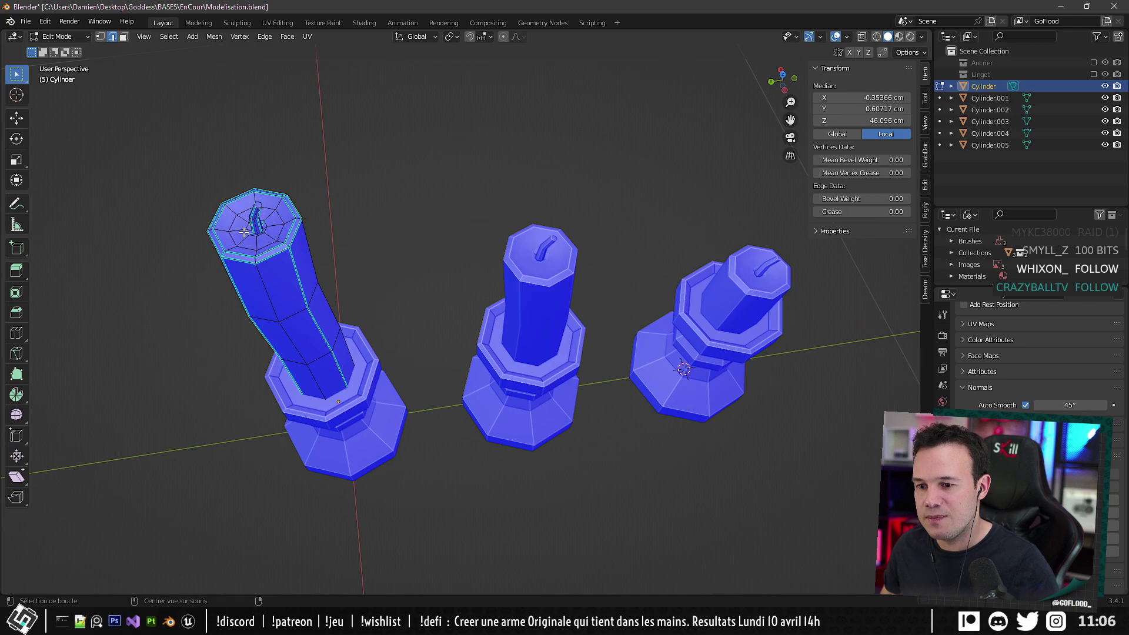
key(ctrl+e)
key(Tab)
scroll(320, 380, down, 1)
middle_drag(320, 381, 336, 385)
key(Tab)
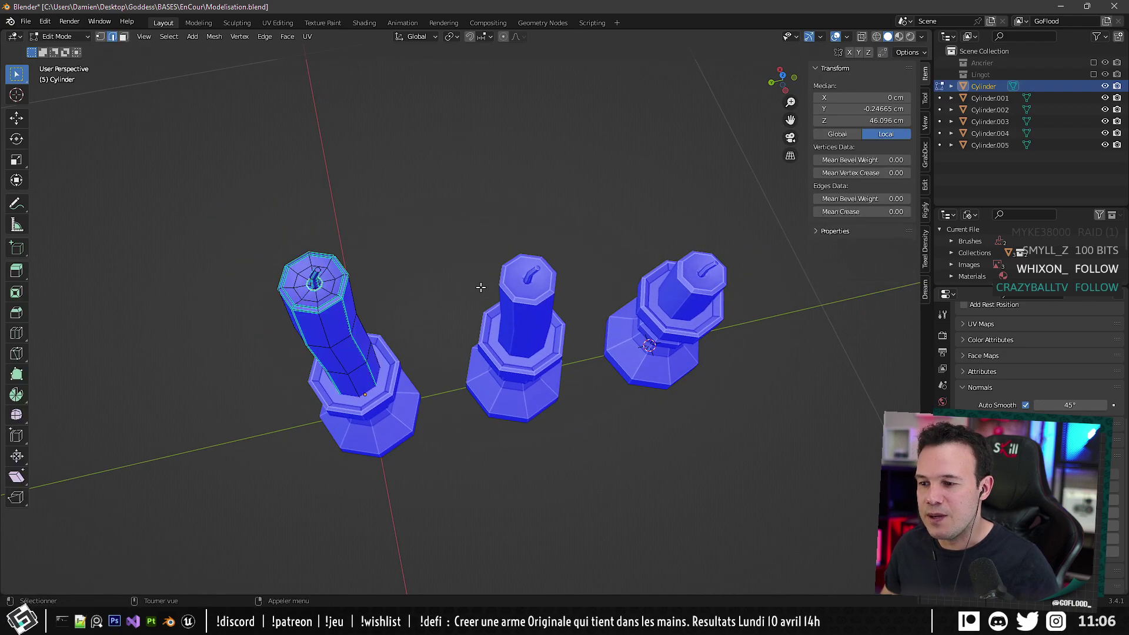
key(Tab)
Mark the edge loops around the wick bases of the middle and short candles as sharp.
click(507, 286)
shift+click(658, 298)
key(Tab)
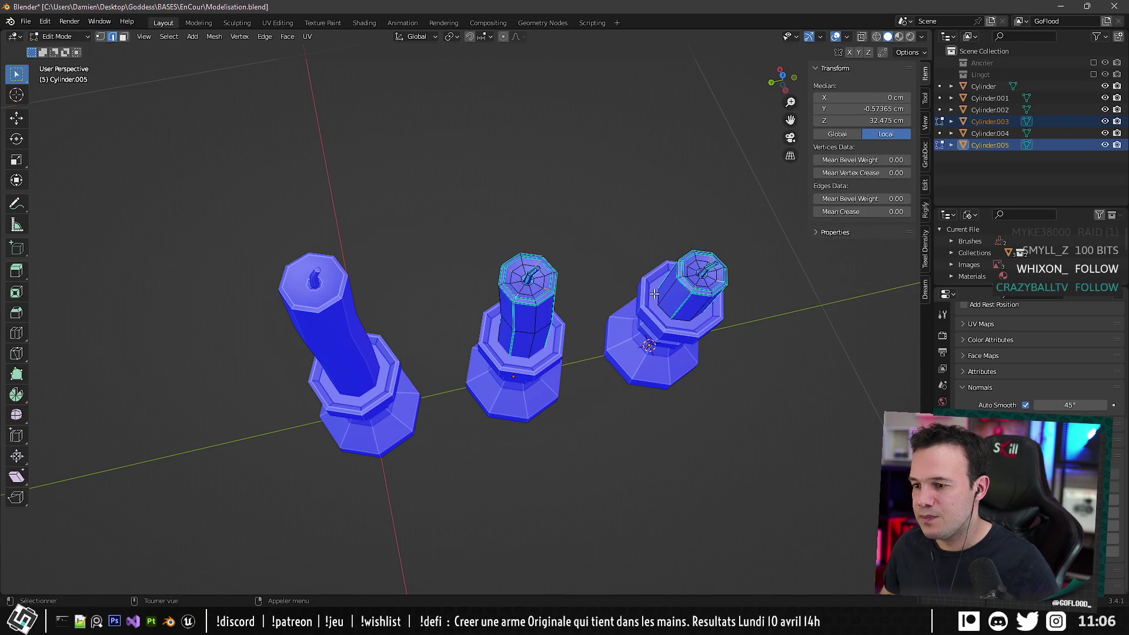
scroll(554, 298, up, 4)
middle_drag(554, 297, 488, 315)
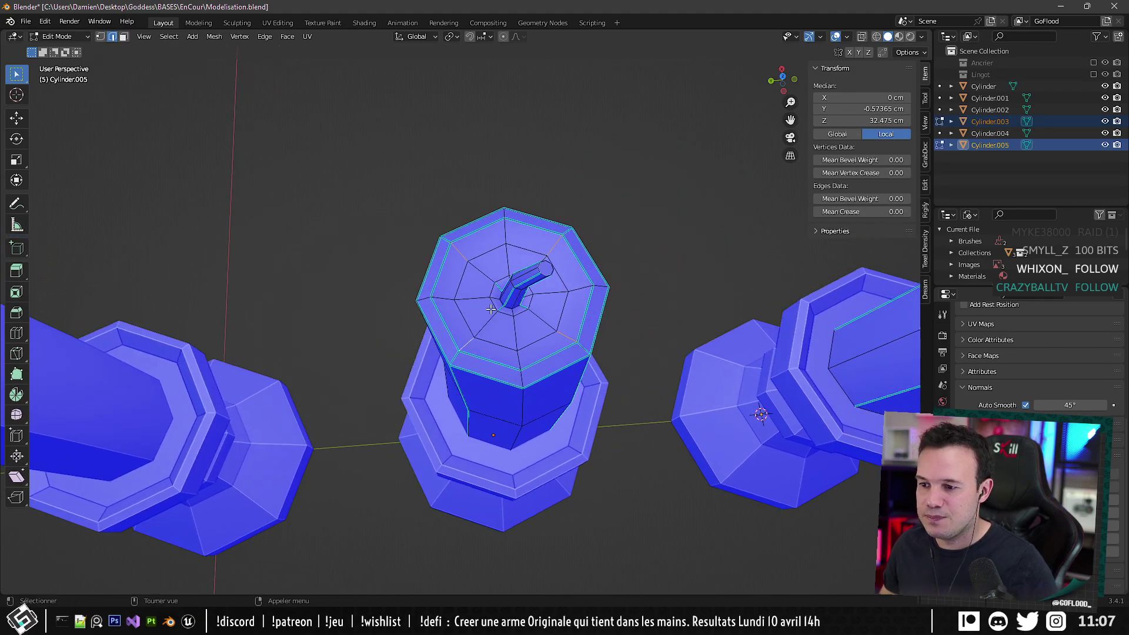
alt+shift+click(503, 308)
middle_drag(647, 309, 378, 295)
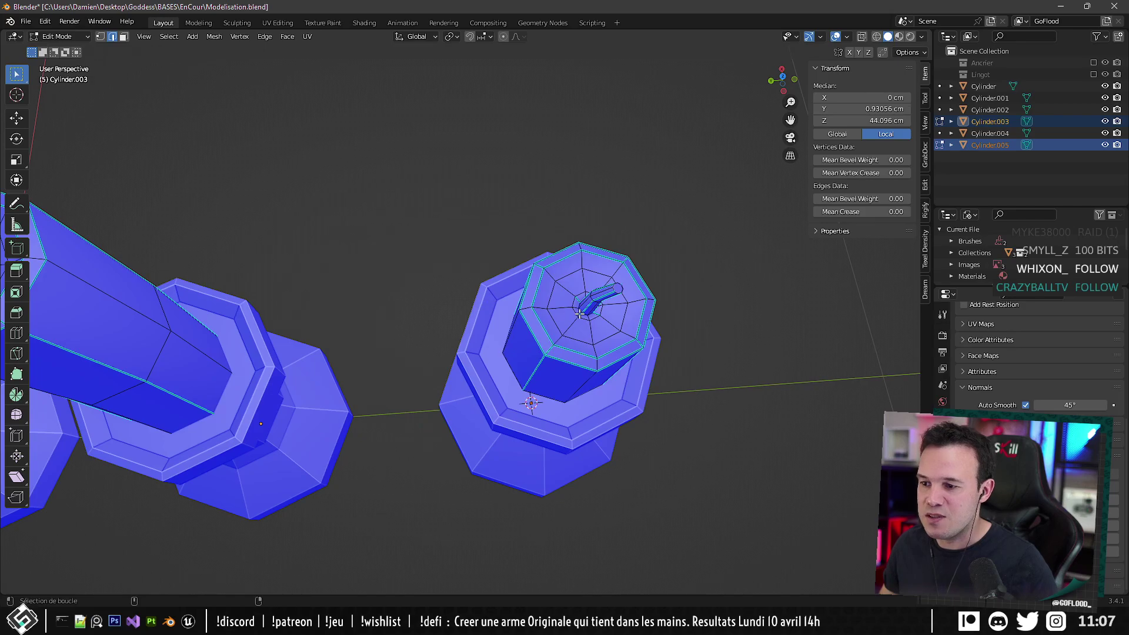
key(ctrl+z)
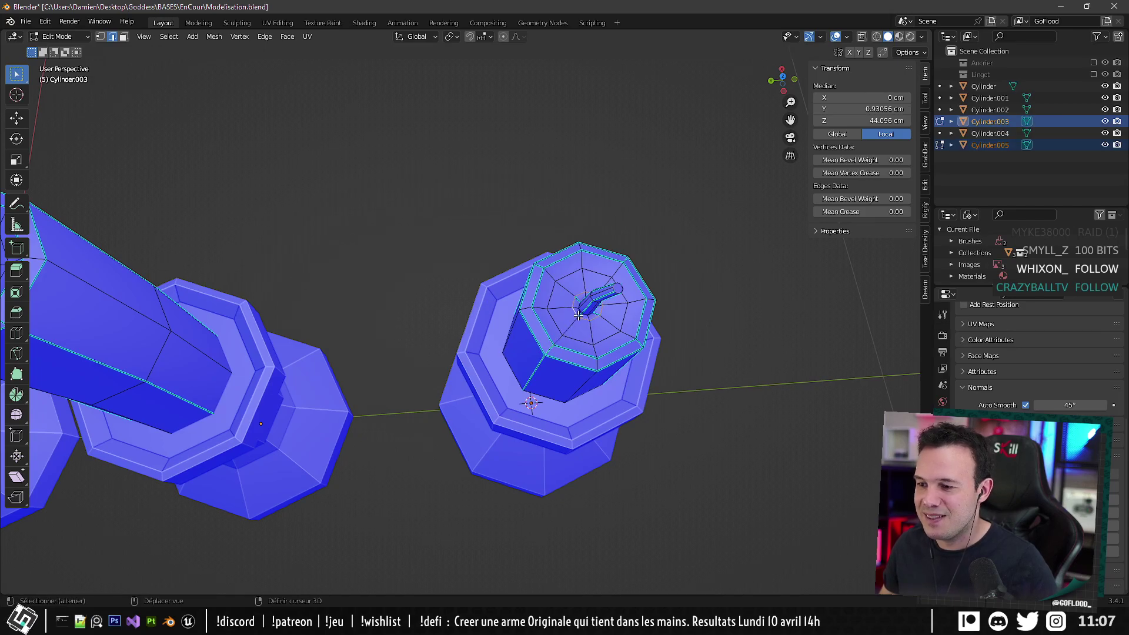
scroll(578, 316, down, 6)
key(Tab)
Reset the 3D cursor to the world origin and deselect the candles.
middle_drag(578, 315, 484, 381)
key(shift+c)
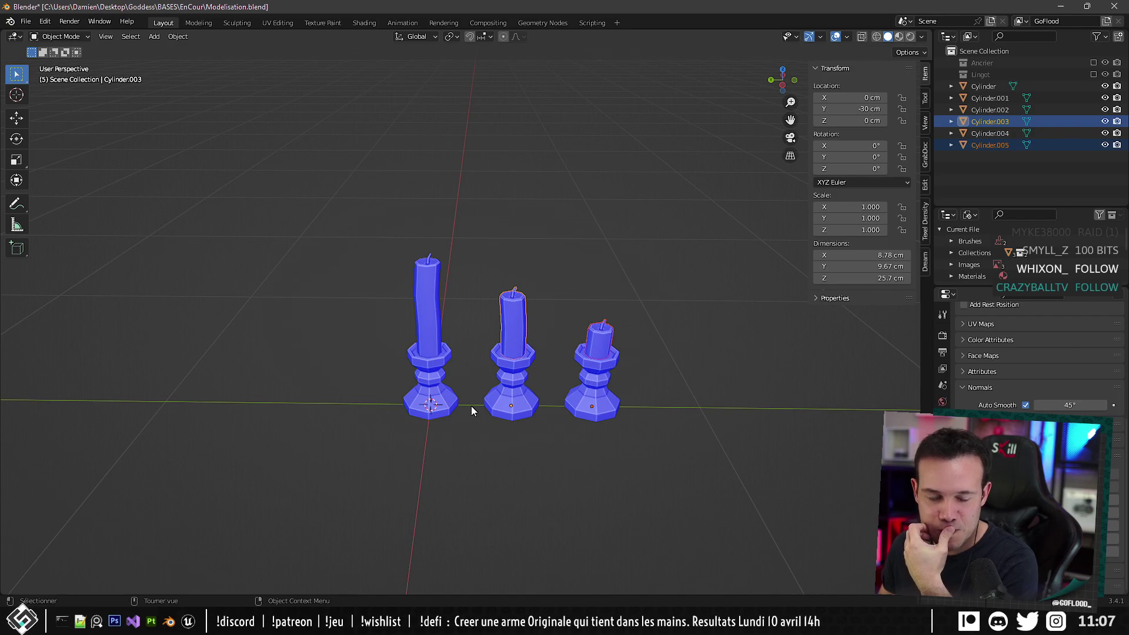
middle_drag(475, 366, 501, 354)
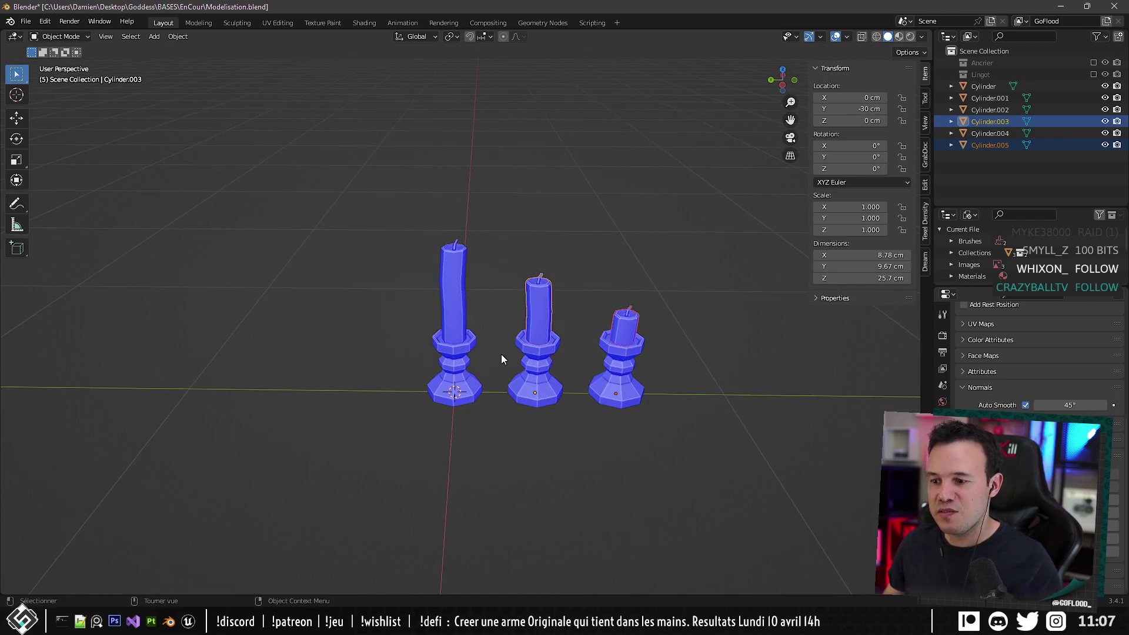
click(397, 442)
Switch to Unreal Engine and look over the officer's desk with its three candlesticks and the surrounding furniture.
key(alt+Tab)
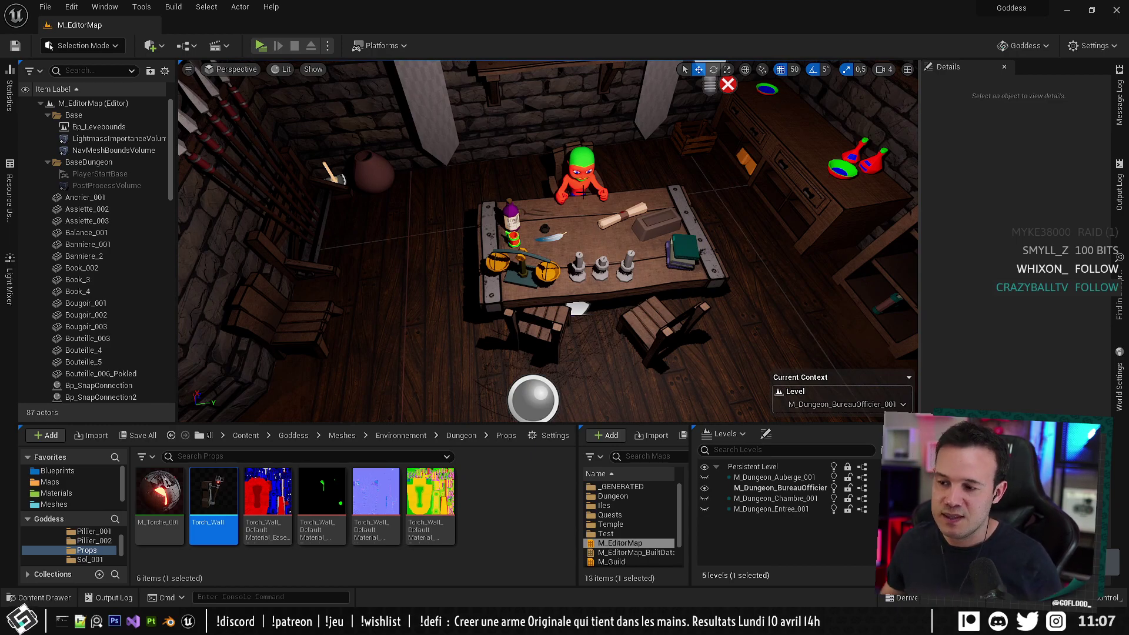
mouse_move(548, 241)
right_down()
mouse_move(465, 229)
mouse_move(517, 252)
mouse_move(564, 247)
right_up()
key(w)
mouse_move(477, 188)
right_down()
mouse_move(453, 194)
mouse_move(468, 194)
right_up()
key(s)
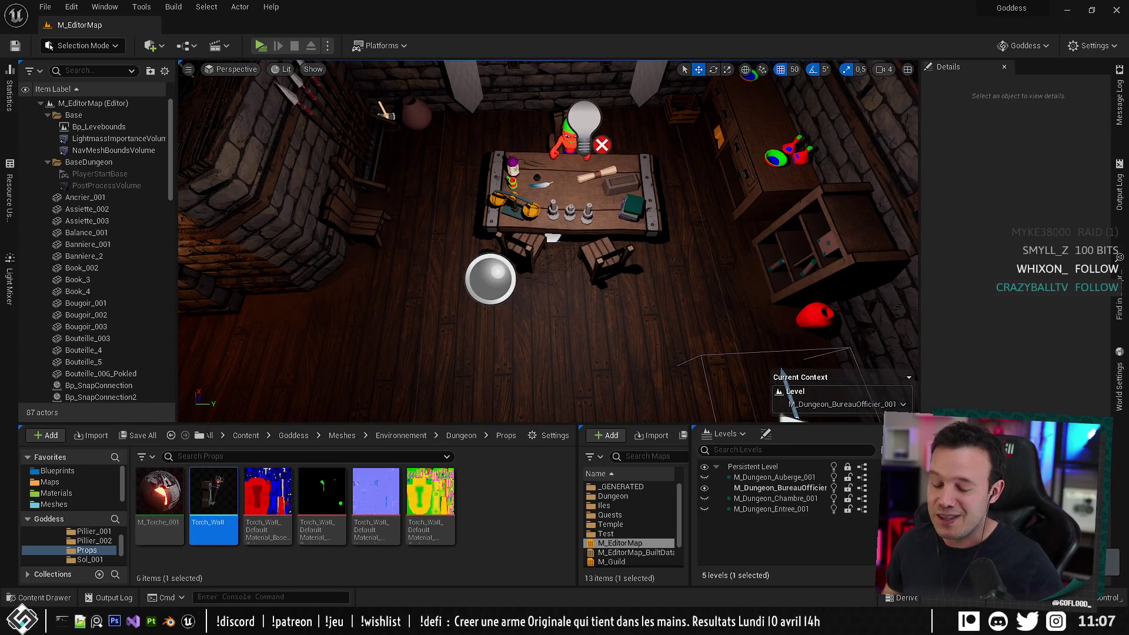
Switch to Blender and select the tall candle together with its candlestick holder.
key(alt+Tab)
middle_drag(390, 359, 362, 306)
drag(365, 194, 439, 471)
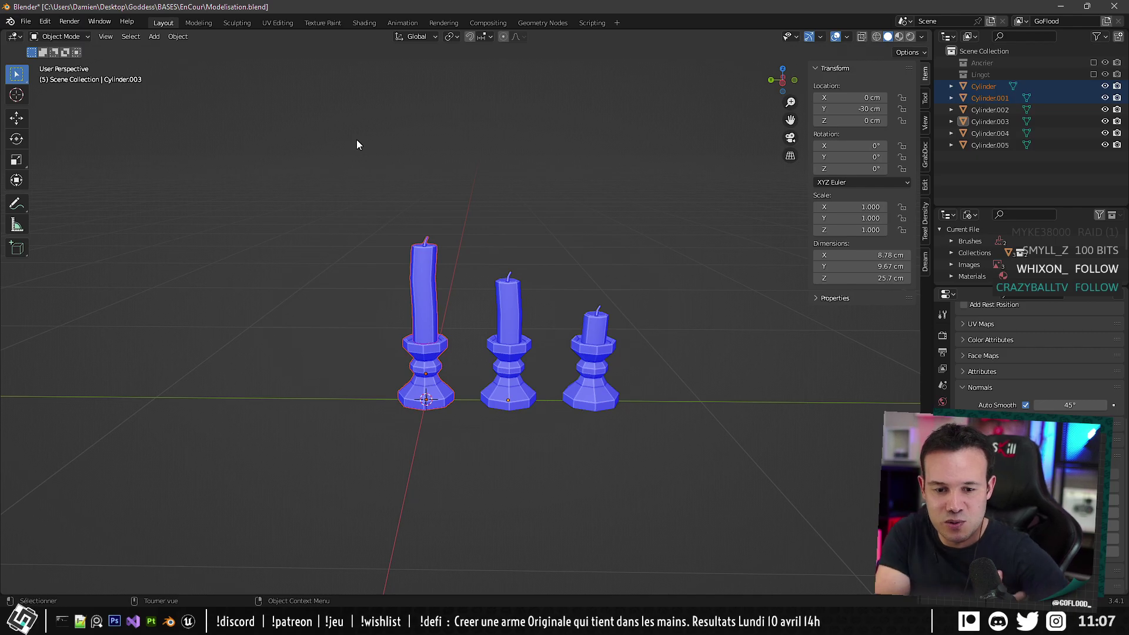
middle_drag(536, 291, 480, 117)
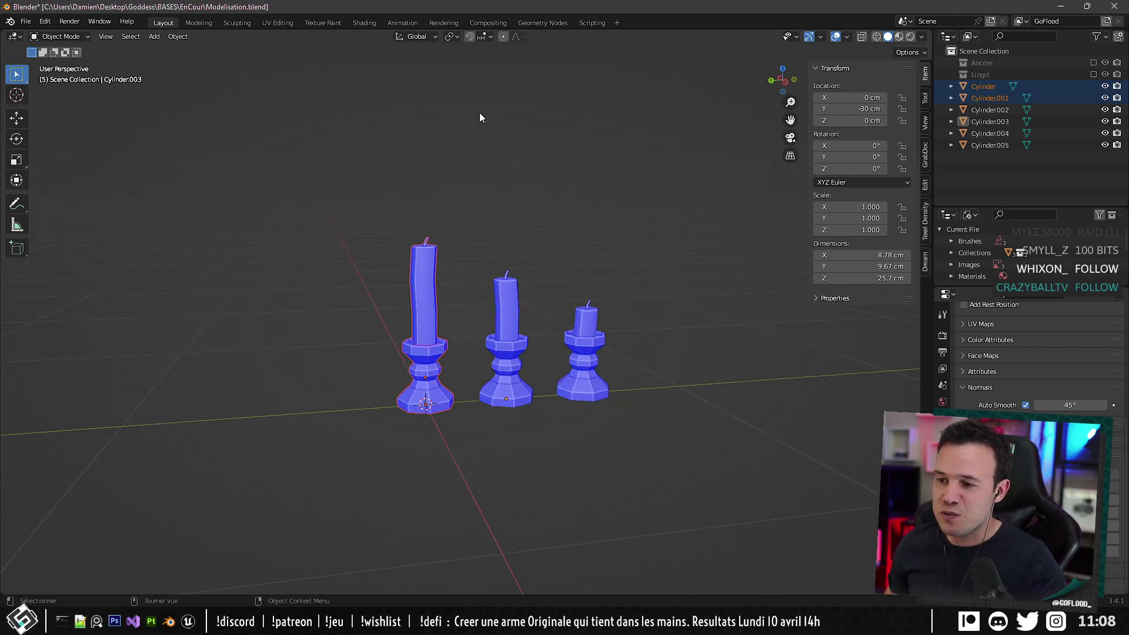
Examine the UV layout of the tall candle and its holder in the UV Editing workspace.
click(283, 23)
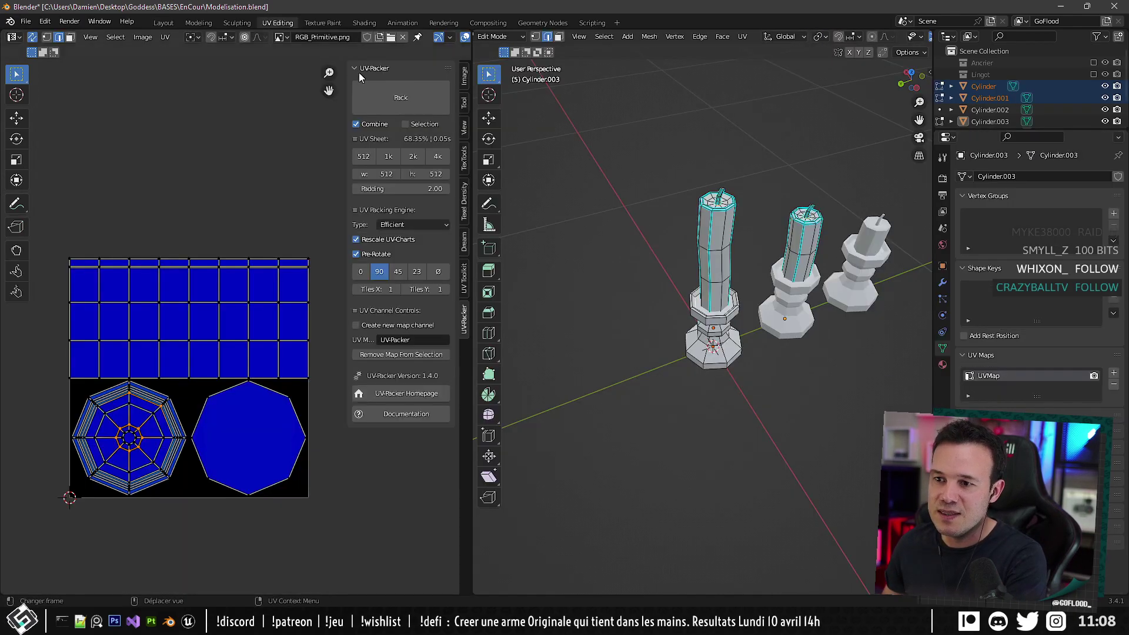
middle_drag(645, 219, 584, 191)
key(Tab)
key(Tab)
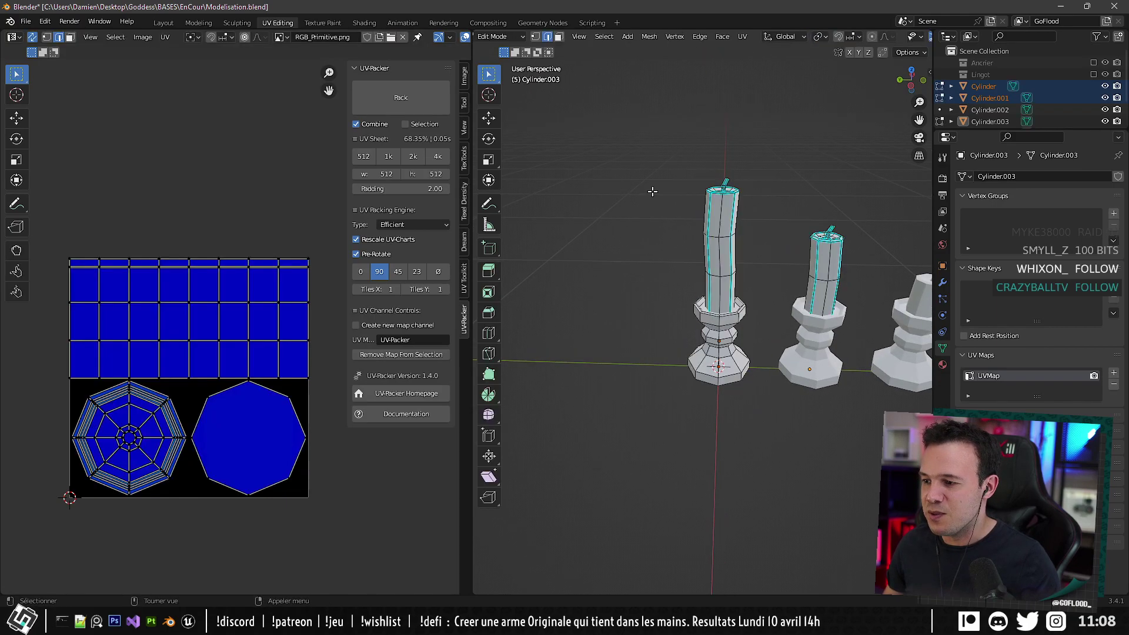
drag(645, 183, 778, 457)
middle_drag(778, 457, 692, 357)
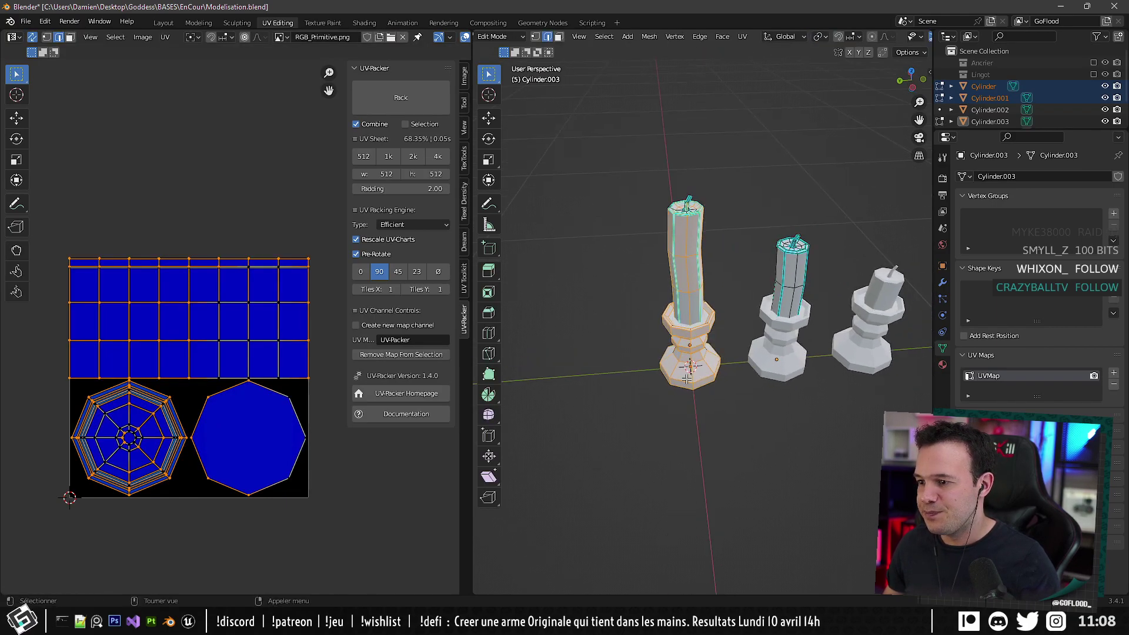
Unwrap all faces of the tall candle's holder with Smart UV Project at a 66° angle limit, then return to the Layout workspace.
key(Tab)
click(697, 359)
key(Tab)
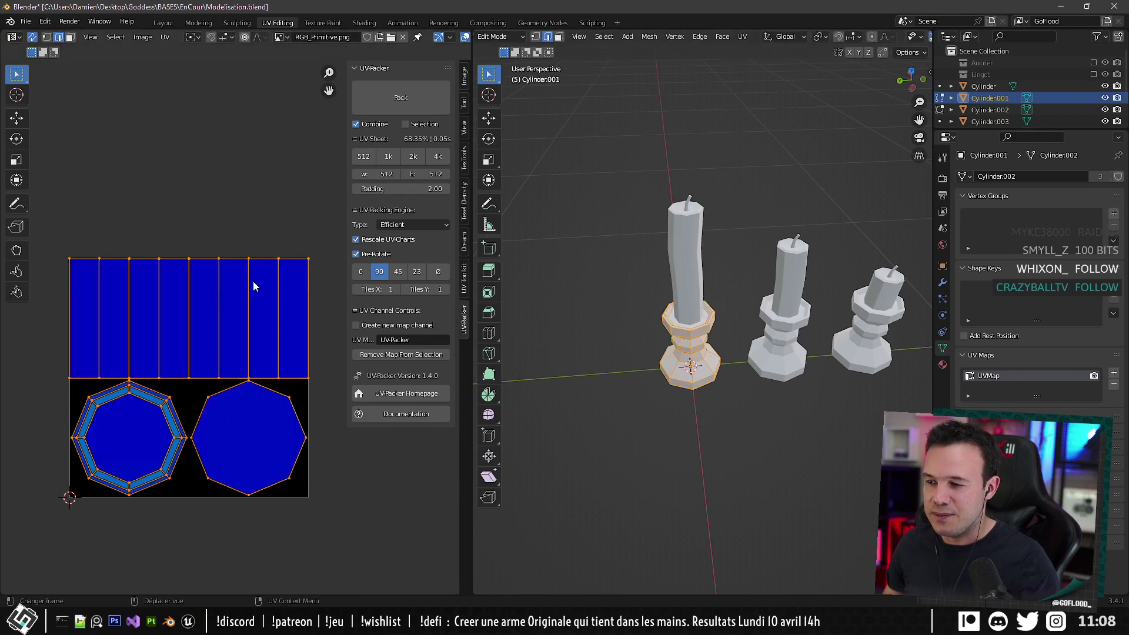
key(Tab)
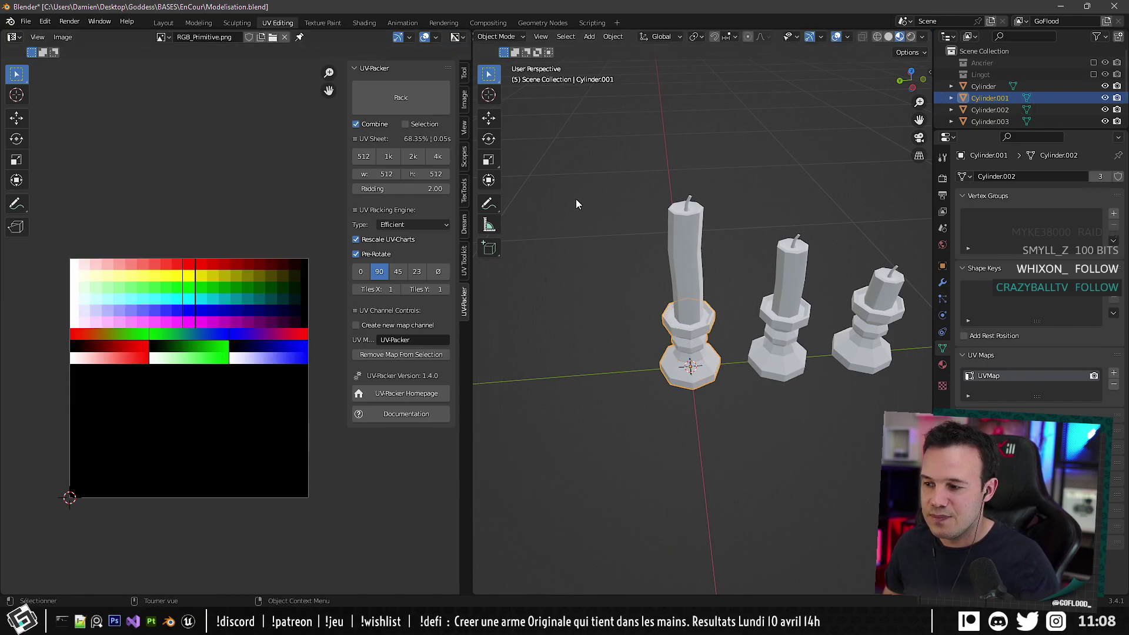
drag(566, 124, 705, 421)
key(Tab)
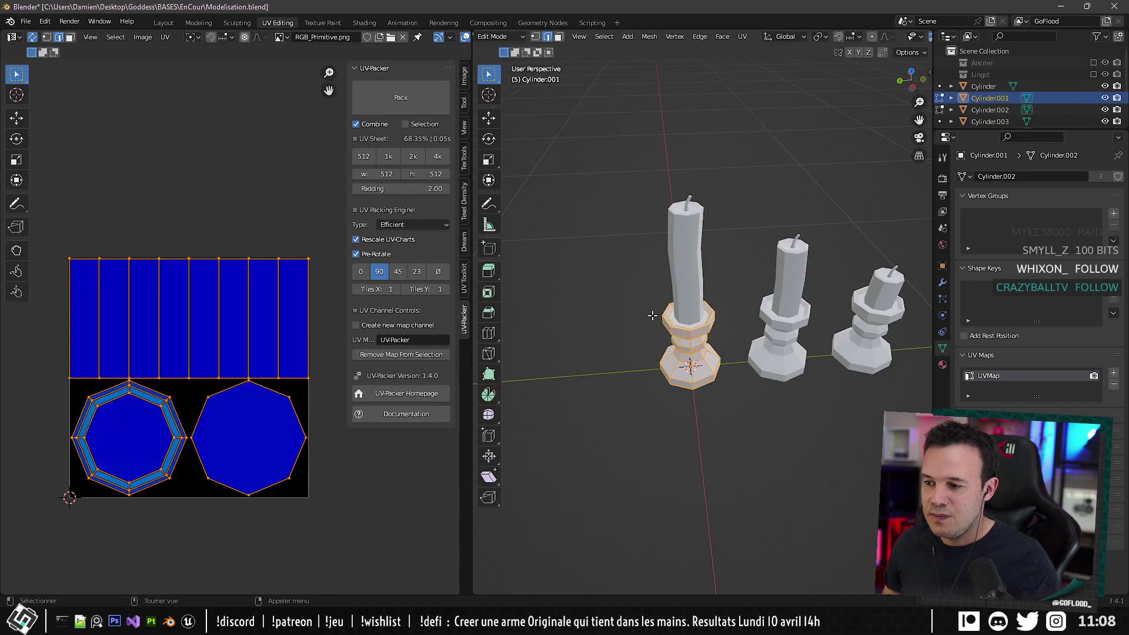
drag(613, 269, 710, 438)
middle_drag(310, 334, 274, 331)
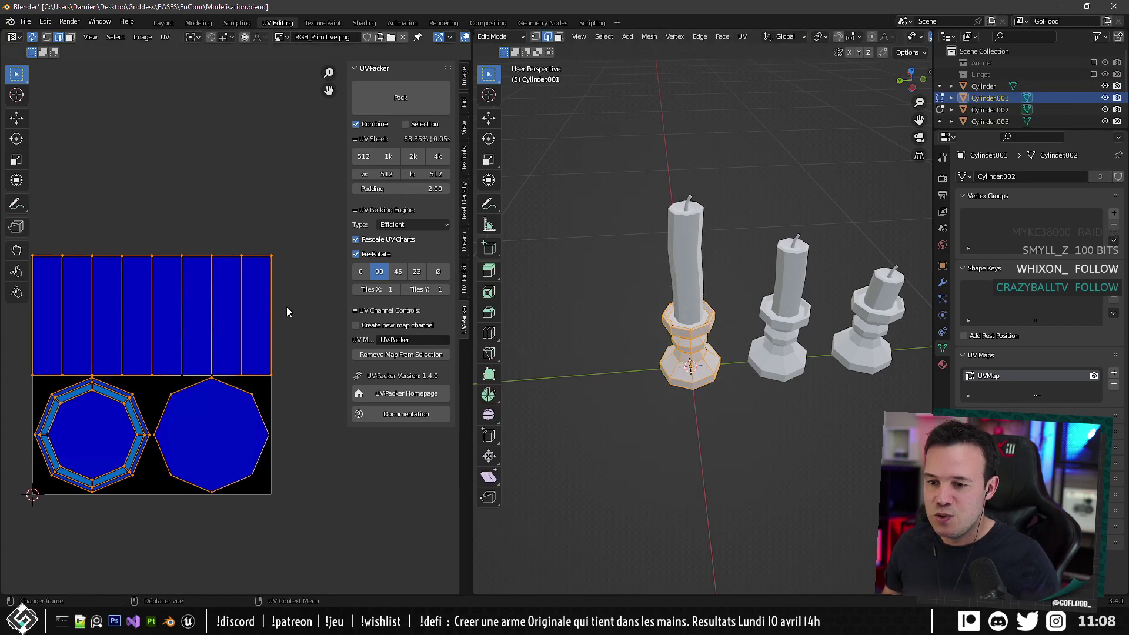
click(743, 38)
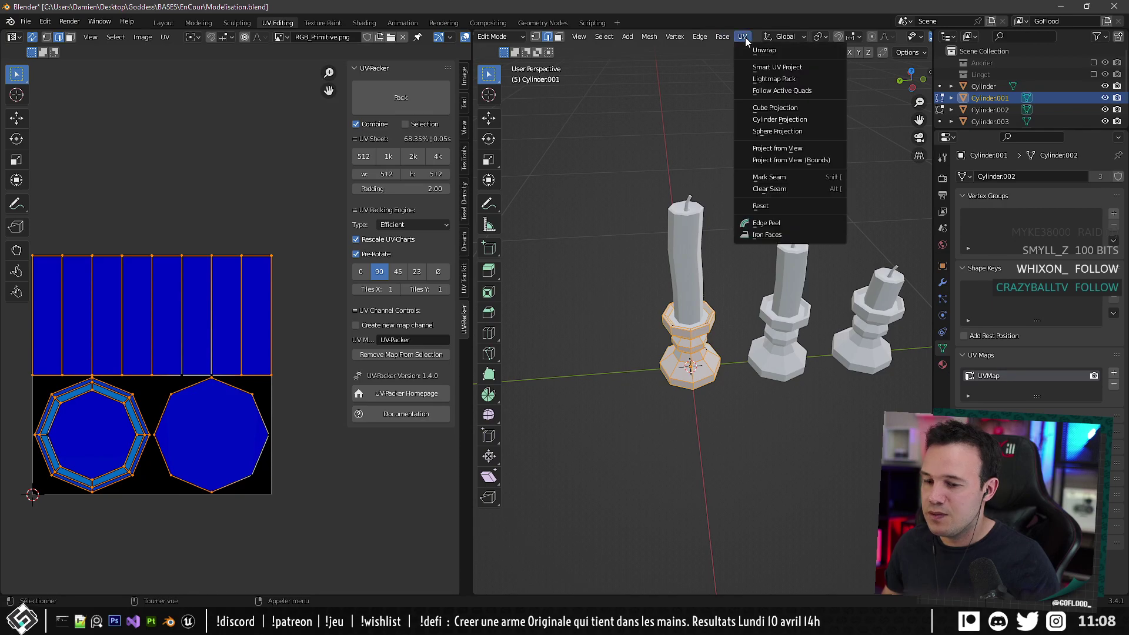
click(766, 67)
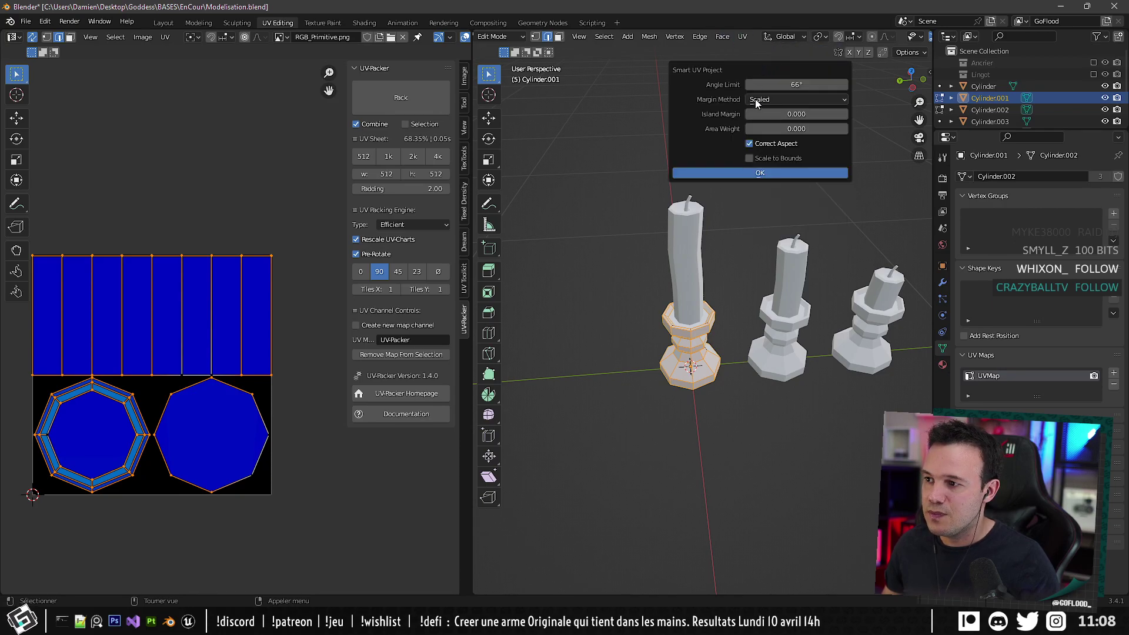
click(760, 173)
key(Tab)
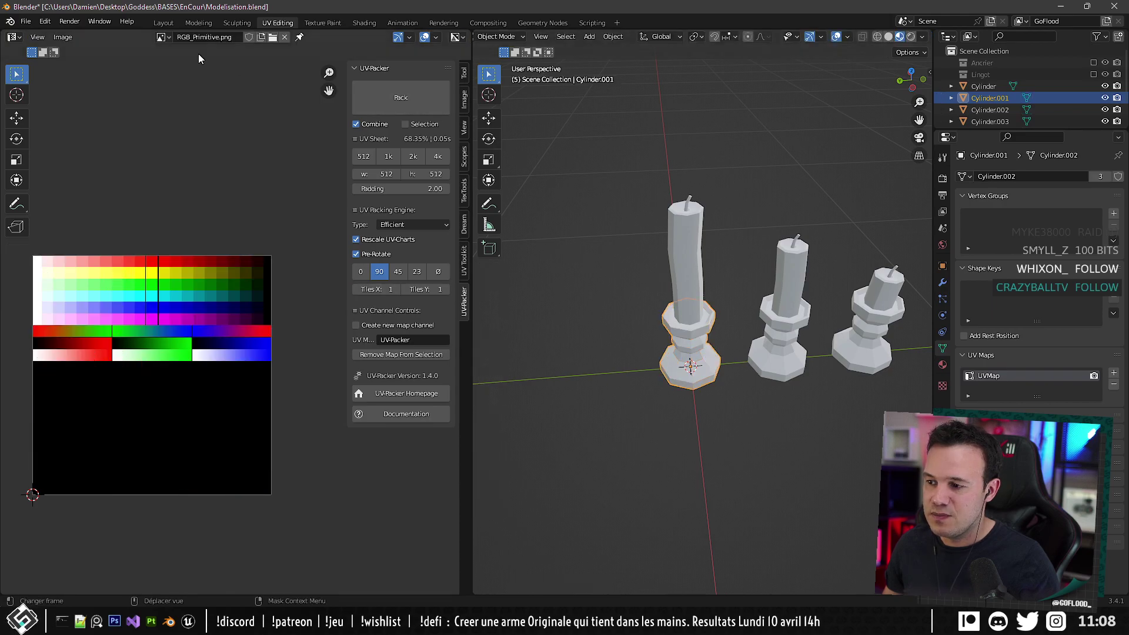
click(163, 23)
Try marking the inner edge loop of the holder's cup around the tall candle as sharp, and undo it.
key(Tab)
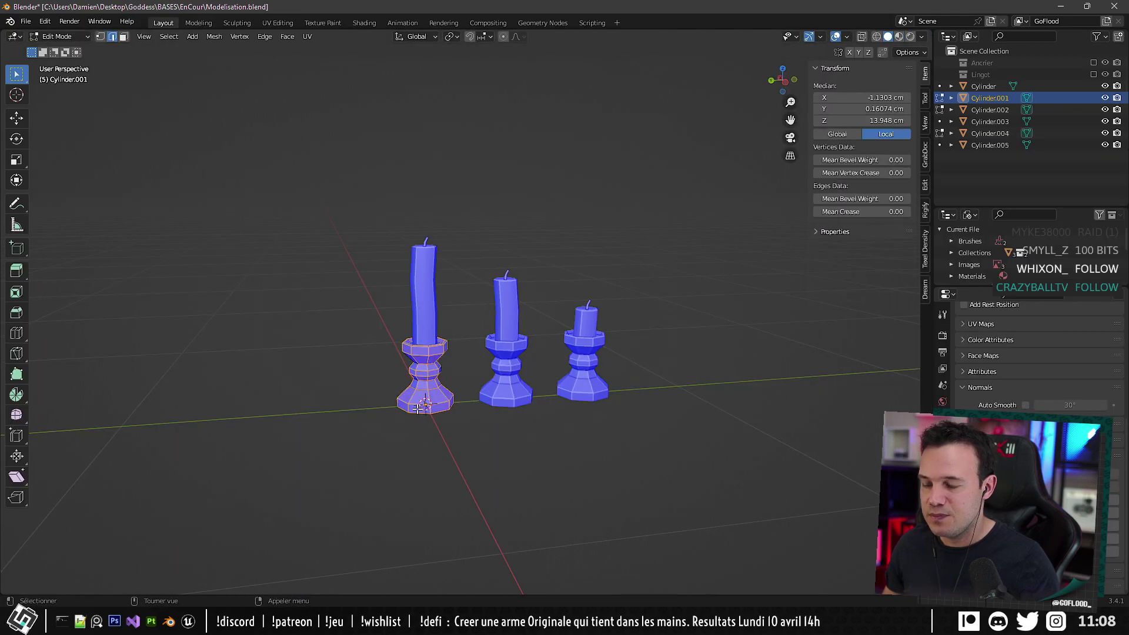
scroll(472, 390, up, 8)
middle_drag(471, 391, 405, 352)
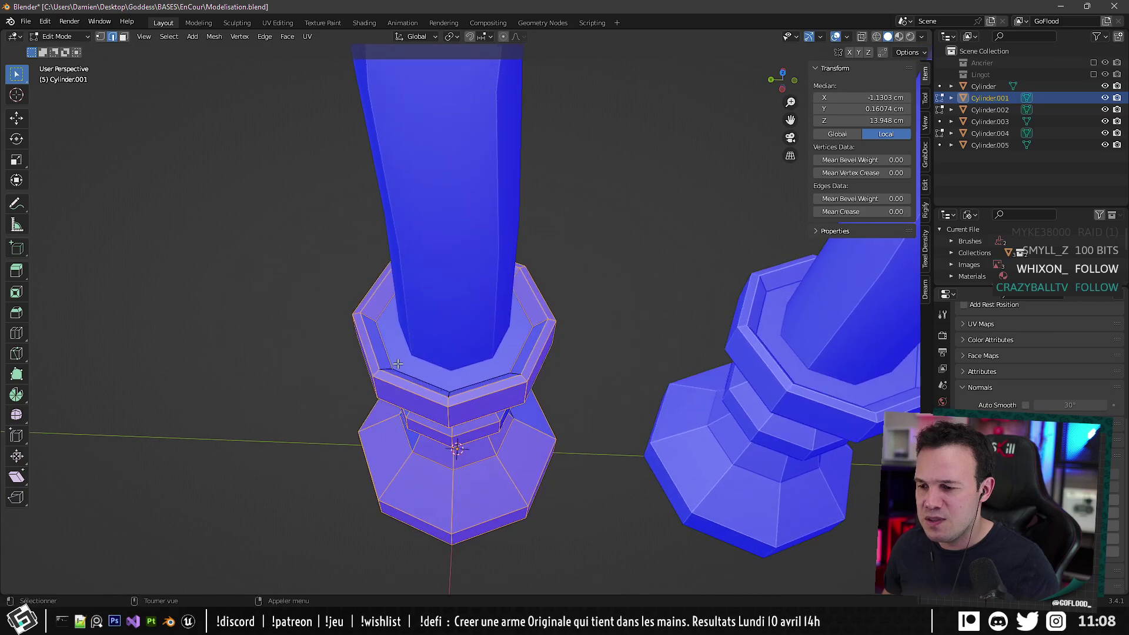
click(372, 334)
alt+click(382, 330)
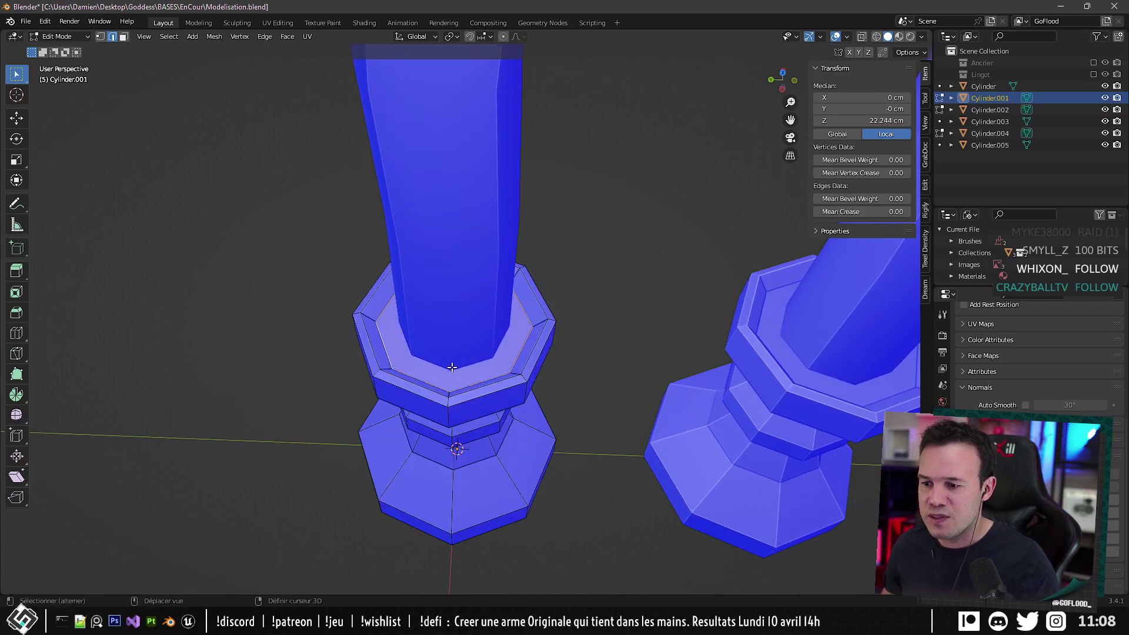
key(shift+e)
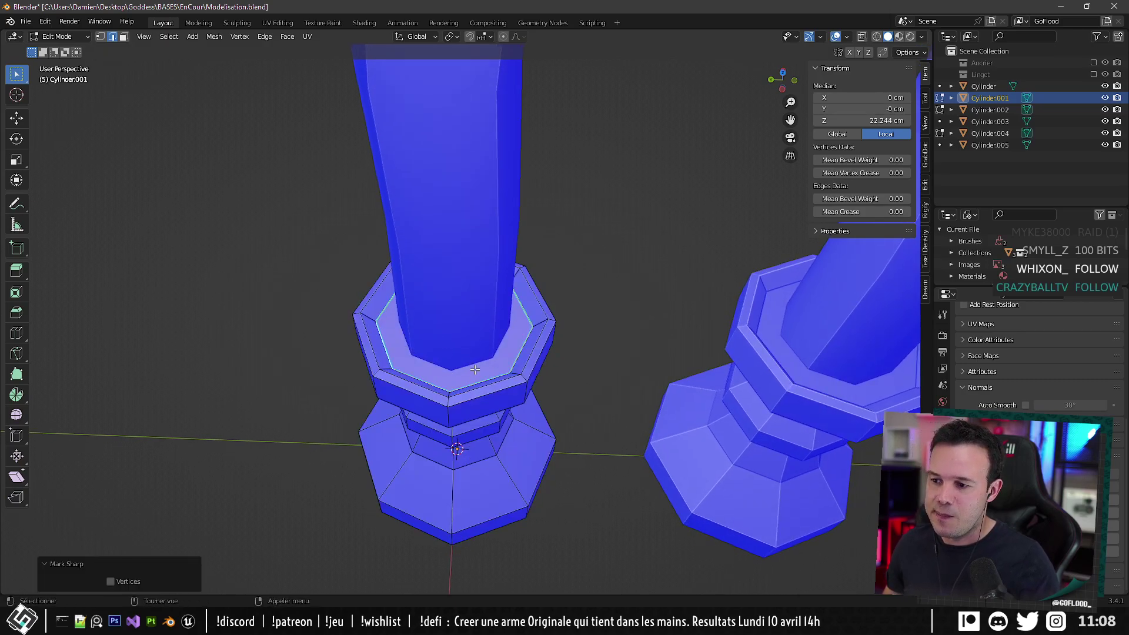
middle_drag(475, 370, 459, 315)
key(ctrl+z)
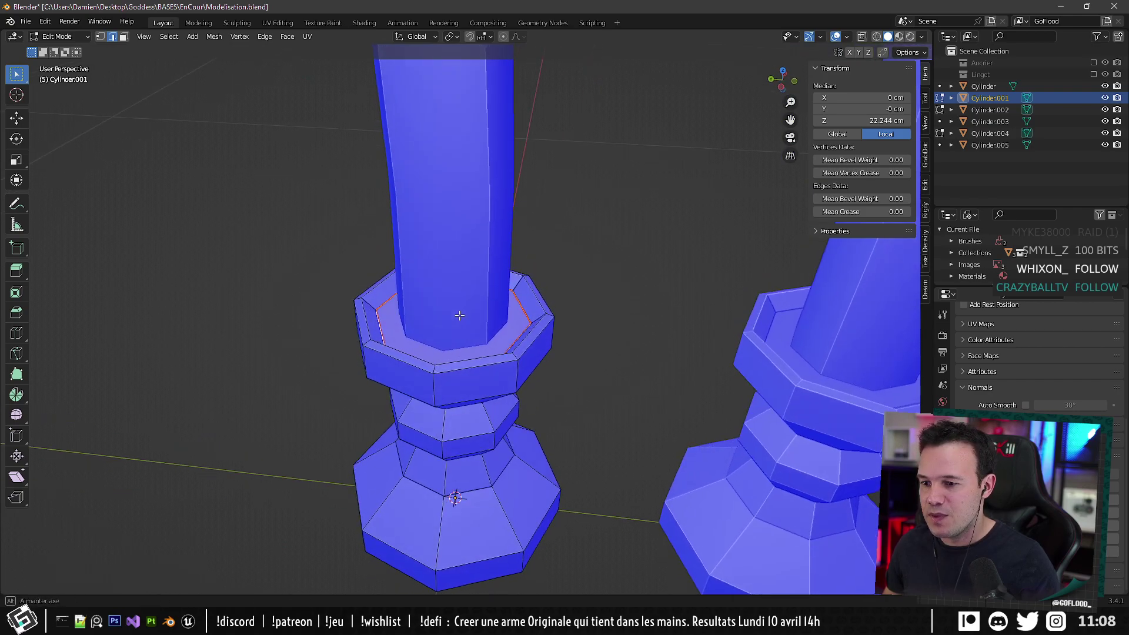
Mark the upper rim edge loop of the tall candle's holder cup as sharp.
double_click(367, 318)
middle_drag(396, 388, 440, 357)
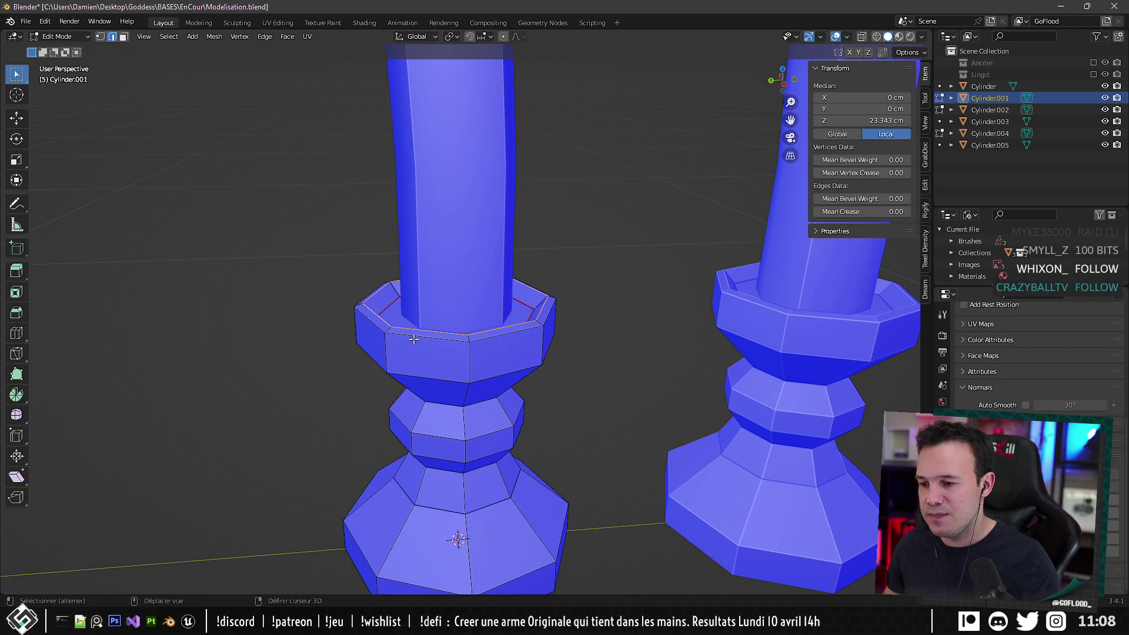
key(shift+r)
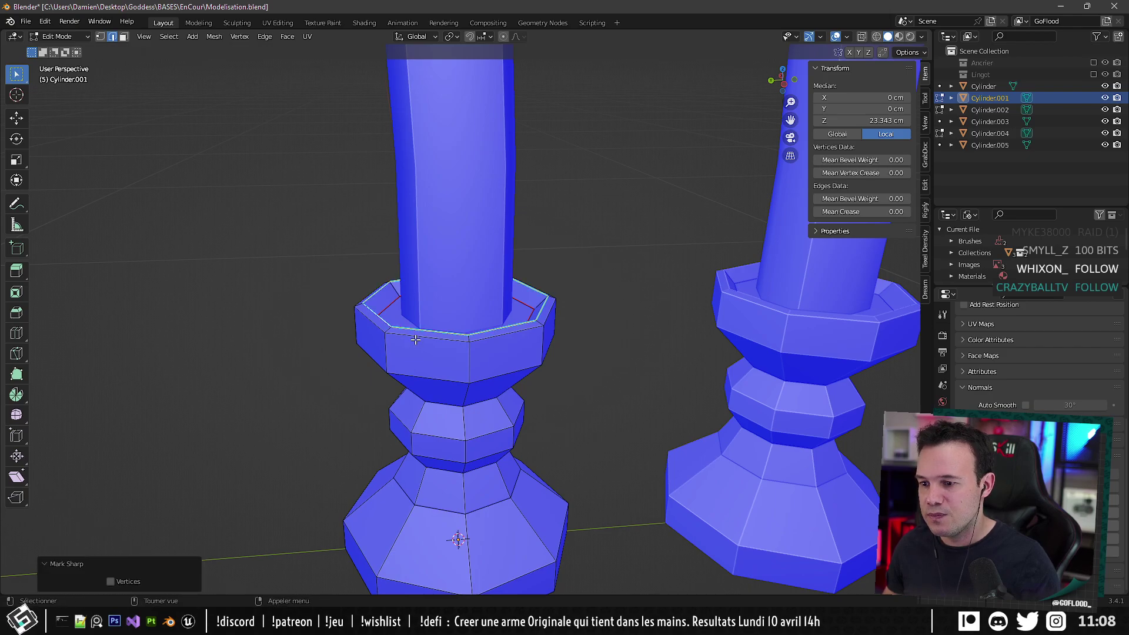
key(Tab)
Shade all faces of the tall candle's holder smooth and enable Auto Smooth on its mesh normals.
key(a)
key(Tab)
key(Tab)
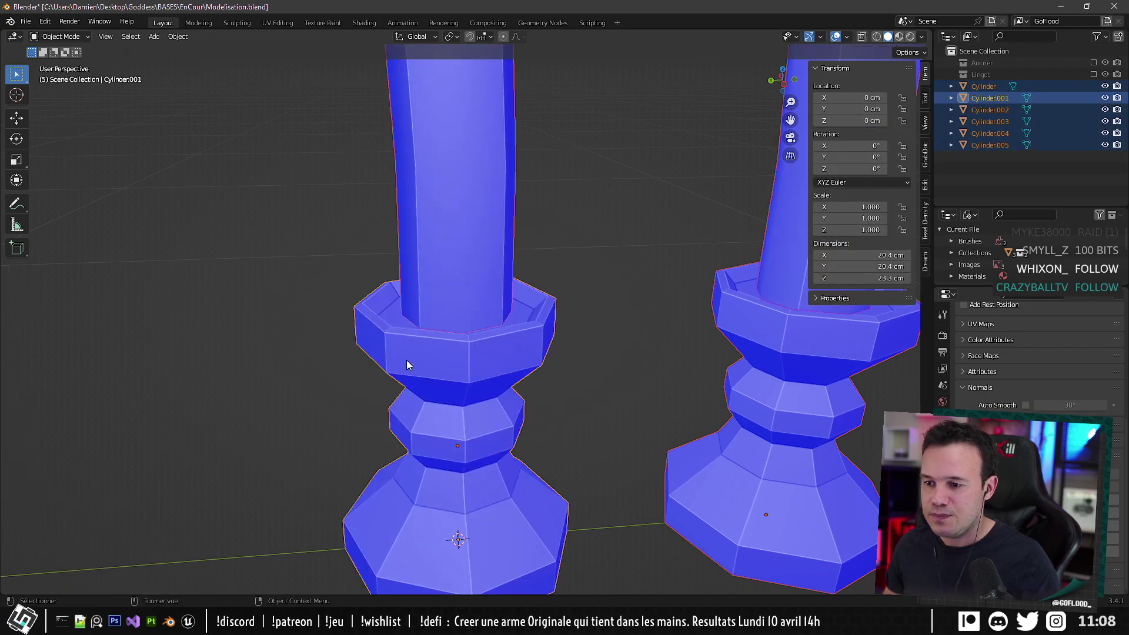
click(407, 360)
key(Tab)
click(124, 36)
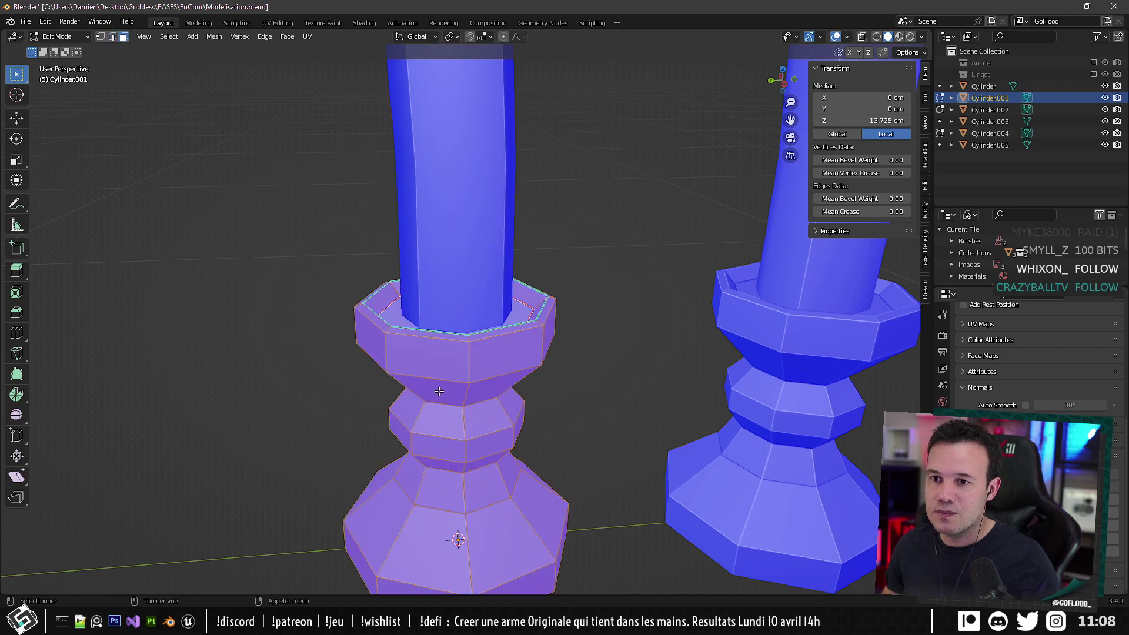
right_click(435, 528)
click(400, 517)
key(Tab)
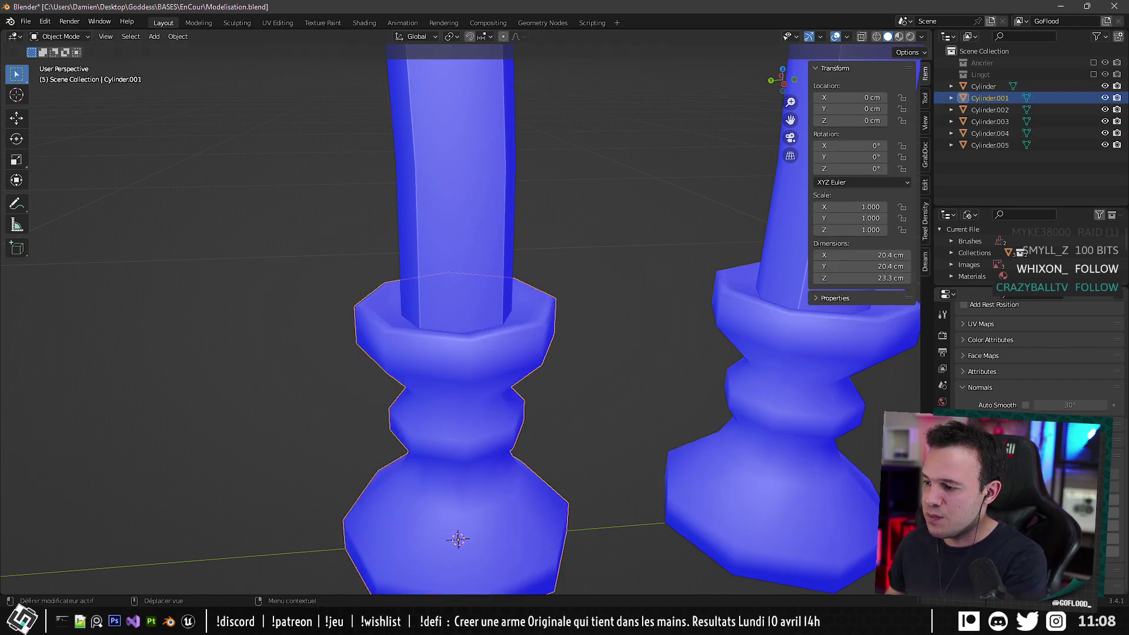
scroll(1028, 364, up, 3)
click(1024, 522)
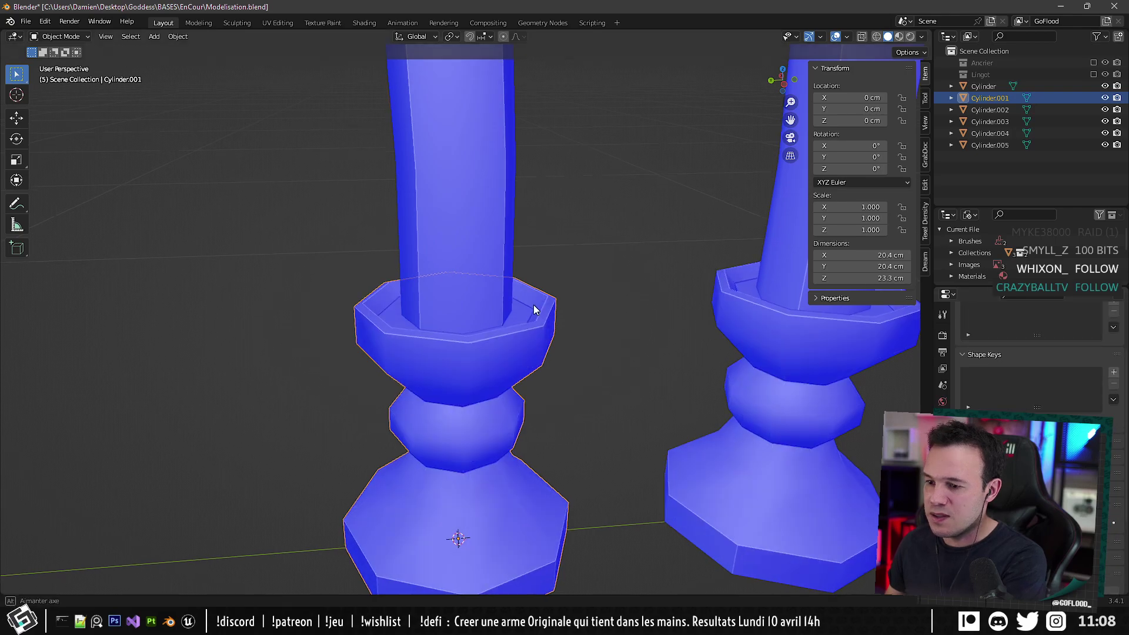
Merge the tall candle's holder vertices by distance across the whole mesh.
middle_drag(537, 308, 511, 341)
key(Tab)
middle_drag(494, 382, 446, 306)
click(423, 375)
key(2)
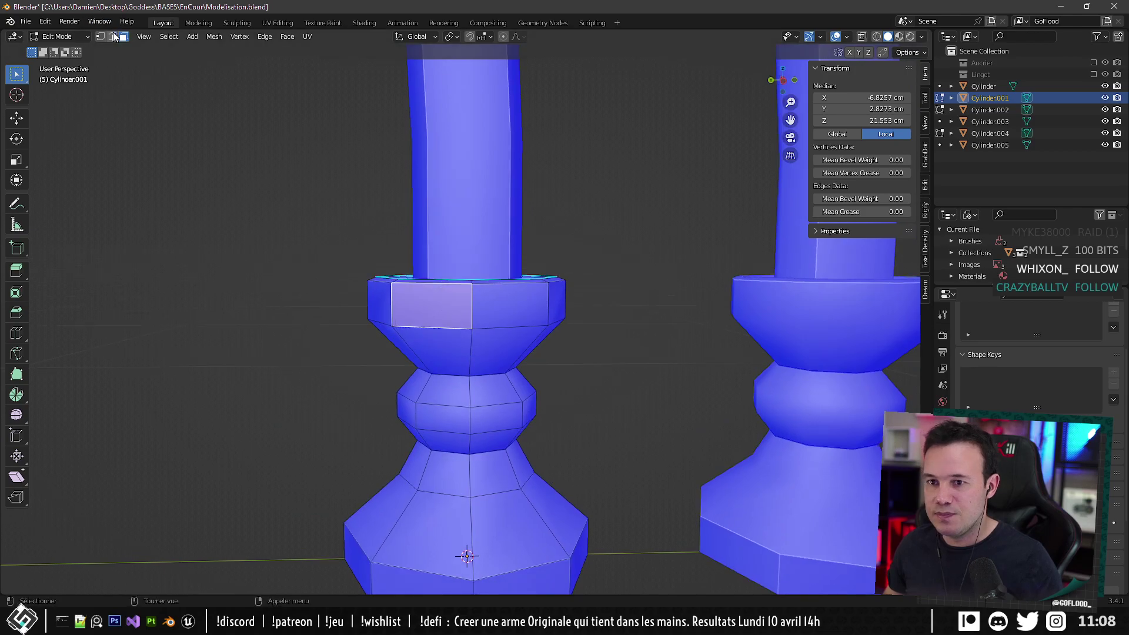
middle_drag(152, 69, 330, 184)
click(449, 345)
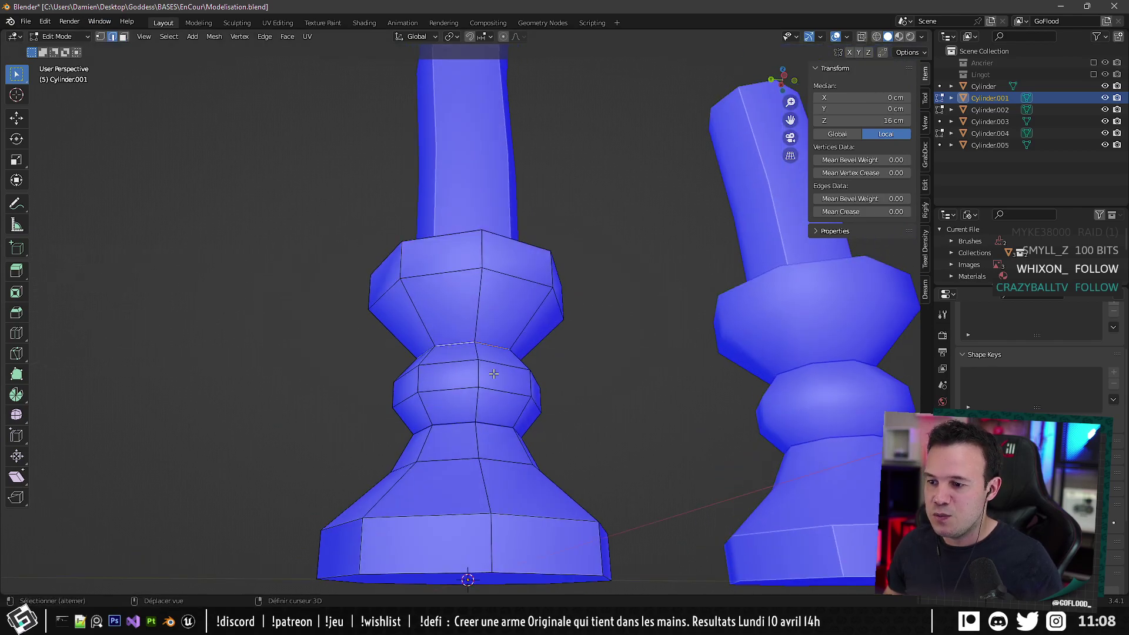
alt+click(449, 346)
middle_drag(449, 347, 473, 415)
key(a)
key(q)
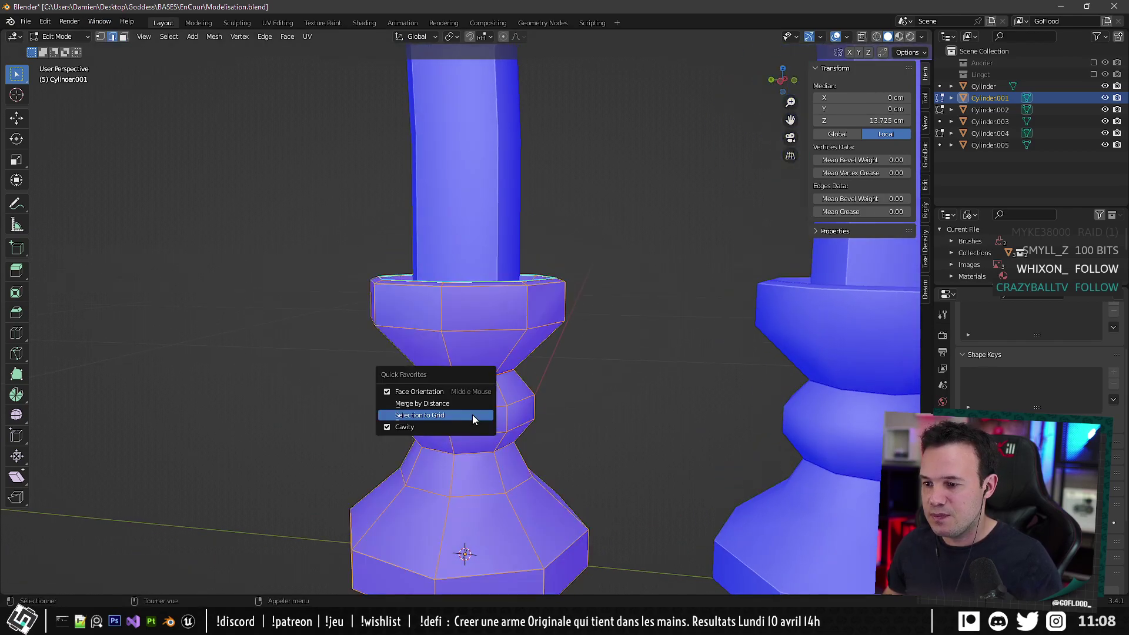
click(428, 404)
key(Tab)
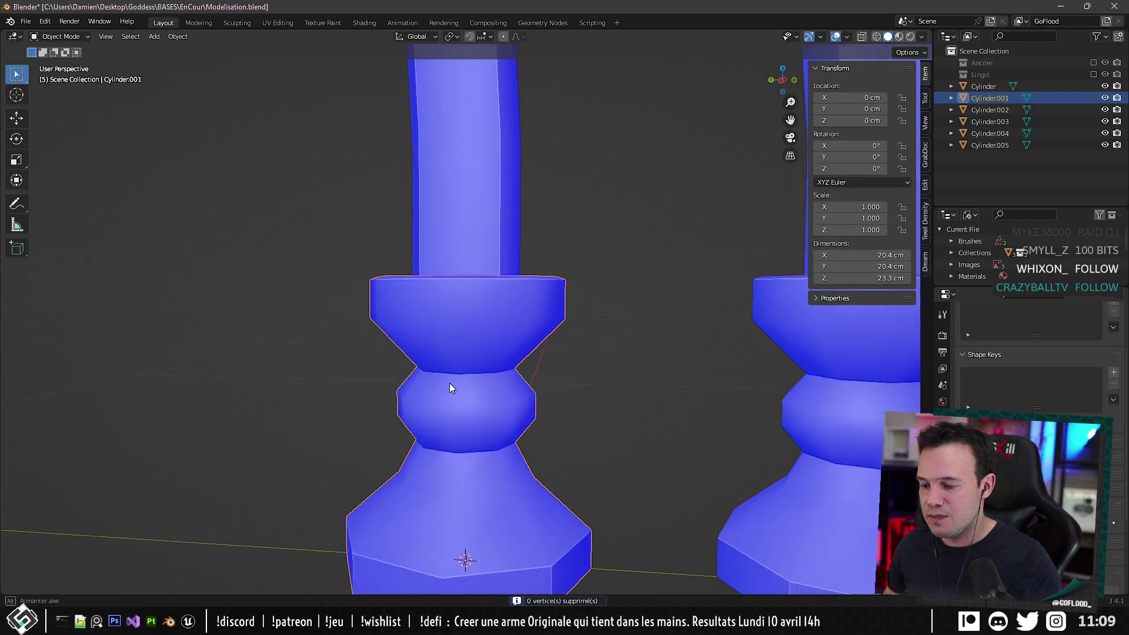
Mark the neck loop under the holder's cup as a seam and the cup's lower rim loop as sharp.
key(Tab)
middle_drag(449, 383, 441, 377)
click(424, 378)
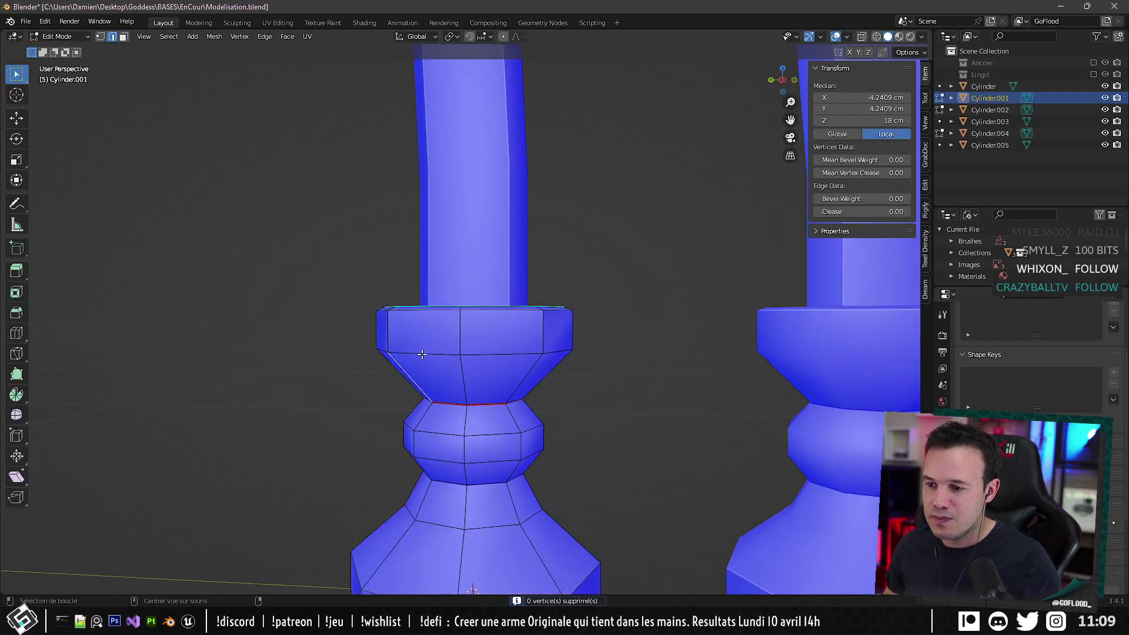
mouse_move(472, 332)
middle_down()
mouse_move(400, 376)
mouse_move(470, 335)
middle_up()
alt+click(393, 382)
alt+click(394, 382)
key(shift+r)
key(Tab)
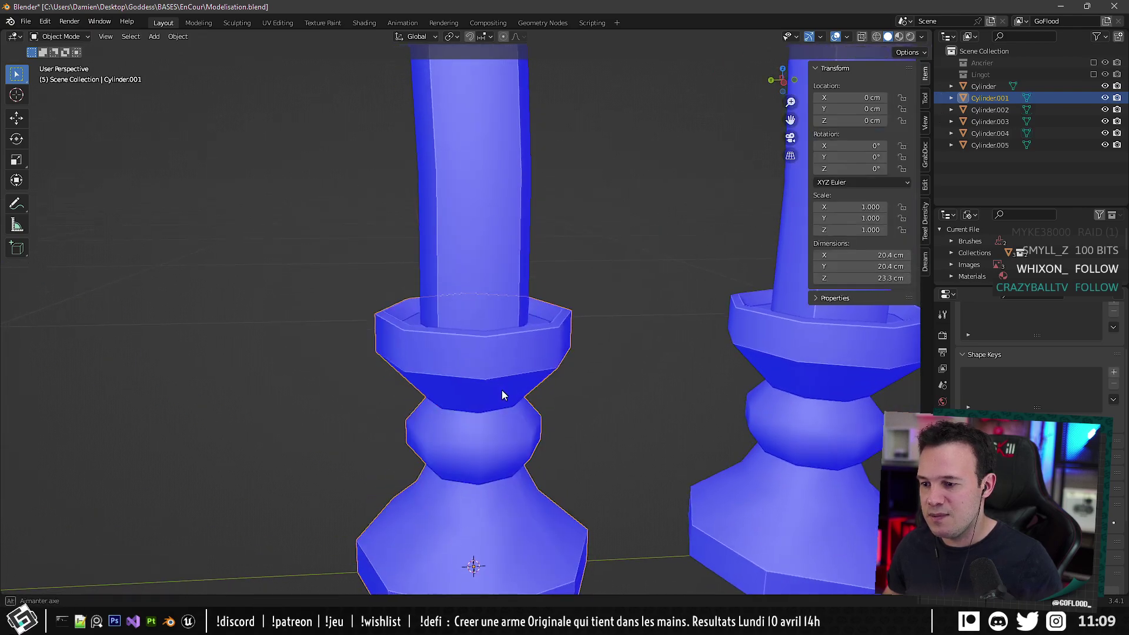
middle_drag(502, 390, 494, 368)
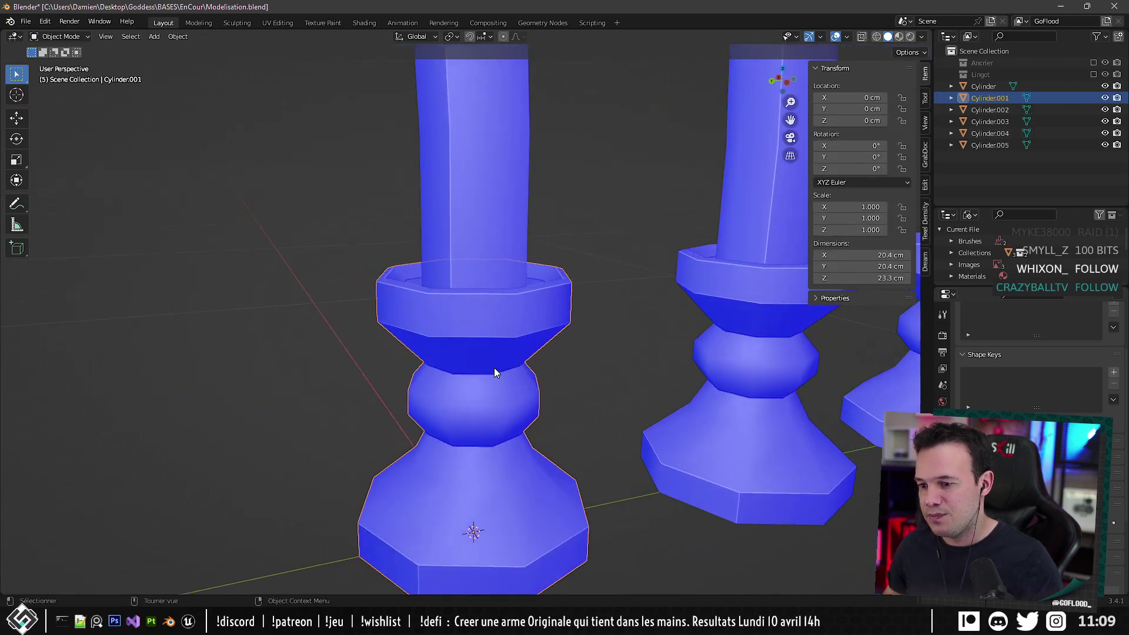
Mark both edge loops around the holder's middle ring as sharp and the neck loop beneath it as a seam.
key(Tab)
alt+shift+click(470, 406)
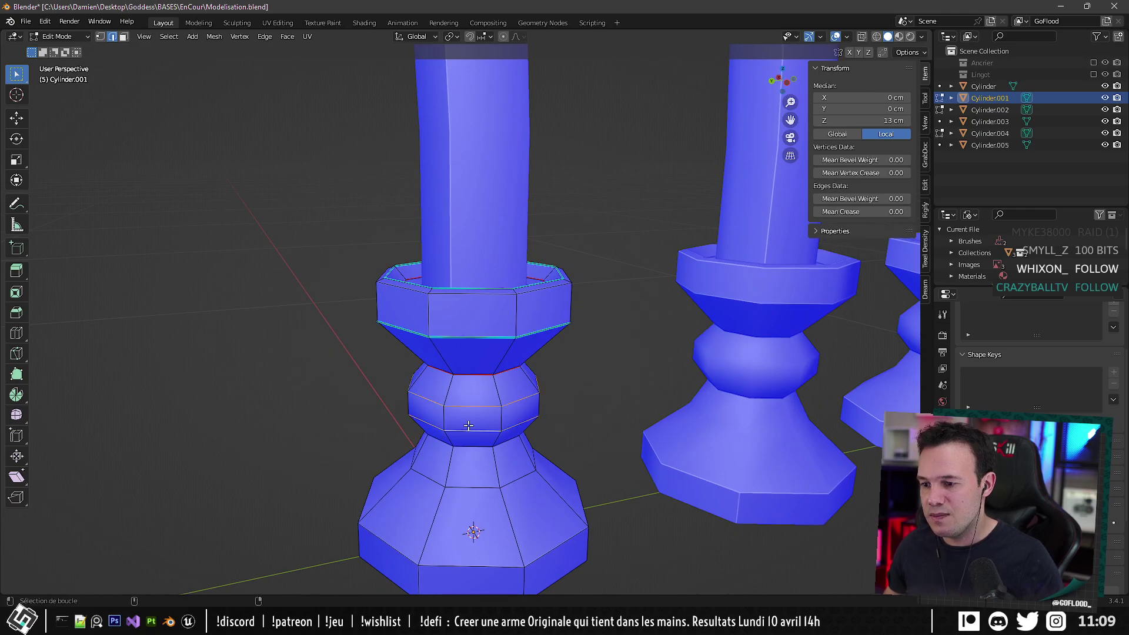
key(shift+r)
middle_drag(476, 441, 458, 482)
key(Tab)
key(Tab)
key(Tab)
scroll(456, 444, down, 5)
scroll(455, 411, up, 5)
key(Tab)
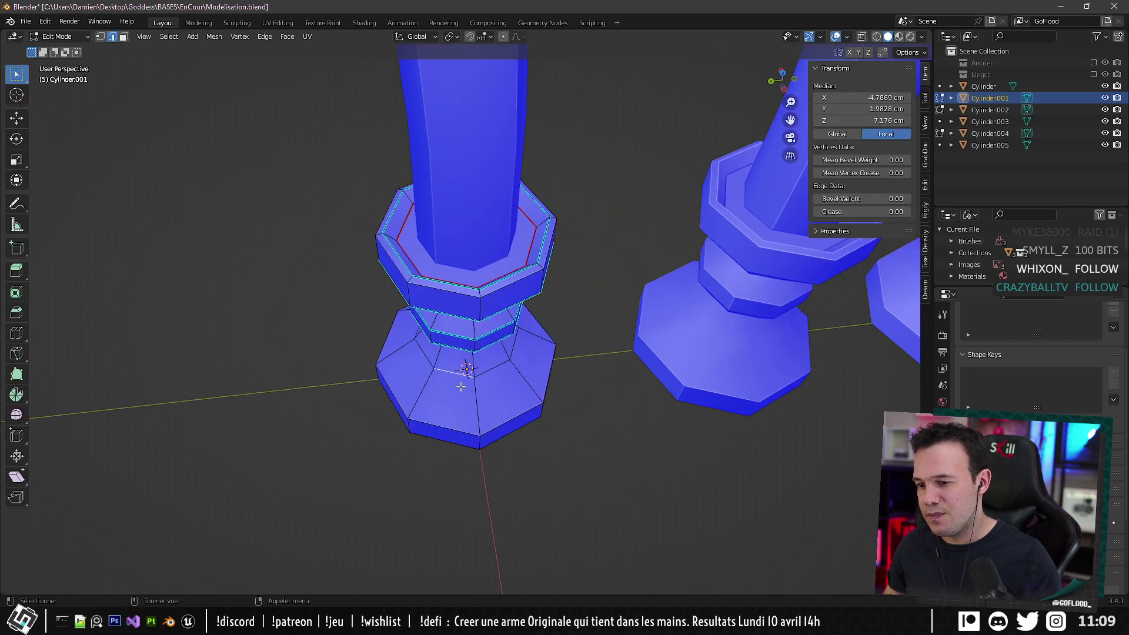
Try marking the edge loop on the upper slope of the holder's foot as sharp.
alt+click(441, 372)
key(shift+r)
key(Tab)
scroll(437, 405, down, 4)
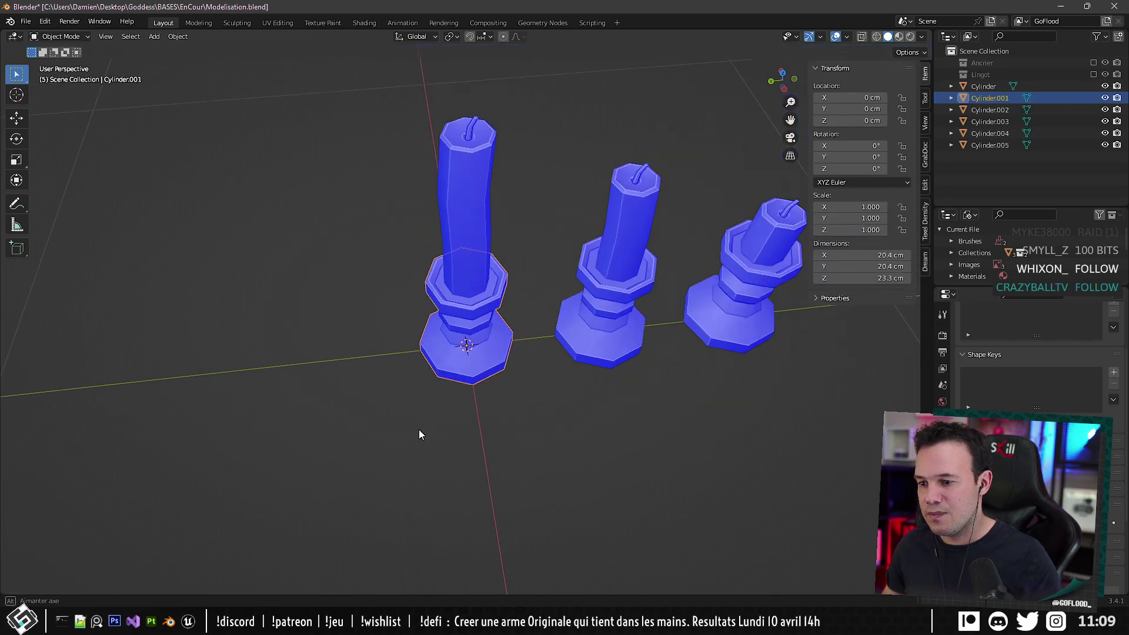
middle_drag(418, 429, 414, 463)
scroll(462, 382, up, 3)
scroll(419, 449, up, 2)
Mark the foot's upper rim loop as sharp and the outline of its underside as a seam.
key(Tab)
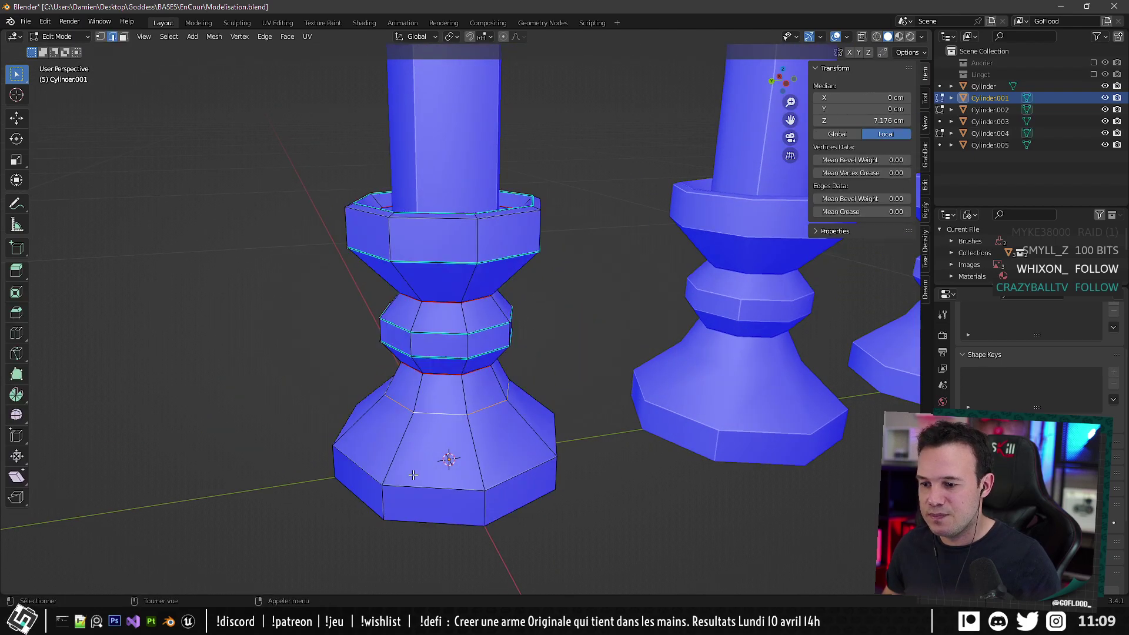
alt+shift+click(422, 481)
key(shift+s)
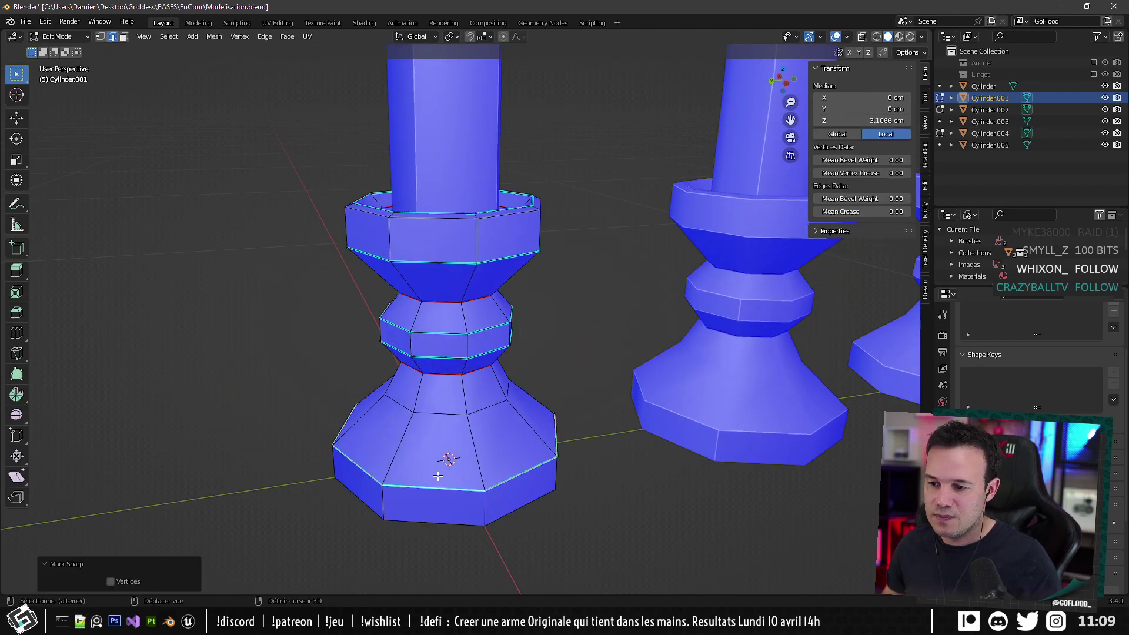
key(shift+e)
alt+shift+click(430, 487)
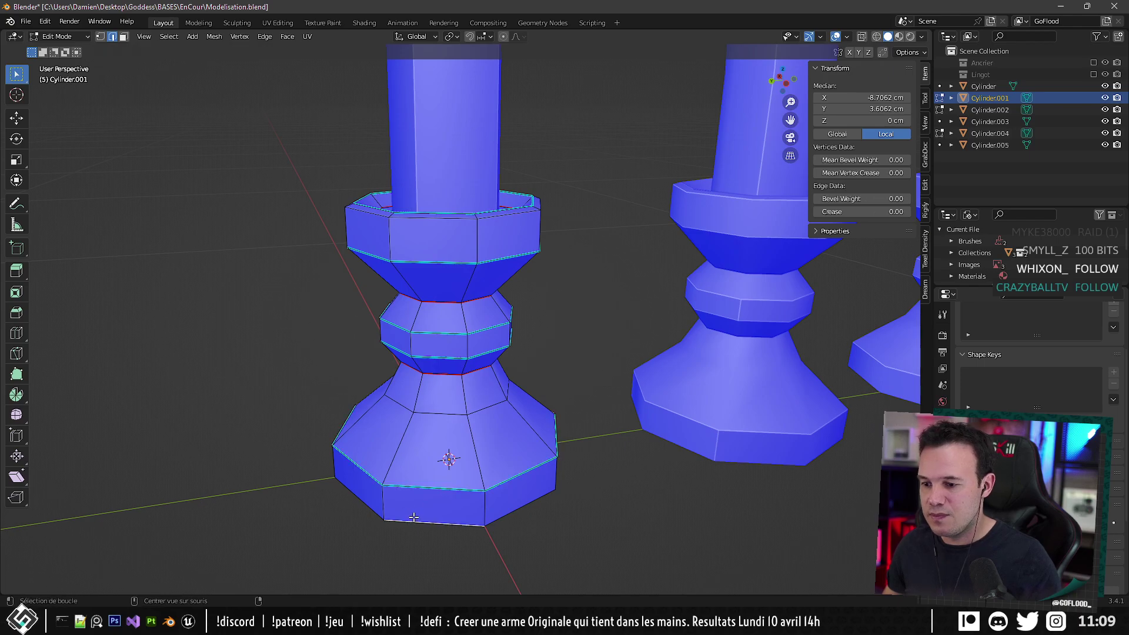
middle_drag(430, 518, 440, 365)
scroll(440, 384, down, 5)
scroll(402, 240, up, 3)
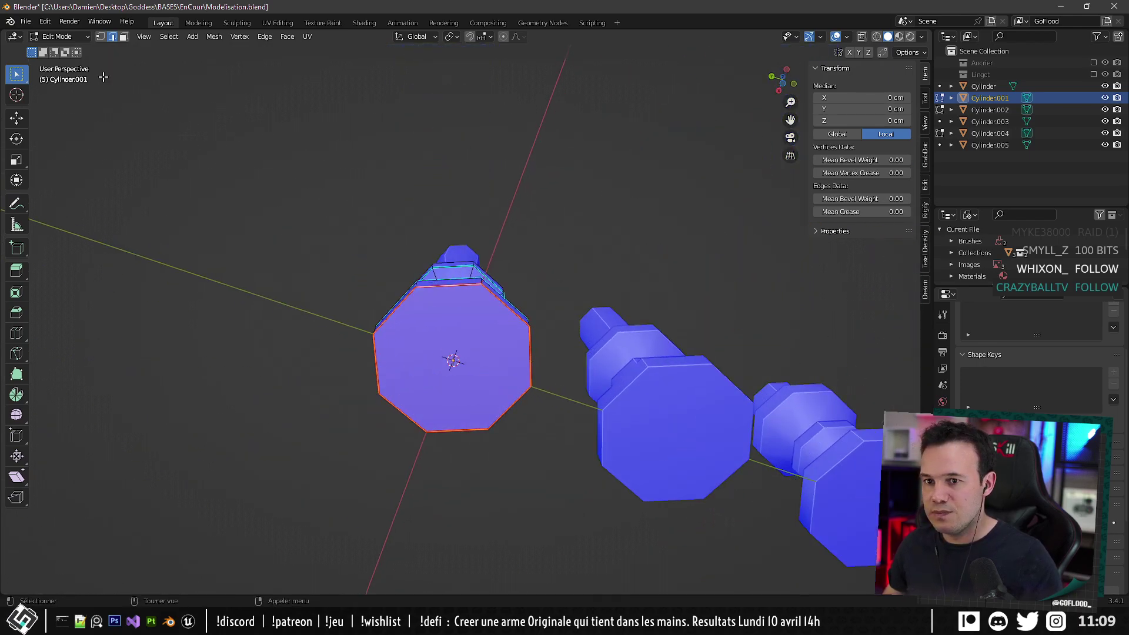
Inset the bottom face of the holder's foot by about 3.3 cm.
click(123, 36)
click(494, 325)
key(i)
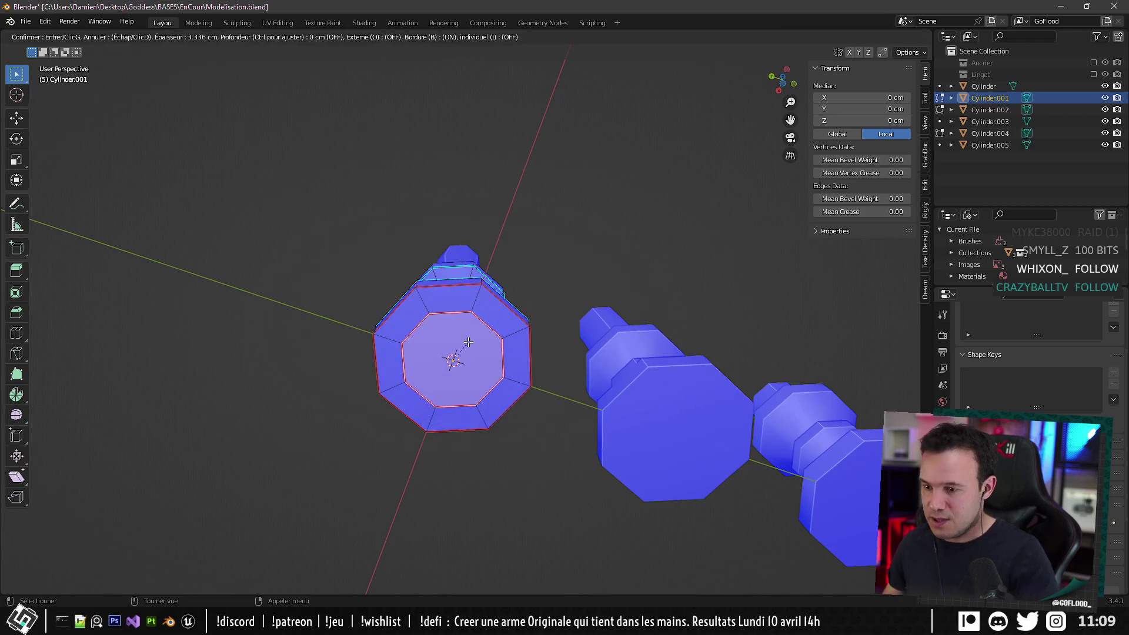
click(470, 342)
Inset the cup's inner floor face by about 1.5 cm and merge the resulting inner vertices at their center.
middle_drag(466, 320, 476, 490)
key(i)
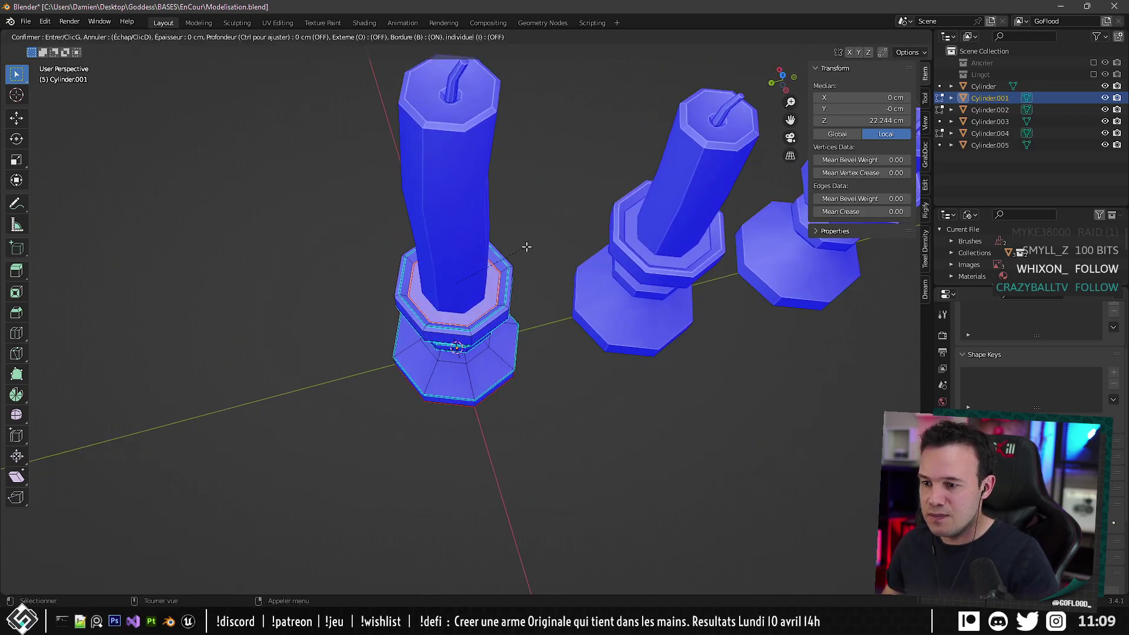
click(517, 252)
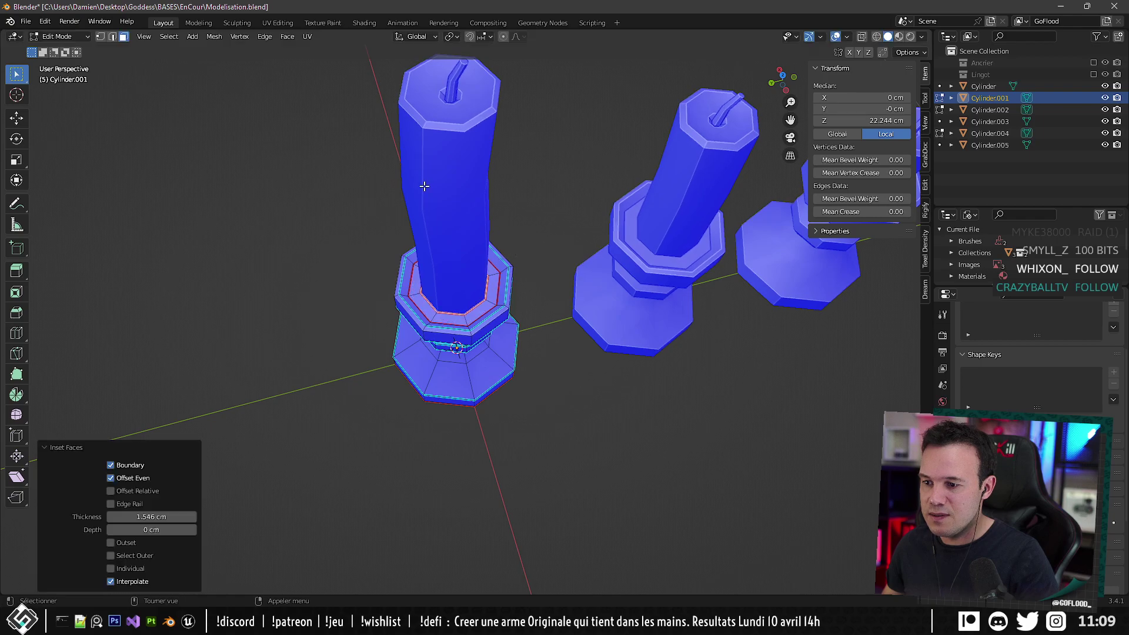
click(100, 36)
right_click(461, 314)
mouse_move(429, 524)
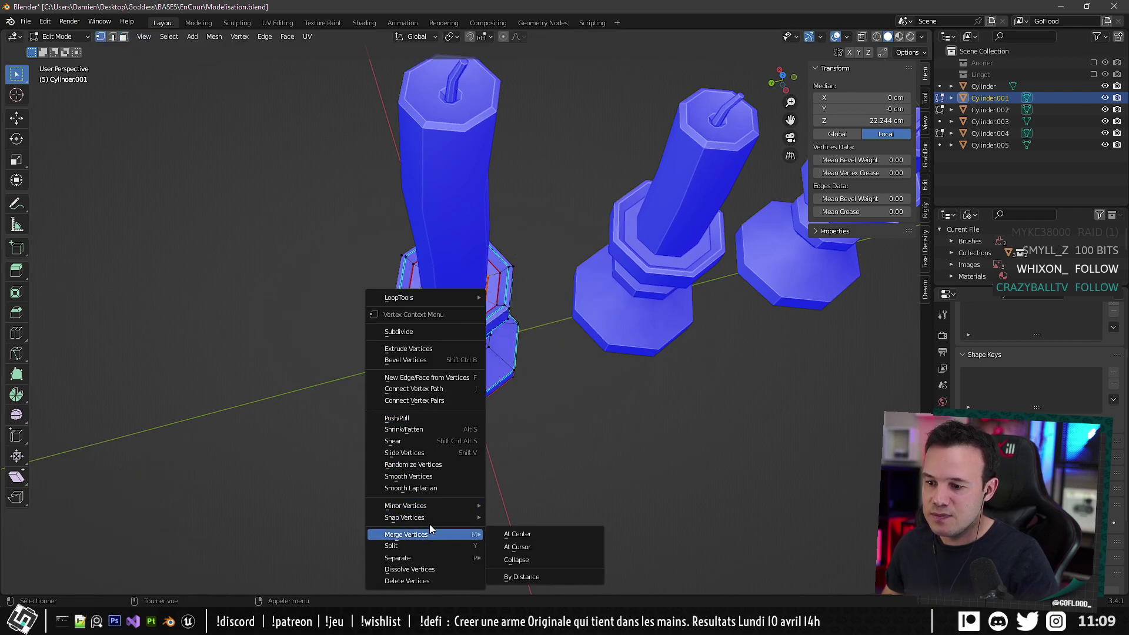
click(529, 535)
Merge the inner ring of vertices on the foot's underside at their center.
middle_drag(529, 535, 450, 257)
alt+click(433, 279)
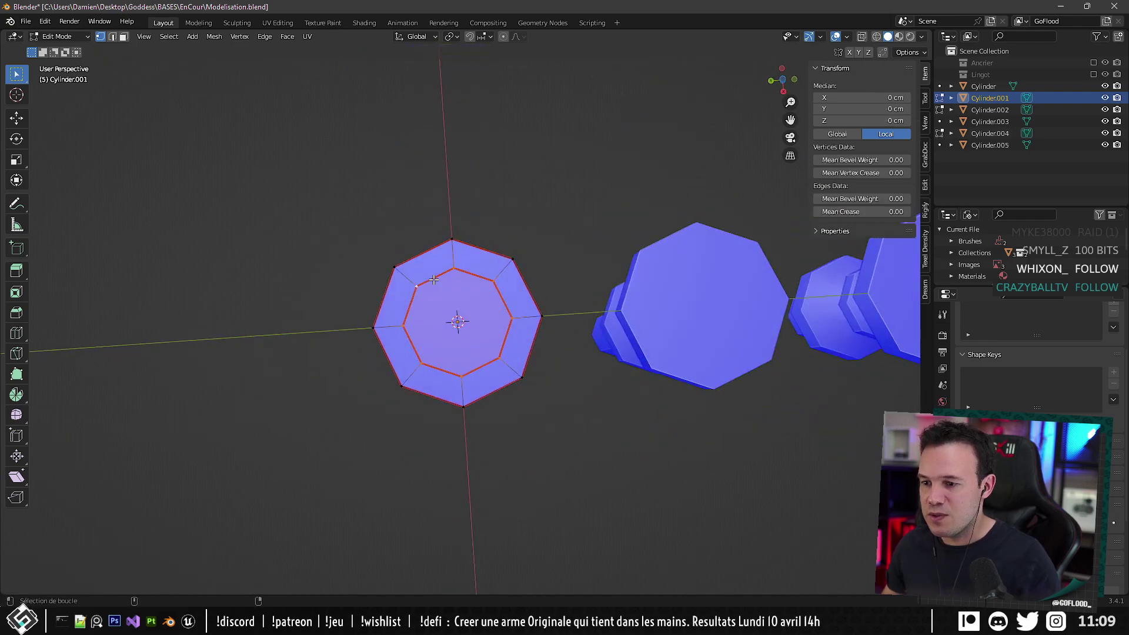
right_click(449, 538)
mouse_move(450, 537)
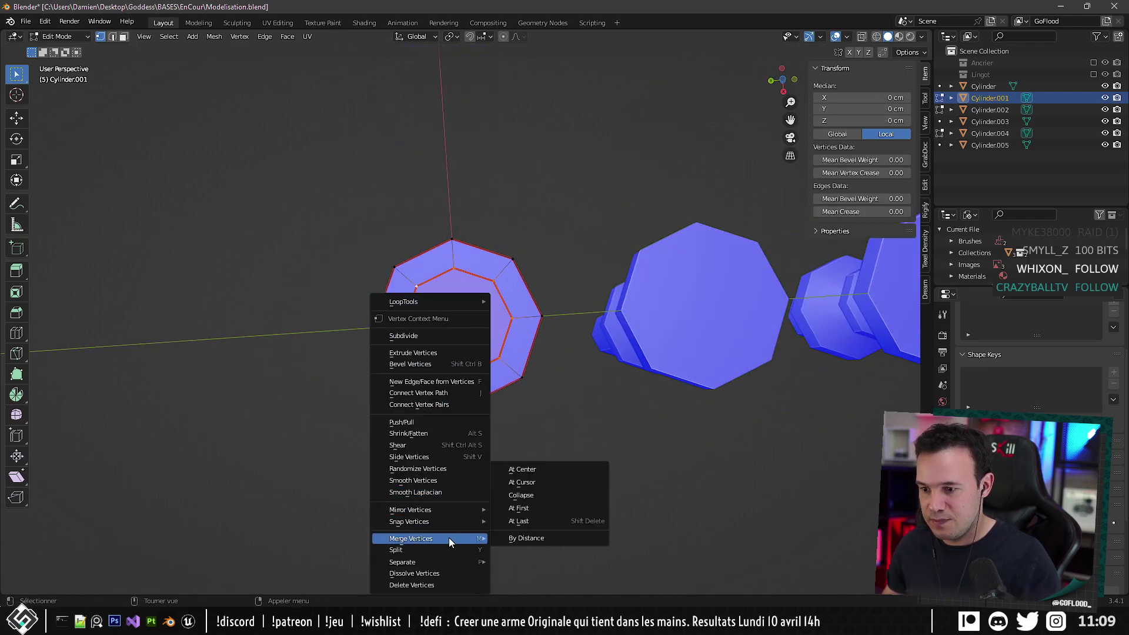
click(535, 468)
middle_drag(535, 468, 576, 336)
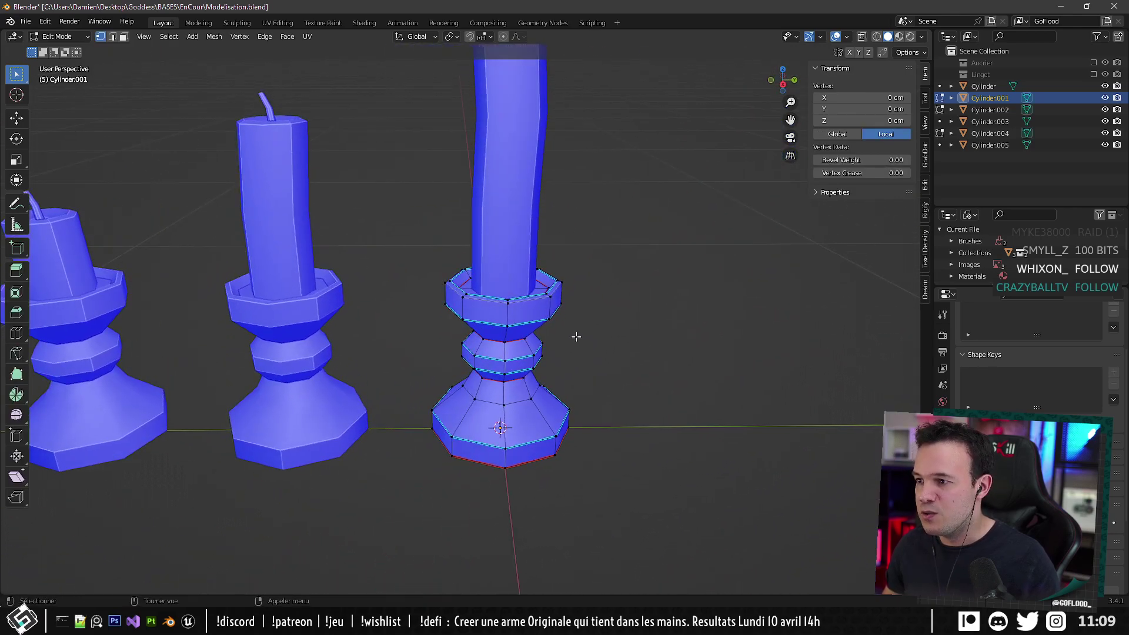
Mark a vertical edge loop down one side of the holder as a seam and return to Object Mode.
click(113, 36)
alt+click(505, 412)
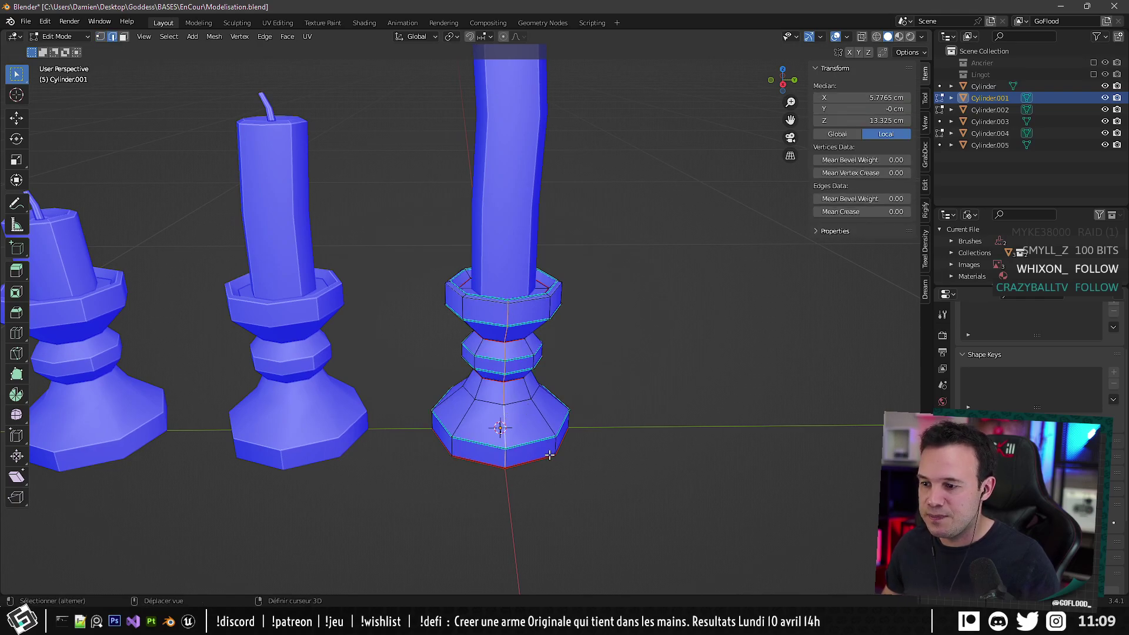
middle_drag(587, 478, 529, 458)
scroll(466, 398, up, 2)
click(417, 379)
middle_drag(453, 379, 361, 385)
alt+click(488, 327)
key(Tab)
shift+middle_drag(405, 319, 406, 423)
key(Tab)
scroll(405, 386, down, 3)
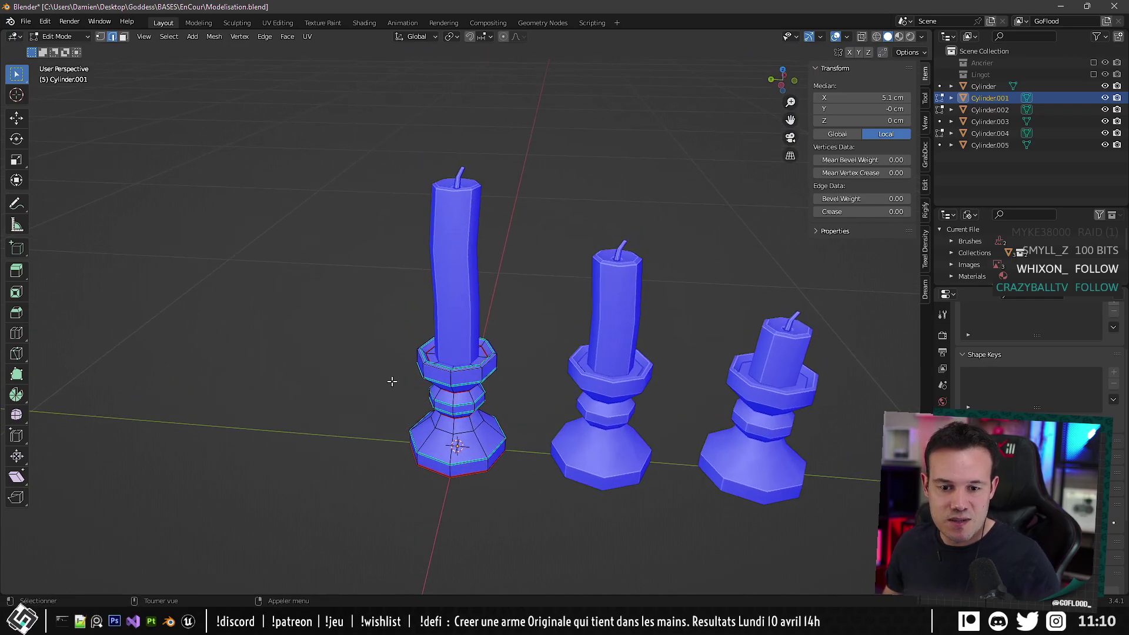
key(Tab)
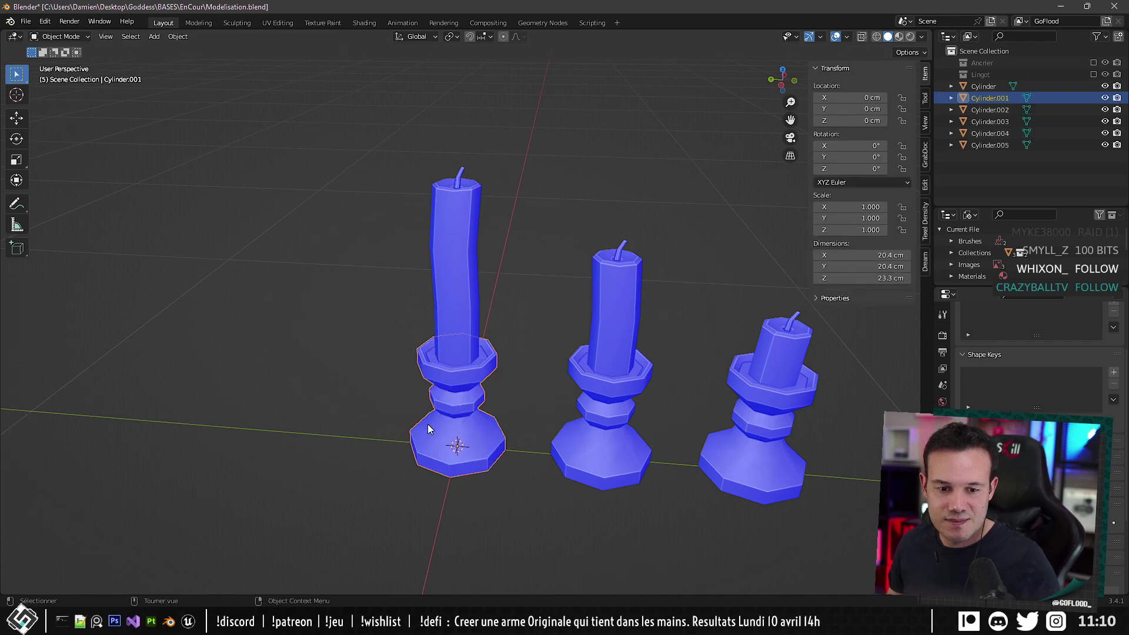
Unwrap the entire candle holder in the UV Editing workspace and add a second UV map to it.
middle_drag(428, 424, 492, 233)
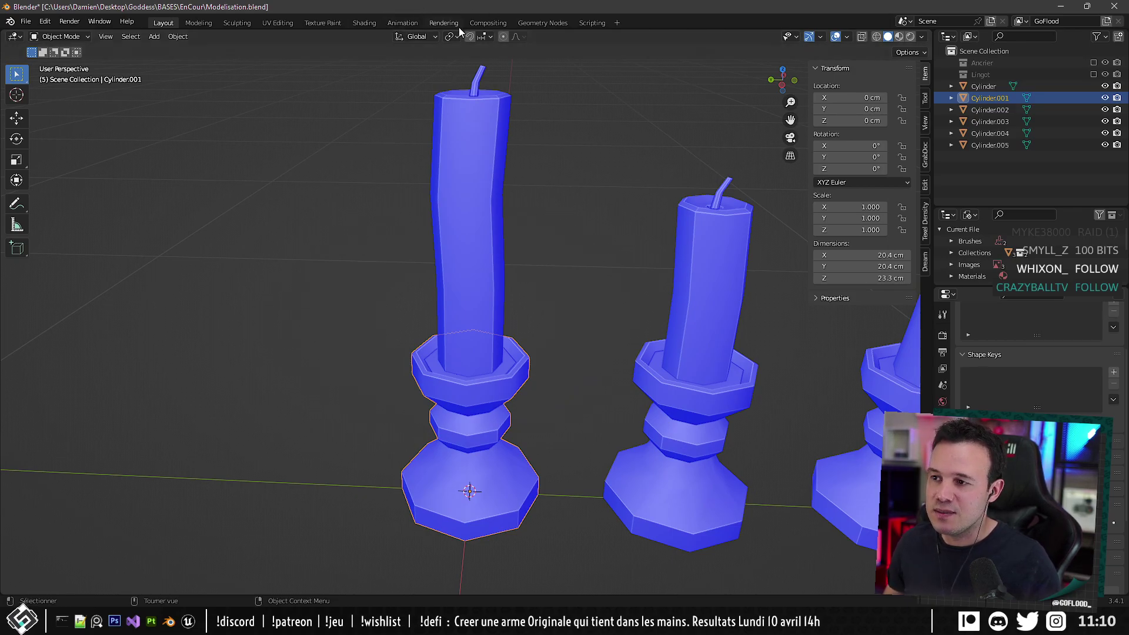
click(290, 21)
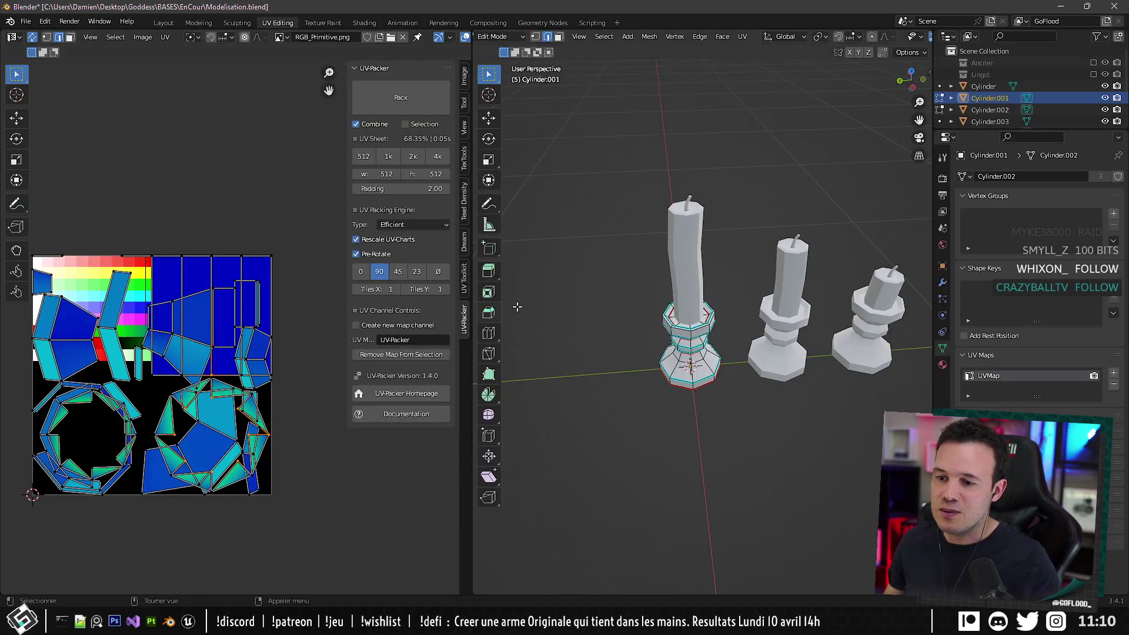
scroll(647, 365, up, 3)
click(742, 36)
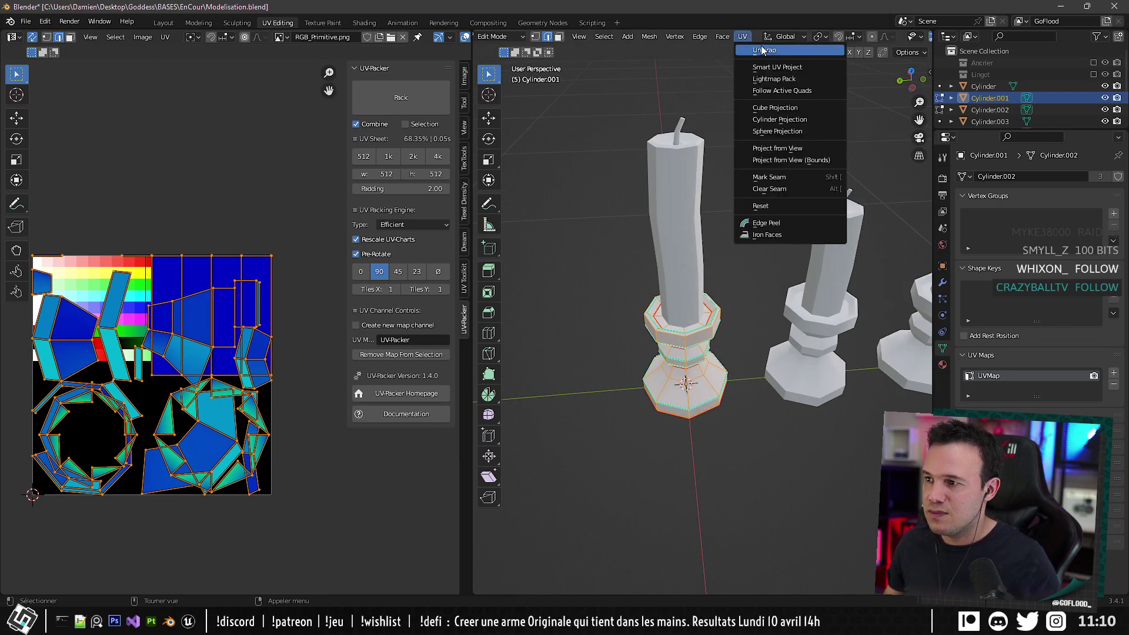
click(766, 50)
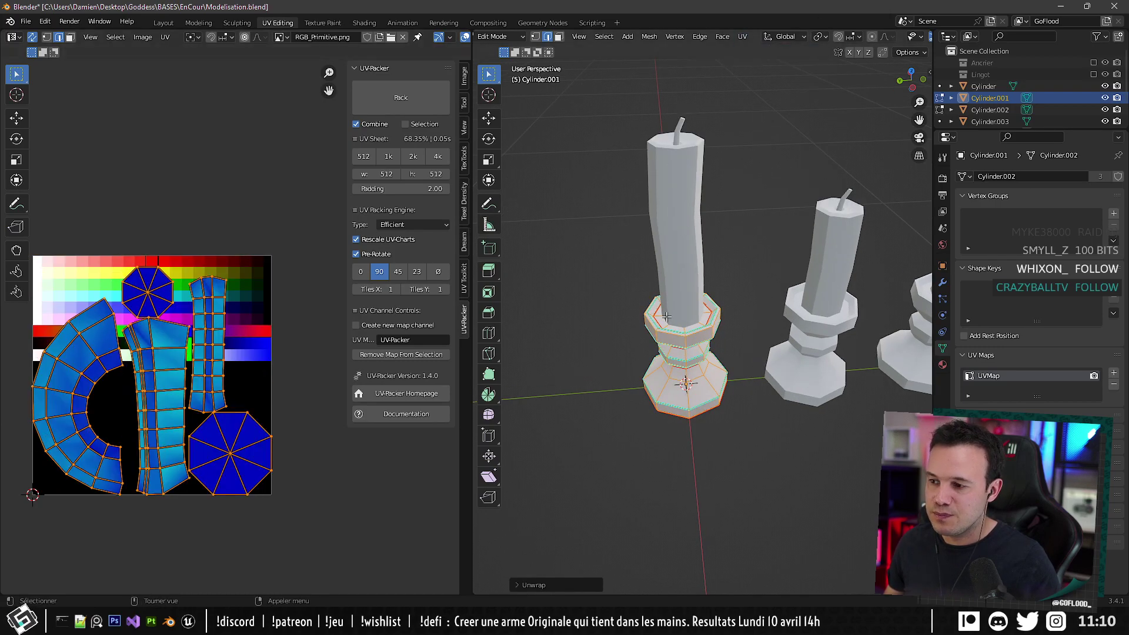
click(1112, 373)
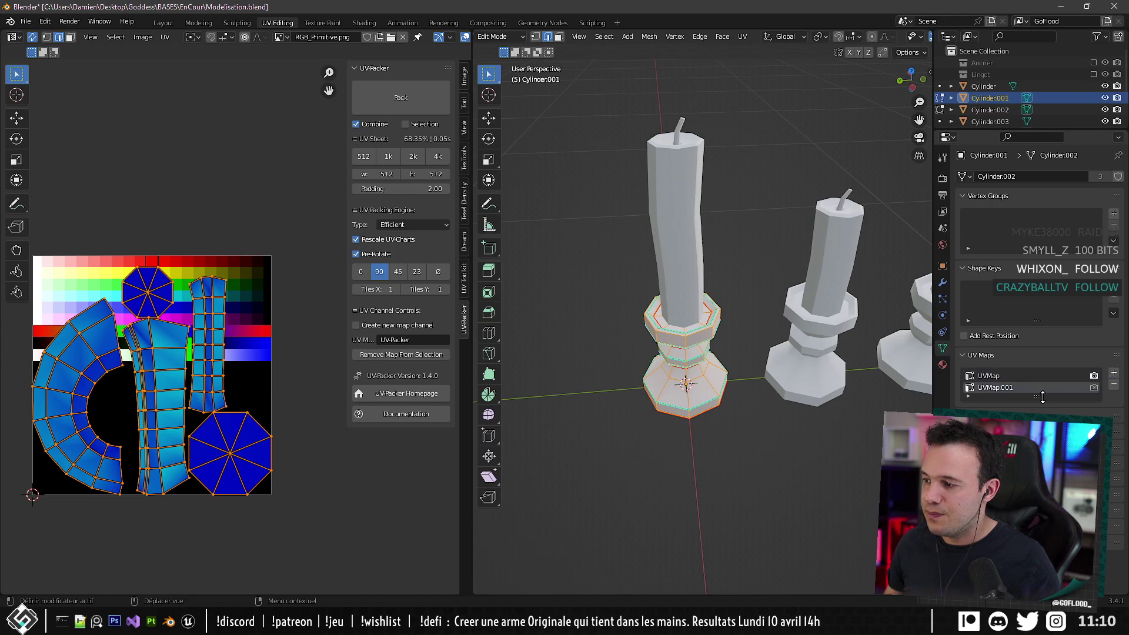
click(971, 372)
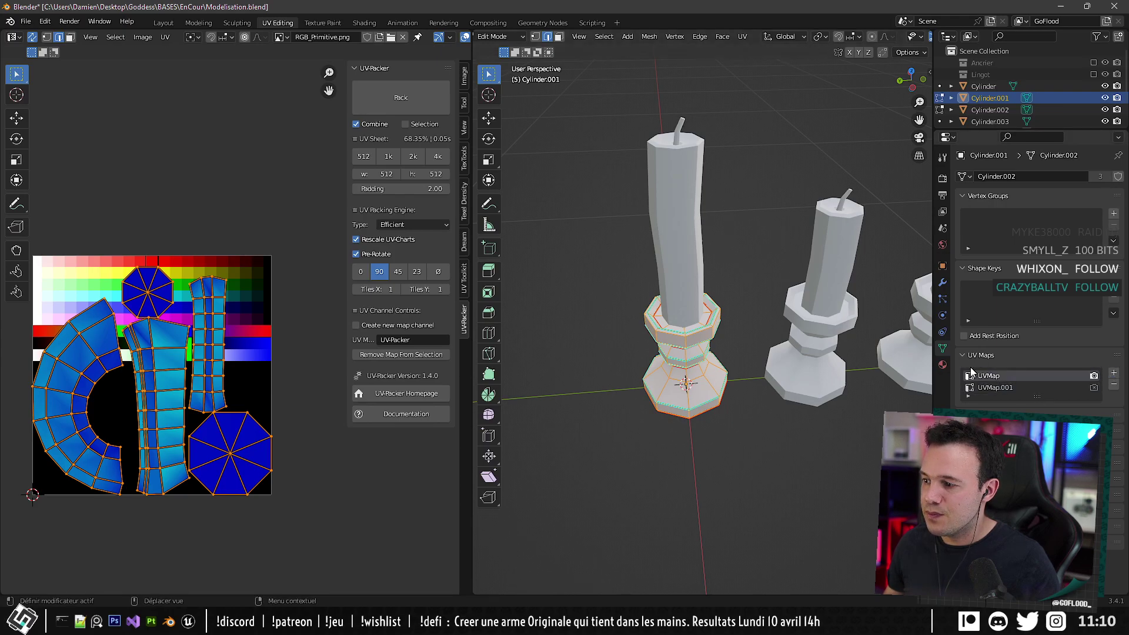
Examine the tall candle's UV layout in Edit Mode and go back to editing its holder.
key(Tab)
click(681, 189)
key(Tab)
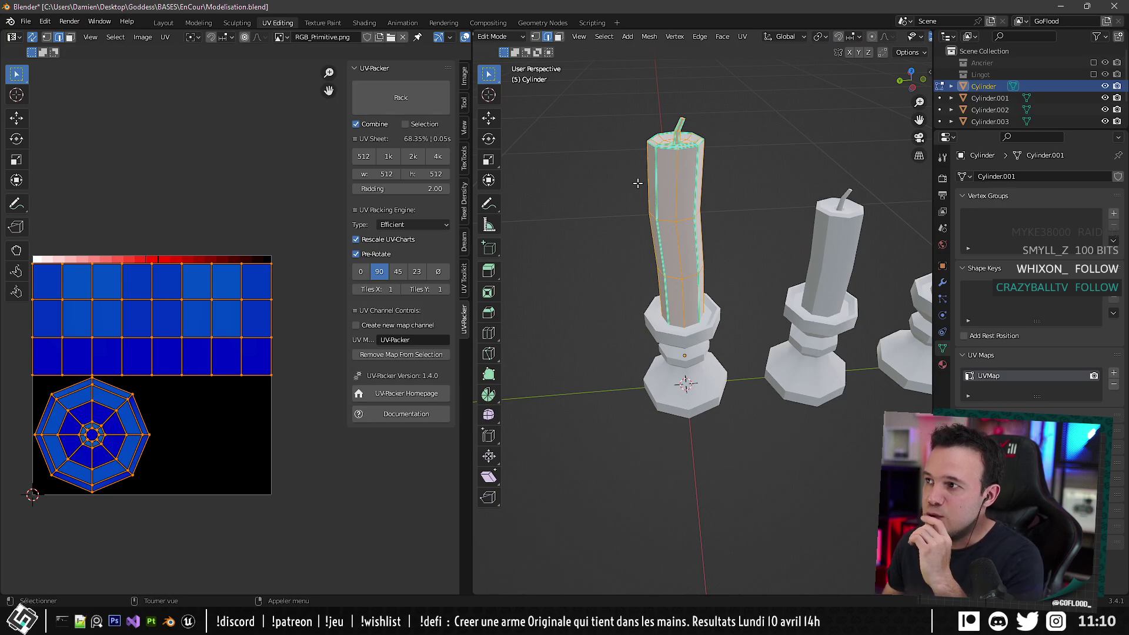
key(alt+a)
key(l)
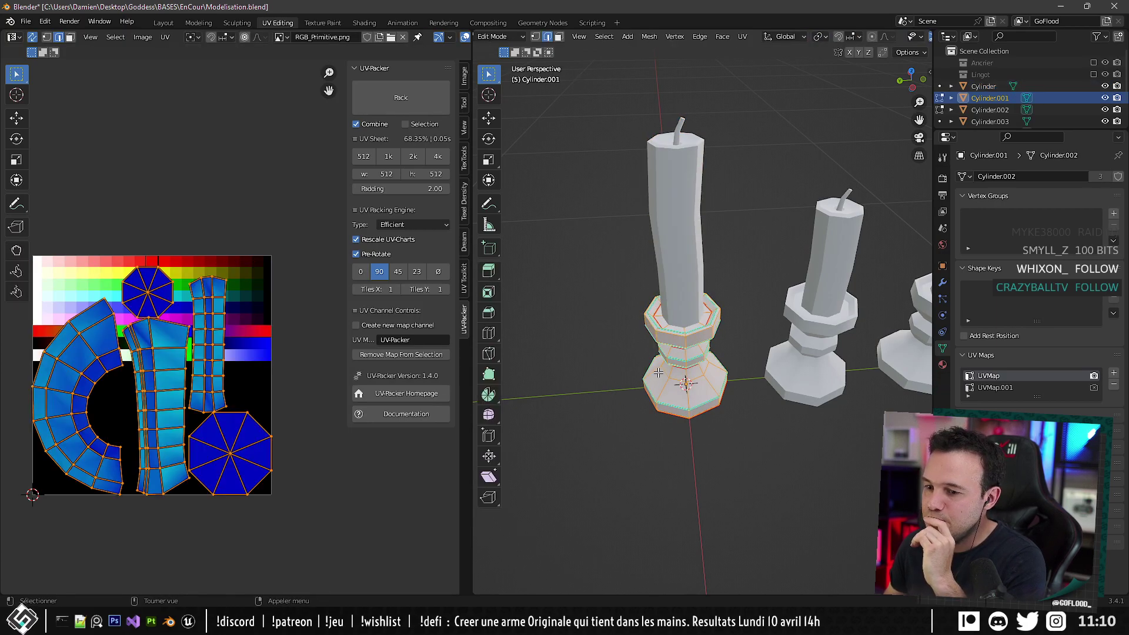
middle_drag(658, 373, 660, 371)
Make UVMap.001 the active UV map of the holder, scale its islands down and move them into the texture's black area.
click(1008, 387)
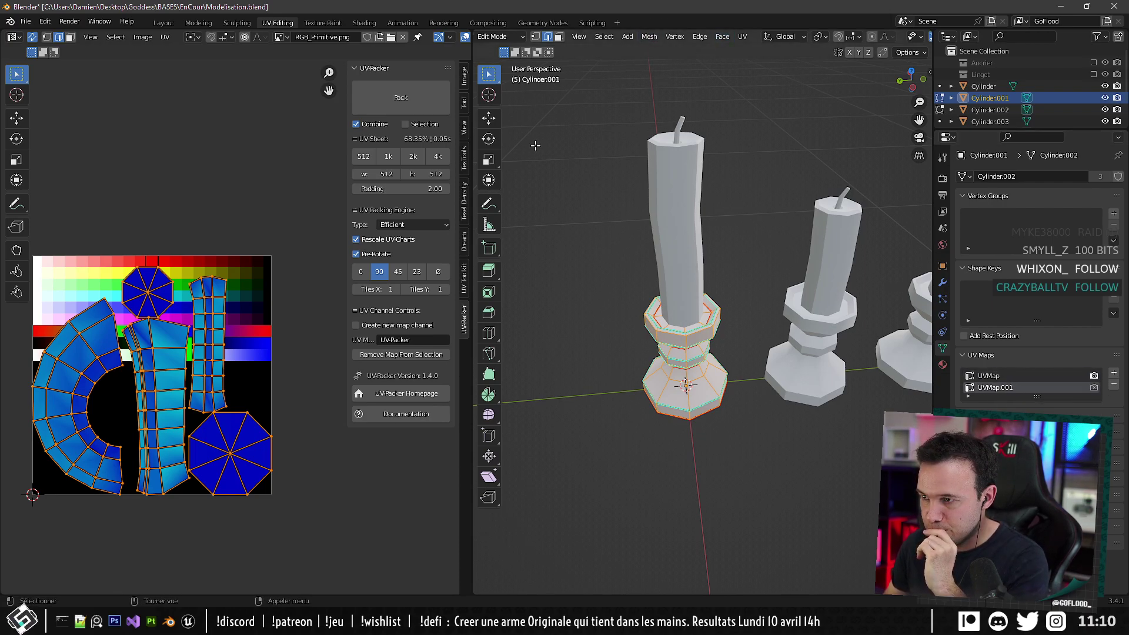
mouse_move(275, 250)
middle_down()
mouse_move(260, 250)
mouse_move(282, 239)
middle_up()
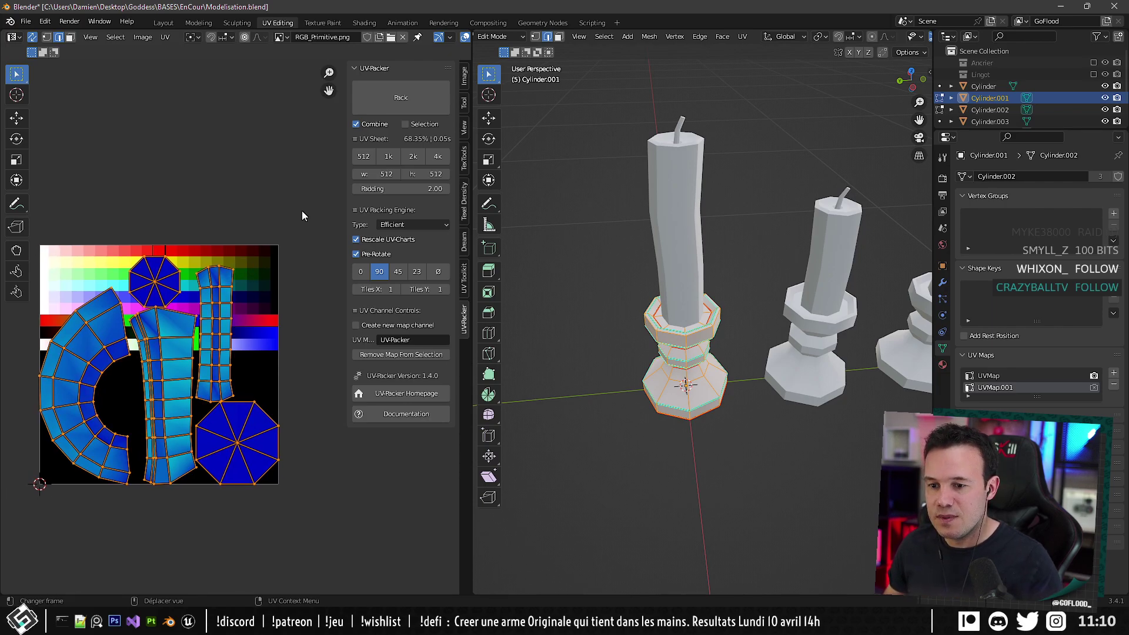
key(s)
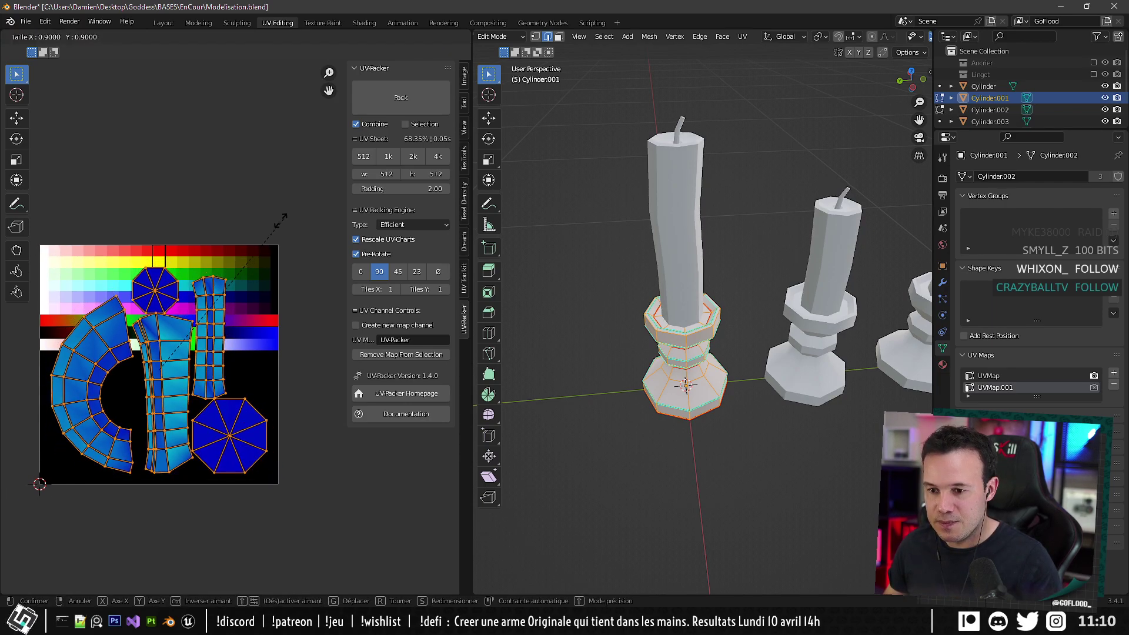
click(213, 273)
key(g)
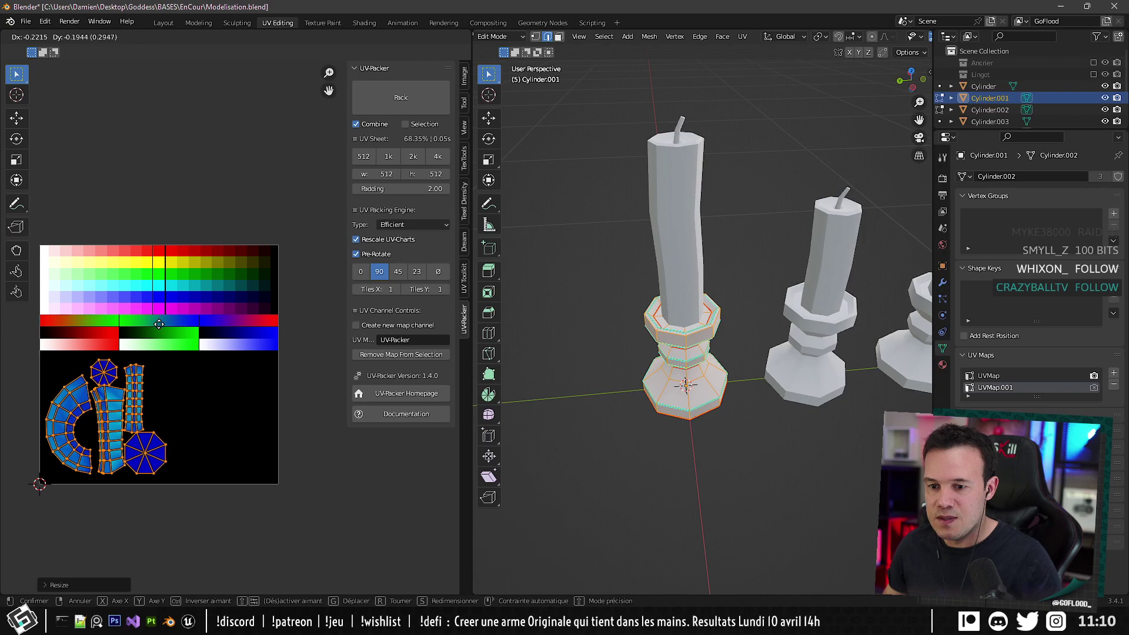
click(161, 326)
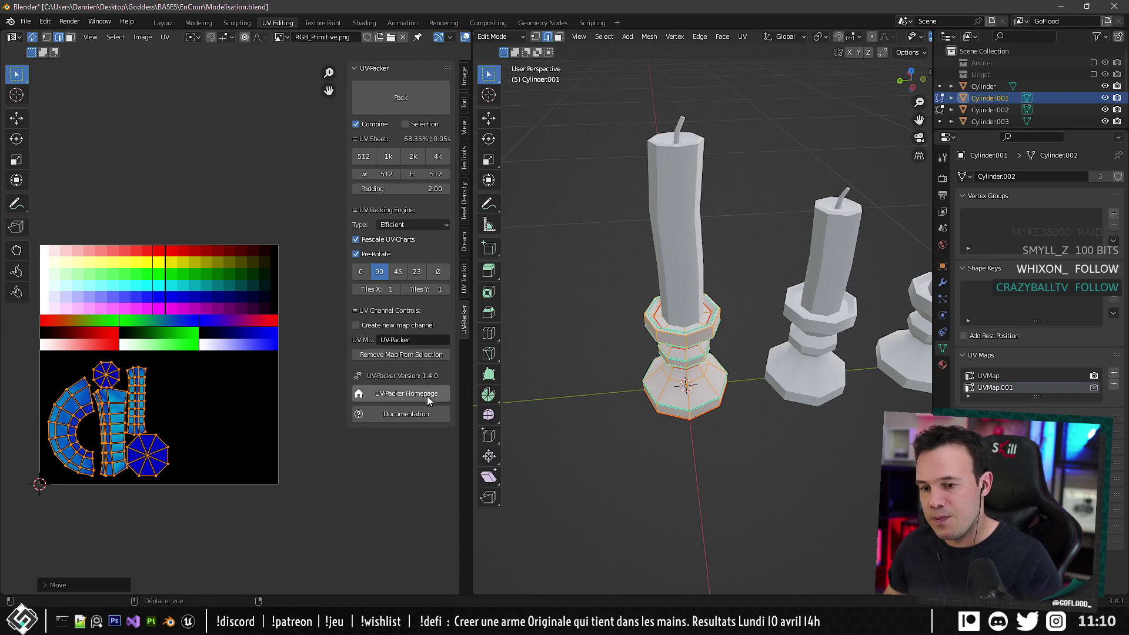
Edit the tall candle in the Layout workspace and mark a vertical edge loop down its side as a seam.
key(Tab)
click(665, 253)
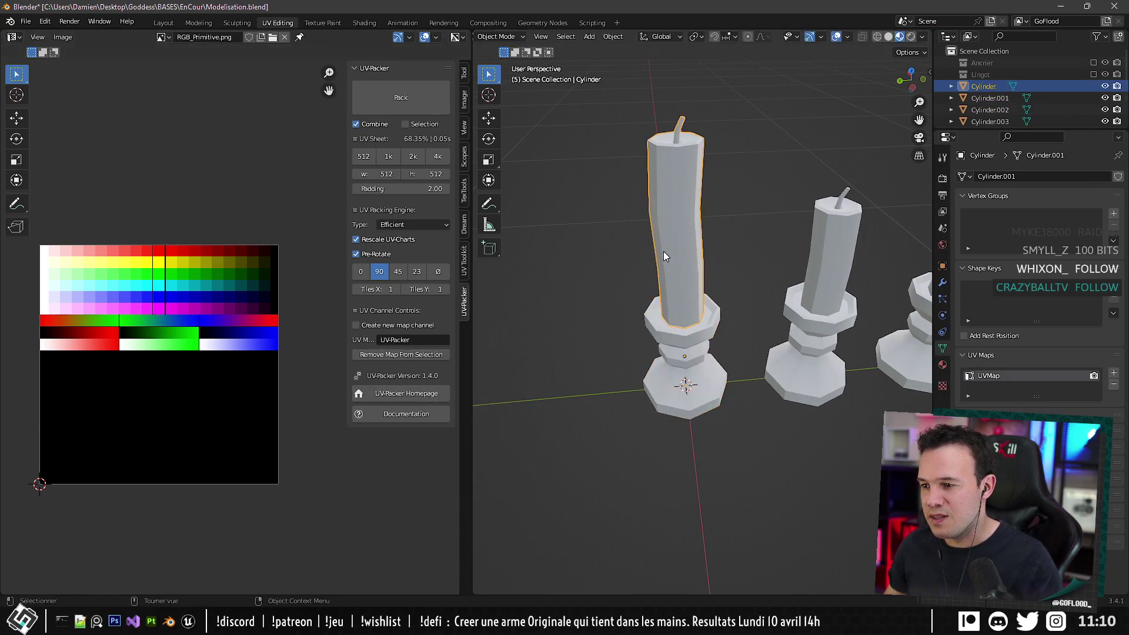
key(Tab)
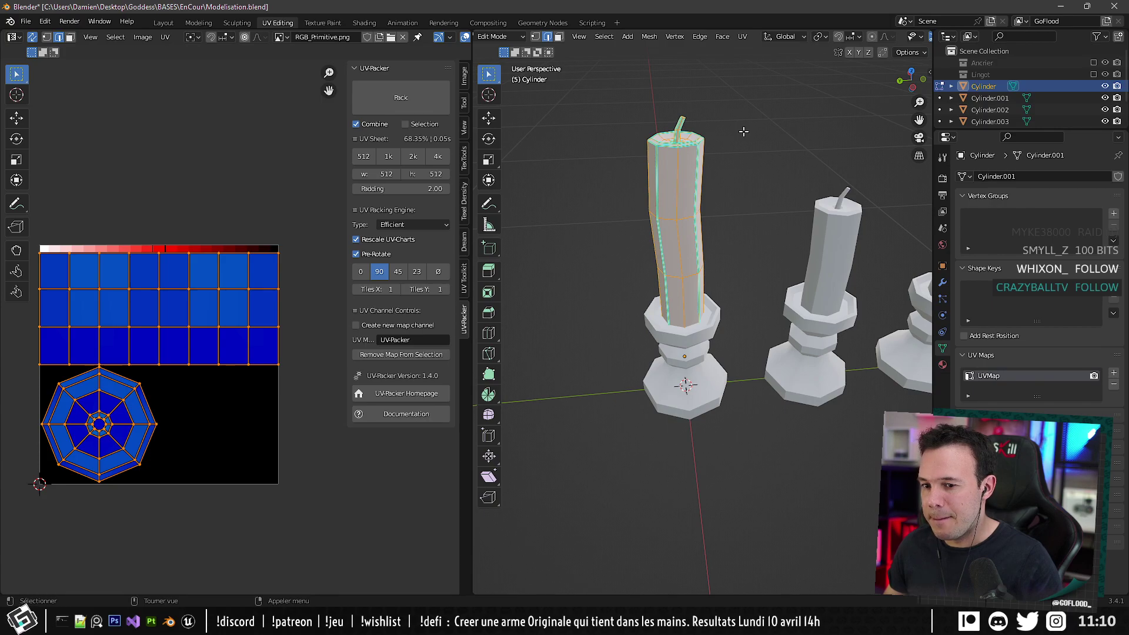
middle_drag(719, 87, 704, 161)
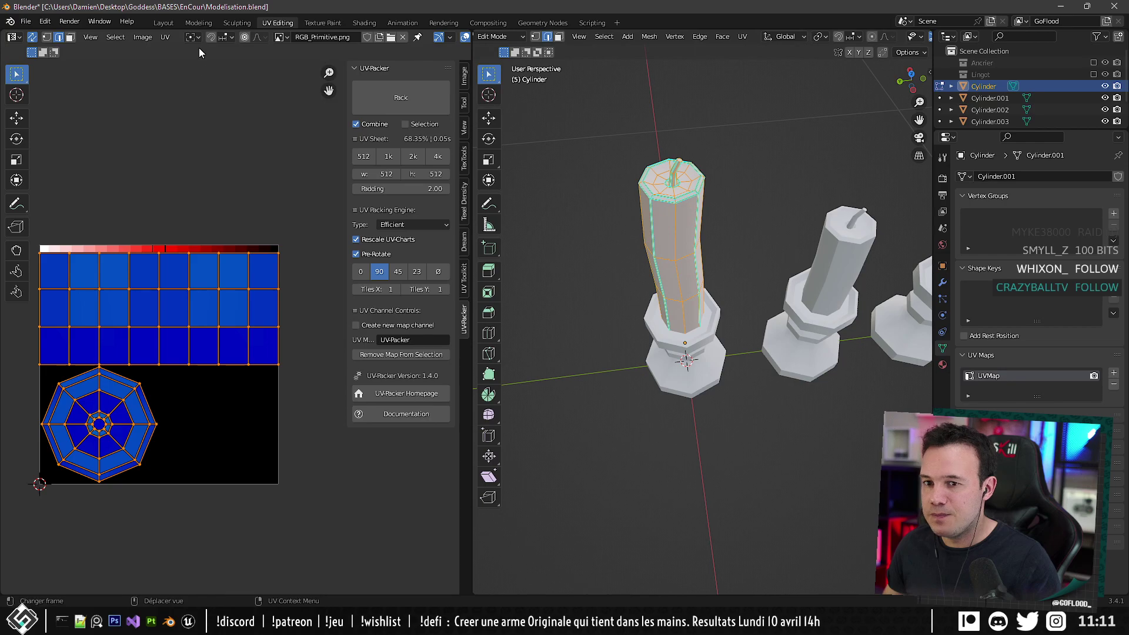
click(162, 23)
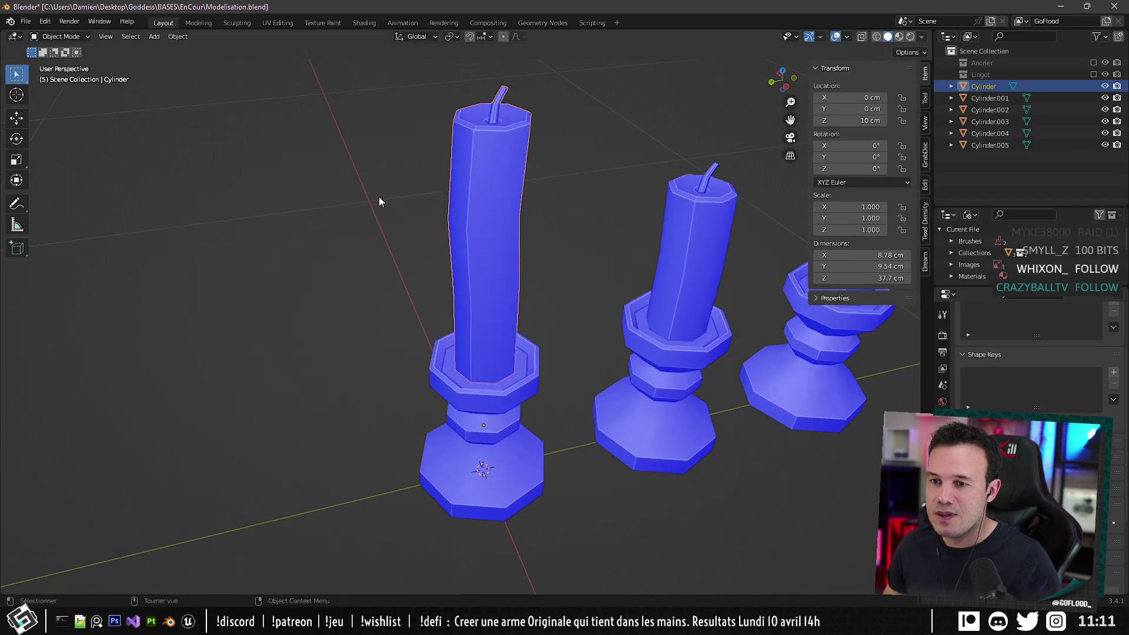
key(Tab)
middle_drag(481, 230, 411, 306)
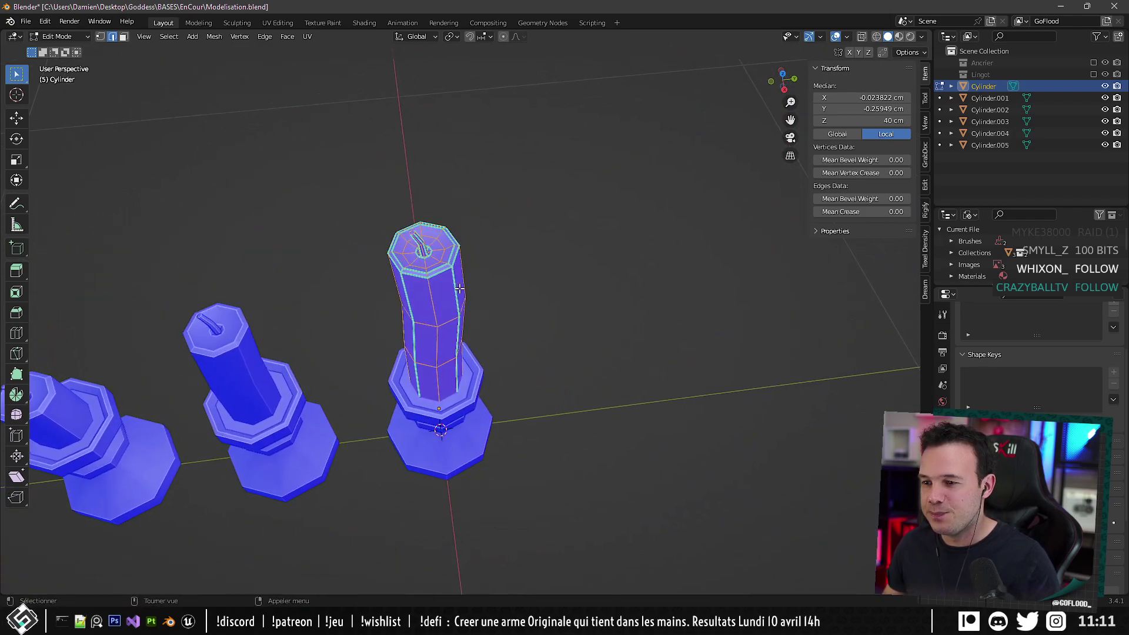
click(431, 303)
shift+click(434, 306)
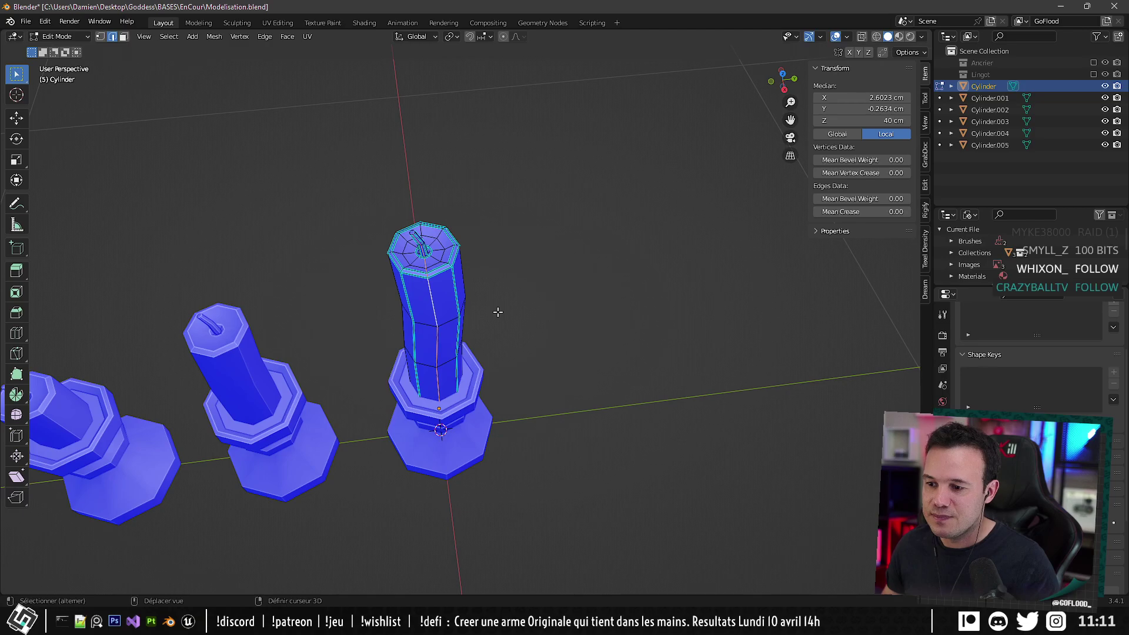
Clear the seam from the inner radial edge next to the wick on the tall candle's top.
scroll(496, 311, up, 3)
shift+middle_drag(496, 311, 442, 406)
scroll(395, 376, up, 3)
click(400, 392)
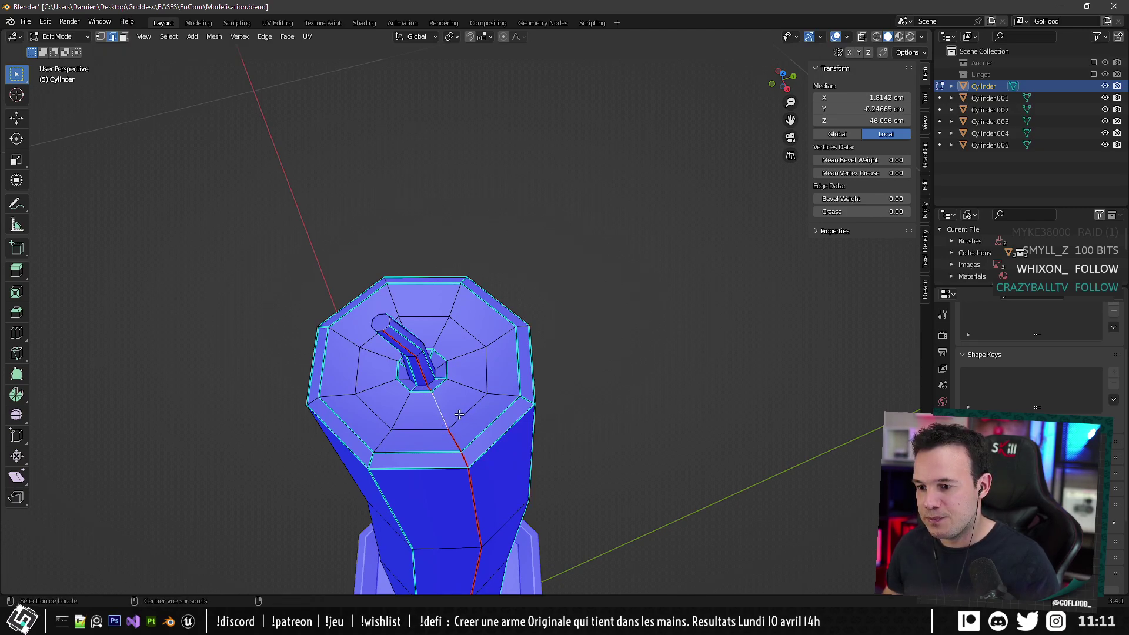
Inset the face at the tip of the tall candle's wick and merge the inset vertices at center.
click(123, 37)
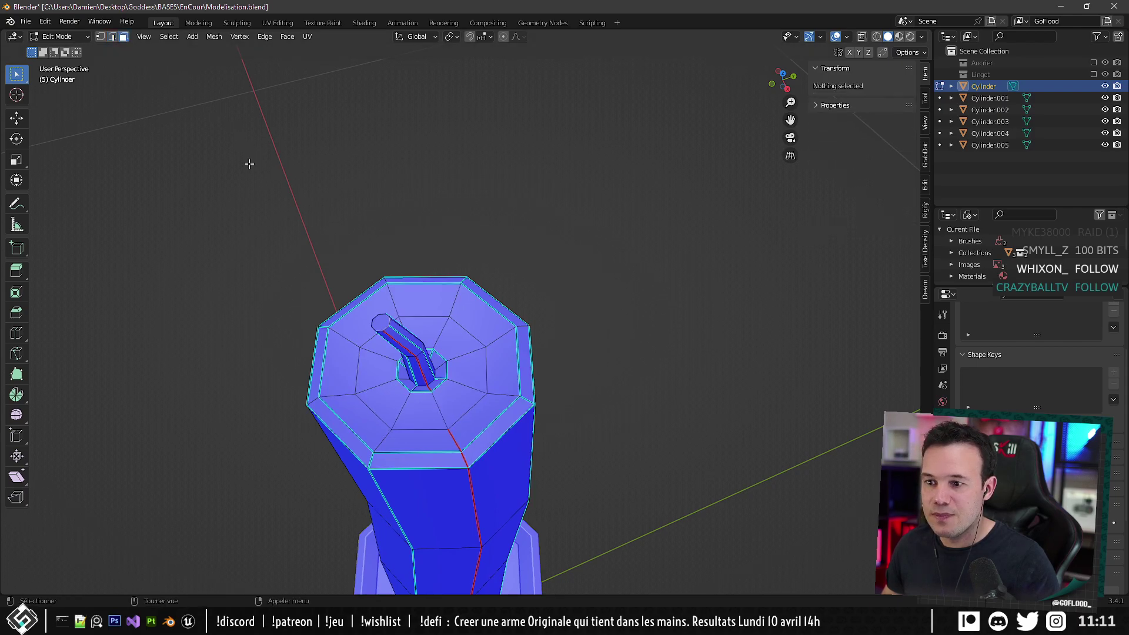
click(378, 322)
key(i)
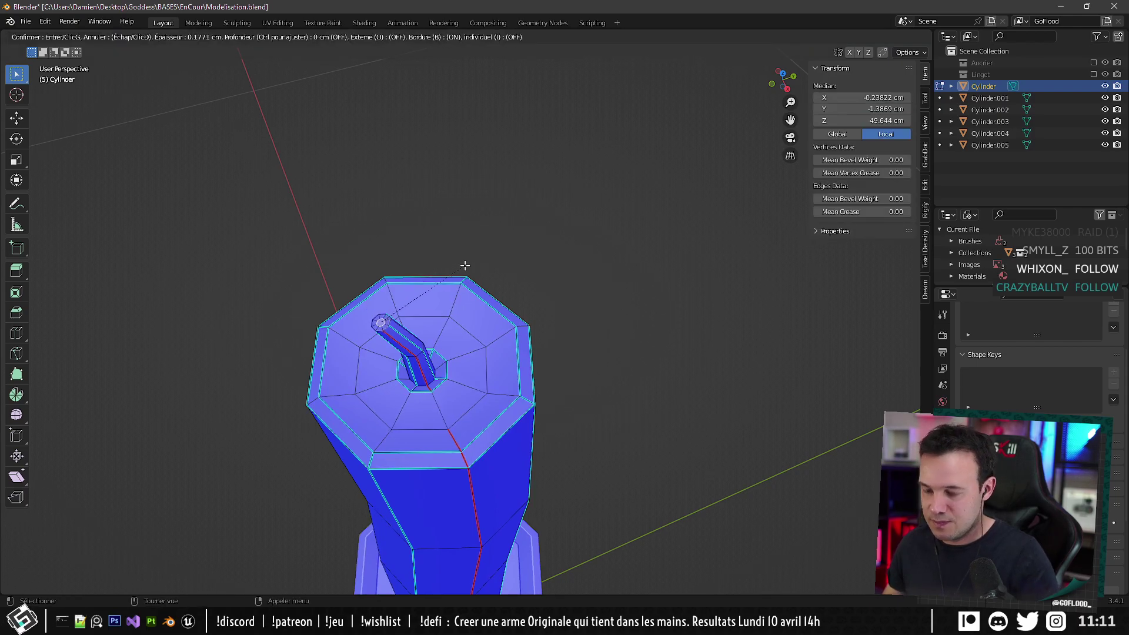
click(468, 265)
click(101, 37)
right_click(384, 319)
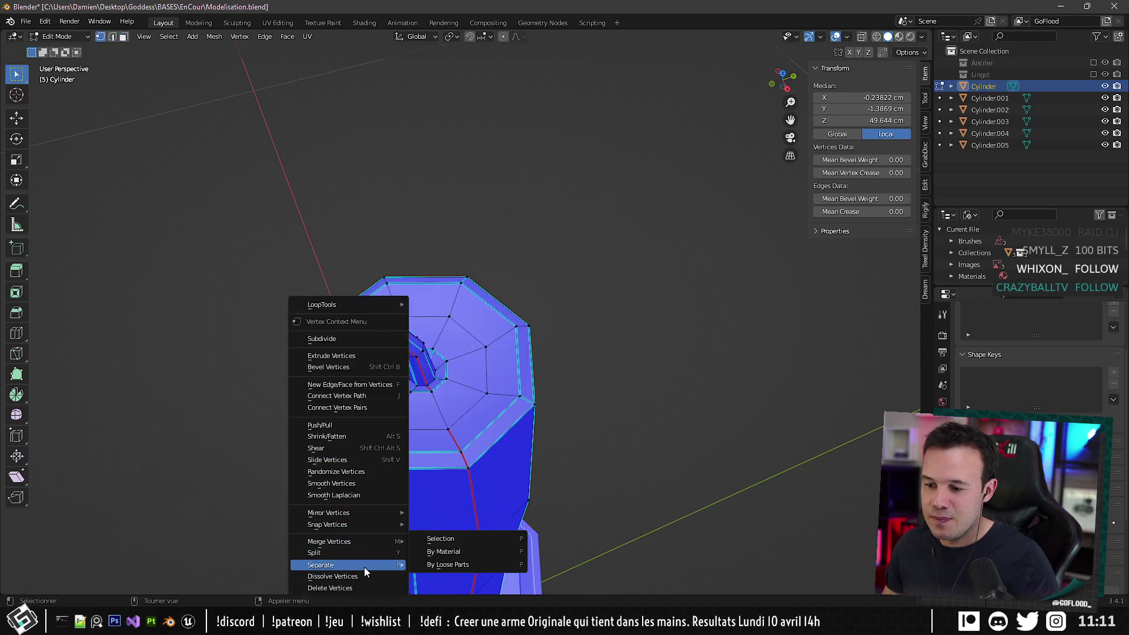
mouse_move(360, 541)
click(454, 499)
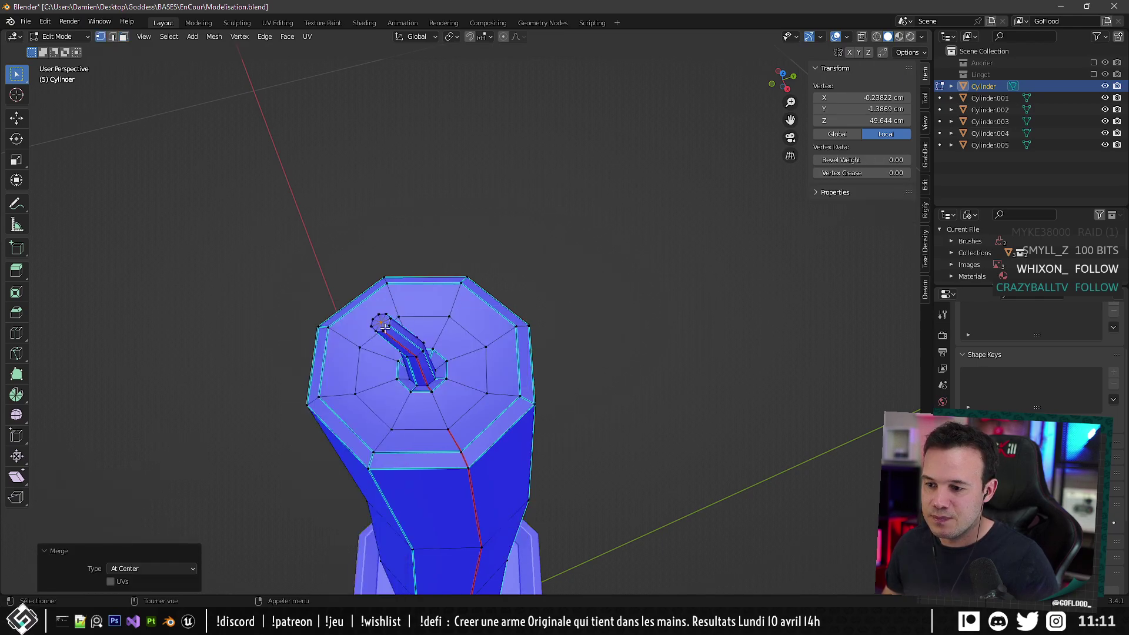
Merge the wick tip's center vertex into one rim vertex using At Last and return to Object Mode.
shift+click(378, 314)
key(m)
key(l)
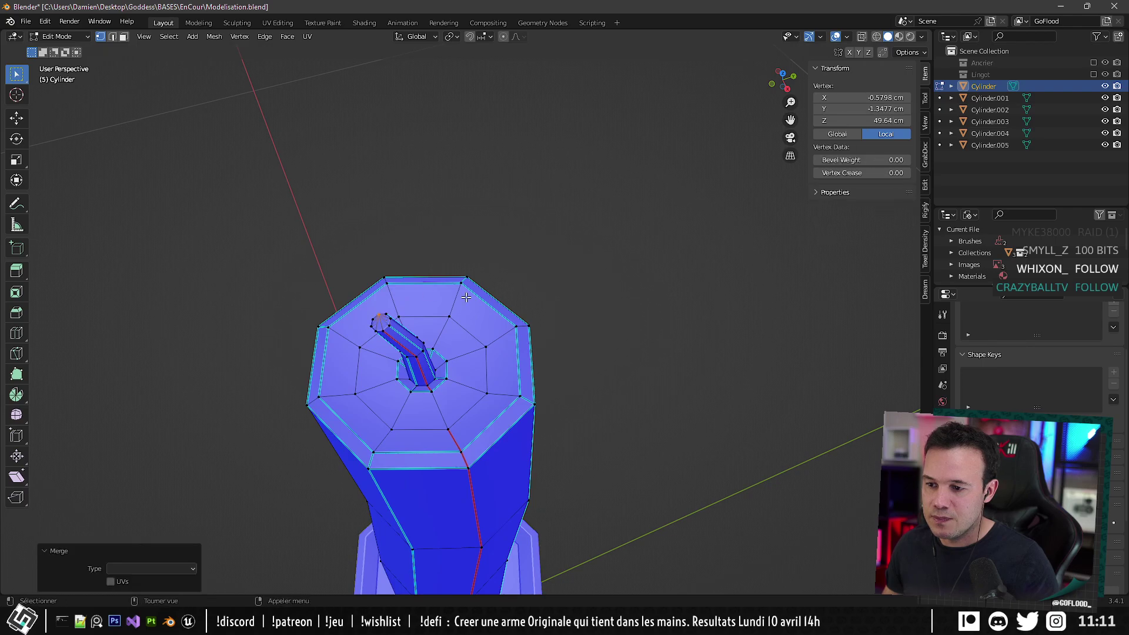
shift+middle_drag(508, 391, 549, 340)
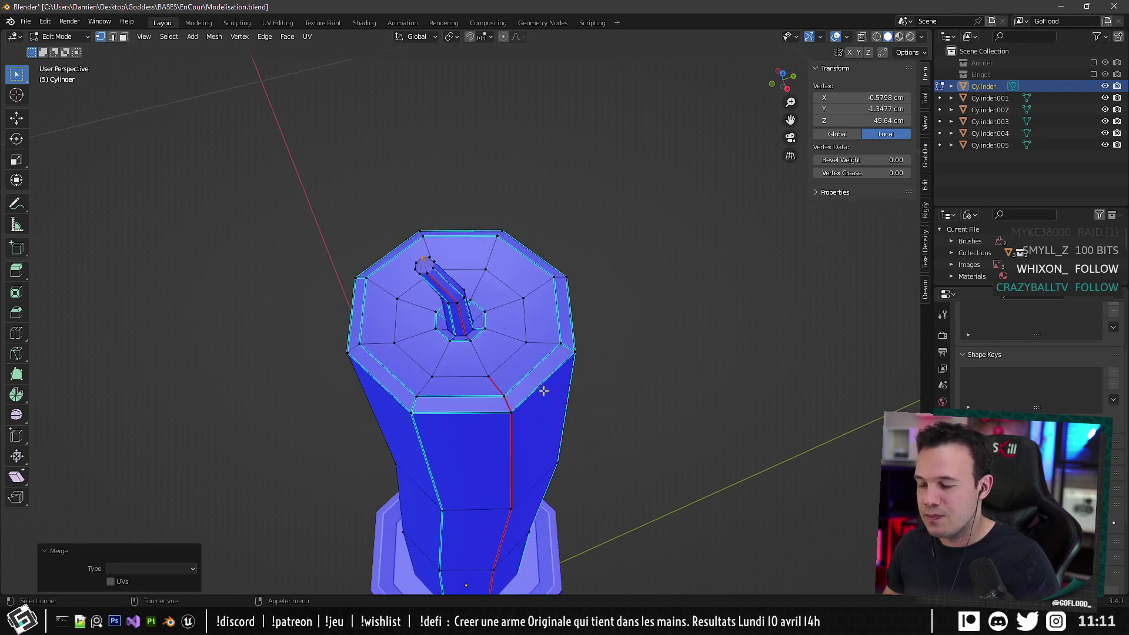
middle_drag(530, 397, 501, 353)
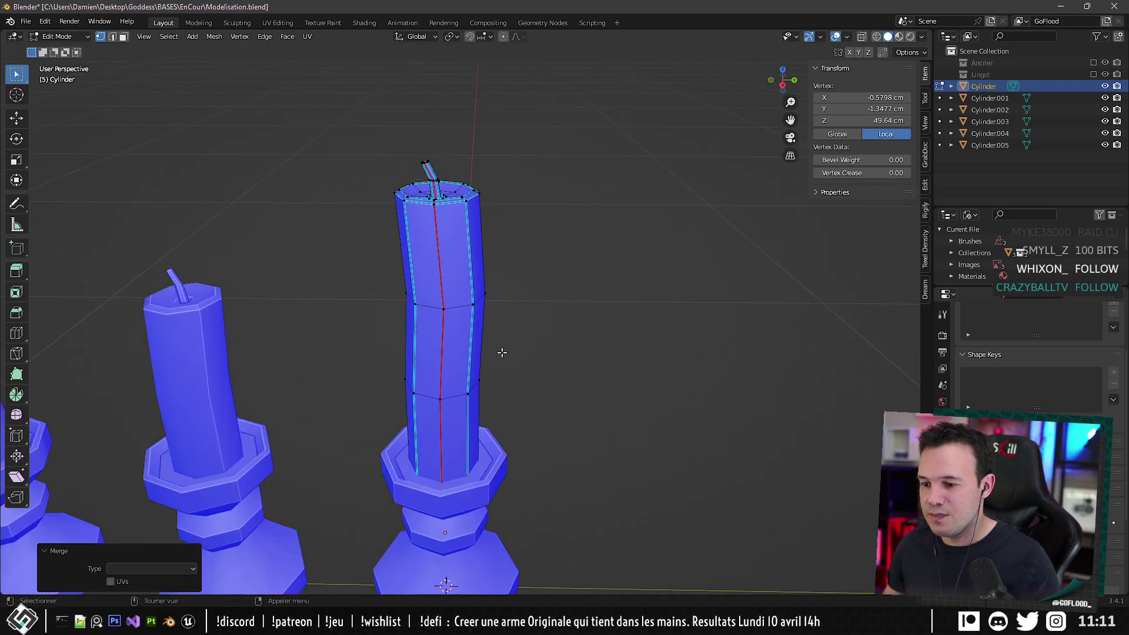
key(Tab)
Reopen the tall candle in Edit Mode and mark the outer edge loop of its top as a seam.
middle_drag(477, 503, 453, 392)
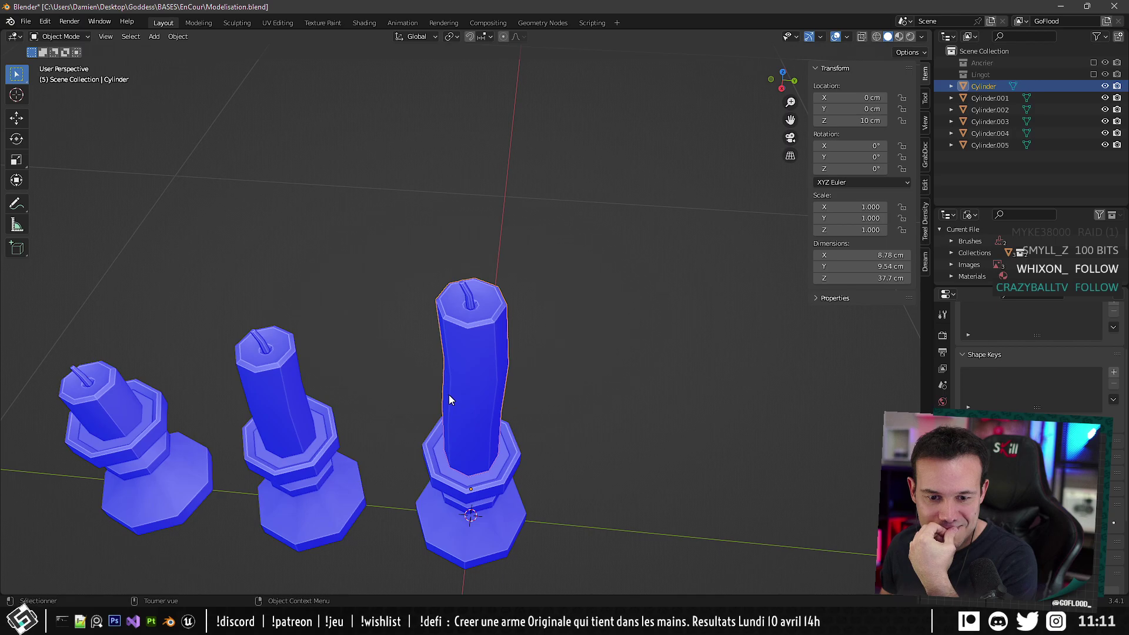
middle_drag(606, 436, 565, 351)
key(Tab)
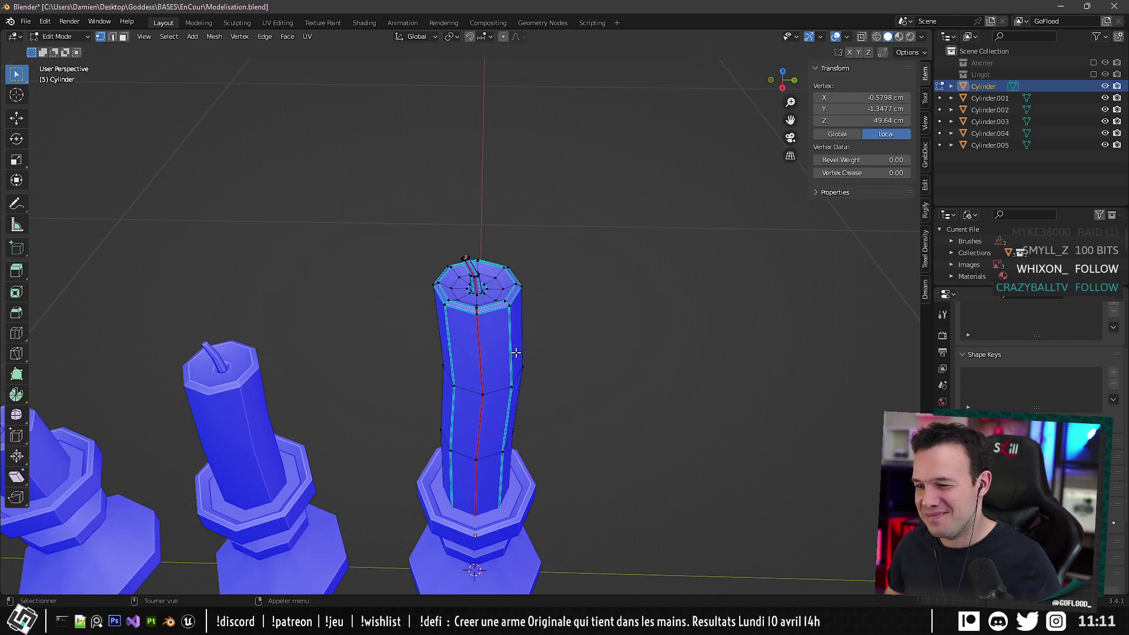
middle_drag(500, 329, 451, 345)
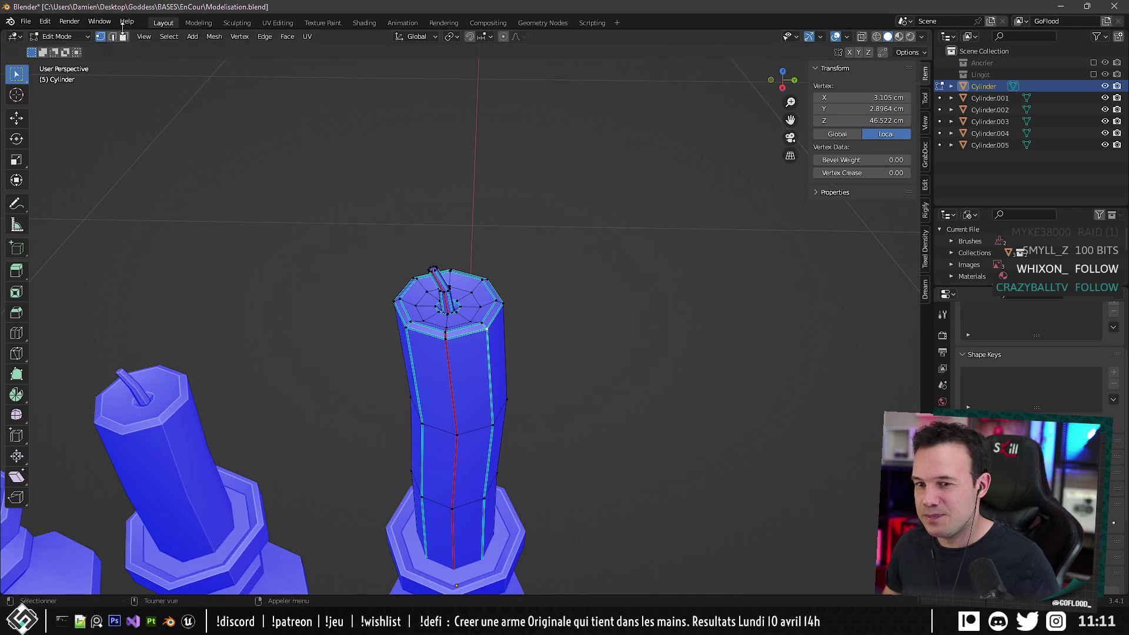
key(2)
alt+click(459, 335)
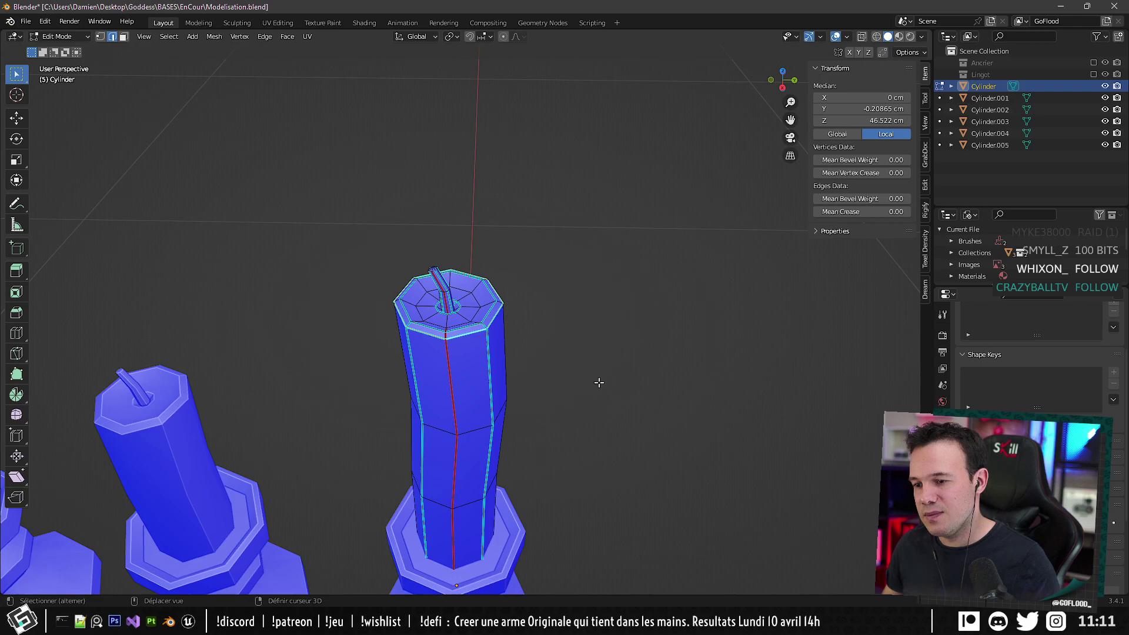
key(shift+e)
key(shift+e)
Mark the edge ring around the base of the tall candle's wick as a seam and sharp.
middle_drag(597, 381, 524, 402)
scroll(523, 402, up, 3)
click(424, 362)
alt+click(424, 362)
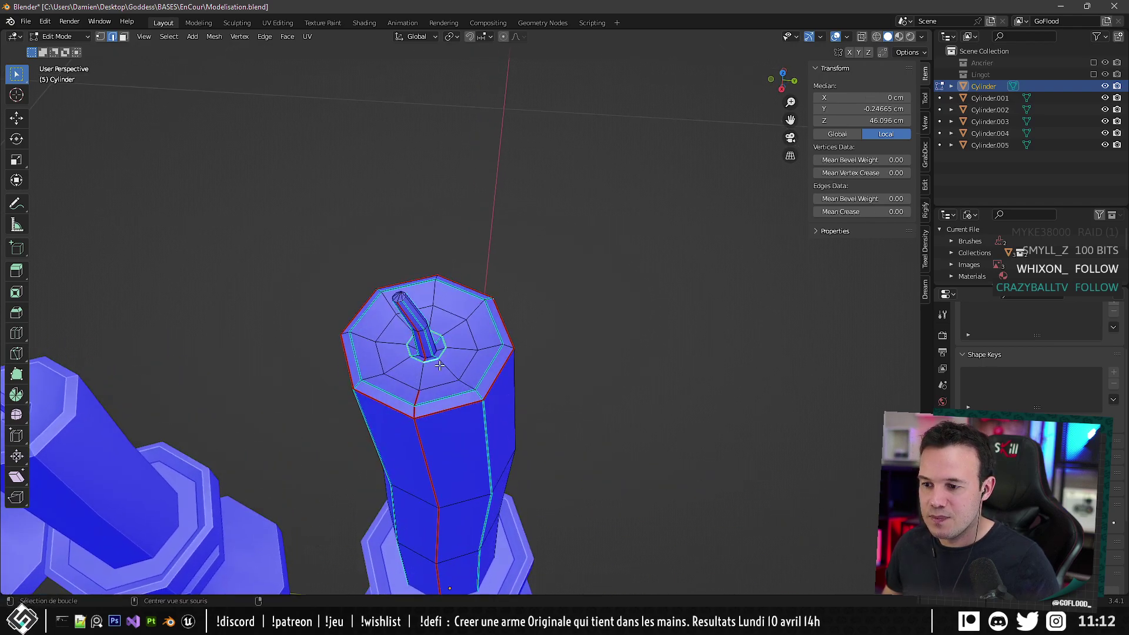
key(shift+e)
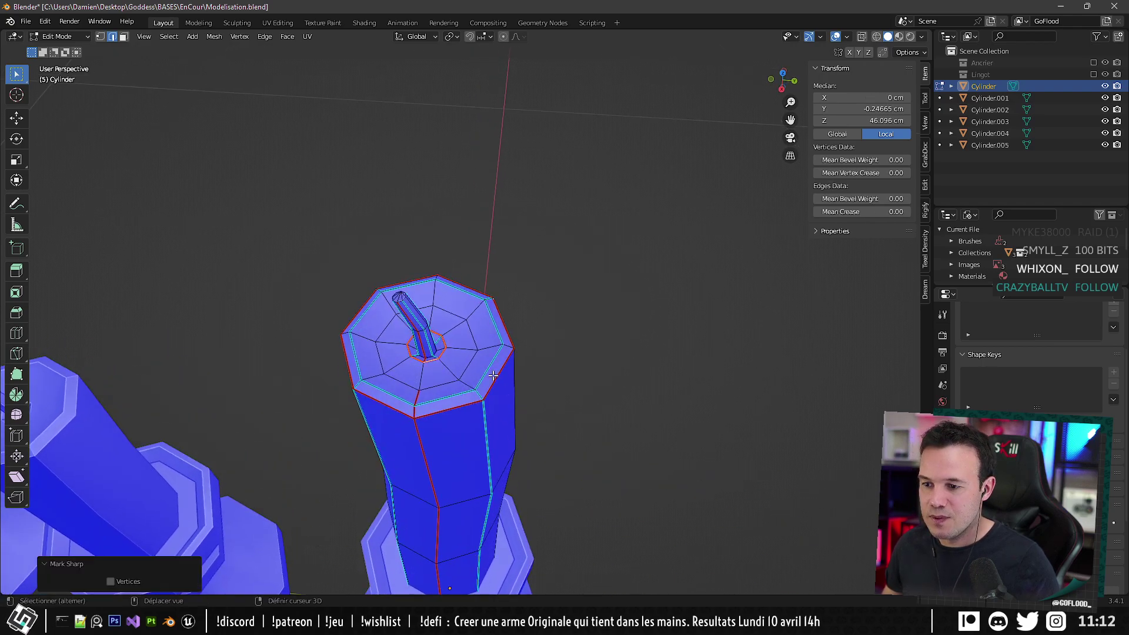
Clear the seam from the two outer radial edges on the tall candle's top and leave Edit Mode.
click(419, 394)
shift+click(413, 411)
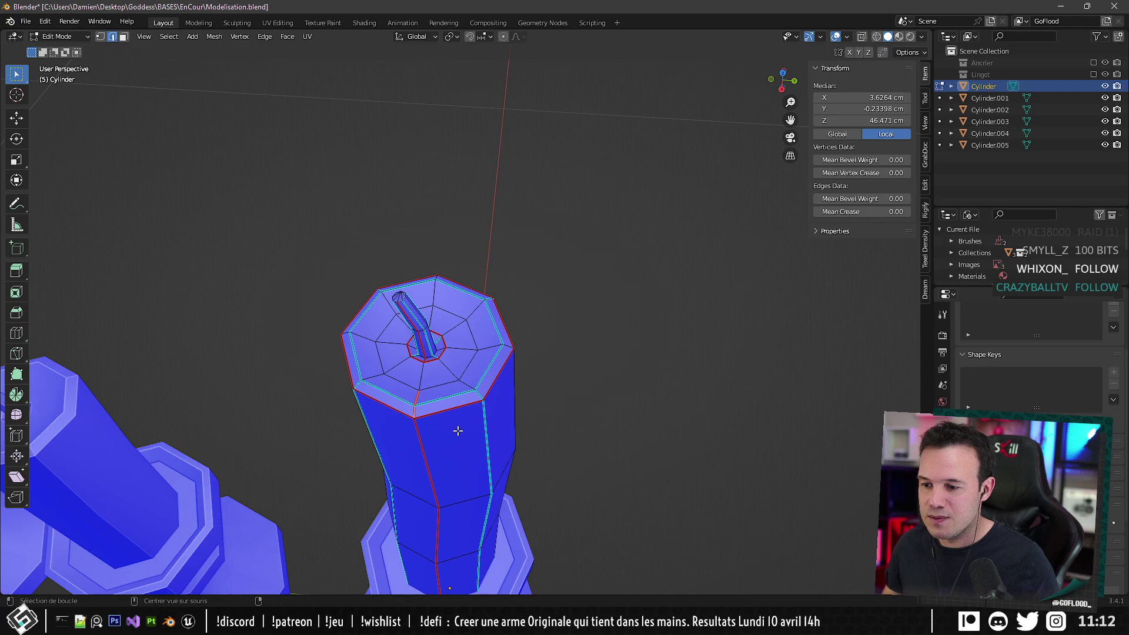
middle_drag(457, 433, 577, 448)
key(Tab)
Edit all three candles together and mark a vertical edge loop down the medium and short candles as seams.
click(407, 381)
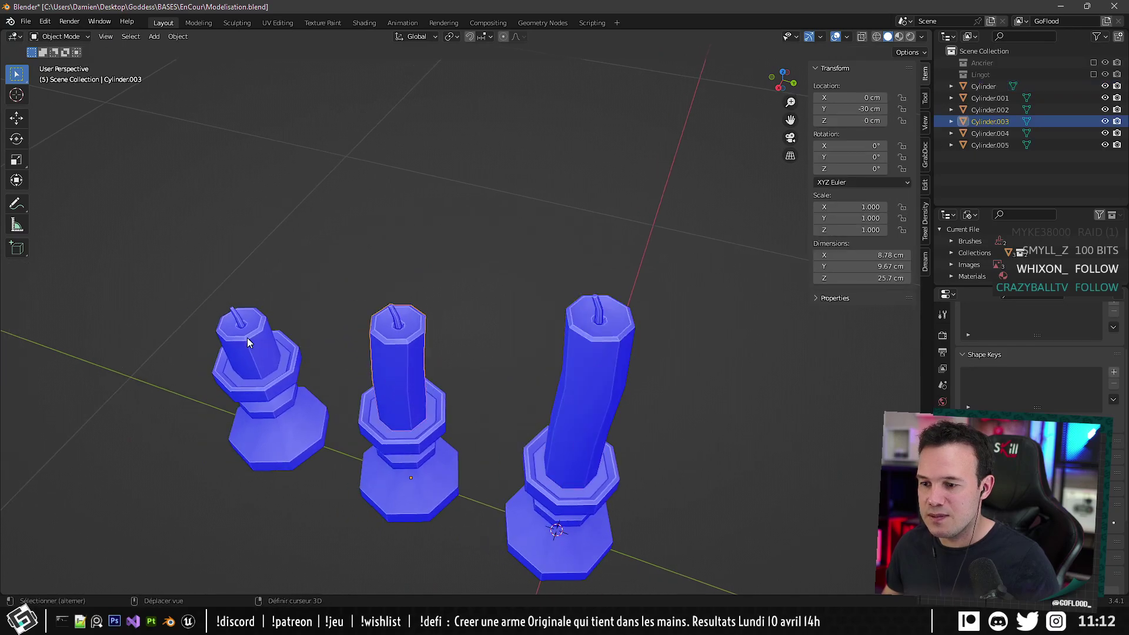
shift+click(247, 338)
key(Tab)
key(Tab)
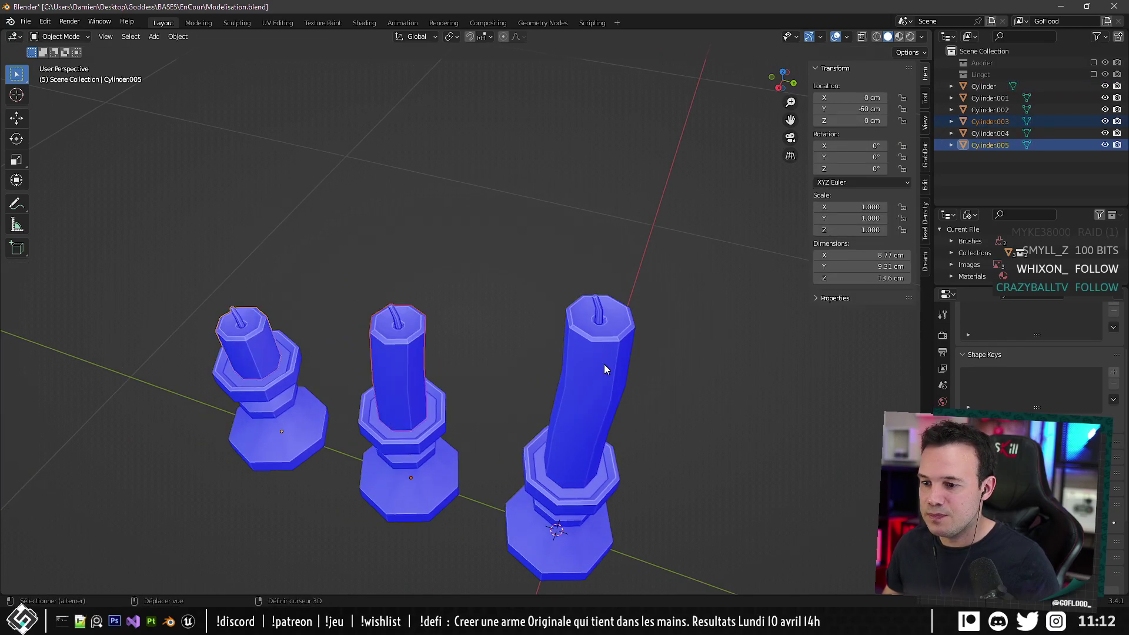
shift+click(604, 365)
key(Tab)
scroll(425, 367, up, 5)
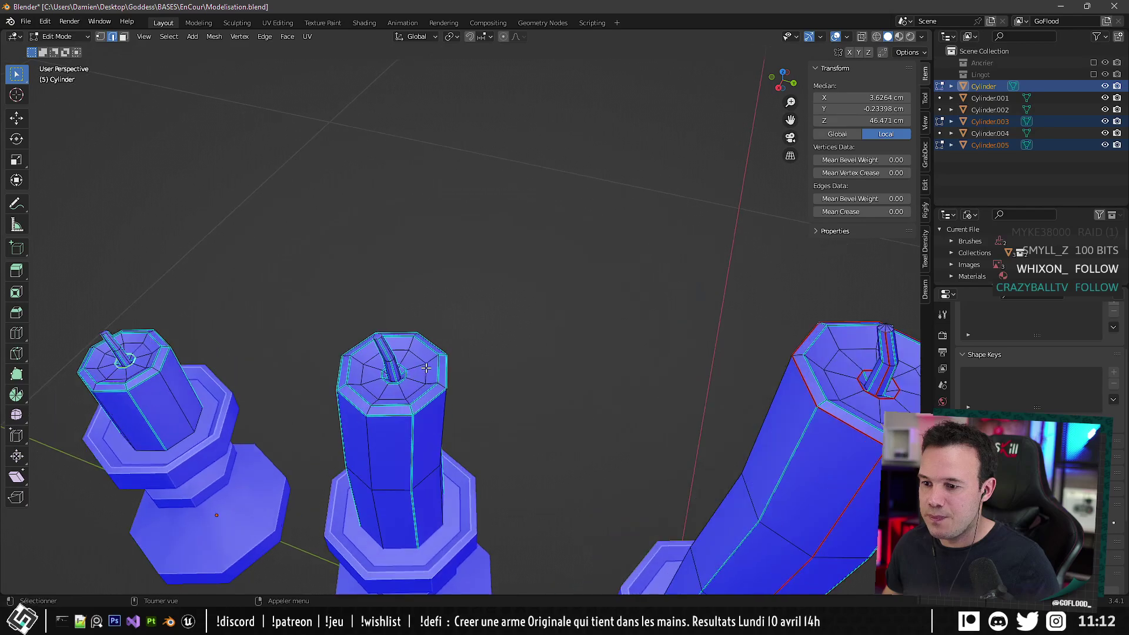
alt+click(369, 455)
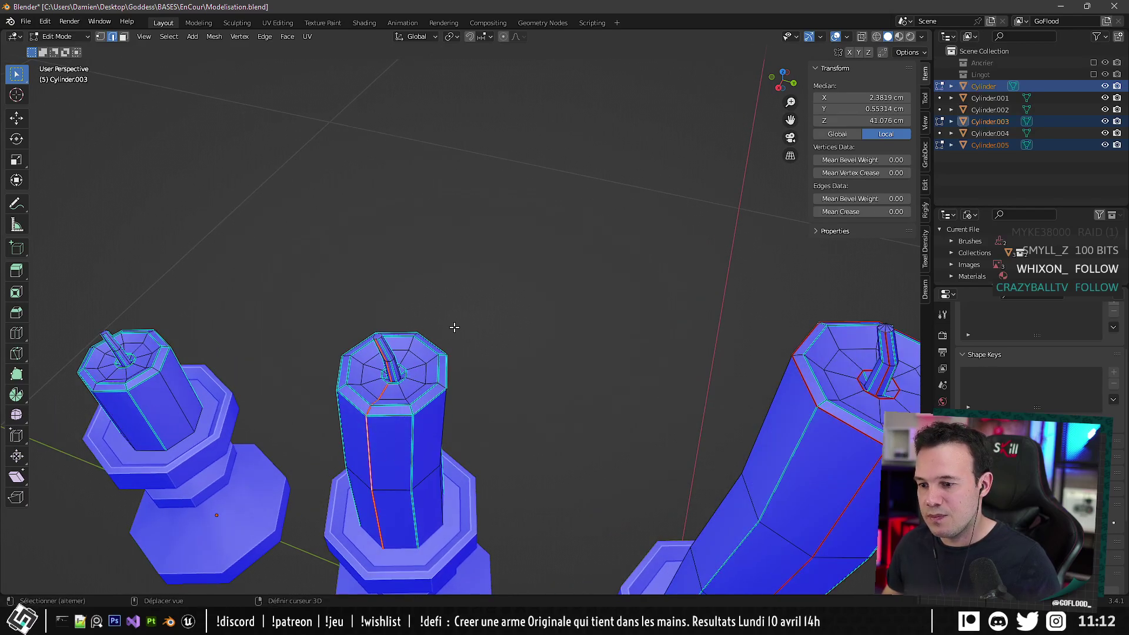
middle_drag(455, 327, 338, 284)
alt+click(292, 397)
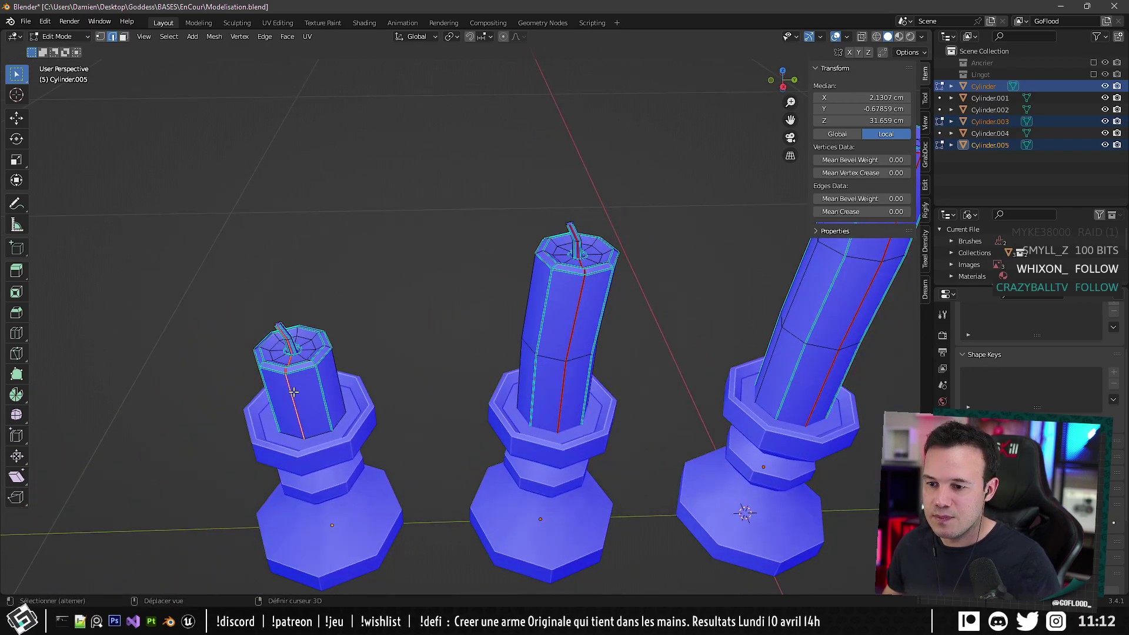
Clear the seam from the radial edges on the medium candle's top, using the tall candle as reference.
scroll(494, 317, up, 3)
shift+middle_drag(494, 318, 306, 444)
shift+middle_drag(557, 374, 419, 438)
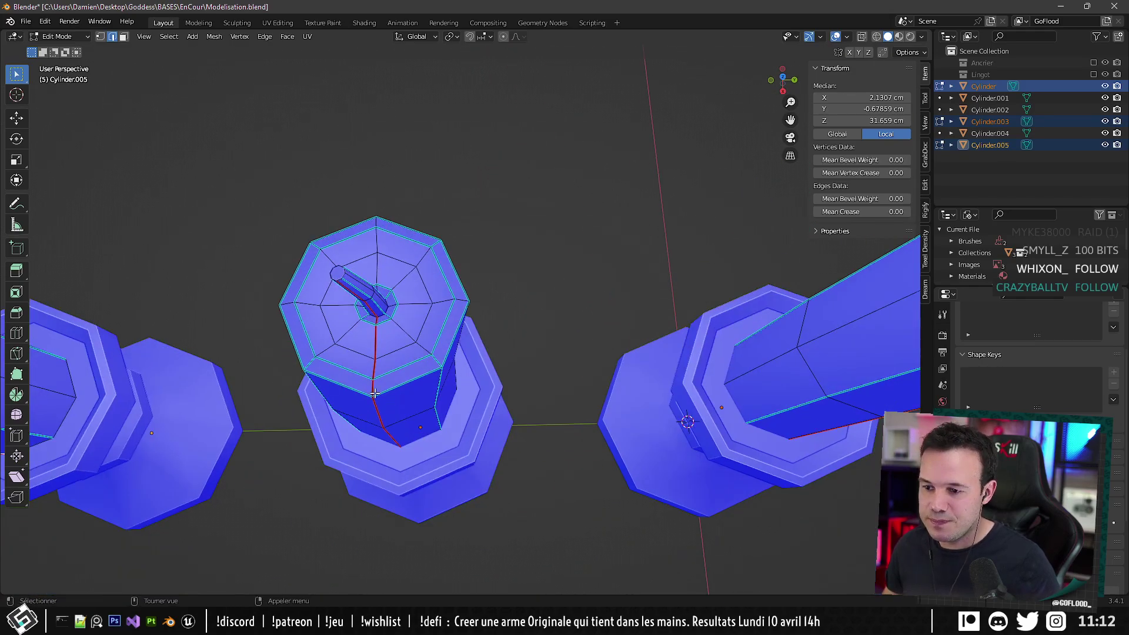
shift+click(375, 360)
shift+click(377, 377)
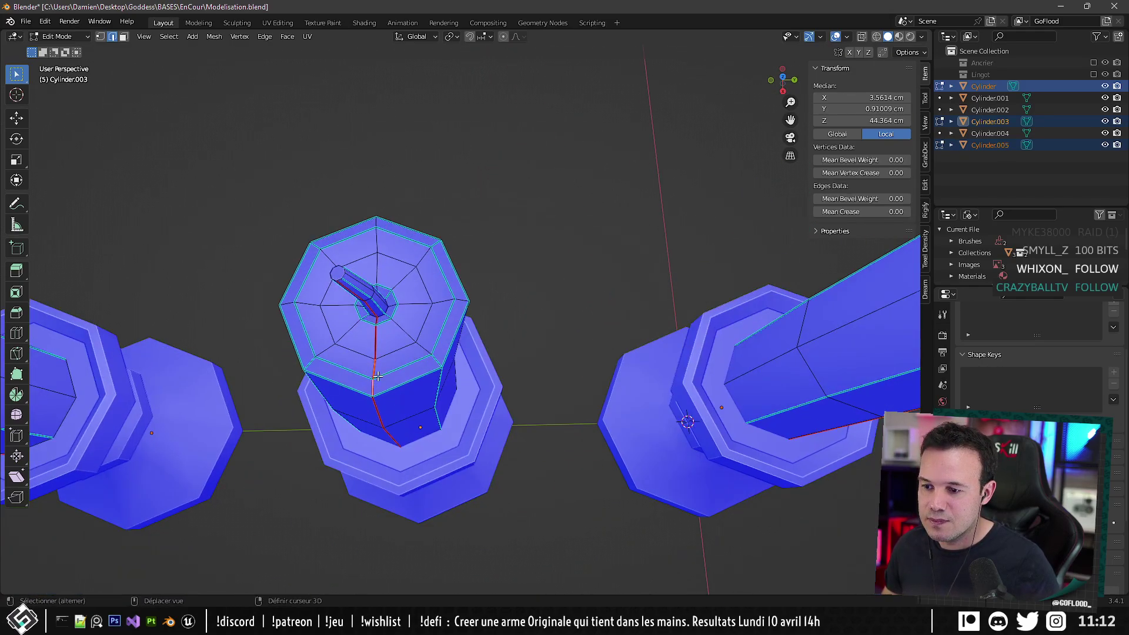
middle_drag(372, 312, 370, 316)
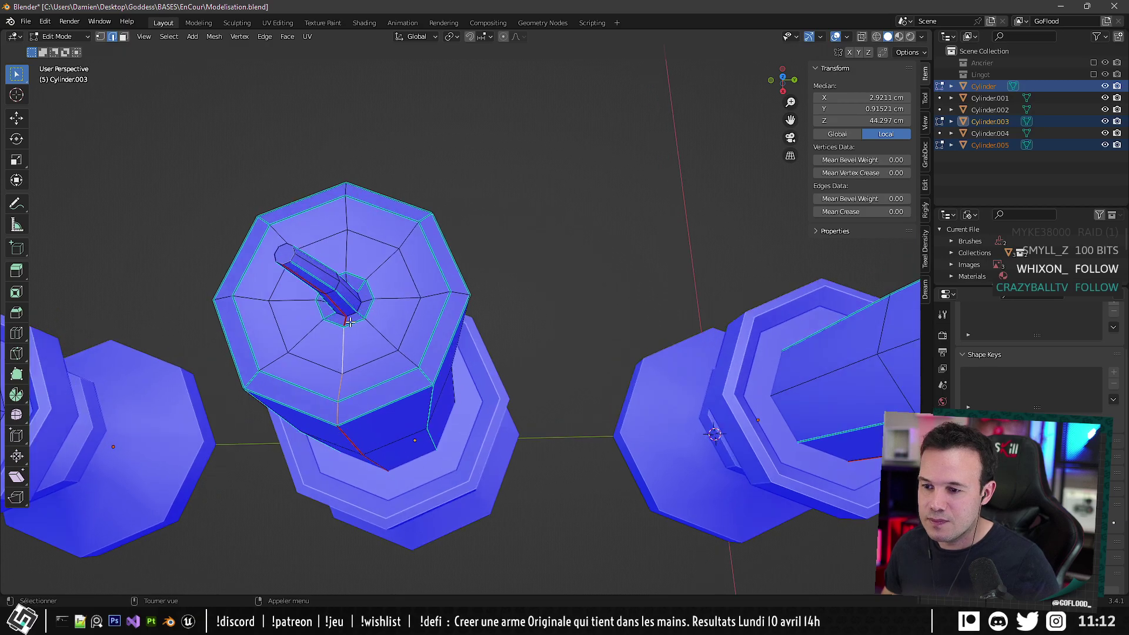
click(350, 322)
scroll(338, 359, down, 3)
shift+middle_drag(876, 340, 386, 358)
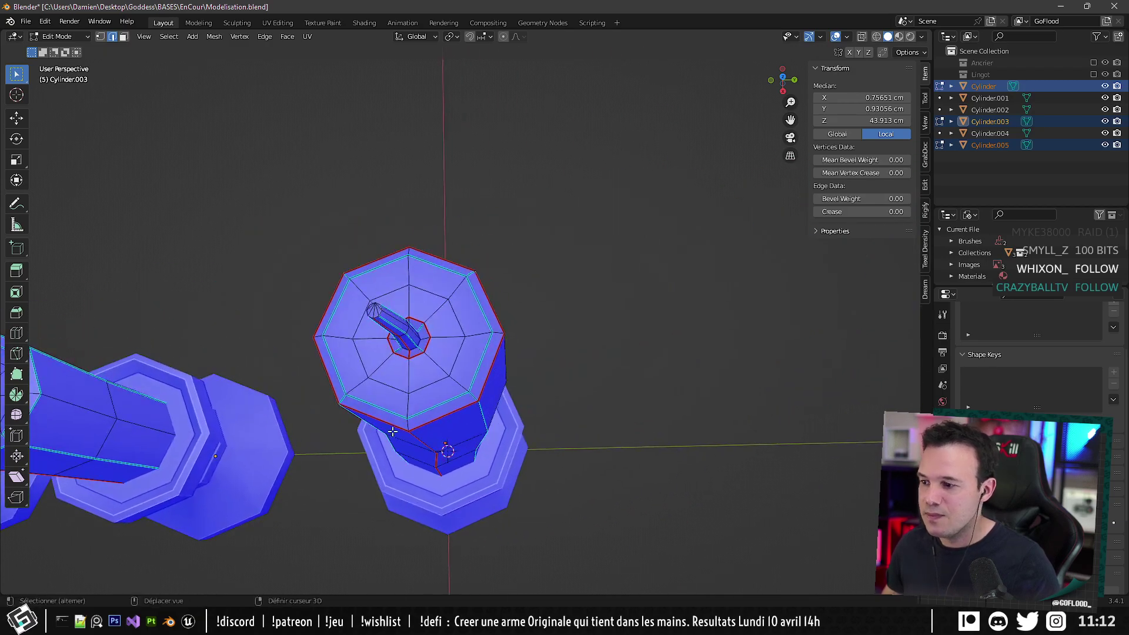
scroll(385, 358, up, 4)
click(352, 382)
alt+click(359, 381)
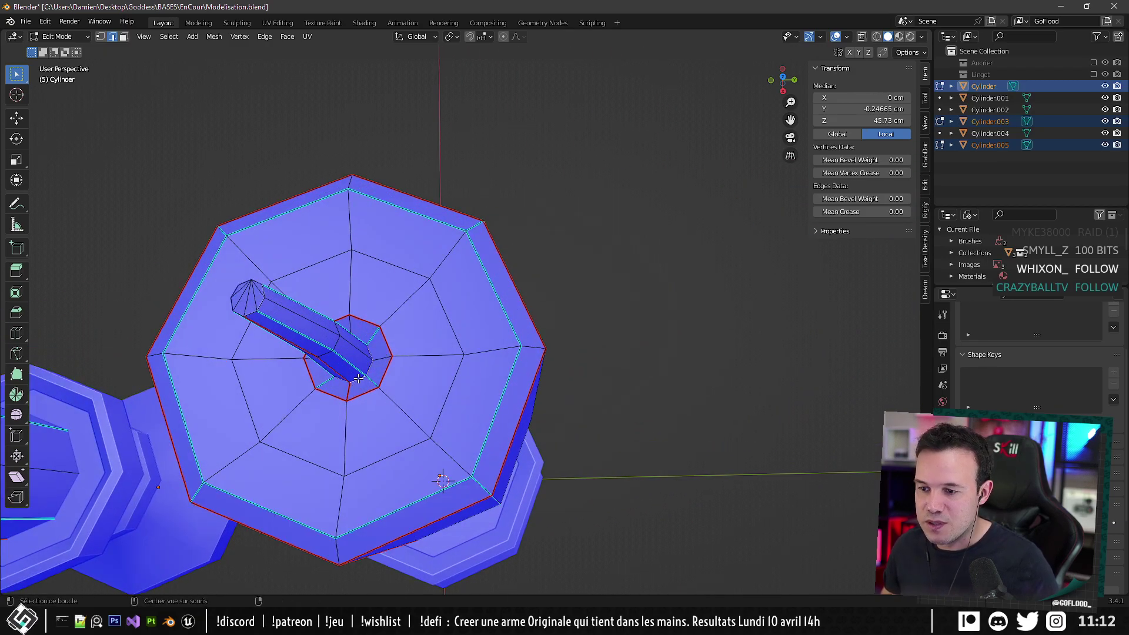
key(ctrl+e)
key(ctrl+z)
click(351, 387)
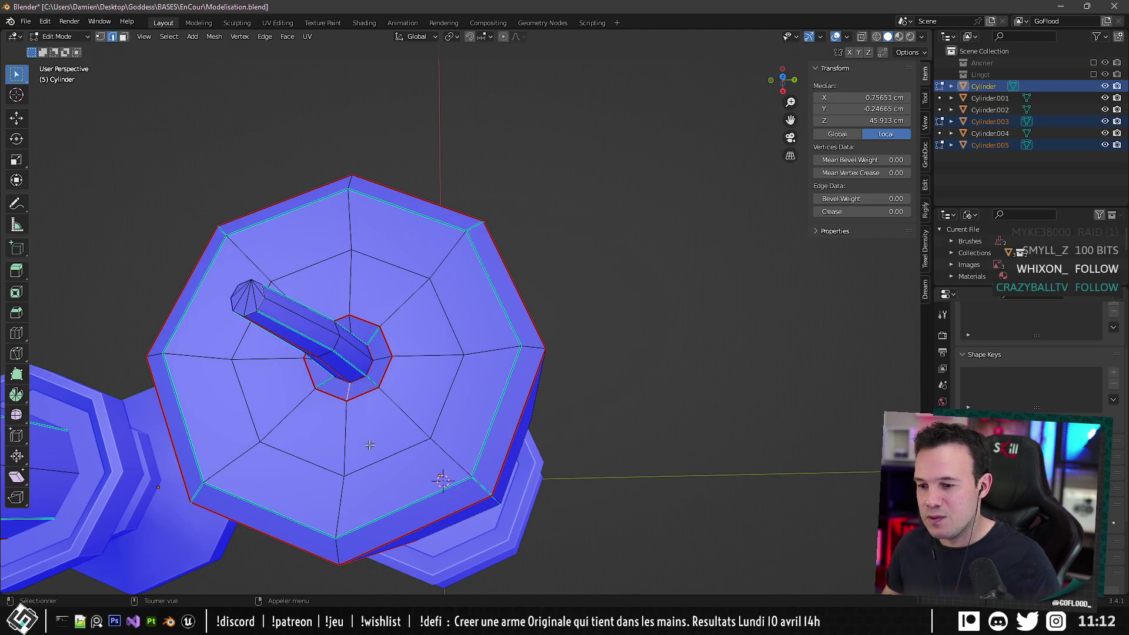
Mark the edge ring around the base of the medium candle's wick as a seam and sharp.
scroll(369, 445, down, 3)
middle_drag(369, 445, 294, 382)
scroll(286, 375, up, 2)
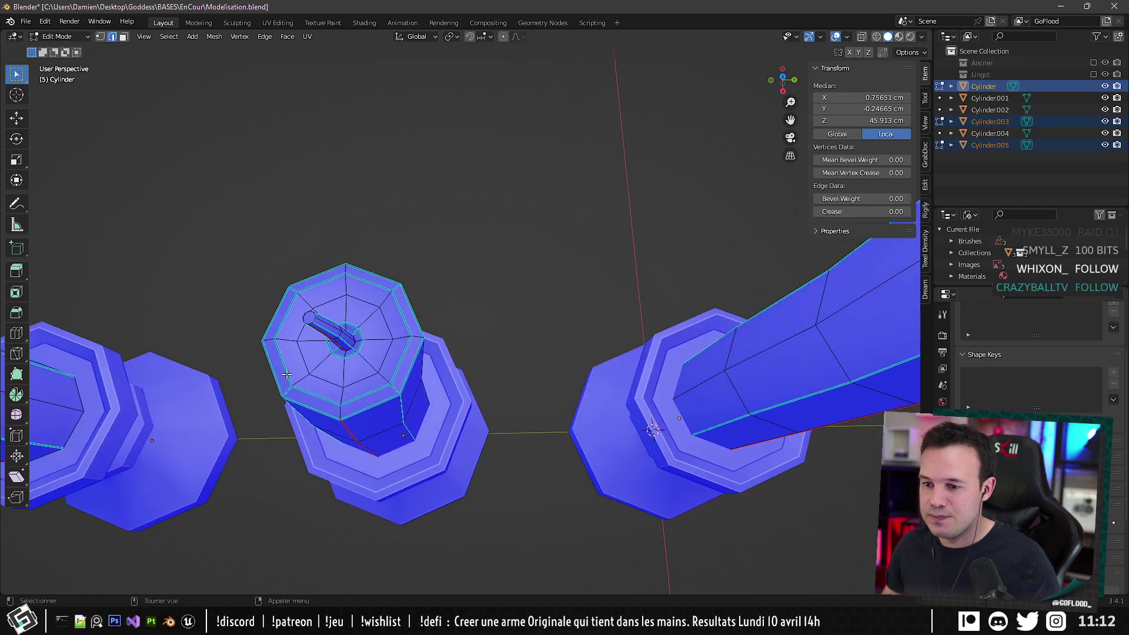
scroll(350, 352, up, 4)
shift+middle_drag(350, 352, 595, 286)
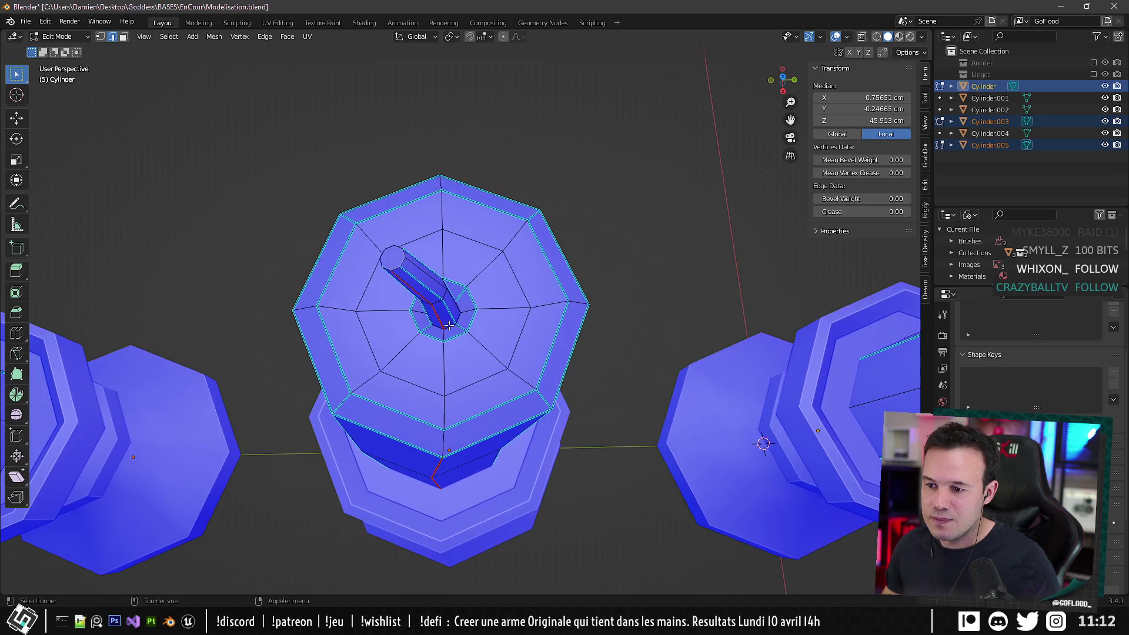
click(446, 331)
alt+click(446, 332)
alt+shift+click(454, 336)
key(shift+r)
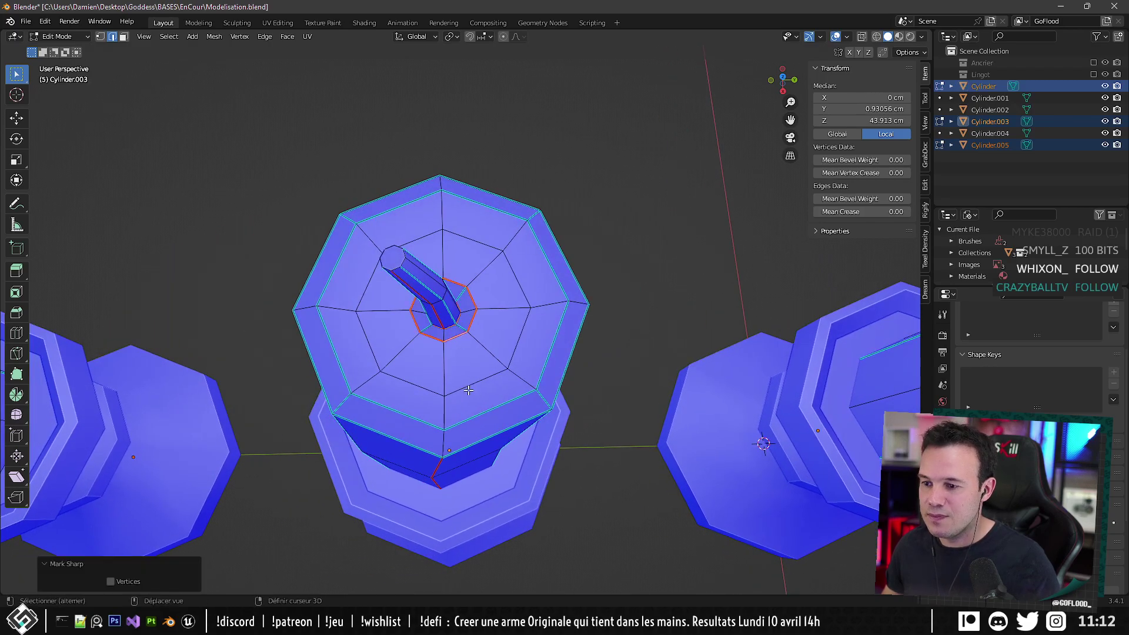
Mark the edge ring around the base of the short candle's wick as a seam and sharp.
middle_drag(442, 409, 565, 376)
scroll(526, 395, down, 2)
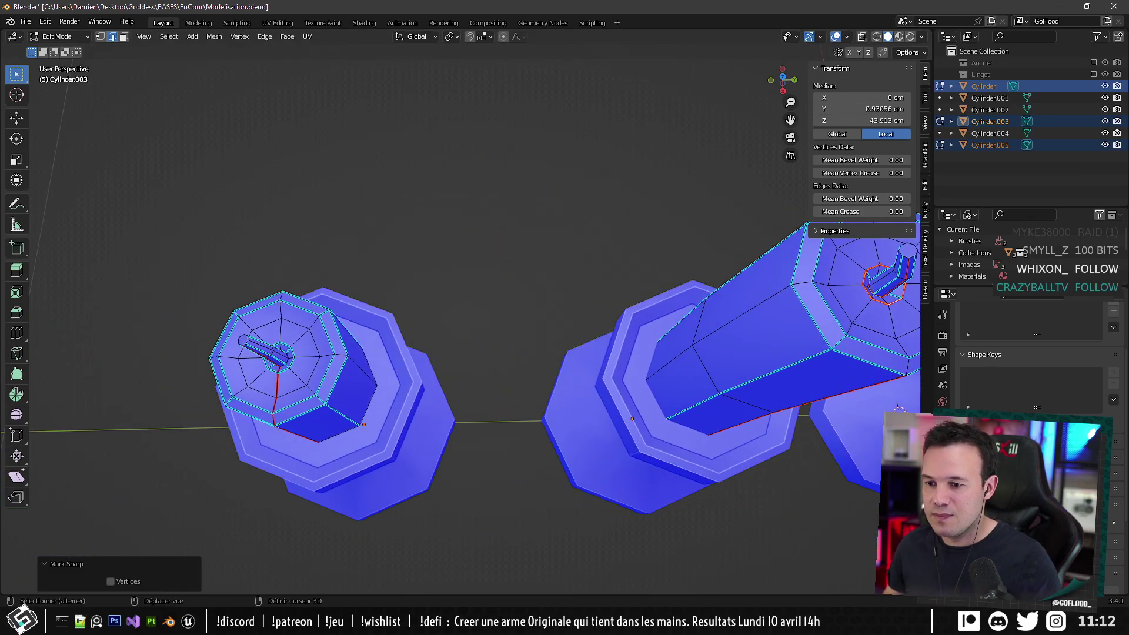
middle_drag(447, 352, 421, 360)
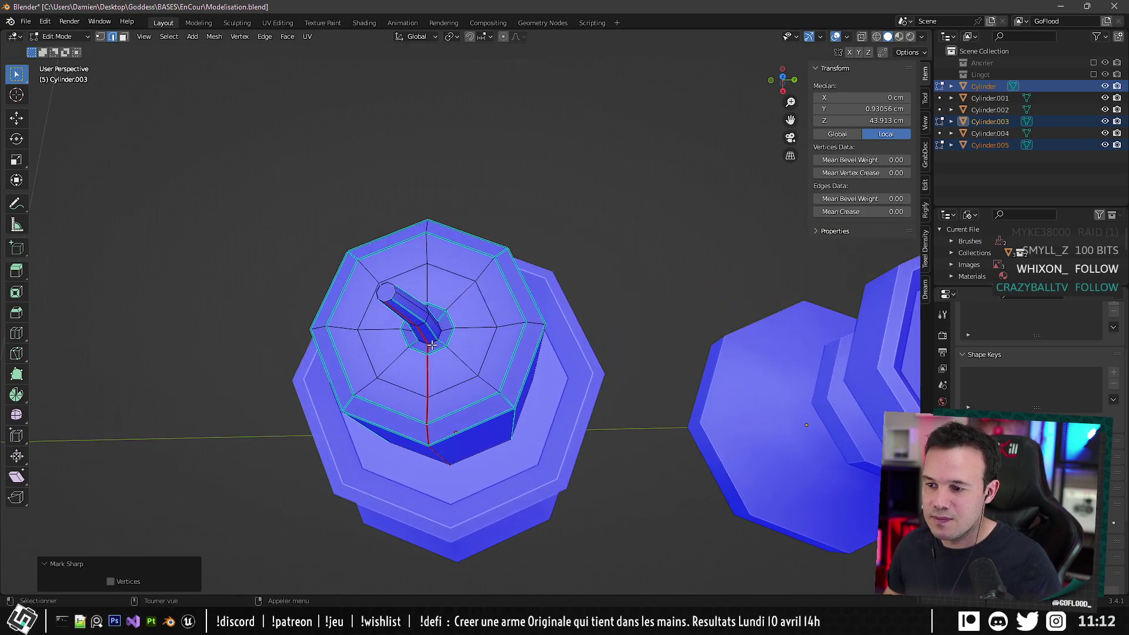
alt+shift+click(433, 342)
alt+shift+click(439, 349)
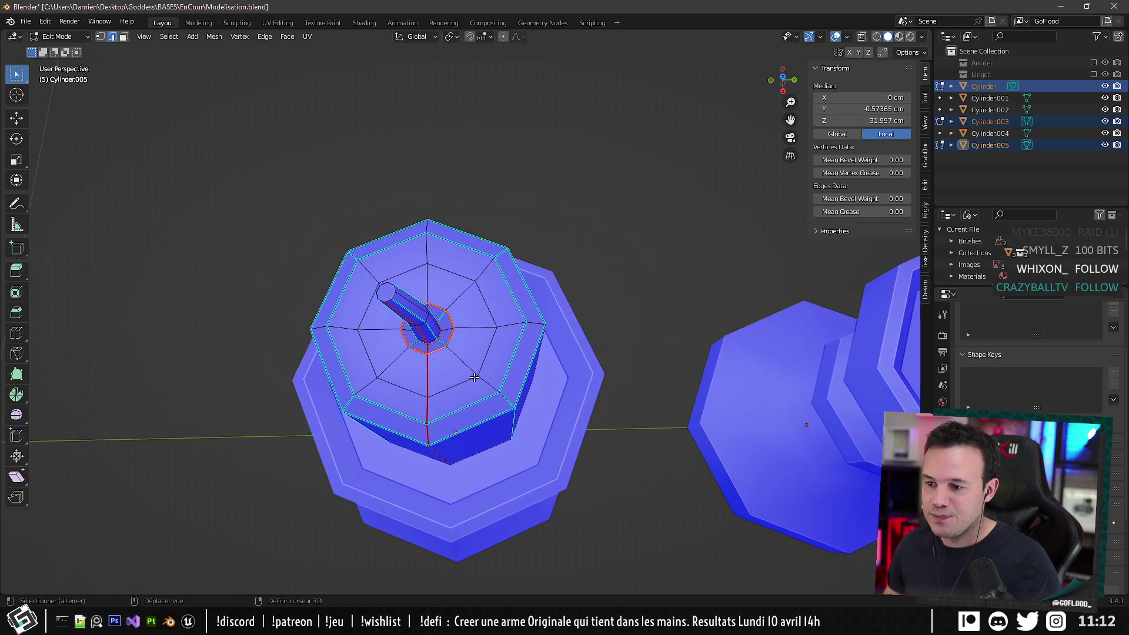
Clear the seam from the radial edges on the short candle's top.
click(429, 344)
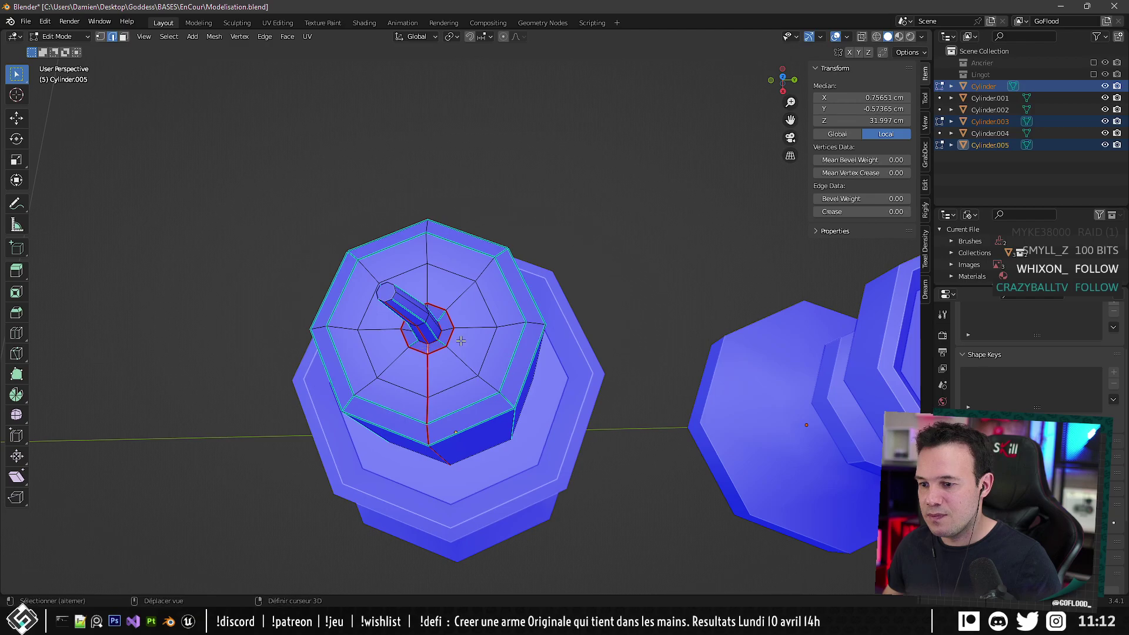
middle_drag(458, 341, 327, 408)
shift+click(436, 510)
click(336, 419)
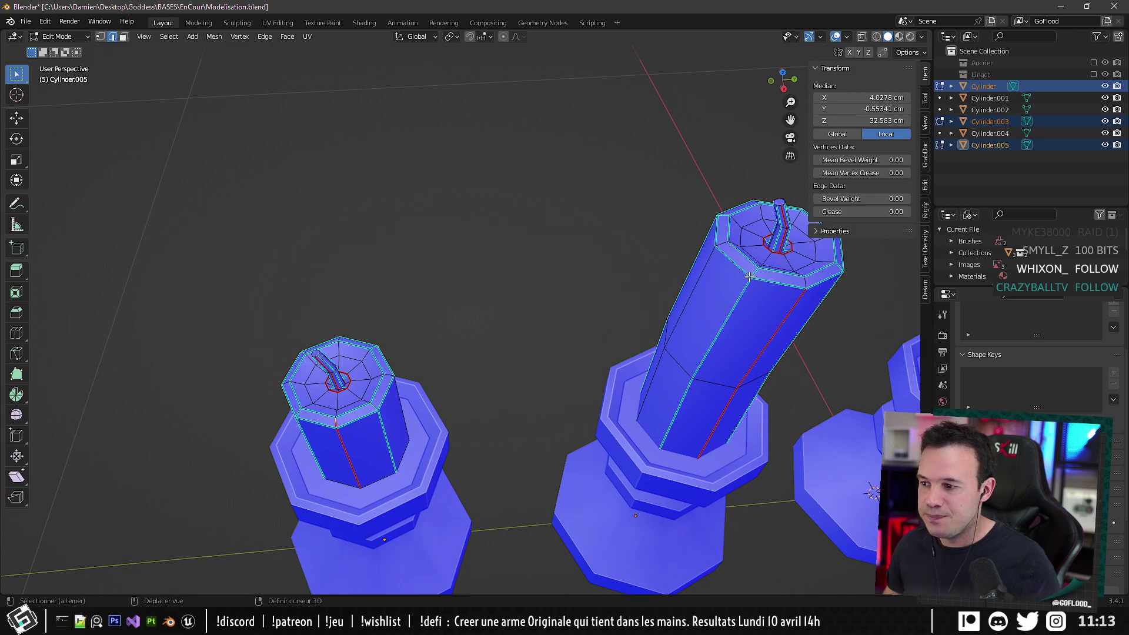
Mark the outer rim edge loops on the tops of the short and medium candles as seams and sharp.
alt+click(362, 417)
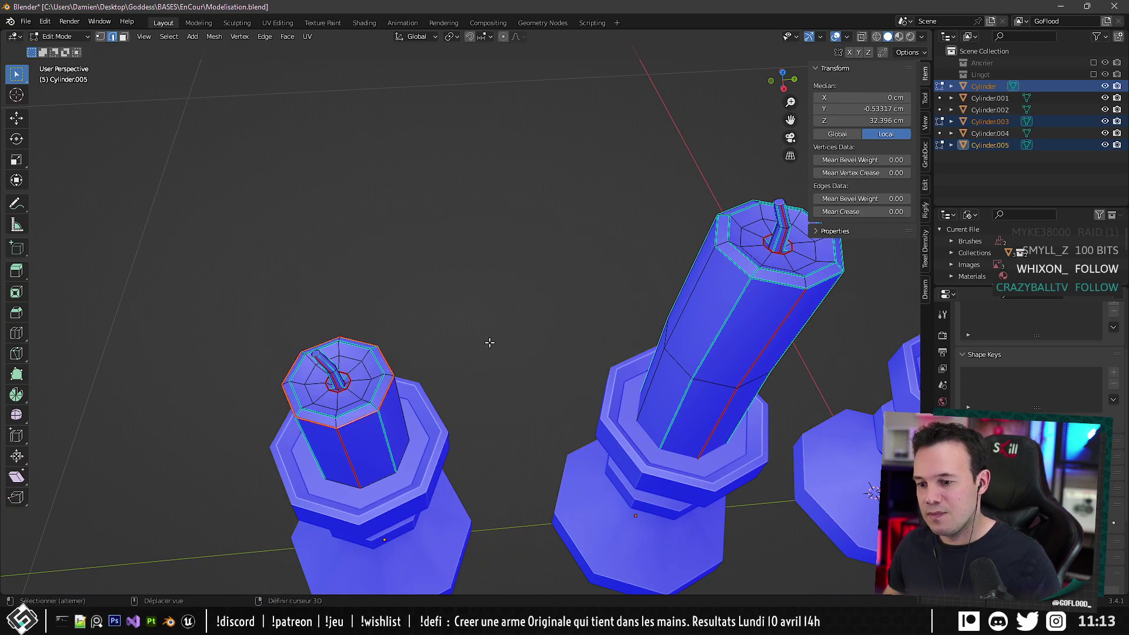
key(shift+r)
shift+middle_drag(538, 349, 347, 416)
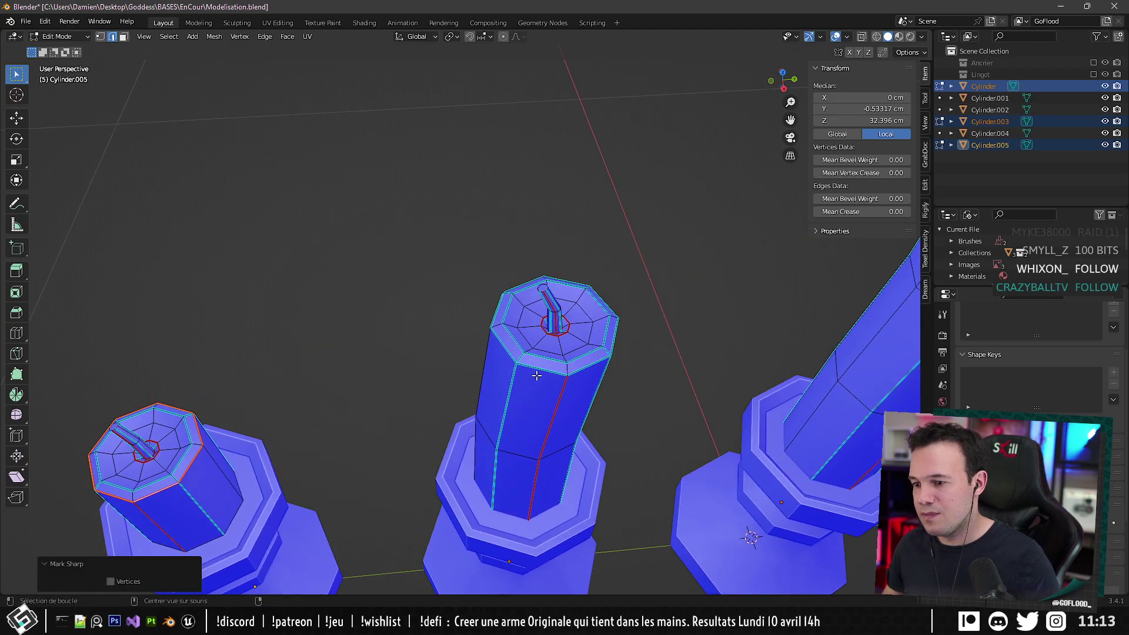
alt+click(543, 370)
key(shift+r)
scroll(562, 361, down, 3)
shift+middle_drag(563, 361, 458, 397)
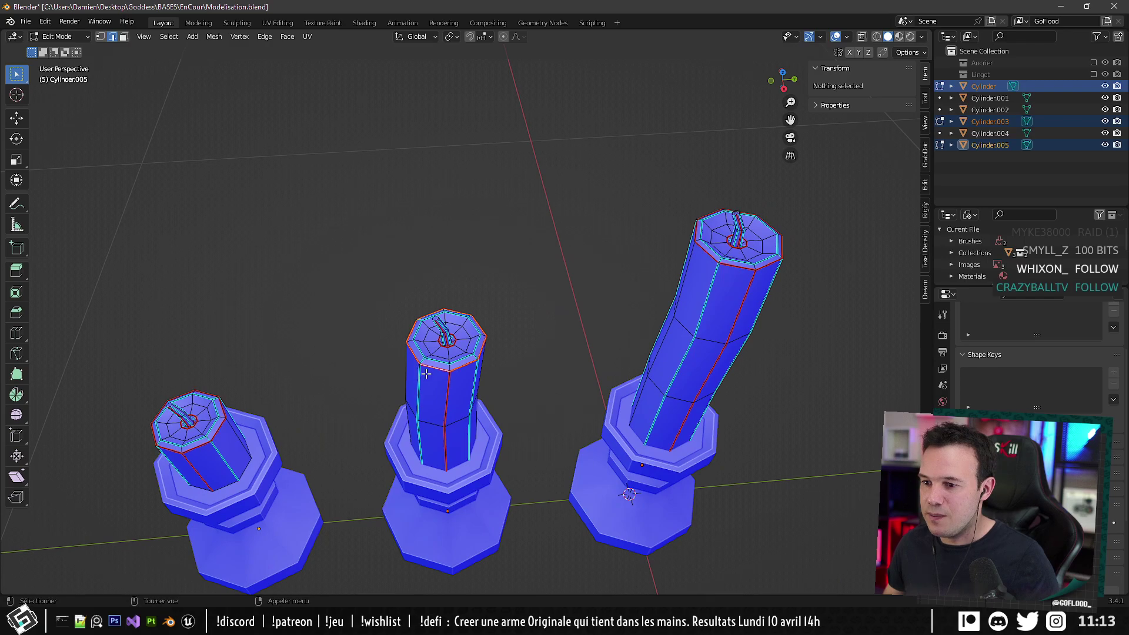
Inset the end face of the medium candle's wick and merge the inset vertices with a vertex on the tip's edge.
scroll(426, 374, up, 3)
click(123, 36)
scroll(471, 251, up, 2)
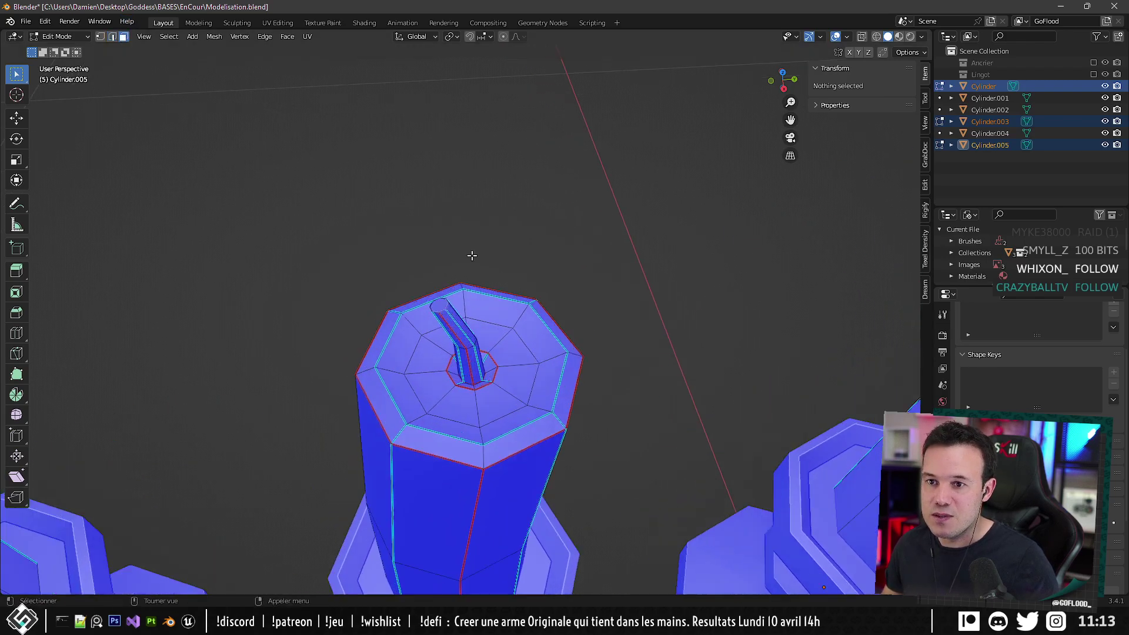
click(435, 297)
key(i)
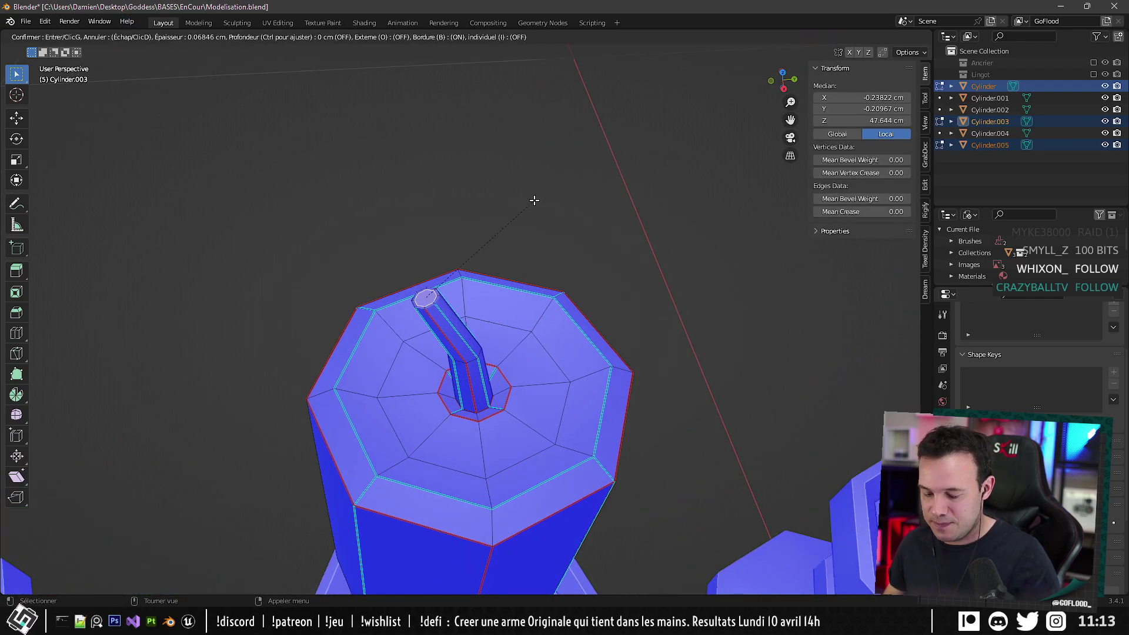
click(499, 182)
click(100, 37)
right_click(397, 301)
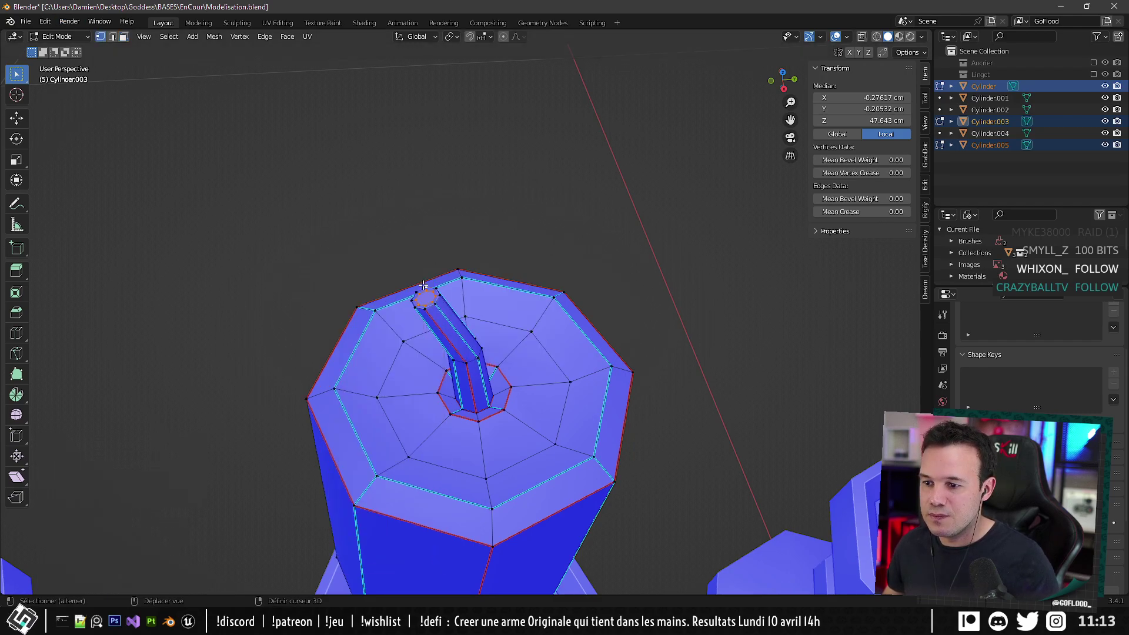
shift+click(423, 285)
key(m)
click(423, 285)
Inset the end face of the short candle's wick by 0.3775 cm and merge the inset vertices at their center.
scroll(578, 297, down, 3)
shift+middle_drag(260, 396, 777, 312)
scroll(521, 315, down, 2)
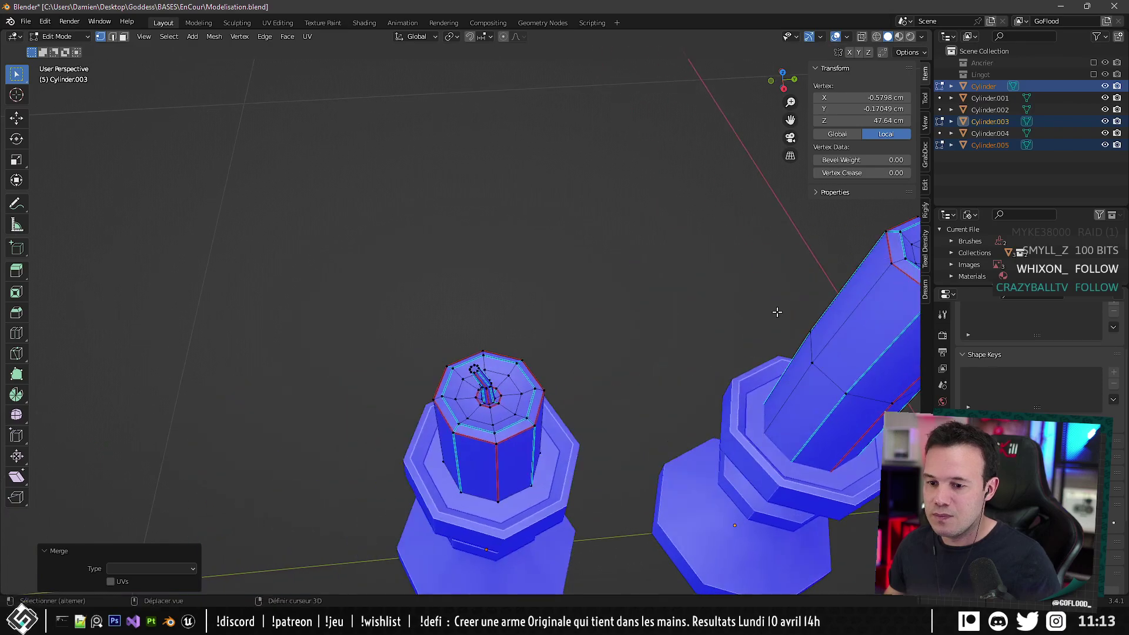
scroll(777, 313, up, 4)
shift+middle_drag(354, 154, 321, 97)
click(124, 36)
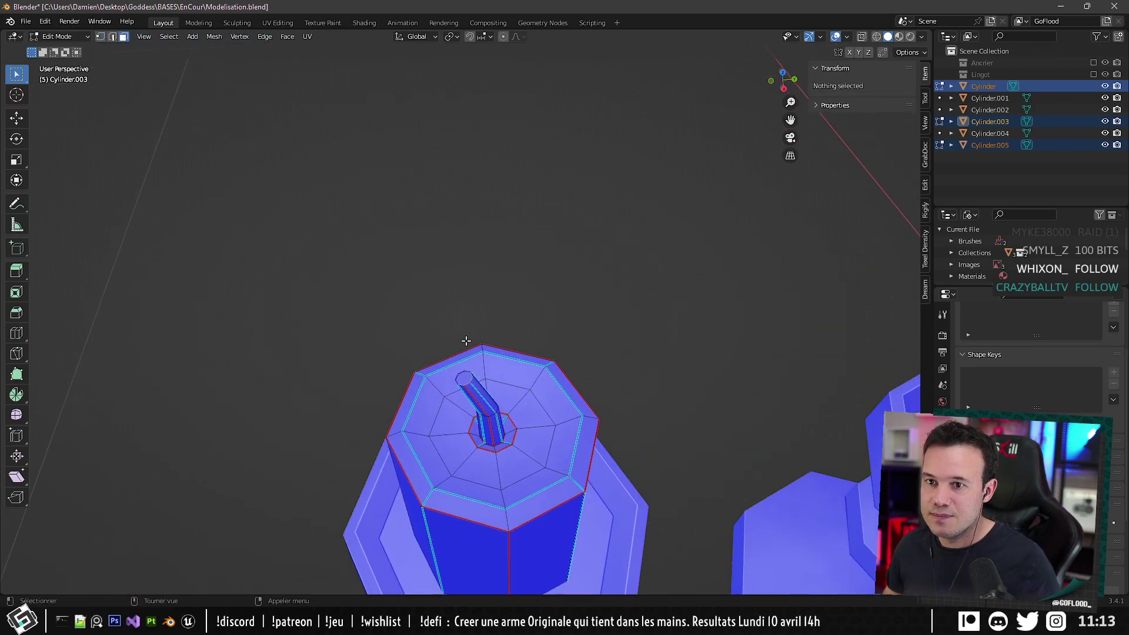
click(470, 378)
key(i)
click(561, 318)
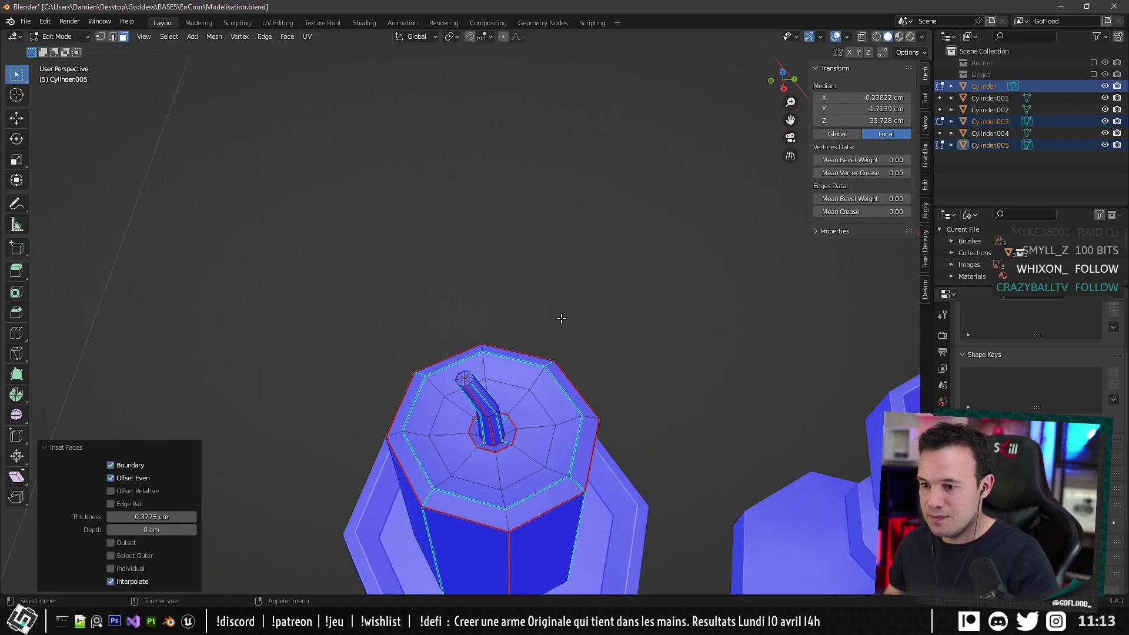
click(101, 37)
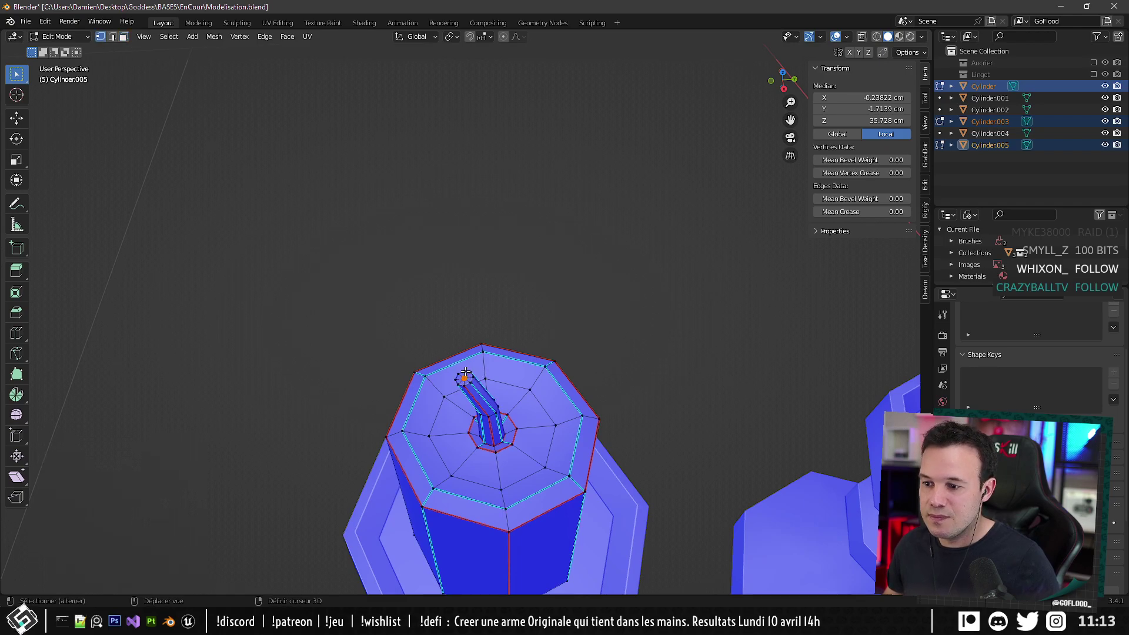
key(m)
key(c)
Leave the shared editing of the candles, edit only the tall candle and unwrap it in the UV Editing workspace.
scroll(513, 369, down, 4)
key(Tab)
shift+middle_drag(683, 380, 346, 317)
key(KP_Decimal)
click(553, 390)
key(Tab)
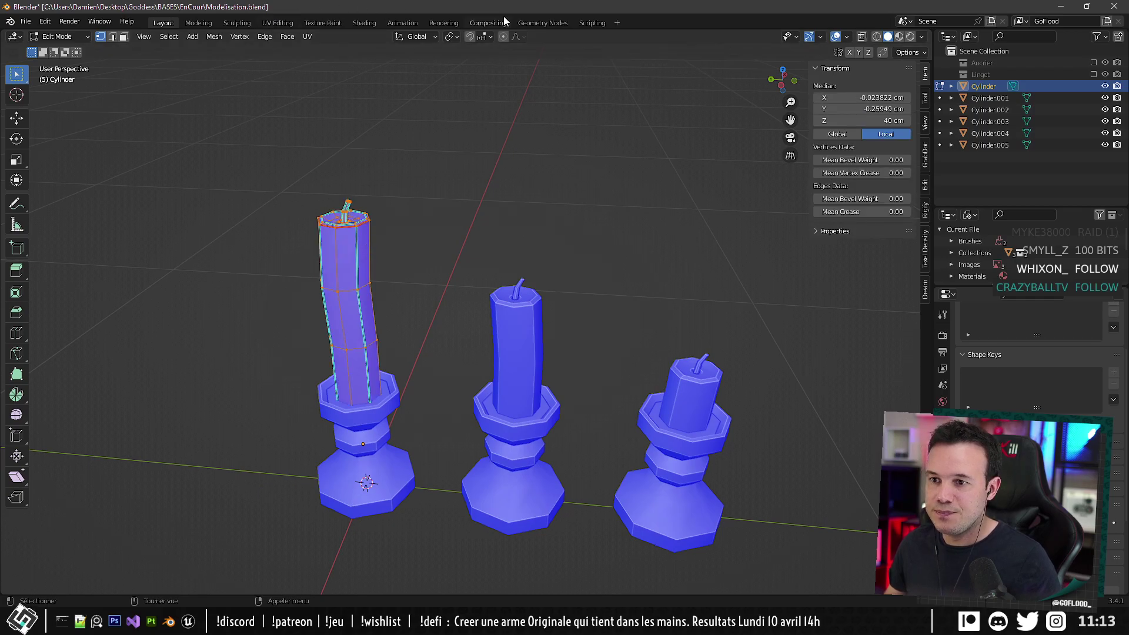
click(275, 23)
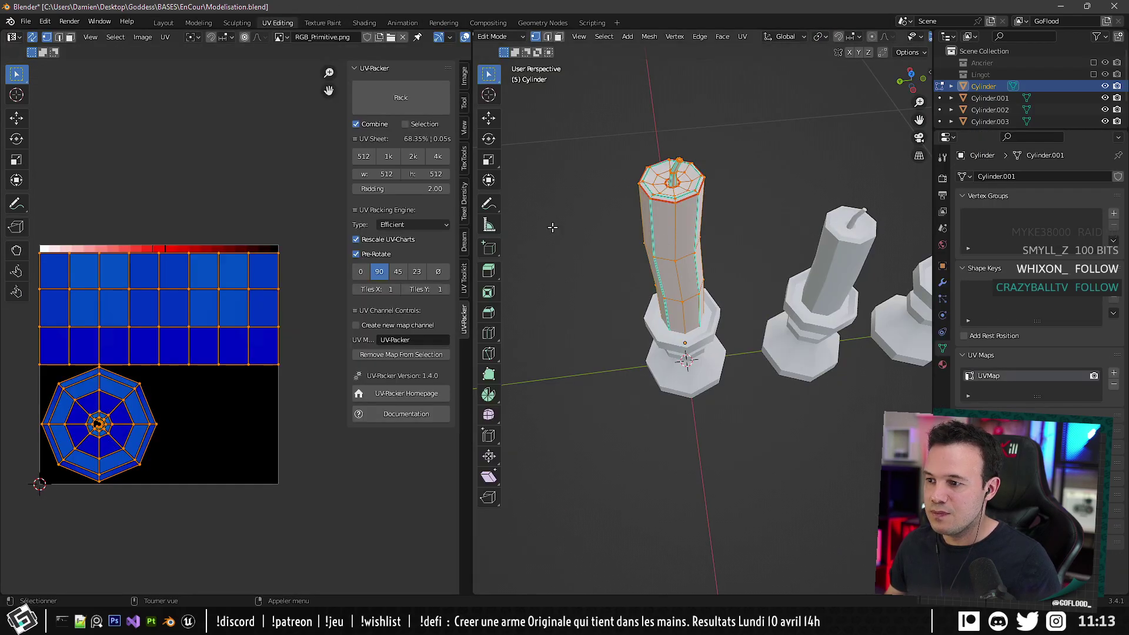
middle_drag(274, 317, 256, 297)
click(742, 37)
click(757, 50)
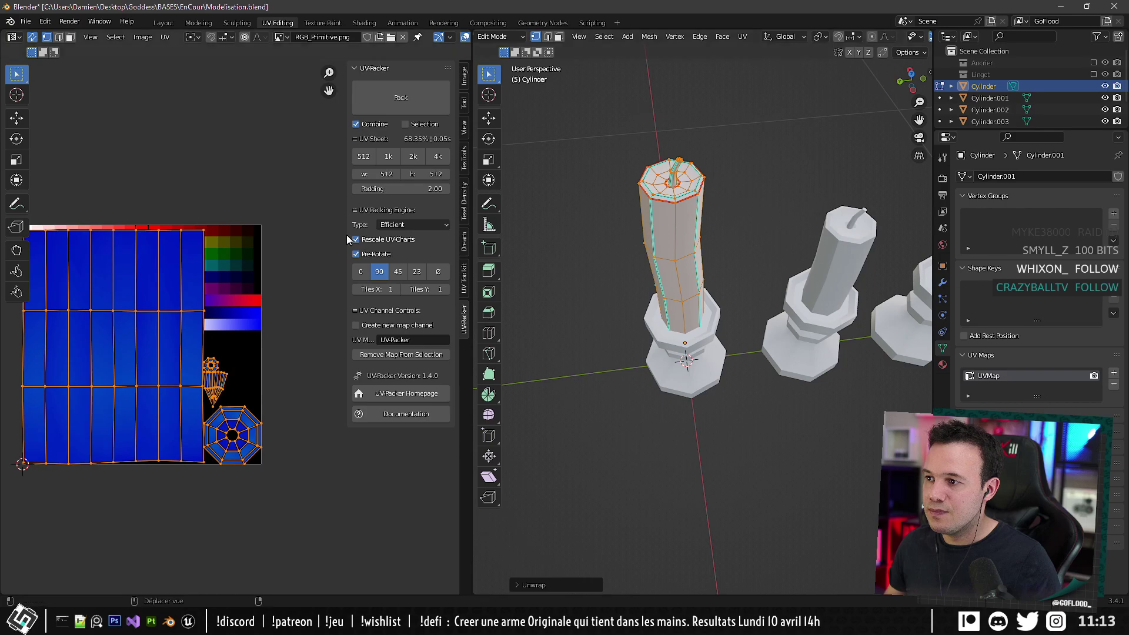
Scale down the tall candle's UV layout and move it onto the upper-right colour area of the palette image.
middle_drag(274, 233, 300, 214)
key(s)
click(218, 278)
key(g)
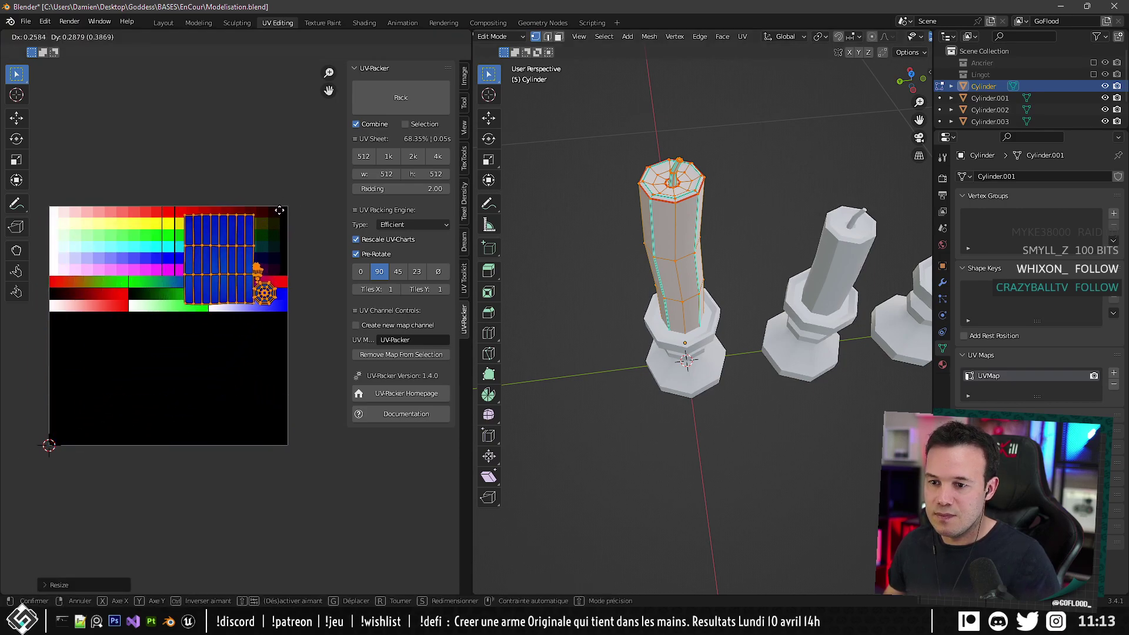
click(282, 218)
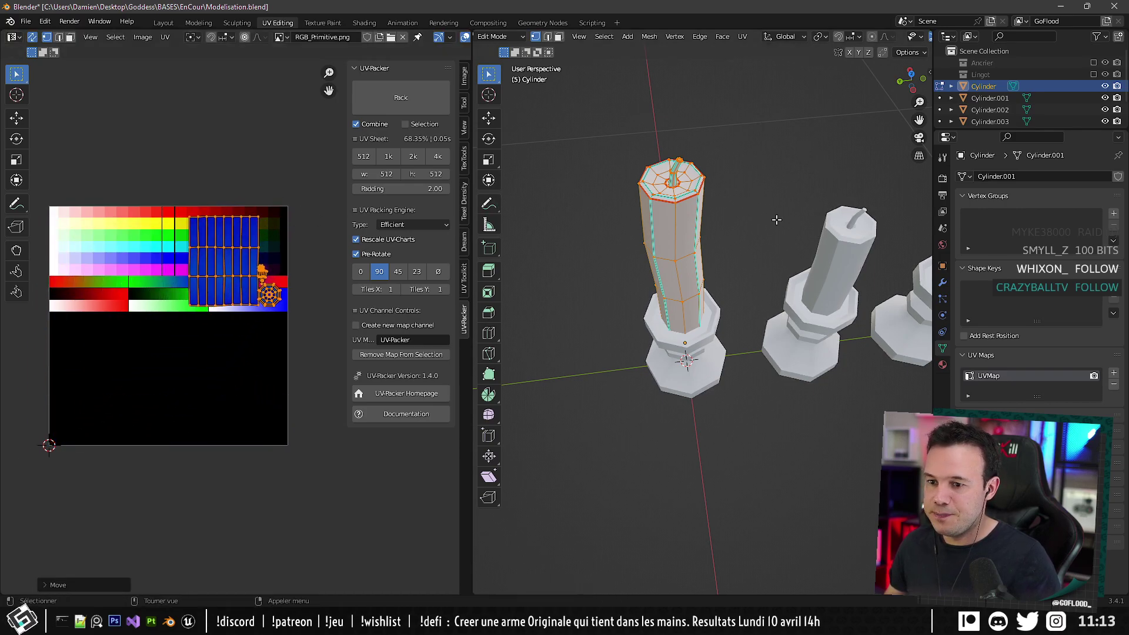
Switch editing to the medium candle and unwrap its whole mesh.
shift+middle_drag(797, 213, 640, 235)
key(Tab)
click(637, 277)
key(Tab)
key(a)
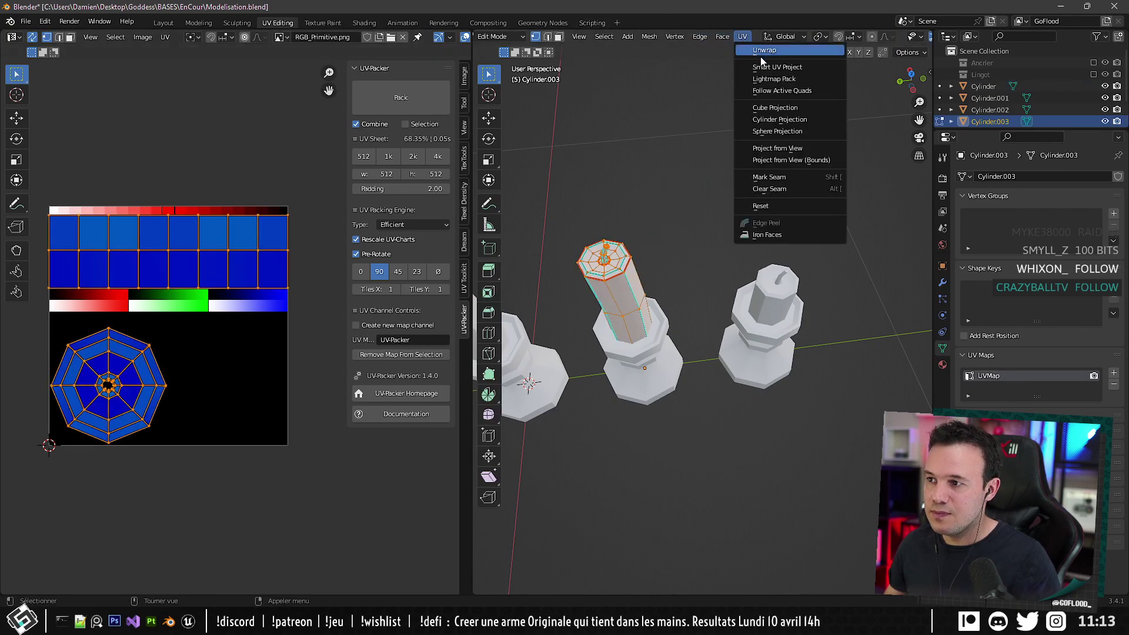
click(758, 52)
Resize the medium candle's UV layout and place it on the upper-right colour area of the palette image.
key(s)
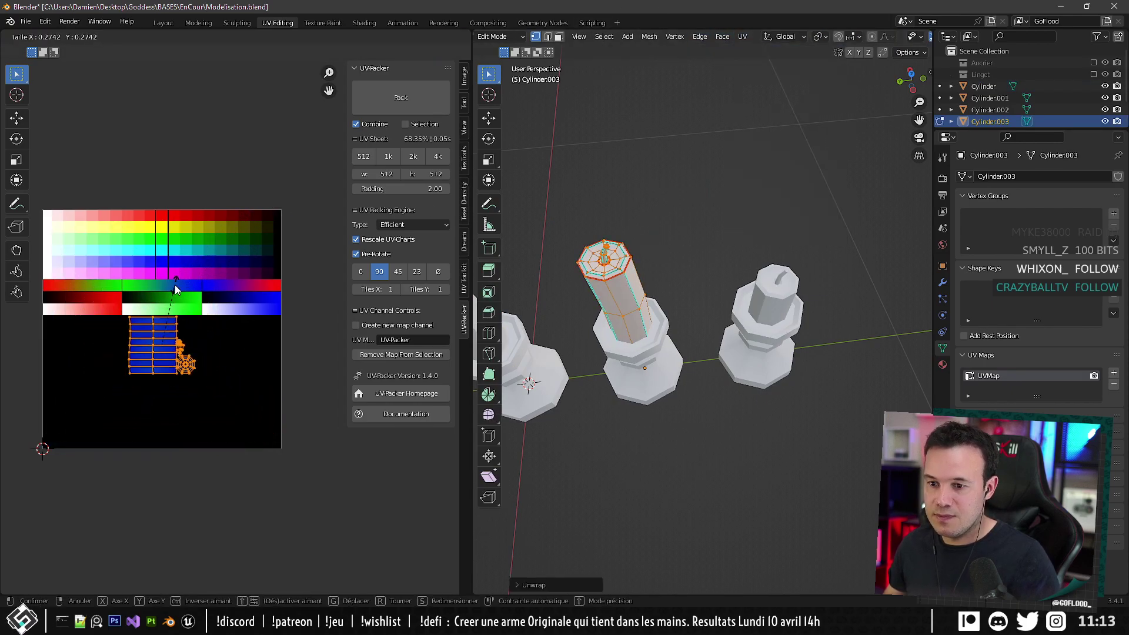
click(174, 287)
key(g)
click(235, 204)
key(s)
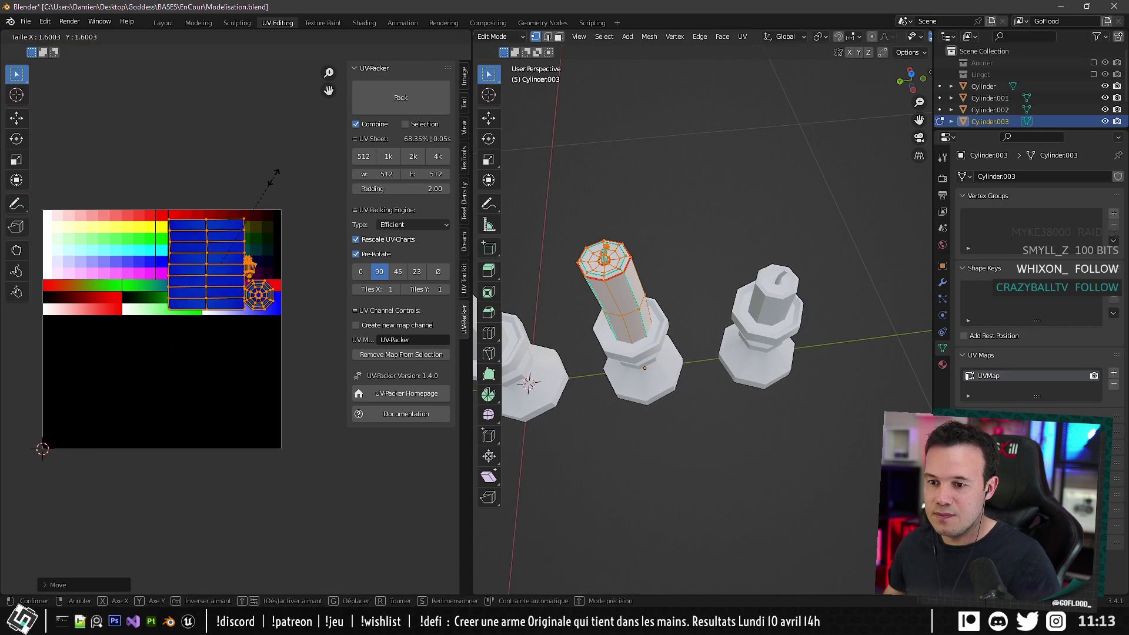
click(268, 181)
Switch editing to the short candle and unwrap its whole mesh.
key(Tab)
click(778, 307)
key(Tab)
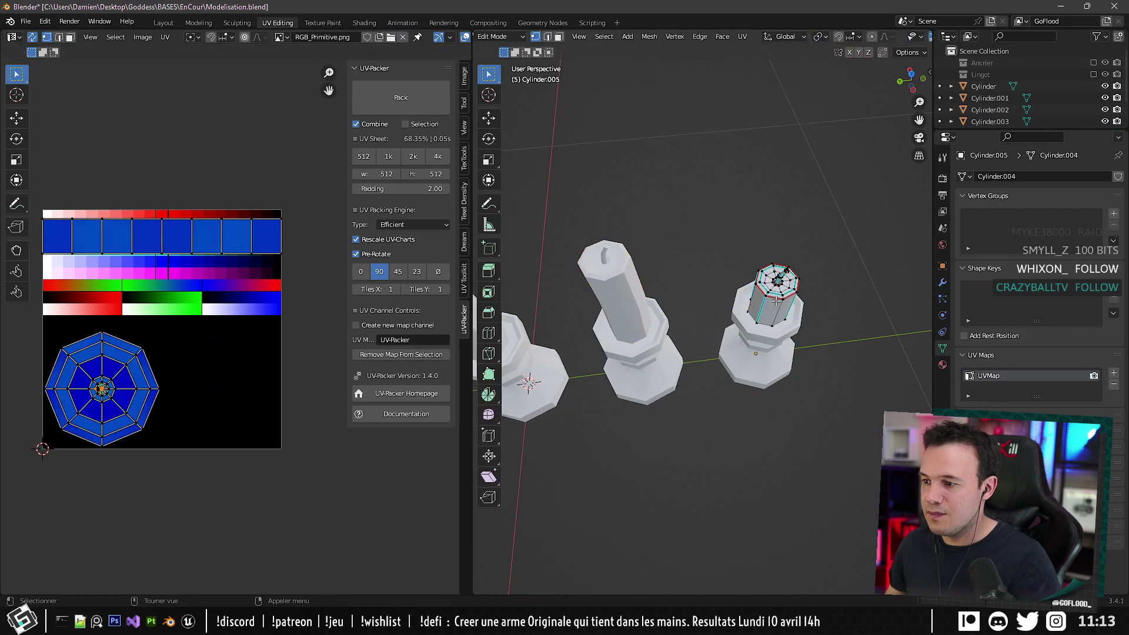
key(a)
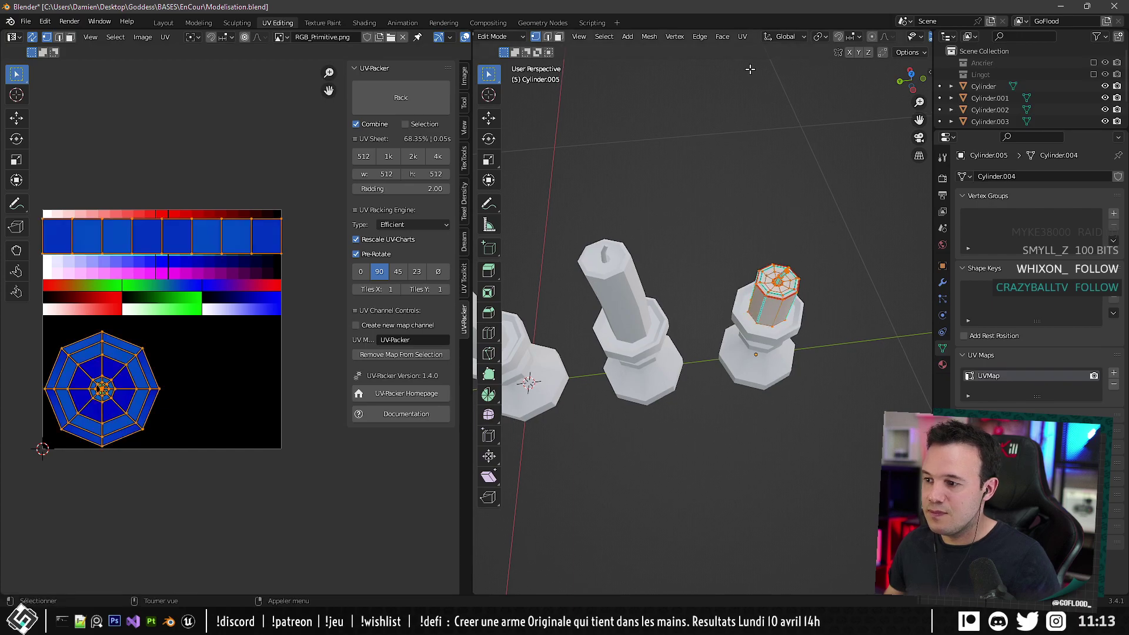
click(743, 36)
click(758, 63)
Scale down the short candle's UV layout, move it onto the palette's upper-right colour area and leave Edit Mode.
key(s)
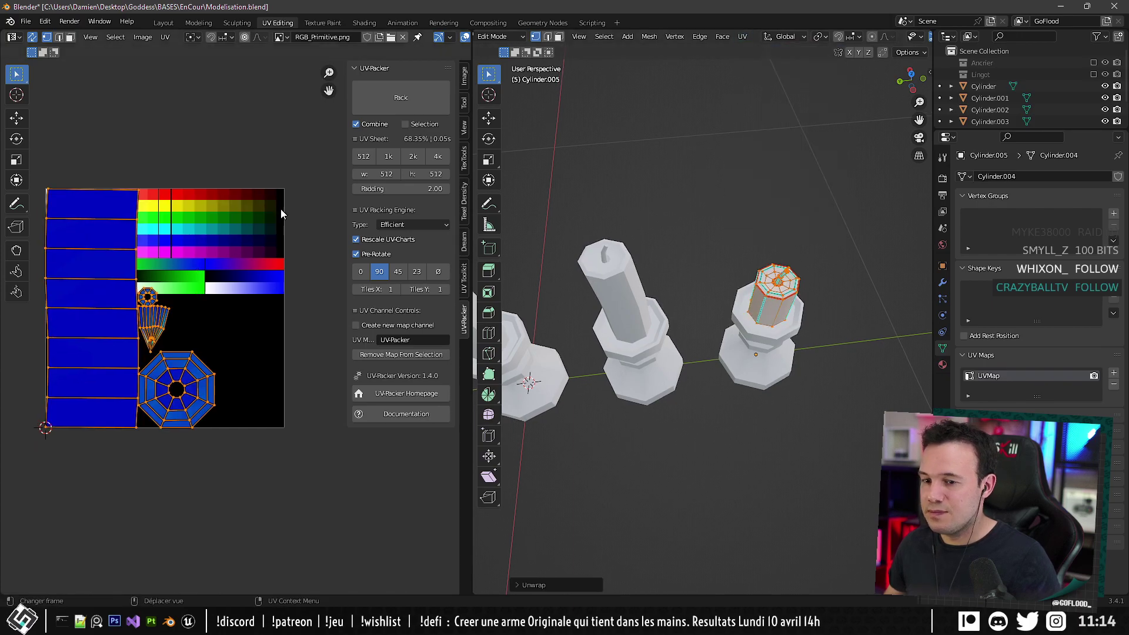
click(190, 262)
key(g)
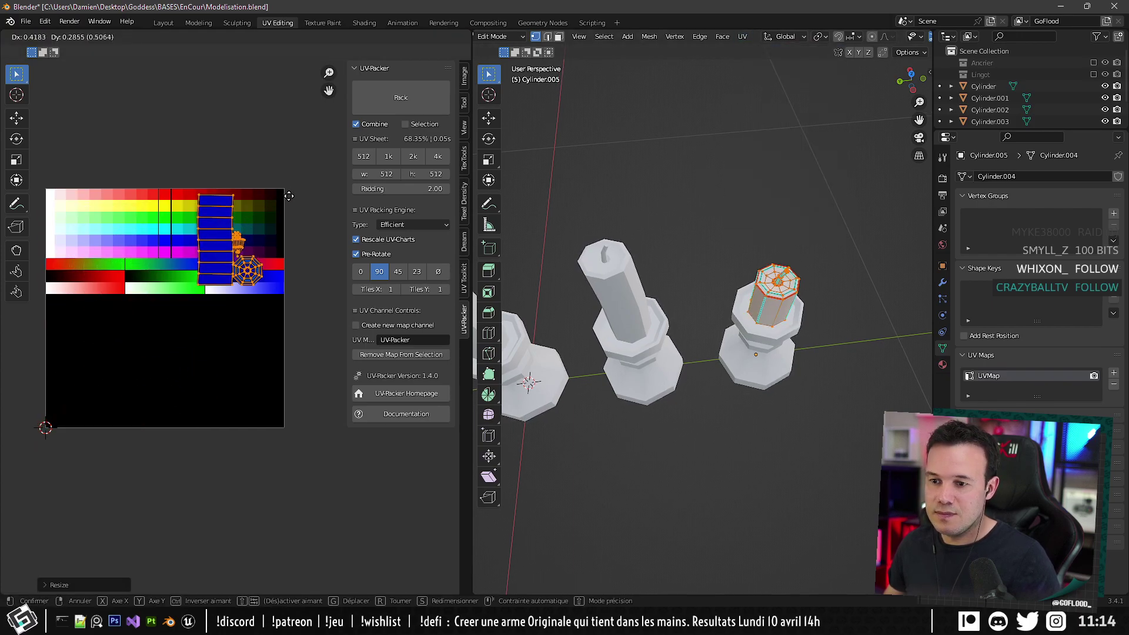
click(289, 196)
key(Tab)
Select the tall candle together with its holder and open both in Edit Mode.
middle_drag(596, 263, 700, 291)
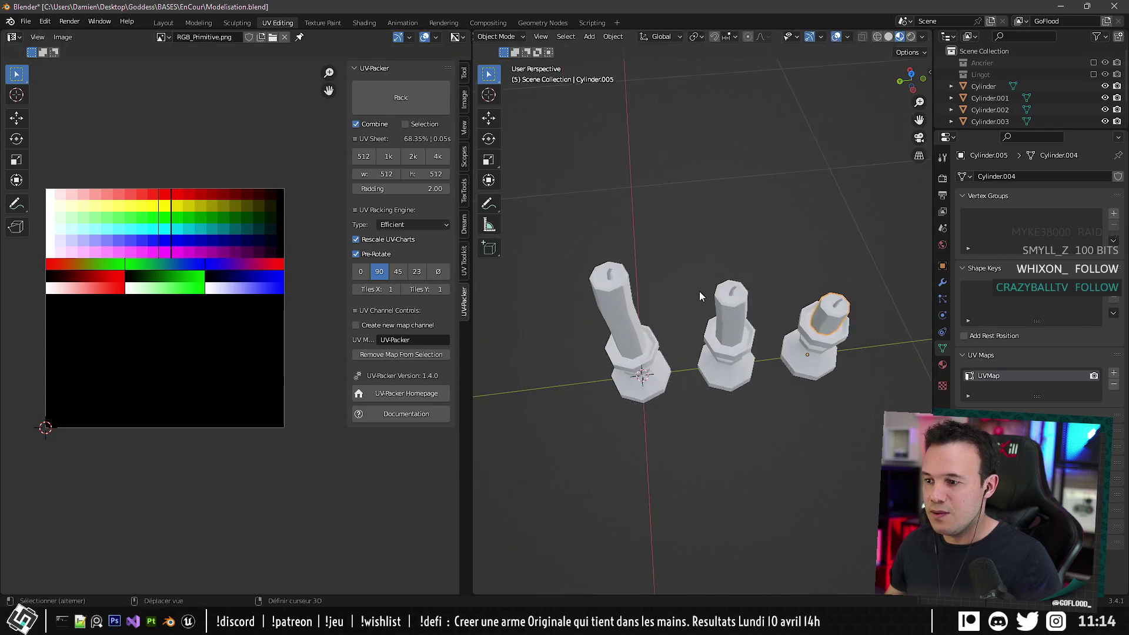
click(627, 332)
middle_drag(627, 331, 617, 284)
shift+click(624, 346)
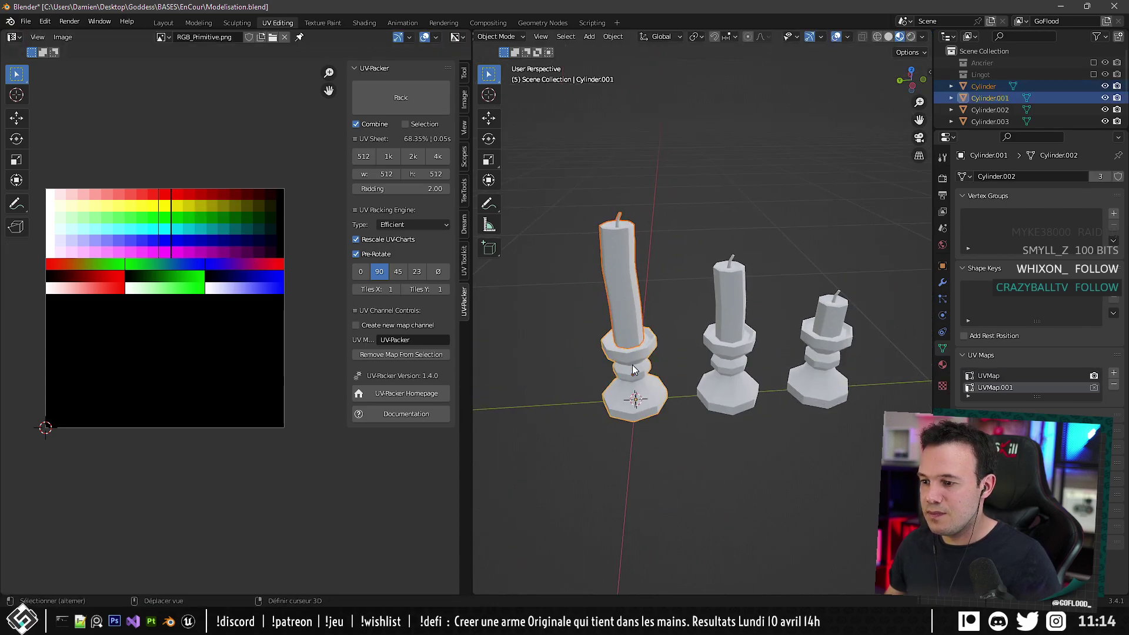
key(Tab)
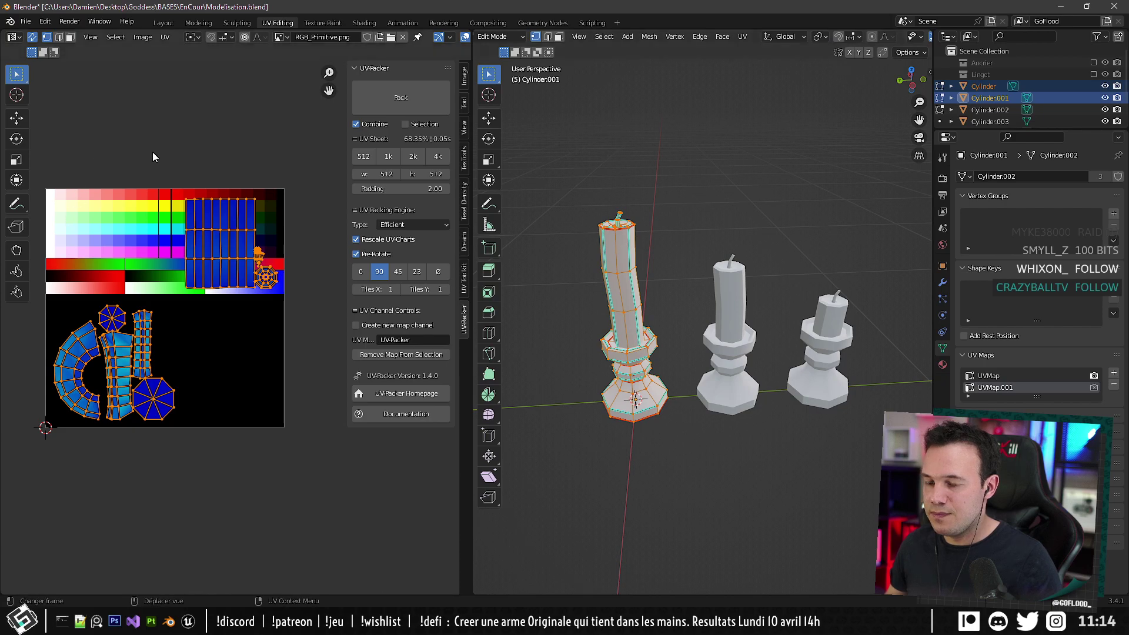
Select the tall candle's UV islands, enlarge them and reposition them over the upper-right colour area of the palette.
drag(153, 157, 292, 306)
key(s)
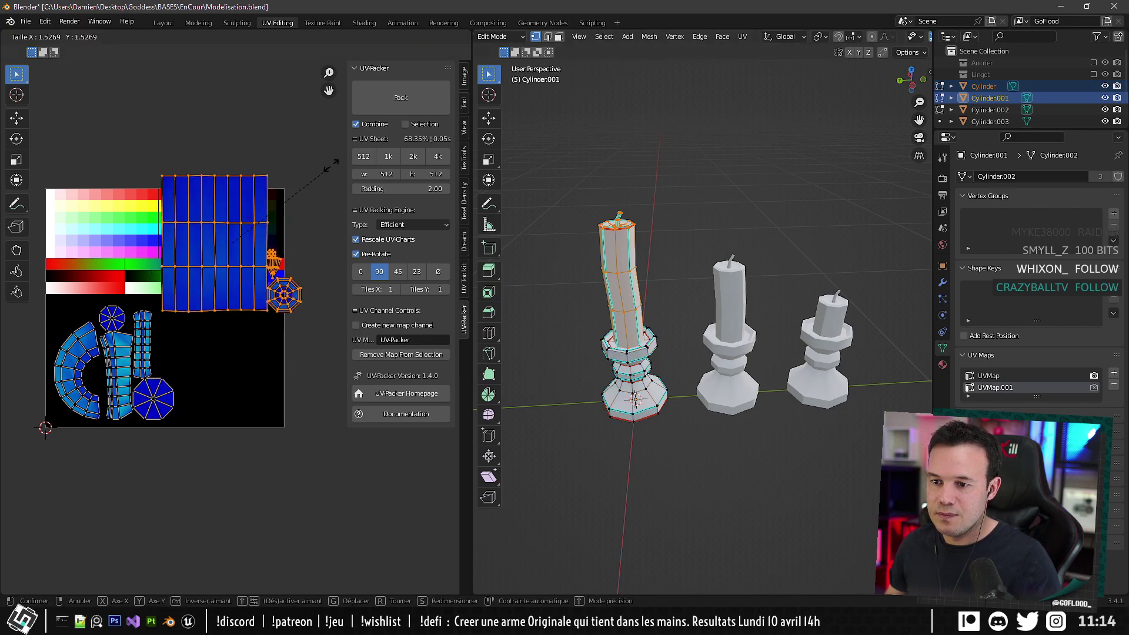
click(304, 181)
key(g)
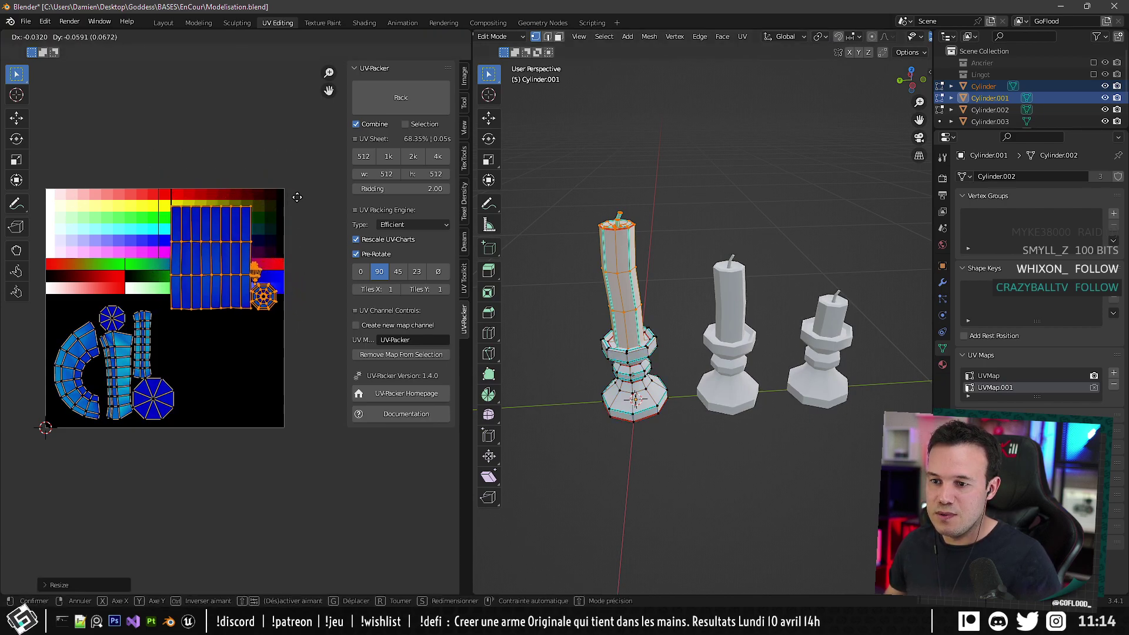
click(297, 196)
key(s)
click(307, 188)
key(g)
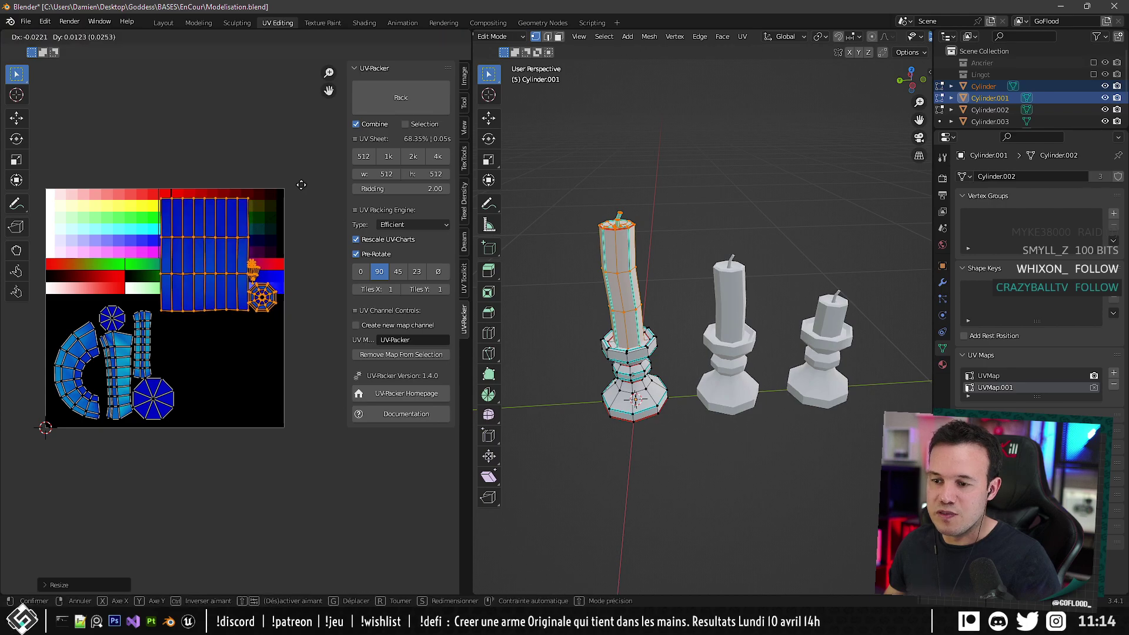
click(302, 186)
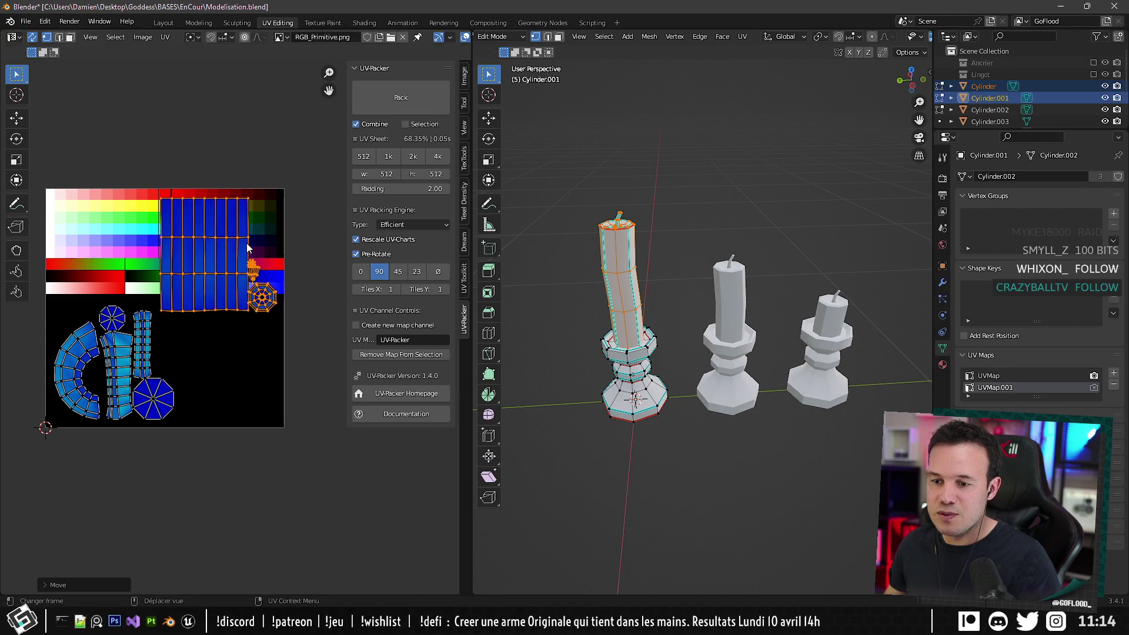
Make UVMap the tall holder's active UV map, try unwrapping the candle and holder together, and undo the unwrap.
click(999, 376)
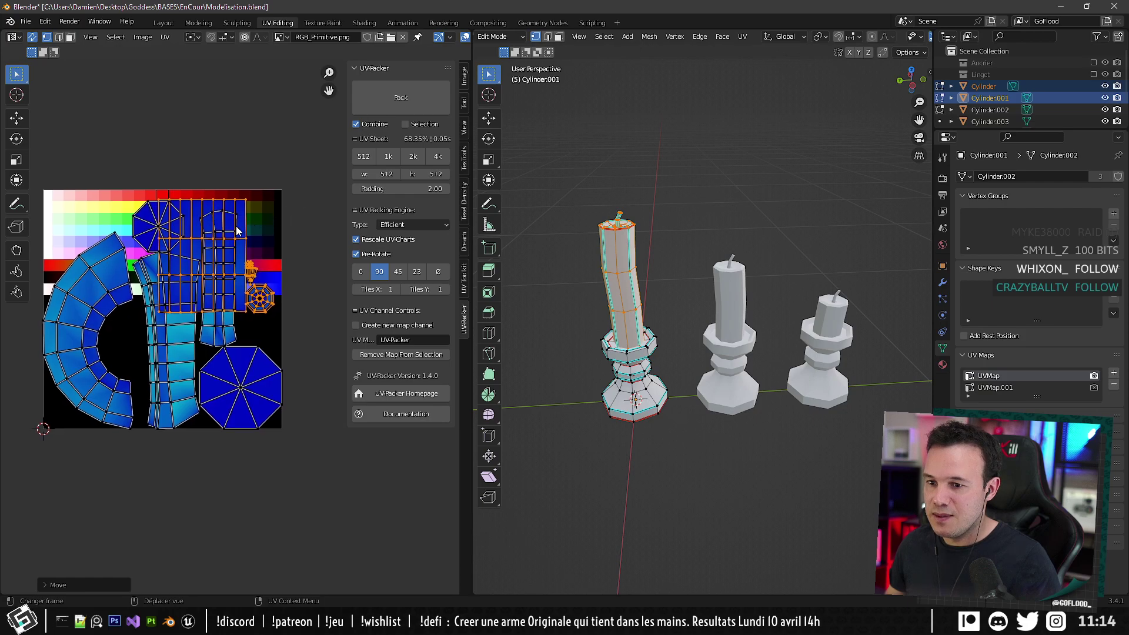
key(a)
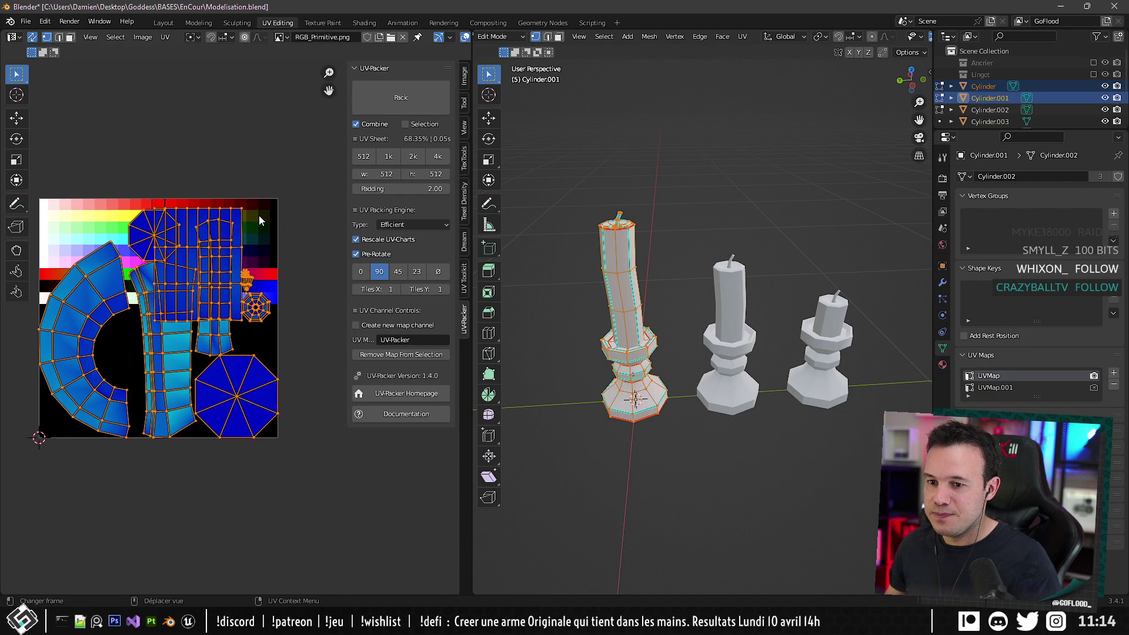
click(743, 37)
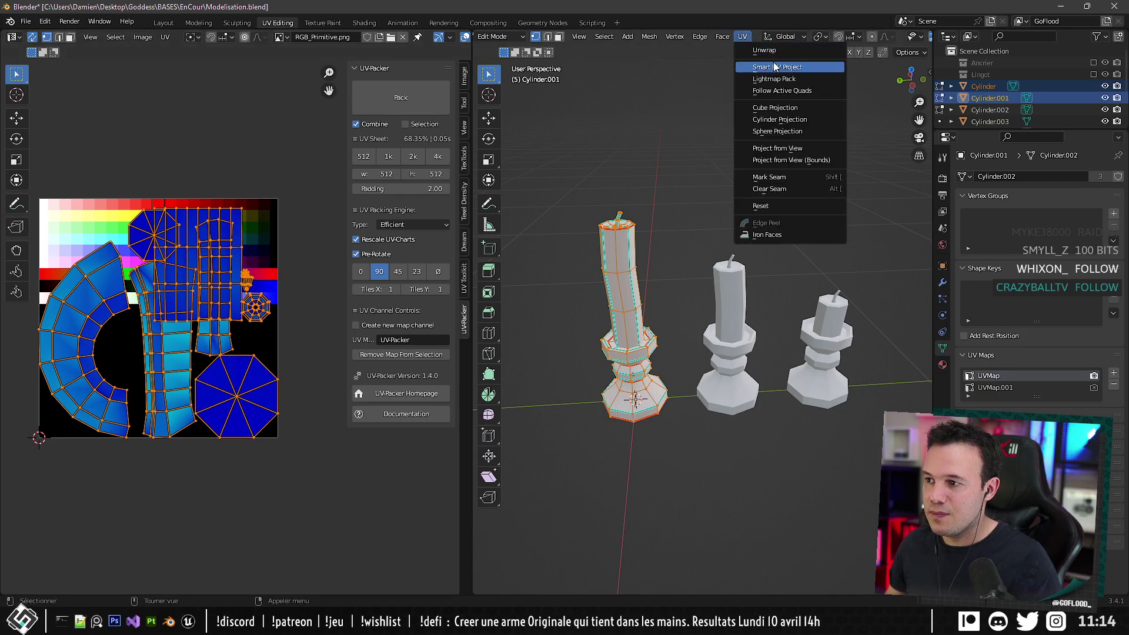
click(758, 51)
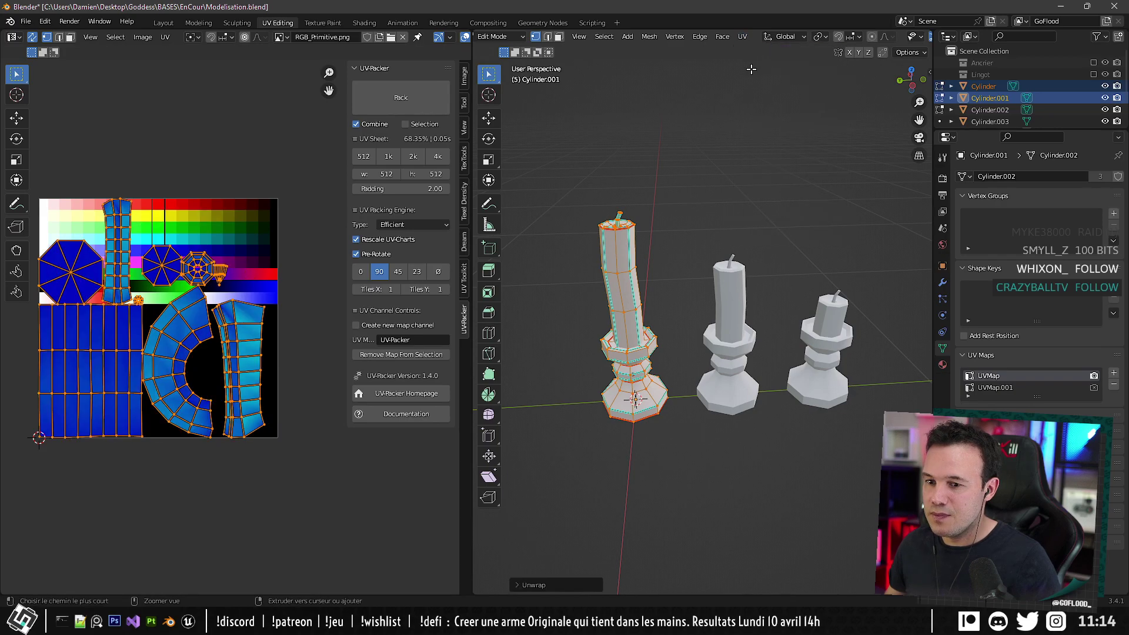
key(ctrl+z)
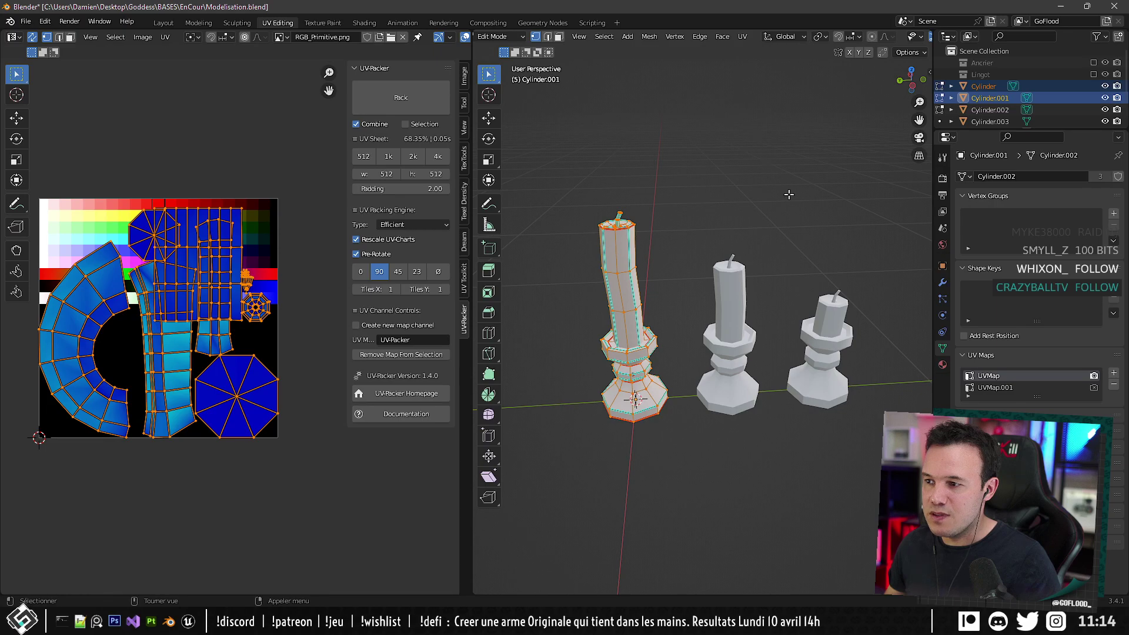
Remove the holder's active UVMap, rename the remaining map UVMap, add a second UV map and make UVMap active again.
click(1114, 384)
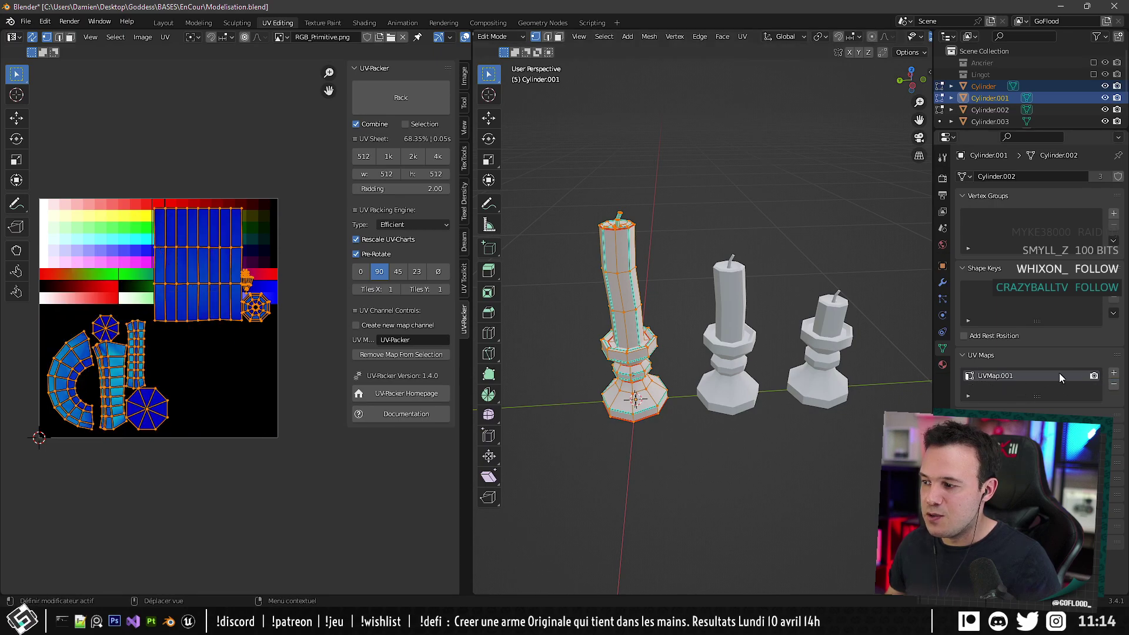
key(BackSpace)
key(BackSpace)
key(BackSpace)
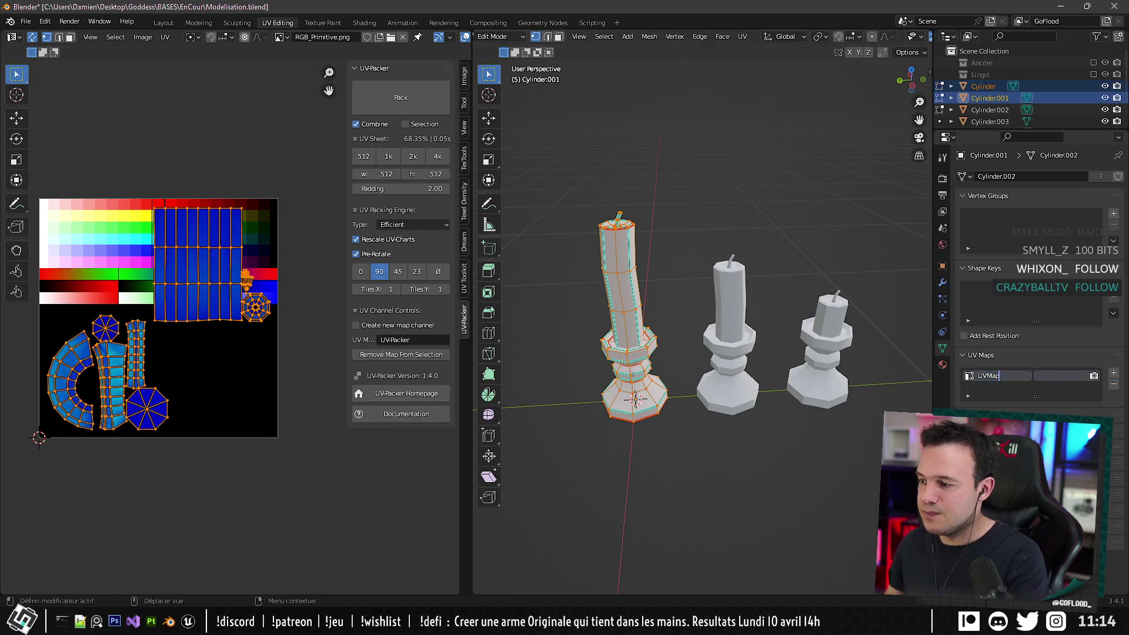
key(Return)
click(1113, 372)
click(1008, 376)
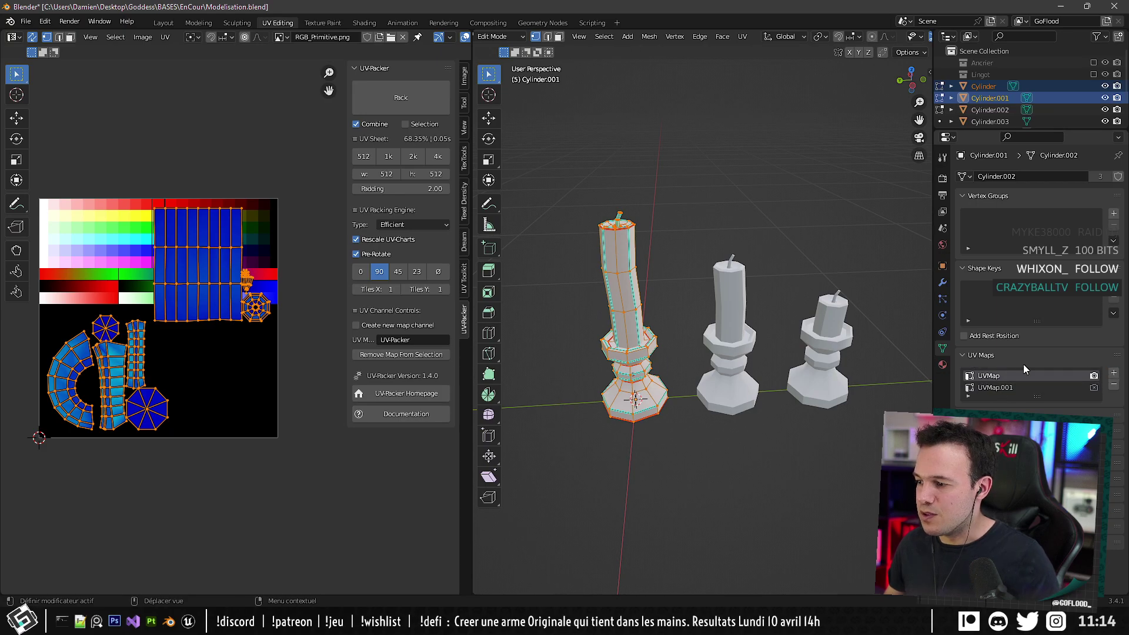
Select the tall candle's UV islands and move them out of the image, above the palette.
middle_drag(331, 224, 324, 249)
middle_drag(182, 262, 216, 243)
middle_drag(193, 185, 177, 195)
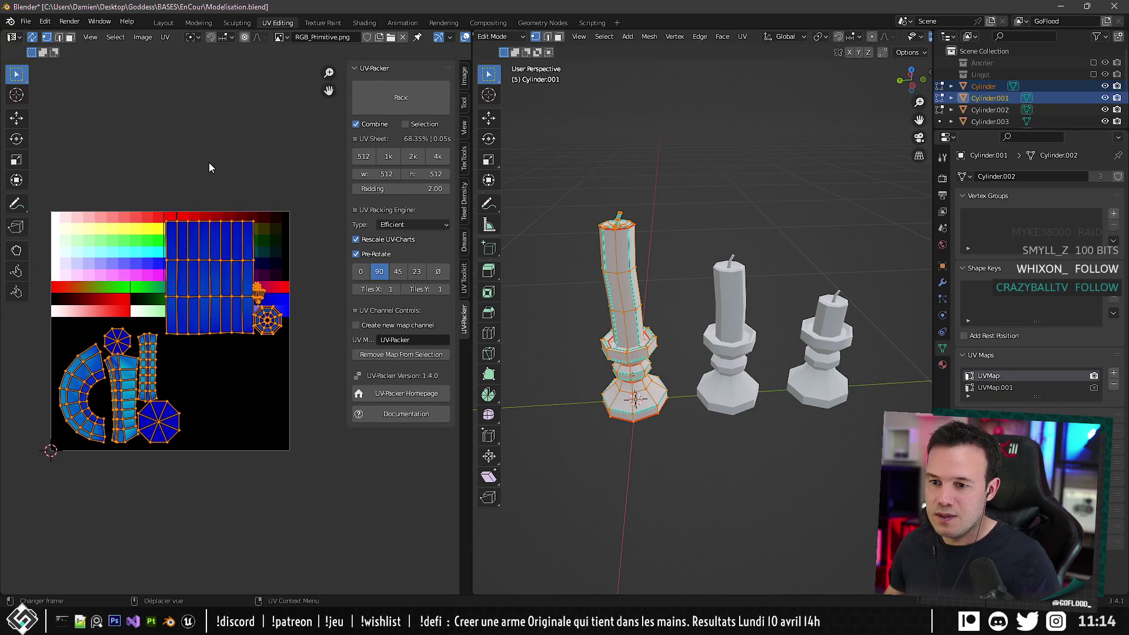
click(65, 317)
drag(176, 207, 292, 333)
key(g)
click(278, 106)
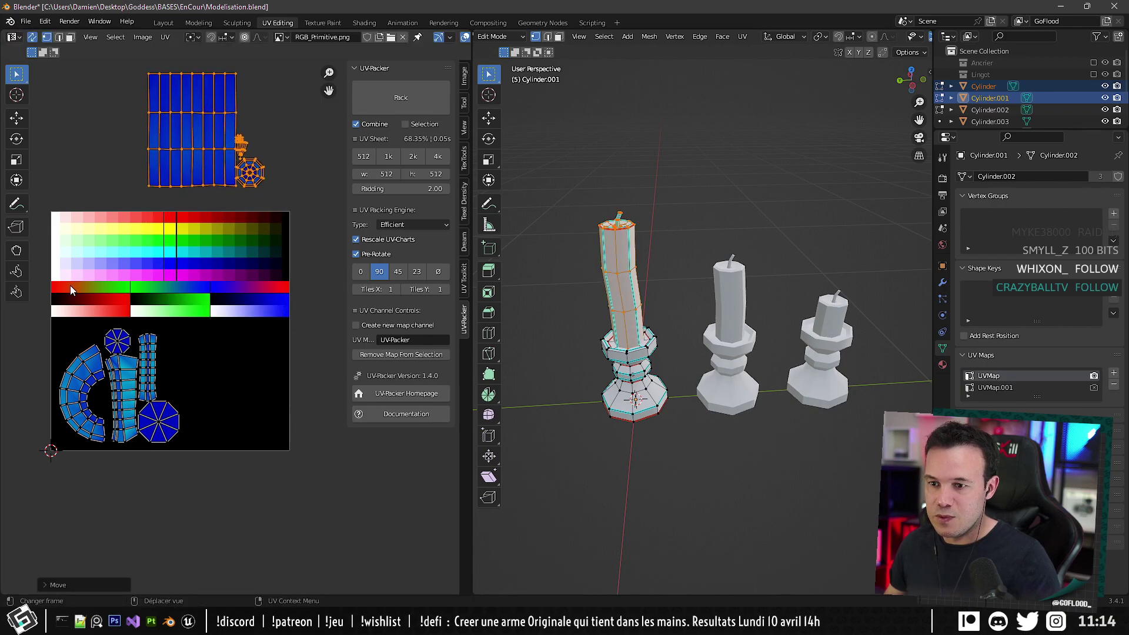
Select the holder's UV islands, scale them down strongly and move them onto the palette's red row.
drag(70, 288, 210, 506)
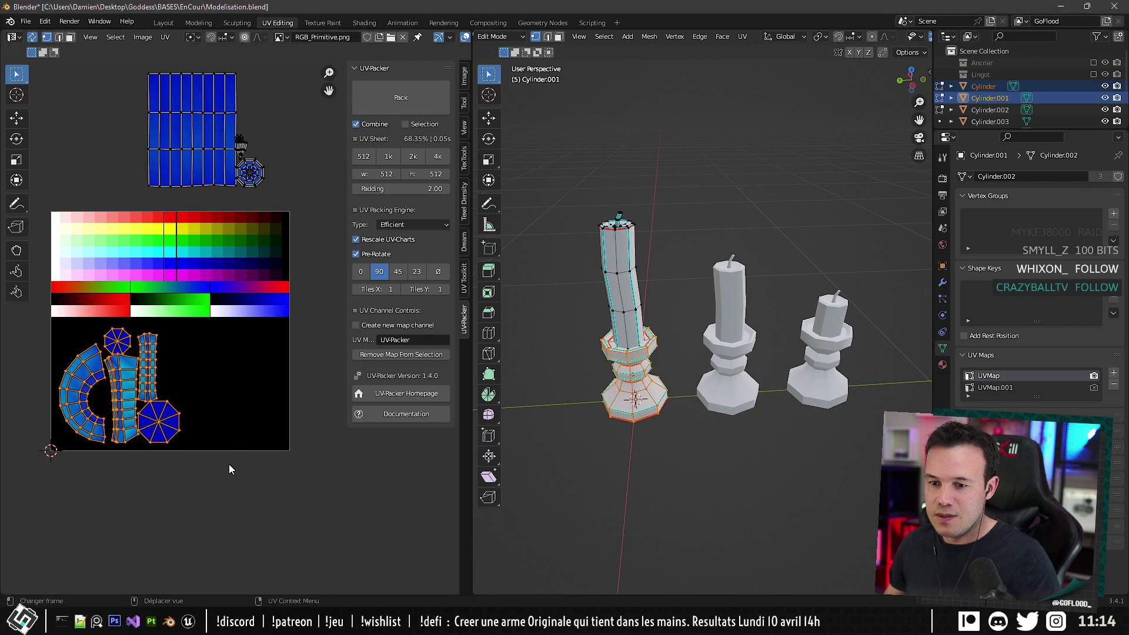
key(g)
click(266, 245)
key(s)
click(181, 243)
key(g)
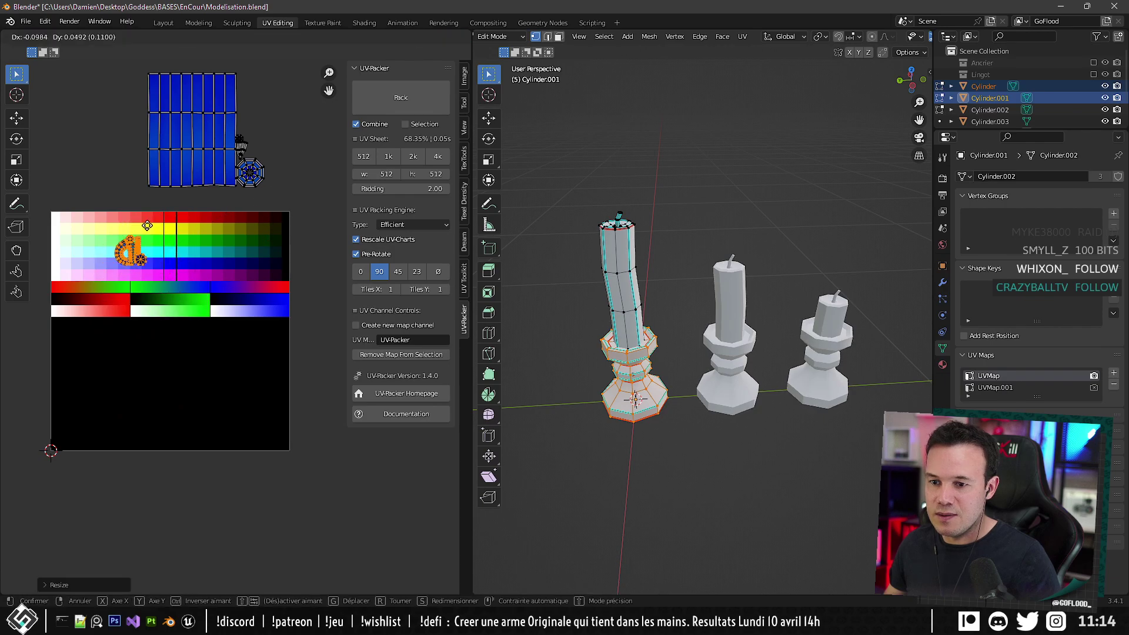
click(189, 194)
Shrink the holder's UV layout to fit inside the red cell between the black dividers, and leave Edit Mode.
scroll(194, 224, up, 3)
middle_drag(199, 236, 338, 512)
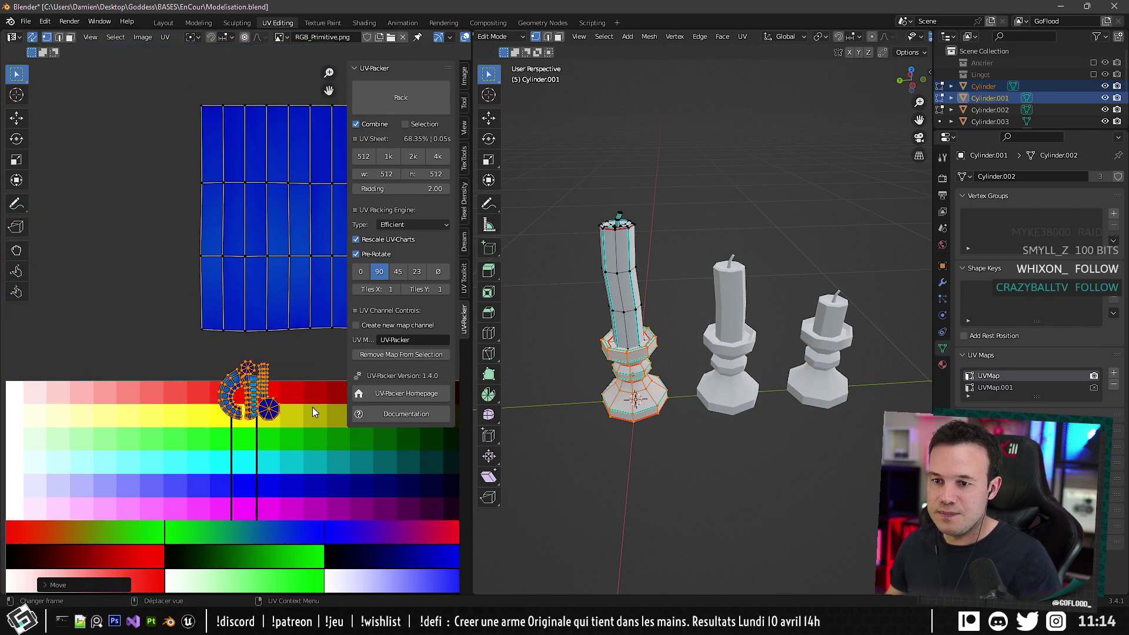
scroll(313, 413, up, 3)
key(s)
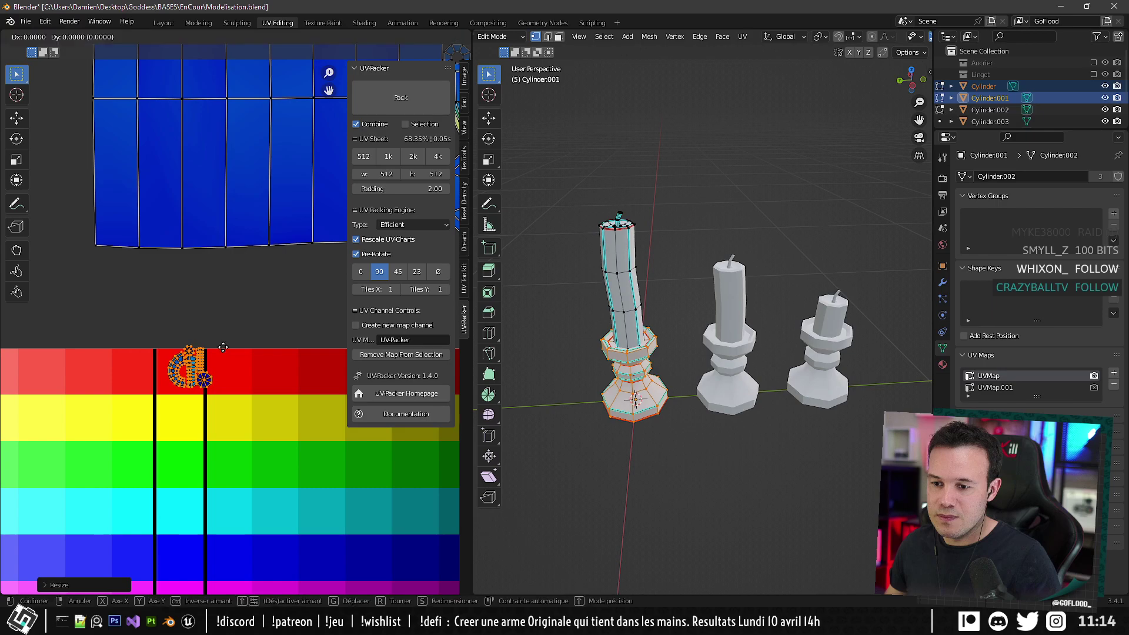
click(227, 339)
click(223, 344)
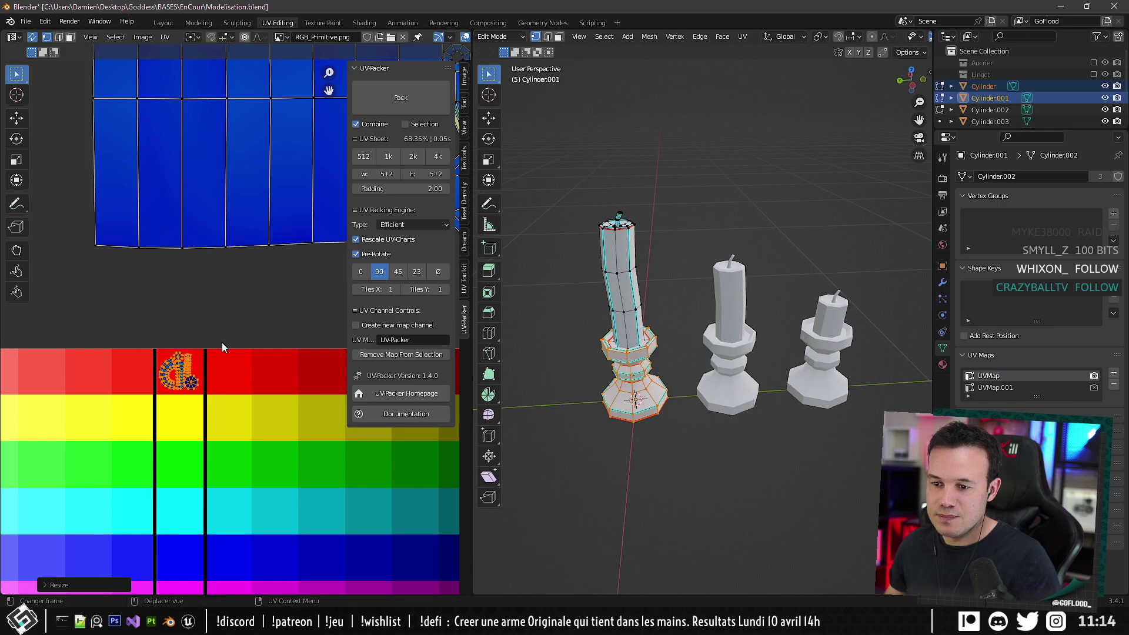
key(Tab)
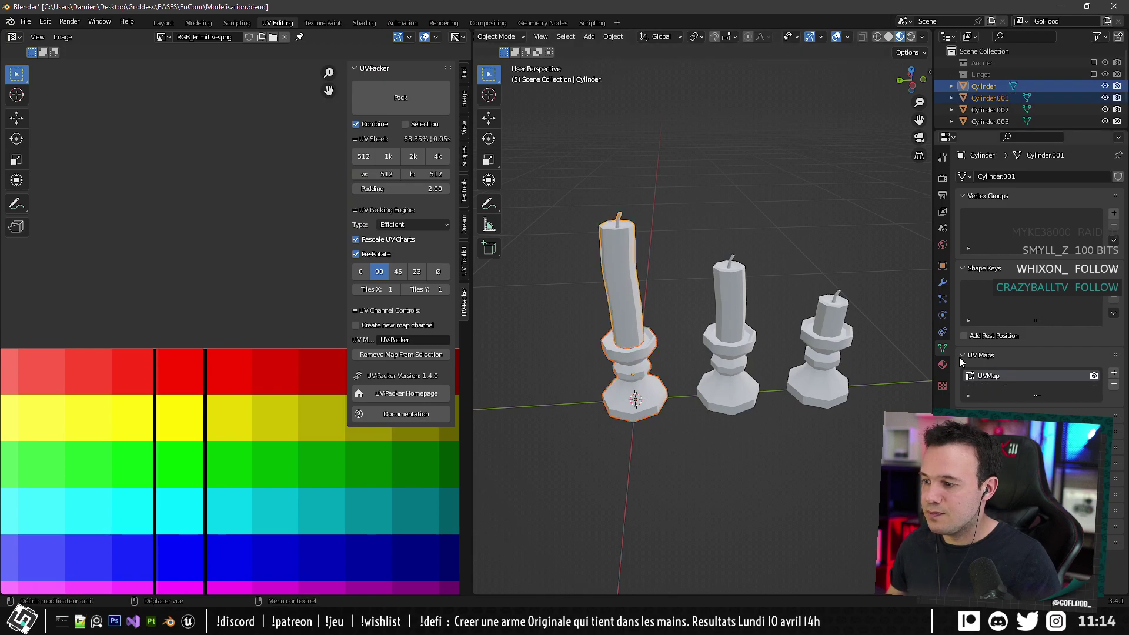
Assign the existing Primitive material to the tall candle.
click(941, 365)
click(1118, 176)
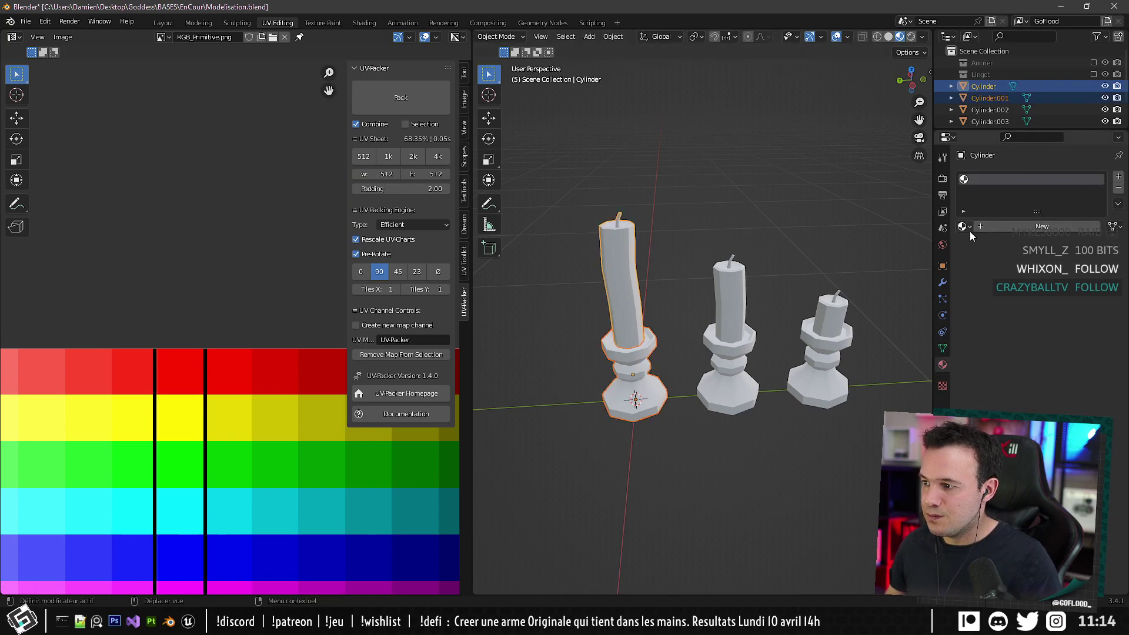
click(965, 227)
click(987, 246)
Select the tall candle's holder and assign the Primitive material to it.
click(720, 393)
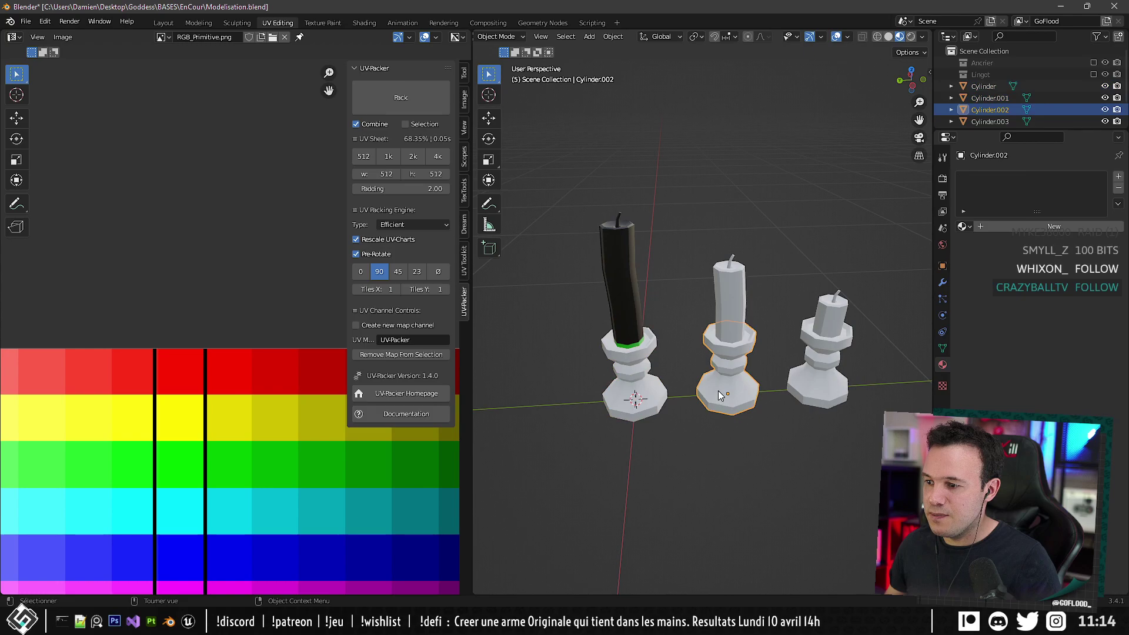
click(676, 385)
click(635, 381)
click(961, 226)
click(970, 245)
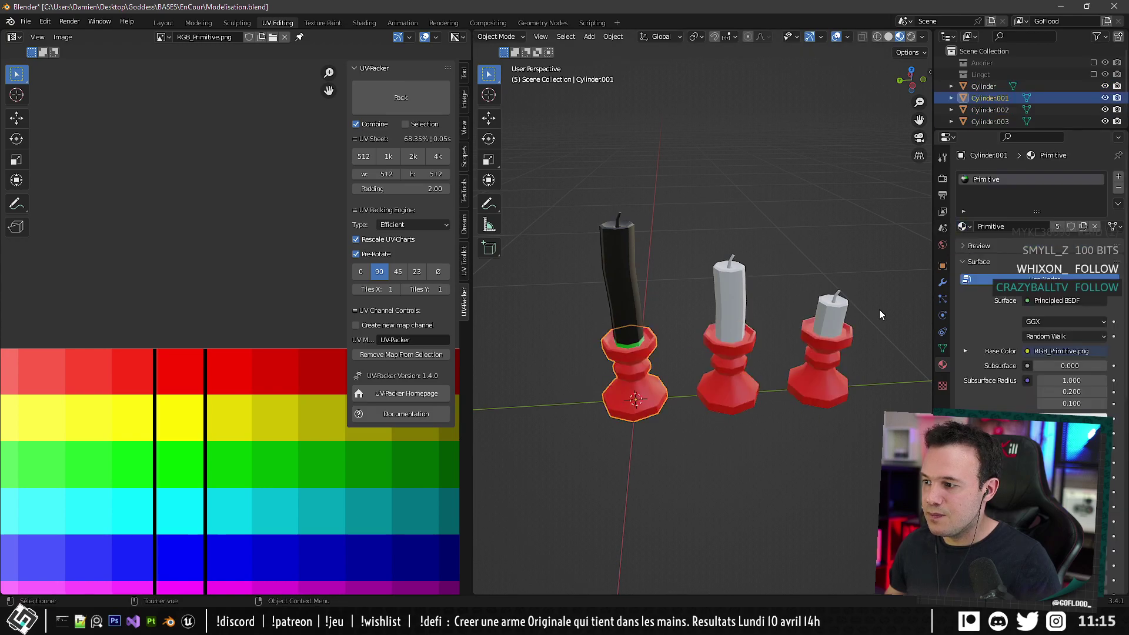
Assign the Primitive material to the medium candle and to the short candle.
click(721, 356)
click(727, 320)
click(962, 227)
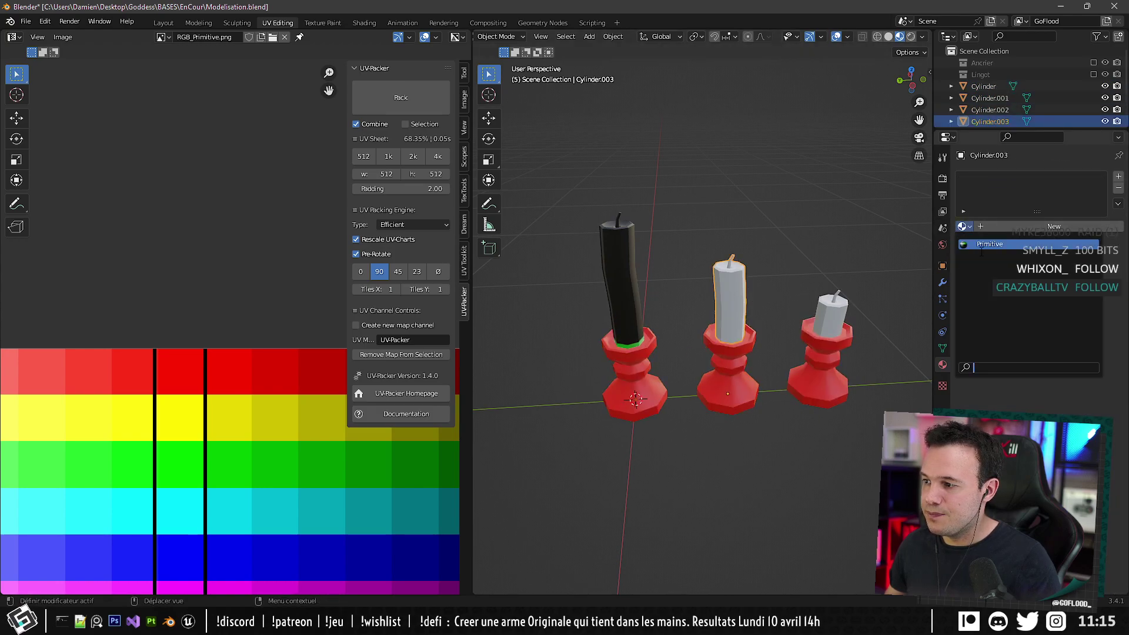
click(989, 244)
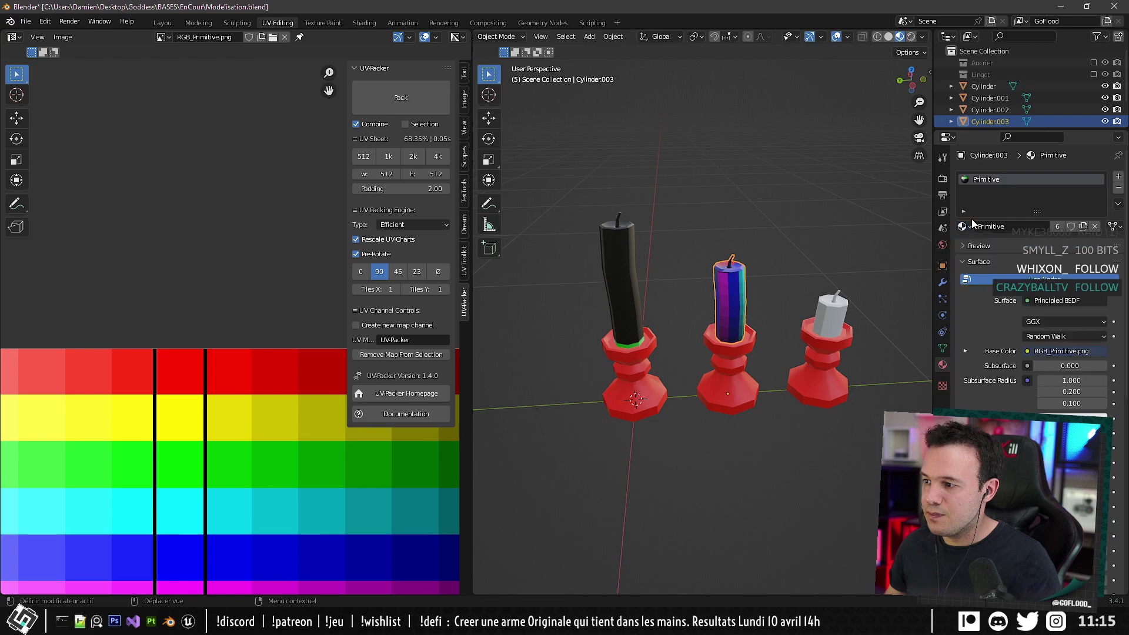
click(839, 312)
click(962, 227)
click(971, 244)
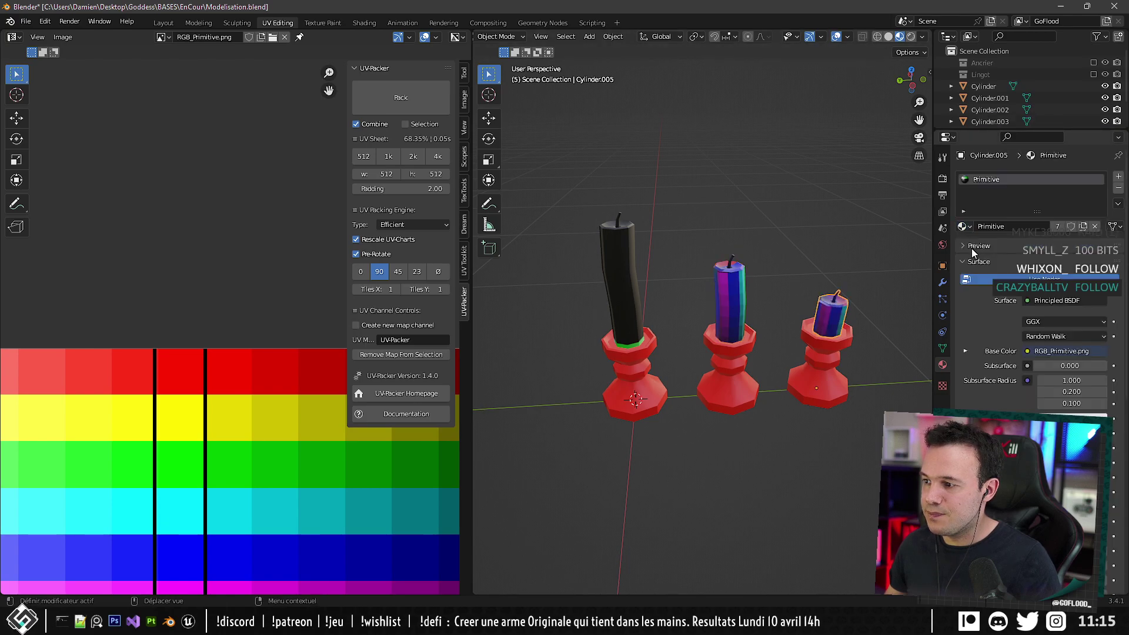
Select the tall holder together with its candle and reopen both in Edit Mode.
click(595, 252)
scroll(607, 278, down, 3)
scroll(640, 277, up, 3)
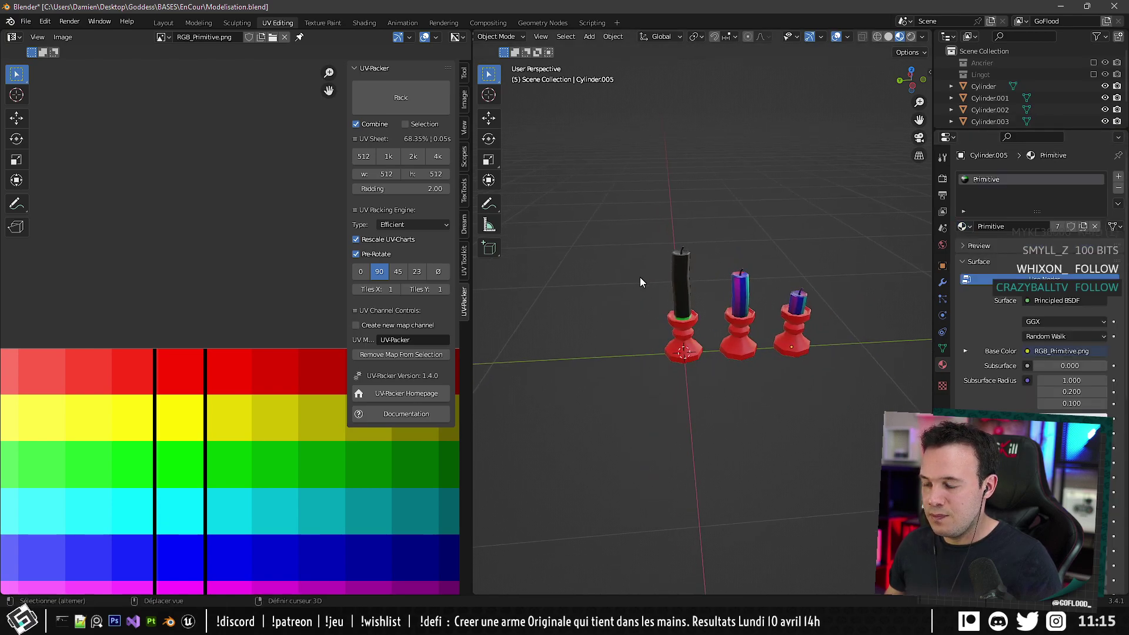
click(682, 343)
shift+click(678, 269)
key(Tab)
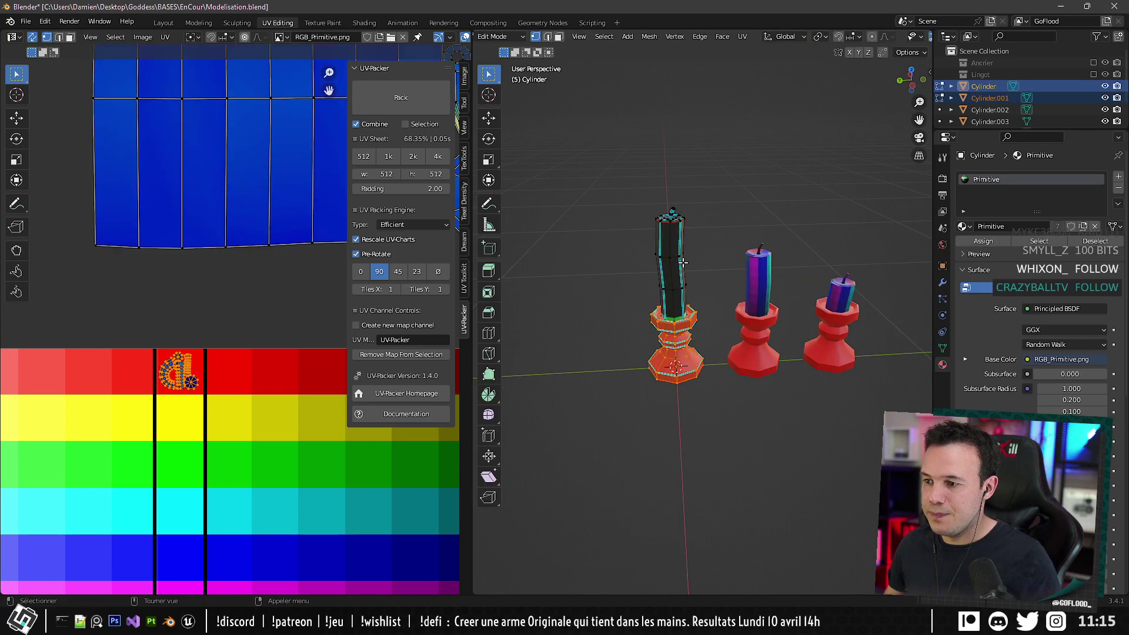
scroll(256, 326, down, 2)
scroll(207, 304, up, 2)
middle_drag(162, 336, 241, 387)
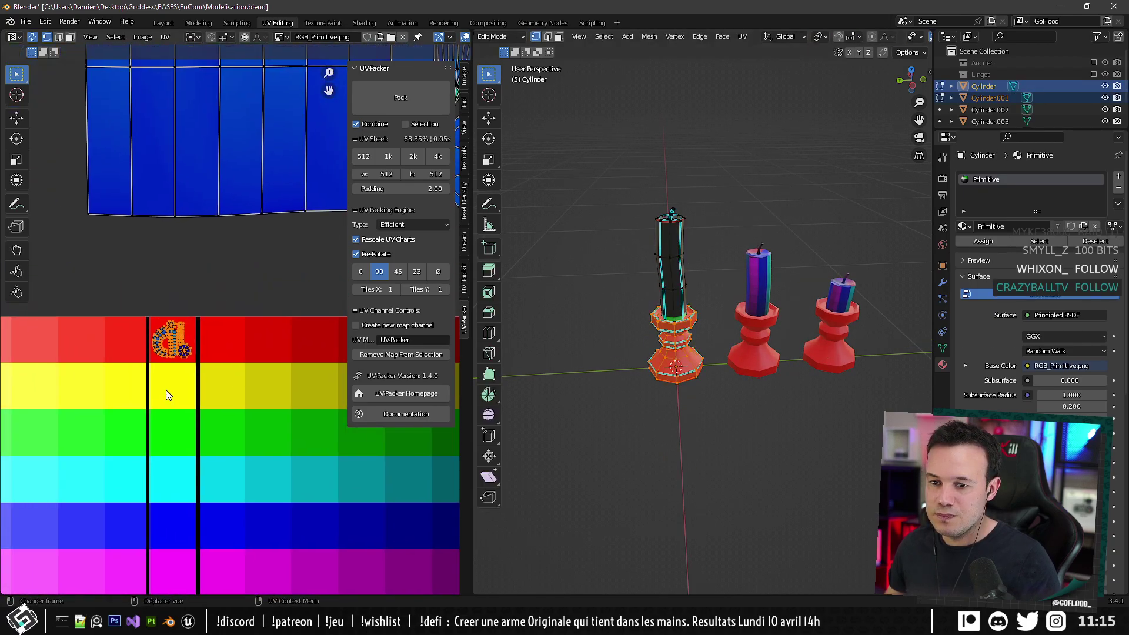
Examine the green band where the tall candle meets its holder, using face selection on the surrounding holder faces.
scroll(642, 386, up, 4)
middle_drag(643, 386, 659, 423)
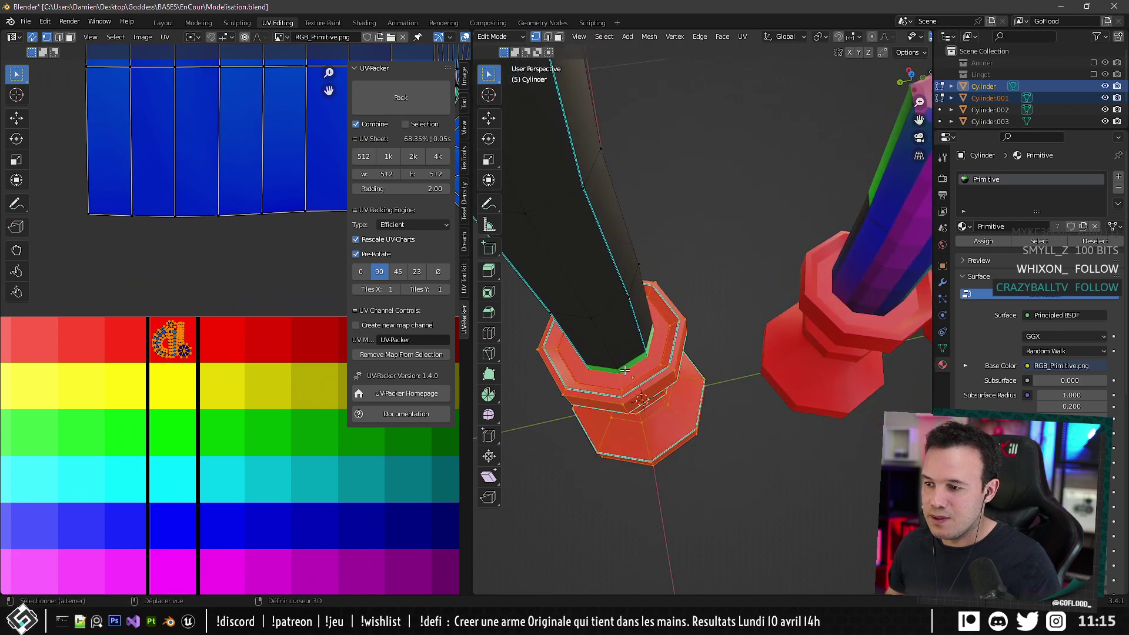
scroll(665, 369, up, 1)
click(662, 379)
click(557, 36)
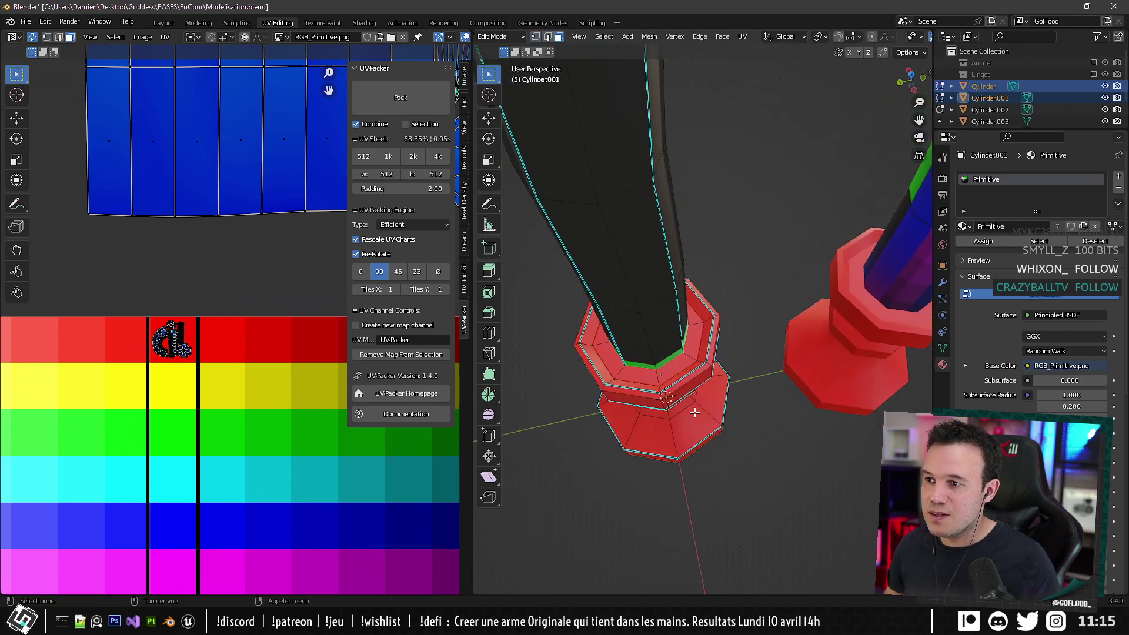
alt+click(659, 374)
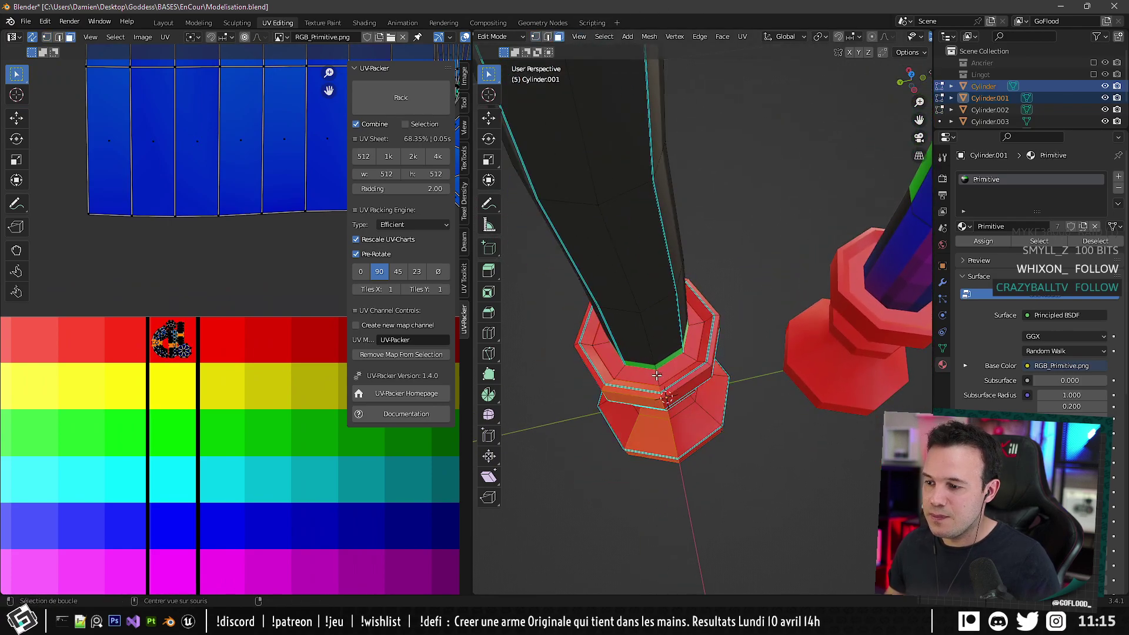
click(685, 356)
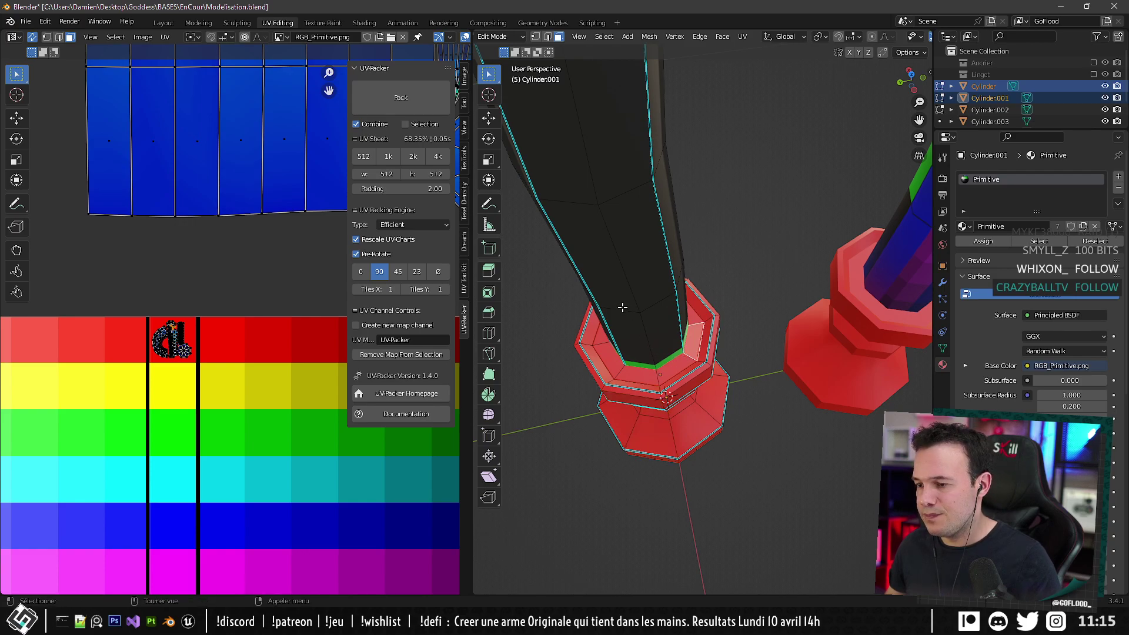
drag(622, 307, 684, 358)
click(680, 360)
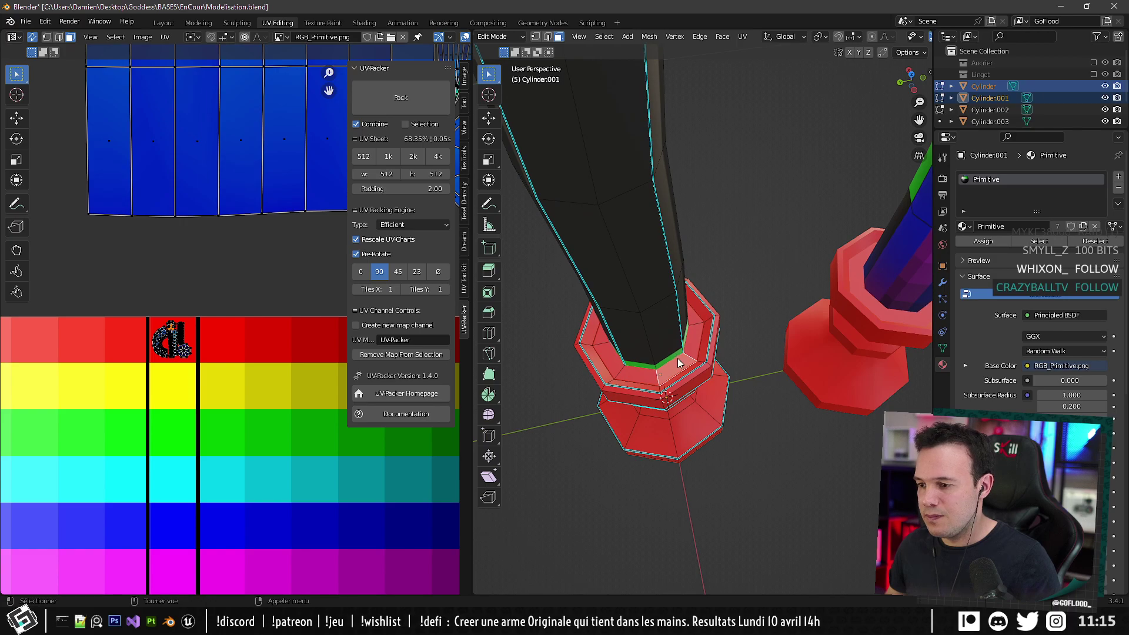
Leave Edit Mode and select only the tall candle, briefly opening its mesh for editing.
key(Tab)
click(682, 355)
key(Tab)
key(Tab)
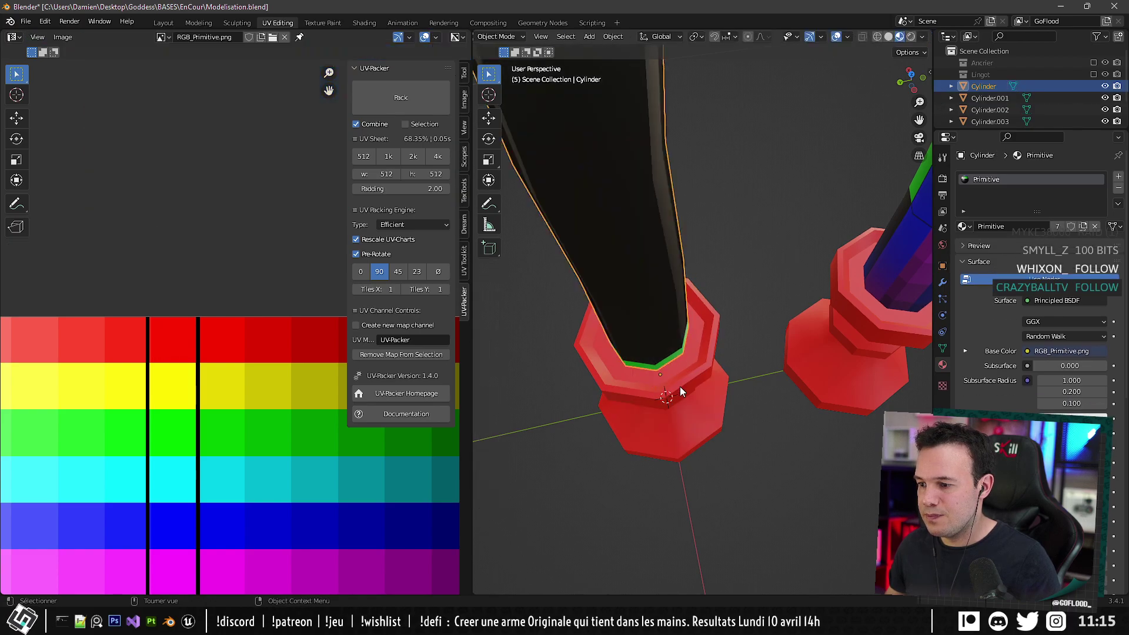
Move the UVs of the tall holder's inner floor faces onto the black column of the palette and leave Edit Mode.
click(679, 386)
key(Tab)
middle_drag(682, 352, 703, 335)
scroll(225, 333, down, 4)
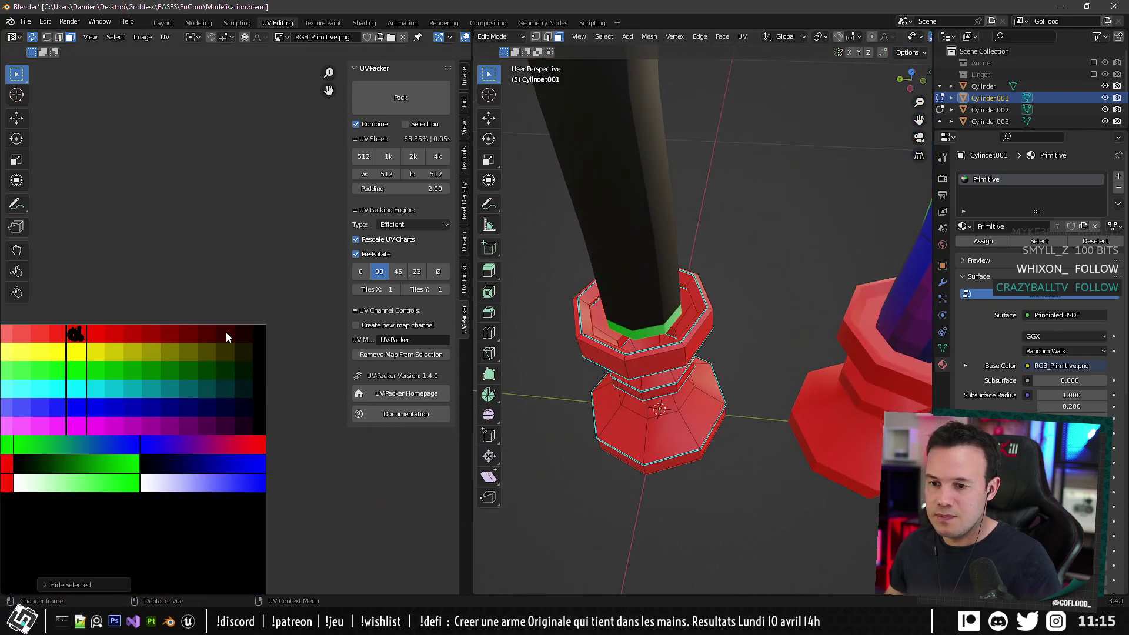
right_click(308, 356)
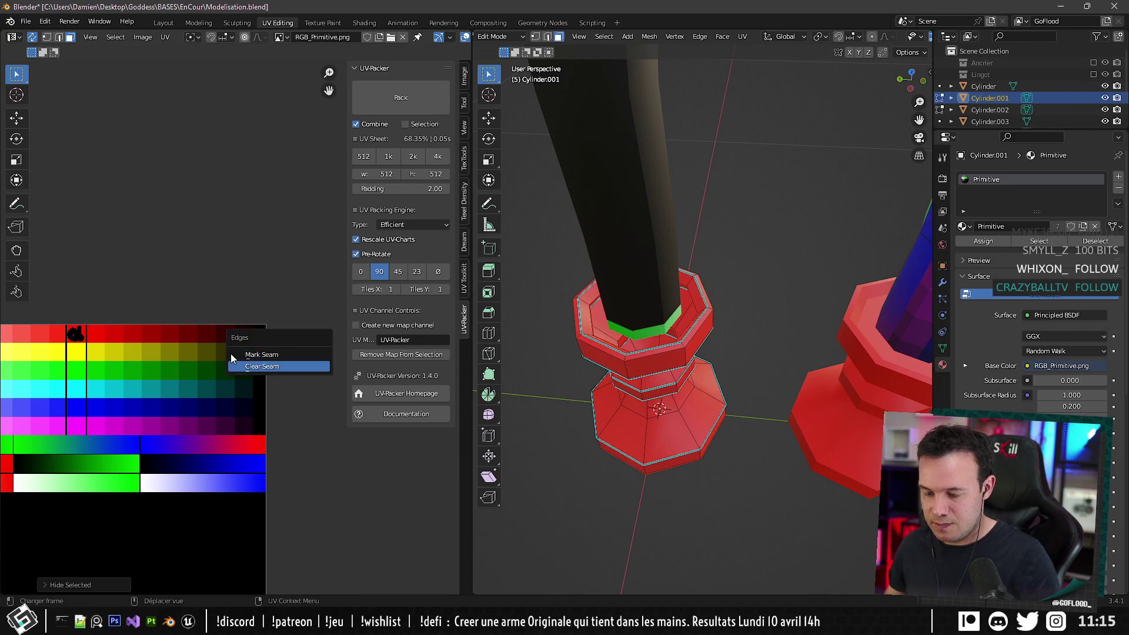
key(ctrl+z)
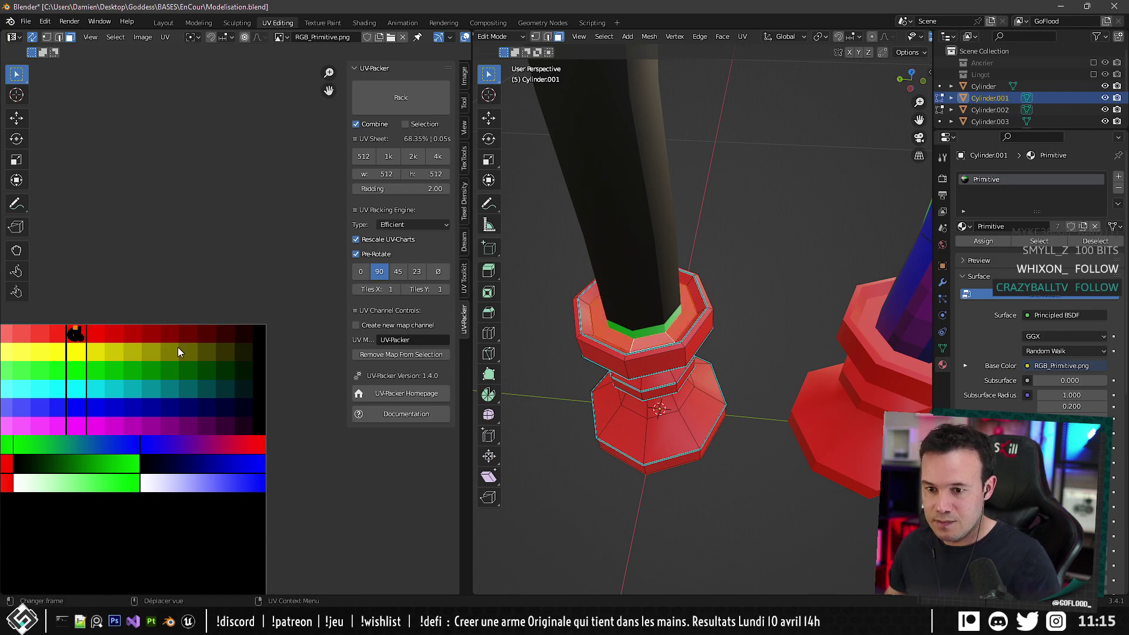
key(g)
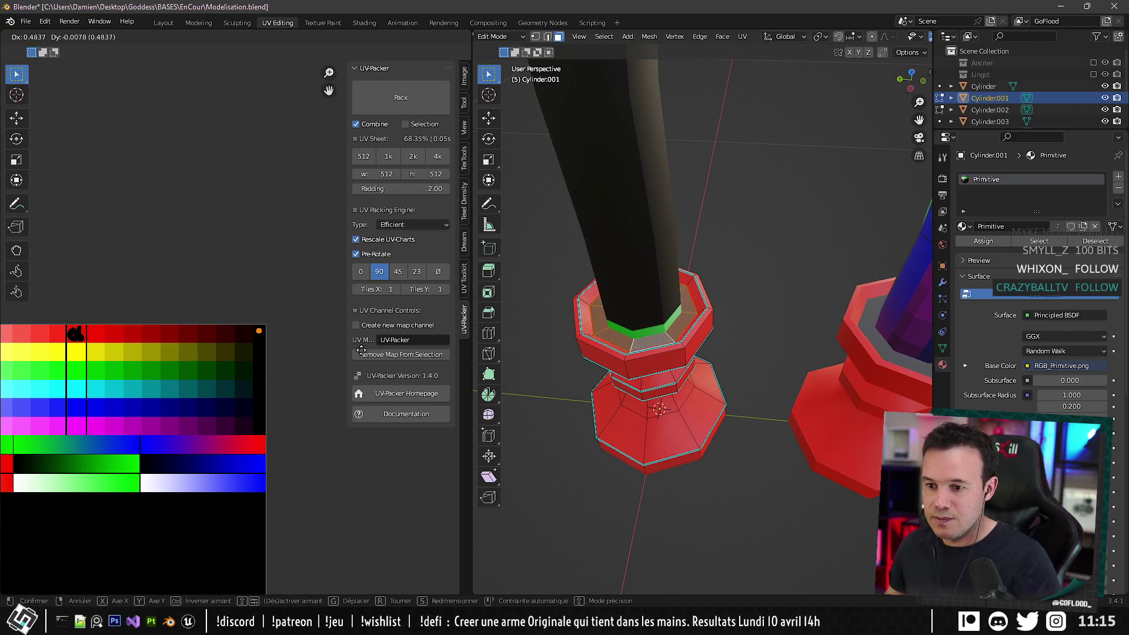
click(361, 351)
middle_drag(600, 284, 702, 344)
key(Tab)
scroll(701, 347, down, 4)
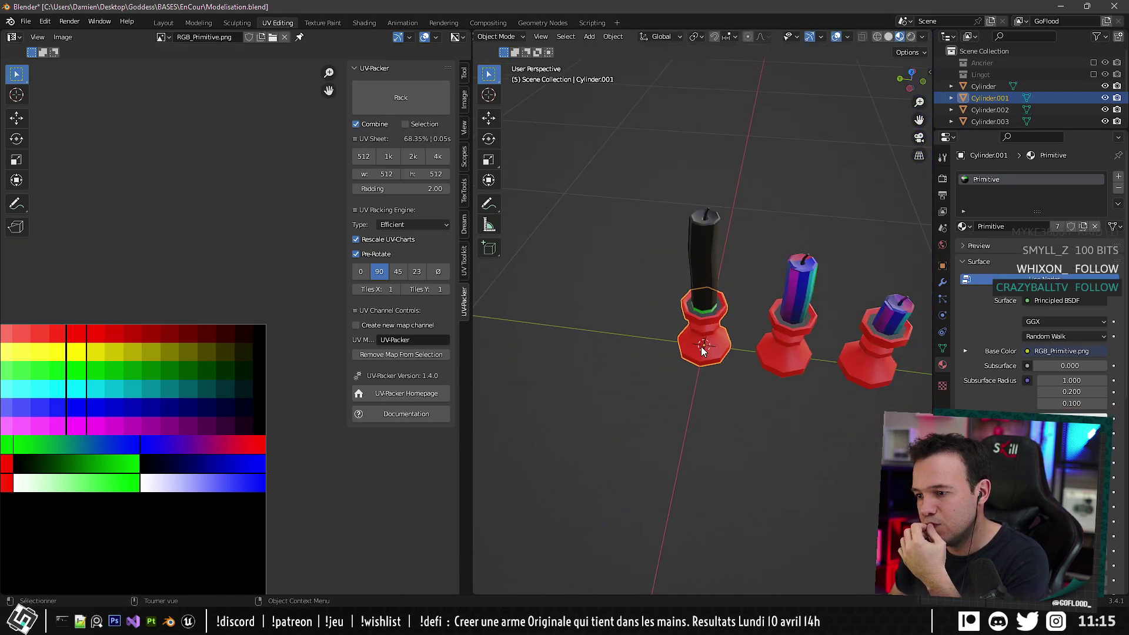
scroll(703, 354, up, 3)
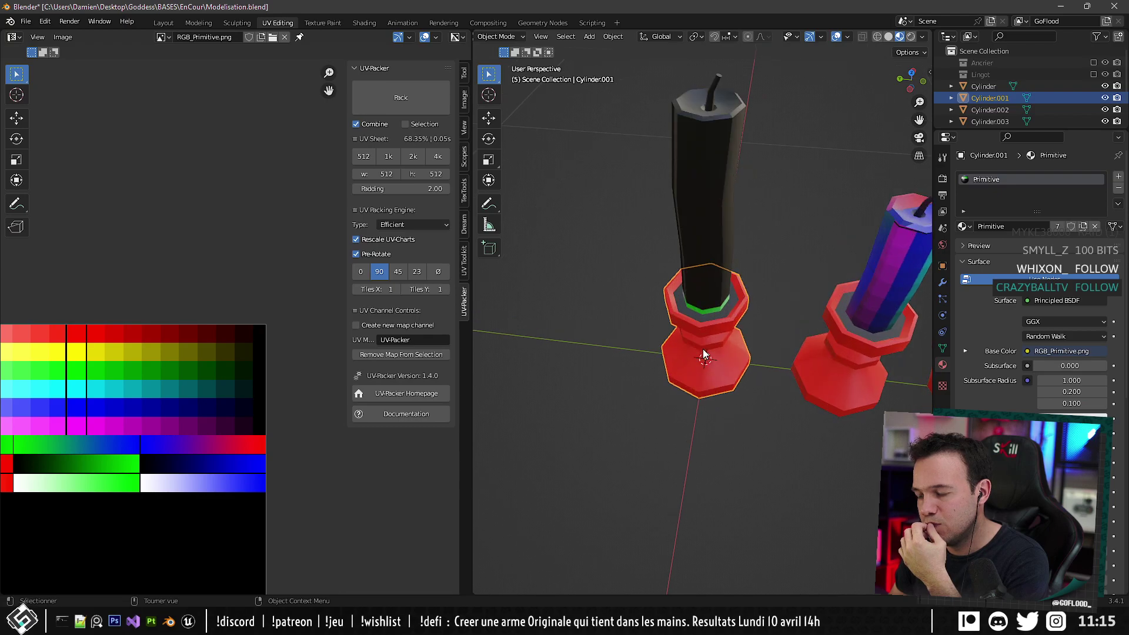
click(714, 273)
key(Tab)
scroll(177, 223, down, 2)
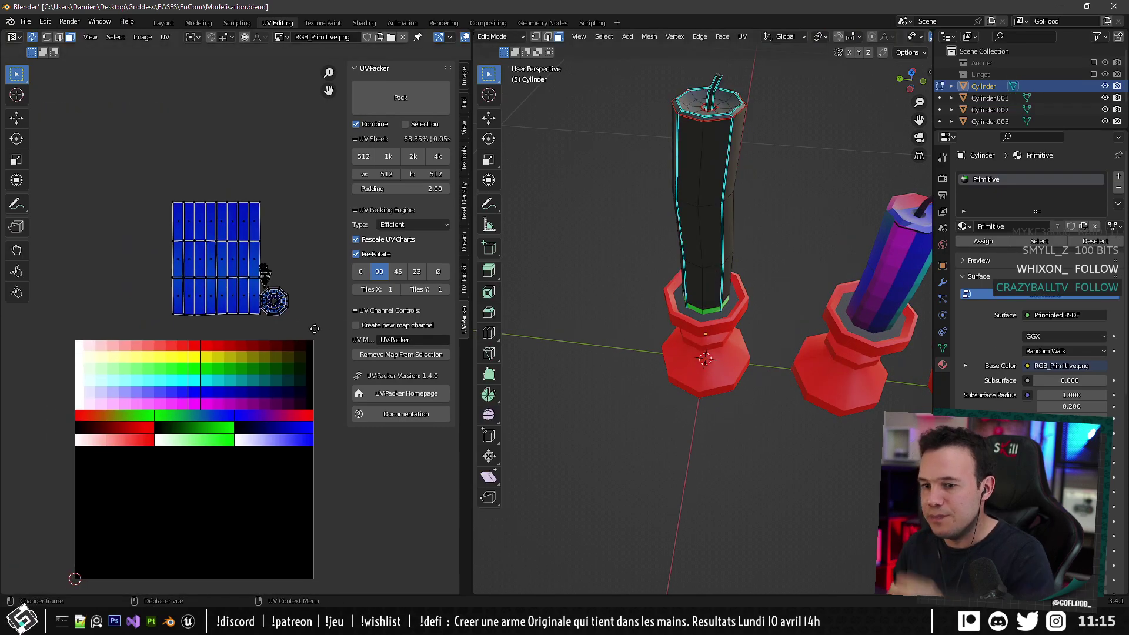
middle_drag(203, 212, 222, 230)
drag(179, 193, 315, 337)
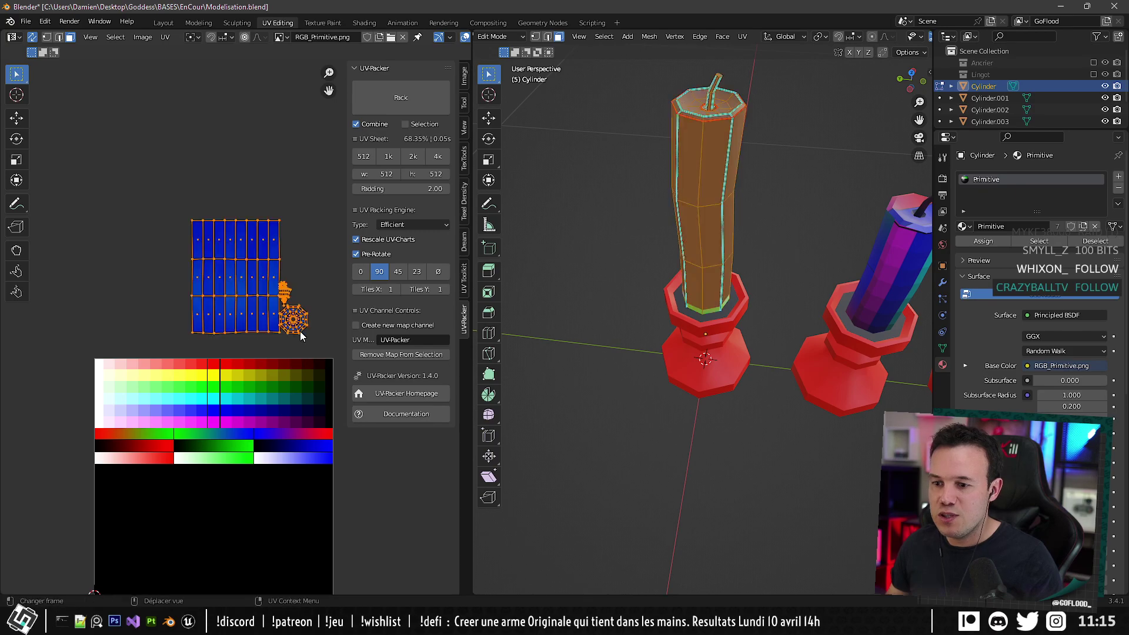
key(Tab)
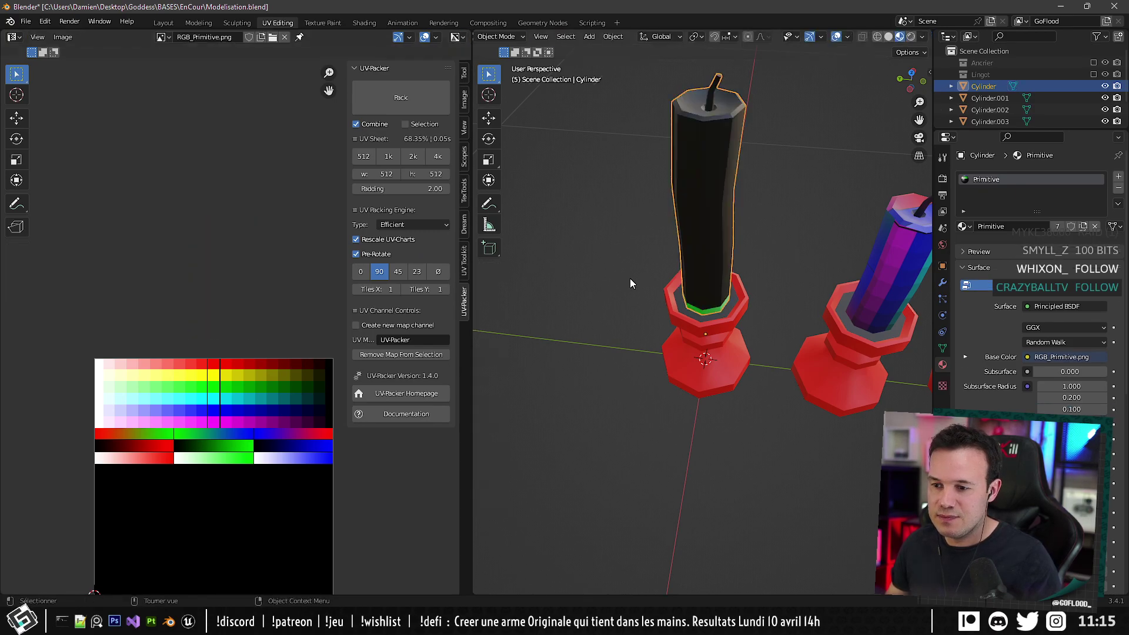
key(a)
key(Tab)
key(Tab)
Open the tall candle and its holder together in Edit Mode with all their faces selected.
click(694, 276)
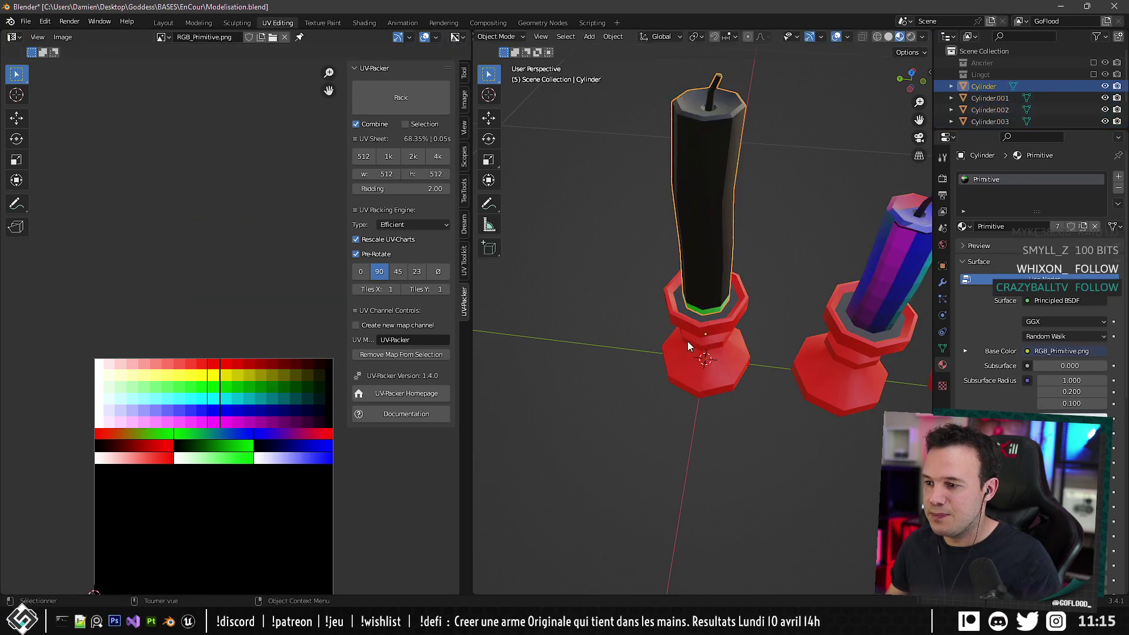
shift+click(686, 341)
key(Tab)
key(a)
middle_drag(230, 209, 188, 202)
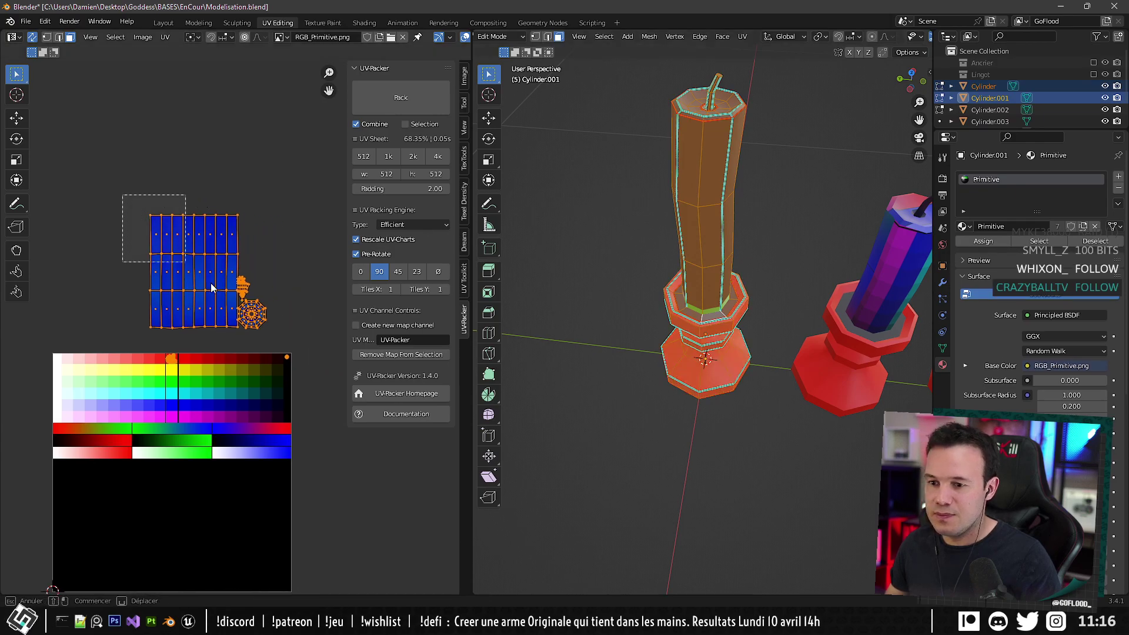
Bring only the tall candle's UV islands over the colour palette and scale them down to roughly a swatch's size.
key(g)
click(281, 380)
key(s)
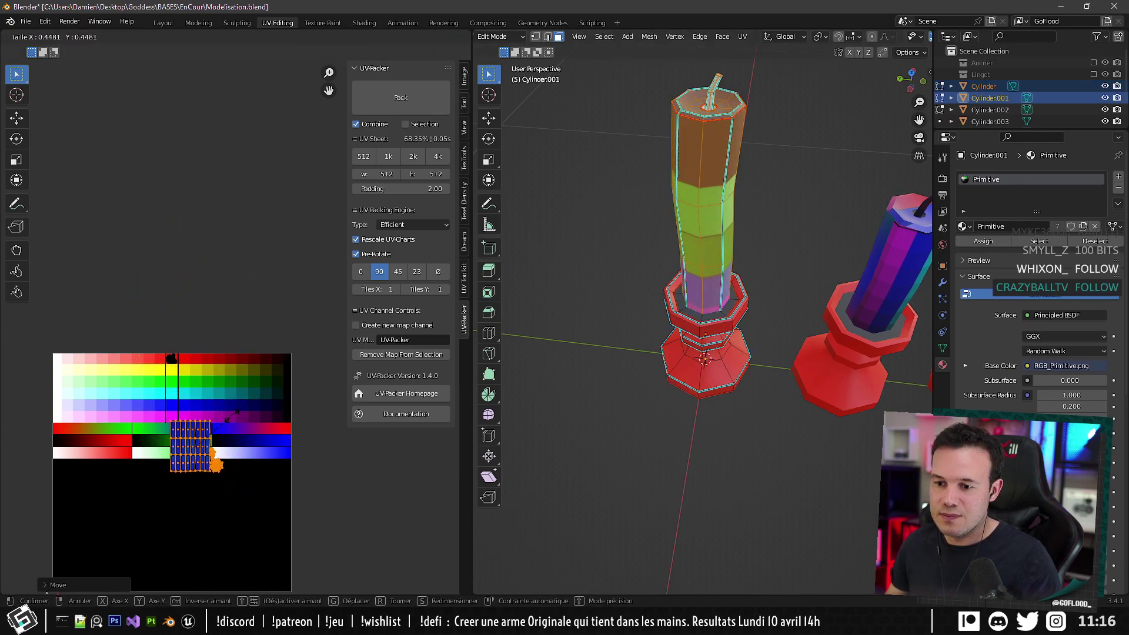
click(220, 430)
key(g)
click(197, 380)
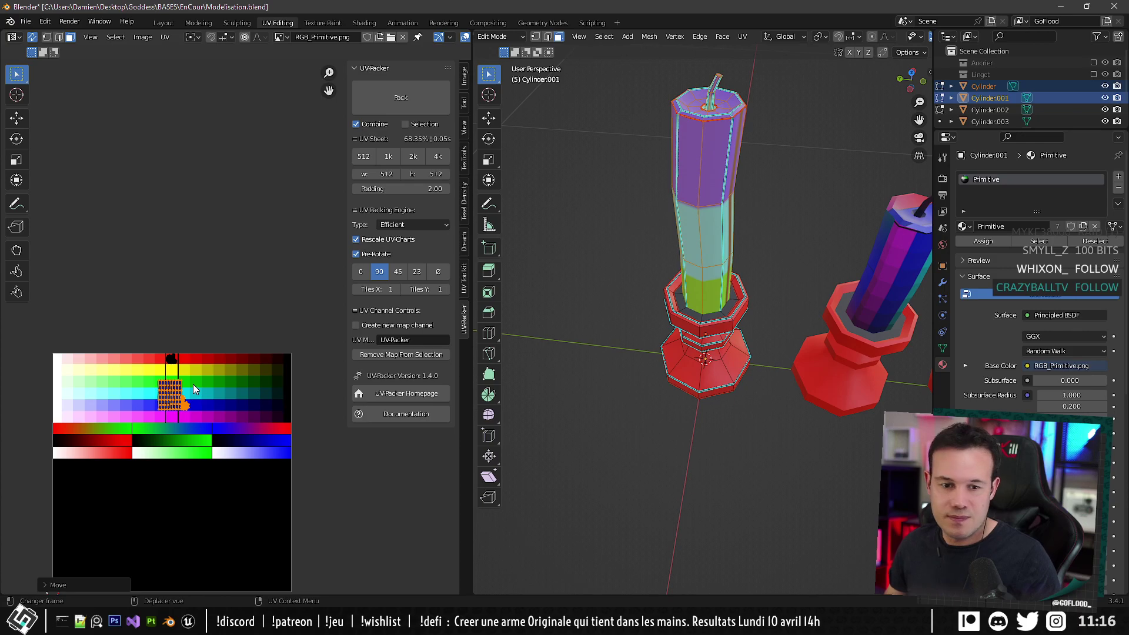
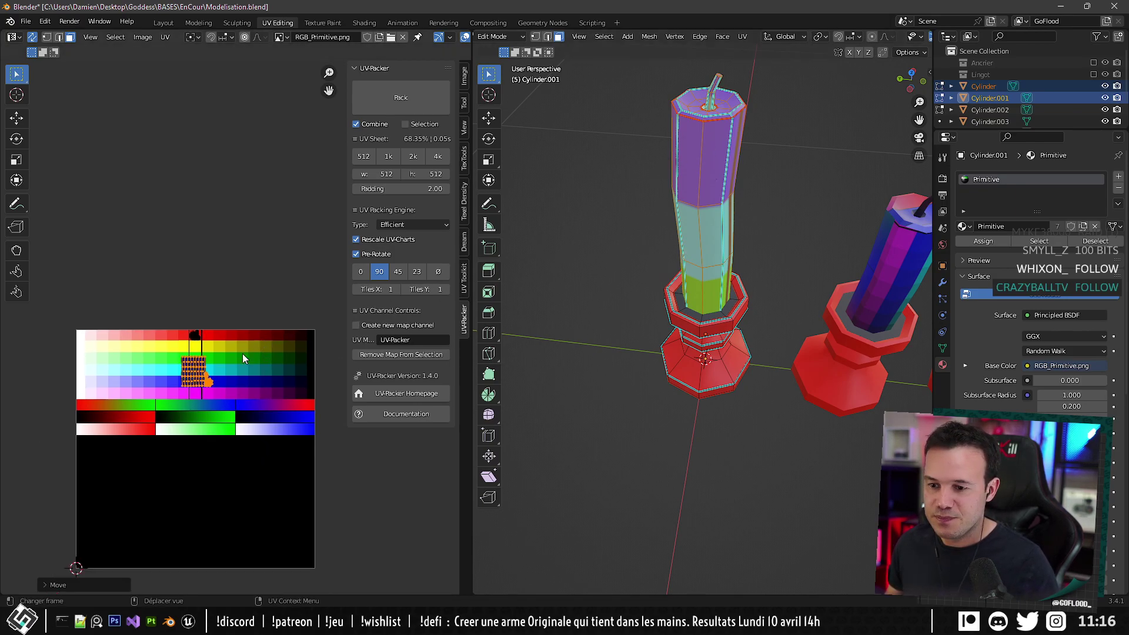
Shrink the tall candle's UVs further and fit them inside the pure green swatch between the black lines.
scroll(242, 354, up, 2)
key(s)
click(238, 313)
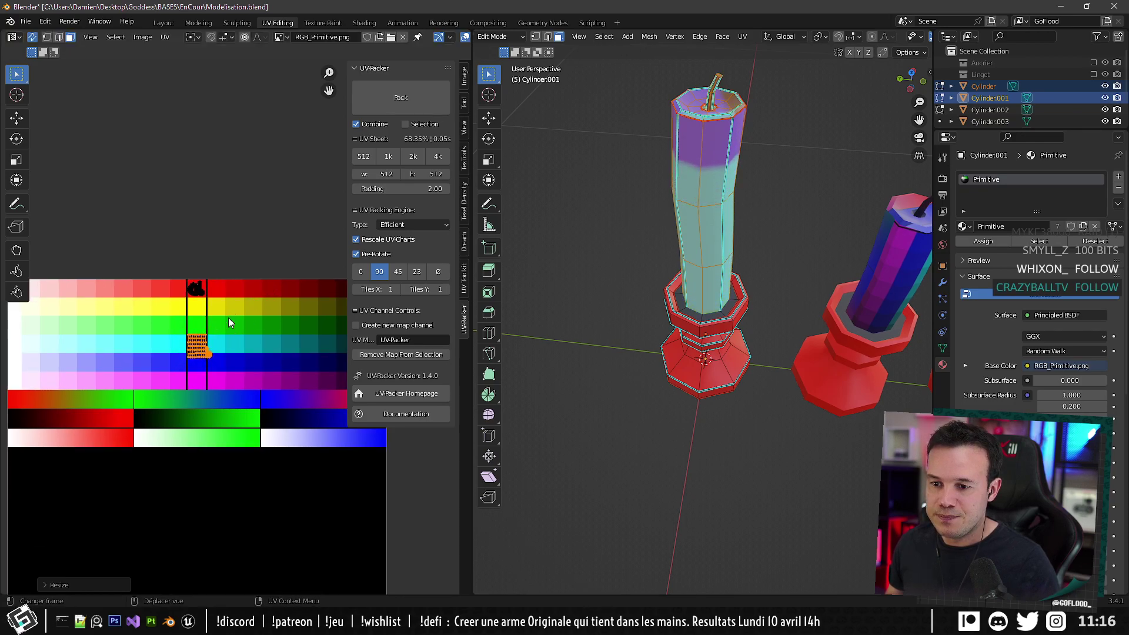
scroll(246, 361, up, 3)
key(g)
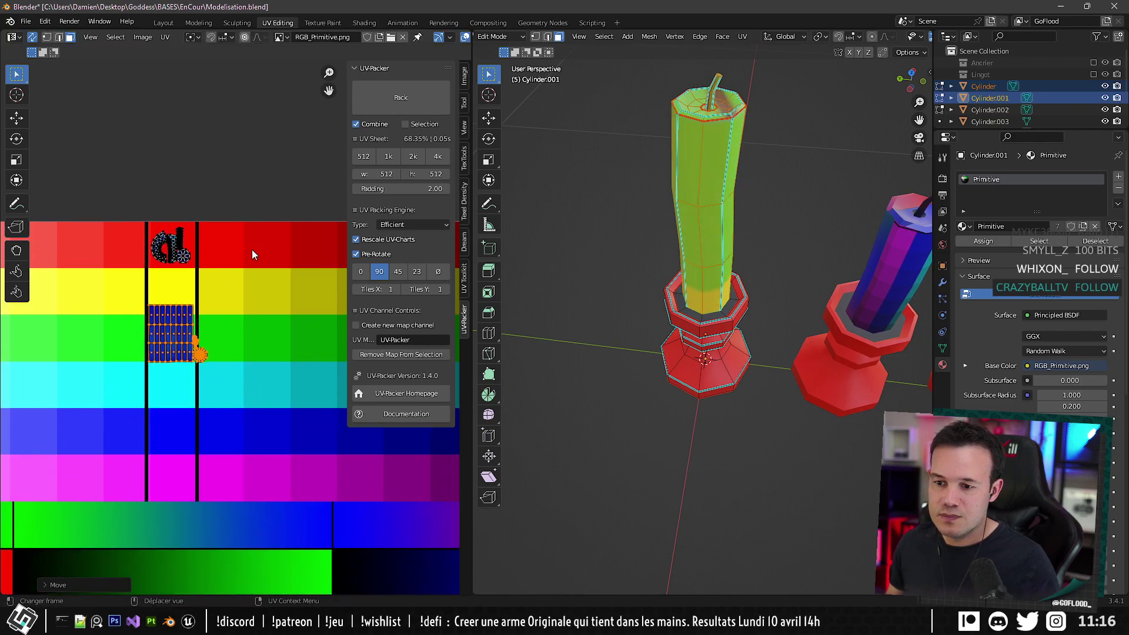
click(218, 275)
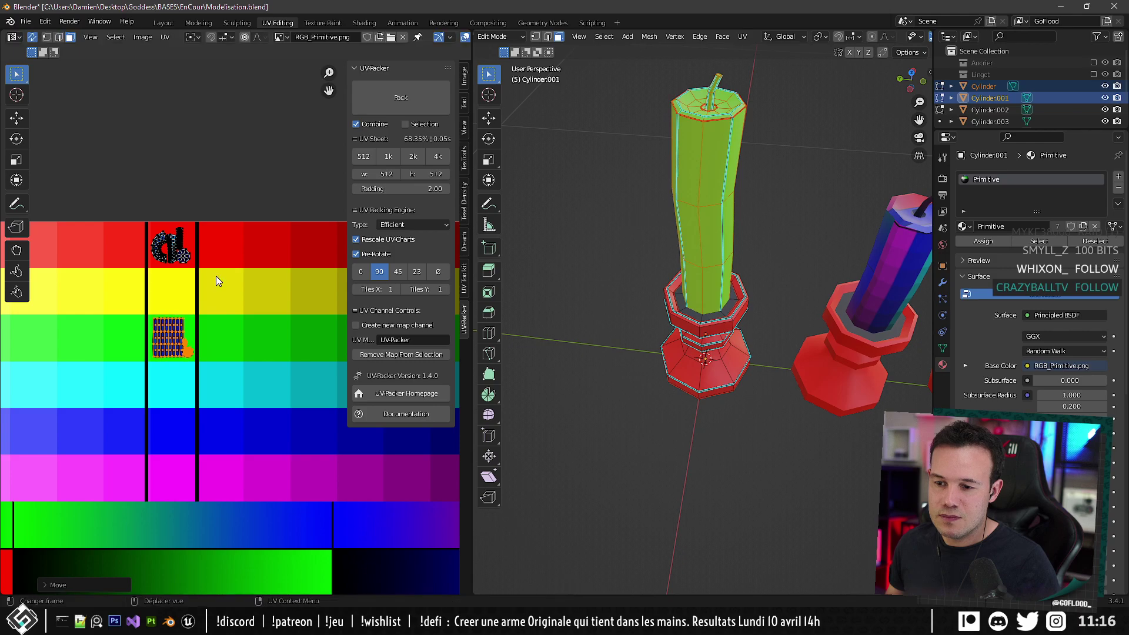
scroll(189, 323, up, 3)
scroll(191, 322, down, 2)
middle_drag(699, 241, 729, 269)
scroll(753, 256, down, 3)
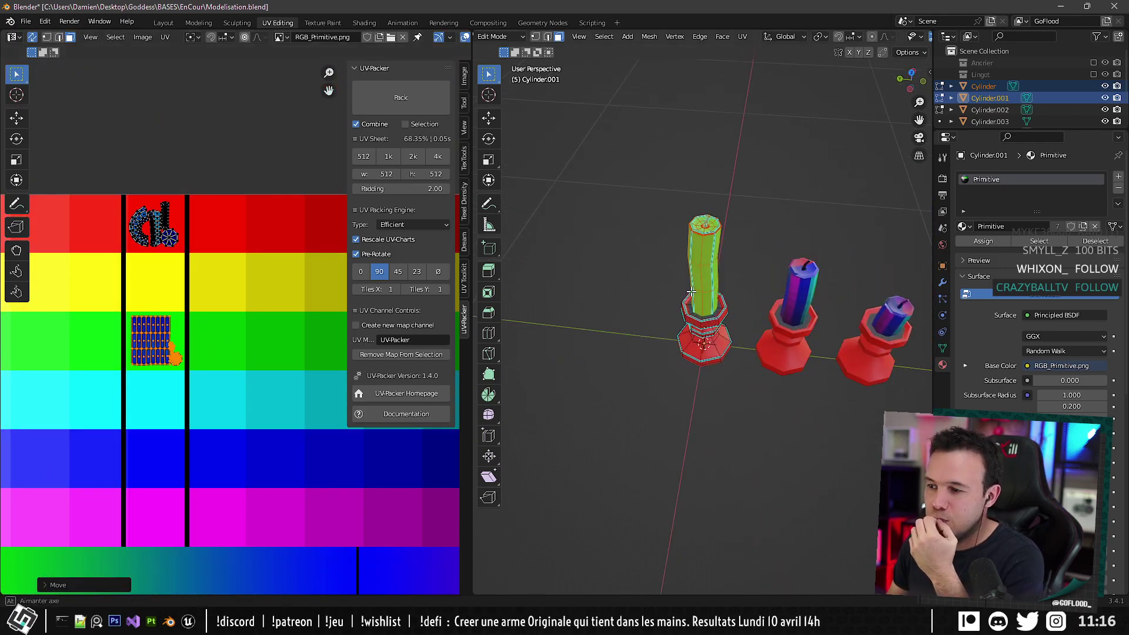
scroll(681, 183, up, 4)
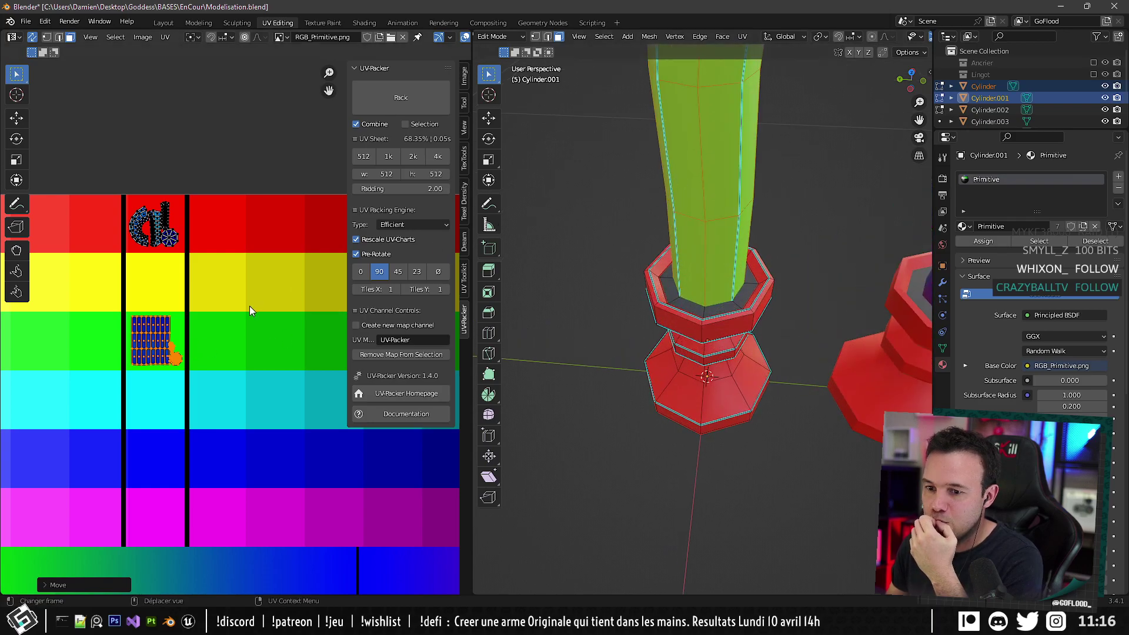
Select the tall candle's wick, including its tip and side faces, and check the selection by temporarily hiding it.
shift+middle_drag(647, 125, 729, 209)
shift+middle_drag(729, 208, 675, 384)
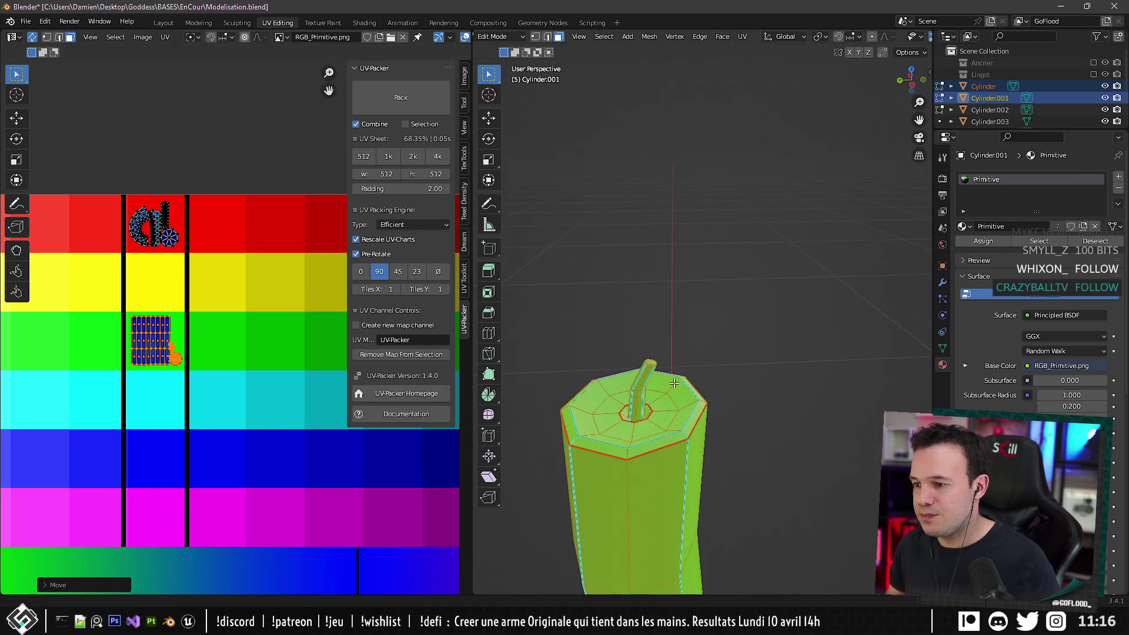
scroll(675, 383, up, 5)
scroll(699, 318, down, 2)
click(702, 312)
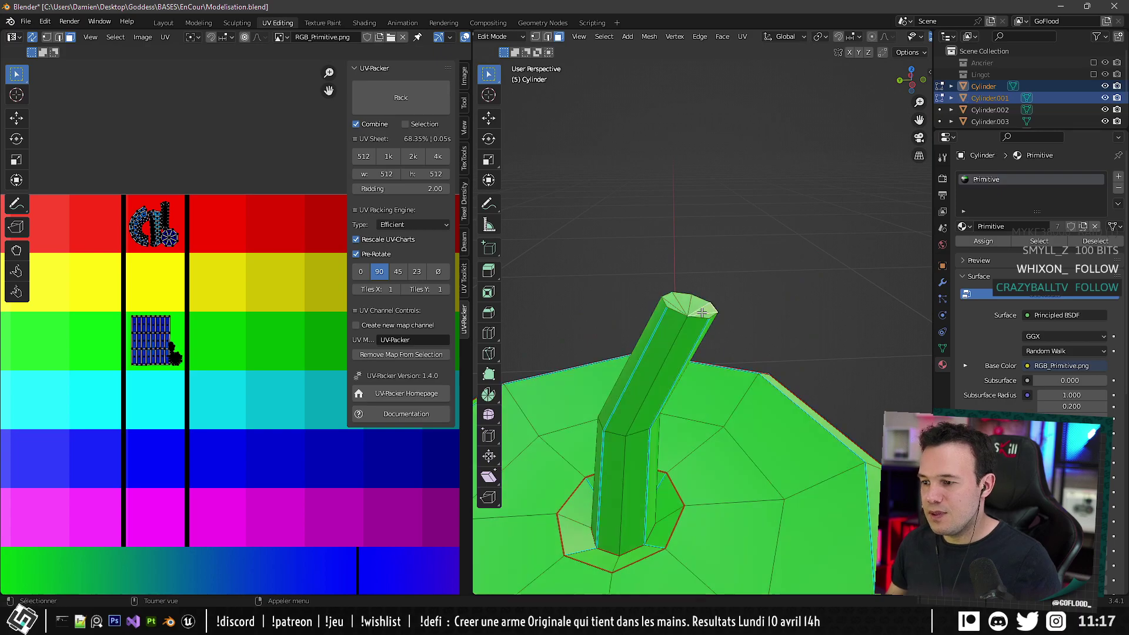
alt+click(693, 300)
click(681, 303)
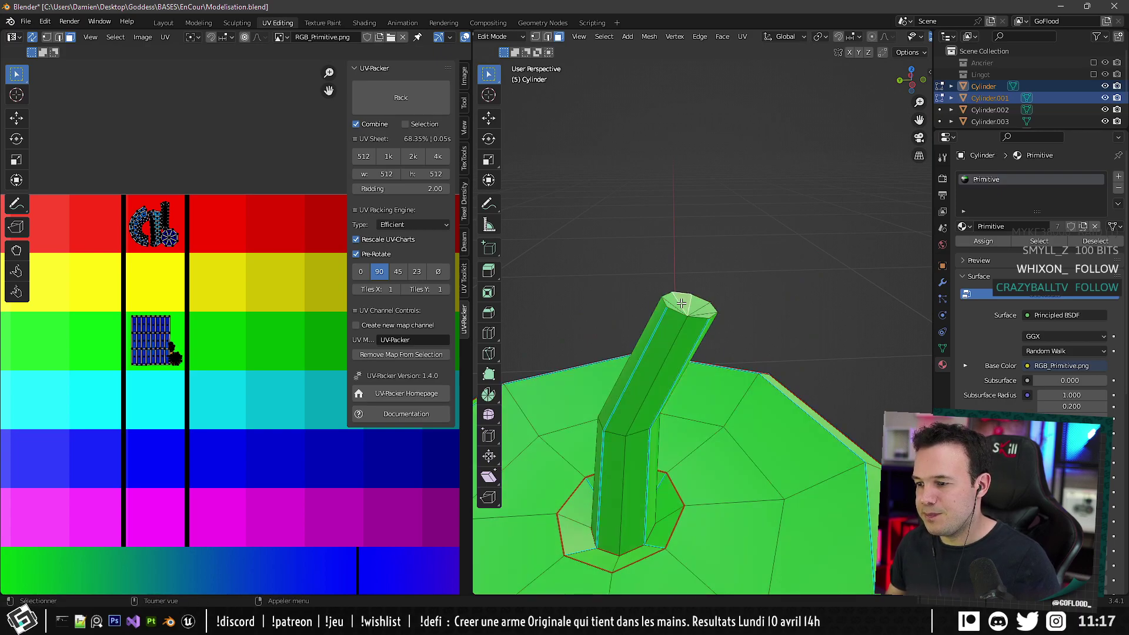
drag(652, 285, 723, 327)
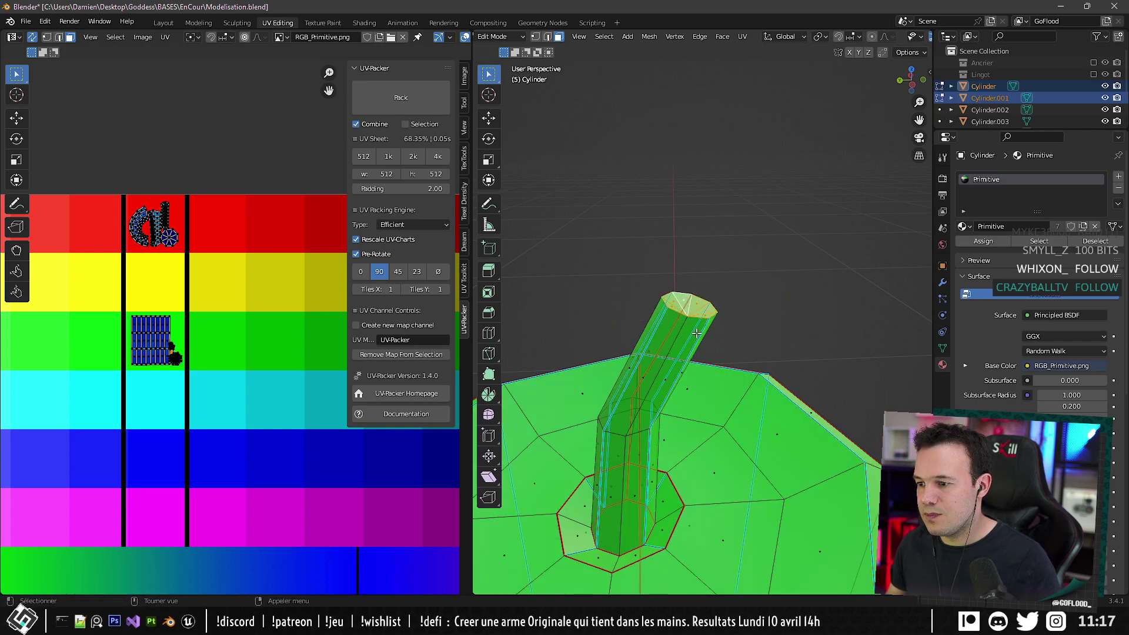
alt+shift+click(649, 385)
scroll(629, 490, down, 6)
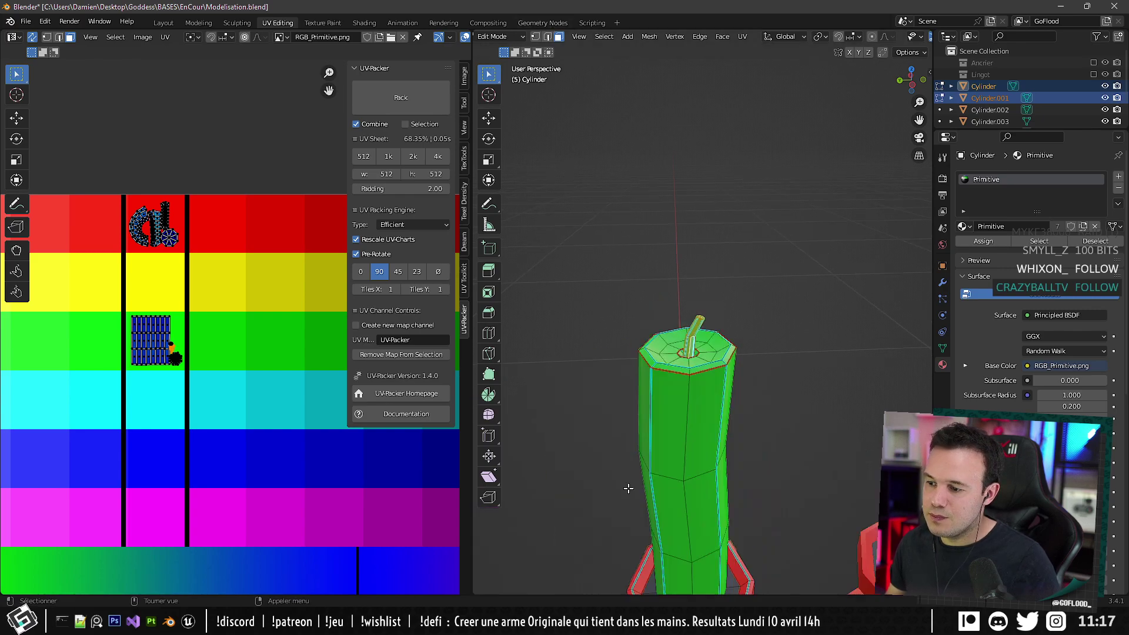
ctrl+scroll(277, 370, down, 4)
key(h)
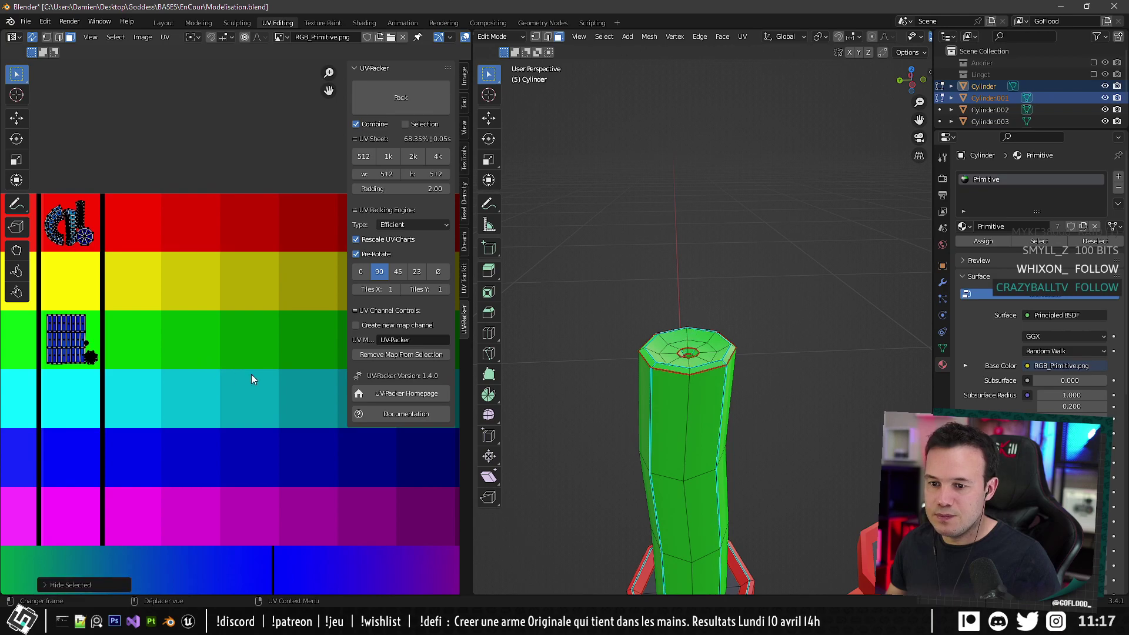
key(alt+h)
Move the wick's UVs onto the black column of the palette and return to Object Mode.
key(g)
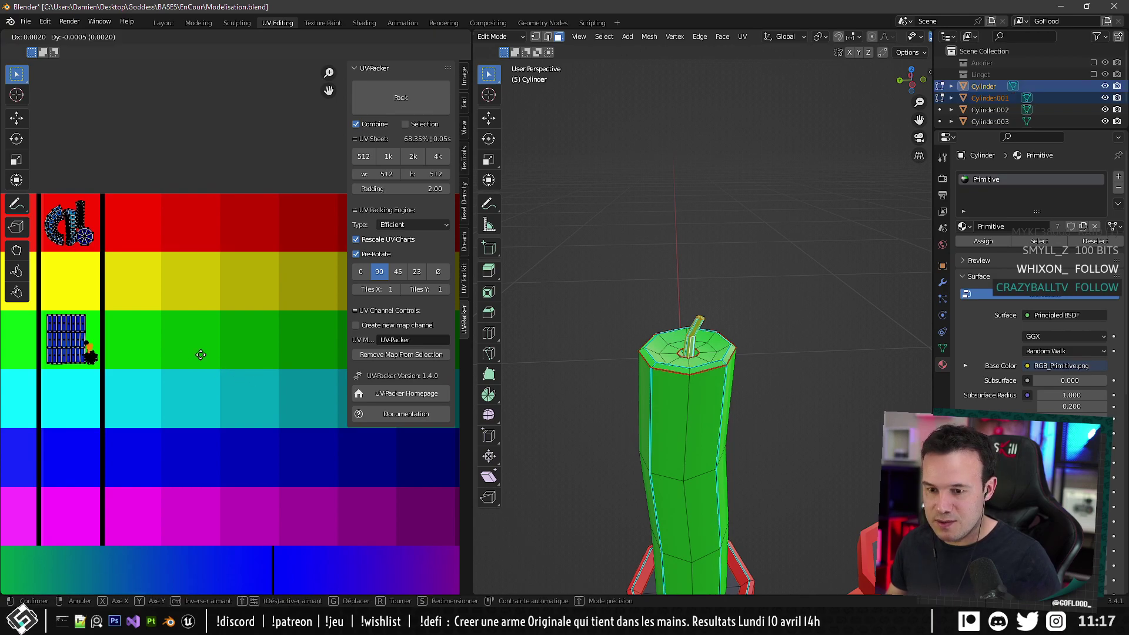
click(296, 344)
middle_drag(294, 344, 174, 358)
key(g)
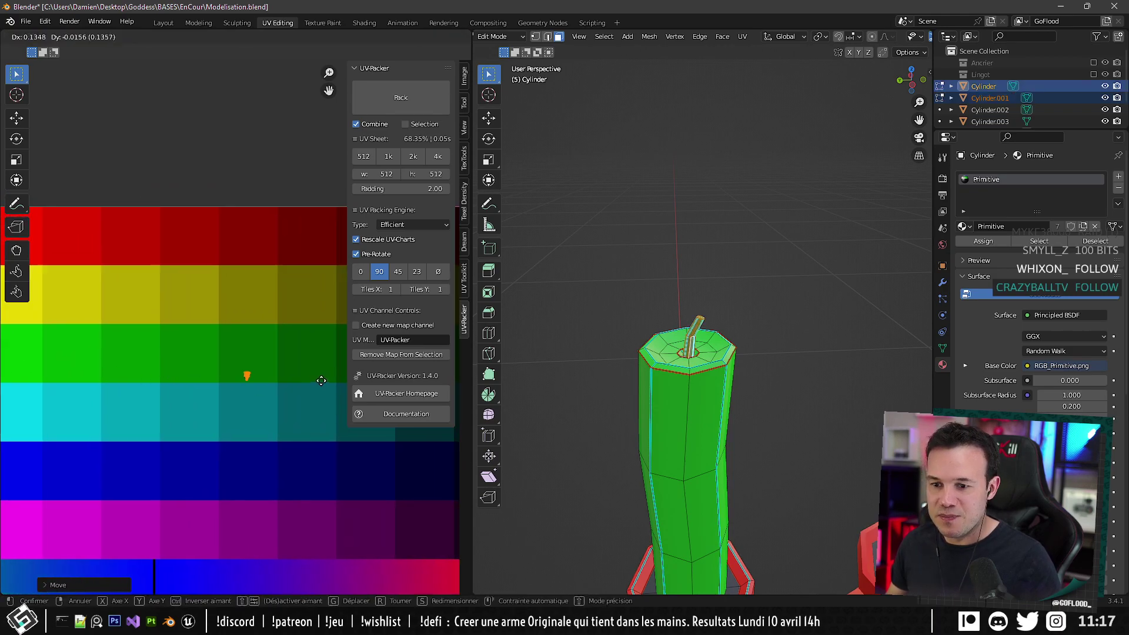
click(309, 377)
middle_drag(307, 378, 89, 371)
key(g)
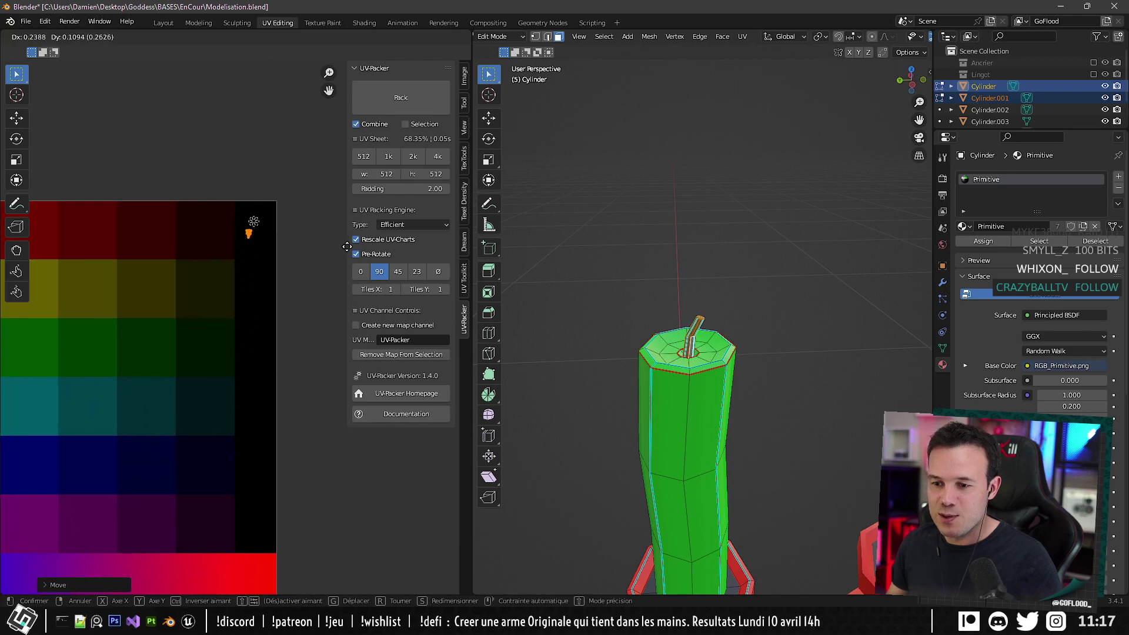
click(352, 363)
middle_drag(588, 364, 685, 341)
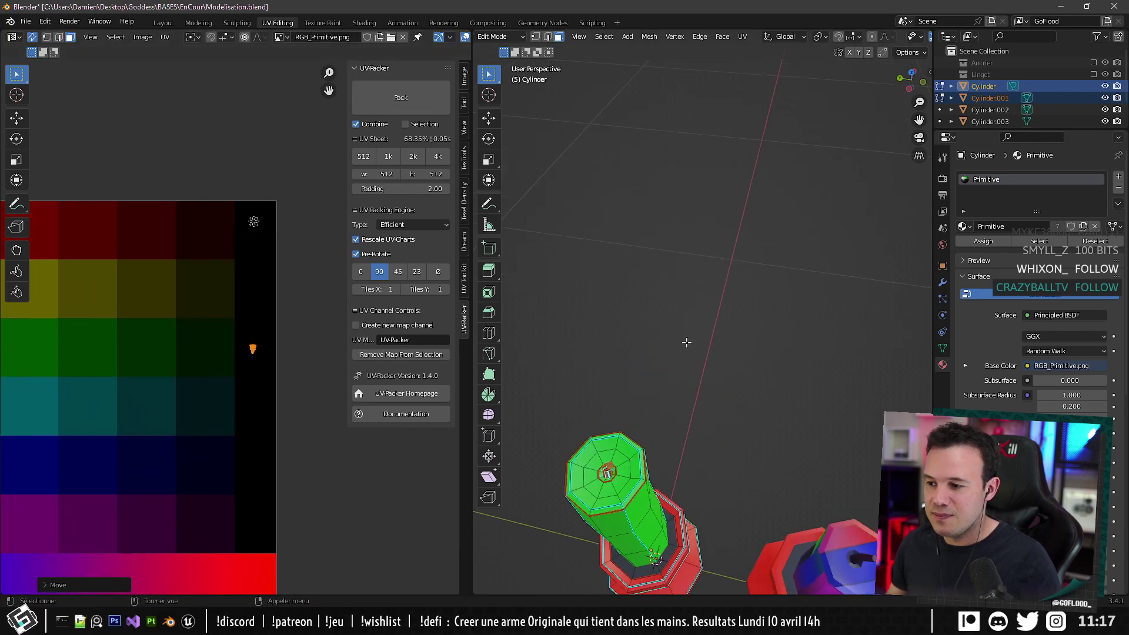
key(Tab)
middle_drag(635, 490, 697, 326)
scroll(697, 326, up, 3)
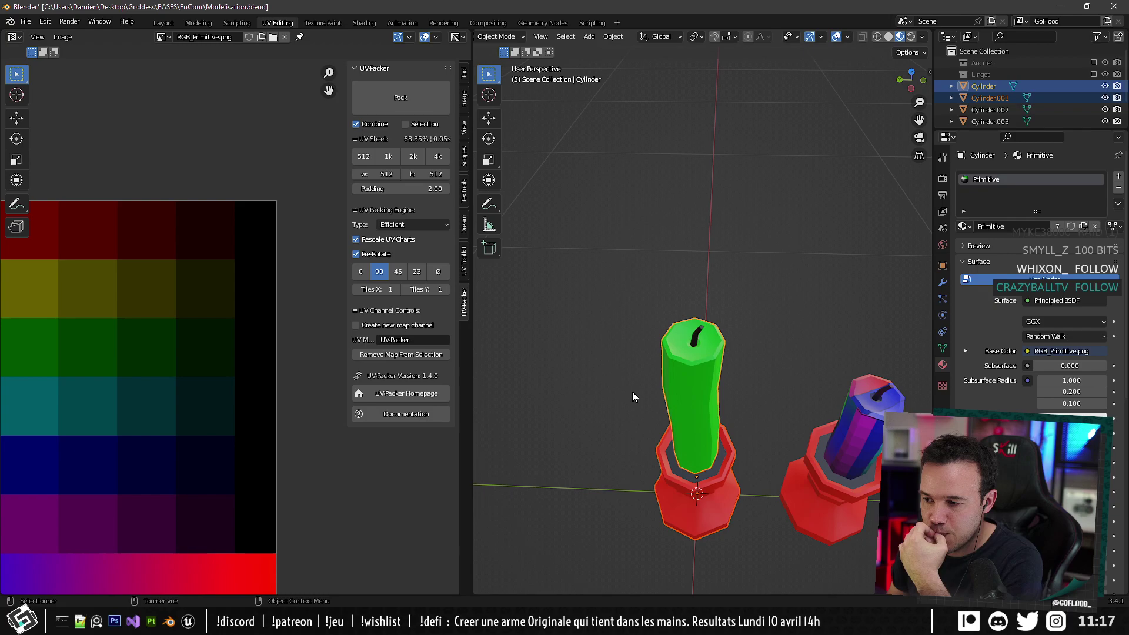
Select the rings of faces on the tall candle's top around the wick.
key(Tab)
scroll(660, 369, up, 5)
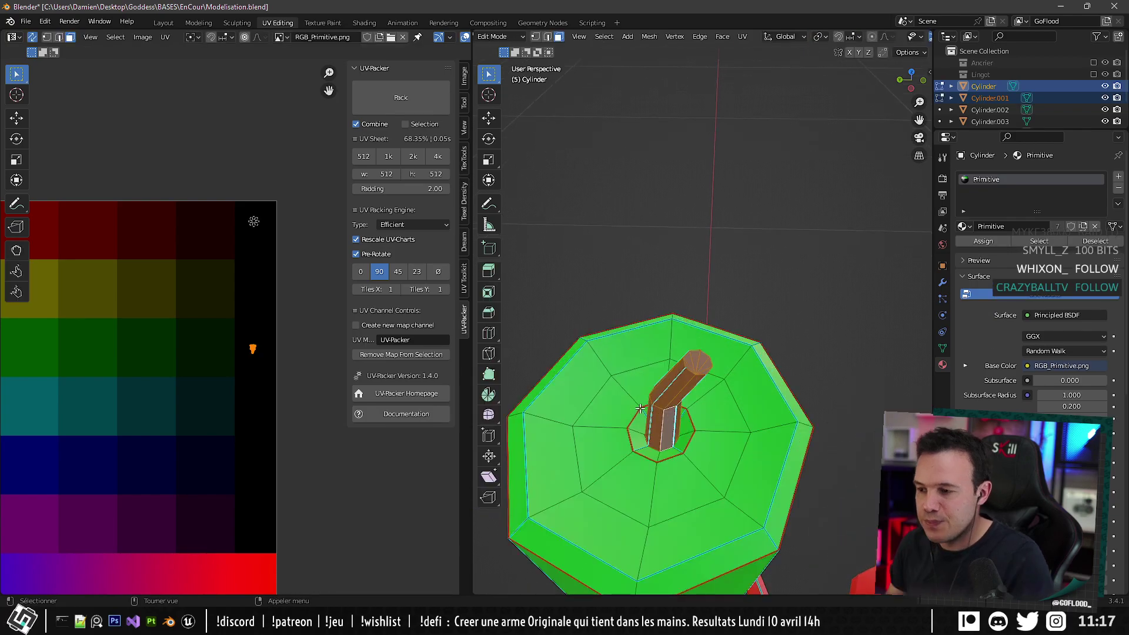
scroll(600, 377, down, 5)
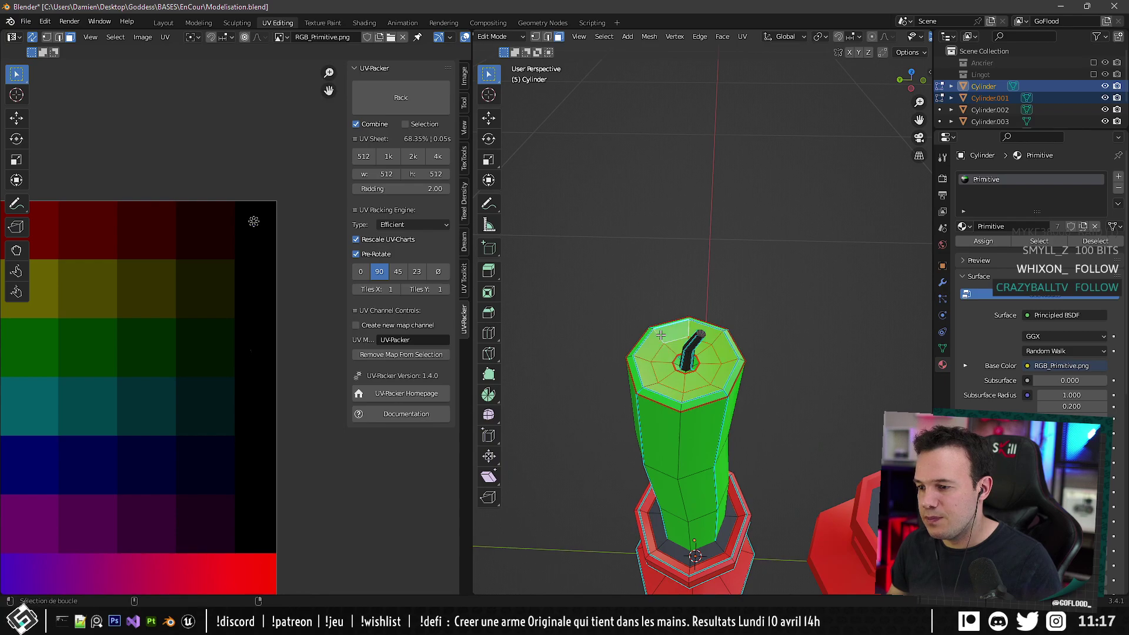
key(ctrl+KP_Add)
scroll(651, 385, up, 6)
scroll(638, 432, down, 3)
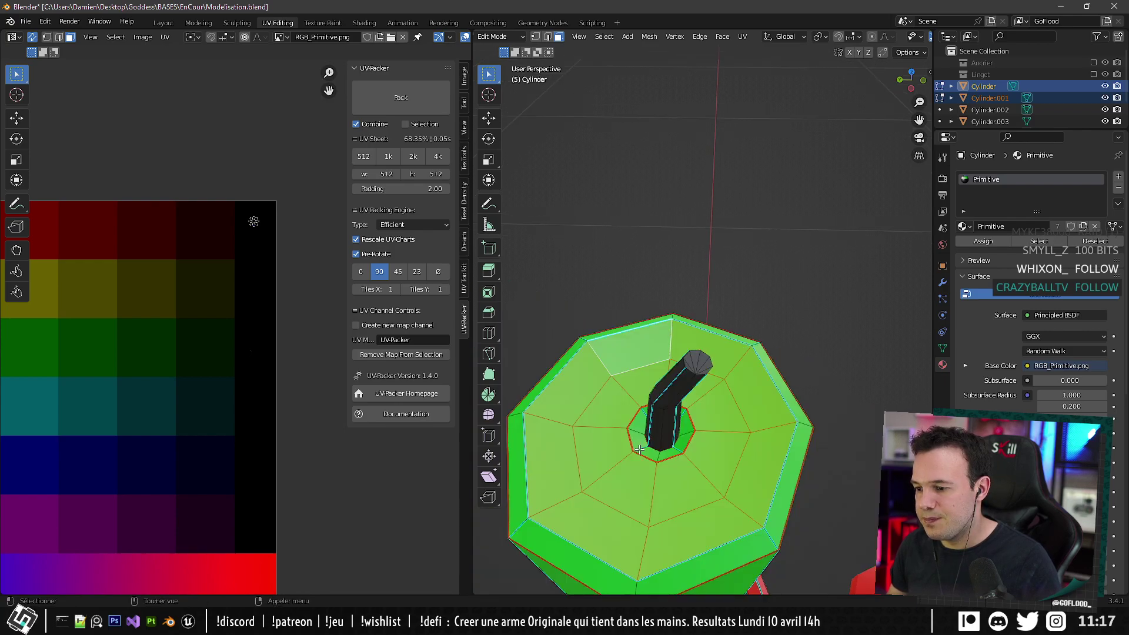
scroll(591, 449, down, 9)
scroll(270, 428, down, 3)
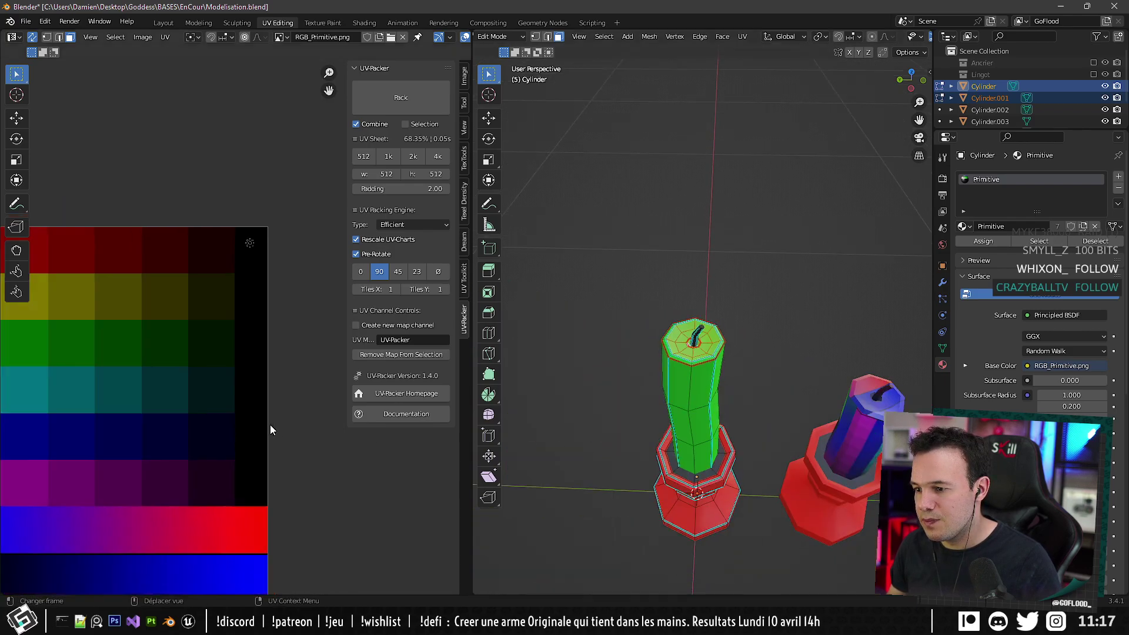
Move the UVs of the tall candle's top faces onto a light green swatch and return to Object Mode.
middle_drag(149, 423, 327, 435)
scroll(132, 392, up, 2)
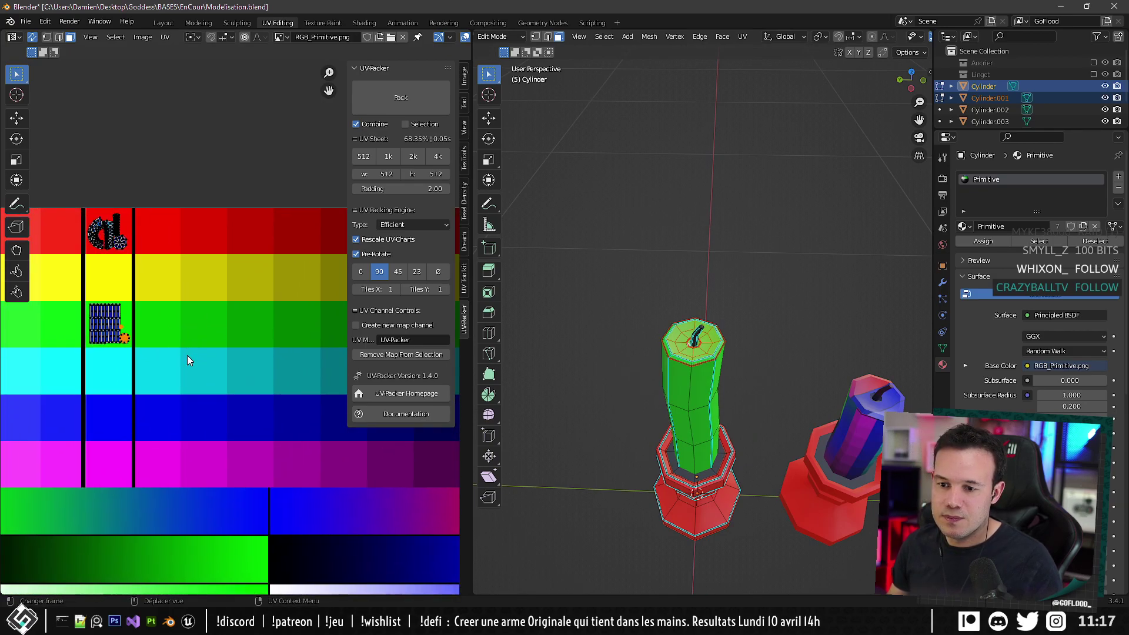
key(g)
click(170, 433)
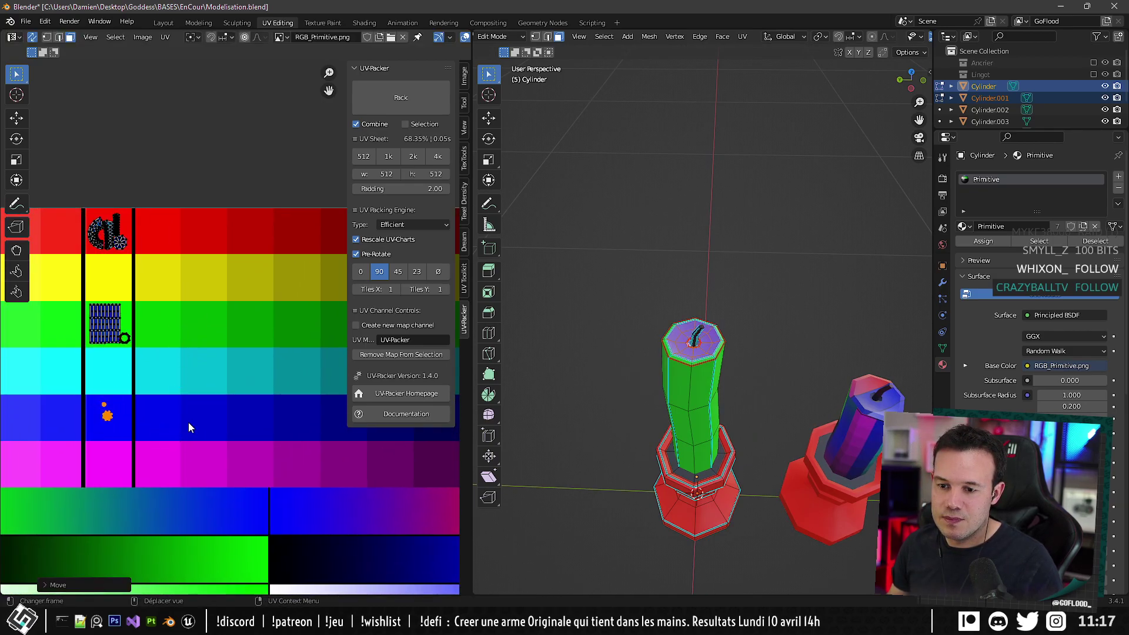
key(g)
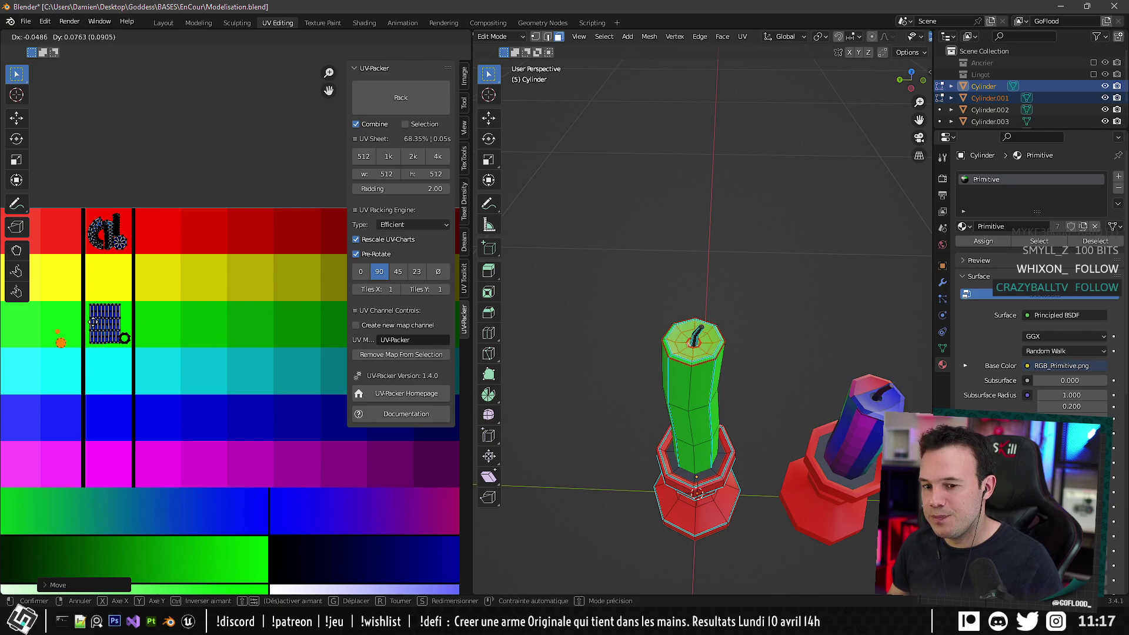
click(90, 308)
middle_drag(93, 411, 268, 438)
key(g)
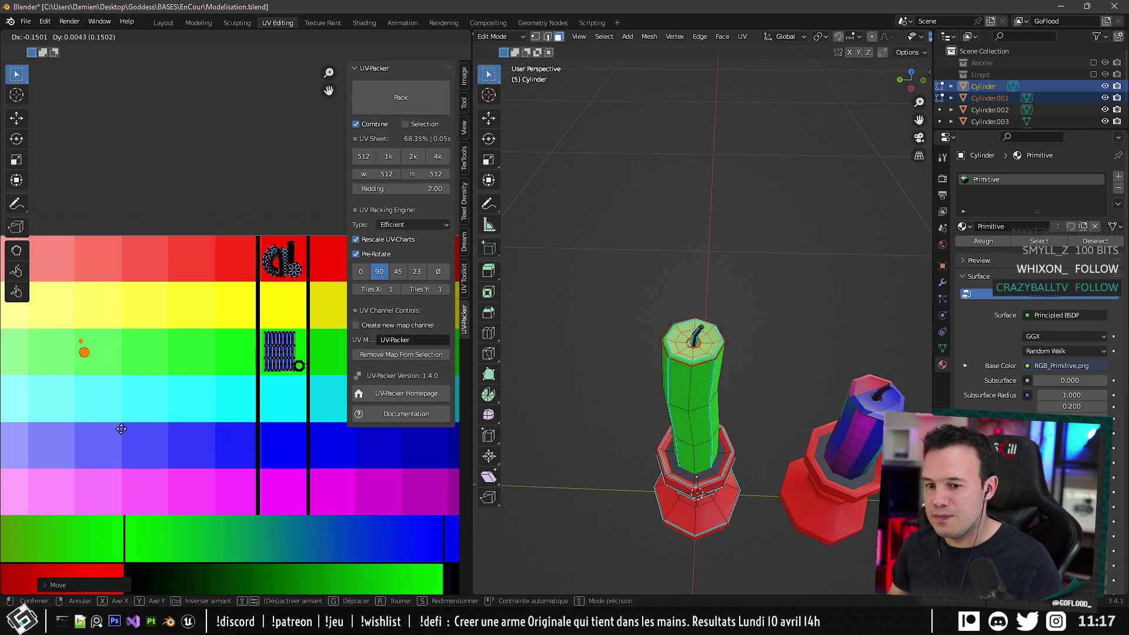
click(127, 432)
key(Tab)
Edit the middle candle, scale its UV islands down to roughly a swatch's size and bring them near the green swatch.
mouse_move(640, 411)
middle_down()
mouse_move(701, 397)
mouse_move(679, 380)
mouse_move(653, 401)
middle_up()
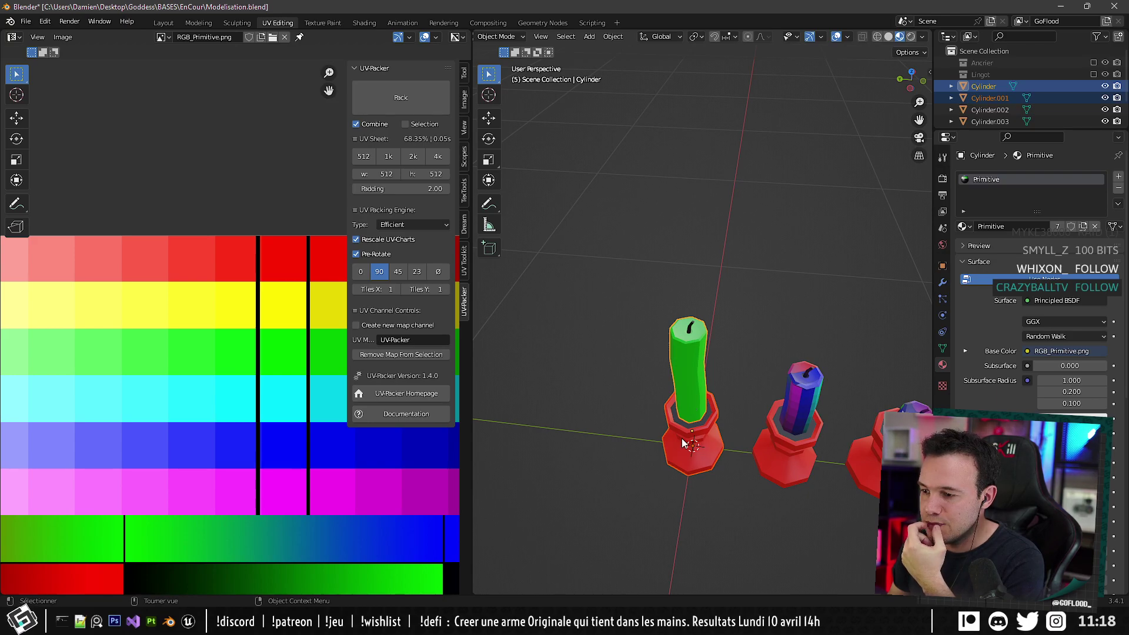
middle_drag(684, 442, 699, 463)
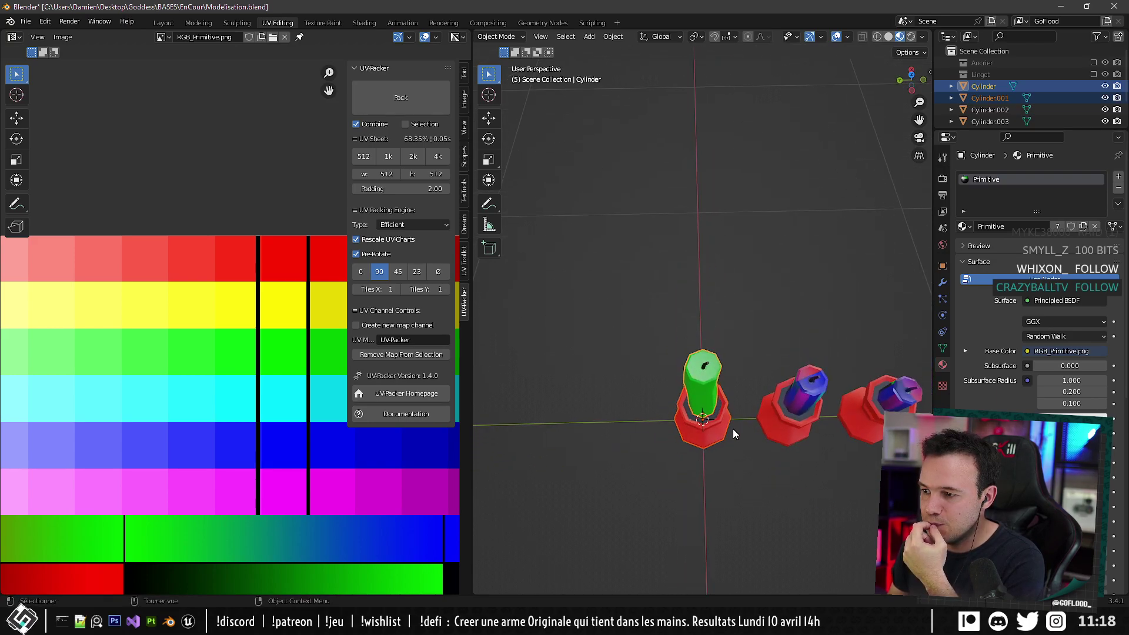
middle_drag(732, 428, 669, 355)
click(669, 355)
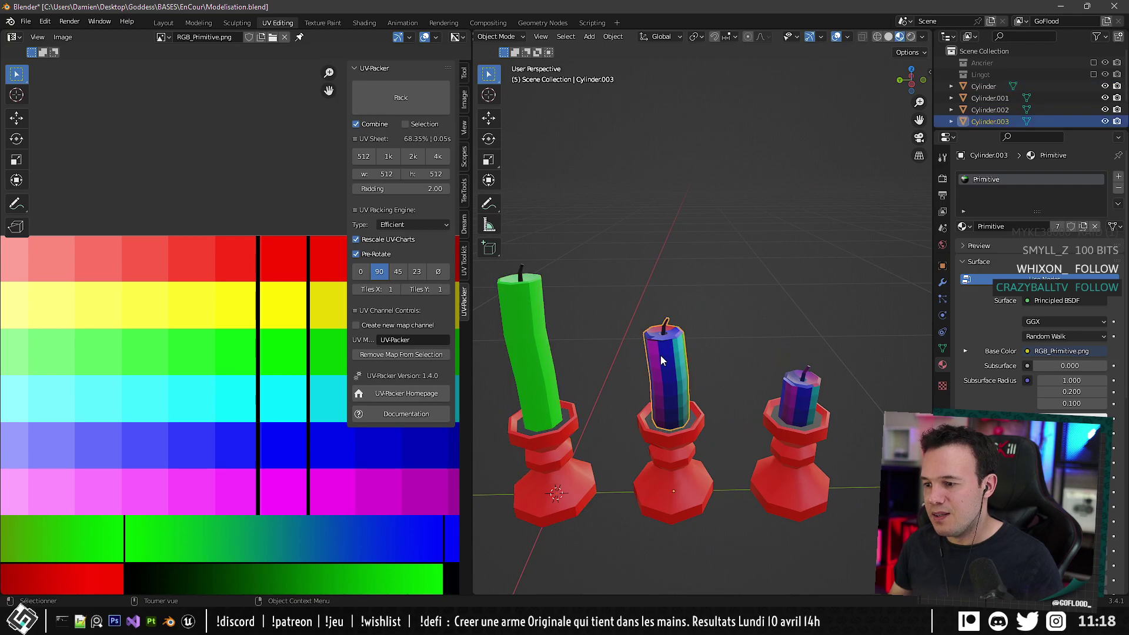
key(Tab)
scroll(626, 374, down, 5)
scroll(241, 338, down, 5)
middle_drag(196, 323, 103, 280)
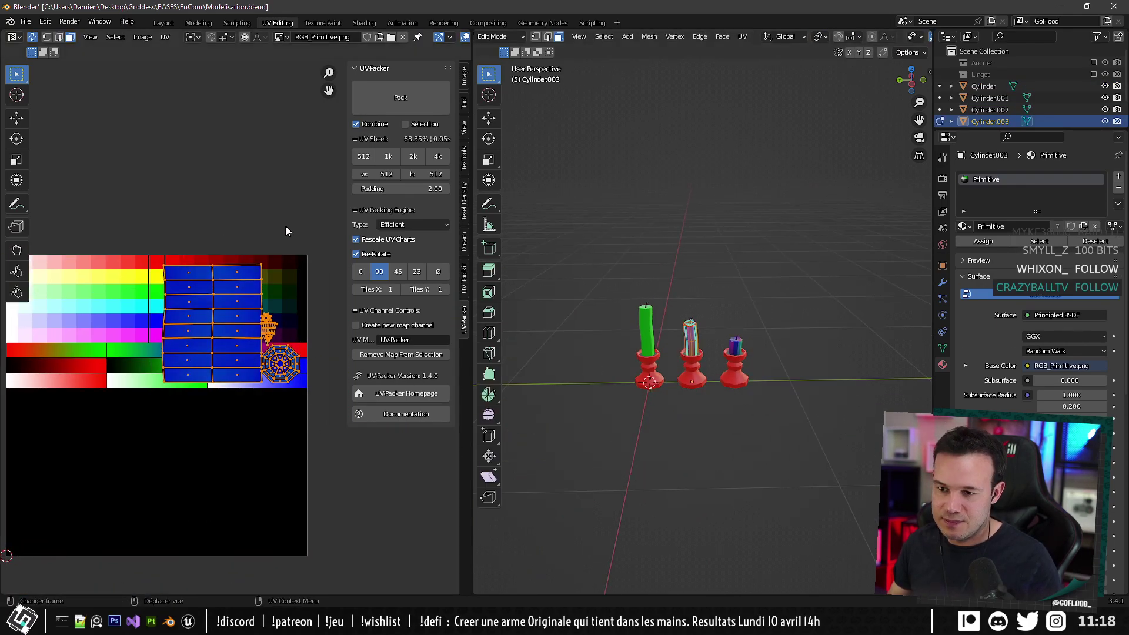
key(s)
click(219, 305)
key(g)
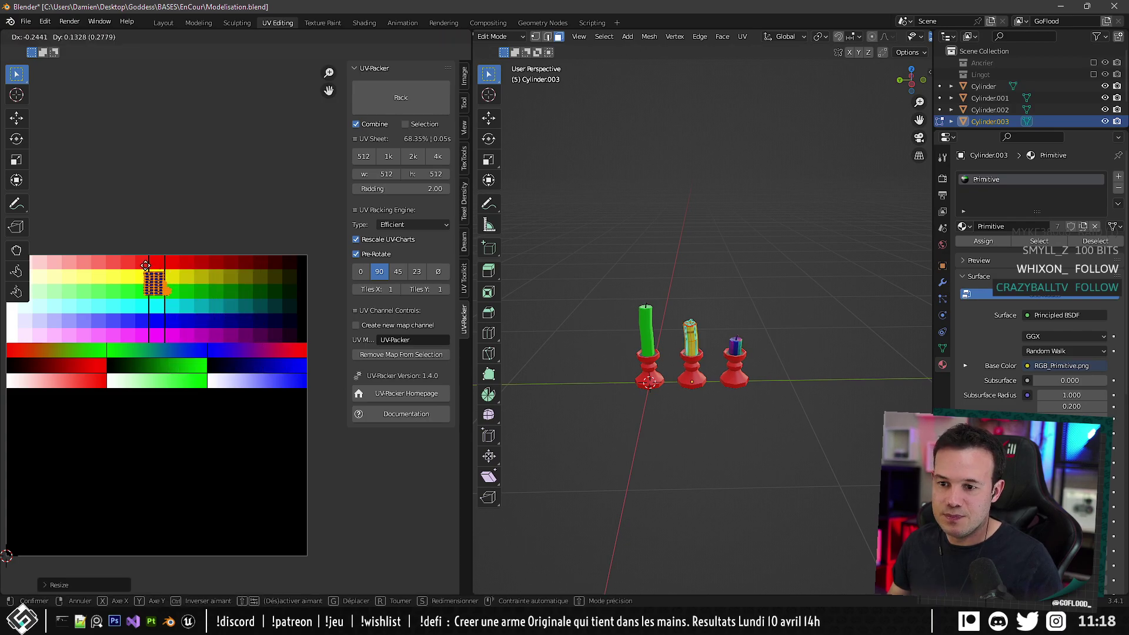
click(145, 266)
Shrink the middle candle's UVs further and fit them inside the pure green swatch between the black lines.
scroll(146, 267, up, 6)
key(s)
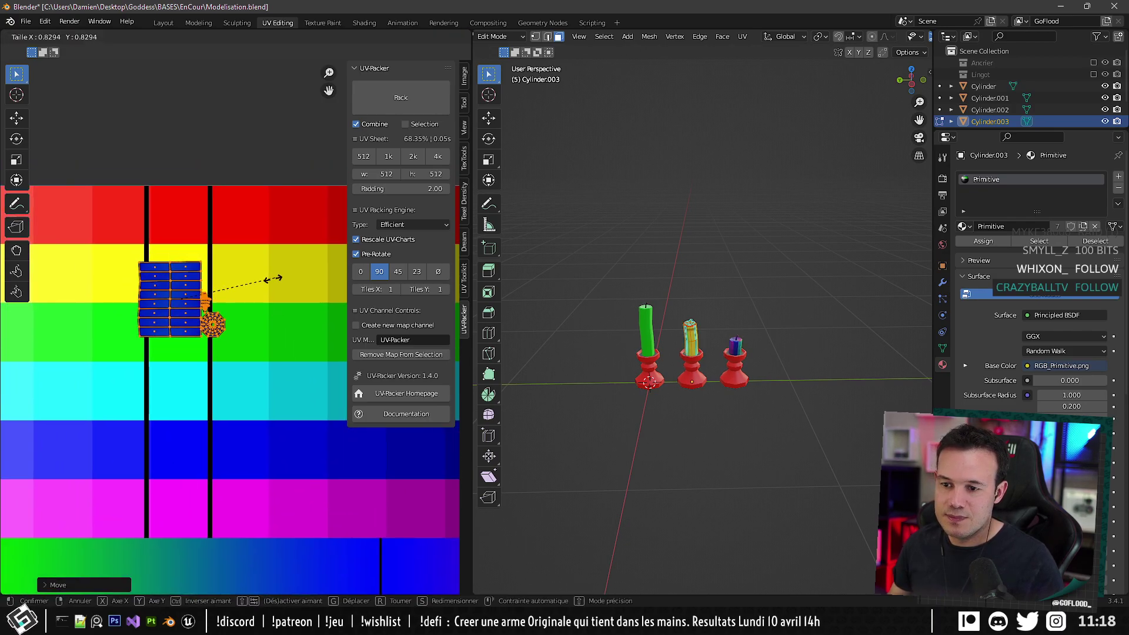
click(249, 294)
key(g)
click(254, 338)
key(s)
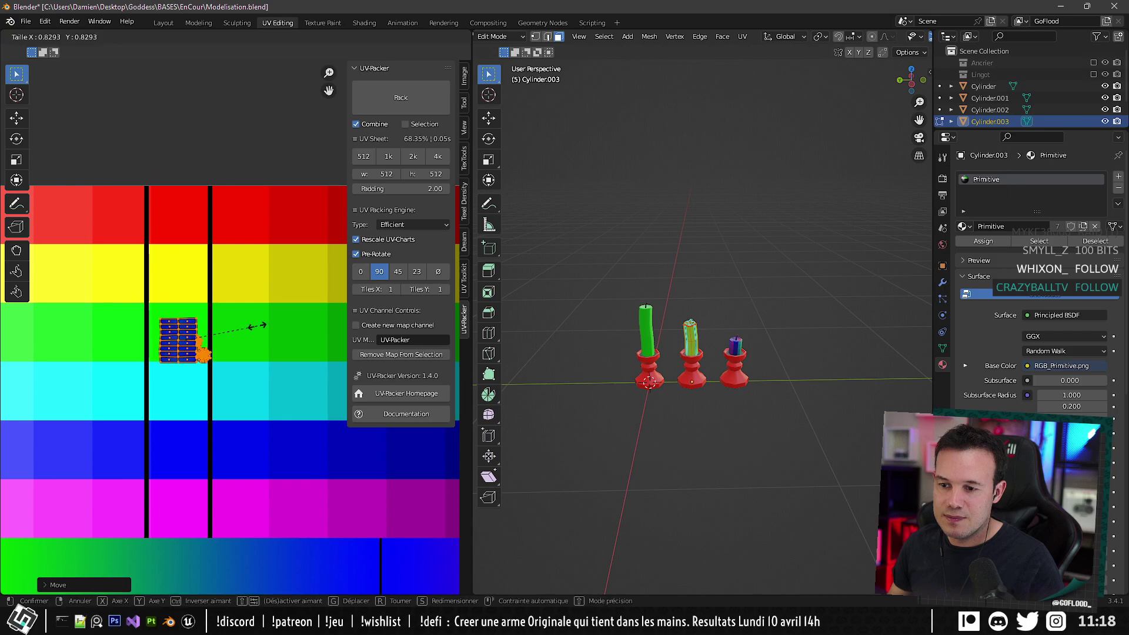
click(259, 325)
key(g)
click(250, 316)
scroll(673, 306, up, 6)
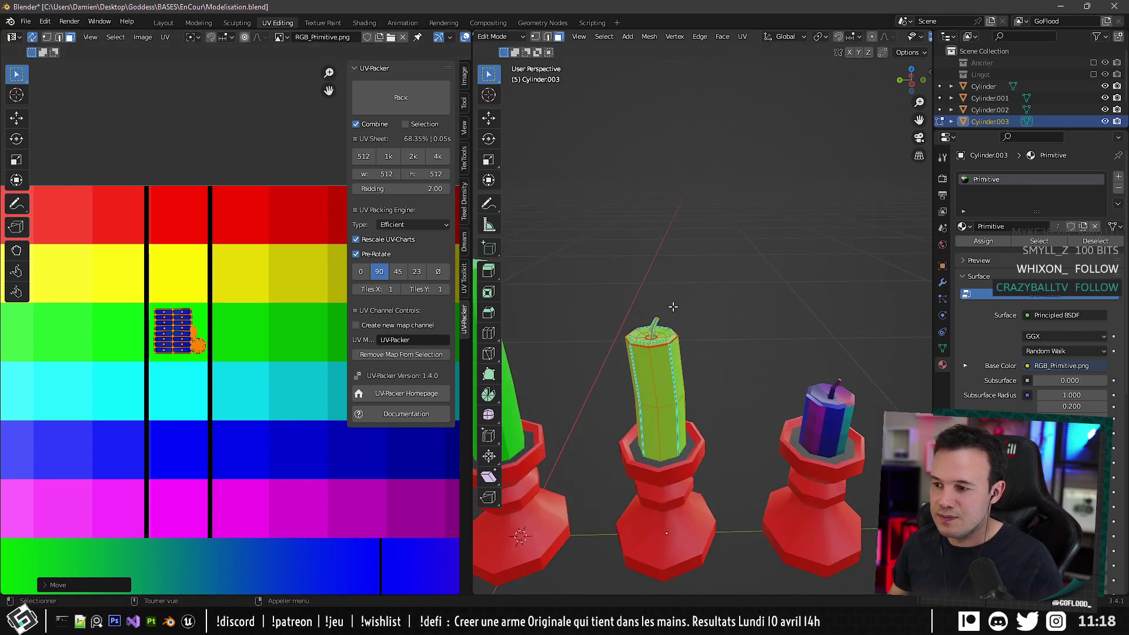
Select the rings of faces on the middle candle's top and move their UVs onto a pale green swatch.
scroll(673, 306, up, 4)
middle_drag(674, 306, 710, 437)
click(647, 477)
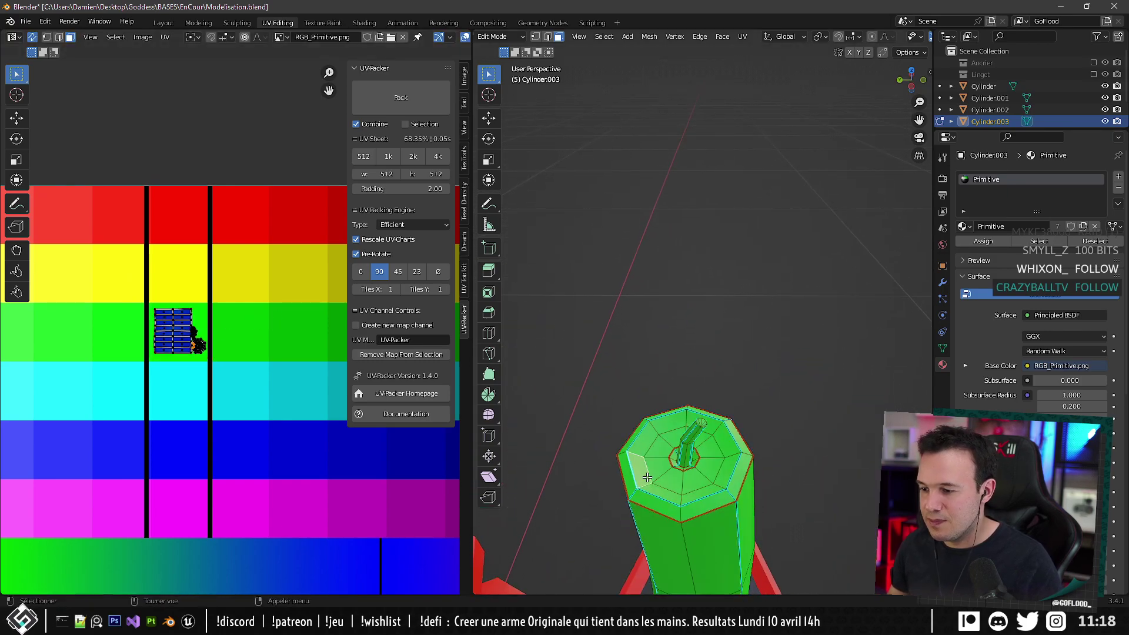
alt+click(669, 472)
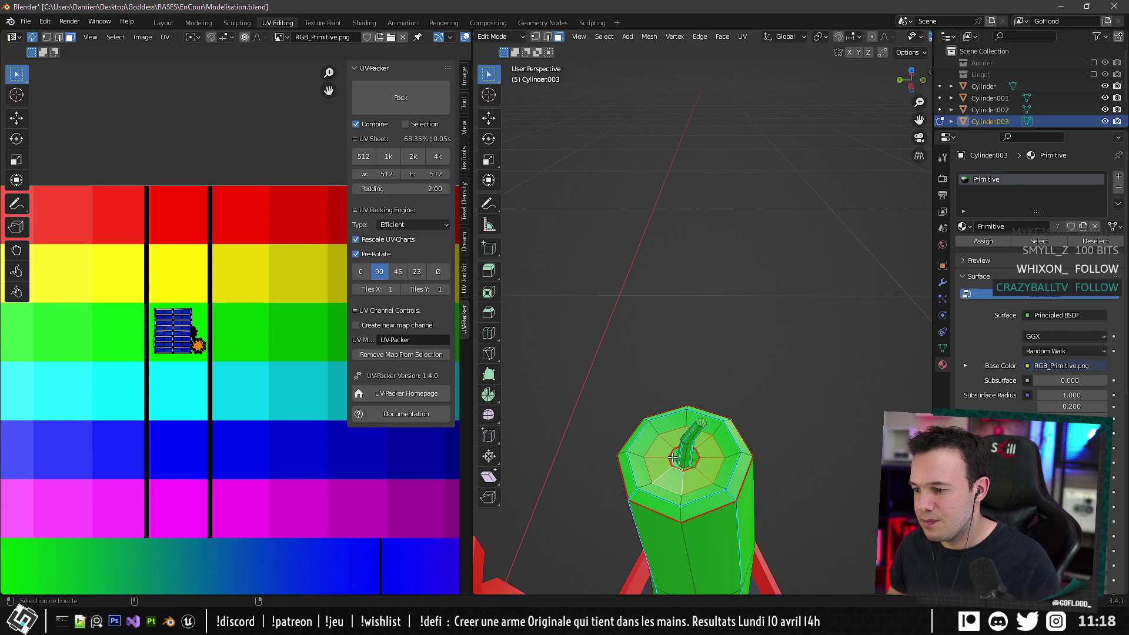
alt+shift+click(642, 456)
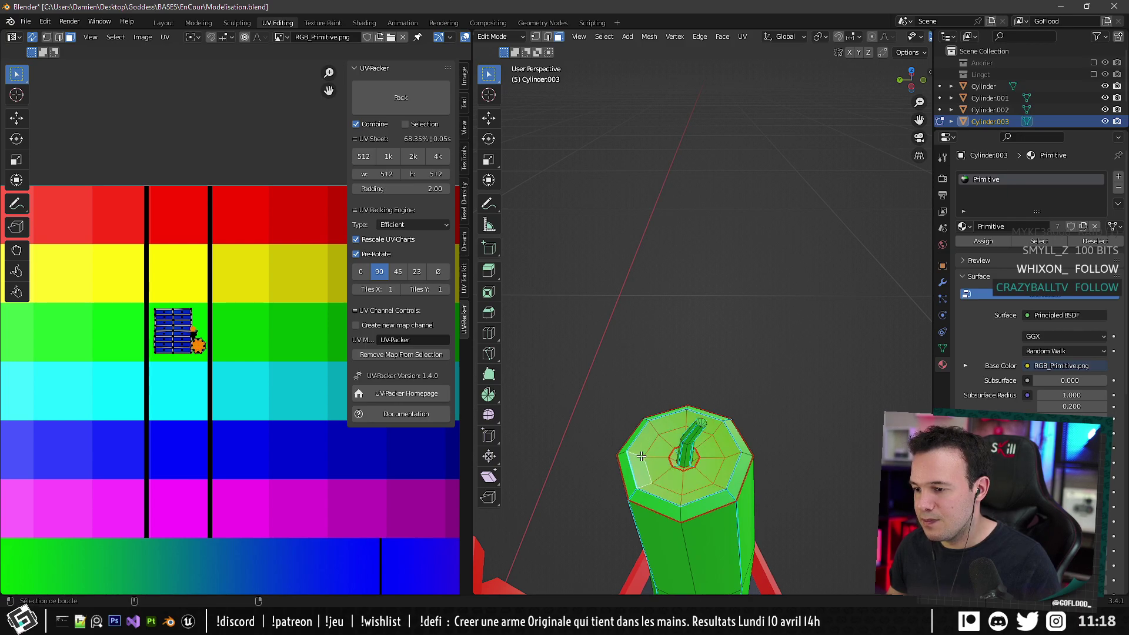
scroll(332, 273, down, 3)
key(g)
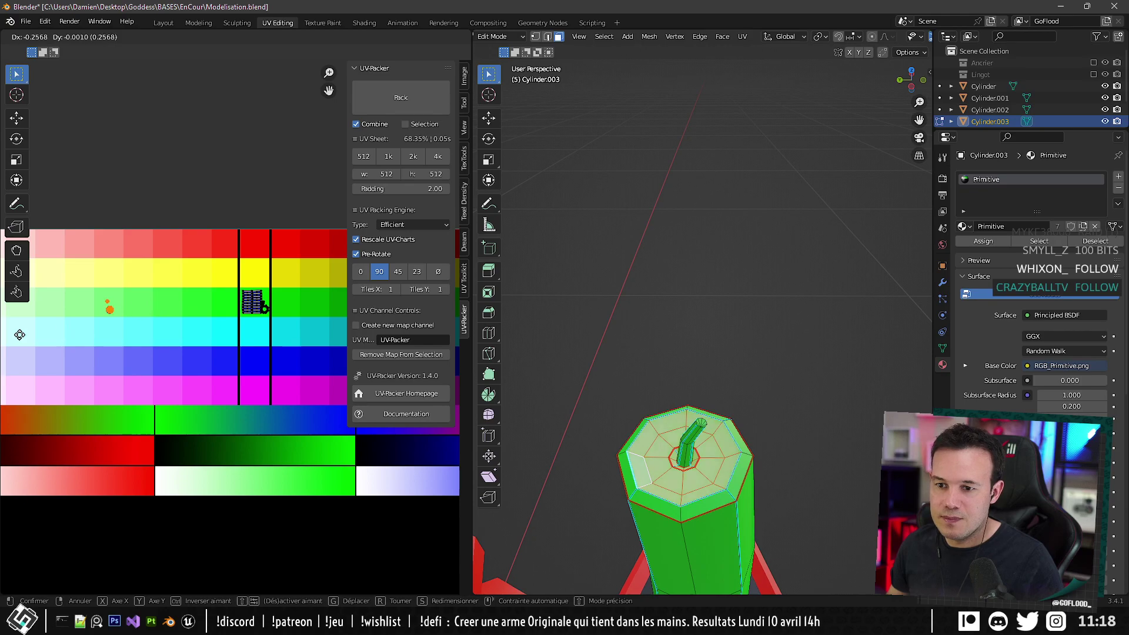
click(16, 338)
scroll(682, 353, down, 3)
Select the middle candle's wick, including its side and tip faces, and check the selection by temporarily hiding it.
scroll(821, 400, up, 5)
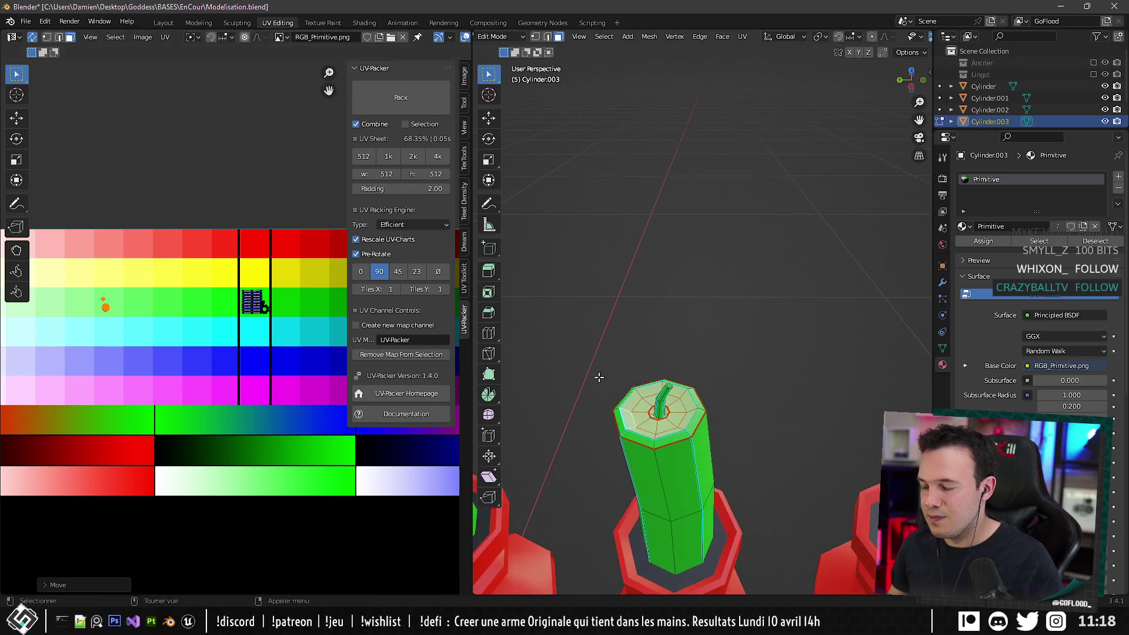
scroll(622, 446, up, 5)
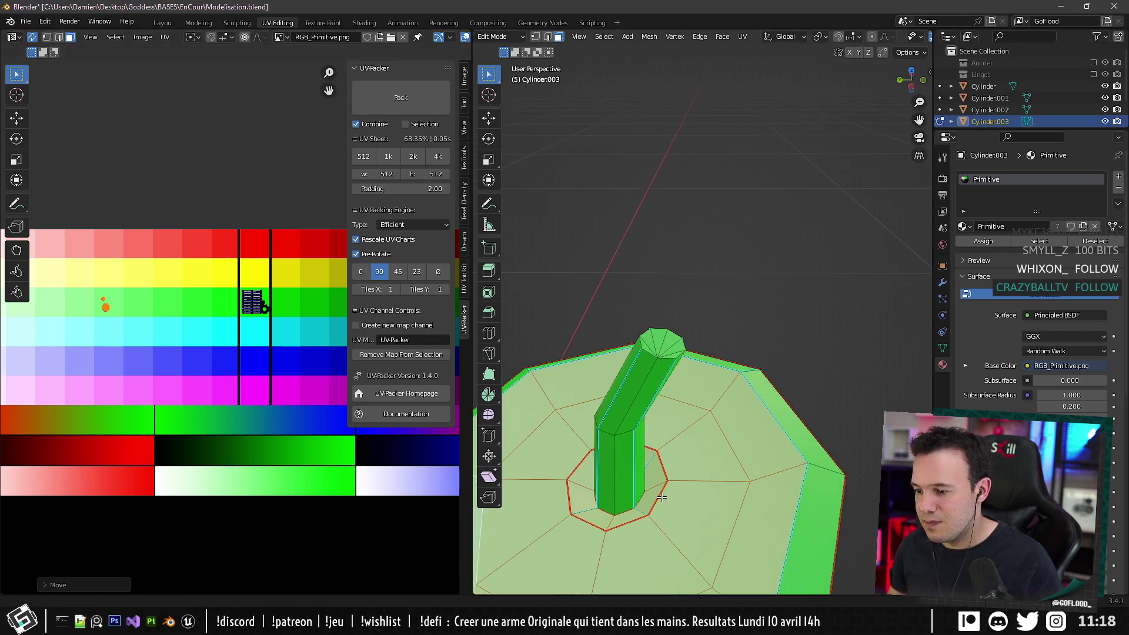
click(622, 446)
alt+shift+click(628, 413)
alt+shift+click(628, 431)
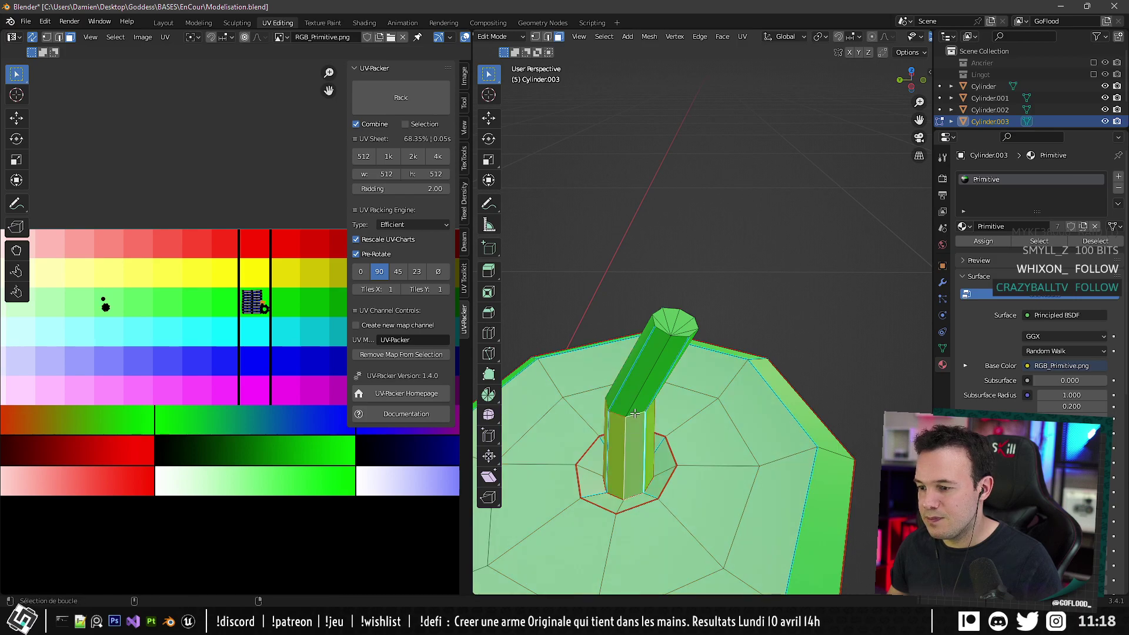
alt+shift+click(651, 380)
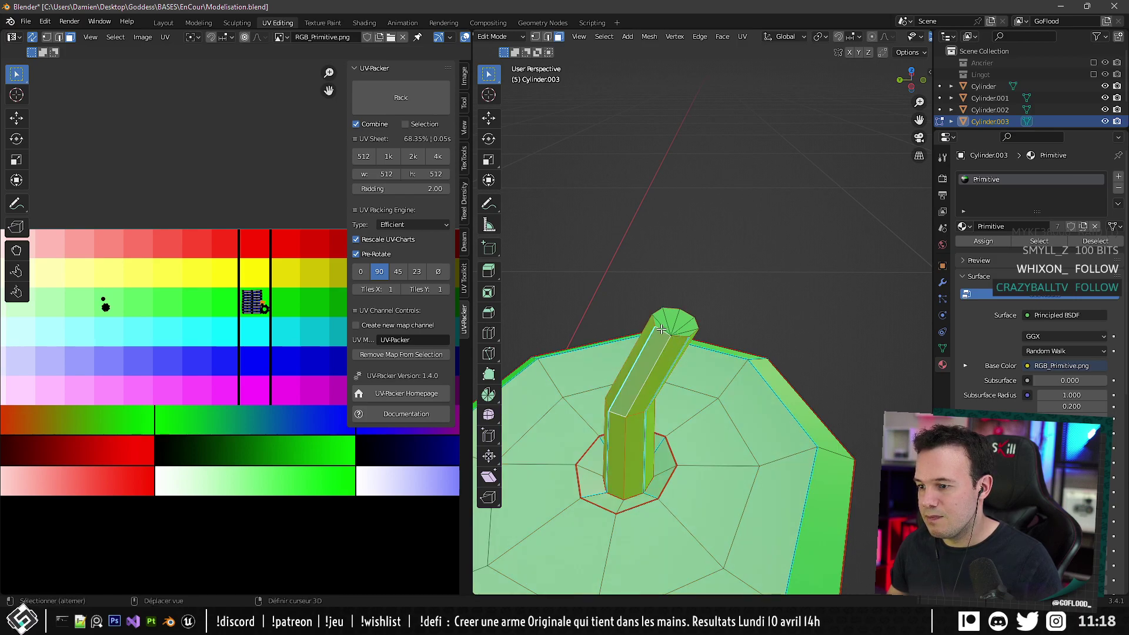
middle_drag(258, 350, 101, 352)
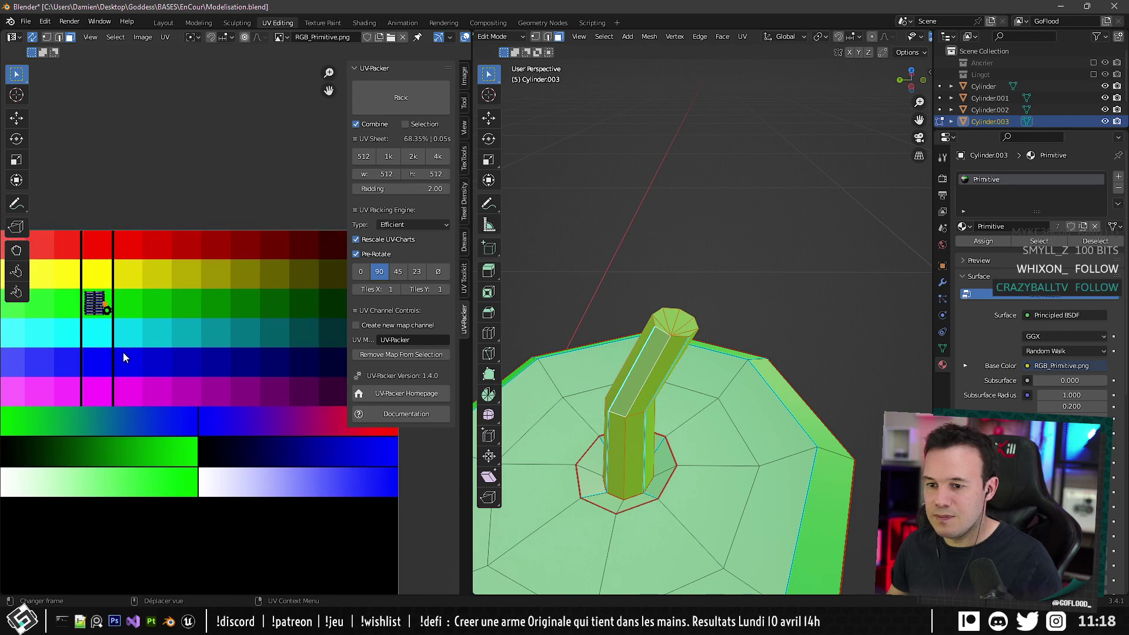
key(h)
key(ctrl+z)
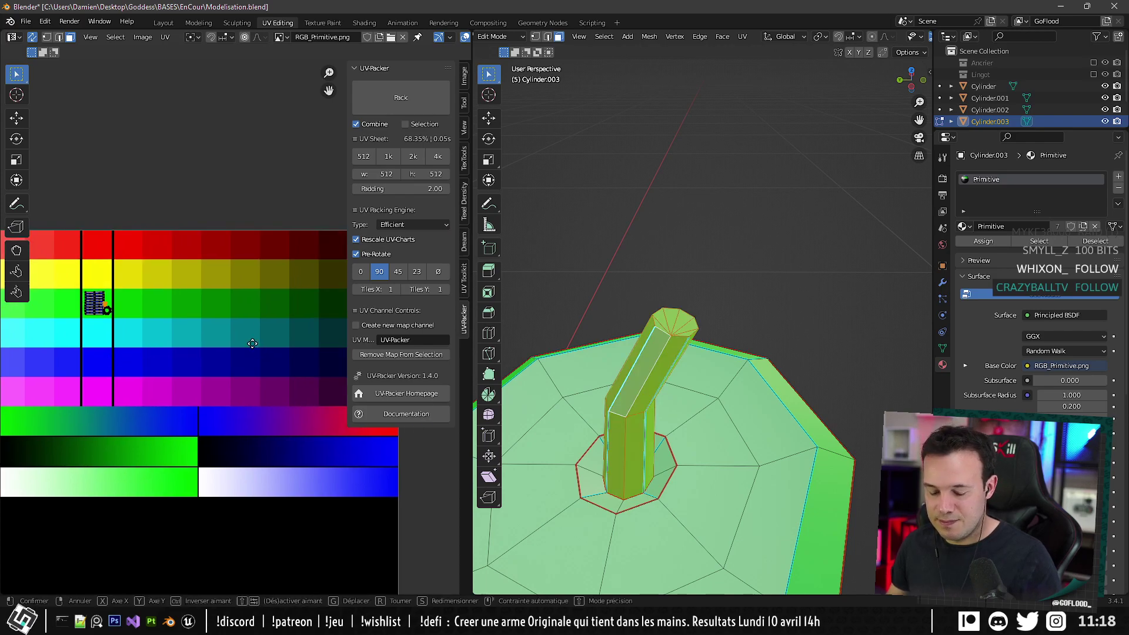
Move the wick's UVs across the palette onto the black column.
key(g)
click(351, 345)
middle_drag(291, 360, 168, 367)
key(g)
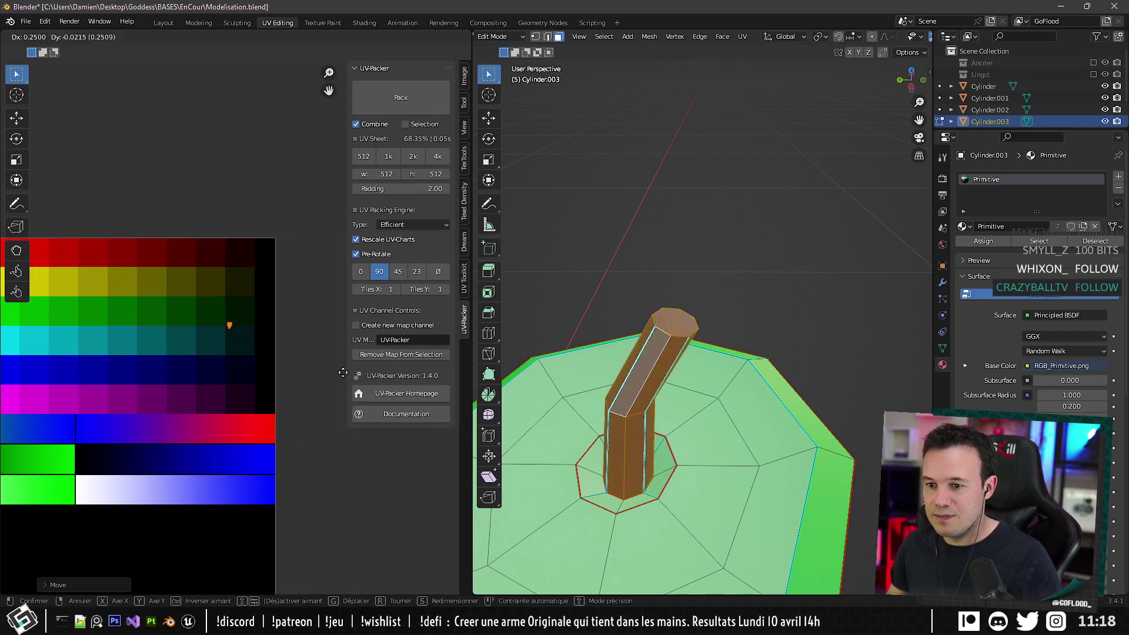
click(371, 355)
Collapse the UV-Packer settings and switch from editing the middle candle to editing the short one.
click(362, 70)
middle_drag(194, 316, 336, 294)
scroll(733, 320, down, 9)
shift+middle_drag(793, 383, 638, 358)
key(Tab)
click(645, 431)
key(Tab)
scroll(356, 335, down, 3)
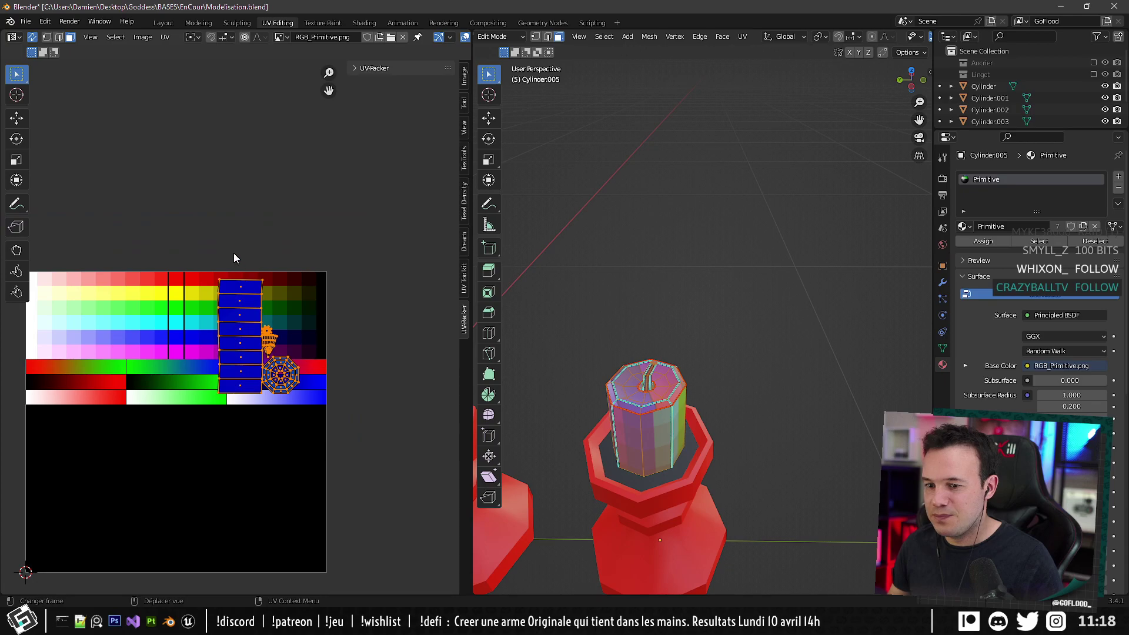
Scale all of the short candle's UV islands down to roughly a swatch's size and bring them near the green swatch.
drag(213, 259, 366, 451)
key(s)
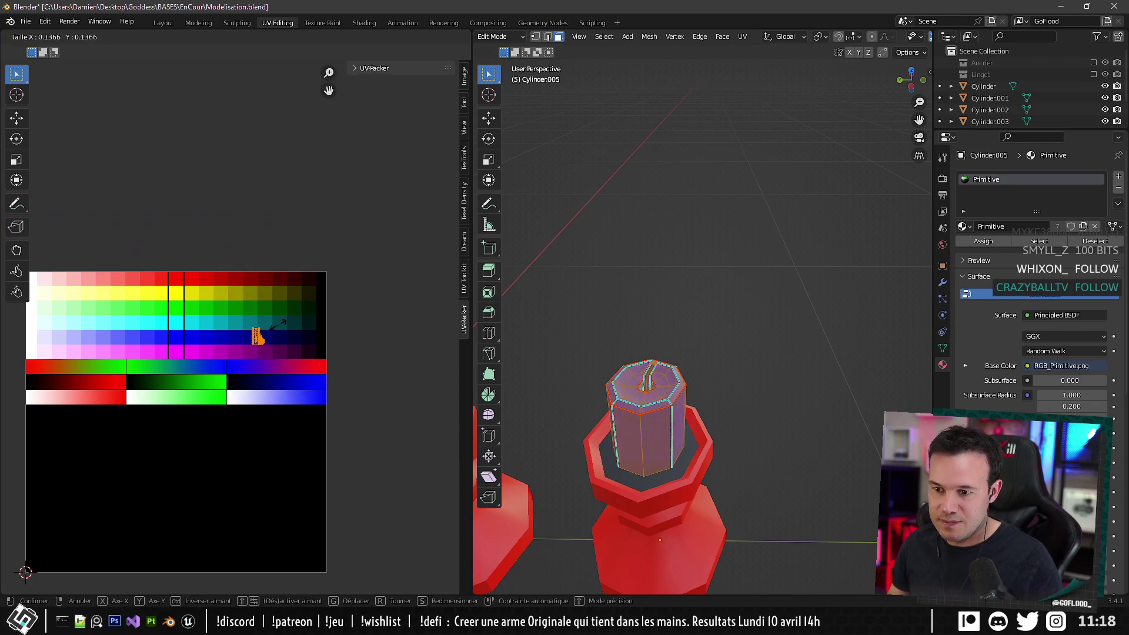
click(274, 289)
key(g)
click(191, 291)
Shrink the short candle's UVs further and place them inside the pure green swatch between the black lines.
scroll(117, 299, up, 7)
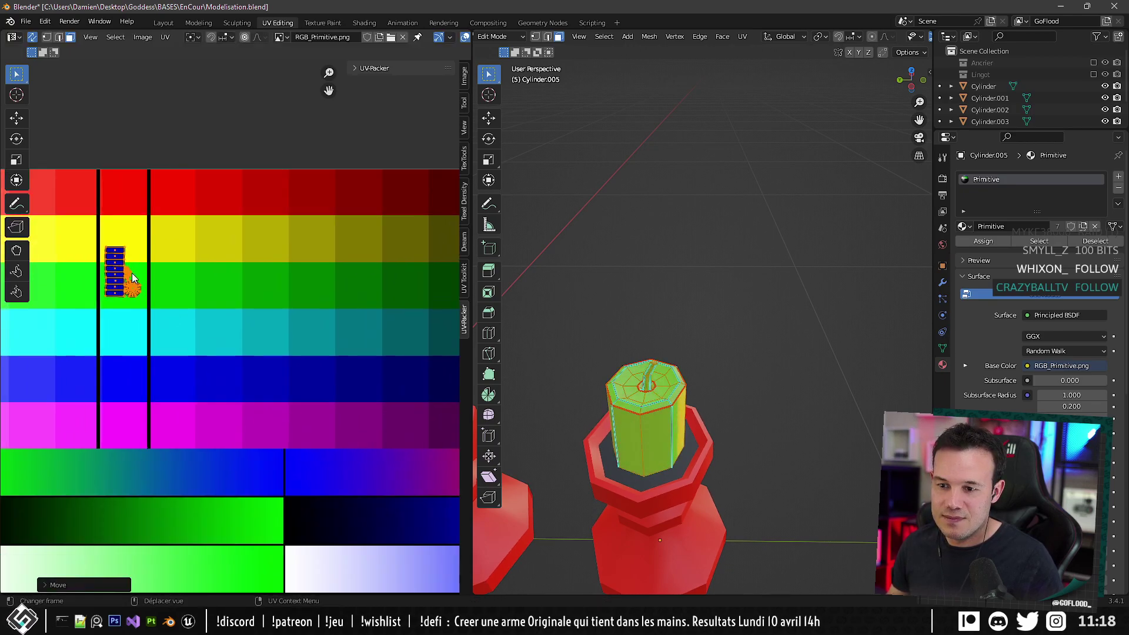
key(s)
click(282, 247)
key(g)
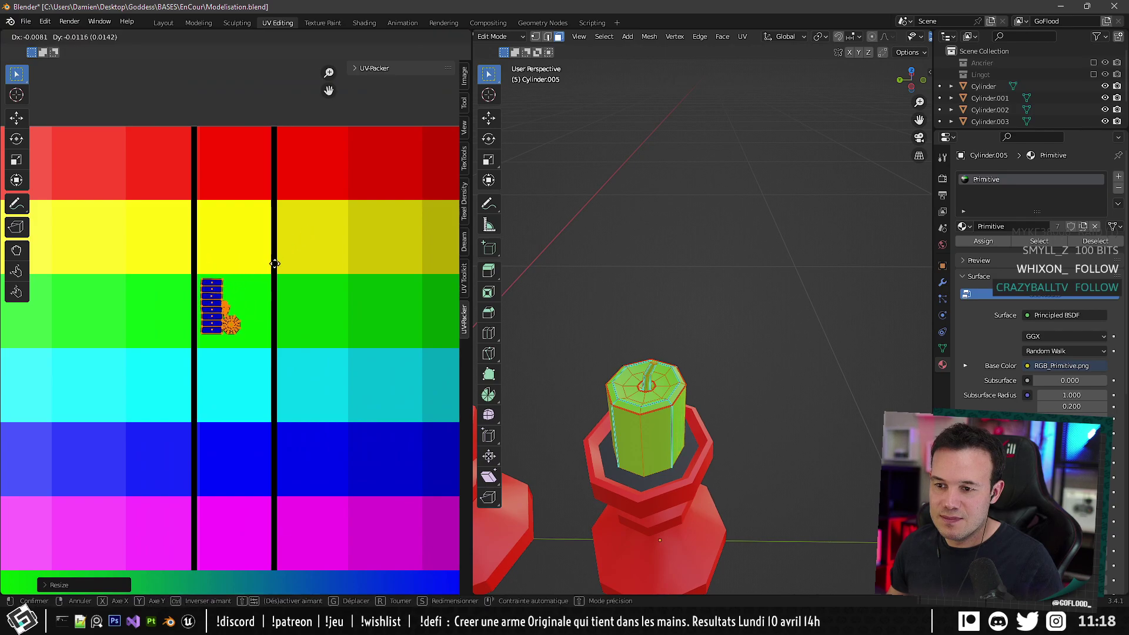
click(230, 306)
key(g)
click(317, 344)
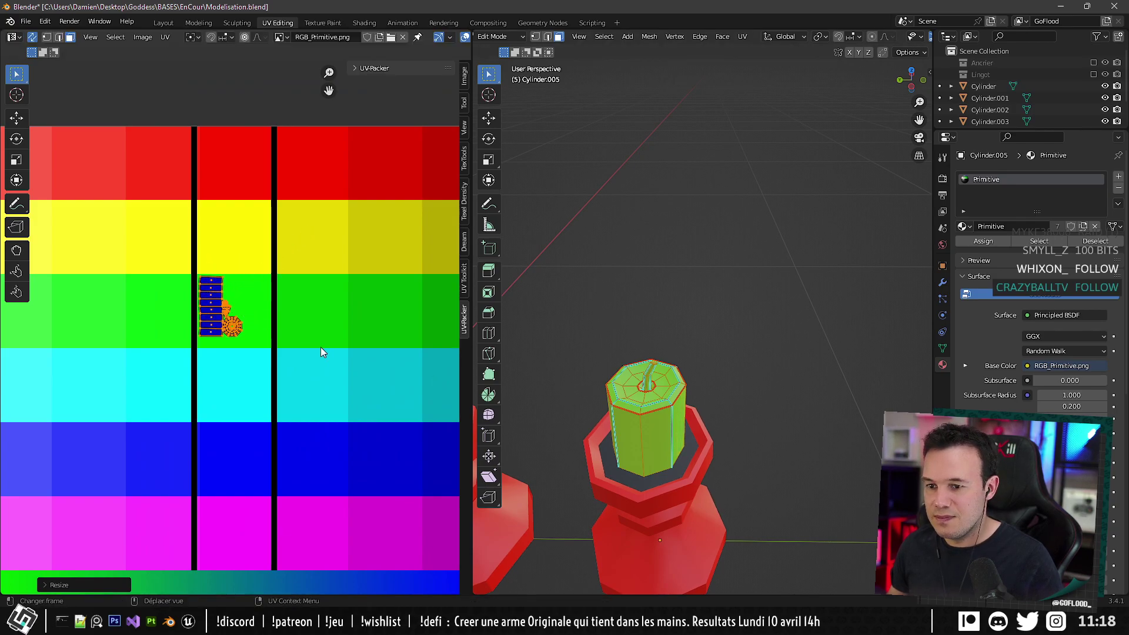
key(g)
click(327, 347)
Select the face loops on the short candle's top, including around the wick, and move their UVs onto a pale green swatch.
scroll(620, 399, up, 5)
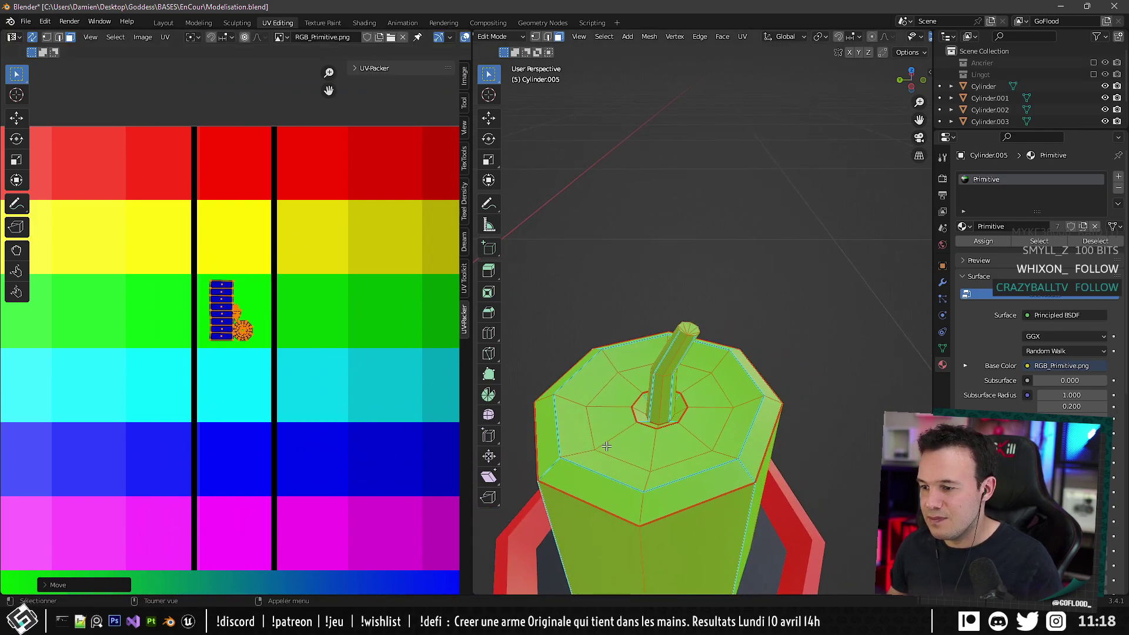
key(alt+a)
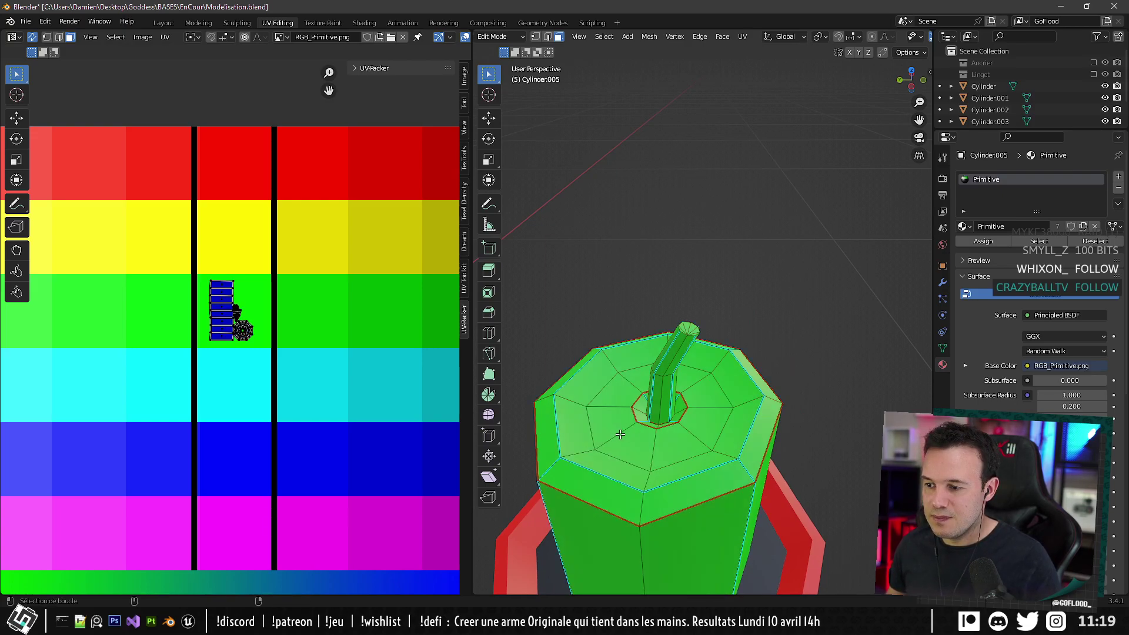
alt+click(628, 432)
middle_drag(627, 432, 611, 426)
alt+shift+click(595, 397)
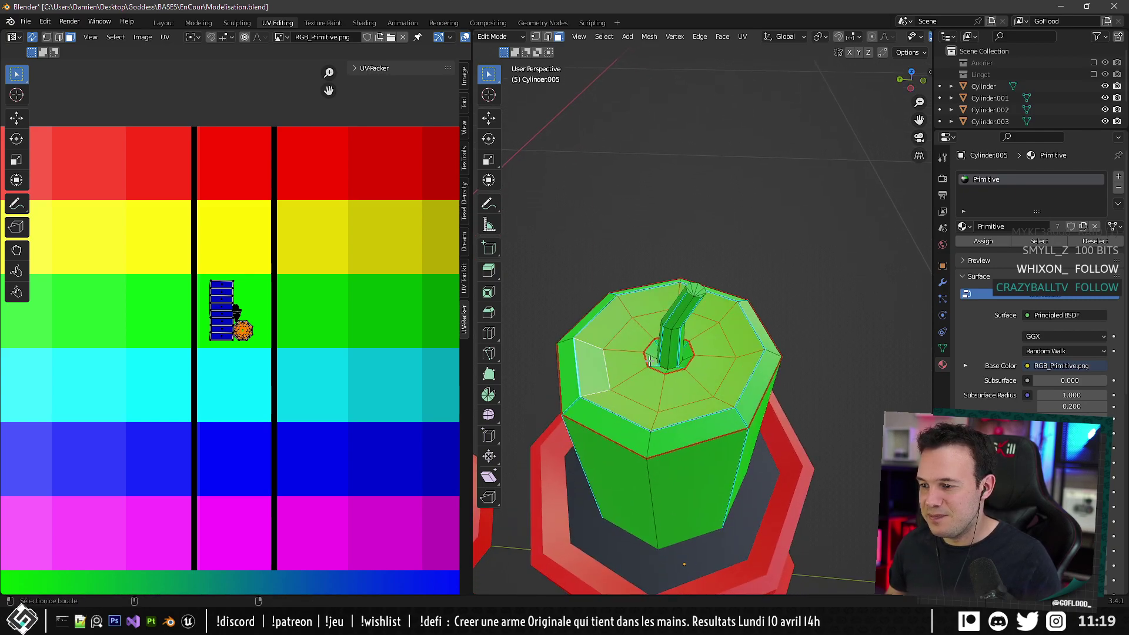
alt+shift+click(651, 353)
scroll(223, 377, down, 1)
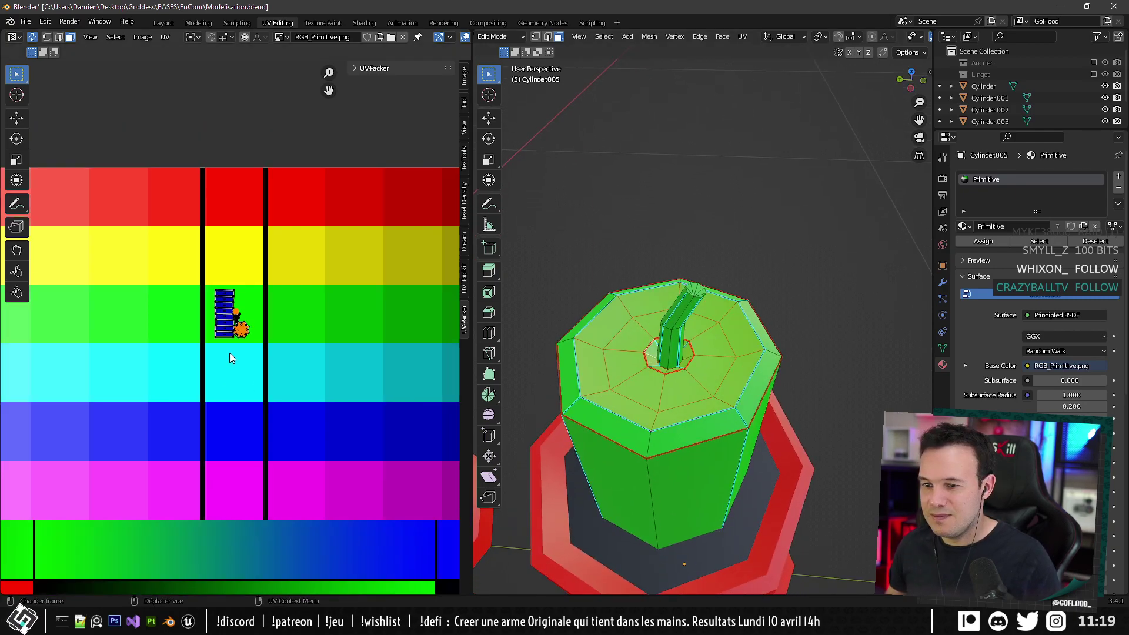
middle_drag(229, 367, 352, 352)
scroll(299, 337, down, 2)
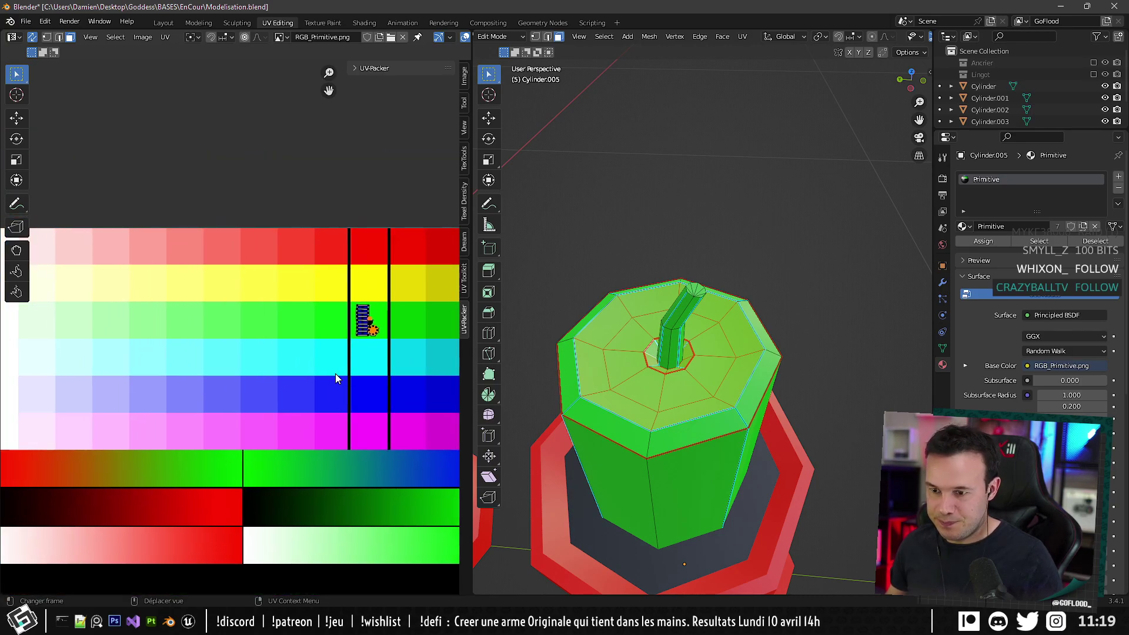
key(g)
click(138, 369)
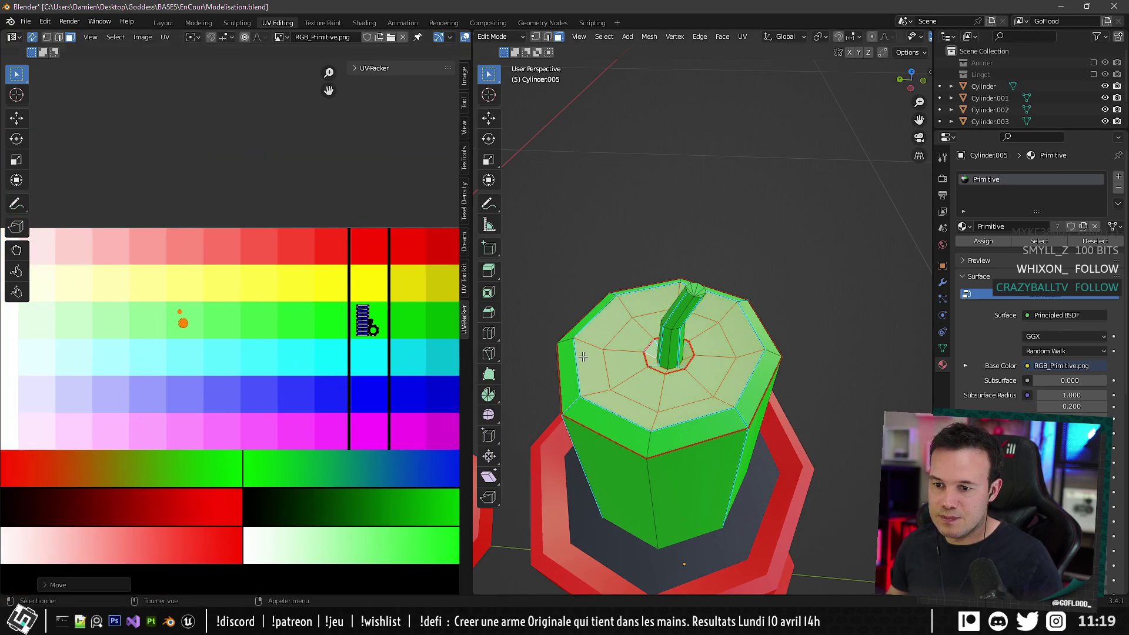
Move the short candle's wick UVs onto the palette's black column and return to Object Mode.
alt+shift+click(670, 340)
click(671, 341)
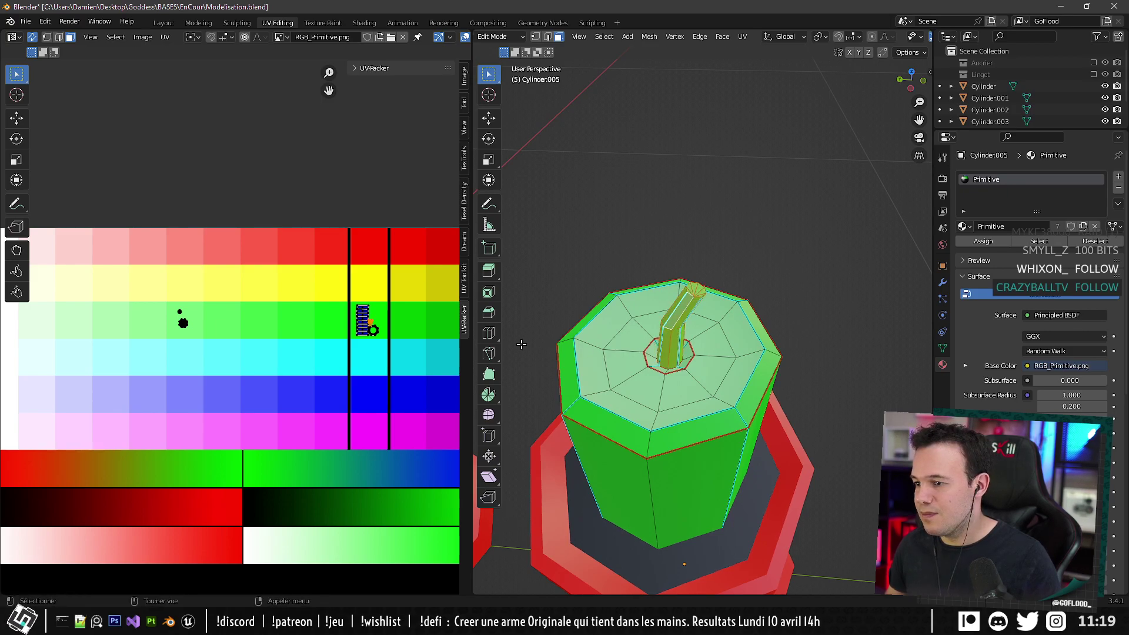
scroll(377, 346, down, 3)
key(h)
key(alt+h)
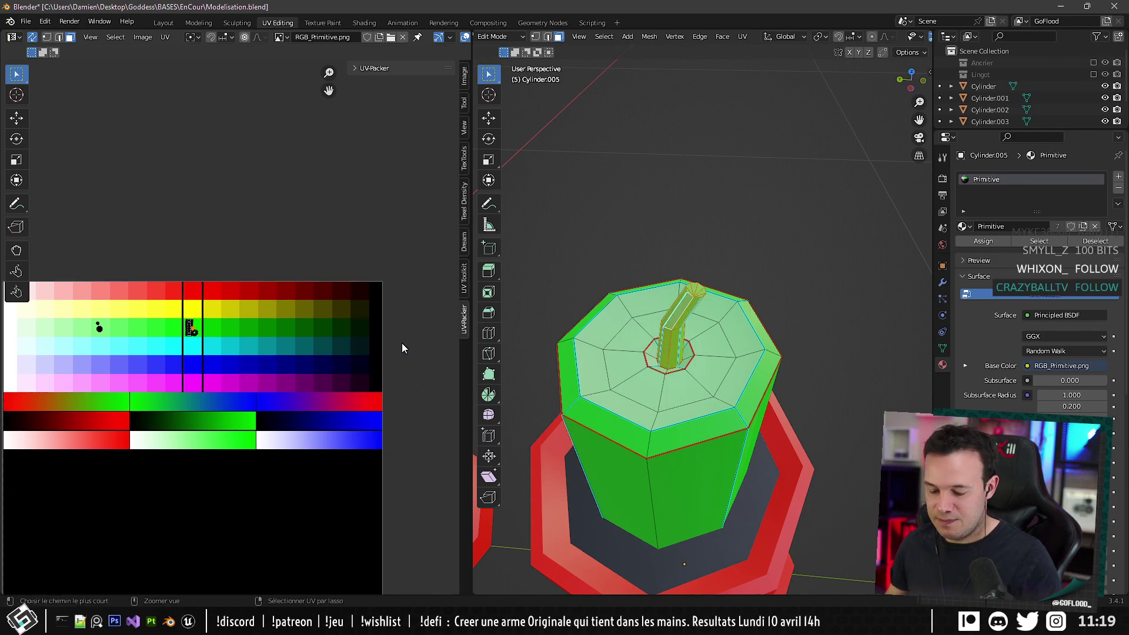
key(g)
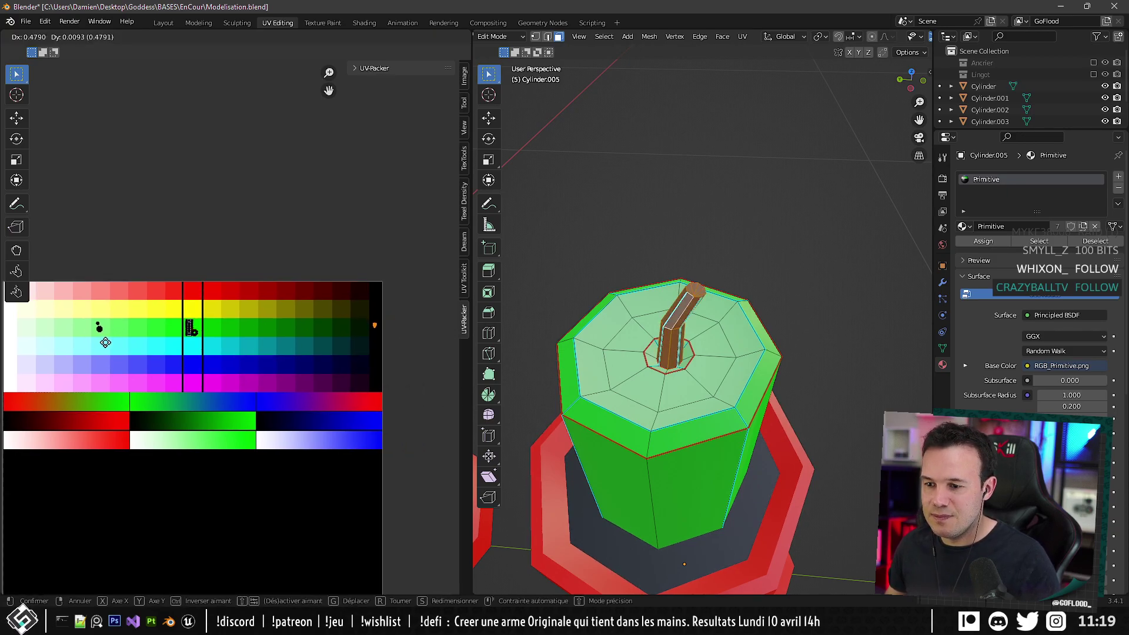
click(105, 343)
scroll(382, 327, down, 5)
scroll(607, 319, down, 10)
key(Tab)
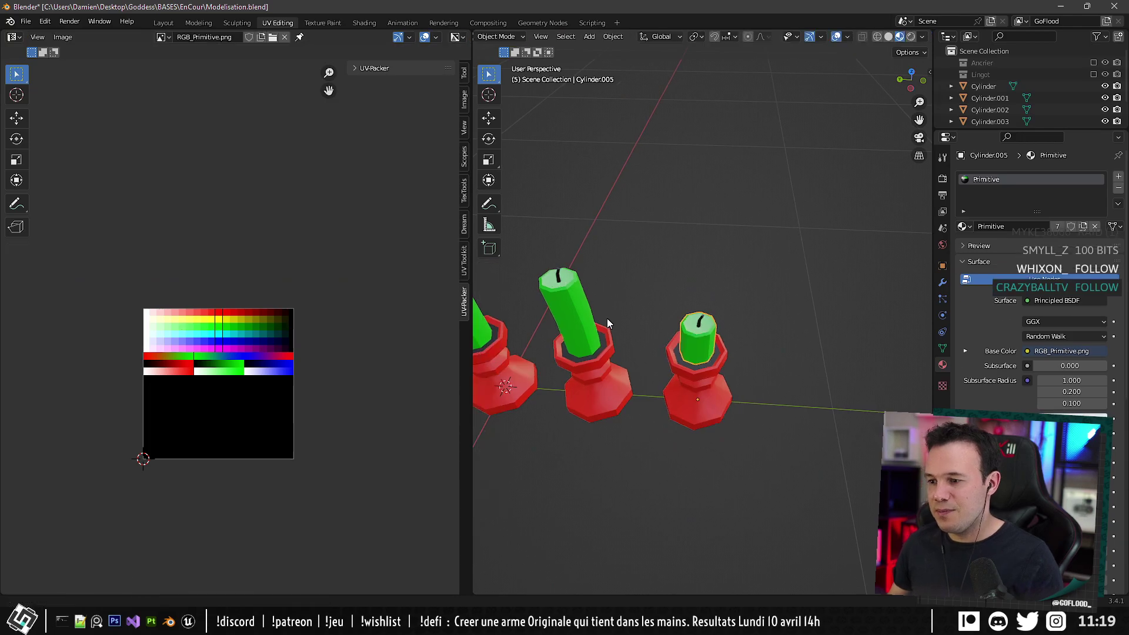
Switch to the Layout workspace and export the tall candle with its holder as FBX, overwriting Bougoir_001.fbx.
middle_drag(606, 319, 733, 326)
scroll(748, 284, down, 4)
scroll(243, 363, up, 2)
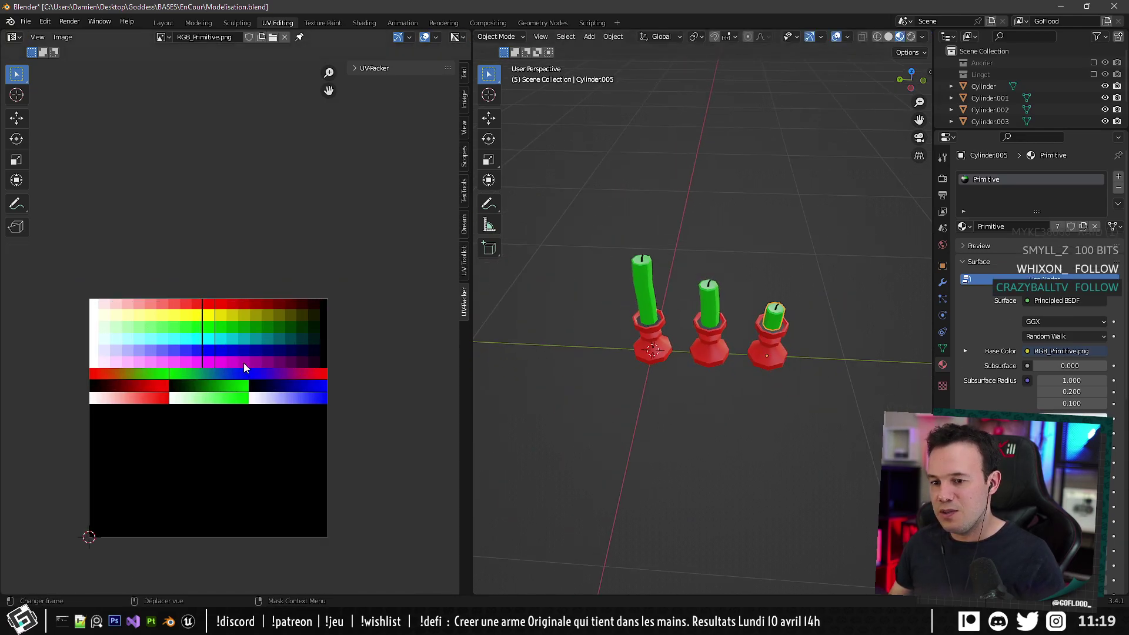
middle_drag(243, 362, 212, 351)
middle_drag(541, 372, 650, 253)
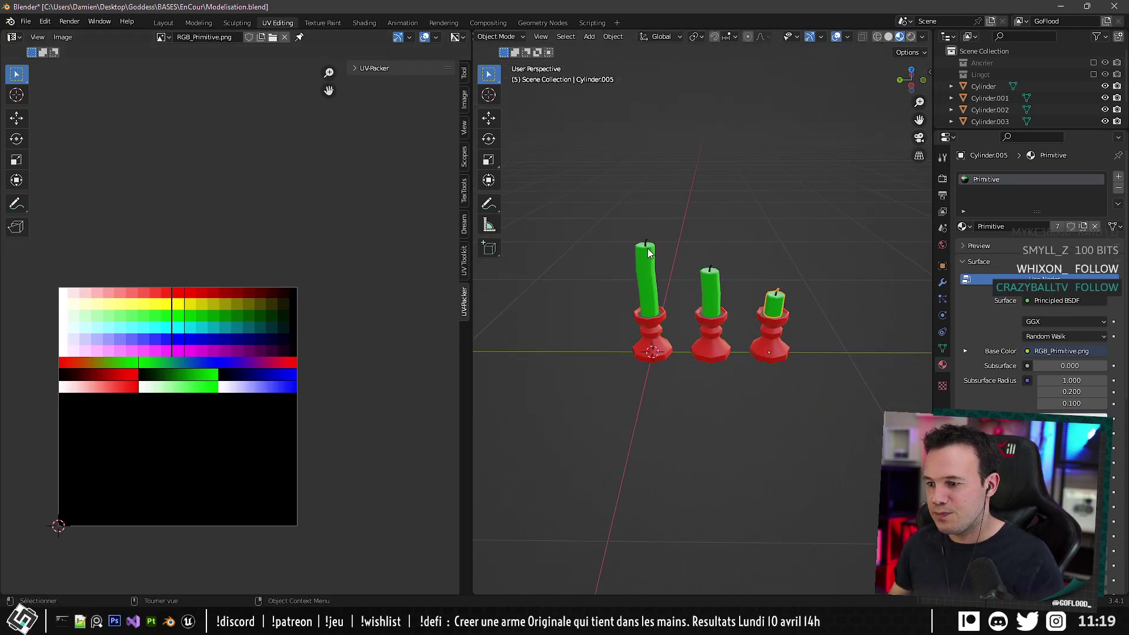
click(163, 22)
scroll(449, 224, down, 4)
scroll(428, 290, up, 3)
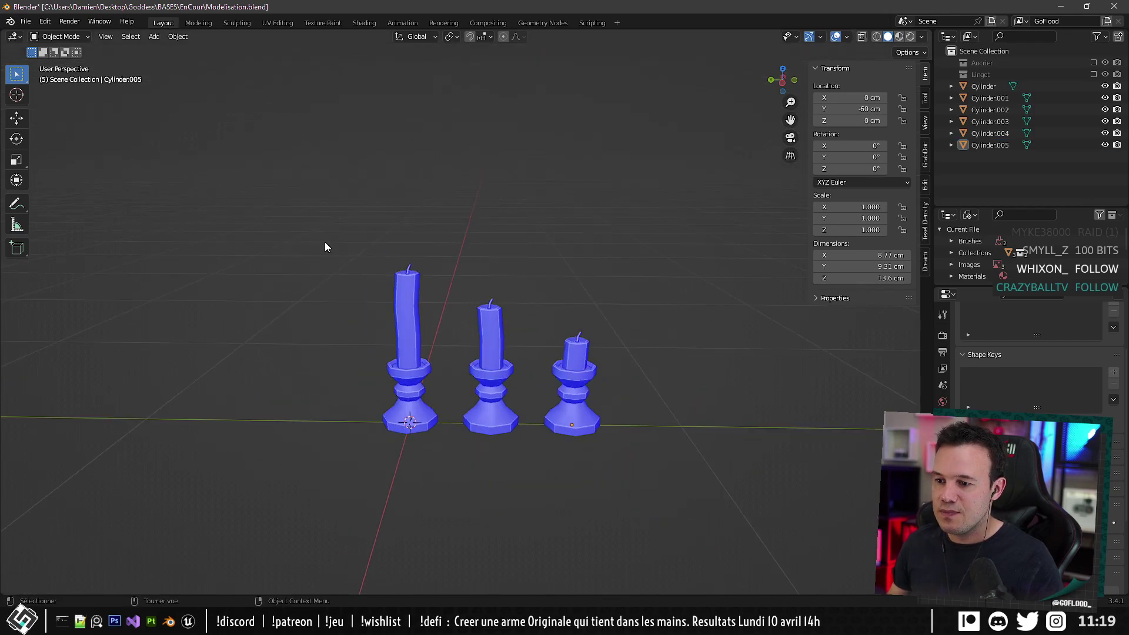
drag(326, 244, 431, 436)
key(ctrl+e)
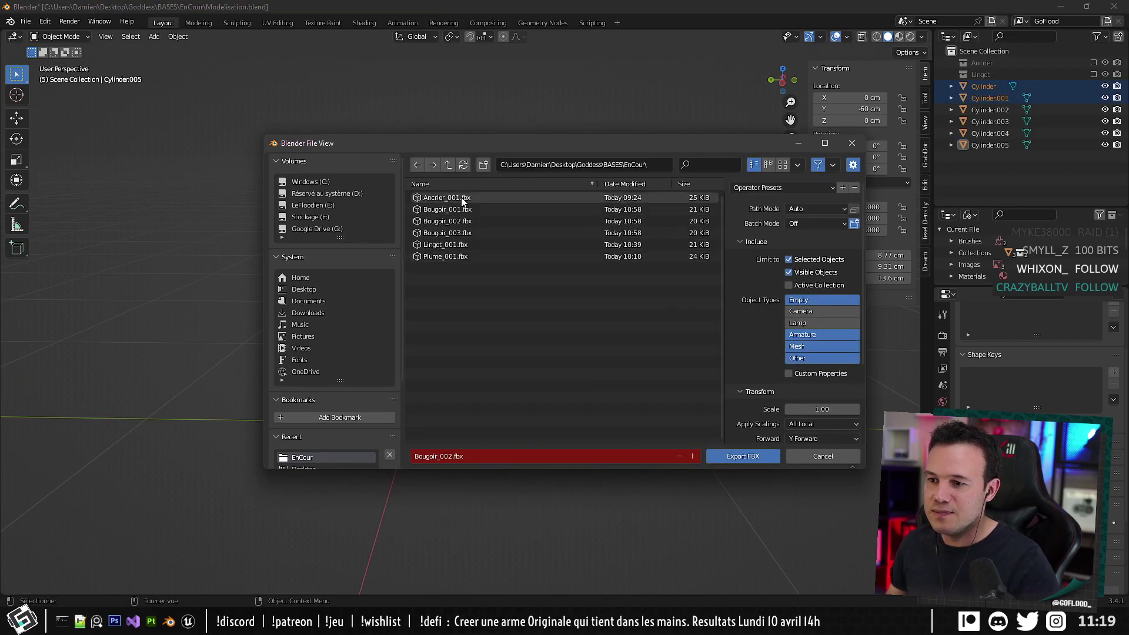
double_click(450, 207)
Export the middle candle and holder over Bougoir_002.fbx, and the short candle and holder over Bougoir_003.fbx.
drag(470, 270, 504, 405)
key(ctrl+shift+e)
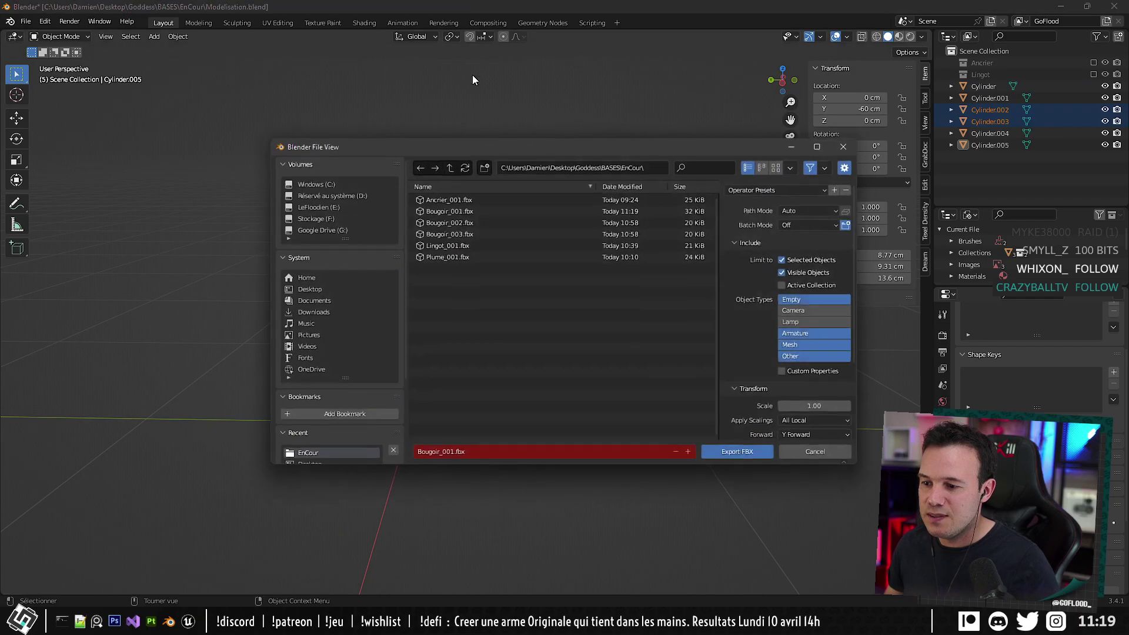
double_click(451, 223)
drag(546, 302, 609, 488)
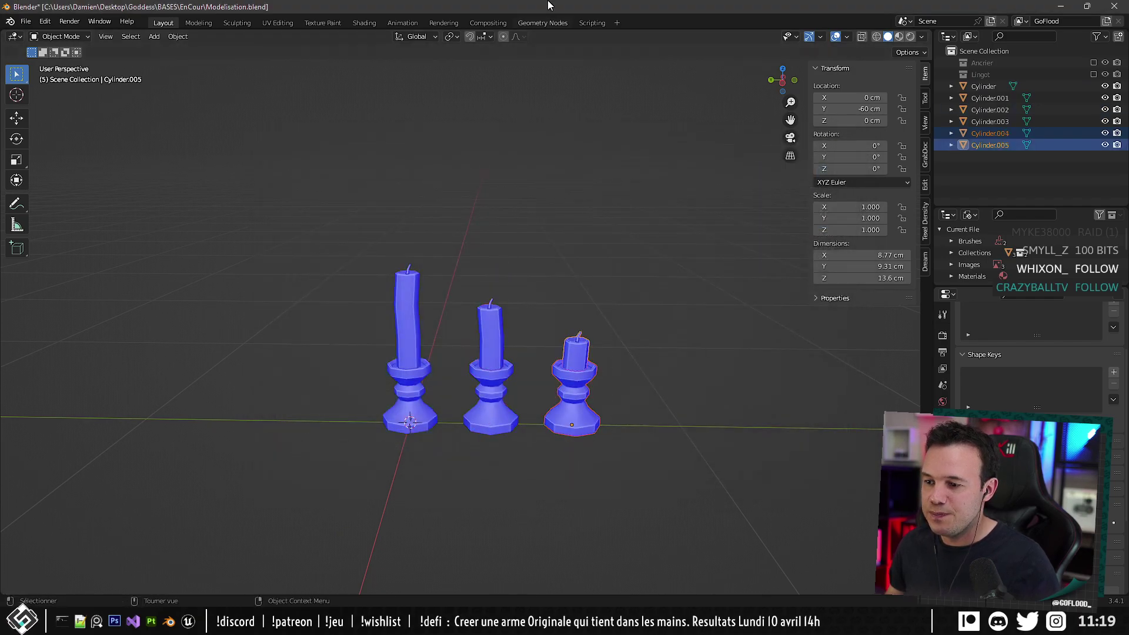
key(ctrl+shift+e)
double_click(461, 232)
Select all three candles with their holders and save the Blender file.
scroll(494, 258, down, 2)
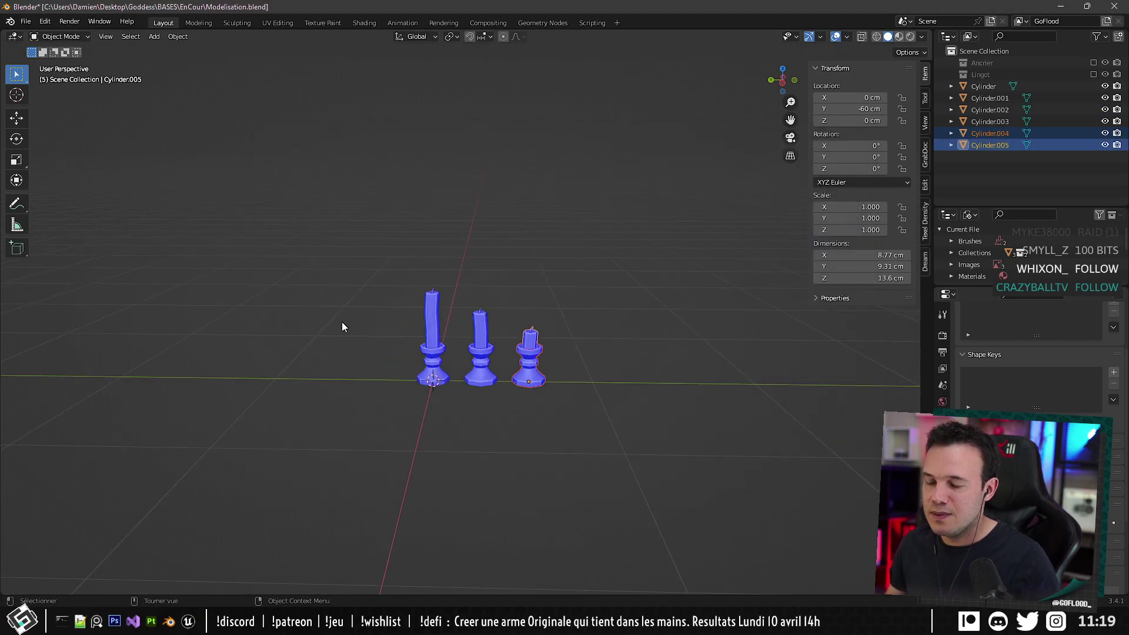
middle_drag(570, 340, 568, 348)
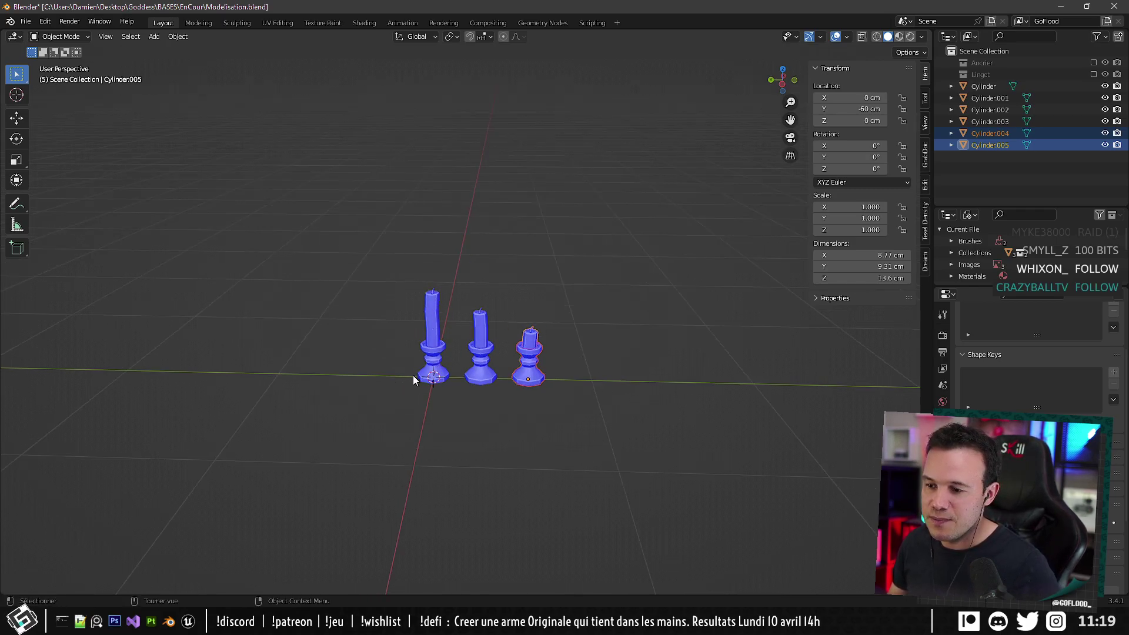
scroll(497, 354, up, 4)
scroll(435, 414, down, 3)
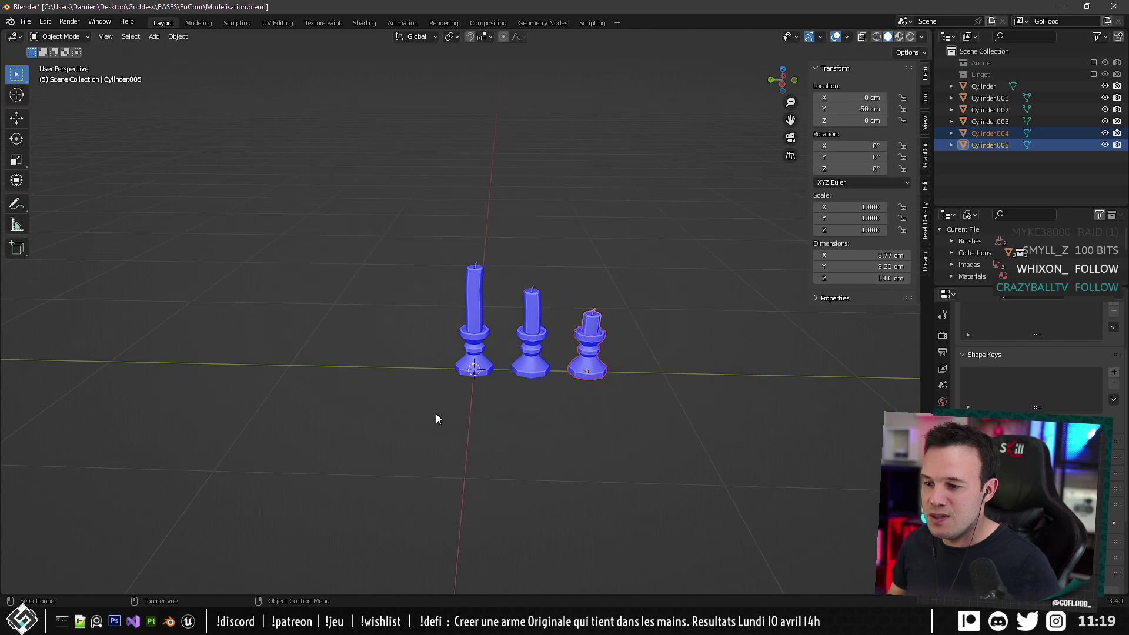
click(515, 414)
middle_drag(515, 414, 393, 260)
drag(394, 260, 617, 426)
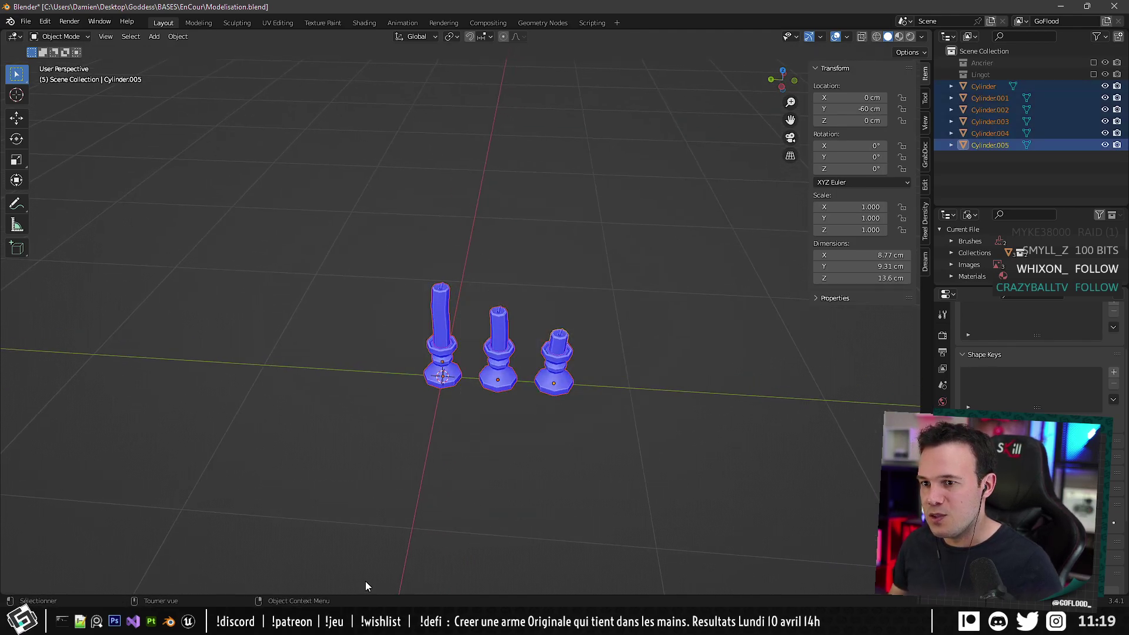
key(ctrl+s)
Switch to Unreal Engine, locate the table candle's mesh in the EnCour folder and select the assets Bougoir_001 through Bougoir_003.
key(alt+Tab)
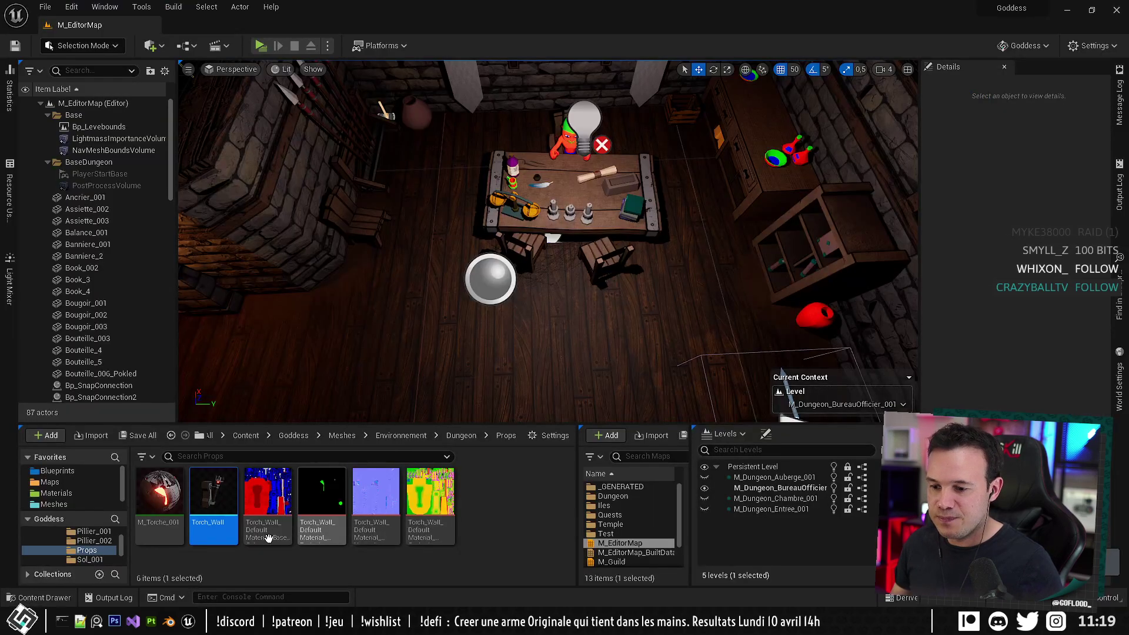
click(552, 208)
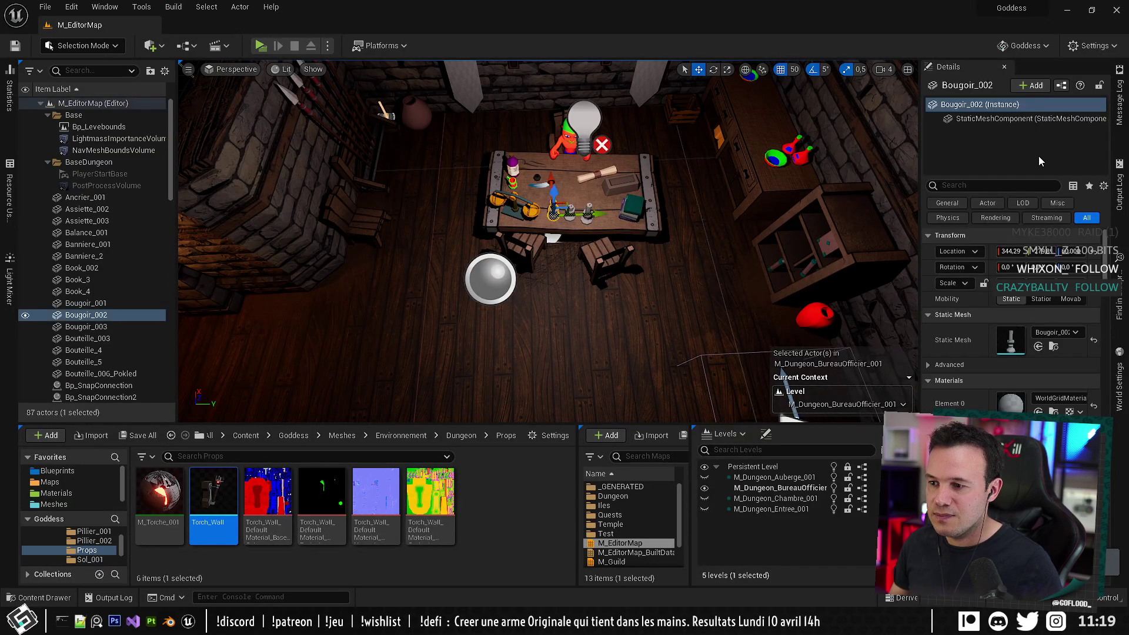
click(1052, 346)
click(209, 496)
shift+click(322, 500)
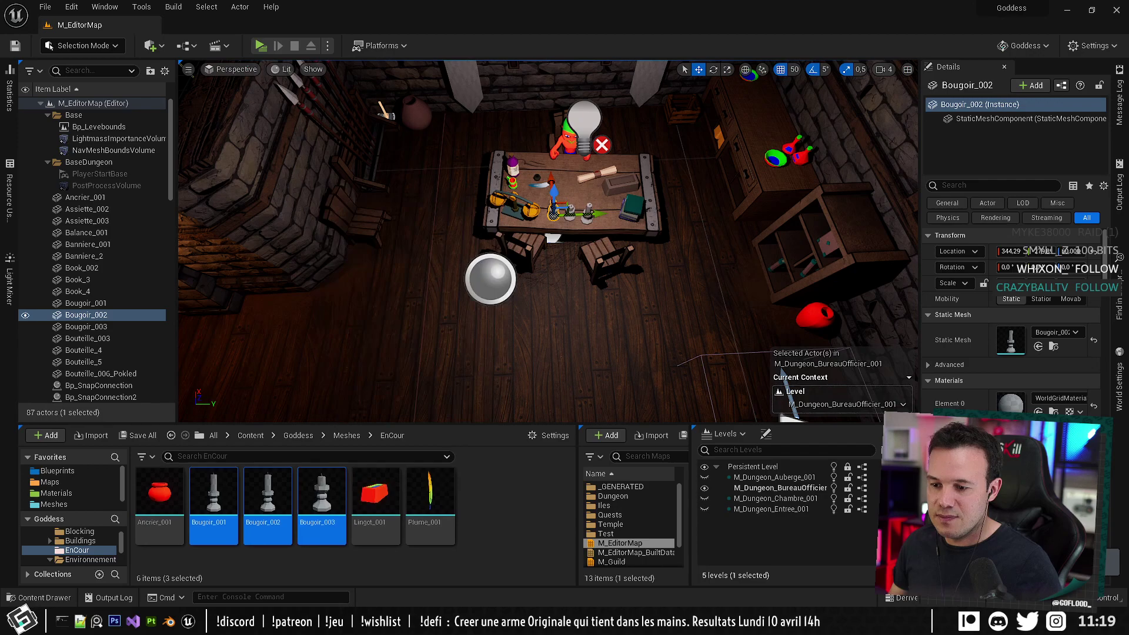
Reimport the three selected candle meshes, resetting their material conflicts to the FBX, and save them.
right_click(318, 499)
click(354, 182)
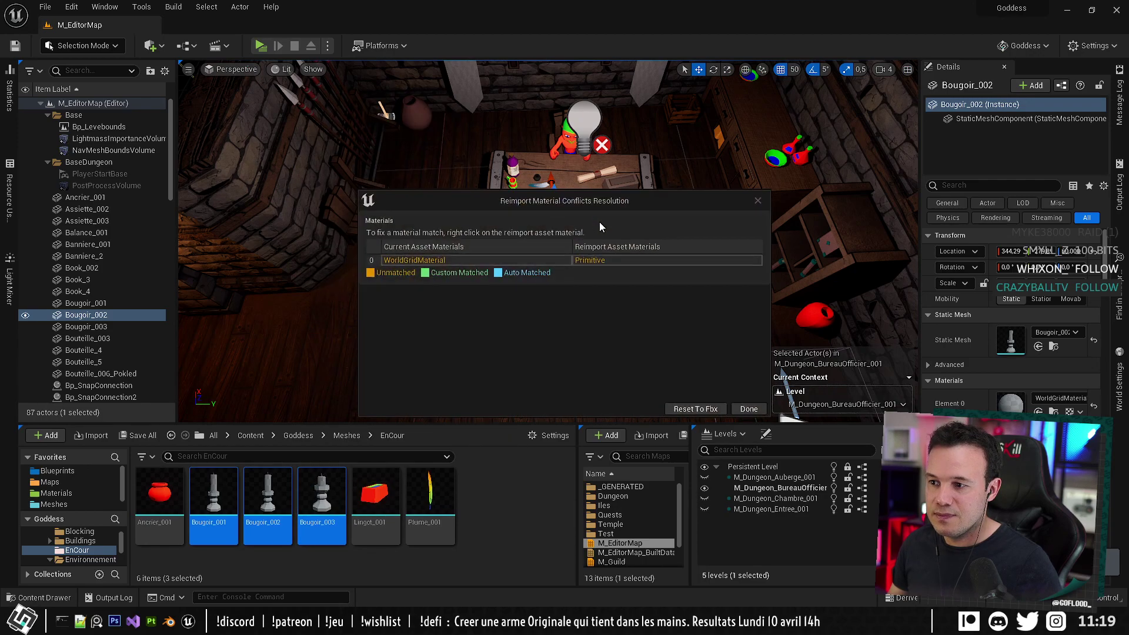
click(688, 407)
click(688, 407)
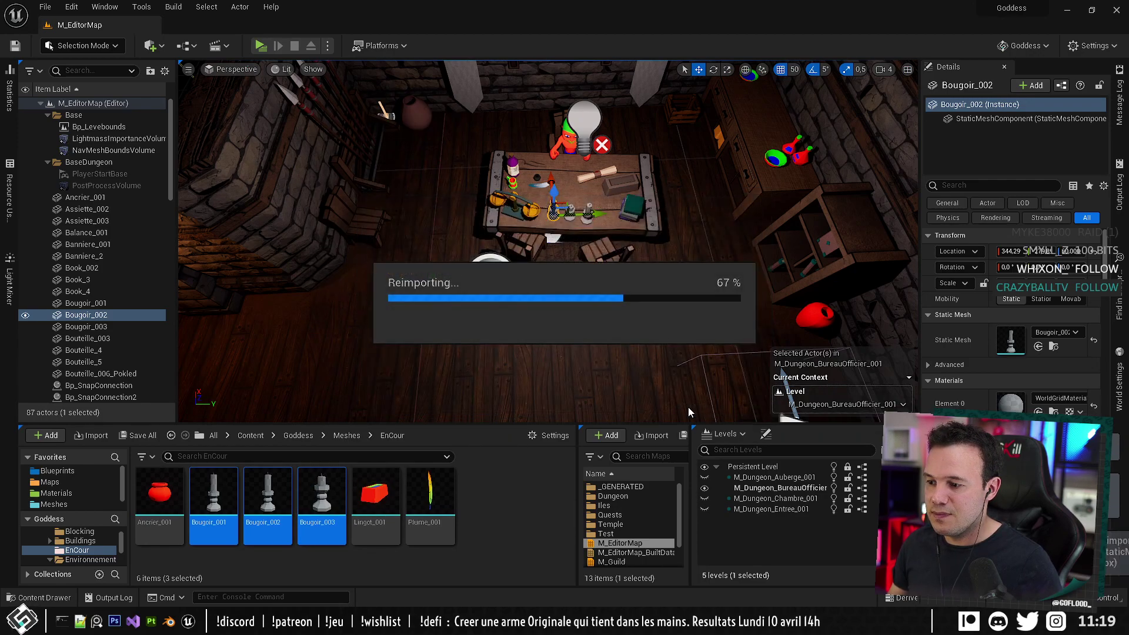
click(688, 407)
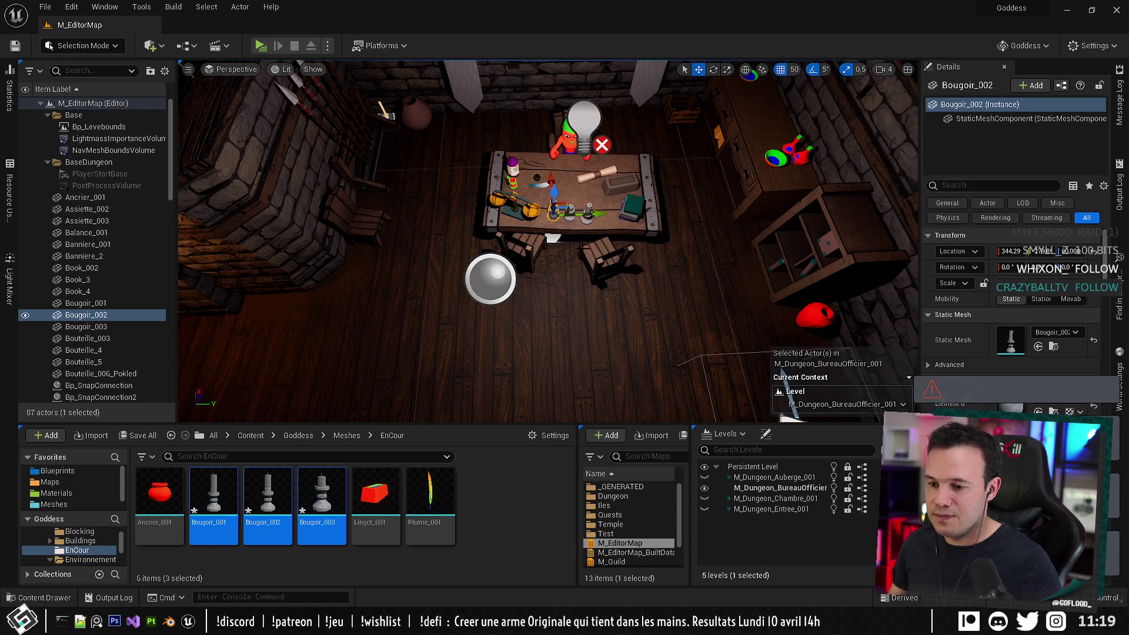
key(w)
right_drag(548, 241, 548, 188)
key(ctrl+s)
Open the Bougoir meshes for editing and assign M_Master_Texture_Rgb_Primitive_Simple to Bougoir_003's material slot.
click(214, 495)
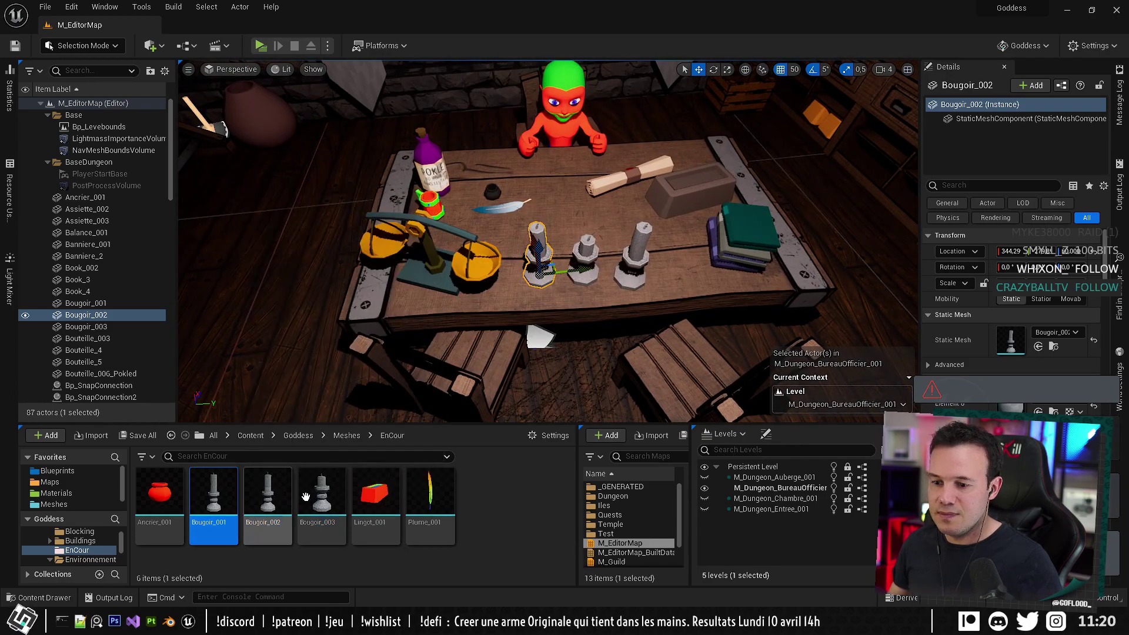
shift+click(305, 497)
key(Return)
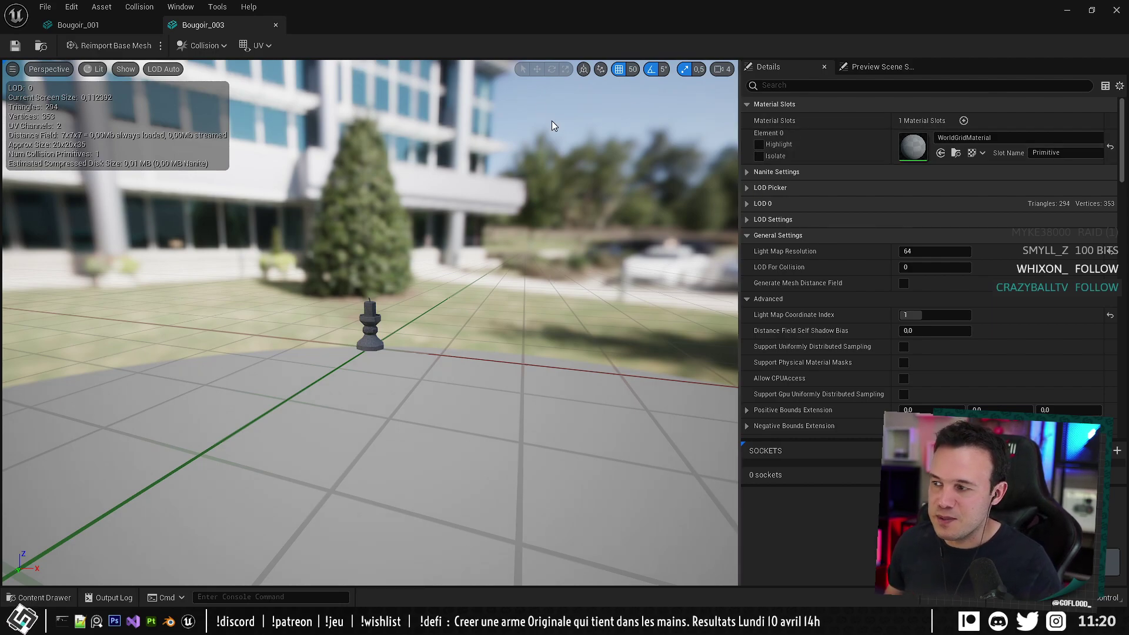
mouse_move(552, 125)
right_down()
mouse_move(625, 126)
mouse_move(602, 146)
mouse_move(570, 133)
right_up()
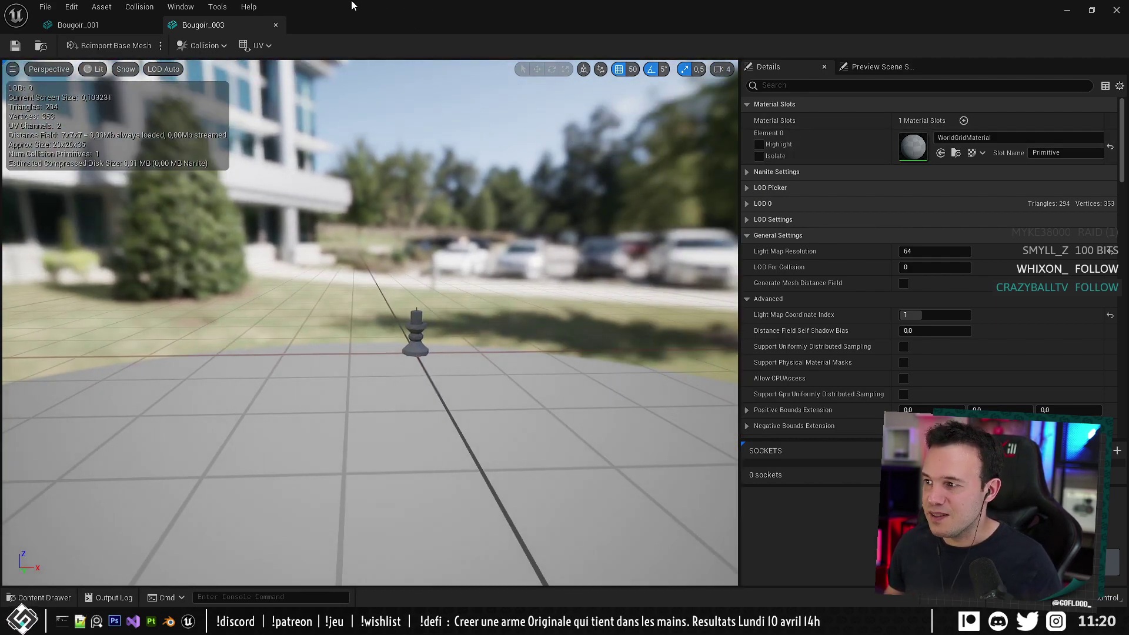
click(952, 136)
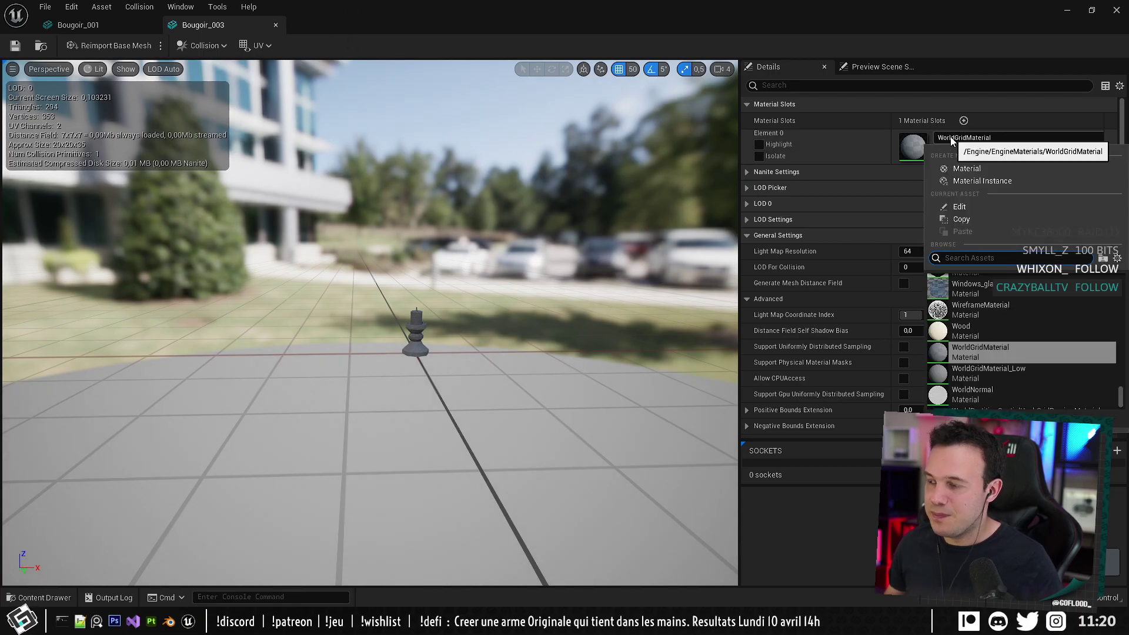
text(primitiv)
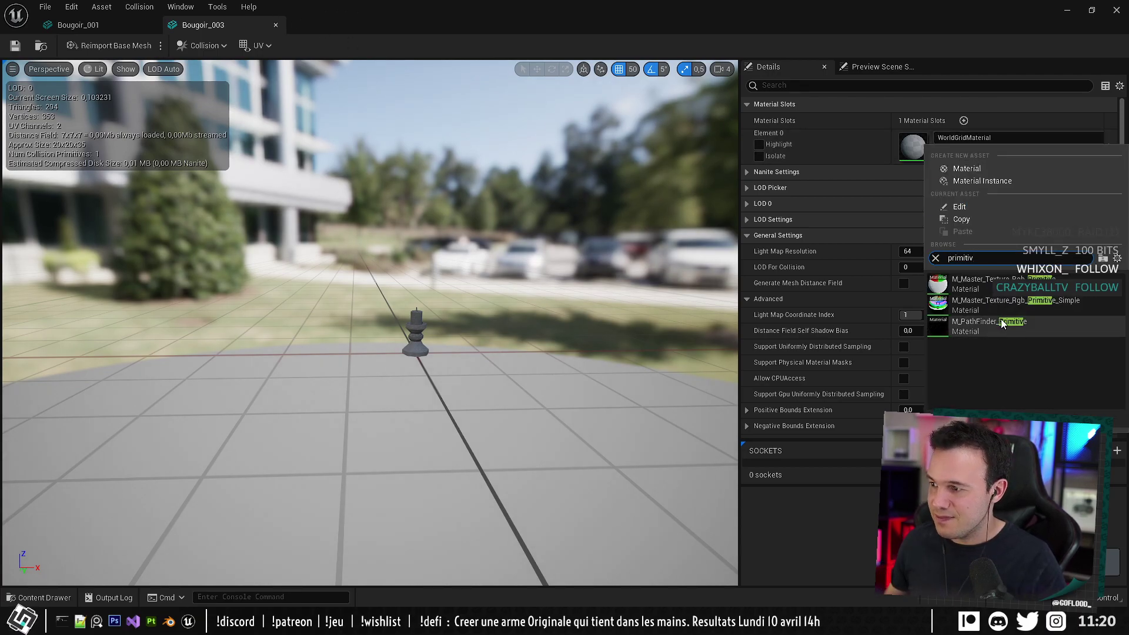
click(1003, 312)
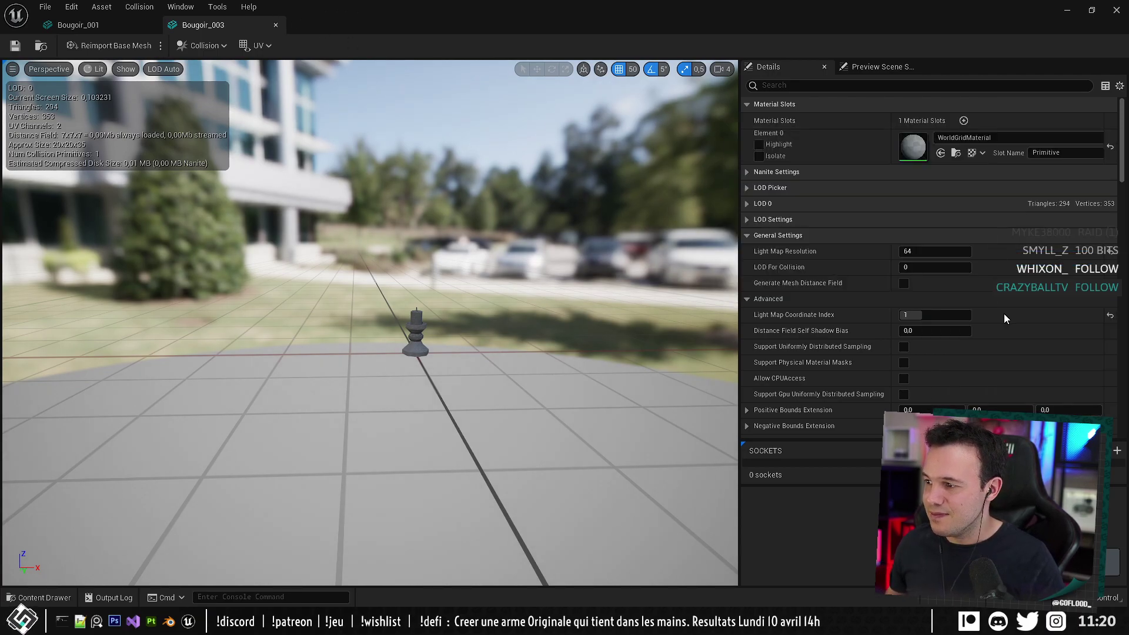
Close the Bougoir_003 mesh and assign M_Master_Texture_Rgb_Primitive_Simple to Bougoir_001's material slot.
middle_click(242, 27)
click(959, 137)
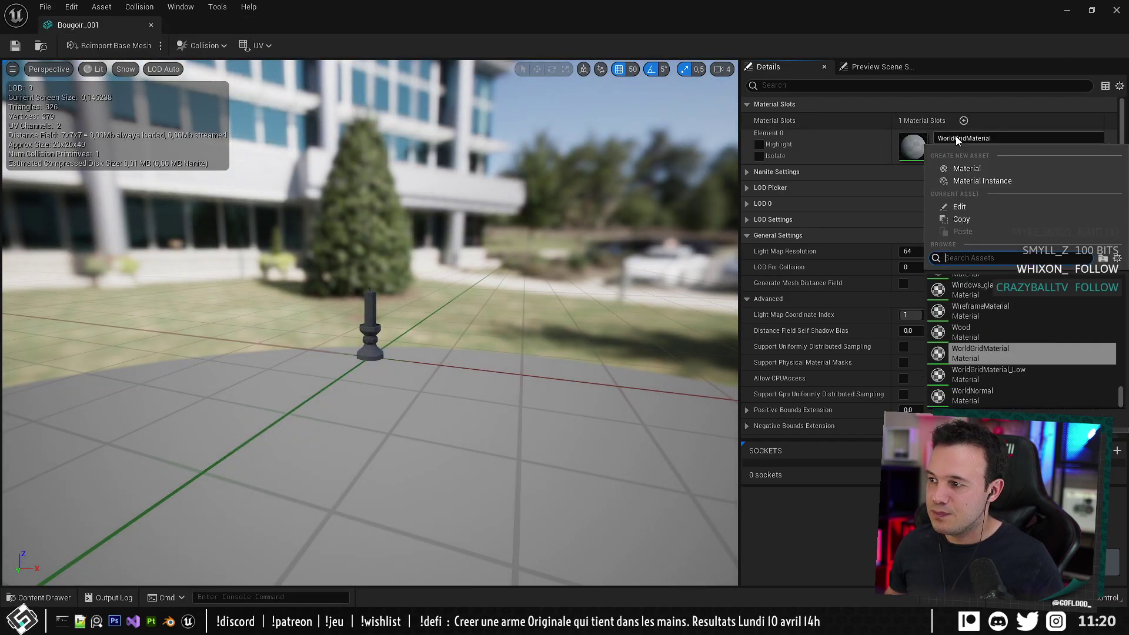
text(primiti)
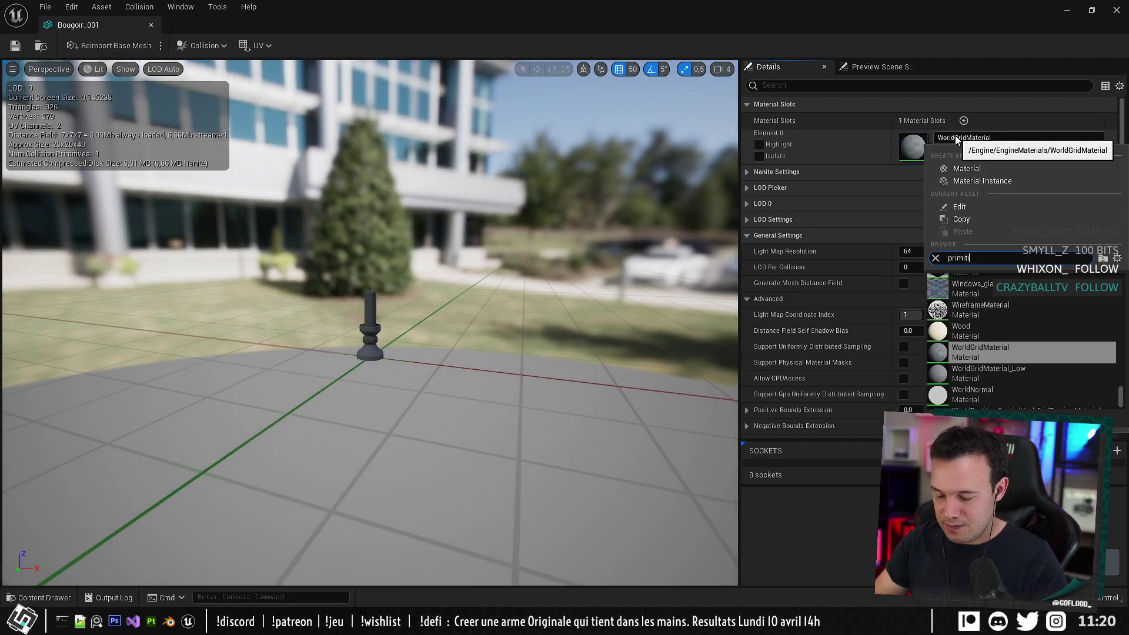
text(ve)
click(953, 309)
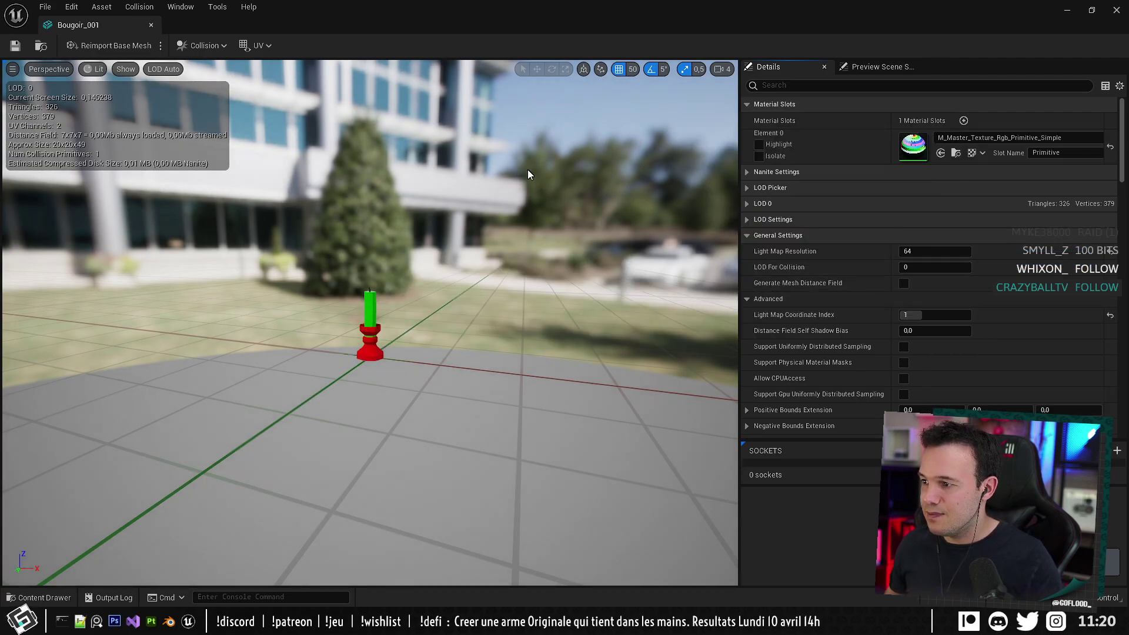
Close the Bougoir_001 mesh and assign M_Master_Texture_Rgb_Primitive_Simple to Bougoir_002's material slot.
click(151, 24)
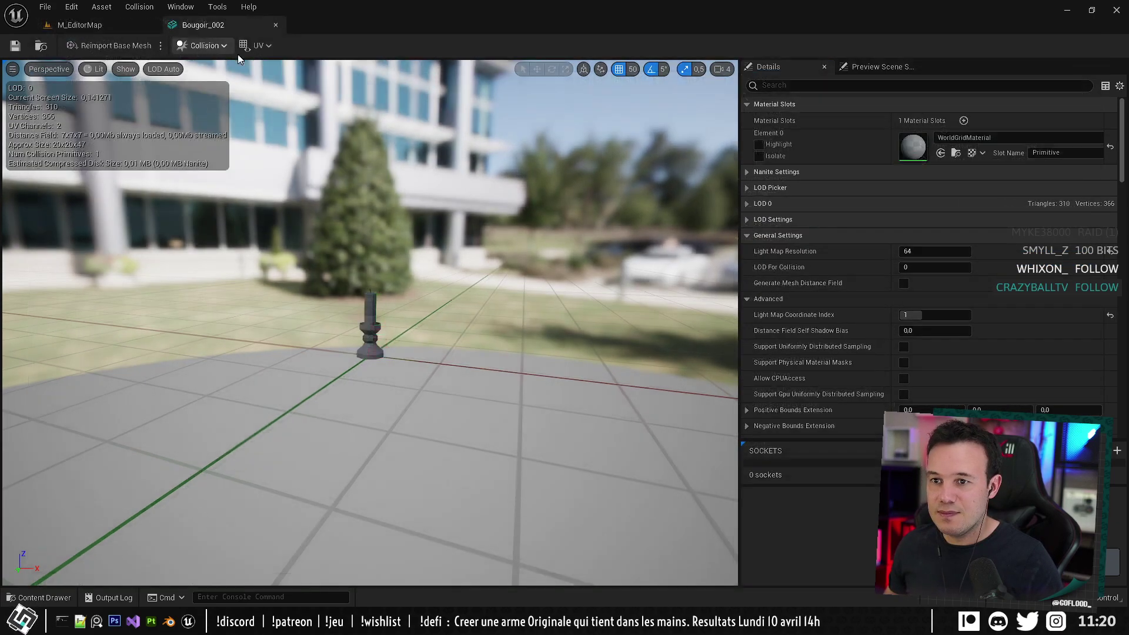
click(955, 139)
text(pri)
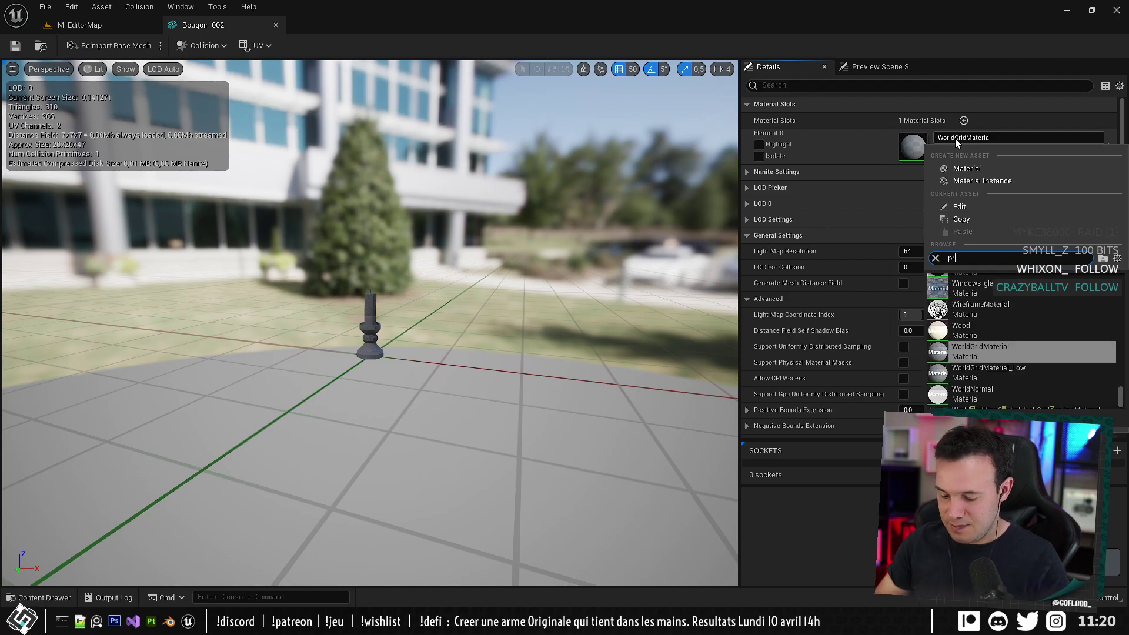
text(miti)
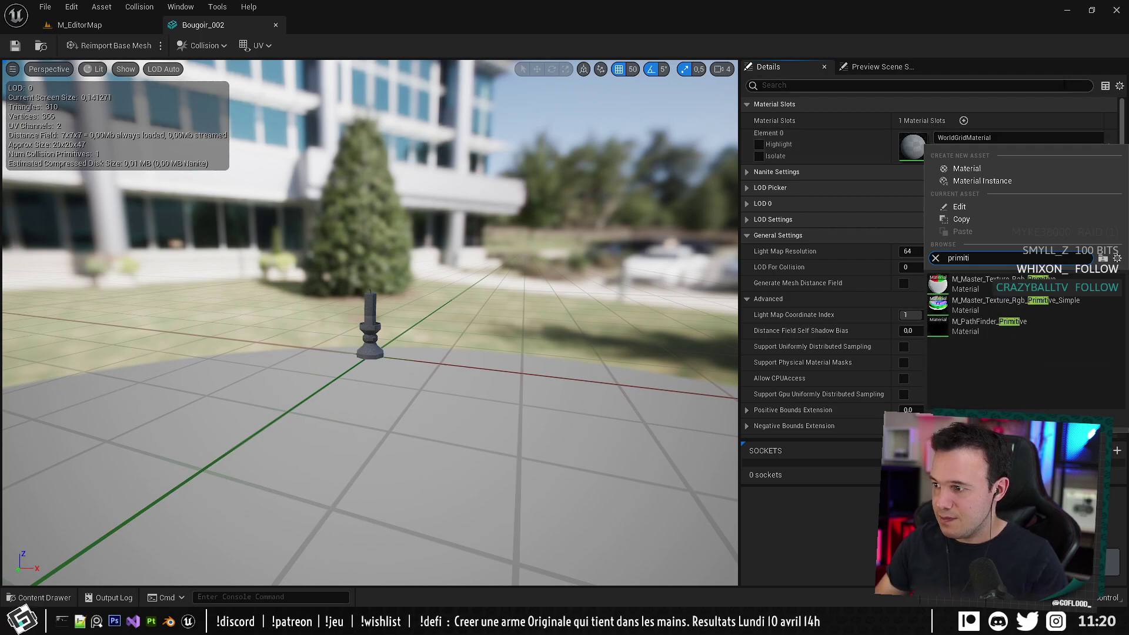
click(1020, 297)
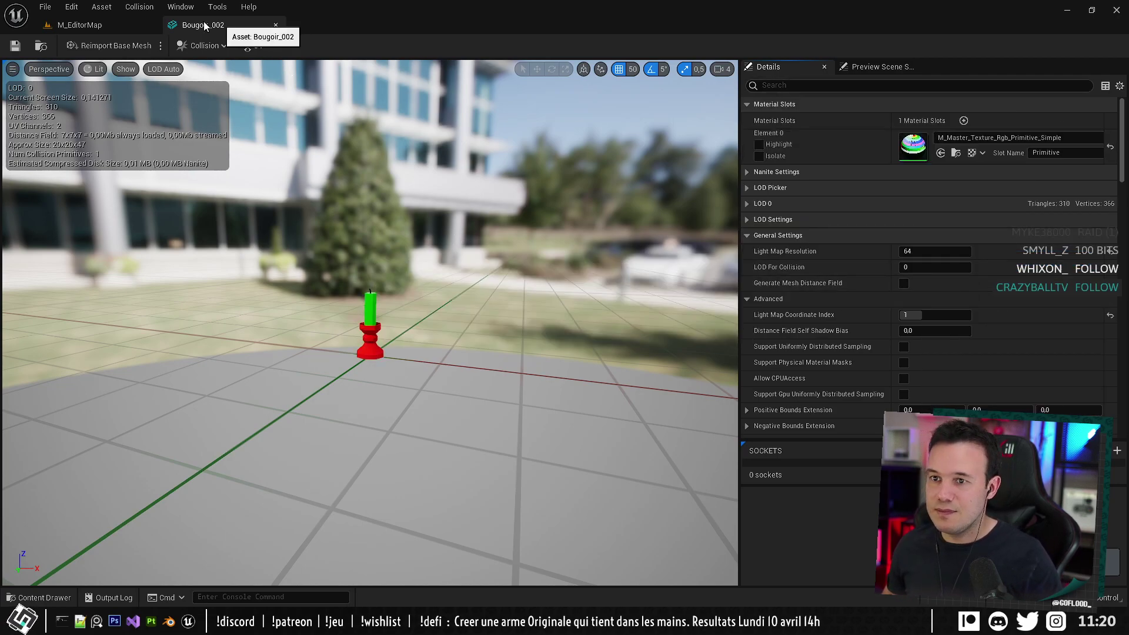
Return to the M_EditorMap level and examine the three candles on the desk, keeping Bougoir_002 selected.
click(79, 25)
click(104, 6)
right_drag(479, 180, 494, 200)
right_drag(574, 201, 573, 199)
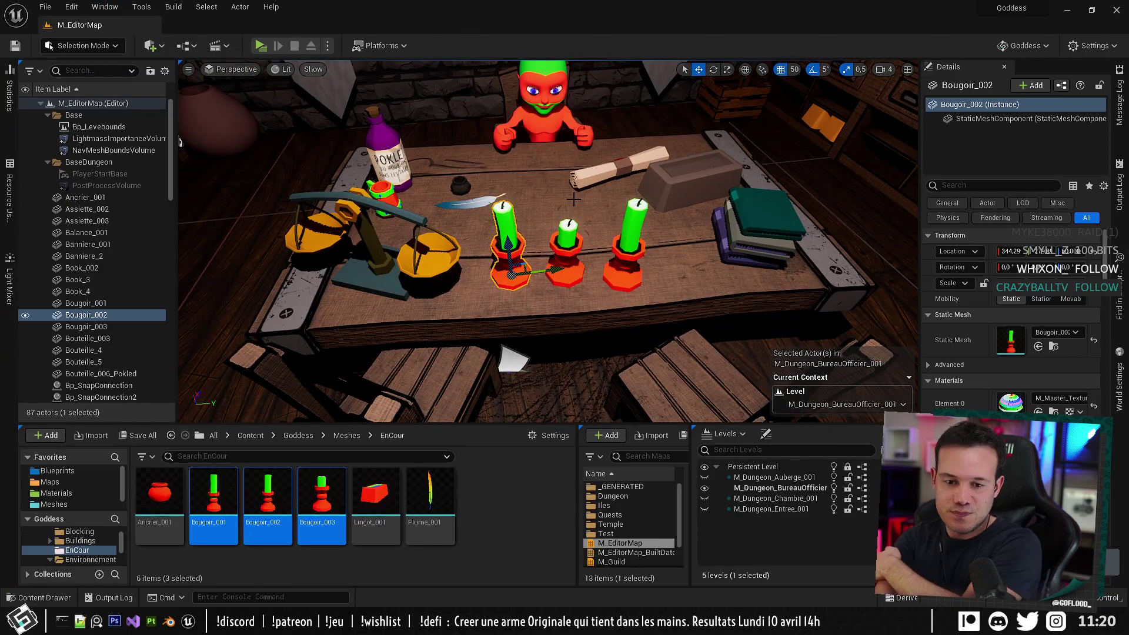
right_drag(573, 200, 523, 212)
click(573, 200)
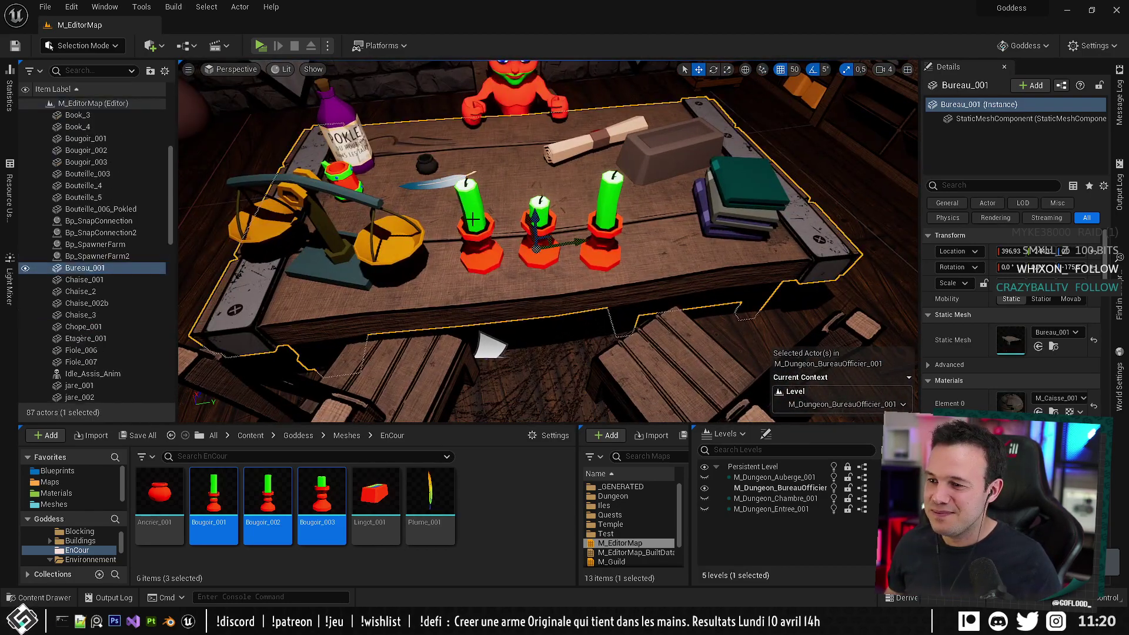
key(ctrl+z)
scroll(573, 200, down, 3)
mouse_move(386, 343)
right_down()
mouse_move(421, 317)
mouse_move(382, 288)
mouse_move(420, 332)
mouse_move(386, 343)
right_up()
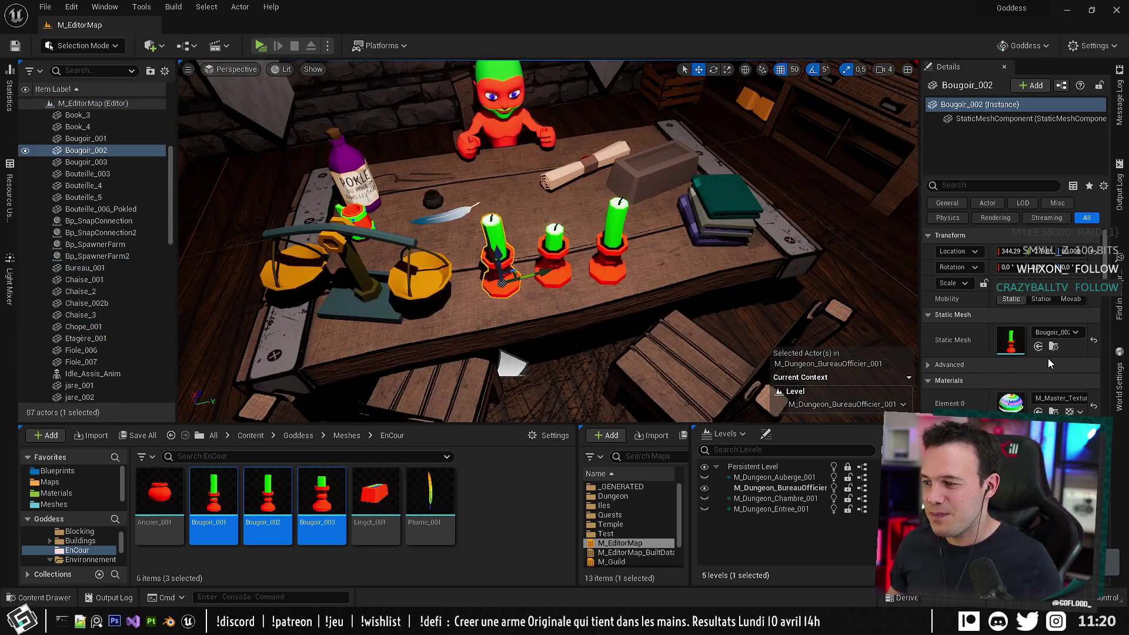
Add custom primitive data colors to Bougoir_002 and set its Red color to the saved orange, R 0.930111, G 0.354584, B 0.
scroll(952, 375, down, 8)
scroll(957, 375, down, 10)
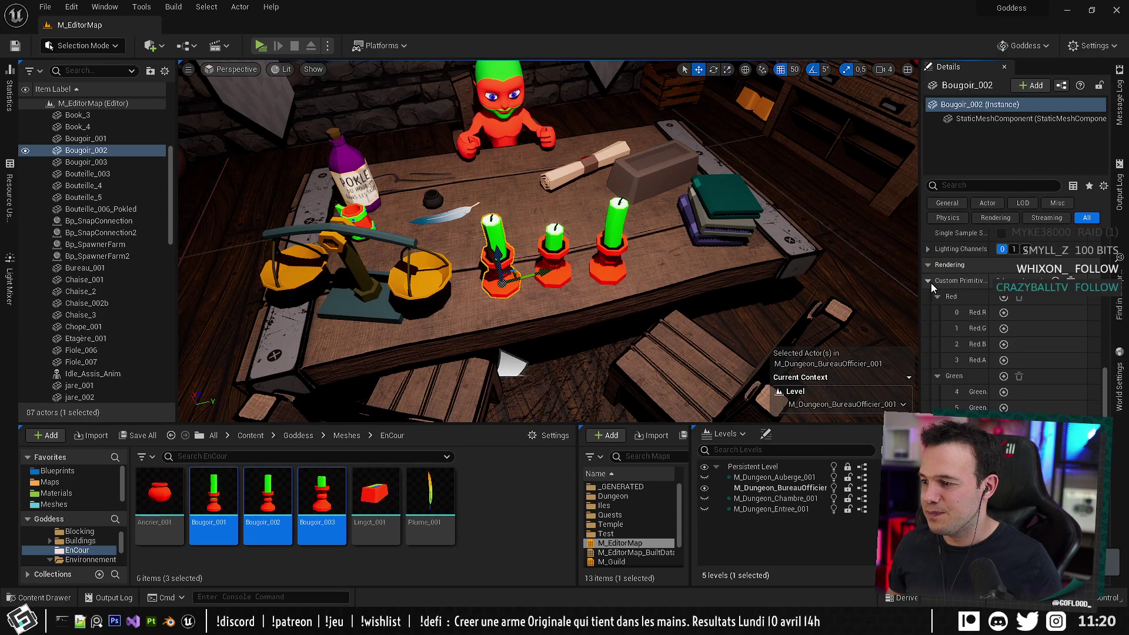
click(937, 296)
click(937, 312)
click(937, 328)
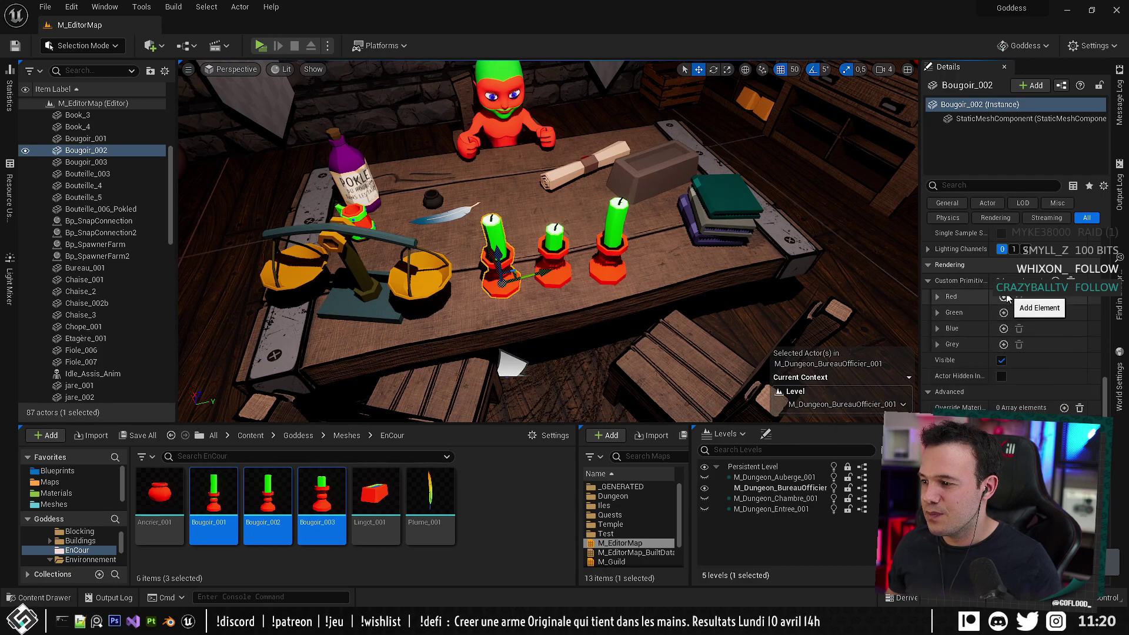
click(1003, 297)
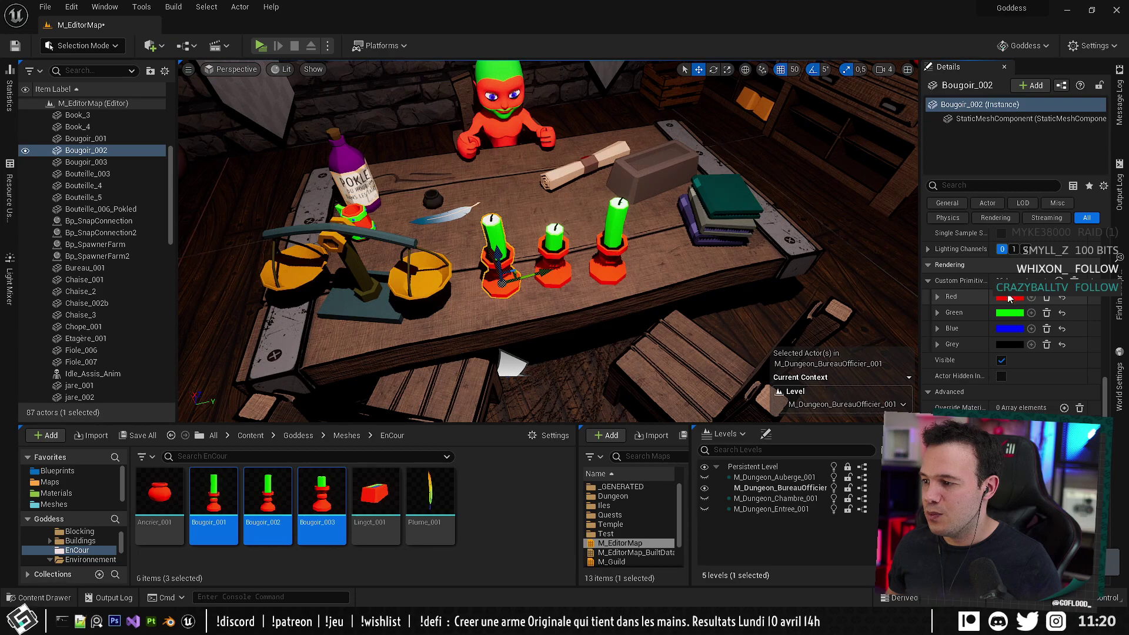
click(1008, 297)
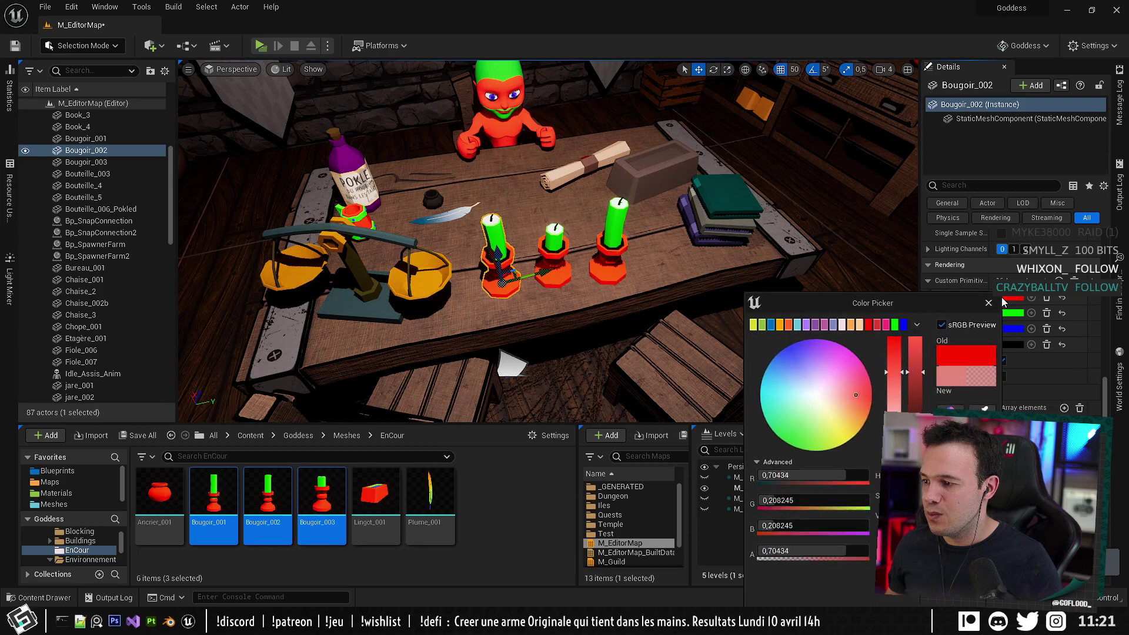
click(780, 325)
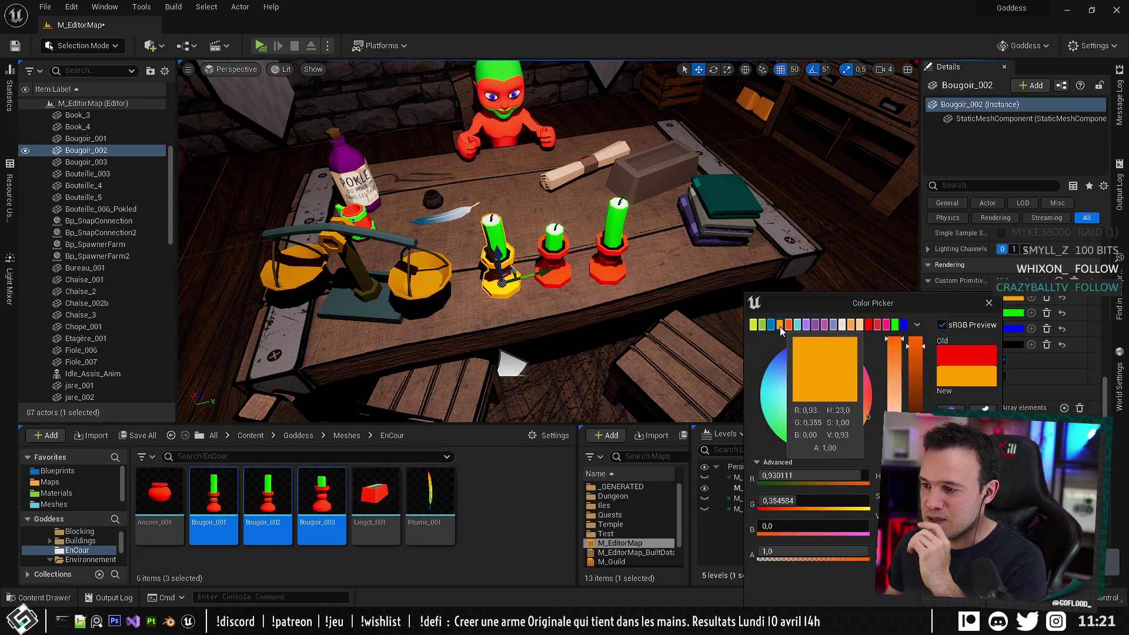
Check the color values of Balance_001's Green custom primitive data as a gold reference for the candlesticks.
click(417, 282)
right_click(1006, 311)
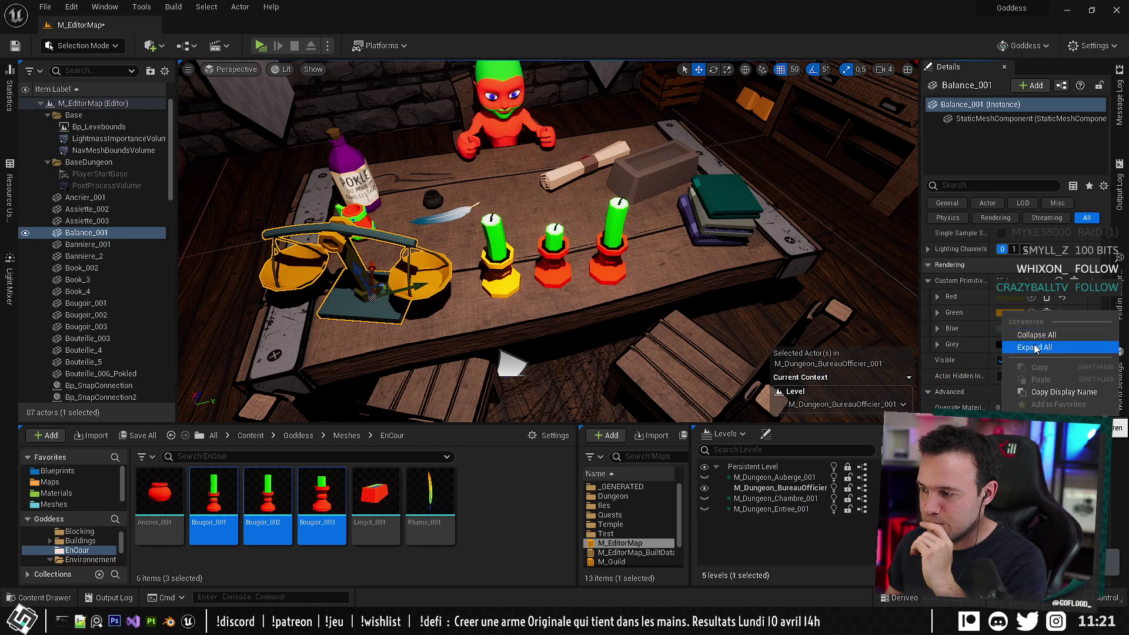
click(978, 316)
click(964, 314)
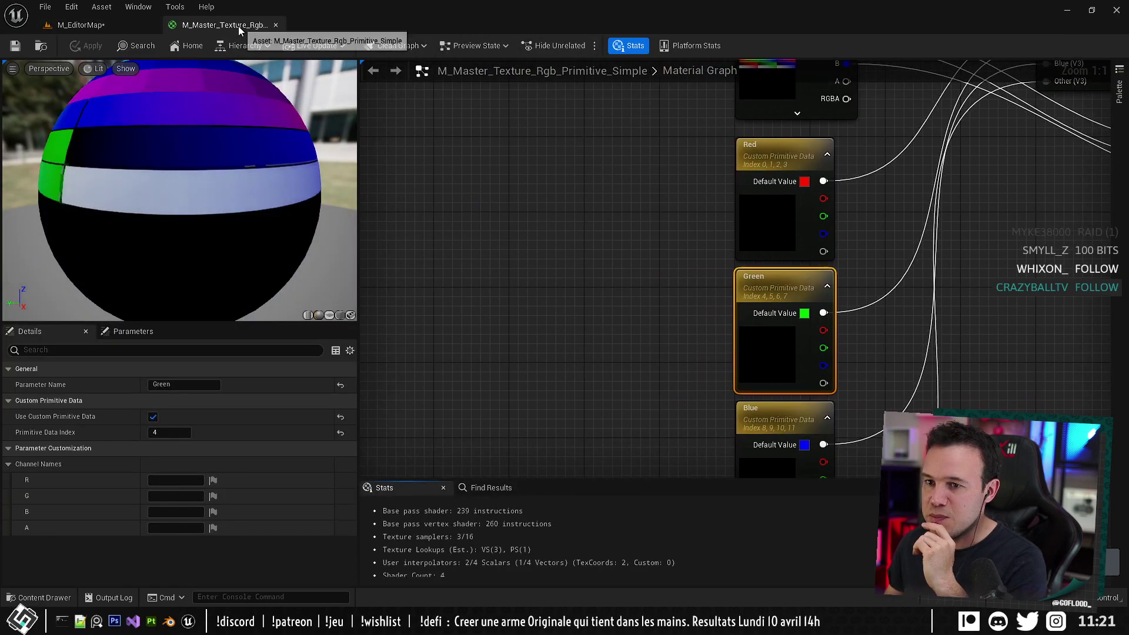
click(275, 25)
click(1020, 312)
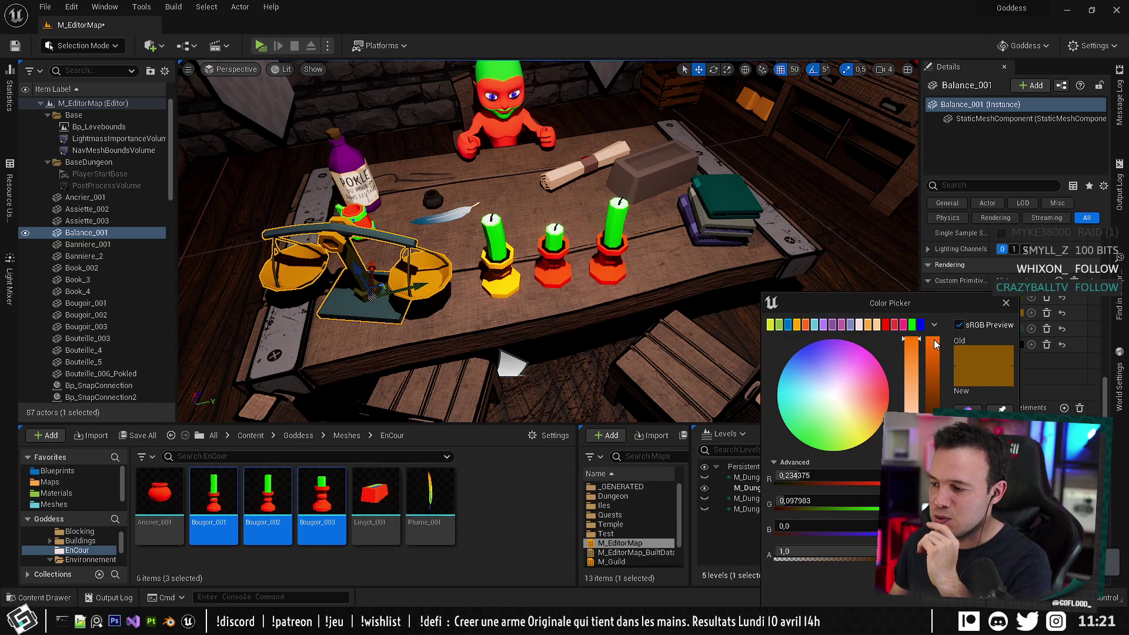
drag(927, 299, 893, 172)
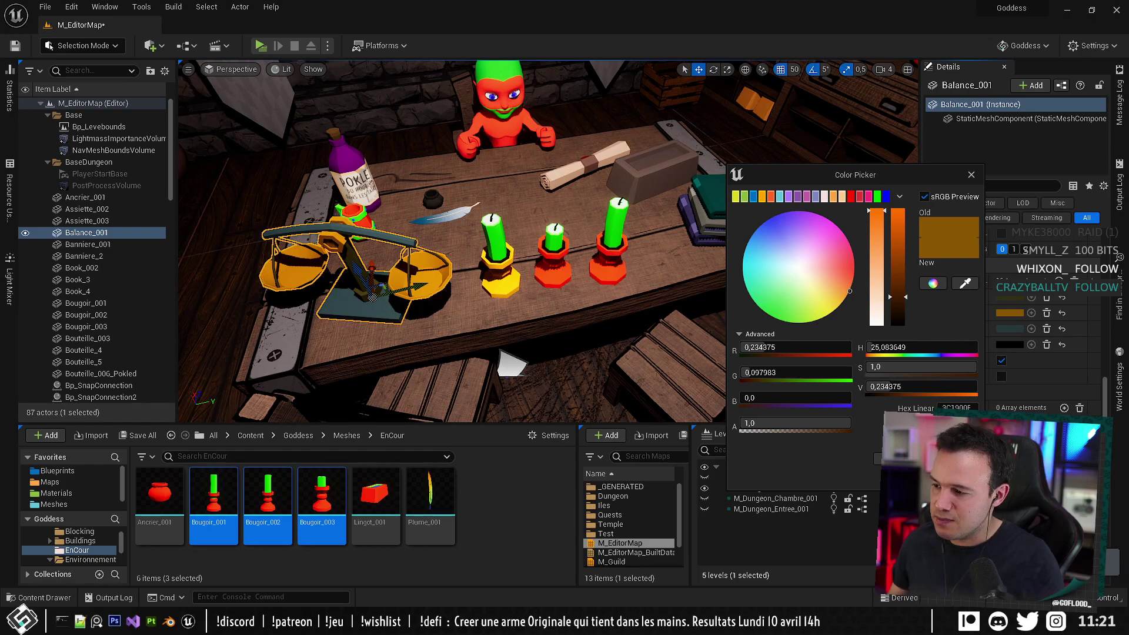
click(898, 458)
Darken Bougoir_002's Red primitive color to the scale's gold, about R 0.2346, G 0.0976, B 0, keeping that candle selected.
click(499, 276)
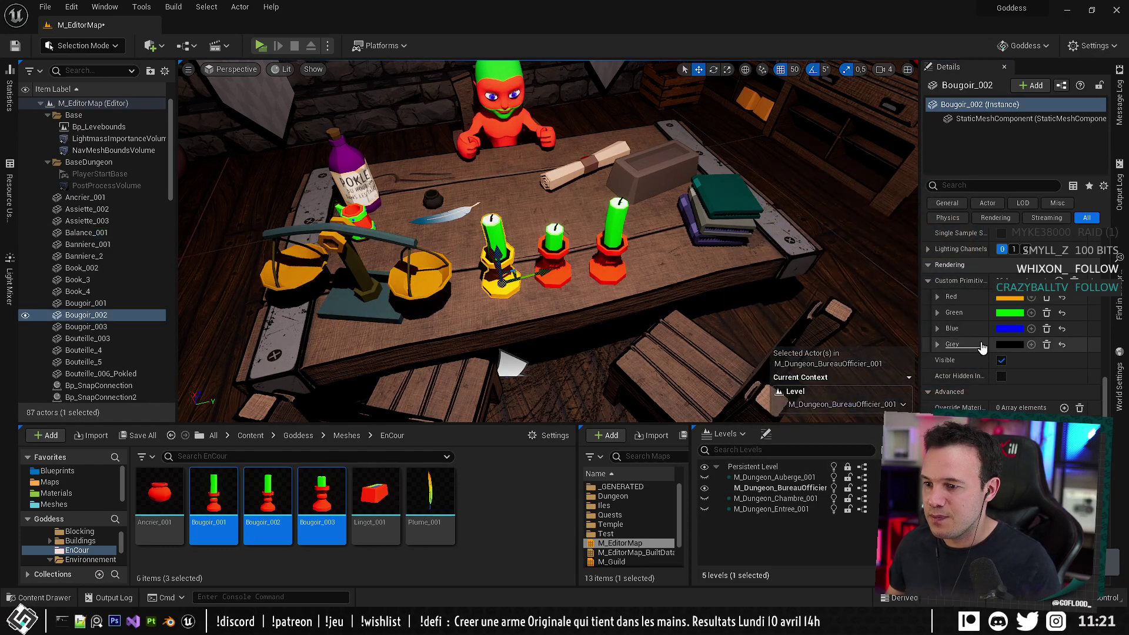
click(1009, 297)
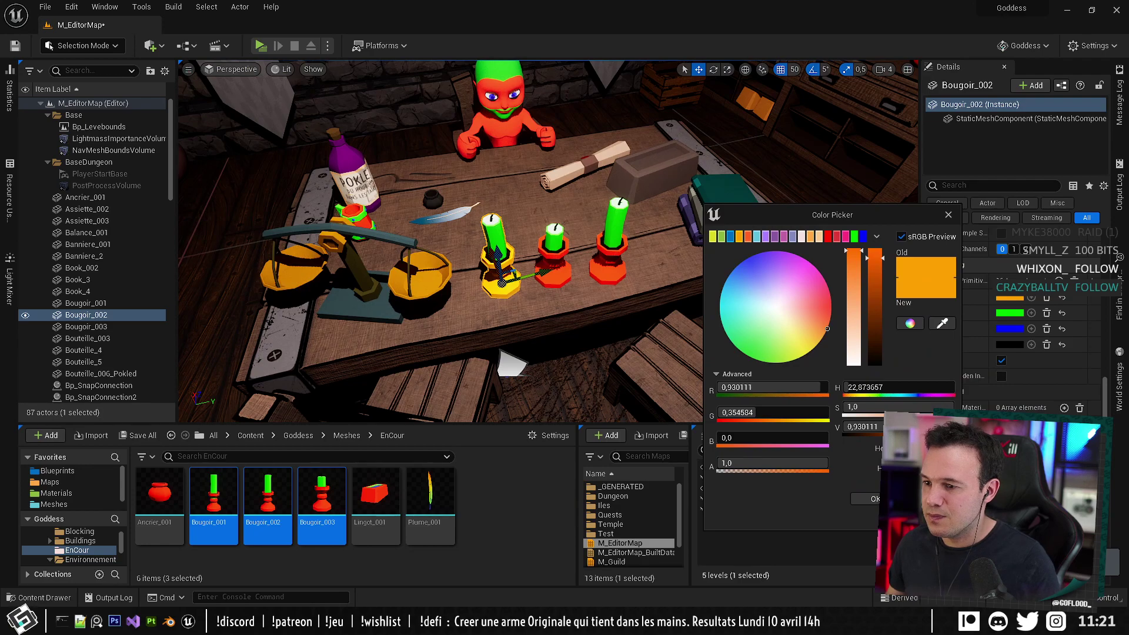
click(567, 295)
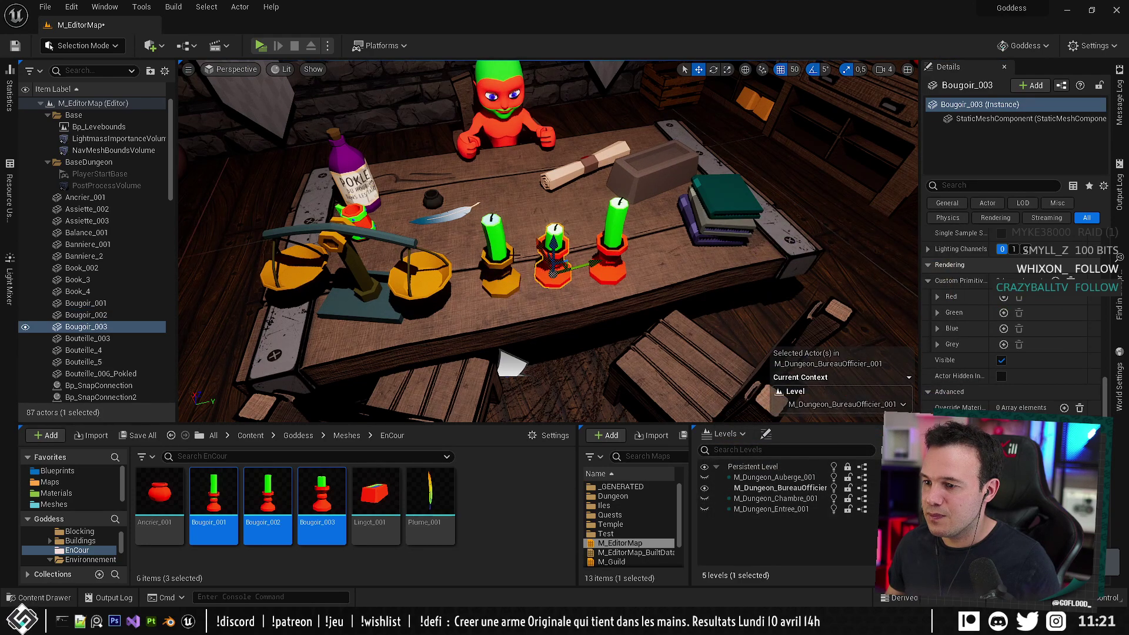
click(497, 251)
click(1007, 301)
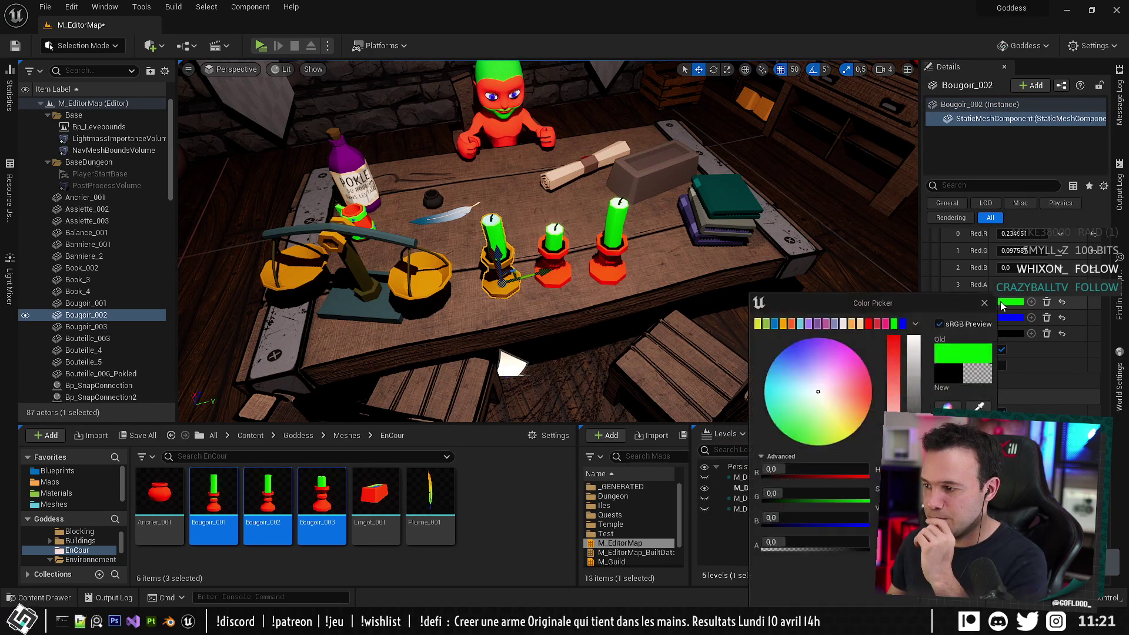
click(866, 325)
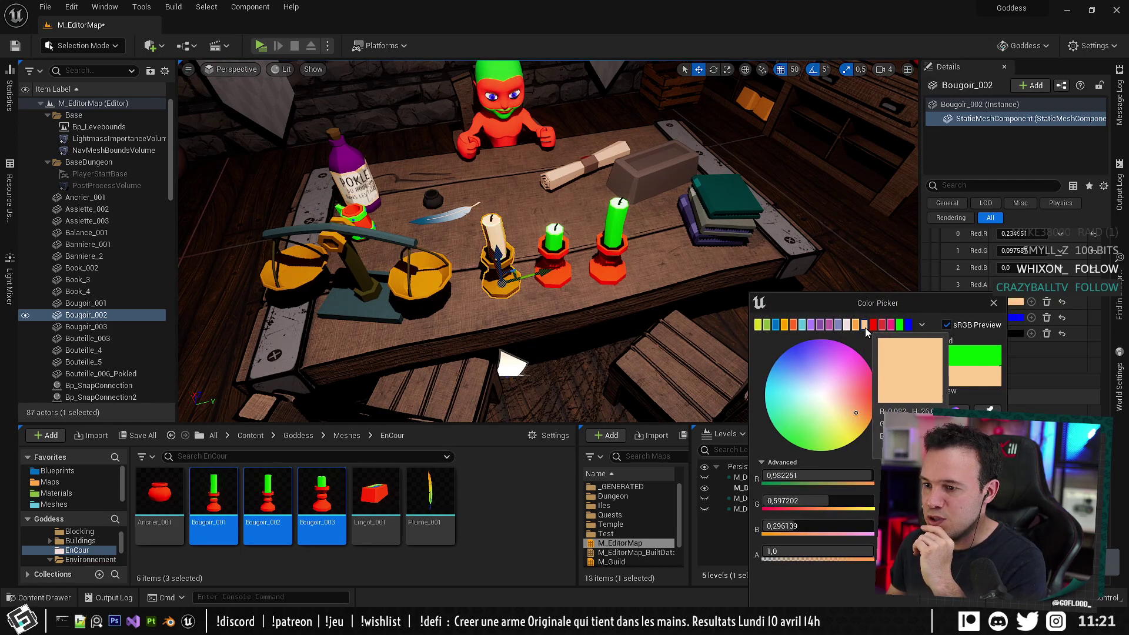
click(883, 327)
click(889, 324)
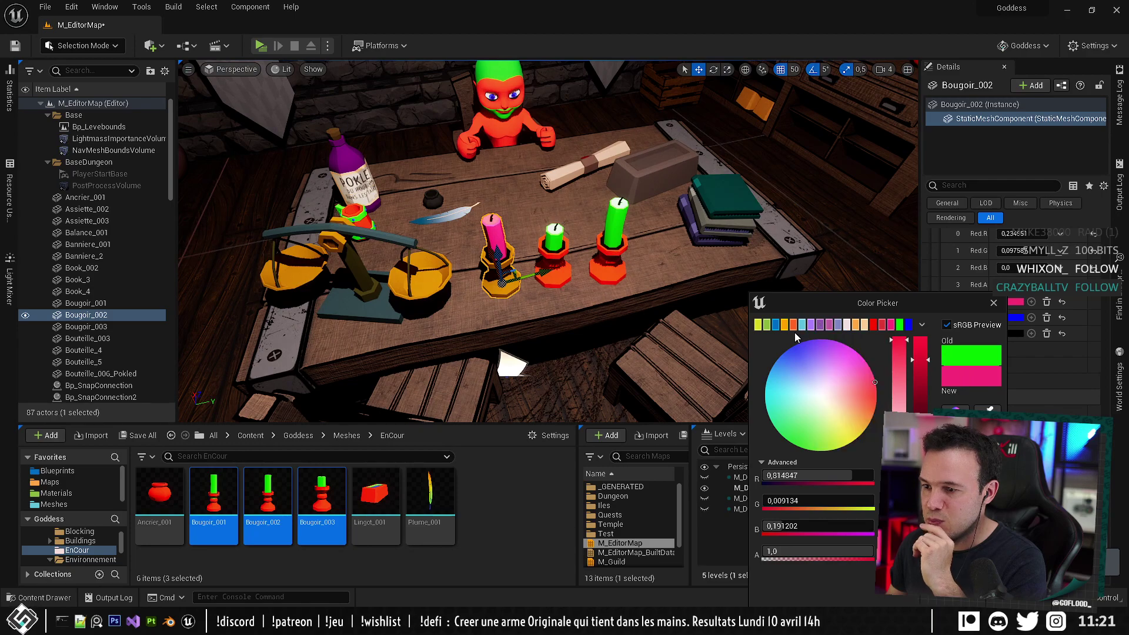
mouse_move(802, 330)
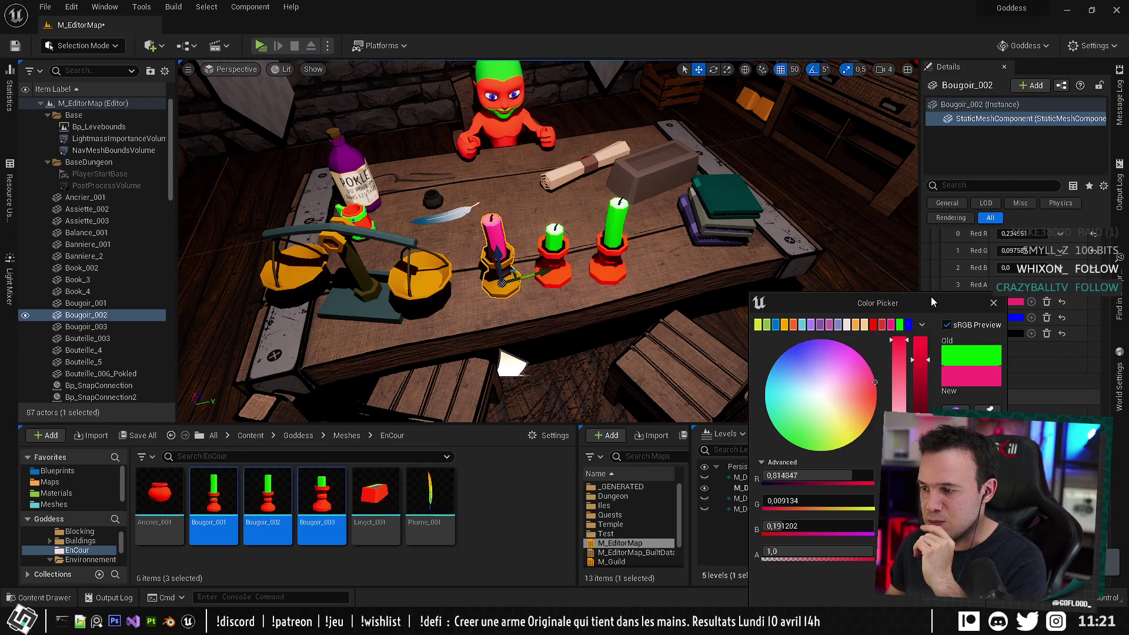
drag(931, 301, 853, 179)
click(898, 463)
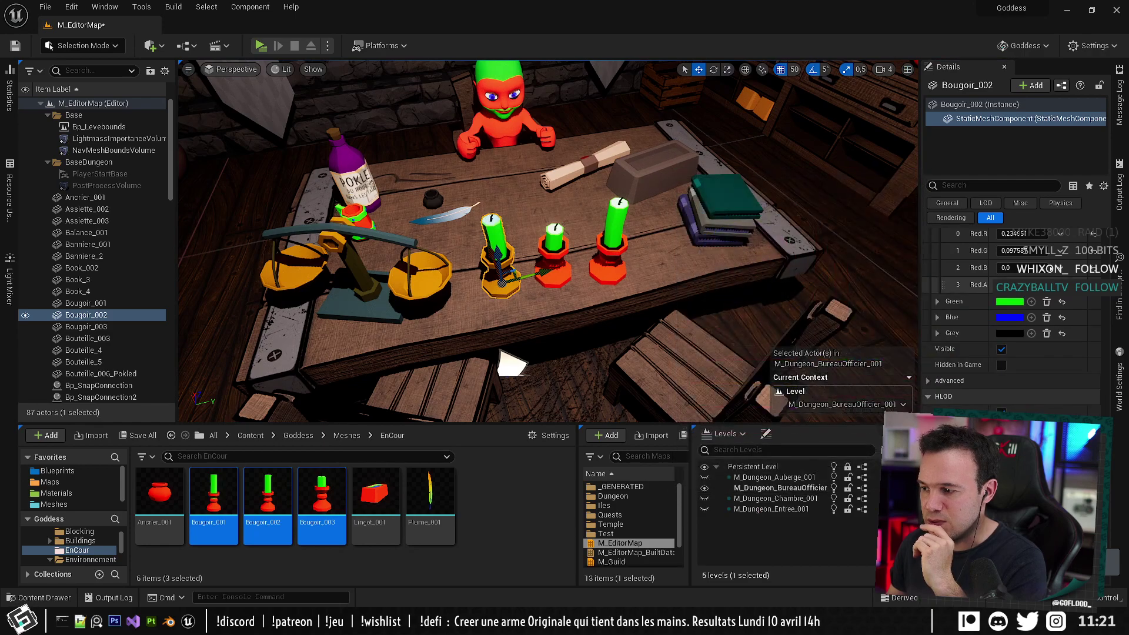
Set Bougoir_002's Green primitive color to a darkened pale pink, R 0.328125, G 0.269936, B 0.275458.
click(1006, 303)
click(784, 325)
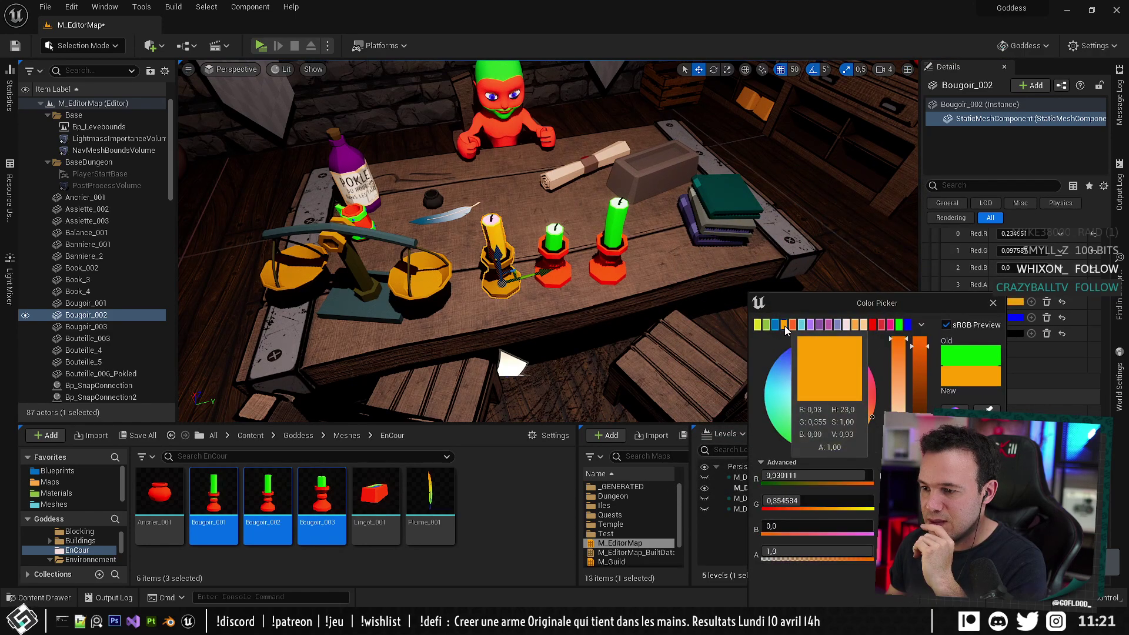
click(811, 325)
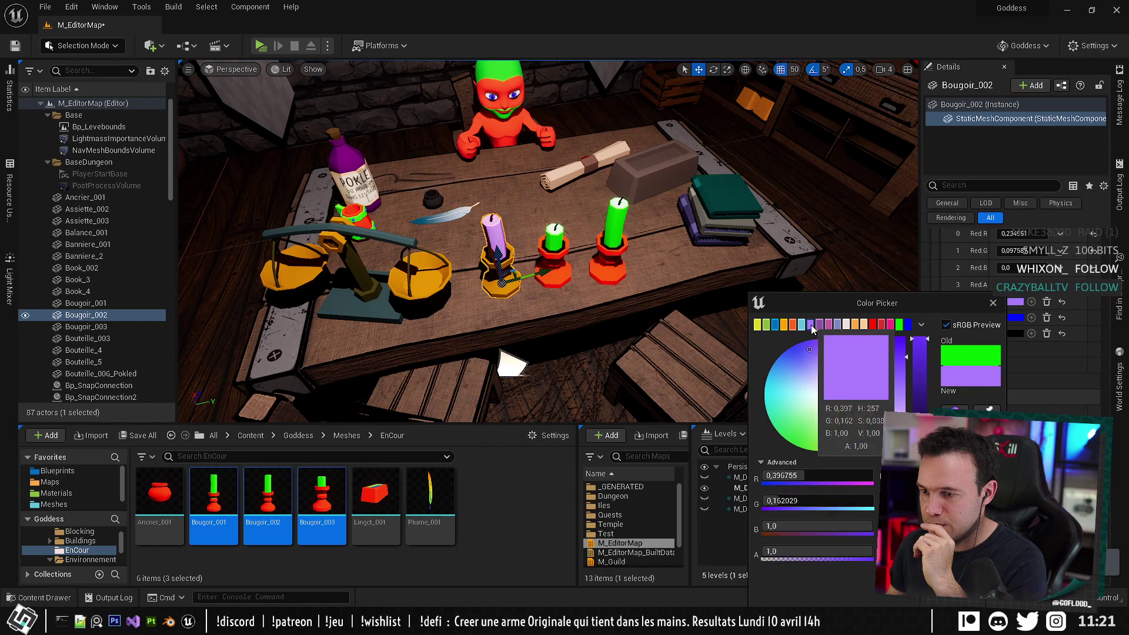
click(846, 325)
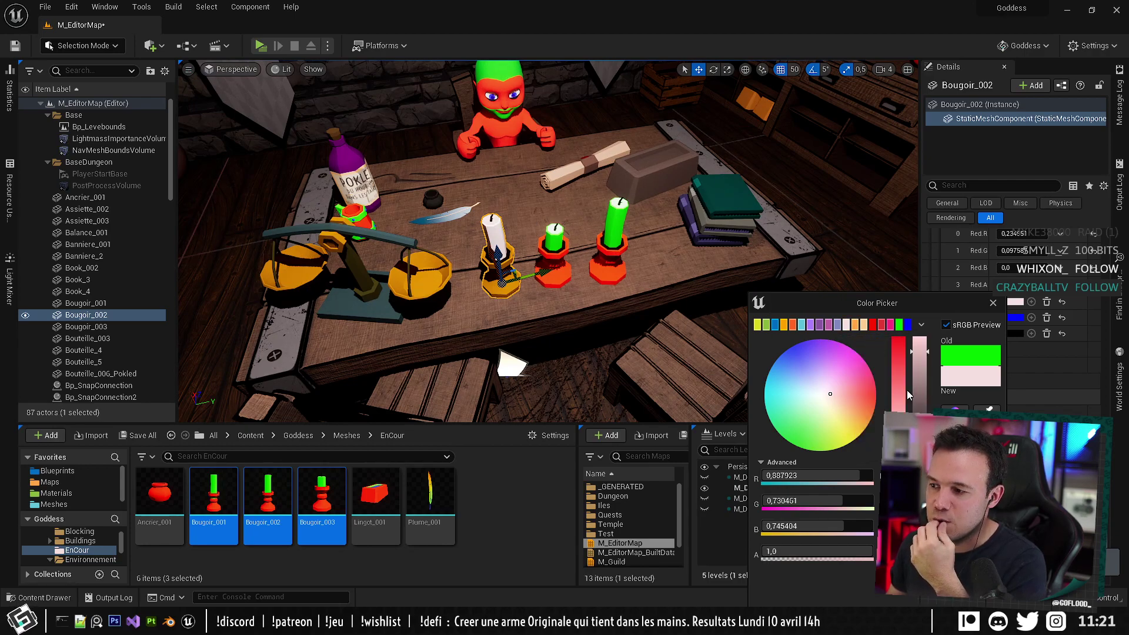
drag(917, 395, 924, 412)
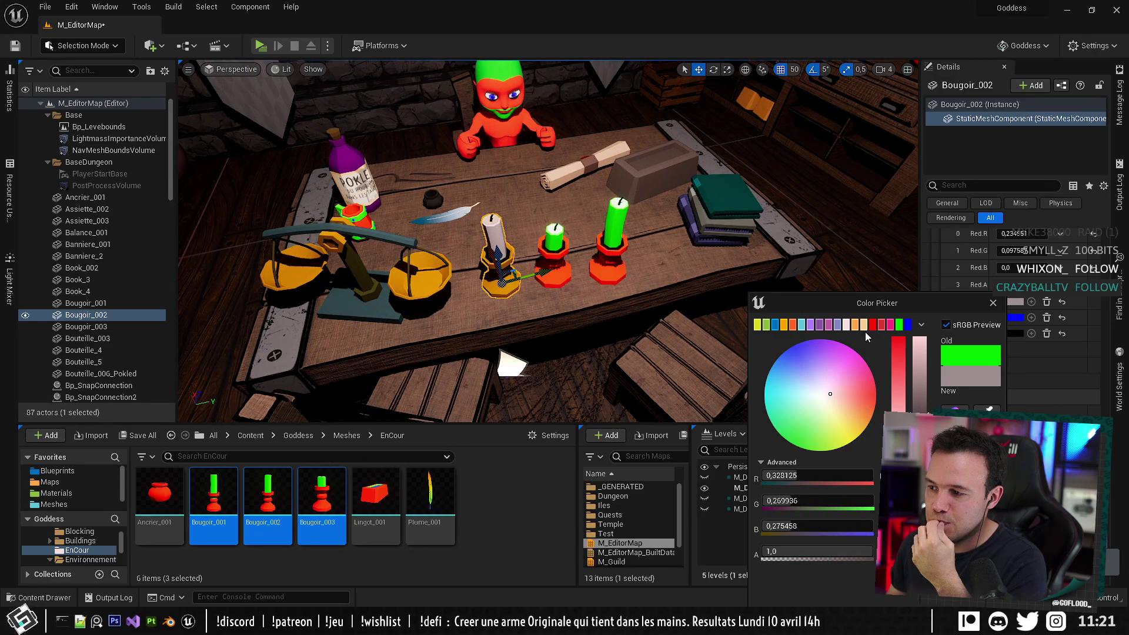
click(993, 303)
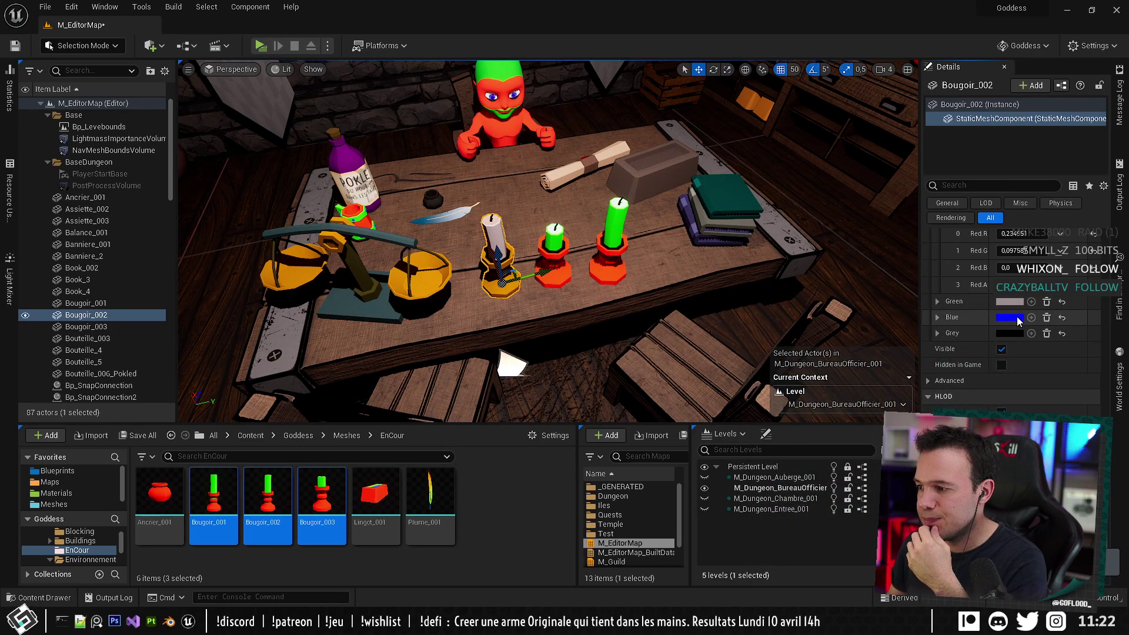
Copy Bougoir_002's whole custom primitive data array and paste it onto Bougoir_003.
scroll(999, 314, up, 3)
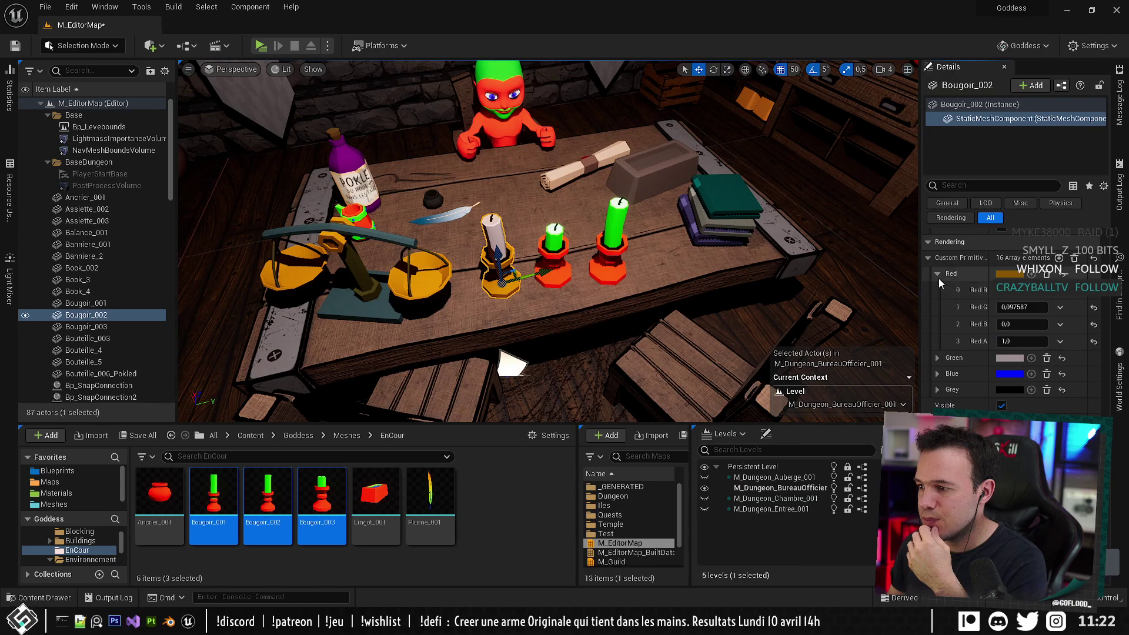
click(936, 274)
right_click(1008, 257)
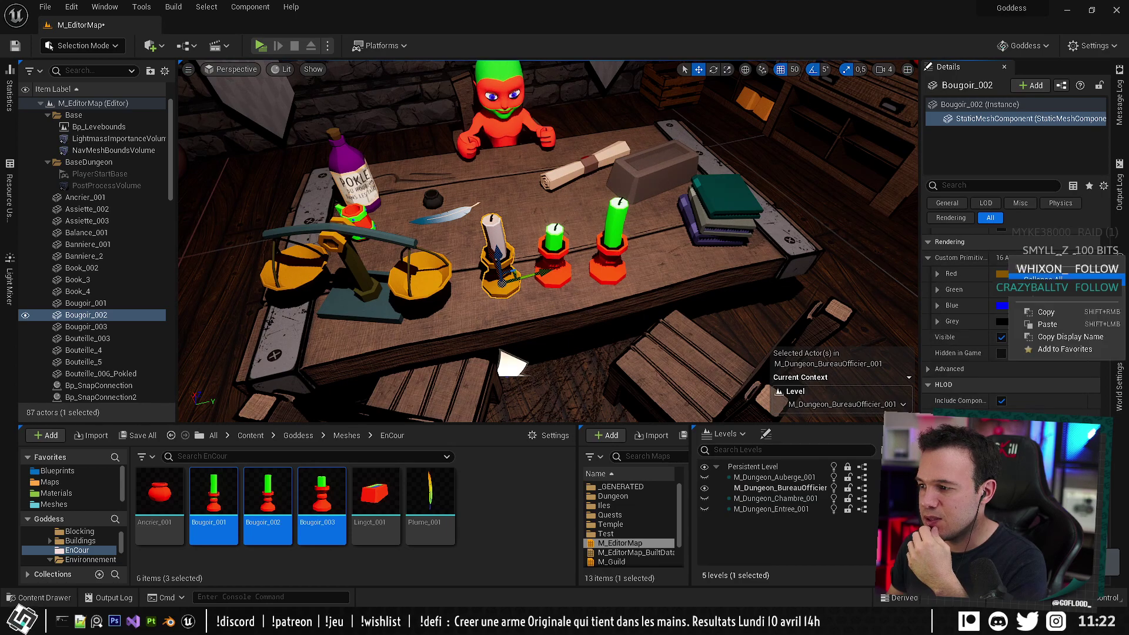
click(1045, 312)
click(552, 261)
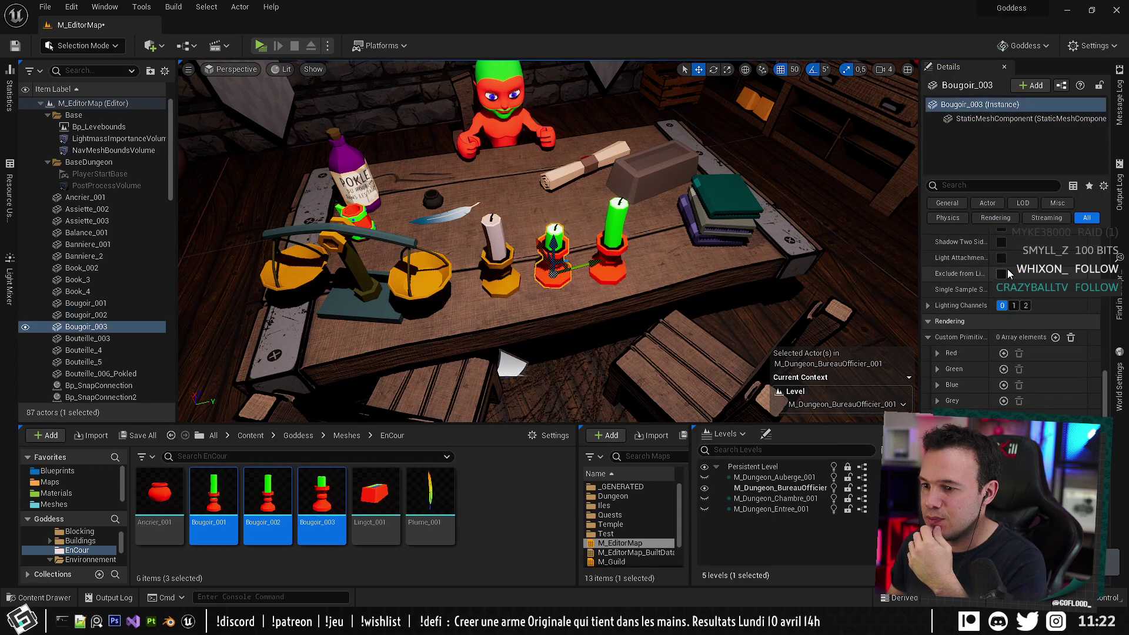
scroll(1011, 376, up, 2)
right_click(1013, 386)
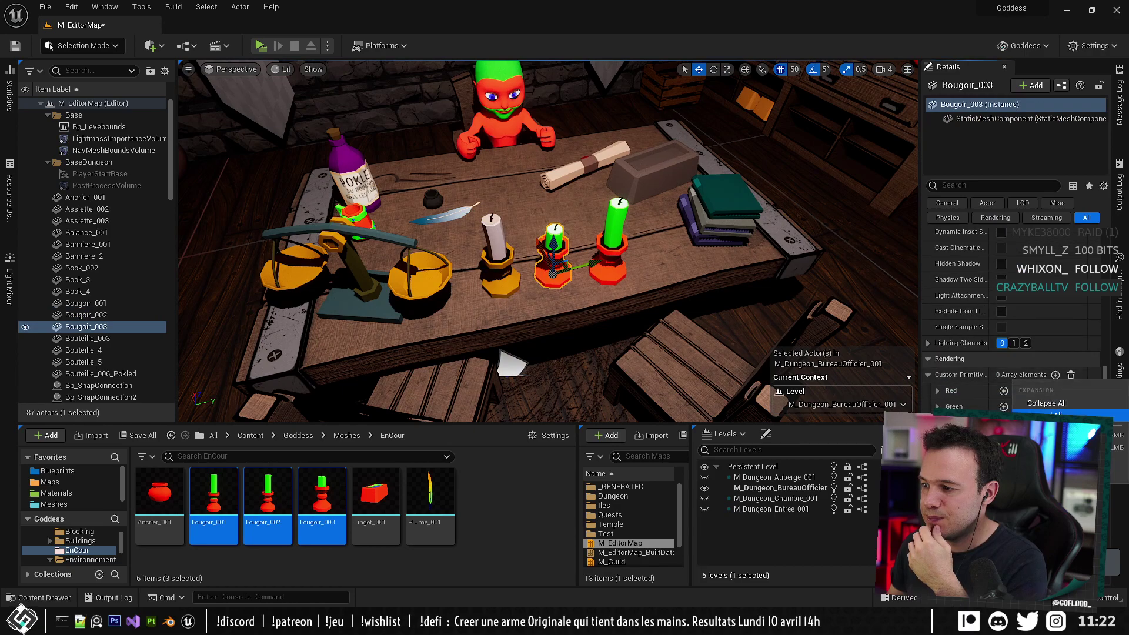
click(1047, 447)
Paste the copied custom primitive data onto Bougoir_001 and save the level.
click(612, 237)
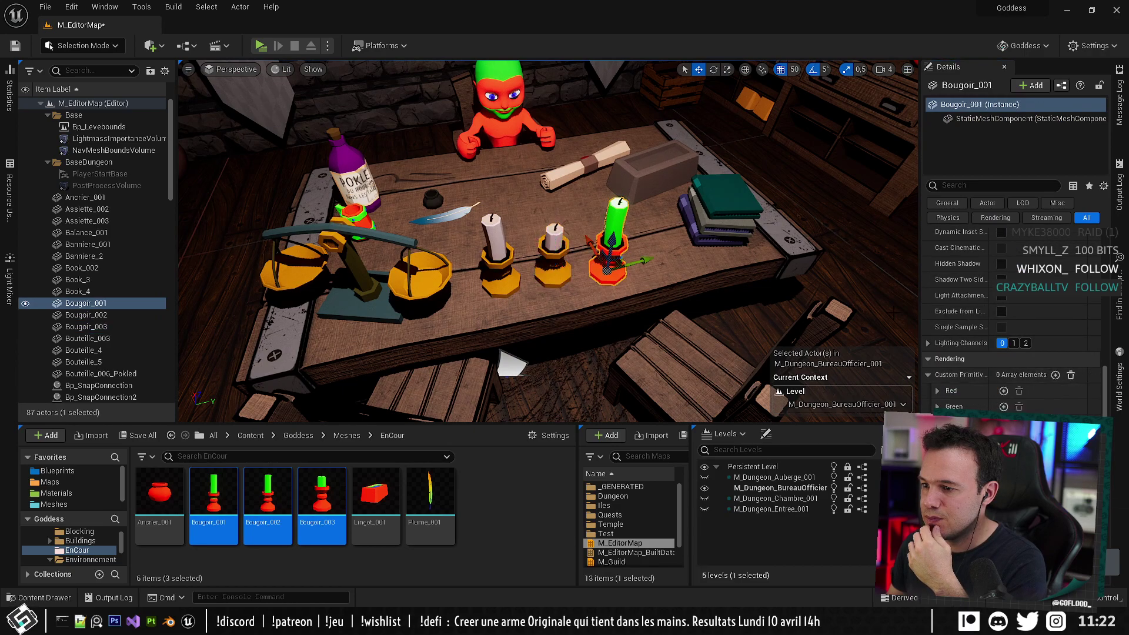
right_click(1035, 381)
click(1046, 416)
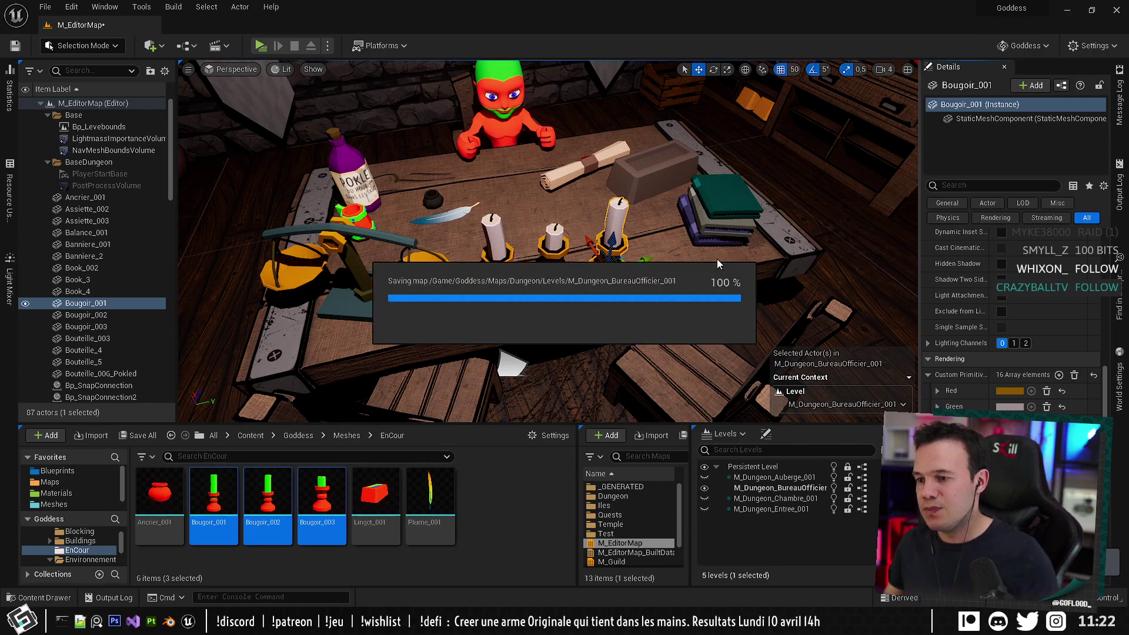
Move the short candle Bougoir_003 along the desk to the other side of Bougoir_001, nearer the stacked books.
key(s)
right_drag(751, 339, 814, 301)
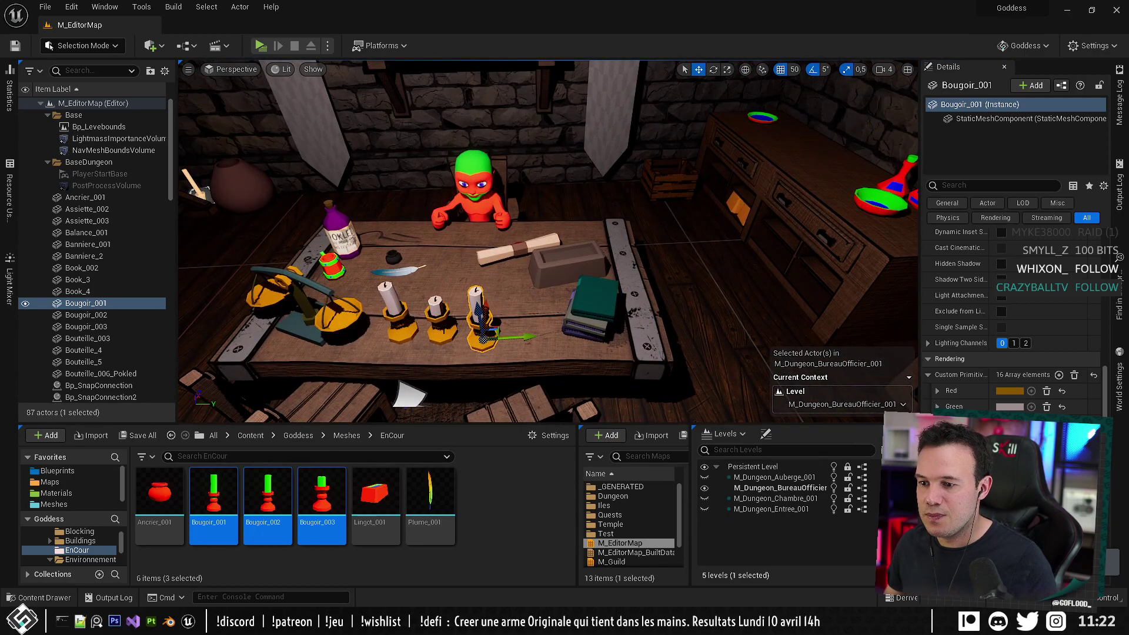
click(441, 307)
drag(456, 319, 522, 317)
Move the tall candle Bougoir_001 from the desk onto the dresser and drop it onto the surface between the two plates.
click(480, 341)
key(s)
right_drag(481, 341, 439, 306)
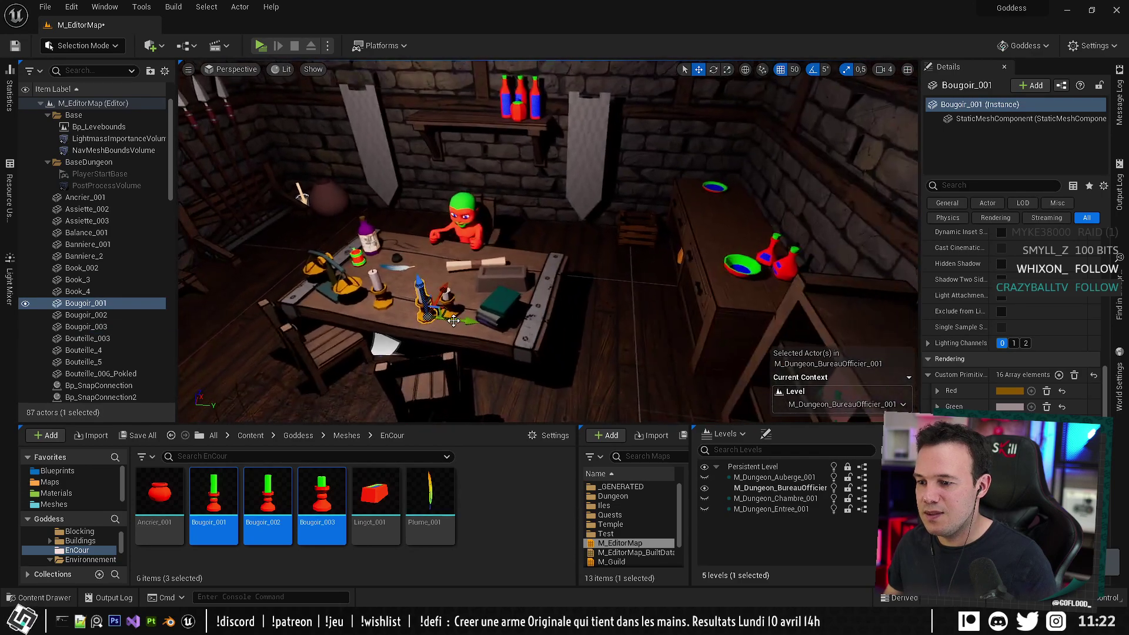
drag(442, 306, 713, 235)
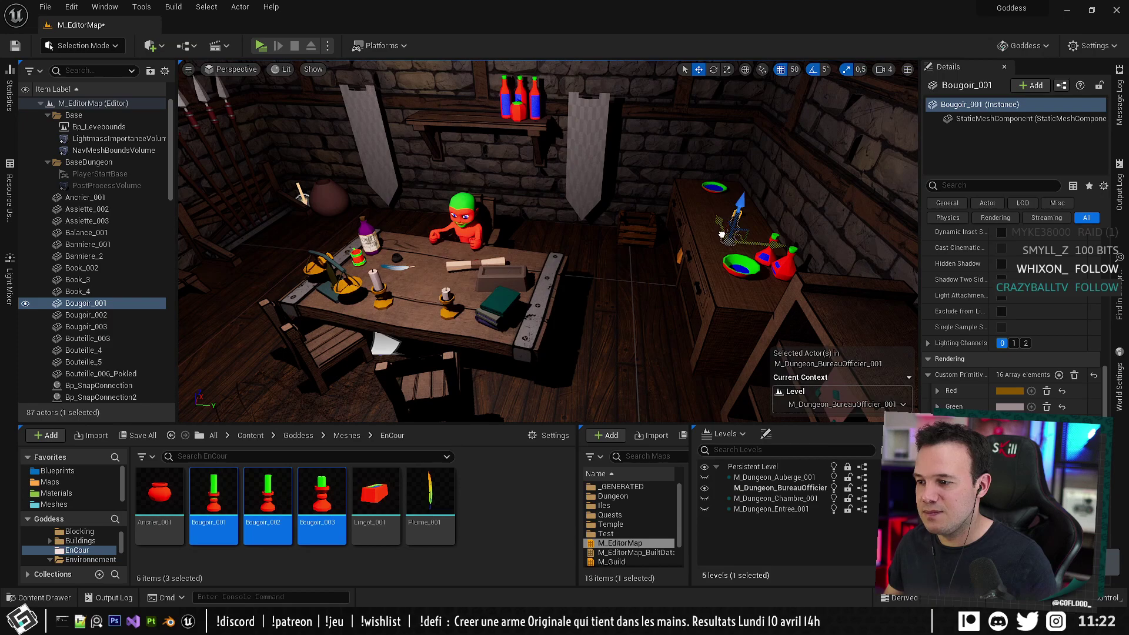
drag(742, 197, 753, 102)
key(End)
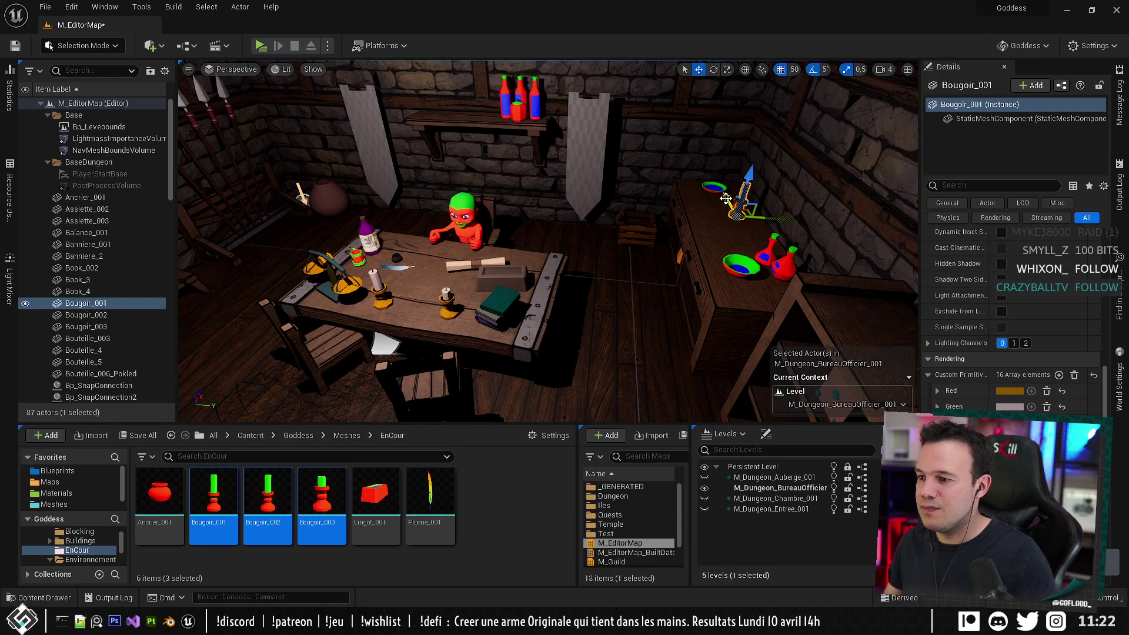
drag(725, 198, 728, 225)
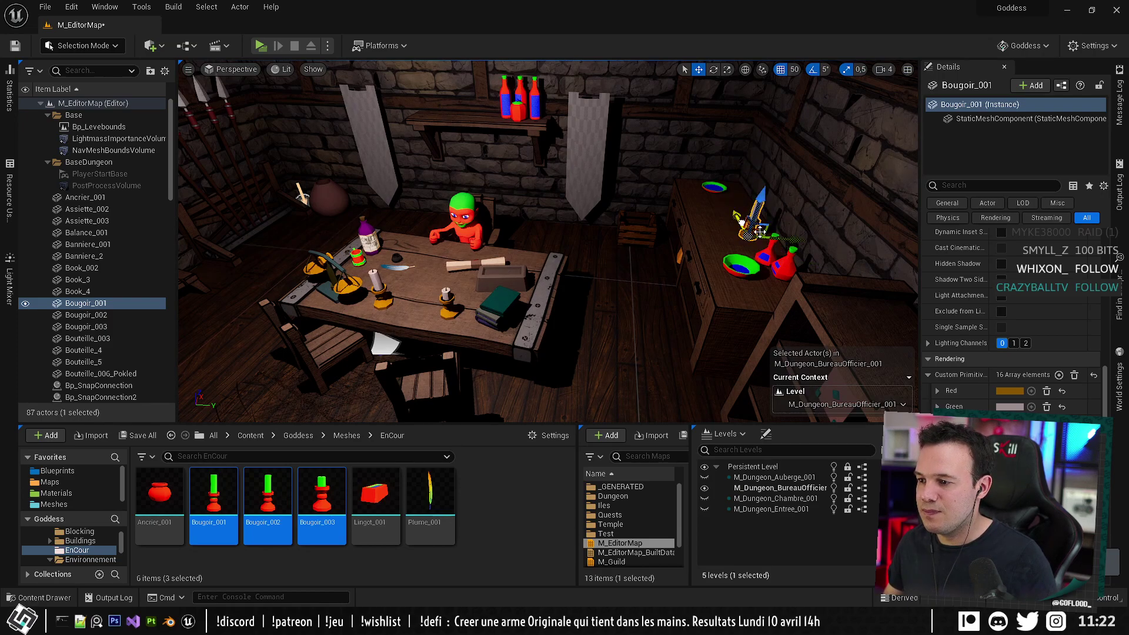
Turn off position grid snapping and shift Bougoir_001 slightly away from the wall on the dresser.
key(f)
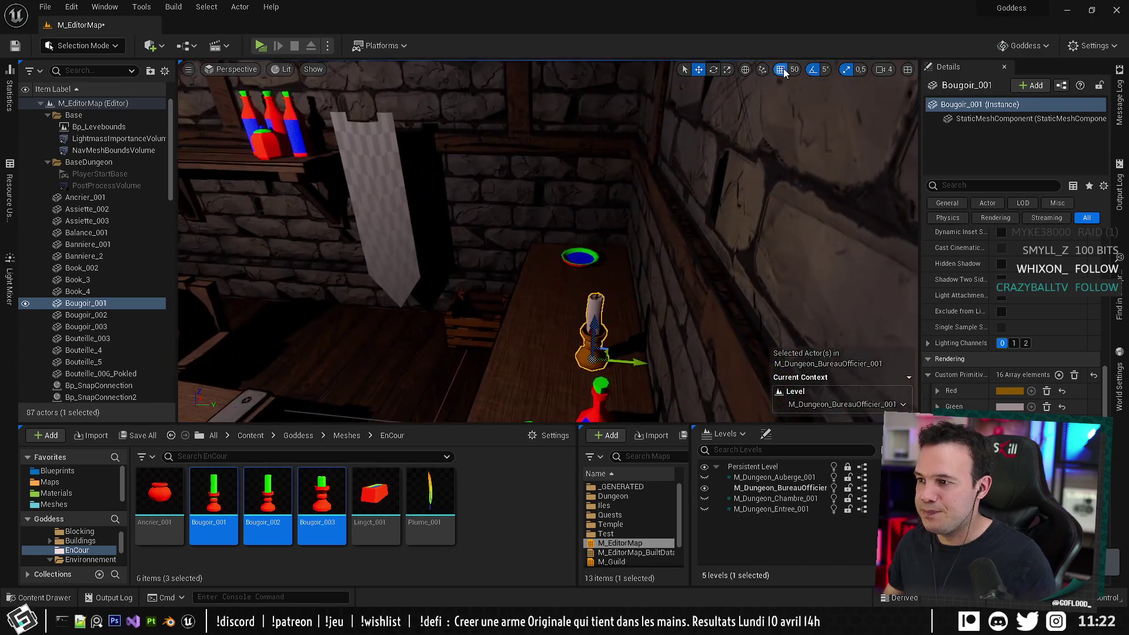
click(782, 70)
right_drag(593, 194, 582, 294)
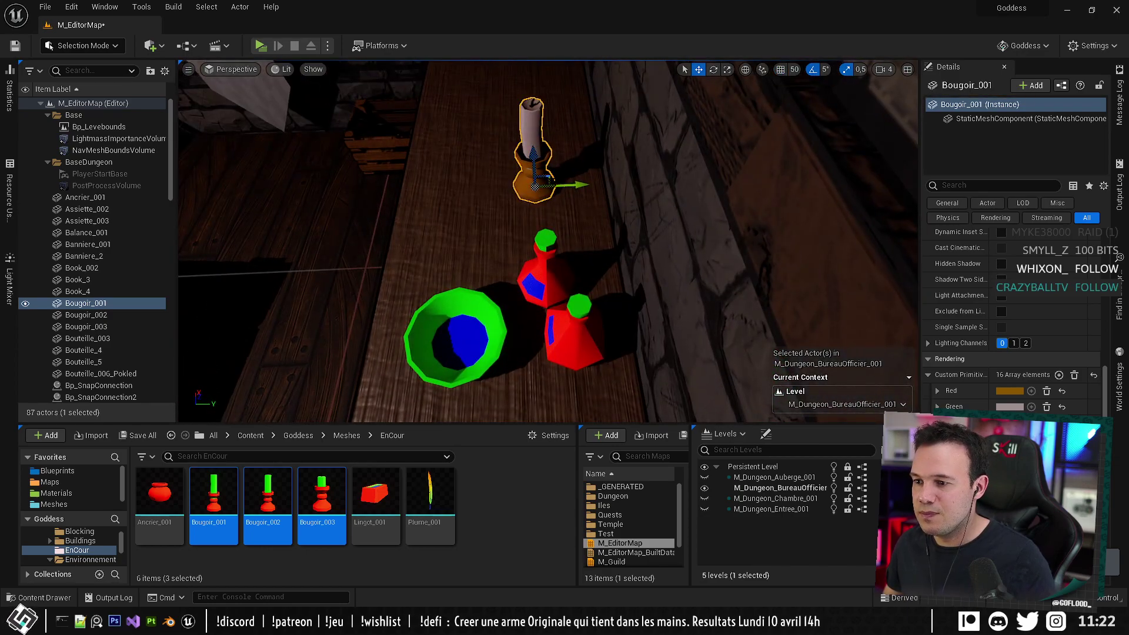
drag(573, 184, 528, 184)
right_drag(528, 184, 365, 282)
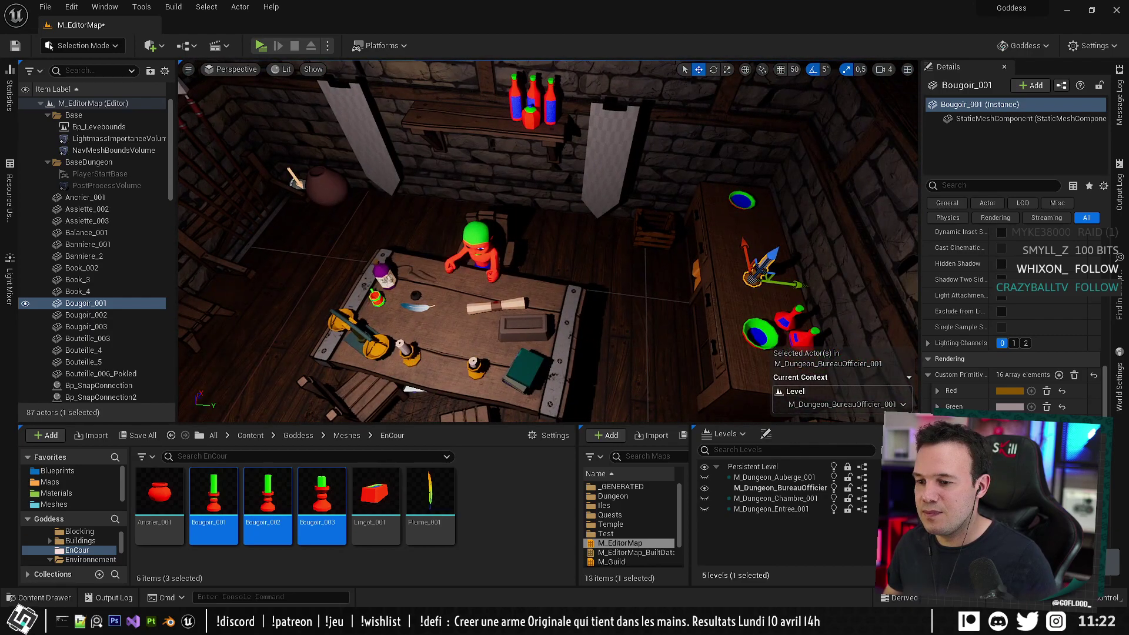
Move Bougoir_002 from the desk onto the dresser beside Bougoir_001 and save the level.
click(422, 352)
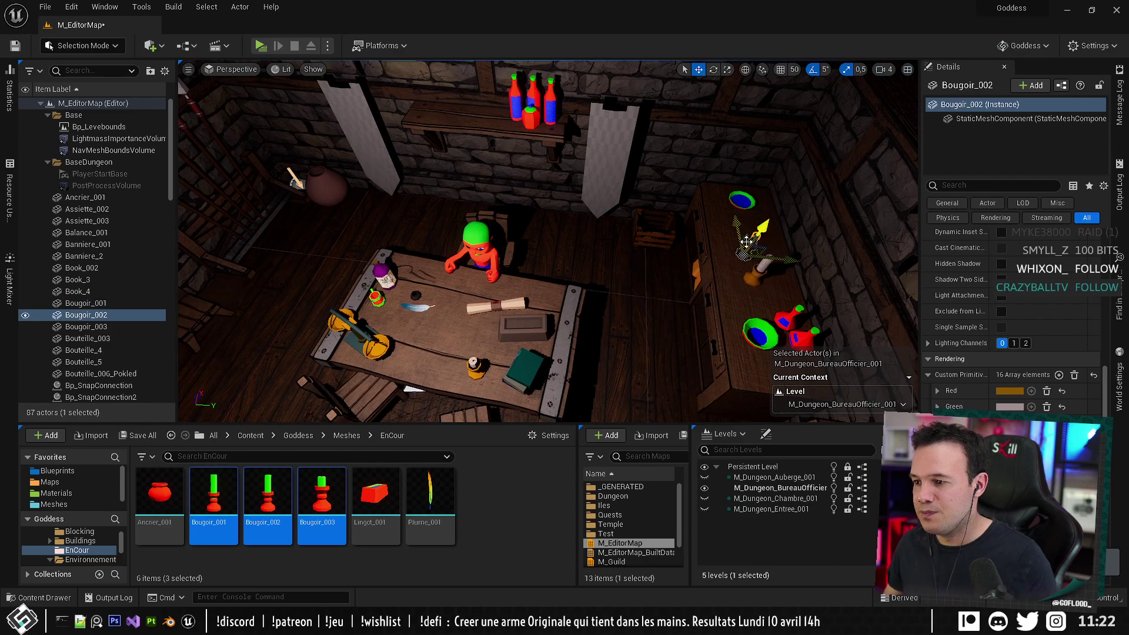
mouse_move(474, 281)
right_down()
mouse_move(647, 264)
mouse_move(676, 235)
mouse_move(473, 280)
right_up()
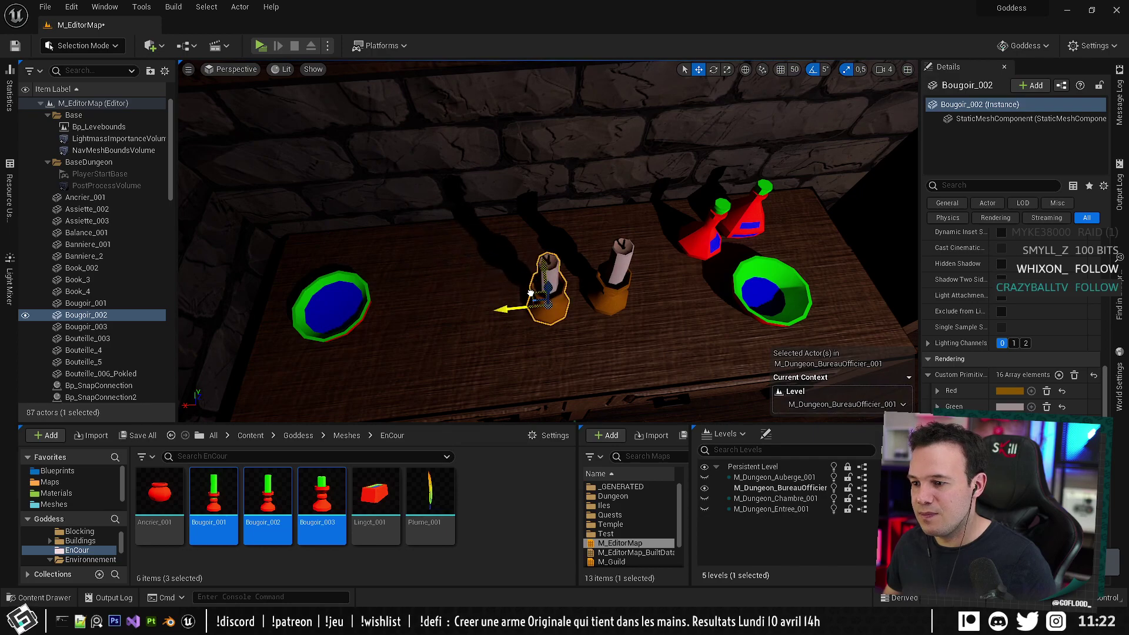
drag(531, 293, 543, 274)
right_drag(619, 196, 499, 182)
key(ctrl+s)
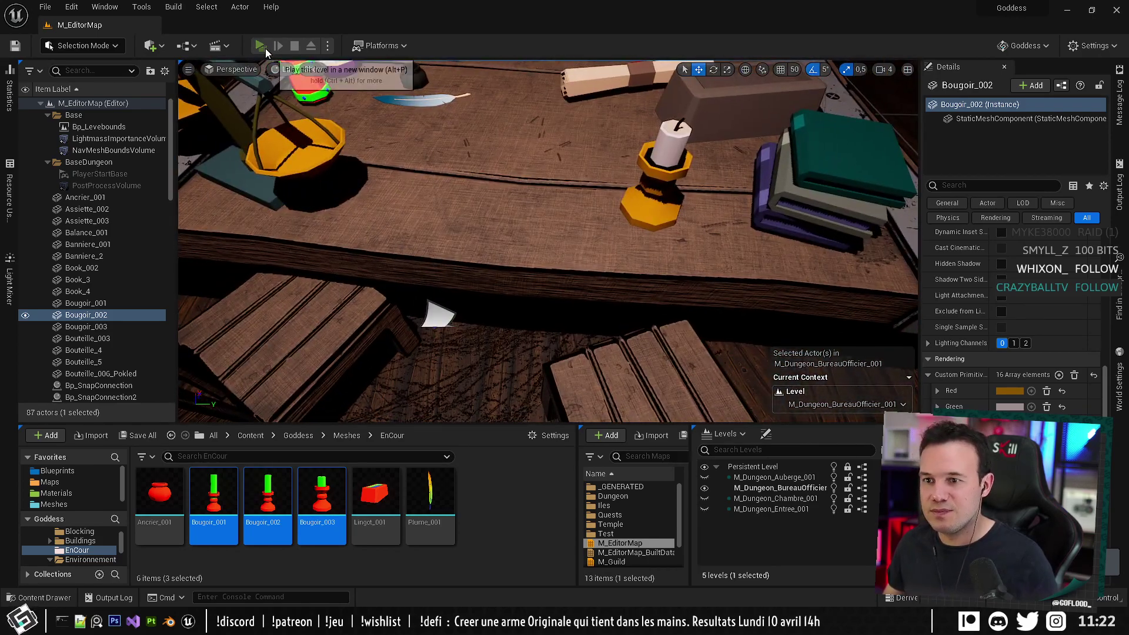
Play the level in a preview window to check the candles from the game camera, and end the session.
click(266, 48)
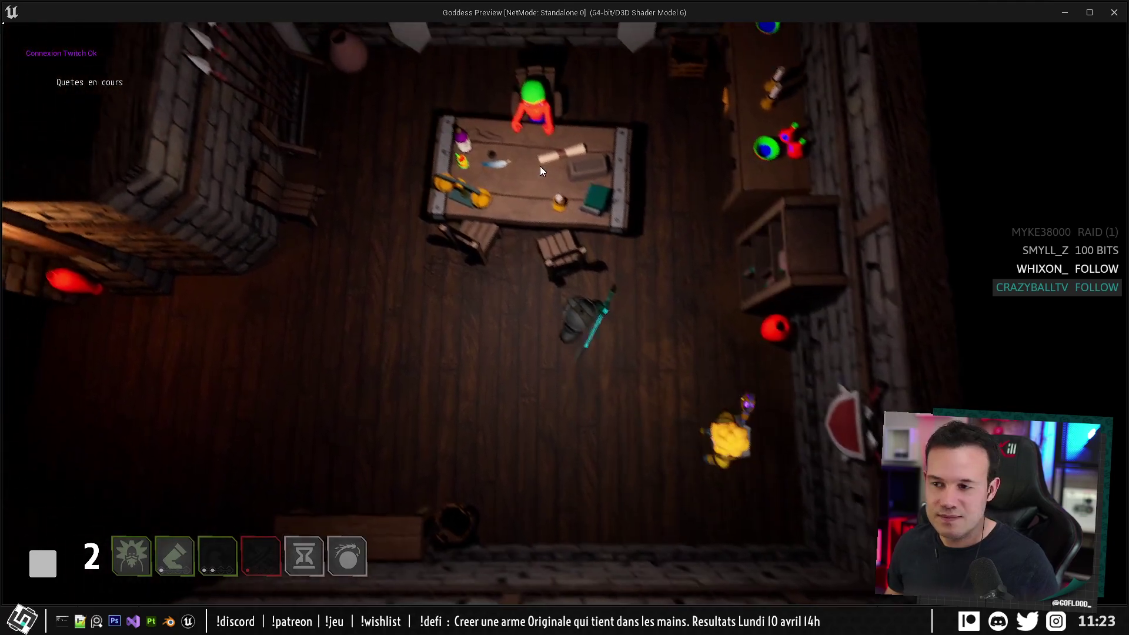
key(q)
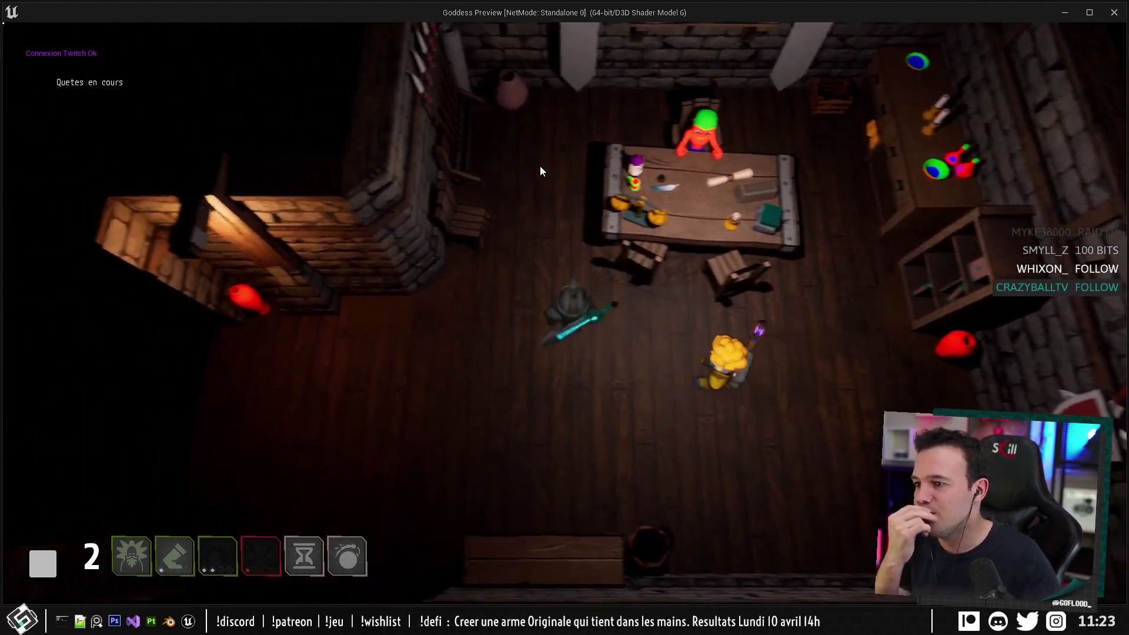
key(Escape)
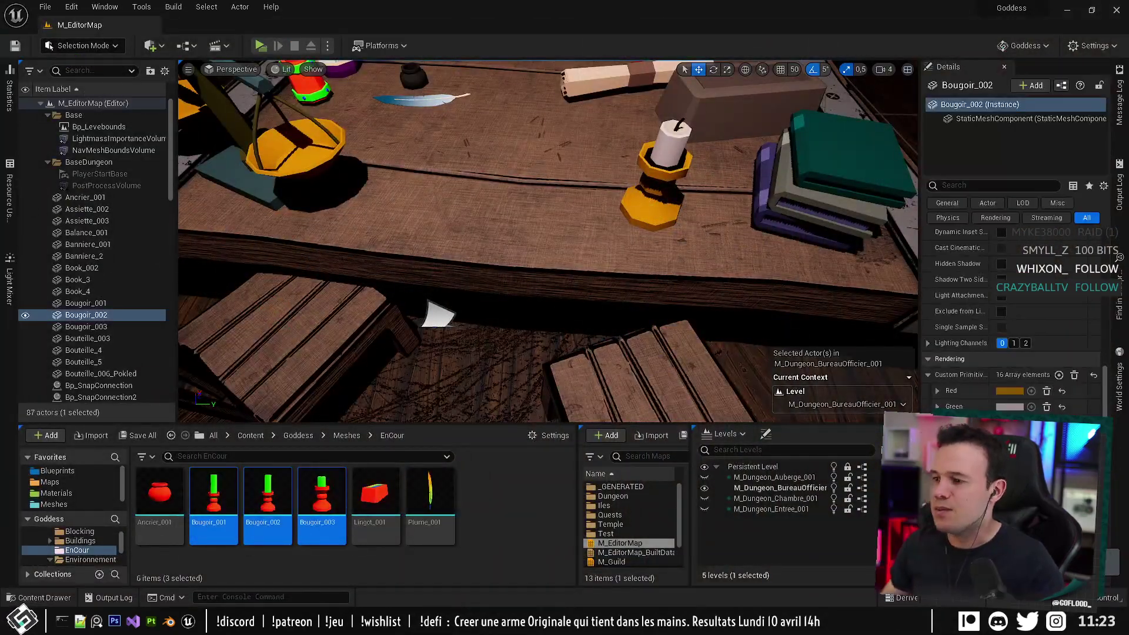
Examine Bougoir_001 and Bougoir_002 up close on the dresser, comparing how each candle sits in its holder.
key(f)
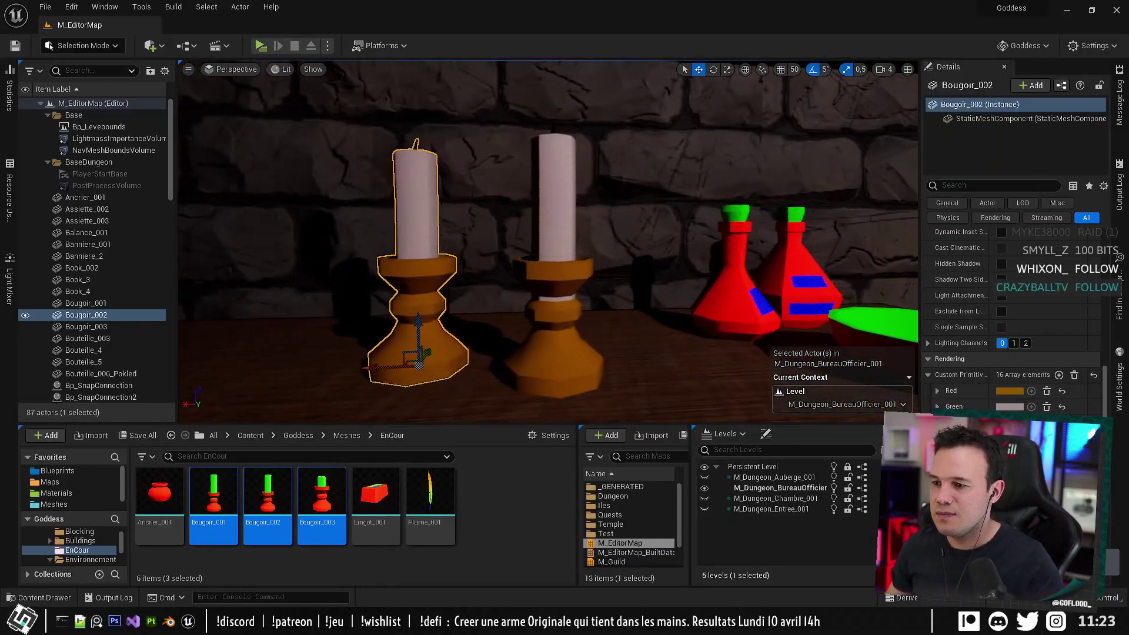
click(554, 185)
shift+click(410, 227)
key(s)
right_drag(410, 227, 425, 274)
key(w)
key(w)
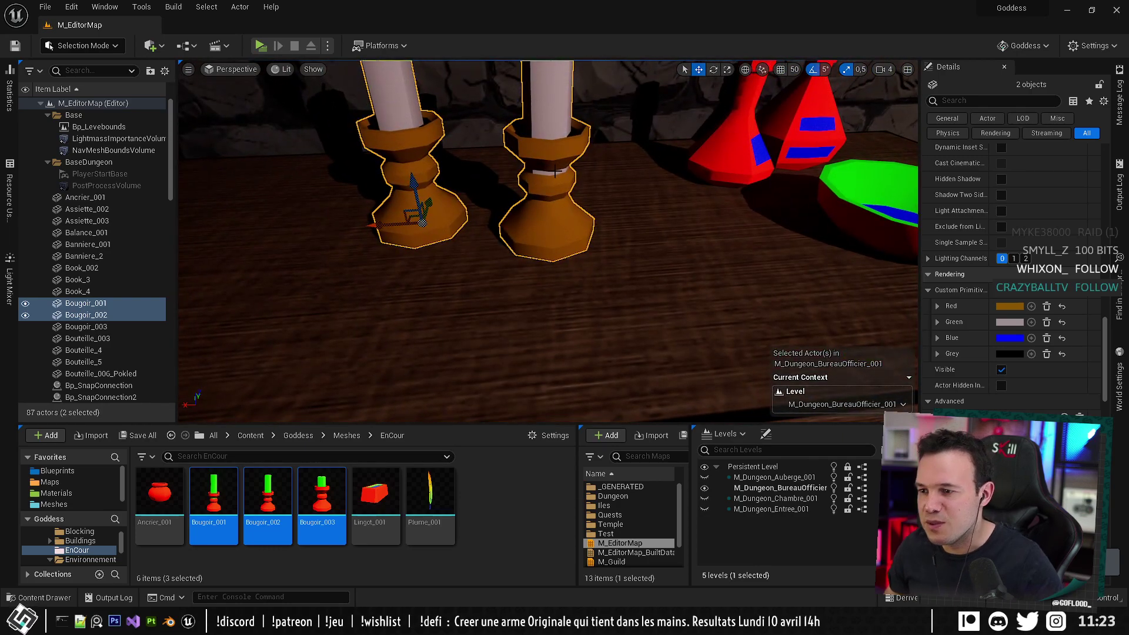
click(554, 171)
key(d)
right_drag(554, 171, 273, 180)
key(s)
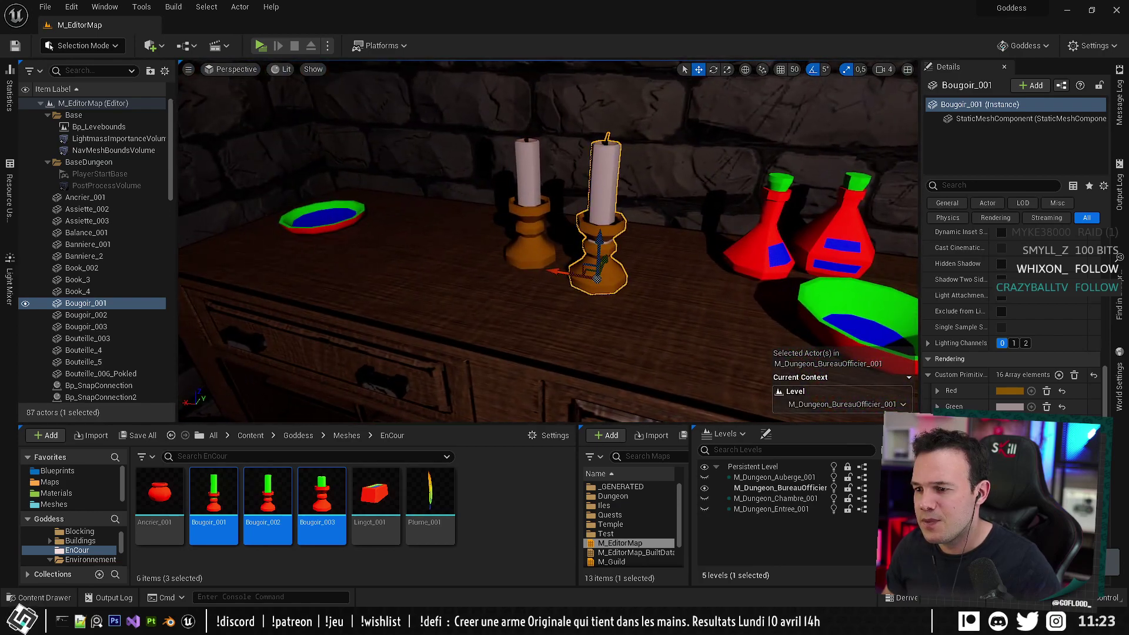
click(527, 229)
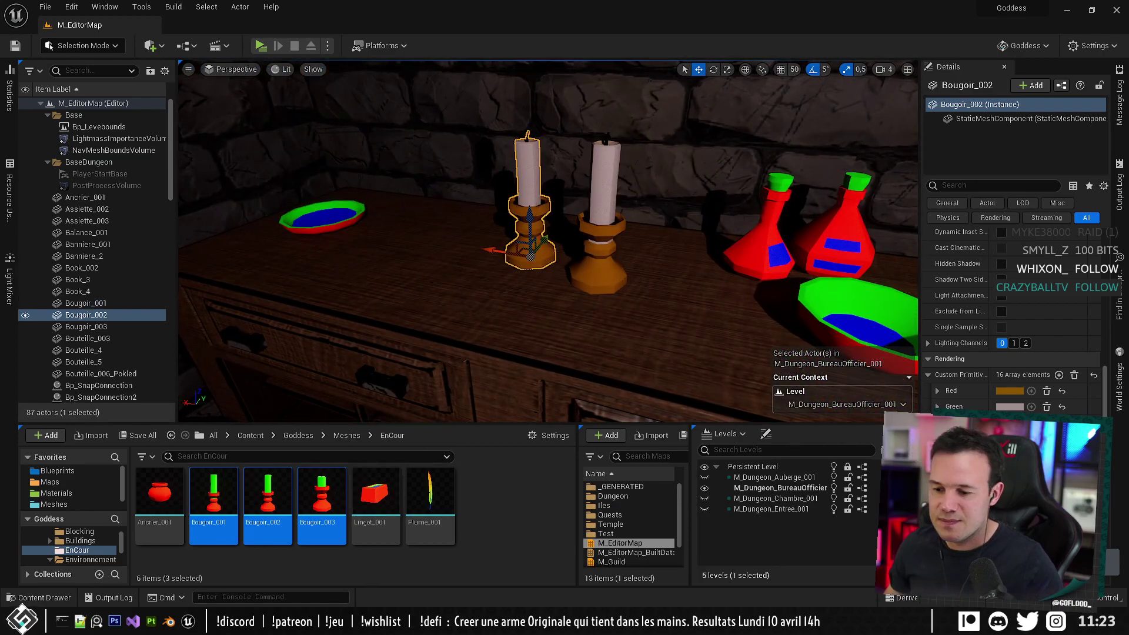
Switch to Blender and set the tallest candle's origin to the 3D cursor at the base of its holder.
key(alt+Tab)
scroll(482, 411, up, 6)
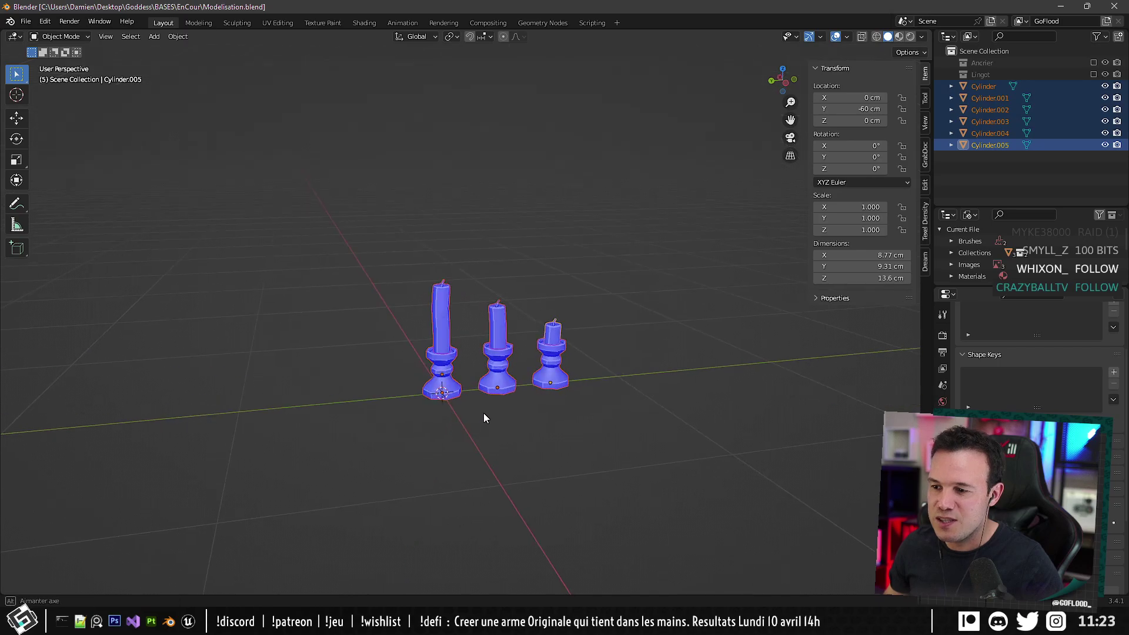
click(448, 324)
middle_drag(448, 324, 403, 311)
click(403, 312)
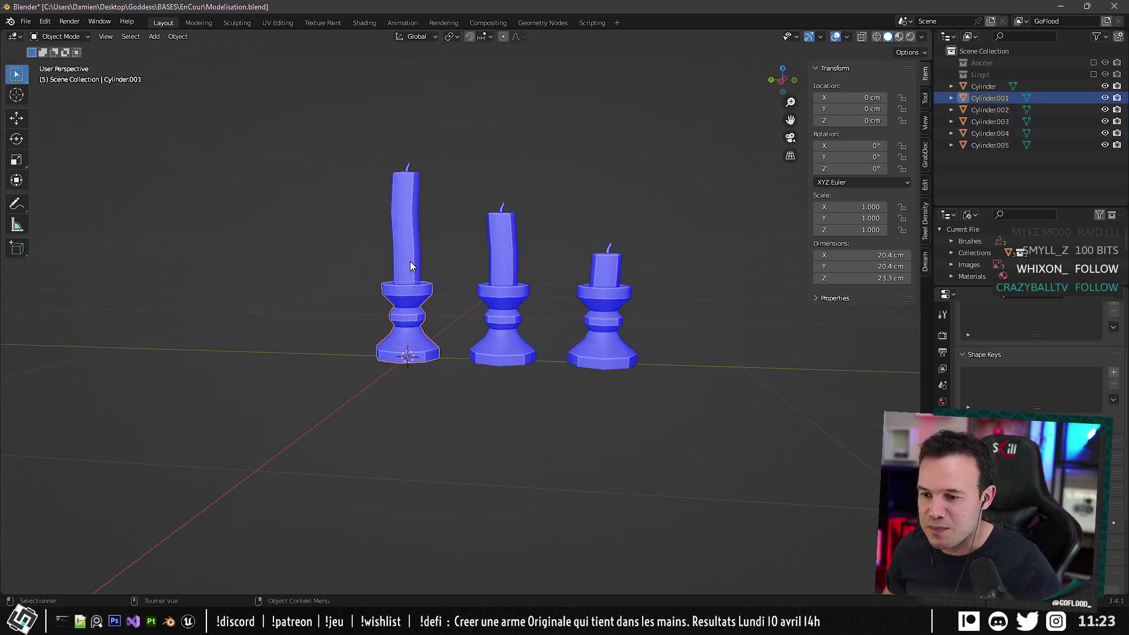
click(410, 262)
click(402, 318)
click(406, 229)
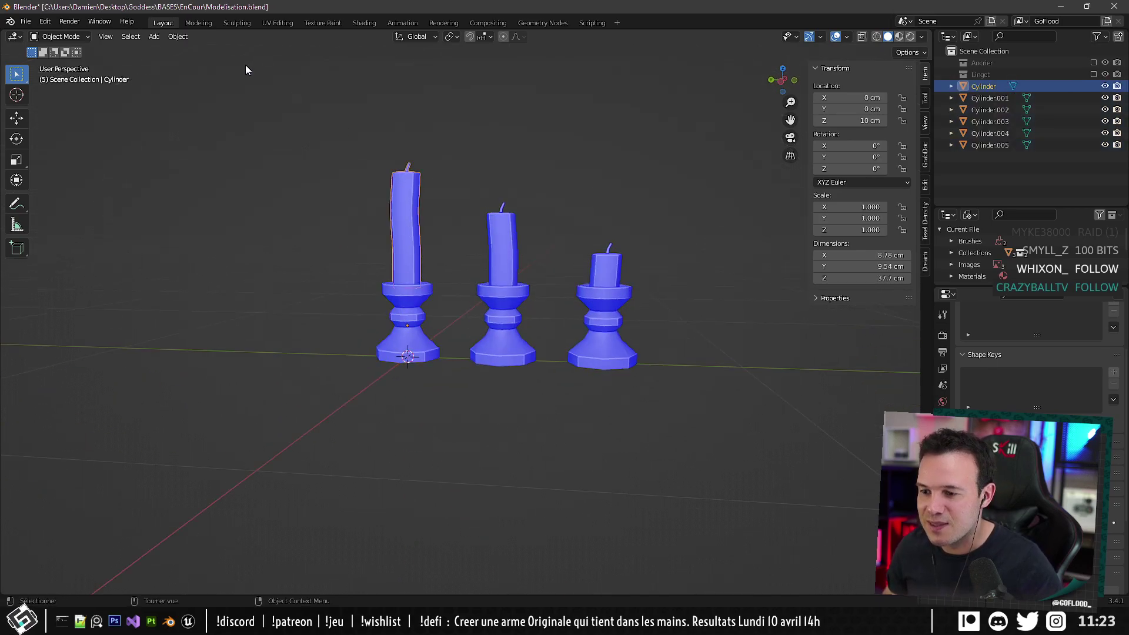
click(179, 36)
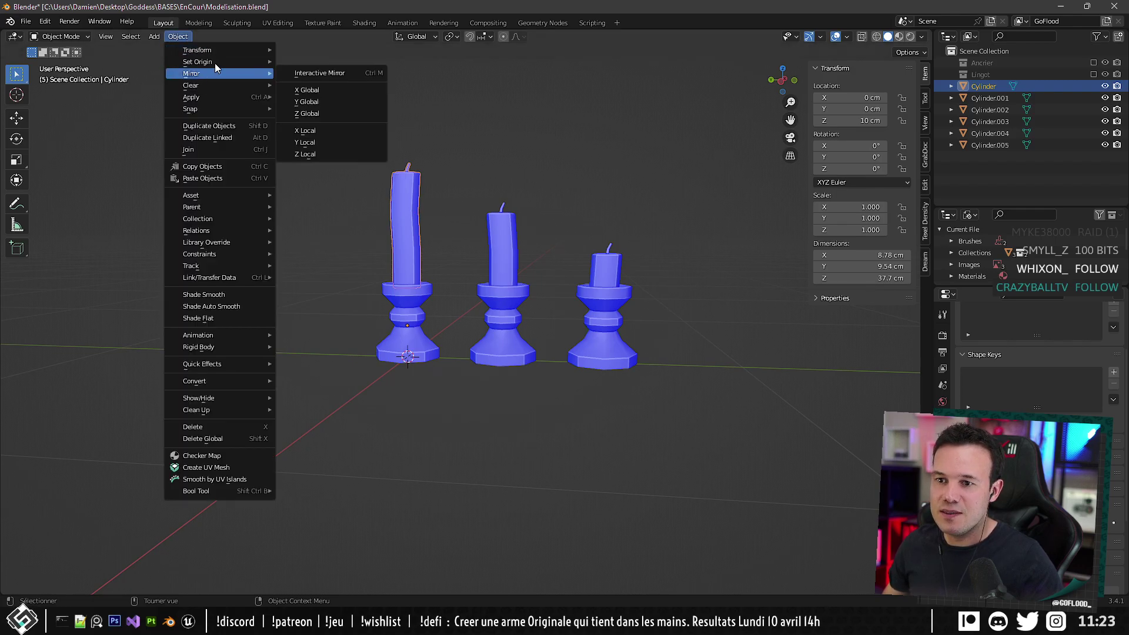
mouse_move(214, 62)
click(330, 88)
middle_drag(329, 88, 444, 222)
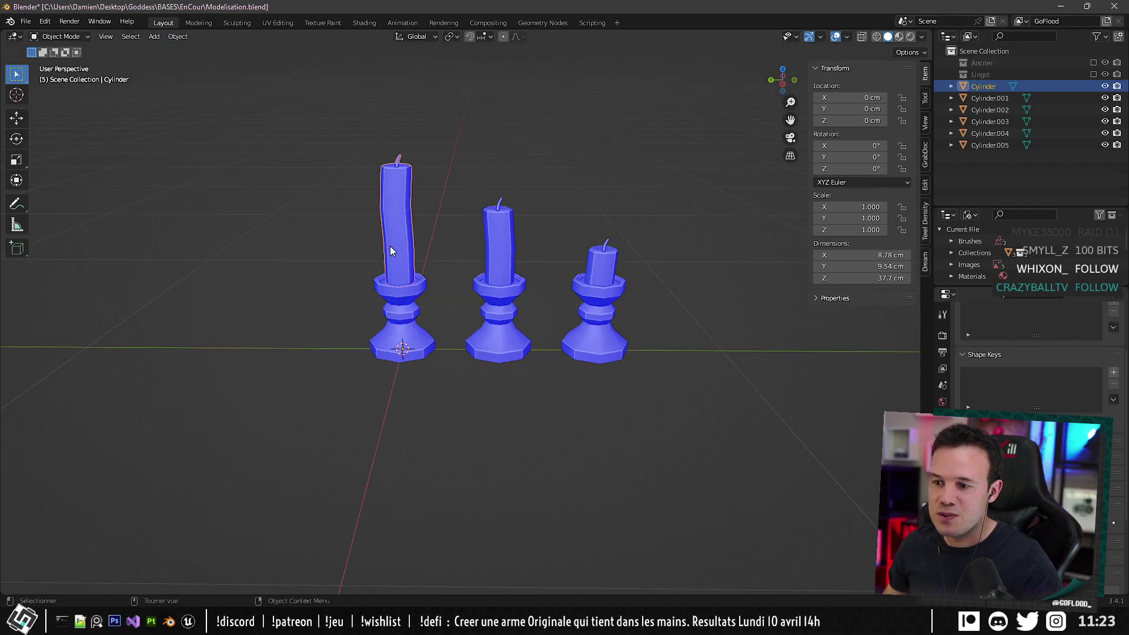
Export the tallest candle together with its holder as FBX, overwriting Bougoir_001.fbx.
drag(305, 164, 407, 401)
key(ctrl+e)
click(450, 205)
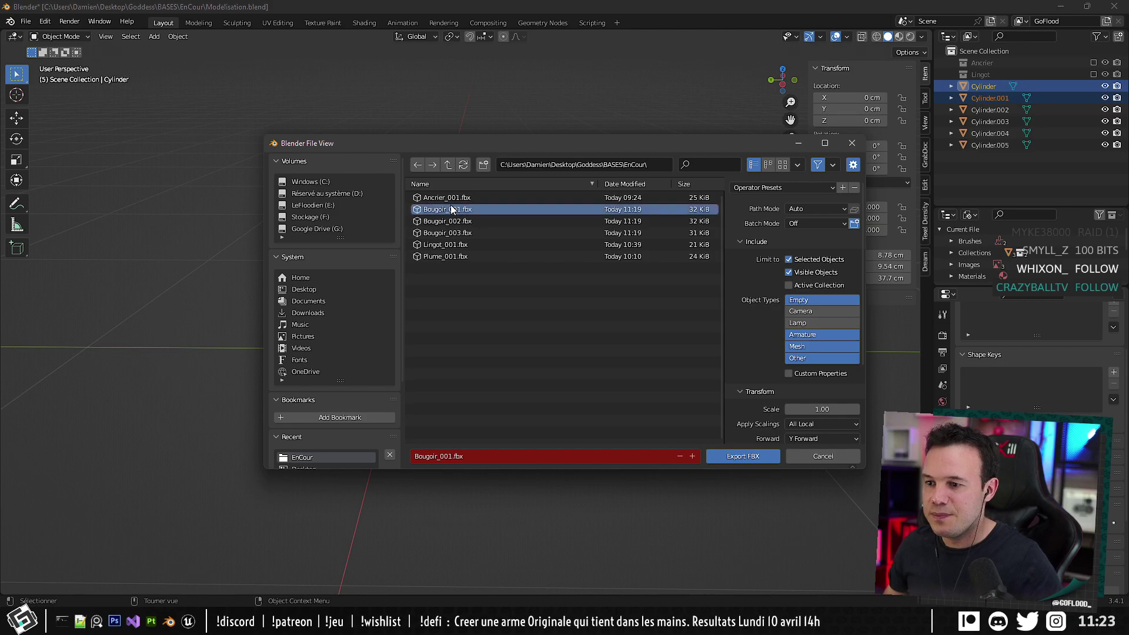
double_click(451, 205)
Check the origins of the other two candles and their holders, clear the selection and save the Blender file.
click(502, 273)
click(506, 311)
click(609, 281)
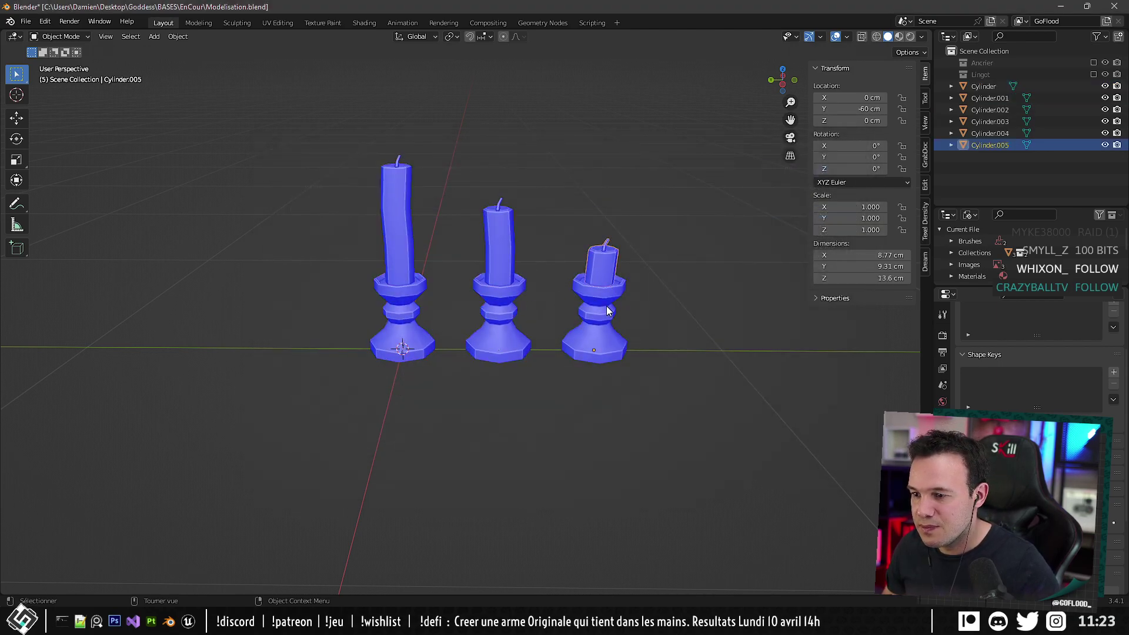
click(606, 307)
middle_drag(606, 307, 433, 323)
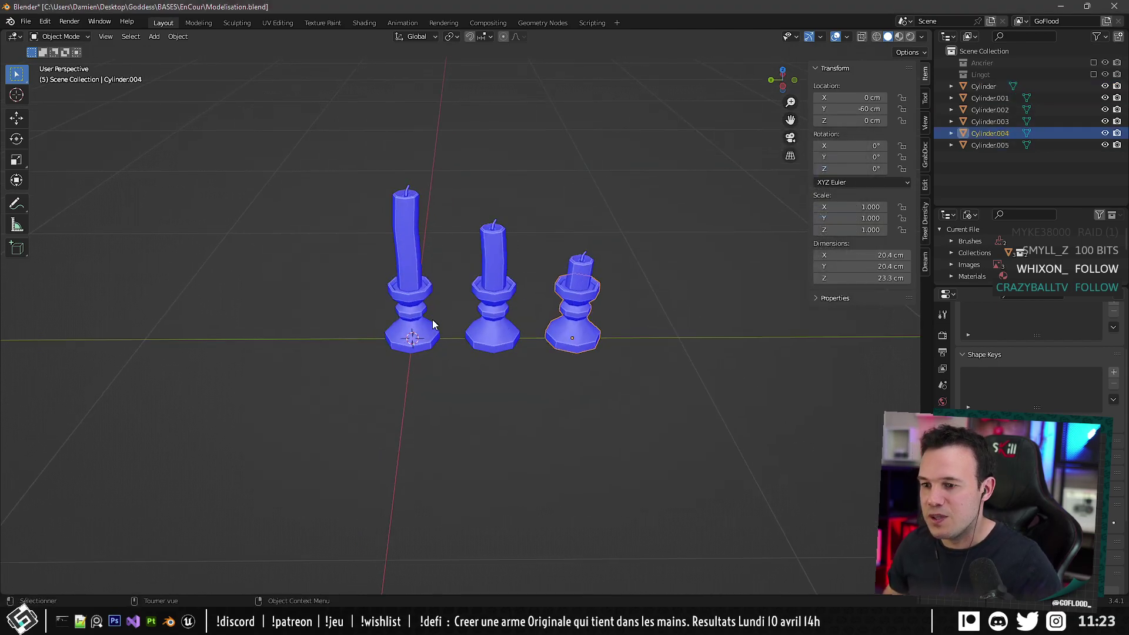
click(424, 450)
key(ctrl+s)
Switch to Unreal Engine and reimport the Bougoir_001 static mesh from its updated FBX.
click(187, 621)
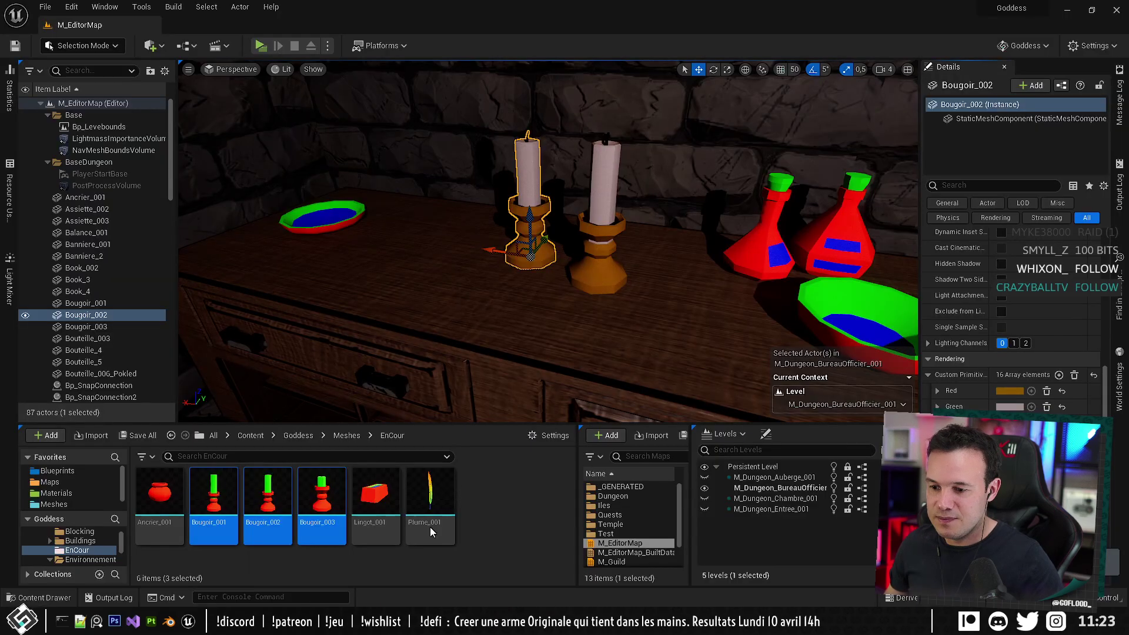
click(591, 198)
click(215, 492)
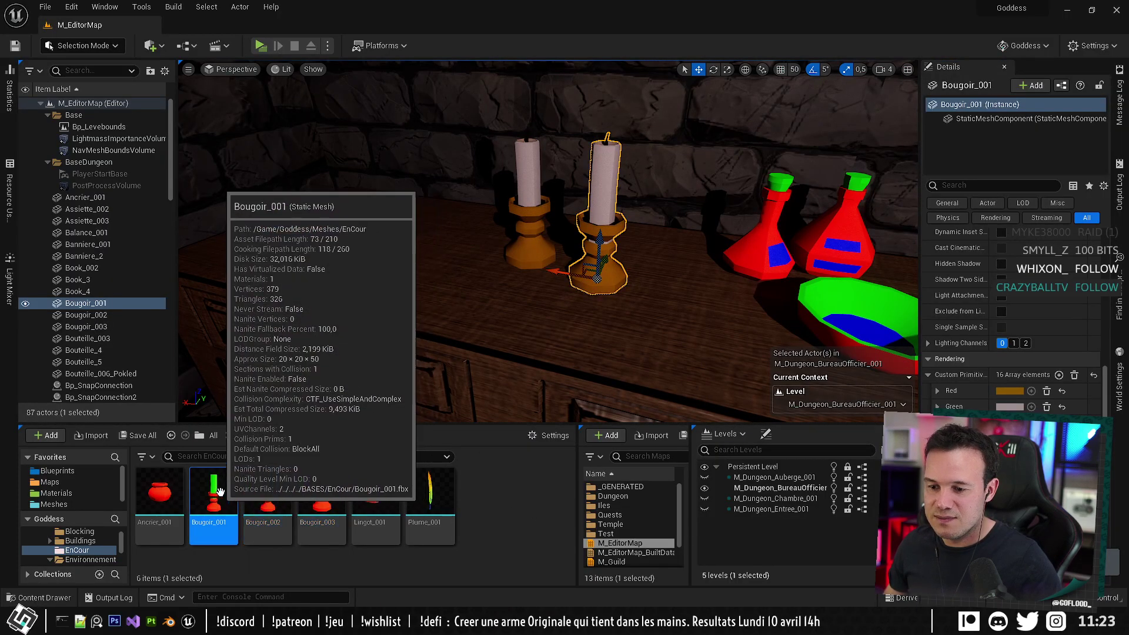
right_click(219, 491)
click(262, 186)
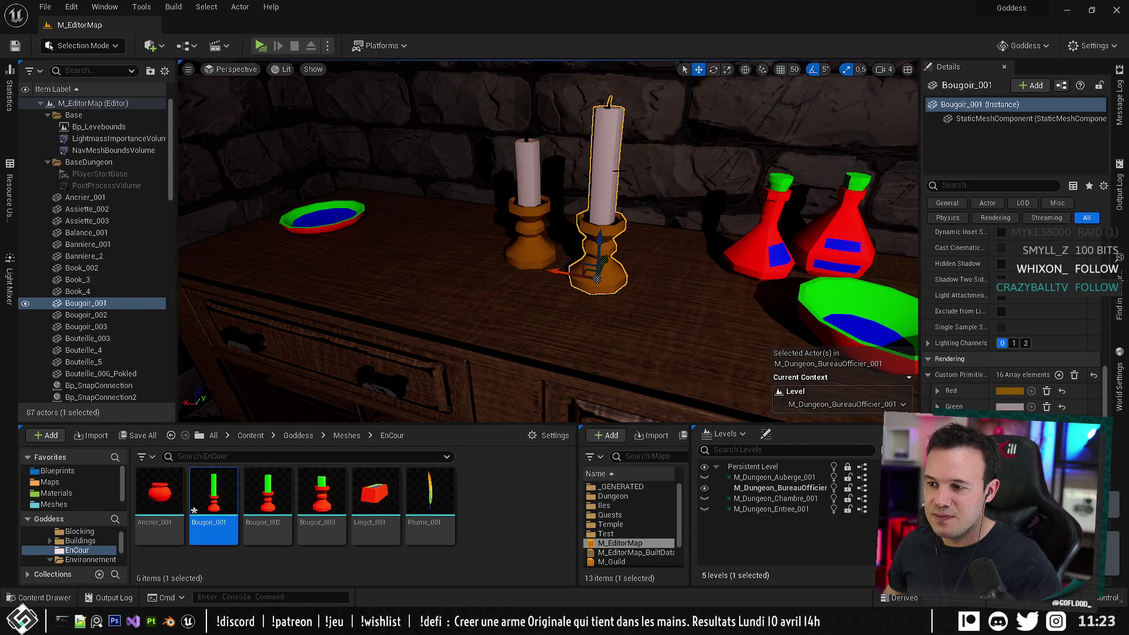
Move Bougoir_001 to the other side of Bougoir_002, reposition both candles together on the dresser, and save the level.
right_drag(618, 171, 583, 264)
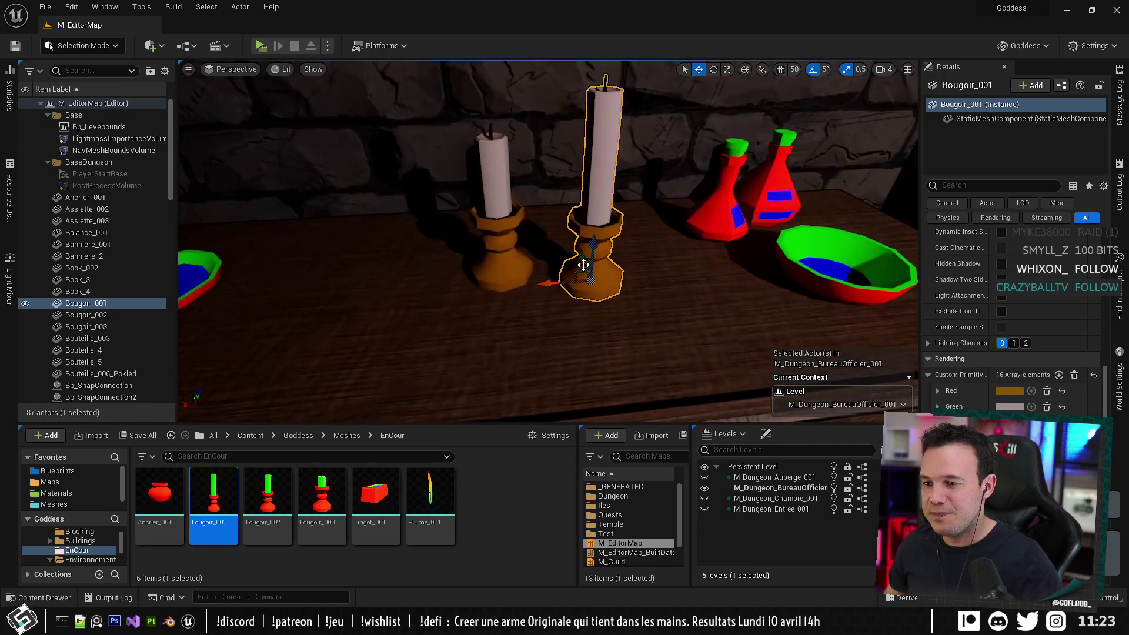
drag(571, 271, 412, 270)
ctrl+click(482, 275)
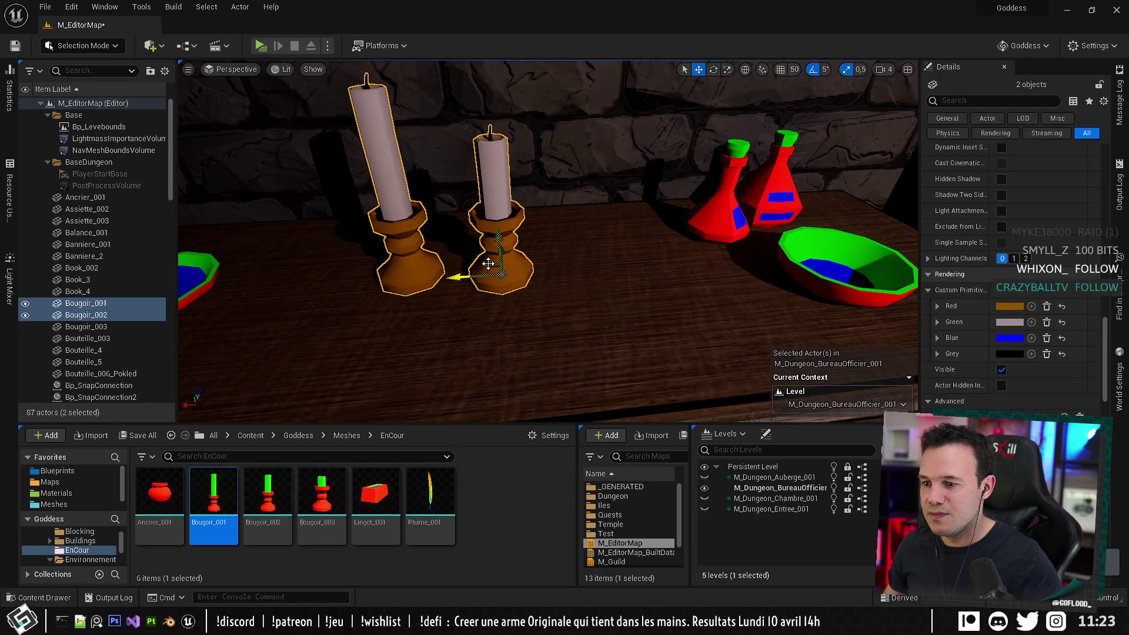
drag(496, 269, 573, 294)
key(s)
mouse_move(699, 247)
right_down()
mouse_move(612, 288)
mouse_move(698, 252)
right_up()
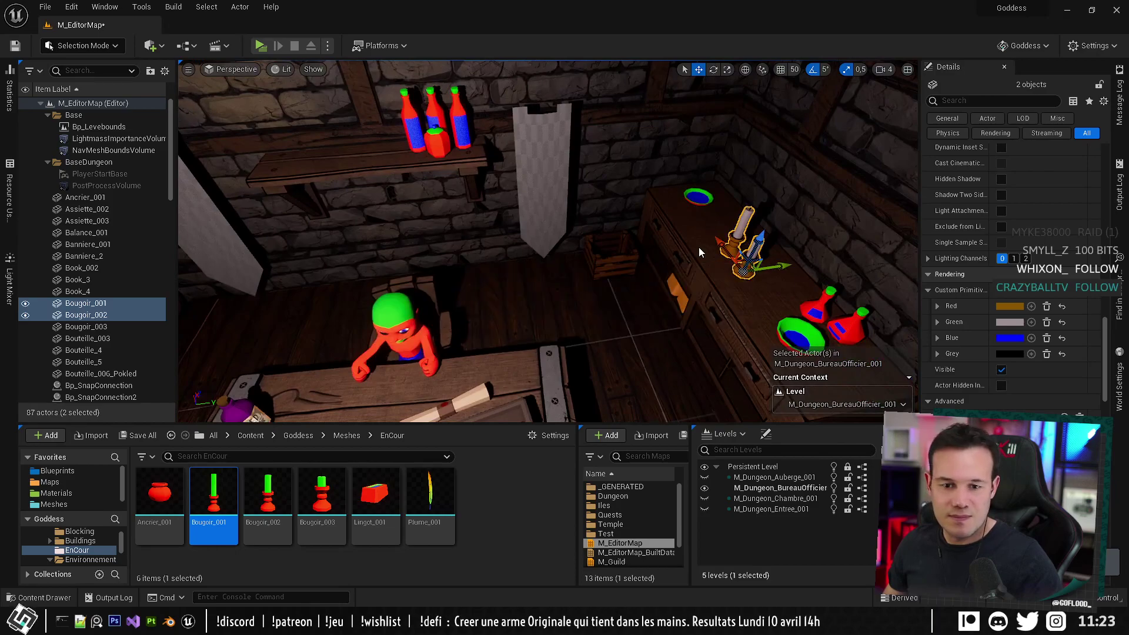
key(ctrl+s)
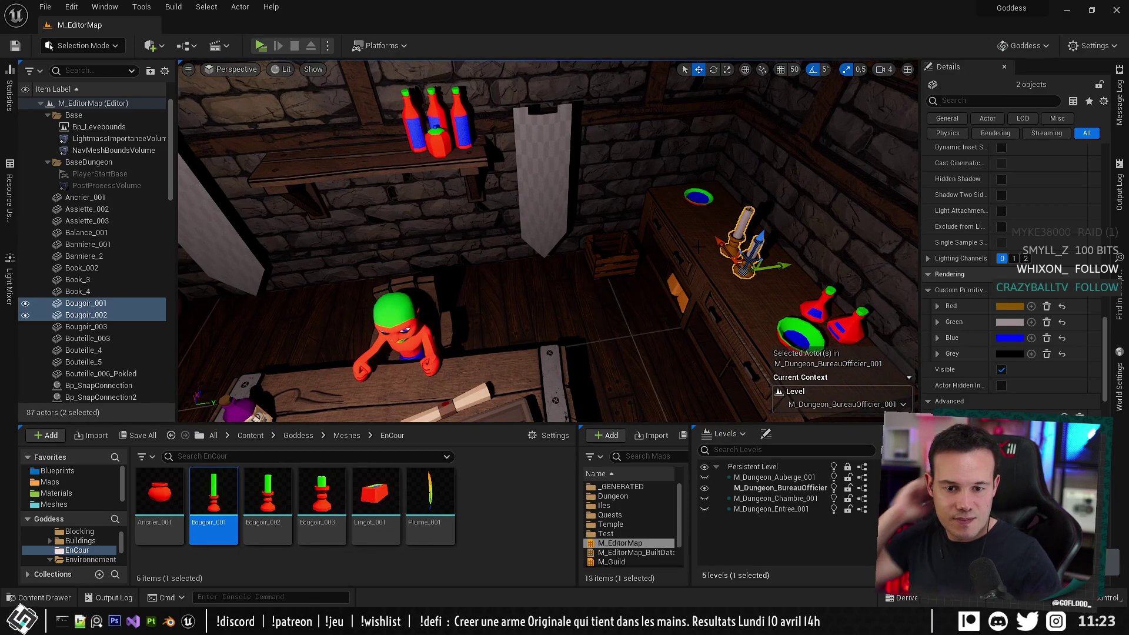
right_drag(499, 244, 558, 238)
key(w)
key(s)
key(w)
key(a)
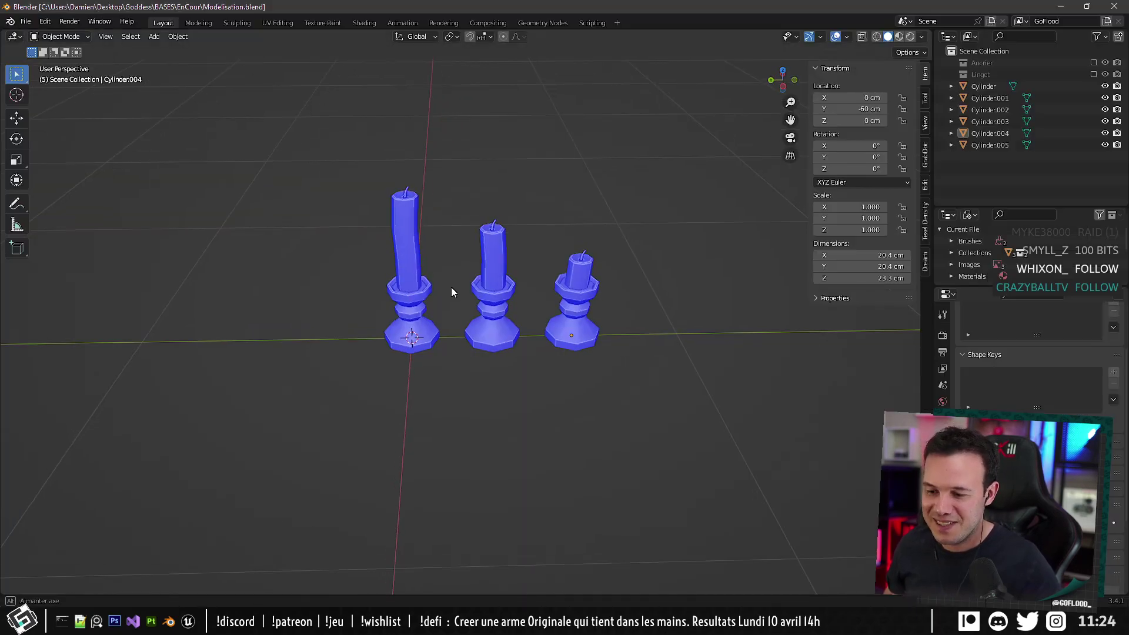
Inset one outer face of the tallest candle holder's upper cup and the aligned face above its base by about 0.73 cm.
middle_drag(450, 287, 518, 309)
scroll(435, 369, up, 5)
shift+middle_drag(435, 368, 507, 347)
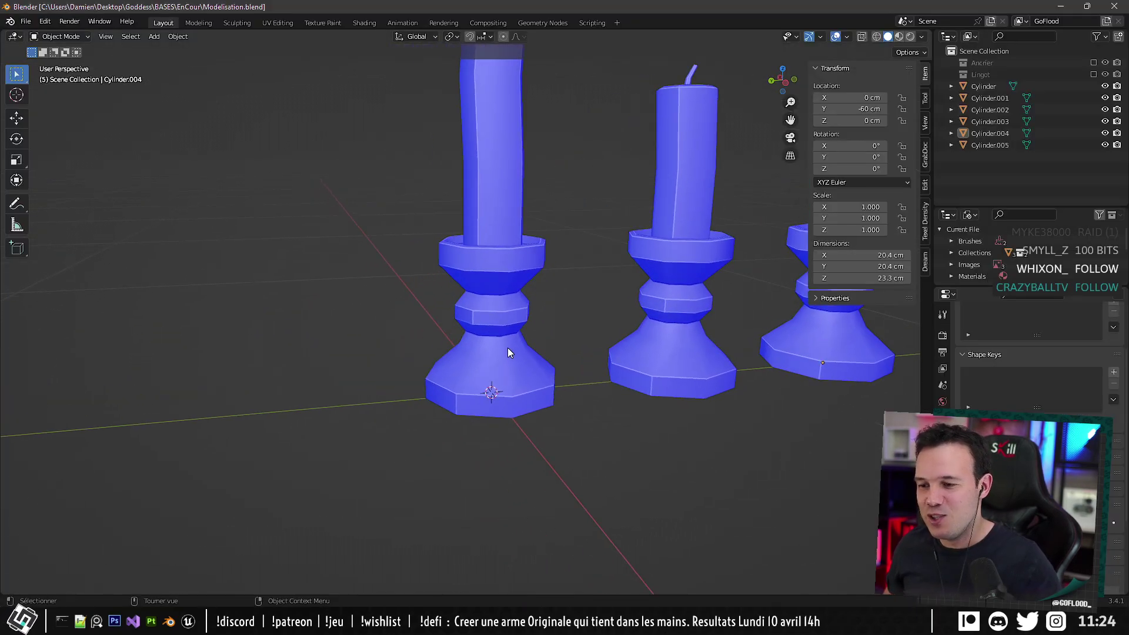
click(507, 350)
middle_drag(524, 295, 634, 327)
key(Tab)
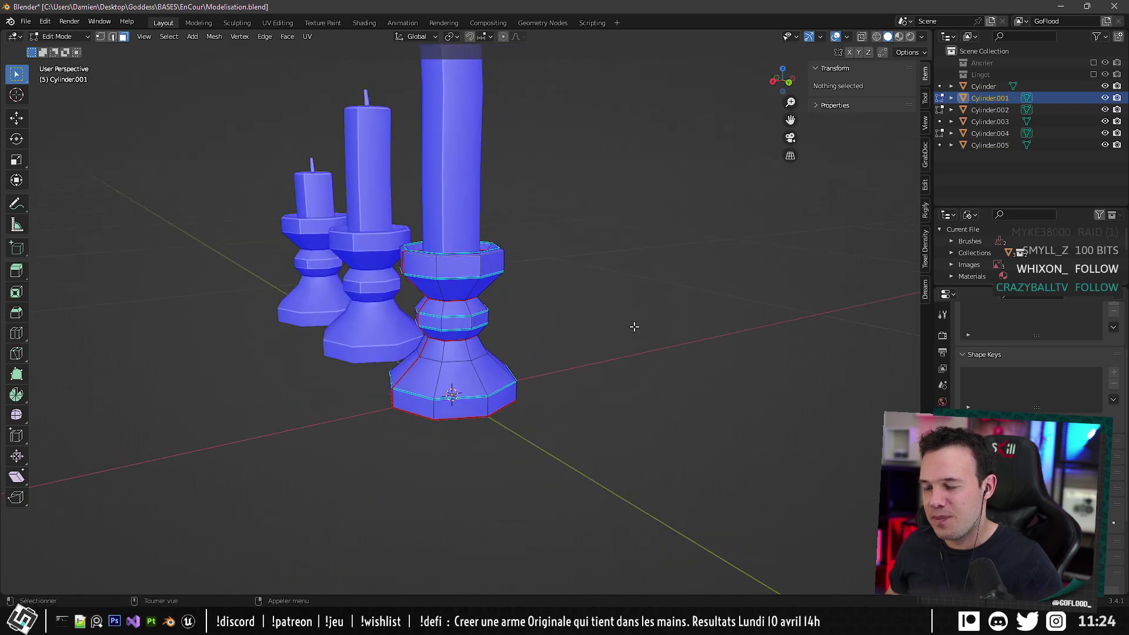
click(474, 265)
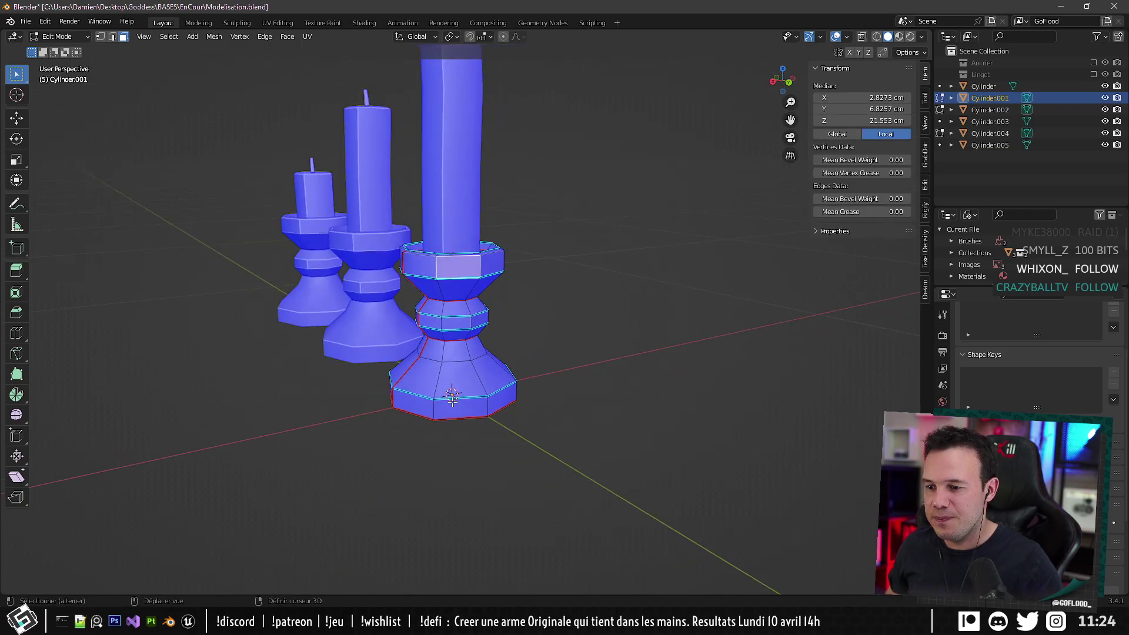
click(452, 400)
middle_drag(452, 399, 621, 205)
click(474, 355)
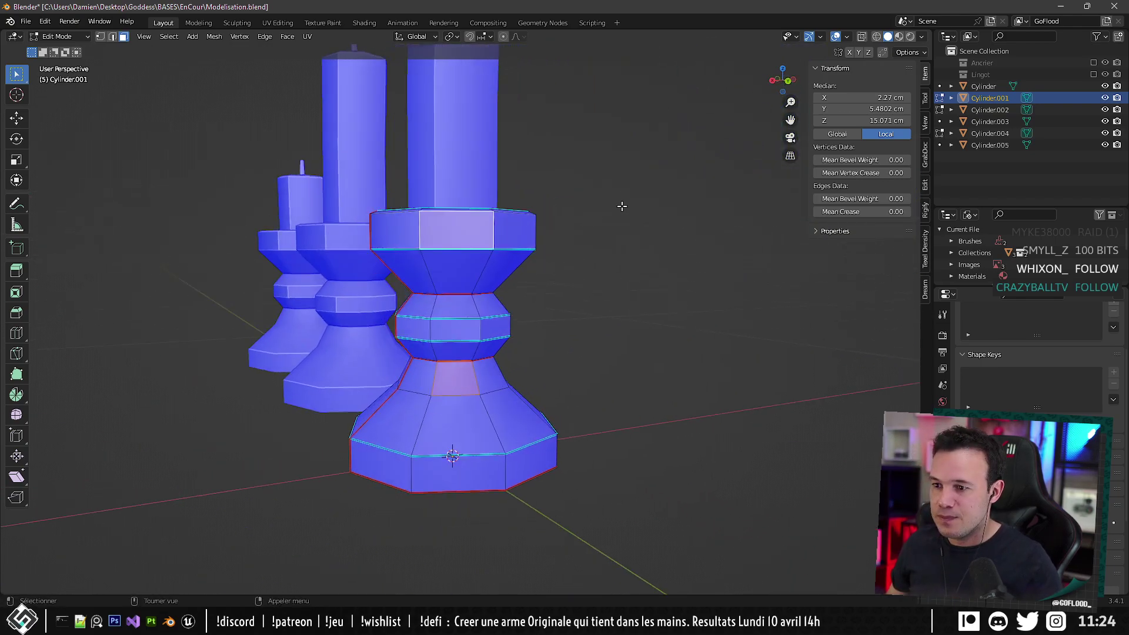
key(i)
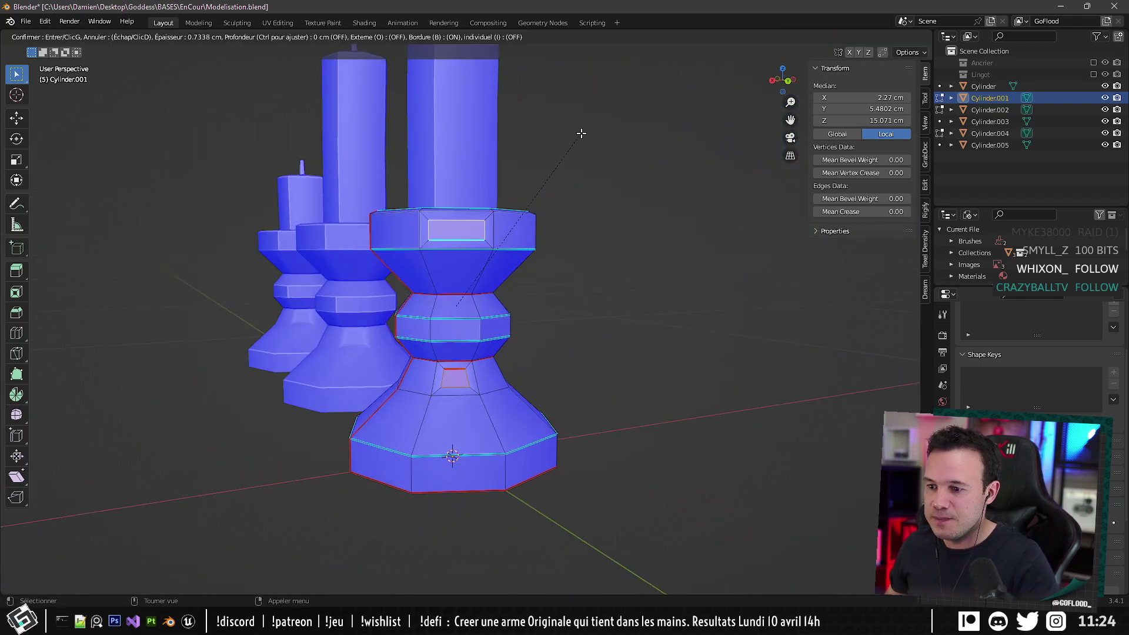
click(581, 133)
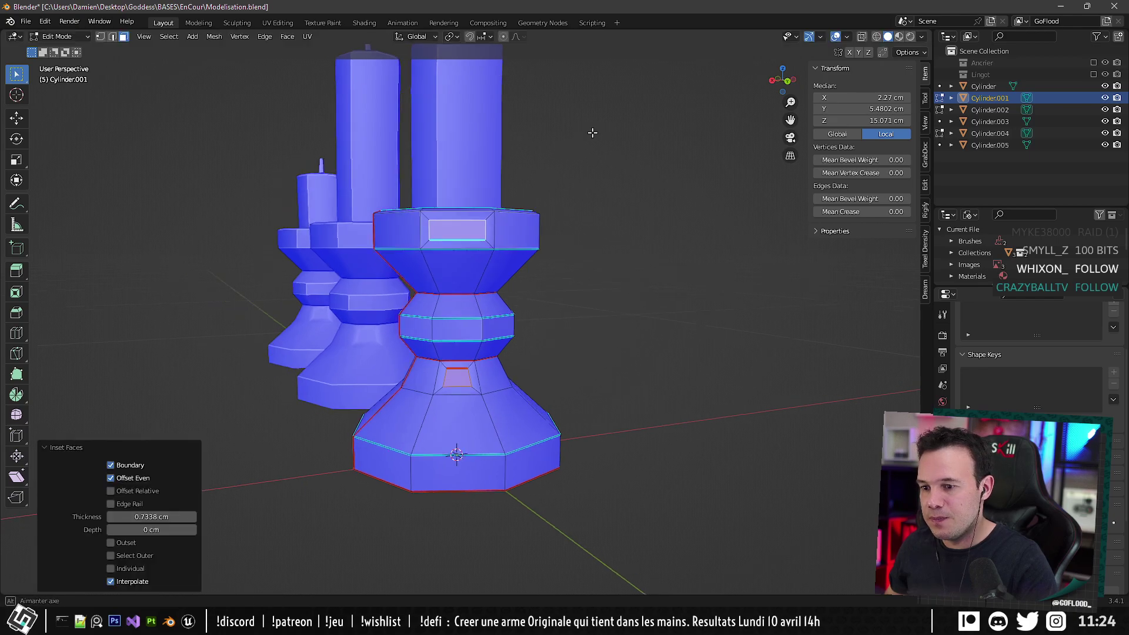
Extrude the two inset faces outward along their normals to form handle stubs on the holder.
middle_drag(592, 131, 490, 172)
key(alt+e)
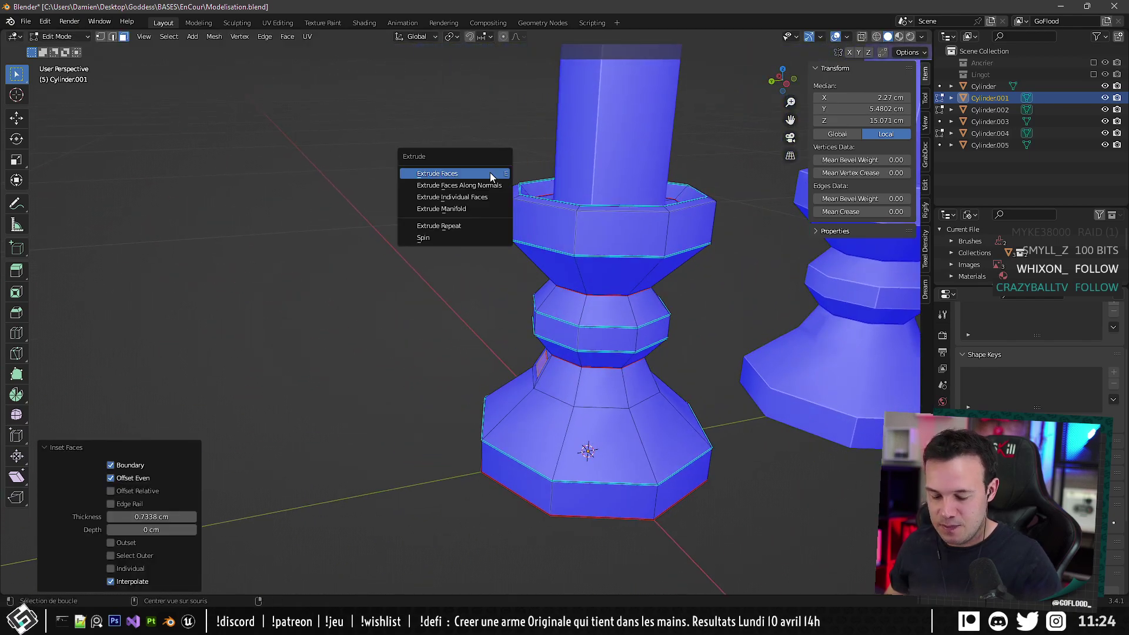
click(473, 177)
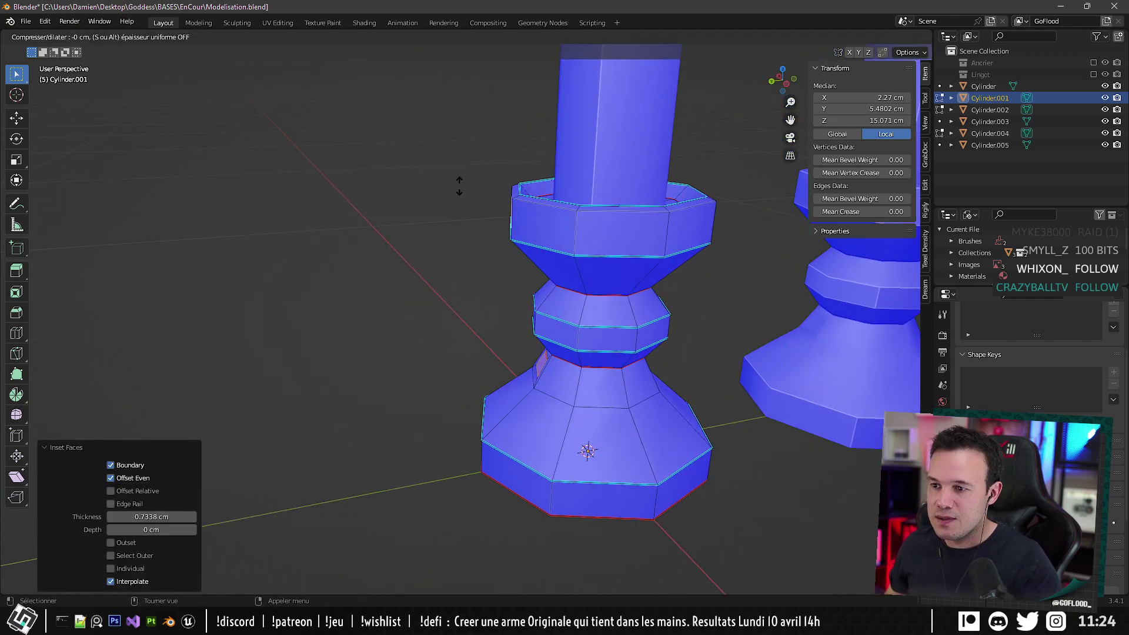
click(368, 155)
middle_drag(367, 155, 453, 282)
key(Tab)
scroll(465, 300, down, 5)
middle_drag(480, 320, 631, 434)
scroll(530, 339, up, 3)
Inspect the two extruded handle stubs and their faces up close on the holder.
key(Tab)
scroll(487, 349, up, 4)
click(509, 324)
click(519, 332)
scroll(509, 292, up, 3)
scroll(474, 312, down, 4)
key(Tab)
Rotate the tallest candle and its holder together by 22.5° around the Z axis.
scroll(519, 362, down, 3)
shift+middle_drag(519, 362, 499, 399)
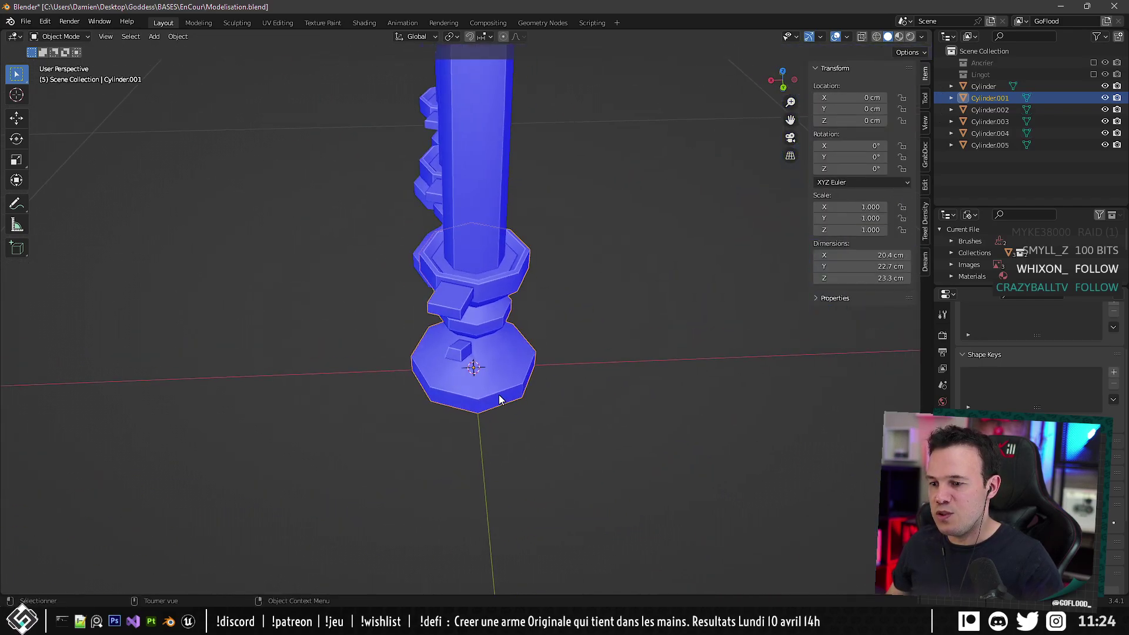
shift+click(504, 213)
alt+middle_drag(552, 189, 551, 230)
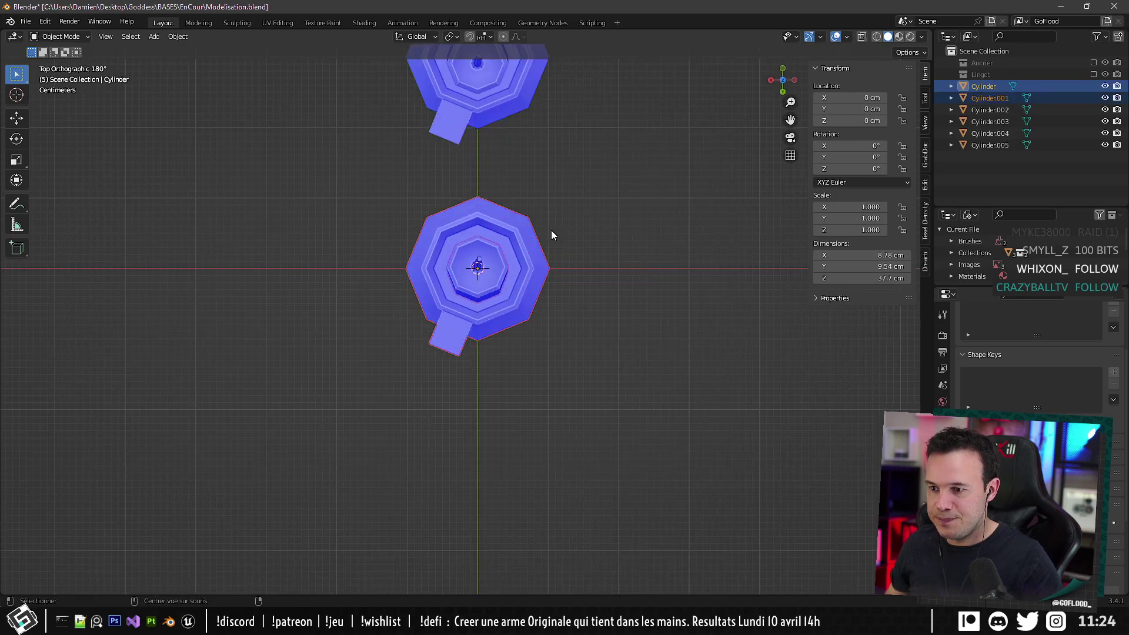
scroll(549, 231, up, 1)
key(r)
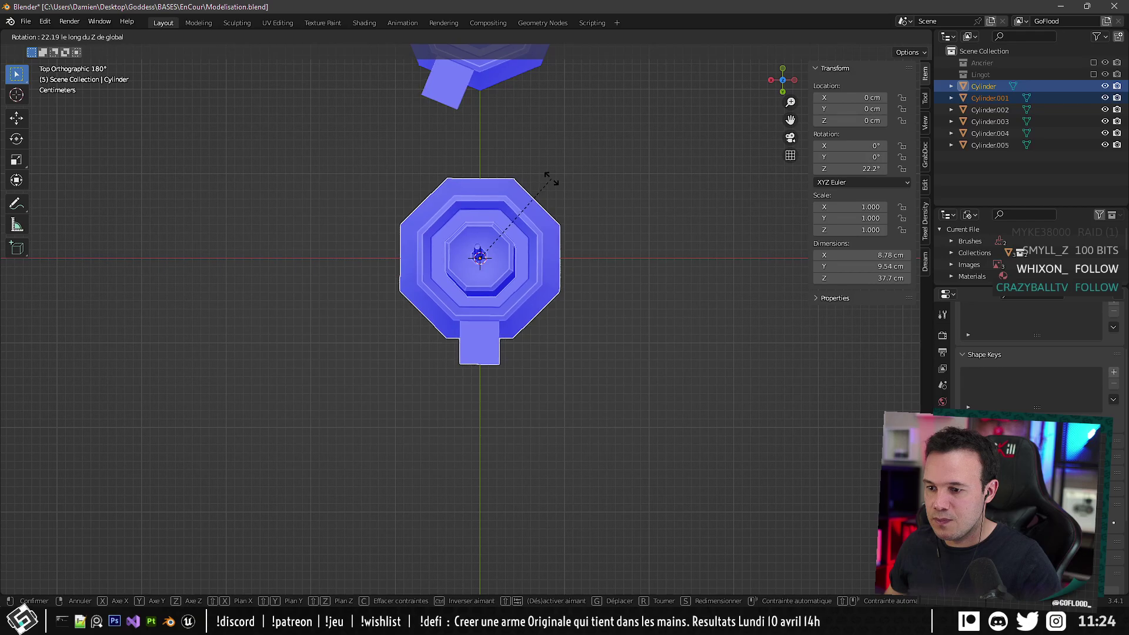
text(22.)
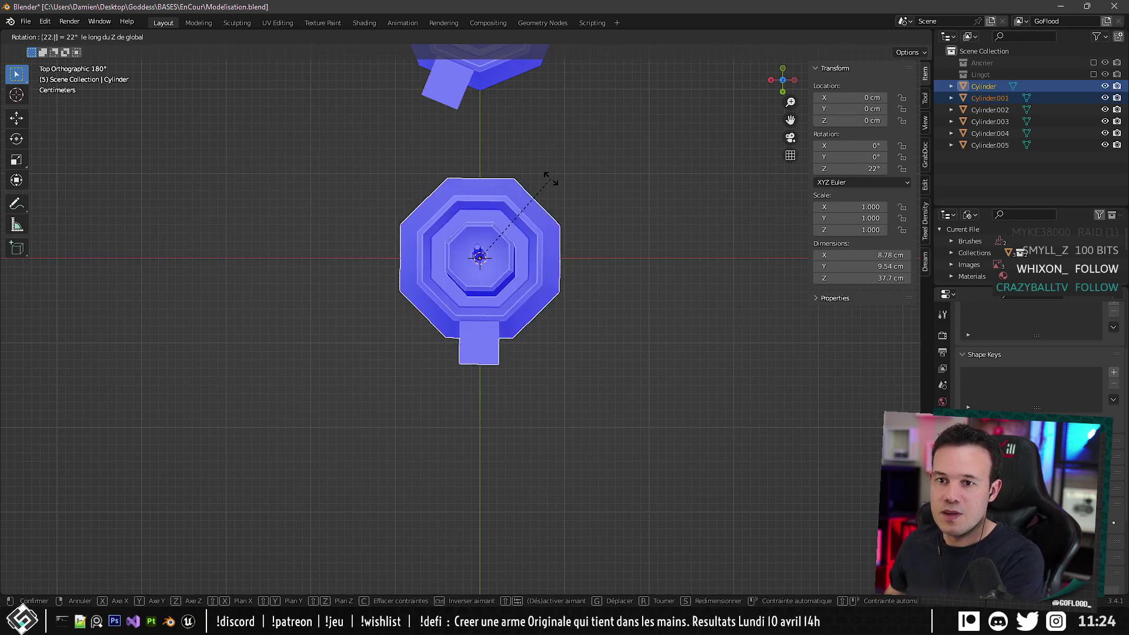
text(5)
key(Return)
Move the end face of the holder's lower stub down 2 cm and flatten it with a Y scale of 0.
middle_drag(542, 239, 457, 263)
key(Tab)
click(459, 301)
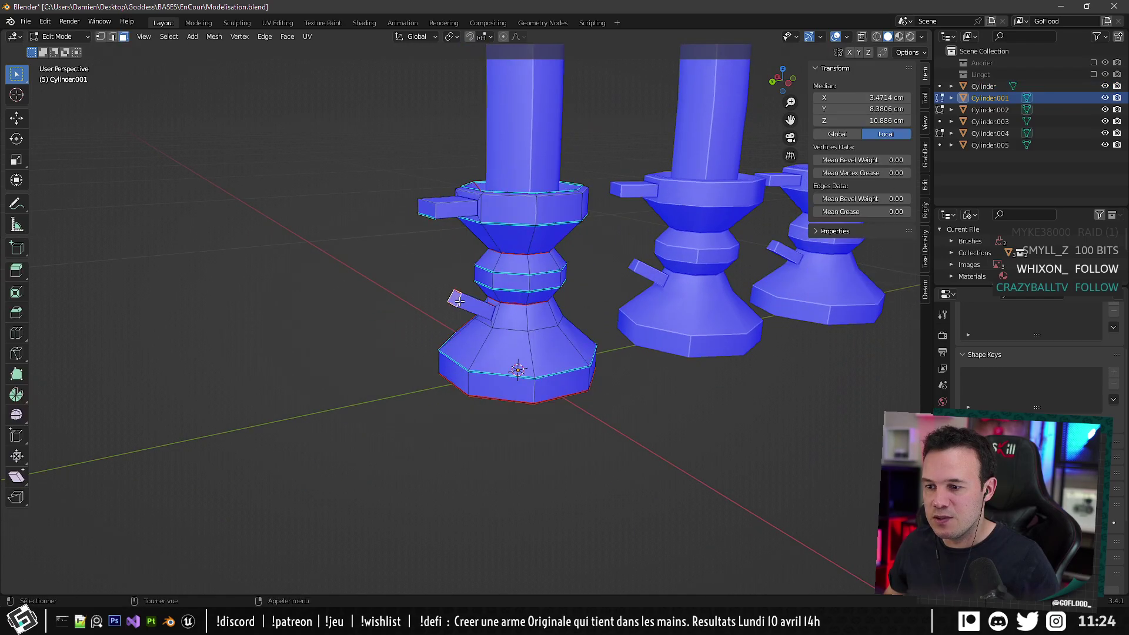
alt+middle_drag(455, 303, 434, 242)
scroll(411, 264, up, 3)
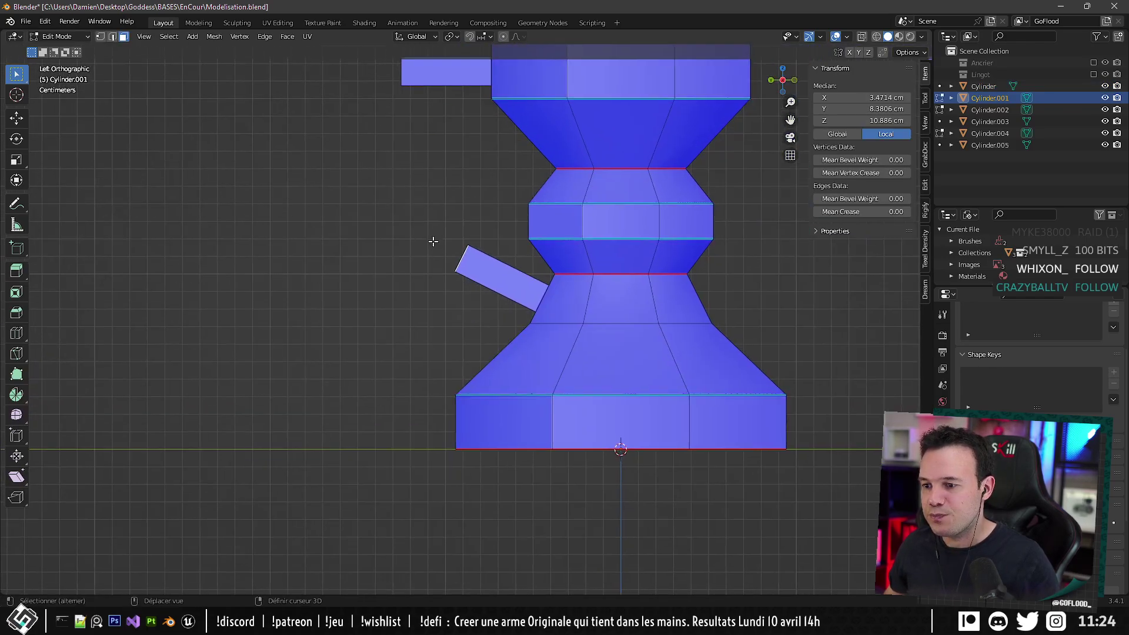
key(g)
key(z)
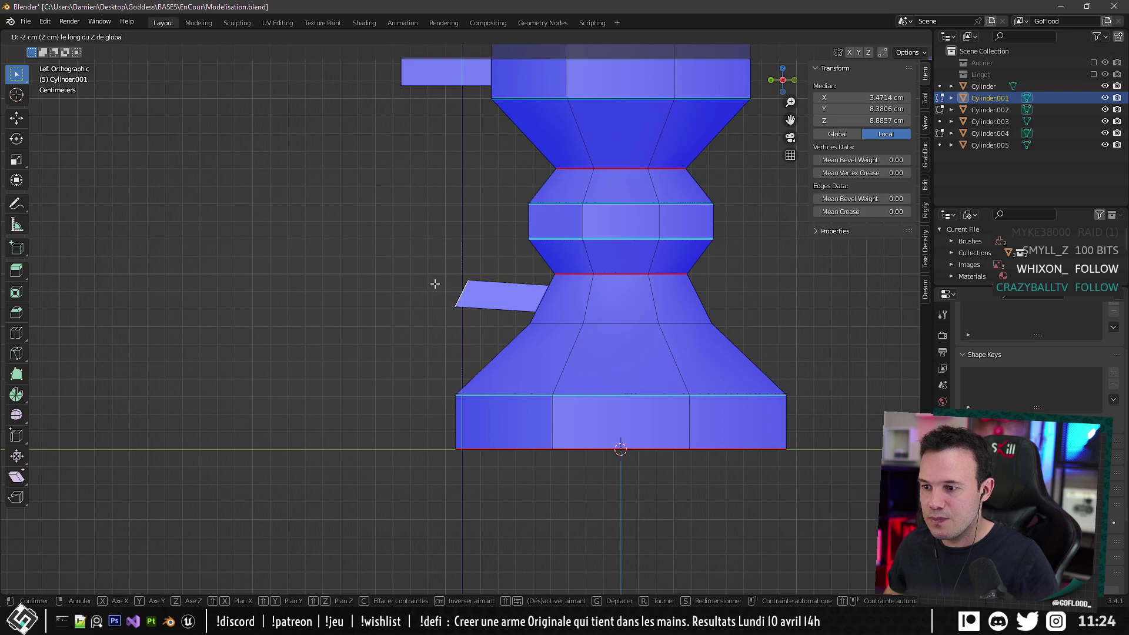
click(434, 284)
key(s)
key(y)
key(0)
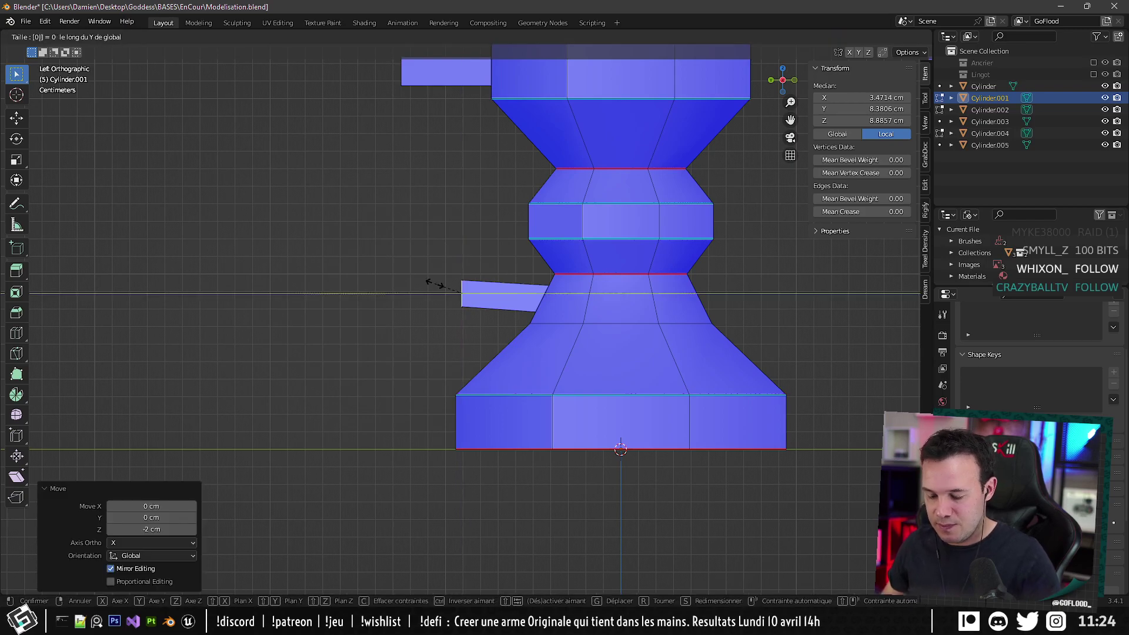
key(Return)
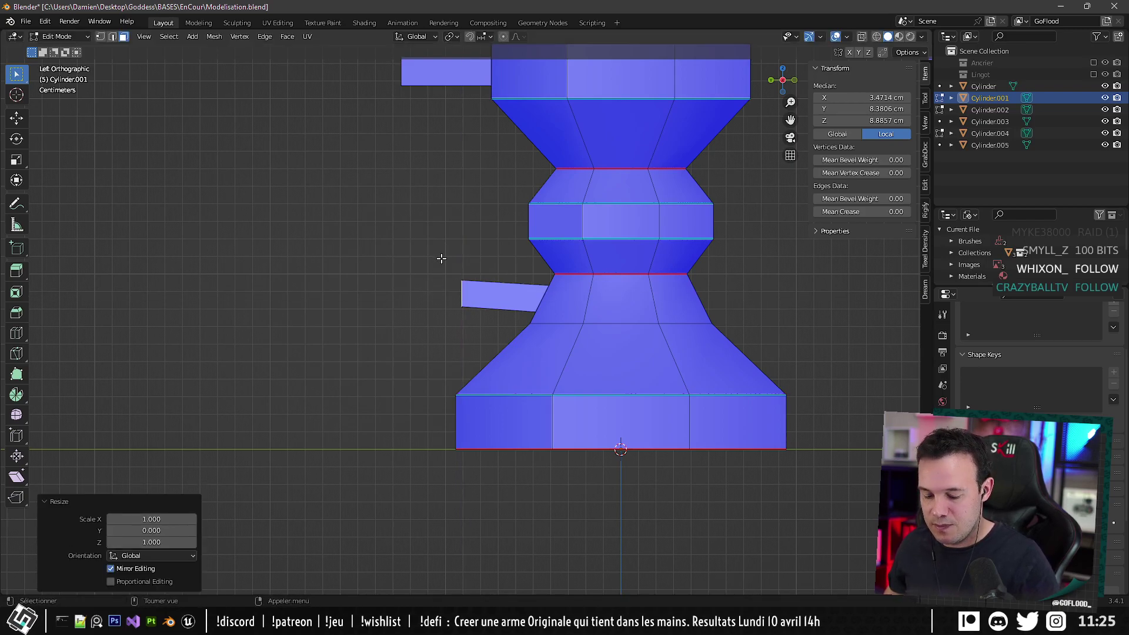
Extrude the lower stub's end face diagonally, about 9.2 cm outward along Y and 5.9 cm up.
scroll(441, 259, down, 2)
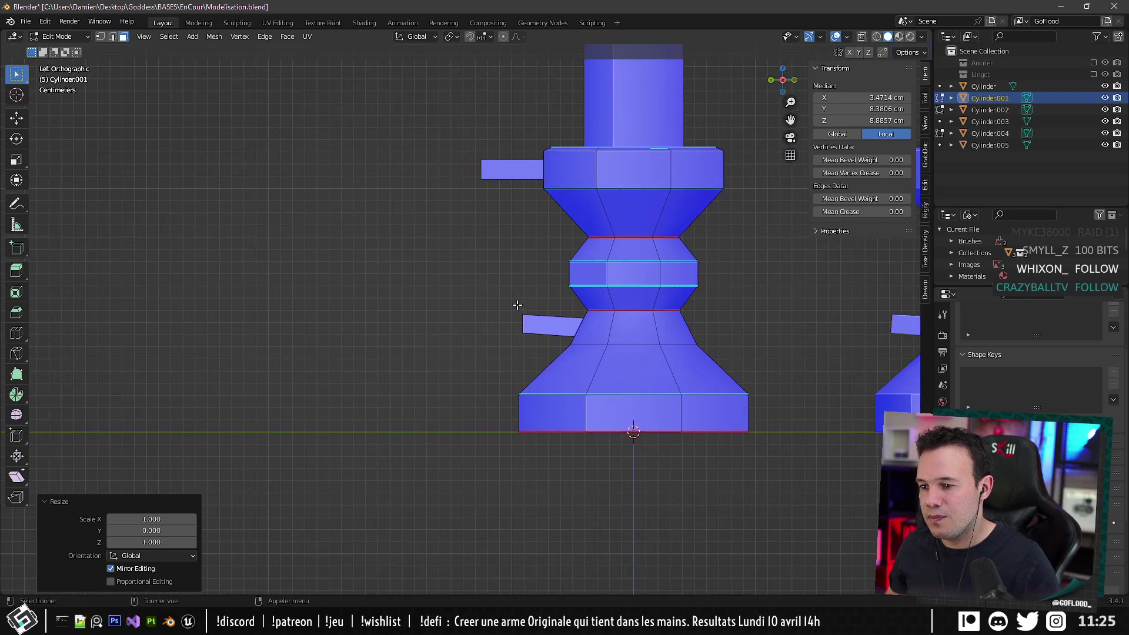
key(e)
middle_click(418, 238)
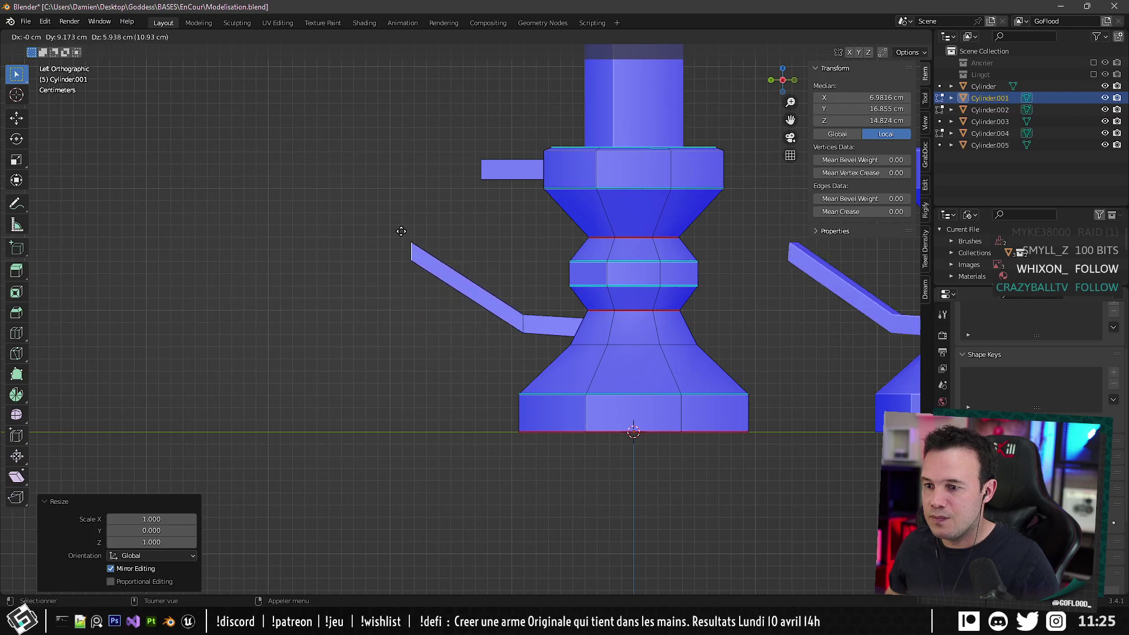
click(401, 231)
Rotate the lower handle arm's end face 90° around X and extrude it upward by about 4.15 cm.
key(r)
key(z)
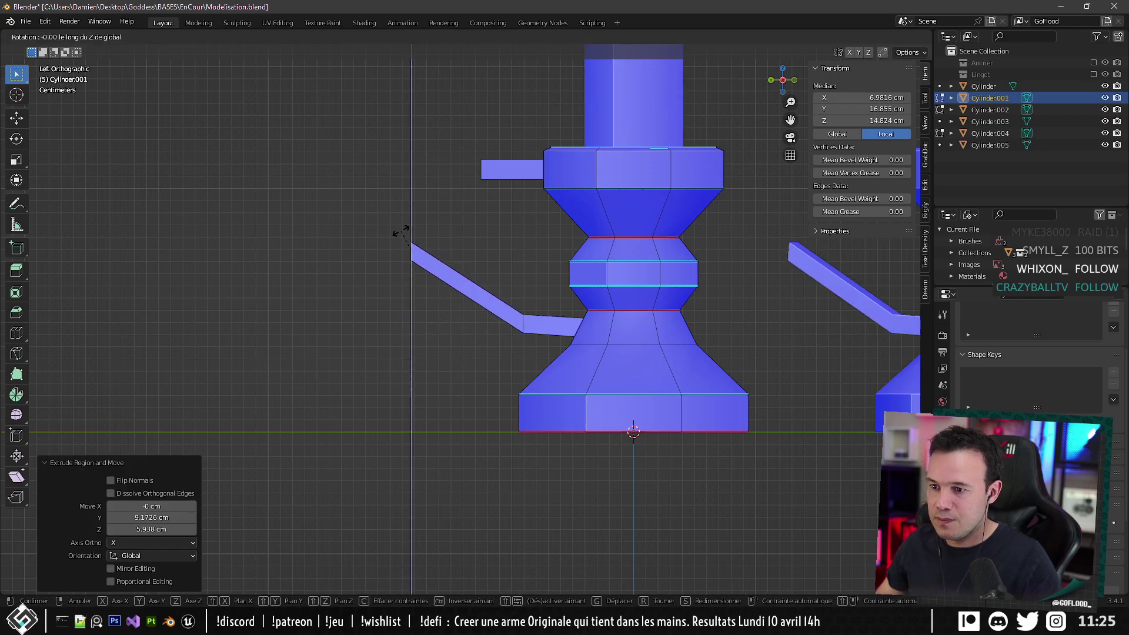
key(z)
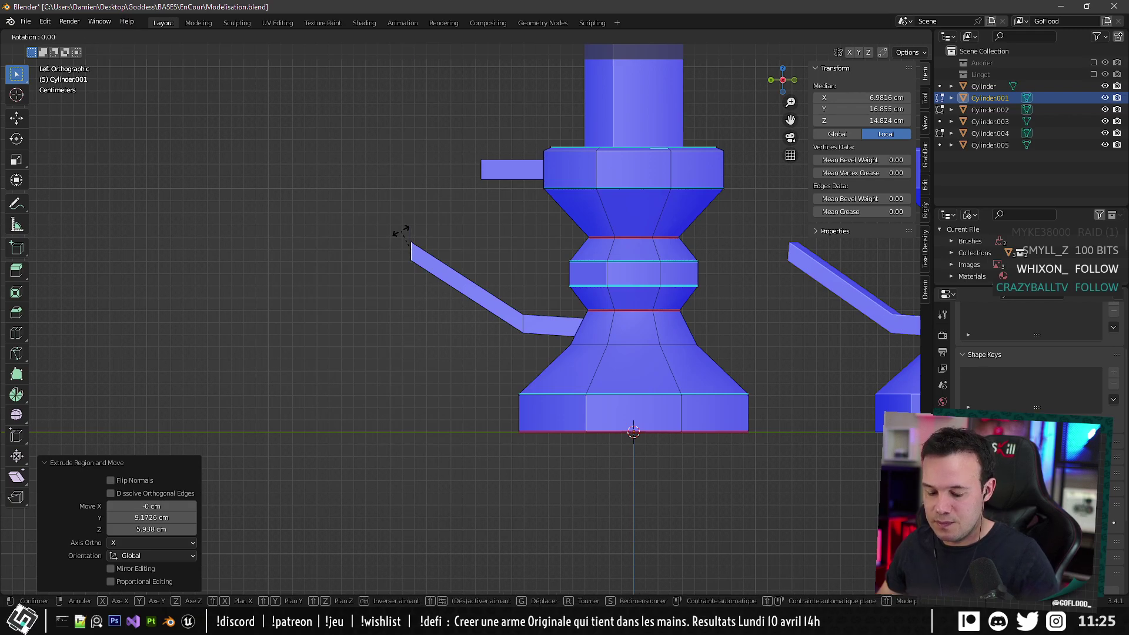
key(y)
text(x)
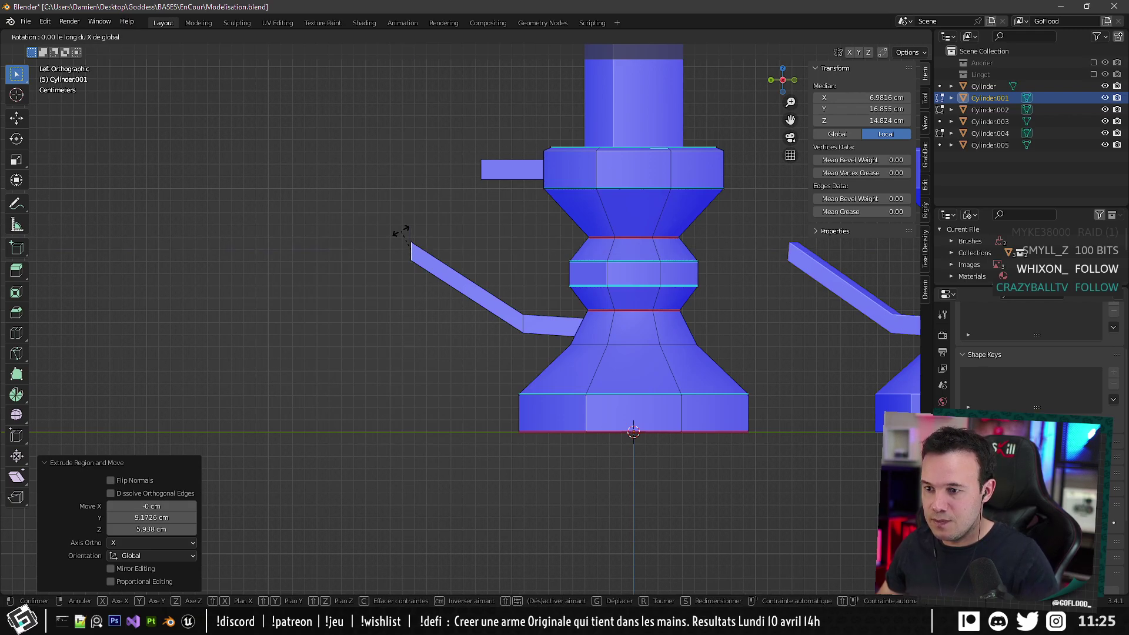
text(90)
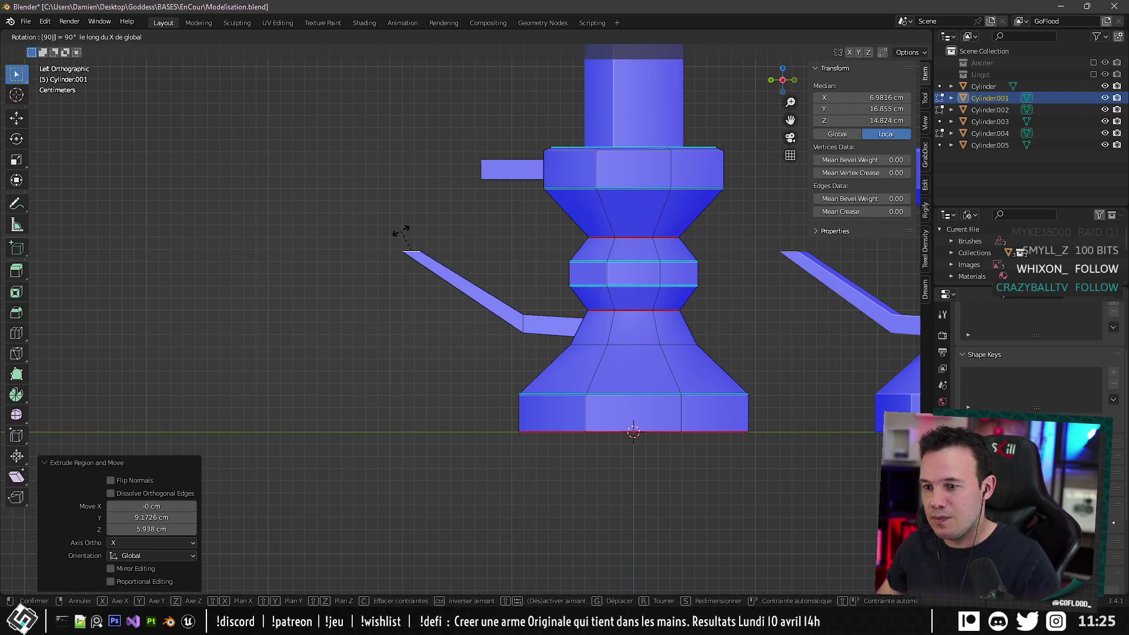
key(Return)
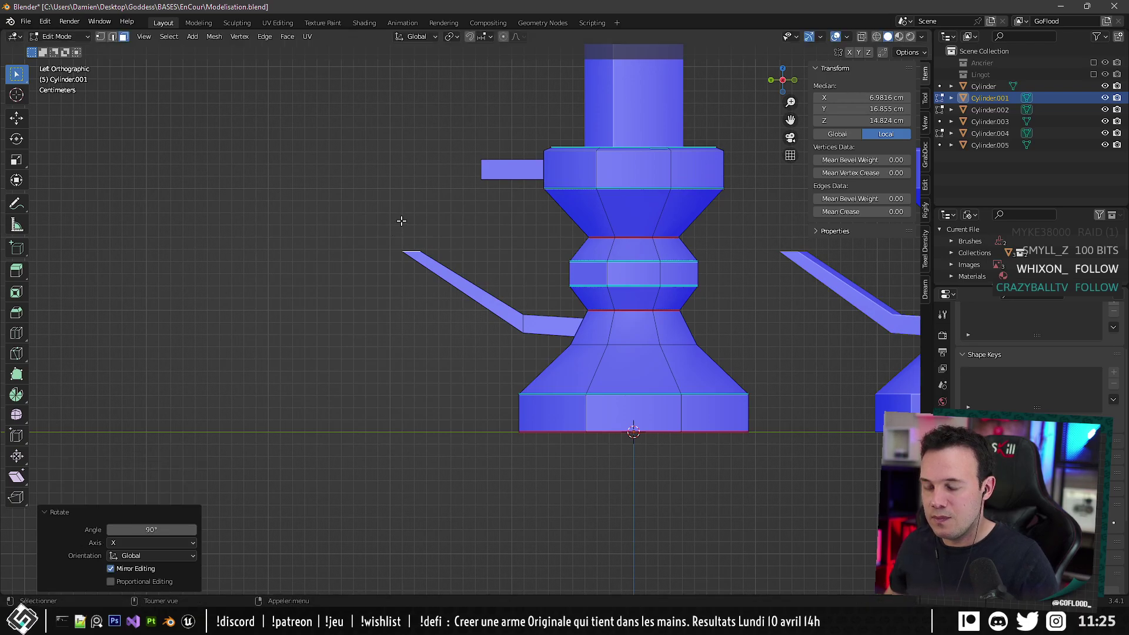
key(e)
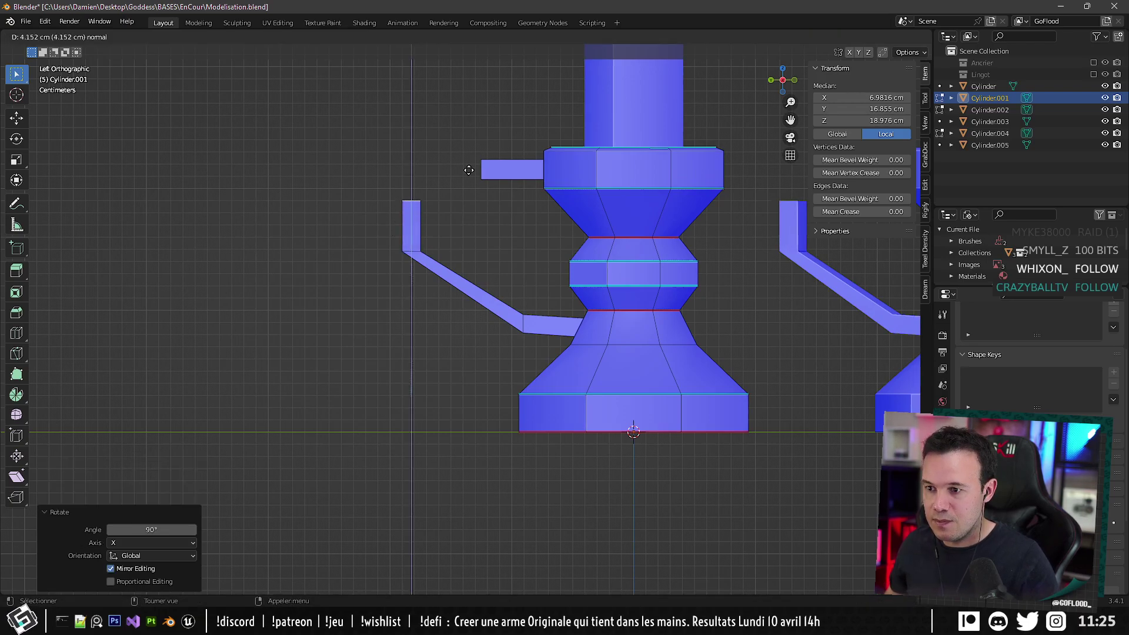
click(463, 171)
Delete the end faces of both handle arms and bridge their open edge loops to close the handle.
middle_drag(463, 171, 510, 224)
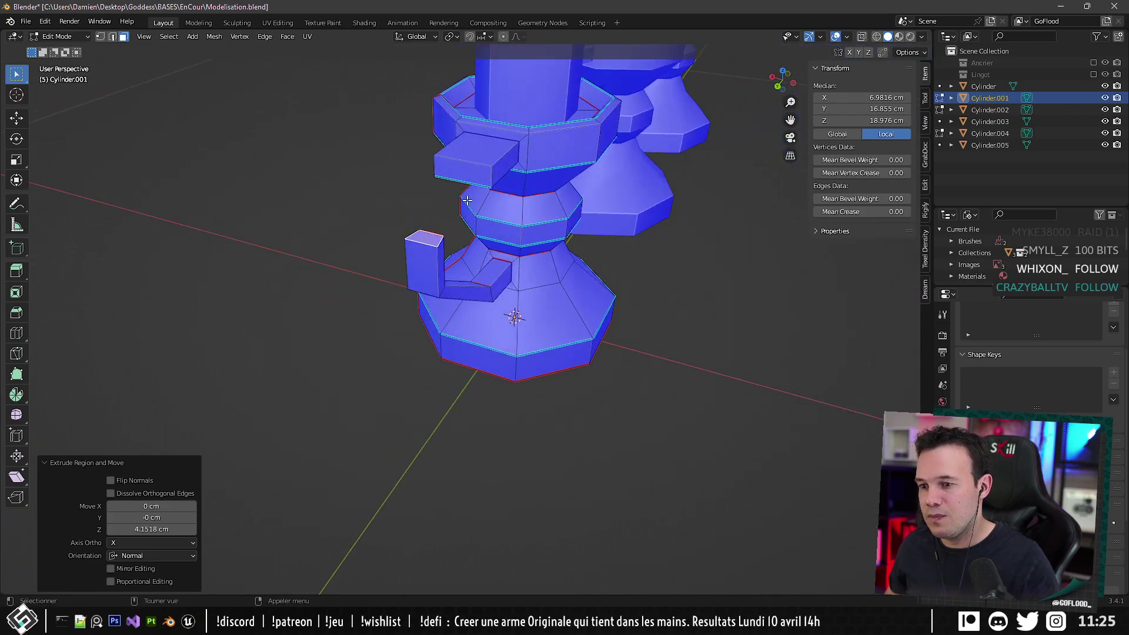
key(x)
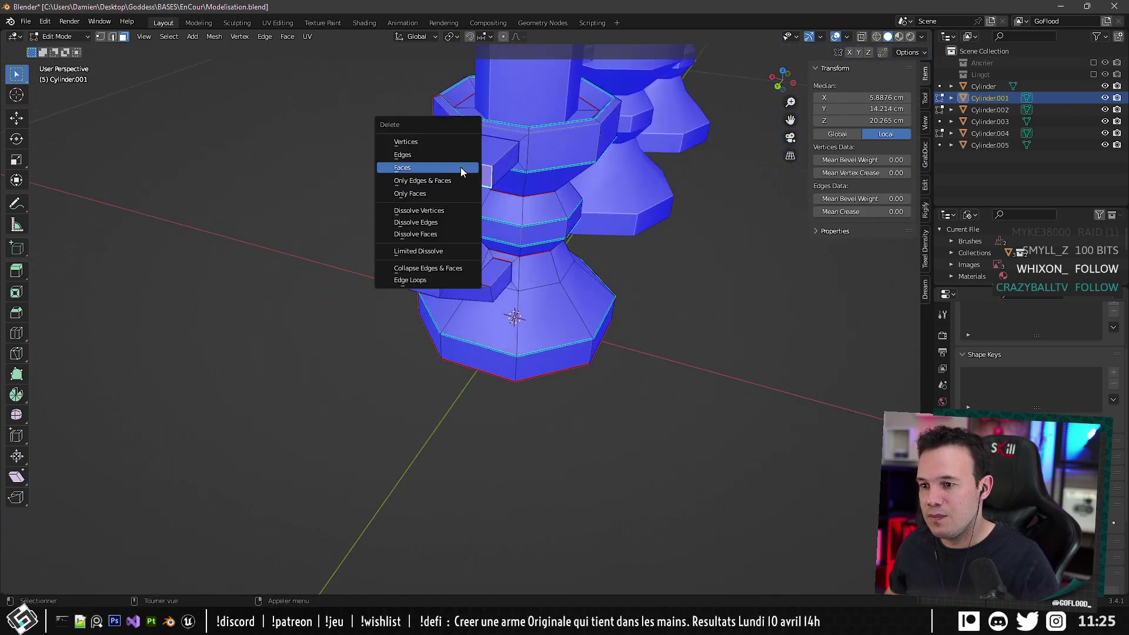
click(461, 168)
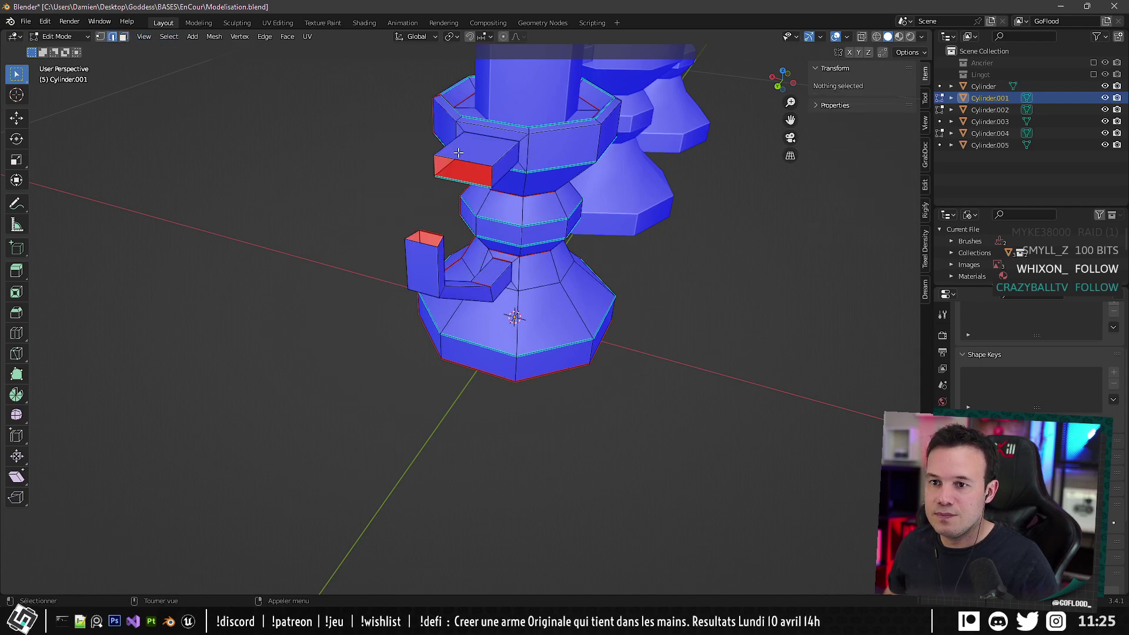
alt+click(420, 244)
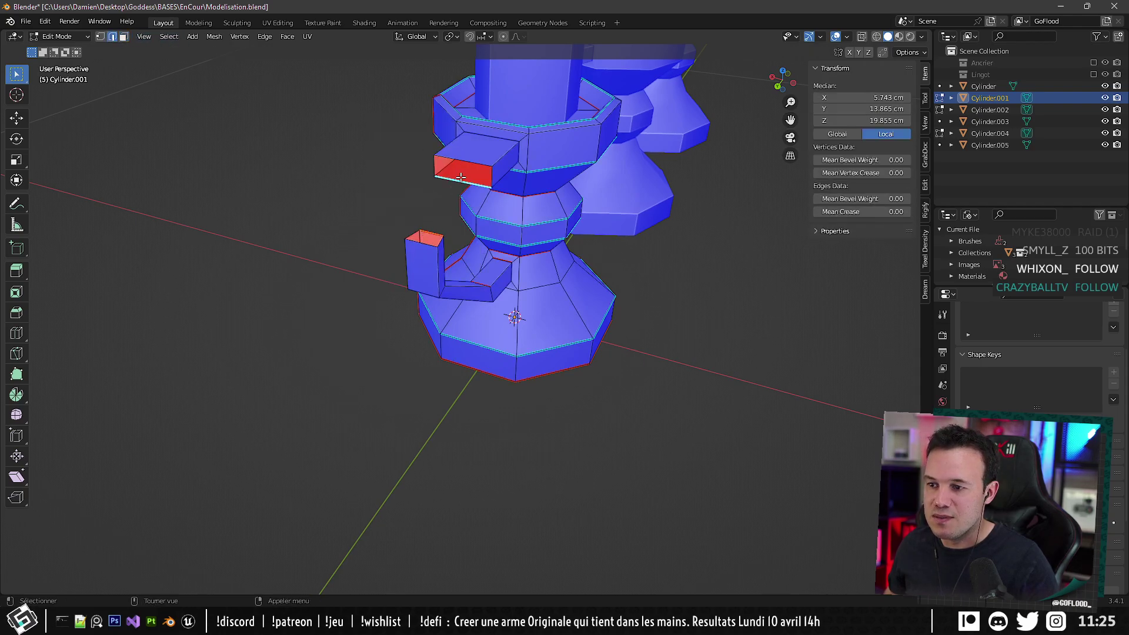
key(f)
key(Tab)
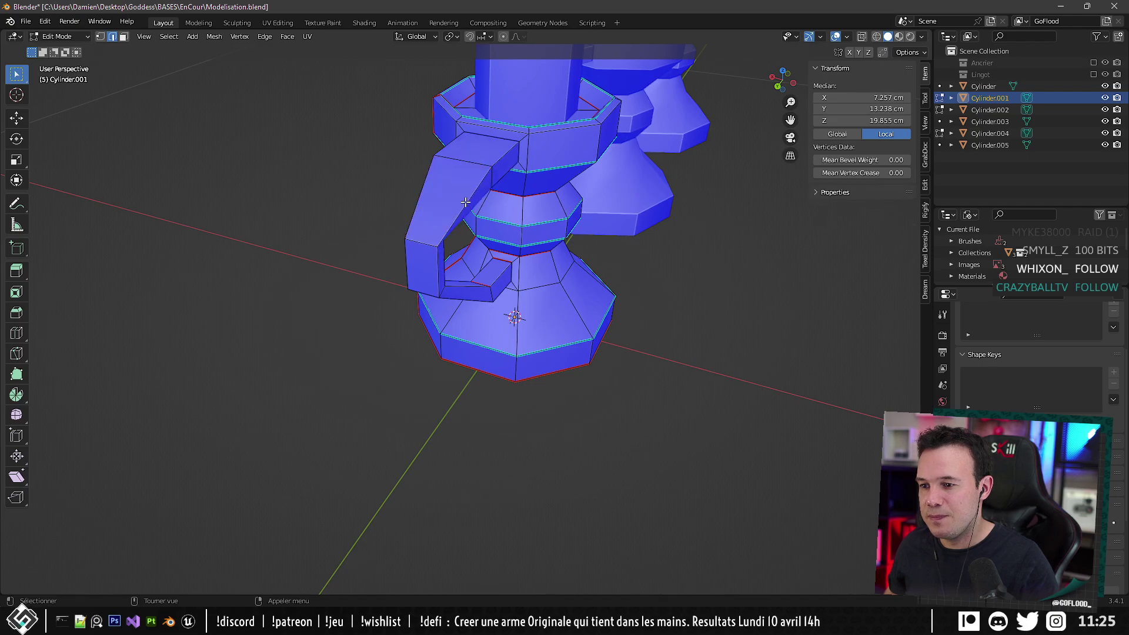
middle_drag(464, 193, 379, 225)
scroll(393, 245, down, 5)
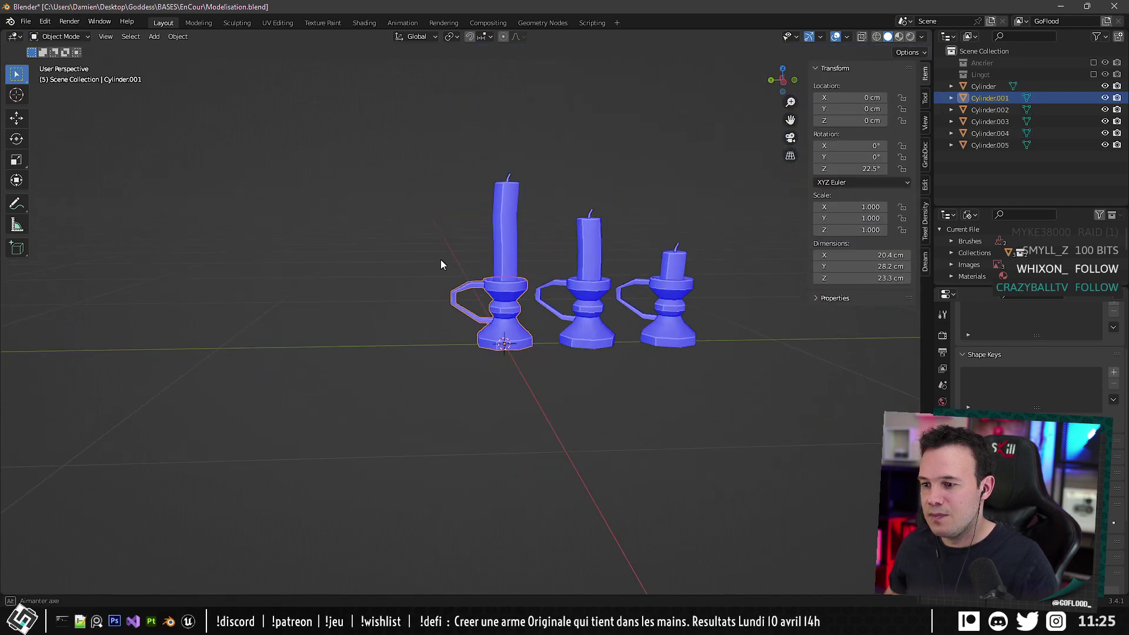
Move the handle's outer vertical segment about 3.6 cm along Y toward the holder and return to Object Mode.
middle_drag(441, 259, 413, 260)
scroll(462, 267, up, 5)
key(Tab)
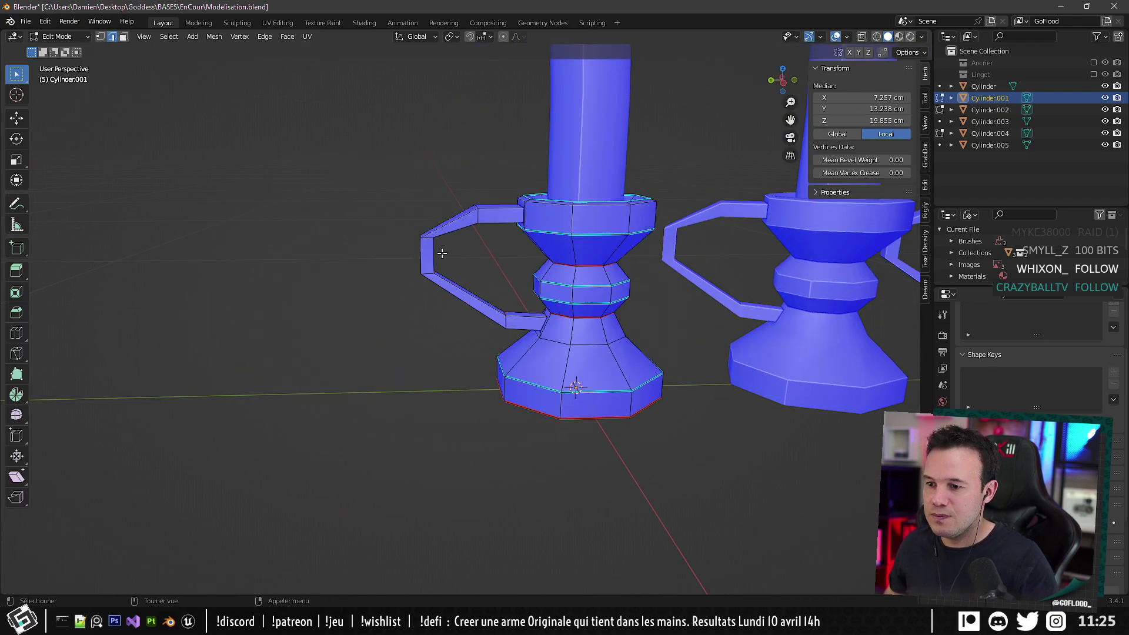
alt+click(433, 255)
click(124, 36)
alt+click(430, 248)
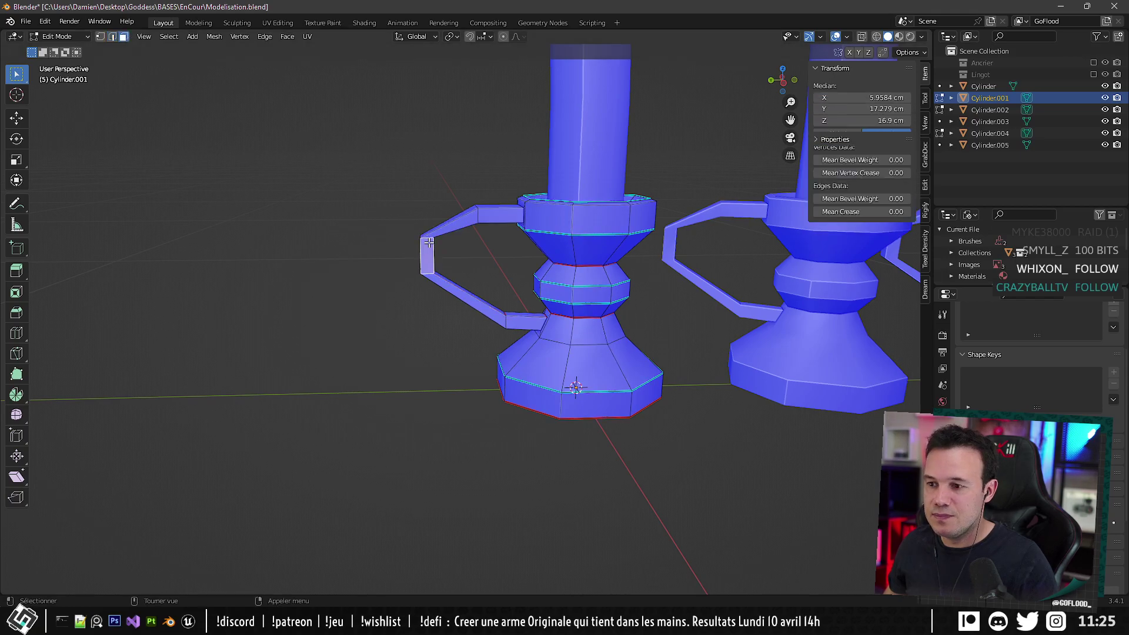
middle_drag(433, 257, 417, 355)
key(g)
key(y)
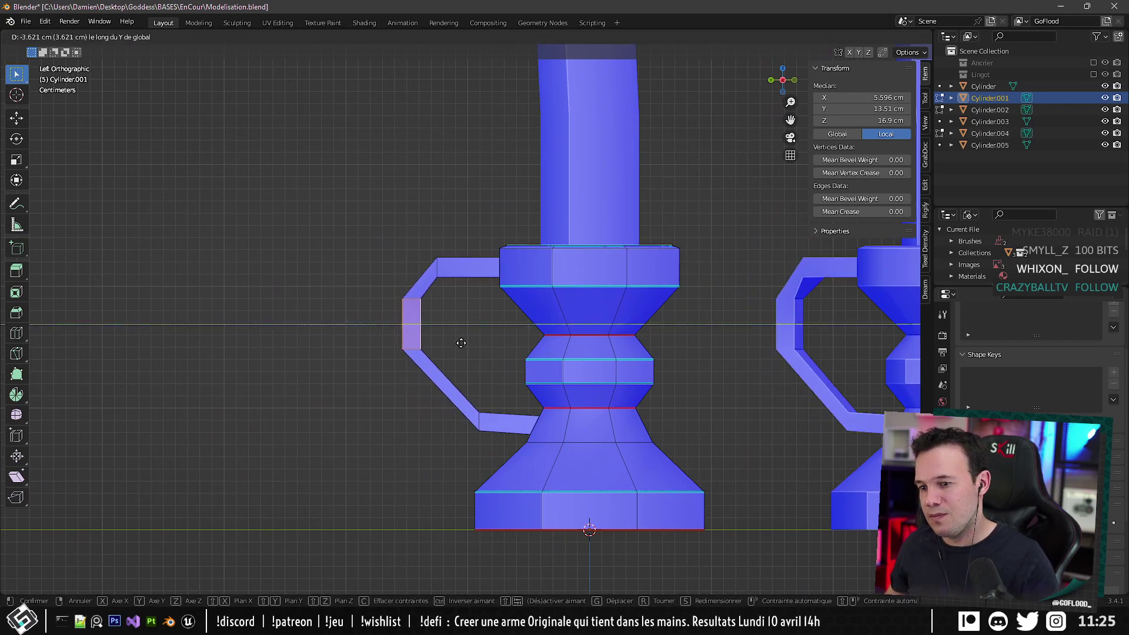
click(462, 343)
middle_drag(461, 343, 400, 448)
scroll(448, 306, down, 6)
key(Tab)
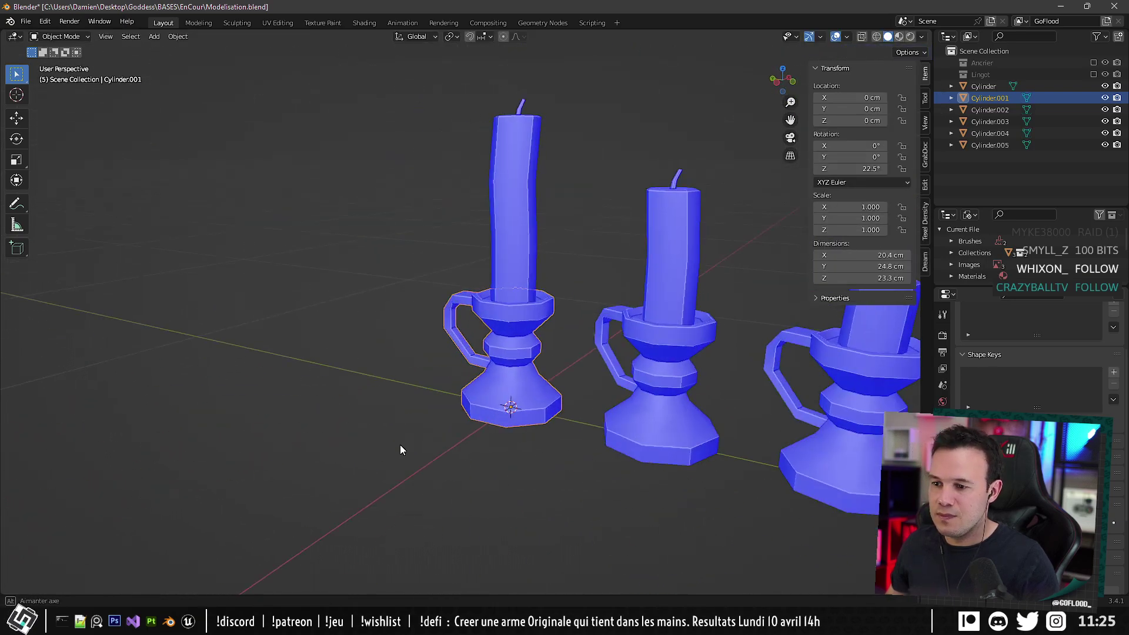
Enter Edit Mode on the tallest candle's holder and reposition the inner edge of the handle's upper bend.
scroll(401, 448, down, 6)
scroll(513, 399, up, 7)
scroll(473, 368, up, 2)
middle_drag(512, 399, 459, 325)
scroll(477, 336, up, 4)
middle_drag(503, 368, 393, 316)
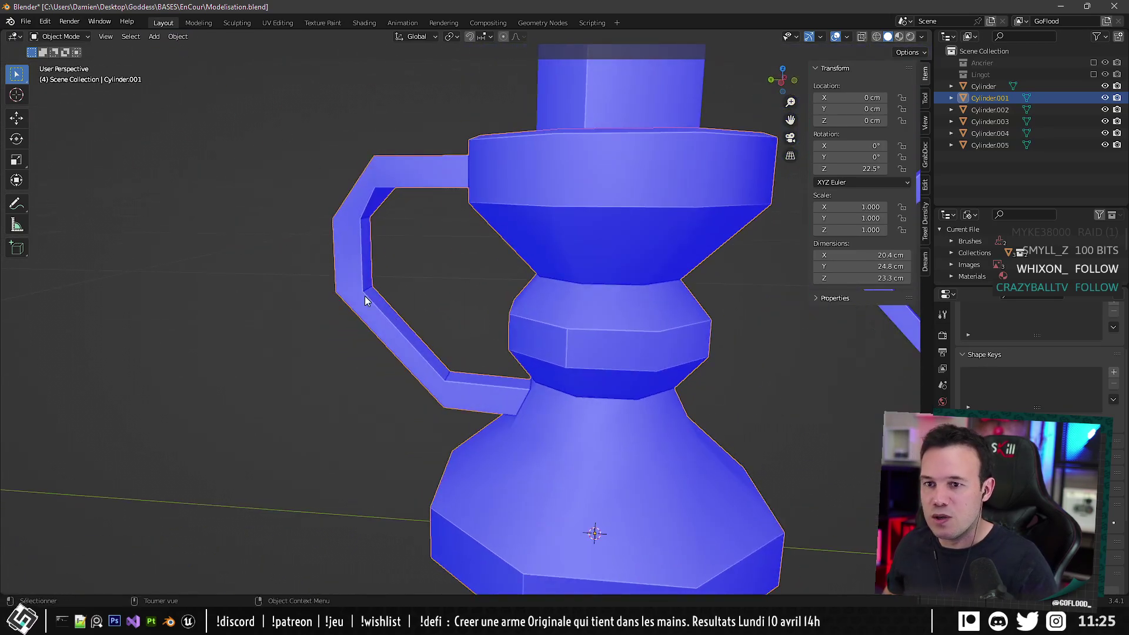
key(Tab)
click(113, 36)
middle_drag(276, 99, 319, 118)
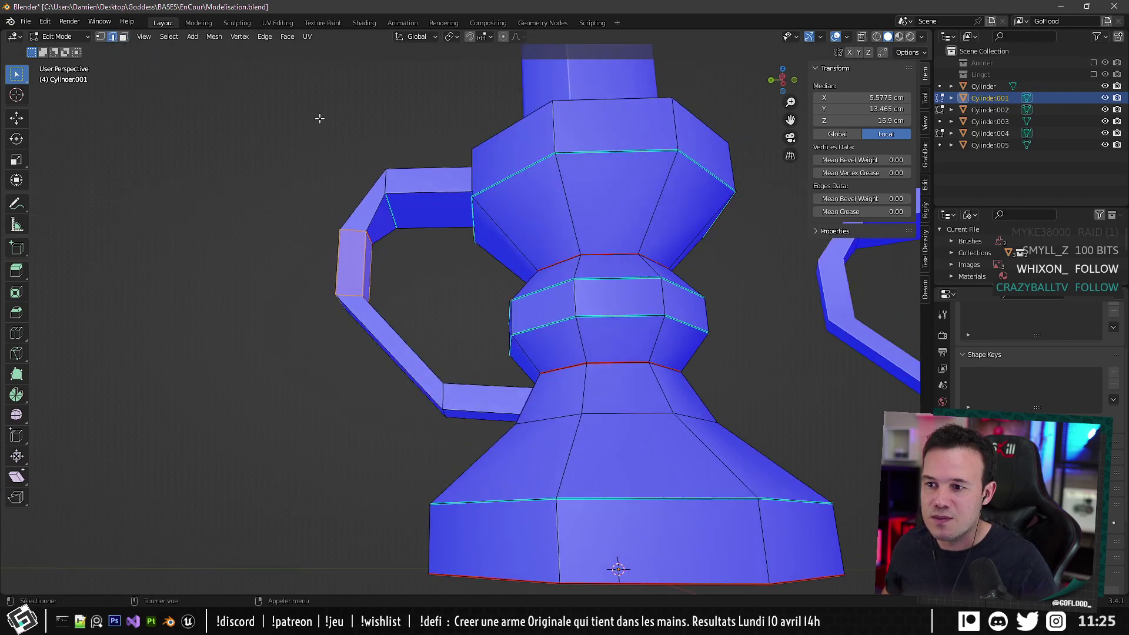
click(391, 213)
middle_drag(391, 212, 453, 296)
key(g)
click(426, 282)
Reposition the inner edges of the handle's lower bends, shifting the outer one about -0.5 cm along Y and -0.14 cm along Z.
click(475, 405)
key(g)
click(498, 297)
key(g)
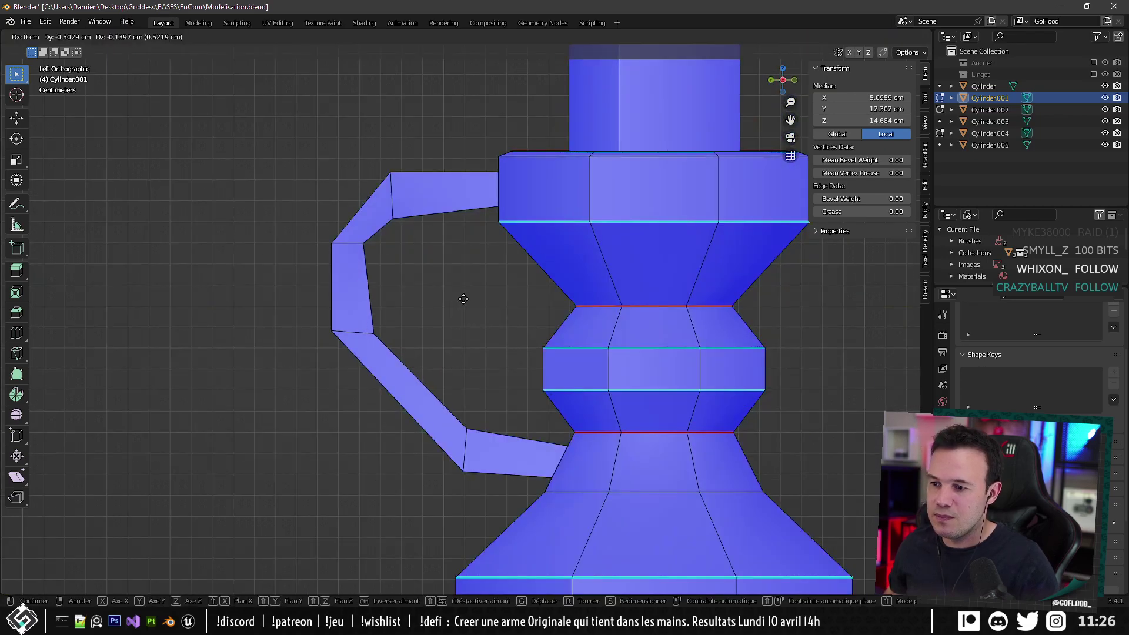
click(464, 298)
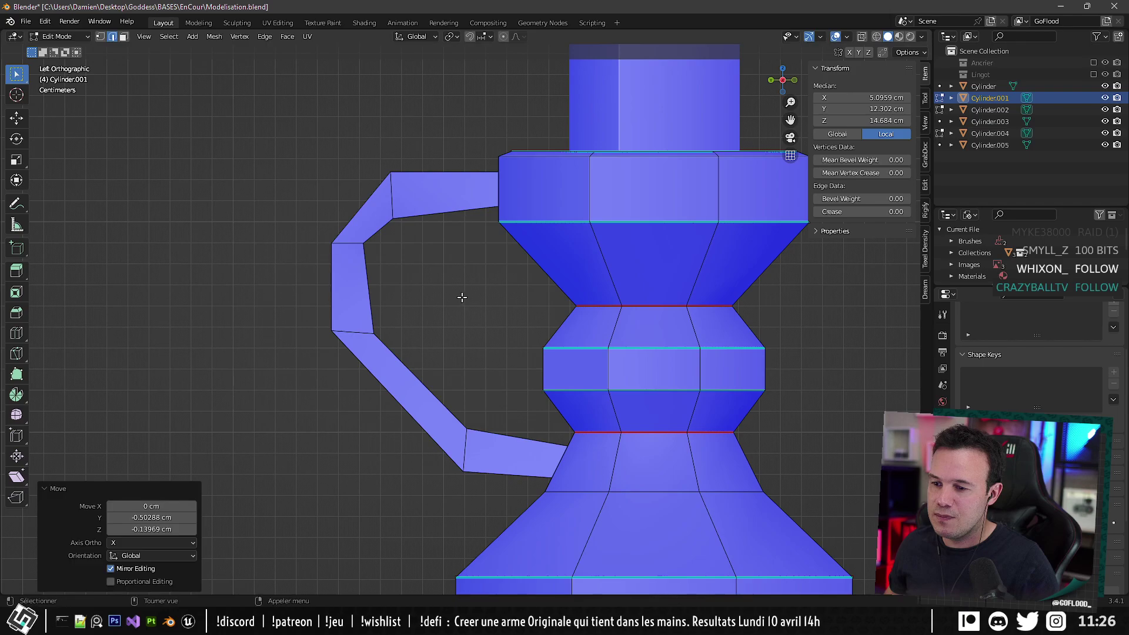
Adjust the handle's inner contour once more, return to Object Mode and deselect the holder.
middle_drag(461, 297, 530, 353)
key(g)
click(497, 292)
key(Tab)
scroll(555, 361, down, 4)
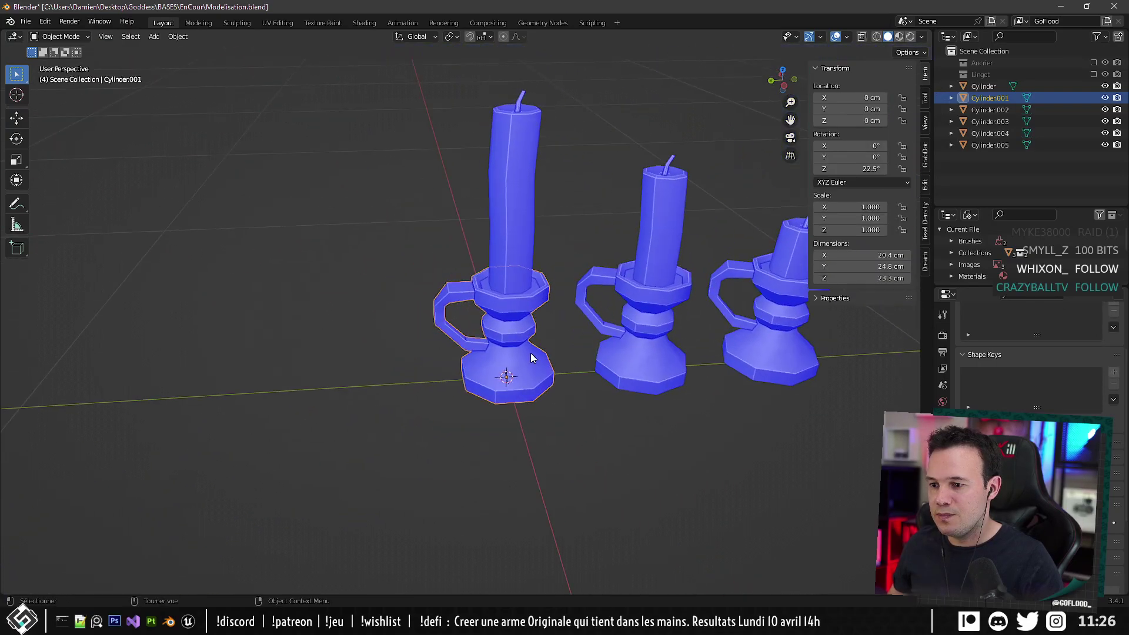
scroll(544, 387, down, 3)
middle_drag(534, 445, 471, 334)
click(581, 394)
Select the inner cross edges at the handle's bends in Edit Mode and clear their sharp marks.
scroll(506, 371, up, 4)
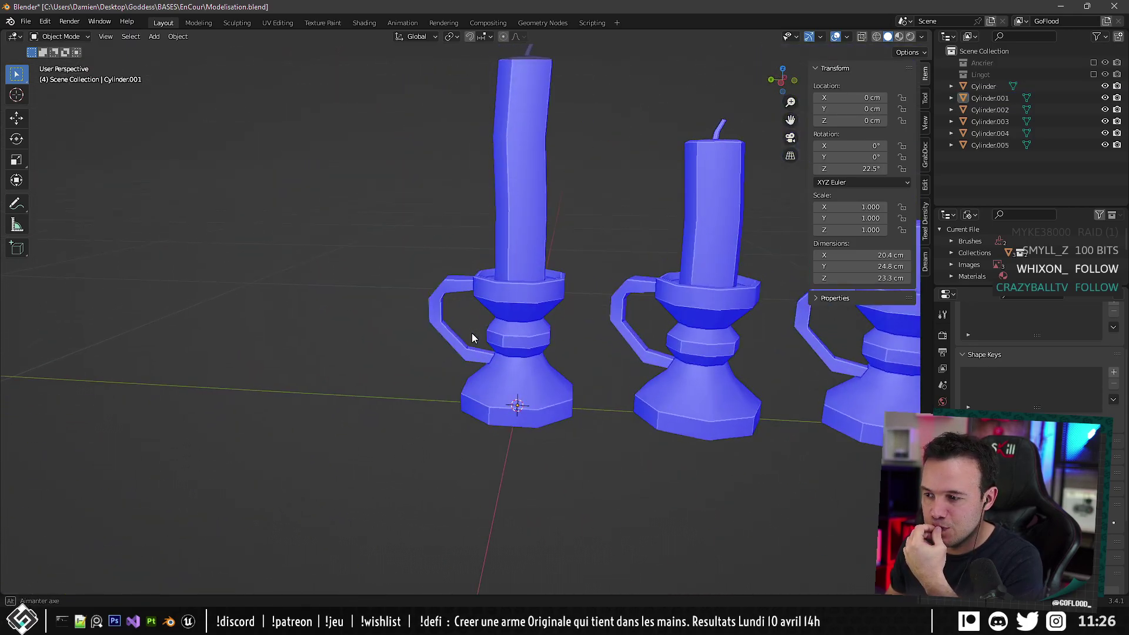
middle_drag(472, 333, 417, 280)
scroll(491, 344, up, 6)
key(Tab)
click(433, 264)
shift+click(418, 280)
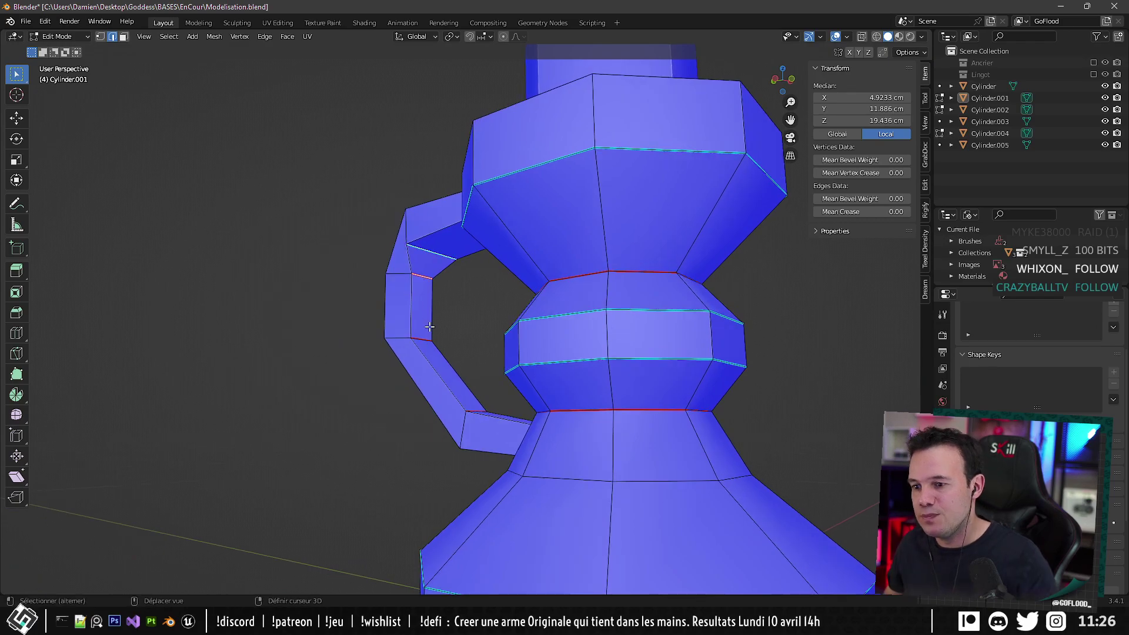
middle_drag(426, 329, 470, 381)
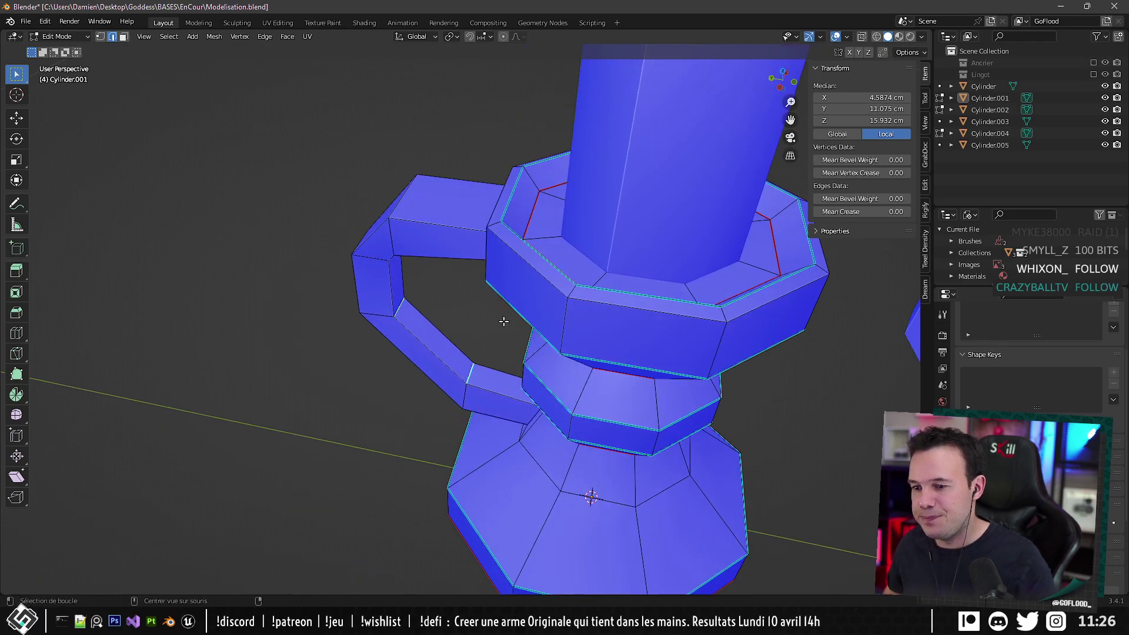
middle_drag(503, 321, 449, 288)
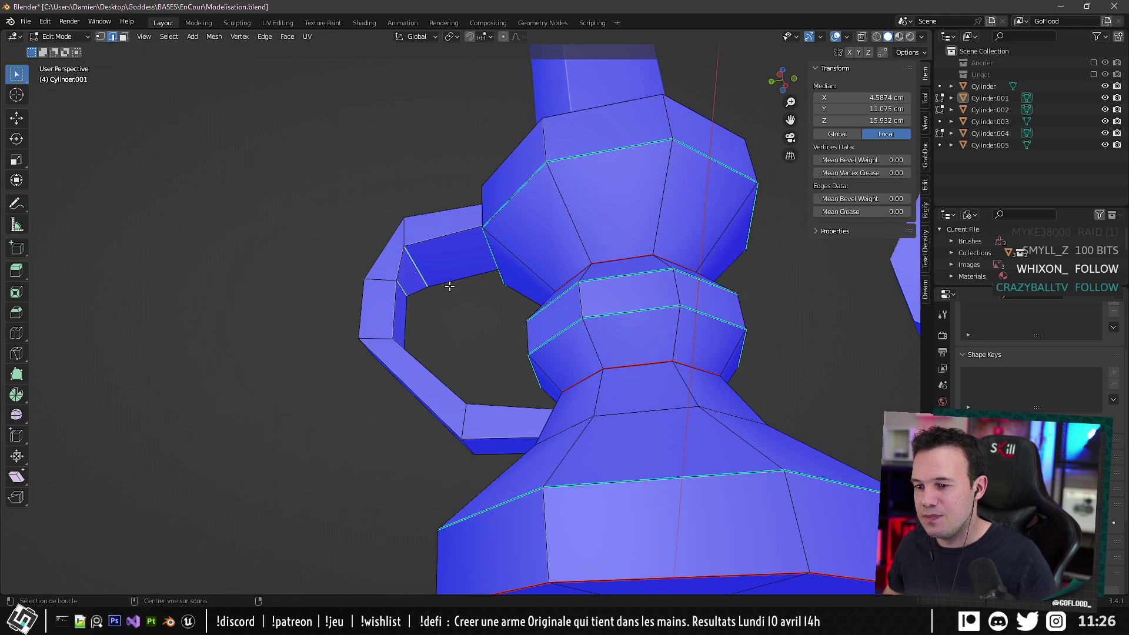
key(alt+s)
Clear the selection and select the four lengthwise edge loops running along the handle.
middle_drag(414, 229, 667, 252)
click(505, 181)
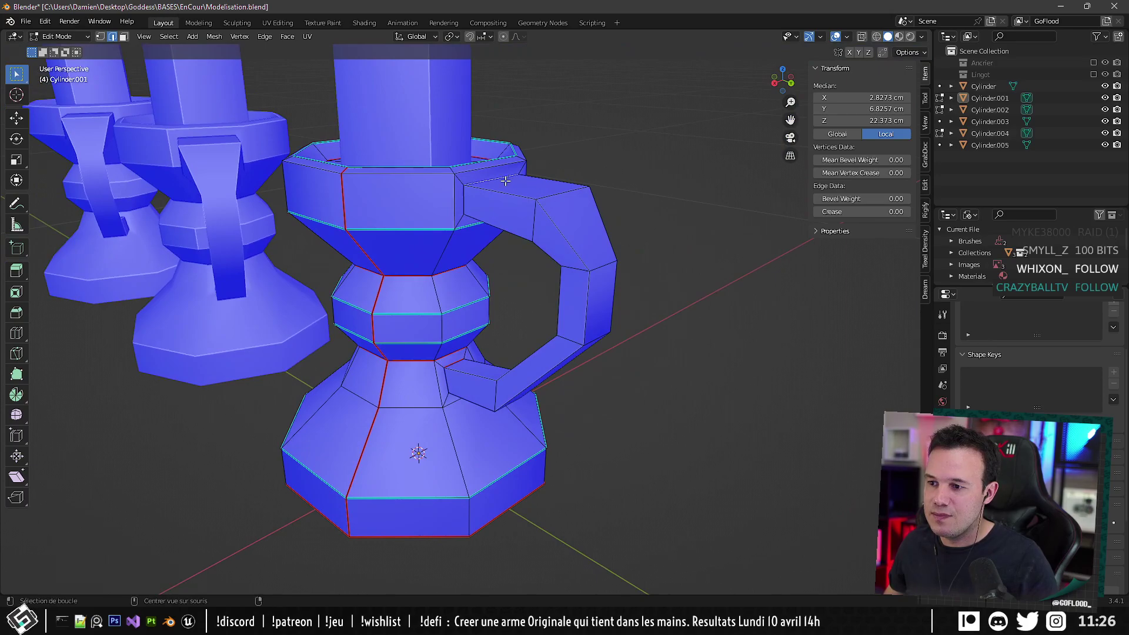
key(alt+a)
ctrl+alt+click(497, 177)
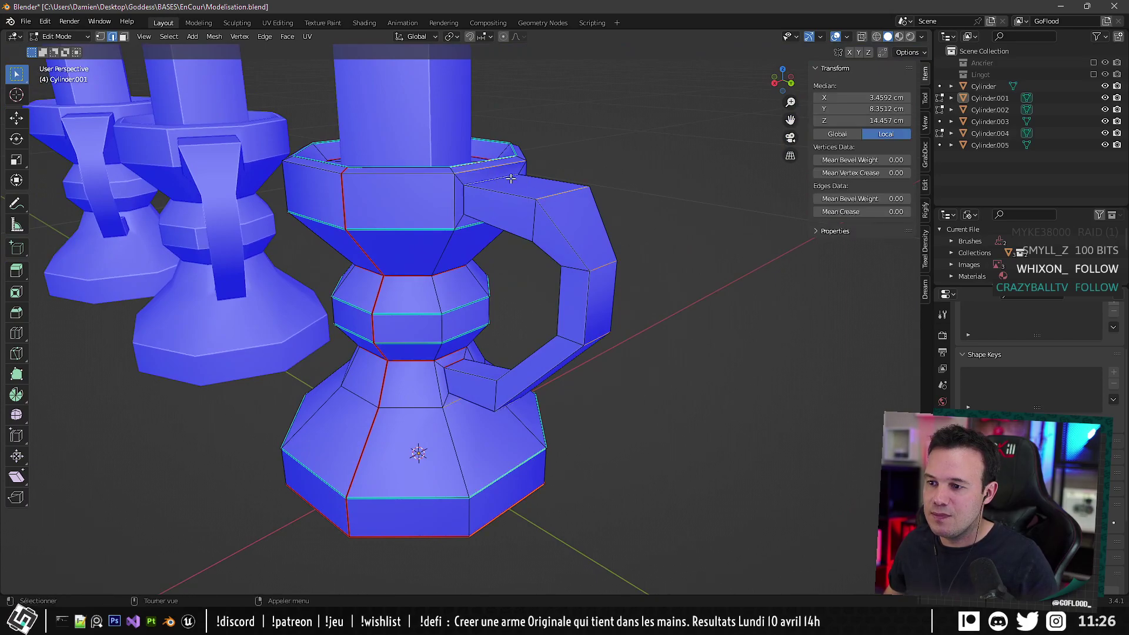
alt+click(476, 188)
middle_drag(542, 198, 585, 440)
alt+click(577, 439)
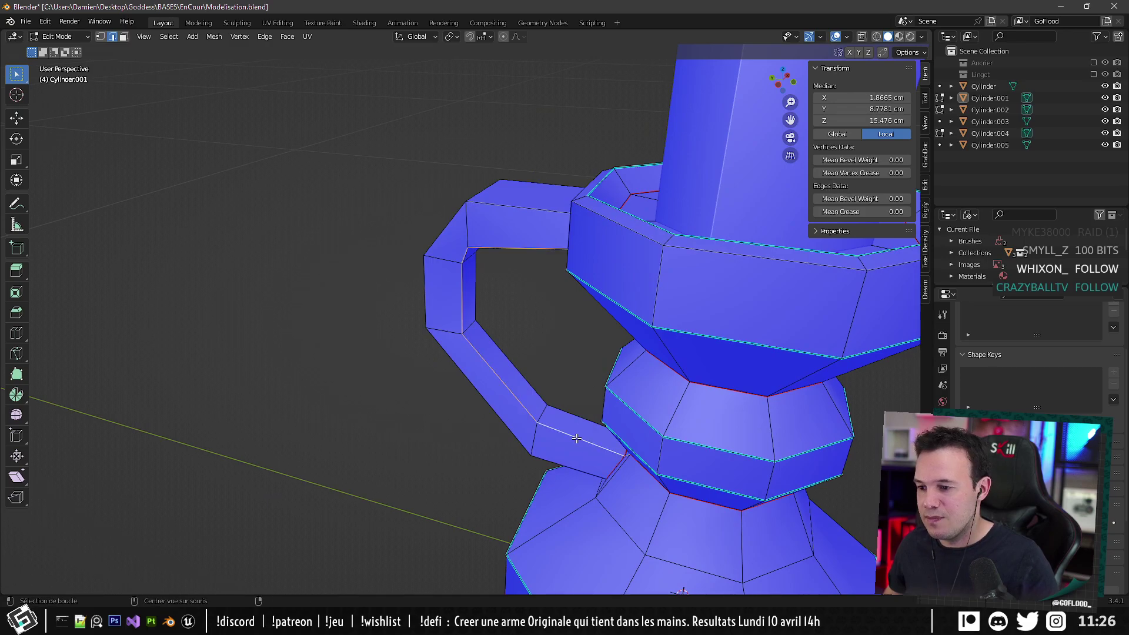
alt+shift+click(500, 202)
middle_drag(499, 202, 735, 262)
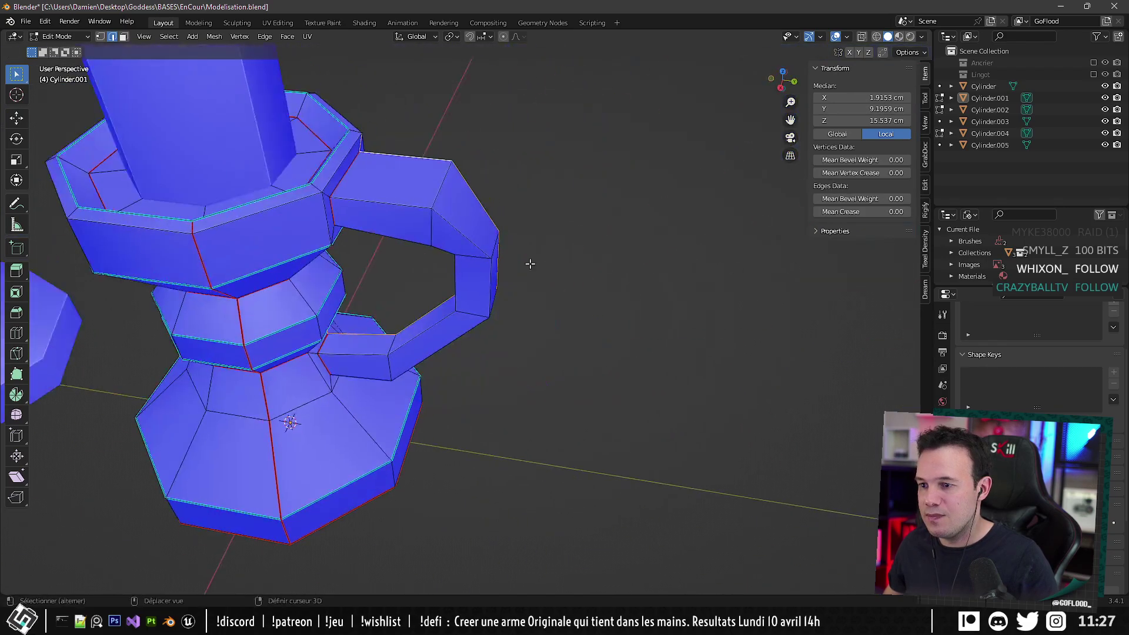
alt+shift+click(471, 243)
alt+shift+click(444, 250)
Try marking the selected handle loops as sharp, inspect where the lower arm meets the holder, and undo the marking.
key(ctrl+e)
click(551, 277)
middle_drag(551, 277, 525, 283)
scroll(524, 283, up, 4)
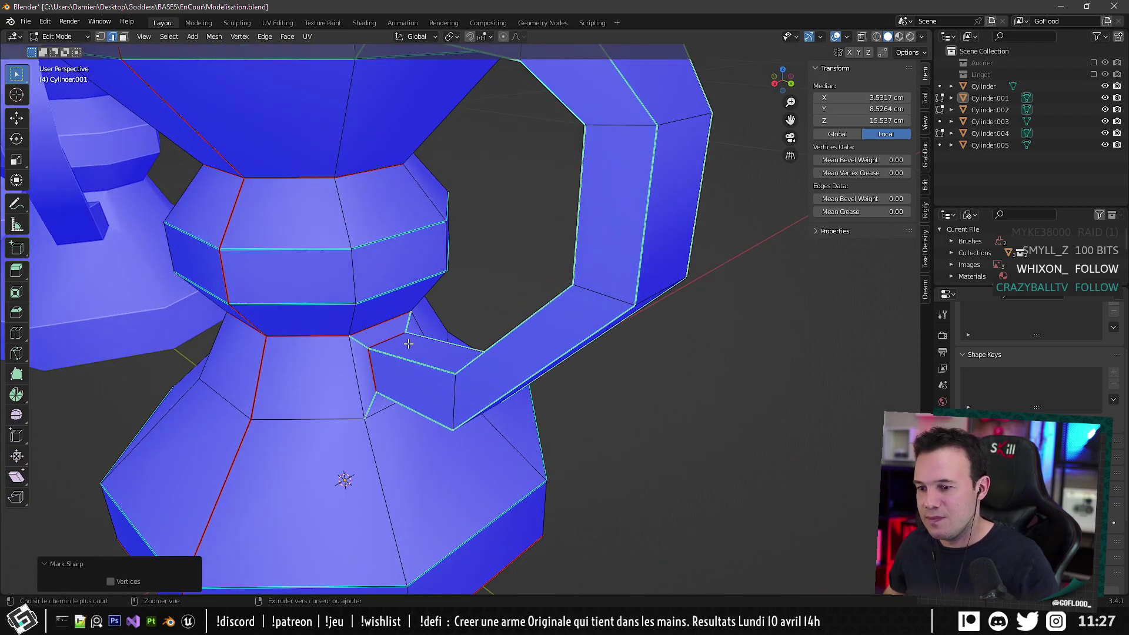
key(ctrl+z)
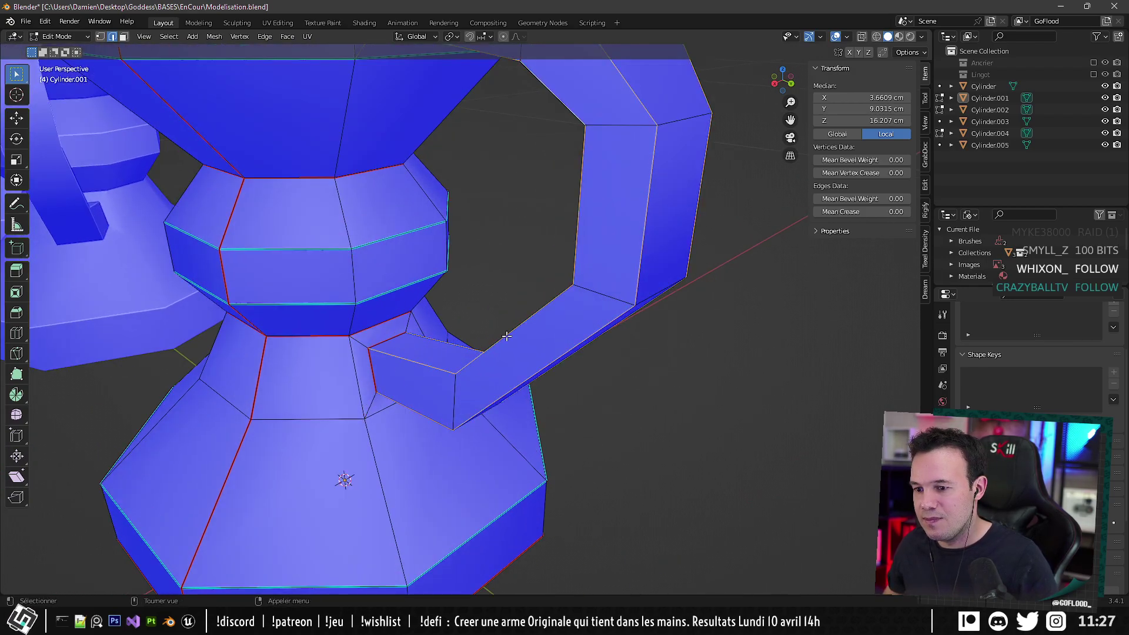
Limit the selection to the handle's own lengthwise edges, leaving out the holder body, and mark them as sharp.
middle_drag(506, 336, 372, 343)
shift+middle_drag(604, 489, 493, 387)
shift+click(633, 448)
scroll(594, 388, down, 6)
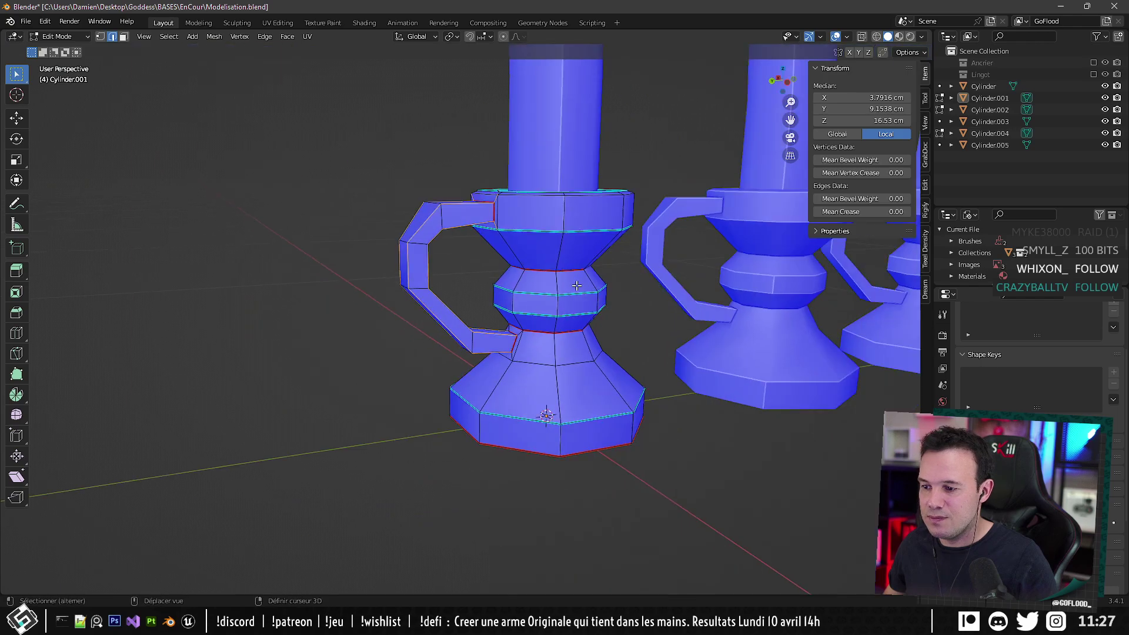
middle_drag(505, 276, 537, 278)
scroll(556, 327, up, 5)
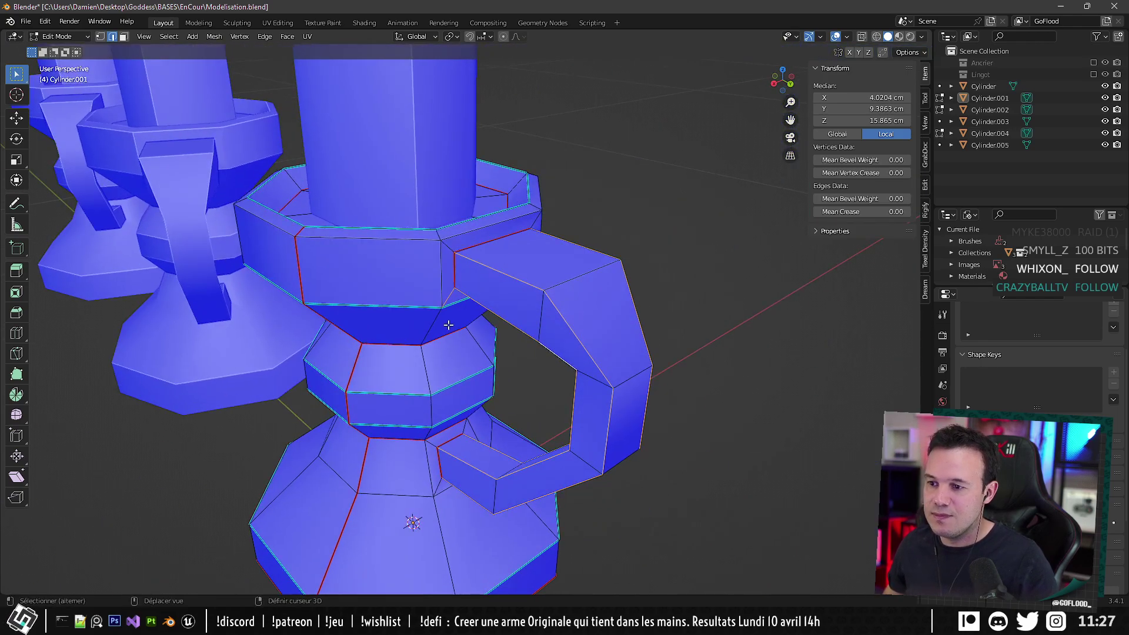
key(shift+r)
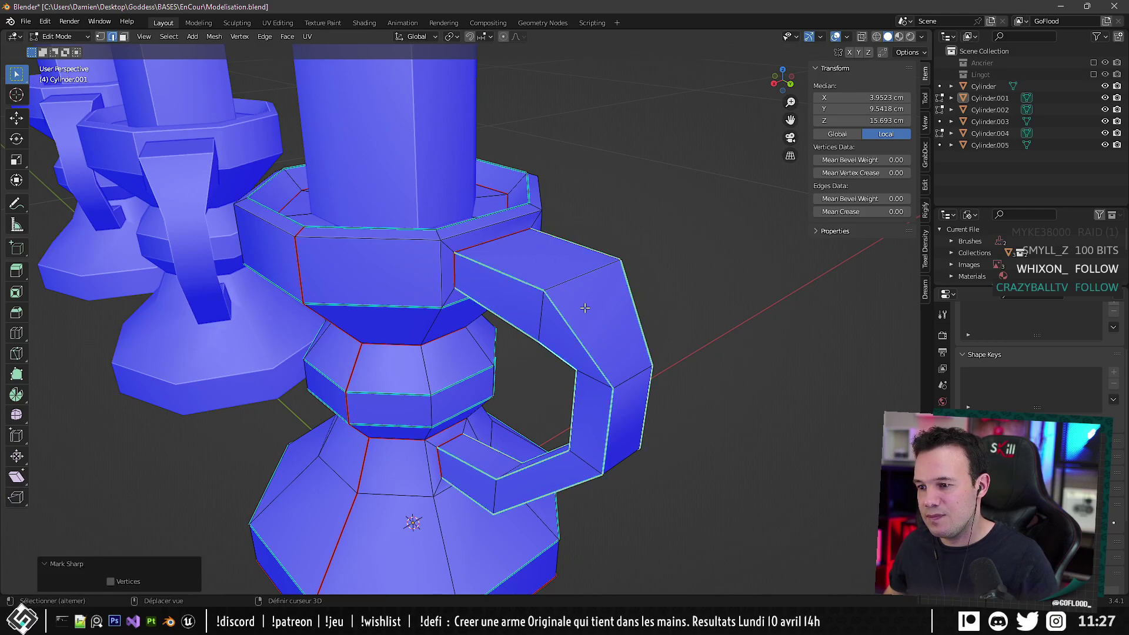
Mark the inner edges on both sides of the tallest candle holder's handle as seams and return to Object Mode.
alt+click(485, 472)
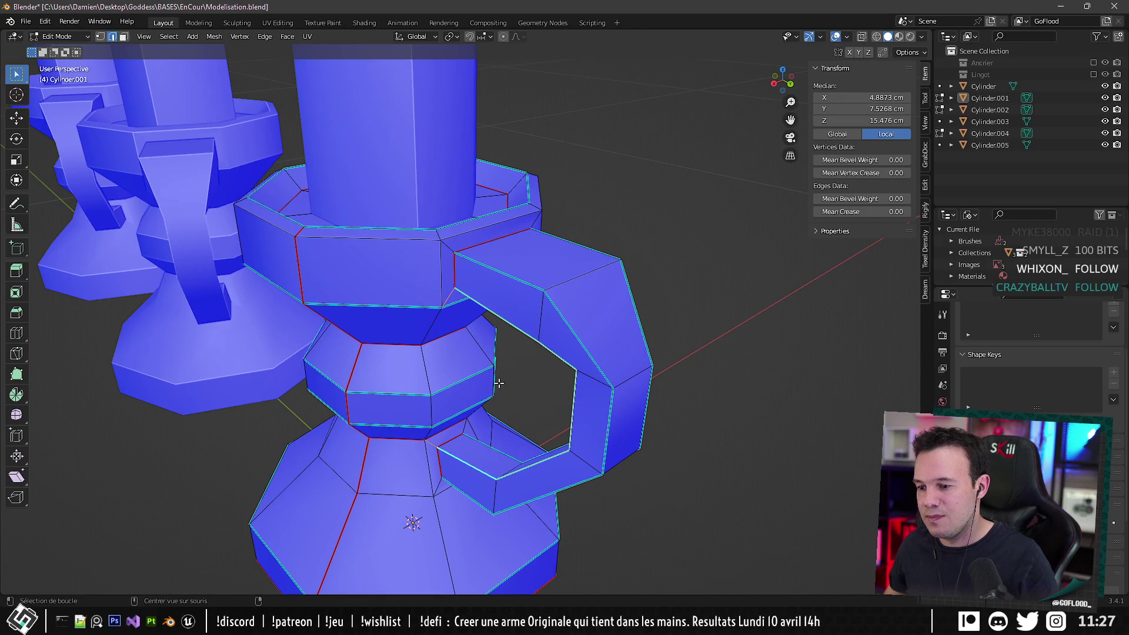
click(515, 322)
ctrl+click(481, 472)
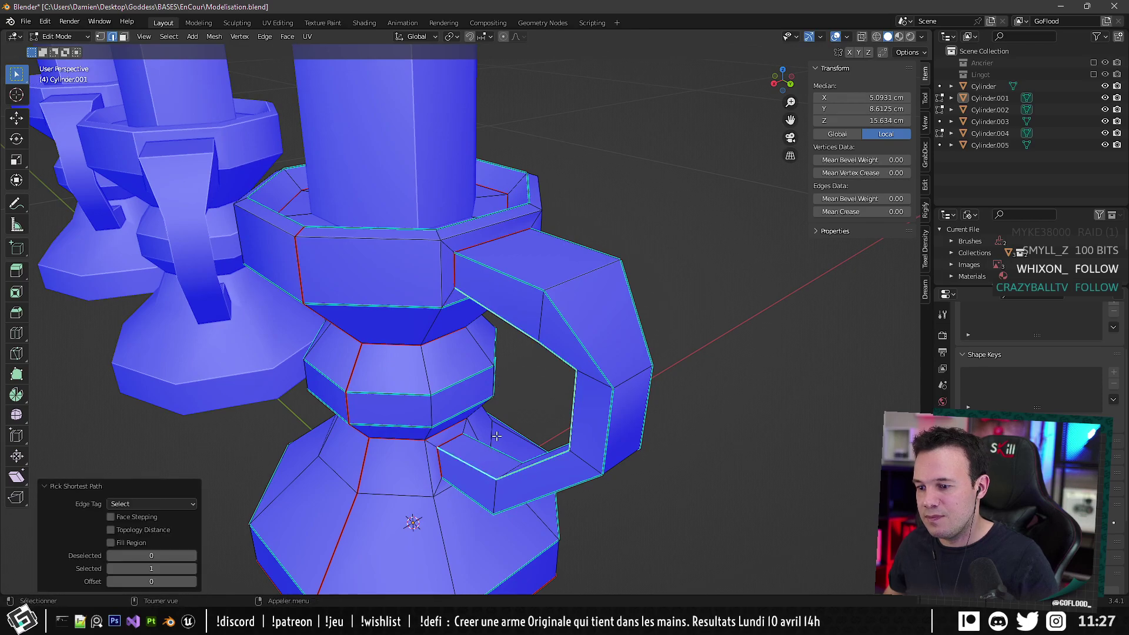
middle_drag(623, 288, 425, 242)
shift+click(477, 366)
shift+middle_drag(477, 367, 401, 191)
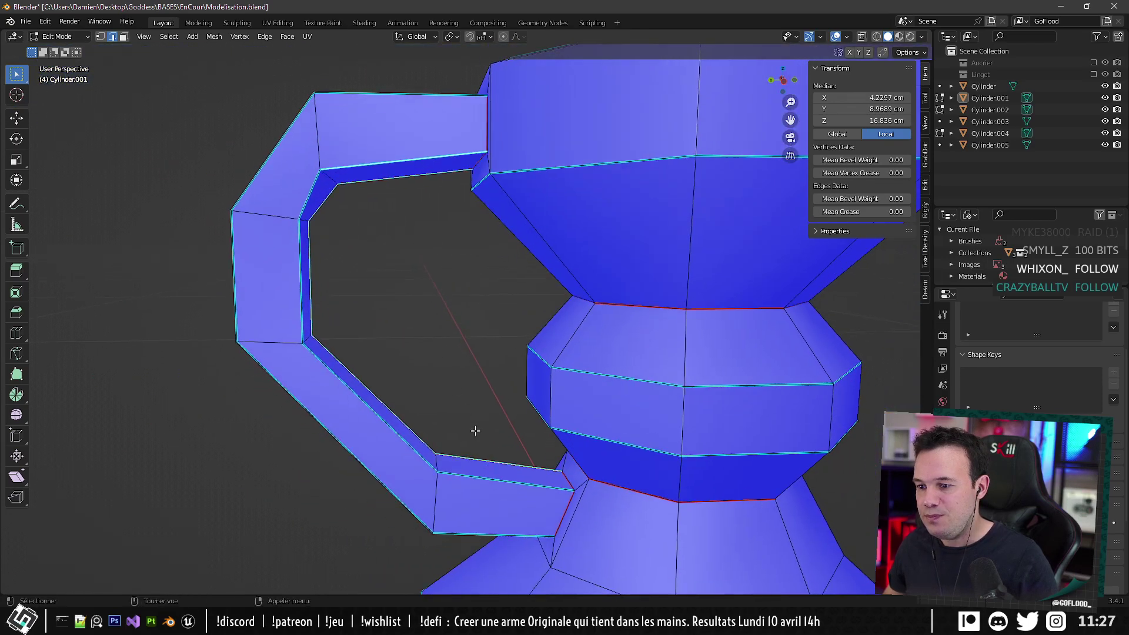
ctrl+click(519, 475)
key(ctrl+e)
scroll(519, 476, down, 4)
mouse_move(501, 393)
middle_down()
mouse_move(495, 451)
mouse_move(515, 410)
middle_up()
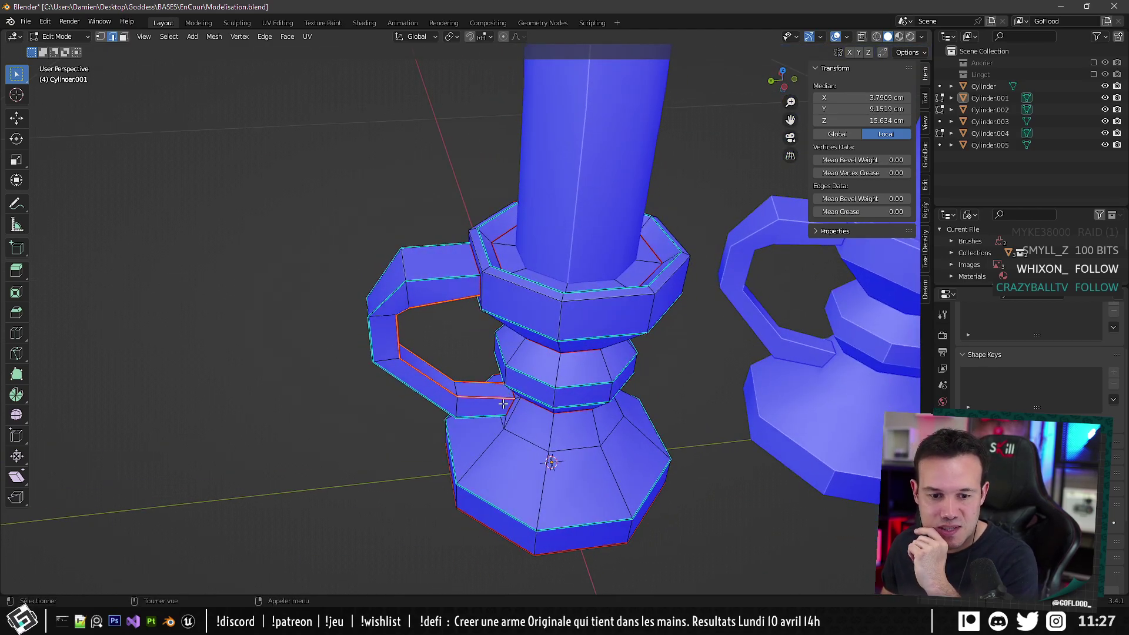
middle_drag(499, 377, 507, 335)
key(Tab)
Set the Z rotation of the tallest candle's holder to 0°, leaving the candle itself as it is.
scroll(512, 341, down, 5)
scroll(528, 349, up, 5)
scroll(488, 299, down, 3)
middle_drag(591, 371, 503, 322)
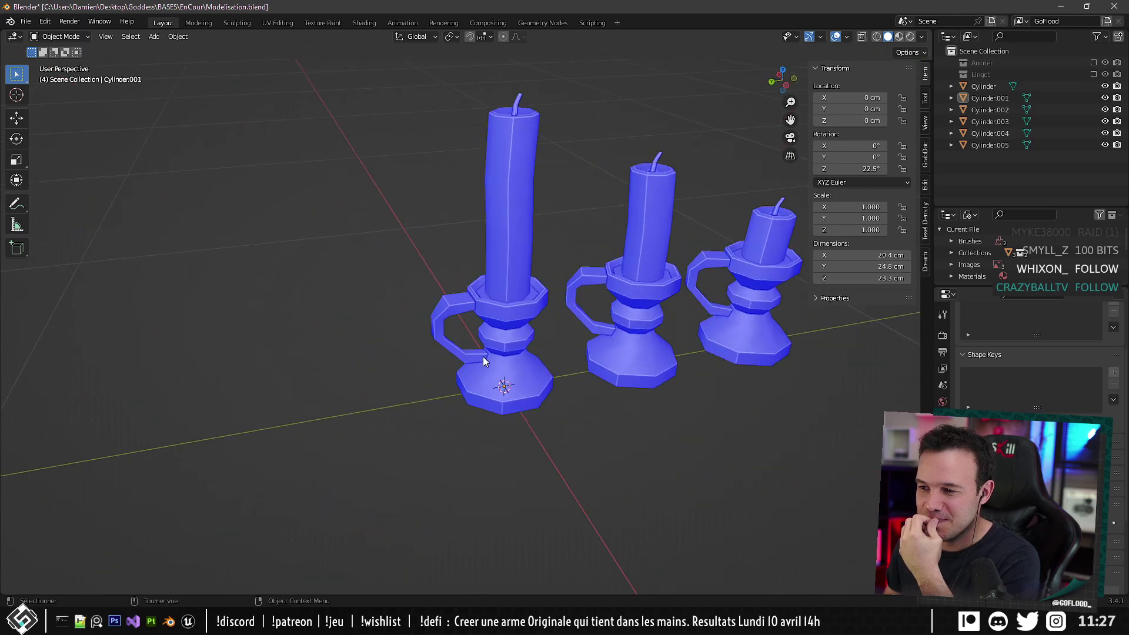
click(499, 308)
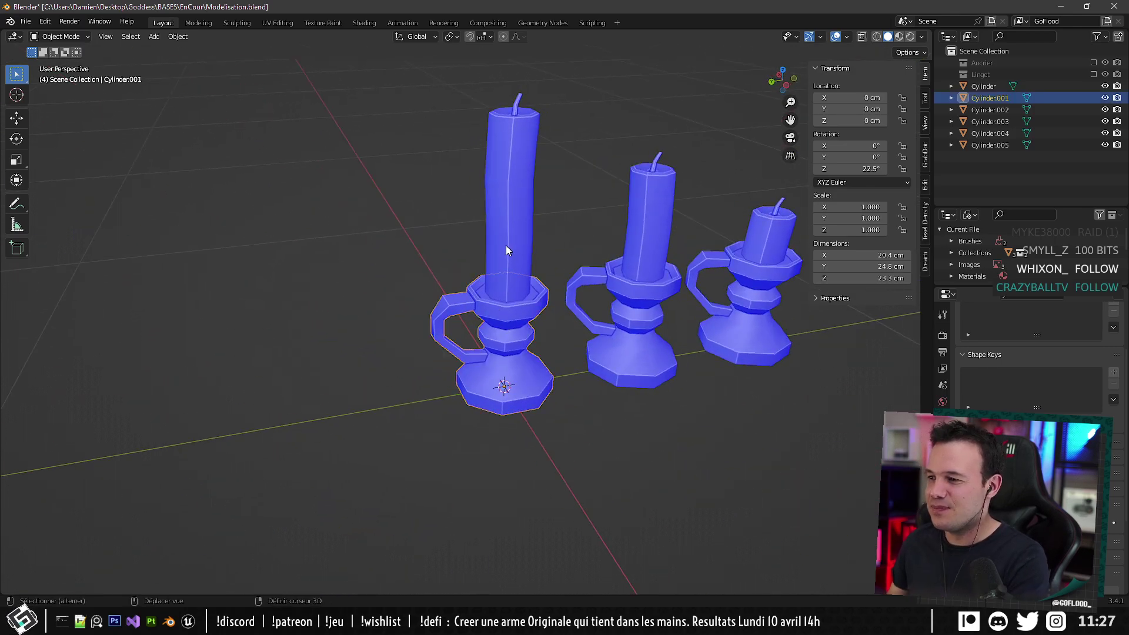
shift+click(505, 245)
key(Return)
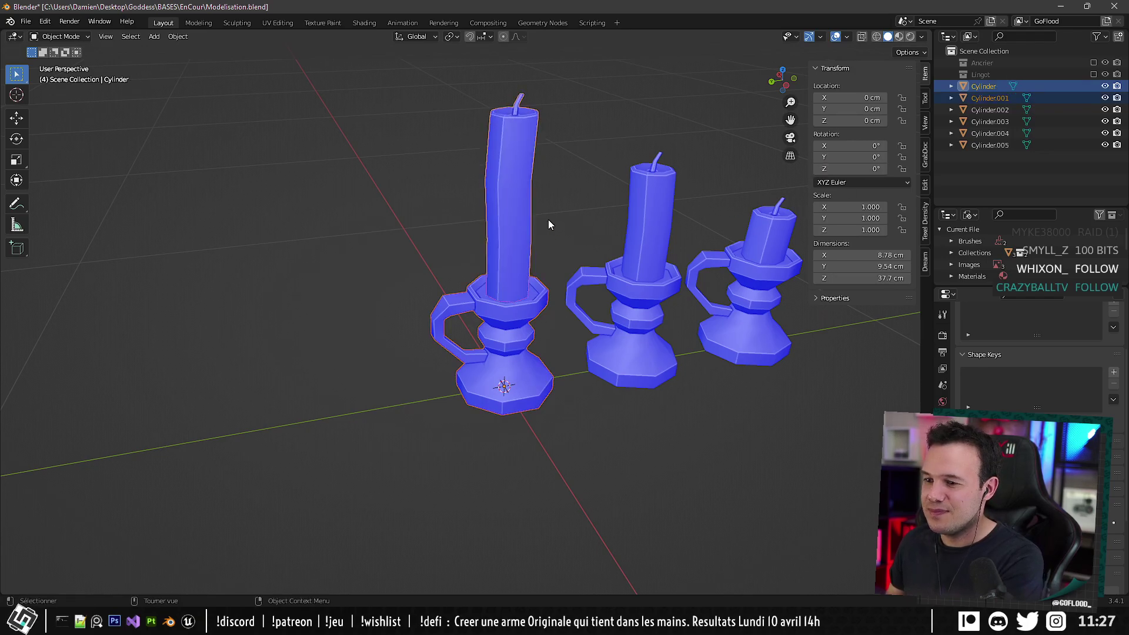
click(513, 309)
click(864, 173)
text(0)
key(Return)
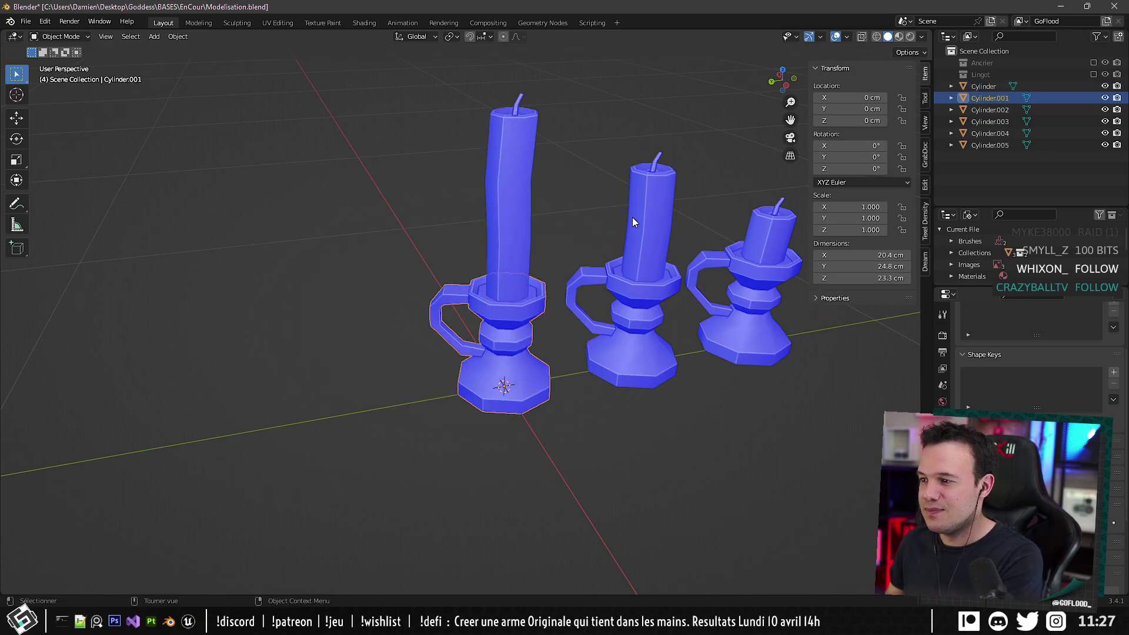
Deselect the holder and examine the lower handle joint from several angles.
middle_drag(633, 217, 603, 336)
click(597, 403)
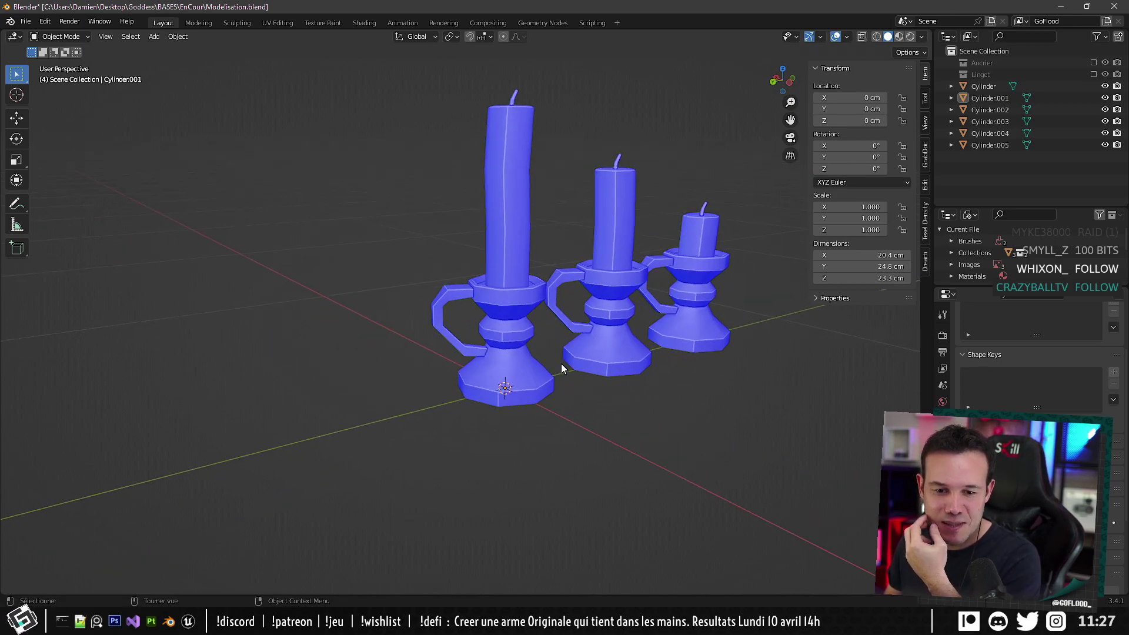
scroll(561, 363, up, 3)
click(556, 404)
click(326, 393)
middle_drag(327, 394, 542, 390)
scroll(510, 346, up, 3)
mouse_move(510, 347)
middle_down()
mouse_move(588, 318)
mouse_move(572, 336)
mouse_move(351, 403)
mouse_move(476, 348)
mouse_move(490, 395)
mouse_move(495, 308)
mouse_move(500, 336)
middle_up()
Select the holder's faces surrounding the lower handle joint and flatten them with LoopTools.
key(Tab)
scroll(477, 344, up, 4)
click(500, 337)
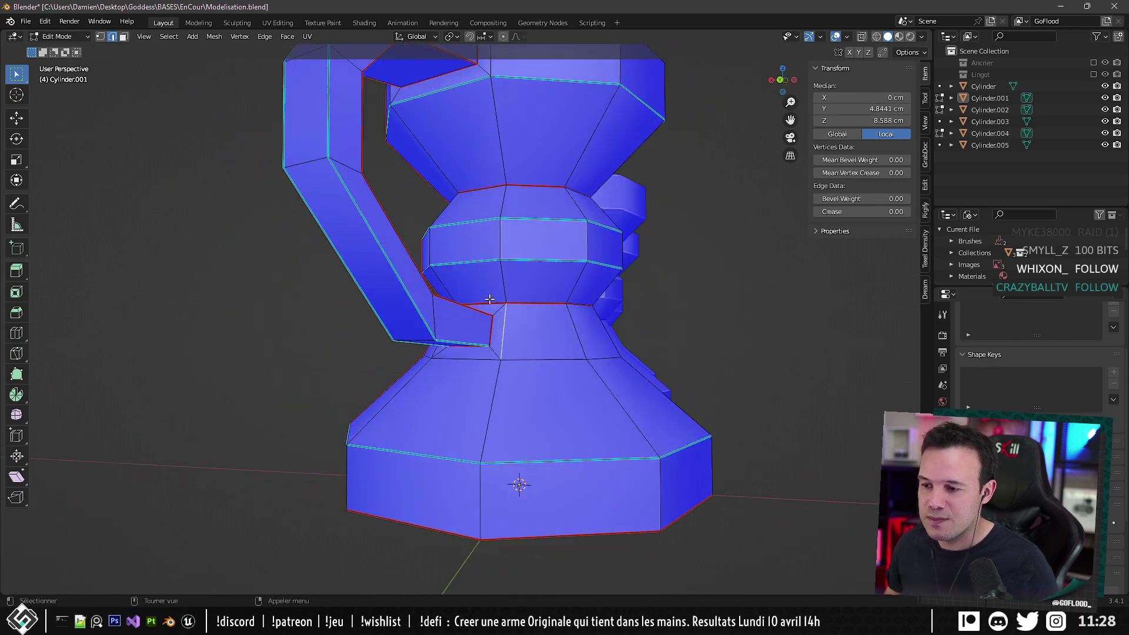
middle_drag(486, 288, 495, 278)
click(124, 37)
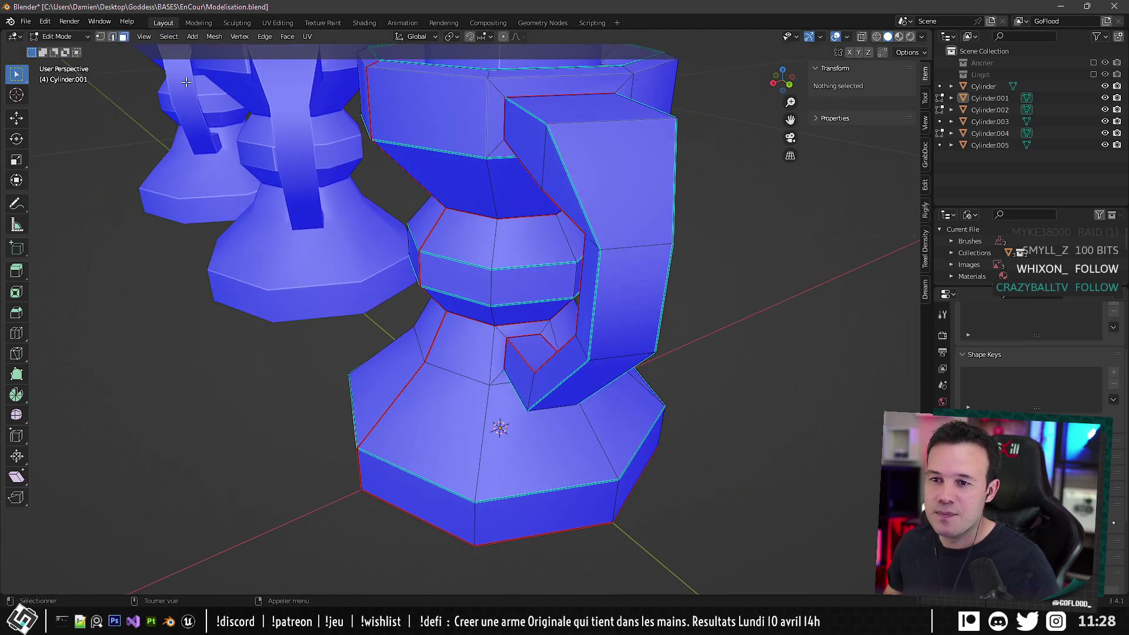
click(523, 330)
shift+click(499, 352)
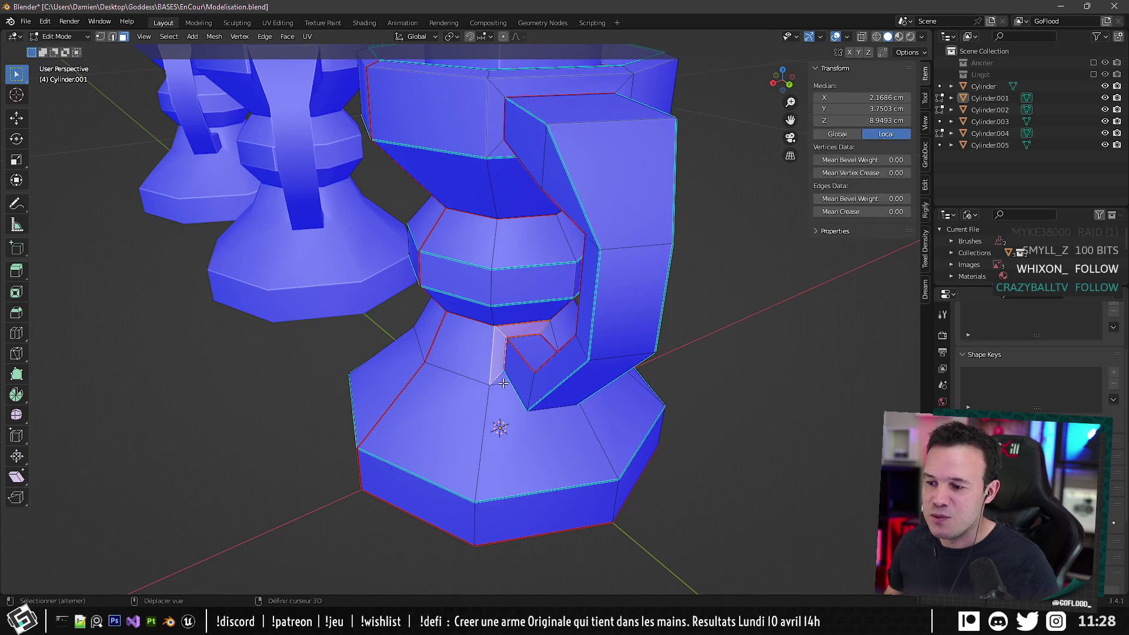
middle_drag(499, 379, 461, 346)
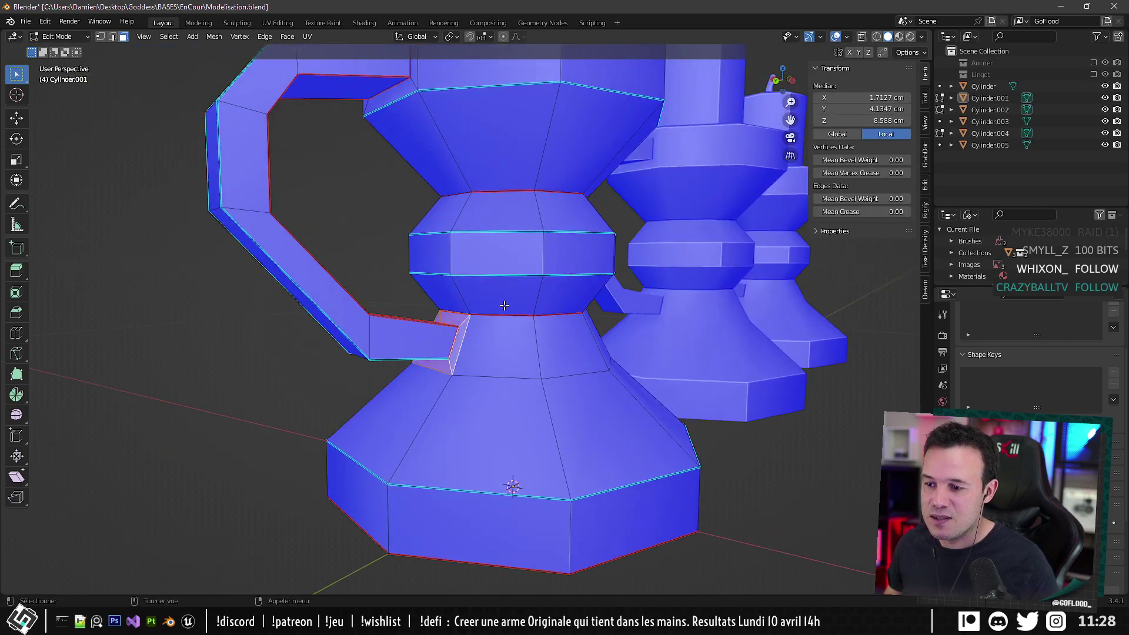
click(924, 186)
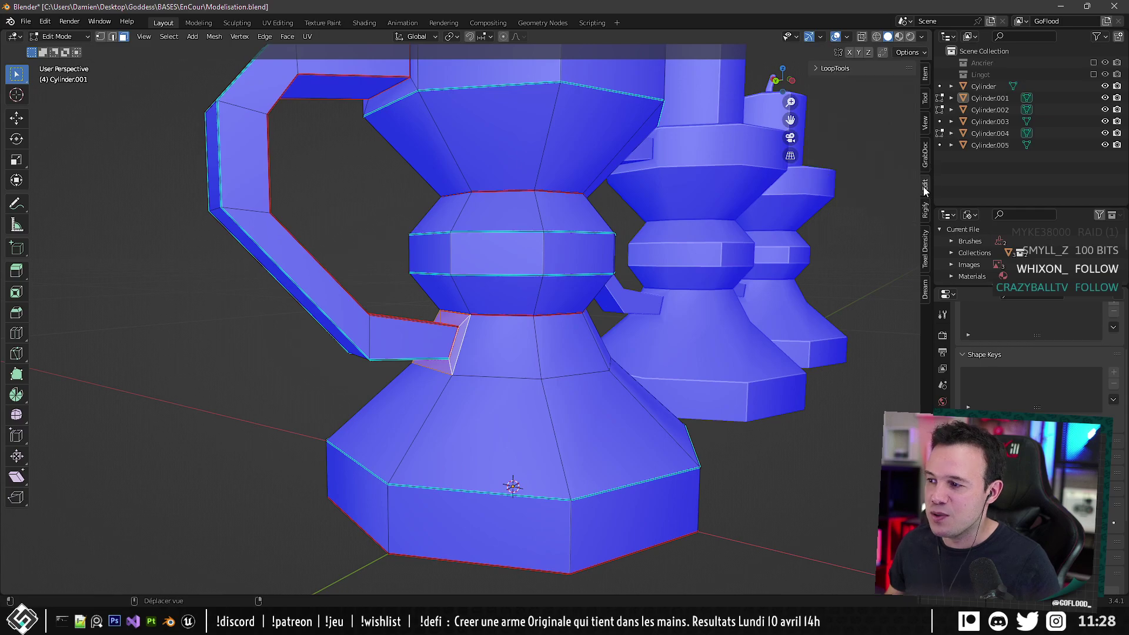
click(832, 69)
click(870, 120)
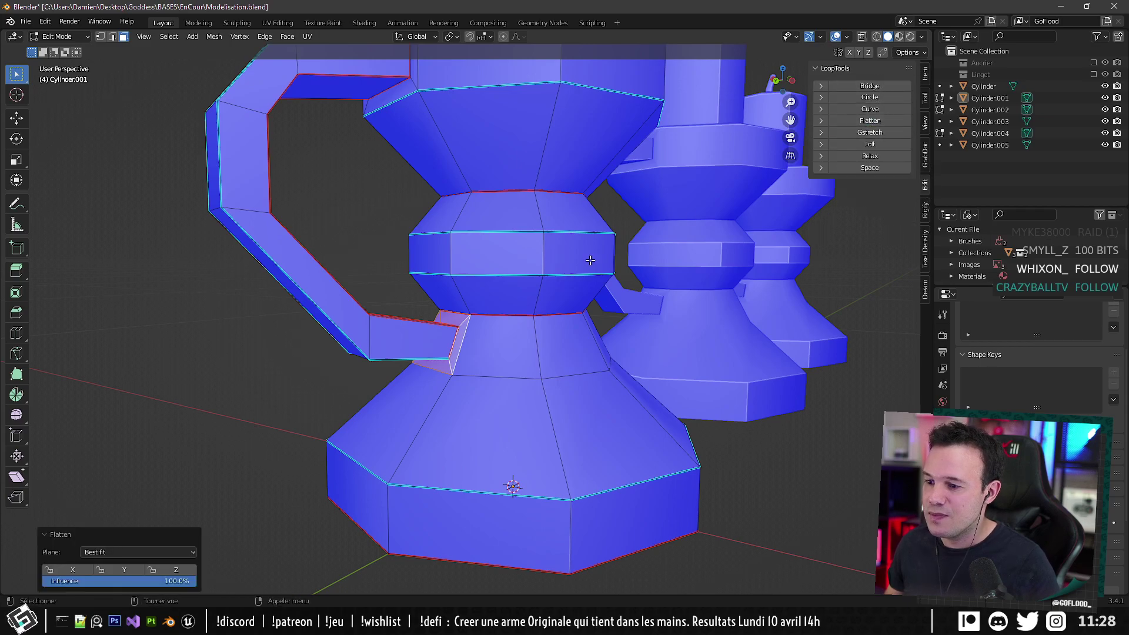
Mark the outer edges of the flattened faces around the lower handle joint as sharp.
key(Tab)
middle_drag(592, 259, 479, 357)
scroll(565, 323, down, 4)
scroll(559, 323, up, 4)
key(Tab)
scroll(529, 339, up, 4)
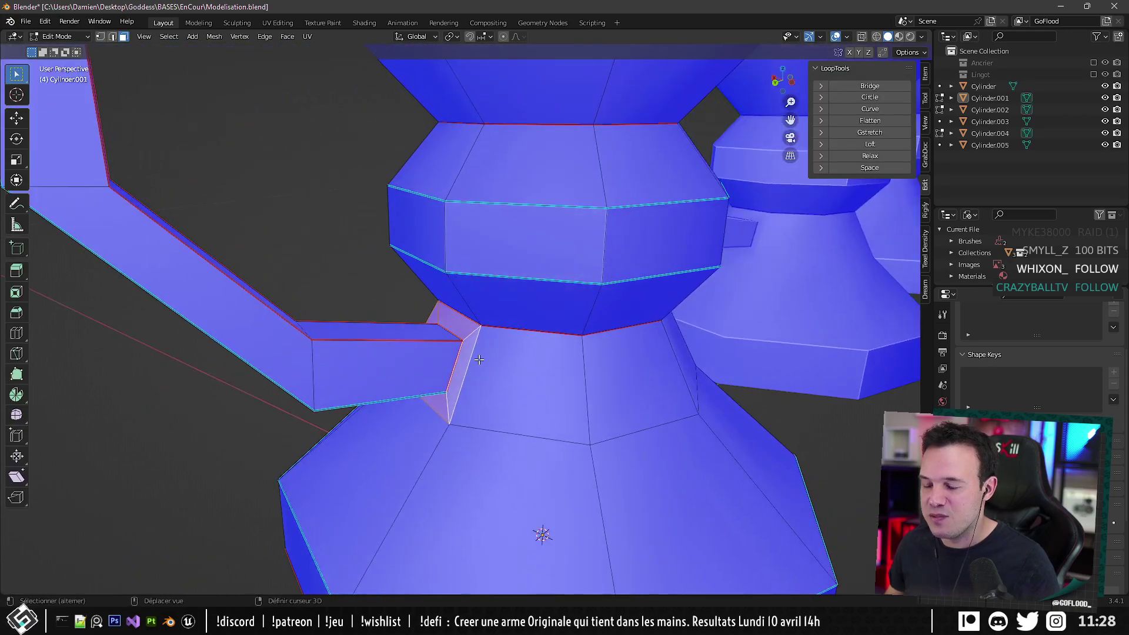
shift+middle_drag(467, 306, 499, 304)
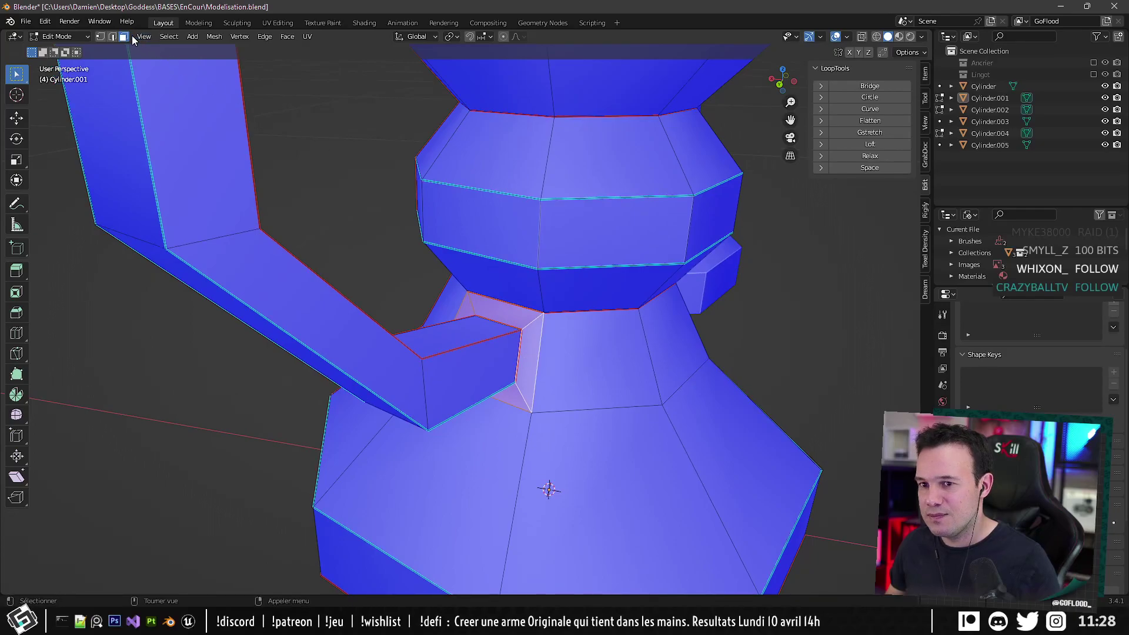
click(538, 389)
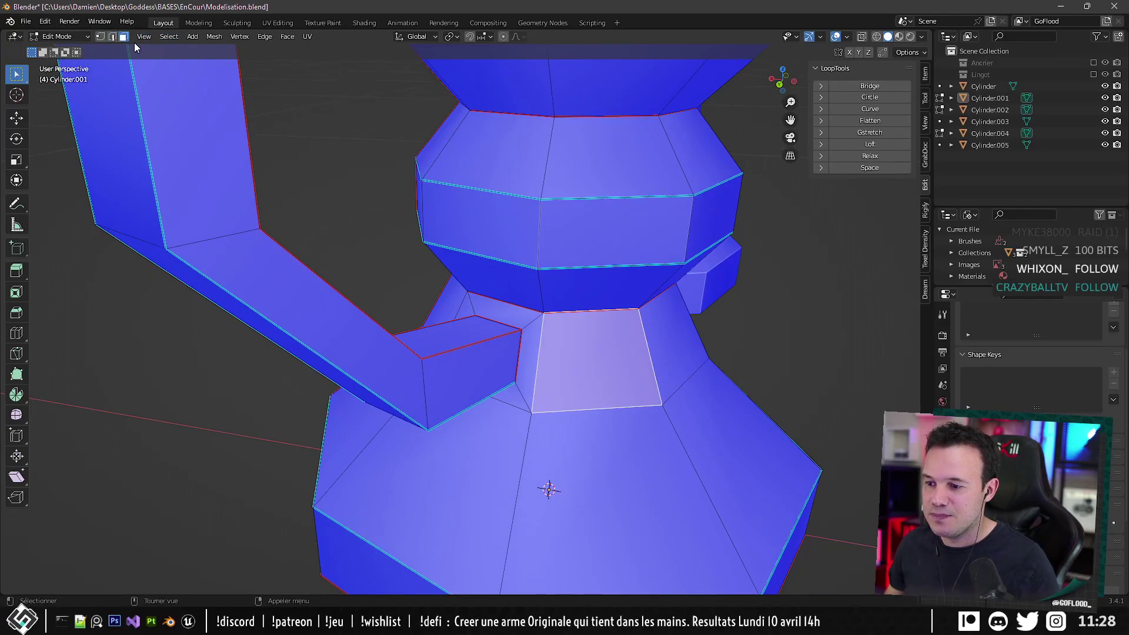
click(112, 37)
click(532, 375)
middle_drag(532, 374, 587, 390)
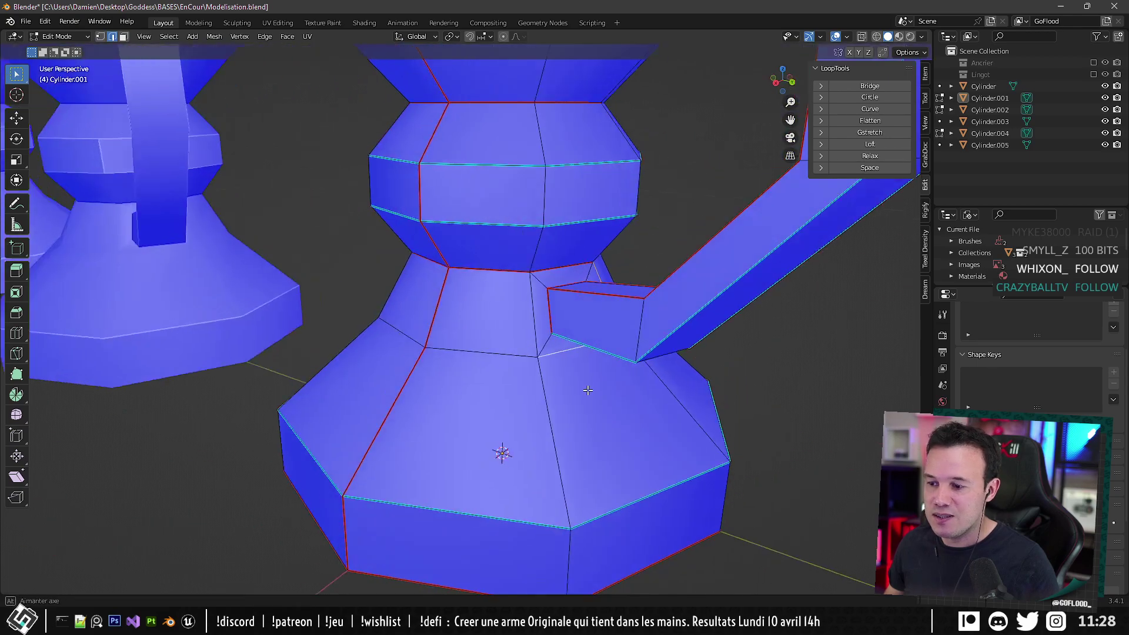
key(shift+r)
Mark the holder cup's outer rim edges and the vertical edges beside the upper handle joint as sharp.
key(Tab)
middle_drag(683, 382, 563, 431)
scroll(549, 408, down, 4)
scroll(563, 432, up, 3)
key(Tab)
middle_drag(486, 237, 492, 202)
ctrl+alt+click(516, 195)
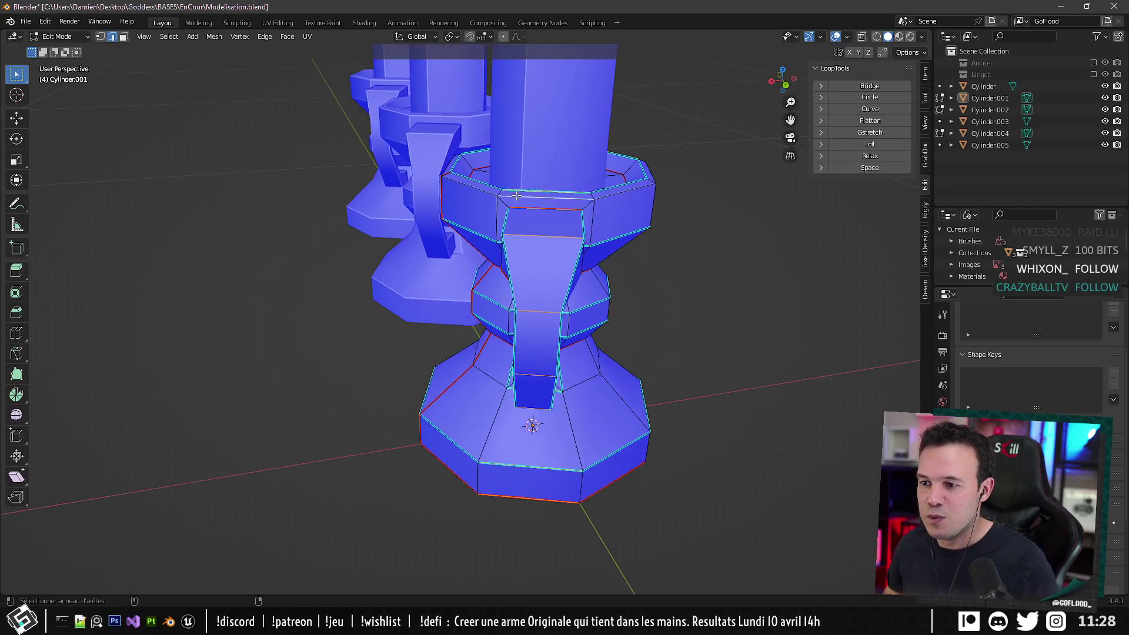
key(alt+a)
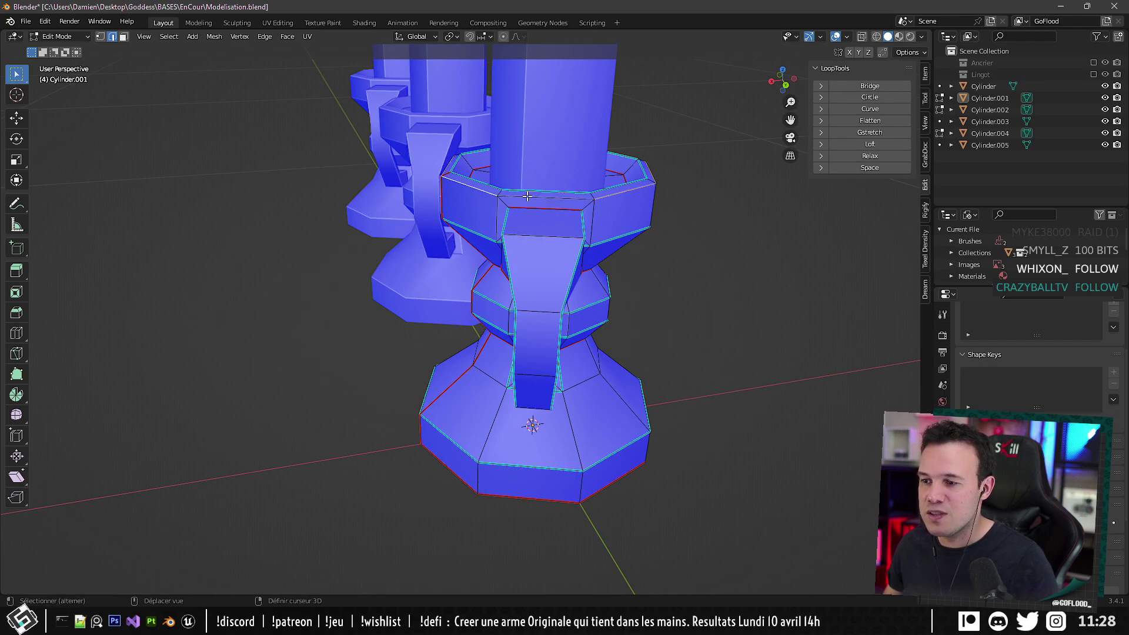
middle_drag(547, 202, 533, 214)
key(shift+r)
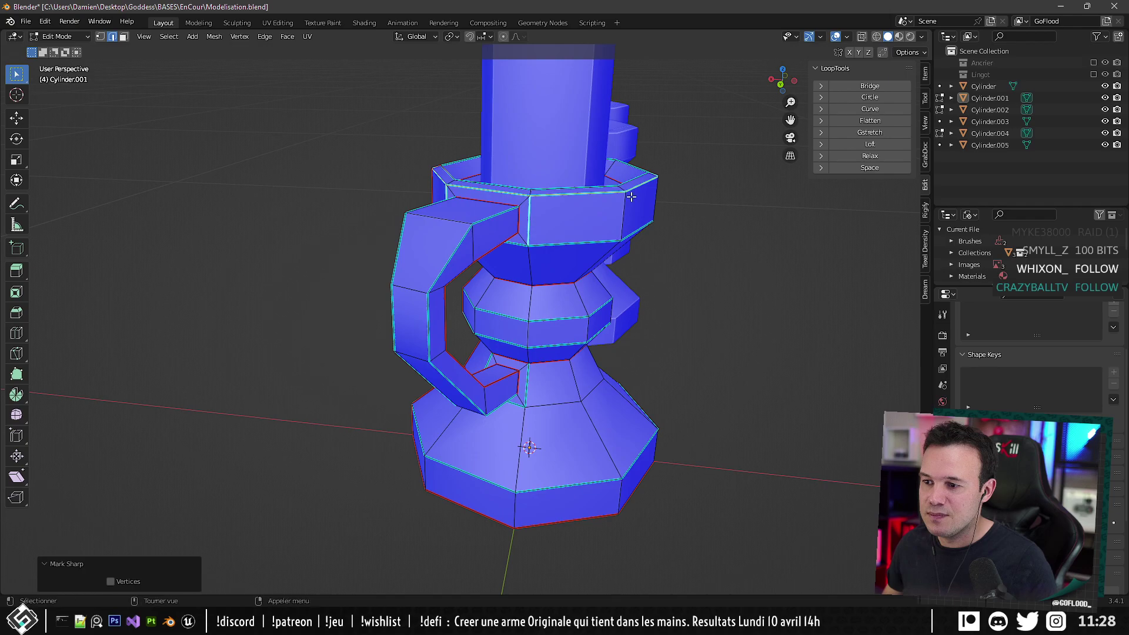
Examine the holder's shading, seams and sharp edges from several angles, both in Object Mode and Edit Mode.
middle_drag(630, 196, 533, 304)
key(Tab)
scroll(552, 327, up, 3)
scroll(471, 339, up, 5)
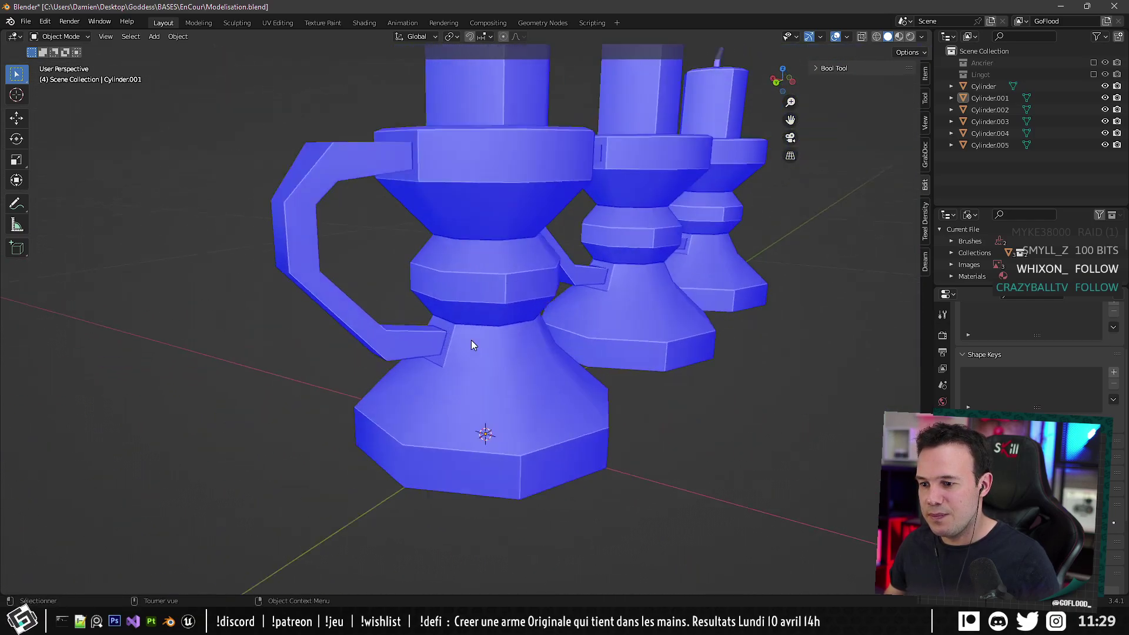
key(Tab)
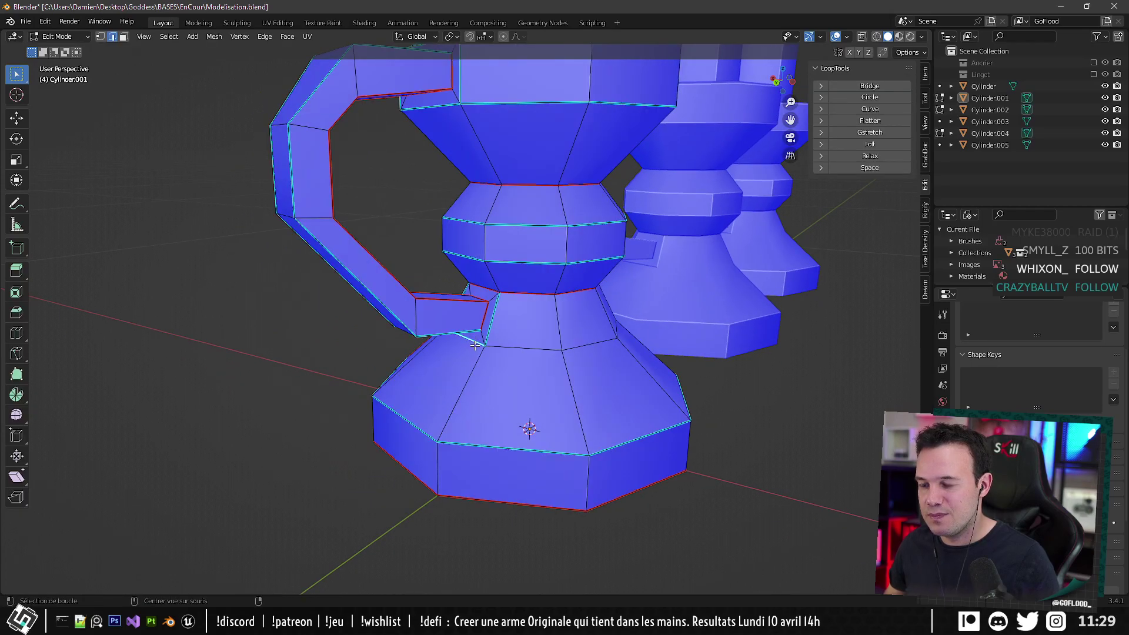
key(Tab)
scroll(541, 378, down, 5)
middle_drag(541, 378, 462, 330)
scroll(464, 343, up, 5)
scroll(464, 343, down, 5)
key(Tab)
scroll(526, 297, up, 3)
scroll(526, 275, down, 4)
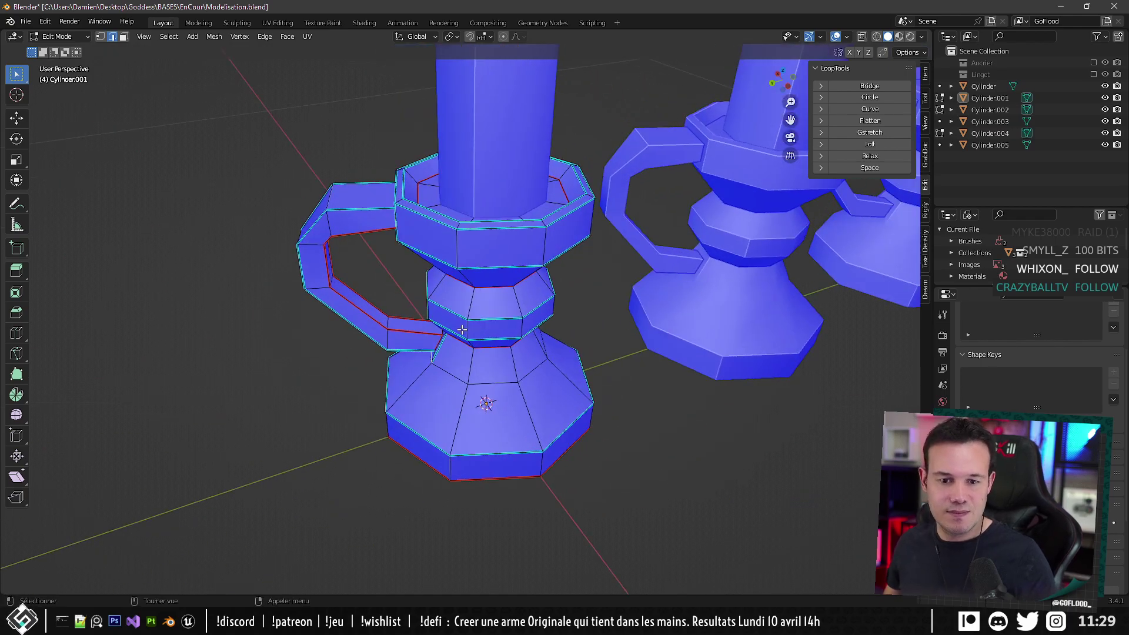
scroll(515, 327, down, 4)
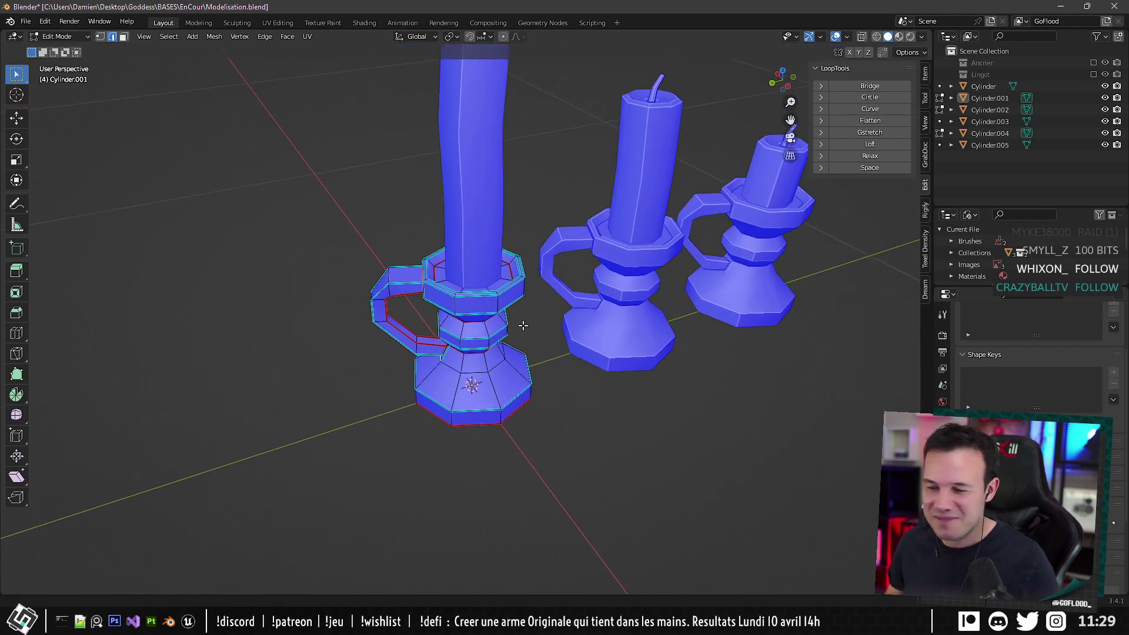
key(Tab)
middle_drag(515, 327, 514, 352)
click(499, 273)
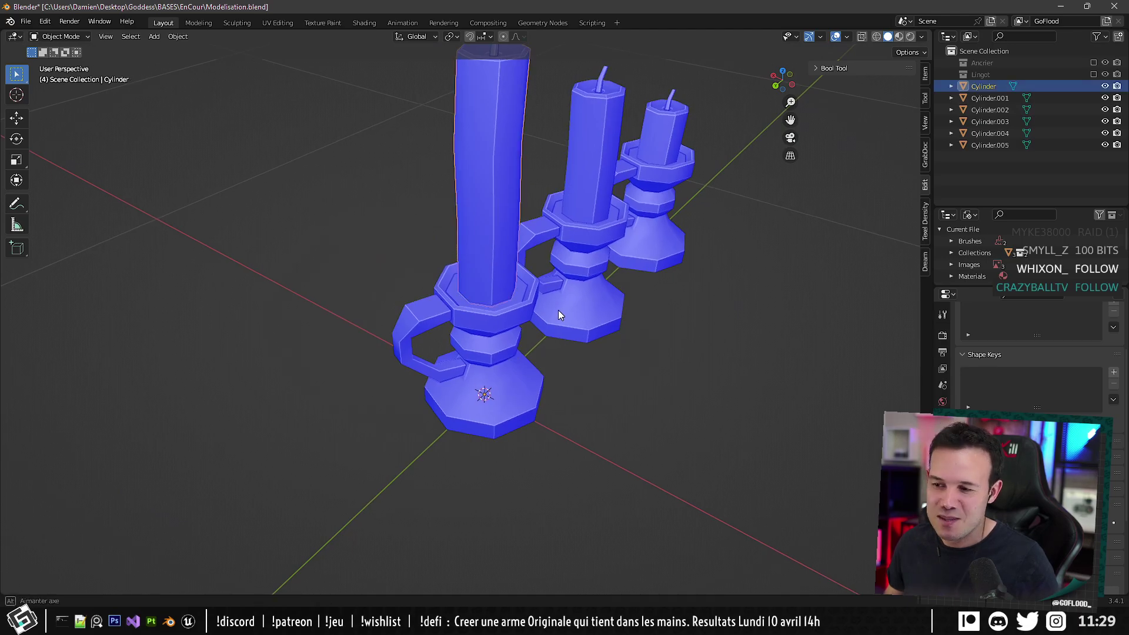
middle_drag(559, 312, 502, 335)
scroll(494, 329, up, 2)
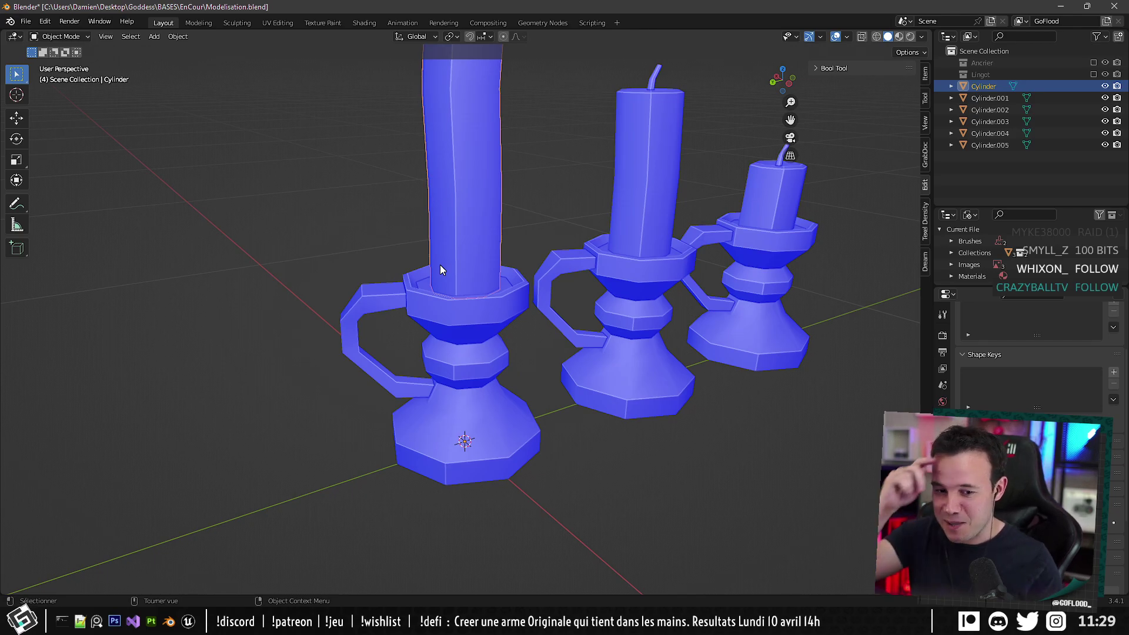
middle_drag(495, 112, 542, 285)
click(473, 376)
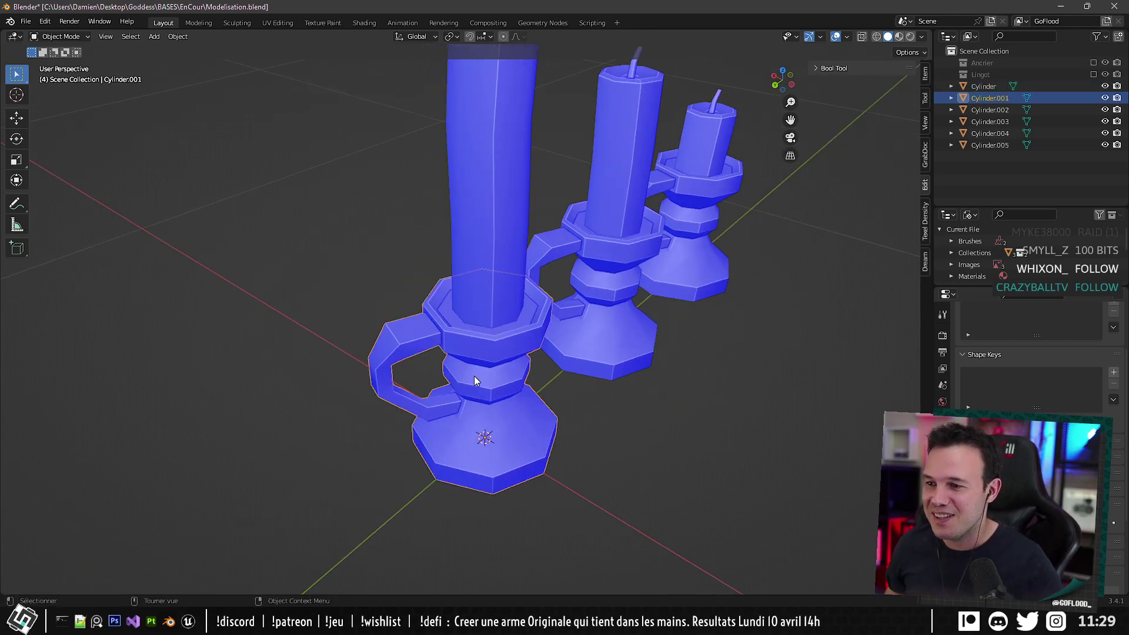
mouse_move(473, 376)
middle_down()
mouse_move(506, 278)
mouse_move(505, 323)
mouse_move(524, 340)
mouse_move(489, 323)
mouse_move(496, 410)
mouse_move(479, 368)
mouse_move(499, 415)
mouse_move(537, 289)
mouse_move(486, 362)
mouse_move(499, 404)
mouse_move(454, 370)
middle_up()
Select only the tallest candle's holder and switch to the UV Editing workspace.
click(506, 277)
key(a)
scroll(453, 370, down, 3)
drag(362, 276, 450, 416)
click(431, 335)
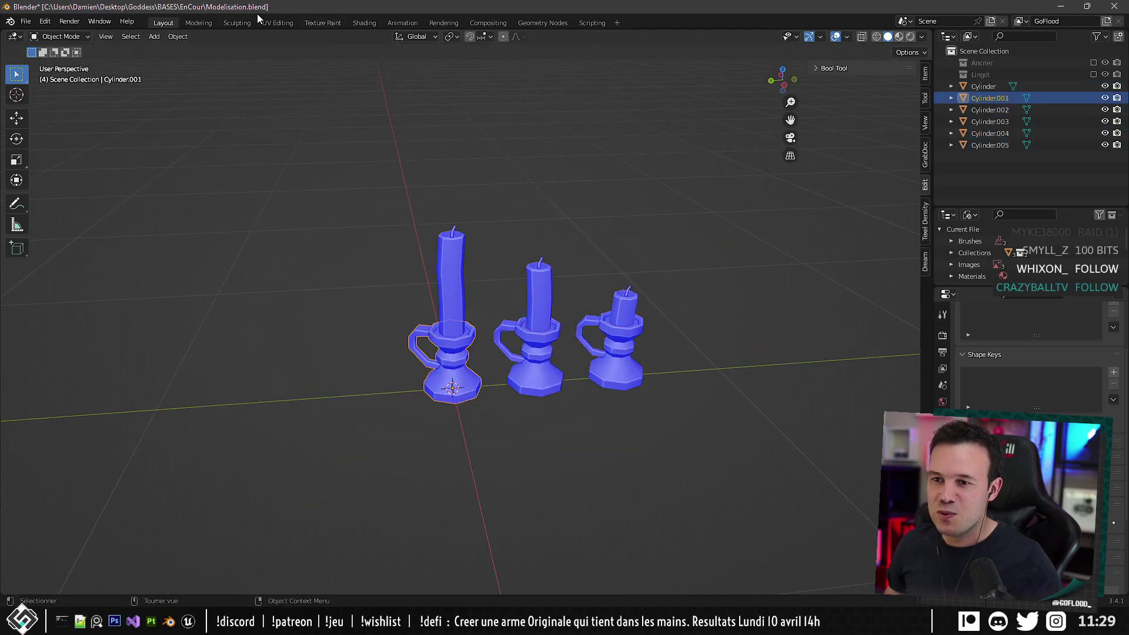
click(275, 22)
scroll(660, 355, up, 3)
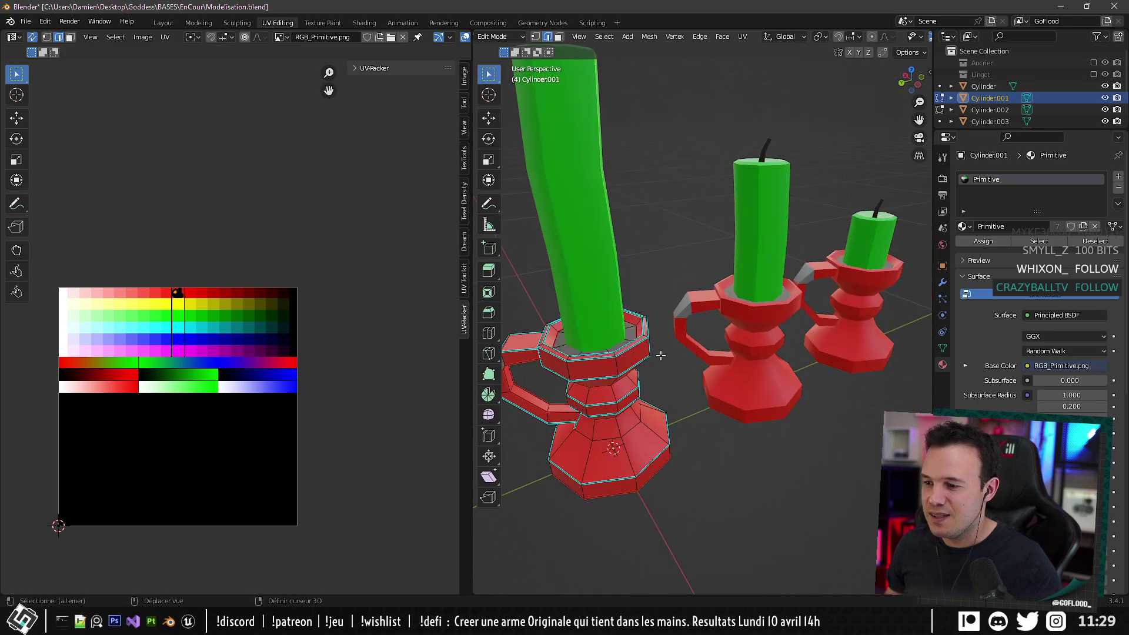
shift+middle_drag(660, 355, 682, 293)
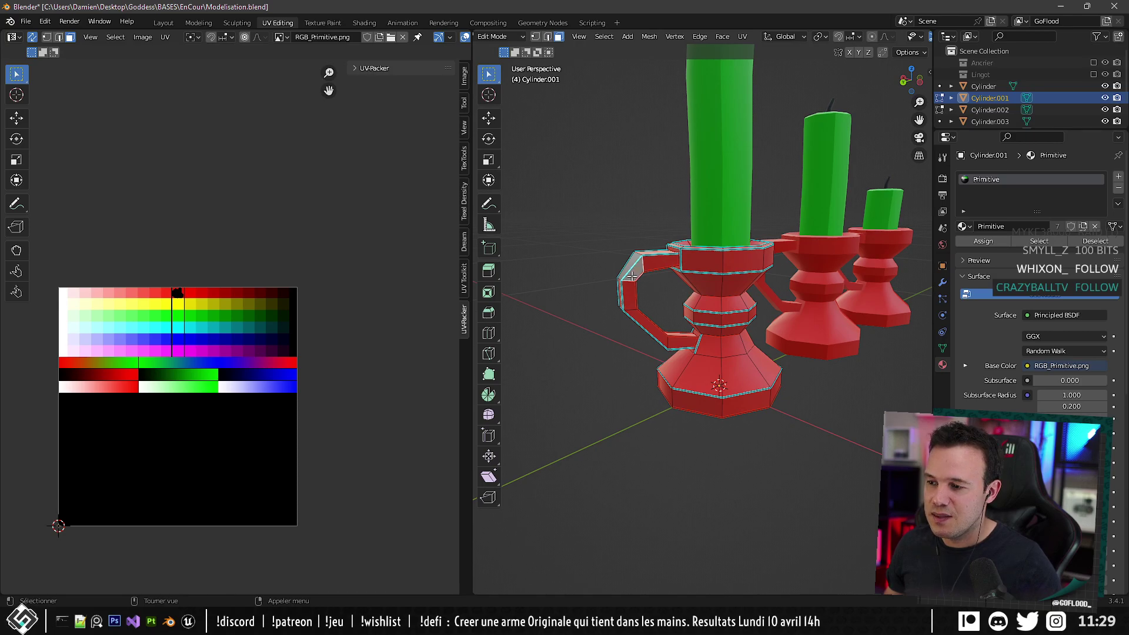
Select the holder's entire connected mesh and unwrap it on the UVMap layer.
key(l)
scroll(271, 302, up, 3)
middle_drag(272, 299, 272, 219)
scroll(330, 122, down, 2)
scroll(331, 122, down, 1)
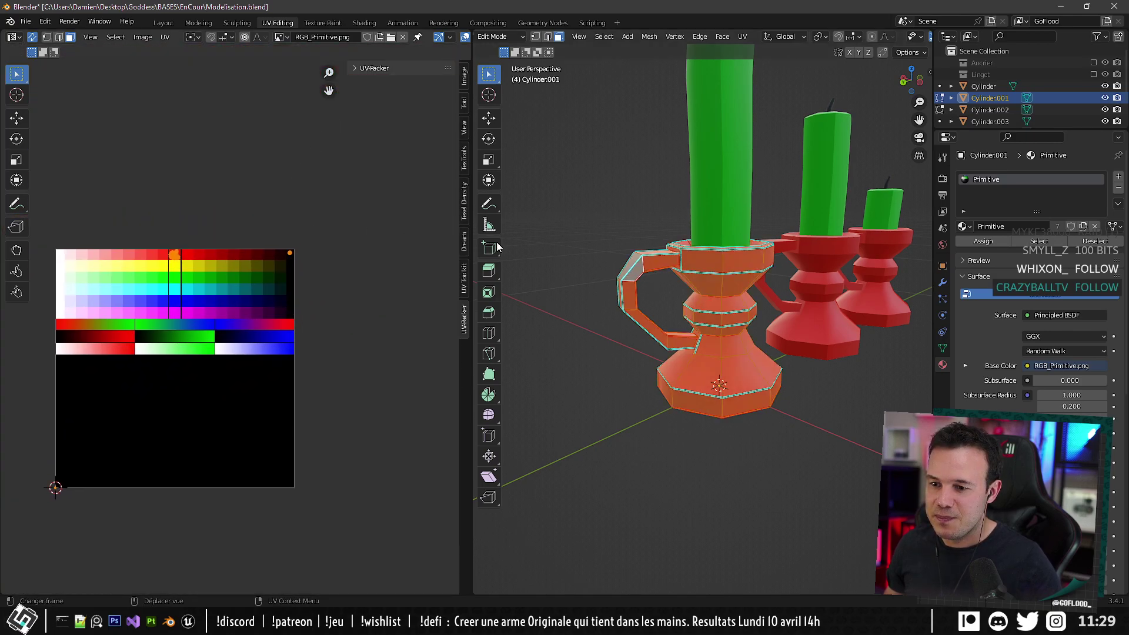
click(746, 38)
click(739, 37)
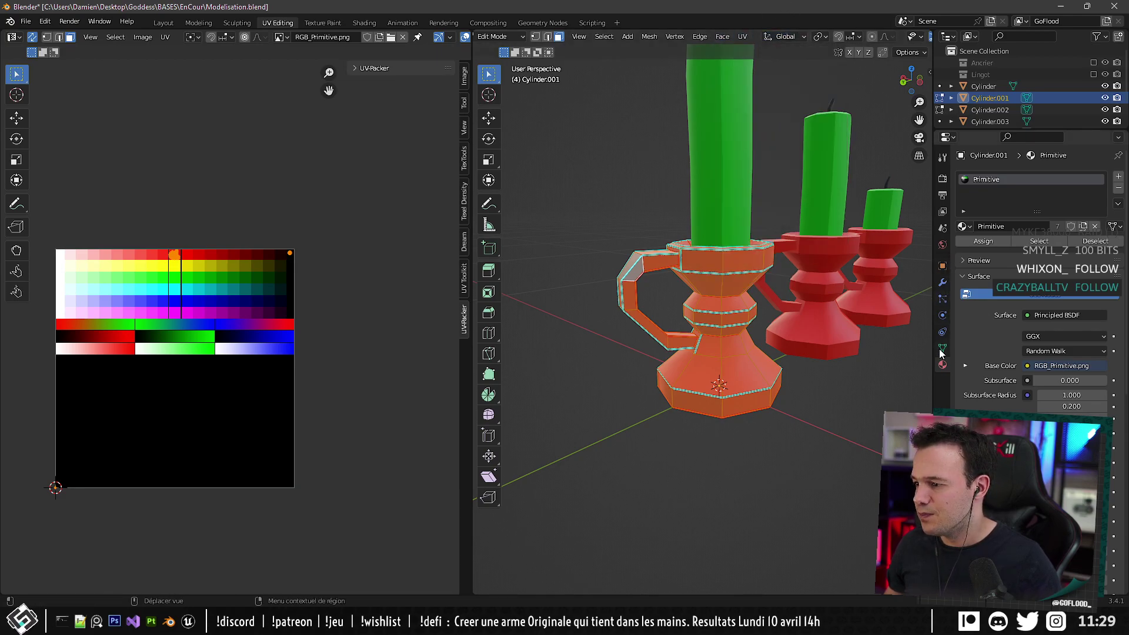
click(941, 348)
click(742, 37)
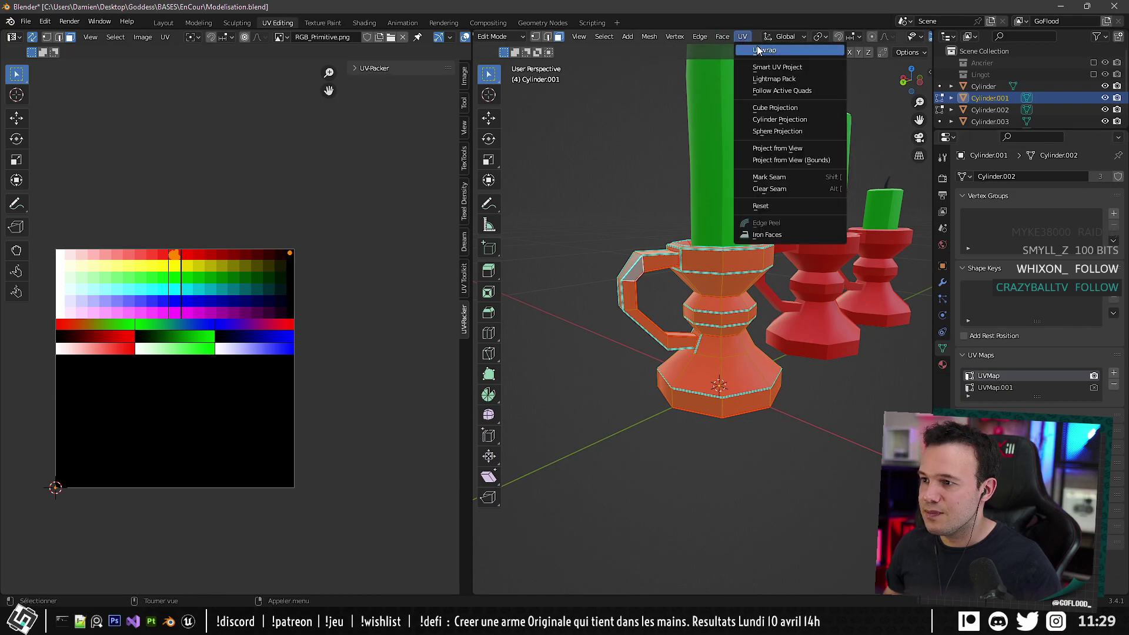
click(758, 50)
middle_drag(341, 253, 334, 231)
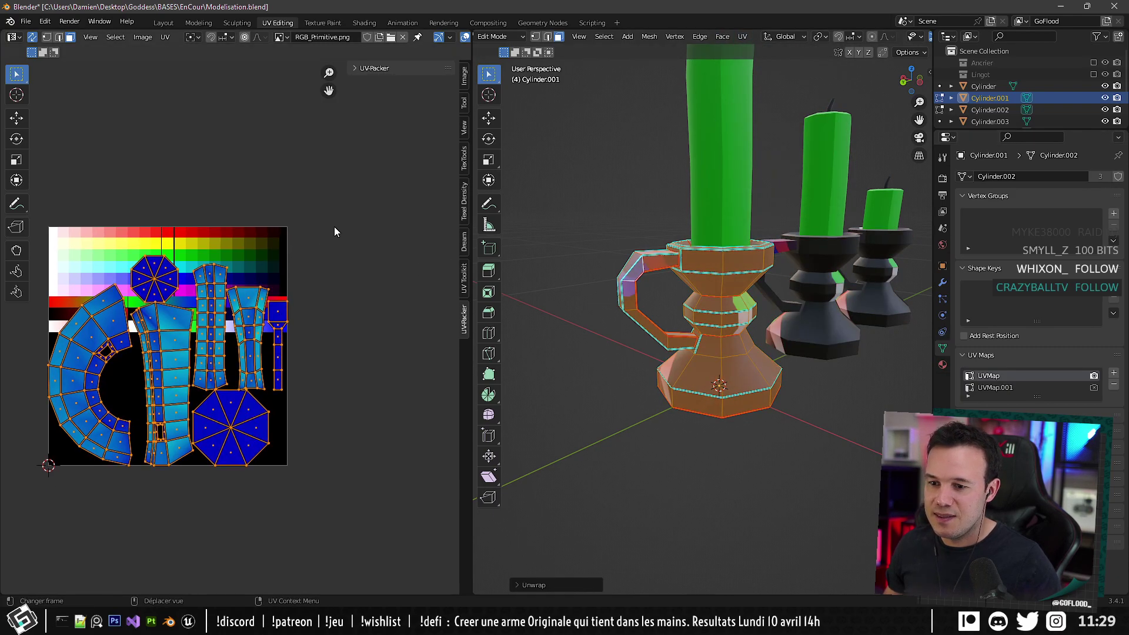
Scale down the unwrapped UV islands and fit them inside the pure red swatch between the palette's black lines.
key(s)
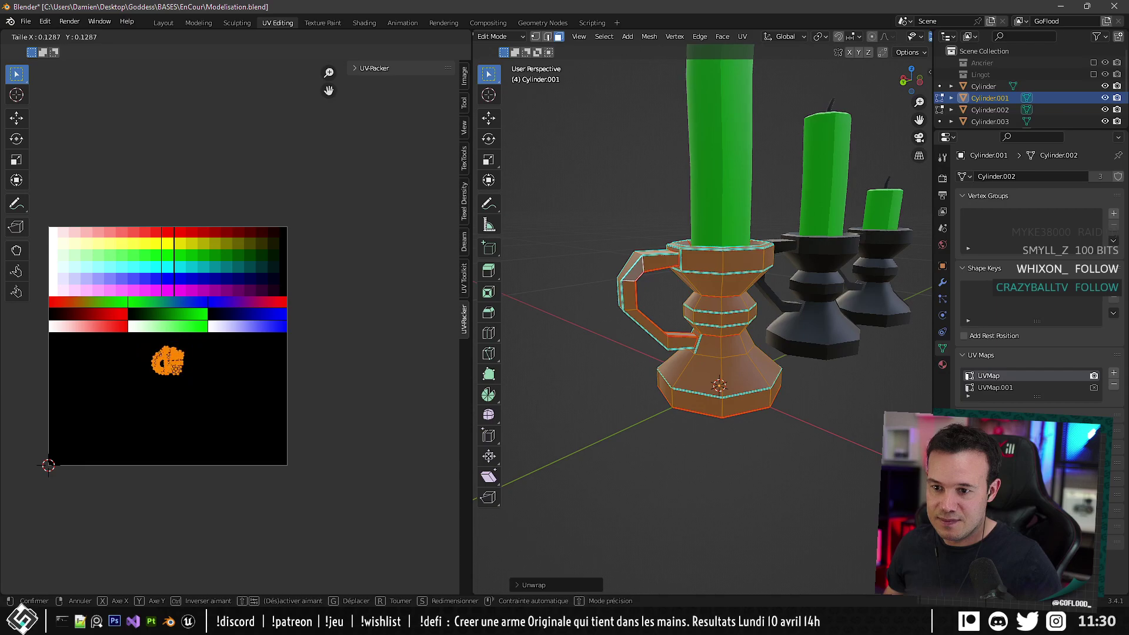
click(197, 354)
key(g)
click(189, 228)
scroll(264, 282, up, 6)
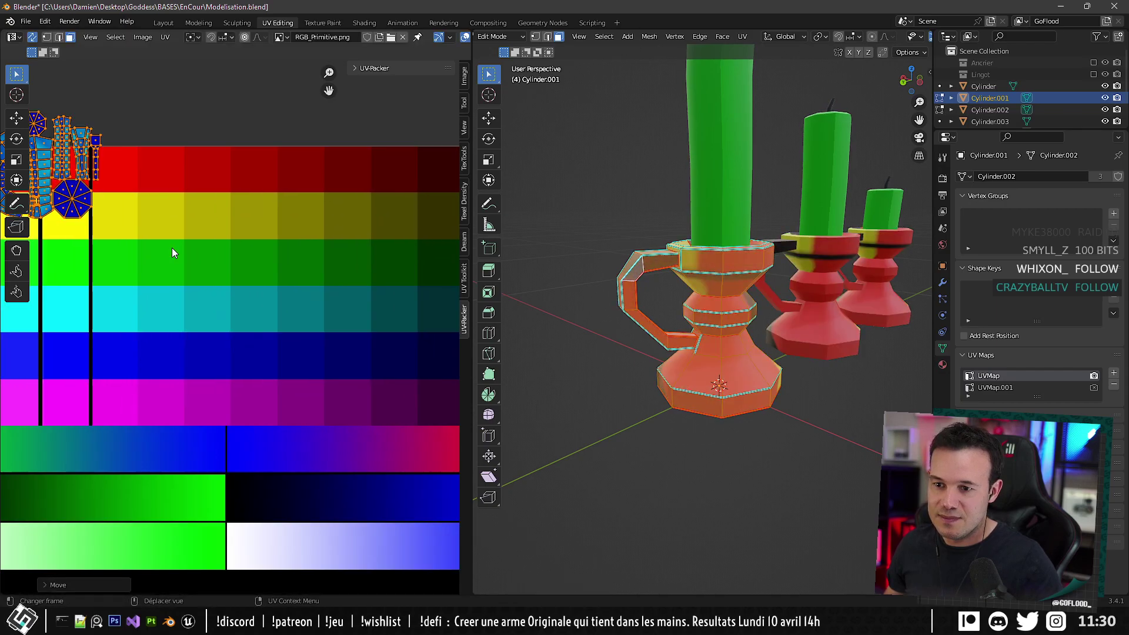
key(s)
click(215, 329)
key(g)
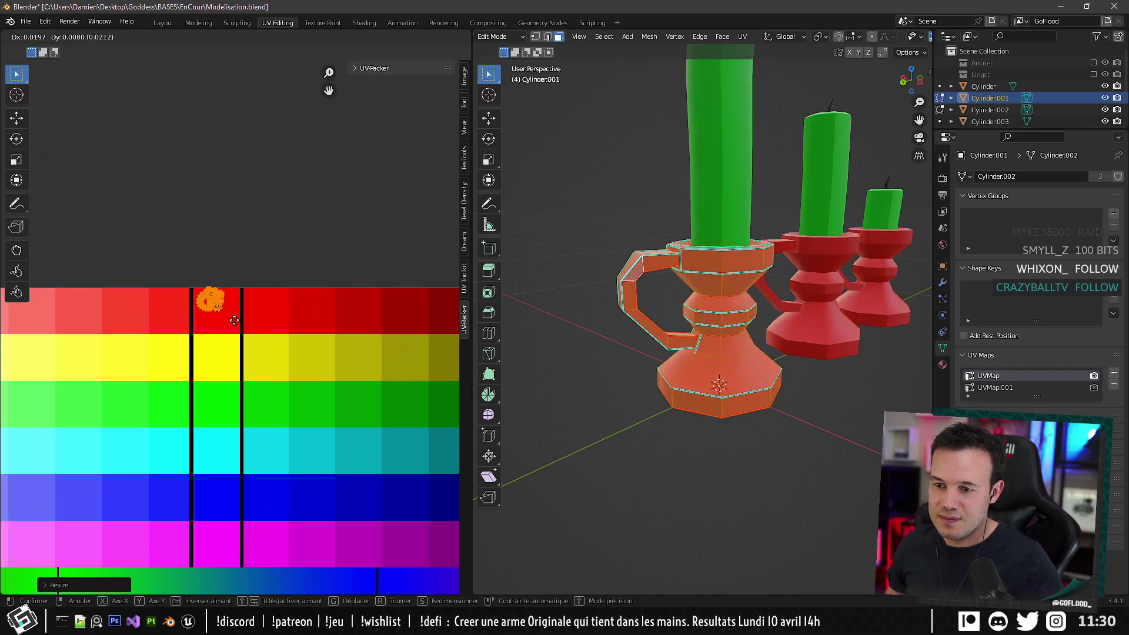
click(236, 333)
key(s)
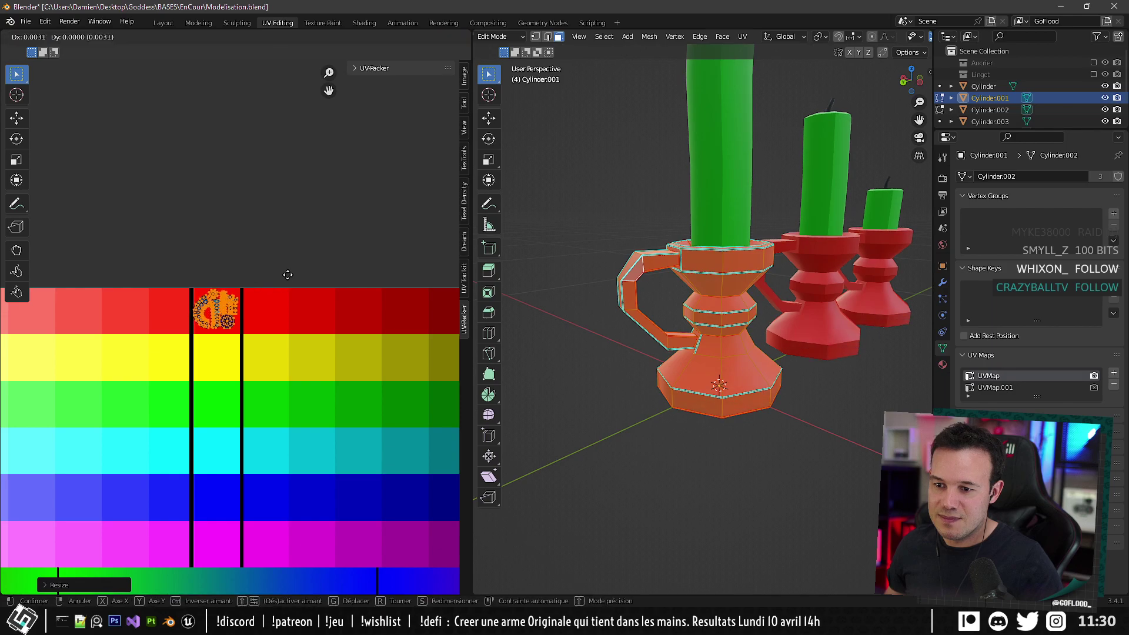
click(276, 284)
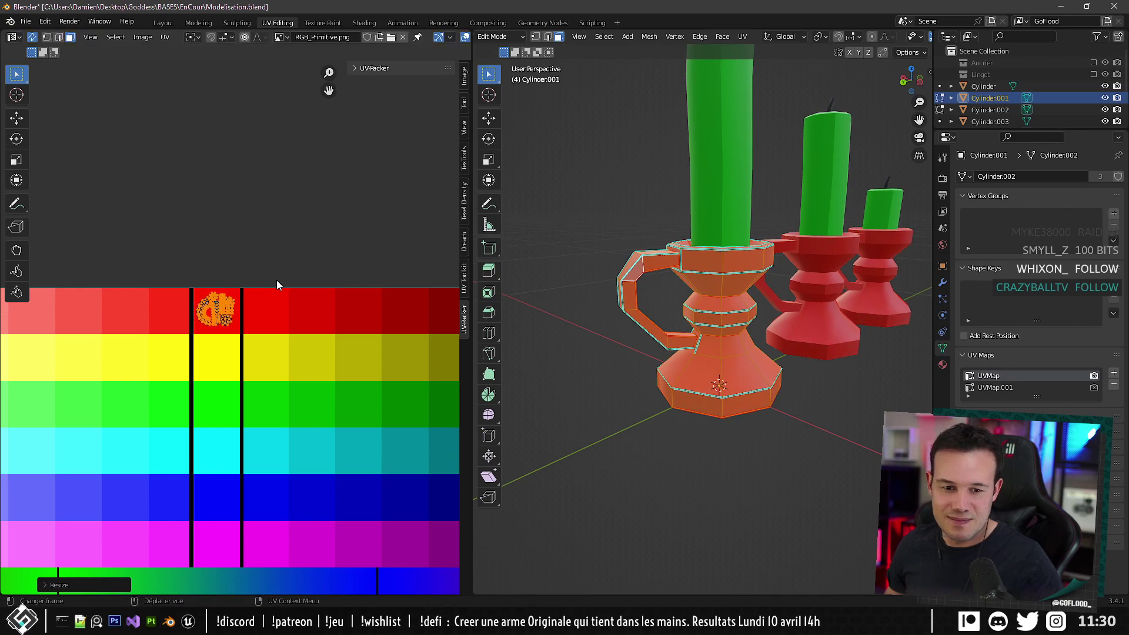
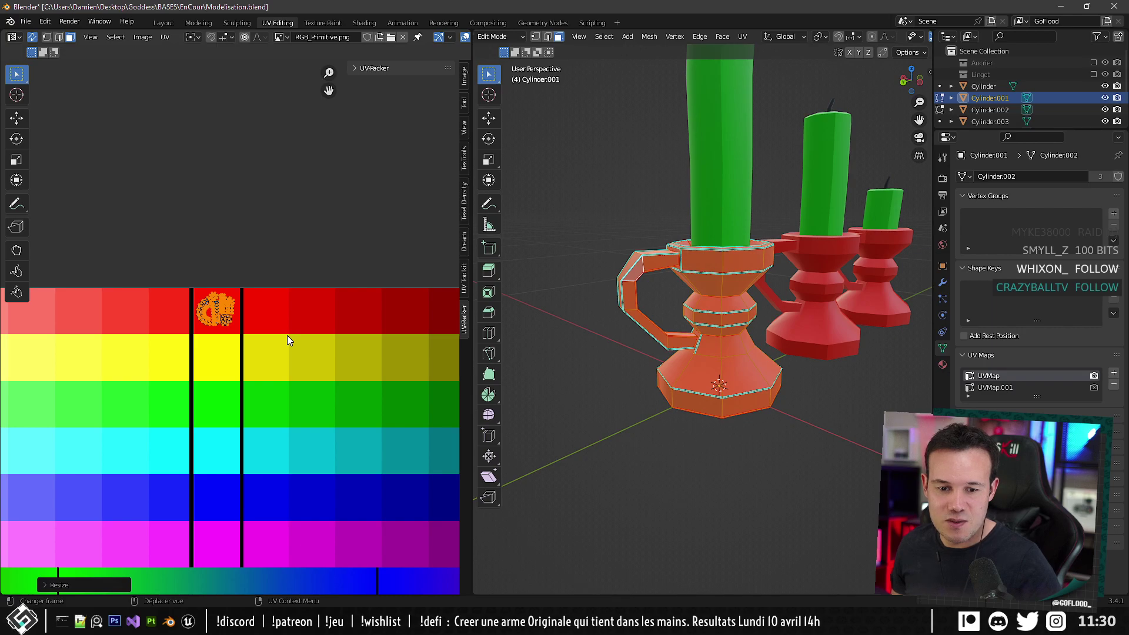
scroll(287, 336, down, 4)
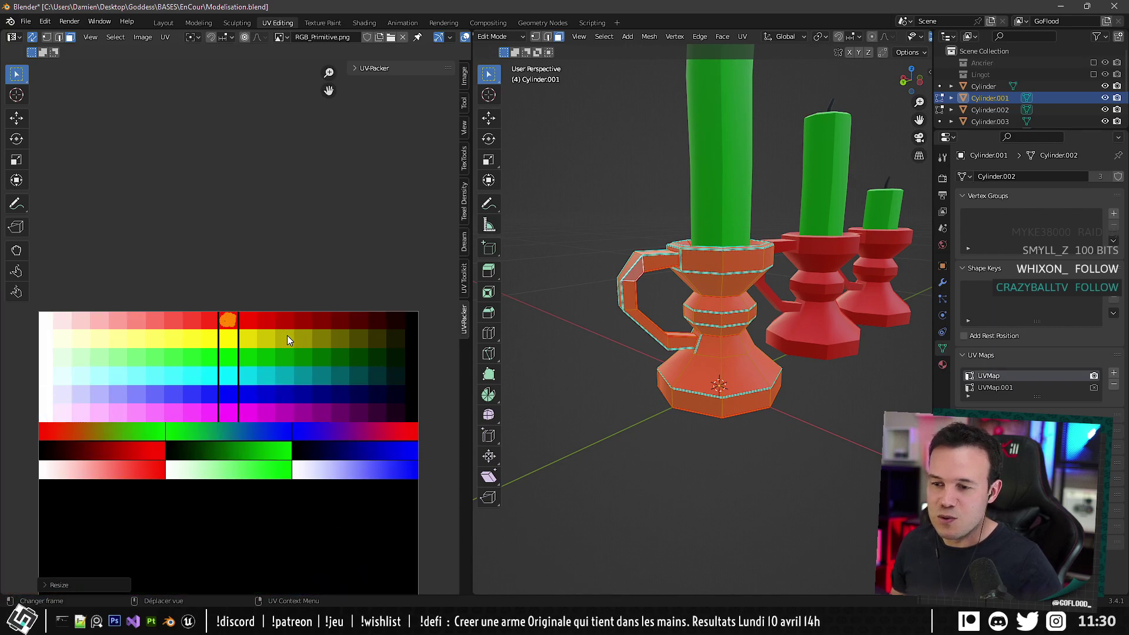
Move the UVs of the faces inside the holder cup onto the palette's black swatch and return to Object Mode.
middle_drag(557, 239, 659, 311)
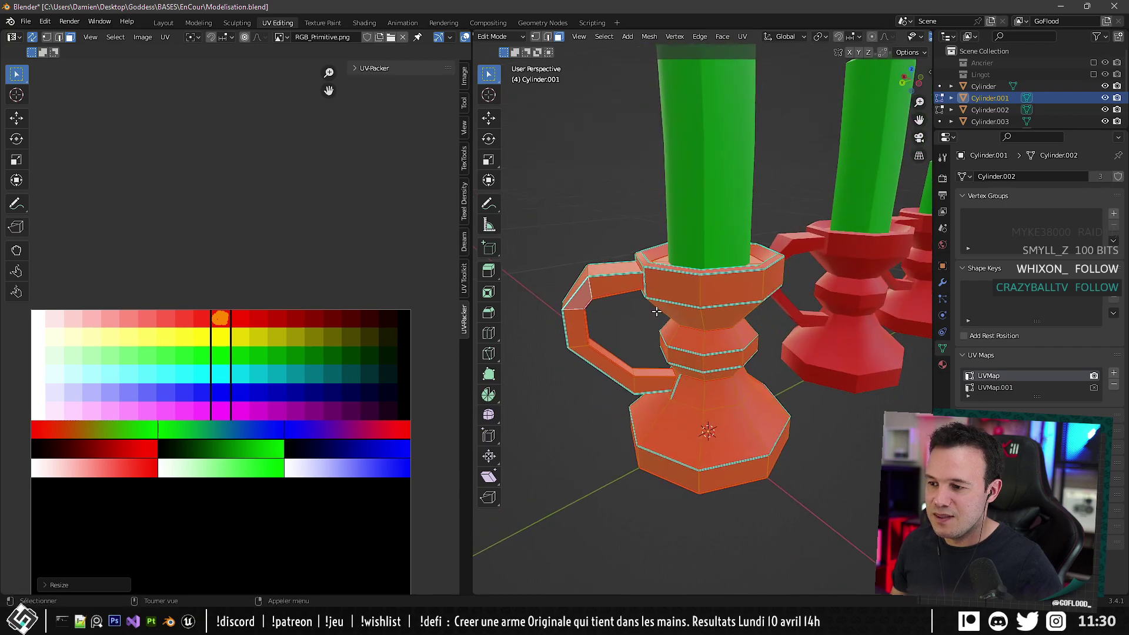
scroll(652, 357, up, 3)
key(alt+a)
middle_drag(647, 427, 694, 393)
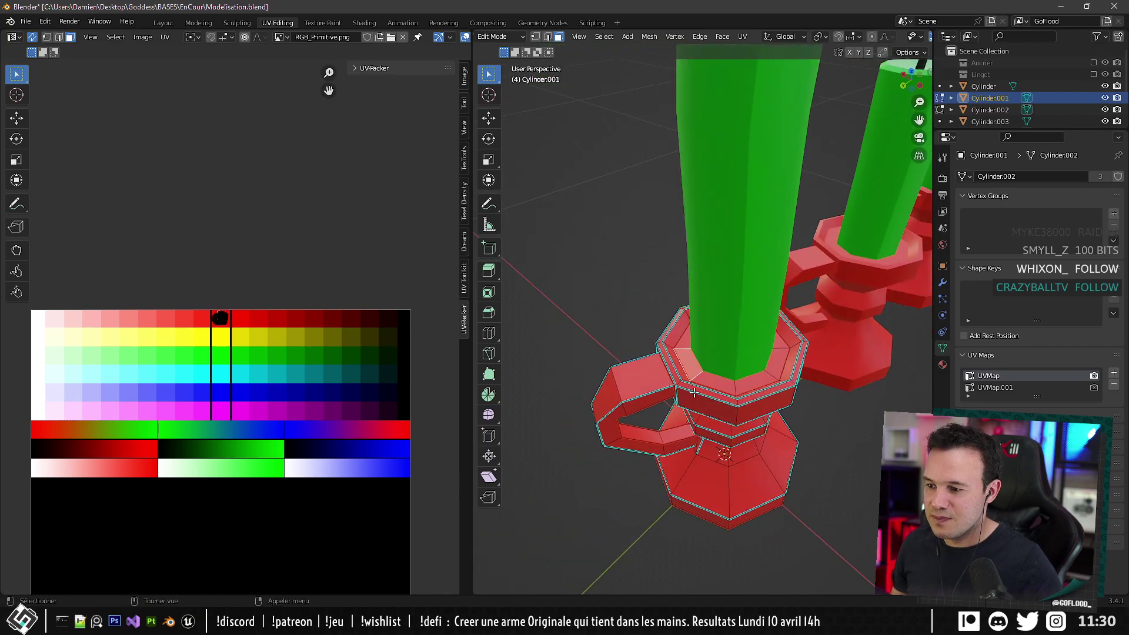
key(alt+z)
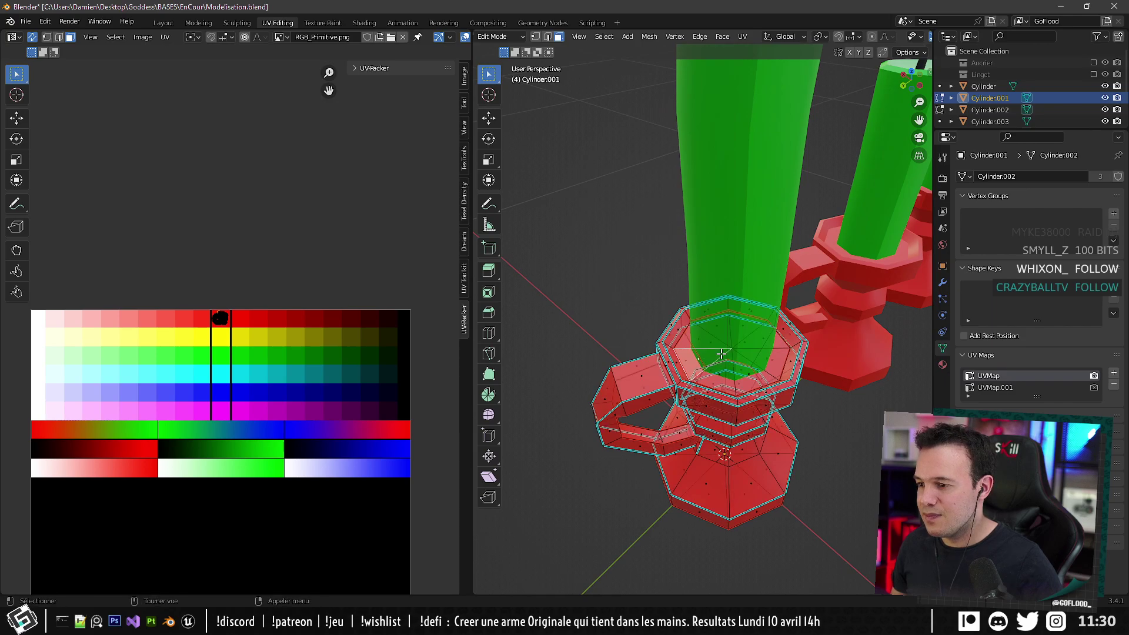
key(alt+z)
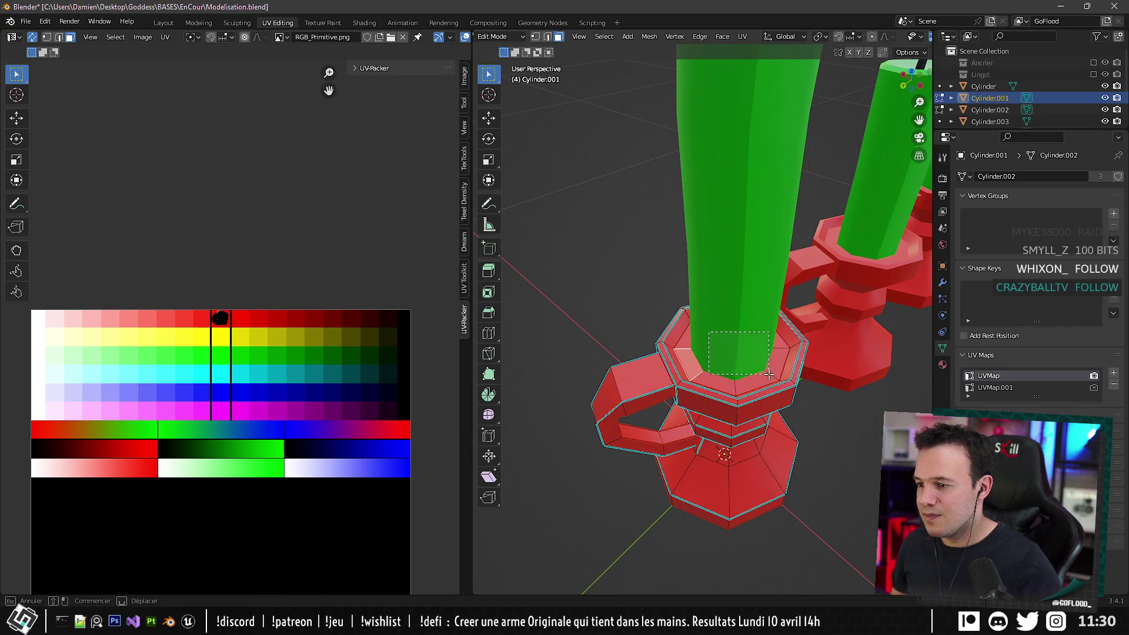
drag(769, 374, 769, 374)
middle_drag(321, 358, 238, 376)
key(g)
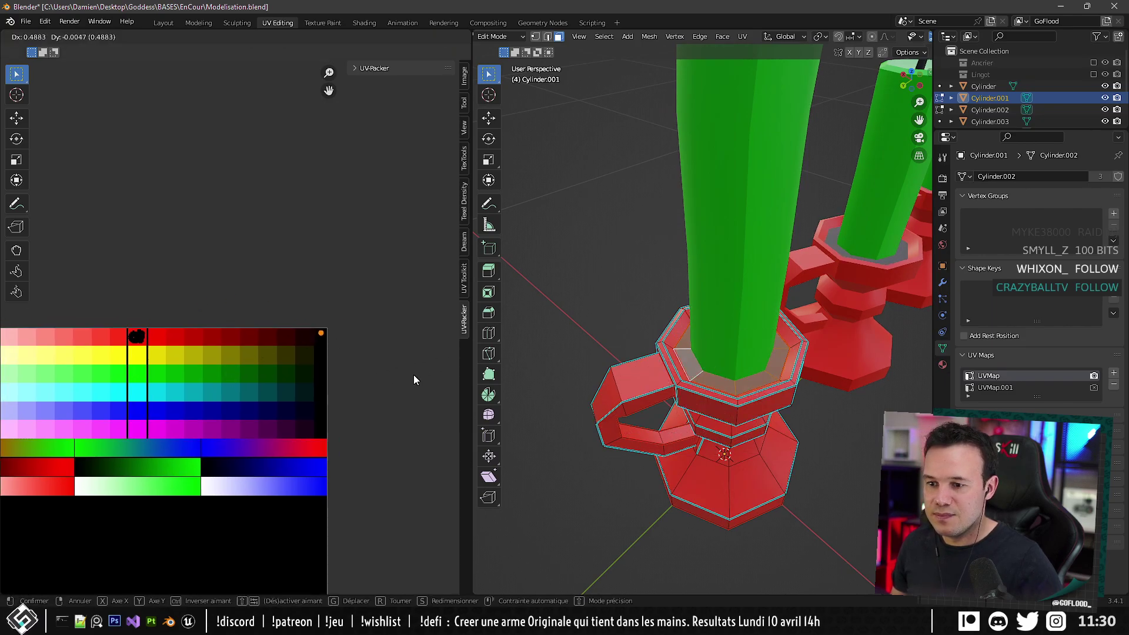
click(414, 380)
scroll(552, 345, down, 6)
middle_drag(715, 342, 698, 375)
key(Tab)
scroll(716, 344, up, 2)
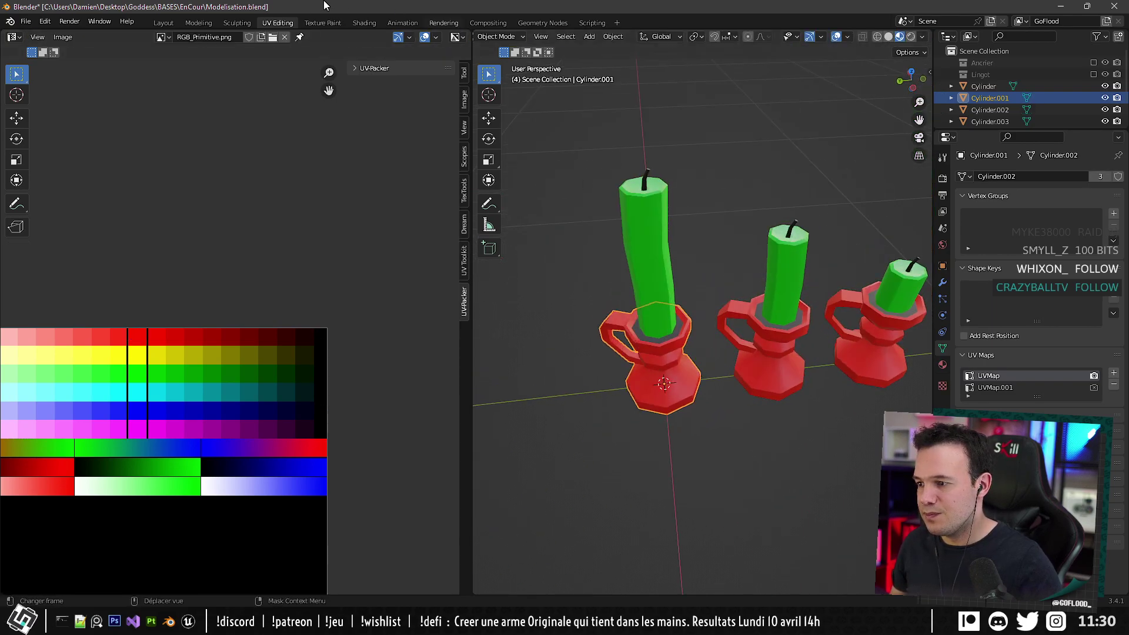
In the Layout workspace, select the tallest candle with its holder and export them as FBX over Bougoir_001.fbx.
click(164, 23)
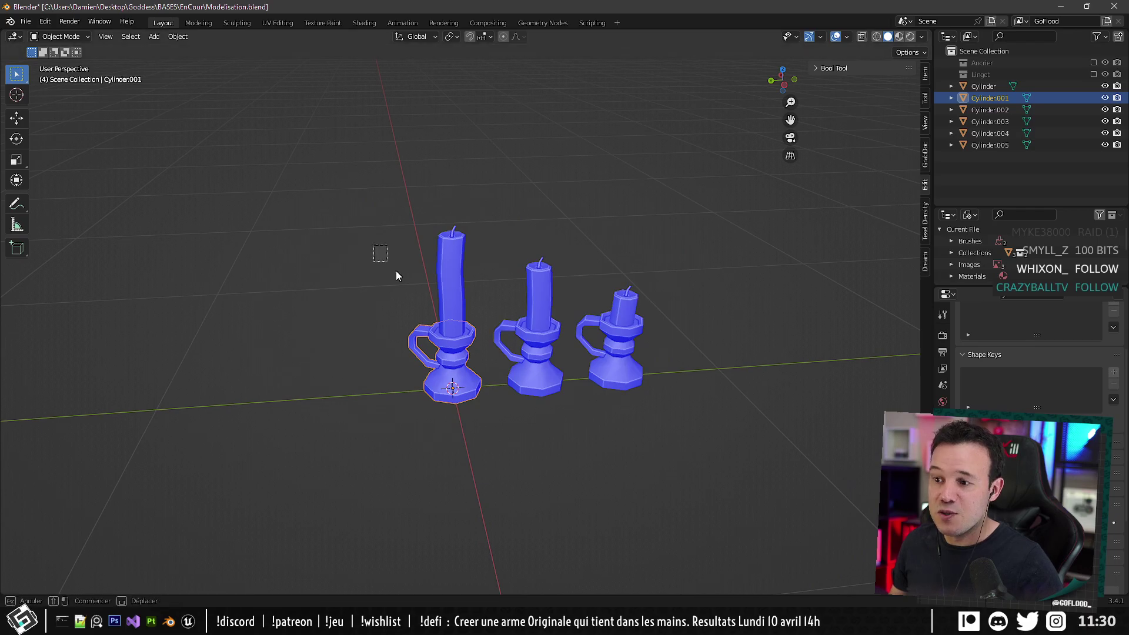
drag(396, 270, 470, 433)
key(ctrl+e)
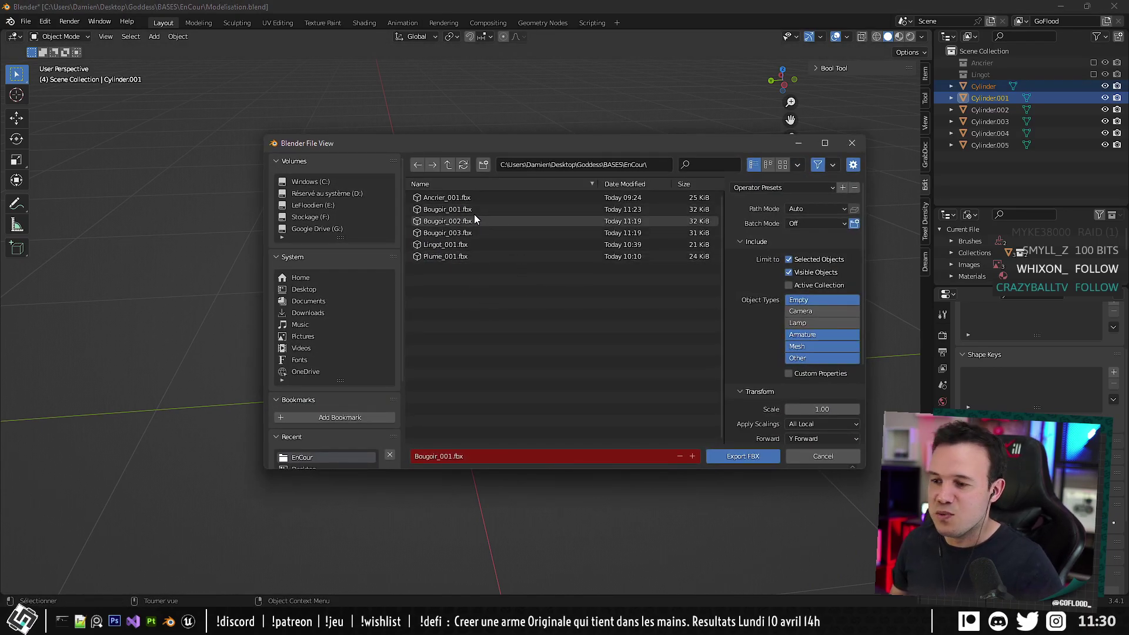
double_click(445, 210)
Select the middle candle with its holder and export them as FBX over Bougoir_002.fbx.
drag(517, 232, 561, 418)
key(ctrl+e)
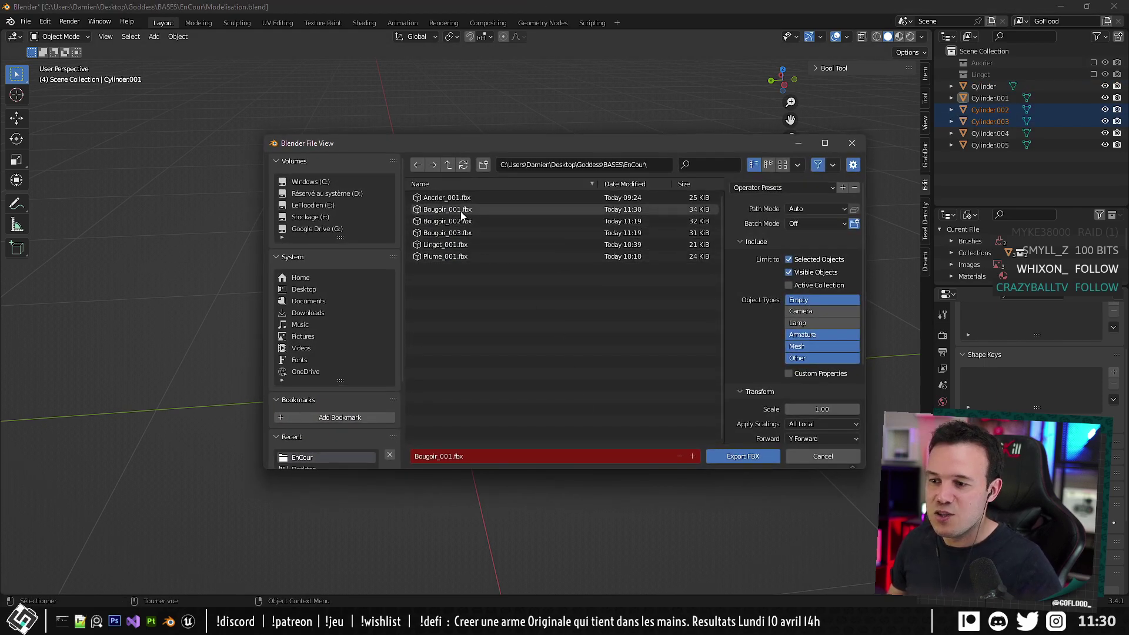
double_click(448, 221)
Export the shortest candle with its holder as FBX over Bougoir_003.fbx and clear the selection.
drag(590, 257, 680, 437)
key(ctrl+e)
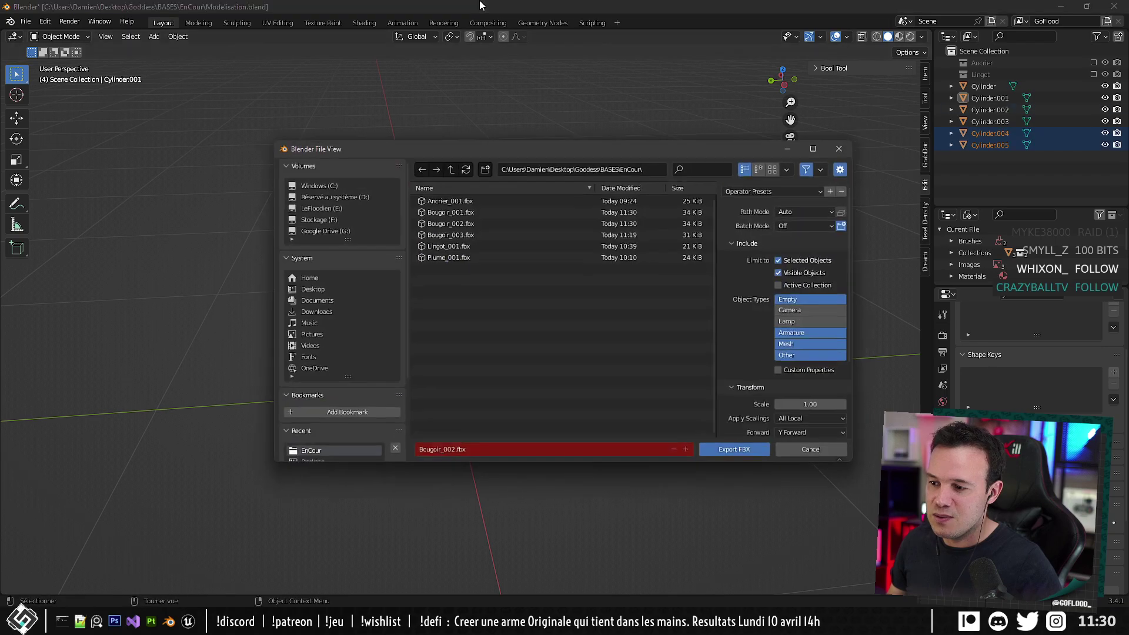
double_click(442, 234)
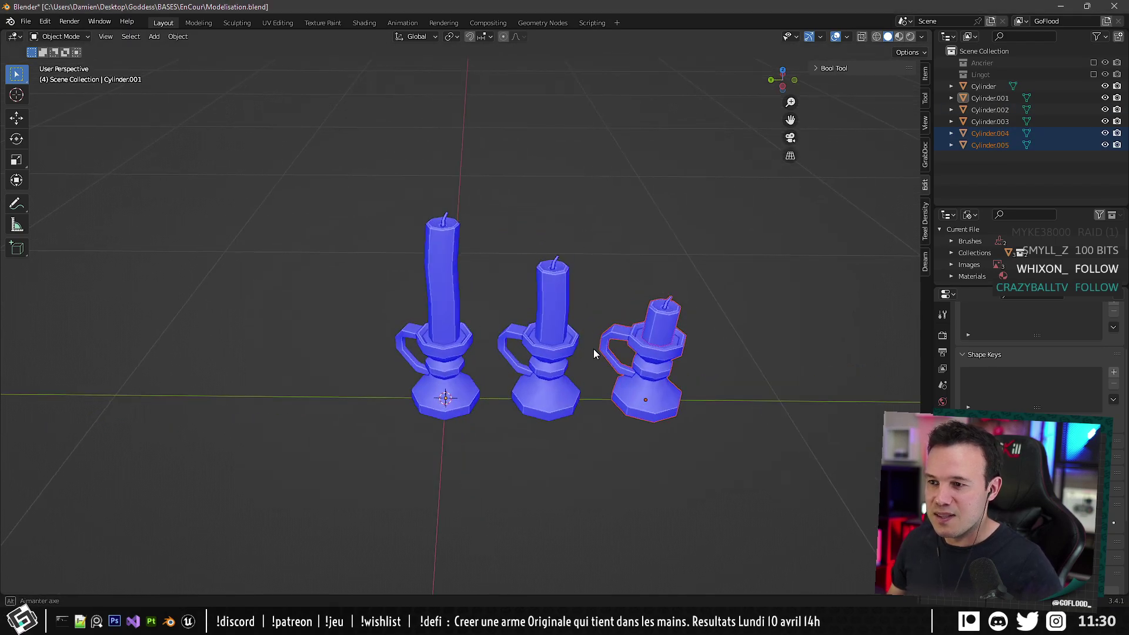
middle_drag(594, 347, 576, 401)
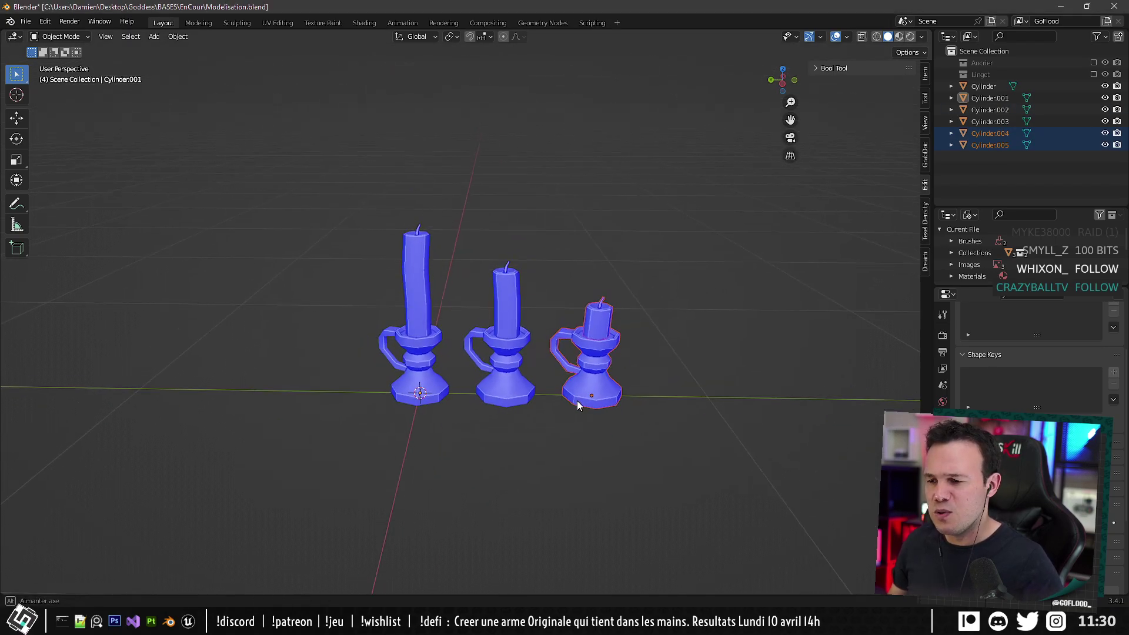
click(577, 480)
middle_drag(577, 480, 565, 447)
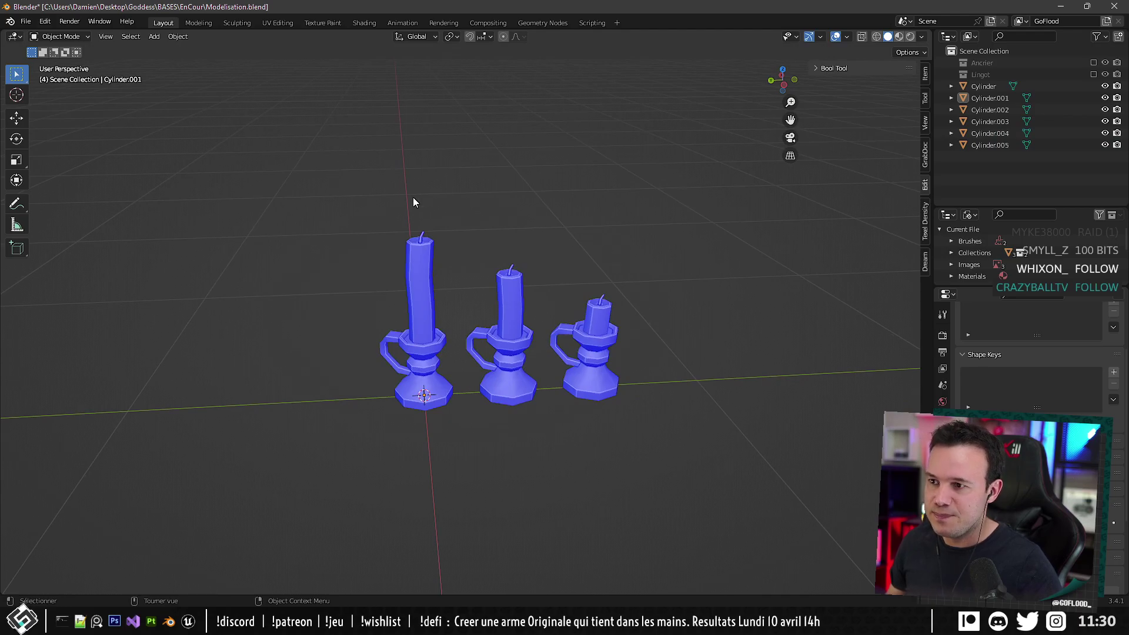
Switch to Unreal Editor, reimport the Bougoir_001, Bougoir_002 and Bougoir_003 meshes, and view the candle on the desk.
key(alt+Tab)
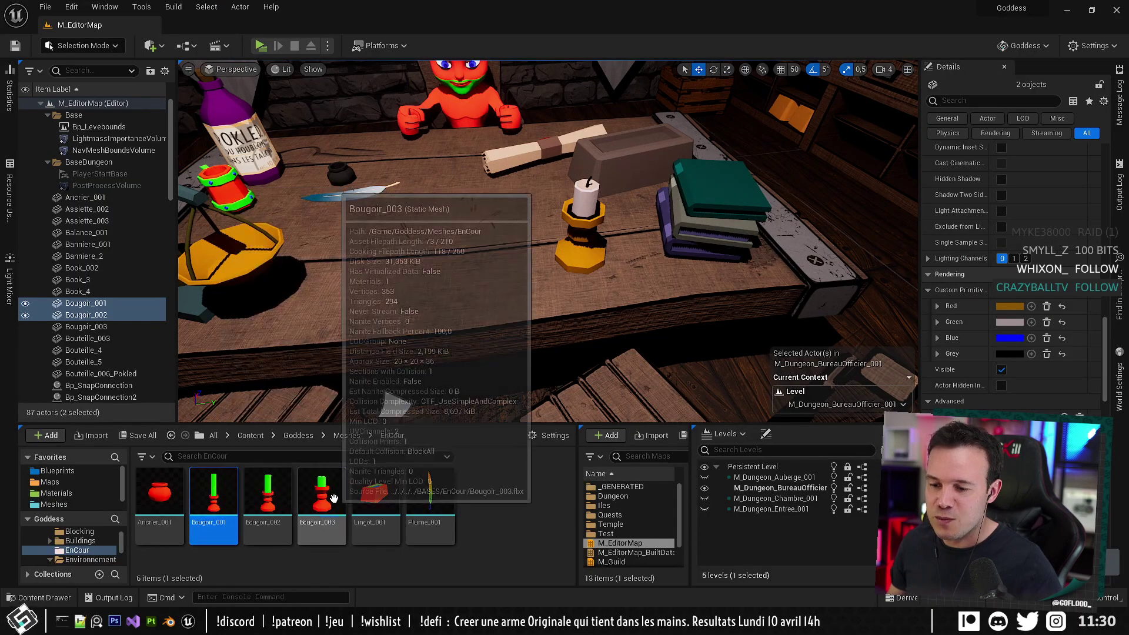
shift+click(332, 499)
right_click(336, 451)
click(367, 195)
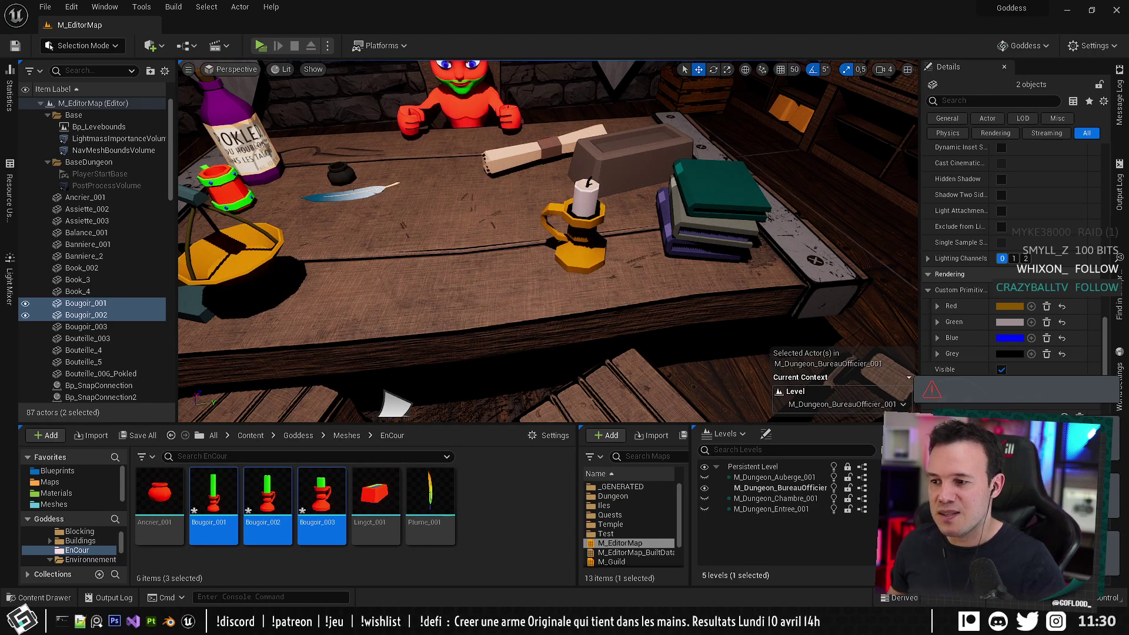
key(s)
right_drag(567, 244, 540, 271)
mouse_move(548, 241)
right_down()
mouse_move(529, 276)
mouse_move(546, 249)
right_up()
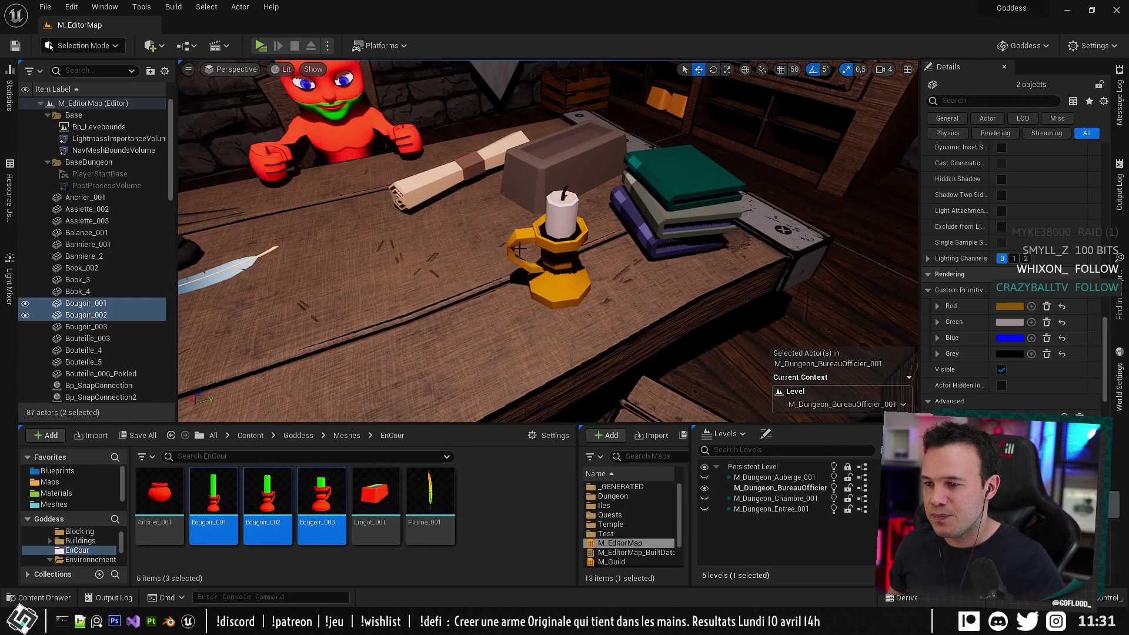
Switch back to Blender and open the tallest candle's holder in Edit Mode.
key(alt+Tab)
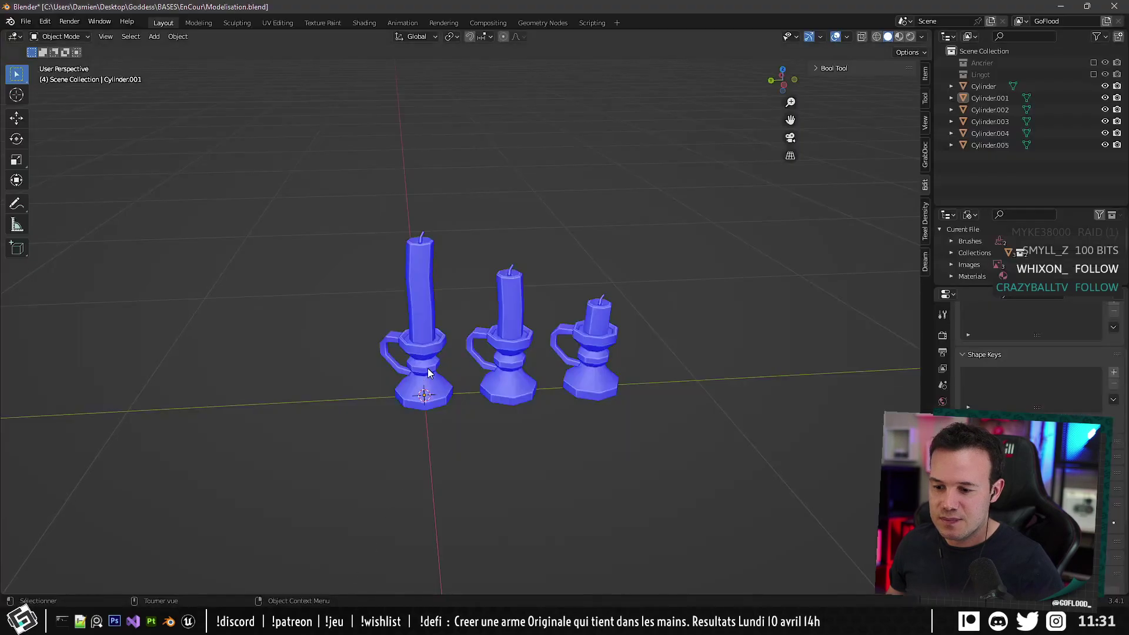
scroll(428, 368, up, 4)
middle_drag(395, 372, 507, 361)
click(423, 351)
key(Tab)
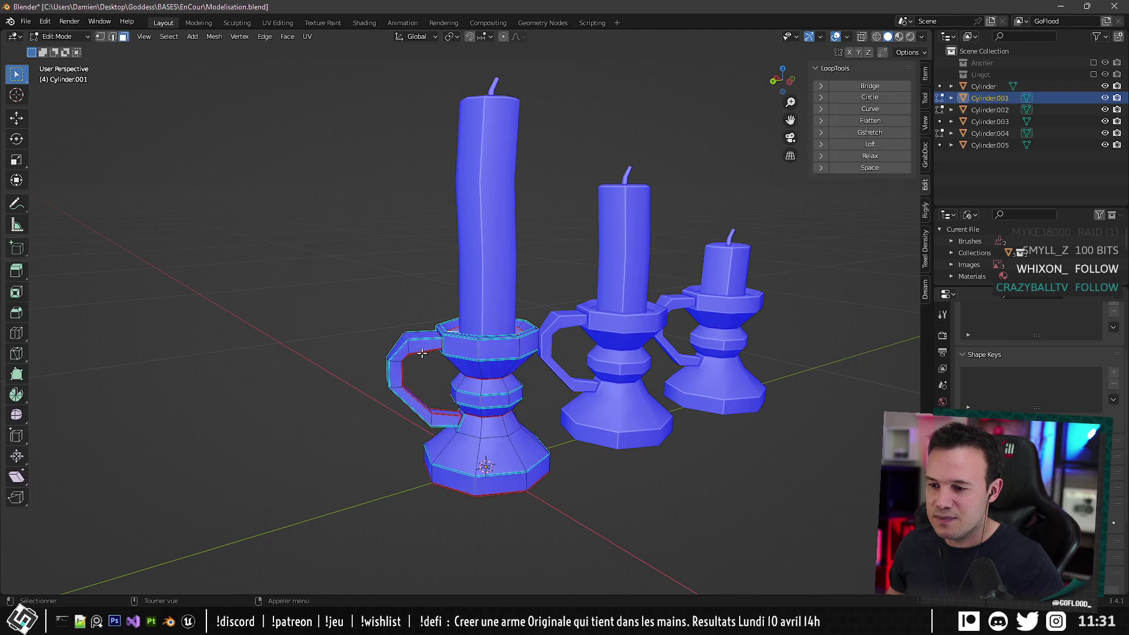
Select all faces of the holder's handle down to its lower joint and separate them into their own object.
scroll(422, 353, up, 2)
middle_drag(422, 353, 421, 282)
drag(400, 255, 491, 364)
key(alt+z)
drag(422, 267, 494, 365)
key(KP_Decimal)
shift+middle_drag(541, 429, 492, 375)
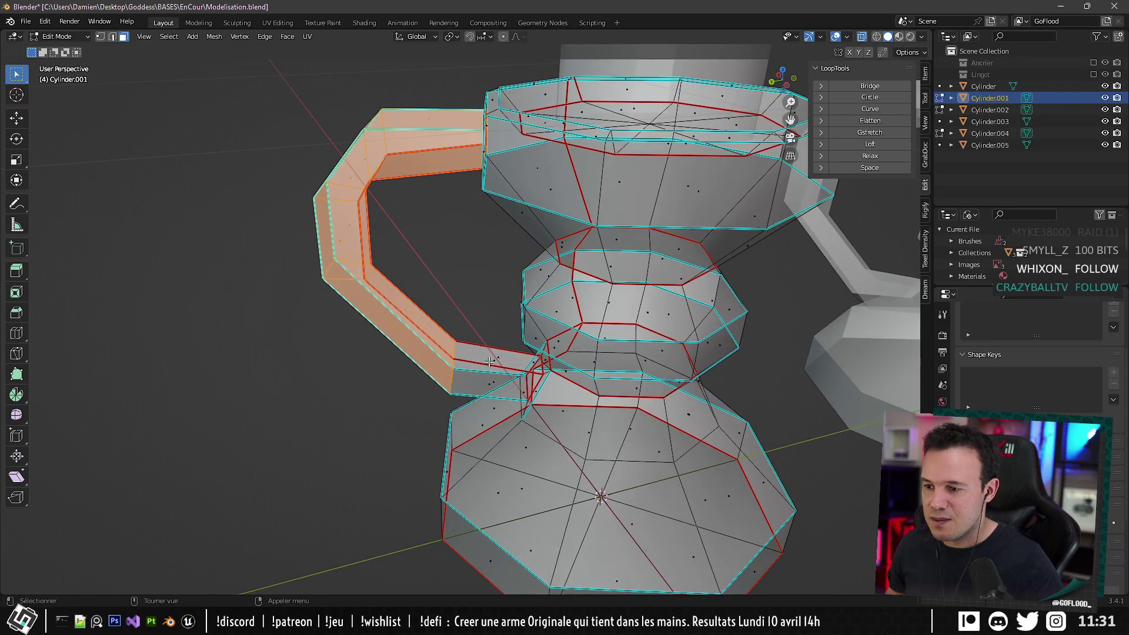
key(alt+z)
alt+shift+click(497, 371)
right_click(438, 570)
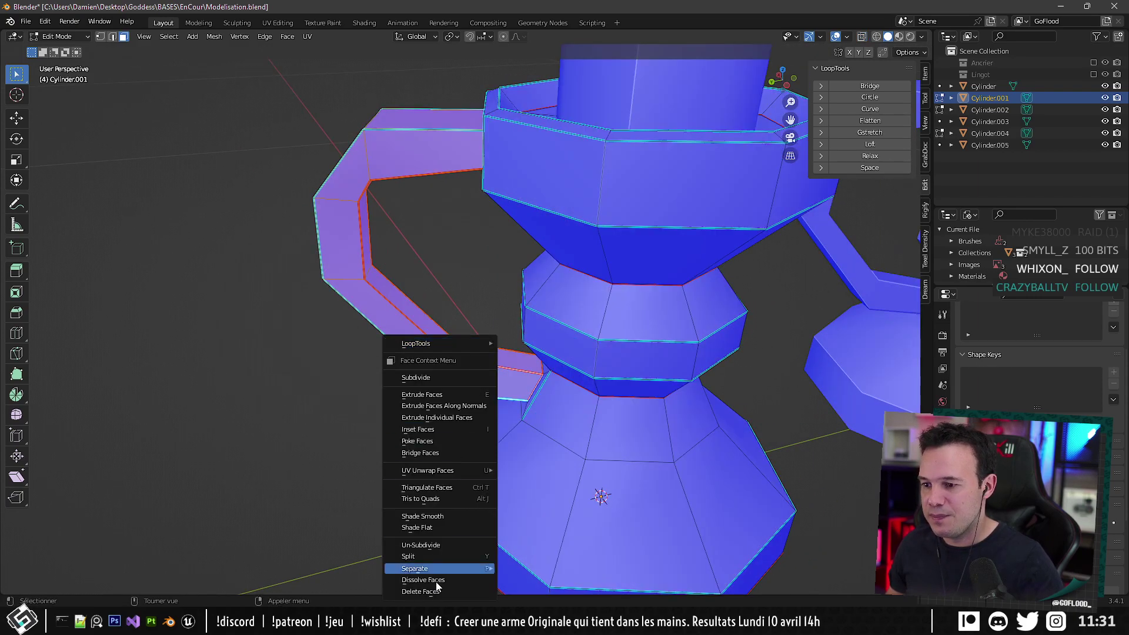
mouse_move(446, 568)
click(551, 545)
key(Tab)
scroll(506, 404, down, 4)
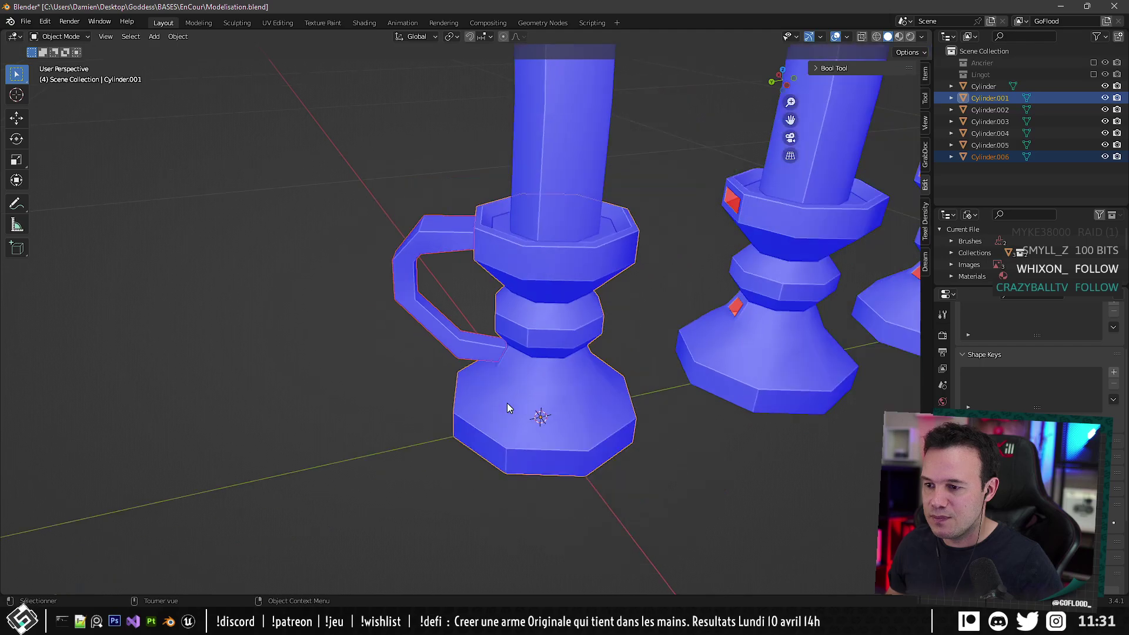
Select only the separated handle object and hide it.
middle_drag(506, 403, 505, 323)
click(464, 300)
click(478, 274)
middle_drag(478, 273, 753, 164)
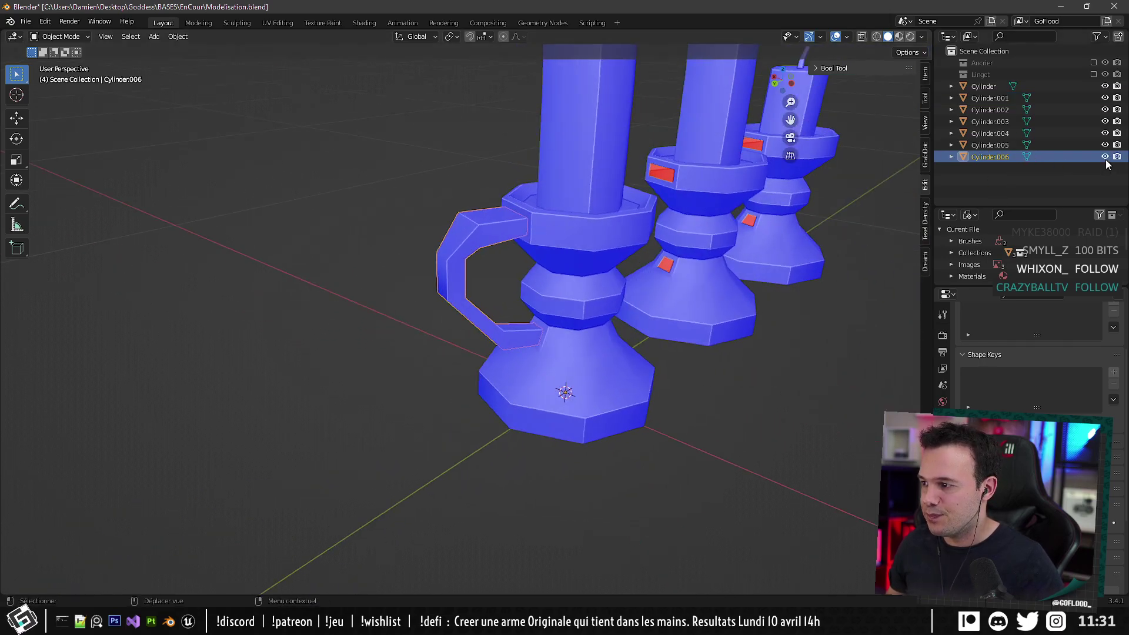
key(h)
Edit the holder and close the upper handle opening in the cup by merging its vertices with At Last.
click(618, 241)
key(Tab)
shift+middle_drag(506, 280, 512, 341)
scroll(556, 340, up, 4)
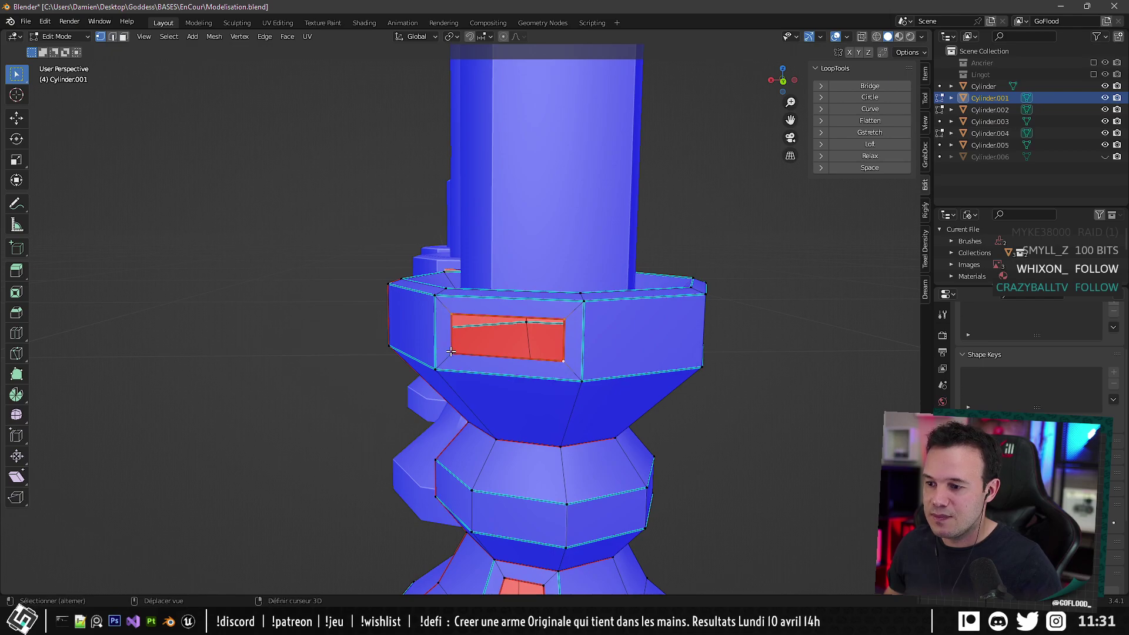
key(m)
click(449, 307)
middle_drag(496, 317, 514, 404)
scroll(483, 318, down, 2)
scroll(502, 403, up, 2)
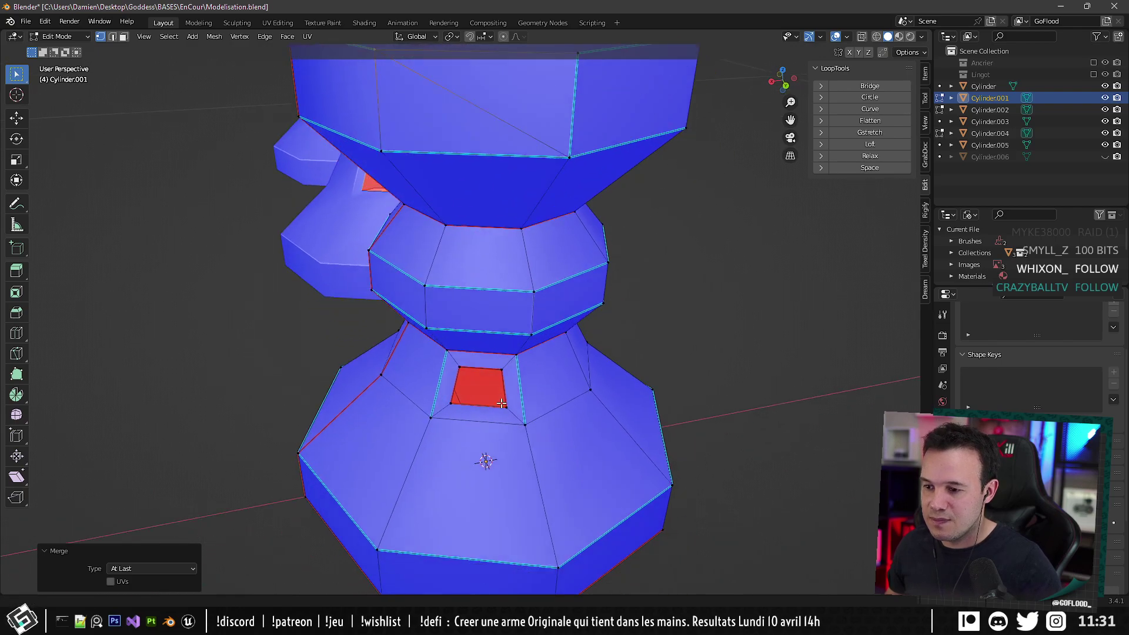
Close the lower handle opening in the holder's base by merging its vertices with At Last.
click(460, 369)
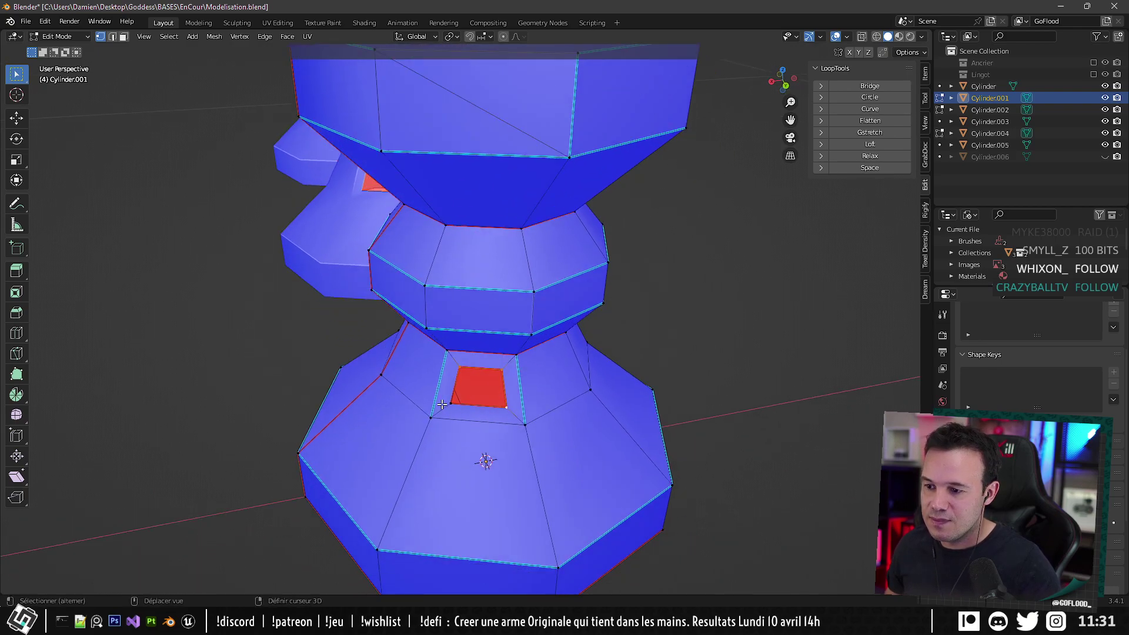
shift+click(446, 353)
key(m)
click(443, 357)
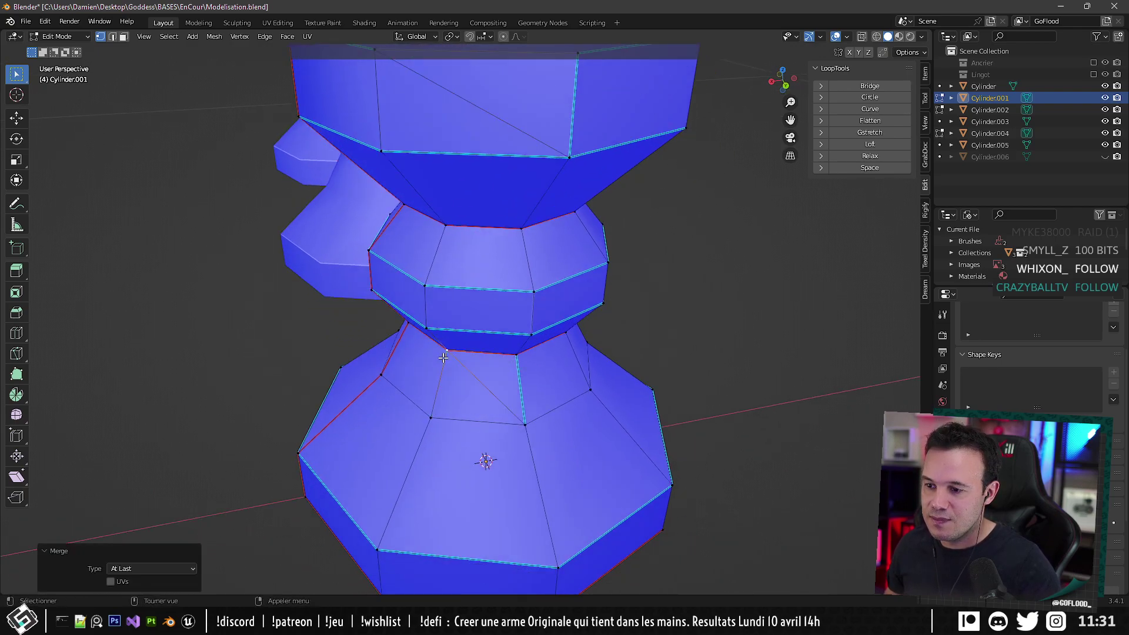
Clear the leftover sharp marks on the vertical edges beside the closed base and cup openings, and mark the adjacent cup rim edge sharp.
click(115, 37)
middle_drag(420, 406, 468, 398)
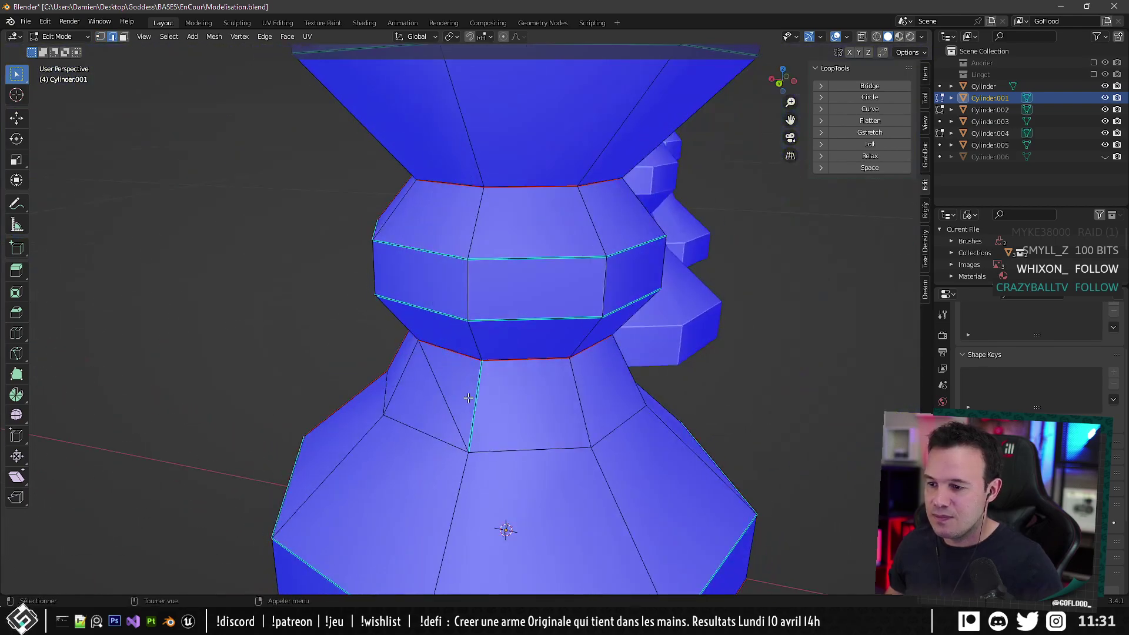
key(alt+s)
scroll(563, 418, down, 2)
middle_drag(563, 418, 591, 439)
alt+click(475, 160)
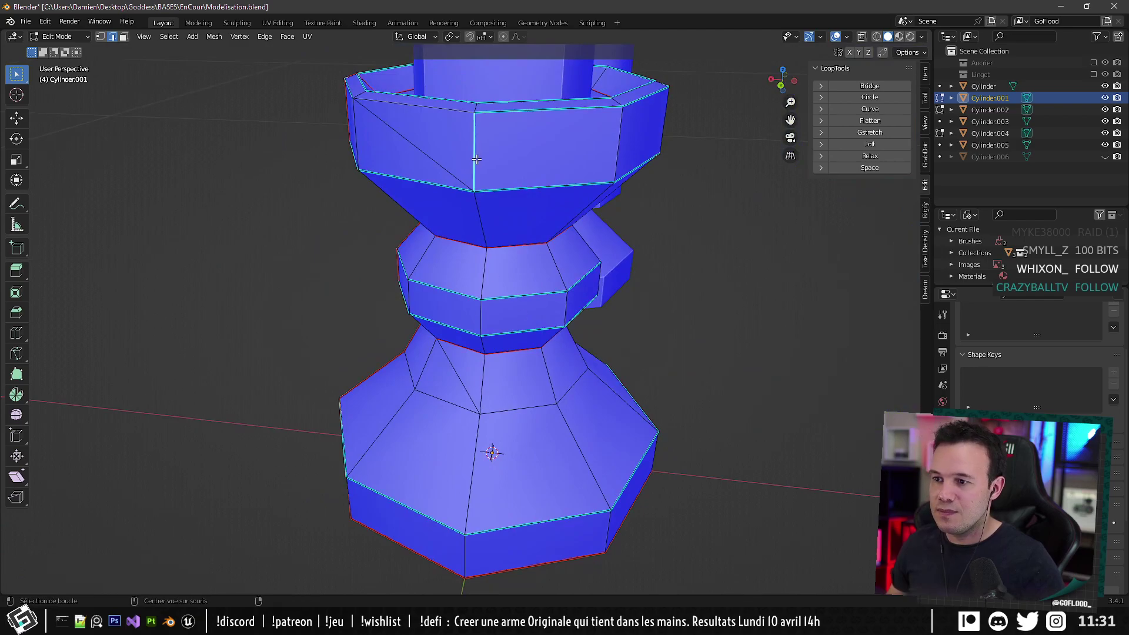
key(alt+s)
click(425, 117)
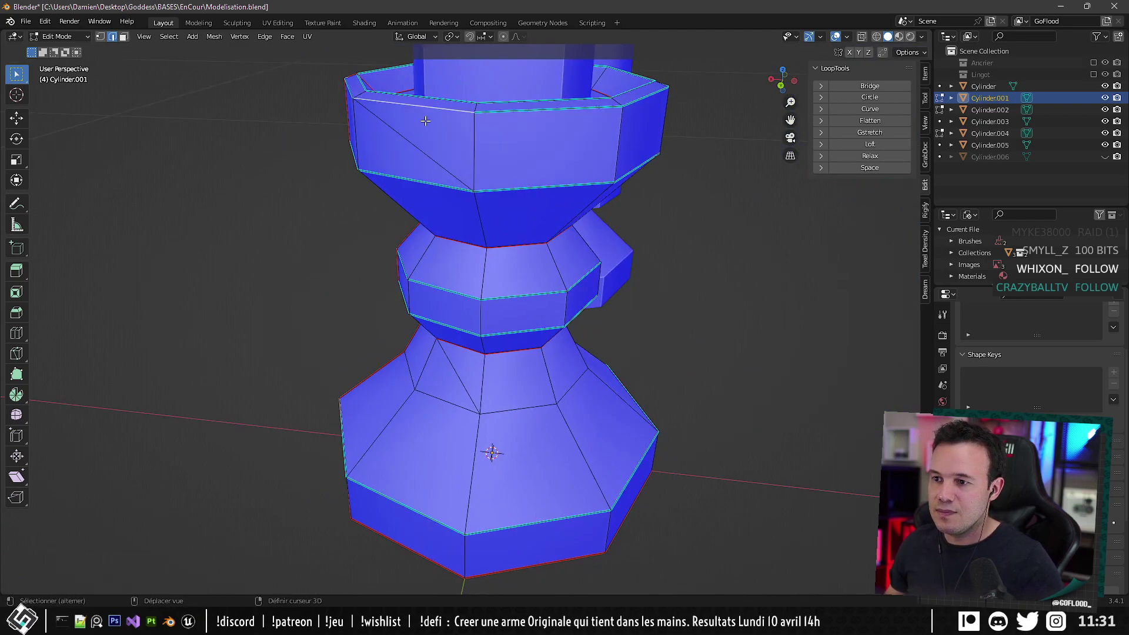
key(alt+s)
Dissolve the diagonal edge across the cup's side face and return to Object Mode.
scroll(429, 127, down, 2)
key(Tab)
middle_drag(515, 381, 563, 341)
scroll(445, 366, down, 3)
key(Tab)
scroll(432, 204, up, 3)
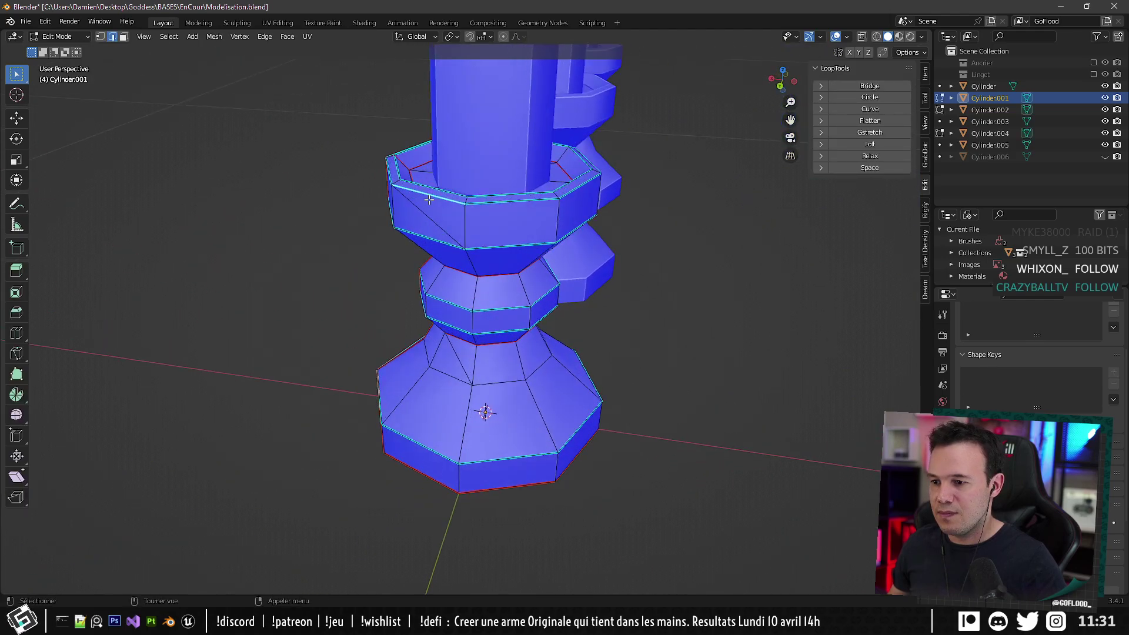
right_click(467, 363)
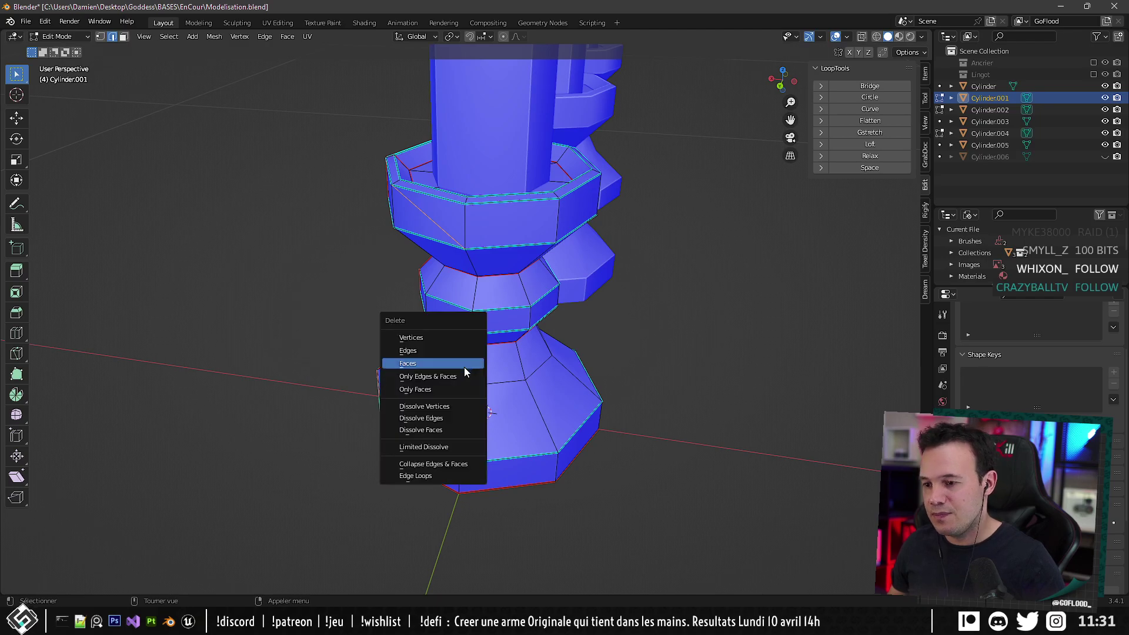
click(439, 417)
key(Tab)
Select the tallest candle with its handleless holder and export it to FBX over Bougoir_001.fbx.
middle_drag(440, 417, 441, 344)
scroll(468, 327, down, 4)
scroll(441, 344, down, 4)
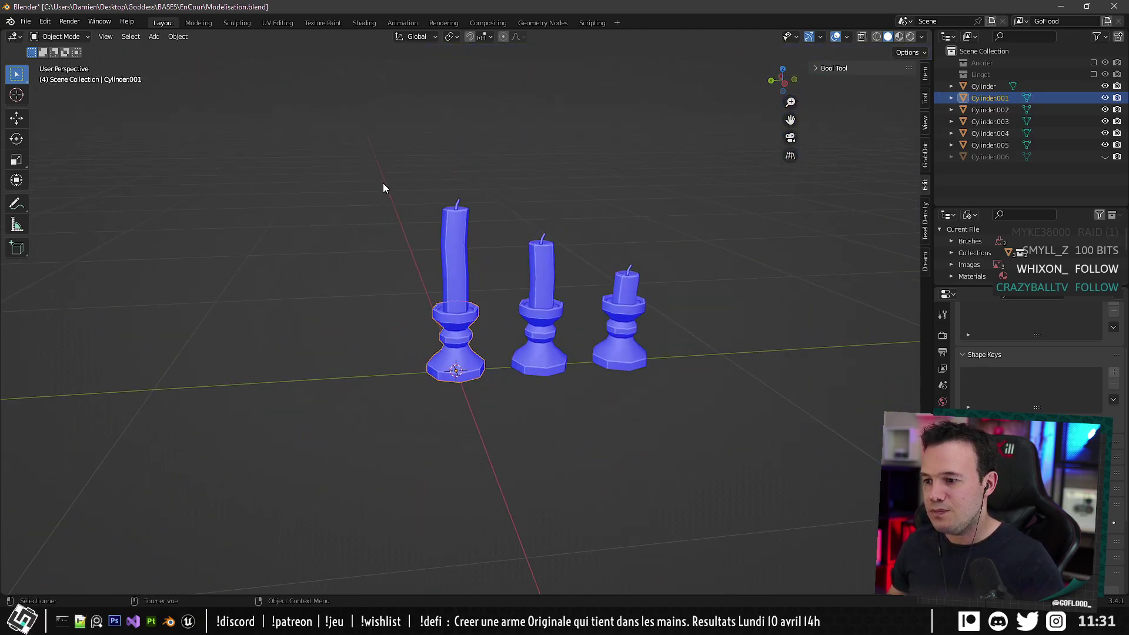
drag(378, 175, 471, 466)
key(ctrl+e)
double_click(458, 209)
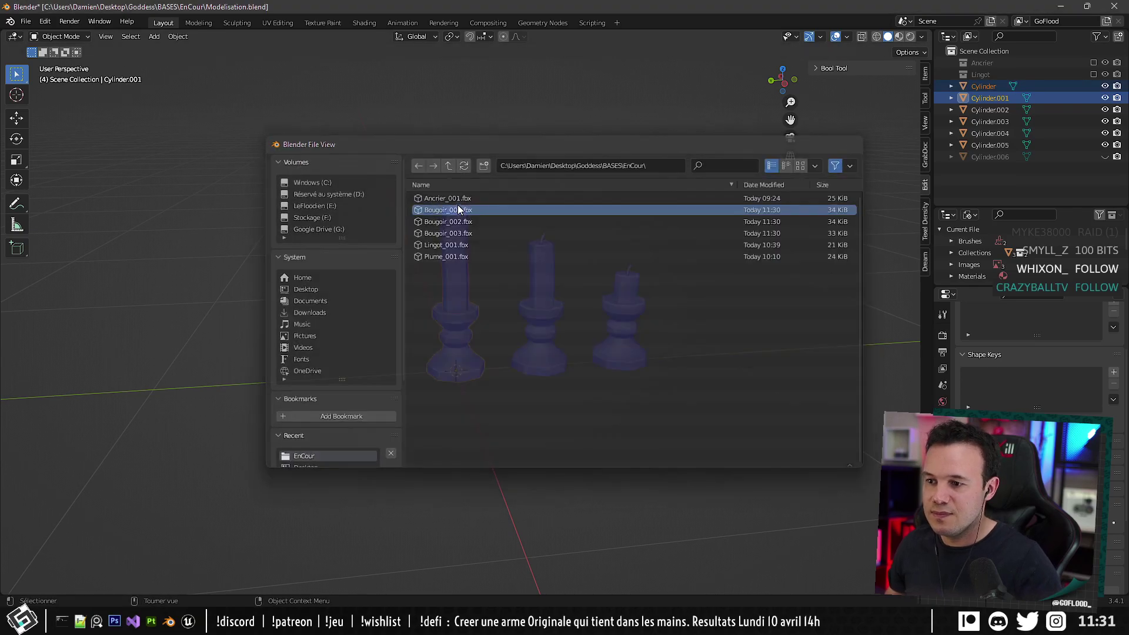
Export the middle candle and holder over Bougoir_002.fbx and the shortest candle and holder over Bougoir_003.fbx.
drag(516, 209, 569, 376)
key(ctrl+shift+e)
double_click(464, 221)
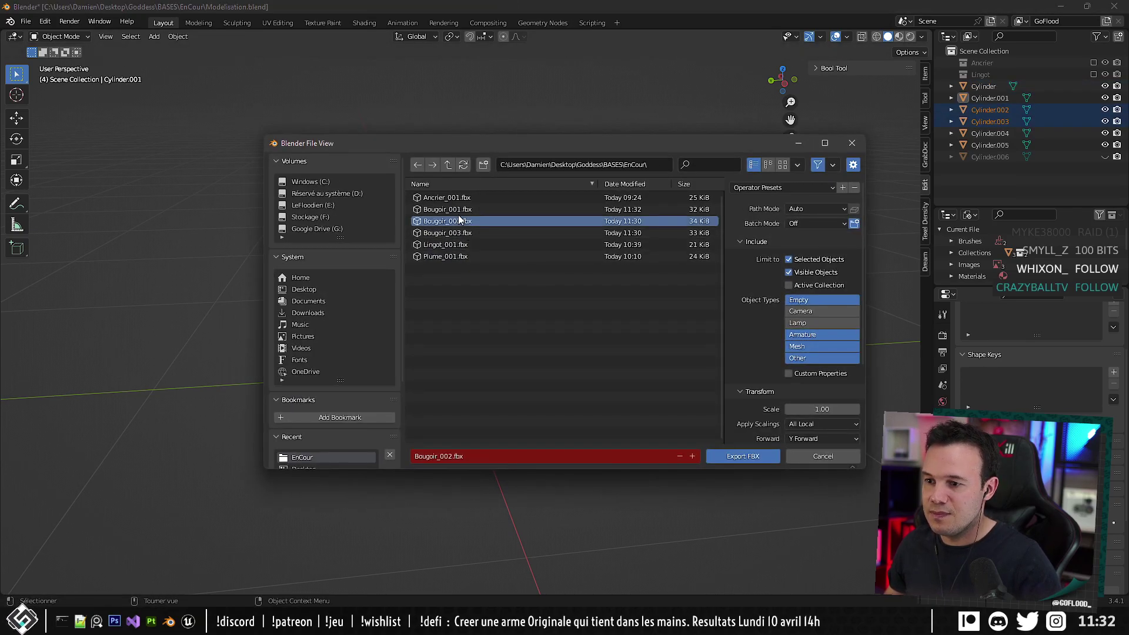
drag(615, 290, 652, 382)
key(ctrl+shift+e)
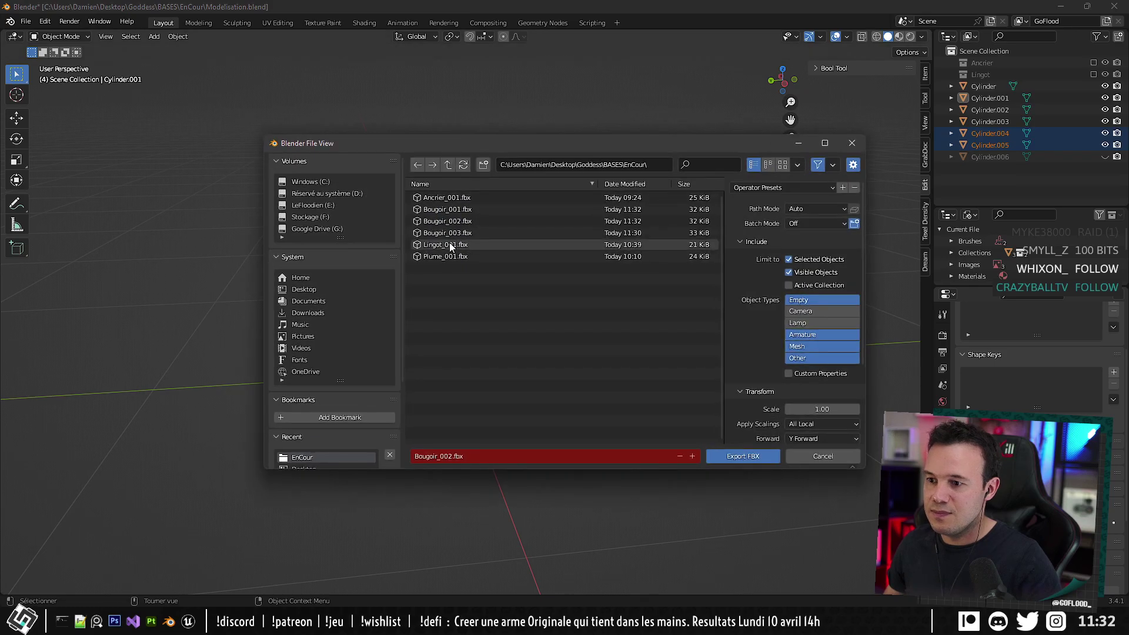
double_click(464, 233)
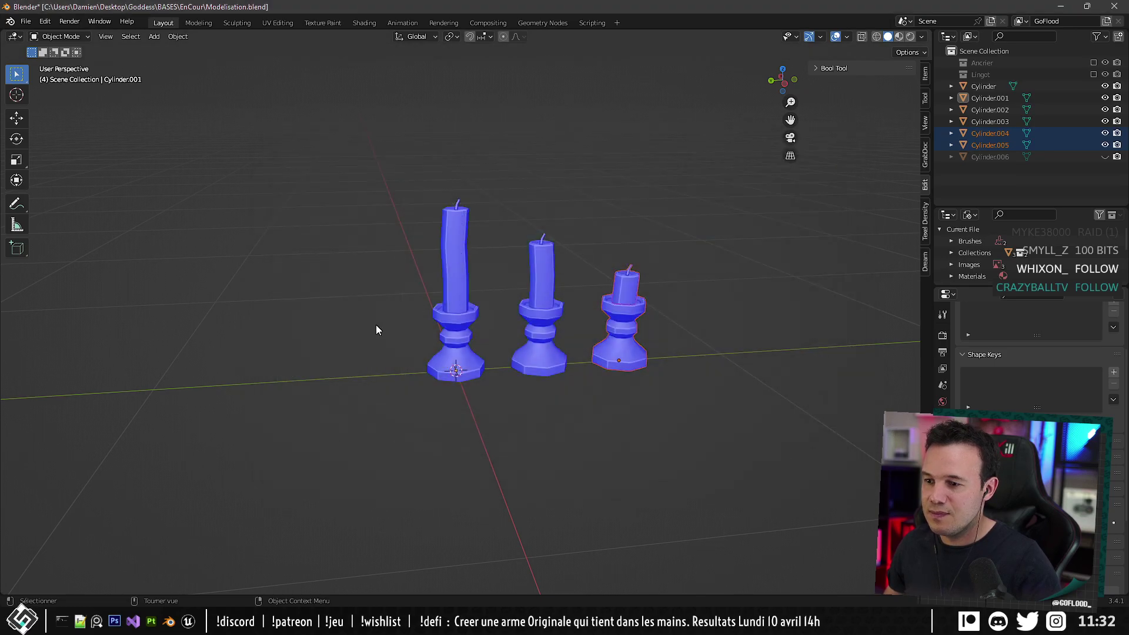
Unhide the separated handle and export the tallest candle, its holder and the handle as Bougoir_001b.fbx.
click(1105, 156)
drag(352, 181, 461, 435)
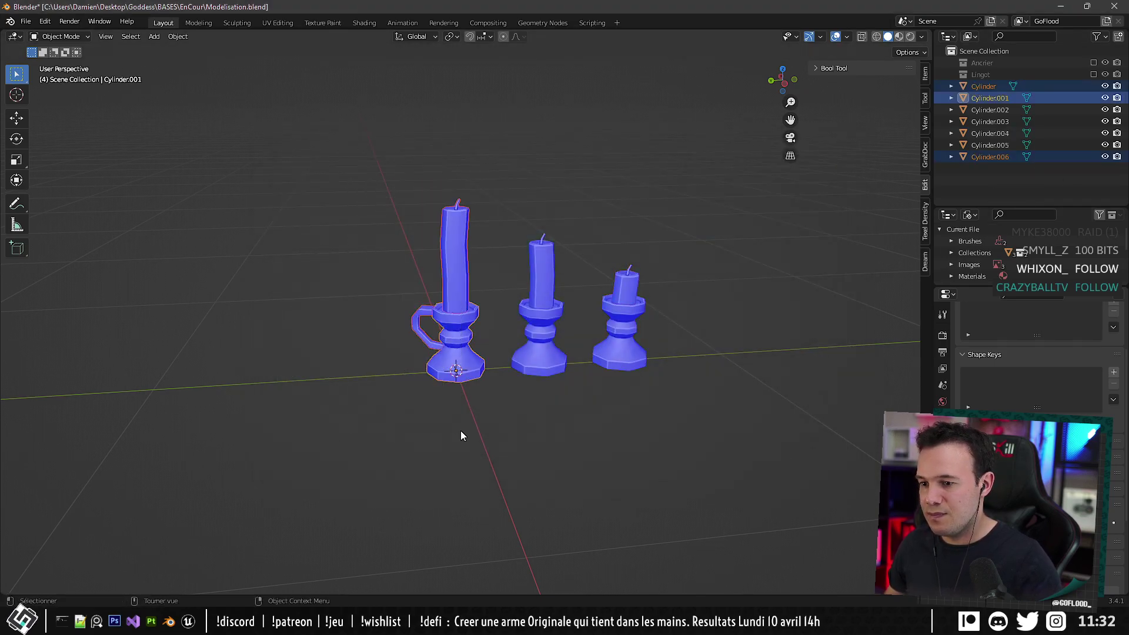
key(ctrl+e)
click(460, 210)
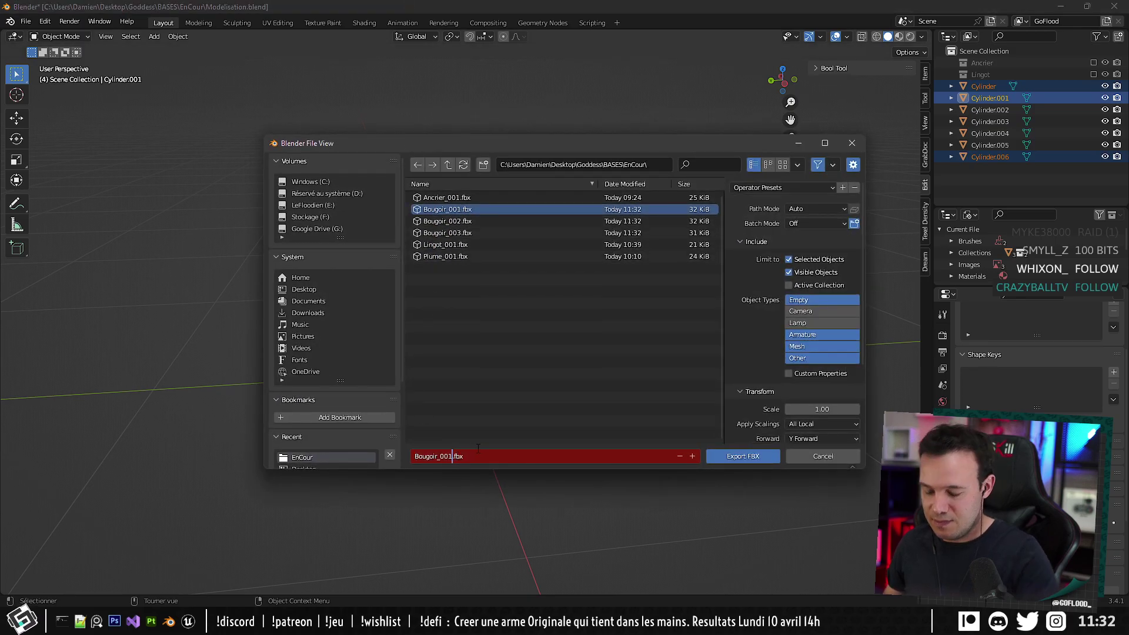
text(b)
key(Return)
click(709, 456)
Create a linked duplicate of the handle and move it -29 cm along Y to the middle candle holder.
scroll(670, 436, up, 4)
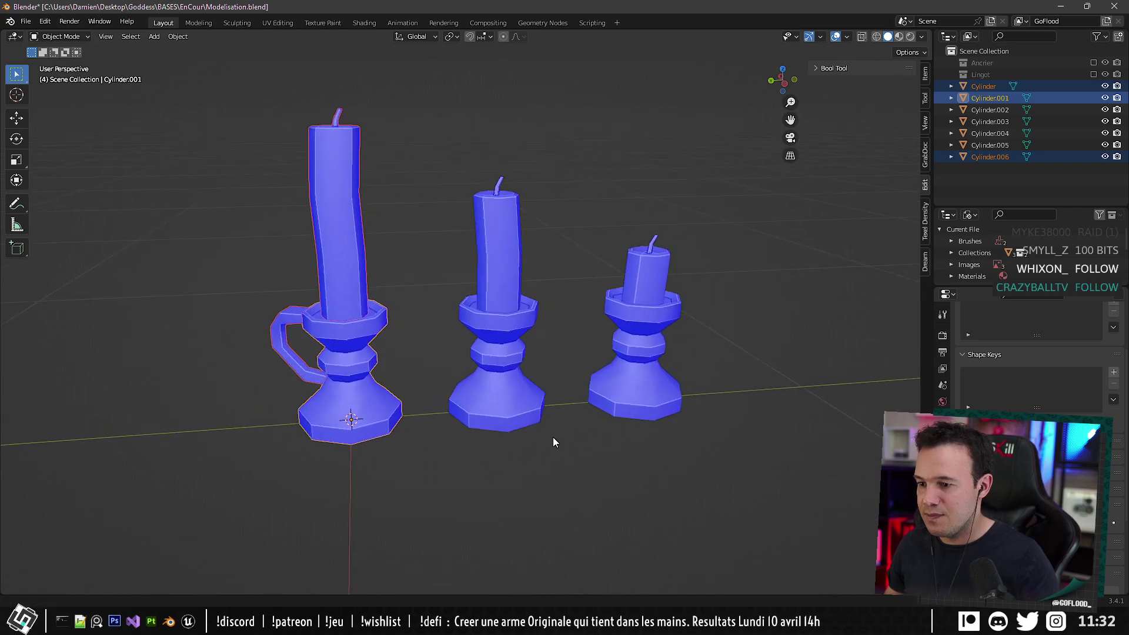
click(269, 344)
key(KP_7)
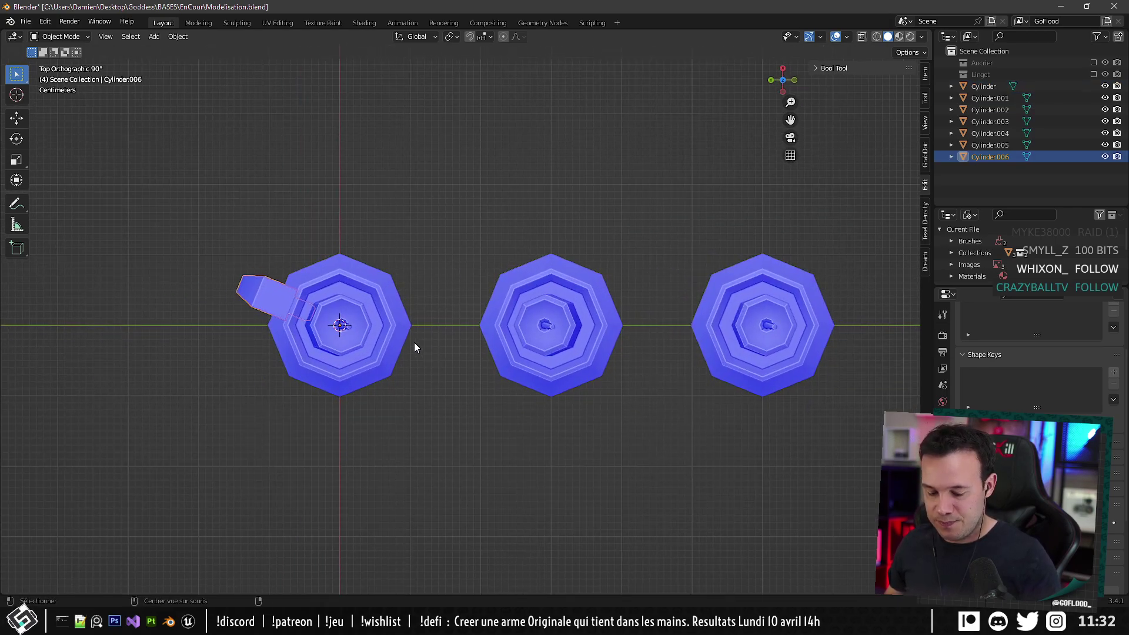
key(alt+d)
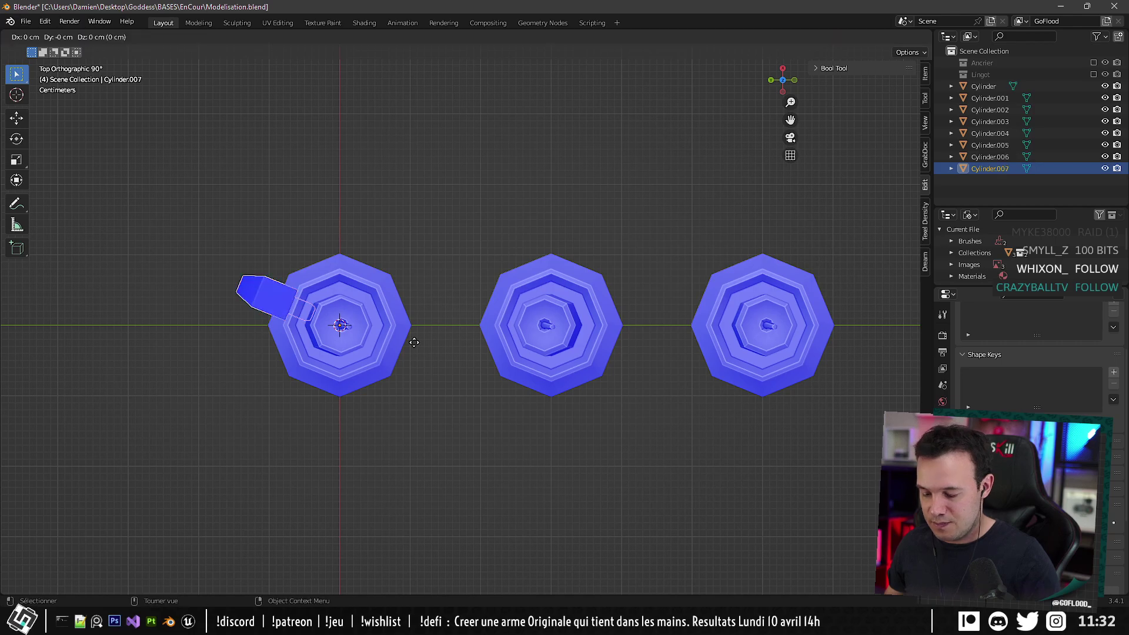
key(Escape)
key(g)
key(y)
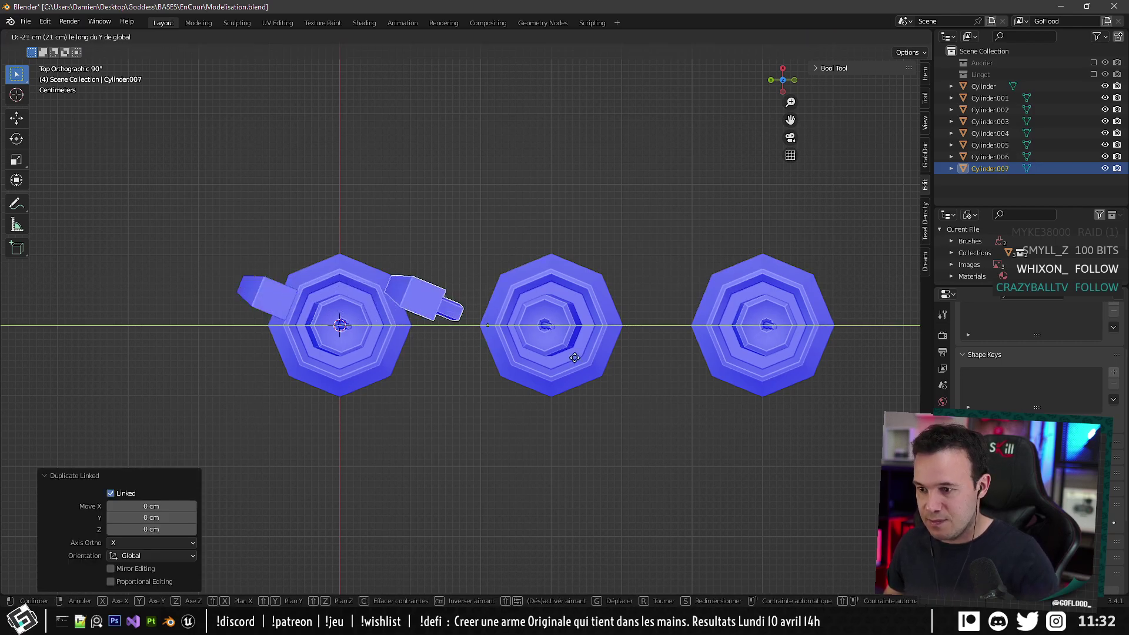
click(618, 355)
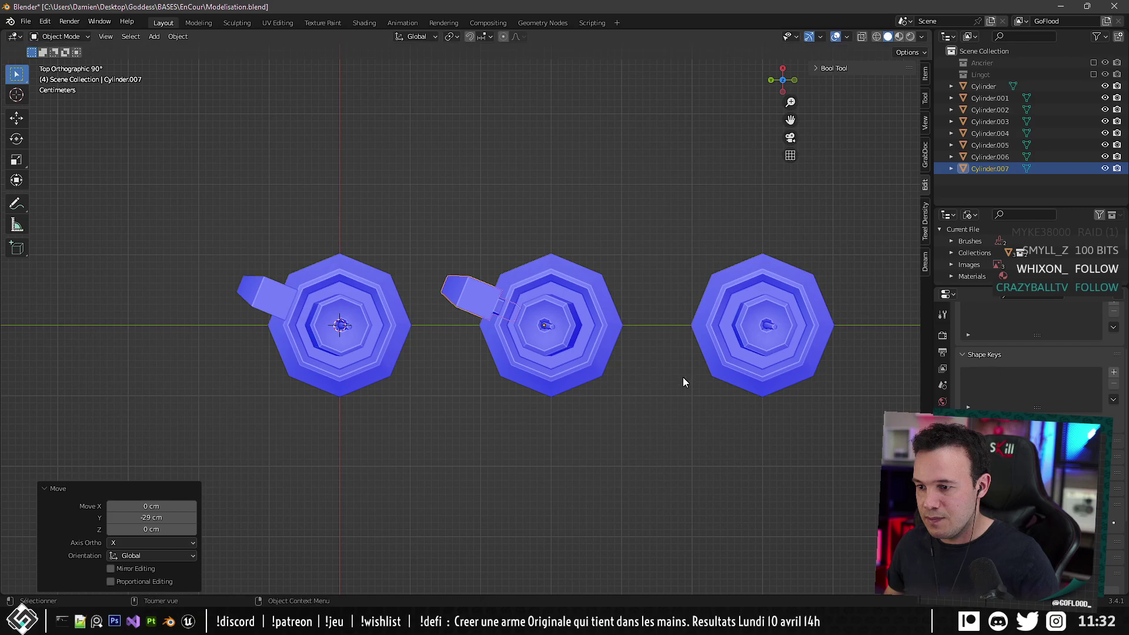
Make a linked duplicate of the middle holder's handle and move it -31 cm along Y to the shortest candle holder.
shift+middle_drag(682, 376, 599, 394)
key(alt+d)
key(Escape)
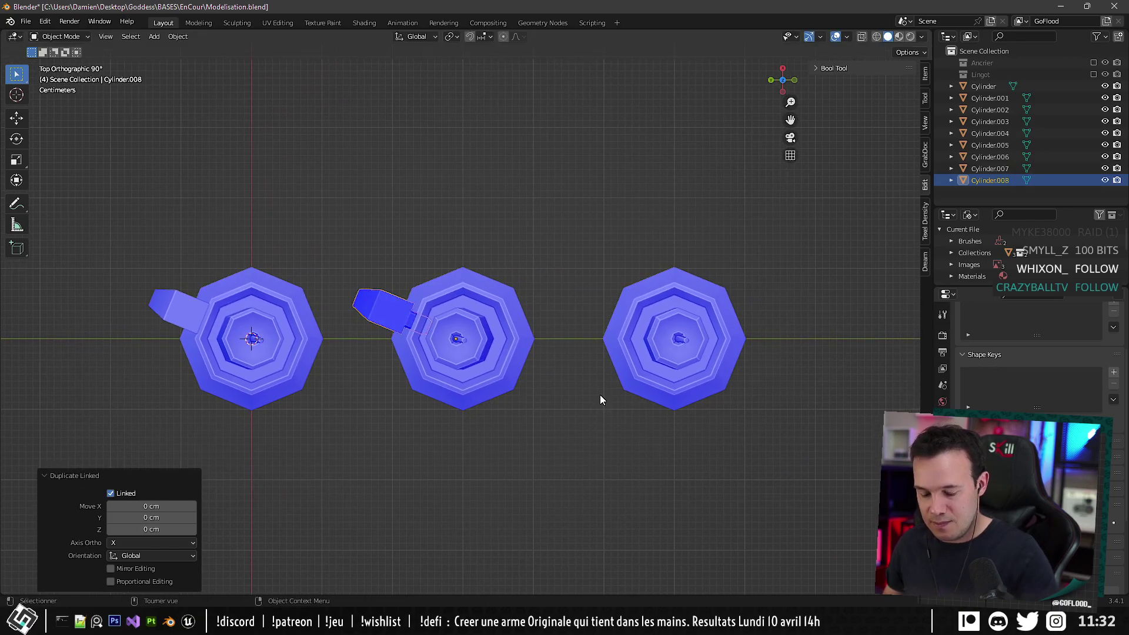
key(g)
key(y)
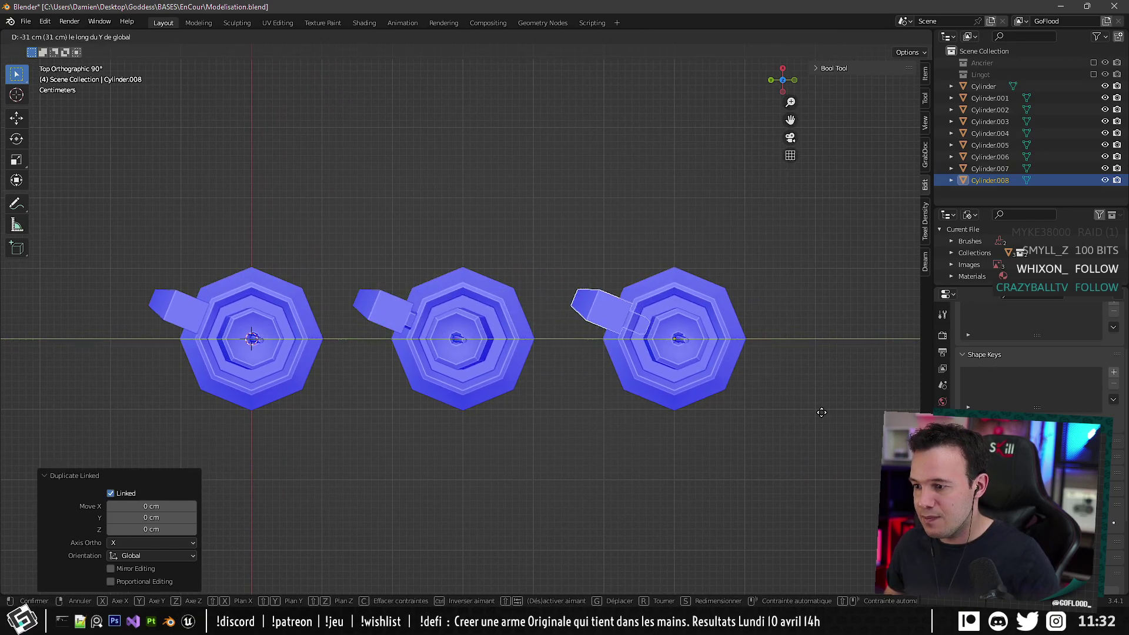
click(822, 412)
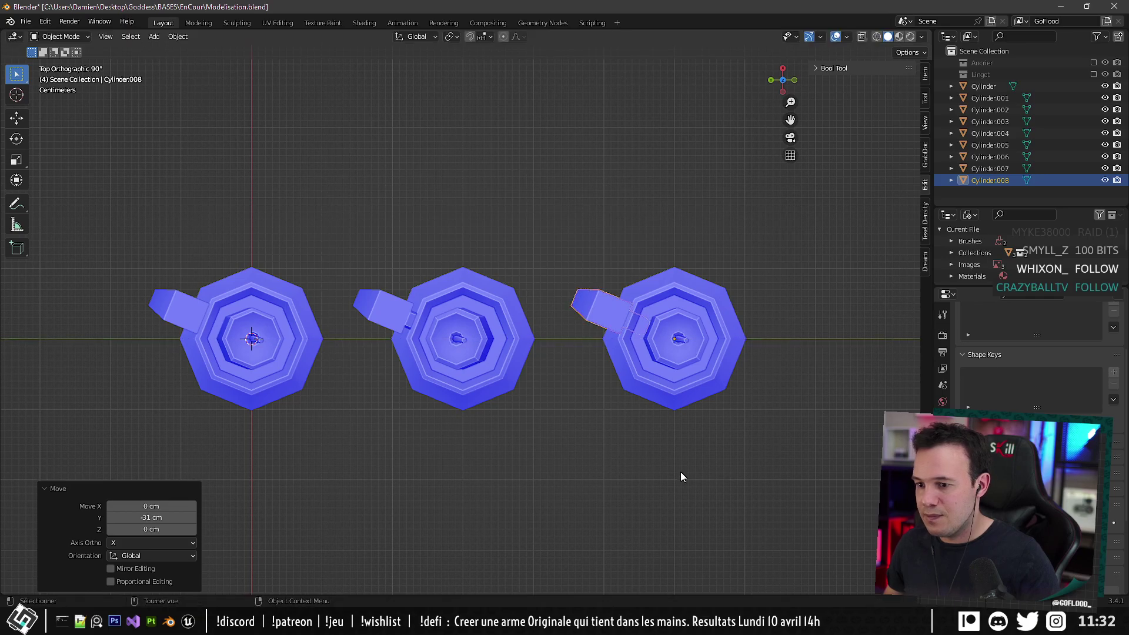
Shift the middle holder's handle a further -1 cm along Y so it sits against the cup.
click(372, 296)
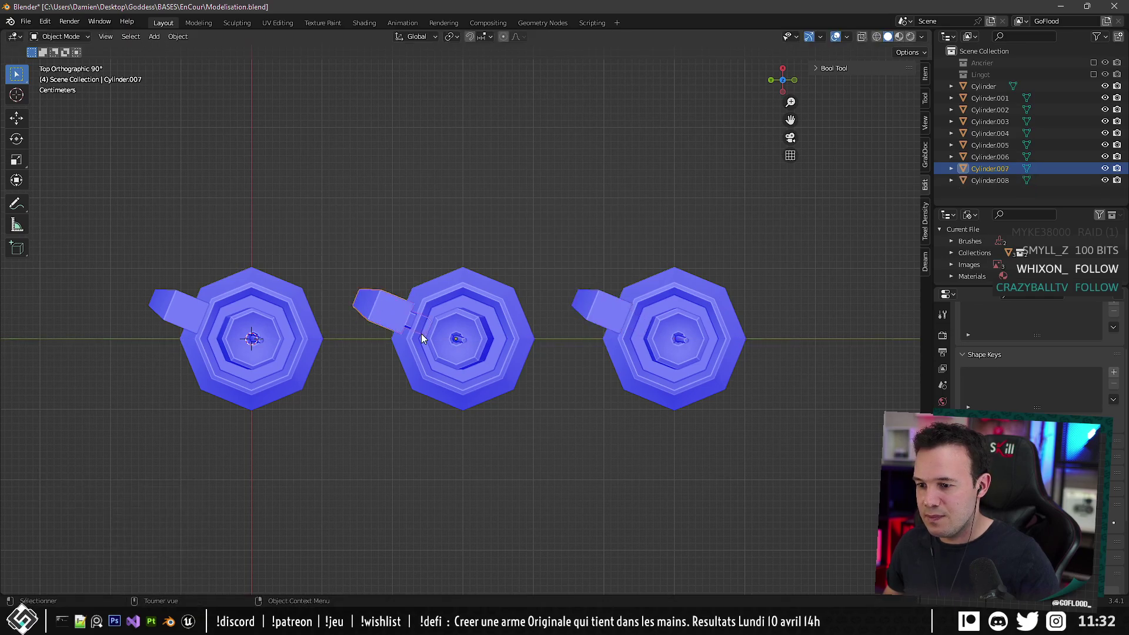
key(g)
key(y)
click(427, 332)
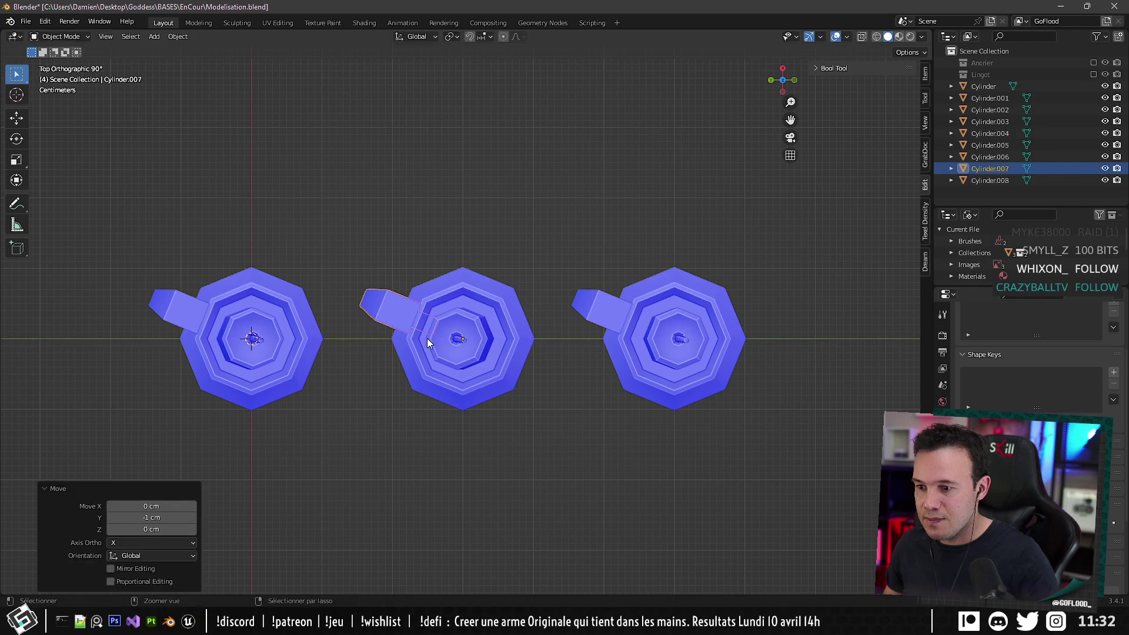
Select the middle candle with its holder and handle and export it as Bougoir_002b.fbx.
middle_drag(429, 486, 431, 365)
scroll(439, 406, down, 6)
middle_drag(442, 433, 474, 479)
click(473, 479)
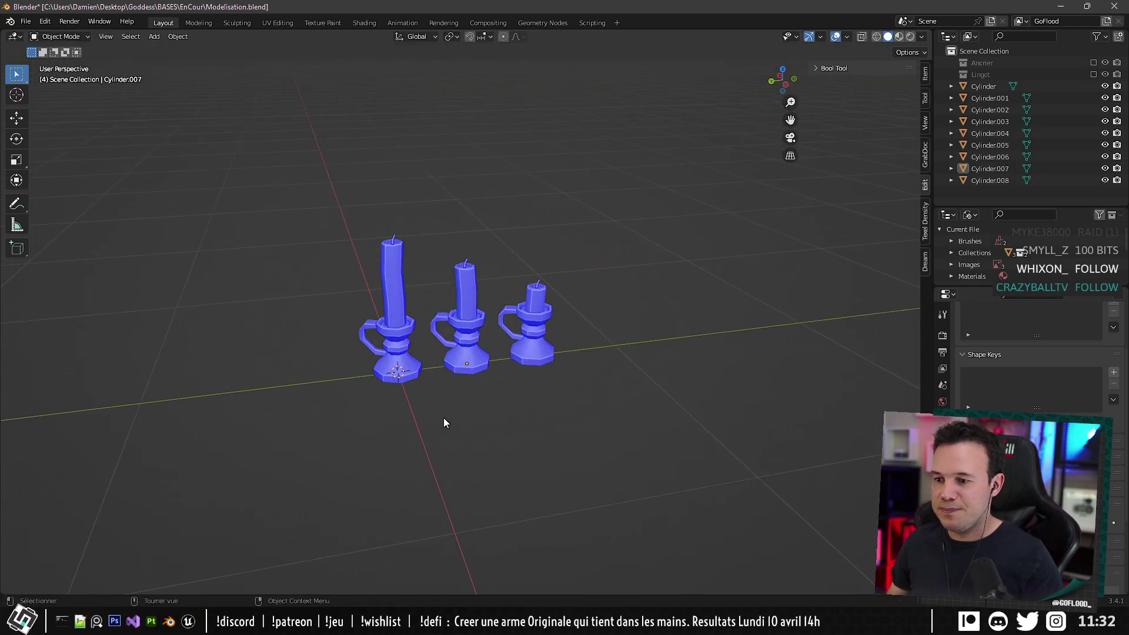
drag(432, 226, 488, 378)
key(ctrl+e)
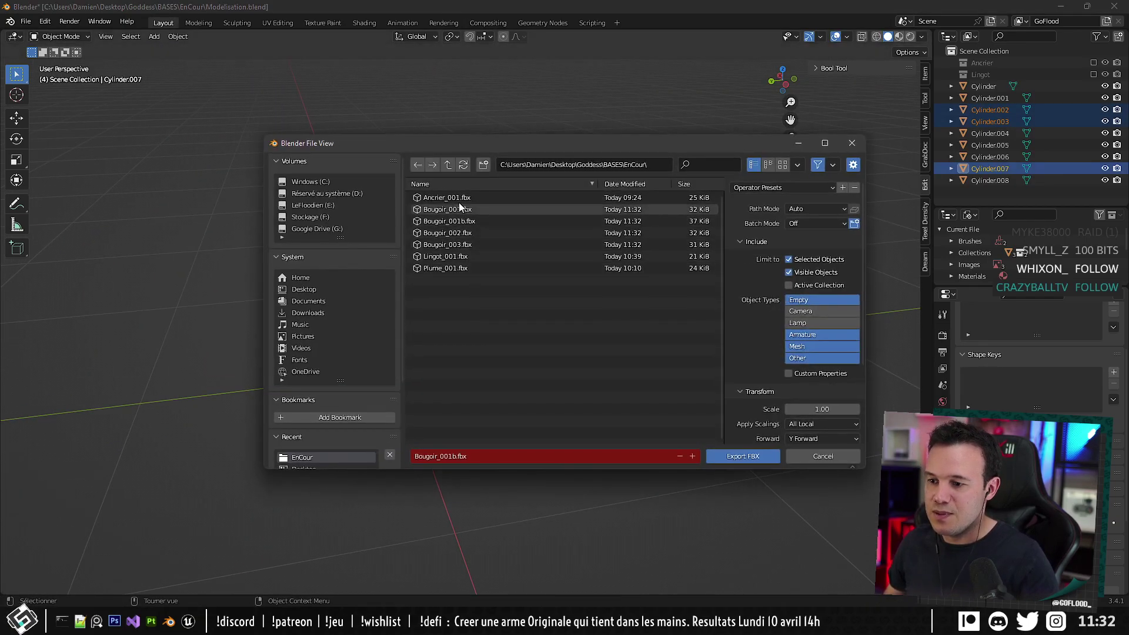
click(456, 233)
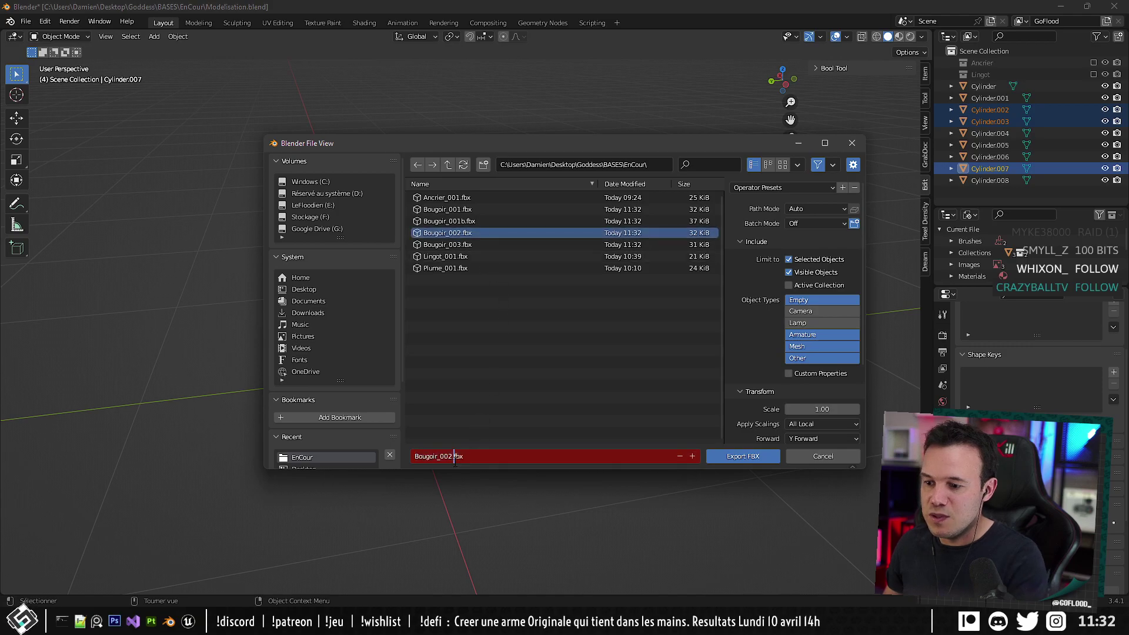
key(Return)
click(741, 456)
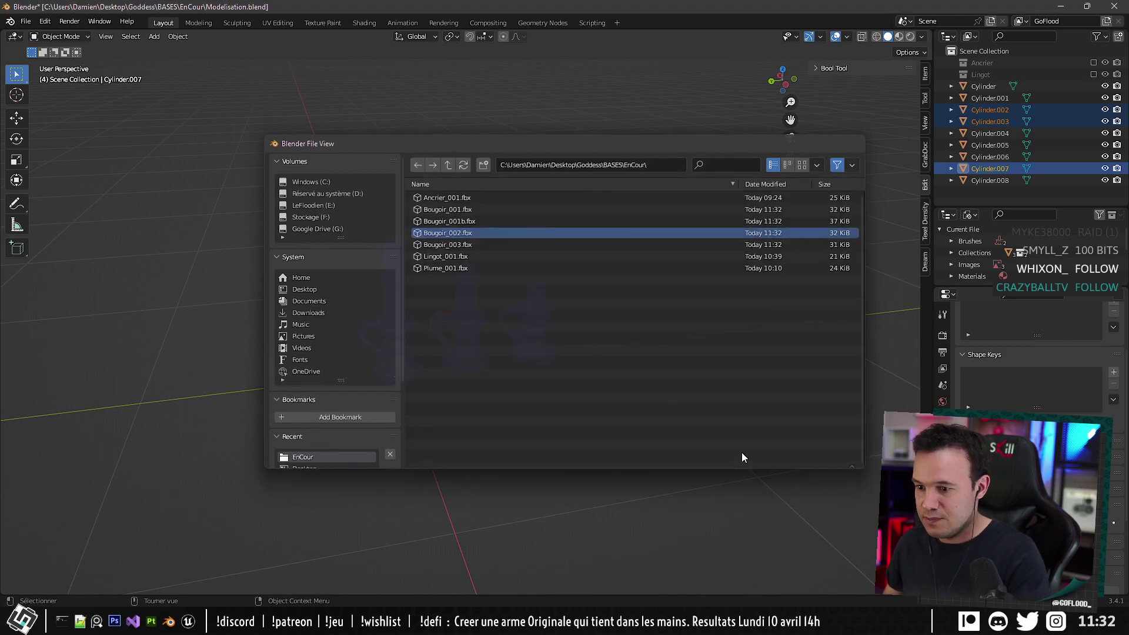
Select the shortest candle with its holder and handle and export it as Bougoir_003b.fbx.
drag(496, 230, 562, 365)
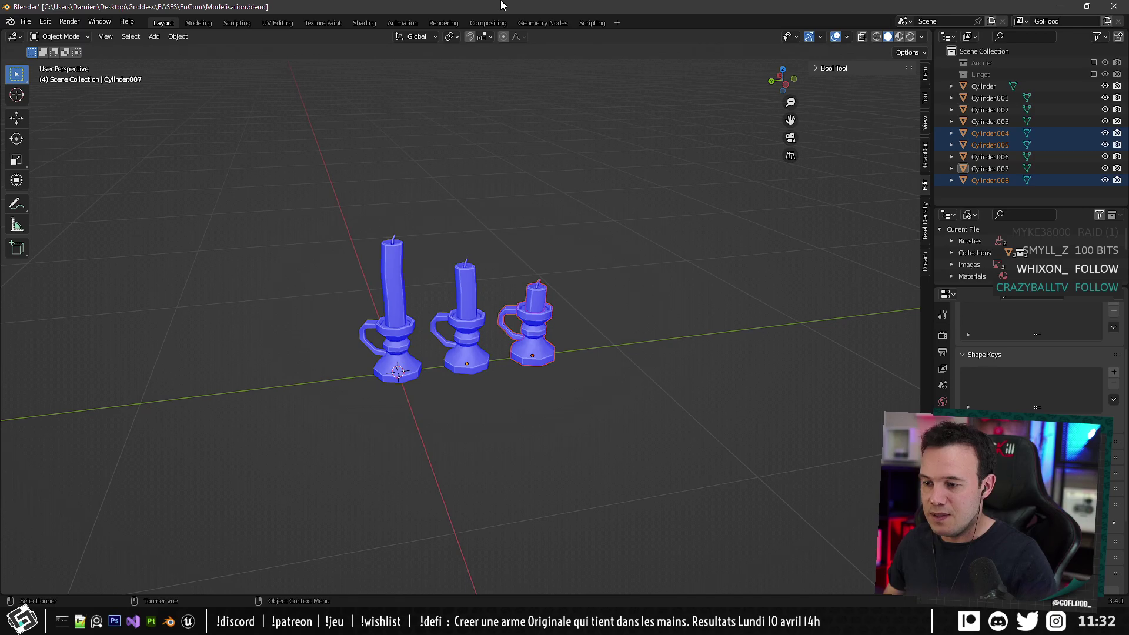
key(ctrl+shift+e)
click(458, 256)
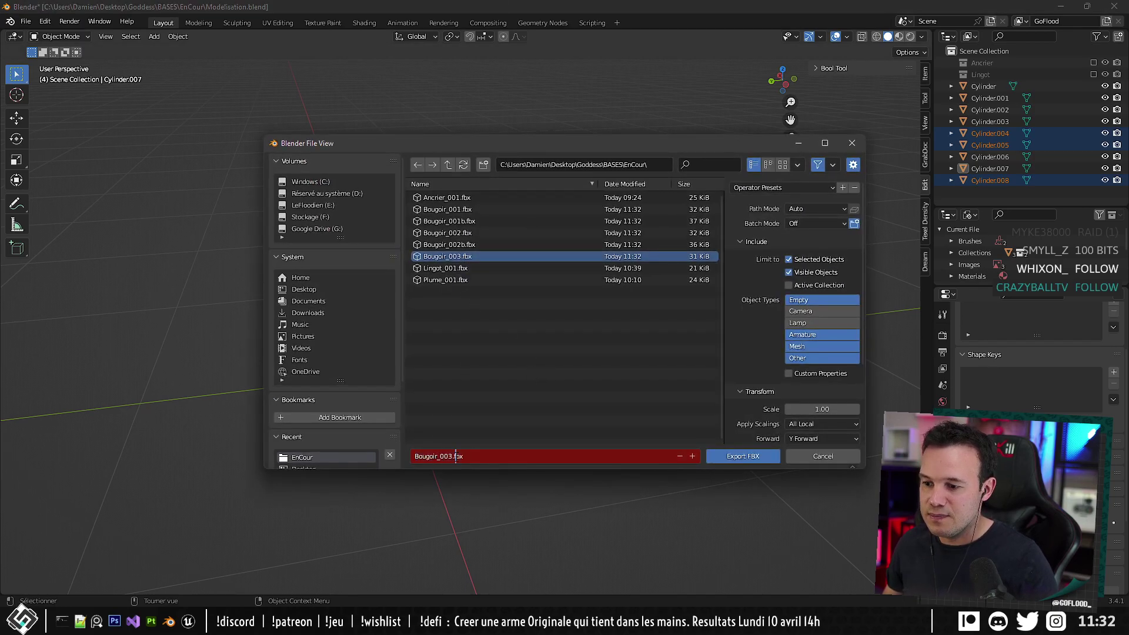
text(b)
key(Return)
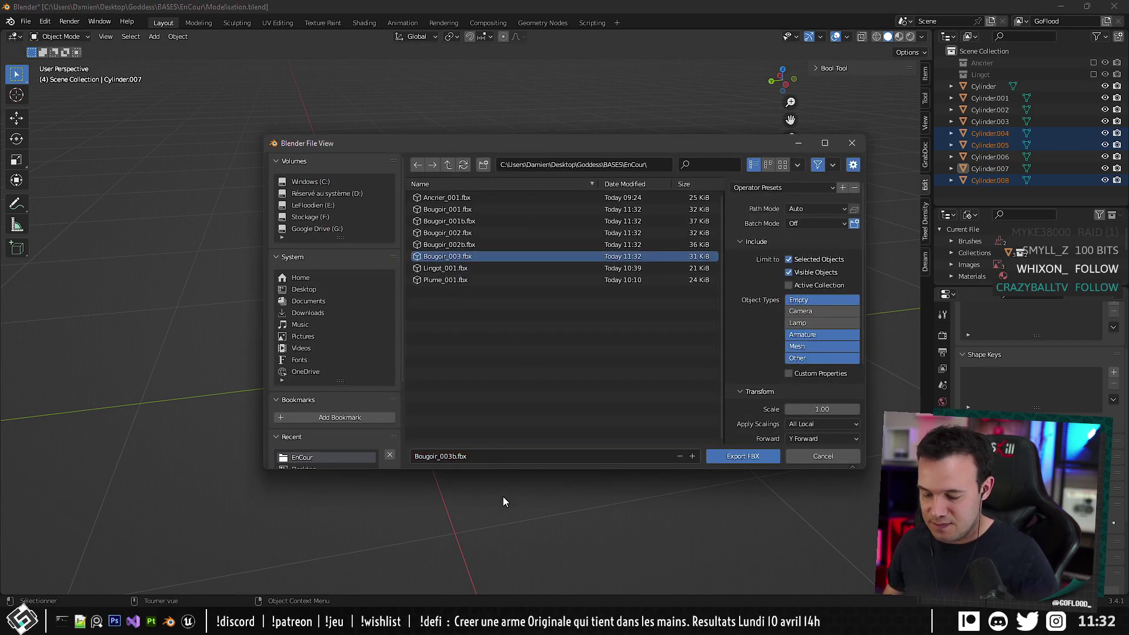
click(742, 456)
Switch to Unreal Engine and reimport the Bougoir_001, Bougoir_002 and Bougoir_003 meshes.
key(alt+Tab)
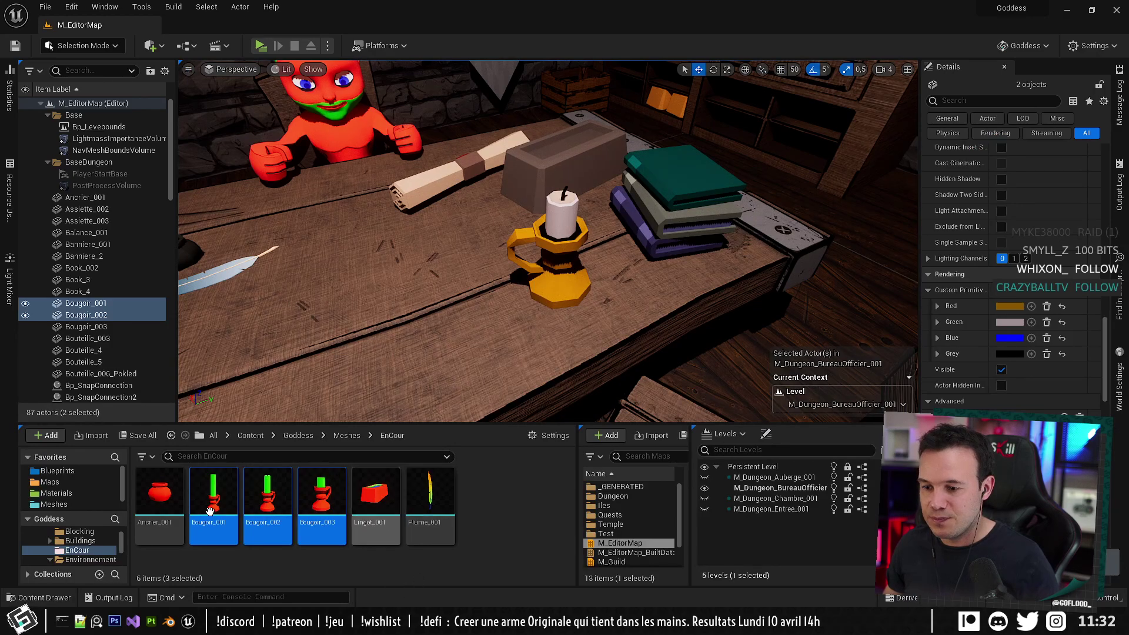
right_click(318, 505)
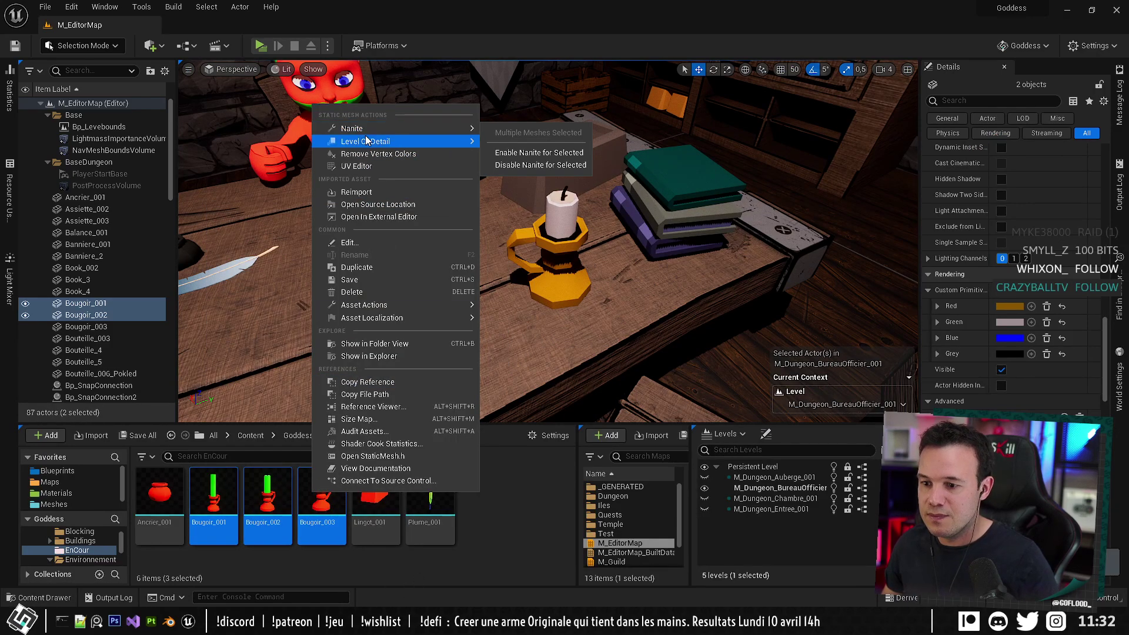
click(357, 191)
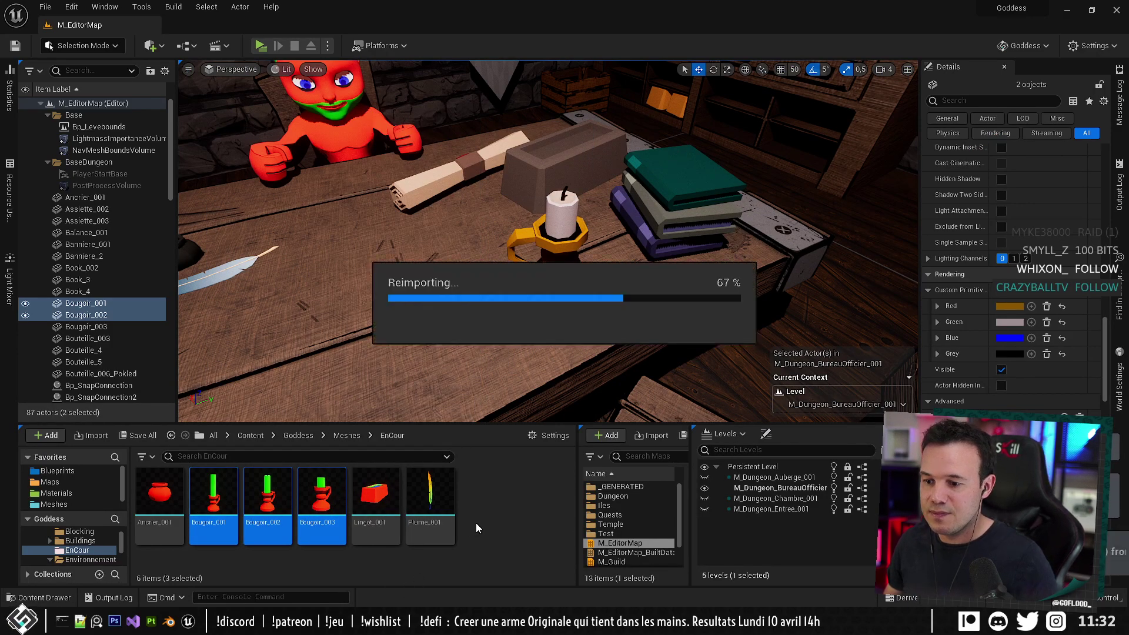
click(482, 512)
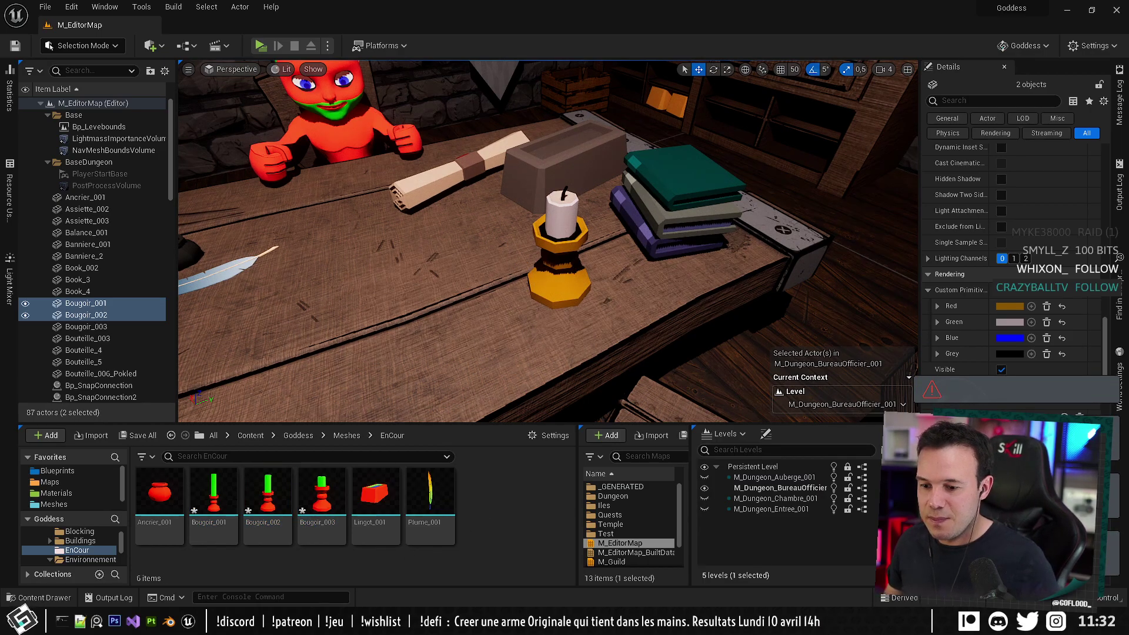
Import Bougoir_001b.fbx, Bougoir_002b.fbx and Bougoir_003b.fbx from the EnCour folder on disk into the project's EnCour mesh folder.
key(alt+Tab)
key(alt+Tab)
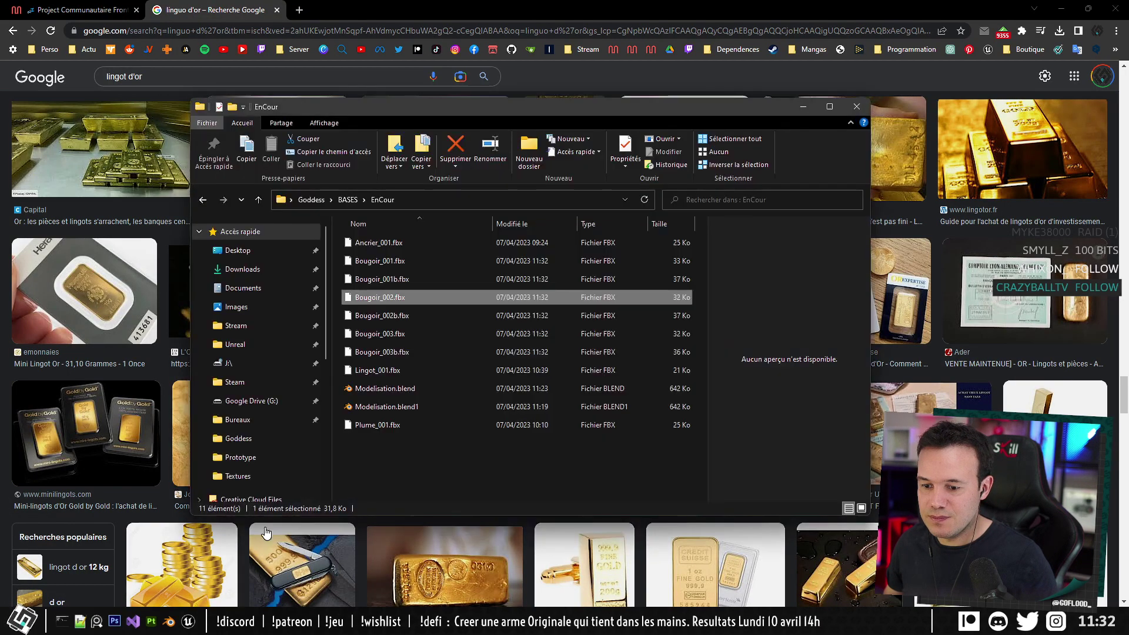
key(alt+Tab)
key(alt+Tab)
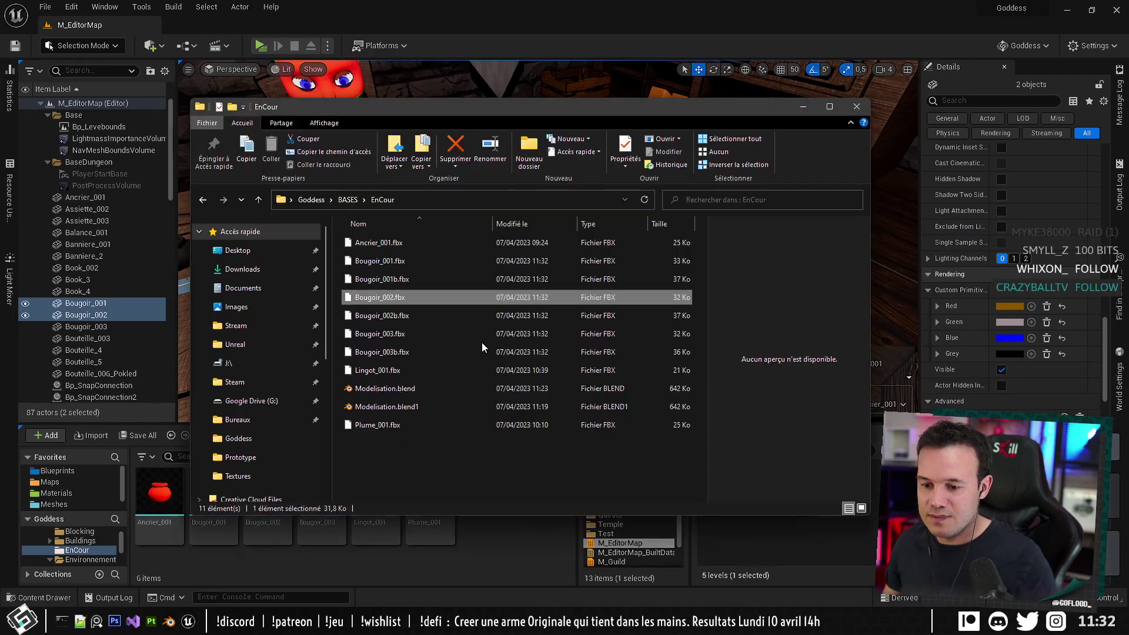
click(385, 316)
ctrl+click(390, 279)
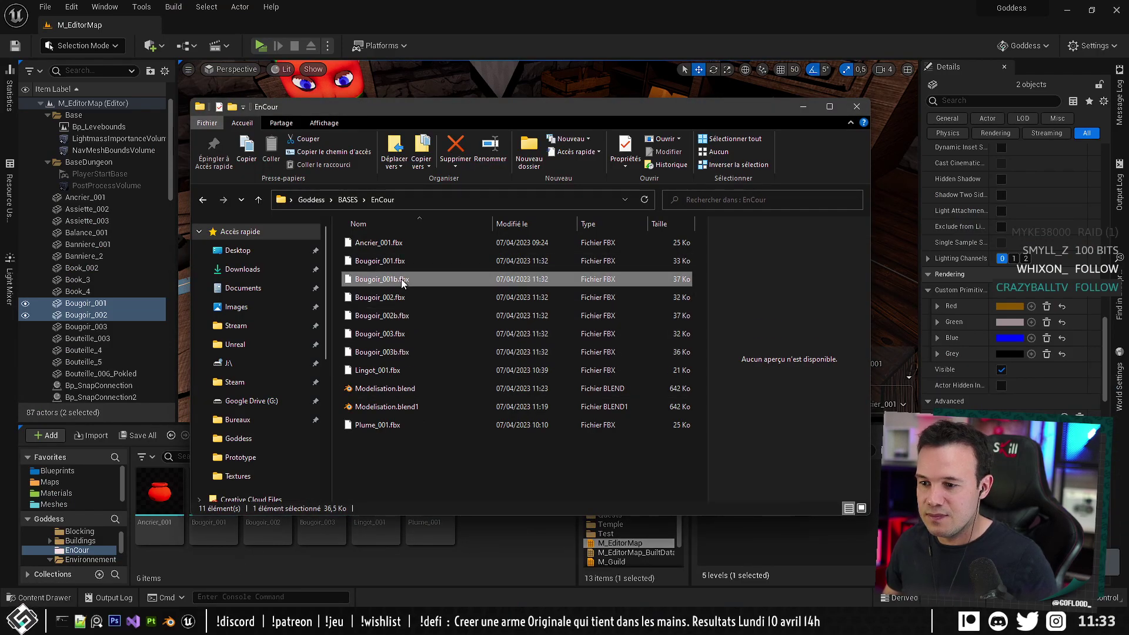
ctrl+click(388, 352)
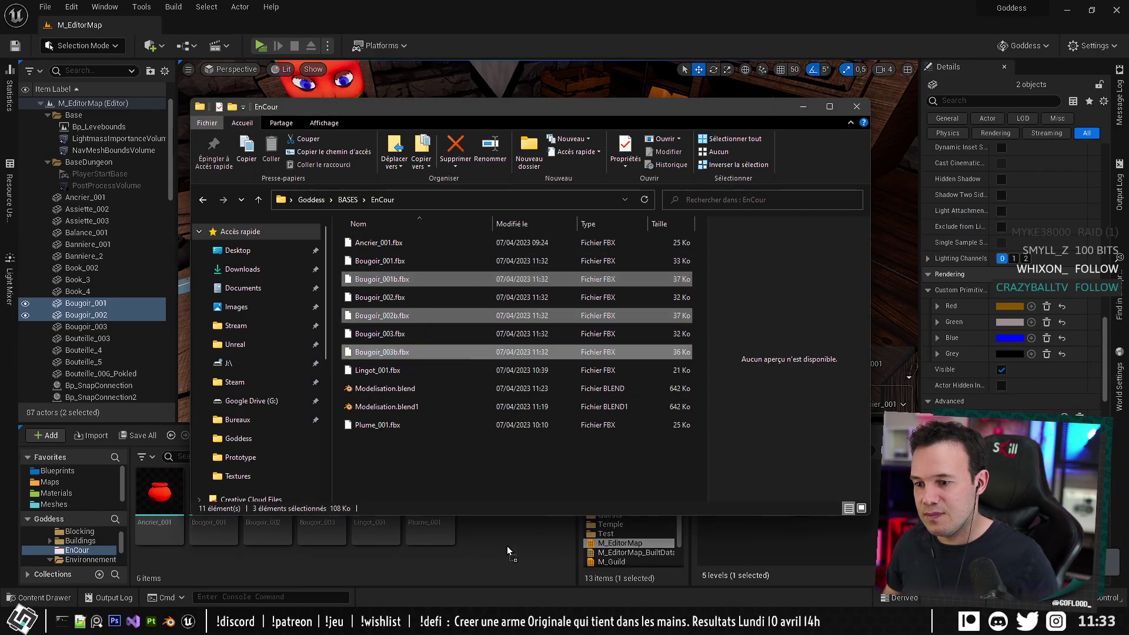
drag(509, 551, 511, 549)
click(520, 532)
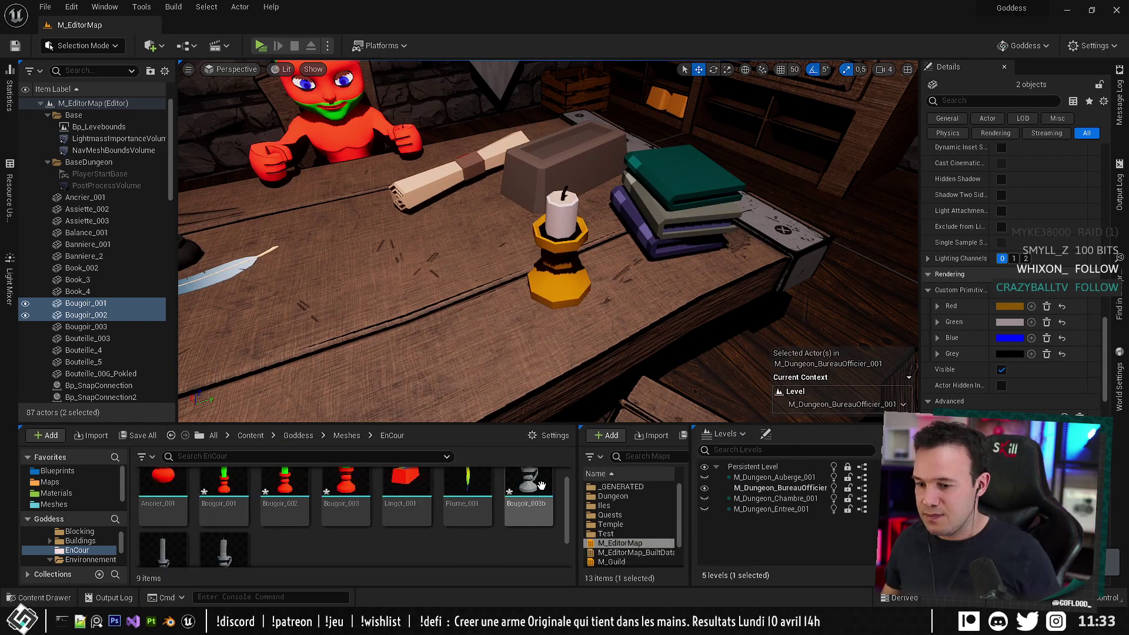
Open the three newly imported meshes and assign the M_Master_Texture_Rgb_Primitive_Simple material to Bougoir_002b.
click(541, 485)
scroll(529, 493, down, 2)
shift+click(242, 515)
key(Return)
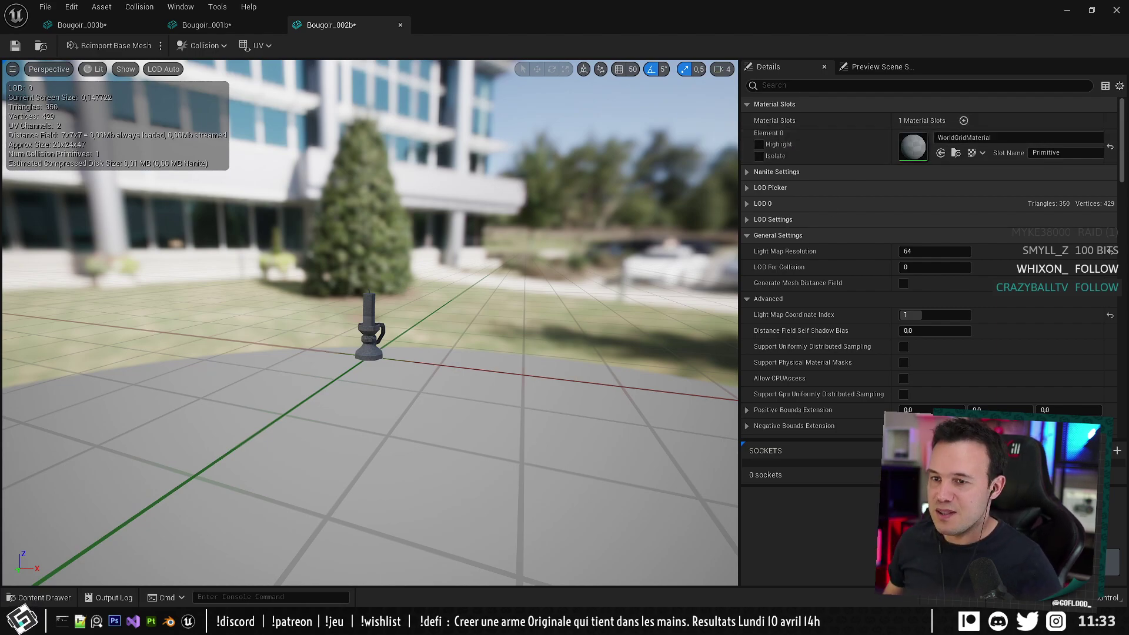
right_drag(369, 322, 382, 294)
click(993, 138)
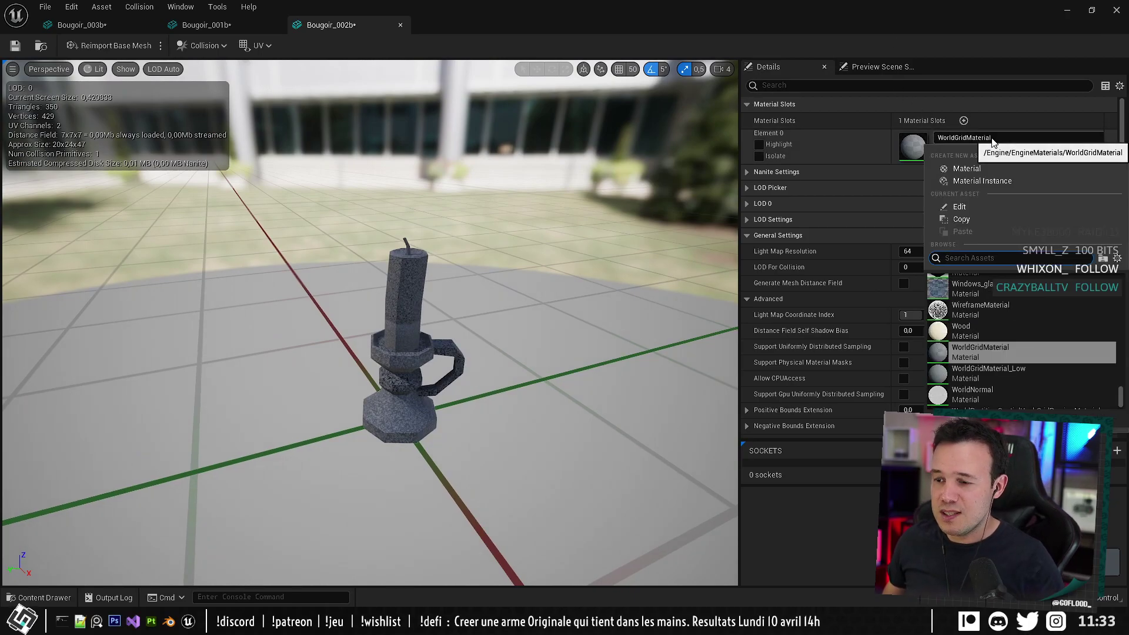
text(pr)
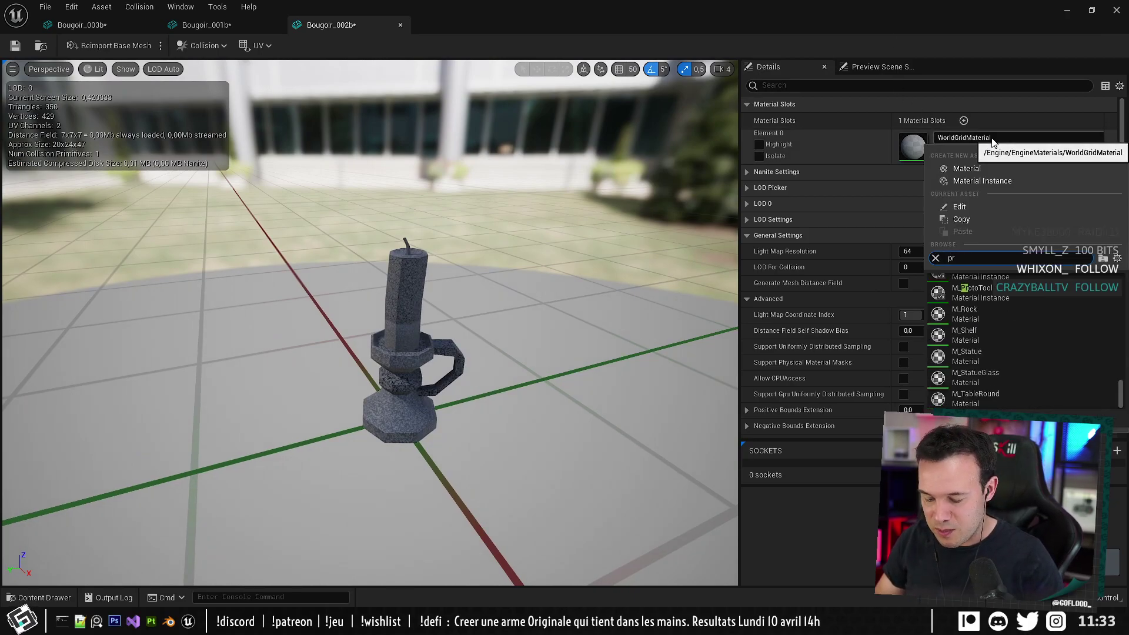
text(imiv)
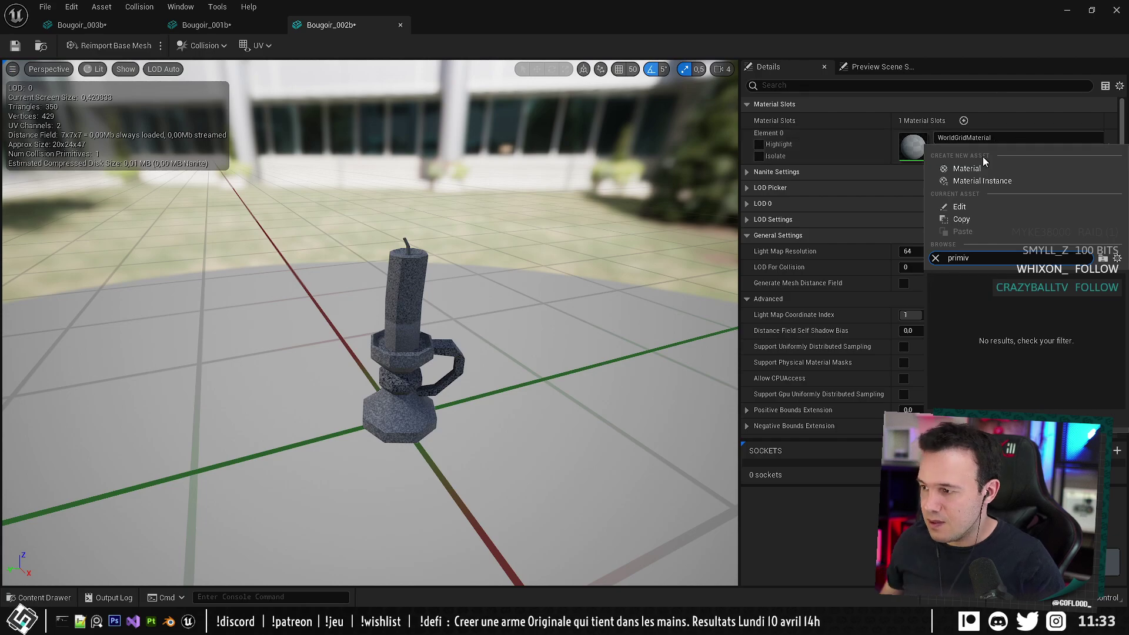
click(978, 304)
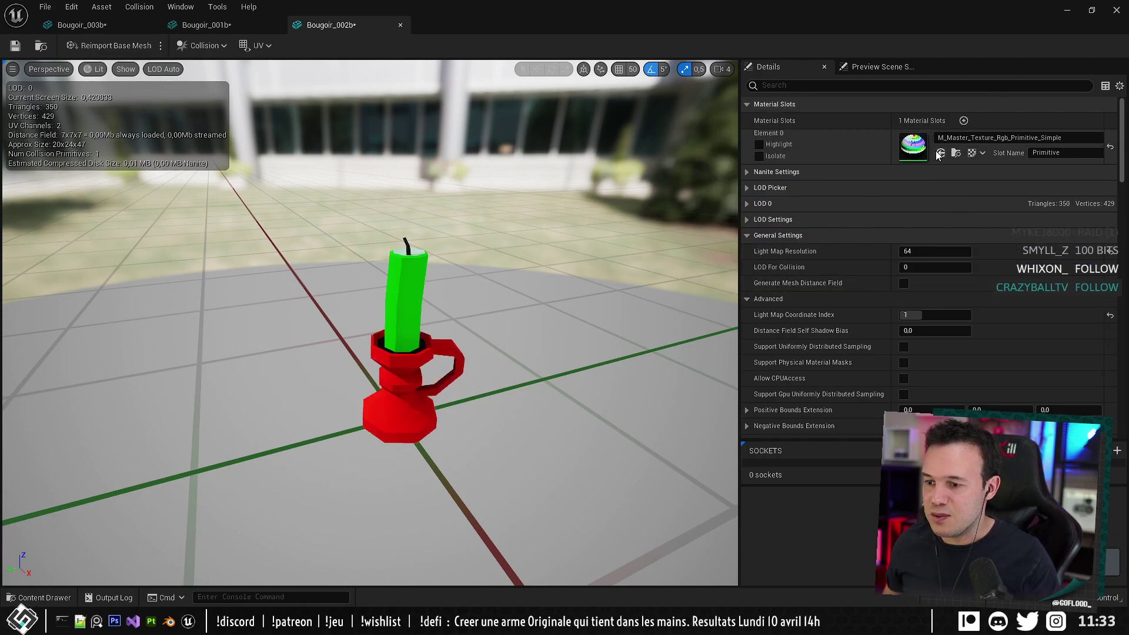
Copy the material from Bougoir_002b onto the Bougoir_001b material slot and close both mesh editors.
right_click(915, 150)
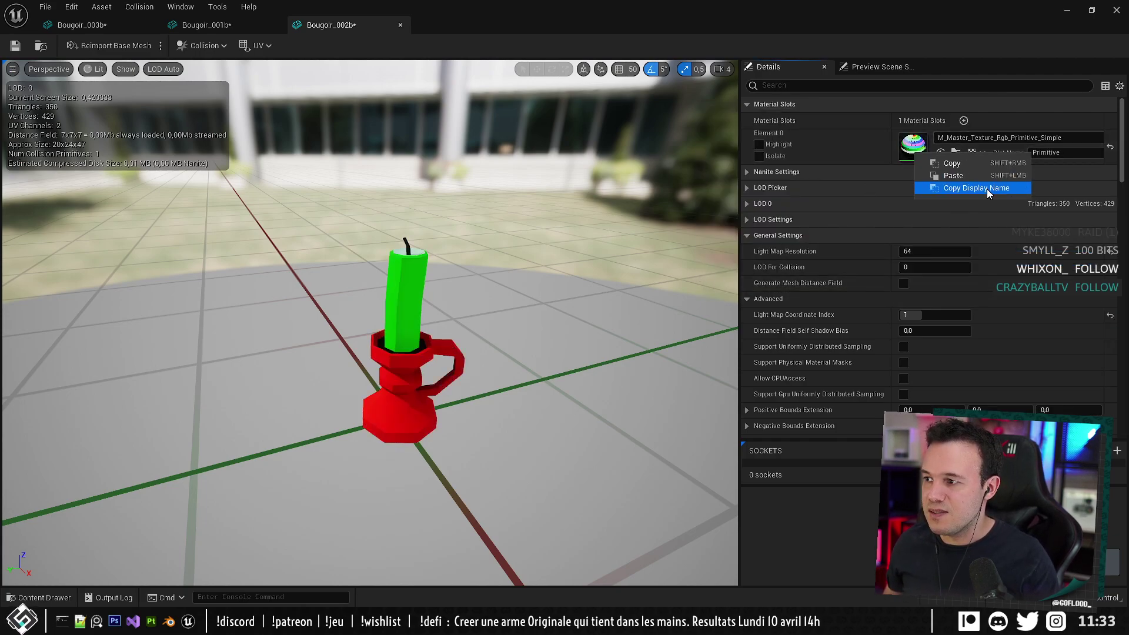
click(946, 166)
middle_click(311, 33)
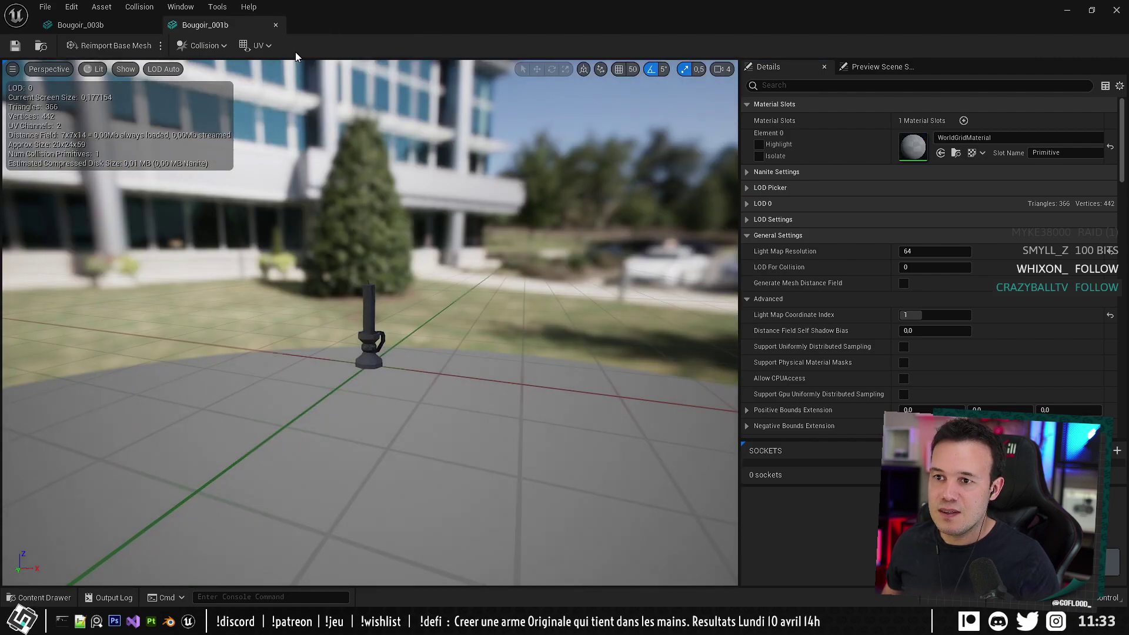
right_click(913, 148)
click(932, 166)
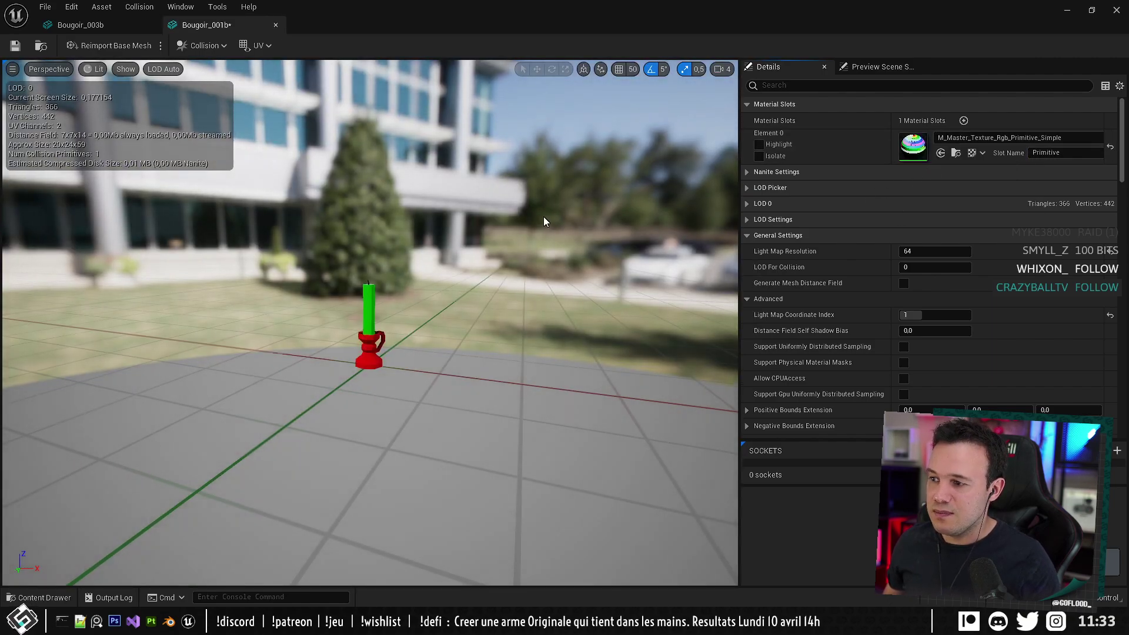
right_drag(545, 222, 563, 199)
middle_click(203, 27)
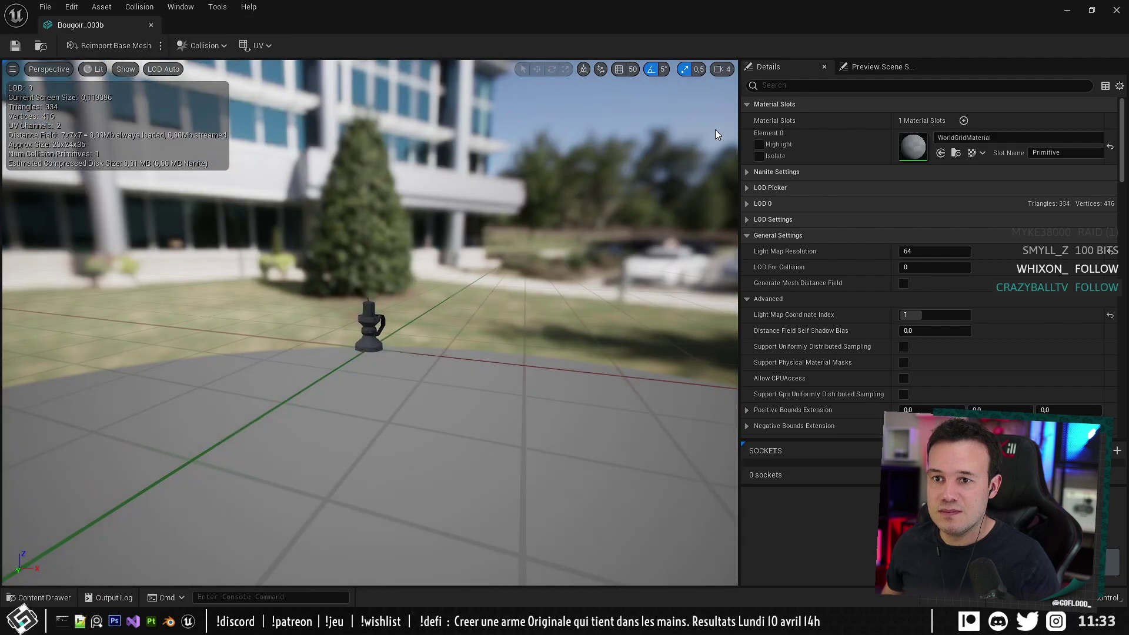
Paste the copied material onto the Bougoir_003b material slot and close its mesh editor.
right_click(912, 148)
click(949, 167)
drag(508, 212, 249, 91)
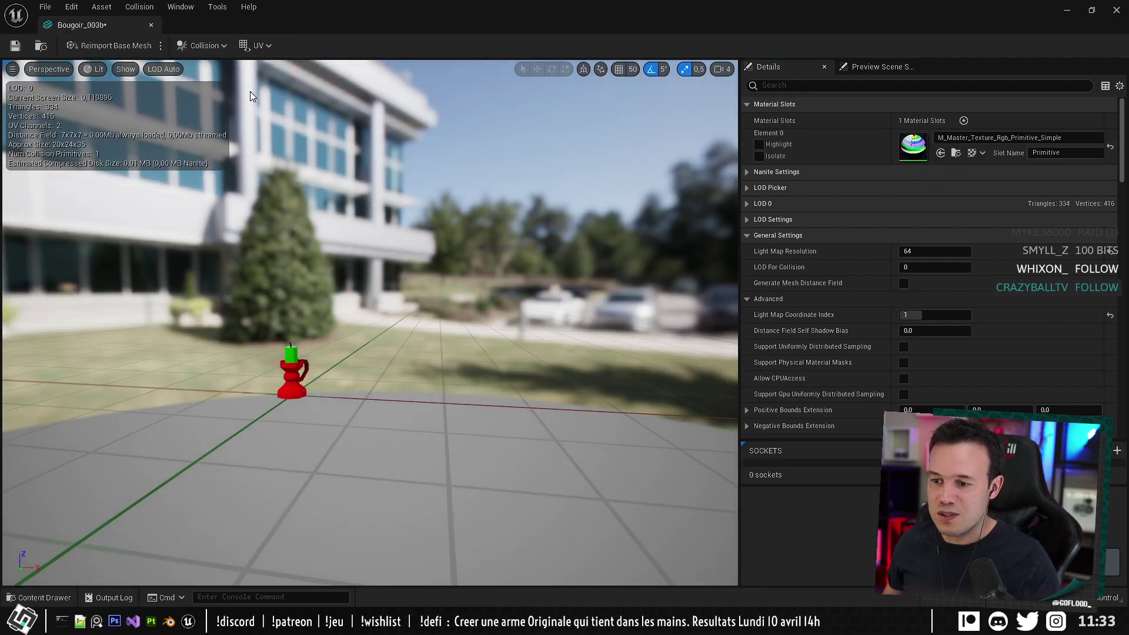
middle_click(111, 26)
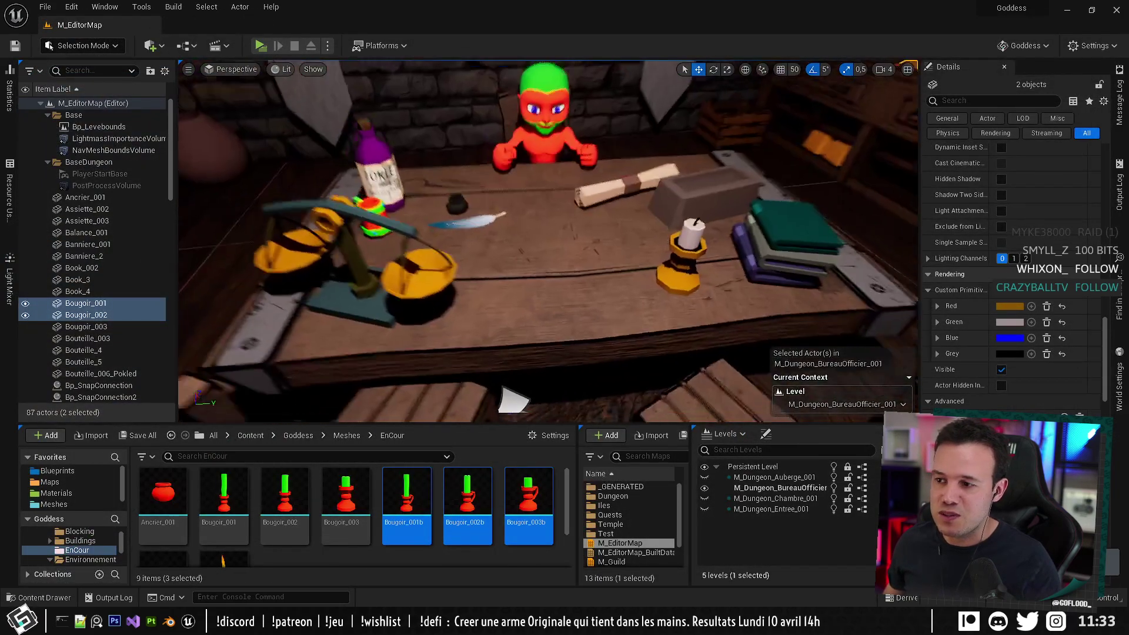
right_drag(548, 241, 600, 230)
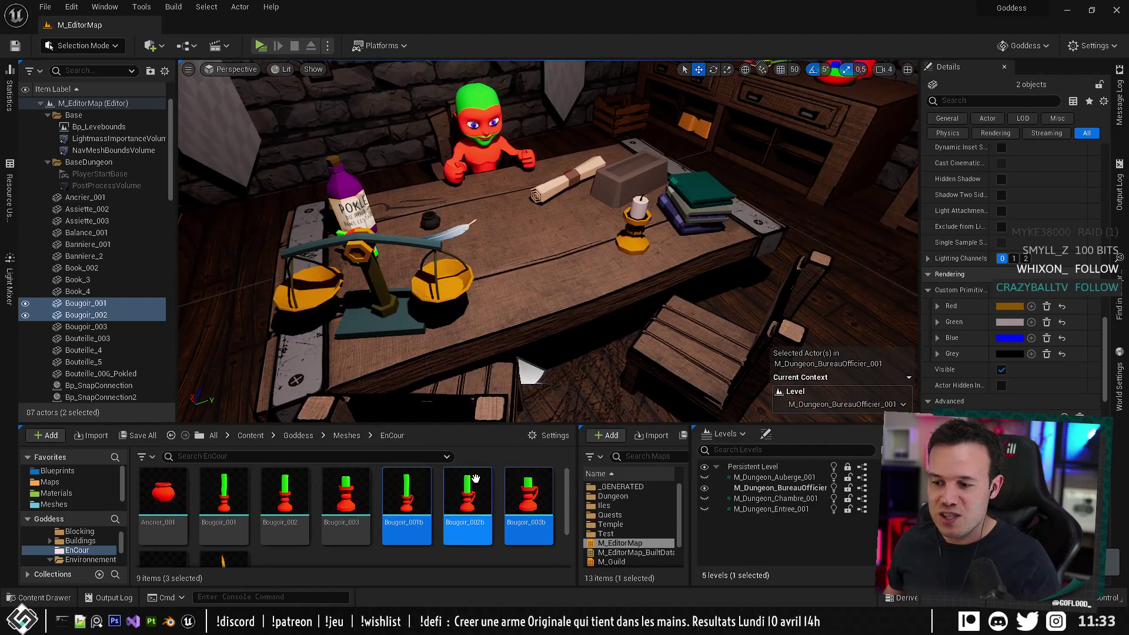
click(527, 490)
scroll(285, 538, down, 2)
click(285, 538)
scroll(348, 527, up, 2)
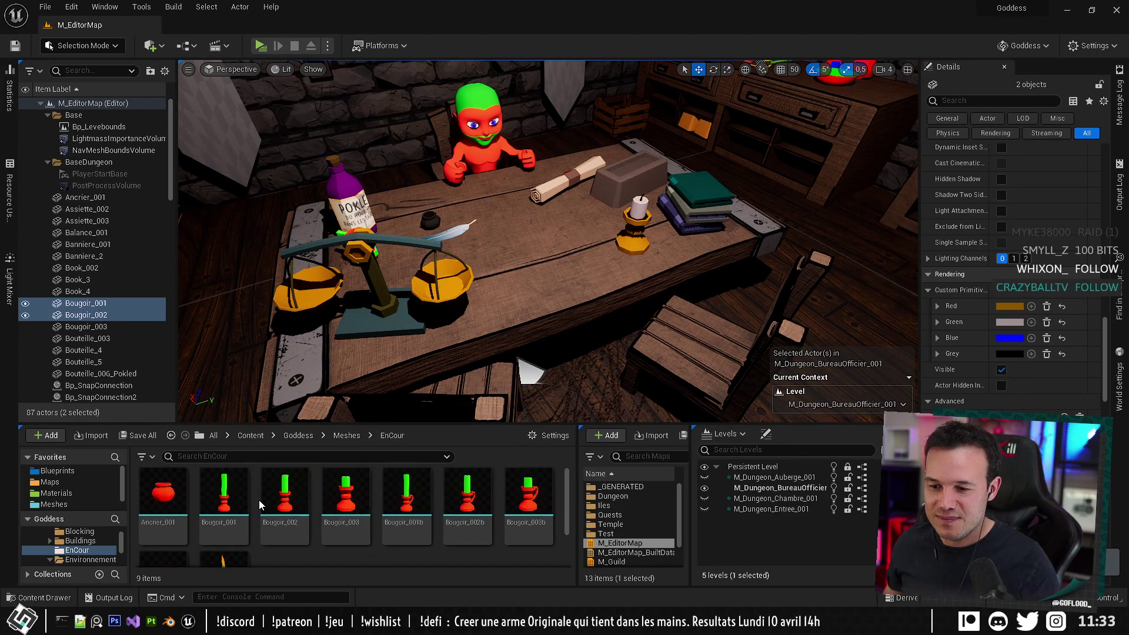
Replace the static mesh of the candle holder on the desk with Bougoir_003b and save the level.
click(640, 203)
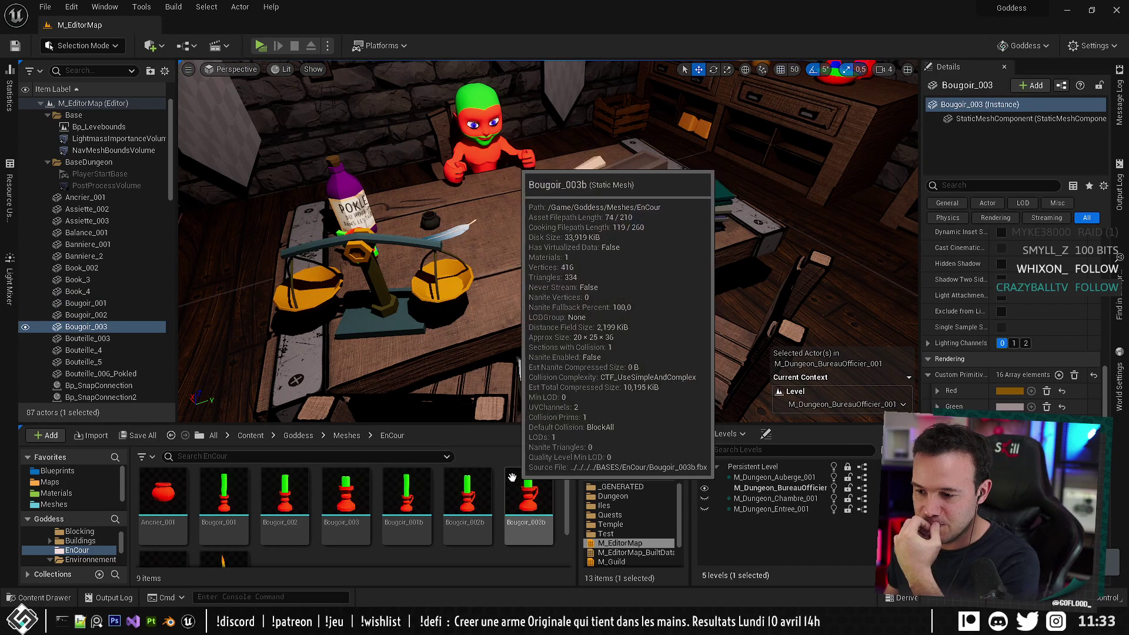
drag(528, 484, 542, 507)
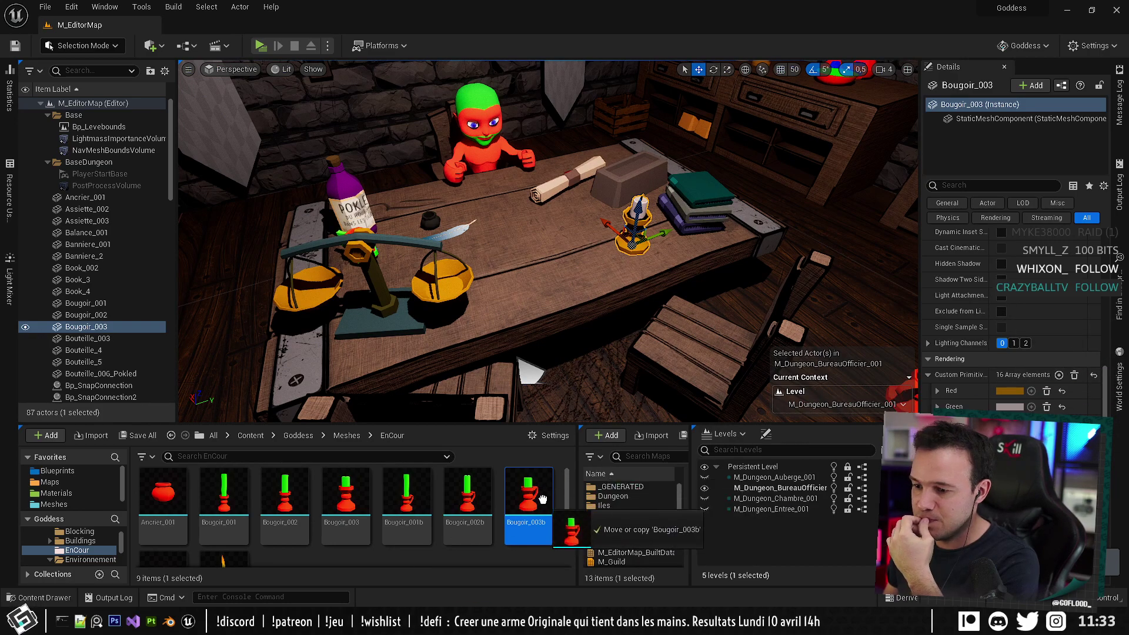
scroll(998, 365, down, 5)
scroll(997, 388, up, 5)
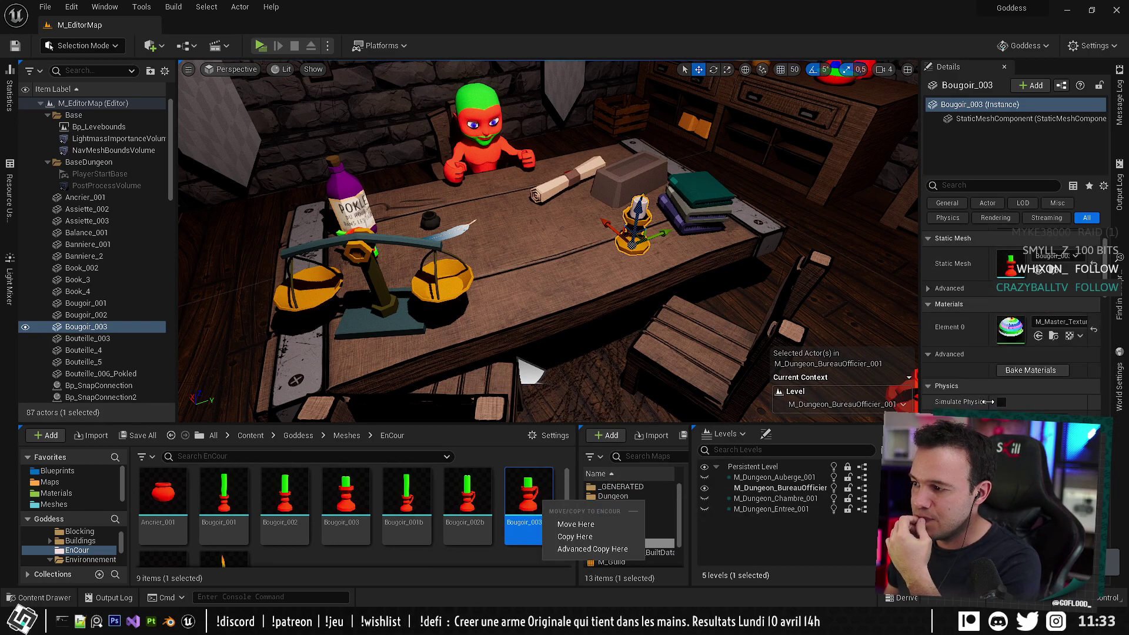
key(Escape)
drag(1001, 390, 1012, 341)
alt+drag(651, 203, 641, 202)
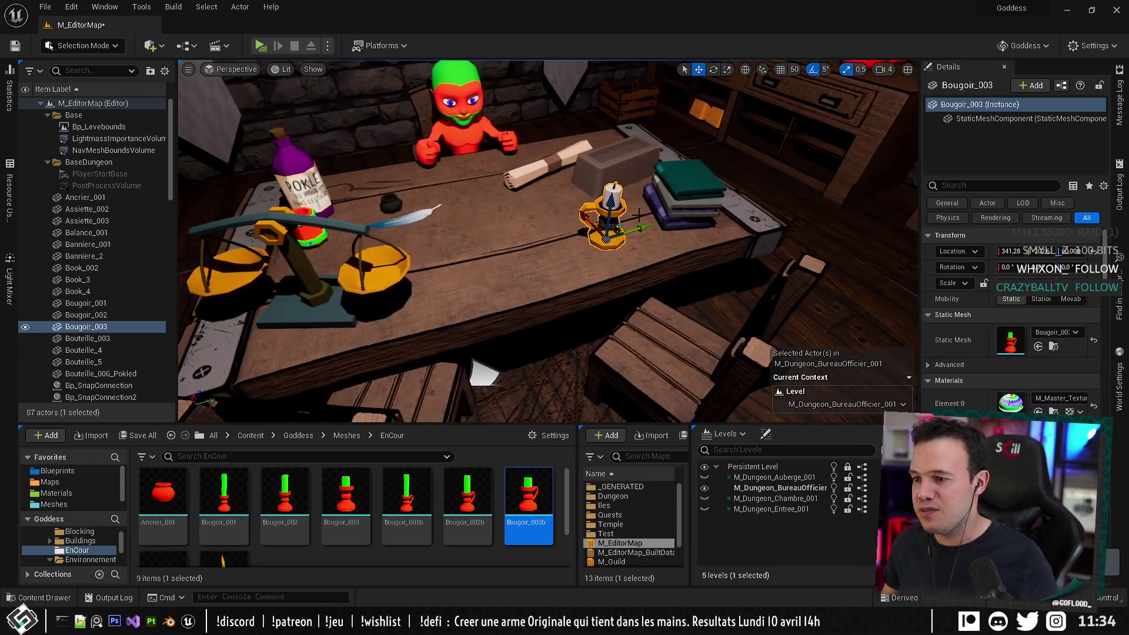
key(ctrl+s)
Play-test the level, walk around the desk to examine the candle holders in game, and end the preview.
right_drag(525, 367, 267, 303)
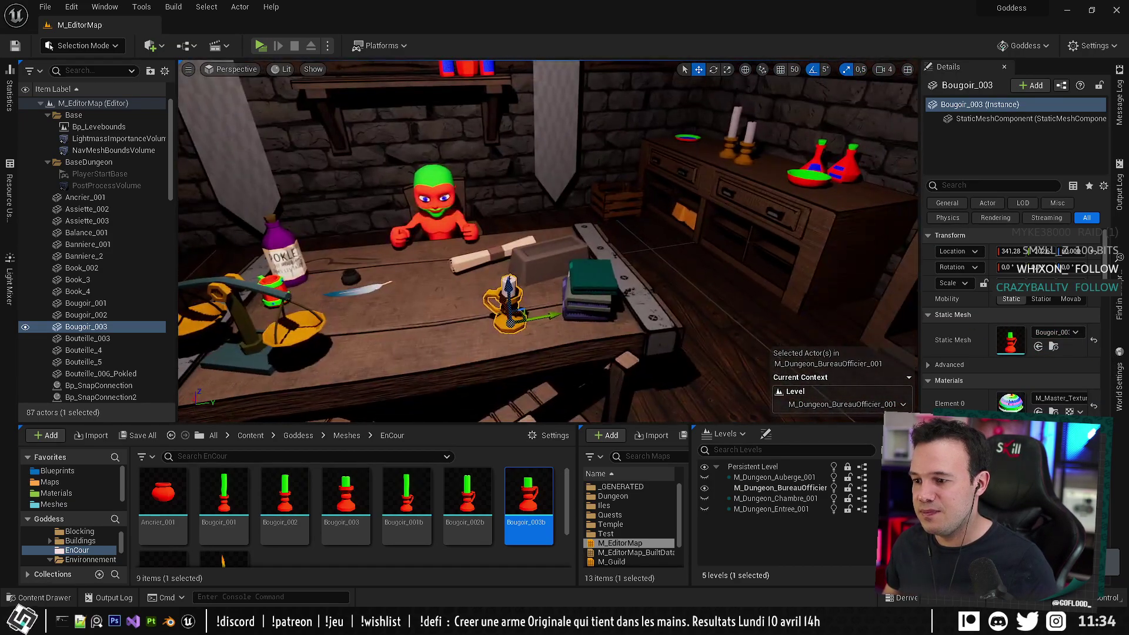
click(734, 217)
right_drag(735, 217, 764, 252)
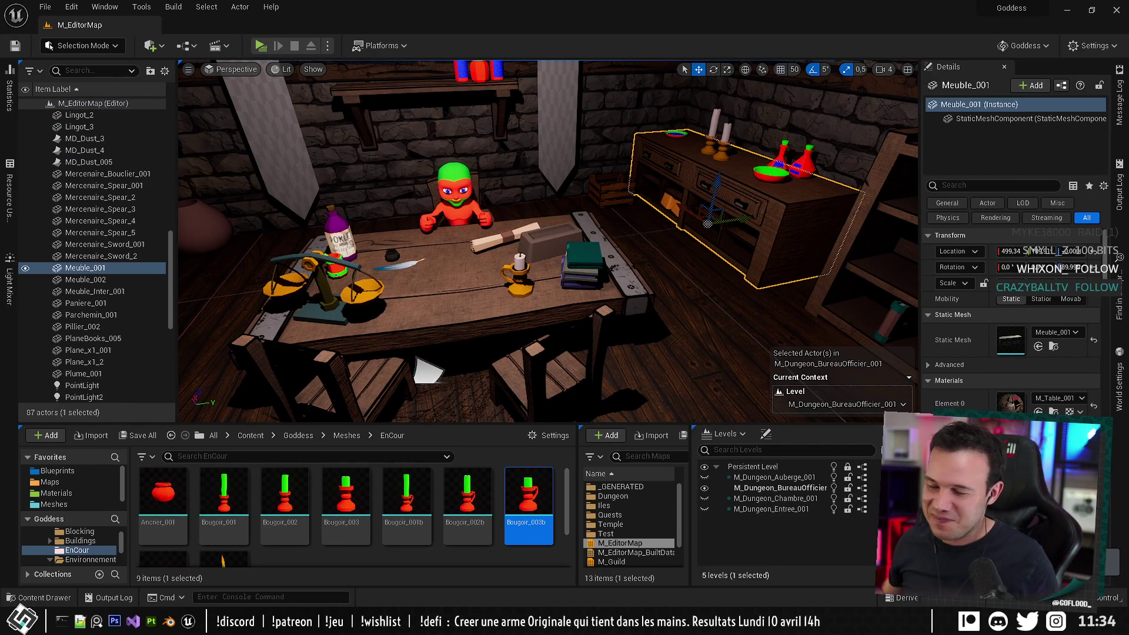
click(266, 47)
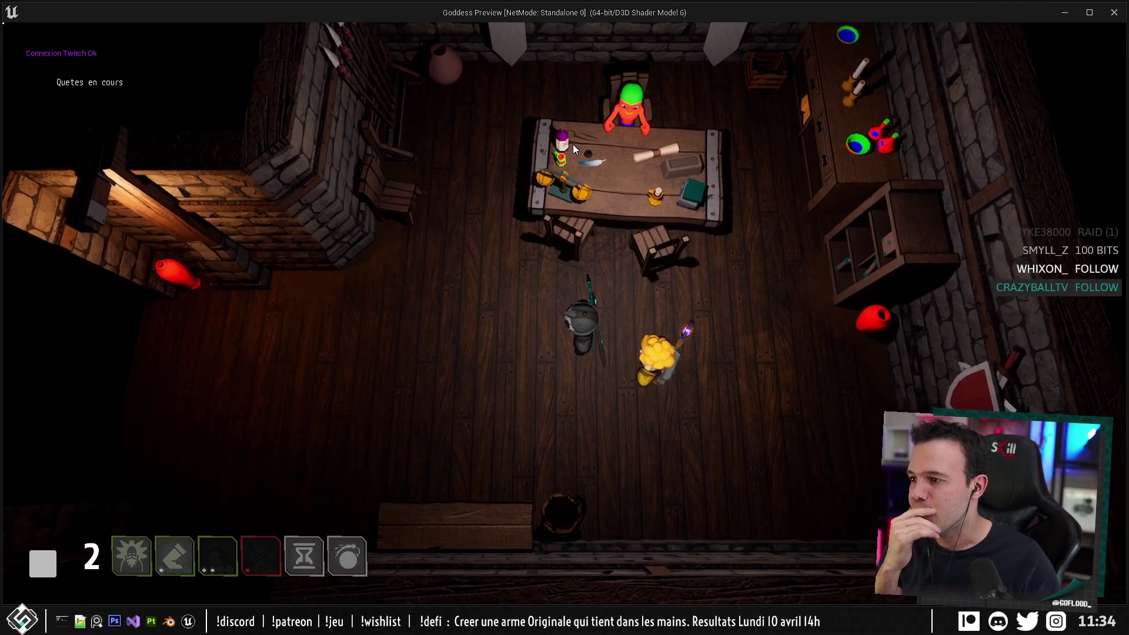
key(q)
key(s)
key(d)
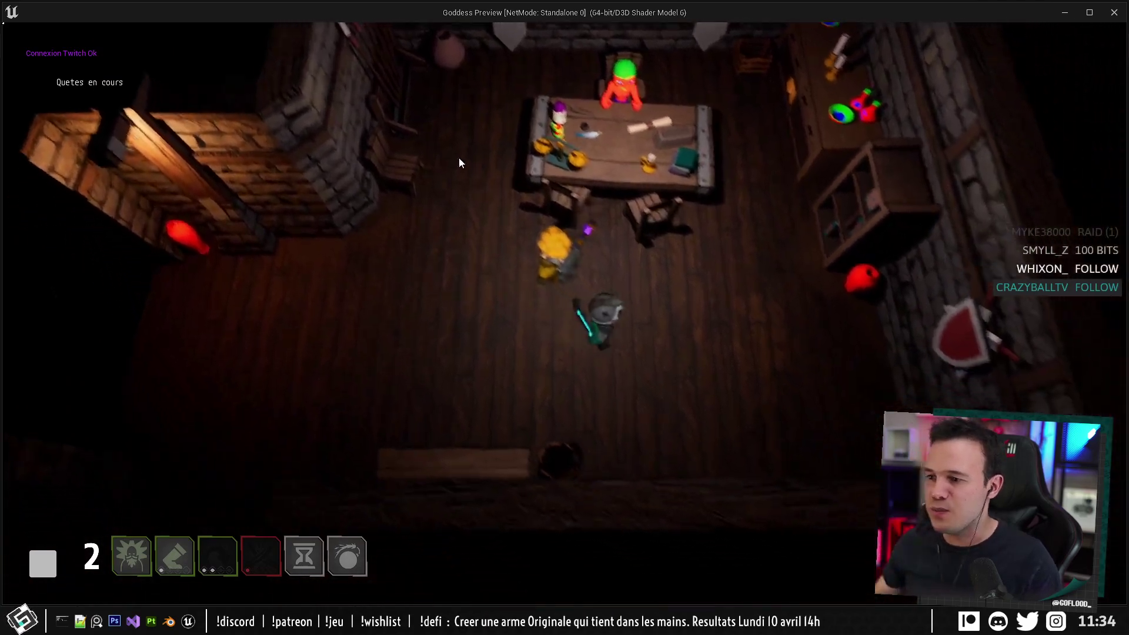
key(z)
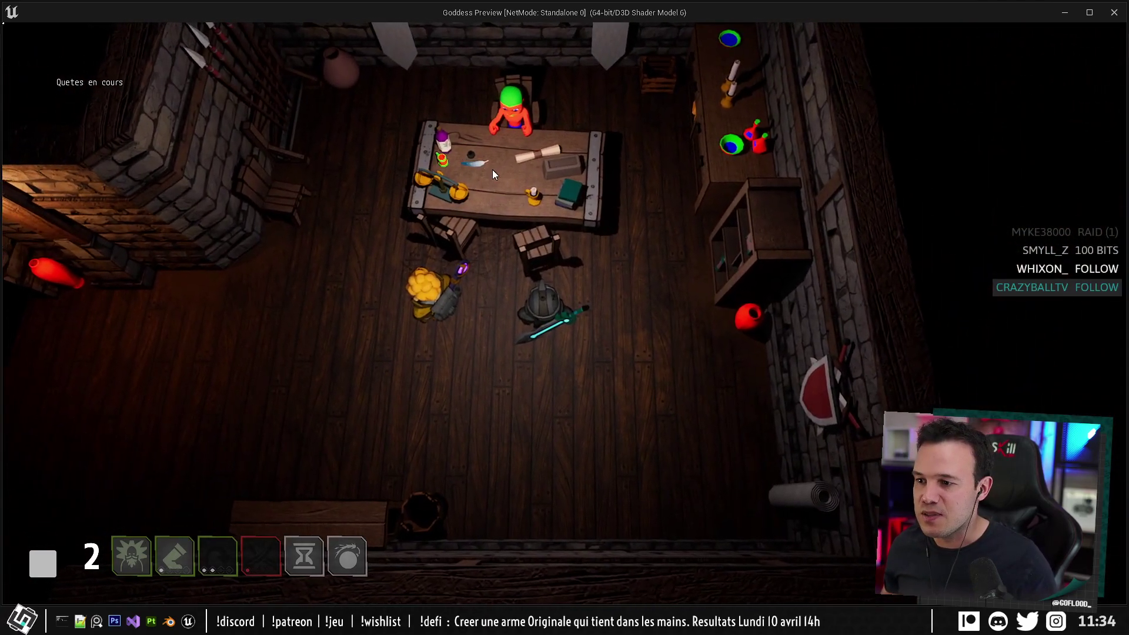
key(q)
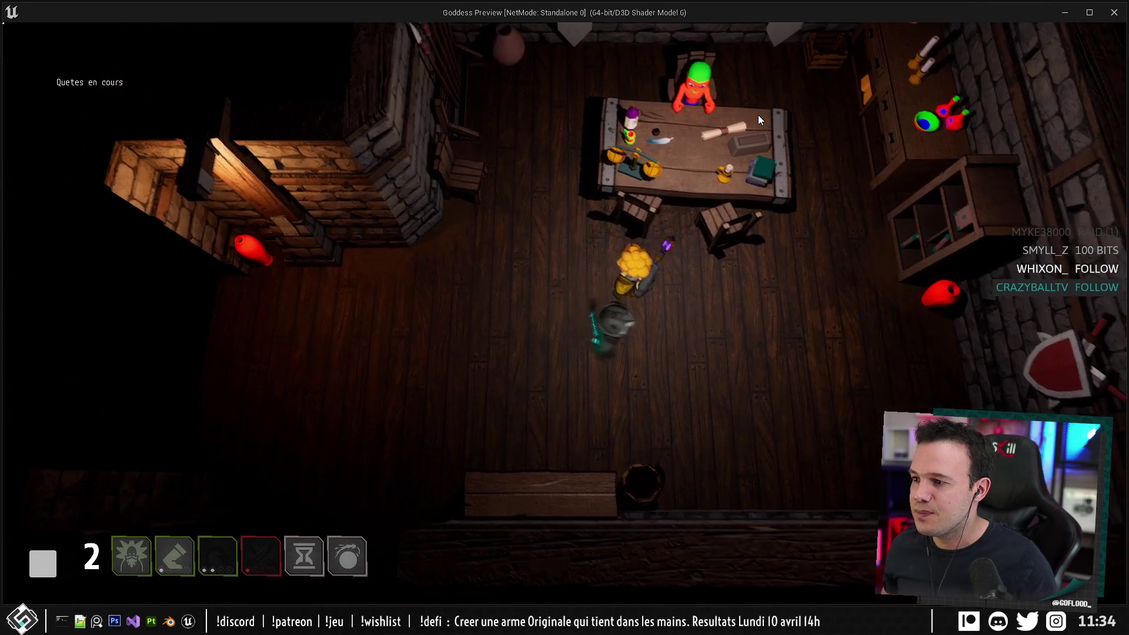
key(Escape)
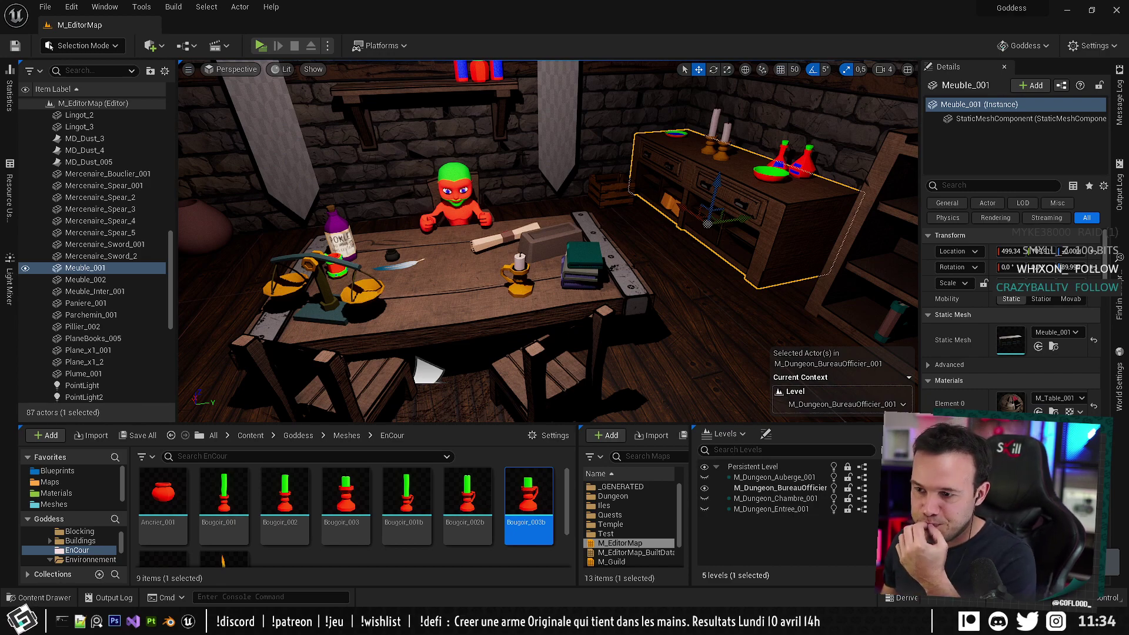
right_drag(513, 306, 459, 329)
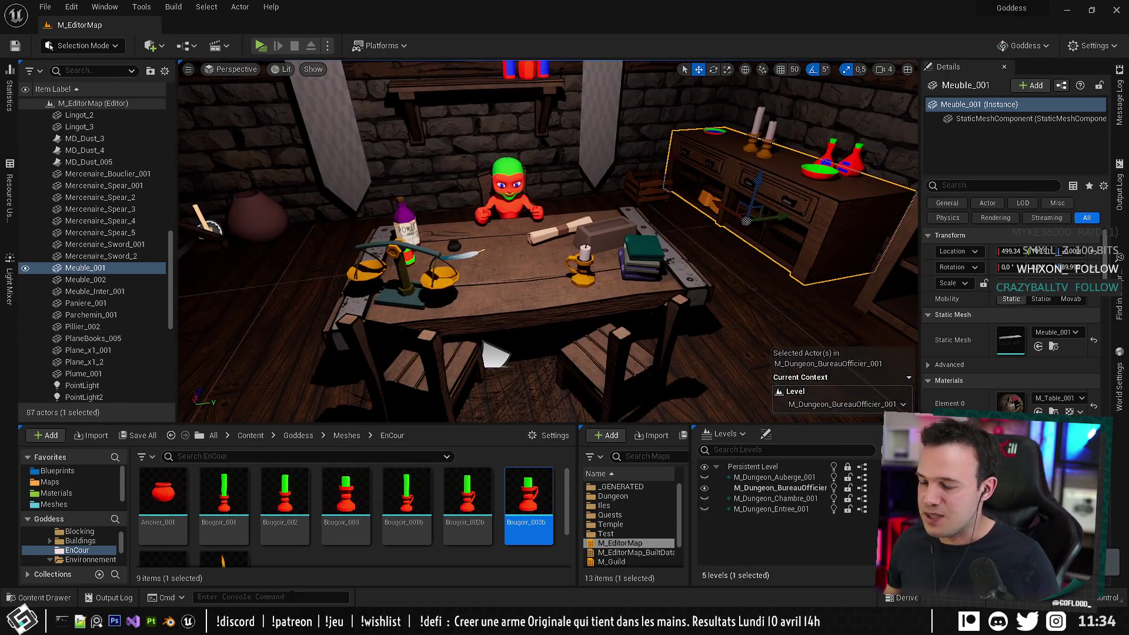
Switch to Blender and add a new collection named Bougoirs to the scene.
click(169, 621)
scroll(384, 312, down, 5)
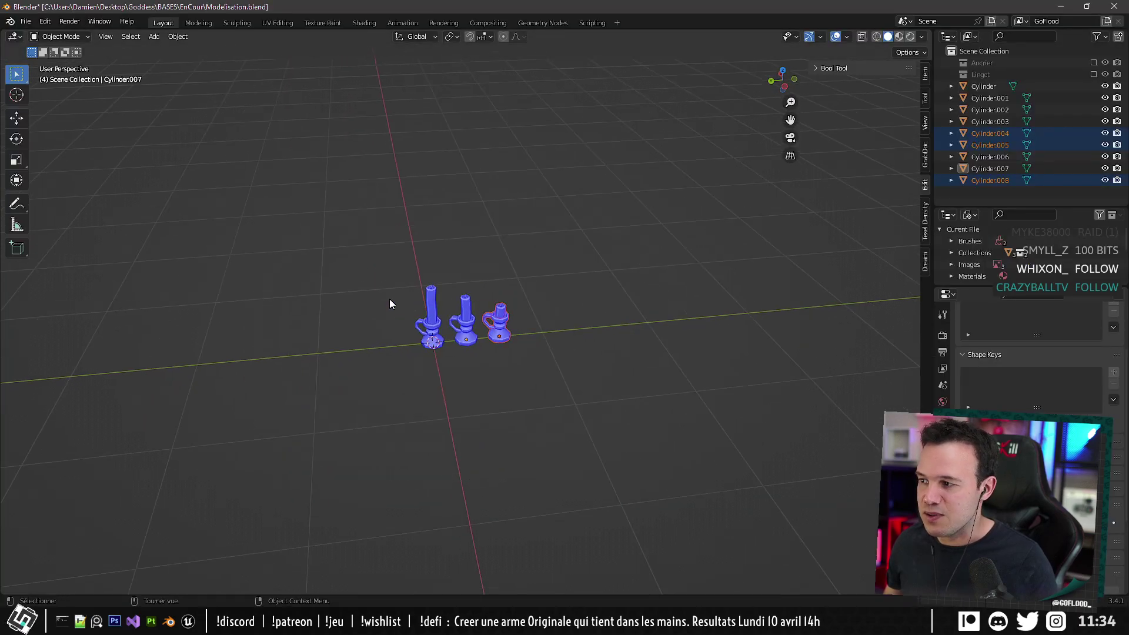
shift+middle_drag(389, 298, 375, 357)
click(1118, 36)
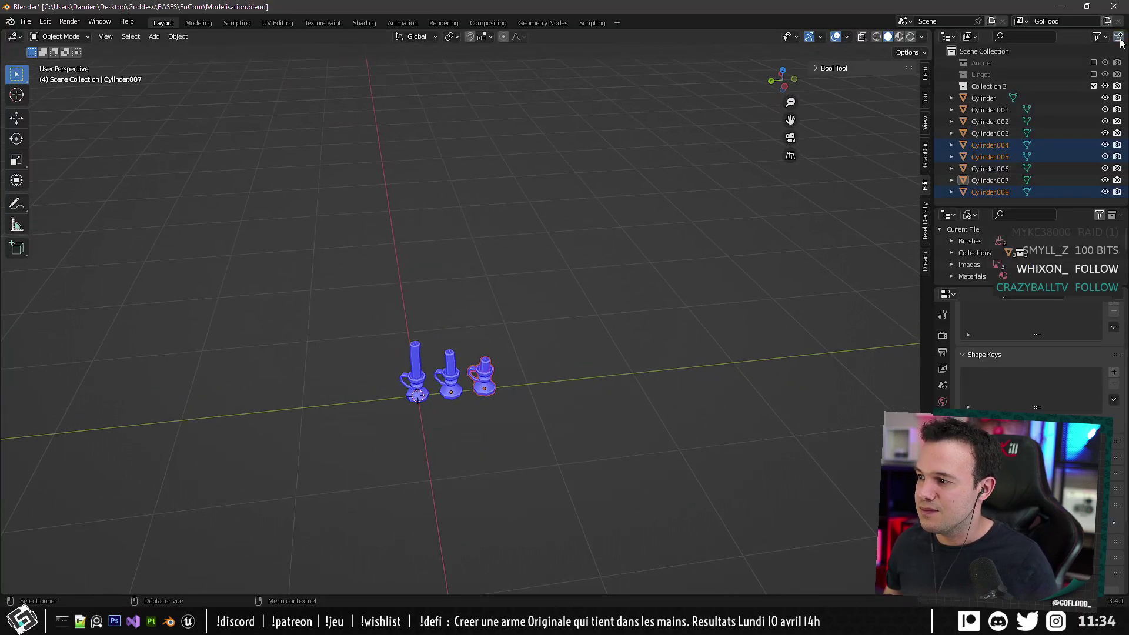
double_click(983, 85)
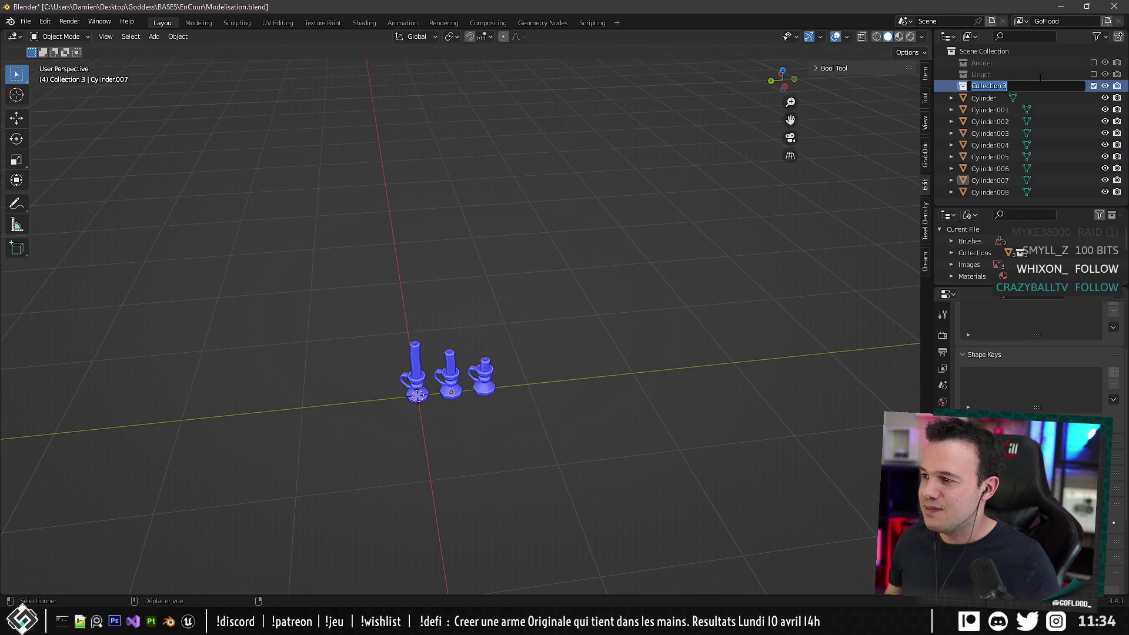
text(Bougoirs)
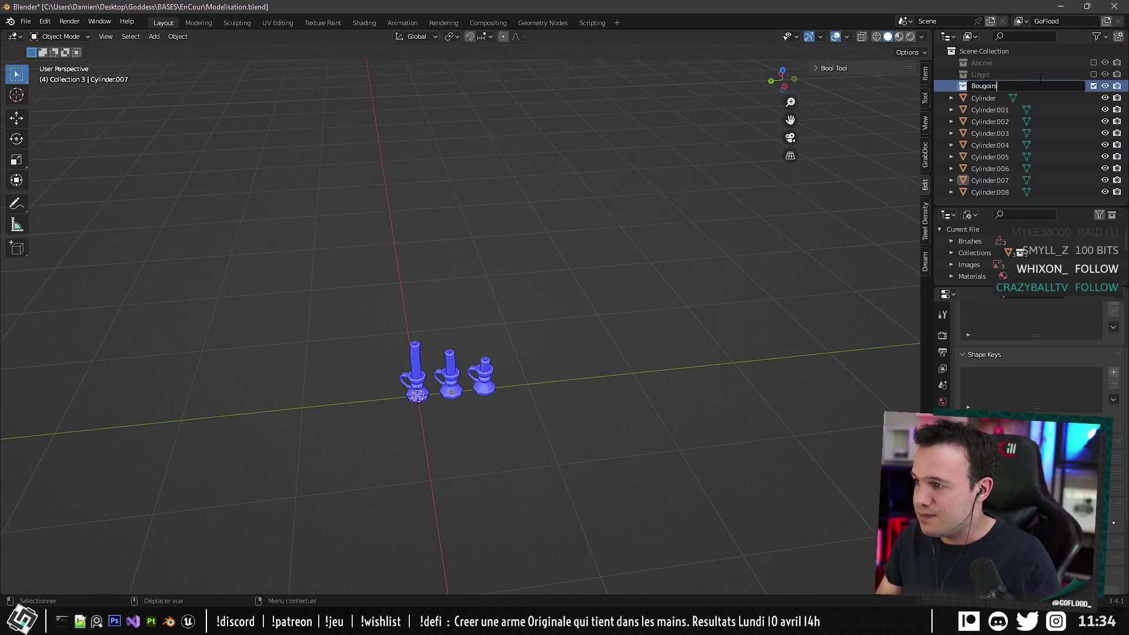
key(Return)
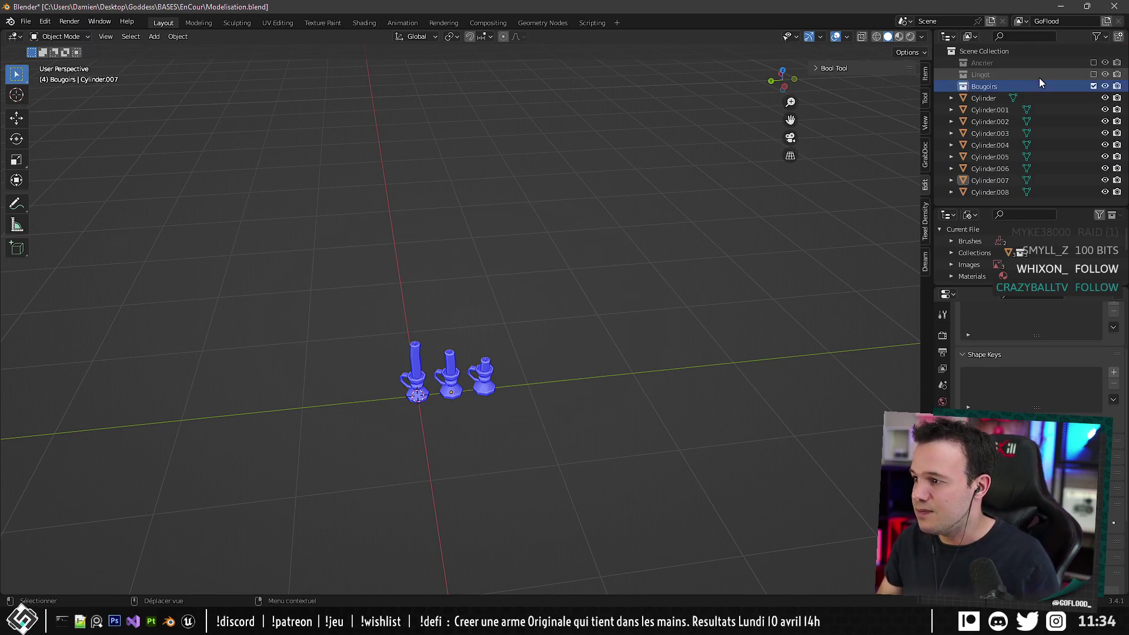
Move the objects Cylinder through Cylinder.008 into the Bougoirs collection and exclude that collection from the view layer.
click(990, 110)
click(978, 102)
shift+click(998, 194)
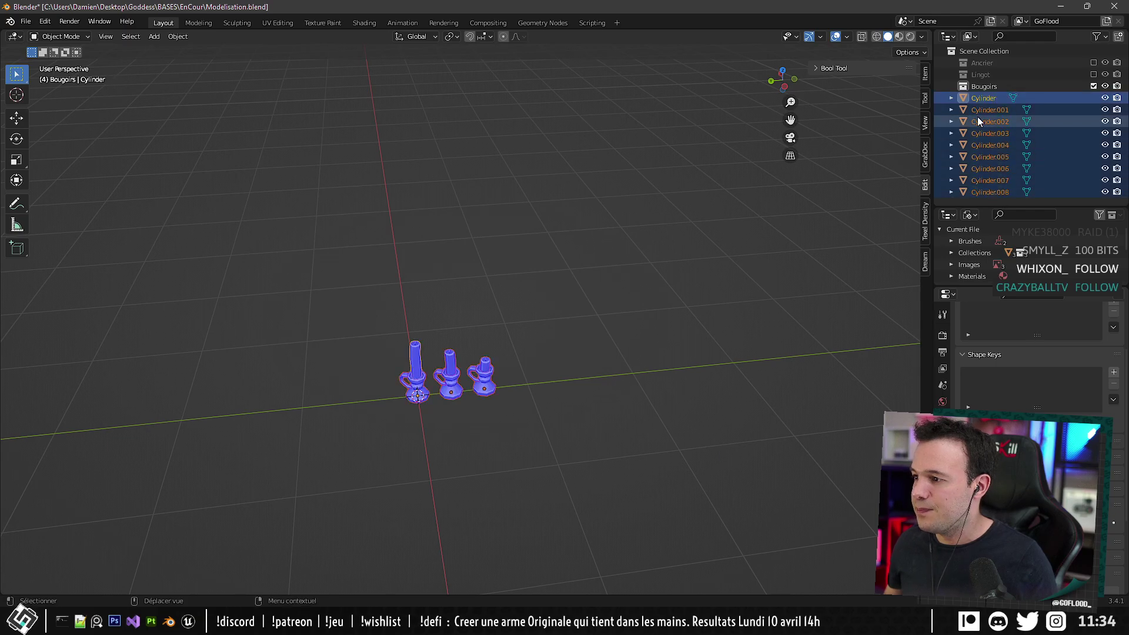
drag(977, 117, 980, 86)
click(950, 85)
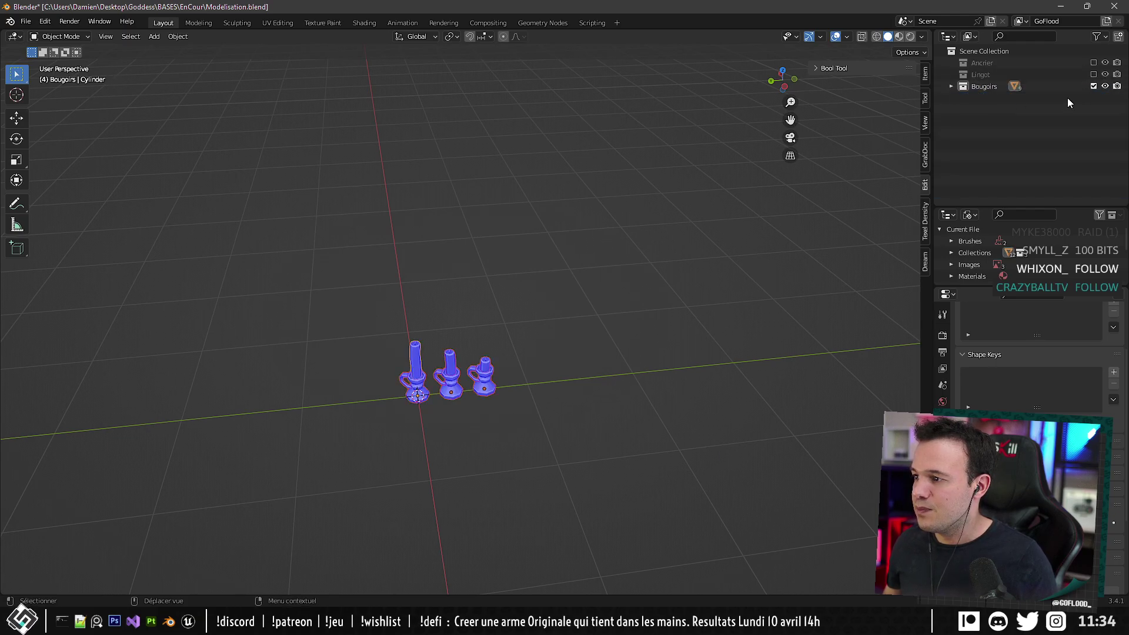
click(1092, 86)
Add a six-sided cylinder mesh at the scene origin and set its depth to 100 cm.
middle_drag(539, 351, 534, 310)
middle_drag(597, 262, 559, 277)
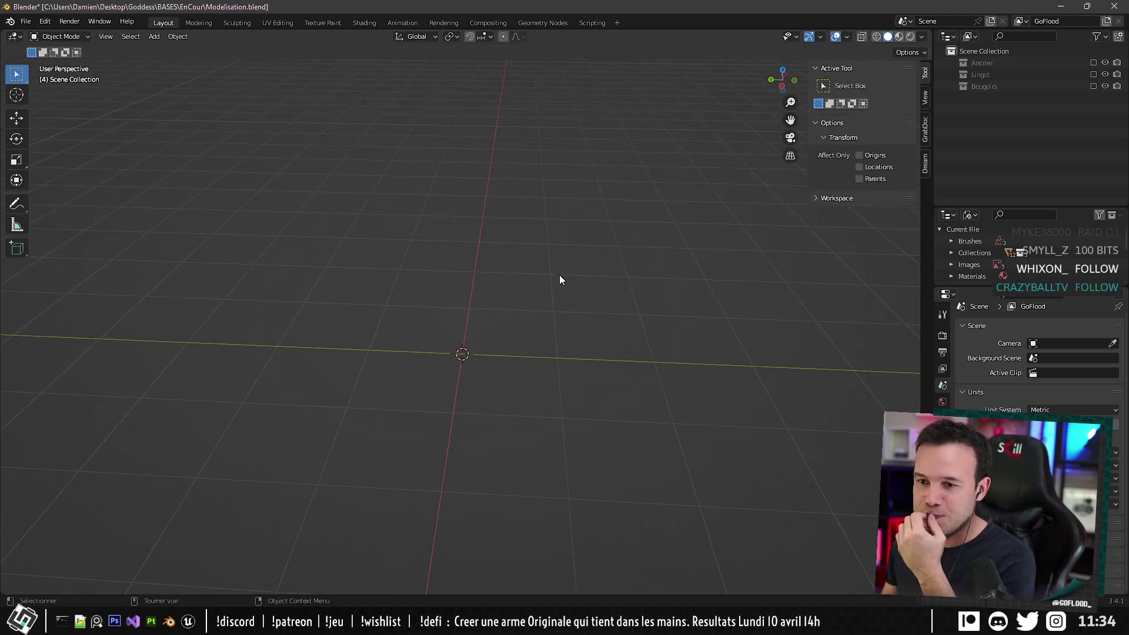
click(176, 36)
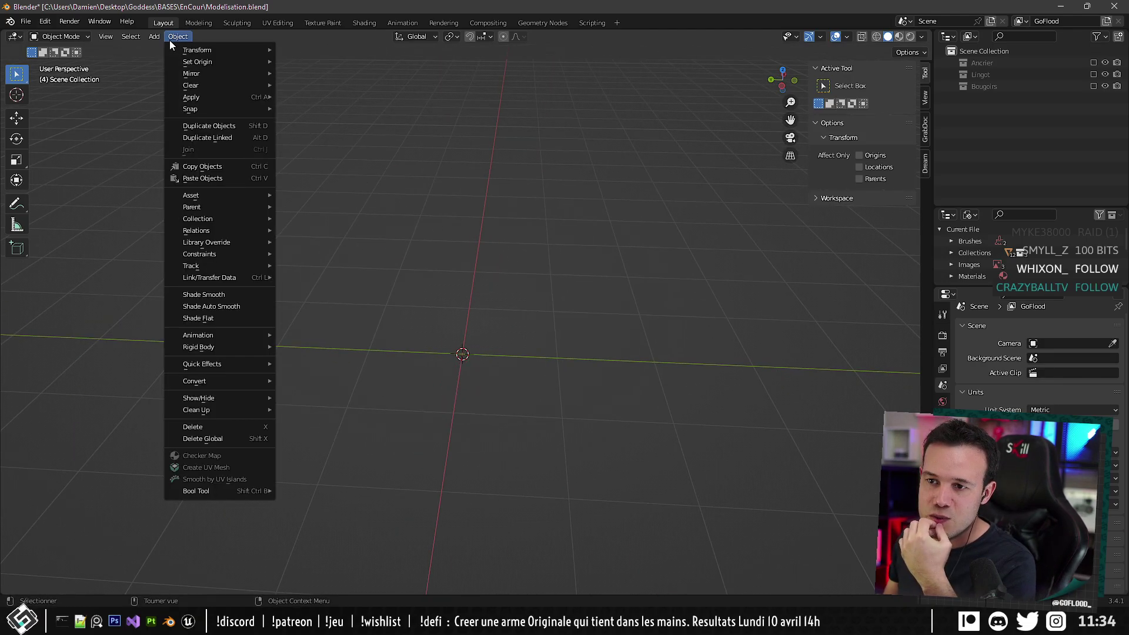
click(153, 37)
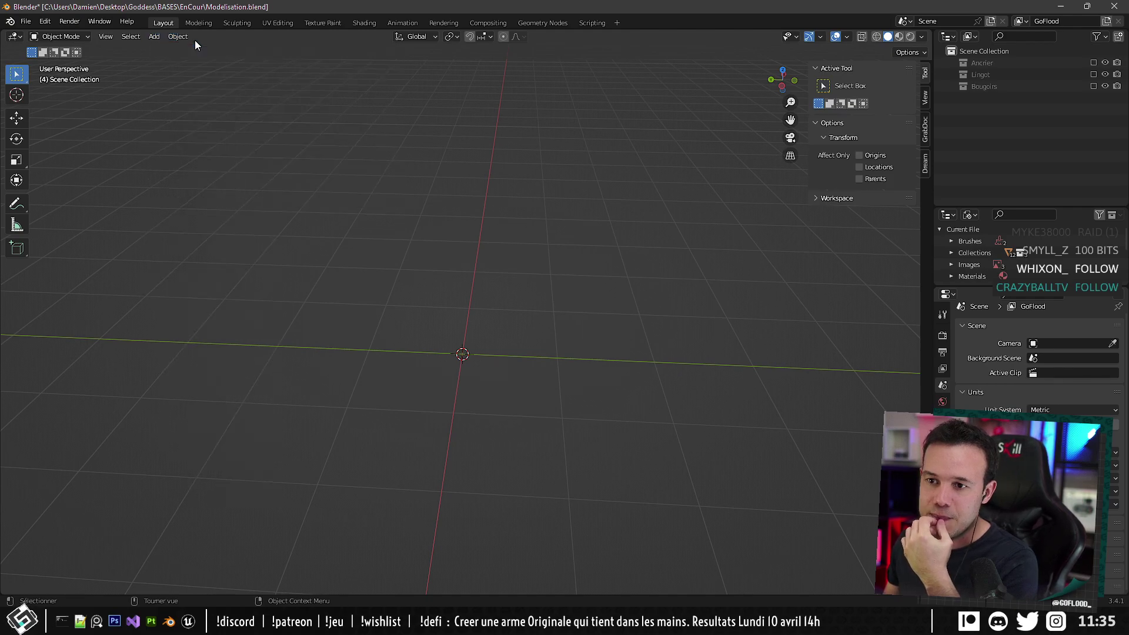
click(152, 37)
mouse_move(176, 50)
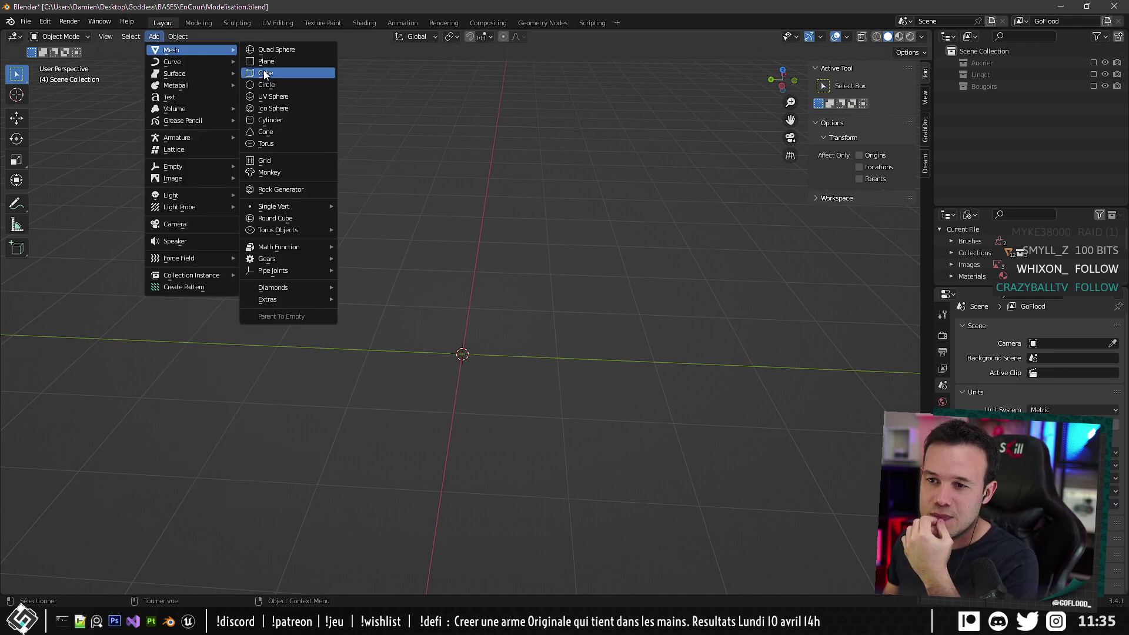
click(272, 122)
mouse_move(157, 443)
mouse_down()
mouse_move(147, 443)
mouse_move(157, 443)
mouse_up()
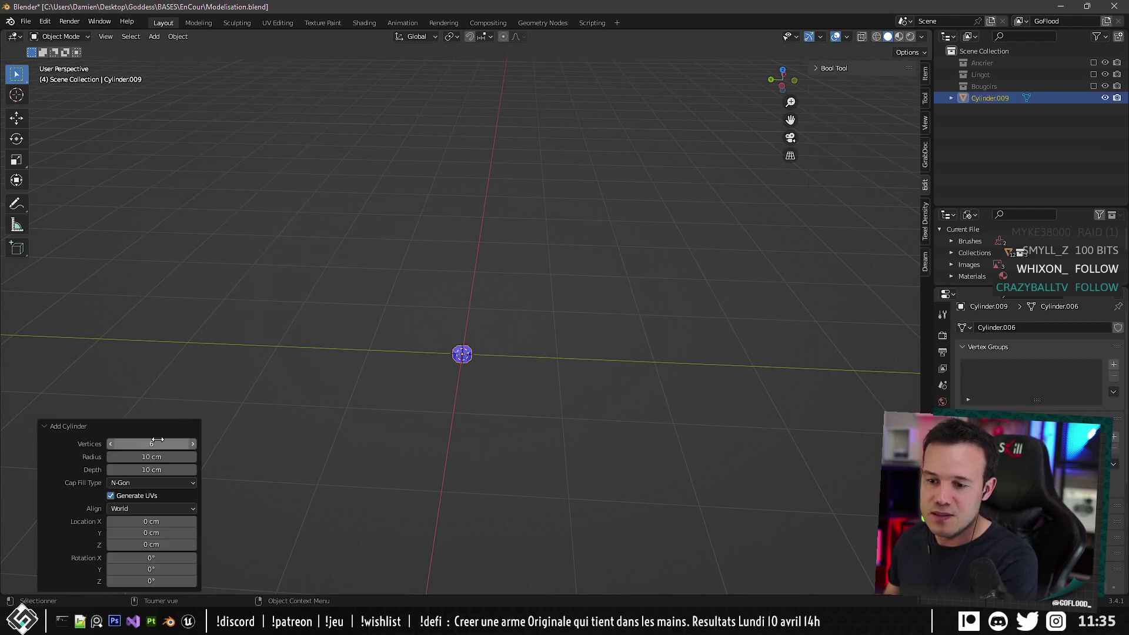
click(153, 468)
text(5)
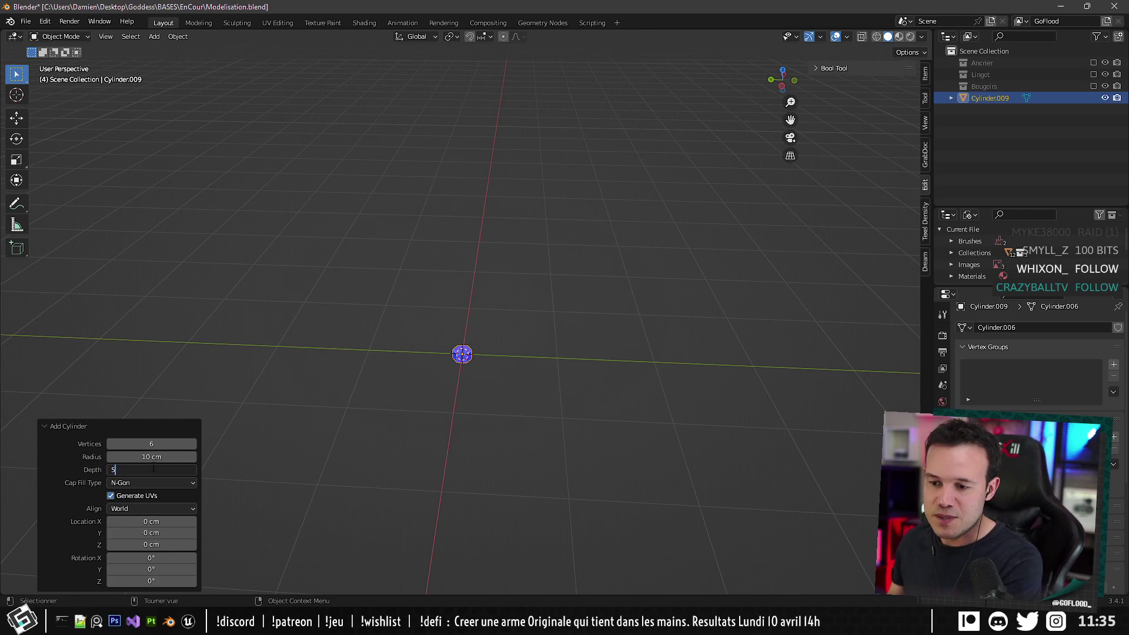
text(0)
key(Return)
click(152, 468)
text(100)
key(Return)
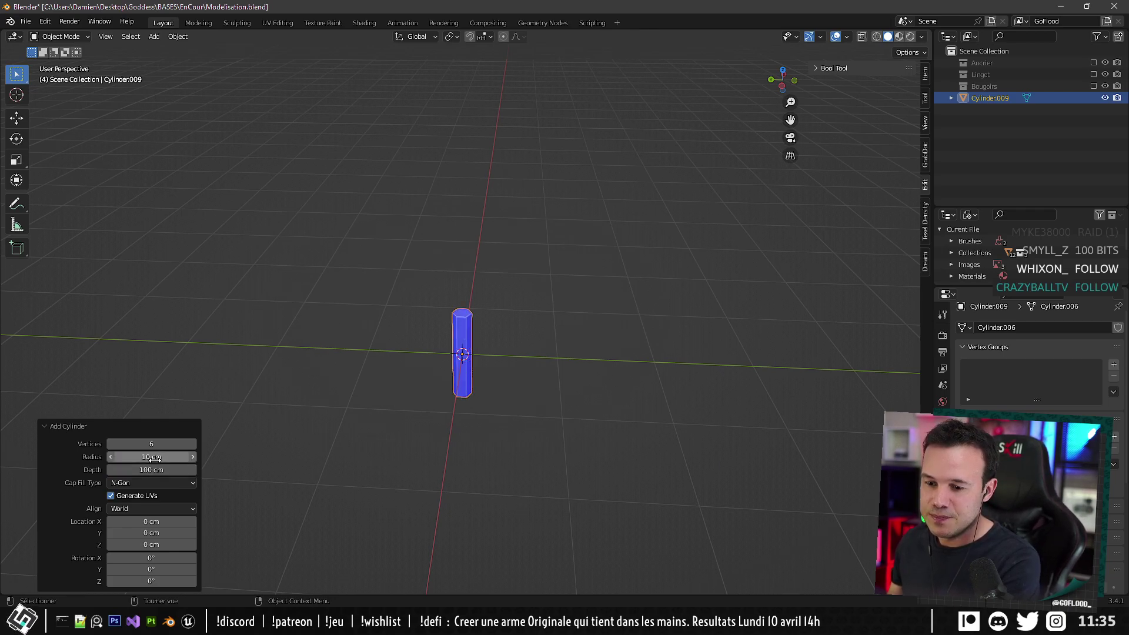
Try a radius of 5 cm for the new cylinder and set it back to 10 cm.
click(156, 458)
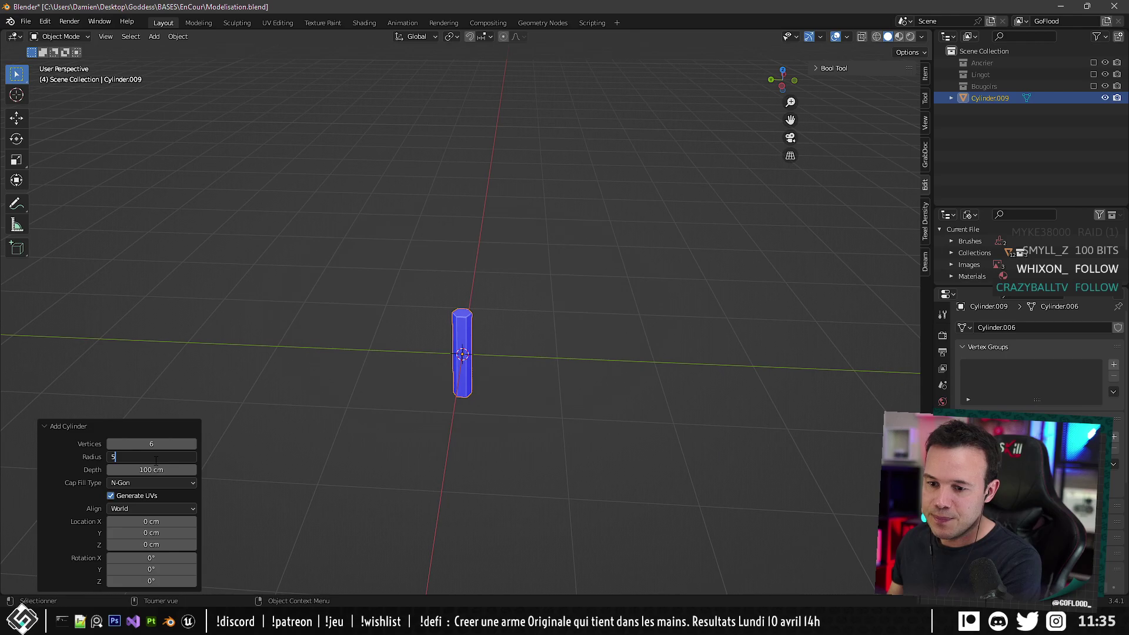
text(5)
key(Return)
middle_drag(333, 242, 361, 210)
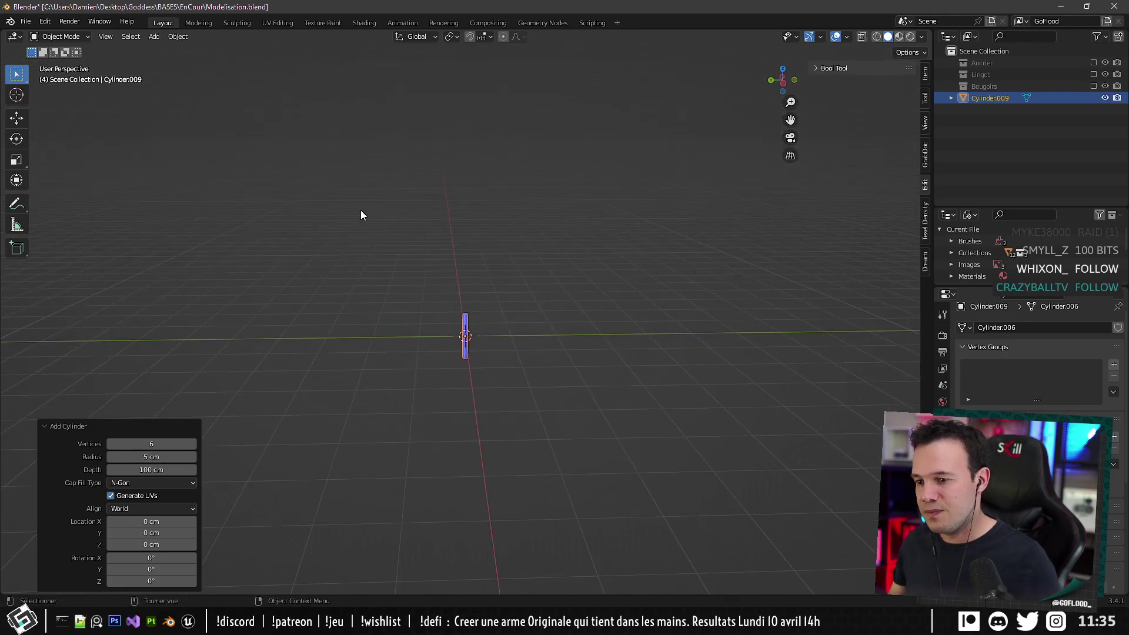
click(151, 457)
text(10)
key(Return)
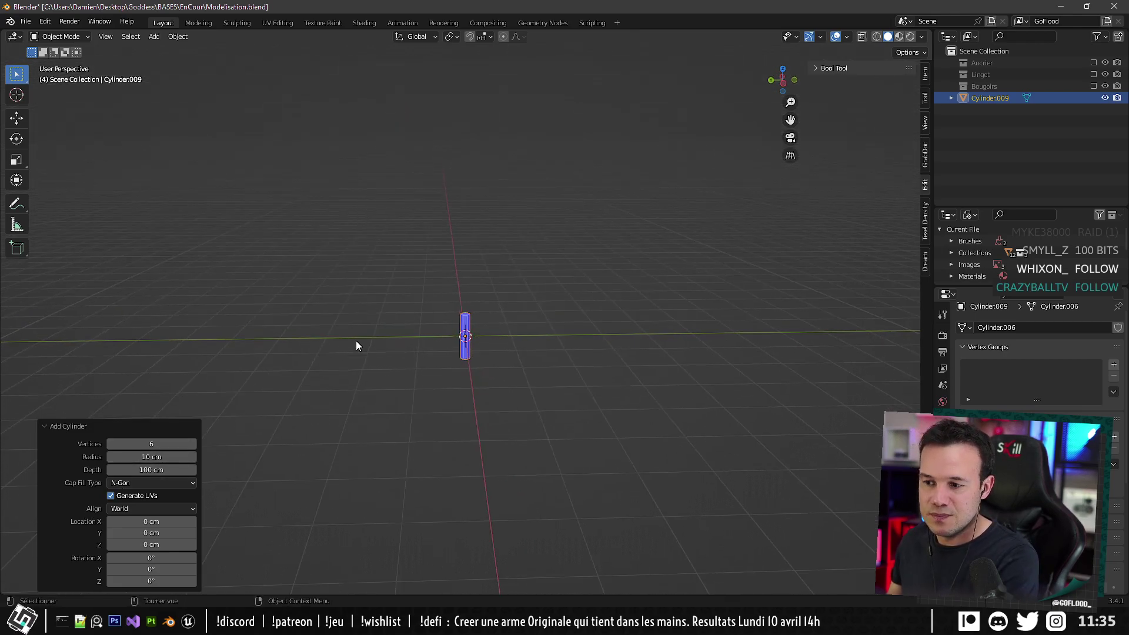
In Edit Mode, move the cylinder's geometry up along Z so its base rests at the origin.
key(ctrl+KP_3)
scroll(470, 341, up, 8)
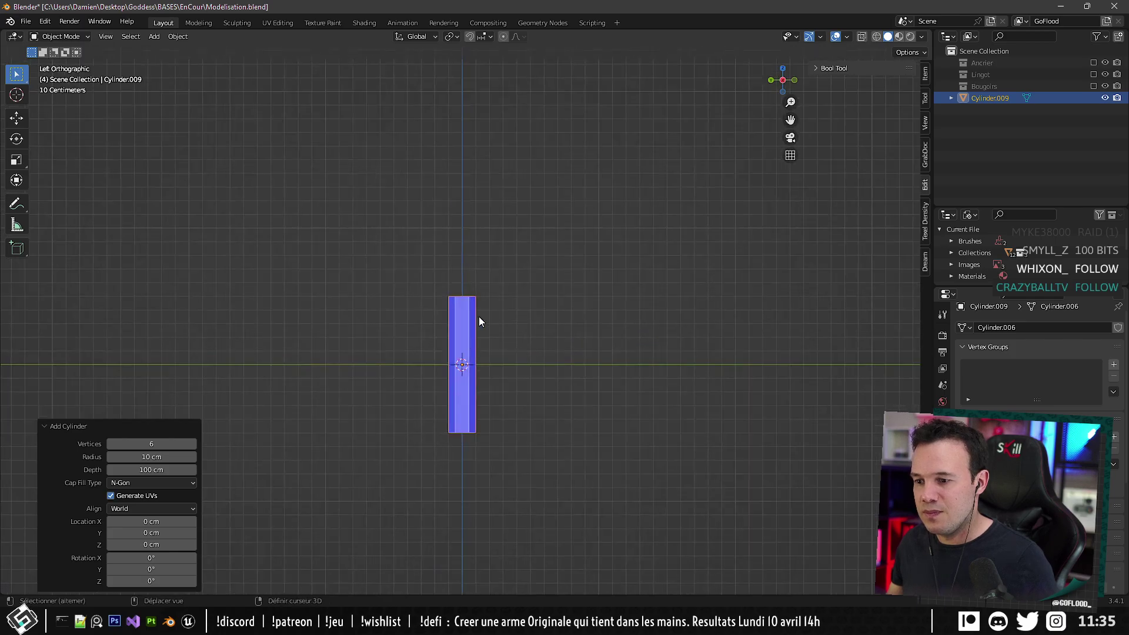
scroll(499, 211, up, 1)
shift+middle_drag(499, 210, 467, 323)
key(Tab)
key(g)
key(z)
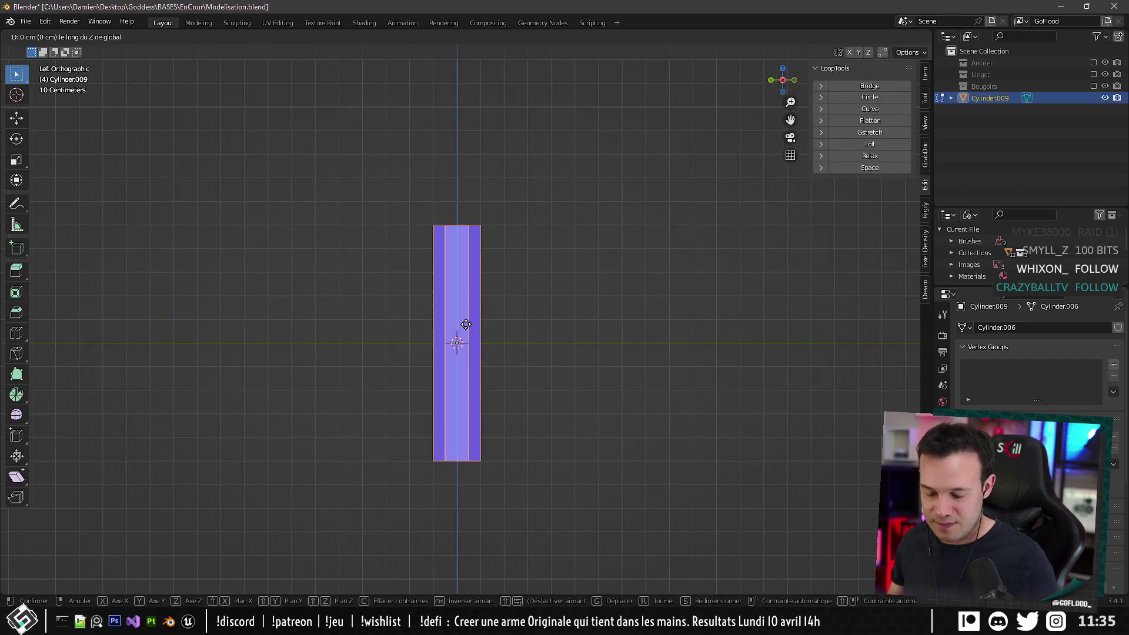
click(475, 213)
Raise the cylinder's top face 100 cm along the Z axis.
scroll(475, 214, down, 4)
middle_drag(471, 212, 404, 190)
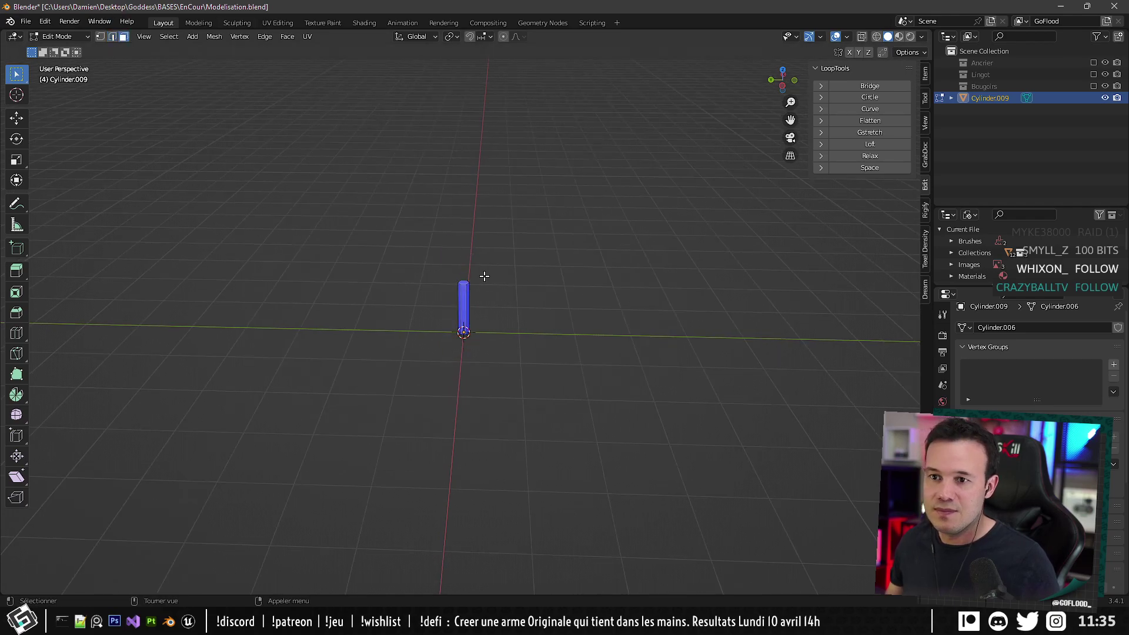
middle_drag(488, 281, 514, 330)
scroll(472, 237, up, 1)
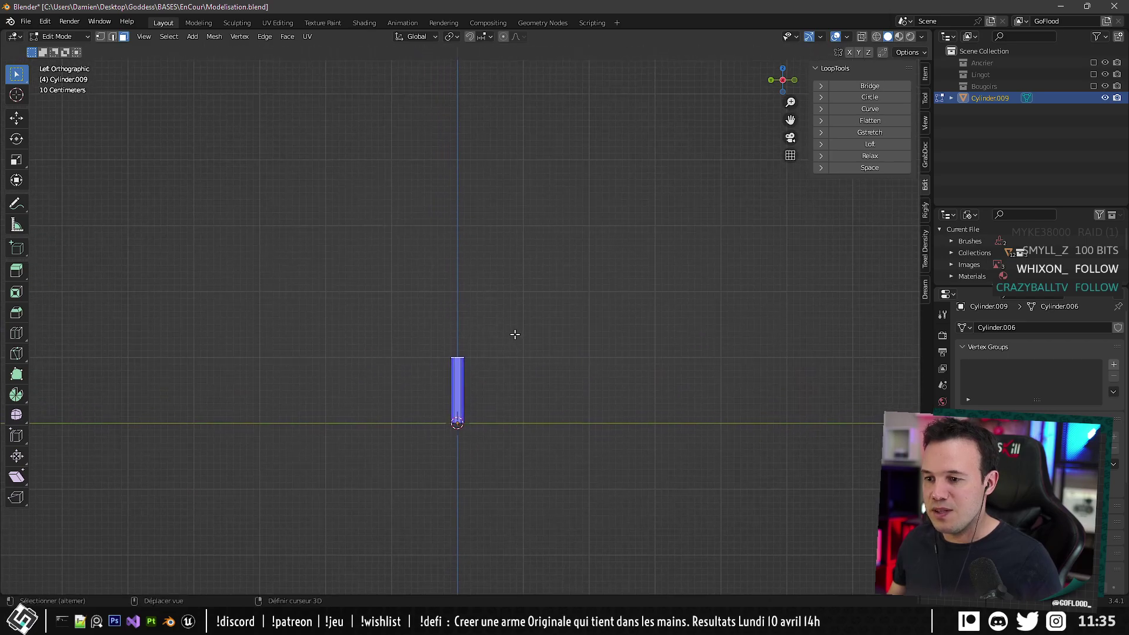
key(g)
key(z)
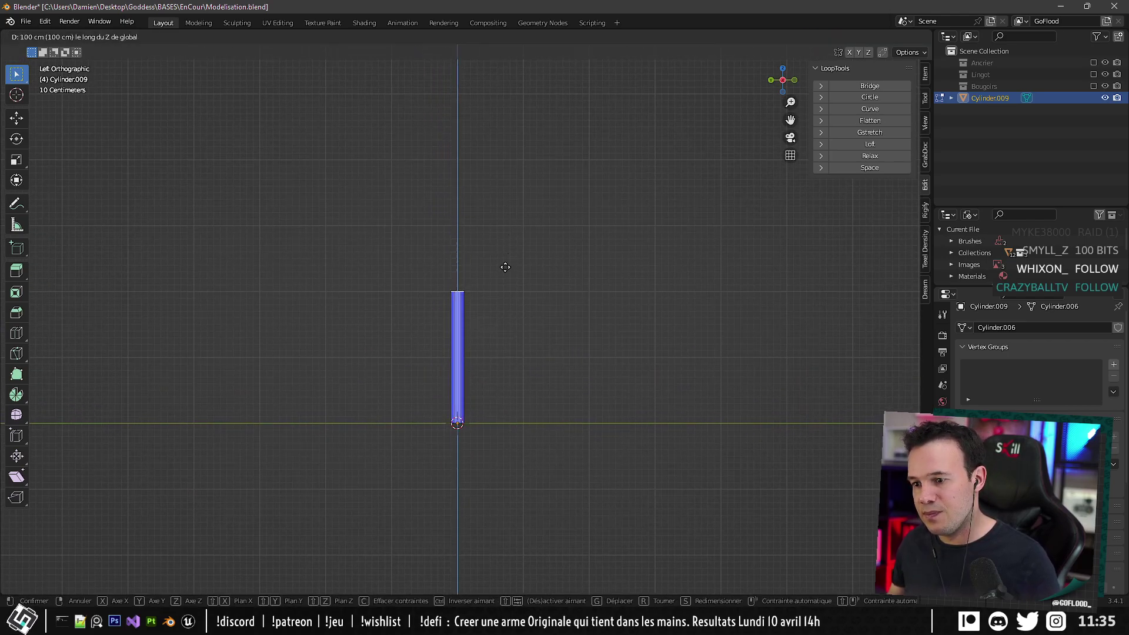
click(505, 267)
Try raising the cylinder's top face by a further 100 cm and lower it by 100 cm again.
middle_drag(505, 267, 502, 333)
scroll(503, 310, up, 2)
key(g)
key(z)
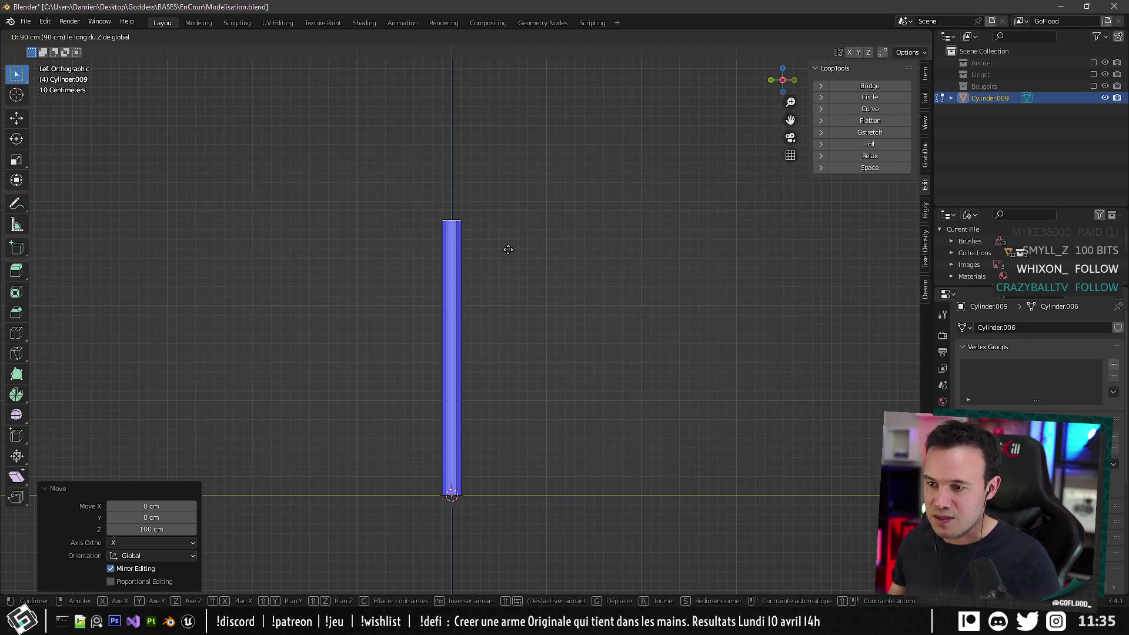
click(512, 245)
mouse_move(512, 297)
middle_down()
mouse_move(609, 340)
mouse_move(516, 343)
mouse_move(501, 305)
middle_up()
key(Tab)
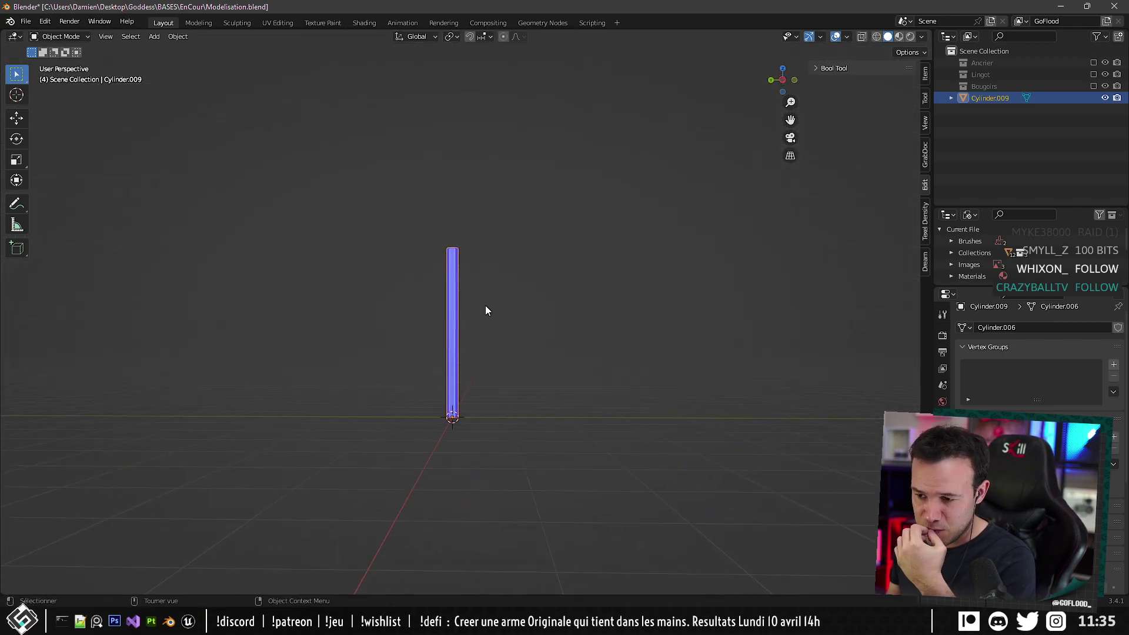
key(Tab)
alt+middle_drag(456, 280, 525, 249)
scroll(470, 263, up, 4)
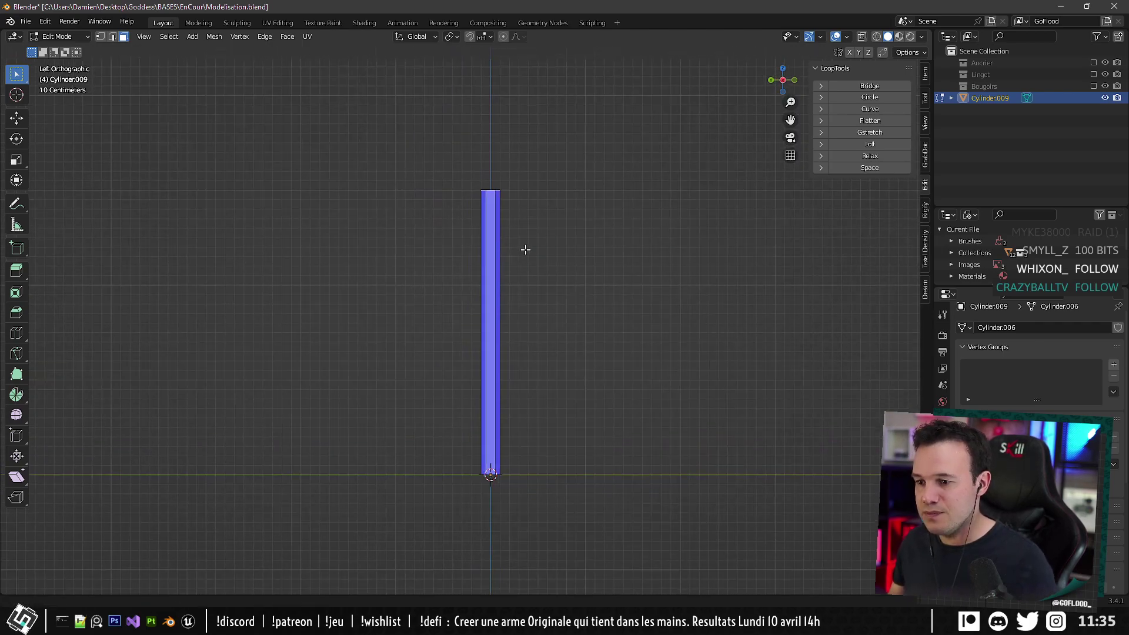
key(g)
key(z)
key(Return)
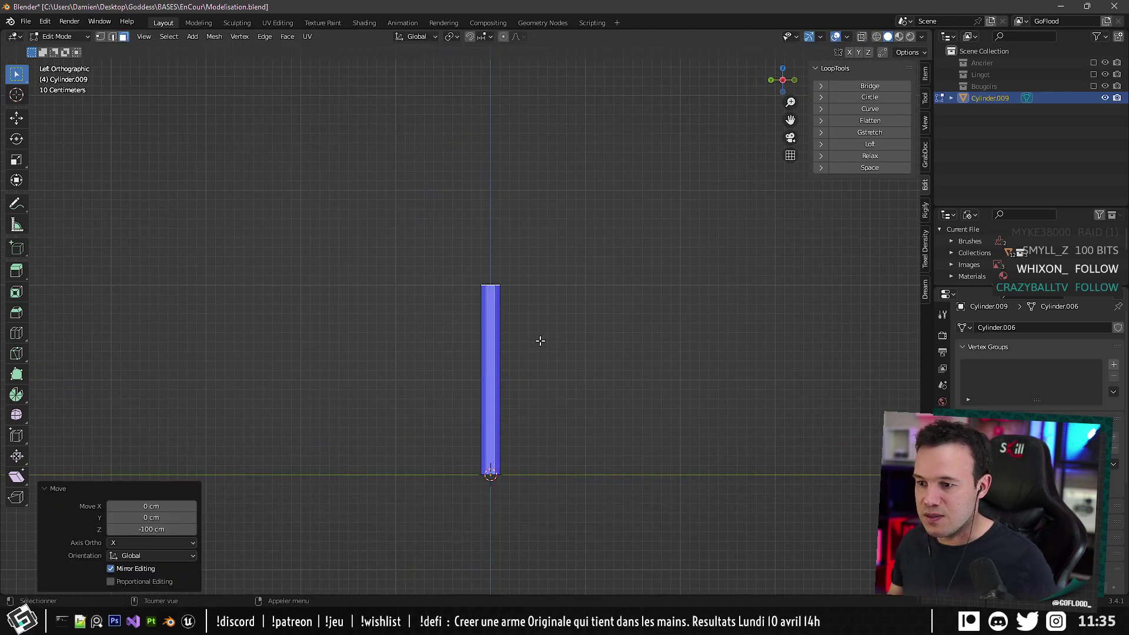
Scale the cylinder's geometry to 0.4 horizontally, leaving out the Z axis, and return to Object Mode.
key(KP_7)
key(KP_Decimal)
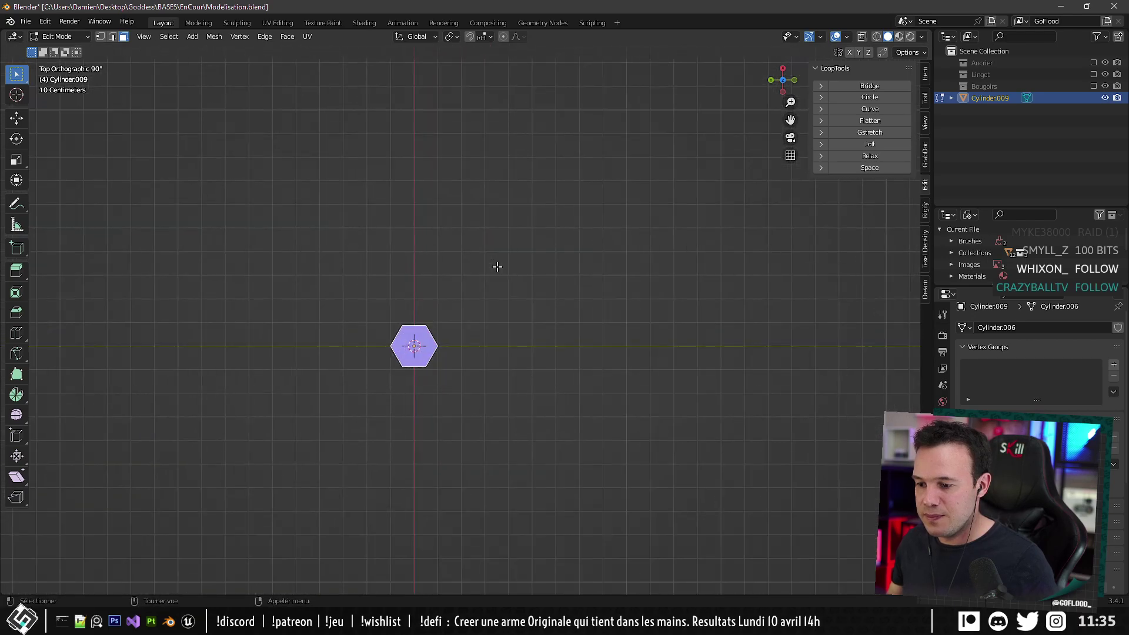
key(s)
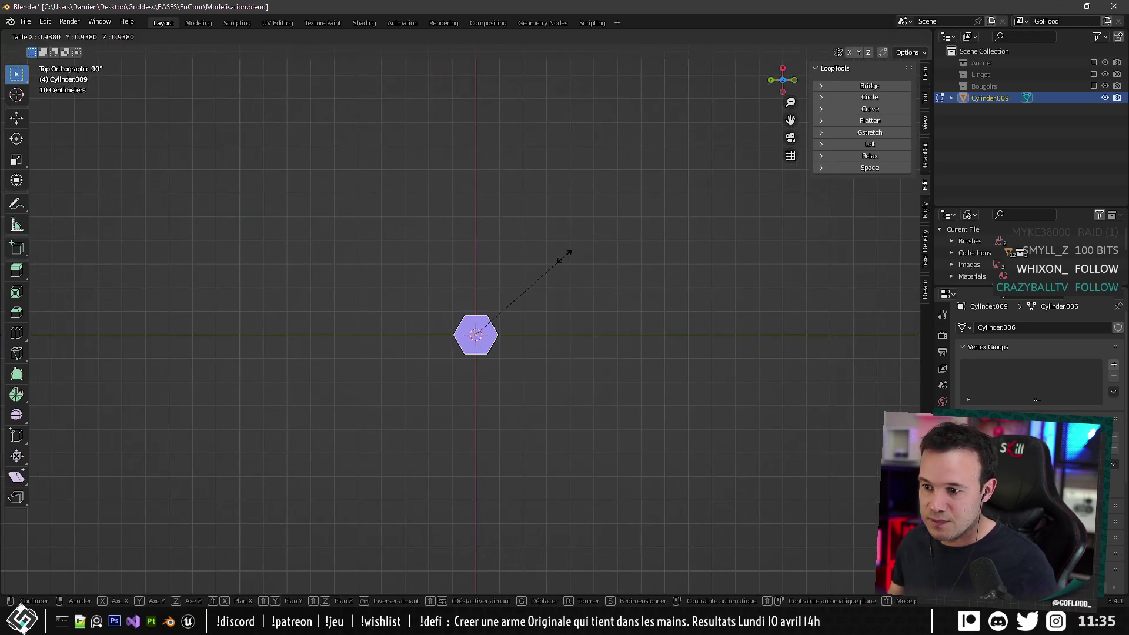
key(shift+z)
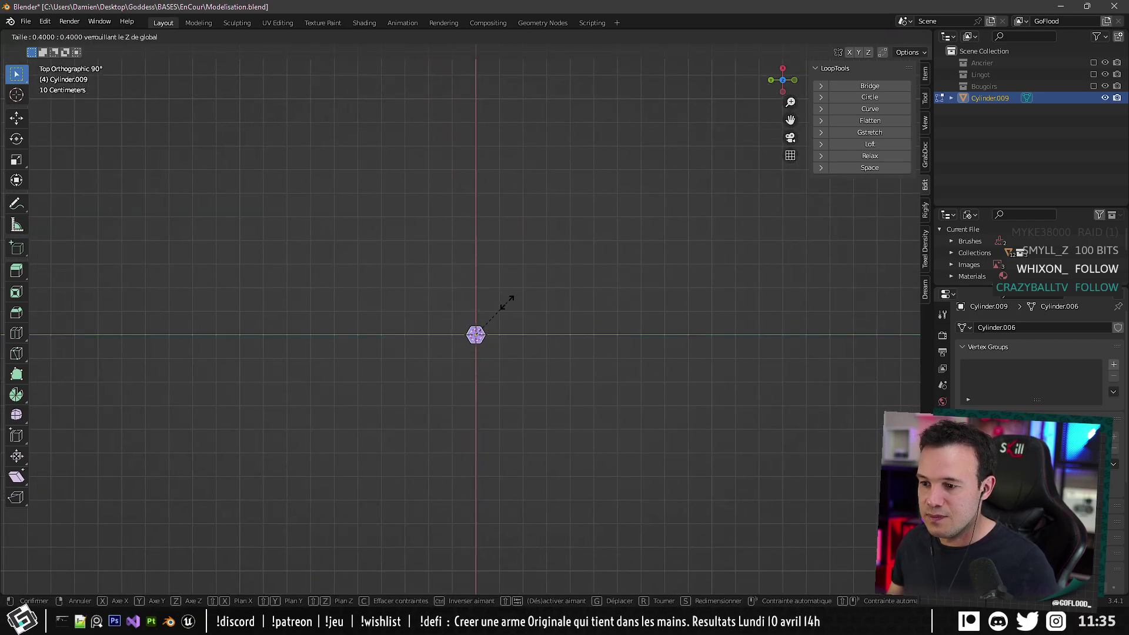
click(507, 303)
middle_drag(501, 406, 501, 247)
key(Tab)
Export the selected cylinder to the EnCour folder as balais_001.fbx.
shift+middle_drag(507, 341, 515, 258)
key(ctrl+e)
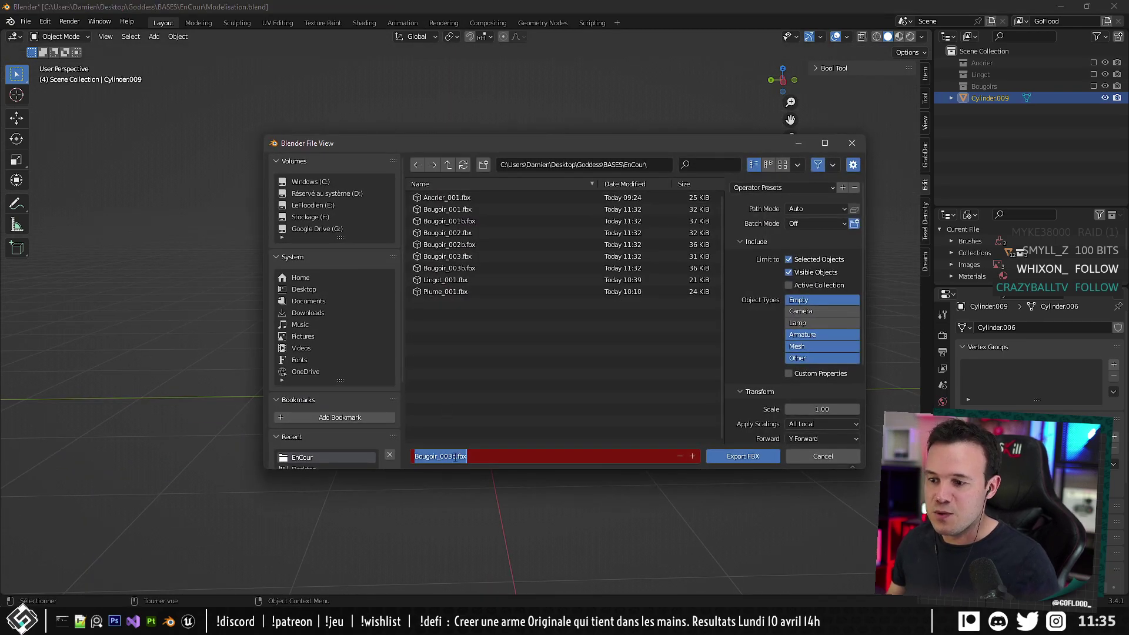
click(459, 456)
key(BackSpace)
text(c)
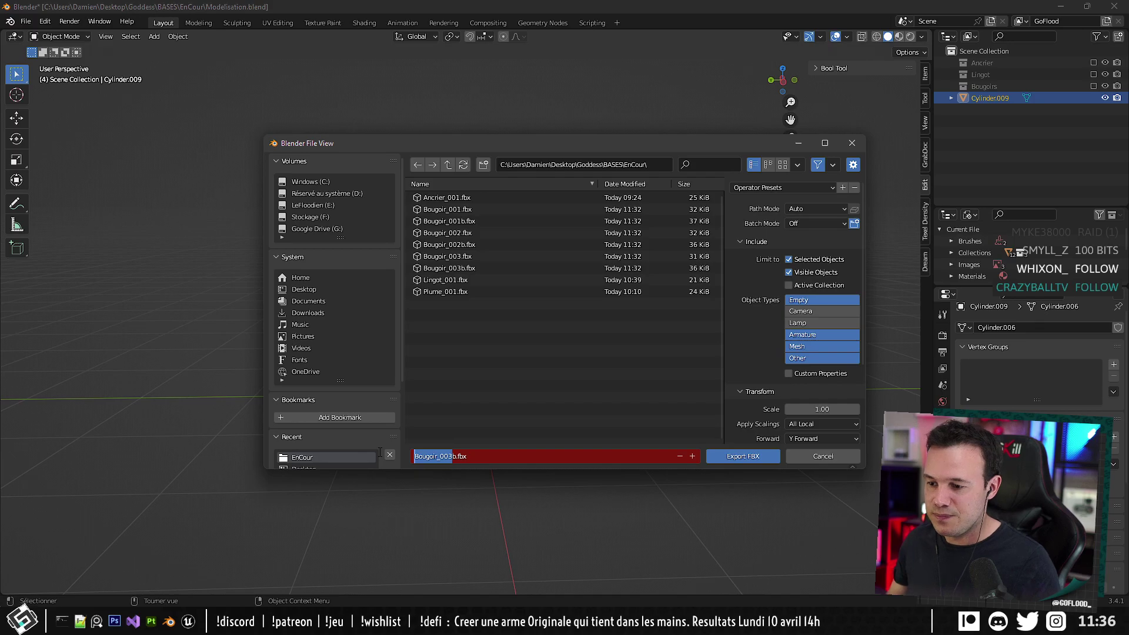
key(BackSpace)
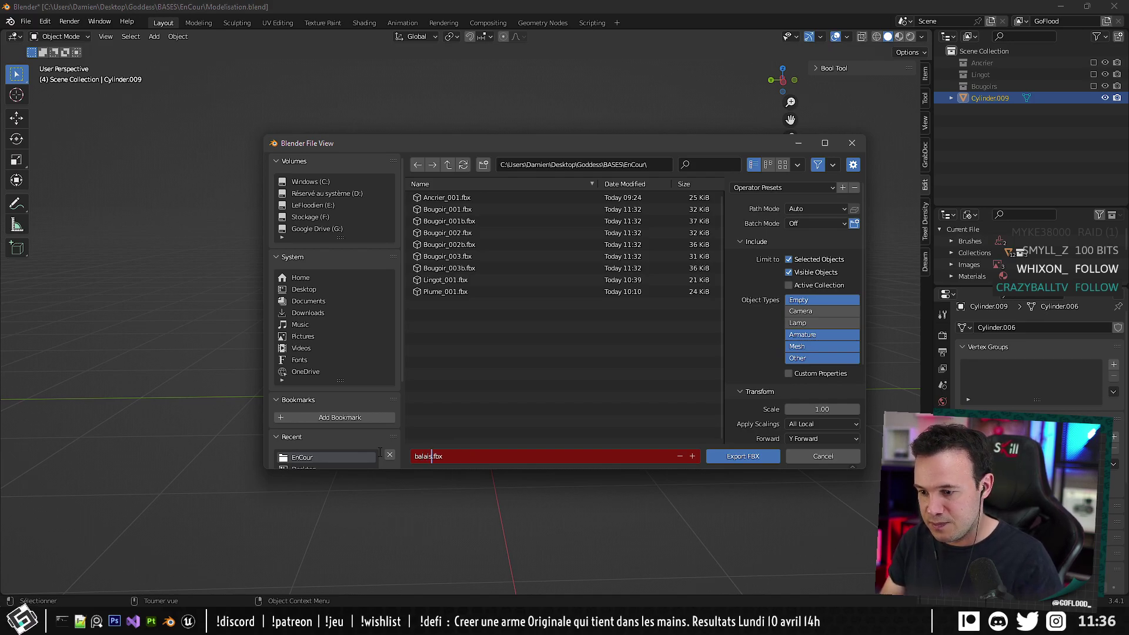
text(balais_001)
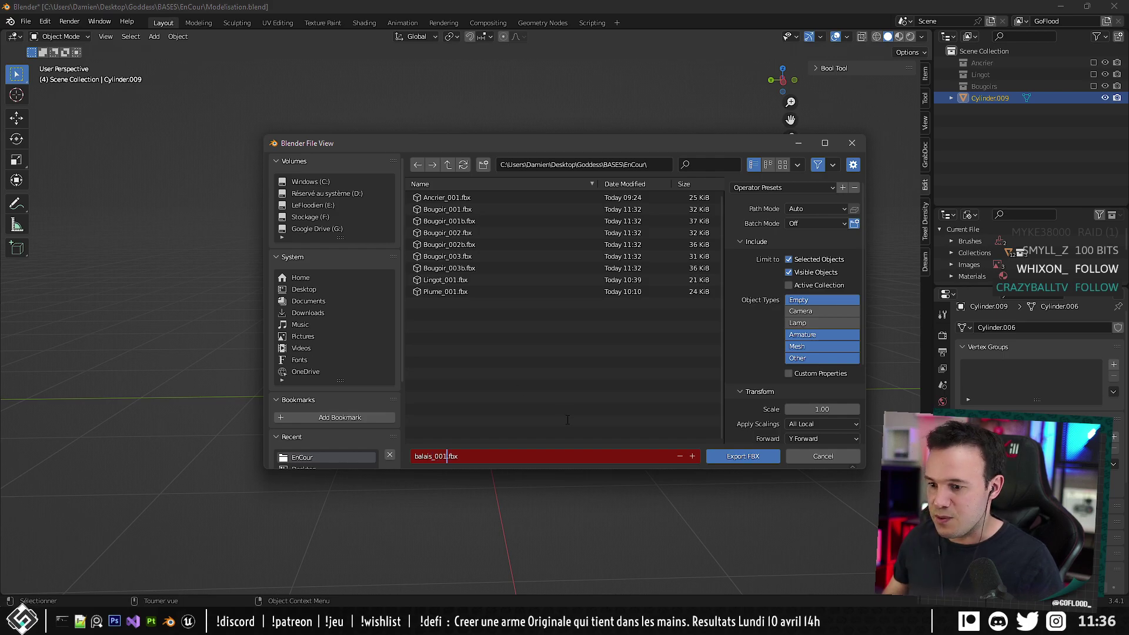
click(734, 455)
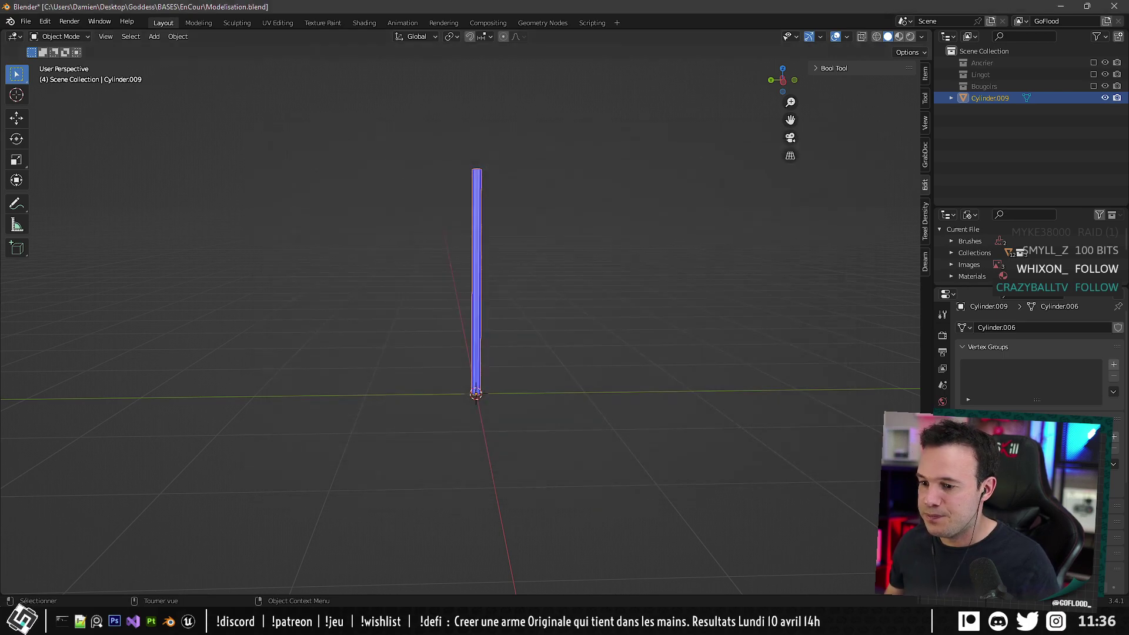
Switch to the EnCour folder in File Explorer and rename balais_001.fbx to Balais_001.fbx.
key(alt+Tab)
scroll(411, 529, down, 2)
click(382, 543)
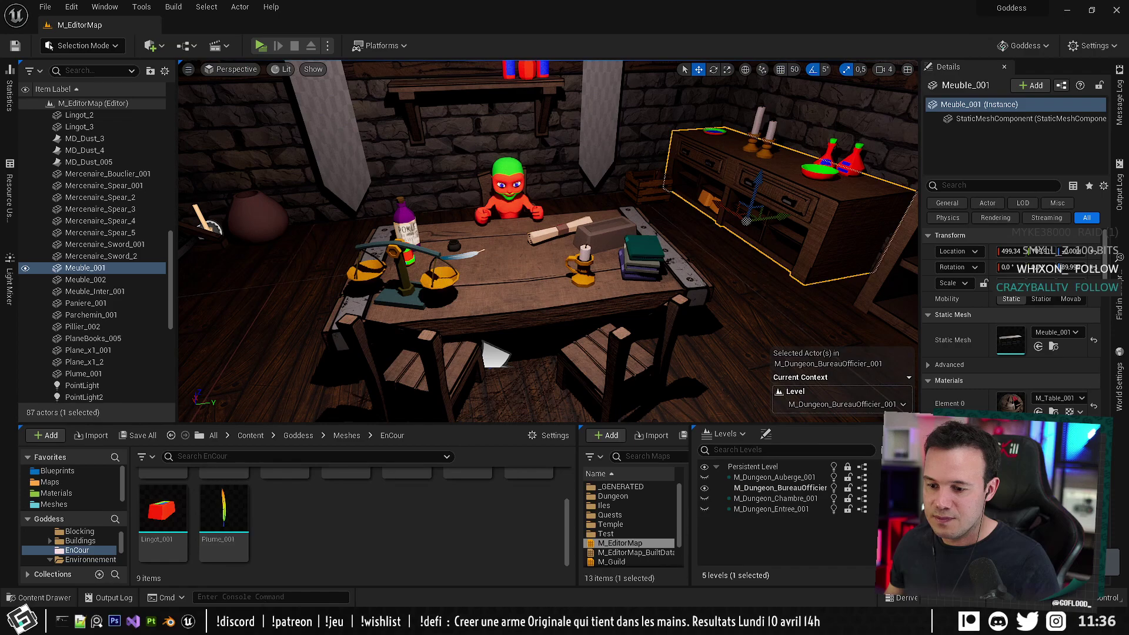
key(alt+Tab)
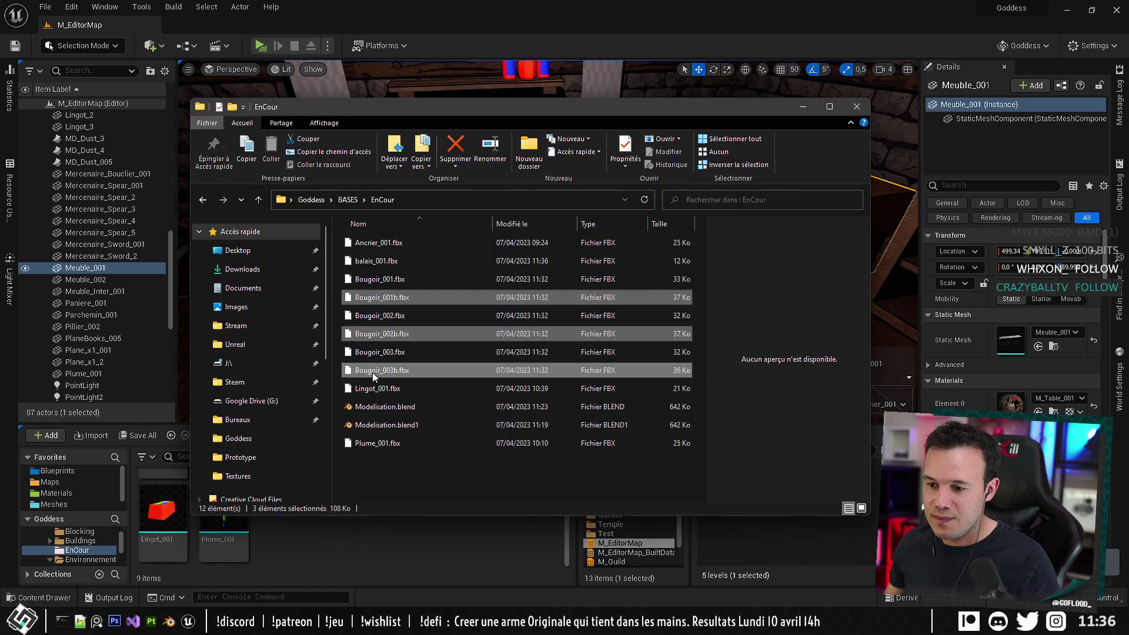
click(373, 261)
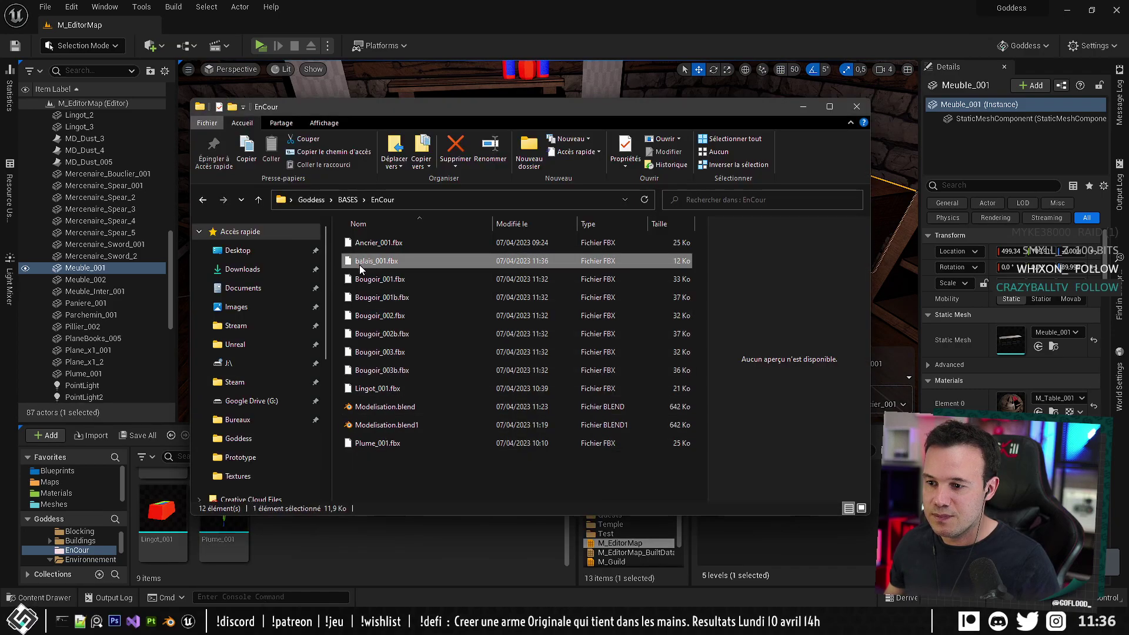
click(360, 266)
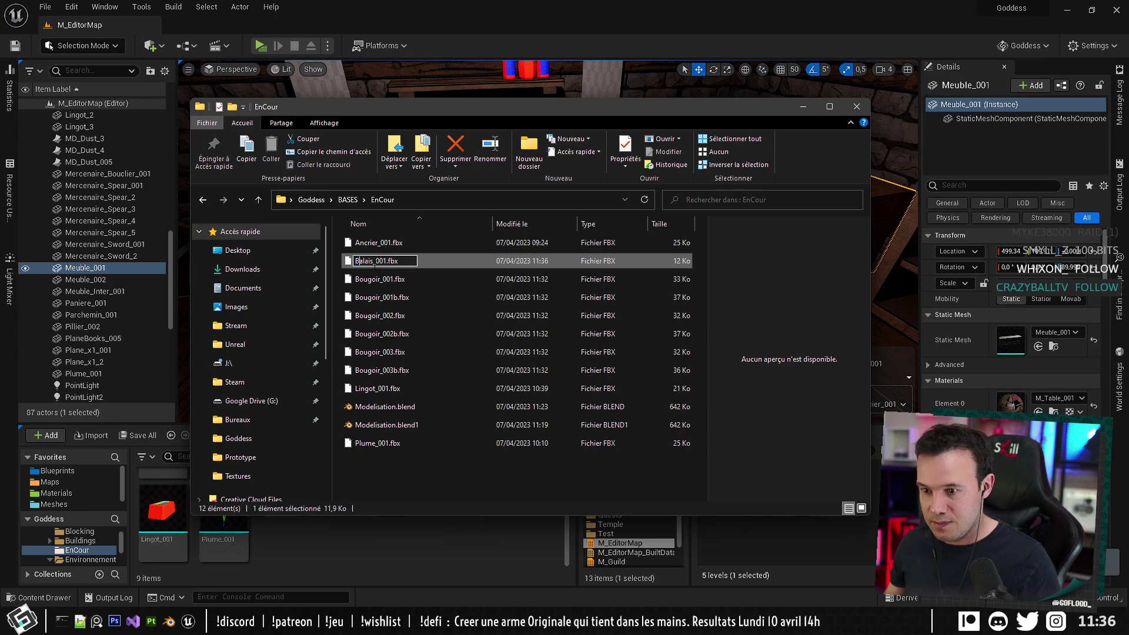
key(Return)
Import Balais_001.fbx into Unreal Engine's EnCour content folder and place the mesh on the floor beside the desk.
drag(361, 263, 363, 547)
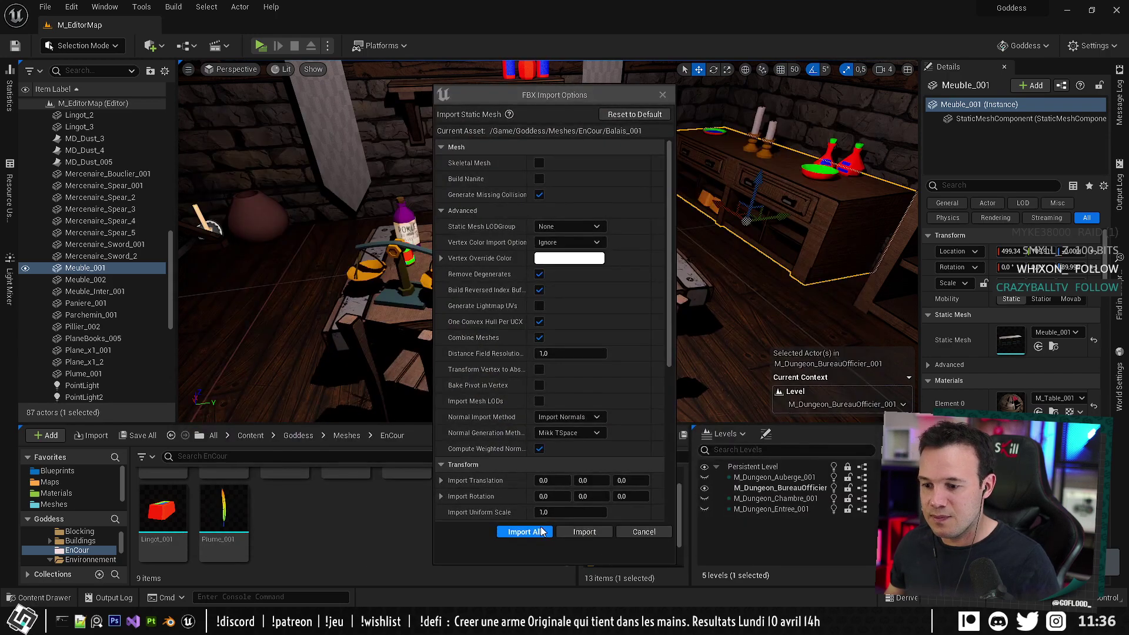
click(540, 531)
drag(285, 518, 315, 275)
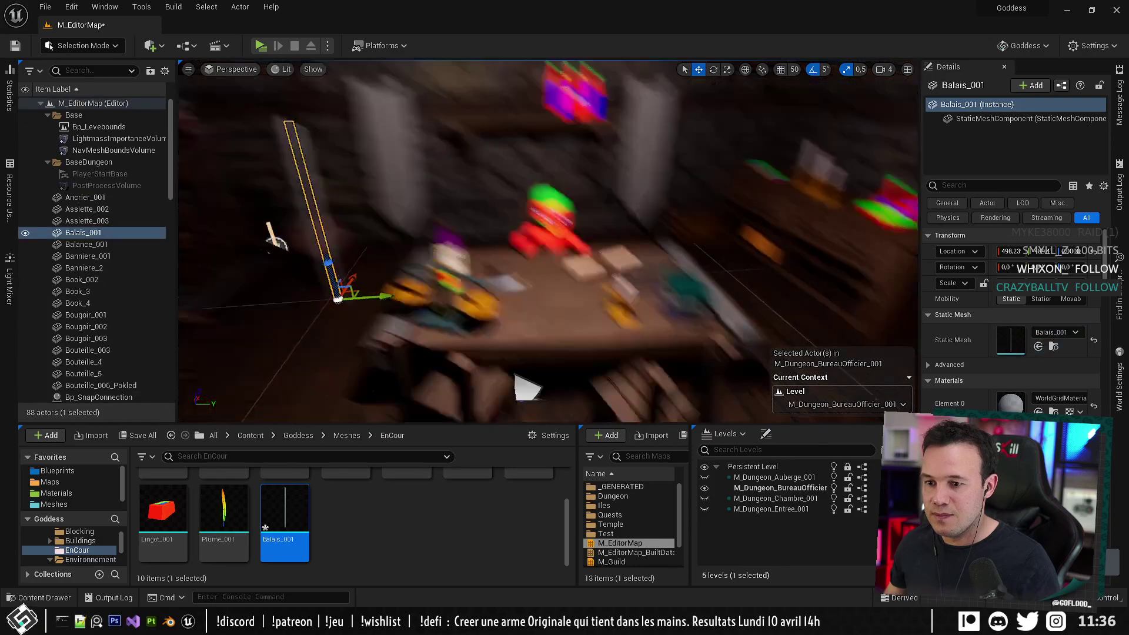
Switch to Blender and put the broom cylinder into Edit Mode.
right_drag(548, 241, 471, 232)
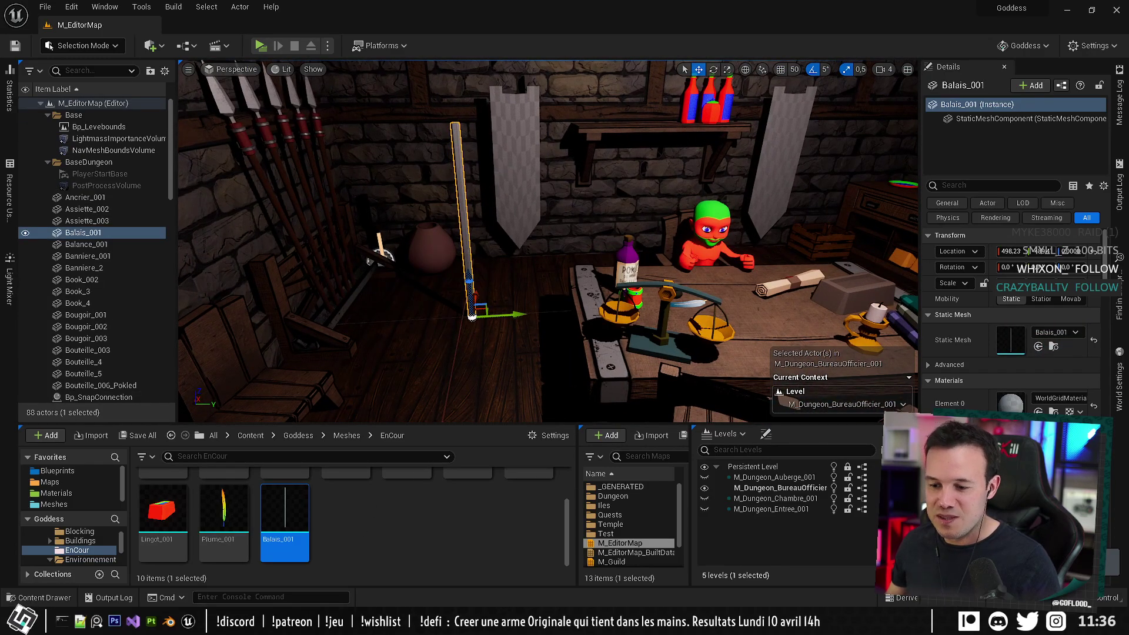
key(alt+Tab)
key(Tab)
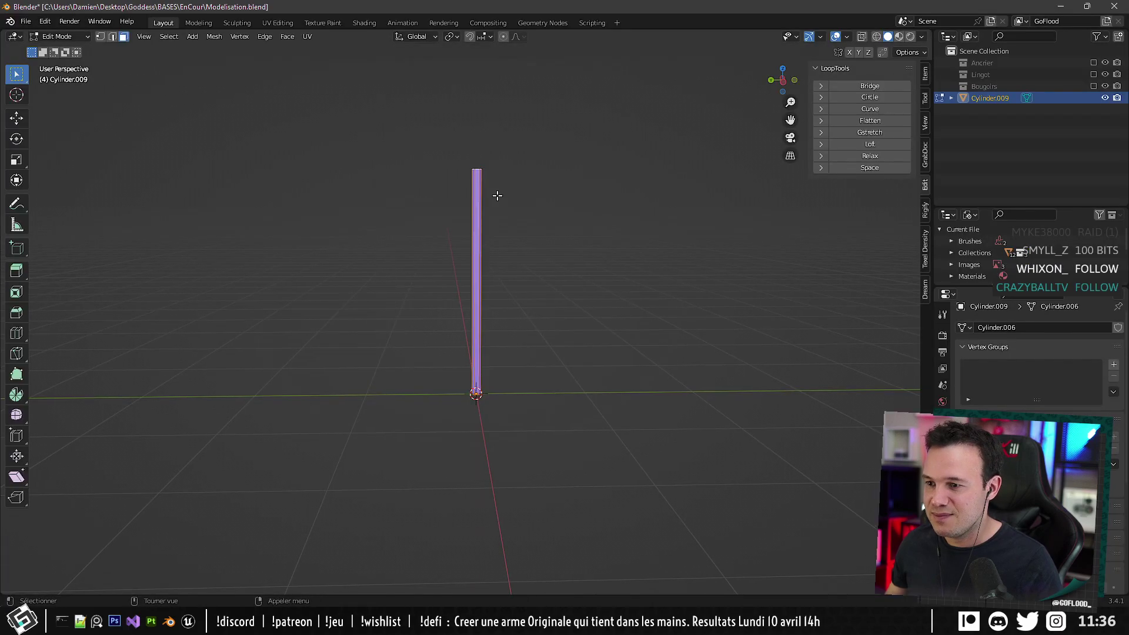
alt+middle_drag(497, 194, 455, 267)
key(g)
key(z)
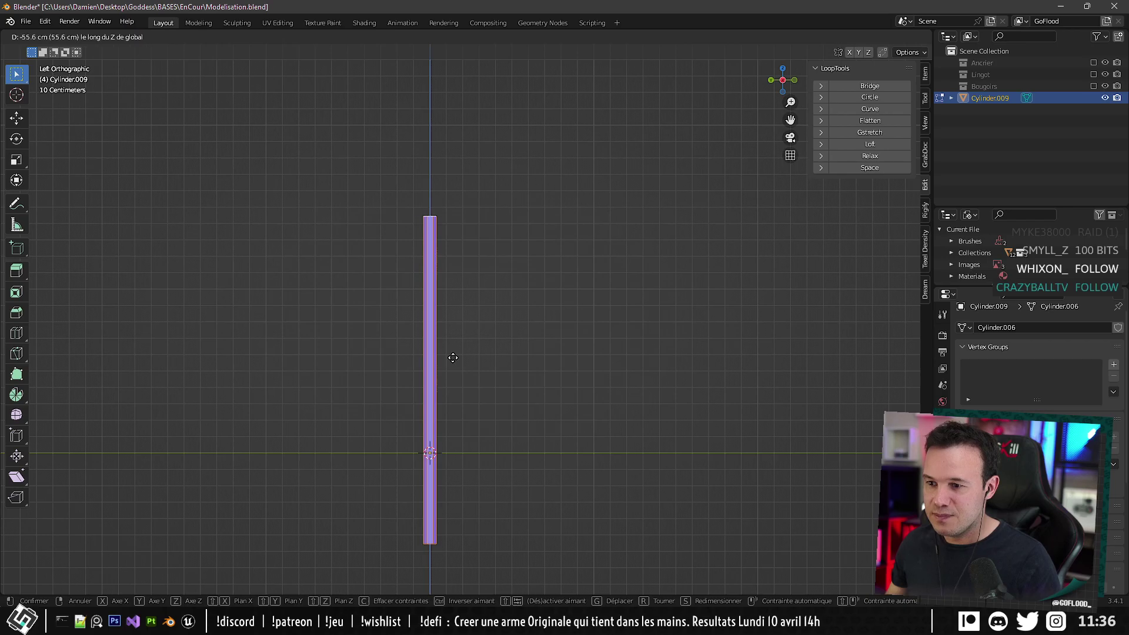
right_click(454, 320)
Lower the cylinder's top face by 90 cm along the Z axis to shorten the broom handle.
middle_drag(446, 138, 447, 190)
click(430, 122)
alt+middle_drag(430, 123, 511, 224)
key(g)
key(z)
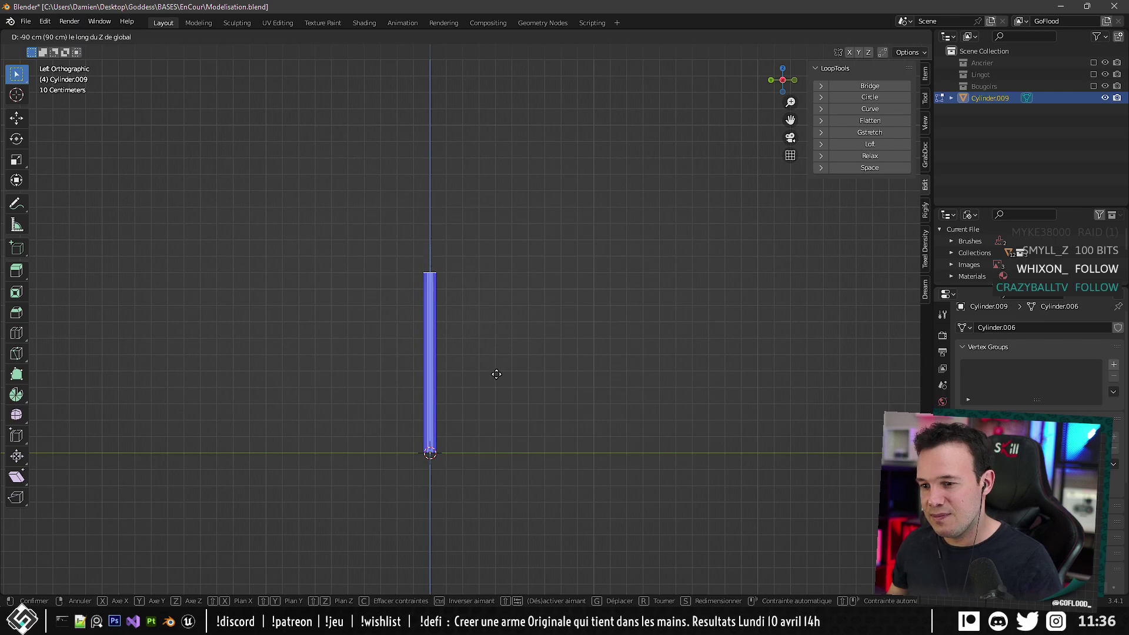
click(496, 374)
Thin the cylinder's geometry by scaling it down horizontally, leaving out the Z axis, and return to Object Mode.
alt+middle_drag(496, 374, 496, 310)
scroll(432, 272, up, 7)
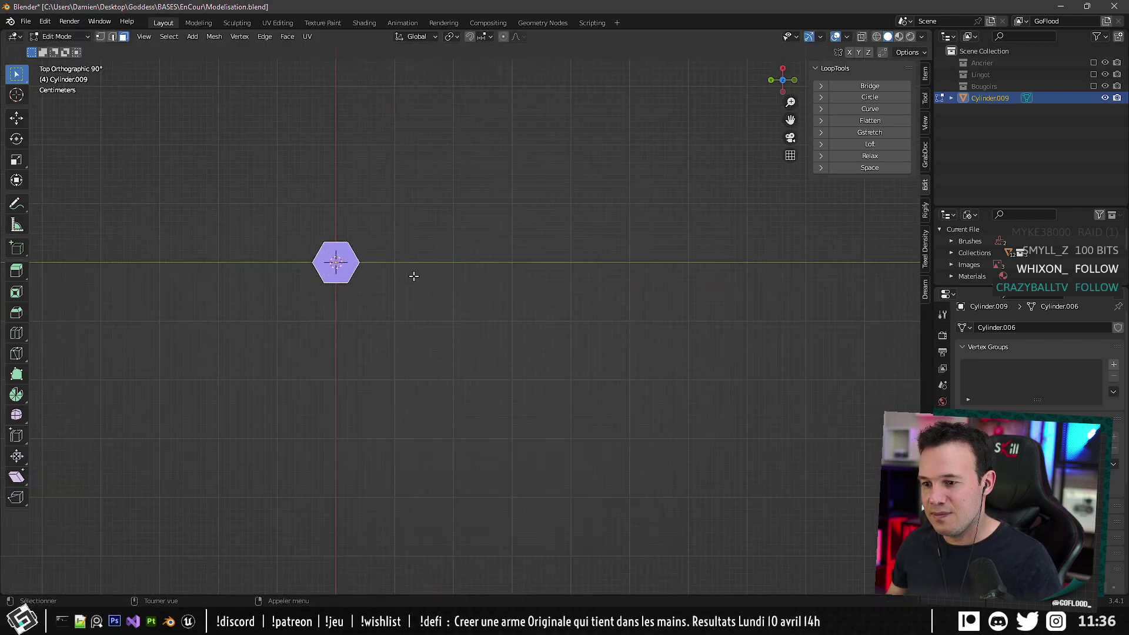
key(s)
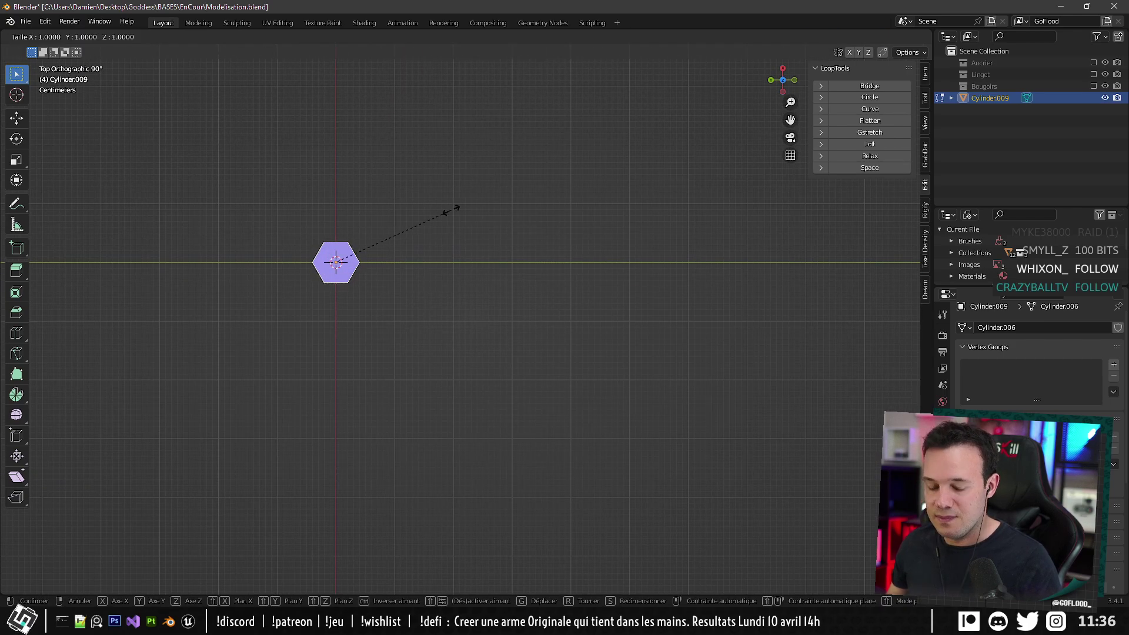
key(shift+z)
click(399, 231)
middle_drag(399, 231, 435, 193)
key(Tab)
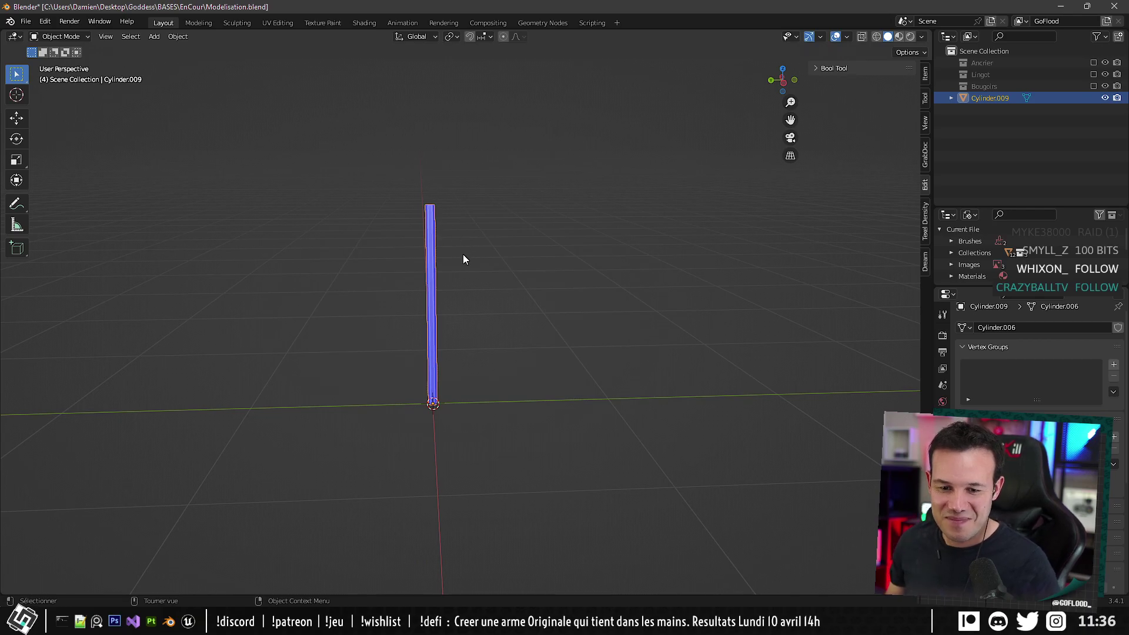
middle_drag(435, 389, 445, 380)
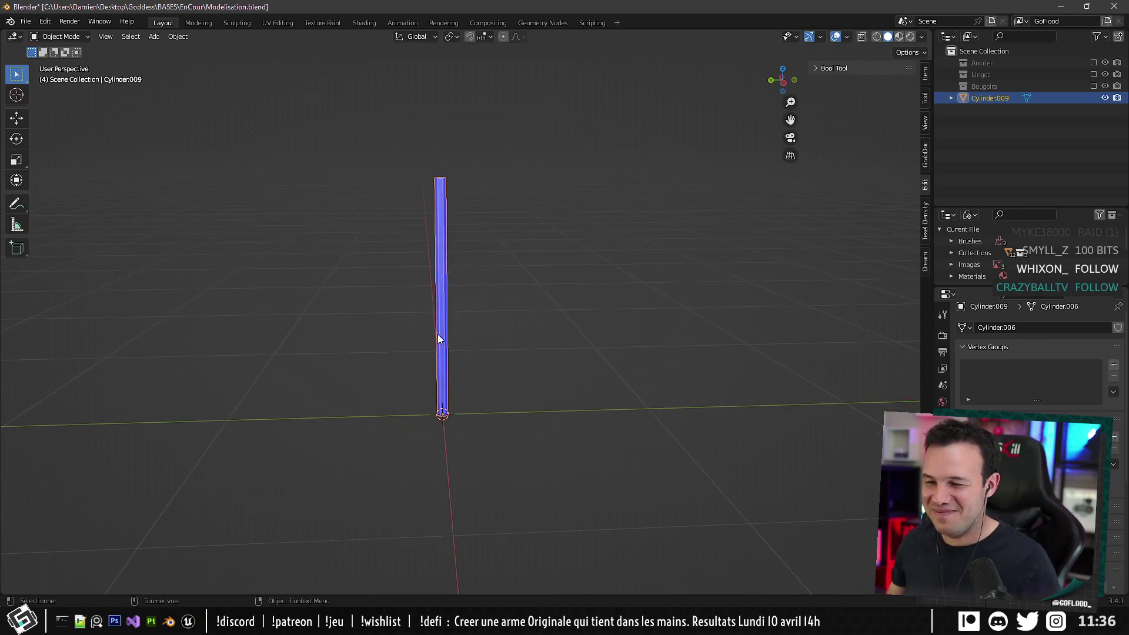
Export the selected cylinder as FBX, overwriting Balais_001.fbx in the EnCour folder.
mouse_move(330, 622)
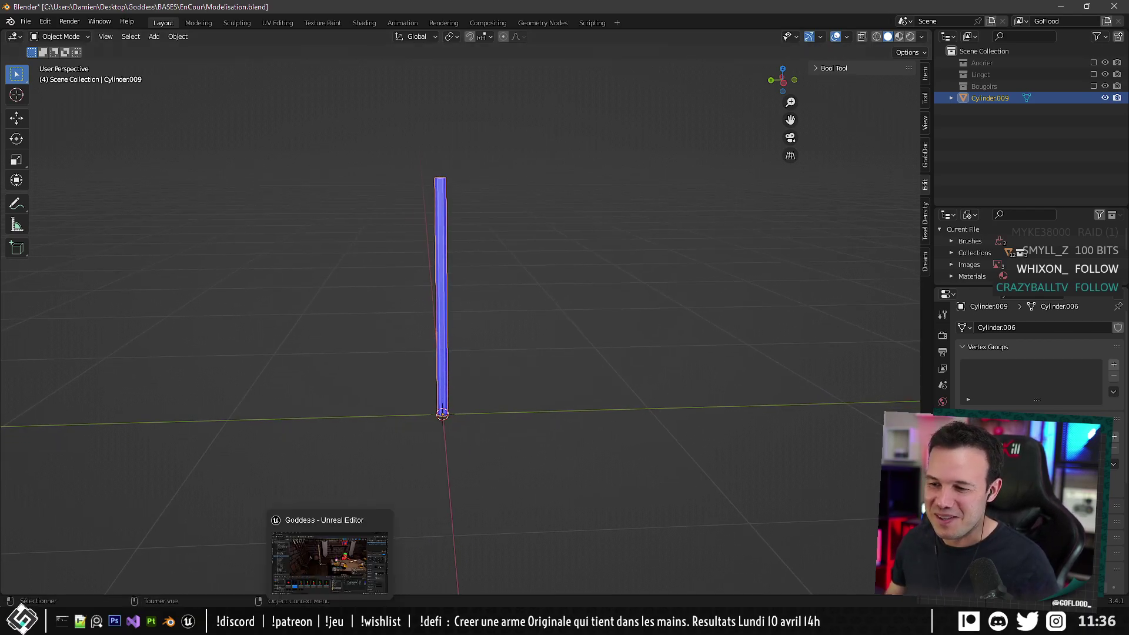
key(ctrl+e)
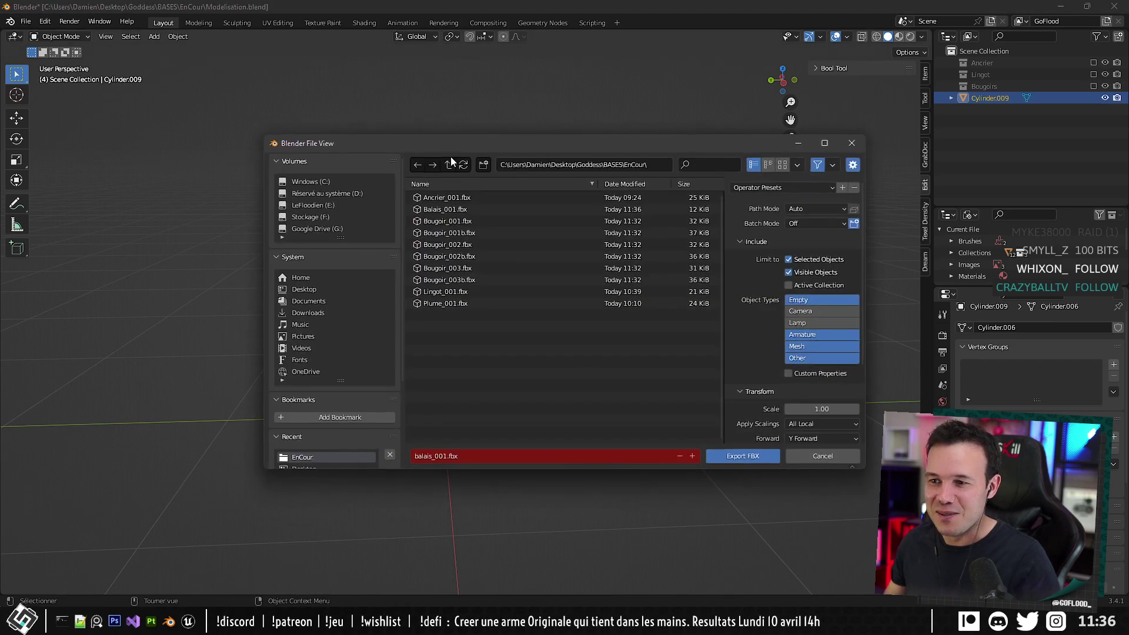
double_click(444, 210)
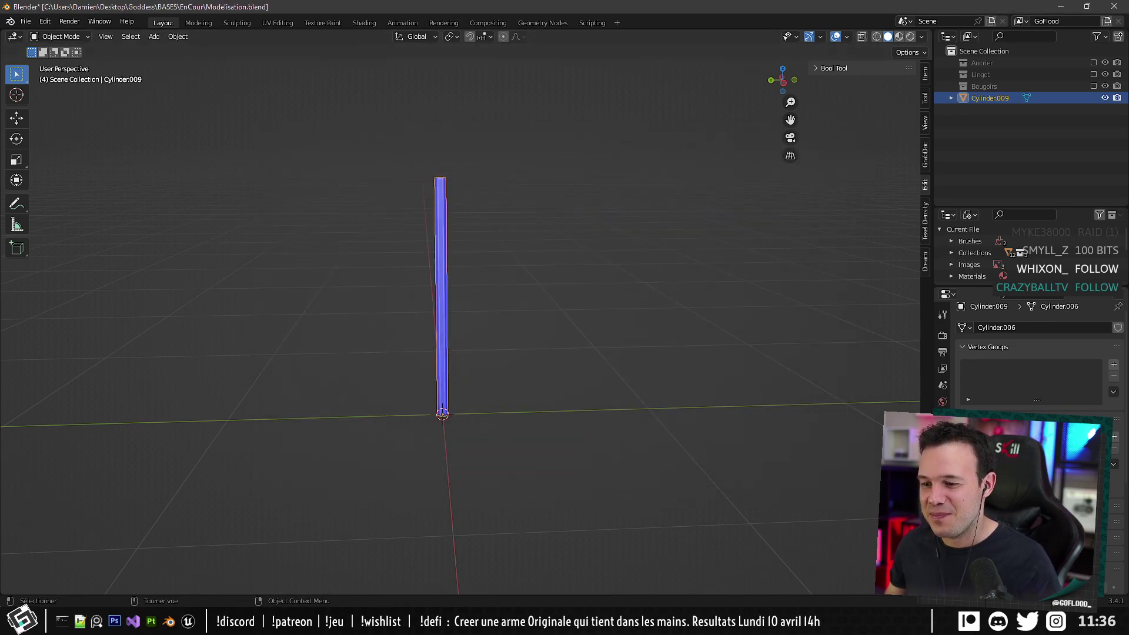
Switch to Unreal Engine and reimport the Balais_001 mesh in the EnCour content folder.
key(alt+Tab)
right_click(223, 497)
click(254, 200)
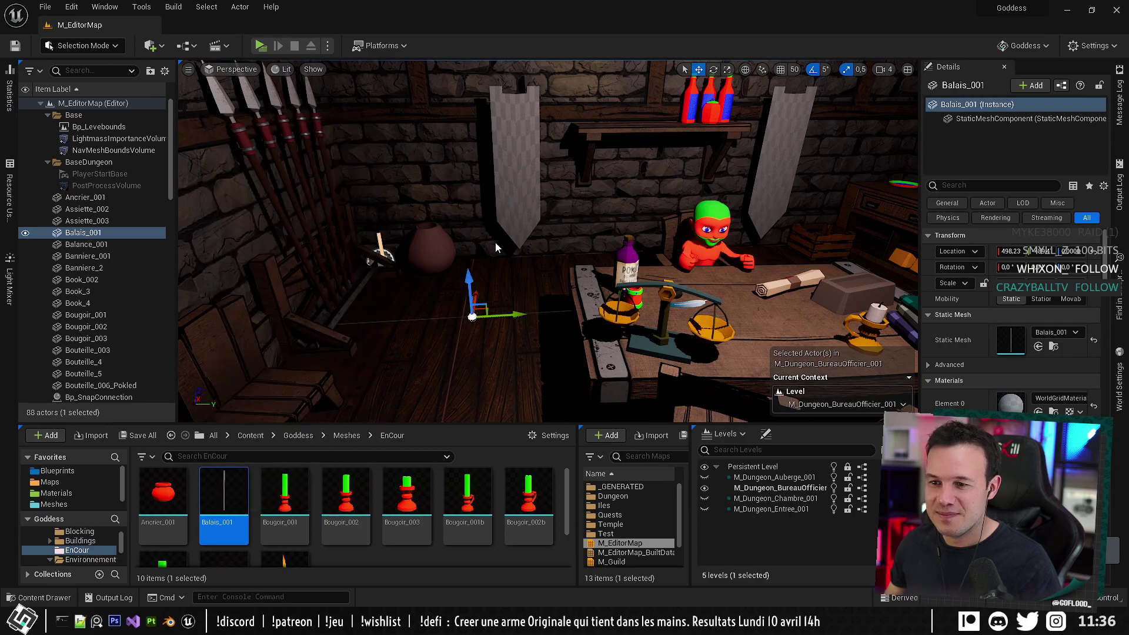
Raise Balais_001 off the floor, slide it along X to the stone wall beside the banner, and reselect it to check its placement.
mouse_move(548, 241)
right_down()
mouse_move(529, 265)
mouse_move(529, 238)
right_up()
drag(540, 297, 539, 216)
right_drag(539, 217, 635, 294)
click(593, 250)
click(548, 259)
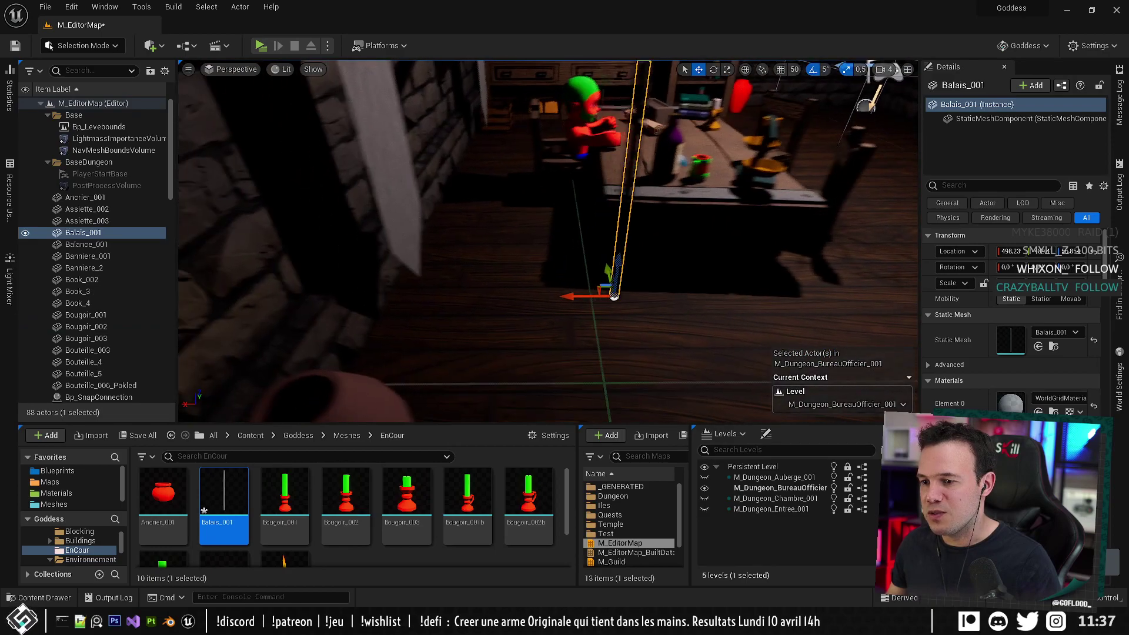
drag(576, 295, 337, 305)
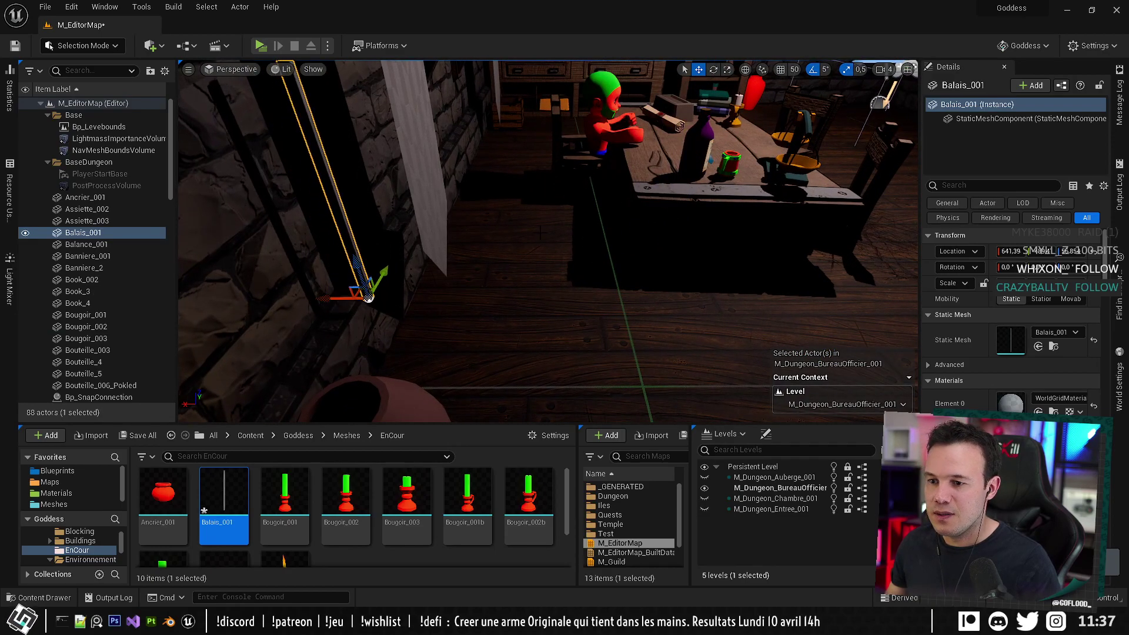
right_drag(337, 304, 376, 306)
click(582, 229)
right_drag(582, 229, 552, 235)
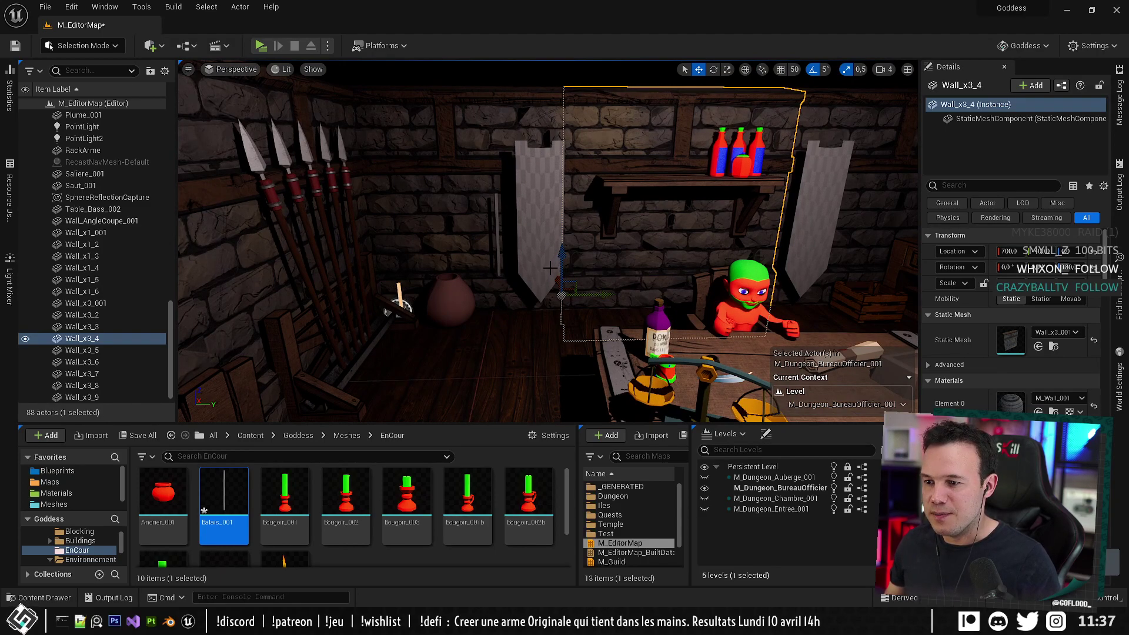
click(497, 259)
Switch to Blender and move the whole cylinder geometry up 20 cm along the Z axis in Edit Mode.
mouse_move(304, 621)
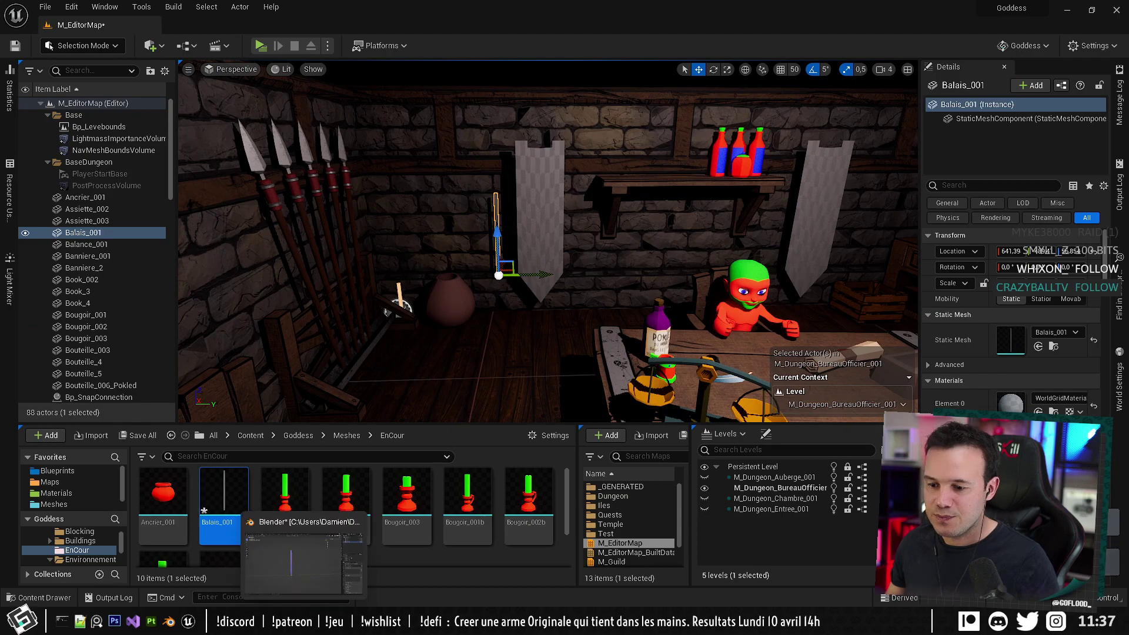
click(304, 559)
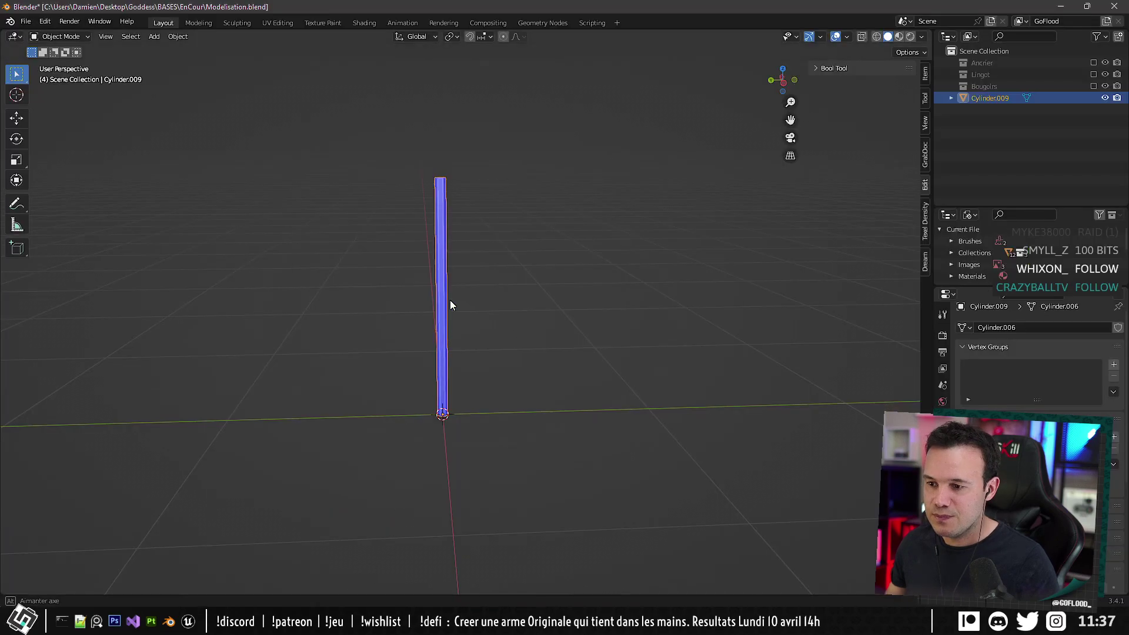
middle_drag(450, 300, 491, 290)
key(Tab)
scroll(488, 287, down, 3)
scroll(478, 298, up, 3)
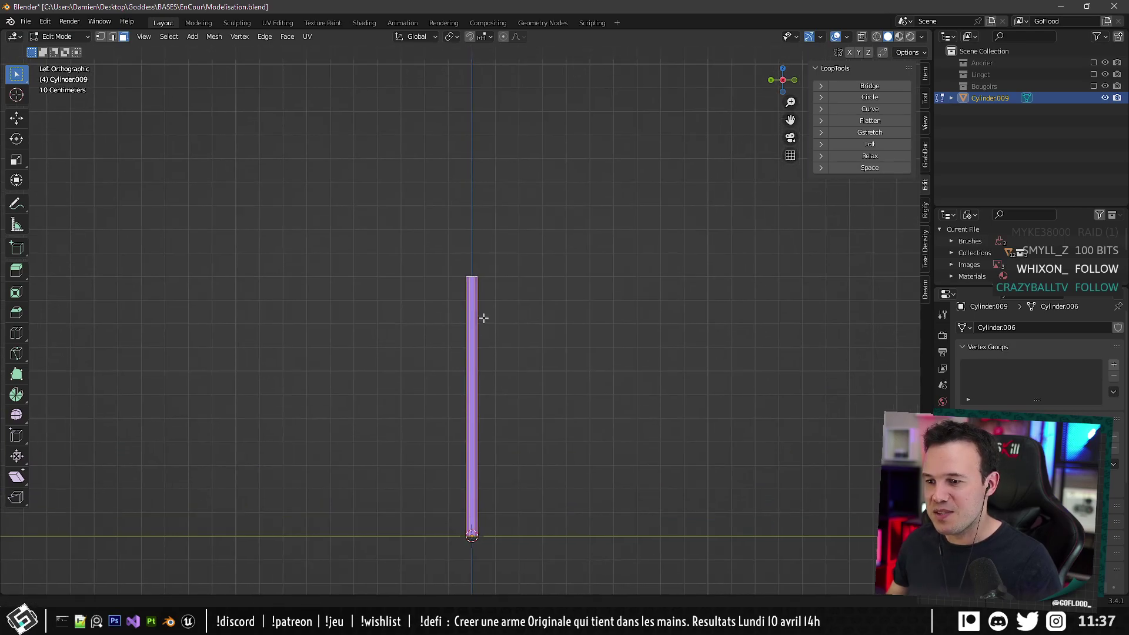
key(g)
key(z)
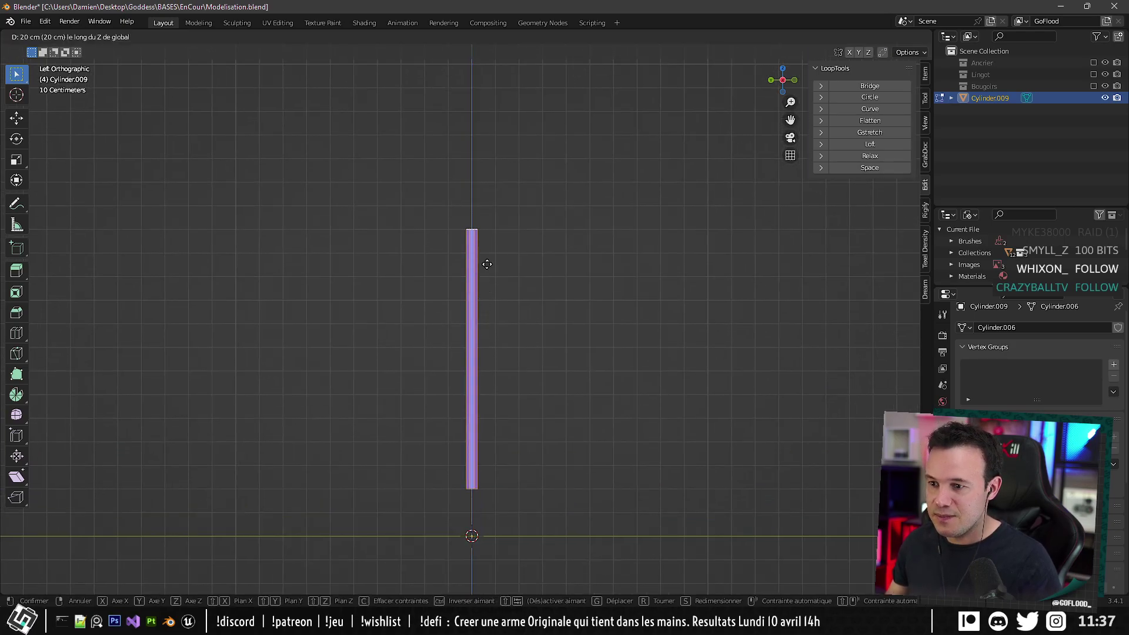
click(487, 265)
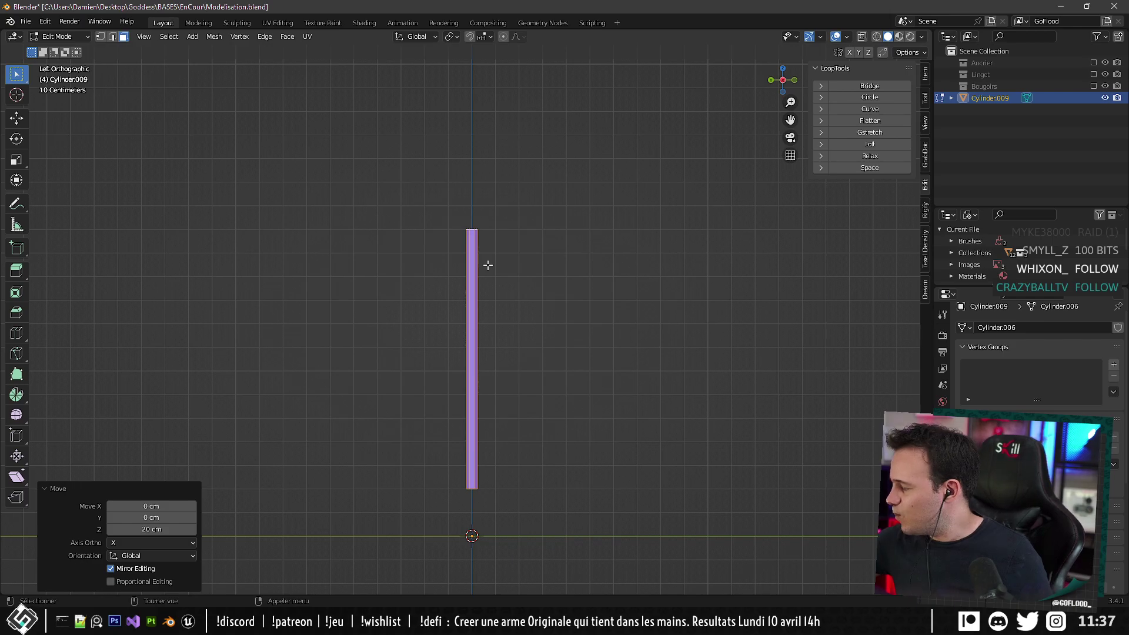
Scale the cylinder's geometry uniformly to 0.8 from the top view.
scroll(620, 357, up, 1)
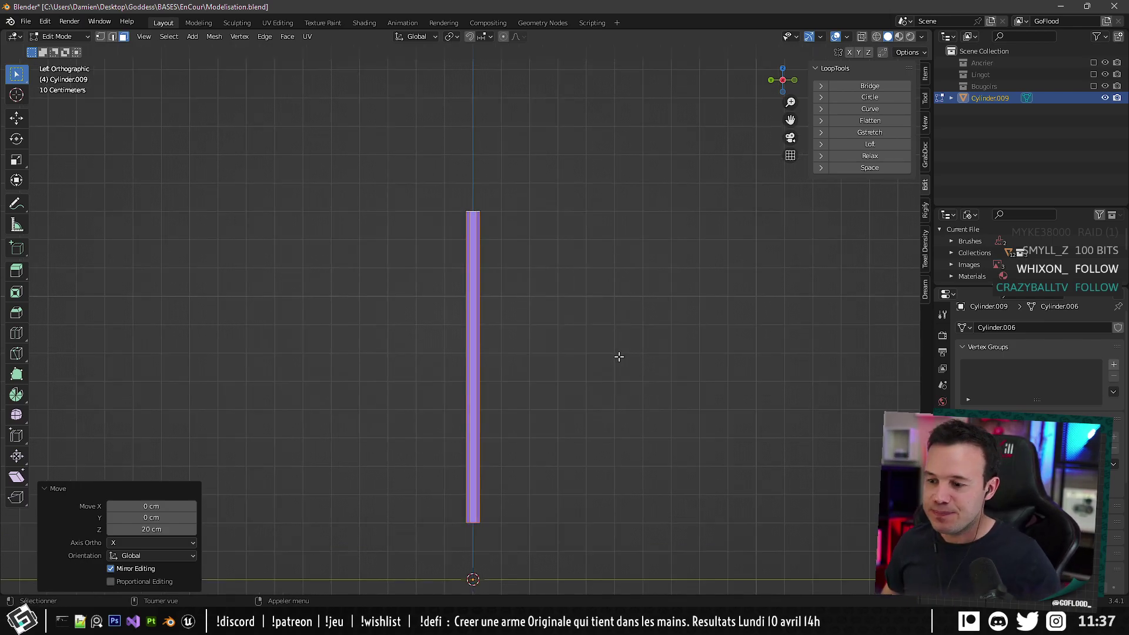
shift+middle_drag(587, 406, 612, 332)
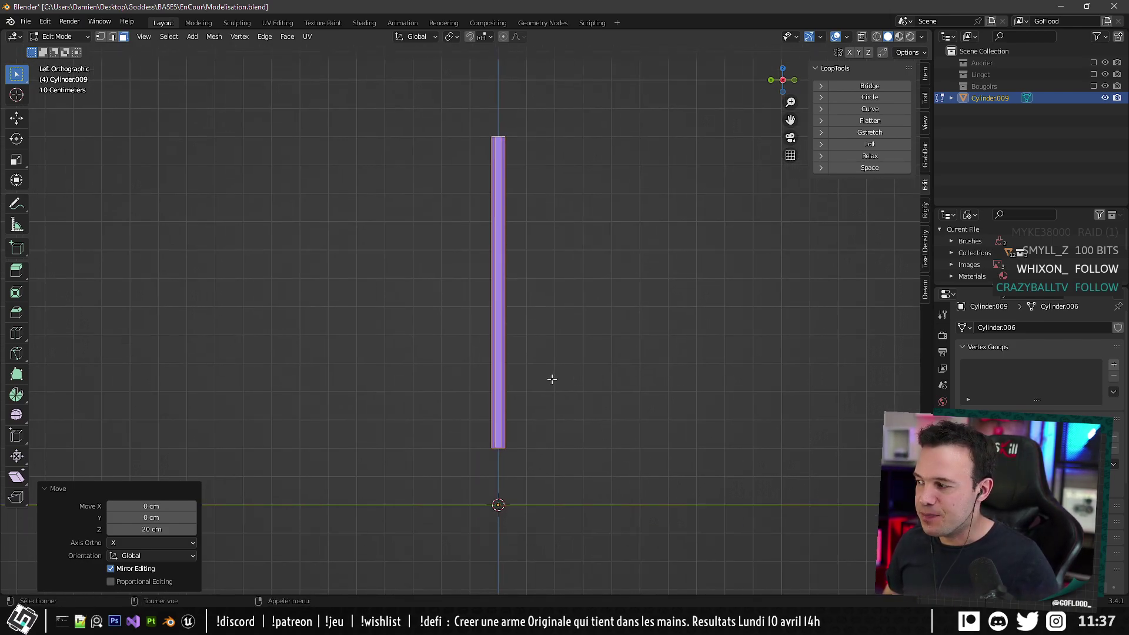
alt+middle_drag(562, 270, 557, 368)
shift+middle_drag(526, 230, 506, 282)
scroll(508, 281, up, 6)
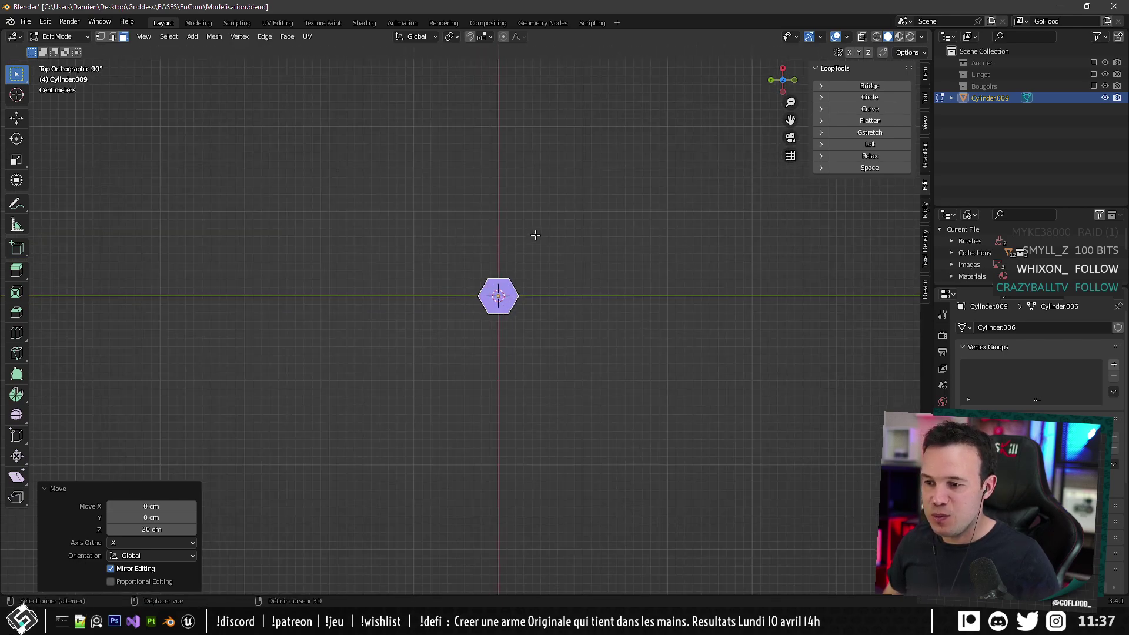
shift+middle_drag(588, 205, 548, 265)
key(s)
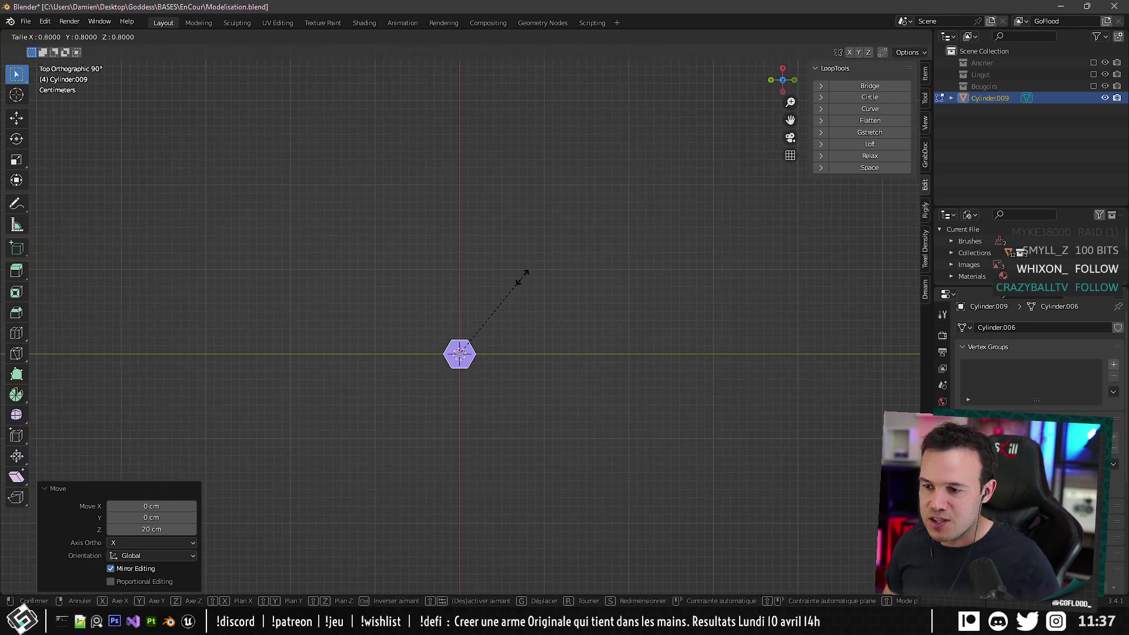
click(522, 277)
Raise the cylinder's geometry along Z by 10 cm and another 1 cm, and return to Object Mode.
scroll(493, 449, down, 5)
middle_drag(494, 449, 481, 335)
scroll(491, 310, down, 2)
key(g)
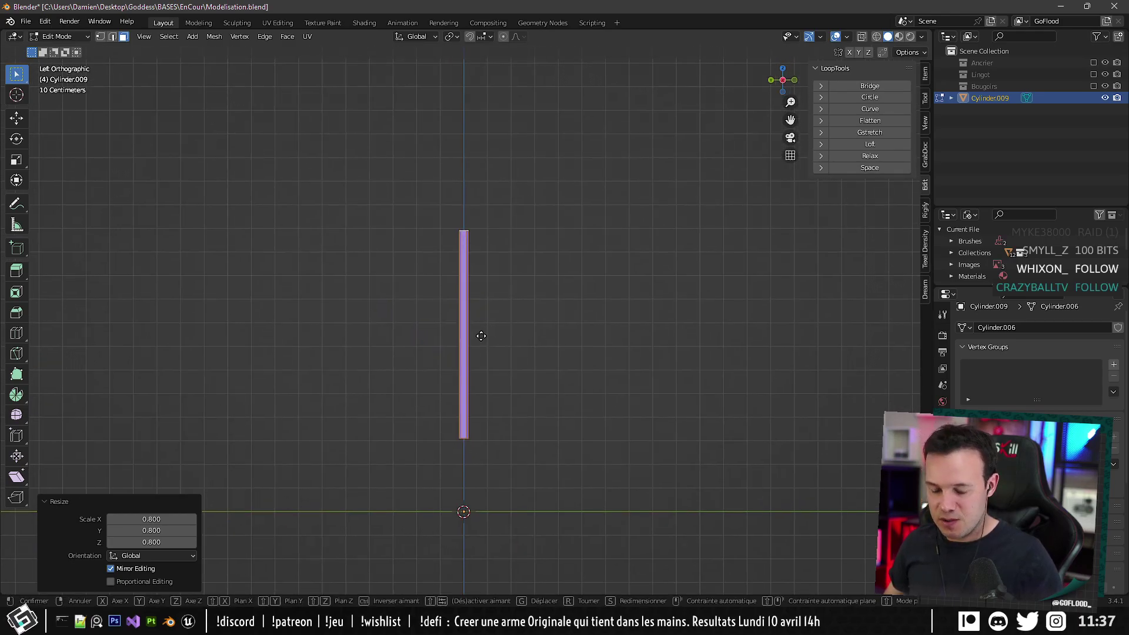
key(z)
ctrl+click(486, 311)
scroll(473, 205, up, 4)
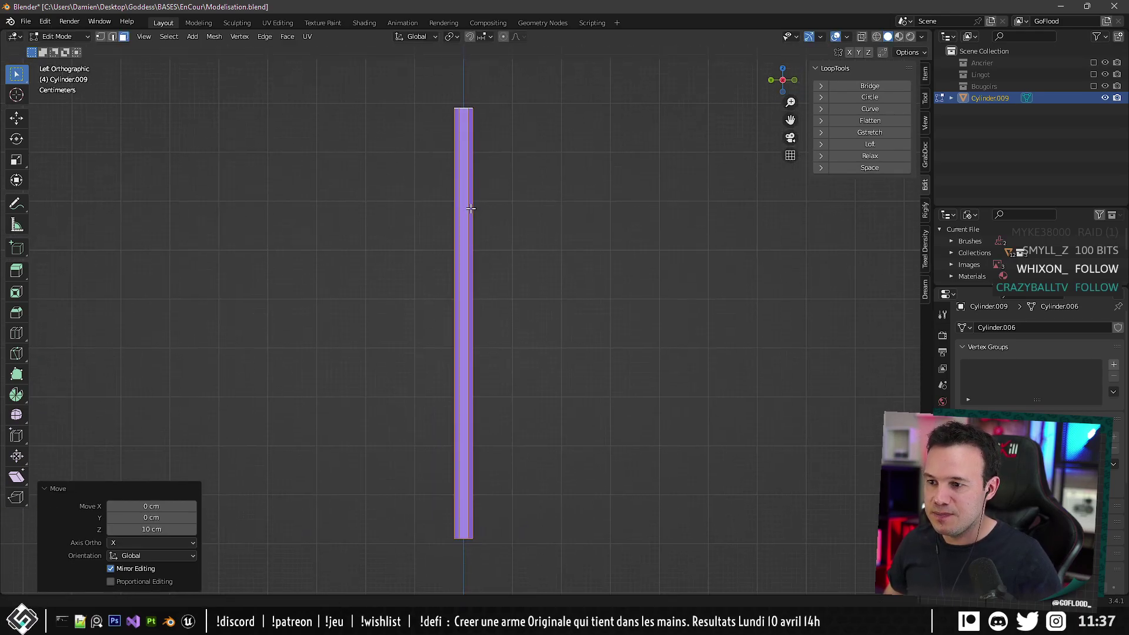
key(g)
key(z)
ctrl+click(472, 203)
scroll(478, 214, down, 6)
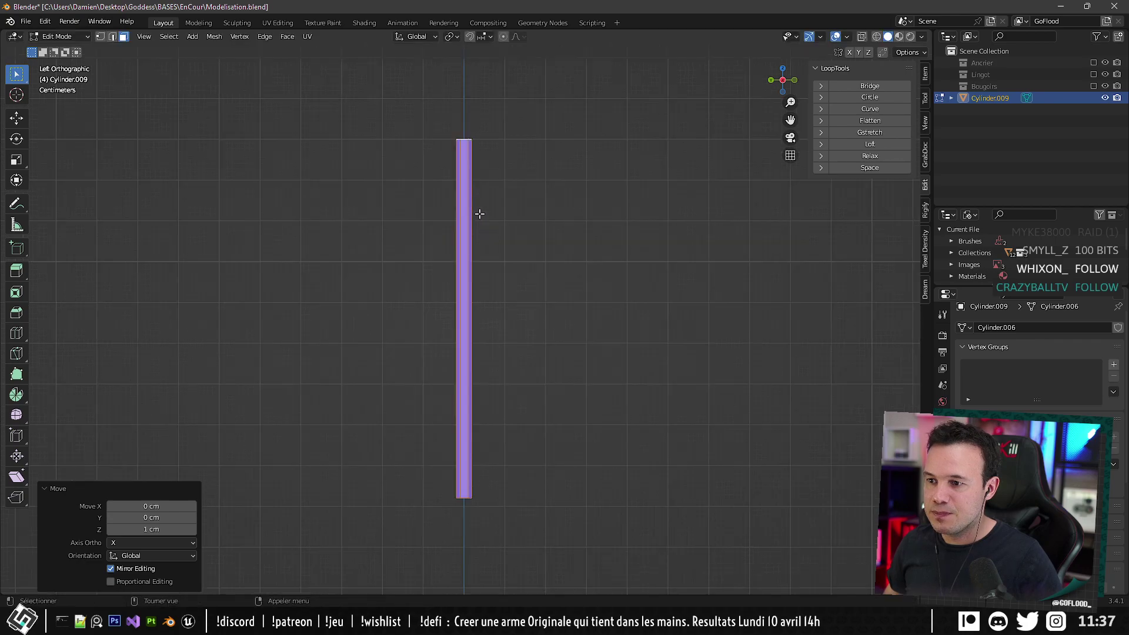
shift+middle_drag(480, 367, 494, 260)
scroll(486, 302, up, 4)
mouse_move(486, 303)
shift+middle_down()
mouse_move(496, 294)
mouse_move(547, 318)
mouse_move(504, 300)
mouse_move(497, 309)
shift+middle_up()
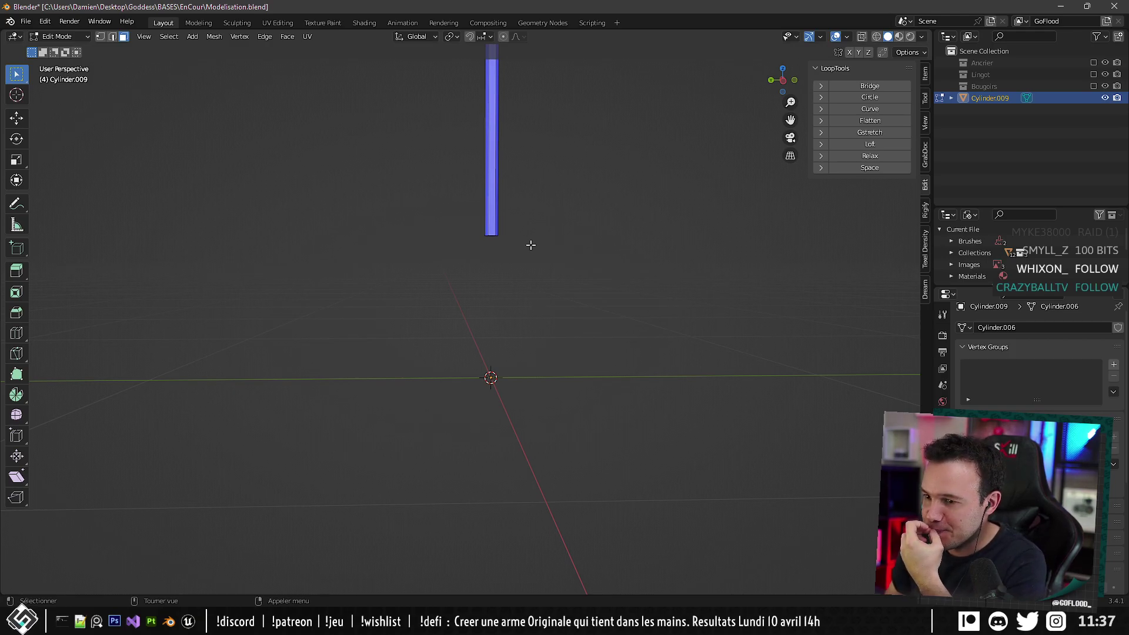
mouse_move(530, 246)
middle_down()
mouse_move(506, 259)
mouse_move(529, 254)
middle_up()
key(Tab)
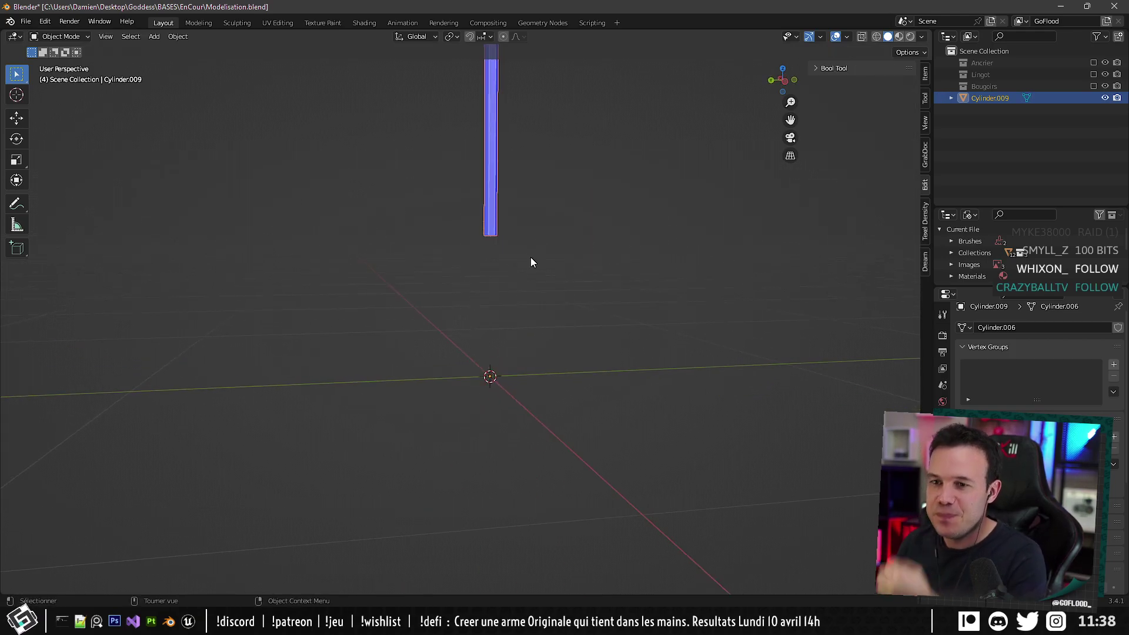
Deselect the cylinder and add a cube mesh at the world origin below the broom handle.
click(516, 276)
click(178, 36)
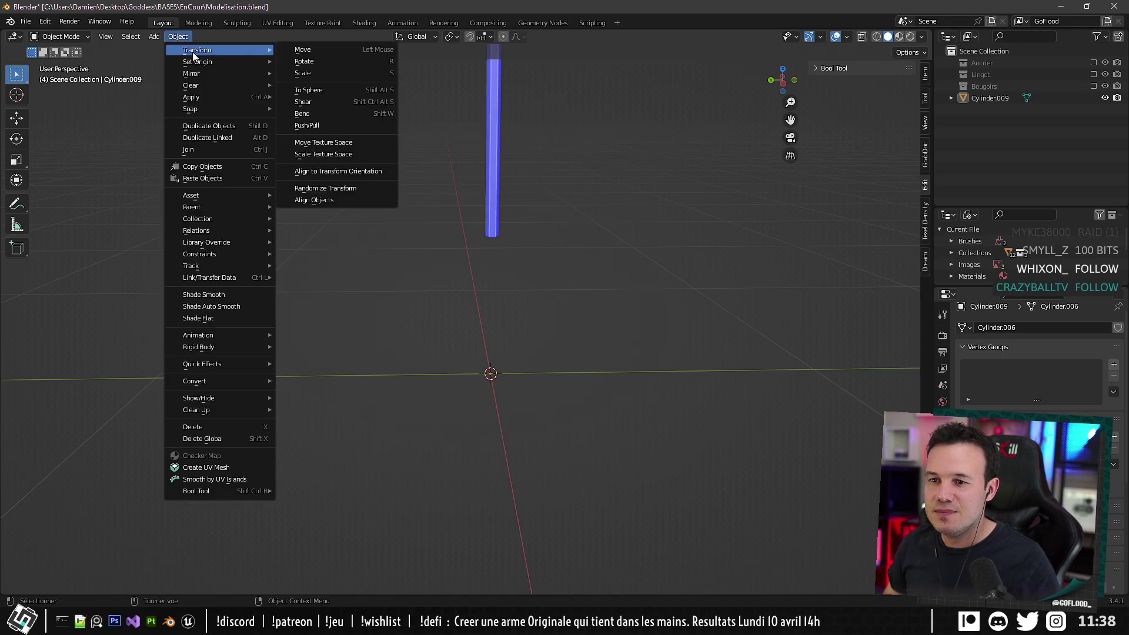
mouse_move(154, 36)
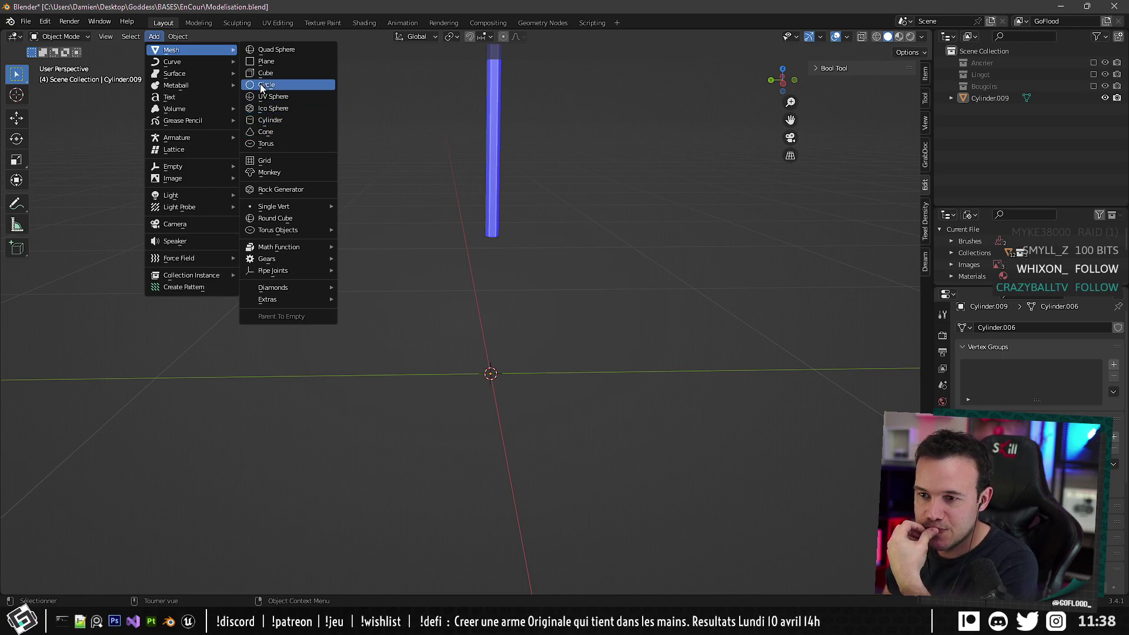
click(274, 72)
scroll(344, 188, down, 4)
scroll(442, 287, down, 3)
Scale the cube's geometry uniformly to 0.1 in Edit Mode from the left view.
key(Tab)
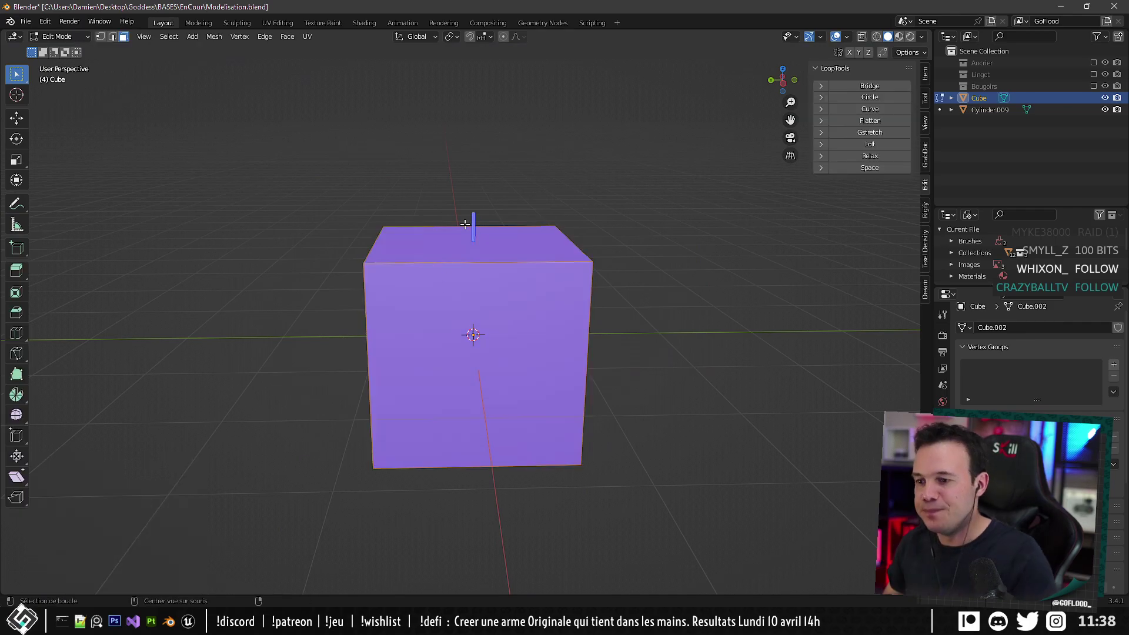
key(ctrl+KP_3)
scroll(580, 266, up, 3)
shift+middle_drag(580, 266, 566, 272)
key(s)
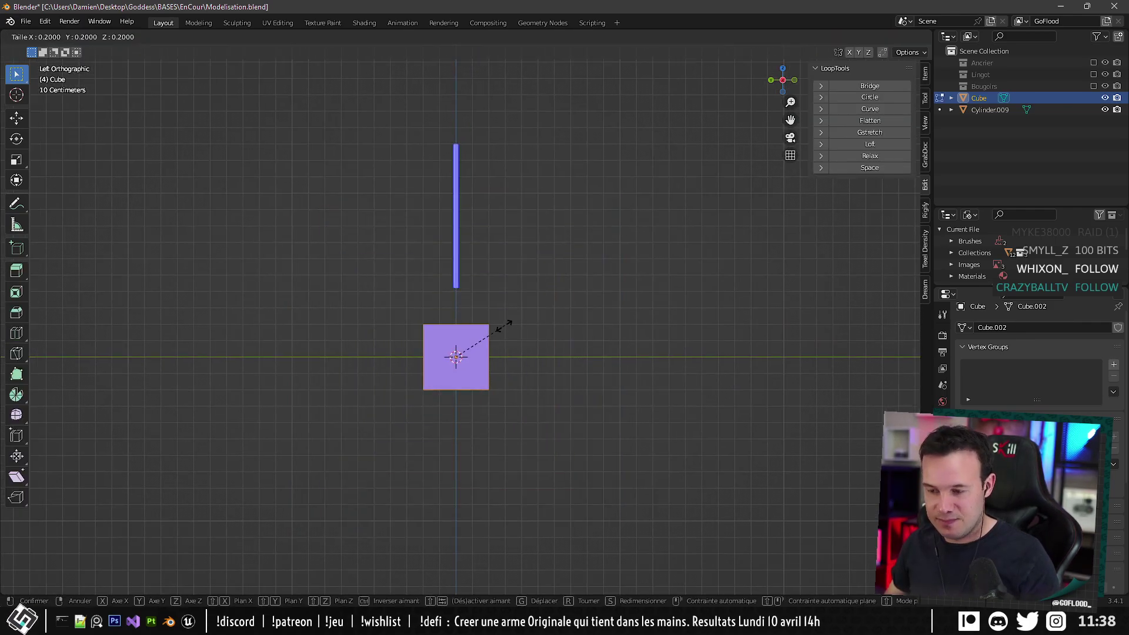
ctrl+click(484, 344)
Move the cube's geometry up 10 cm along Z so its base rests on the ground line.
scroll(483, 343, up, 6)
shift+middle_drag(494, 331, 551, 297)
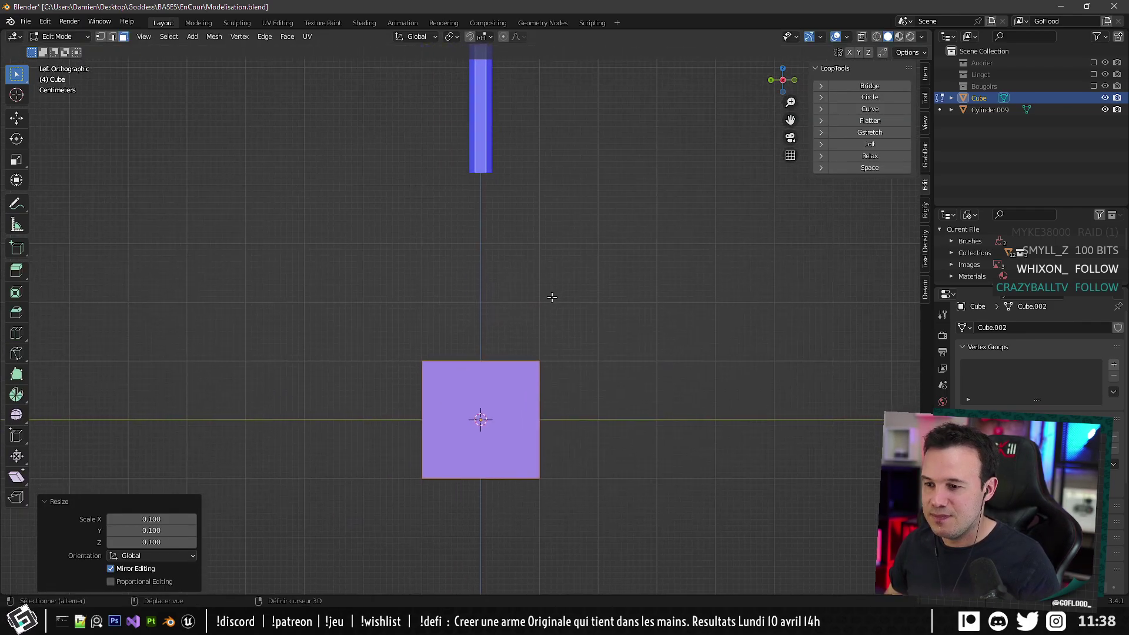
key(g)
click(553, 238)
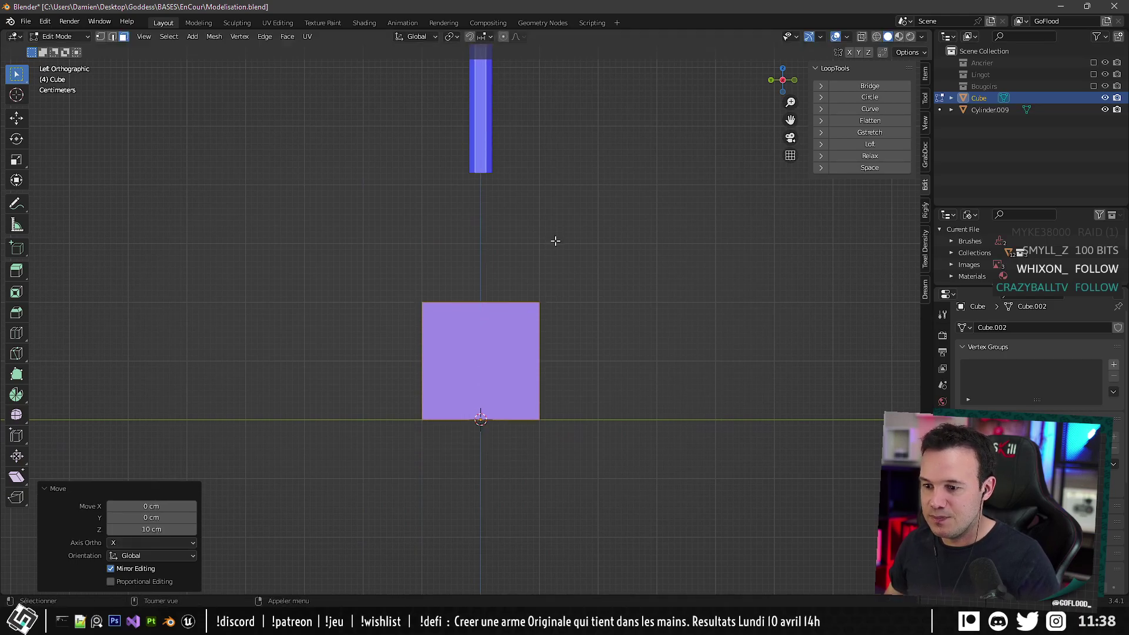
Scale the cube's geometry by 1.6 along Y and narrow it along X to form the broom head.
middle_drag(554, 242, 565, 270)
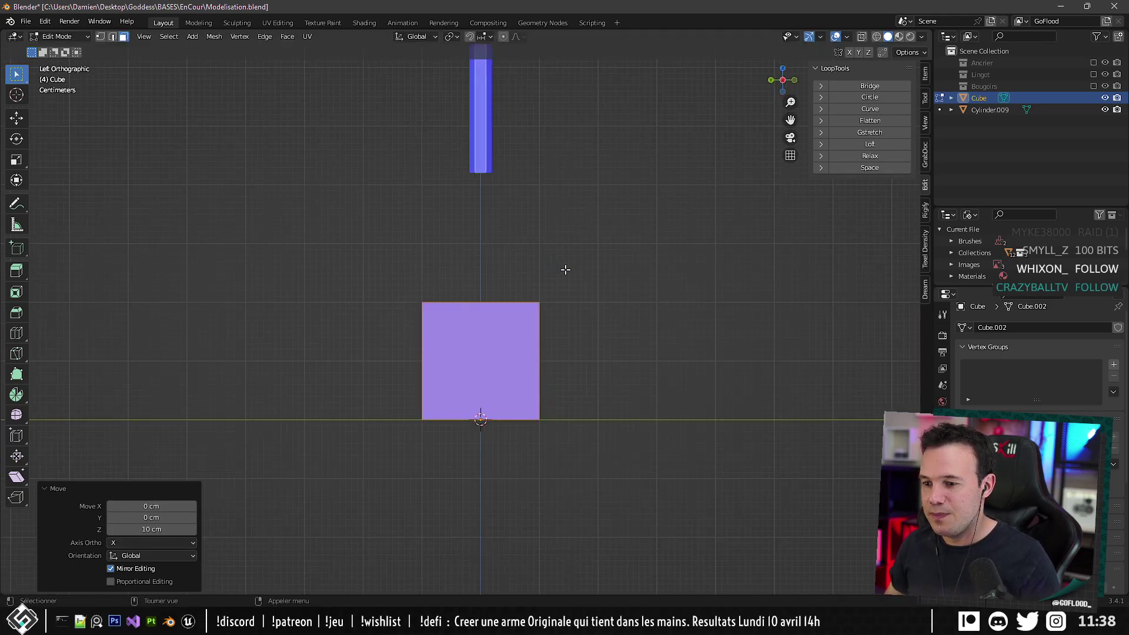
key(s)
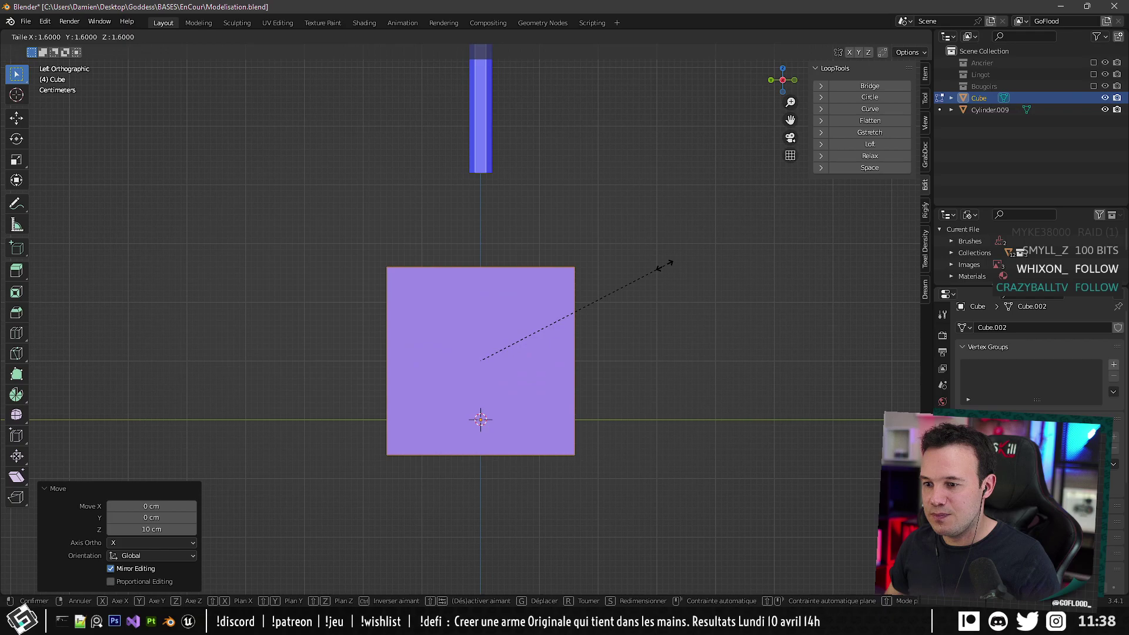
key(x)
key(y)
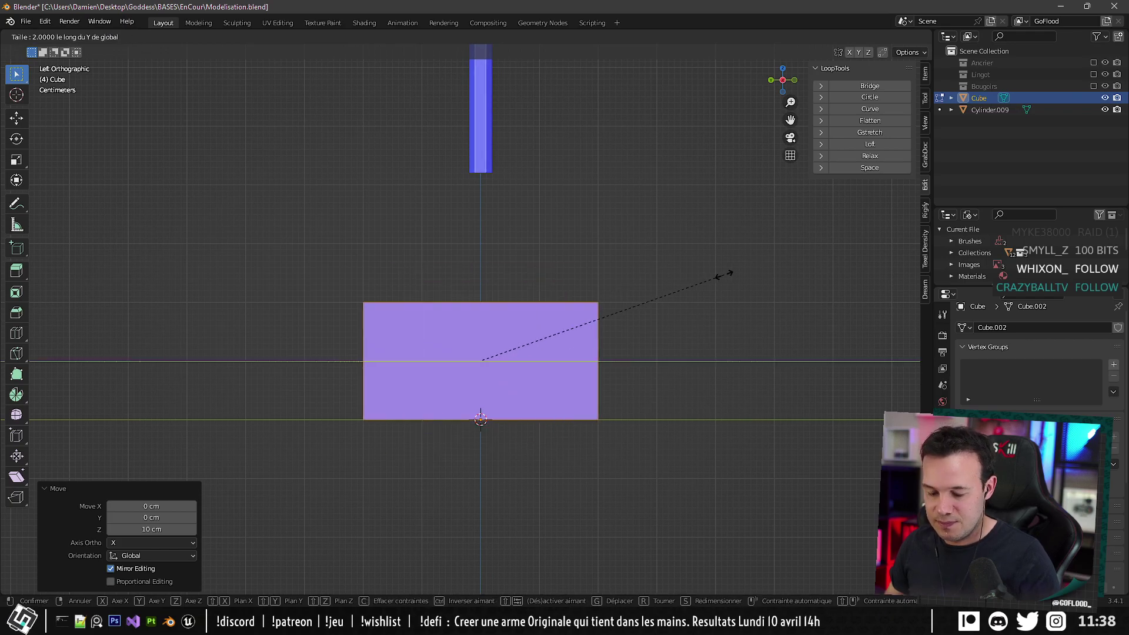
click(668, 272)
middle_drag(592, 309, 655, 297)
key(s)
key(x)
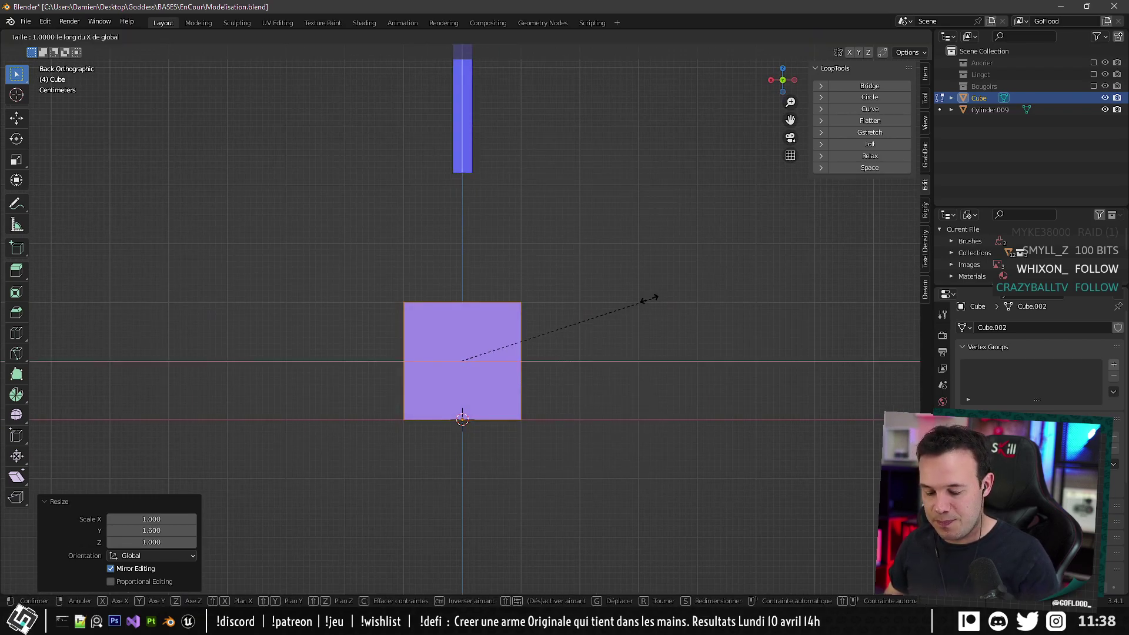
click(530, 327)
Select the cube's top face and lower it 10 cm along Z.
middle_drag(569, 302, 518, 280)
click(494, 303)
scroll(498, 287, up, 2)
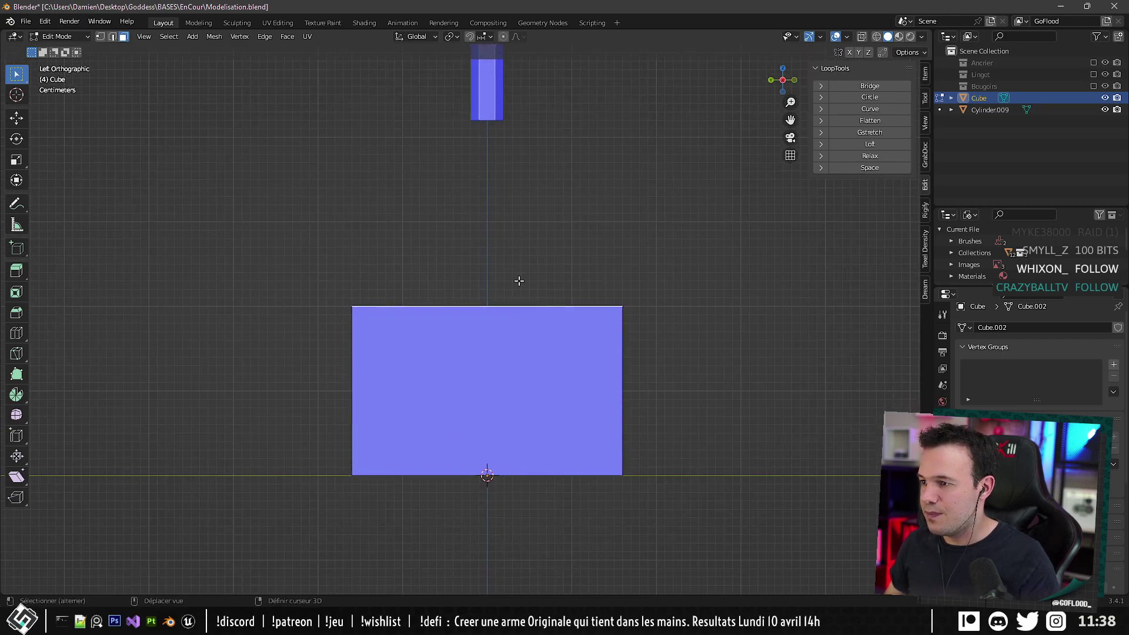
key(g)
key(z)
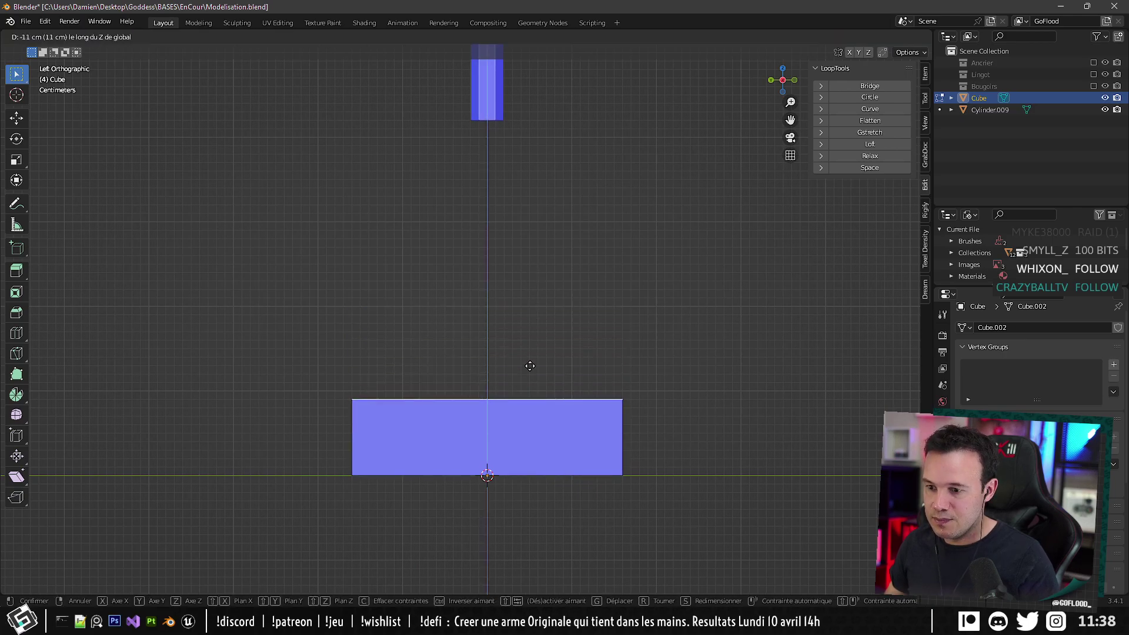
click(535, 357)
Extrude the head's top face up 10 cm and scale it to 0.7 along Y.
key(e)
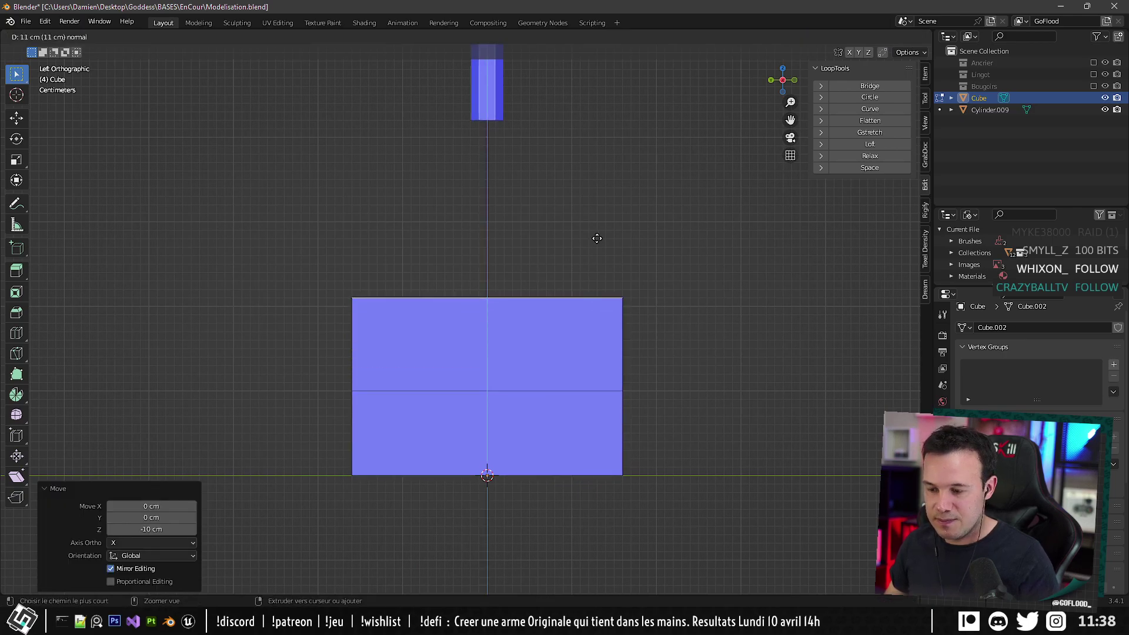
click(590, 244)
key(s)
key(y)
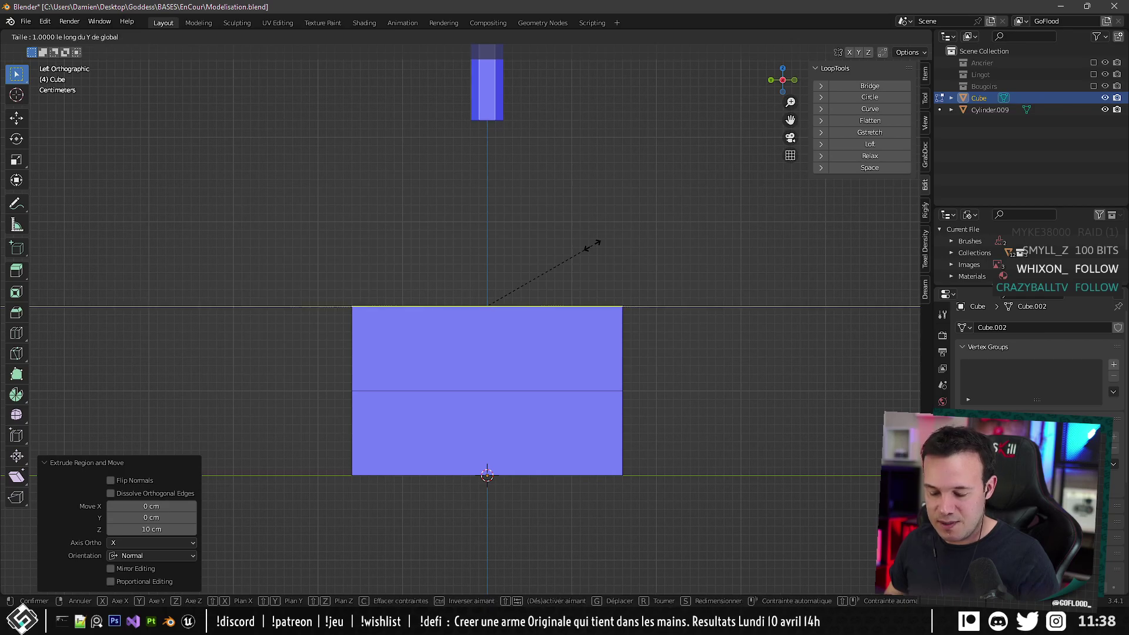
click(553, 258)
Extrude the top face up 20 cm, scale it to 0.3 along Y, and lower it 10 cm along Z.
key(e)
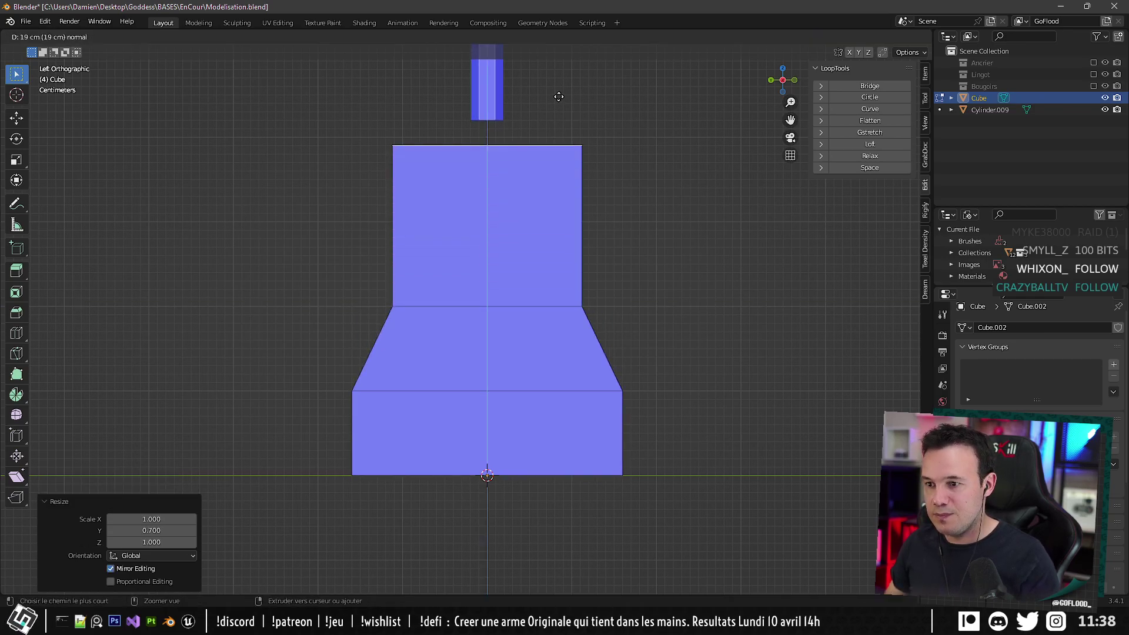
click(558, 89)
key(s)
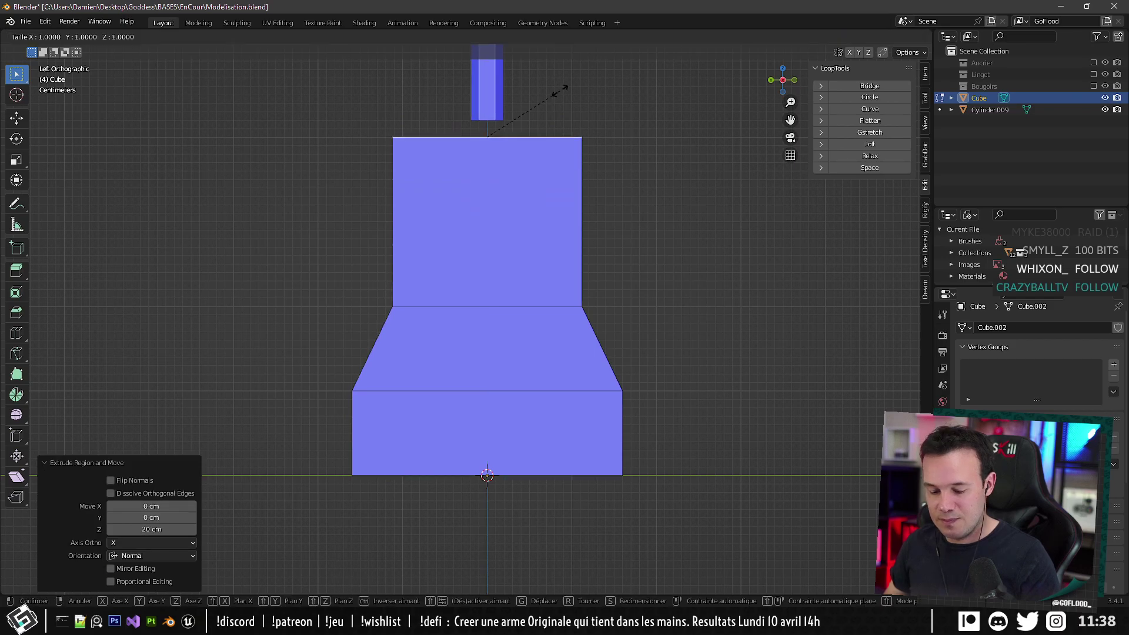
key(x)
key(y)
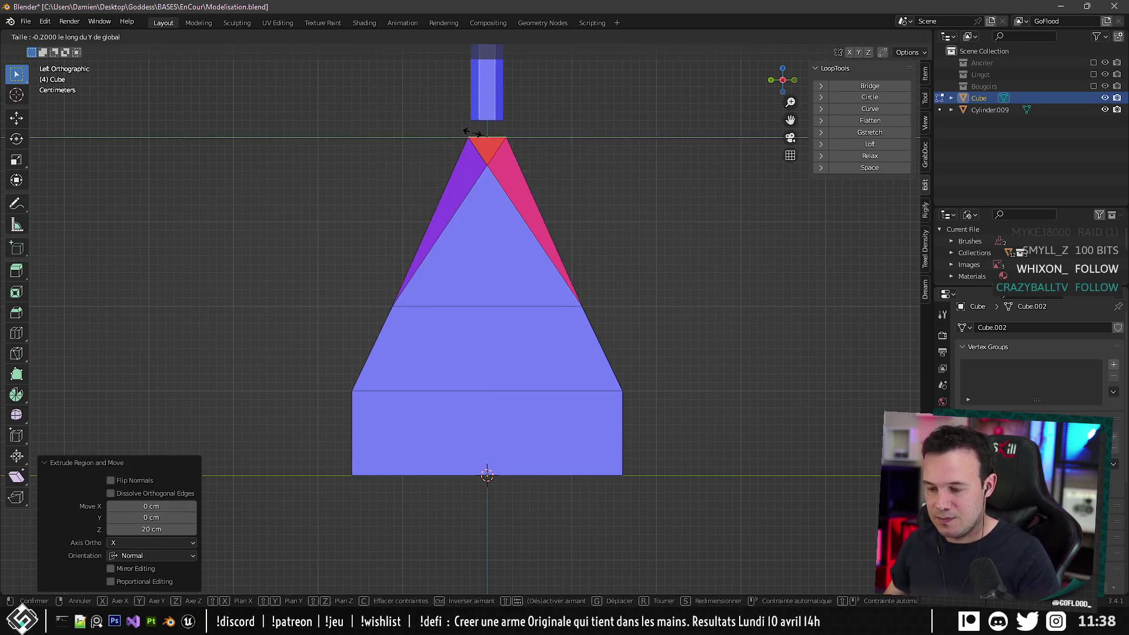
click(510, 130)
key(g)
key(z)
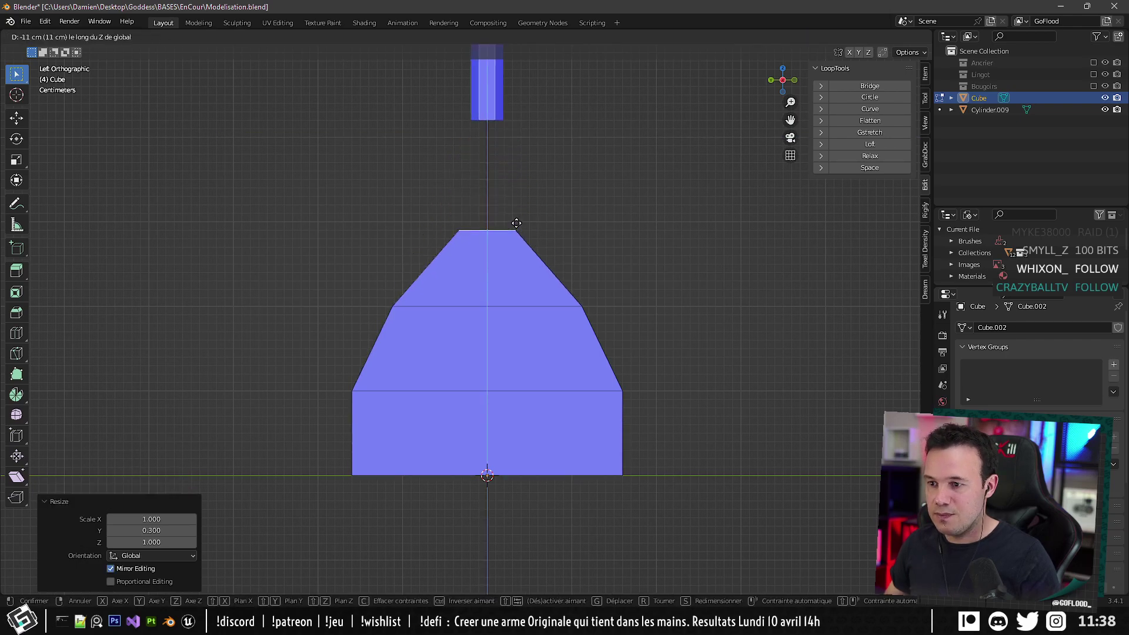
click(519, 220)
Narrow the head's top face along X from the back view so it tapers towards the handle.
scroll(519, 220, down, 4)
shift+middle_drag(519, 219, 527, 305)
scroll(531, 349, up, 4)
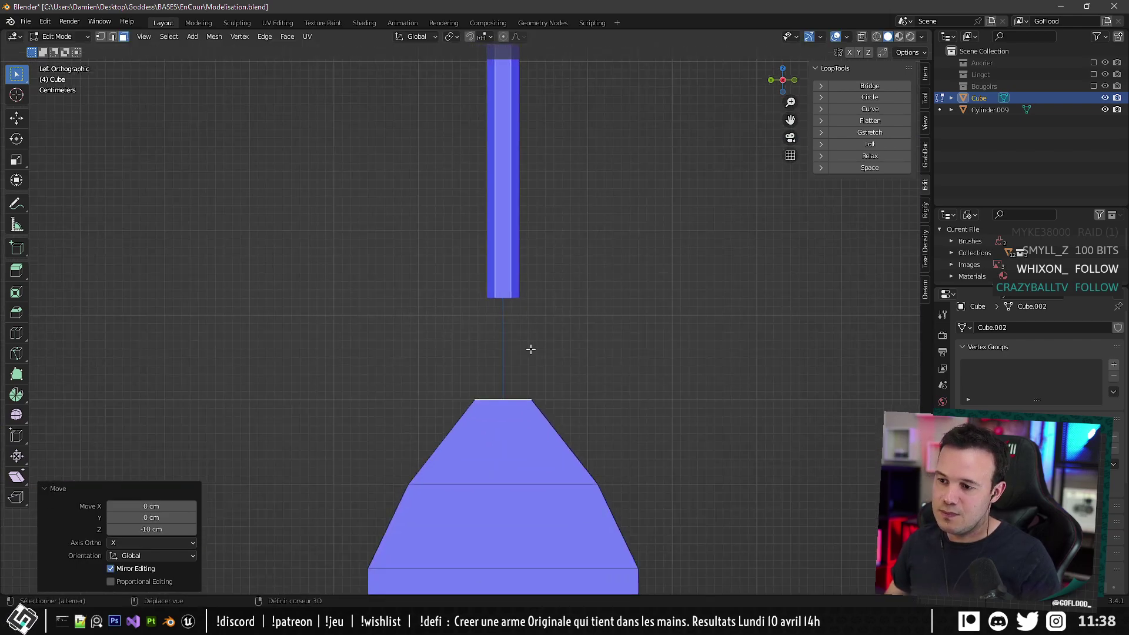
mouse_move(530, 349)
shift+middle_down()
mouse_move(518, 318)
mouse_move(552, 390)
mouse_move(592, 385)
mouse_move(518, 339)
mouse_move(605, 352)
mouse_move(525, 331)
mouse_move(633, 342)
mouse_move(650, 330)
mouse_move(627, 376)
mouse_move(549, 344)
shift+middle_up()
scroll(550, 270, up, 3)
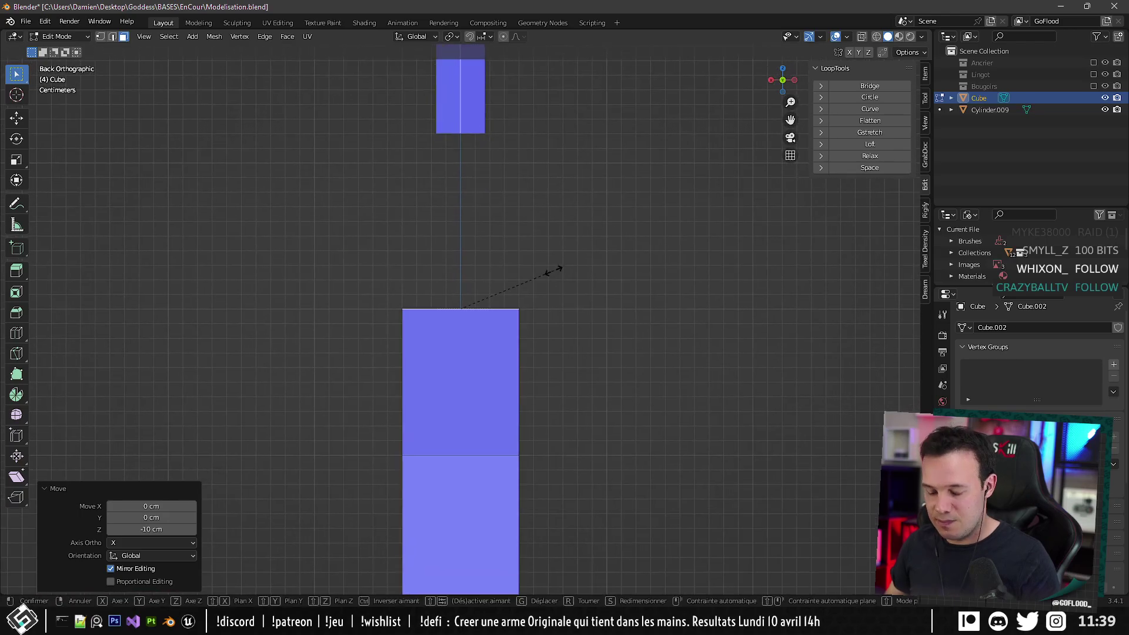
key(s)
key(y)
key(x)
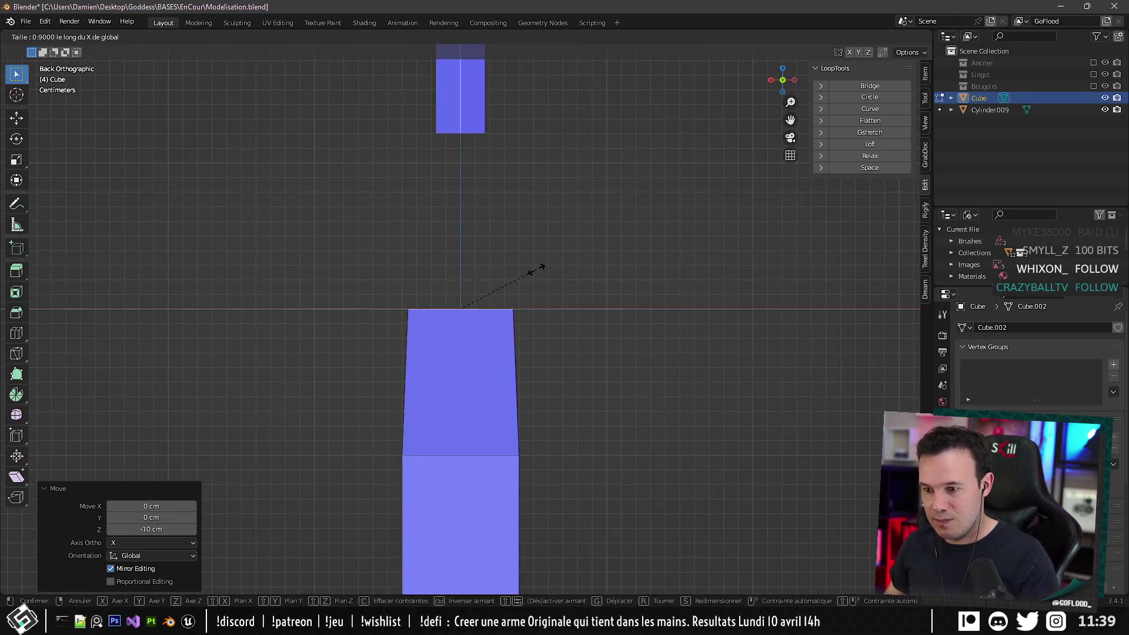
click(509, 275)
Open the handle cylinder in Edit Mode and add a loop cut just above its lower end.
middle_drag(522, 306, 458, 380)
click(464, 336)
scroll(464, 337, down, 4)
scroll(471, 343, up, 4)
mouse_move(470, 342)
middle_down()
mouse_move(492, 377)
mouse_move(491, 345)
middle_up()
click(492, 378)
click(500, 256)
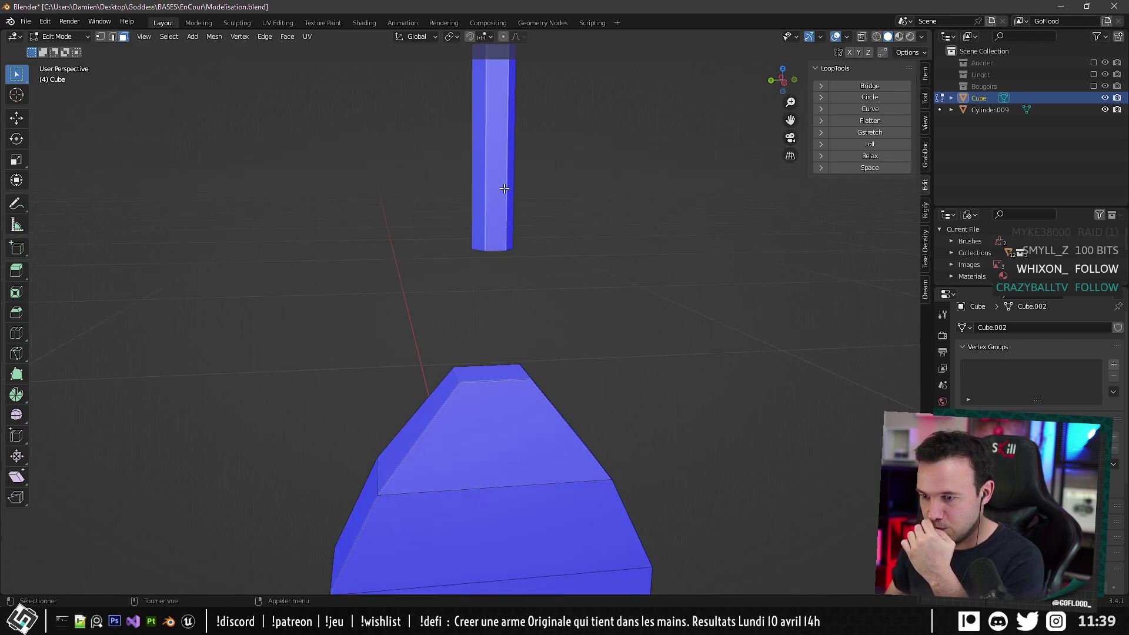
key(Tab)
click(501, 222)
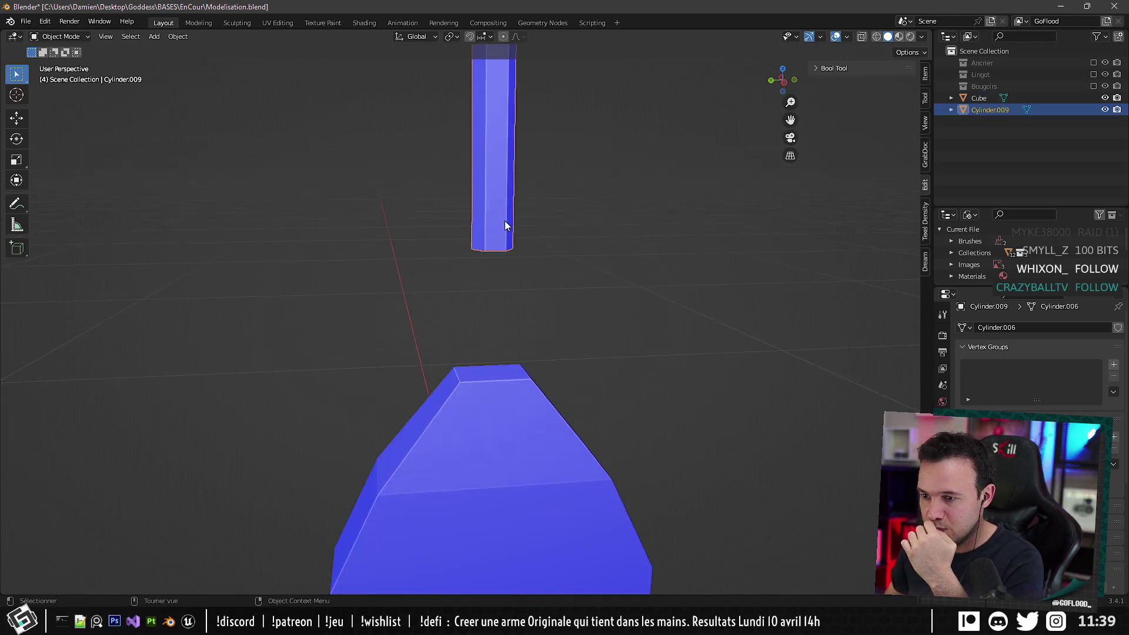
key(Tab)
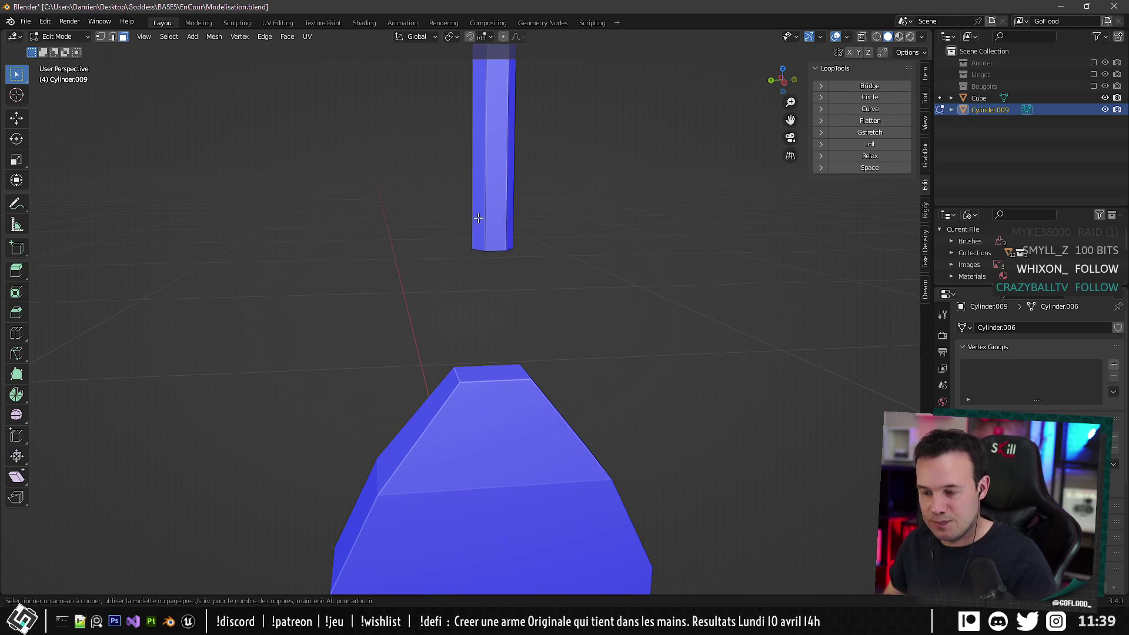
key(ctrl+r)
click(486, 194)
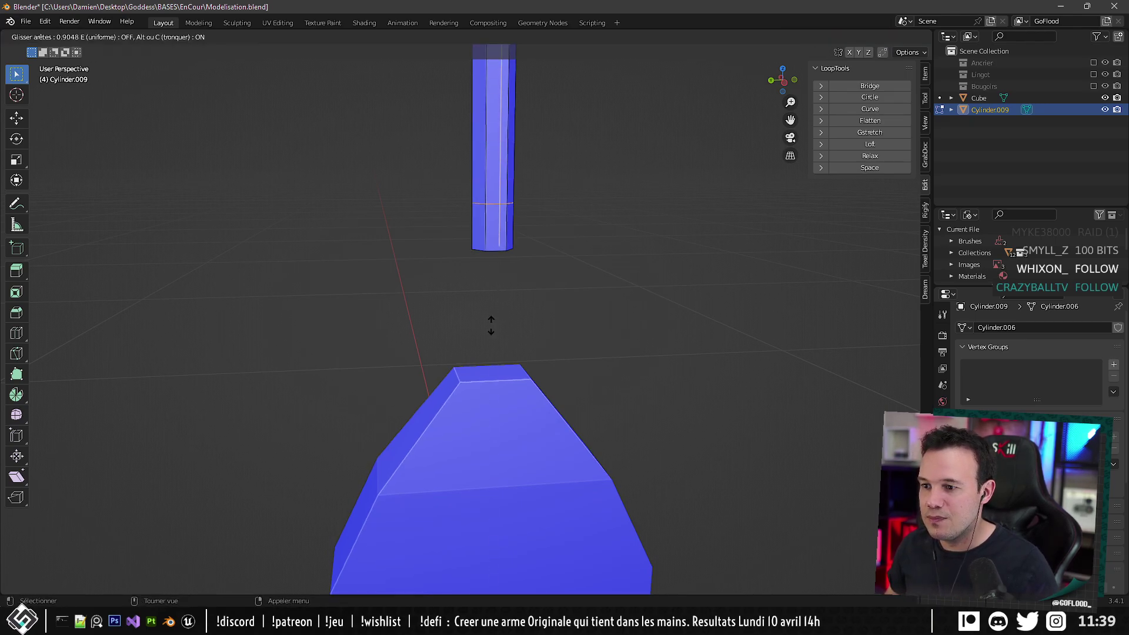
click(491, 335)
Select the ring of faces at the handle's lower end and move it 12 cm down along Z onto the head.
key(alt+a)
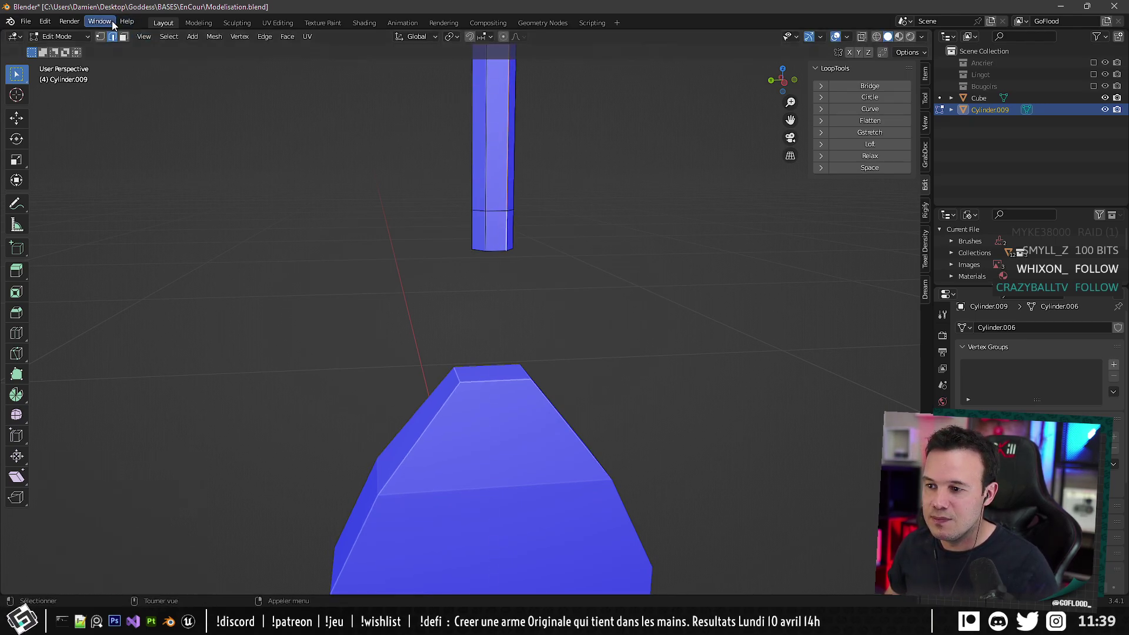
alt+click(509, 233)
alt+middle_drag(509, 233, 552, 191)
key(g)
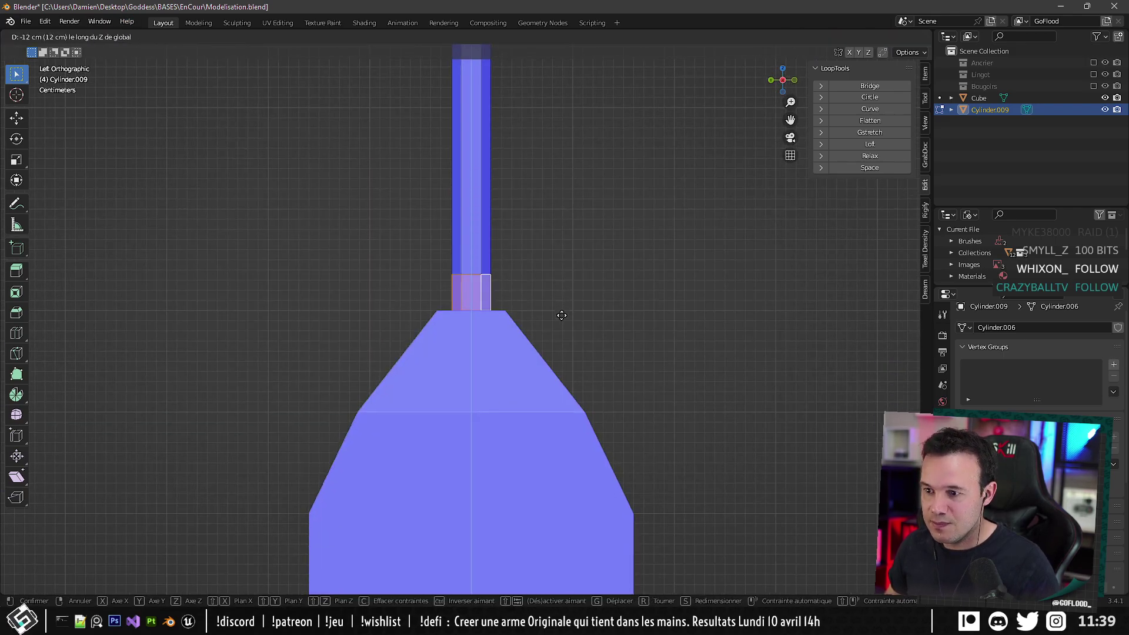
click(549, 307)
Extrude the ring outward along its normals by about 1.3 cm to form a collar, then return to Object Mode and deselect the handle.
key(alt+e)
click(549, 308)
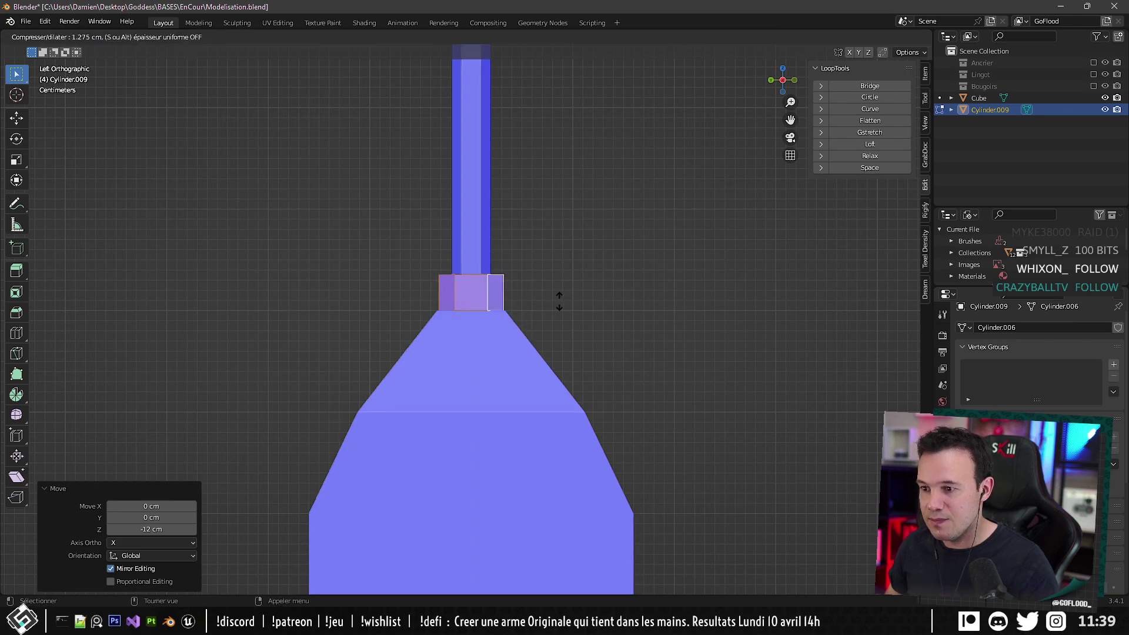
click(559, 301)
middle_drag(556, 305, 634, 334)
key(Tab)
scroll(504, 340, up, 6)
scroll(634, 329, down, 5)
middle_drag(514, 330, 443, 350)
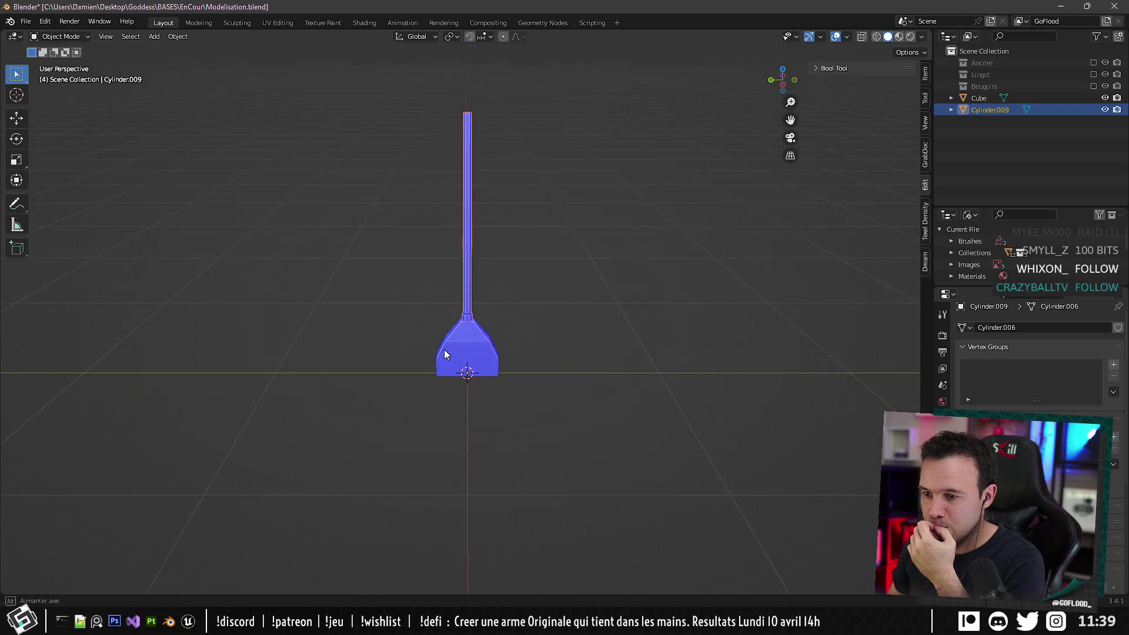
mouse_move(552, 285)
middle_down()
mouse_move(589, 267)
mouse_move(559, 294)
middle_up()
click(589, 267)
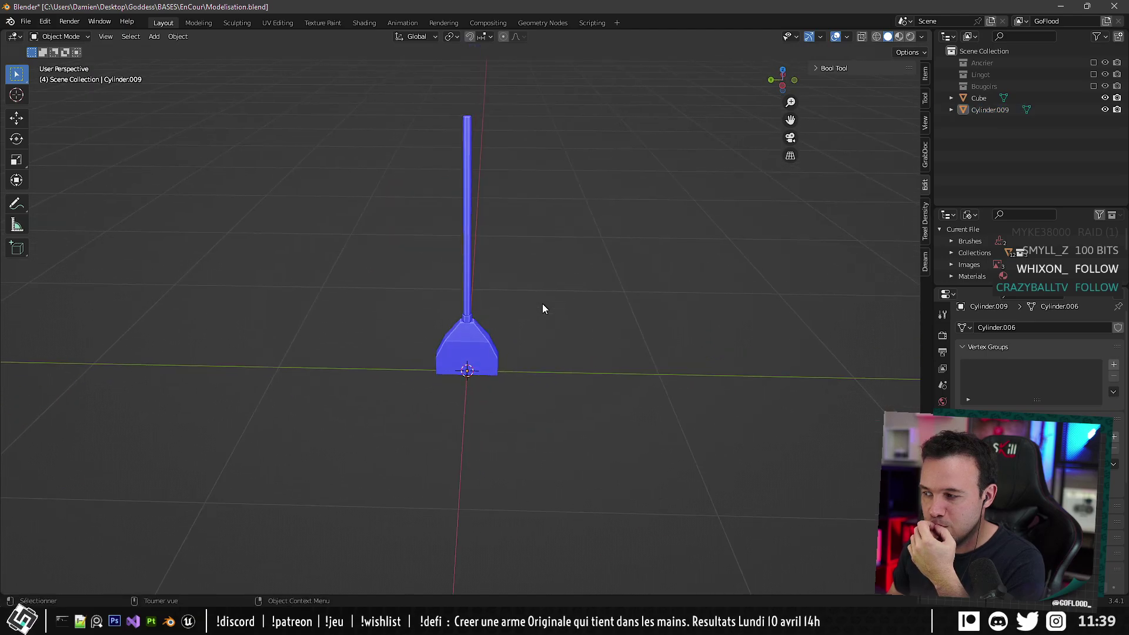
Switch editing from the handle to the broom head, using edge selection in Edit Mode.
scroll(450, 361, up, 4)
key(Tab)
middle_drag(448, 361, 457, 390)
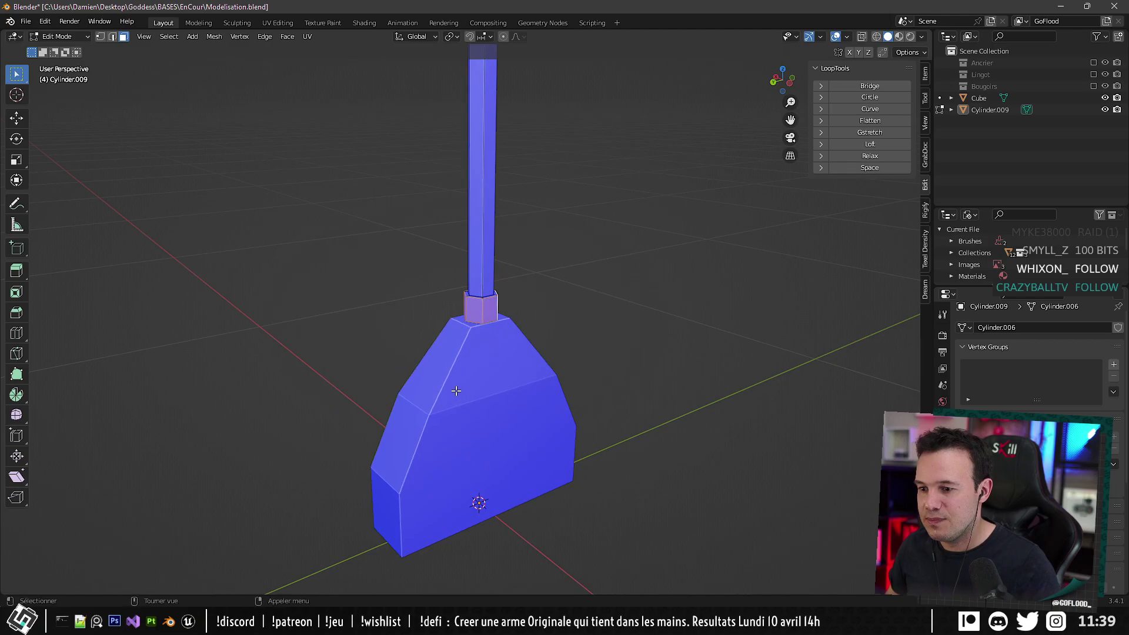
click(116, 37)
click(440, 416)
key(Tab)
click(423, 404)
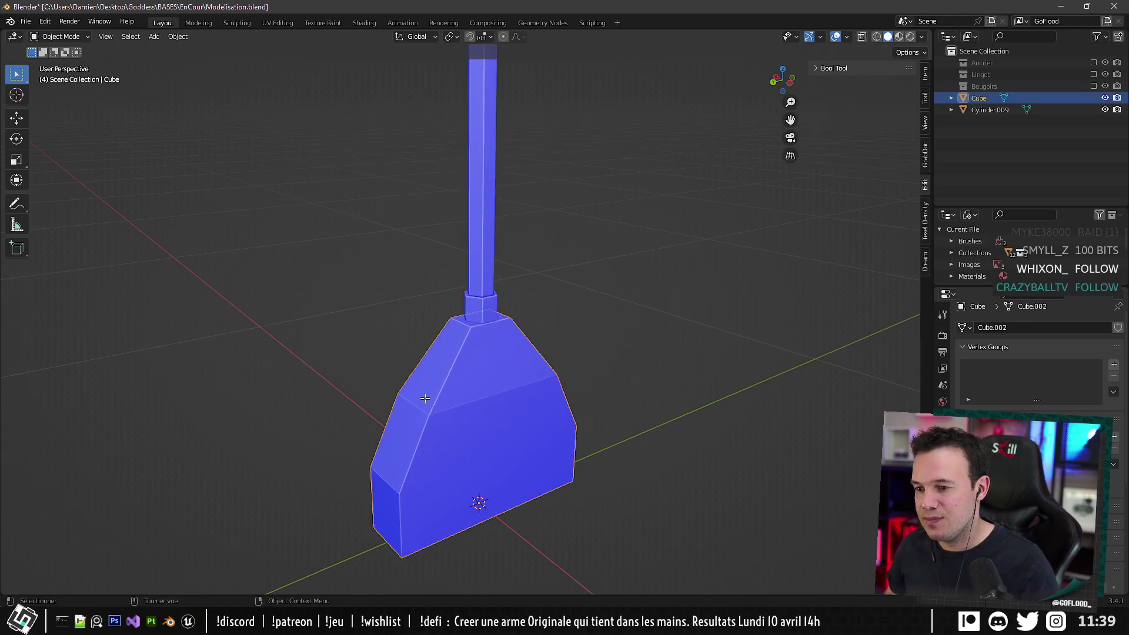
key(Tab)
Bevel the head's corner edges from bottom to top with a 1.72 cm single-segment bevel and return to Object Mode.
middle_drag(423, 405, 442, 358)
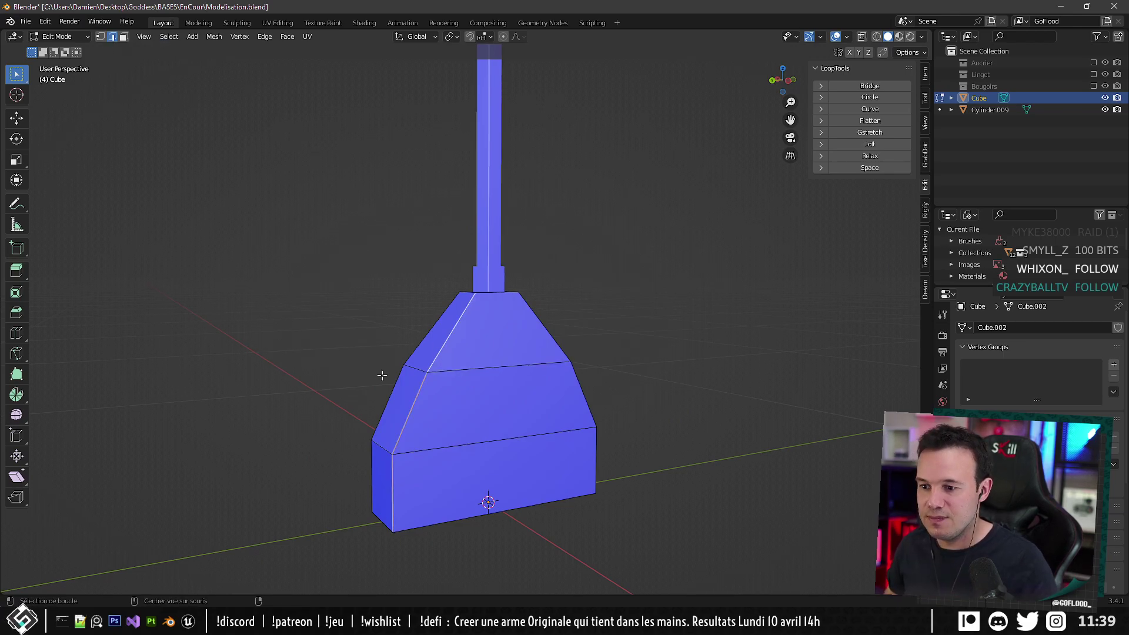
middle_drag(382, 375, 462, 351)
middle_drag(524, 325, 496, 348)
middle_drag(416, 372, 476, 268)
key(ctrl+b)
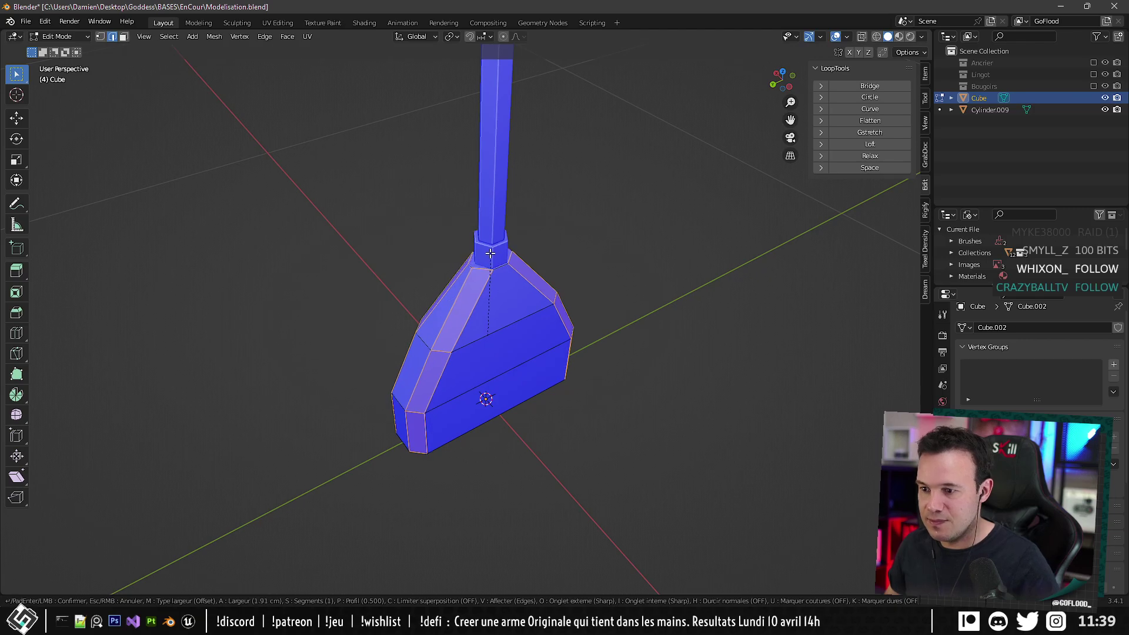
click(489, 253)
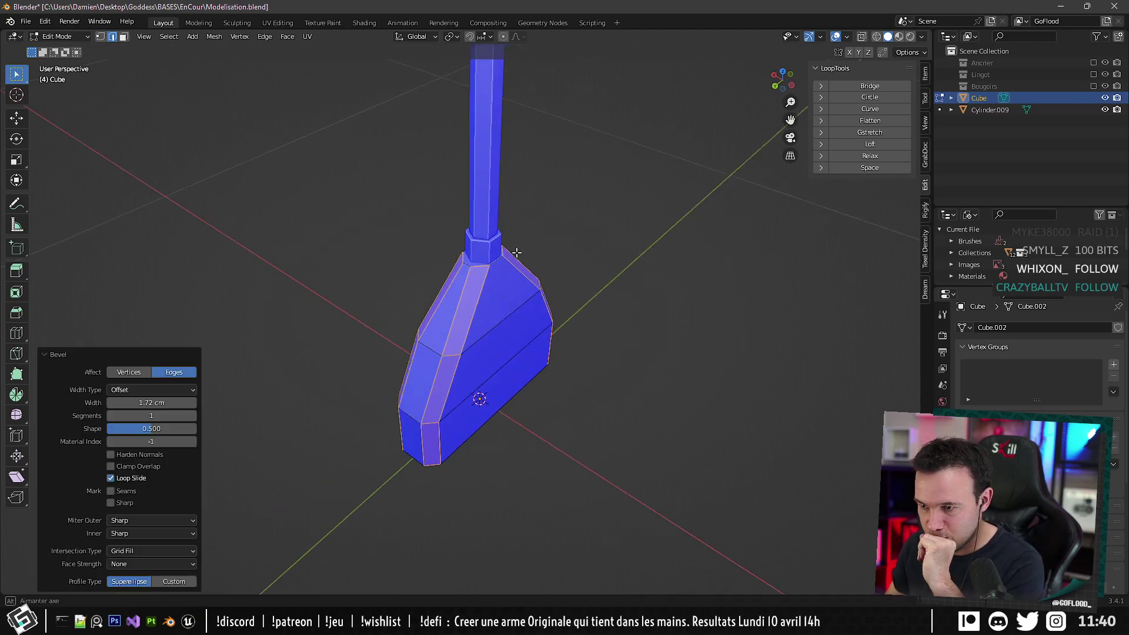
middle_drag(490, 254, 425, 292)
key(Tab)
Add one centred loop cut around the straight lower band of the broom head in Edit Mode.
scroll(426, 291, up, 4)
middle_drag(425, 402, 353, 313)
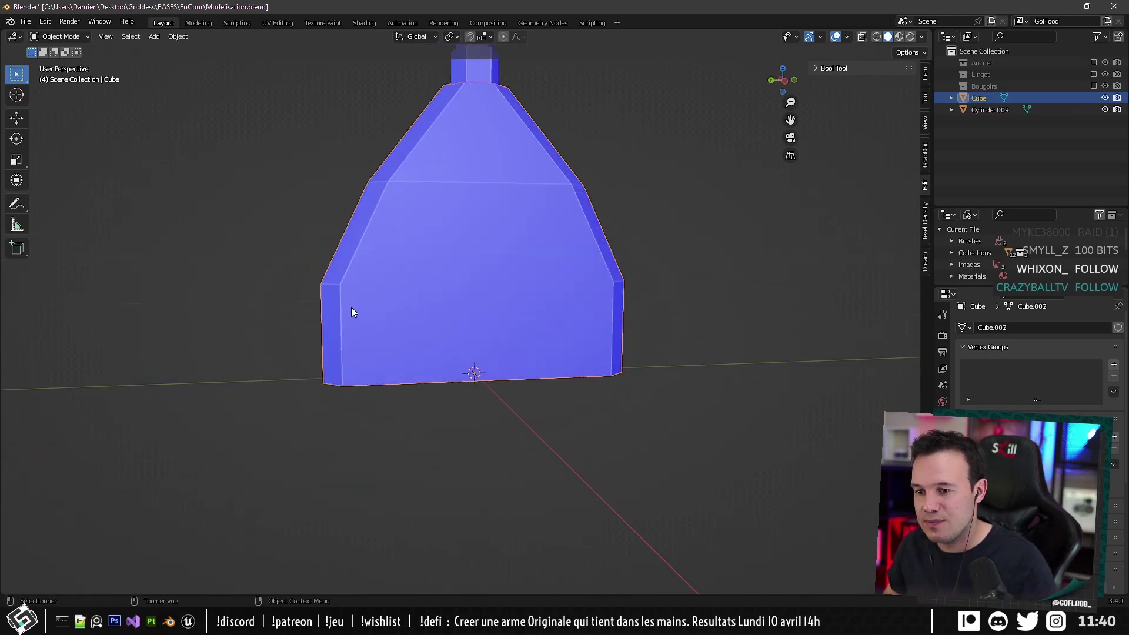
key(Tab)
key(ctrl+r)
click(342, 340)
right_click(342, 341)
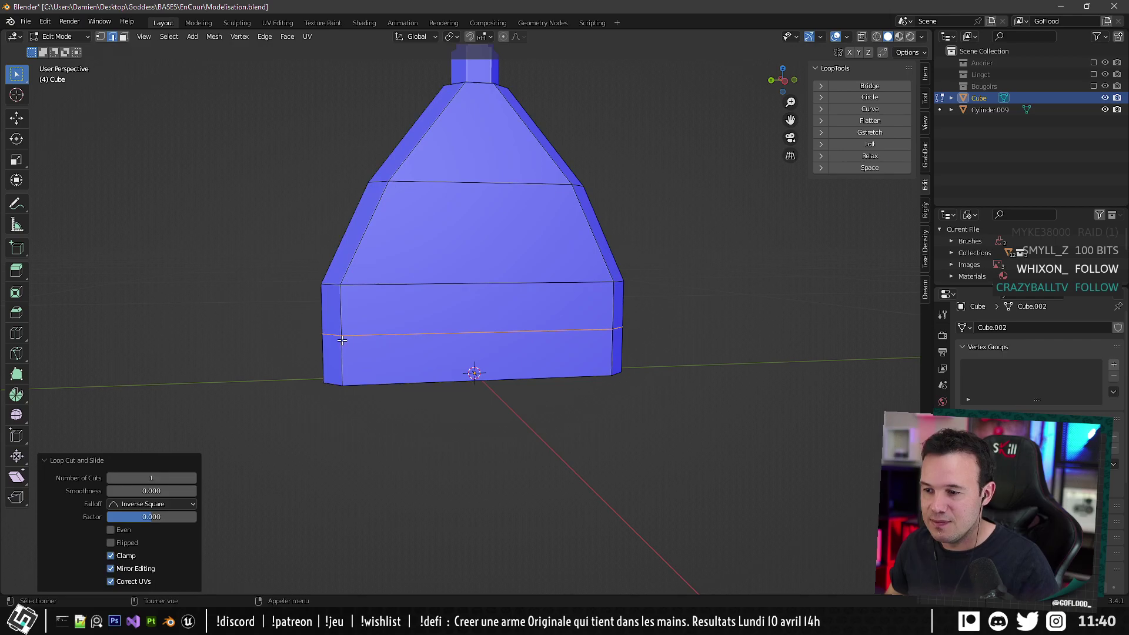
Move the head's bottom end edge on the +Y side about 2 cm outward and 1 cm up from the left view.
middle_drag(258, 389, 382, 322)
click(312, 392)
shift+middle_drag(383, 322, 450, 365)
scroll(428, 338, up, 4)
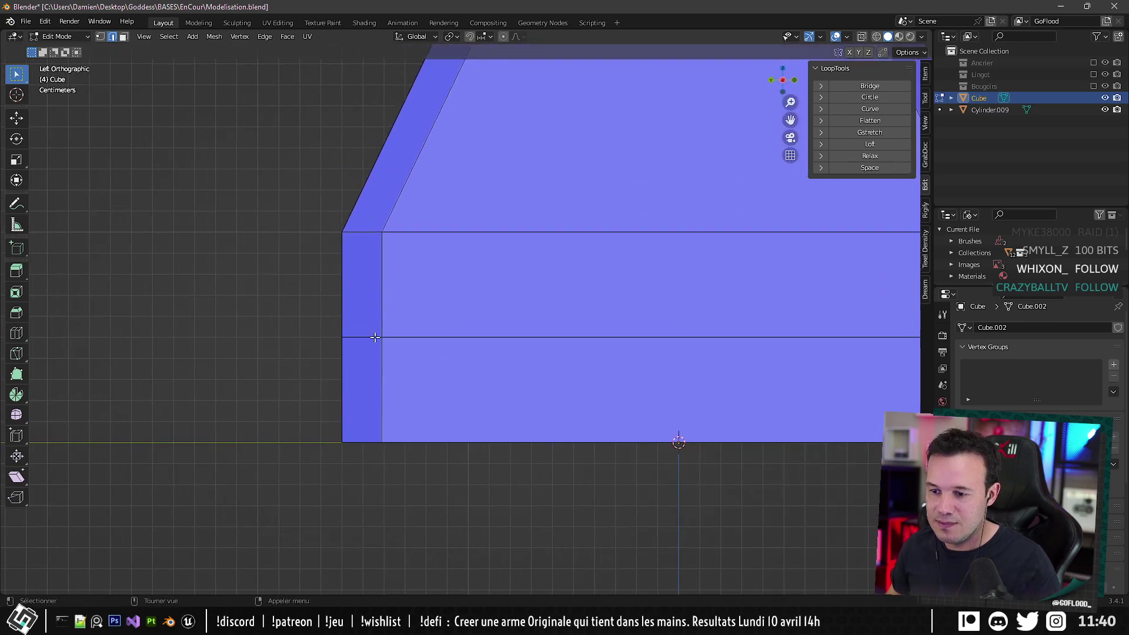
key(g)
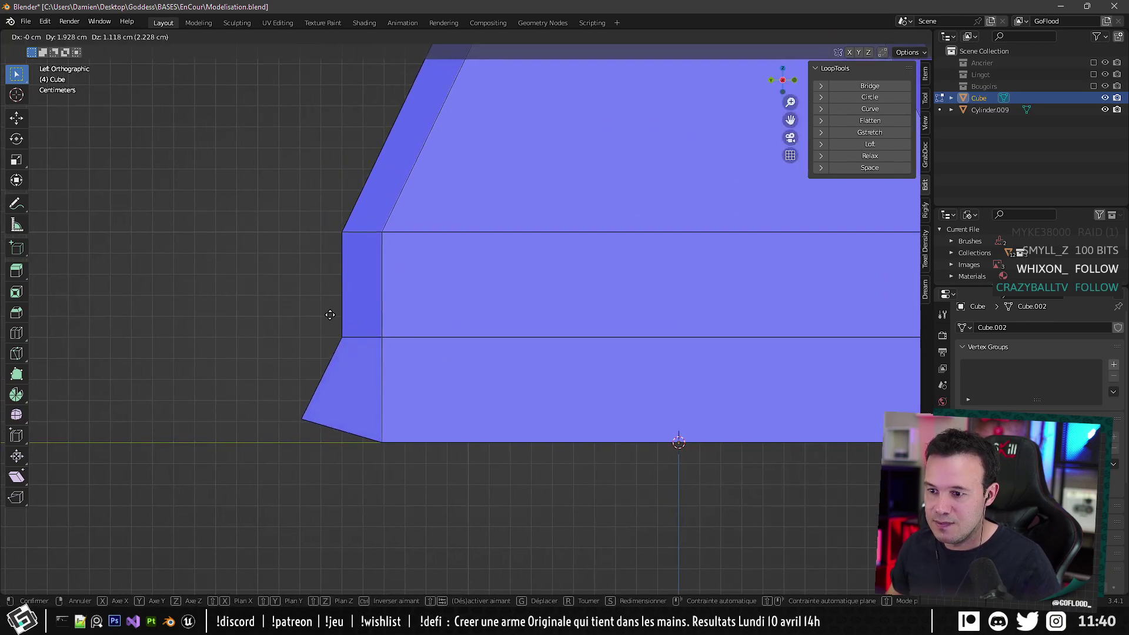
click(322, 316)
Move the head's bottom end edge on the -Y side about 0.82 cm outward and 0.19 cm up from the left view.
scroll(352, 317, down, 5)
middle_drag(391, 320, 432, 384)
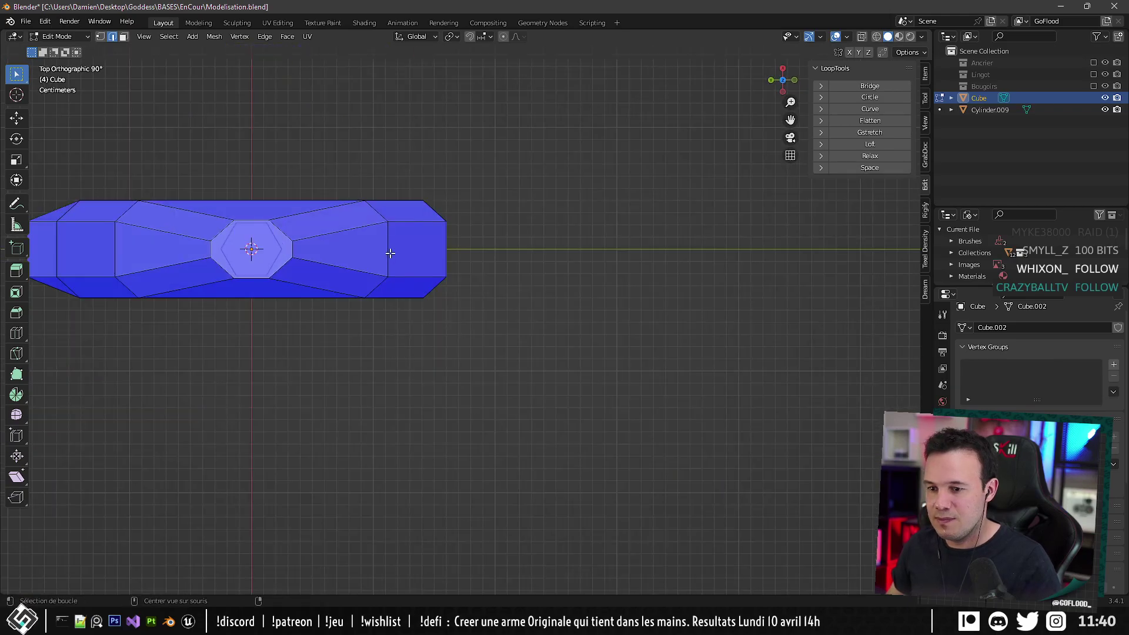
alt+middle_drag(381, 176, 534, 234)
key(g)
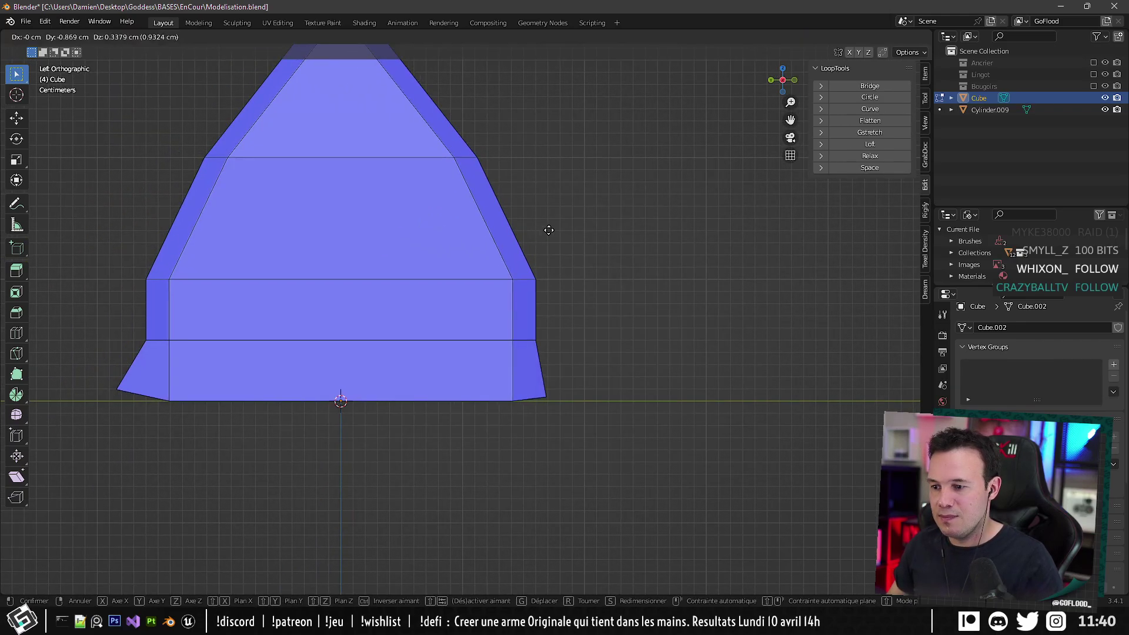
click(548, 231)
scroll(361, 270, down, 4)
middle_drag(361, 270, 405, 293)
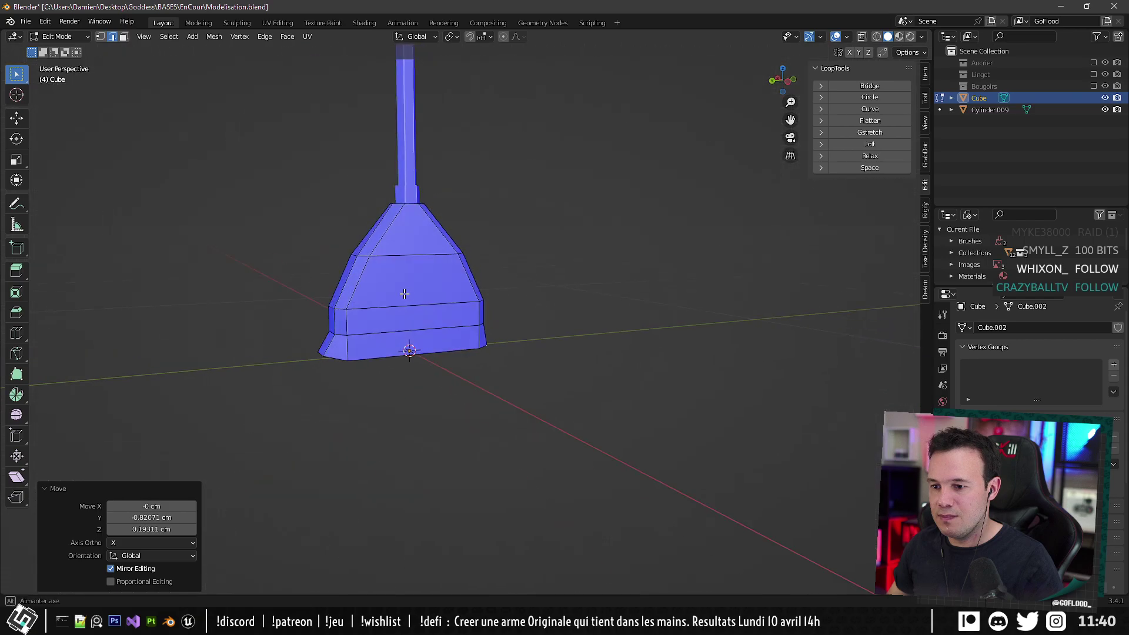
Move the lower loop cut's end edge on the +Y side about 0.77 cm outward and 0.19 cm up.
click(334, 332)
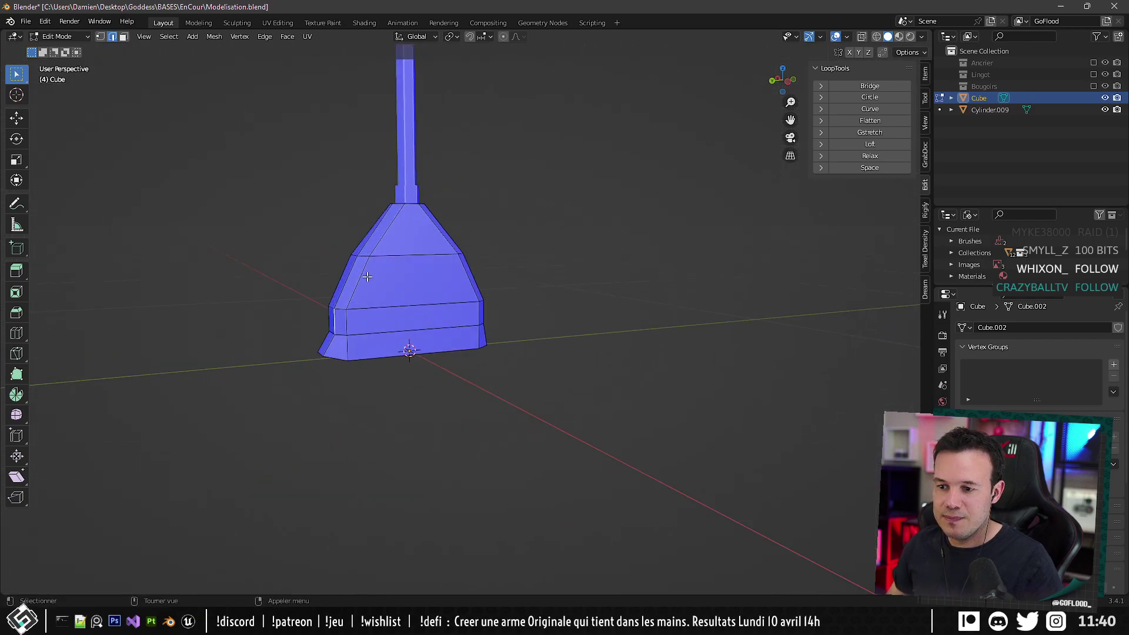
alt+middle_drag(333, 324, 332, 310)
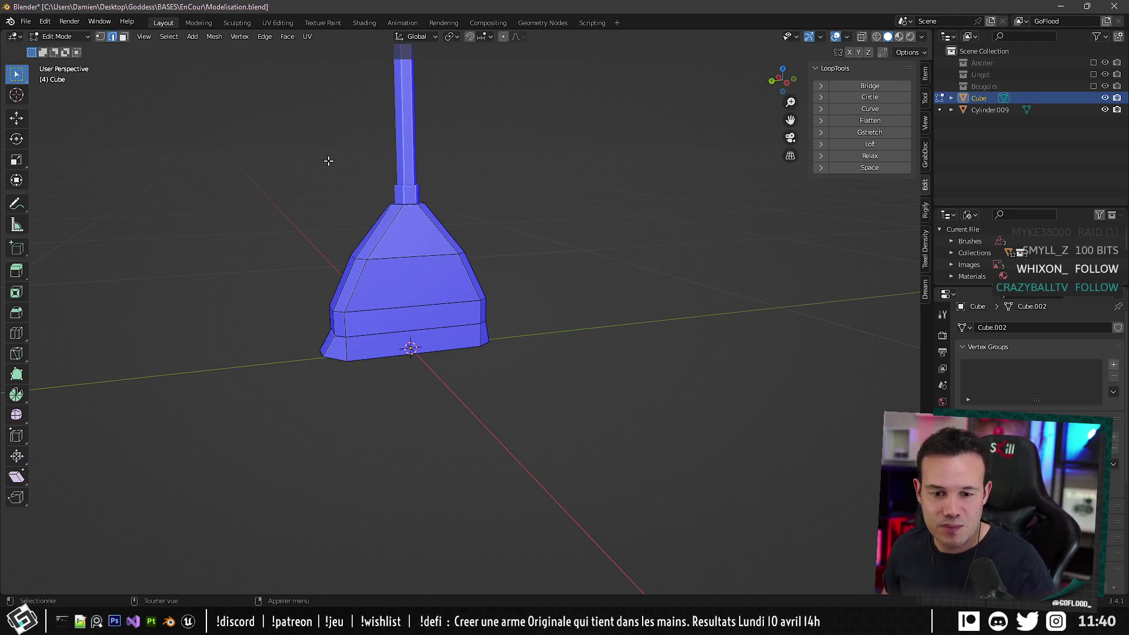
alt+middle_drag(337, 193, 517, 285)
scroll(343, 236, up, 5)
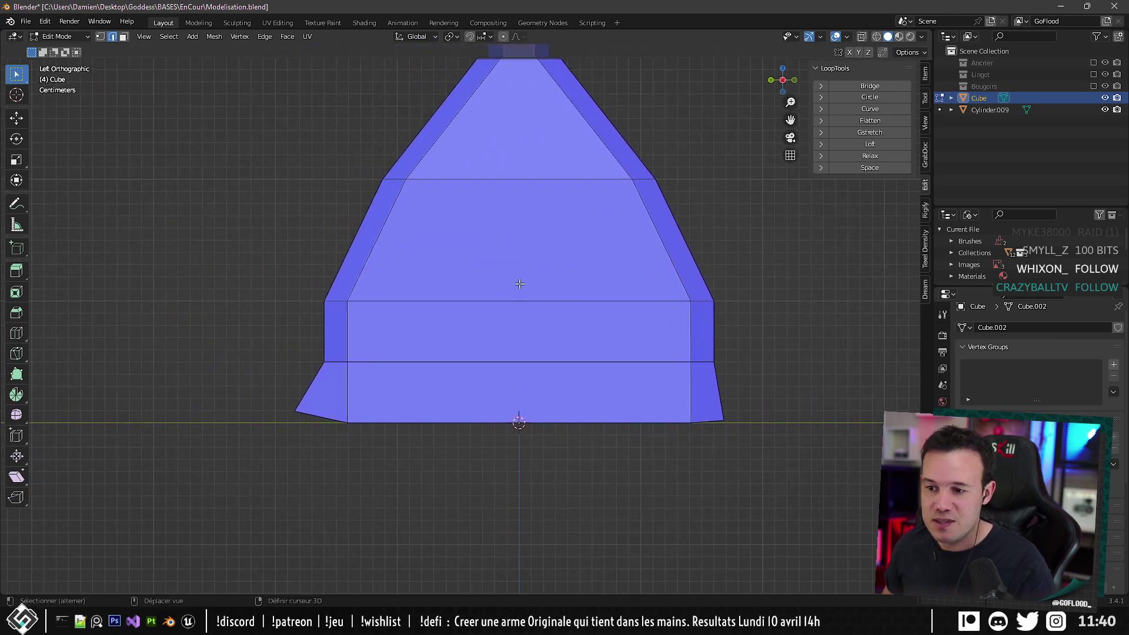
key(g)
click(338, 263)
scroll(465, 265, down, 4)
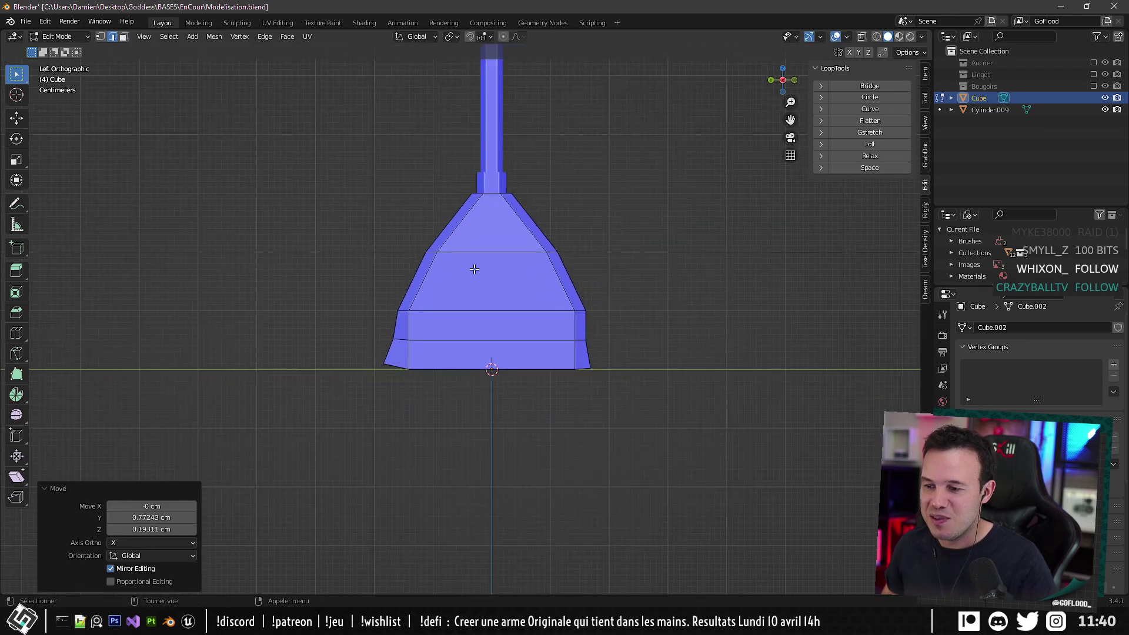
Move the lower loop cut's end edge on the -Y side slightly outward.
middle_drag(463, 266, 467, 312)
key(g)
click(525, 294)
key(Tab)
key(Tab)
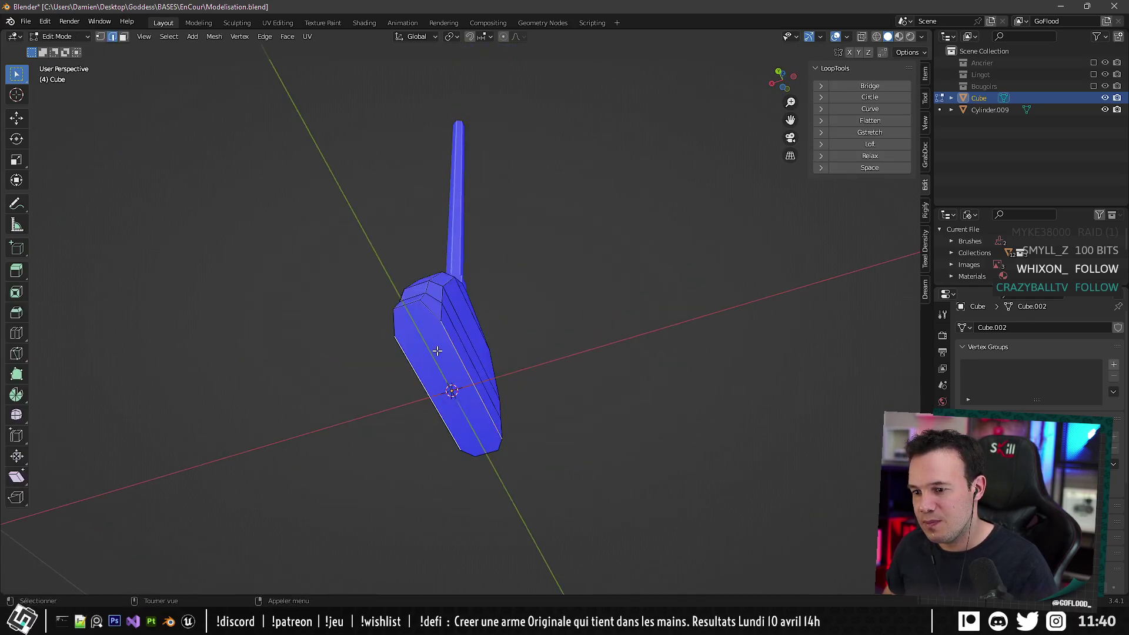
Narrow the head's bottom by scaling its two long edges inward along X from the bottom view.
middle_drag(437, 351, 429, 305)
scroll(429, 305, up, 4)
shift+middle_drag(484, 247, 524, 200)
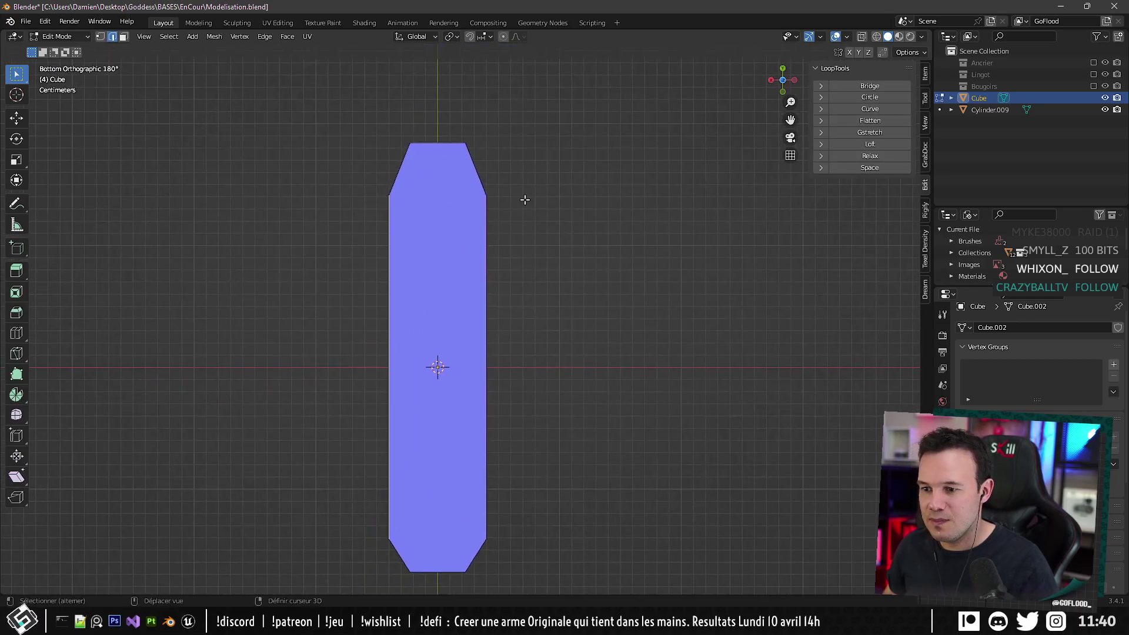
key(s)
key(x)
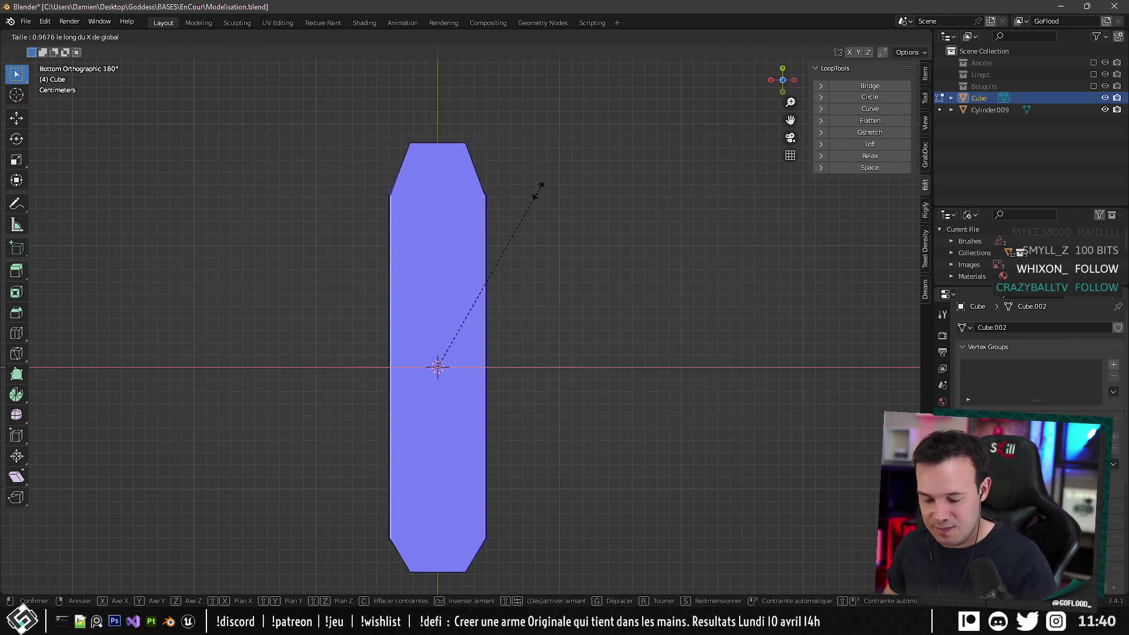
click(477, 221)
Scale the four outer end vertices of the head's bottom to about 0.7 along X and return to Object Mode.
middle_drag(478, 221, 448, 365)
key(1)
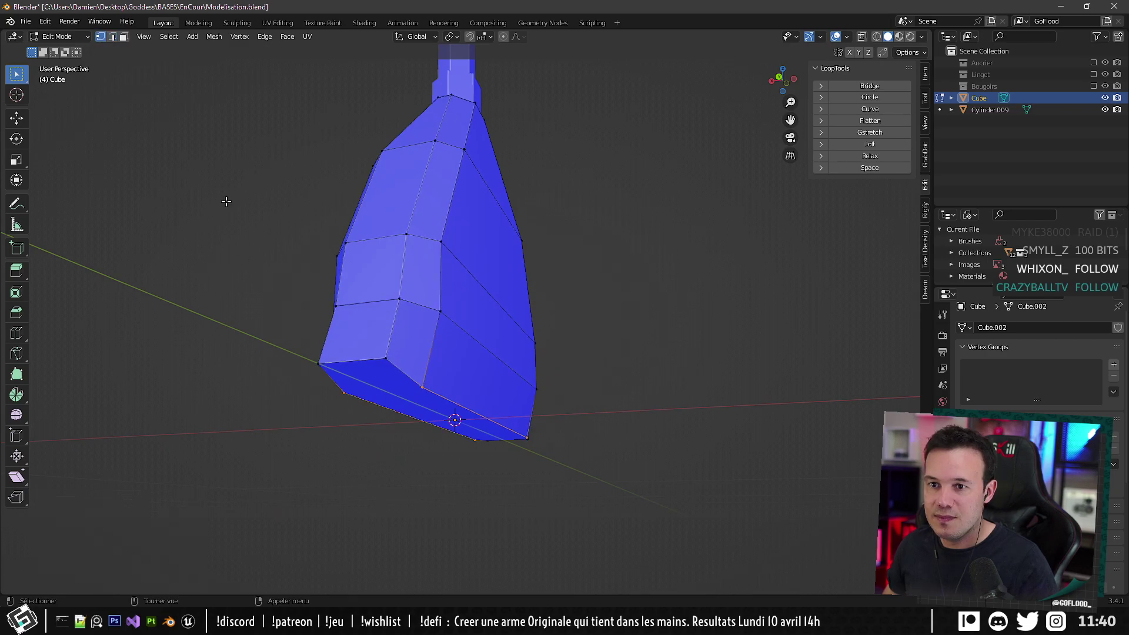
click(379, 352)
middle_drag(545, 355, 543, 282)
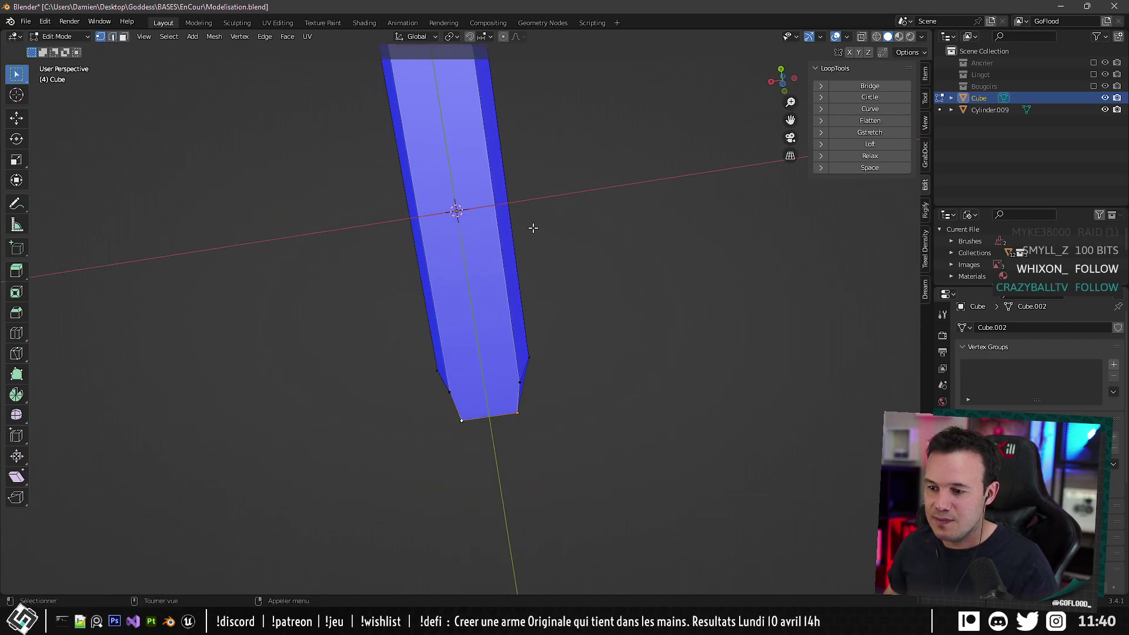
key(s)
key(x)
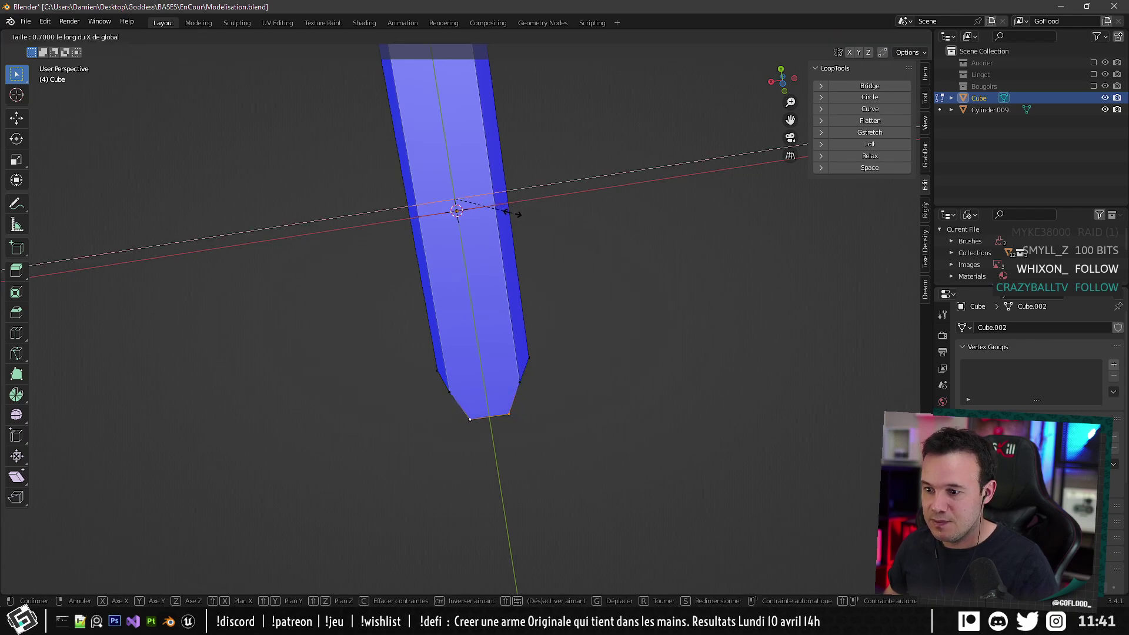
click(509, 217)
scroll(507, 219, down, 6)
middle_drag(506, 219, 464, 317)
key(Tab)
scroll(470, 323, up, 3)
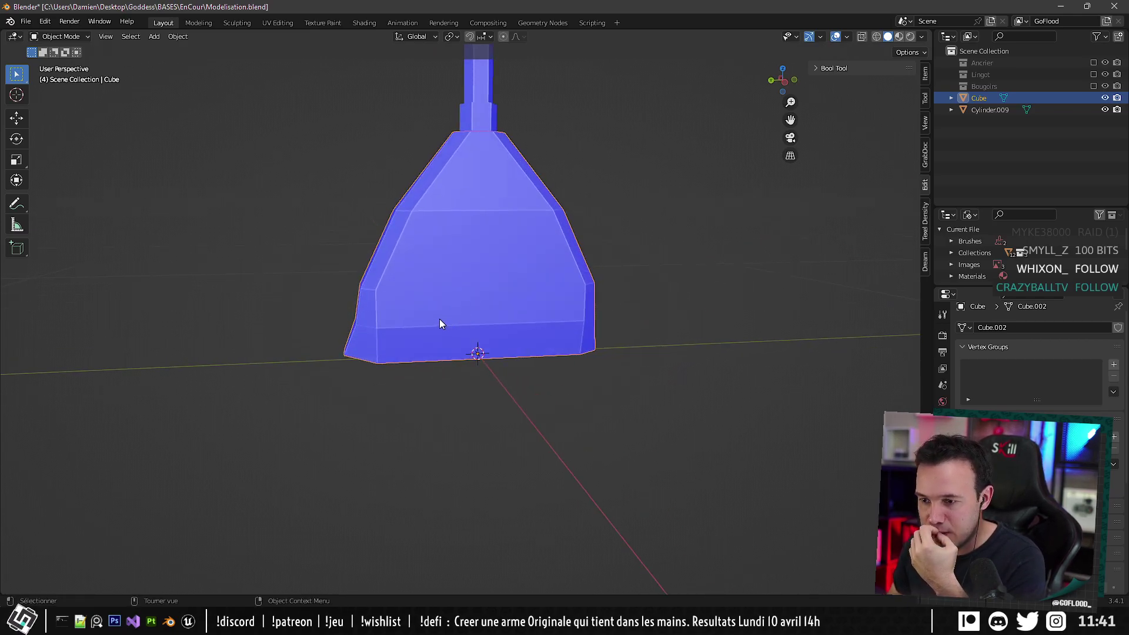
middle_drag(438, 318, 425, 251)
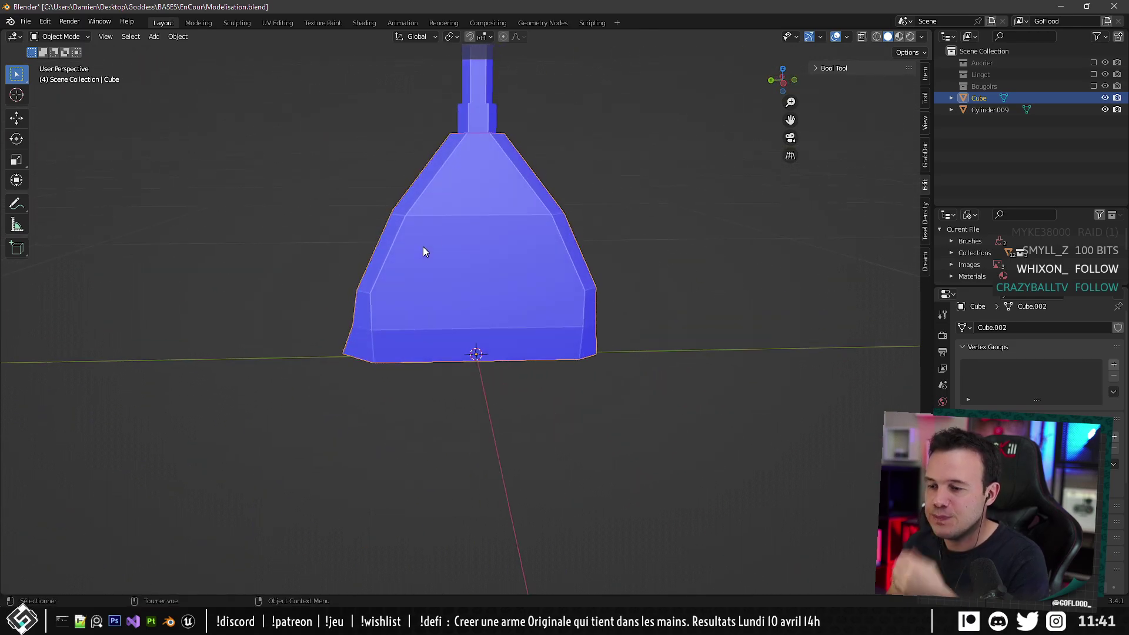
Add four evenly spaced vertical loop cuts across the broom head's wide faces in Edit Mode.
key(Tab)
key(ctrl+r)
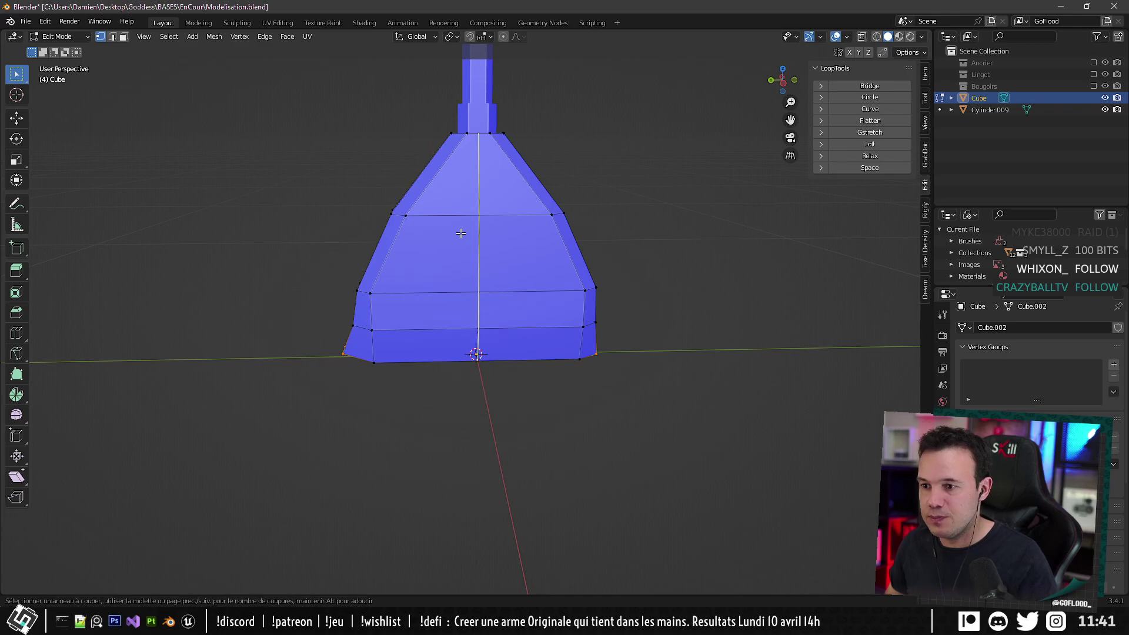
scroll(460, 233, up, 3)
click(461, 233)
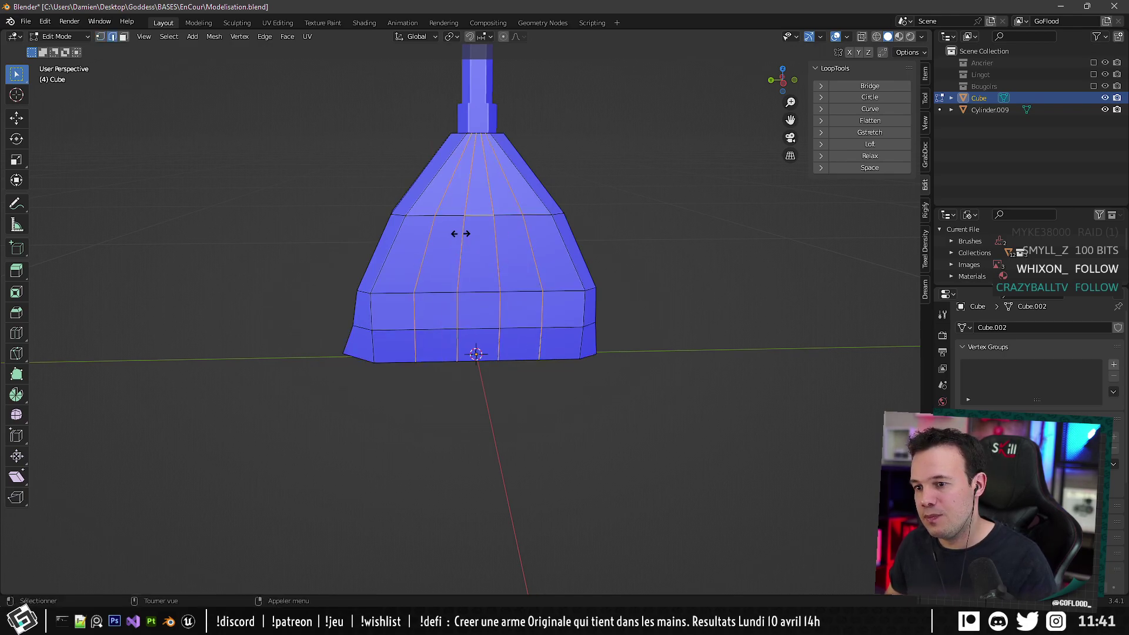
right_click(460, 233)
mouse_move(406, 212)
middle_down()
mouse_move(447, 213)
mouse_move(421, 213)
middle_up()
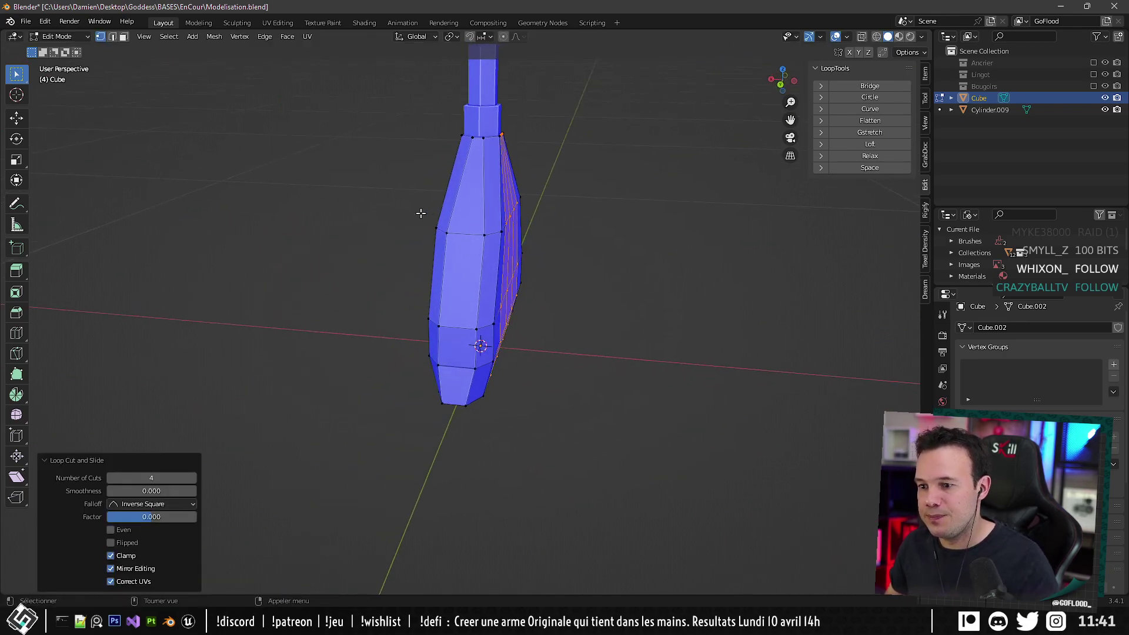
Scale the bevelled corner faces of the head's two middle bands inward along X in face selection, and return to Object Mode.
click(125, 37)
middle_drag(503, 231, 441, 233)
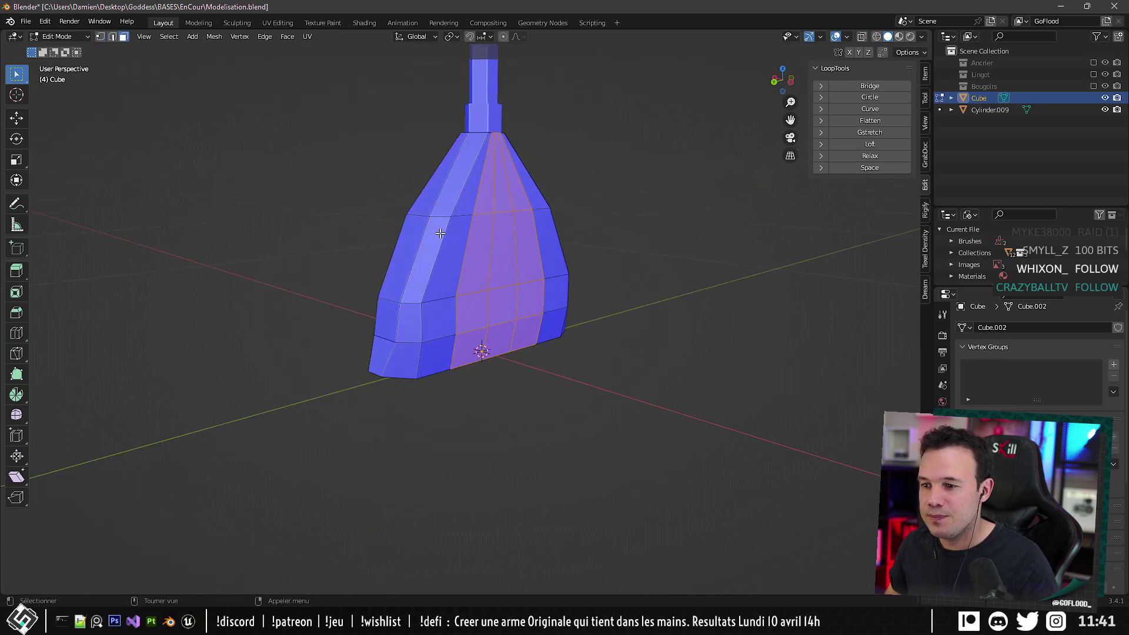
click(420, 266)
shift+click(404, 334)
middle_drag(405, 334, 411, 223)
shift+click(523, 247)
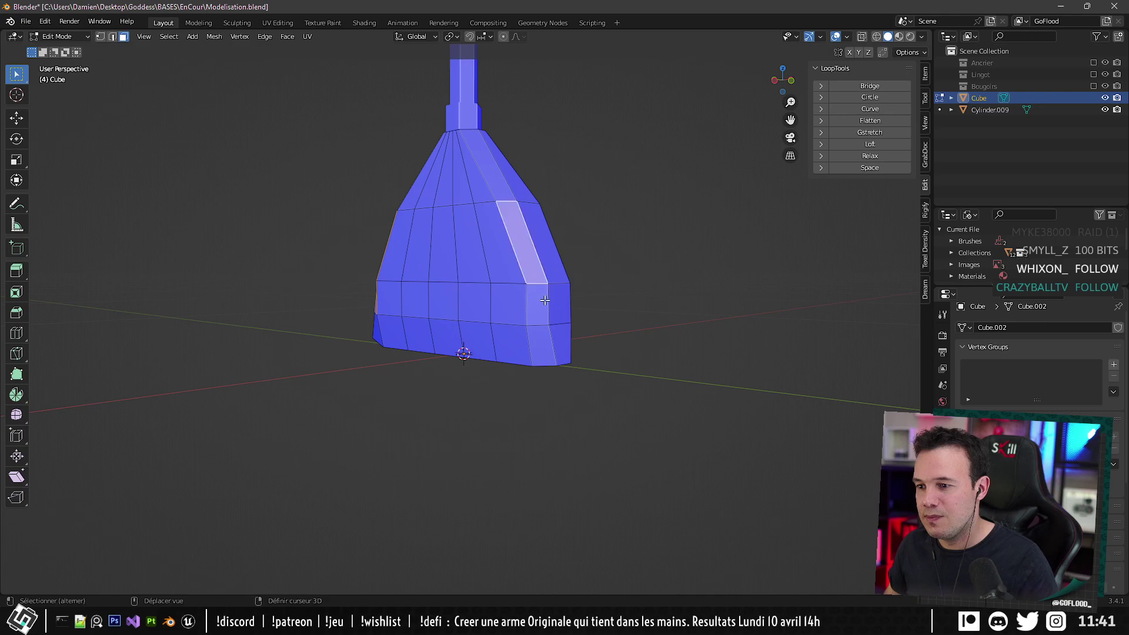
shift+click(539, 297)
middle_drag(539, 296, 438, 277)
shift+click(385, 252)
middle_drag(385, 252, 632, 215)
key(s)
key(x)
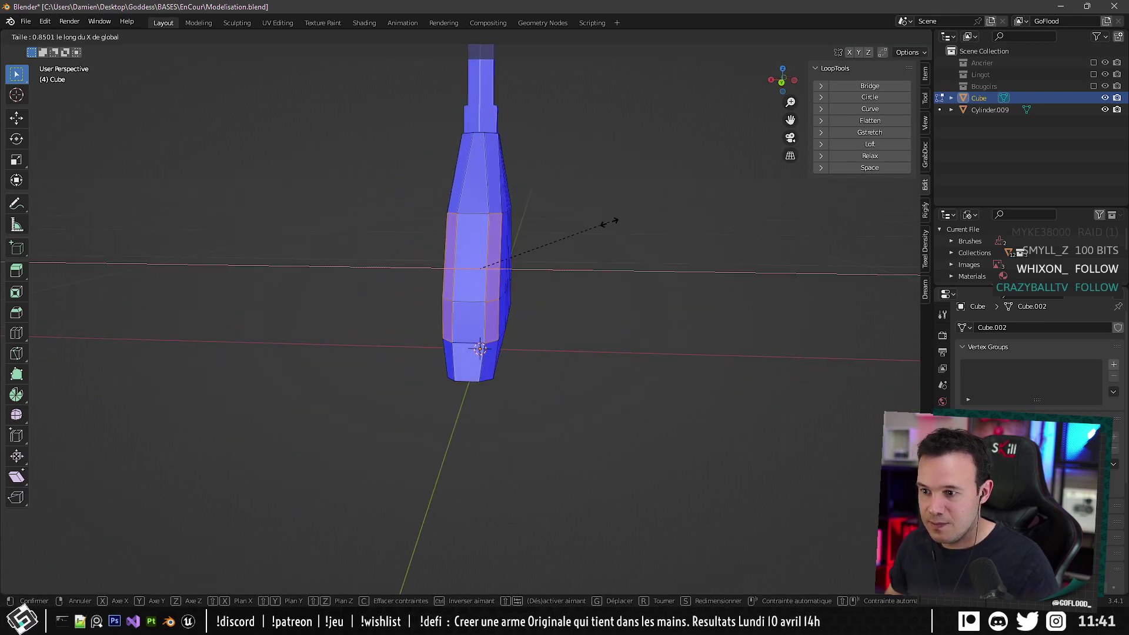
click(581, 239)
middle_drag(574, 239, 469, 258)
key(Tab)
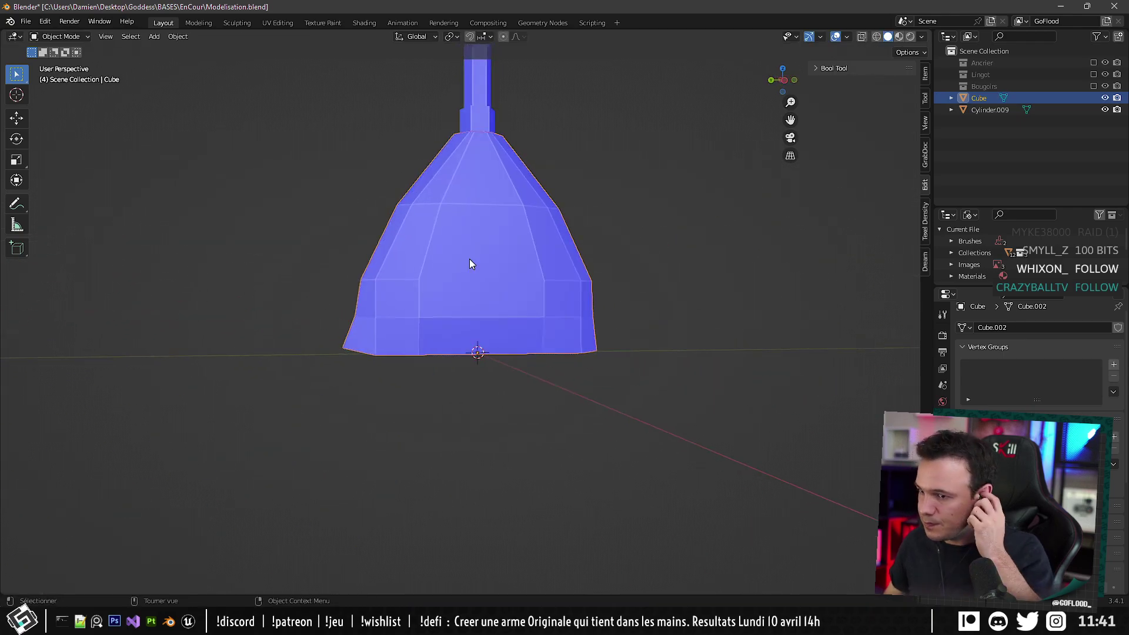
Dissolve the two central vertical edge loops on the head's wide face and return to Object Mode.
key(Tab)
click(105, 37)
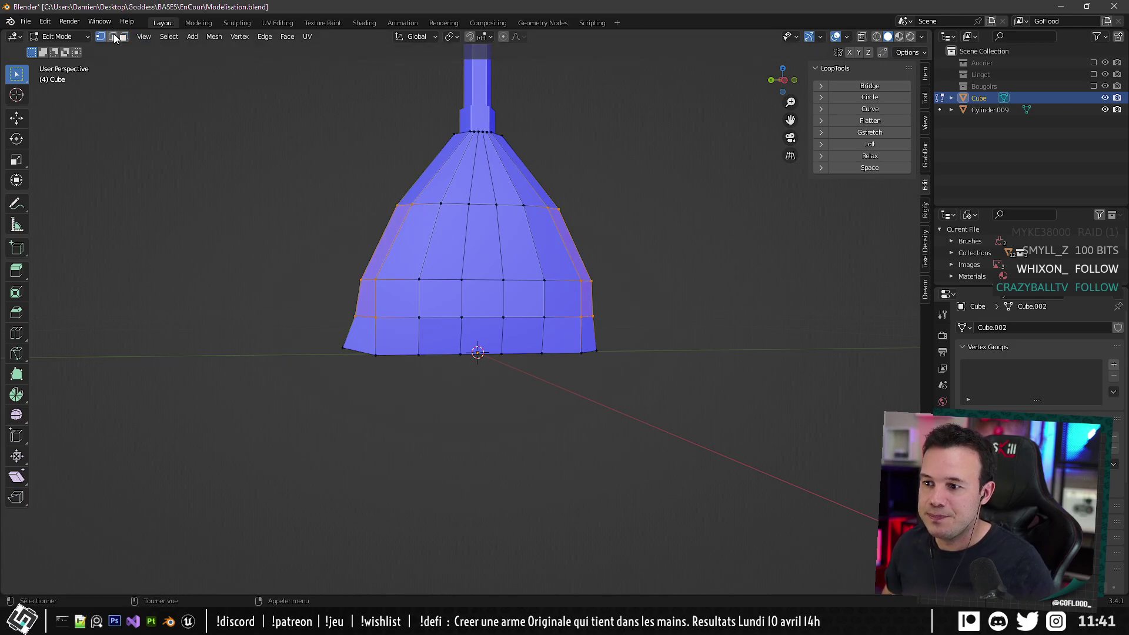
key(2)
double_click(466, 237)
alt+shift+click(499, 240)
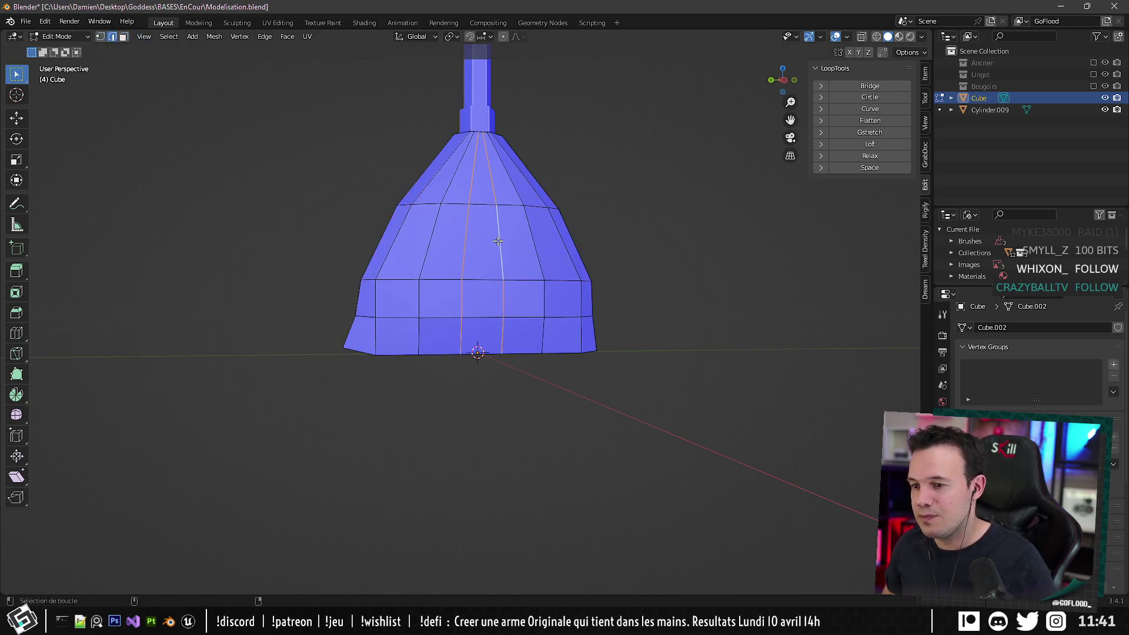
middle_drag(499, 240, 317, 236)
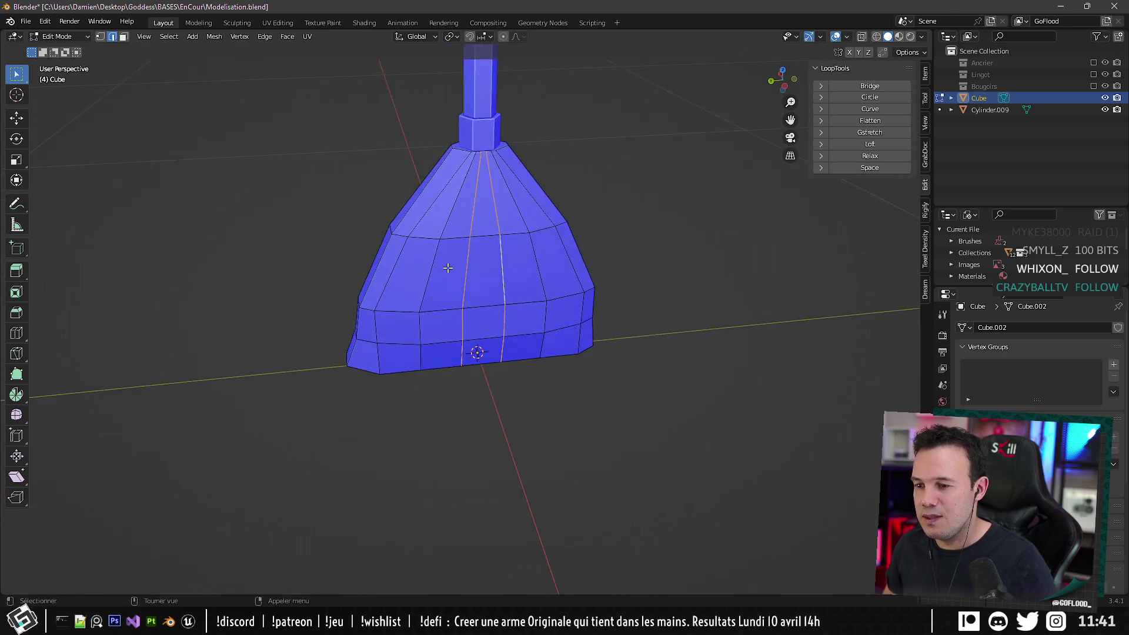
key(x)
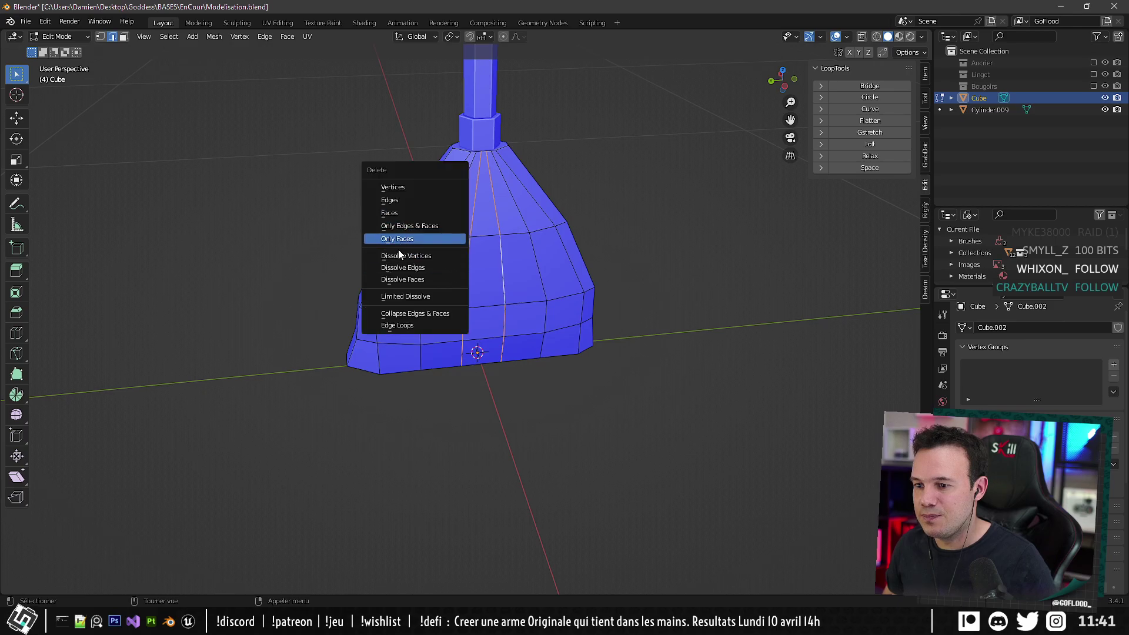
click(394, 268)
middle_drag(394, 268, 389, 174)
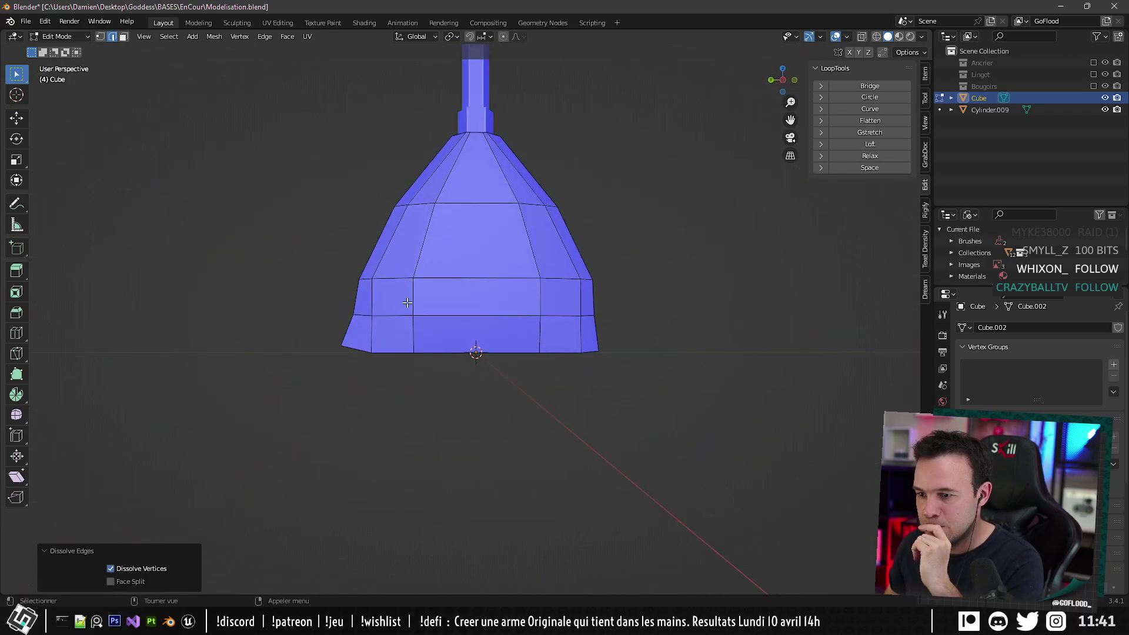
alt+middle_drag(405, 215, 413, 184)
scroll(440, 244, up, 4)
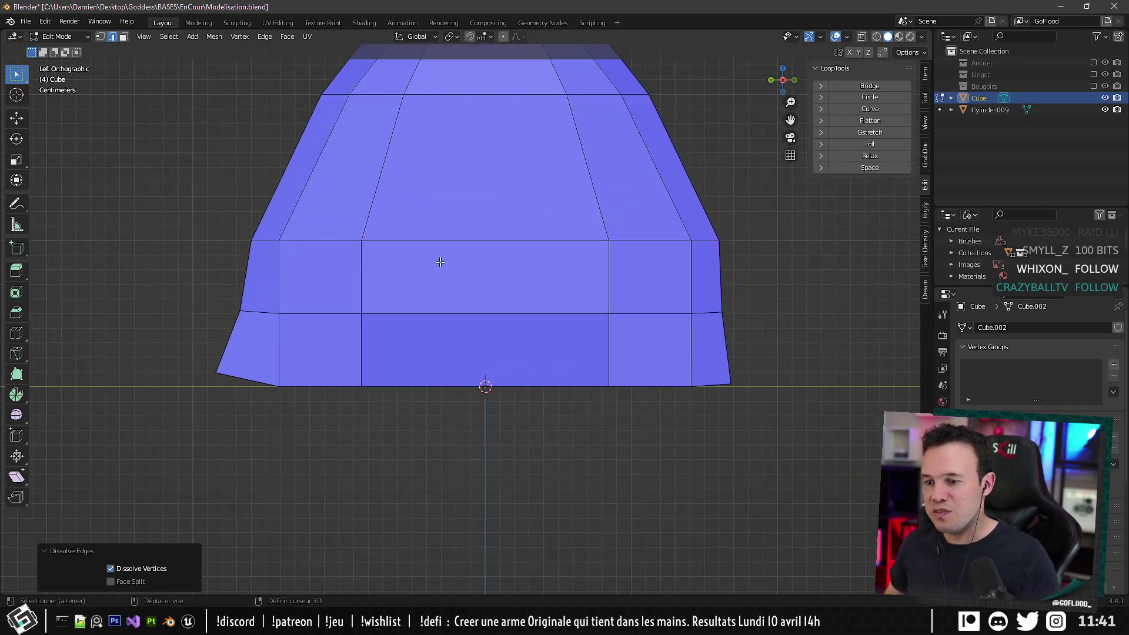
shift+middle_drag(452, 258, 458, 237)
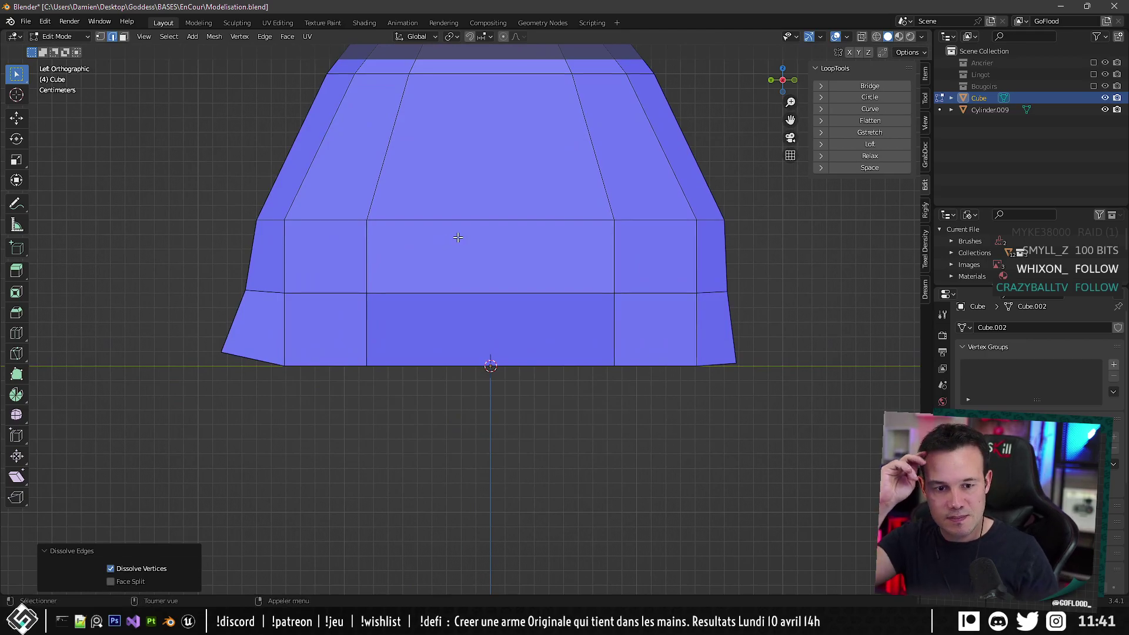
scroll(458, 238, down, 8)
middle_drag(458, 238, 486, 350)
key(Tab)
Select both the broom head and handle and export them as FBX, overwriting Balais_001.fbx.
key(KP_Decimal)
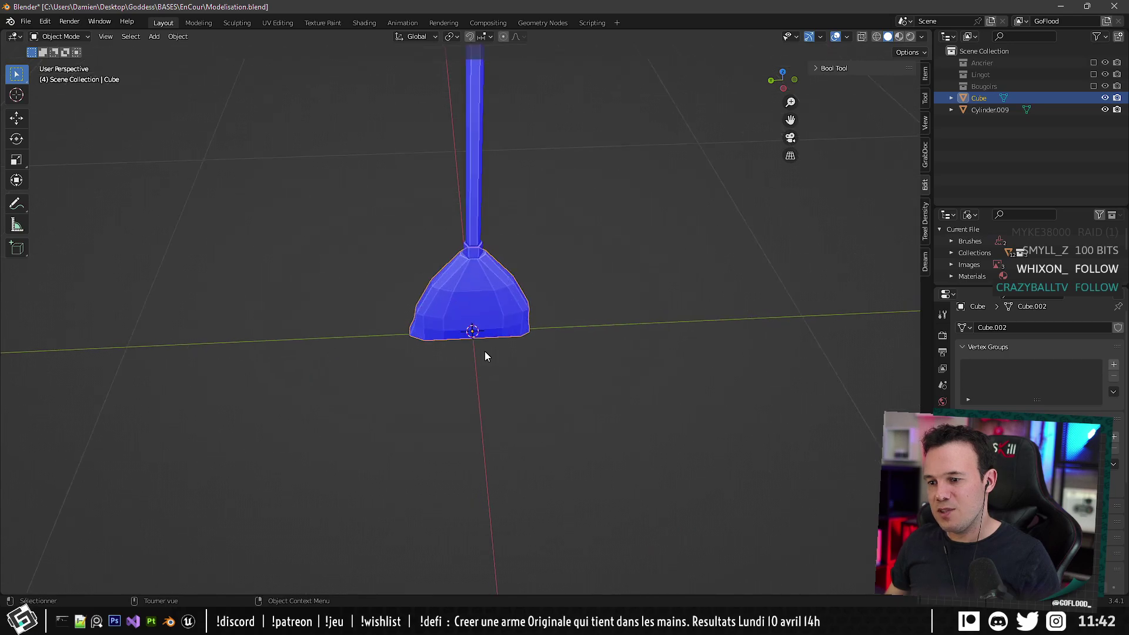
mouse_move(474, 238)
middle_down()
mouse_move(475, 262)
mouse_move(476, 227)
middle_up()
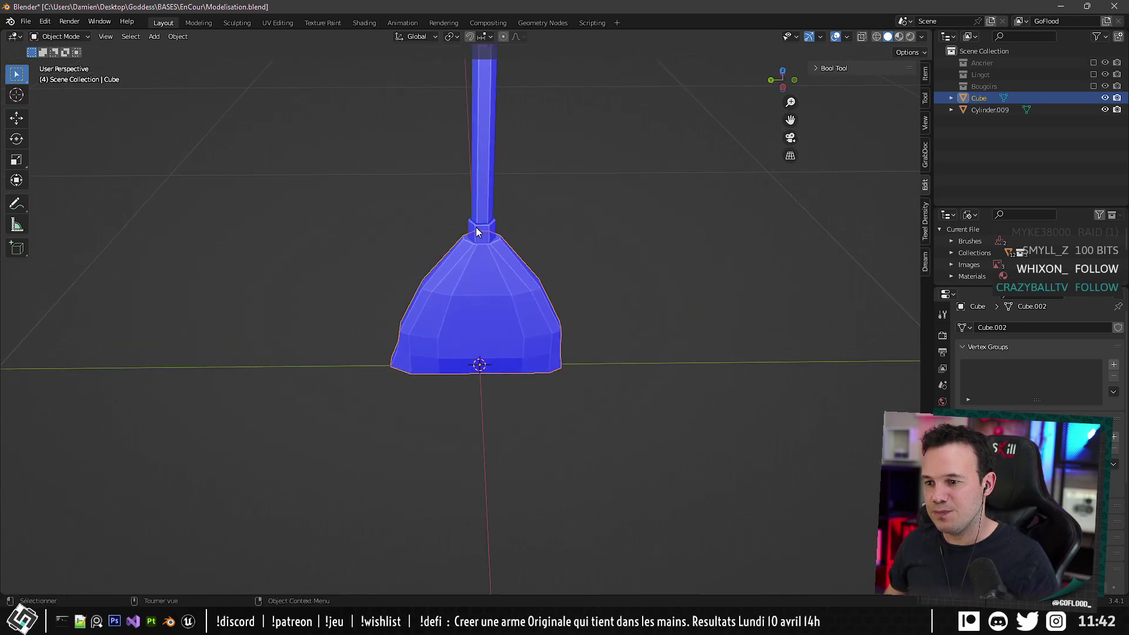
shift+click(478, 230)
key(ctrl+e)
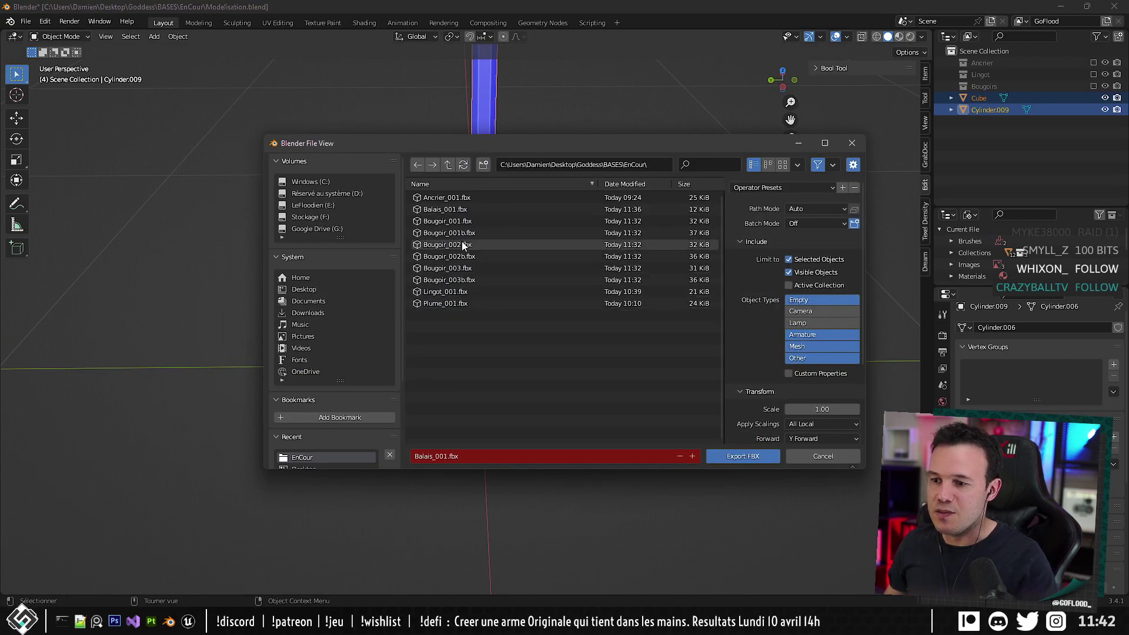
click(443, 207)
double_click(443, 210)
Switch to Unreal Editor, reimport the Balais_001 mesh and snap its level actor down to the floor.
key(alt+Tab)
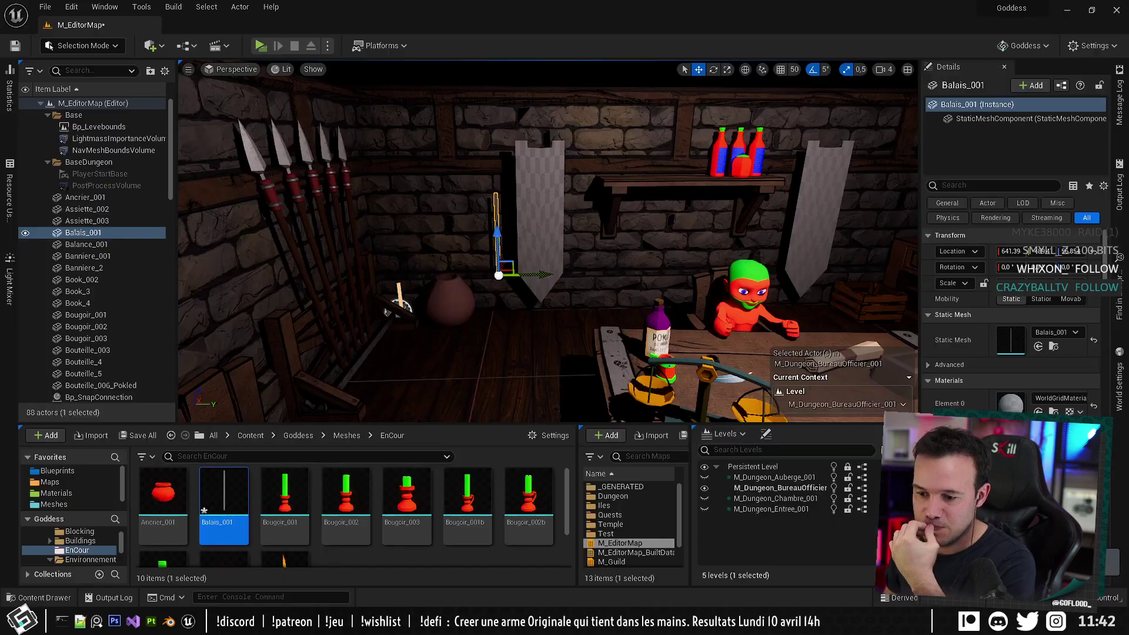
right_click(227, 502)
click(353, 191)
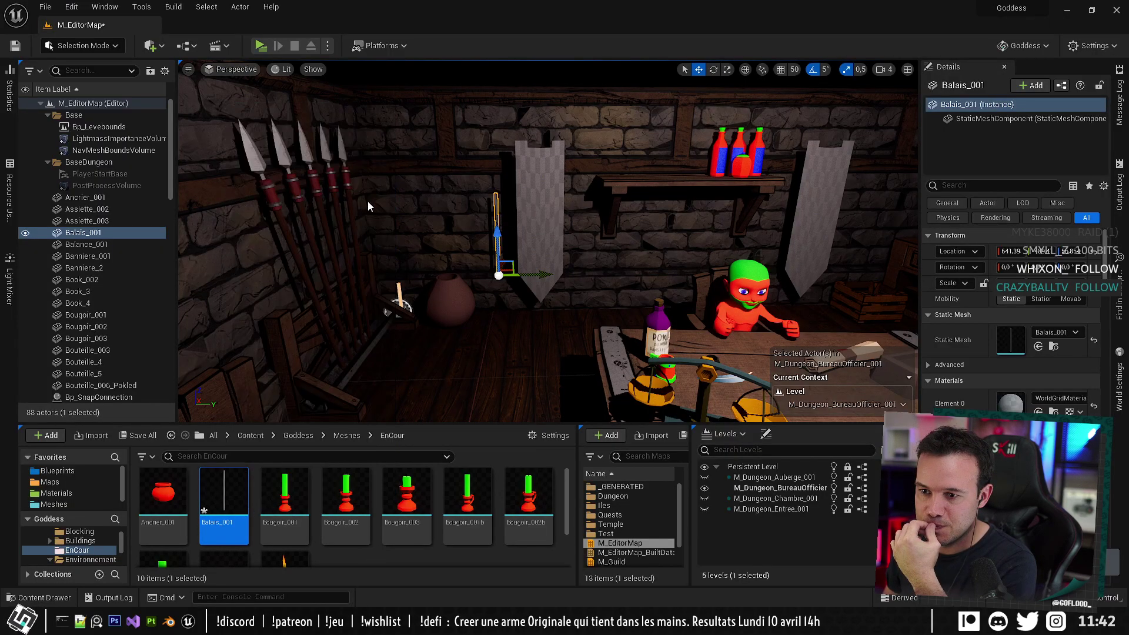
key(End)
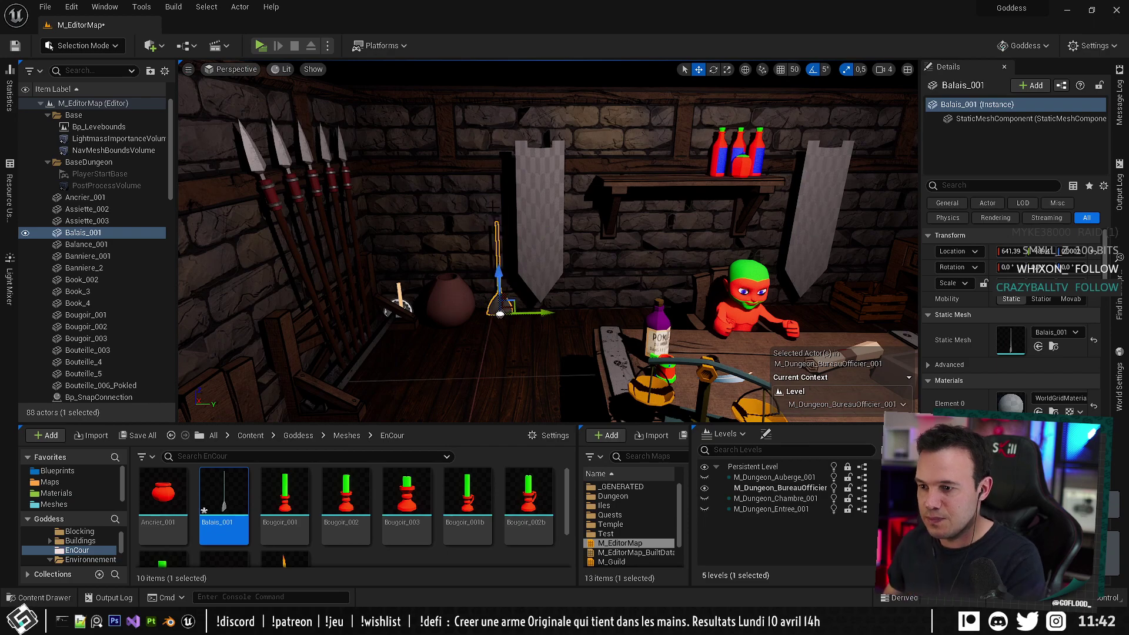
Save all changes and play the level in a preview window to check the broom, then return to the editor.
key(ctrl+shift+s)
click(260, 47)
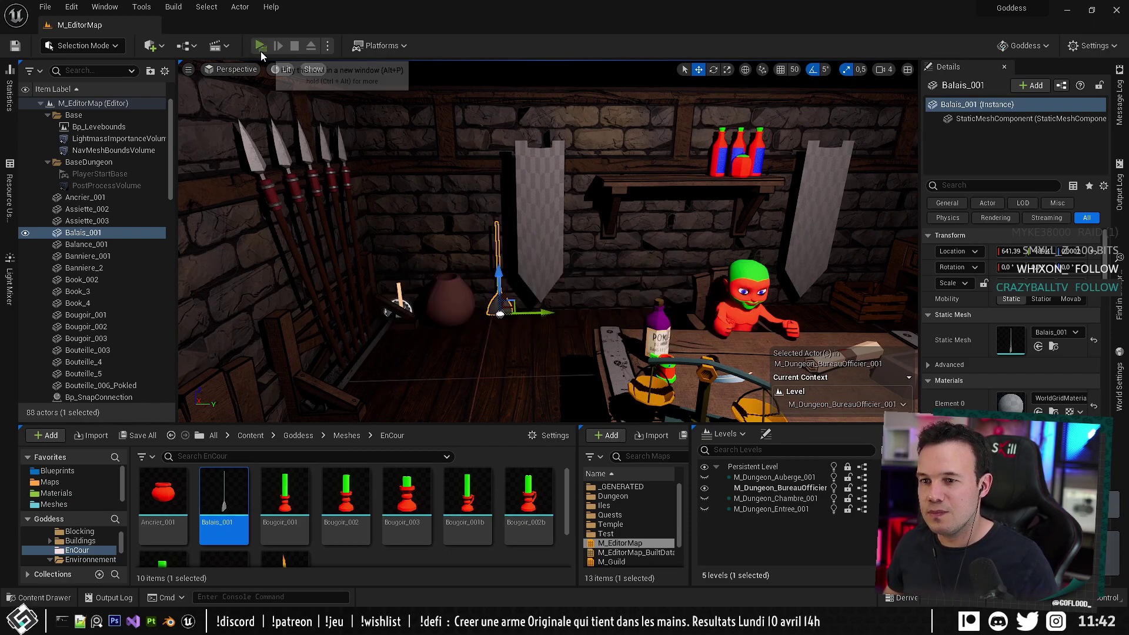
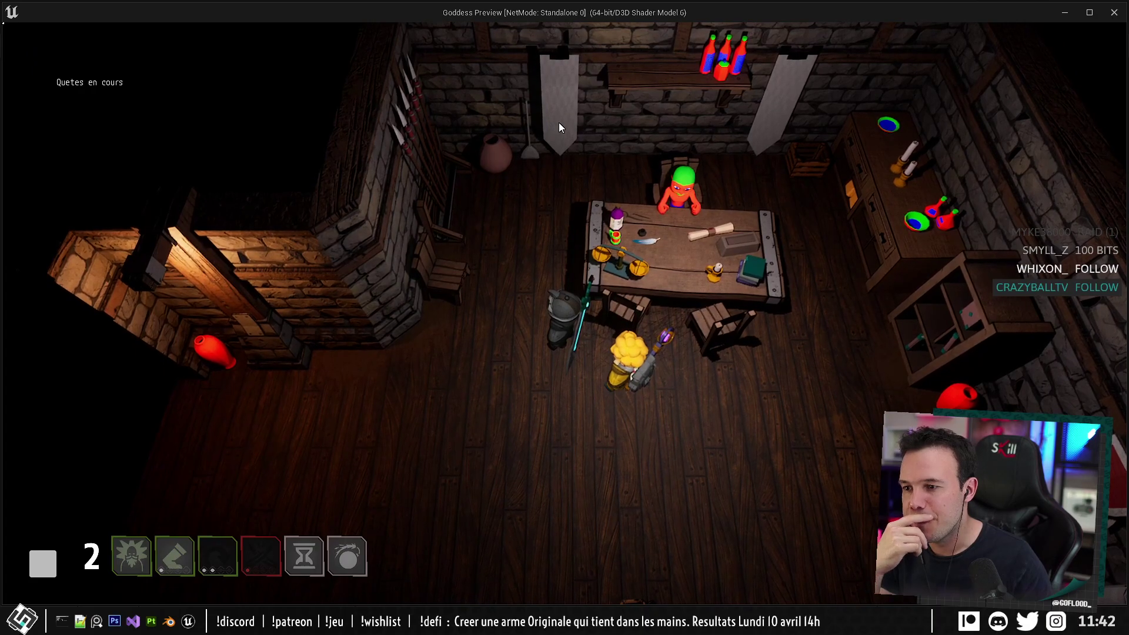
key(Escape)
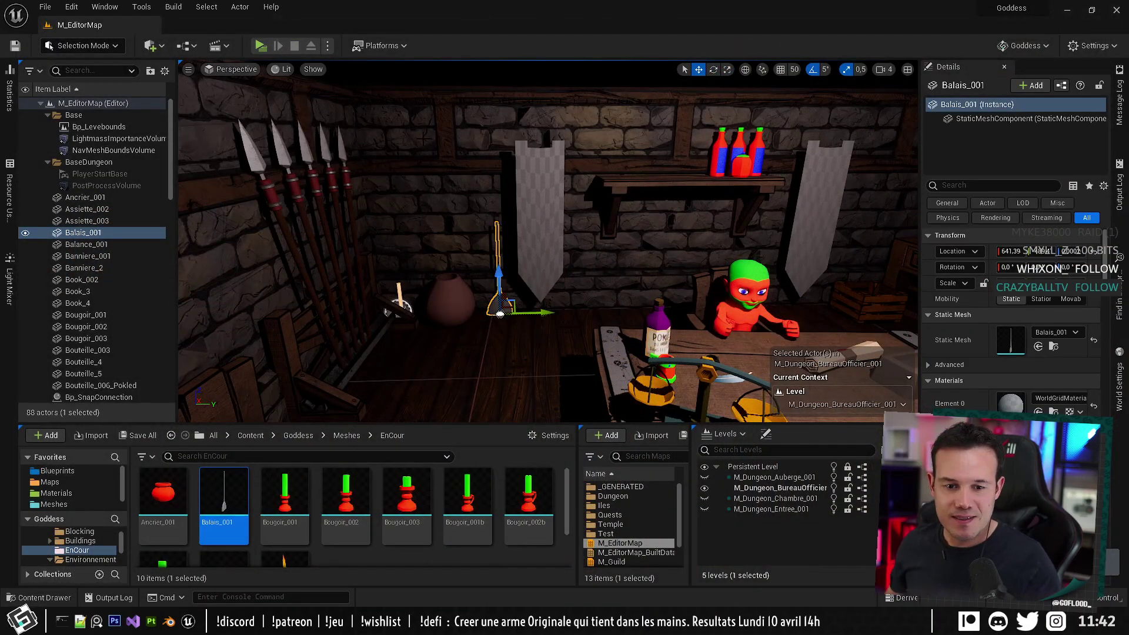
Switch to Blender and raise the broom handle's whole mesh, with its collar, about 7 cm along Z in the left view.
key(alt+Tab)
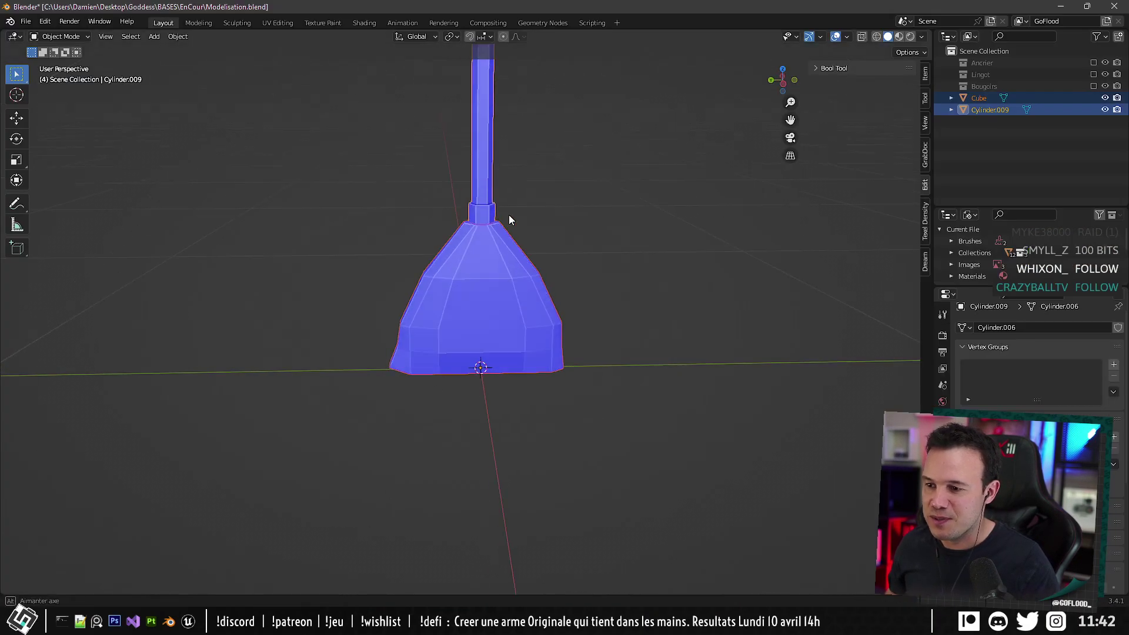
scroll(486, 292, down, 4)
key(Tab)
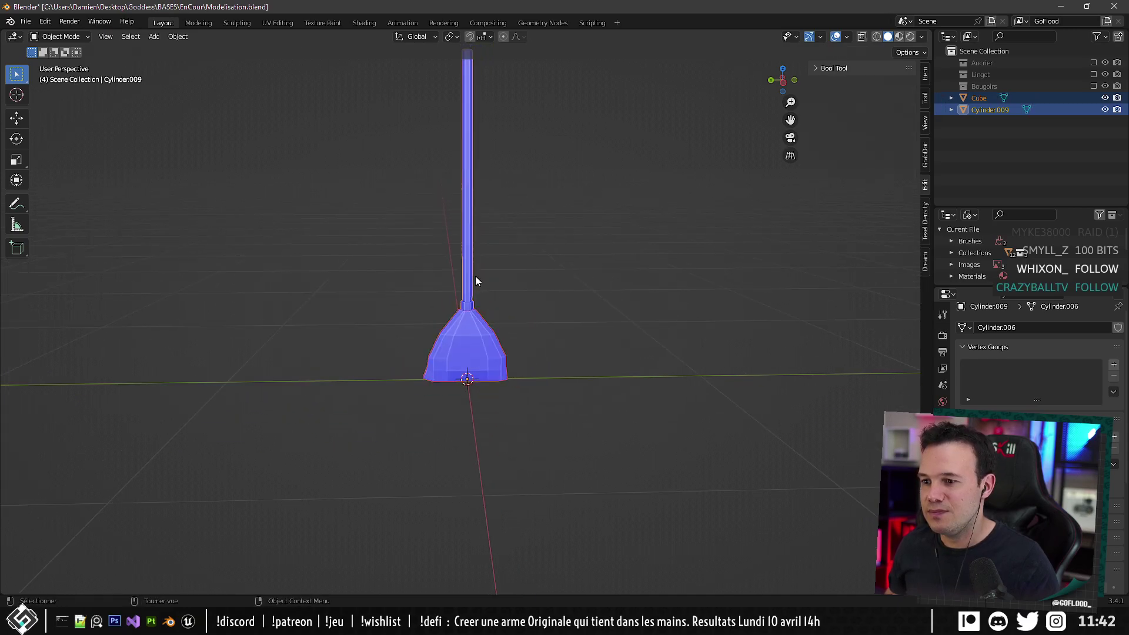
key(ctrl+KP_3)
scroll(463, 268, up, 3)
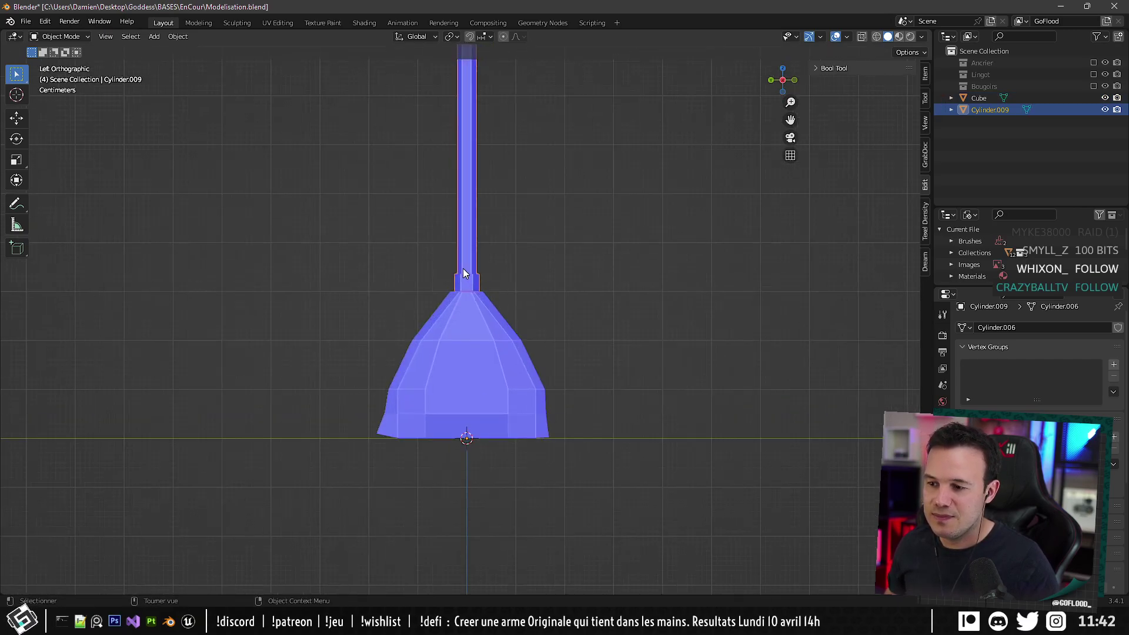
key(Tab)
scroll(467, 260, up, 4)
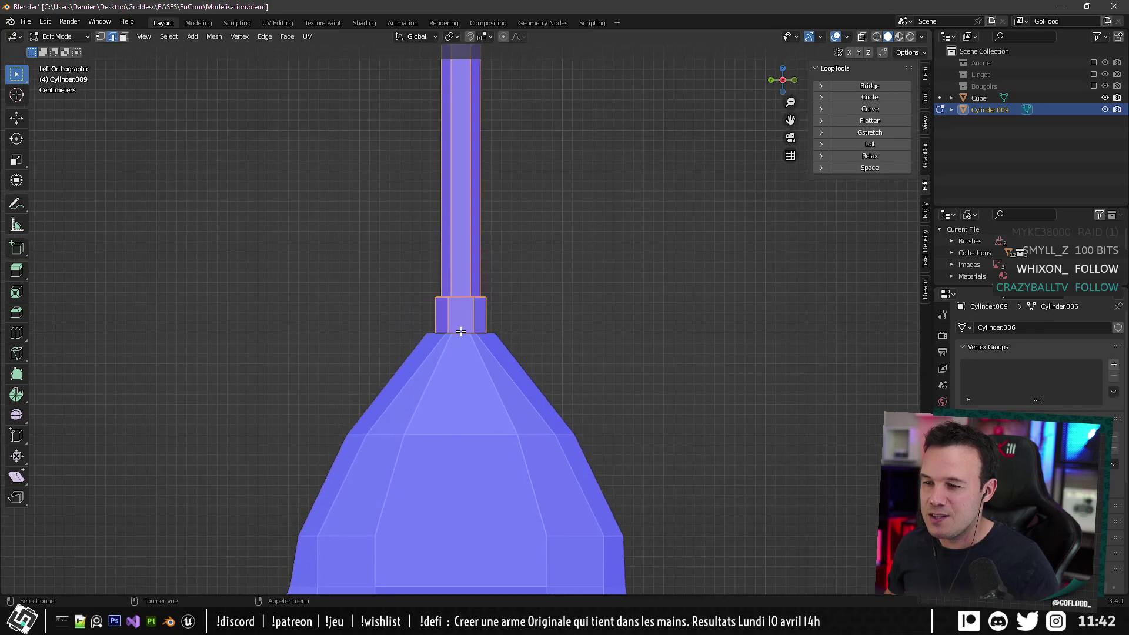
key(g)
key(z)
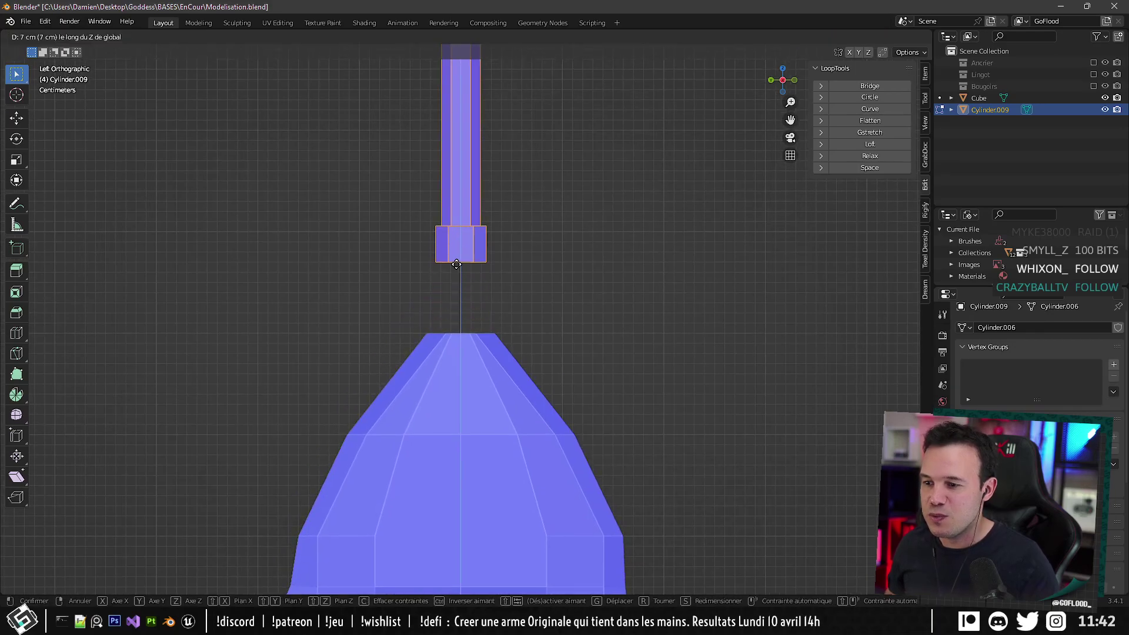
click(456, 265)
scroll(443, 279, down, 1)
key(Tab)
Raise the top edges of the broom head along Z to meet the underside of the handle's collar.
click(457, 395)
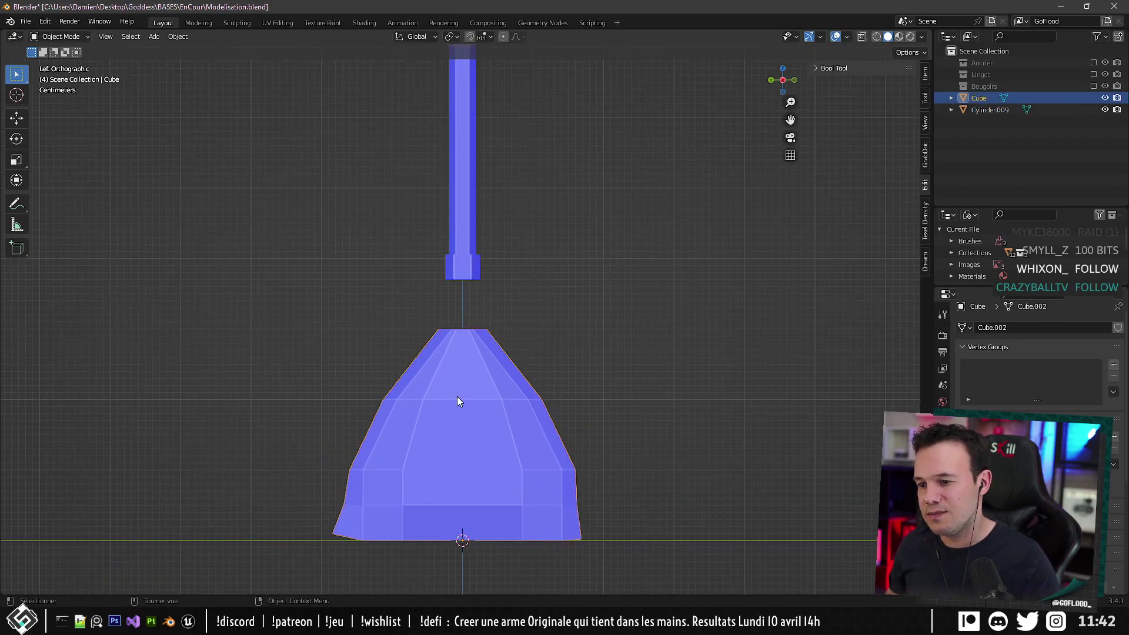
key(Tab)
key(alt+a)
key(alt+z)
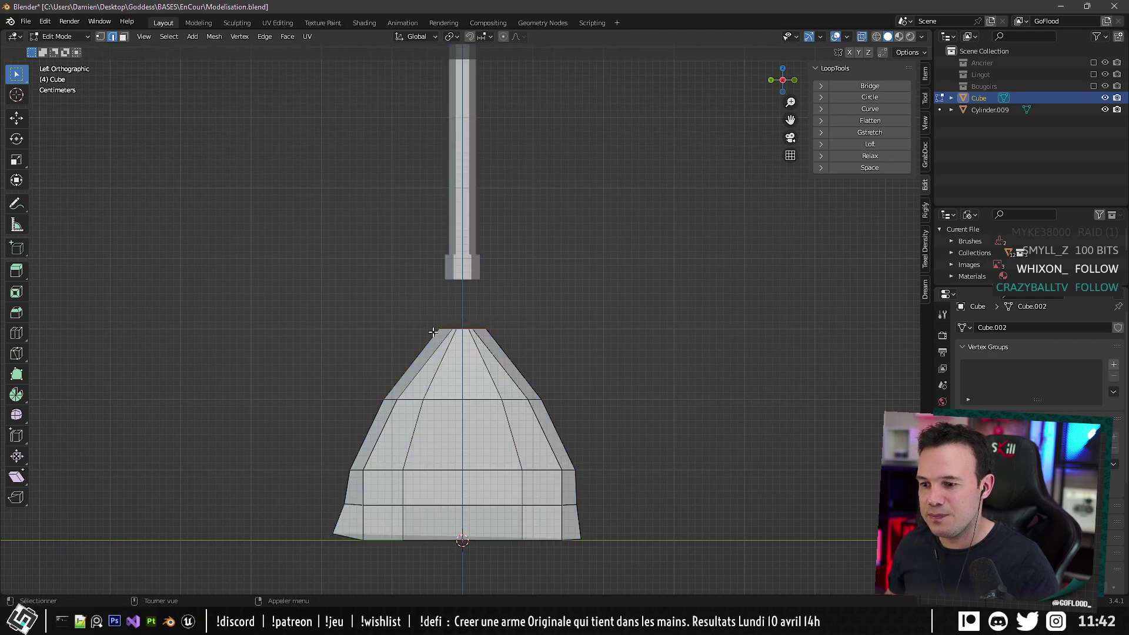
key(g)
key(z)
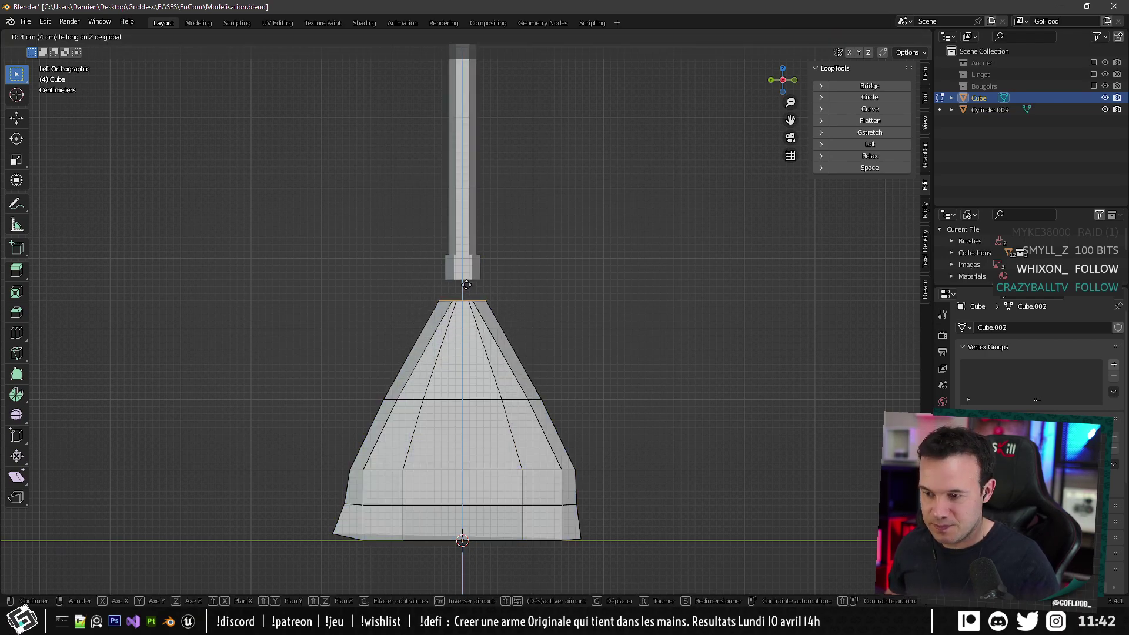
click(467, 266)
scroll(560, 463, down, 9)
key(Tab)
Select the head's upper horizontal edge loop and raise it along Z in the left view to round the profile.
mouse_move(526, 306)
middle_down()
mouse_move(524, 333)
mouse_move(527, 304)
middle_up()
key(alt+a)
scroll(527, 305, up, 2)
key(Tab)
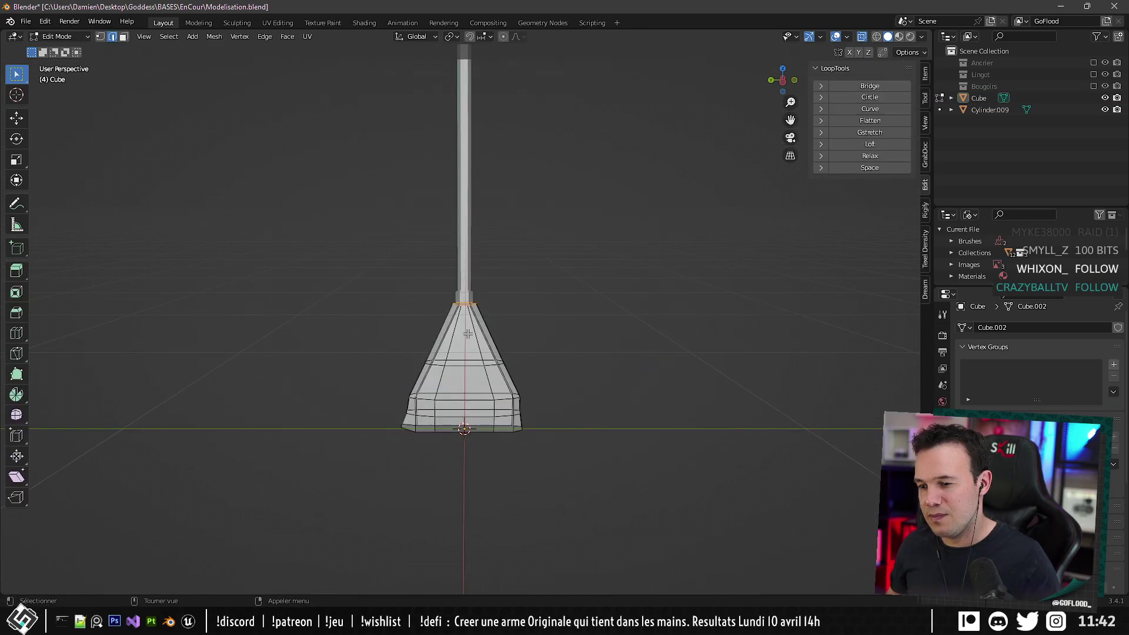
scroll(450, 430, up, 3)
alt+click(449, 430)
key(ctrl+KP_3)
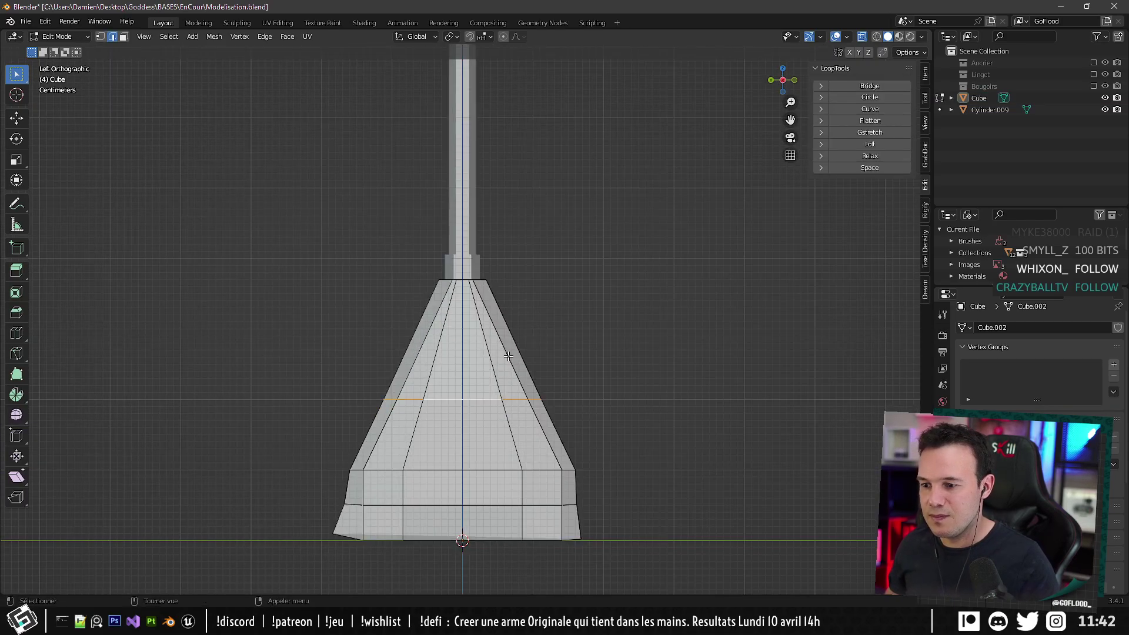
key(g)
key(z)
click(509, 337)
key(Tab)
scroll(508, 407, down, 7)
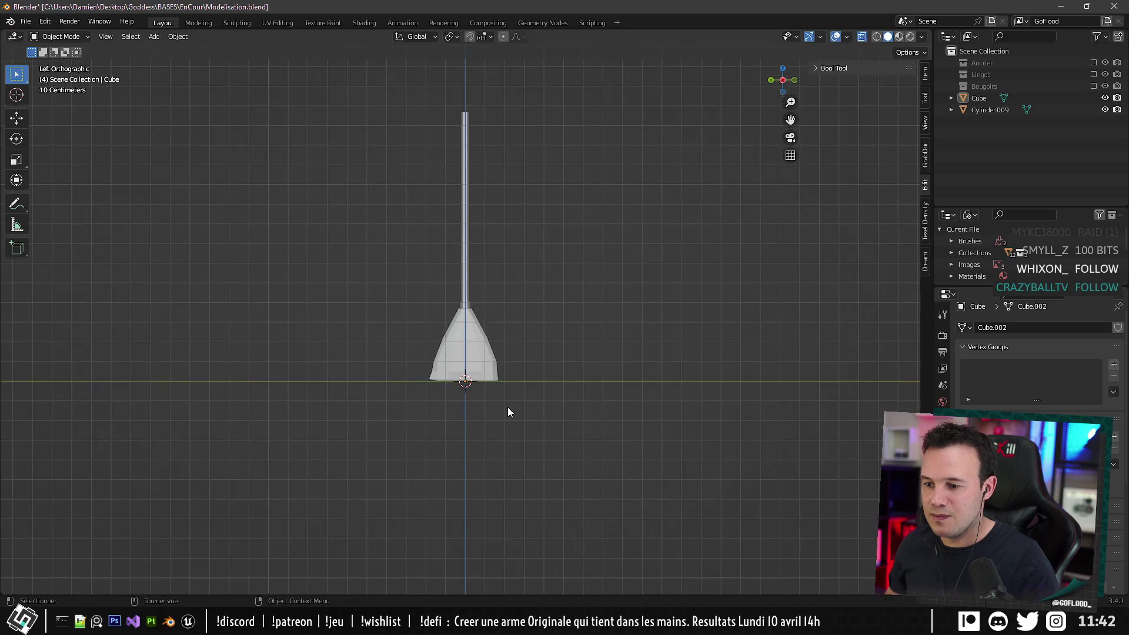
Knife a diagonal cut on the head's lowest band from the bottom edge up to the wide face's left corner vertex.
middle_drag(508, 407, 540, 322)
scroll(468, 395, up, 5)
alt+middle_drag(468, 395, 509, 378)
scroll(361, 415, up, 5)
key(Tab)
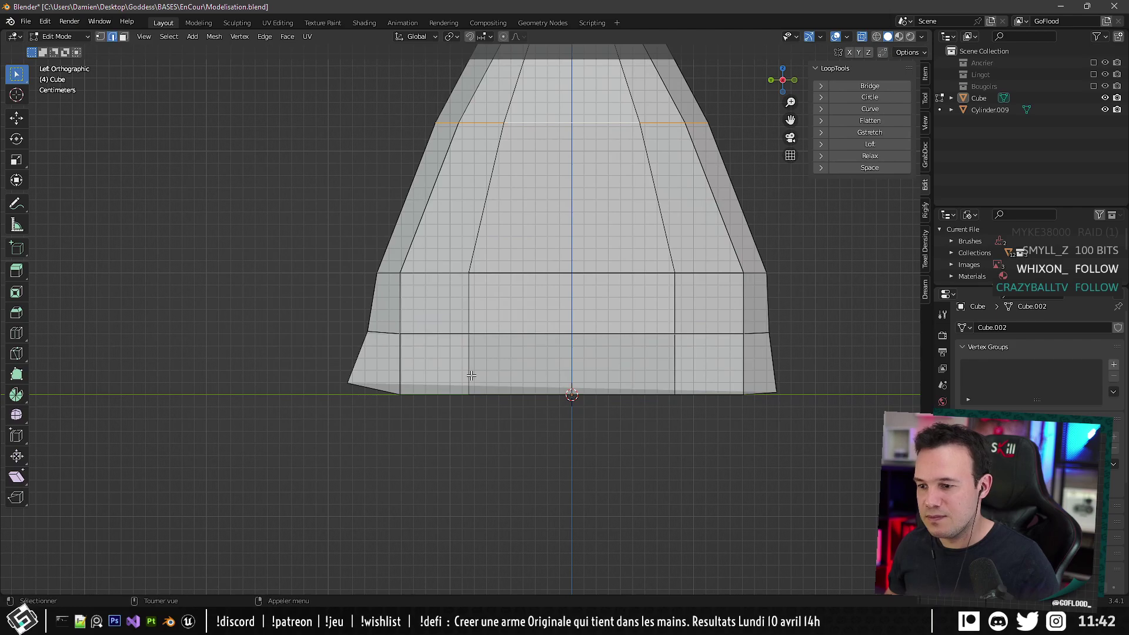
middle_drag(356, 342, 415, 372)
scroll(451, 363, up, 3)
scroll(443, 352, down, 2)
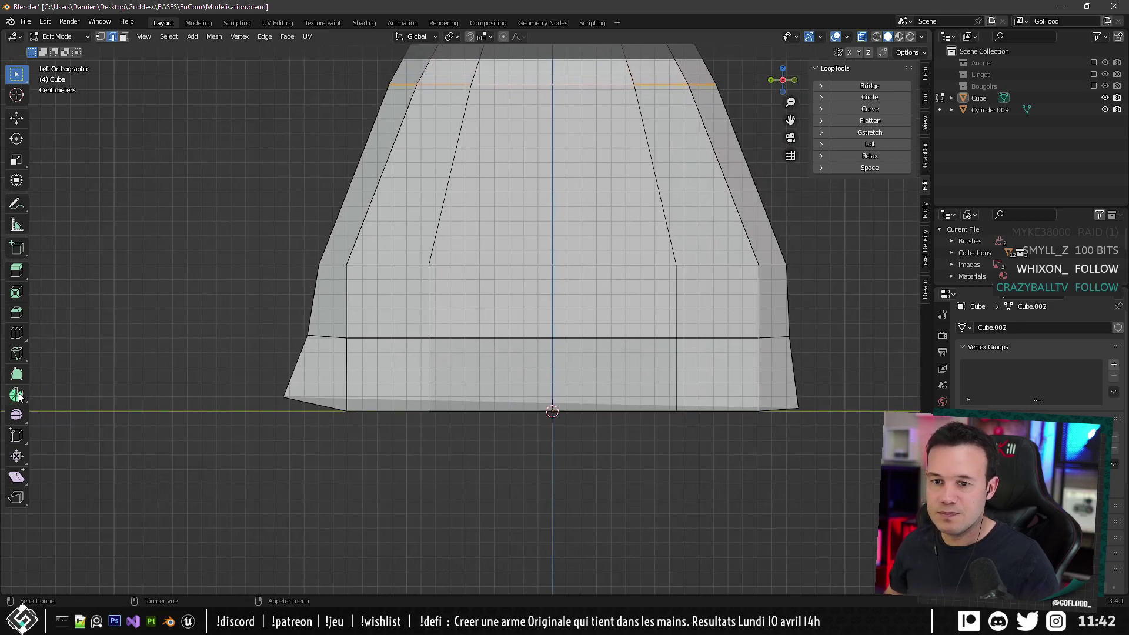
click(17, 353)
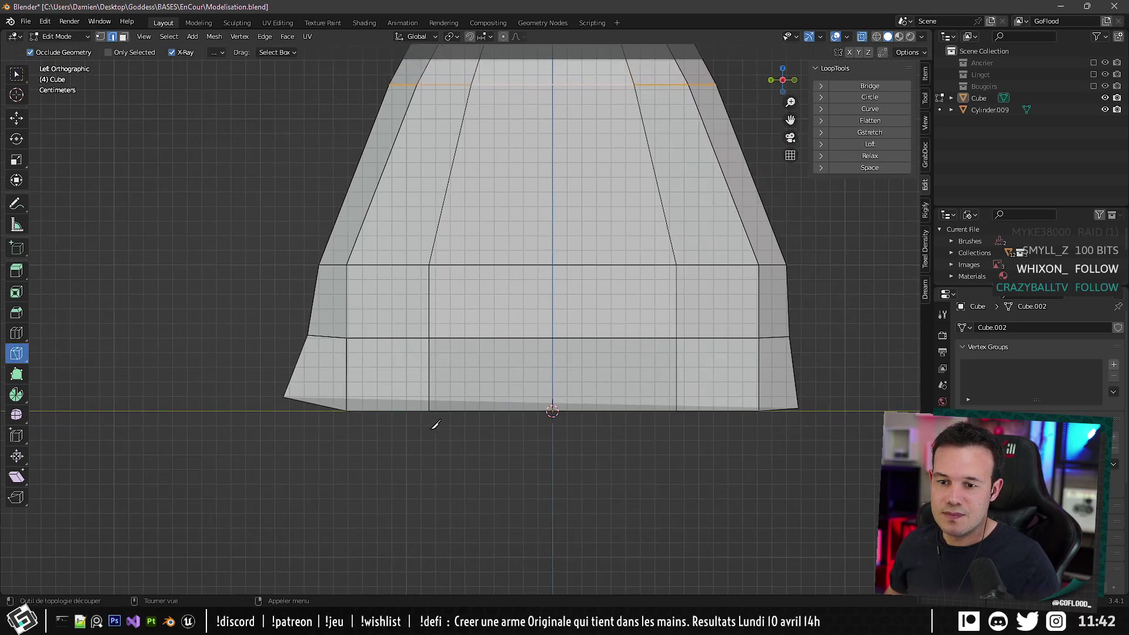
click(402, 411)
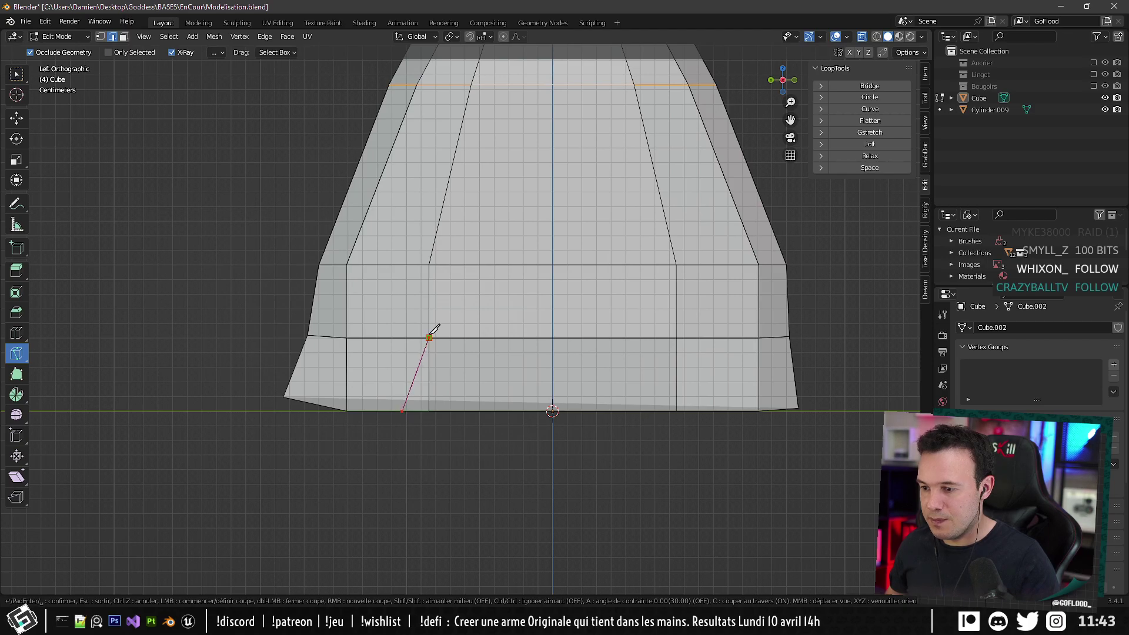
click(434, 330)
key(Return)
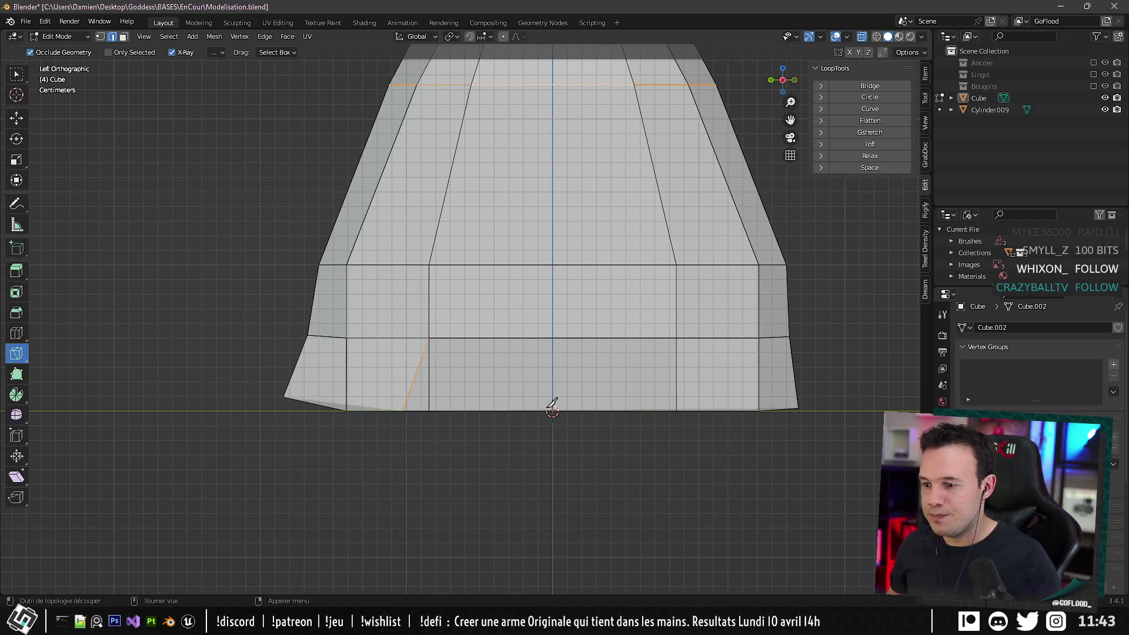
Knife a narrow triangular notch outline into the lowest band near the wide face's right side, as tall as the band.
click(639, 409)
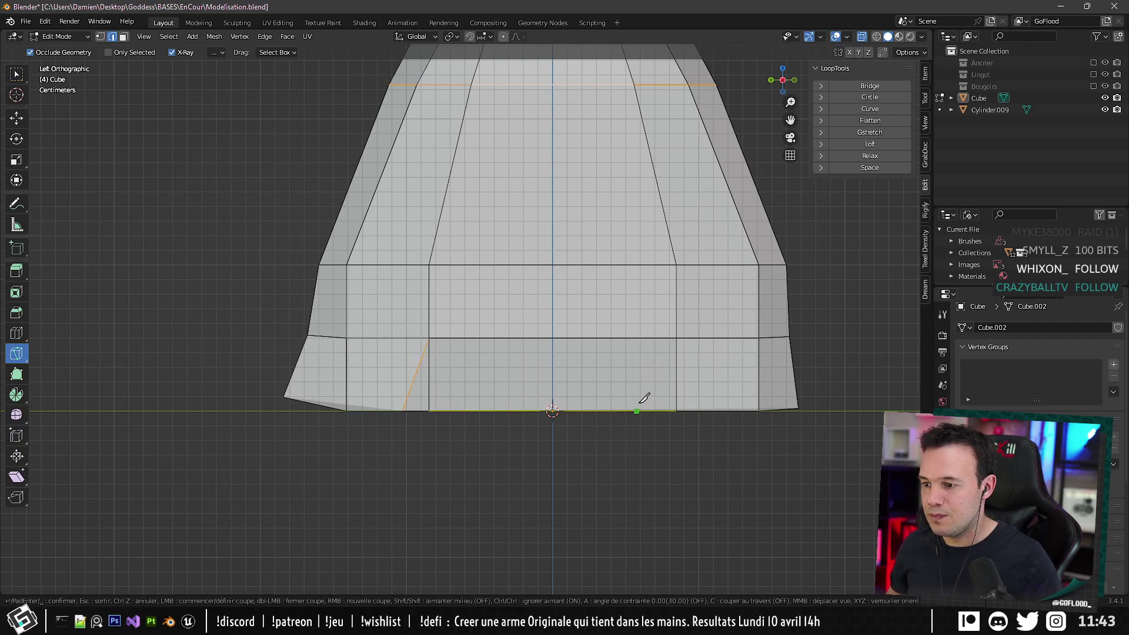
click(645, 338)
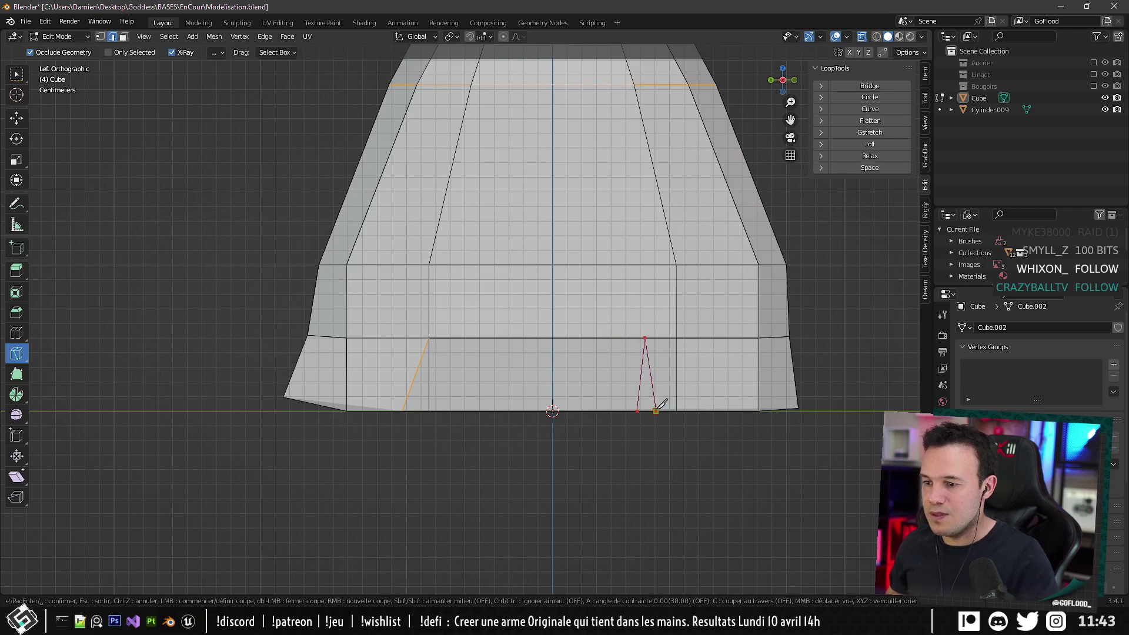
click(656, 409)
key(Return)
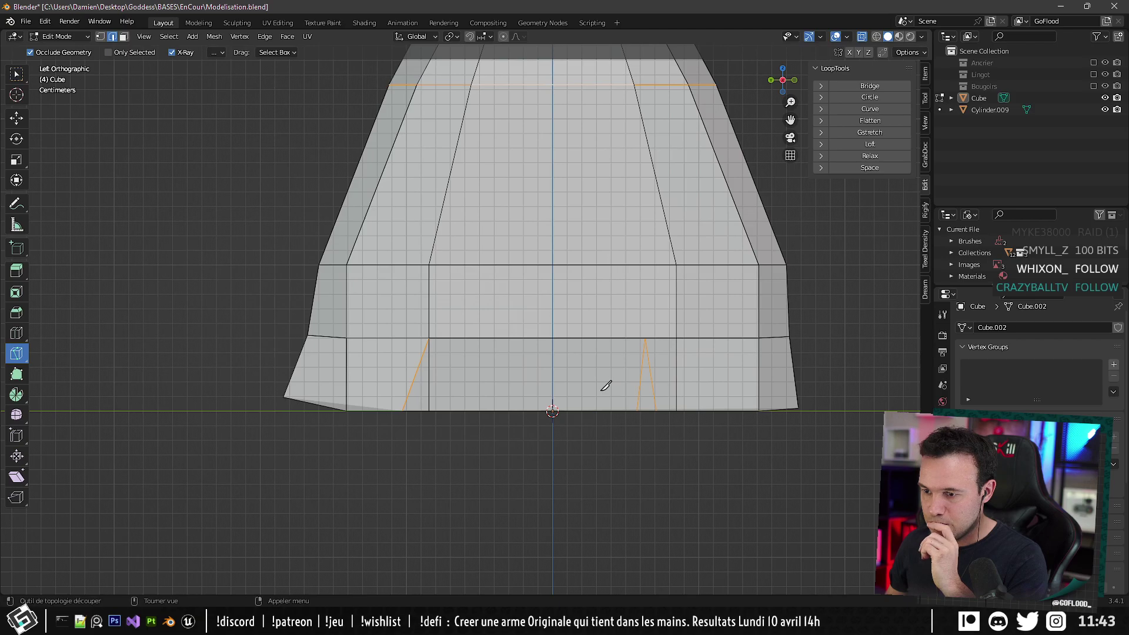
Knife two short diagonal cuts to the bottom edge, one from the right vertical edge and one near the head's centre.
click(758, 371)
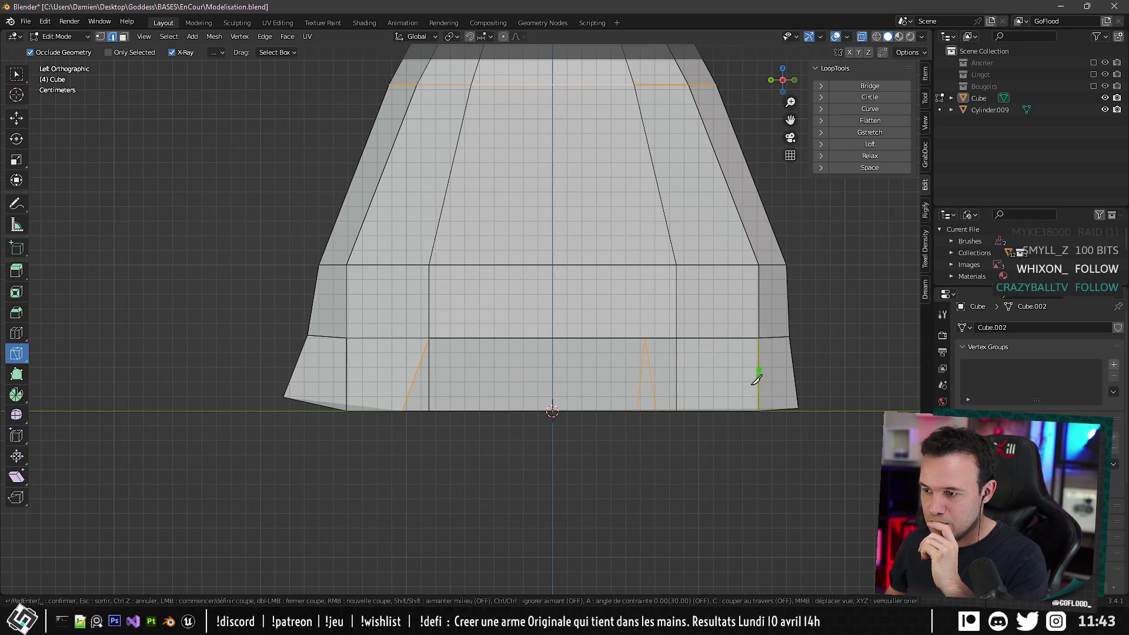
click(745, 411)
key(Return)
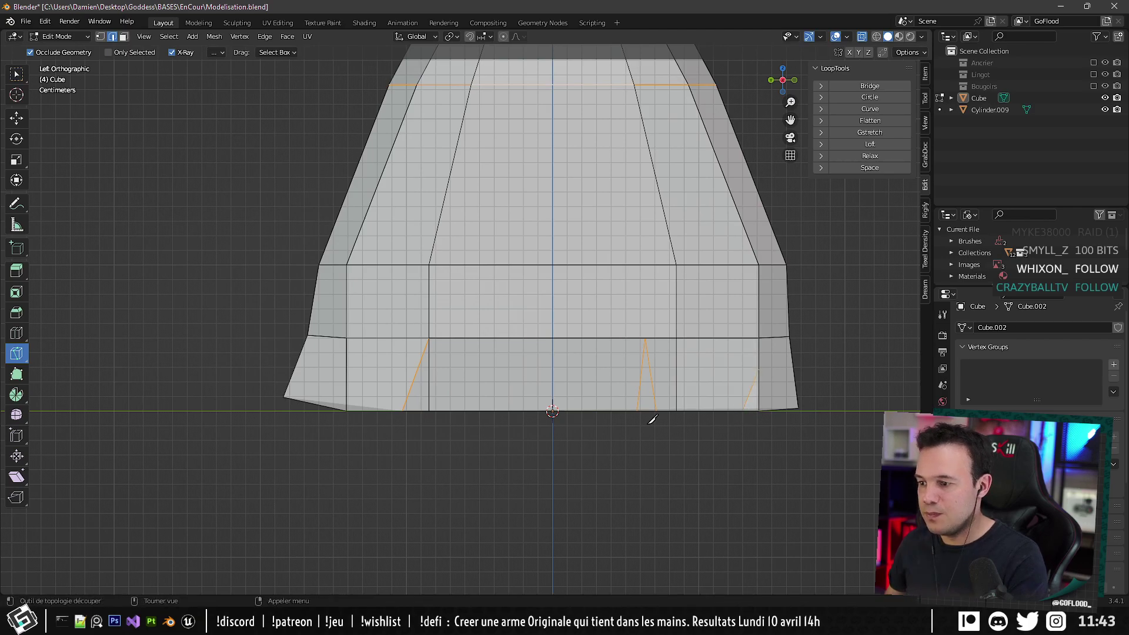
click(550, 392)
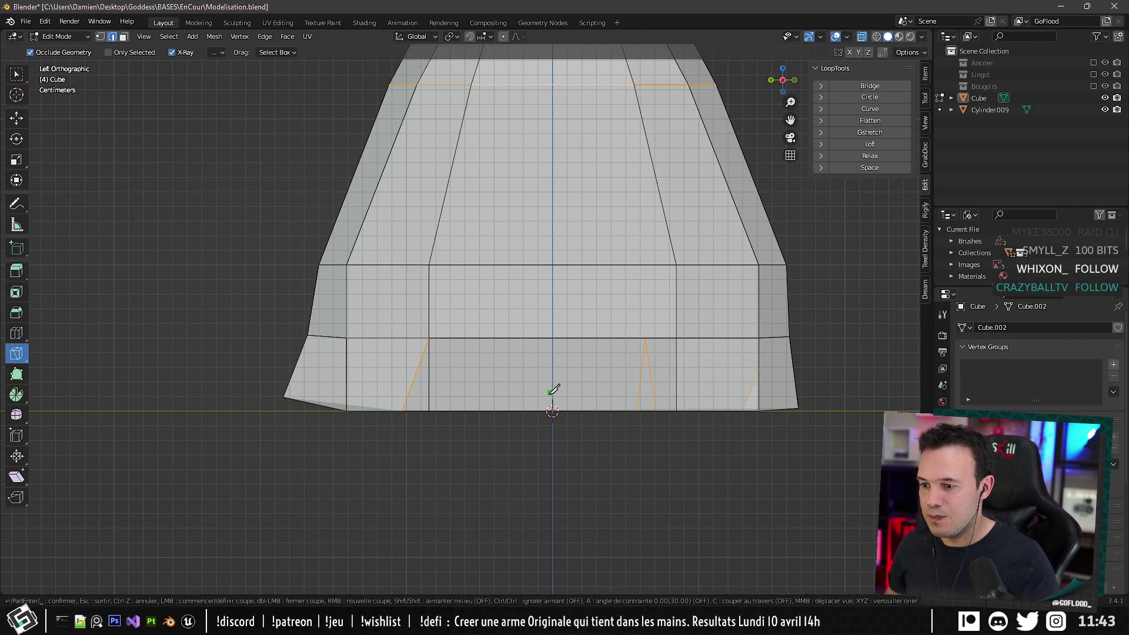
click(540, 426)
key(Return)
Turn off X-ray, use face selection and examine the faces formed by the knife cuts along the head's bottom band.
key(Tab)
middle_drag(540, 440, 506, 432)
key(alt+z)
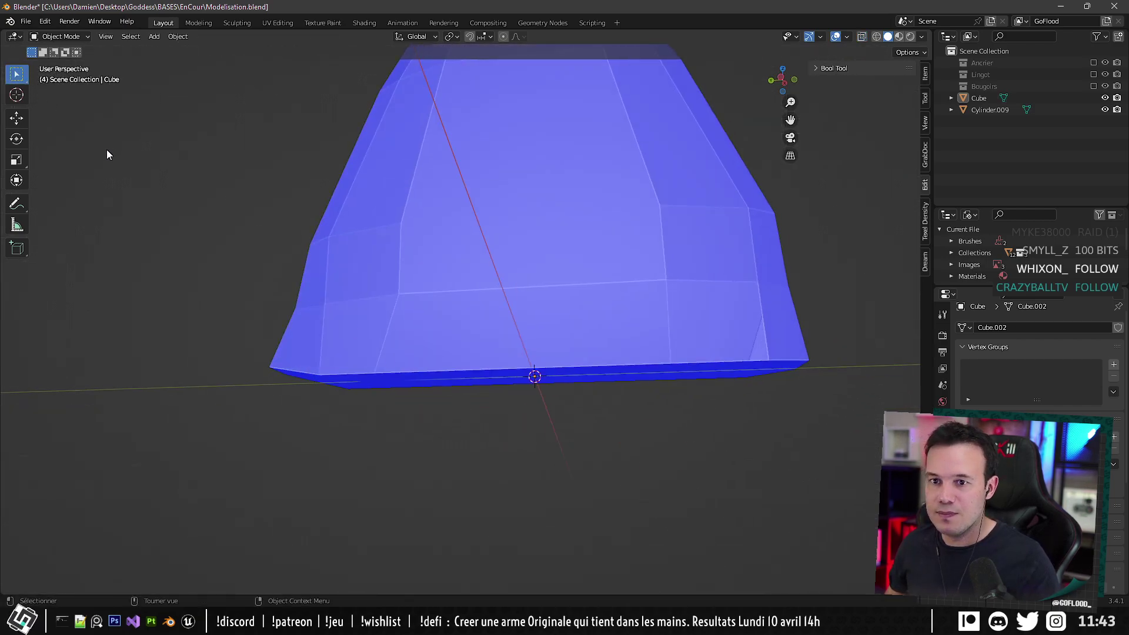
key(Tab)
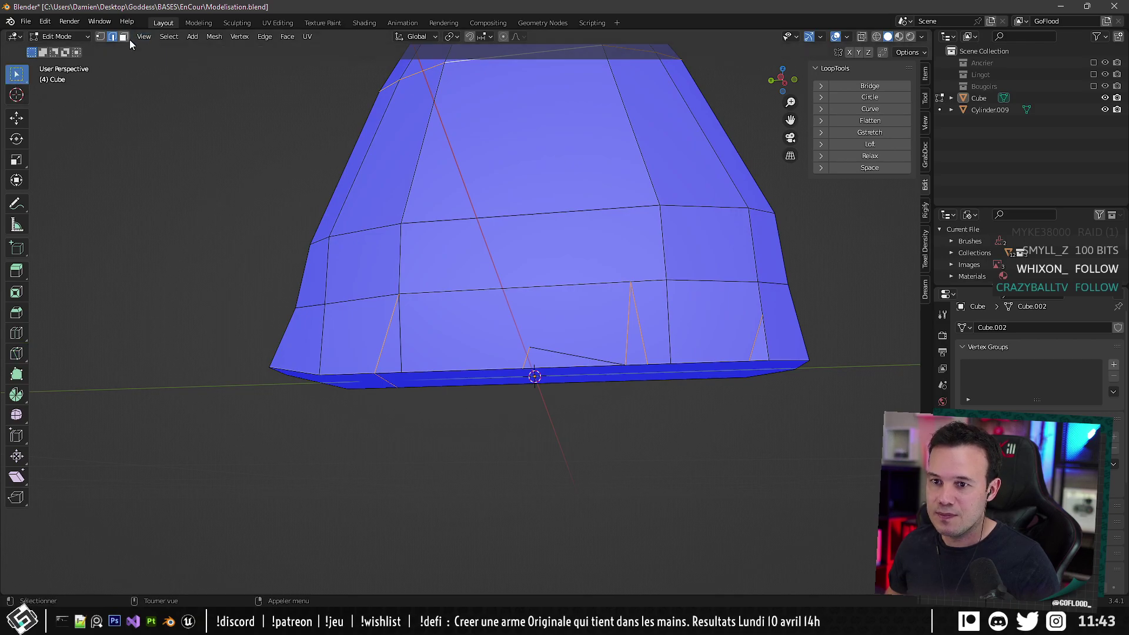
click(124, 37)
middle_drag(272, 212, 280, 174)
middle_drag(423, 297, 476, 374)
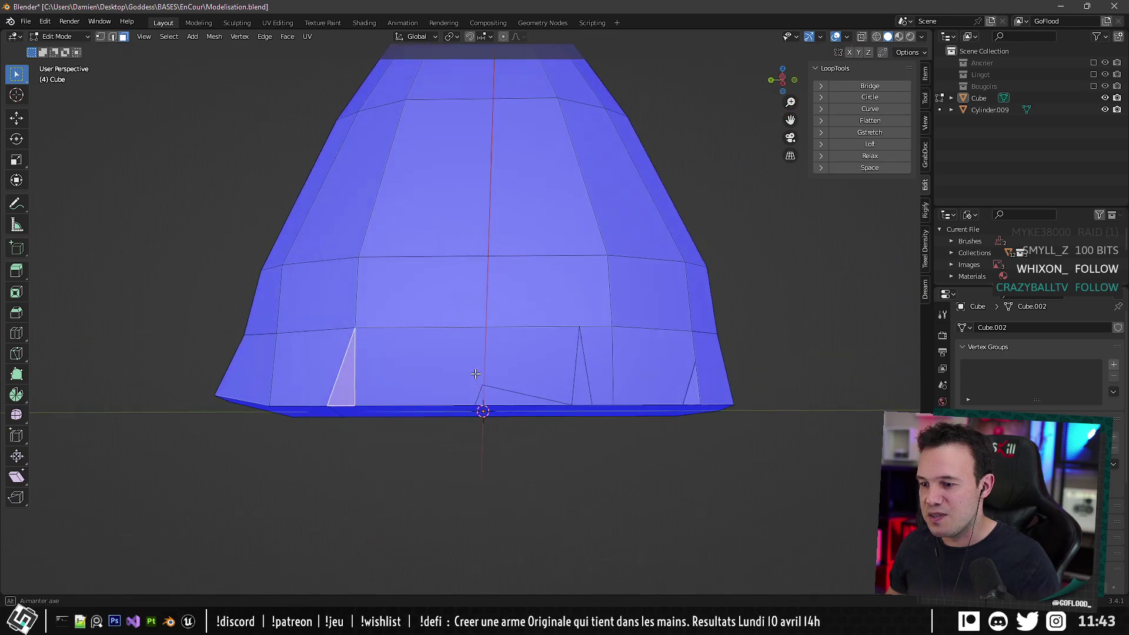
scroll(476, 374, down, 3)
scroll(494, 407, down, 2)
scroll(468, 433, down, 3)
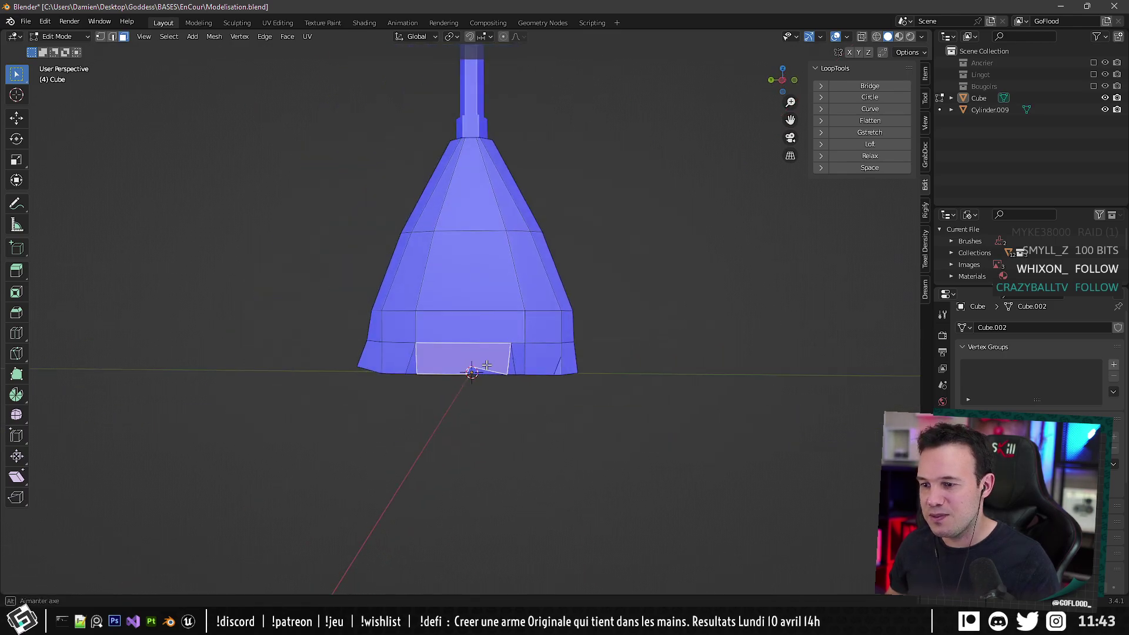
Add a centred vertical loop cut through the upper bands of the head's wide face, without sliding it.
key(ctrl+r)
click(485, 306)
right_click(485, 305)
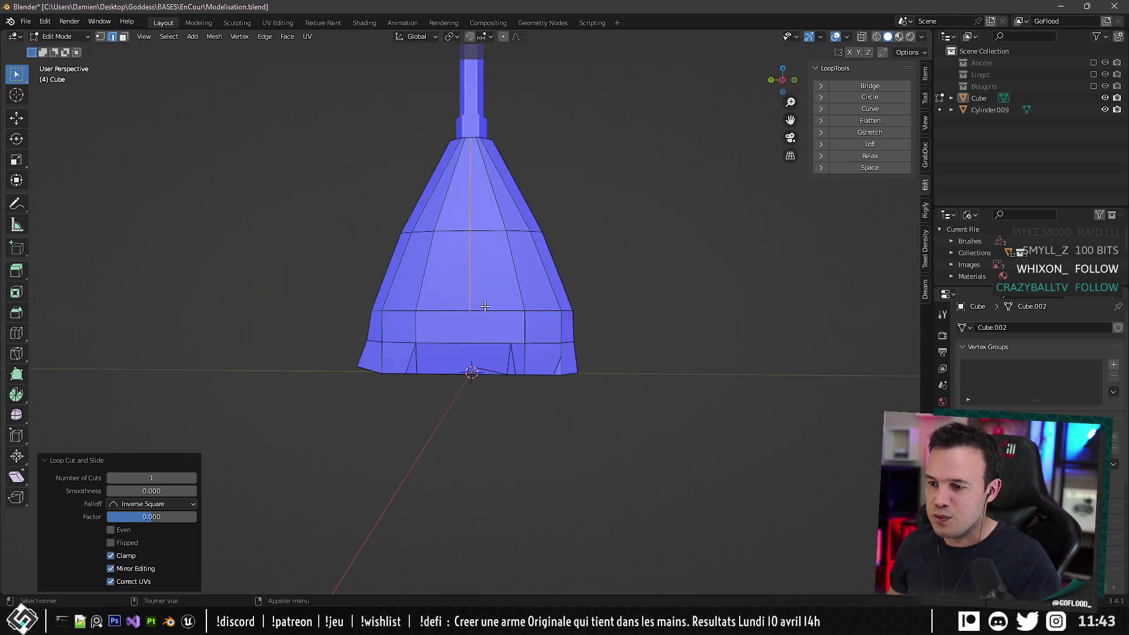
Knife a straight vertical cut down the wide face's centre, from the lower end of the loop cut to the bottom edge.
scroll(302, 158, up, 5)
click(100, 37)
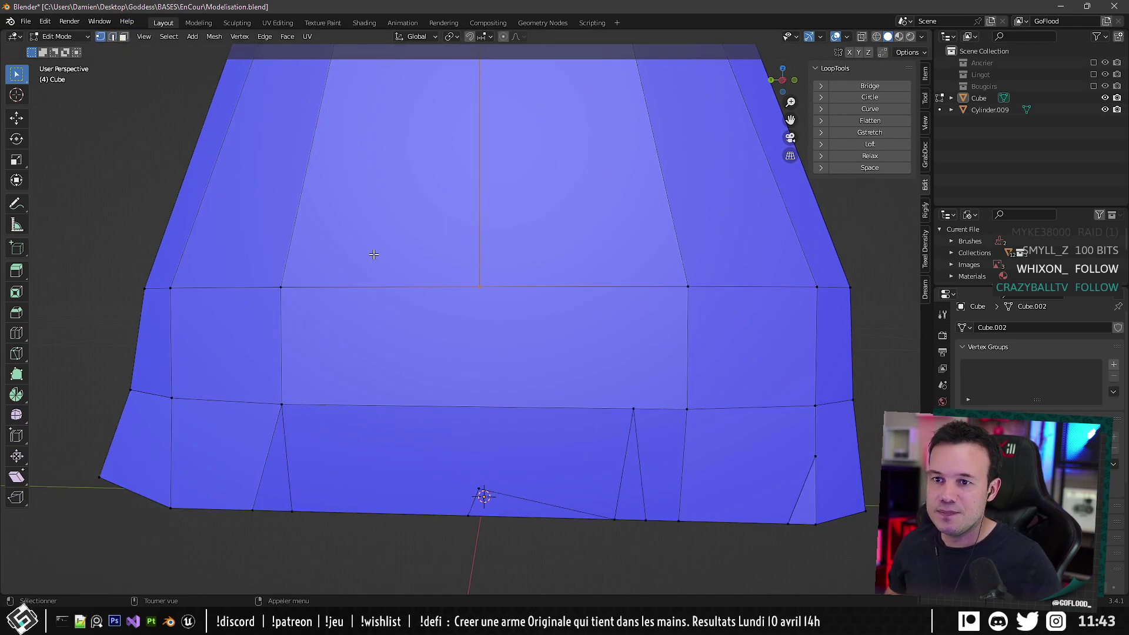
click(478, 287)
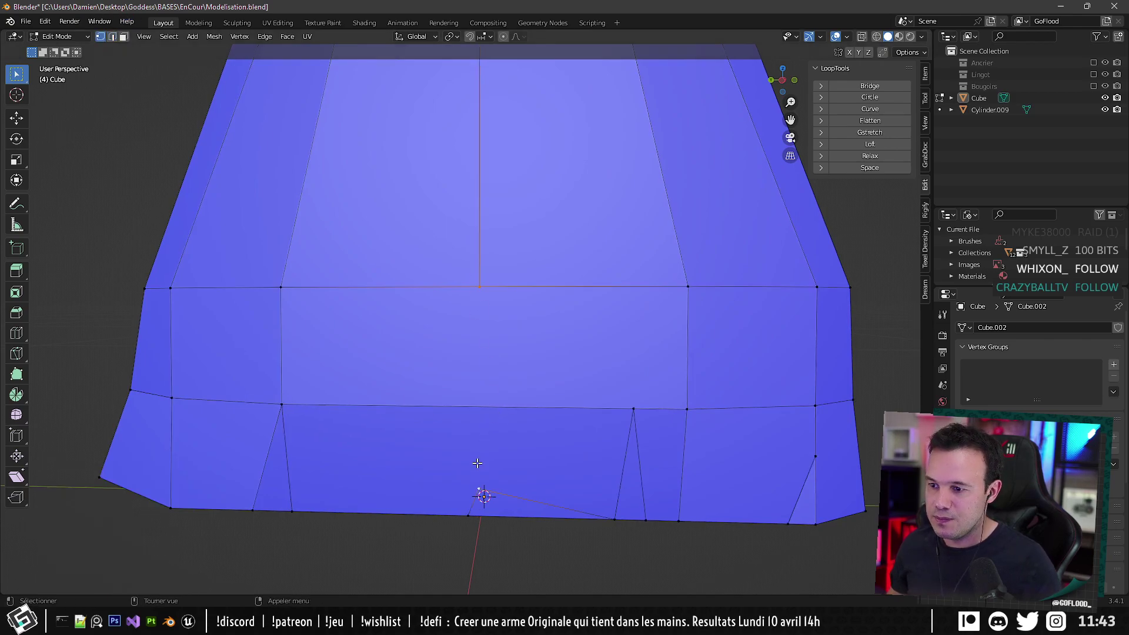
key(ctrl+KP_3)
scroll(477, 352, up, 8)
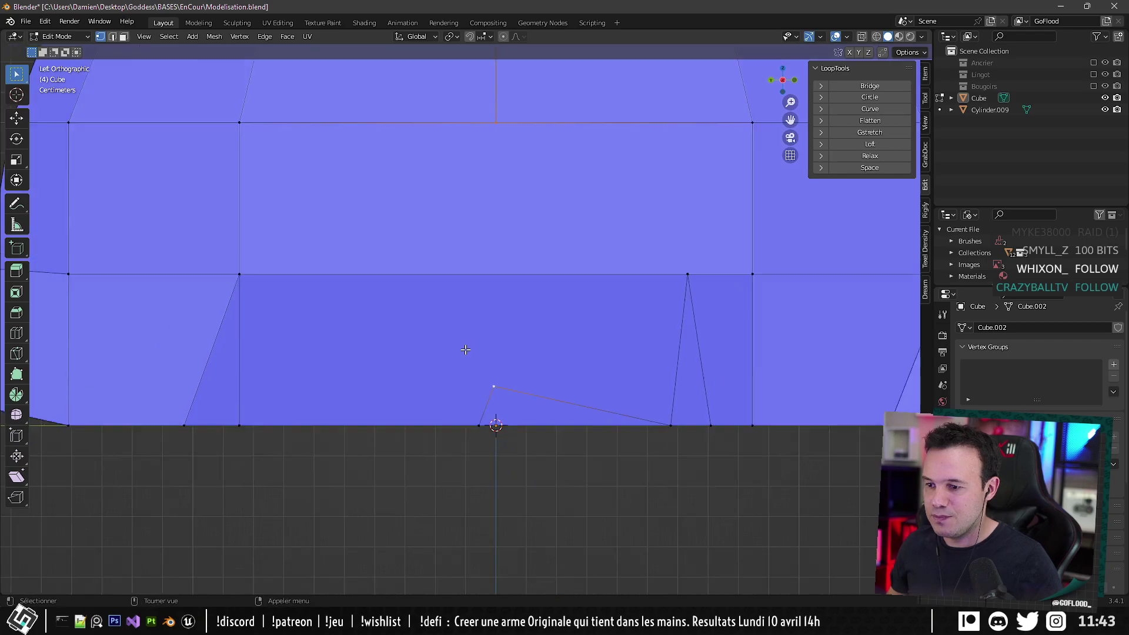
scroll(465, 350, down, 1)
key(ctrl+r)
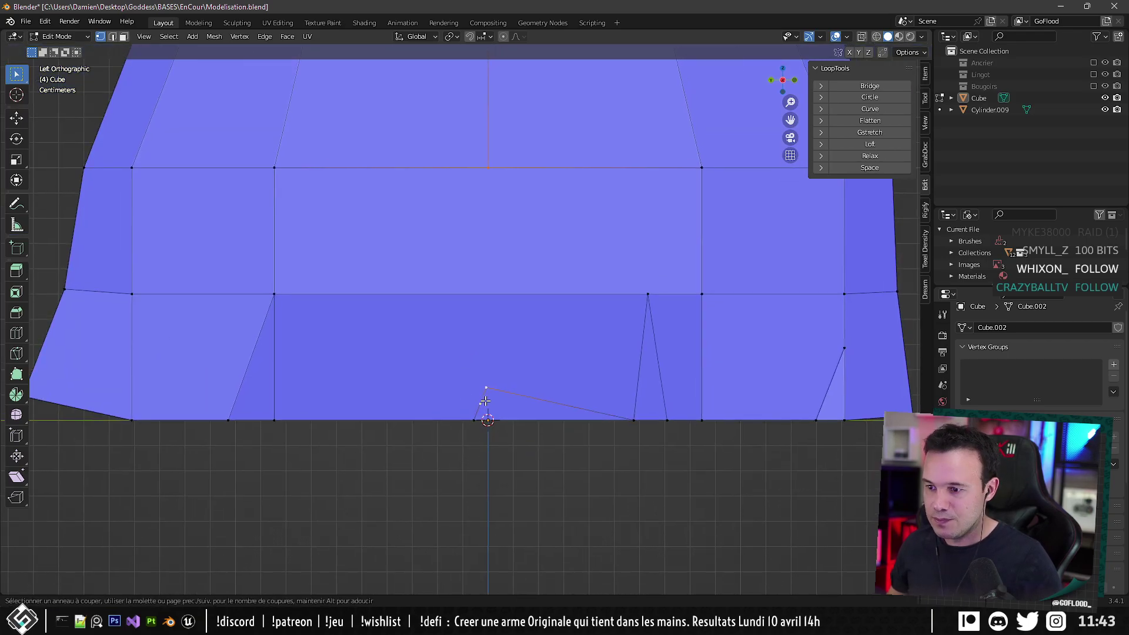
key(Escape)
click(16, 353)
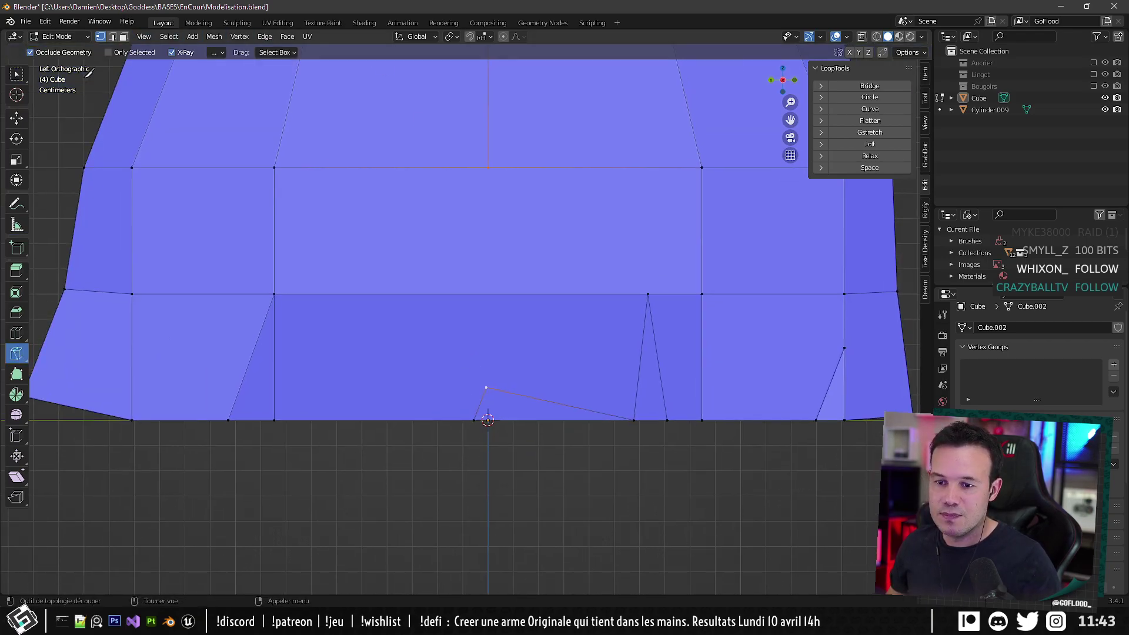
click(488, 168)
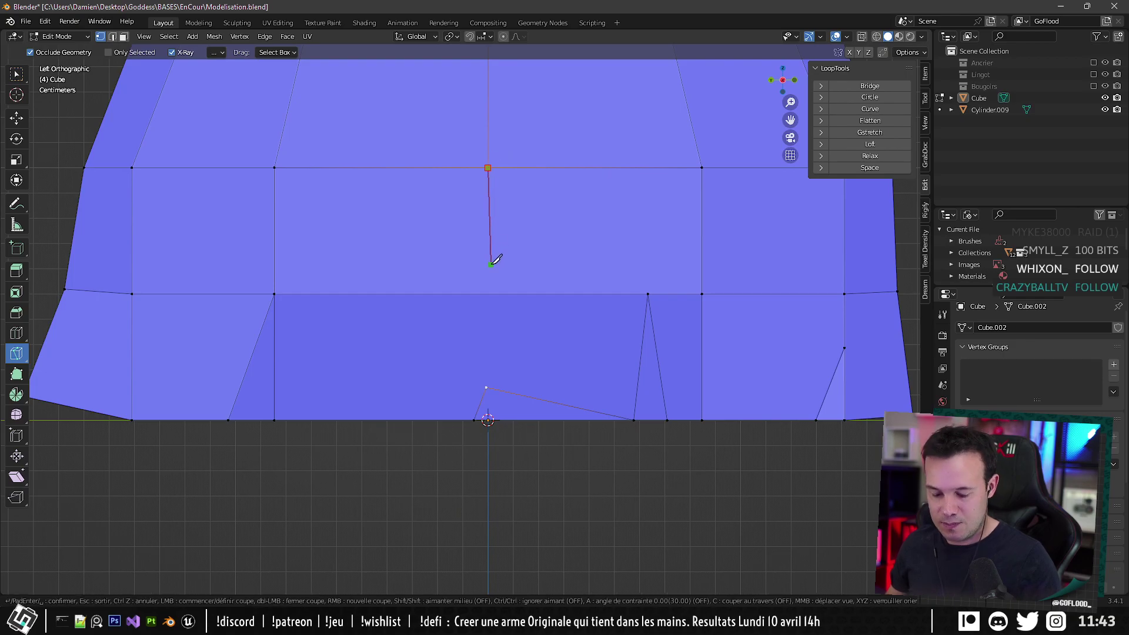
key(z)
click(490, 452)
key(Return)
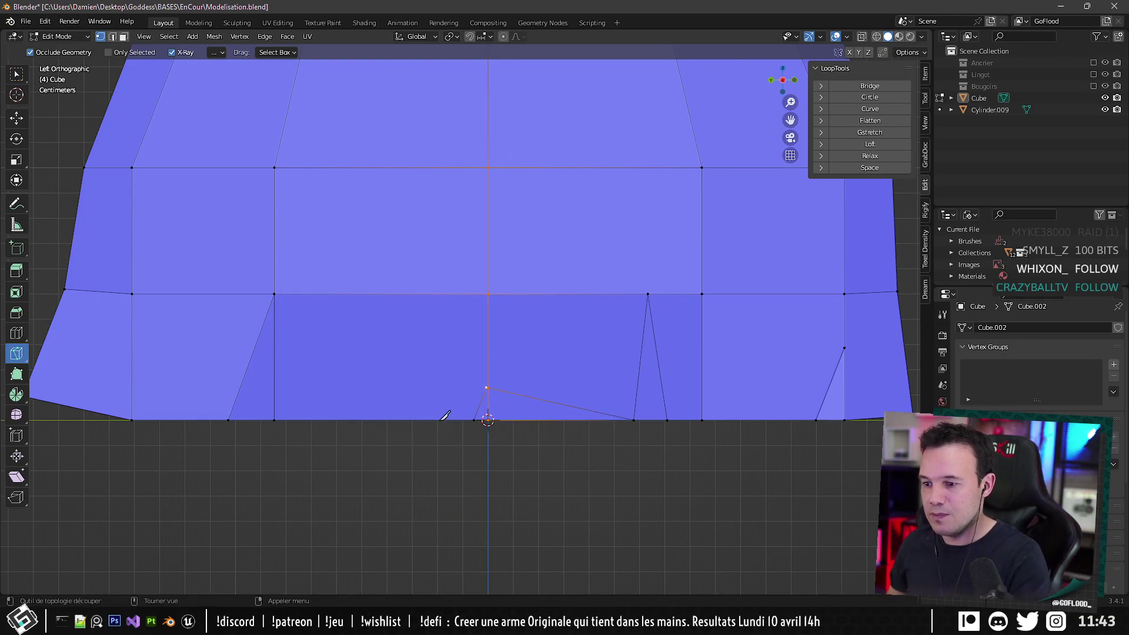
Knife a straight cut along X across the head's underside from the base of the short diagonal cut beside the centre.
shift+middle_drag(430, 415, 585, 156)
click(574, 168)
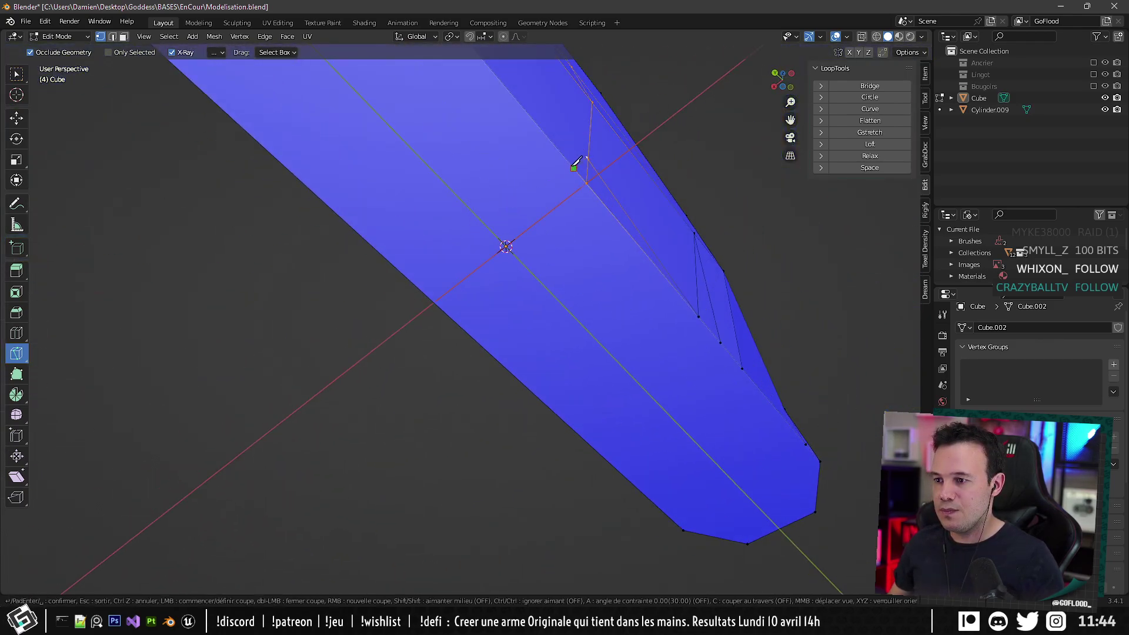
key(x)
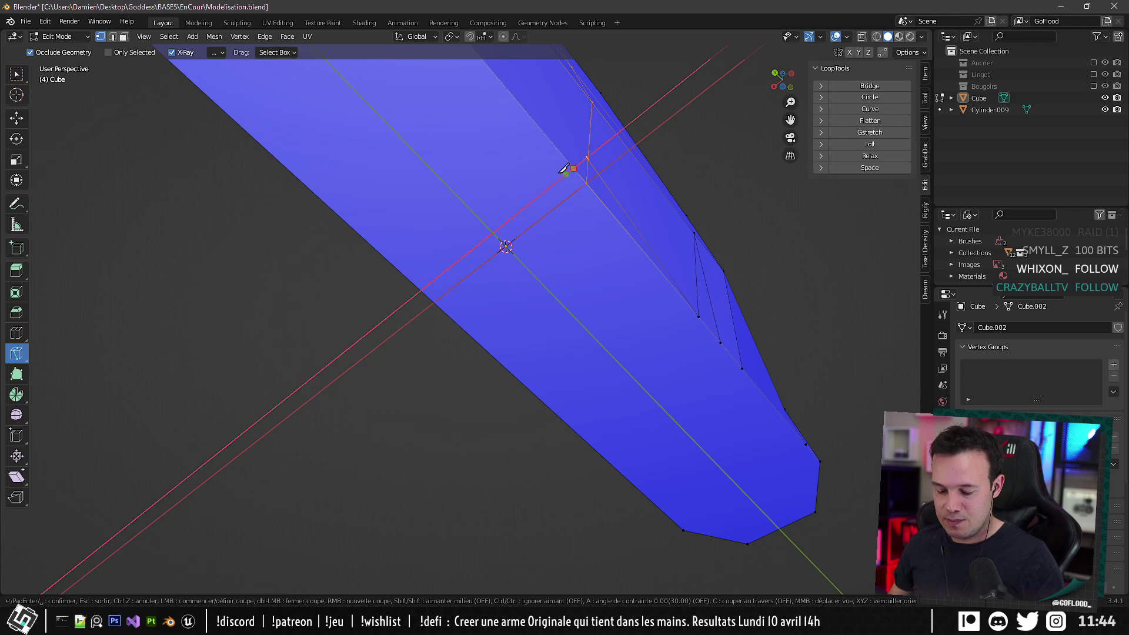
click(407, 272)
key(Return)
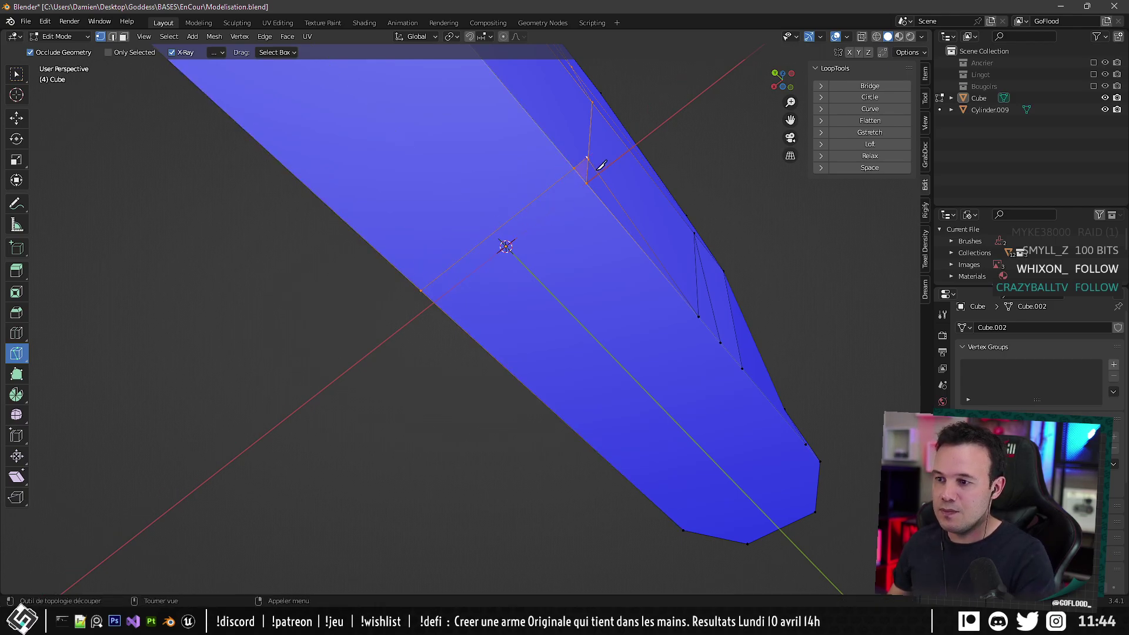
Knife parallel cuts along X across the underside from the centre vertex and both base points of the tall triangular notch.
click(587, 183)
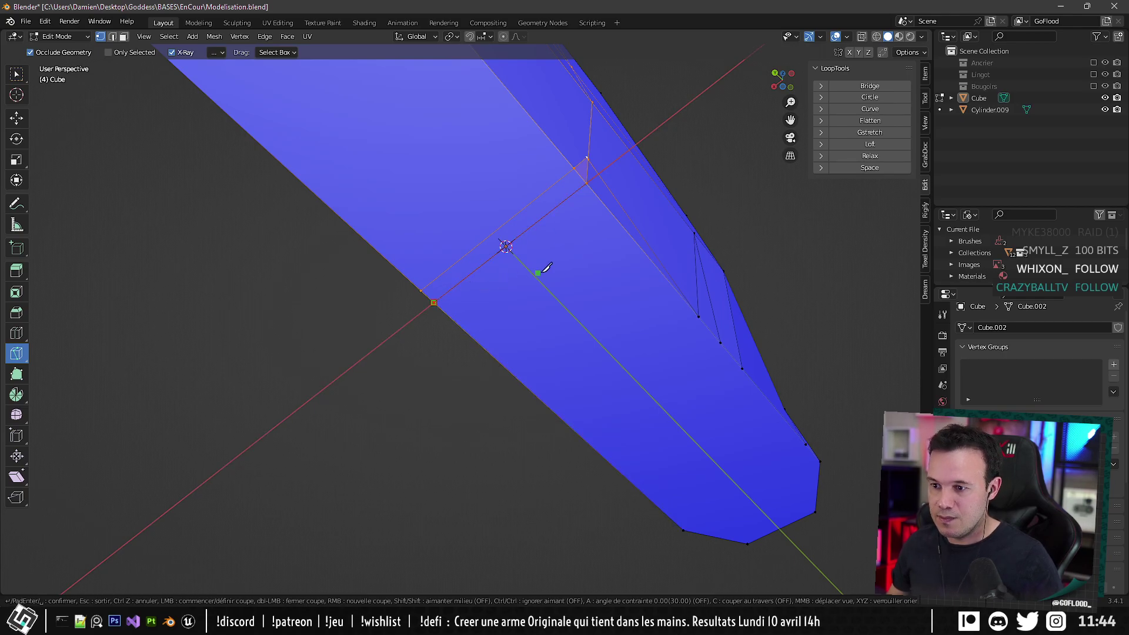
click(700, 314)
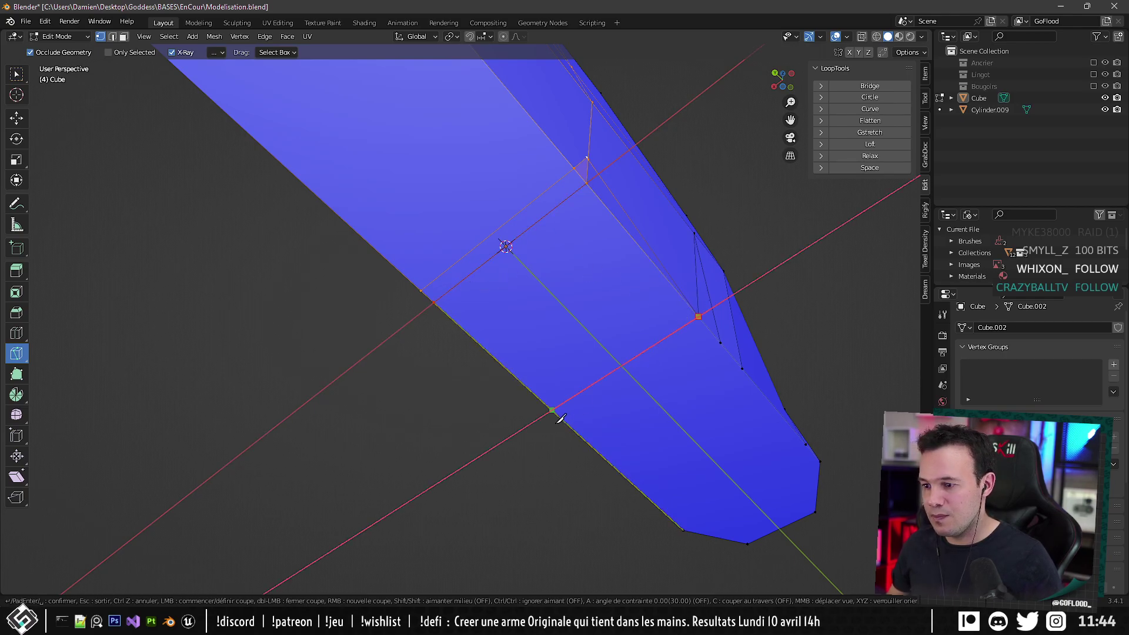
click(721, 342)
middle_drag(603, 389, 641, 312)
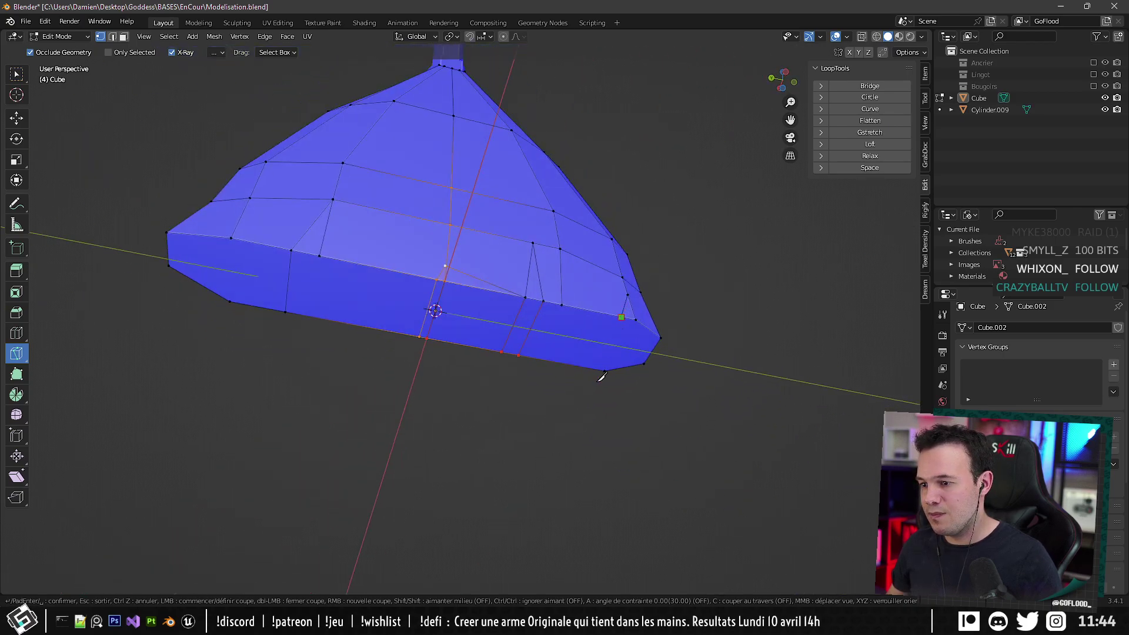
Extend the bases of the outer notches on both ends of the wide face across the underside with straight knife cuts along X.
click(622, 315)
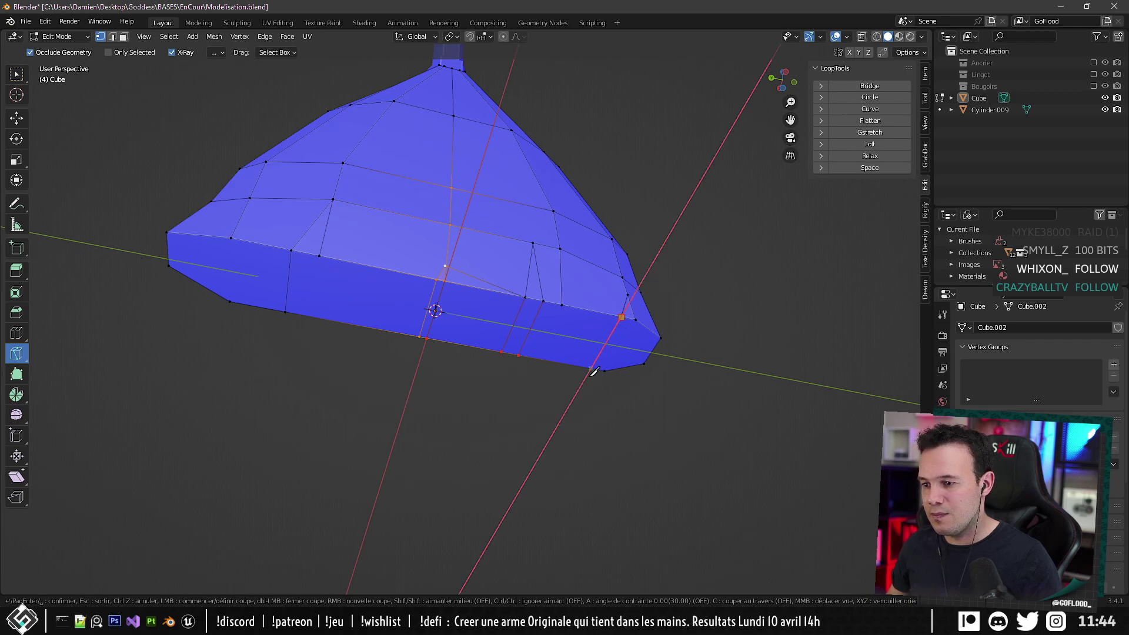
click(597, 366)
click(641, 315)
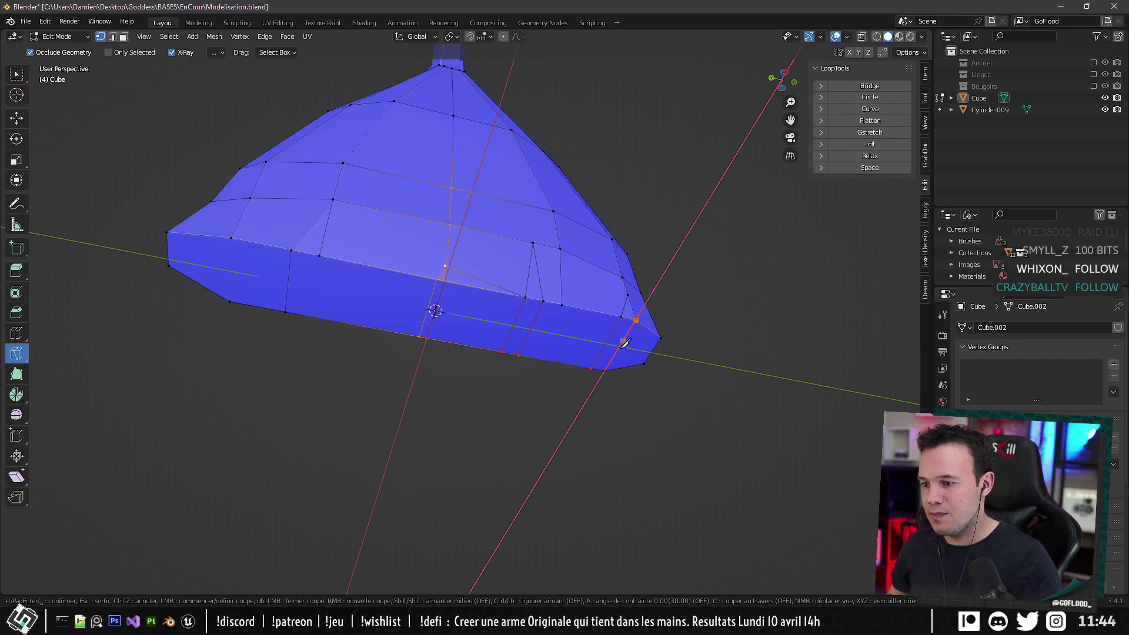
click(230, 238)
click(230, 302)
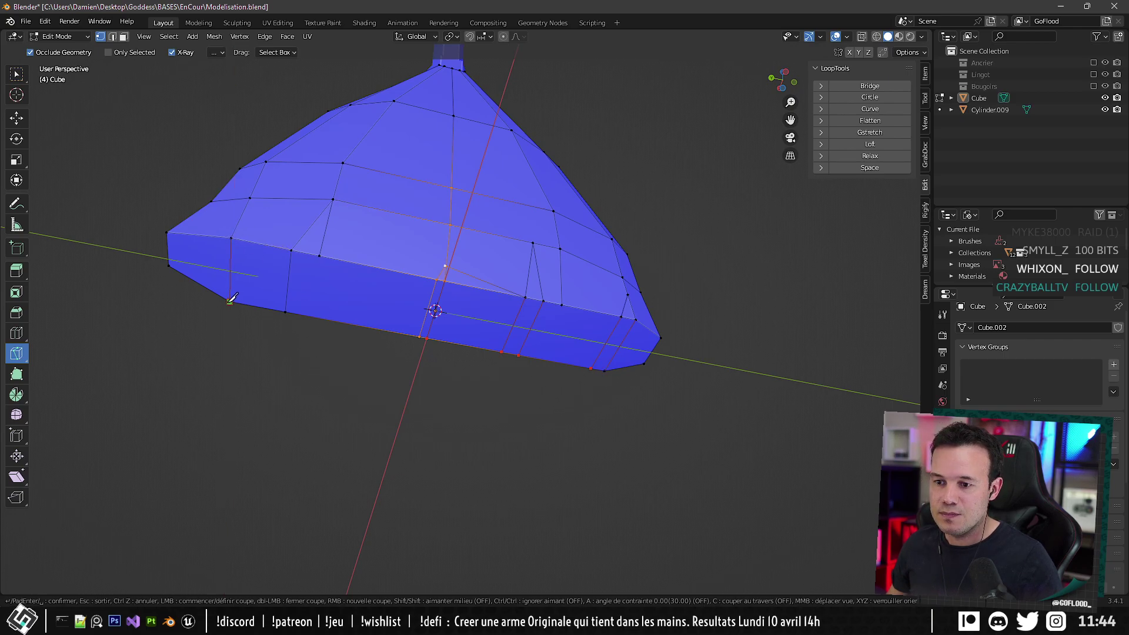
middle_drag(396, 284, 374, 325)
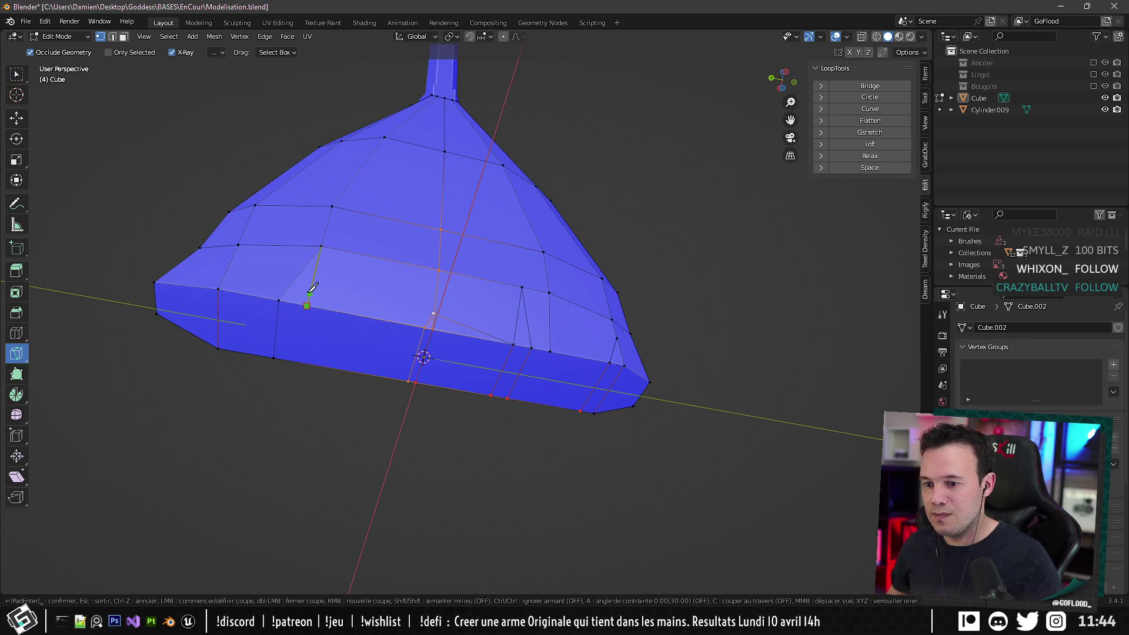
middle_drag(305, 358, 338, 340)
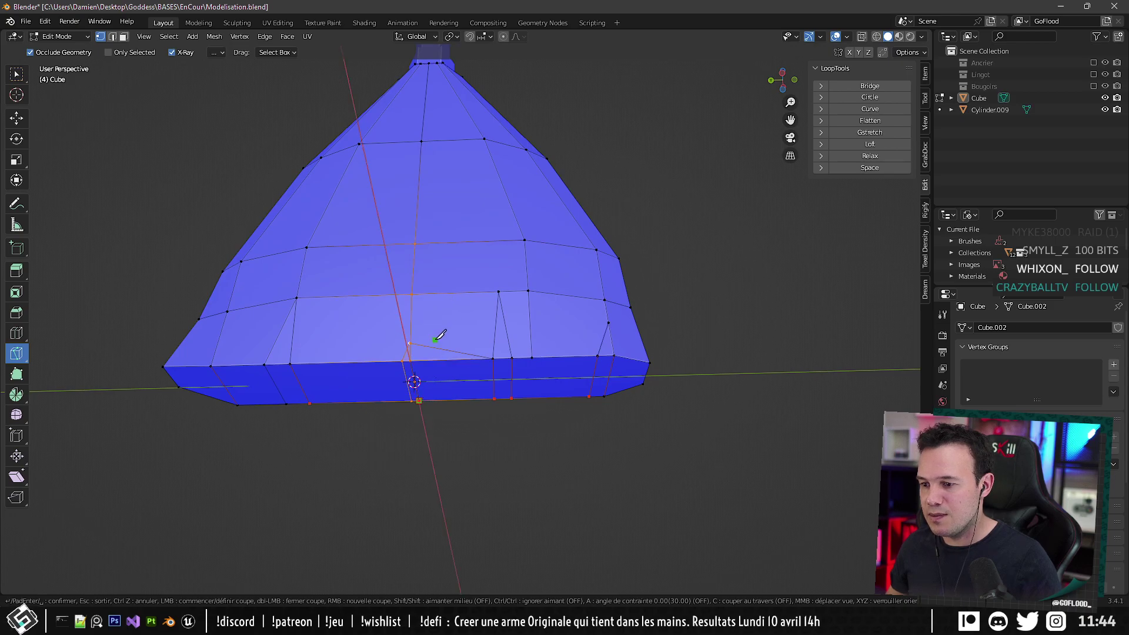
key(Return)
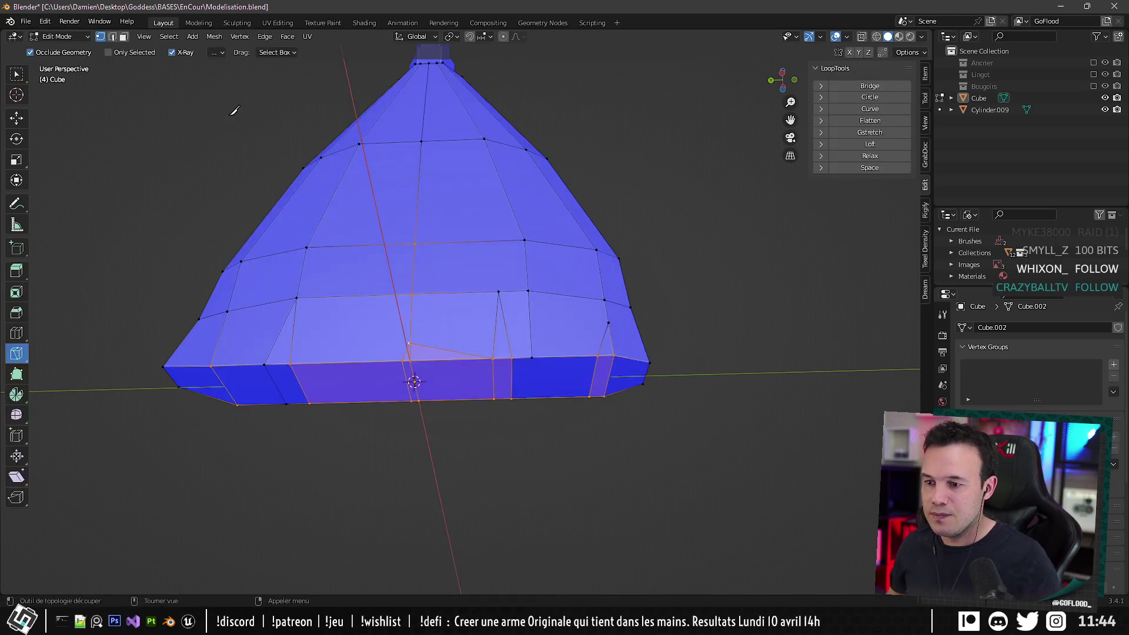
Knife the missing side of the tall triangular notch on the opposite wide face, from the bottom edge to the band's upper edge.
click(17, 73)
middle_drag(139, 171, 338, 231)
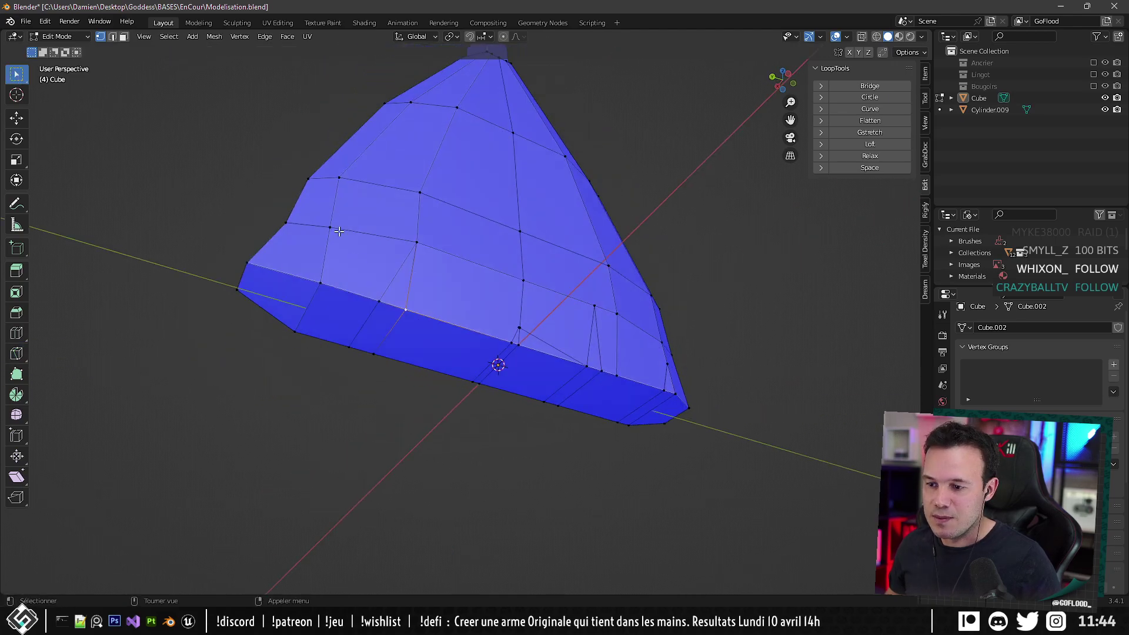
click(395, 300)
middle_drag(394, 300, 568, 247)
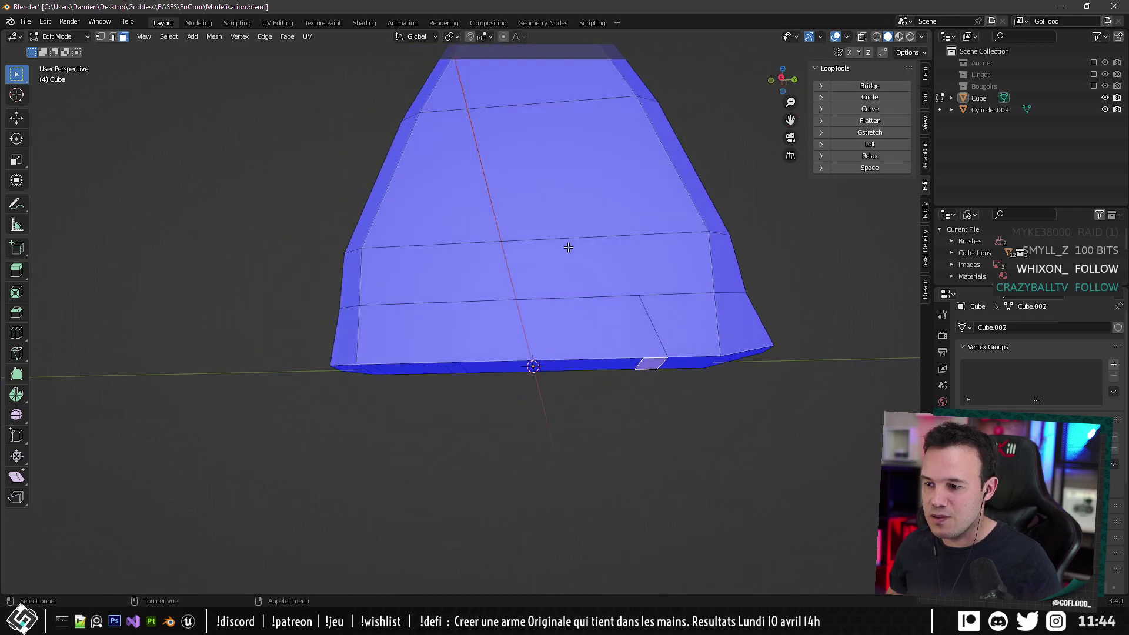
click(16, 355)
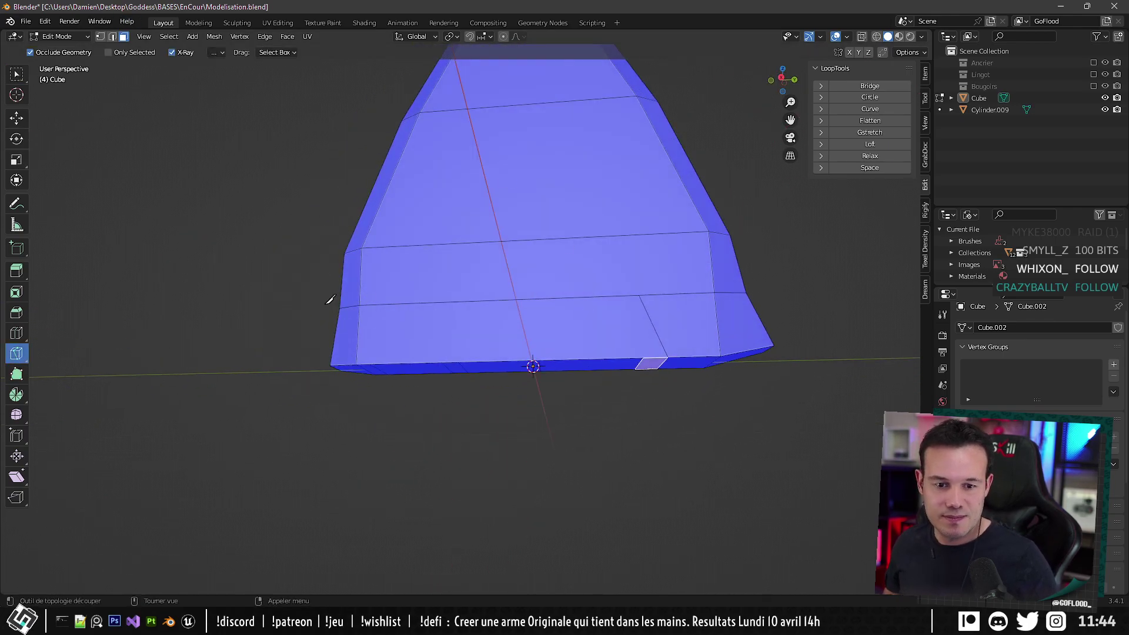
scroll(667, 234, up, 1)
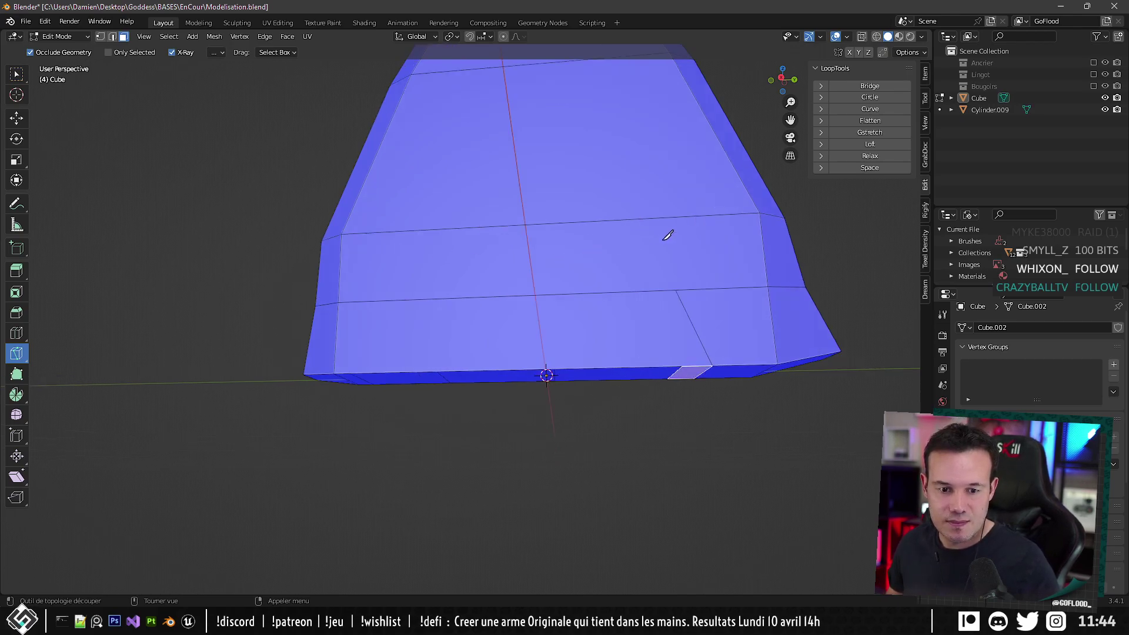
middle_drag(696, 327, 608, 352)
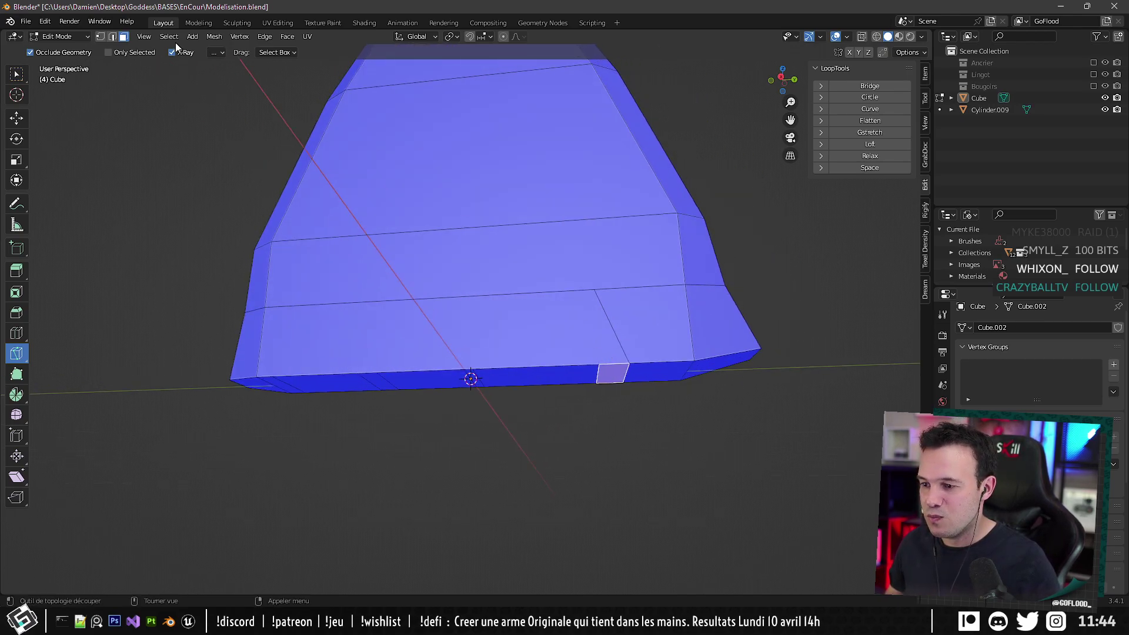
click(100, 36)
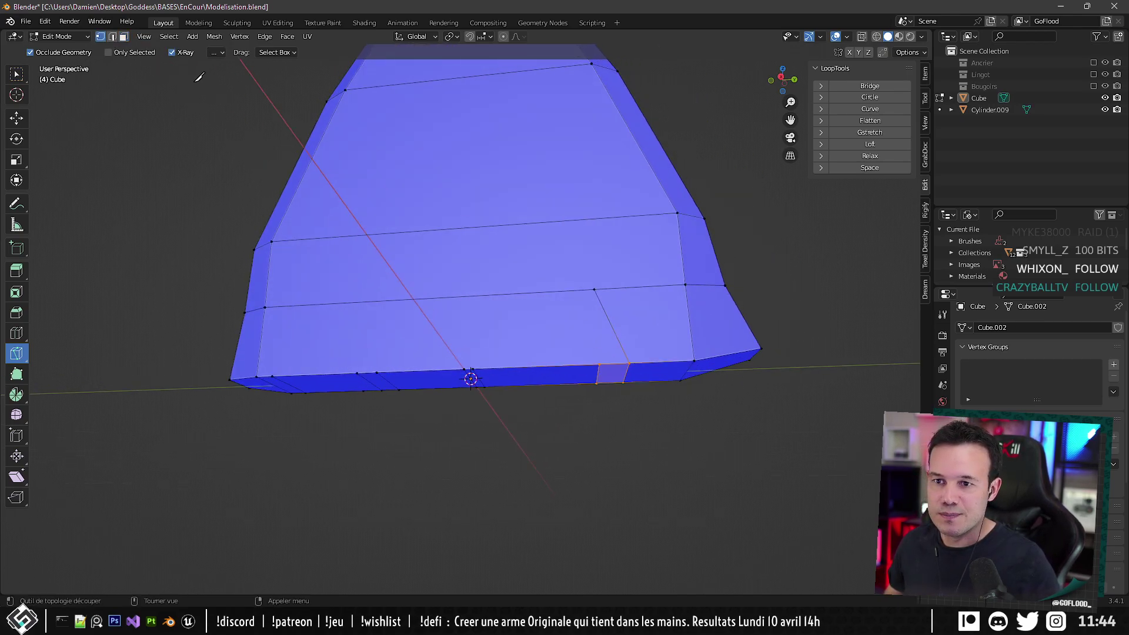
click(598, 364)
click(594, 290)
key(Return)
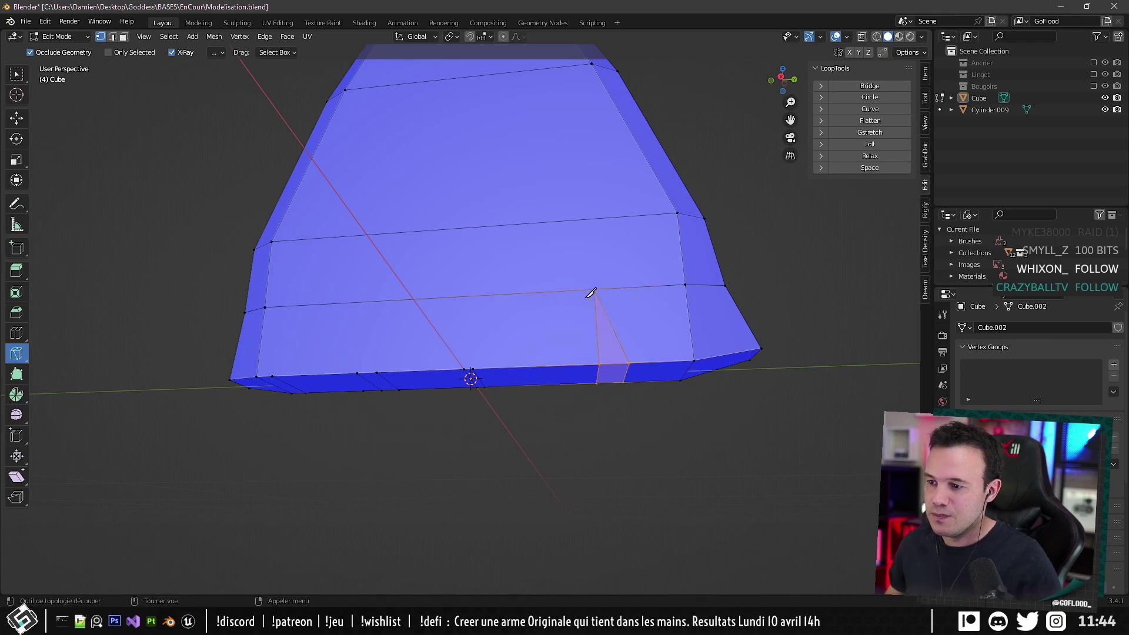
Knife two narrow triangular notches shorter than the band into the opposite face, at the centre and at the adjacent underside strip.
middle_drag(456, 371, 526, 345)
click(531, 352)
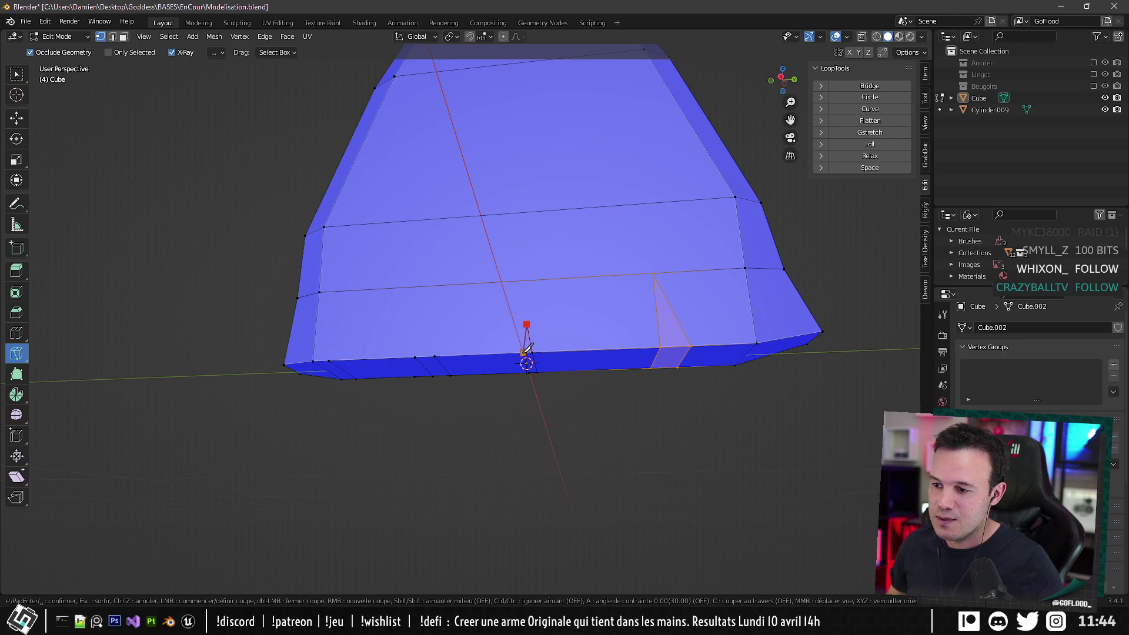
click(434, 356)
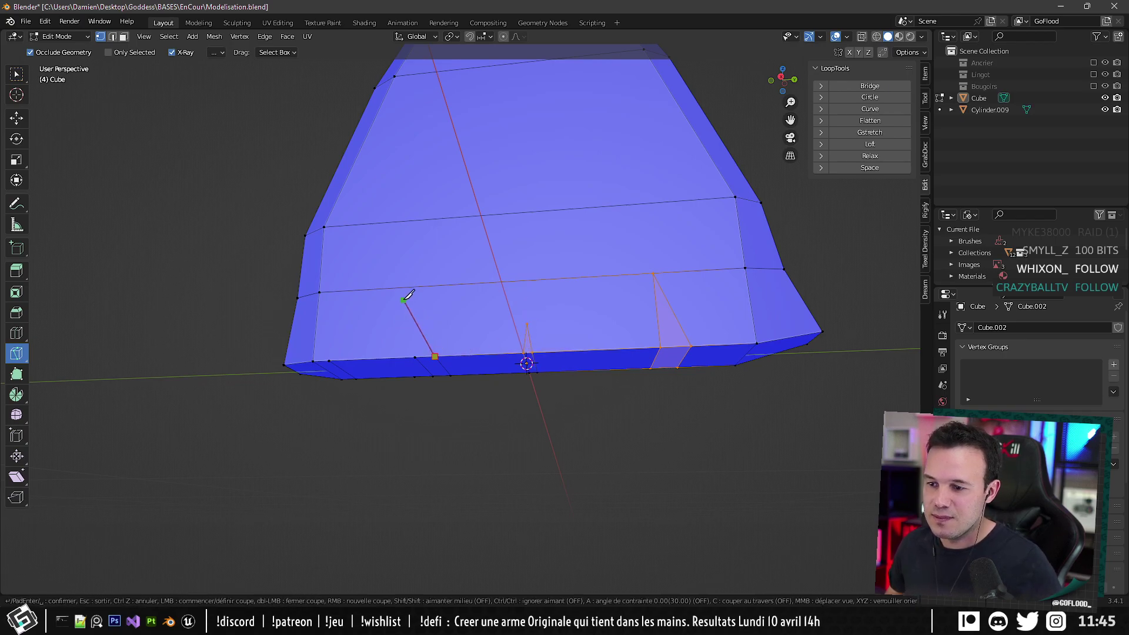
click(415, 357)
key(Return)
Knife a diagonal cut from the outermost underside strip up to the band's upper corner vertex, forming the last notch on this face.
middle_drag(403, 353, 492, 360)
click(488, 365)
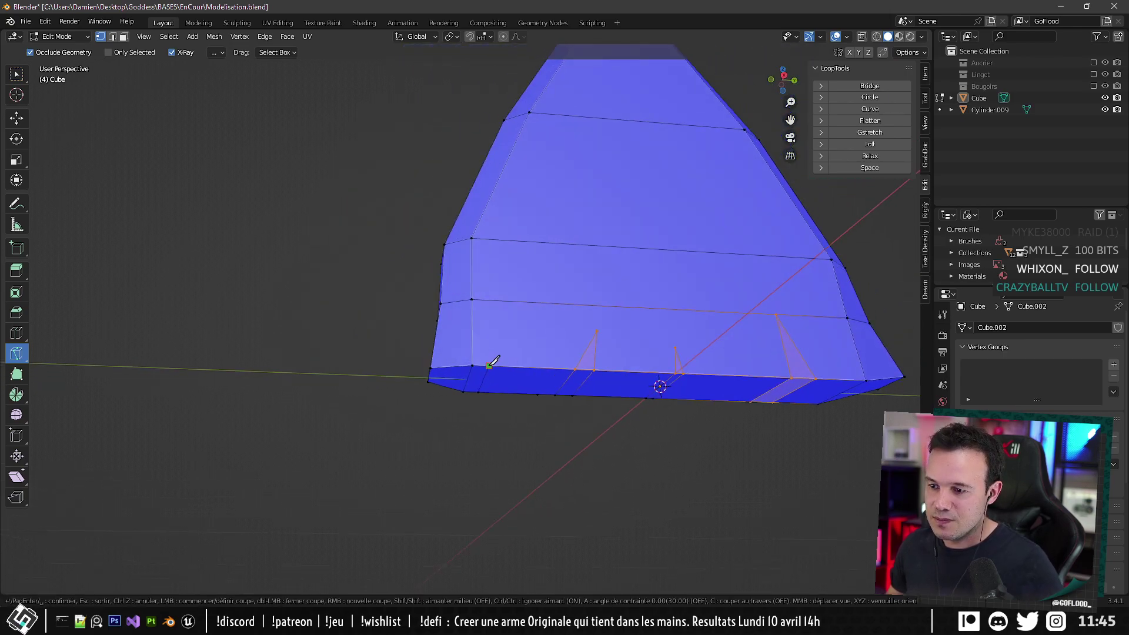
click(472, 299)
key(Return)
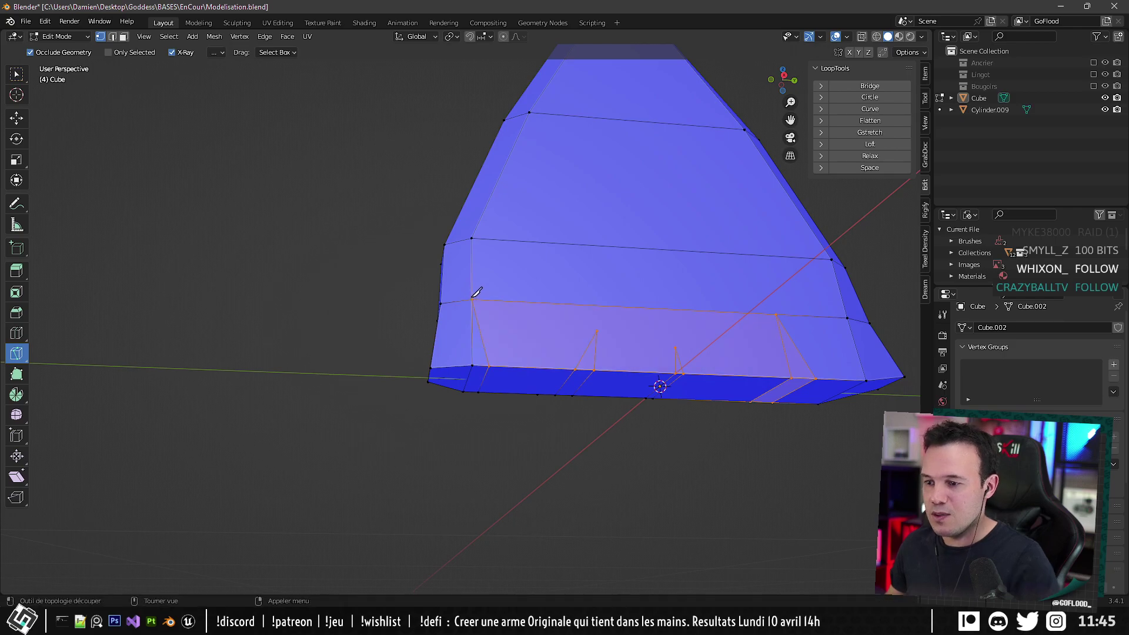
Select the triangular notch faces on this wide face together with their connecting strips on the underside, using face selection.
click(124, 36)
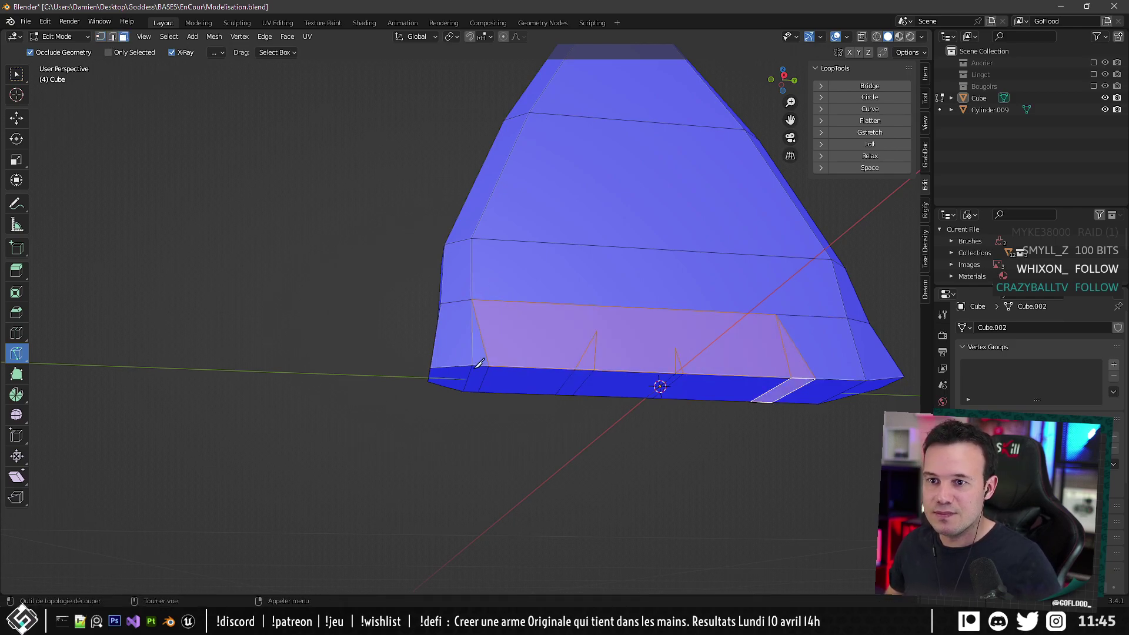
click(16, 74)
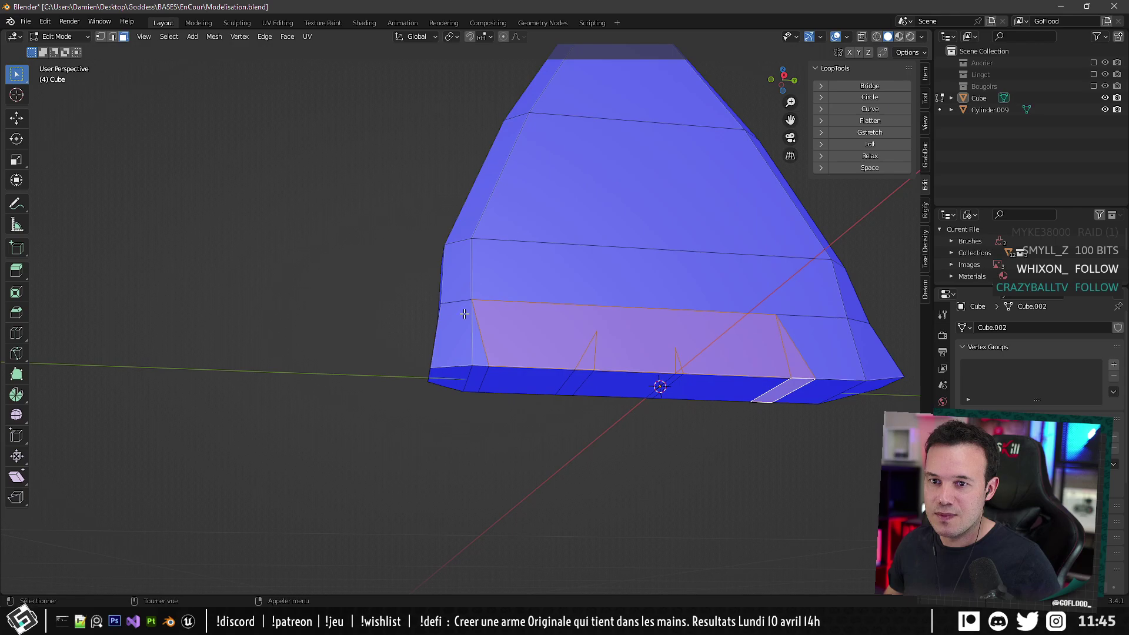
click(478, 375)
shift+click(585, 367)
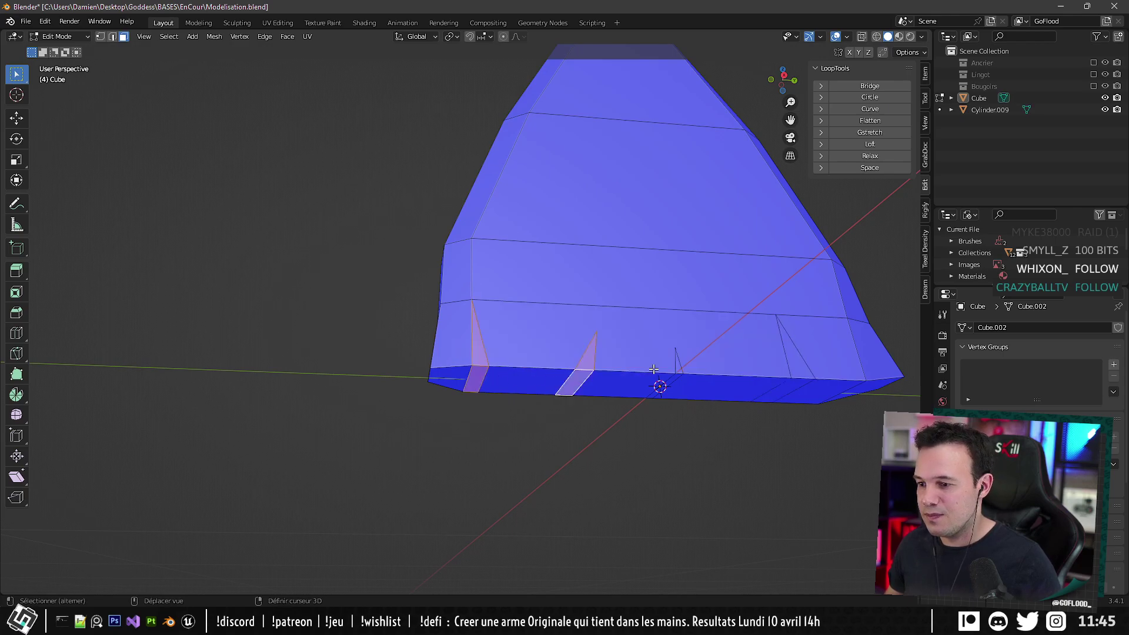
shift+click(680, 366)
key(ctrl+z)
shift+click(676, 372)
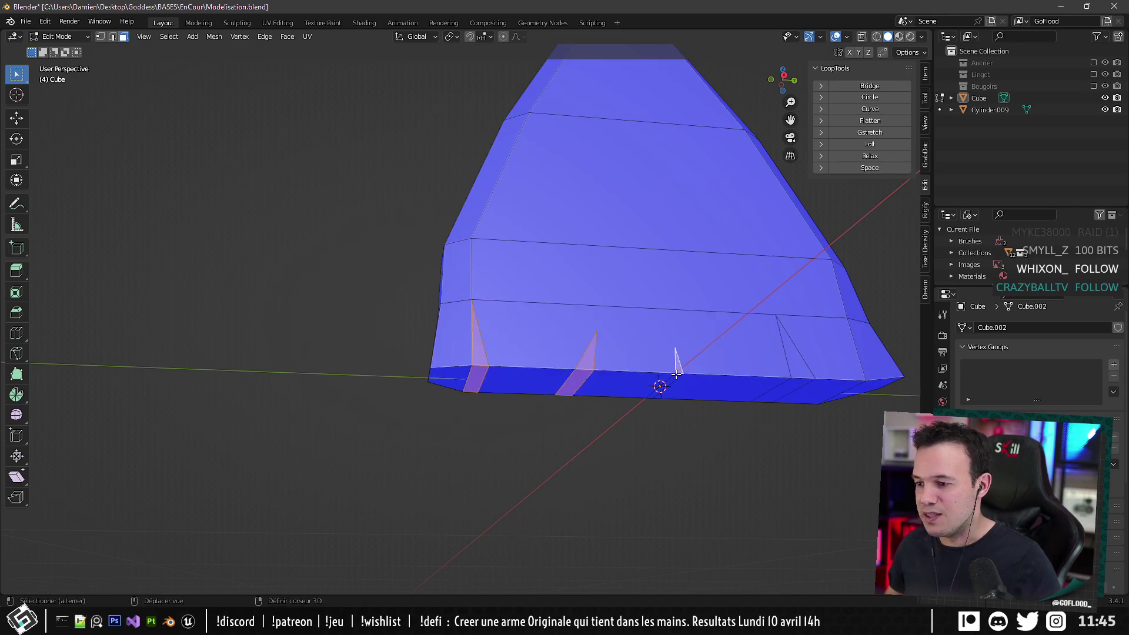
shift+click(791, 359)
shift+click(796, 384)
Add the remaining triangular notch faces on the opposite wide face to the selection and delete all the selected notch faces.
middle_drag(511, 376, 758, 369)
shift+middle_drag(468, 360, 617, 372)
shift+click(488, 356)
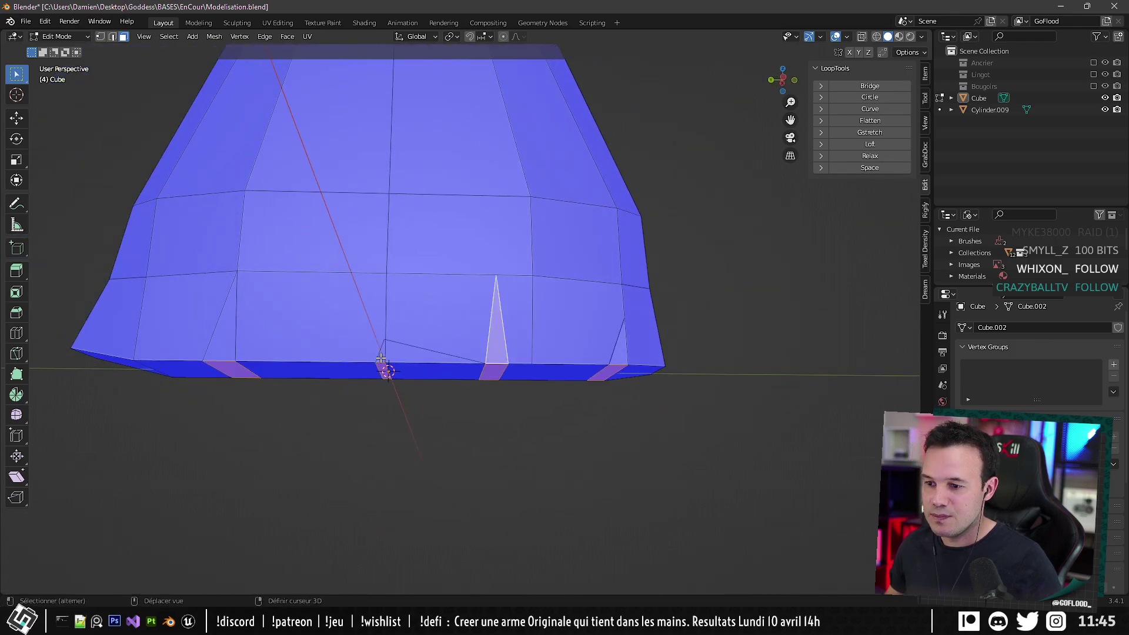
shift+click(381, 358)
shift+click(624, 347)
shift+middle_drag(379, 357, 527, 350)
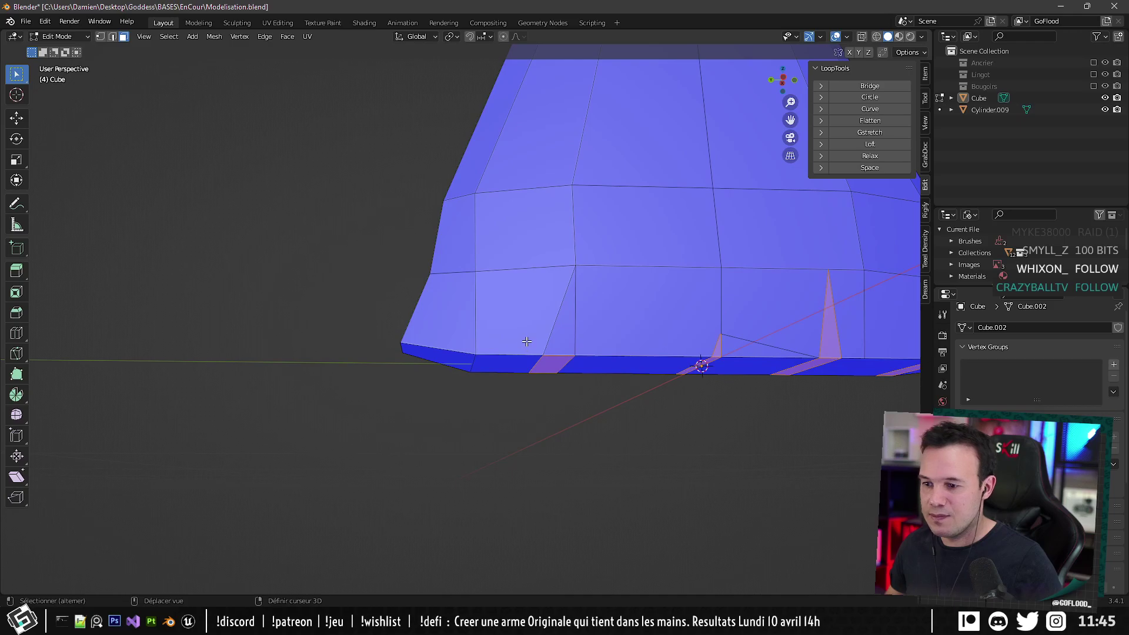
shift+click(570, 323)
key(x)
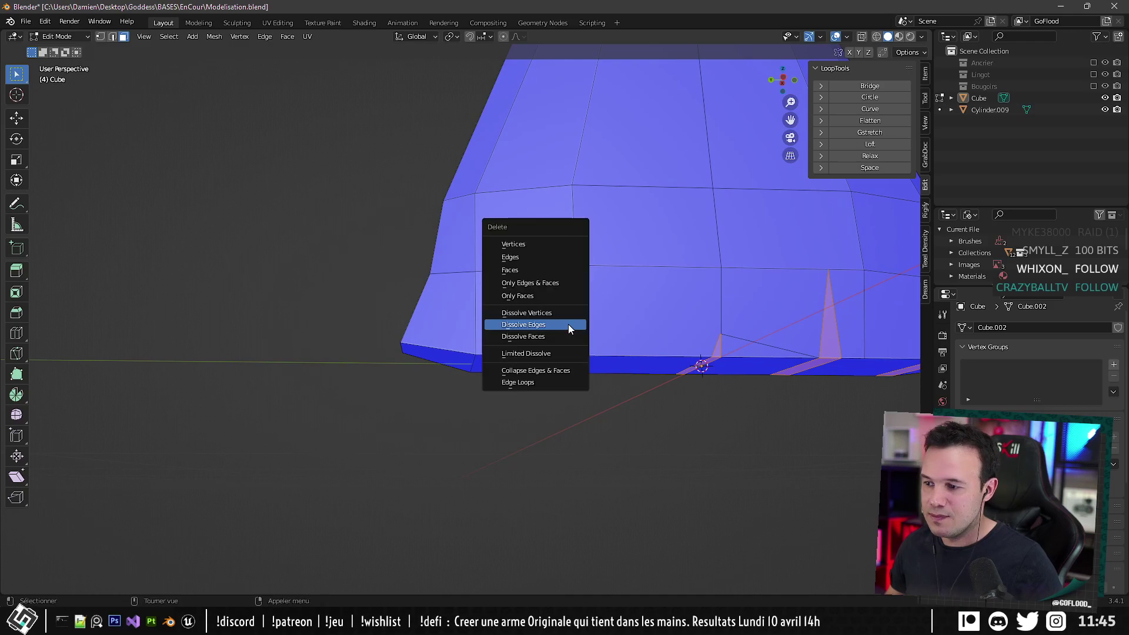
click(537, 274)
Fill the open inner walls of the tall edge-side notch with faces, bridging its front and back edges.
shift+middle_drag(679, 268, 518, 283)
scroll(581, 309, down, 5)
key(Tab)
scroll(494, 376, up, 6)
middle_drag(517, 335, 532, 285)
key(Tab)
click(110, 38)
click(423, 266)
shift+click(417, 338)
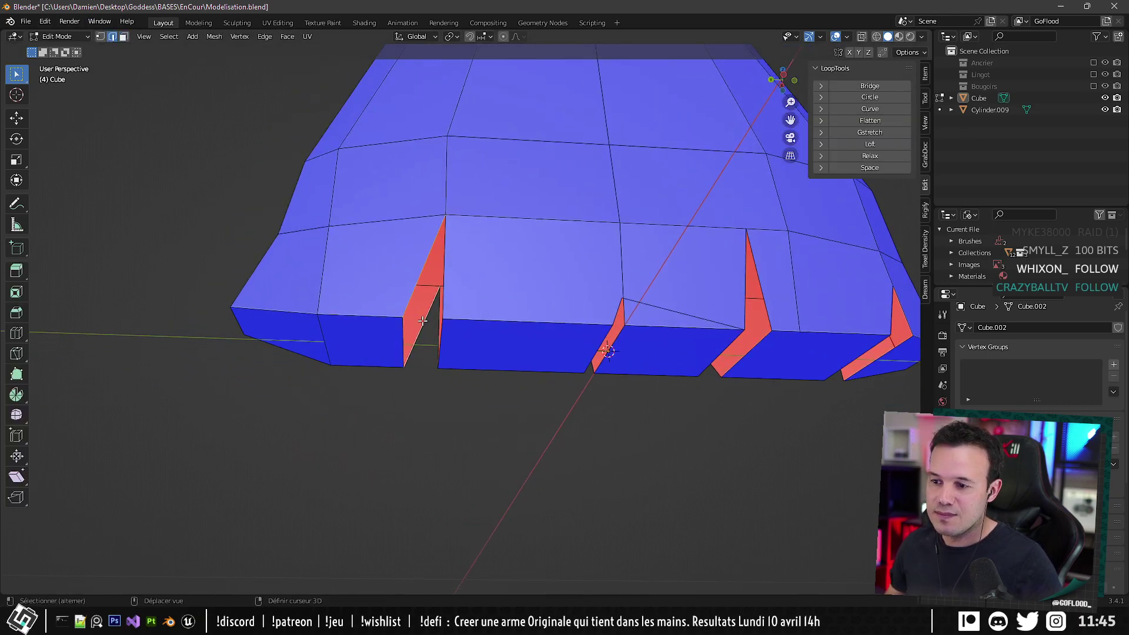
key(f)
click(444, 282)
key(f)
Fill the inner walls of the remaining bristle notches with faces and leave mesh editing.
middle_drag(660, 295, 547, 310)
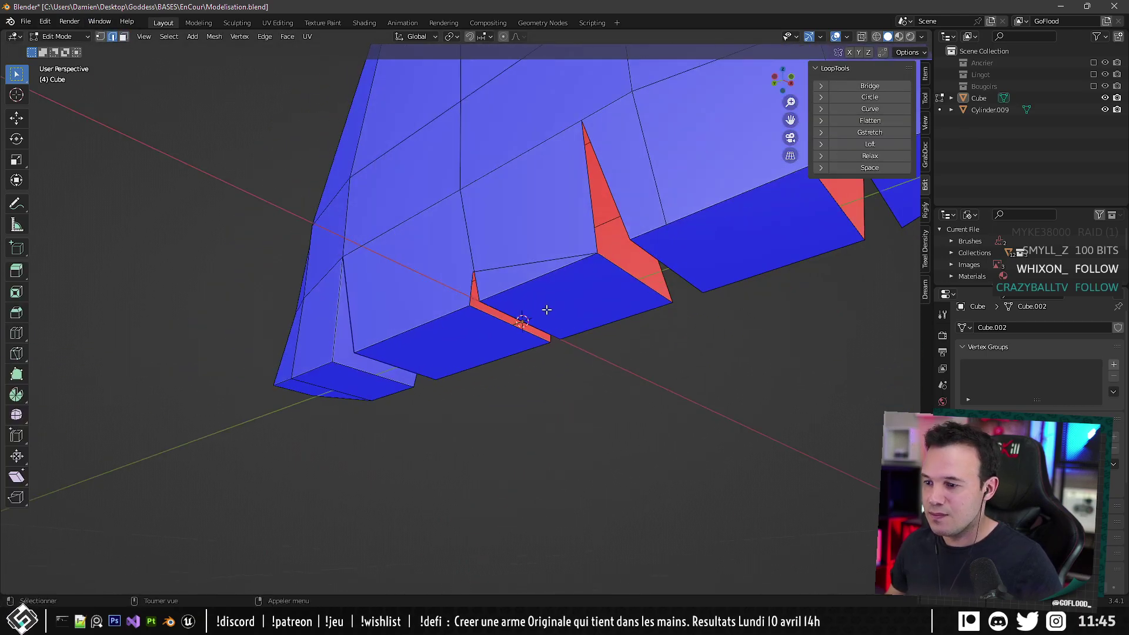
middle_drag(476, 315, 588, 301)
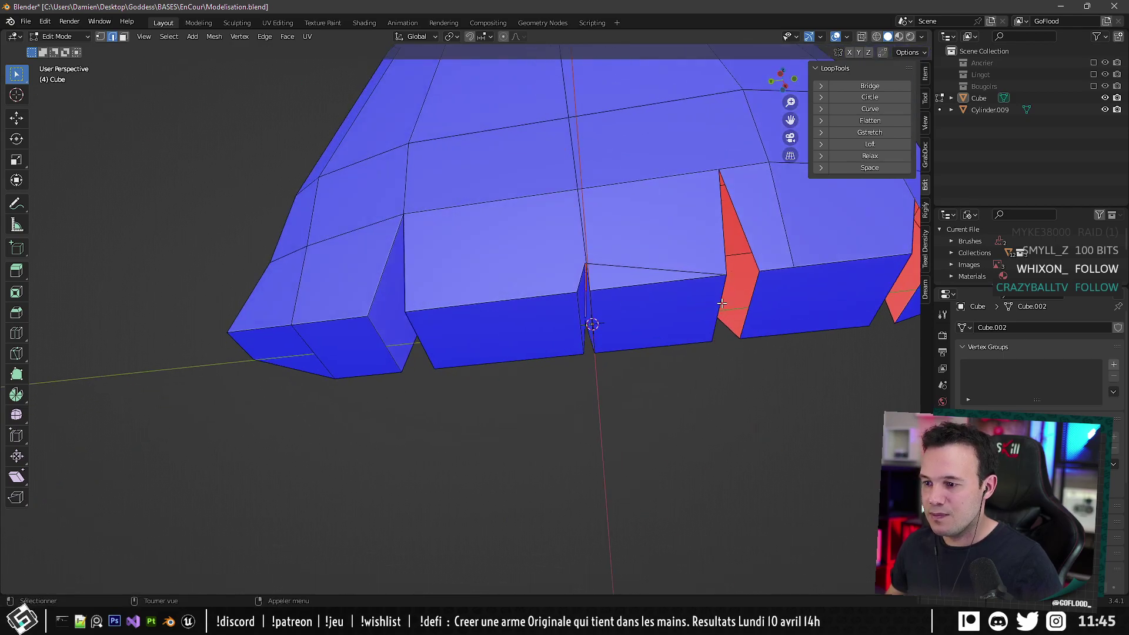
middle_drag(757, 292, 548, 334)
scroll(548, 335, down, 6)
key(Tab)
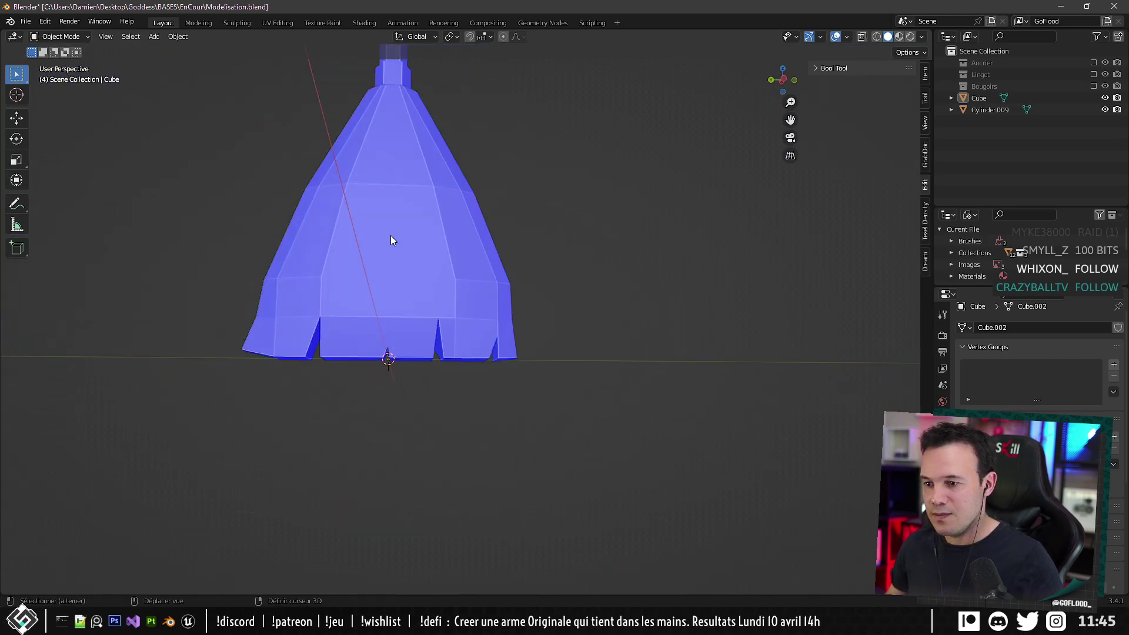
Push the bottom edge of the wide tuft between the tall notch and the central notch outward along the X axis.
middle_drag(390, 239, 446, 282)
key(Tab)
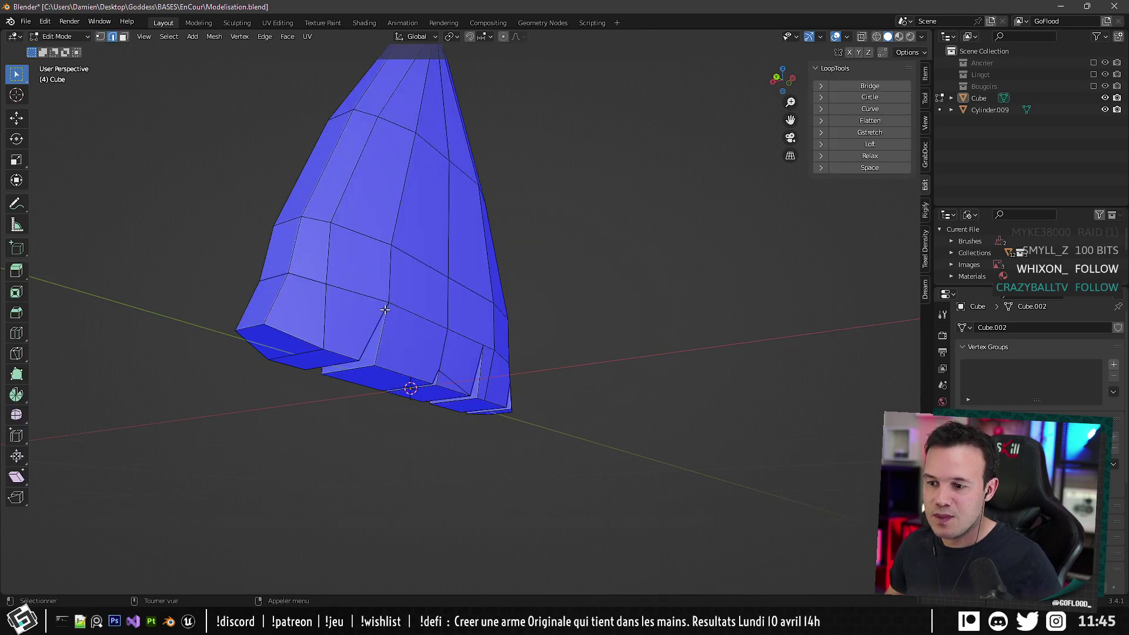
middle_drag(363, 334, 414, 438)
scroll(417, 446, up, 4)
scroll(417, 446, up, 4)
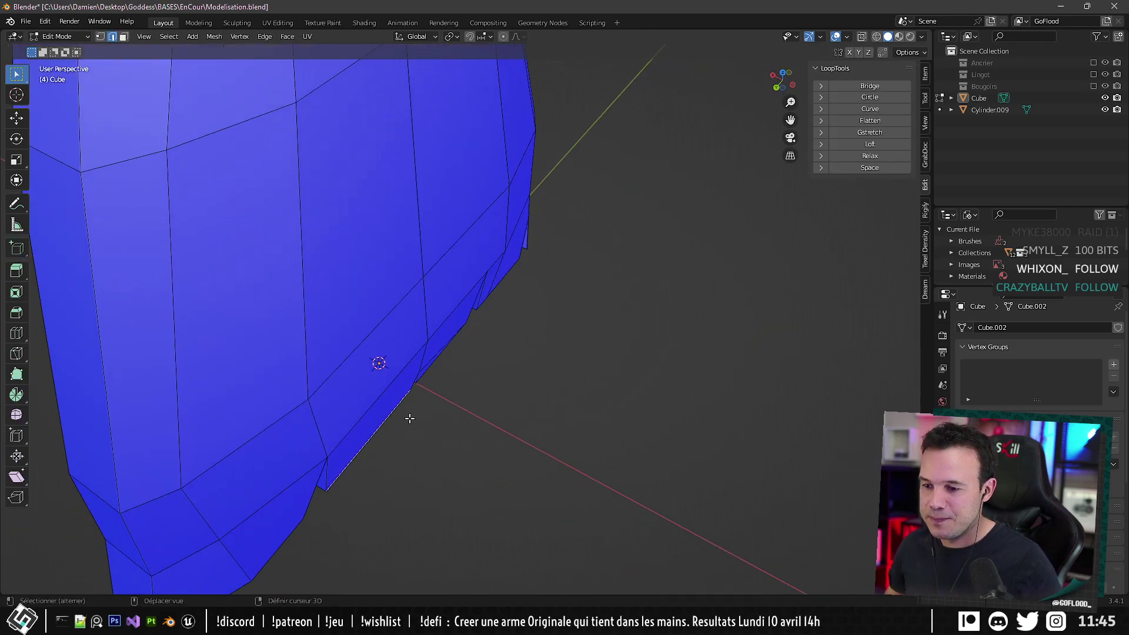
key(g)
key(x)
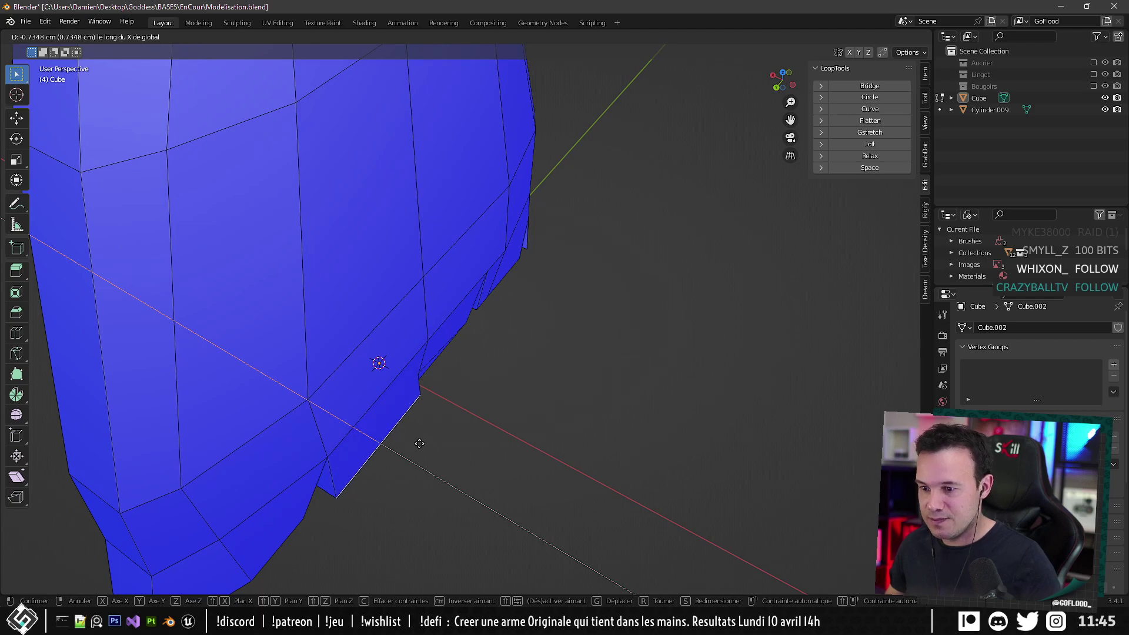
click(423, 418)
Move the bottom edge of the tuft between the second tall notch and the outermost notch outward about 0.9 cm along X.
middle_drag(441, 395, 436, 412)
click(492, 390)
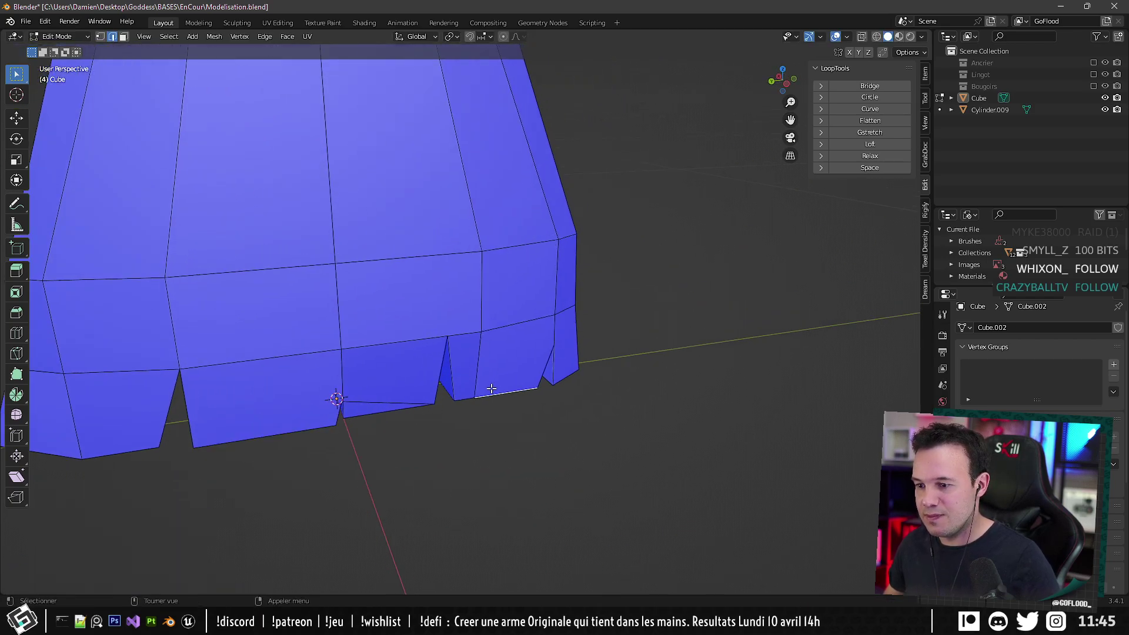
key(g)
key(x)
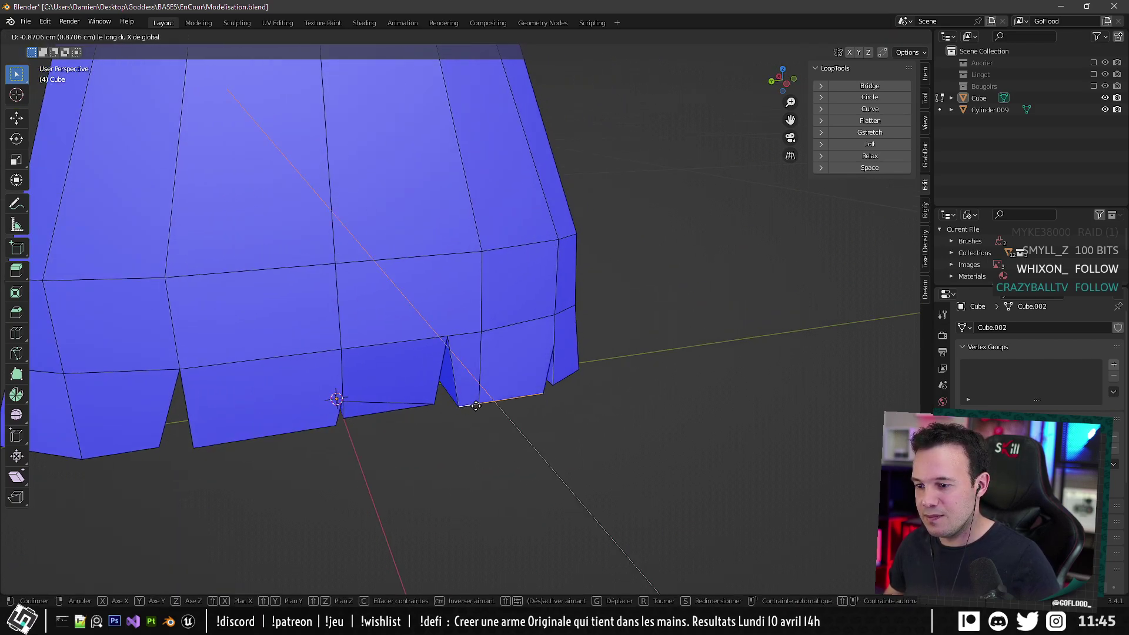
click(480, 404)
Offset two more bottom edges of the bristle tufts along the X axis to make the broom's thickness uneven.
middle_drag(477, 402, 453, 390)
key(g)
key(x)
click(435, 393)
middle_drag(367, 391, 275, 385)
click(351, 367)
key(g)
key(x)
click(381, 383)
Shift the bottom edge of the wide tuft beside the tall notch upward along Z to slant the tuft's tip.
key(Tab)
middle_drag(353, 335, 298, 351)
scroll(329, 312, down, 3)
shift+middle_drag(375, 248, 412, 326)
scroll(446, 362, up, 3)
mouse_move(446, 359)
middle_down()
mouse_move(395, 305)
mouse_move(464, 378)
mouse_move(458, 342)
middle_up()
key(Tab)
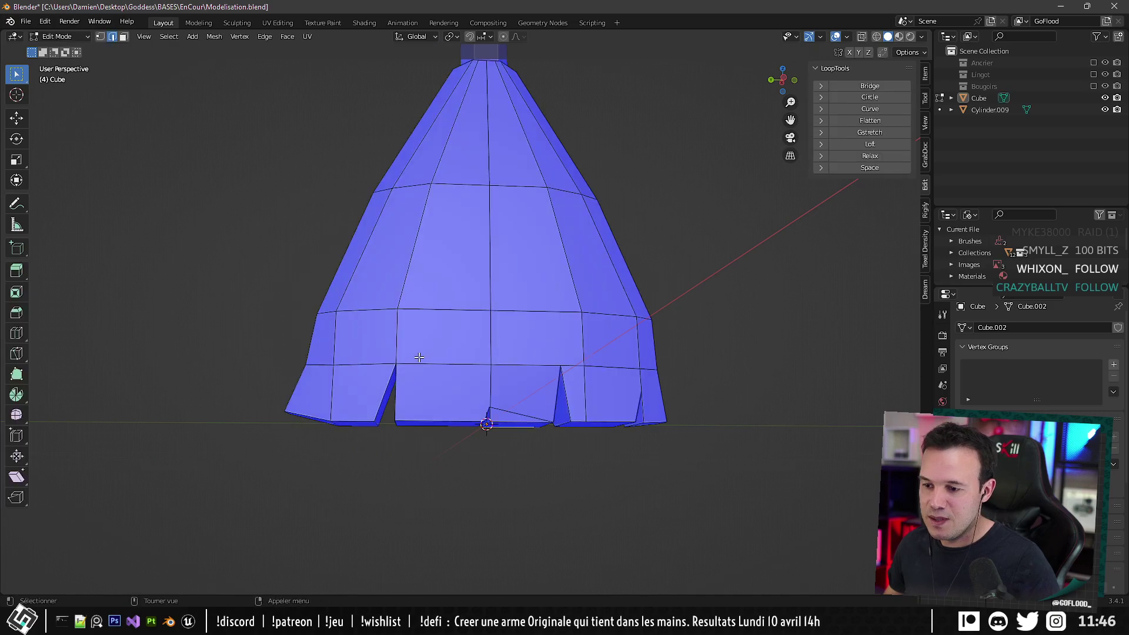
middle_drag(414, 402, 511, 403)
key(g)
key(z)
click(428, 368)
Raise the notch-side bottom edge of the tuft next to the second tall notch about 0.35 cm along Z.
key(g)
key(z)
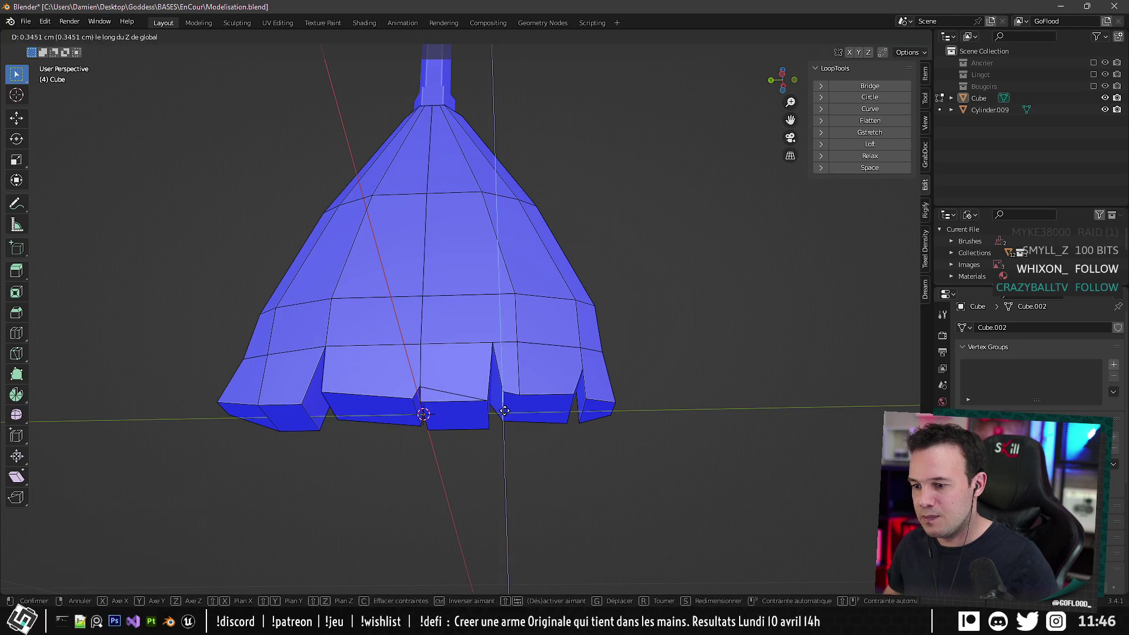
key(g)
click(503, 406)
Adjust the height of the bottom edge next to the outermost notch along Z and review the broom in Object Mode.
middle_drag(502, 405, 469, 386)
click(567, 388)
key(g)
middle_drag(567, 385, 398, 340)
key(z)
click(610, 393)
key(Tab)
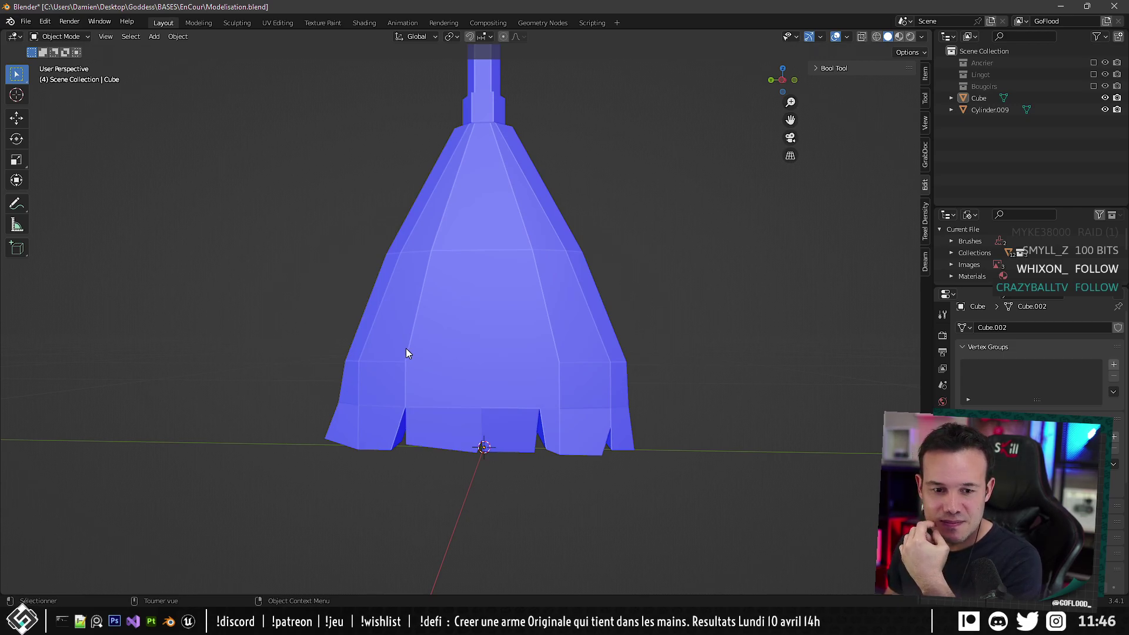
middle_drag(406, 351, 520, 373)
scroll(512, 377, down, 3)
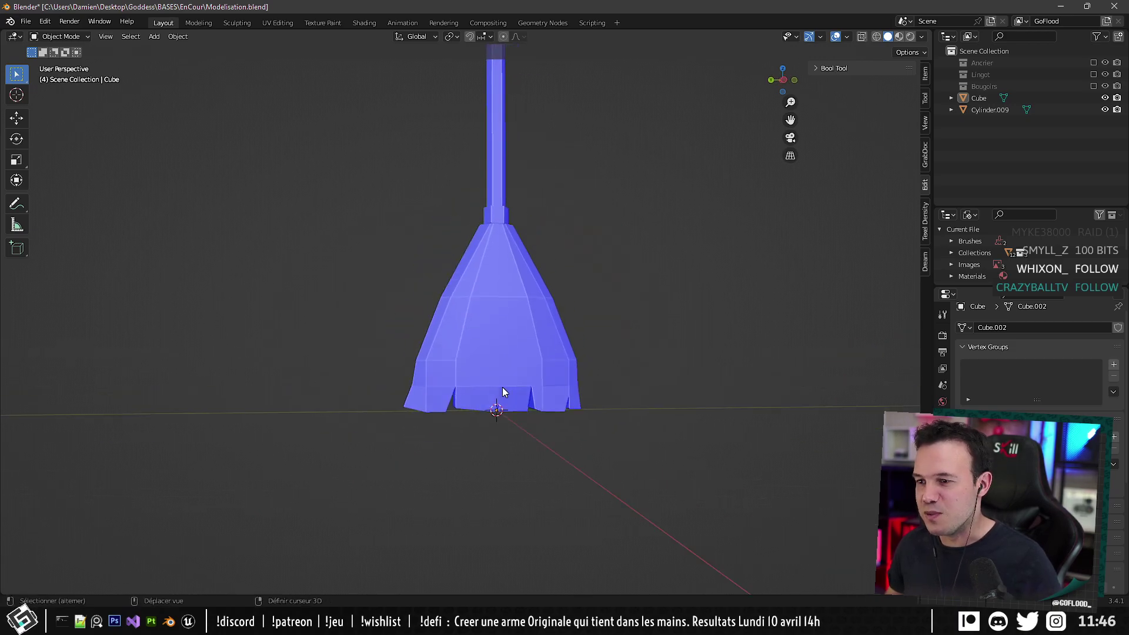
Inset the top face of the broom head, around the handle collar, by about 0.65 cm.
middle_drag(503, 210, 436, 312)
scroll(506, 265, up, 4)
key(Tab)
middle_drag(412, 226, 484, 241)
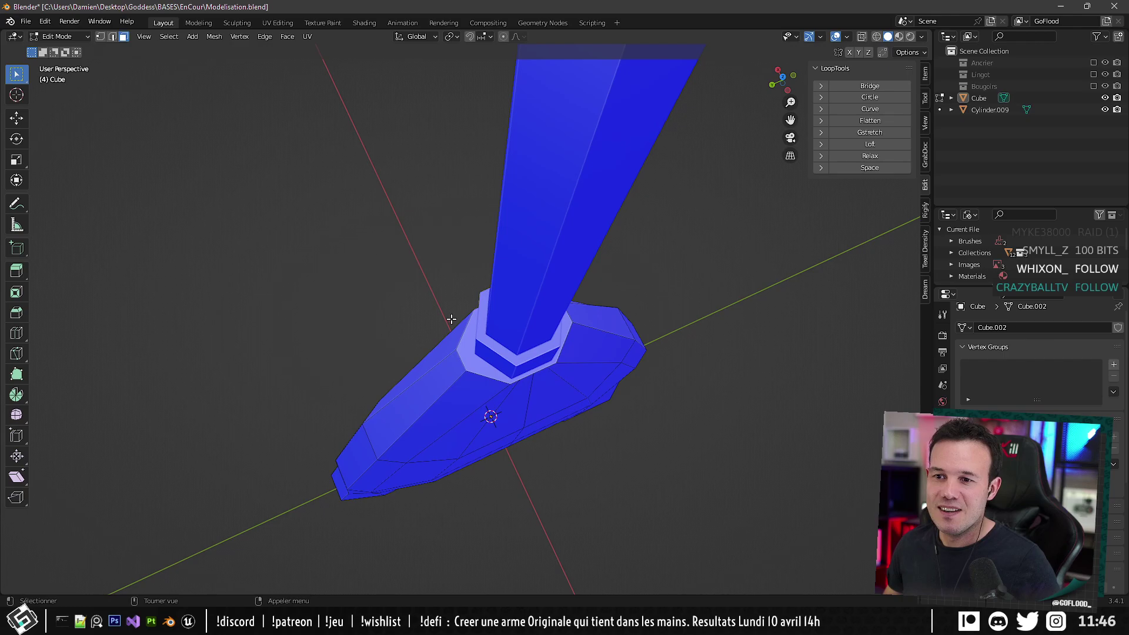
middle_drag(451, 319, 464, 311)
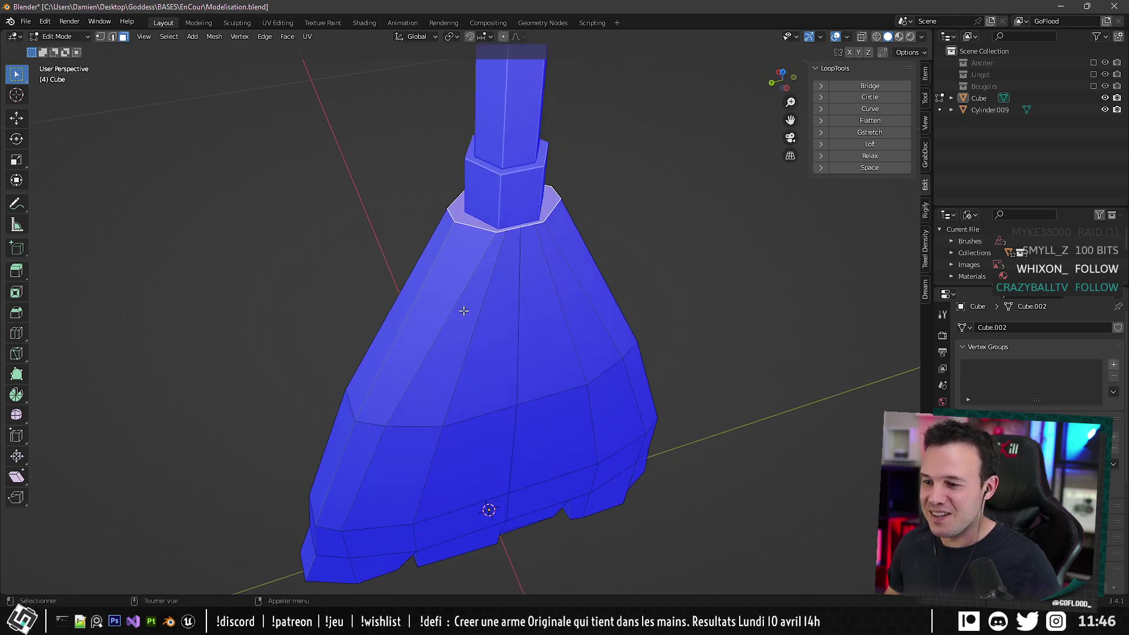
key(i)
click(555, 175)
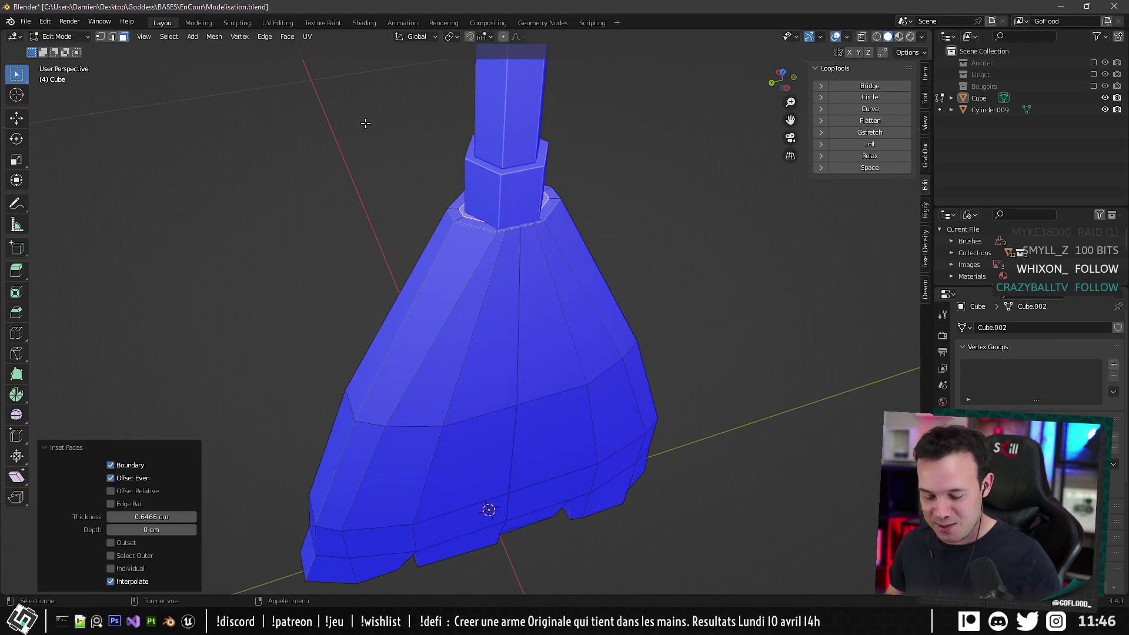
Merge the vertices of the inset top face into a single point.
click(100, 37)
right_click(464, 254)
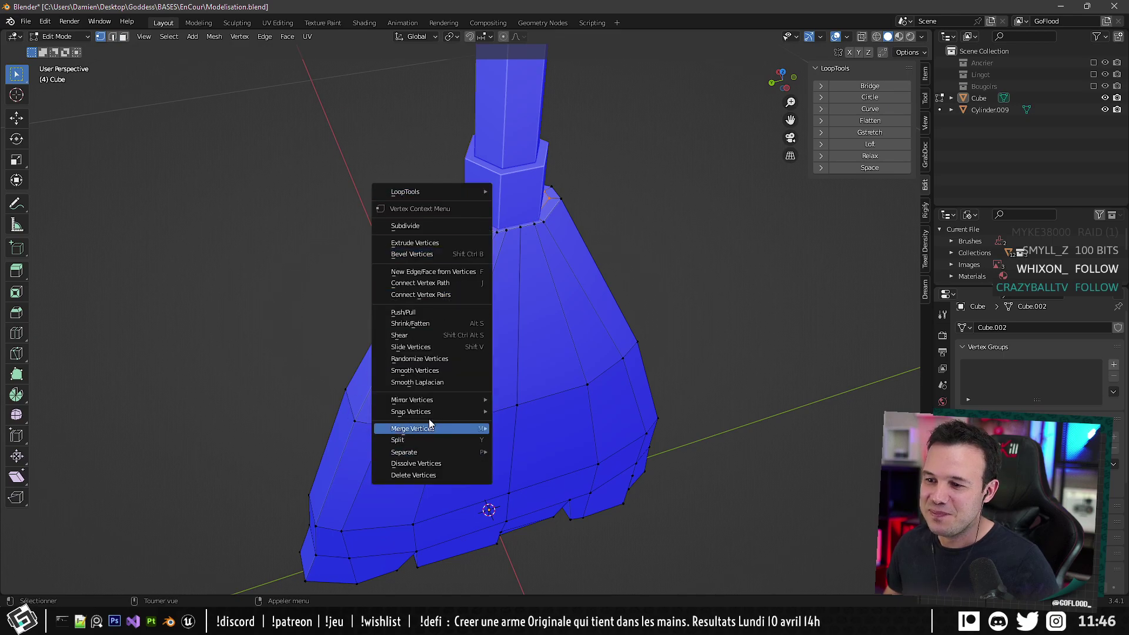
mouse_move(429, 427)
click(523, 428)
Shade the whole broom head smooth and enable Auto Smooth for its normals.
key(Tab)
middle_drag(541, 424, 443, 240)
key(Tab)
right_click(435, 242)
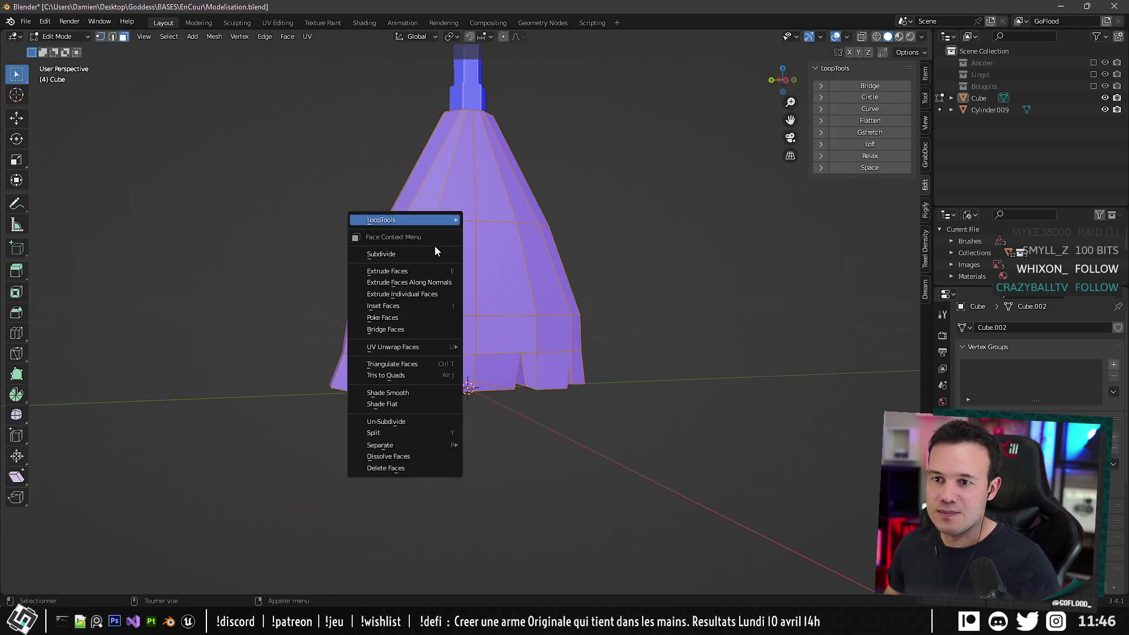
click(398, 423)
key(Tab)
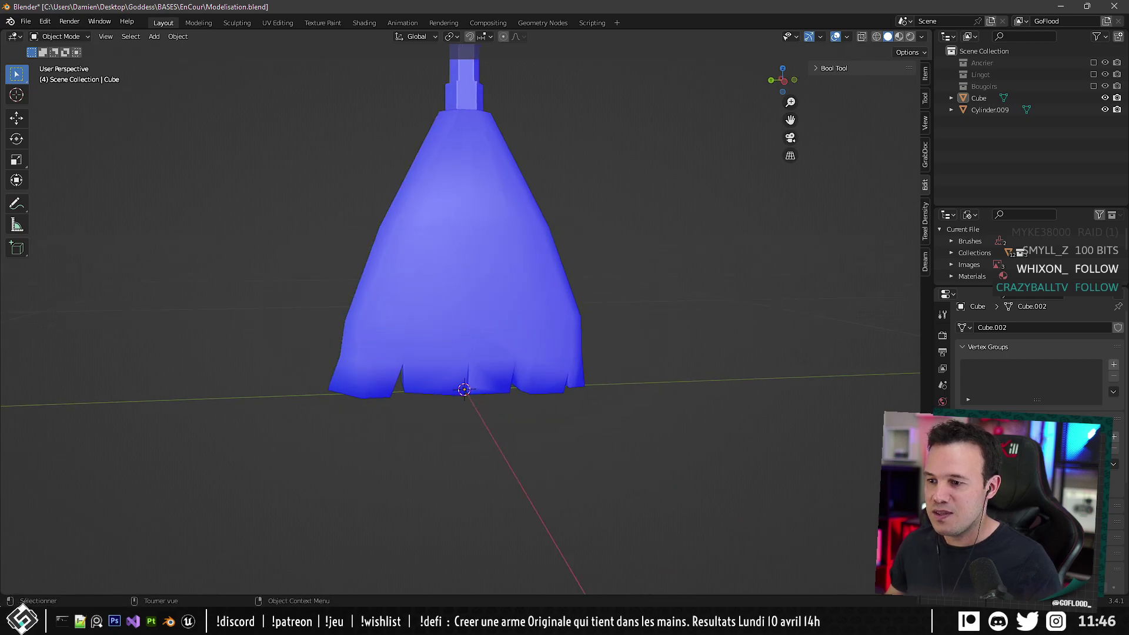
scroll(1035, 353, down, 4)
click(1026, 492)
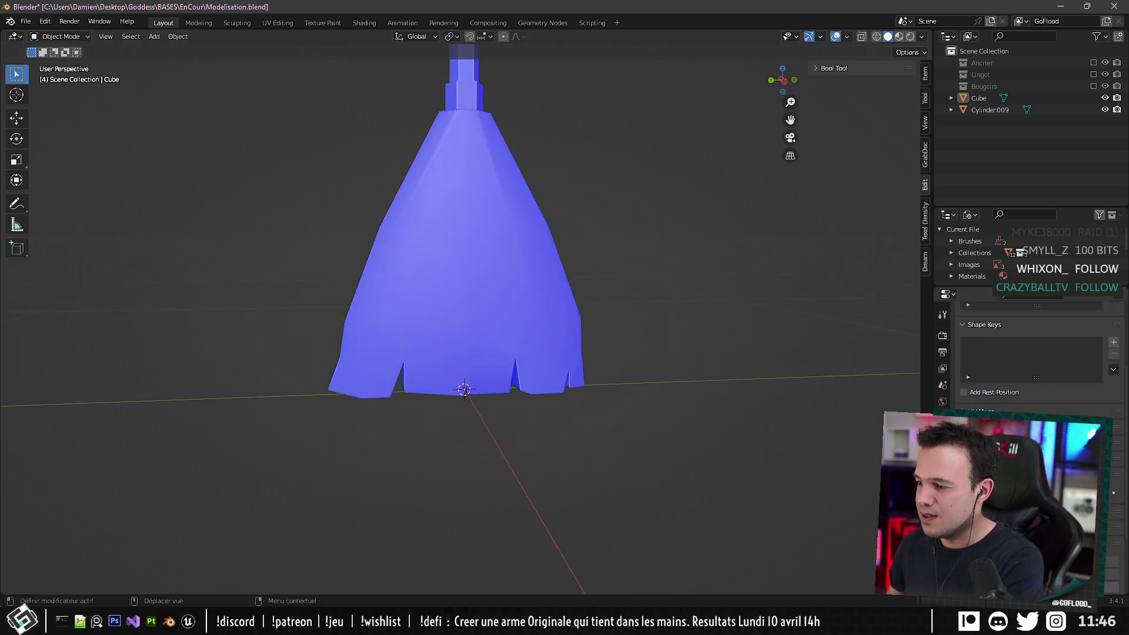
Mark the vertical edge loops bordering both narrow sides of the broom head as sharp.
middle_drag(744, 301, 517, 171)
key(Tab)
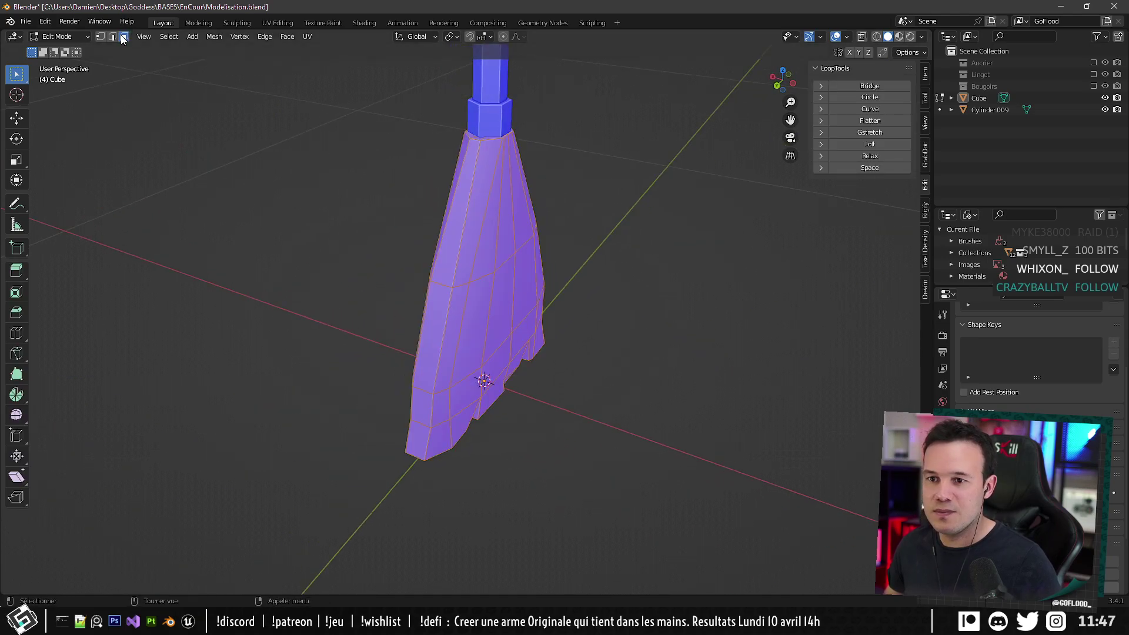
click(112, 36)
middle_drag(437, 205, 465, 166)
click(428, 176)
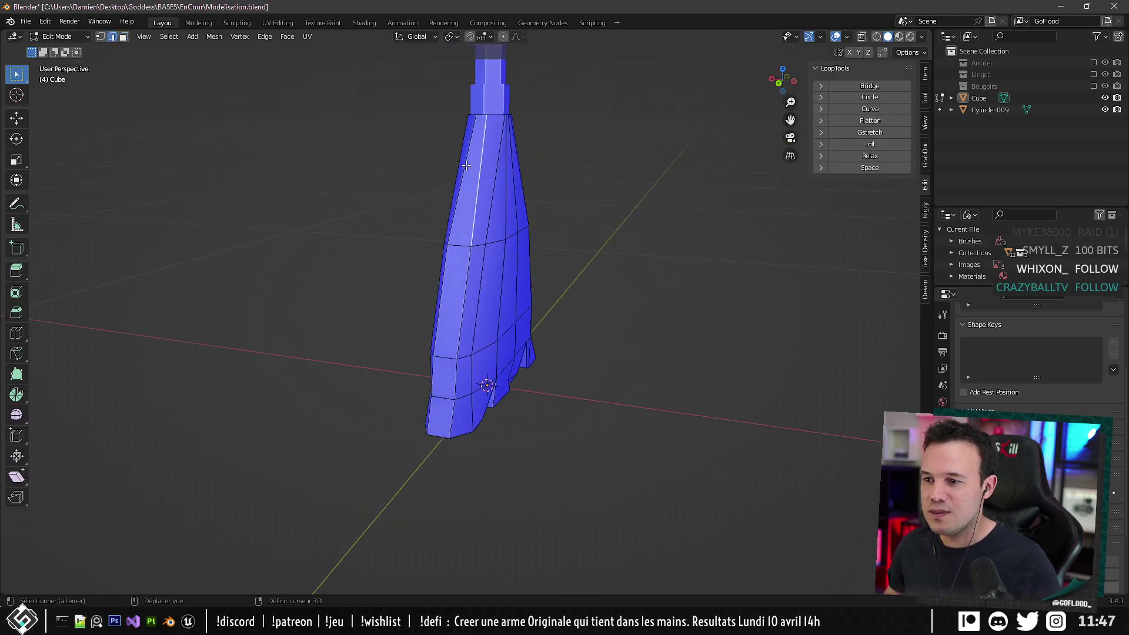
alt+click(473, 194)
alt+shift+click(456, 201)
middle_drag(548, 179, 489, 219)
alt+shift+click(481, 199)
alt+shift+click(468, 205)
scroll(489, 219, up, 3)
middle_drag(489, 288, 477, 309)
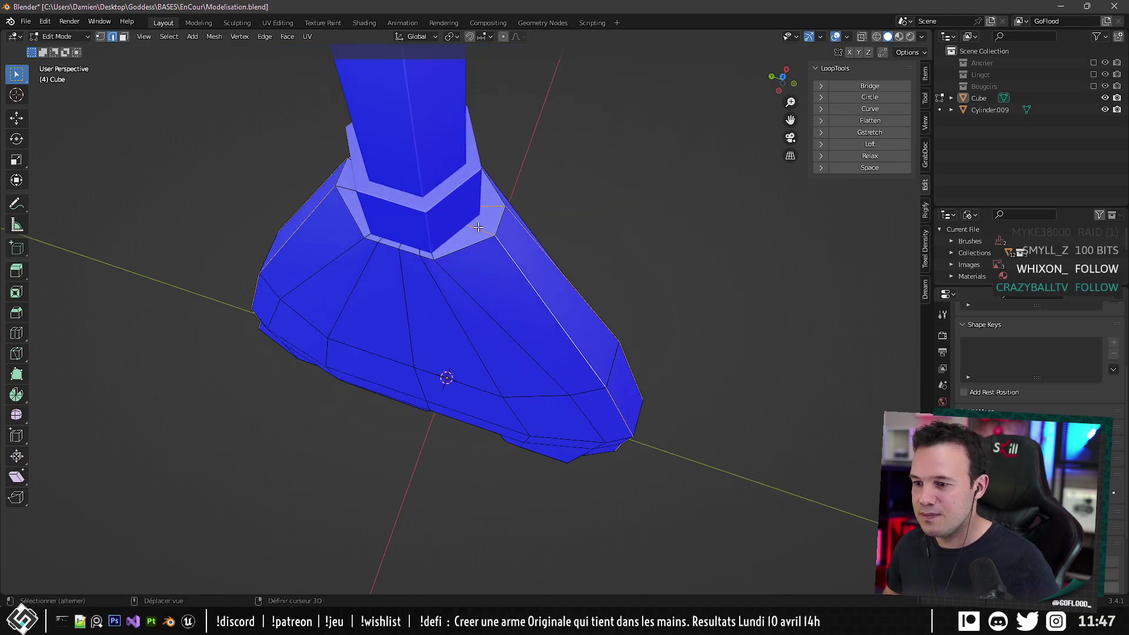
key(ctrl+e)
click(552, 255)
middle_drag(552, 254, 611, 174)
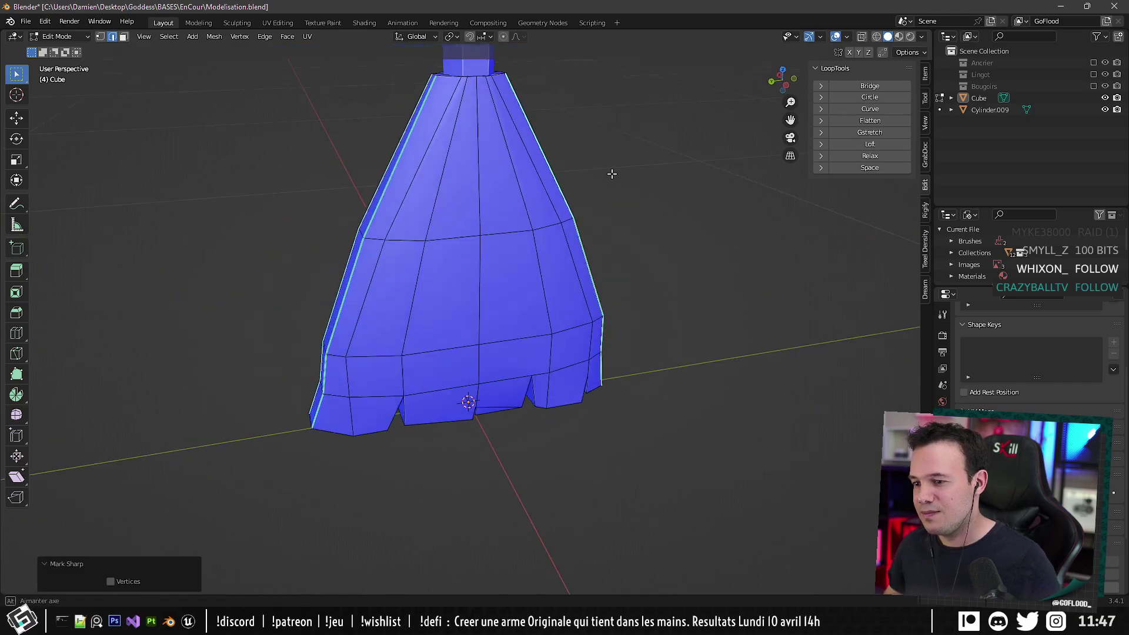
Mark the edges outlining the bristle tips and notches along the bottom of the broom head as seams.
scroll(557, 255, down, 2)
middle_drag(518, 287, 557, 221)
scroll(558, 221, up, 3)
alt+click(388, 342)
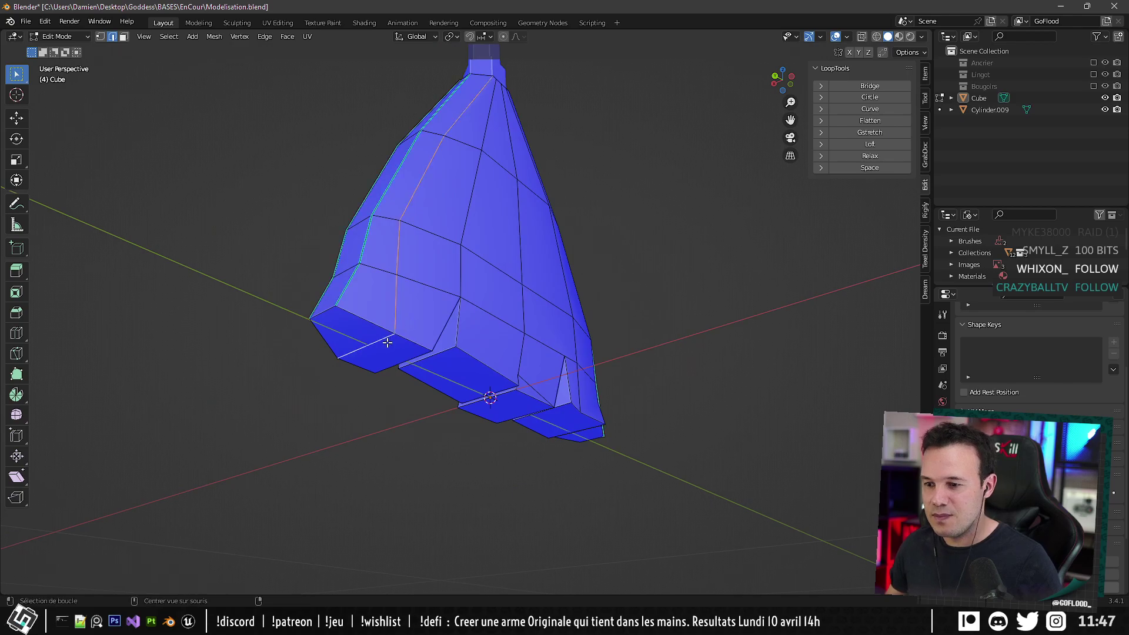
key(alt+a)
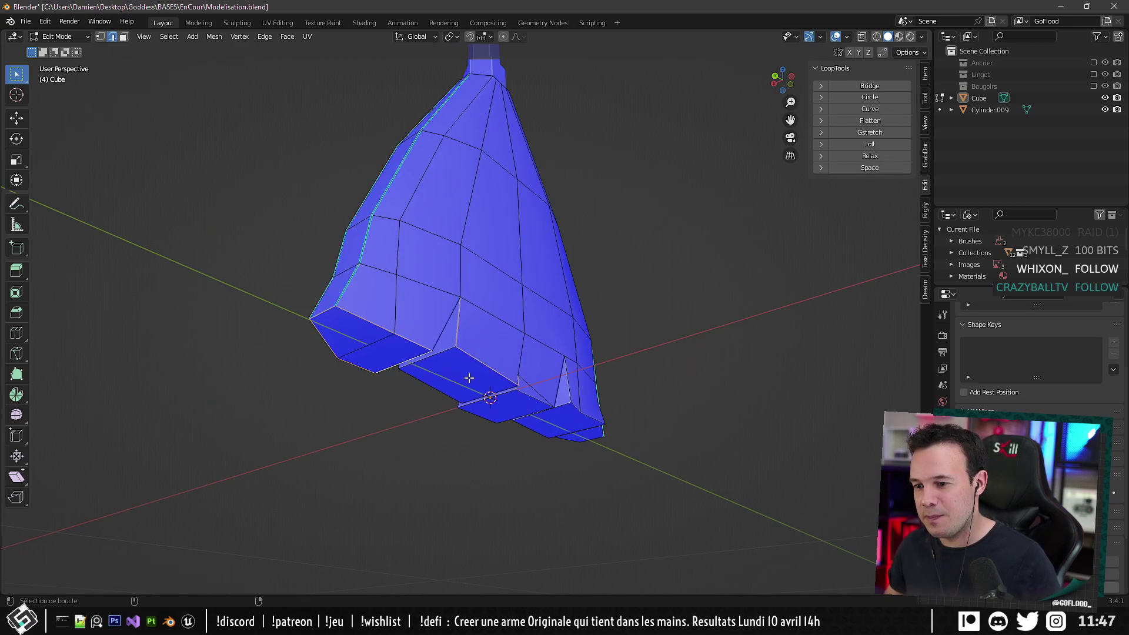
alt+shift+click(497, 388)
middle_drag(569, 382, 488, 350)
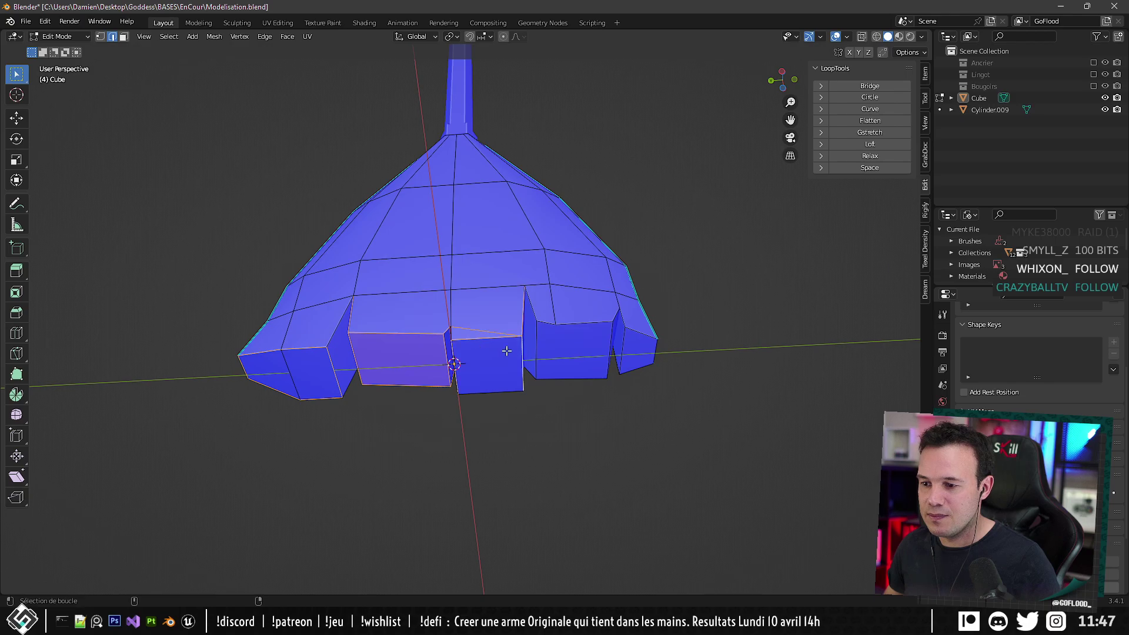
alt+middle_drag(476, 351, 521, 455)
scroll(503, 368, up, 4)
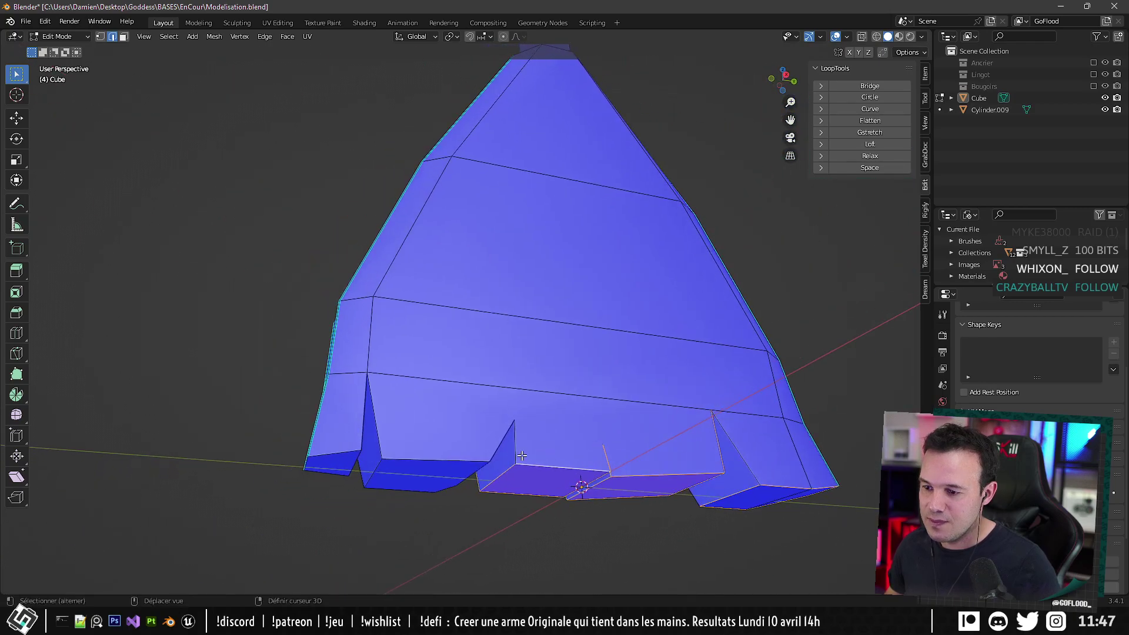
shift+click(506, 463)
shift+click(528, 459)
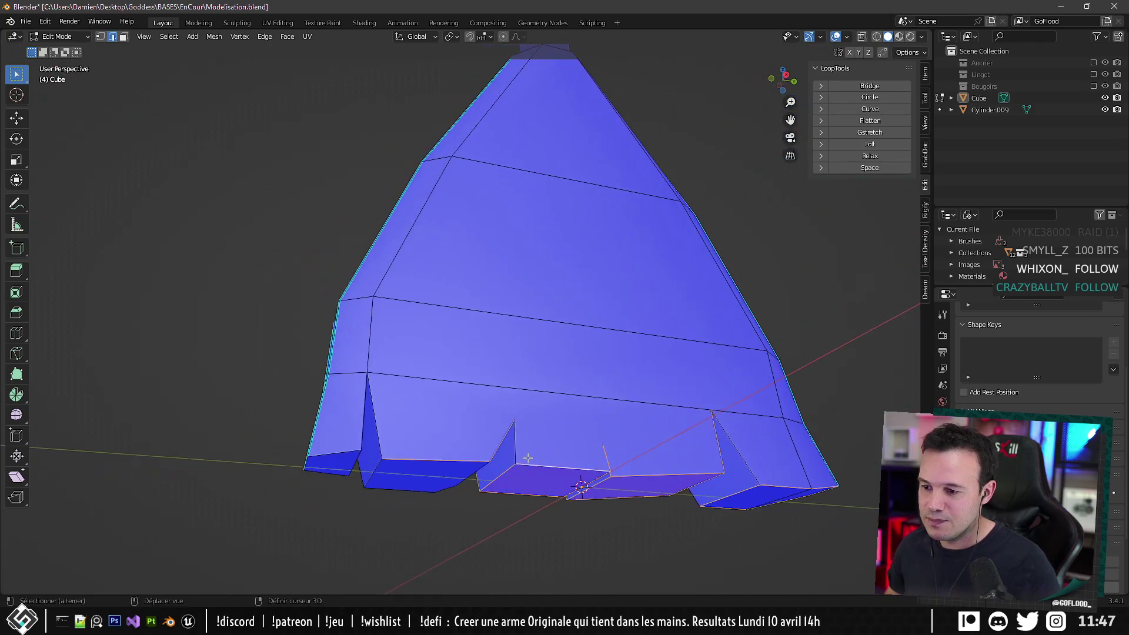
middle_drag(500, 451, 348, 394)
shift+click(321, 391)
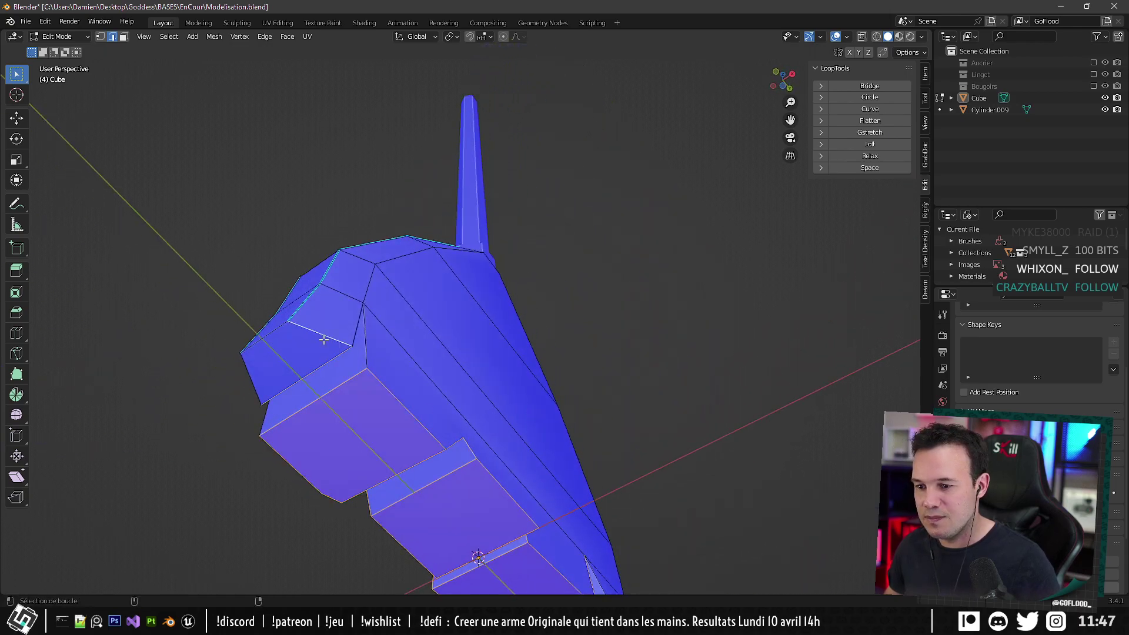
shift+click(267, 338)
middle_drag(268, 338, 311, 368)
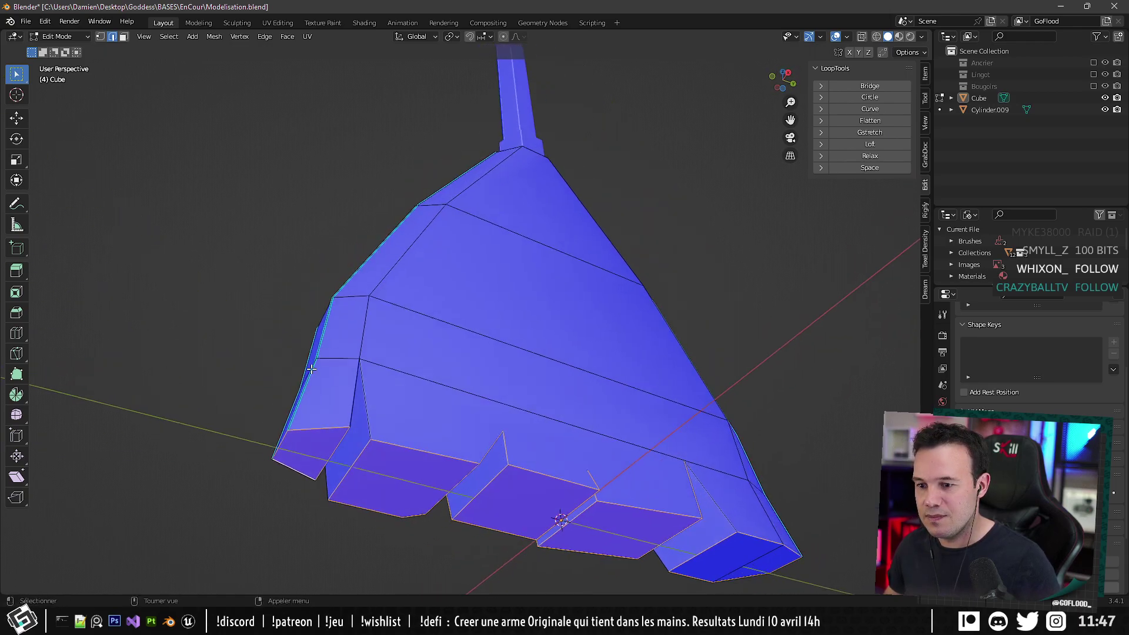
shift+click(370, 402)
middle_drag(370, 403, 506, 456)
middle_drag(515, 382, 481, 381)
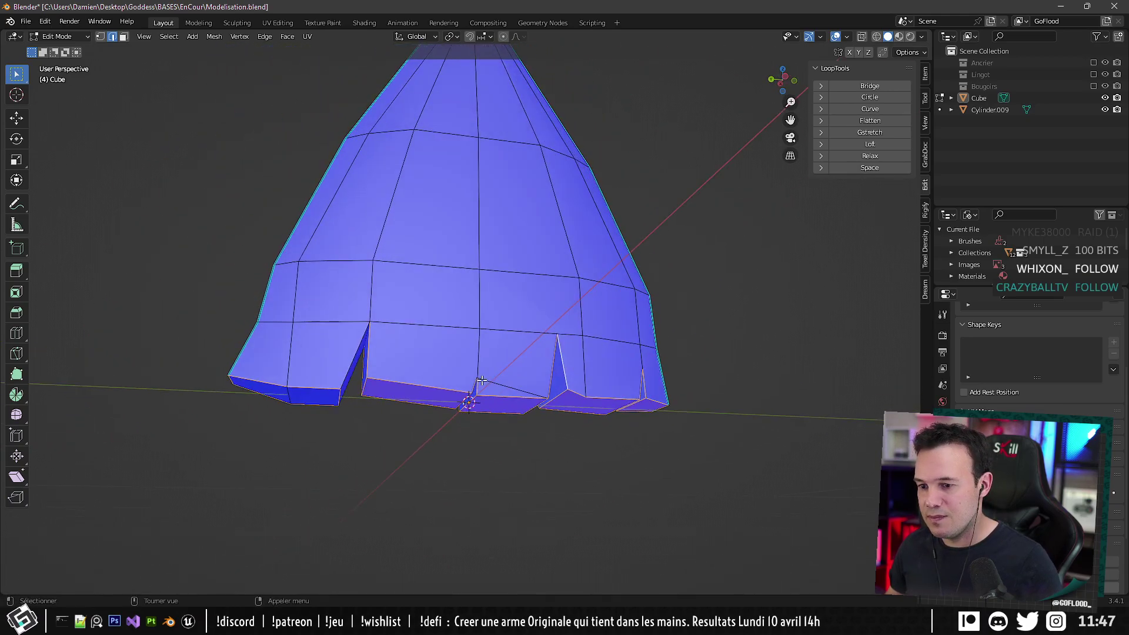
middle_drag(360, 432, 365, 361)
key(shift+r)
Mark the sharp vertical edge loops on both narrow sides of the broom head as seams.
alt+click(352, 348)
scroll(365, 361, up, 4)
click(551, 227)
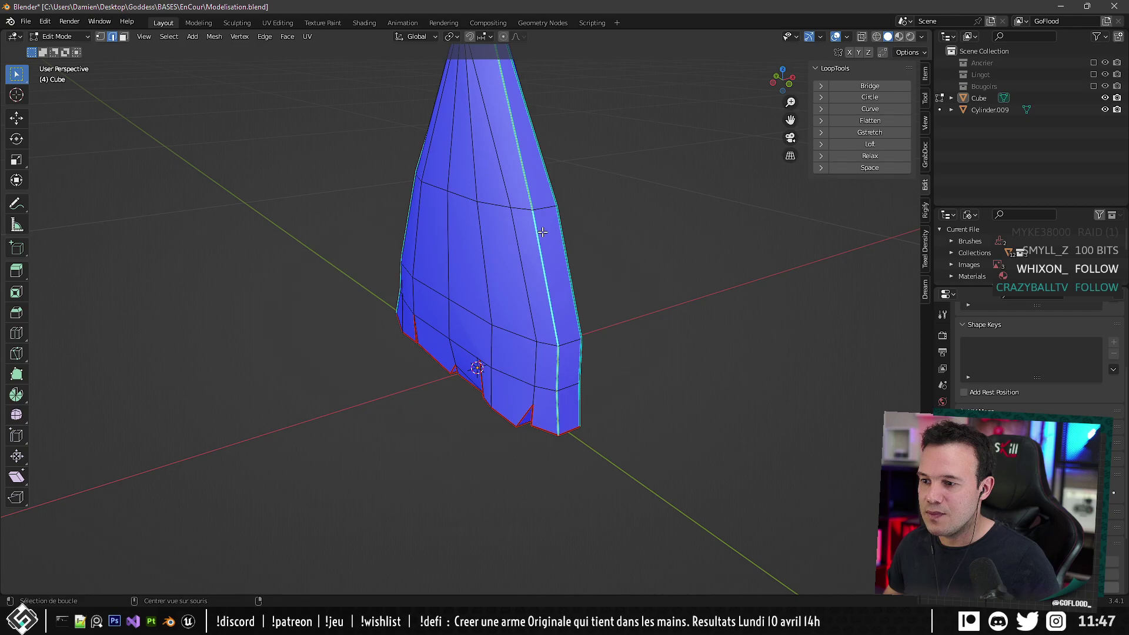
alt+click(558, 224)
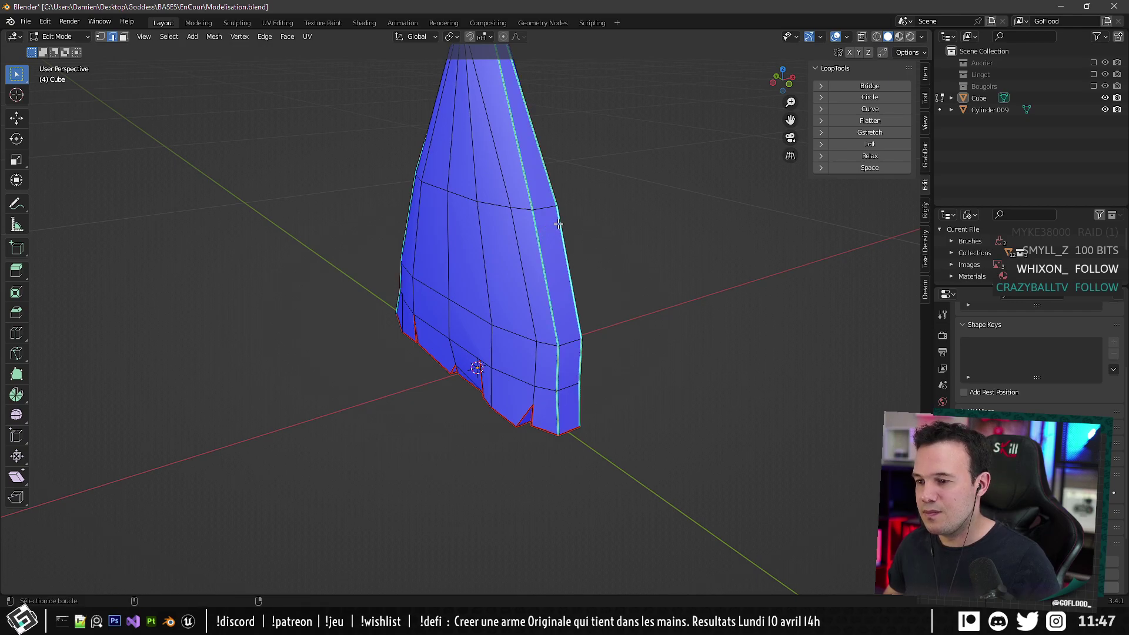
middle_drag(579, 219, 411, 302)
alt+click(383, 284)
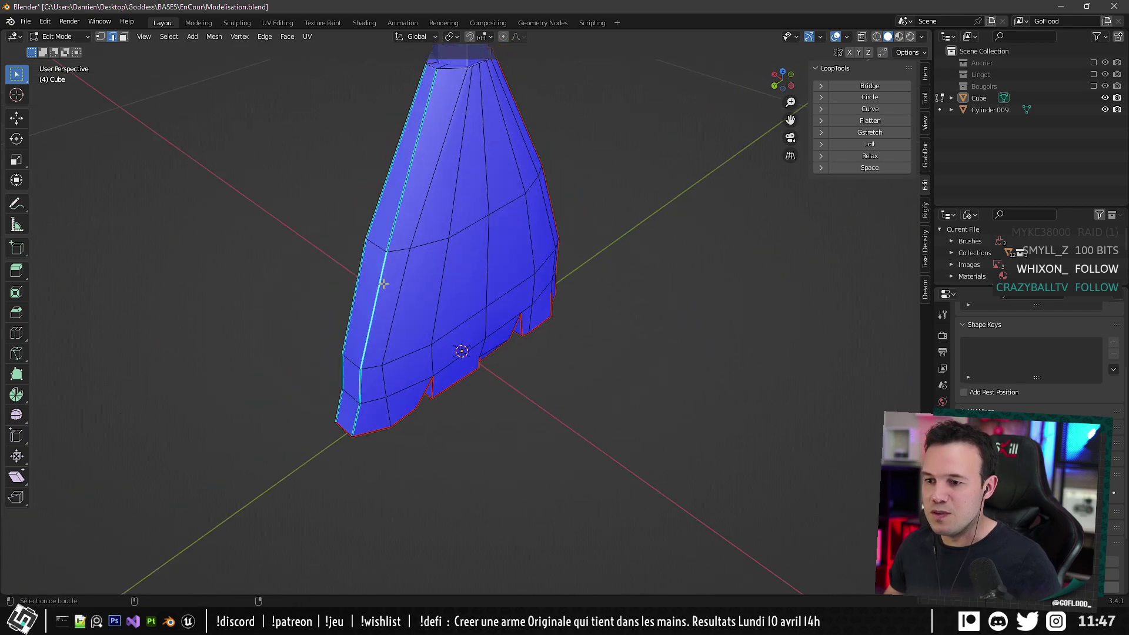
alt+click(383, 285)
alt+shift+click(362, 273)
shift+middle_drag(429, 136, 412, 284)
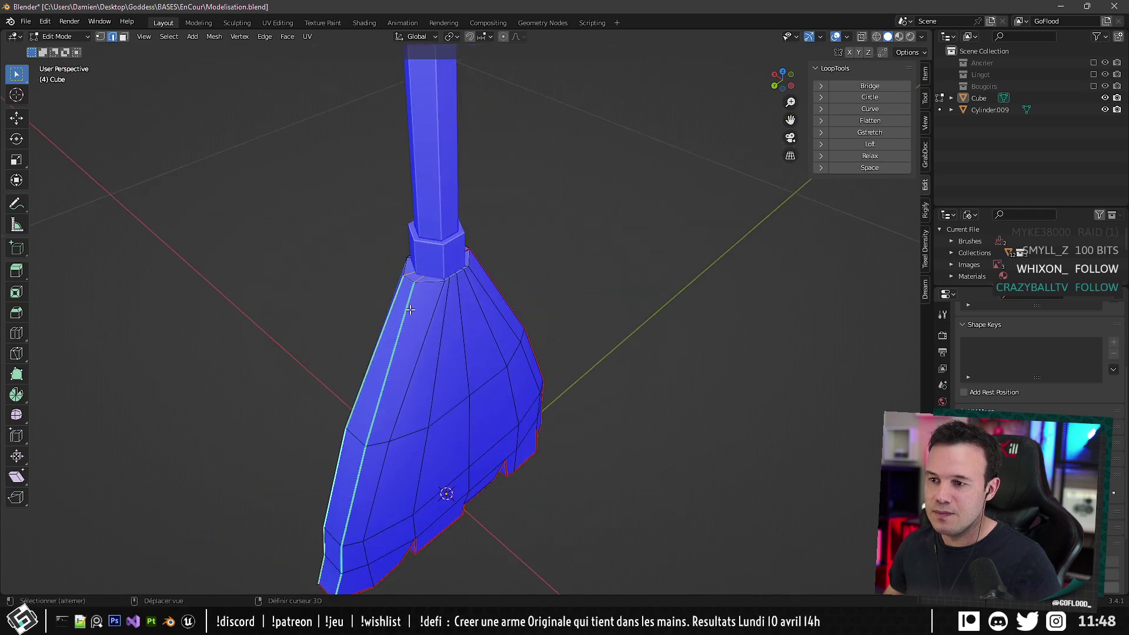
key(shift+e)
Clear the seam and sharp marks from the edges crossing the broom head's top cap.
scroll(412, 284, up, 6)
shift+middle_drag(252, 147, 104, 307)
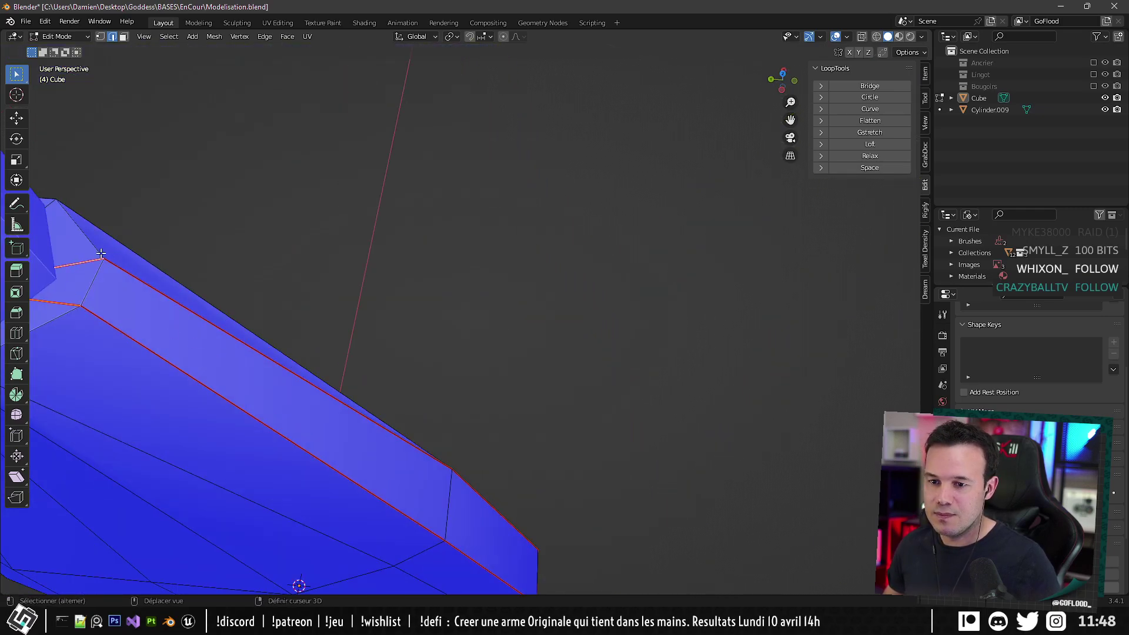
scroll(191, 280, down, 5)
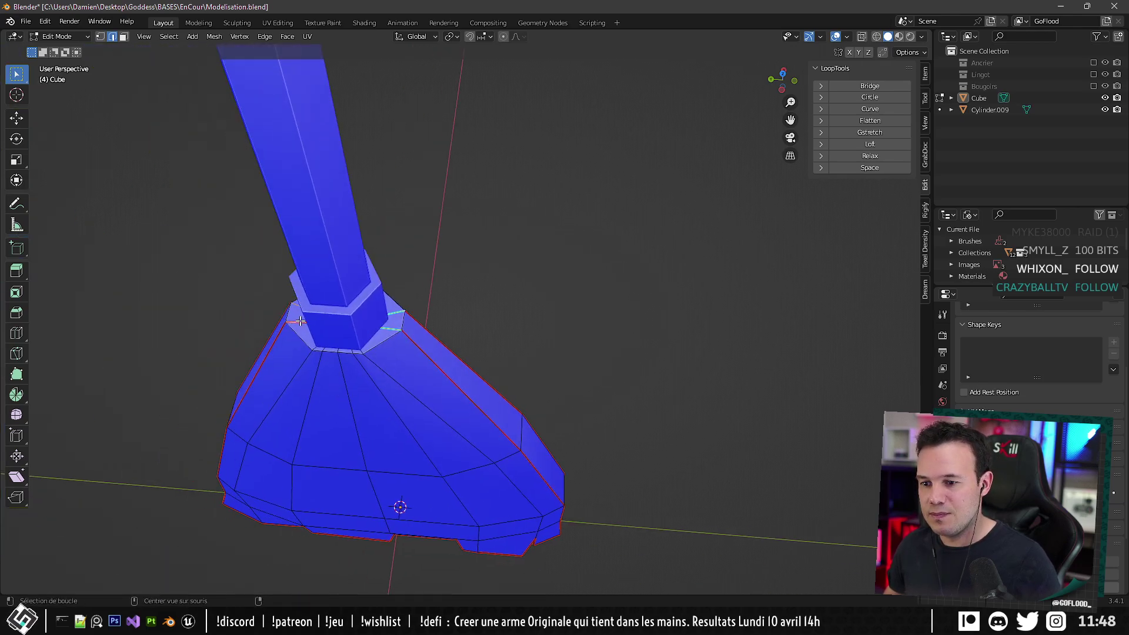
key(alt+s)
Mark the rim edge loop around the top cap as sharp and as a seam, and check the shading in Object Mode.
scroll(321, 325, up, 5)
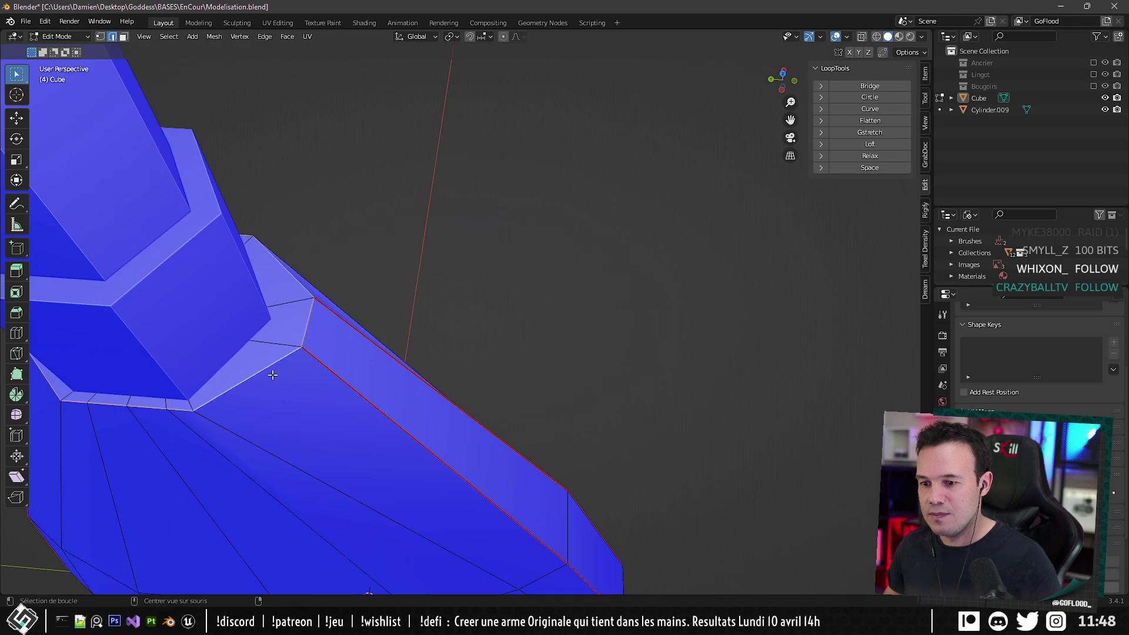
scroll(321, 326, down, 5)
middle_drag(338, 336, 372, 372)
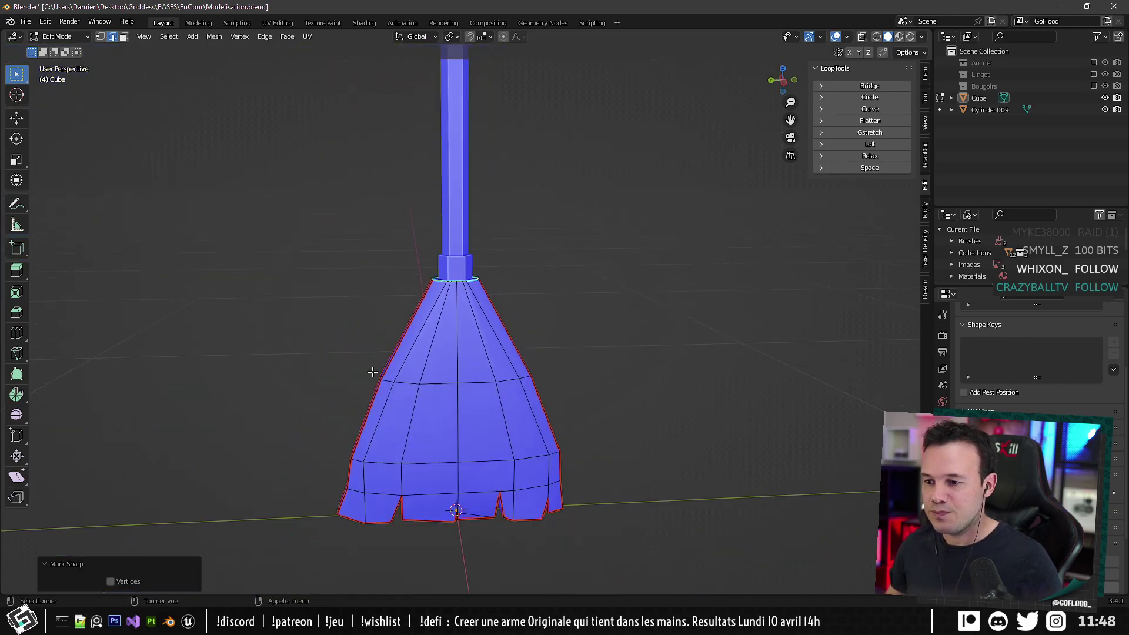
key(ctrl+z)
key(ctrl+z)
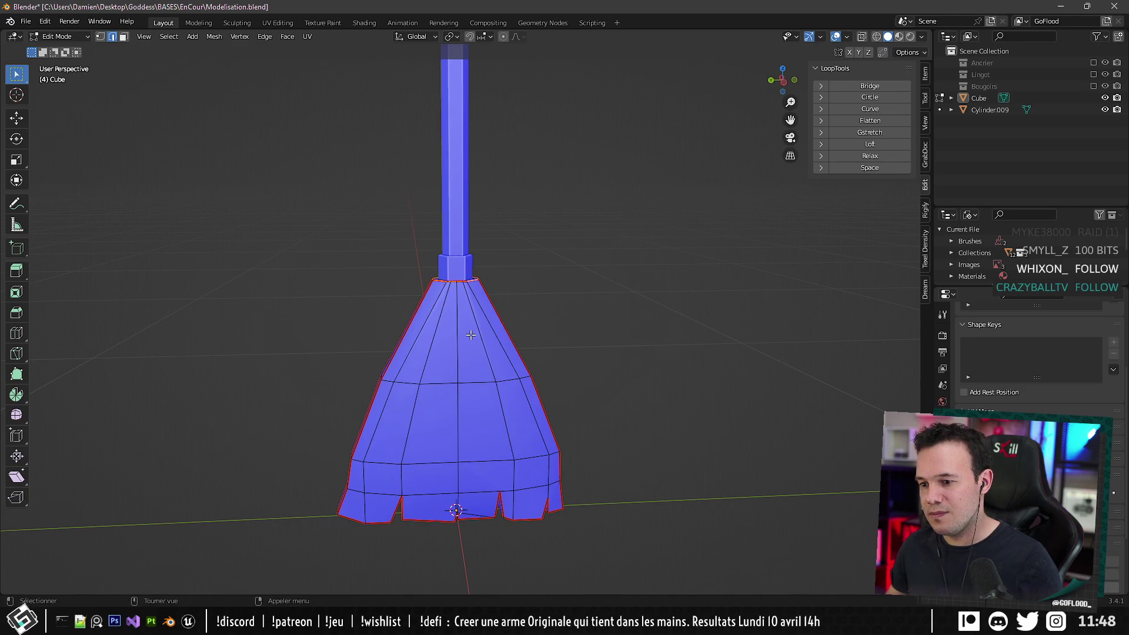
middle_drag(471, 335, 520, 326)
key(Tab)
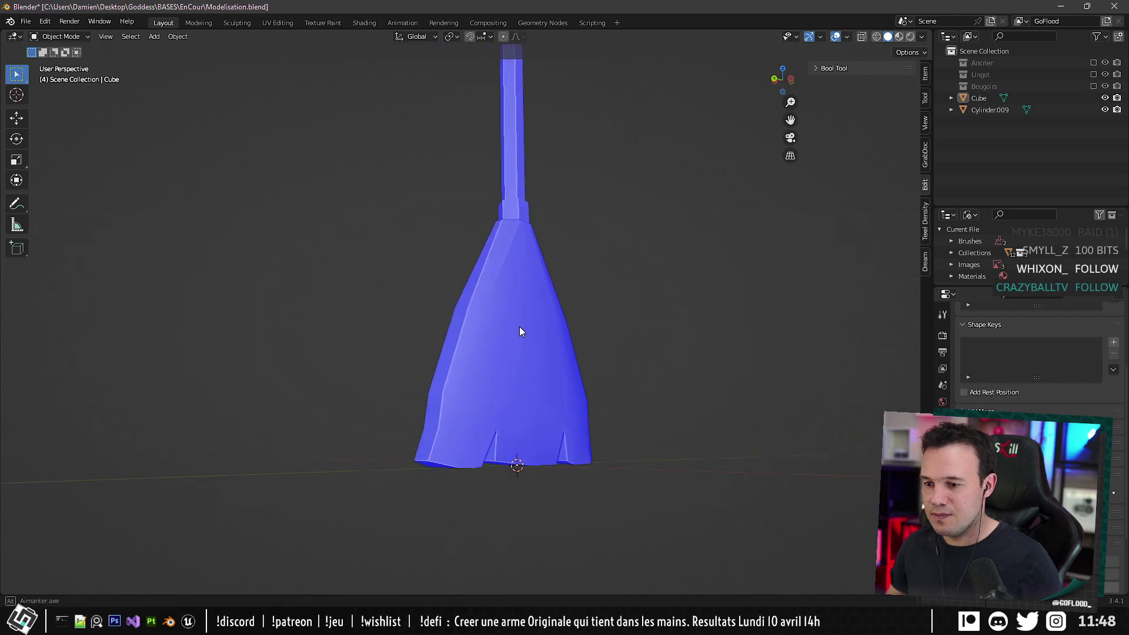
Slide the front-left corner vertex of the top rim outward along its edge by a factor of about 0.228.
key(Tab)
scroll(541, 275, up, 4)
middle_drag(523, 279, 459, 345)
scroll(462, 387, up, 3)
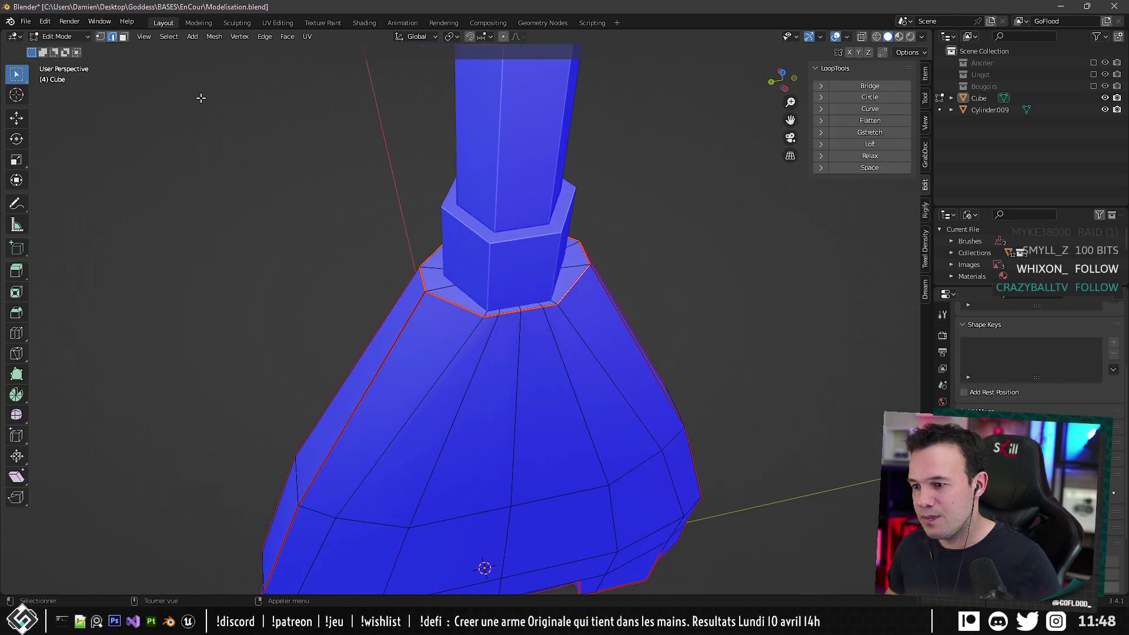
click(100, 37)
click(477, 321)
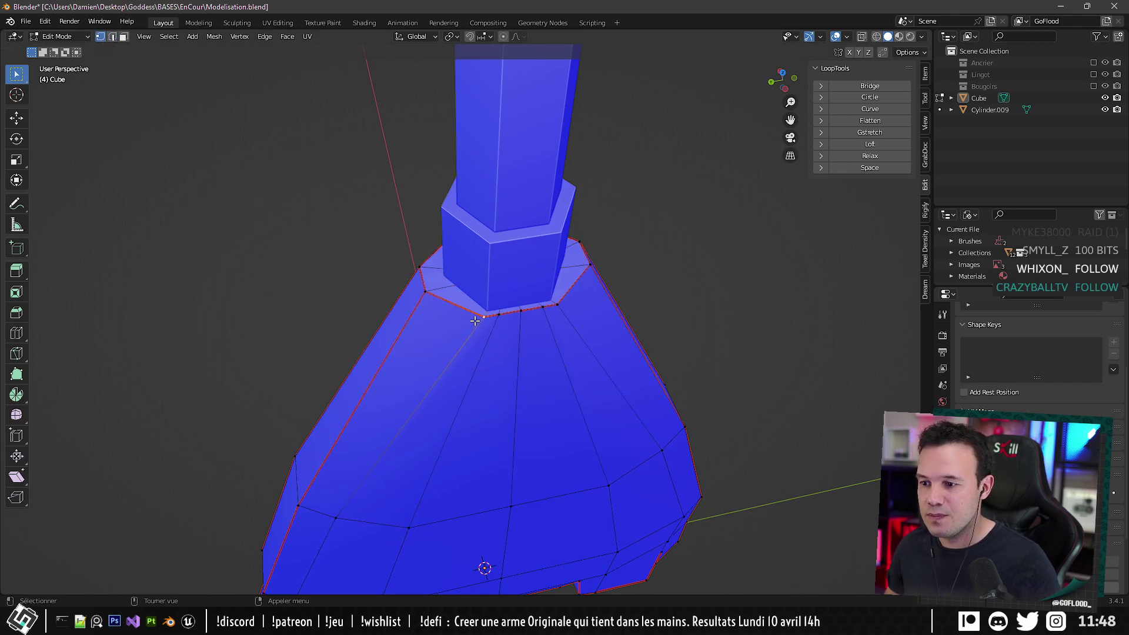
key(g)
key(g)
click(462, 315)
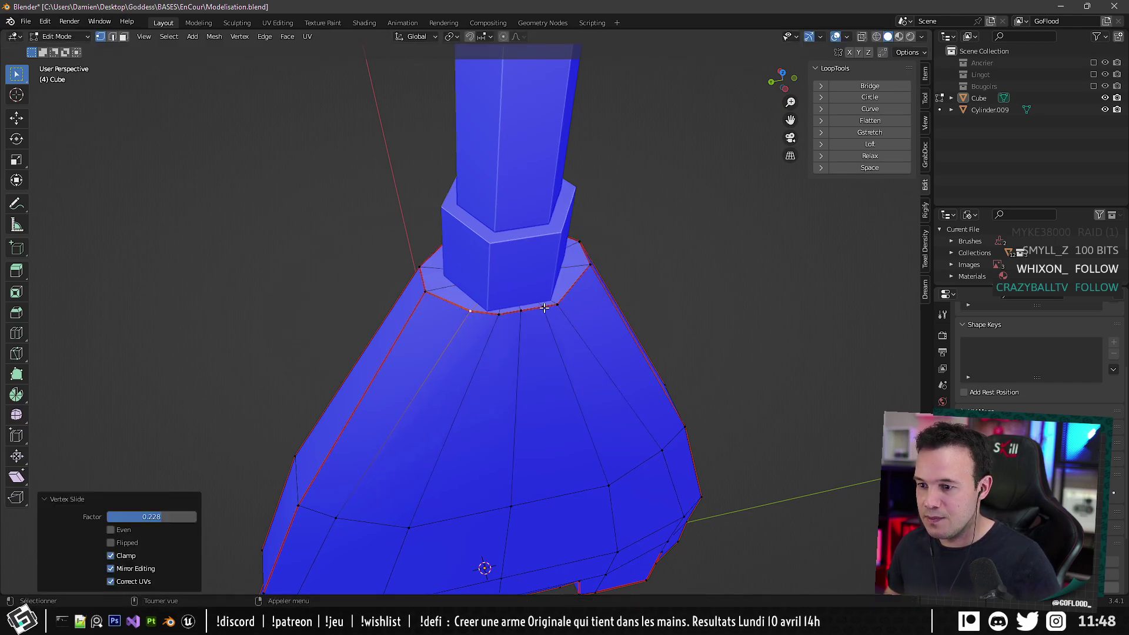
Slide the front-right corner vertex of the top rim outward along its edge to round the rim.
click(559, 308)
key(g)
key(g)
click(570, 300)
middle_drag(438, 368, 466, 348)
key(Tab)
key(Tab)
click(493, 325)
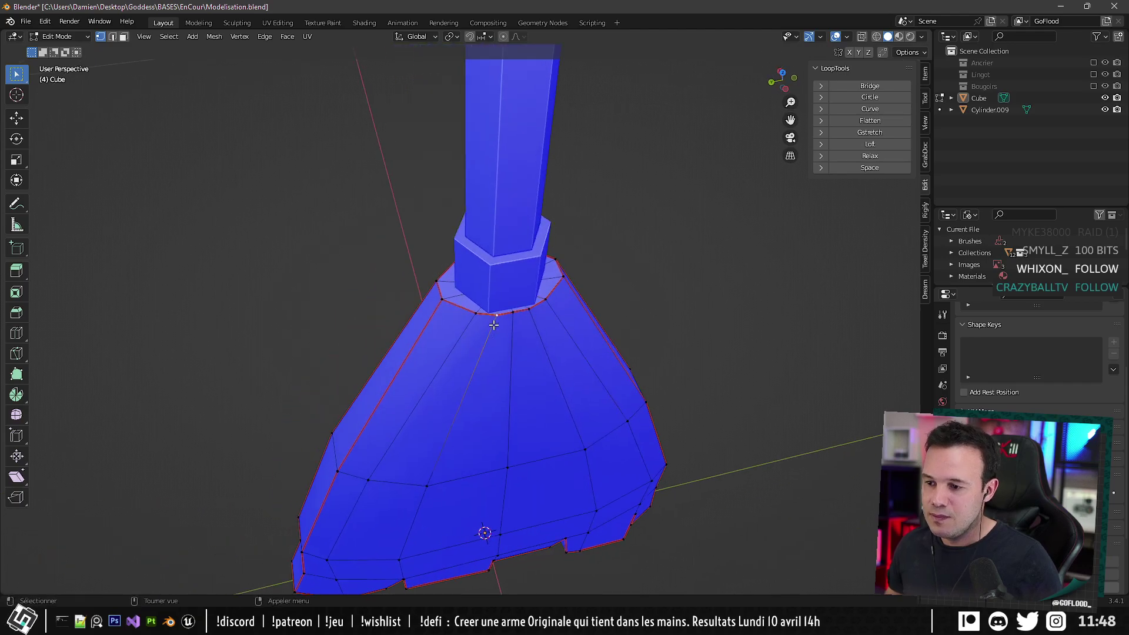
key(x)
key(Escape)
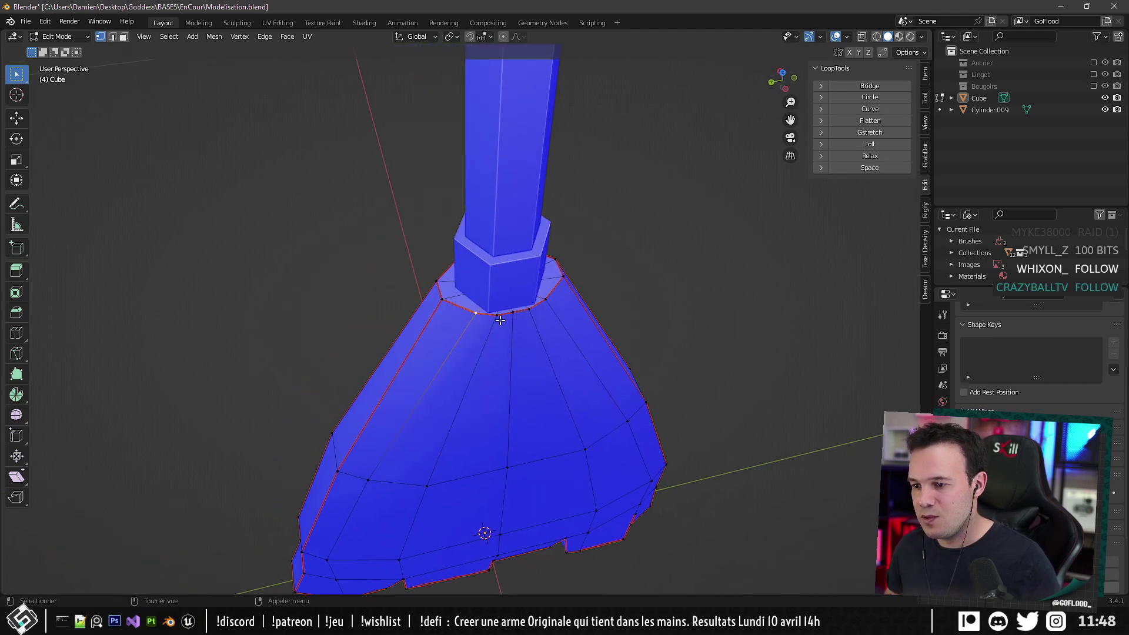
key(x)
key(Escape)
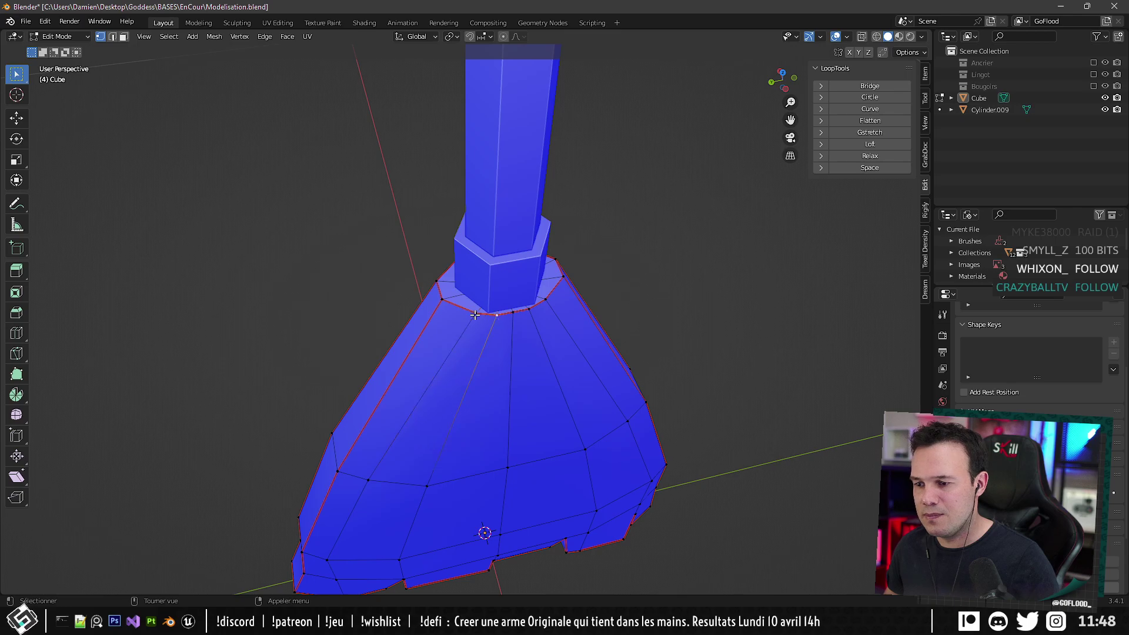
Merge the extra front rim vertices on both sides of the middle one into their neighbouring corner vertices, using At Last.
key(shift+r)
click(529, 308)
shift+click(544, 300)
key(shift+r)
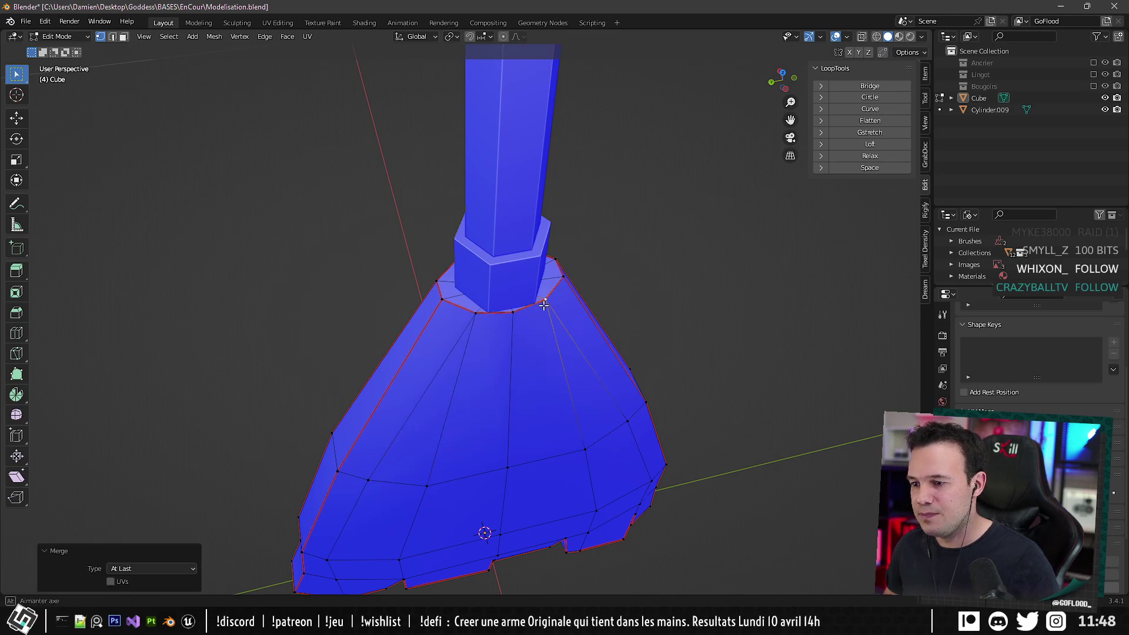
Examine the shading around the front of the top rim in Object Mode and in the mesh.
key(Tab)
middle_drag(542, 305, 462, 351)
key(Tab)
scroll(441, 377, up, 4)
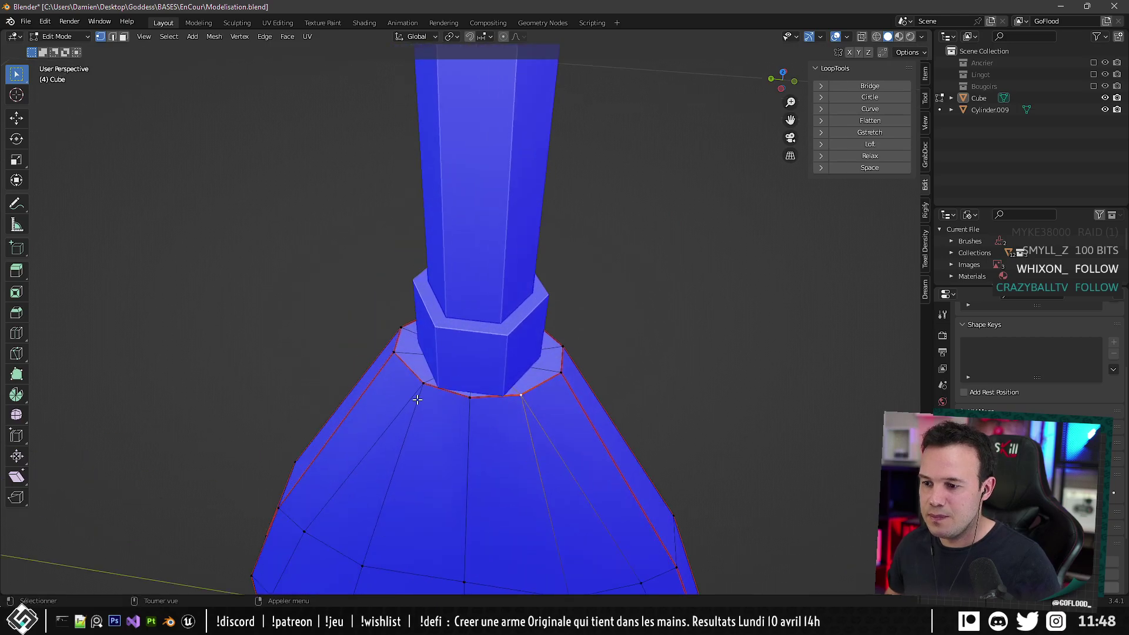
click(422, 393)
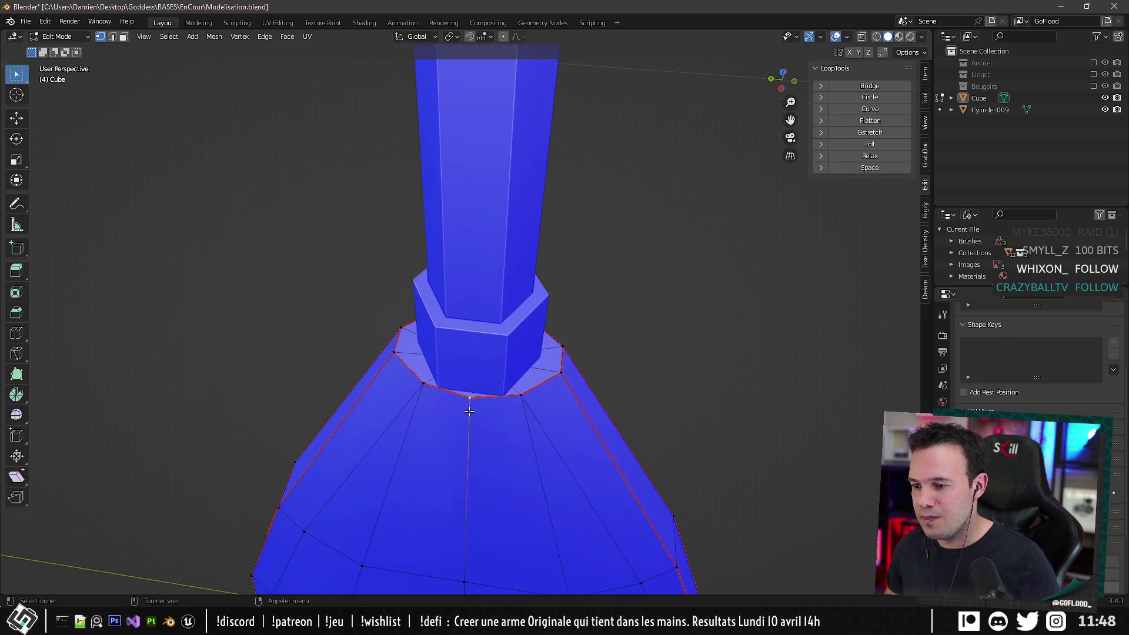
scroll(469, 412, down, 5)
key(Tab)
middle_drag(474, 404, 509, 398)
key(Tab)
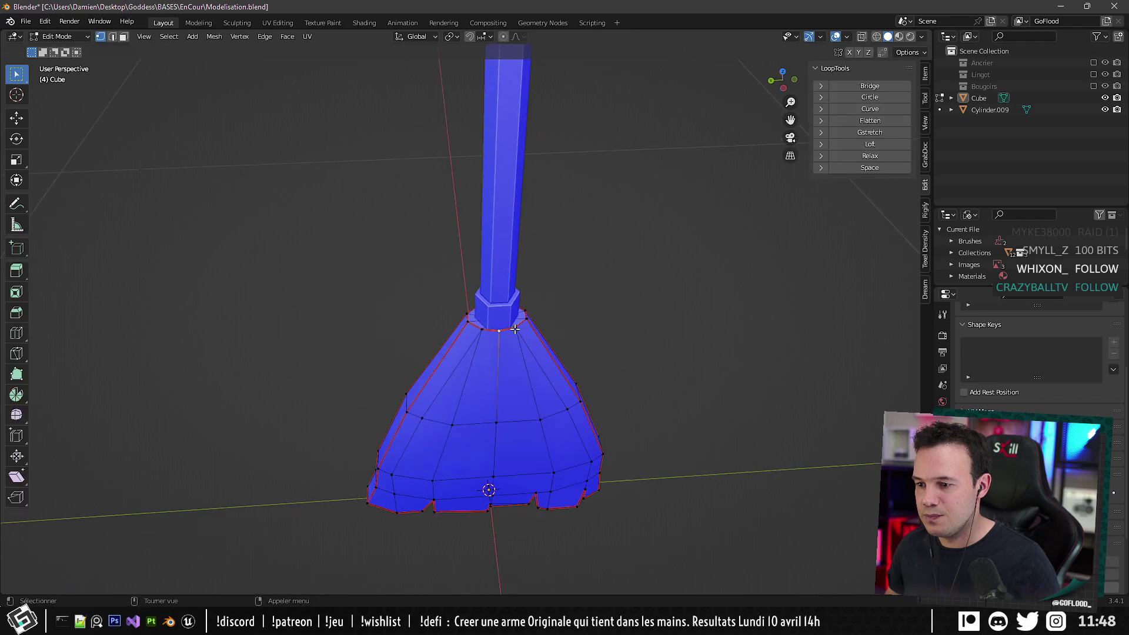
Move the three front rim vertices outward along the X axis by about -0.374 cm.
scroll(417, 438, up, 6)
middle_drag(417, 438, 389, 498)
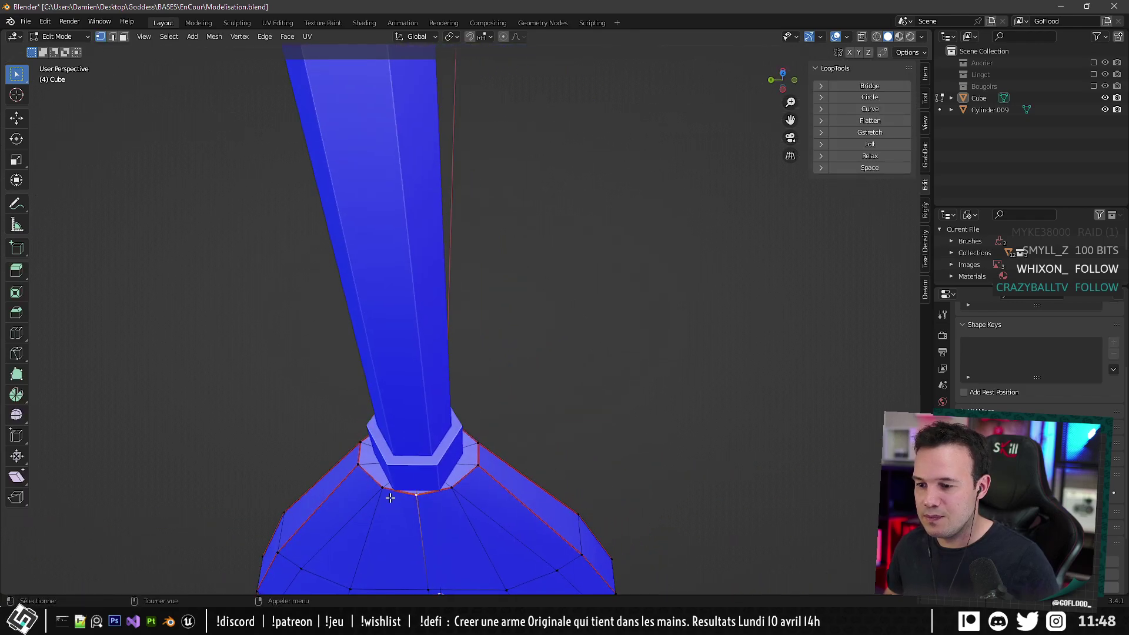
shift+click(423, 499)
shift+click(453, 487)
key(g)
key(y)
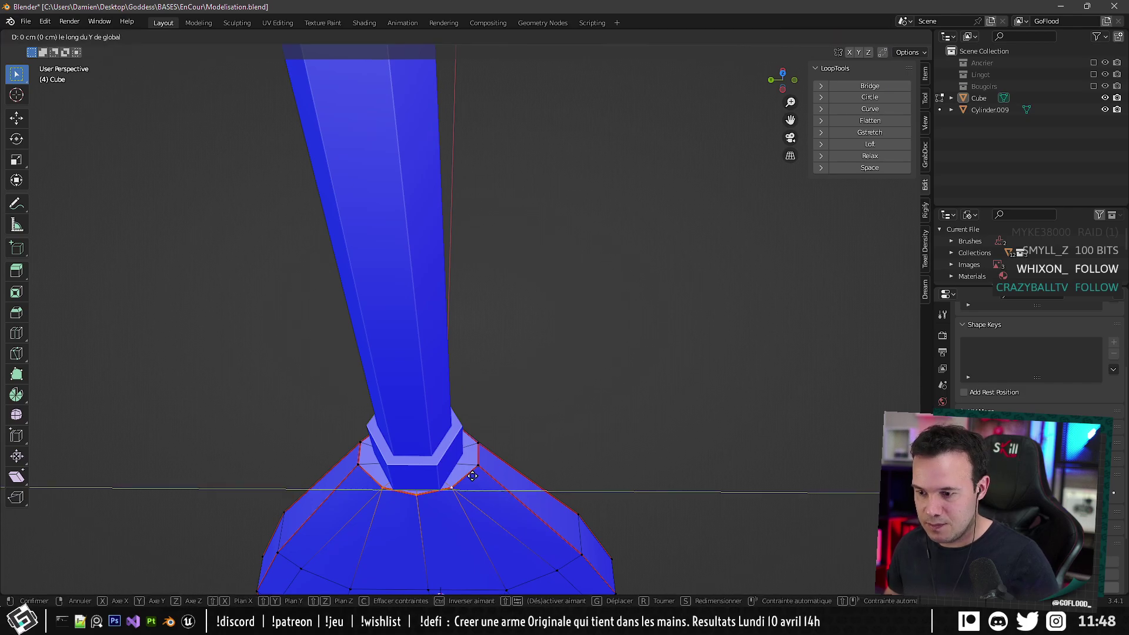
key(x)
click(403, 503)
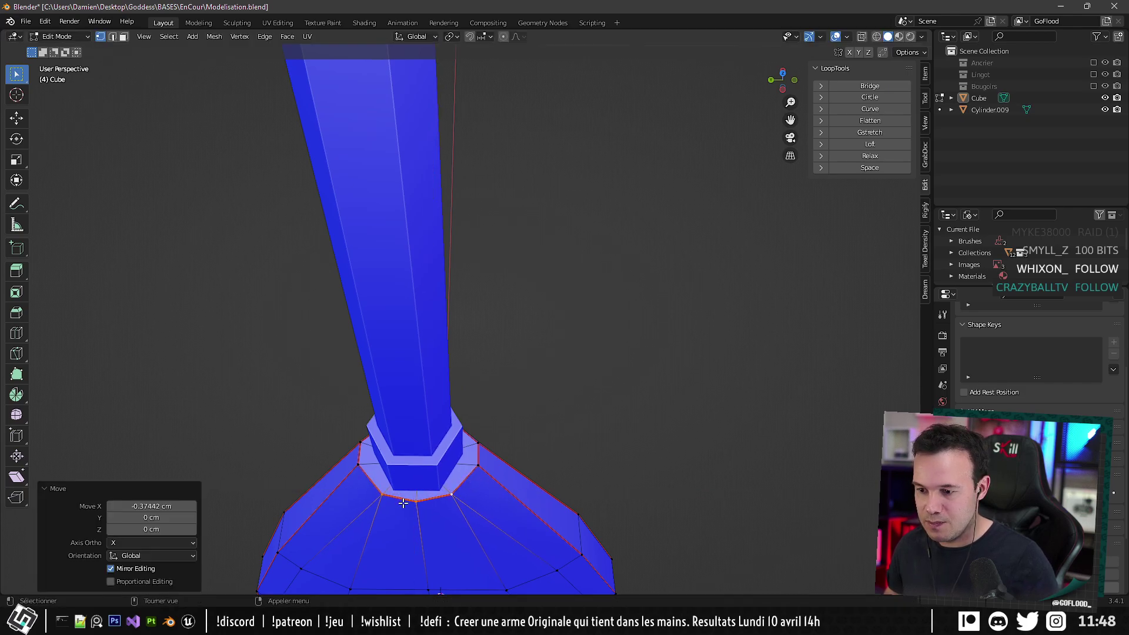
Set snapping to Vertex and move the middle front rim vertex 0.39368 cm along X, in line with its neighbours.
click(404, 504)
click(485, 37)
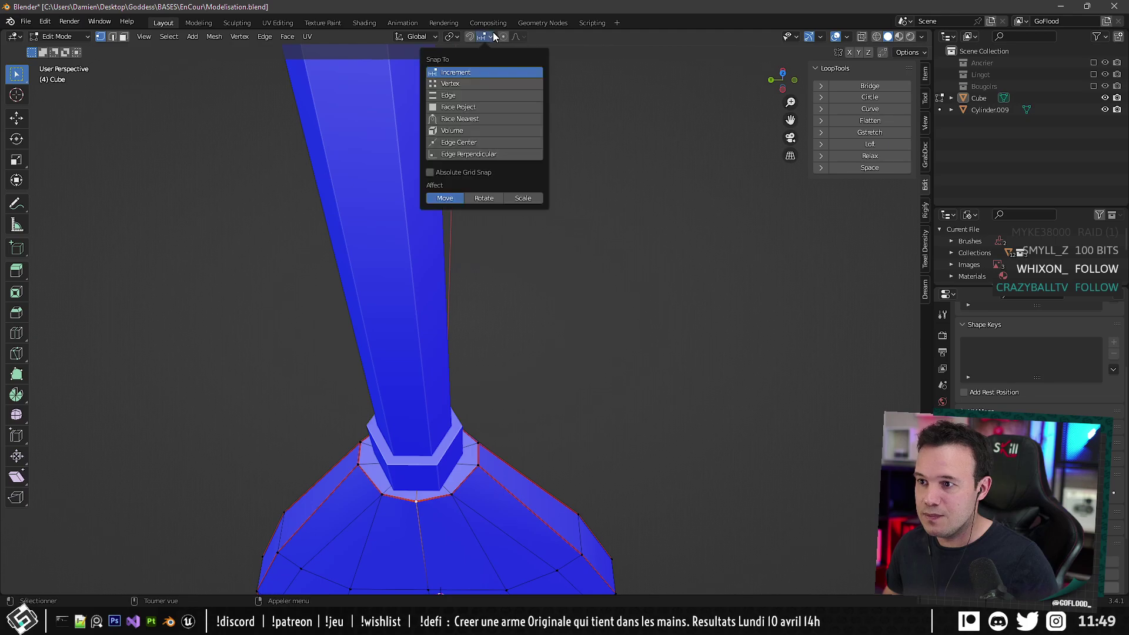
click(473, 73)
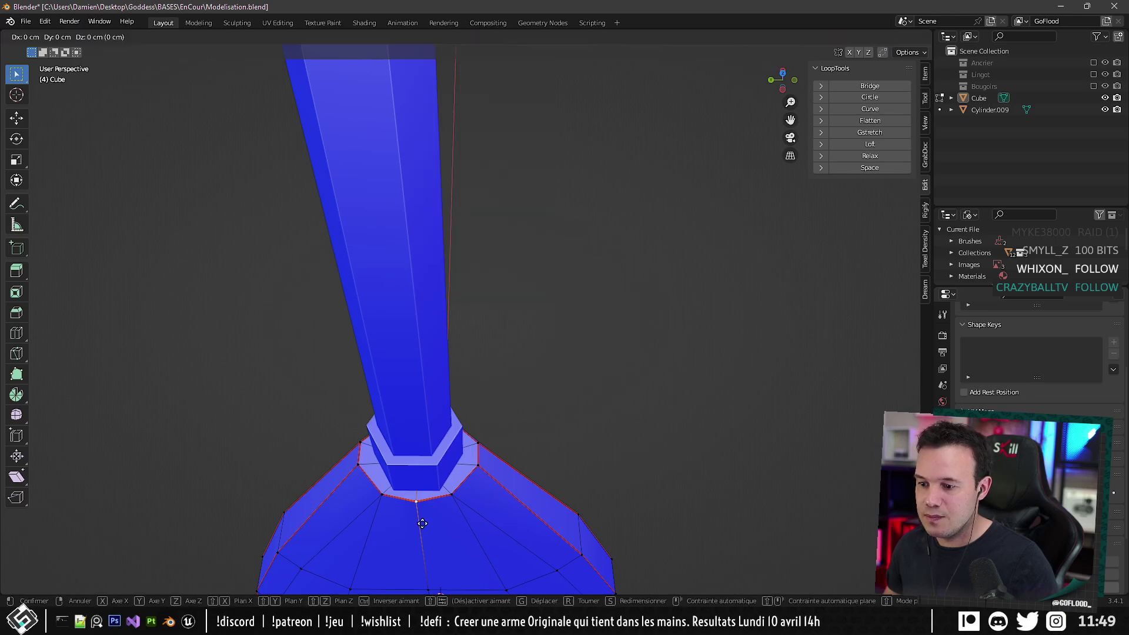
key(g)
key(x)
click(387, 504)
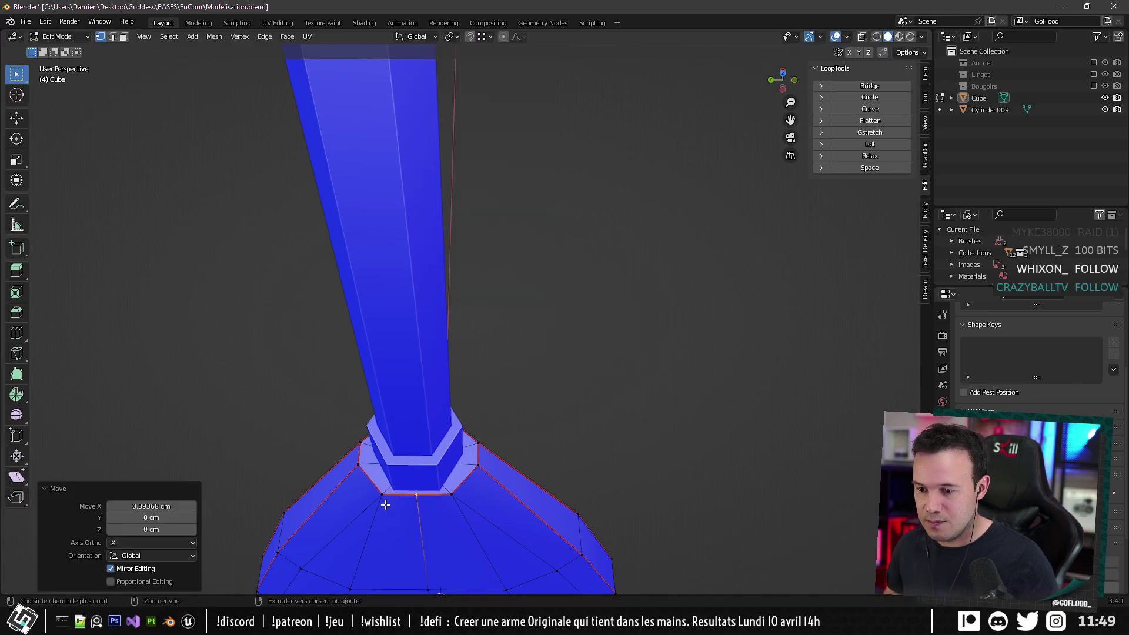
Merge the middle front rim vertex into the adjacent front corner vertex with At Last.
scroll(387, 504, down, 3)
middle_drag(385, 504, 432, 482)
click(522, 383)
shift+click(510, 382)
key(m)
key(l)
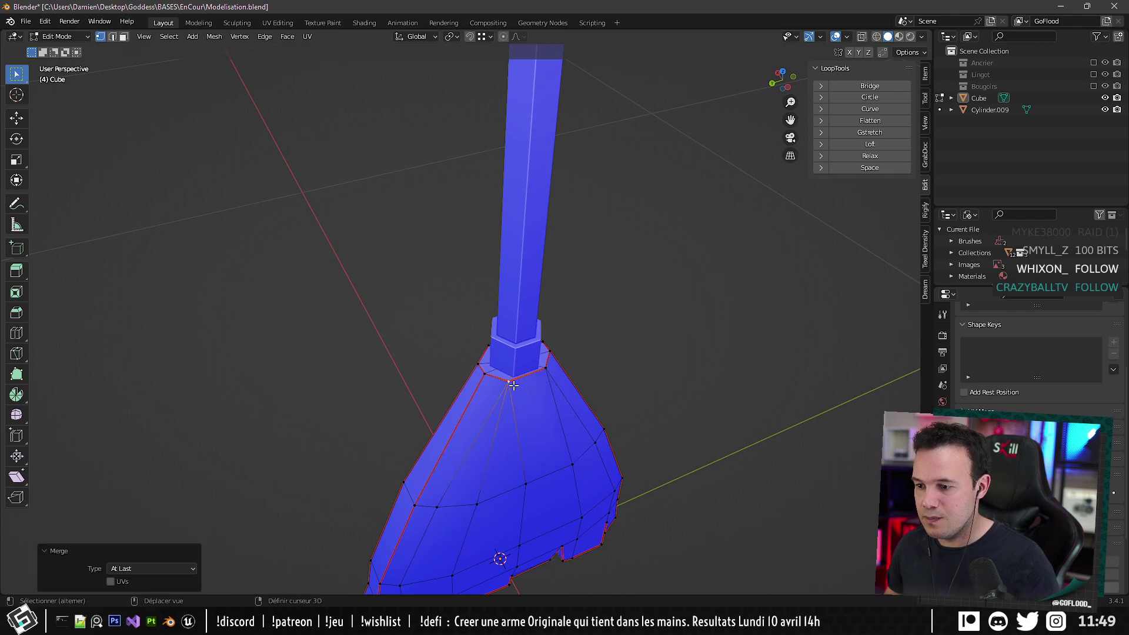
Merge the middle column's vertices on the lower edge loops into the neighbouring column, pair by pair, using At Last.
middle_drag(512, 385, 444, 372)
click(413, 474)
shift+click(359, 470)
shift+middle_drag(361, 472, 414, 315)
key(m)
key(l)
click(463, 410)
shift+click(392, 405)
key(m)
key(l)
Check the shading in Object Mode and connect the tall front notch's tip to the loop vertex diagonally above it.
middle_drag(406, 405, 482, 436)
key(Tab)
scroll(414, 457, down, 2)
key(Tab)
shift+click(517, 416)
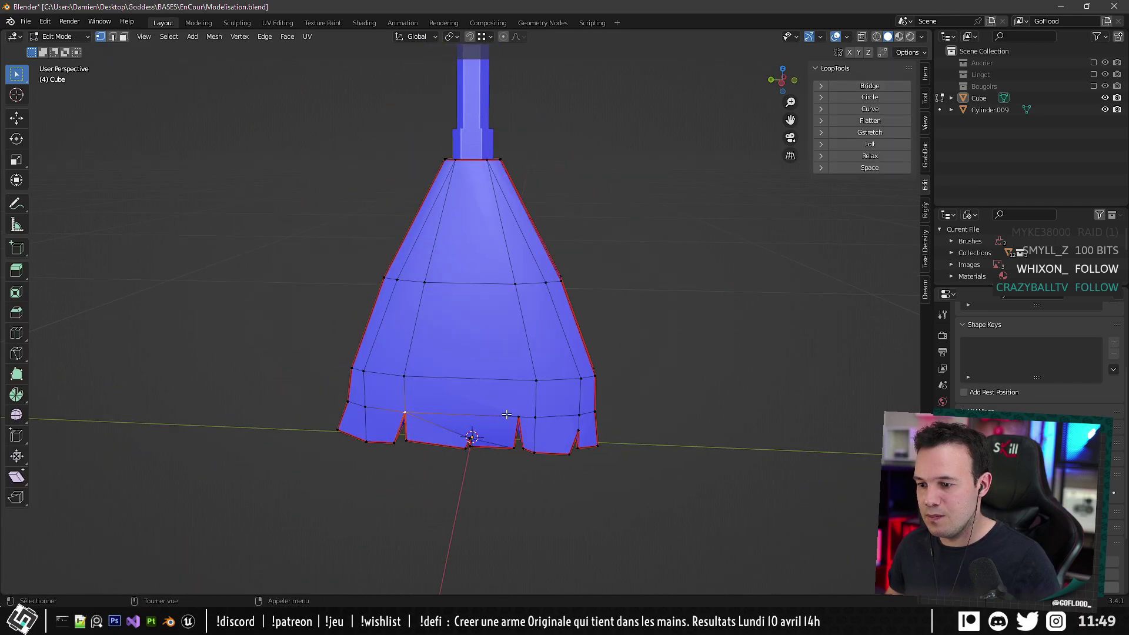
key(Tab)
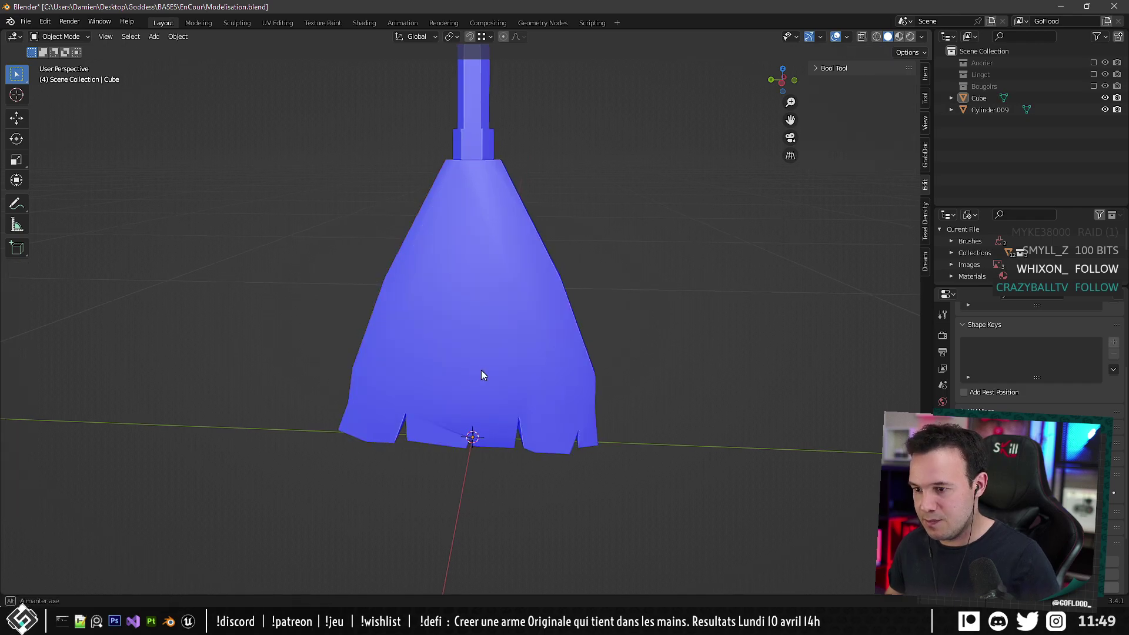
middle_drag(480, 370, 494, 350)
key(Tab)
scroll(454, 396, up, 3)
shift+middle_drag(473, 411, 443, 425)
shift+click(484, 379)
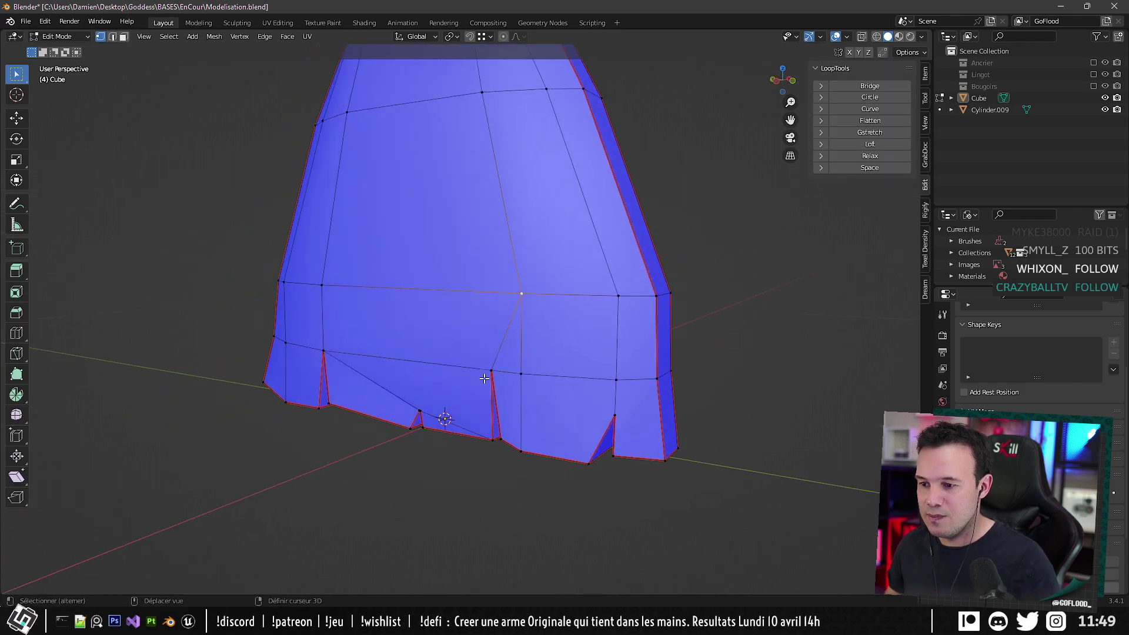
Try to merge the tall notch's tip vertex with the small notch's tip vertex using At Last, and undo it.
click(495, 367)
shift+click(432, 402)
middle_drag(434, 398, 438, 282)
scroll(465, 377, up, 4)
middle_drag(438, 282, 444, 249)
key(m)
key(l)
key(ctrl+z)
scroll(483, 353, up, 1)
Connect the small front notch's tip to the neighbouring tall notch's tip with a diagonal edge.
key(alt+a)
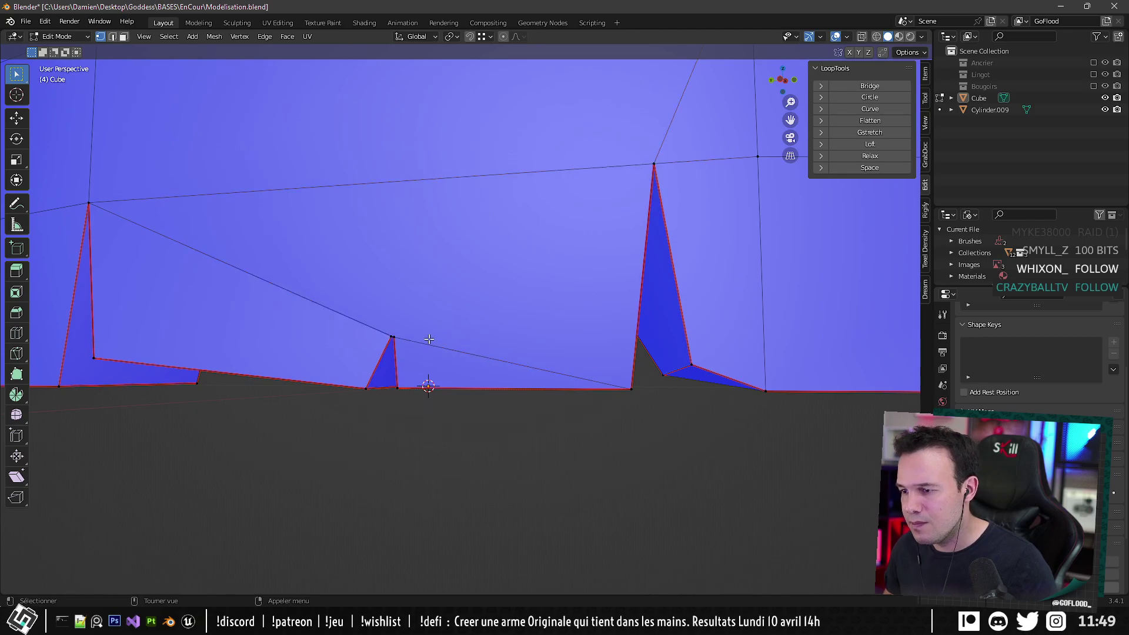
click(392, 339)
middle_drag(391, 339, 624, 157)
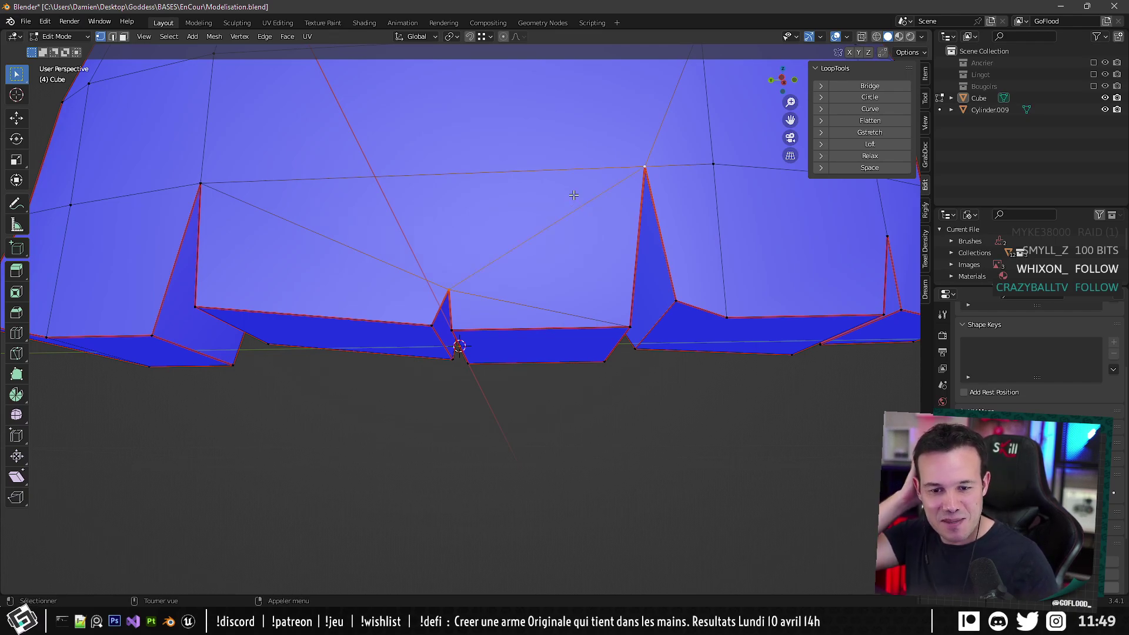
scroll(554, 206, down, 2)
middle_drag(554, 207, 552, 299)
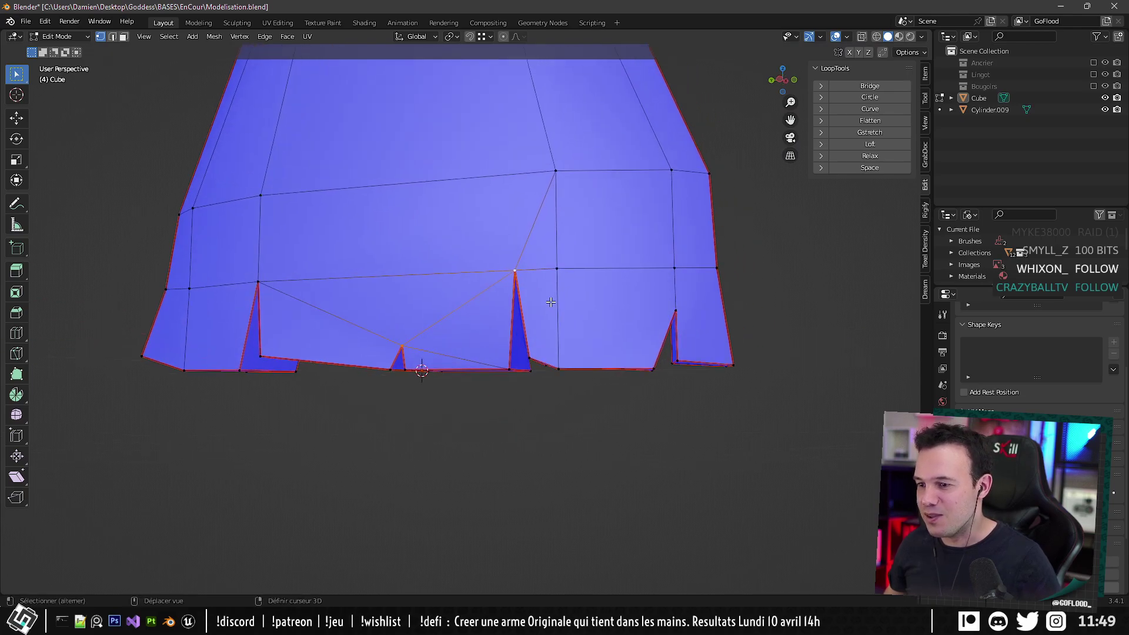
Merge the loop vertex beside the tall notch into the notch's tip vertex using At Last.
click(568, 286)
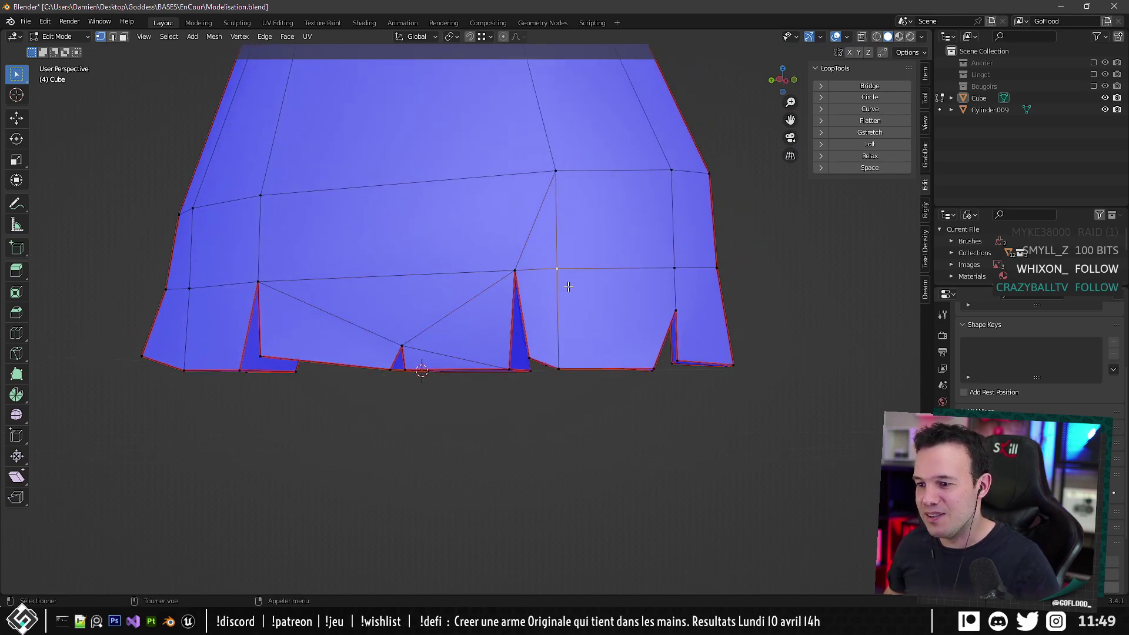
shift+click(517, 260)
key(m)
key(l)
Connect the upper loop vertex above the tall notch to the lower loop vertex above the side notch with a diagonal edge.
middle_drag(550, 300, 529, 320)
click(531, 321)
shift+click(454, 252)
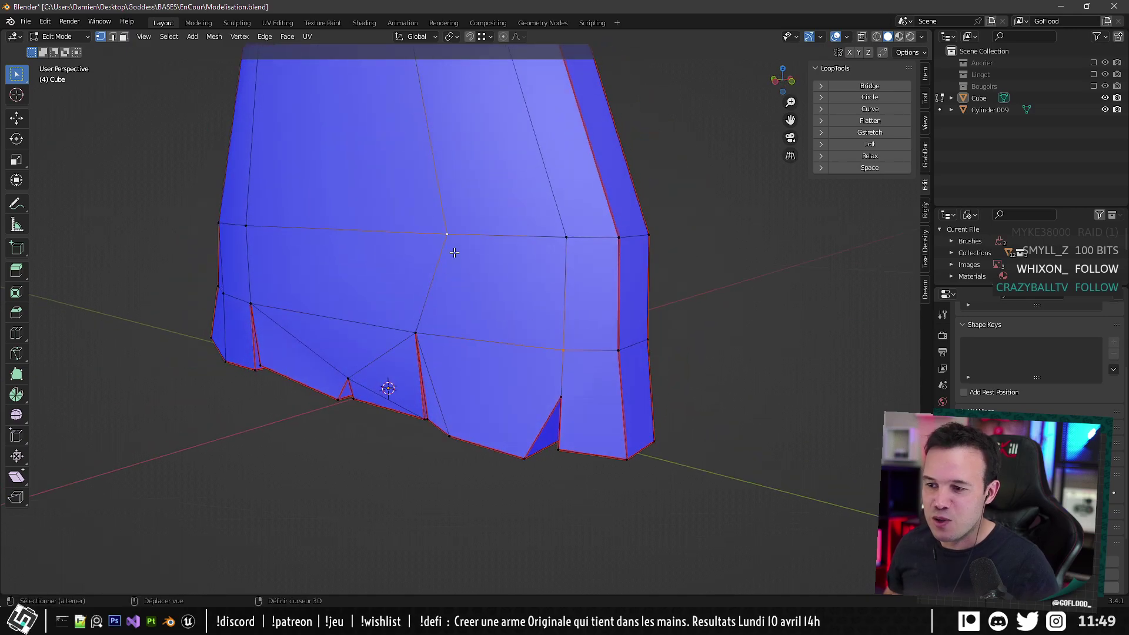
middle_drag(455, 252, 574, 305)
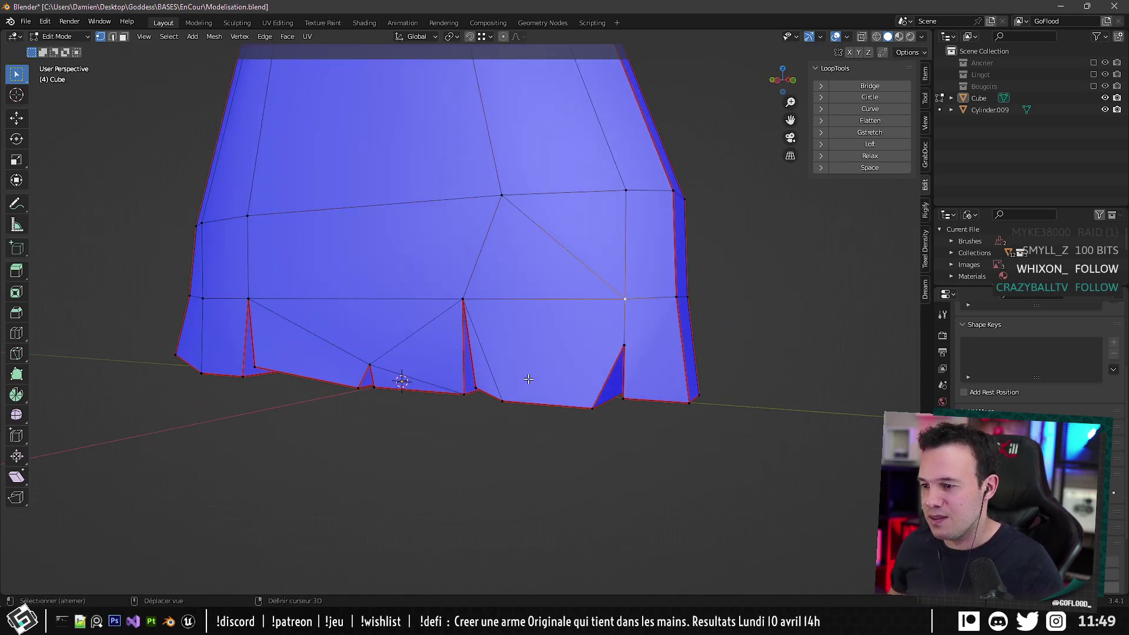
Add diagonal edges from the side notch's loop vertex to the bottom vertex, and from the tall notch's tip to the opposite upper vertex.
middle_drag(528, 367, 509, 260)
click(670, 295)
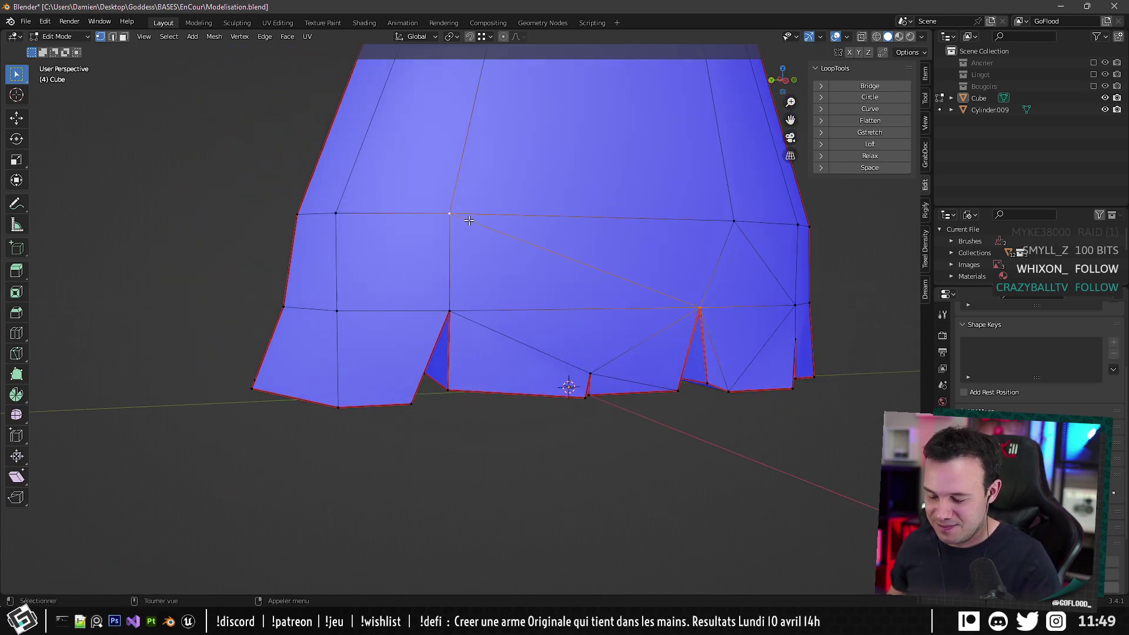
middle_drag(468, 220, 443, 348)
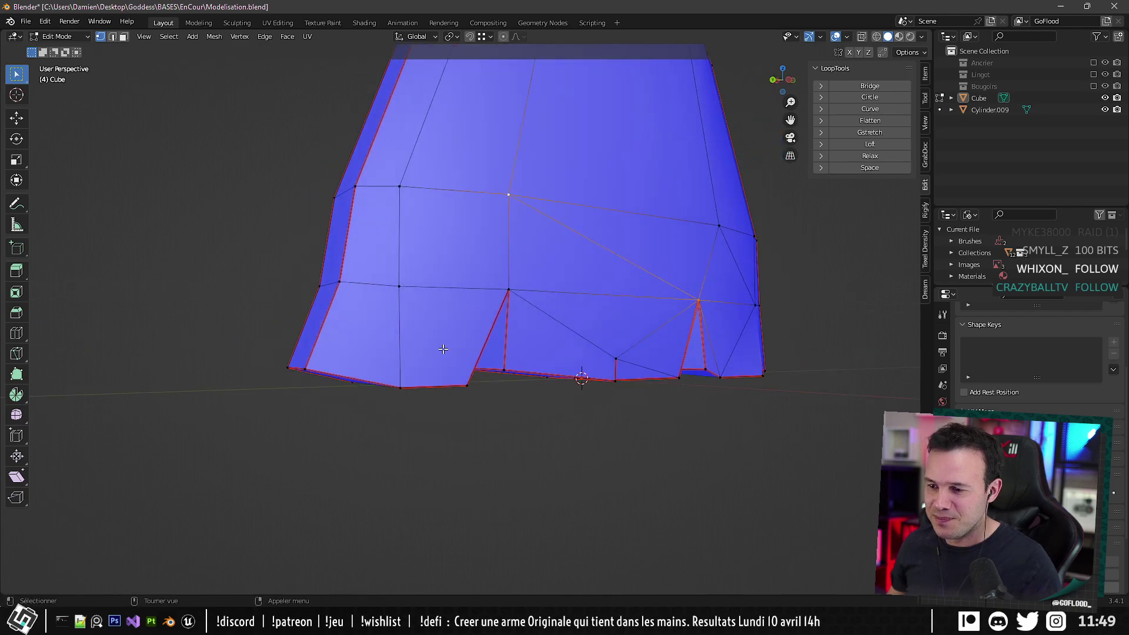
On the broom head's other side, connect the two small middle notch tips and link them to the large notch's tip.
click(462, 383)
middle_drag(392, 310, 558, 322)
middle_drag(453, 337, 477, 362)
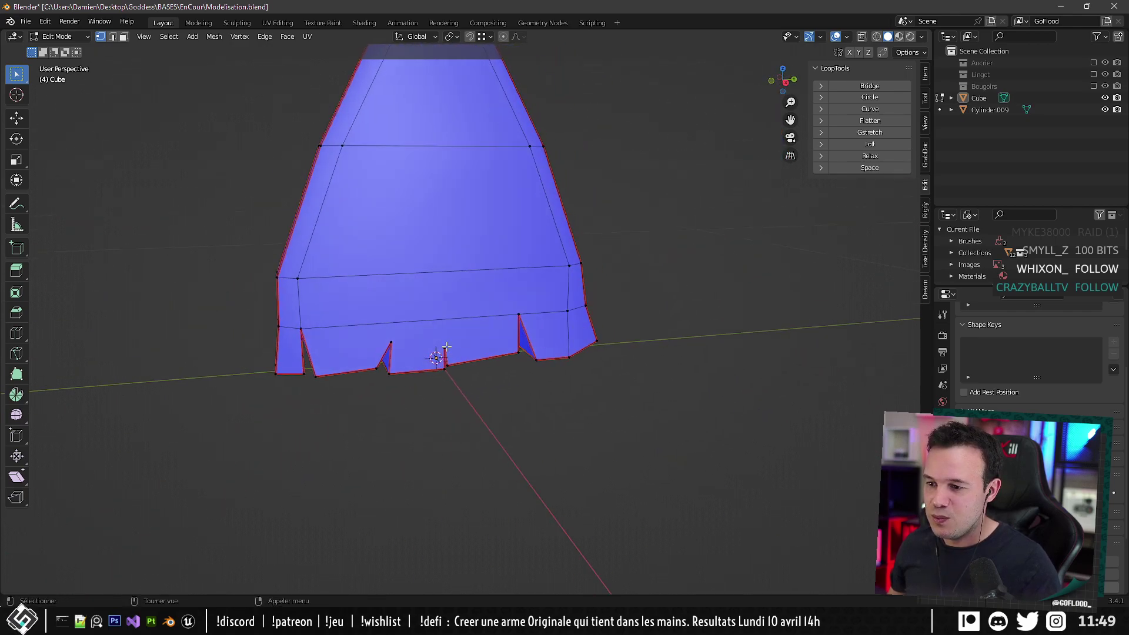
shift+click(505, 315)
click(443, 336)
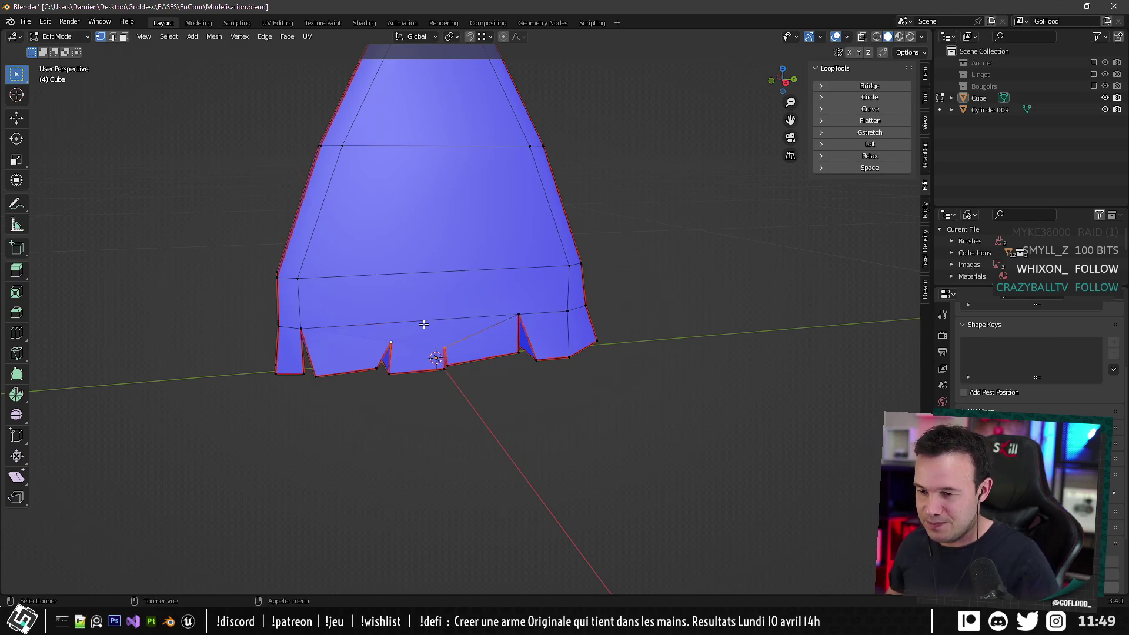
scroll(388, 334, up, 3)
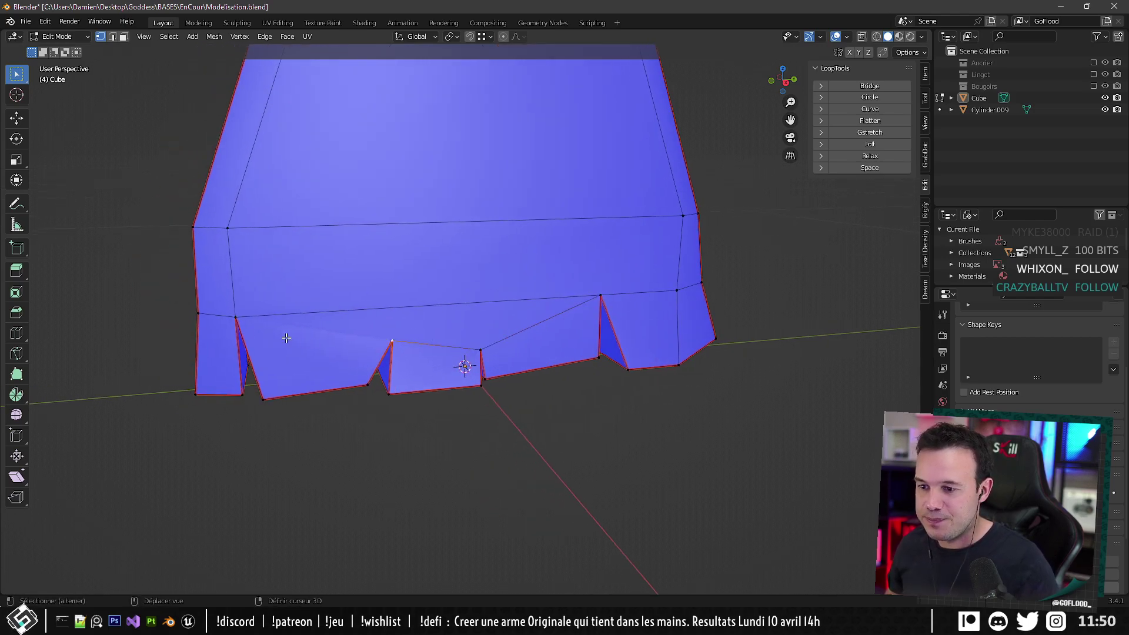
Connect the small notch's tip to the large notch tips on either side of it with edges.
shift+click(242, 322)
middle_drag(284, 304, 431, 322)
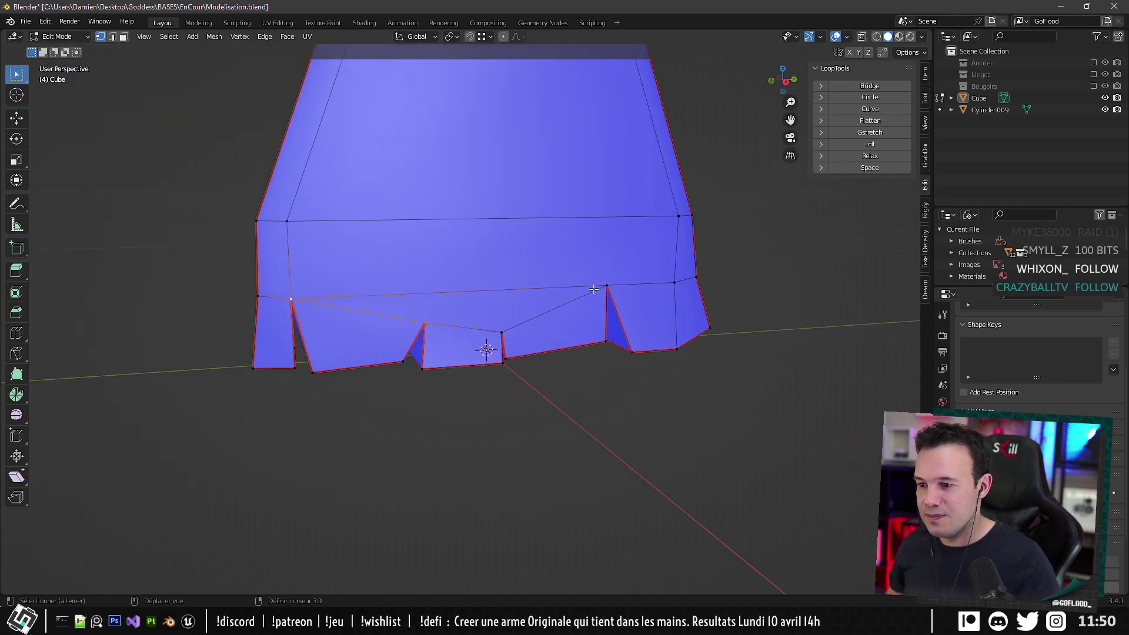
click(283, 300)
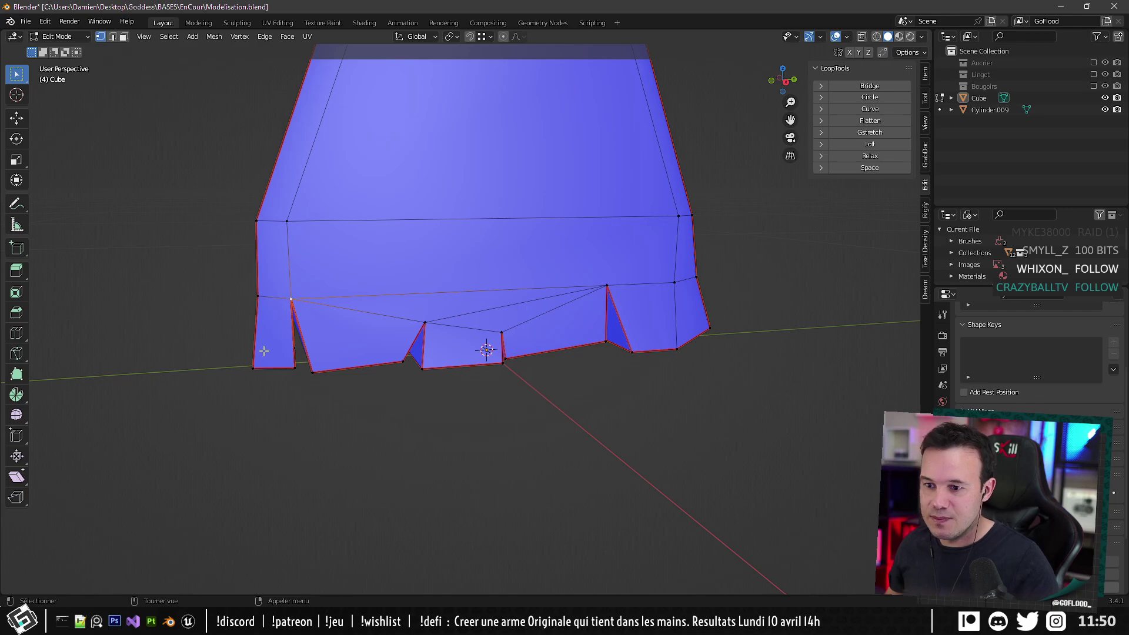
Select the whole broom head mesh and merge its vertices by distance.
middle_drag(264, 351, 206, 247)
key(a)
key(q)
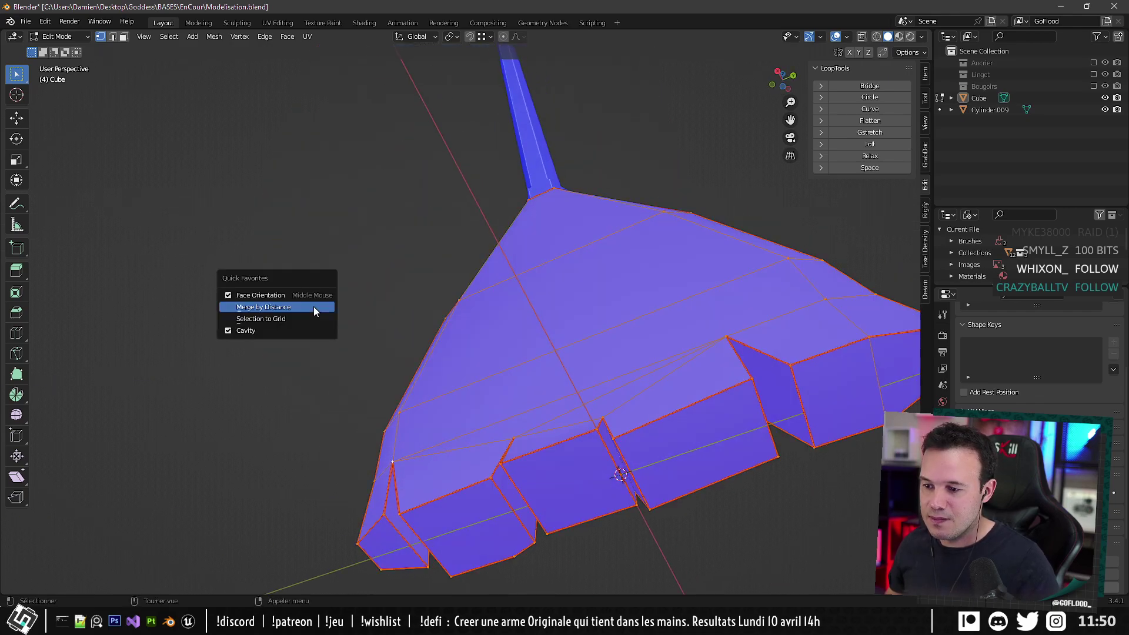
click(276, 307)
Examine the broom's overall shading and silhouette in Object Mode from the front and from above.
middle_drag(277, 306, 579, 389)
key(Tab)
scroll(492, 340, down, 3)
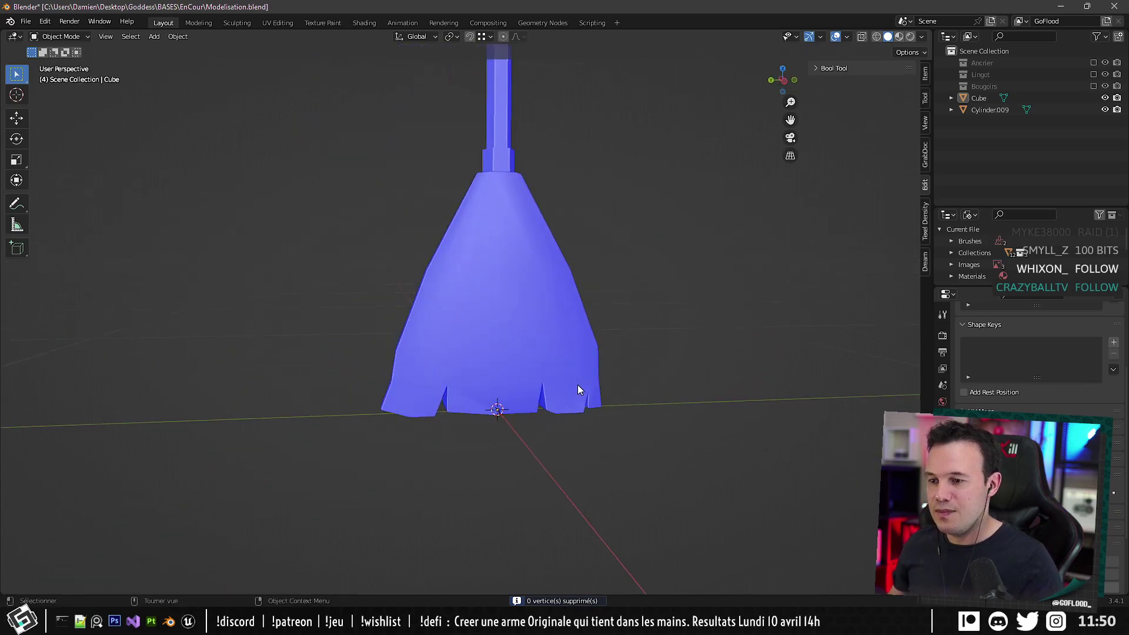
scroll(573, 335, down, 4)
middle_drag(563, 295, 438, 349)
scroll(512, 335, up, 6)
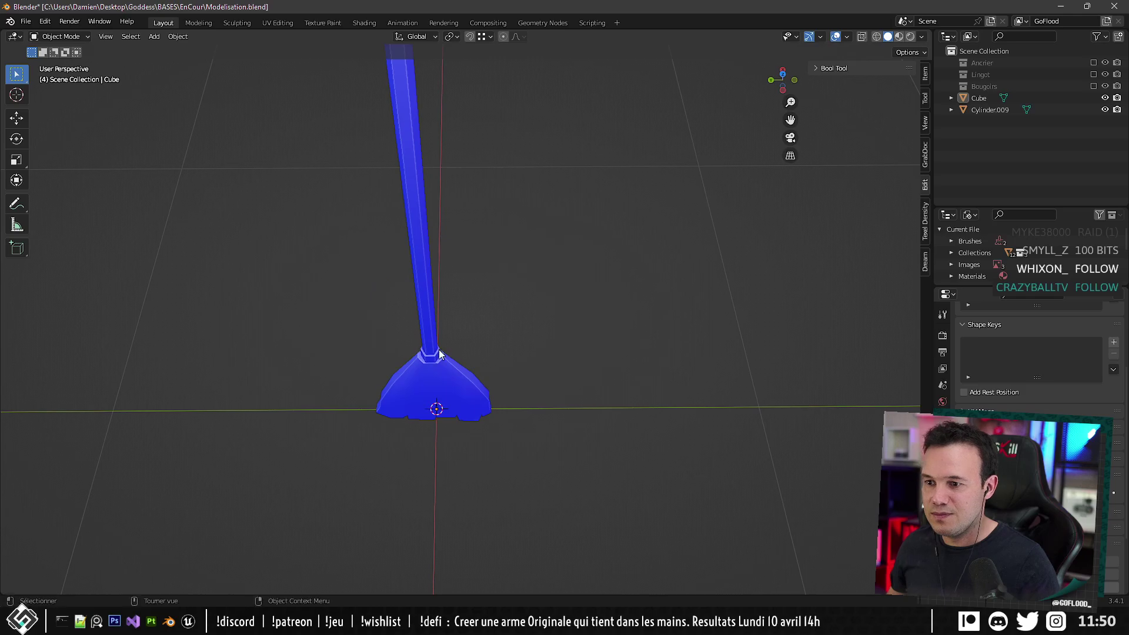
scroll(459, 341, up, 3)
Select the edge loop around the top cap in edge mode and bevel it with a width of about 0.65 cm.
key(Tab)
alt+click(431, 434)
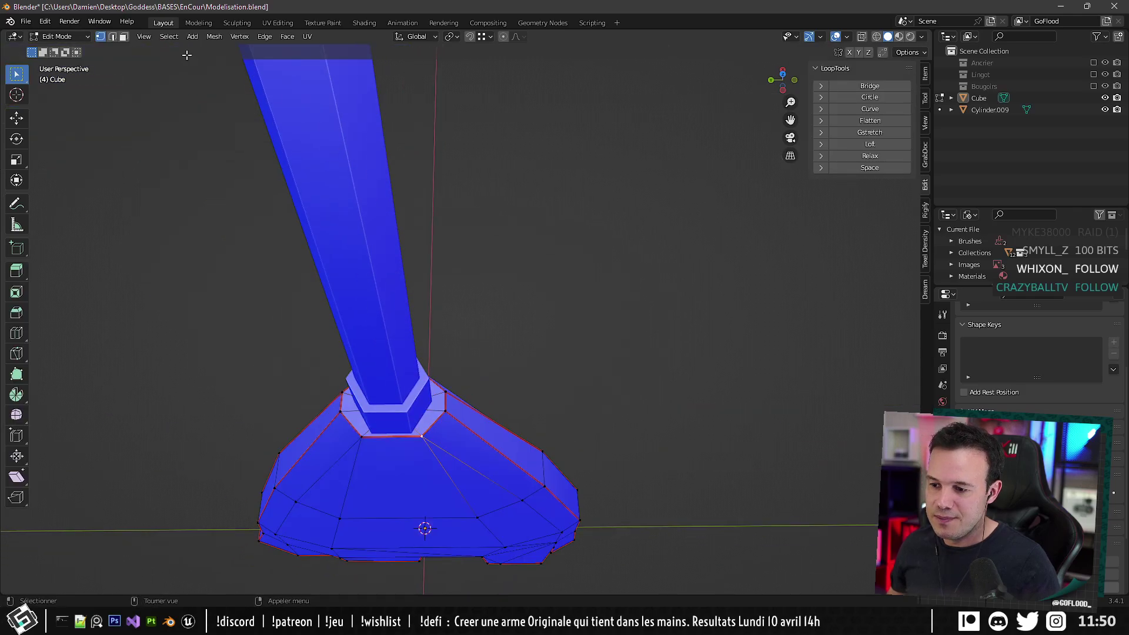
click(112, 36)
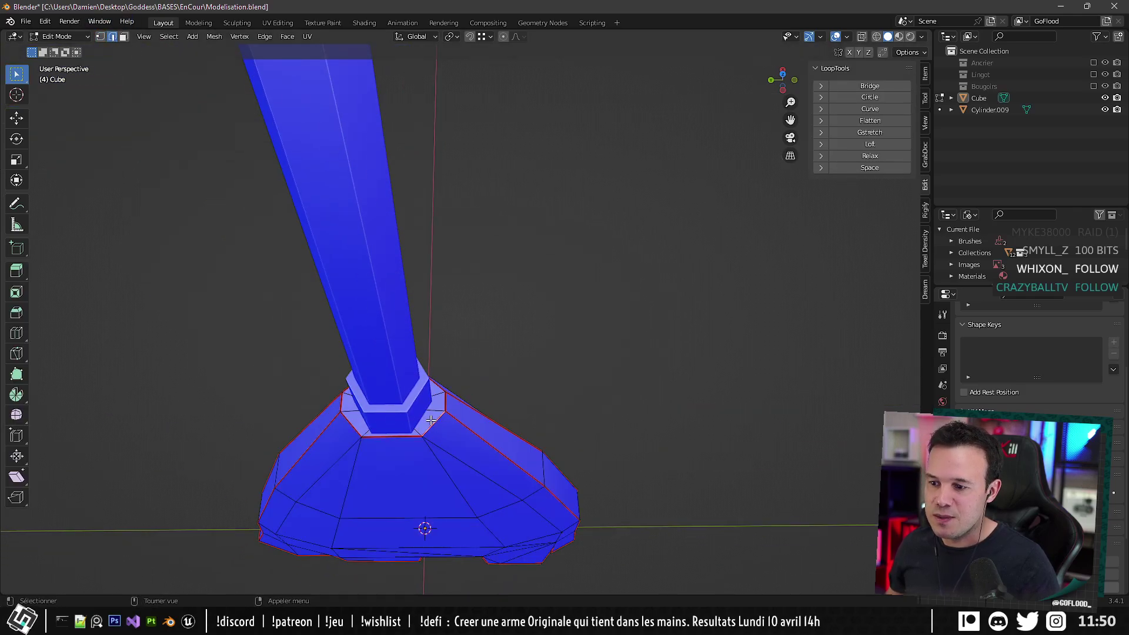
middle_drag(436, 423, 511, 275)
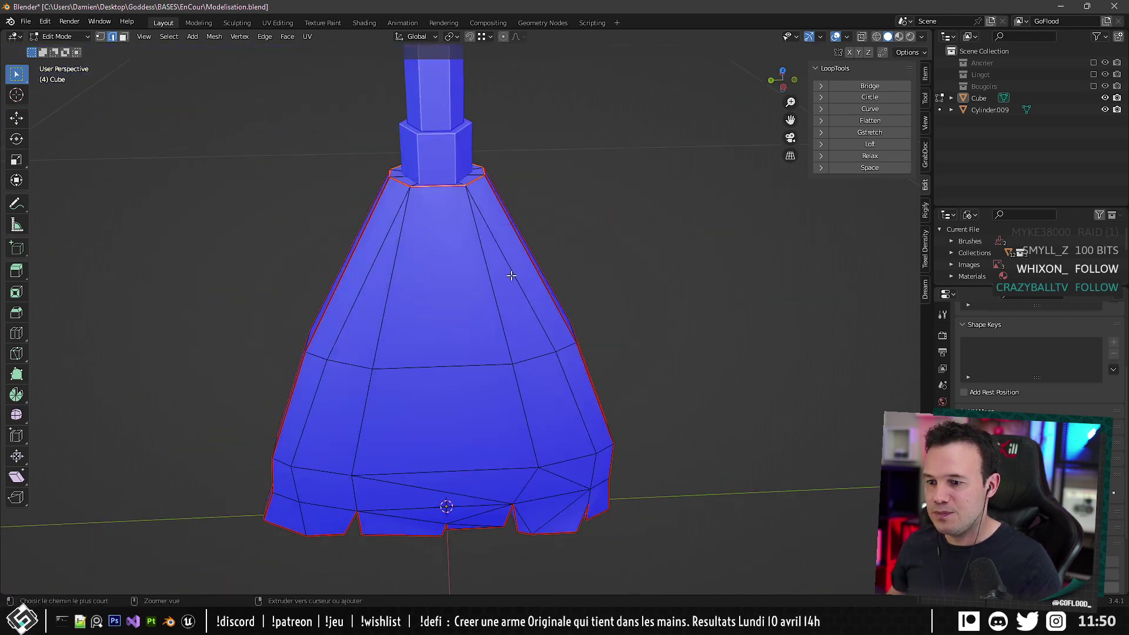
key(ctrl+b)
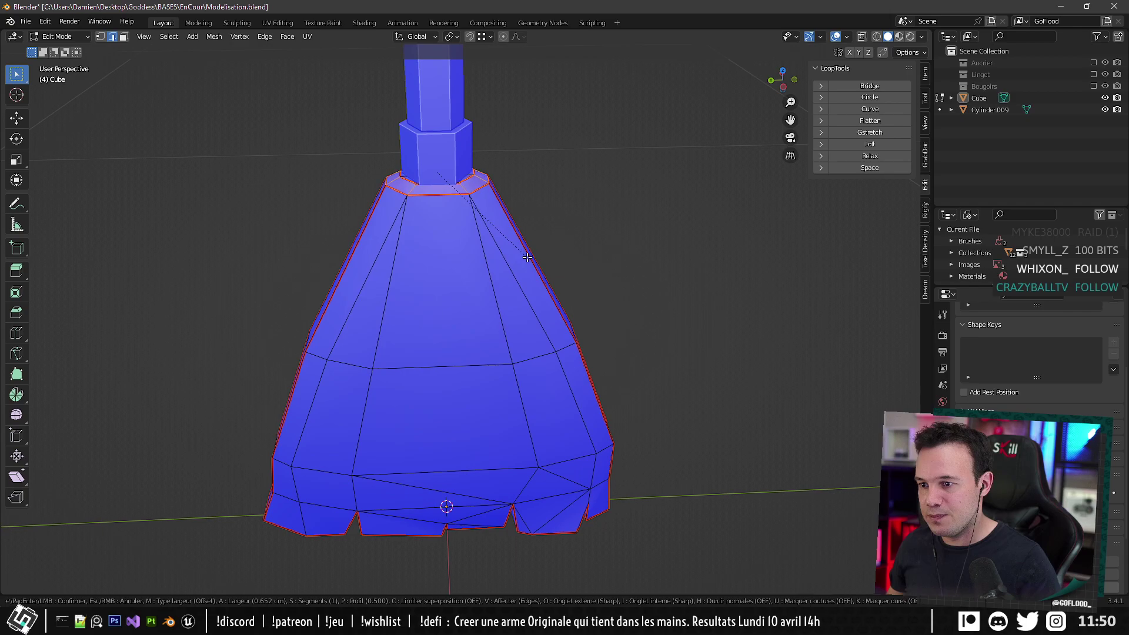
click(523, 254)
Slide the outer edge loop of the top rim bevel slightly down the broom head, by a factor of about 0.06.
middle_drag(524, 254, 463, 170)
alt+click(518, 122)
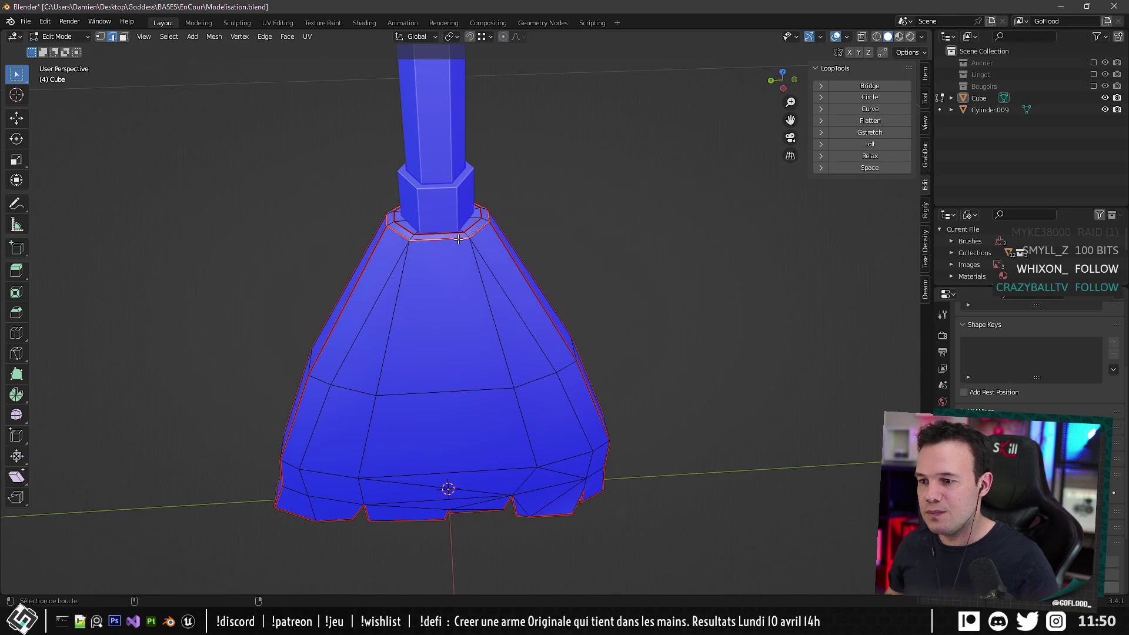
alt+middle_drag(456, 244, 493, 352)
scroll(512, 231, up, 1)
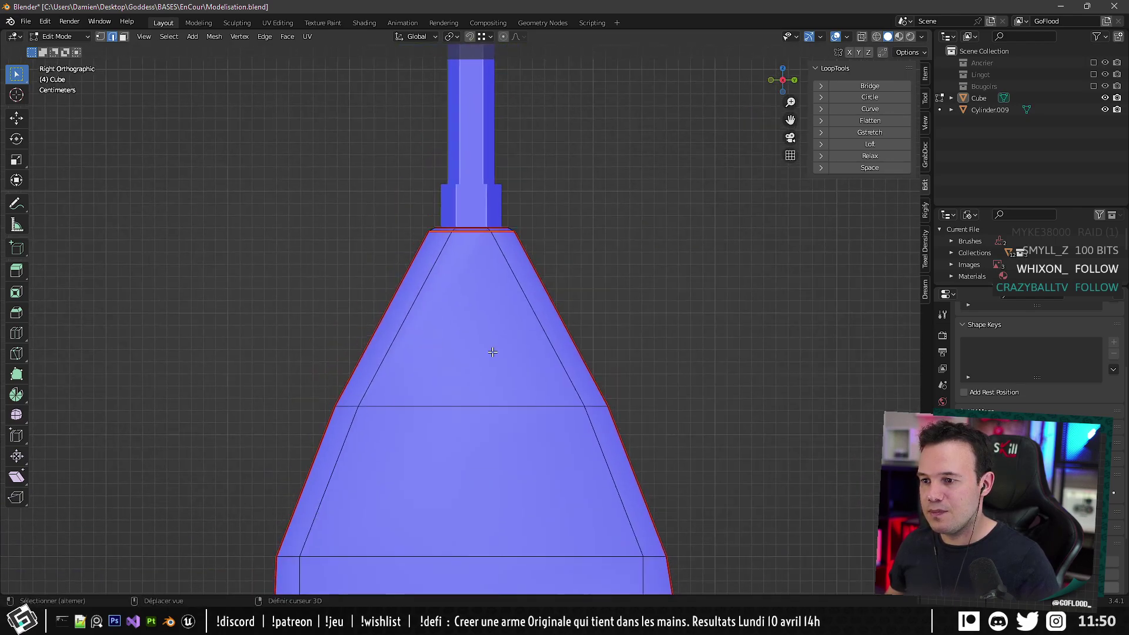
key(g)
key(g)
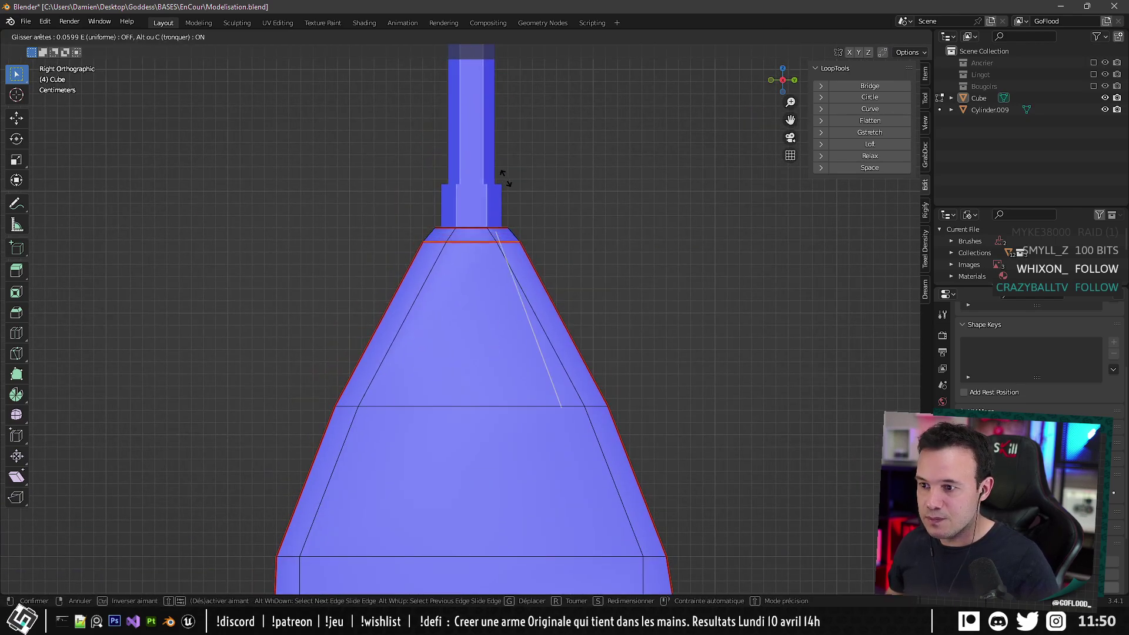
click(502, 174)
middle_drag(522, 172, 474, 363)
key(Tab)
key(Tab)
key(Tab)
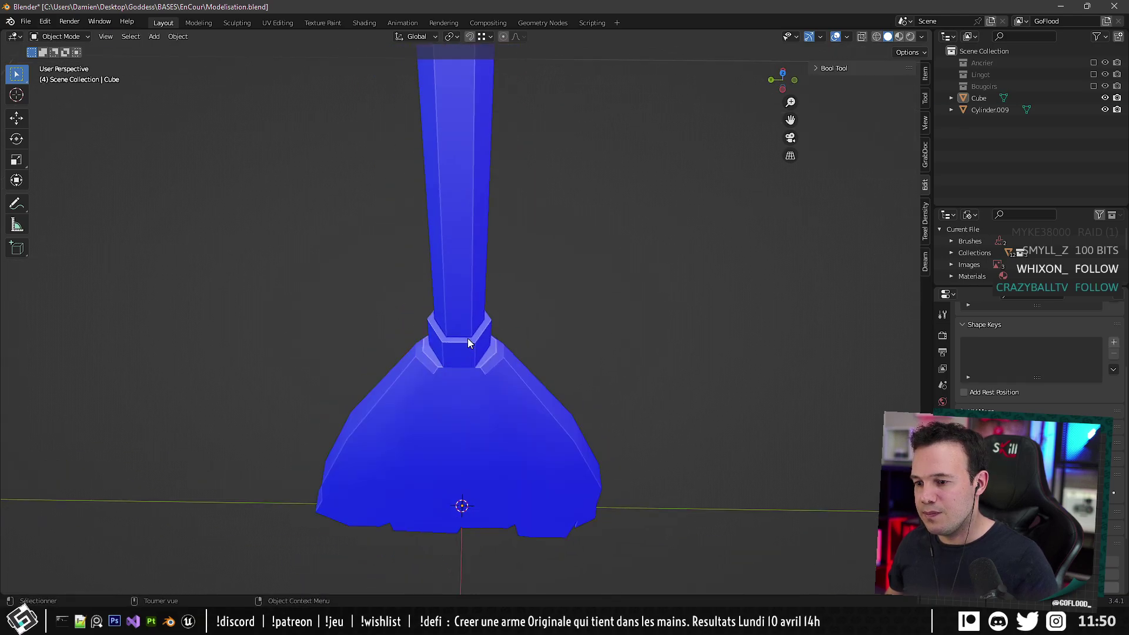
Scale the broom handle mesh to 0.8 in X and Y, leaving its height locked.
click(470, 342)
key(Tab)
alt+middle_drag(496, 262, 514, 275)
scroll(525, 159, up, 2)
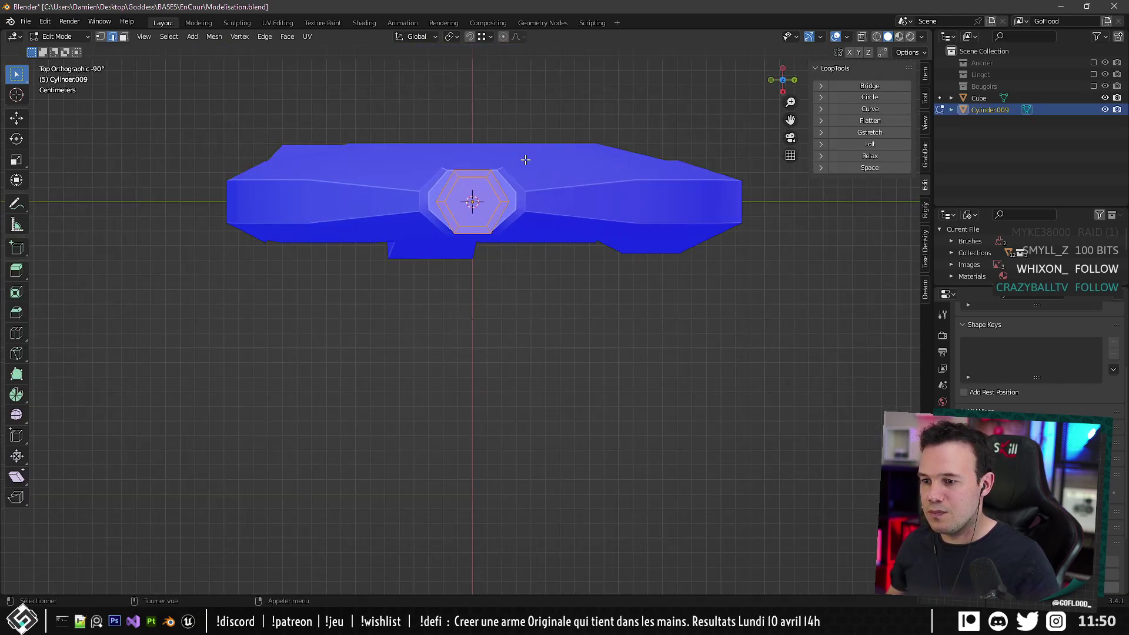
key(s)
key(shift+z)
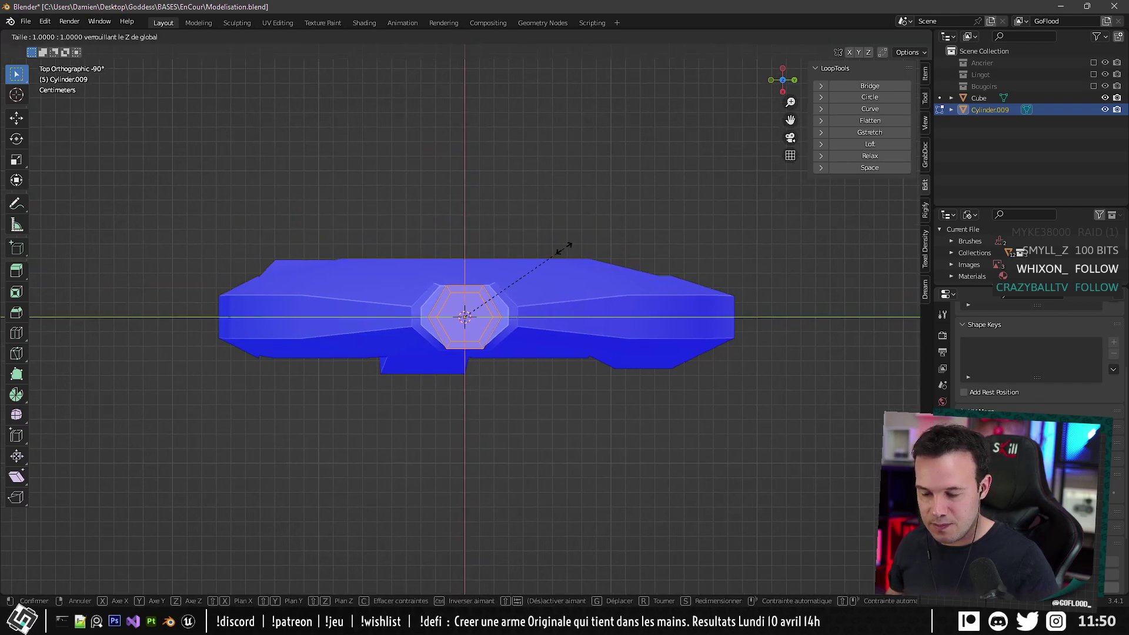
click(545, 256)
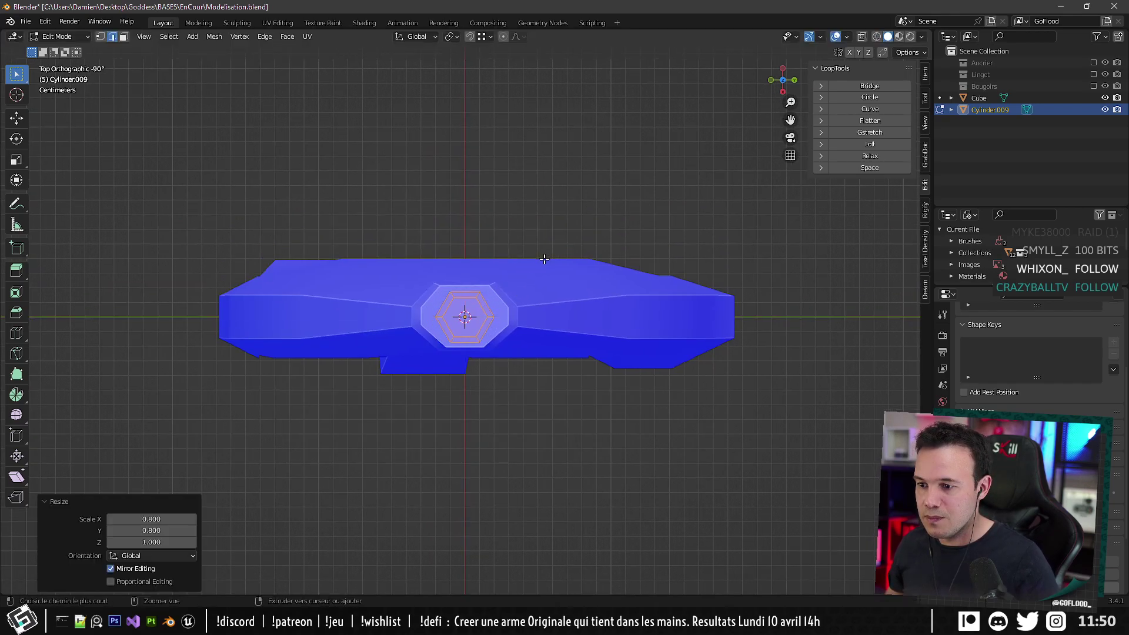
middle_drag(545, 256, 632, 267)
key(Tab)
scroll(530, 365, down, 5)
middle_drag(530, 366, 465, 334)
key(Tab)
scroll(483, 321, up, 7)
key(Tab)
Clear the sharp marks from the outer edge loop of the broom head's bevelled top rim.
click(465, 333)
key(Tab)
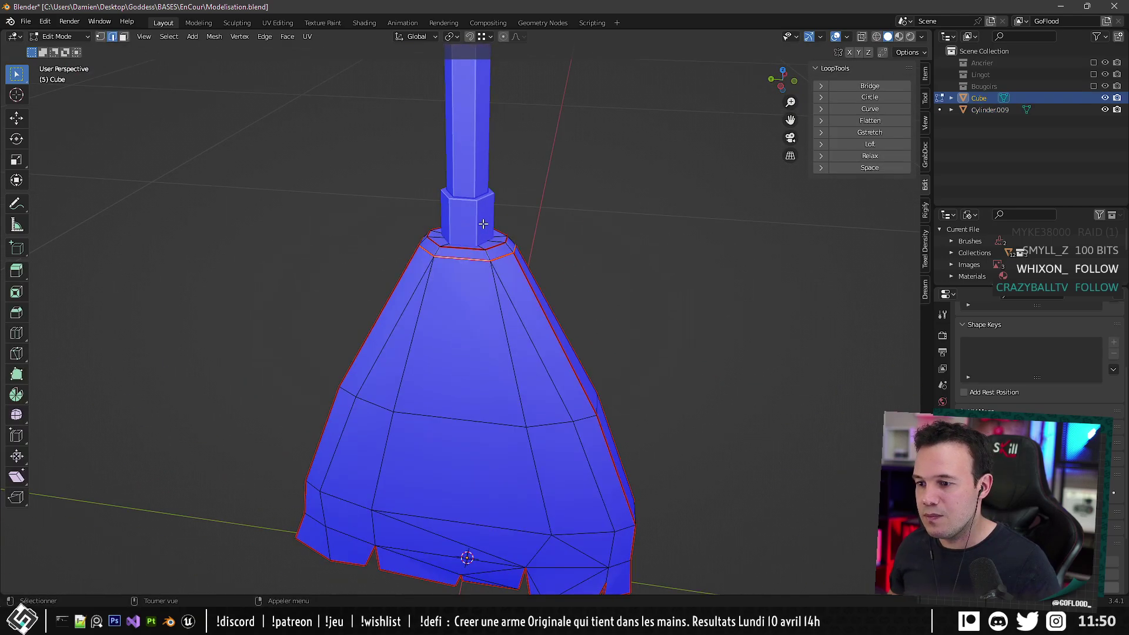
scroll(482, 222, up, 2)
shift+middle_drag(483, 230, 458, 319)
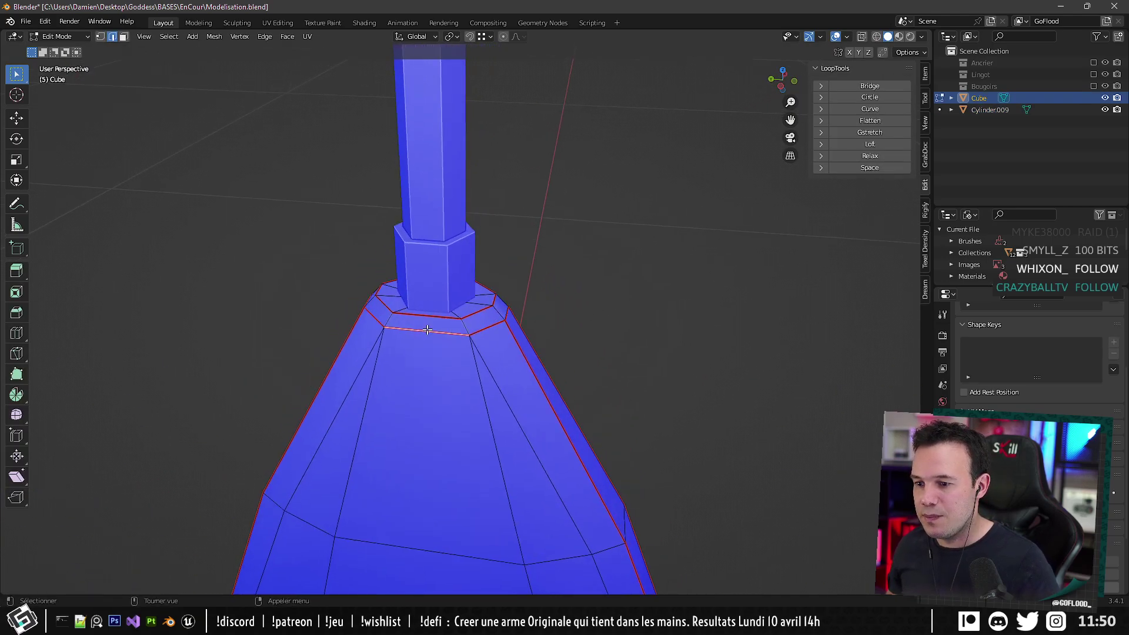
key(shift+s)
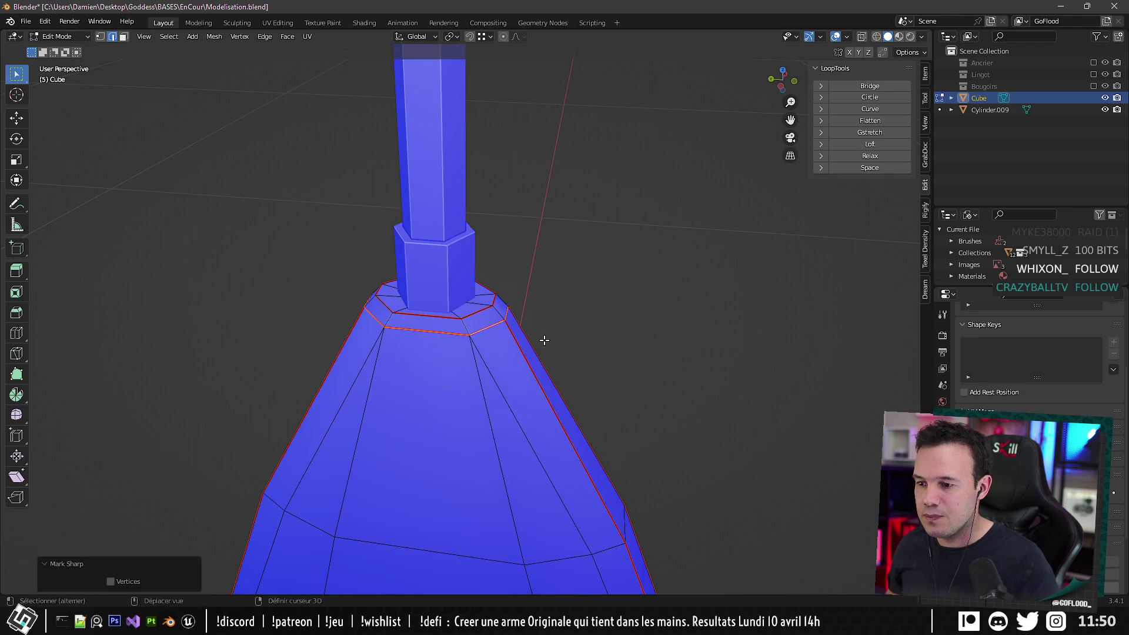
key(alt+e)
key(alt+s)
middle_drag(495, 291, 418, 345)
scroll(465, 361, up, 3)
Mark the short corner edges across the top rim bevel as sharp, in line with the sharp side edges.
key(Tab)
scroll(447, 370, up, 4)
click(353, 344)
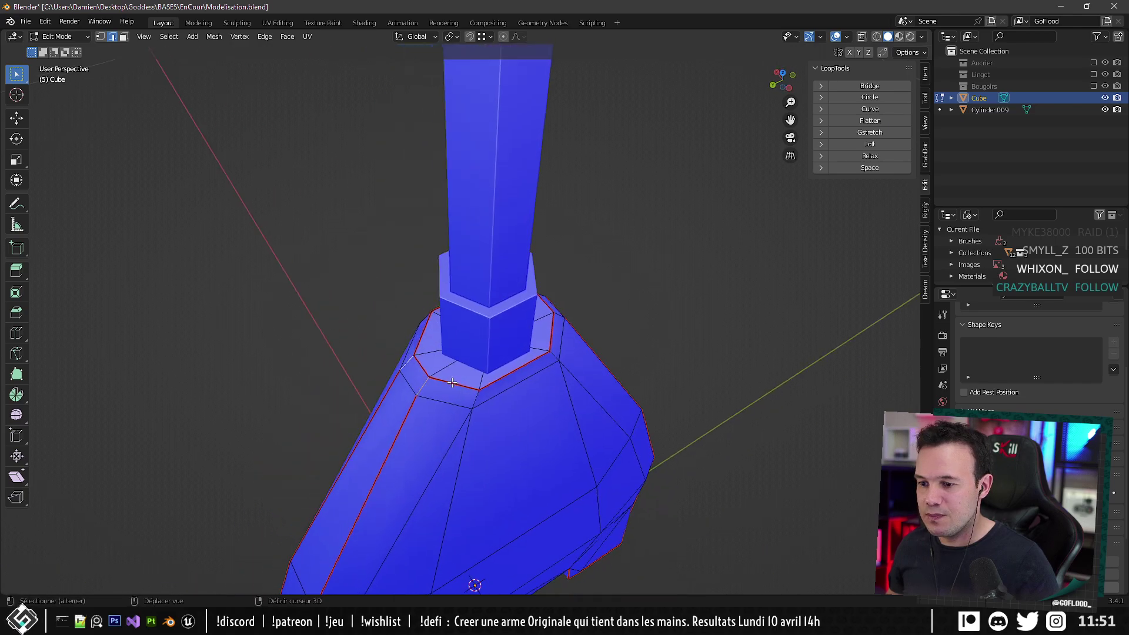
middle_drag(451, 382, 467, 353)
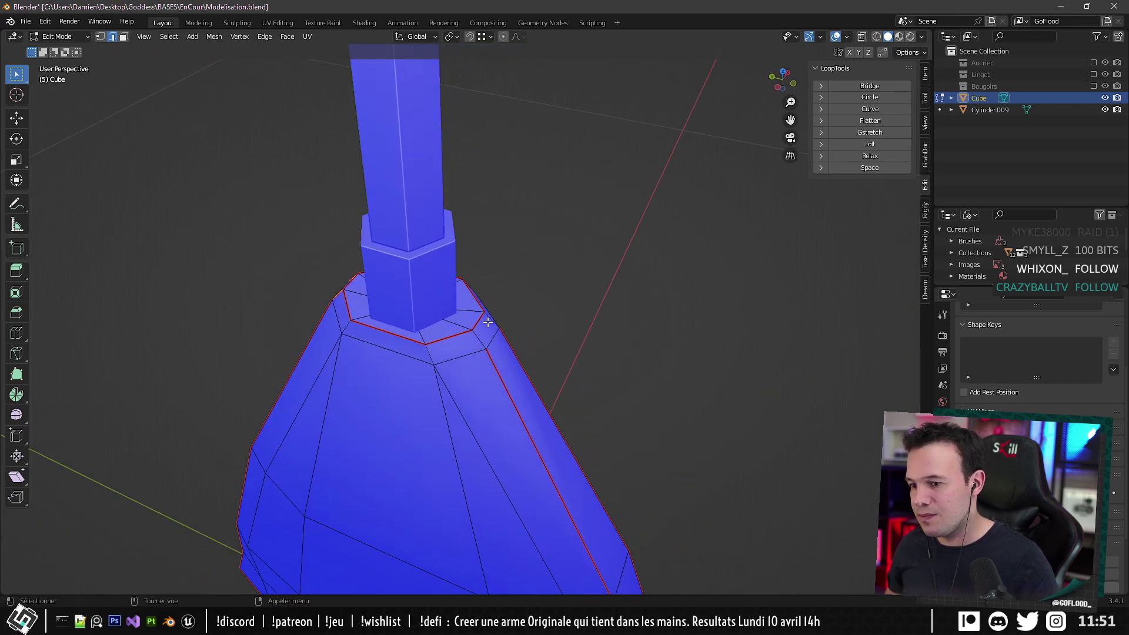
scroll(477, 335, down, 8)
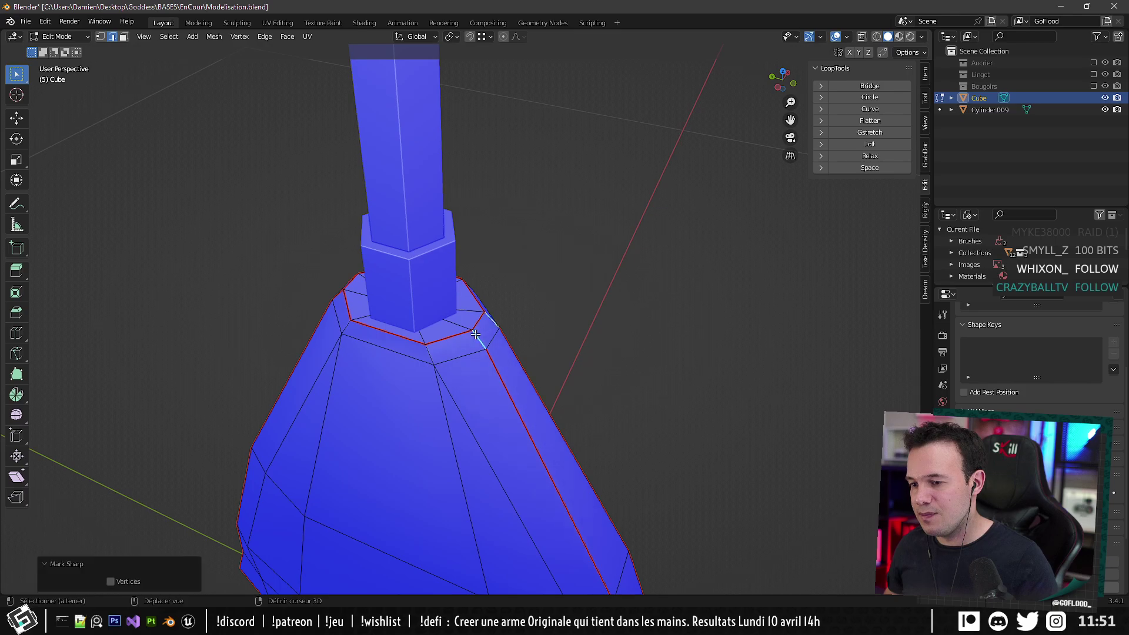
Select both the broom head and the handle in Object Mode and export them.
key(Tab)
middle_drag(450, 448, 480, 481)
scroll(479, 478, down, 3)
key(a)
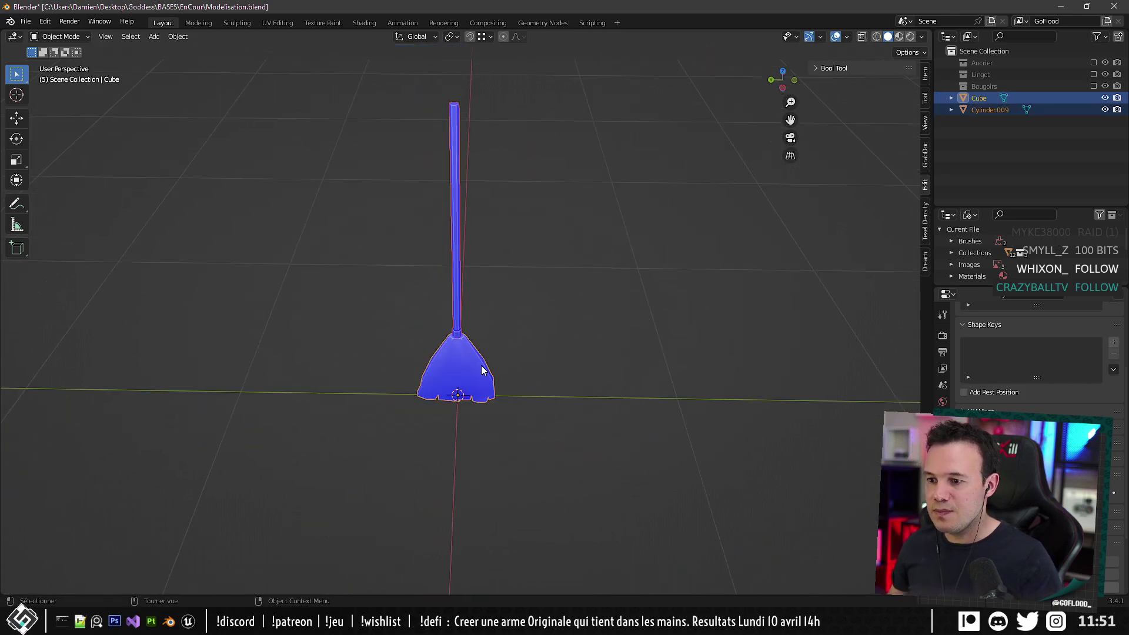
key(ctrl+e)
click(770, 452)
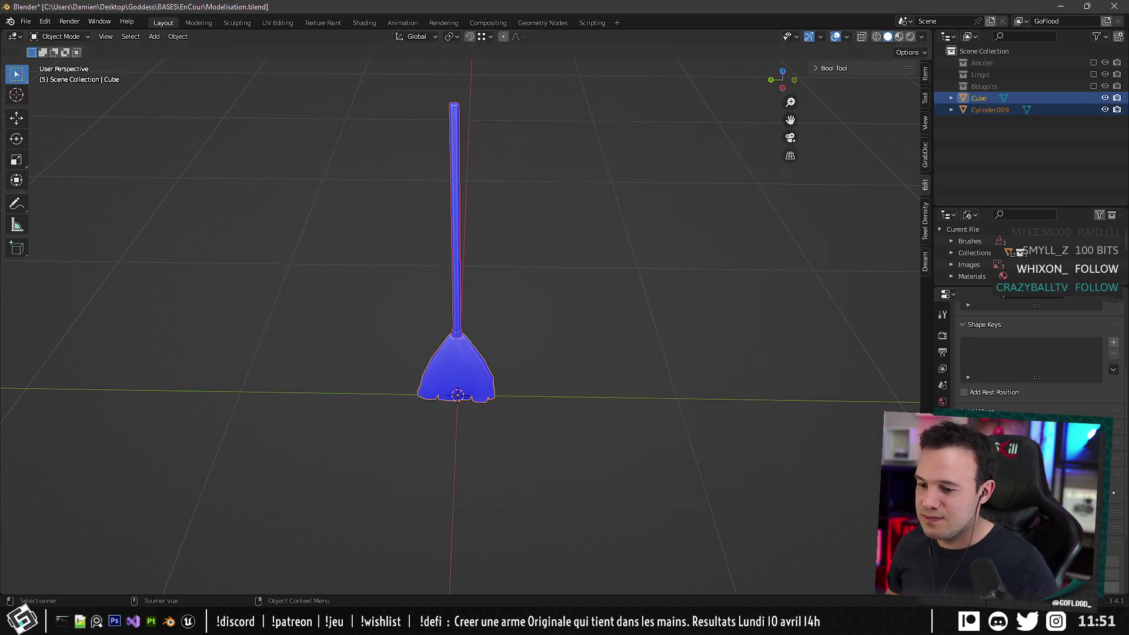
Switch to Unreal Editor and reimport the Balais_001 static mesh.
key(alt+Tab)
right_click(231, 497)
click(268, 186)
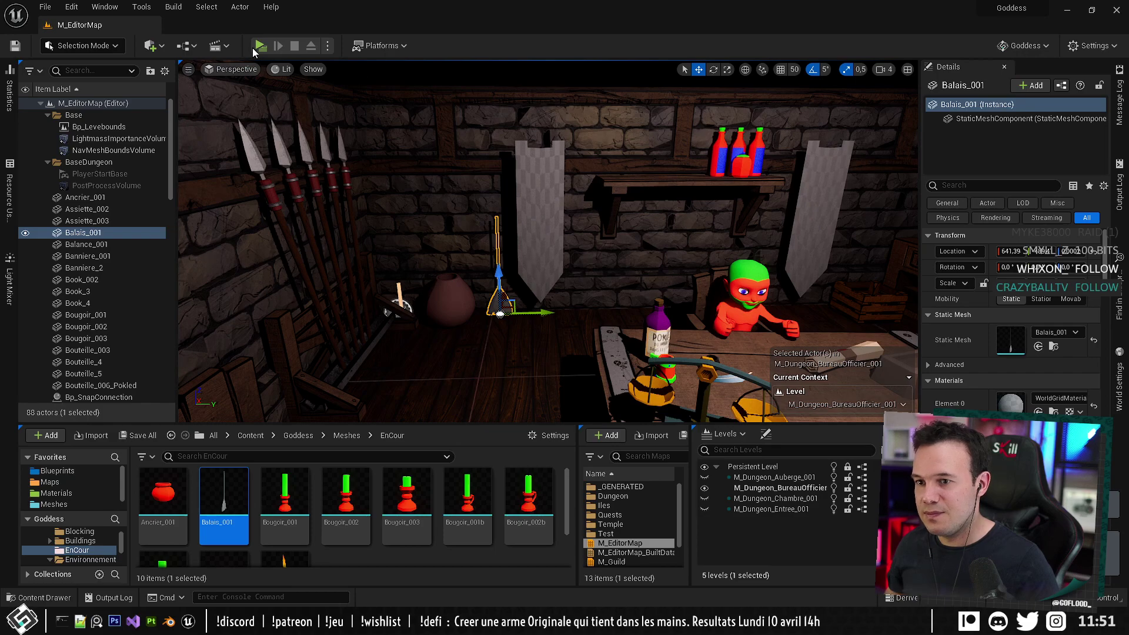
Run the game preview and walk the characters near the broom to judge its size and look in the room.
click(260, 45)
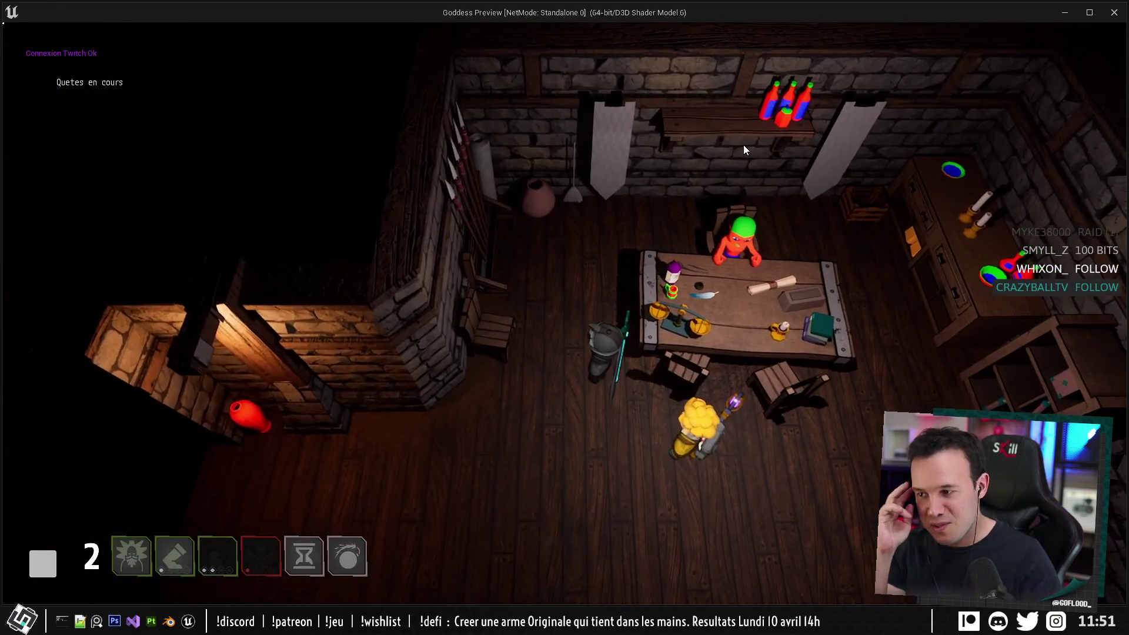
key(z)
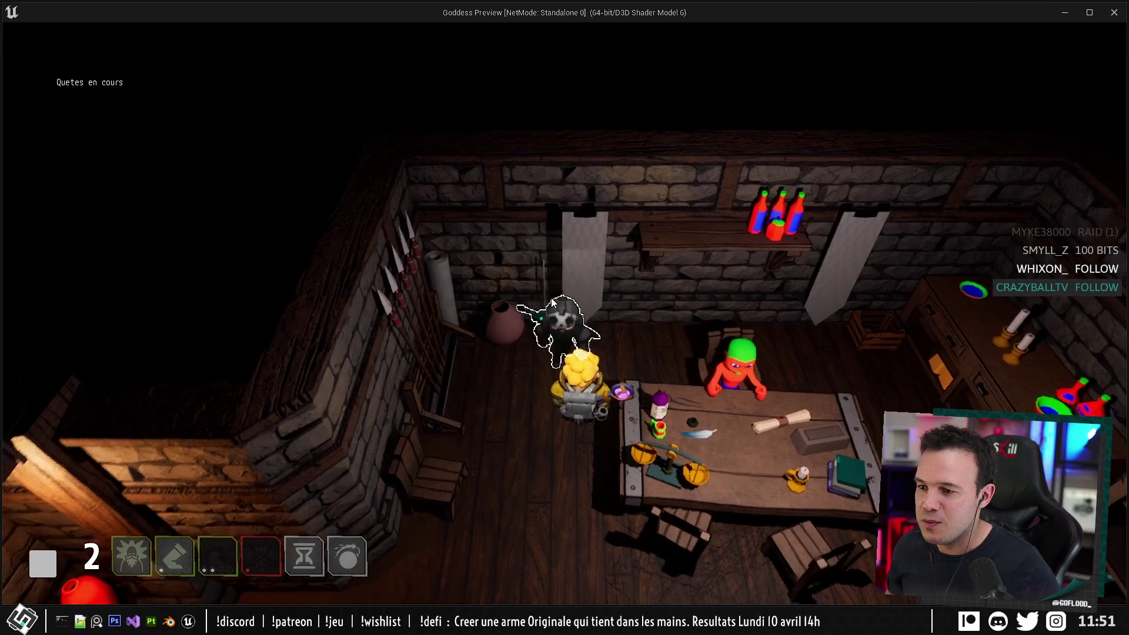
key(s)
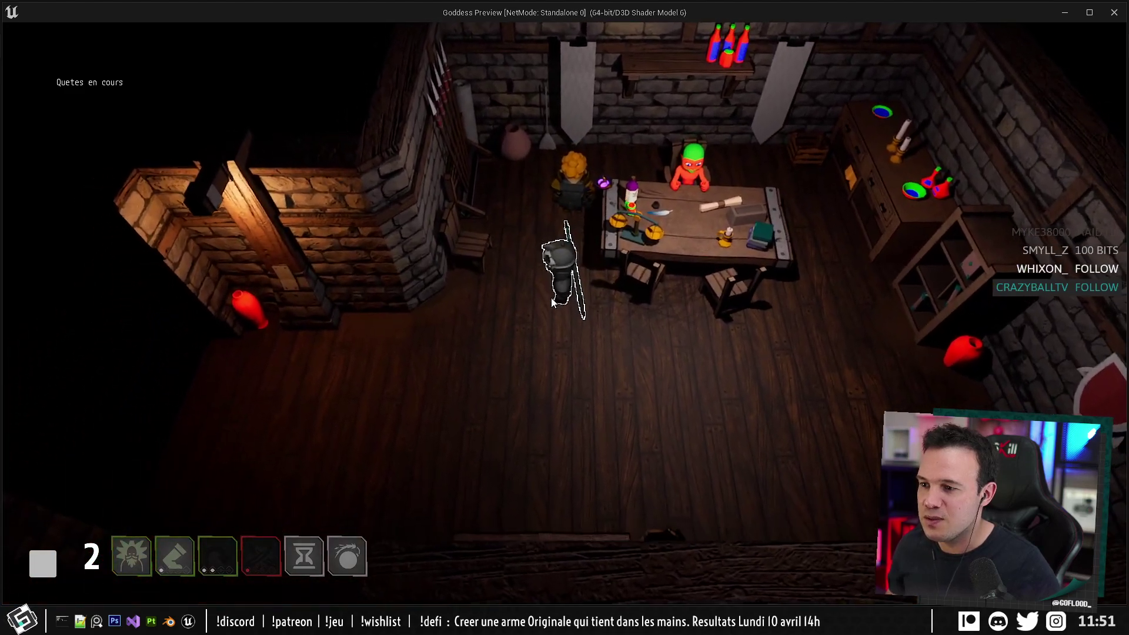
key(Escape)
Switch back to Blender and scale the head and handle meshes together to about 1.063 along Y.
click(345, 620)
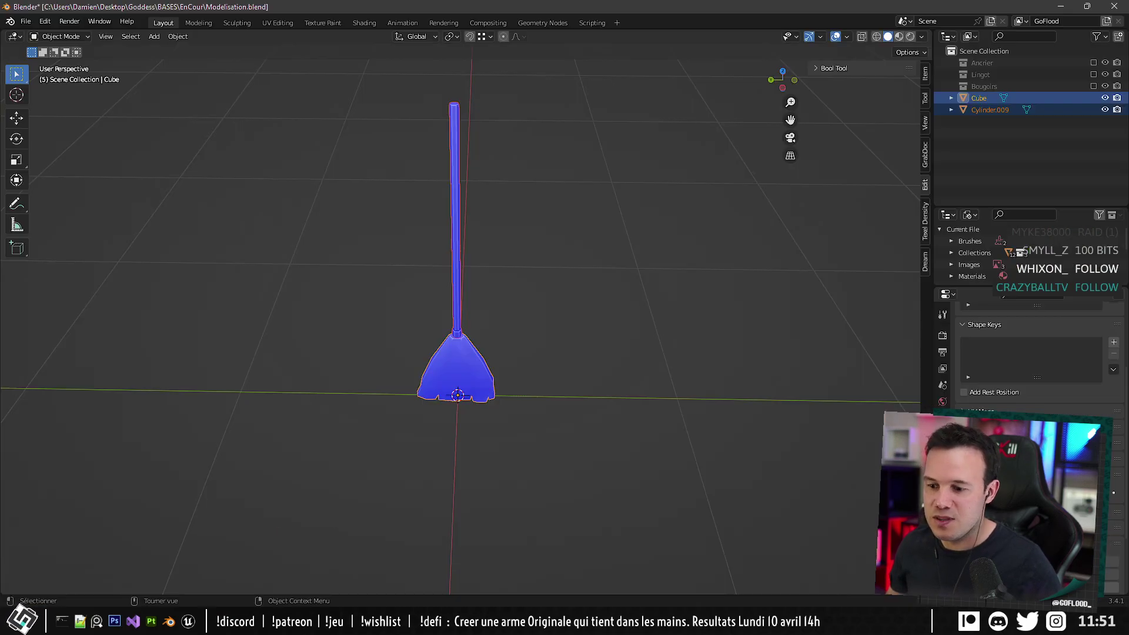
click(461, 199)
key(Tab)
middle_drag(436, 200, 498, 366)
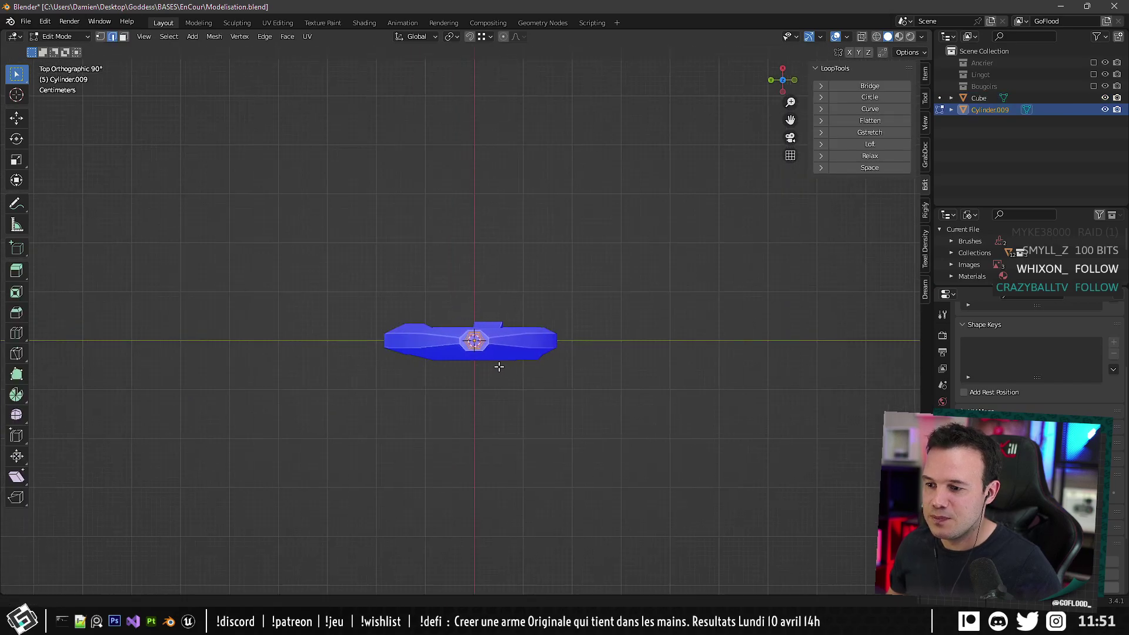
key(Tab)
shift+click(508, 330)
key(Tab)
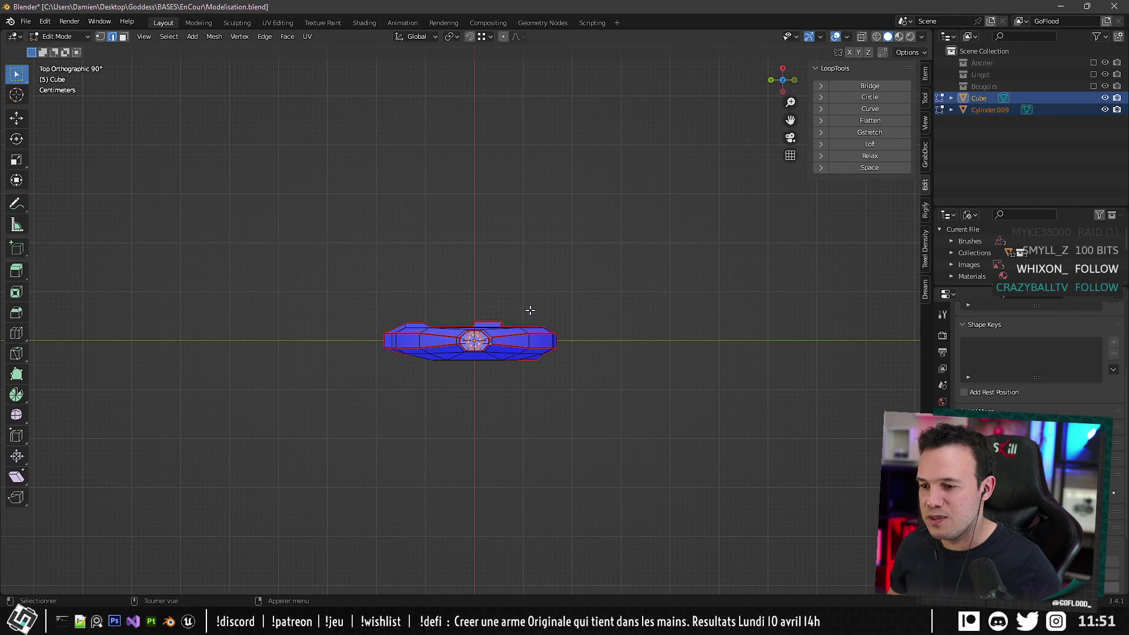
key(a)
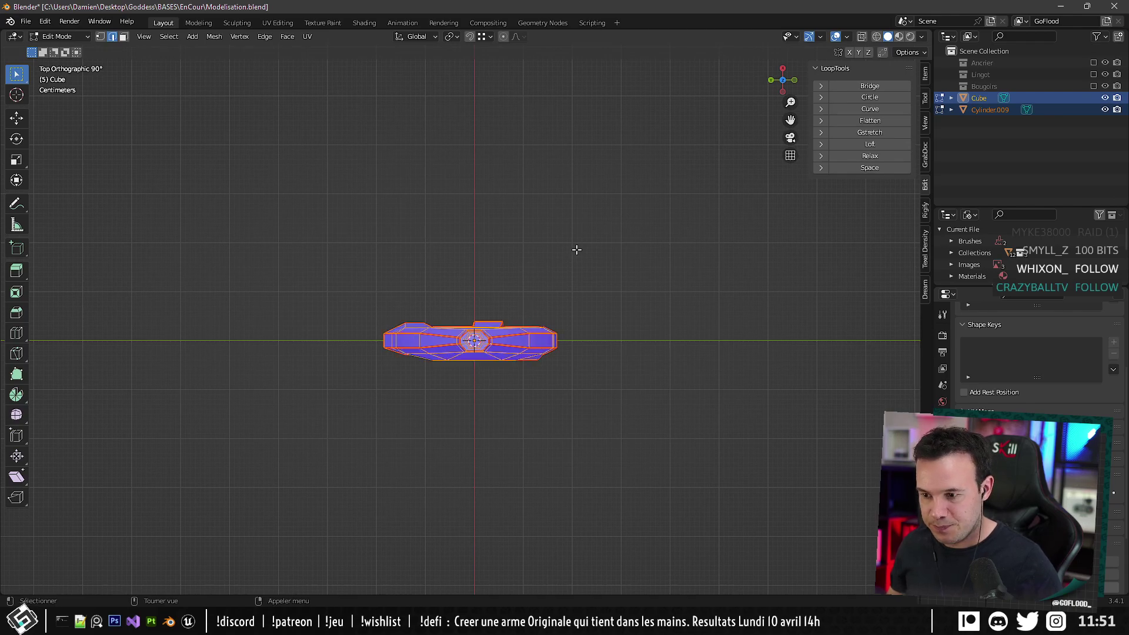
key(s)
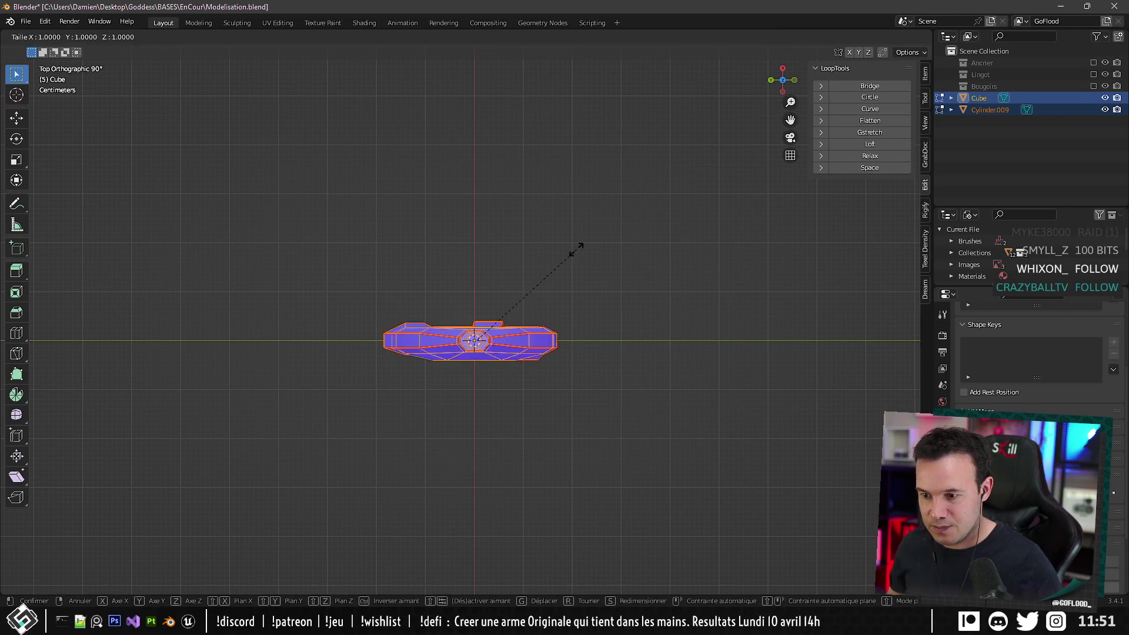
key(y)
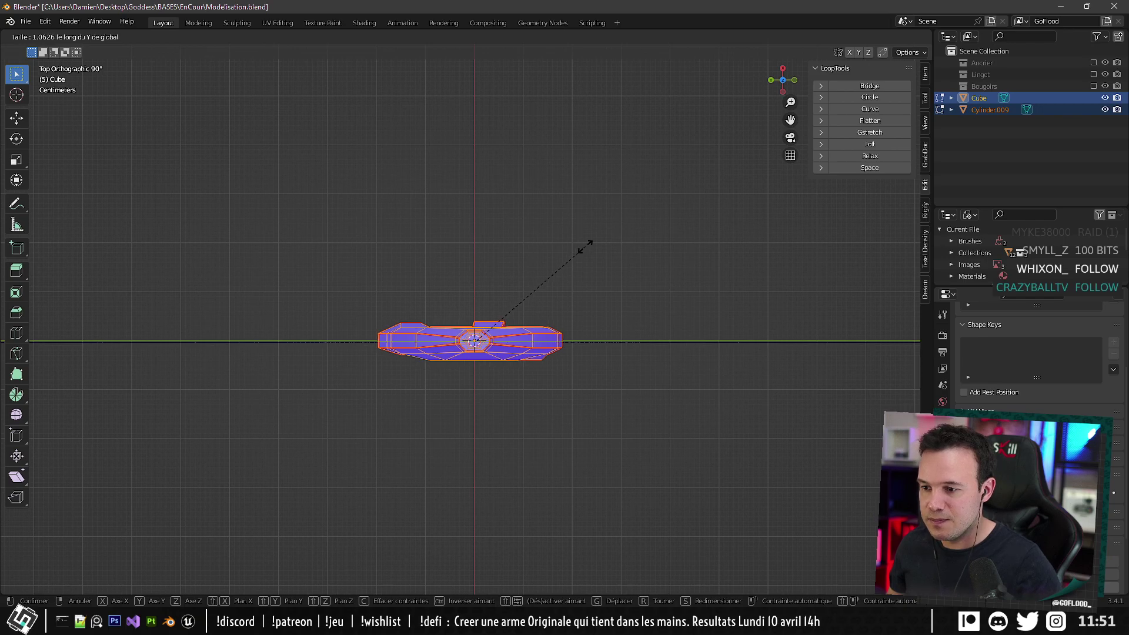
click(586, 246)
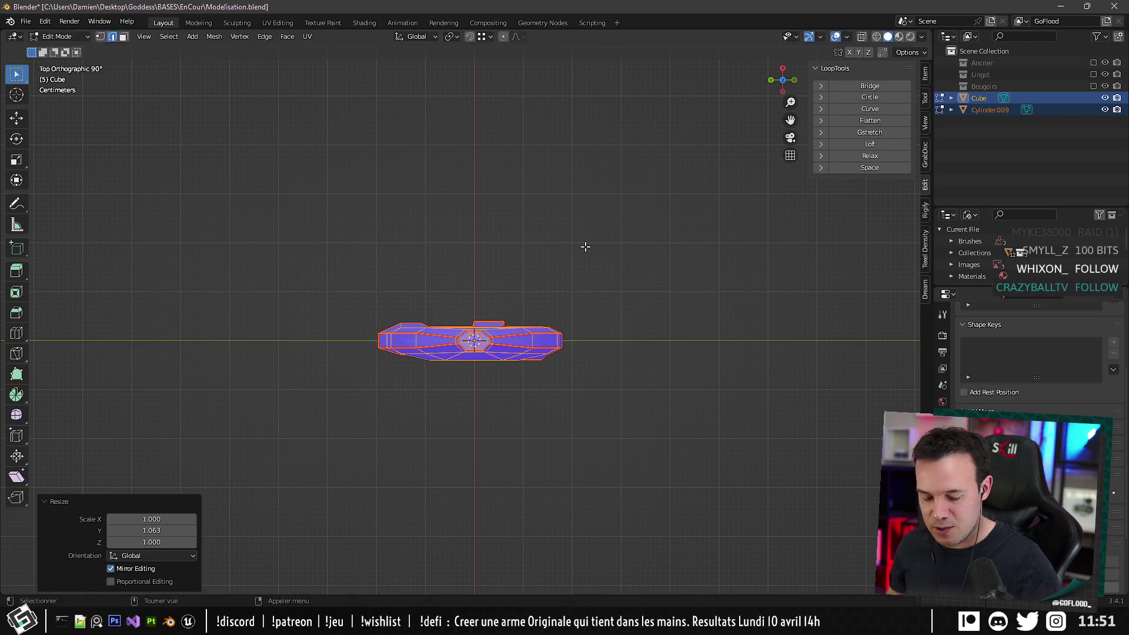
Scale the head and handle meshes together to about 1.06 along X.
key(s)
key(x)
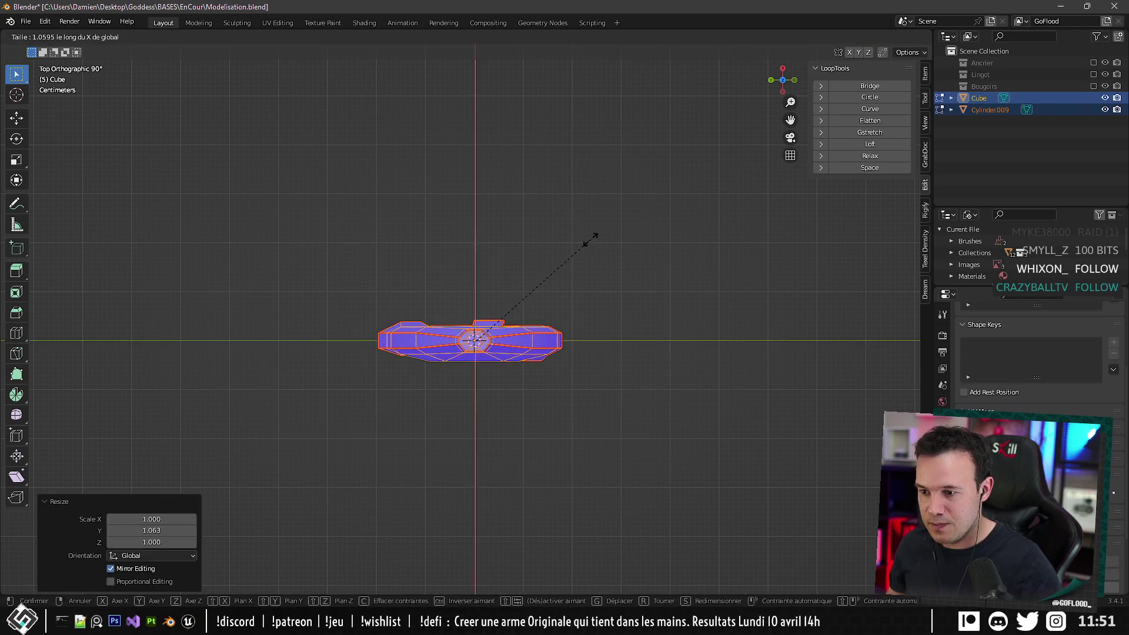
click(590, 240)
middle_drag(541, 311, 497, 404)
Cut three evenly spaced edge loops across the length of the broom handle.
key(Tab)
click(452, 274)
key(Tab)
click(476, 306)
right_click(476, 305)
scroll(464, 306, up, 3)
Move the handle's lowest new edge loop sideways by about 0.72 cm in Y and -0.48 cm in Z.
click(489, 337)
alt+click(461, 332)
key(g)
click(492, 295)
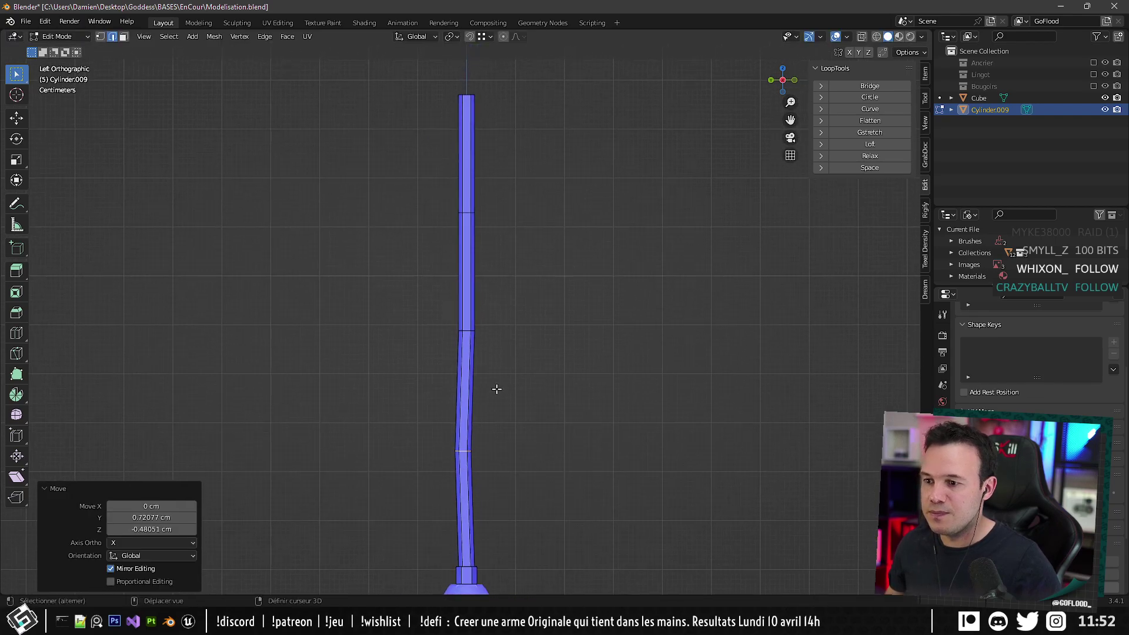
Move the handle's upper edge loop the opposite way by about -0.48 cm in Y and -0.24 cm in Z.
click(467, 218)
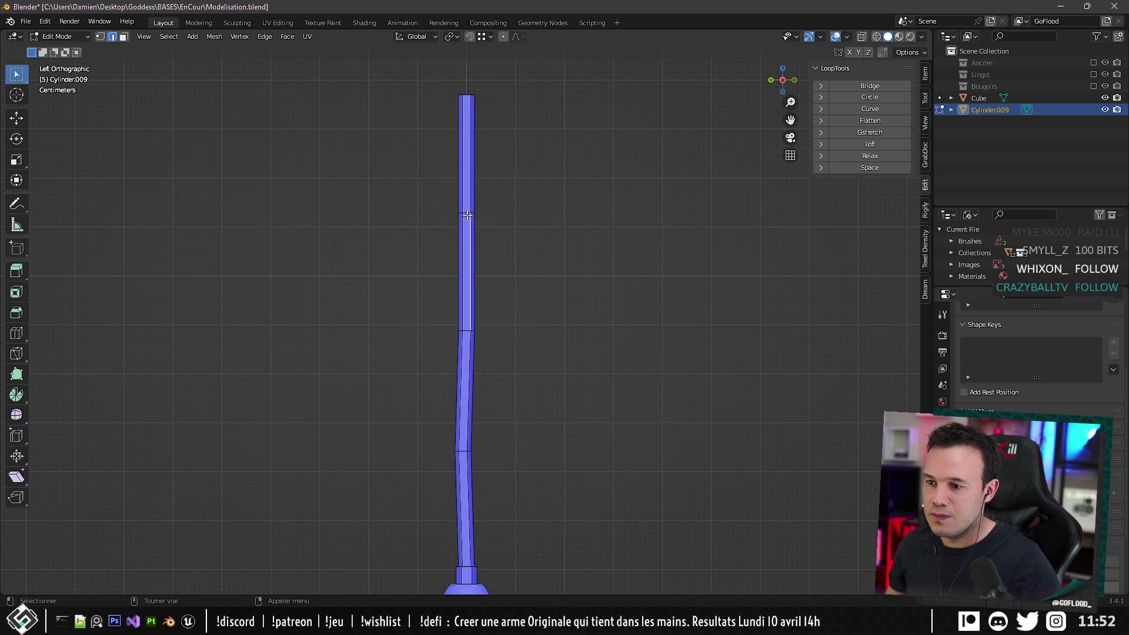
key(g)
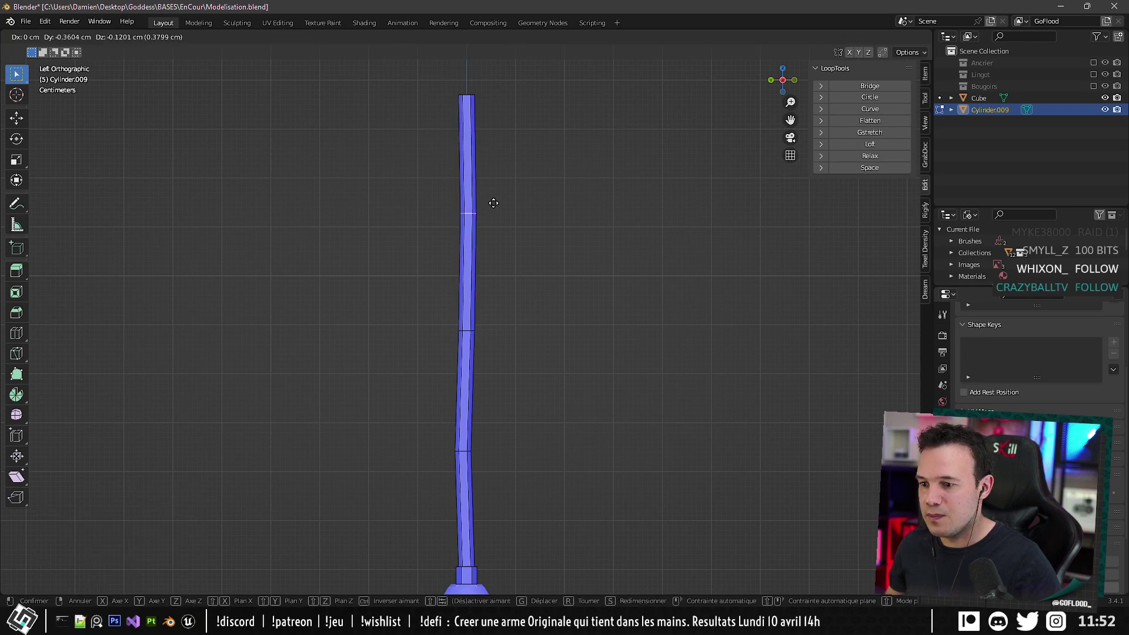
click(493, 202)
middle_drag(494, 203, 489, 288)
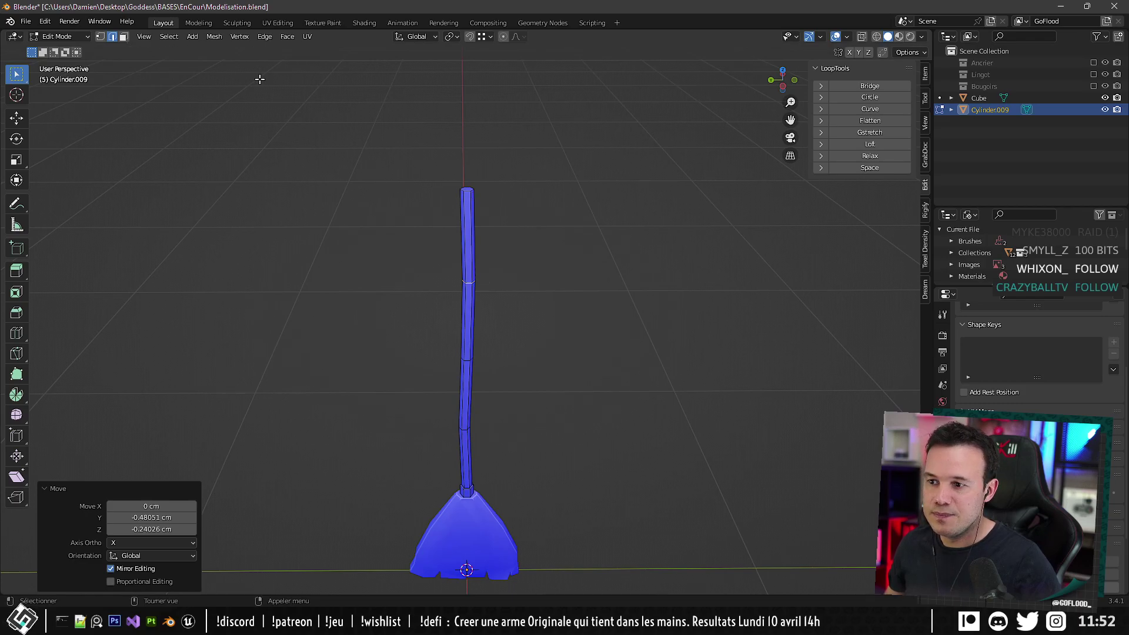
Rotate the handle's top end face about -13.7° in the side view and enlarge it to about 1.13.
click(124, 37)
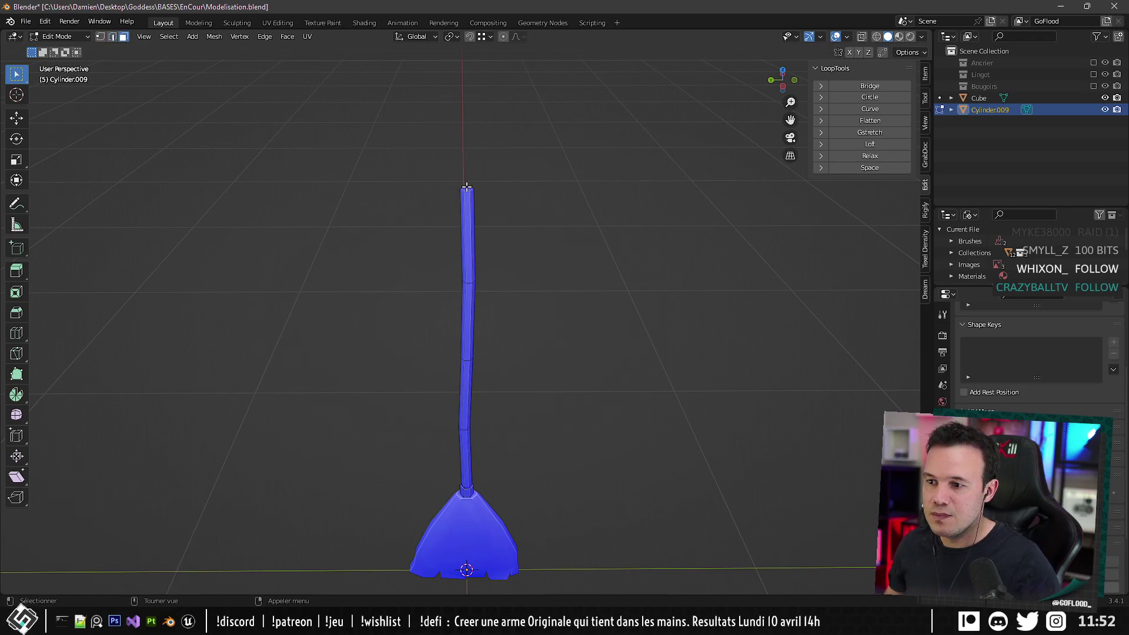
alt+middle_drag(472, 184, 497, 237)
scroll(519, 194, up, 3)
key(r)
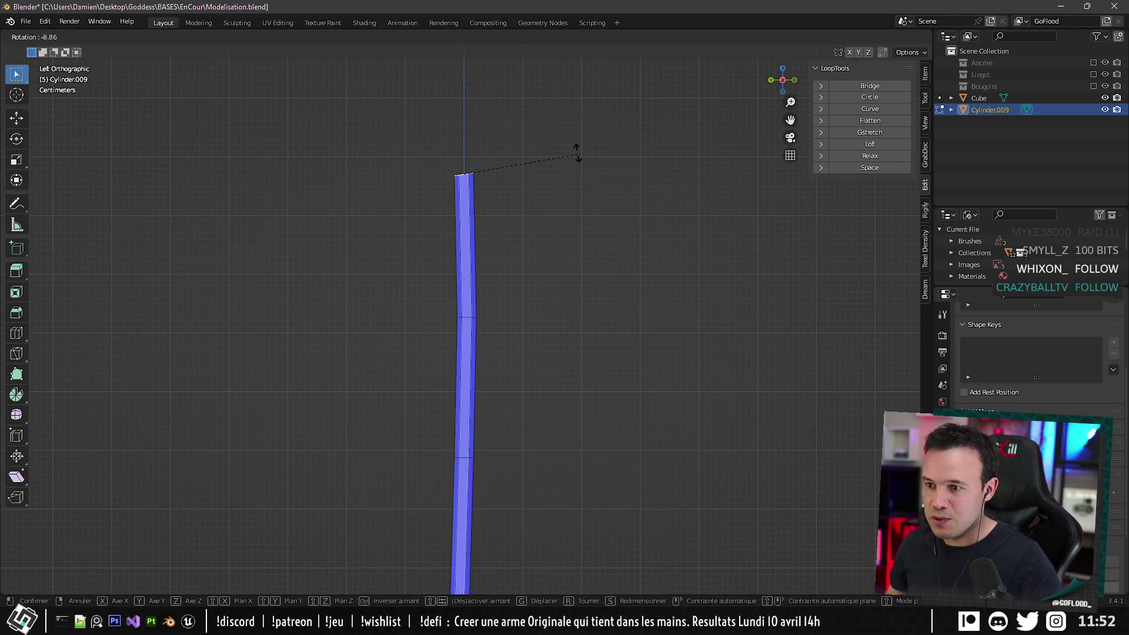
click(575, 144)
middle_drag(564, 166, 547, 242)
key(s)
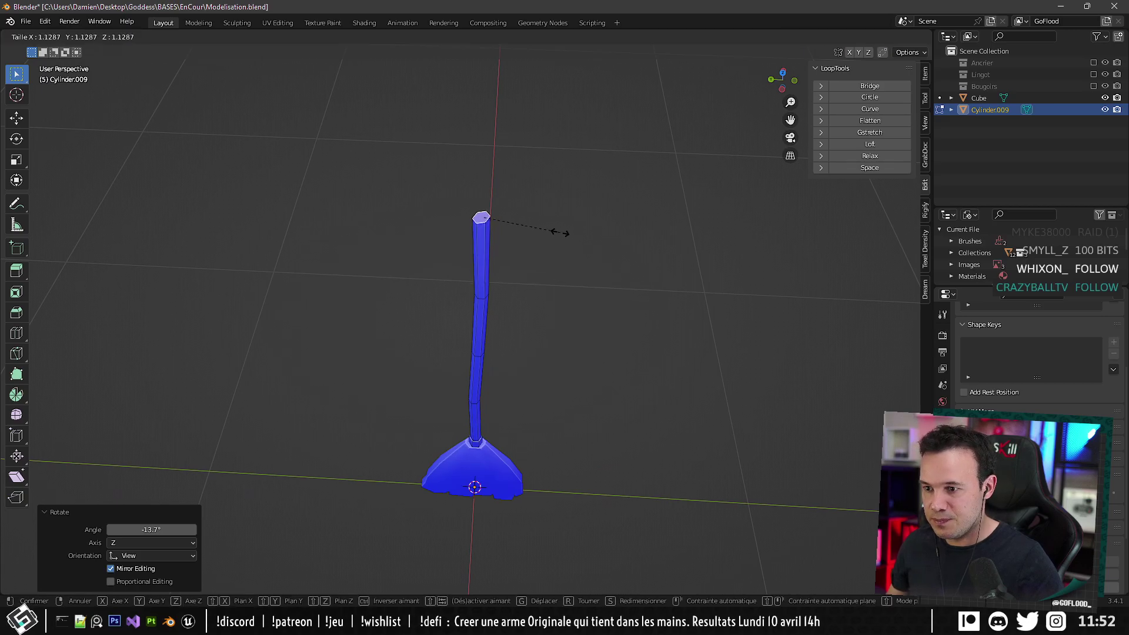
click(561, 229)
Enlarge the broom handle's middle edge loop to about 1.12.
alt+click(479, 356)
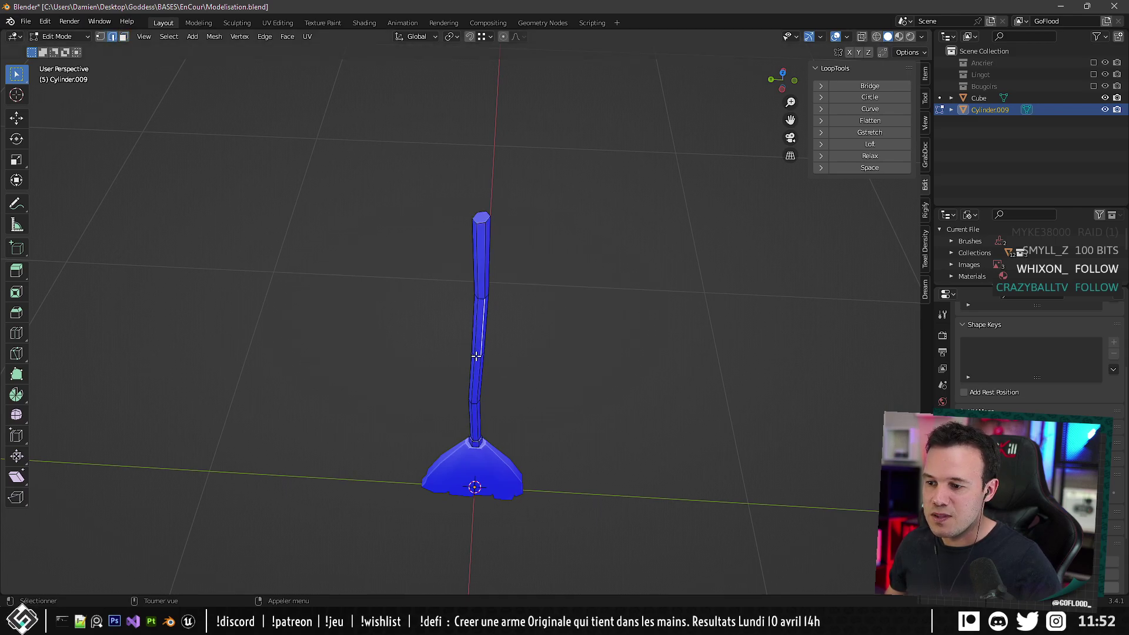
key(s)
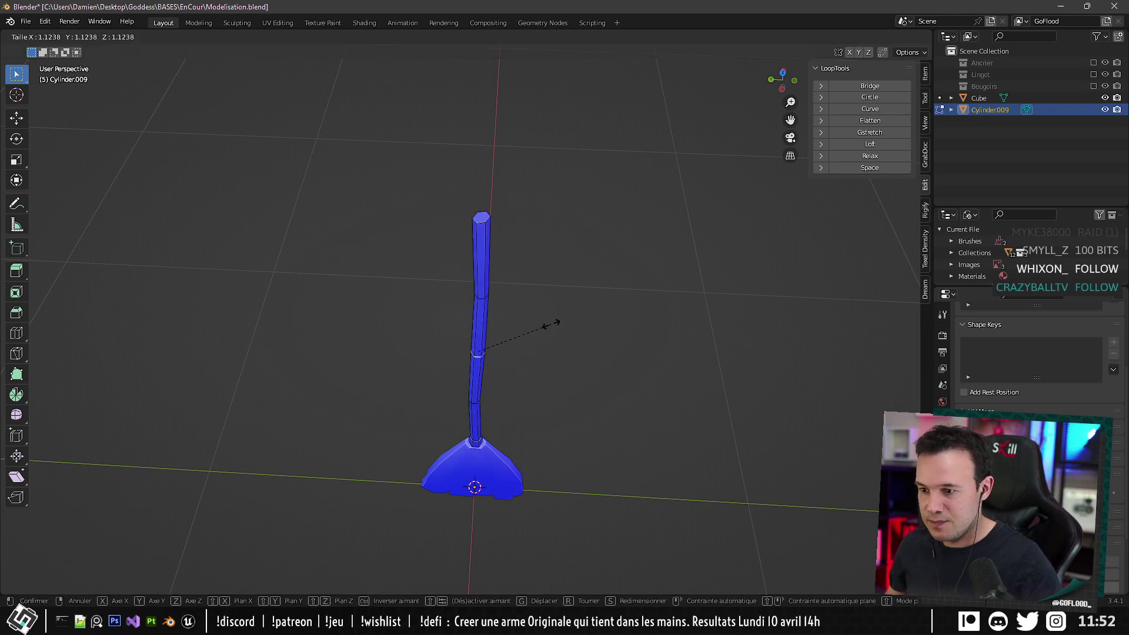
click(549, 323)
scroll(537, 327, down, 2)
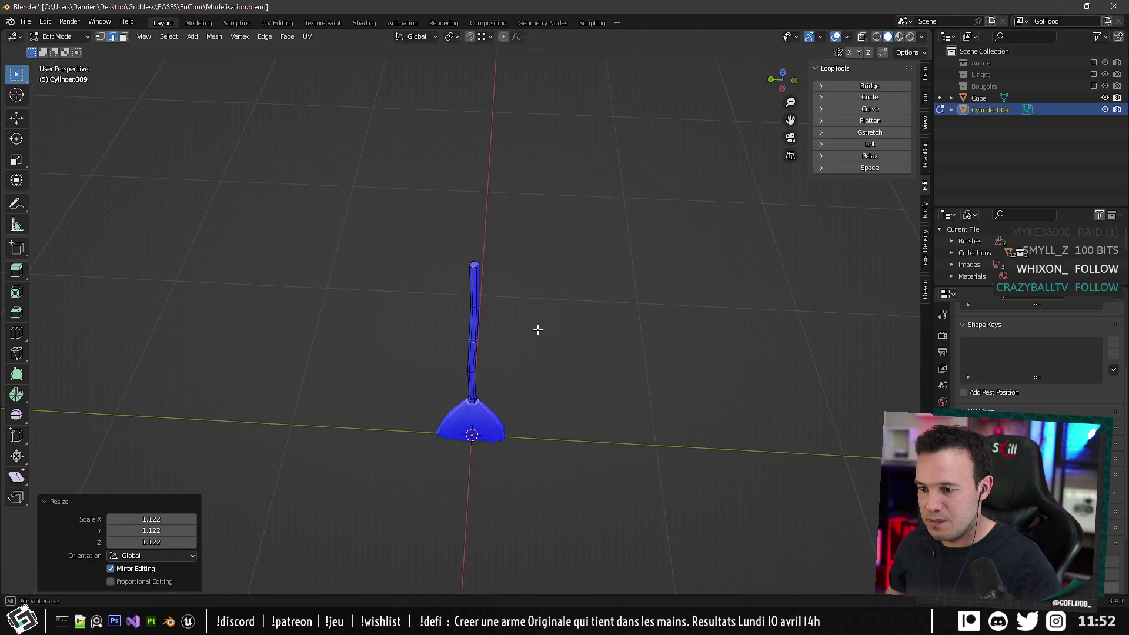
Rotate the handle's top end face by about -13.2° in the current view and return to Object Mode.
key(Tab)
middle_drag(537, 328, 377, 88)
click(507, 343)
key(Tab)
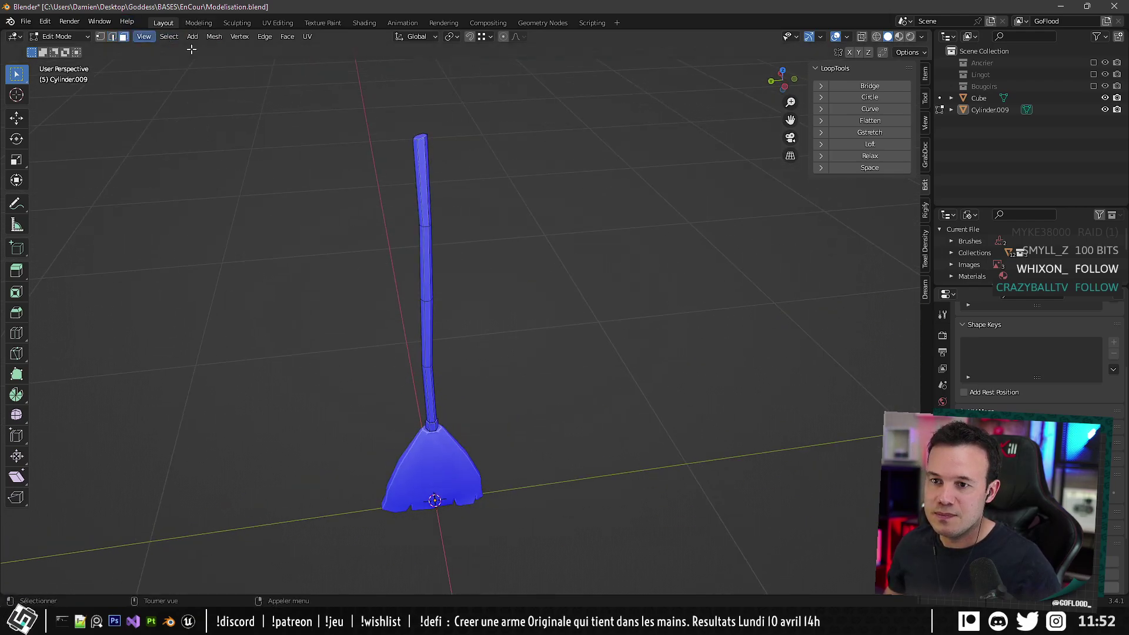
key(r)
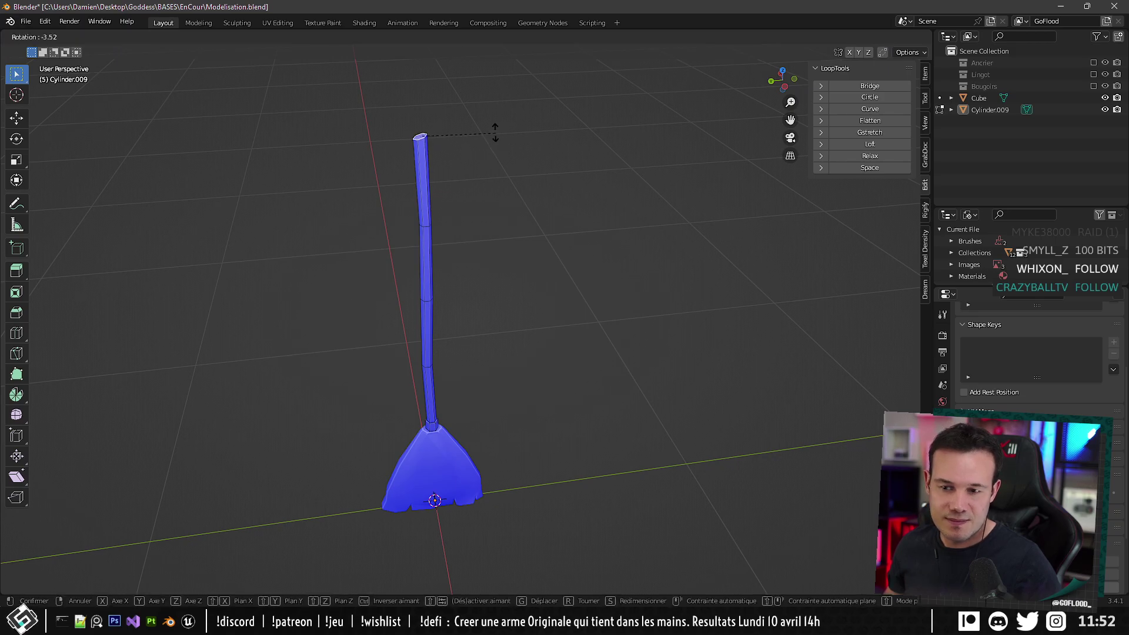
click(482, 124)
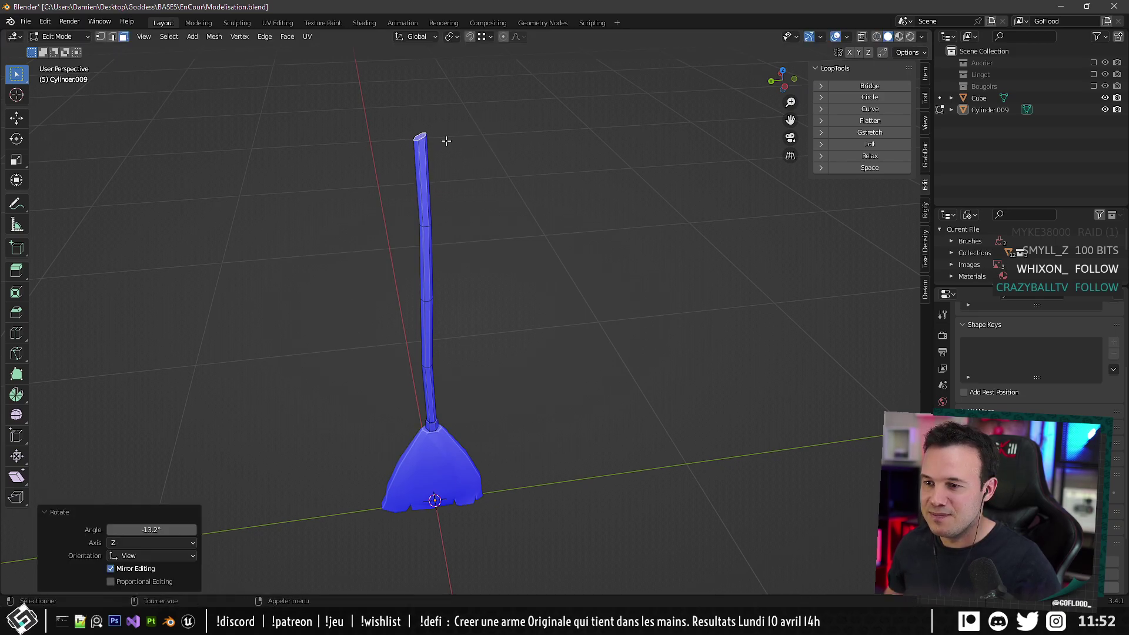
key(Tab)
middle_drag(481, 250, 531, 286)
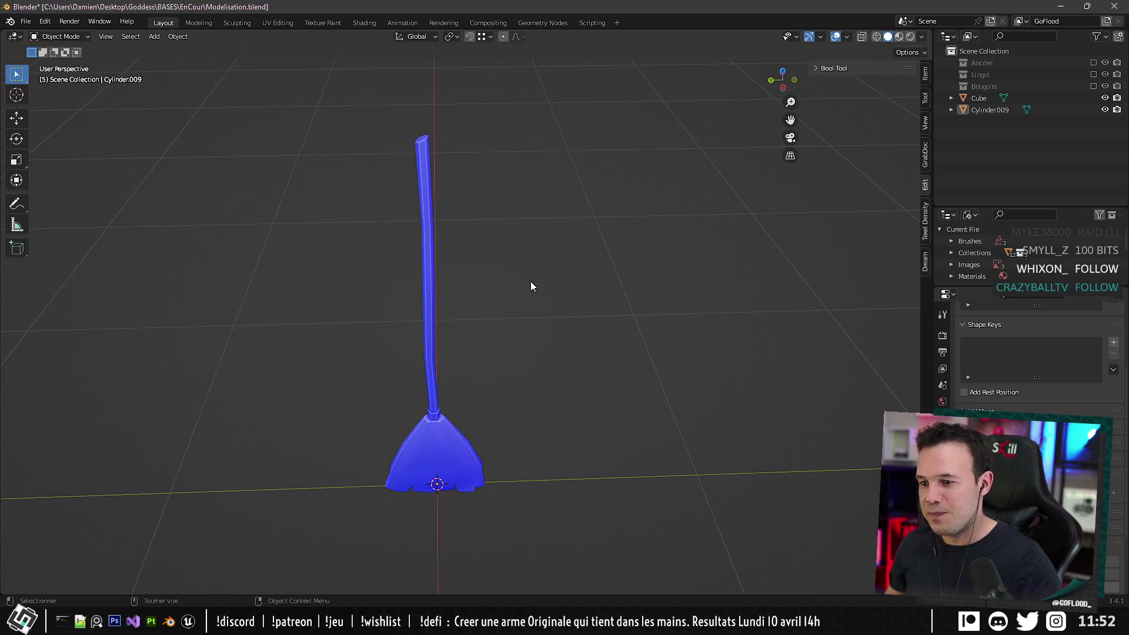
Save the Blender file and export the broom's head and handle together as an FBX.
key(ctrl+s)
middle_drag(525, 333, 509, 238)
key(a)
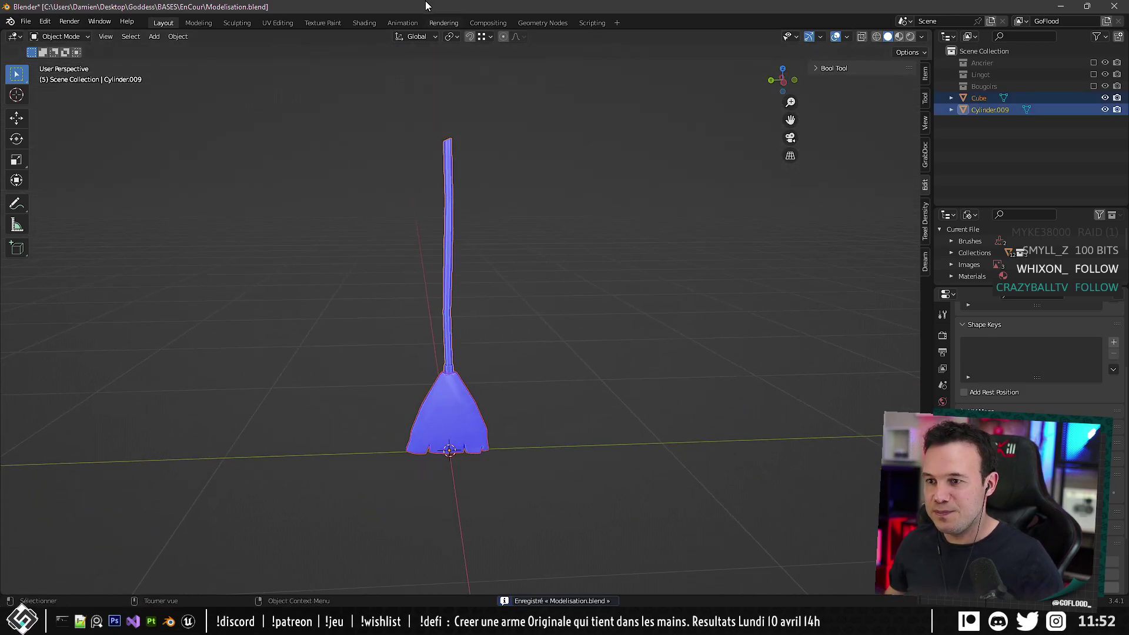
key(ctrl+e)
click(743, 456)
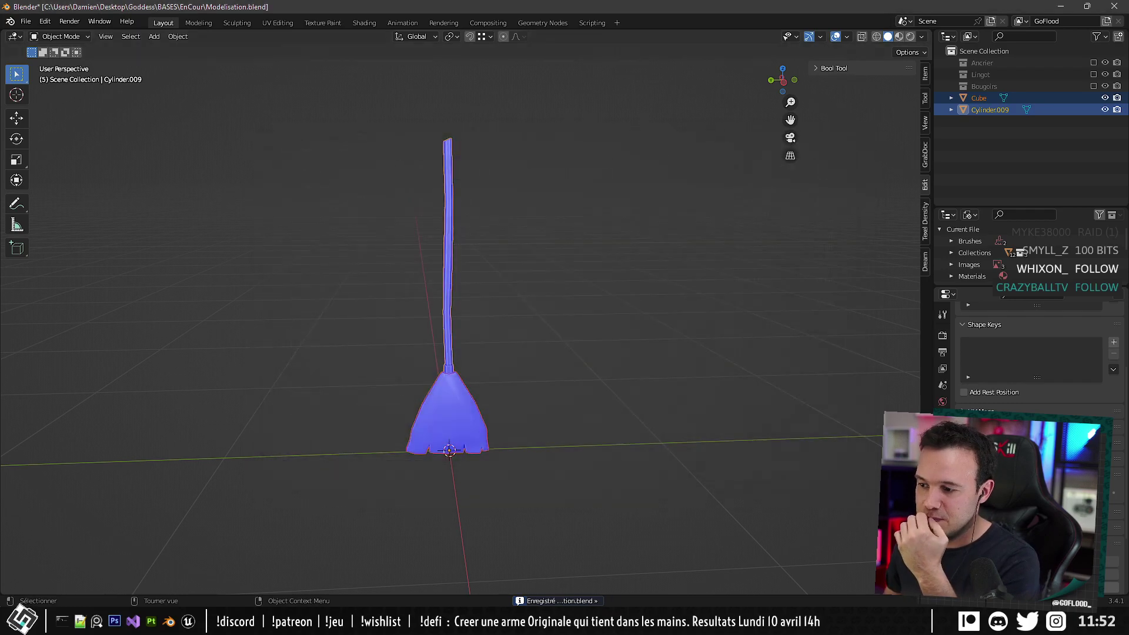
Switch to Unreal Editor and reimport the Balais_001 static mesh.
key(alt+Tab)
right_click(224, 498)
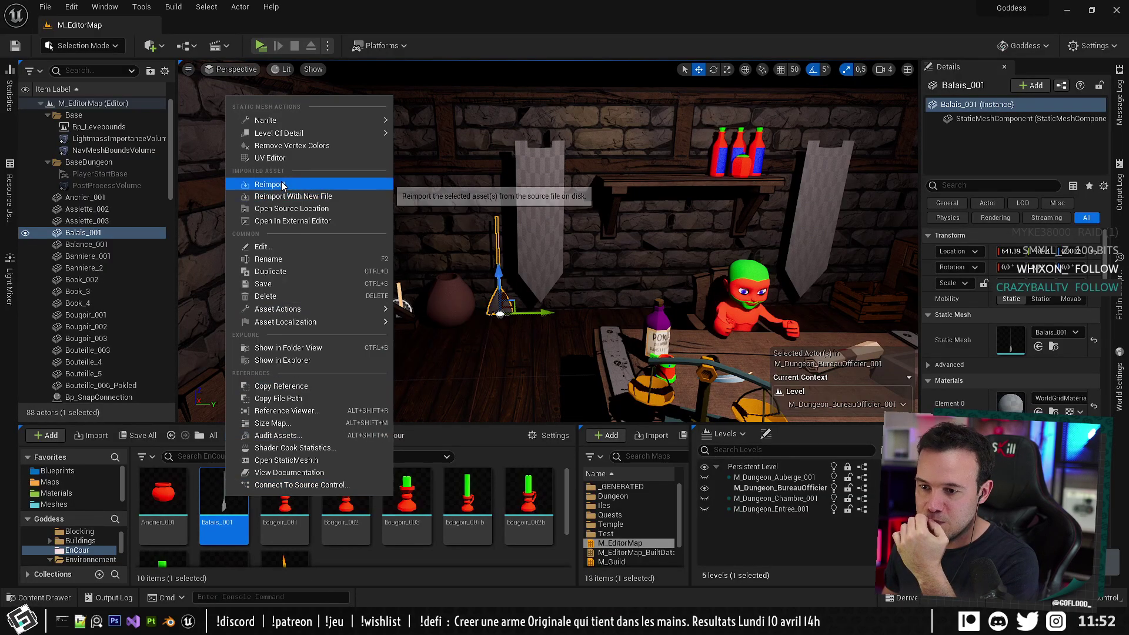
click(282, 185)
click(528, 183)
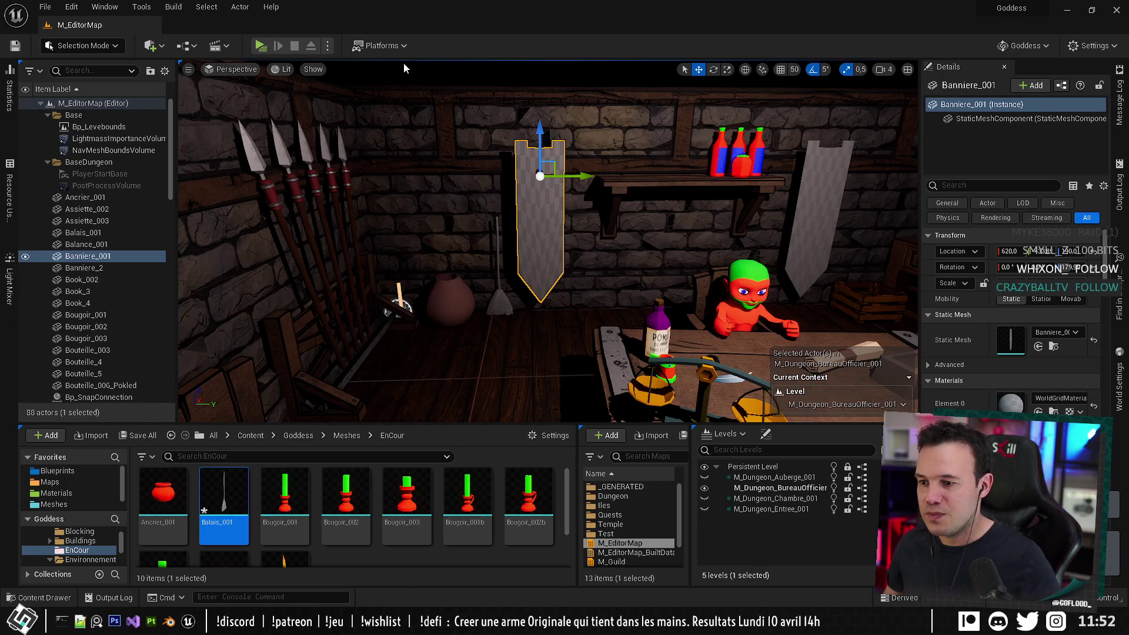
Examine the broom in the game preview and up close in the editor scene.
key(z)
key(q)
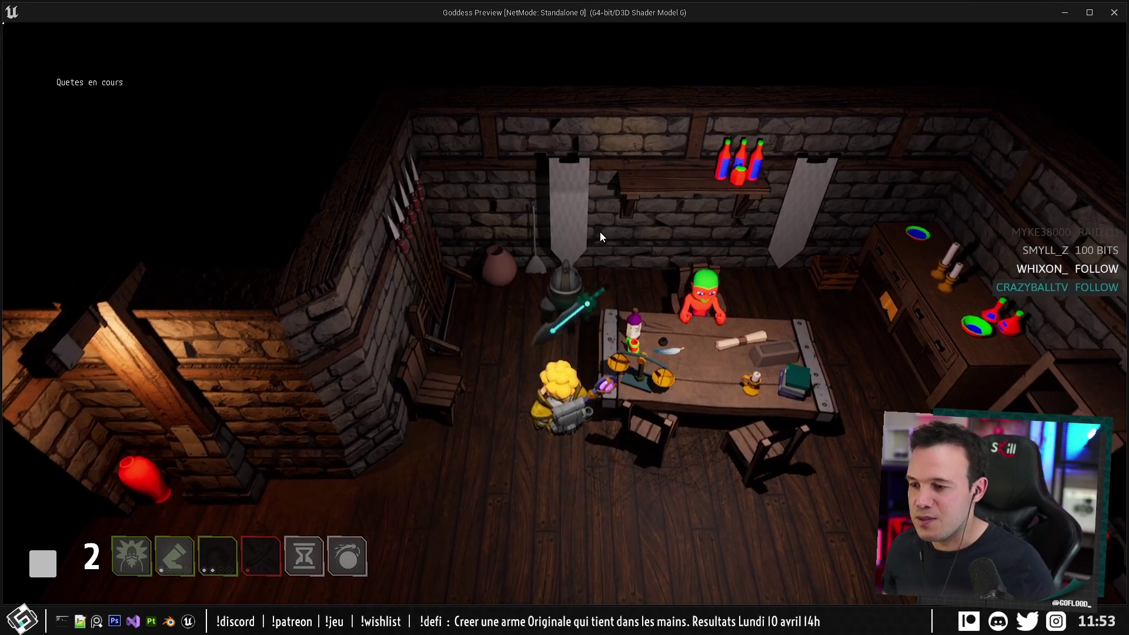
key(Escape)
key(w)
right_drag(492, 303, 435, 335)
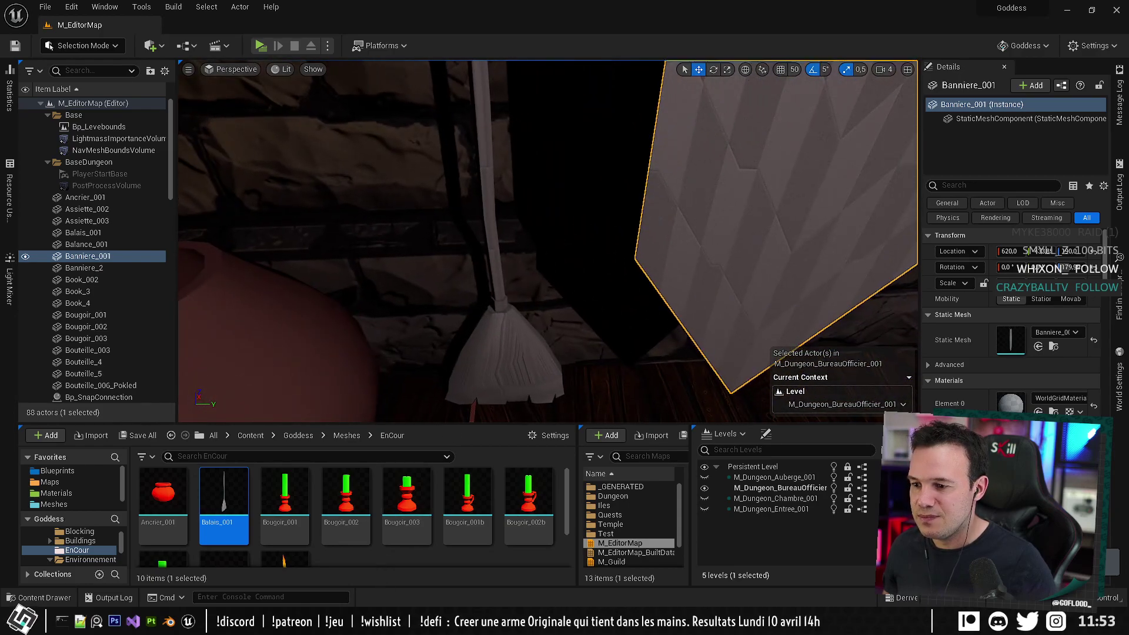
Switch back to Blender and thicken the whole broom handle by scaling it 1.6 in X and Y, excluding Z.
key(alt+Tab)
key(Tab)
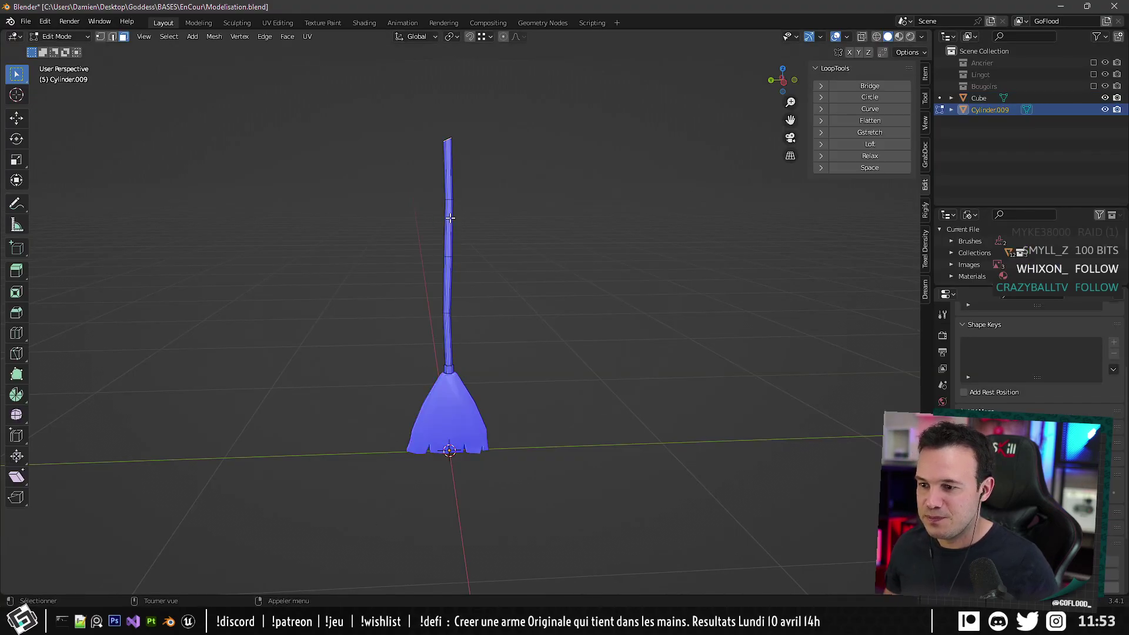
alt+middle_drag(463, 197, 501, 334)
scroll(484, 280, up, 4)
scroll(532, 388, up, 4)
key(s)
key(shift+z)
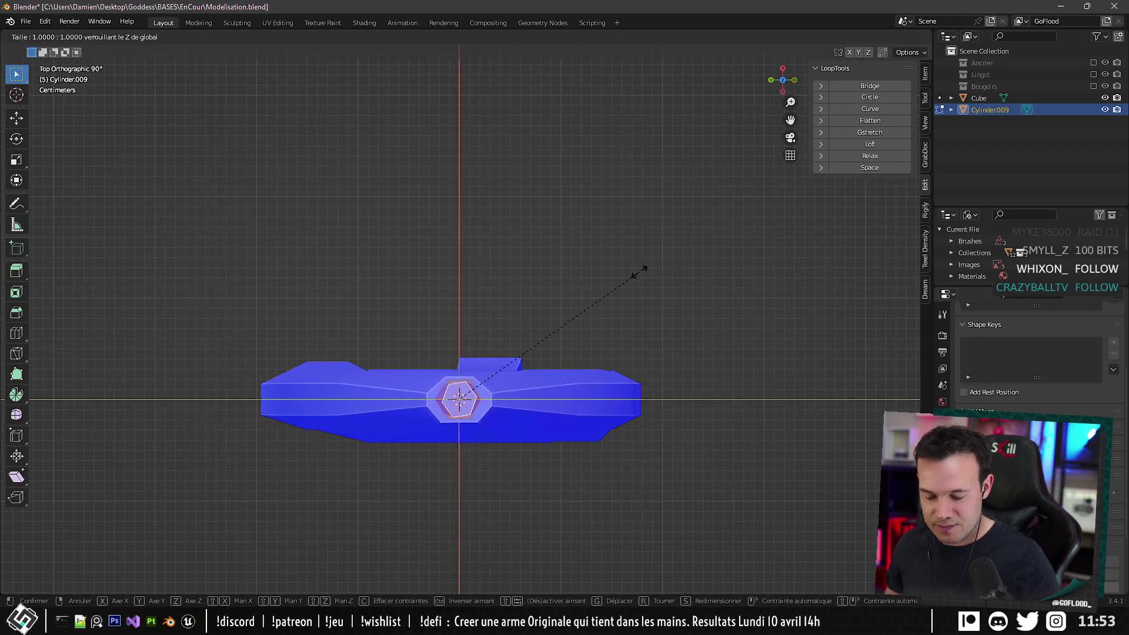
click(742, 200)
middle_drag(742, 200, 598, 293)
scroll(598, 292, up, 5)
middle_drag(522, 396, 447, 333)
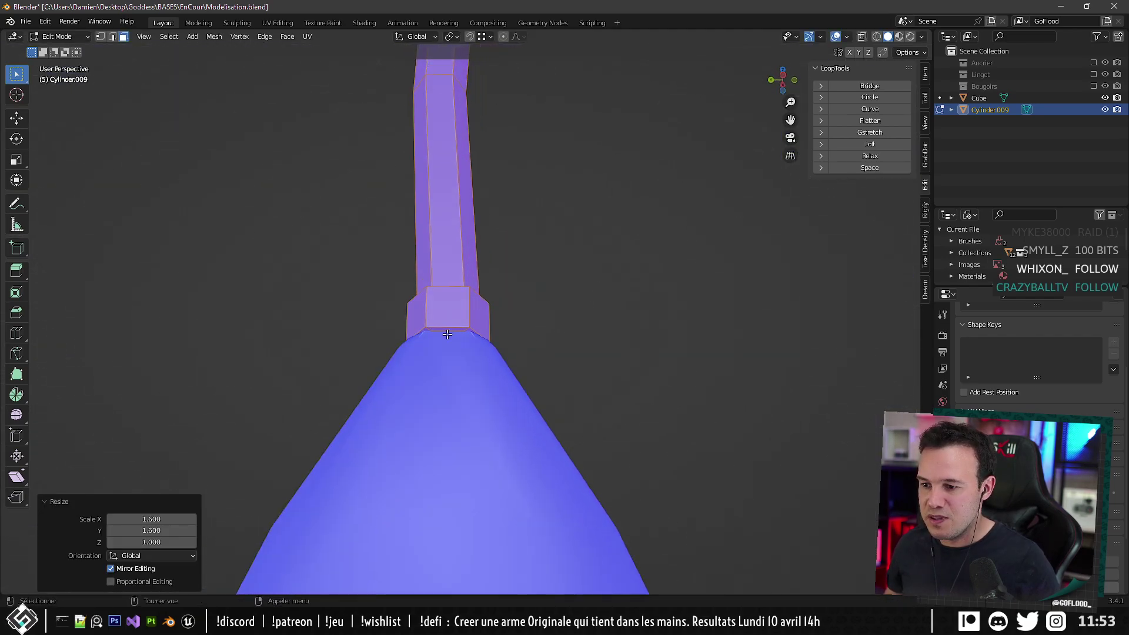
Move the bottom edge loop of the handle's collar about 0.87 cm down along Z, into the broom head.
click(445, 329)
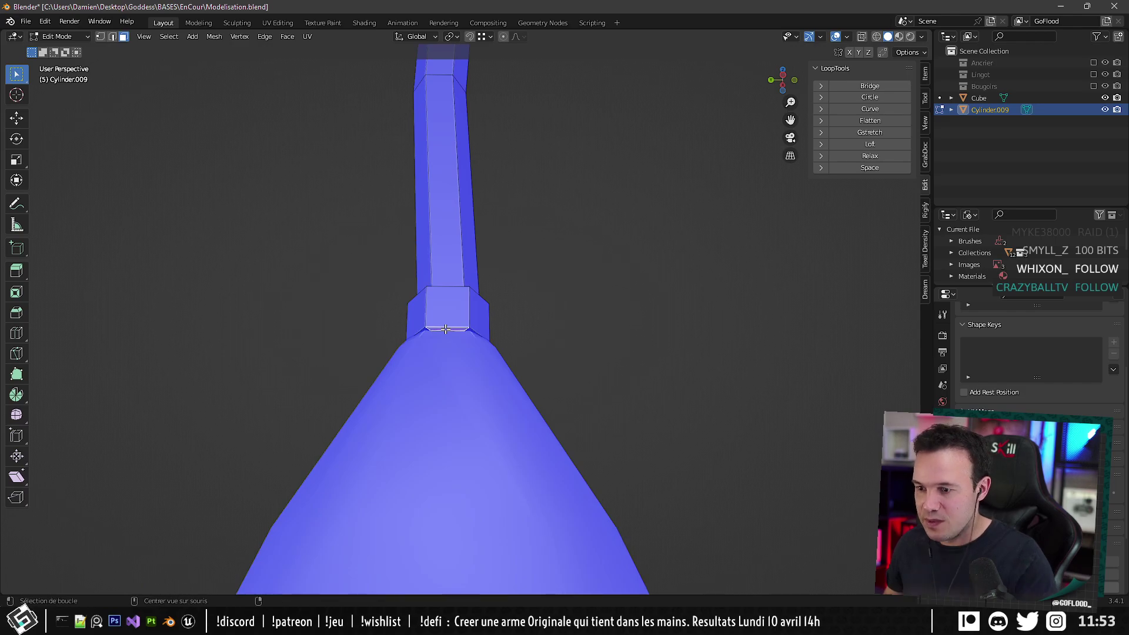
alt+click(445, 329)
middle_drag(445, 328, 501, 333)
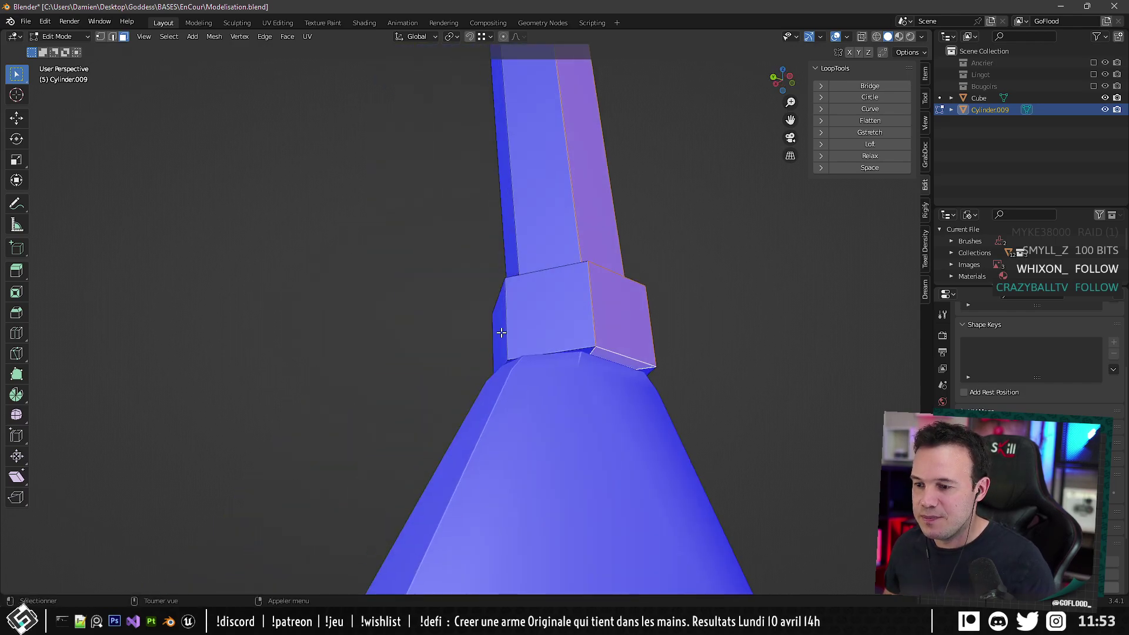
alt+click(591, 350)
alt+middle_drag(591, 351, 459, 323)
key(g)
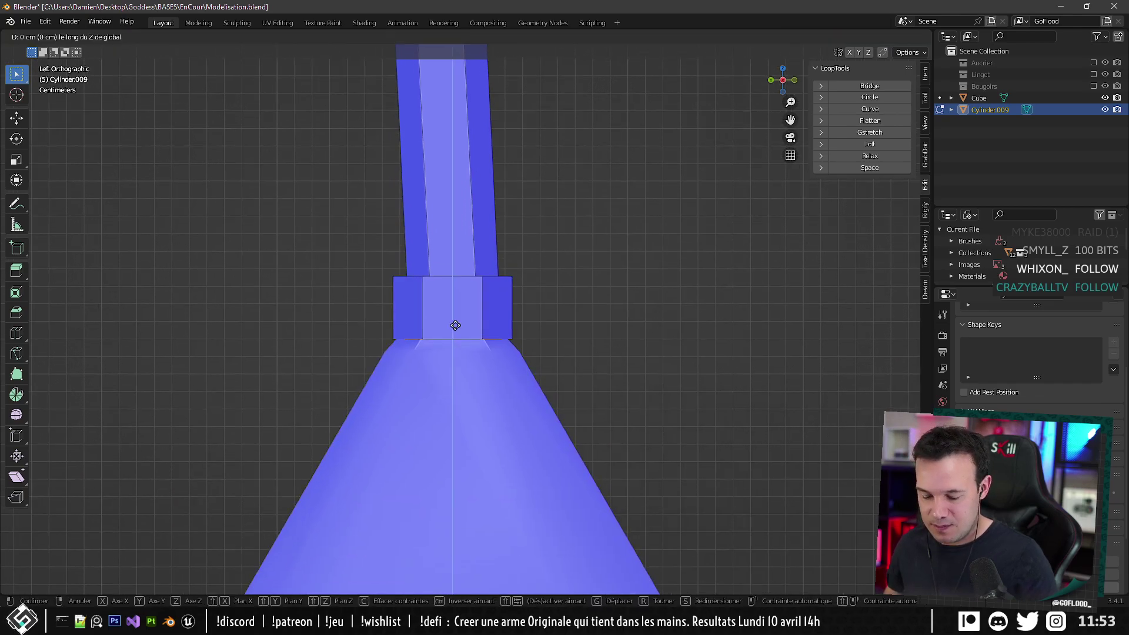
key(z)
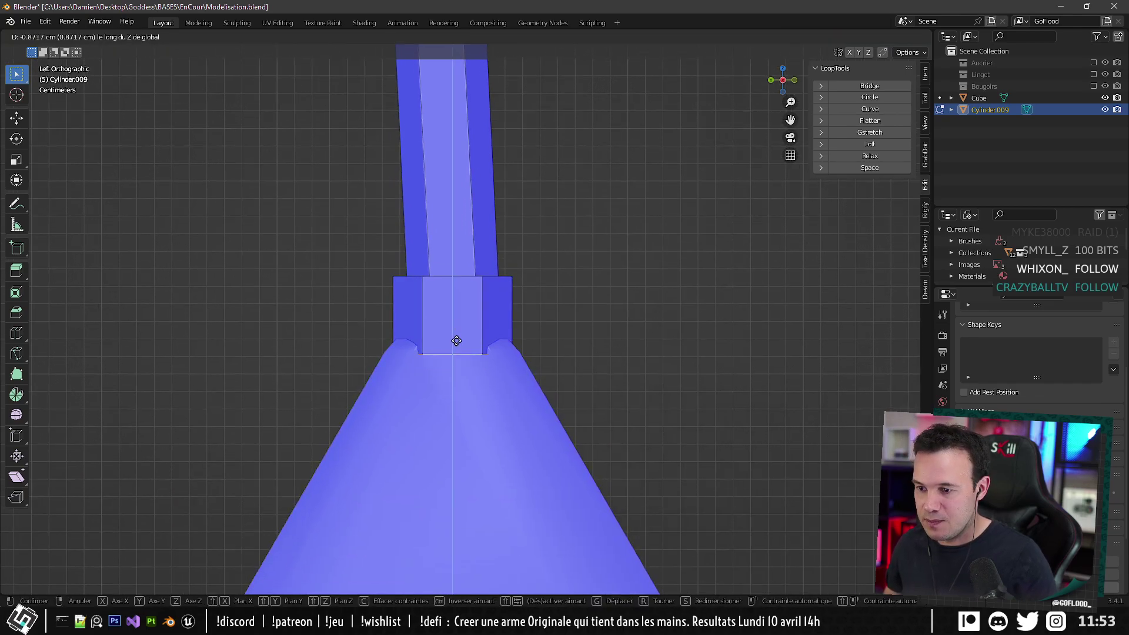
click(456, 341)
click(481, 36)
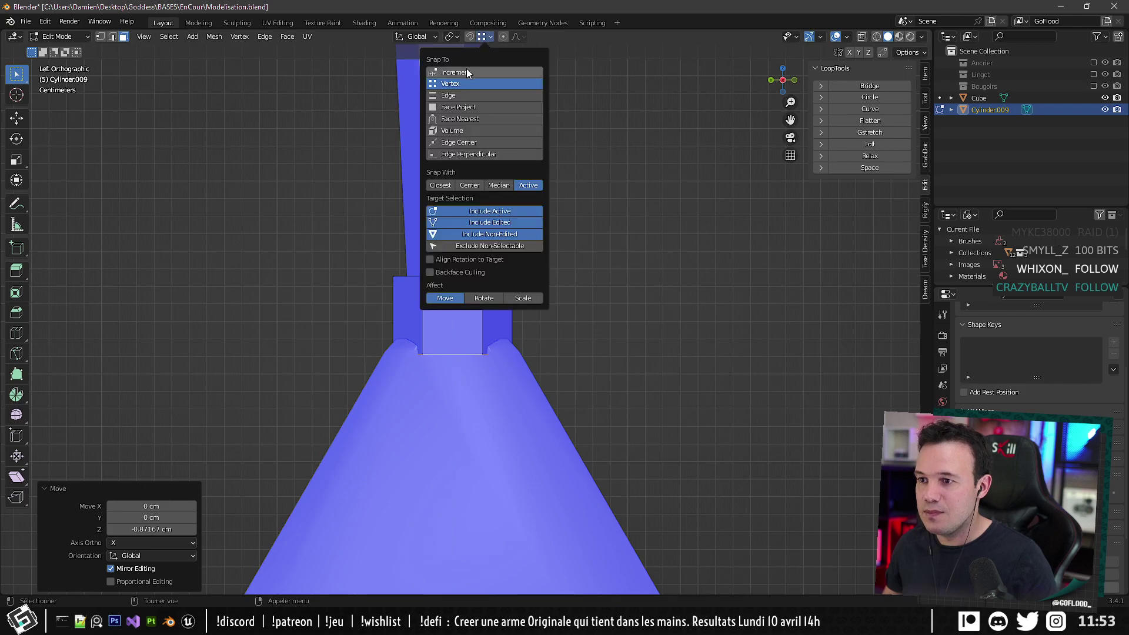
middle_drag(367, 256, 411, 315)
scroll(440, 317, down, 5)
key(Tab)
middle_drag(478, 322, 518, 382)
Select both broom objects in Object Mode and export them as FBX, overwriting Balais_001.fbx.
key(Tab)
scroll(541, 270, down, 5)
key(a)
key(Tab)
key(a)
key(ctrl+e)
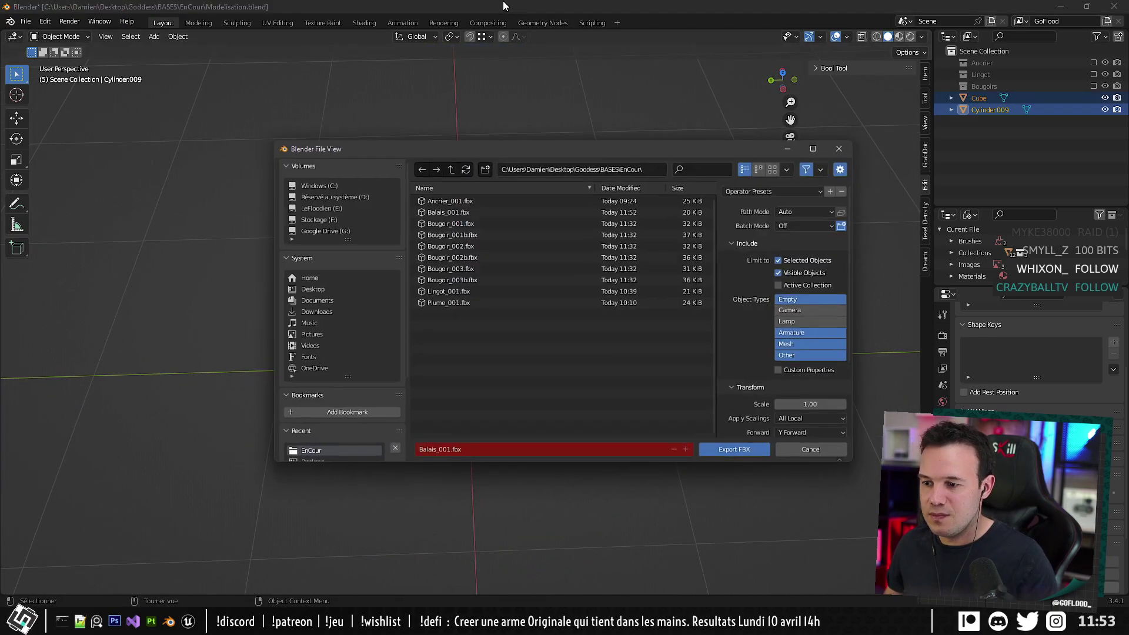
click(743, 456)
Switch to Unreal Editor, open the Balais_001 mesh, reimport its base mesh and close the asset.
click(188, 621)
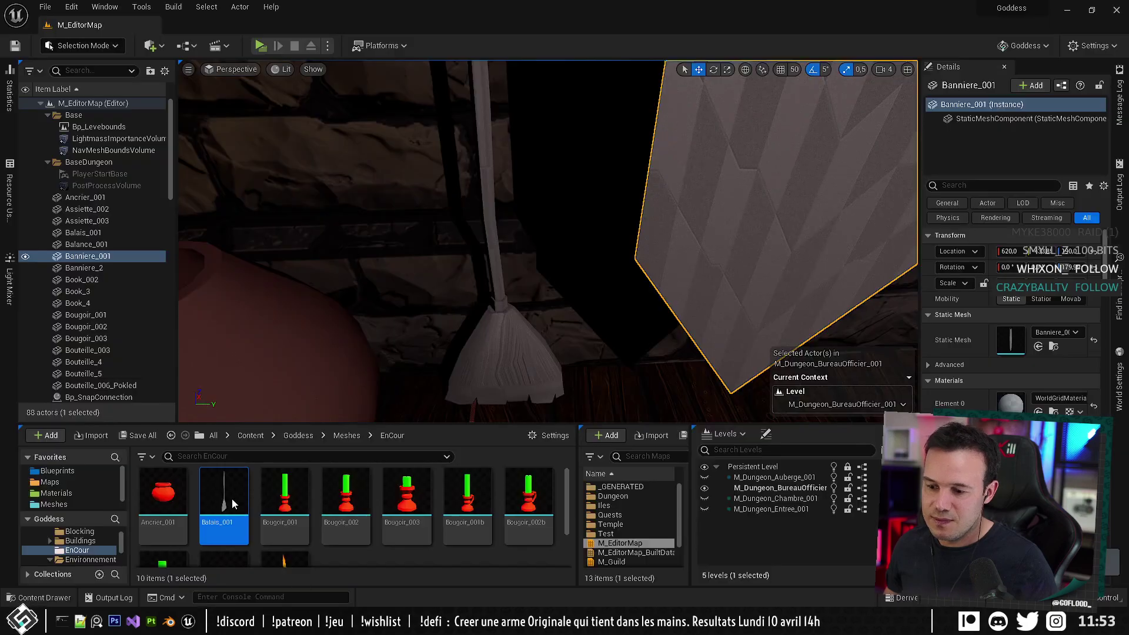
right_click(222, 486)
click(272, 237)
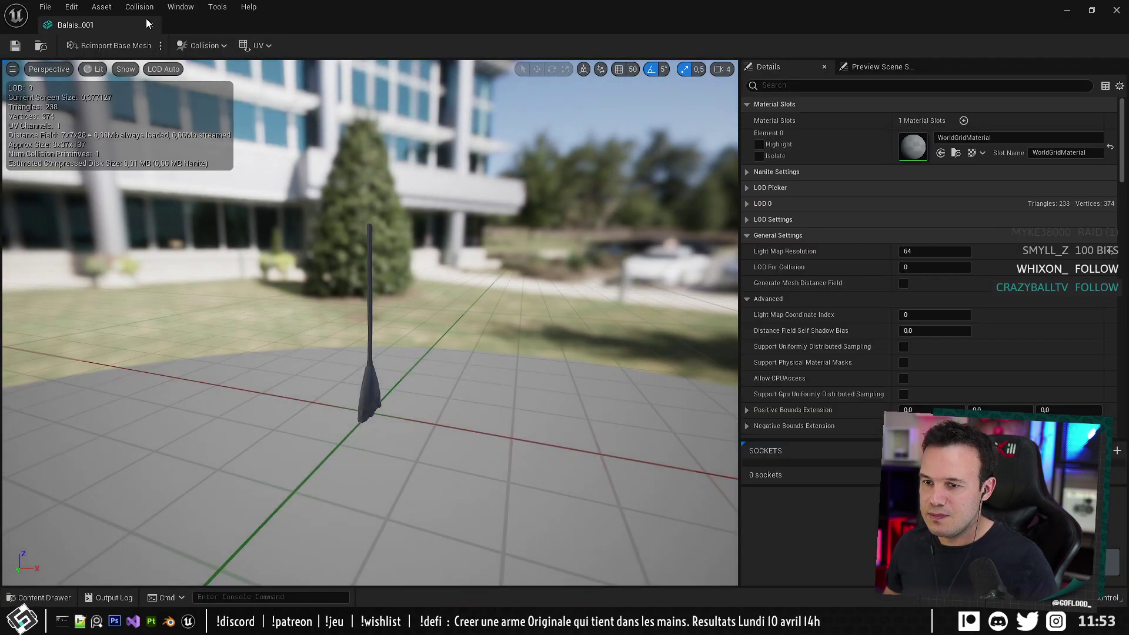
click(101, 44)
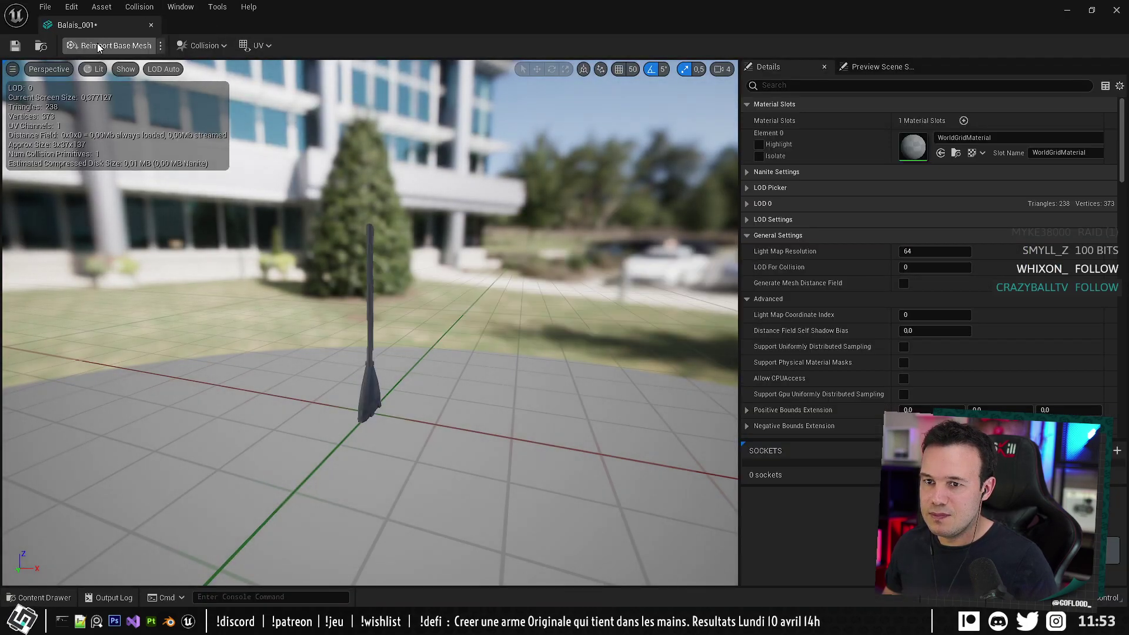
middle_click(119, 25)
Tilt the broom actor back toward the stone wall, turning off rotation snapping for the fine adjustment.
right_drag(512, 300, 512, 300)
click(512, 300)
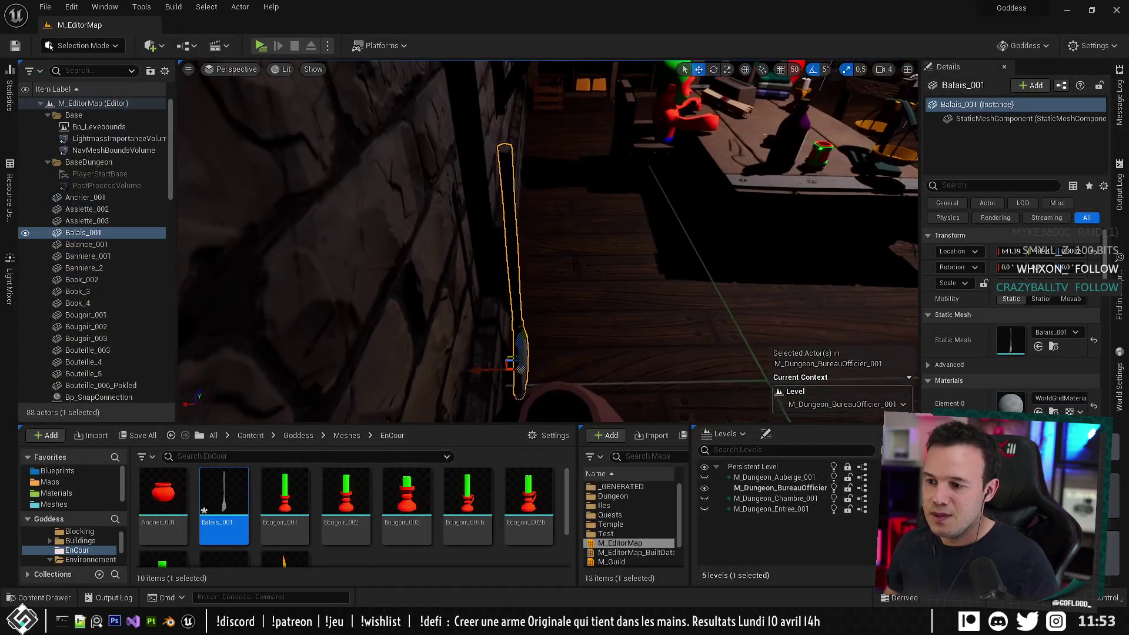
key(e)
drag(561, 339, 543, 332)
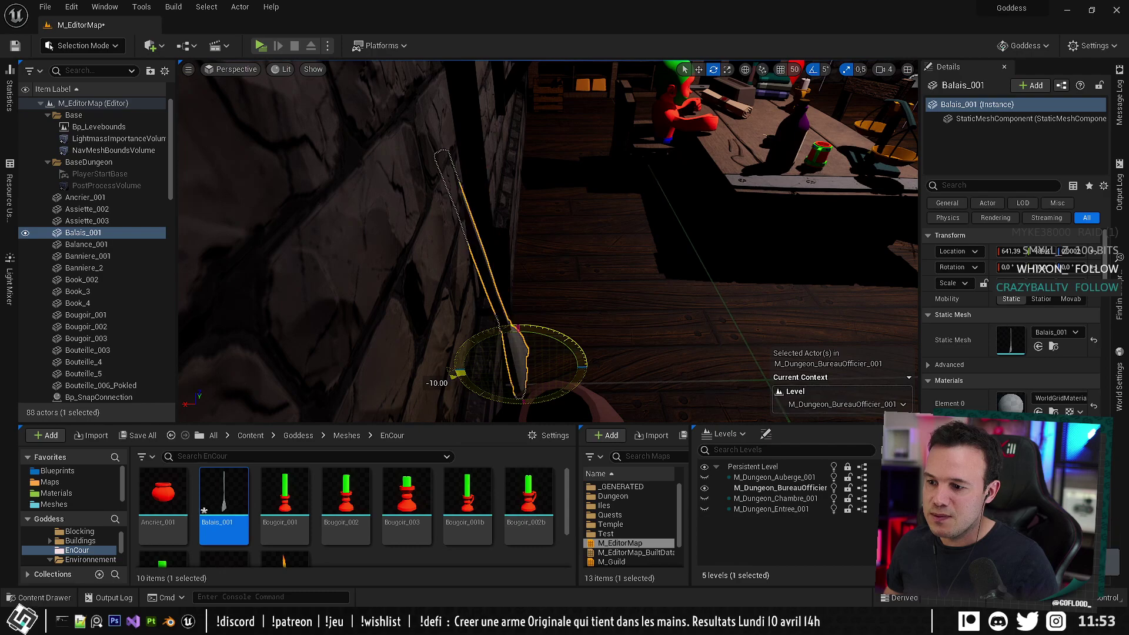
click(813, 69)
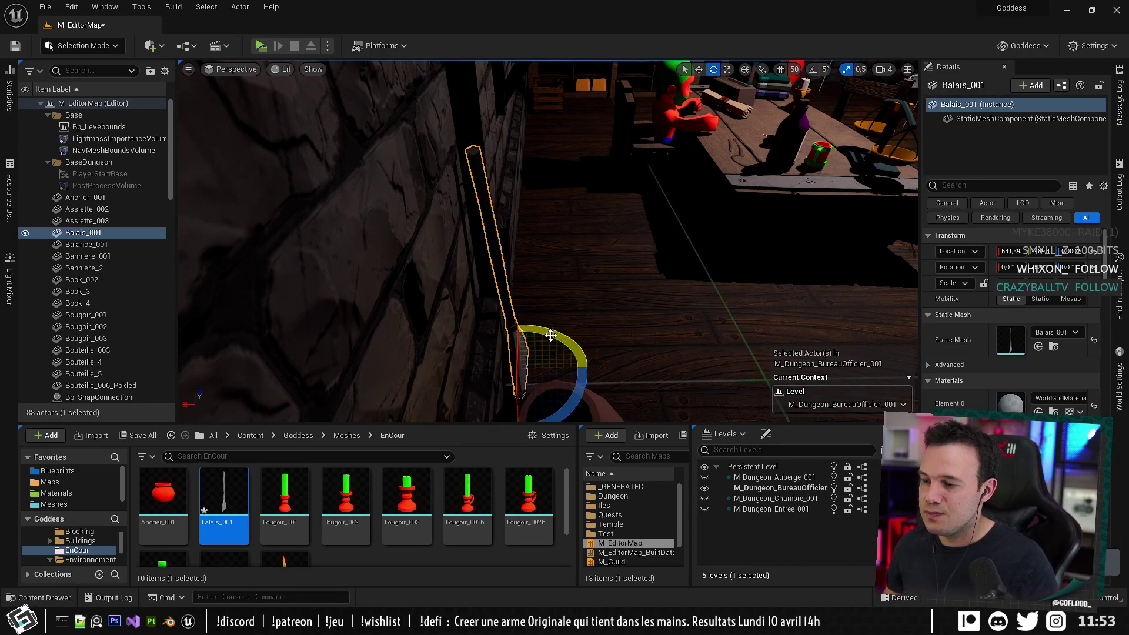
drag(550, 335, 511, 341)
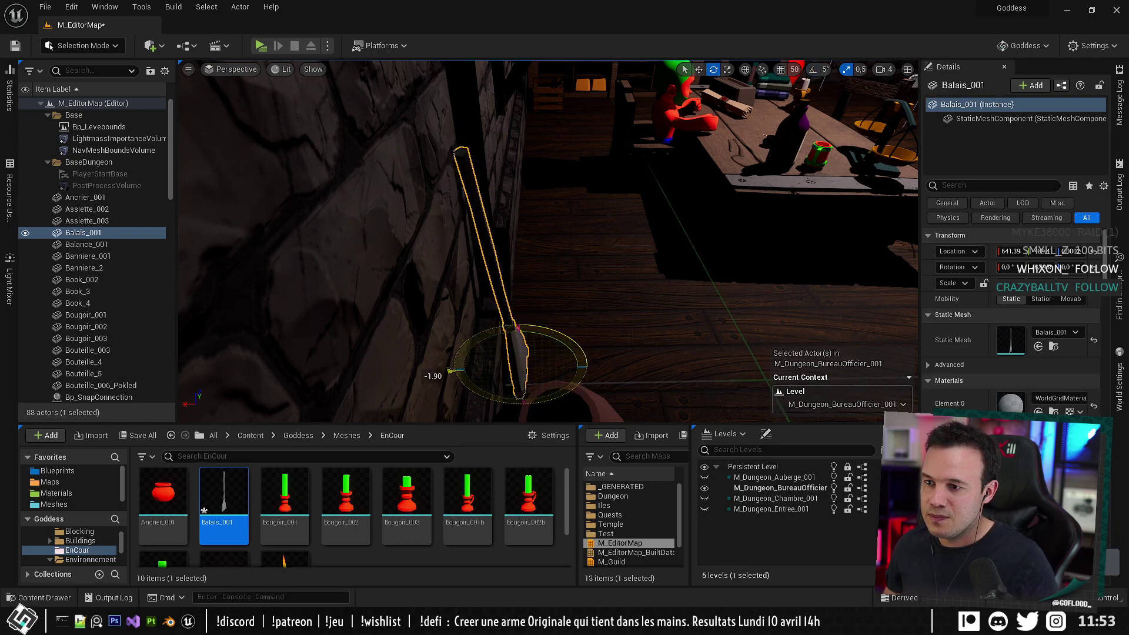
Fine-tune the broom's rotation against the wall and save all changes.
key(f)
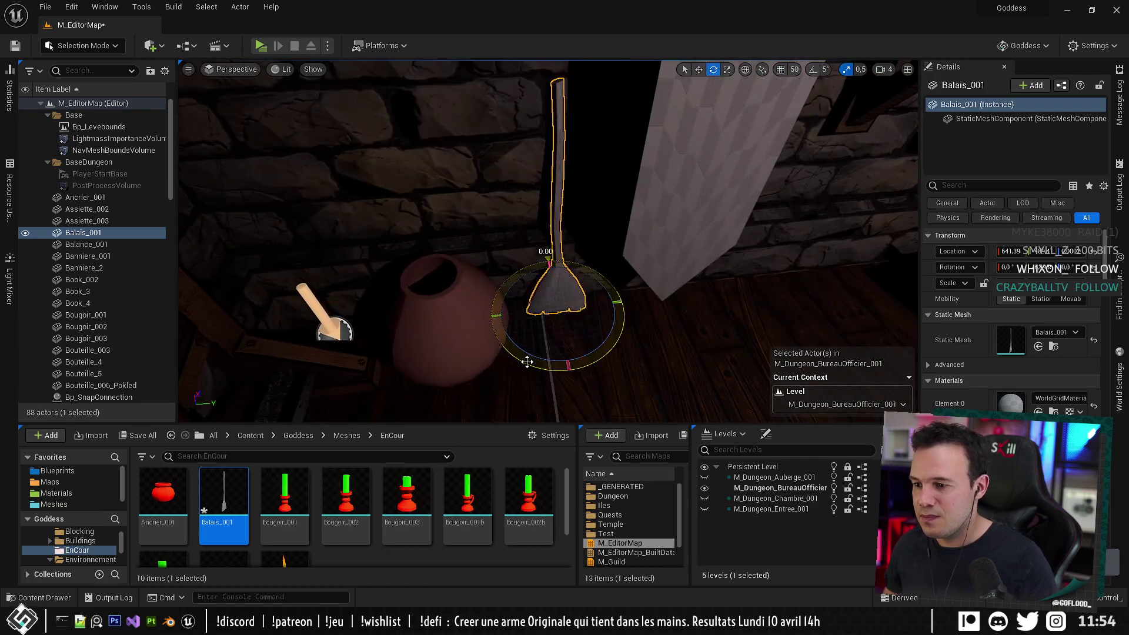
right_drag(663, 244, 552, 161)
key(ctrl+shift+s)
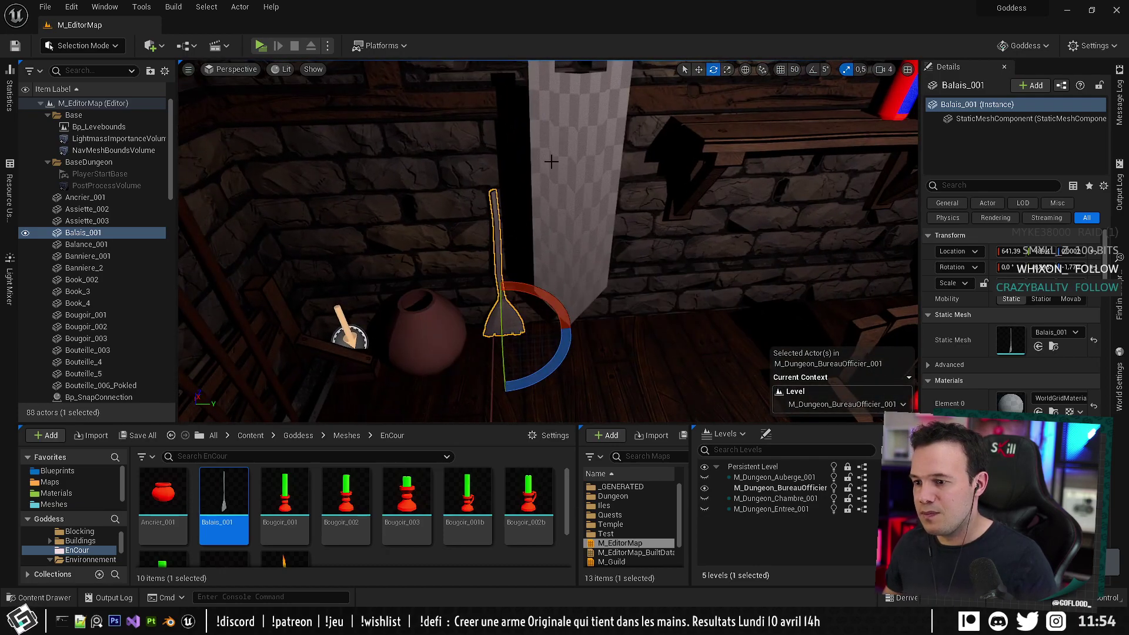
Run the game preview and examine the leaning broom while walking the characters around the office.
click(260, 46)
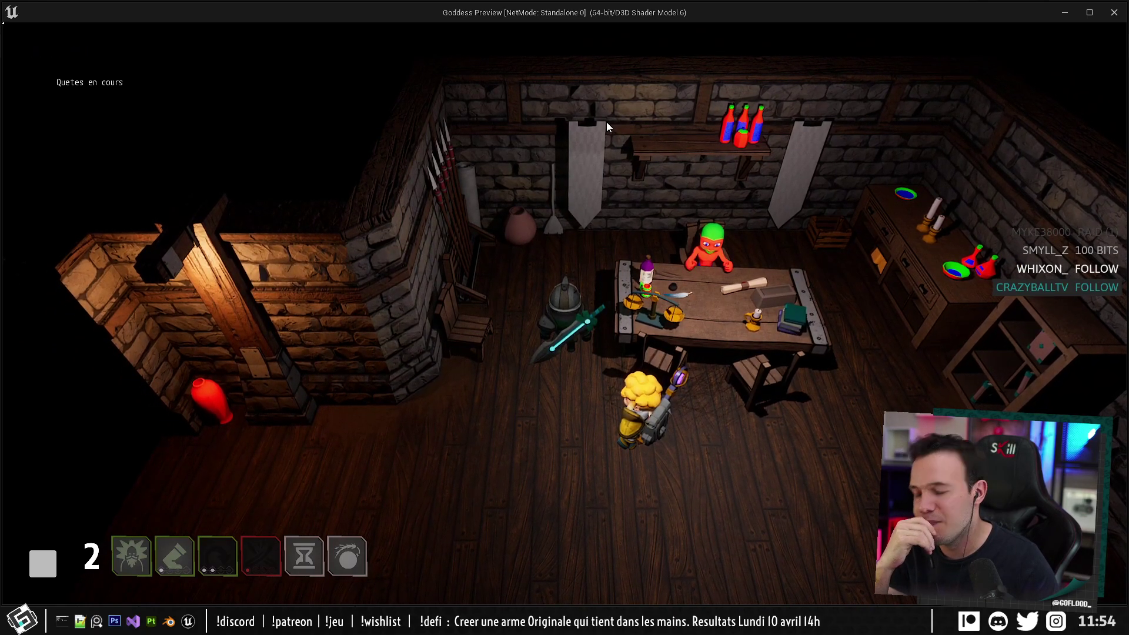
key(z)
key(q)
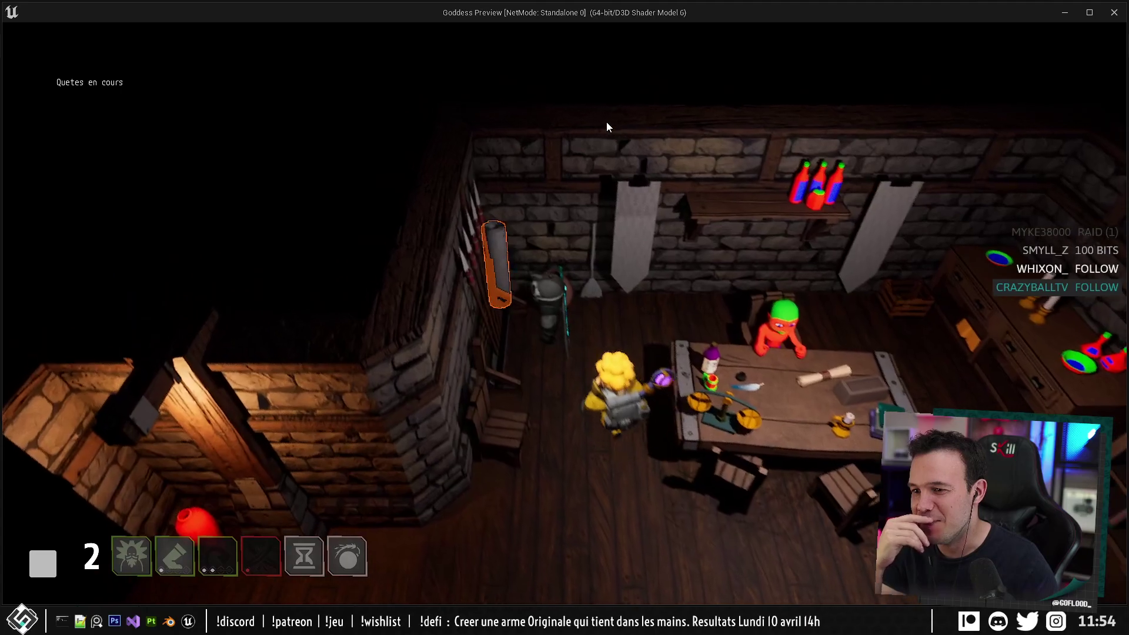
key(d)
key(s)
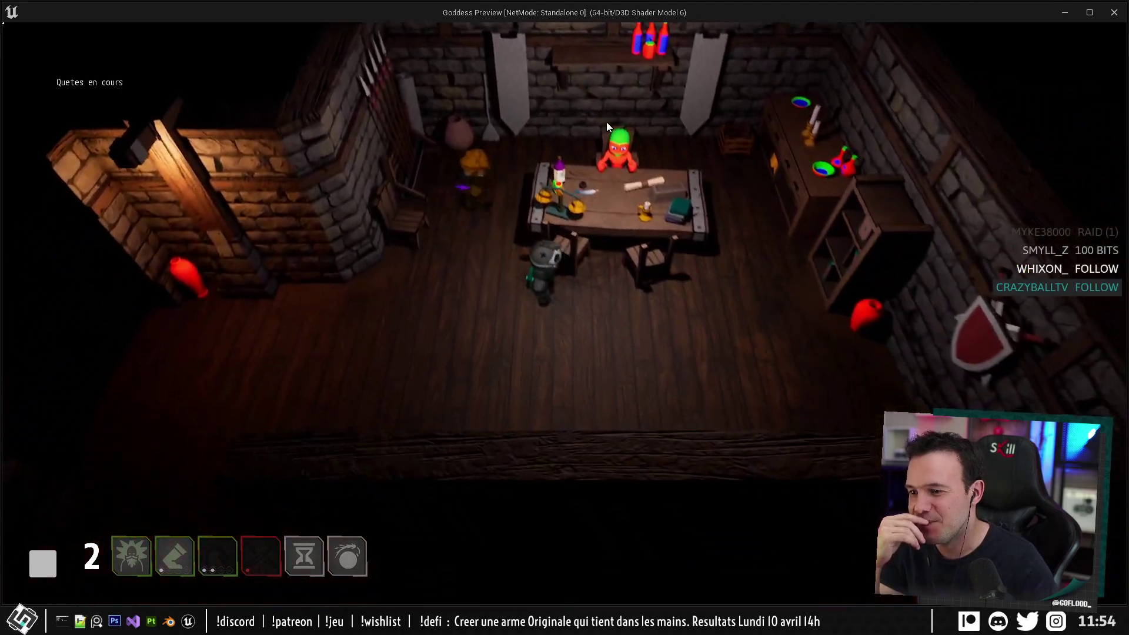
key(q)
key(z)
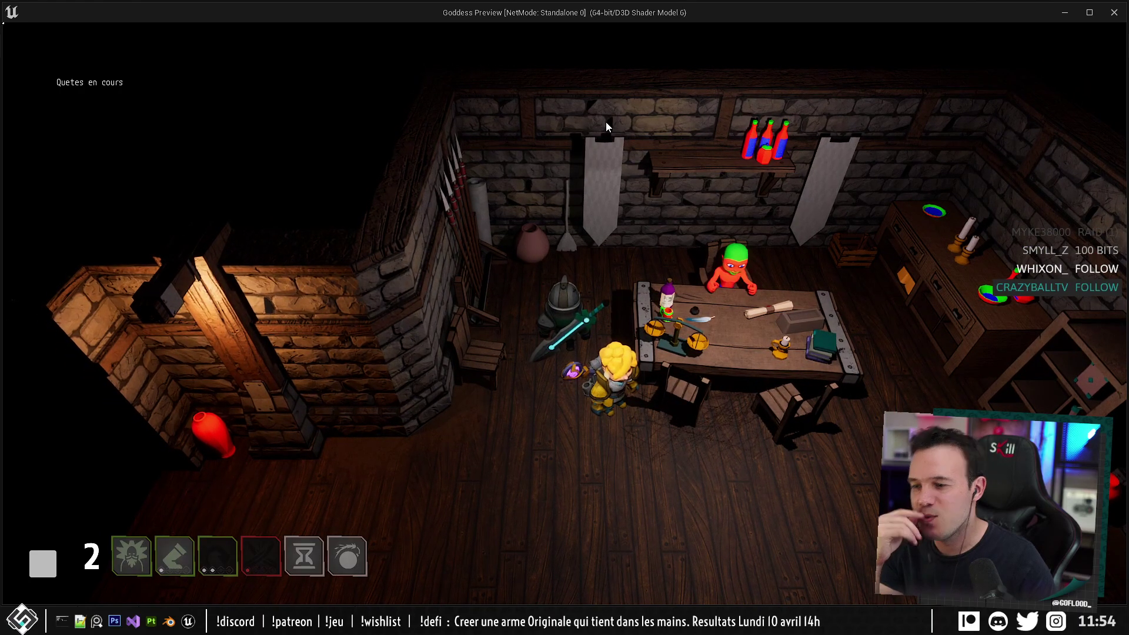
Close the game preview, switch to Blender and open the broom in the UV Editing workspace.
key(Escape)
right_drag(555, 259, 617, 271)
key(alt+Tab)
scroll(405, 265, down, 2)
middle_drag(420, 194, 425, 153)
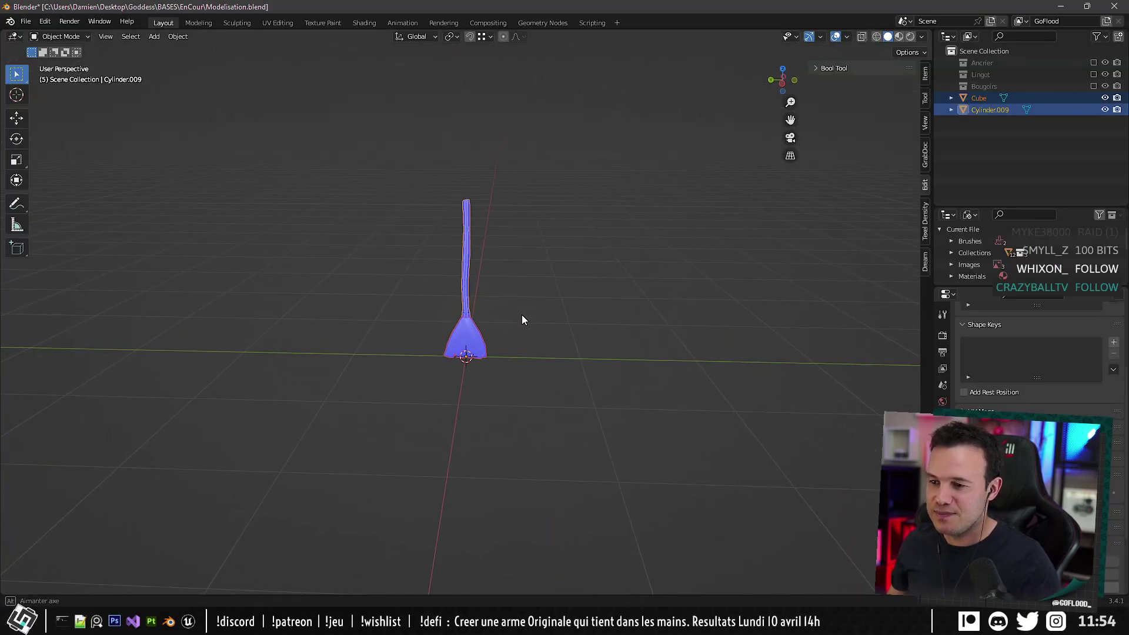
middle_drag(521, 315, 500, 392)
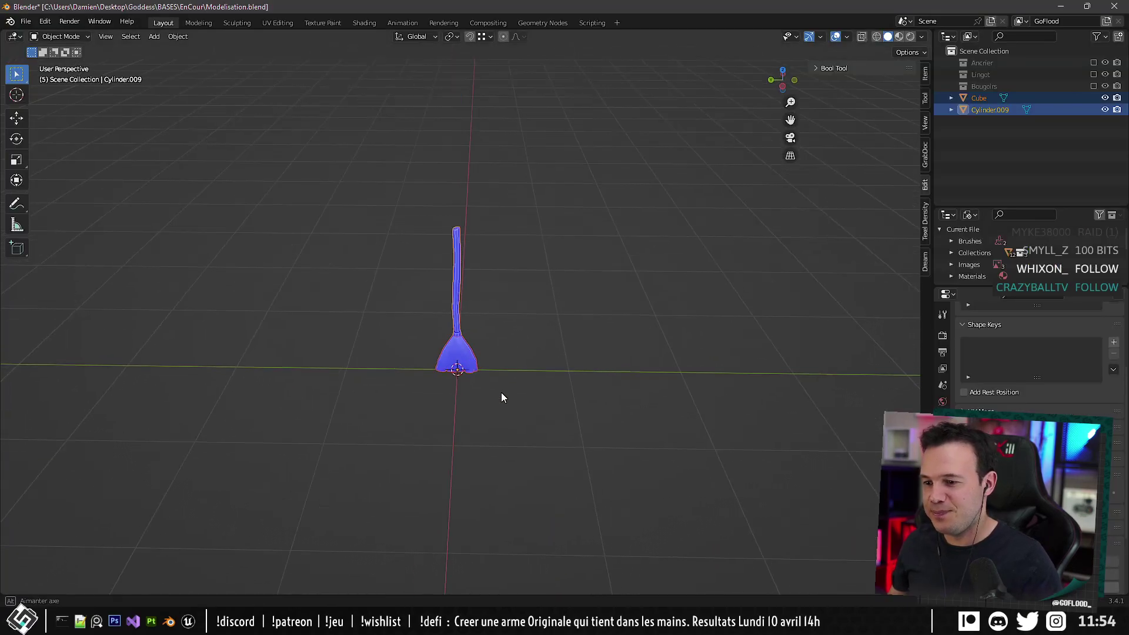
click(276, 22)
scroll(594, 235, down, 3)
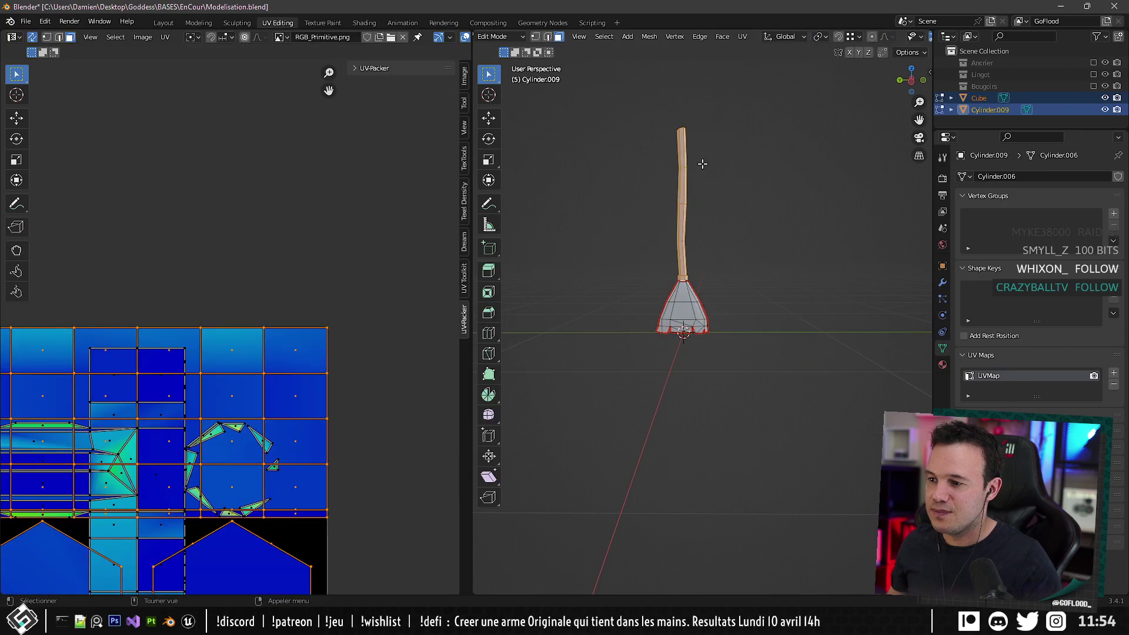
Unwrap all faces of the handle and the bristle head with Smart UV Project.
key(a)
click(743, 37)
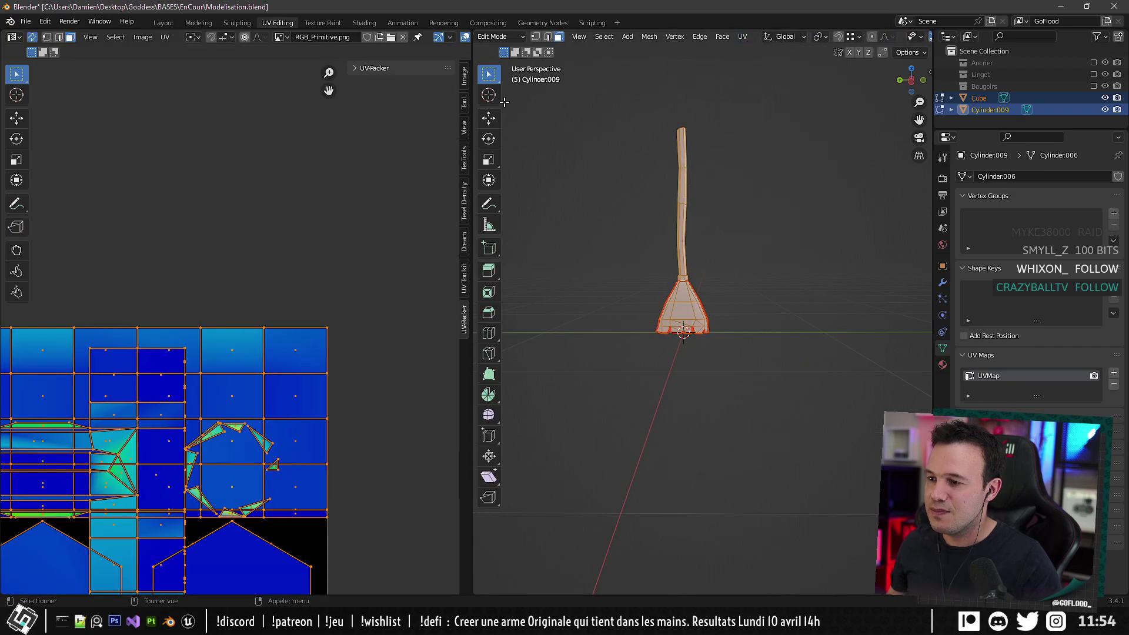
click(742, 36)
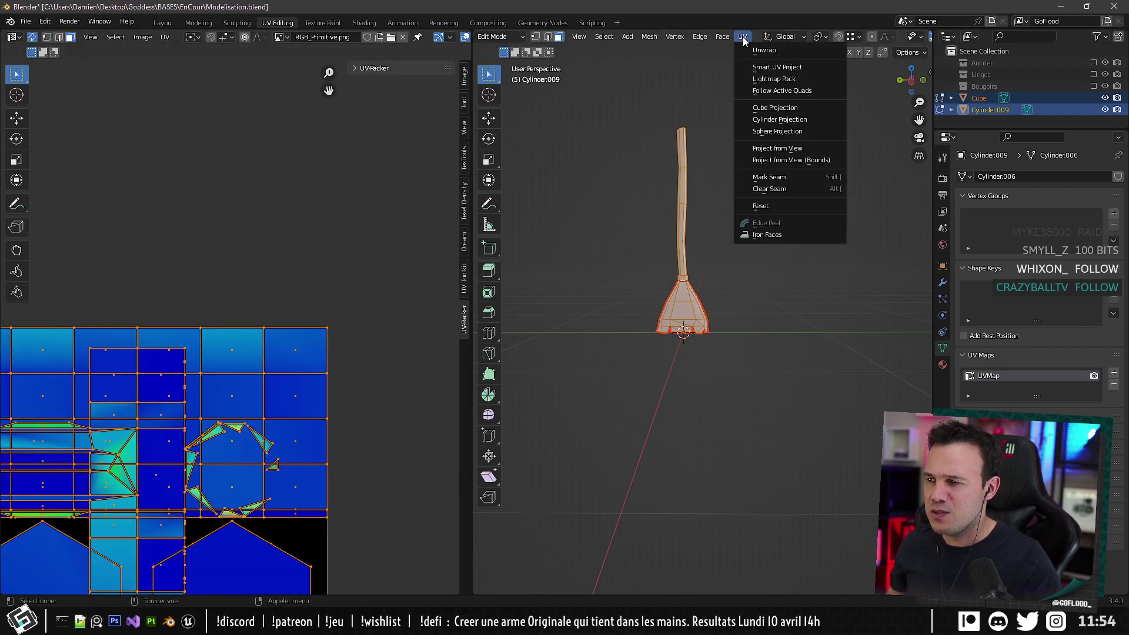
click(764, 75)
click(697, 182)
scroll(267, 335, down, 6)
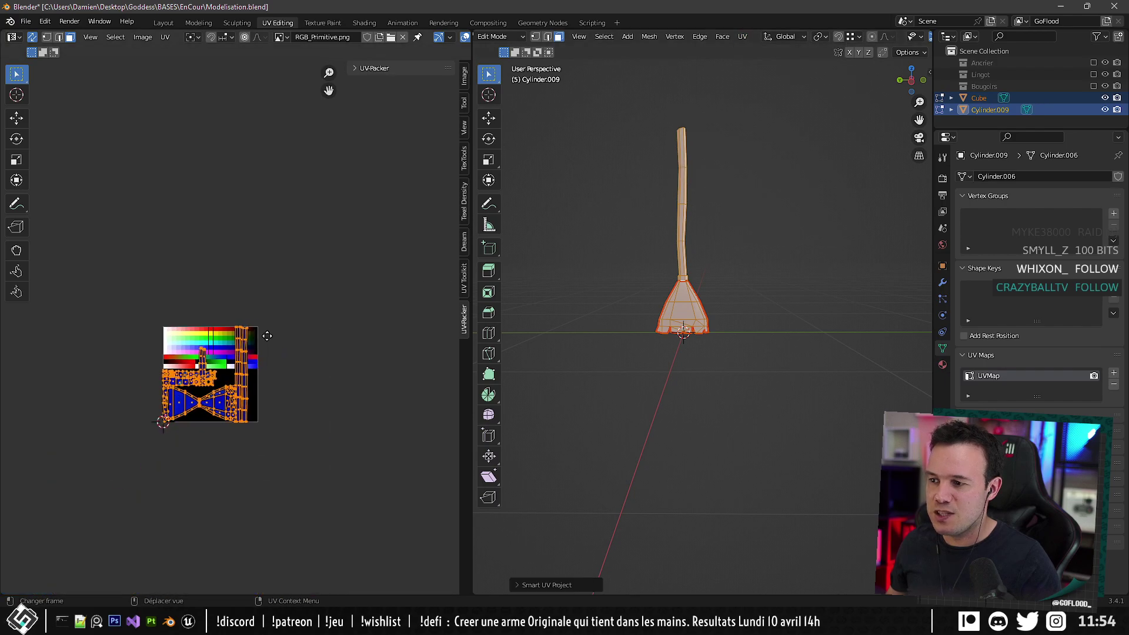
Shrink the broom's whole UV layout and move it up to the palette's red row, between the two black lines.
middle_drag(277, 363, 264, 273)
scroll(337, 362, up, 3)
scroll(349, 227, up, 1)
scroll(349, 231, up, 2)
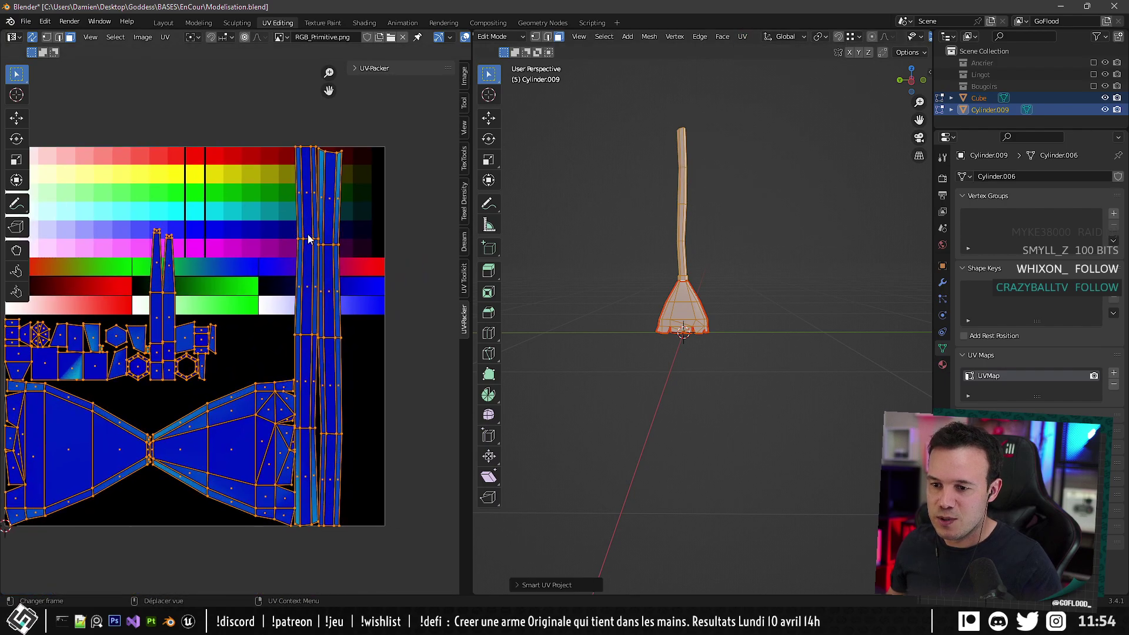
scroll(348, 215, down, 4)
key(s)
click(251, 297)
key(g)
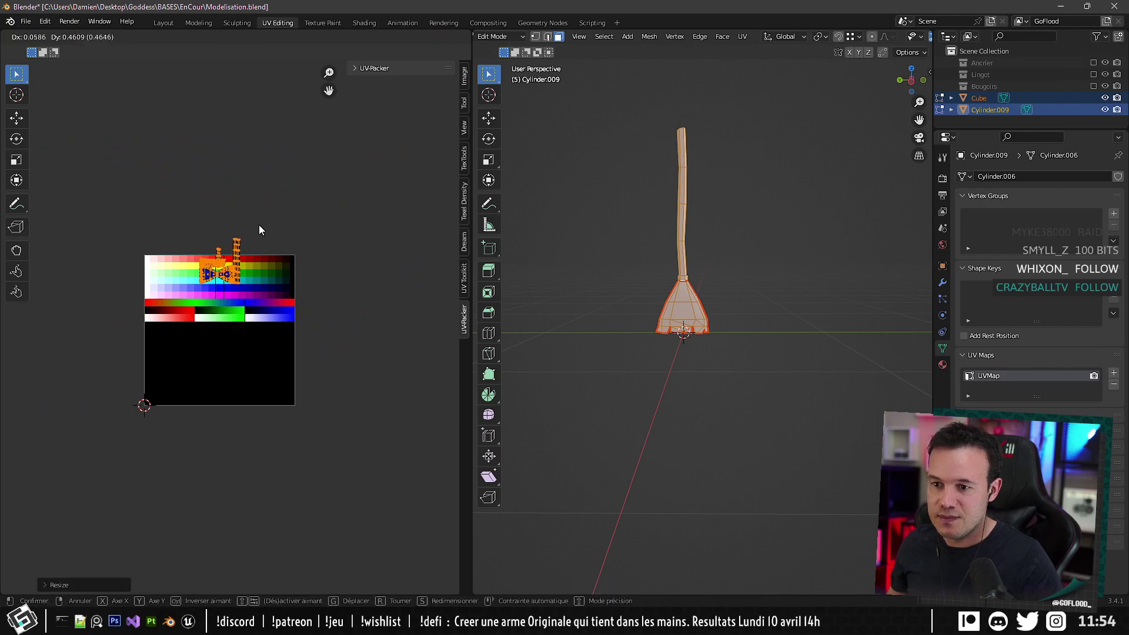
click(256, 232)
scroll(265, 232, up, 5)
middle_drag(280, 232, 345, 347)
key(s)
click(277, 257)
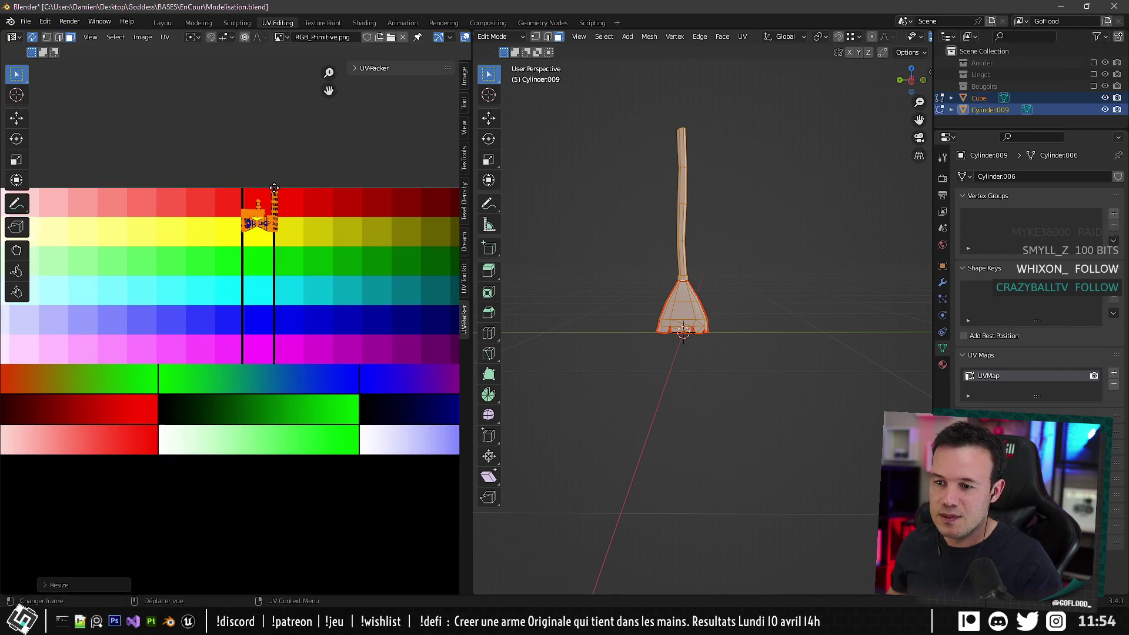
Scale and position all UV islands so they fit inside the pure red swatch between the black lines.
scroll(273, 247, up, 5)
key(s)
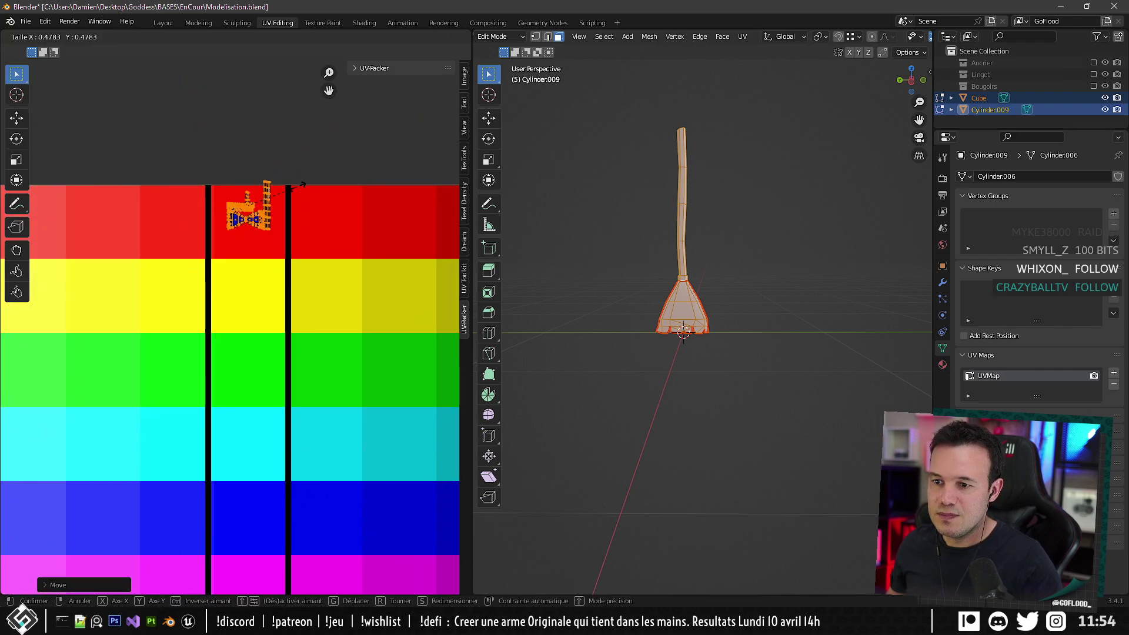
click(298, 189)
key(g)
click(299, 205)
key(s)
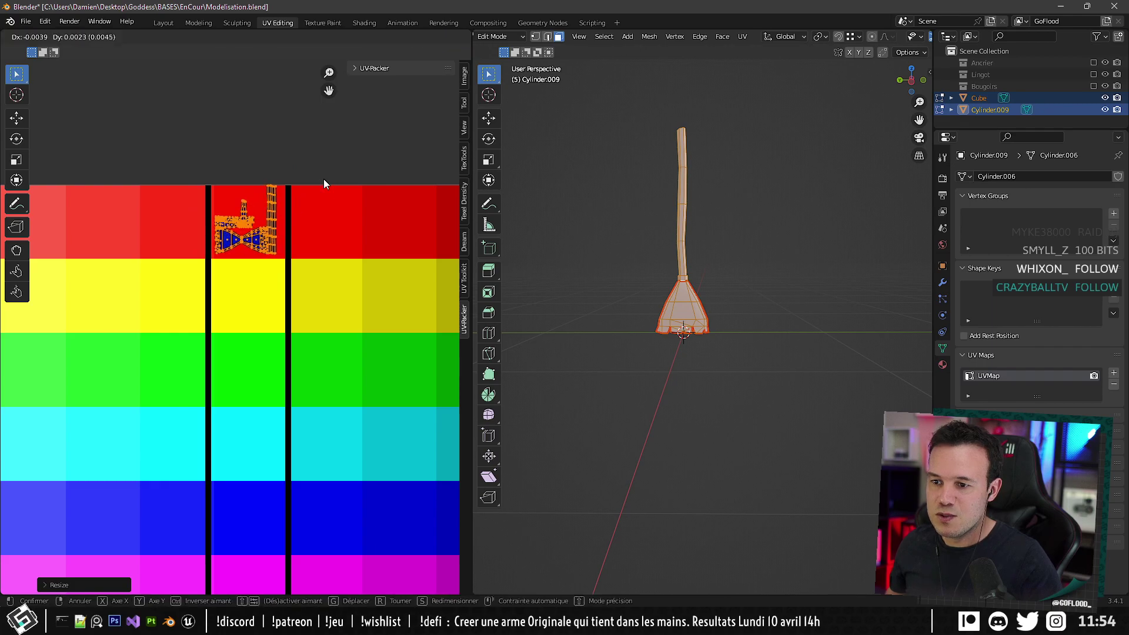
click(322, 181)
key(s)
click(316, 188)
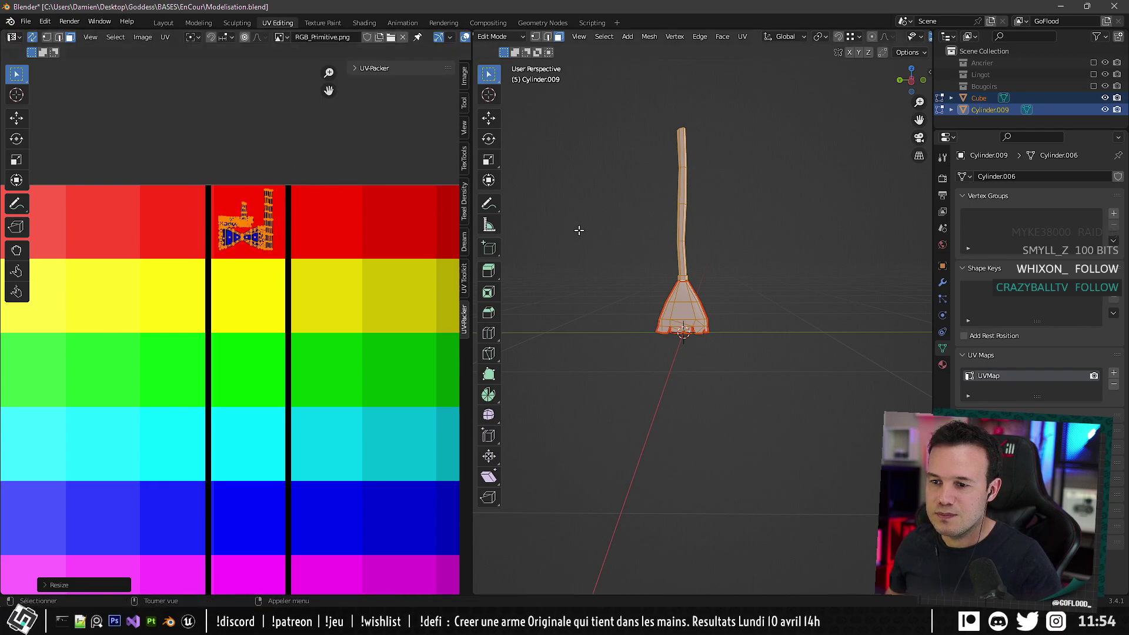
Select the linked front faces of the bristle head and move their UV islands onto the pure green swatch.
scroll(582, 236, up, 5)
click(648, 271)
key(ctrl+l)
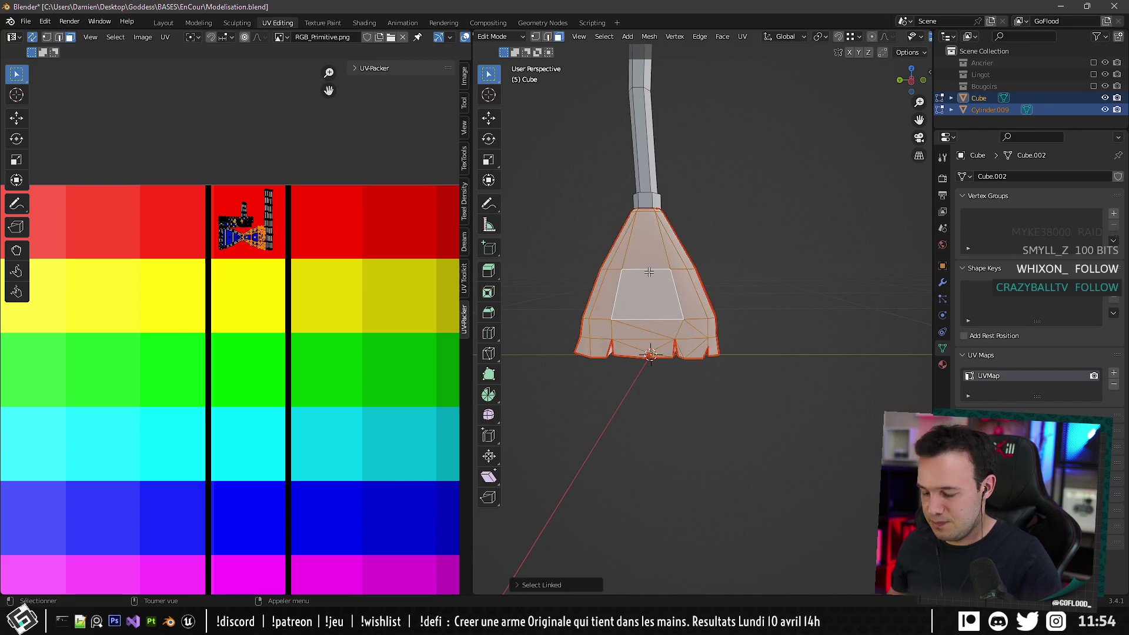
middle_drag(308, 267, 292, 231)
key(g)
click(288, 360)
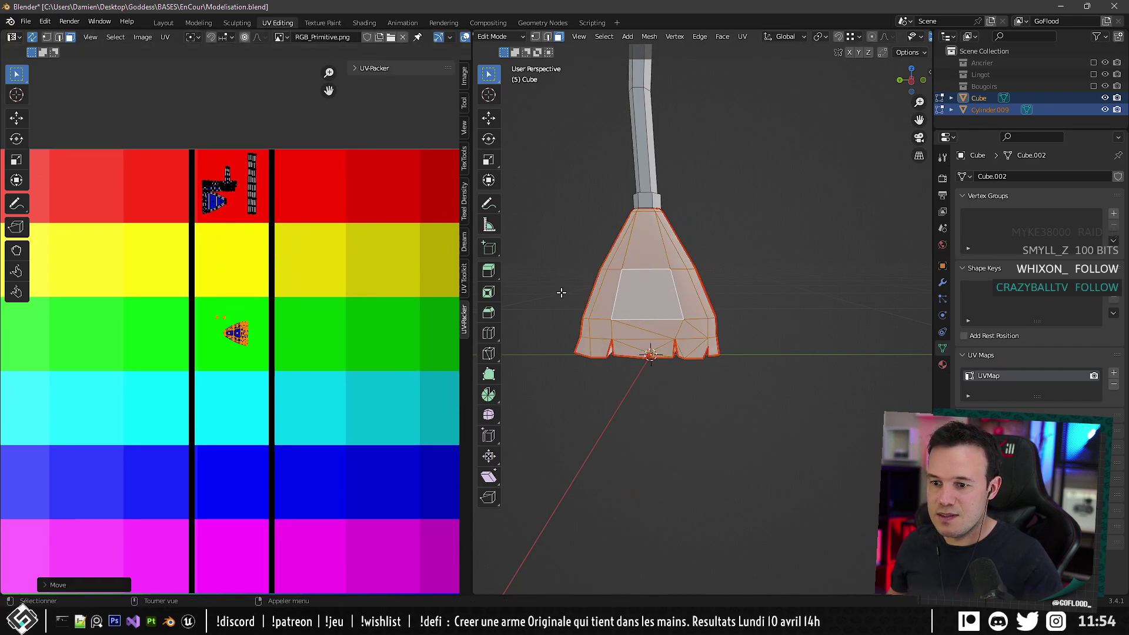
Select the collar faces at the base of the handle and move their UVs onto the pure blue swatch.
middle_drag(630, 270, 648, 310)
click(661, 238)
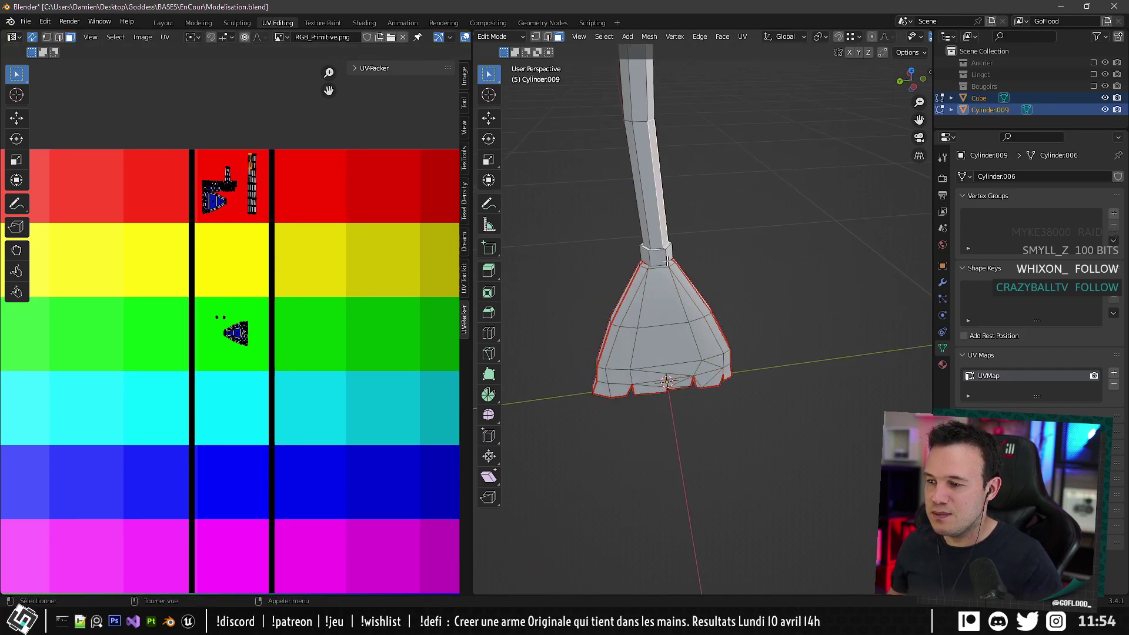
scroll(664, 247, up, 3)
click(608, 153)
middle_drag(608, 153, 607, 223)
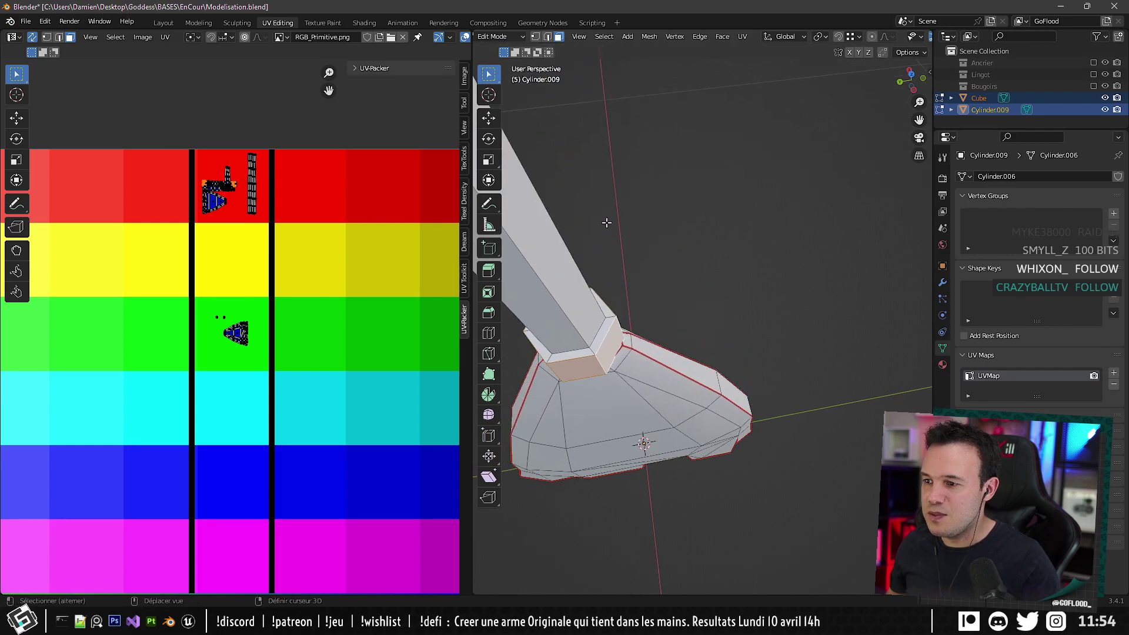
middle_drag(635, 320, 660, 573)
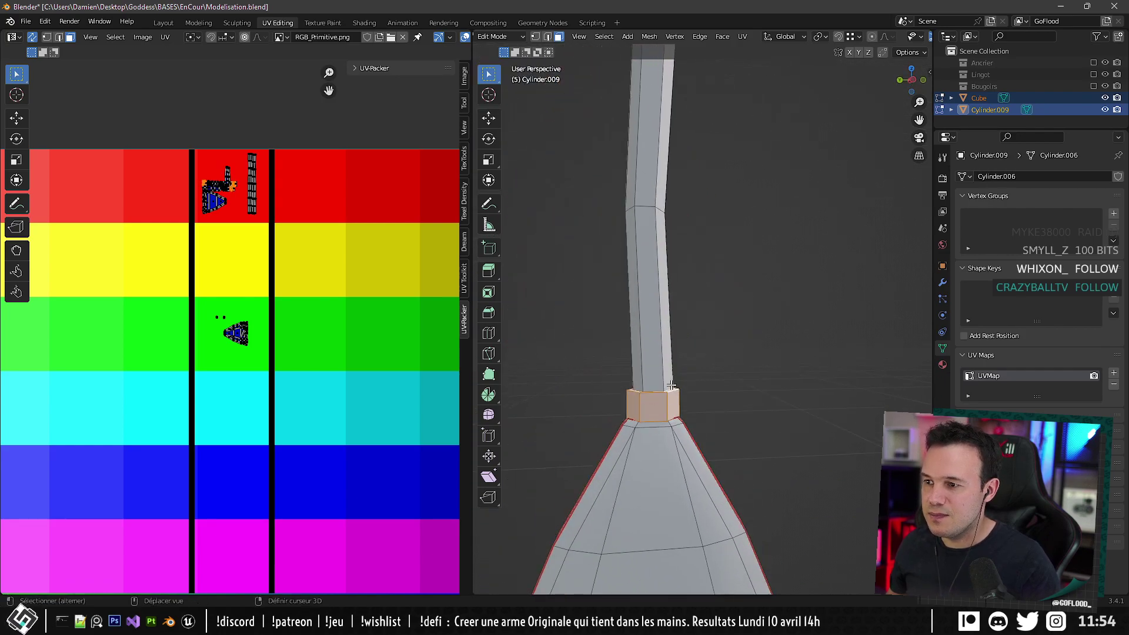
middle_drag(652, 376, 649, 254)
scroll(649, 254, up, 3)
middle_drag(598, 215, 631, 214)
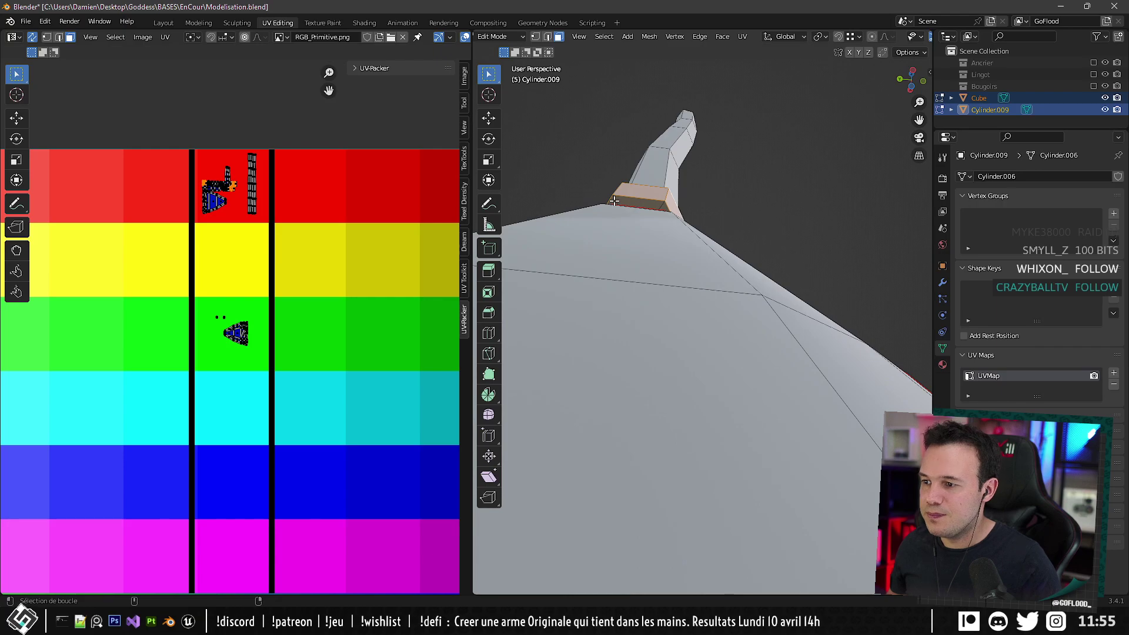
middle_drag(241, 248, 222, 218)
key(g)
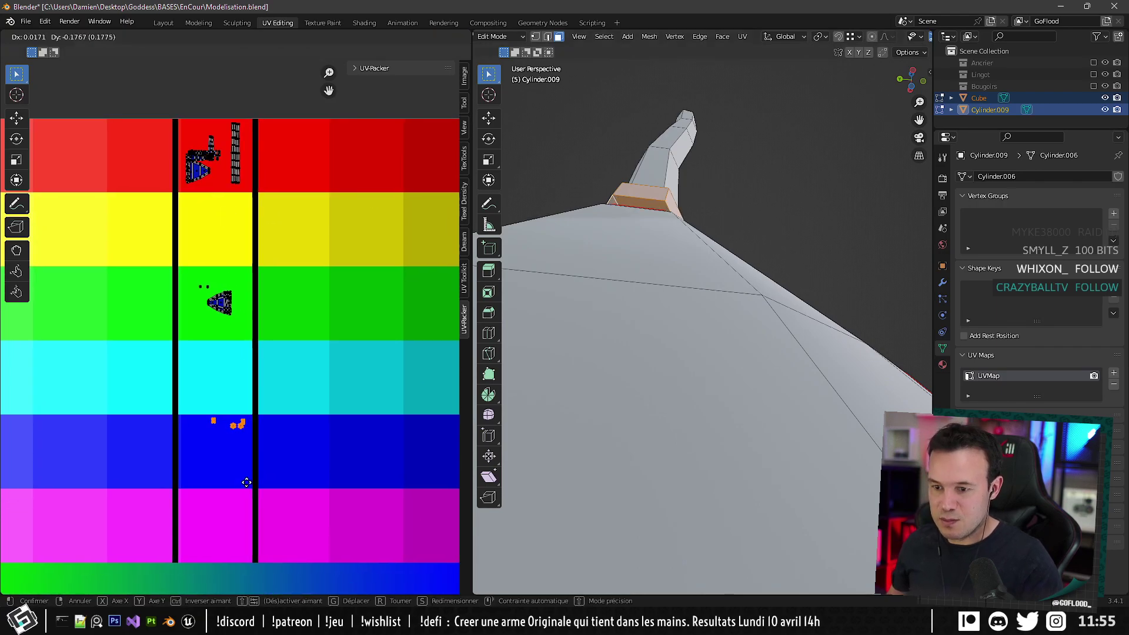
click(246, 516)
Leave mesh editing and assign the existing Primitive material to the handle.
scroll(365, 353, down, 5)
middle_drag(579, 194, 617, 353)
scroll(617, 352, down, 4)
key(Tab)
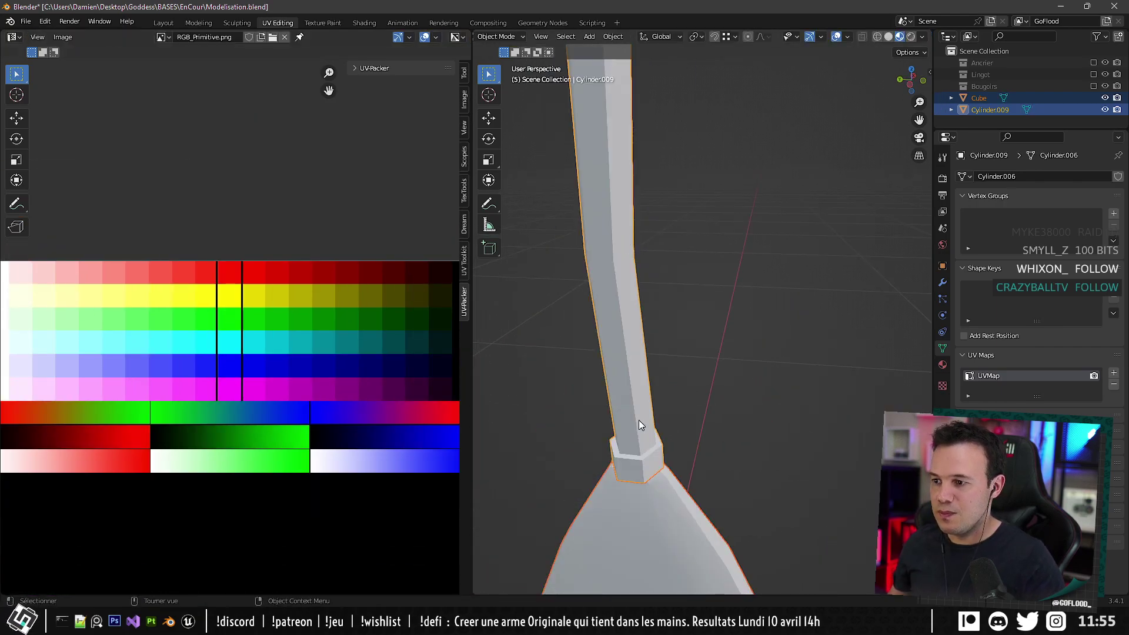
scroll(641, 427, down, 3)
middle_drag(641, 427, 691, 364)
click(942, 364)
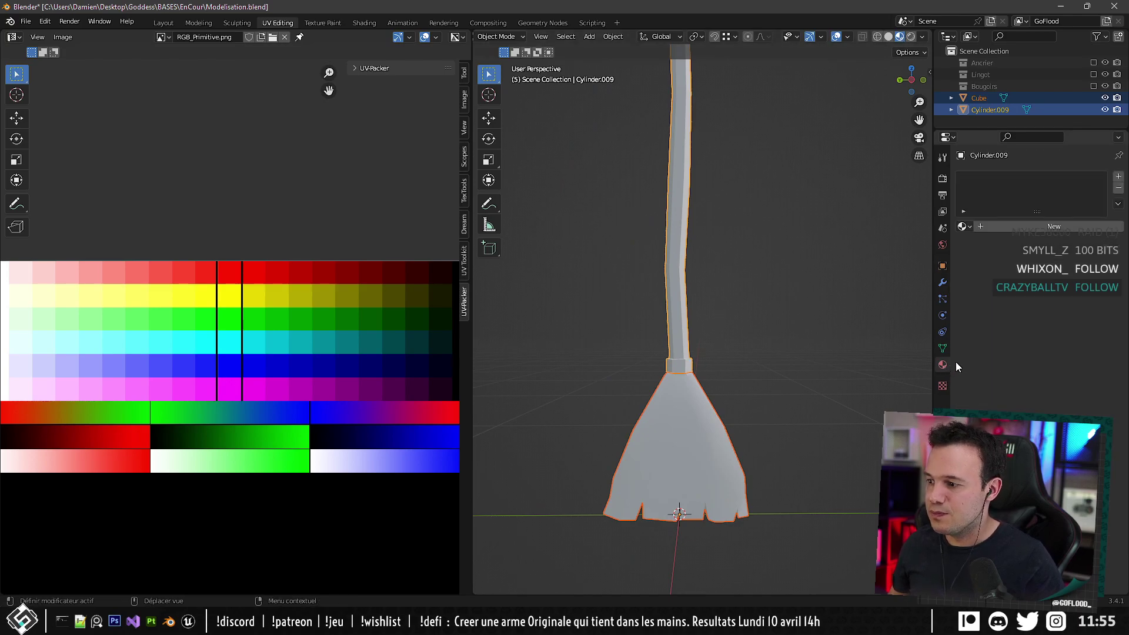
click(962, 226)
click(987, 244)
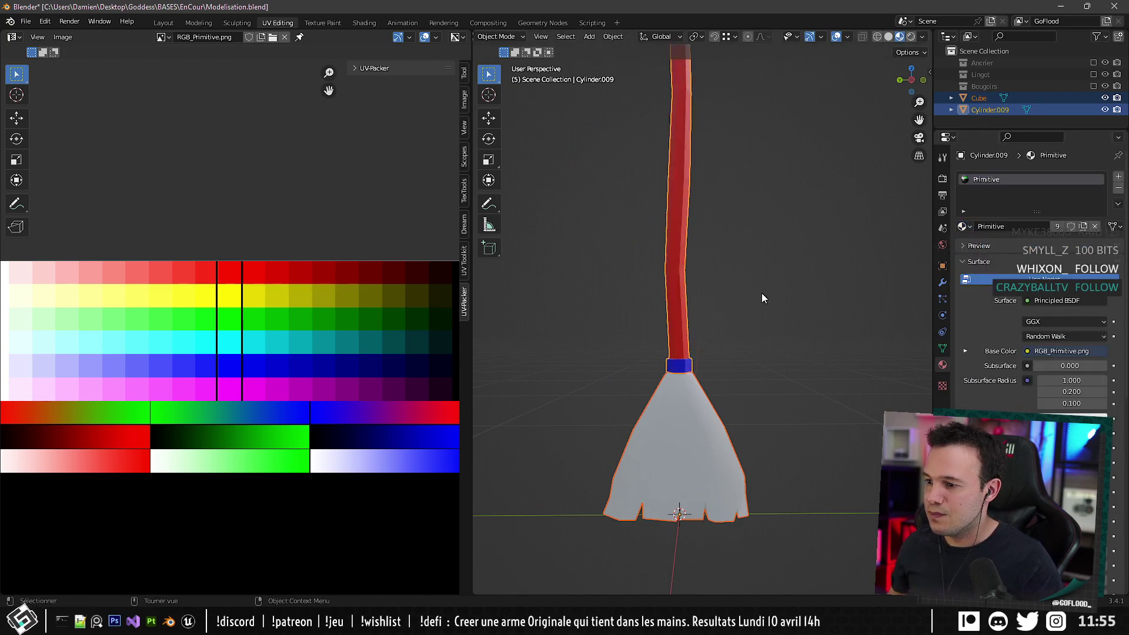
Select the bristle head, check its linked front faces against the palette, and assign it the Primitive material.
click(700, 415)
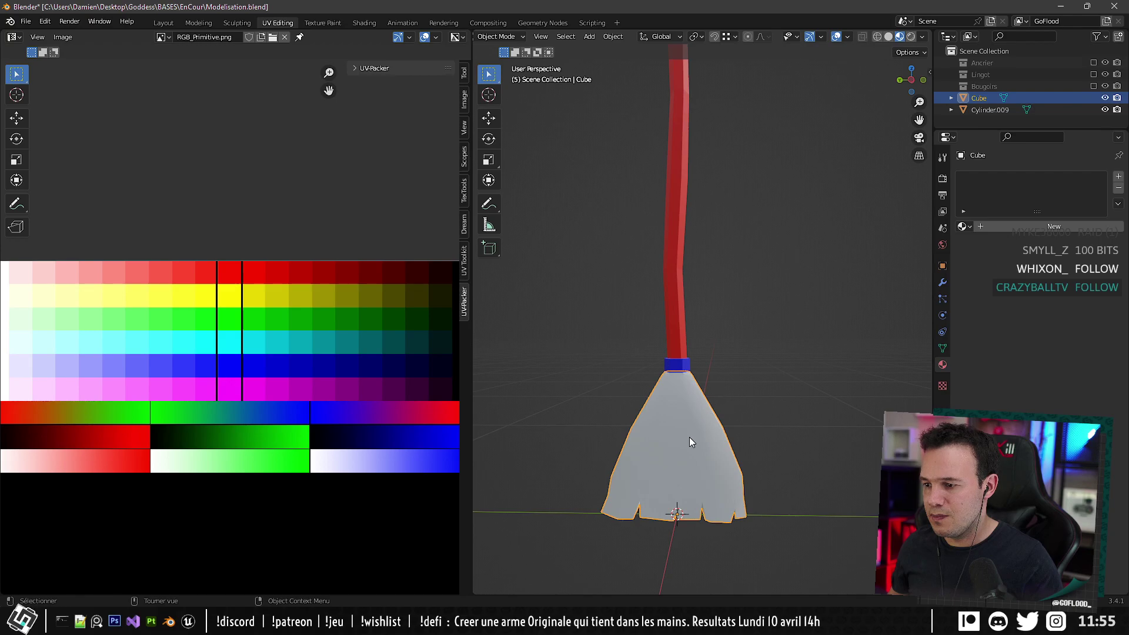
key(Tab)
key(a)
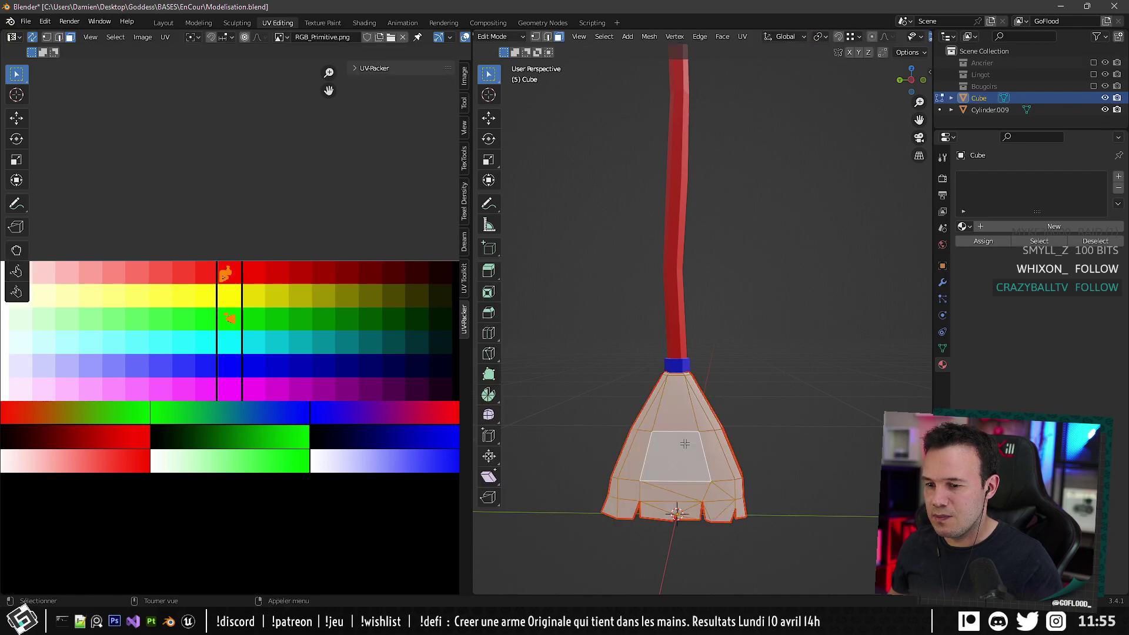
click(684, 444)
key(ctrl+l)
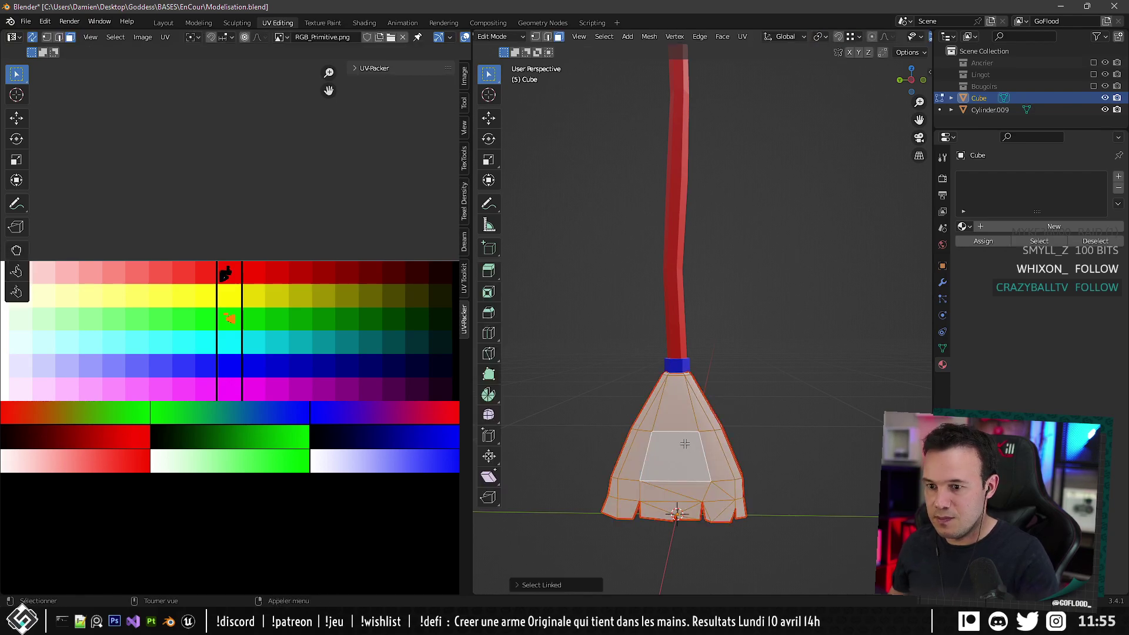
scroll(704, 432, down, 1)
middle_drag(703, 433, 761, 440)
key(Tab)
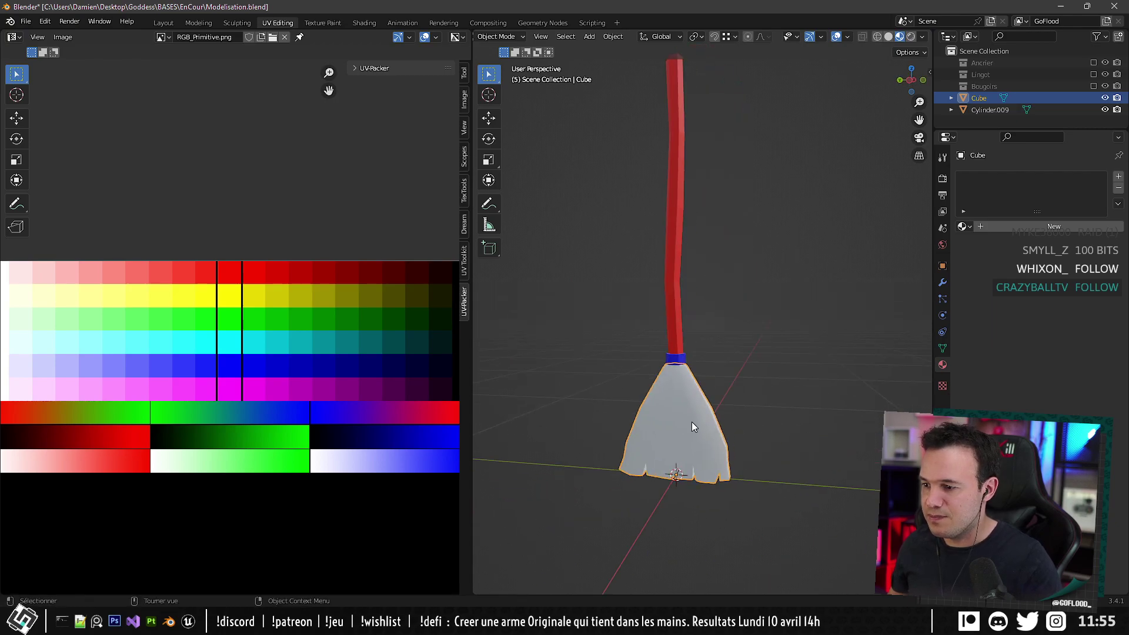
click(962, 226)
click(976, 244)
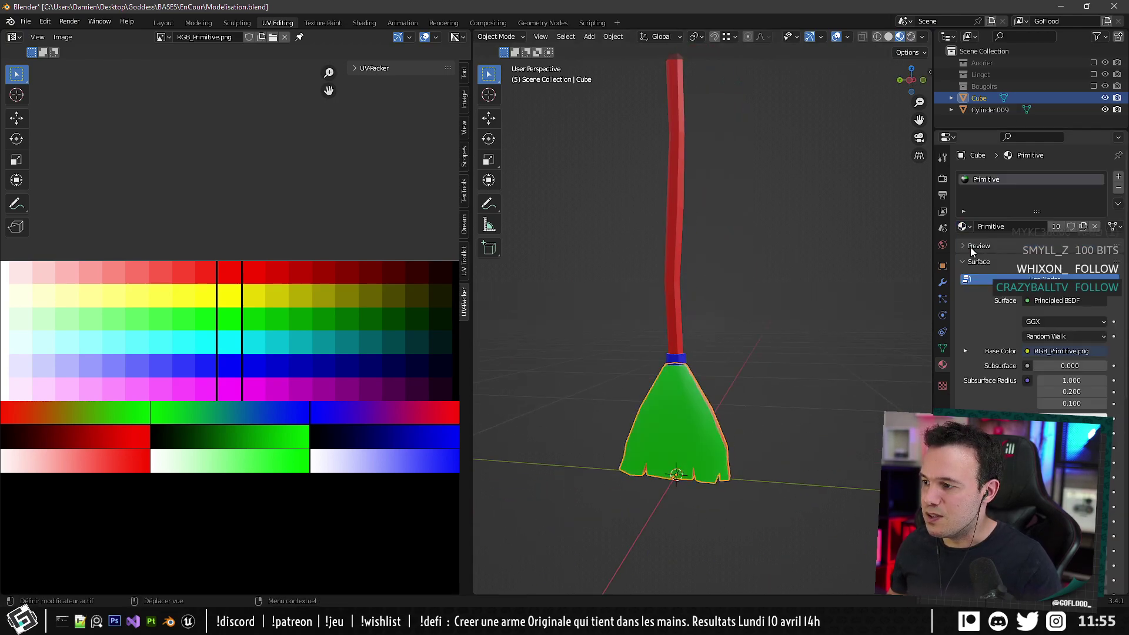
Select the linked red faces along the side of the bristle head and move their UVs onto the green swatch.
scroll(706, 400, down, 3)
middle_drag(664, 400, 716, 403)
click(742, 346)
middle_drag(753, 312, 855, 289)
scroll(847, 300, up, 6)
shift+middle_drag(793, 394, 645, 285)
middle_drag(592, 389, 771, 407)
click(616, 402)
key(Tab)
click(716, 377)
key(l)
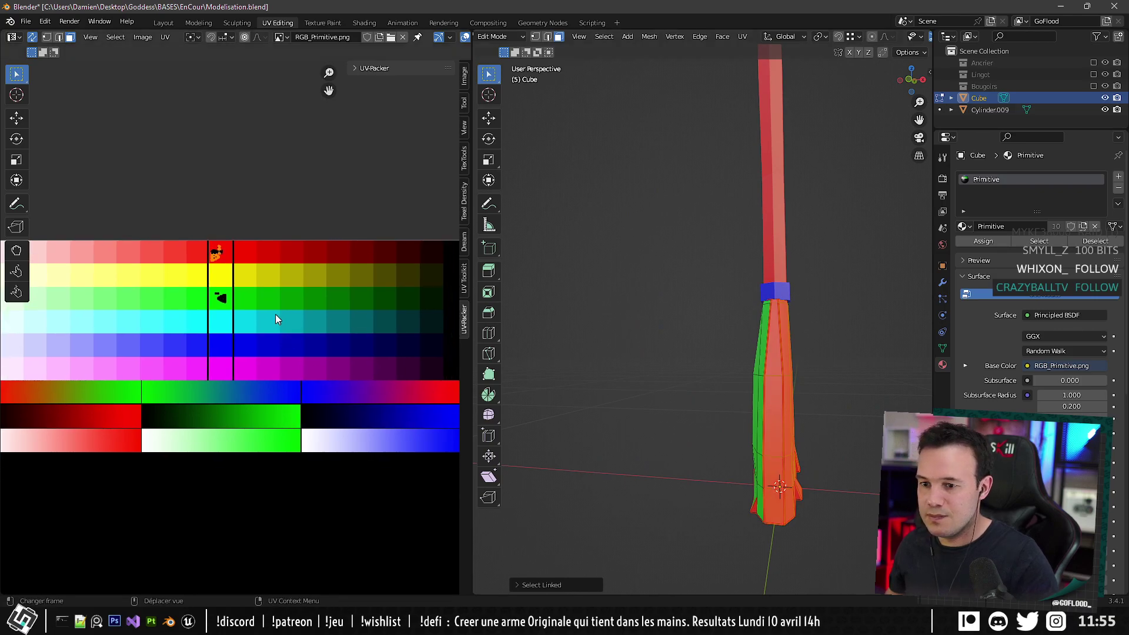
scroll(285, 321, up, 3)
key(g)
click(329, 511)
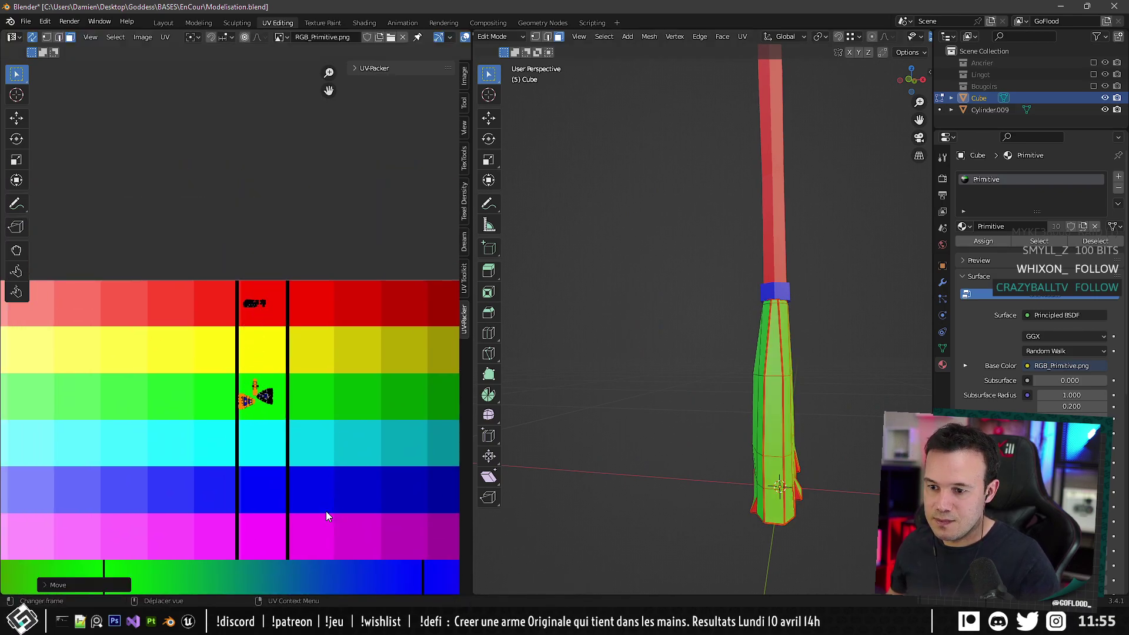
Spread the bristle head's UV islands apart within the green swatch and leave mesh editing.
scroll(270, 381, up, 5)
key(g)
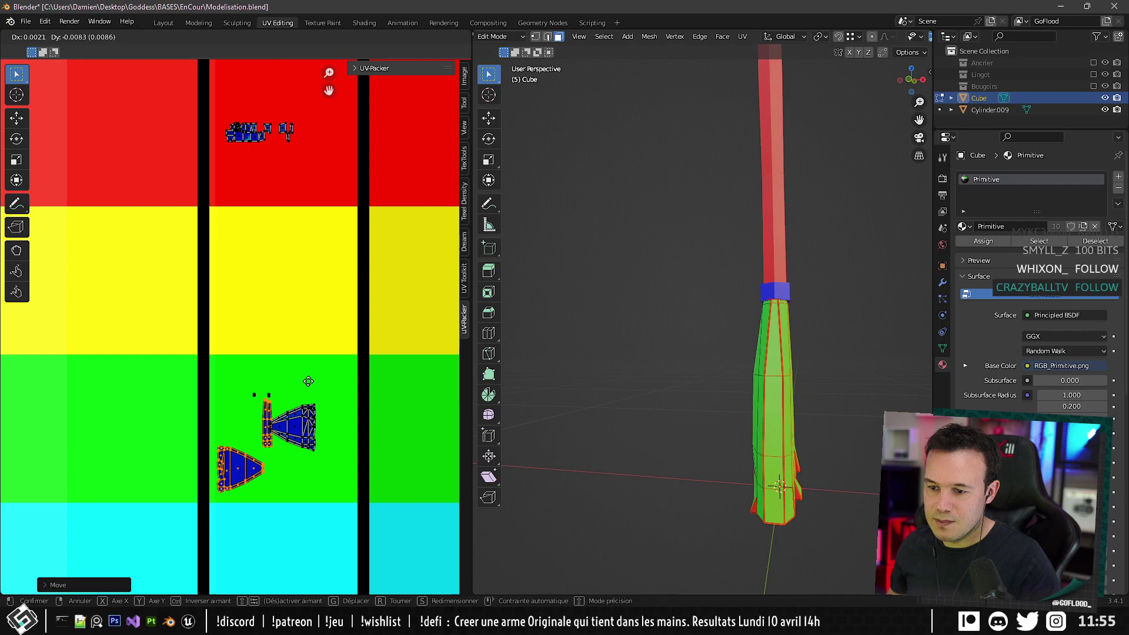
click(240, 383)
drag(250, 382, 343, 461)
key(g)
click(374, 436)
drag(126, 376, 238, 503)
key(g)
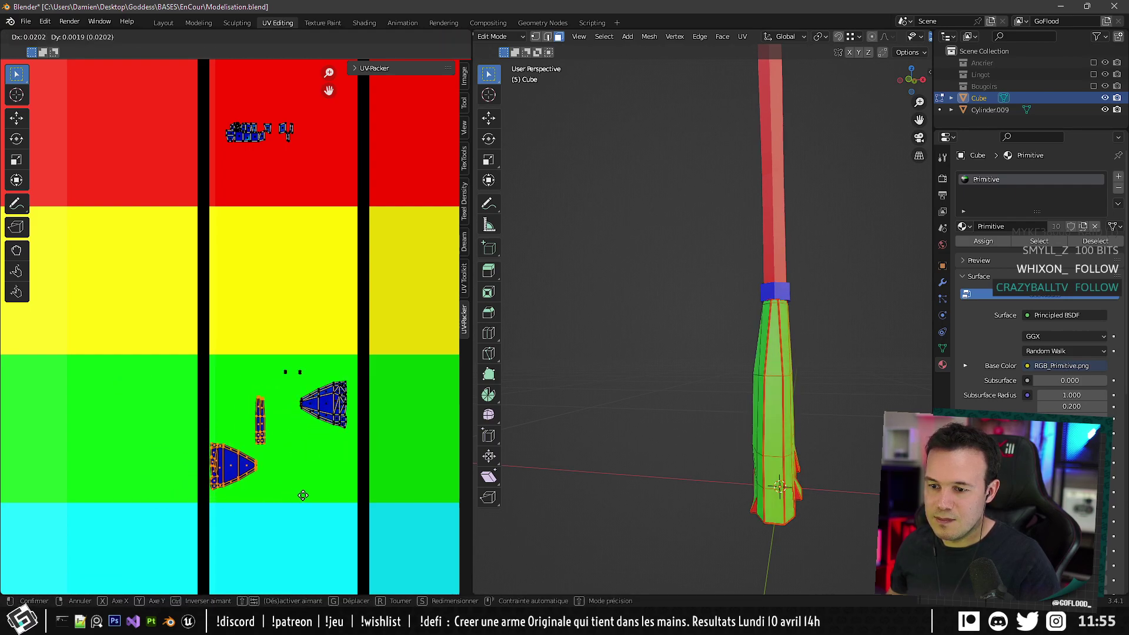
click(305, 498)
scroll(730, 282, down, 6)
middle_drag(781, 283, 730, 278)
key(Tab)
Move the UVs of the handle's top cap face onto a light pink swatch in the red row.
middle_drag(762, 147, 648, 327)
click(623, 338)
key(Tab)
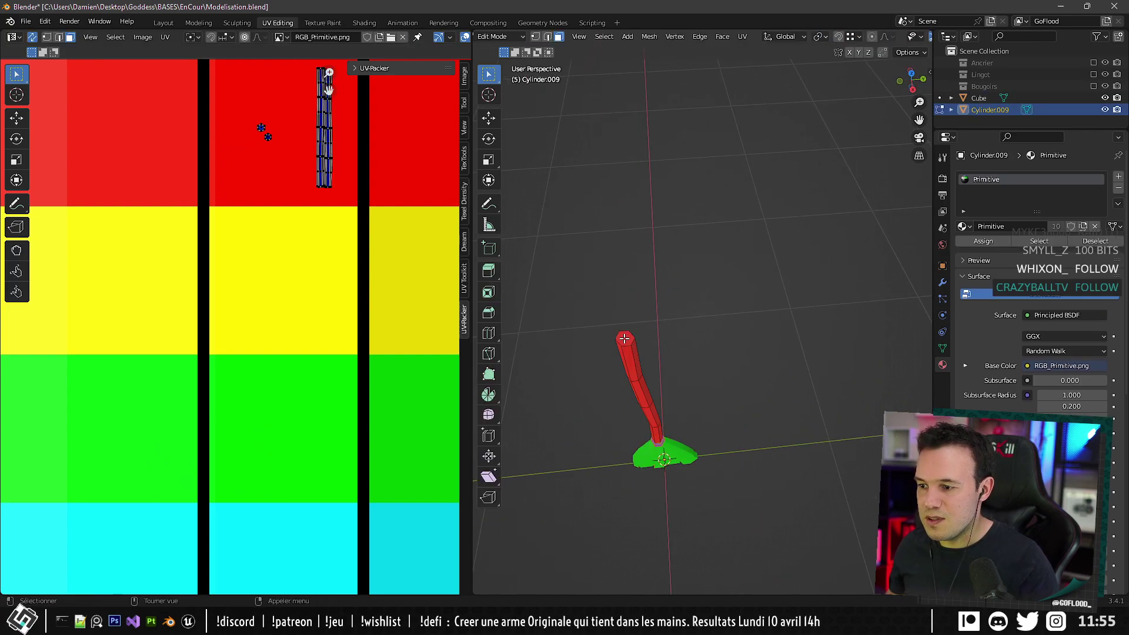
scroll(312, 209, down, 3)
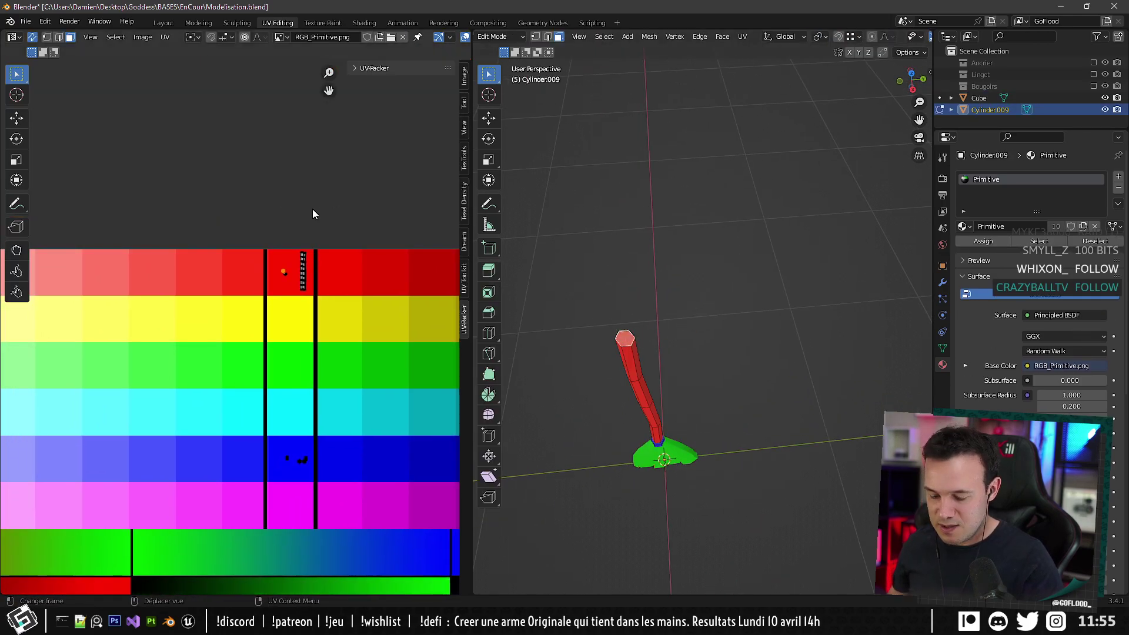
key(g)
click(76, 200)
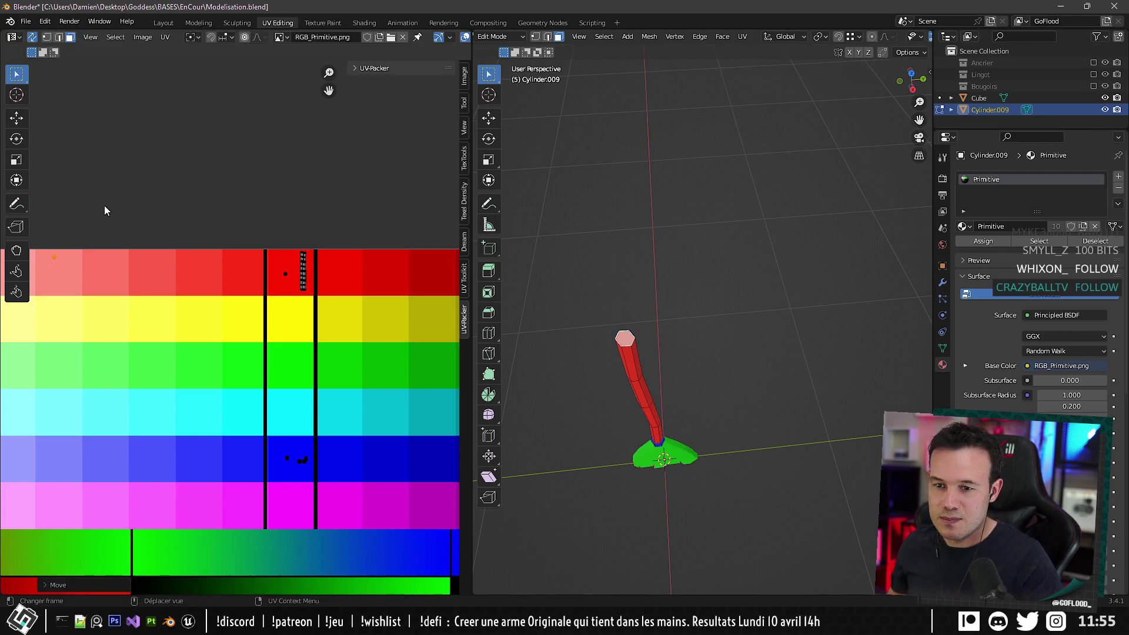
key(Tab)
middle_drag(642, 324, 738, 277)
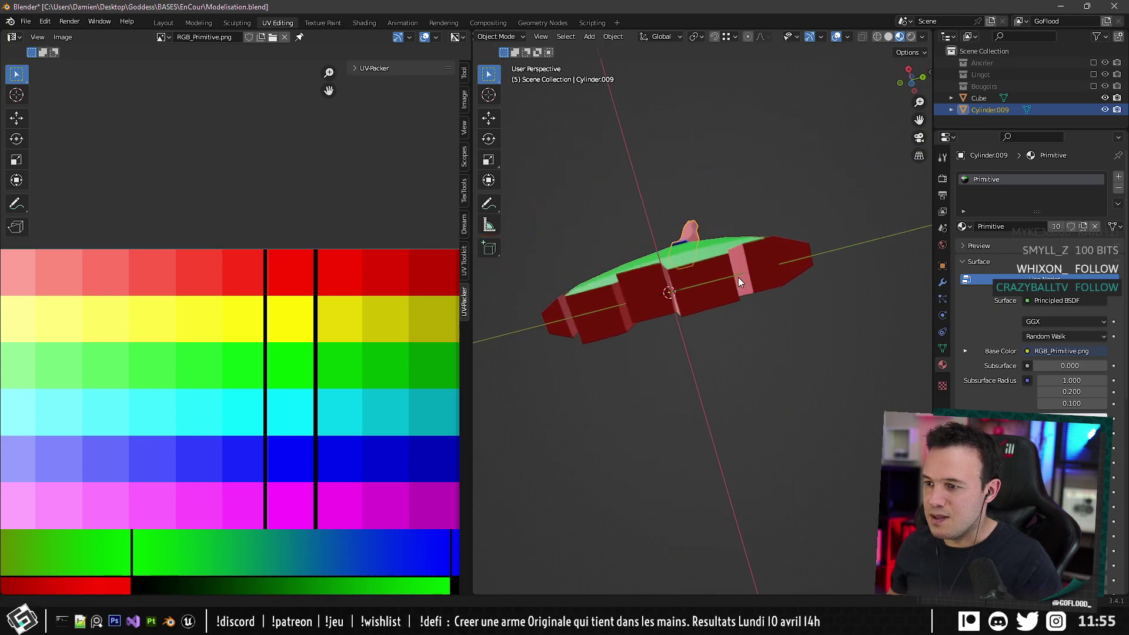
Select the faces along the underside of the bristle head, move their UVs onto a darker green swatch, and leave mesh editing.
click(792, 260)
key(Tab)
ctrl+click(598, 316)
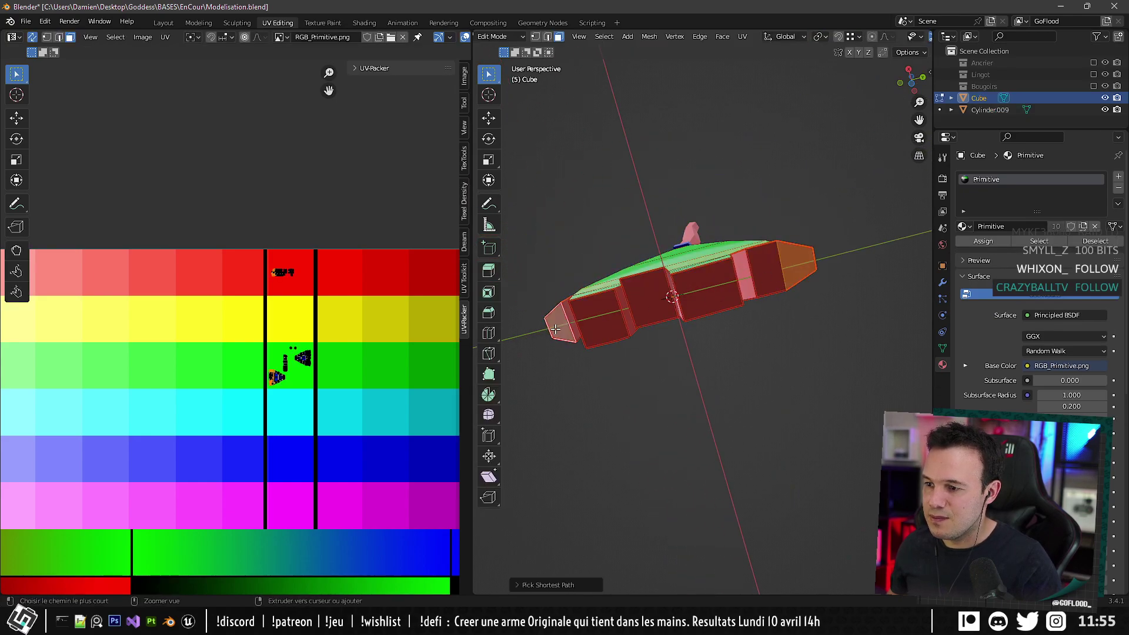
middle_drag(597, 316, 600, 282)
ctrl+click(829, 307)
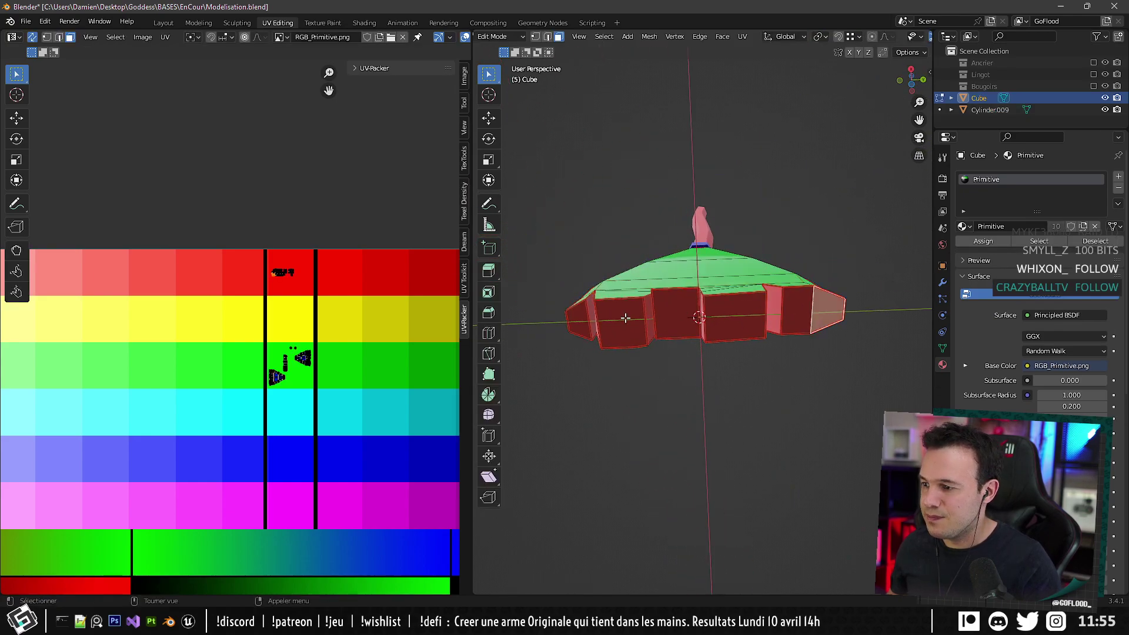
ctrl+click(751, 323)
ctrl+click(666, 312)
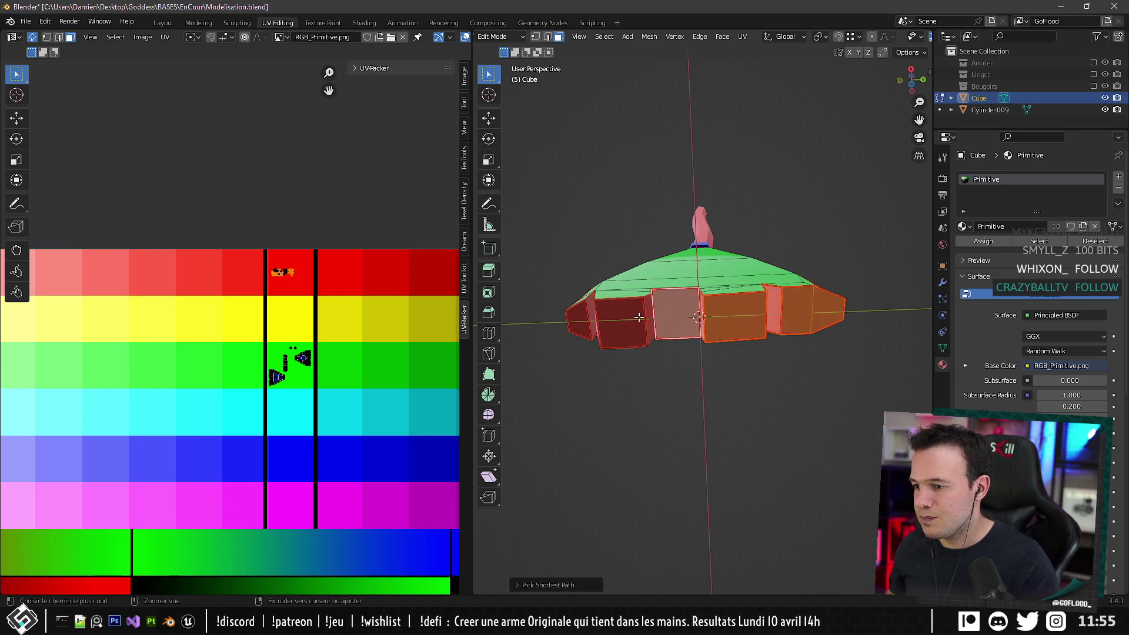
ctrl+click(615, 321)
ctrl+click(577, 313)
middle_drag(578, 312, 624, 336)
middle_drag(352, 363, 319, 317)
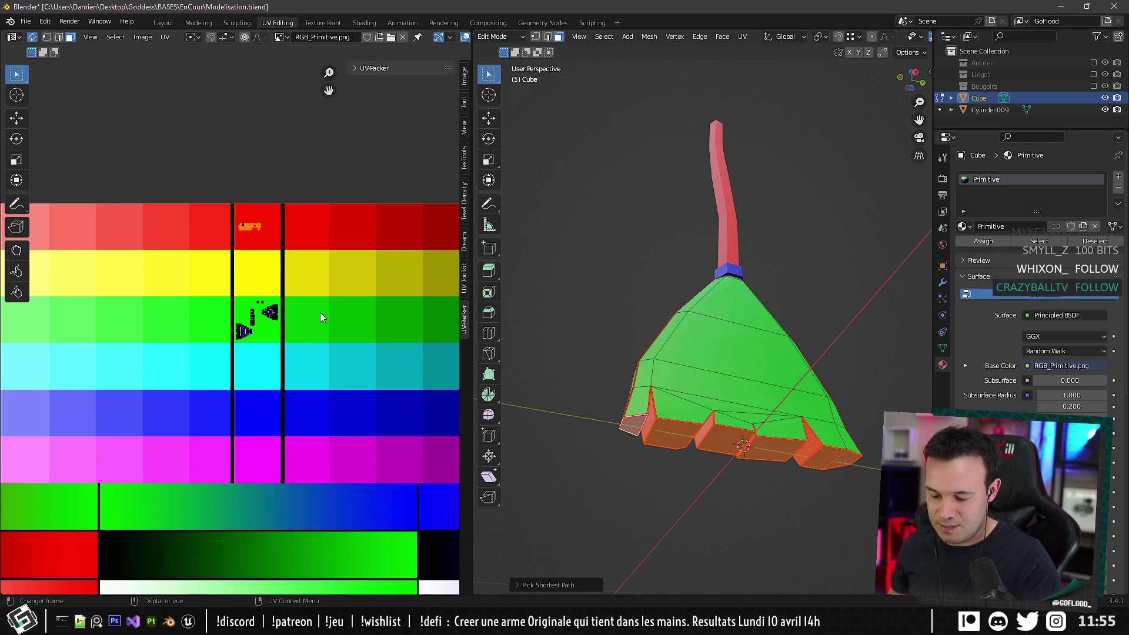
key(h)
key(alt+h)
key(g)
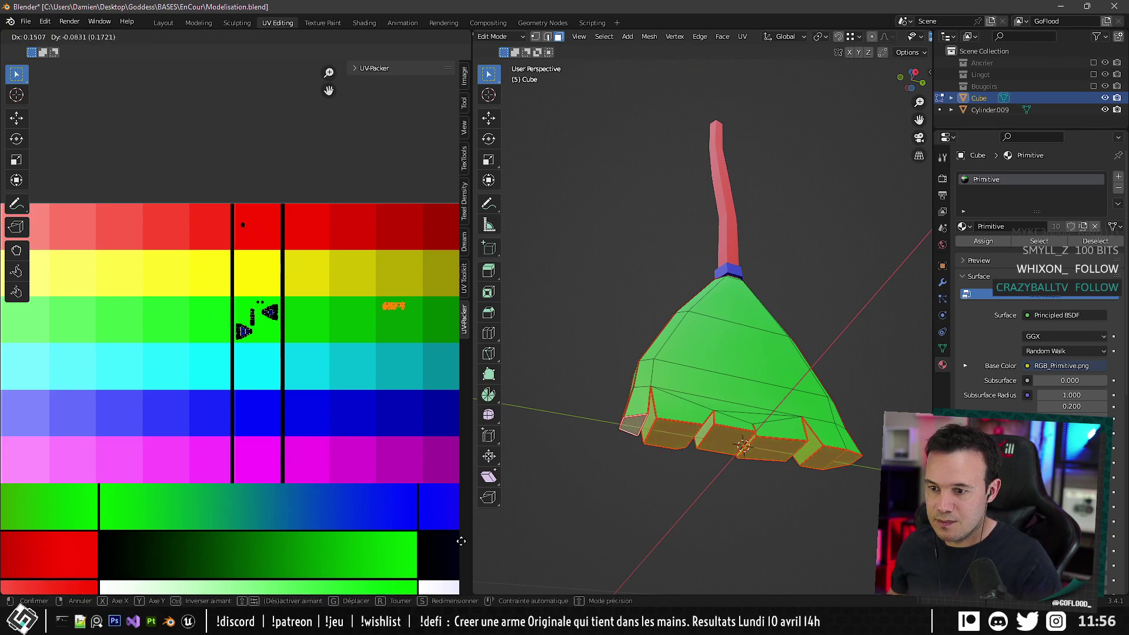
click(462, 546)
middle_drag(519, 403, 652, 412)
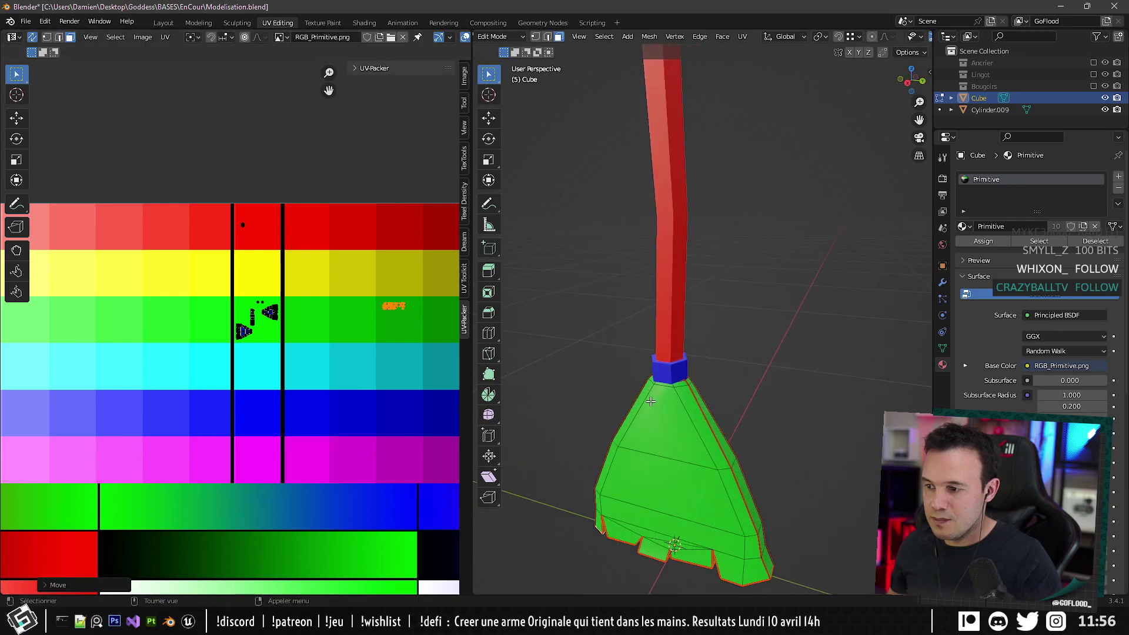
scroll(654, 351, up, 3)
scroll(654, 351, down, 8)
key(Tab)
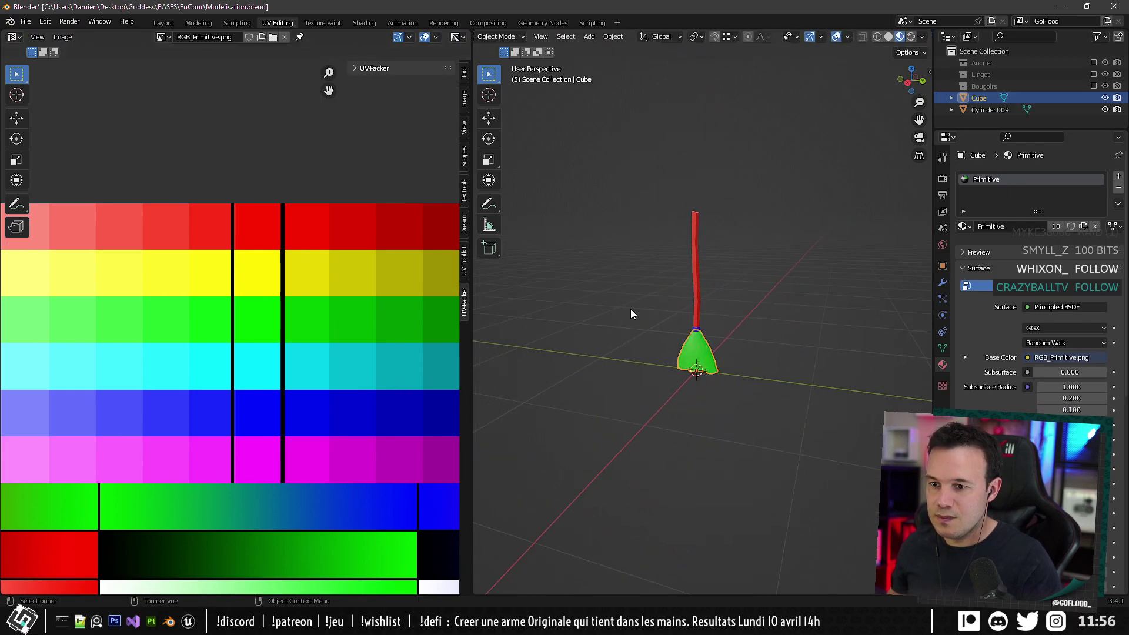
In the Layout workspace, select both broom parts, handle and bristle head, and export them.
click(703, 318)
click(168, 23)
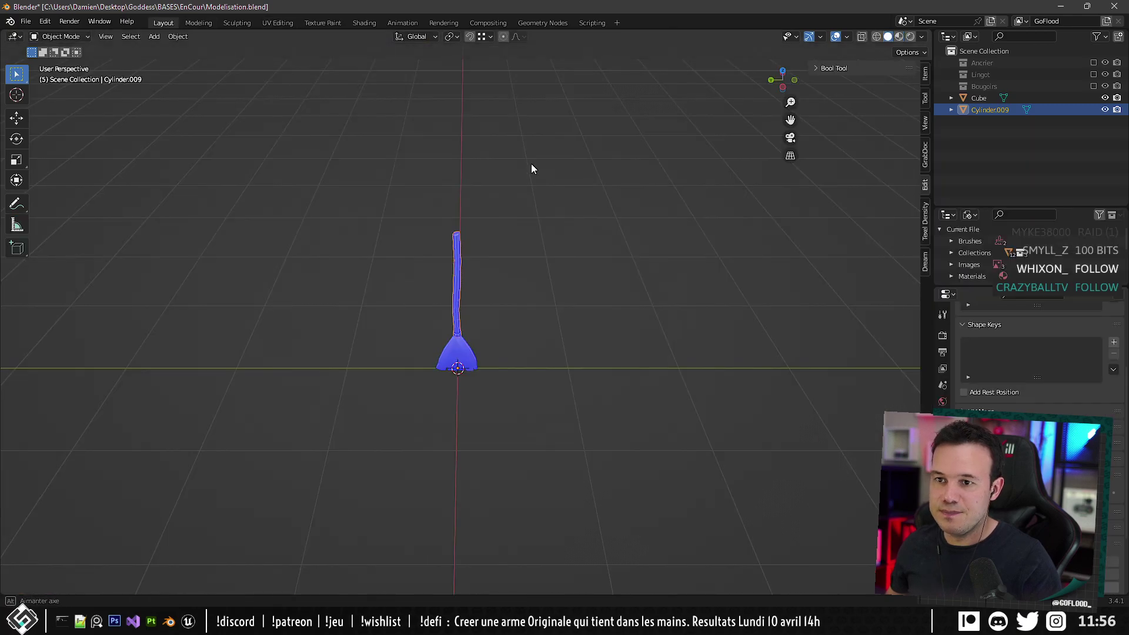
key(a)
key(ctrl+e)
click(743, 456)
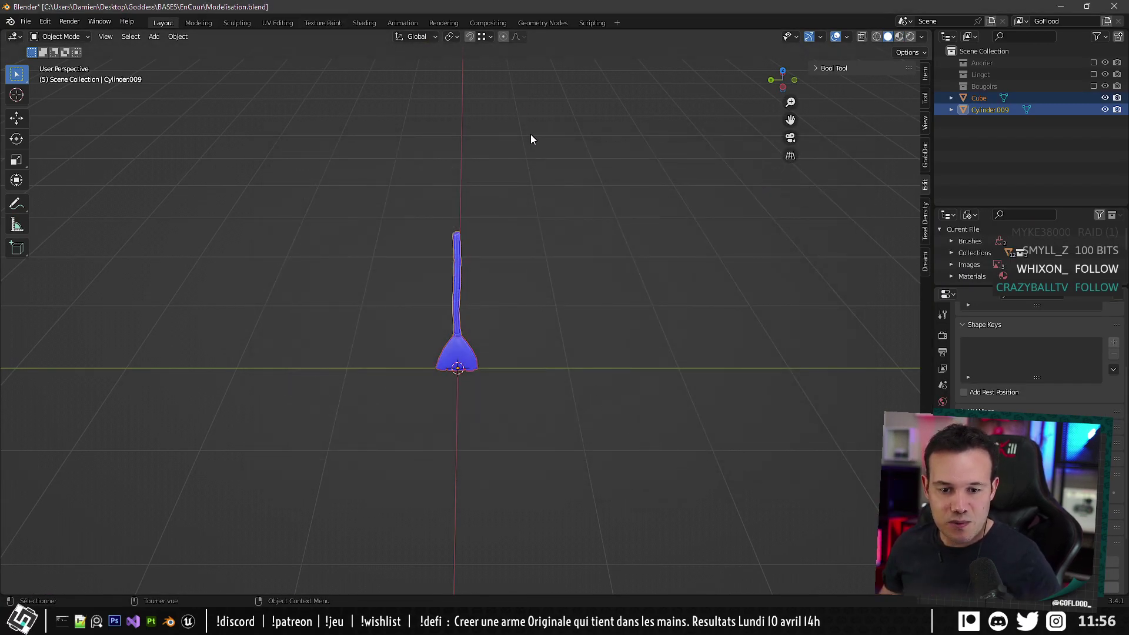
scroll(438, 311, up, 3)
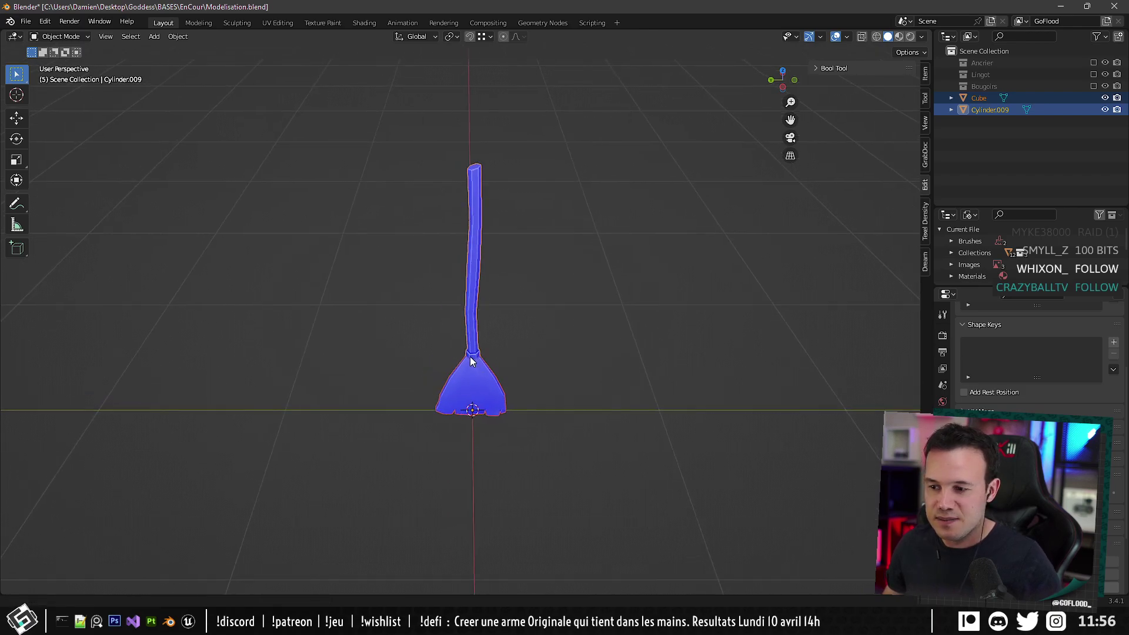
middle_drag(470, 356, 528, 347)
scroll(499, 336, up, 3)
Switch to Unreal, reimport the Balais_001 static mesh, and close the material conflict resolution.
click(188, 621)
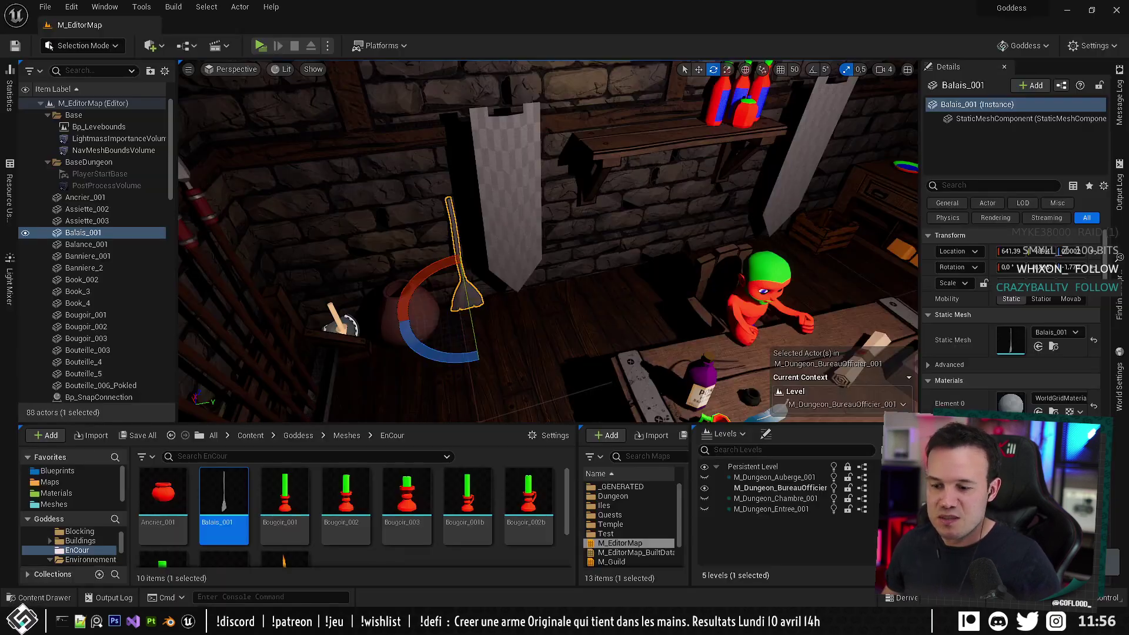
right_click(215, 477)
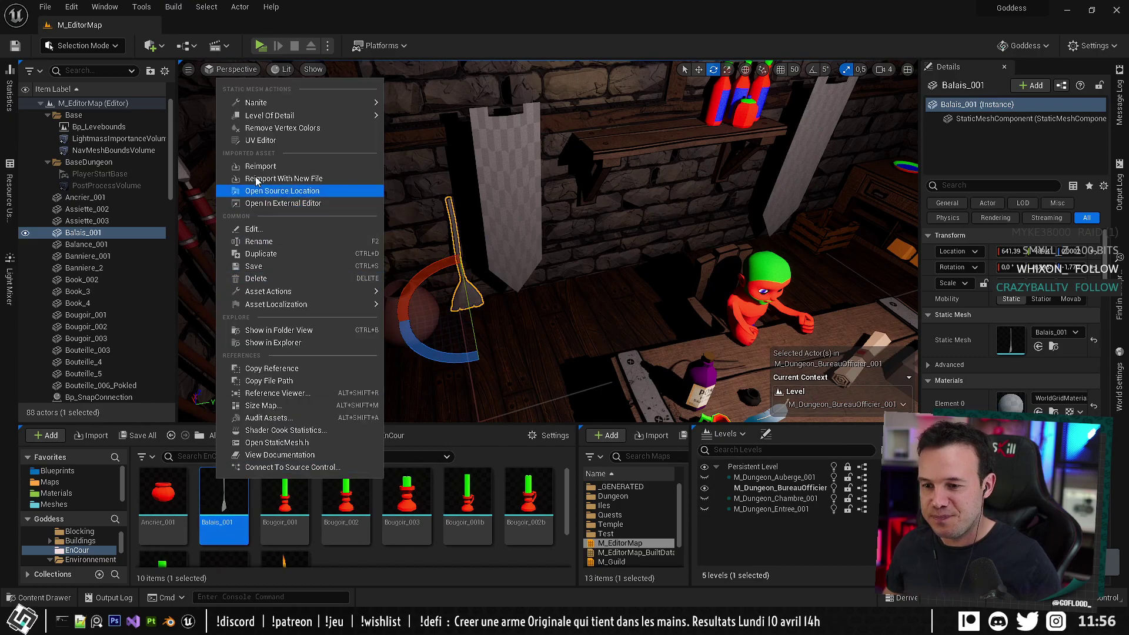
click(281, 174)
click(703, 406)
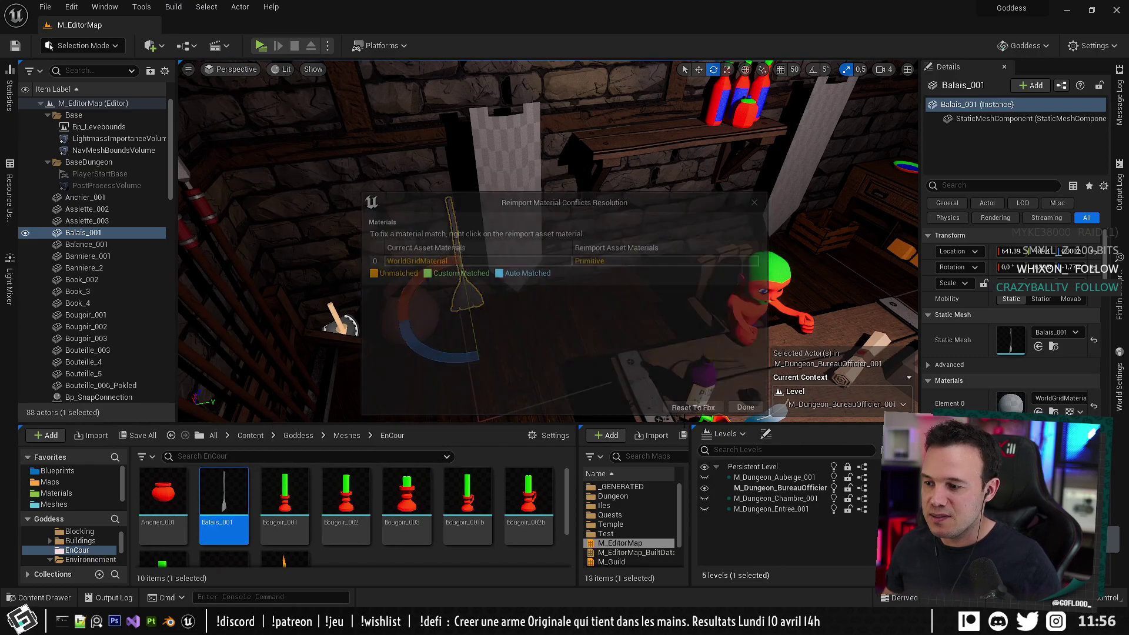
click(655, 370)
right_drag(588, 329, 550, 291)
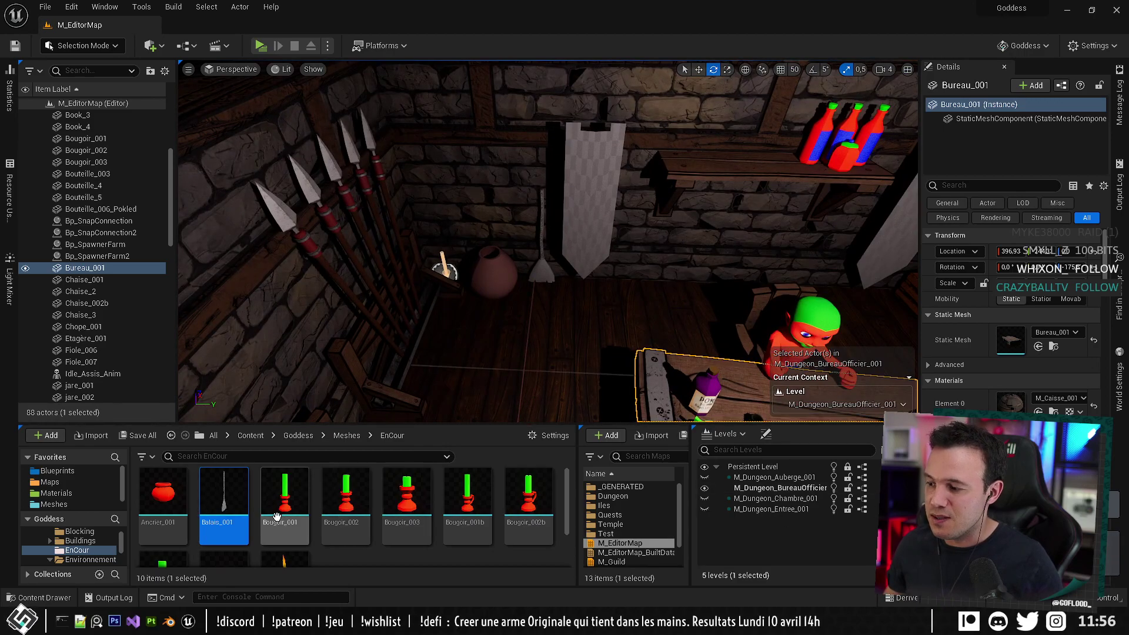
Open the Balais_001 mesh and assign M_Master_Texture_Rgb_Primitive_Simple to its Element 0 material slot.
right_click(224, 496)
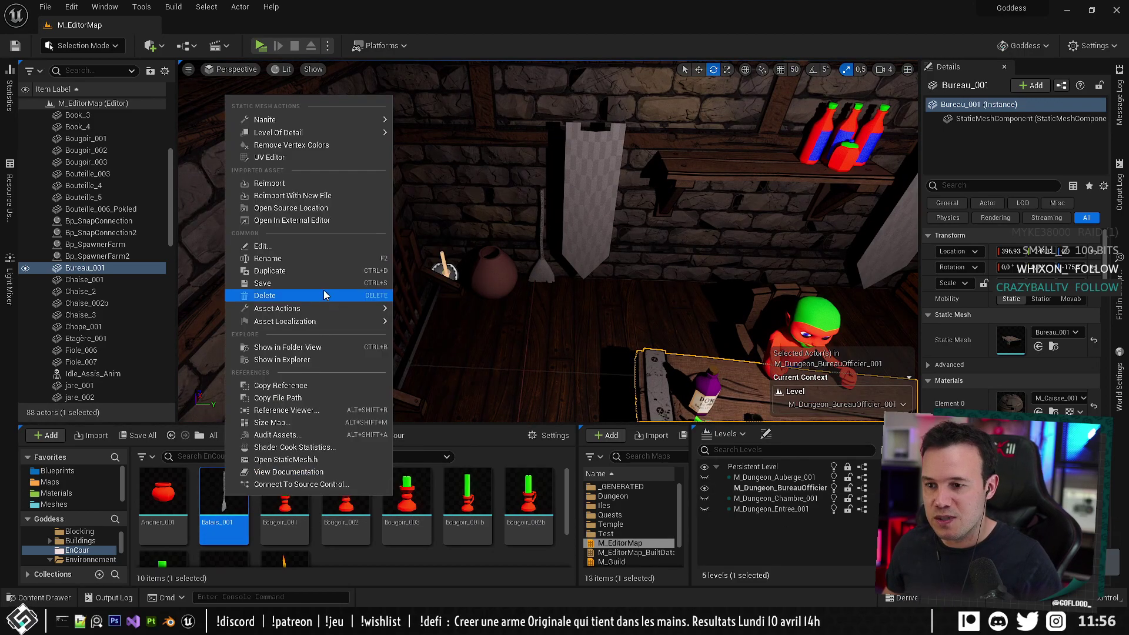
click(224, 495)
double_click(224, 495)
click(961, 138)
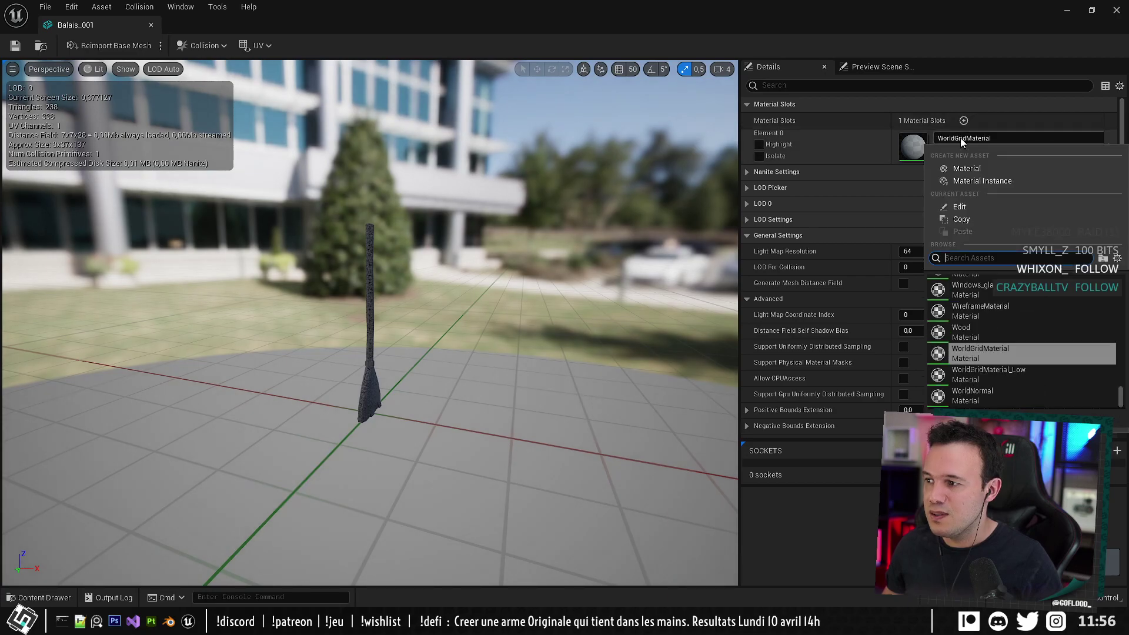
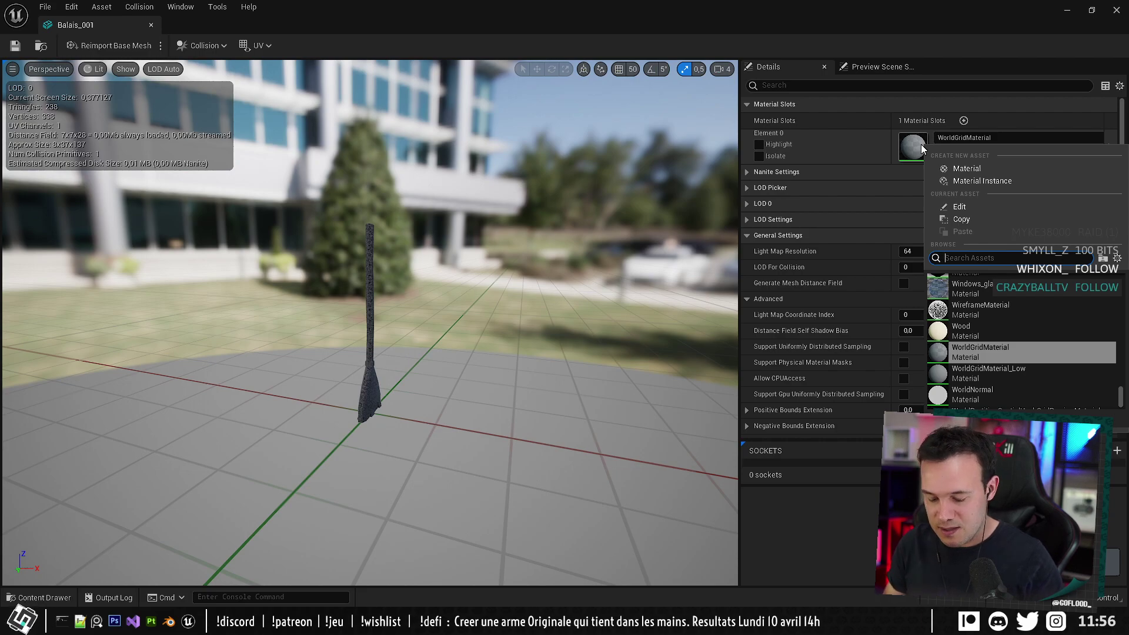
text(primit)
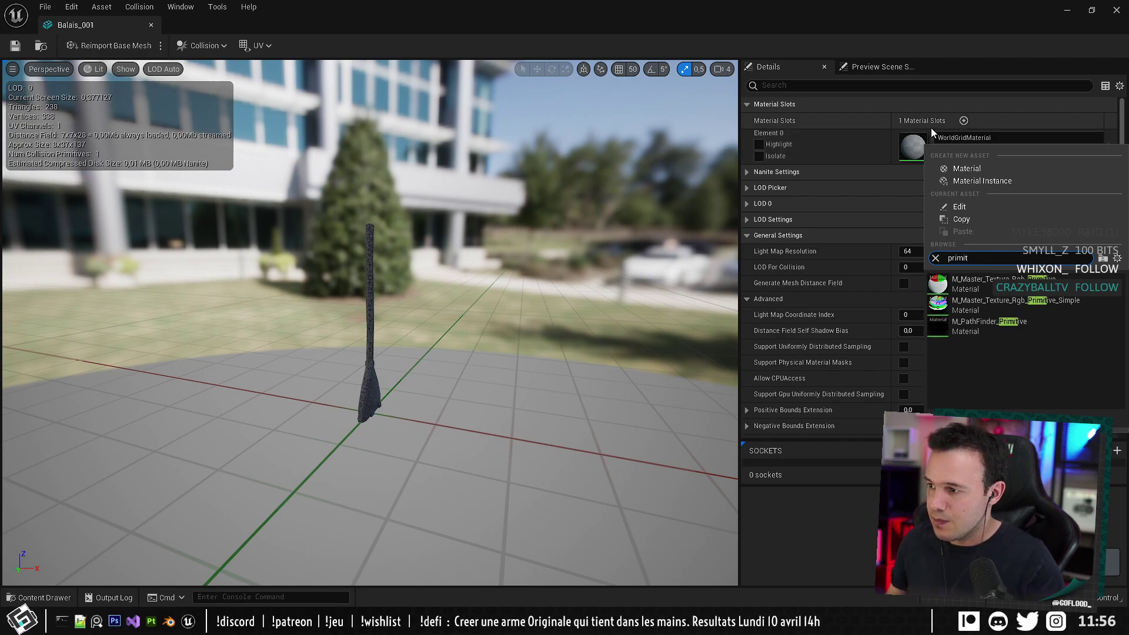
click(985, 305)
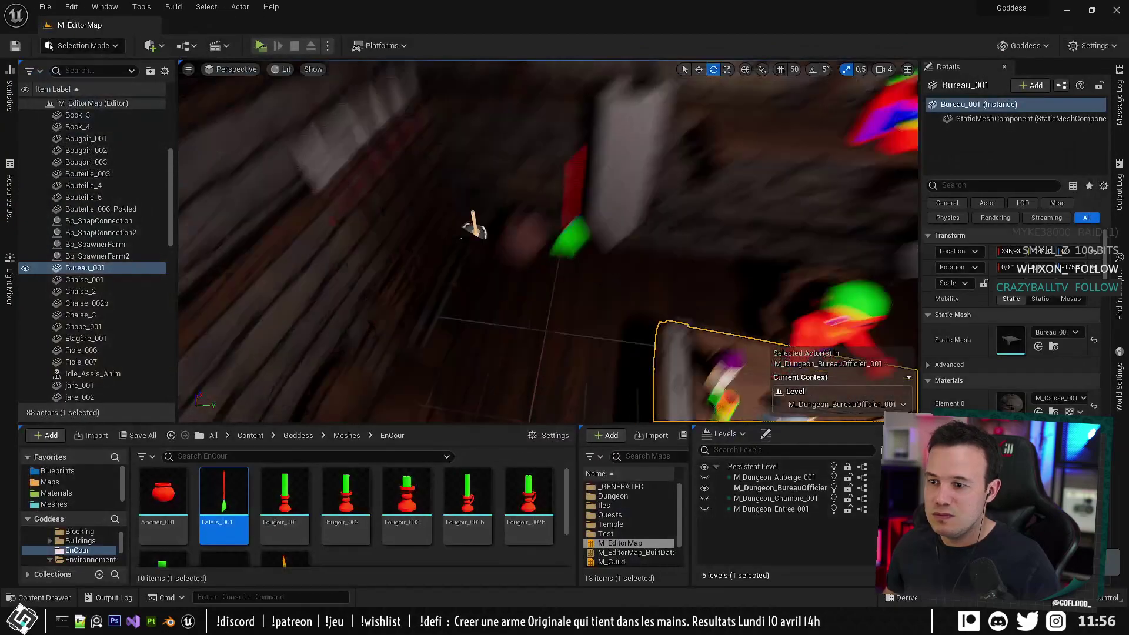
Select the broom in the dungeon level and add the custom primitive data colour entries in its rendering properties.
right_drag(684, 329, 684, 250)
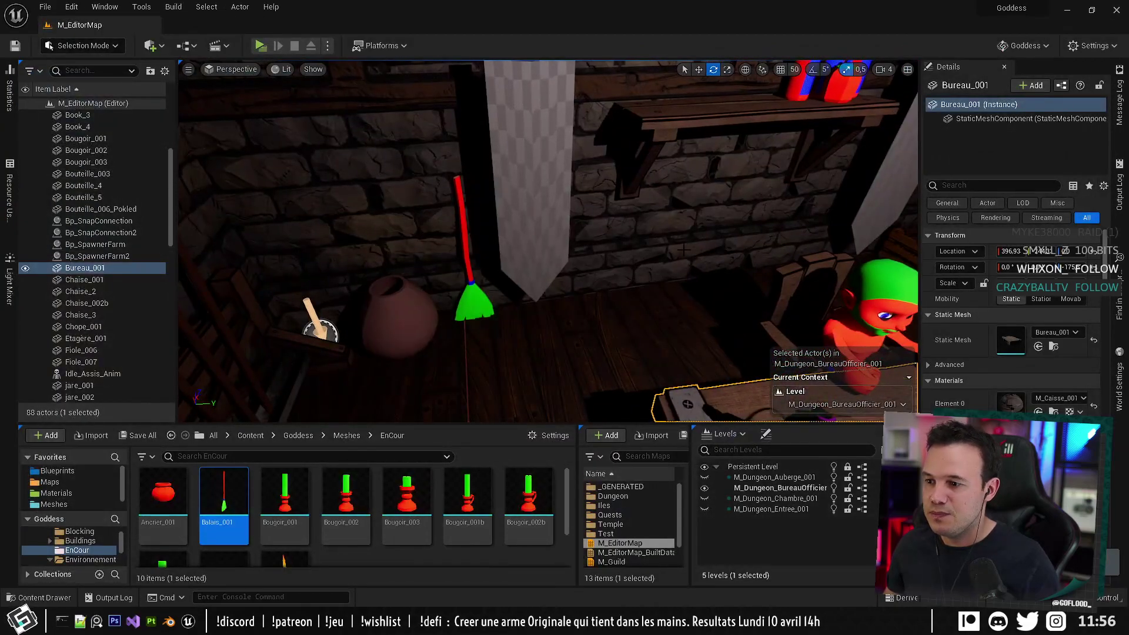
click(475, 295)
scroll(978, 392, down, 10)
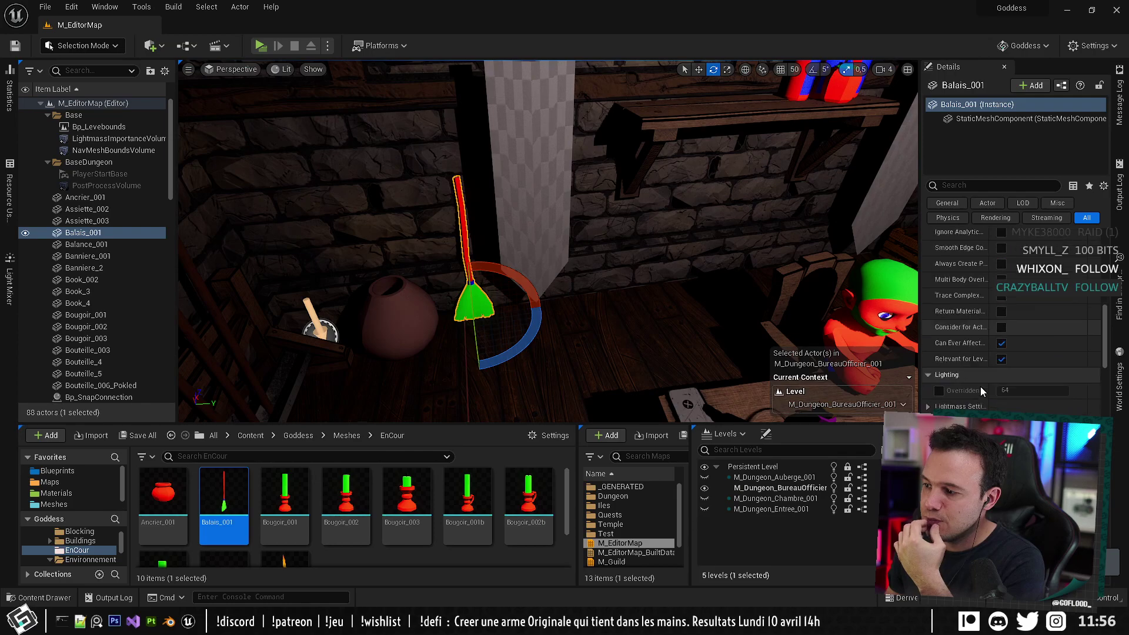
scroll(979, 386, down, 6)
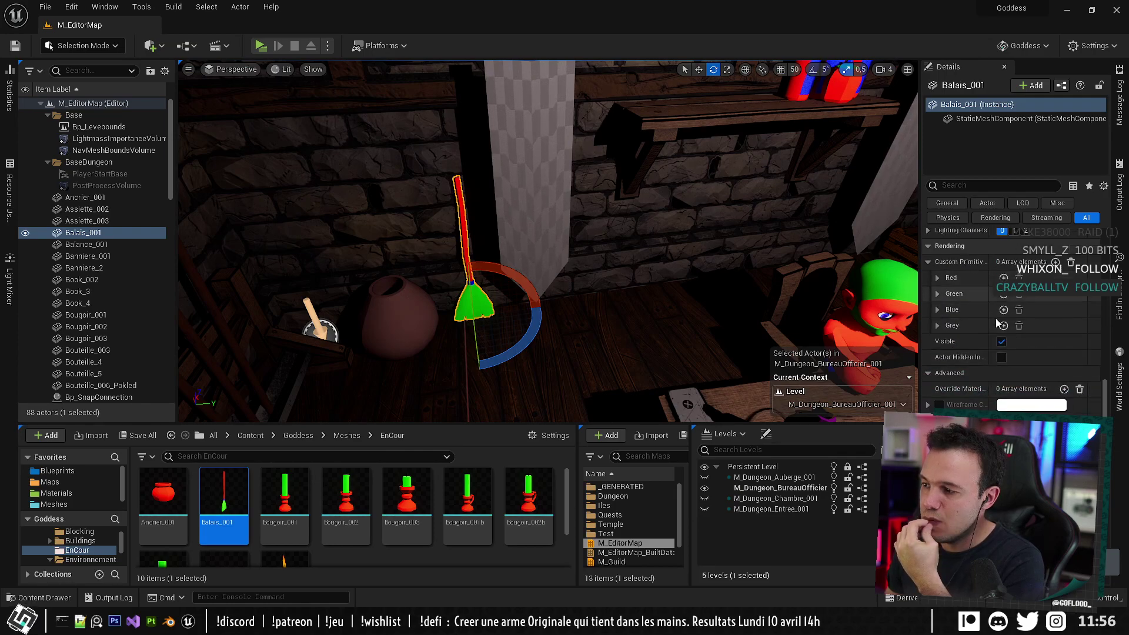
click(1003, 325)
Set the broom's Red custom primitive colour to a dark brown, about R 0.114583, G 0.066123, B 0.0.
click(1009, 278)
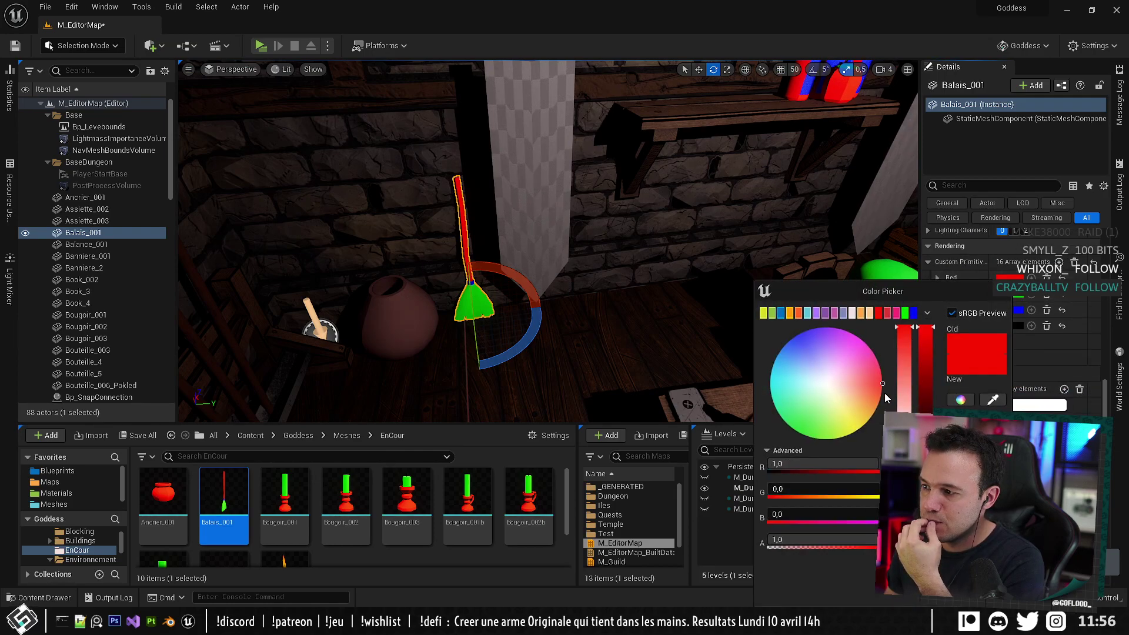
drag(876, 397, 860, 408)
drag(925, 384, 925, 432)
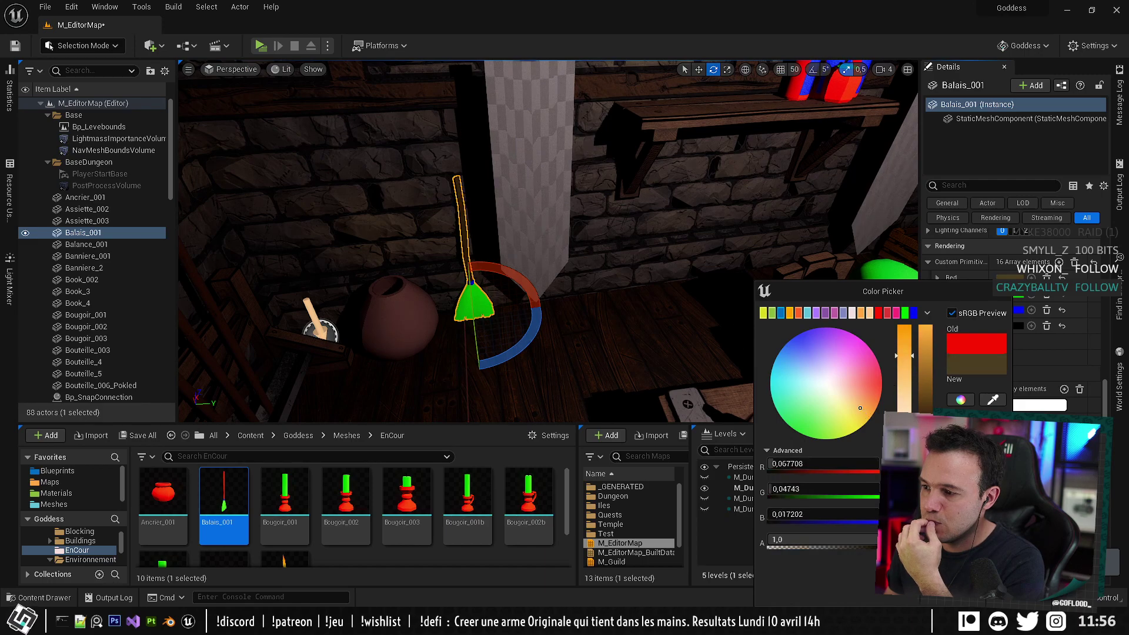
drag(859, 408, 866, 405)
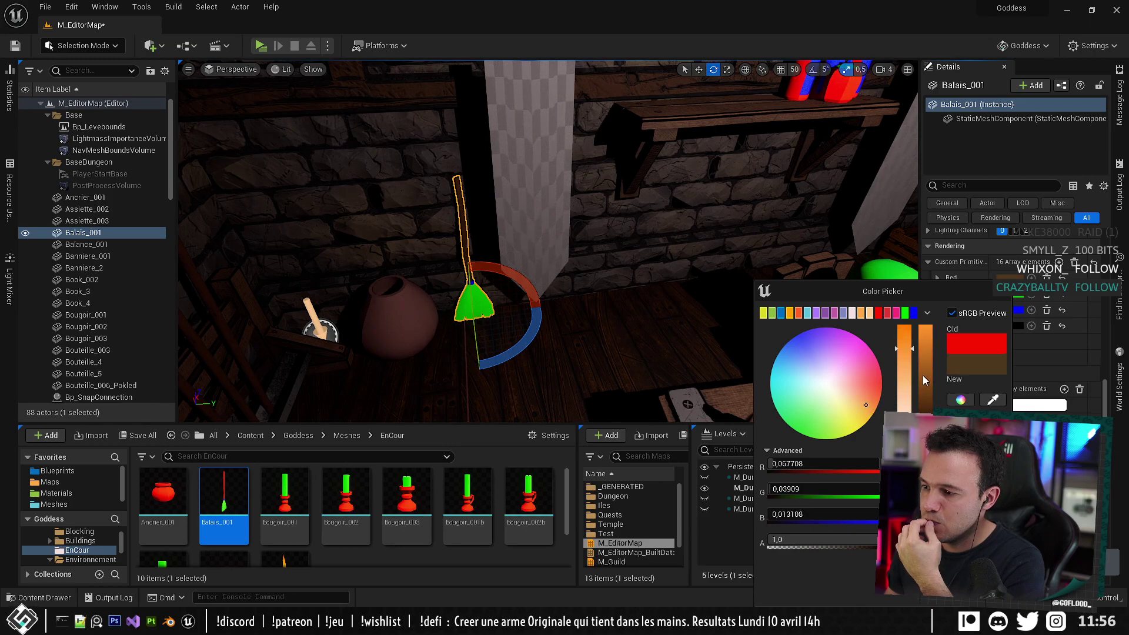
mouse_move(923, 379)
mouse_down()
mouse_move(923, 413)
mouse_move(862, 411)
mouse_move(878, 401)
mouse_move(866, 421)
mouse_move(920, 425)
mouse_up()
click(926, 405)
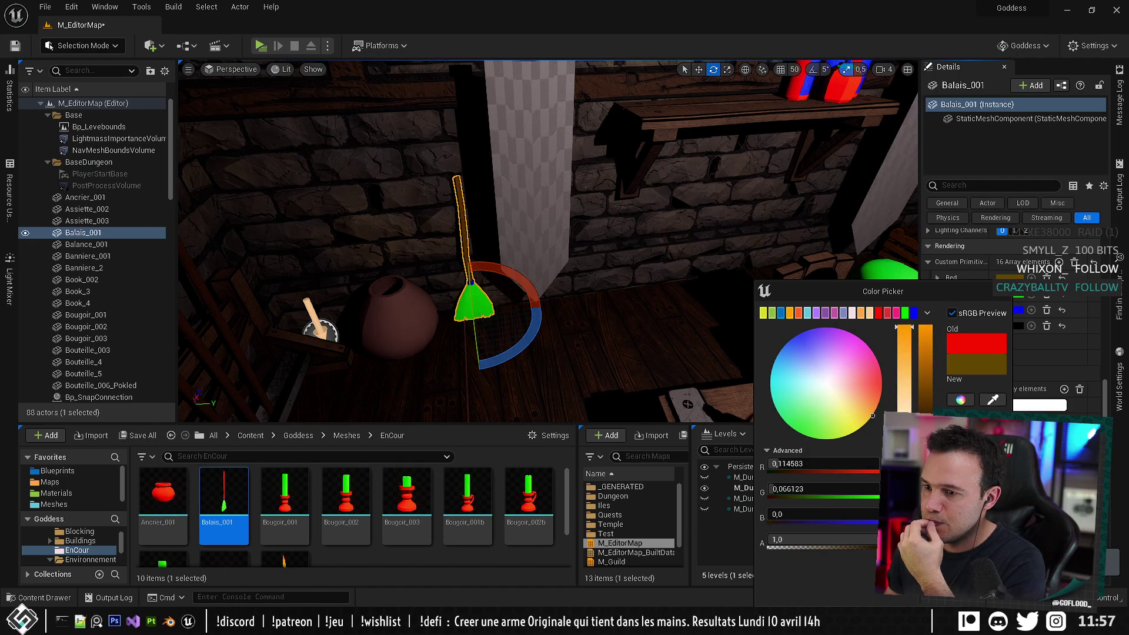
click(946, 590)
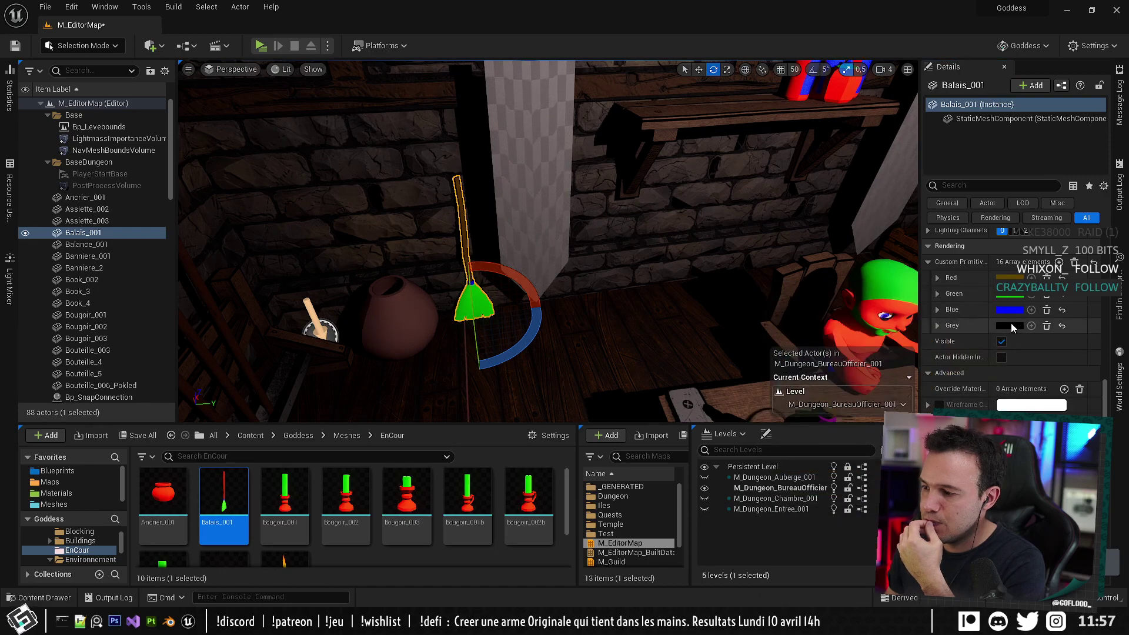
Set the broom's Green custom primitive colour to a straw orange-brown, about R 0.53125, G 0.173454, B 0.034065.
click(1012, 294)
click(794, 323)
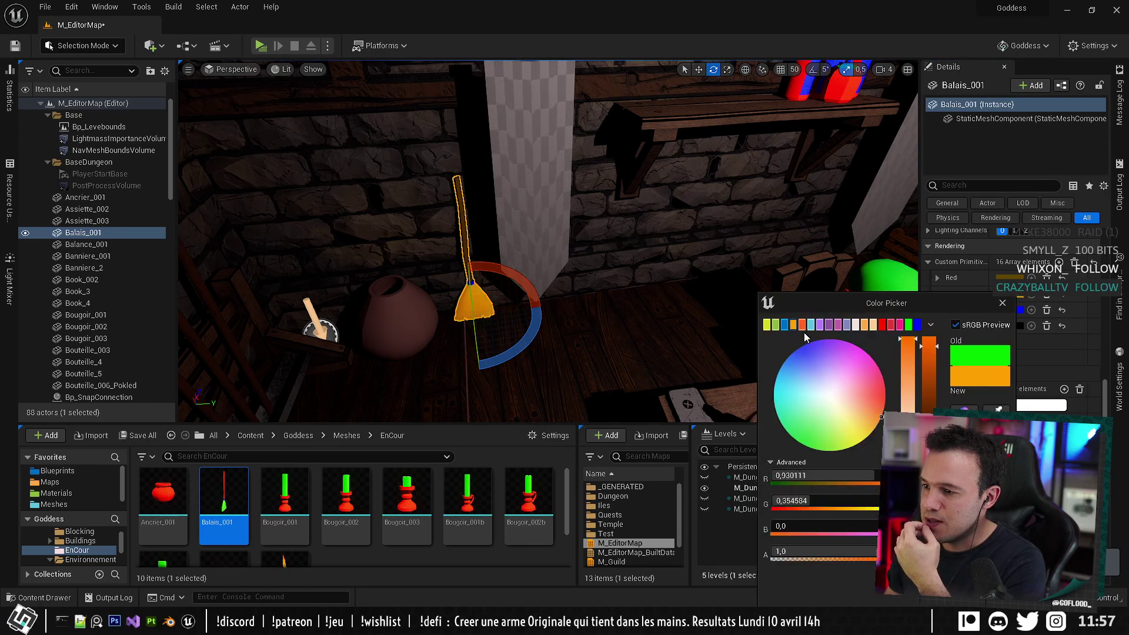
drag(930, 372, 930, 399)
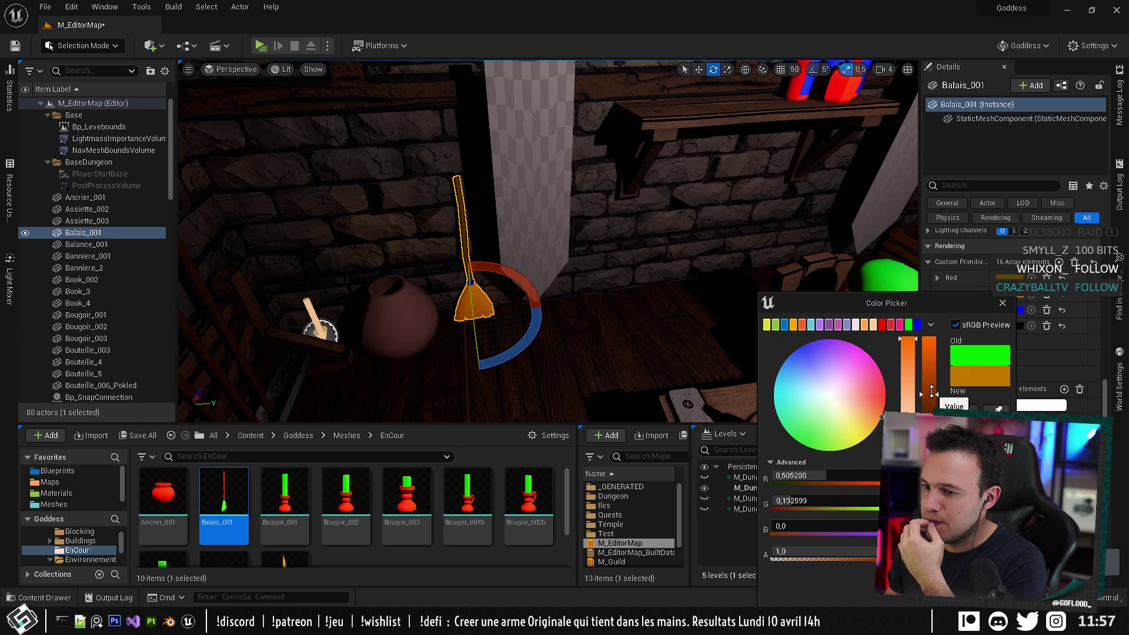
mouse_move(865, 413)
mouse_down()
mouse_move(880, 428)
mouse_move(874, 406)
mouse_move(881, 413)
mouse_up()
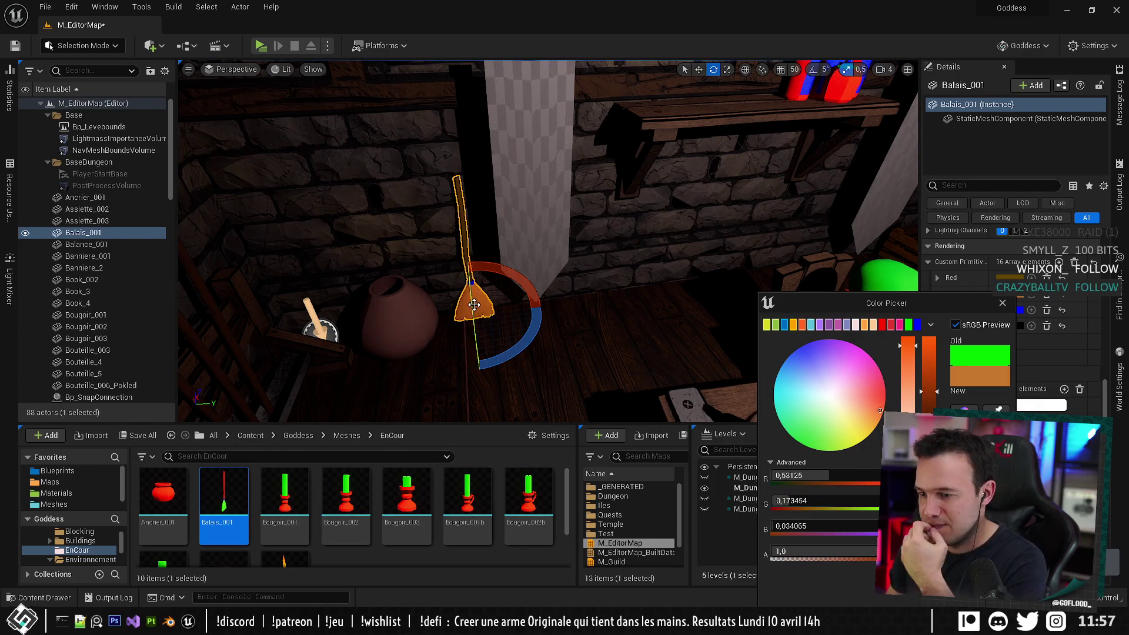
click(933, 590)
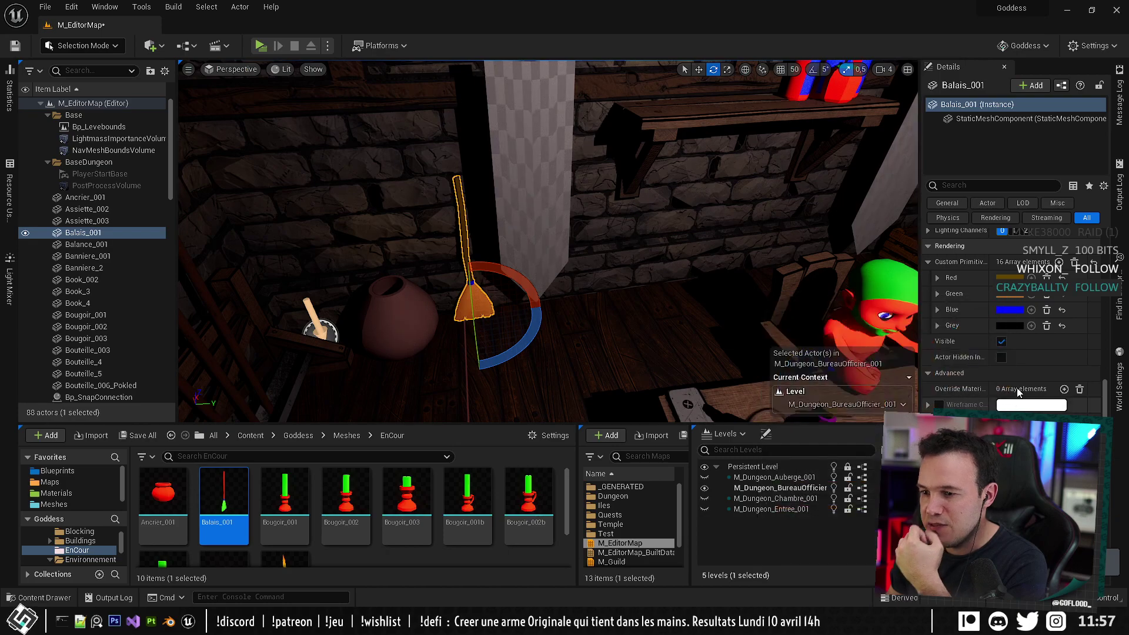
Set the broom's Blue custom primitive colour to a dark grey, about R 0.078342, G 0.078342, B 0.098958, and select the wall banner beside it.
click(1013, 312)
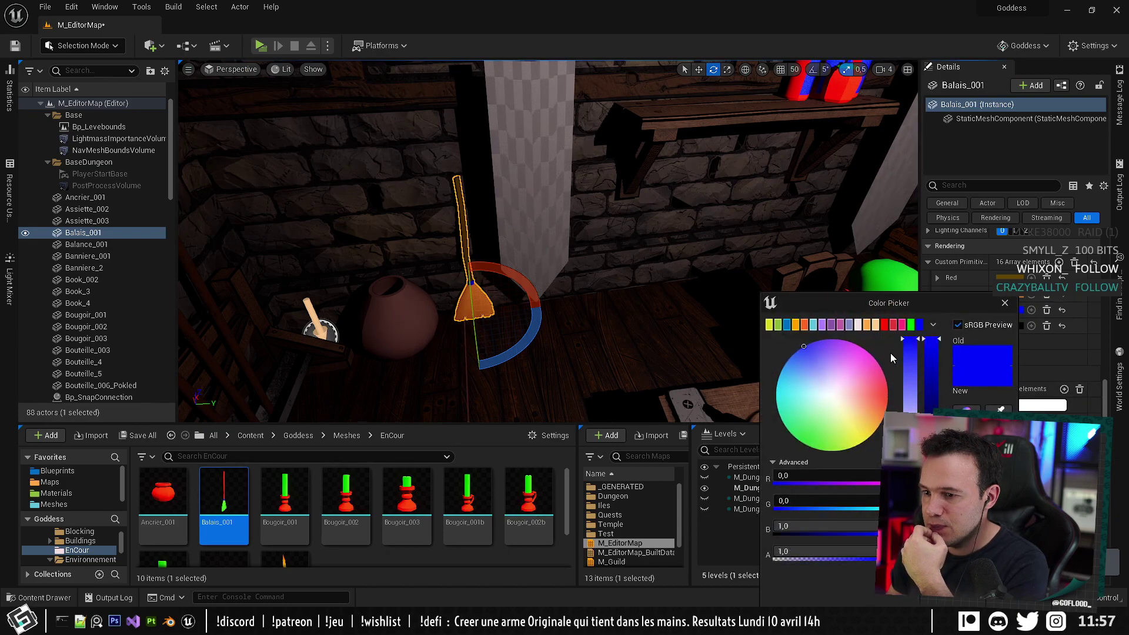
drag(803, 346, 826, 385)
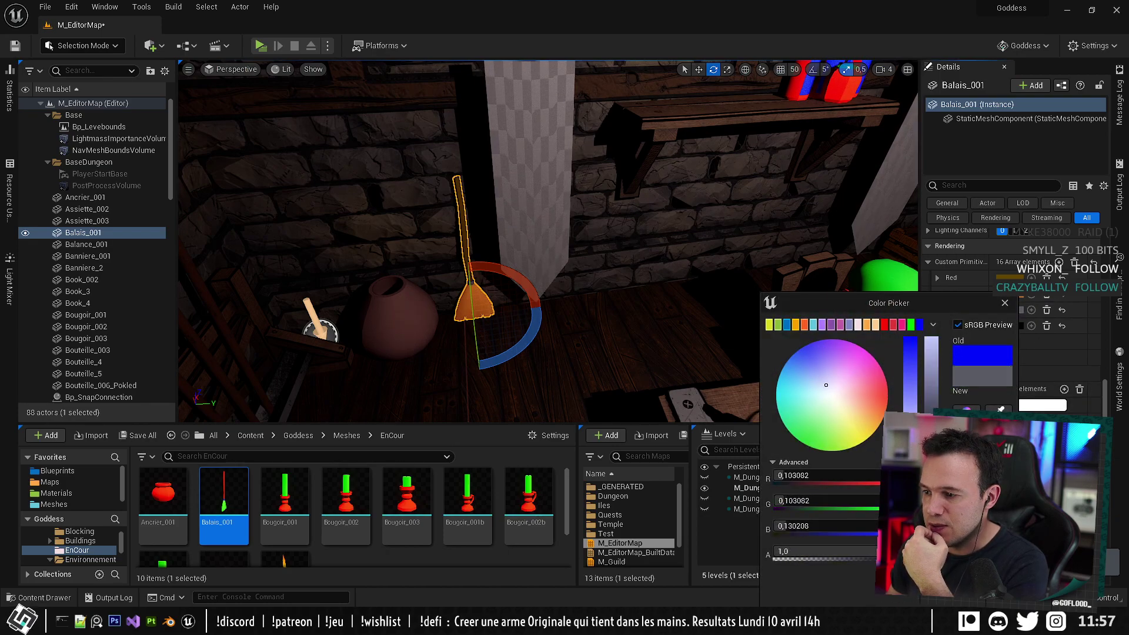
click(931, 443)
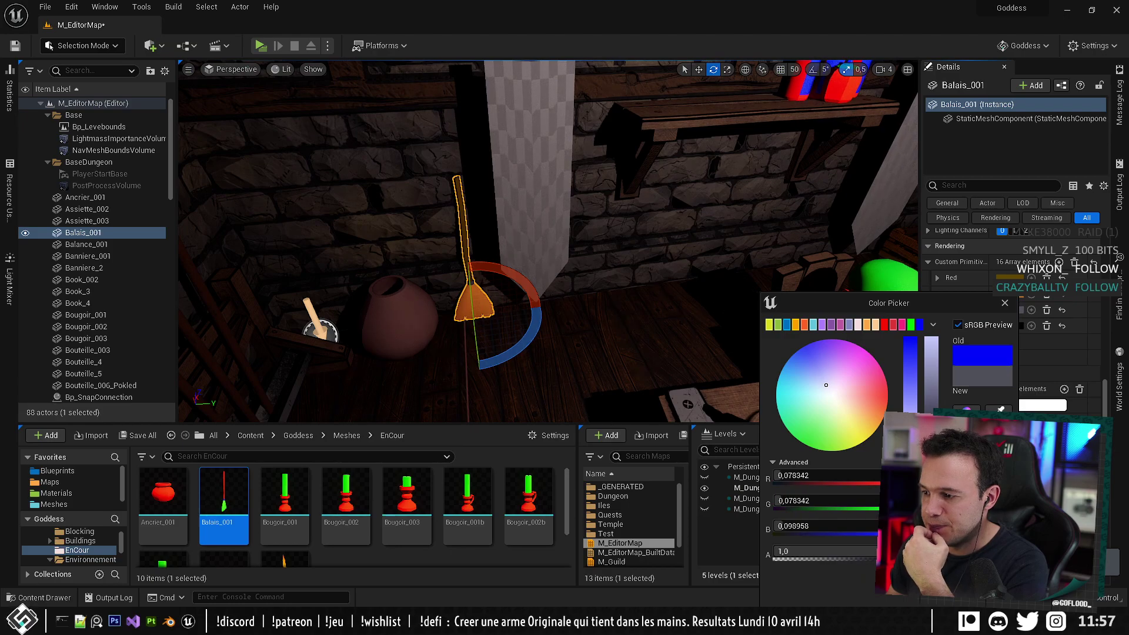
click(934, 591)
right_drag(505, 256, 491, 236)
click(567, 199)
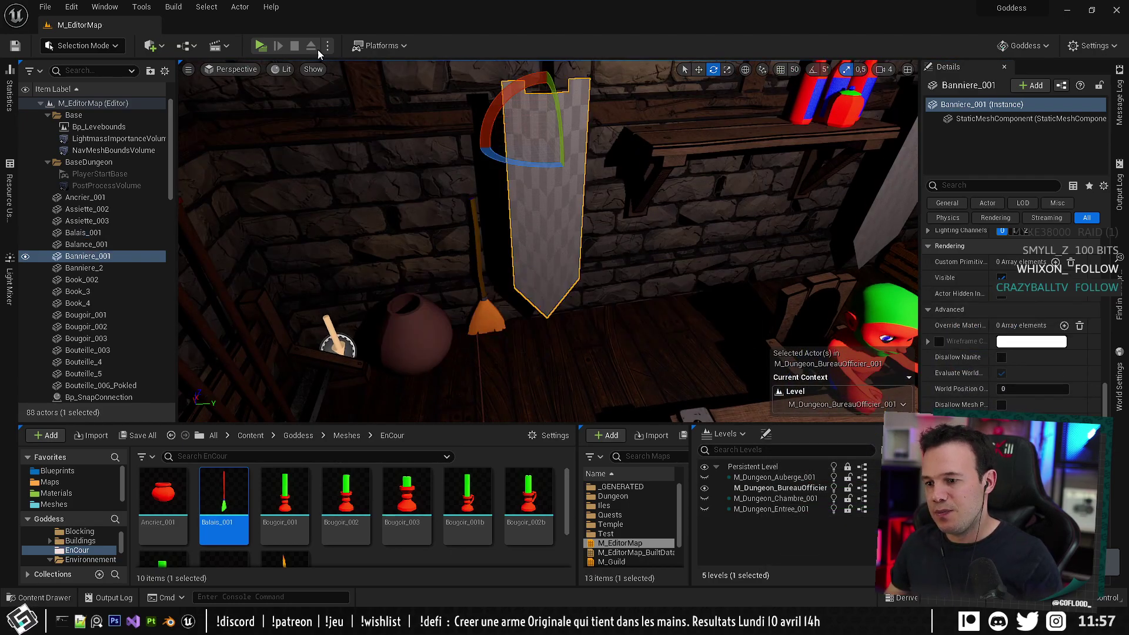
Run the standalone game preview to check the broom's colours in the dungeon room, and stop it.
click(261, 46)
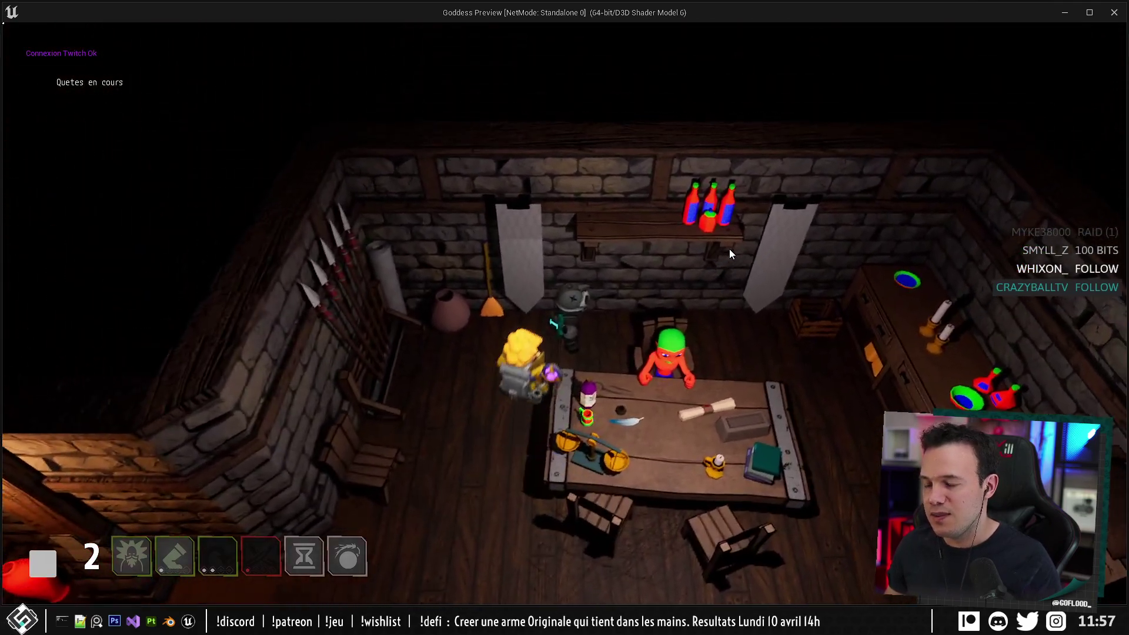
key(Escape)
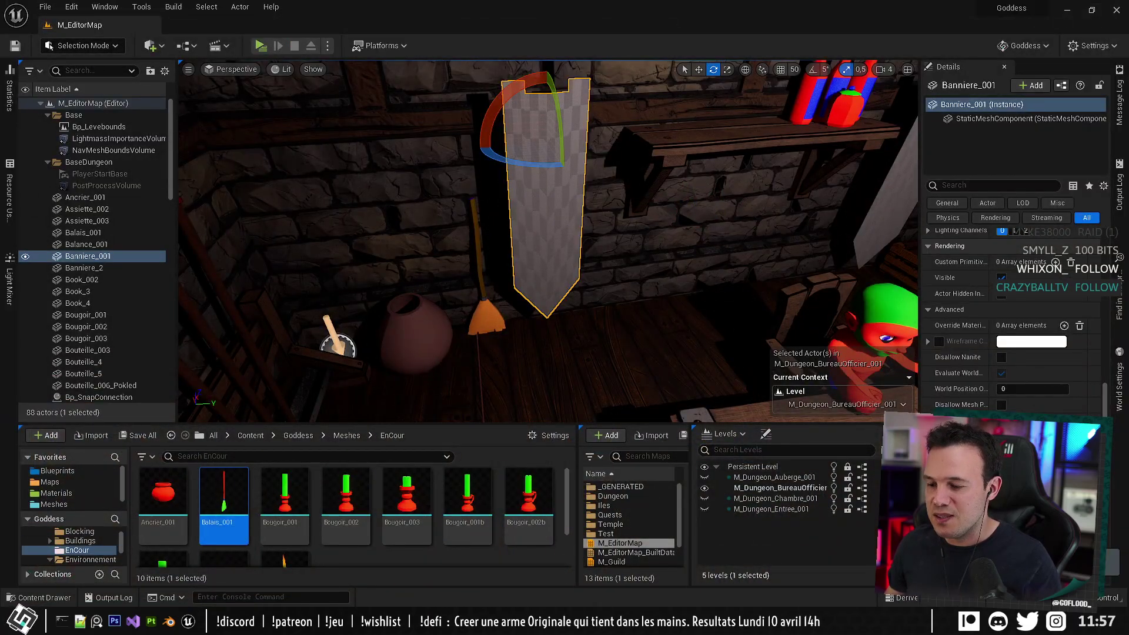
Switch to Blender, enter Edit Mode on the broom and subdivide the tall face left of the bristle head's front with one cut.
key(alt+Tab)
click(433, 397)
key(Tab)
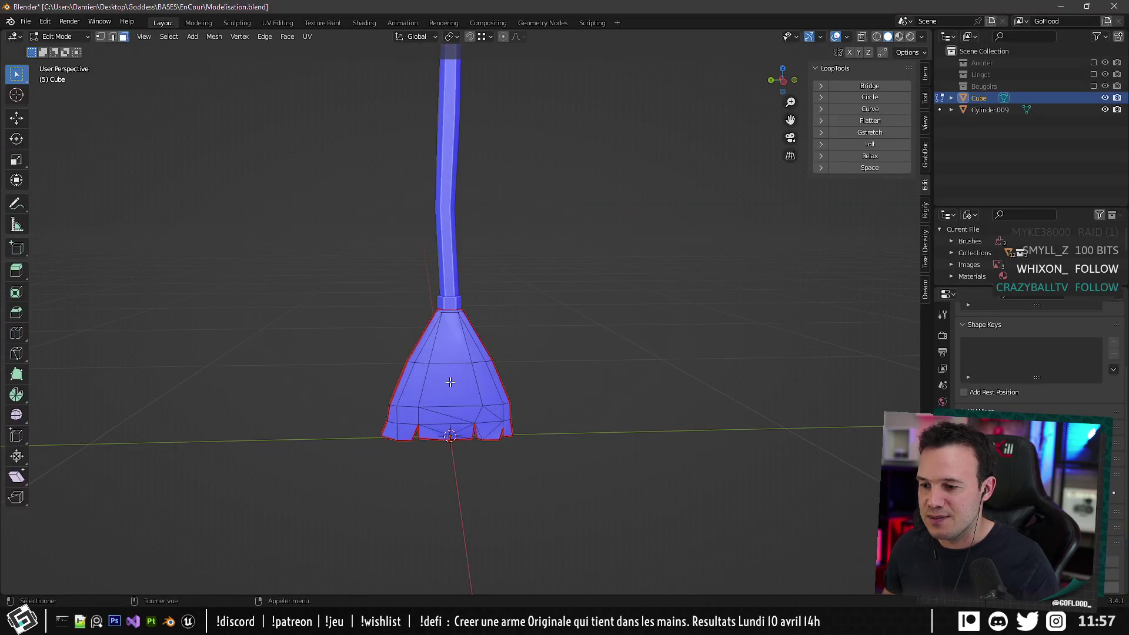
scroll(437, 270, up, 5)
middle_drag(437, 269, 468, 300)
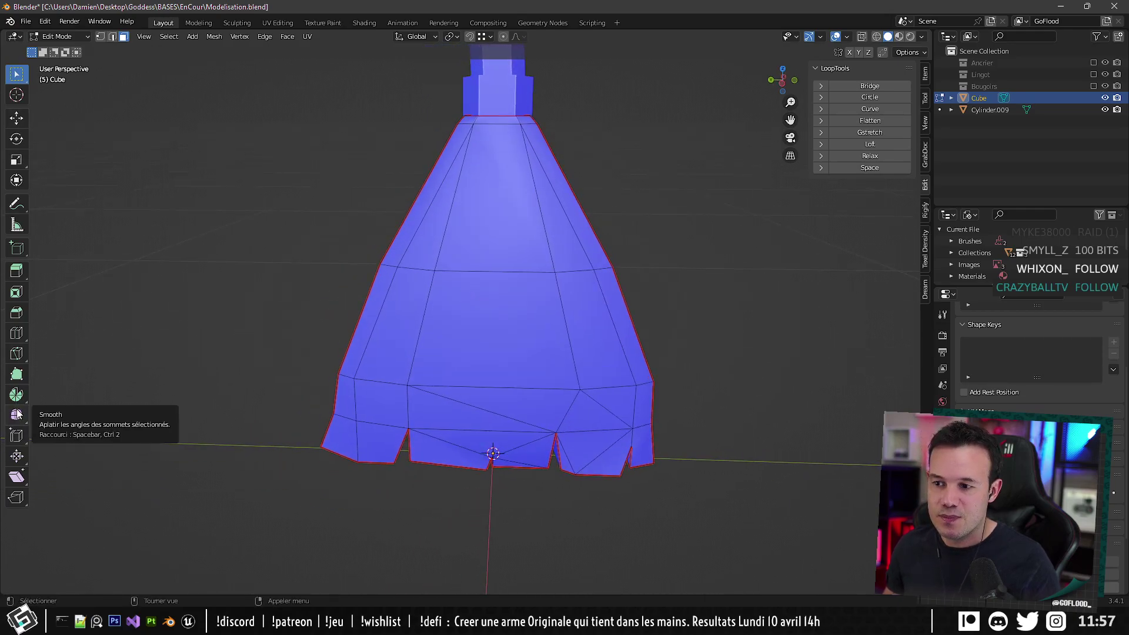
middle_drag(494, 270, 454, 282)
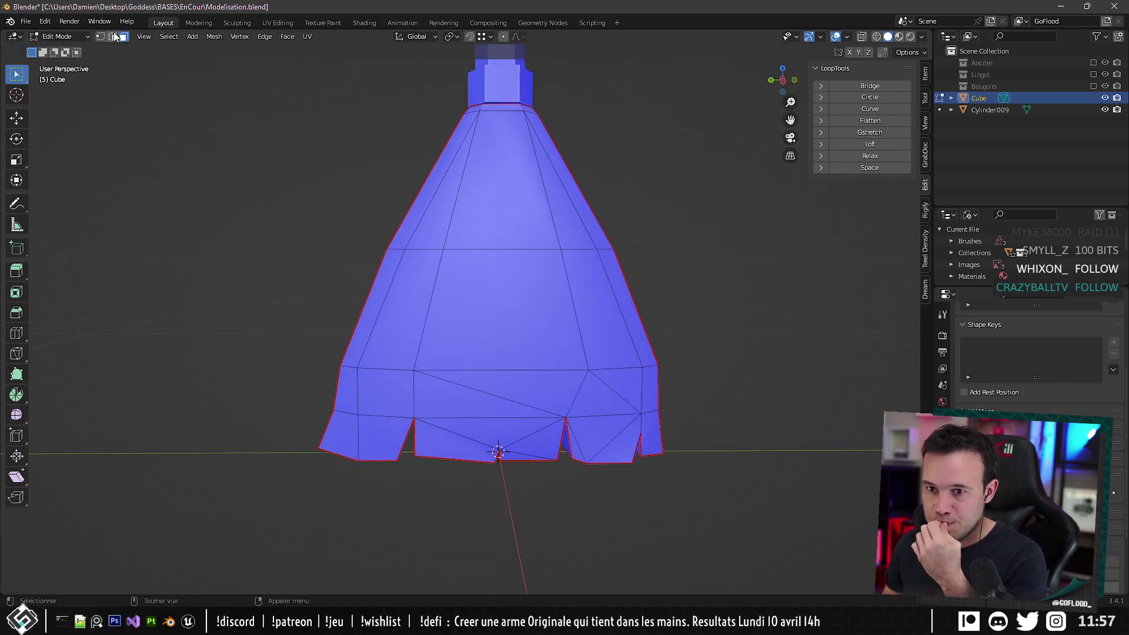
click(419, 310)
right_click(420, 310)
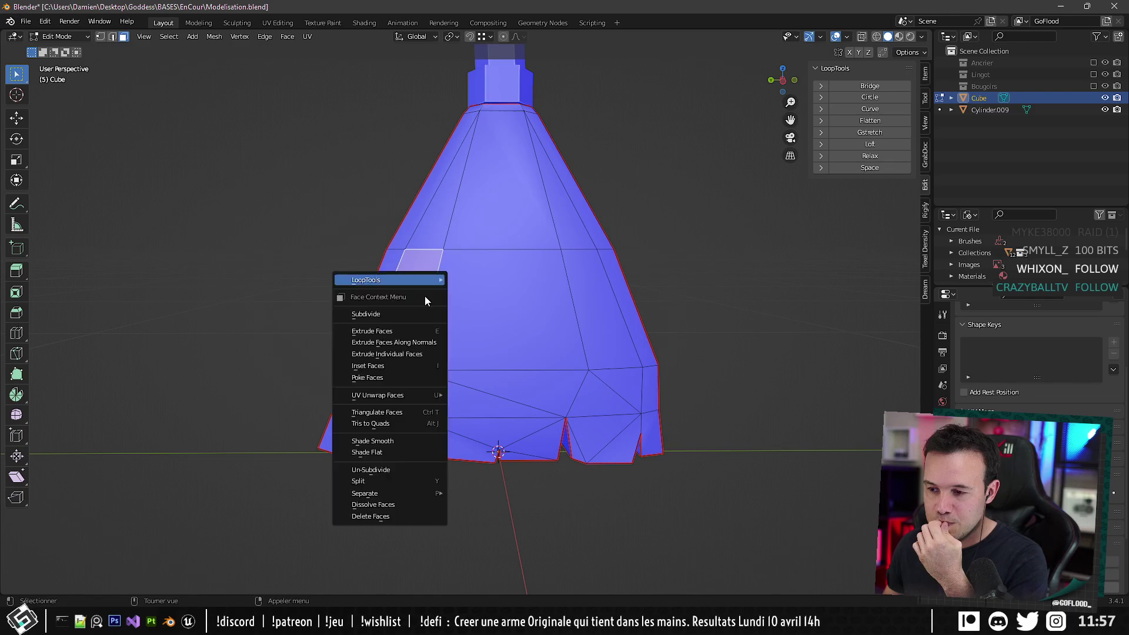
click(402, 312)
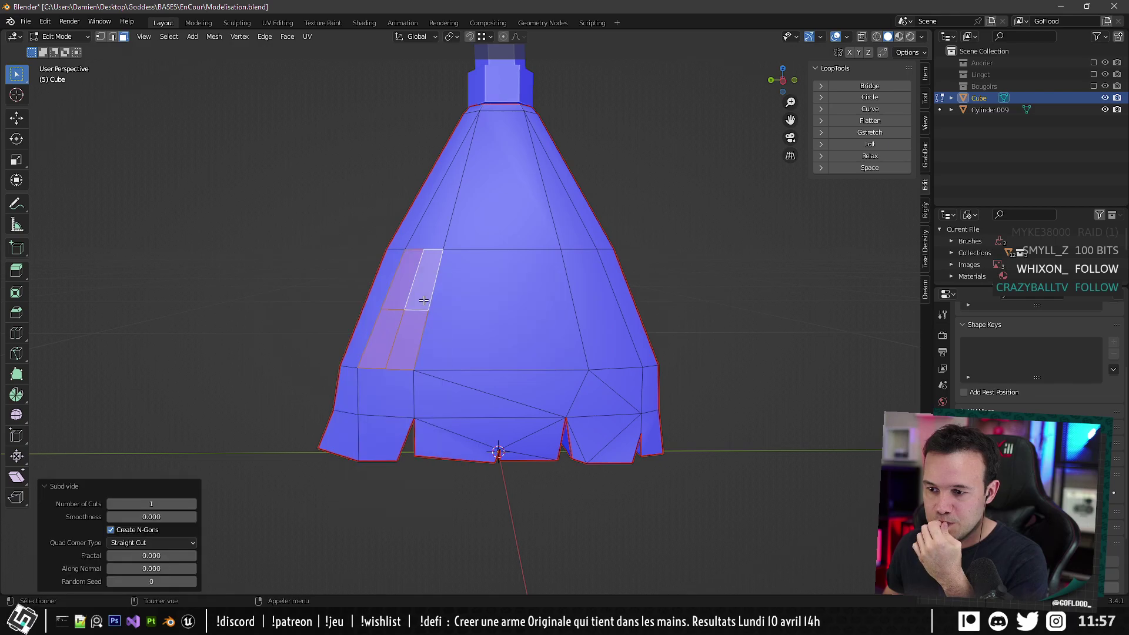
Subdivide the upper front face of the bristle head with one cut, and subdivide its left column of faces once more.
click(475, 287)
shift+click(484, 219)
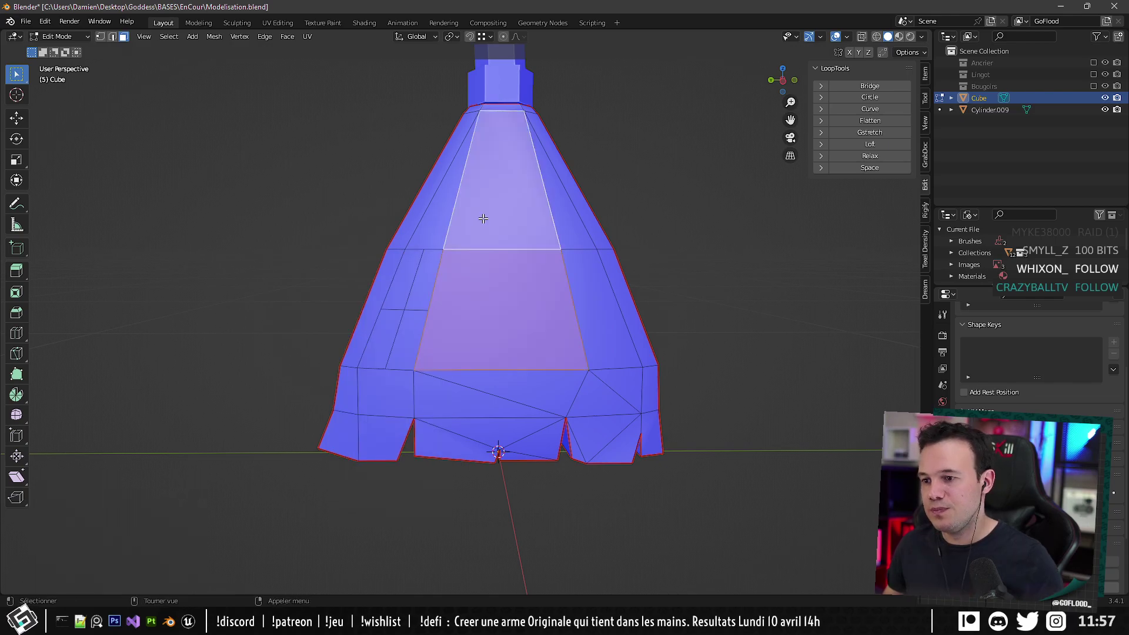
right_click(483, 219)
mouse_move(452, 202)
click(458, 236)
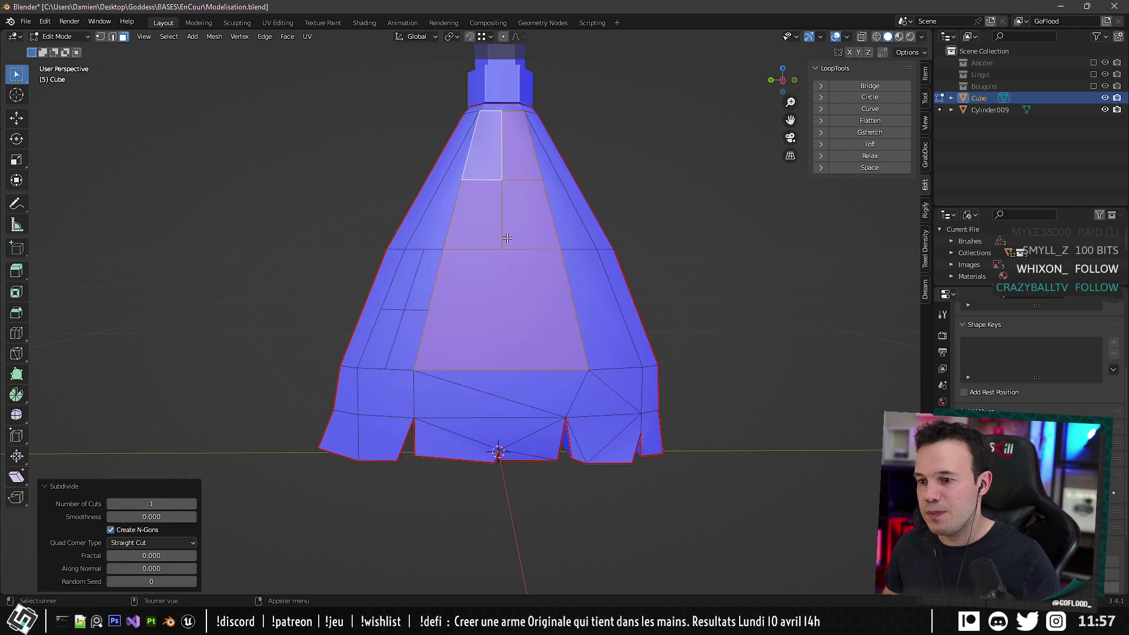
click(477, 239)
shift+click(479, 167)
right_click(479, 167)
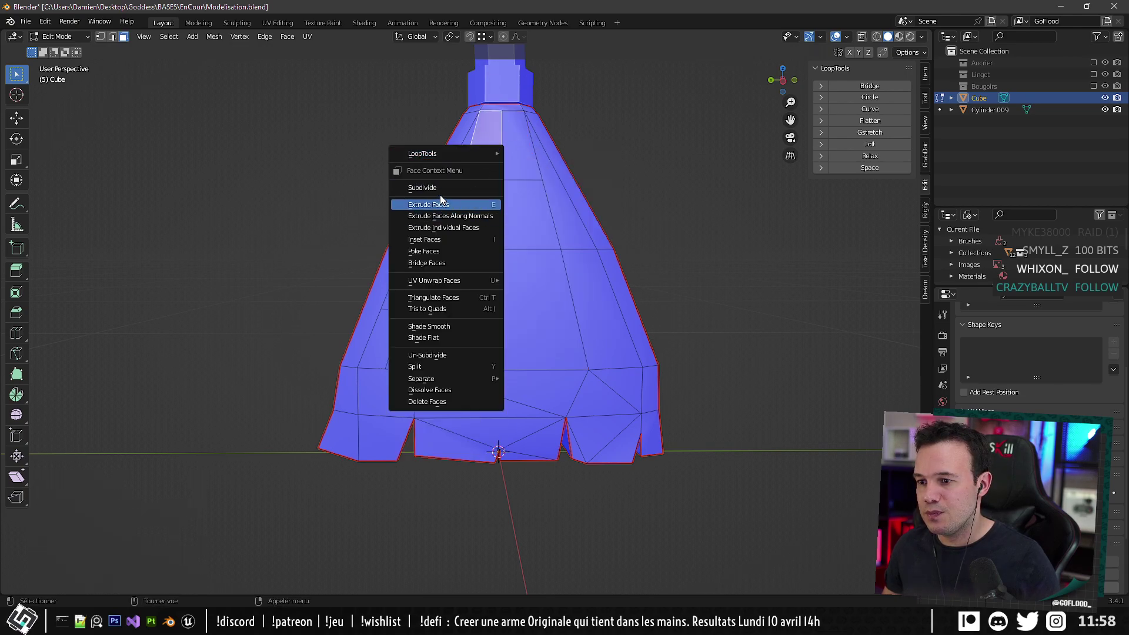
click(471, 189)
Try to subdivide the right column of the upper front face and the large lower front face with one cut.
click(509, 203)
shift+click(520, 168)
right_click(520, 168)
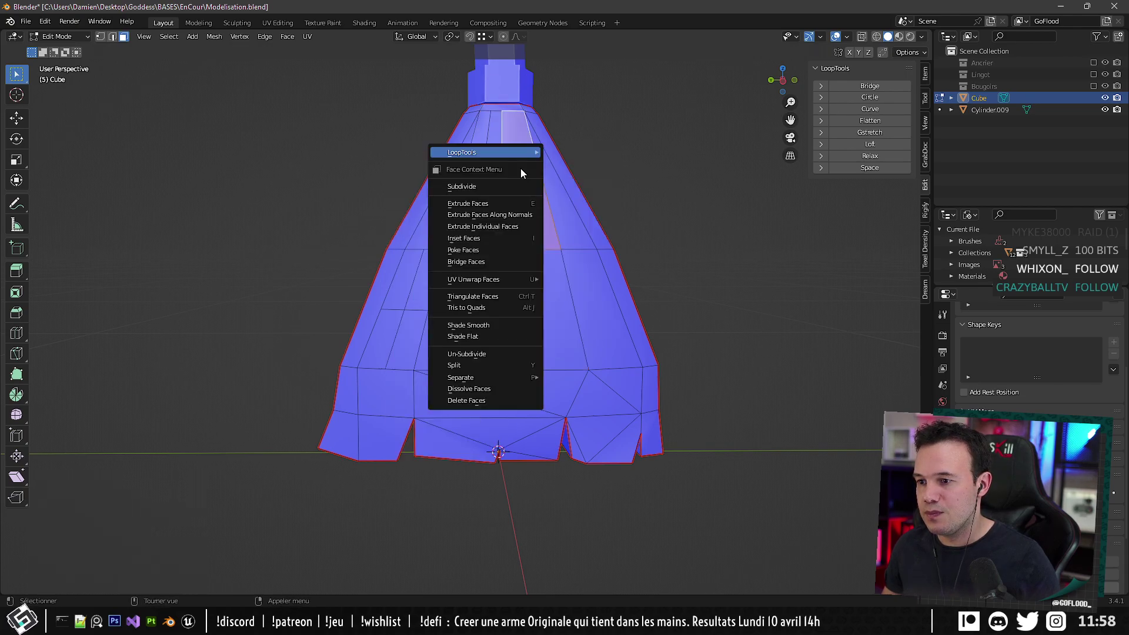
click(481, 189)
click(460, 322)
right_click(460, 329)
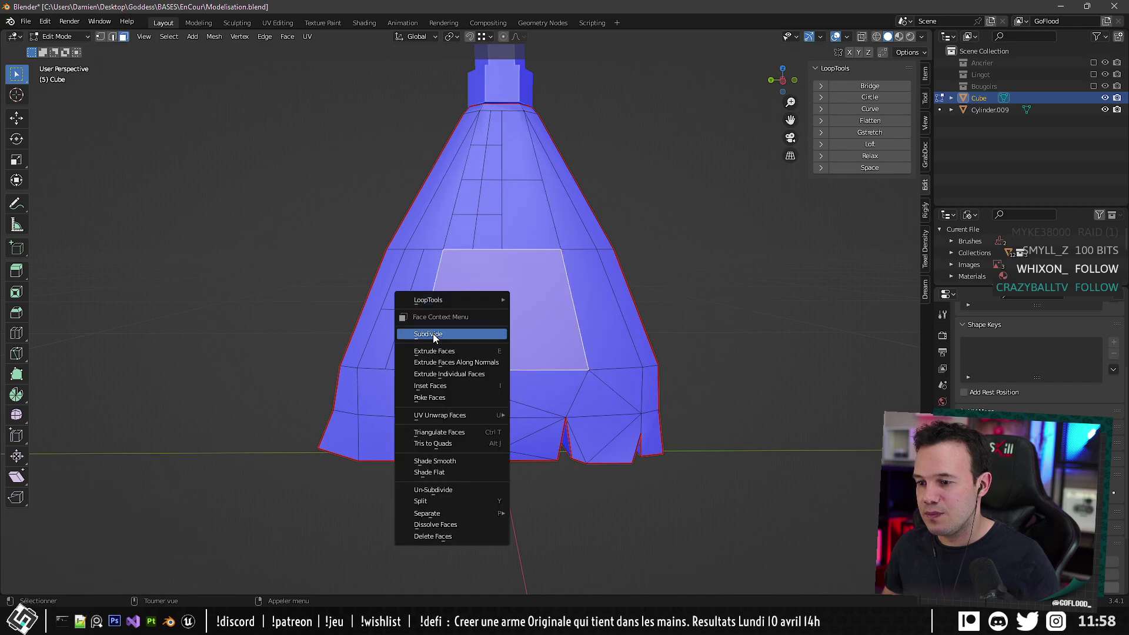
click(462, 333)
Select the whole broom mesh and merge its vertices by a distance of 0.01 cm.
key(a)
key(m)
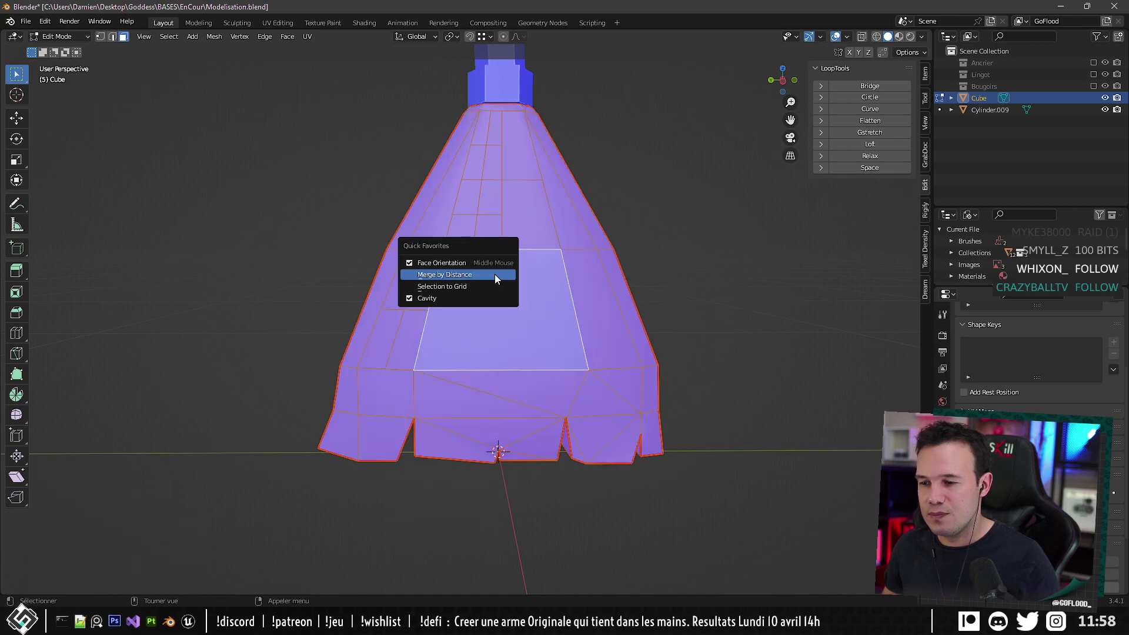
click(455, 285)
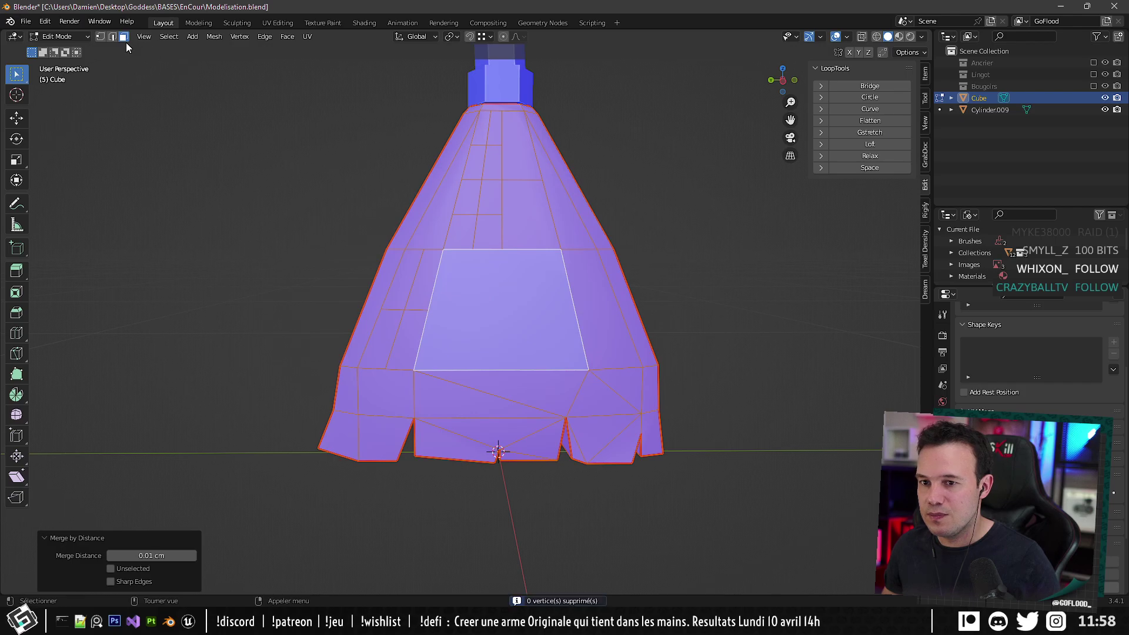
Try to subdivide the upper and lower narrow faces right of the bristle head's front.
click(552, 224)
right_click(555, 240)
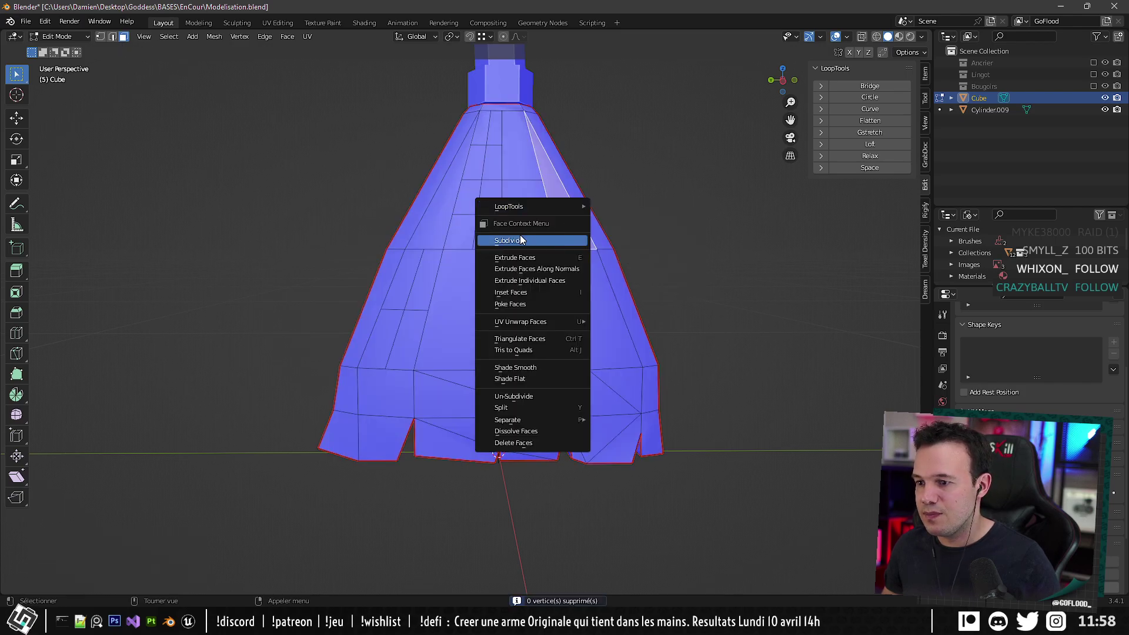
click(520, 240)
shift+middle_drag(520, 239, 483, 248)
click(553, 312)
right_click(552, 312)
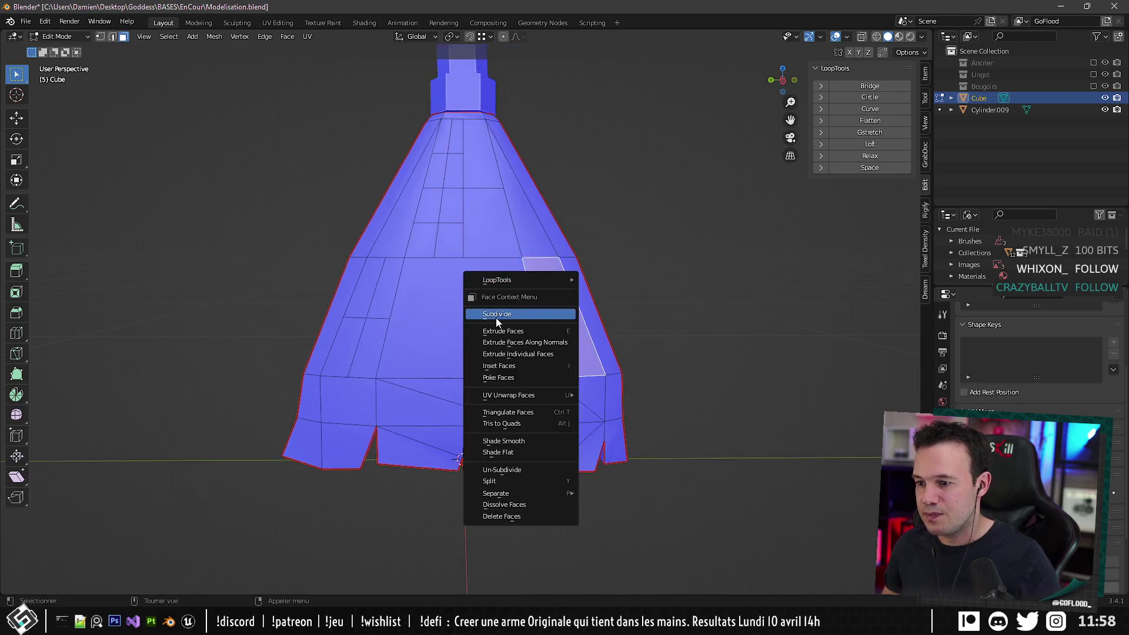
click(496, 318)
click(533, 267)
click(510, 238)
click(540, 290)
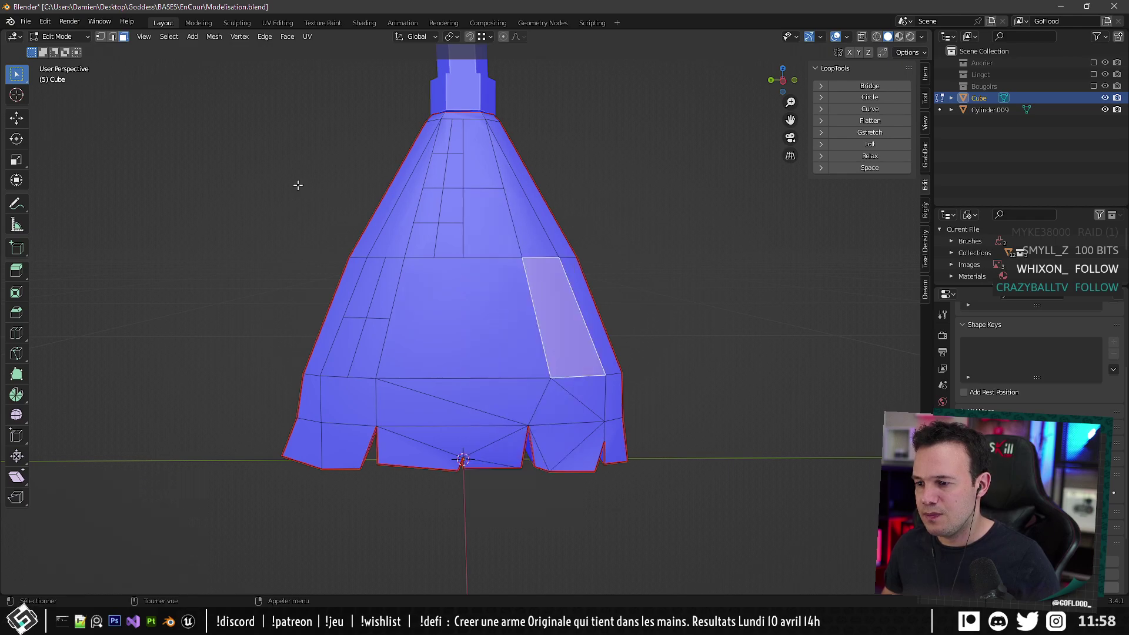
In edge selection mode, slide the vertical cut in the lower-left bristle face toward the front face with a factor of about 0.674.
middle_drag(195, 108, 479, 240)
click(459, 235)
middle_drag(600, 247, 363, 220)
scroll(378, 253, up, 2)
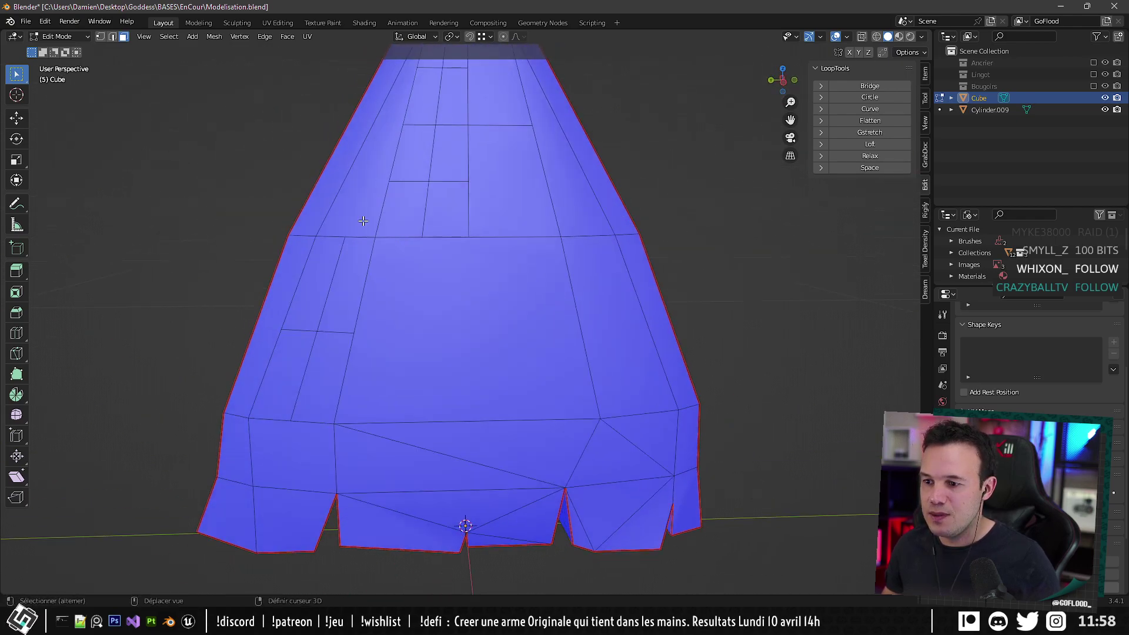
click(17, 354)
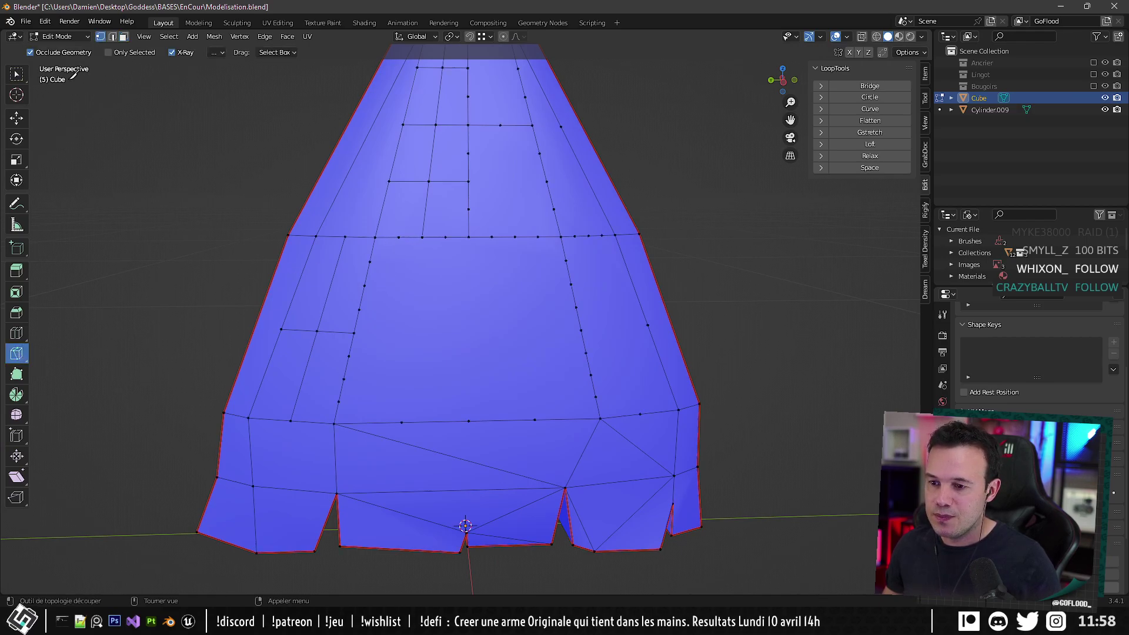
click(112, 36)
click(16, 75)
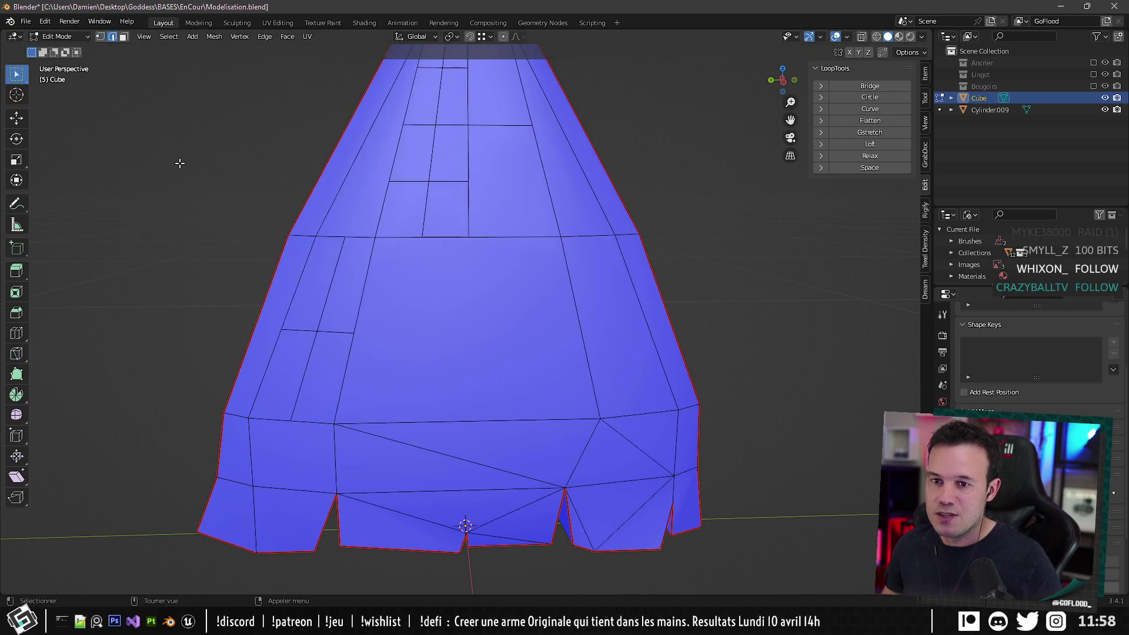
click(332, 258)
shift+click(320, 370)
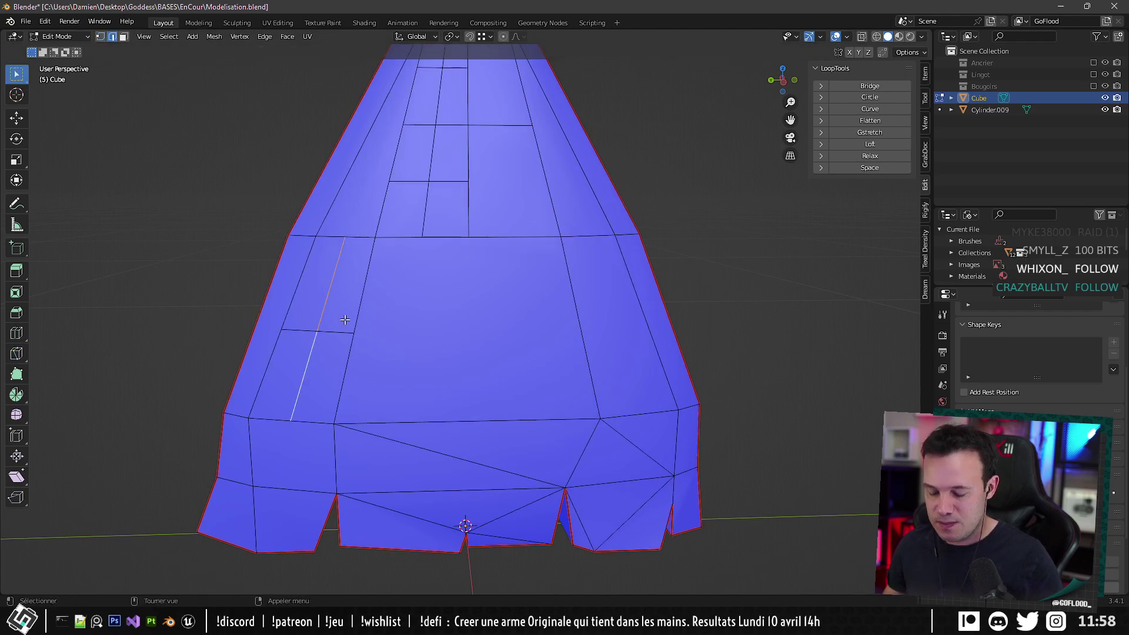
key(g)
key(g)
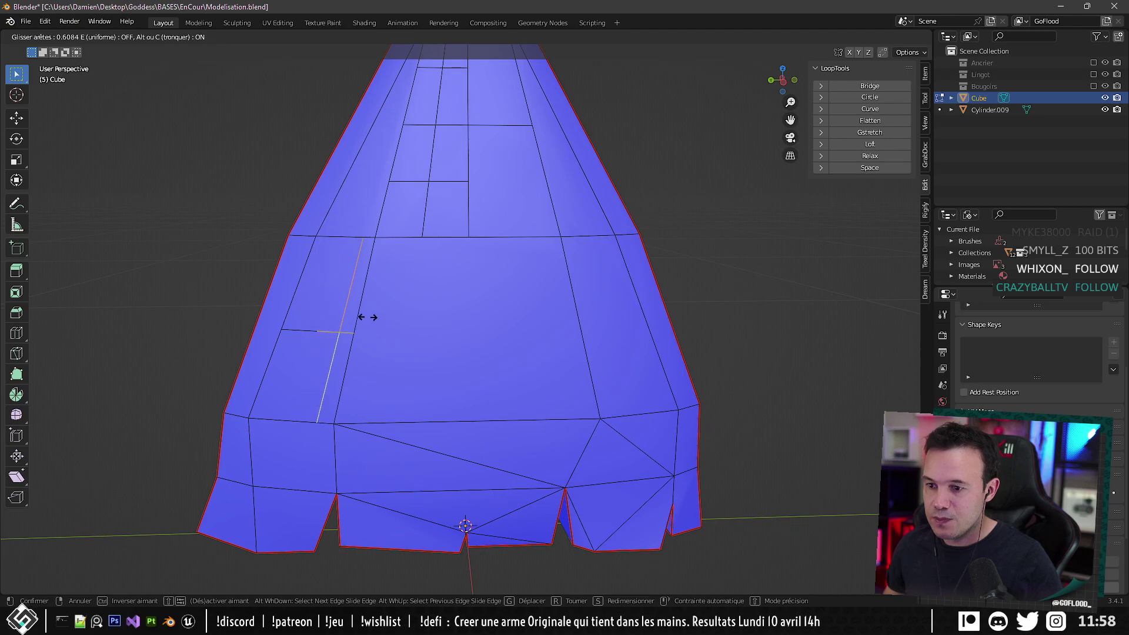
click(368, 317)
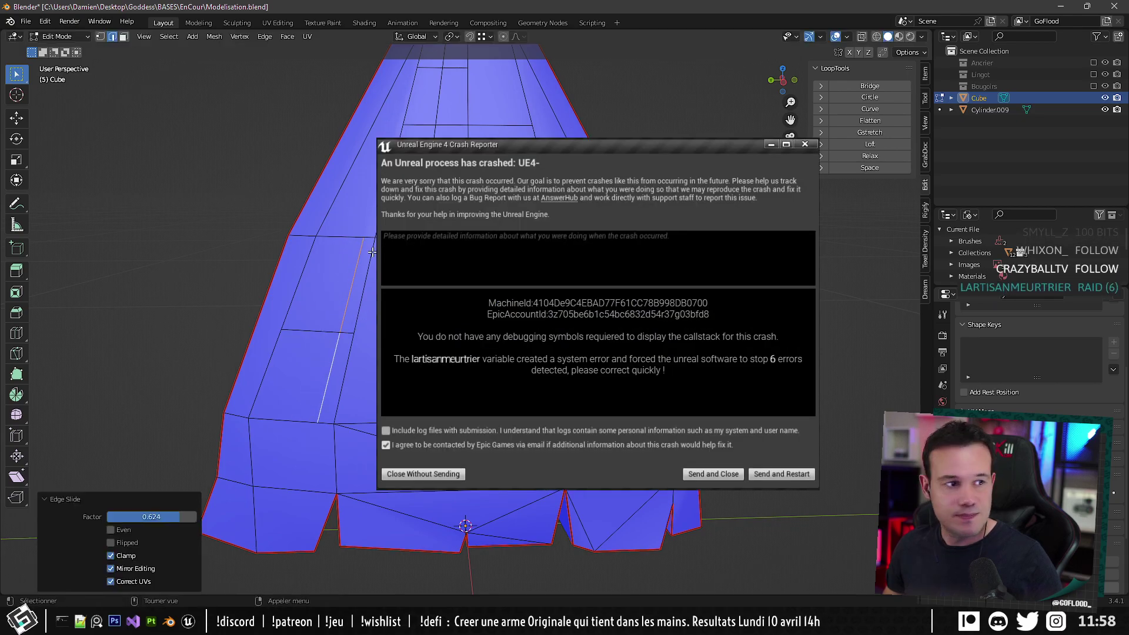
Slide the fine vertical cut in the upper front bristle face toward the centre line with an Edge Slide factor of 0.635.
middle_drag(382, 254, 381, 354)
click(440, 133)
ctrl+click(431, 198)
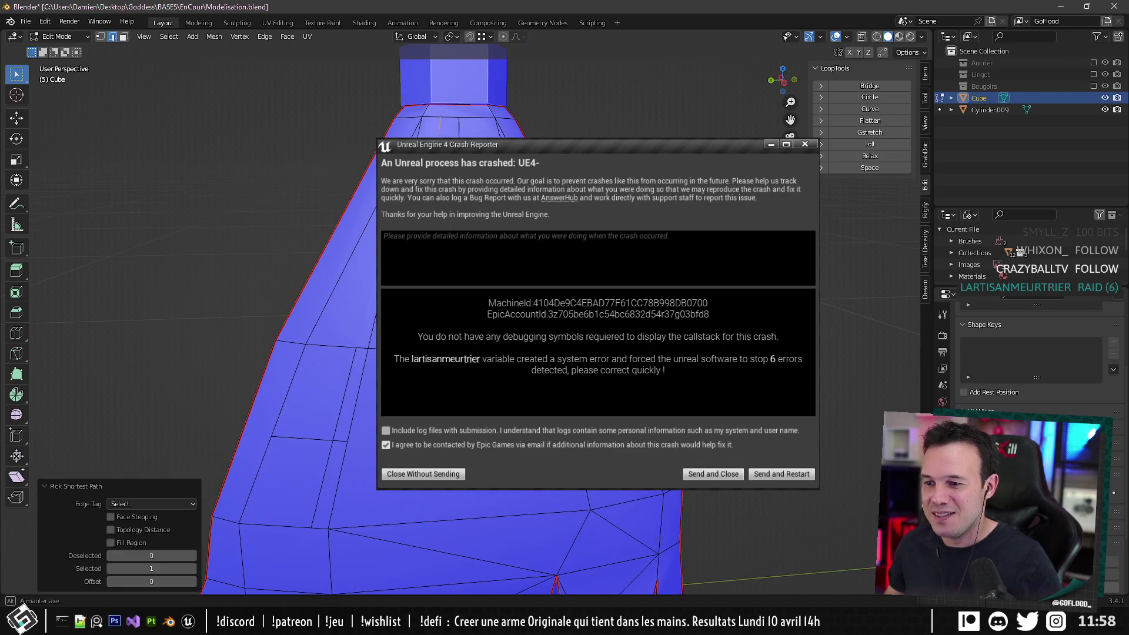
key(g)
key(g)
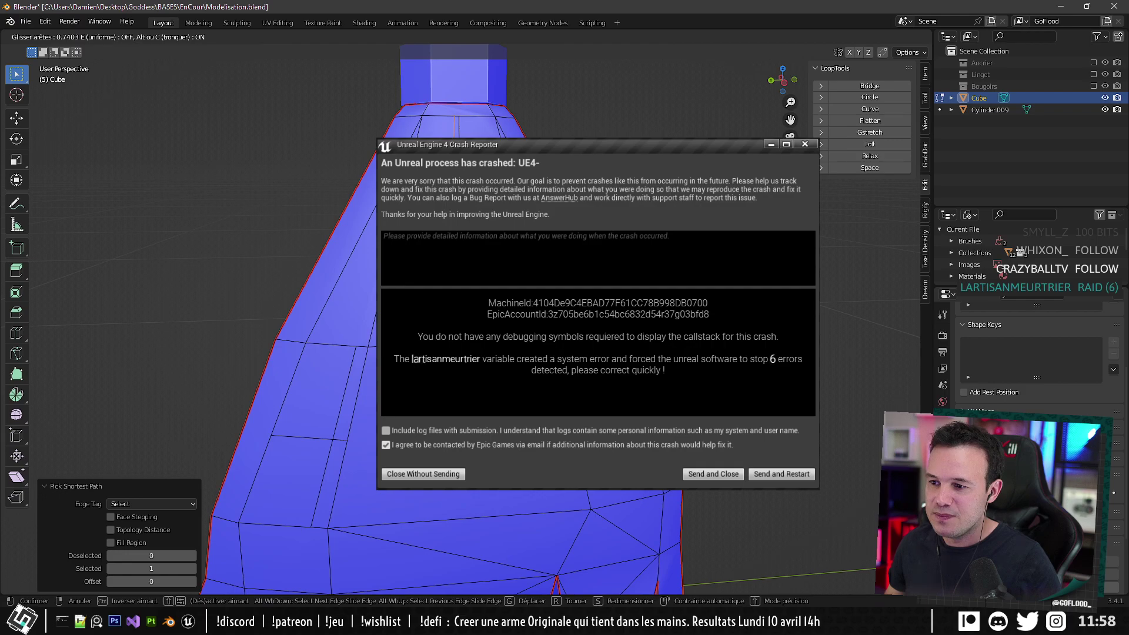
key(Return)
Merge the lower end vertex of the upper cut into the adjacent centre-line vertex, using At Last.
scroll(447, 317, down, 4)
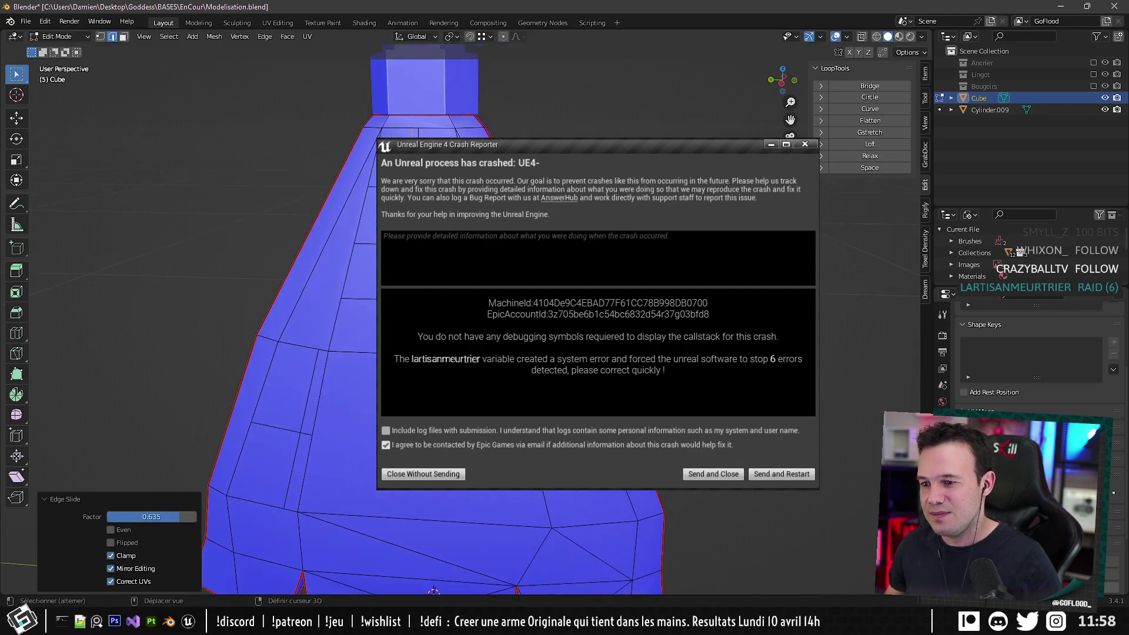
middle_drag(447, 317, 430, 320)
click(100, 36)
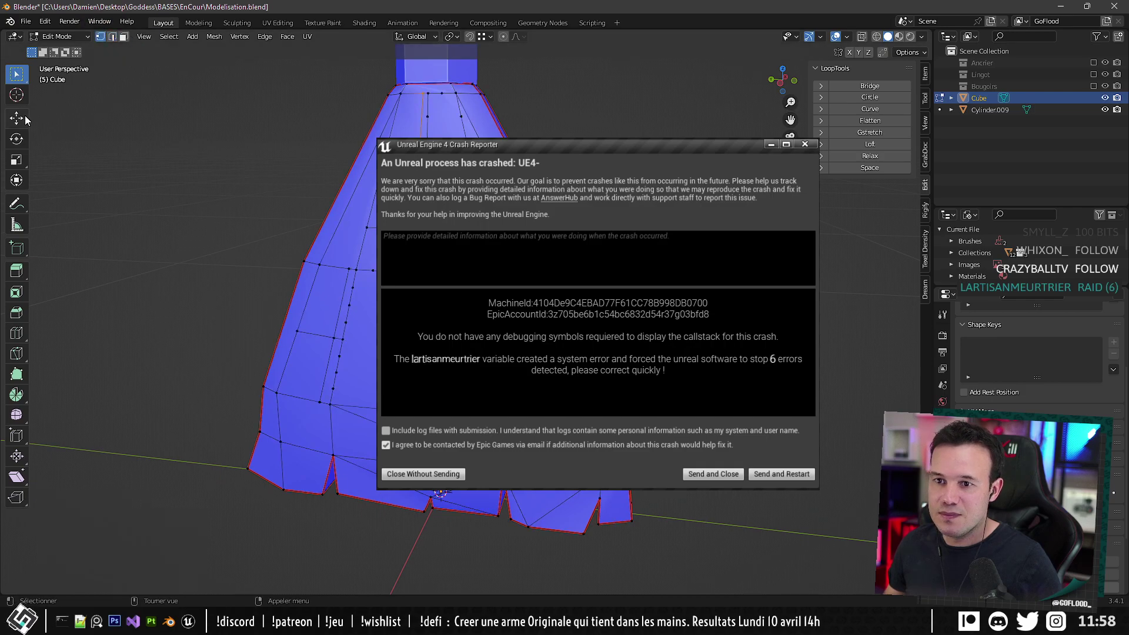
click(17, 332)
scroll(446, 317, up, 5)
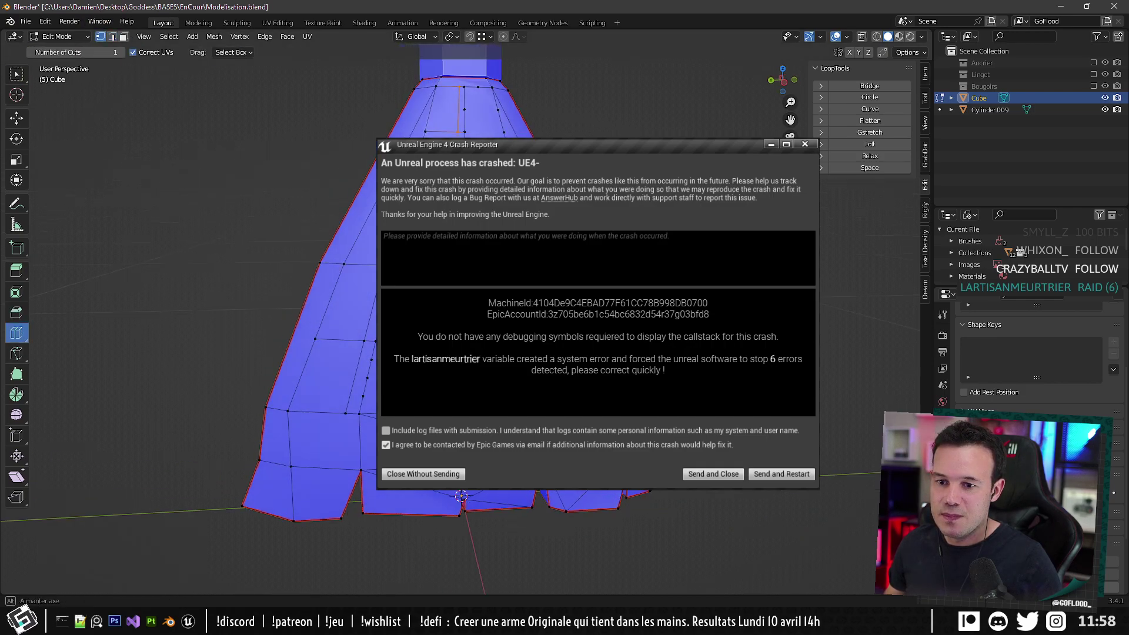
key(w)
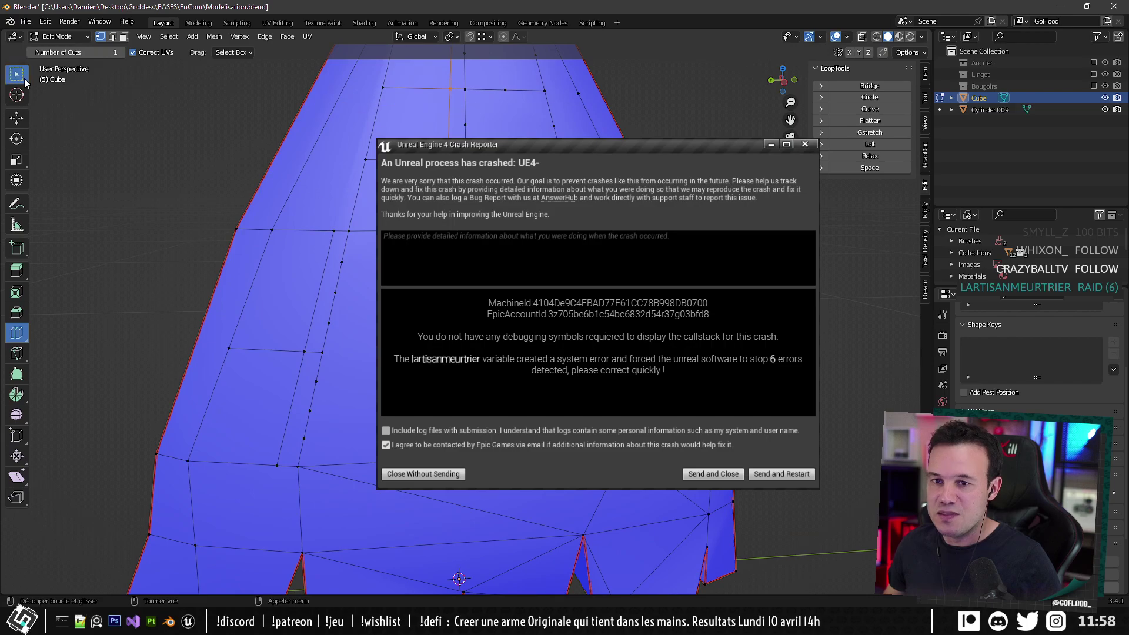
key(shift+r)
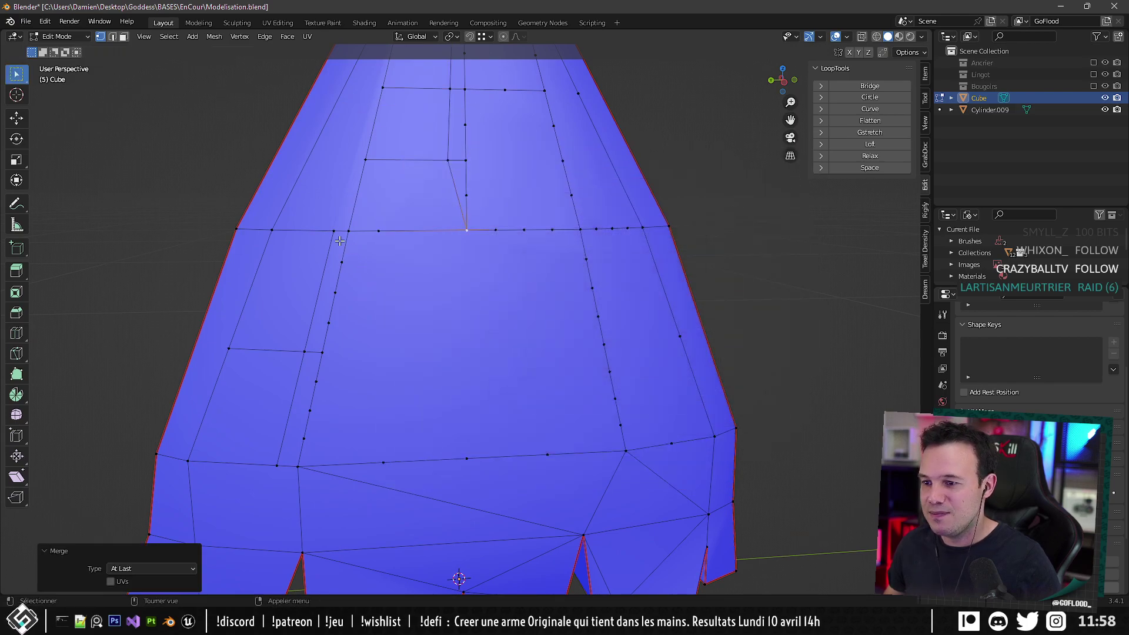
Merge the top and bottom end vertices of the lower-left cut into the neighbouring face corners with At Last, undoing the wrong merge between.
click(340, 240)
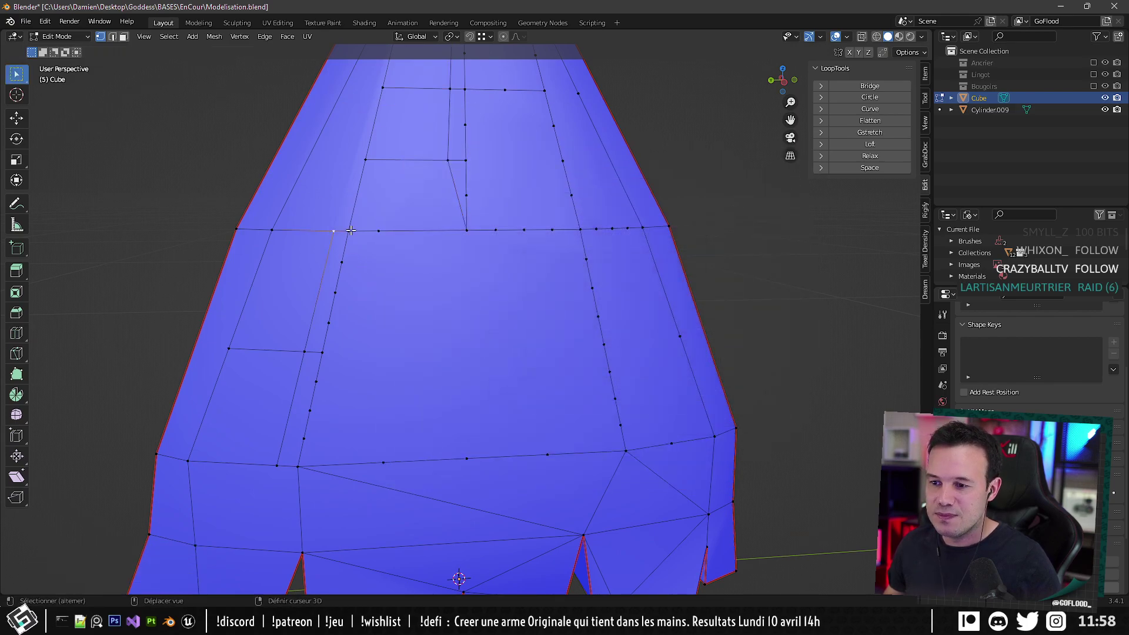
shift+click(350, 231)
key(shift+r)
shift+click(298, 466)
key(m)
click(301, 464)
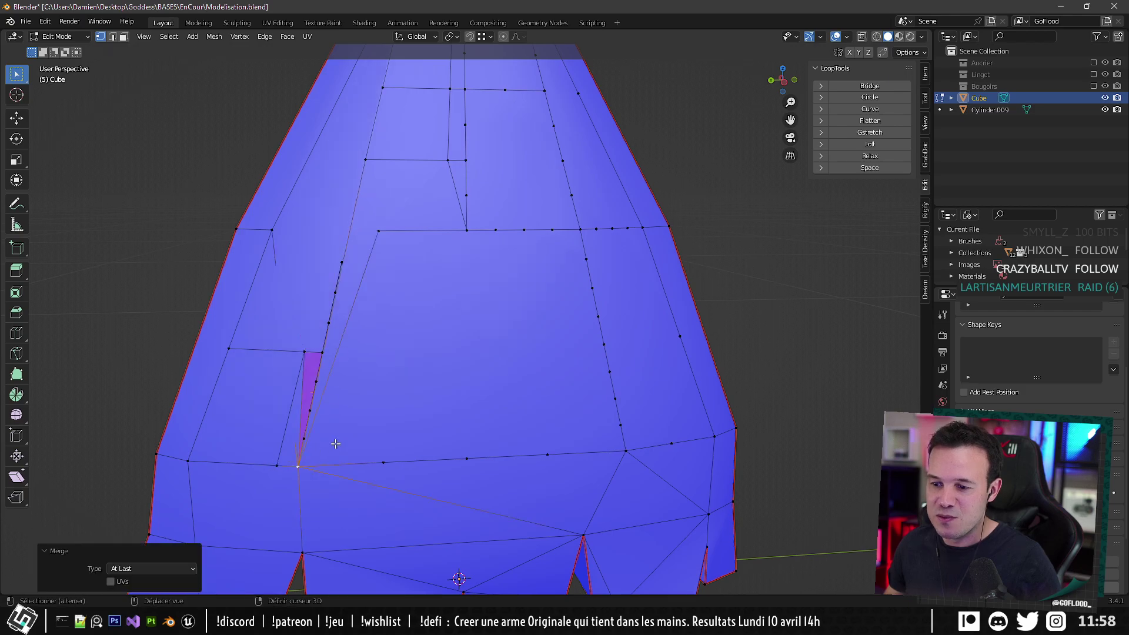
key(ctrl+z)
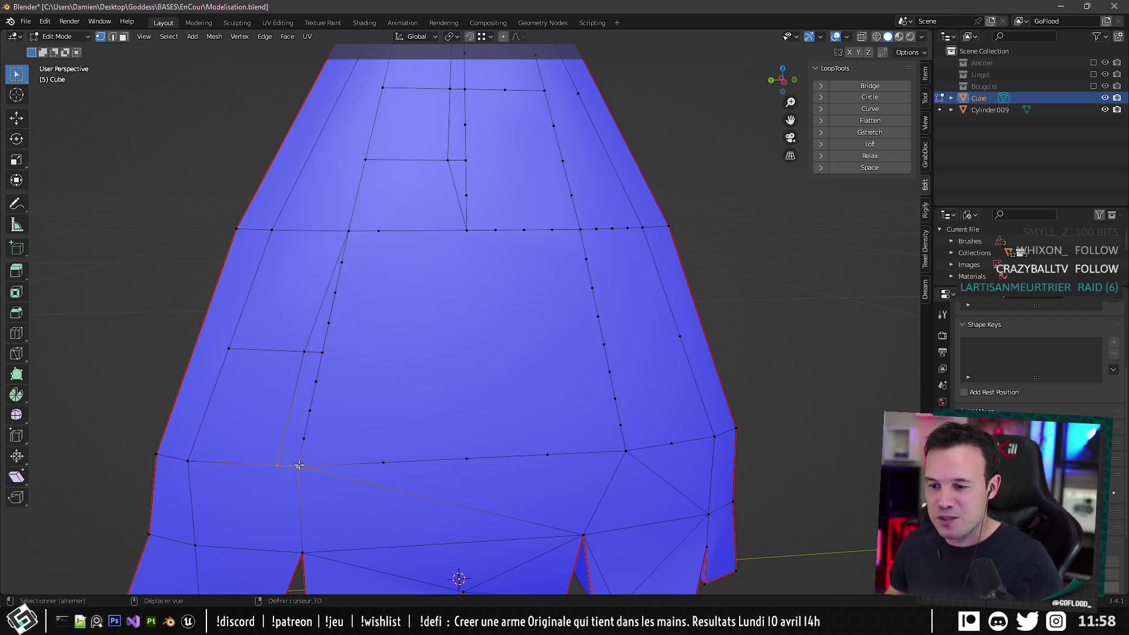
scroll(364, 429, down, 3)
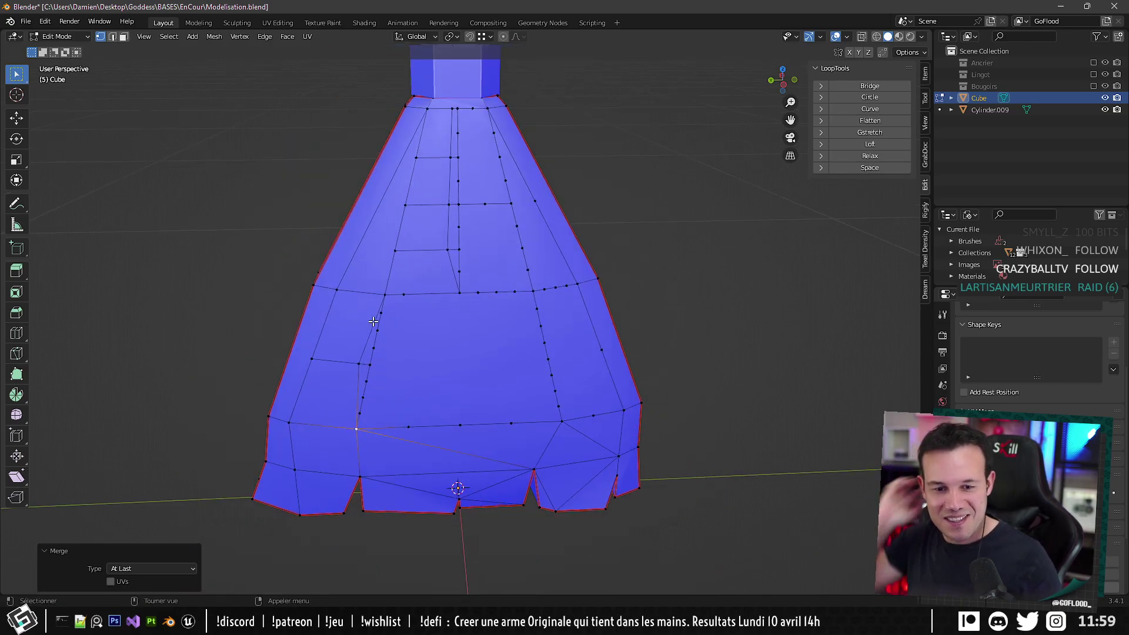
scroll(405, 180, up, 4)
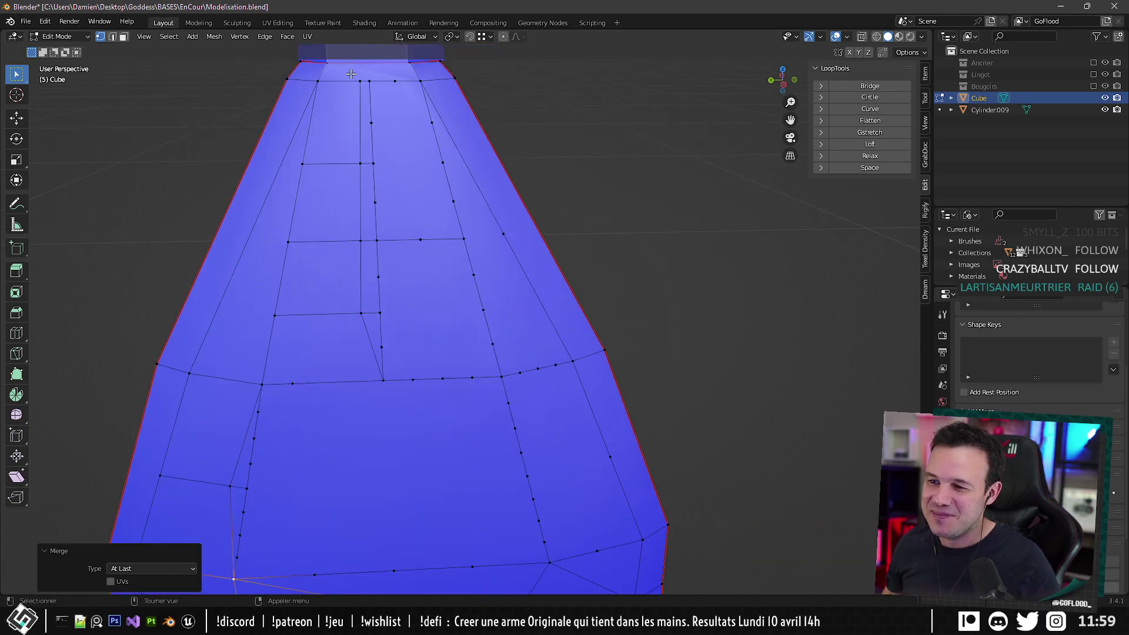
Merge the top end vertex of the upper bristle cut into the adjacent centre-line vertex, using At Last.
click(369, 81)
click(421, 82)
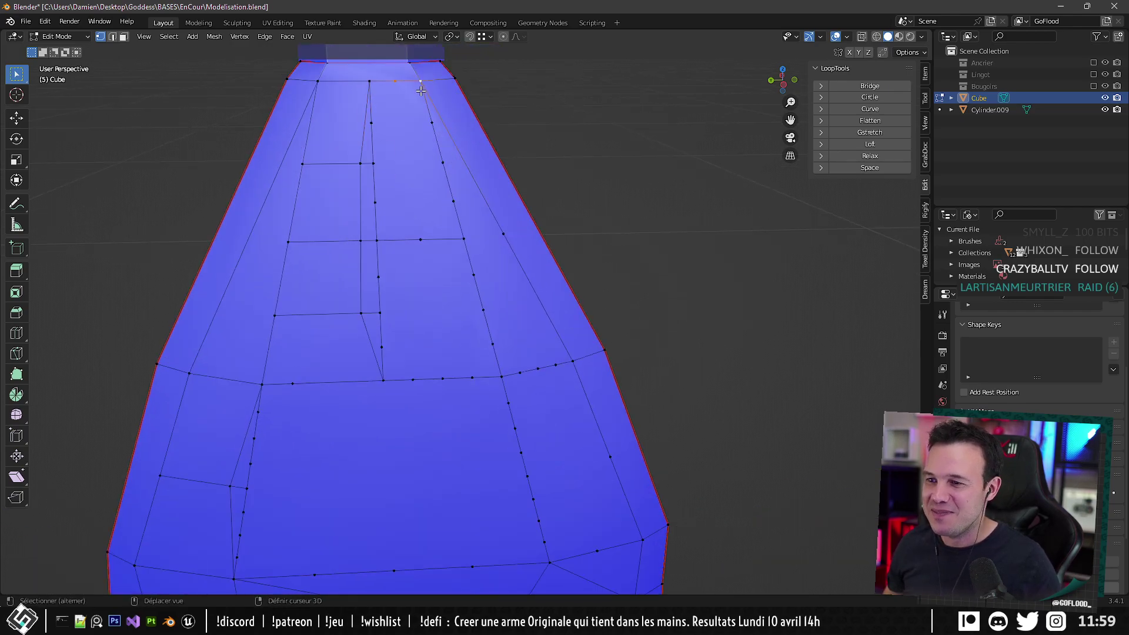
shift+middle_drag(369, 198, 398, 233)
middle_drag(432, 279, 429, 245)
click(497, 182)
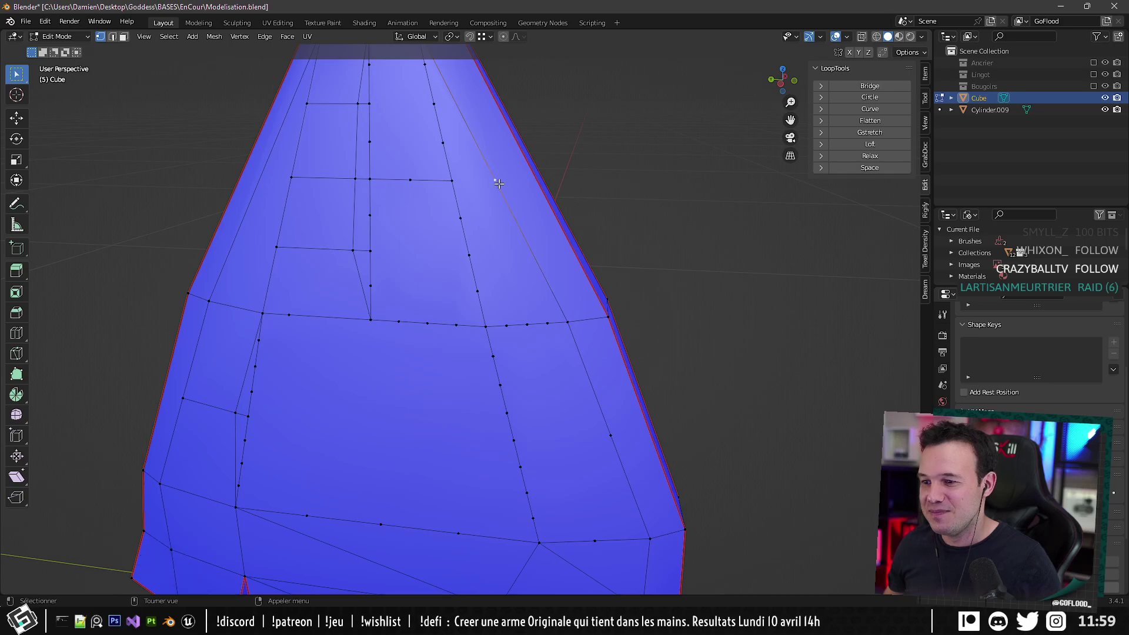
scroll(491, 184, down, 3)
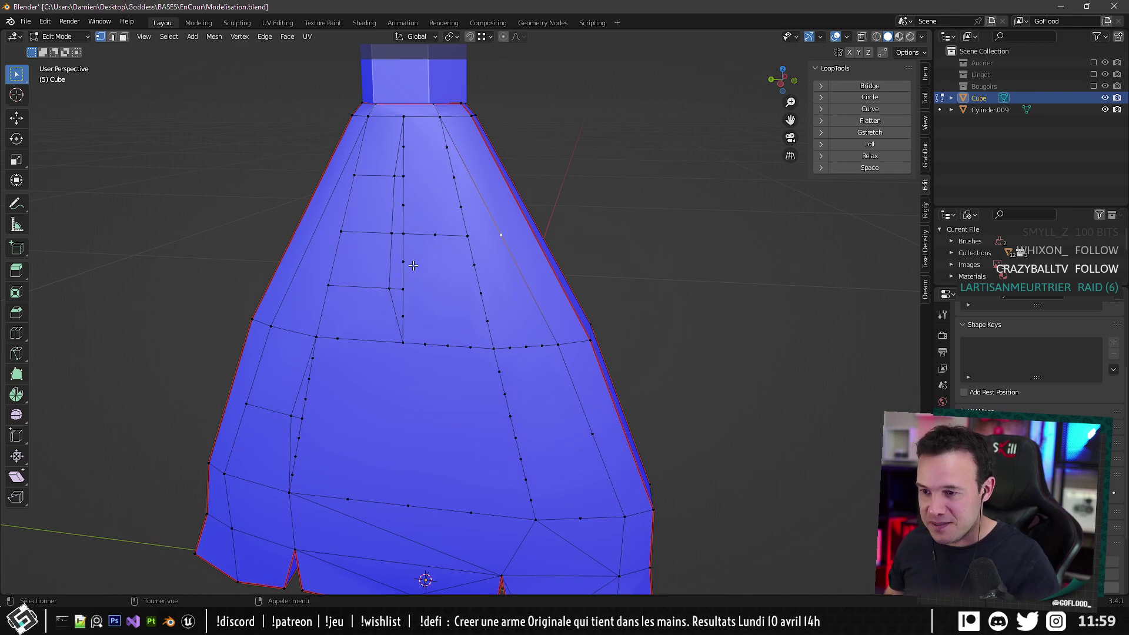
middle_drag(394, 283, 428, 360)
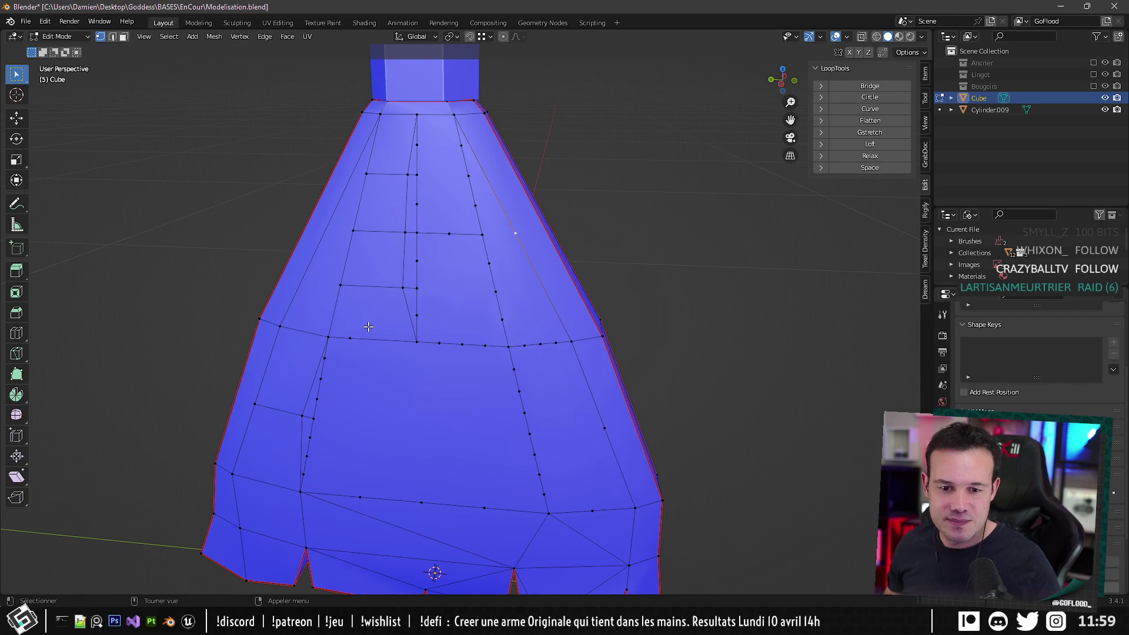
Select the narrow wedge faces of the upper and lower-left bristle cuts and move their UVs onto the palette's black column.
key(Tab)
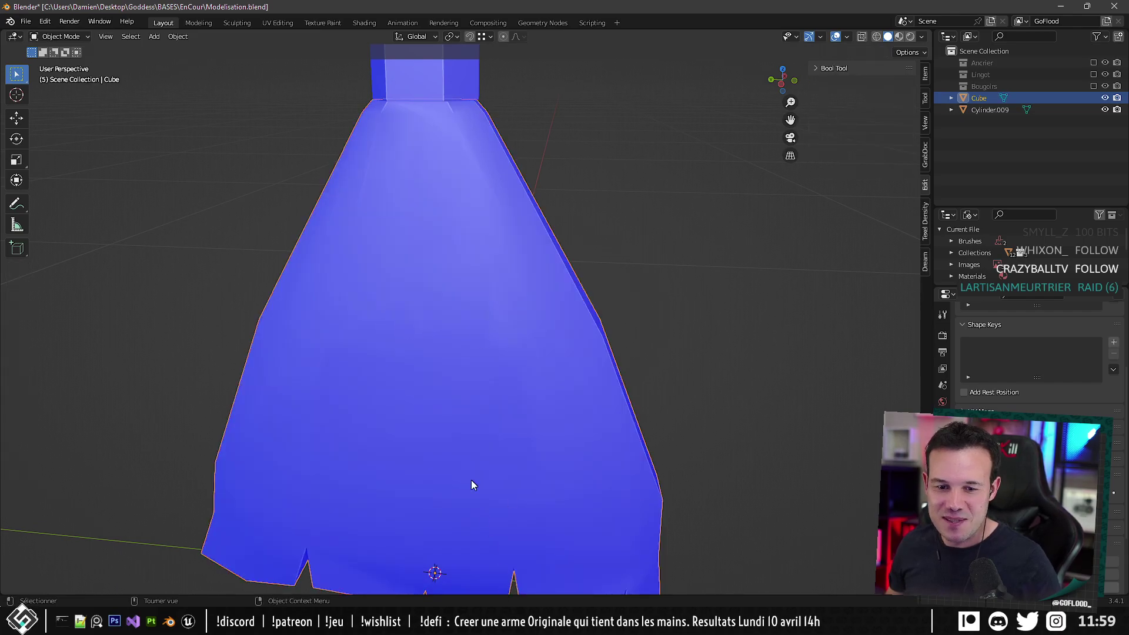
key(Tab)
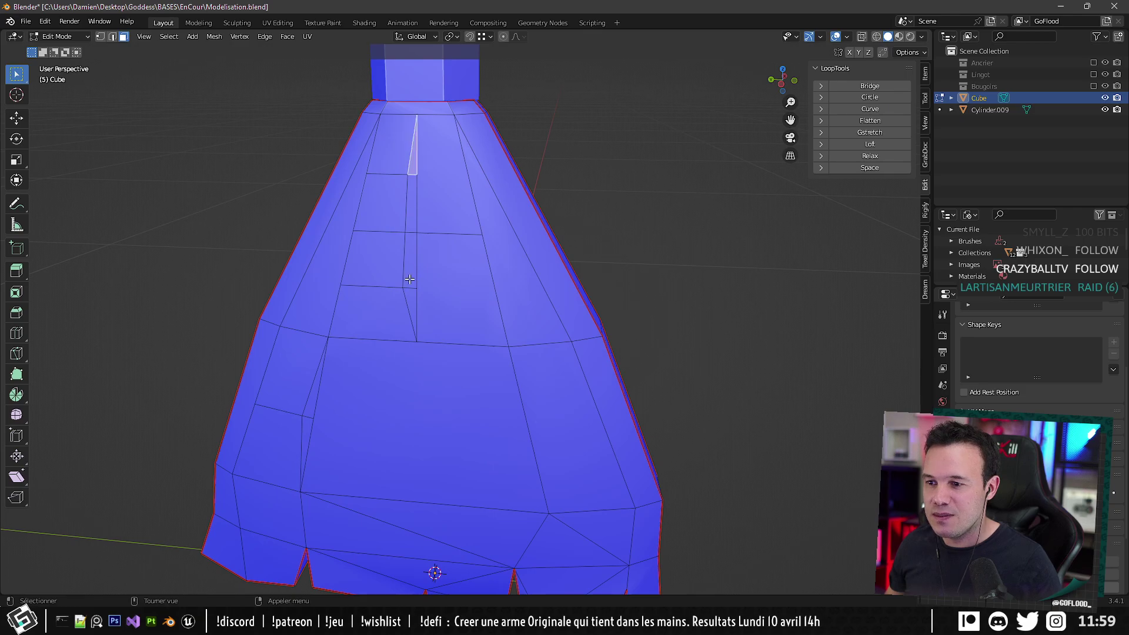
ctrl+click(410, 297)
ctrl+click(306, 435)
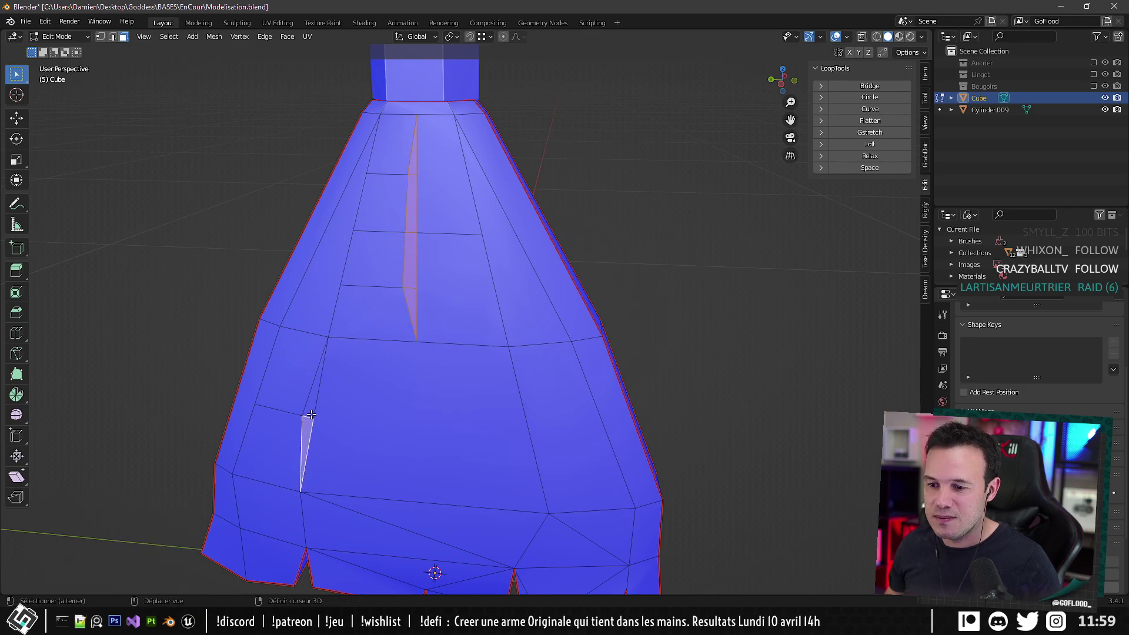
scroll(403, 341, down, 5)
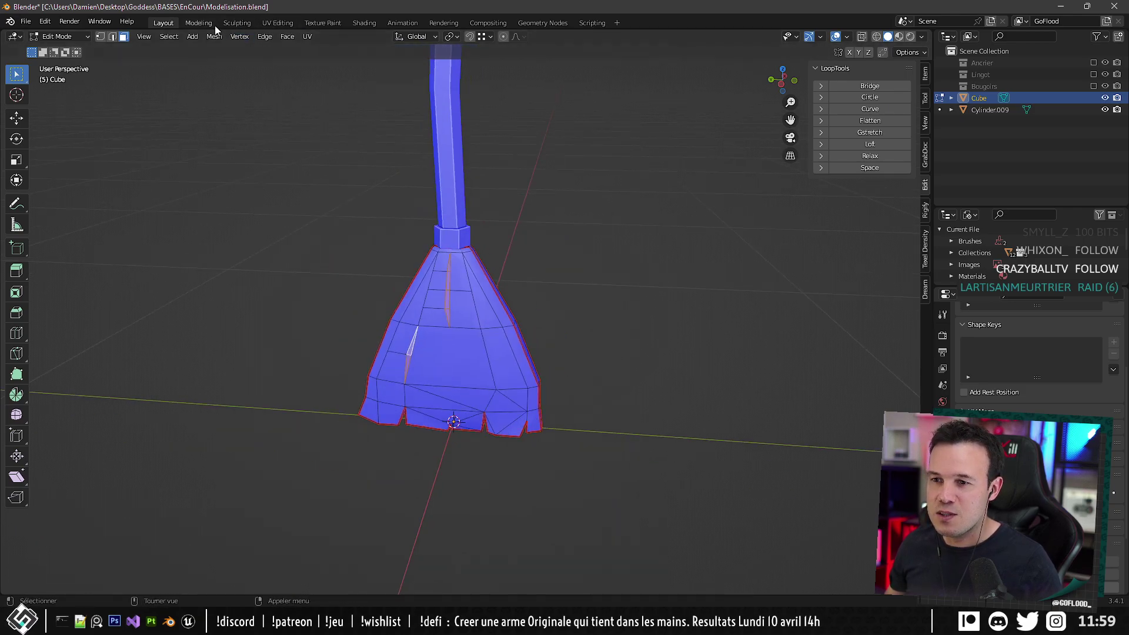
click(278, 23)
middle_drag(281, 275, 282, 255)
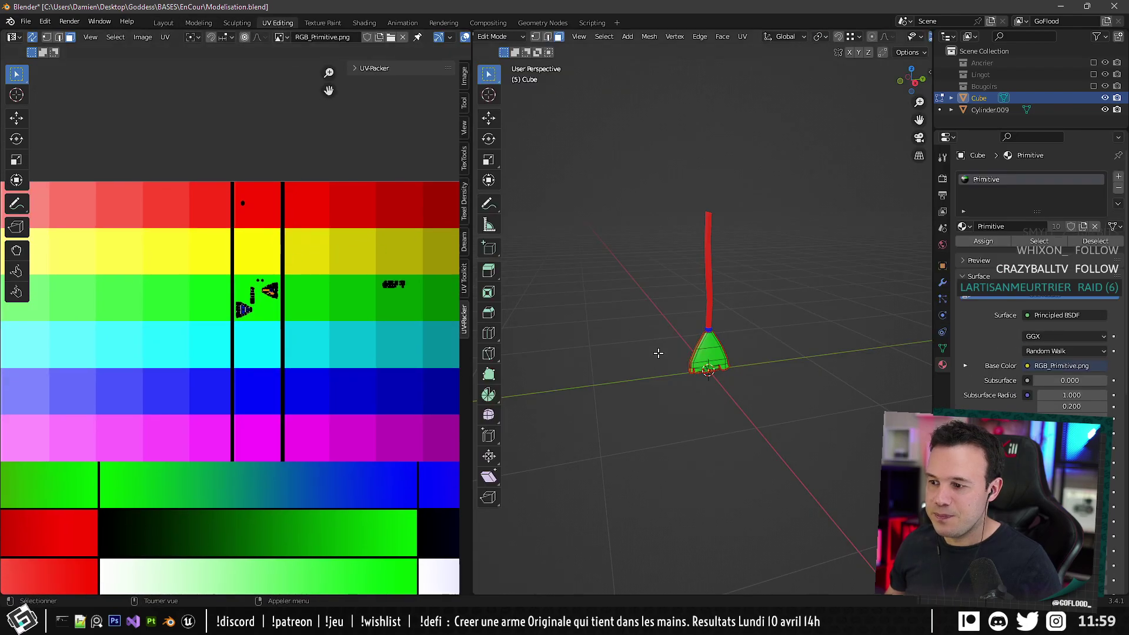
scroll(658, 352, up, 8)
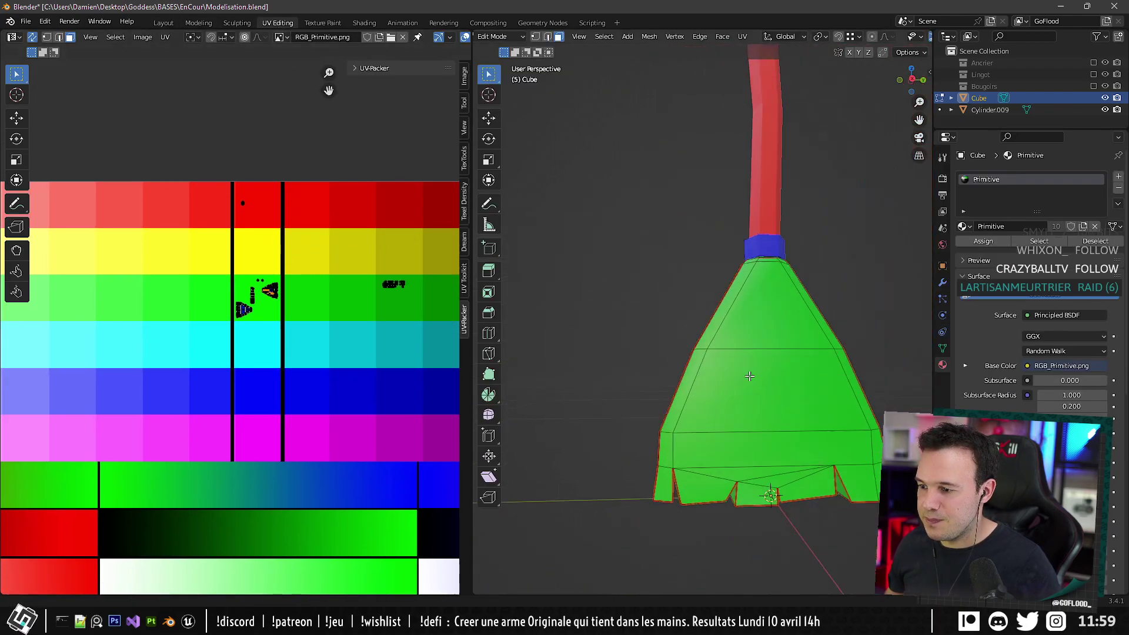
middle_drag(749, 376, 812, 359)
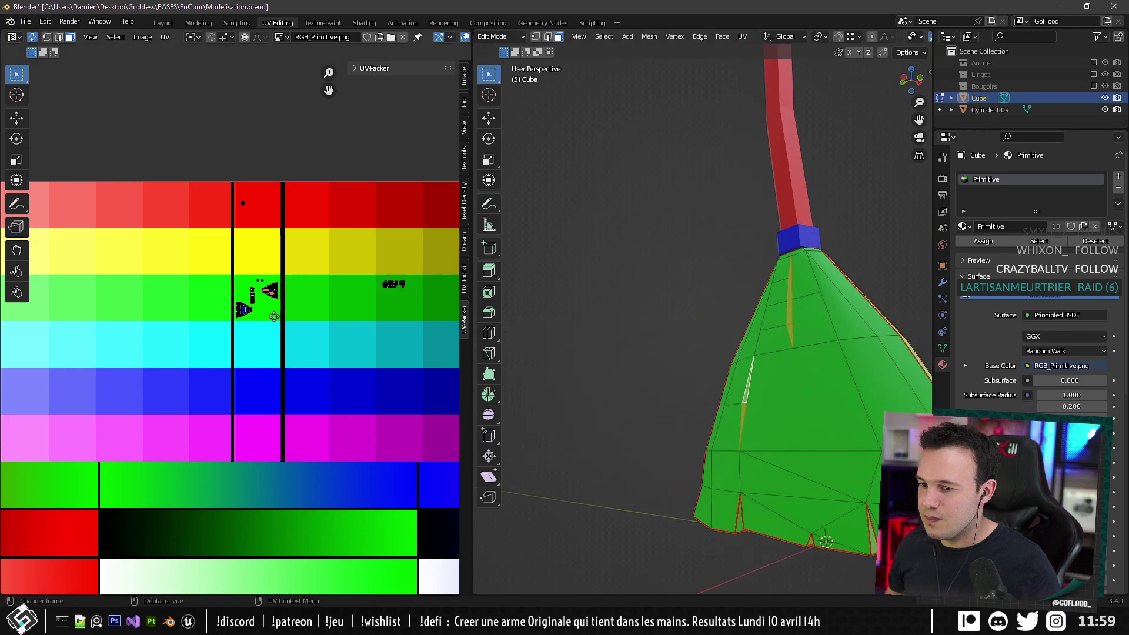
scroll(274, 317, down, 4)
key(g)
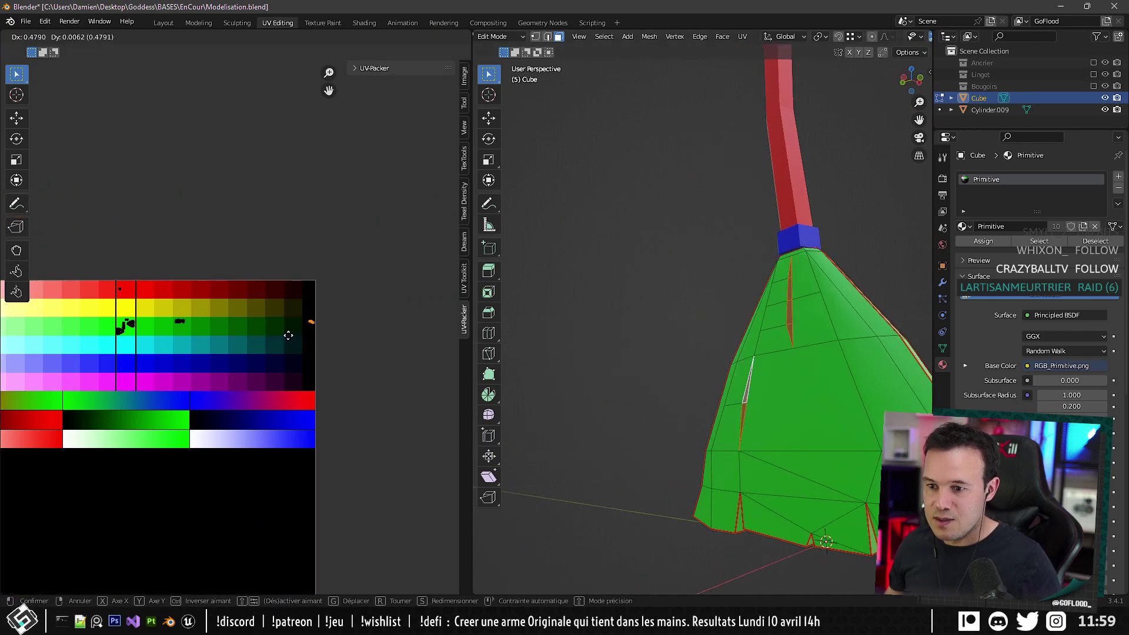
click(288, 344)
middle_drag(617, 294, 679, 282)
key(Tab)
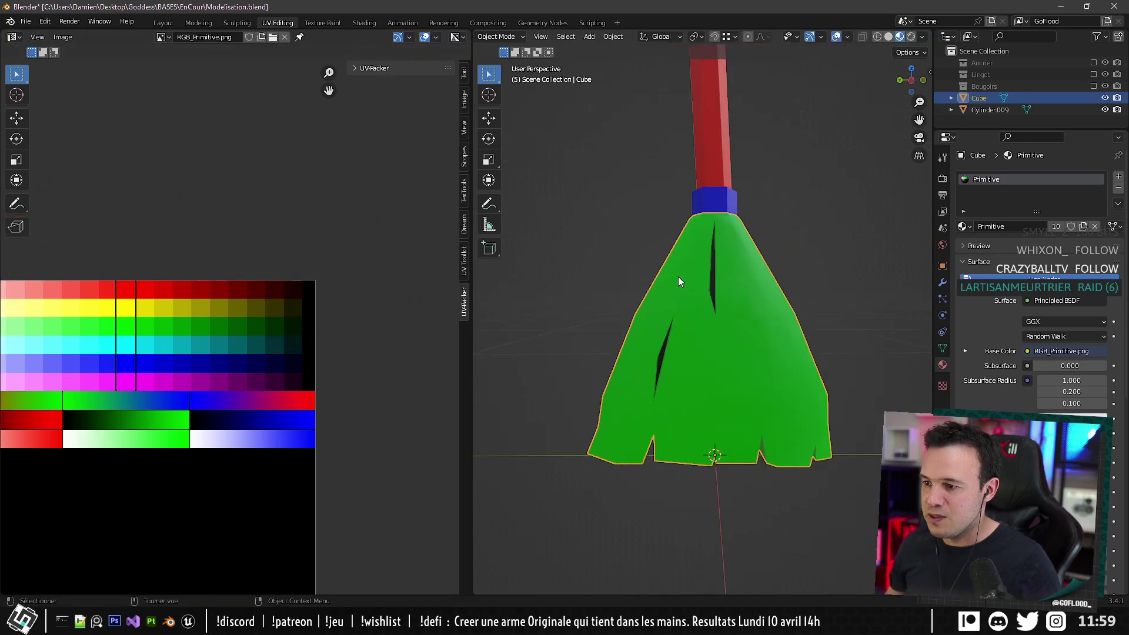
scroll(695, 242, down, 5)
middle_drag(695, 241, 710, 300)
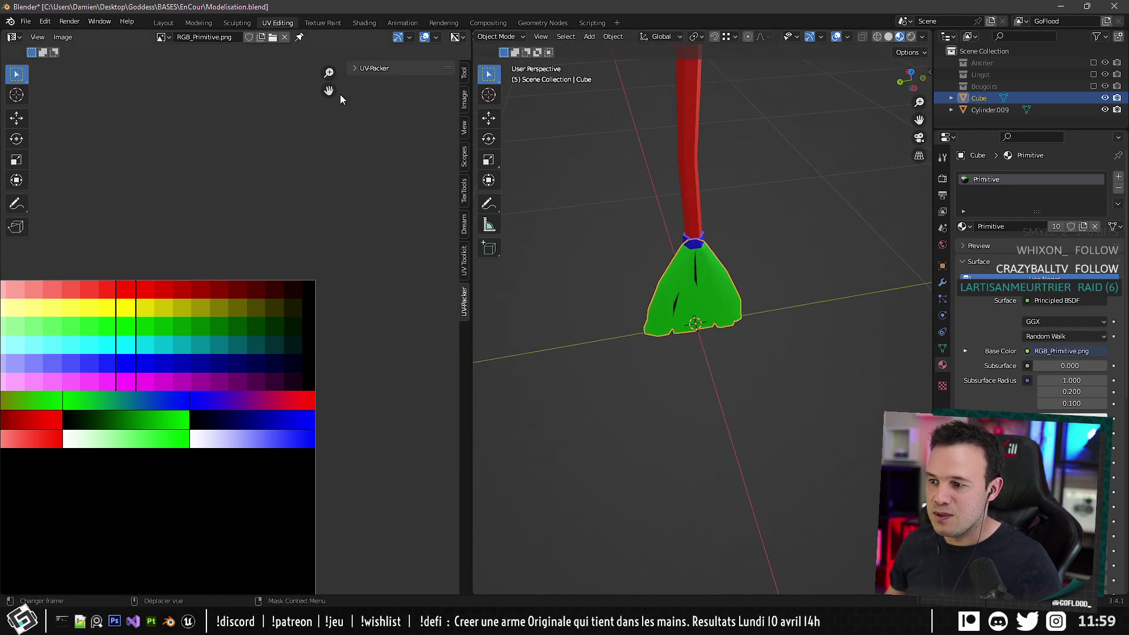
Return to the Layout workspace and export both broom objects as Balais_001.fbx, limited to selected and visible objects.
click(162, 23)
middle_drag(538, 186, 542, 224)
click(542, 224)
key(a)
scroll(542, 224, down, 5)
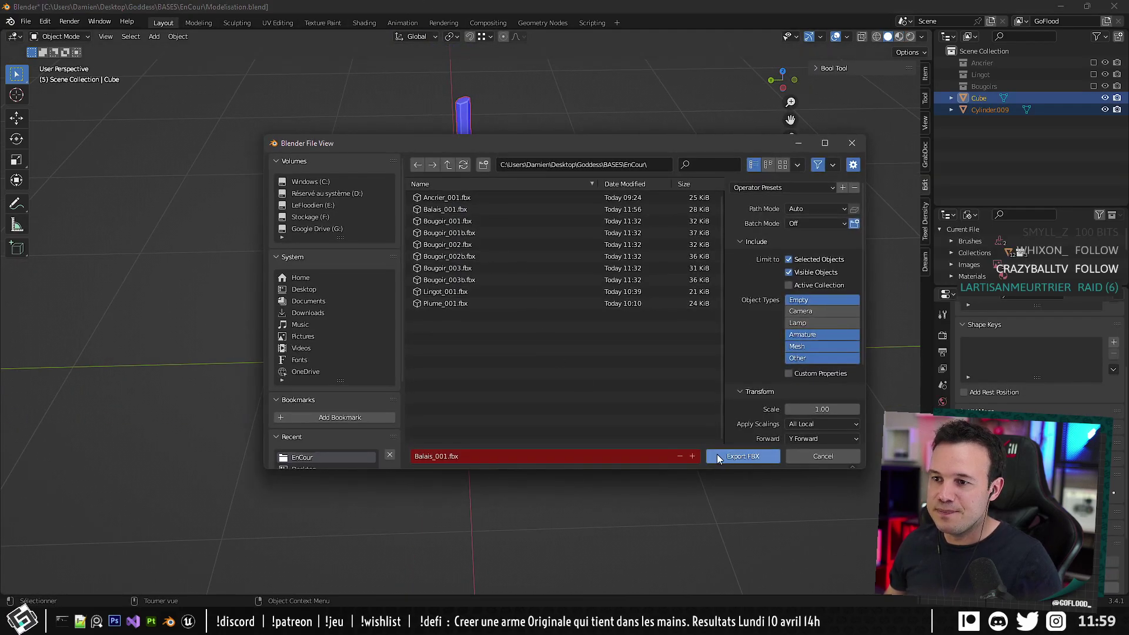
click(743, 456)
Switch to Unreal and reimport the Balais_001 static mesh from the EnCour folder.
key(alt+Tab)
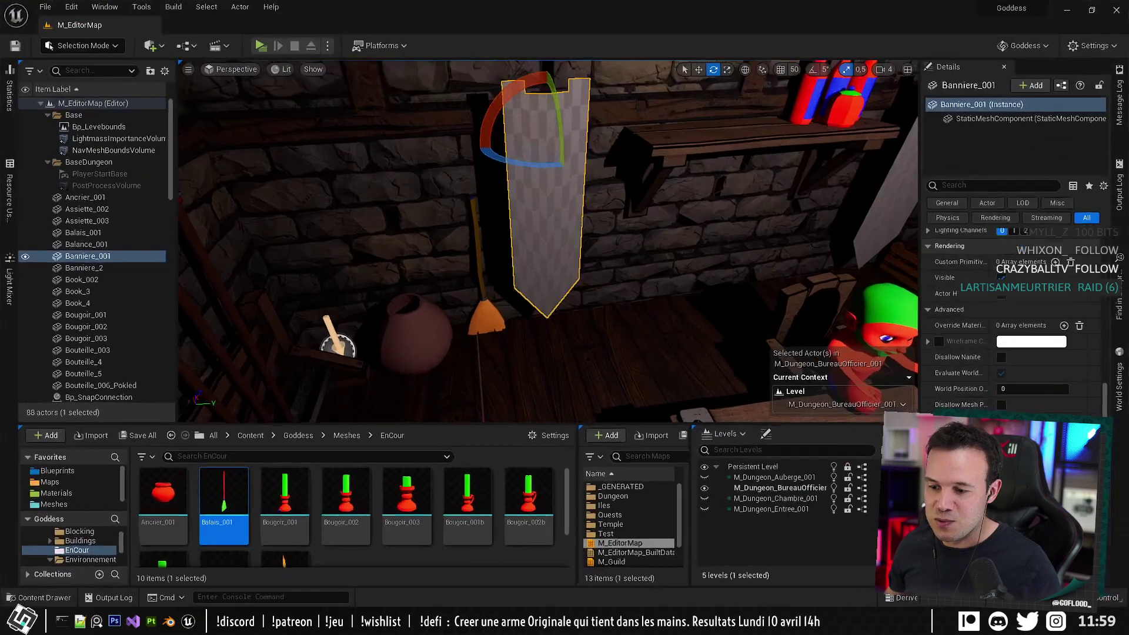
right_click(220, 498)
click(248, 185)
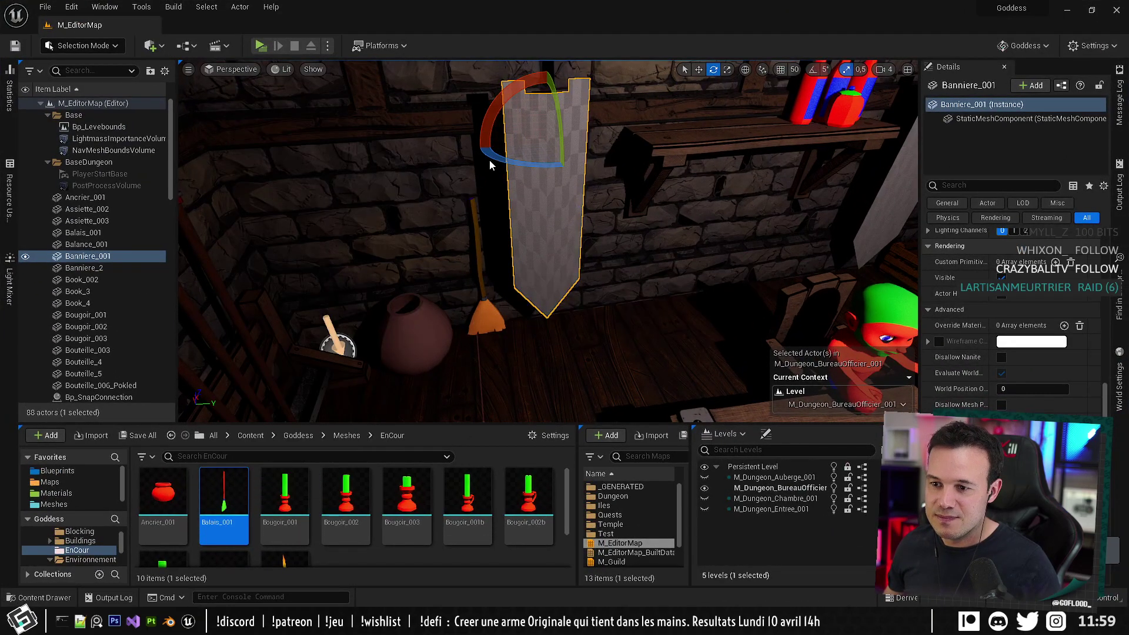
Play the level in the preview window and walk around the officer's room to check the broom against the back wall.
click(257, 46)
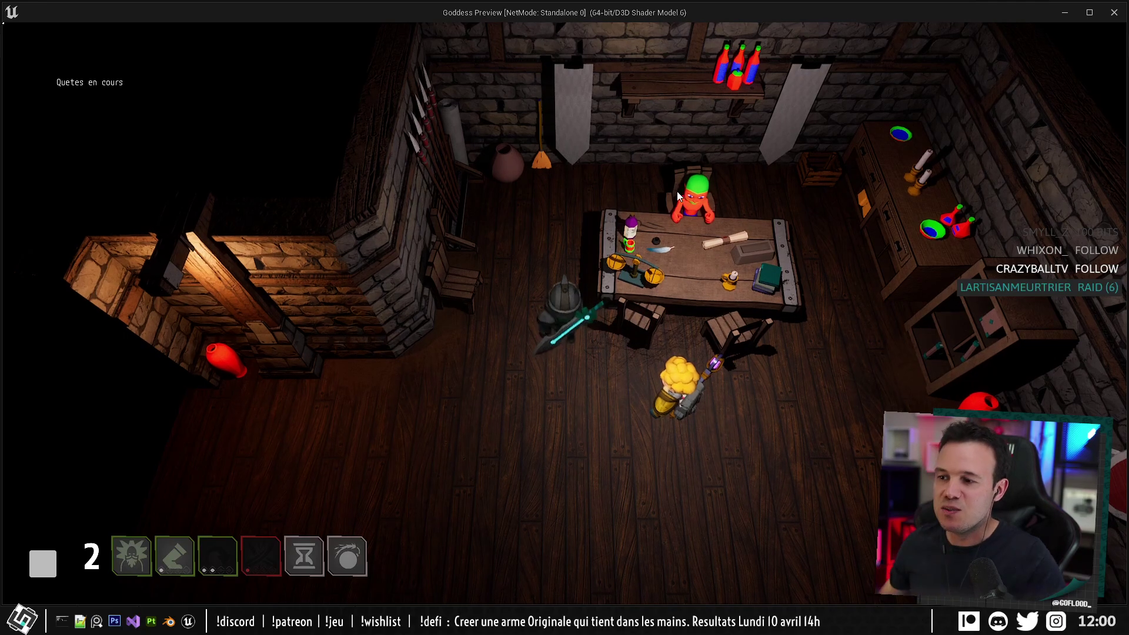
click(574, 178)
click(694, 325)
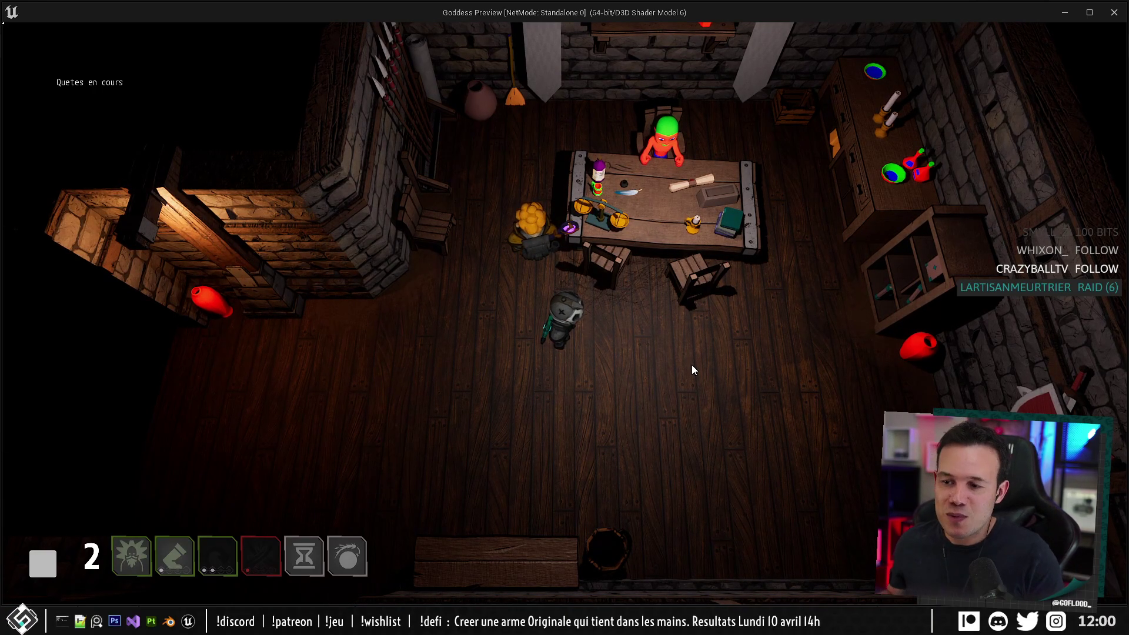
key(space)
key(z)
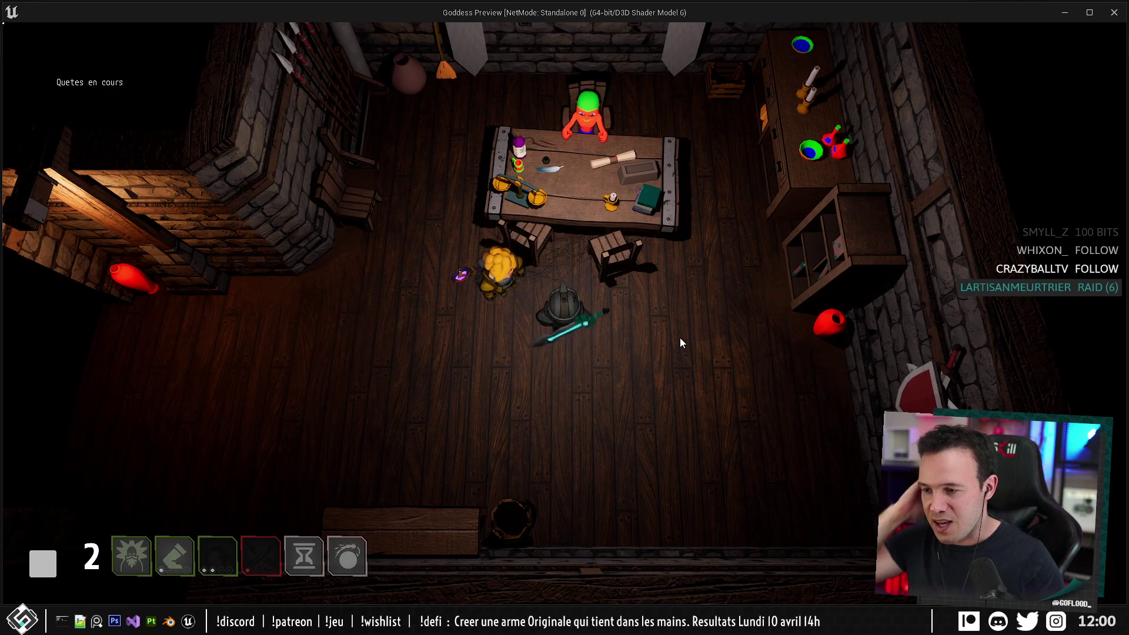
key(d)
key(q)
key(d)
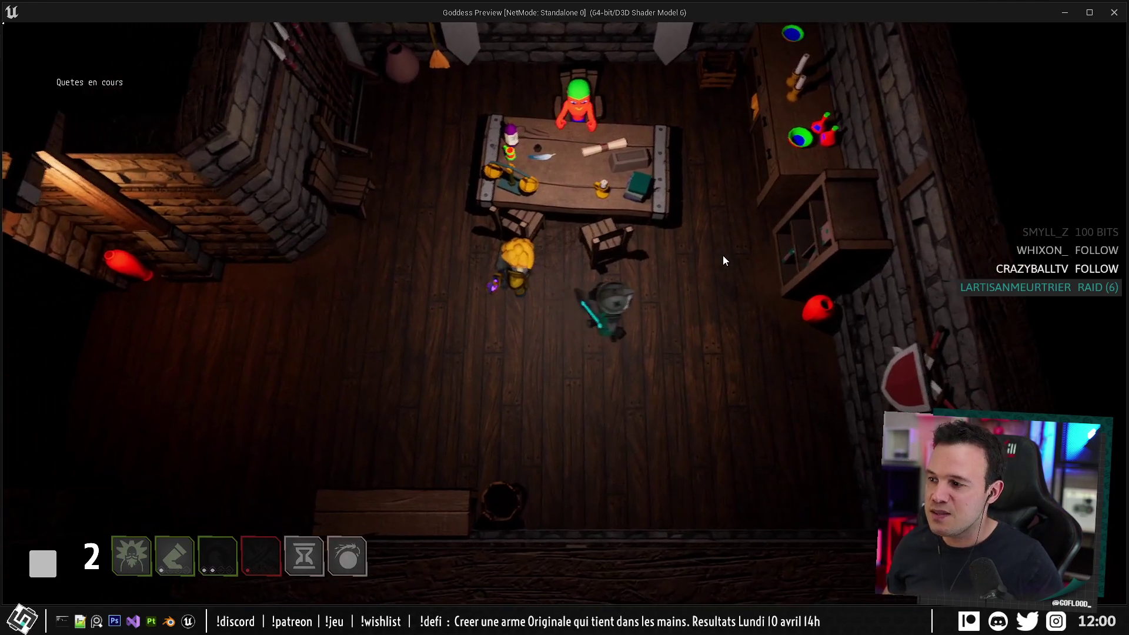
key(z)
key(q)
key(z)
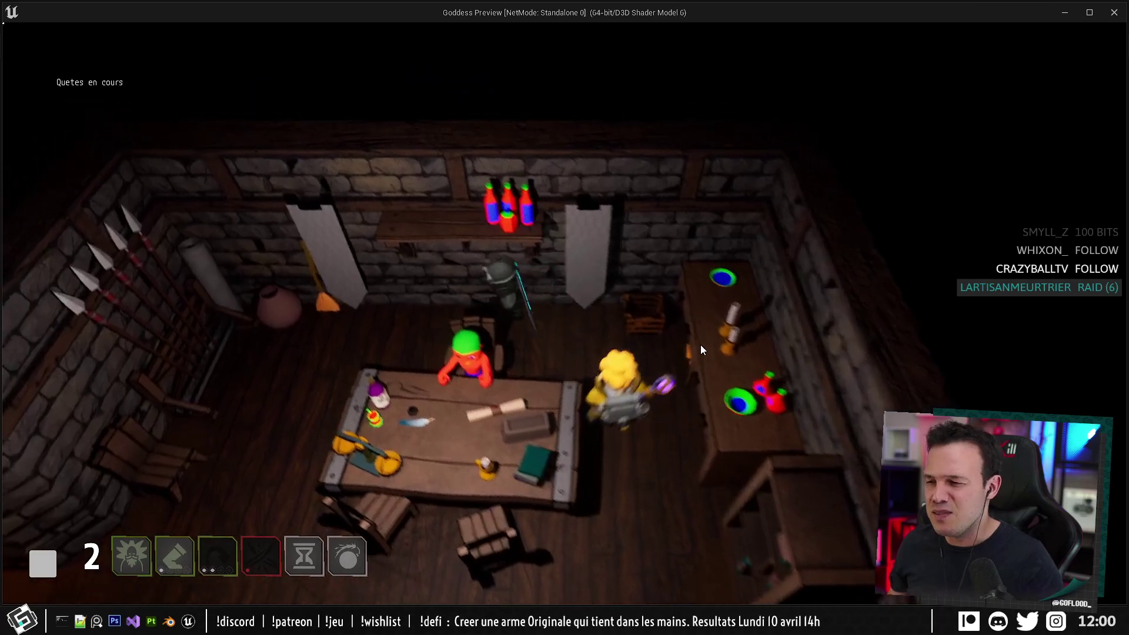
key(q)
key(q)
key(s)
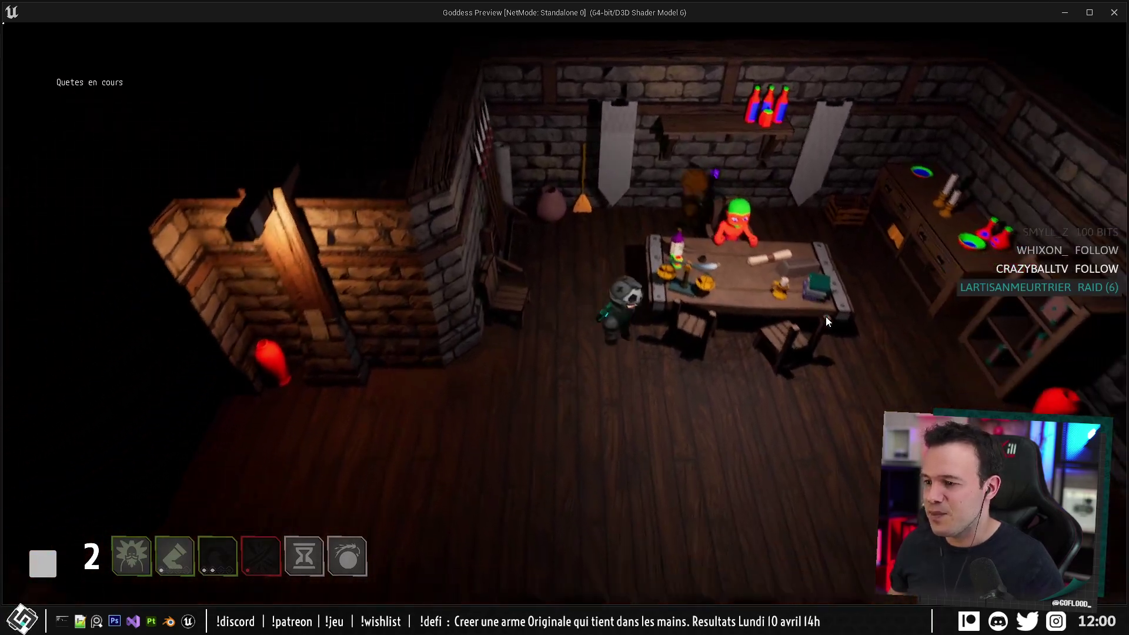
key(d)
key(Escape)
Examine the officer's desk, furniture and wall props from close up and from above in the editor viewport.
key(s)
right_drag(548, 241, 659, 241)
key(z)
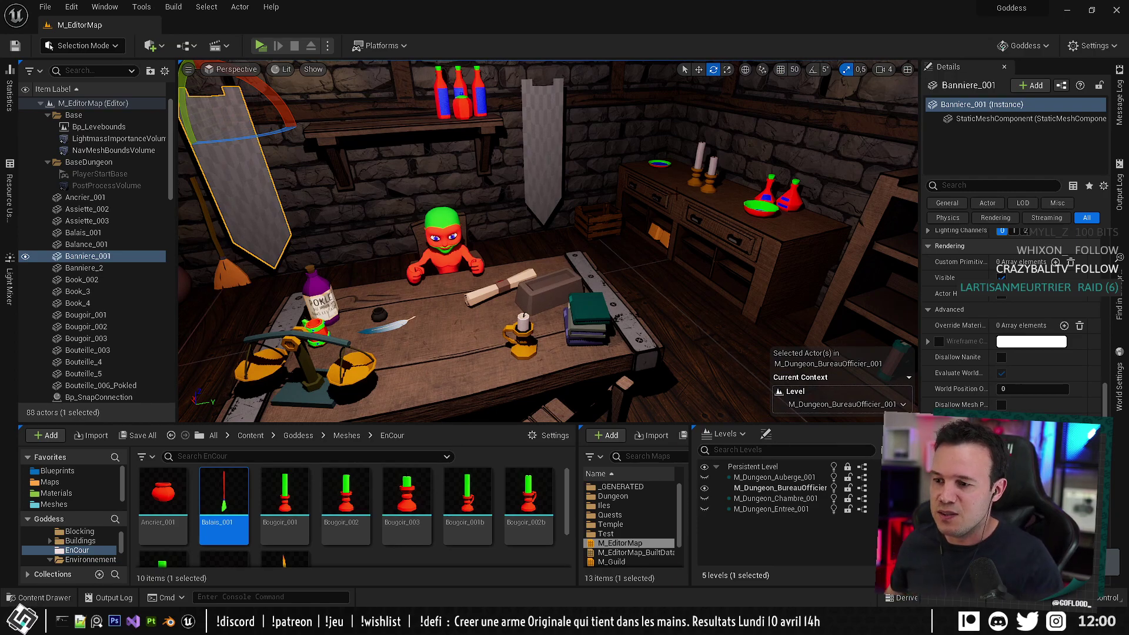
right_drag(548, 241, 518, 320)
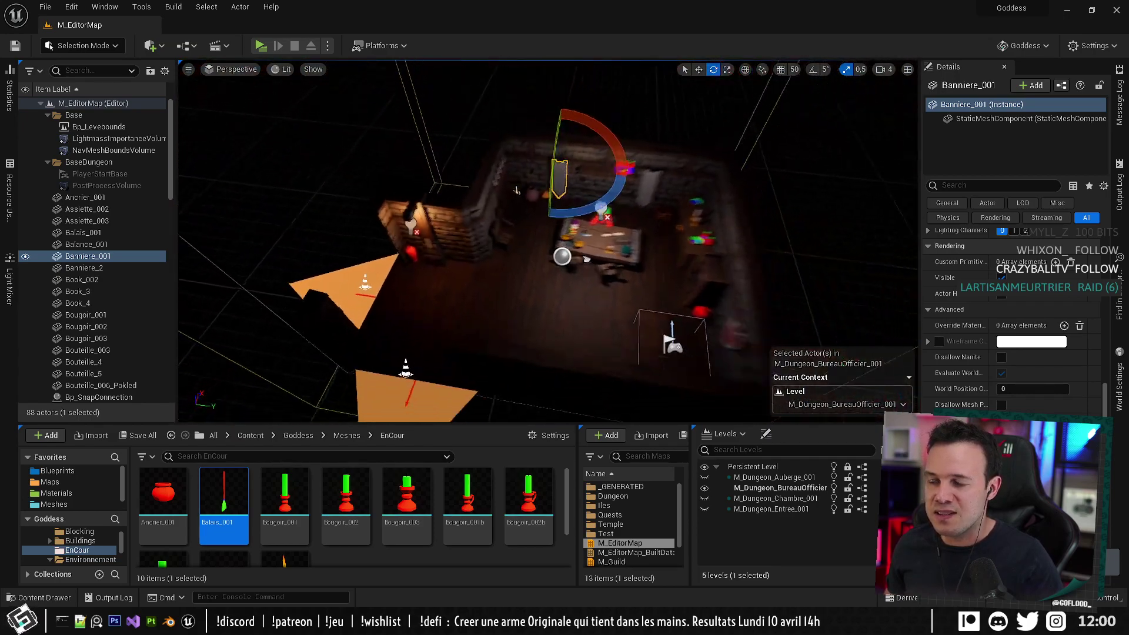
right_drag(548, 203, 548, 194)
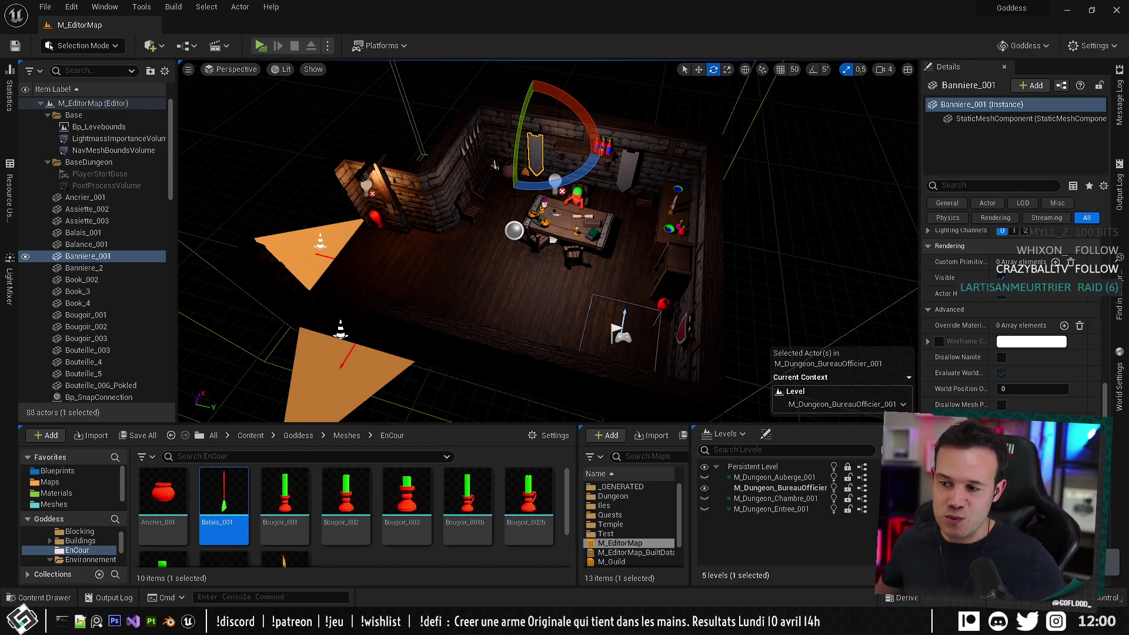
right_drag(548, 241, 594, 238)
right_drag(547, 241, 588, 241)
key(w)
key(s)
key(w)
key(w)
key(s)
right_drag(470, 275, 623, 210)
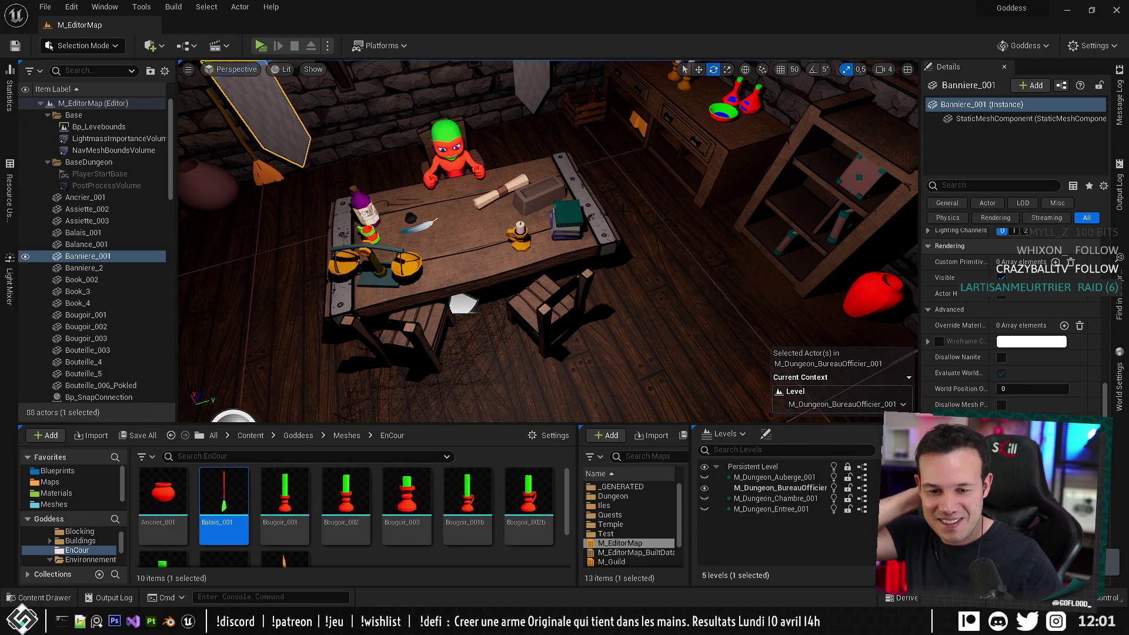
right_drag(509, 256, 488, 297)
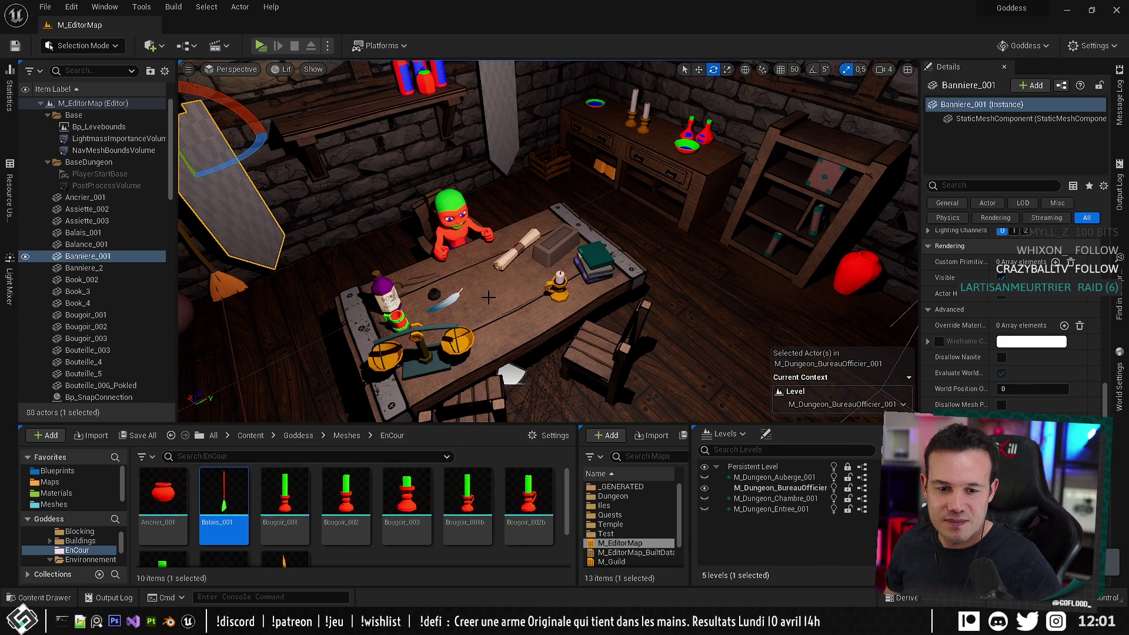
right_drag(489, 298, 405, 296)
Switch back to Blender and open only the bristle head mesh in Edit Mode.
key(alt+Tab)
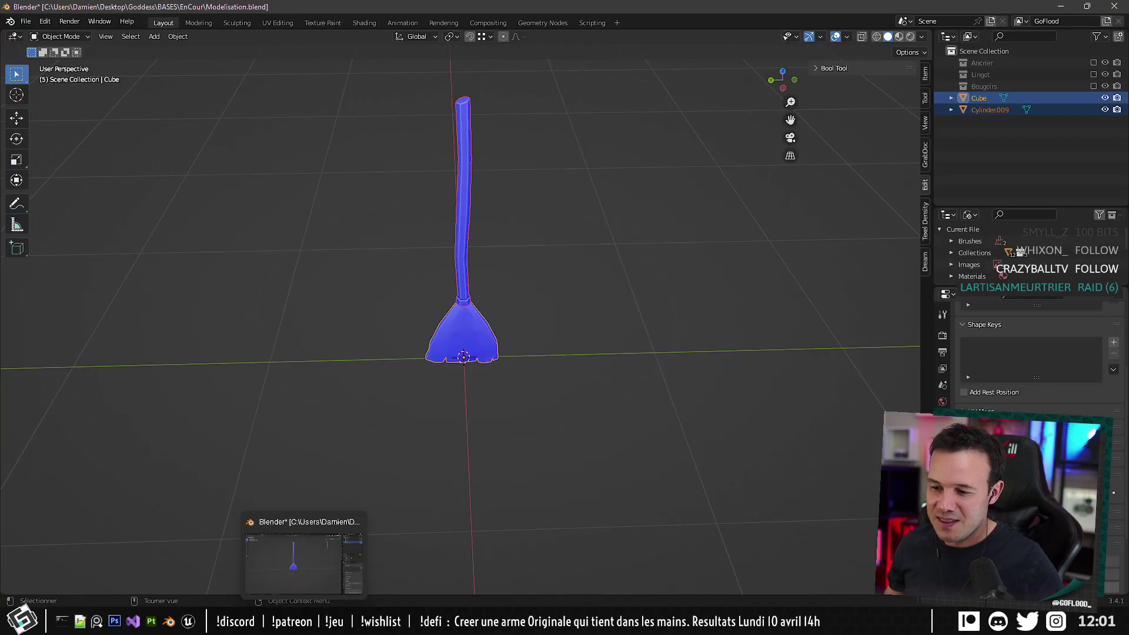
key(Tab)
scroll(447, 330, up, 6)
shift+middle_drag(462, 327, 505, 271)
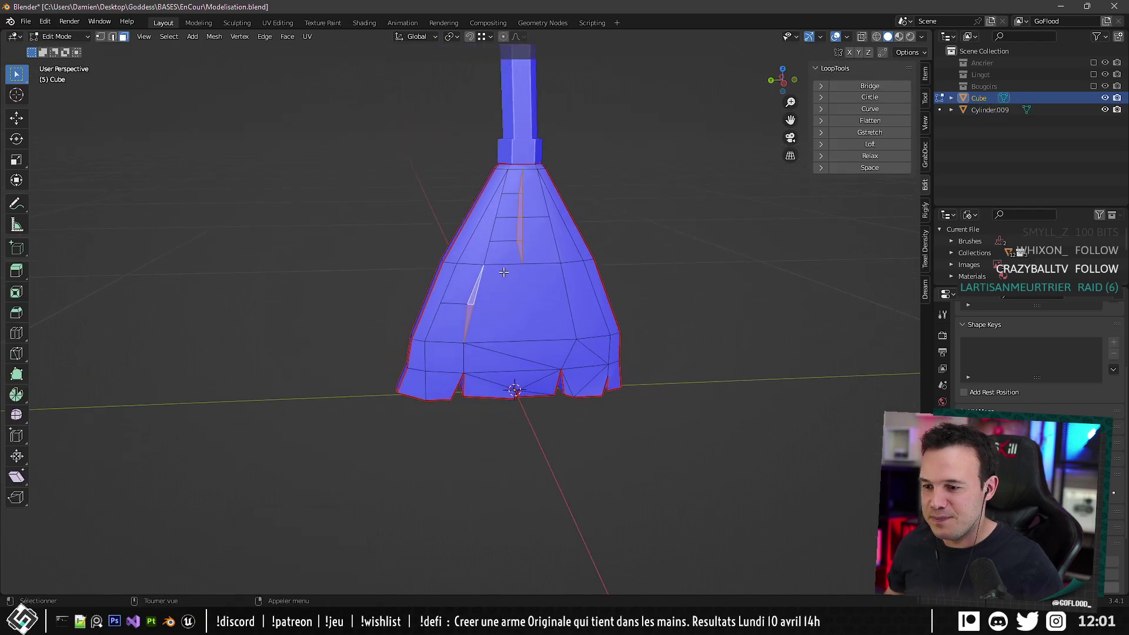
key(Tab)
key(alt+a)
click(505, 271)
key(Tab)
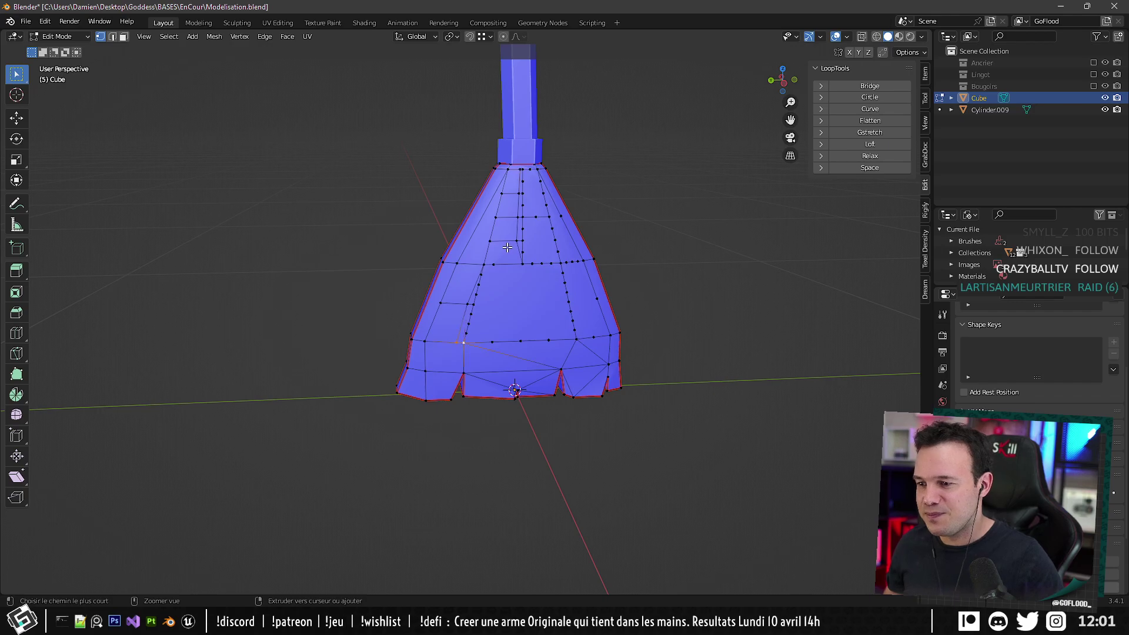
Undo the straw cuts on the bristle head, back to the plain front faces without the added edges.
key(2)
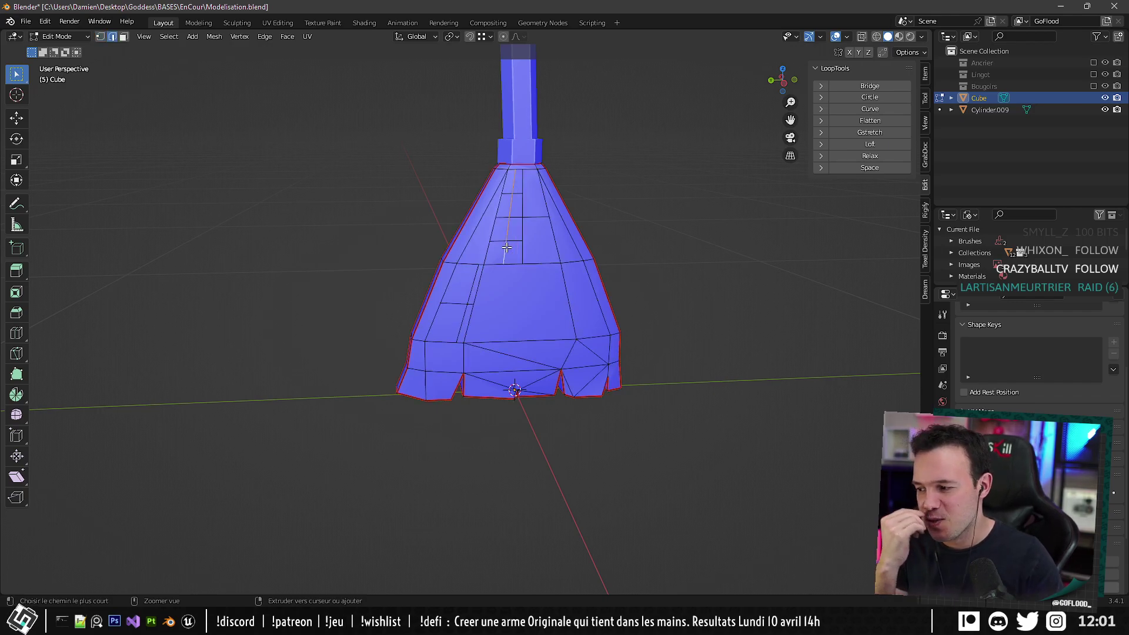
key(ctrl+z)
key(ctrl+z)
key(ctrl+z)
key(ctrl+z)
key(ctrl+z)
key(ctrl+z)
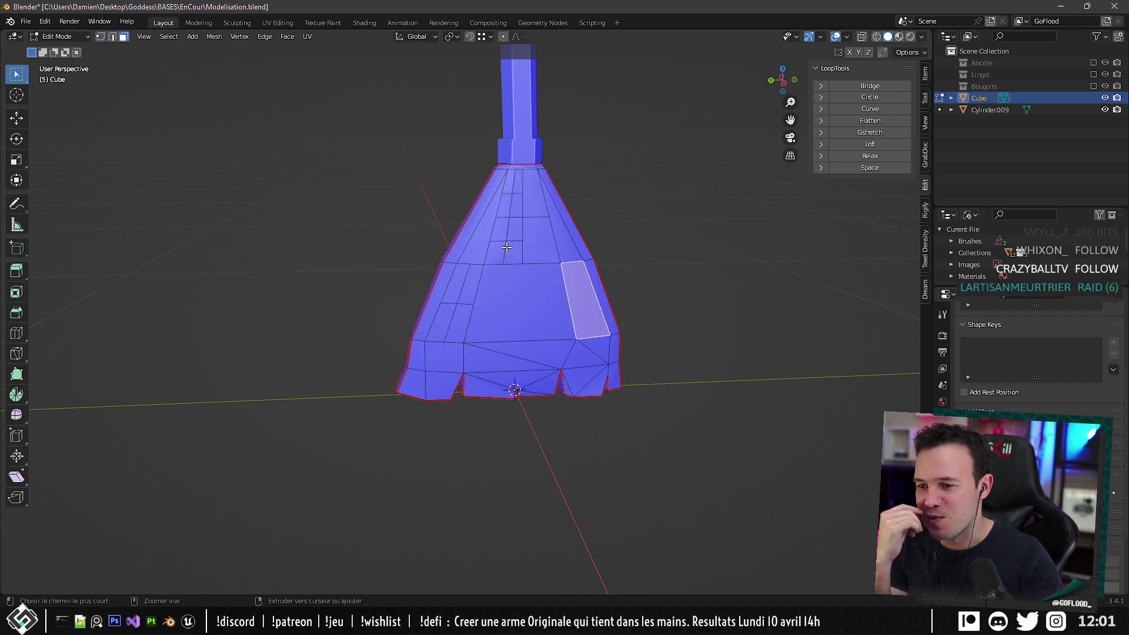
key(ctrl+z)
key(ctrl+z)
key(ctrl+z)
key(ctrl+z)
key(ctrl+z)
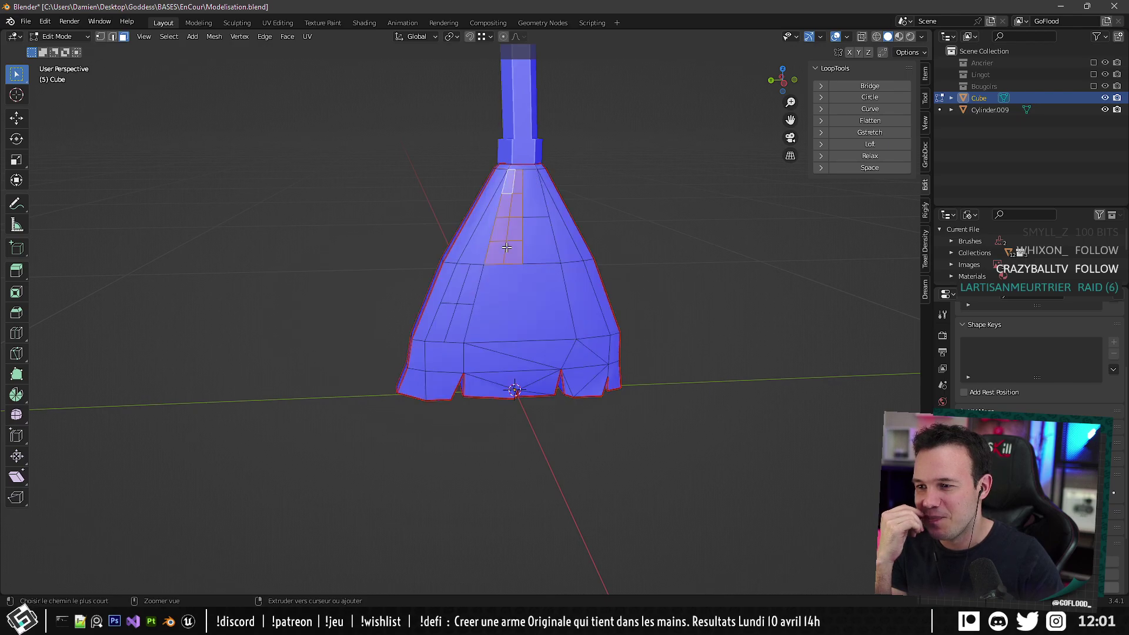
key(ctrl+z)
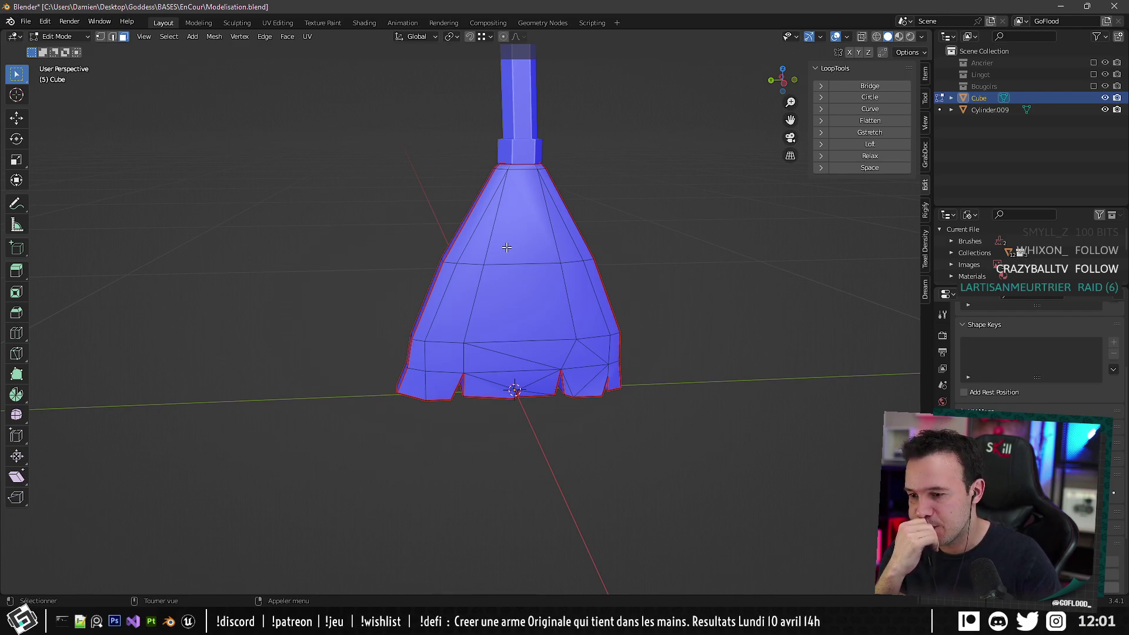
Leave Edit Mode on the bristle head and check the whole broom's silhouette from the front.
scroll(505, 249, up, 3)
scroll(446, 256, down, 5)
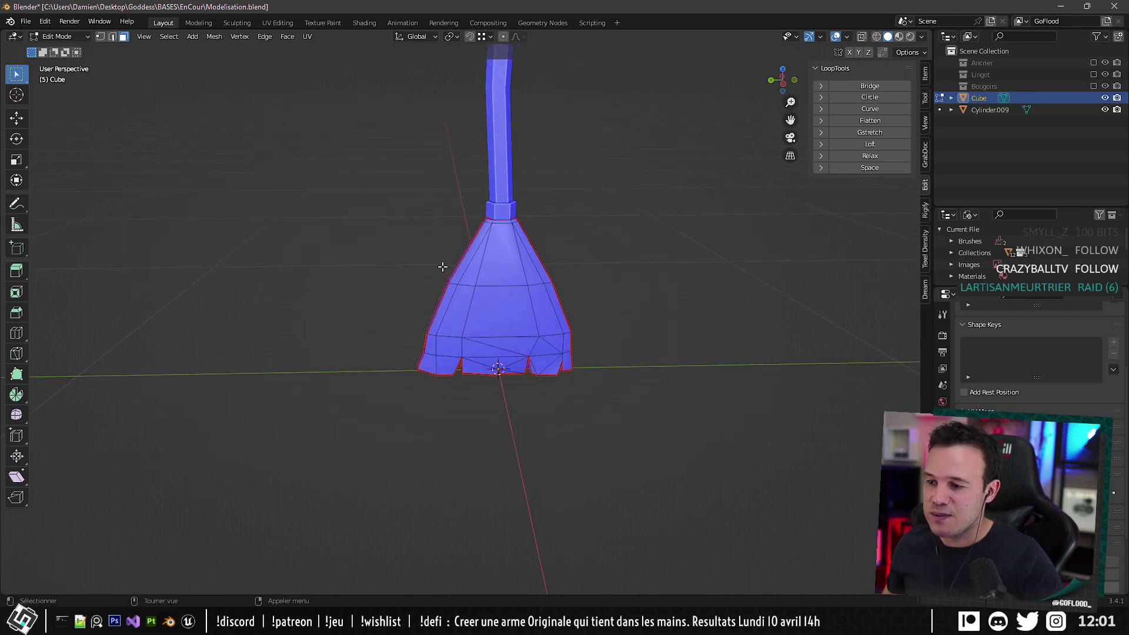
key(Tab)
scroll(504, 305, down, 2)
middle_drag(503, 305, 471, 330)
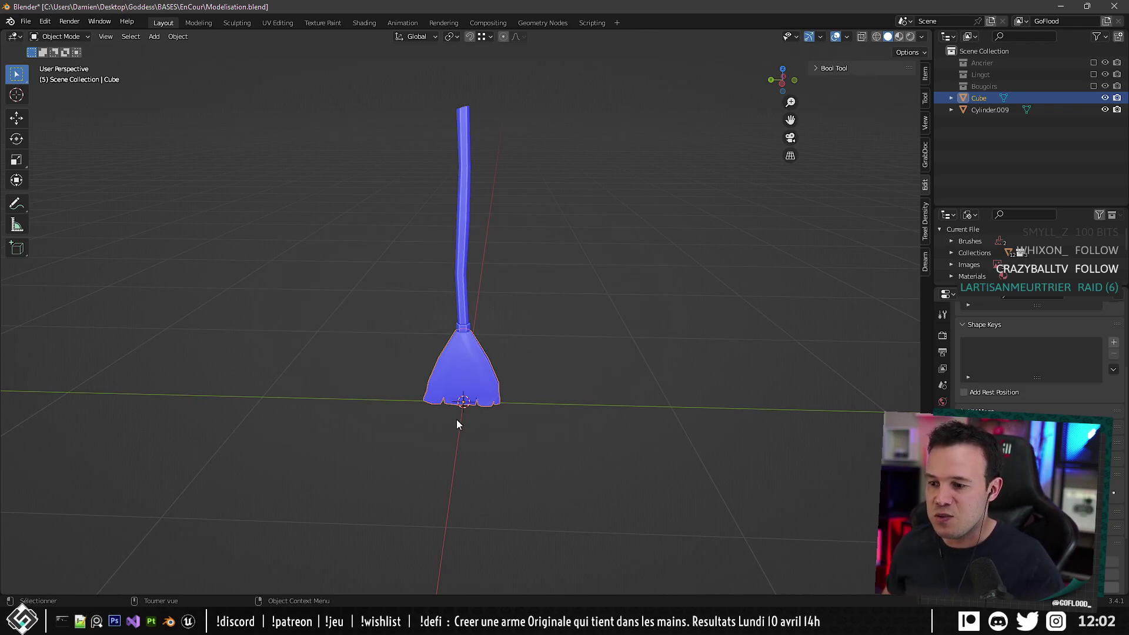
middle_drag(456, 419, 496, 297)
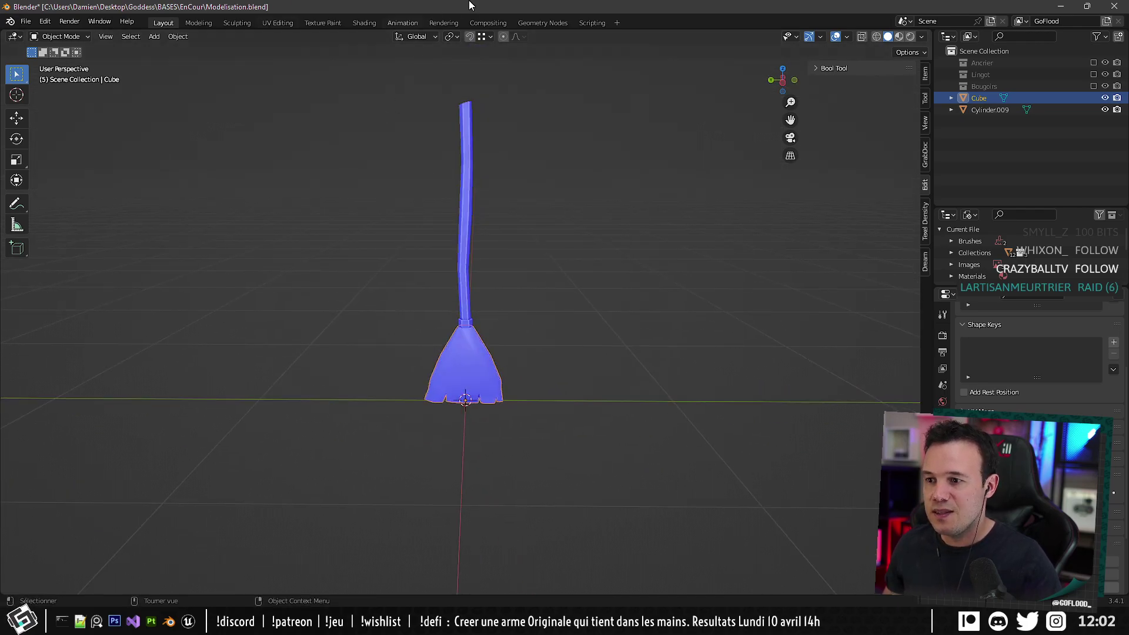
Export the selected bristle head over Balais_001.fbx, switch to Unreal and reimport the Balais_001 mesh.
key(ctrl+e)
double_click(437, 213)
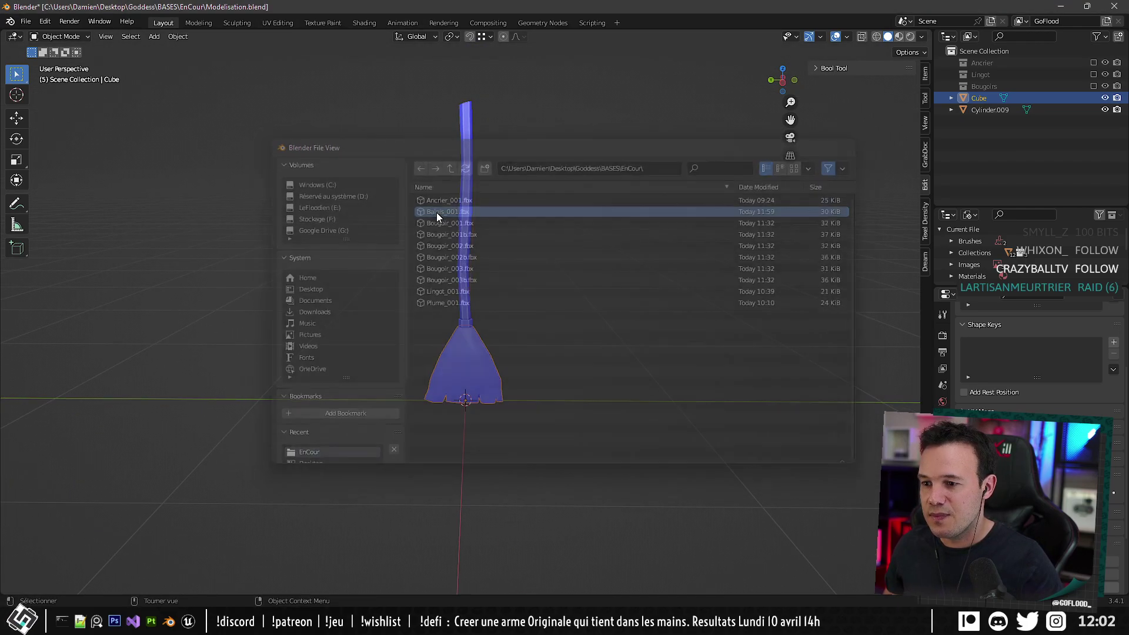
click(553, 403)
key(alt+Tab)
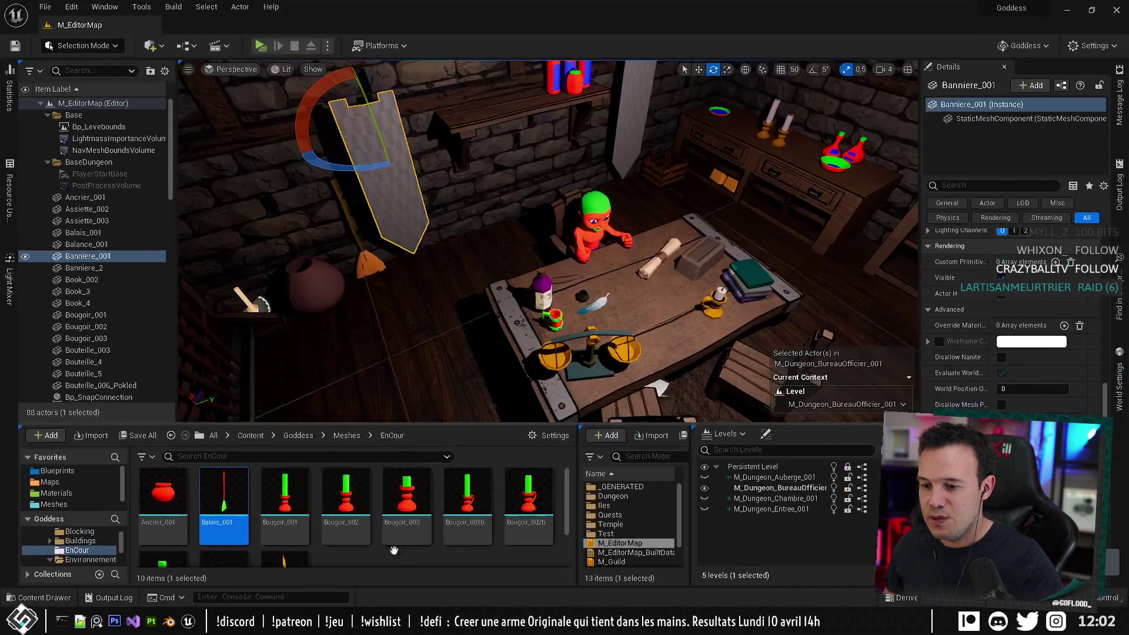
right_click(227, 497)
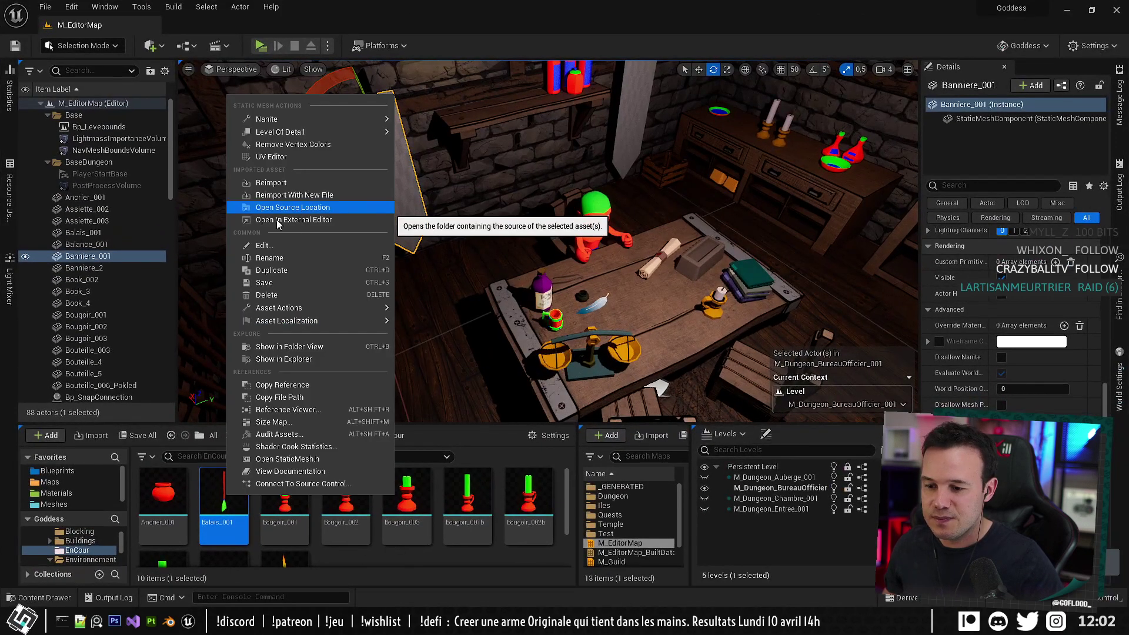
click(274, 182)
mouse_move(353, 247)
right_down()
mouse_move(224, 253)
mouse_move(353, 258)
right_up()
Switch back to Blender, select both the bristle head and the handle, and export them together over the Balais_001 FBX.
key(alt+Tab)
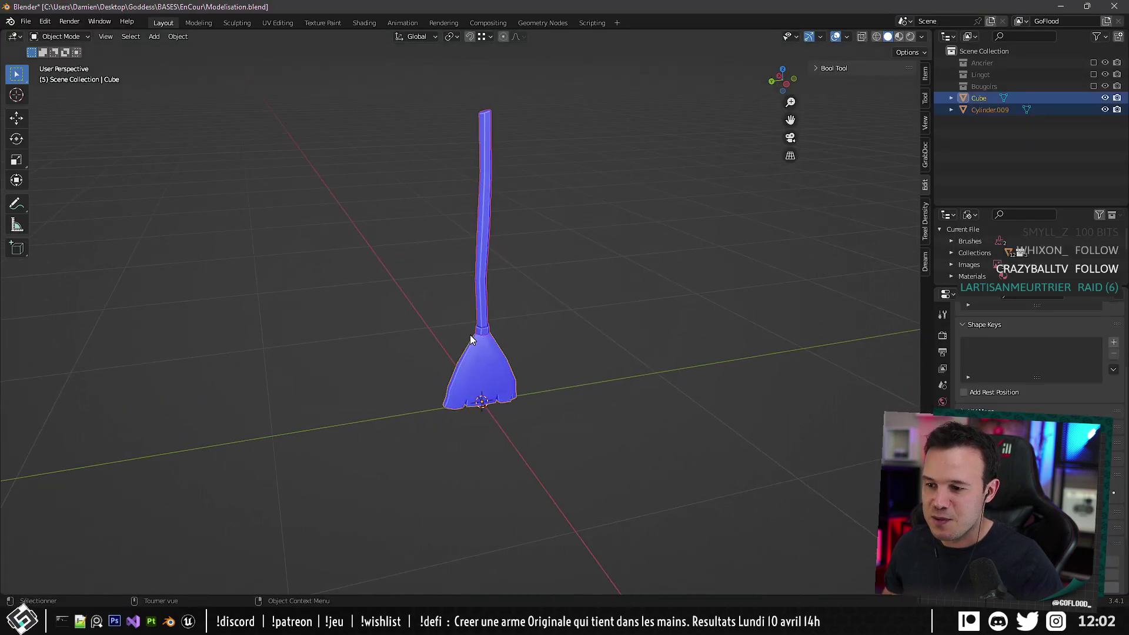
key(ctrl+e)
click(719, 457)
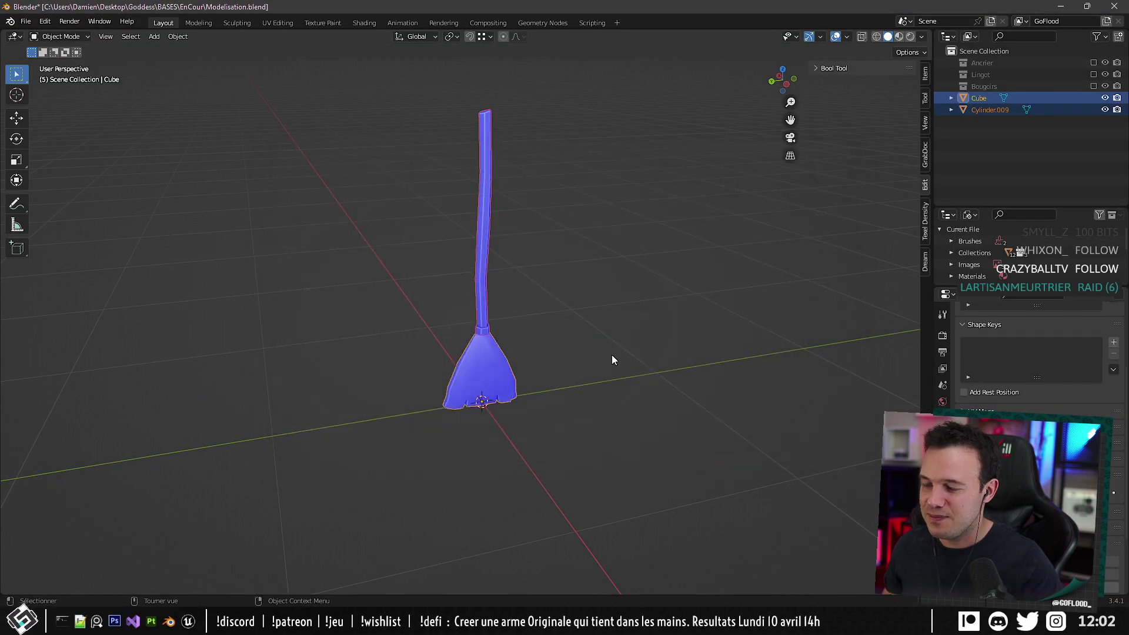
Switch to Unreal and reimport the Balais_001 mesh with the complete broom.
key(alt+Tab)
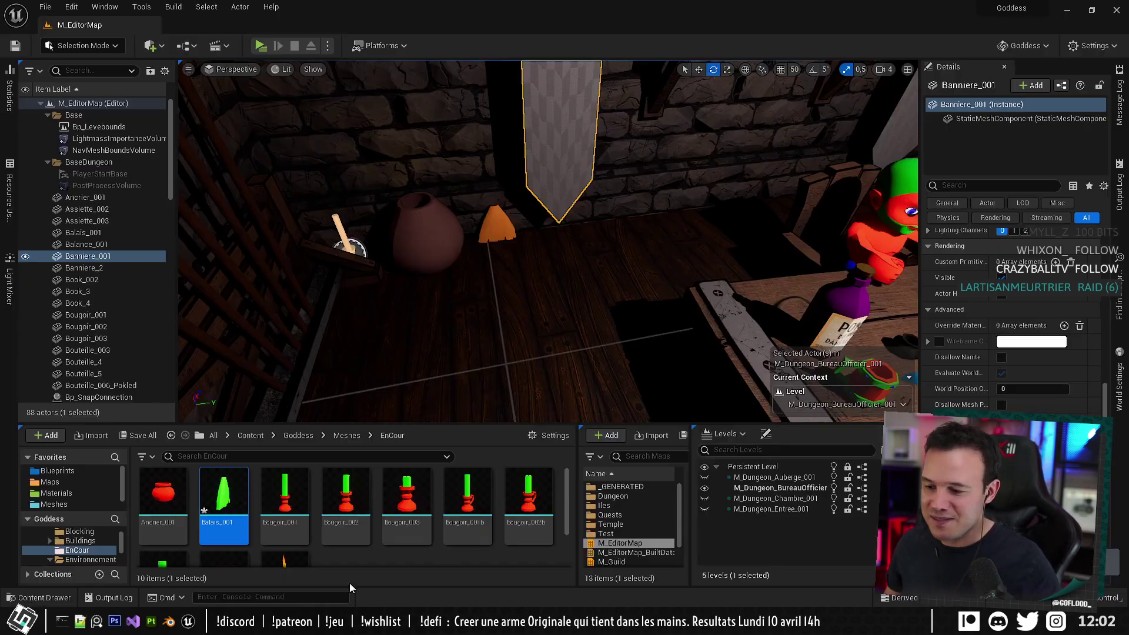
right_click(225, 482)
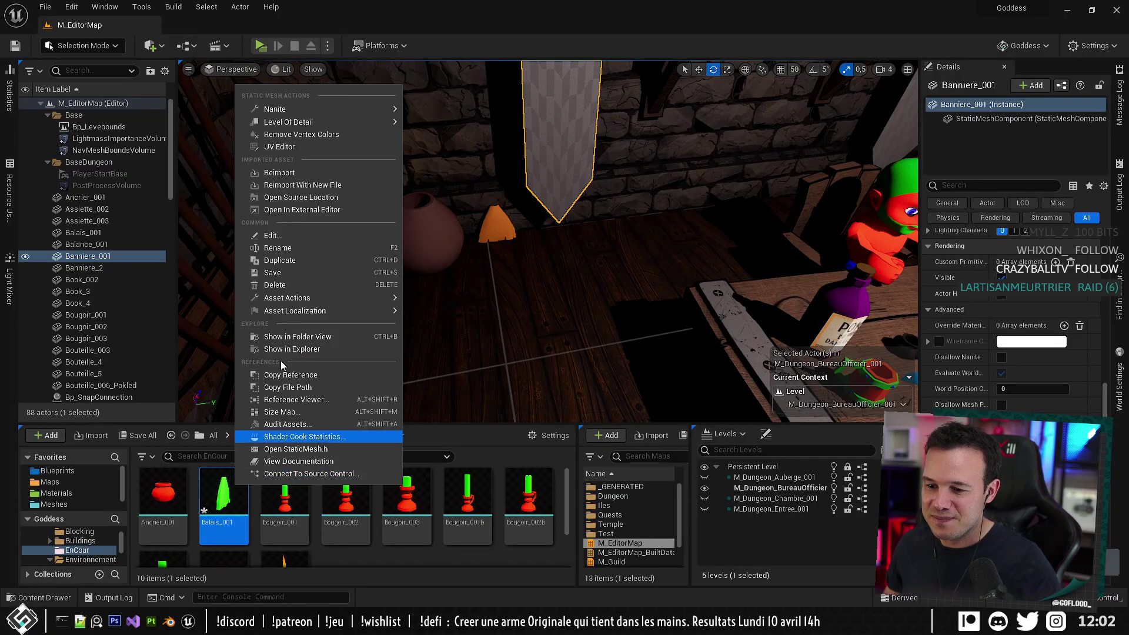
click(276, 171)
right_drag(641, 199, 607, 222)
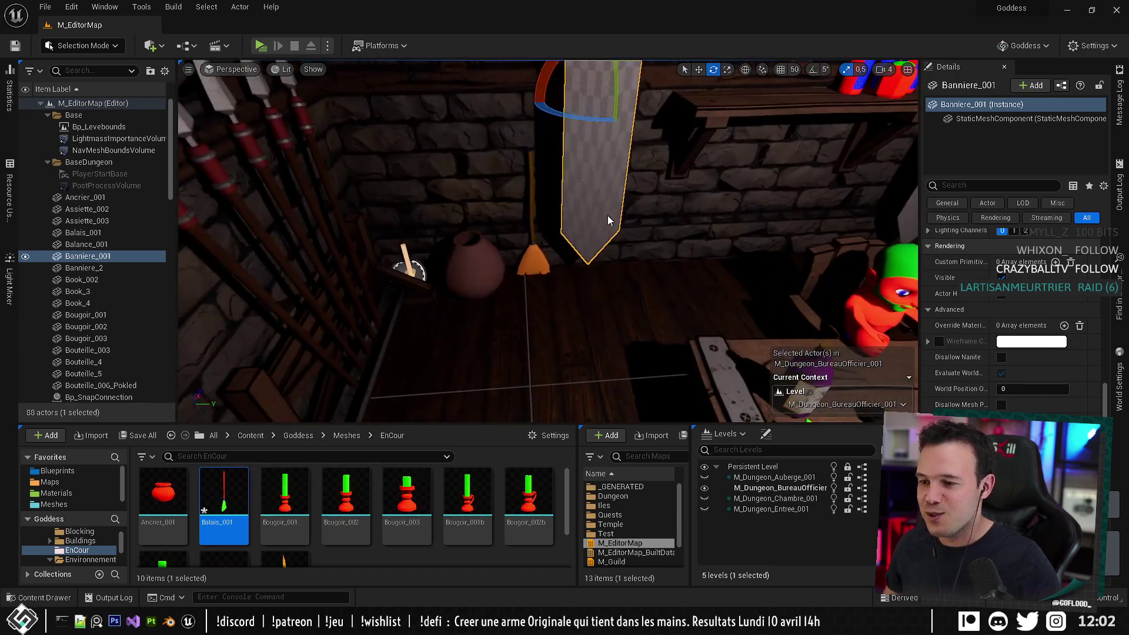
Set the Green custom primitive colour of the broom in the scene to a muted ochre, about R 0.182, G 0.115, B 0.028.
click(537, 257)
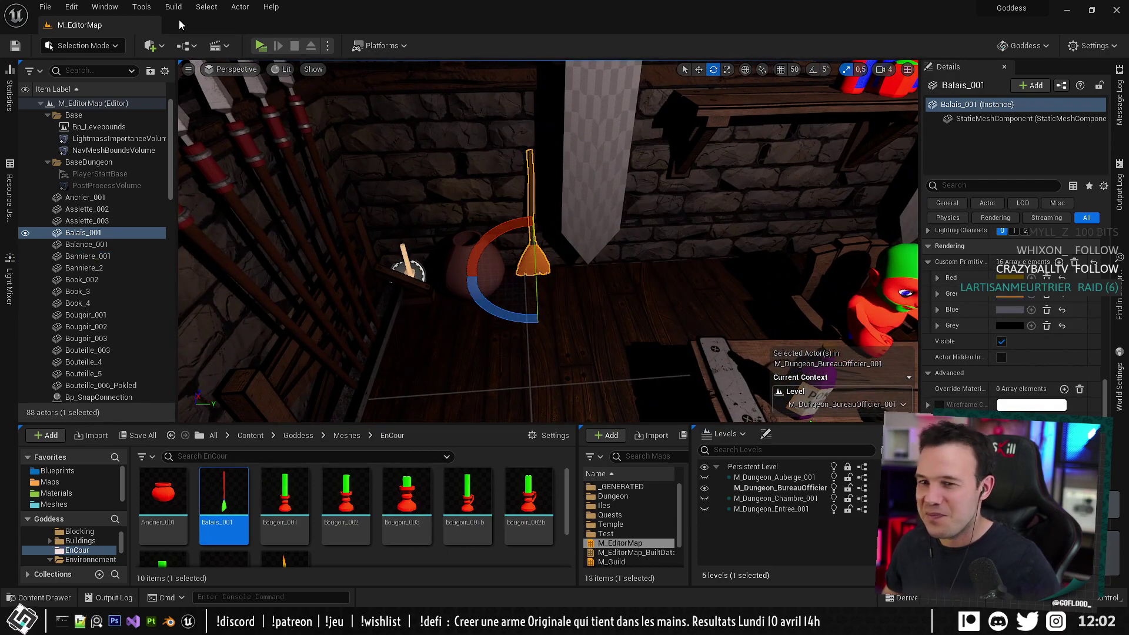
click(1021, 296)
scroll(547, 241, up, 4)
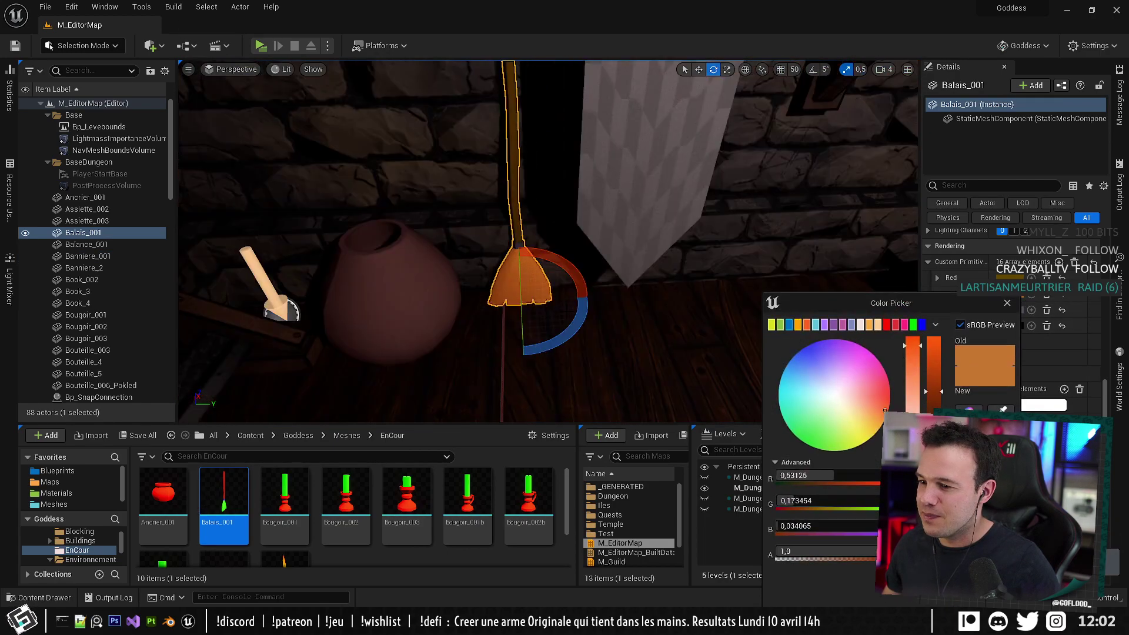
drag(913, 348, 933, 420)
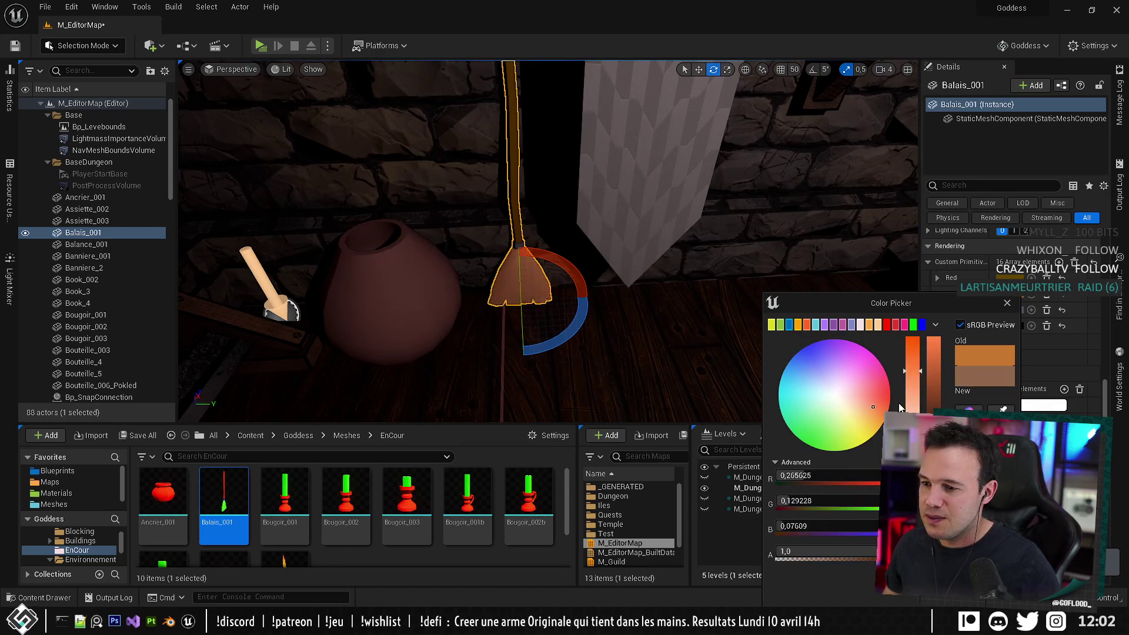
drag(913, 380, 912, 359)
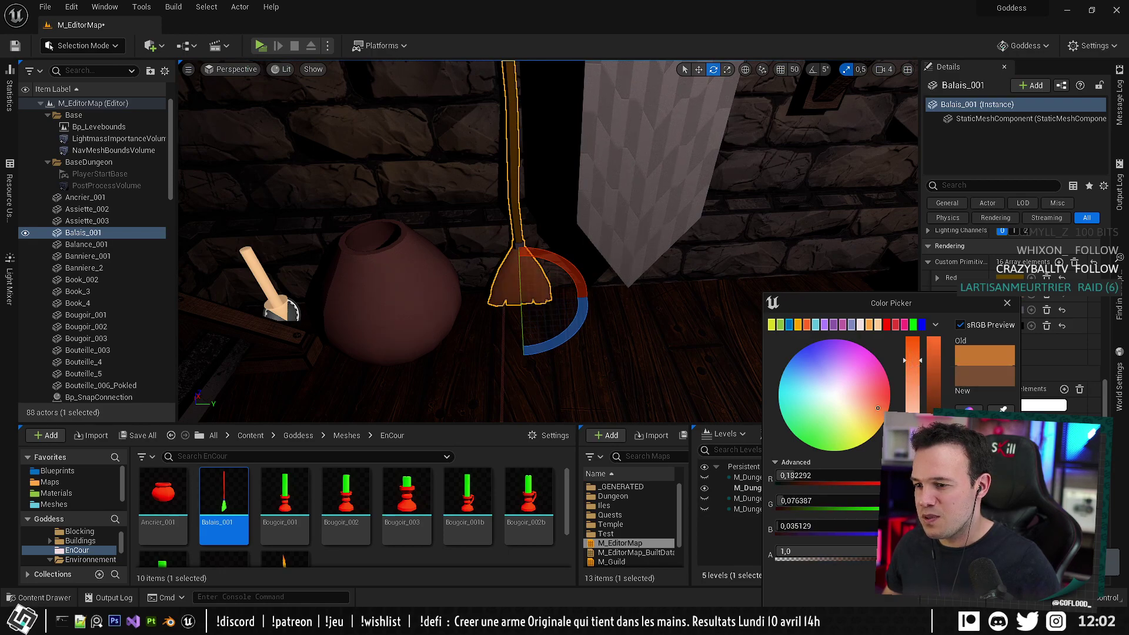
mouse_move(856, 414)
mouse_down()
mouse_move(869, 422)
mouse_move(871, 412)
mouse_move(856, 424)
mouse_move(865, 415)
mouse_up()
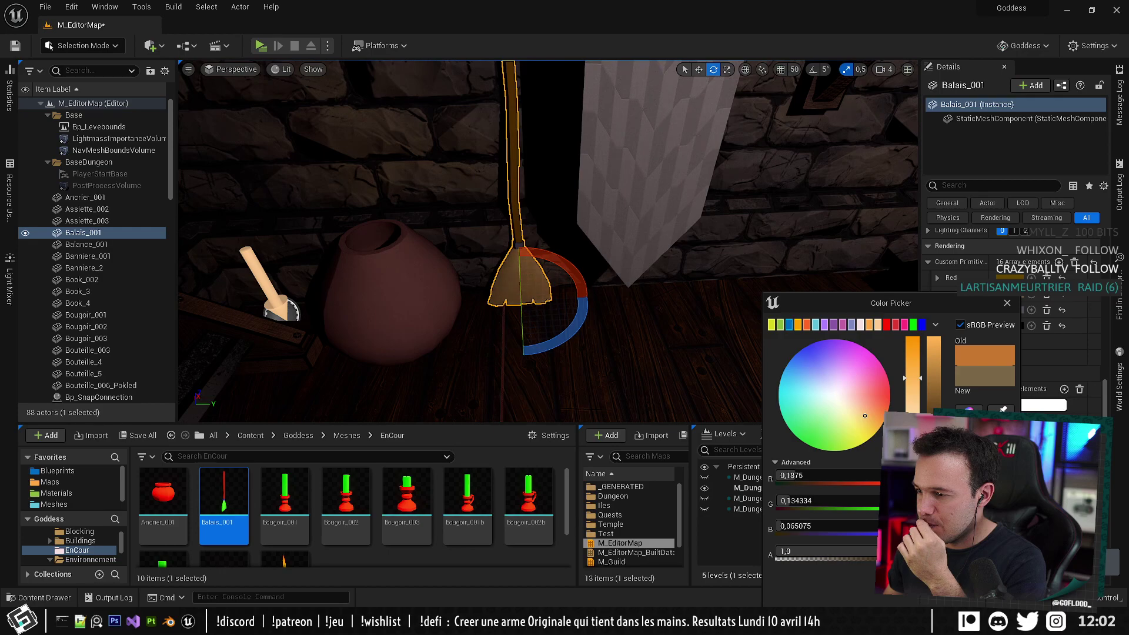
drag(912, 381, 913, 357)
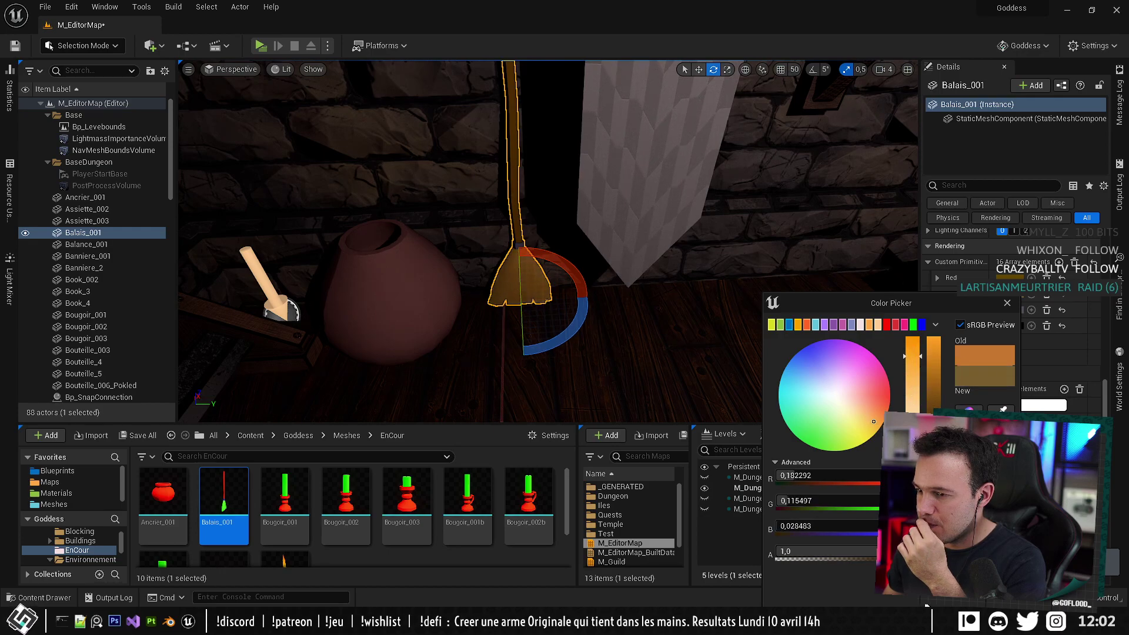
click(943, 591)
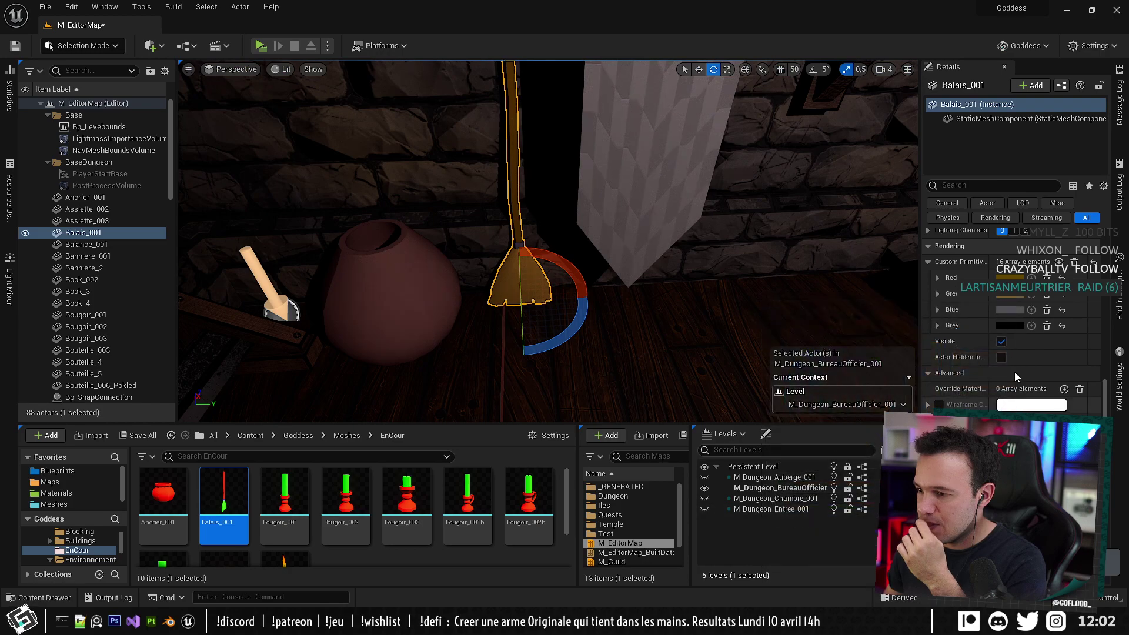
Set the broom's Red custom primitive colour to a darker brown, about R 0.052, G 0.030, B 0, and save the level.
click(1010, 278)
drag(924, 425, 923, 433)
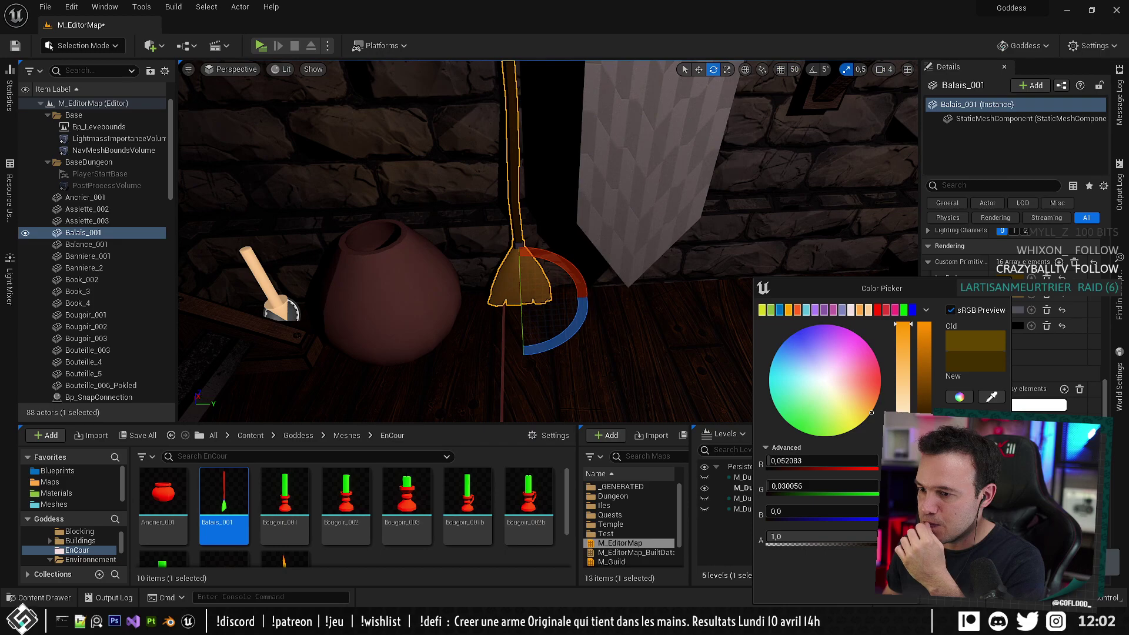
click(944, 591)
right_drag(548, 240, 546, 238)
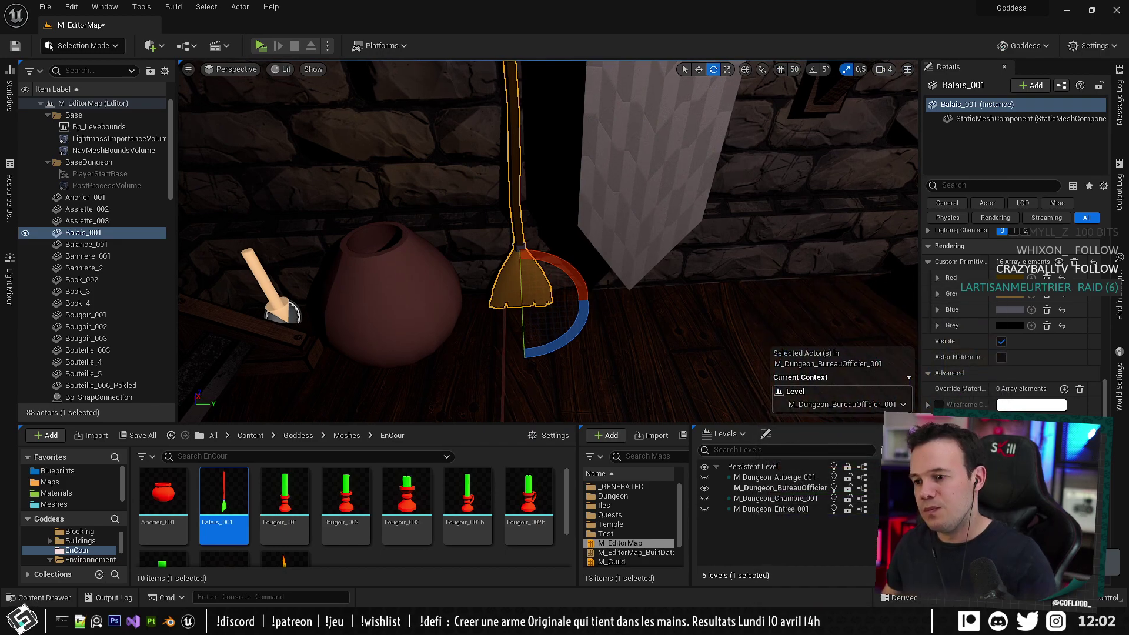
key(ctrl+s)
Play the level and walk the characters around the officer's room to check the recoloured broom's readability, ending the preview when done.
right_click(597, 318)
key(s)
right_drag(582, 317, 558, 367)
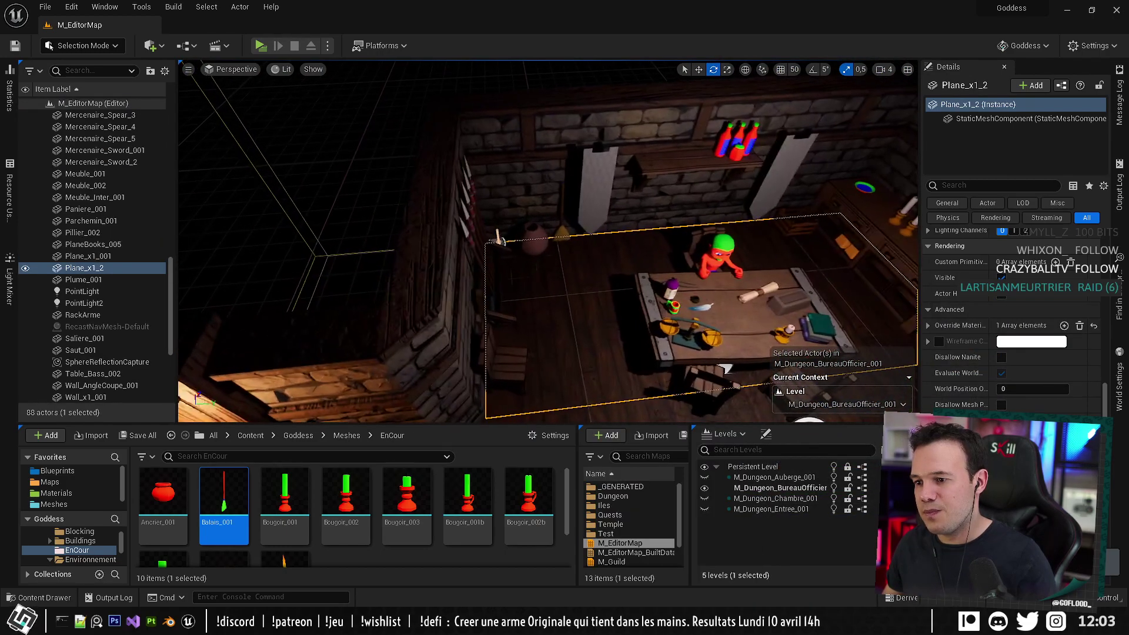
click(260, 45)
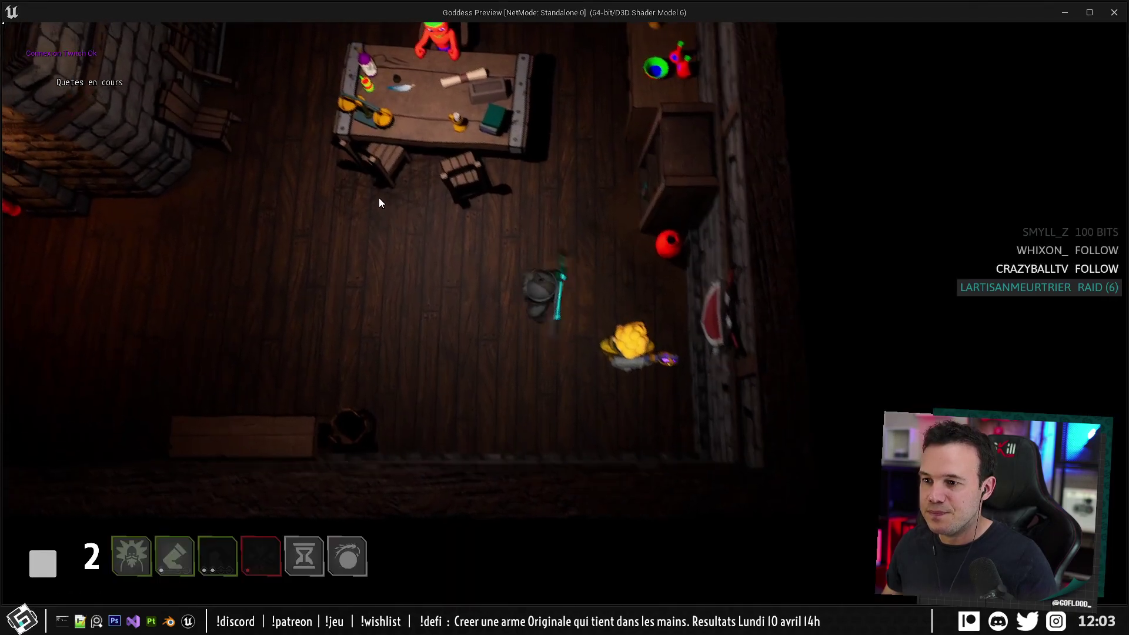
key(a)
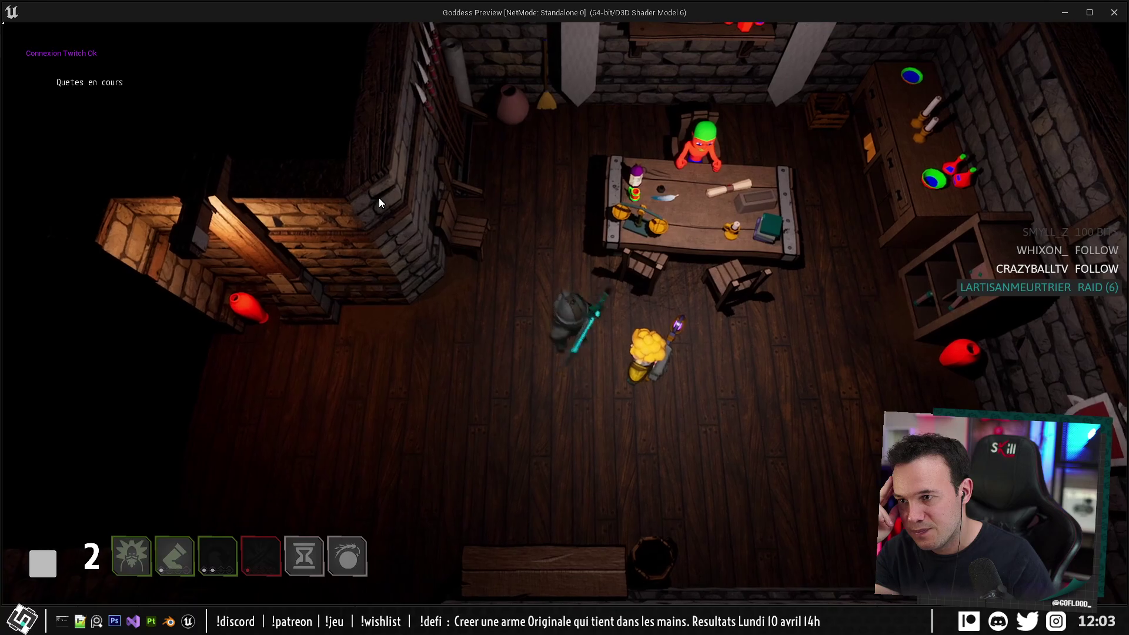
key(w)
key(a)
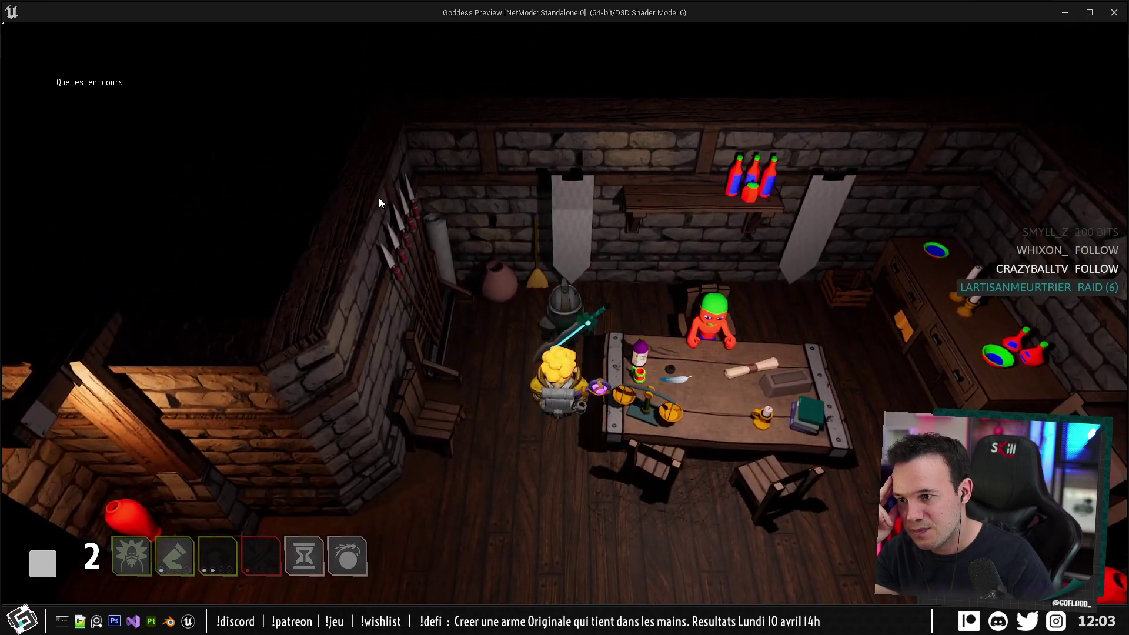
key(s)
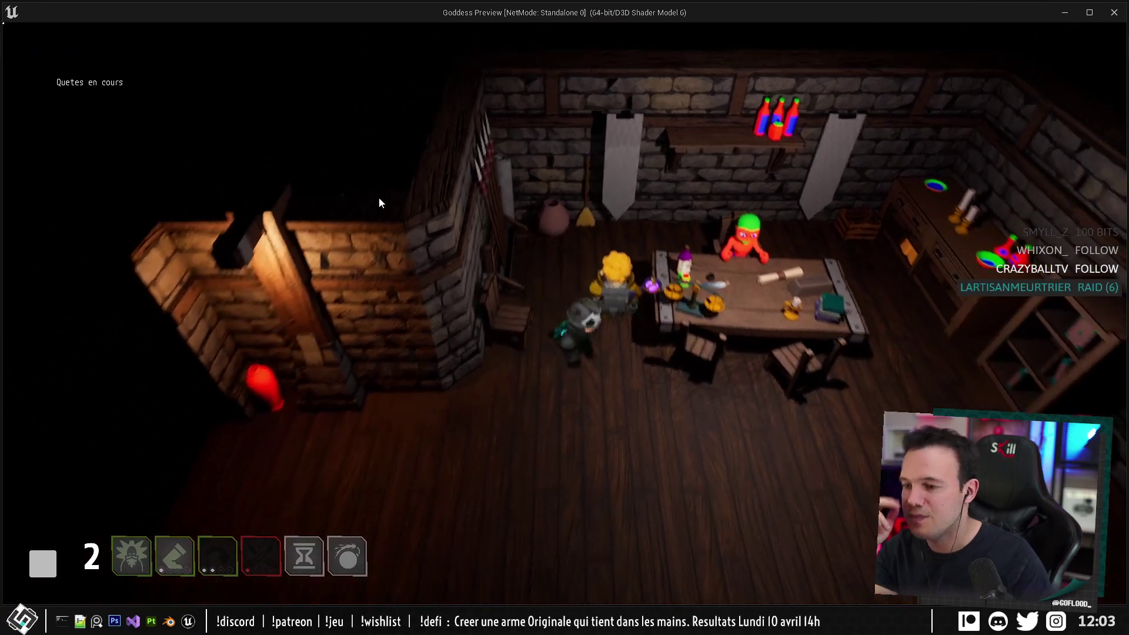
key(s)
key(d)
key(a)
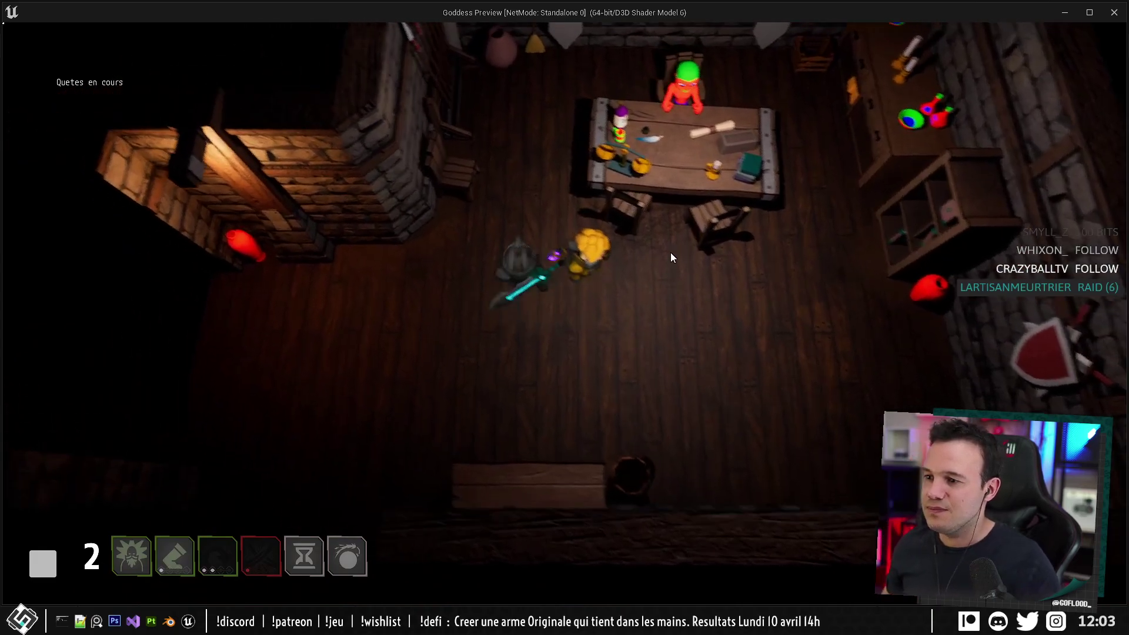
key(w)
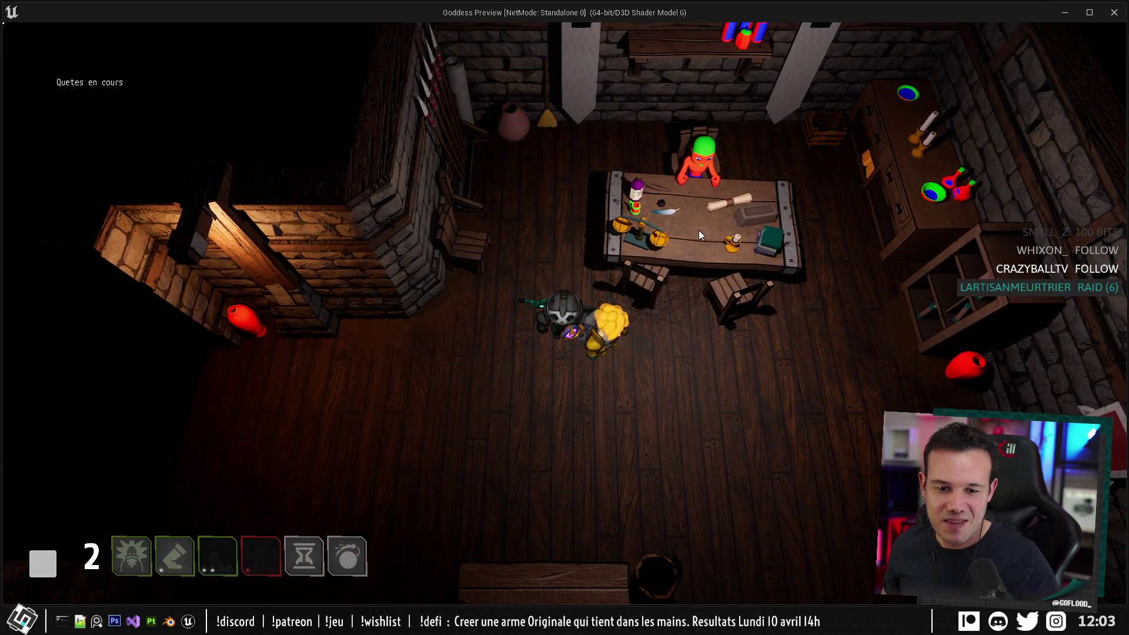
key(w)
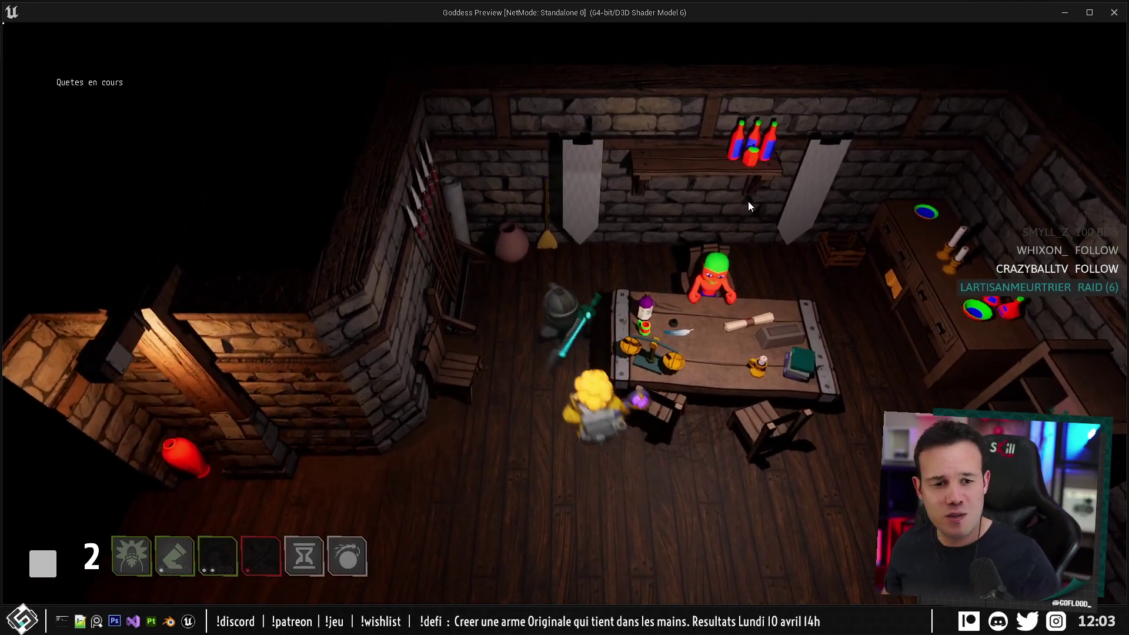
key(s)
key(a)
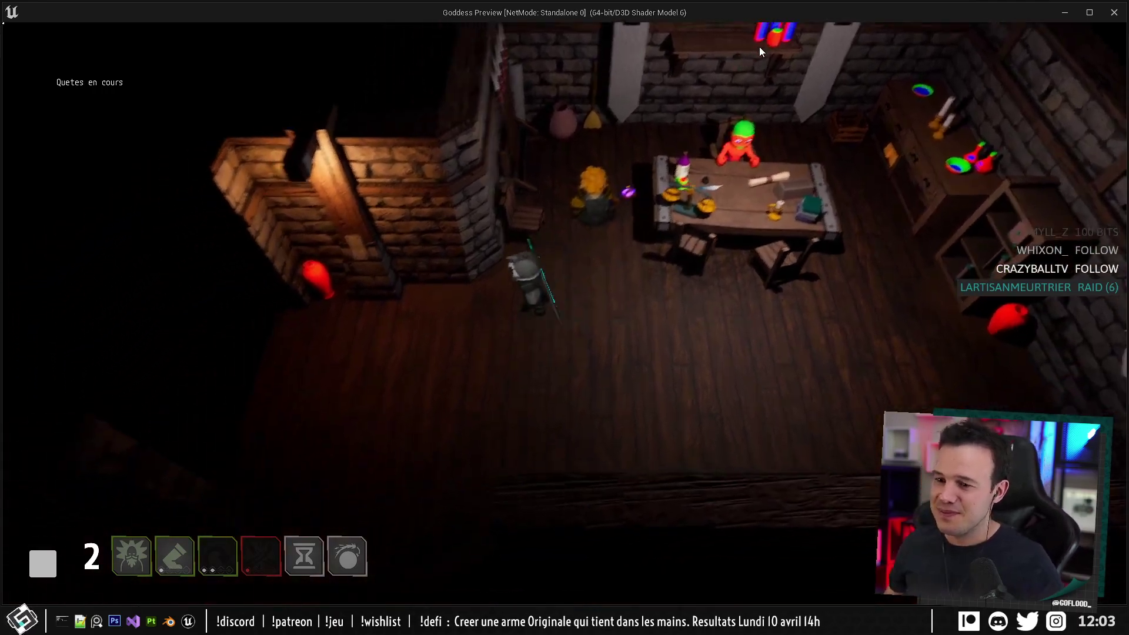
key(d)
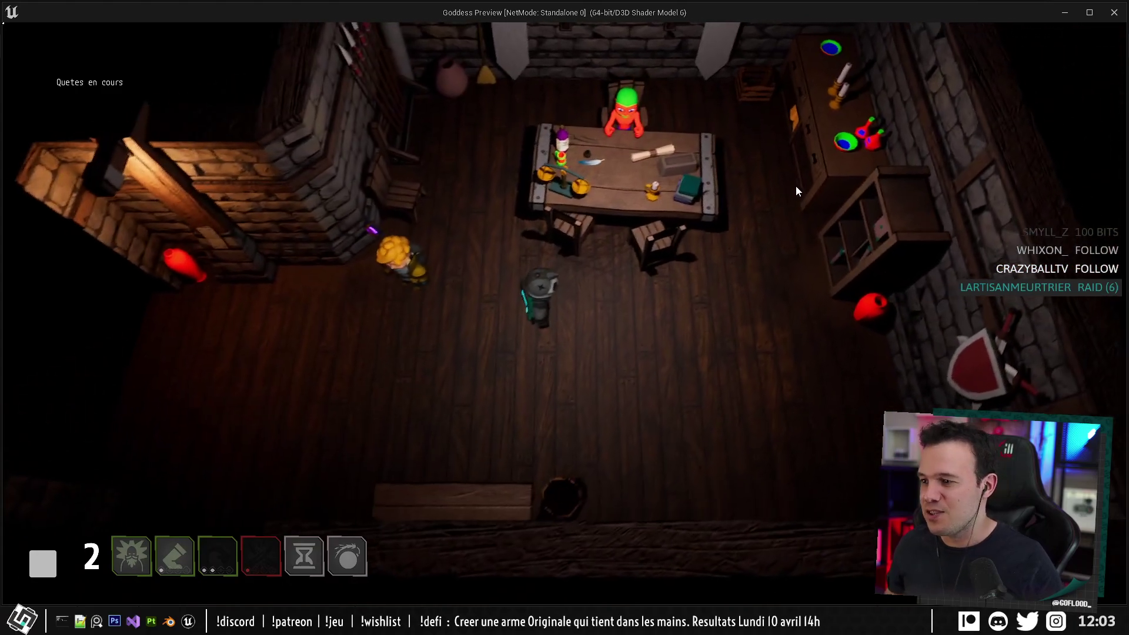
key(d)
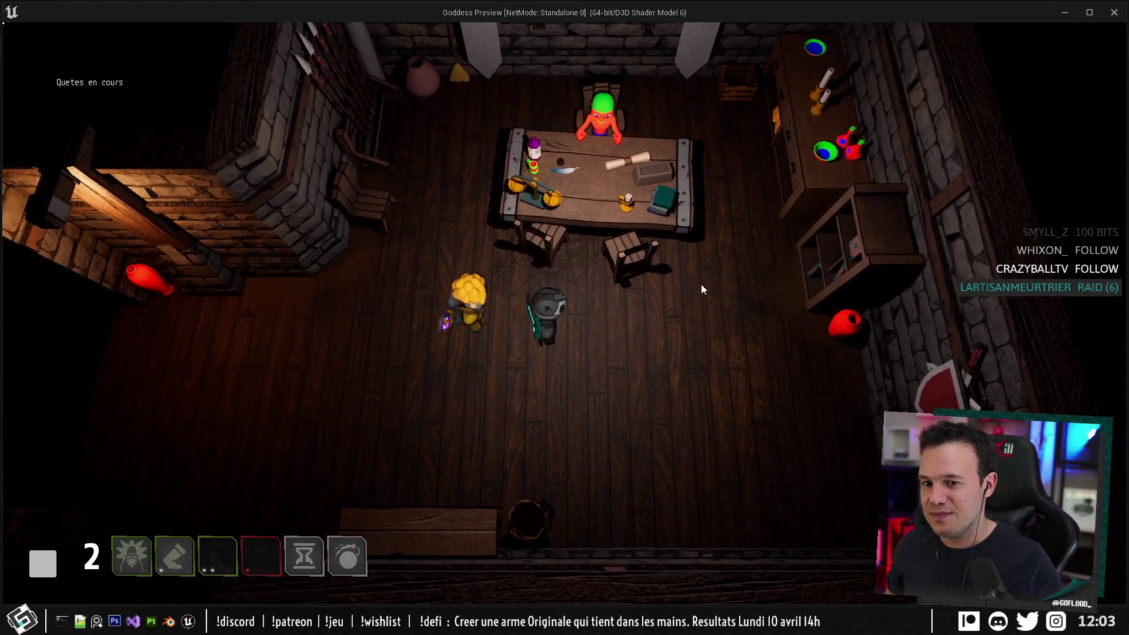
key(Escape)
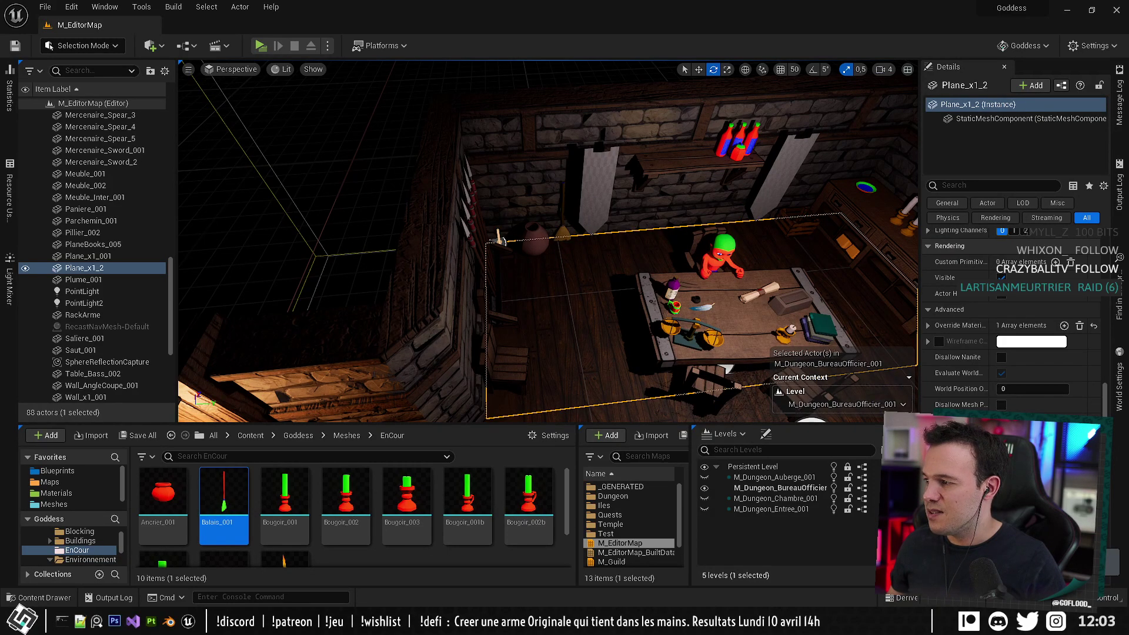
Save the level and open the parent Meshes folder of the EnCour assets.
right_drag(548, 241, 603, 250)
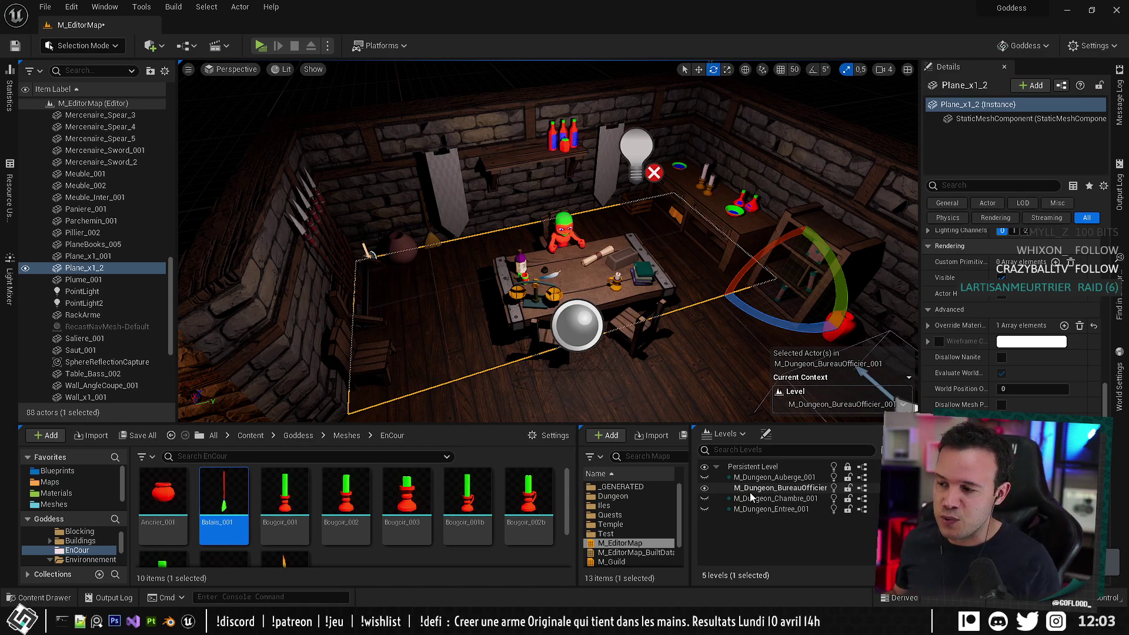
key(ctrl+s)
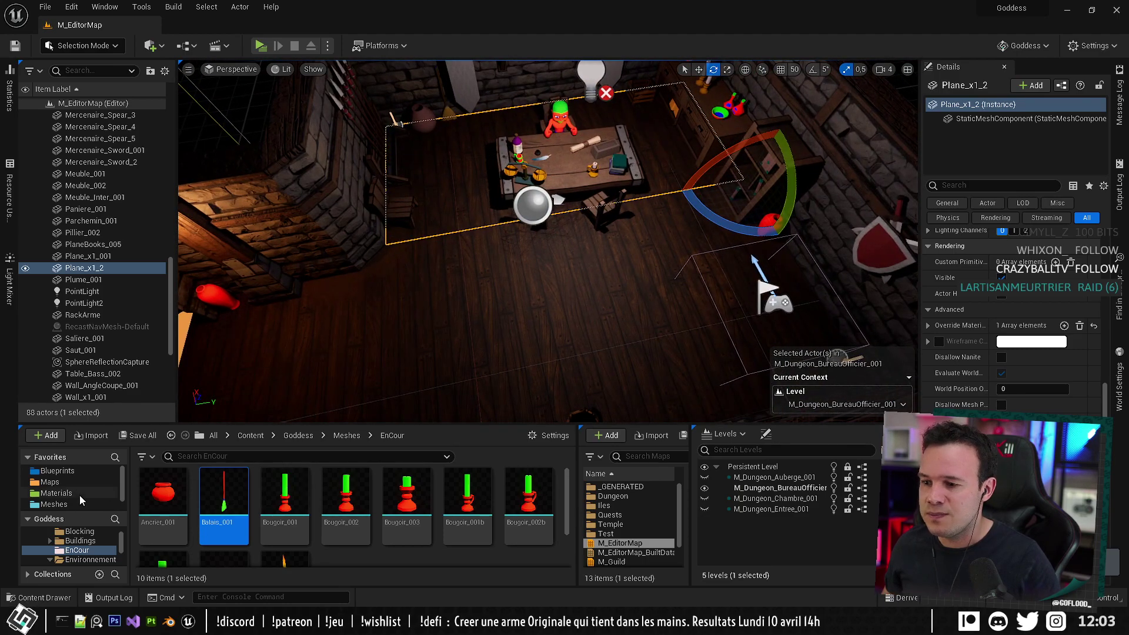
click(347, 435)
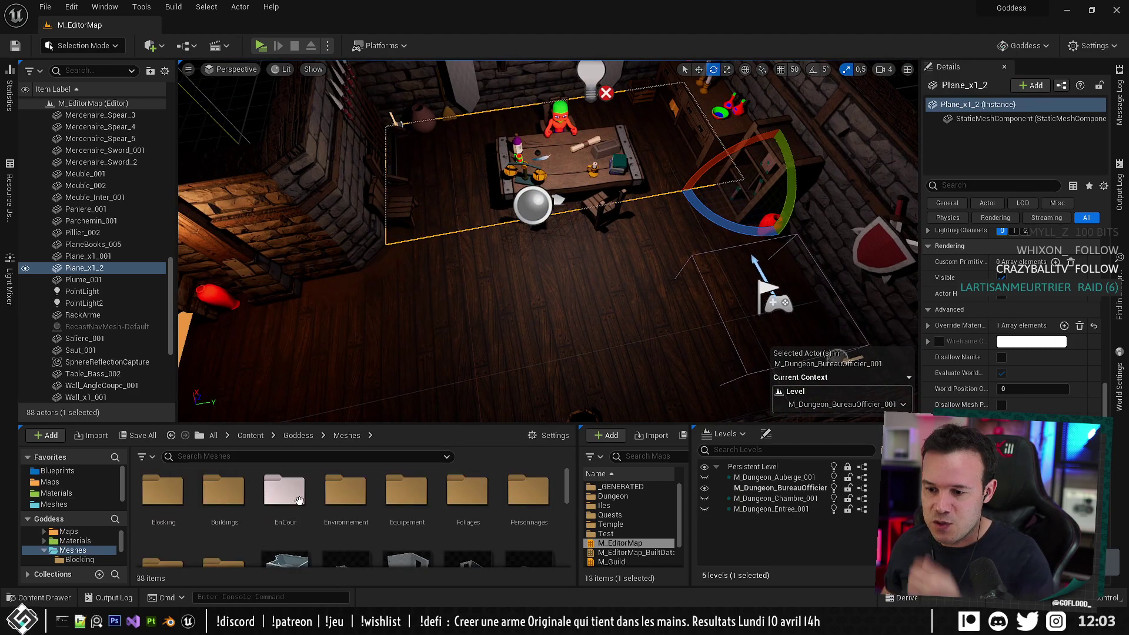
Browse the Props meshes, including the Contenaire and Caisses folders, for another prop to furnish the officer's room.
scroll(149, 523, down, 2)
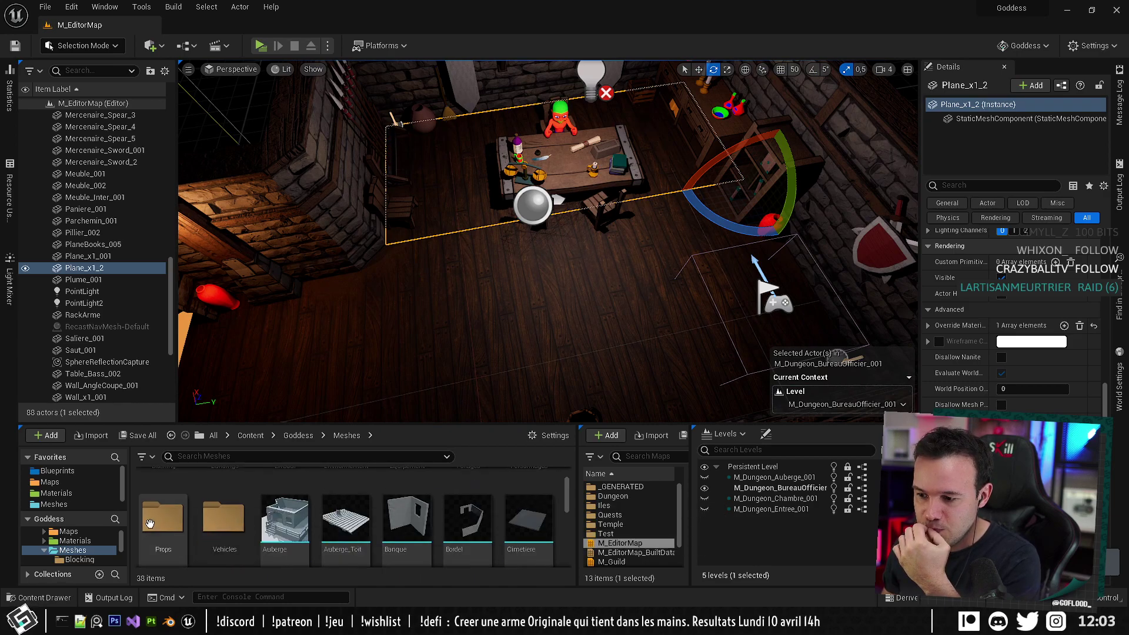
double_click(150, 523)
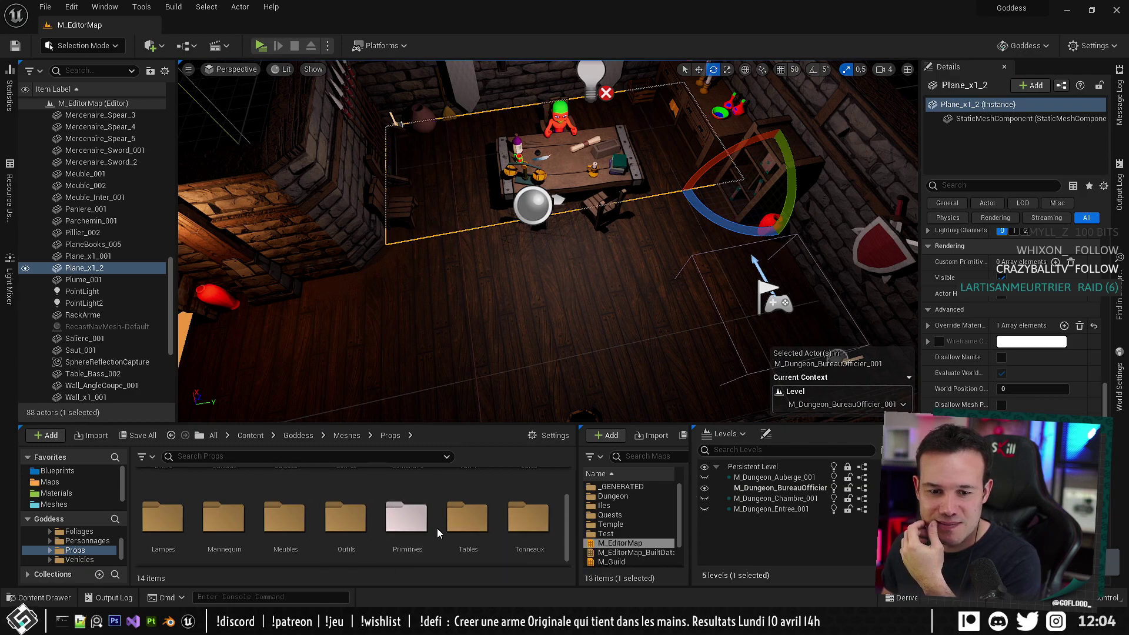
scroll(482, 529, up, 2)
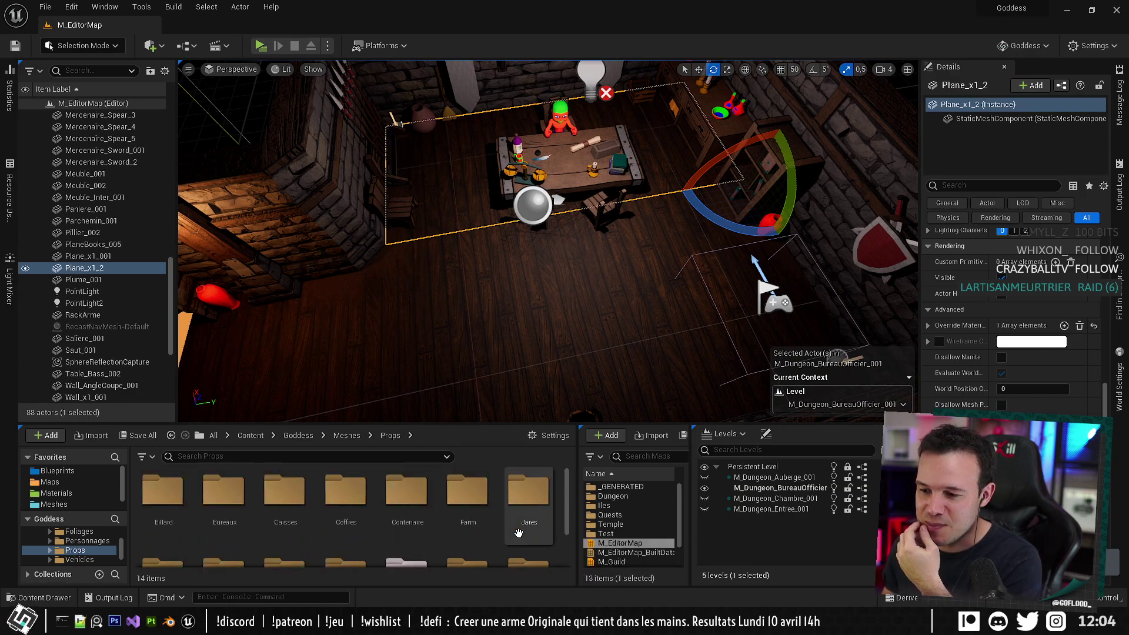
double_click(429, 519)
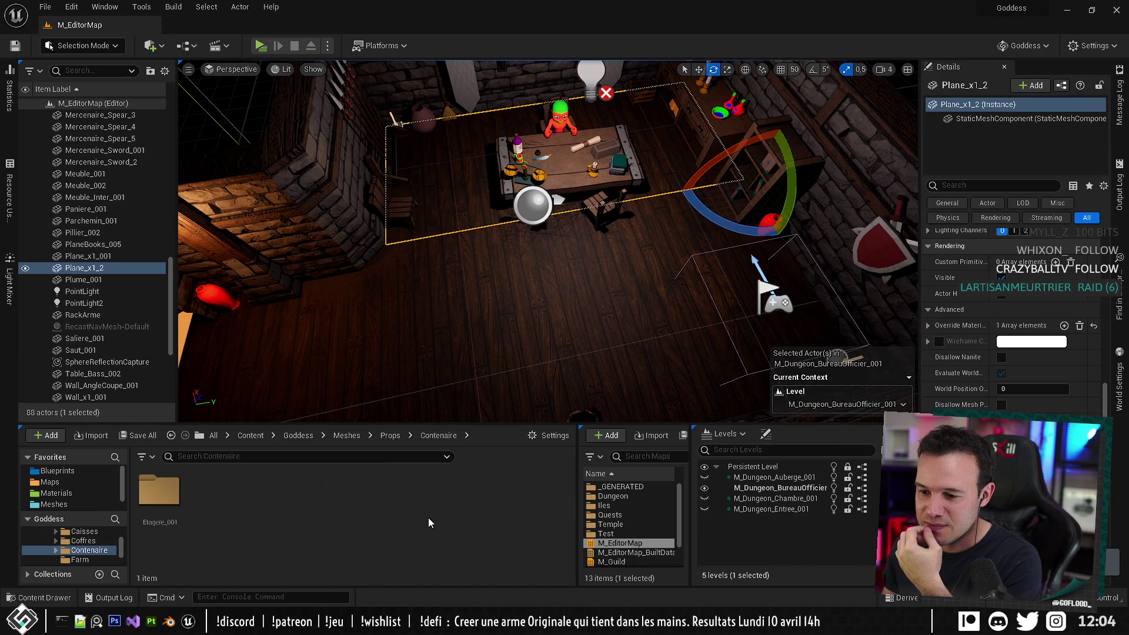
click(390, 435)
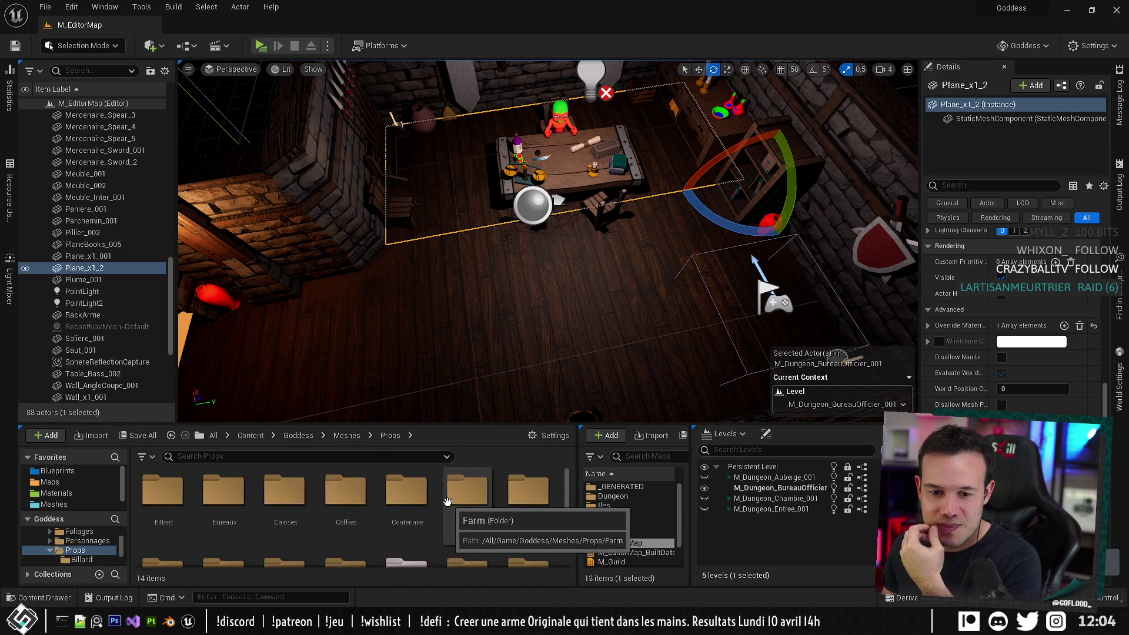
double_click(304, 501)
double_click(177, 494)
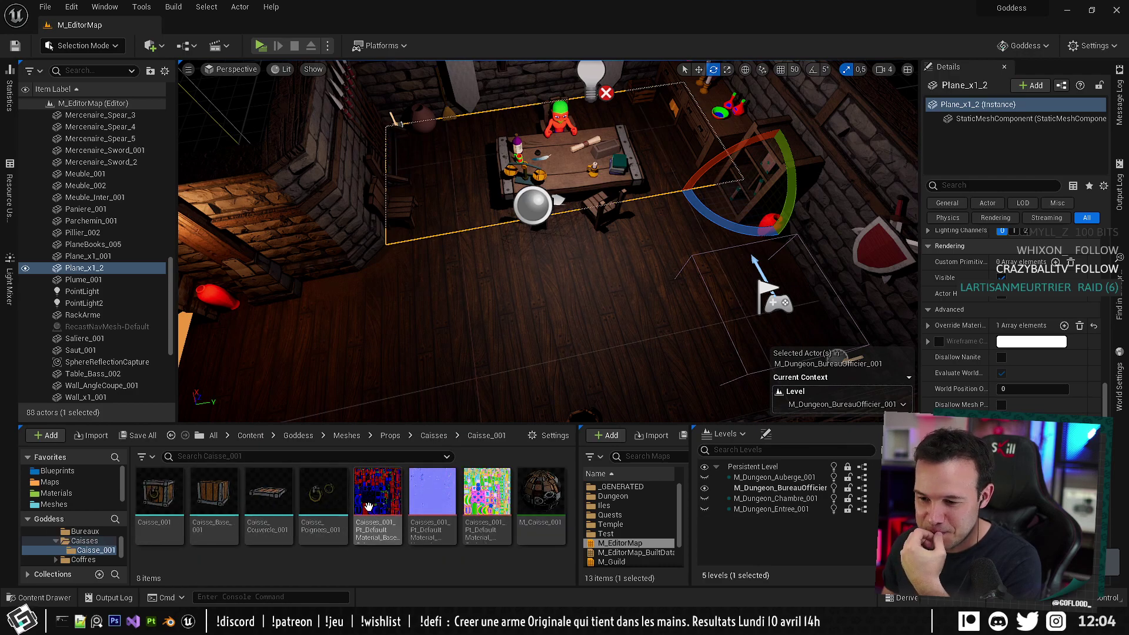
click(434, 435)
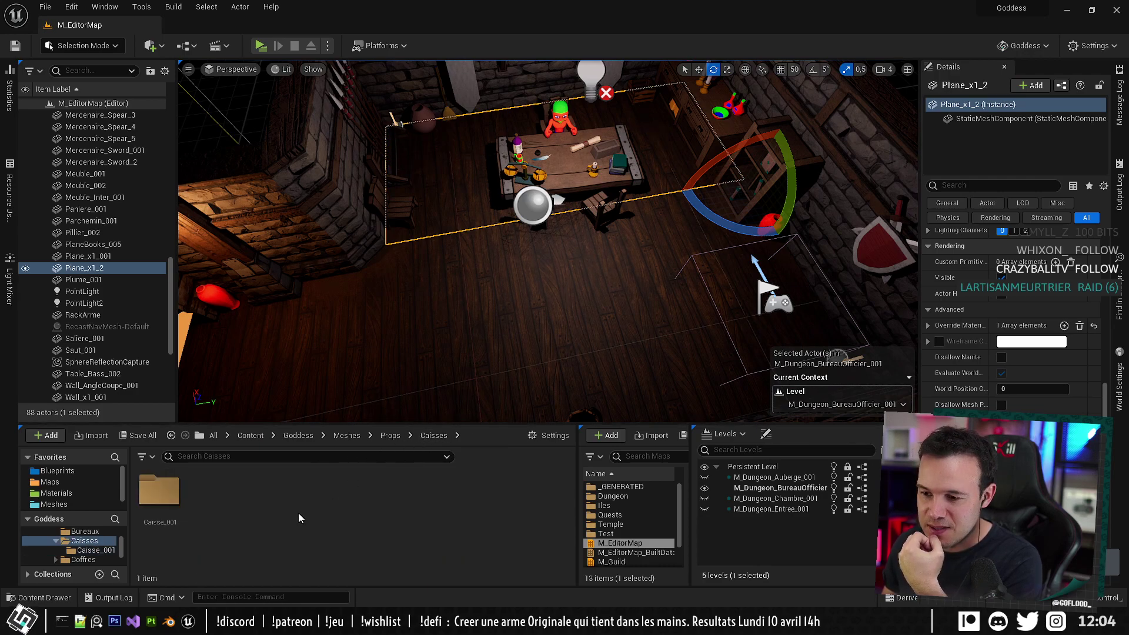
click(388, 435)
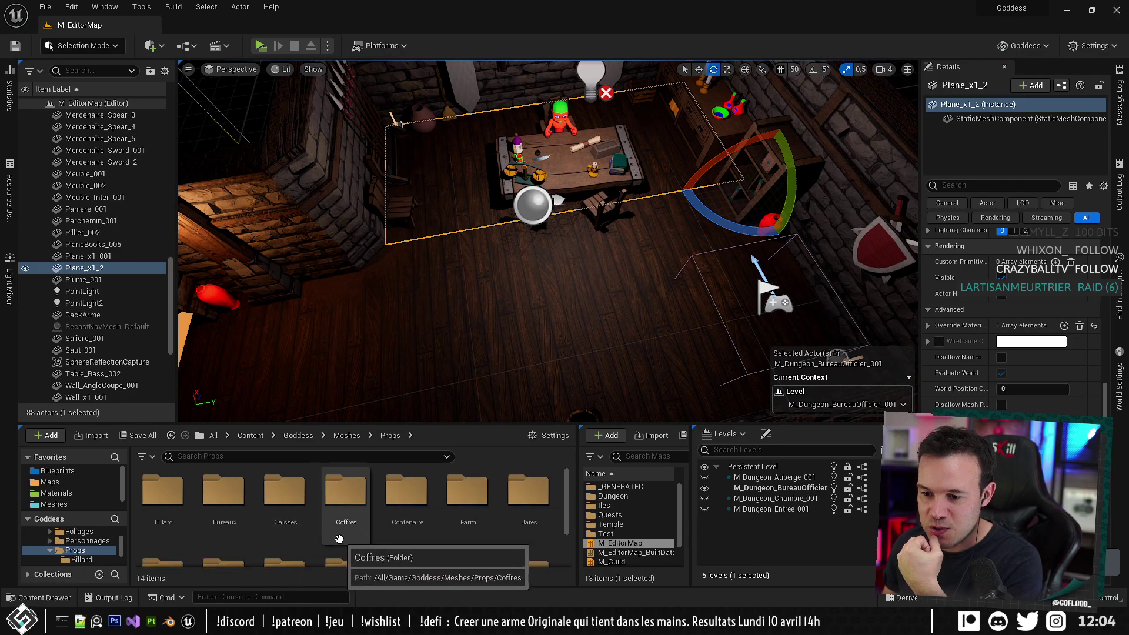
scroll(513, 515, down, 1)
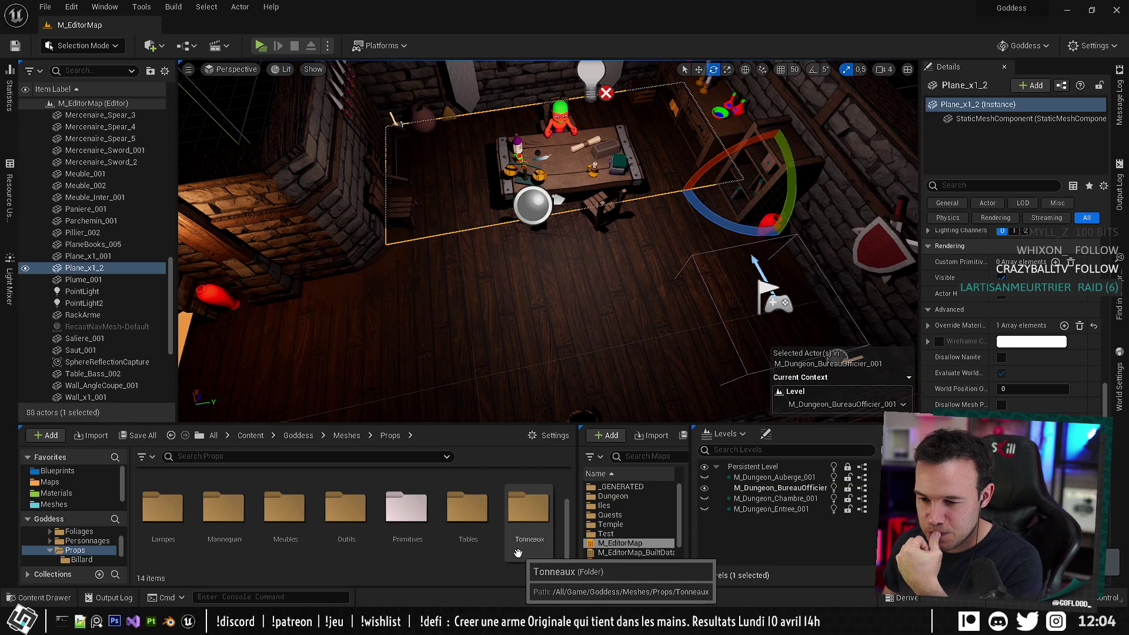
scroll(488, 538, up, 2)
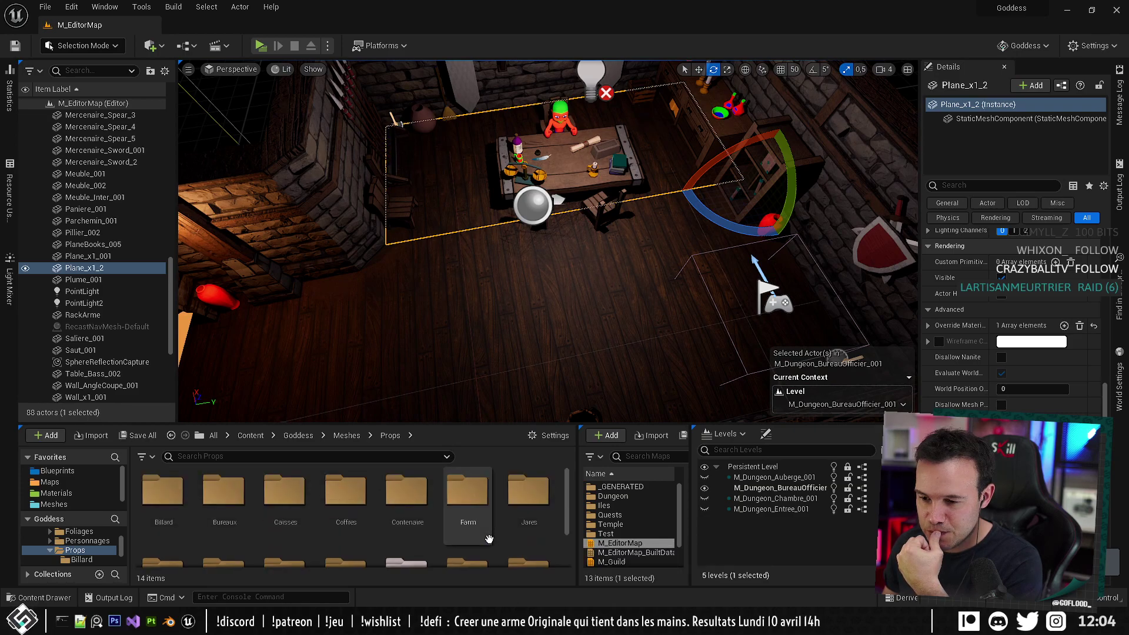
Place the Coffre_001 chest from the Coffre_Base_001 folder on the officer's room floor and rotate it.
double_click(346, 491)
double_click(161, 491)
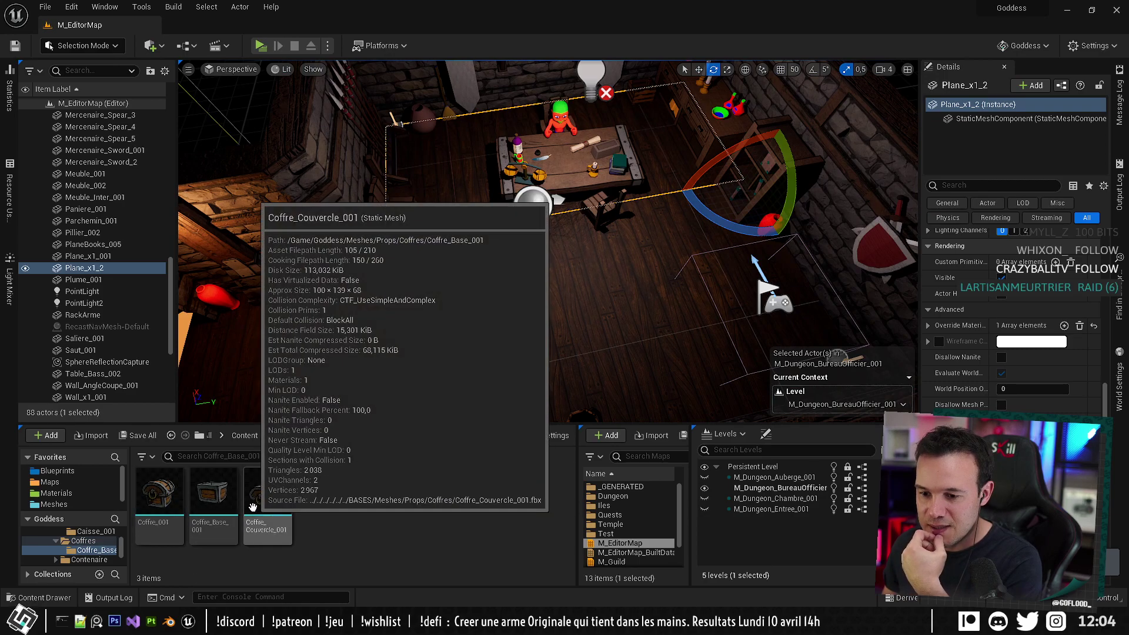
drag(159, 497, 411, 288)
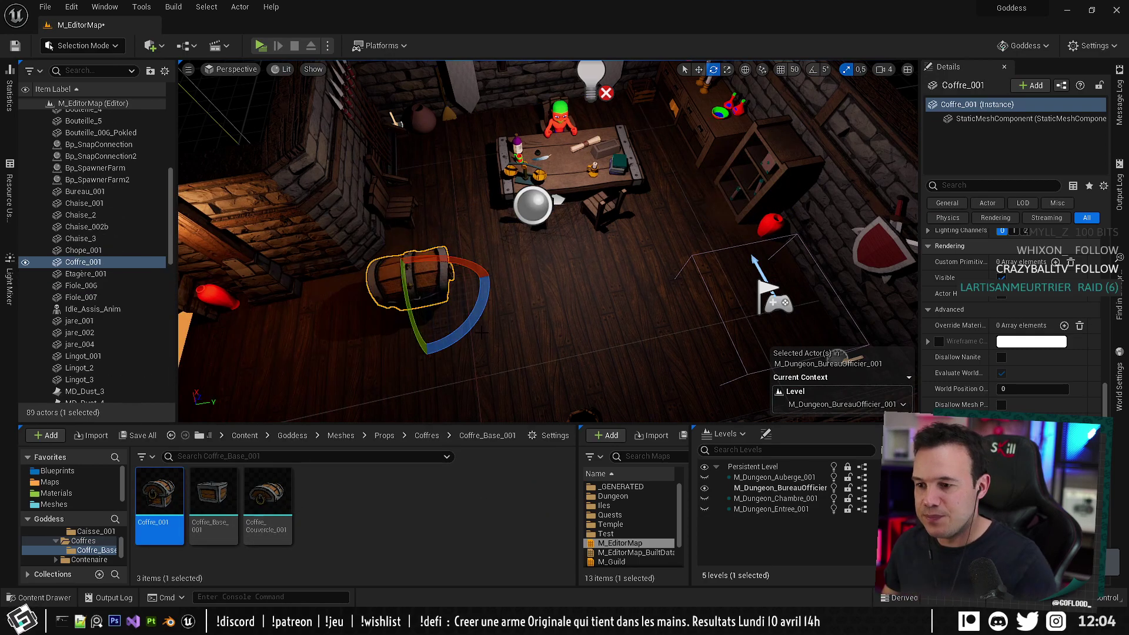
drag(483, 321, 447, 120)
right_drag(483, 321, 506, 321)
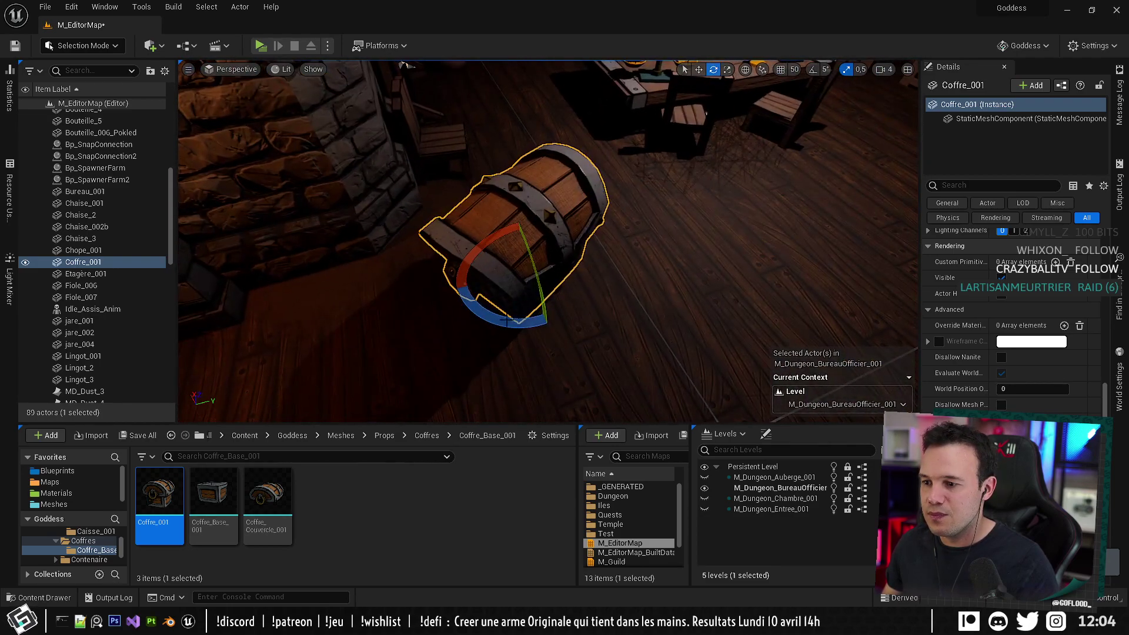
drag(506, 321, 377, 329)
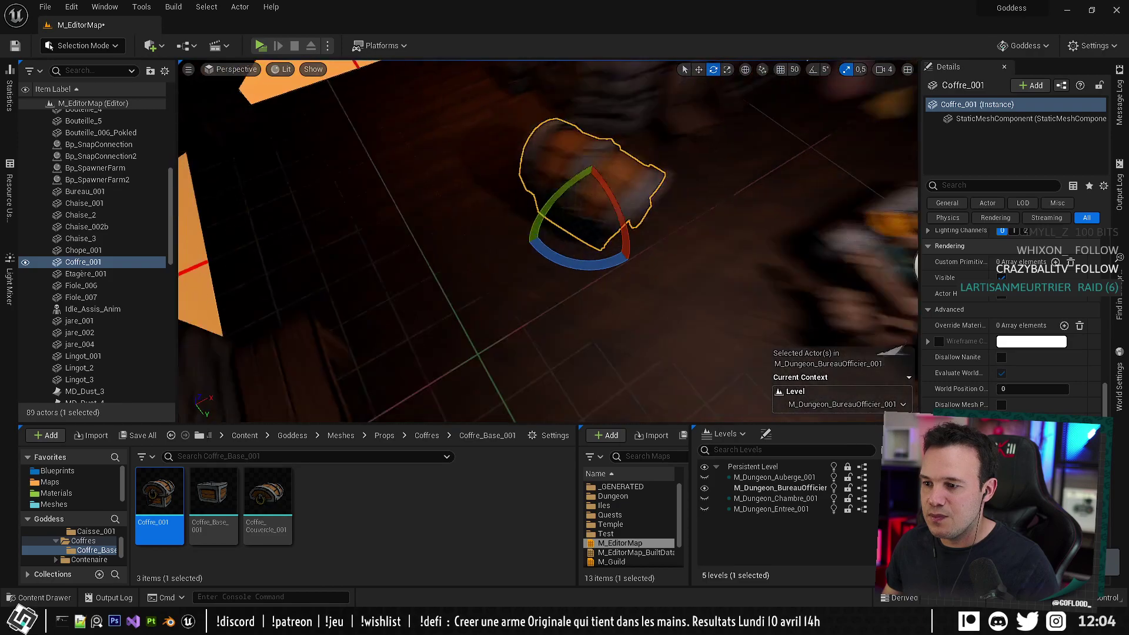
right_drag(507, 321, 635, 271)
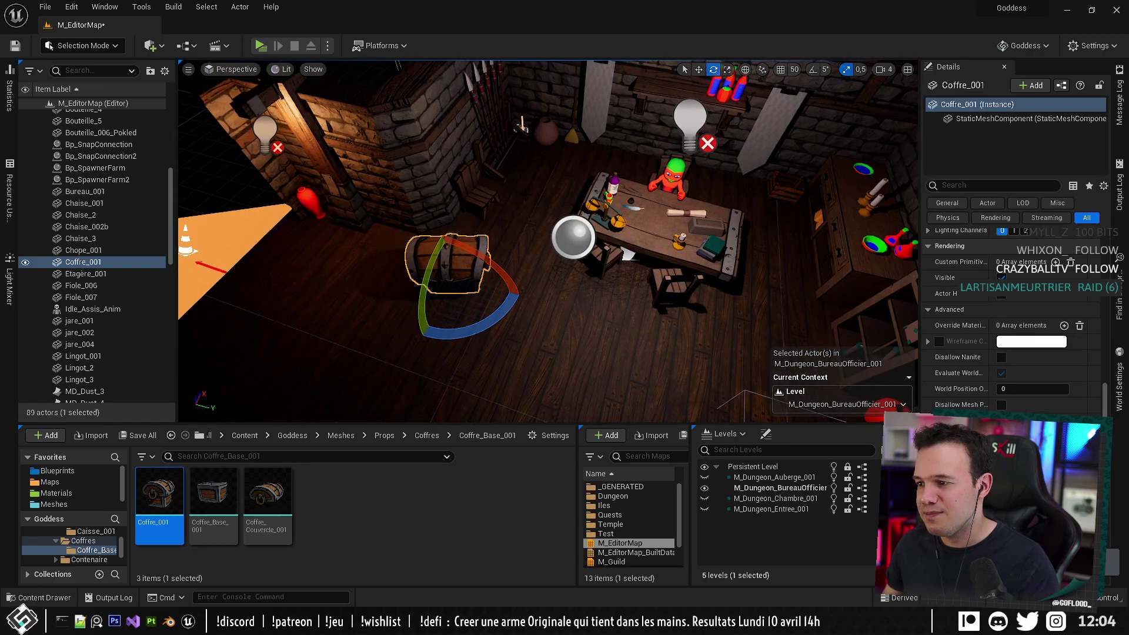
Move the chest into the back corner of the room beside the spear rack.
key(w)
drag(467, 264, 559, 150)
click(529, 226)
right_drag(529, 226, 594, 194)
right_drag(566, 234, 553, 277)
key(s)
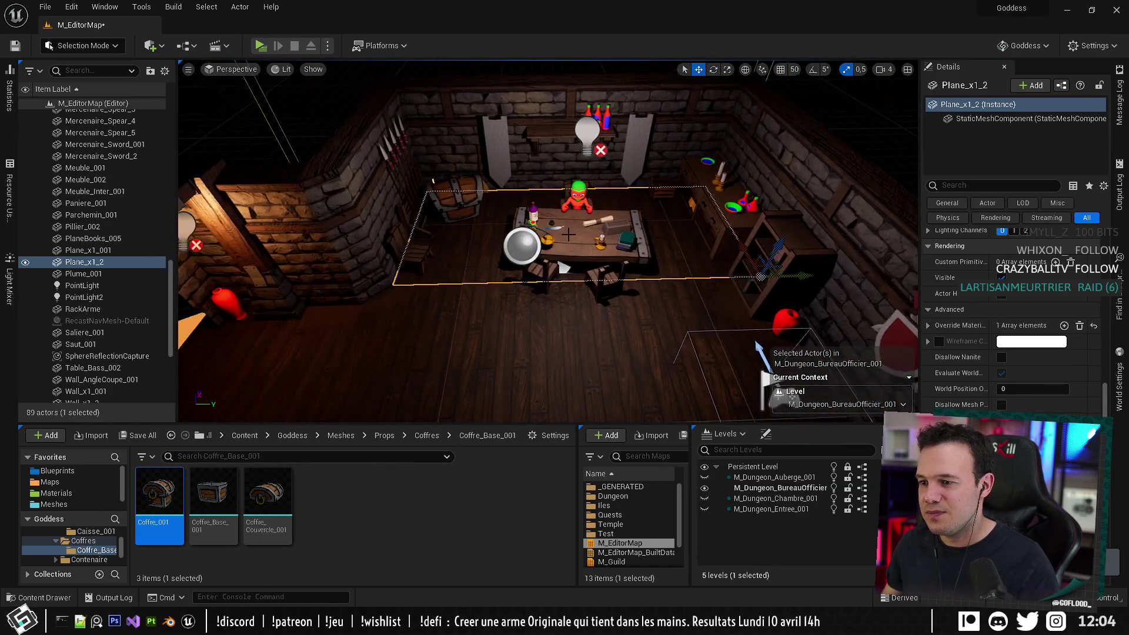
right_drag(566, 234, 566, 234)
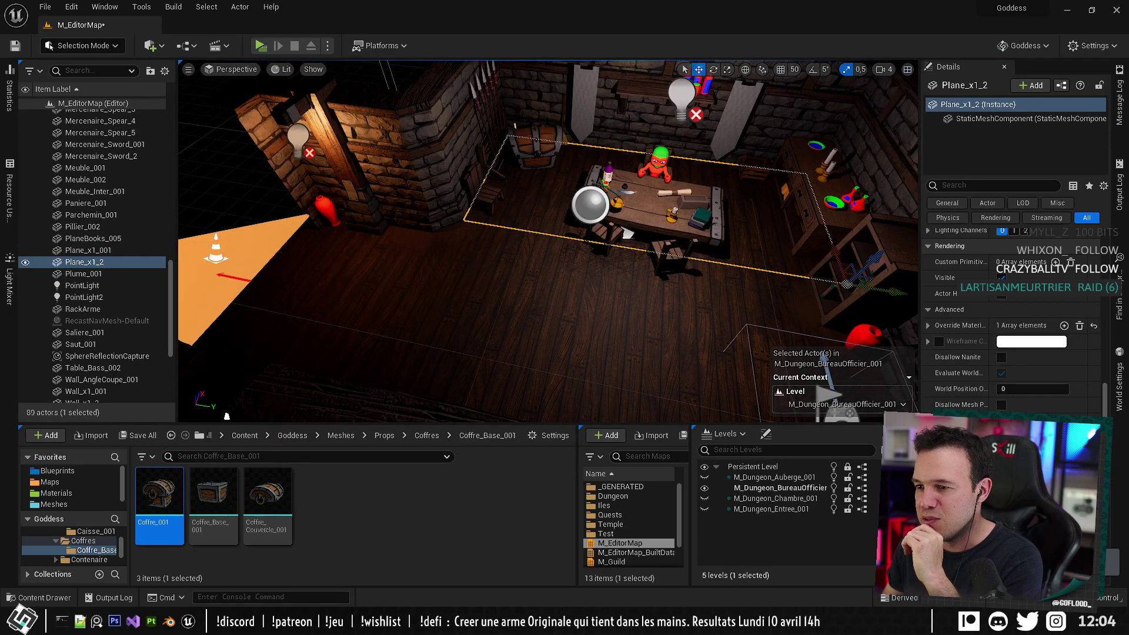
Select the sideboard, the open shelf, their plates, candles, flasks, books and ingots, and the red jar, and shift them together along the side wall.
mouse_move(566, 234)
right_down()
mouse_move(706, 200)
mouse_move(676, 179)
mouse_move(566, 234)
right_up()
key(a)
click(398, 243)
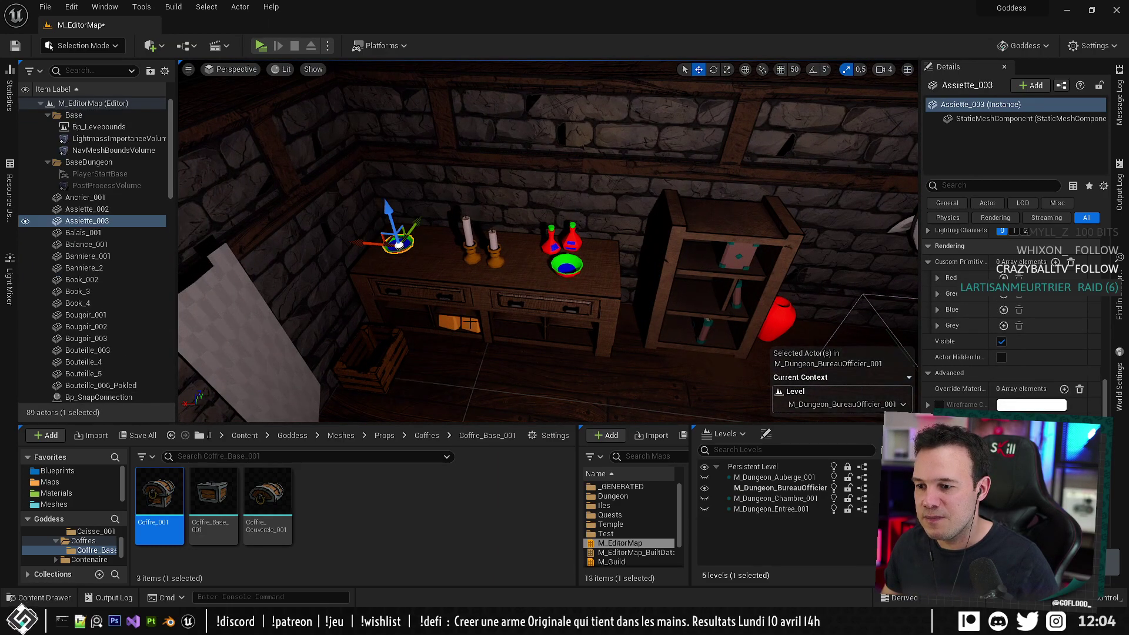
ctrl+click(470, 323)
ctrl+click(452, 322)
ctrl+click(487, 283)
ctrl+click(473, 249)
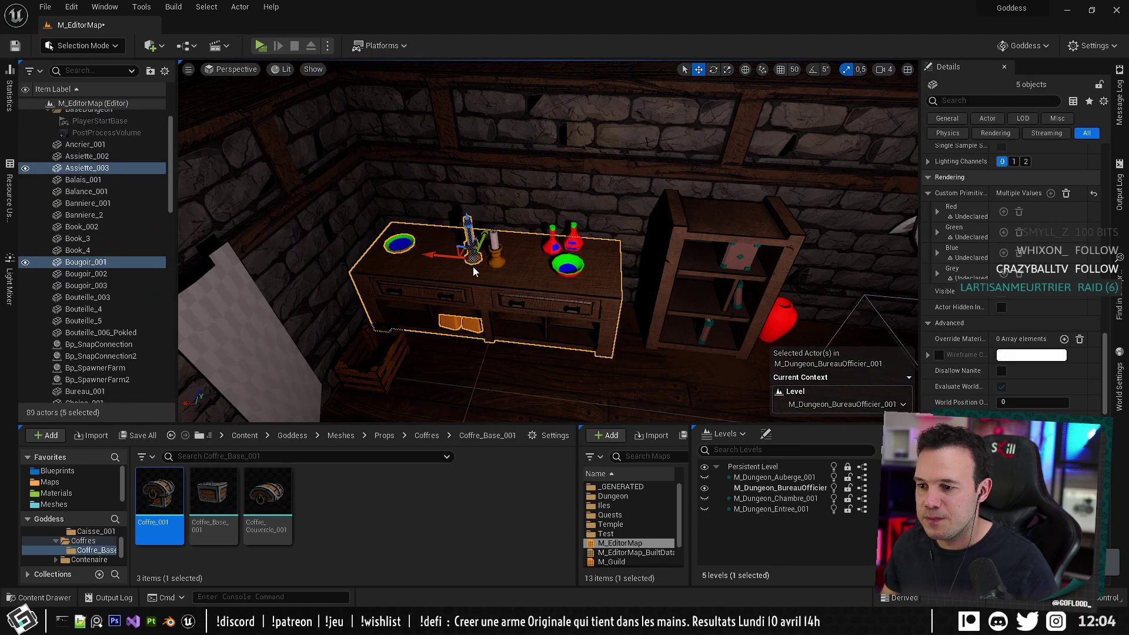
ctrl+click(496, 247)
ctrl+click(552, 241)
ctrl+click(573, 240)
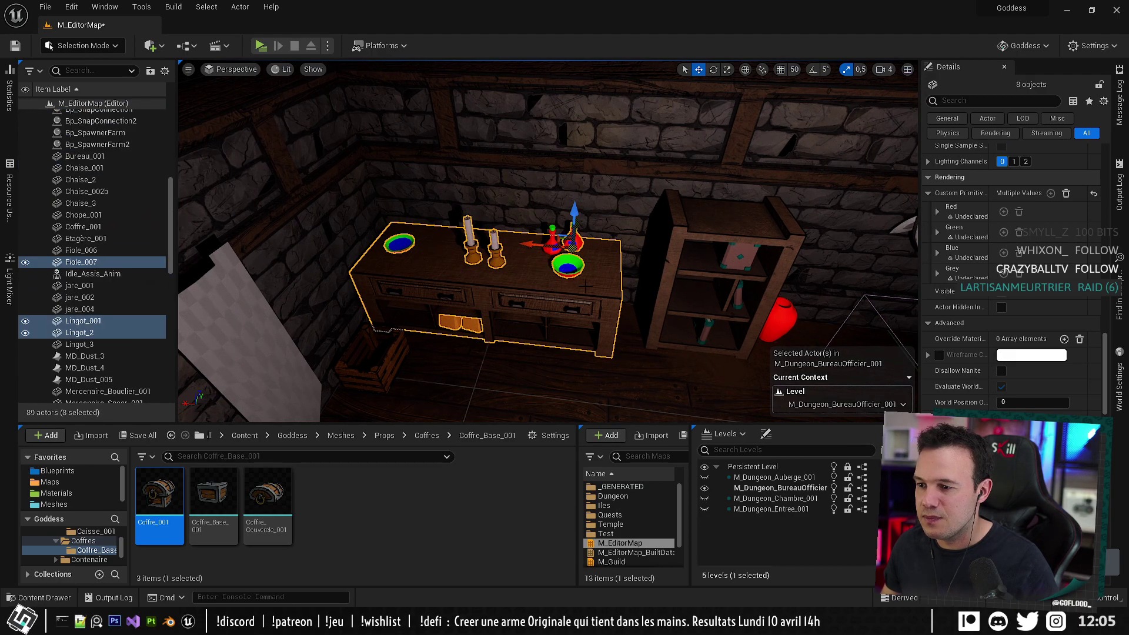
ctrl+click(681, 246)
ctrl+click(730, 258)
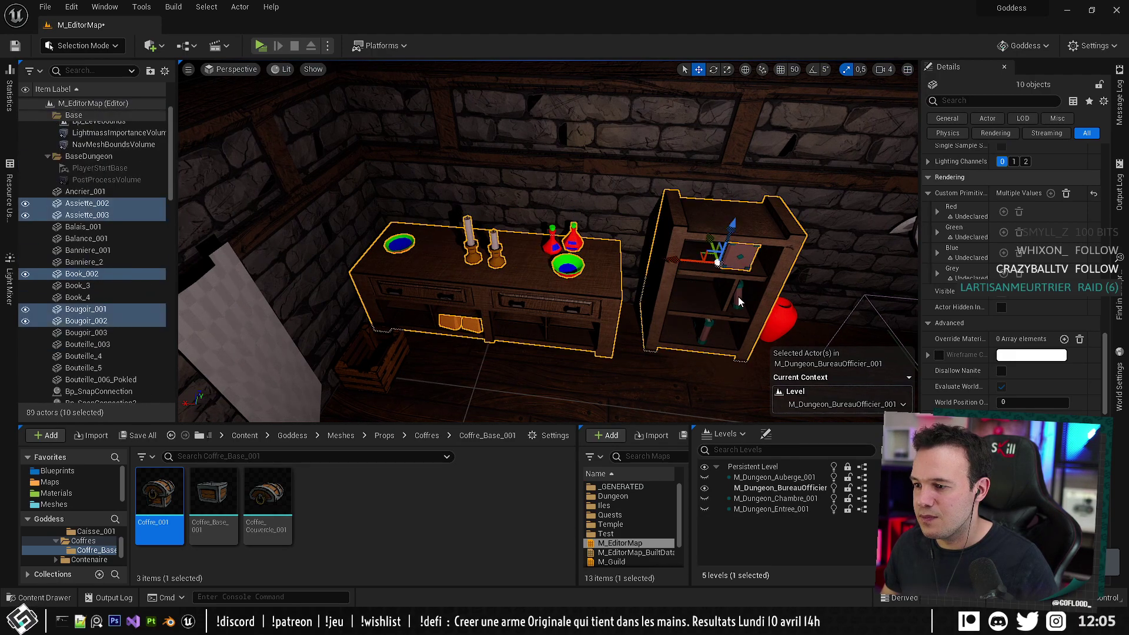
ctrl+click(738, 297)
ctrl+click(725, 301)
ctrl+click(707, 330)
ctrl+click(775, 317)
right_drag(775, 318, 847, 335)
drag(551, 283, 616, 287)
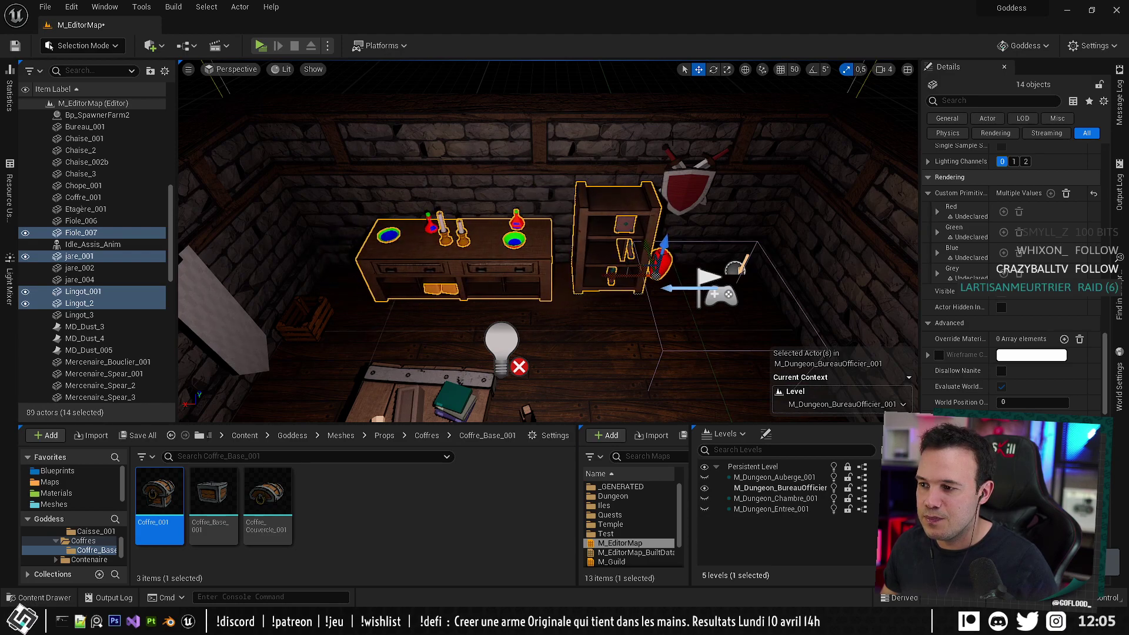
Slide the wall-mounted shield and its two crossed swords along the wall, clear of the open shelf.
click(671, 154)
shift+click(704, 161)
shift+click(692, 186)
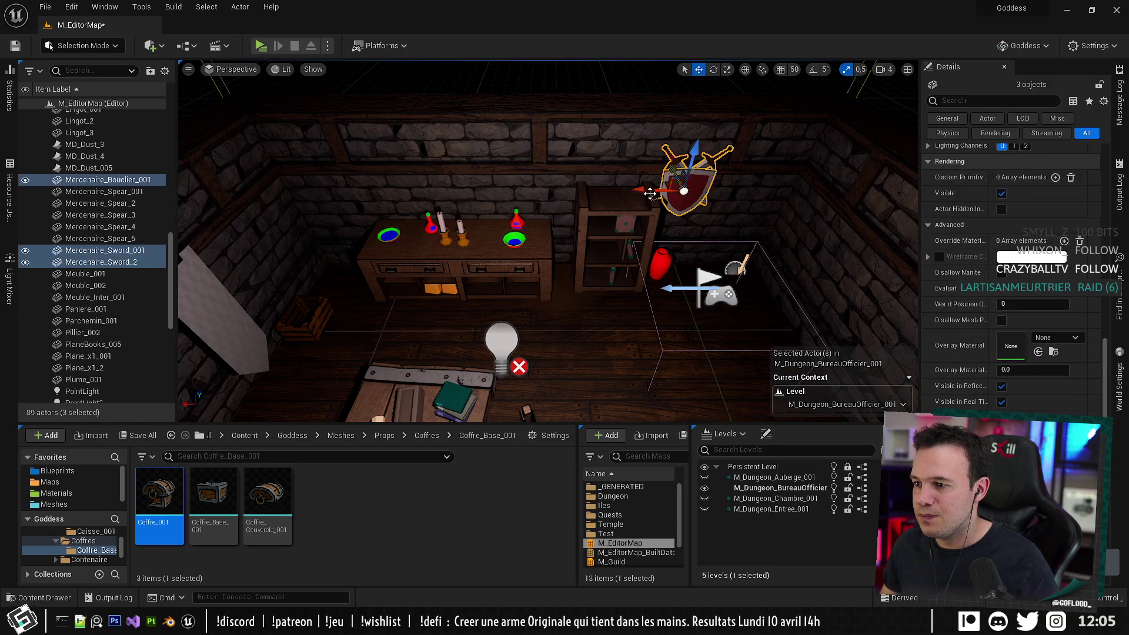
drag(658, 187, 687, 196)
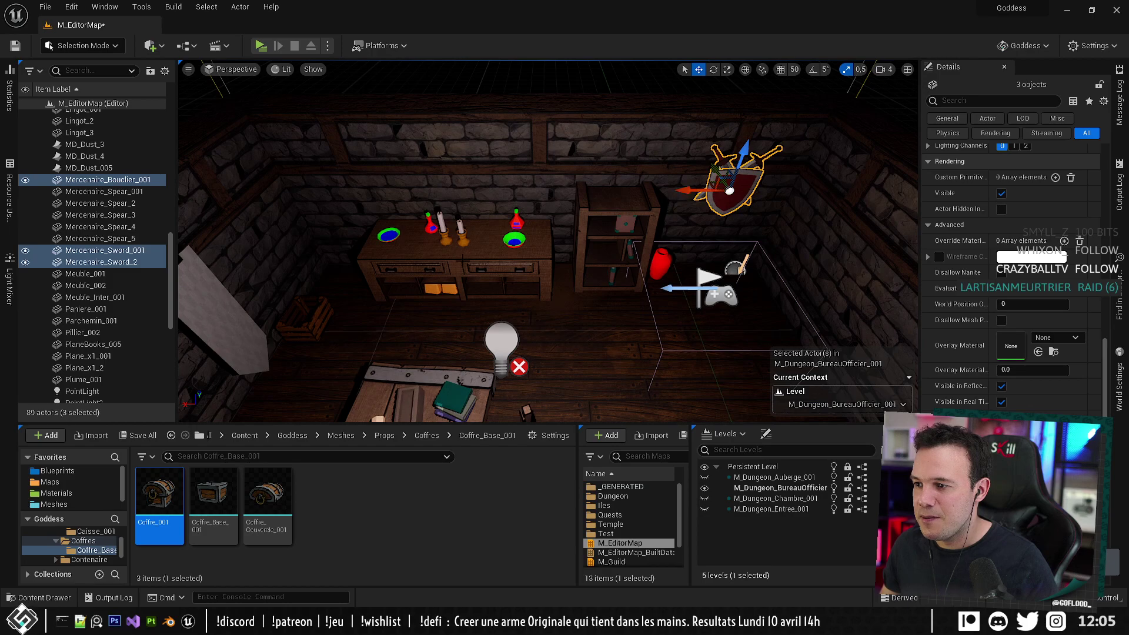
Select the sideboard with its ingots, plates, candles and flasks and slide it closer to the open shelf.
mouse_move(462, 257)
right_down()
mouse_move(411, 257)
mouse_move(448, 258)
right_up()
click(428, 243)
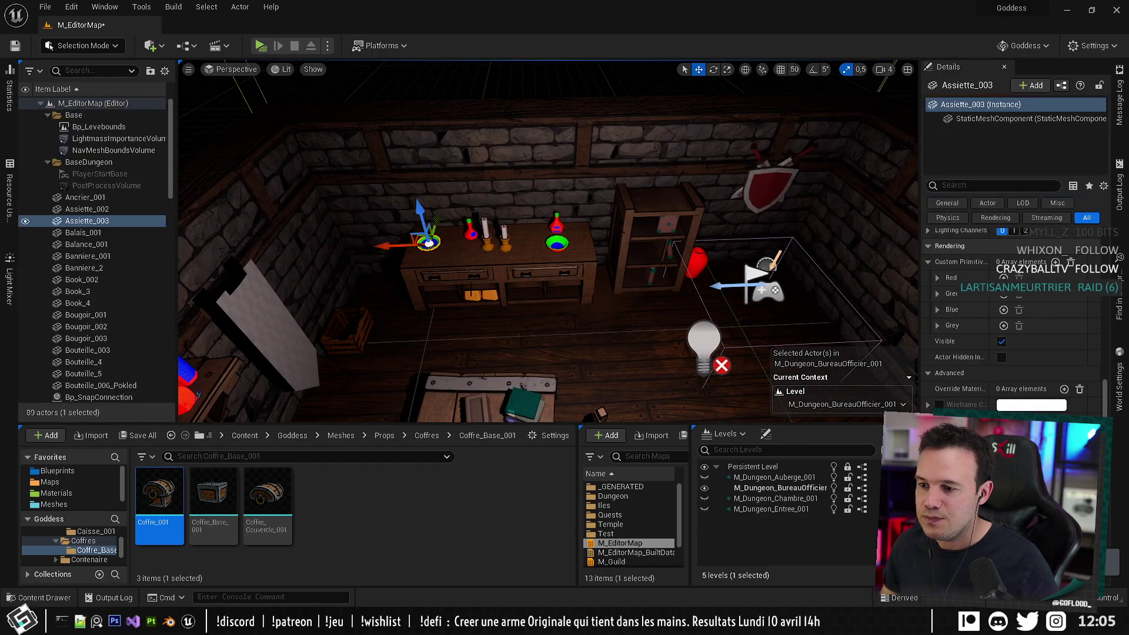
shift+click(475, 297)
shift+click(490, 295)
shift+click(494, 263)
shift+click(471, 234)
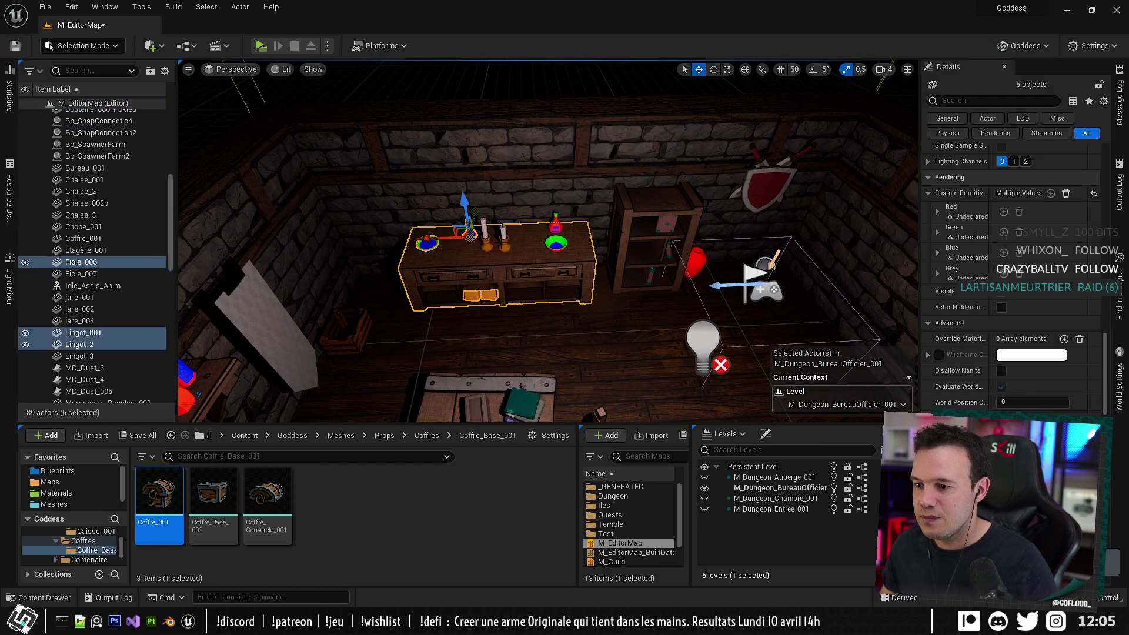
shift+click(486, 239)
shift+click(503, 243)
shift+click(551, 243)
shift+click(553, 226)
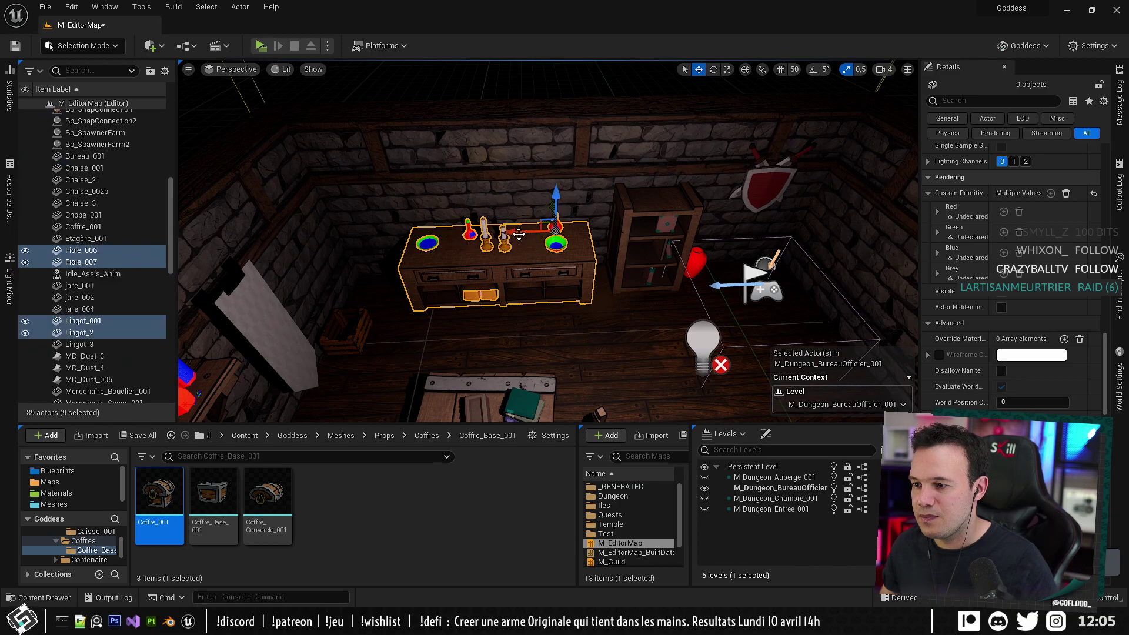
drag(519, 234, 539, 227)
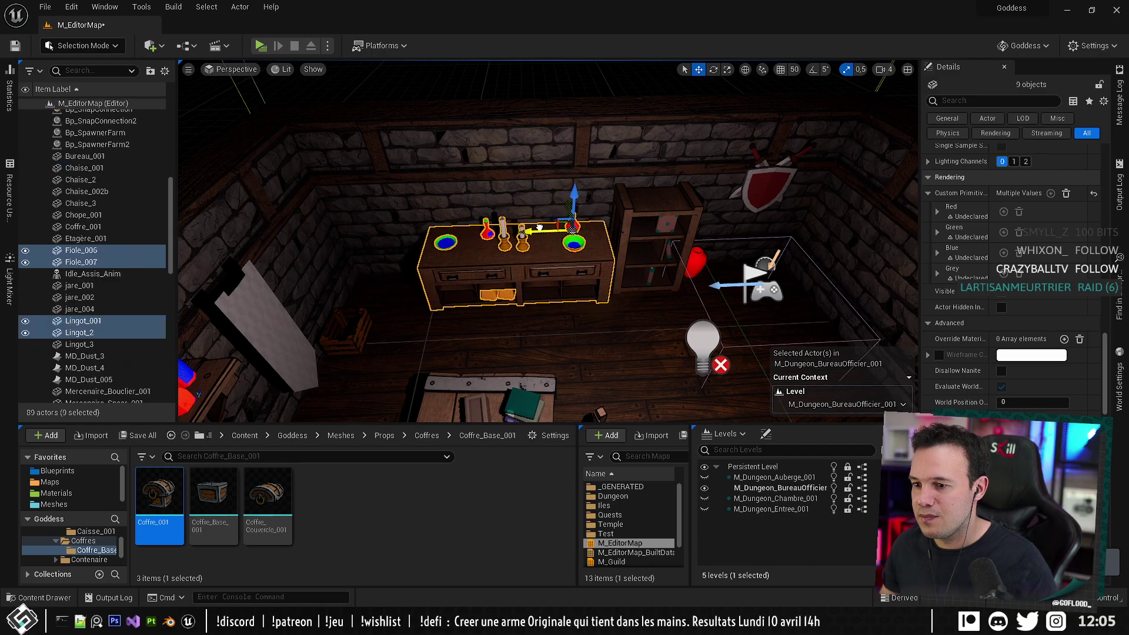
Move the small wooden crate along the back wall, away from the sideboard and toward the banner.
right_drag(528, 231, 353, 276)
click(595, 202)
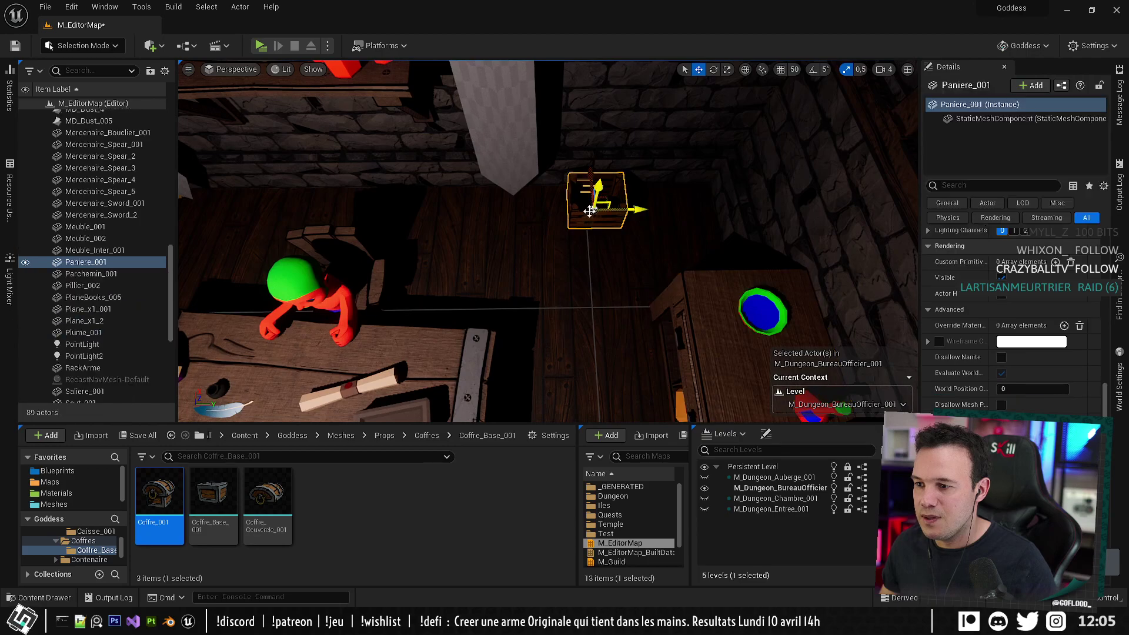
drag(628, 210, 558, 210)
Move the chest into the back corner beside the sideboard, angled toward the room, and save the level.
right_drag(558, 210, 529, 212)
click(428, 215)
drag(303, 250, 636, 264)
key(e)
drag(579, 320, 553, 264)
key(w)
drag(629, 267, 639, 260)
click(554, 327)
key(s)
right_drag(554, 328, 575, 337)
key(ctrl+s)
key(w)
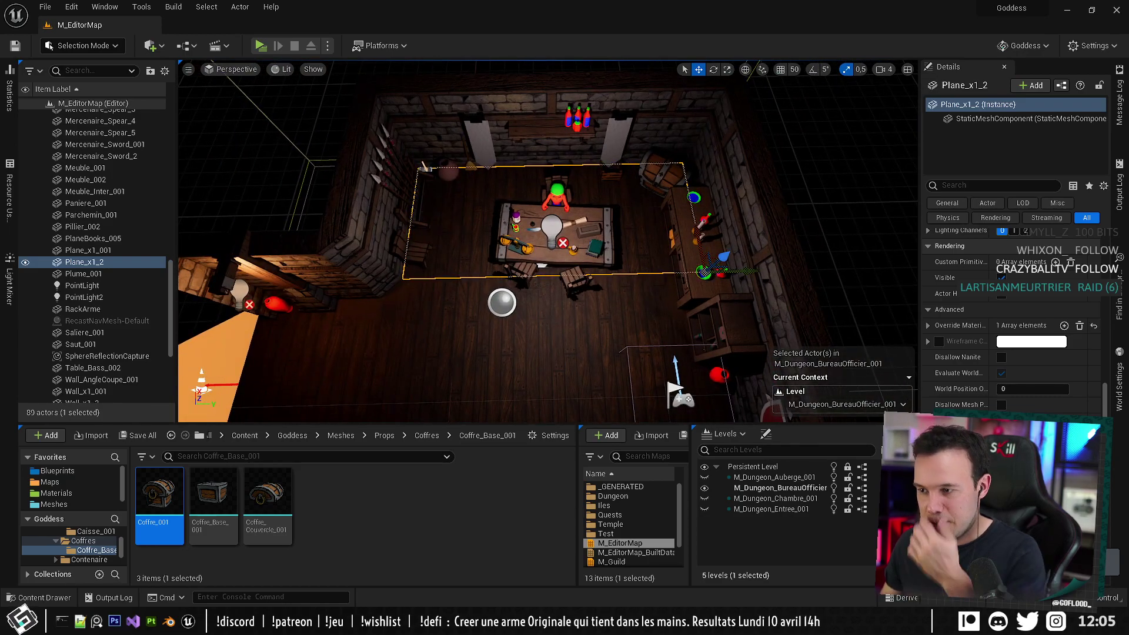
Rotate the chest slightly in its corner by the sideboard and save the level.
click(663, 190)
key(e)
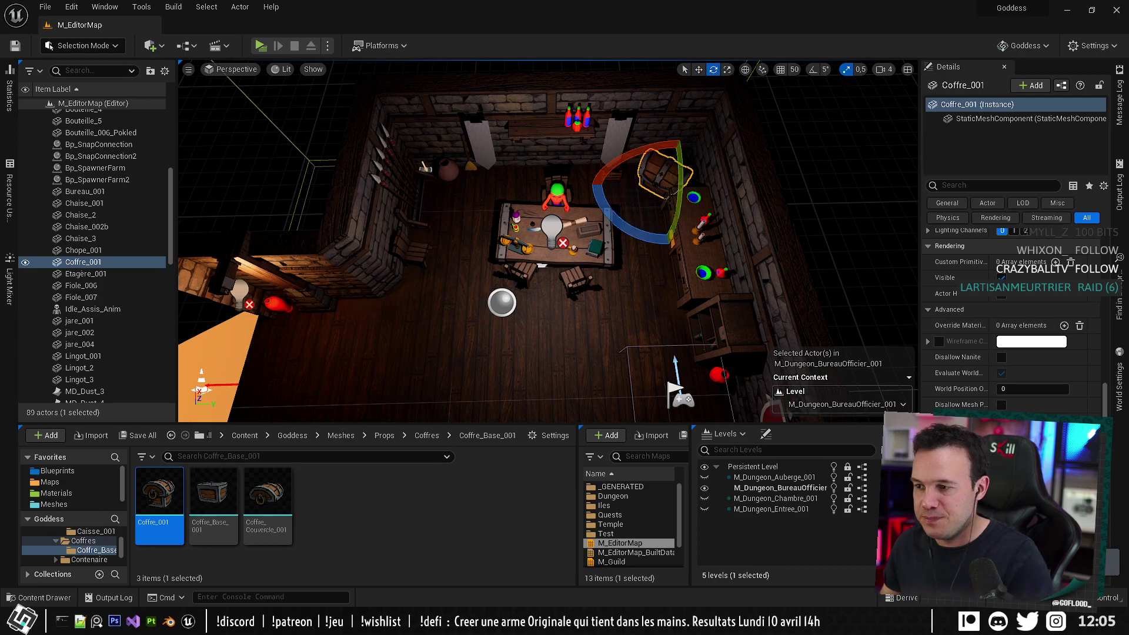
drag(650, 236, 665, 238)
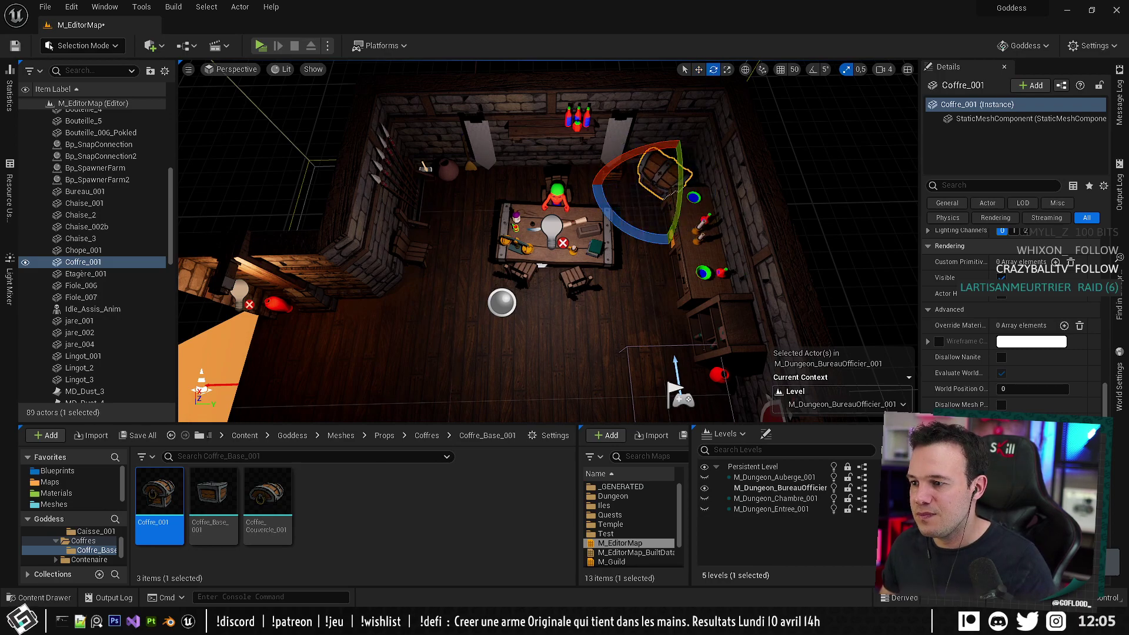
click(600, 232)
right_drag(599, 232, 600, 274)
key(ctrl+s)
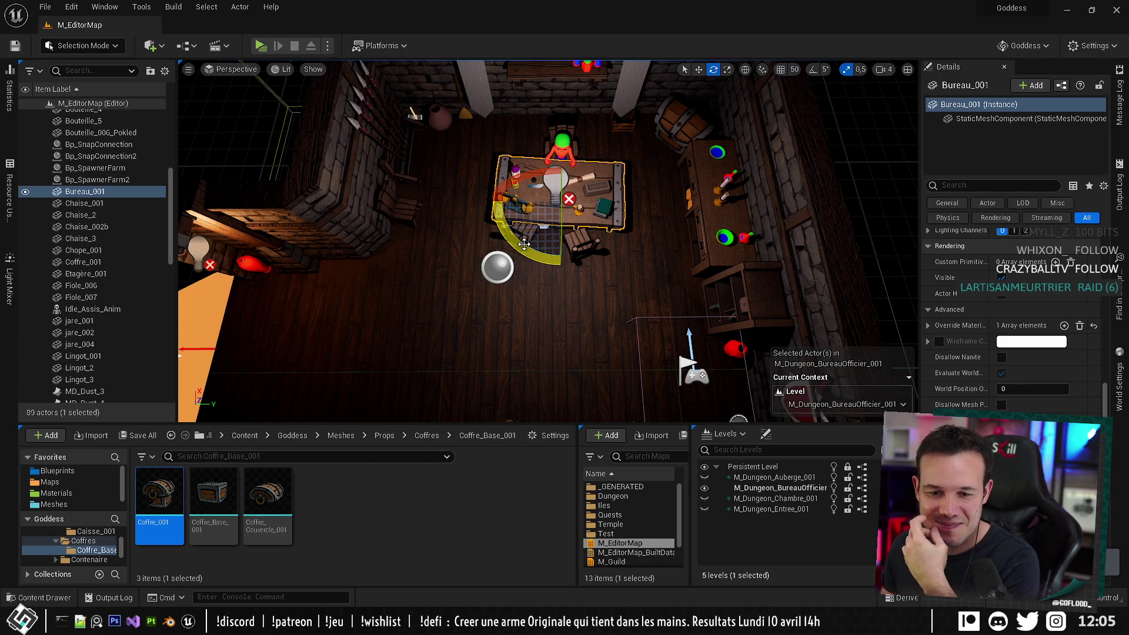
Start a play test and walk the character through the officer's room to the broom corner to check the furniture layout.
click(259, 46)
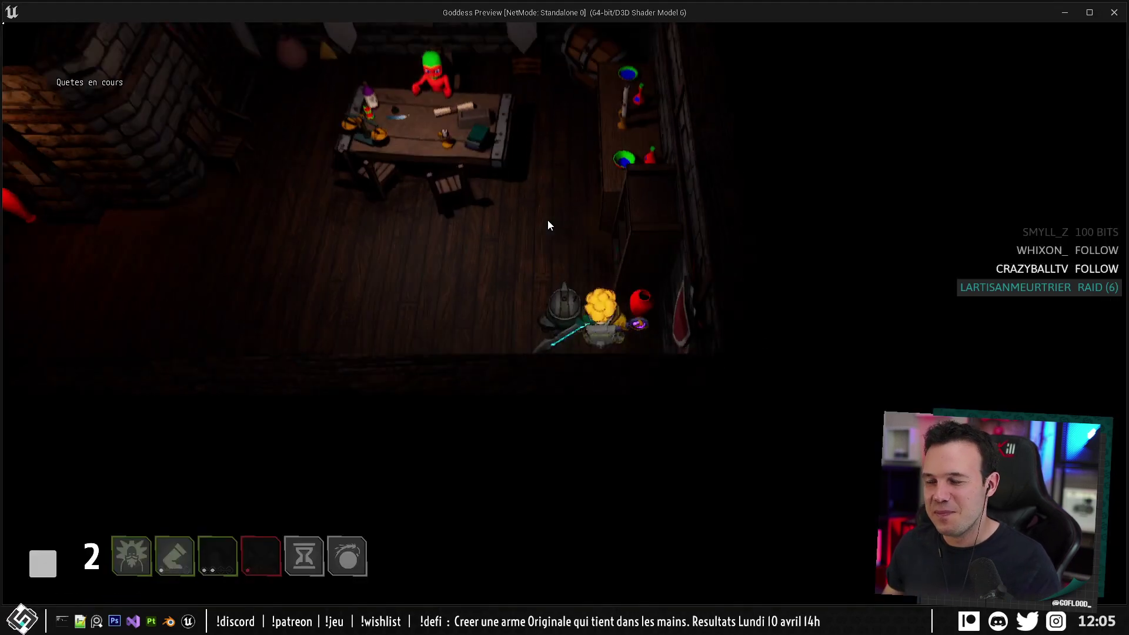
key(z)
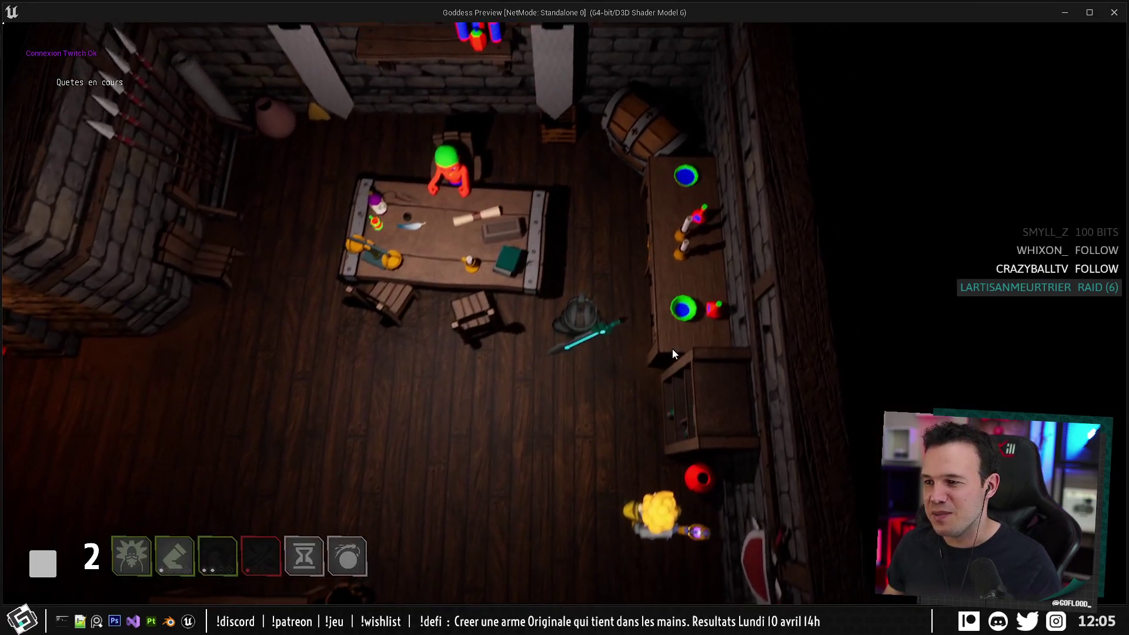
key(q)
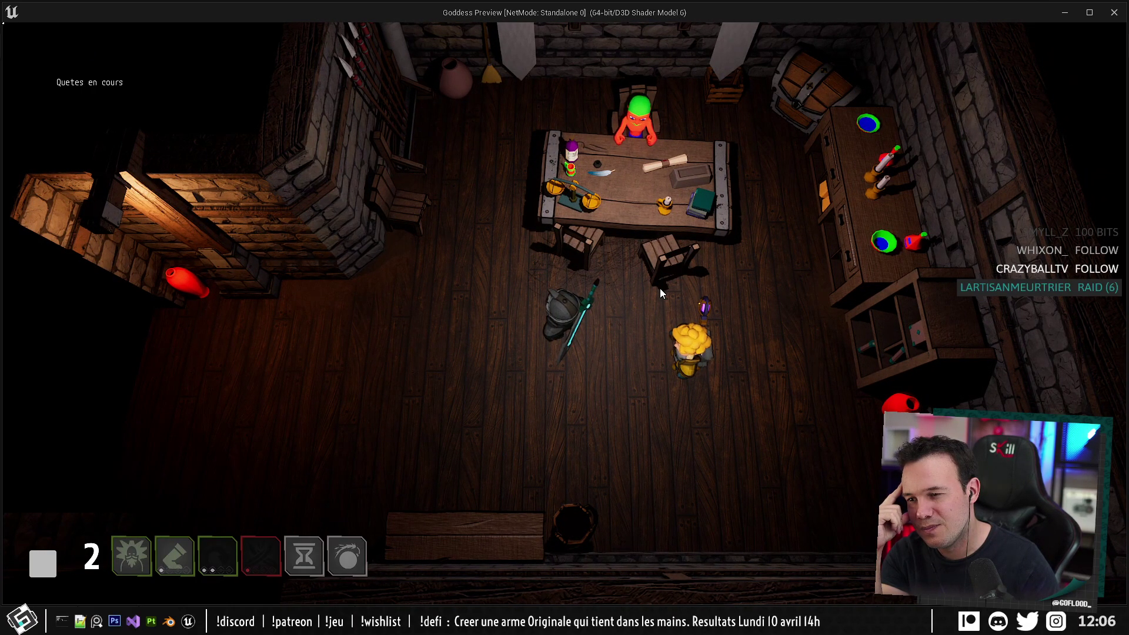
key(z)
key(q)
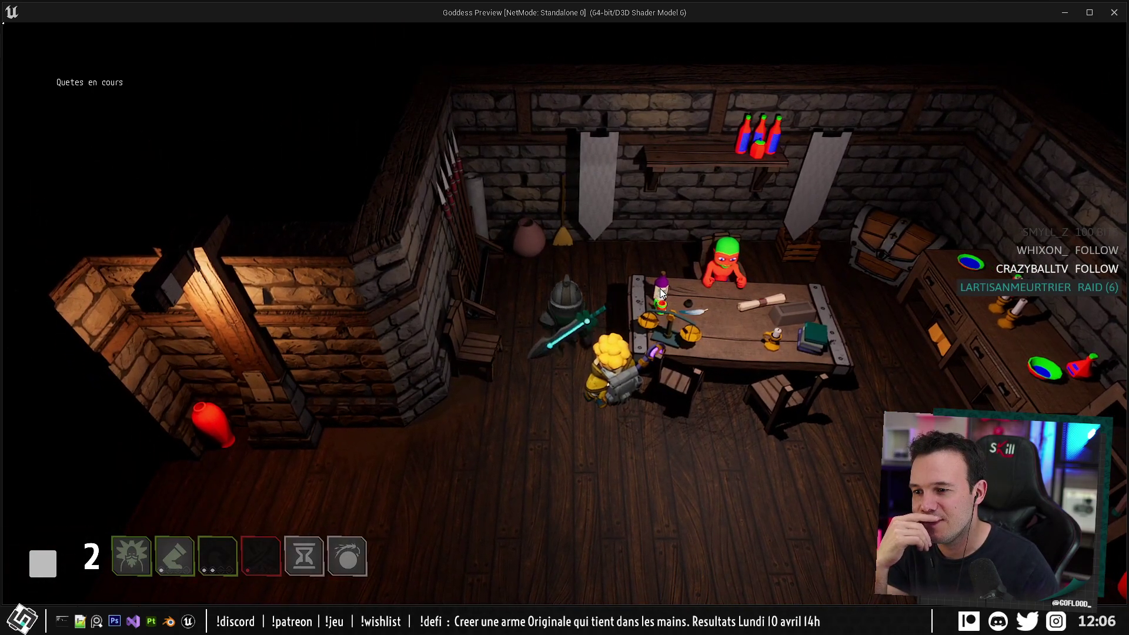
key(z)
key(q)
key(e)
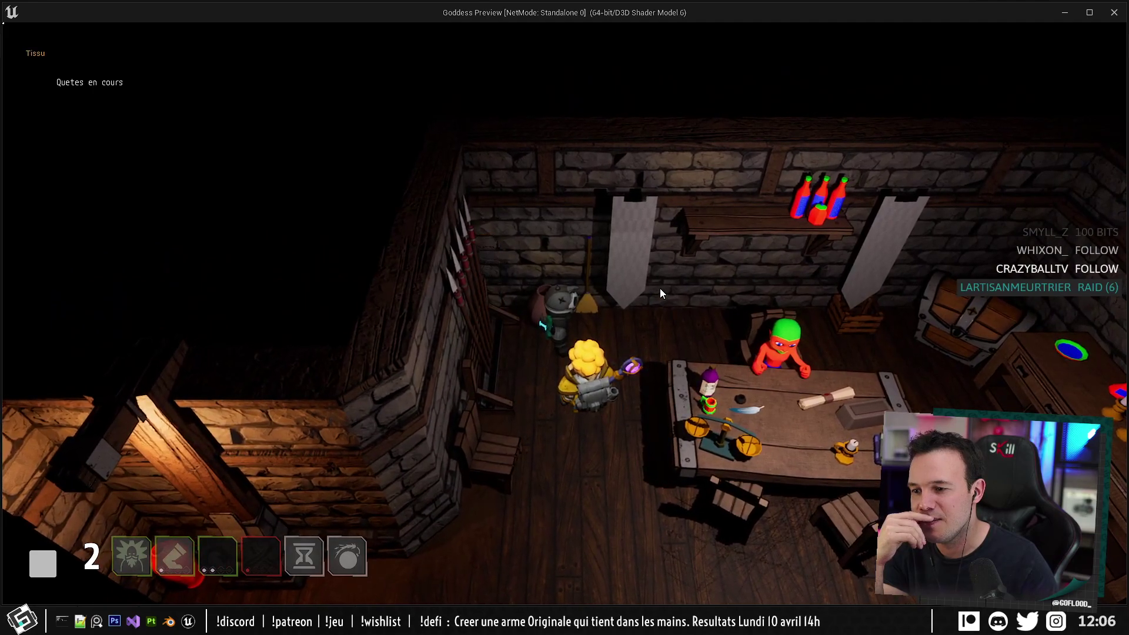
Walk the character back across the floor and around behind the desk to check clearance near the chest and sideboard, and end the play test.
key(s)
key(d)
key(s)
key(d)
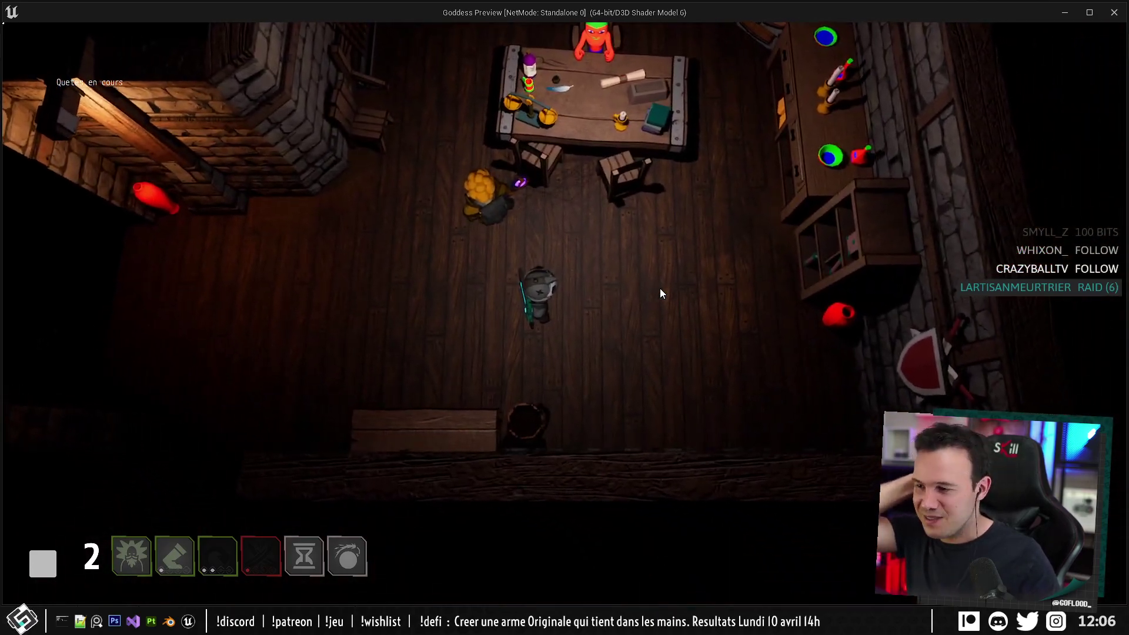
key(z)
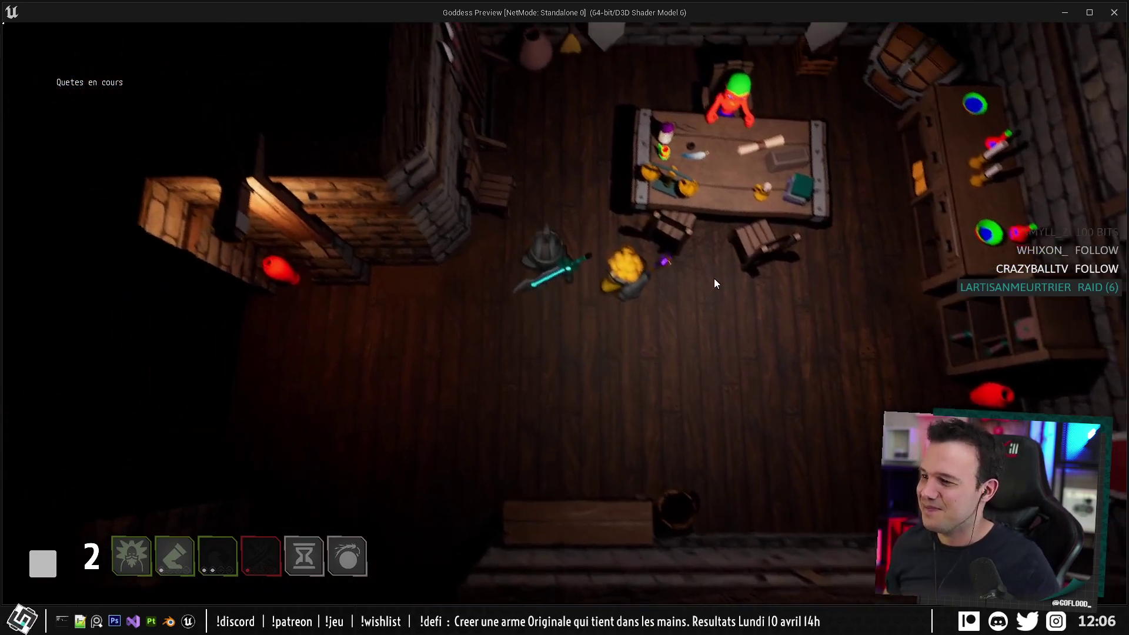
key(d)
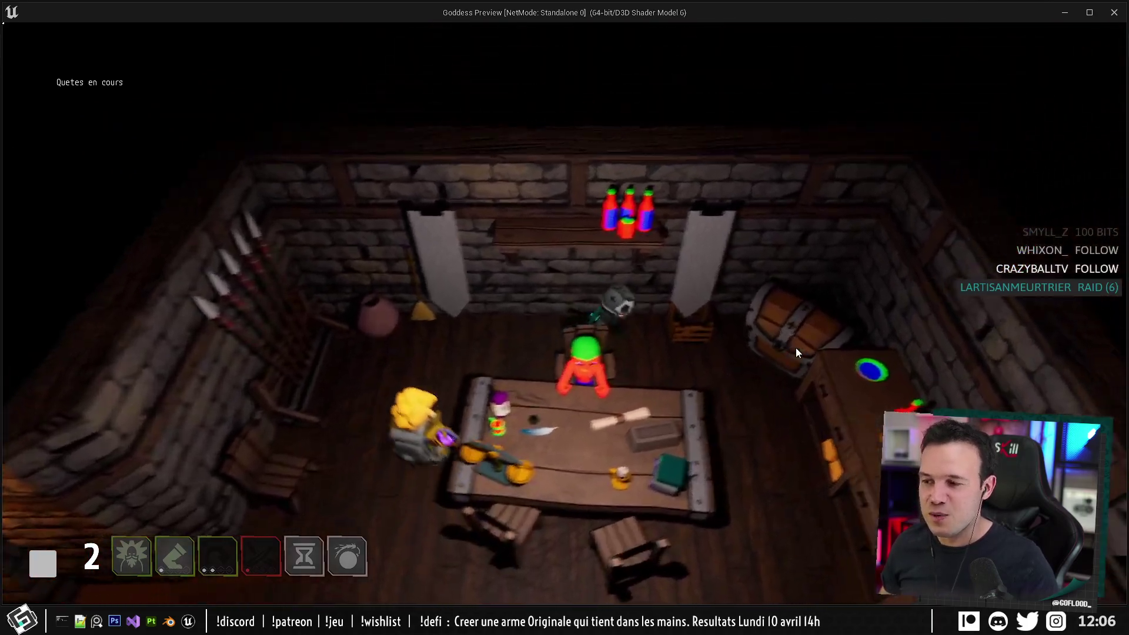
key(s)
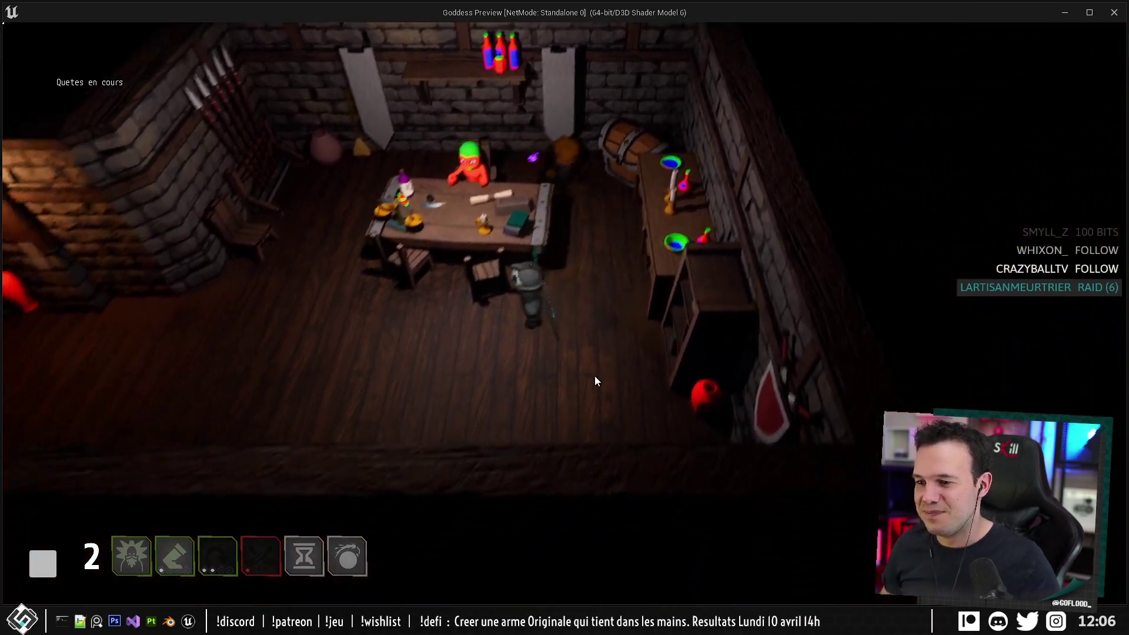
key(Escape)
right_drag(595, 381, 609, 232)
key(s)
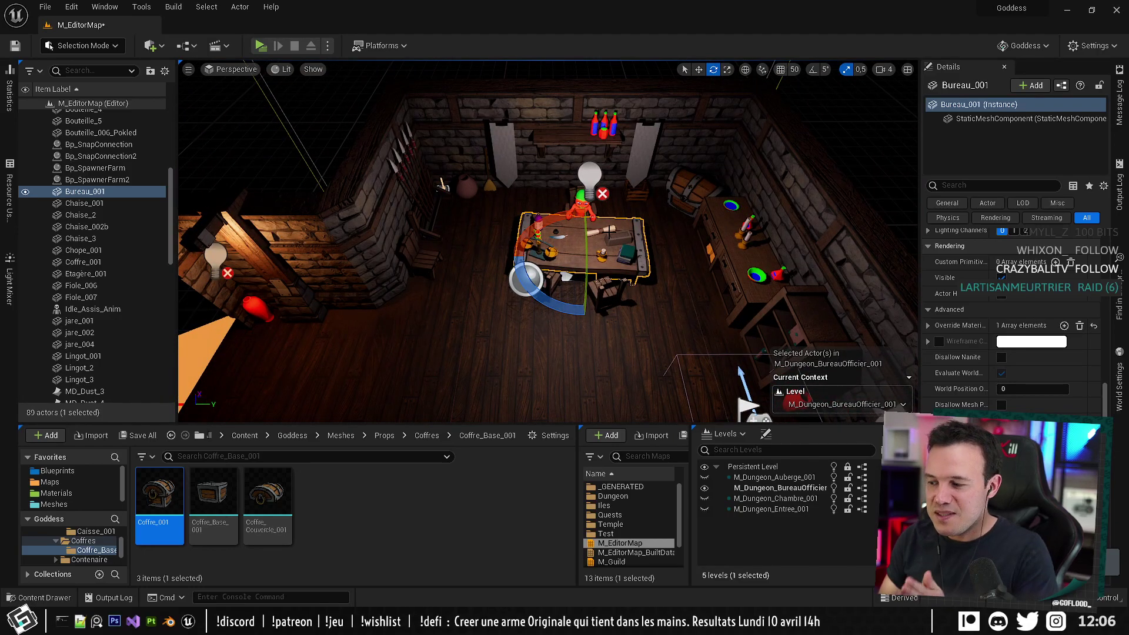